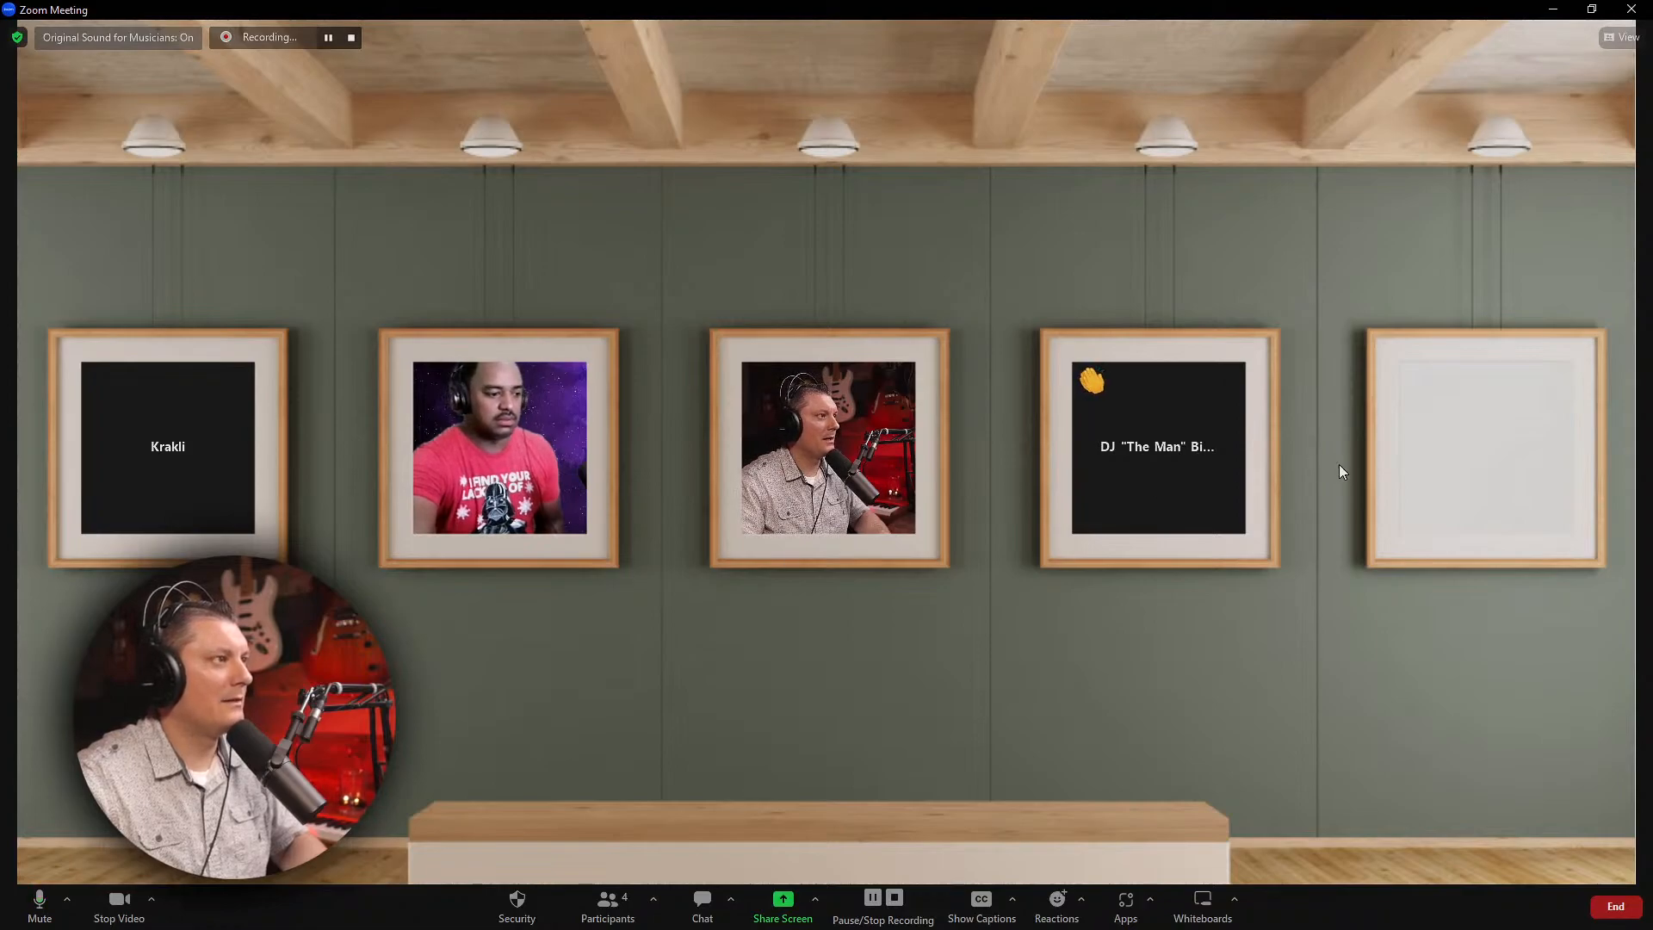
Step: Switch from the Zoom meeting to the Cakewalk medley project and put its Console aside to work in the track view
left_click(1554, 14)
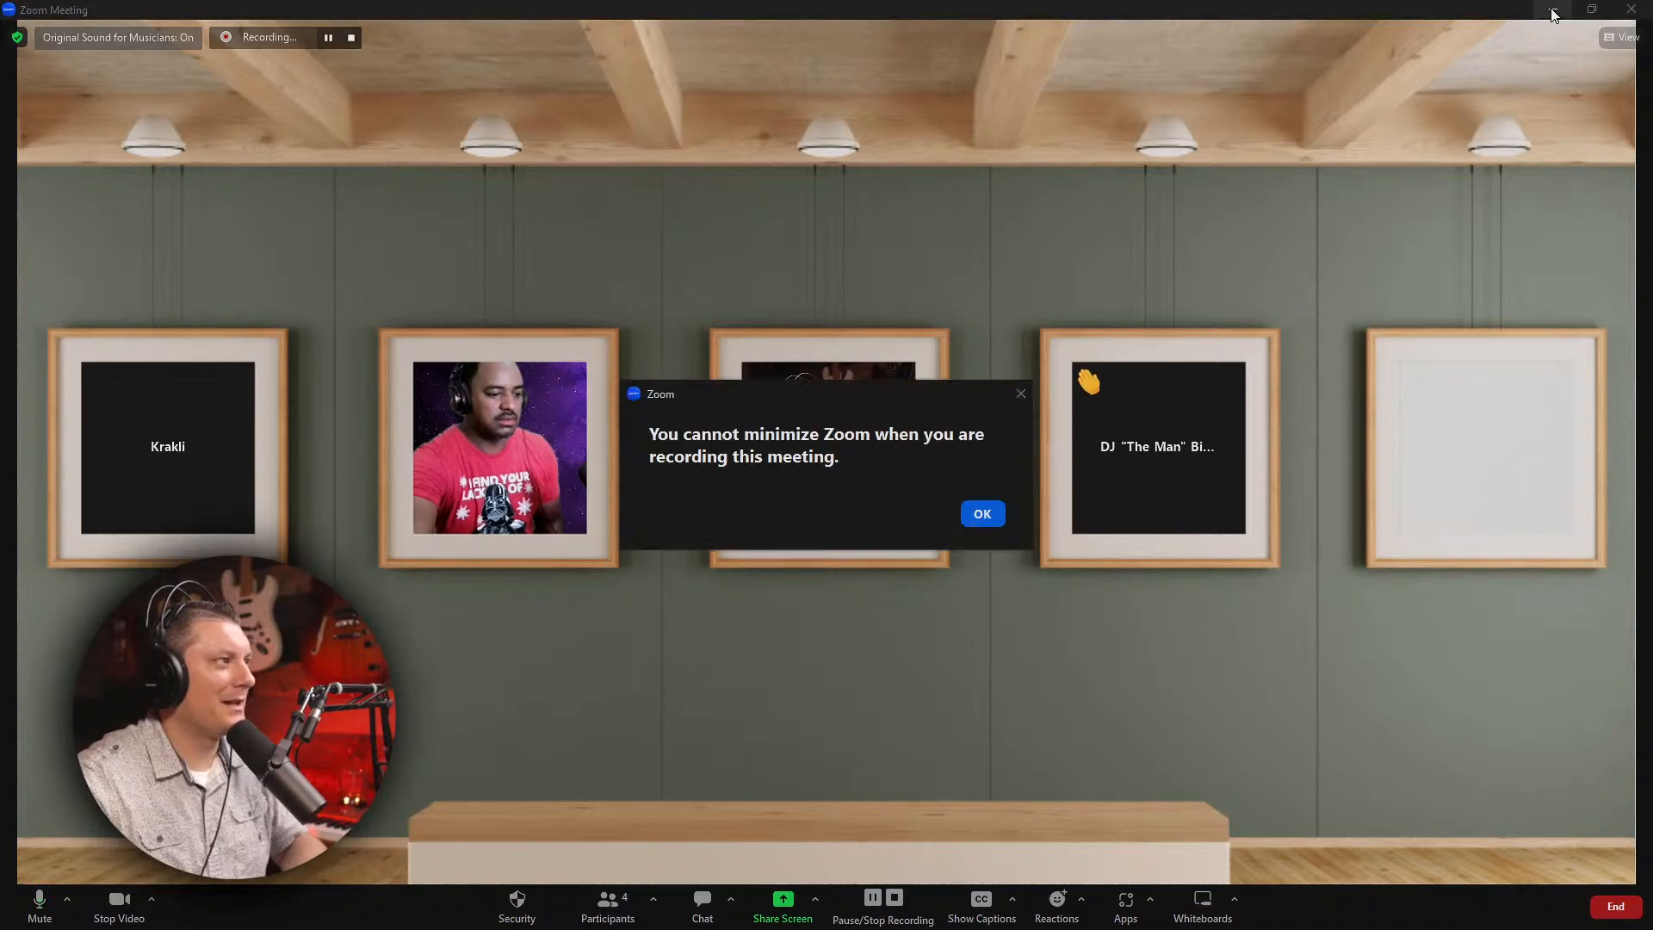
left_click(1022, 393)
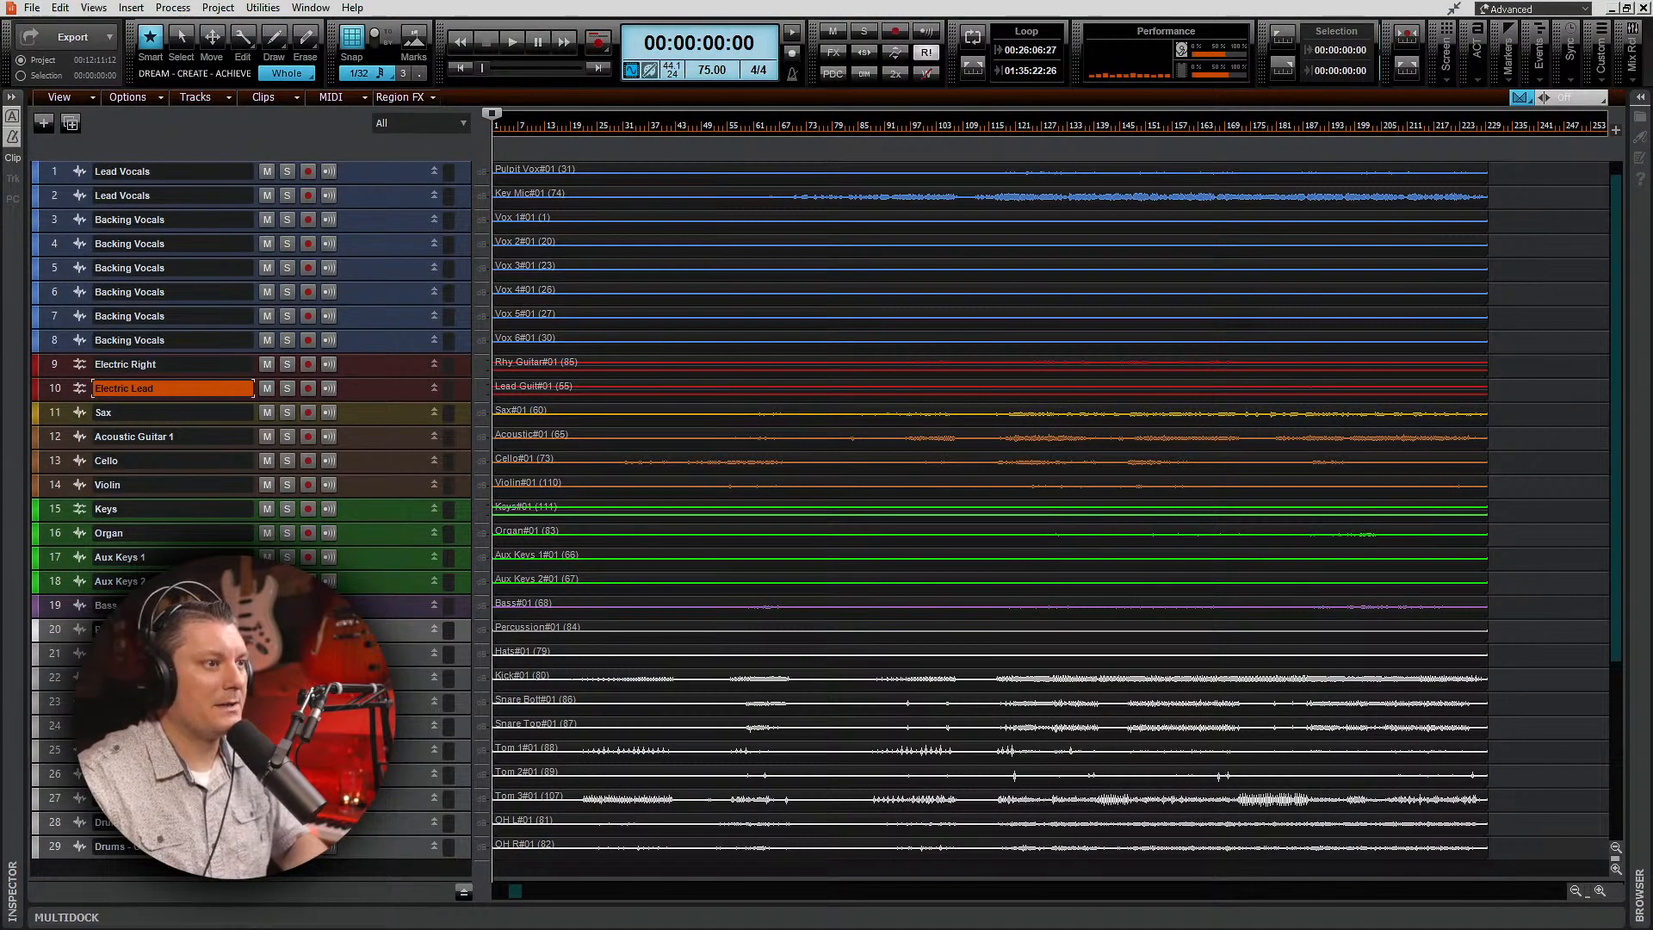
key("alt+2")
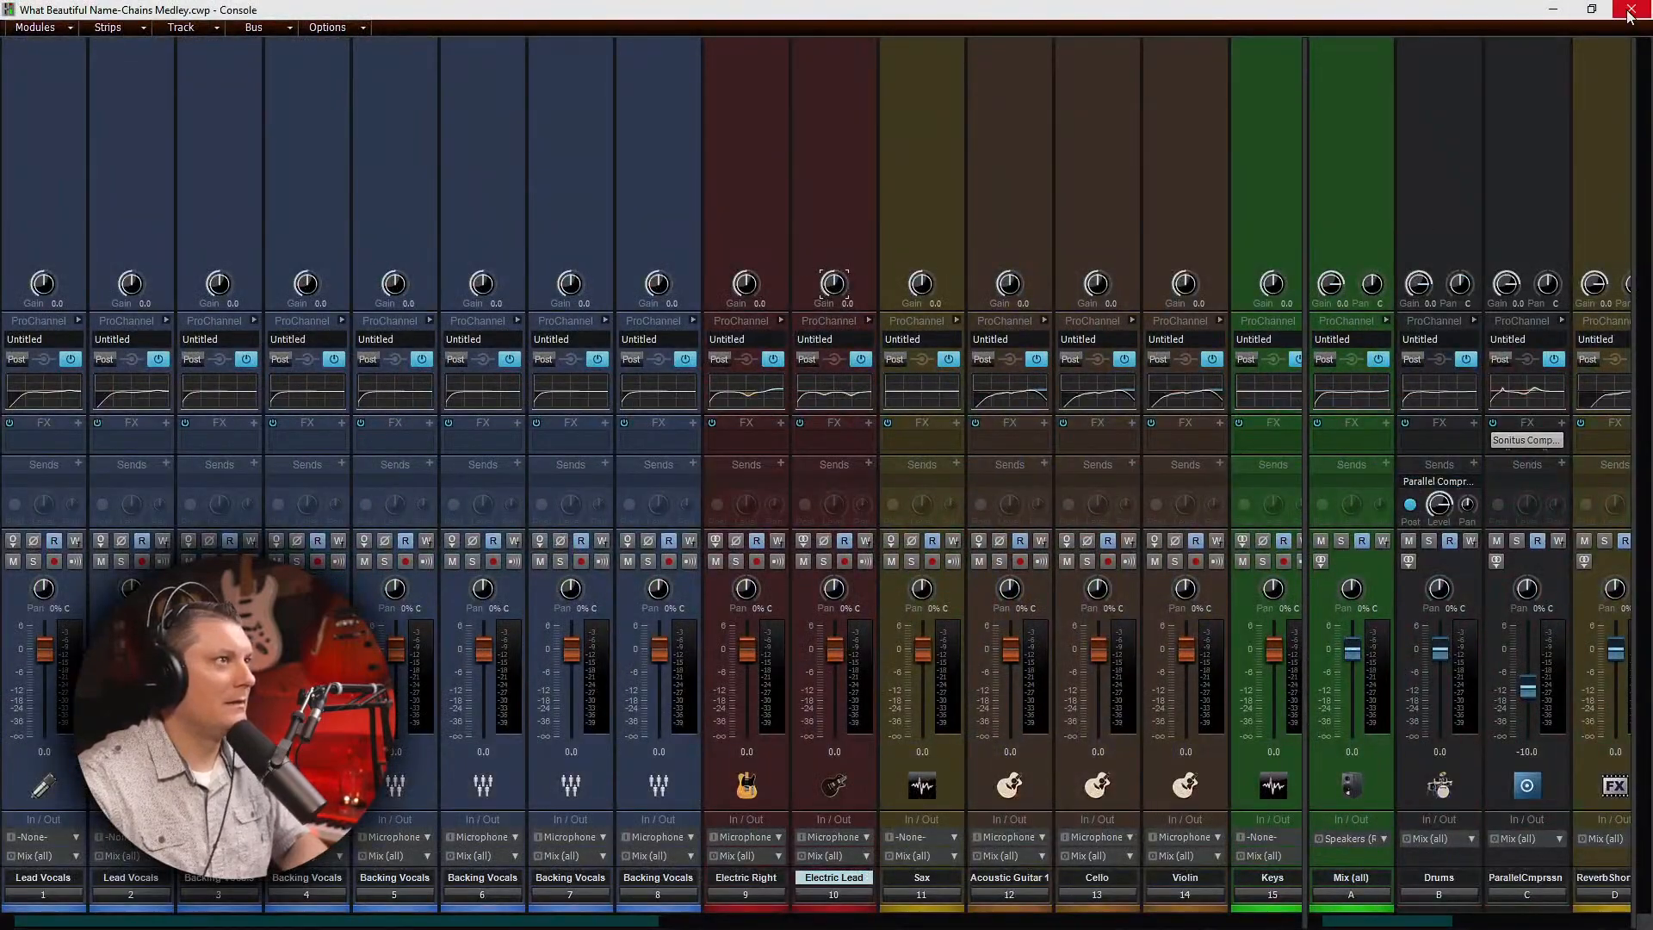
left_click(1549, 15)
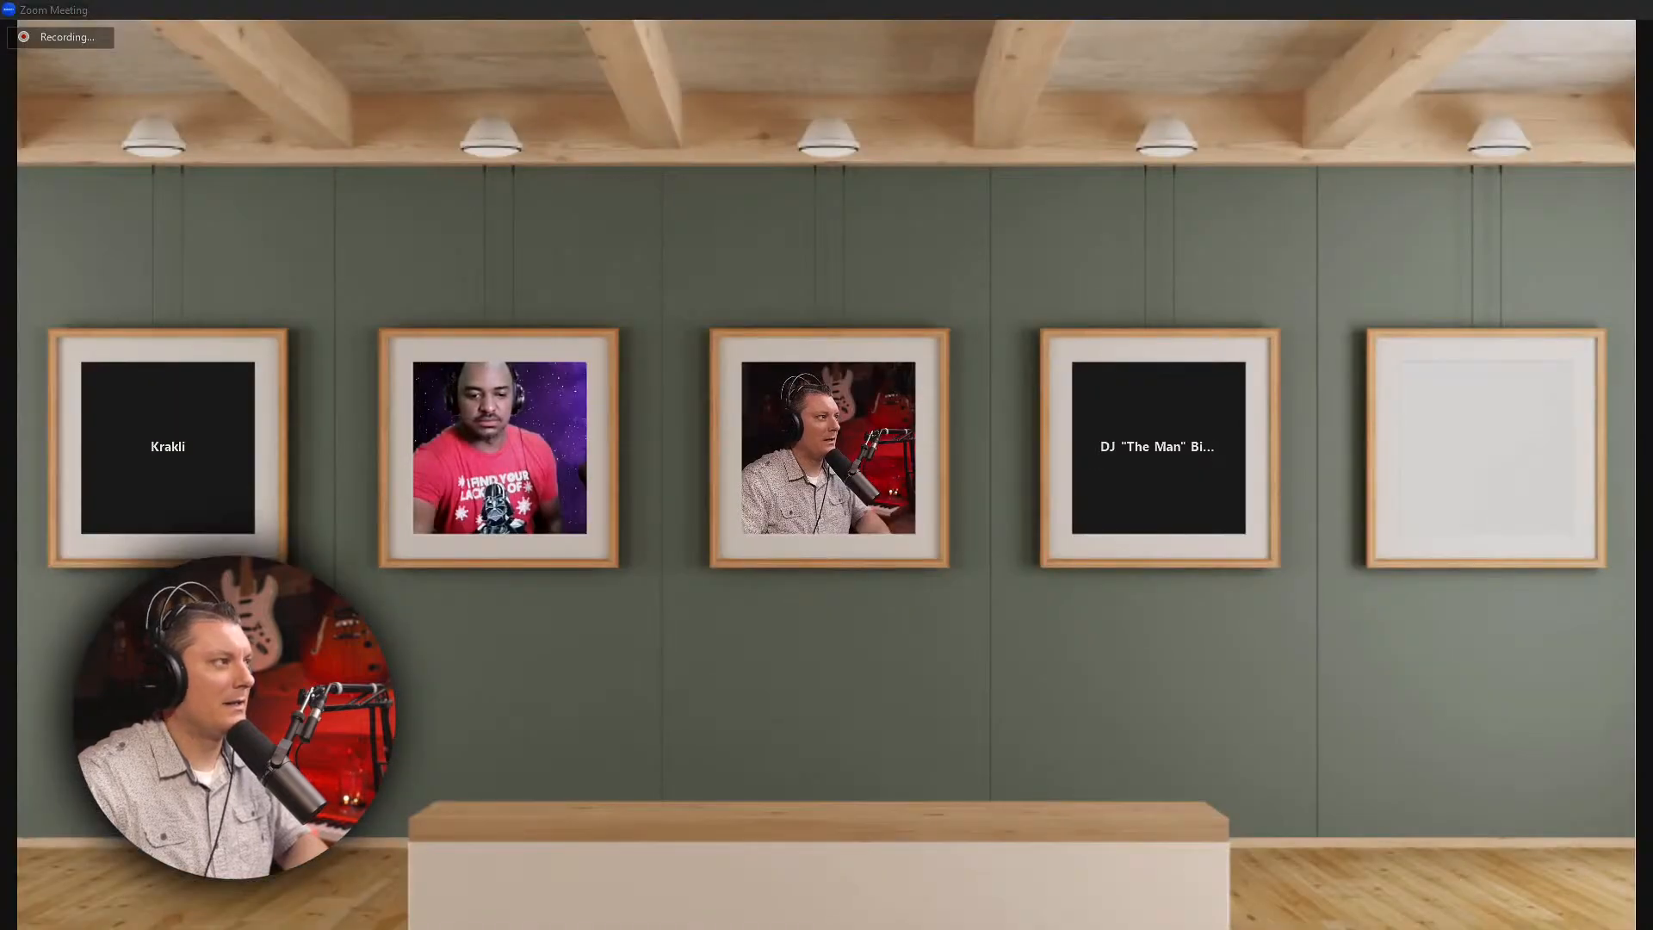
left_click(1592, 239)
left_click_drag(1189, 7, 1190, 0)
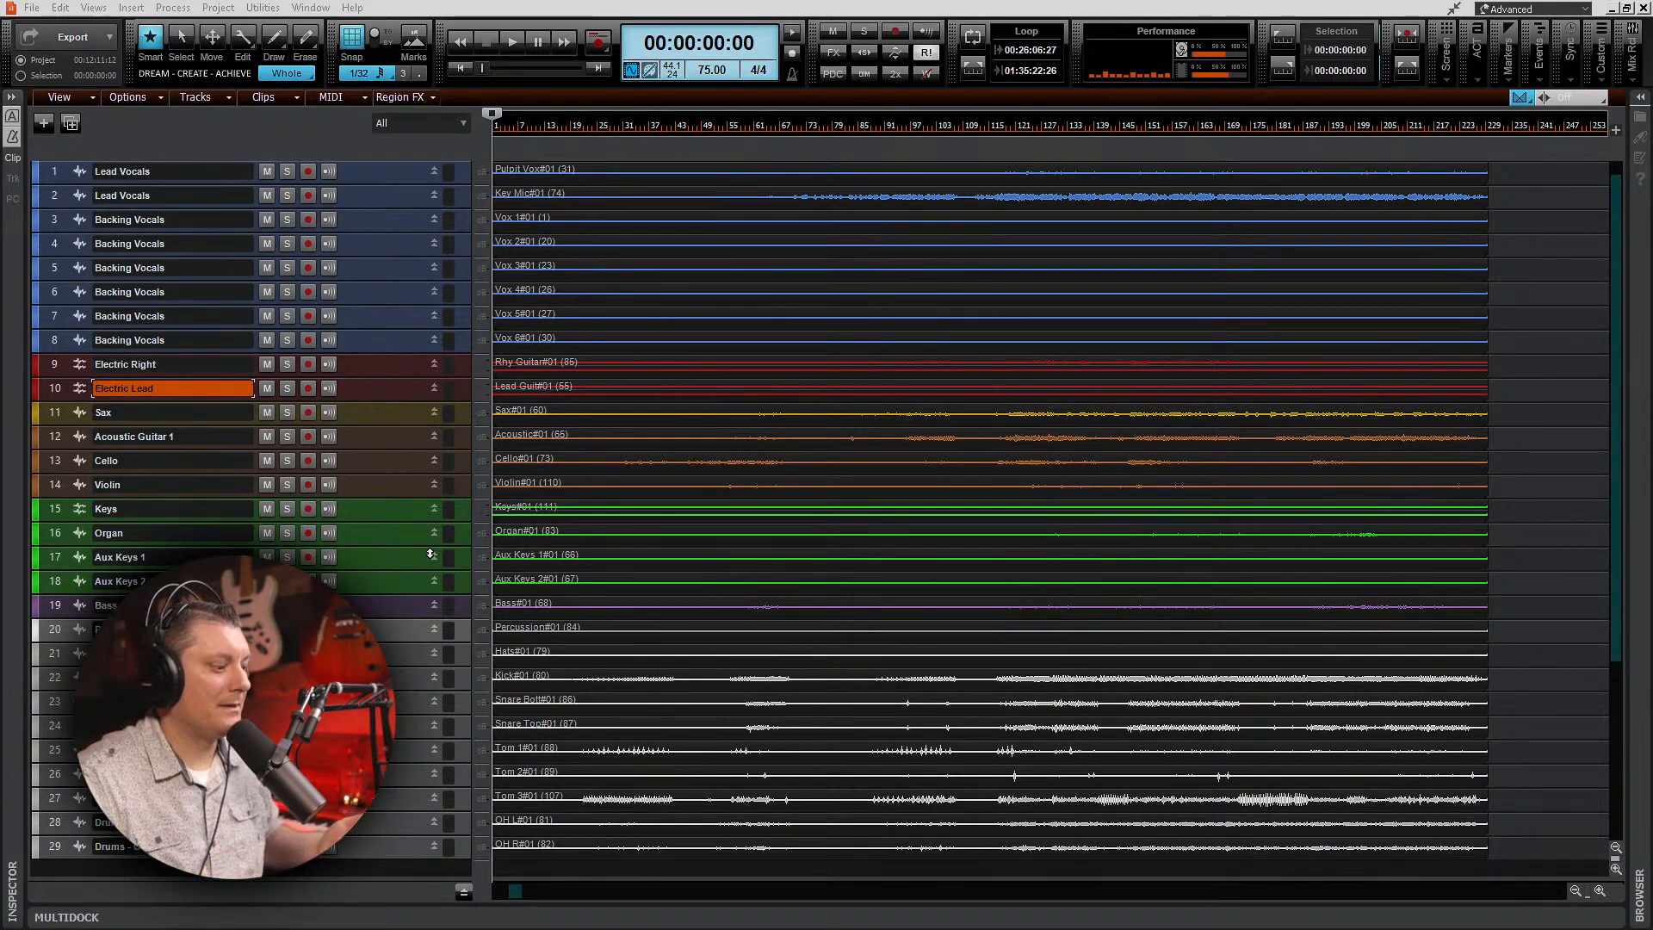
Step: Increase the height of all tracks together, clear the selection and return the playhead to the project start
left_click(56, 173)
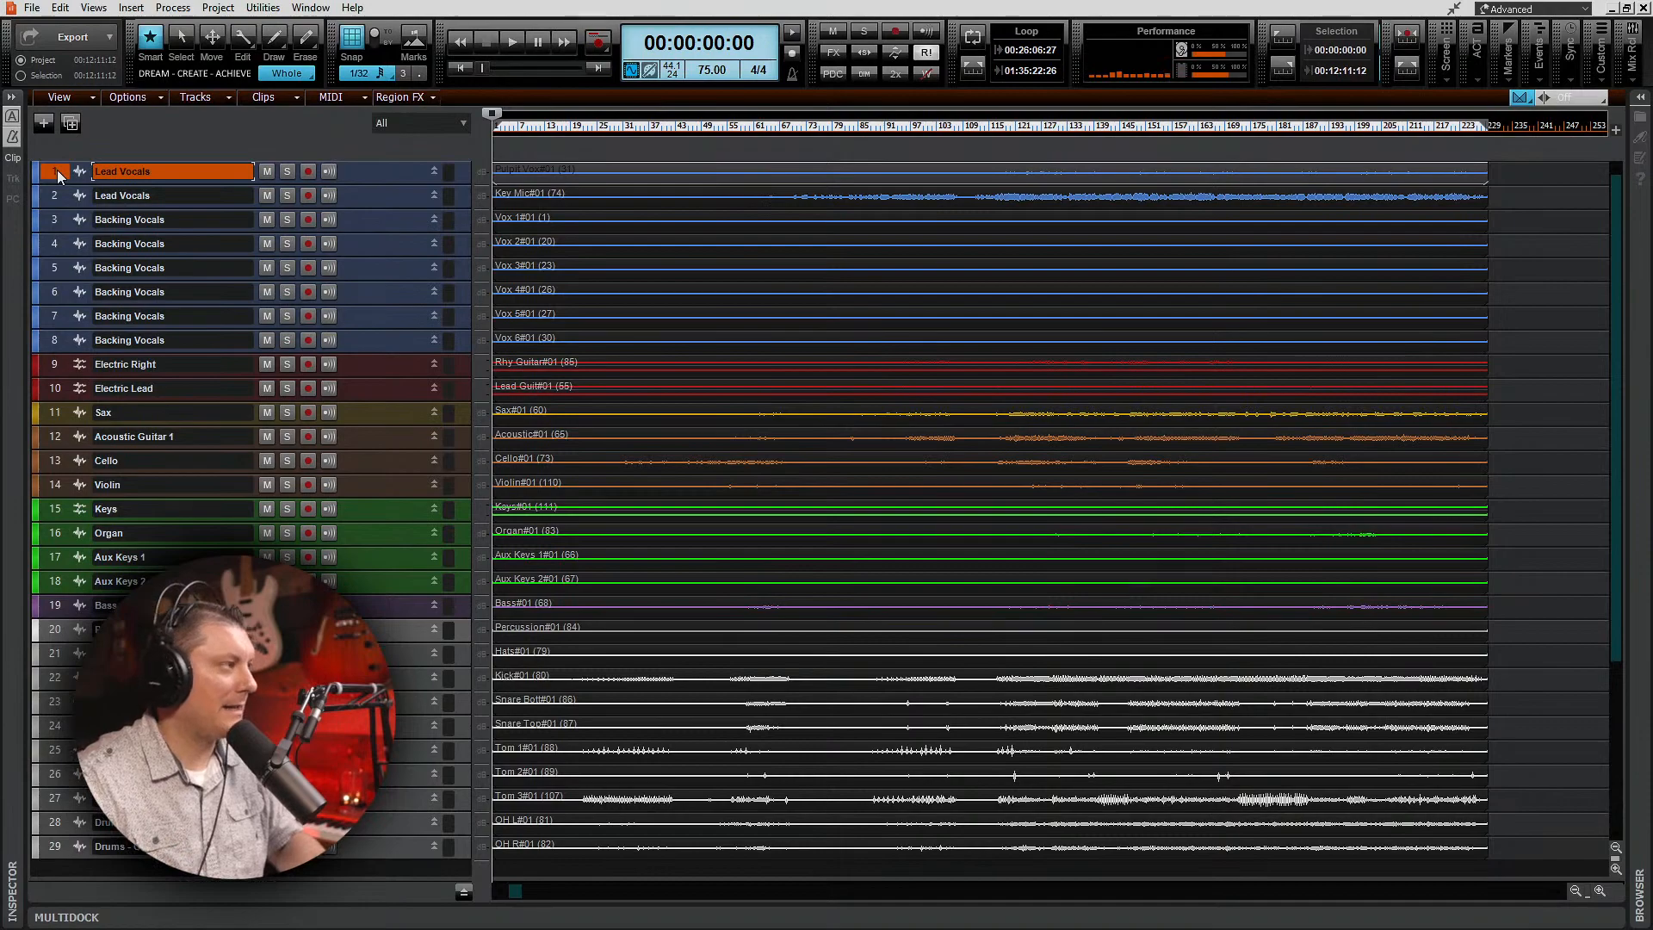
key("ctrl+a")
left_click_drag(368, 184, 382, 267)
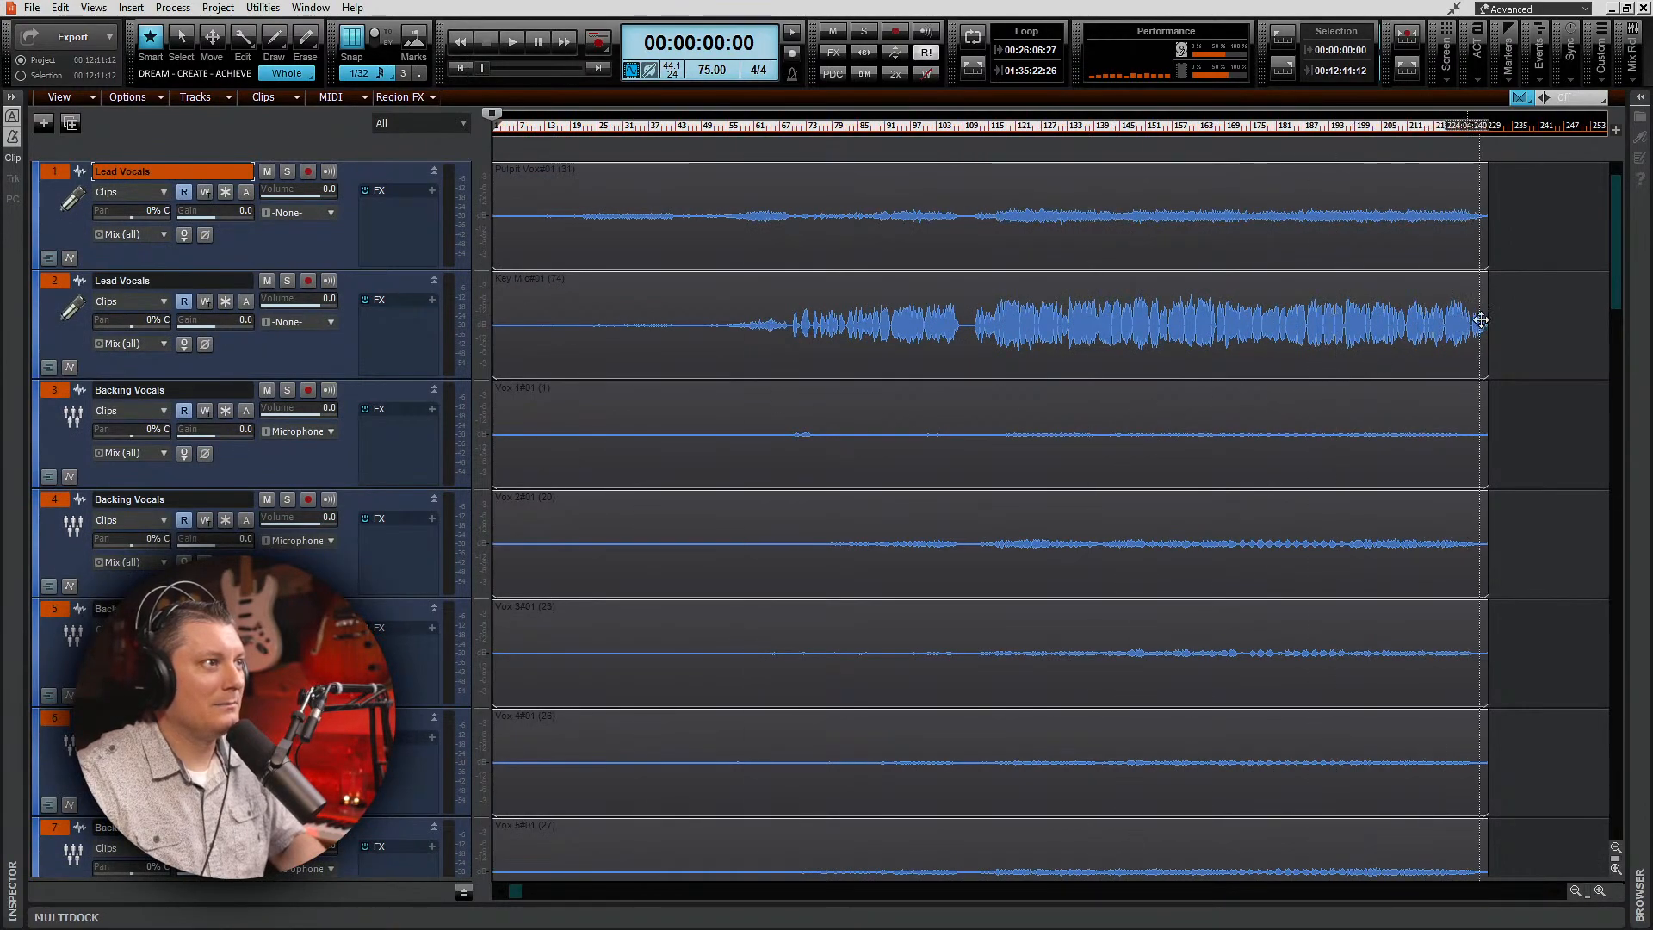
left_click(1528, 319)
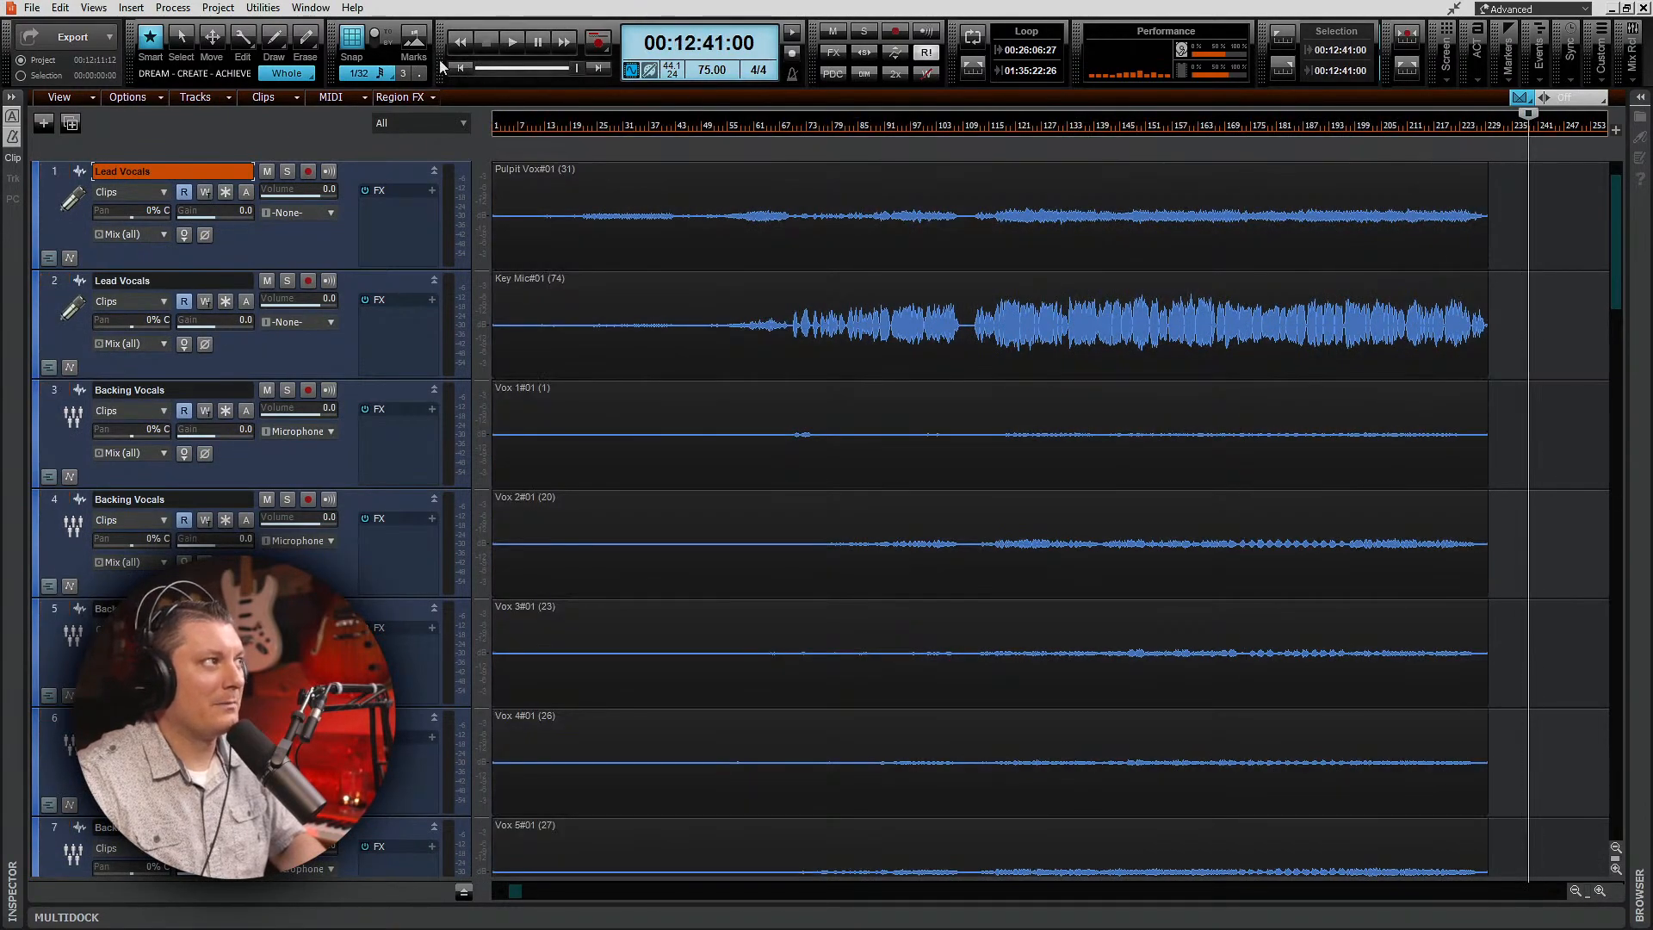
left_click(460, 67)
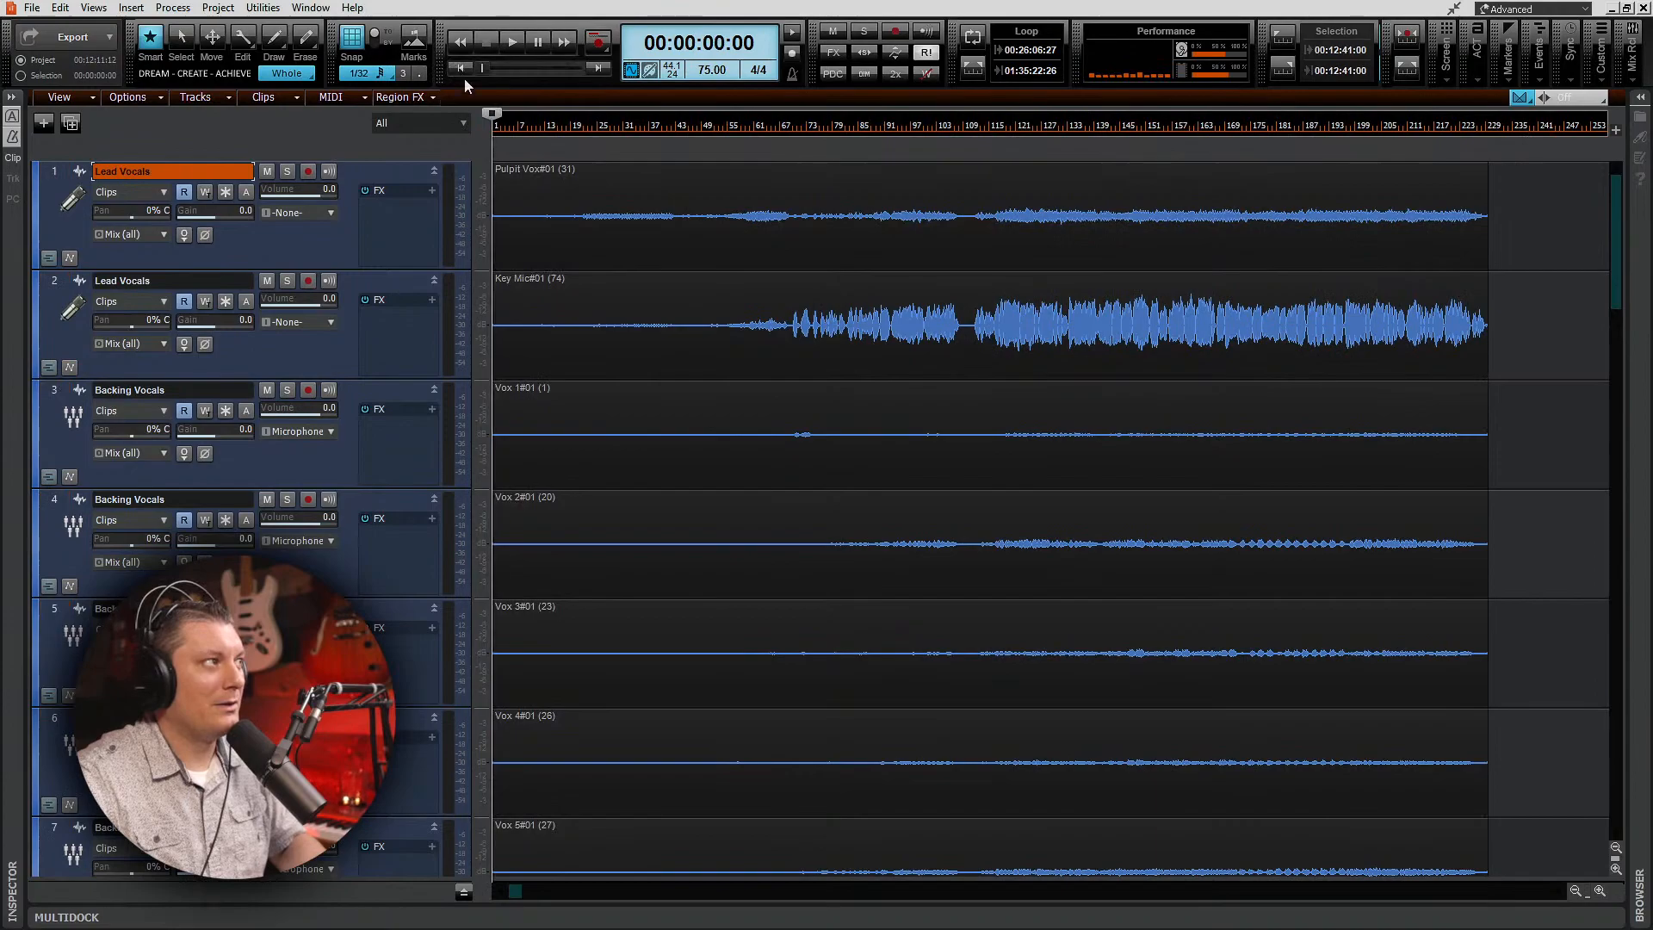
Step: Examine the recorded waveforms of every track, from the lead vocals through to the drum overheads
scroll(629, 366, "down", 8)
scroll(629, 366, "down", 4)
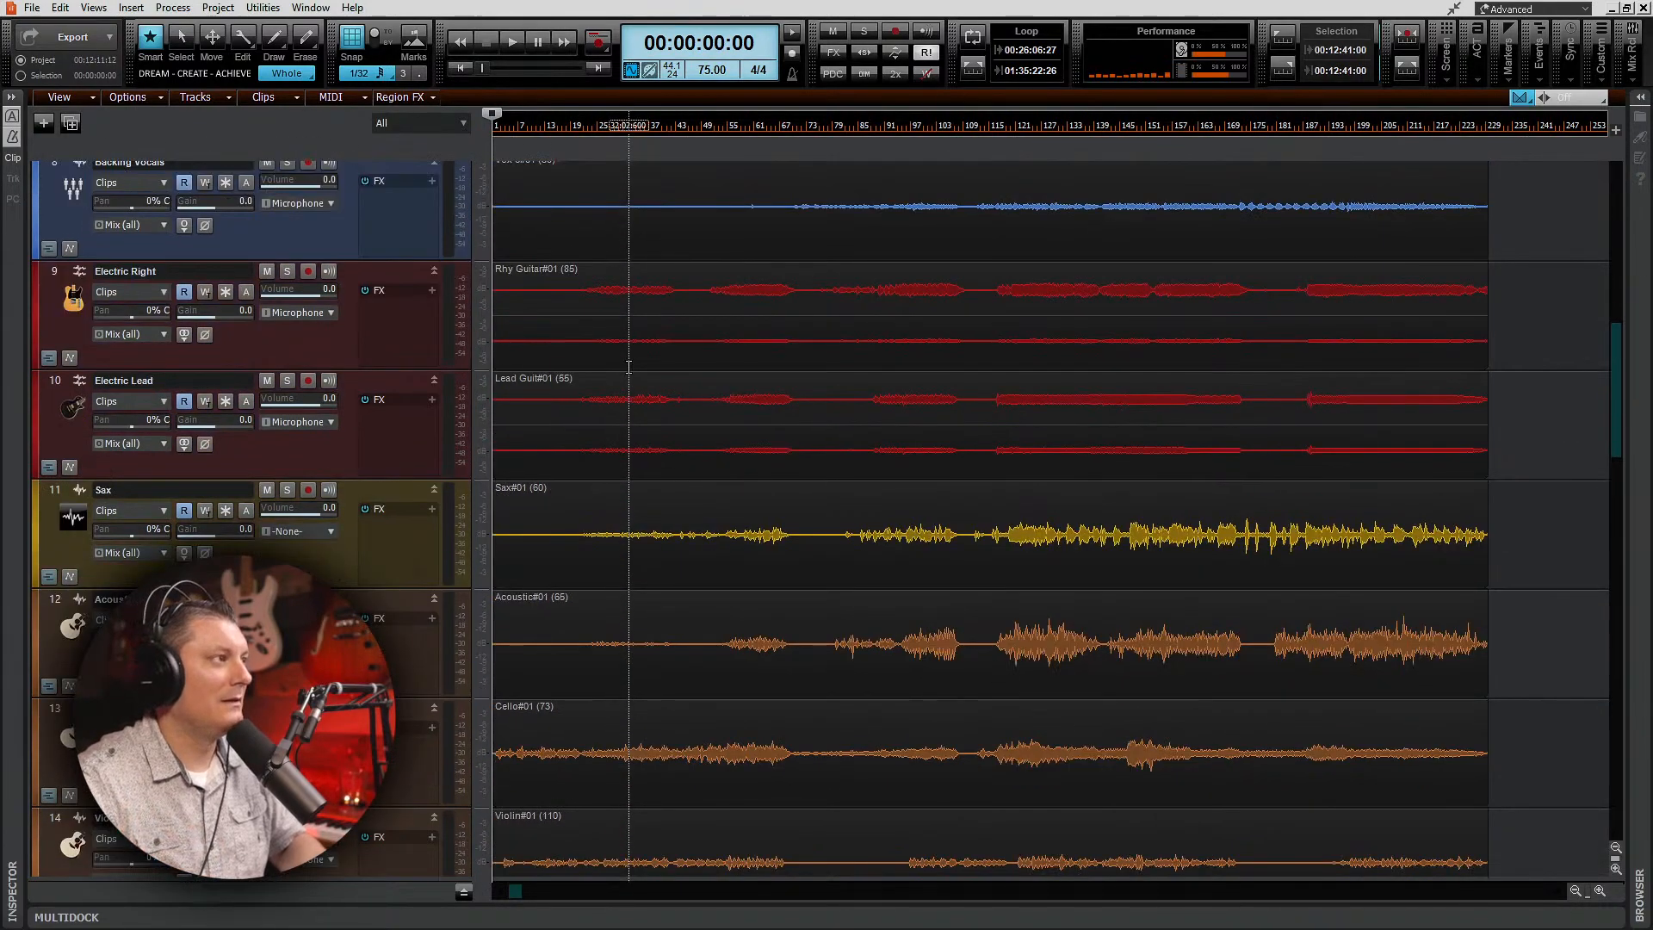
scroll(628, 367, "down", 6)
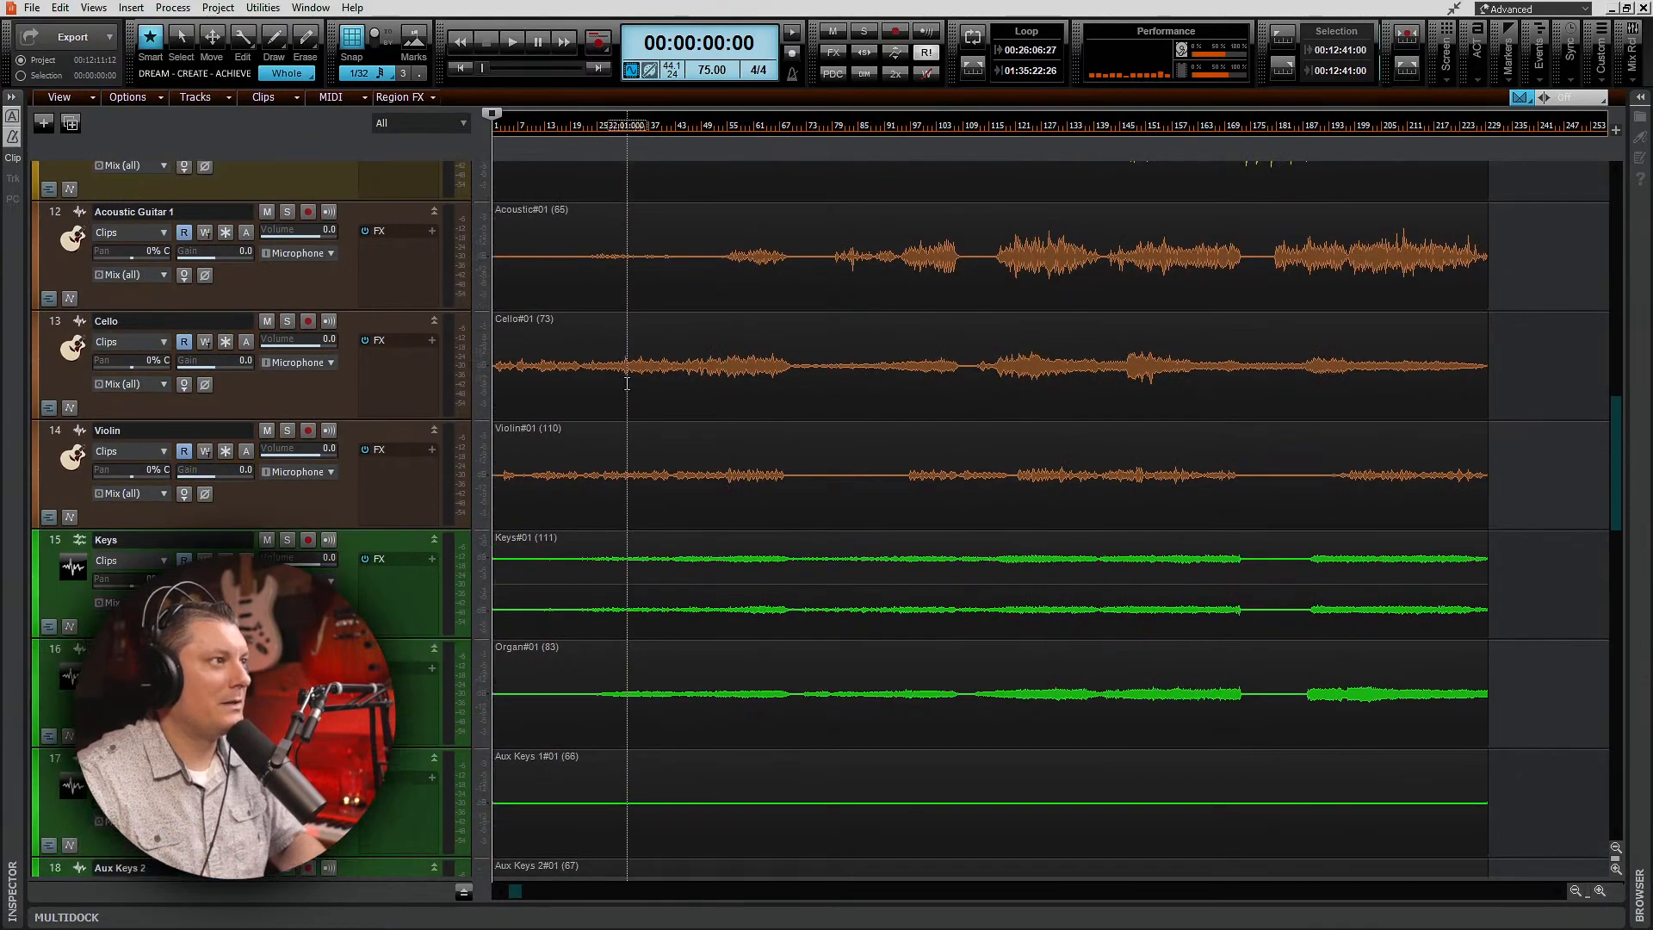
scroll(626, 383, "down", 2)
scroll(628, 391, "down", 9)
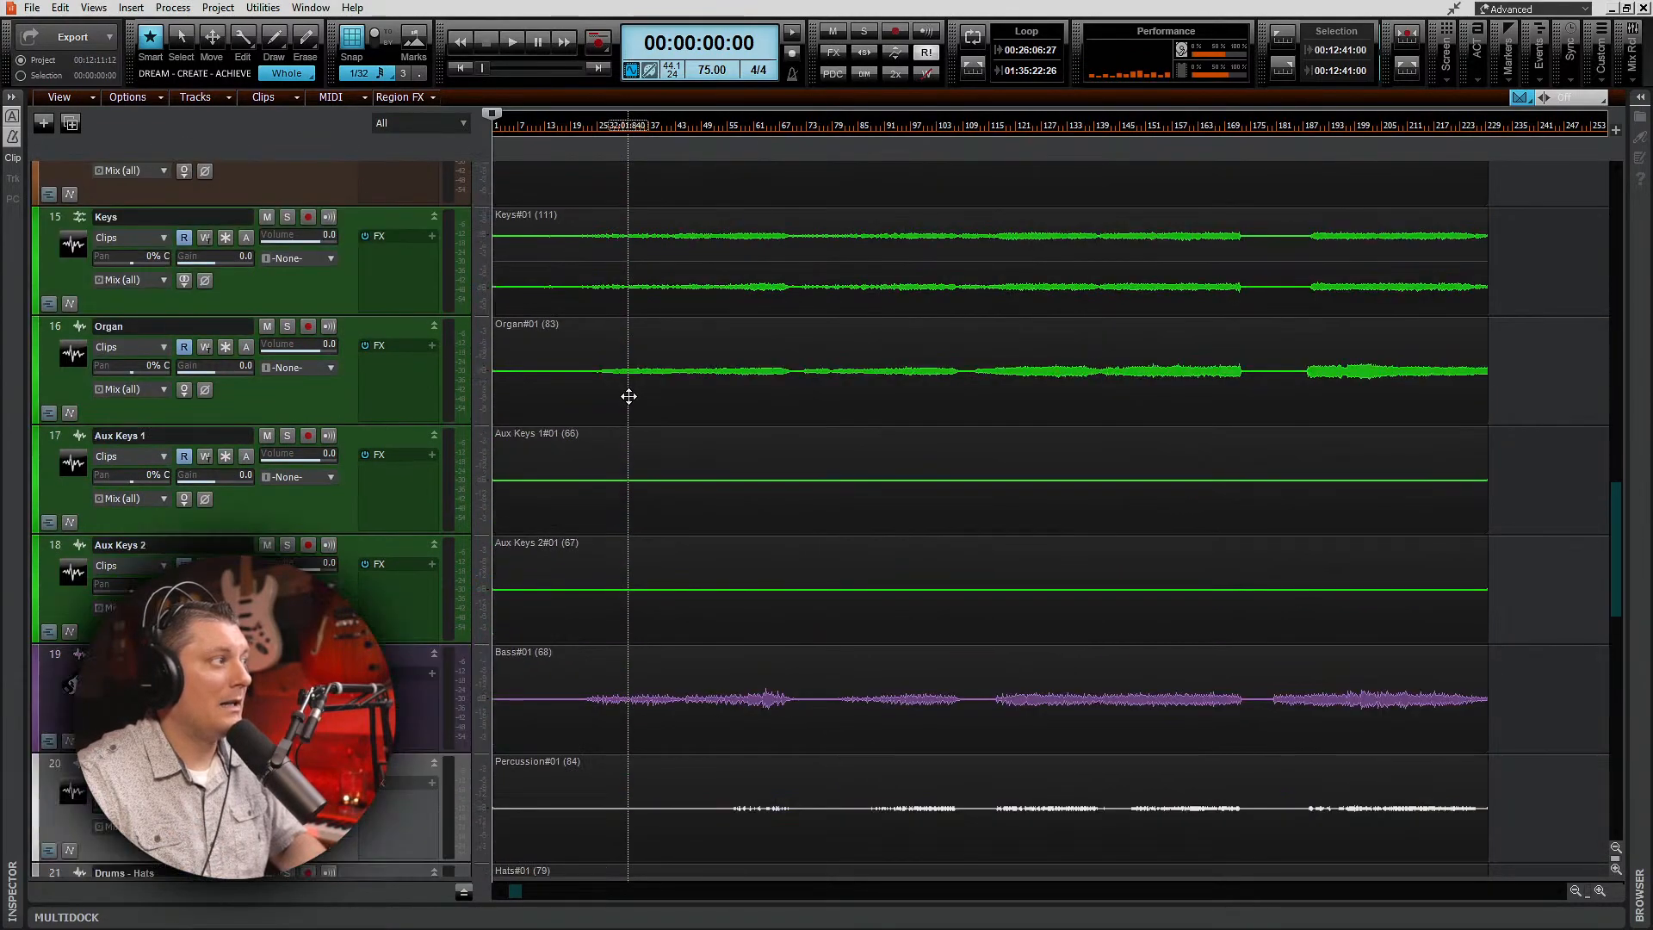
scroll(628, 401, "down", 10)
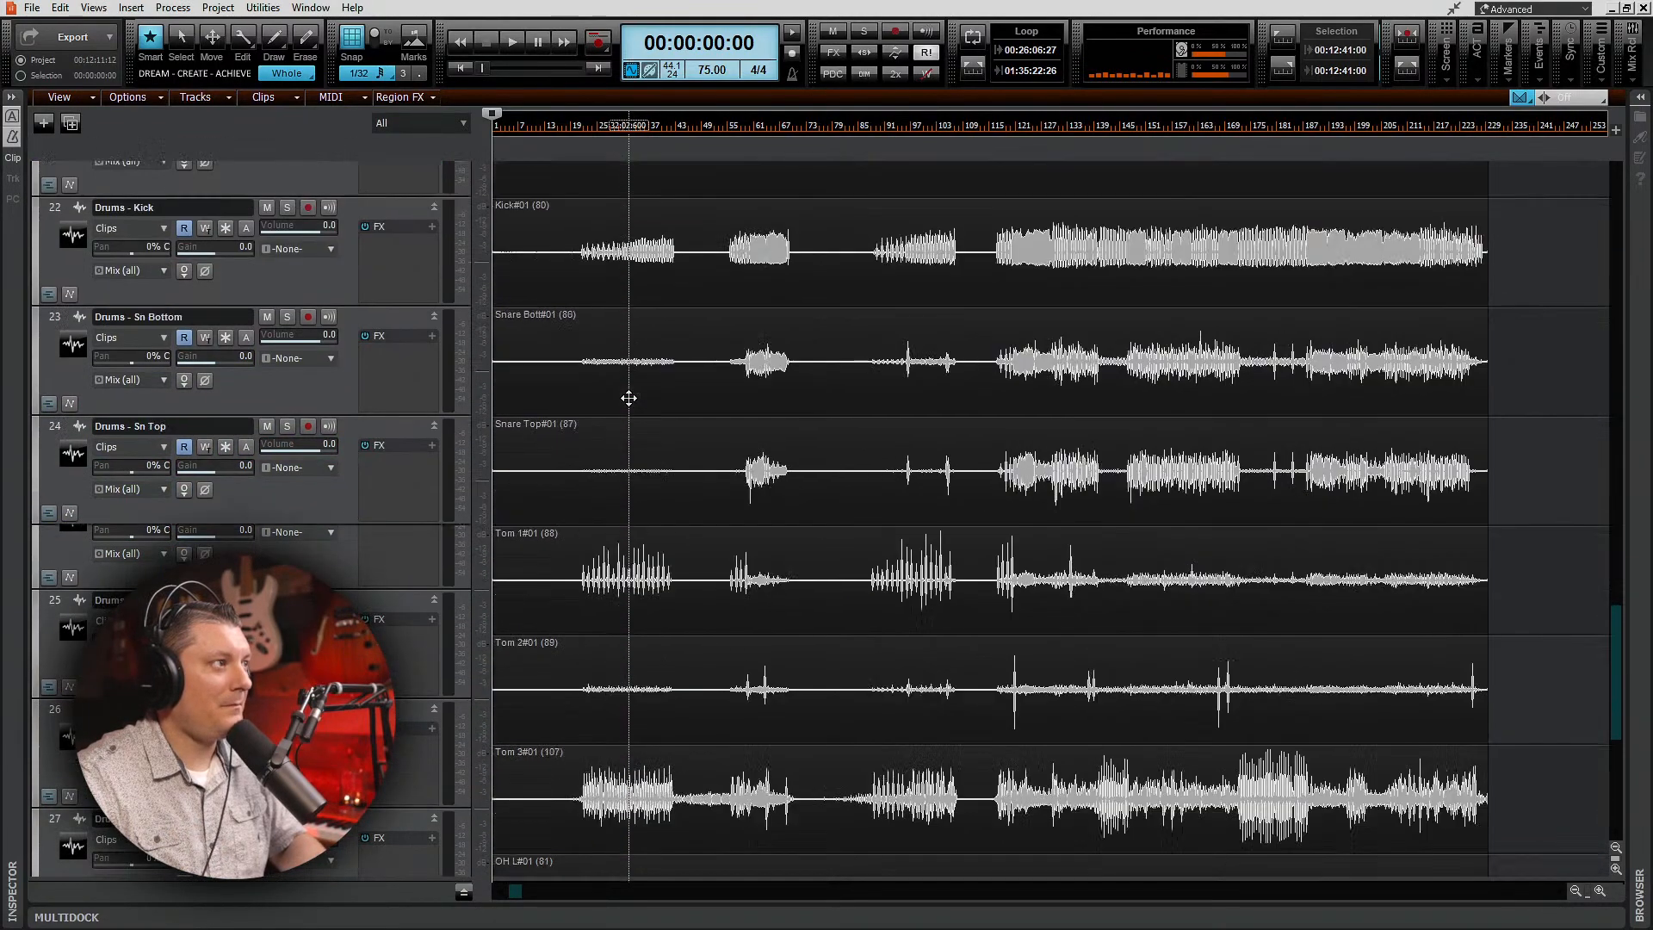
scroll(629, 405, "down", 1)
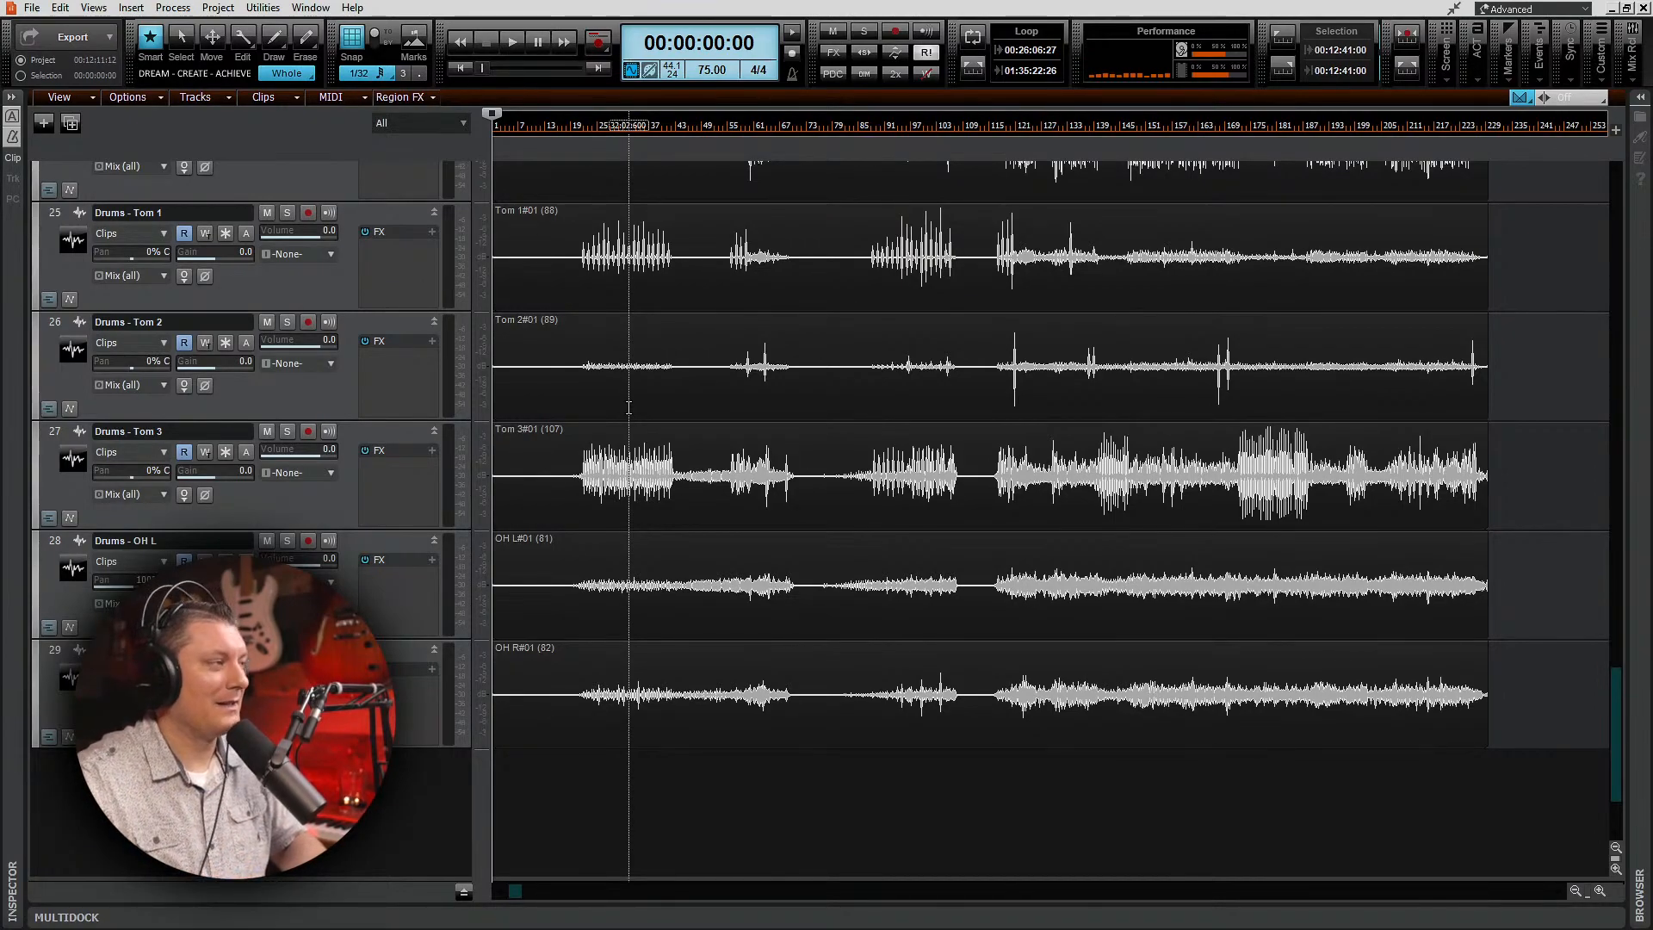
scroll(629, 407, "up", 9)
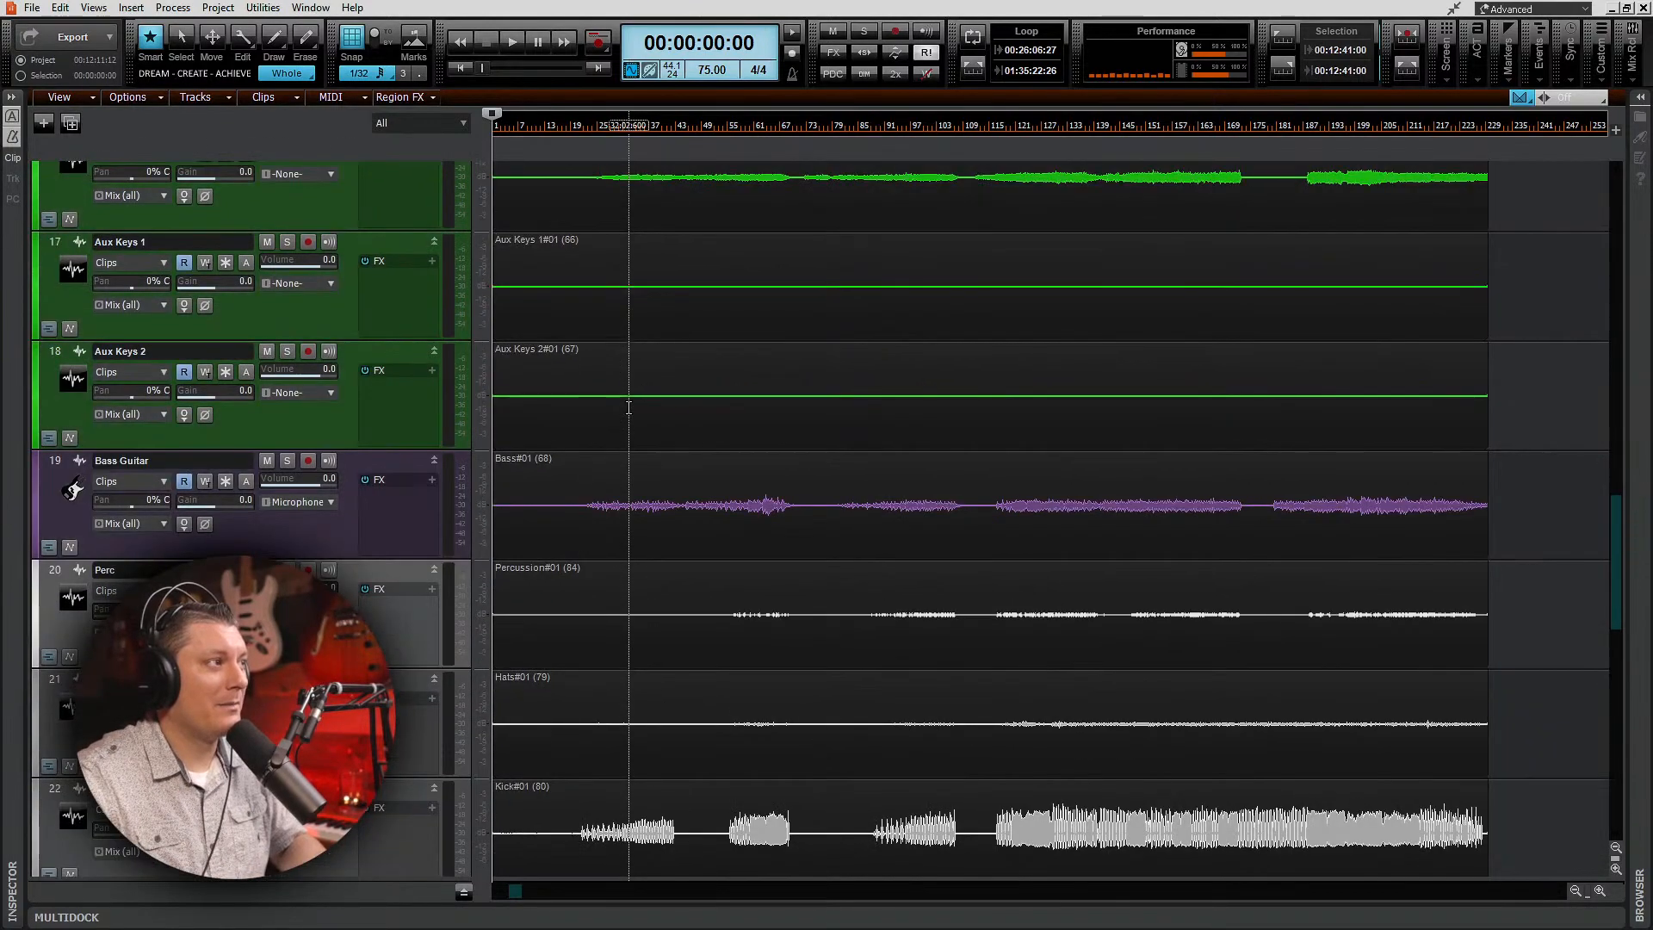
scroll(628, 407, "up", 10)
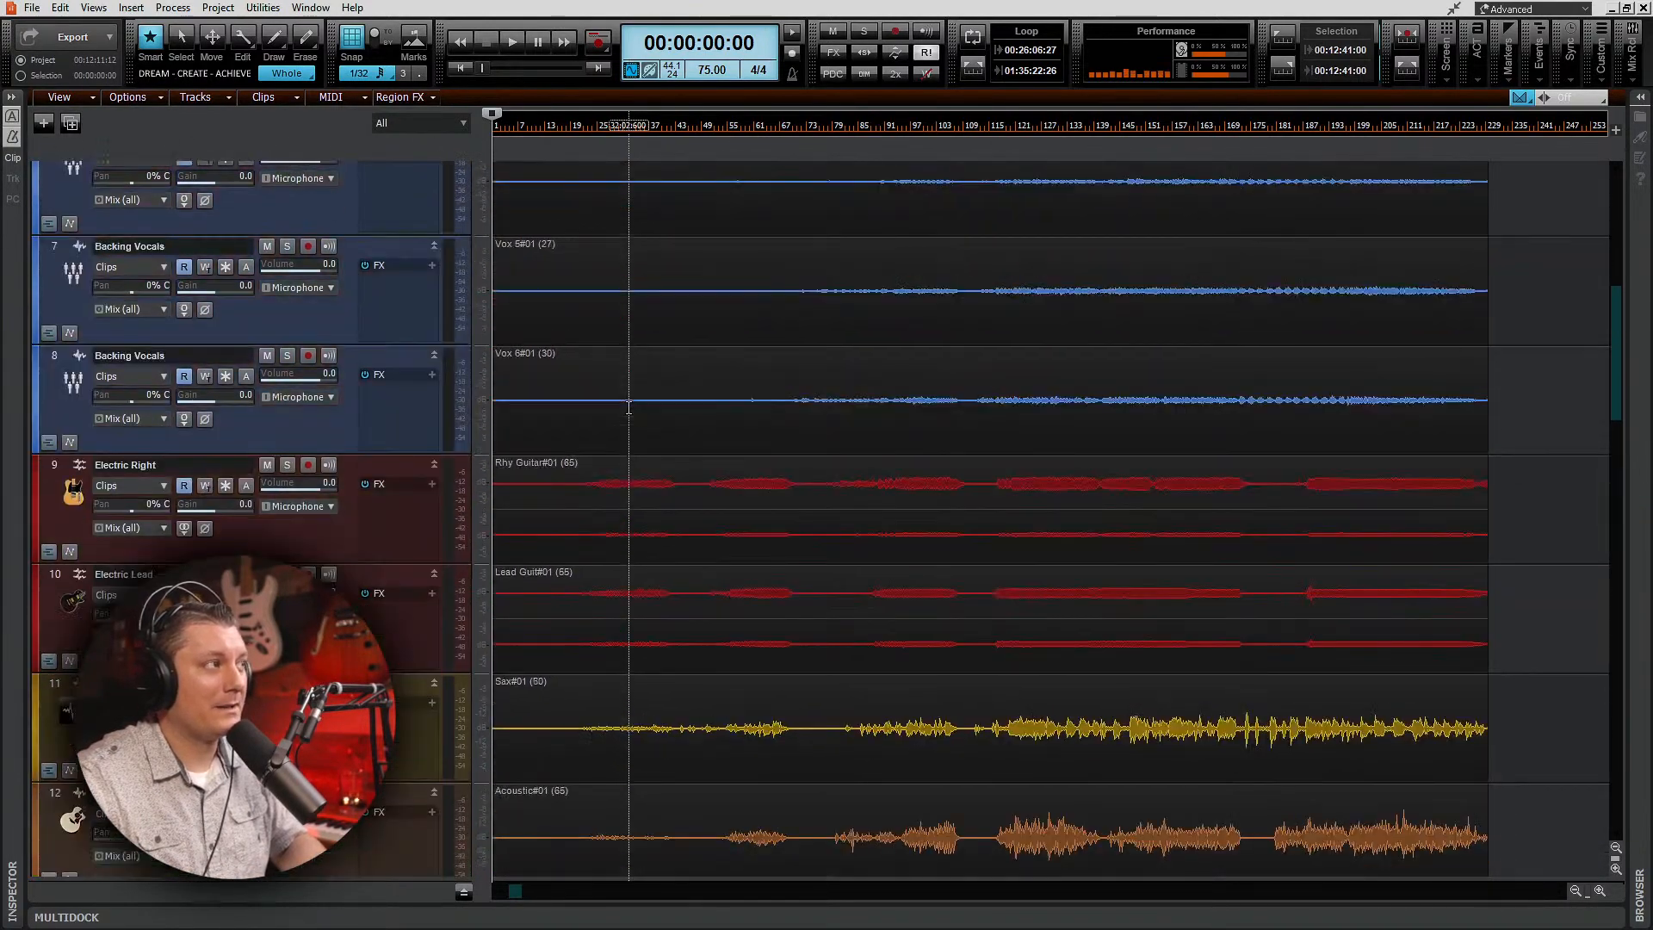
scroll(628, 407, "up", 5)
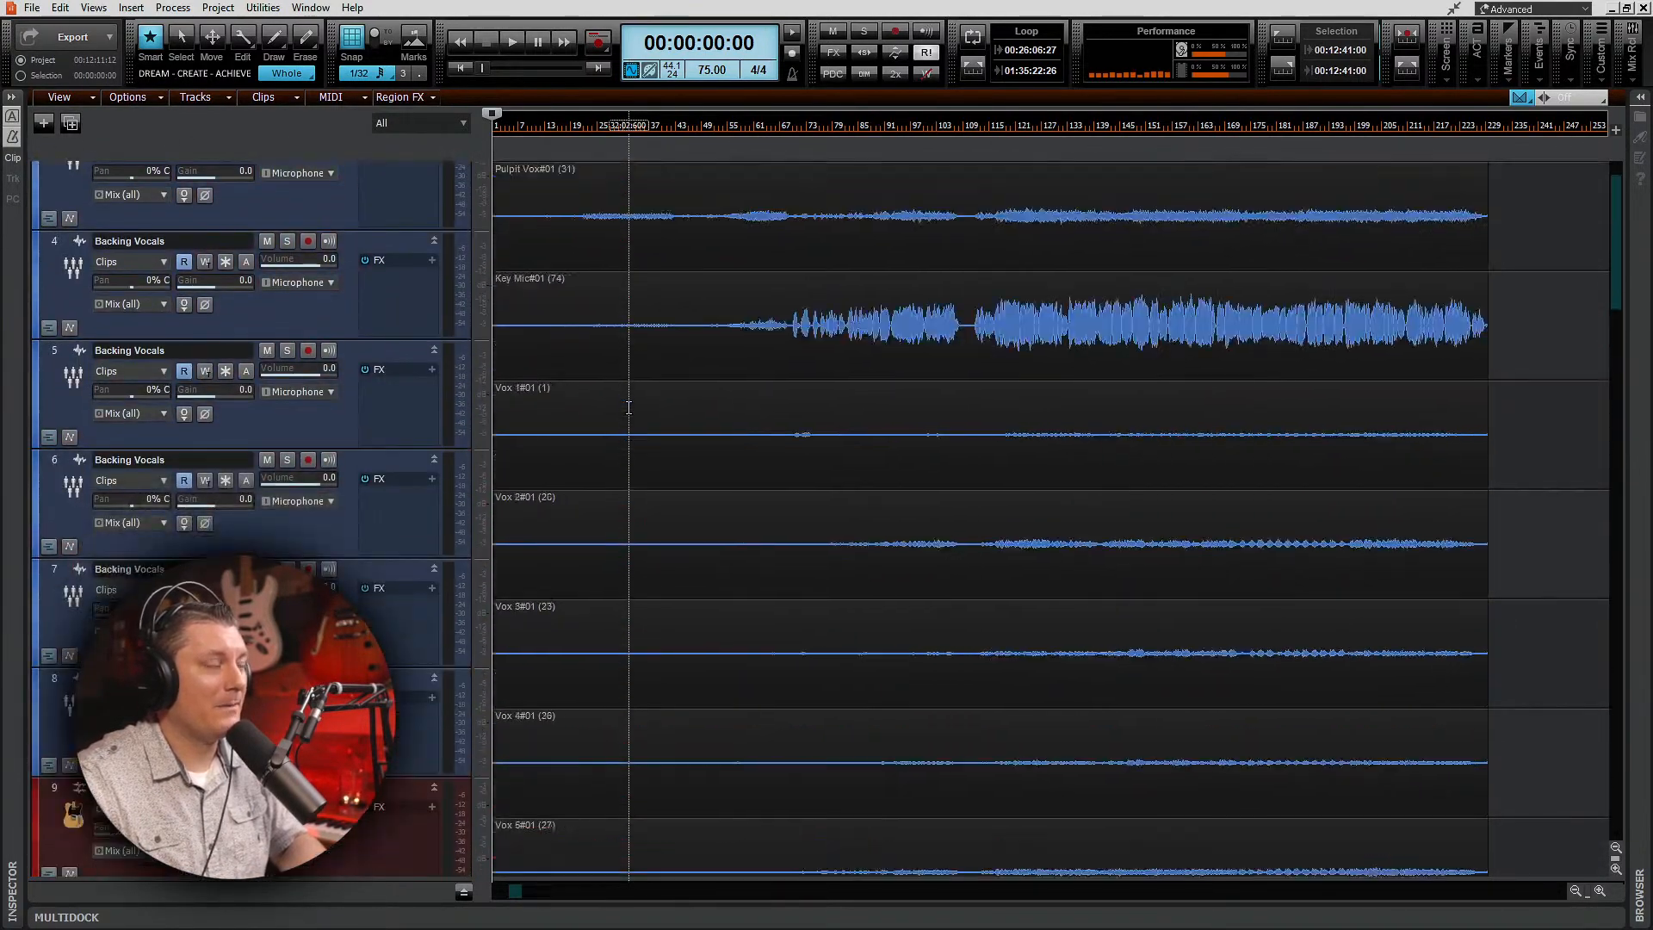
Step: Play the project from the start, checking the track meters and briefly soloing Acoustic Guitar 1
left_click(512, 41)
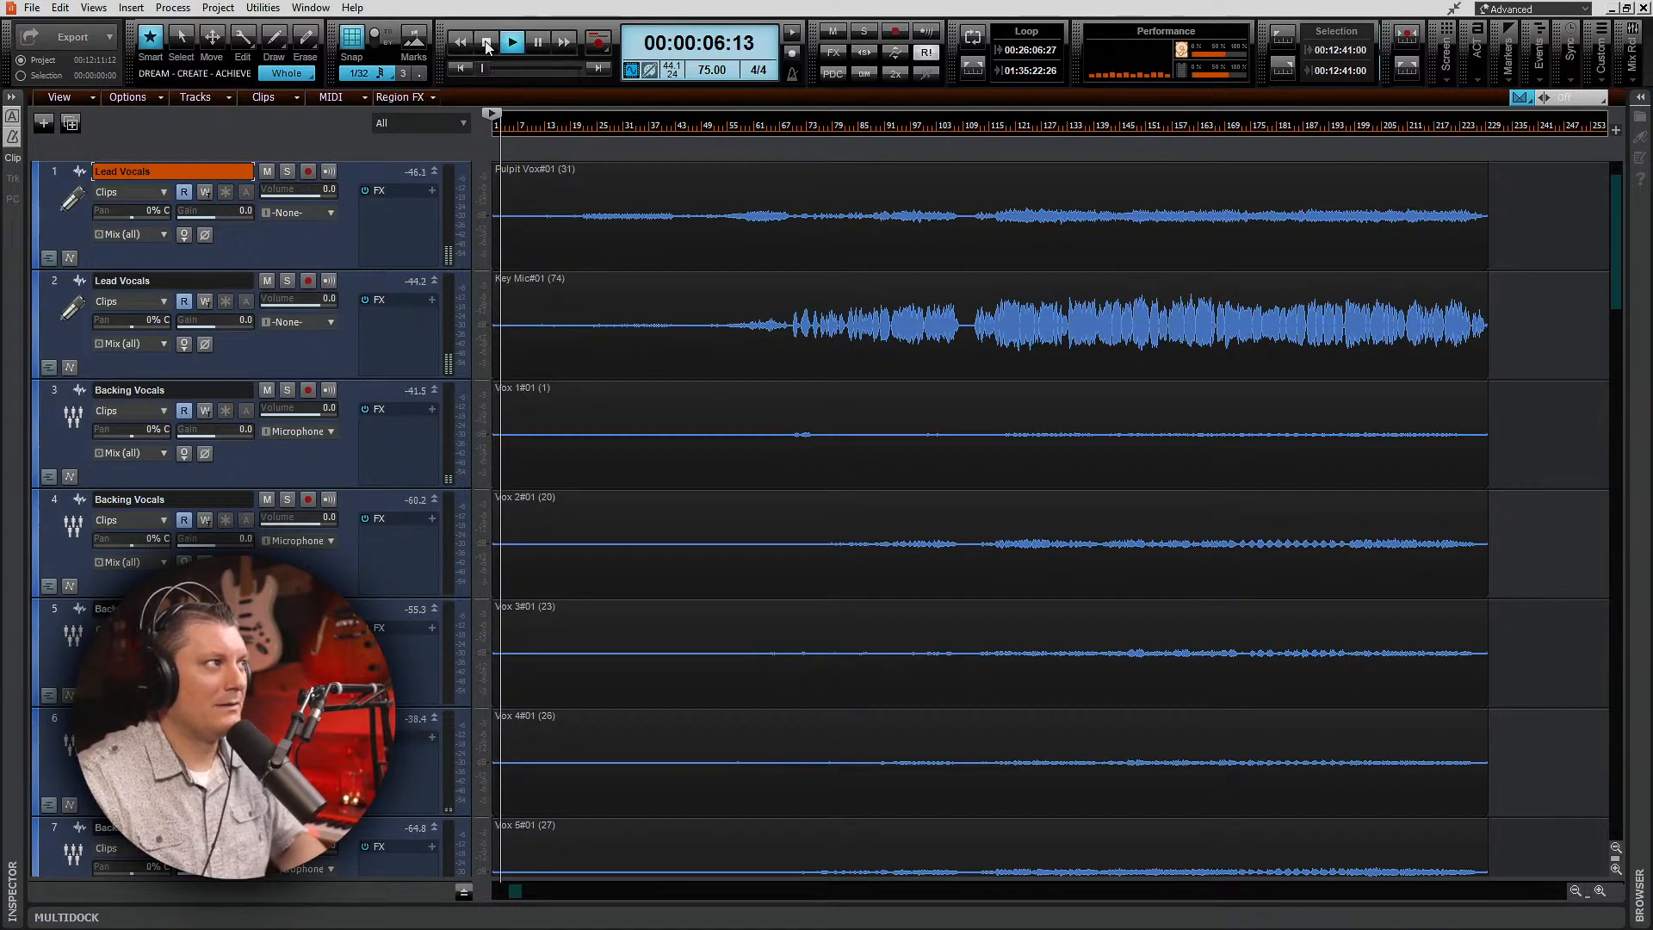
scroll(589, 538, "down", 3)
scroll(576, 538, "down", 4)
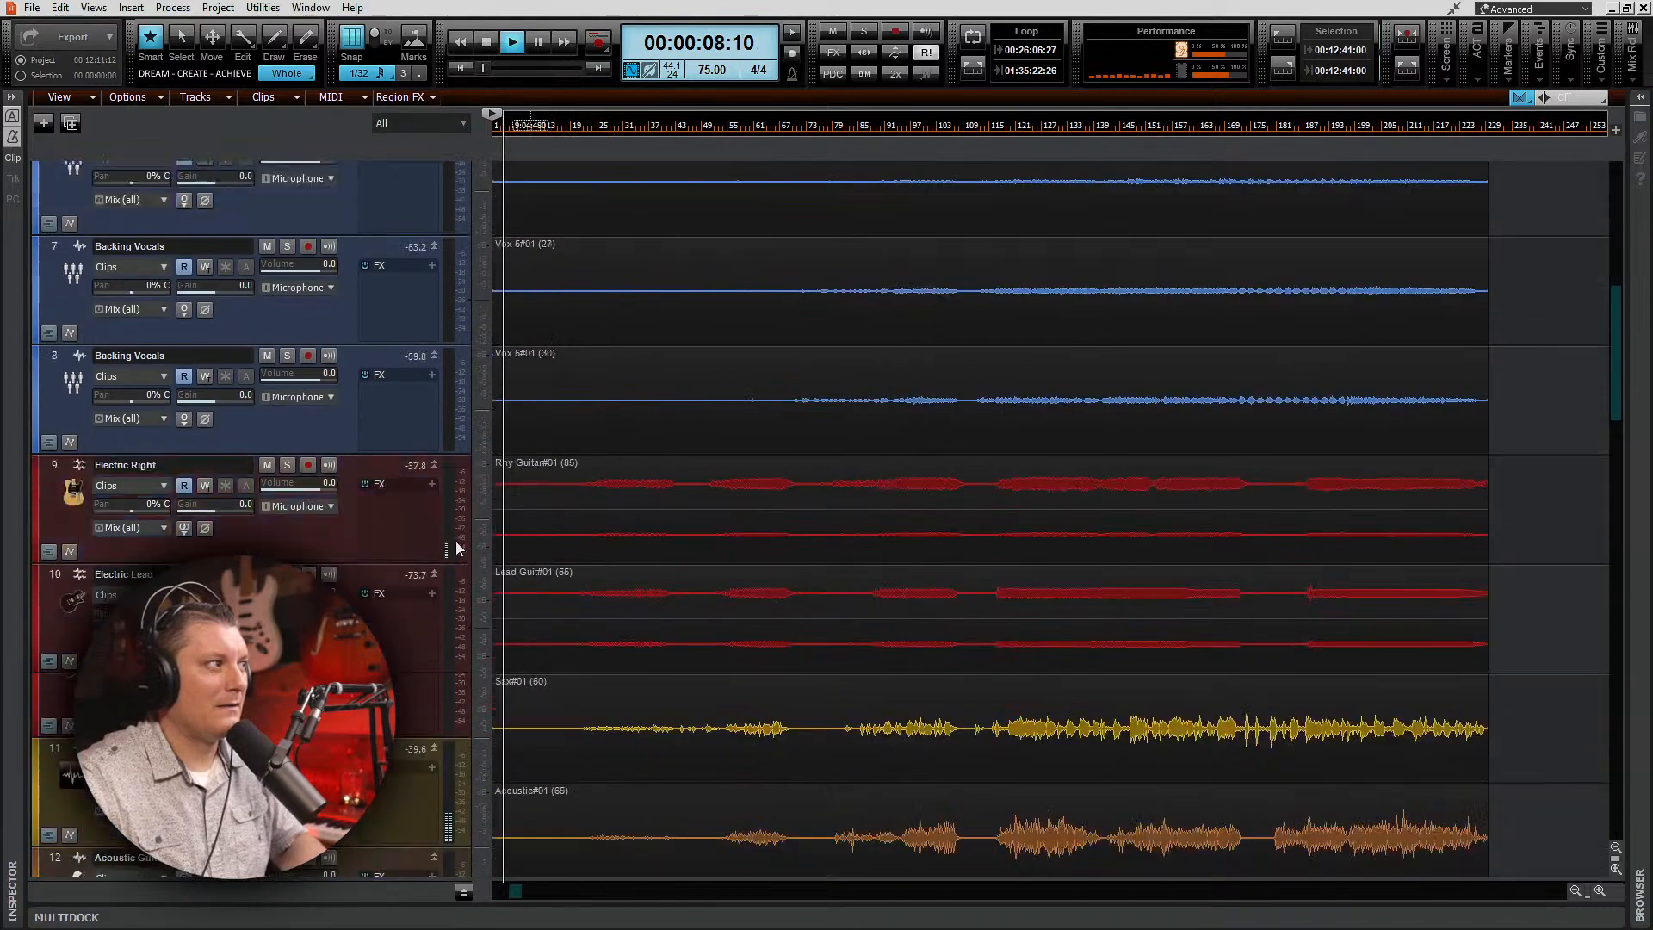
scroll(430, 495, "down", 4)
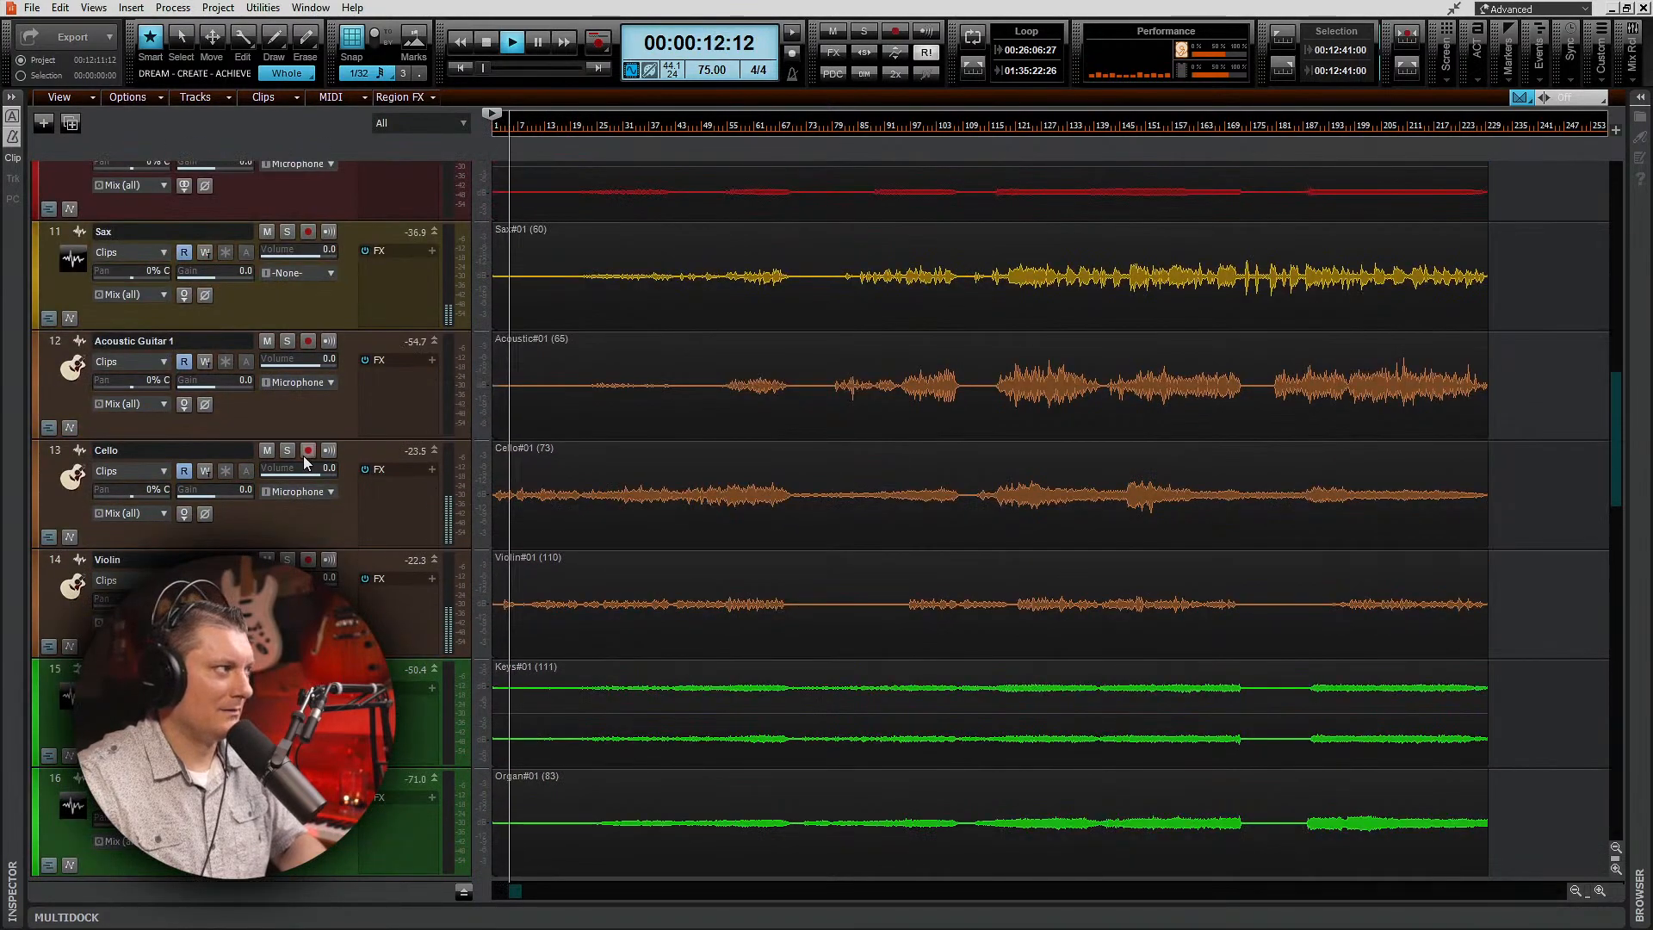
left_click(289, 341)
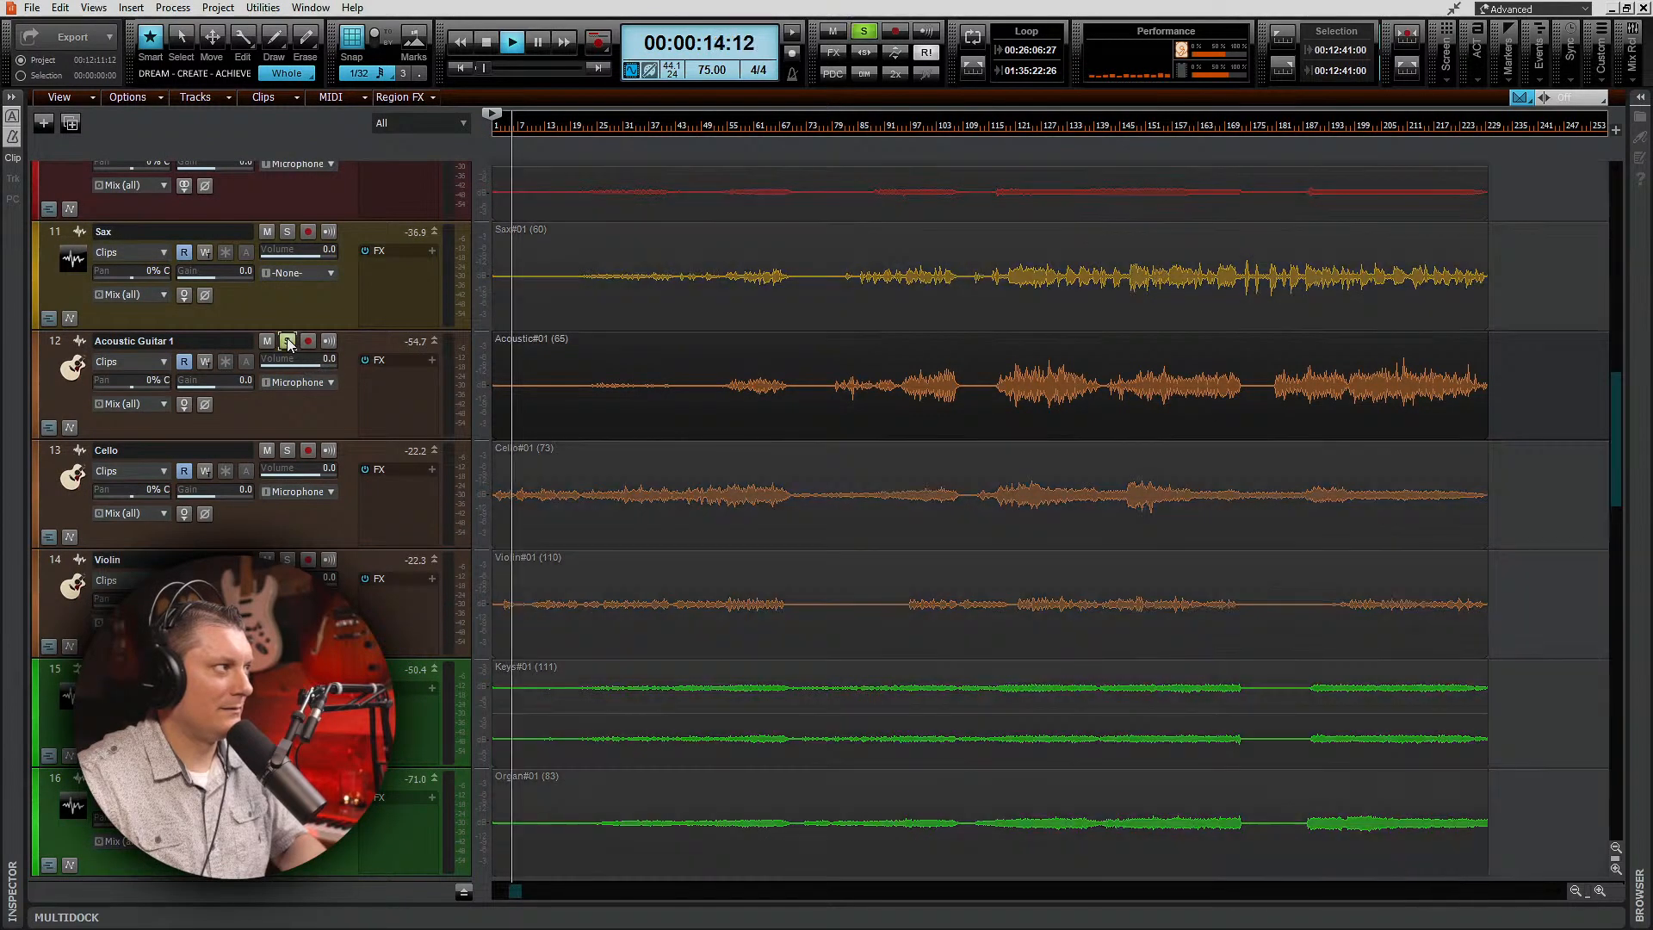
left_click(288, 340)
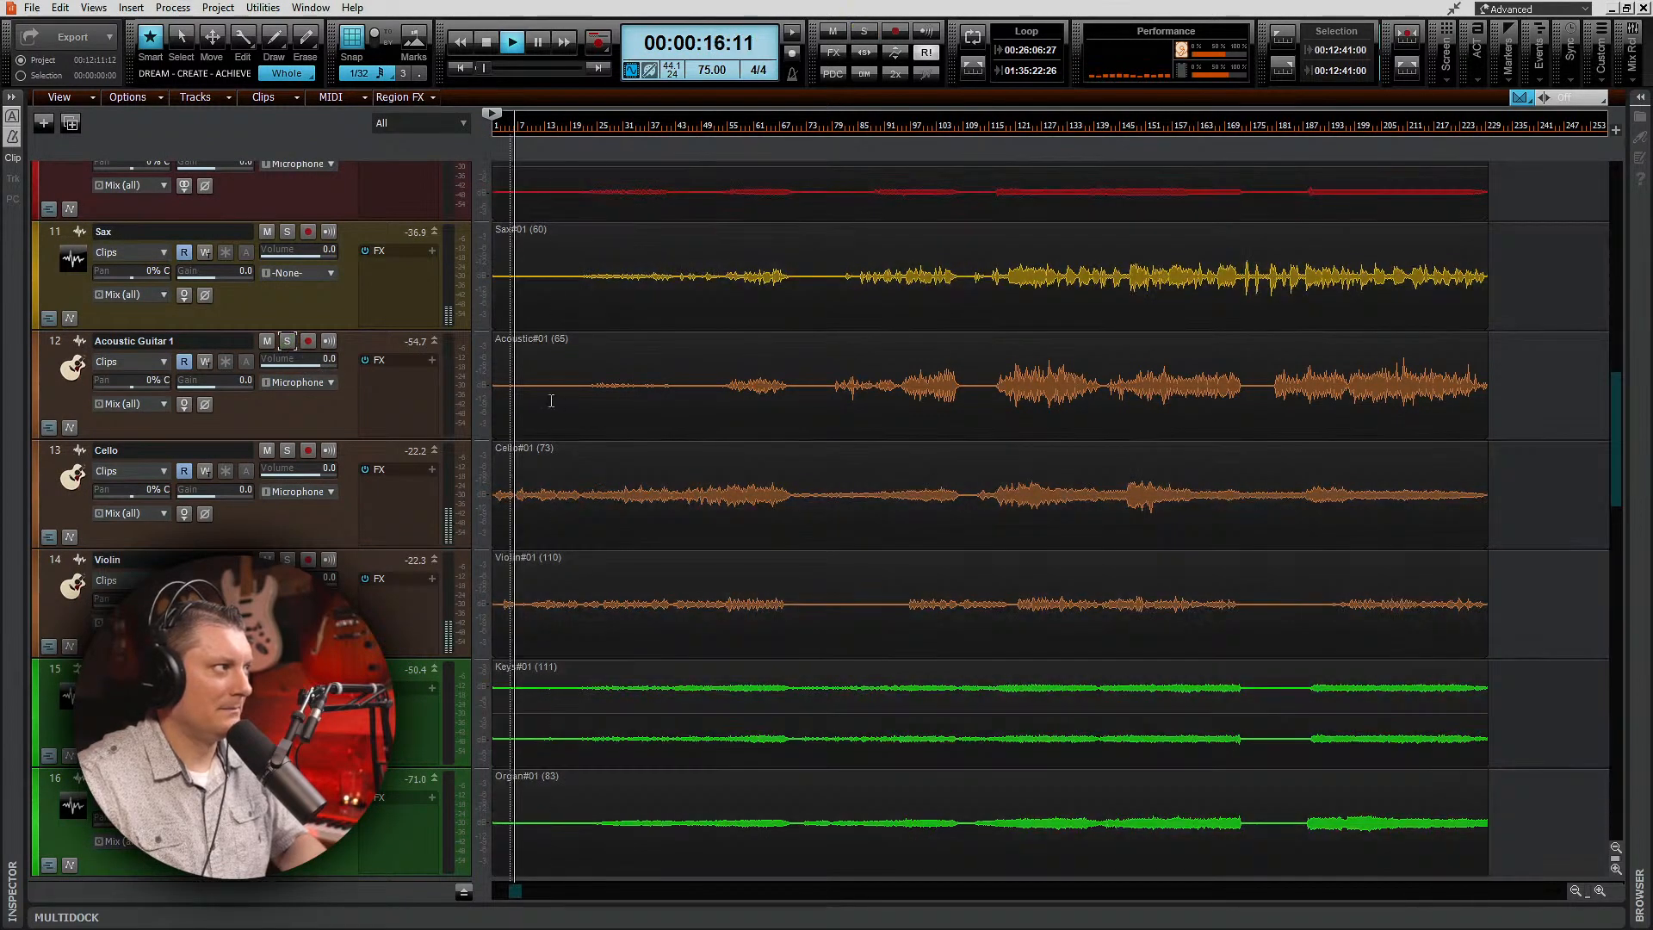
Step: Check the meters of the keys, bass and drum tracks during playback and stop the transport
scroll(527, 444, "down", 5)
scroll(527, 443, "down", 5)
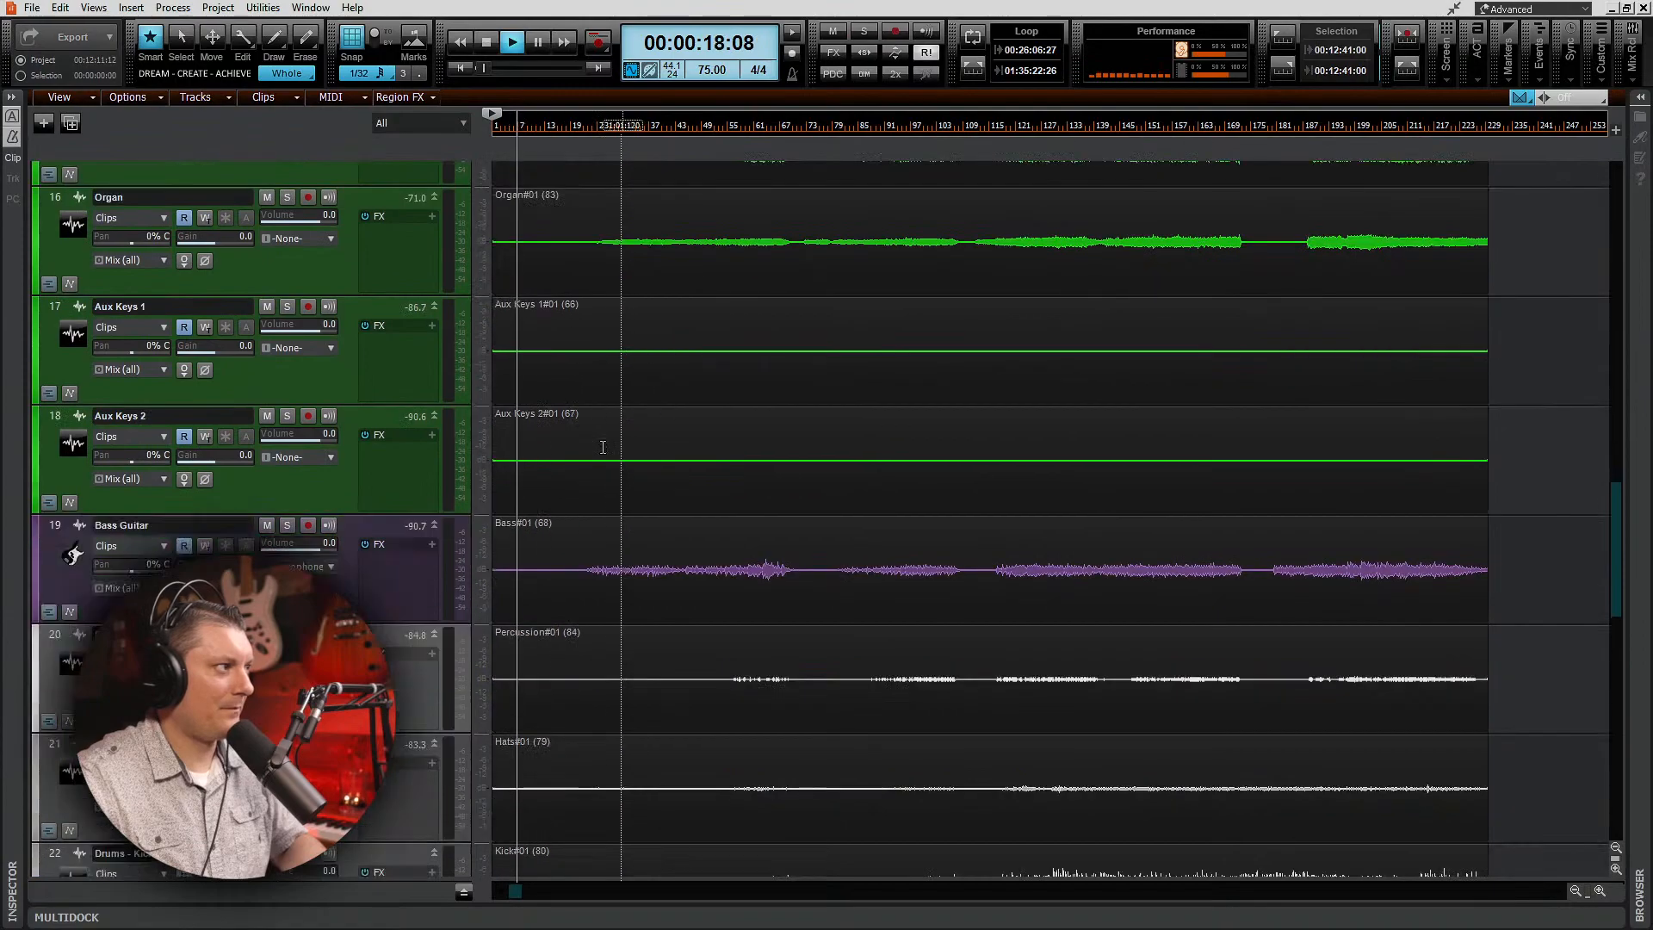
scroll(524, 482, "down", 7)
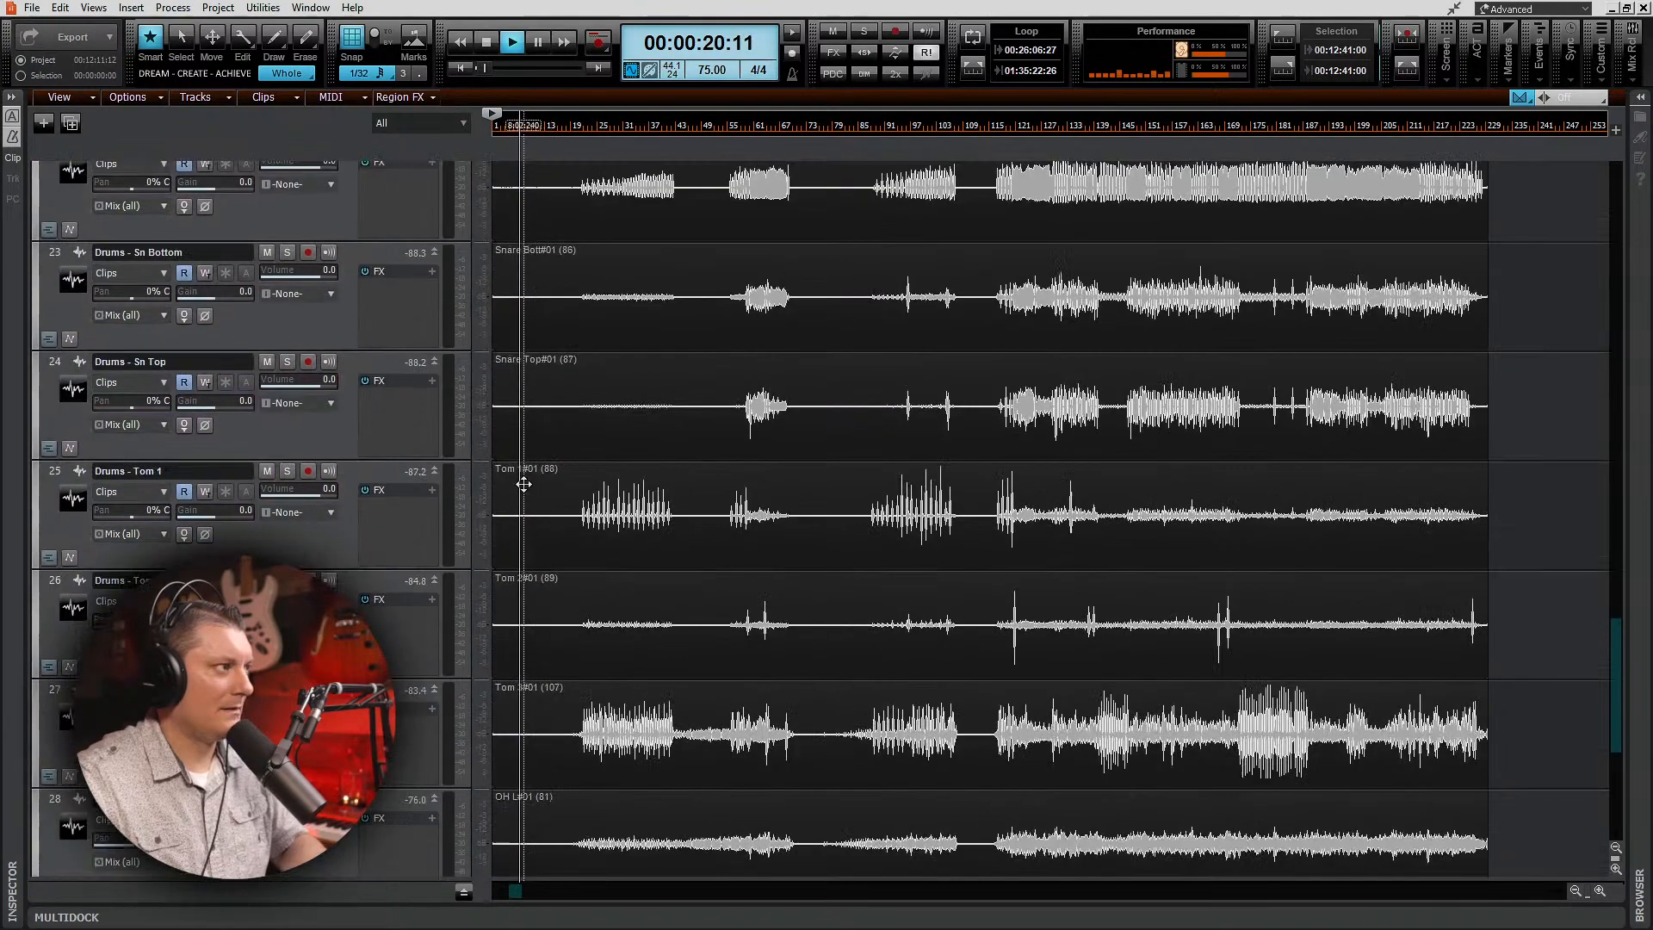
scroll(524, 498, "up", 11)
scroll(524, 498, "up", 15)
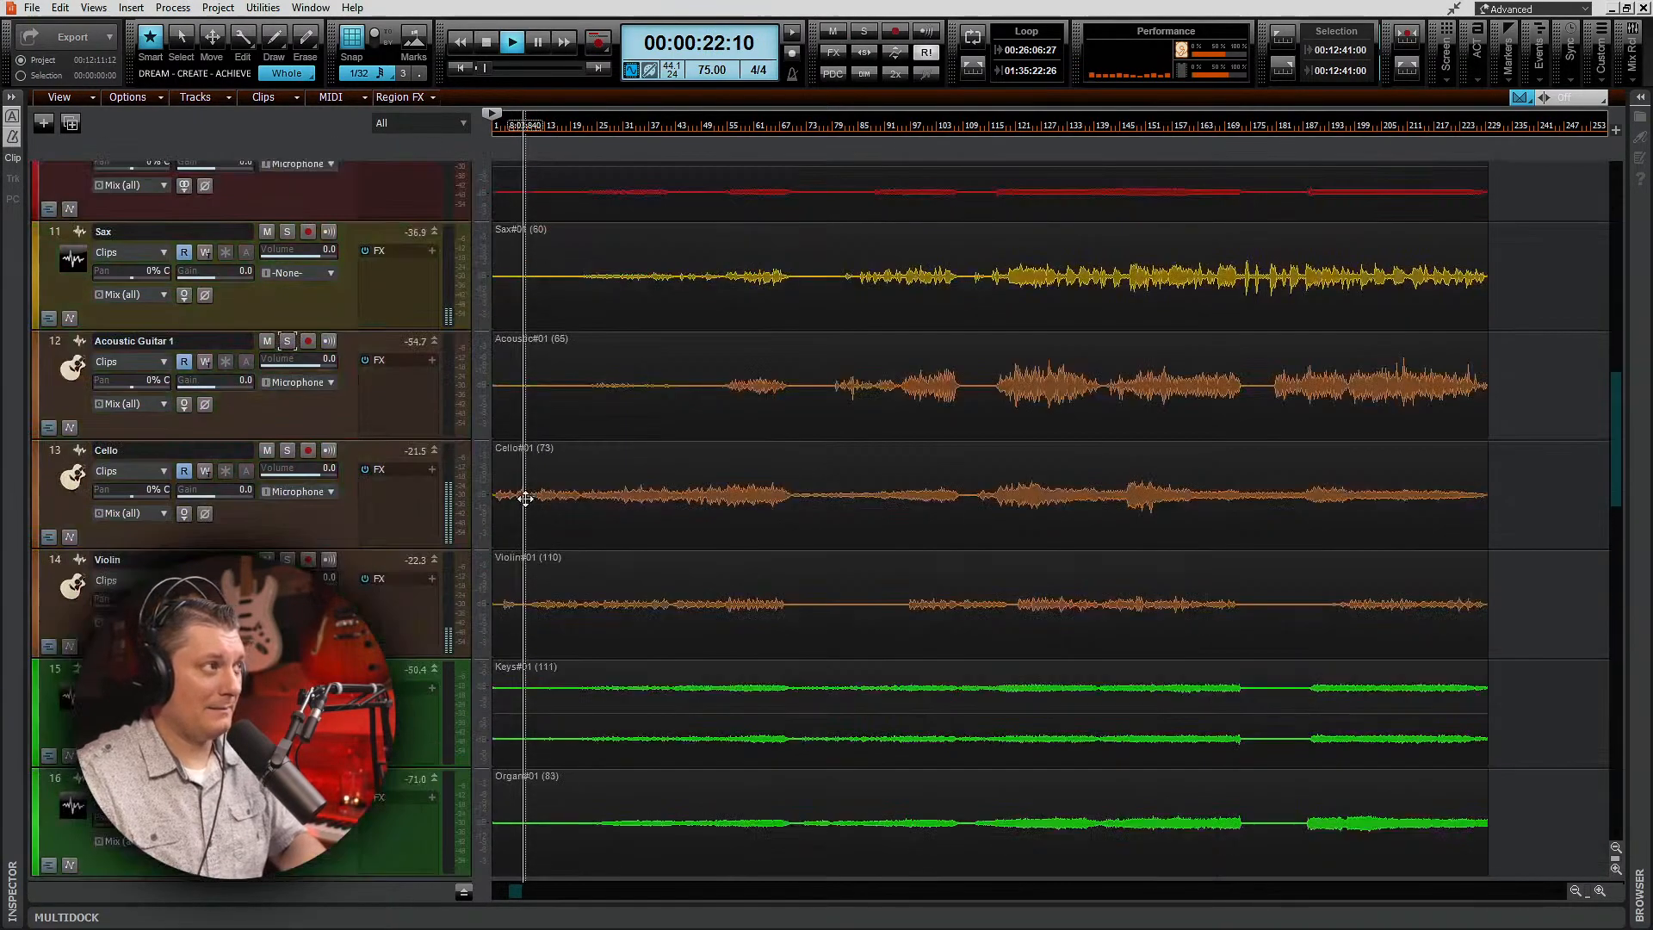
key("space")
scroll(524, 499, "up", 3)
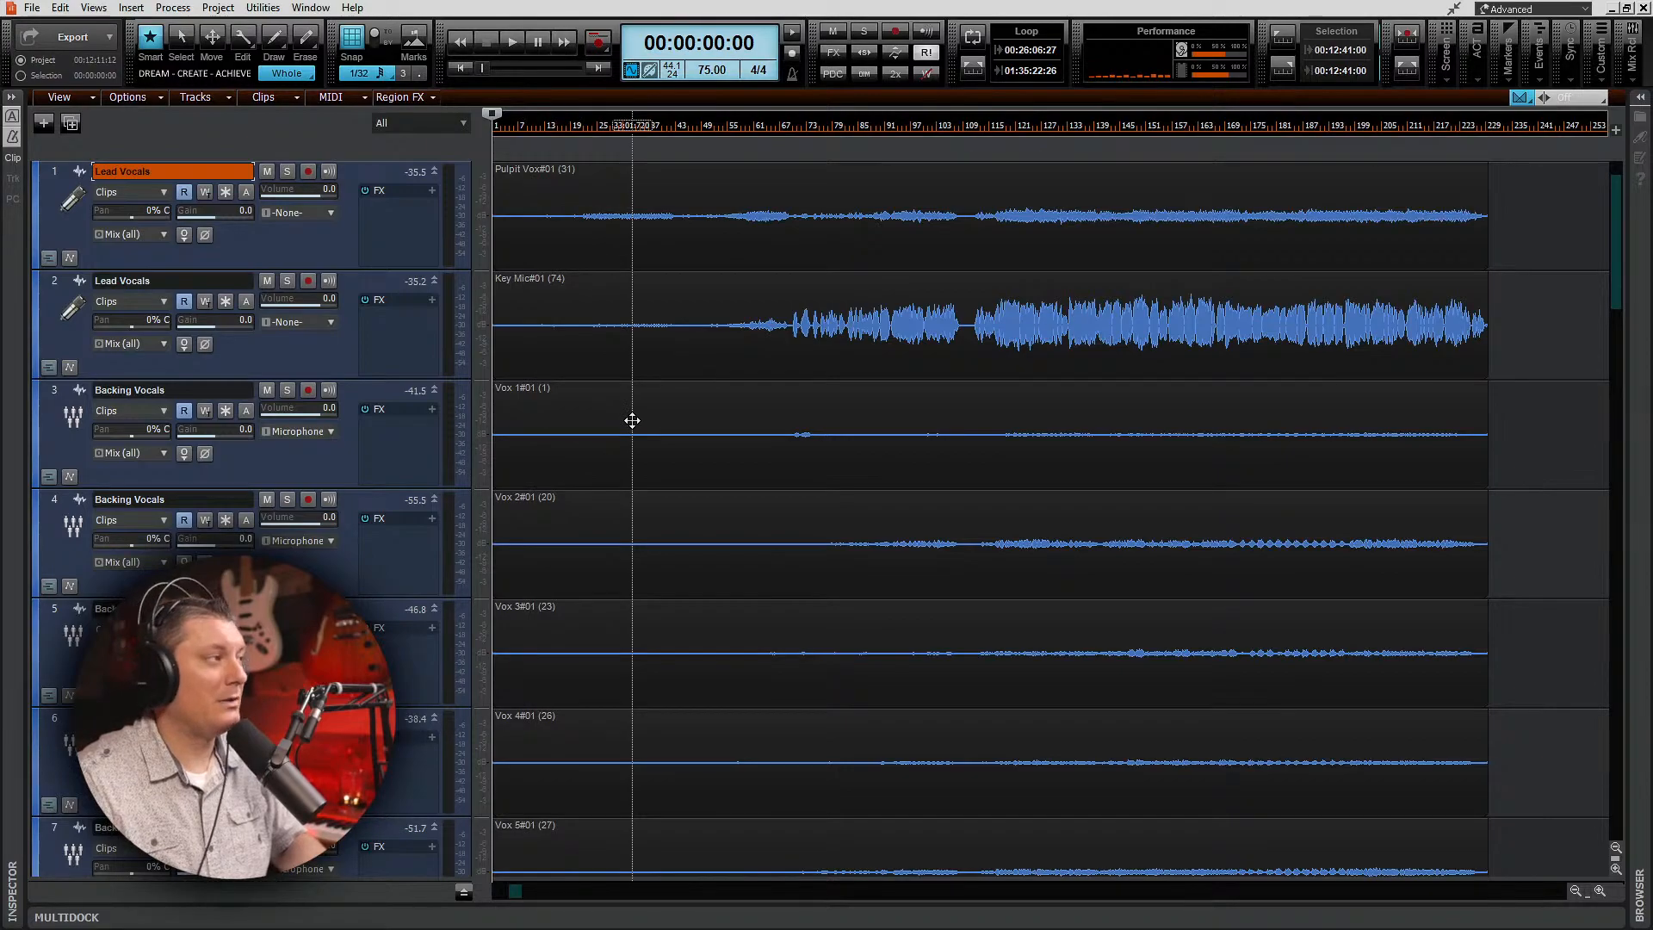
Step: Review the track order and routing with playback stopped, from the vocals to the drum overheads and back to the first track
scroll(560, 371, "down", 6)
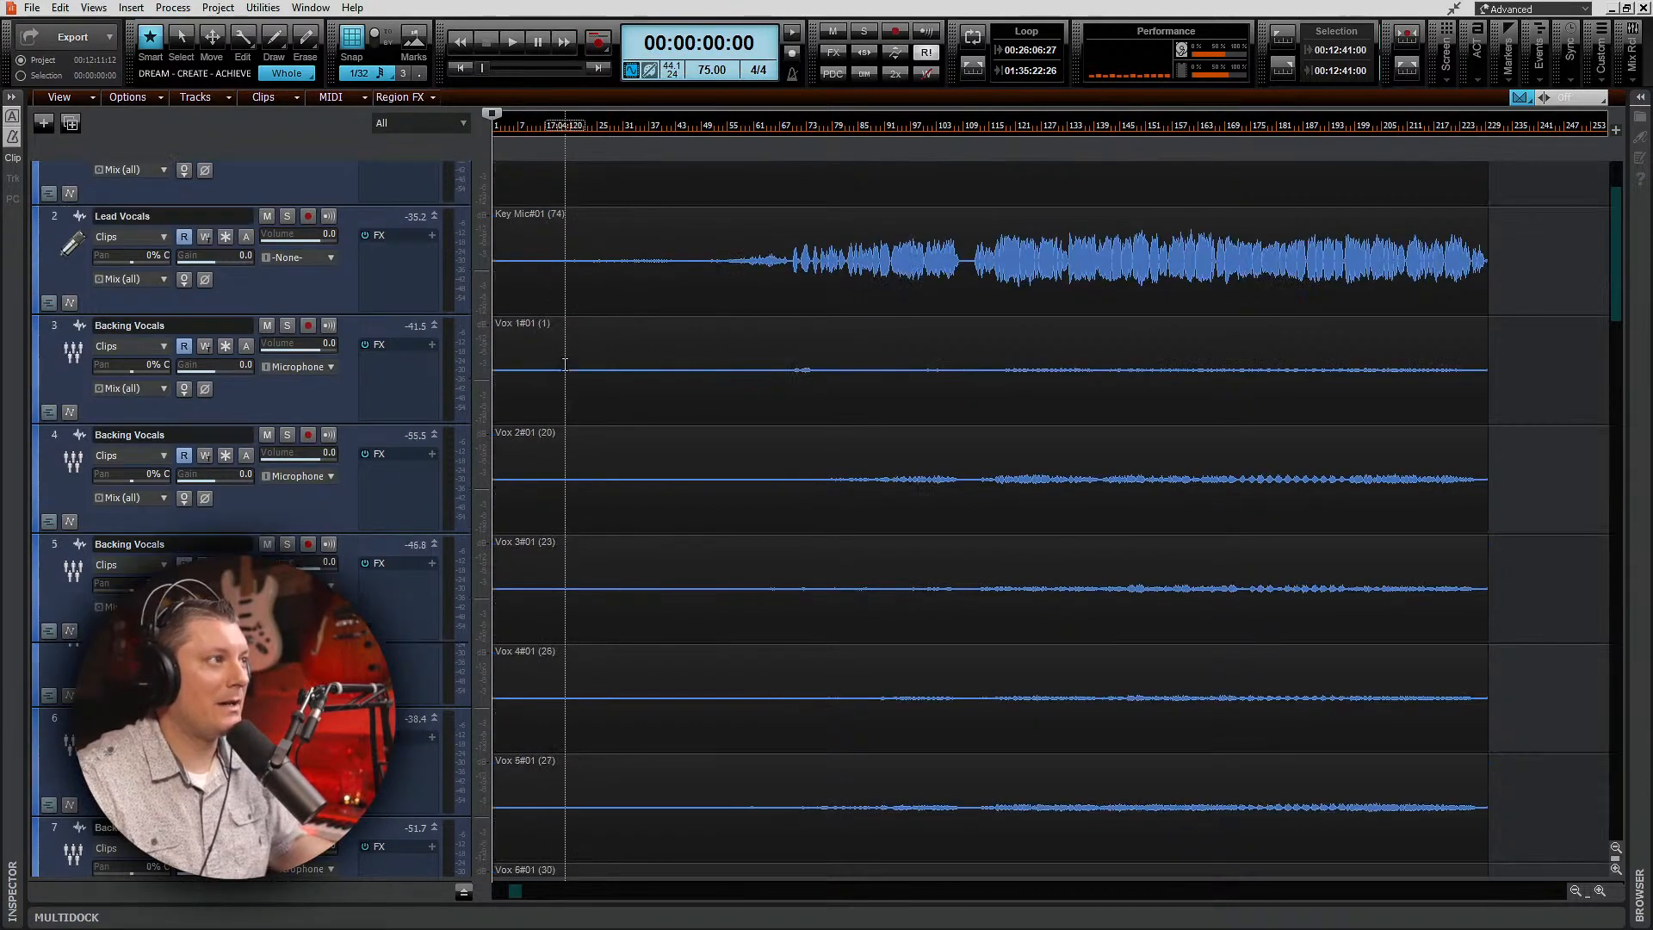
scroll(561, 371, "down", 7)
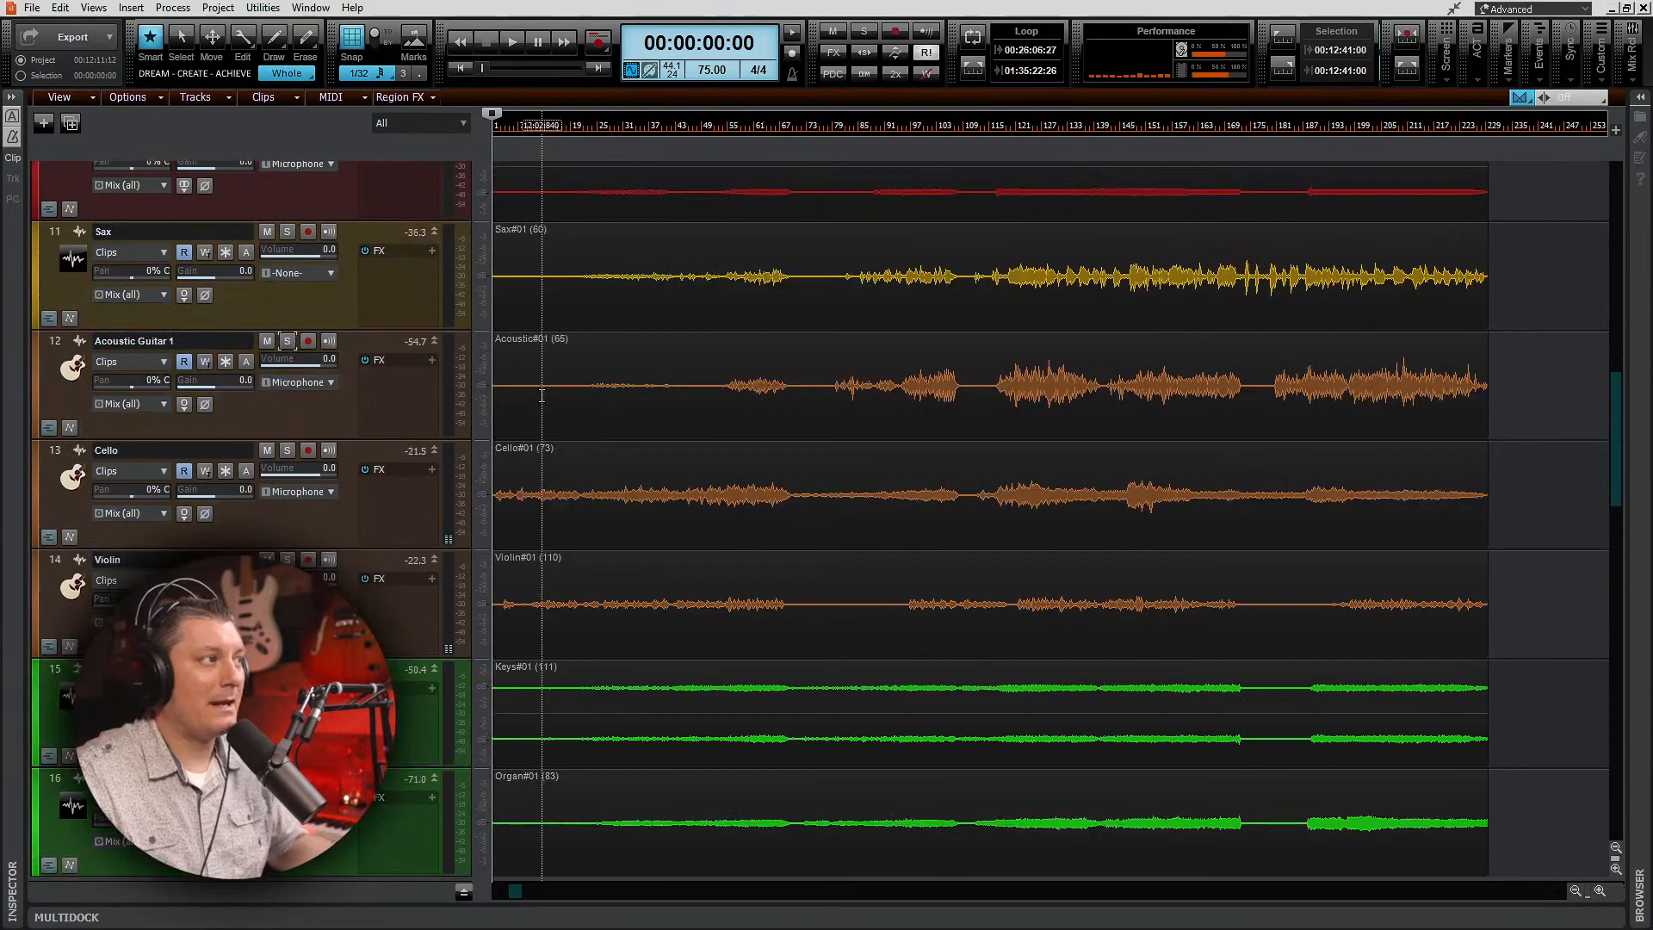
scroll(542, 396, "down", 8)
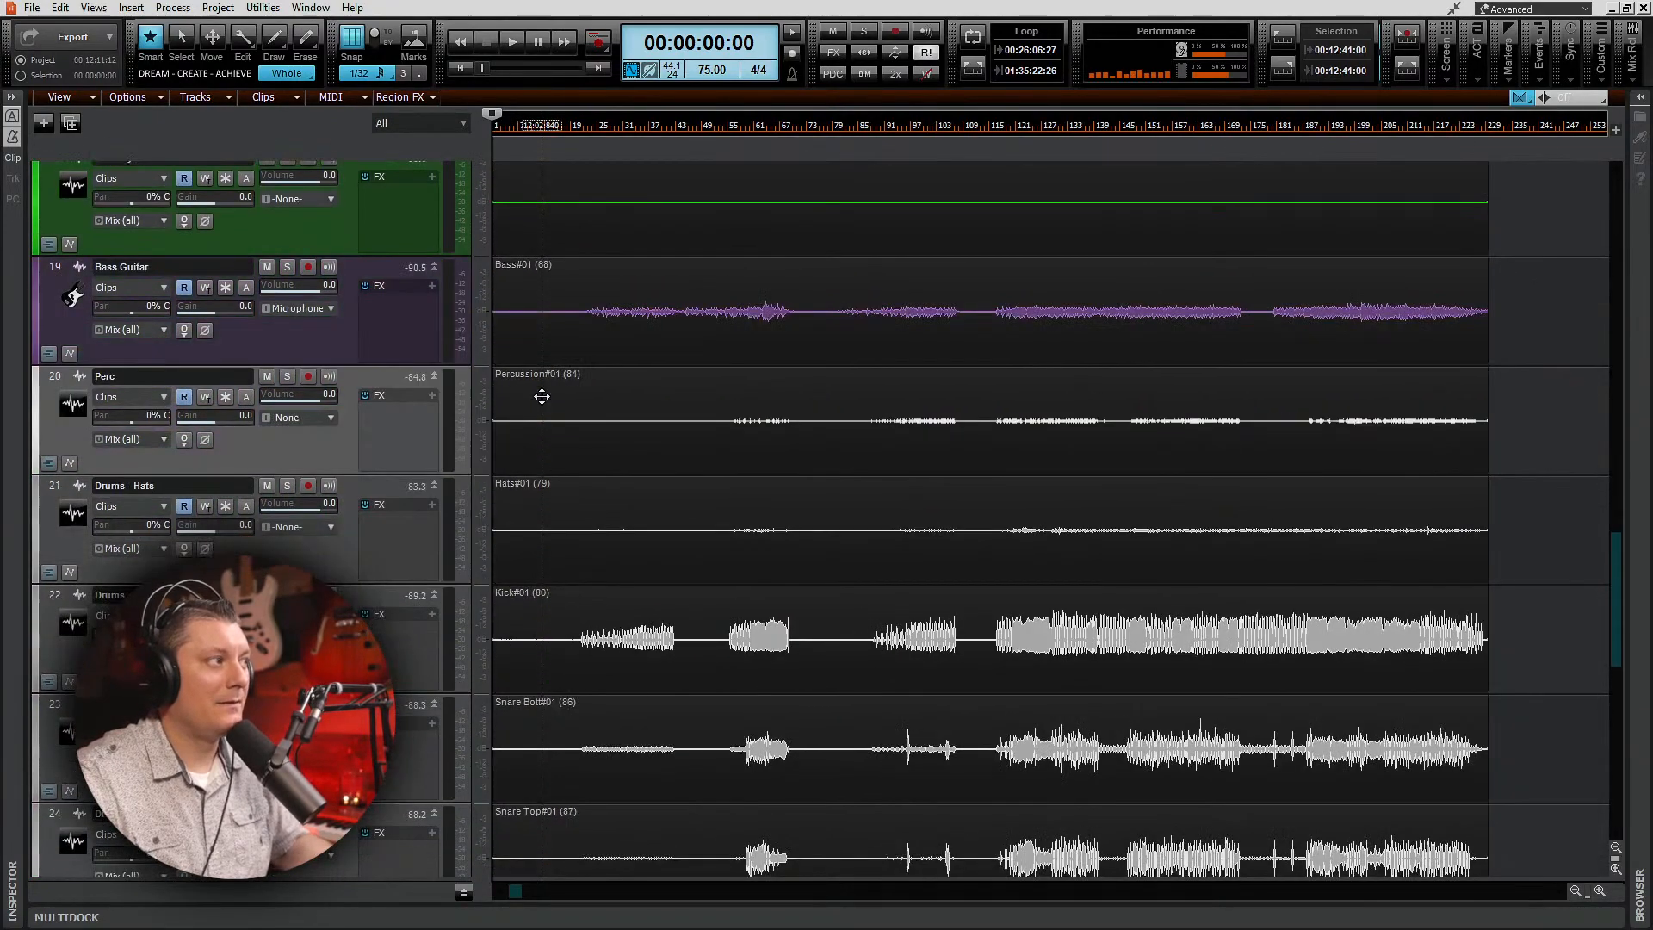
scroll(554, 416, "down", 3)
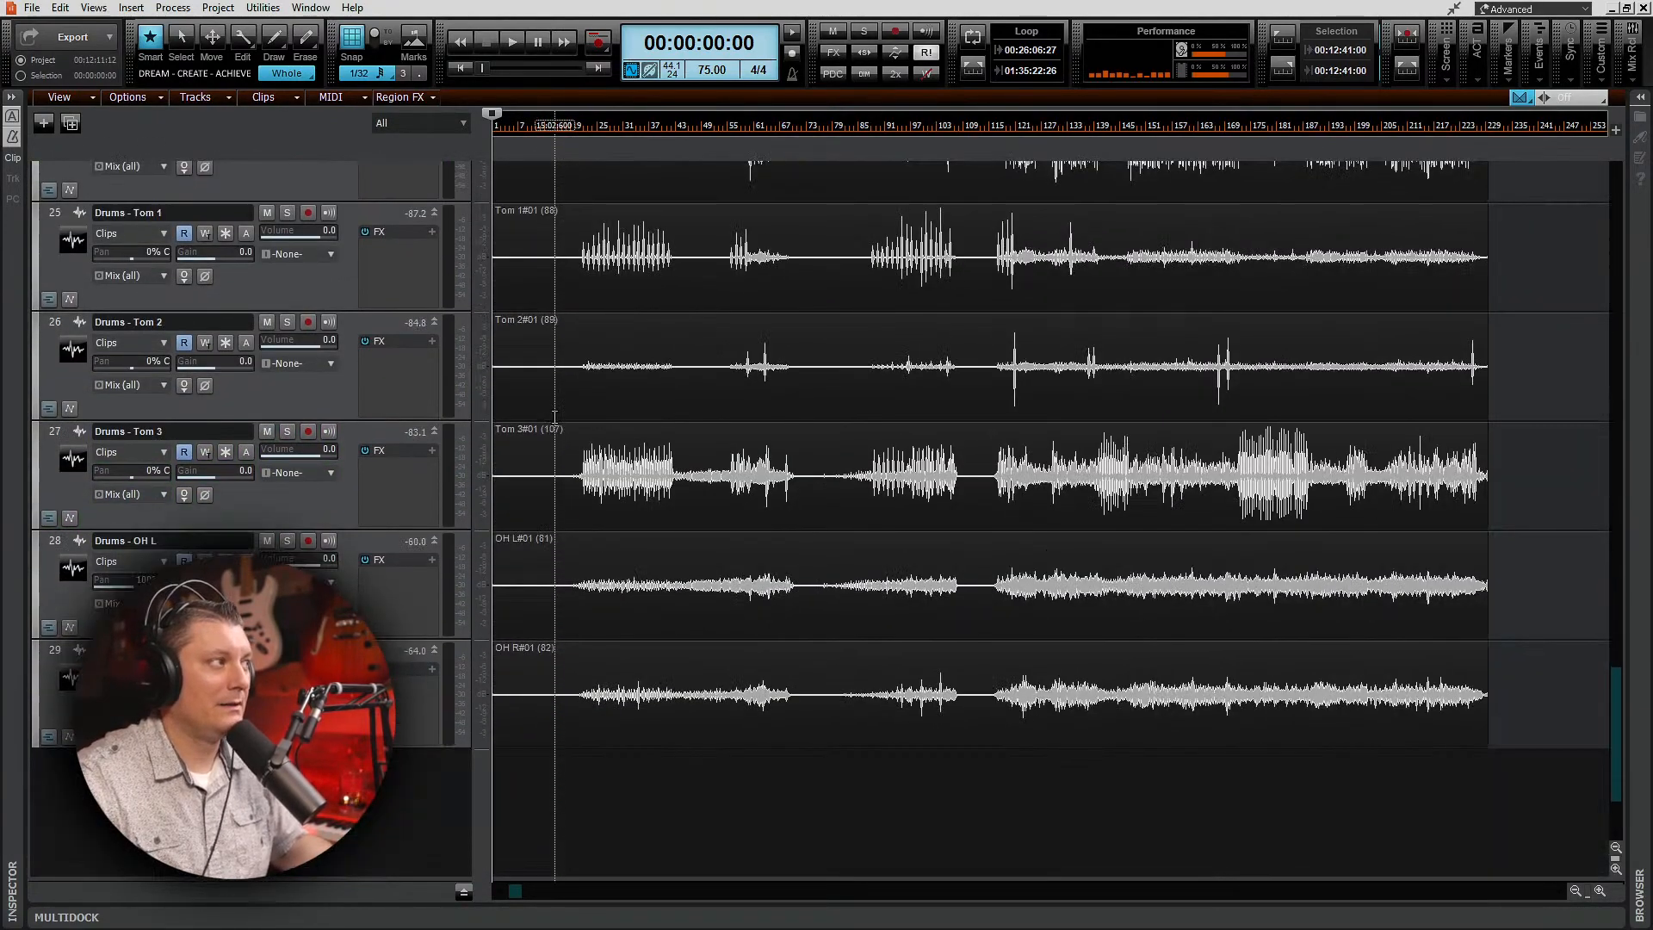
scroll(554, 418, "down", 2)
scroll(555, 417, "up", 6)
scroll(556, 417, "down", 4)
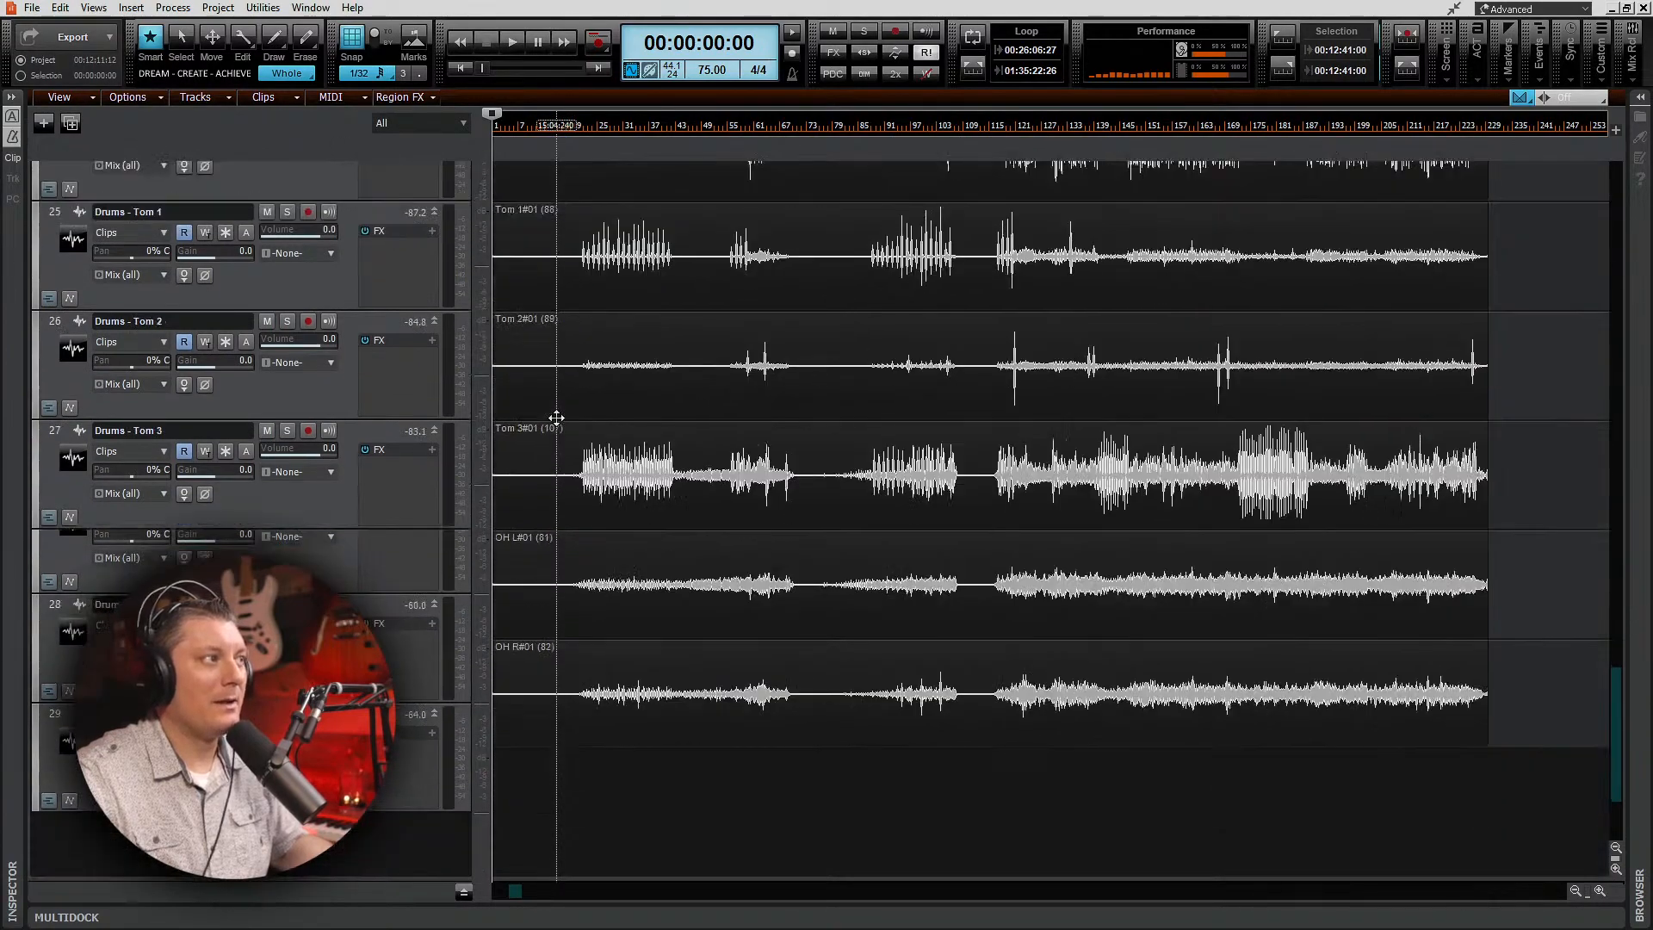
scroll(556, 417, "down", 1)
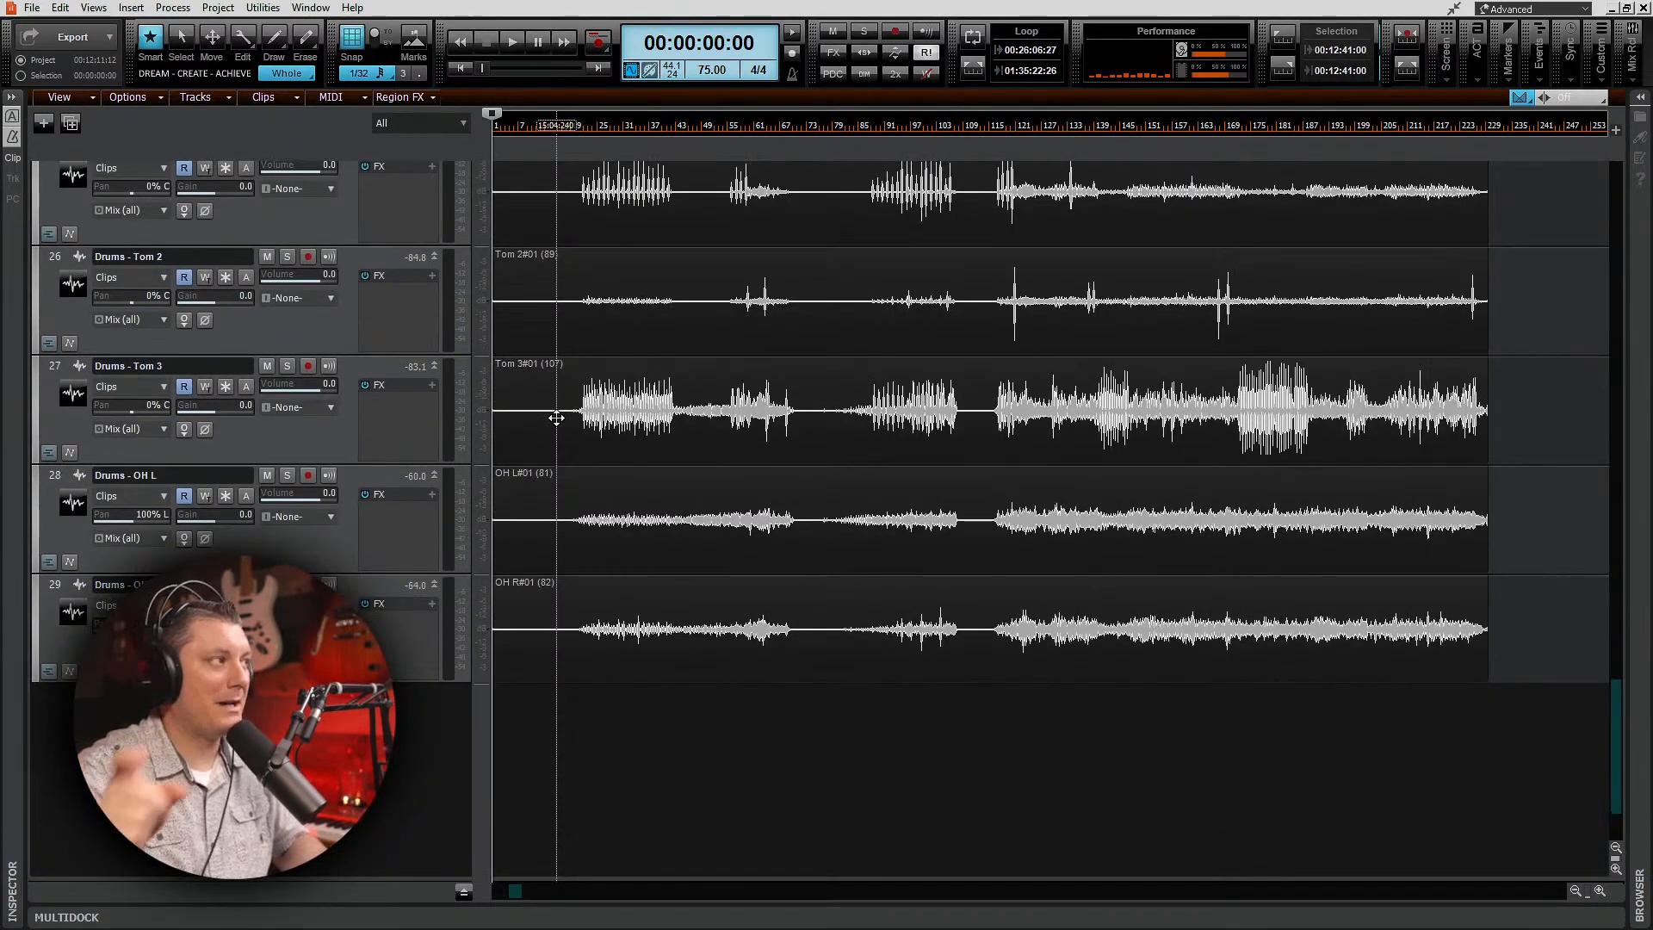
scroll(317, 421, "up", 10)
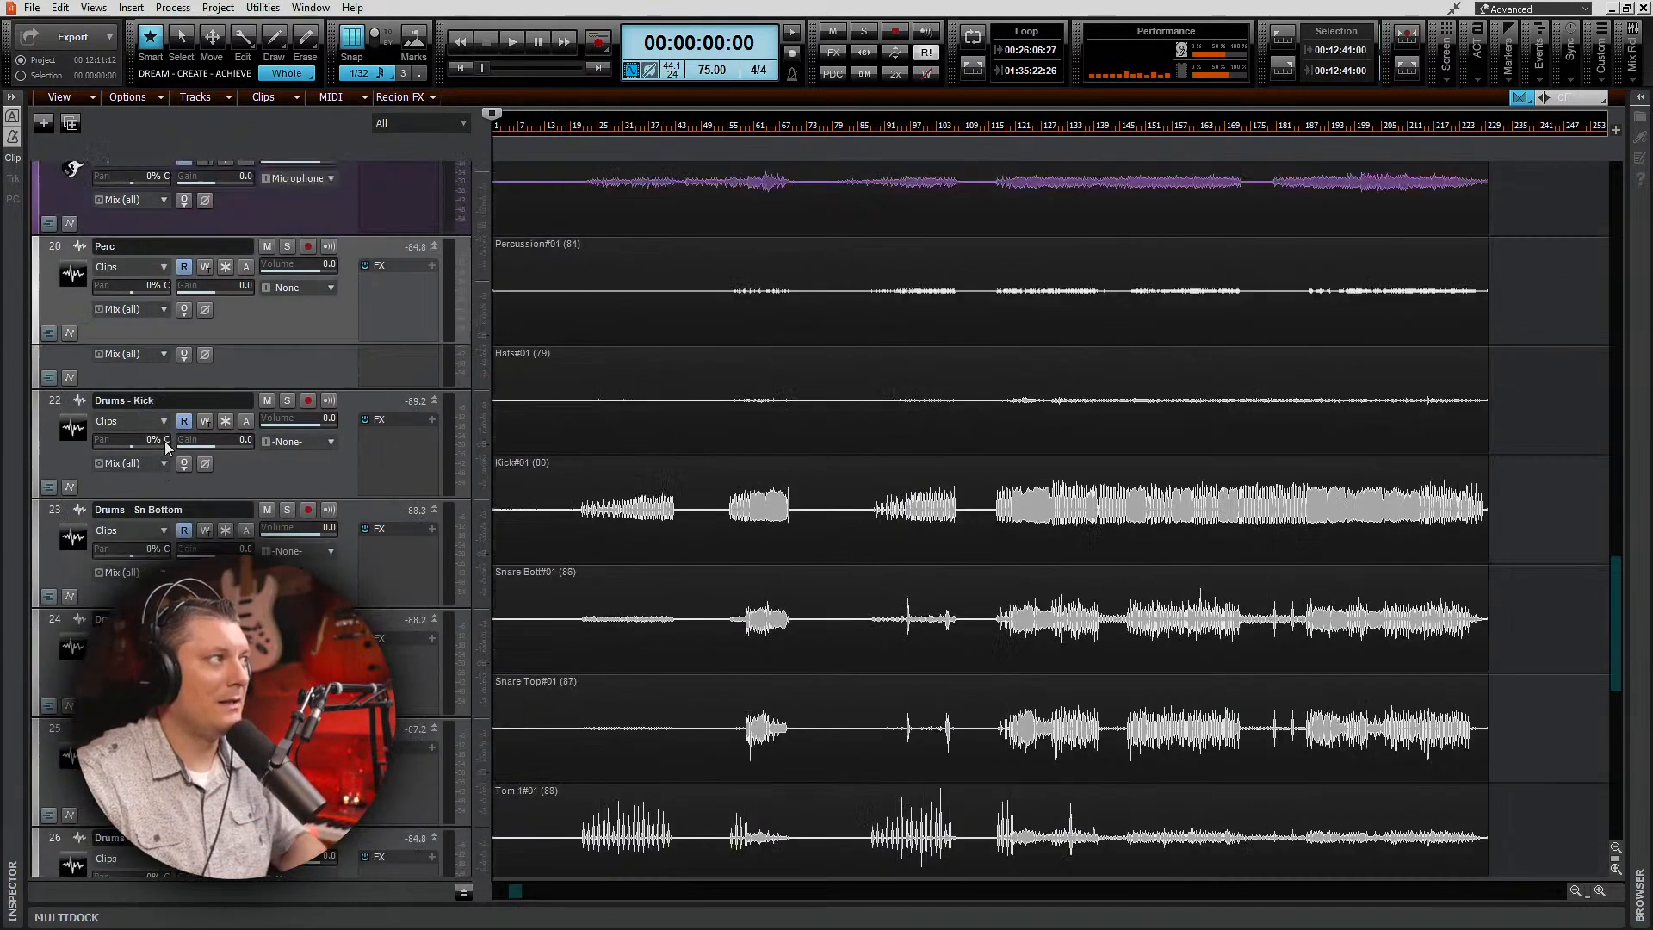
scroll(384, 334, "up", 15)
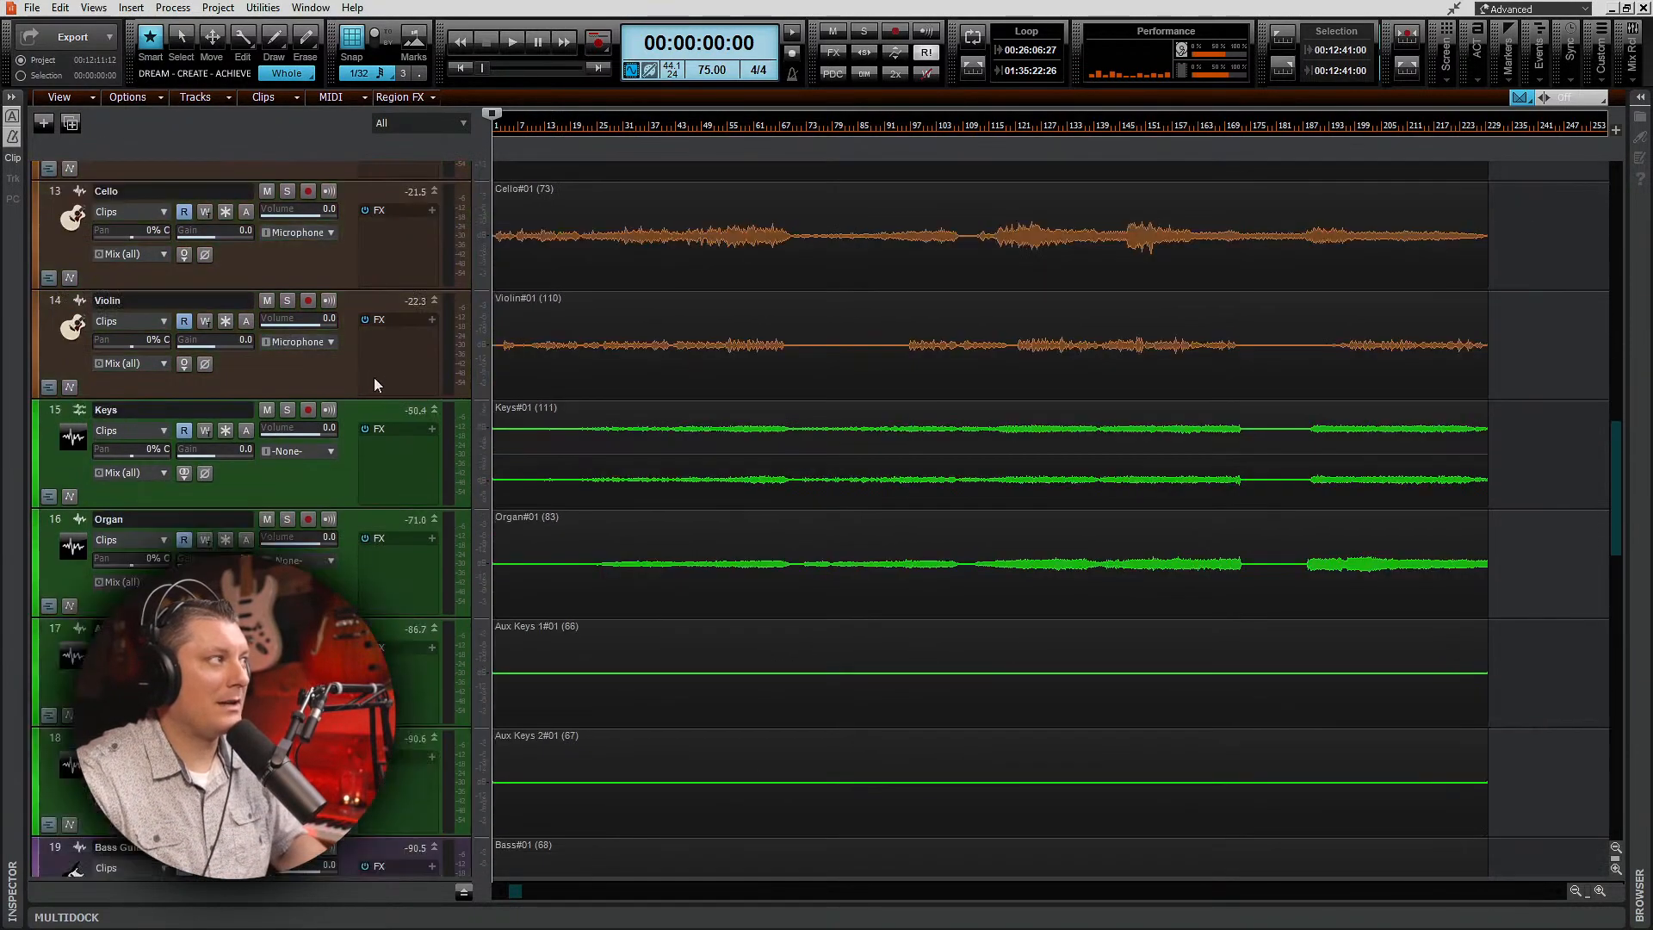
scroll(358, 372, "up", 10)
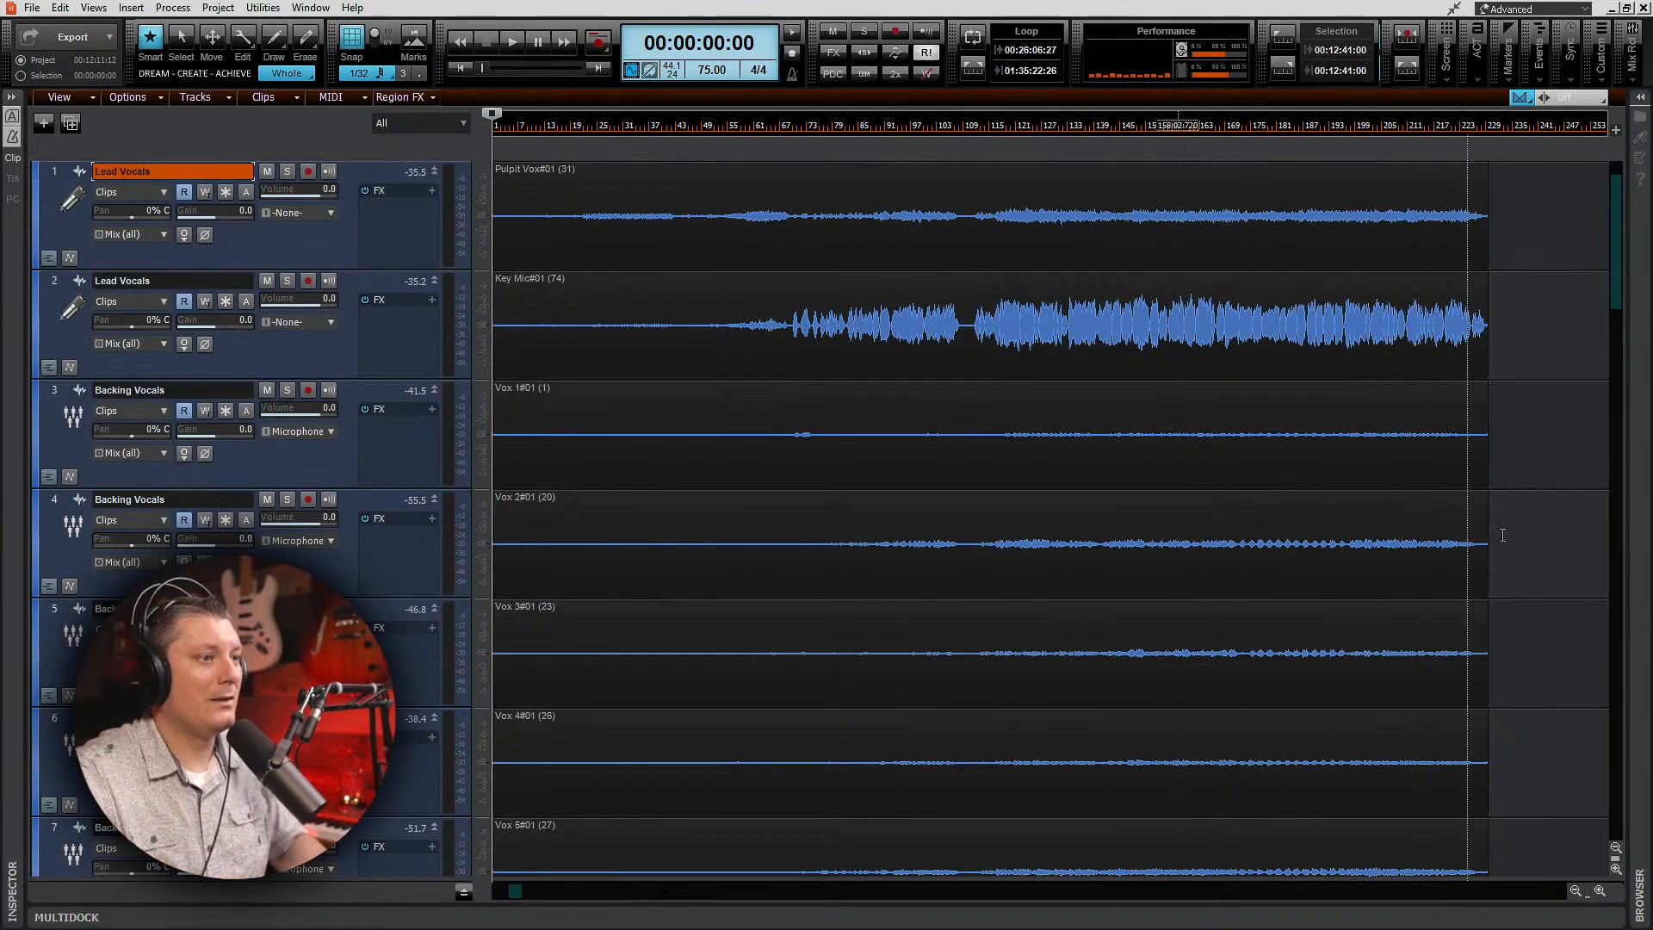
Step: Open the console and review the channel strips from the lead vocals to the drum overheads, plus the mix and effect buses
key("alt+2")
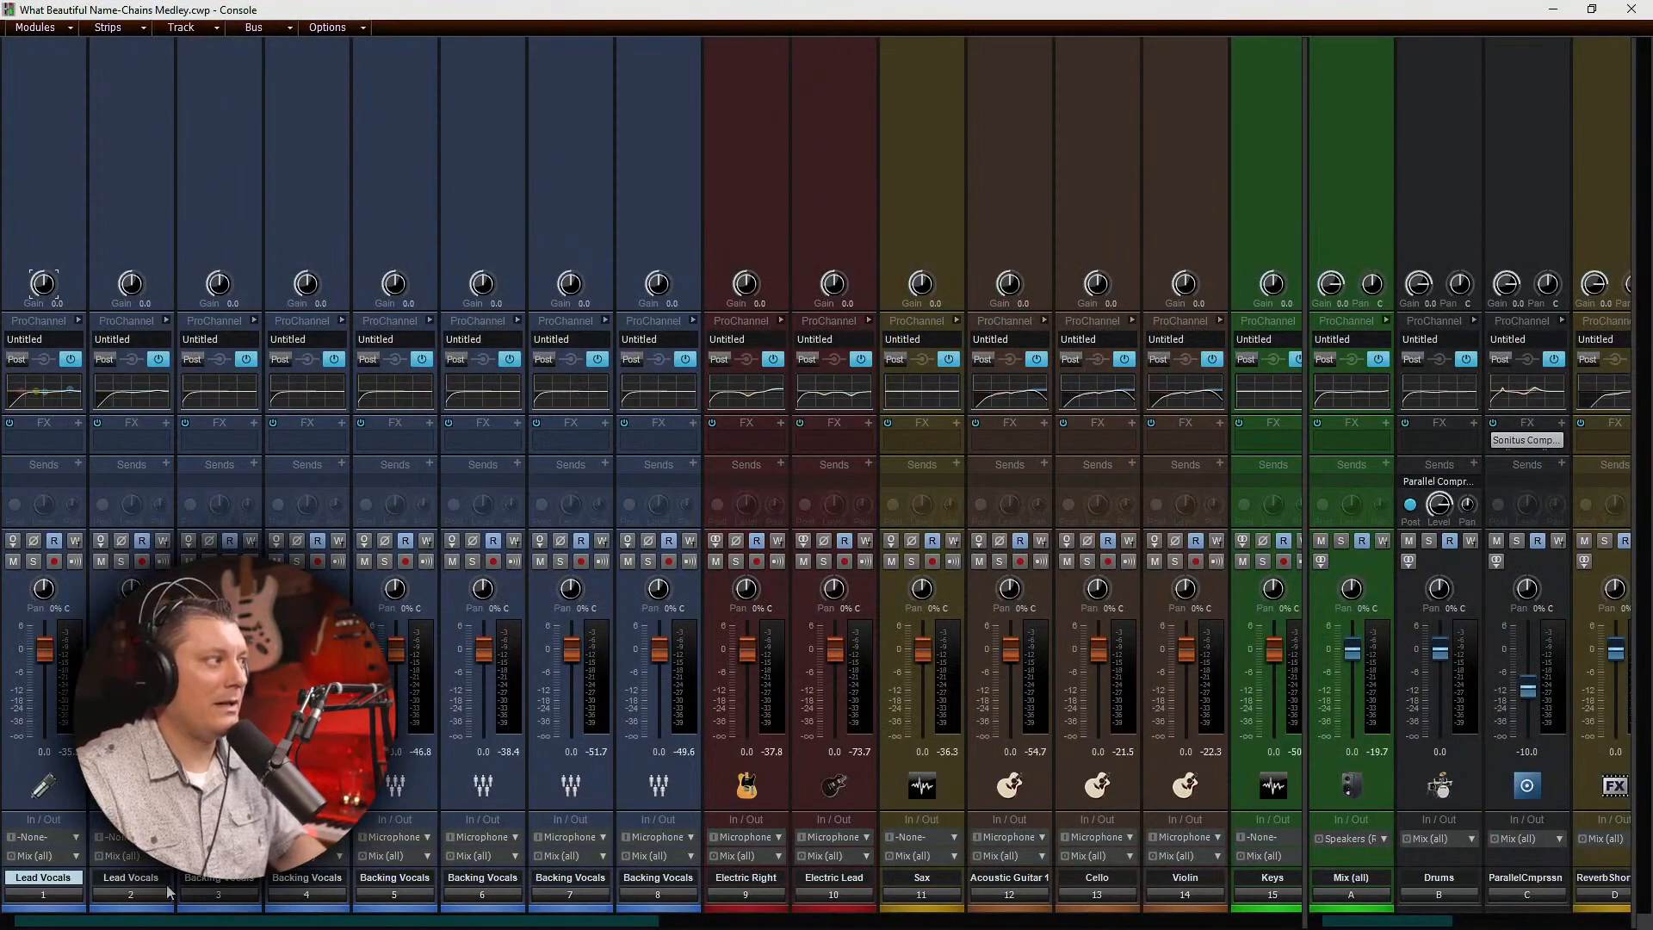
left_click(80, 320)
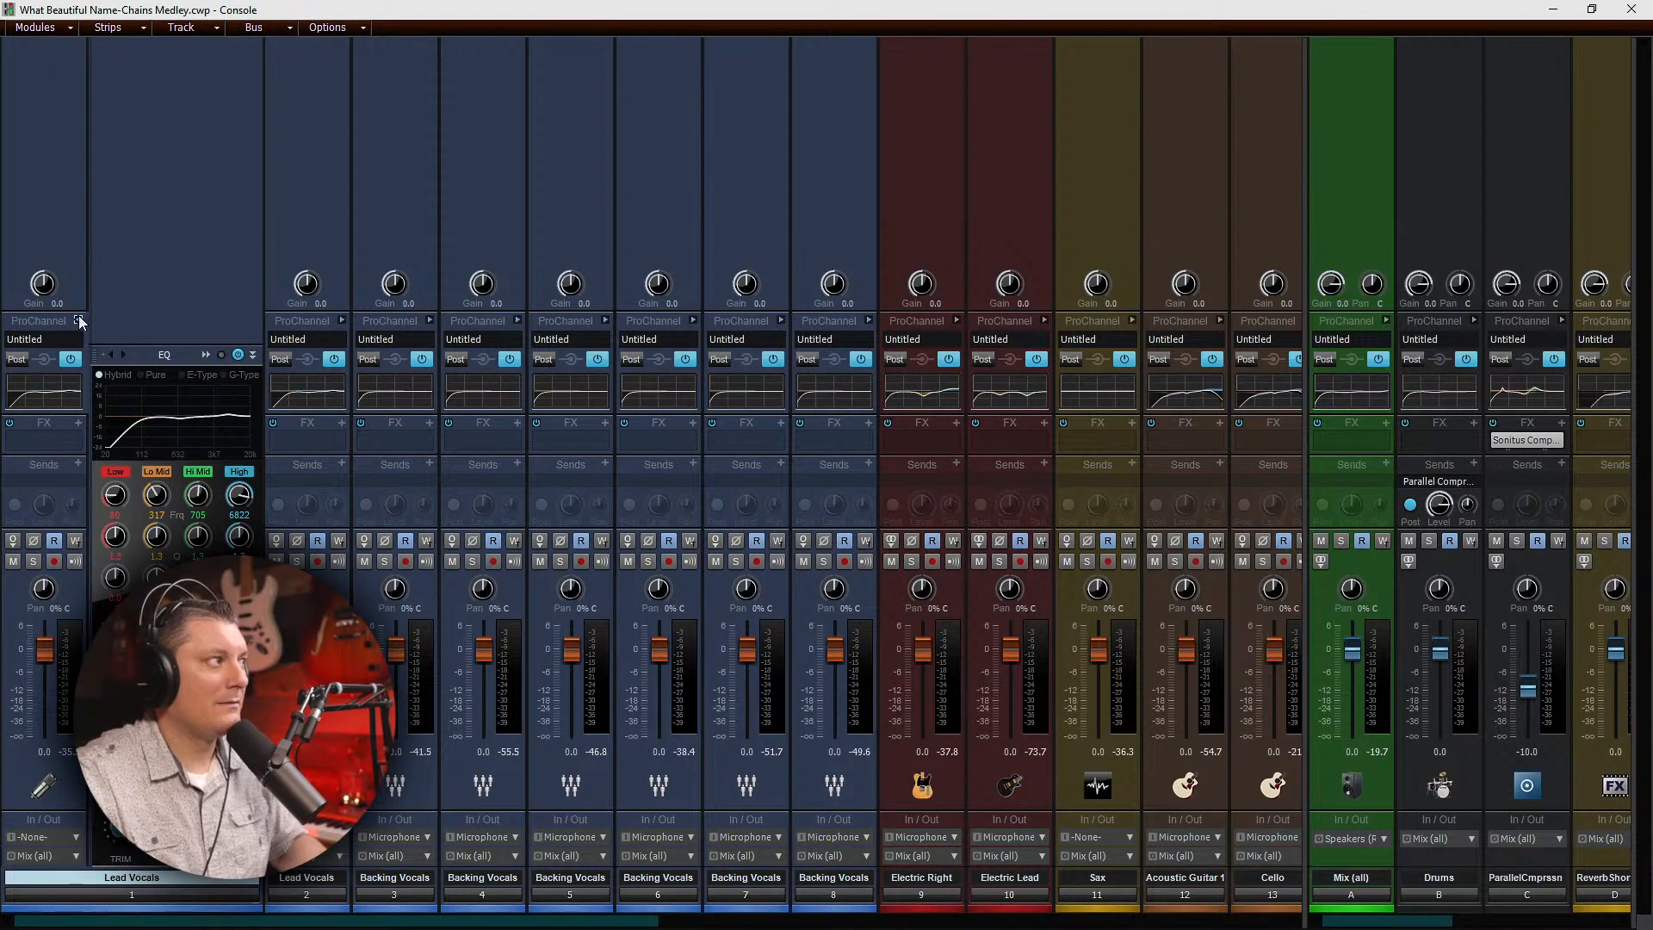
left_click_drag(370, 921, 881, 926)
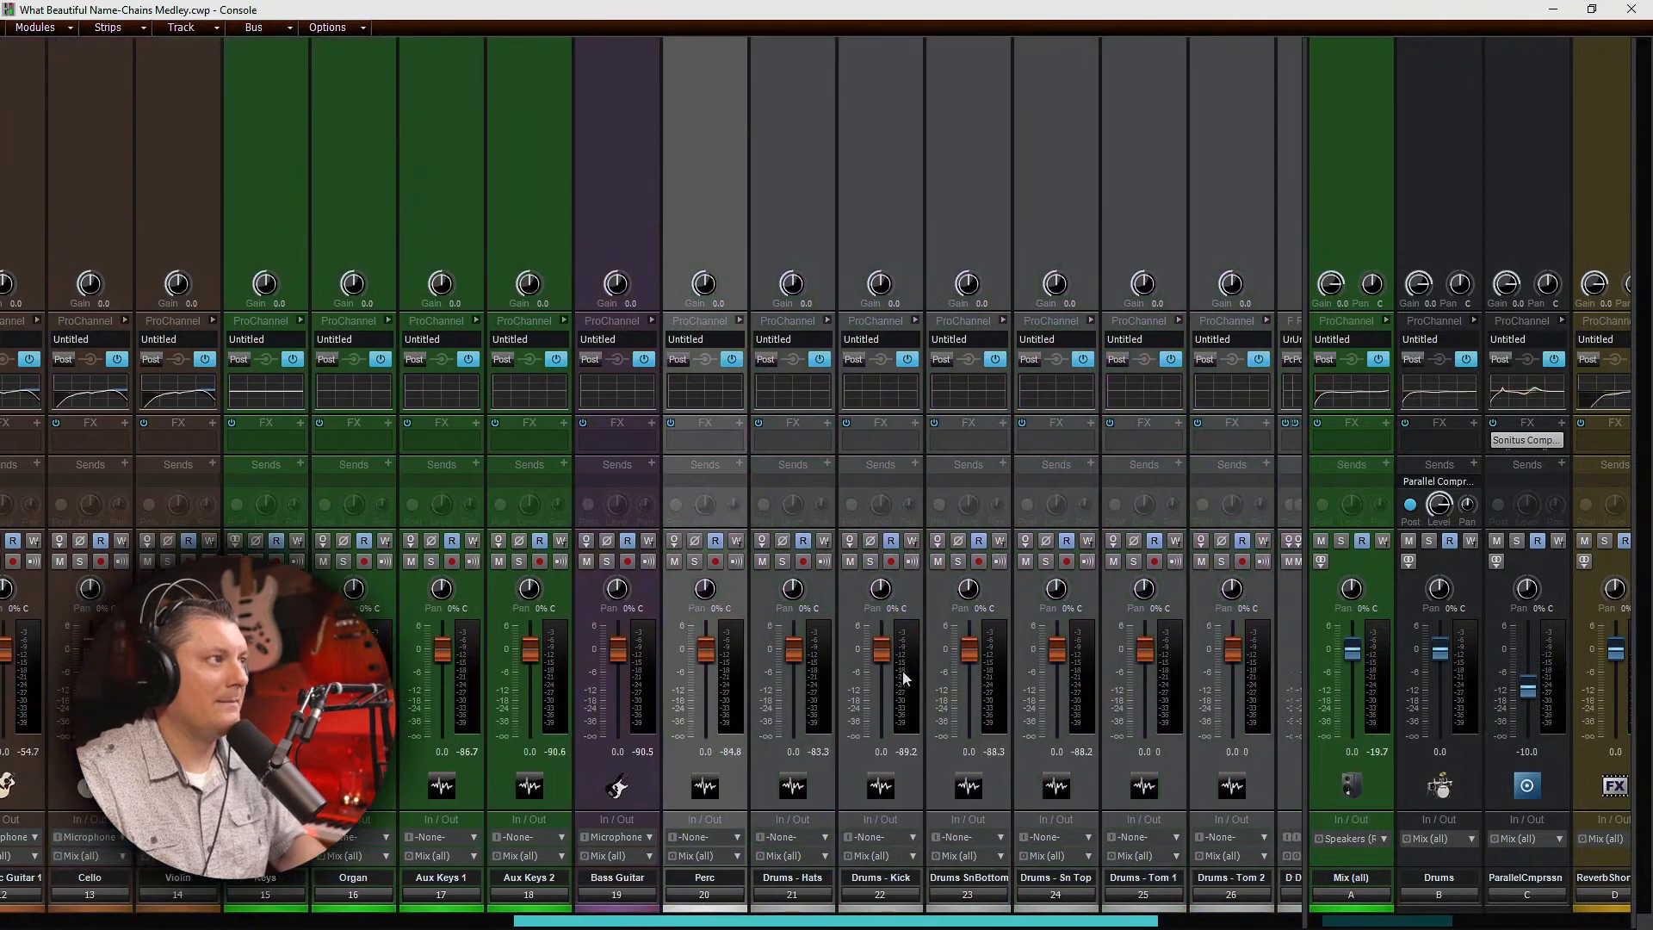
left_click_drag(1306, 401, 754, 401)
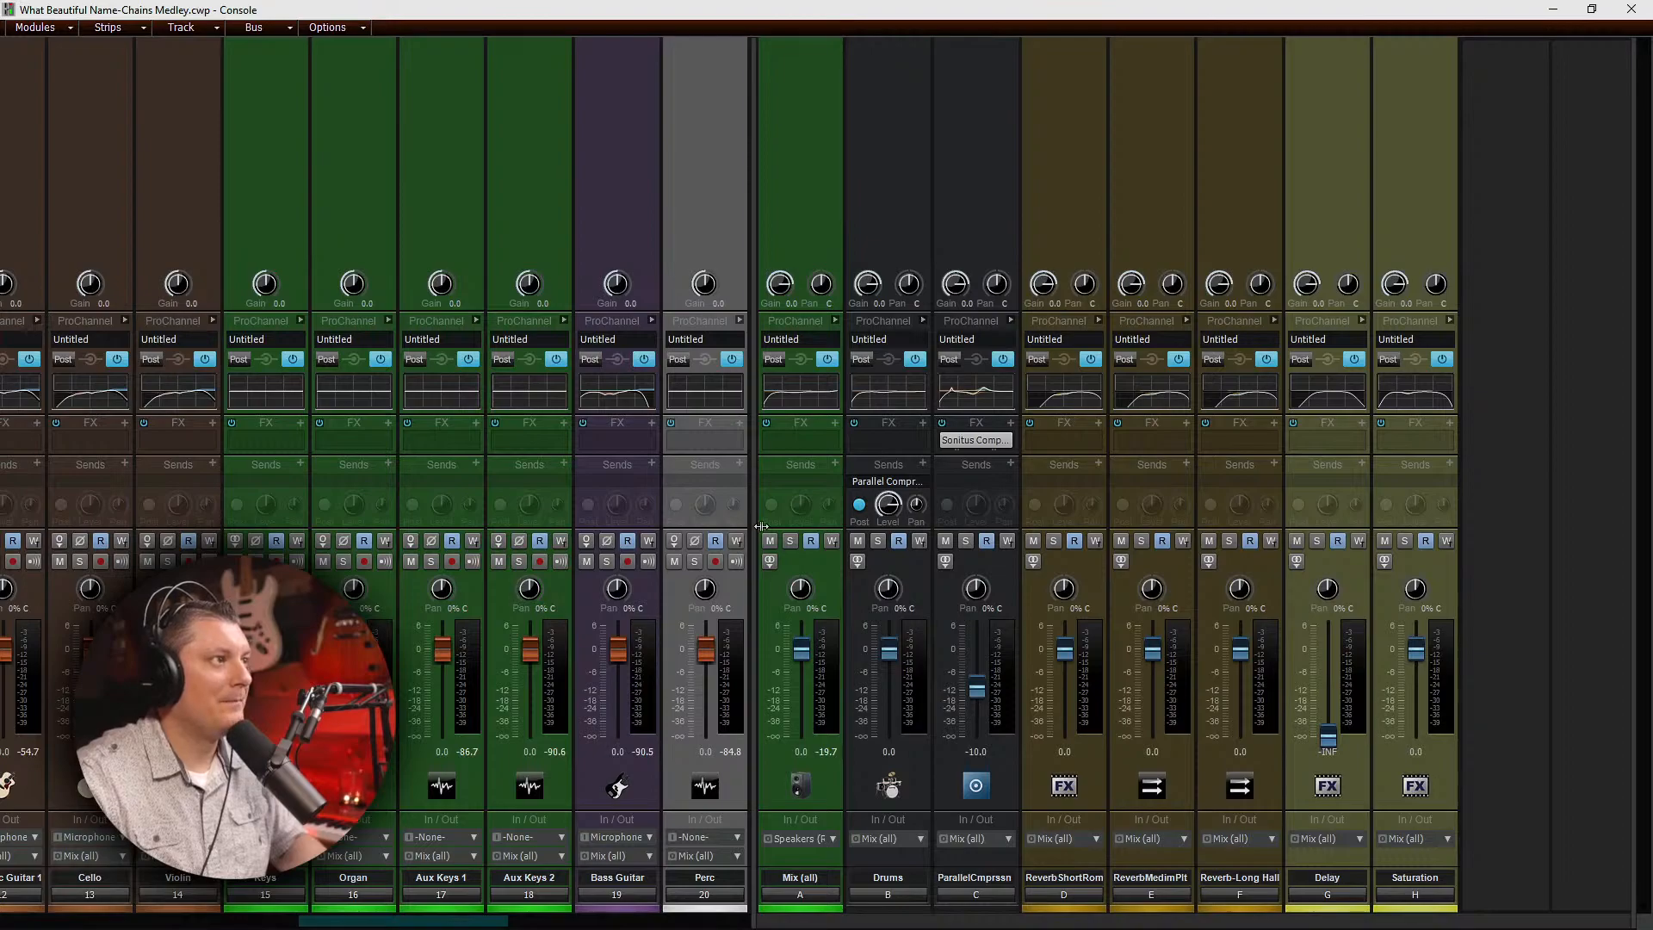
left_click_drag(755, 526, 1609, 517)
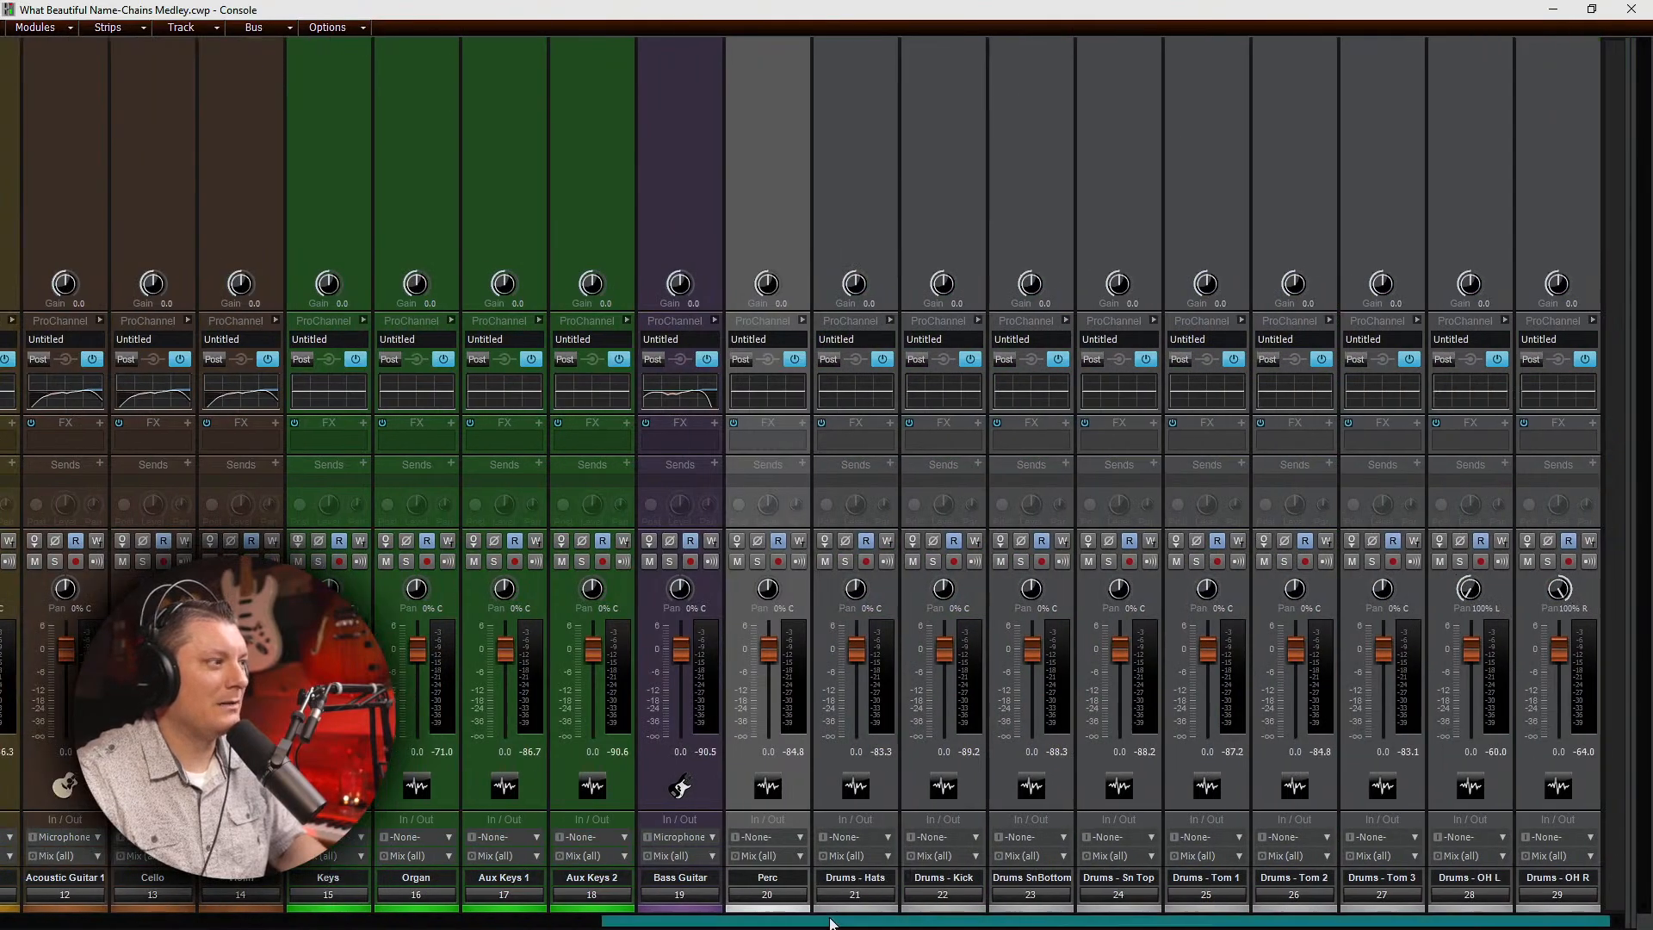
left_click_drag(831, 921, 52, 923)
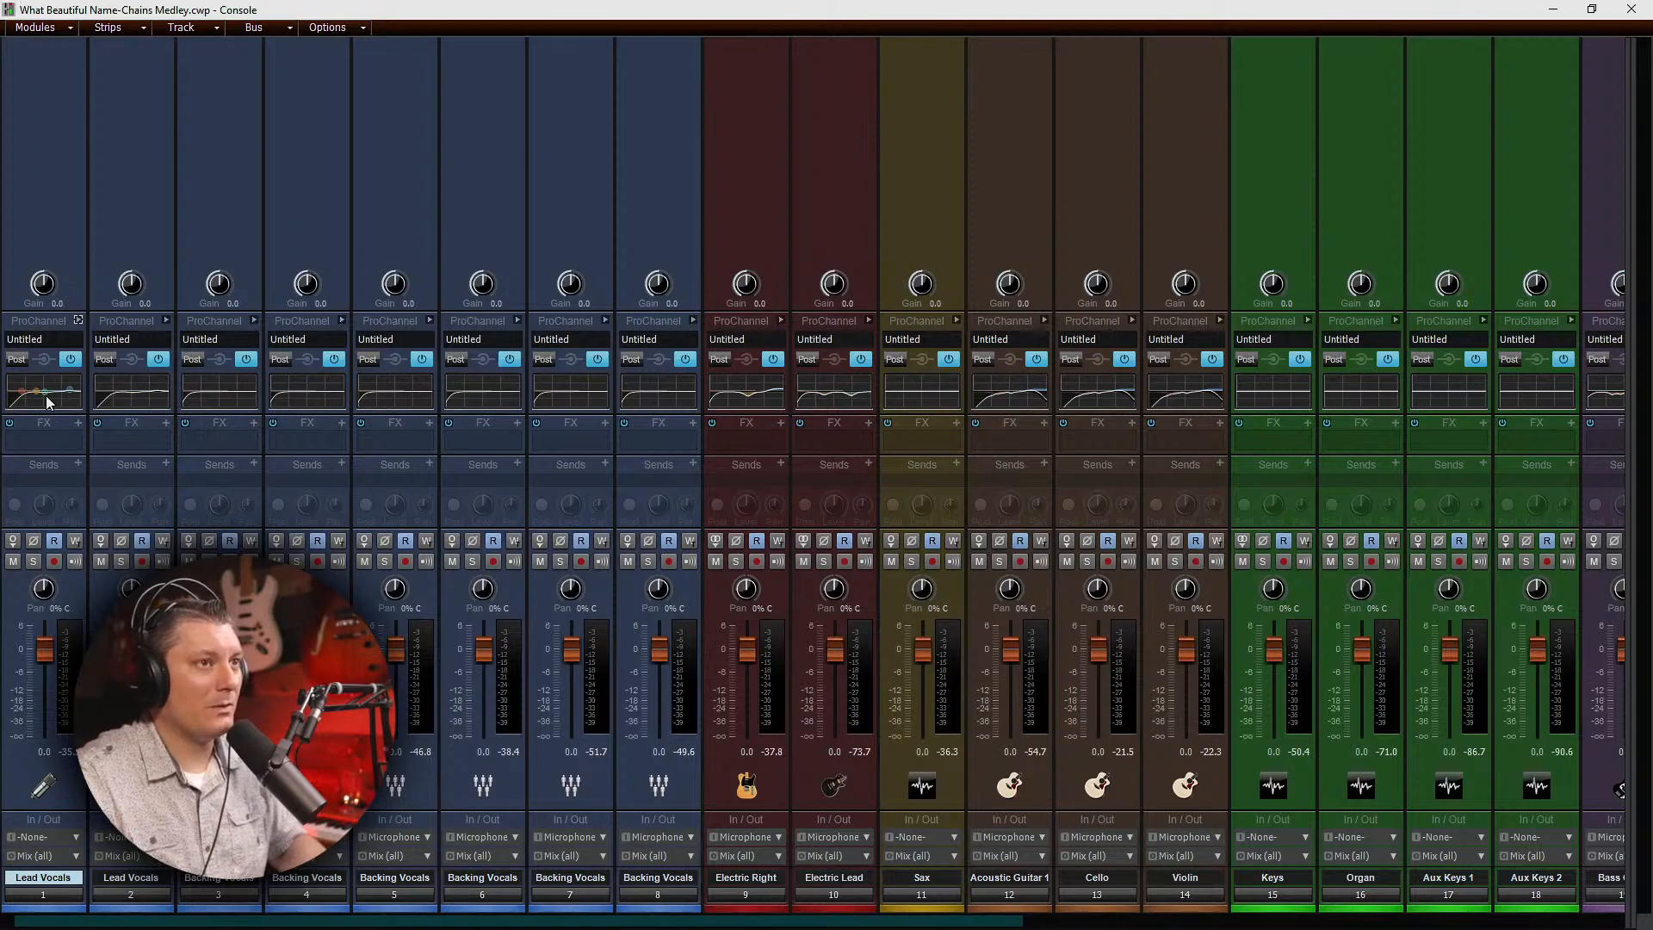
Step: Inspect the ProChannel modules of the first Lead Vocals track and the Backing Vocals track on channel 7
left_click(78, 321)
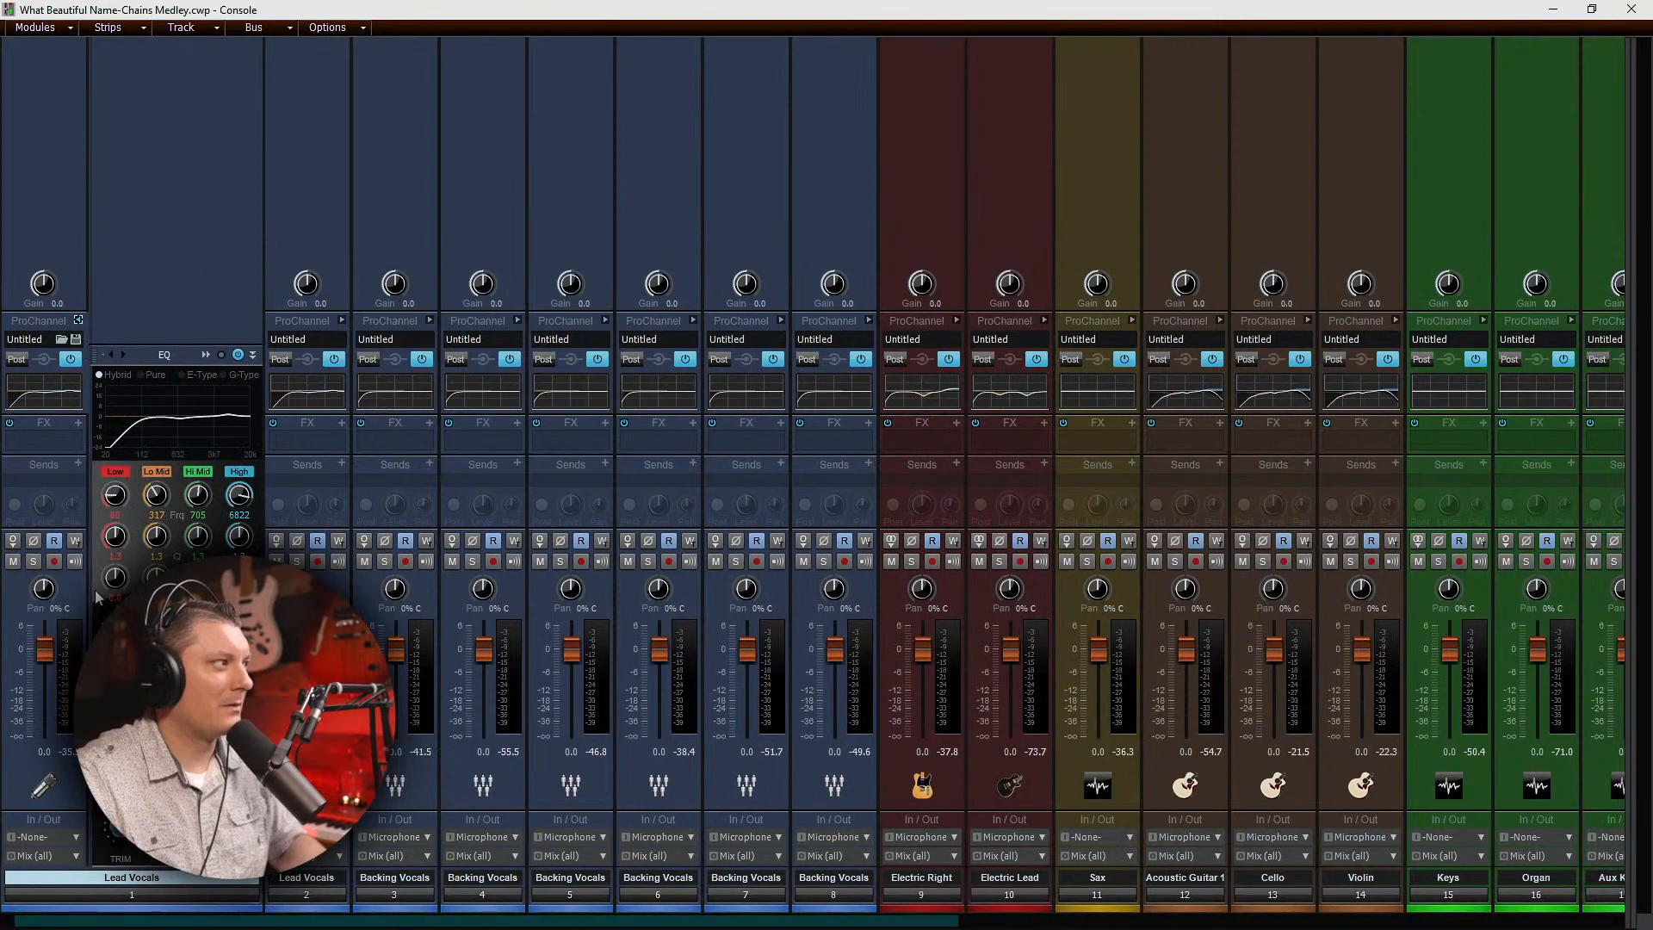
left_click(79, 319)
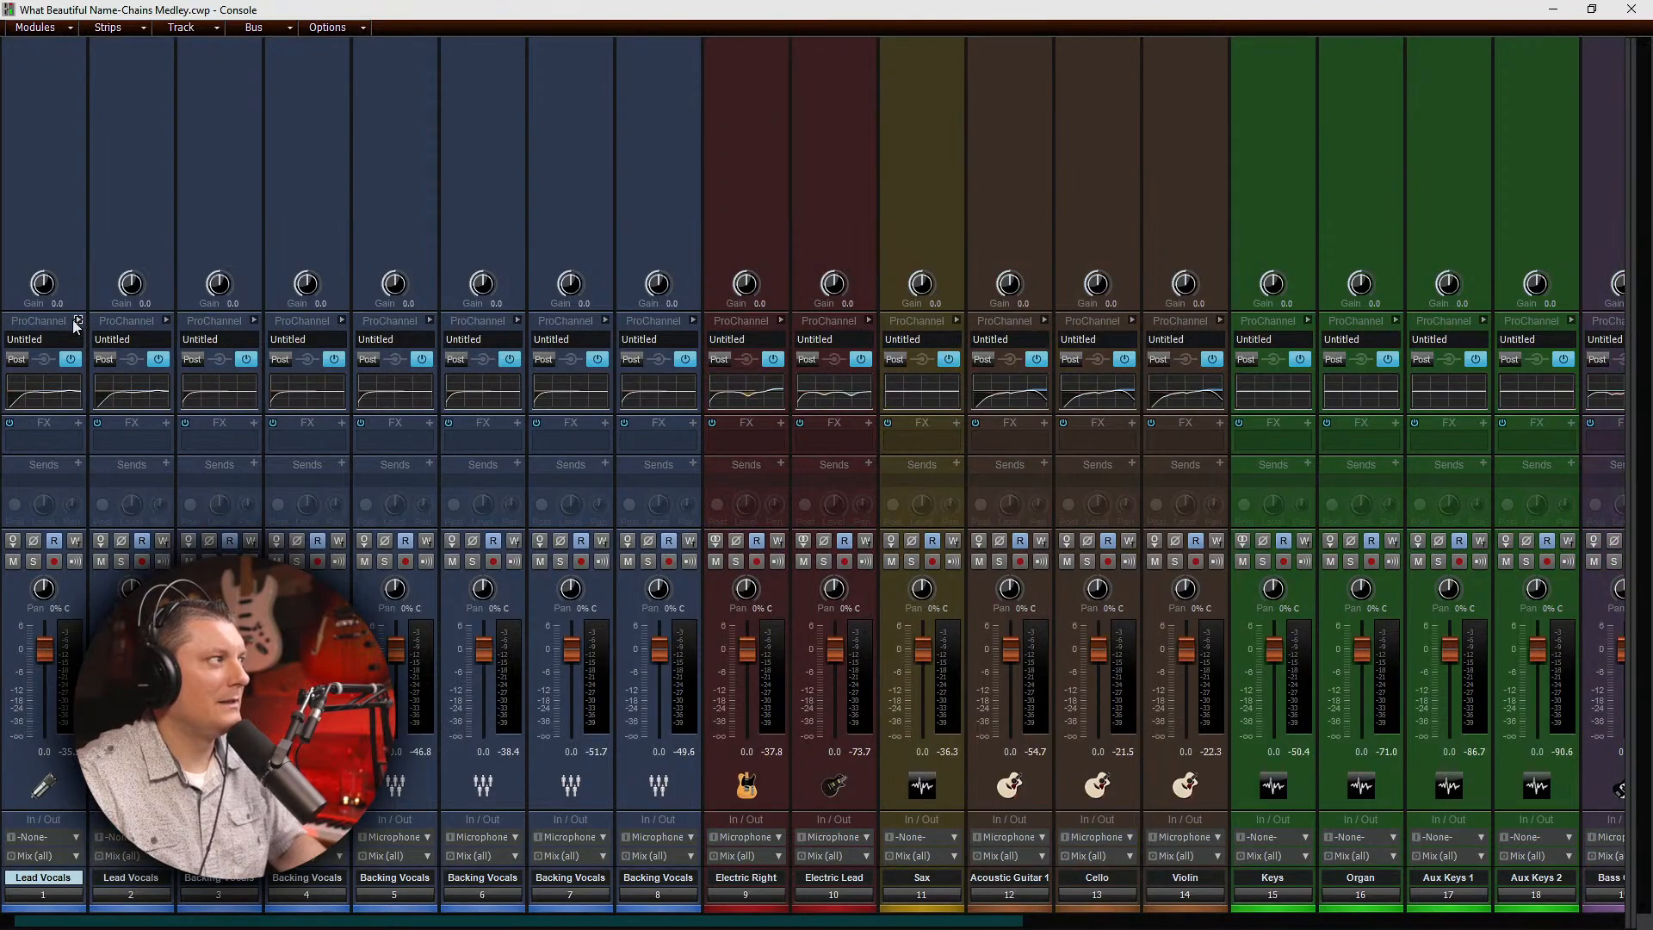
left_click(605, 320)
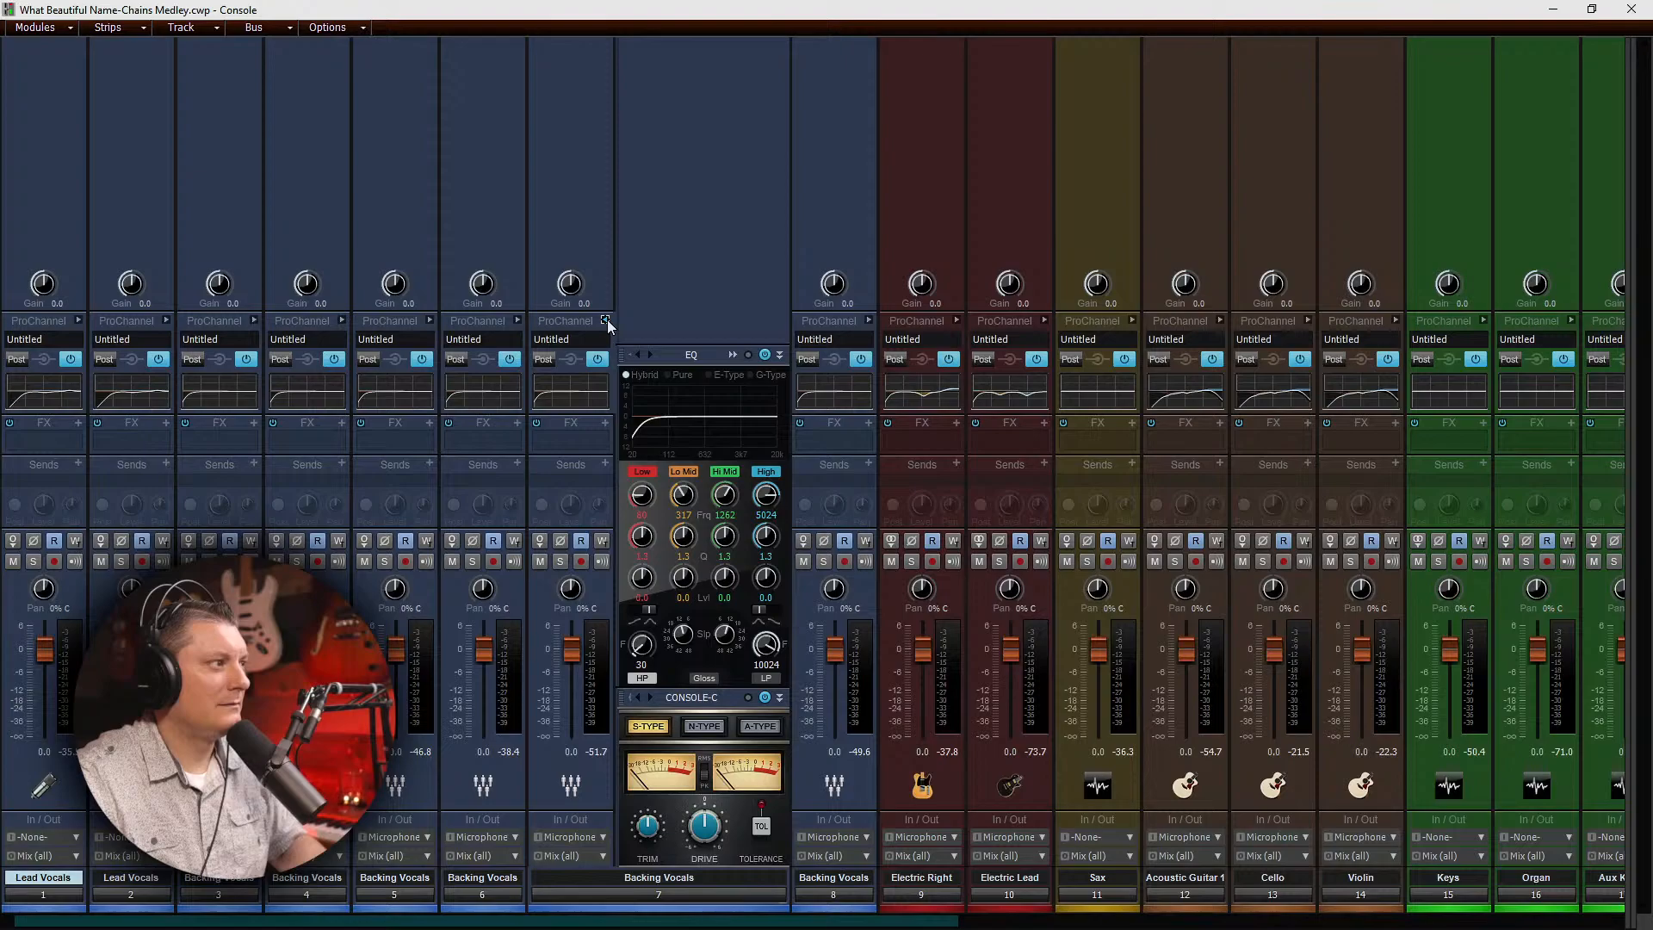
left_click(606, 320)
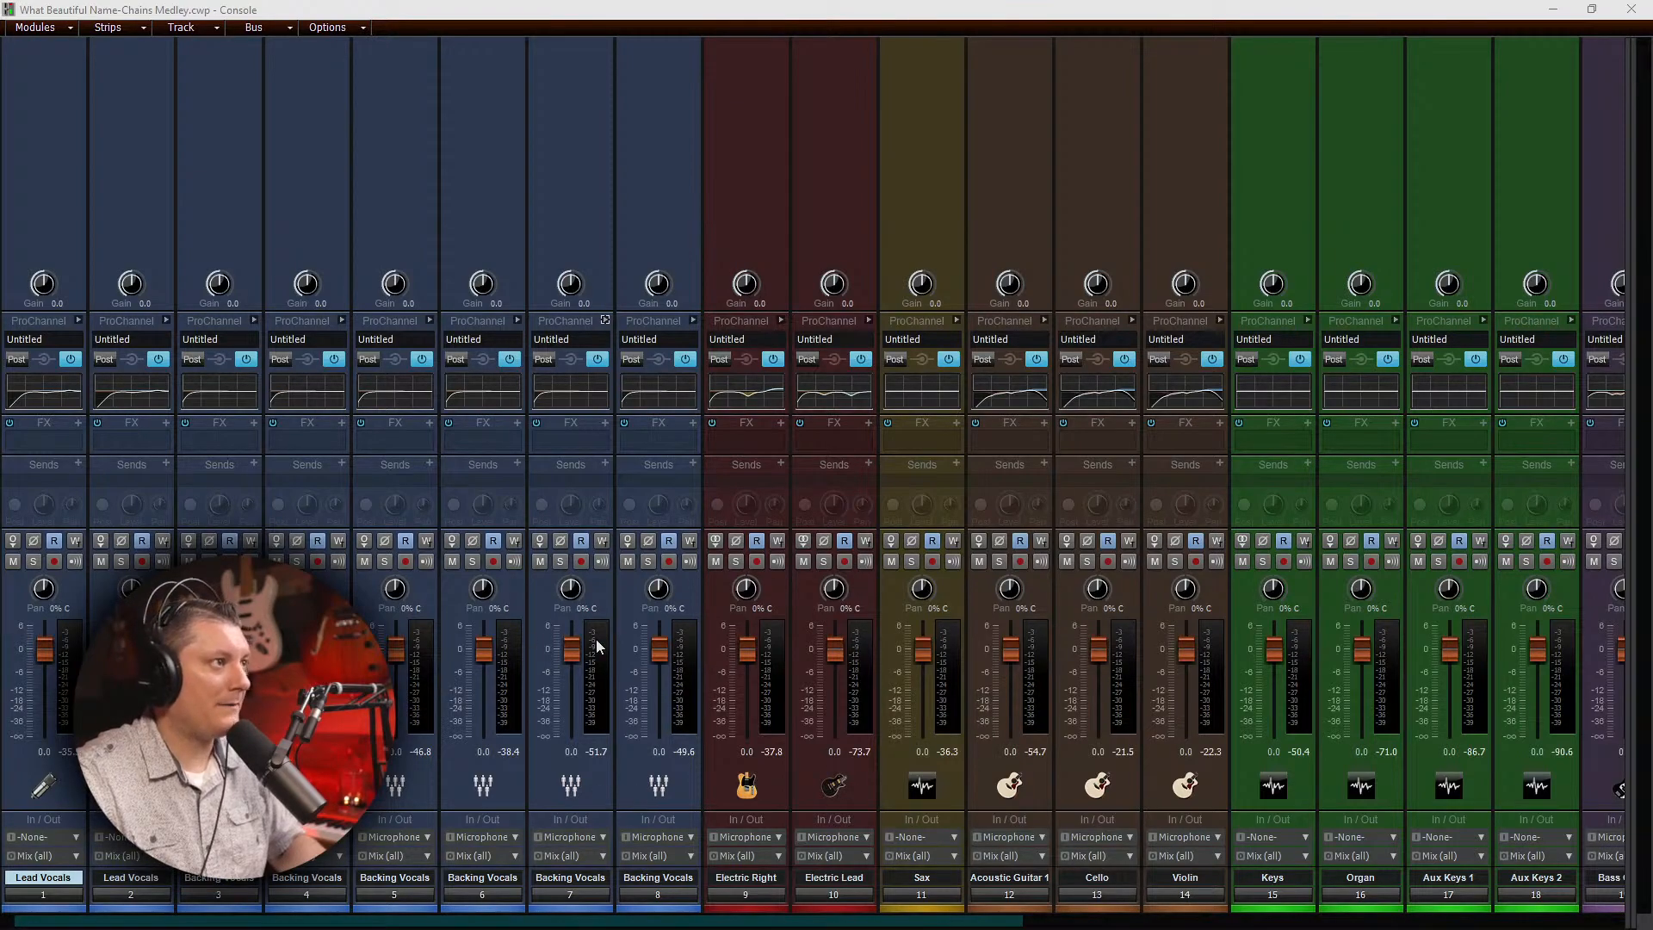
Step: Select all tracks in the console and pull their volume faders down together to -INF
left_click_drag(683, 921, 351, 924)
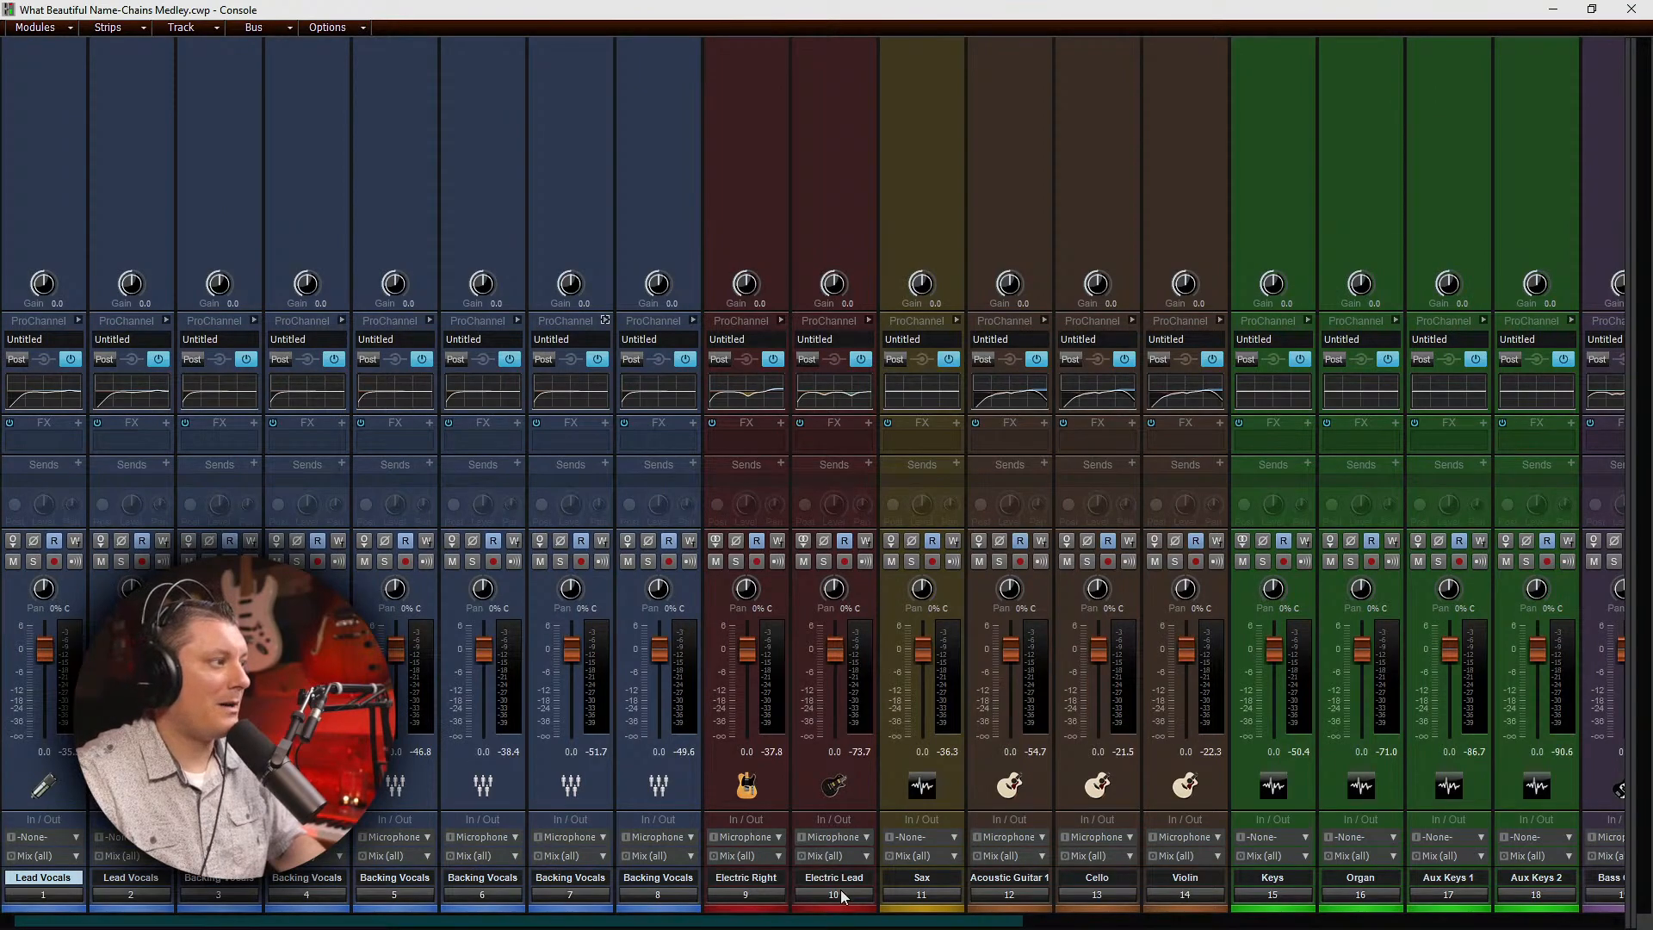
left_click_drag(844, 921, 1512, 925)
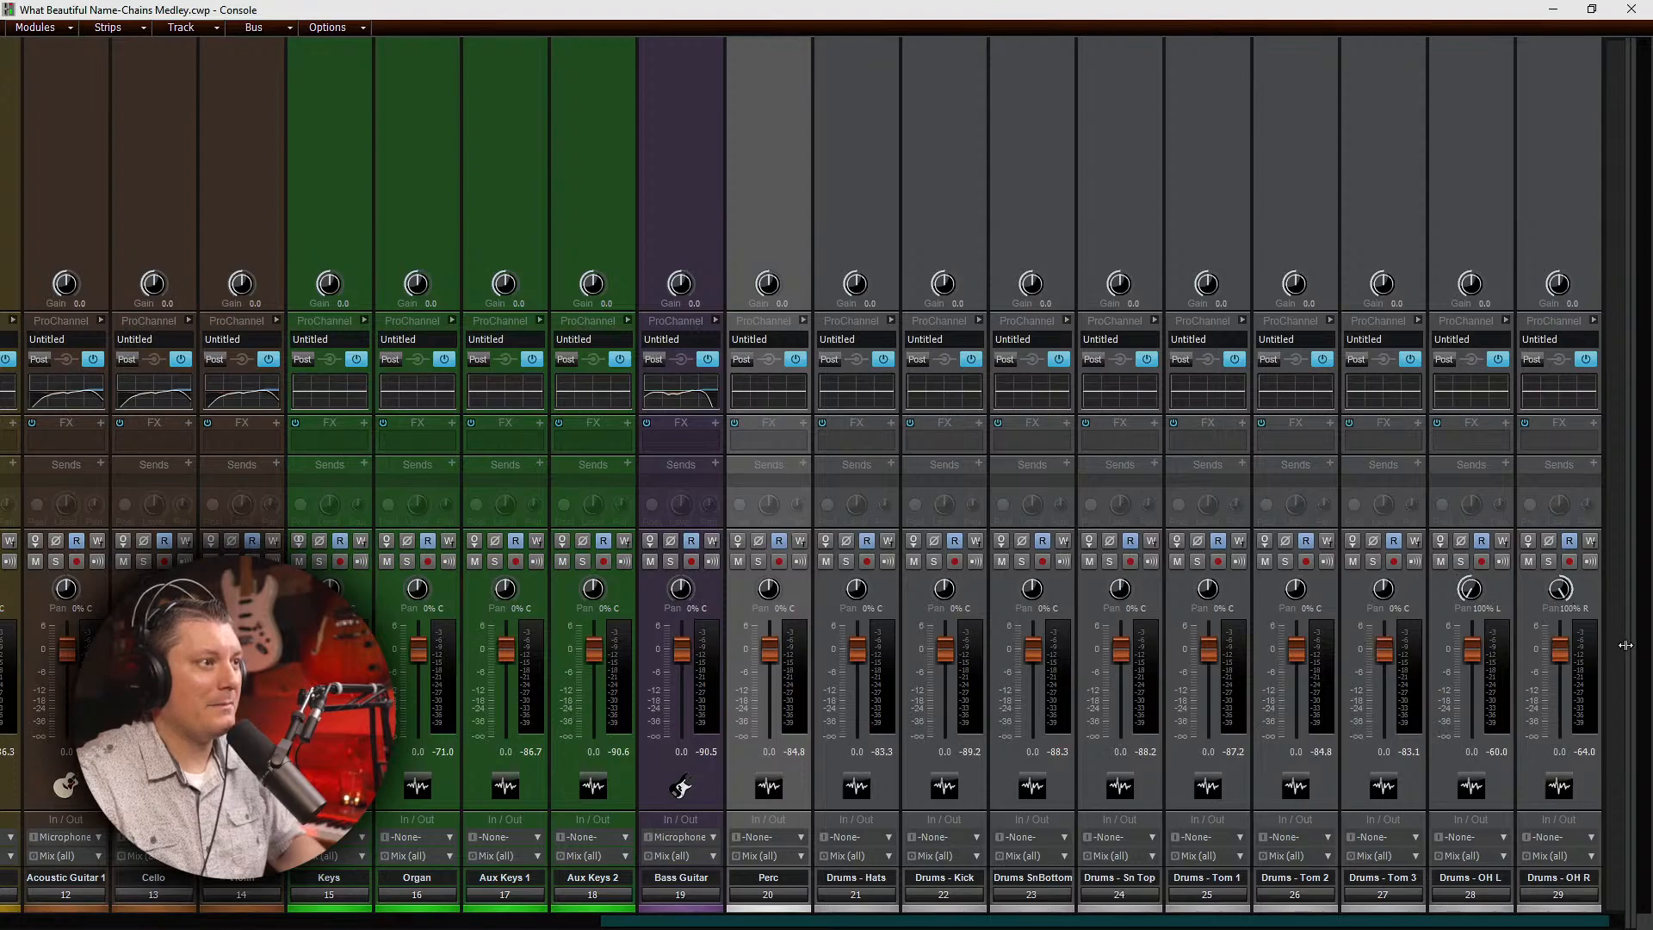
left_click_drag(1621, 644, 1252, 686)
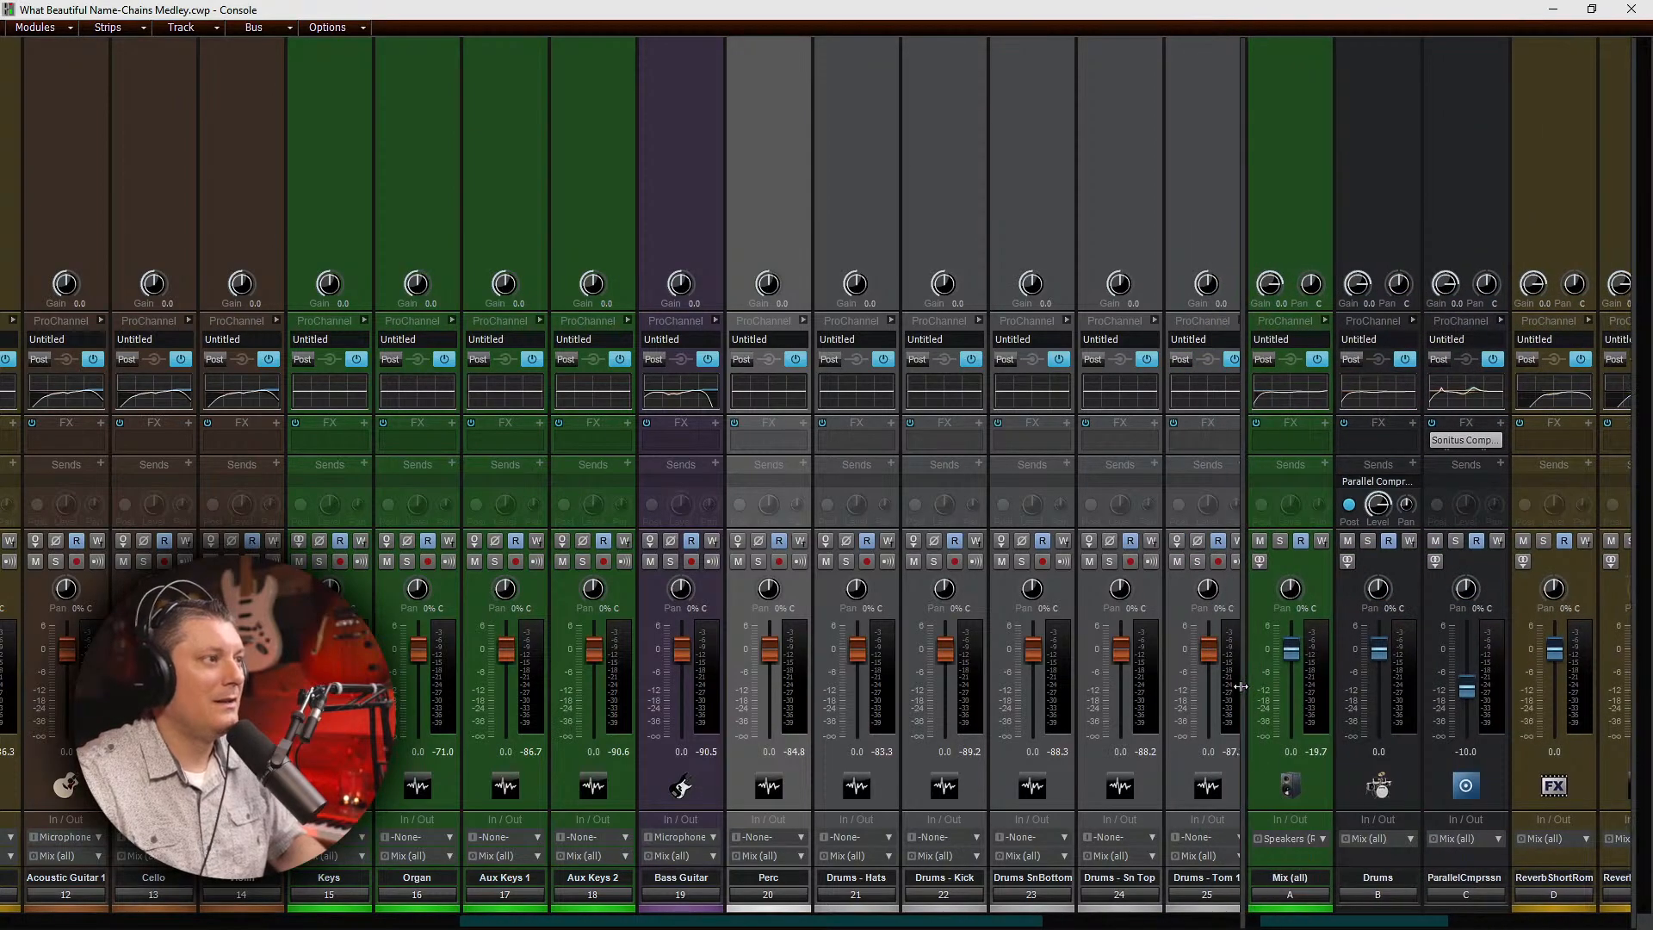
left_click_drag(931, 924, 254, 900)
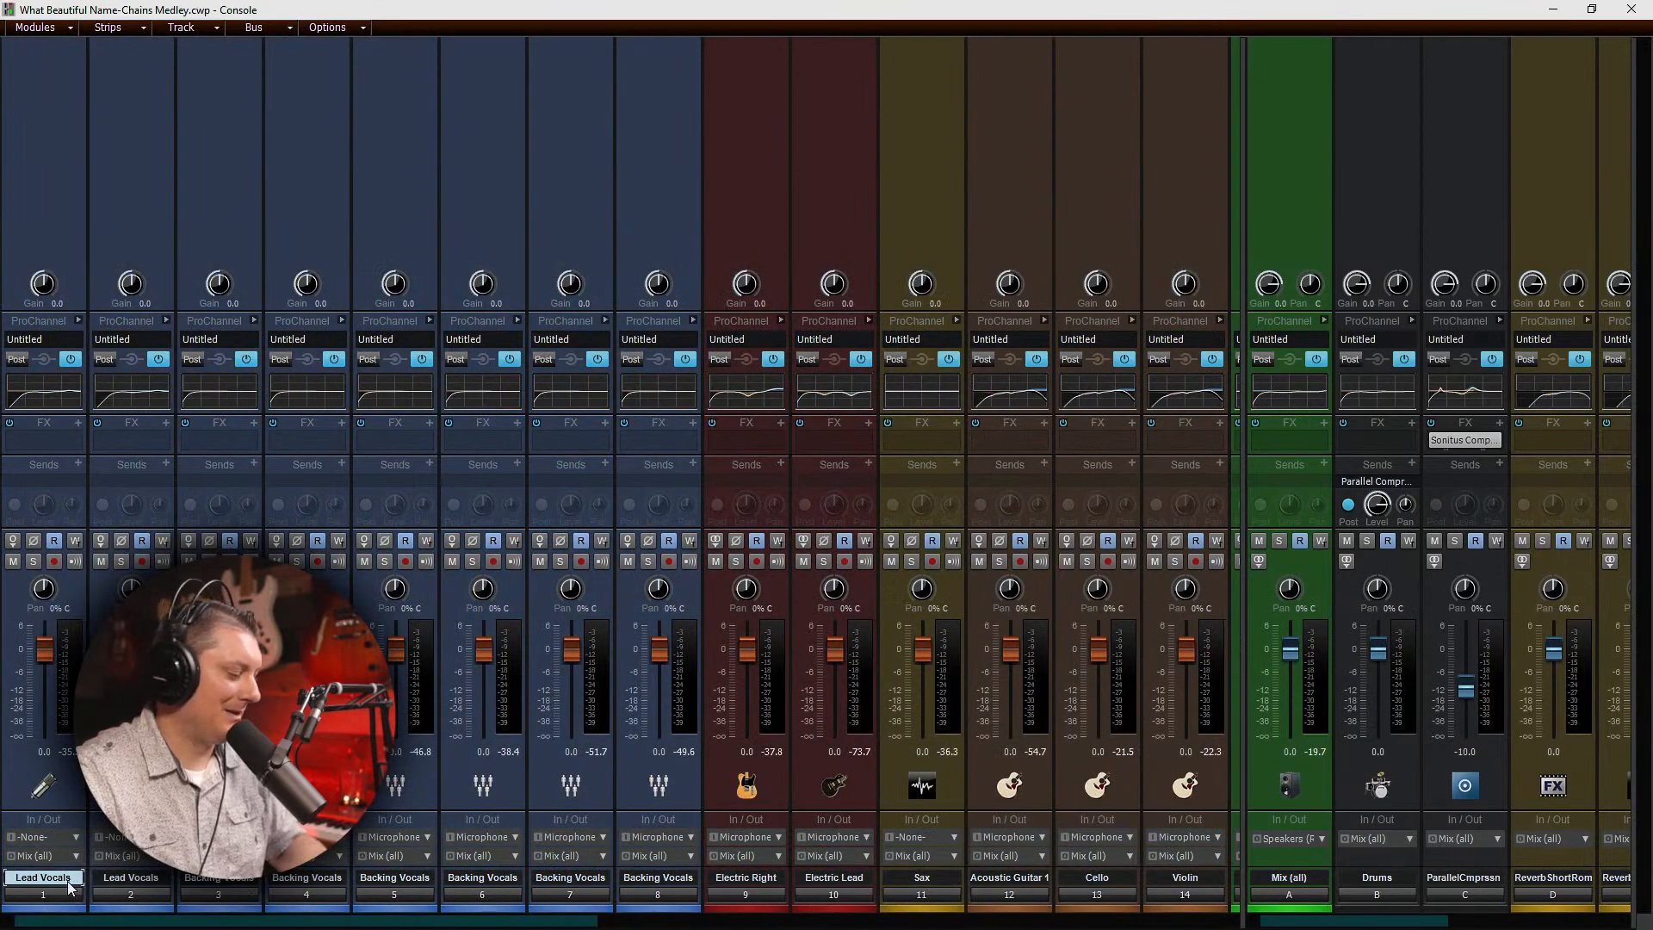
key("ctrl+a")
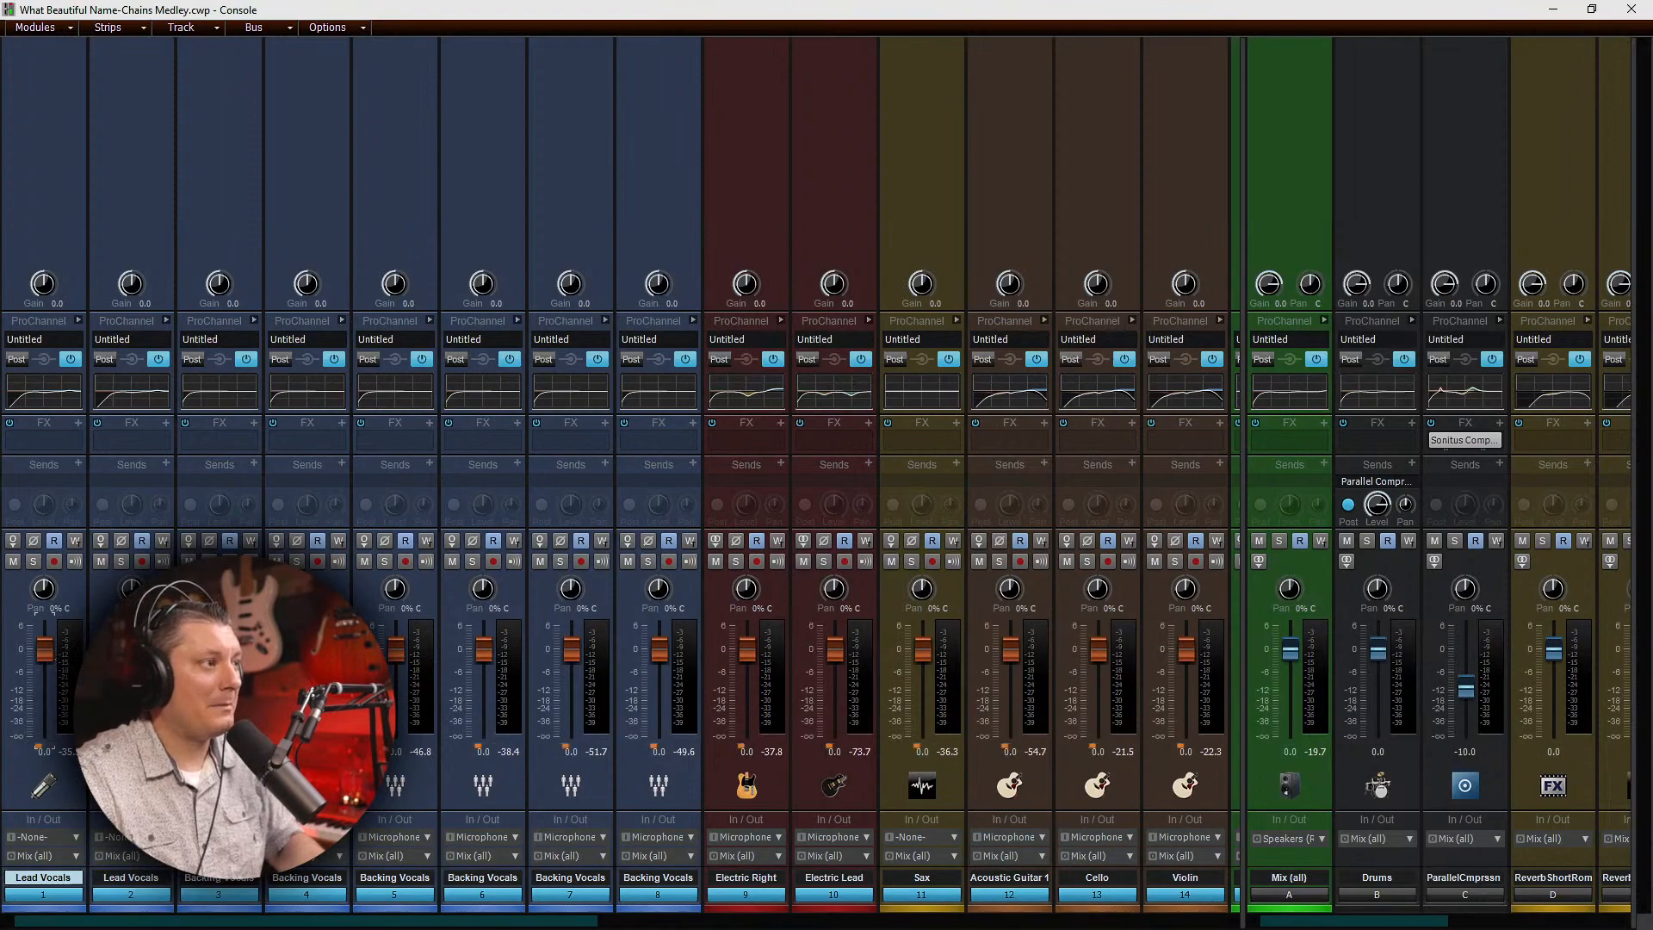
left_click_drag(42, 649, 43, 739)
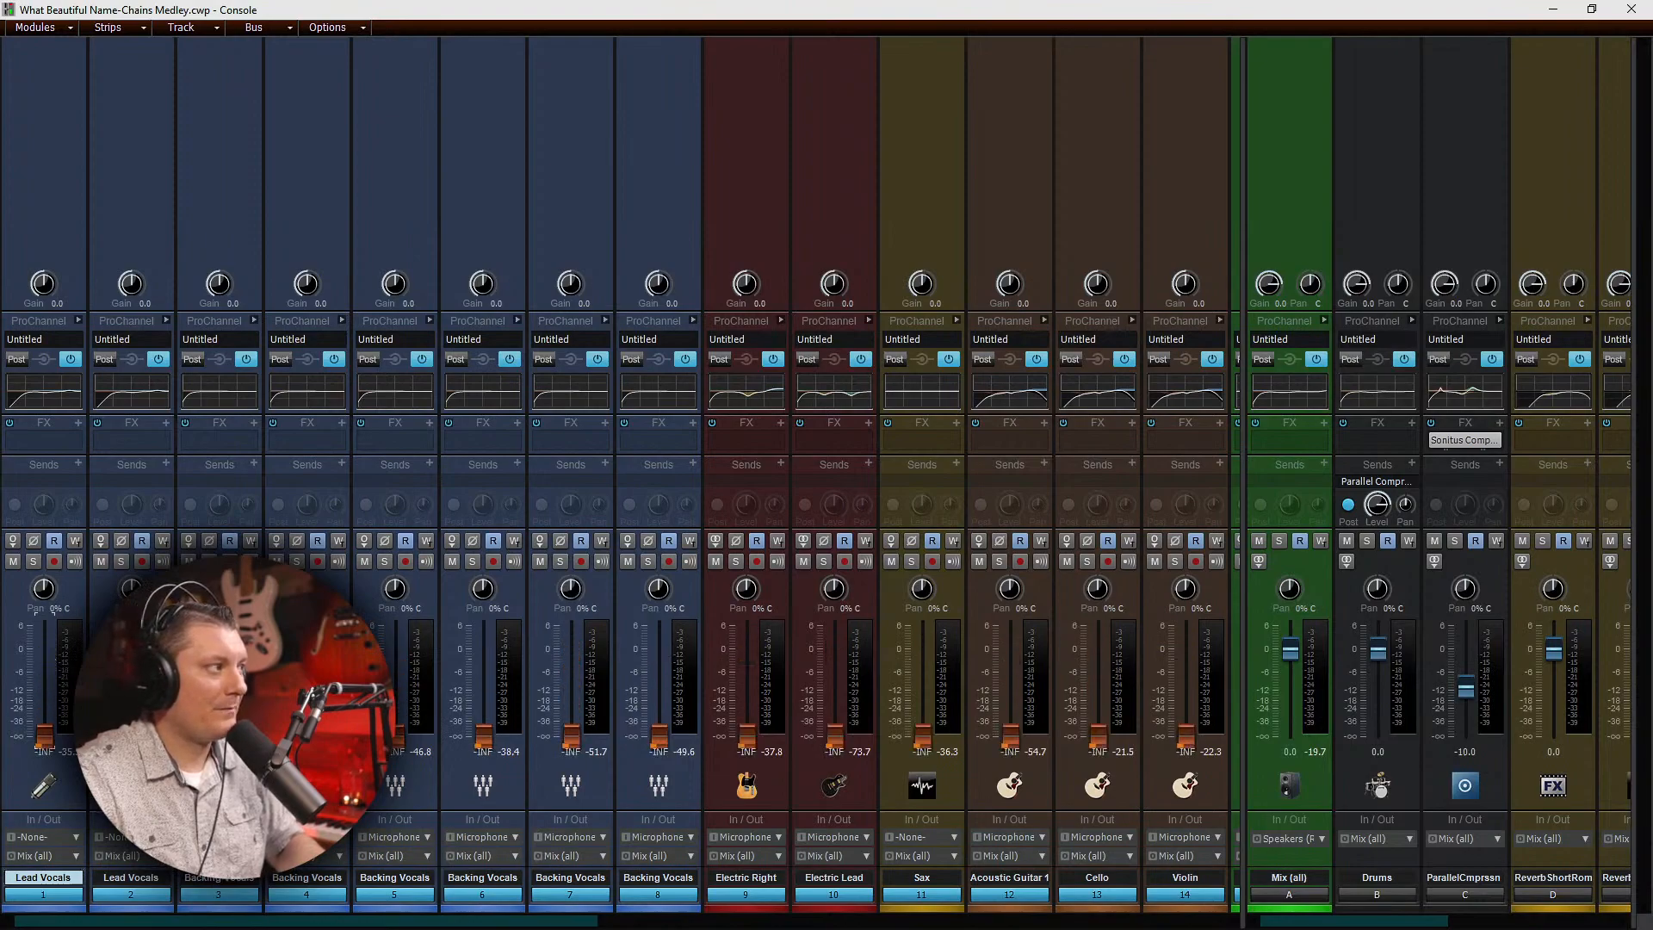
Step: Select the channels from Perc through Drums - OH R and raise their volume faders together to -5.9
left_click_drag(195, 921, 820, 914)
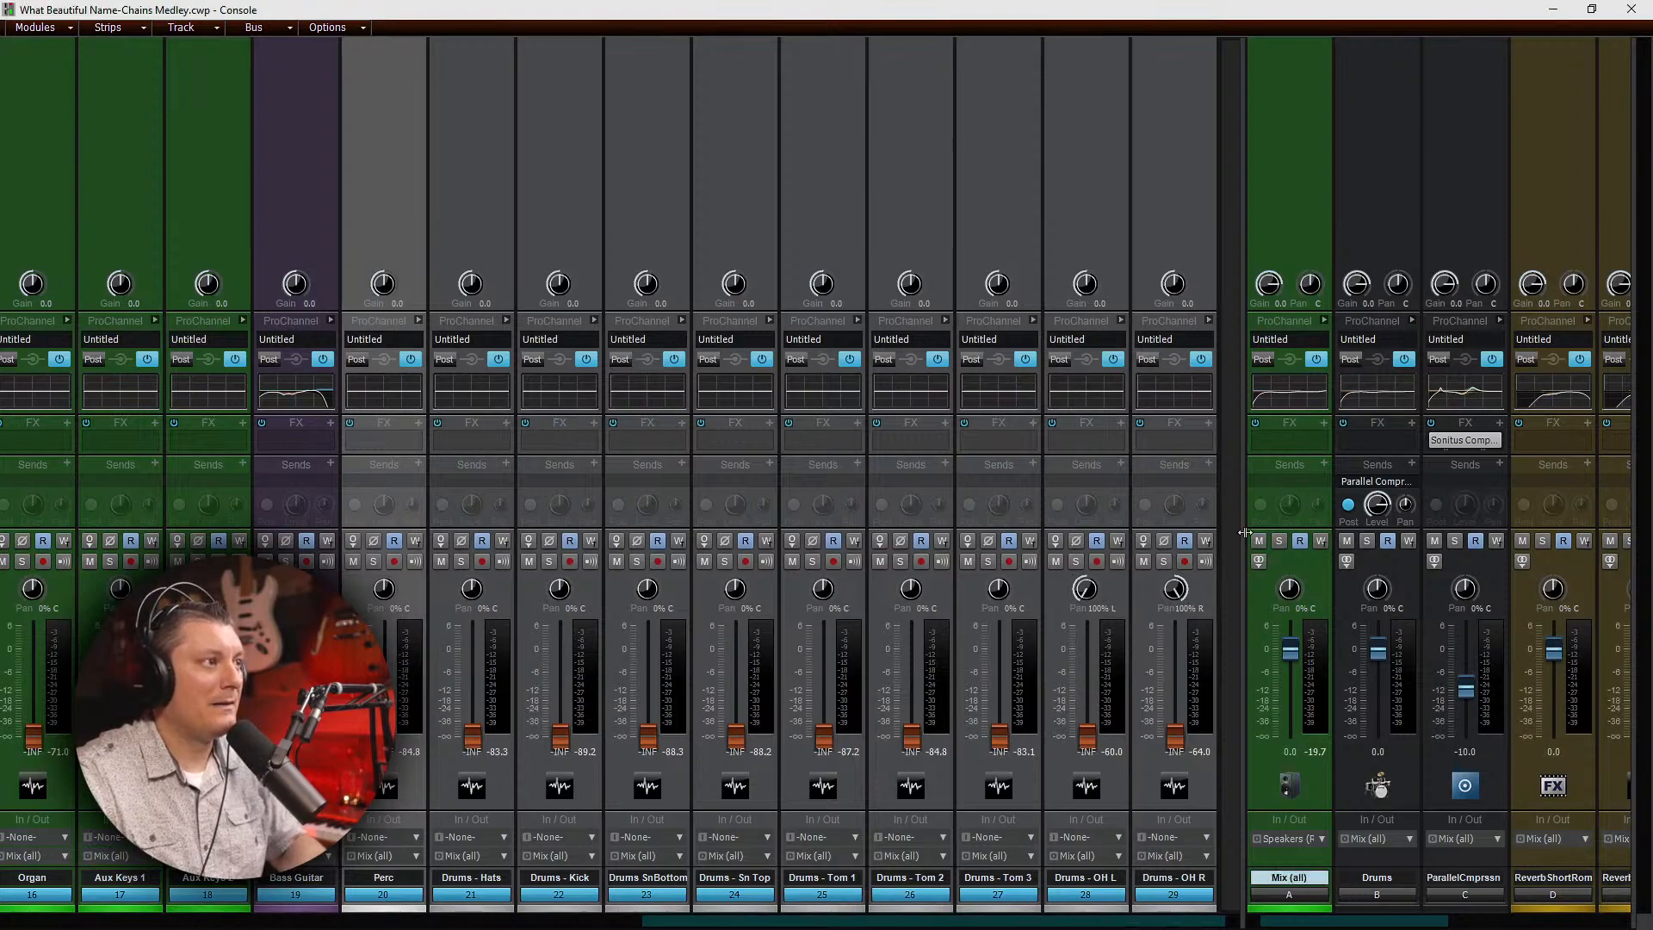
left_click_drag(1248, 540, 1606, 518)
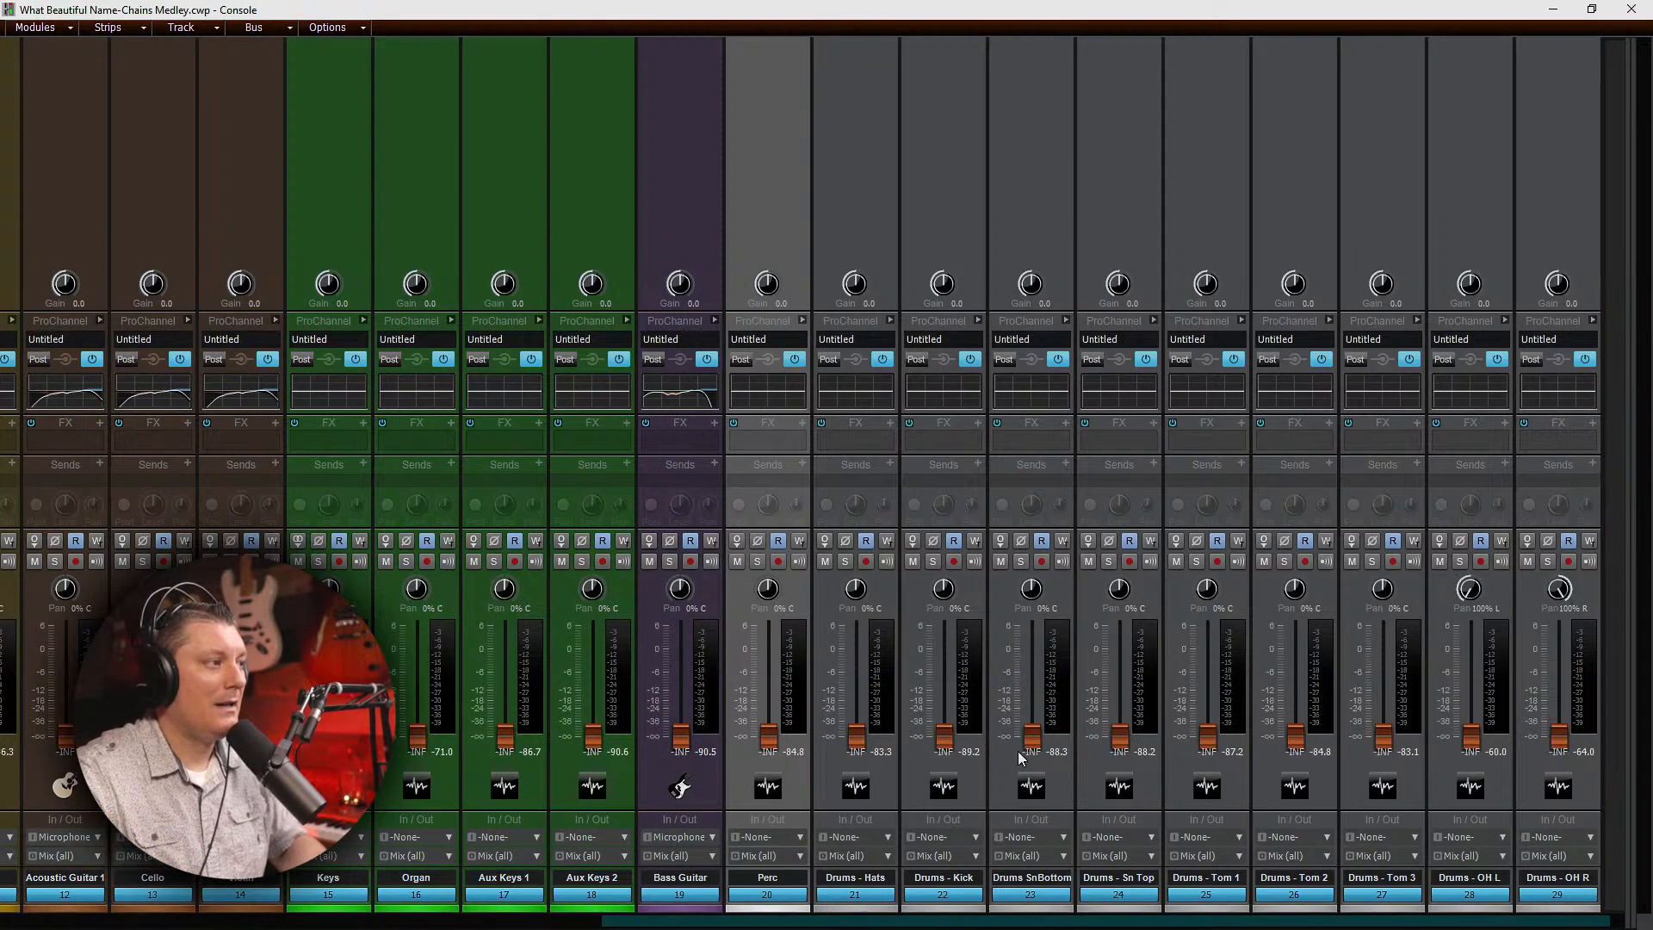
left_click(788, 896)
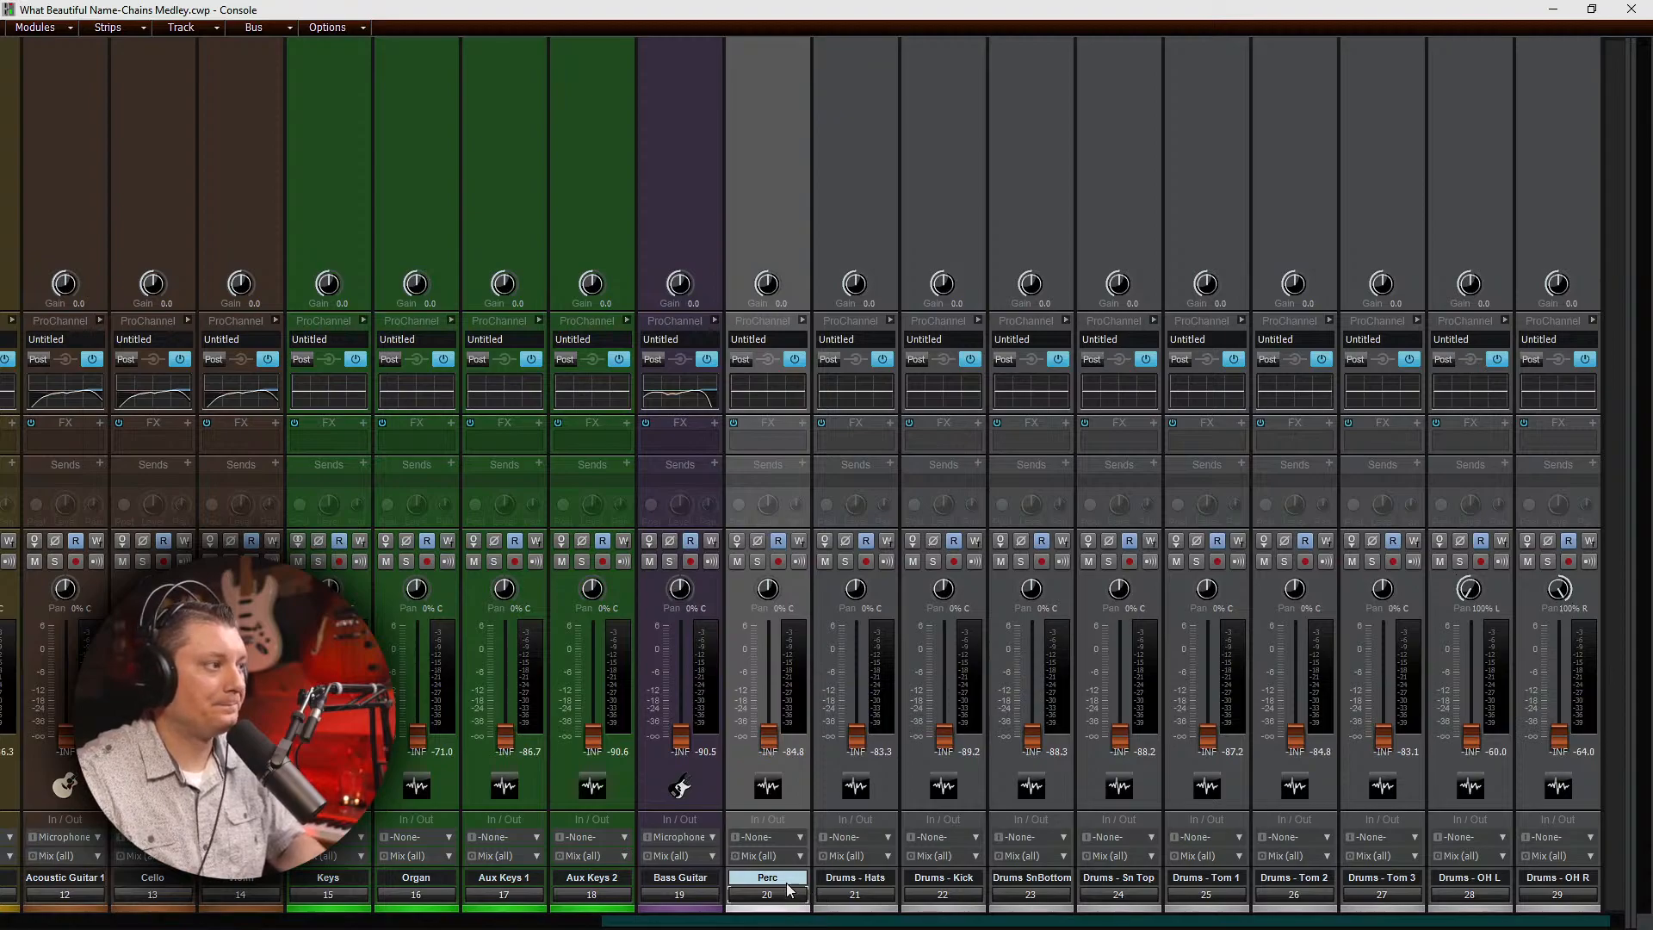
left_click(1548, 887)
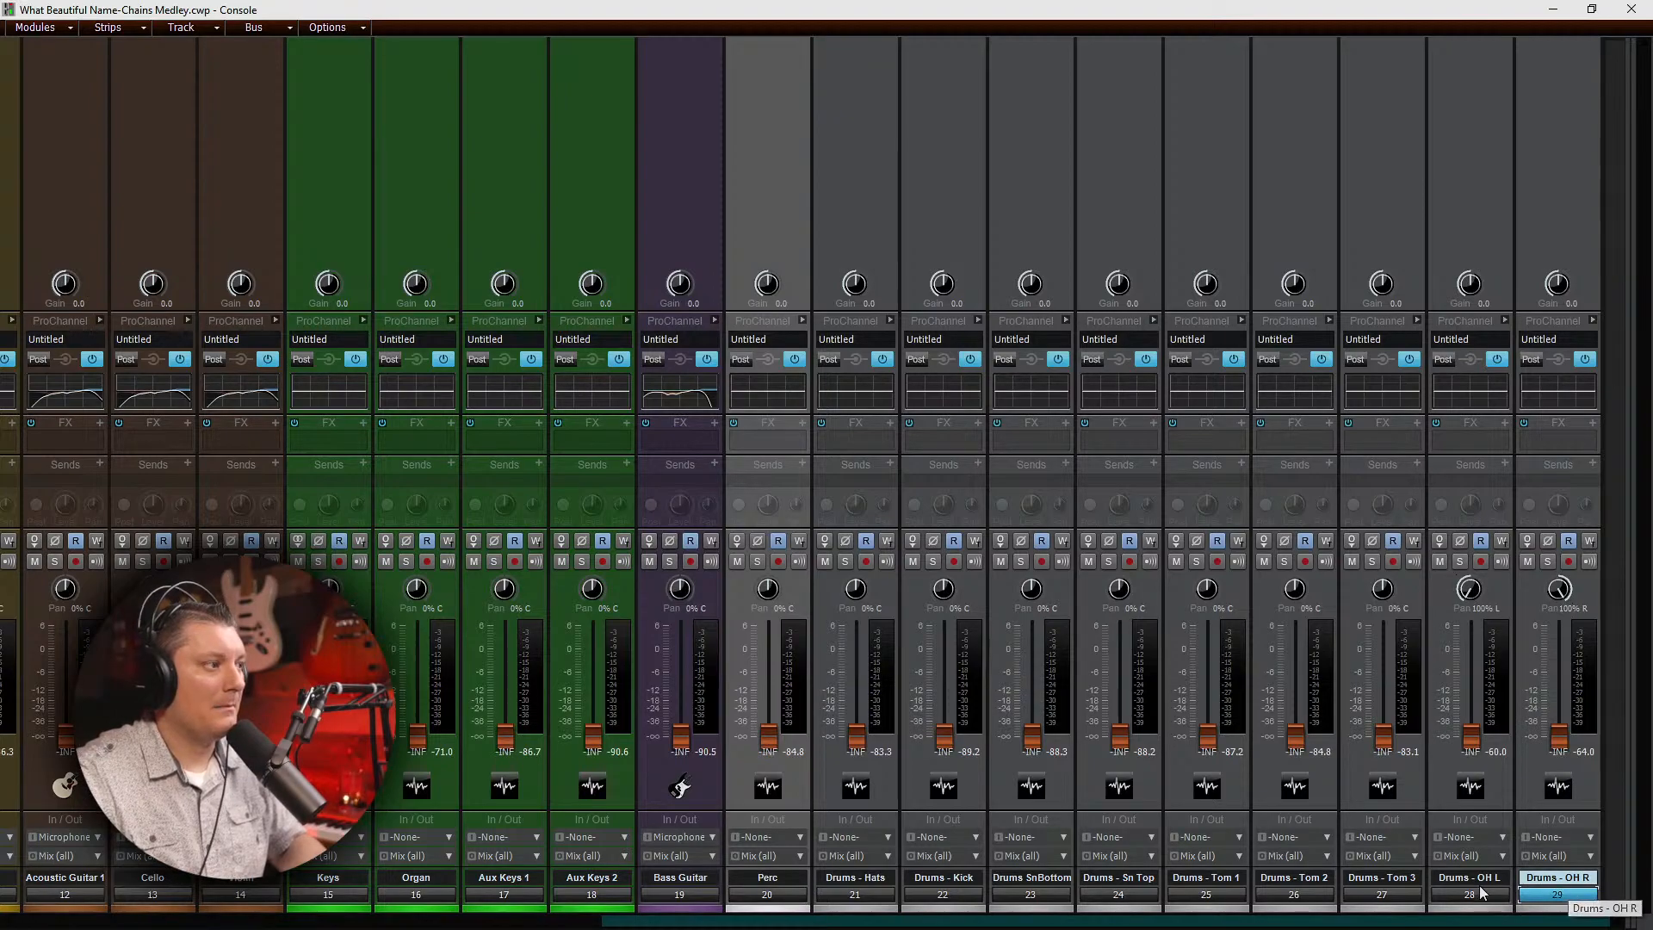
left_click(773, 894)
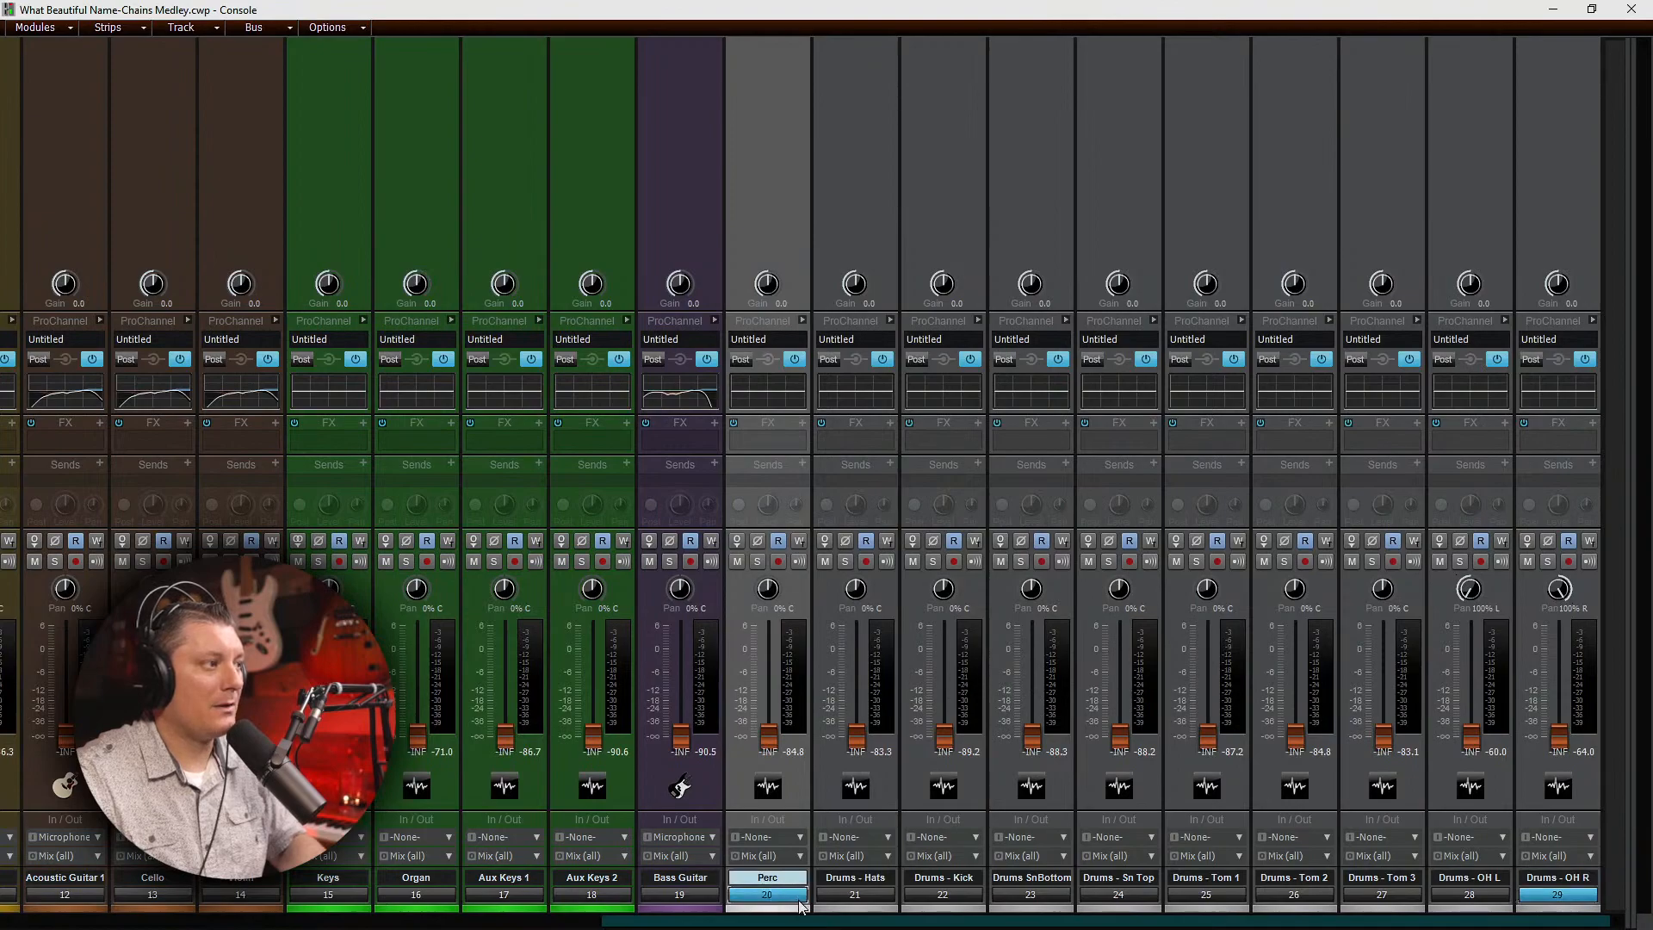
left_click(1519, 886, "shift")
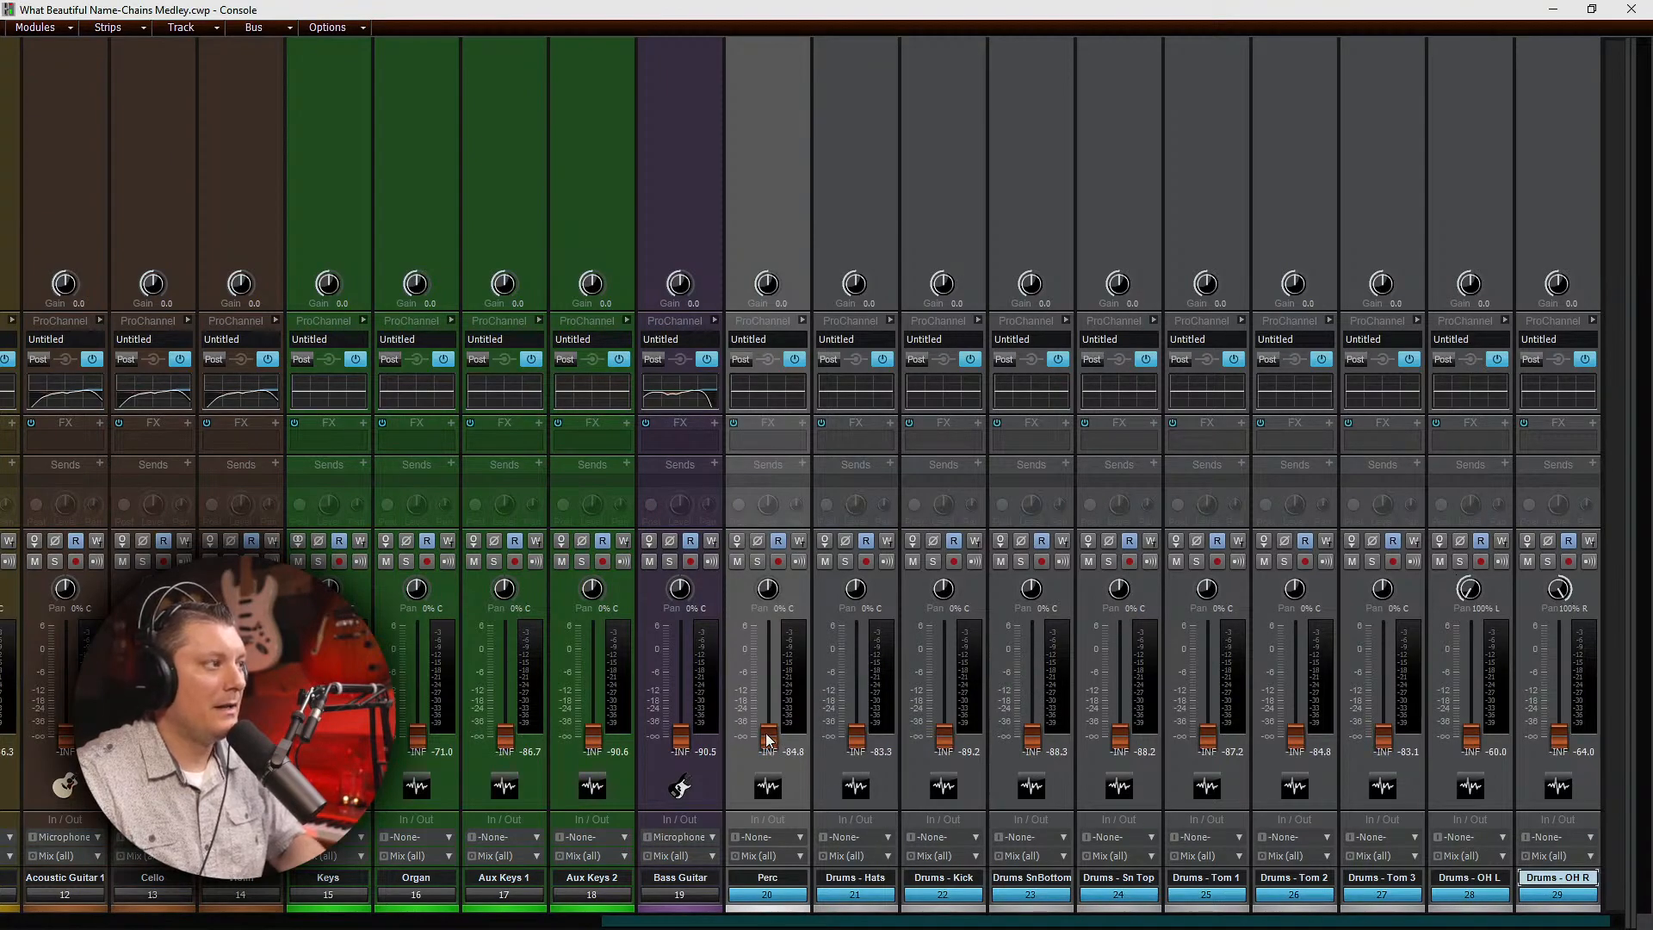
left_click_drag(769, 739, 769, 671)
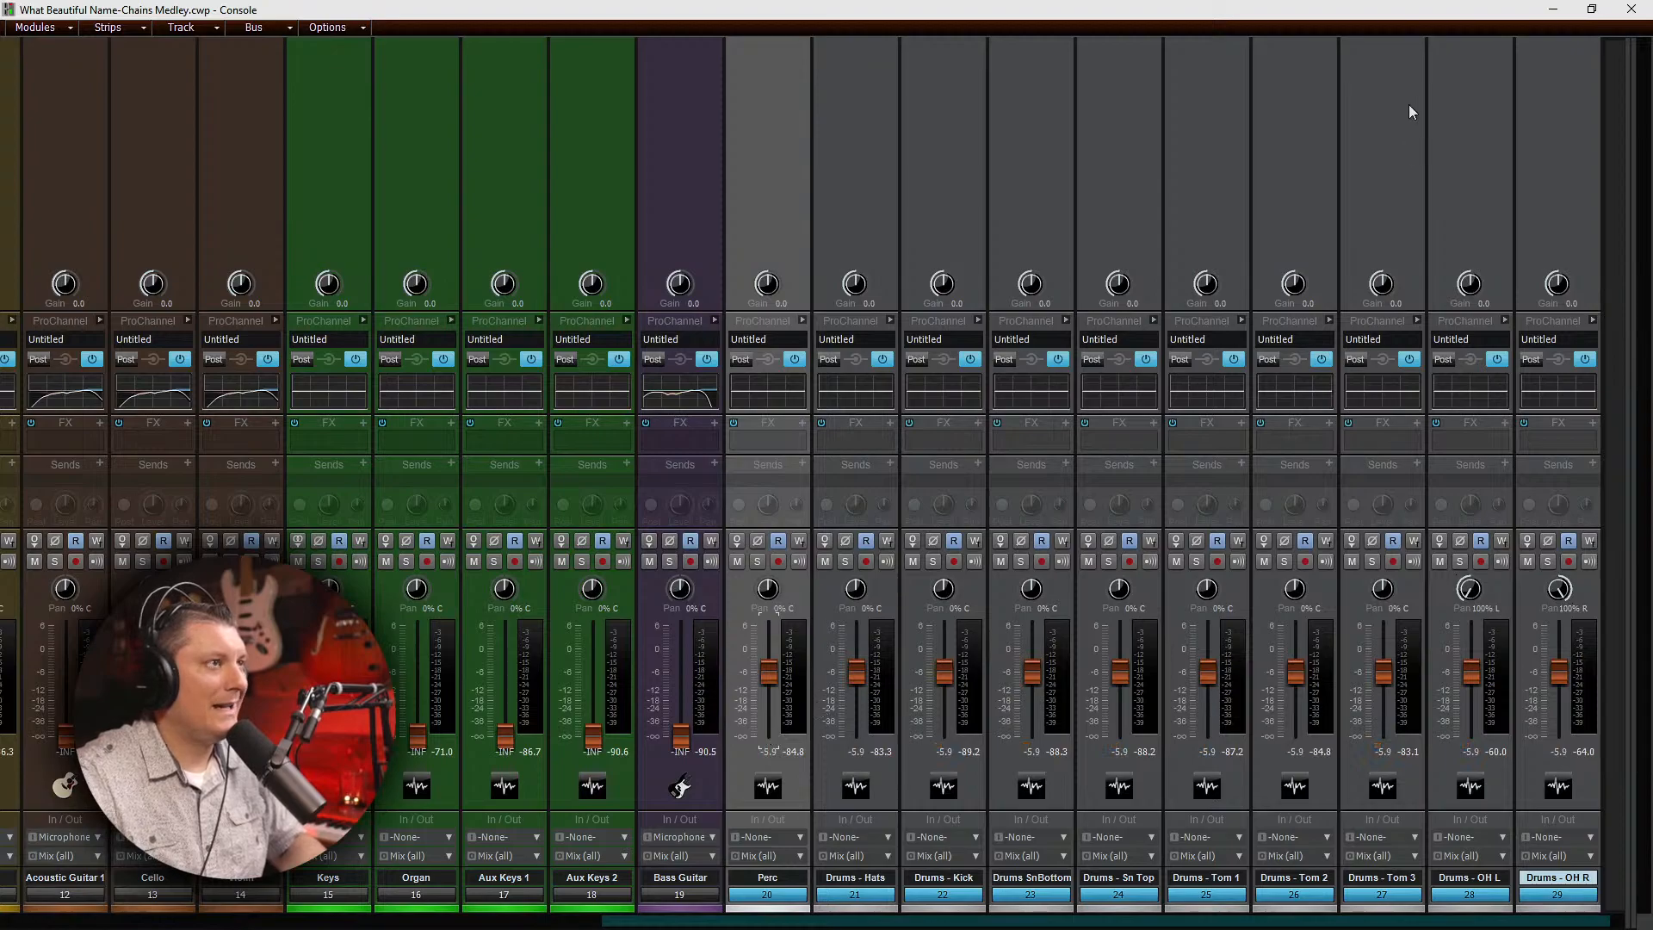
Step: Move the playhead to 00:06:10:12 in the track view and play the drums from there with the console open
left_click(1557, 9)
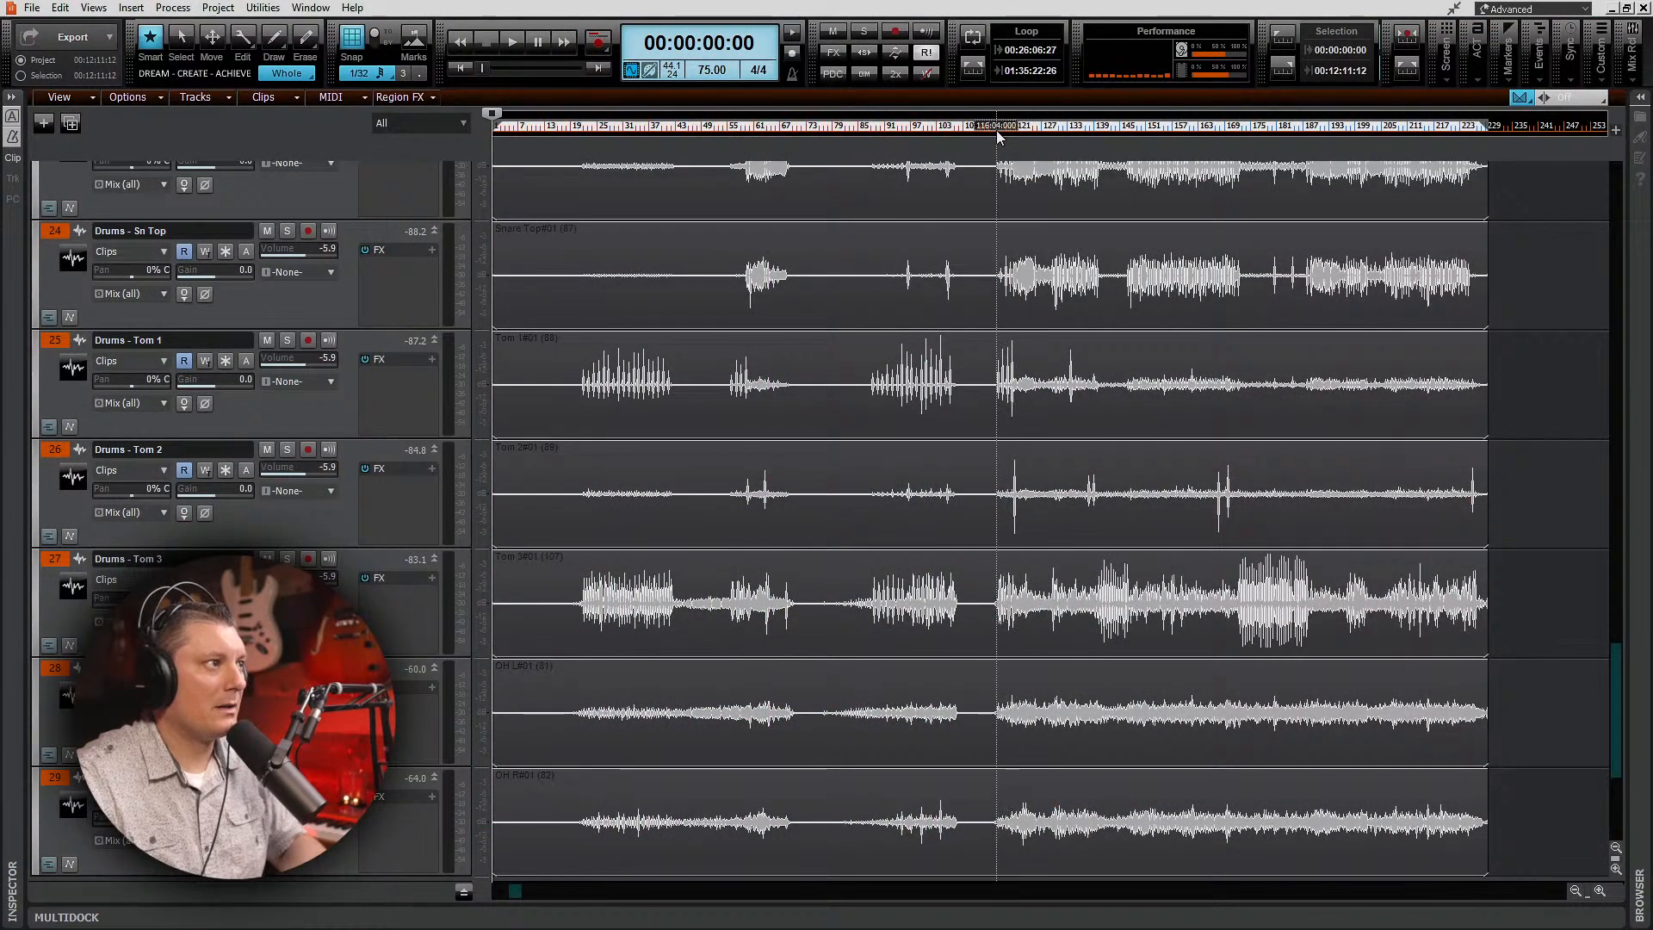
left_click(996, 129)
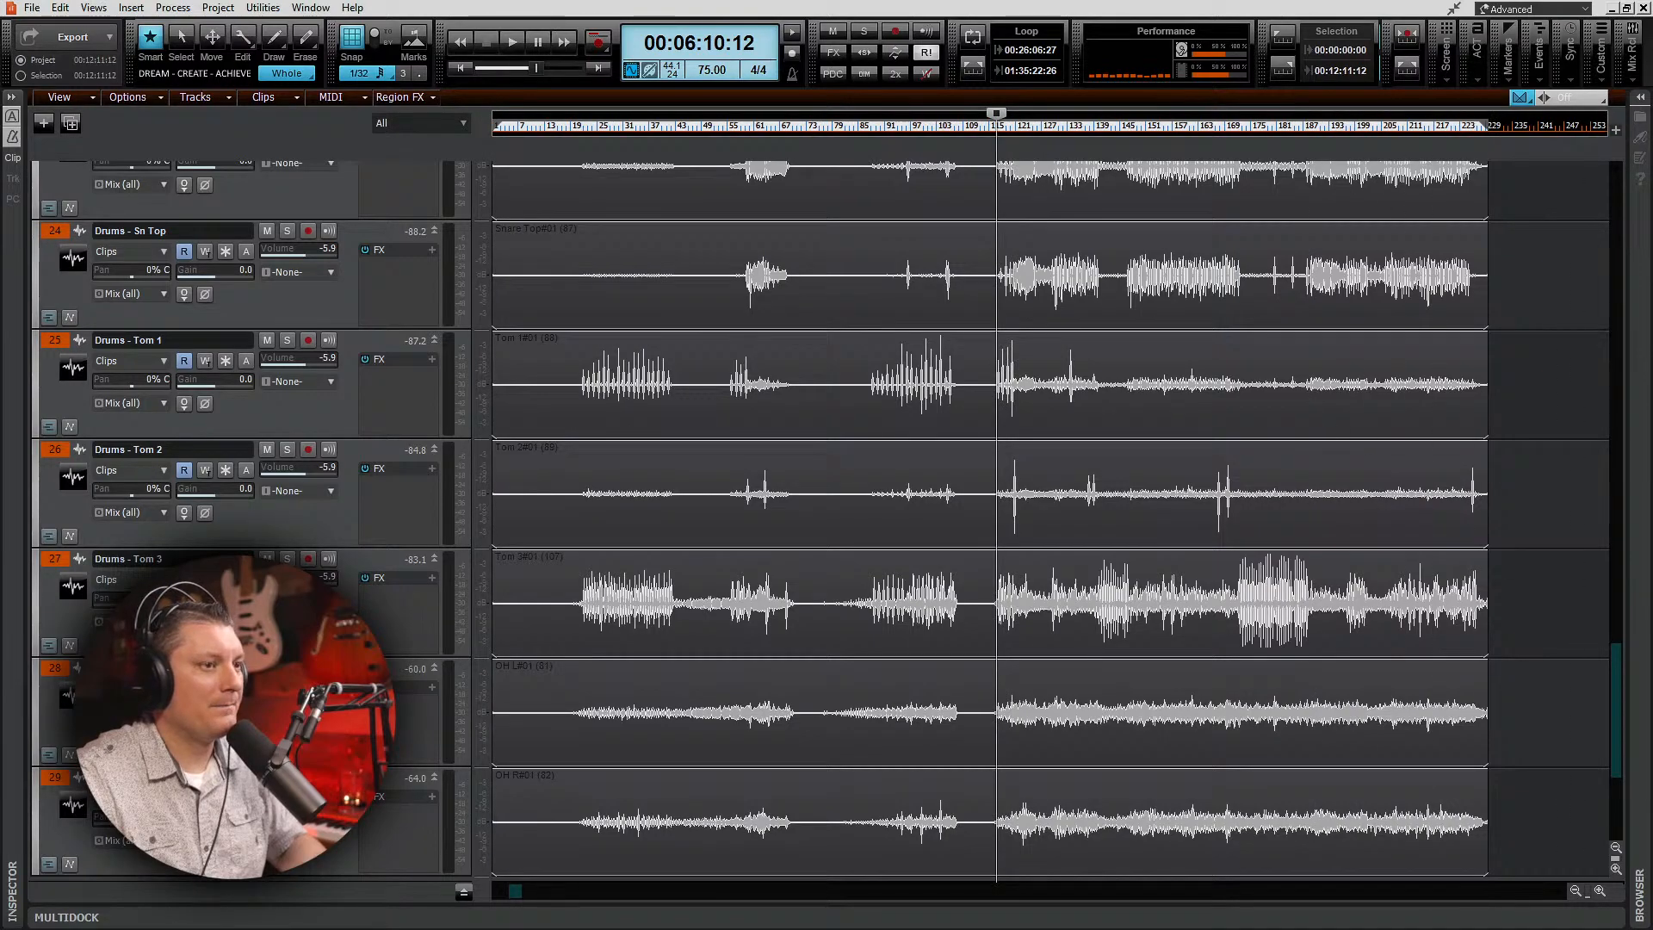
key("alt+2")
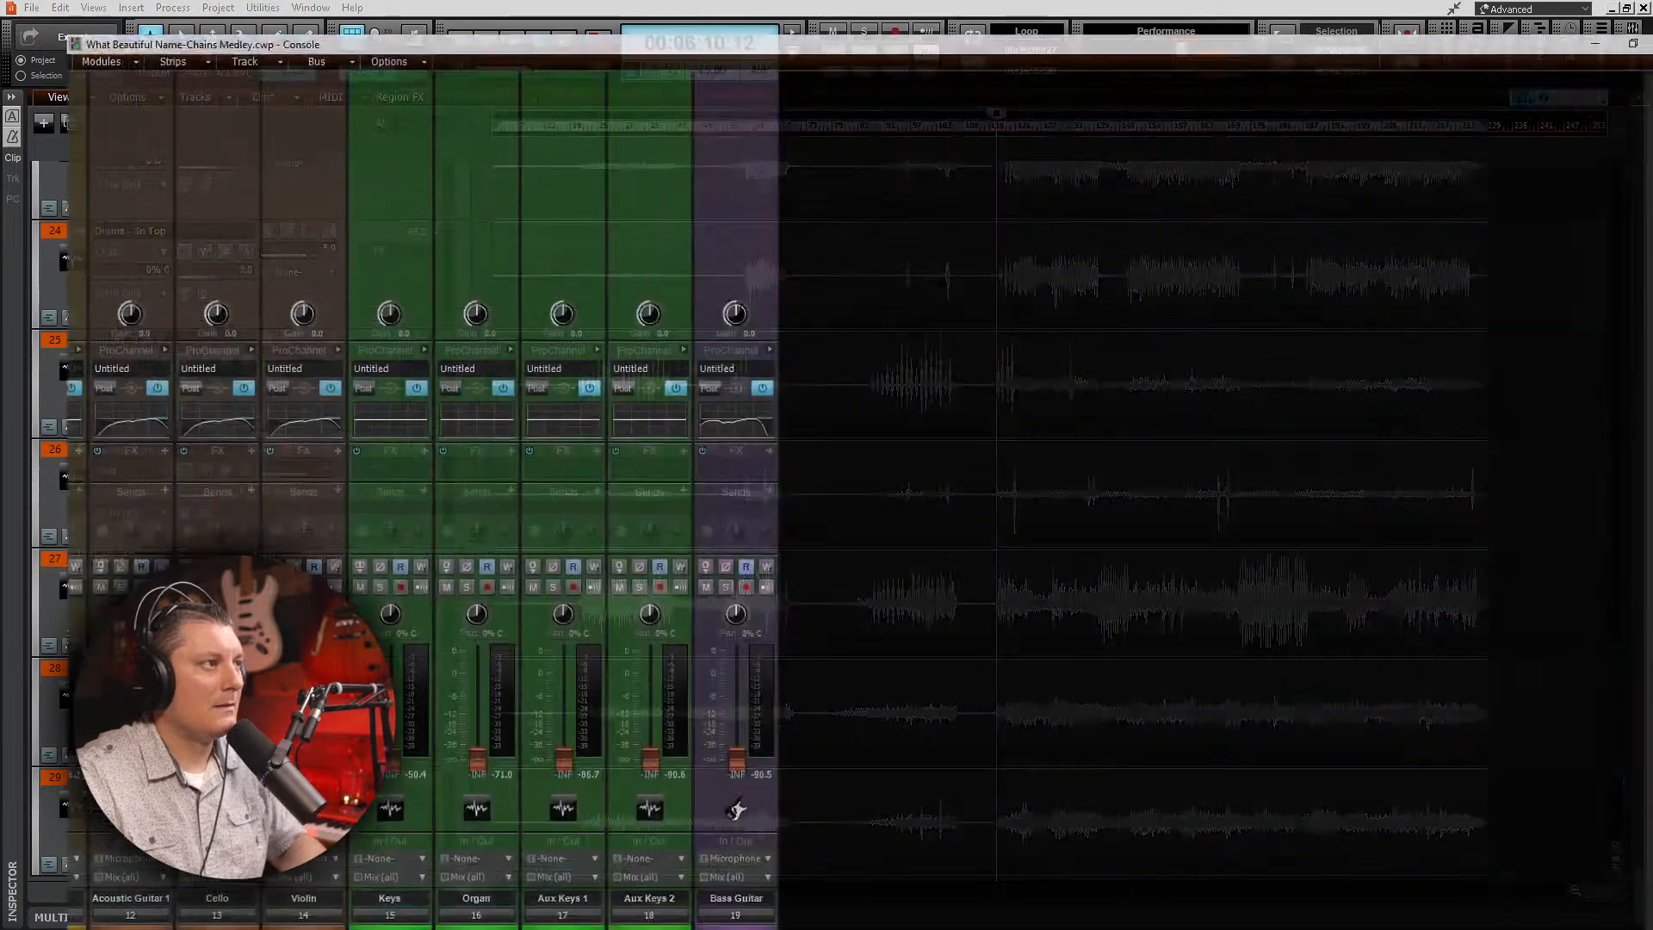
key("space")
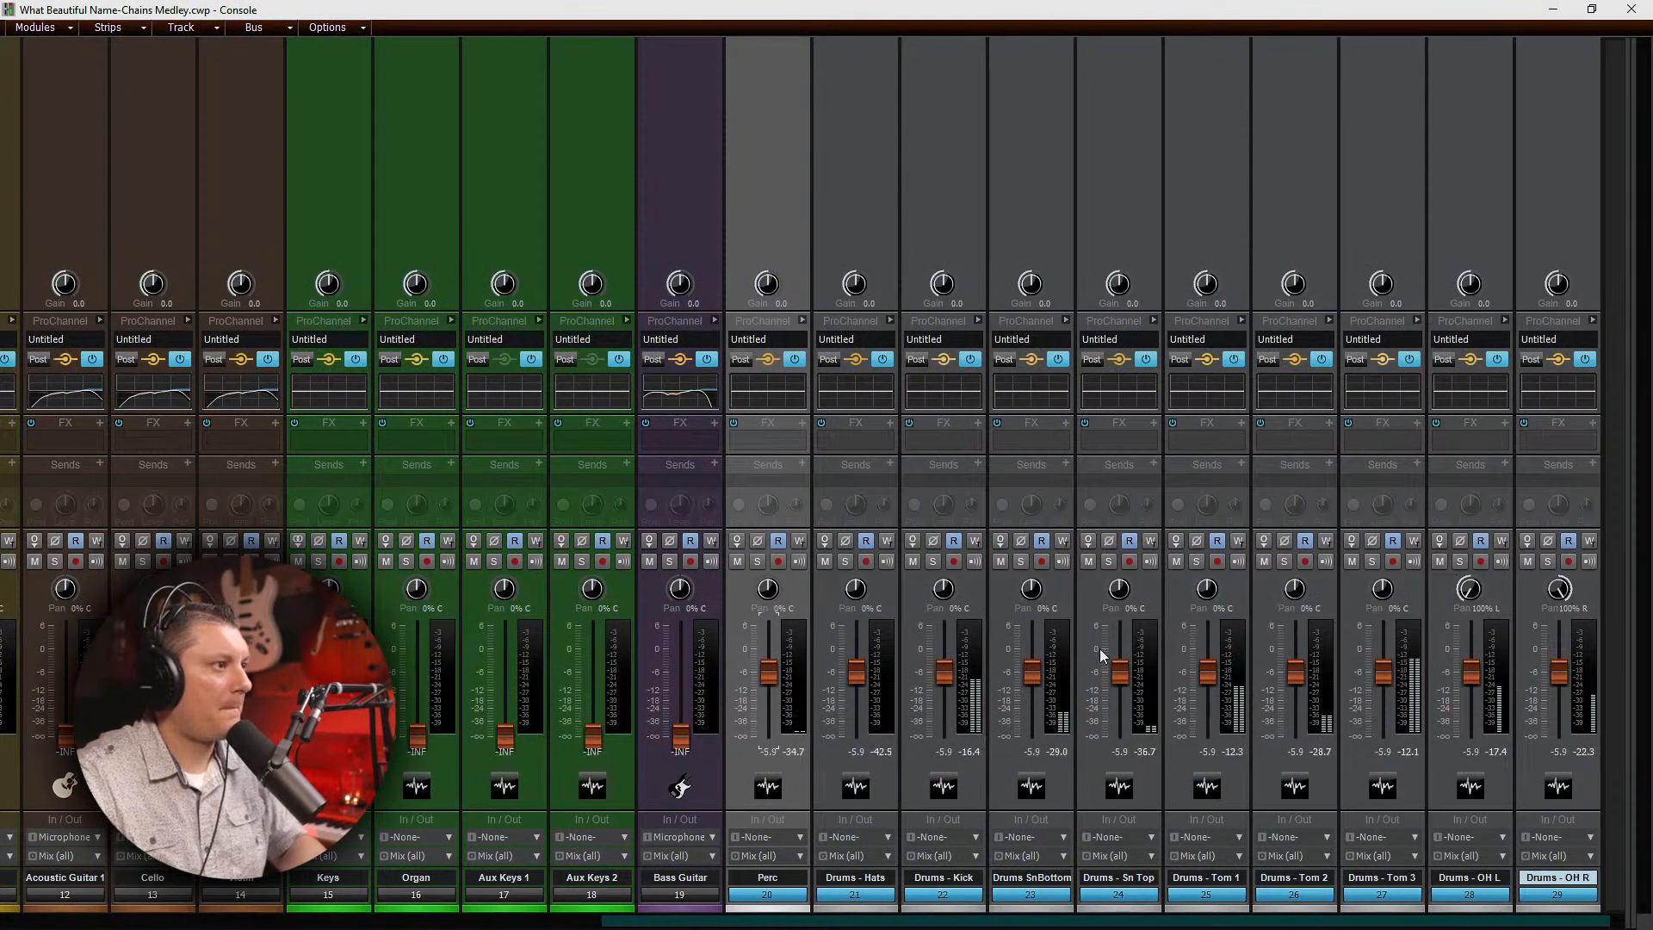
Step: Set the volume of Perc to -0.1, Drums - Hats to -3.3, Drums - Kick to 0.0 and the bottom snare to -5.3
mouse_move(1210, 683)
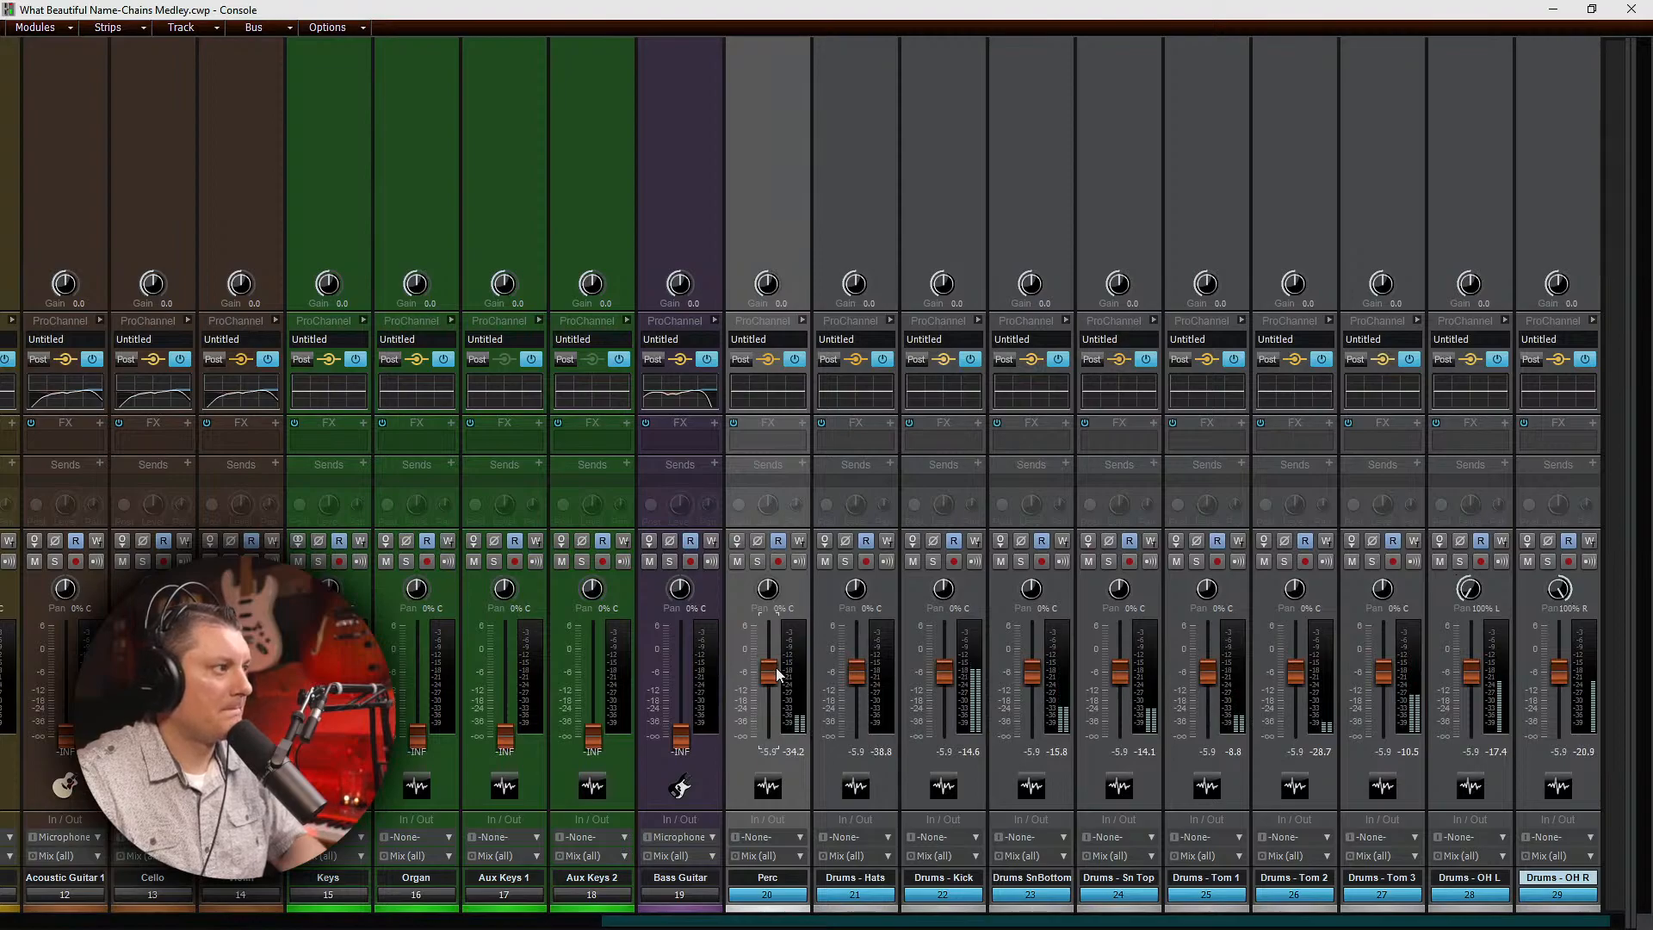
left_click_drag(776, 668, 941, 649)
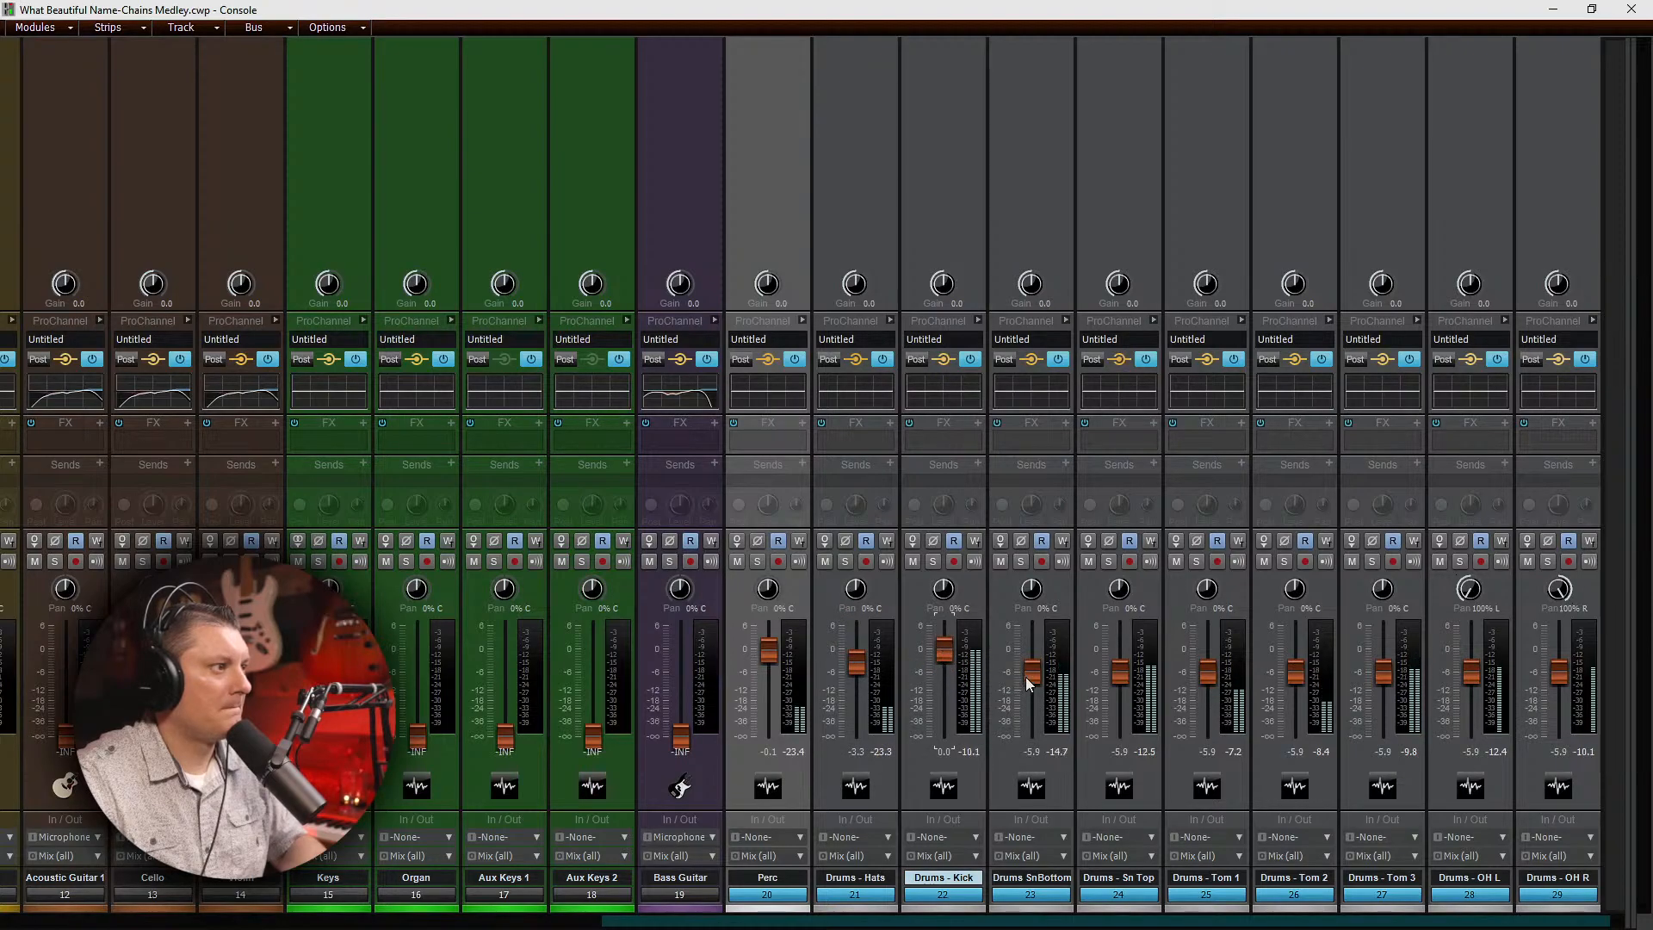
left_click_drag(1029, 672, 1029, 668)
Step: Balance the two snare mics while soloed, with the bottom snare at -8.2 and the top snare at -4.2, and clear the solos
left_click(1022, 562)
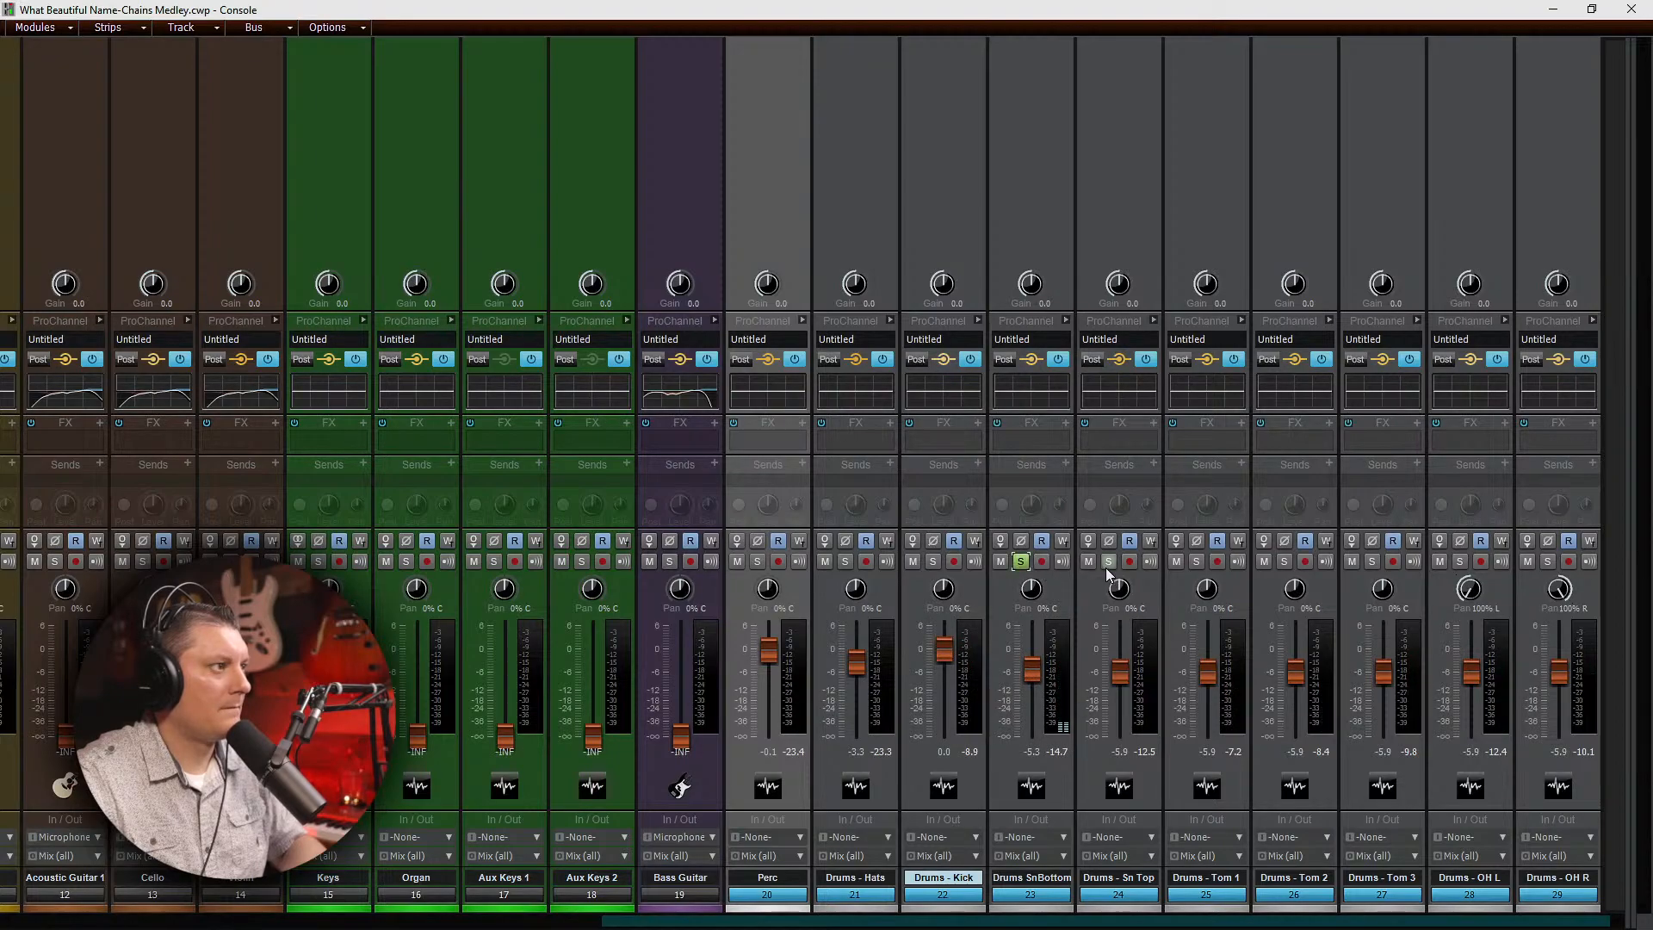
left_click(1109, 561)
left_click(1019, 562)
left_click(1020, 562)
left_click_drag(1031, 670, 1120, 664)
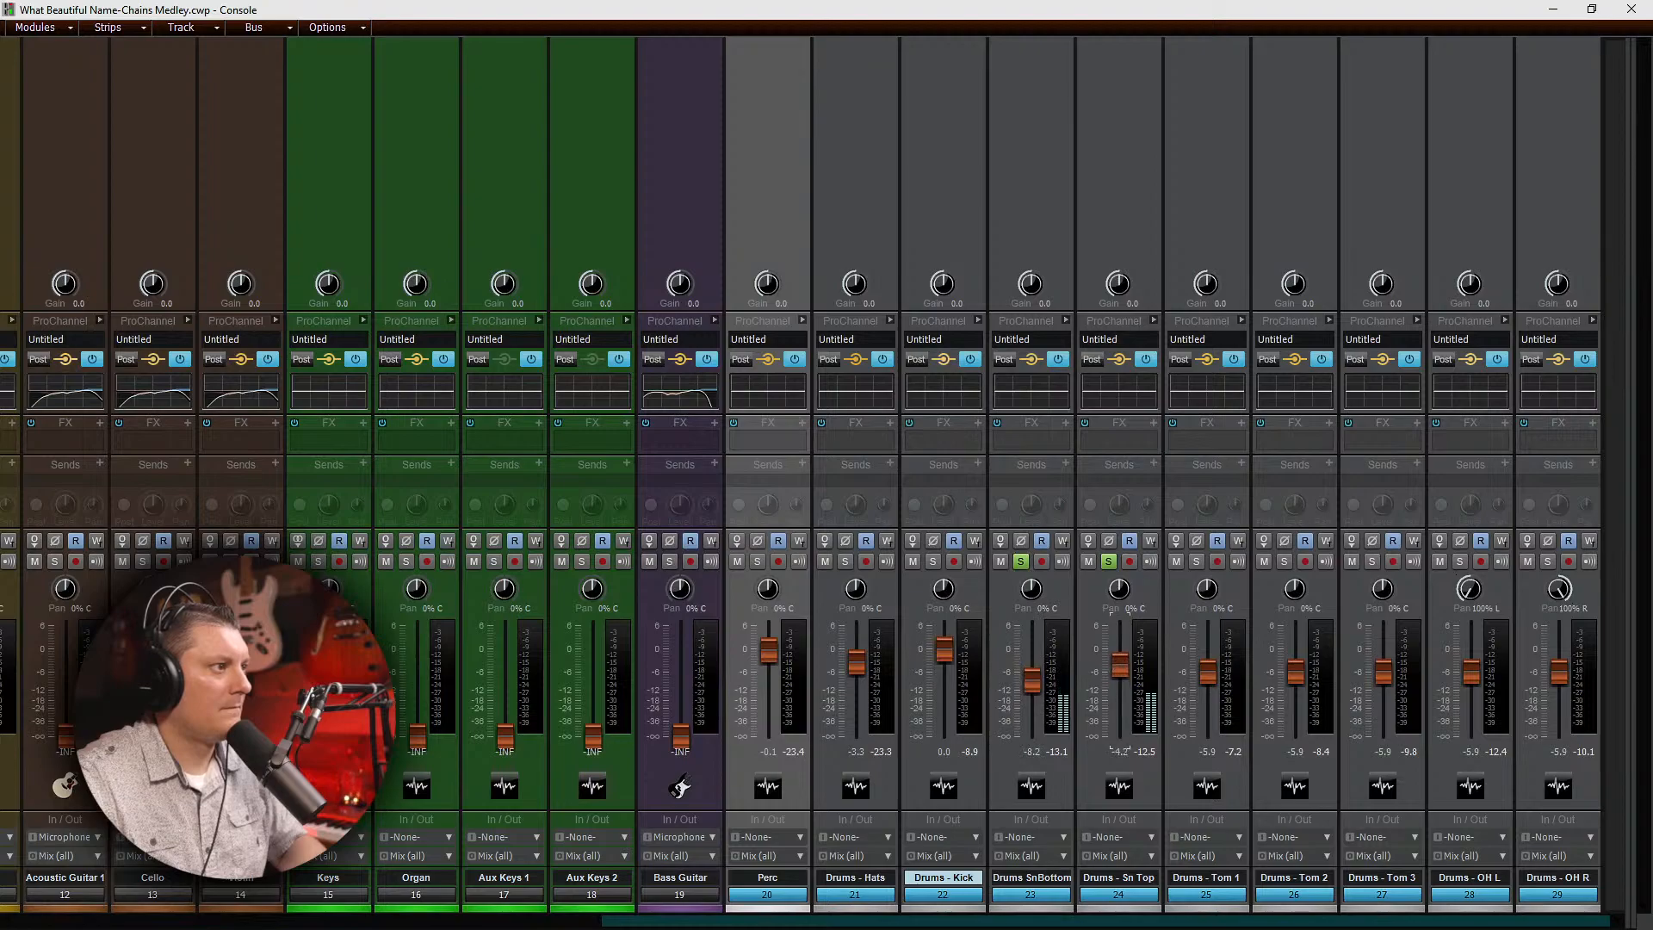
left_click(1109, 561)
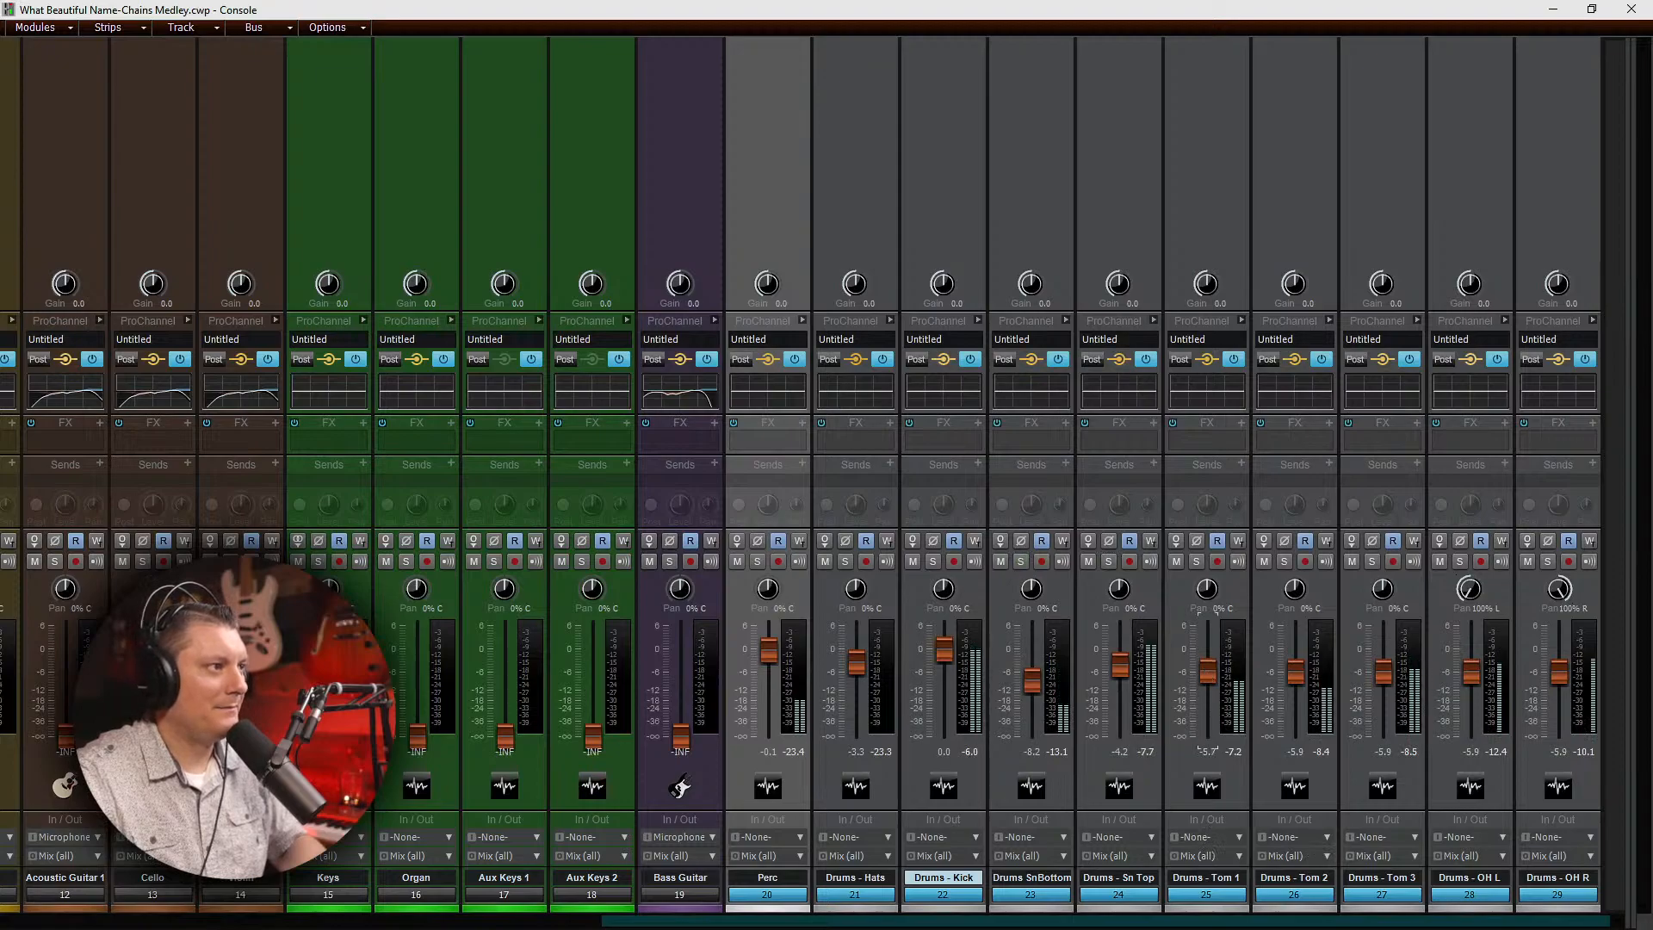
Step: Set the volume of Drums - Tom 1 to -4.4, Tom 2 to -3.0 and Tom 3 to -5.3, and save the project
left_click_drag(1207, 675, 1293, 669)
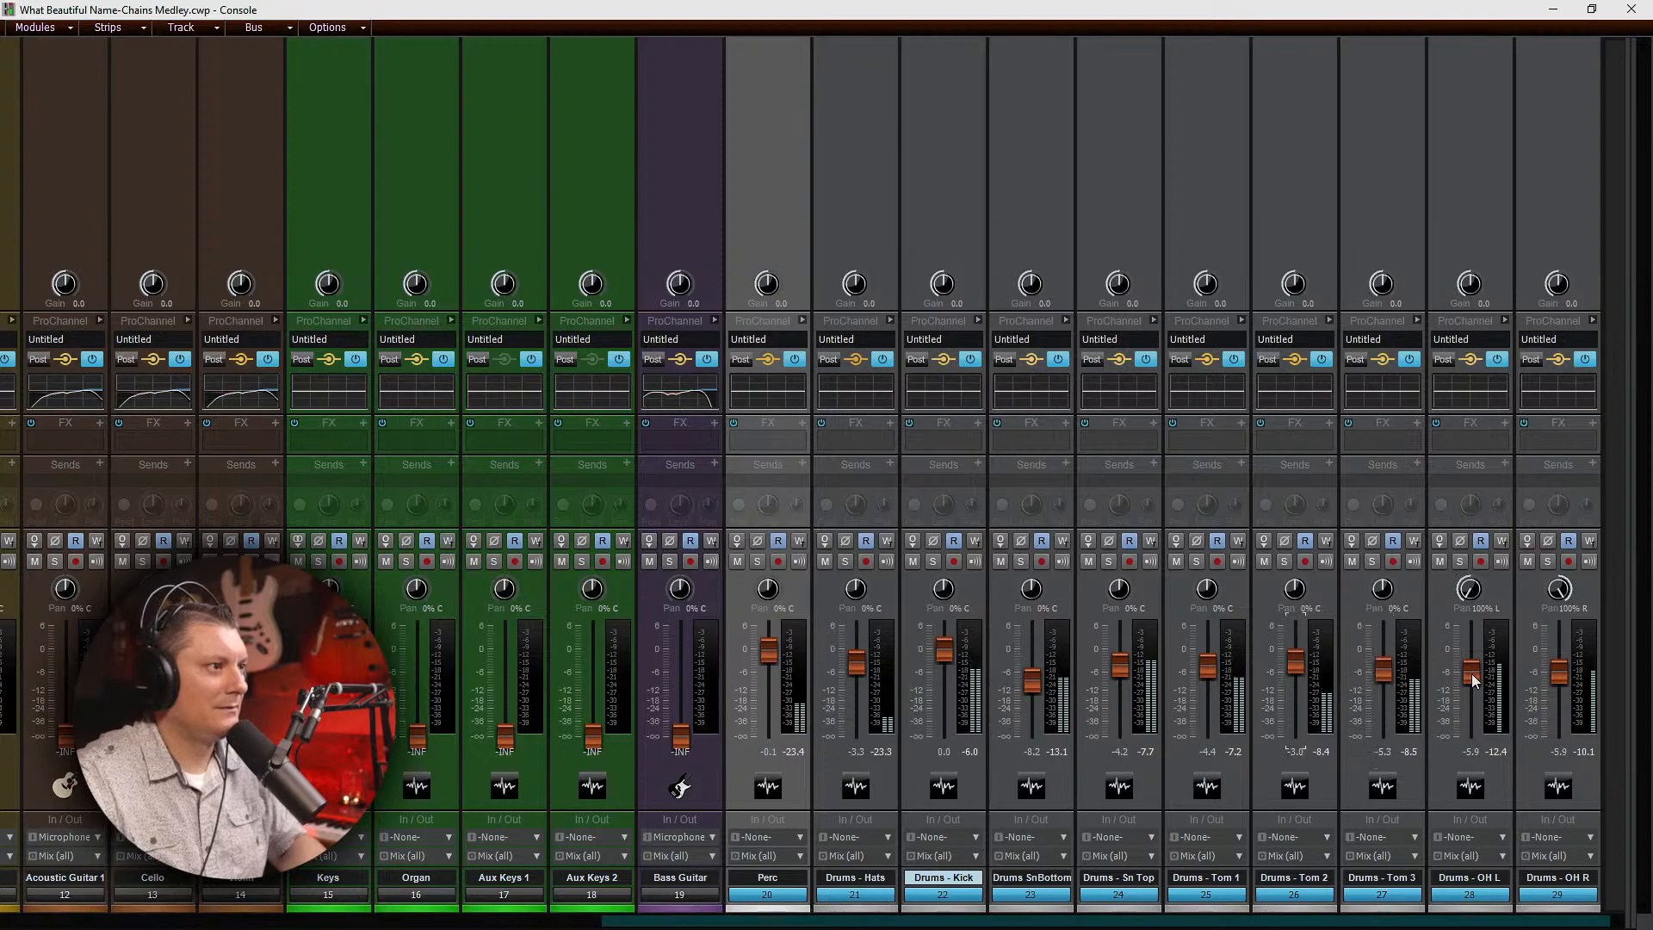
key("ctrl+s")
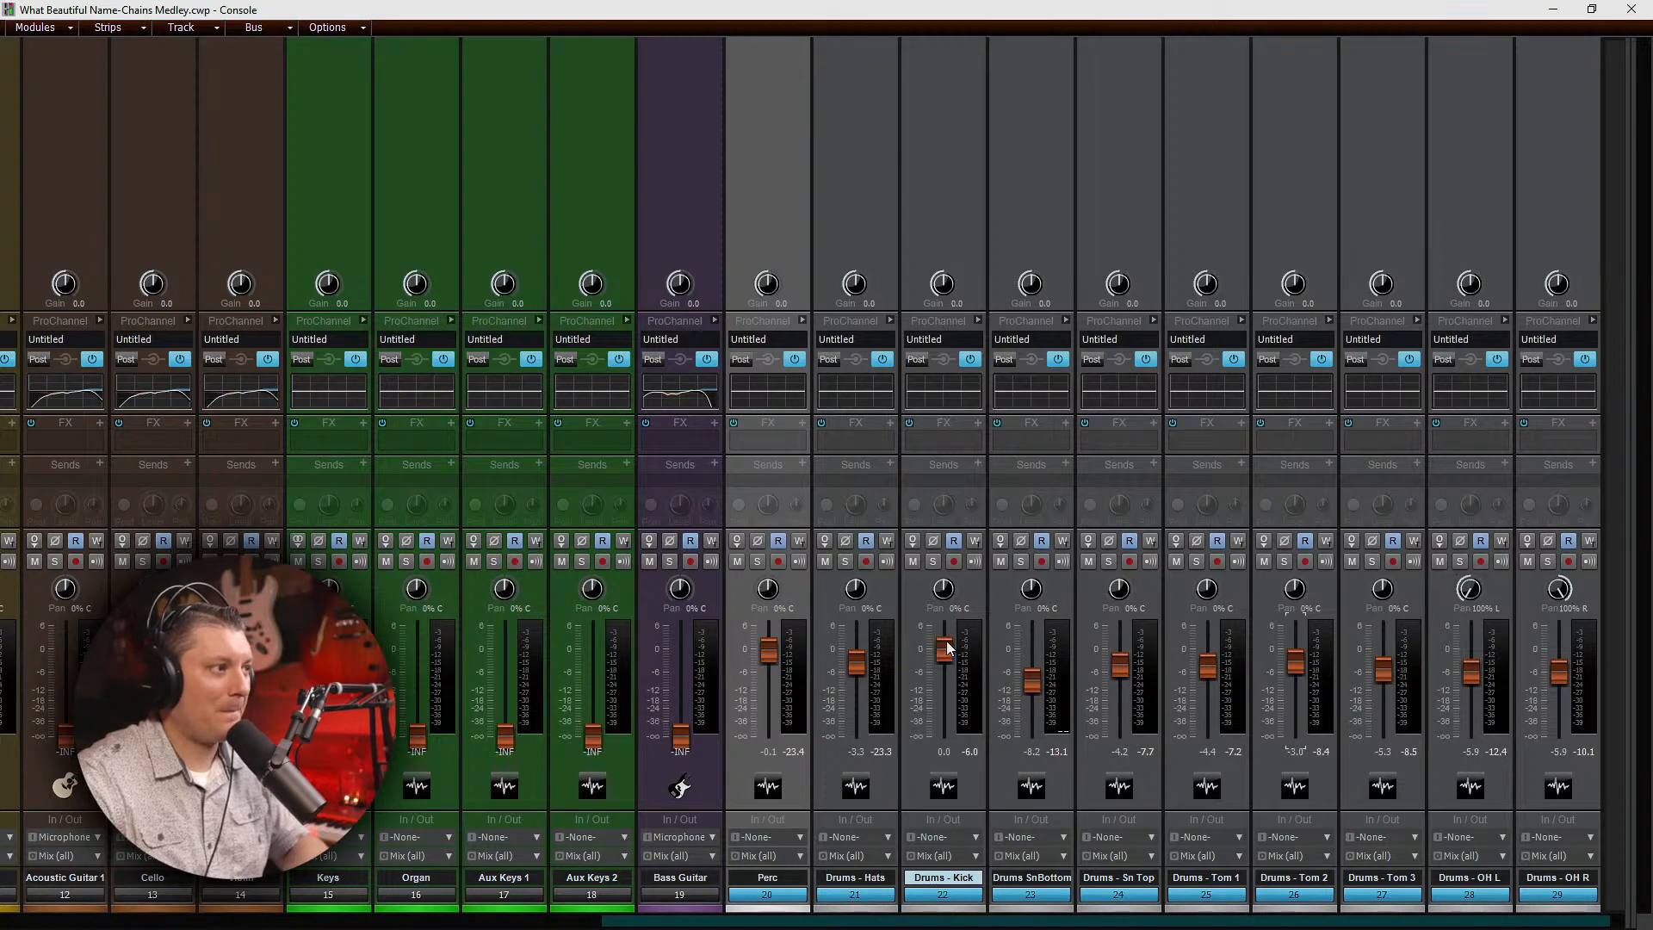
left_click(1552, 9)
scroll(1036, 526, "up", 4)
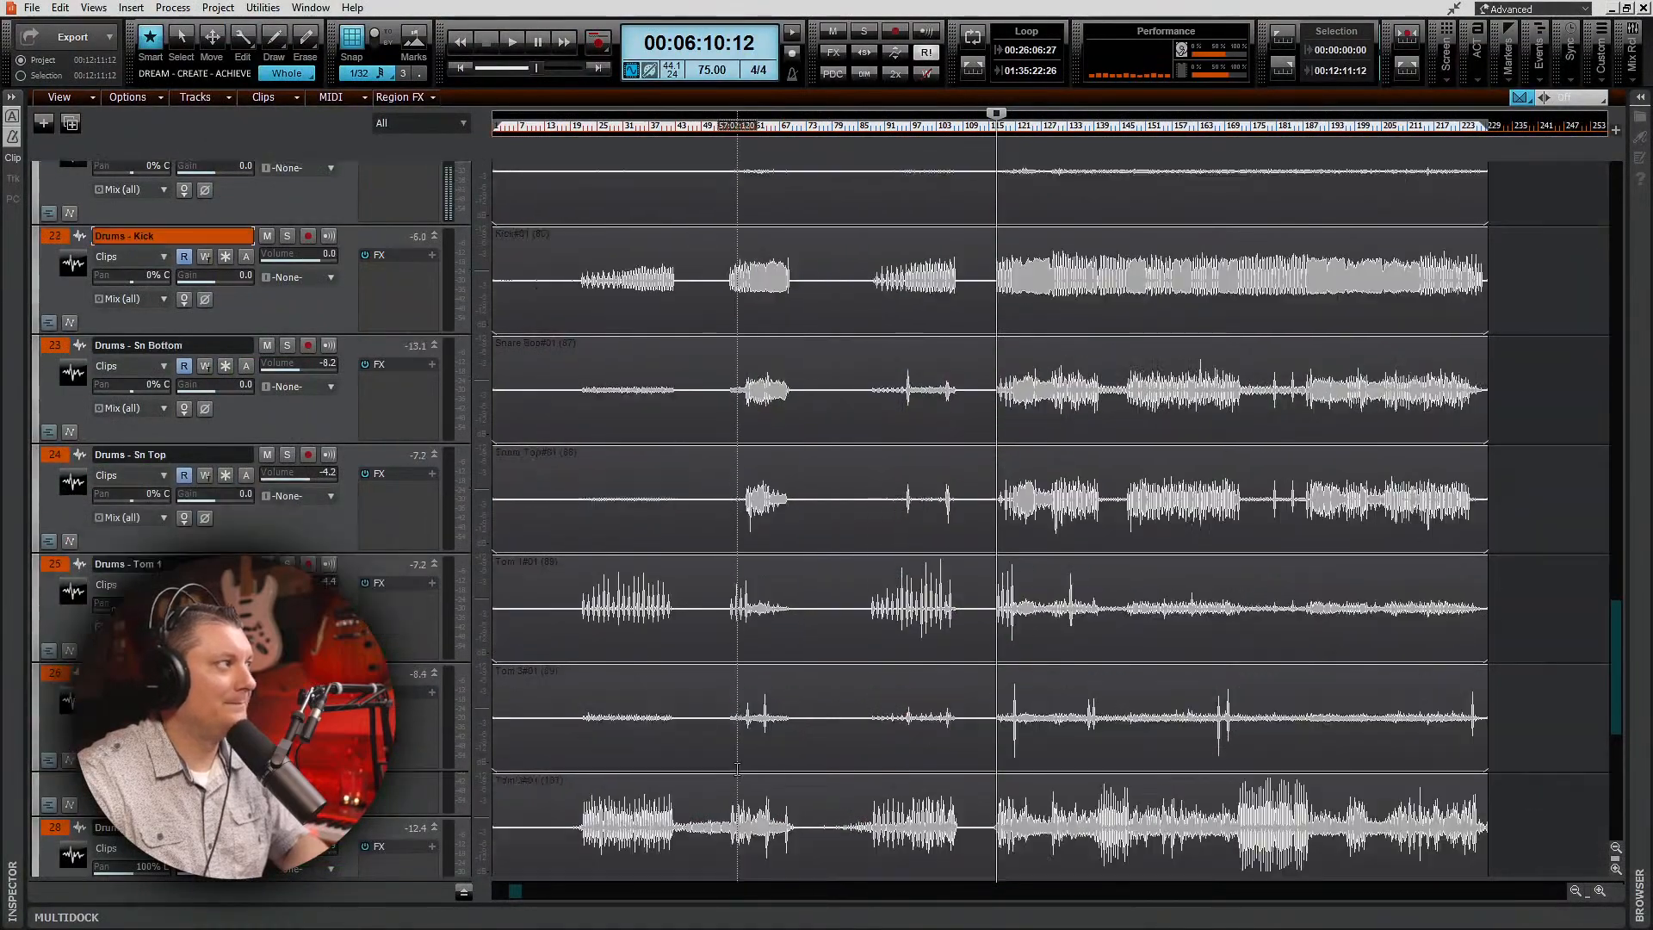
Step: Insert the VST3 version of XLN Audio's Addictive Trigger on the Drums - Kick track
scroll(753, 762, "down", 3)
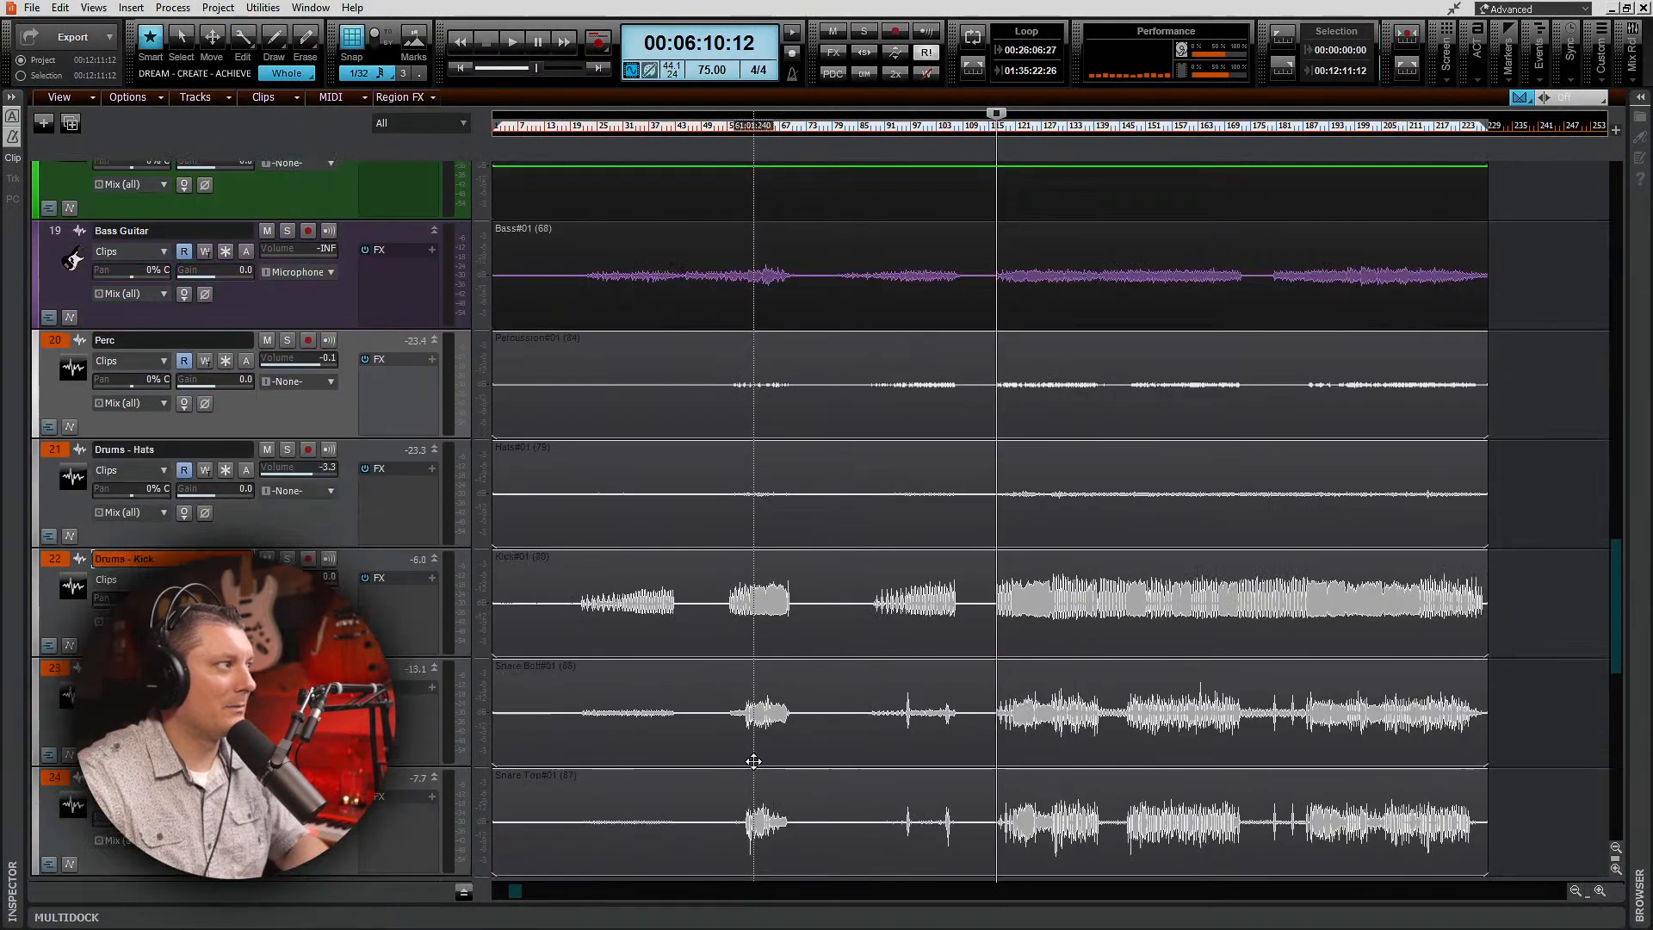
scroll(753, 761, "down", 2)
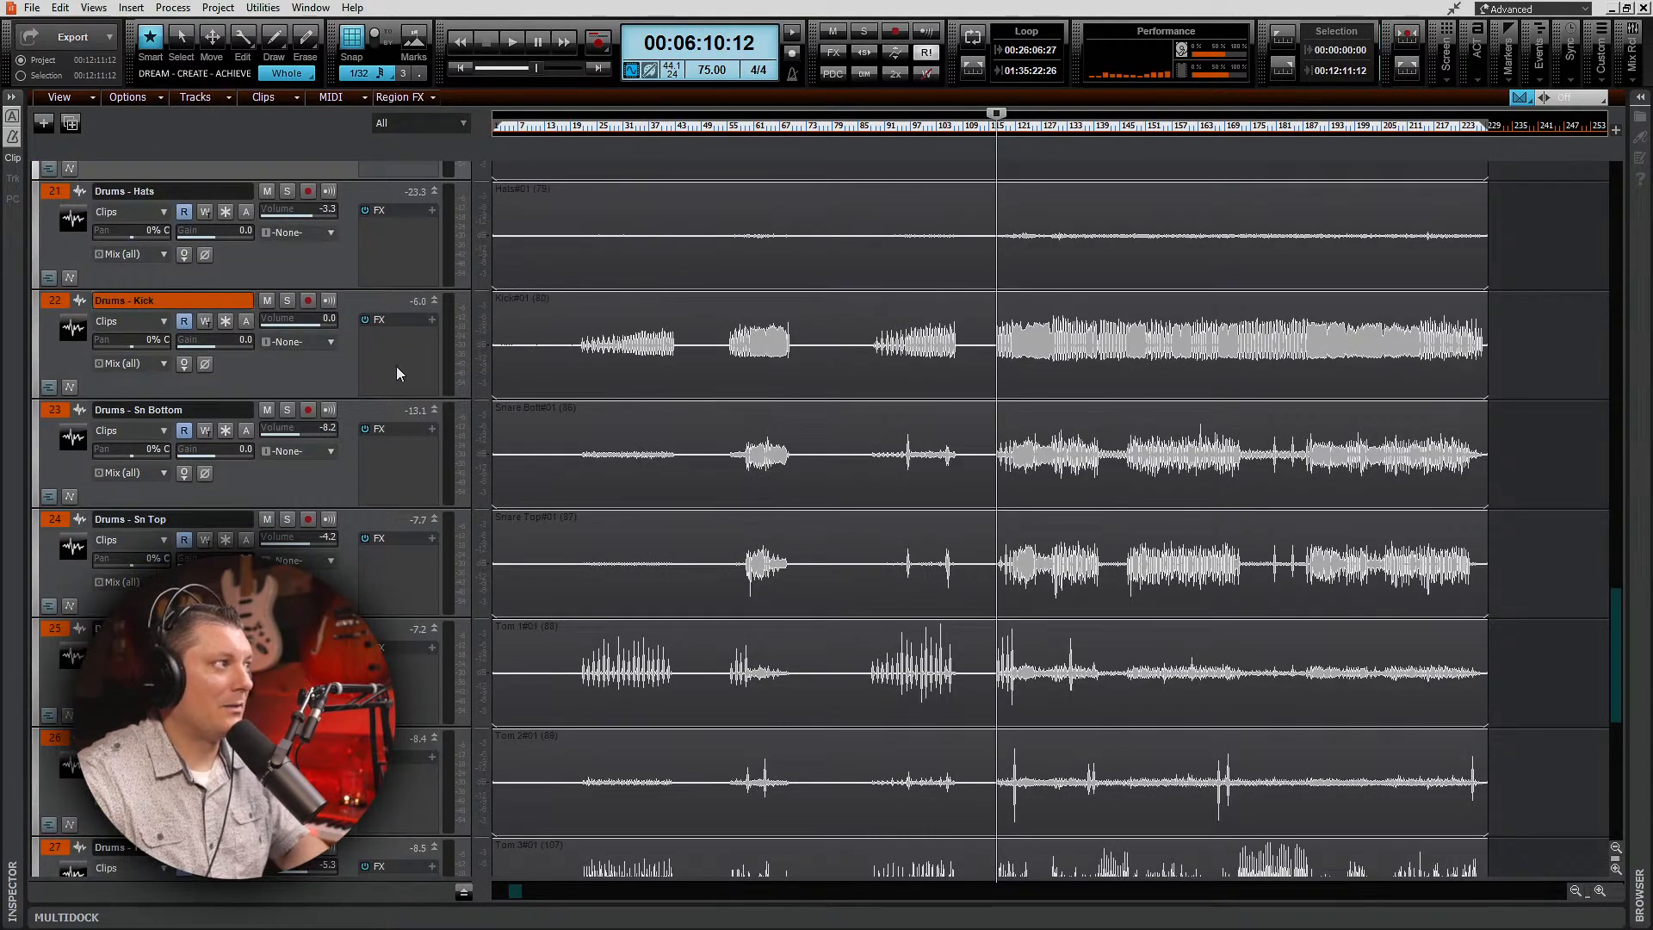
left_click(59, 303)
left_click(60, 303)
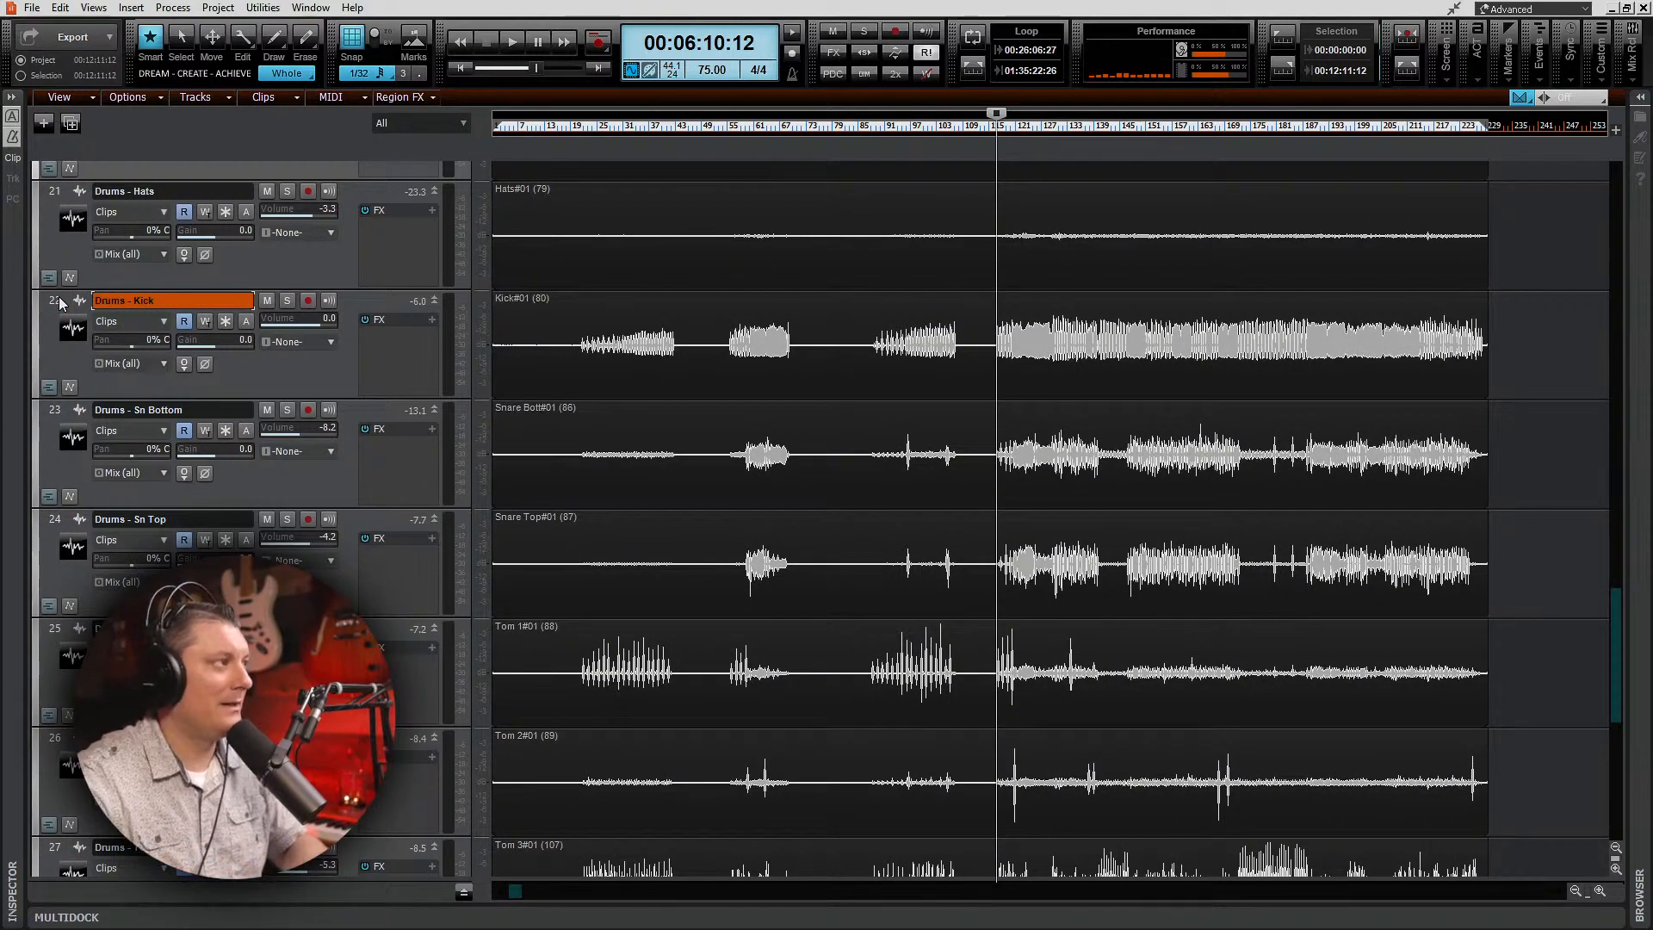
right_click(396, 347)
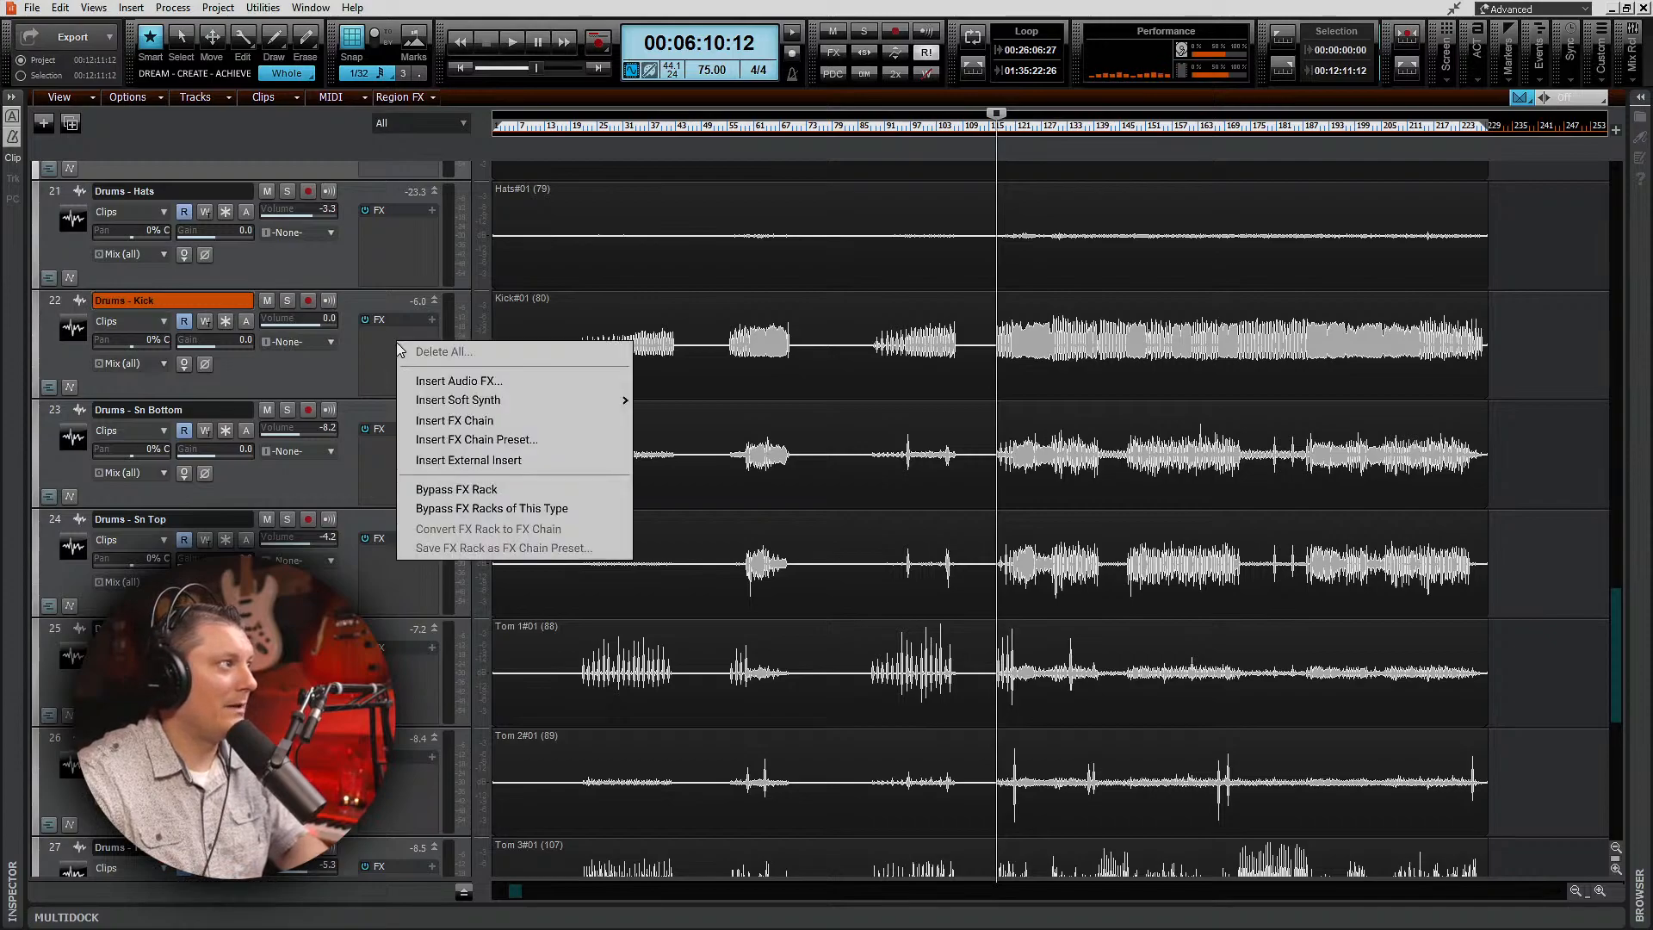
left_click(476, 381)
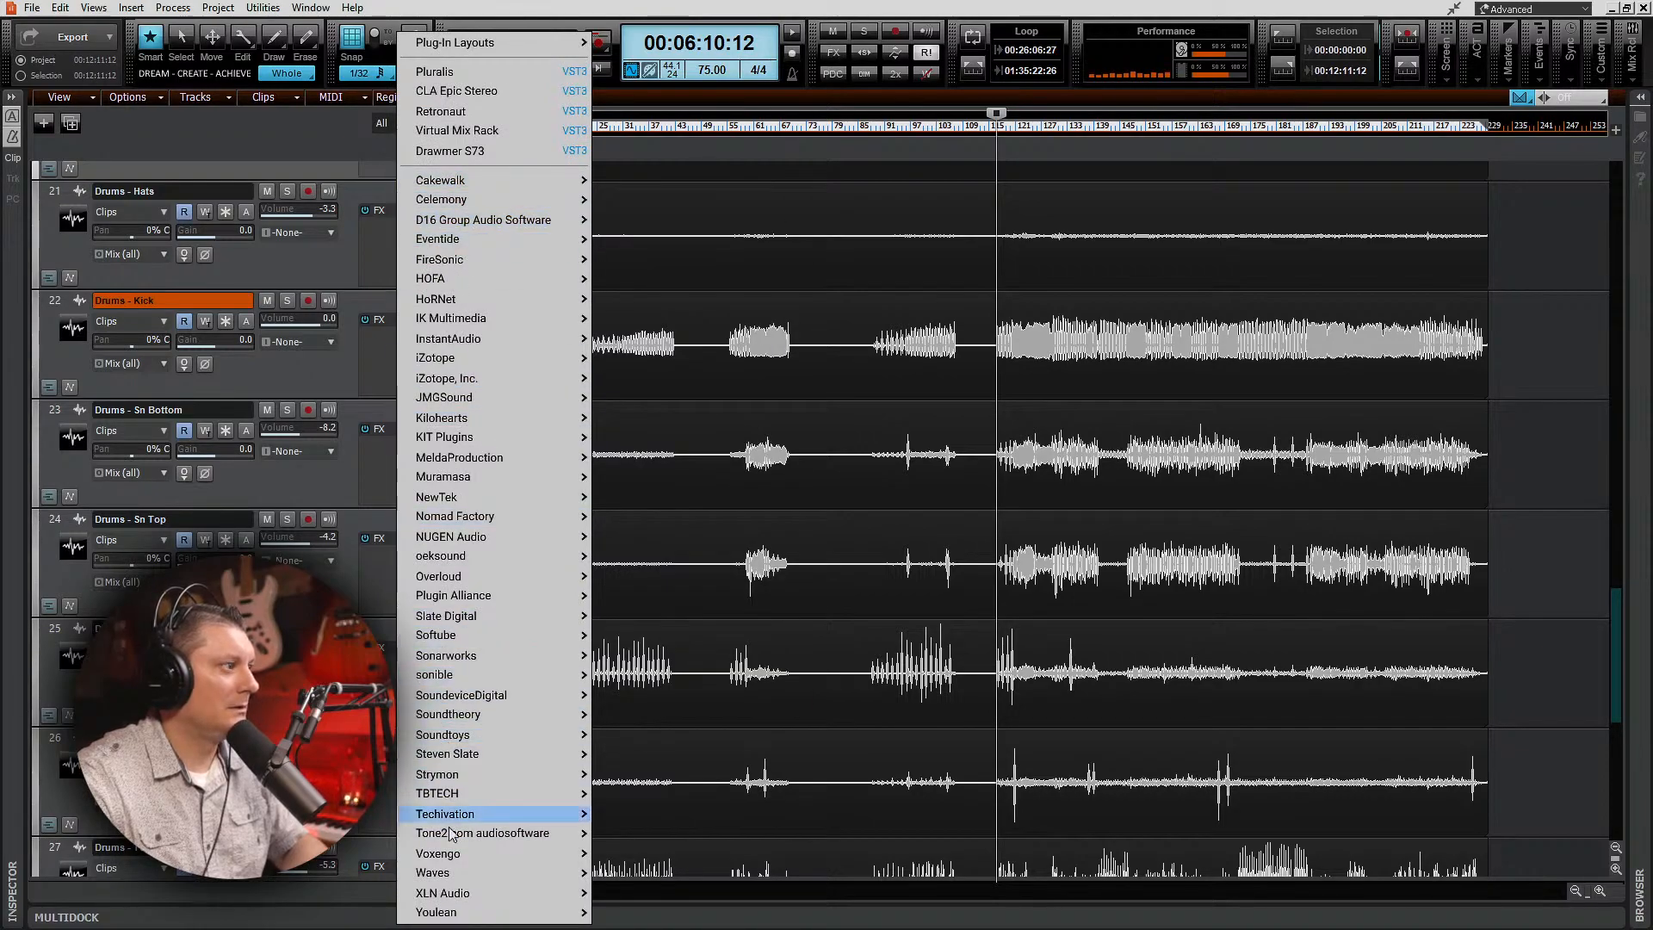
mouse_move(560, 895)
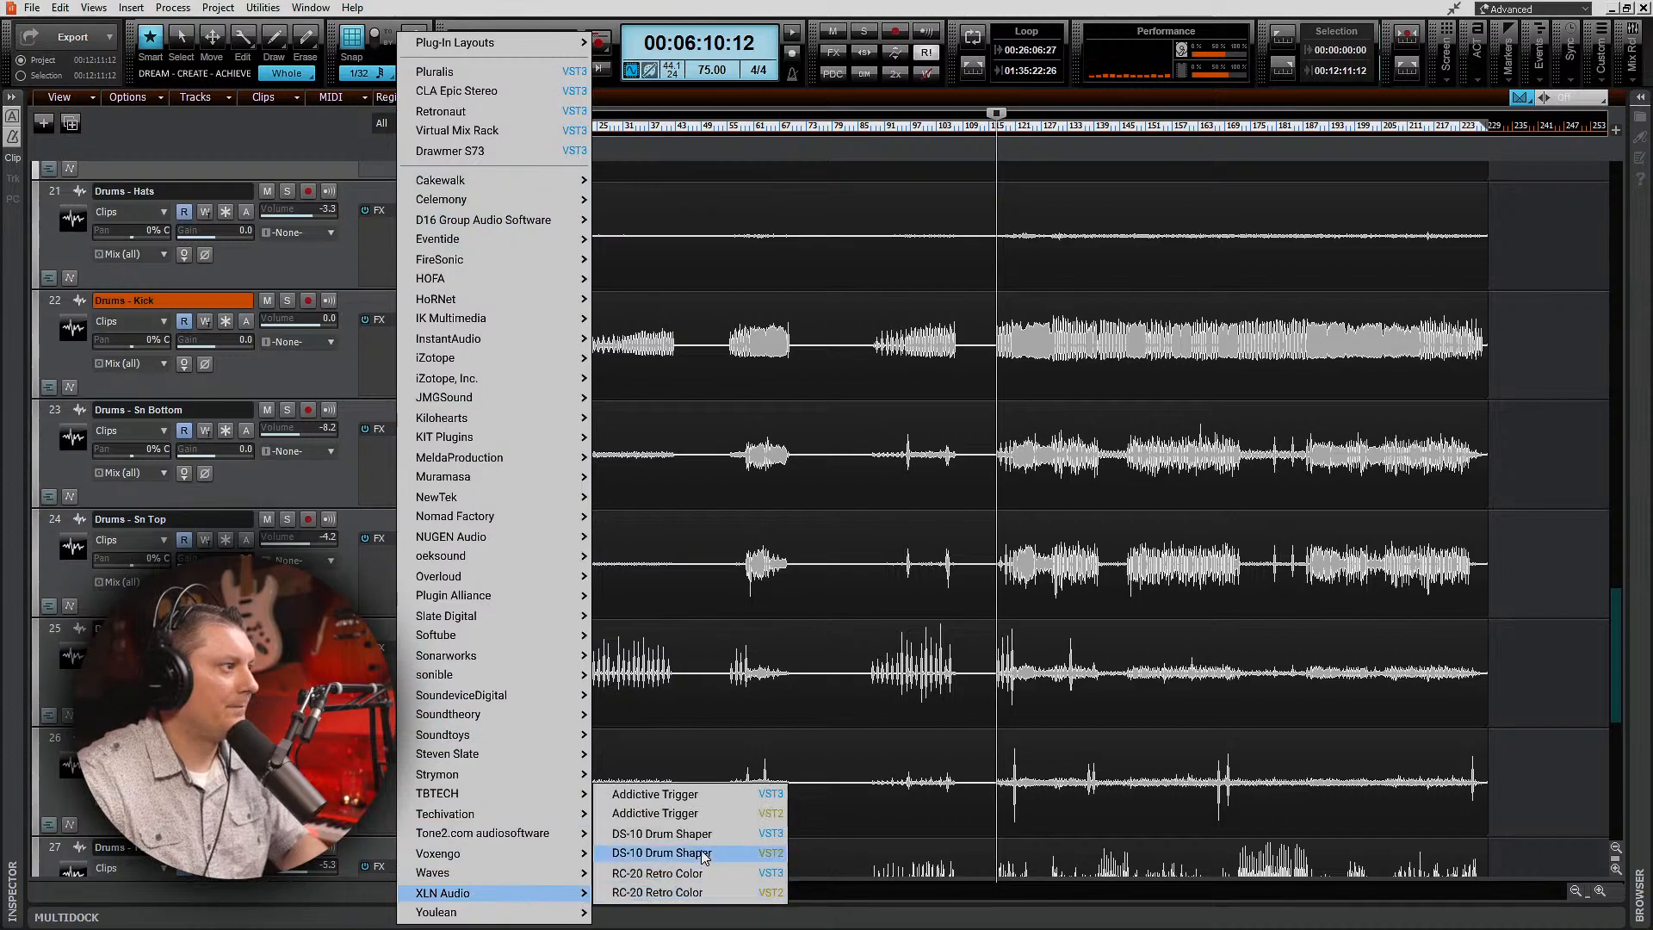
left_click(705, 793)
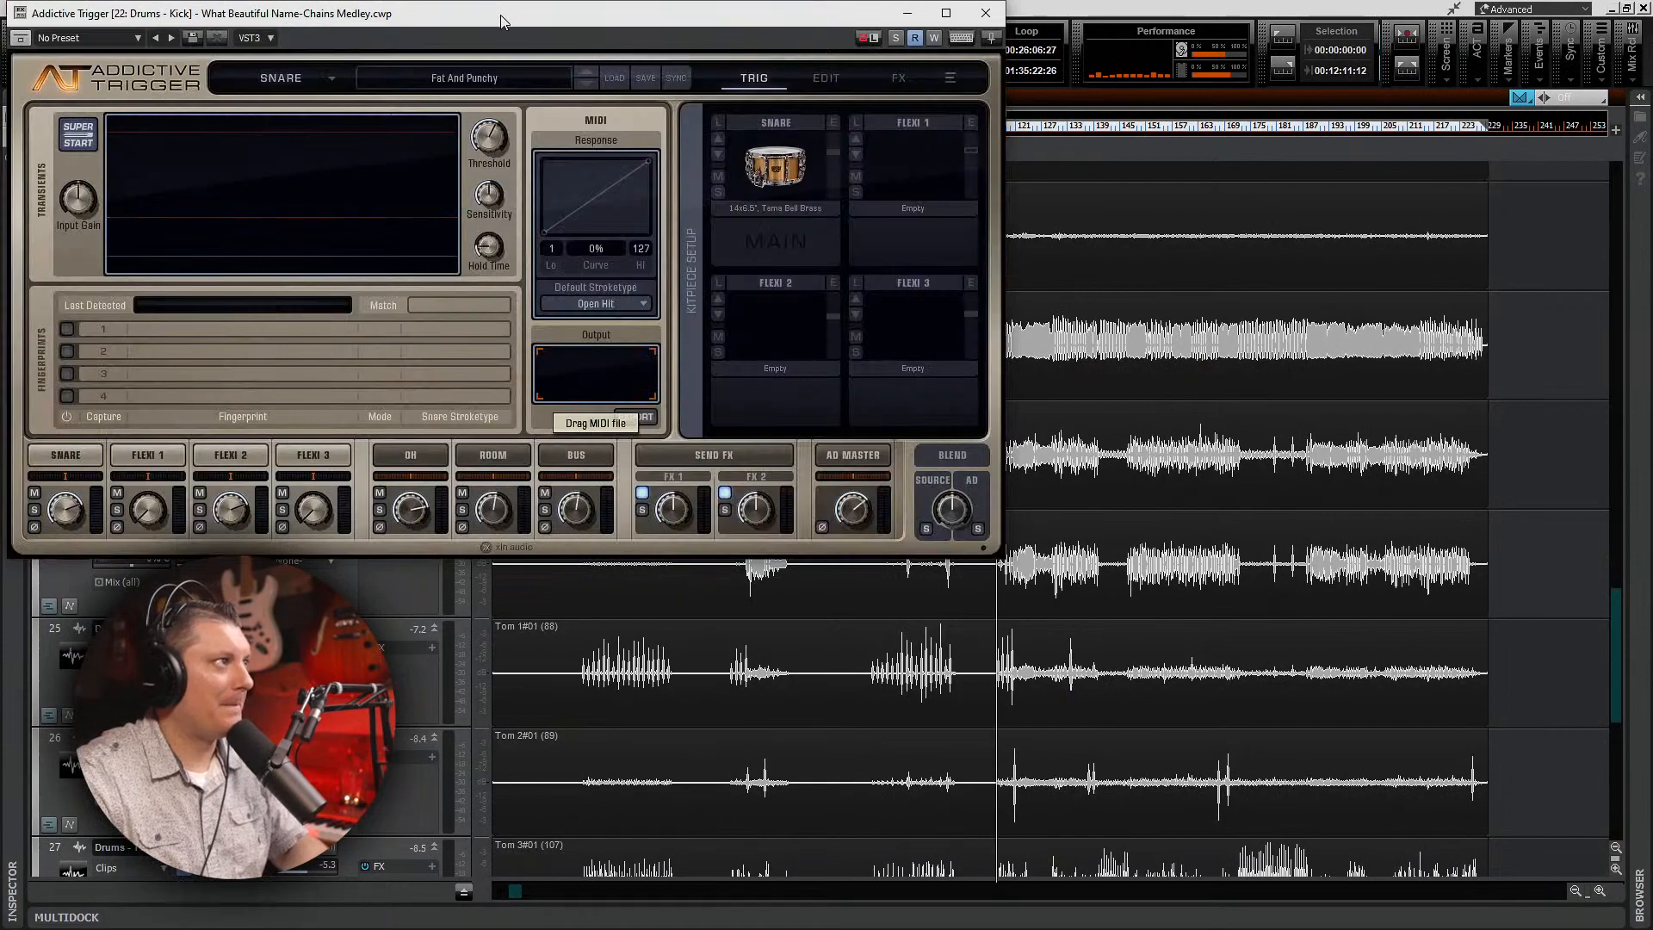
Step: Solo the Drums - Kick track and play it through Addictive Trigger from 00:06:10:12
left_click_drag(499, 14, 756, 697)
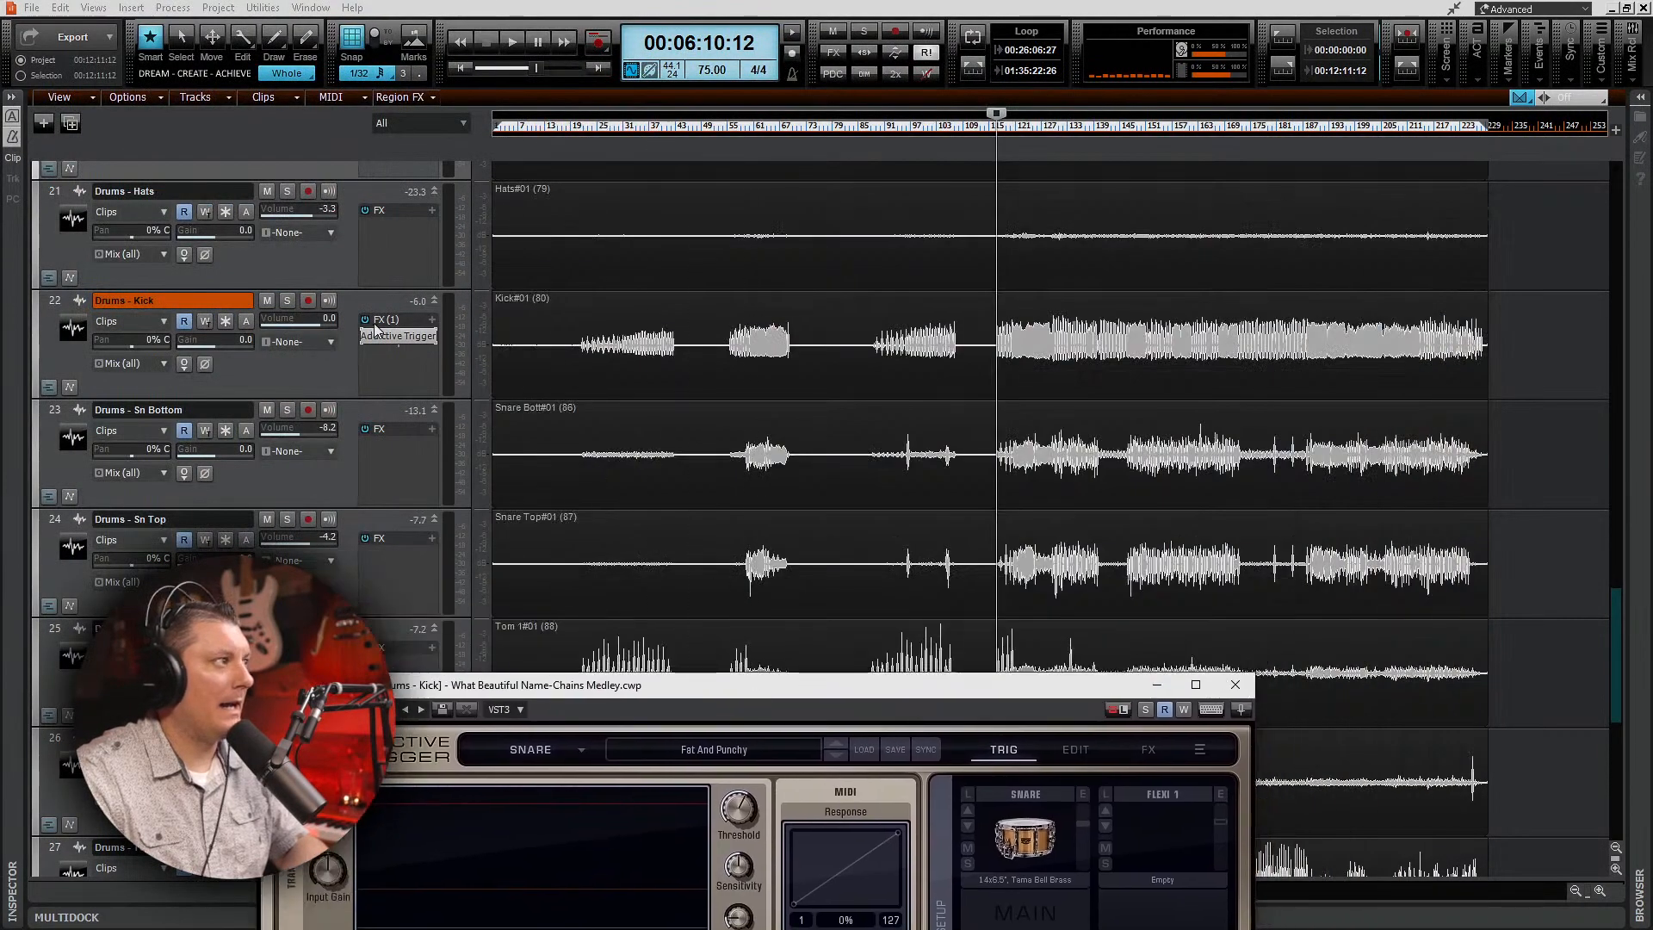
left_click(287, 300)
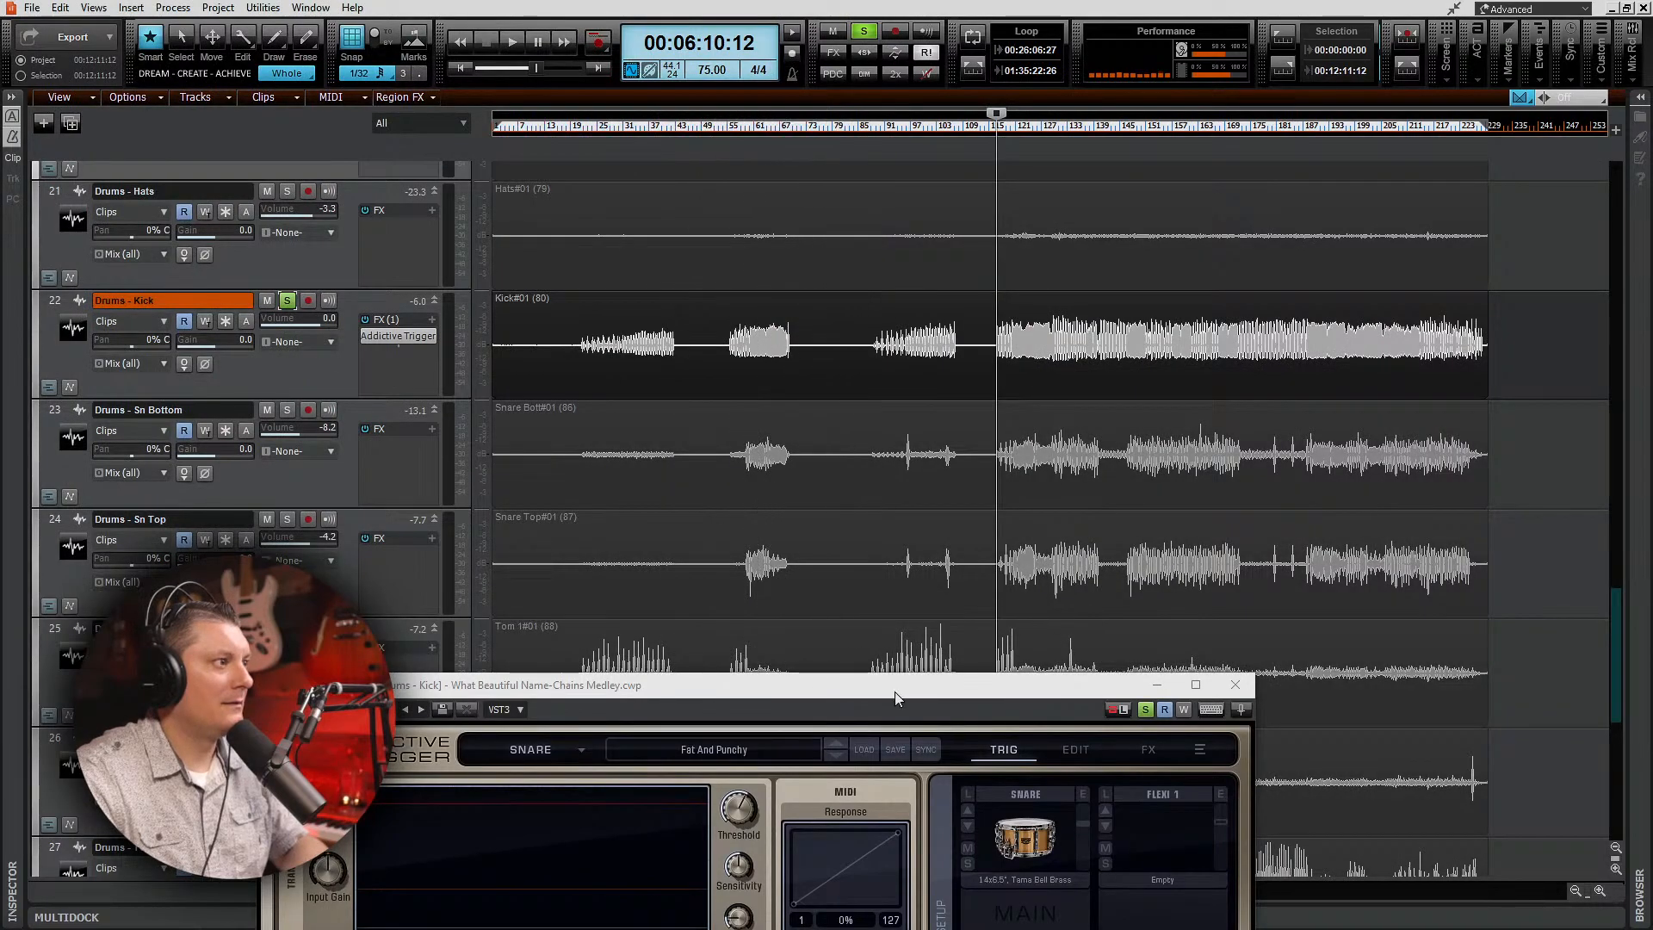
left_click_drag(895, 688, 983, 280)
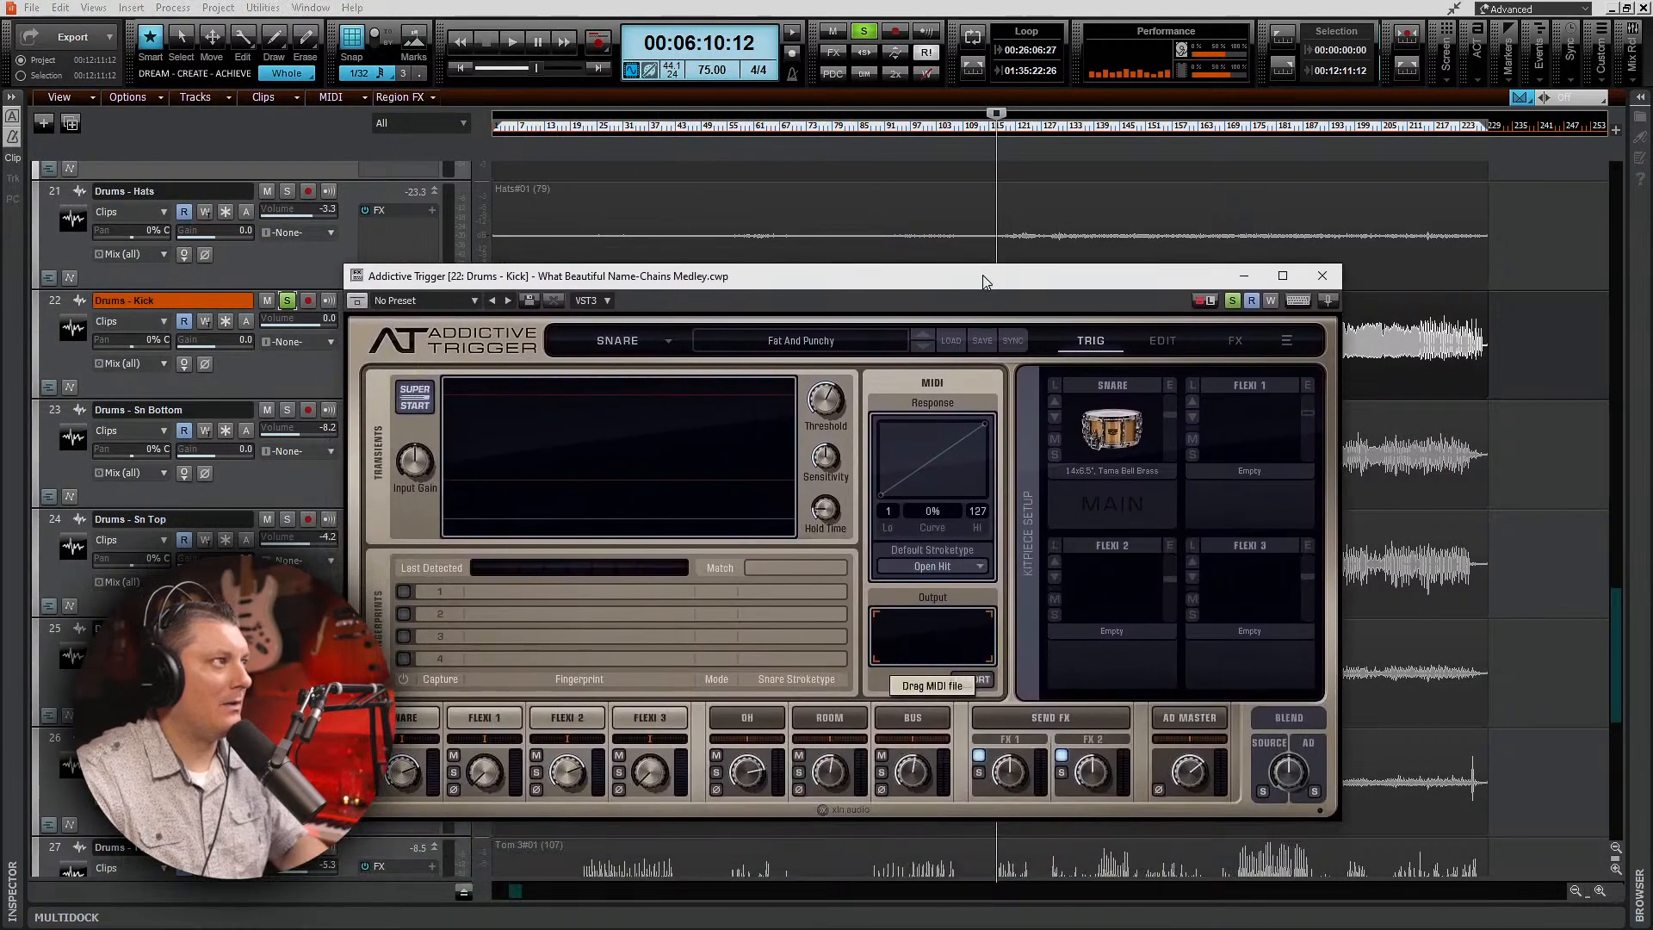
key("space")
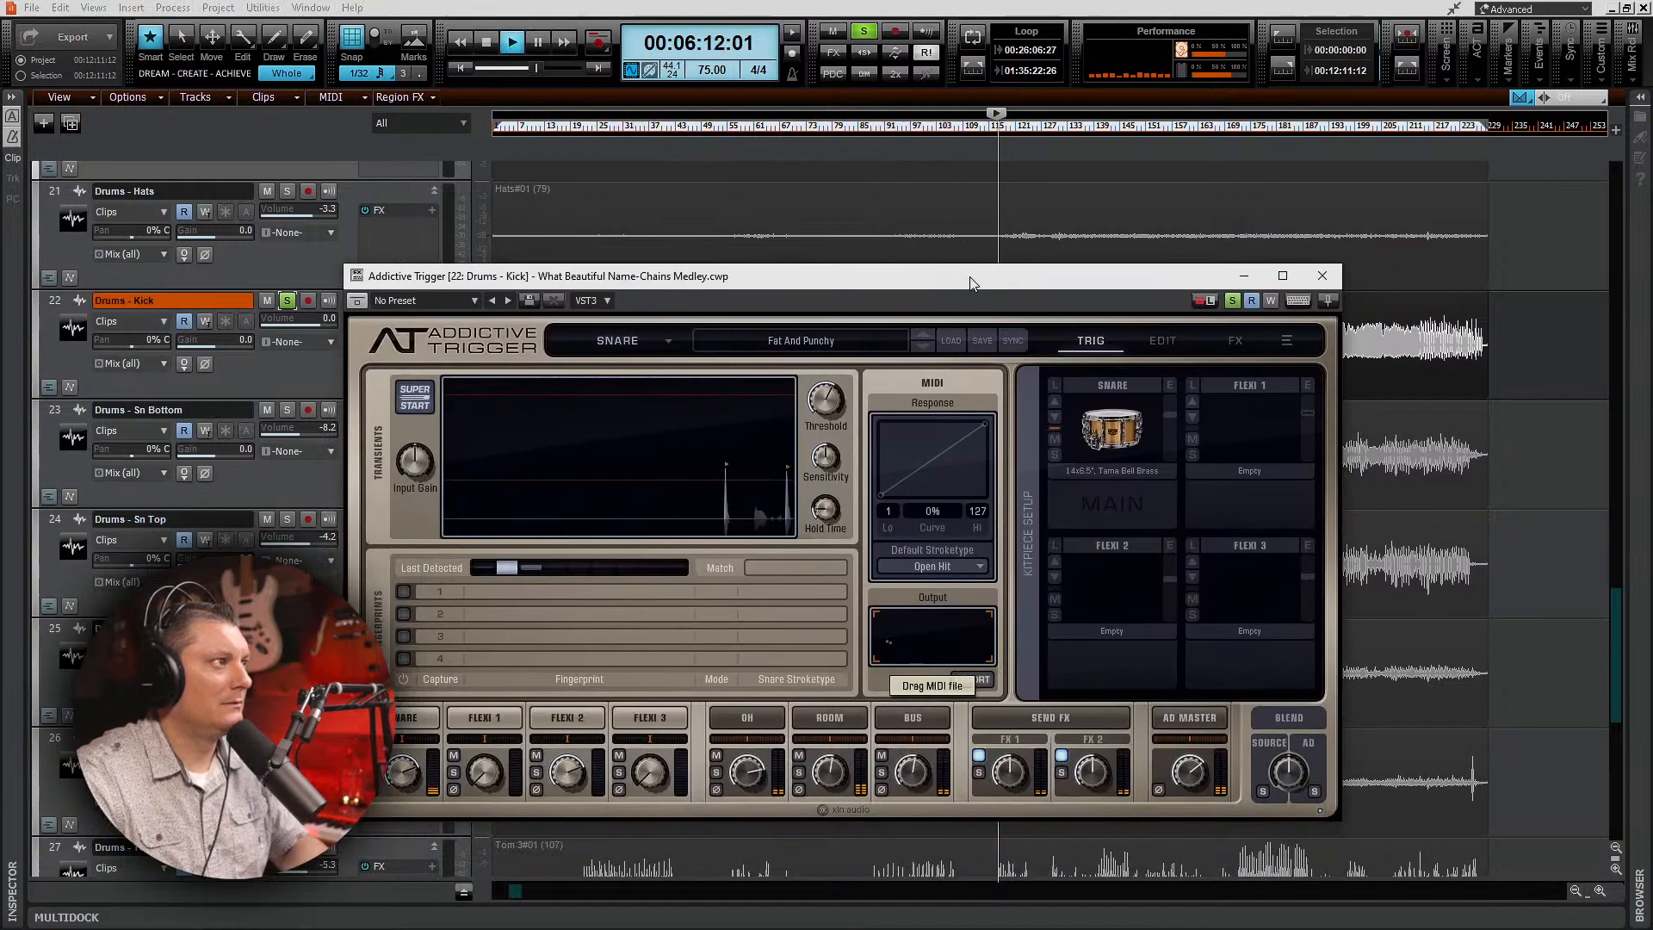
key("space")
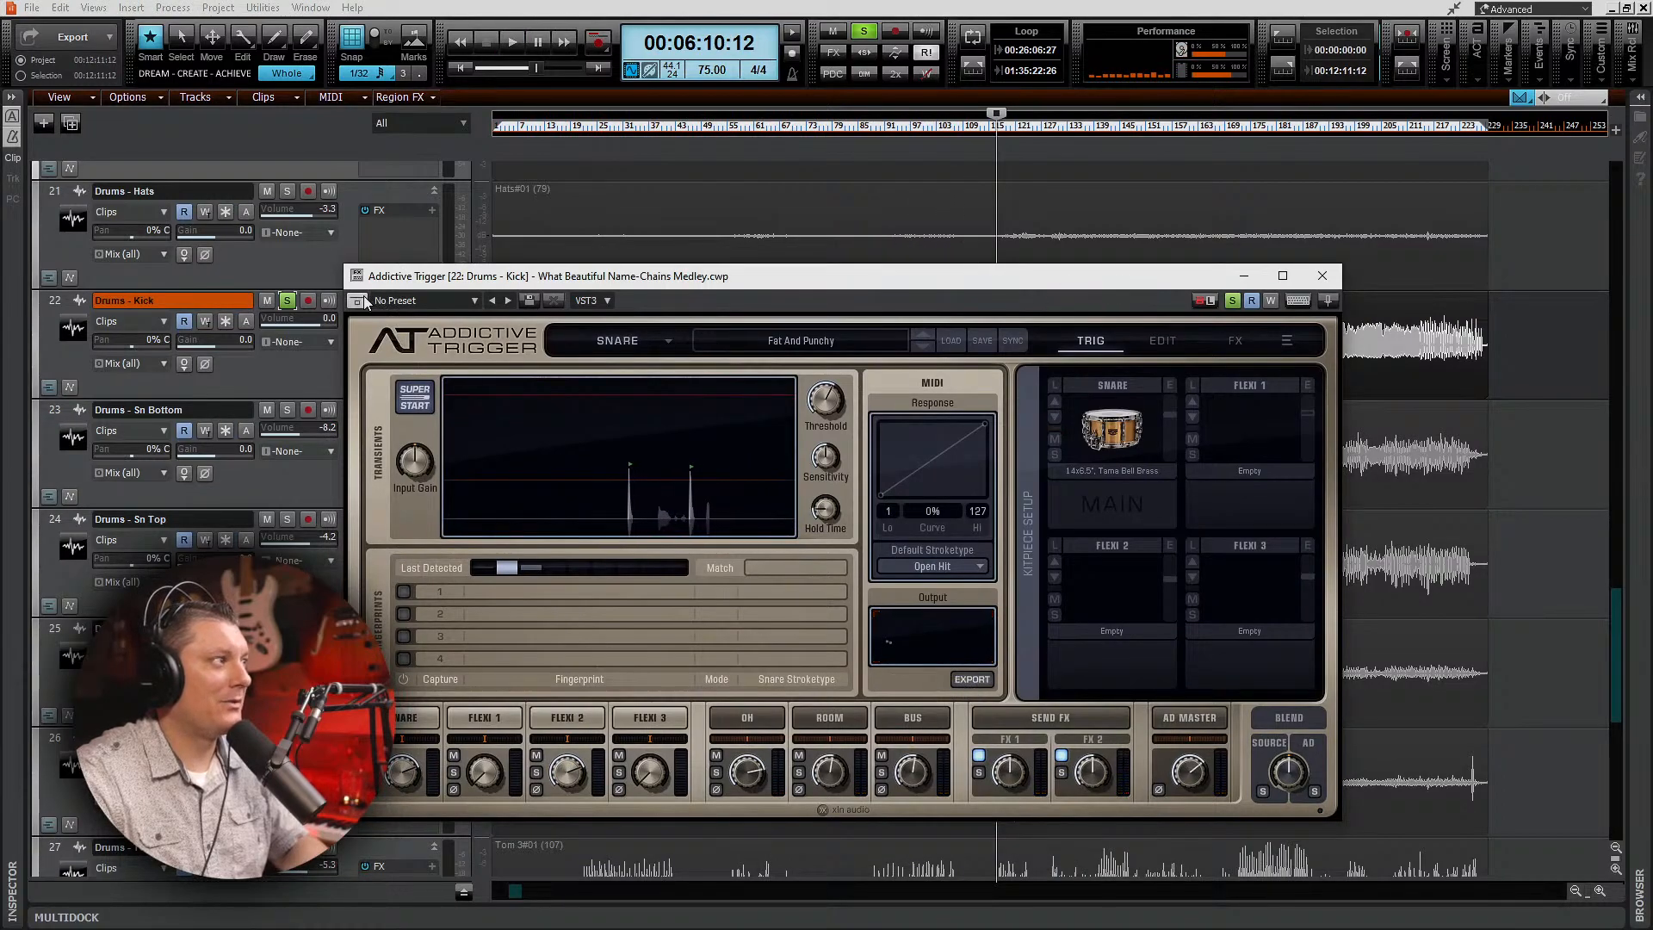
key("space")
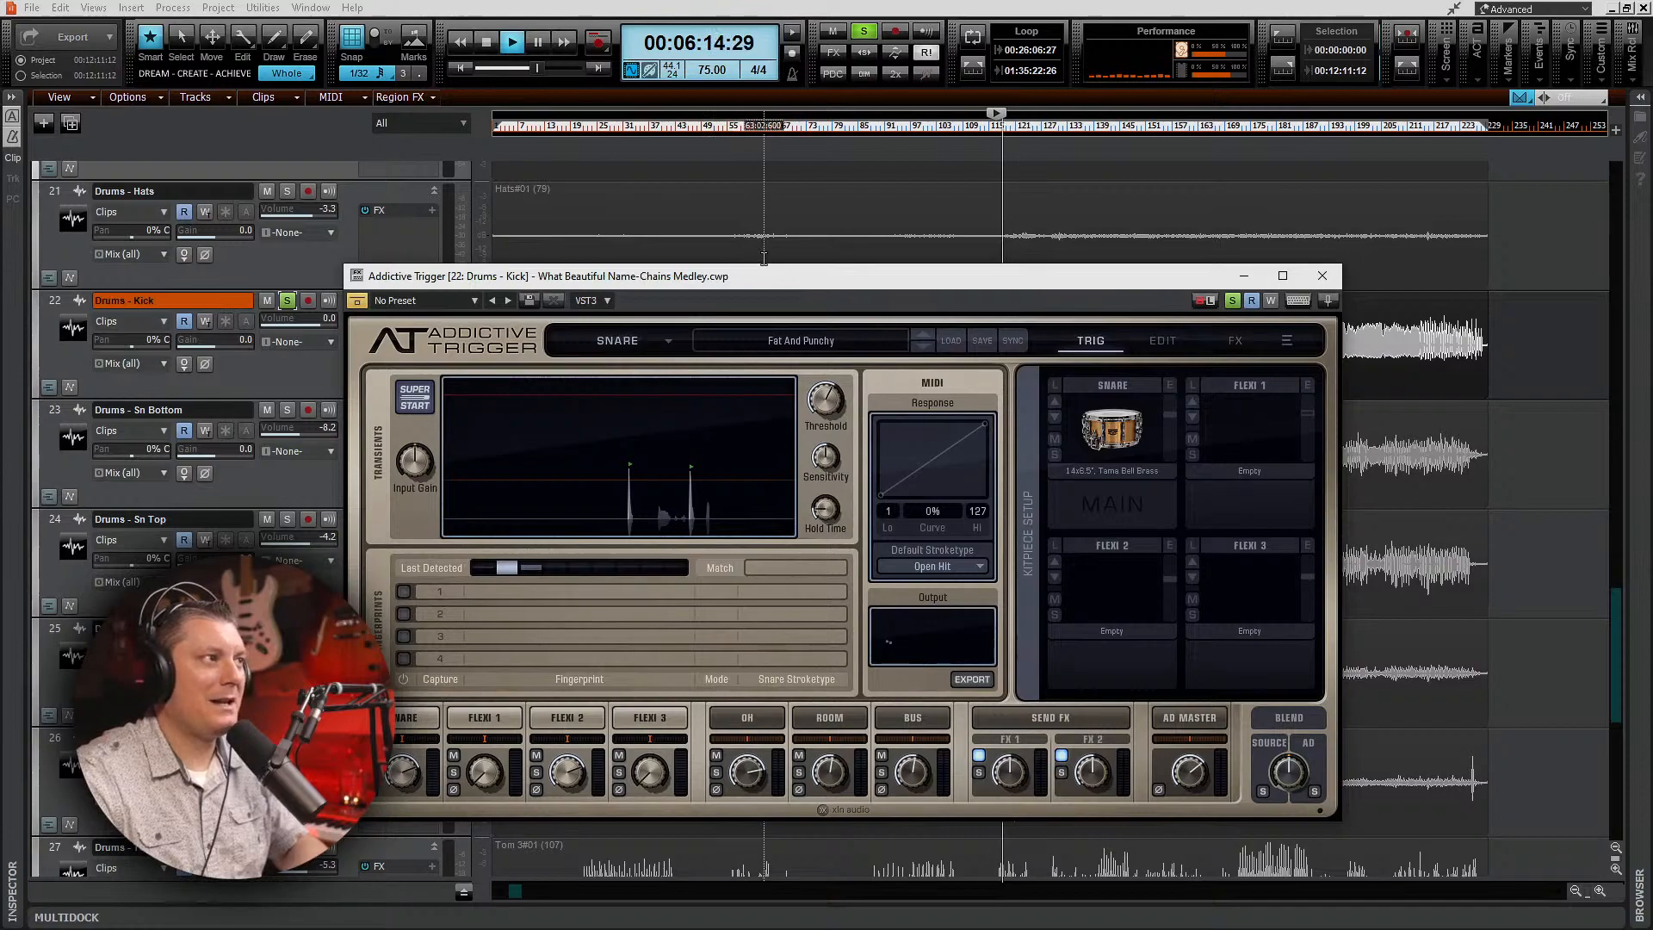
key("space")
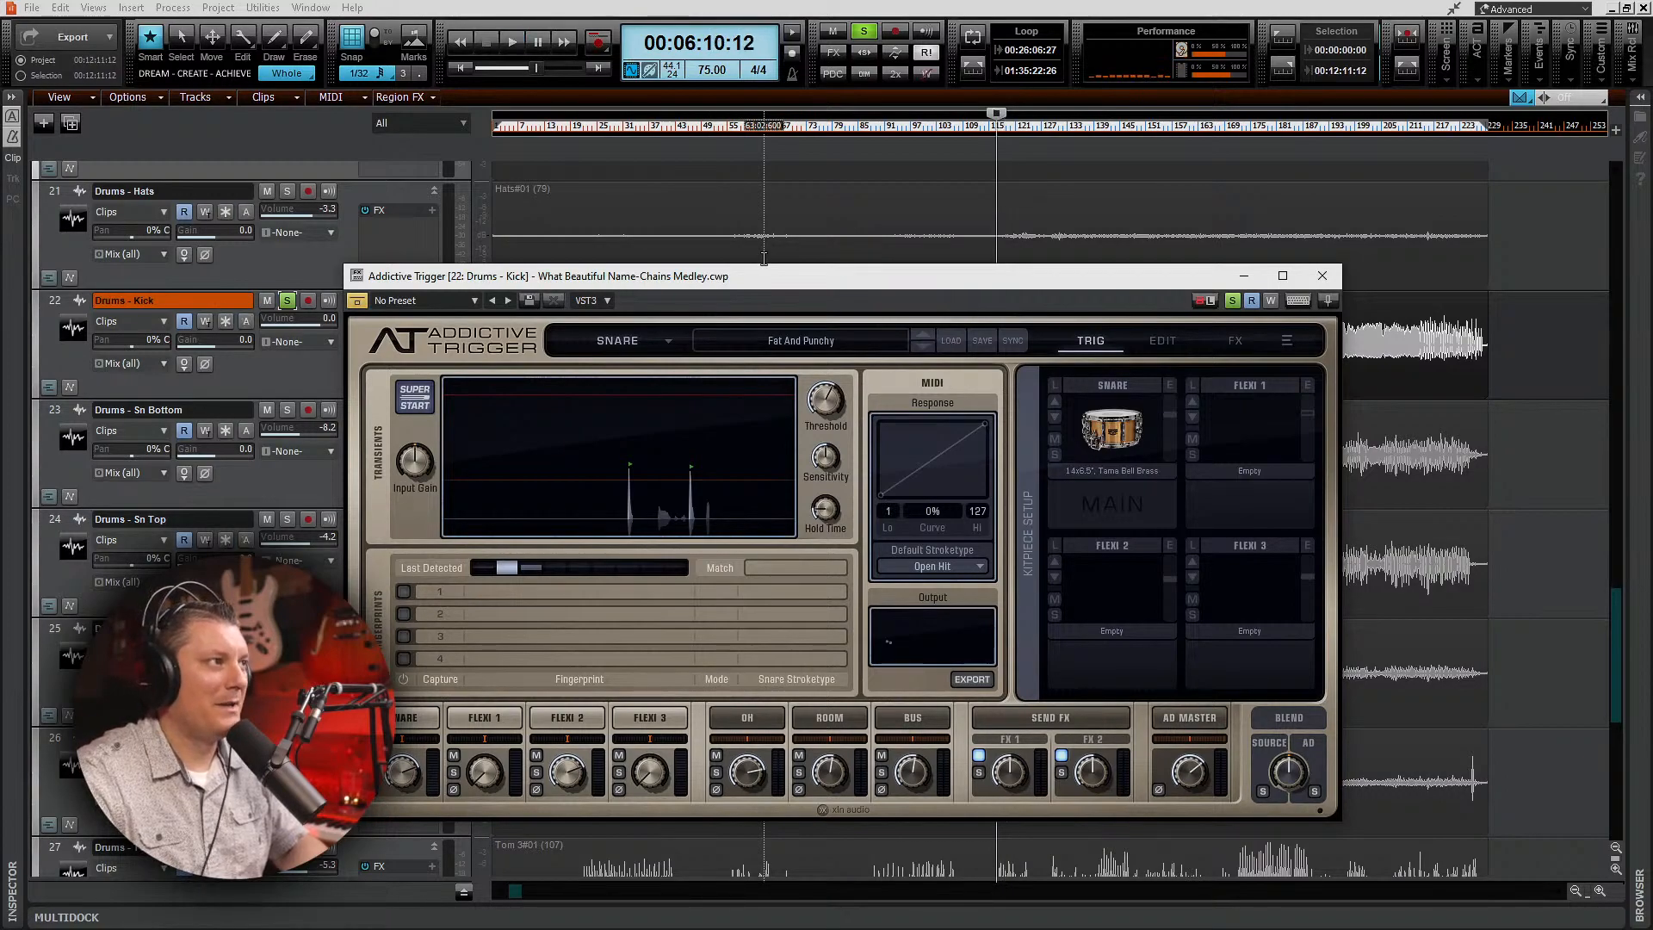
Step: Browse the snare kitpieces in Addictive Trigger up to the 14x5.5" Longo Solid Ply Cherry and audition it
left_click(1053, 401)
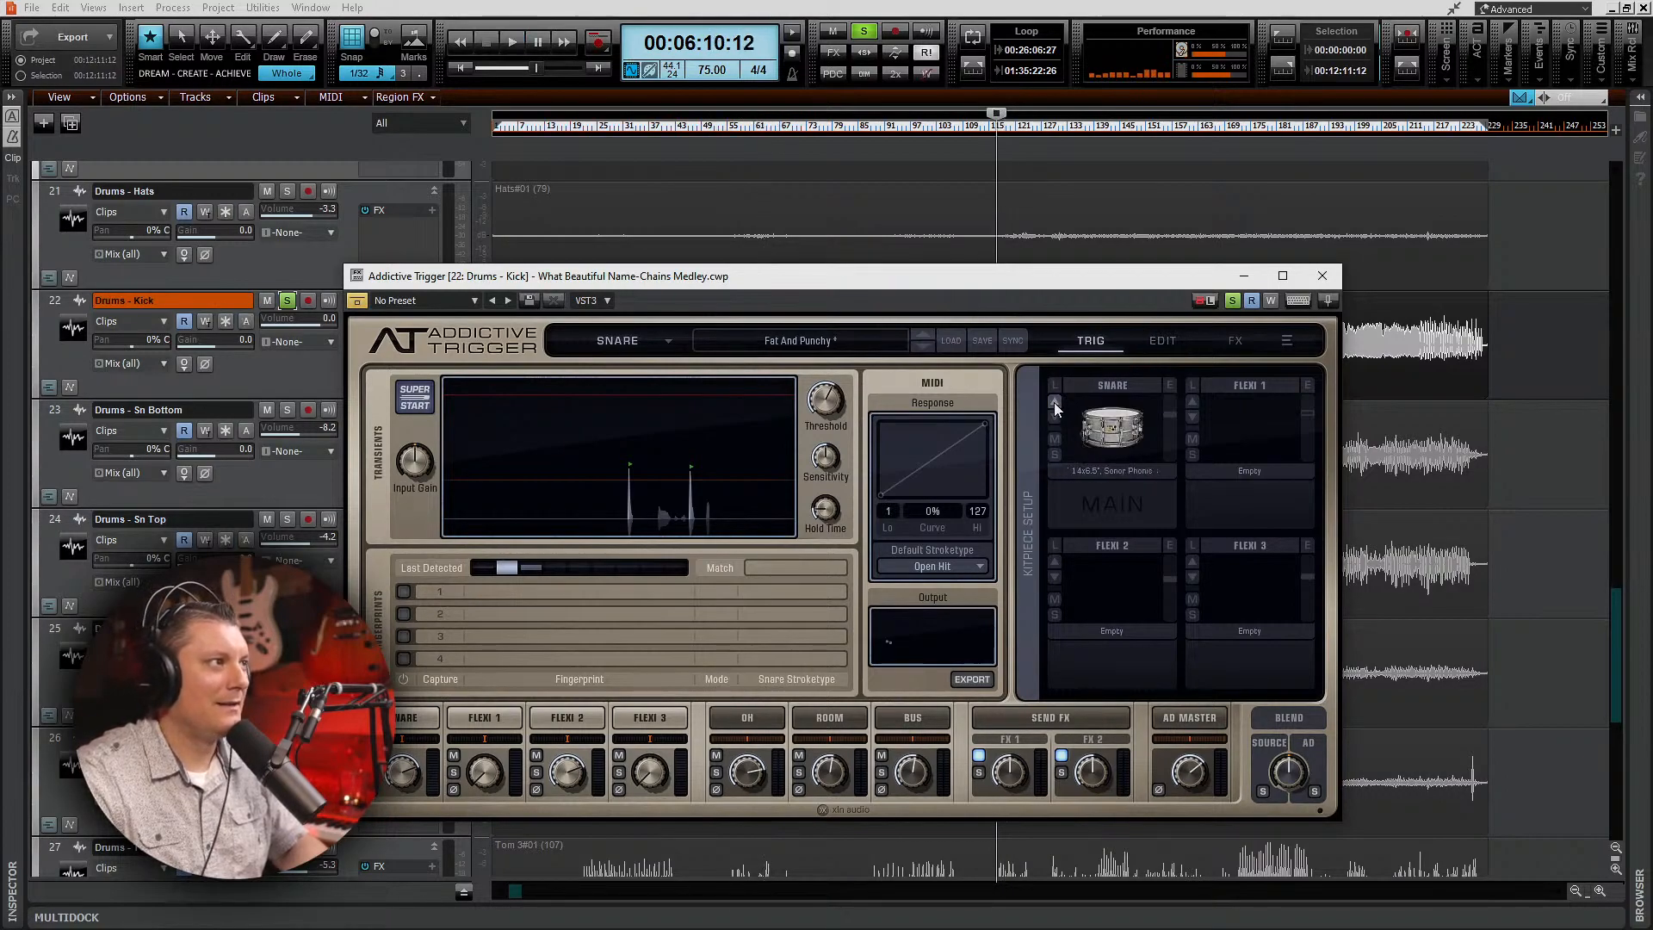
left_click(1054, 401)
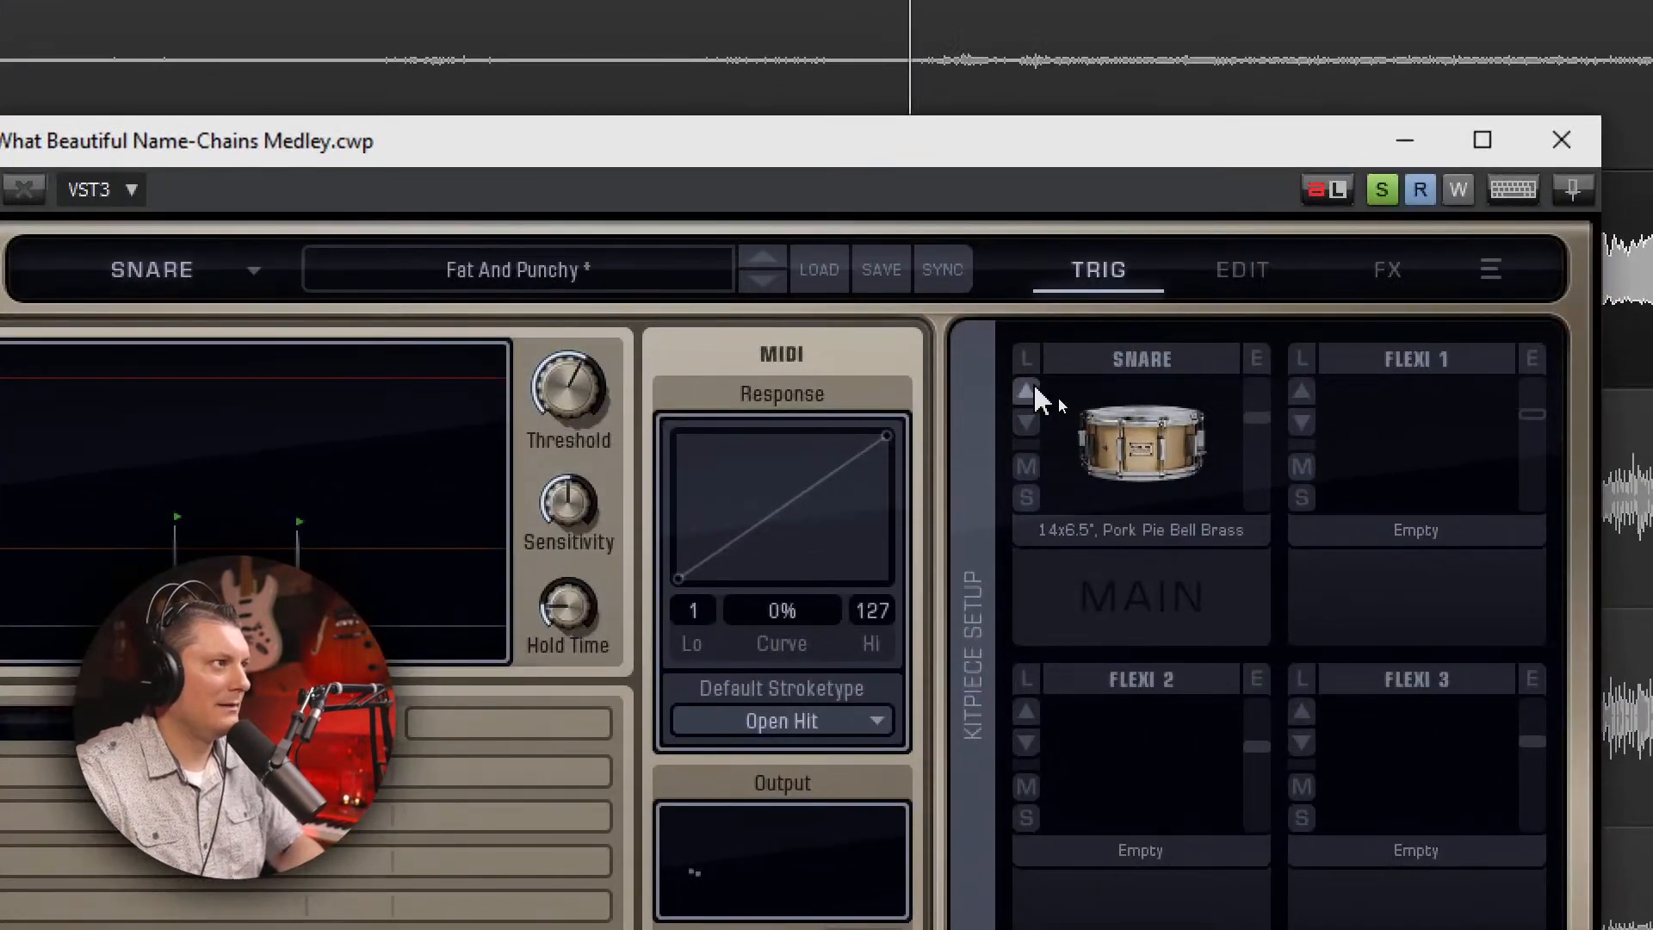
left_click(1054, 401)
left_click(1026, 392)
left_click(1026, 392)
left_click(1026, 392)
left_click(1026, 391)
left_click(1026, 391)
left_click(1026, 392)
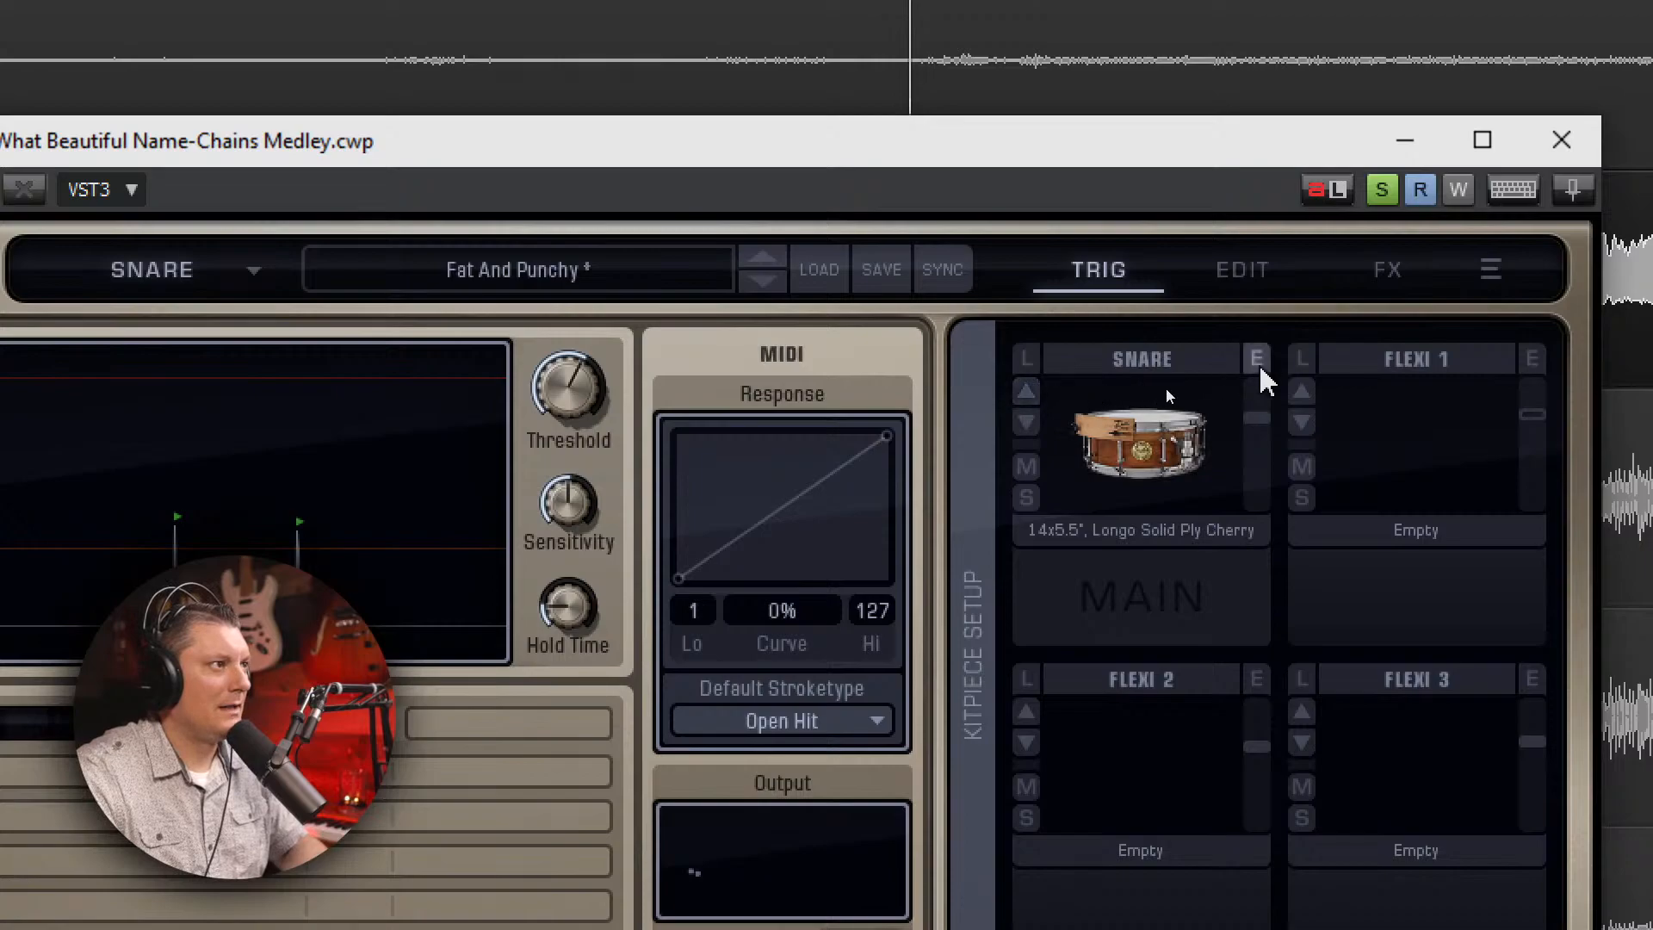
left_click(1109, 423)
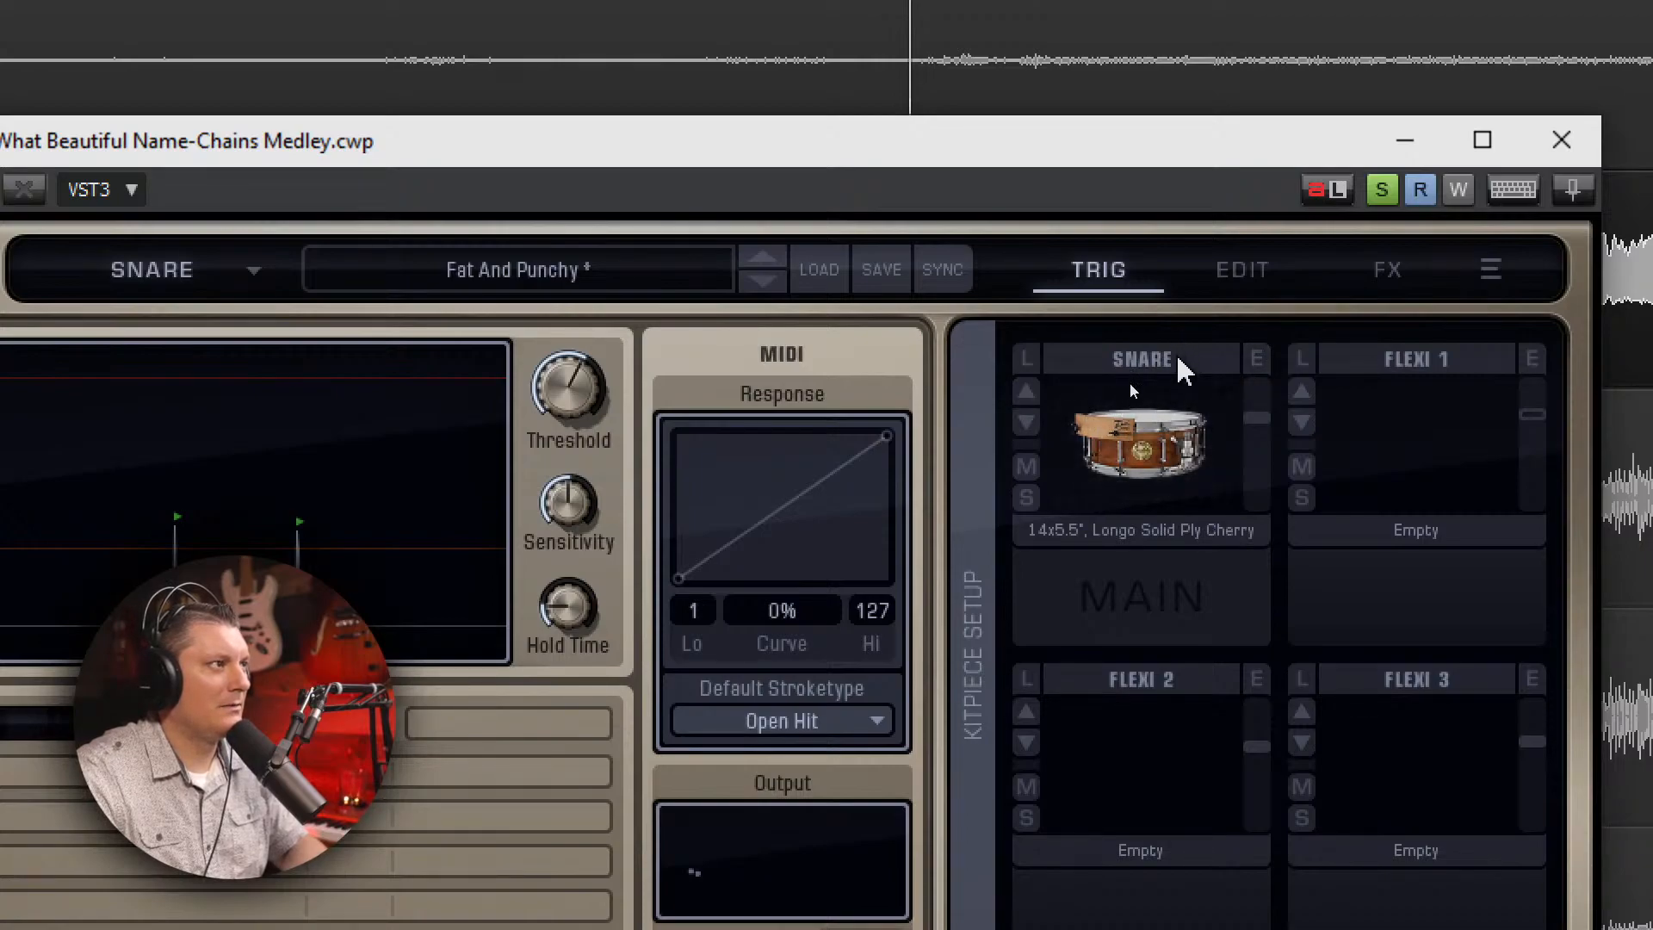
Step: Browse on through the snare kitpieces to the 14x6.5" Pork Pie Bell Brass and lower its level slightly
left_click(1026, 392)
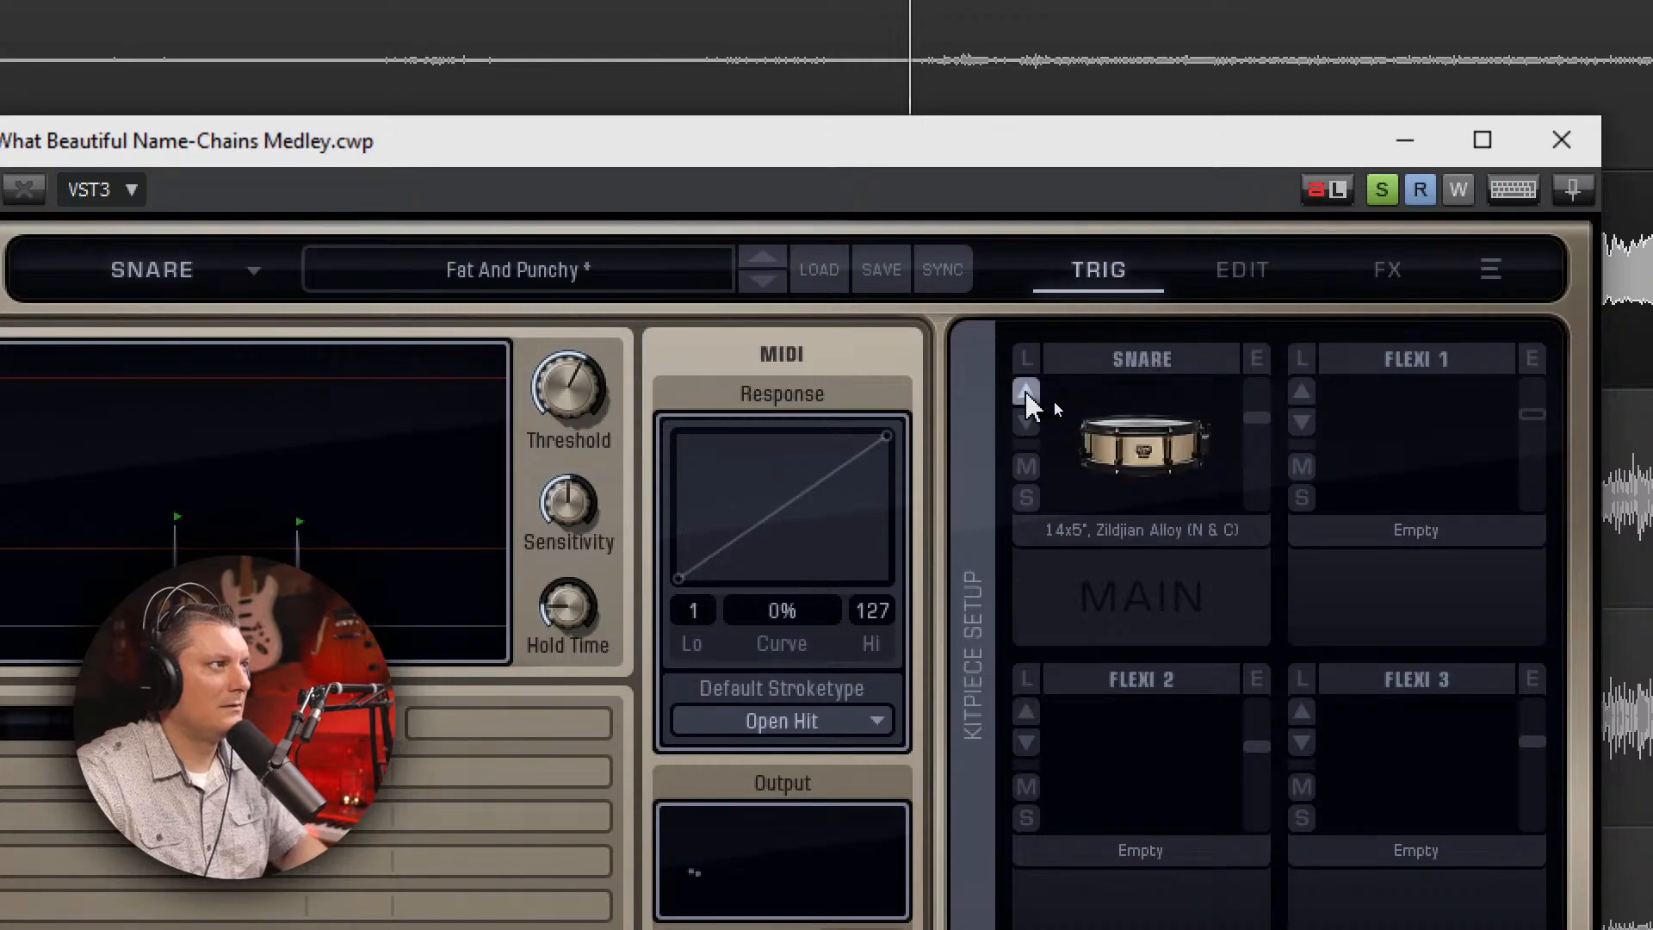
left_click(1026, 391)
left_click(1026, 391)
left_click(1026, 392)
left_click(1026, 391)
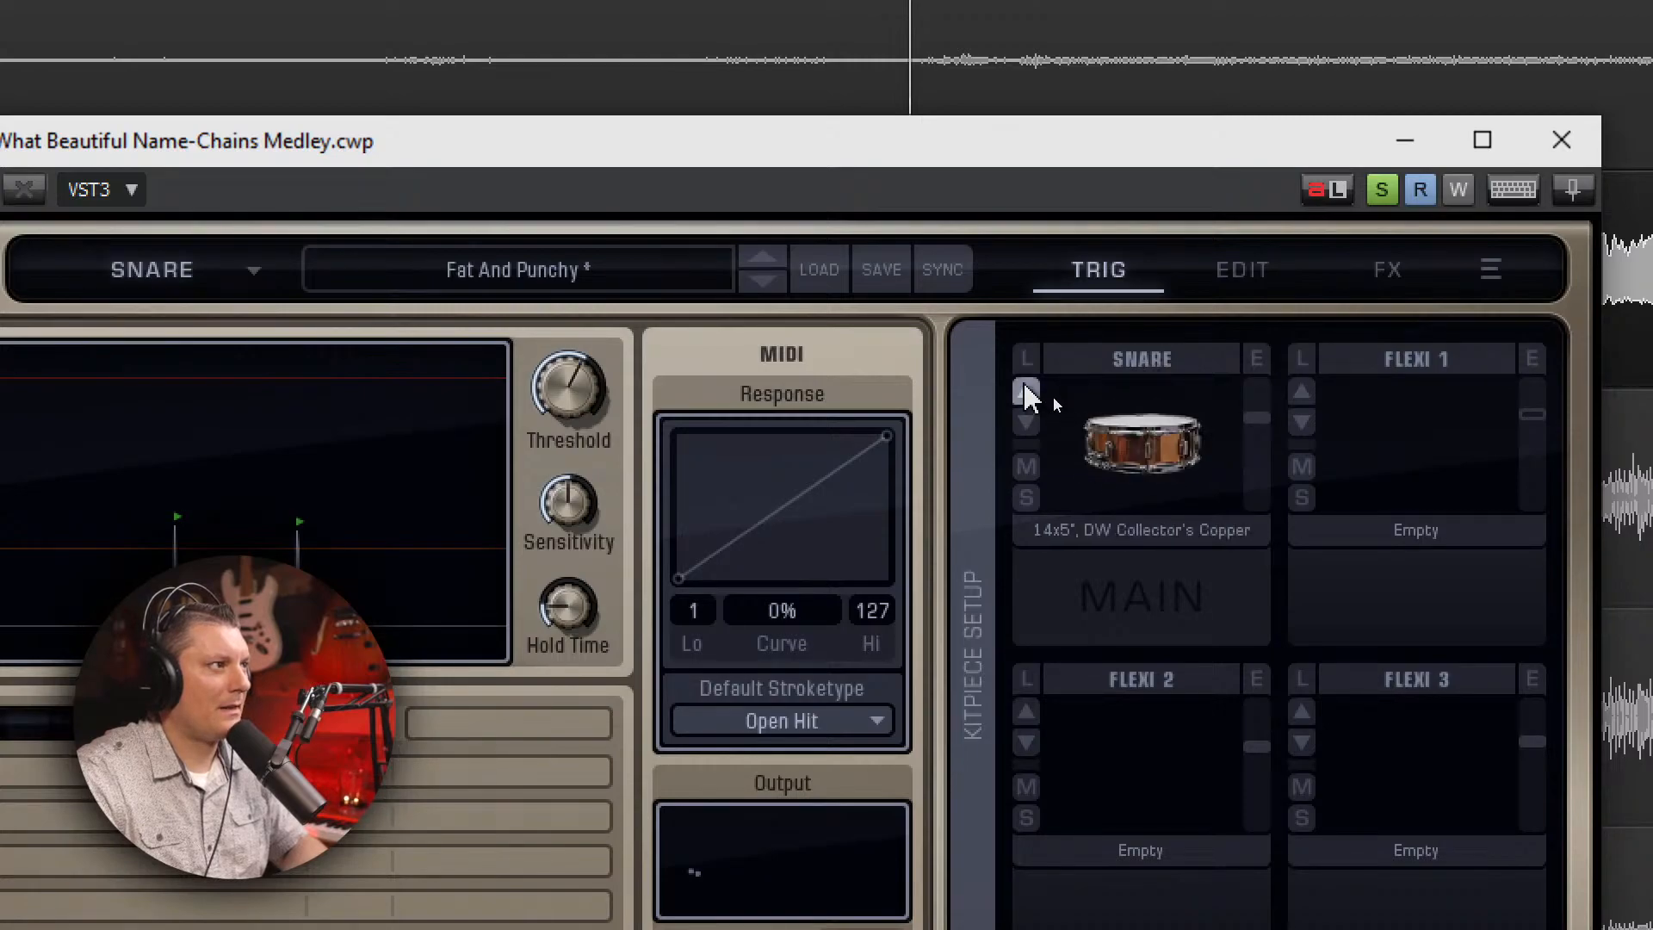
left_click(1026, 392)
left_click(1026, 392)
left_click(1026, 391)
left_click(1026, 392)
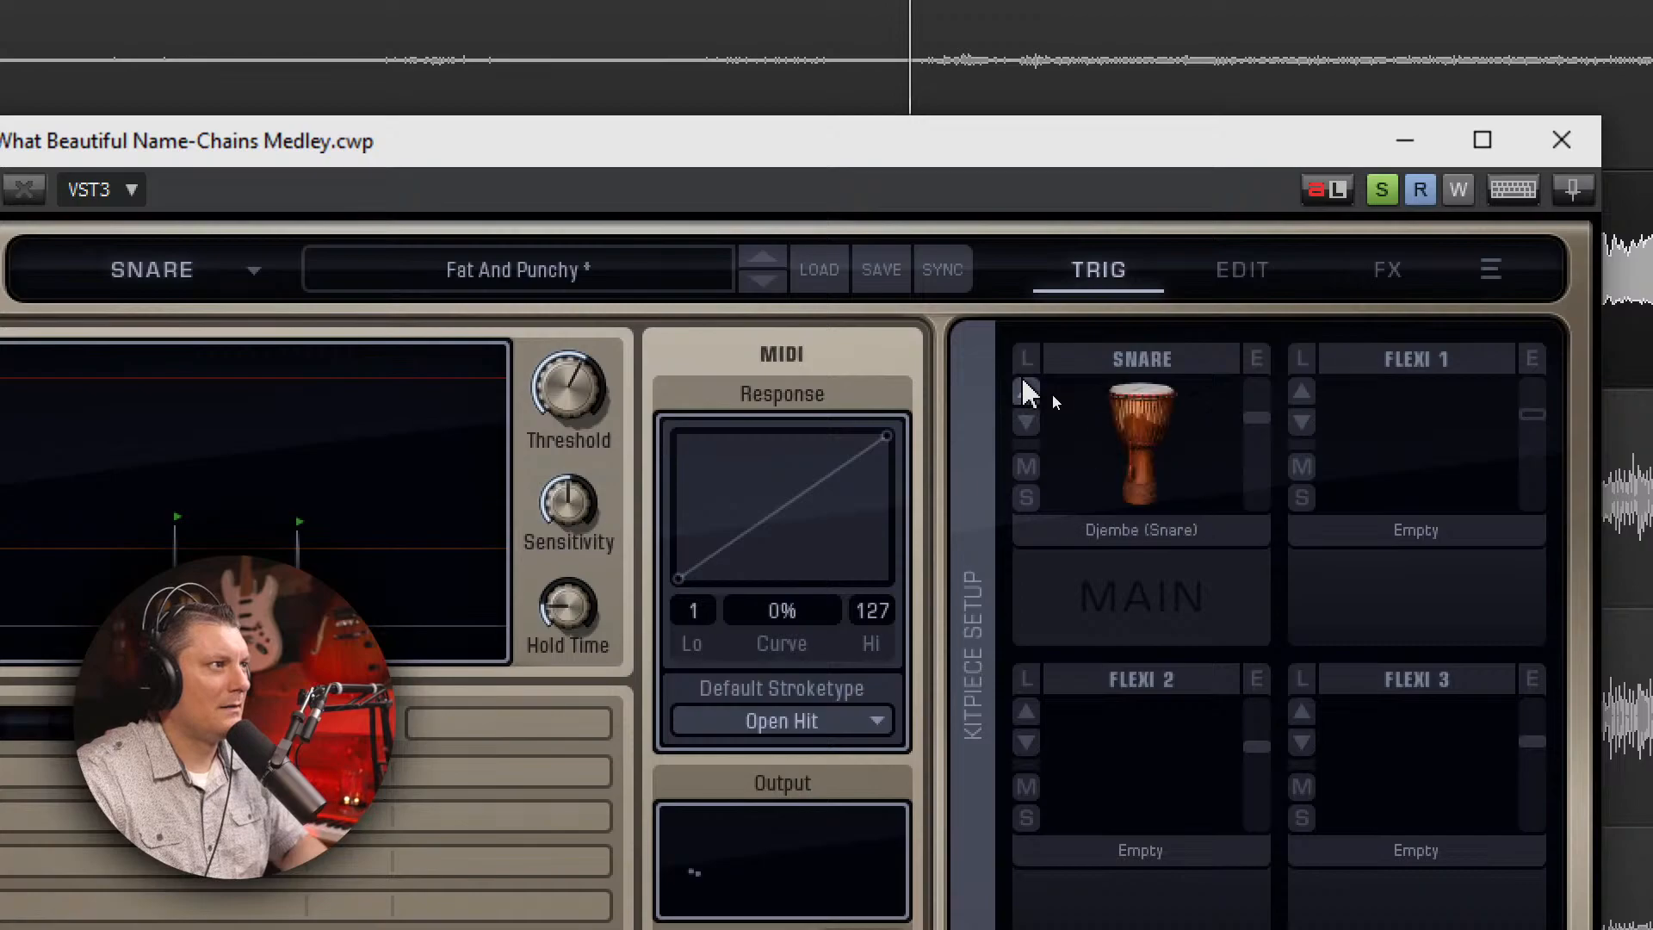
left_click(1026, 392)
left_click(1026, 389)
left_click(1026, 390)
left_click(1026, 390)
left_click(1026, 389)
left_click(1026, 390)
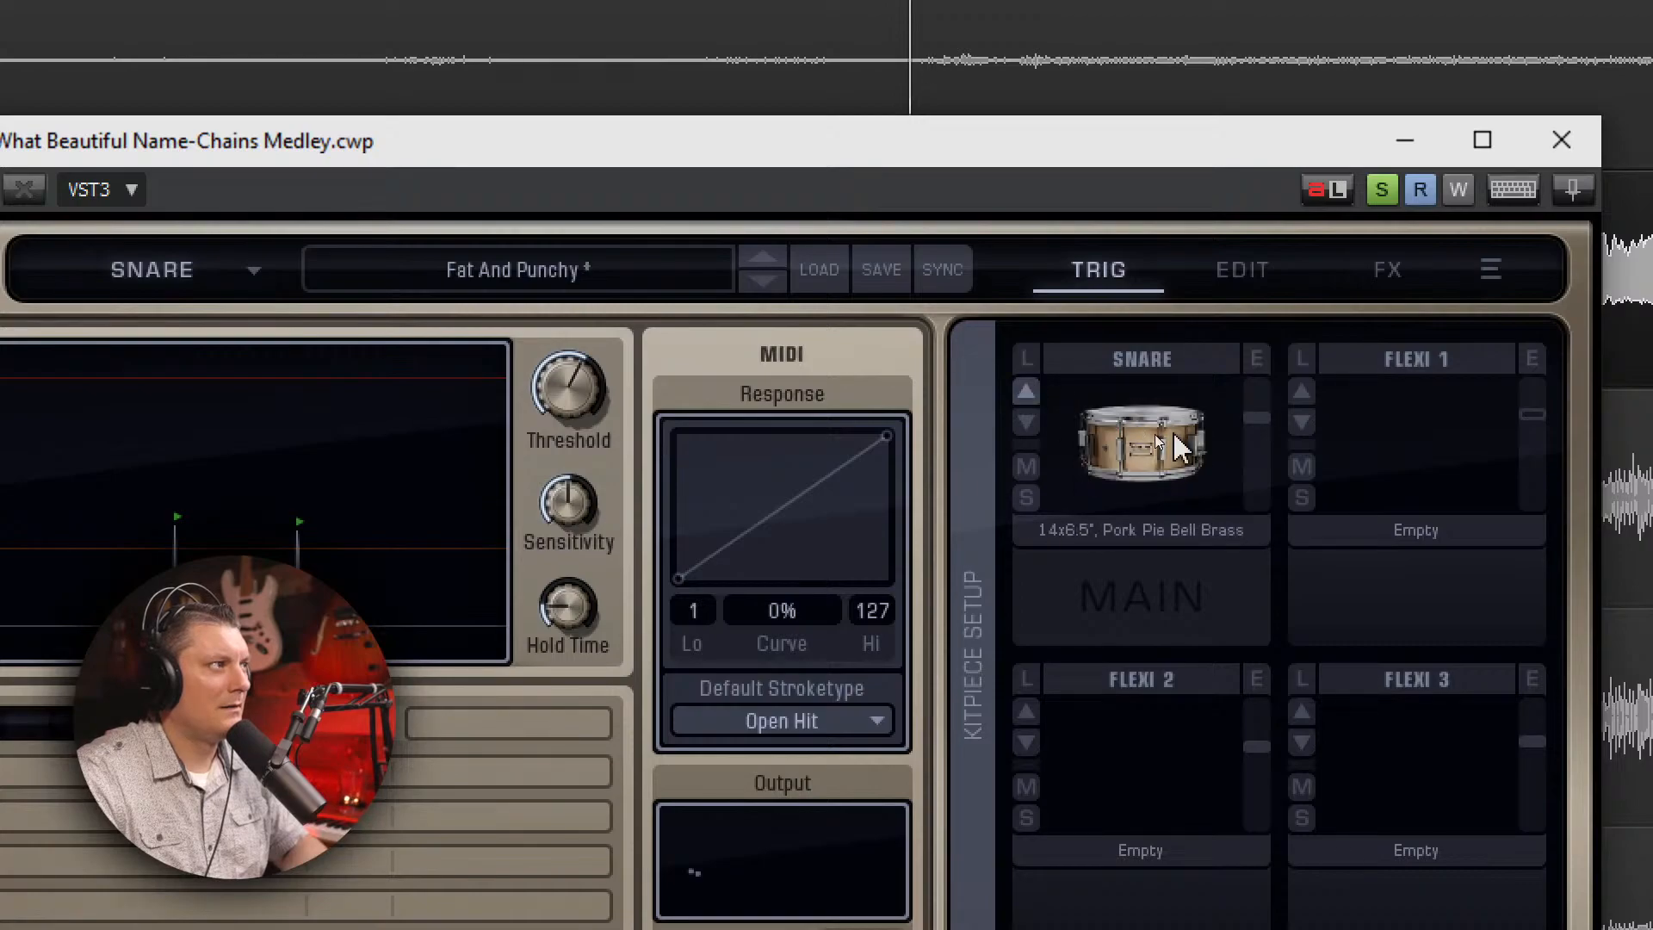
left_click_drag(1246, 470, 1246, 480)
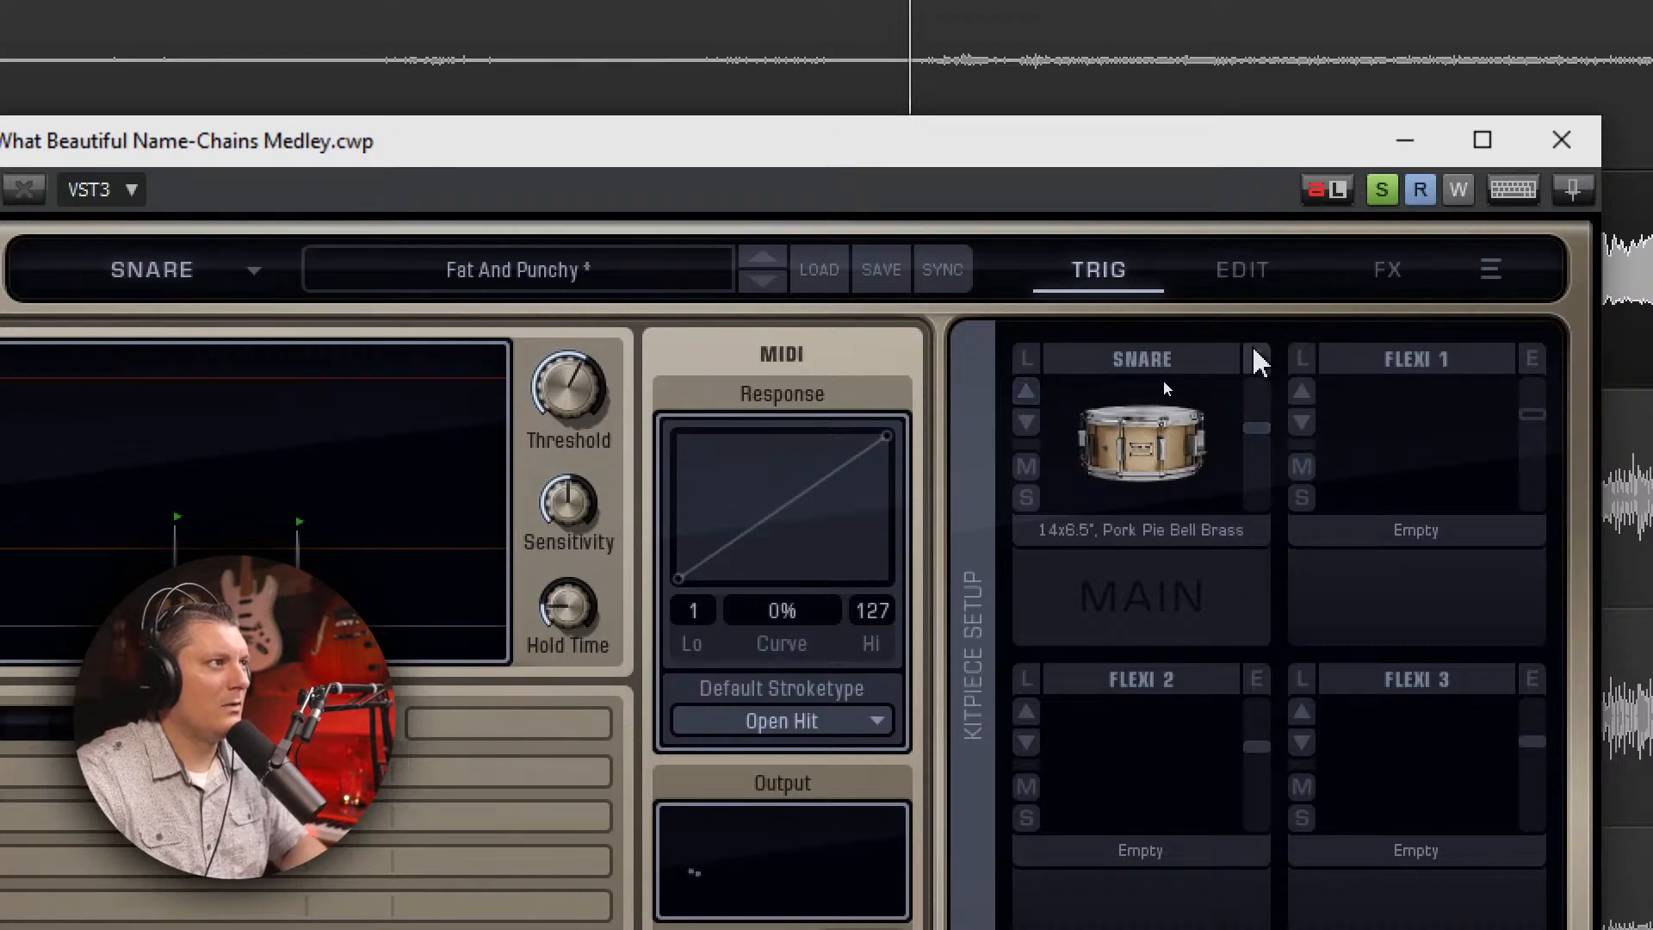
Step: Load Trig Kick 10 into the Flexi 1 slot and audition the main snare kitpiece
left_click(1301, 393)
left_click(1302, 393)
left_click(1302, 393)
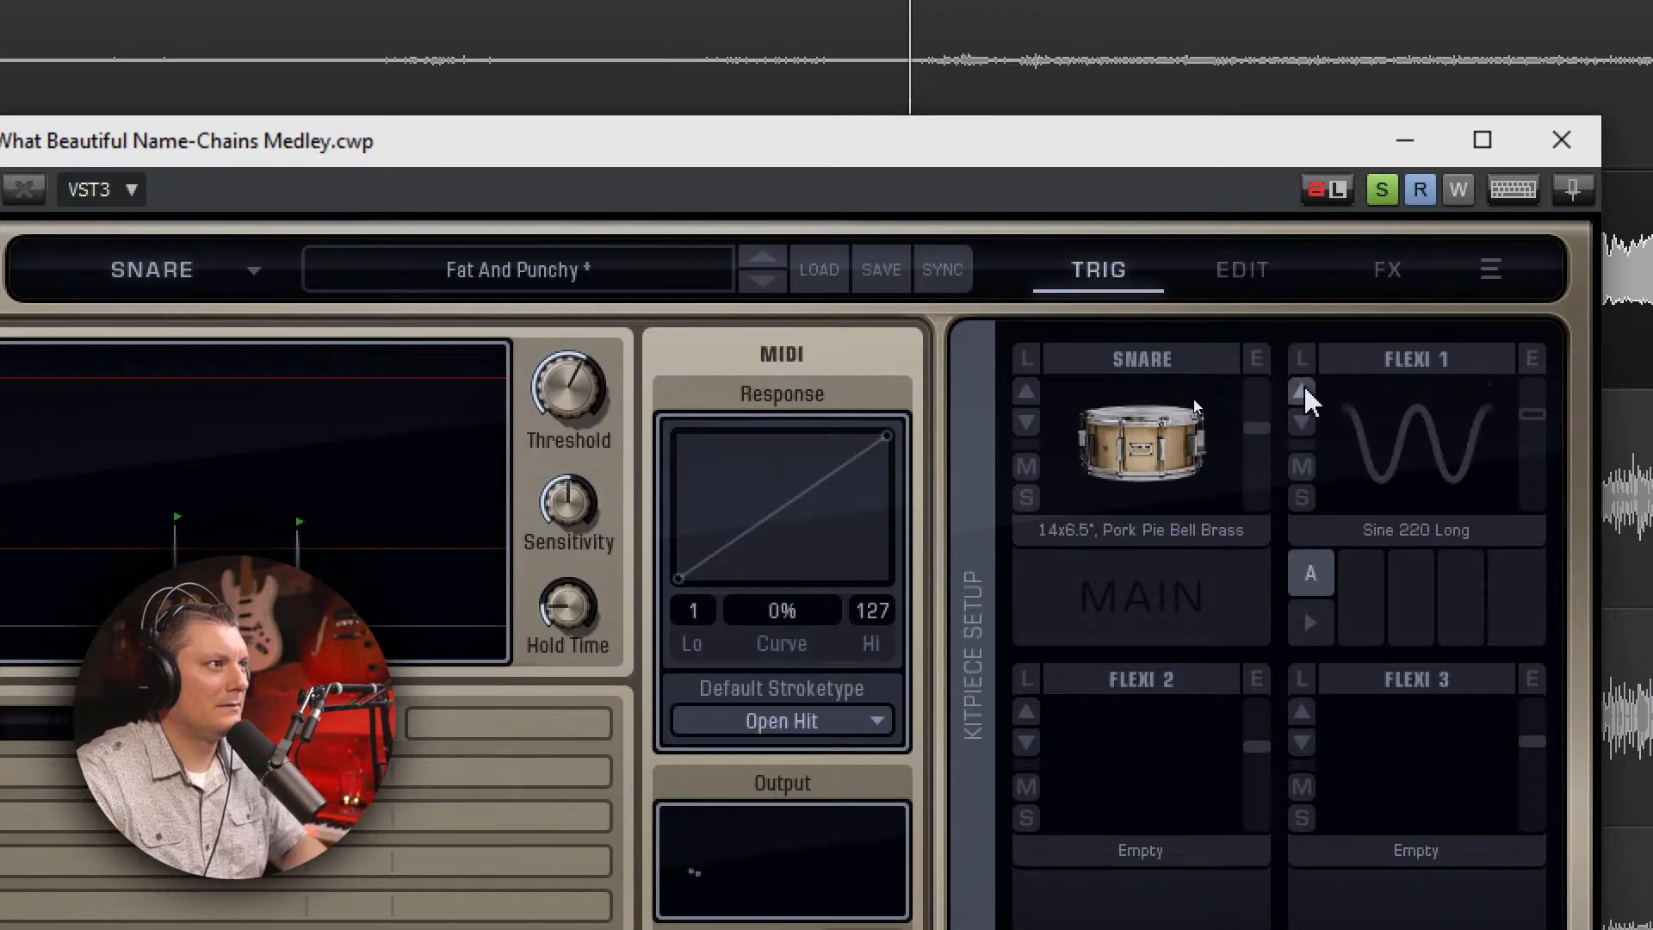
left_click(1301, 393)
left_click(1301, 392)
left_click(1301, 392)
left_click(1301, 392)
left_click(1301, 392)
left_click(1302, 393)
left_click(1302, 393)
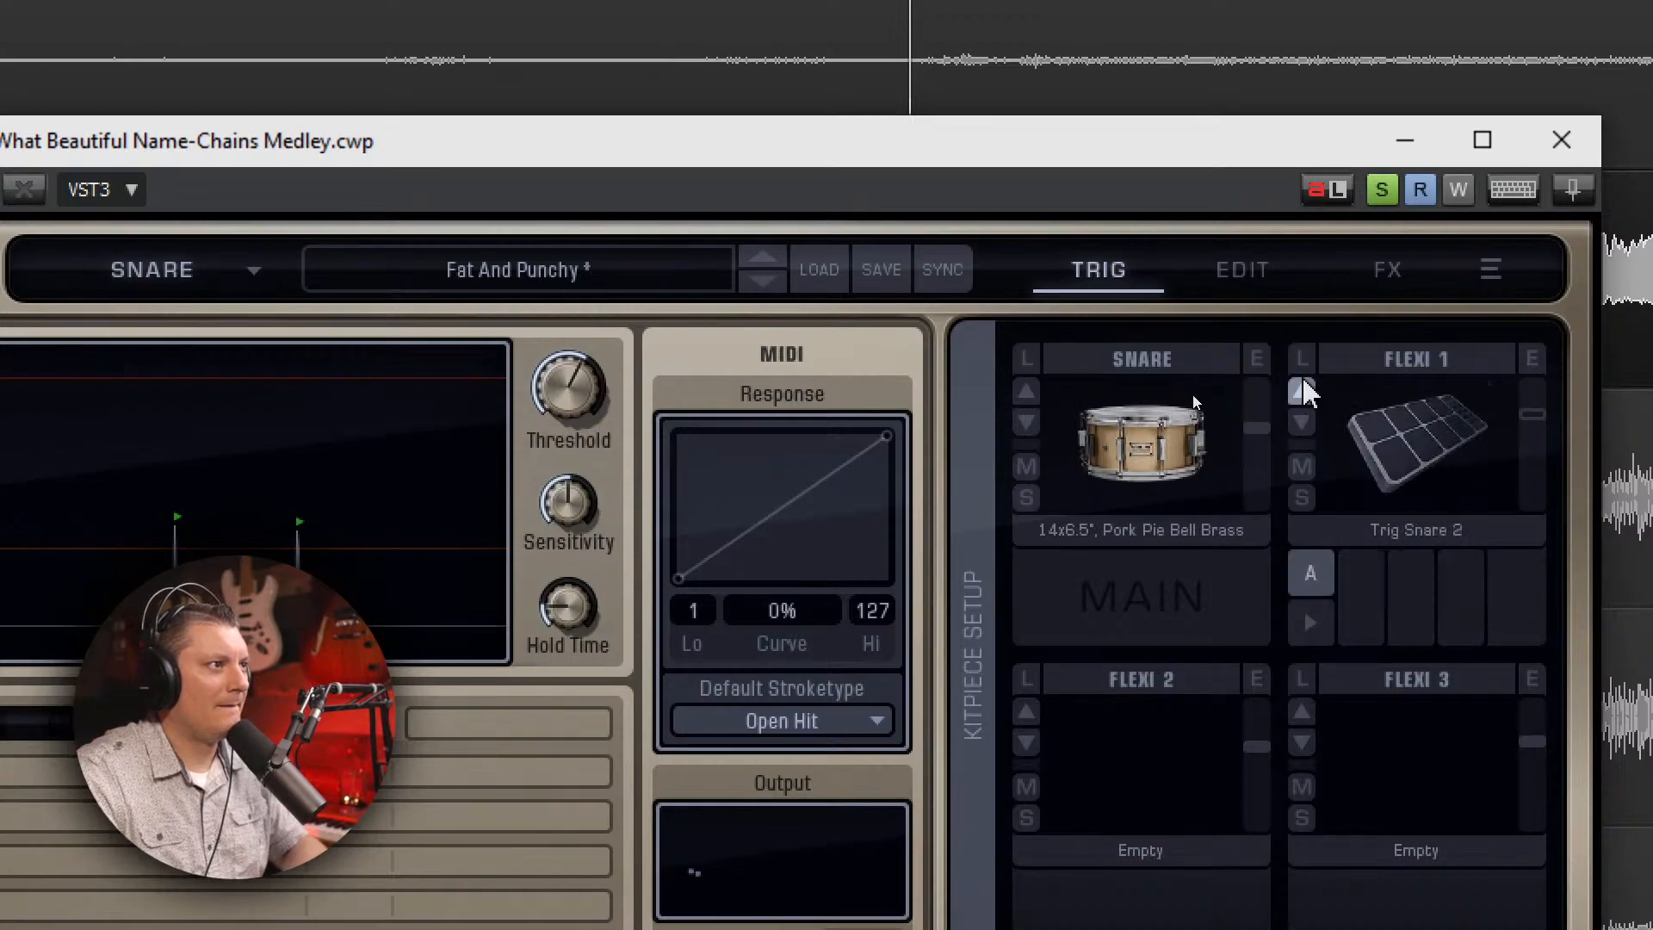
left_click(1301, 393)
left_click(1302, 386)
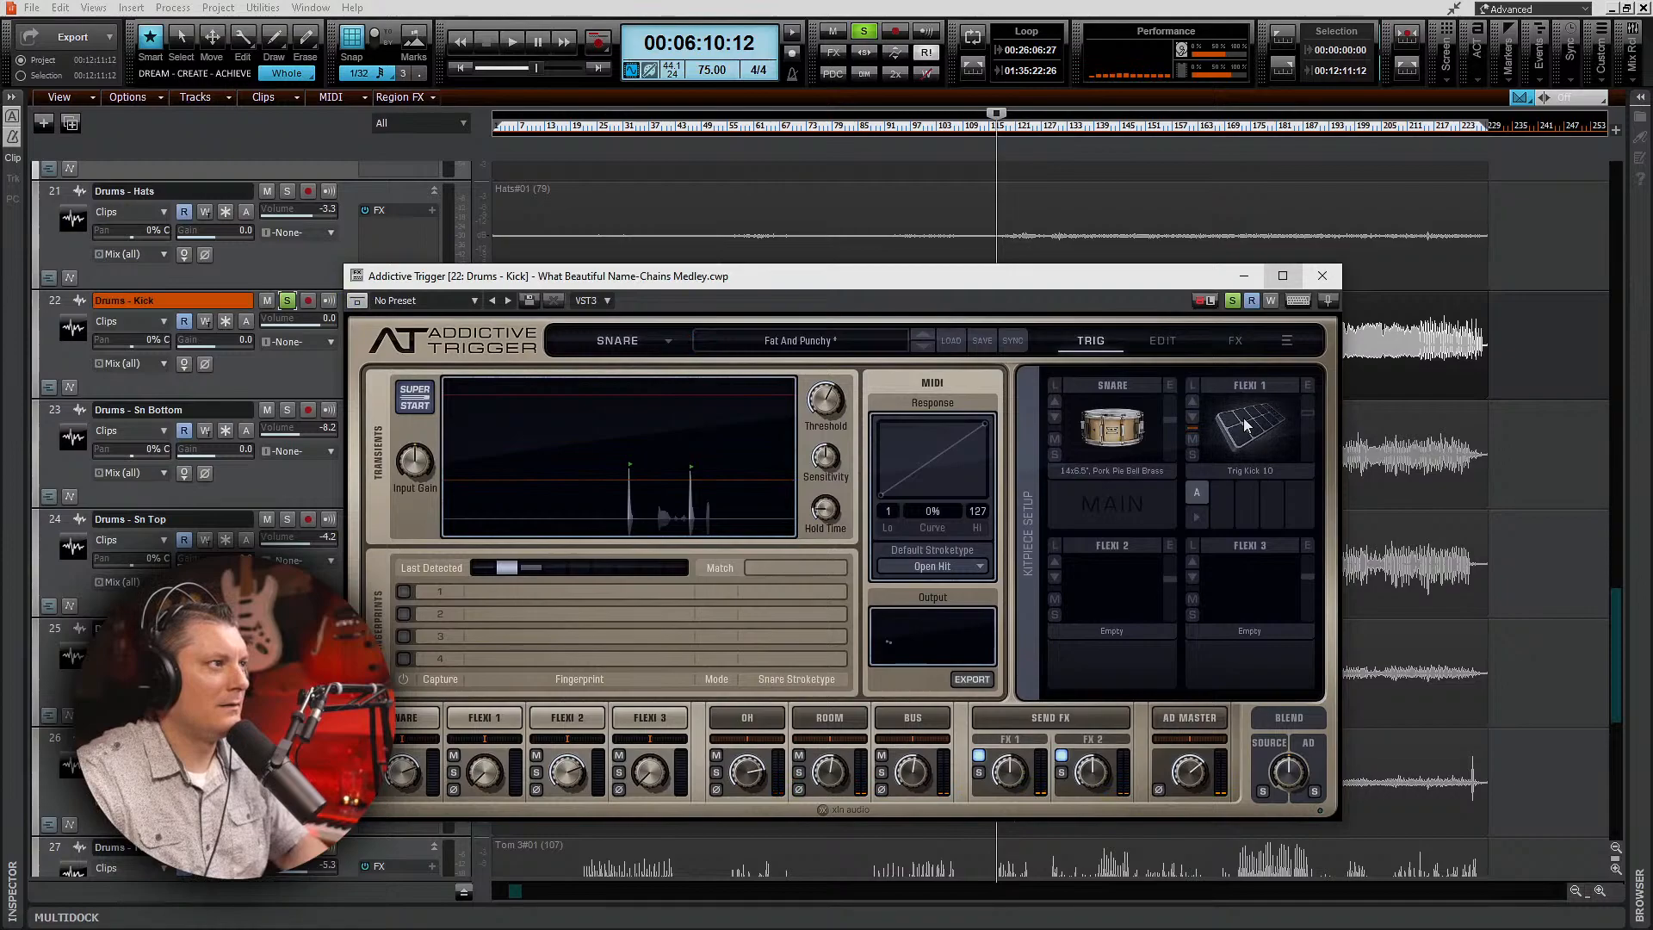
left_click(1119, 428)
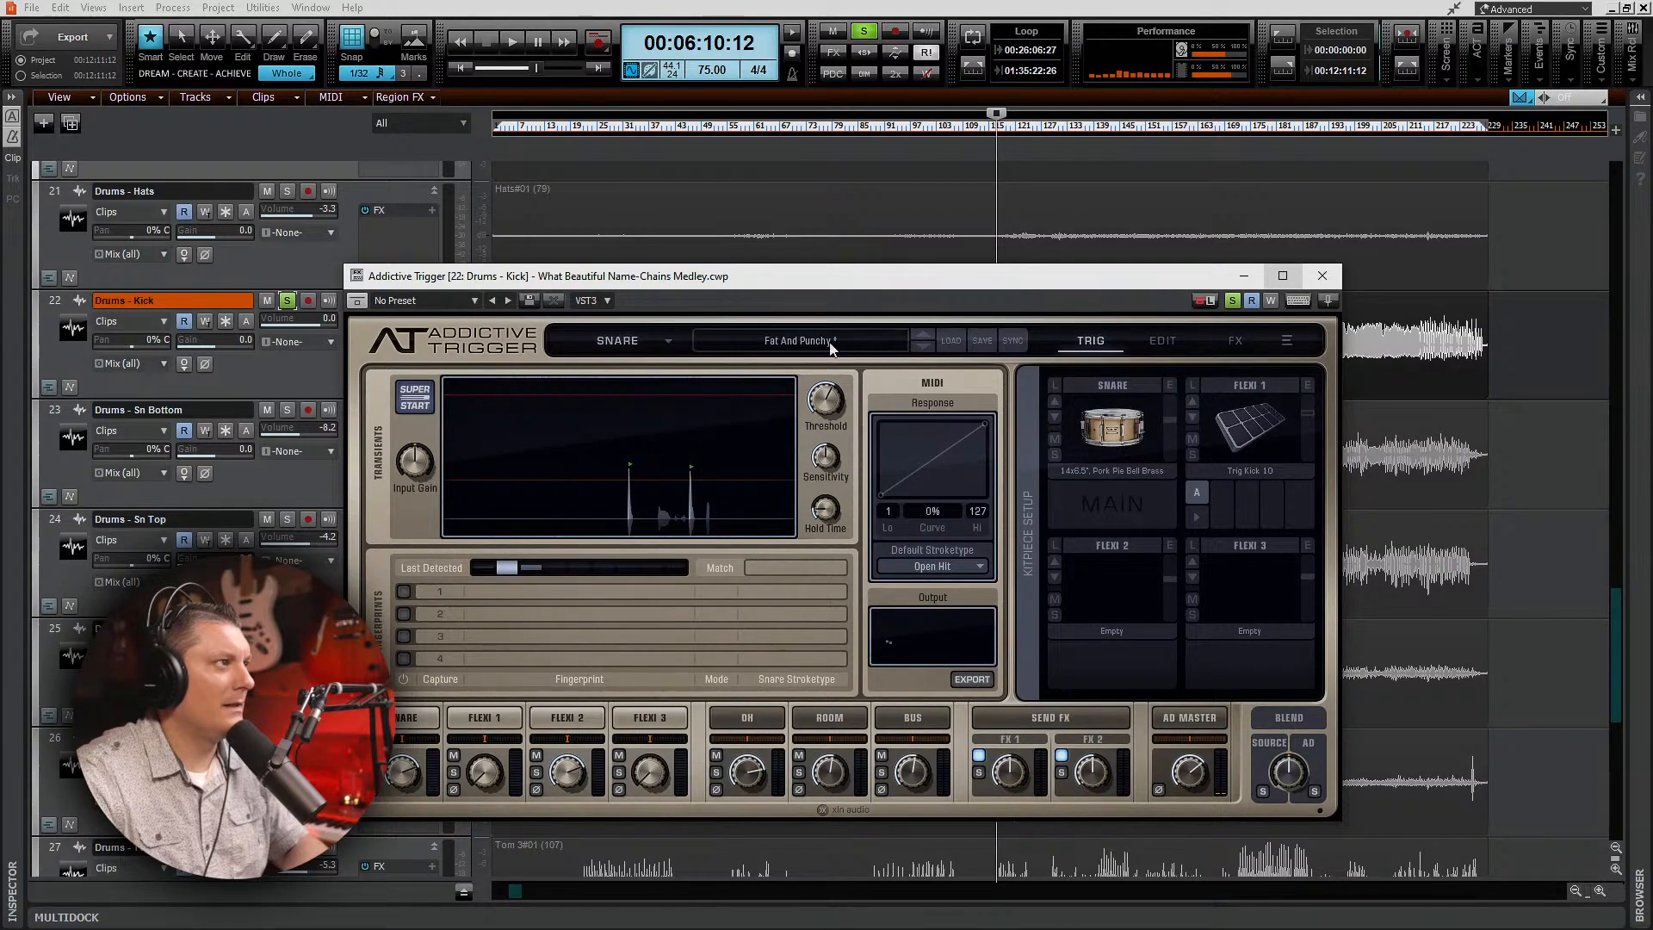
Step: Switch Addictive Trigger's drum type to Kick and audition the main kick kitpiece
left_click(661, 340)
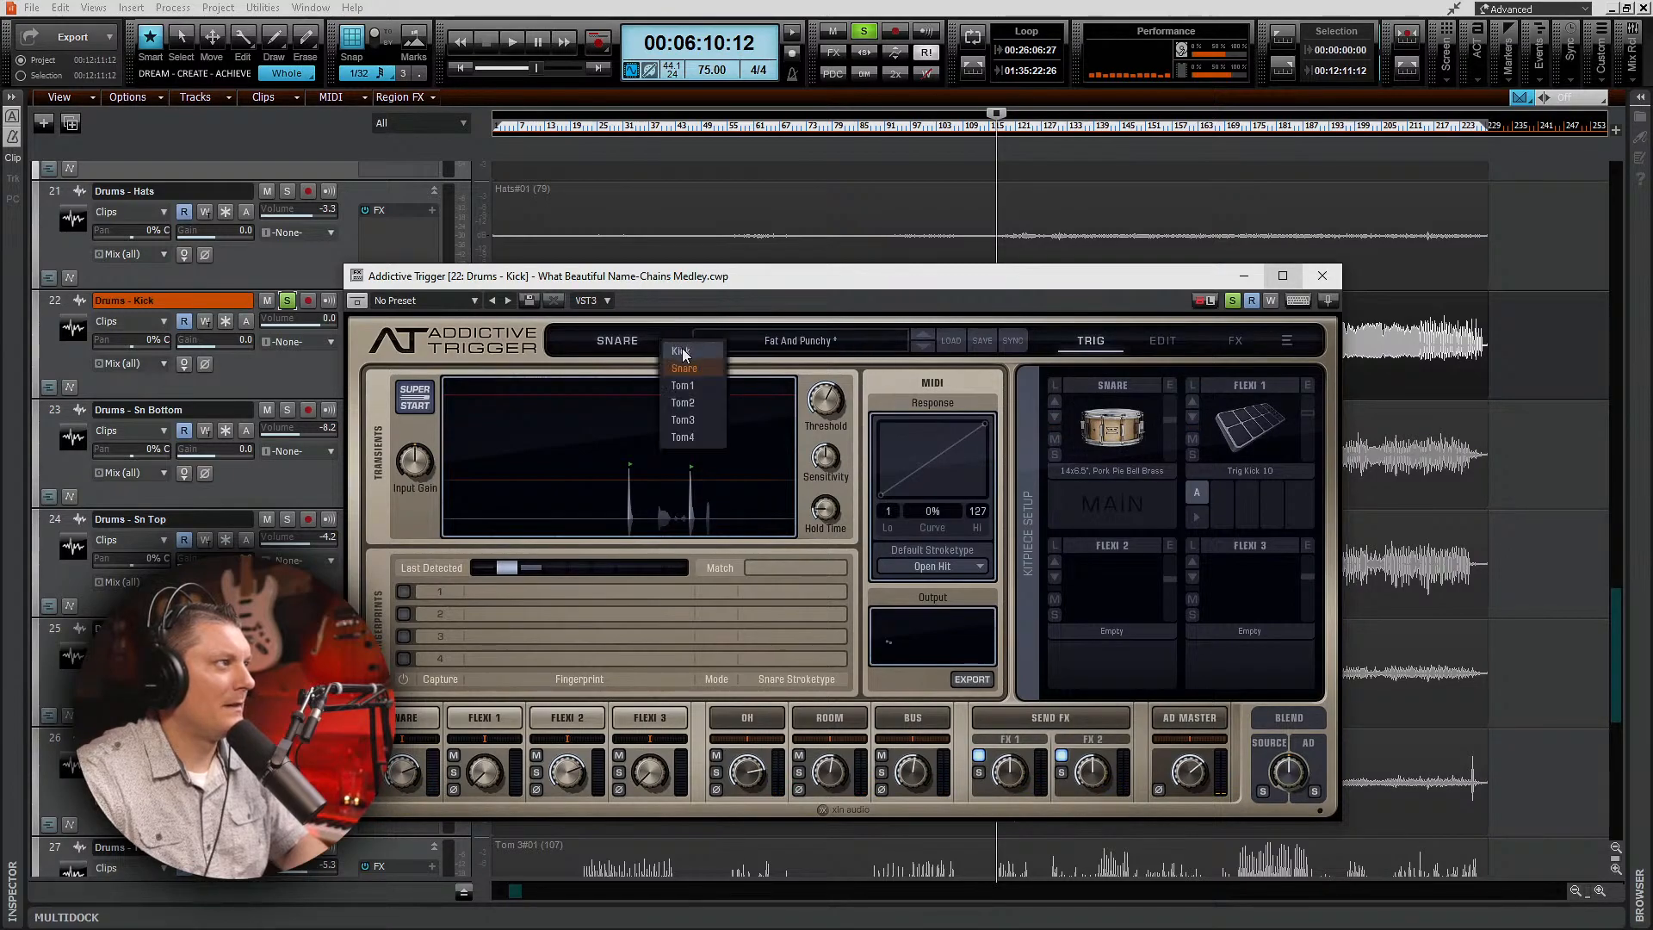
left_click(682, 351)
left_click(1106, 433)
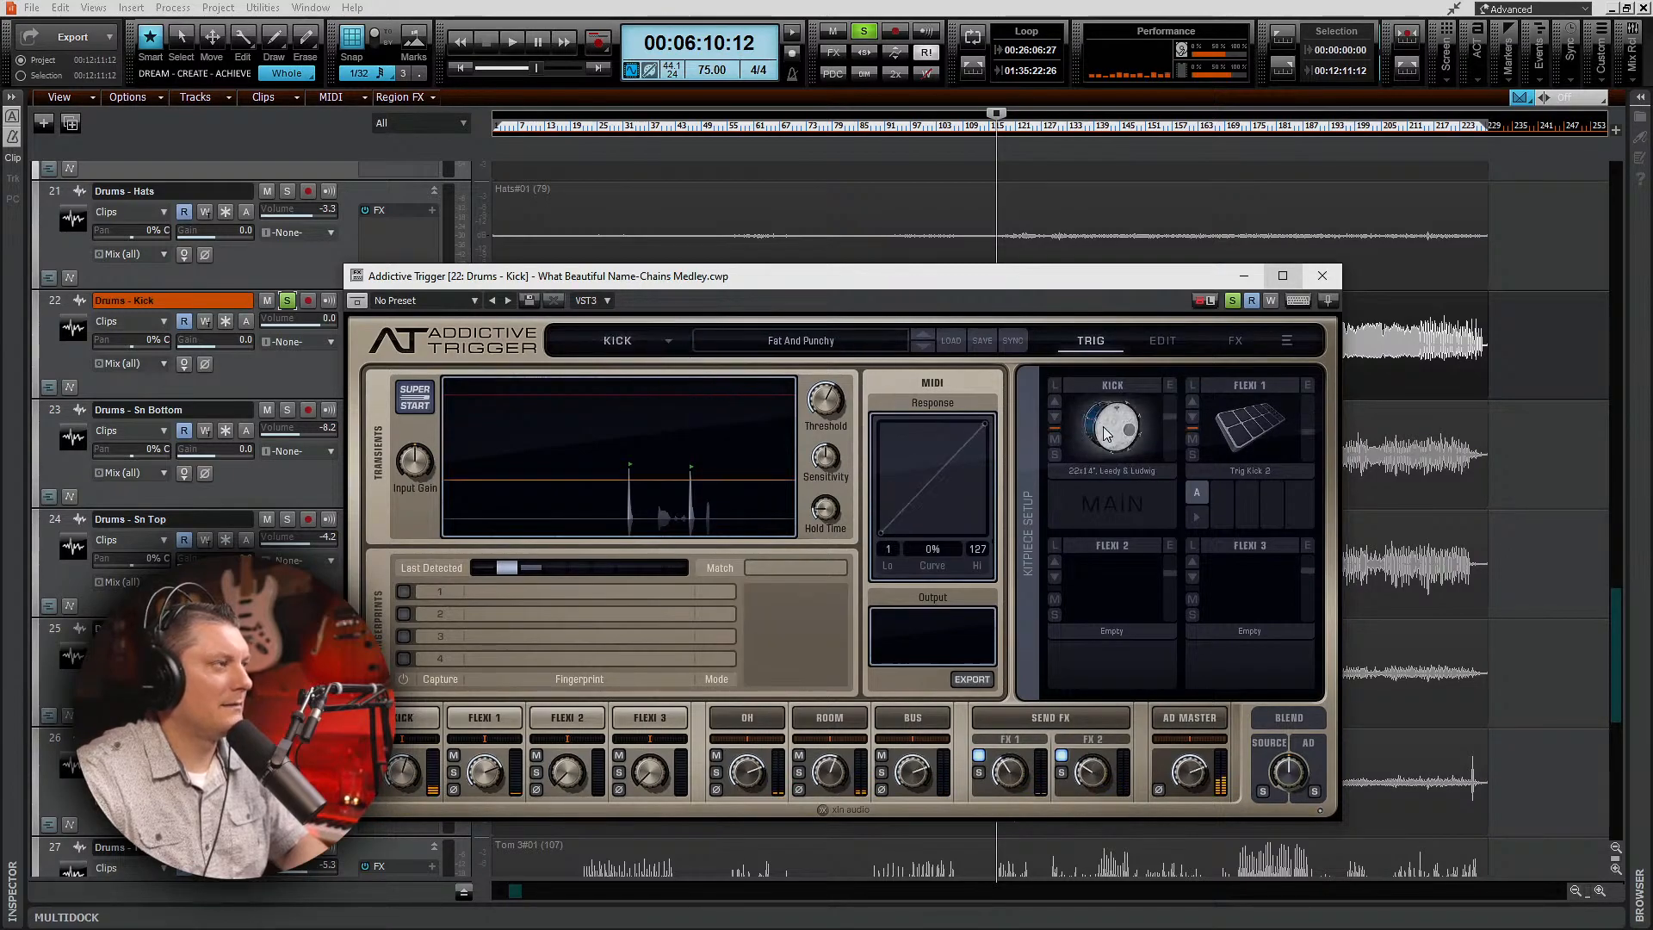
left_click(1106, 433)
left_click(1106, 433)
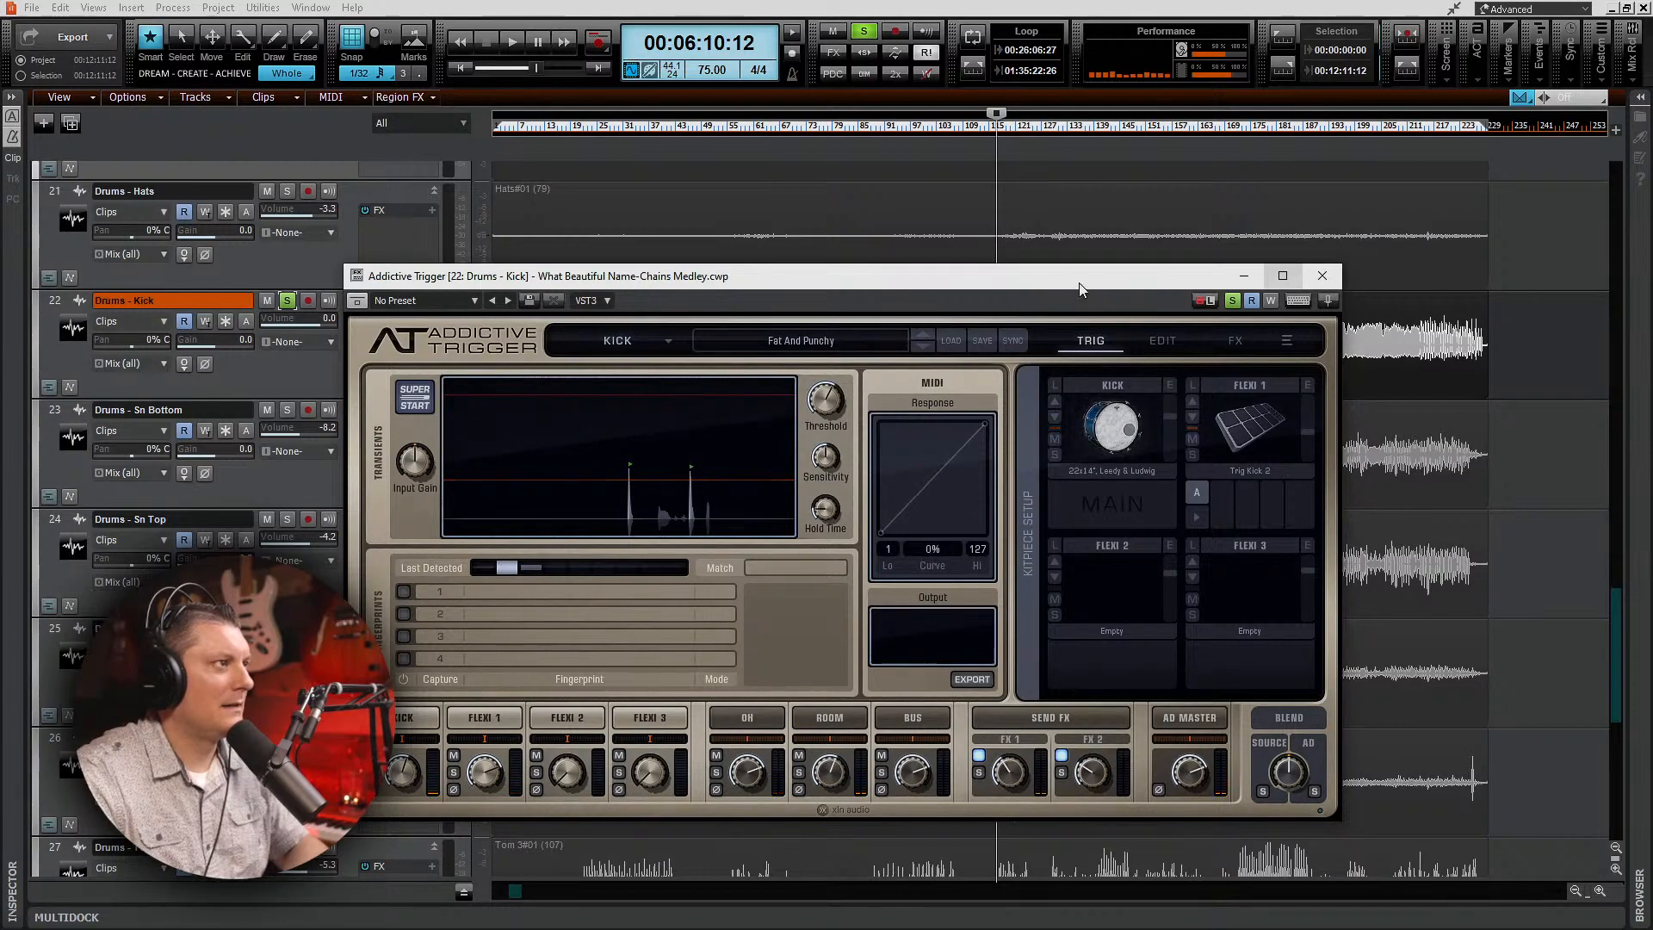
Step: Browse and audition the main kick kitpieces, choosing the 20x16" DW Collector's Series
left_click_drag(1078, 280, 1220, 247)
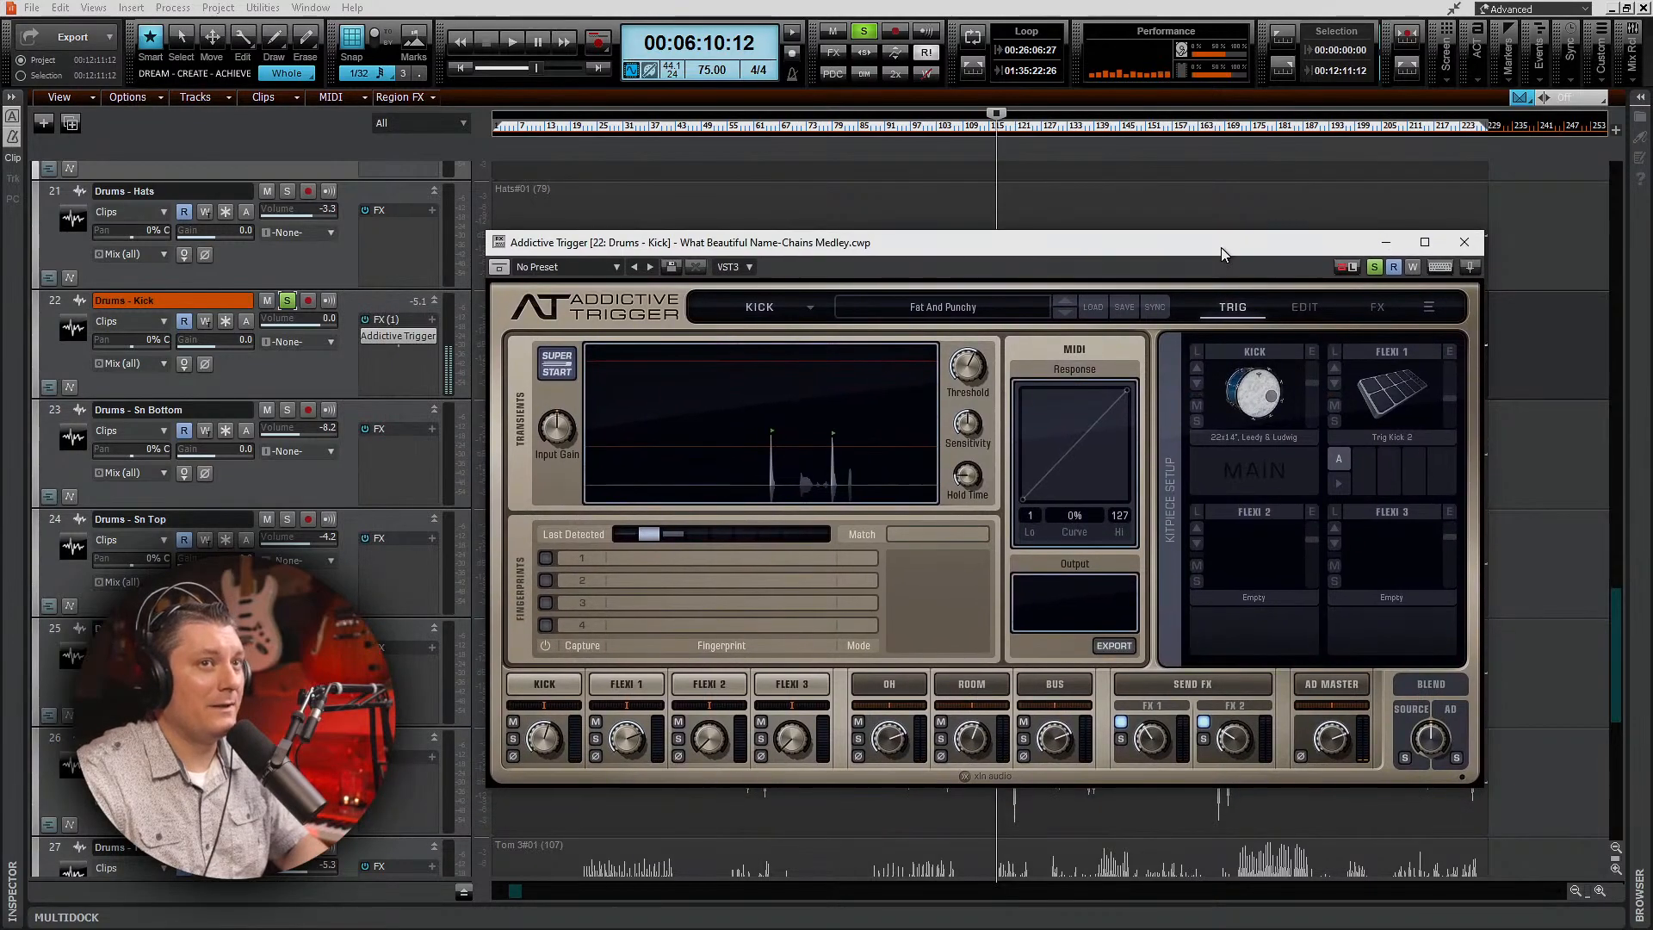
left_click(1195, 368)
left_click(1246, 396)
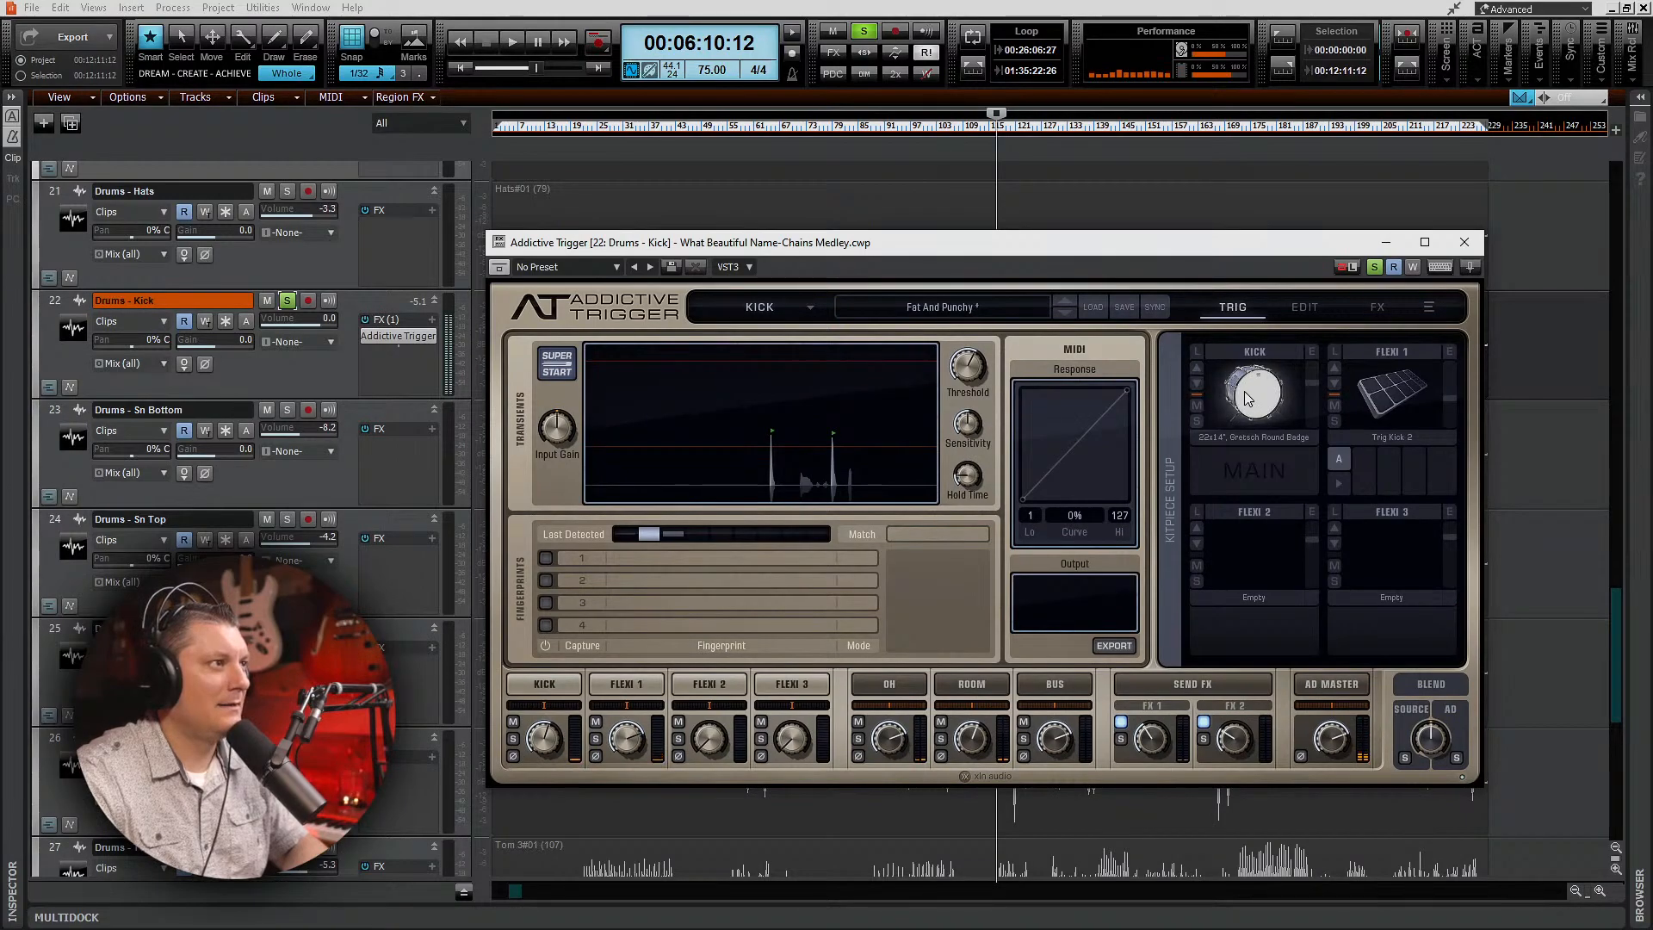
left_click(1197, 368)
left_click(1248, 396)
left_click(1196, 369)
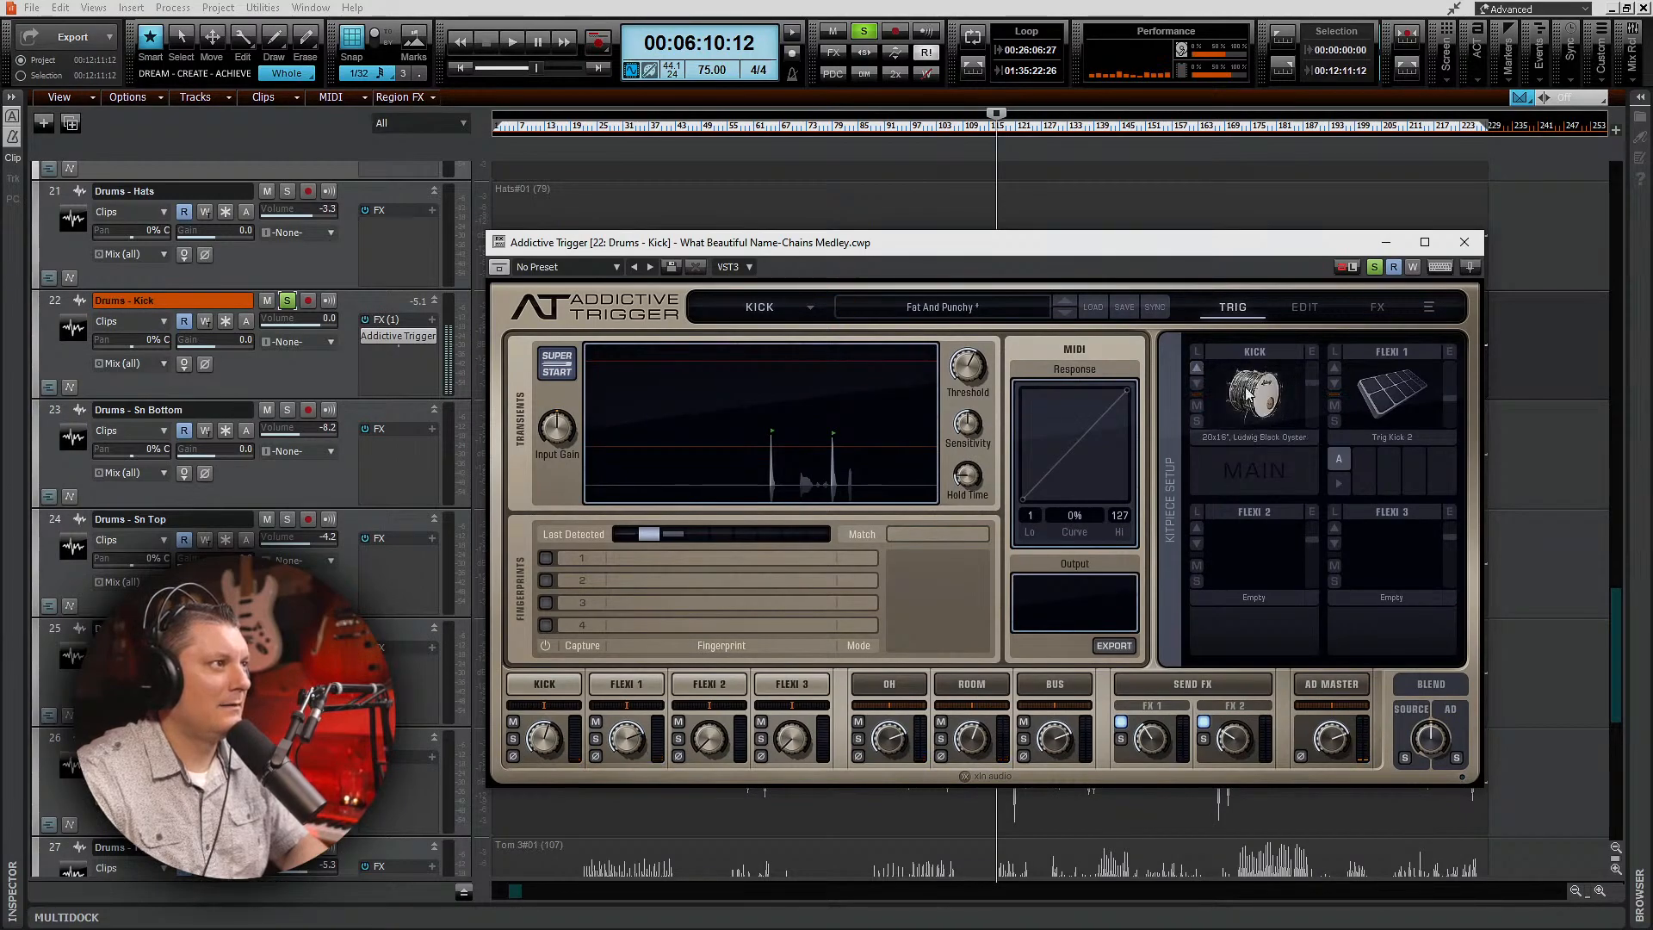
left_click(1248, 395)
left_click(1196, 368)
left_click(1196, 368)
left_click(1253, 401)
left_click(1253, 402)
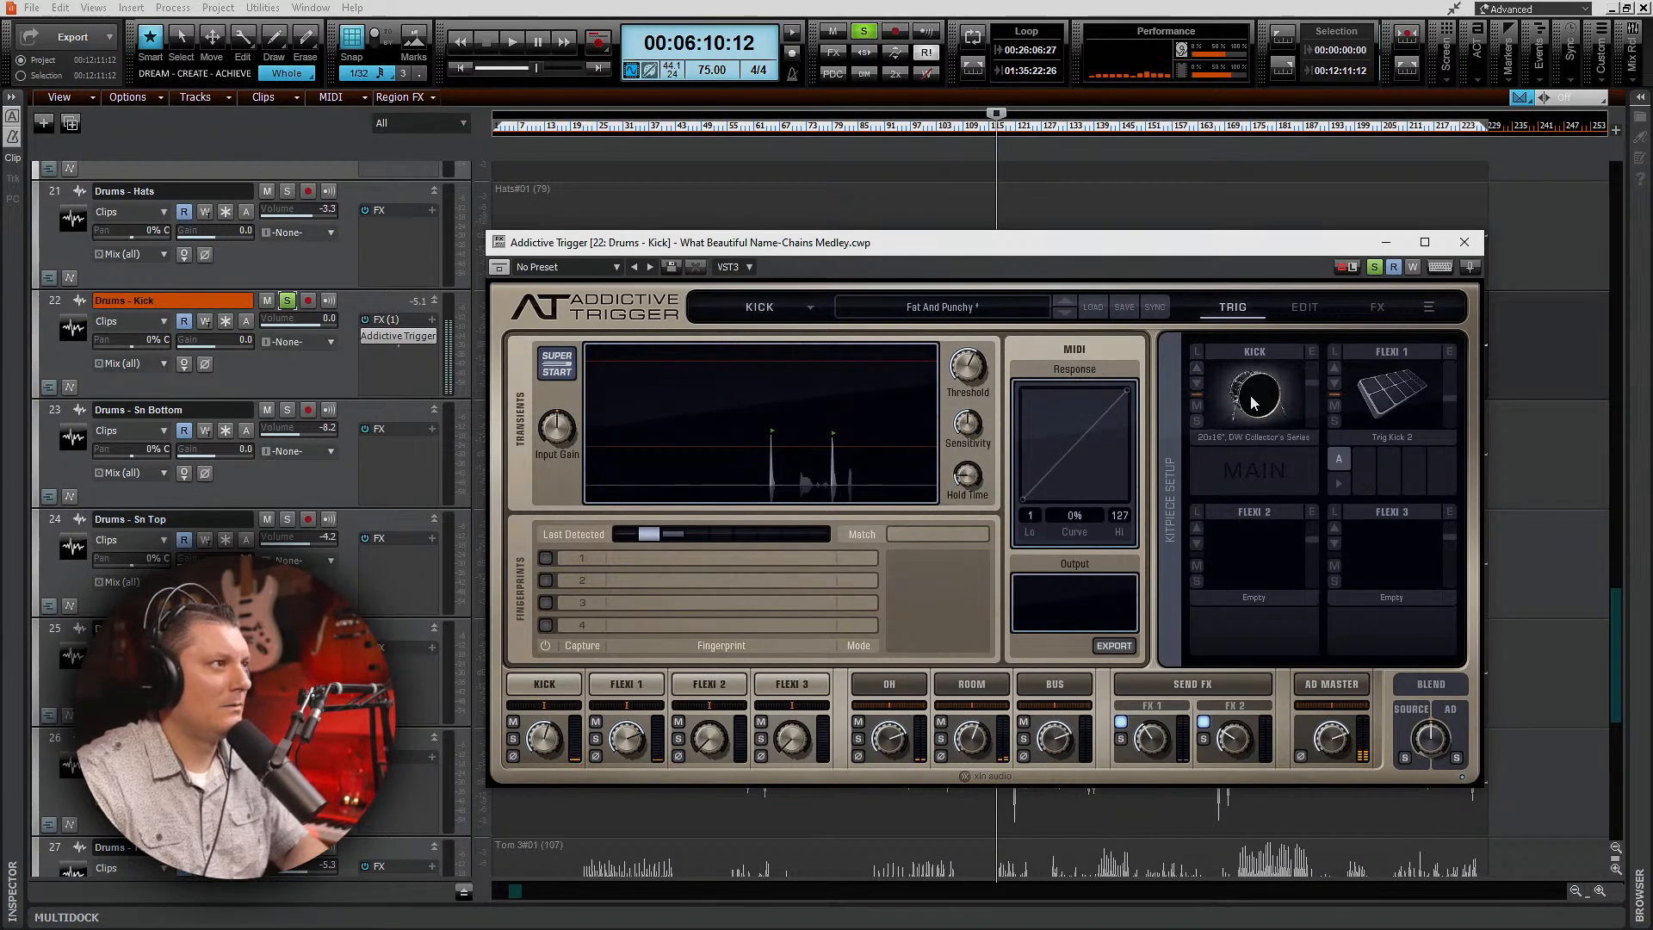
left_click(1253, 401)
left_click(1252, 401)
left_click(1253, 401)
left_click(1252, 401)
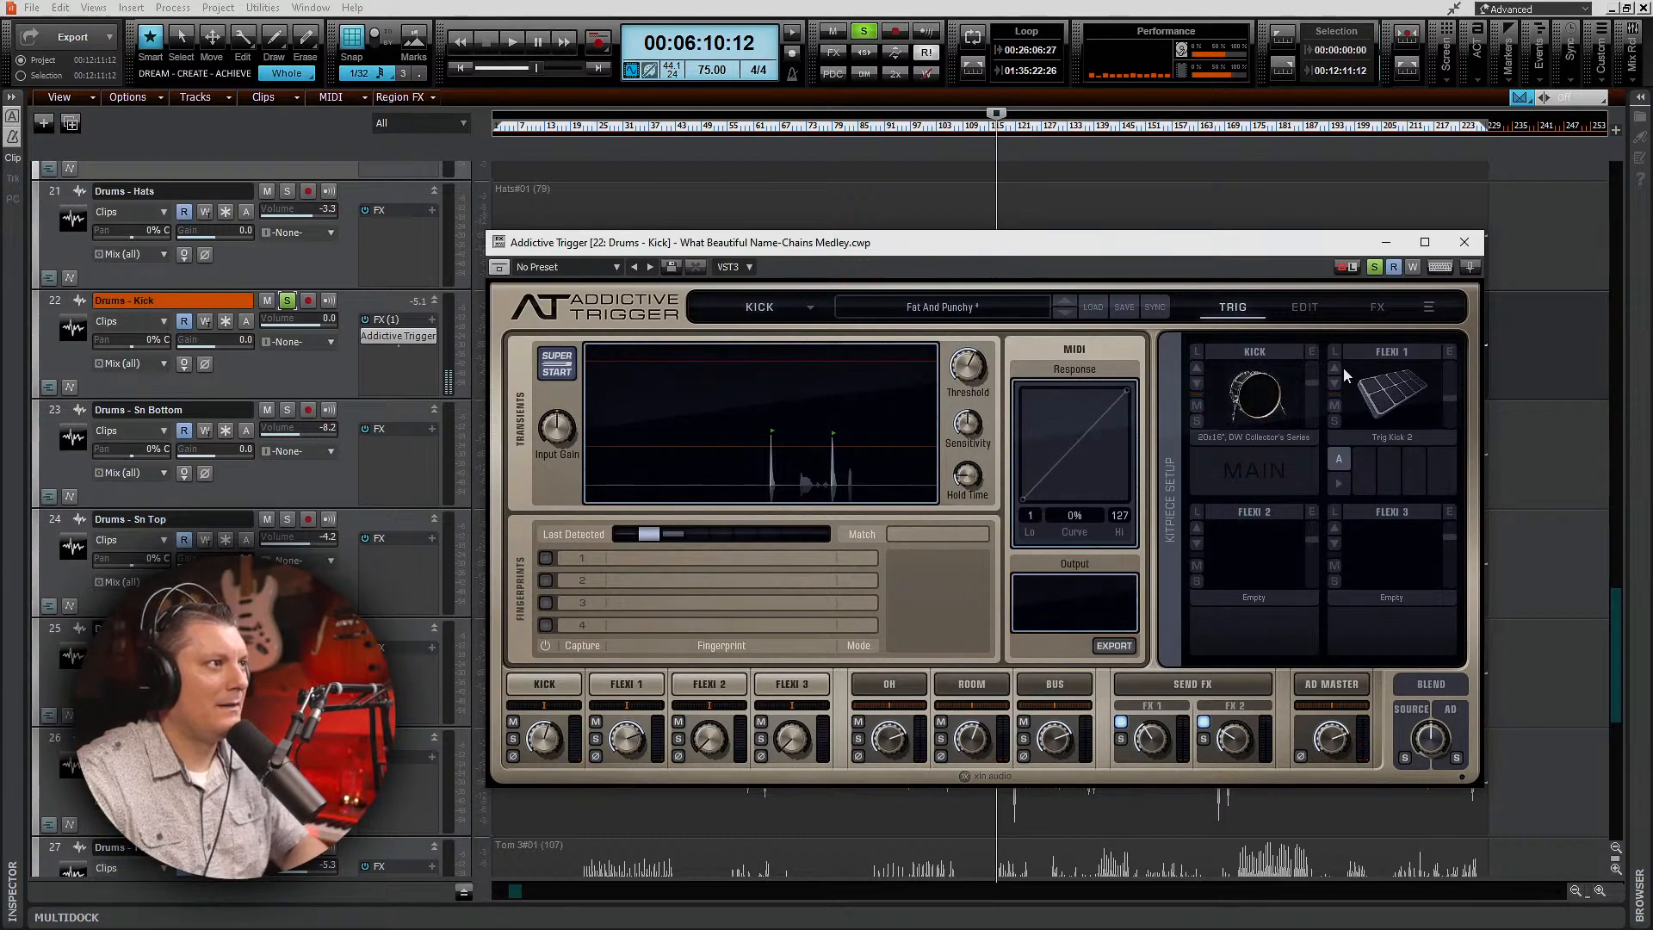
Step: Mute the Flexi 1 slot and audition the 20x16" DW Collector's Series main kick kitpiece on its own
left_click(1253, 396)
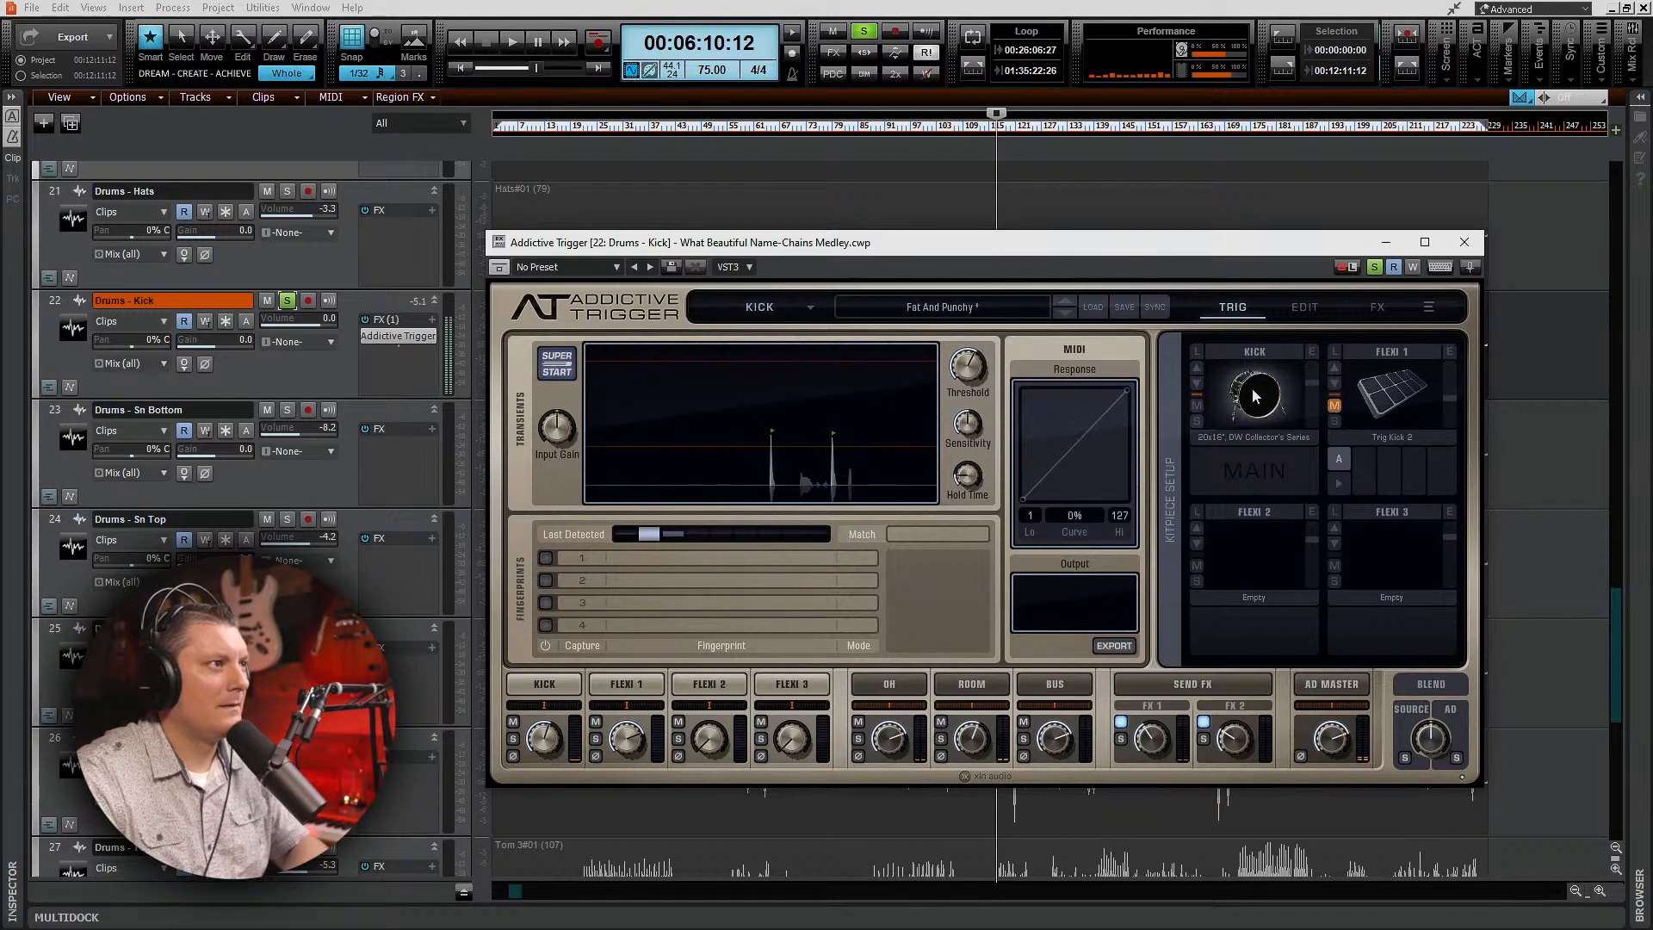
left_click(1253, 396)
left_click(1253, 396)
left_click(1253, 396)
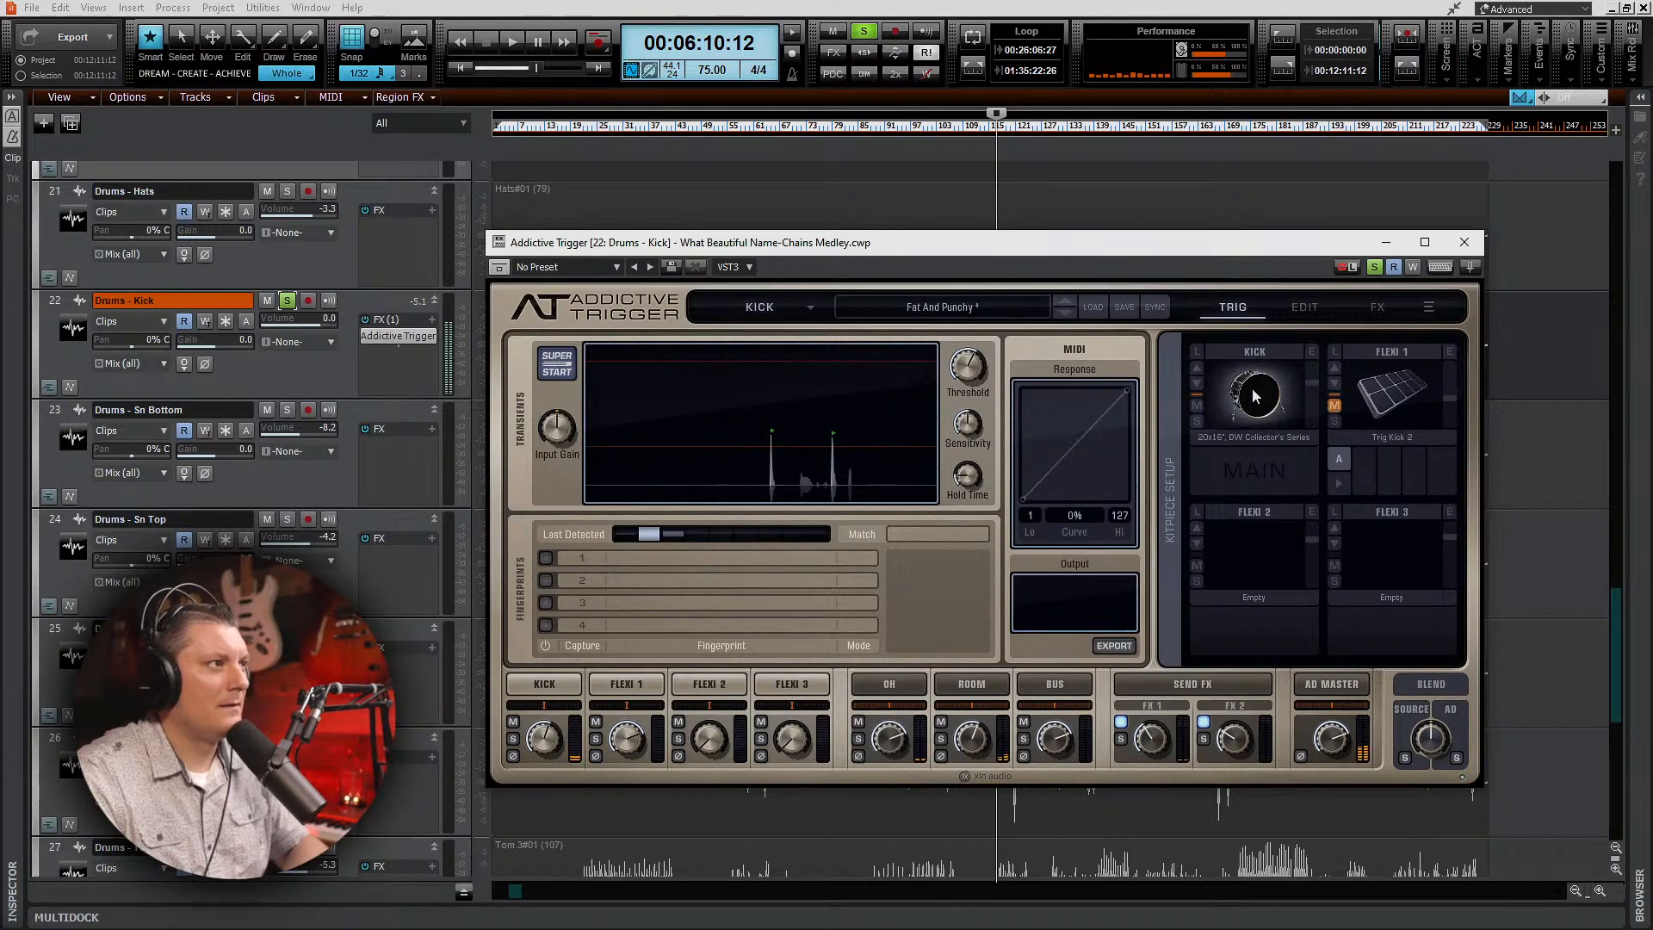
left_click(1253, 396)
left_click(1253, 396)
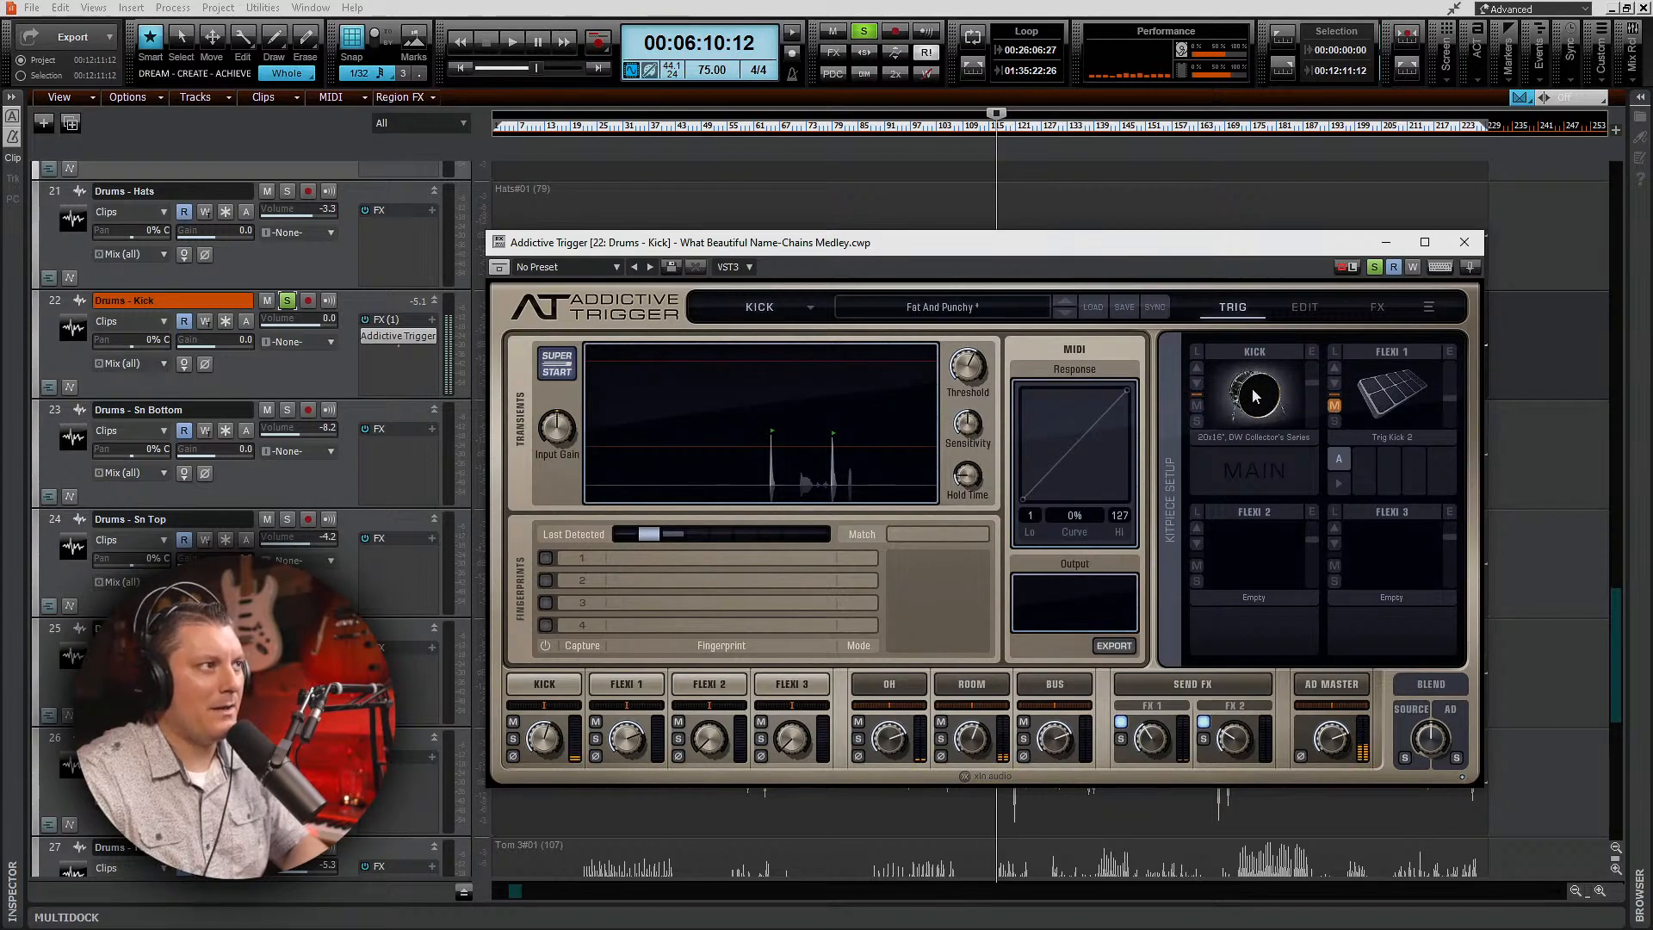
Step: Unmute the Flexi 1 slot and audition its Trig Kick 2 sample
left_click(1397, 401)
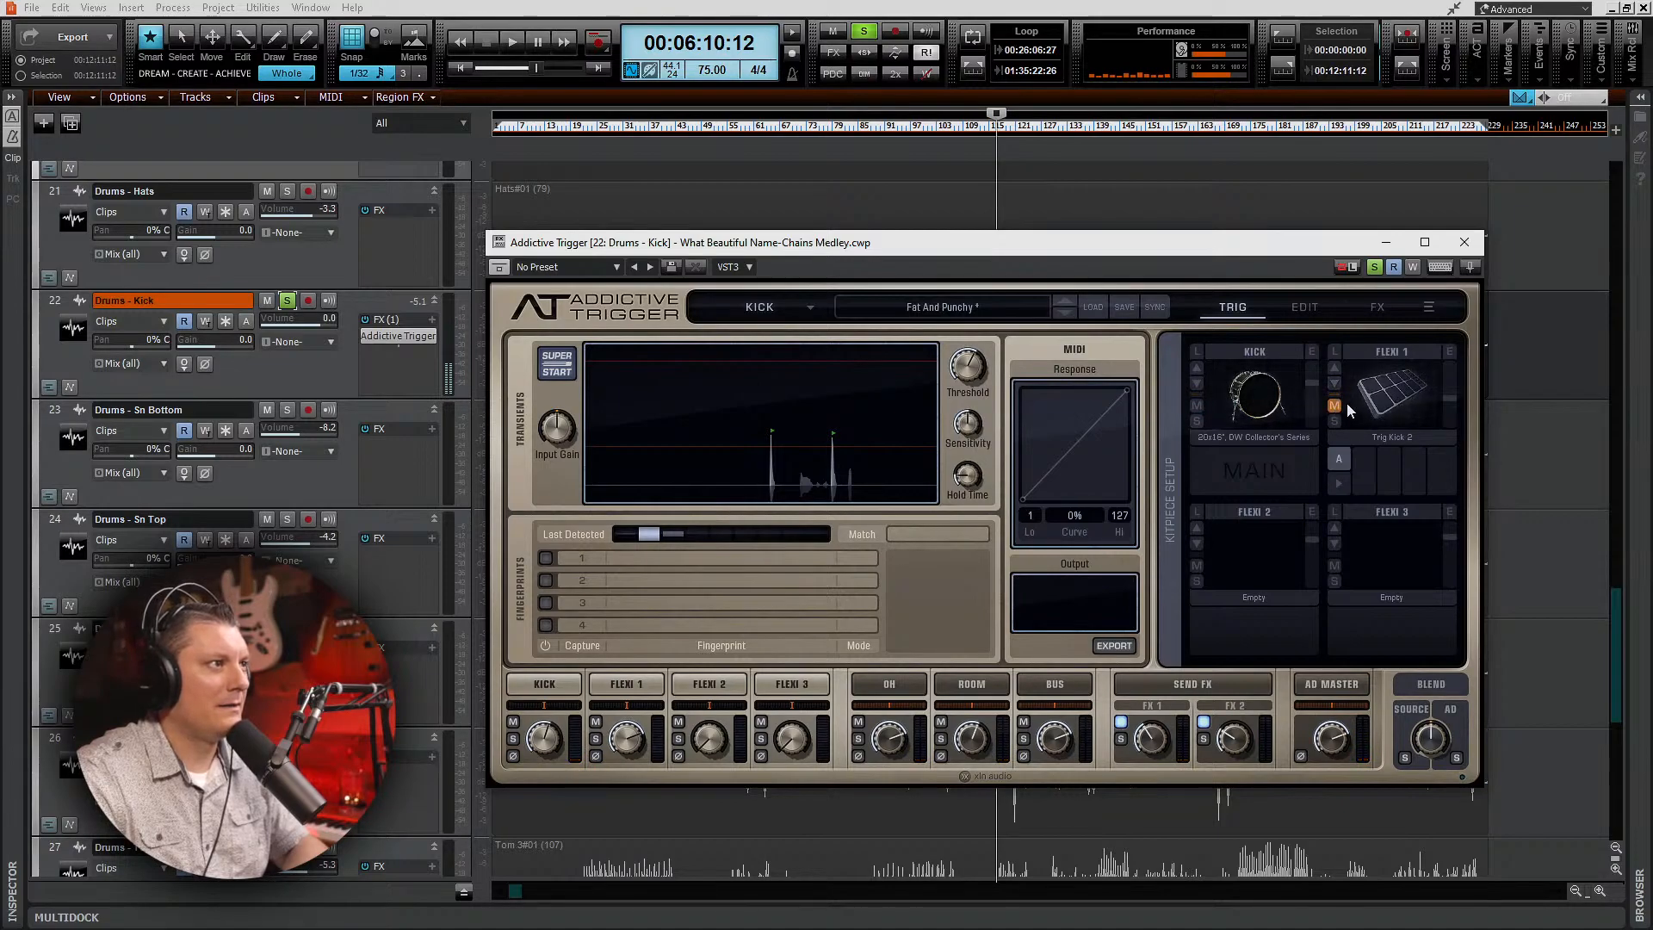
left_click(1393, 400)
left_click(1391, 399)
left_click(1391, 400)
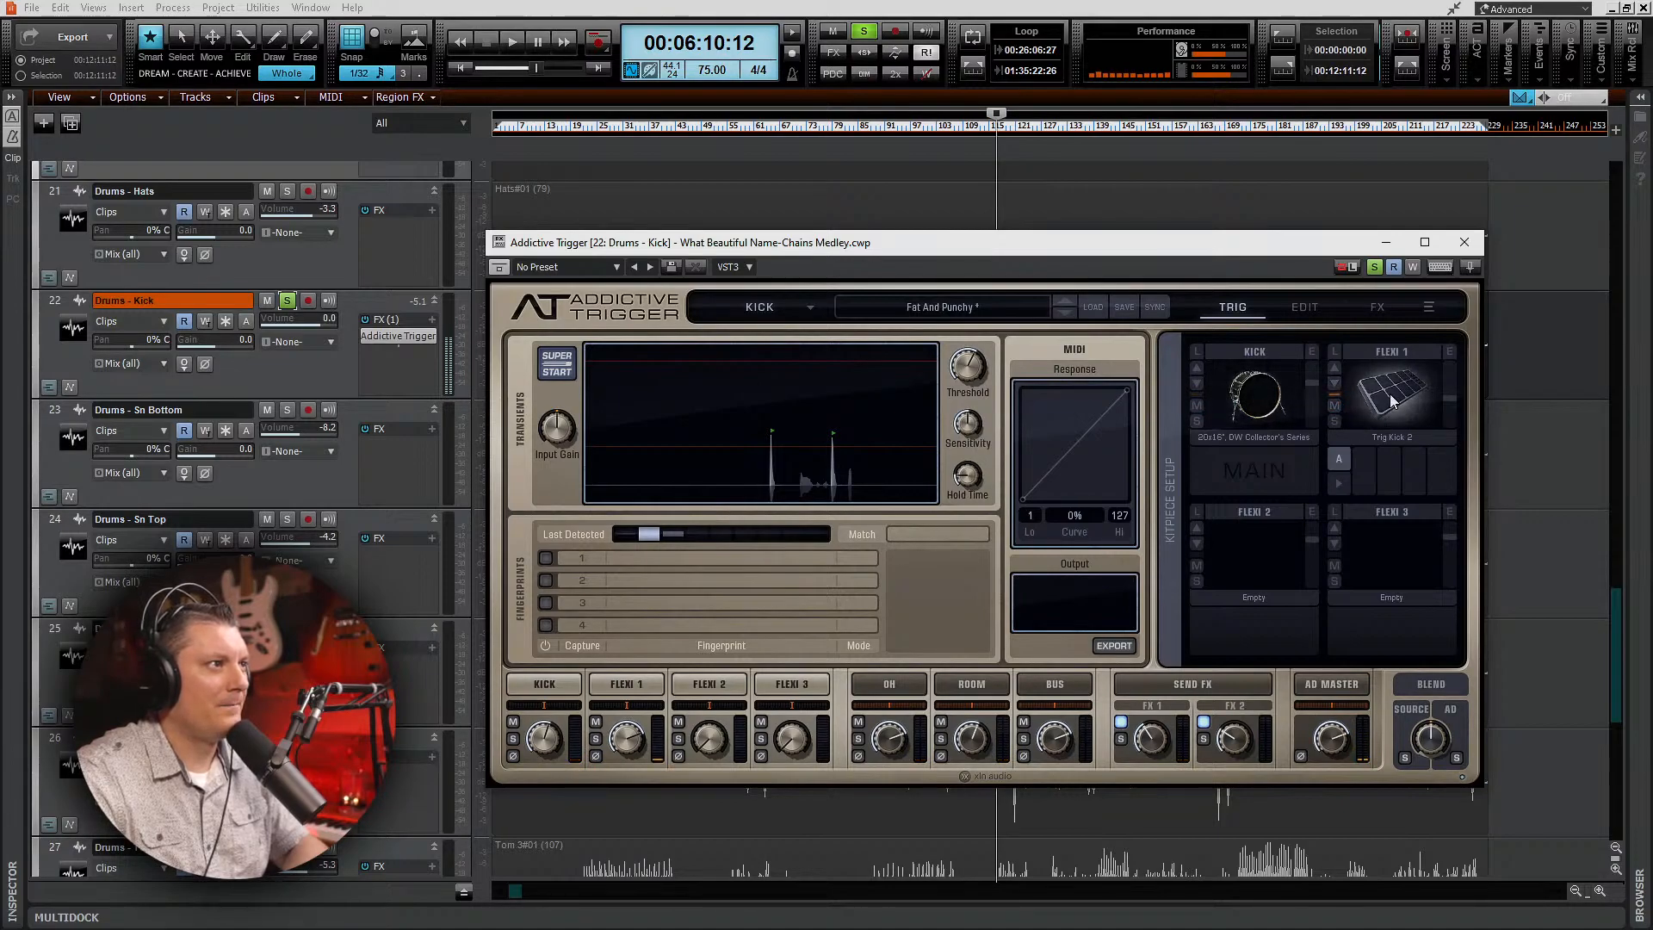
Step: Browse and audition the Flexi 1 trigger kicks, choosing Trig Kick 6 and checking it alongside the main kick kitpiece
left_click(1335, 370)
left_click(1389, 397)
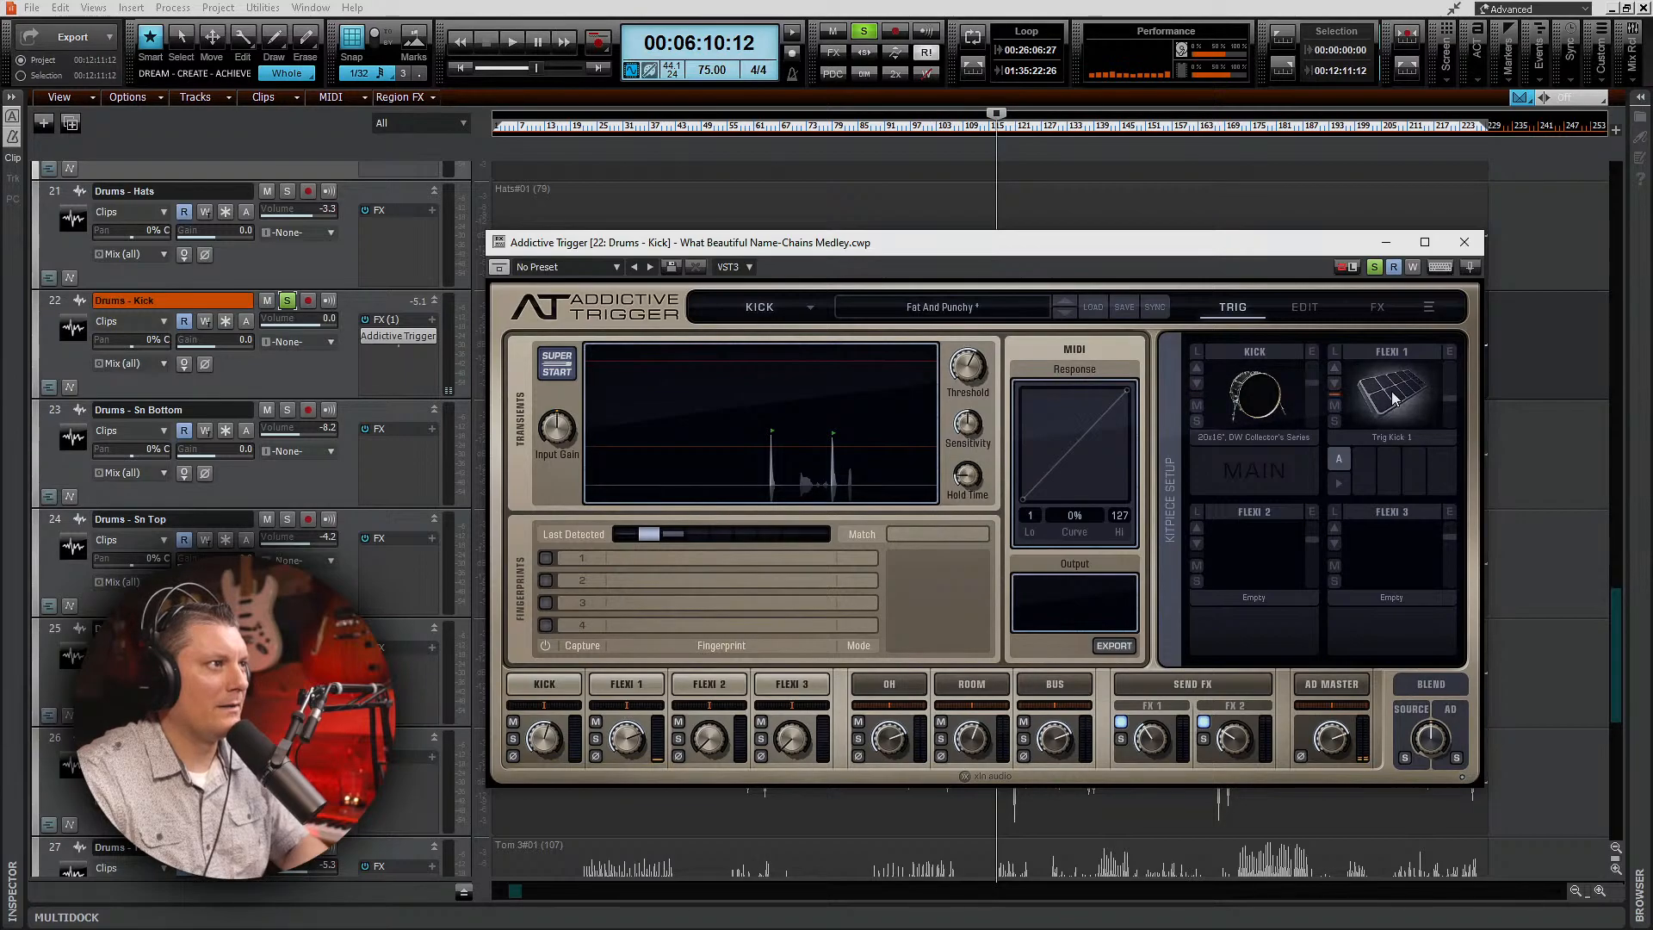
left_click(1388, 399)
left_click(1335, 384)
left_click(1375, 390)
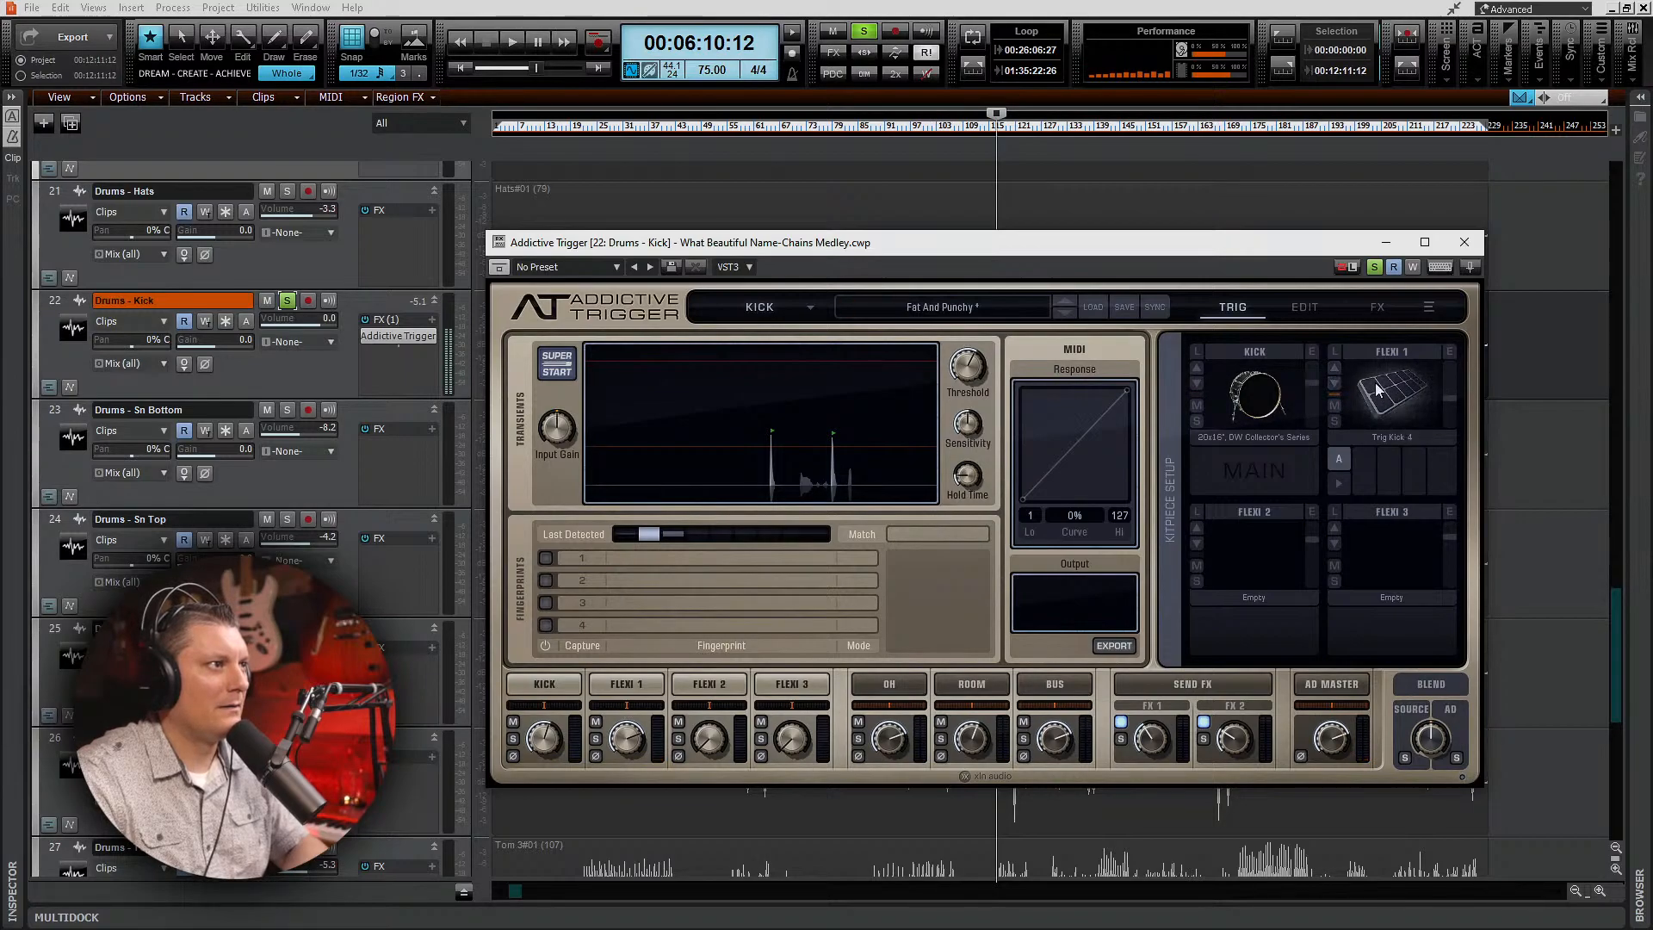
left_click(1377, 389)
left_click(1335, 384)
left_click(1391, 391)
left_click(1388, 392)
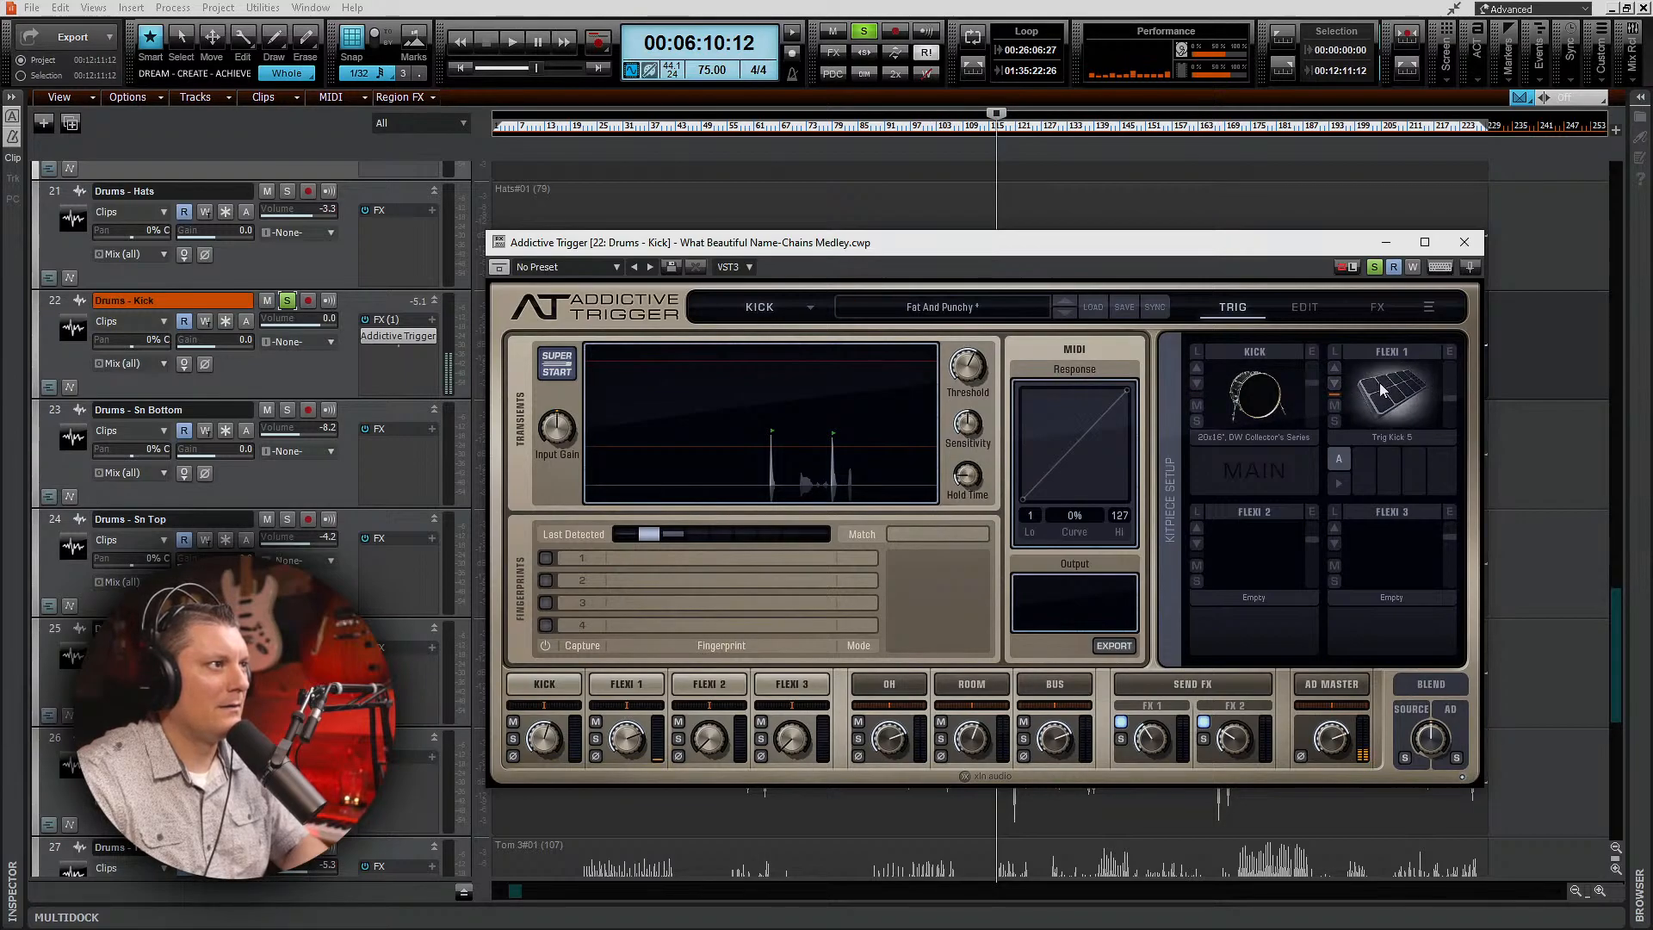
left_click(1260, 394)
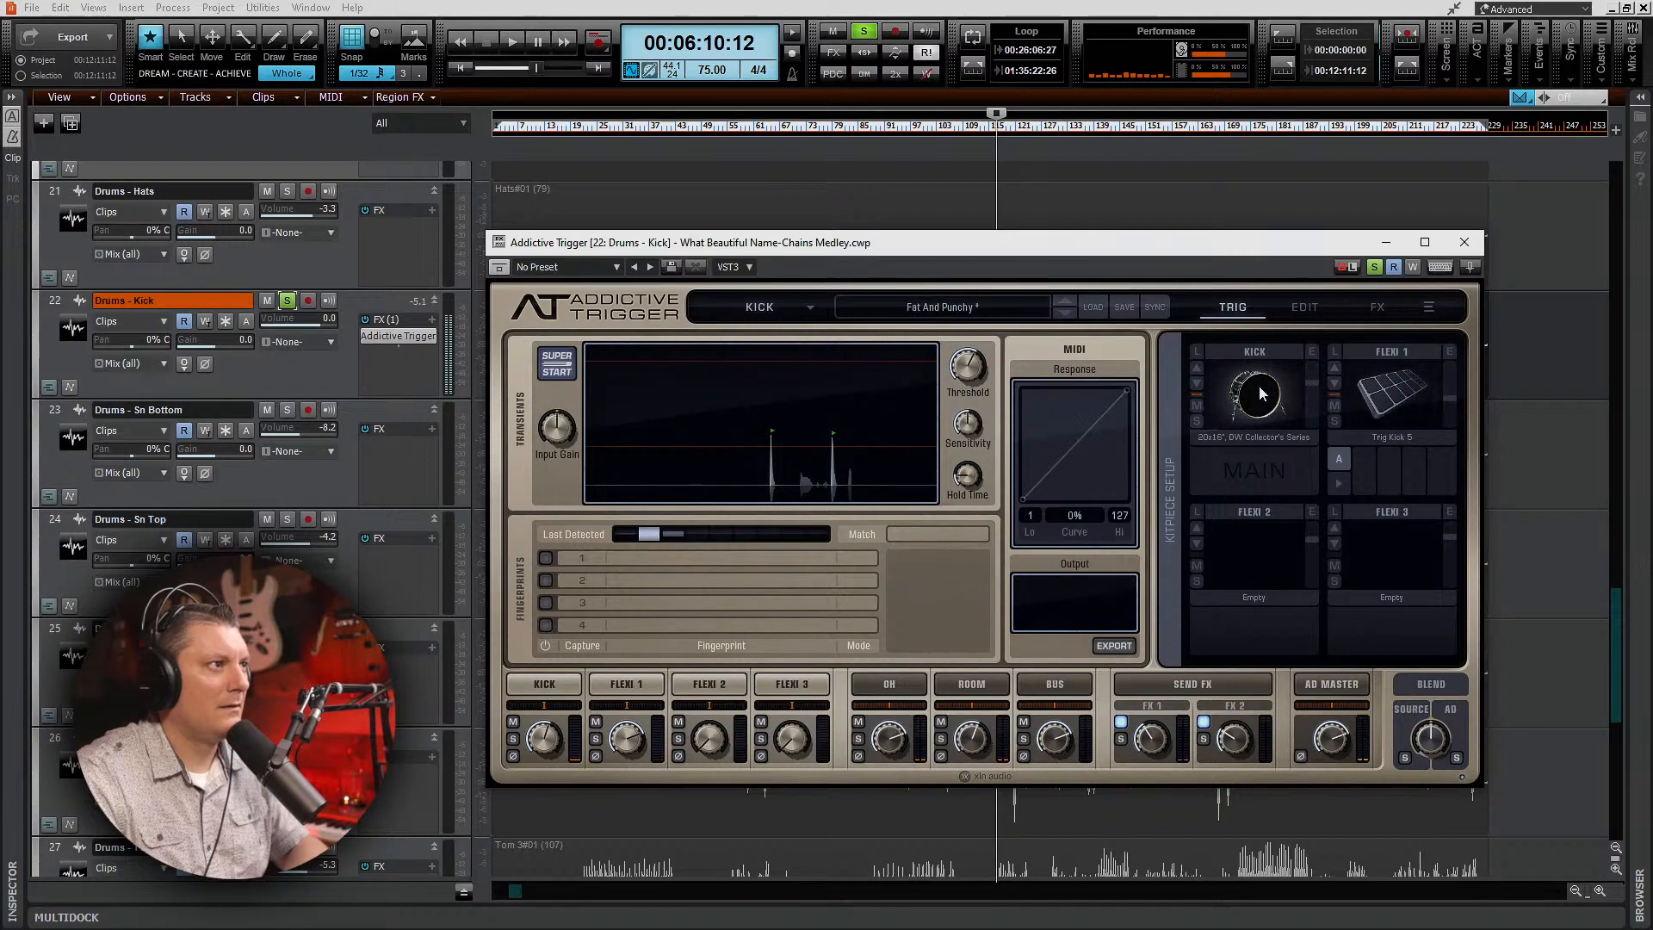
left_click(1333, 385)
left_click(1403, 394)
left_click(1257, 401)
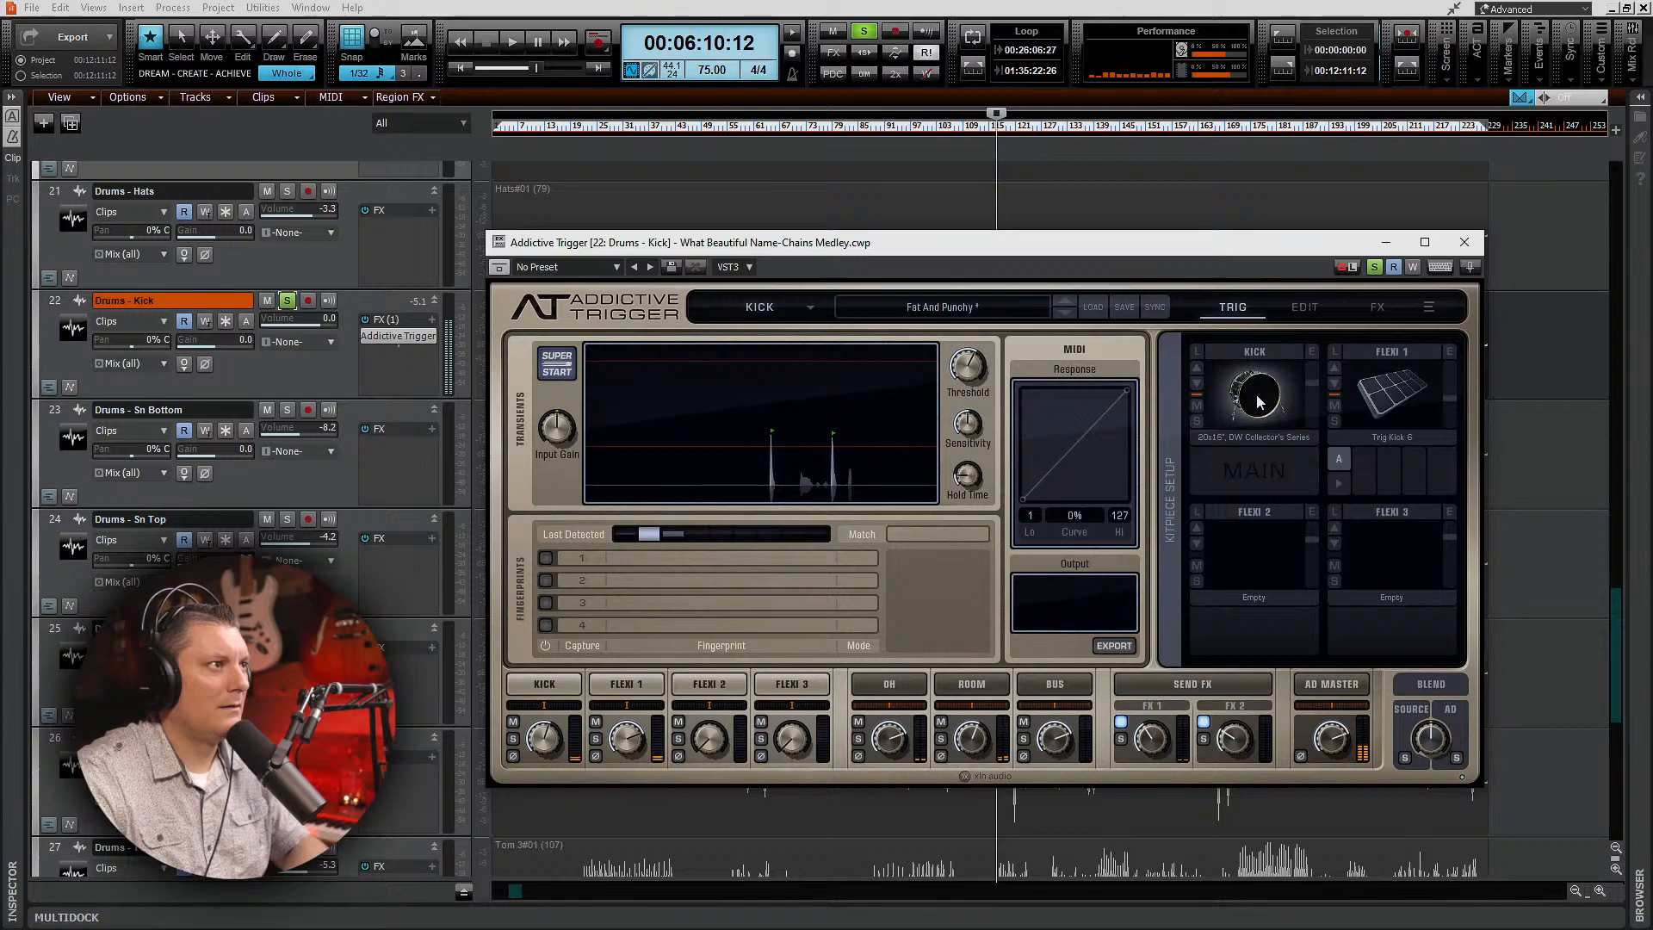
Step: Raise the Flexi 1 level to about -3.94 dB and audition the main kick kitpiece
left_click_drag(1449, 396, 1448, 386)
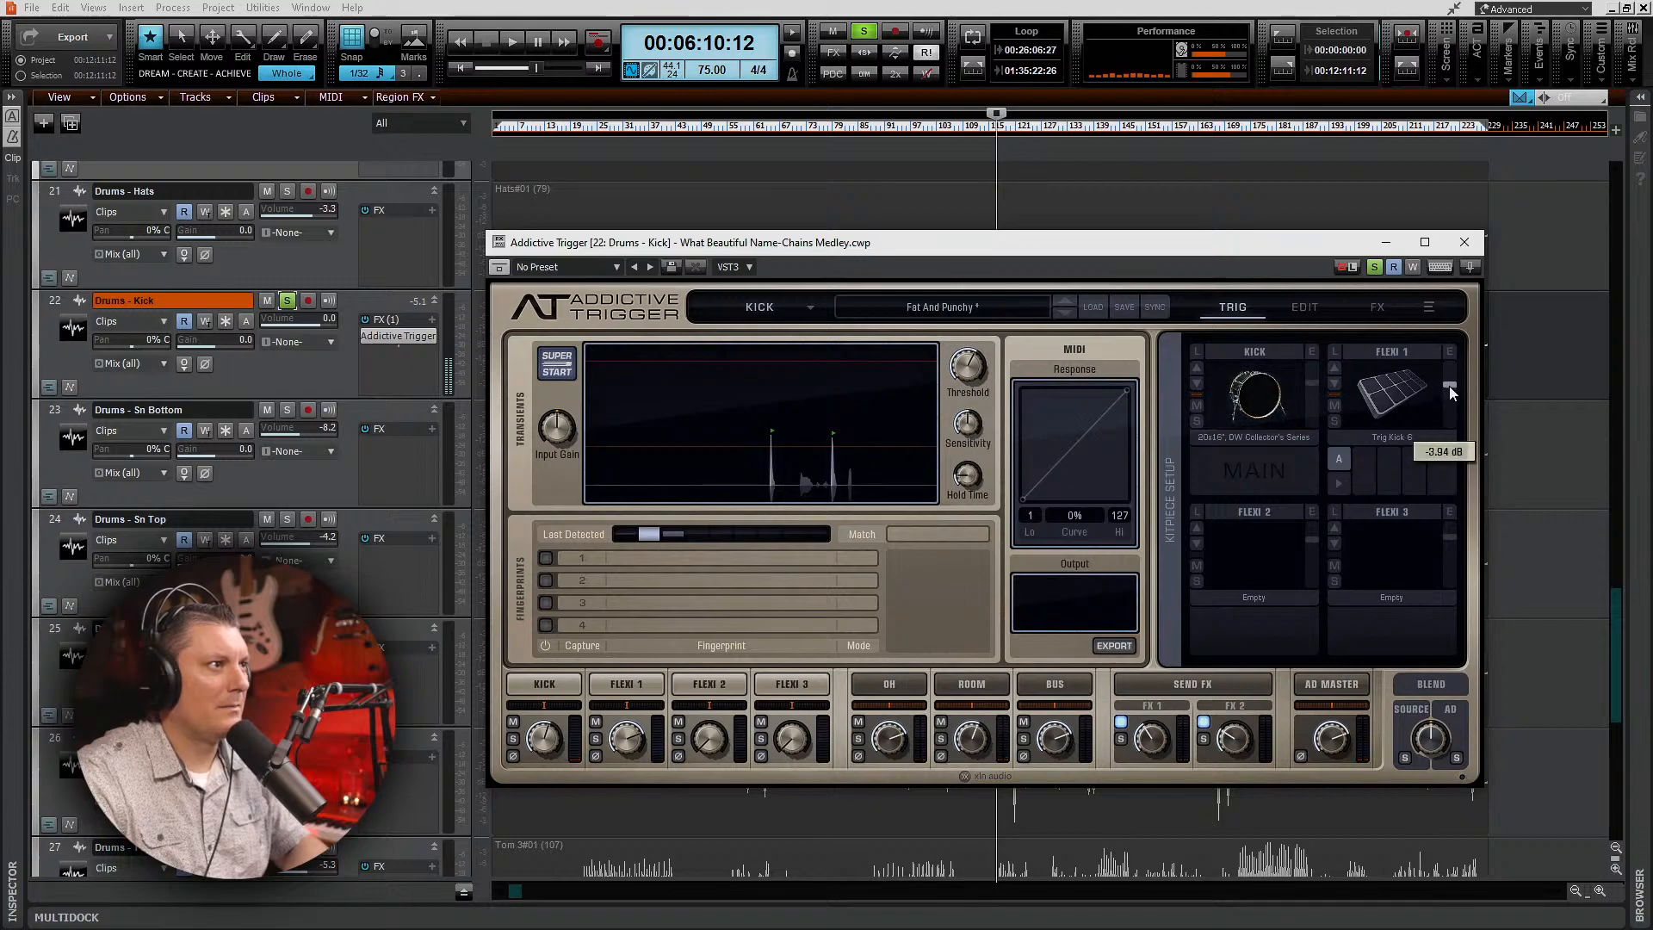
left_click(1260, 404)
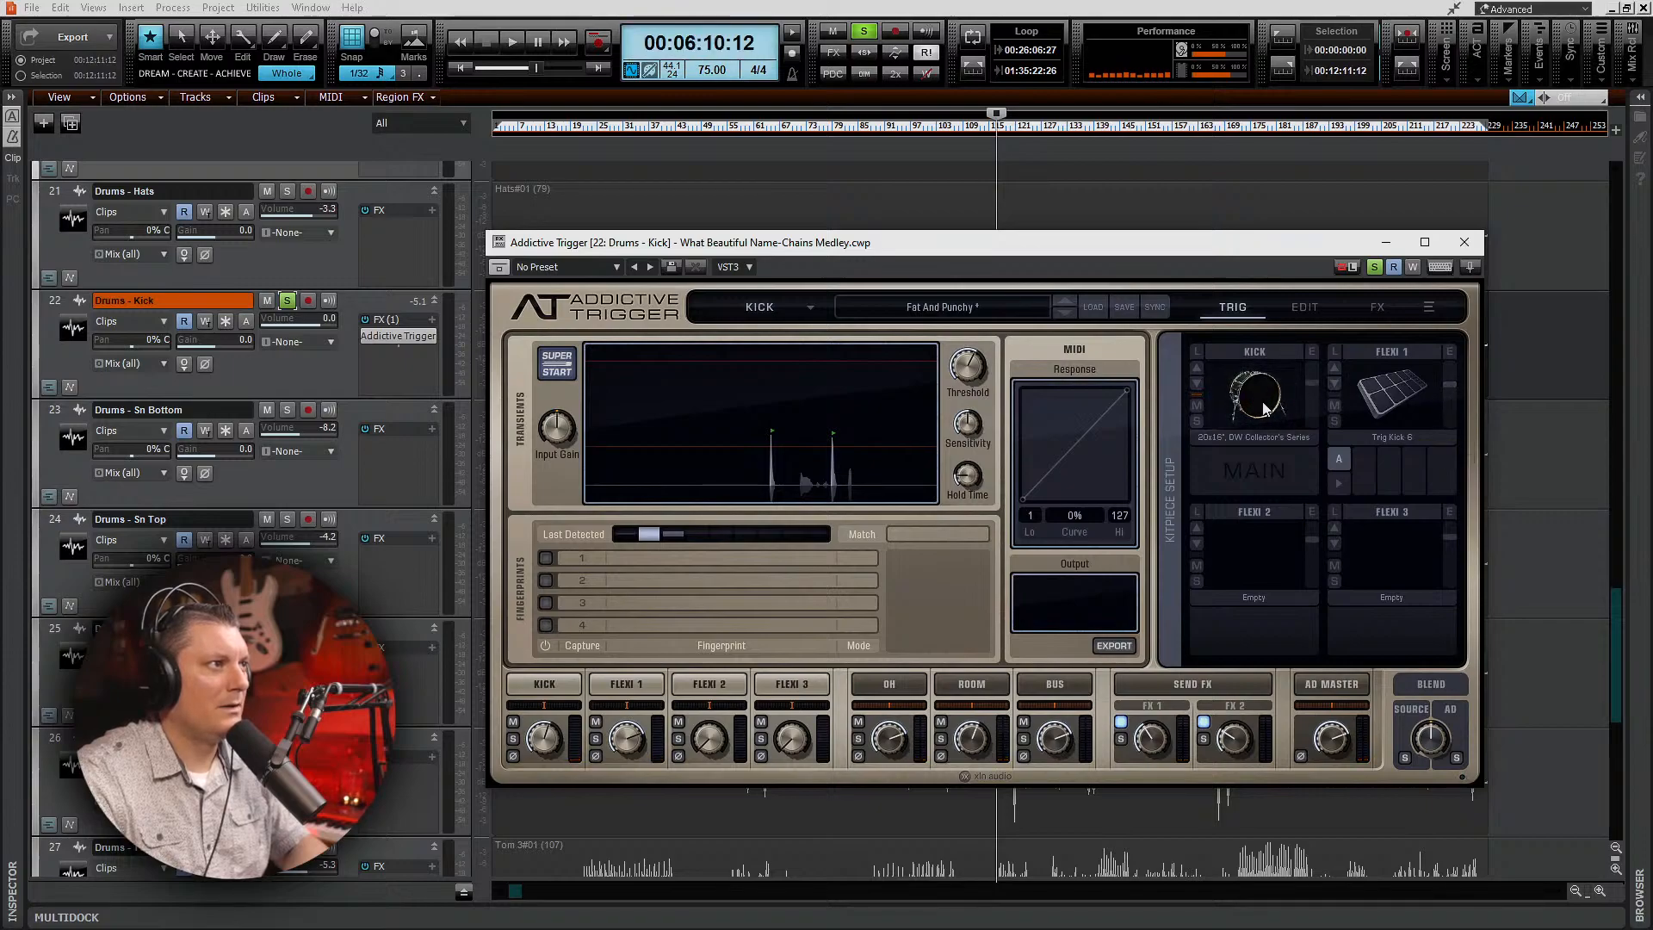
left_click(1259, 398)
left_click(1258, 399)
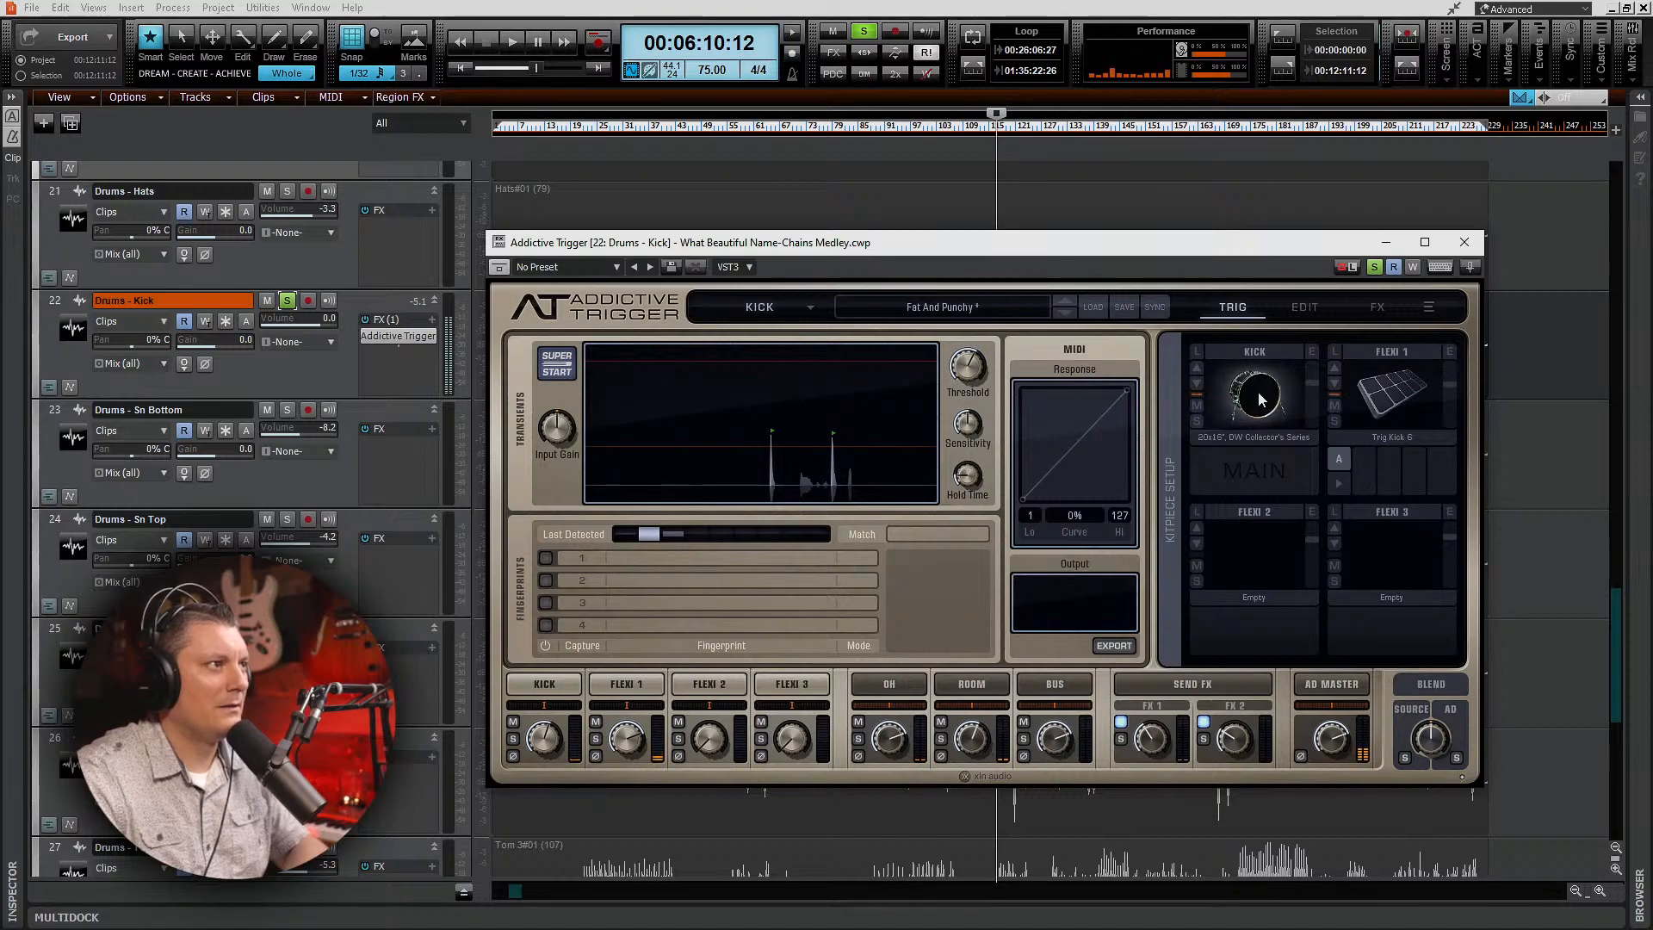
left_click(1258, 398)
left_click(1258, 398)
left_click(1258, 398)
left_click(1258, 399)
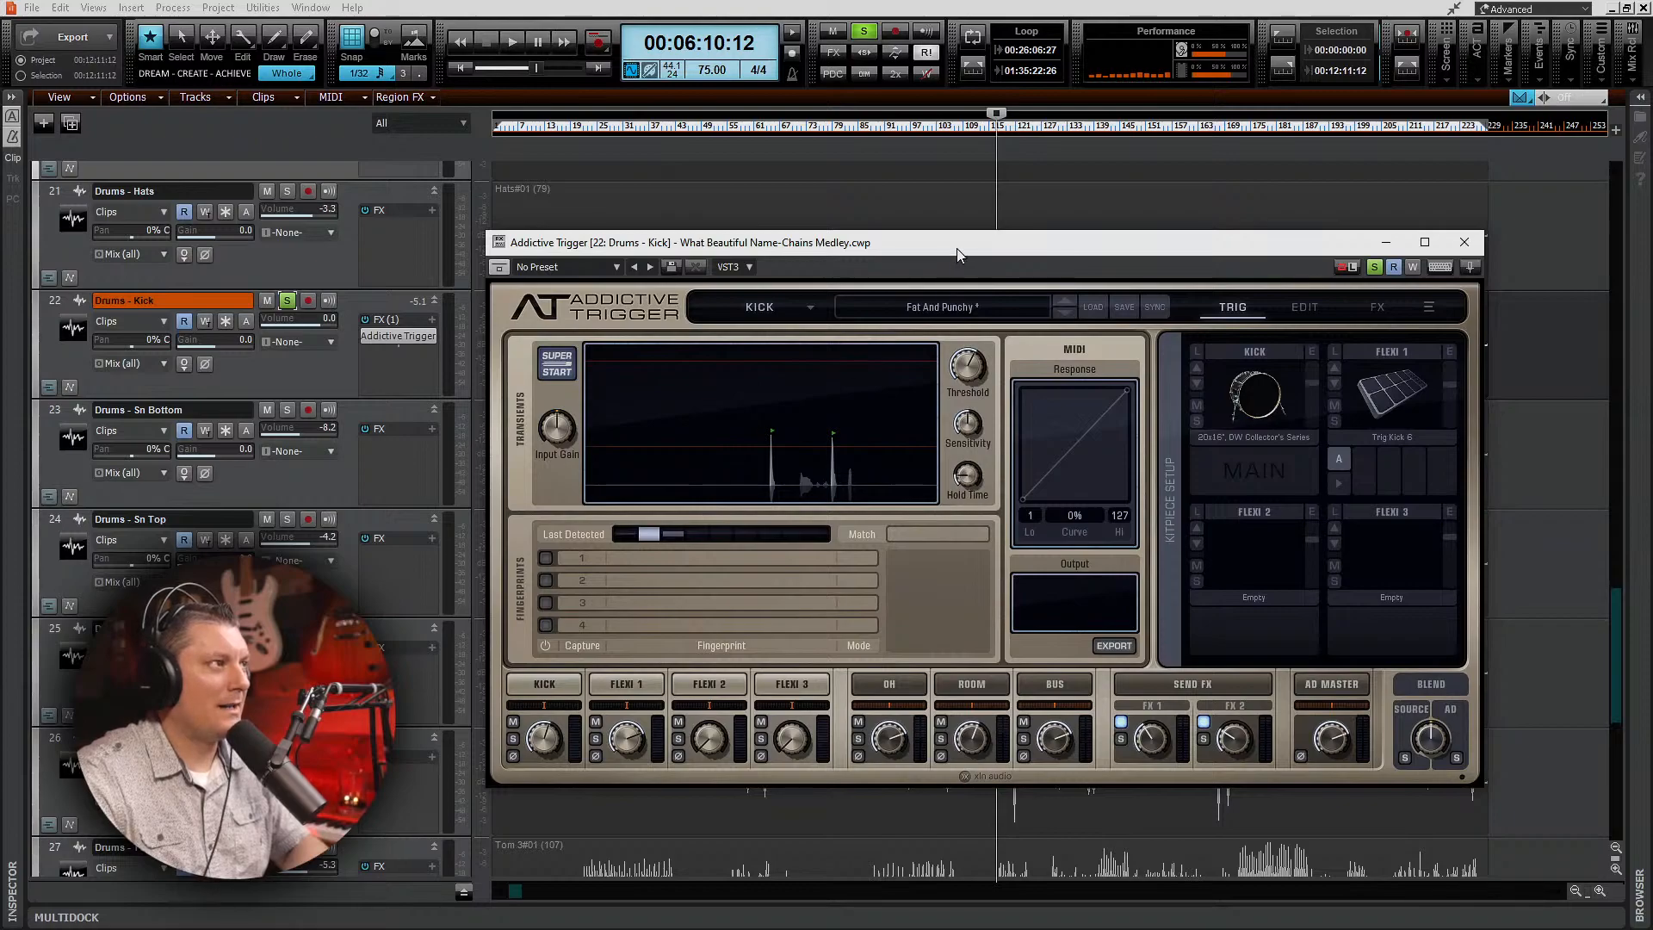
Step: Play the soloed kick track from 00:01:05:03 and run Super Start to set up its transient detection
left_click_drag(957, 250, 1017, 462)
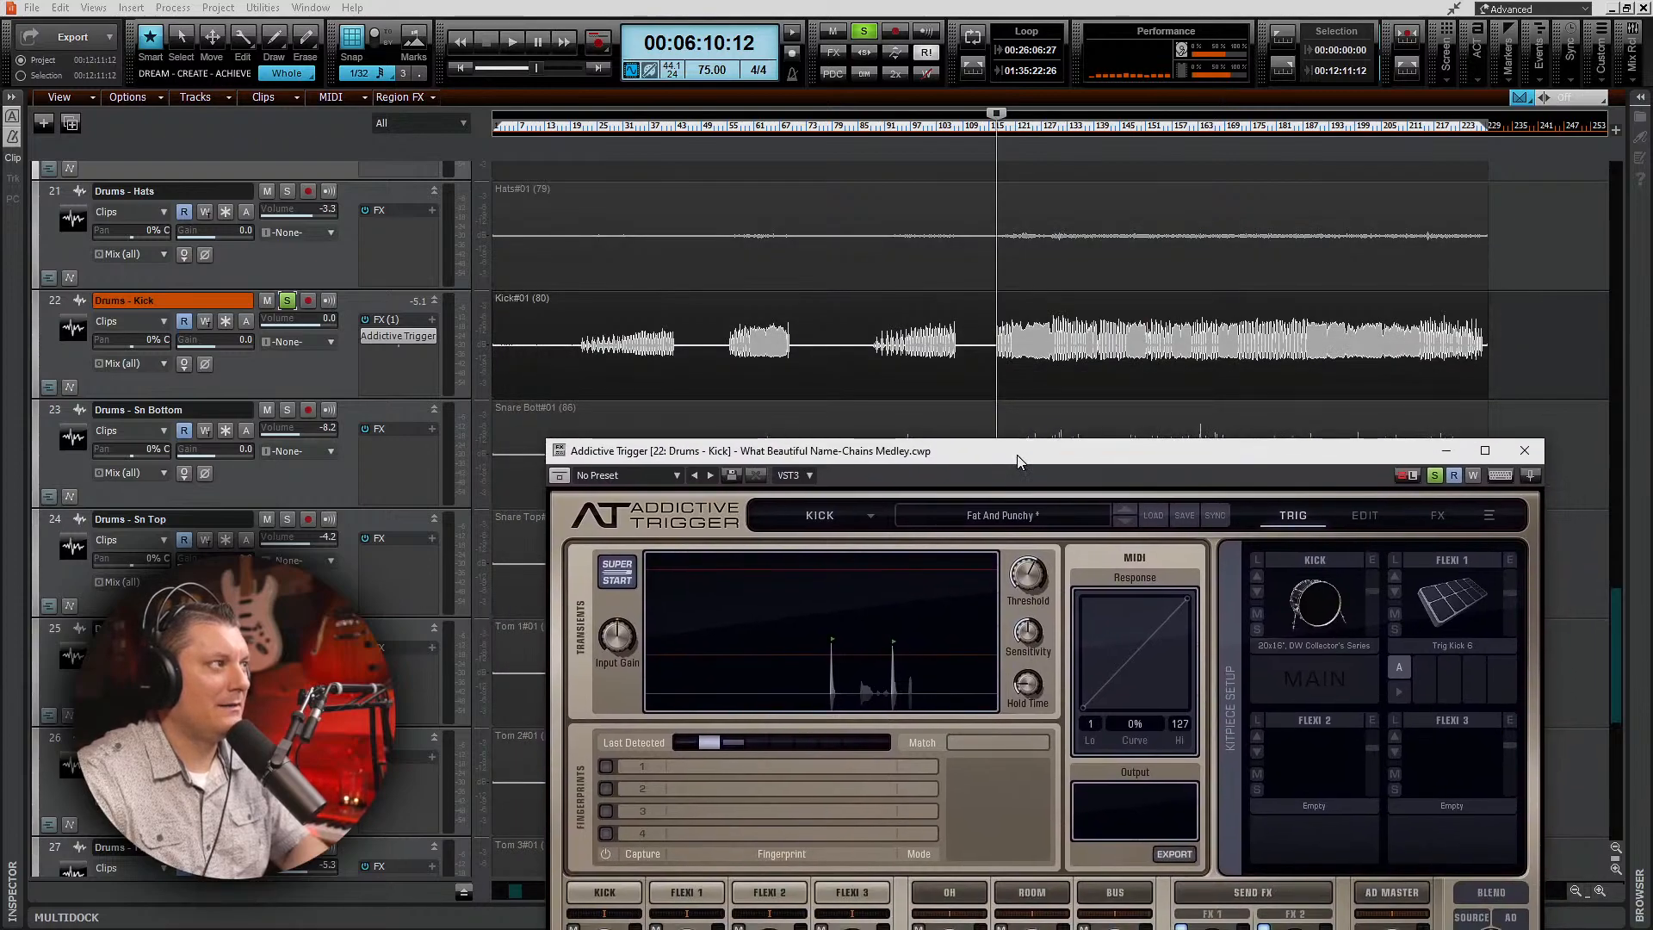
left_click(577, 129)
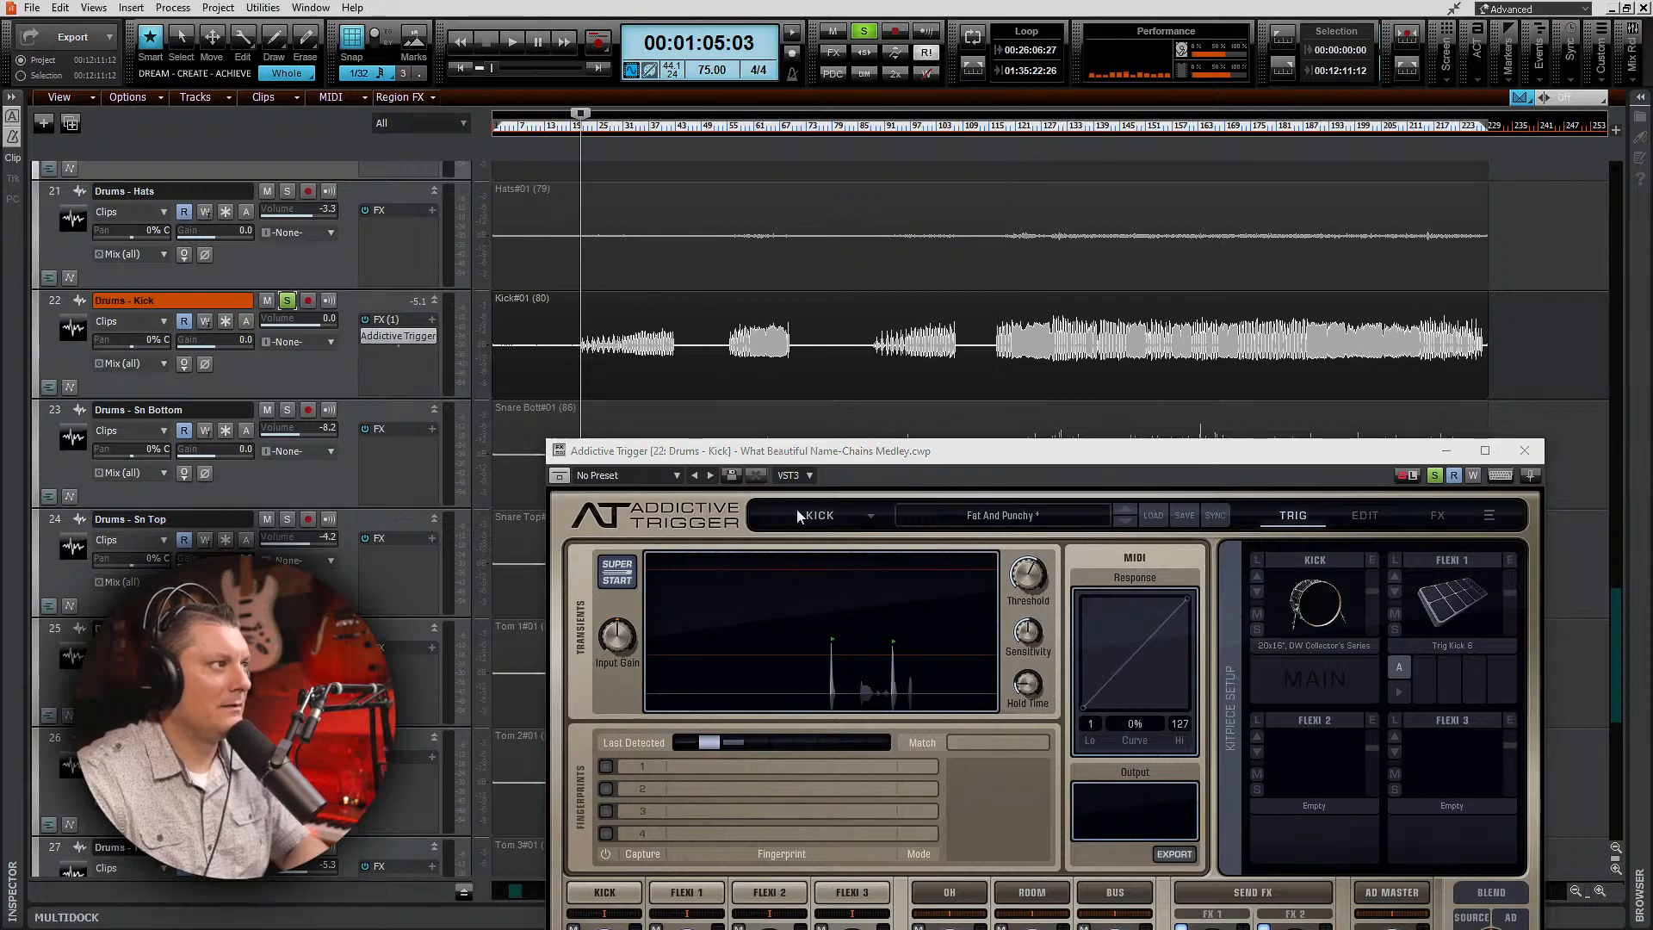
key("space")
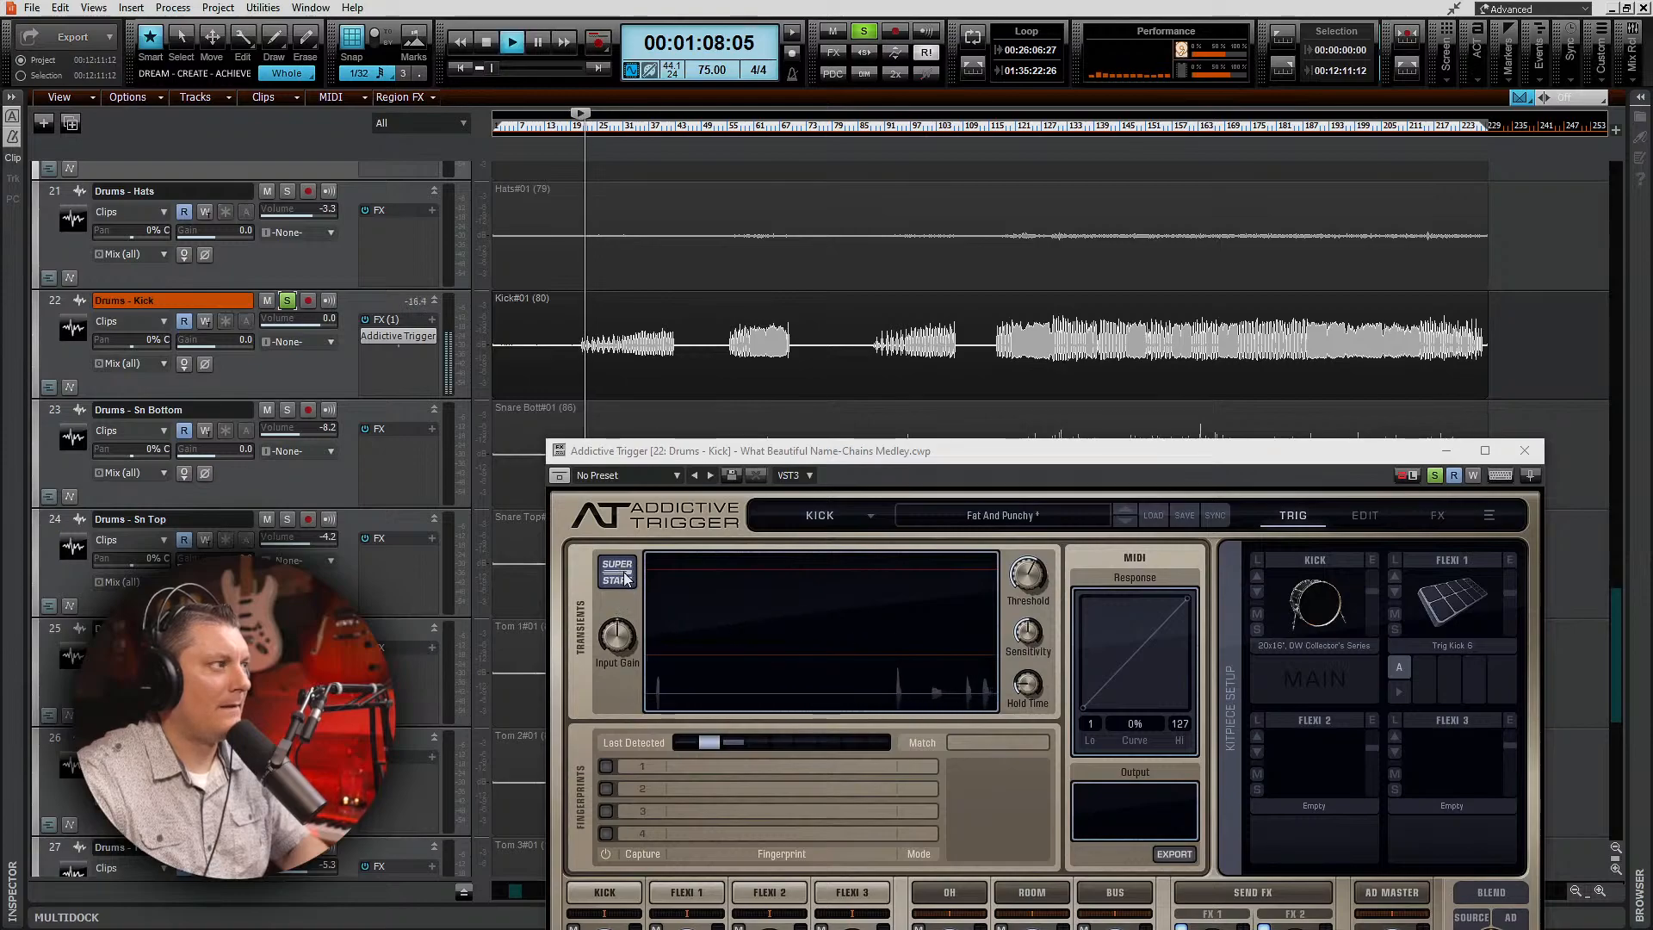
left_click(622, 573)
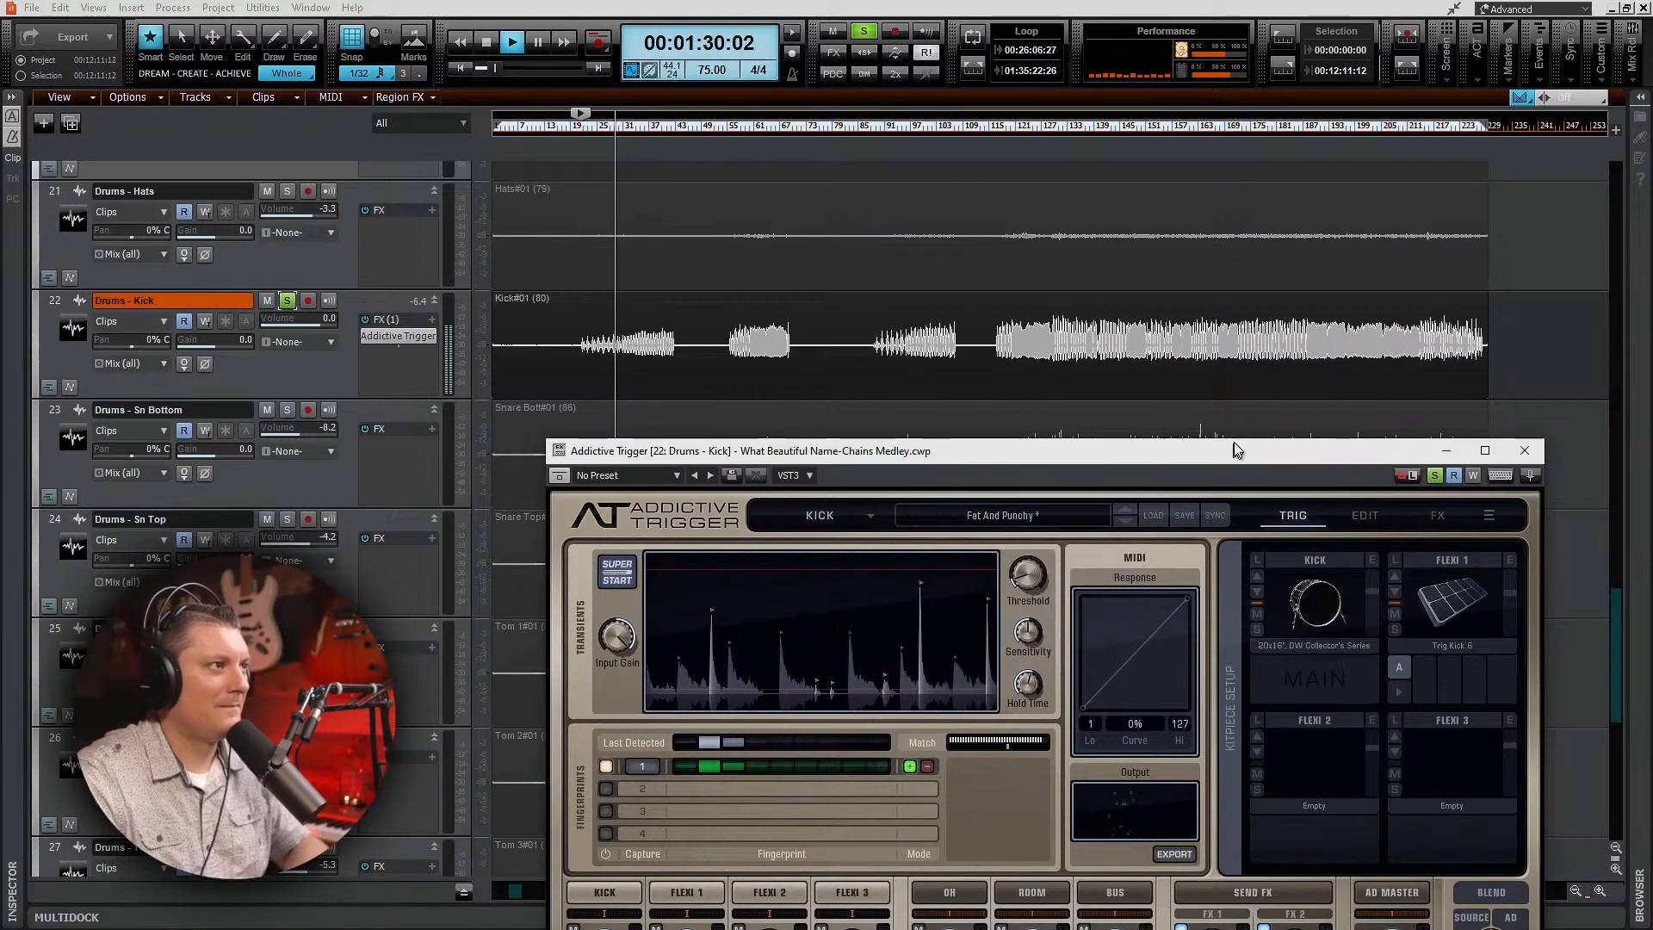
left_click_drag(1232, 455, 1263, 382)
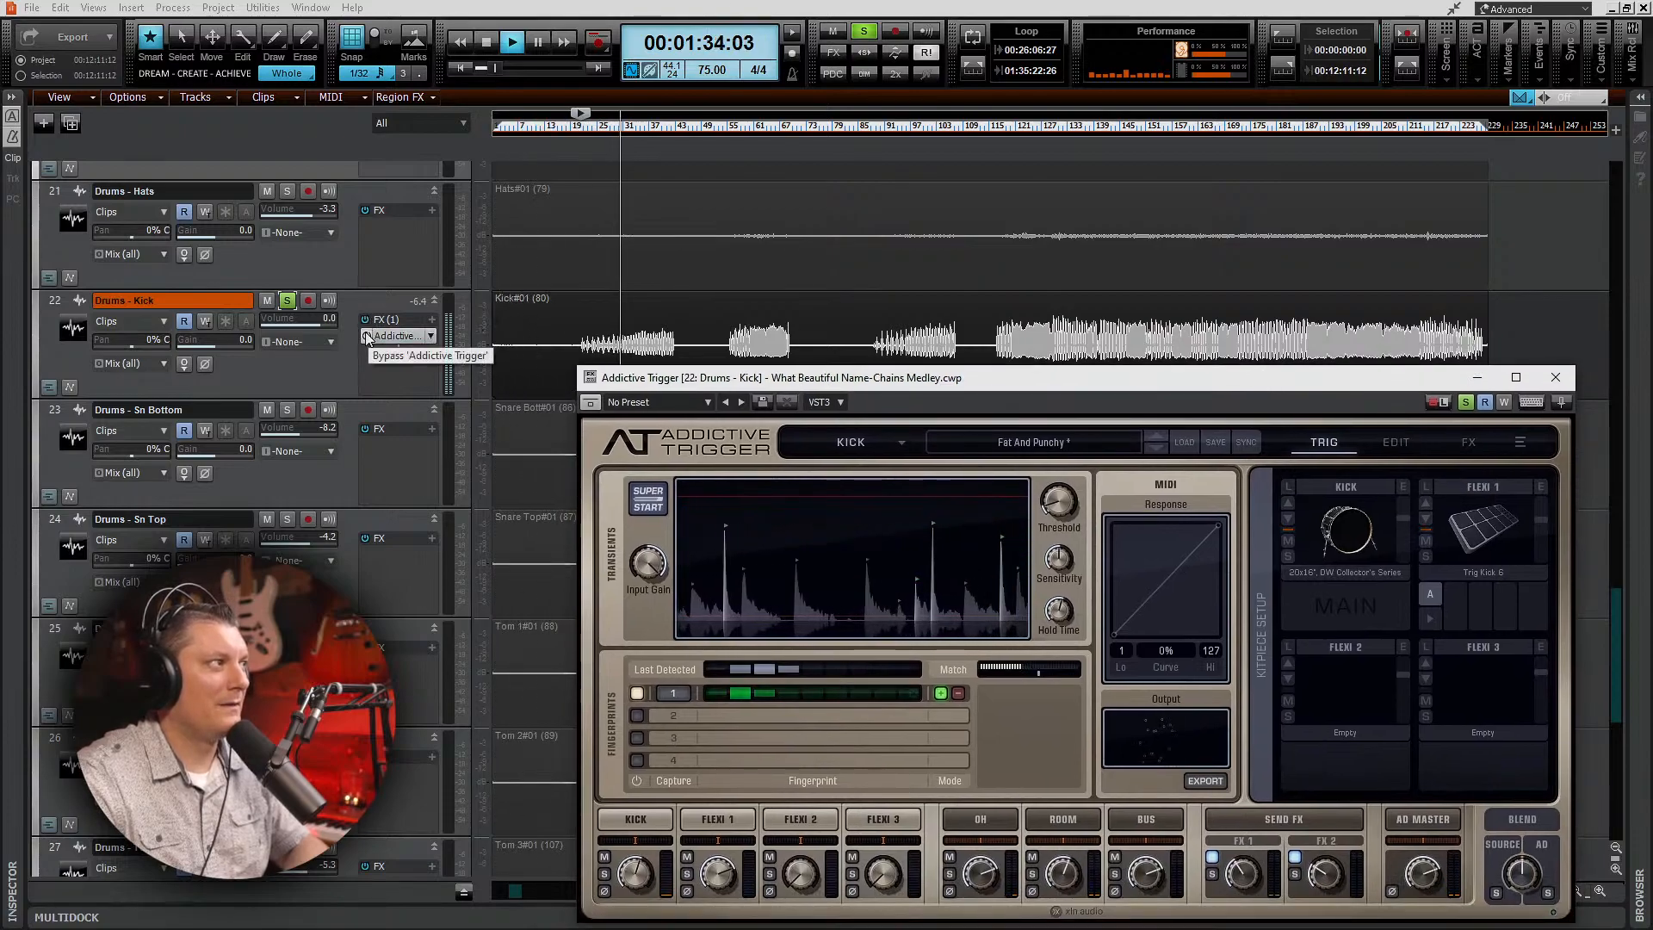
Step: Compare the kick track with Addictive Trigger bypassed and re-enabled, and stop playback
left_click(366, 336)
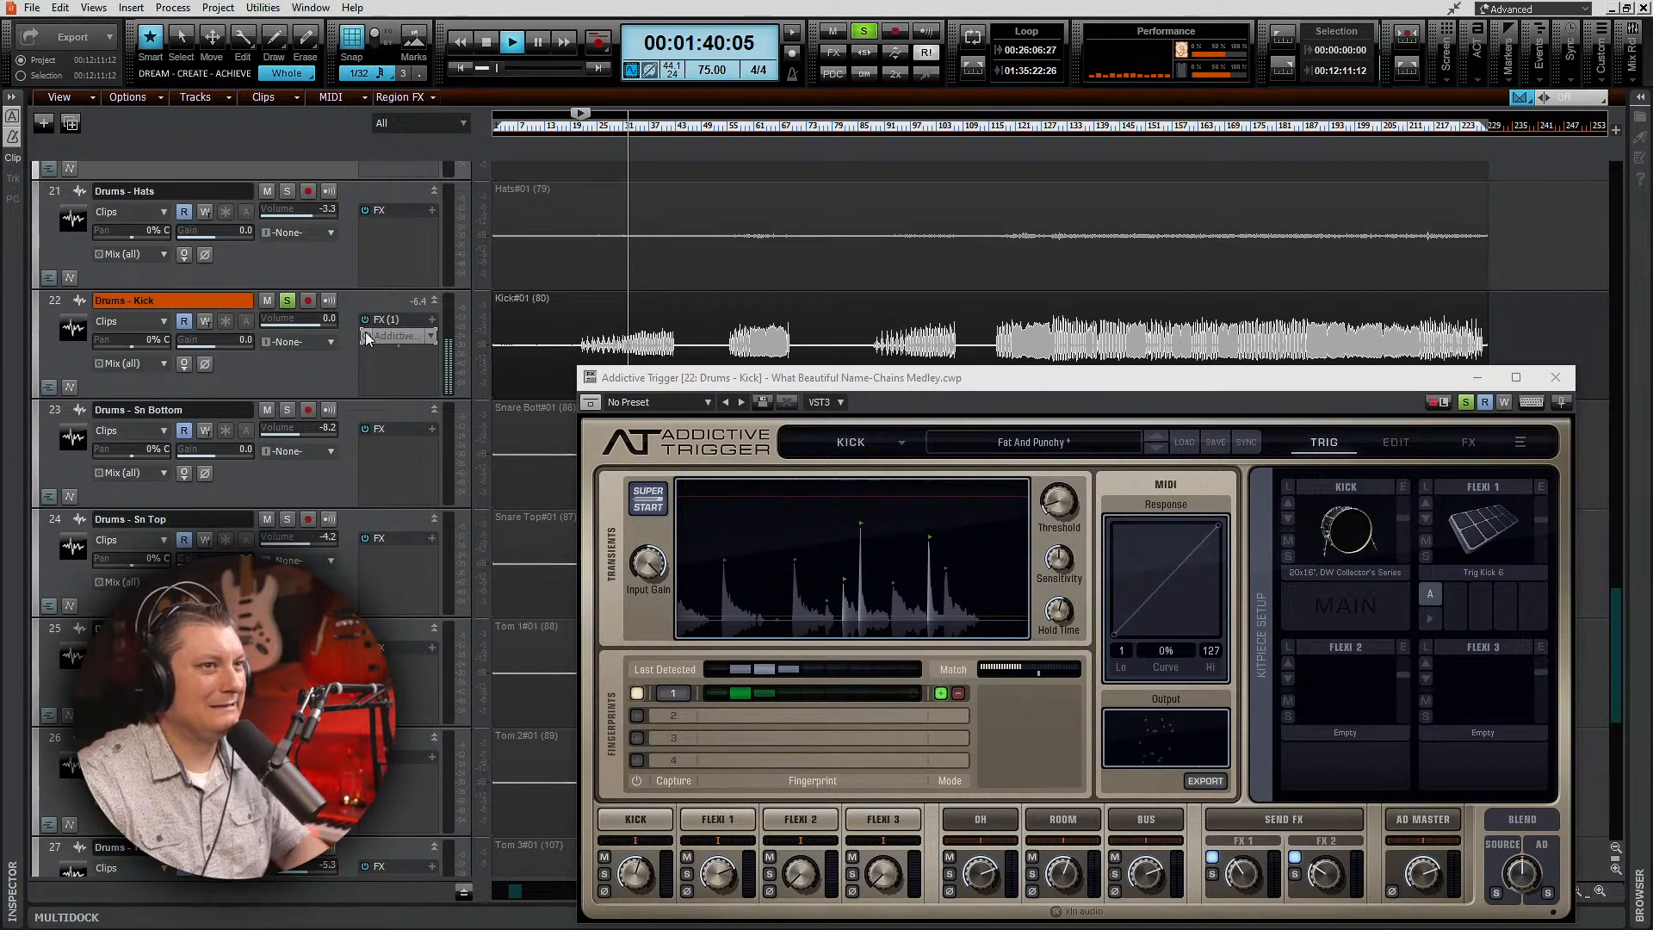
left_click(366, 337)
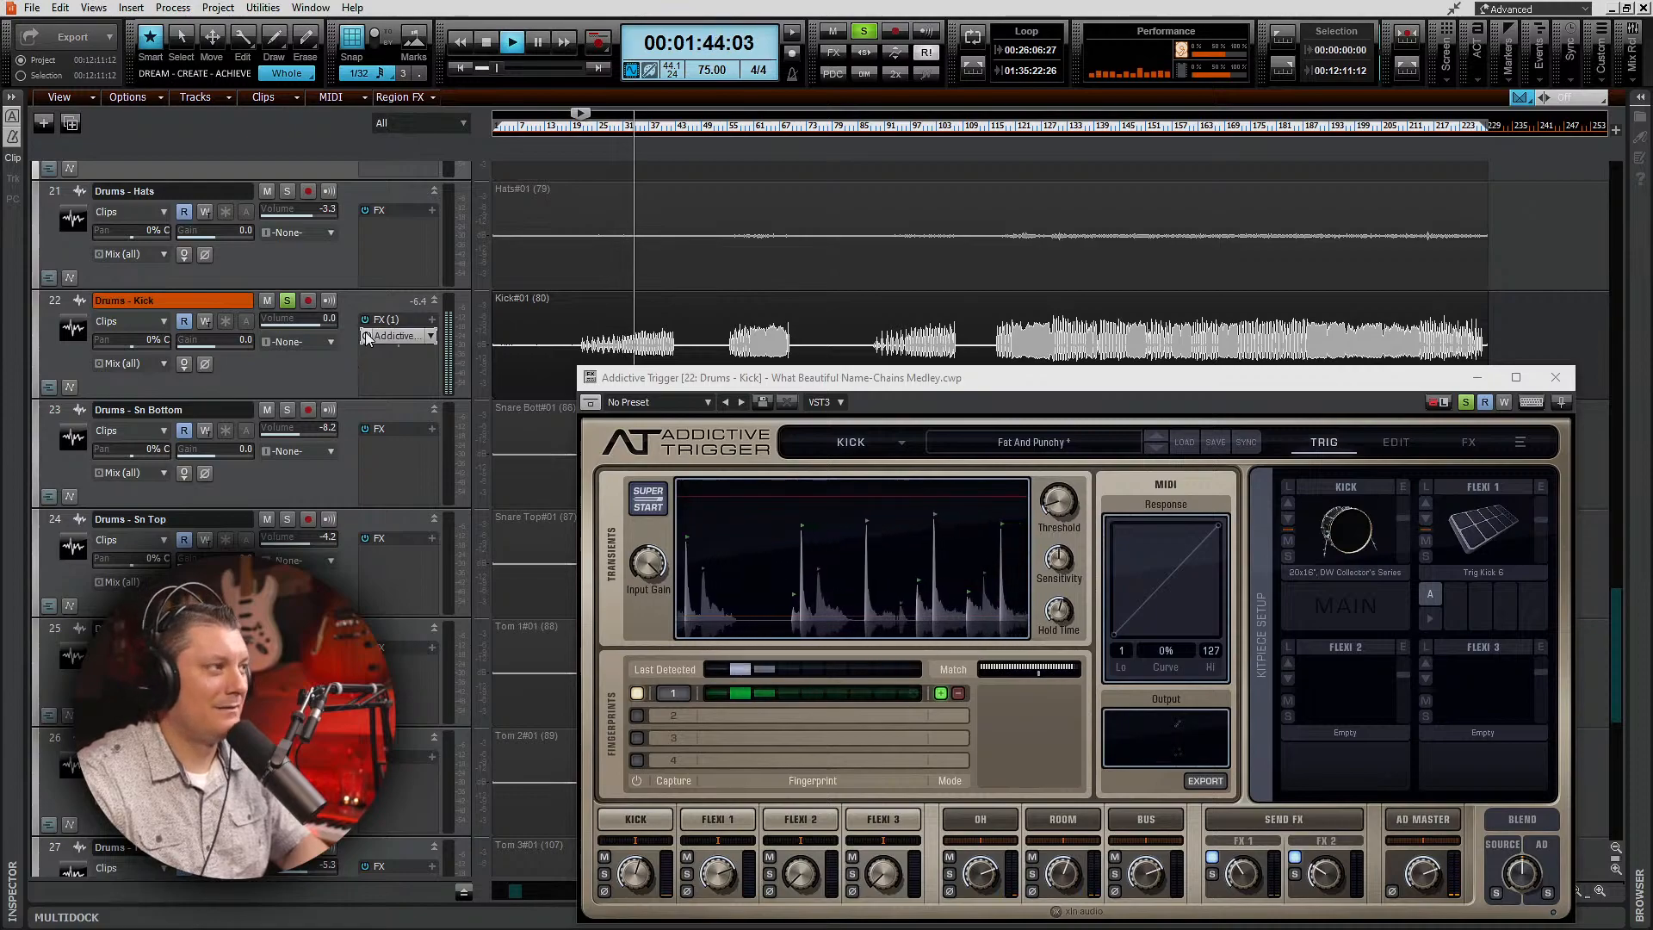
key("space")
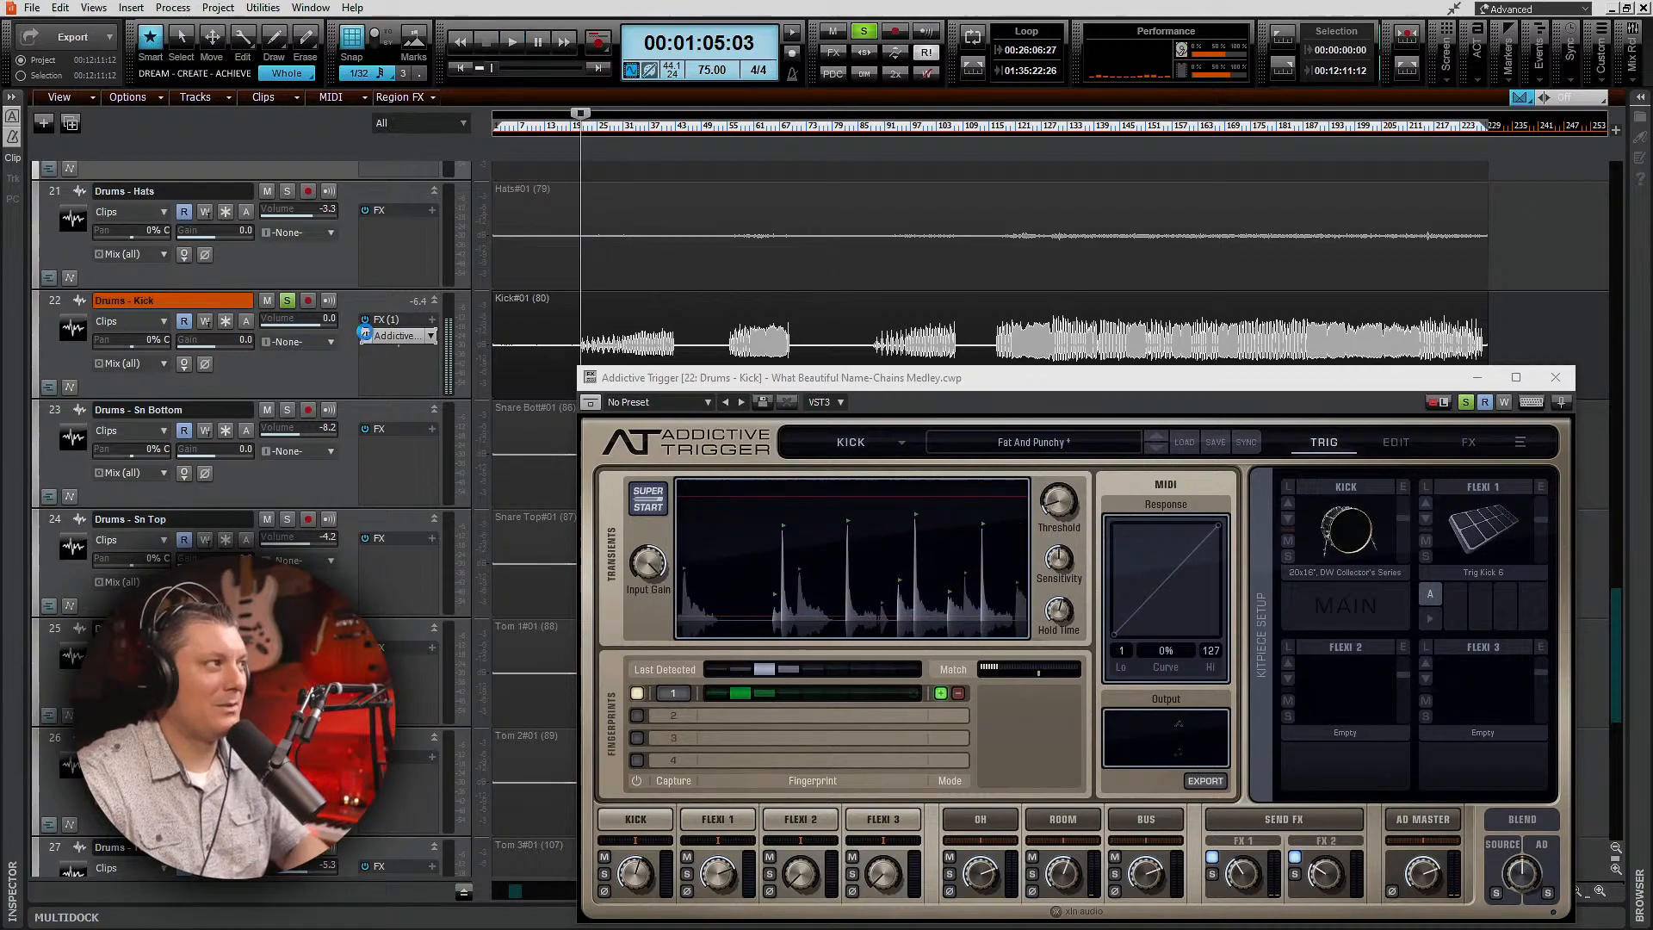
Step: Close the kick's Addictive Trigger window and unsolo the Drums - Kick track
left_click(1557, 377)
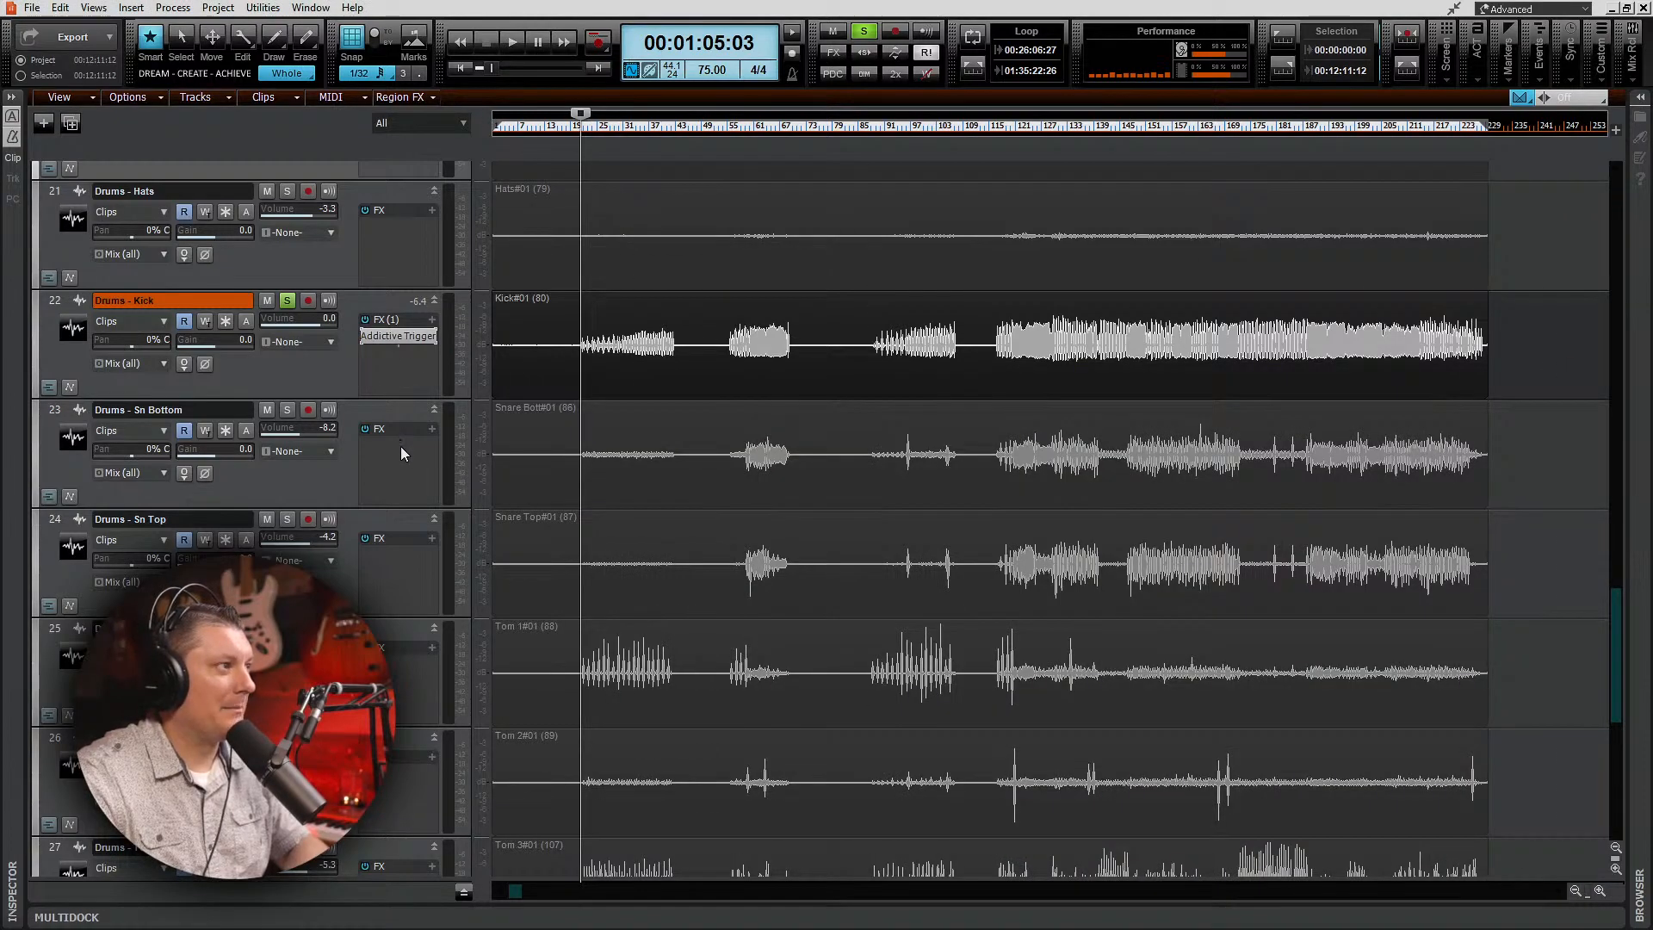
left_click(288, 301)
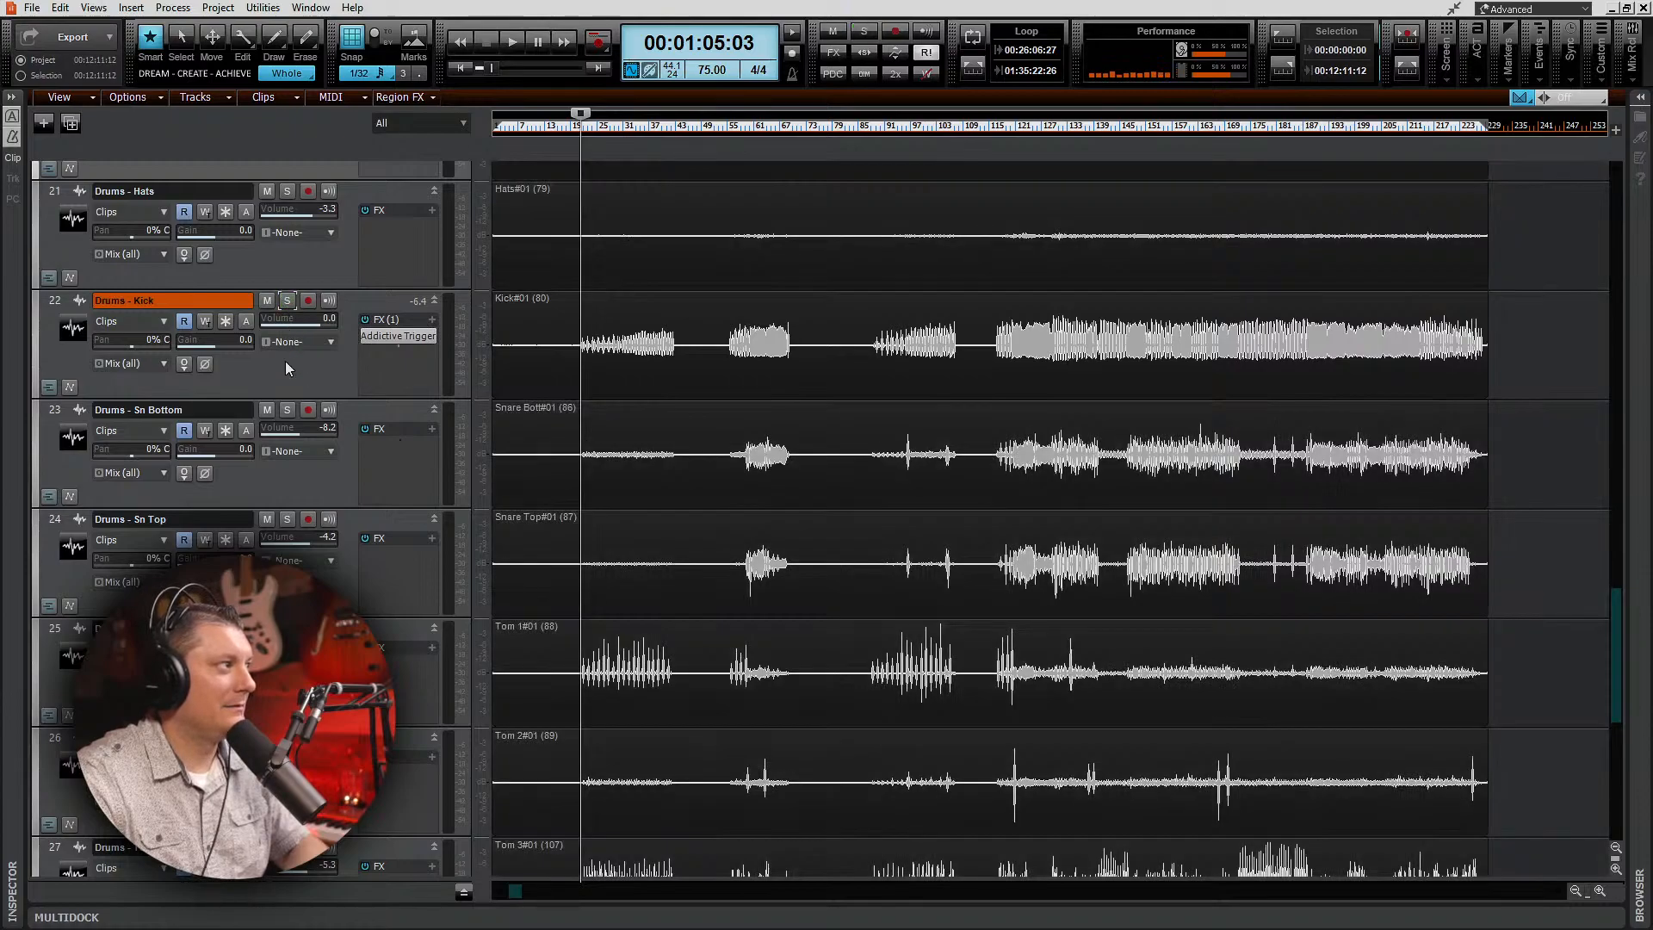
left_click(54, 411)
right_click(55, 410)
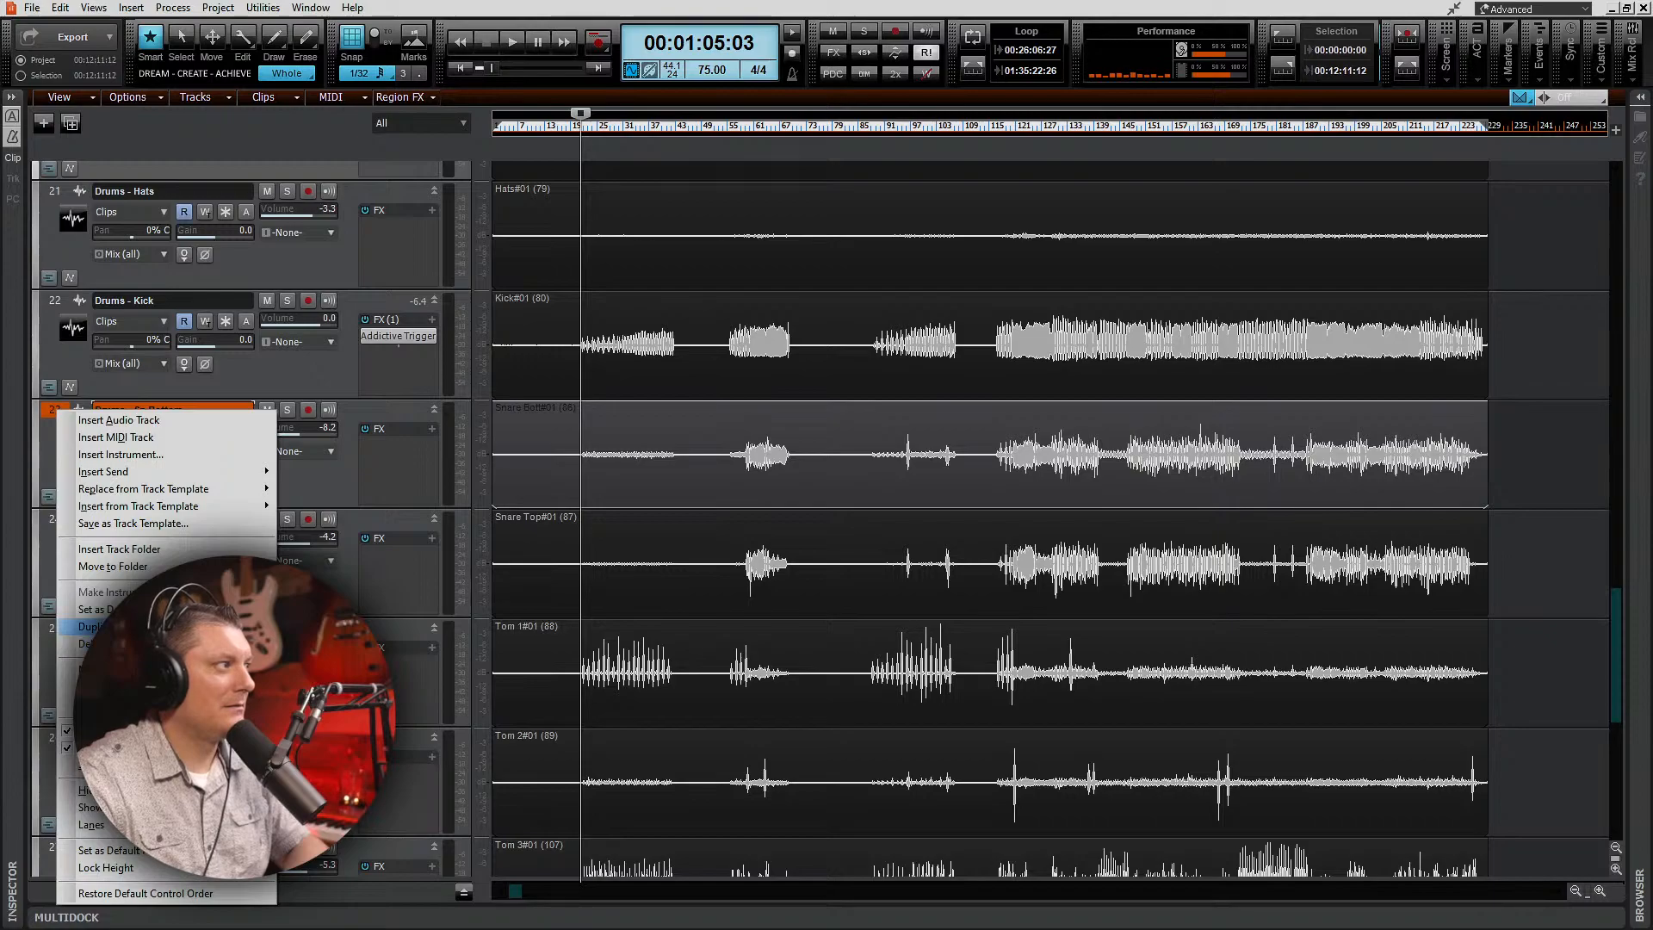
left_click(322, 483)
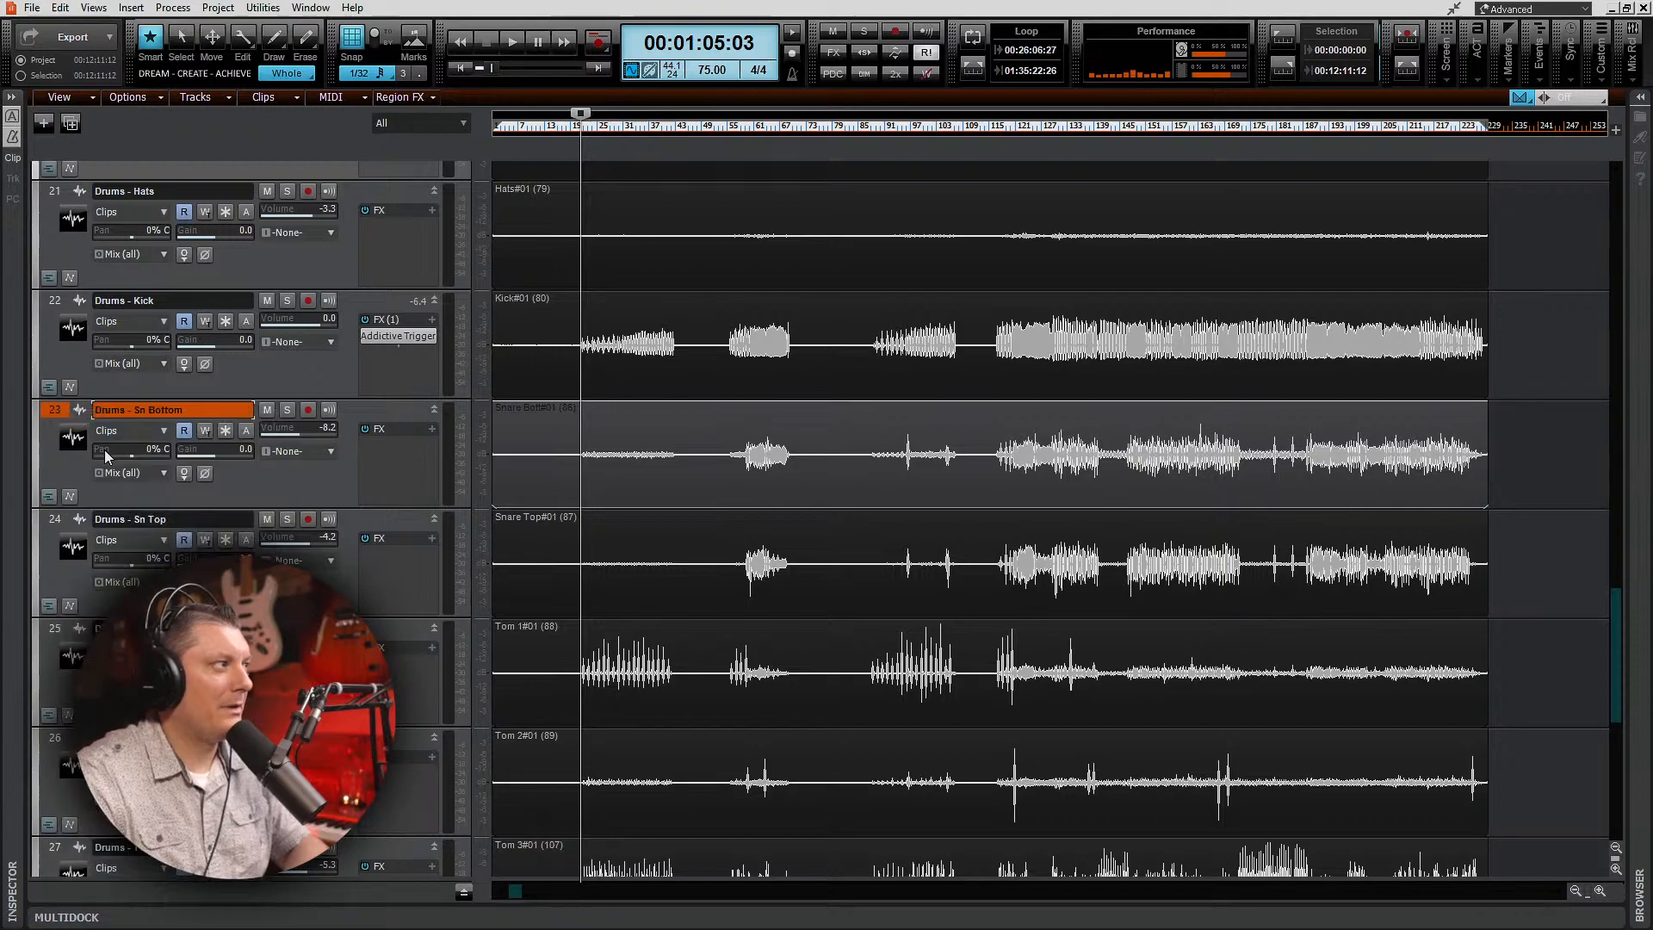
Step: Delete the Drums - Sn Top track
left_click(58, 522)
right_click(58, 521)
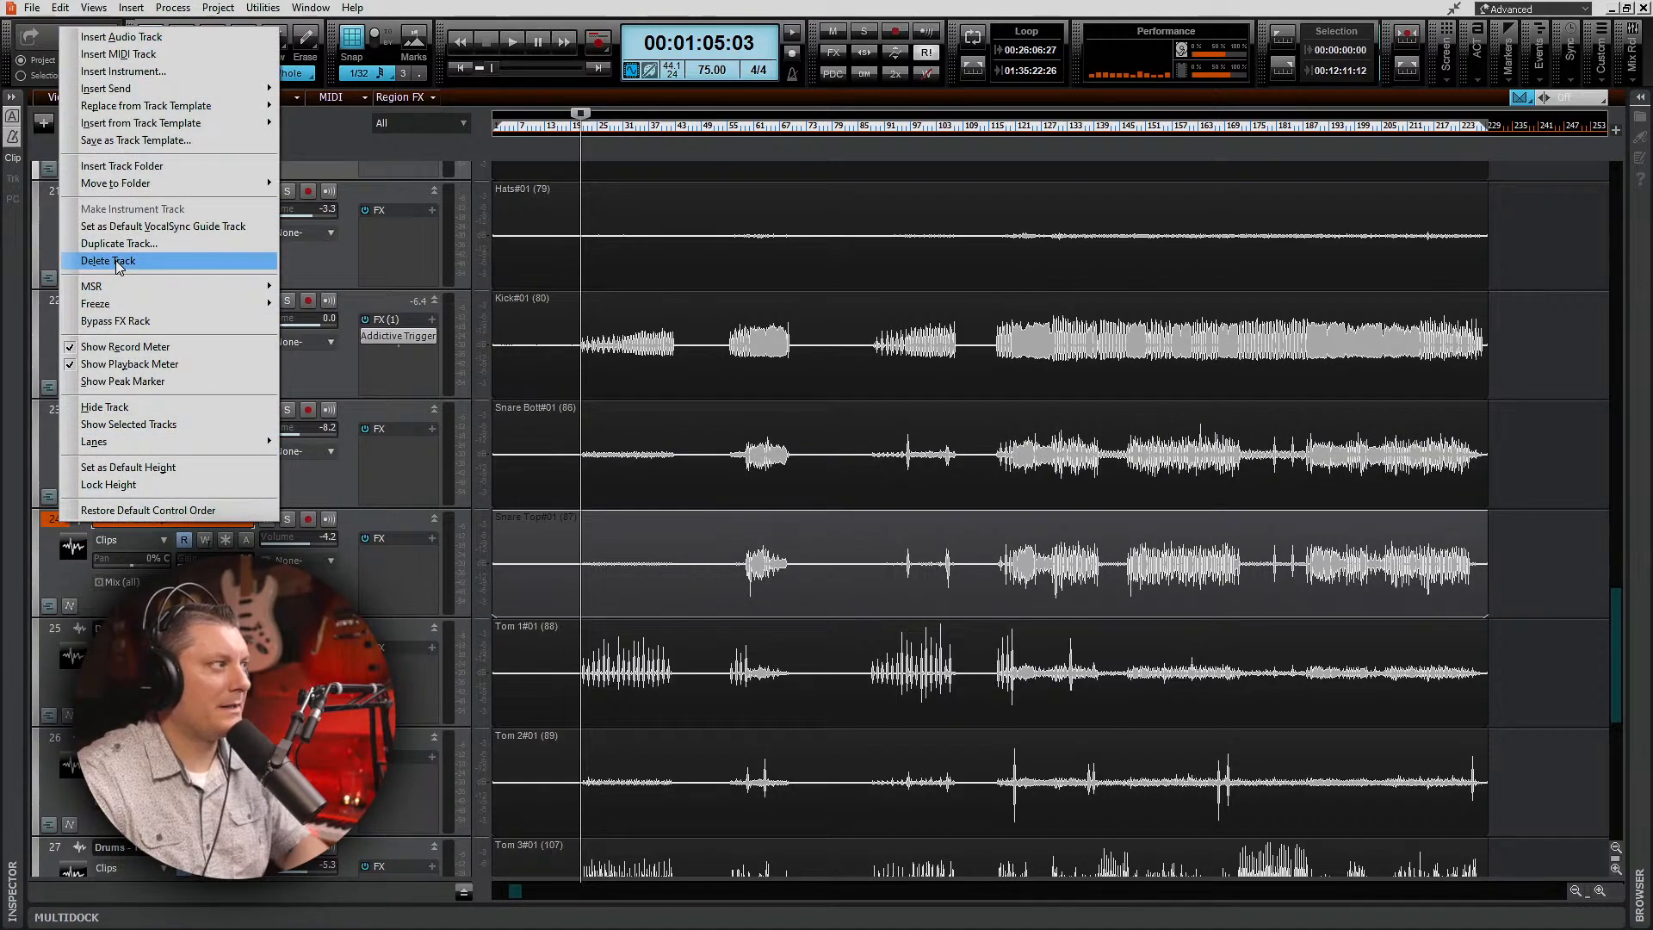
left_click(112, 261)
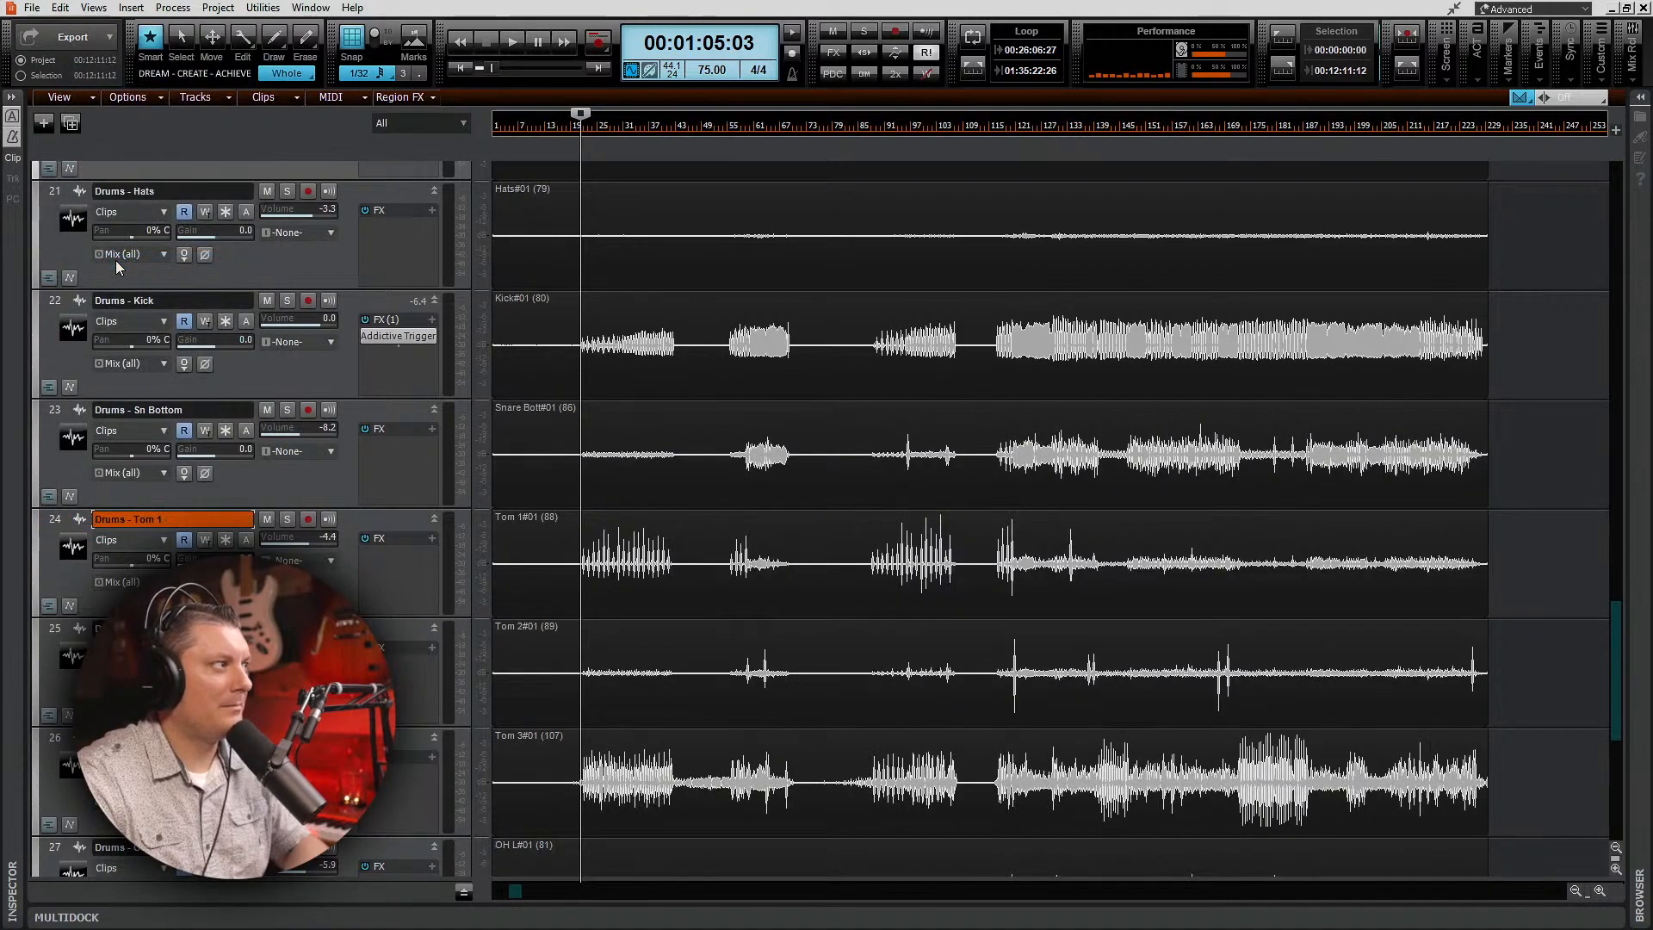
Step: Copy the Addictive Trigger plug-in from the kick track onto the Drums - Sn Bottom track
left_click(386, 445)
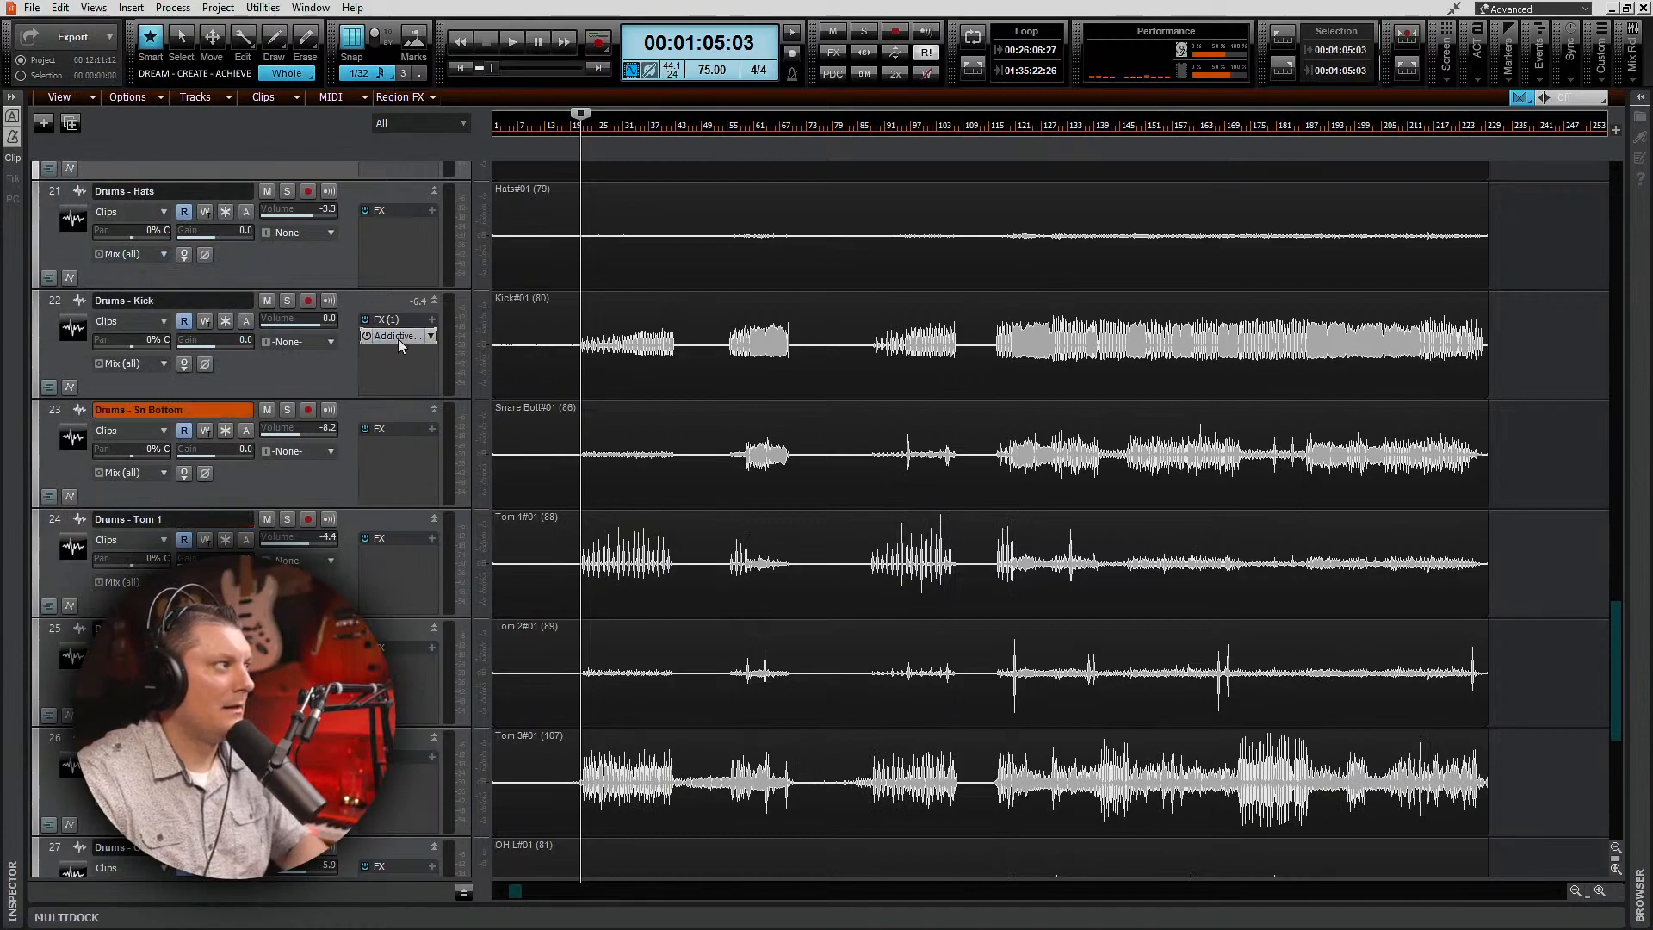
left_click_drag(397, 338, 413, 450)
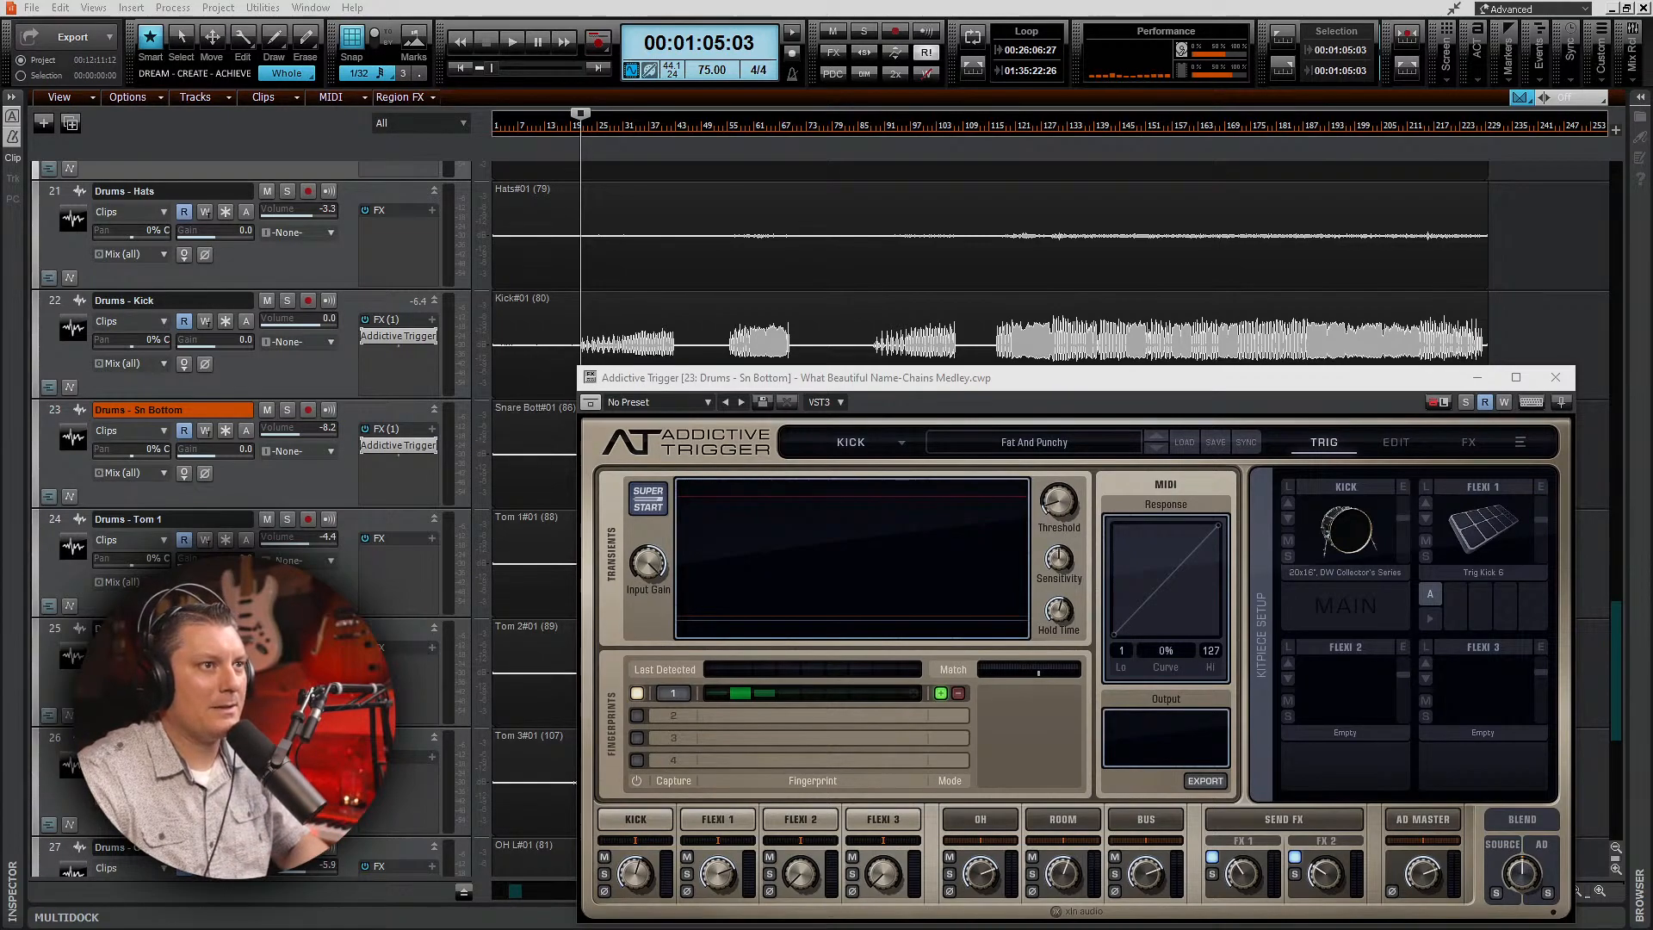
Step: Set the drum type to Snare in the Drums - Sn Bottom track's Addictive Trigger, leaving its preset browser without choosing a preset
left_click_drag(1227, 390, 1164, 290)
left_click(966, 355)
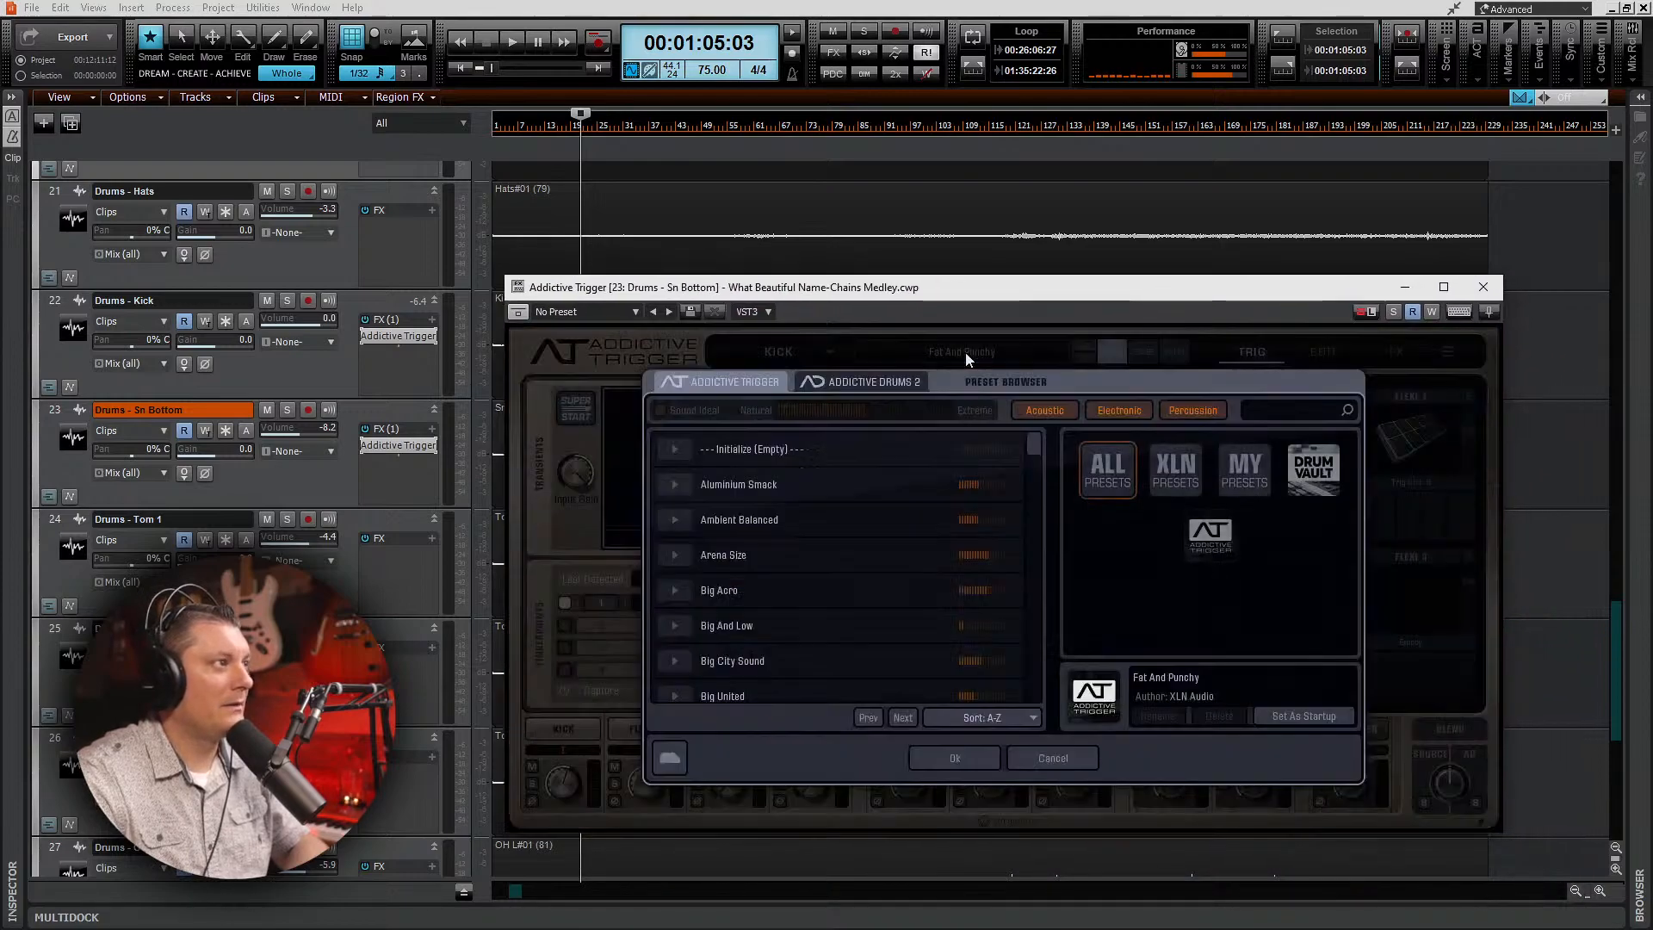
left_click(1053, 758)
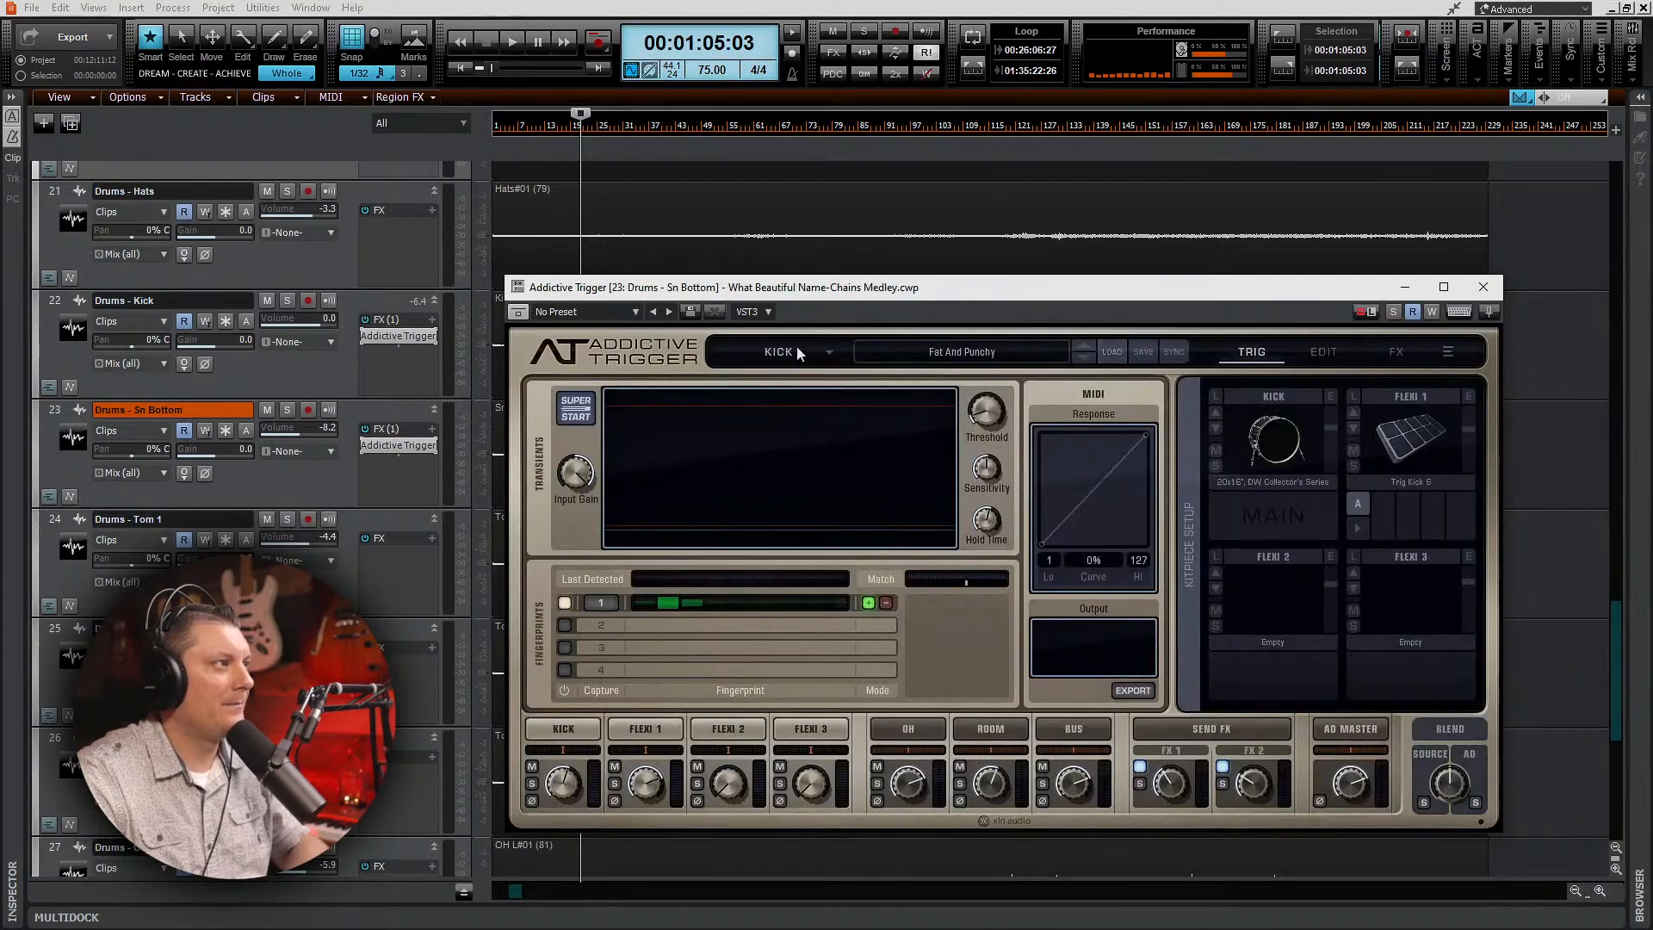
left_click(797, 353)
left_click(817, 379)
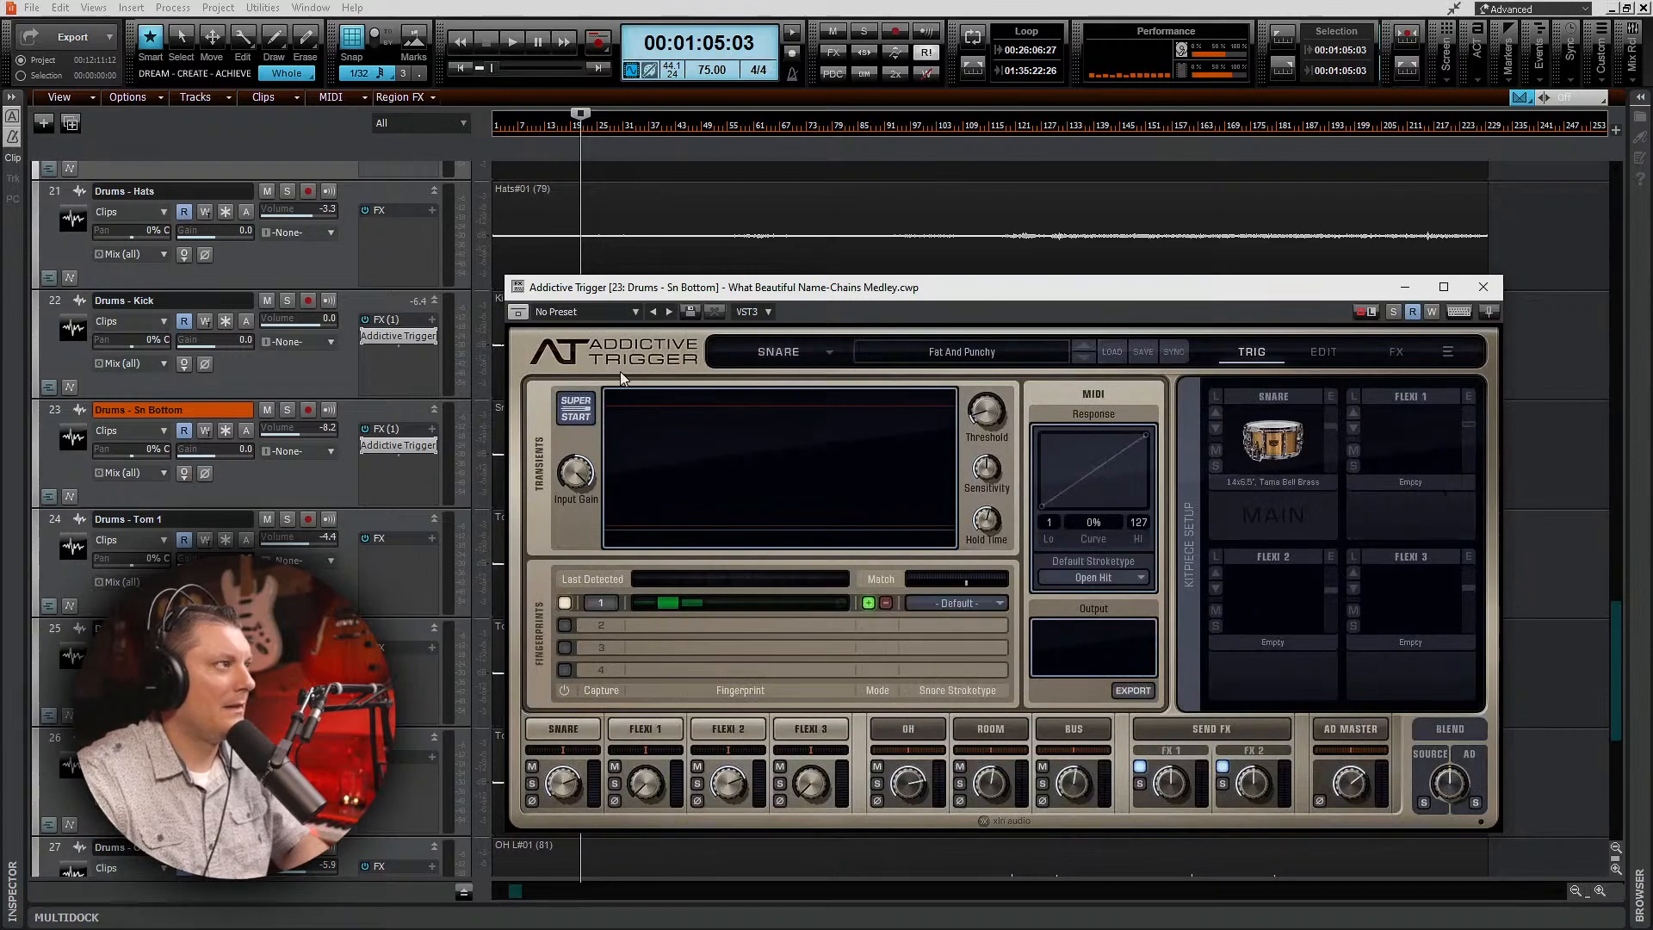
Step: Solo the Drums - Sn Bottom track, play it from about 1:13, and set its volume to 0.0
left_click_drag(993, 297, 828, 553)
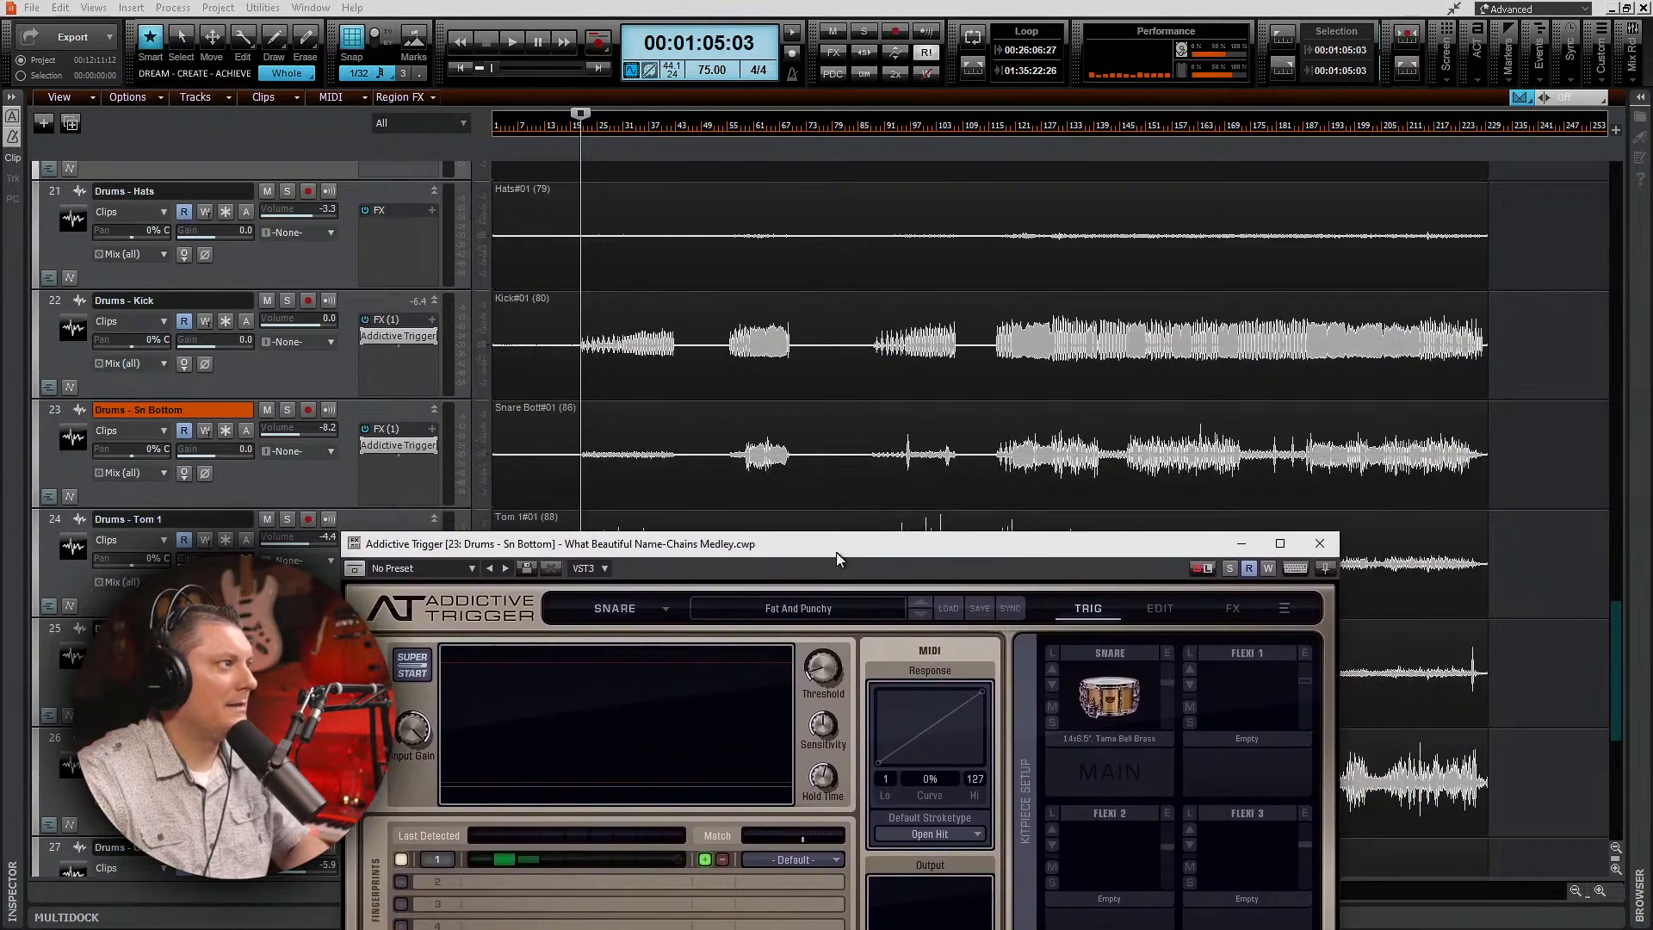
left_click(592, 128)
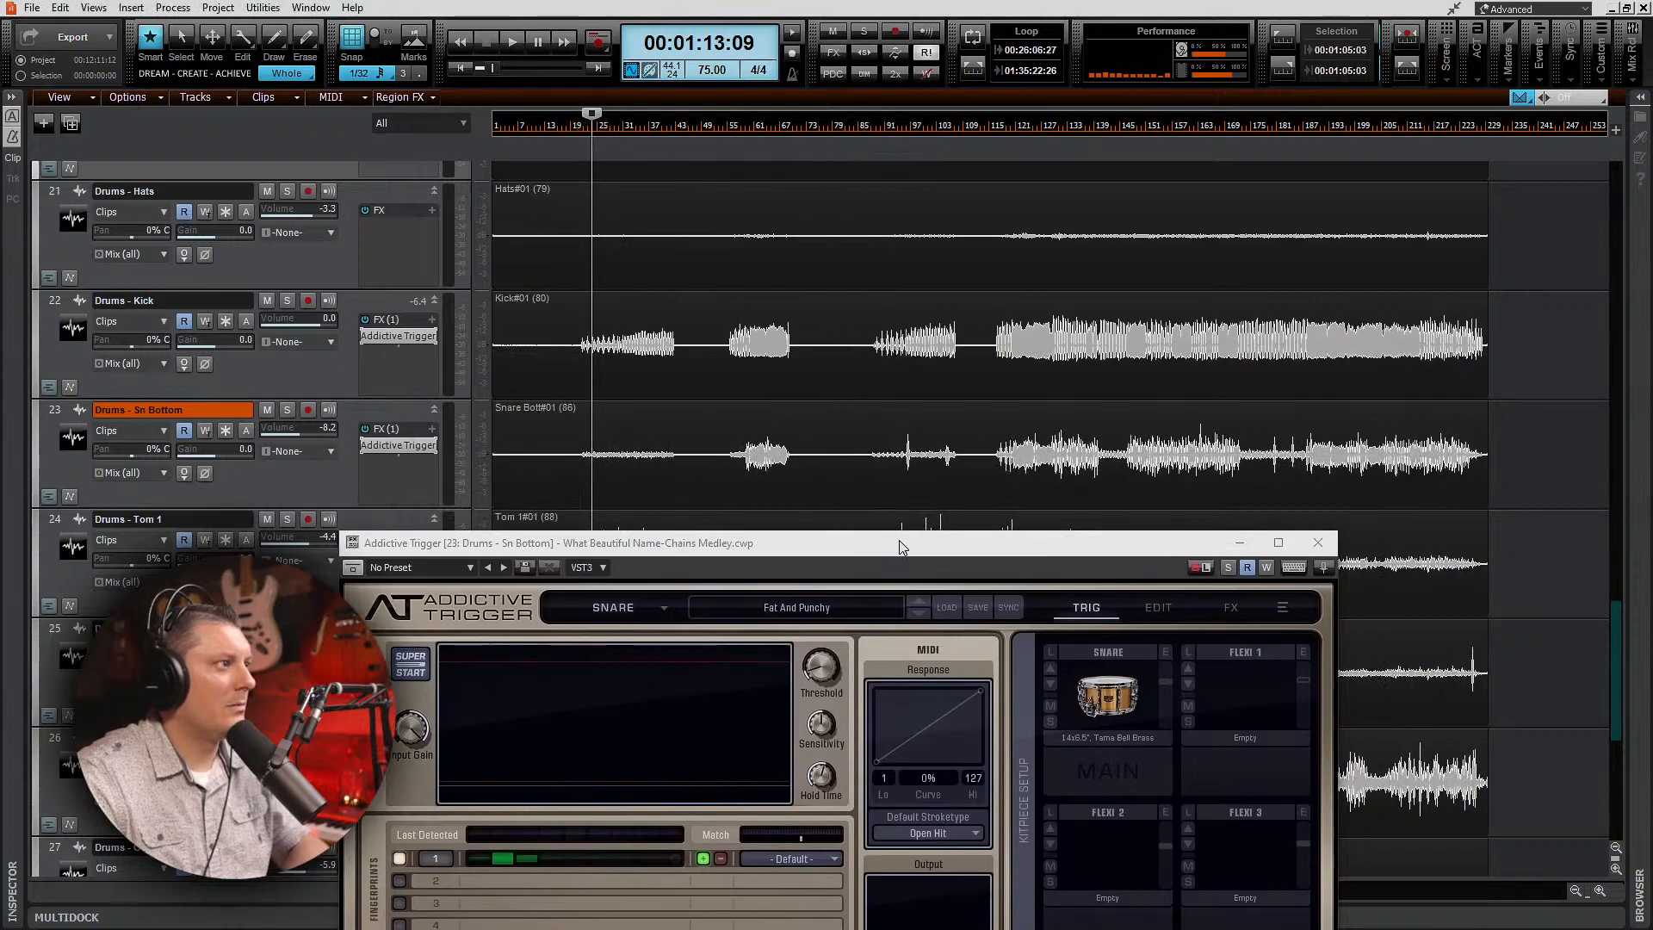
left_click_drag(897, 543, 915, 519)
left_click(287, 410)
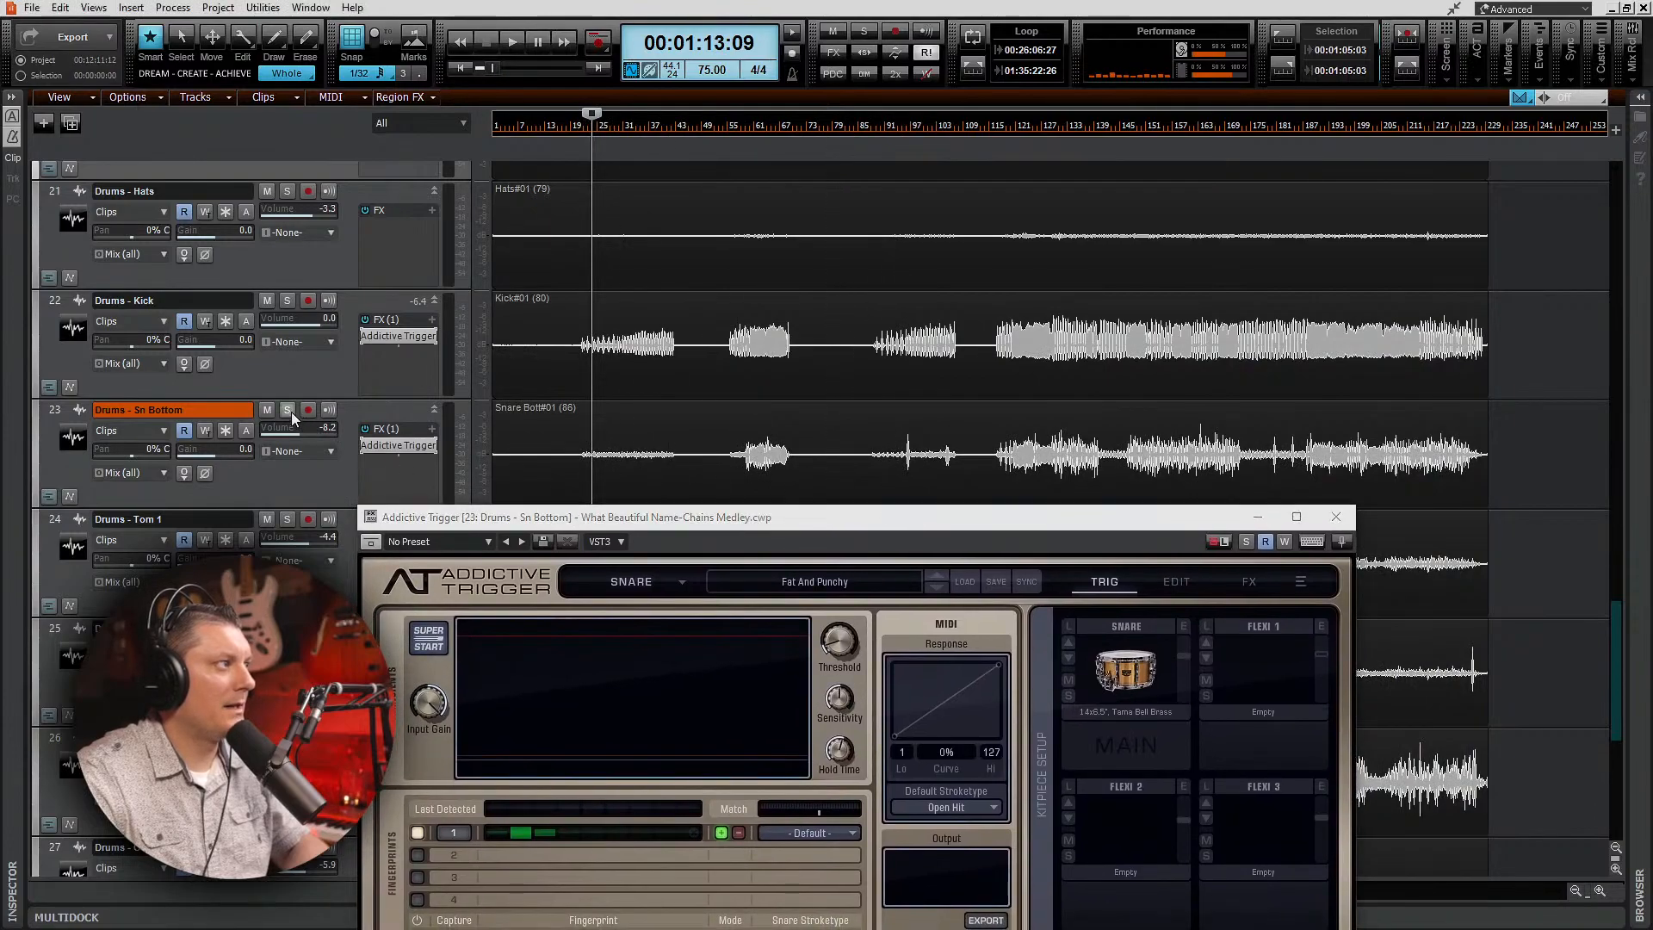
key("space")
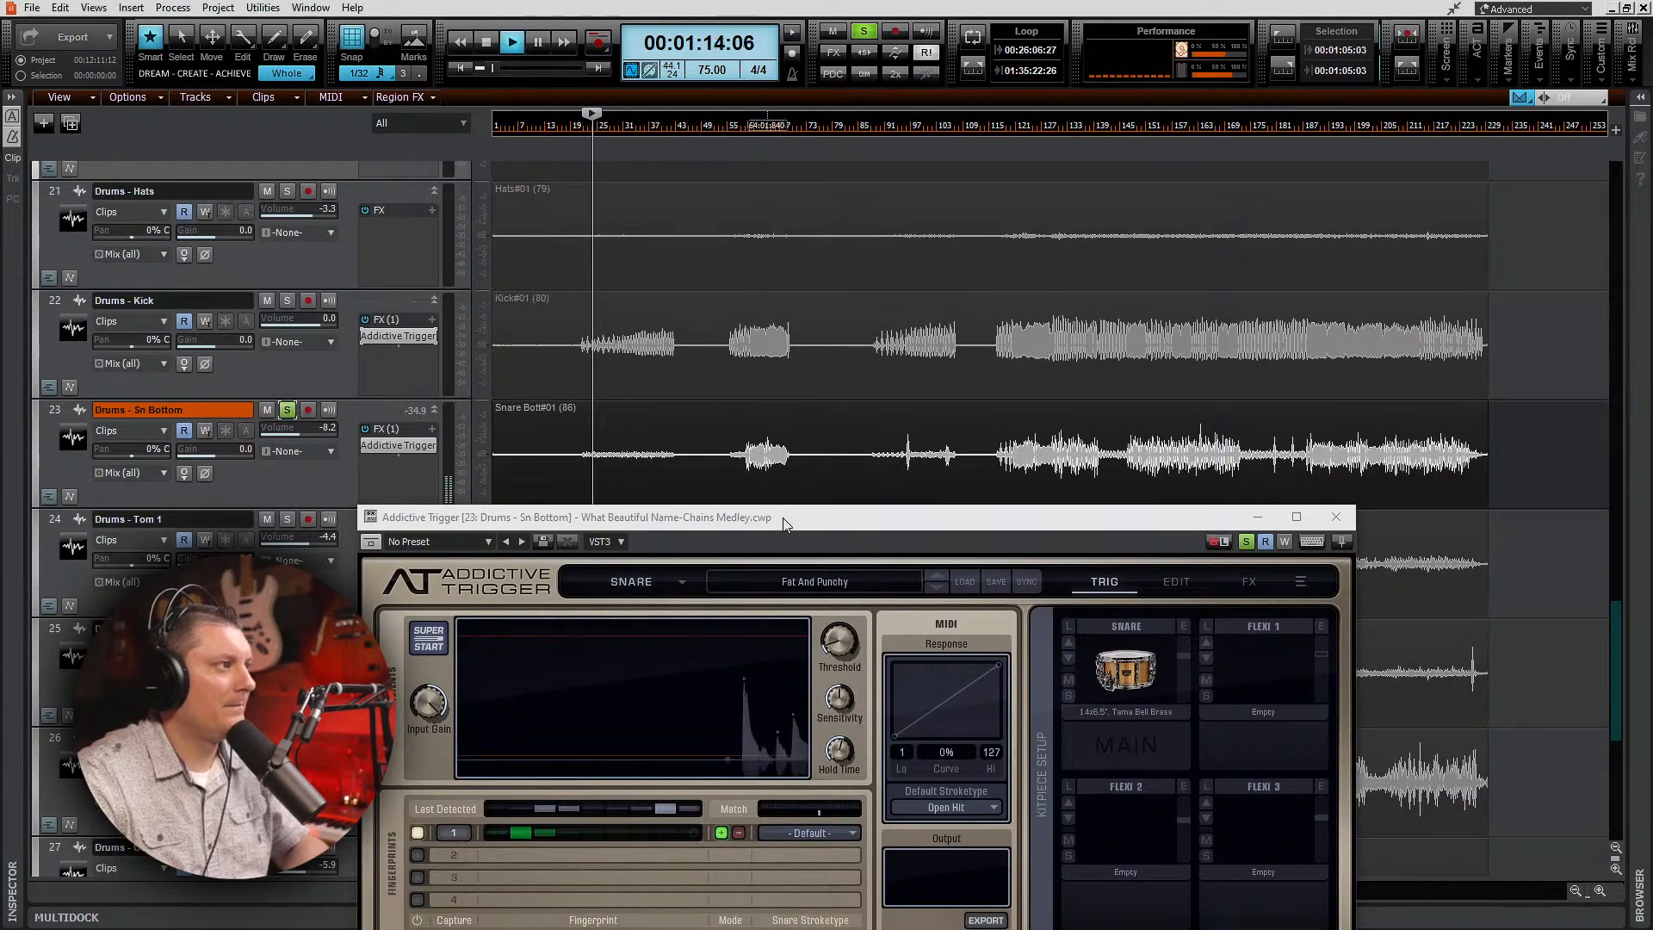
mouse_move(826, 515)
left_mouse_down()
mouse_move(835, 475)
mouse_move(823, 484)
left_mouse_up()
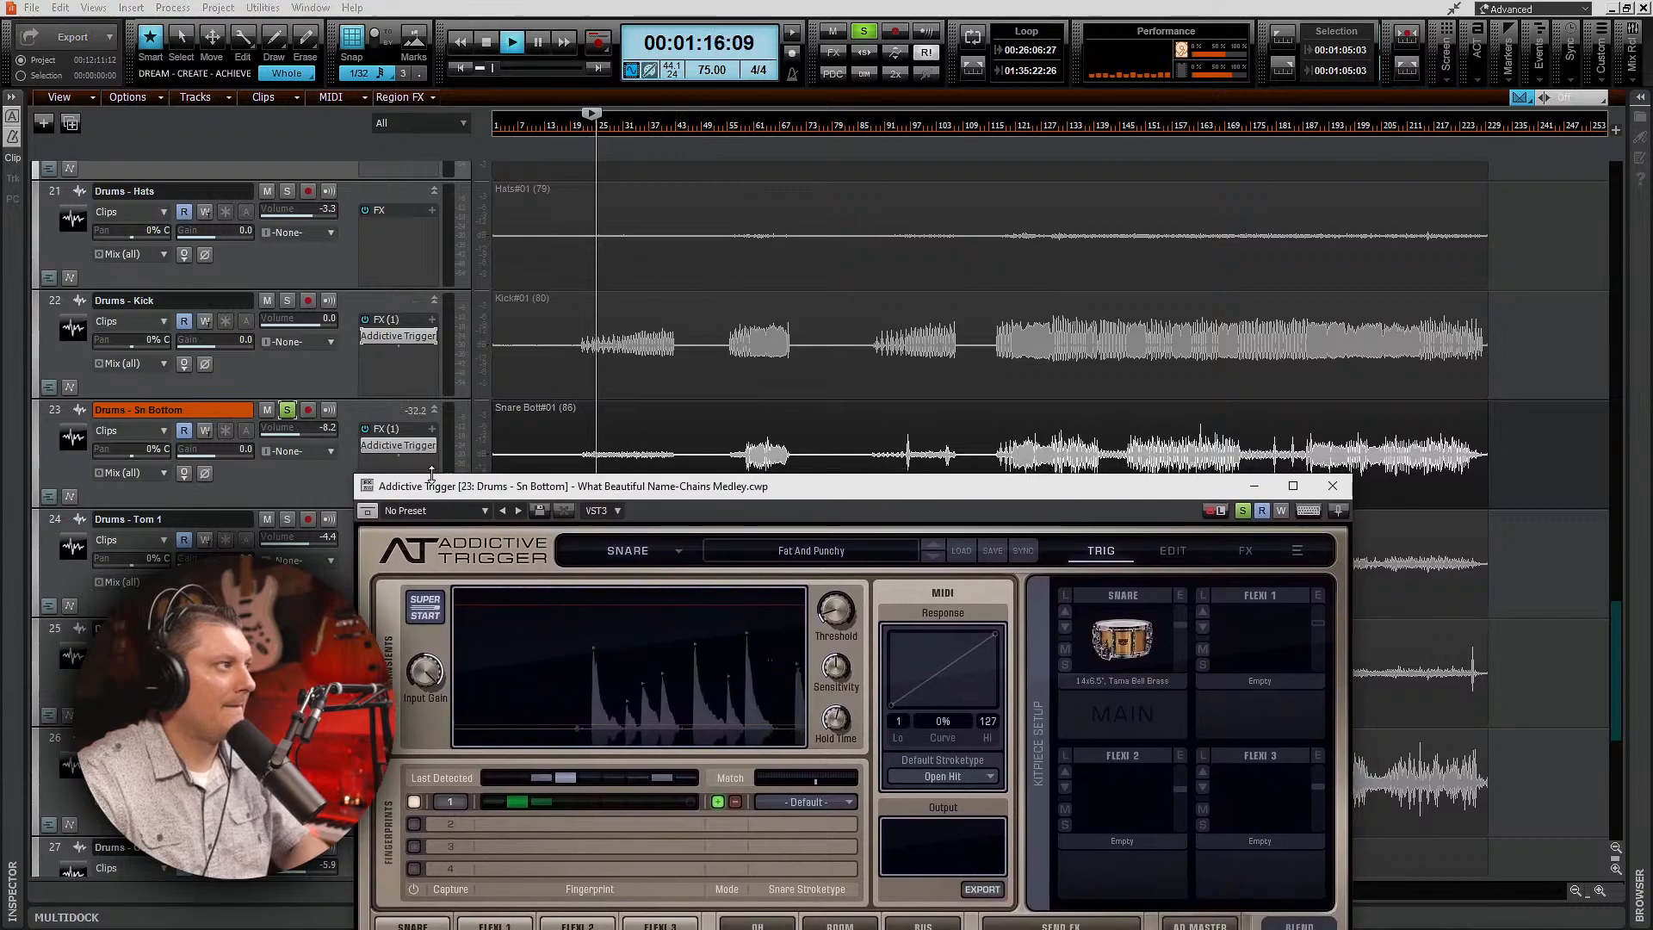
double_click(298, 432)
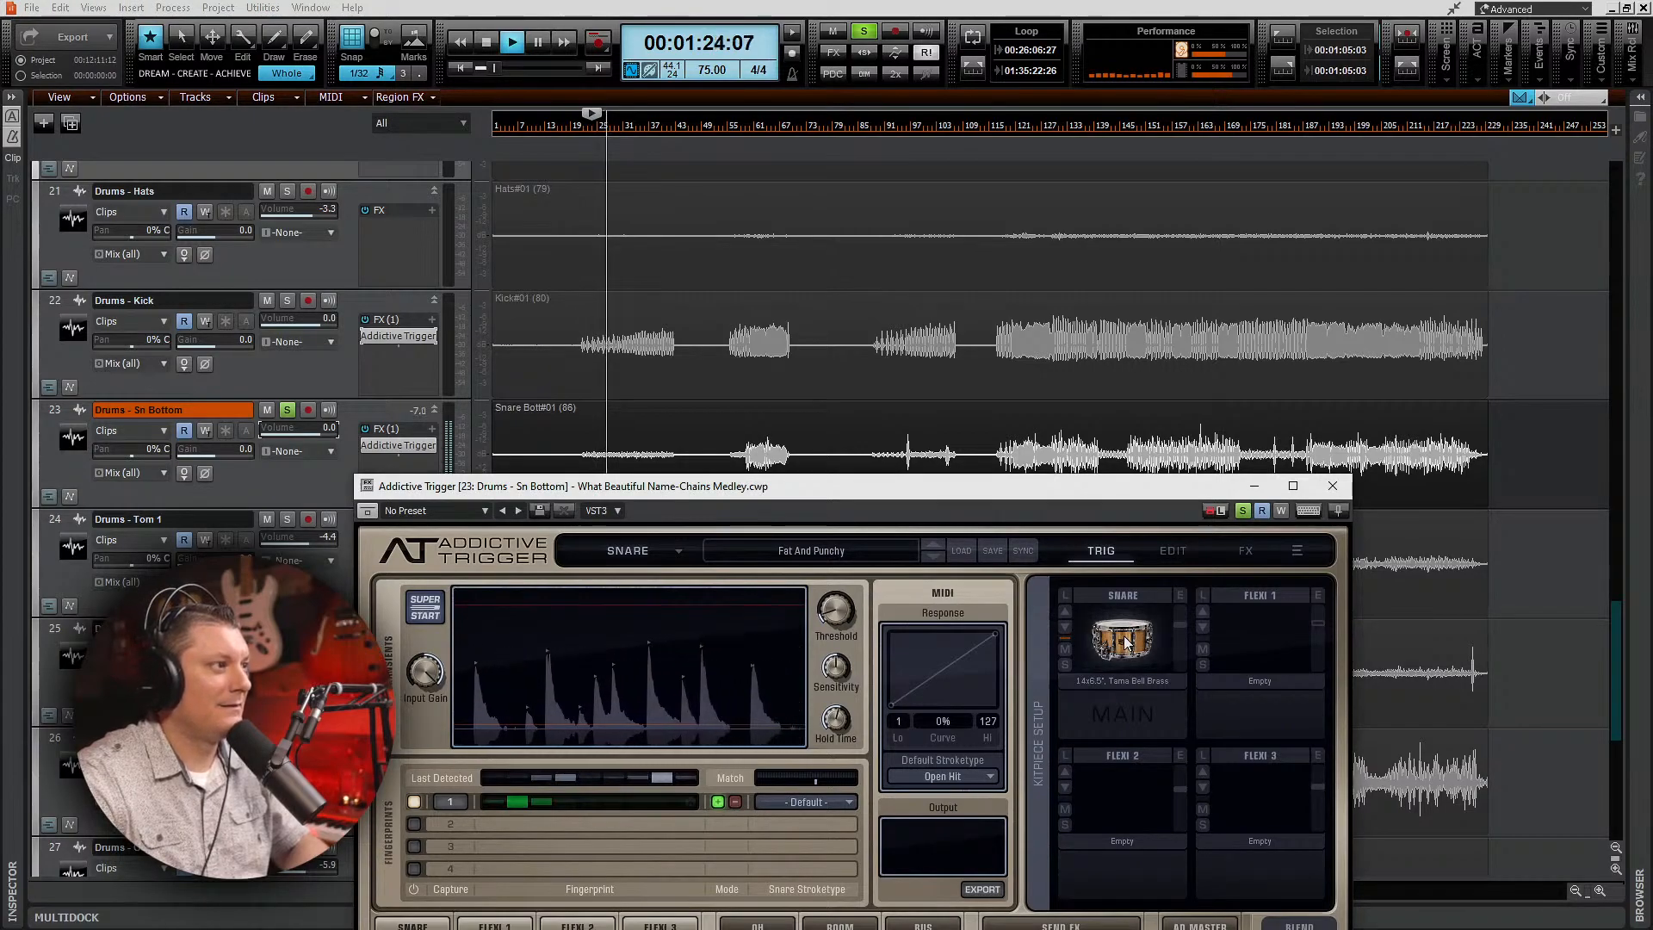
Step: Audition other main snare kitpieces in Addictive Trigger during playback and choose the 14x6.5" Ludwig Black Beauty
scroll(1107, 630, "down", 1)
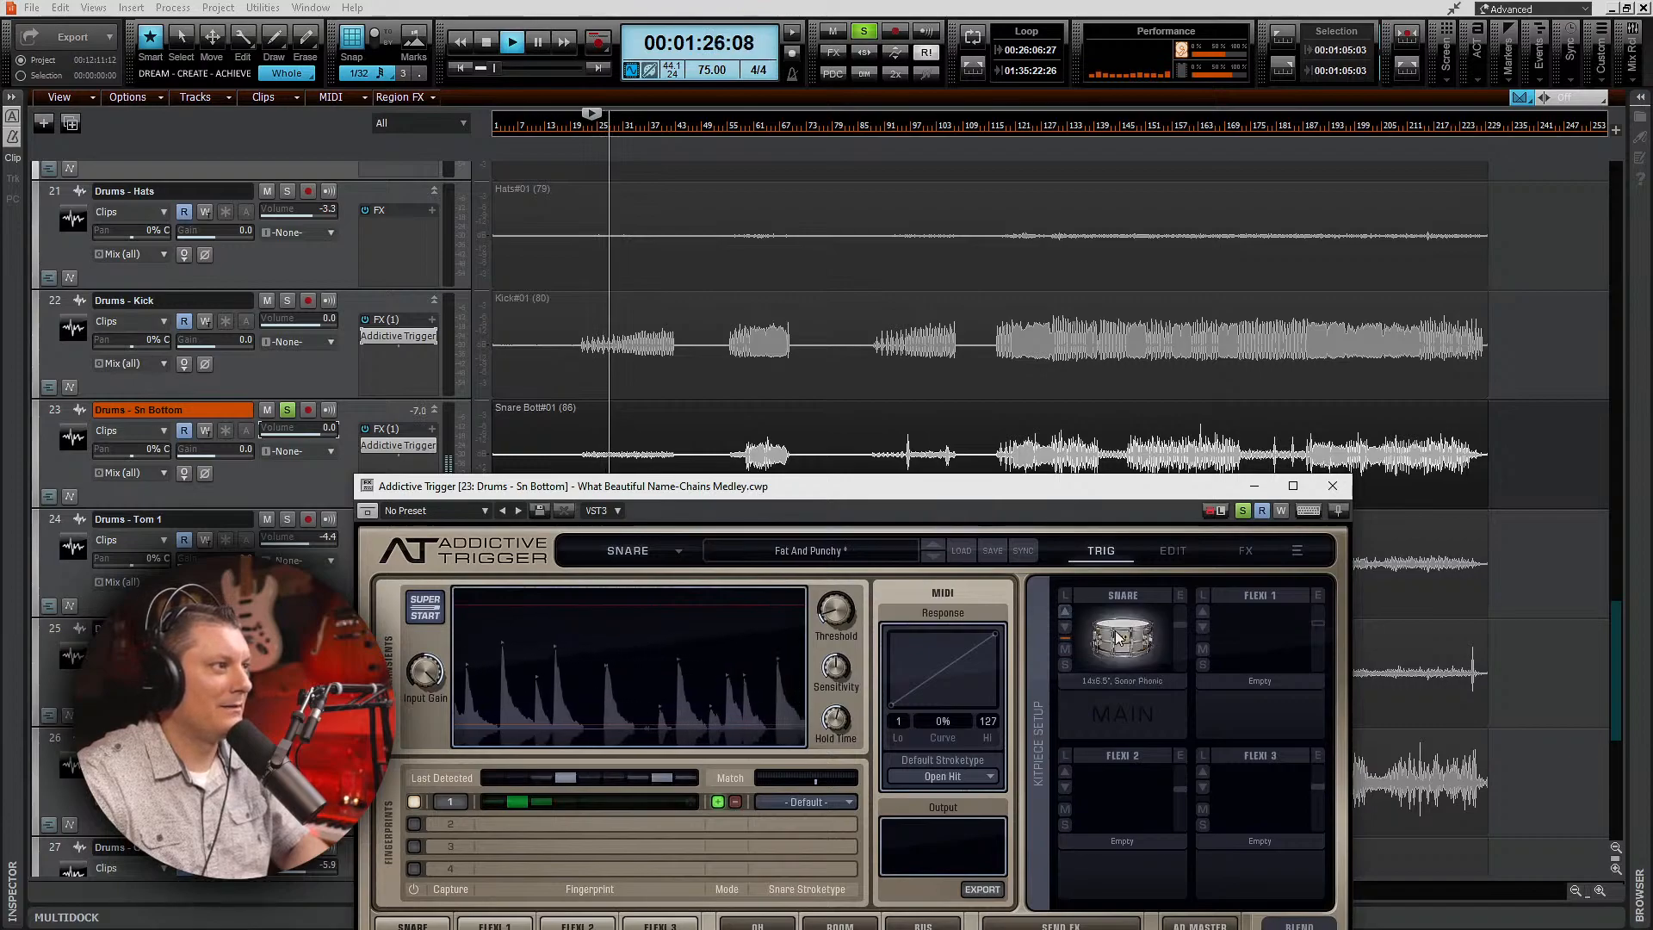
scroll(1114, 636, "down", 1)
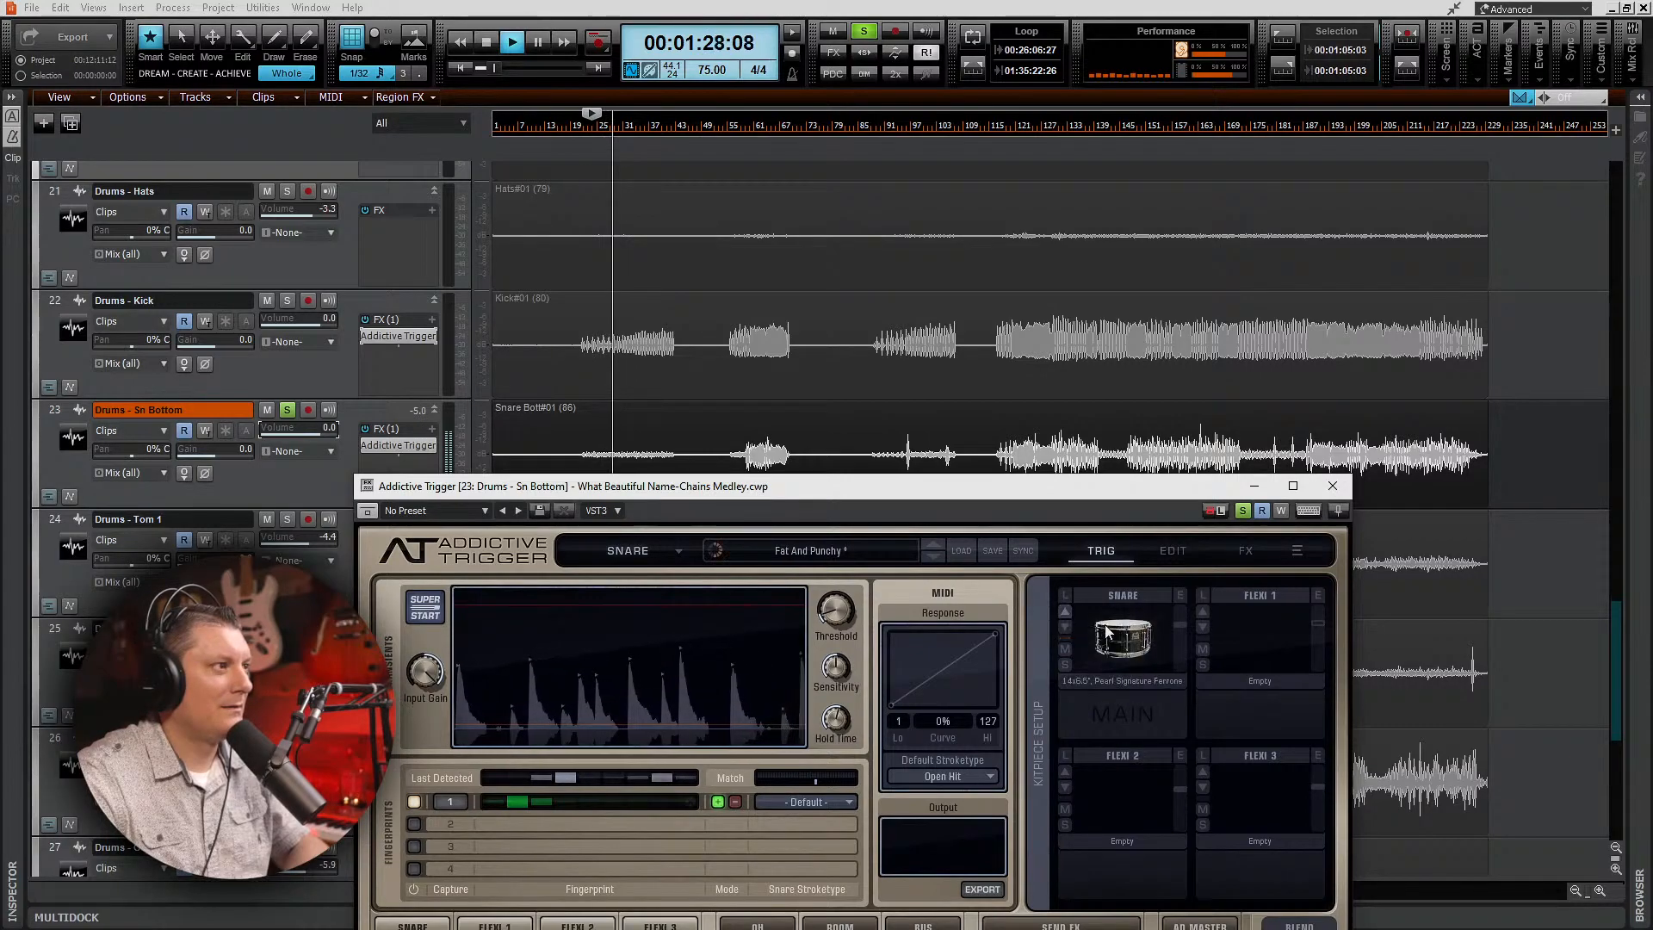
scroll(1112, 635, "down", 1)
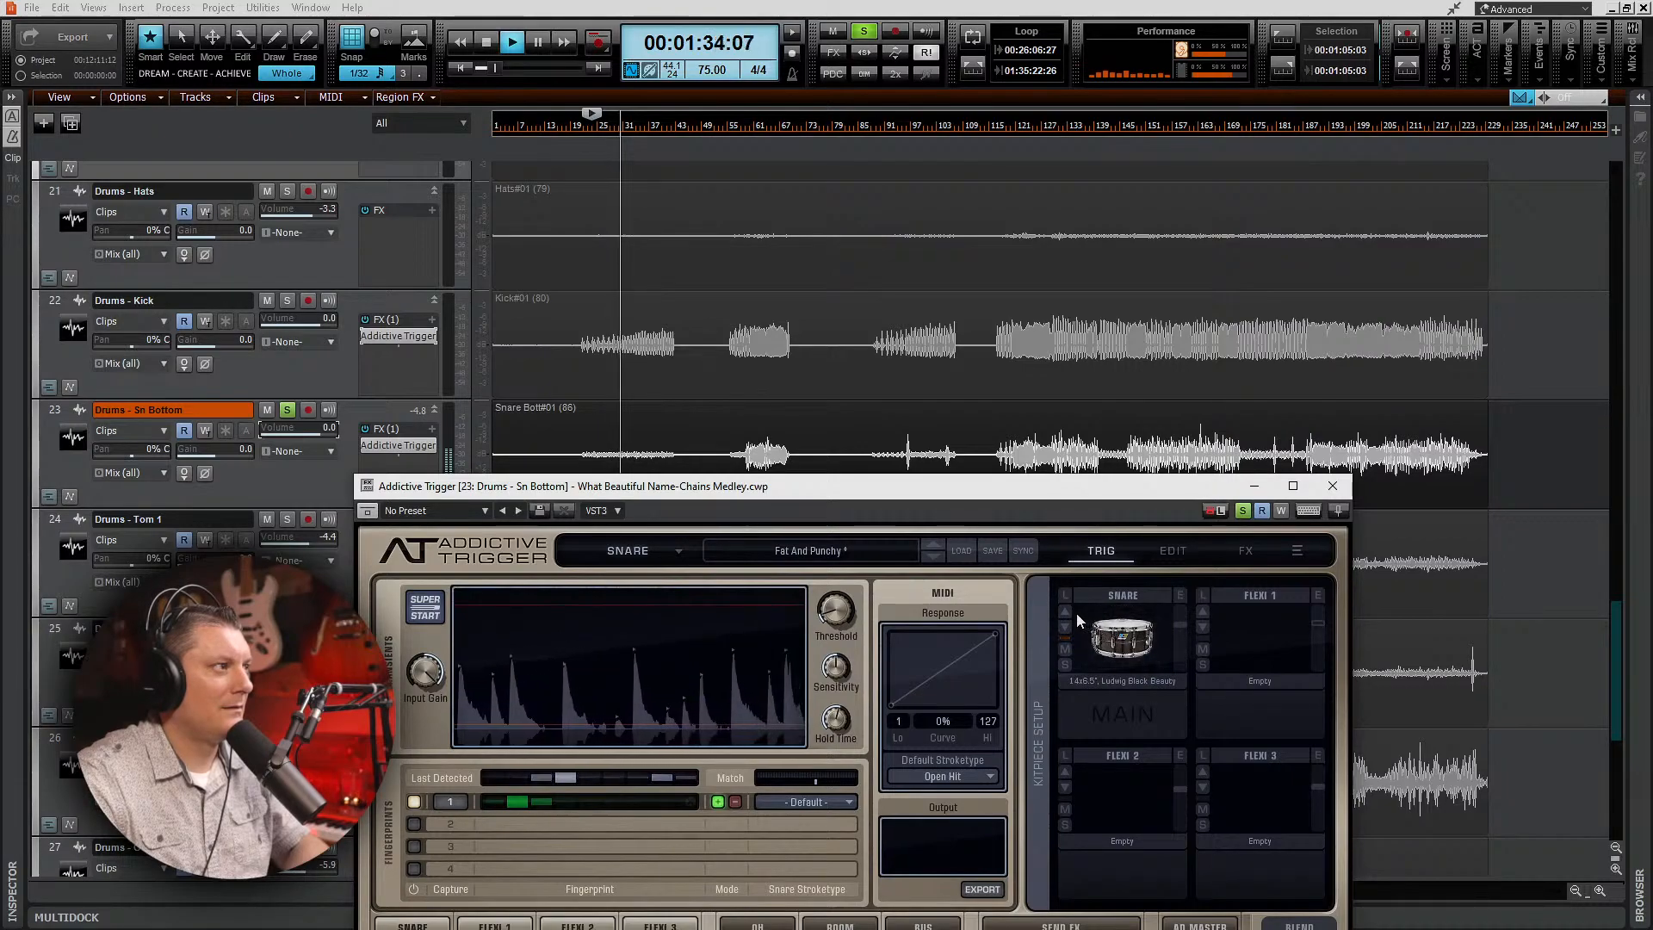
Step: Play the snare from about 6:21, run Super Start on it, and compare the sound with Addictive Trigger bypassed and enabled
left_click(1012, 132)
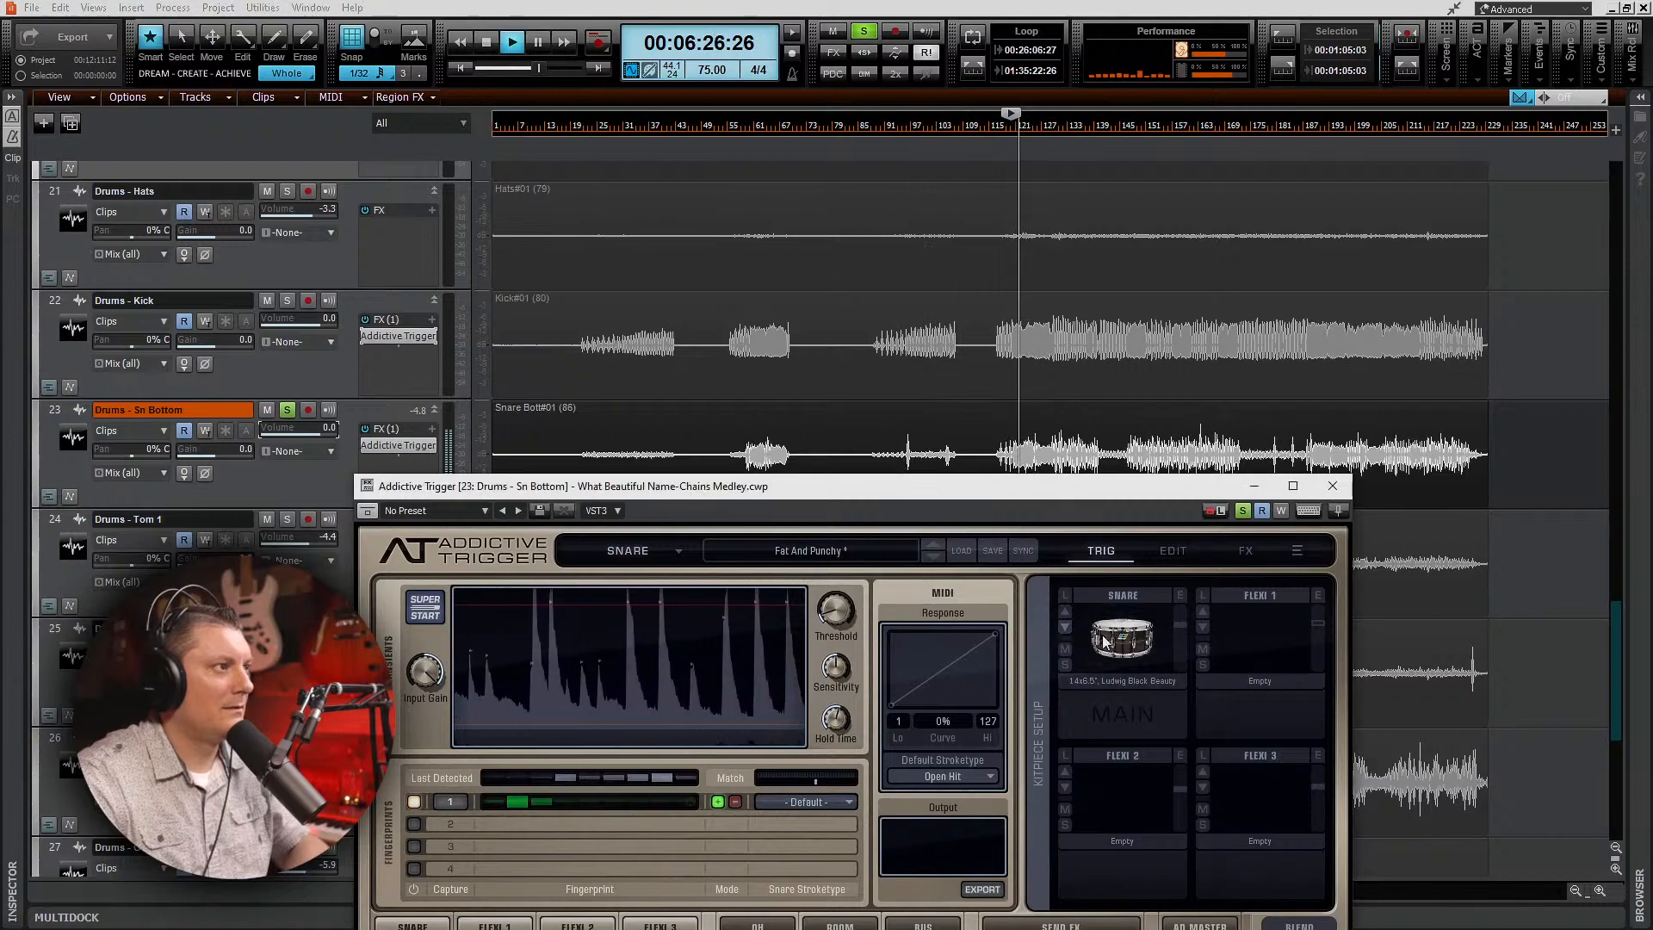
left_click(433, 603)
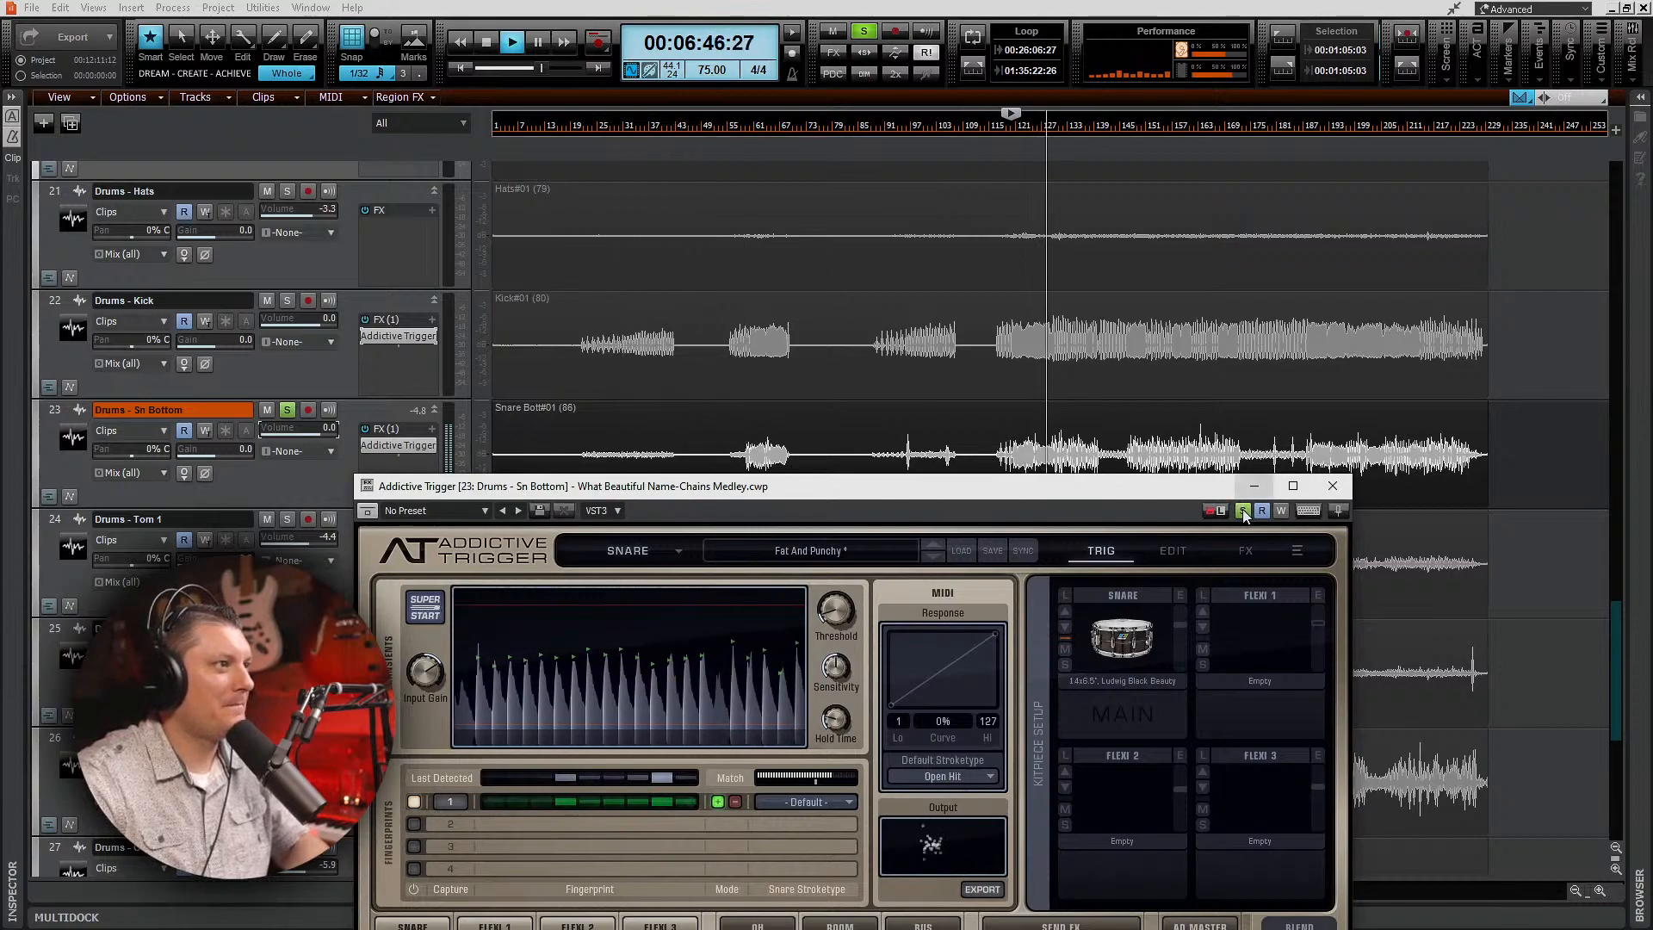
left_click(365, 445)
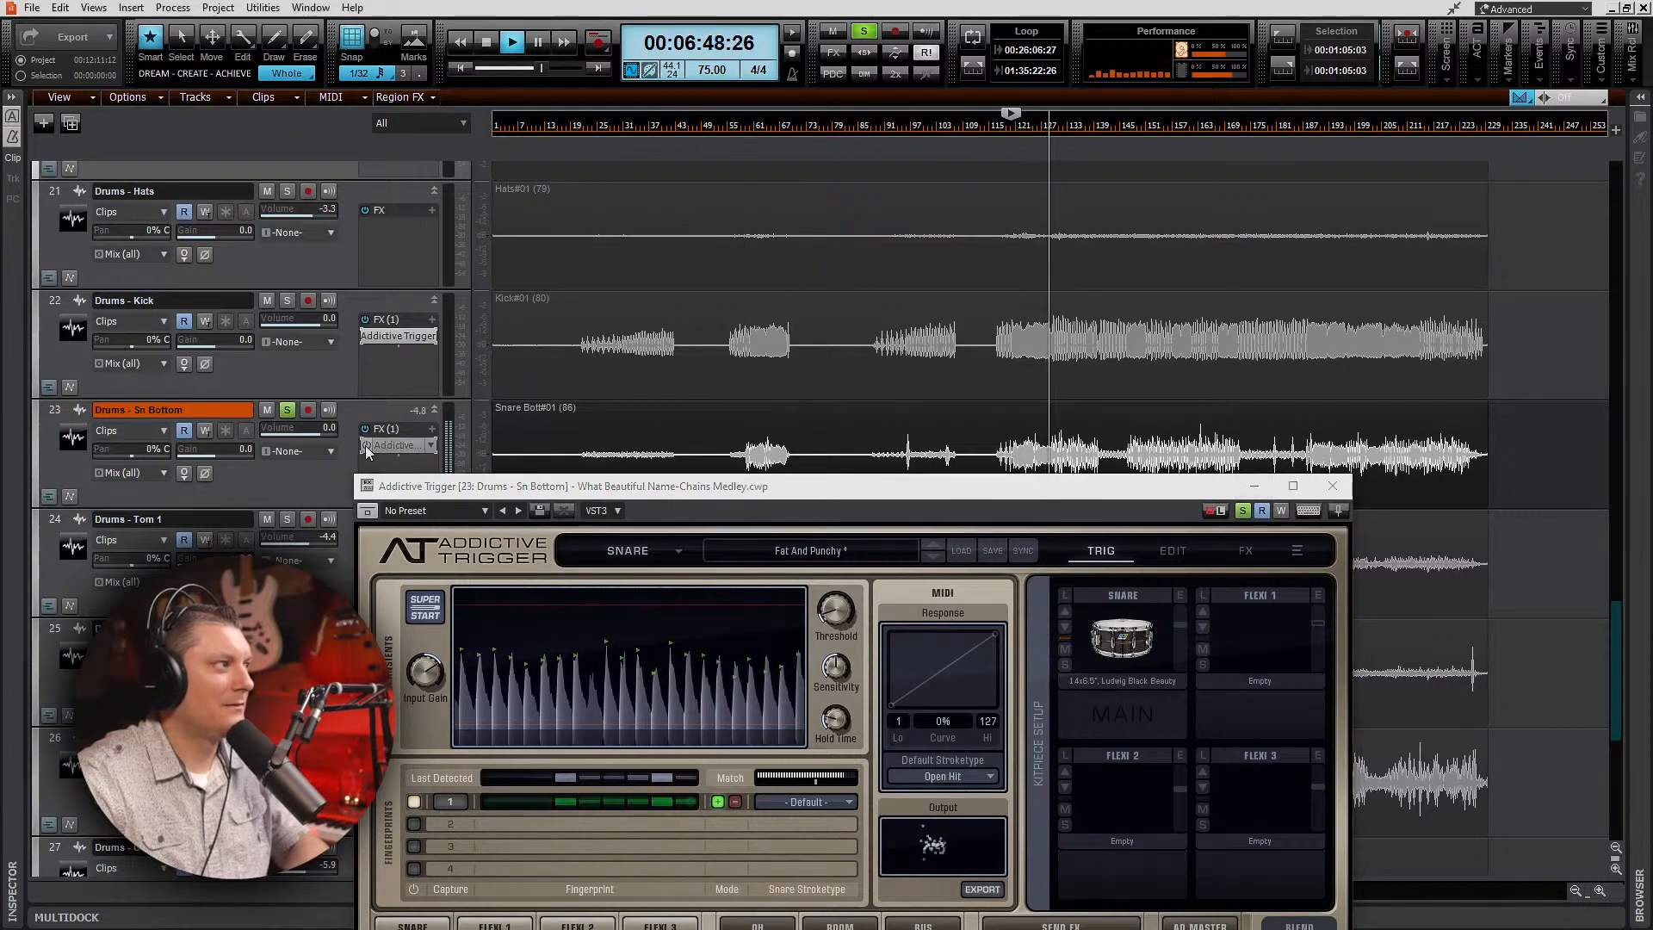
left_click(366, 447)
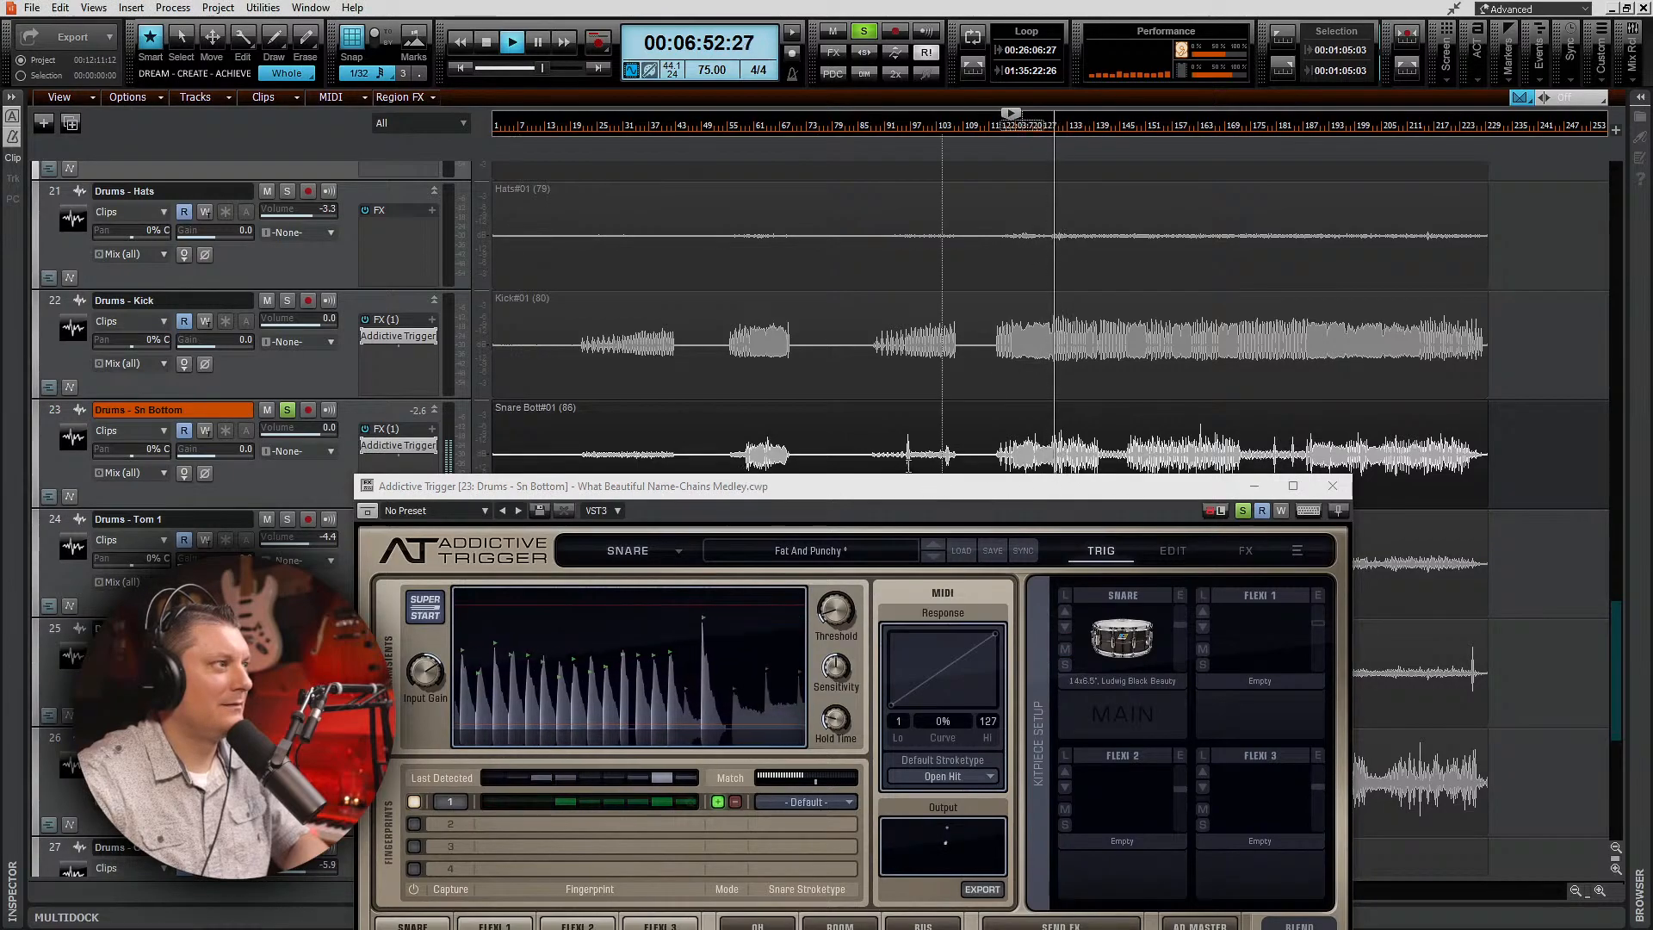
Step: Audition the kick soloed together with the snare, stop playback, and close the snare's Addictive Trigger window
left_click(288, 301)
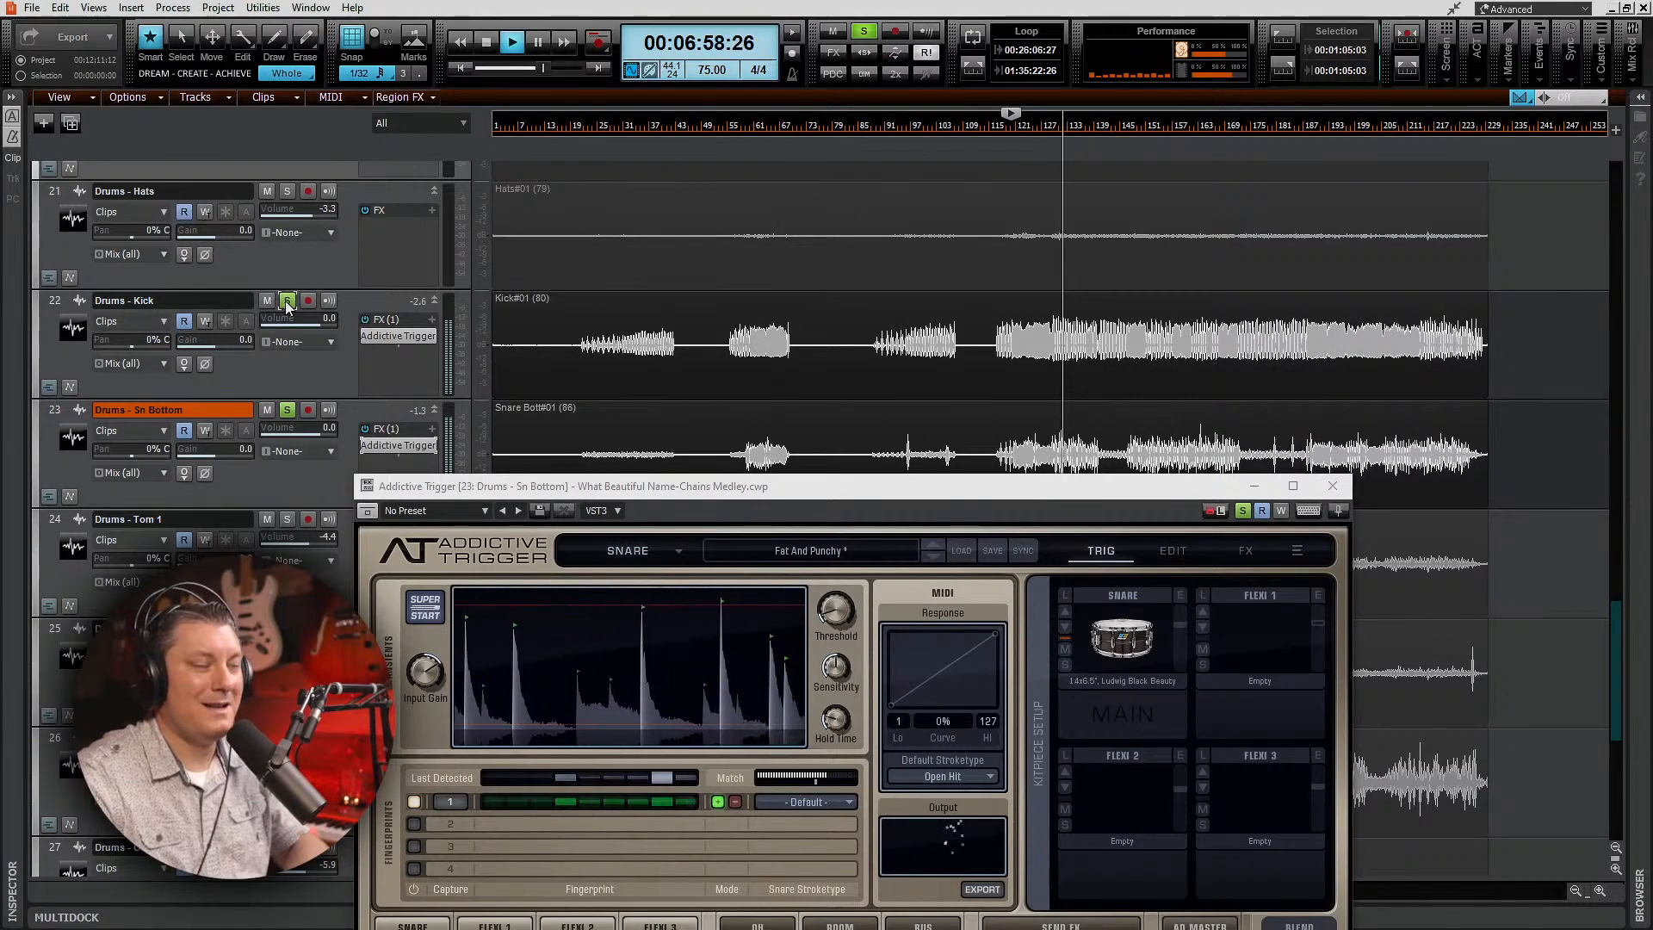
key("space")
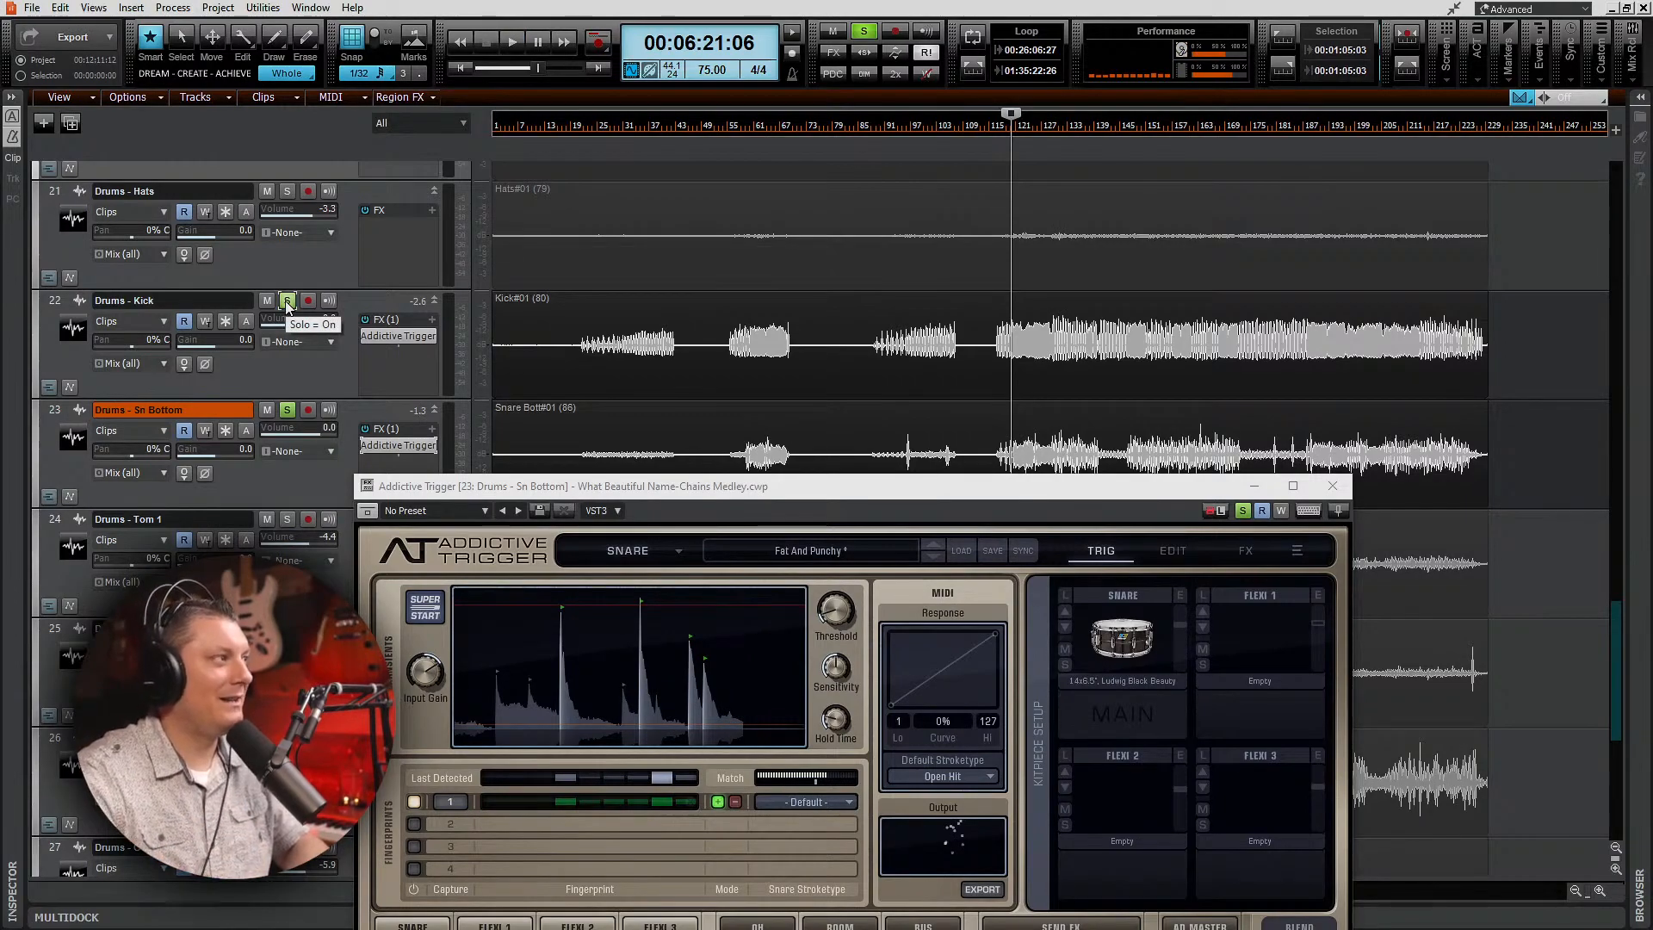
left_click_drag(798, 489, 880, 210)
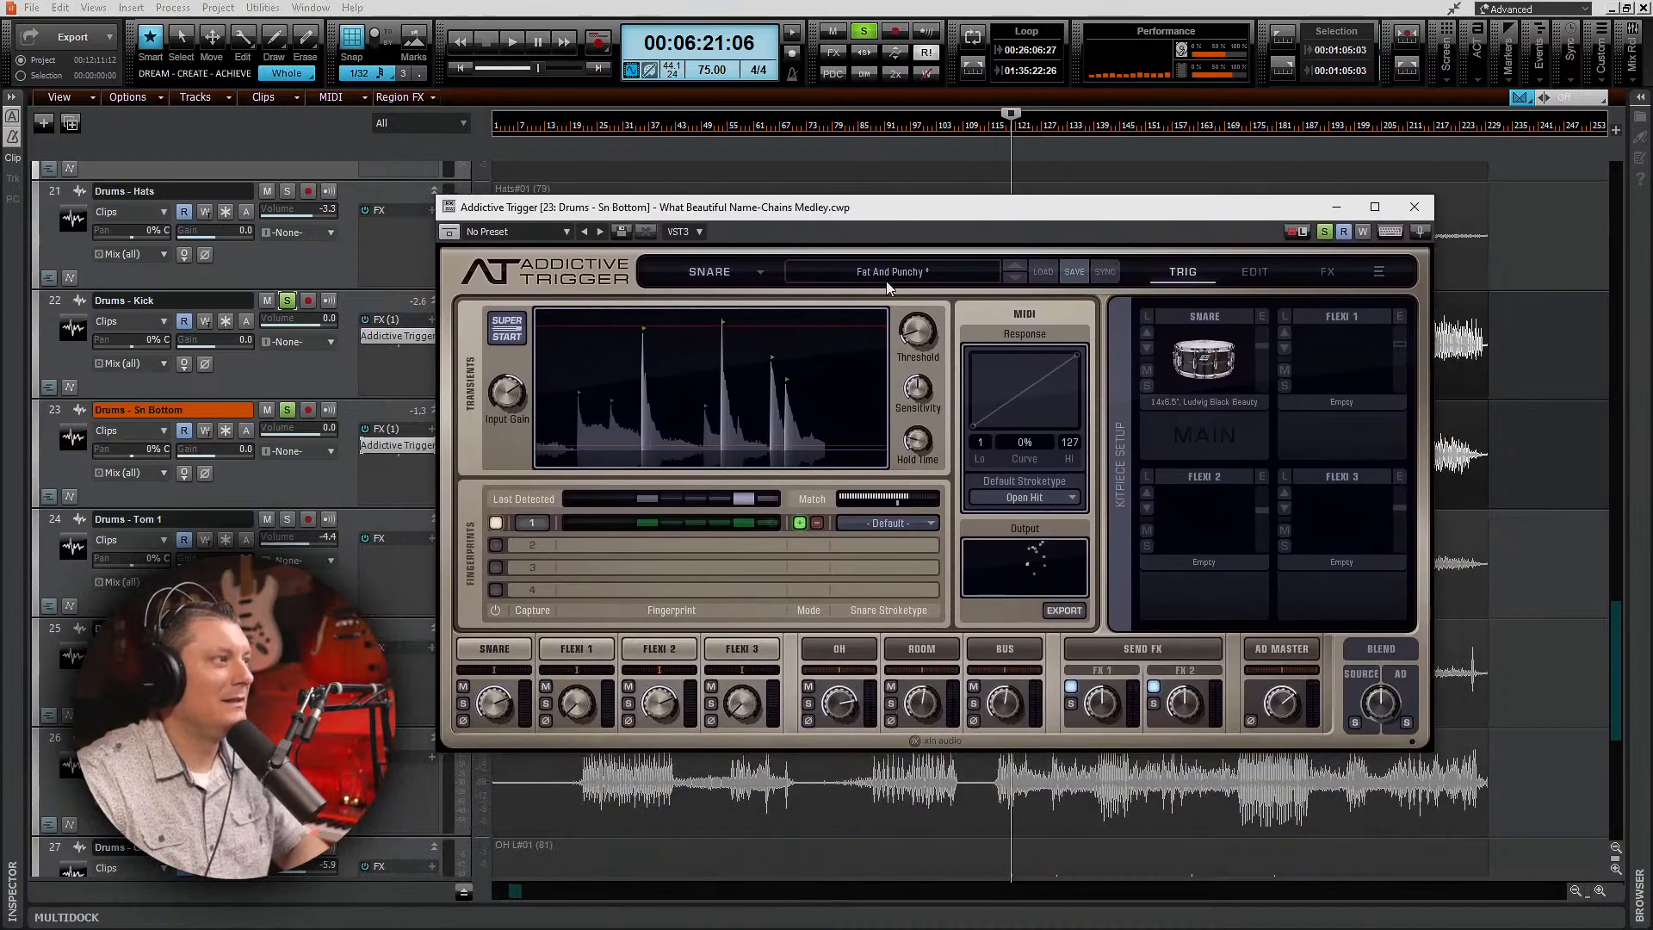
left_click(1415, 209)
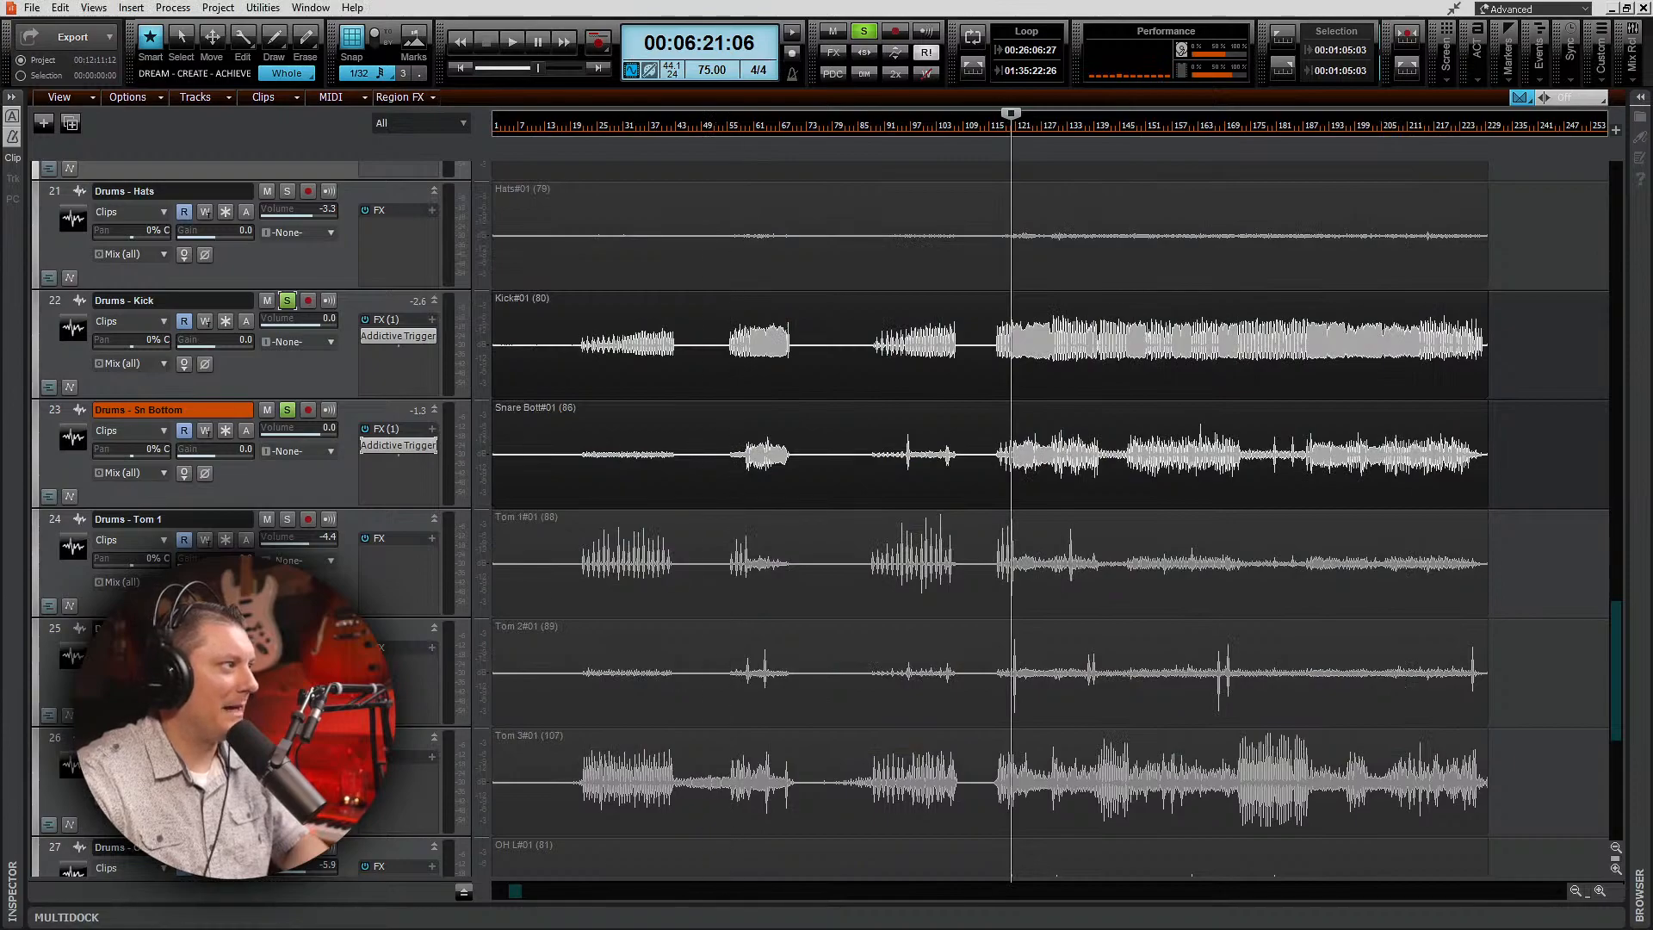
Step: Leave only the Drums - Tom 1 track soloed and start playback
left_click(287, 519)
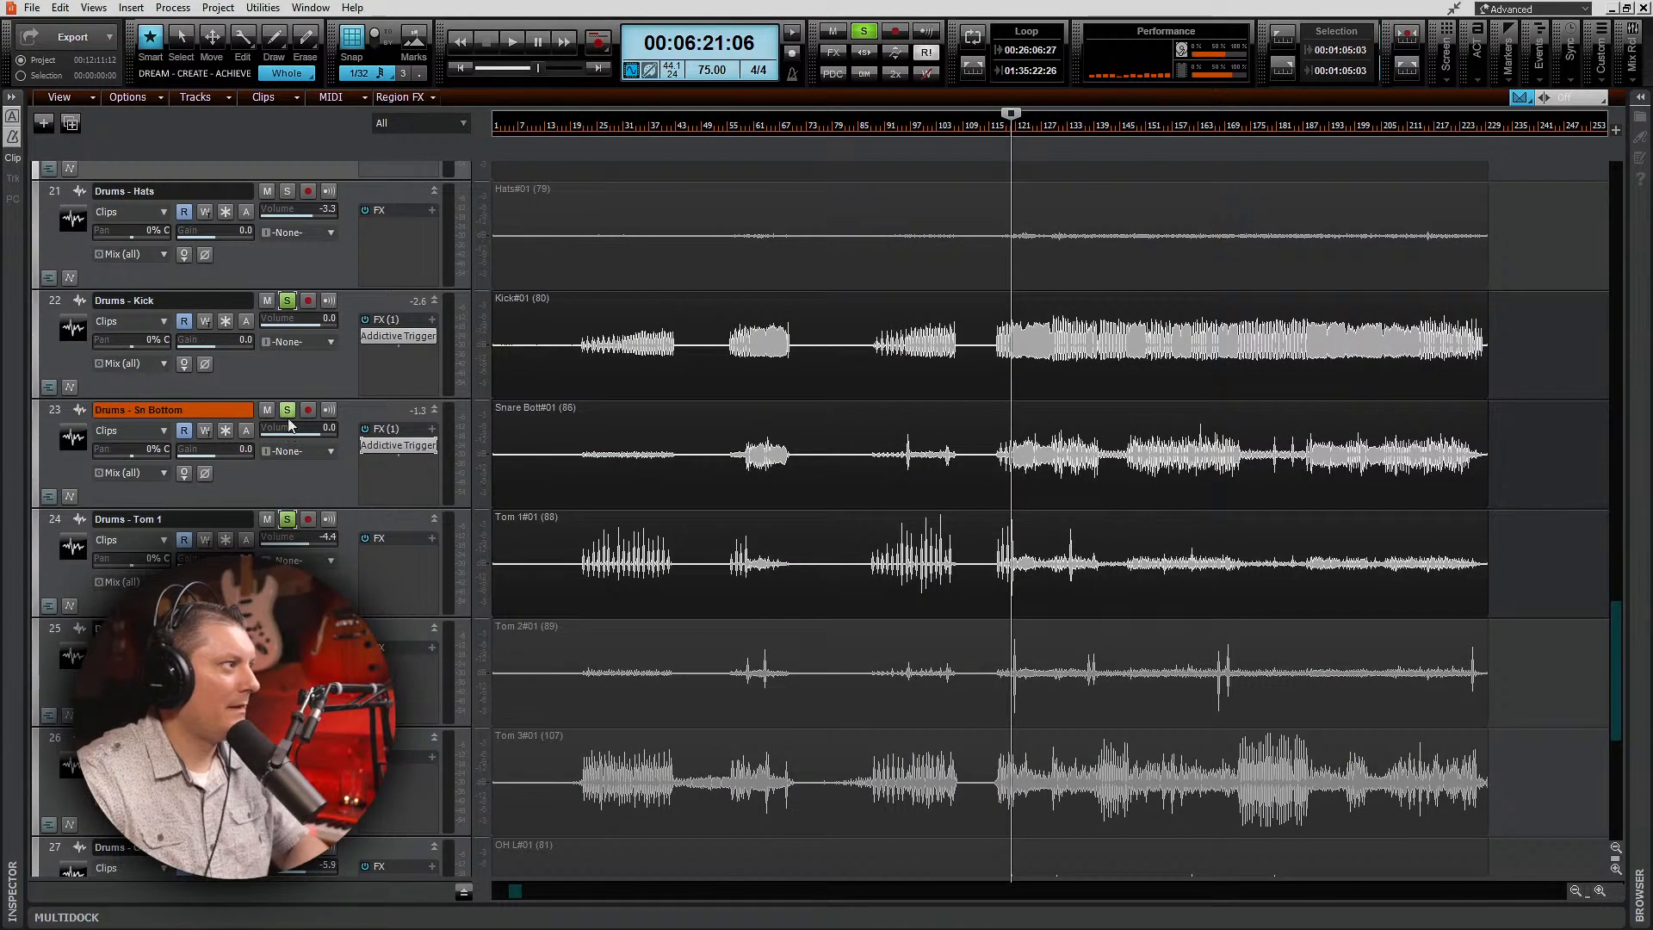
left_click(286, 409)
left_click(287, 301)
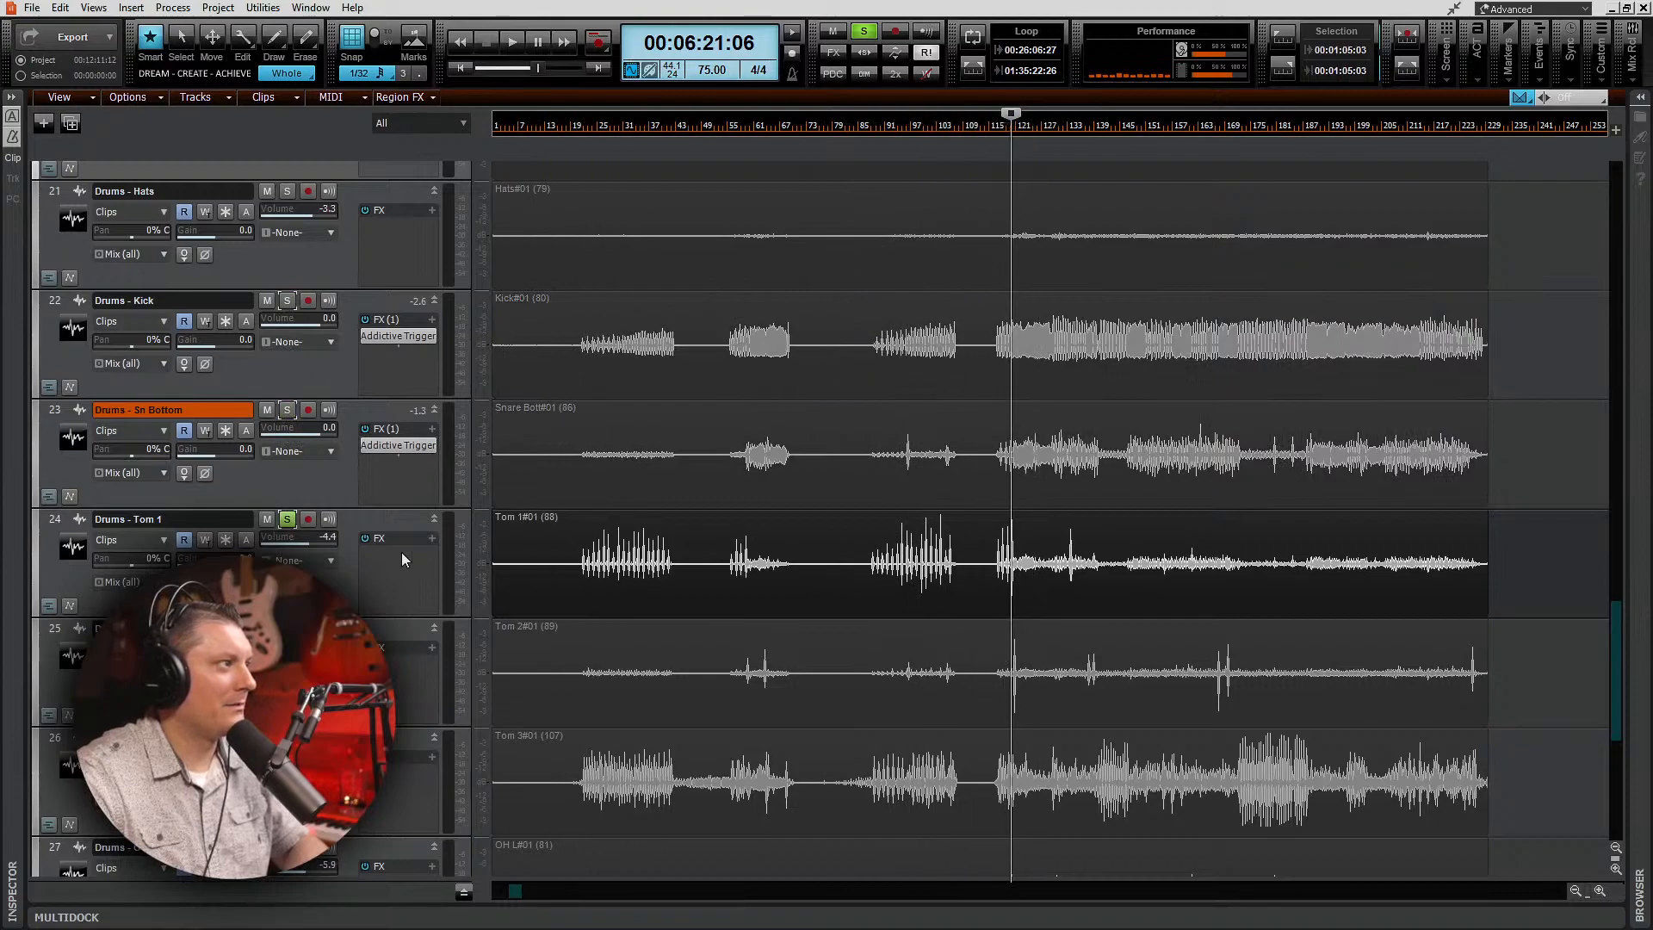
key("space")
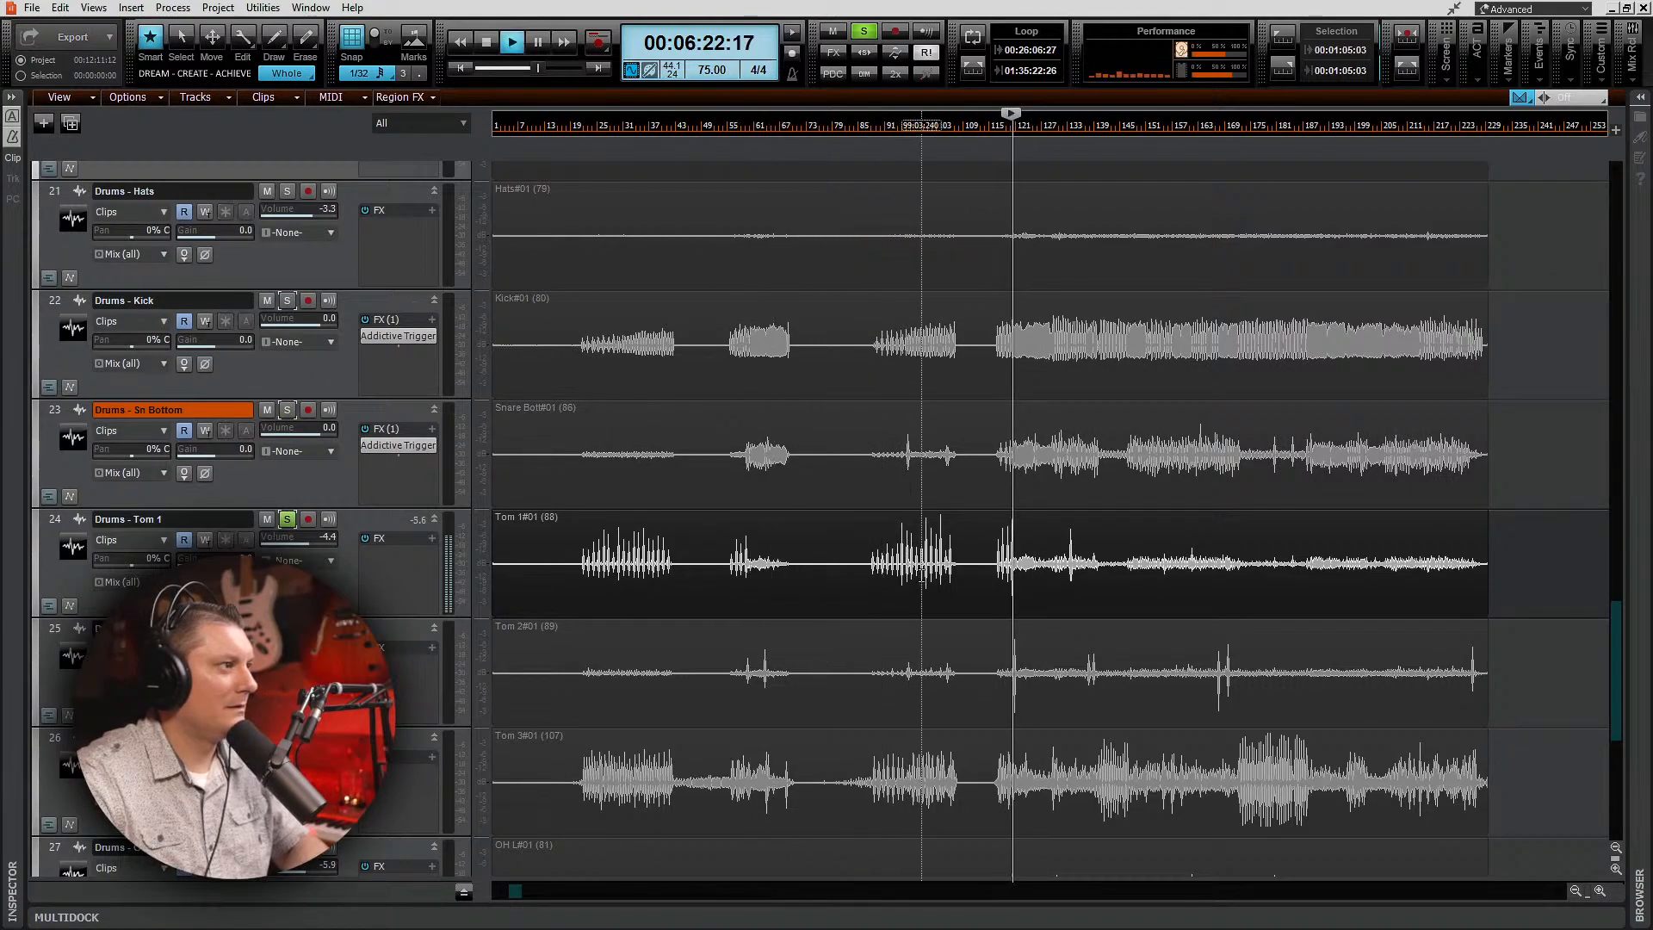
Step: Examine the Tom 1 waveform up close and audition its hits from measure 117
scroll(1119, 646, "up", 4)
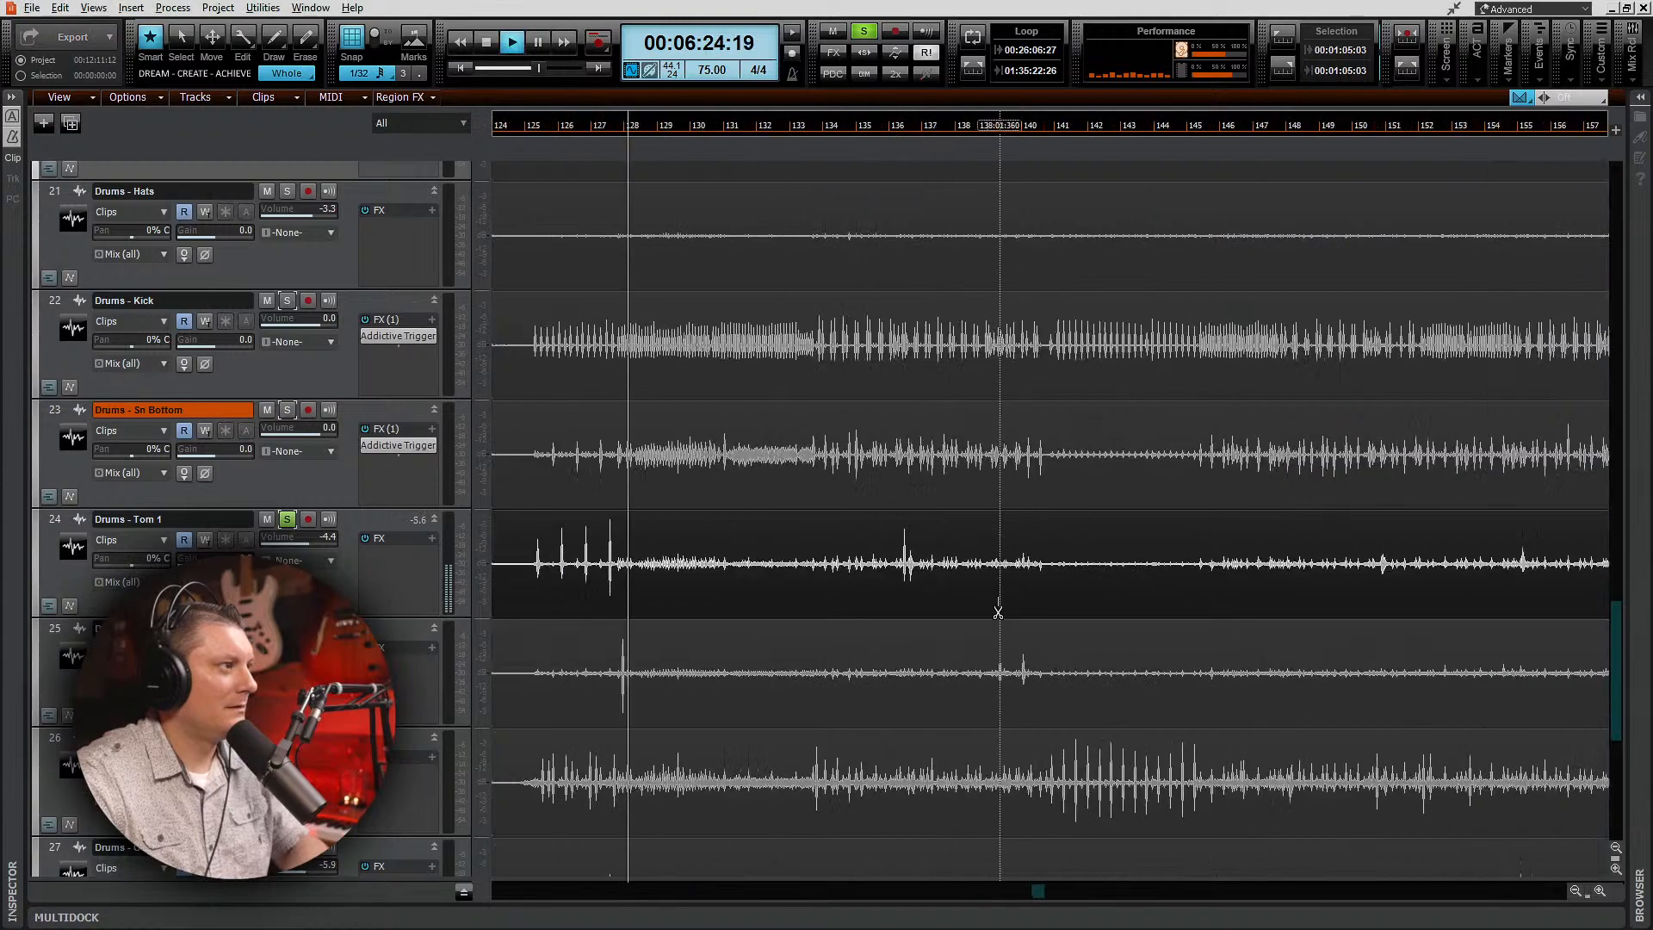
scroll(731, 579, "left", 10)
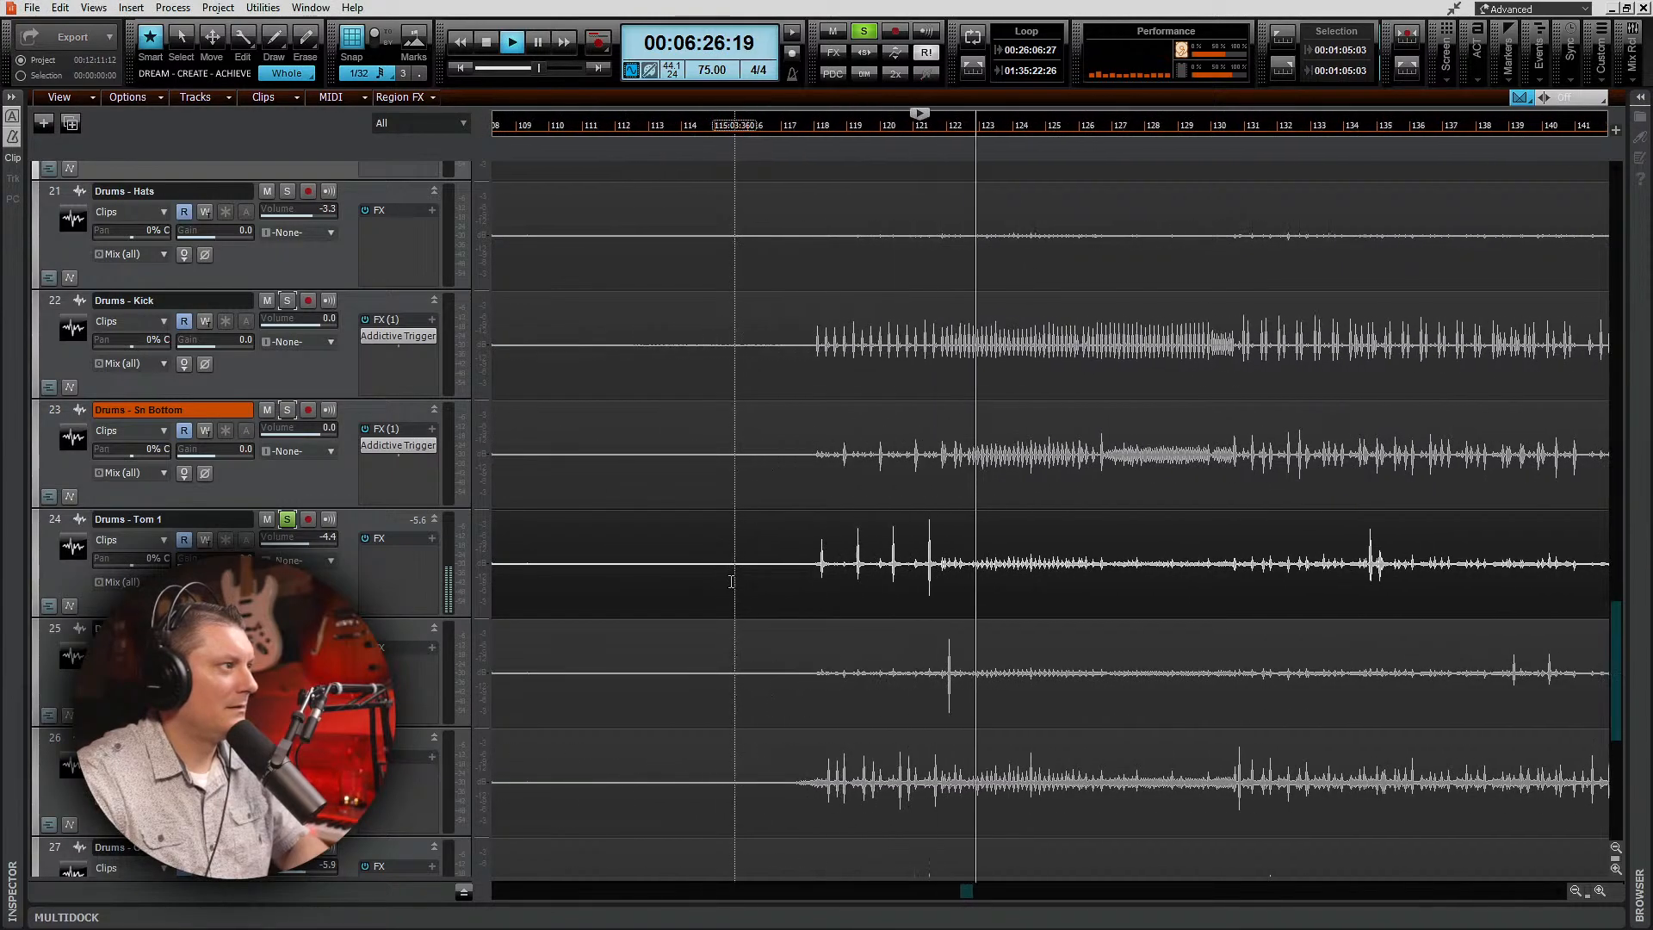
key("space")
left_click(817, 575)
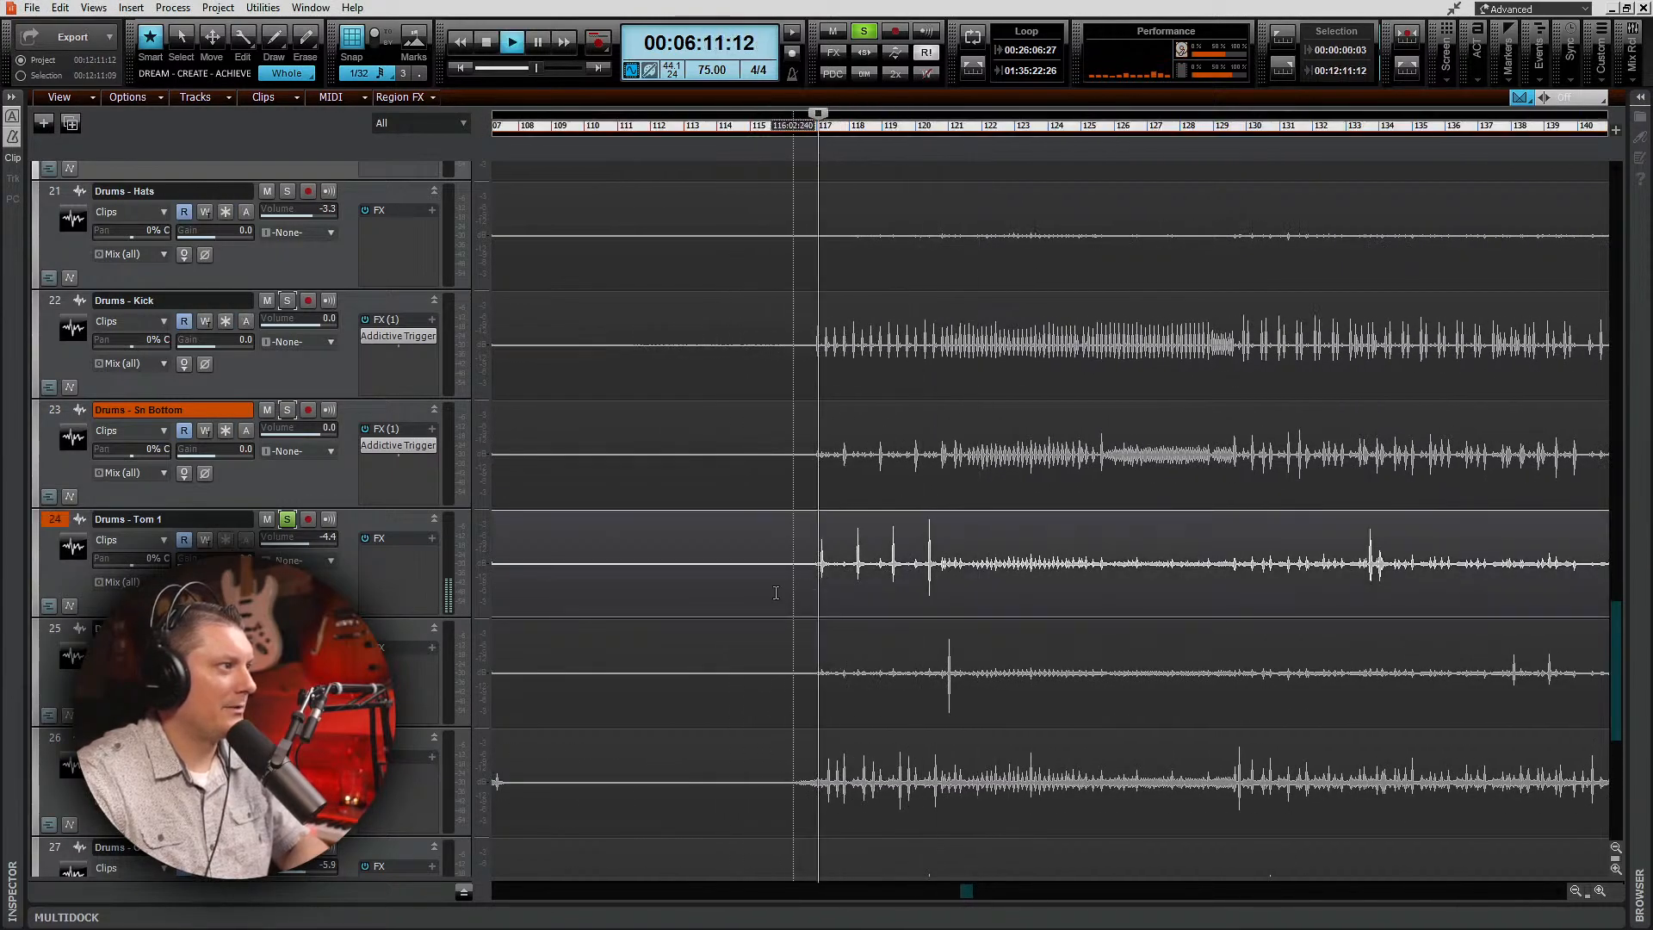
key("space")
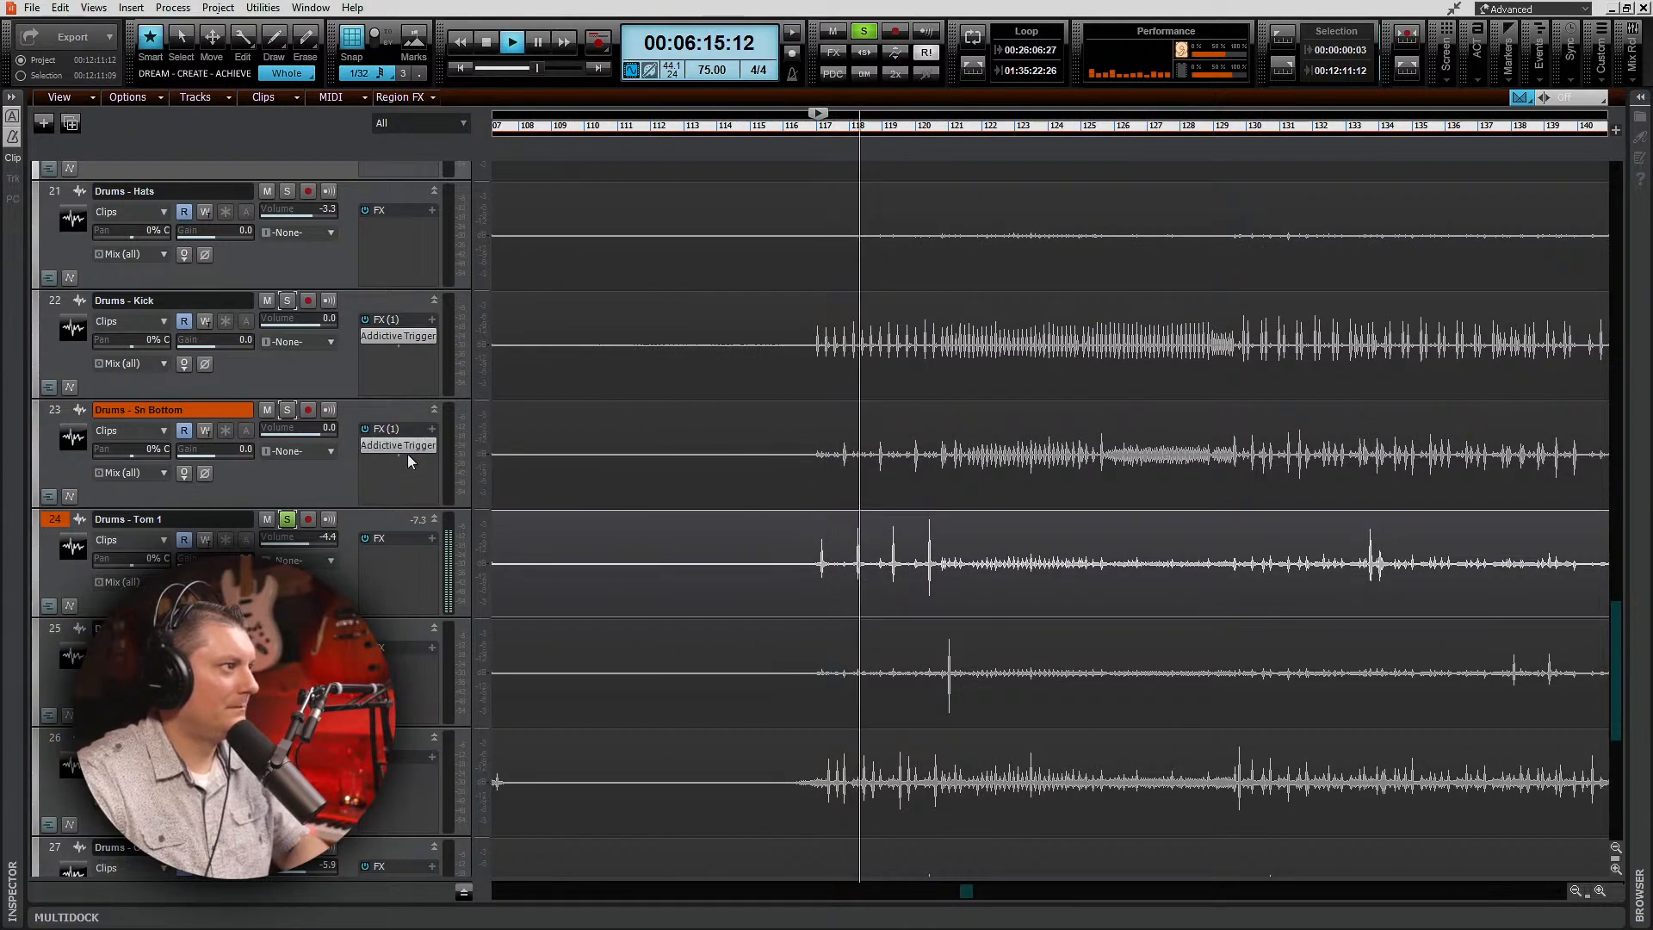
key("space")
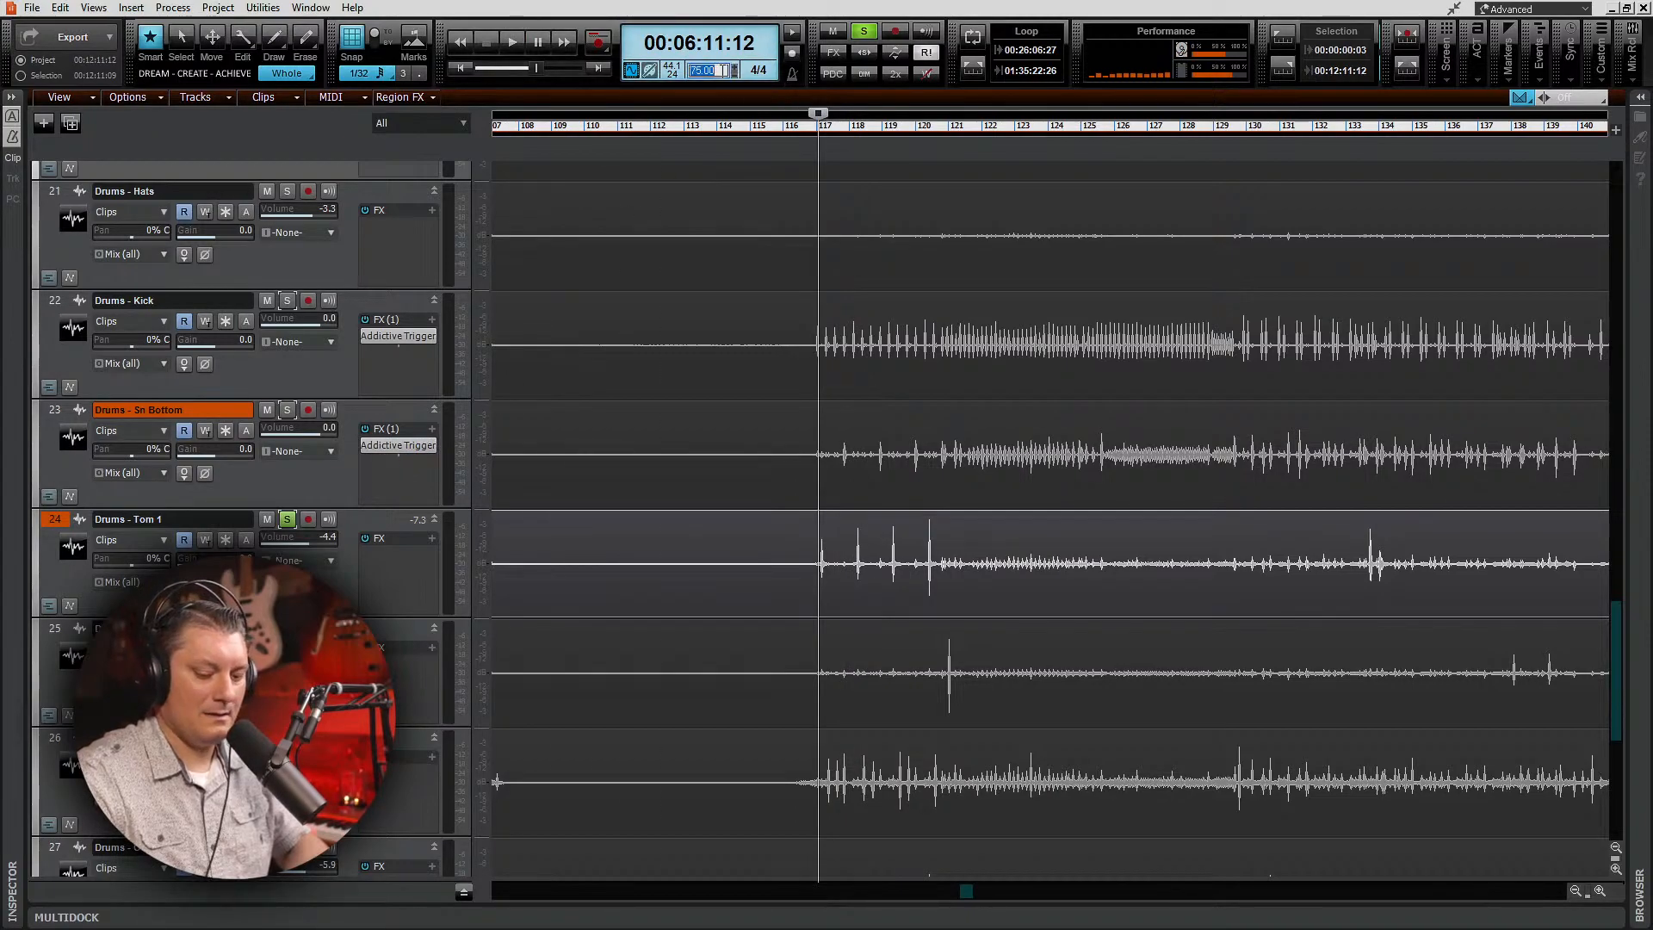
Step: Set the project tempo to 70 and play Tom 1 from measure 109
key("Return")
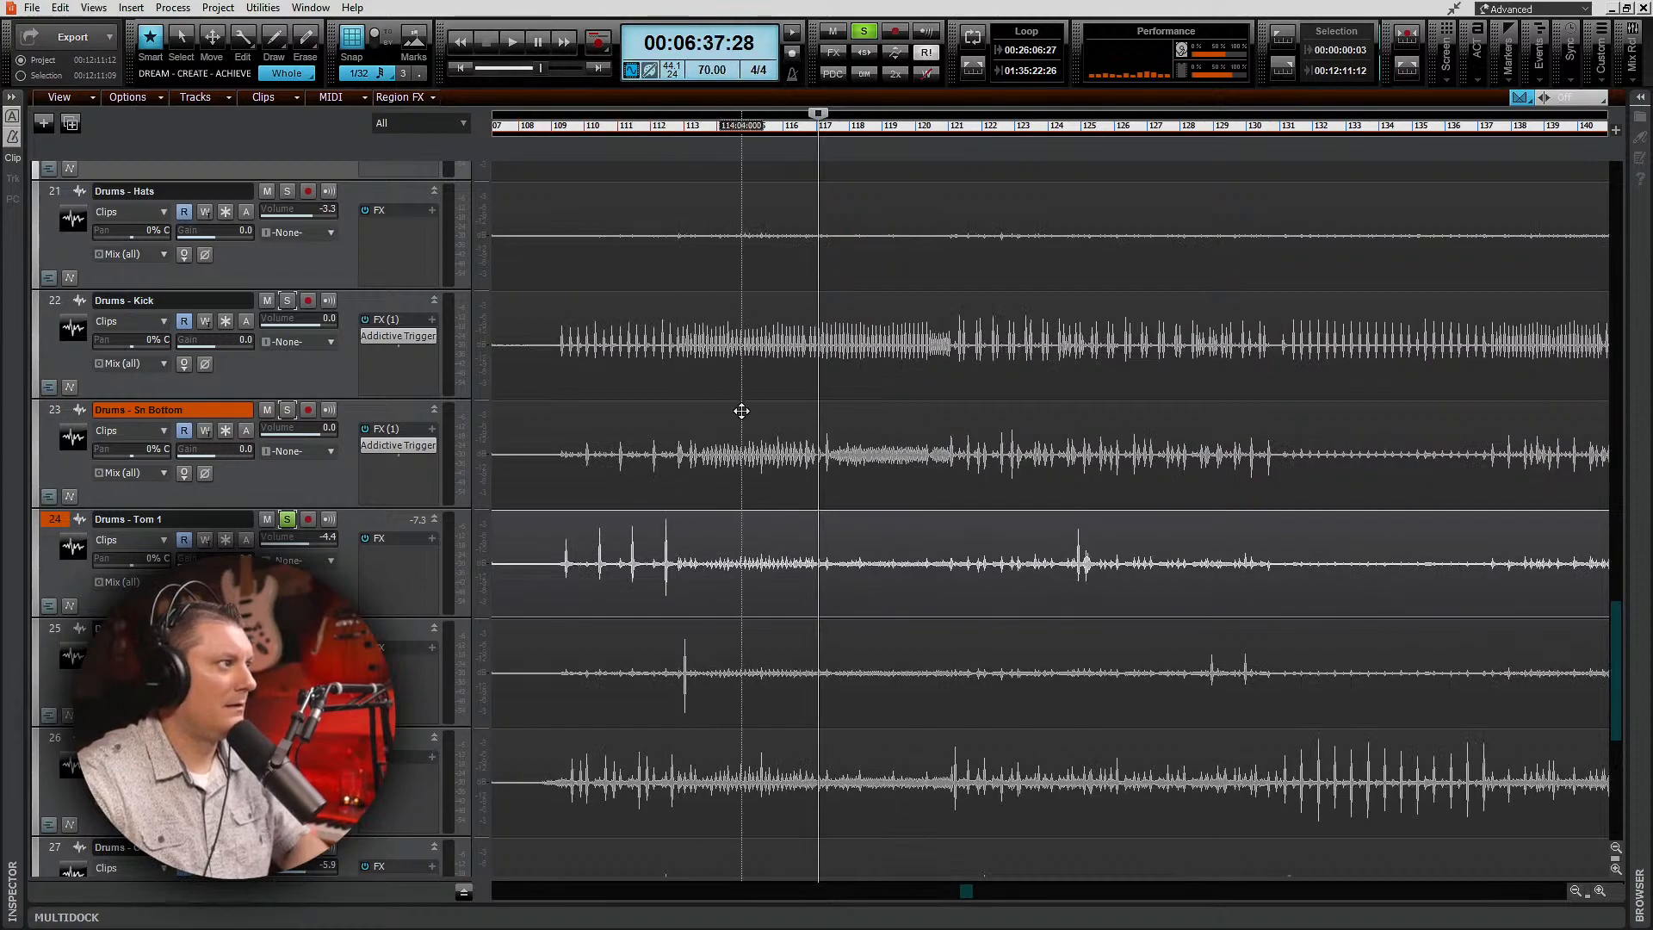
scroll(741, 412, "left", 6)
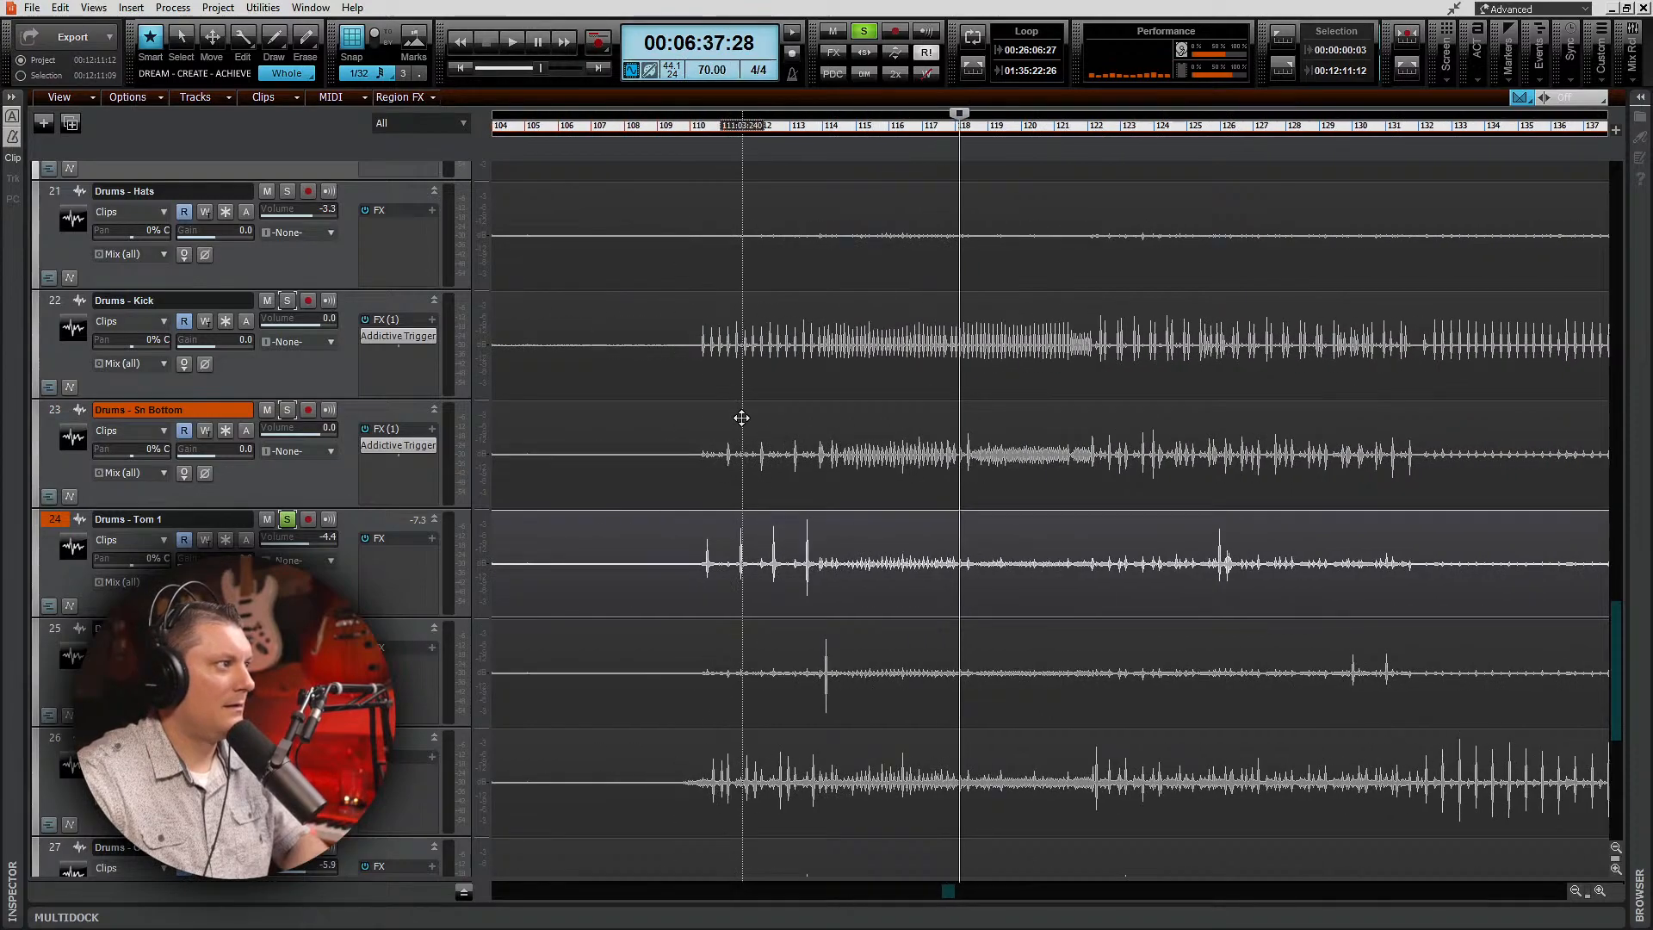
left_click(769, 568)
key("space")
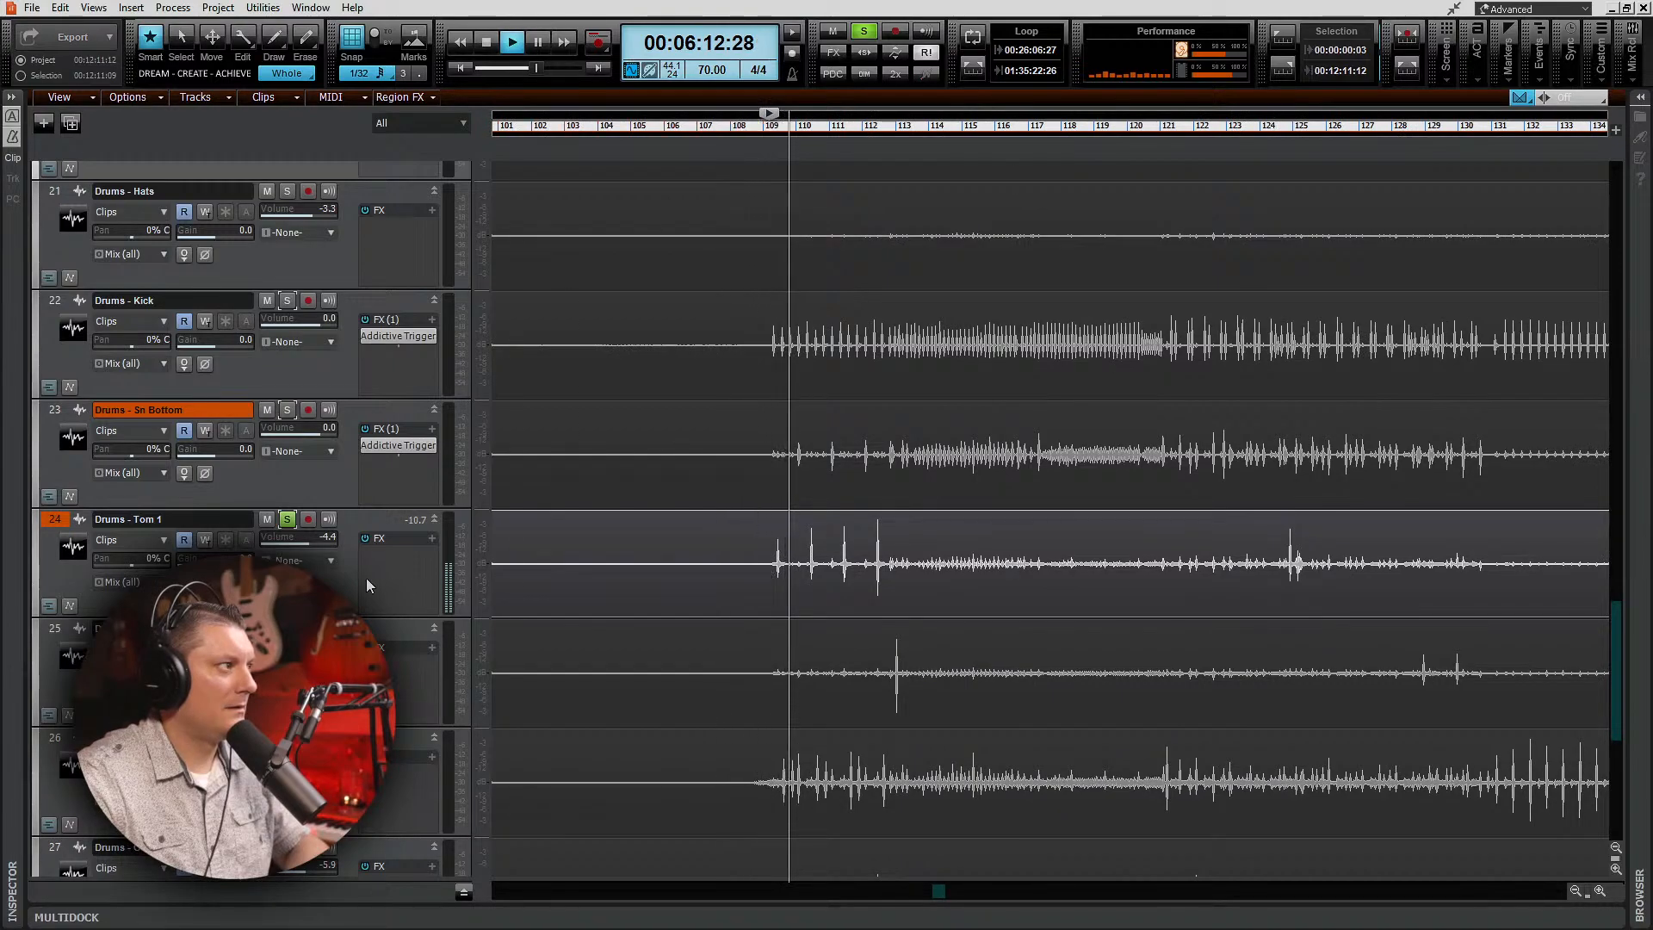
Step: Set the Drums - Tom 1 volume to 0.0 and copy the snare's Addictive Trigger plug-in onto the track
double_click(300, 542)
key("space")
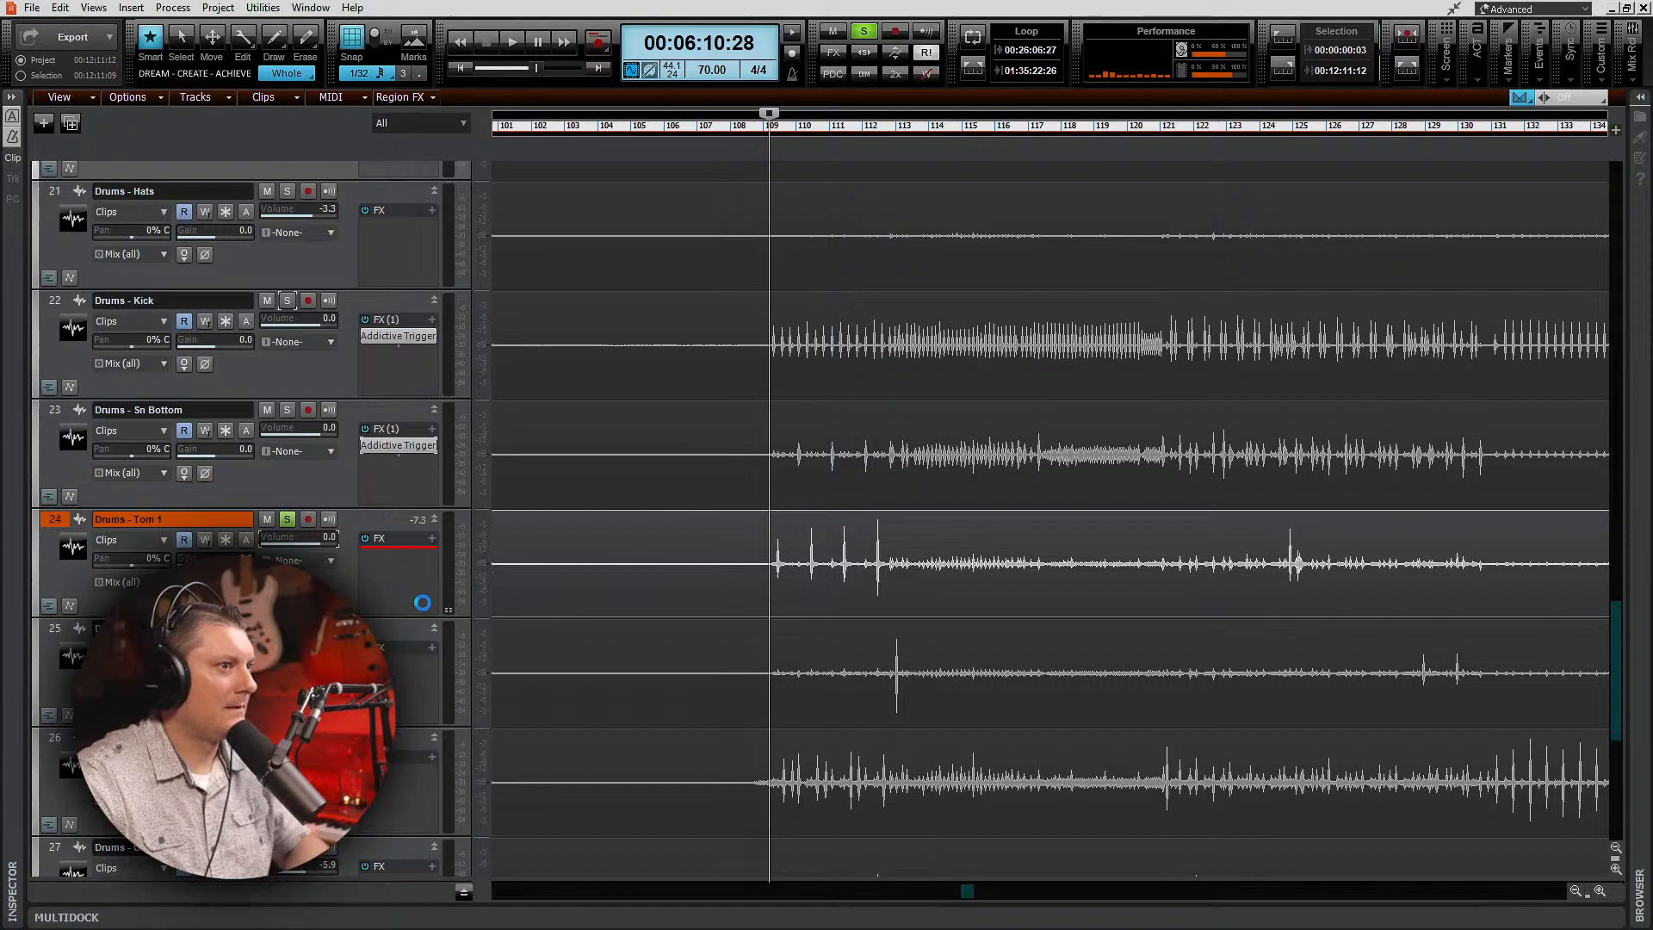
left_click_drag(423, 602, 424, 610)
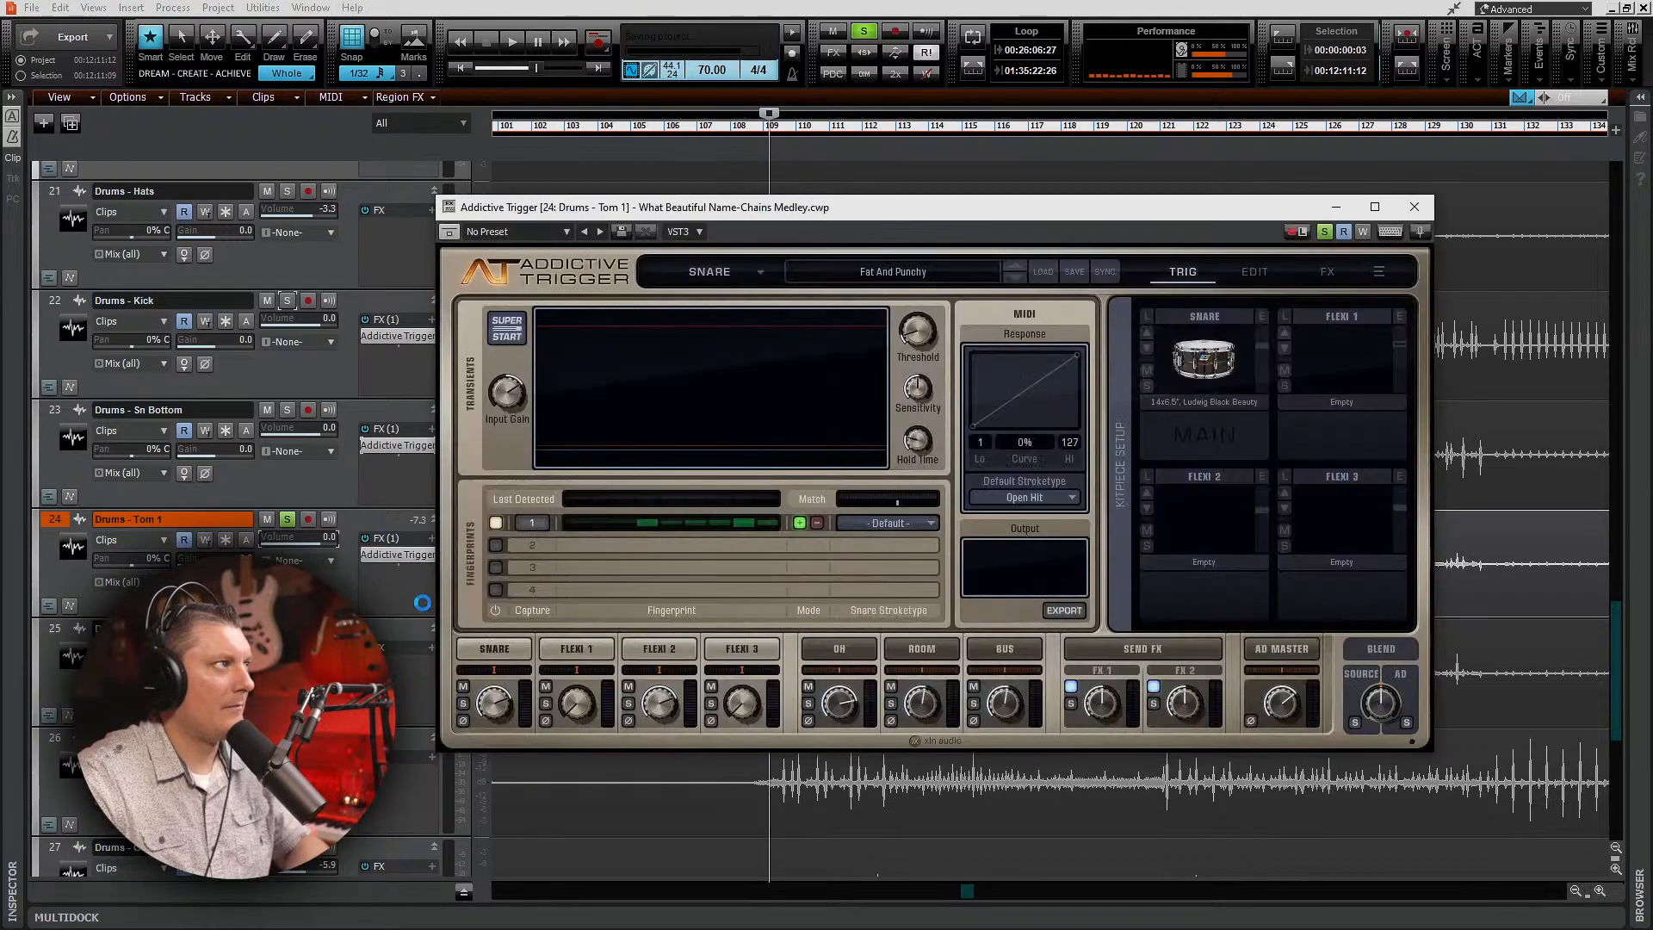
Step: Set the drum type to Tom1 in Tom 1's Addictive Trigger and choose the Gretsch Stop Sign tom as the main kitpiece
left_click_drag(850, 216, 937, 193)
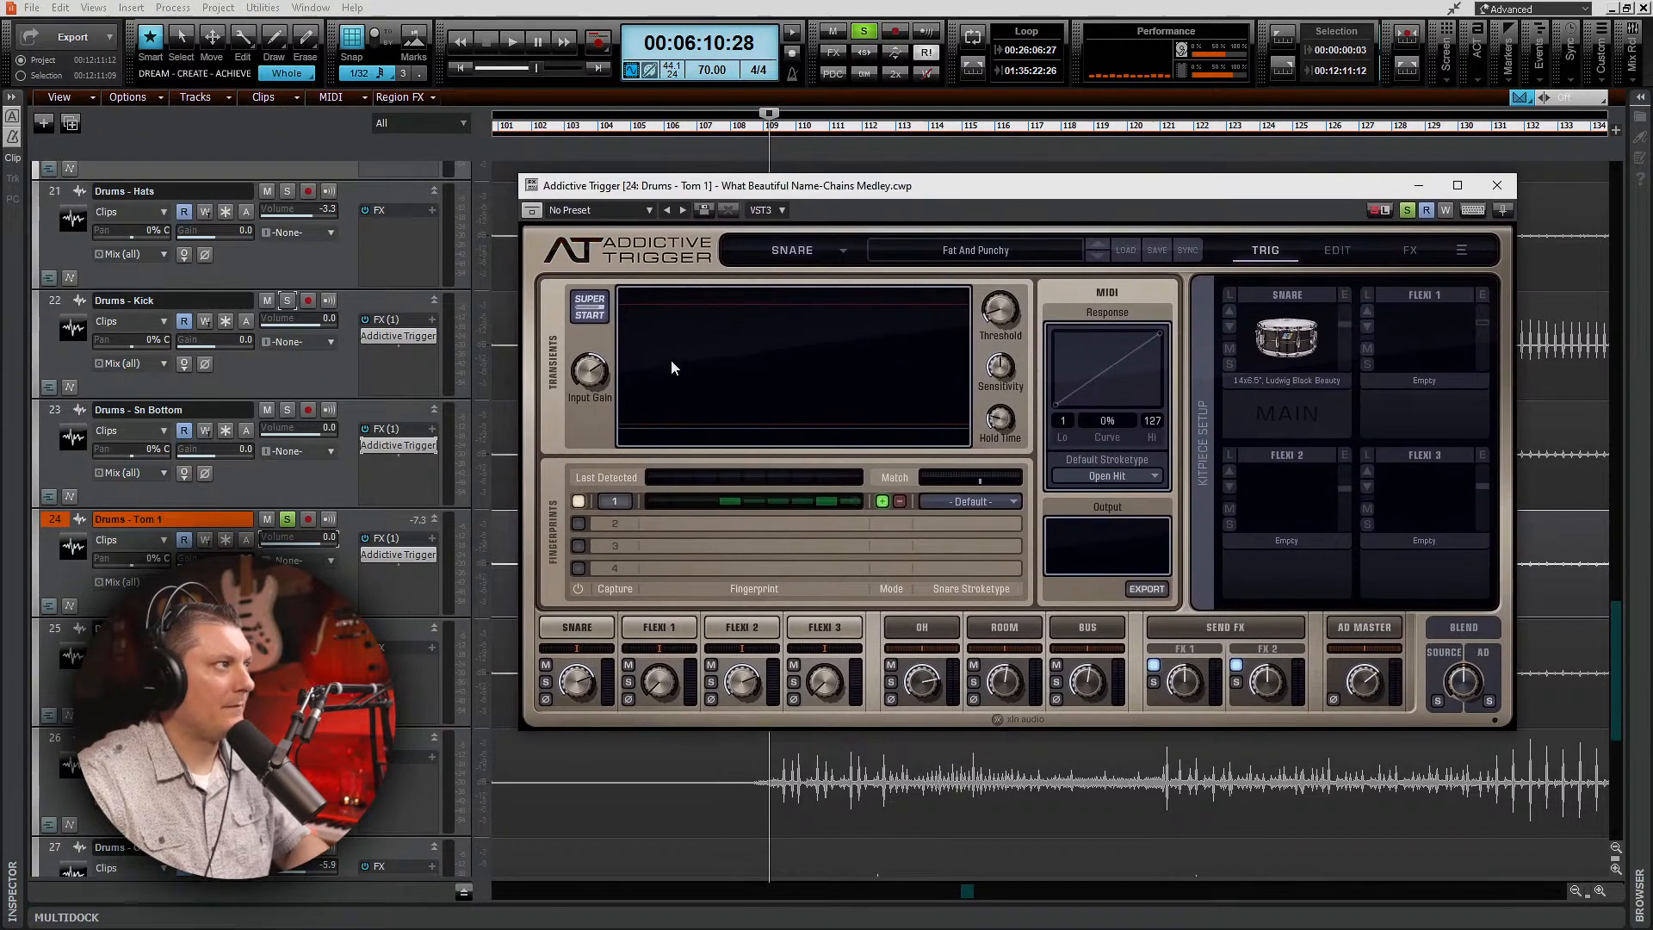
left_click(1014, 255)
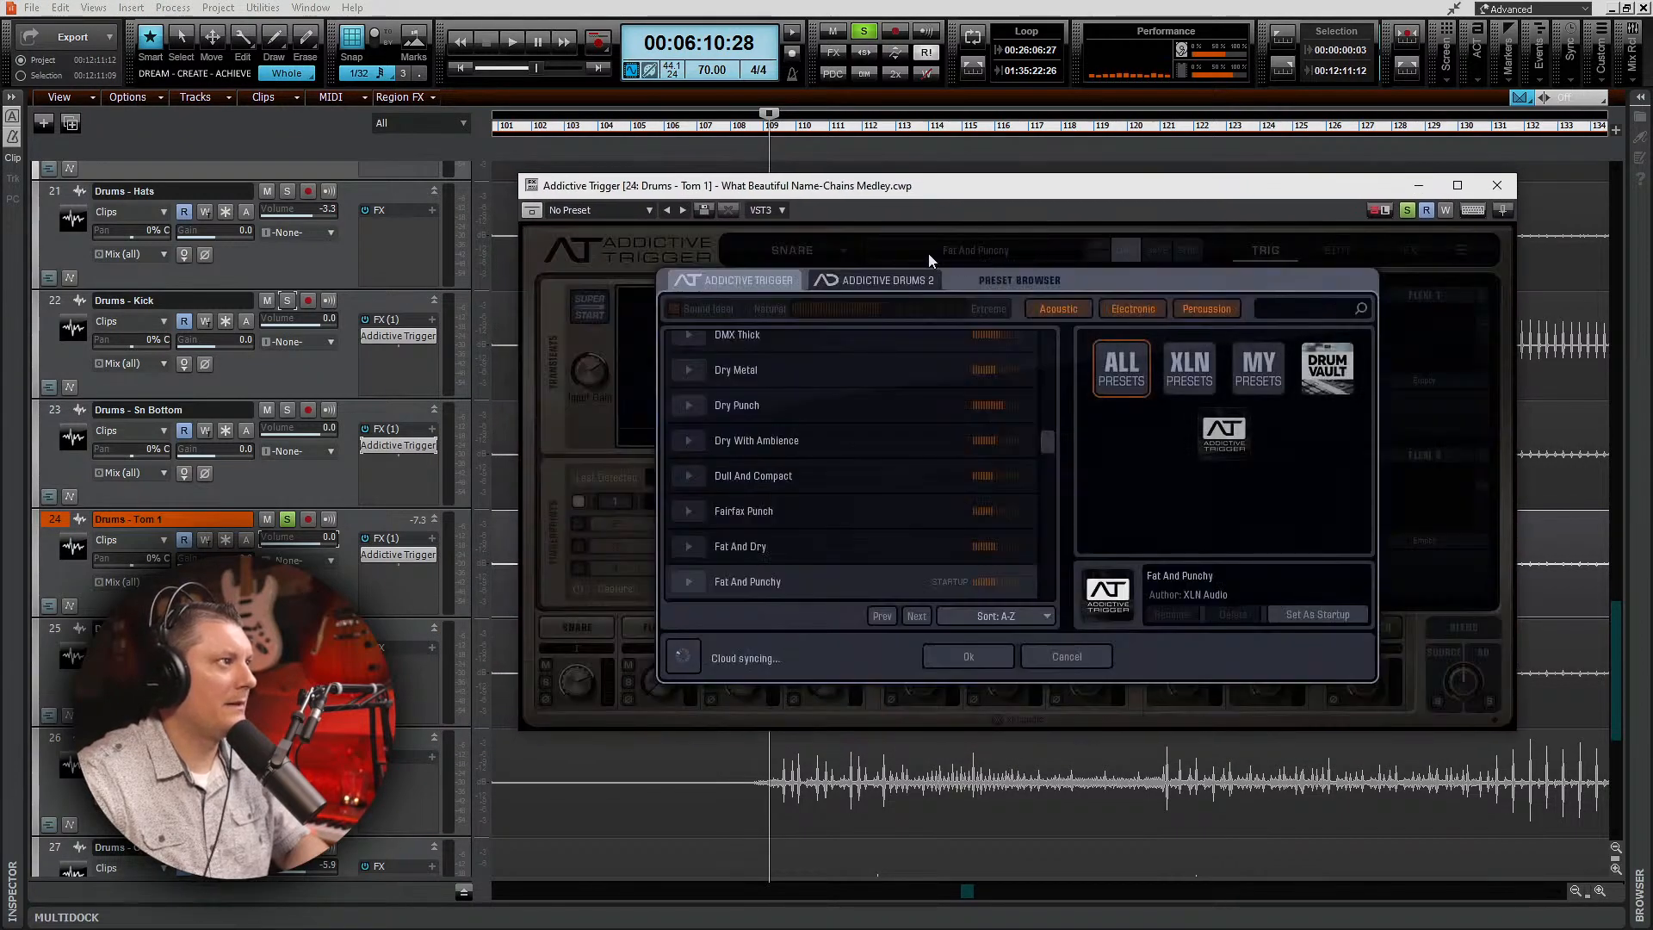
left_click(927, 254)
left_click(809, 256)
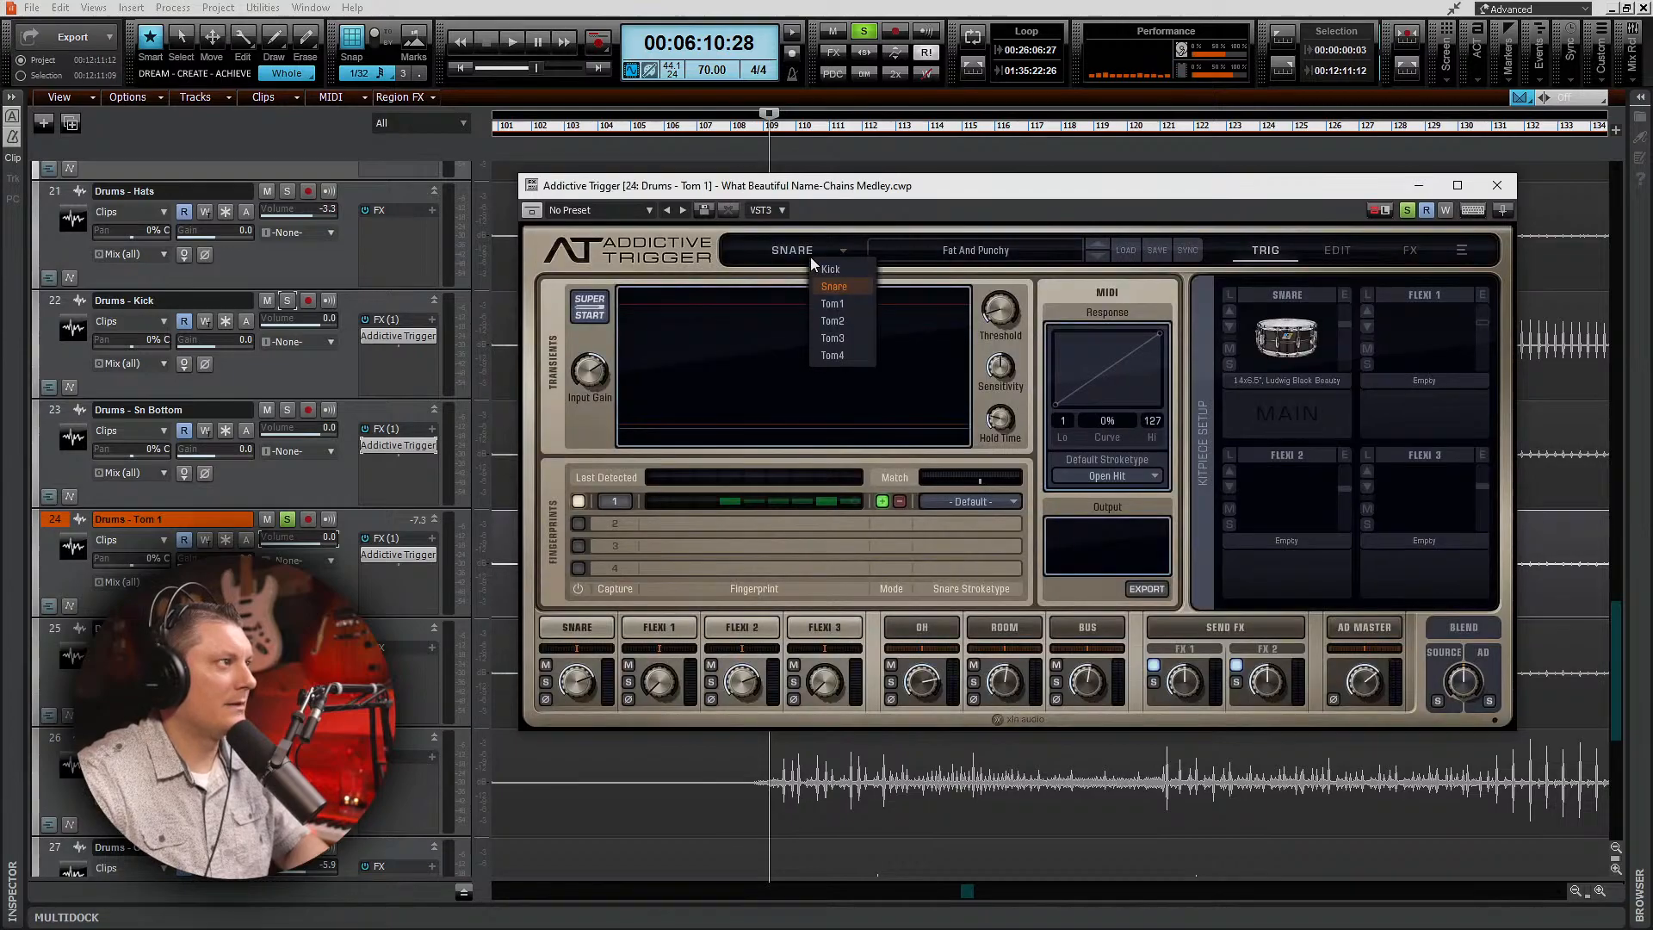
left_click(835, 302)
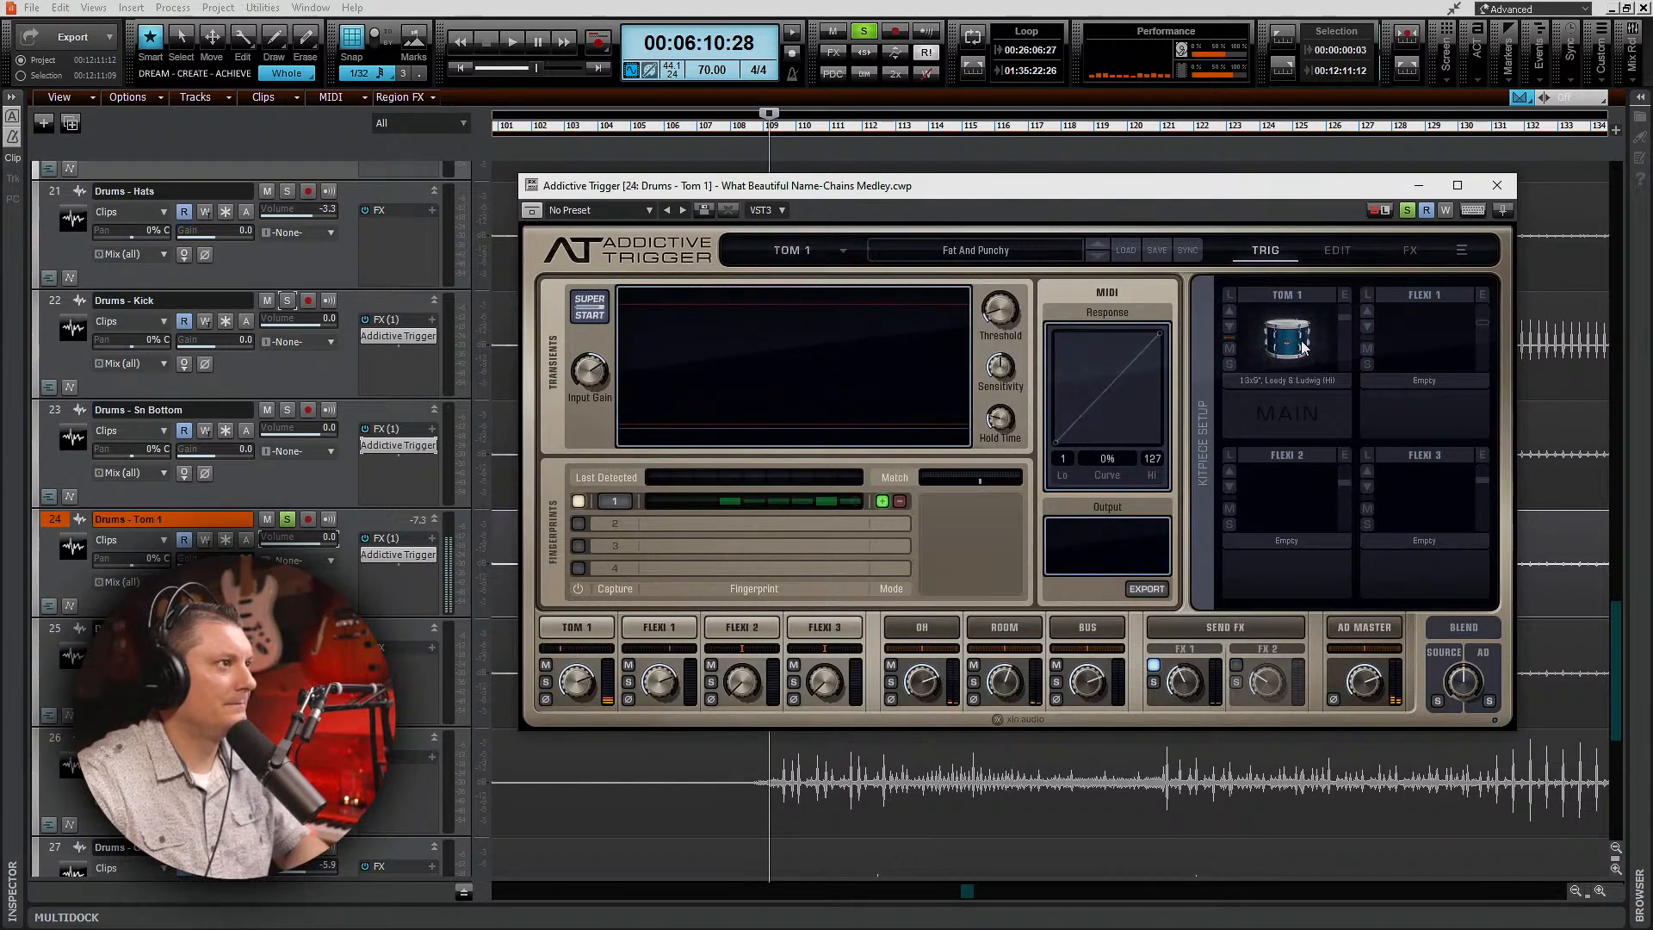
left_click(1229, 312)
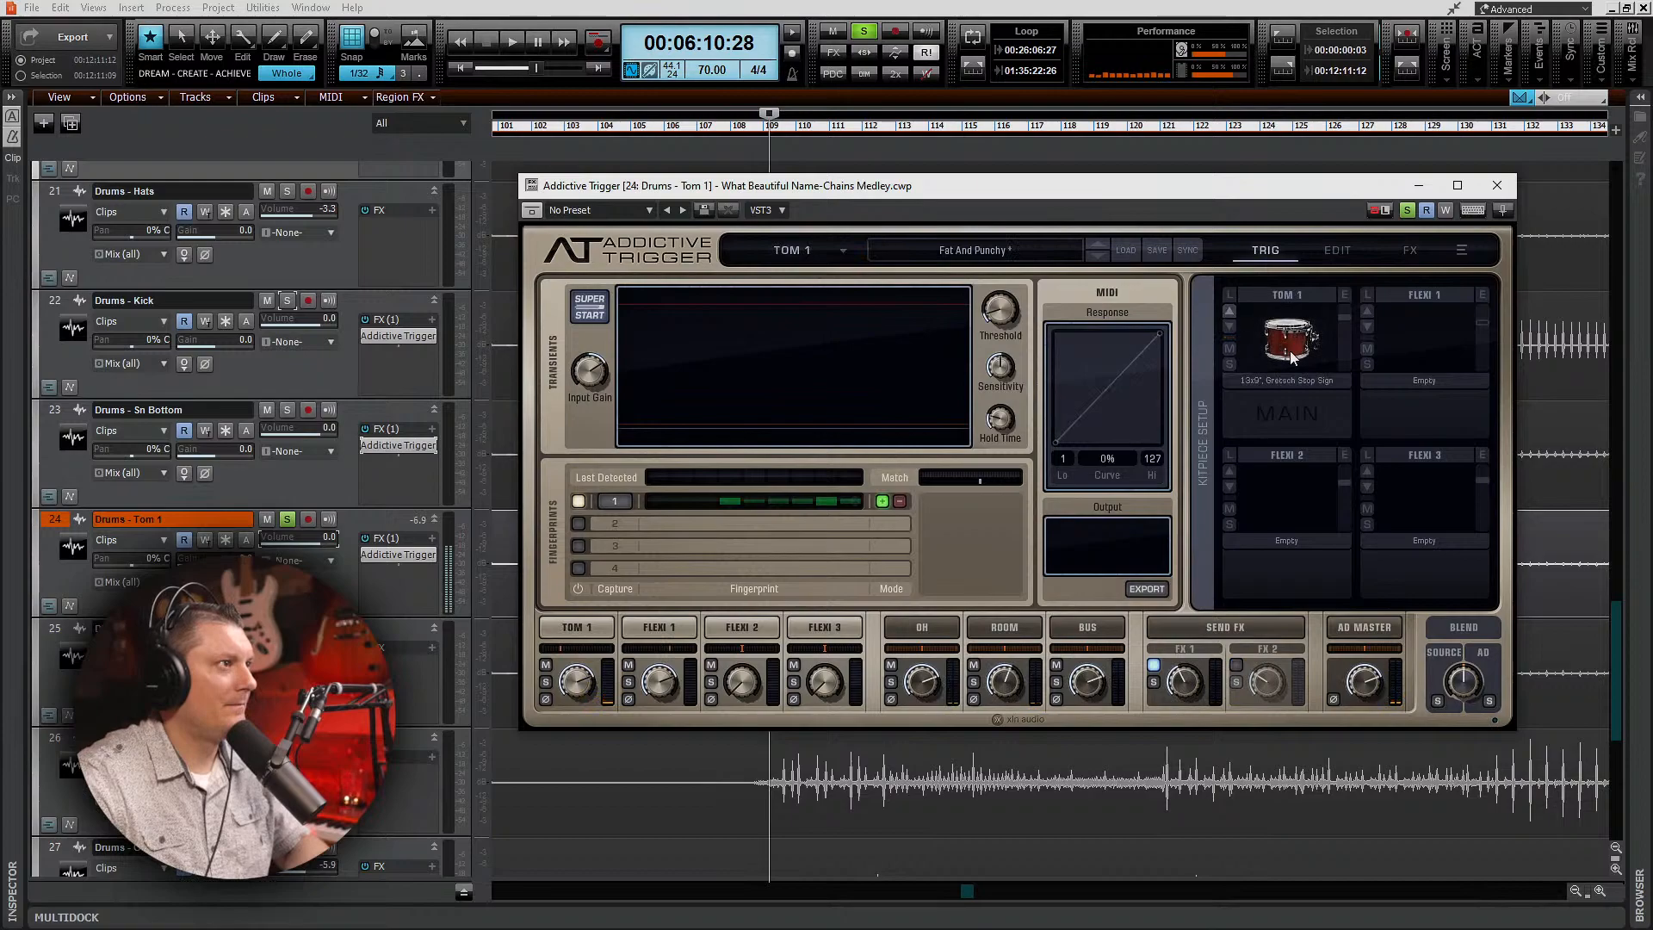
Step: Audition alternative main kitpieces in Tom 1's Addictive Trigger during playback from measure 109 and settle on the DW Collector's Series tom
left_click(1229, 312)
left_click(1229, 312)
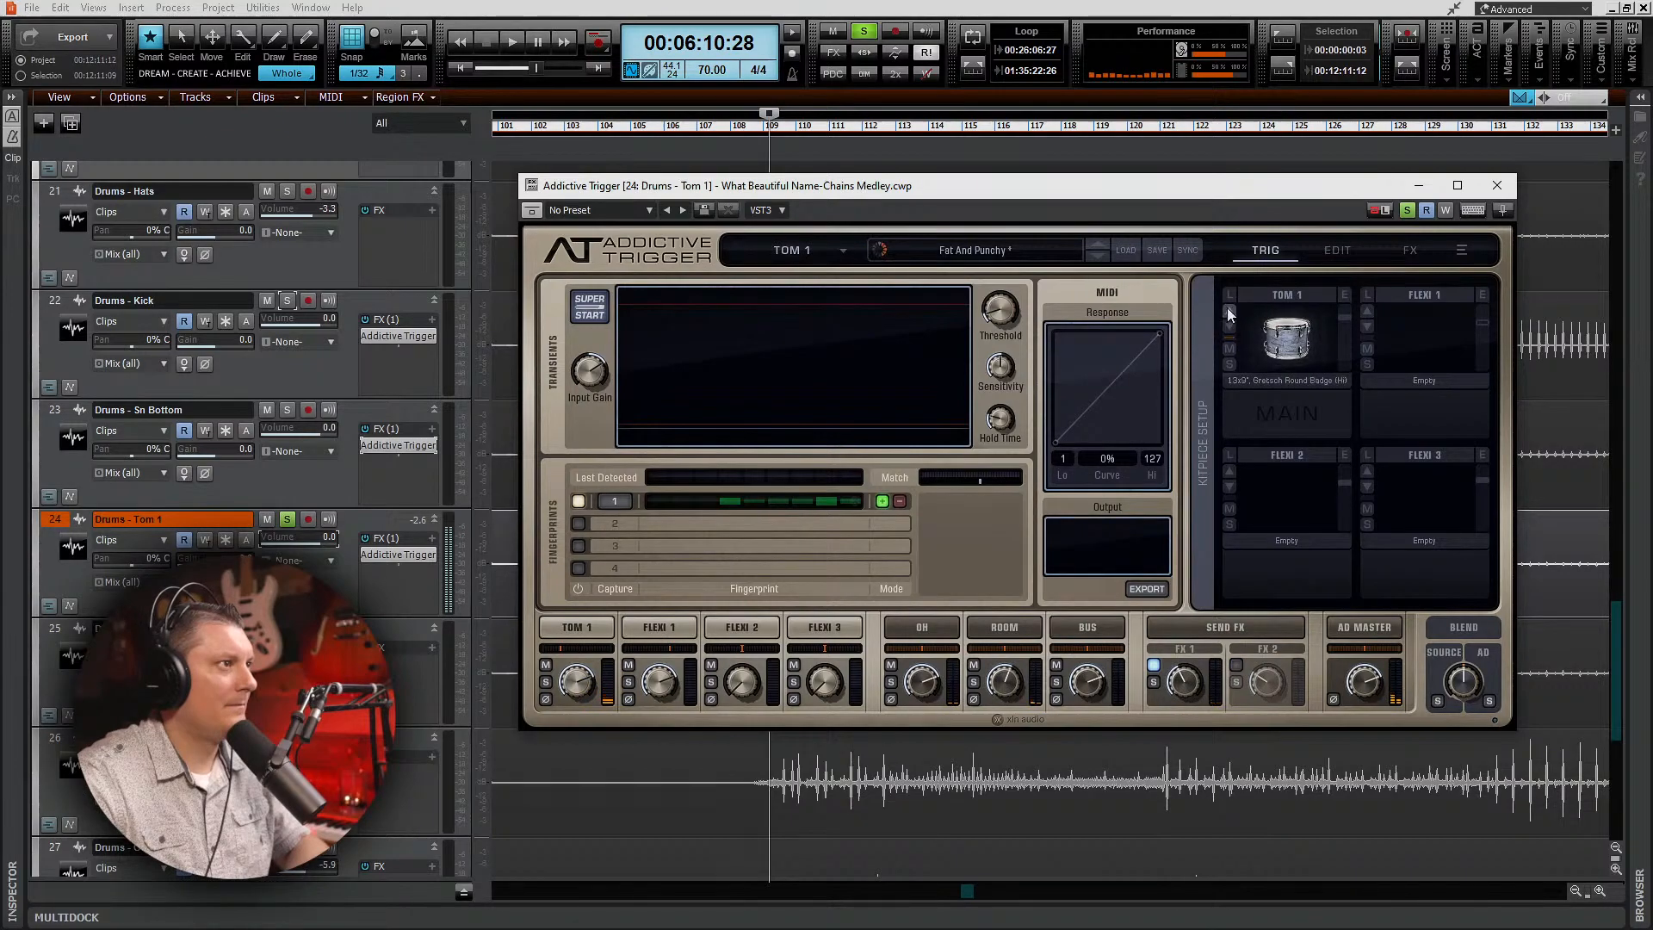
left_click(1286, 344)
left_click(1287, 345)
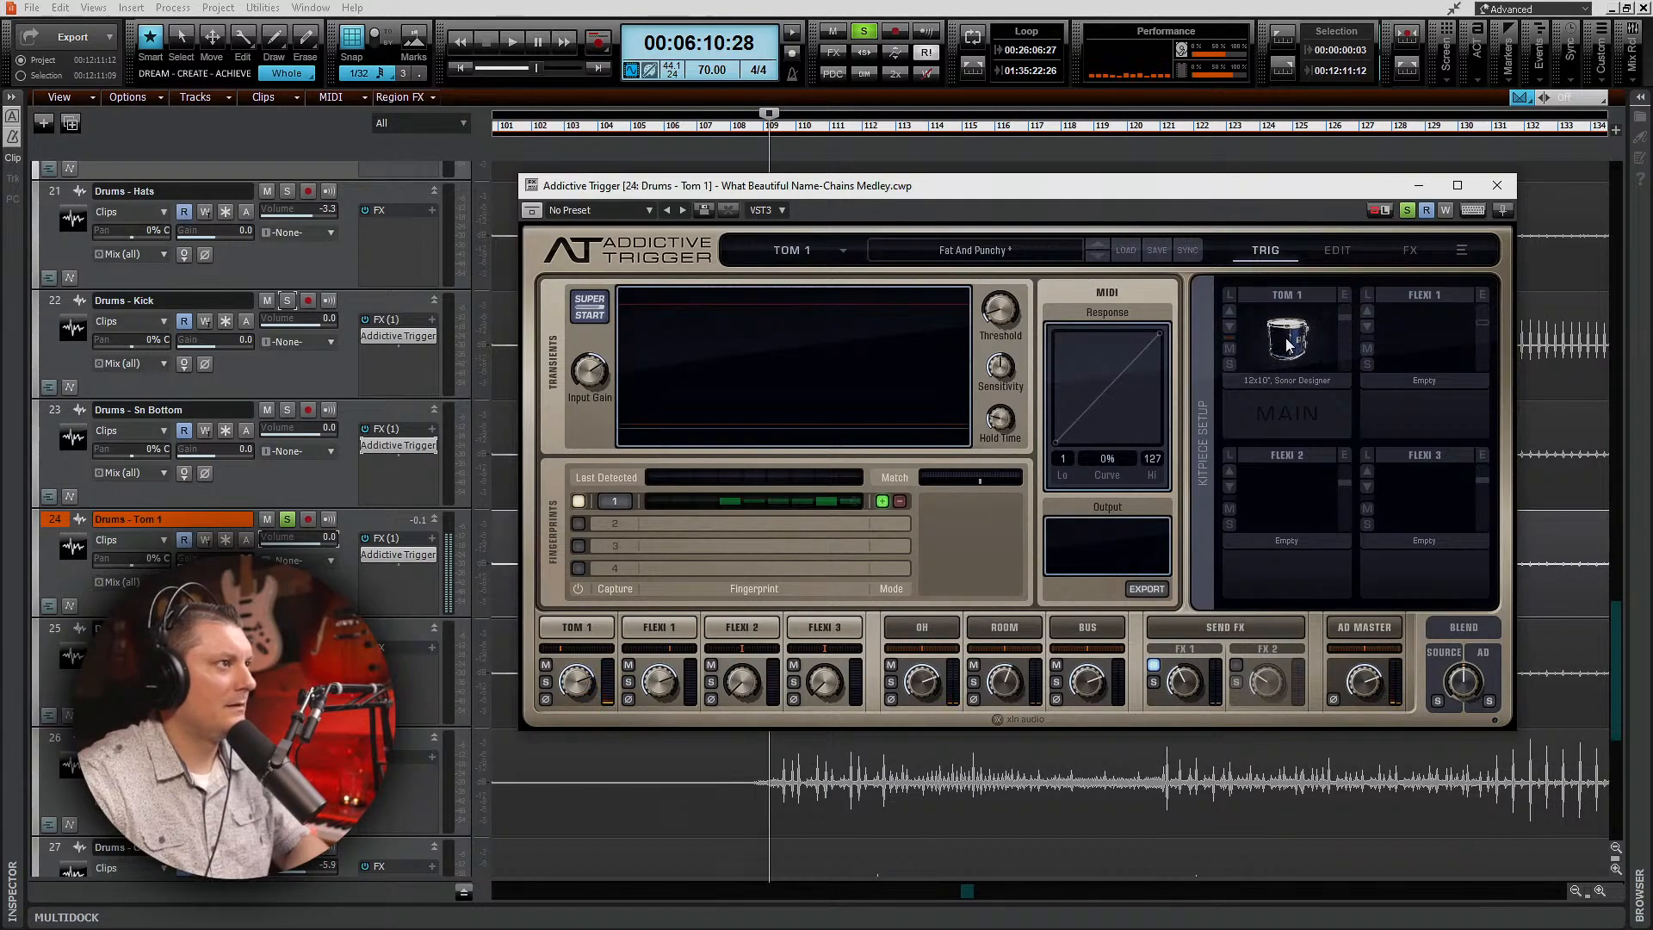
key("space")
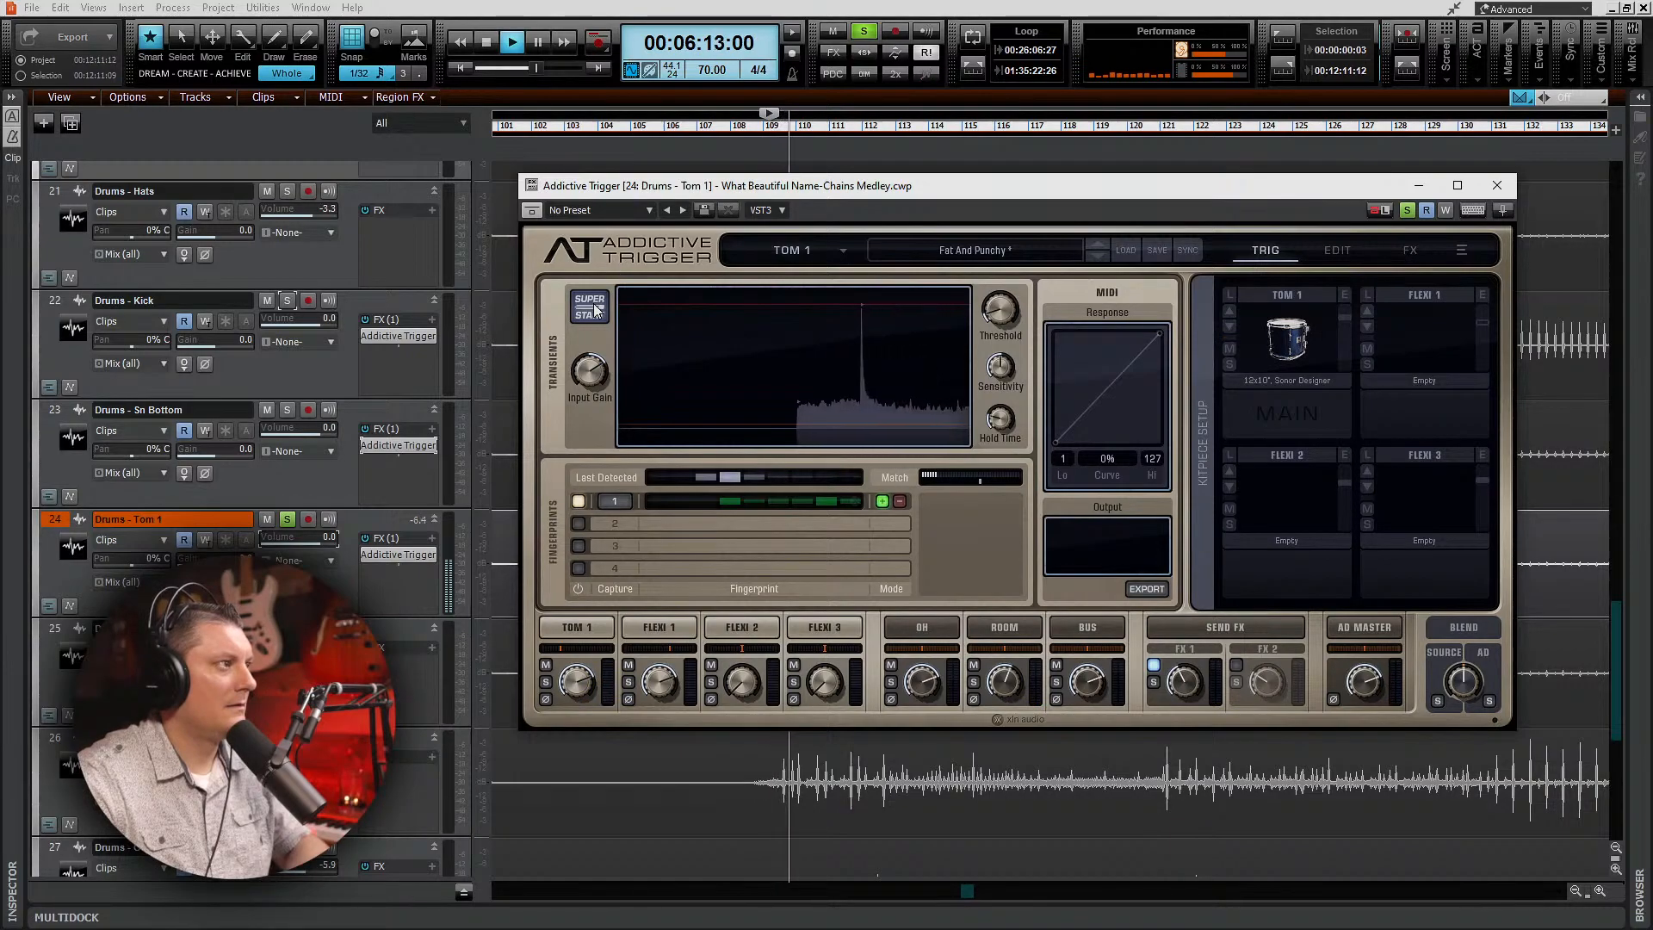
left_click(1228, 312)
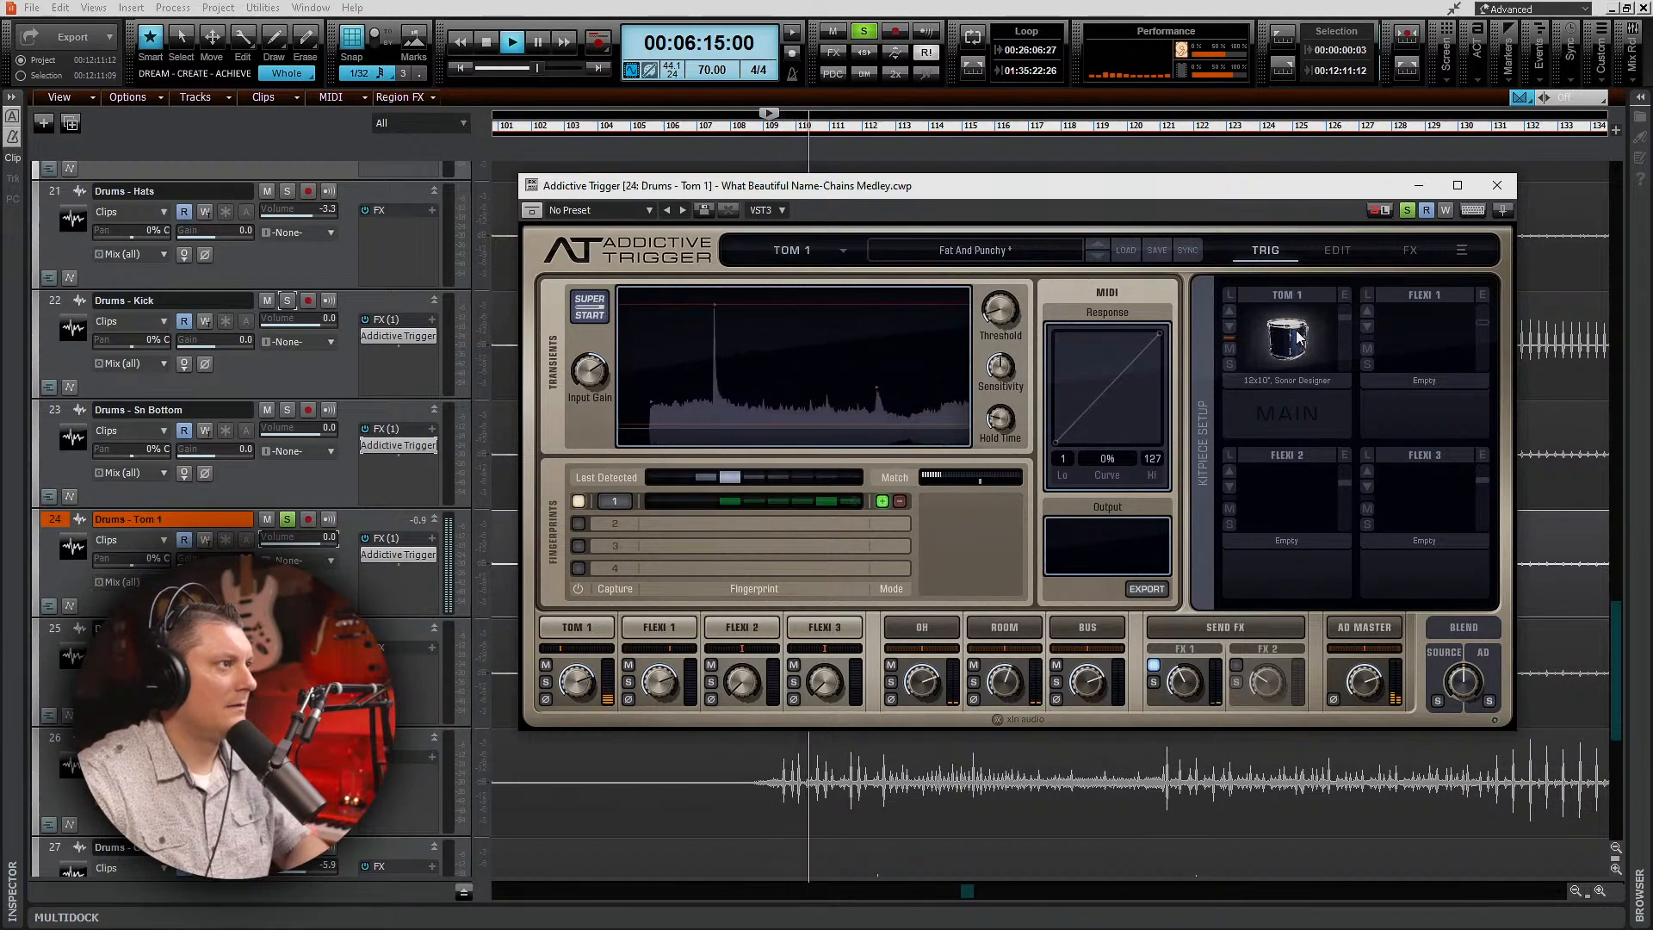
left_click(1228, 312)
left_click(1229, 312)
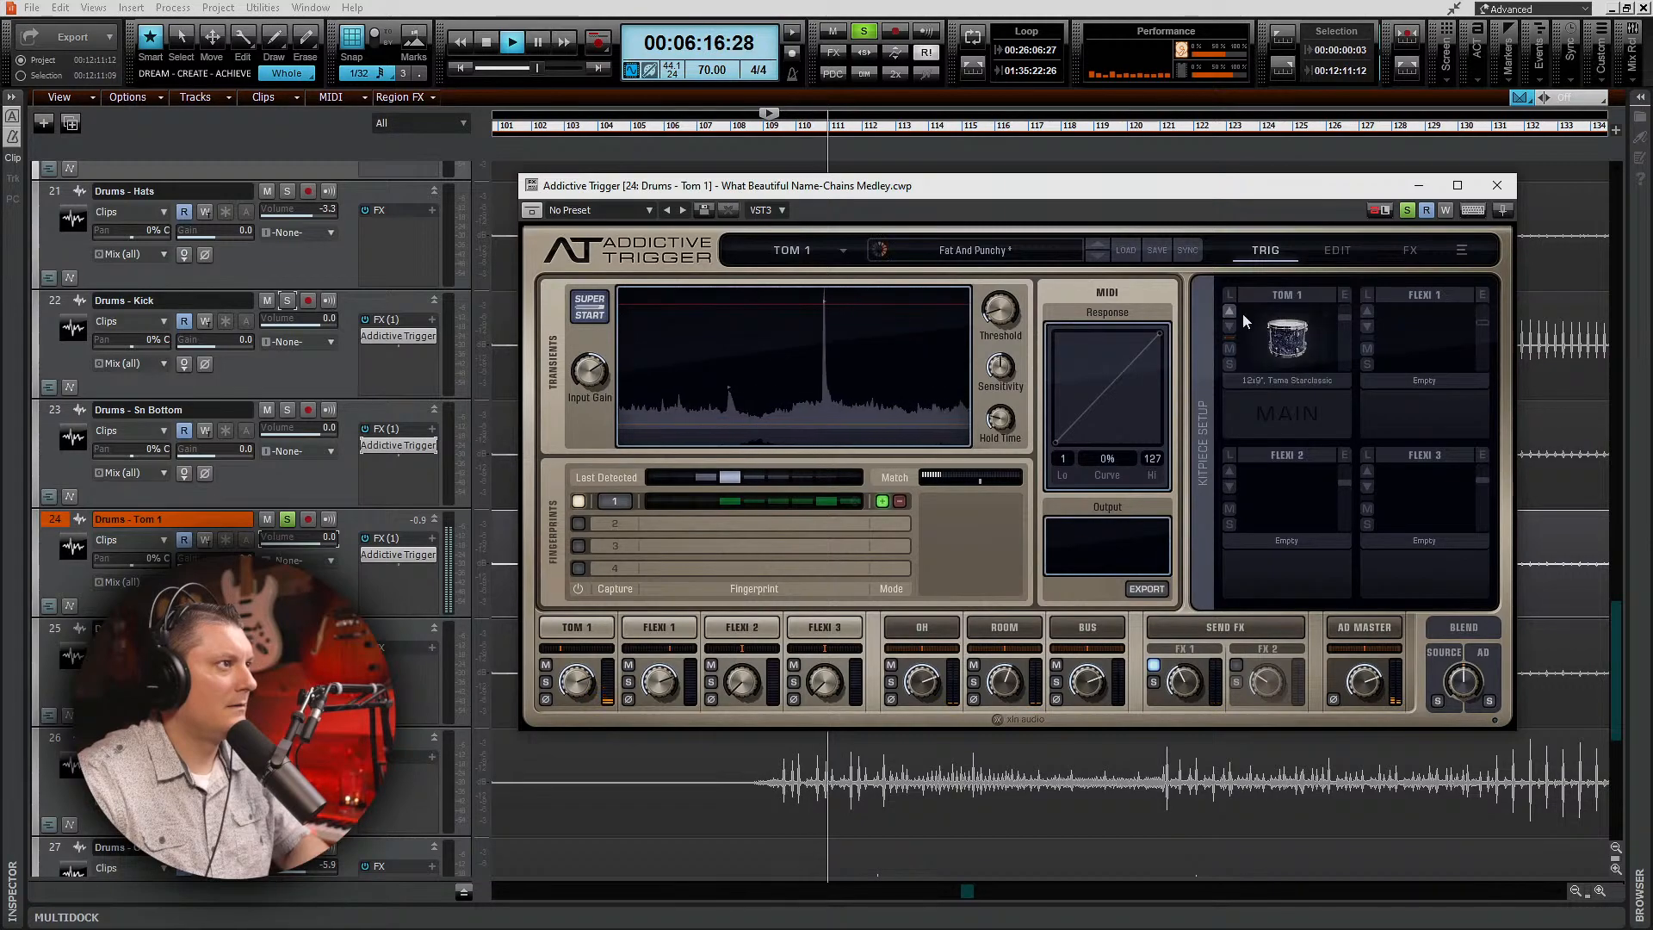
left_click(1229, 313)
left_click(1231, 313)
left_click(1230, 311)
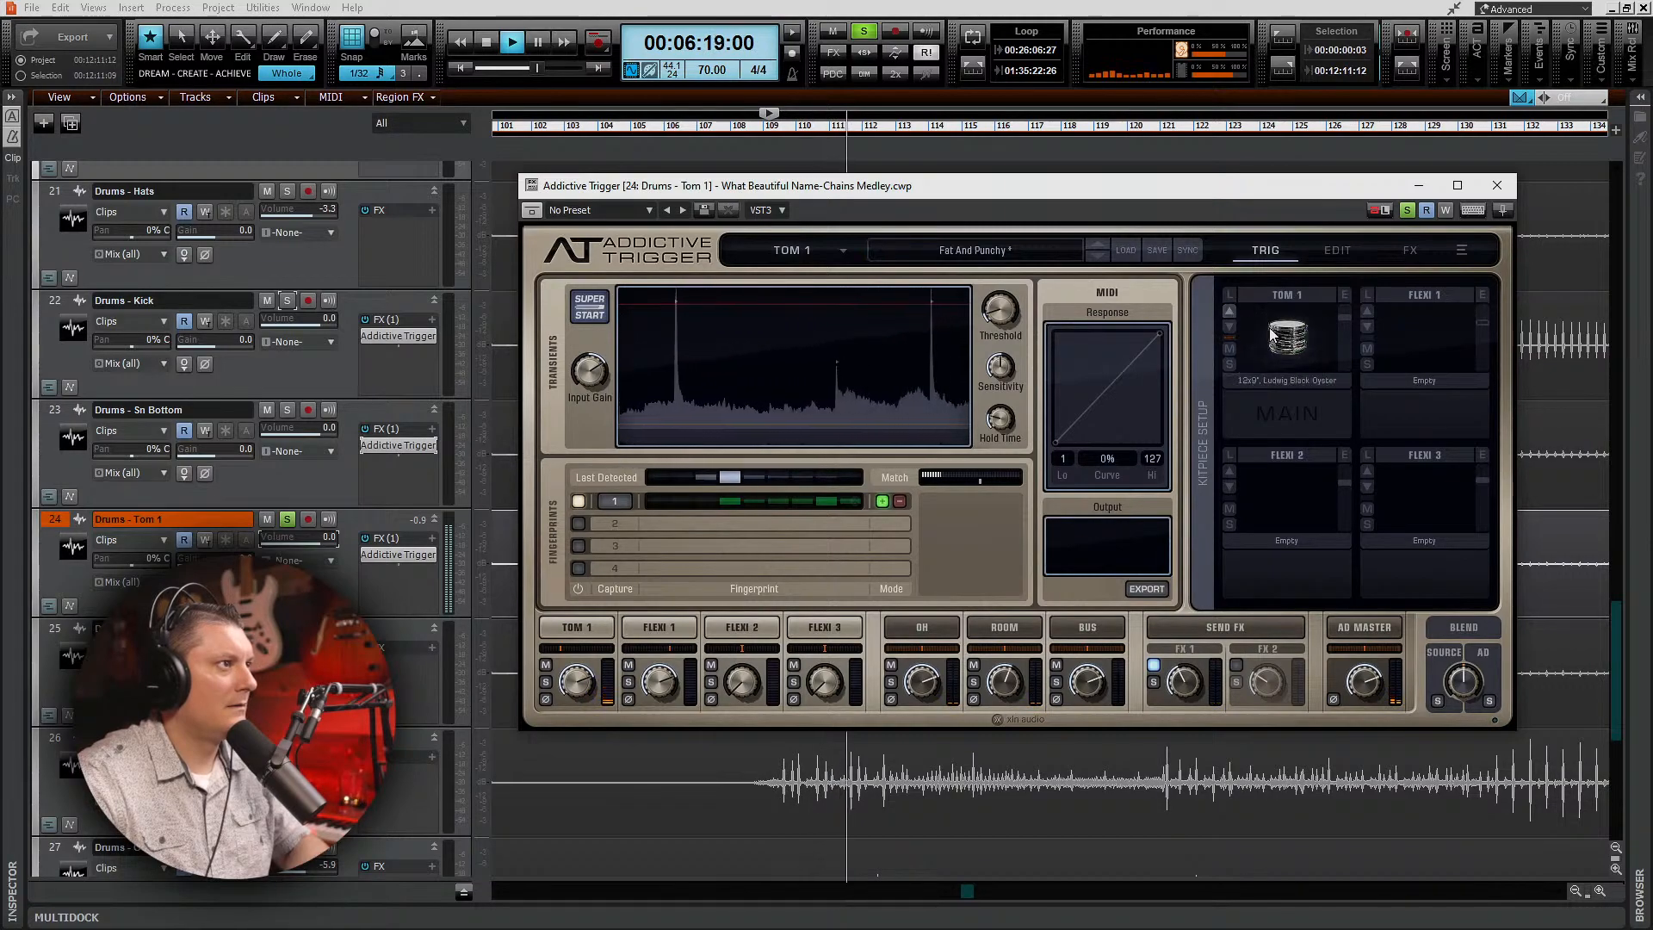
left_click(1230, 312)
left_click(1231, 312)
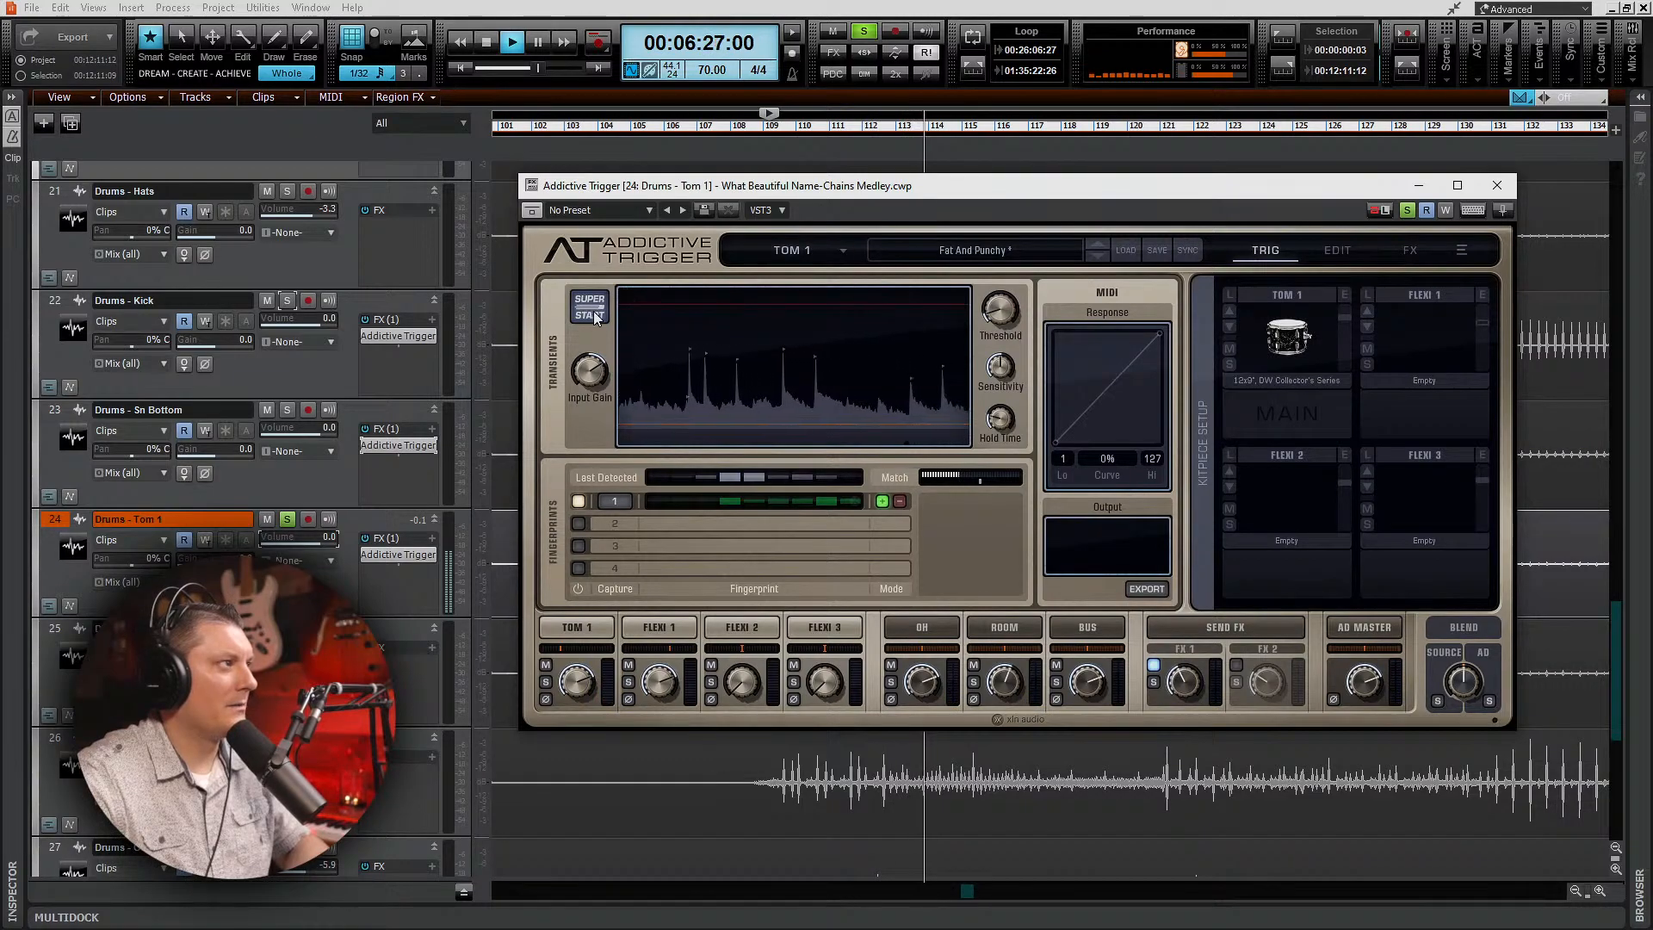
key("space")
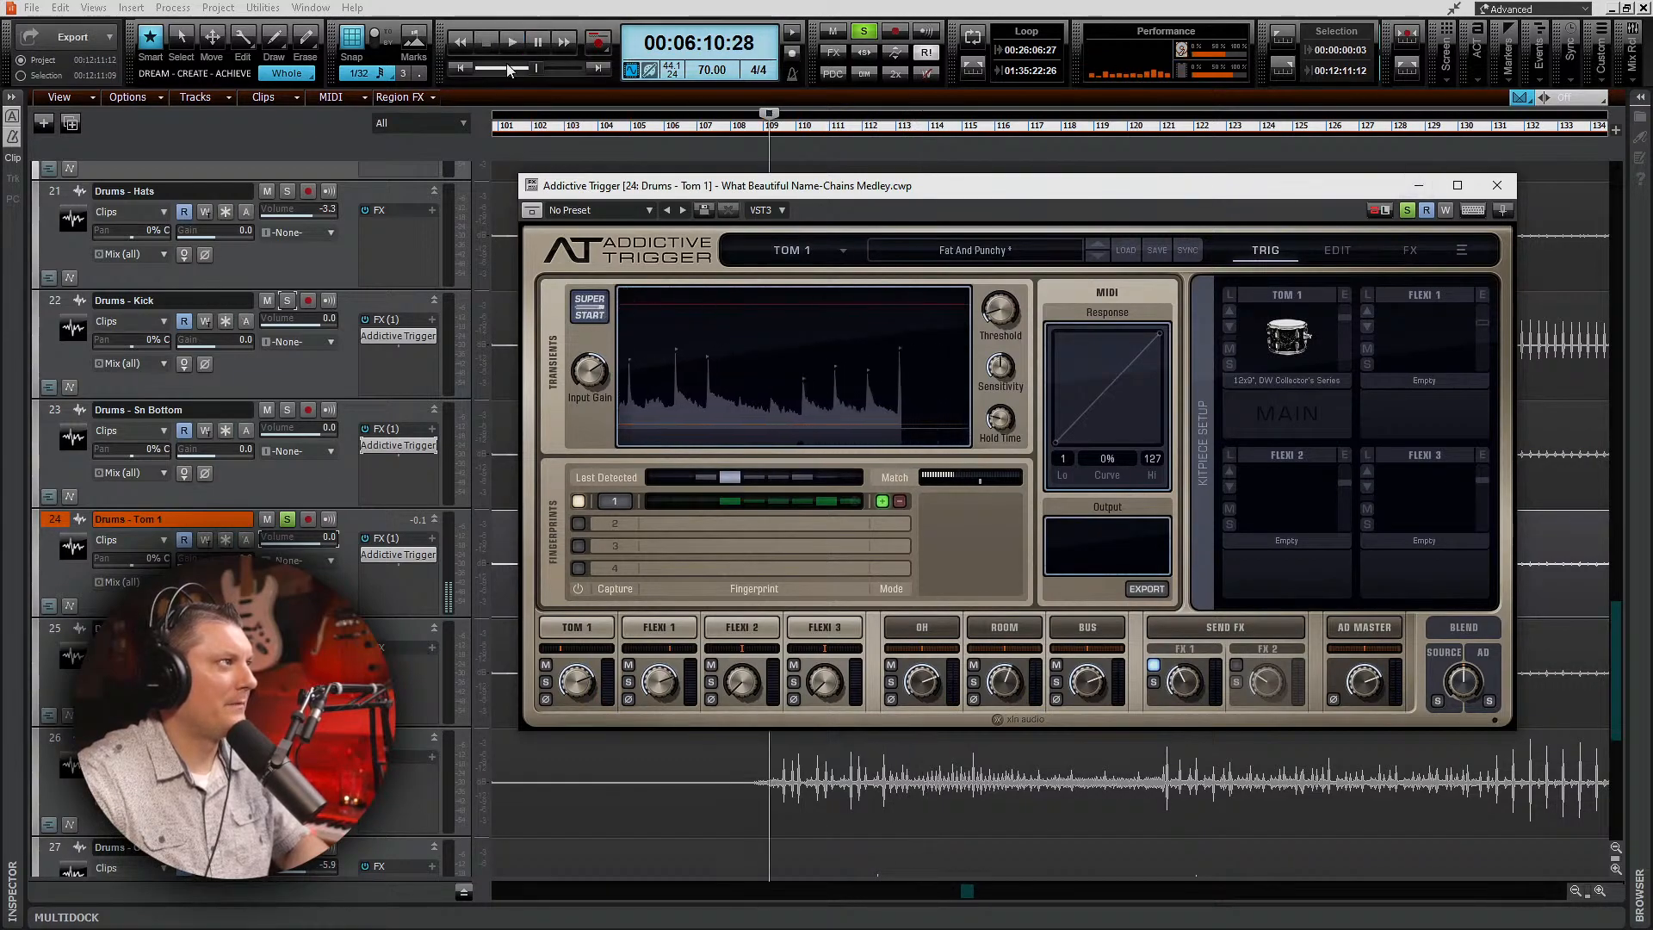
Step: Loop the second Tom 1 hit near measure 110 and run Super Start on it in Addictive Trigger during playback
left_click_drag(1071, 197, 984, 730)
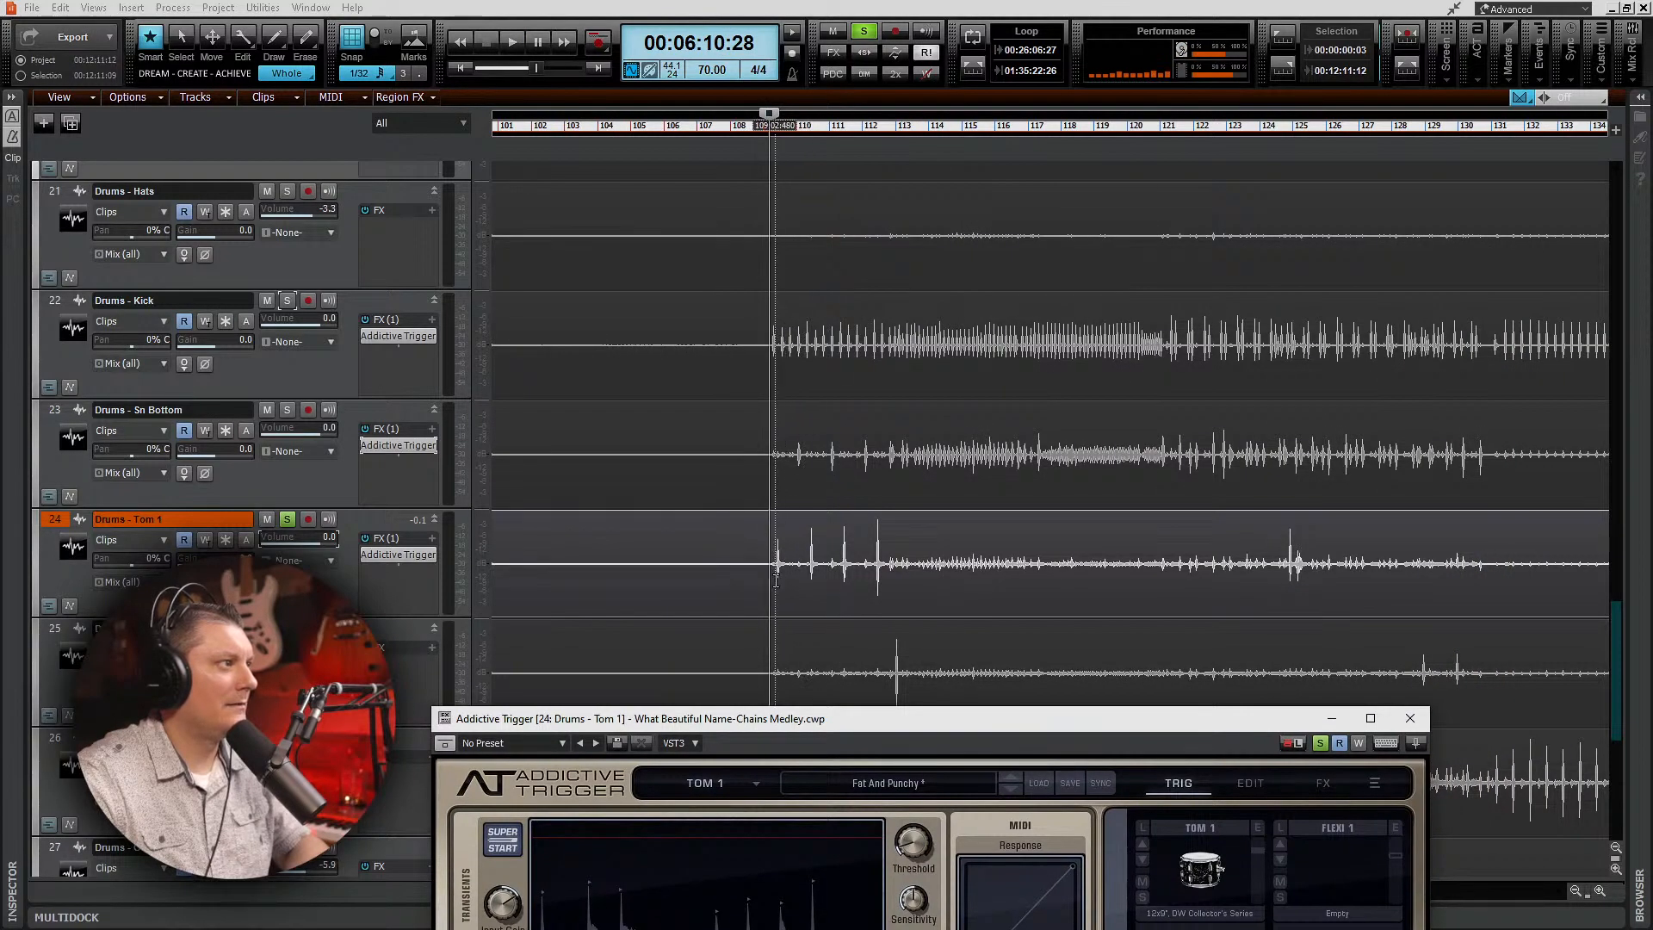
left_click(815, 578)
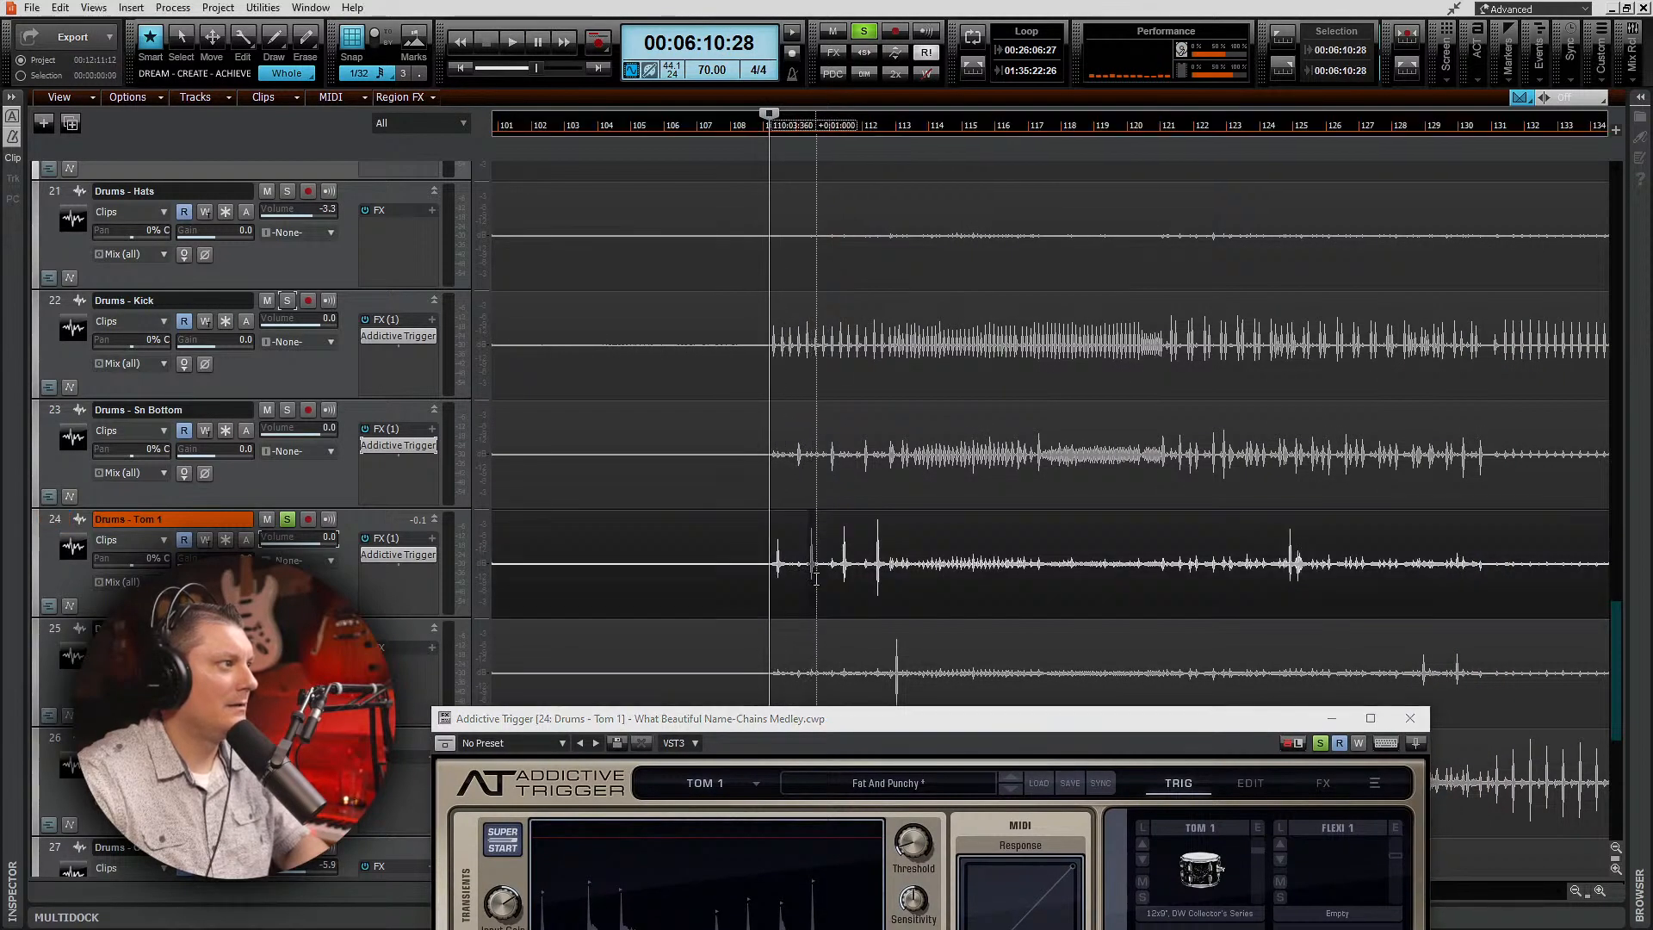
left_click(814, 575)
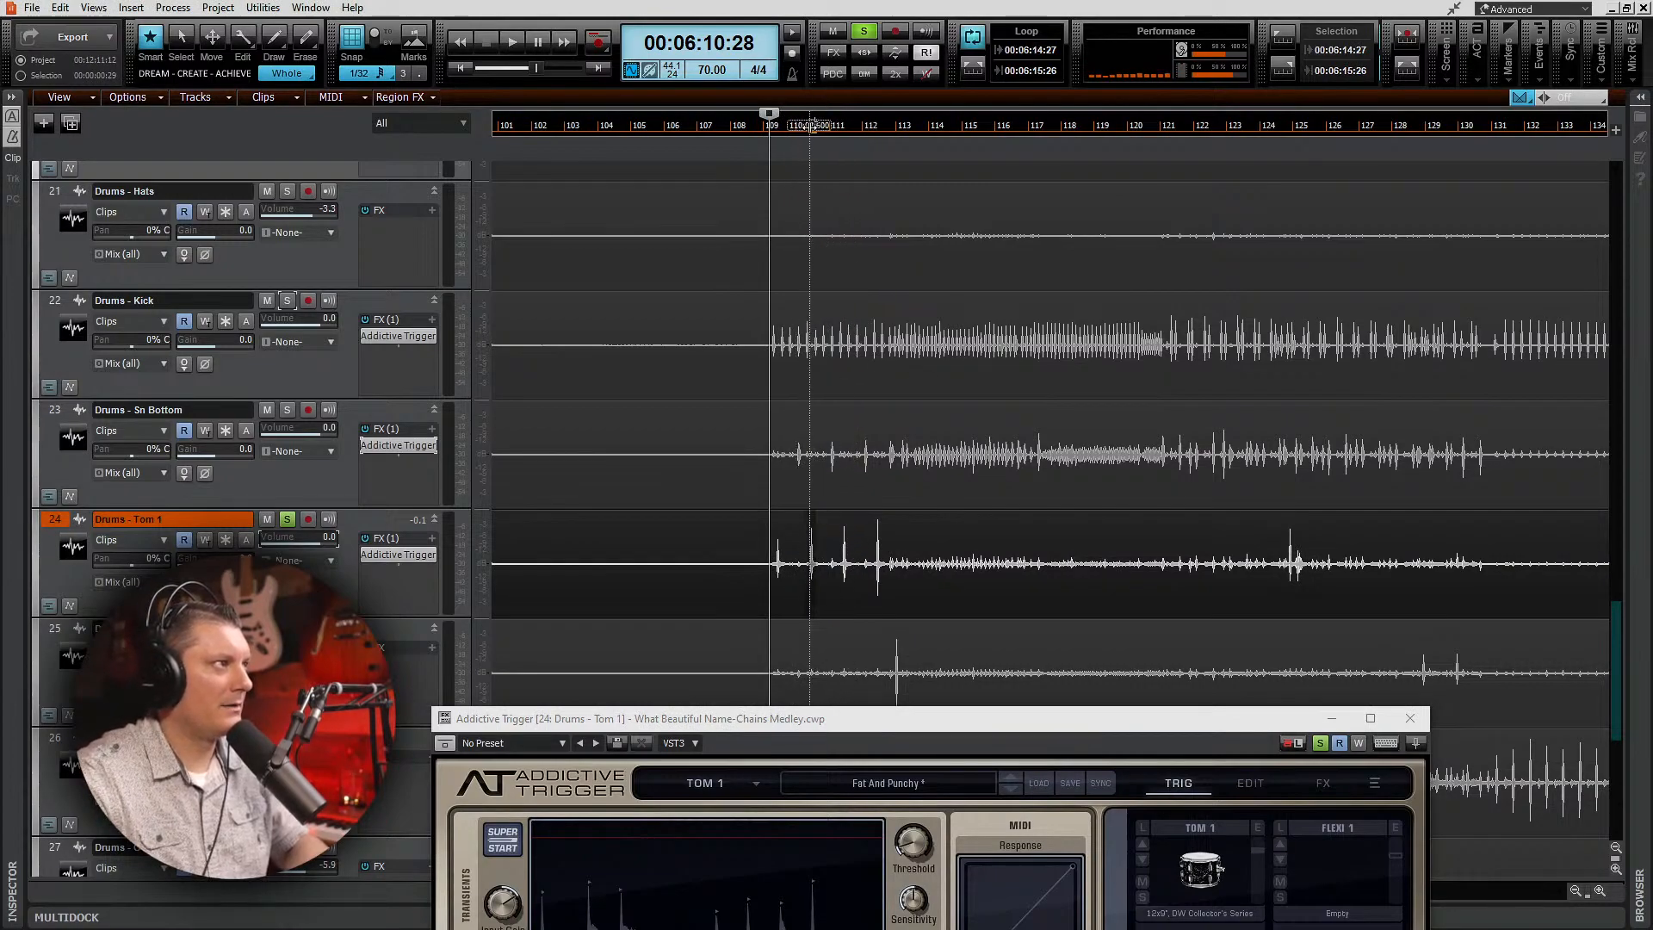
left_click(807, 125)
key("space")
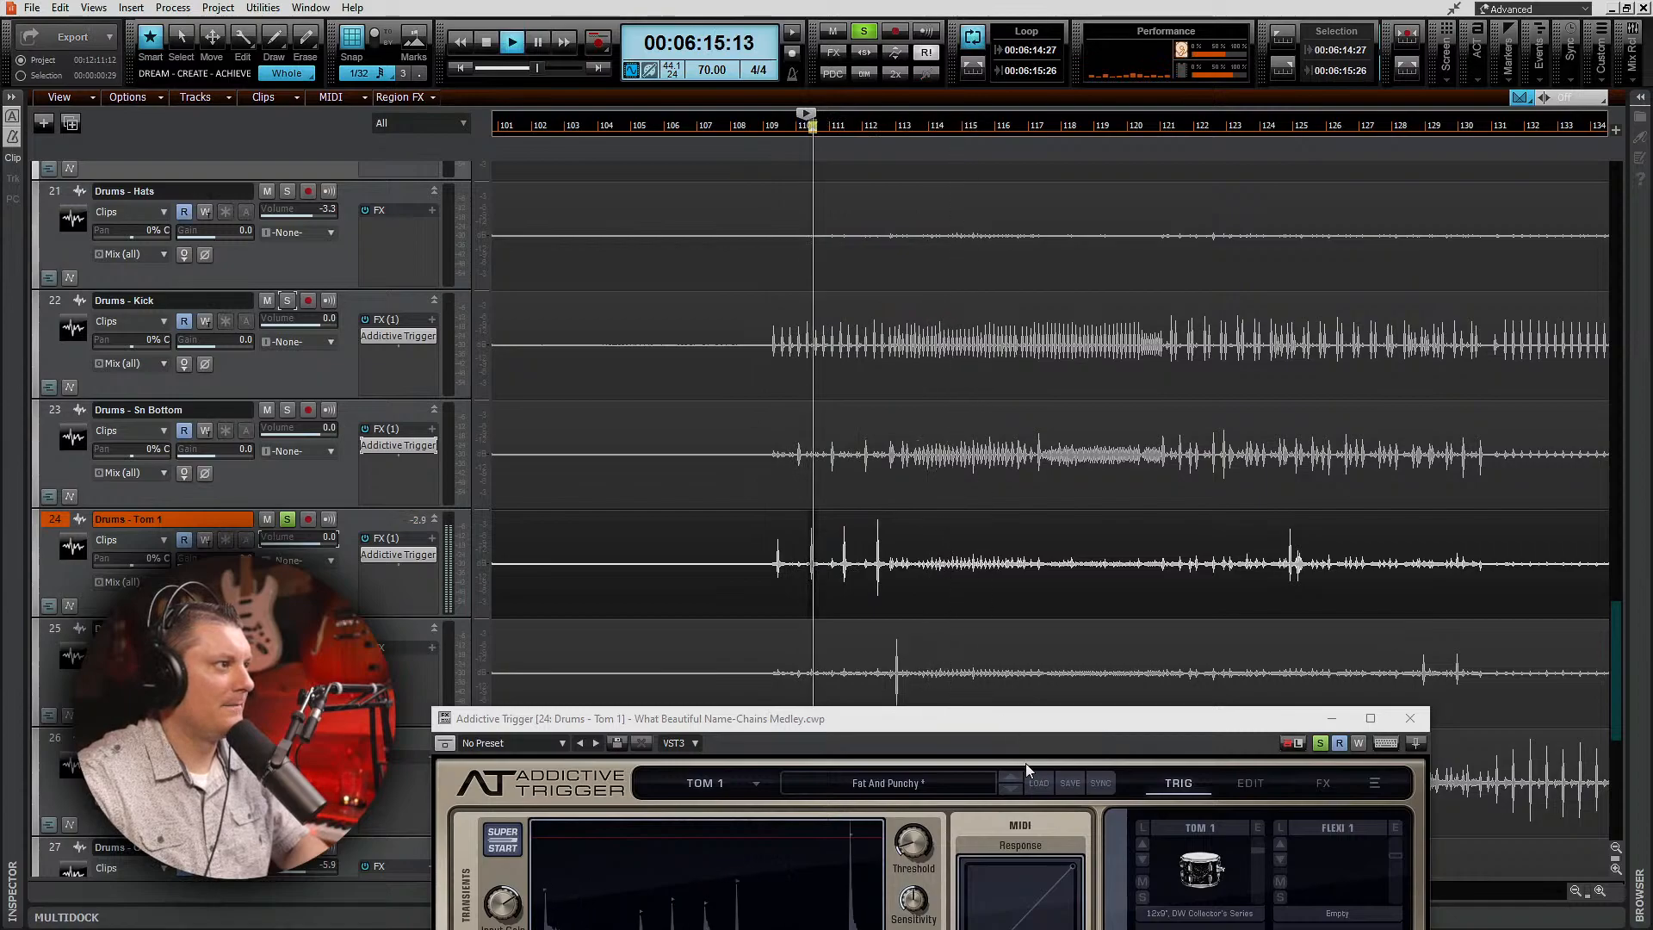
left_click_drag(1018, 720, 1034, 269)
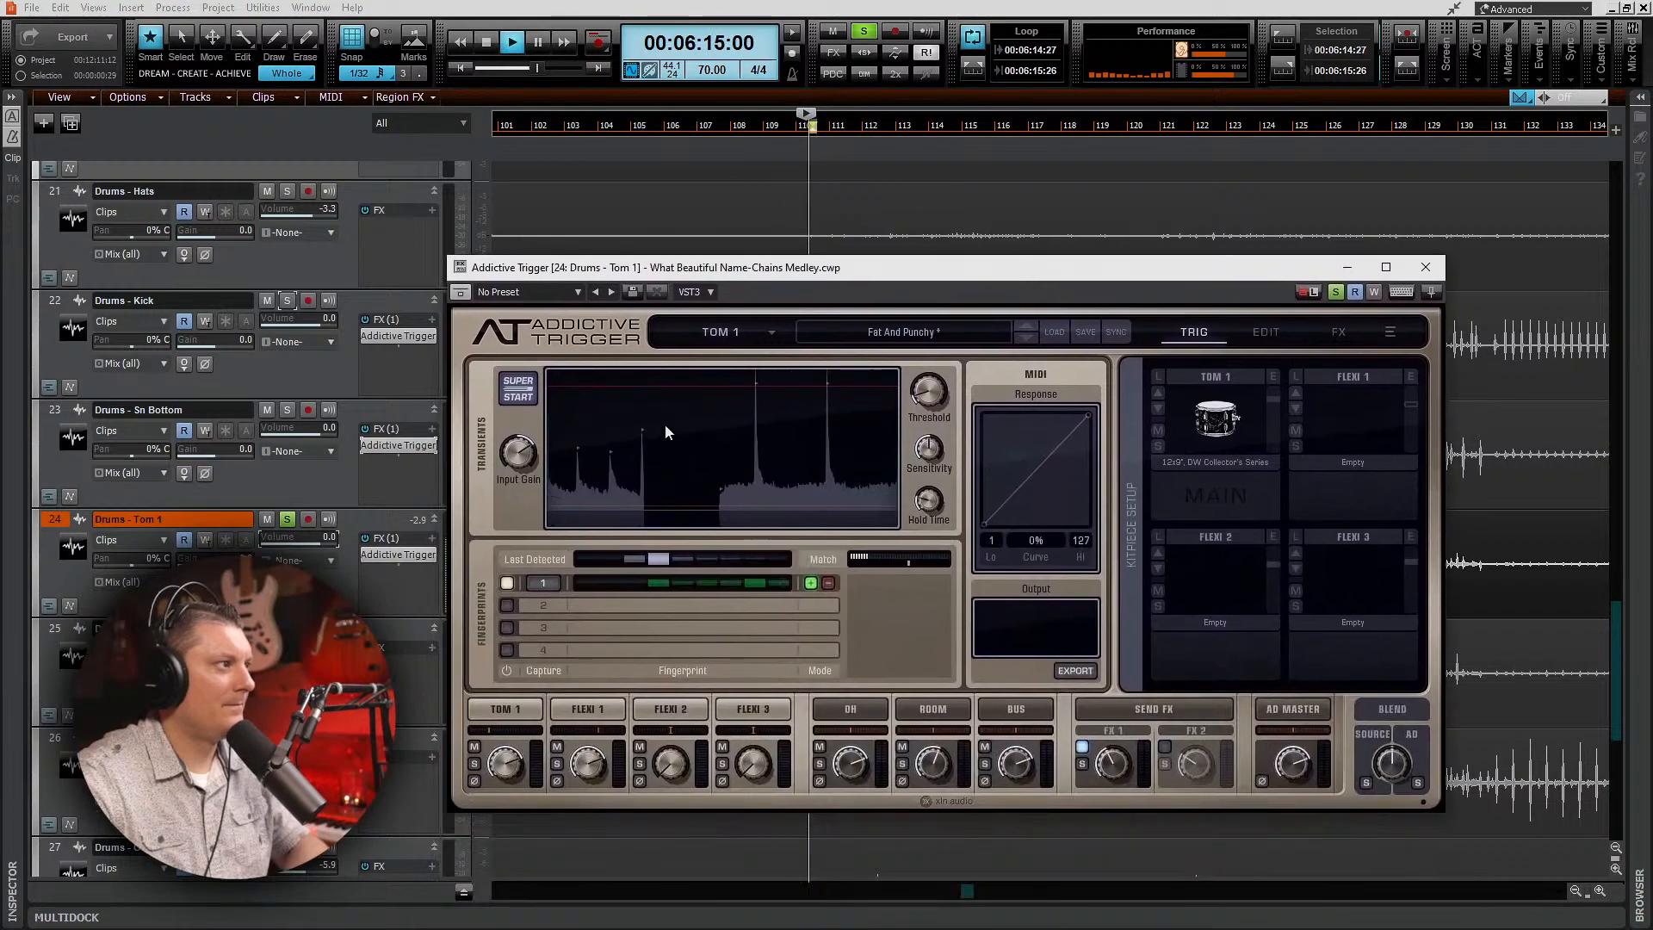
left_click(533, 389)
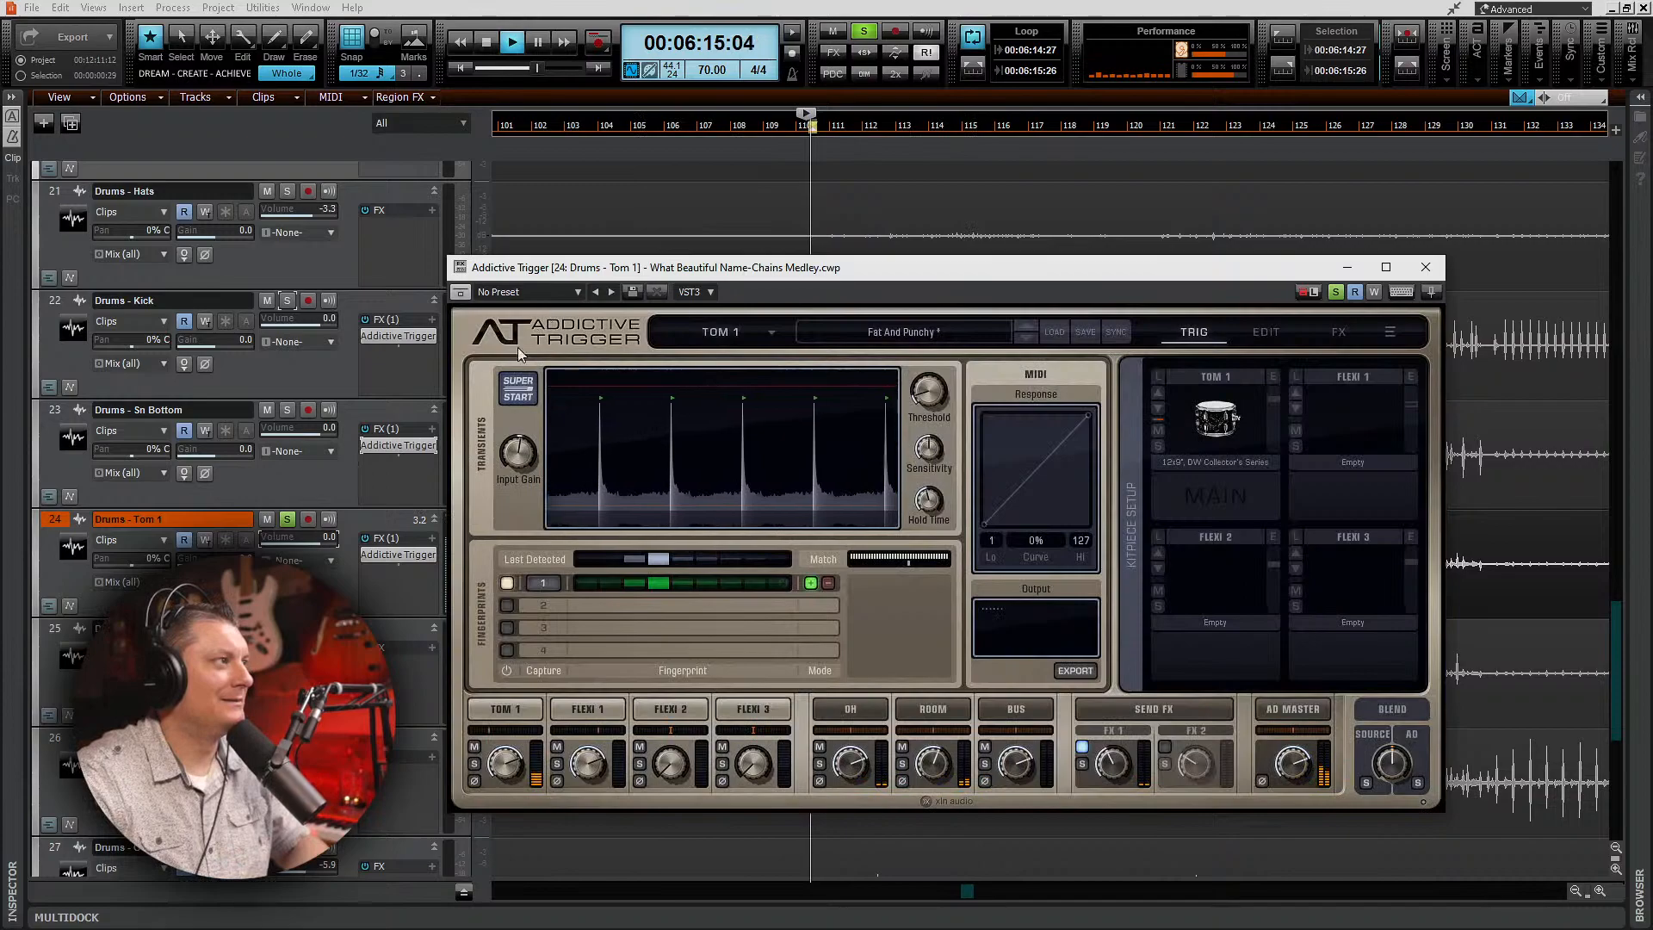
Step: Compare the looped Tom 1 hit with all tracks unsoloed, and solo Drums - Tom 1, Sn Bottom and Kick together
left_click(286, 518)
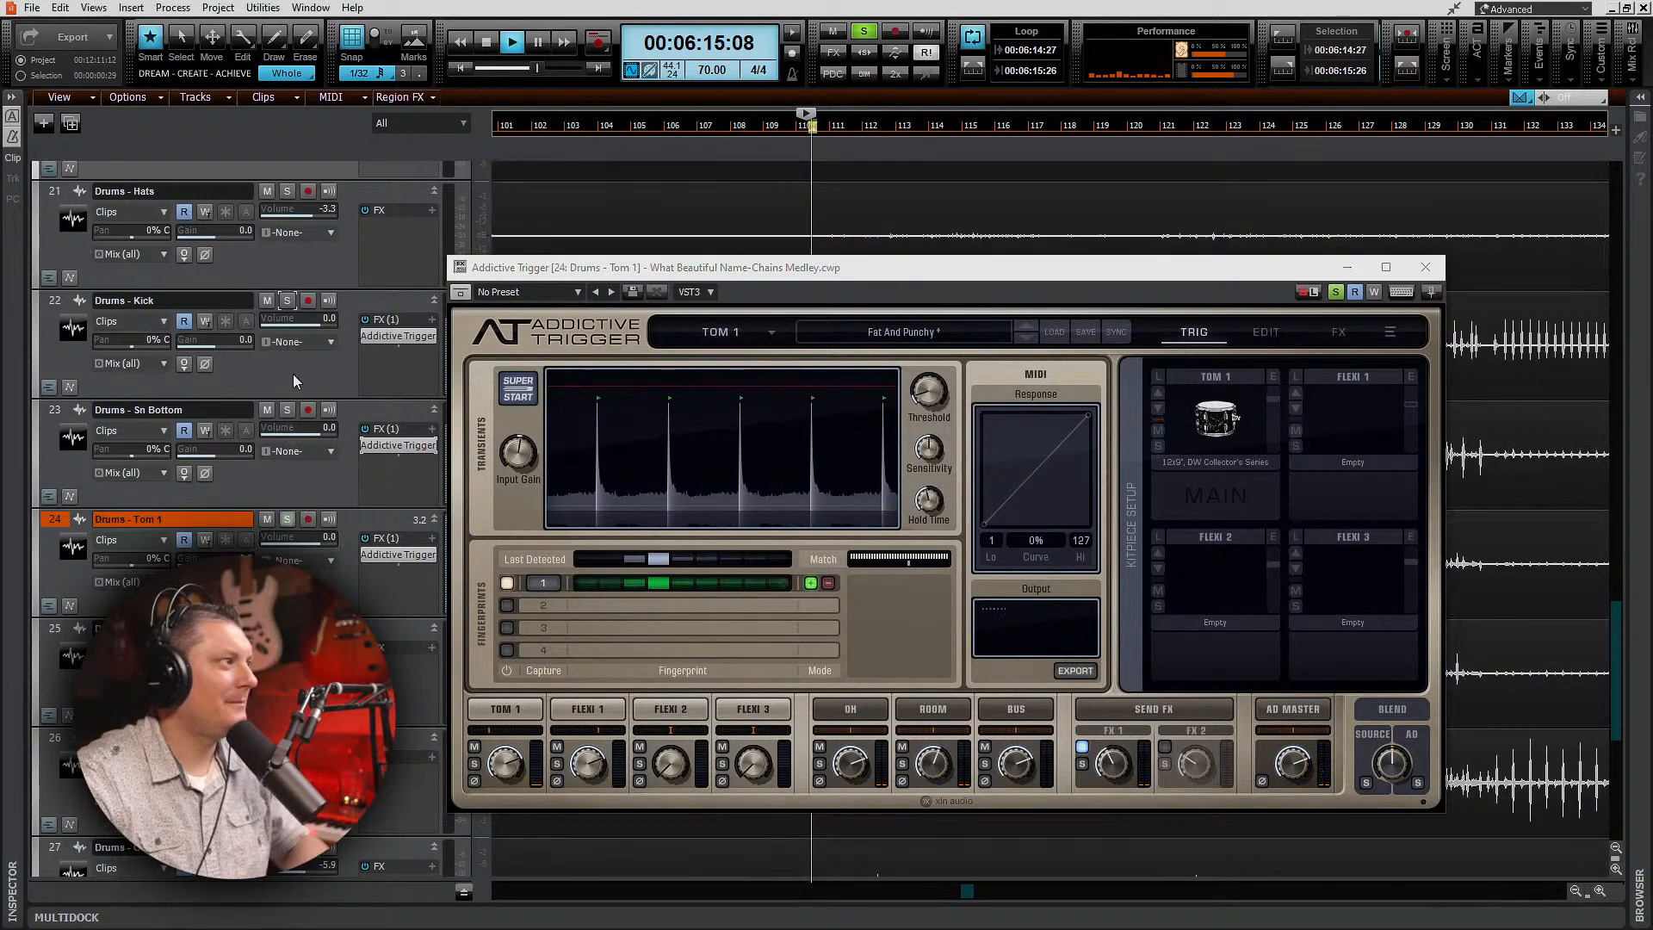
left_click(287, 518)
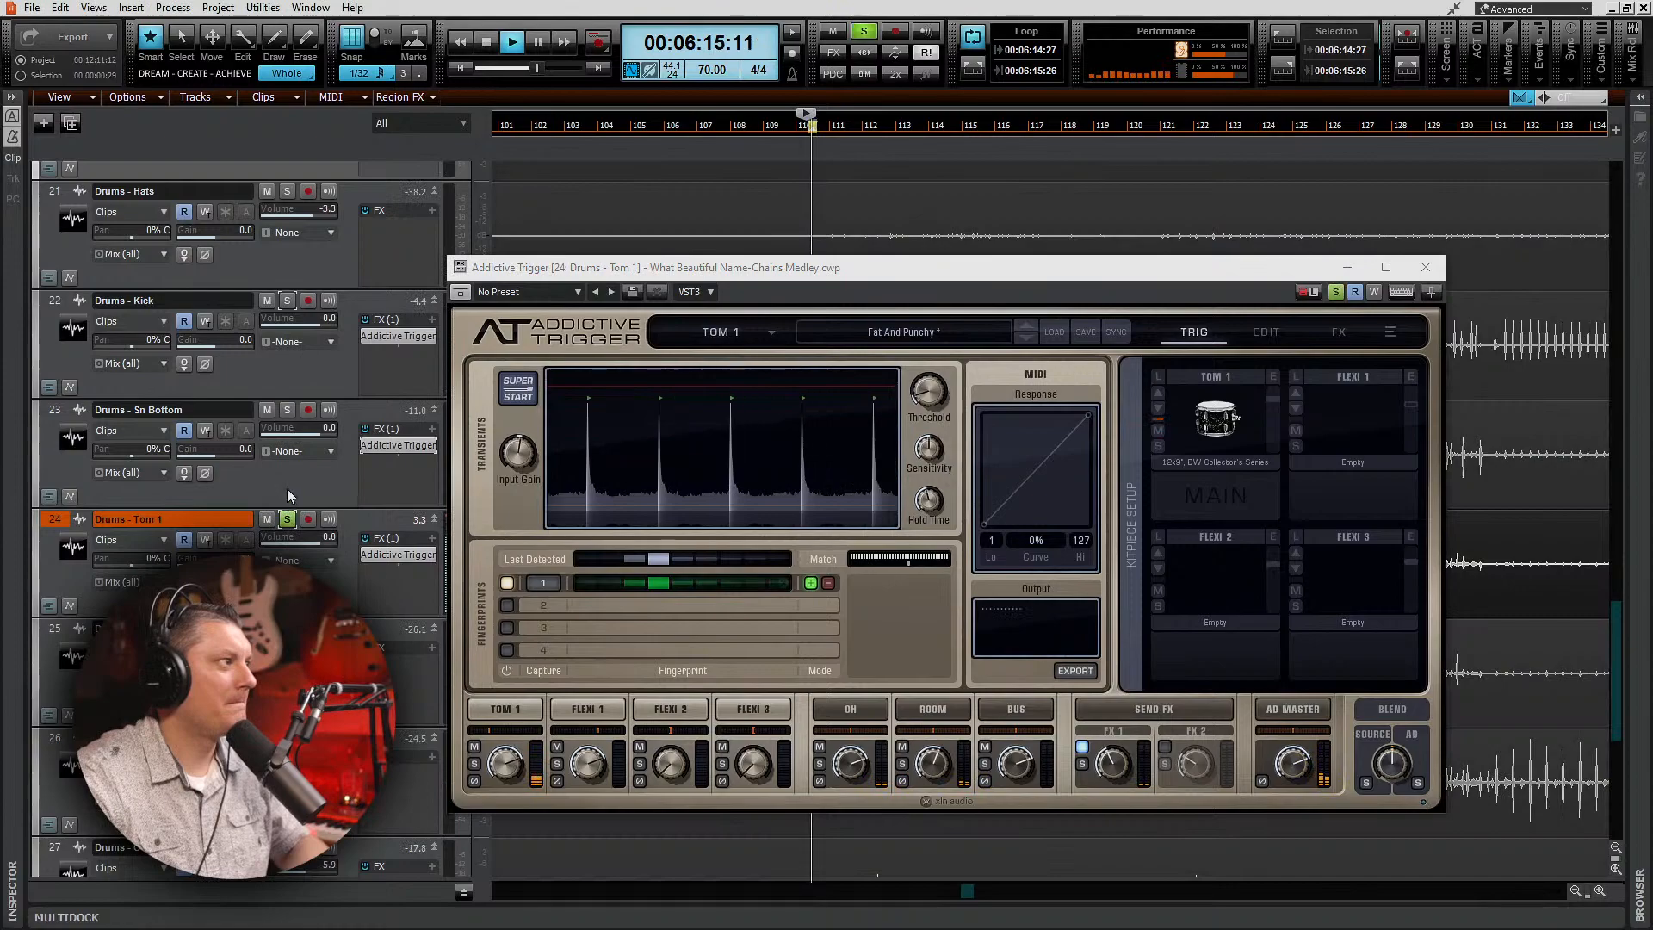
left_click(286, 410)
left_click(287, 301)
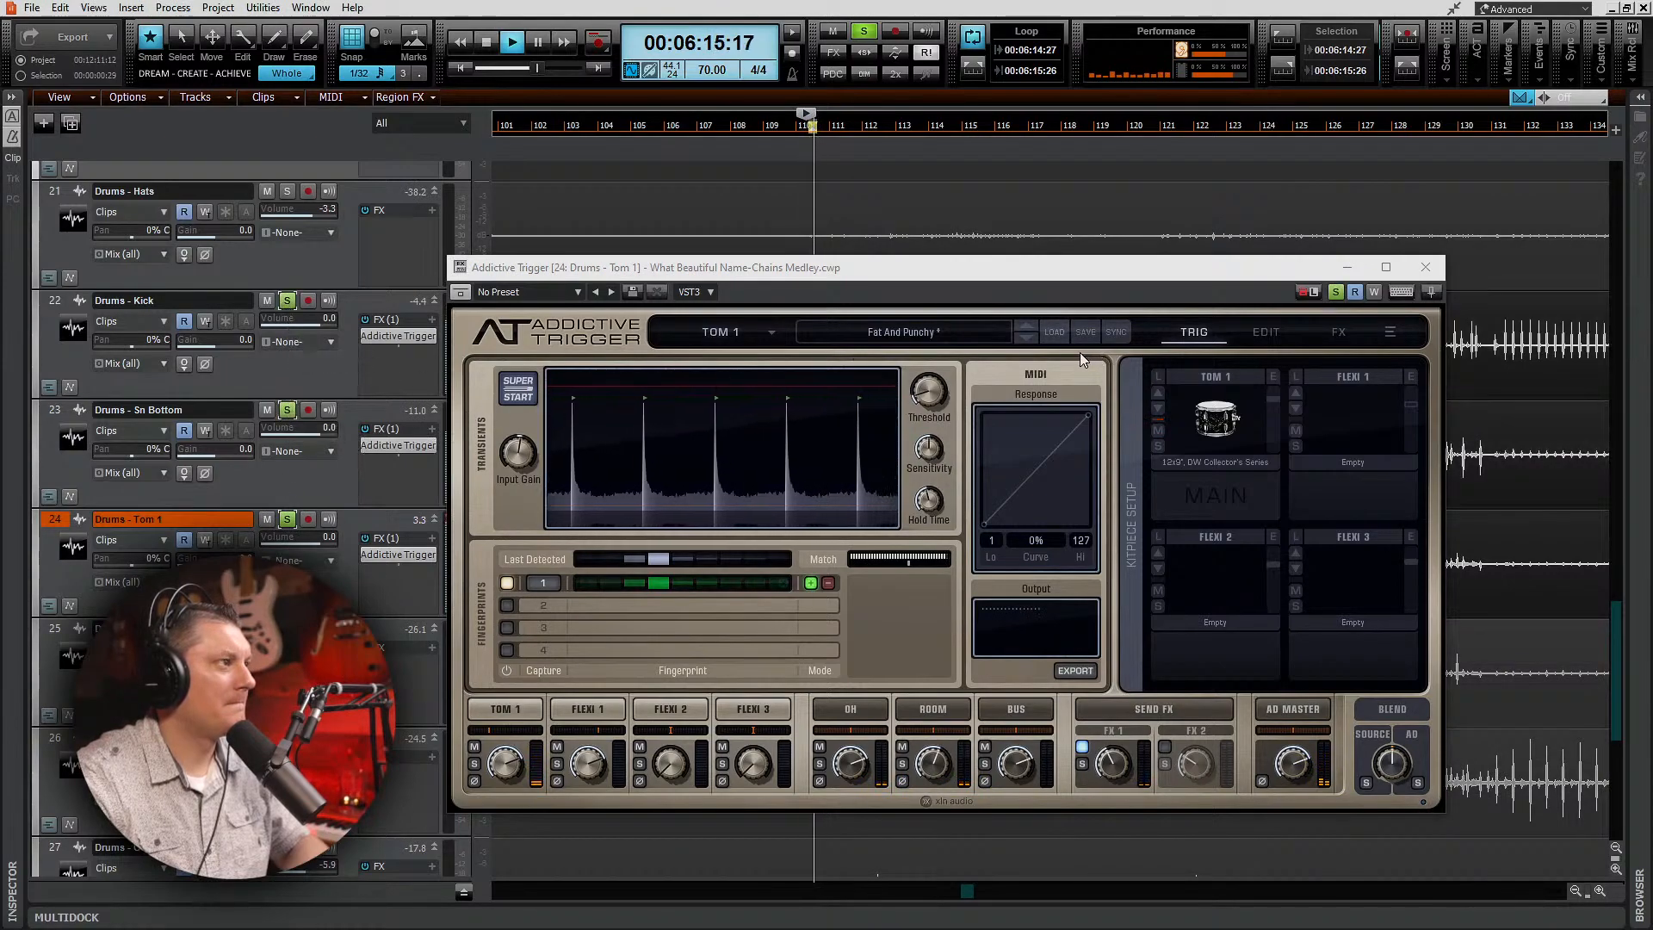
key("space")
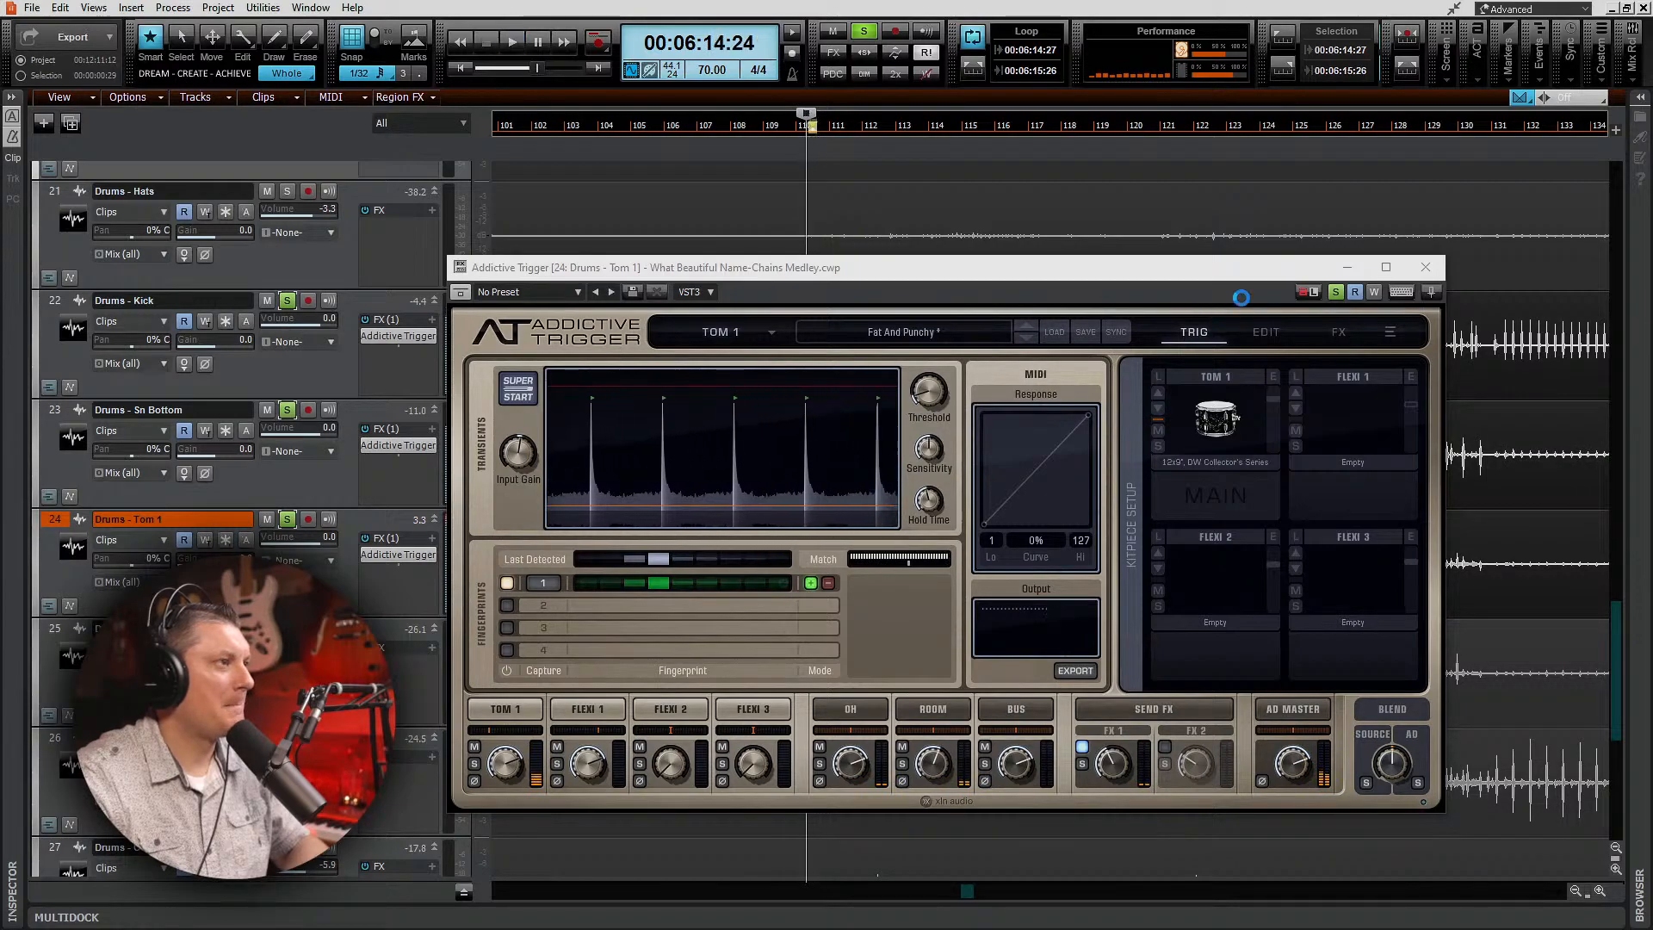
Step: Examine the kick and snare waveforms around measure 111 and play the soloed drums from the first beat
left_click_drag(1123, 271, 1175, 493)
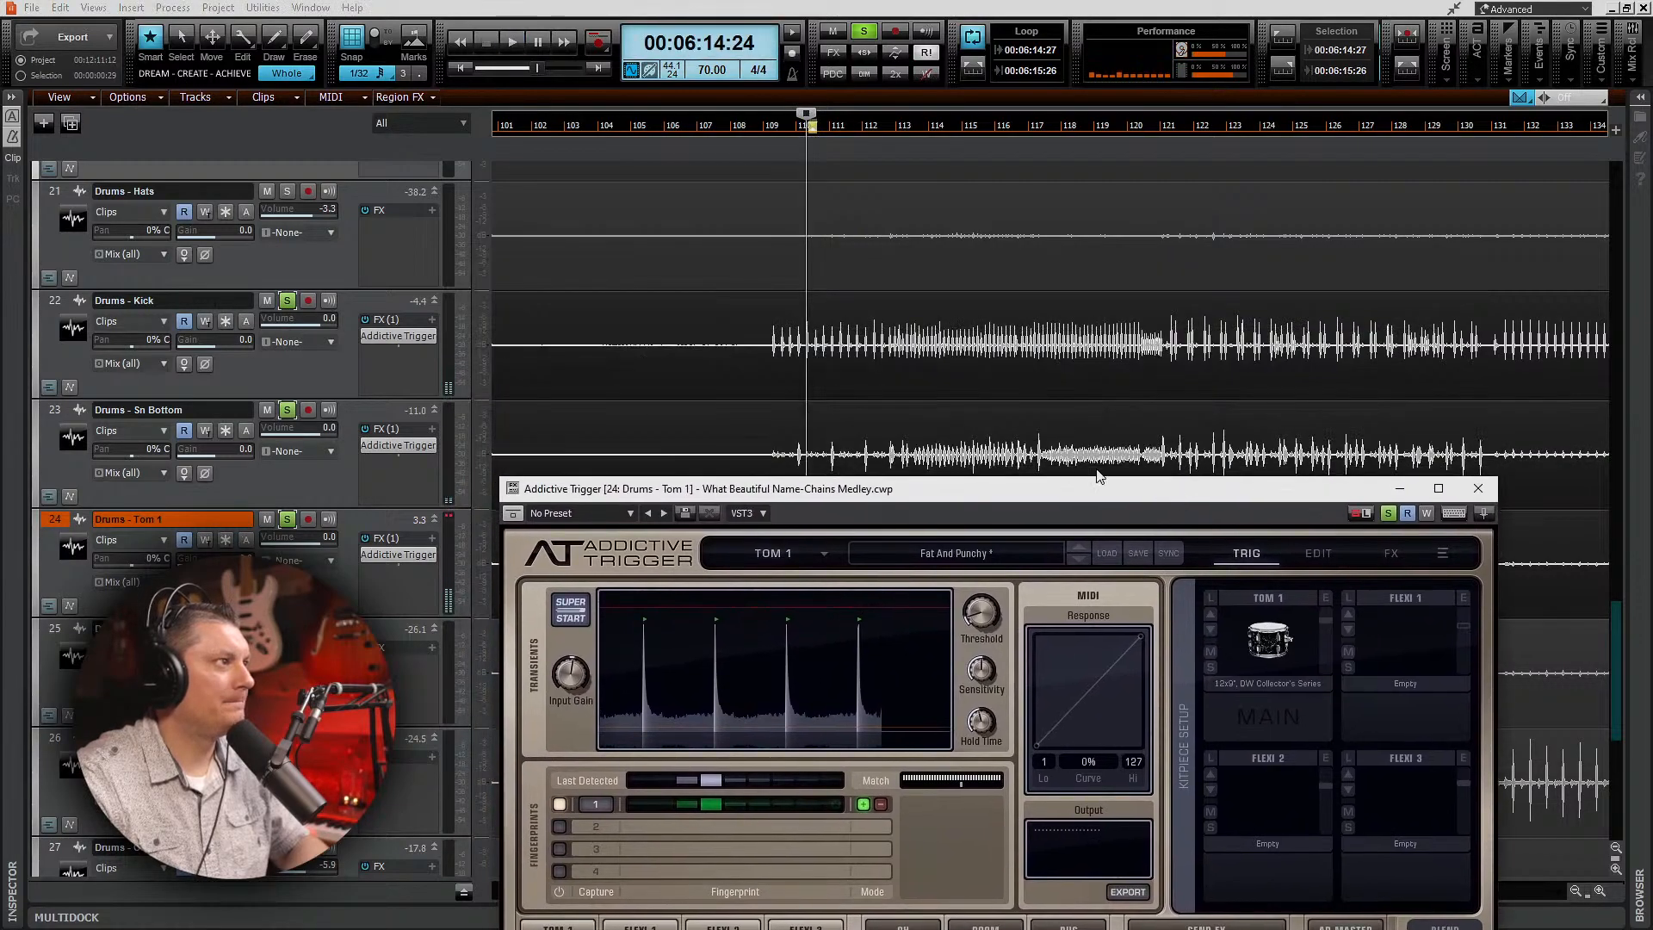
scroll(857, 385, "up", 5)
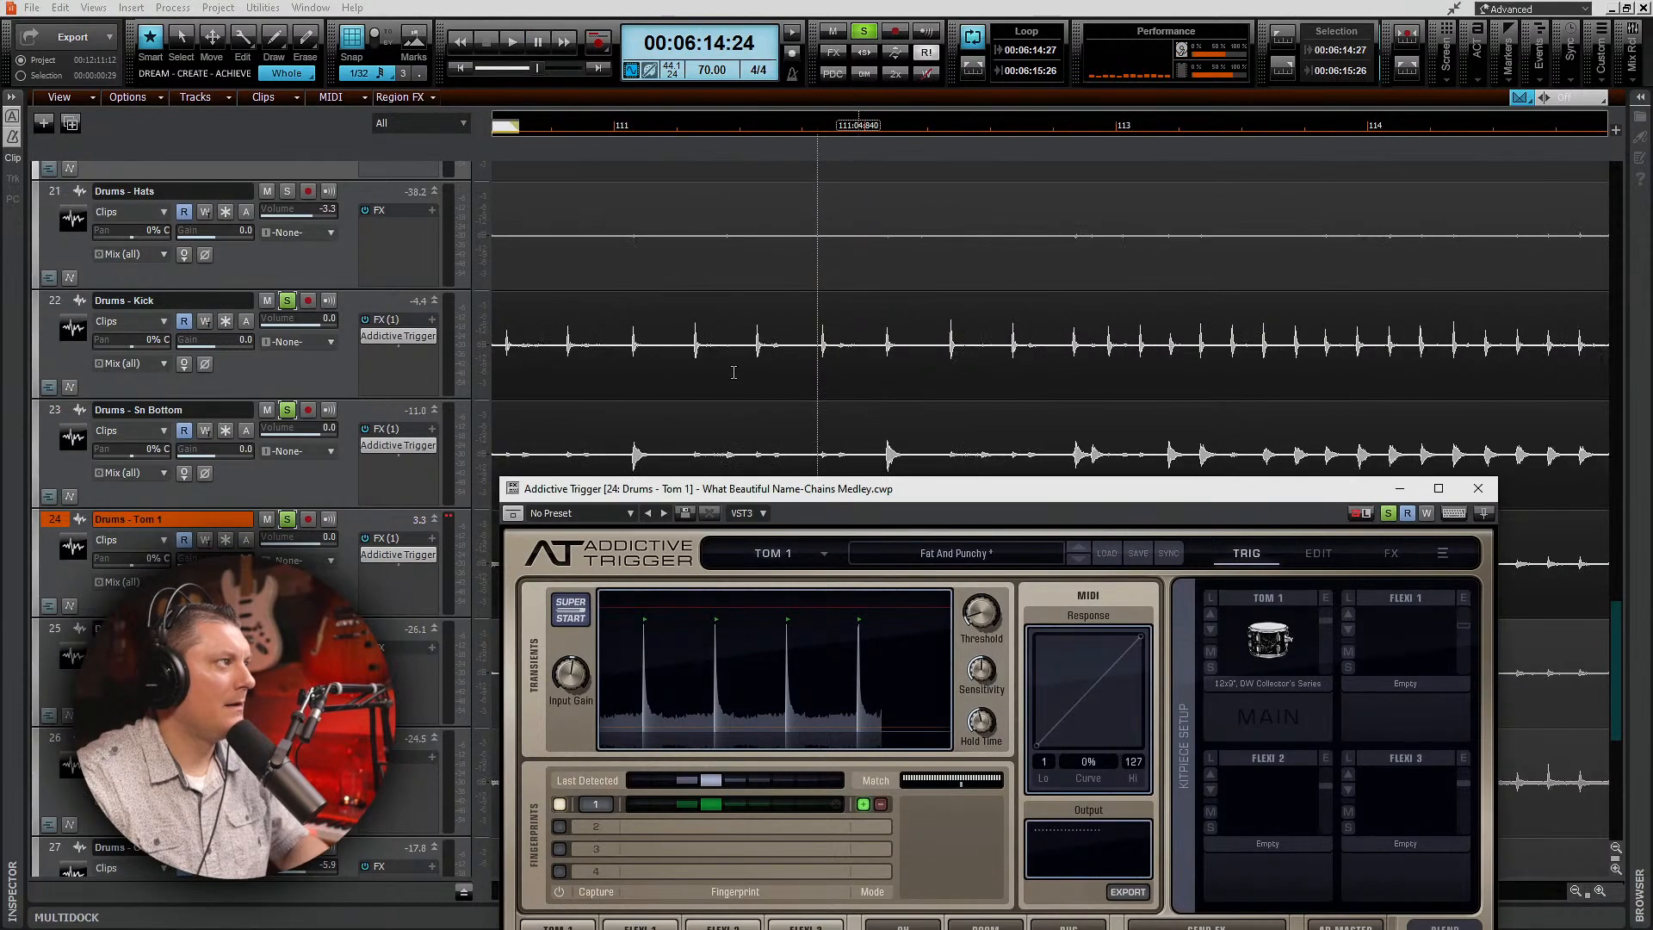
scroll(627, 367, "up", 3)
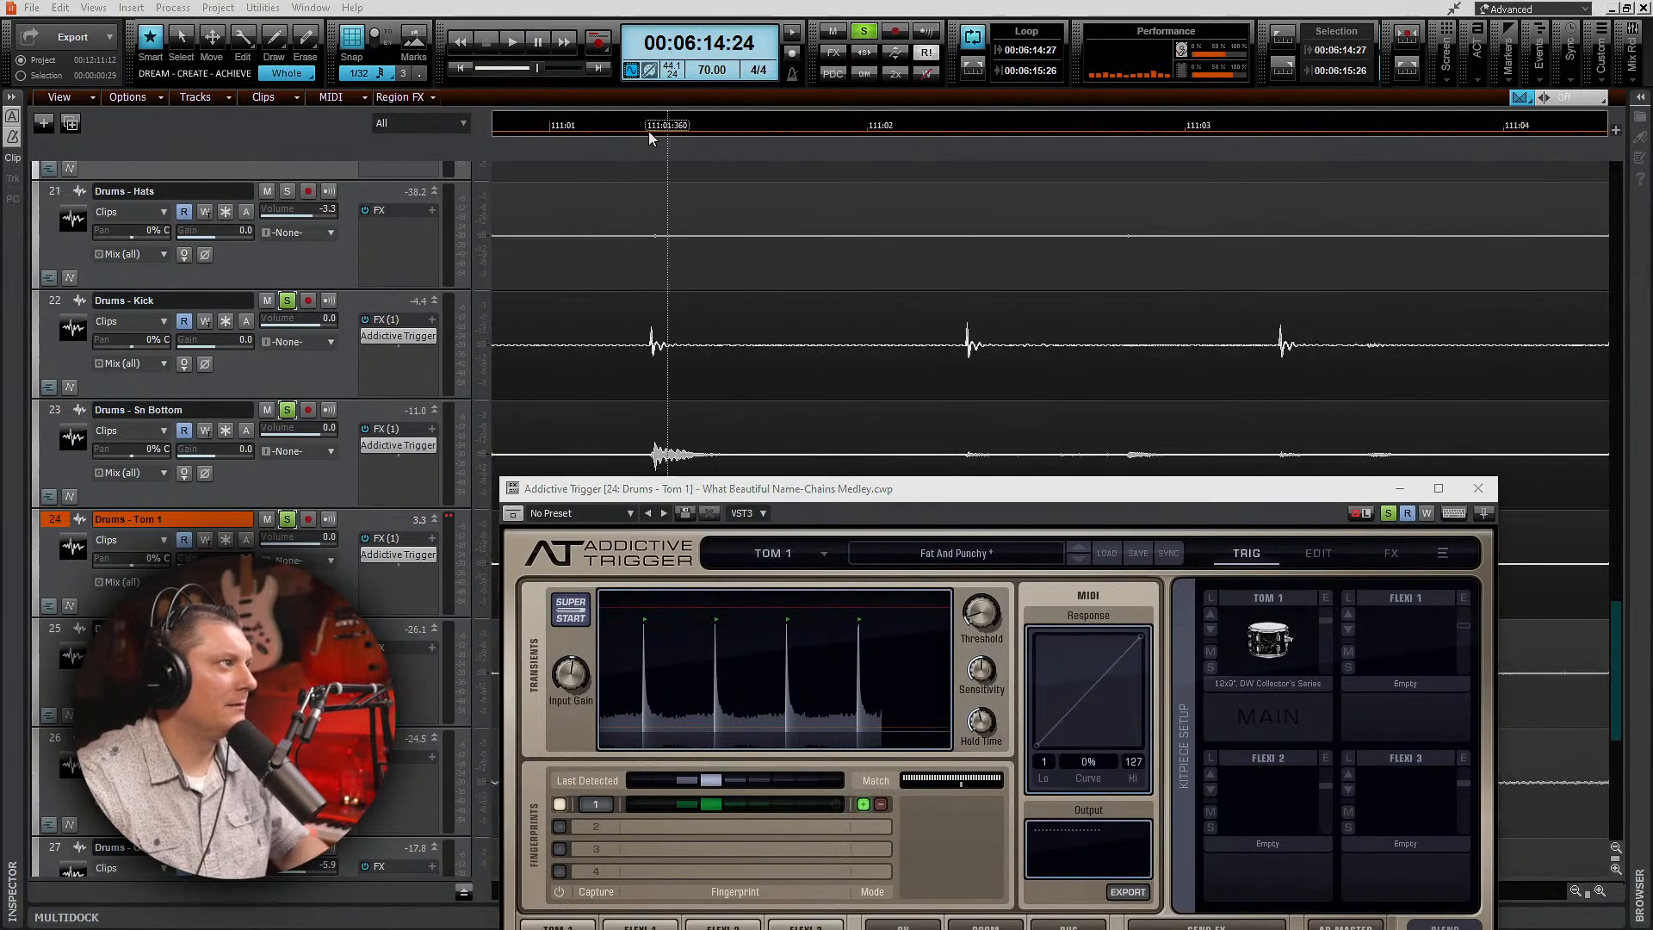
left_click(648, 131)
key("space")
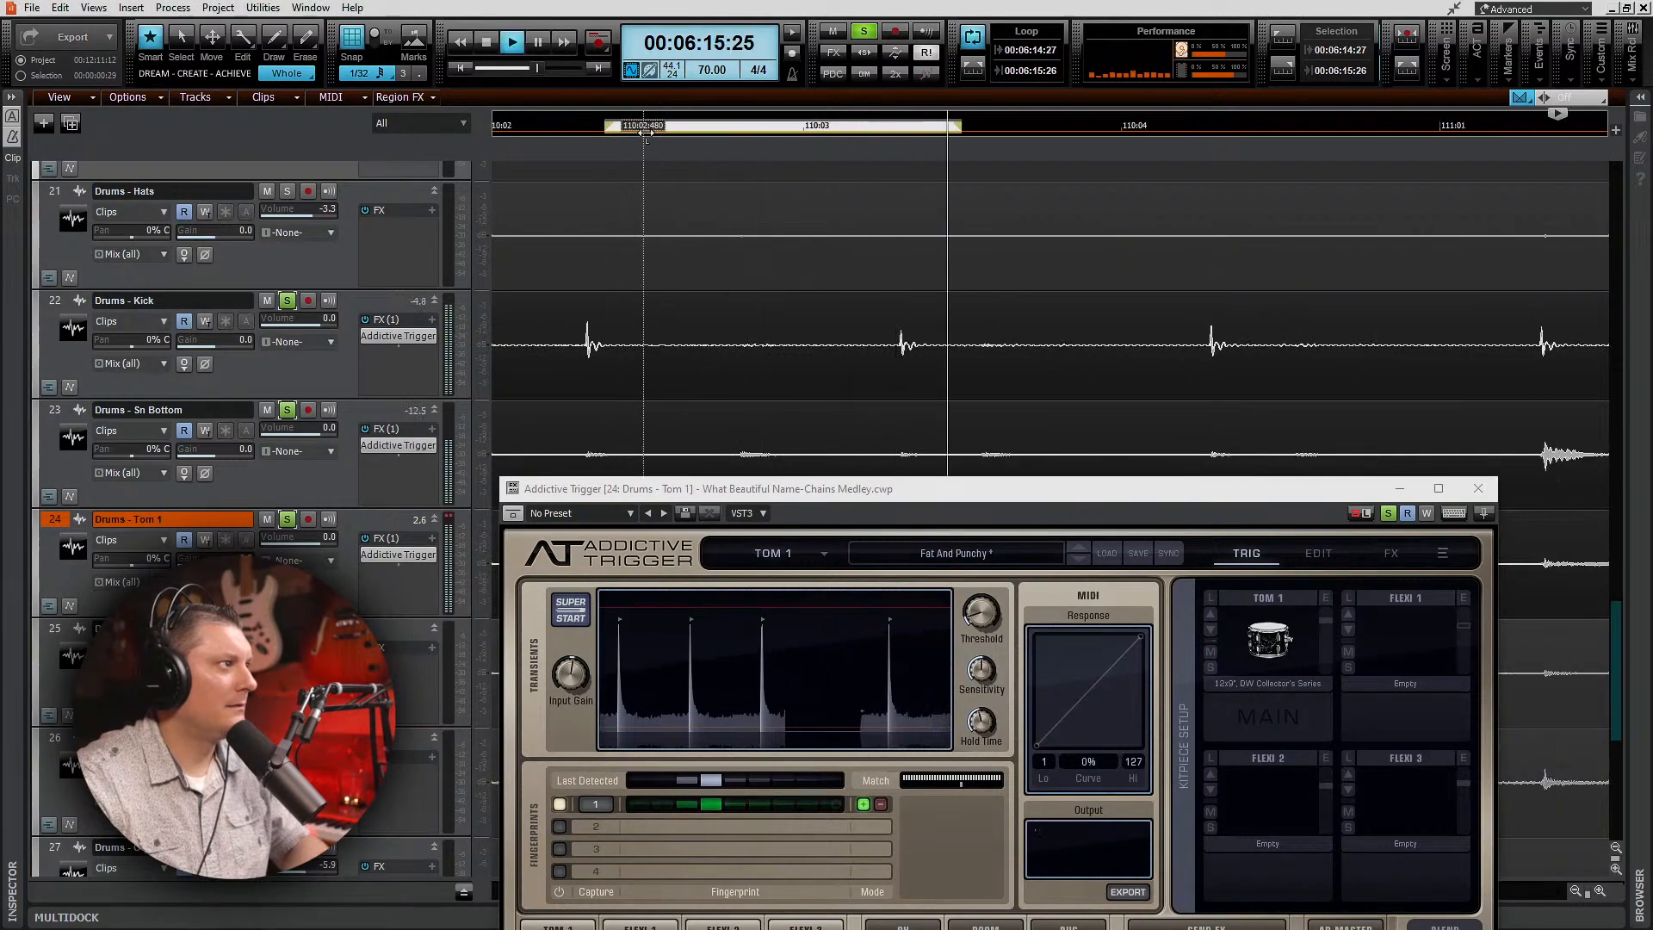
key("space")
Step: Open the Addictive Trigger on Drums - Kick and play the loop to check its hit detection
double_click(409, 339)
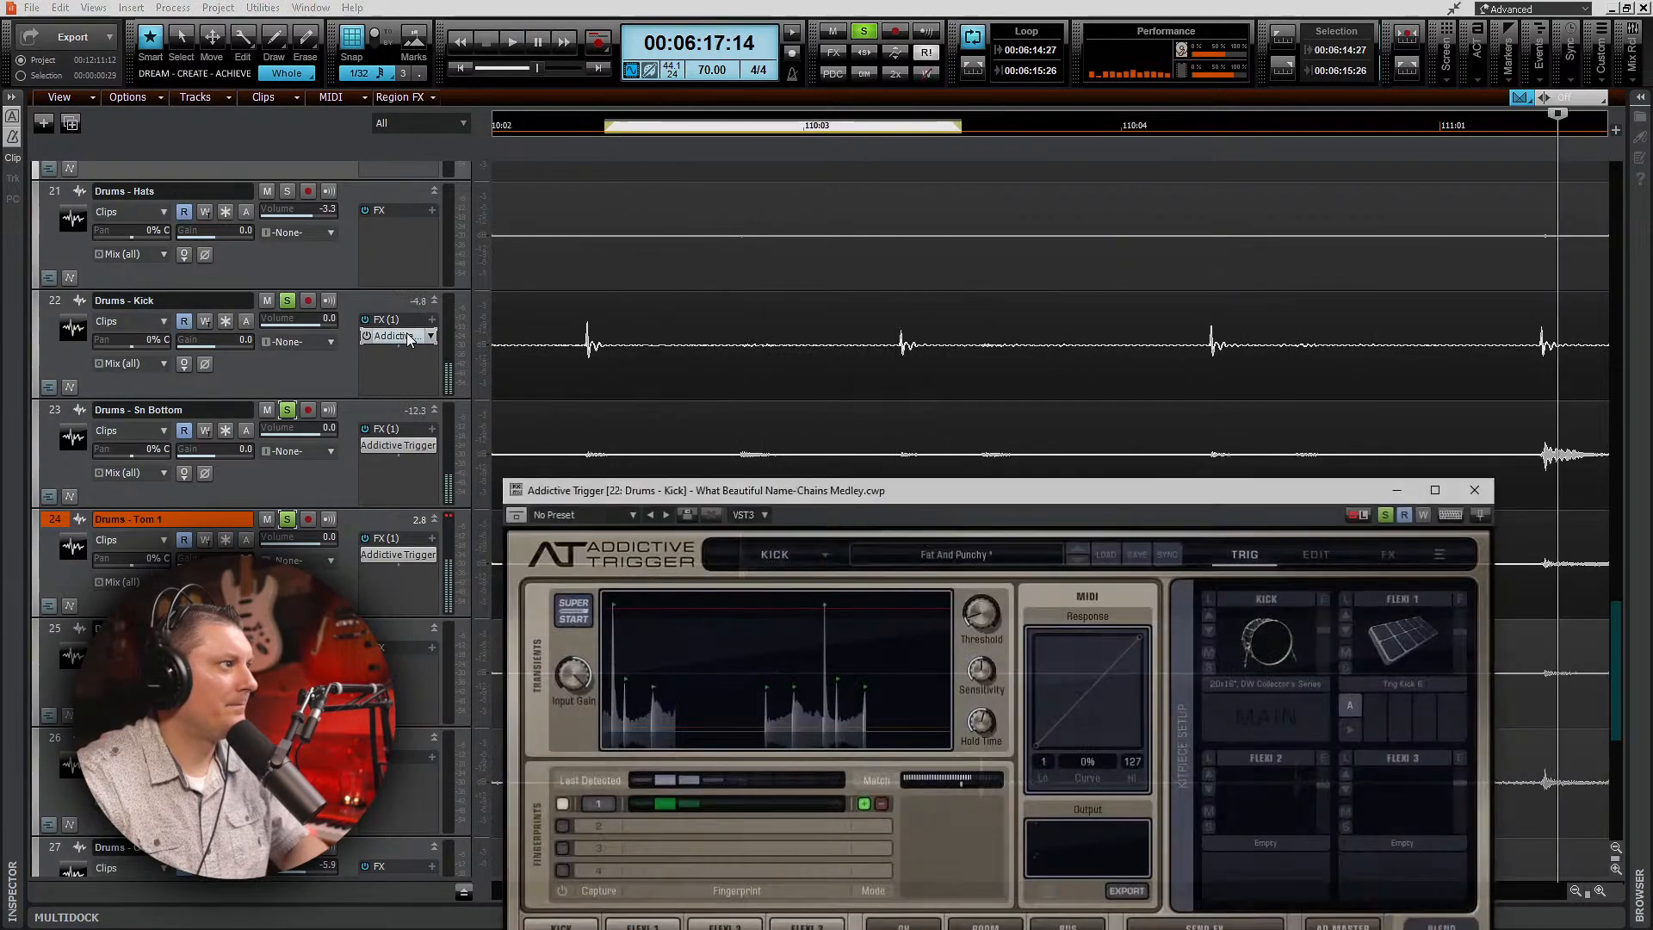
left_click_drag(870, 494, 871, 395)
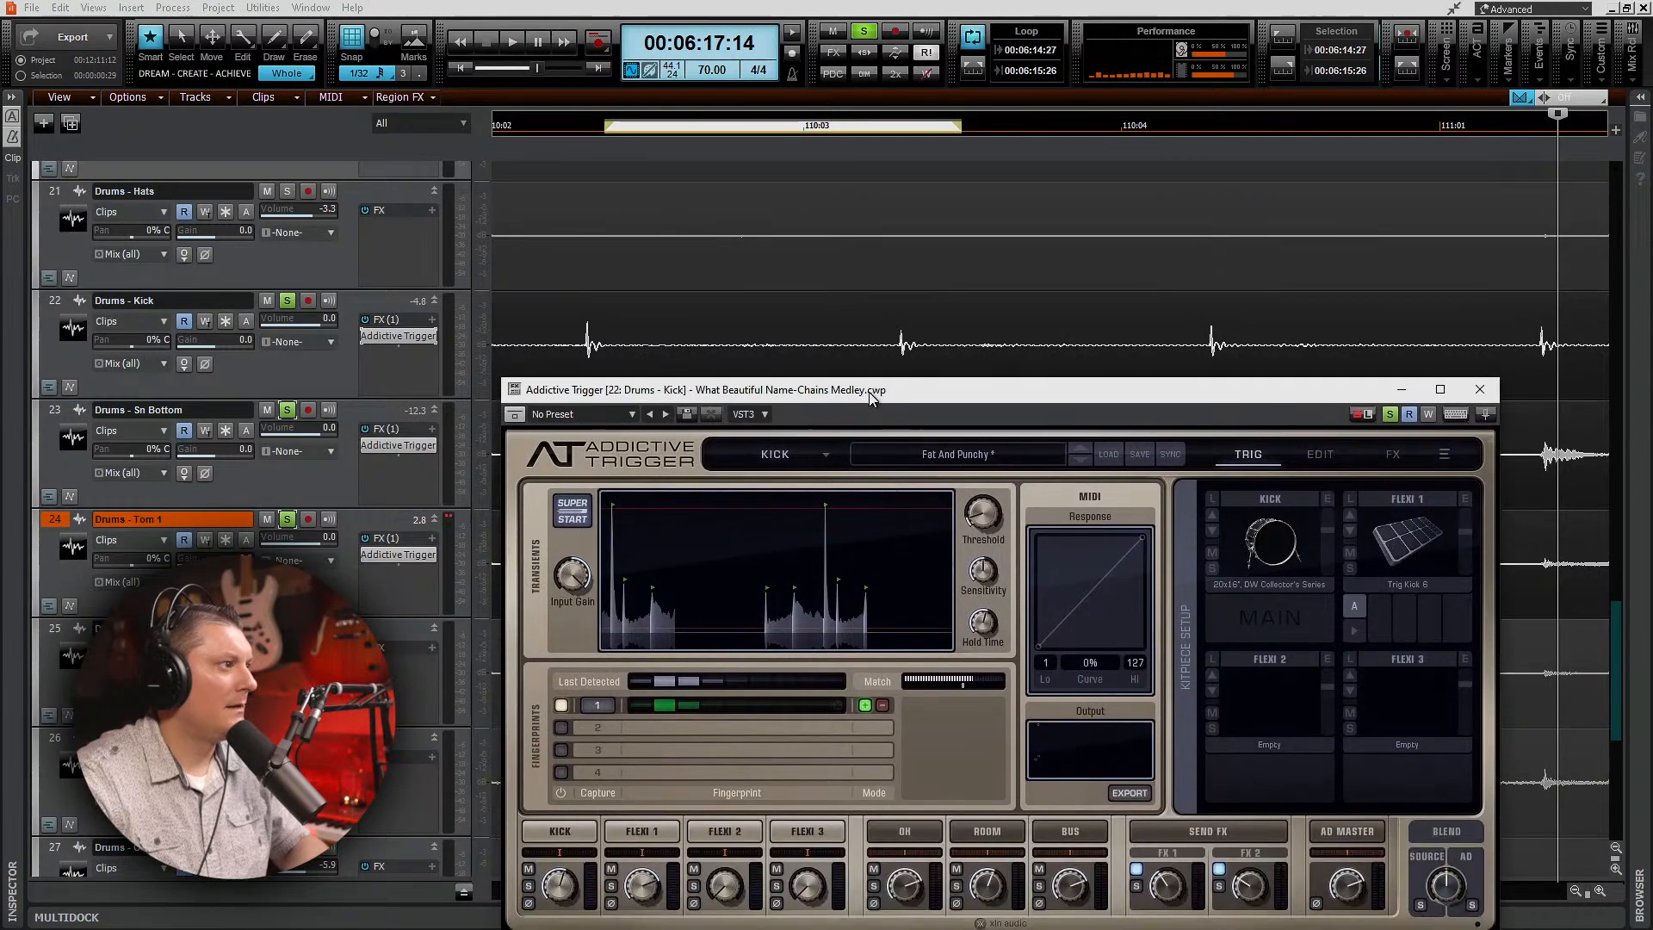
key("space")
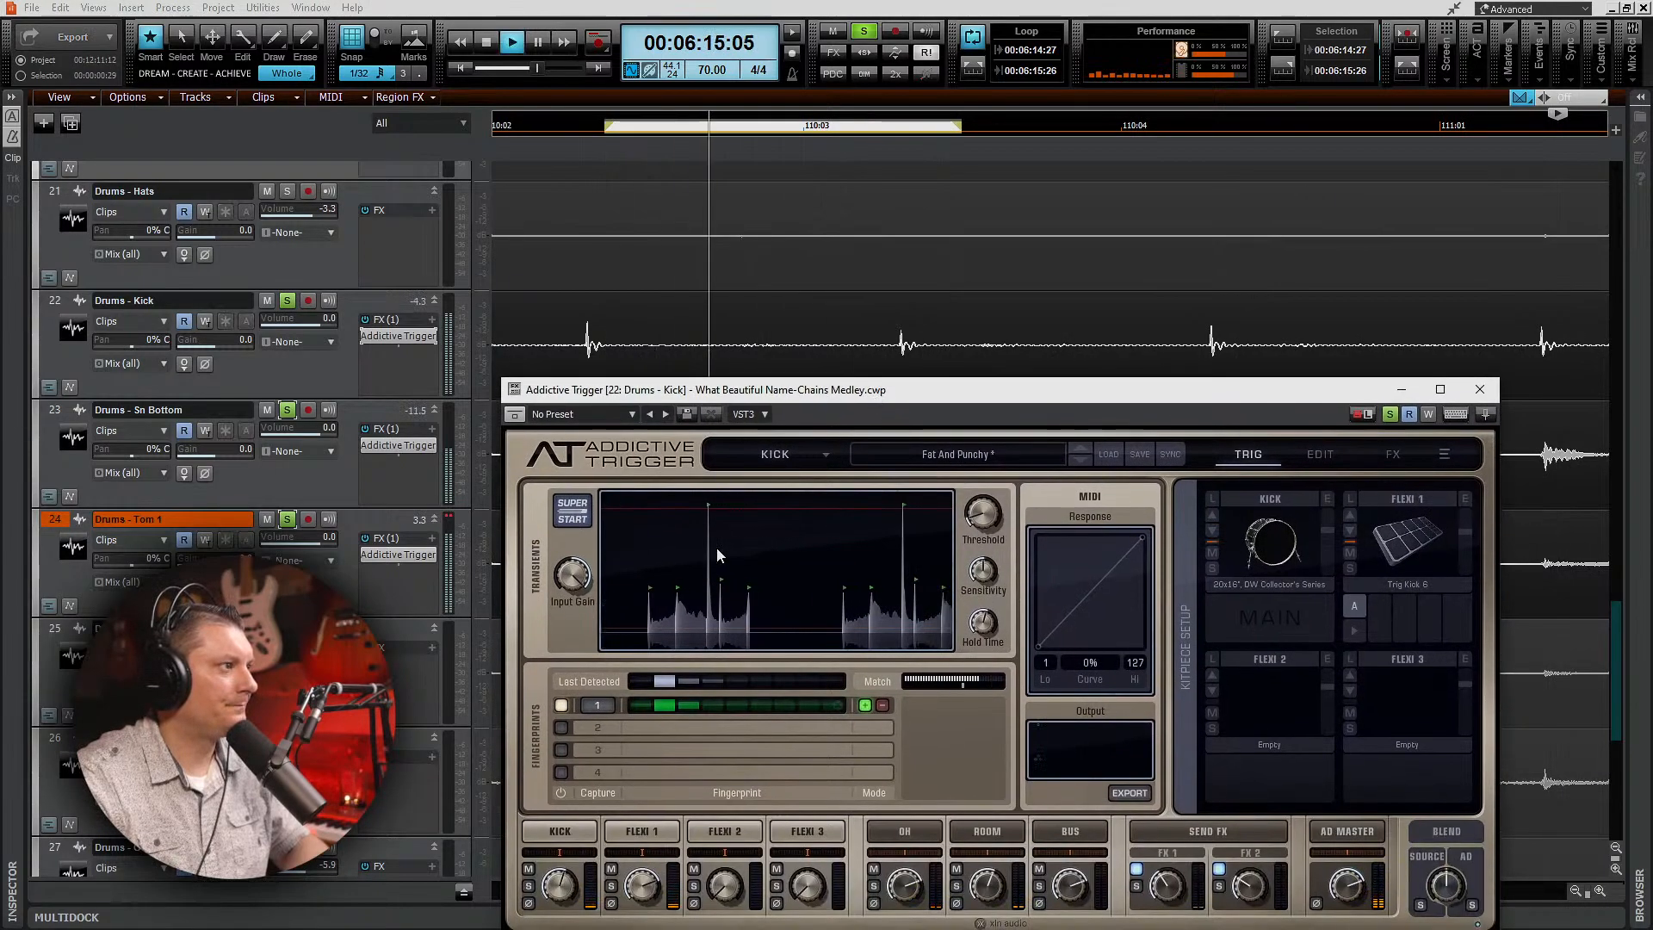
key("space")
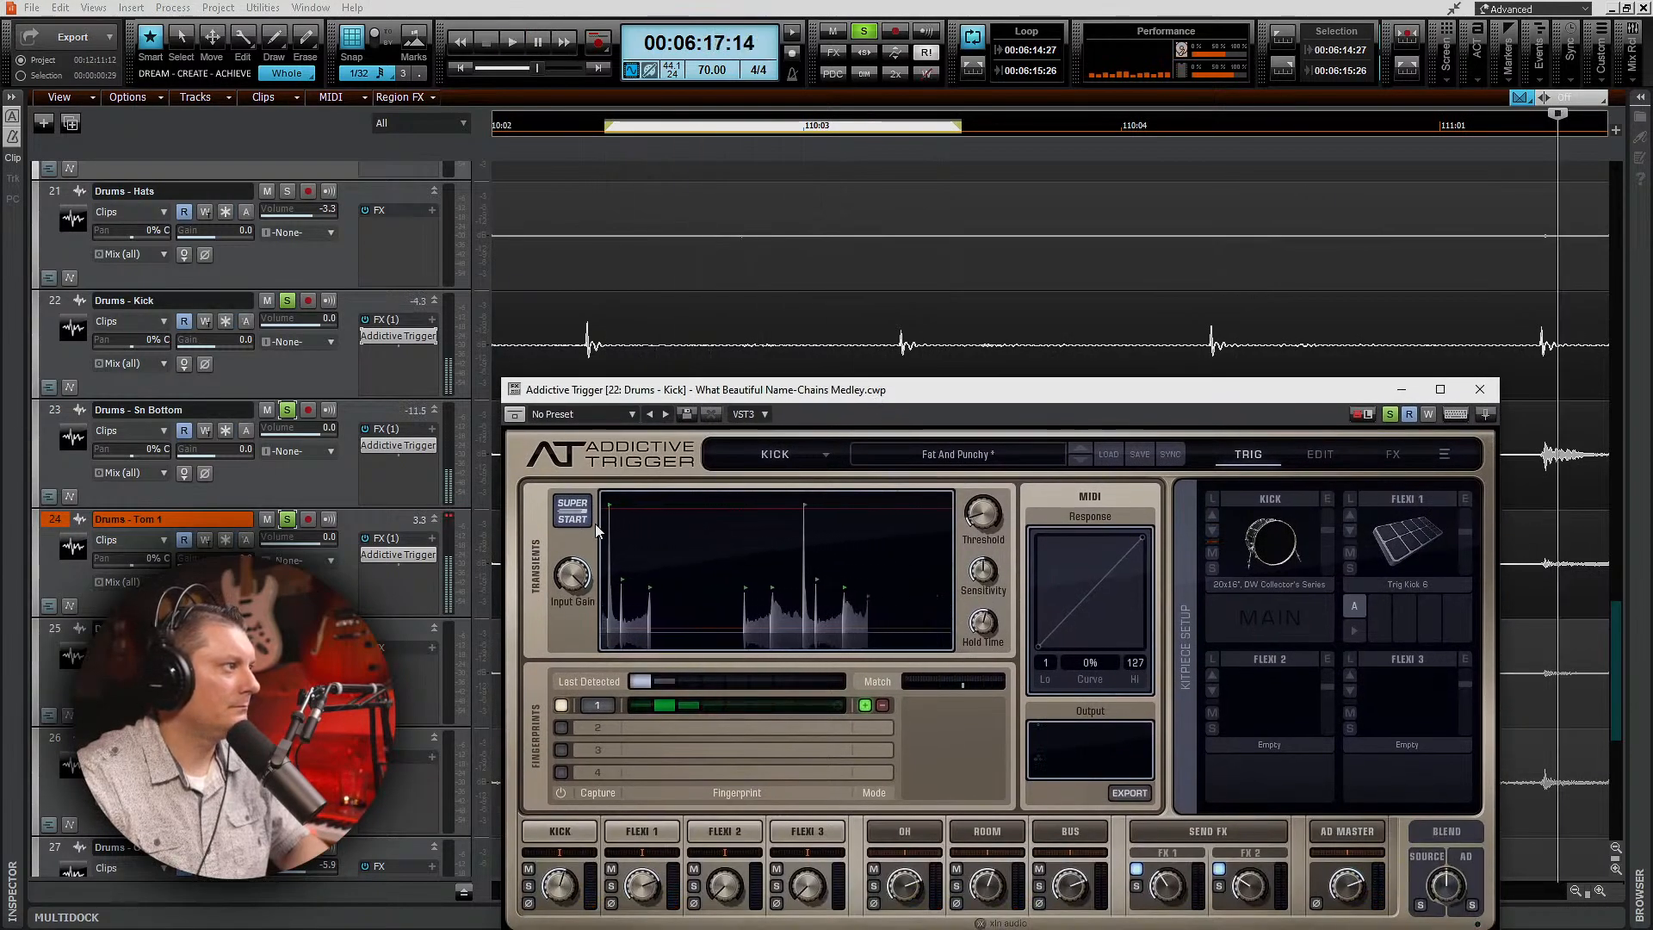
key("space")
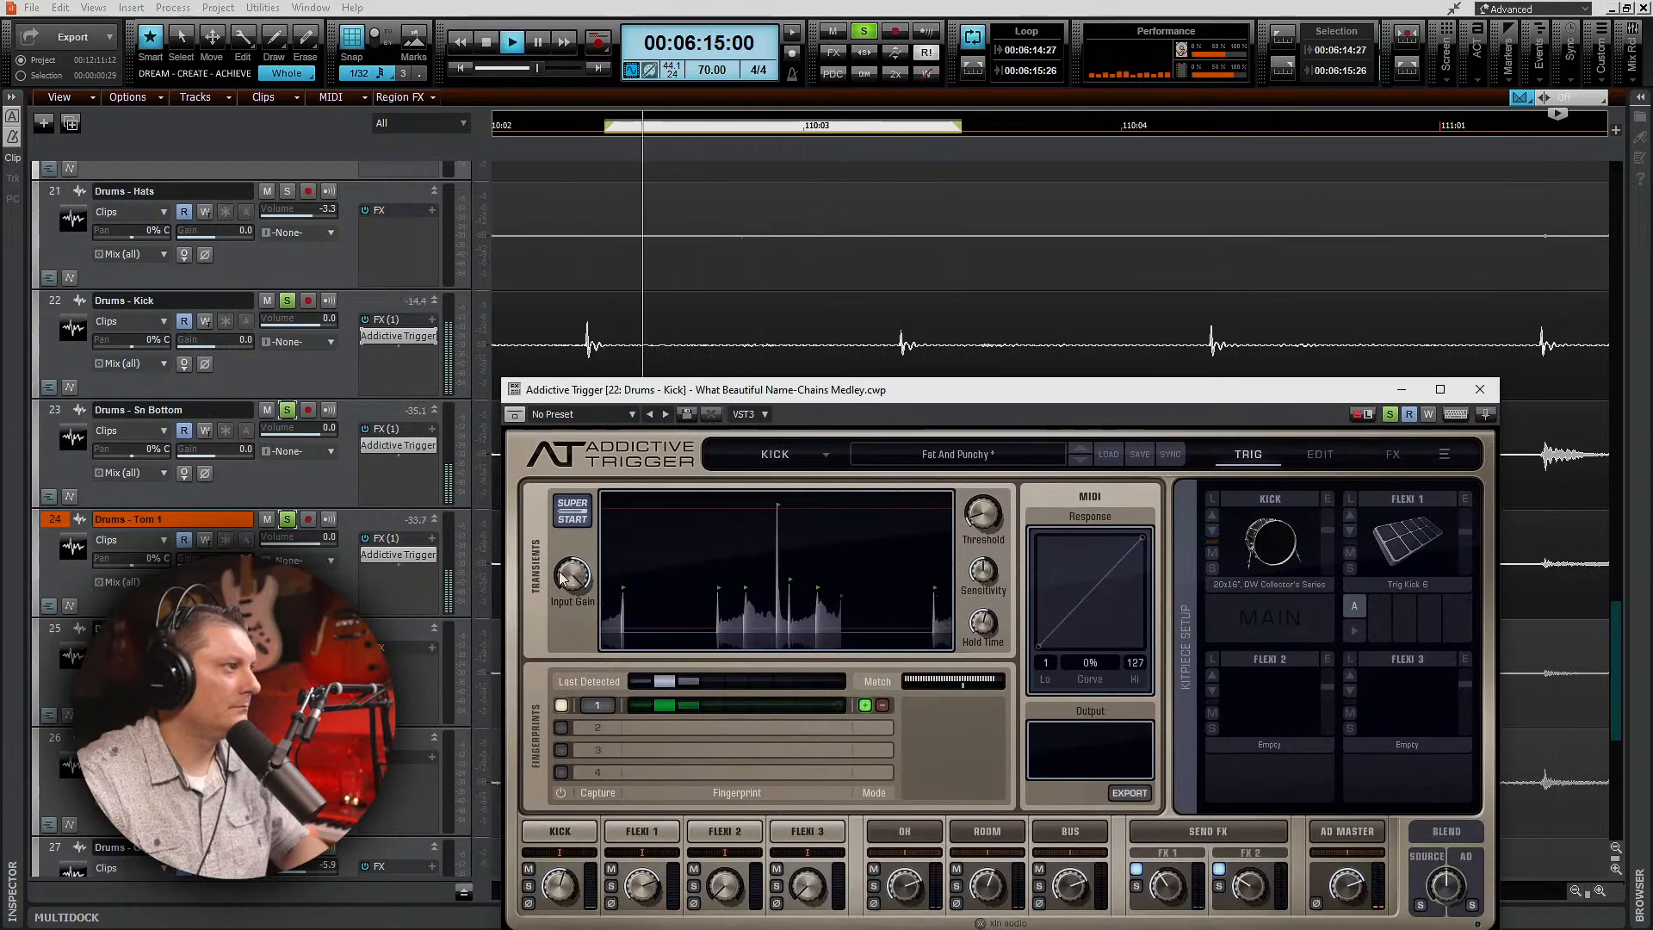
Step: Adjust the kick trigger's Threshold and lower its Sensitivity to about 34% during loop playback
left_click_drag(982, 516, 978, 410)
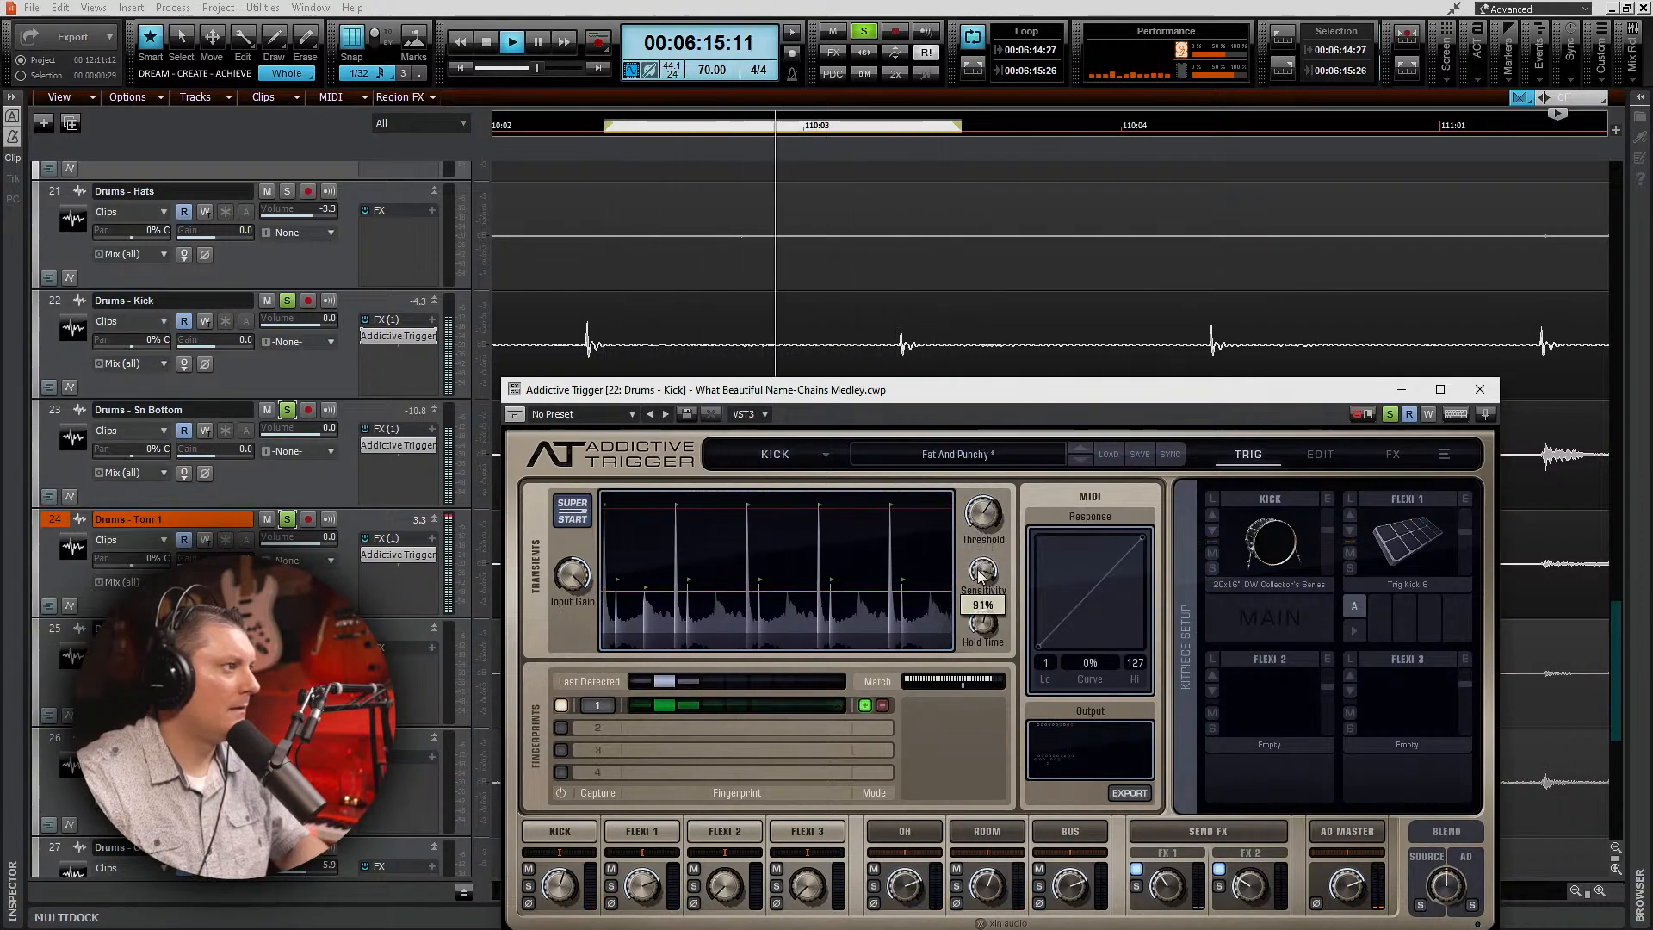
left_click_drag(980, 576, 984, 636)
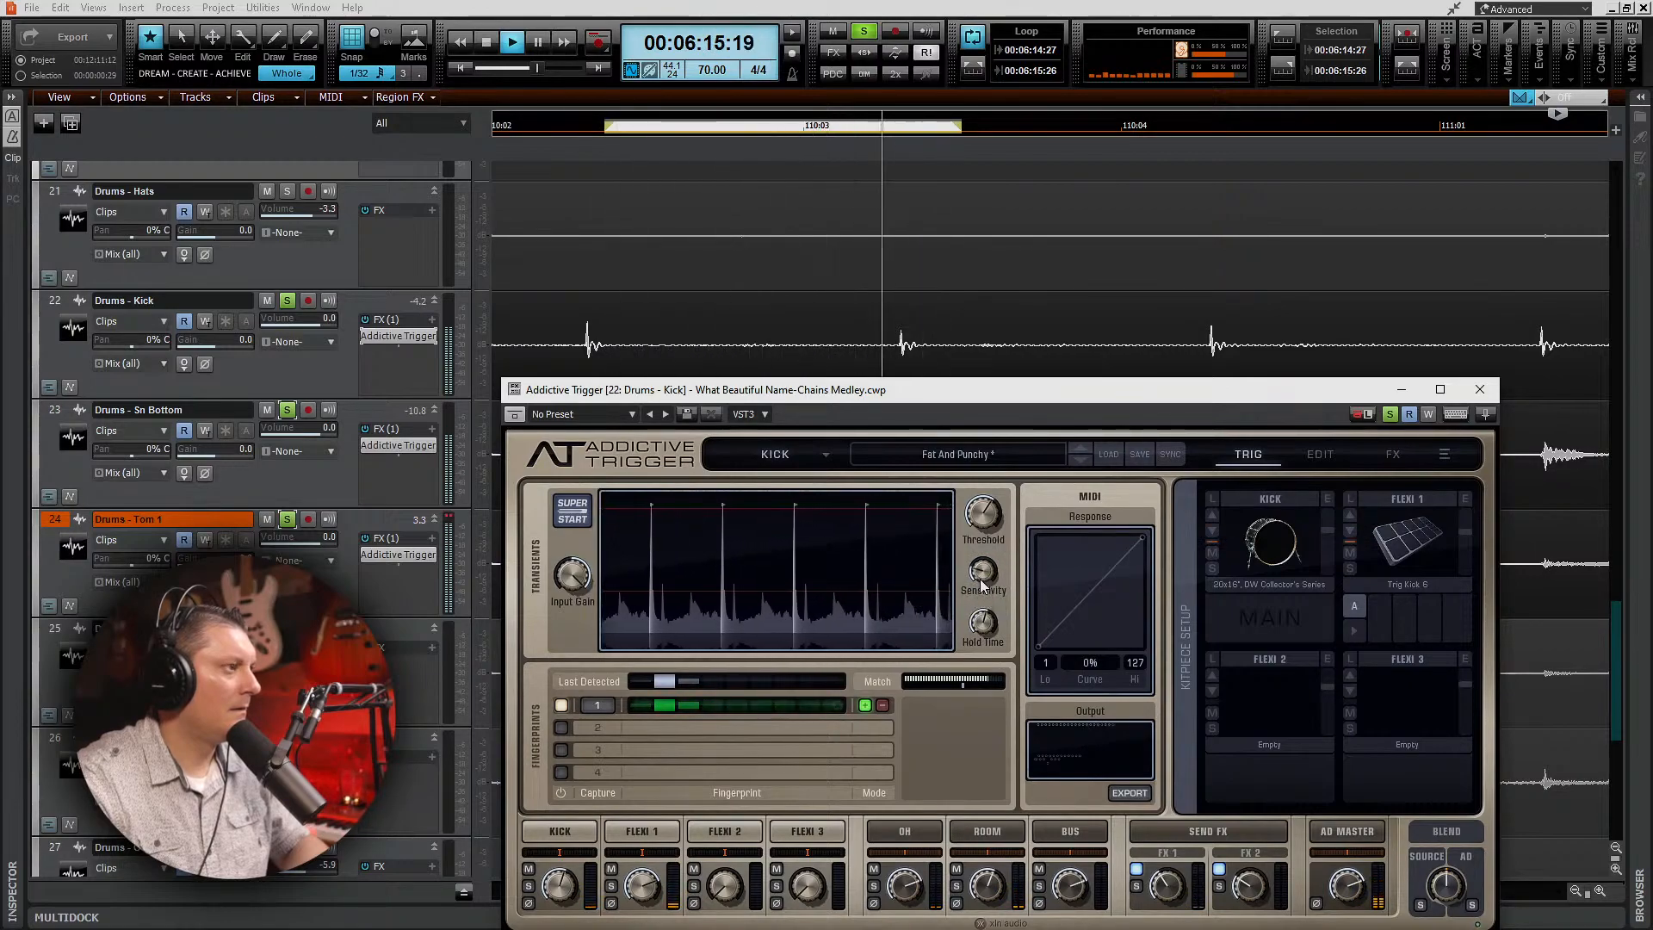
scroll(982, 579, "down", 3)
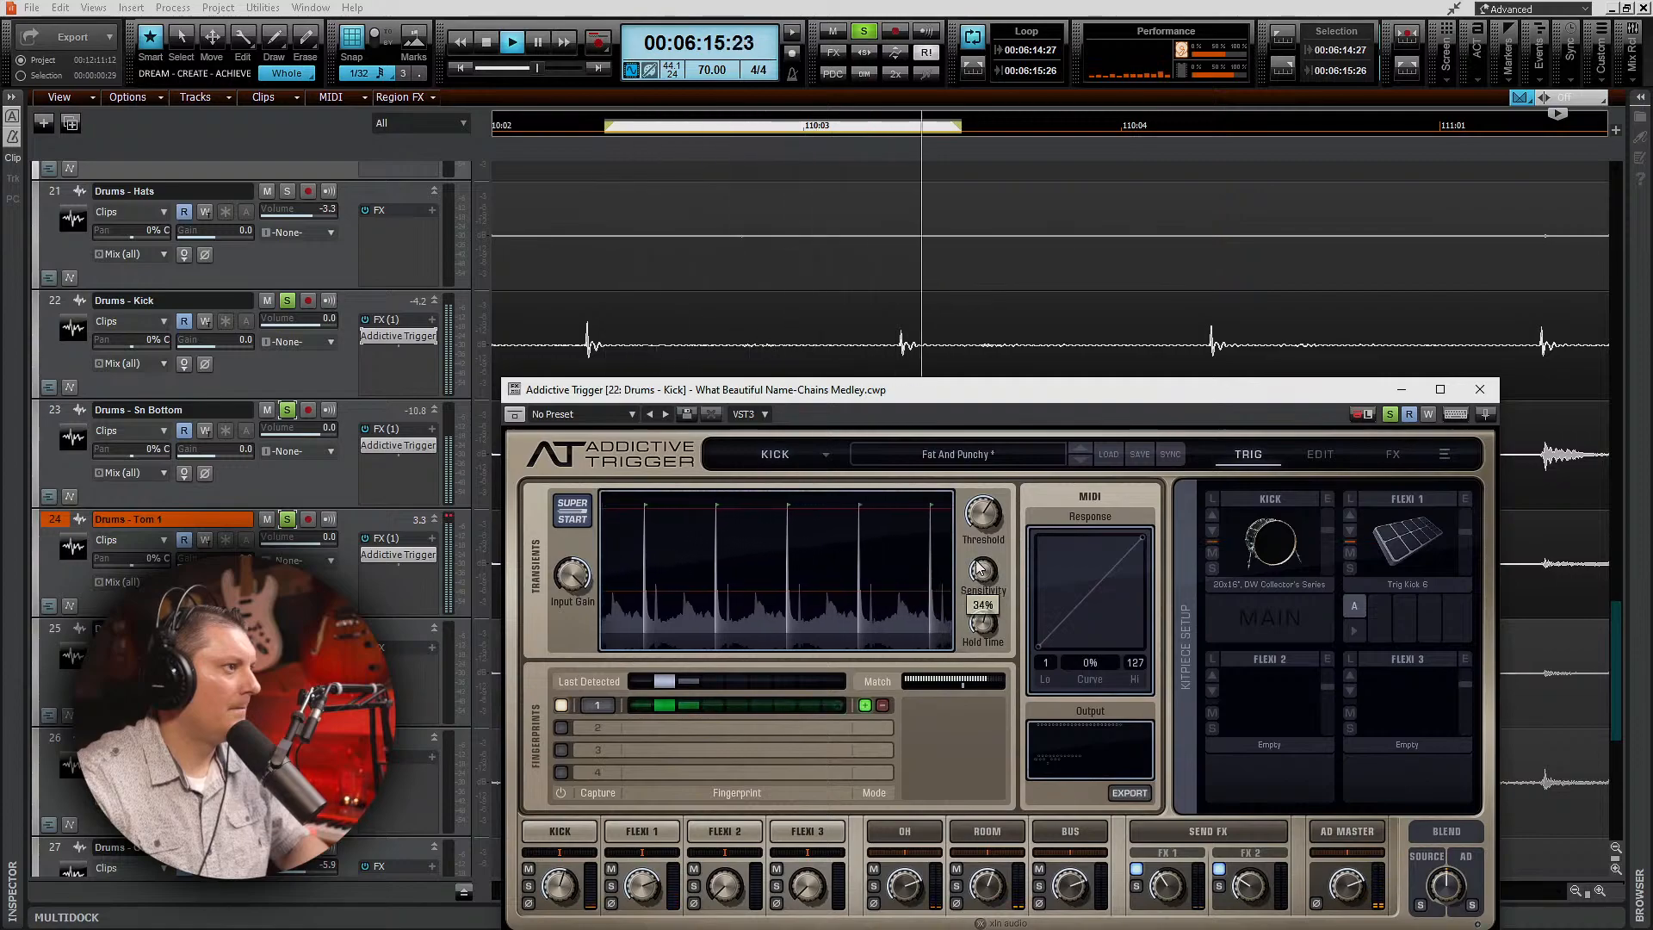
key("space")
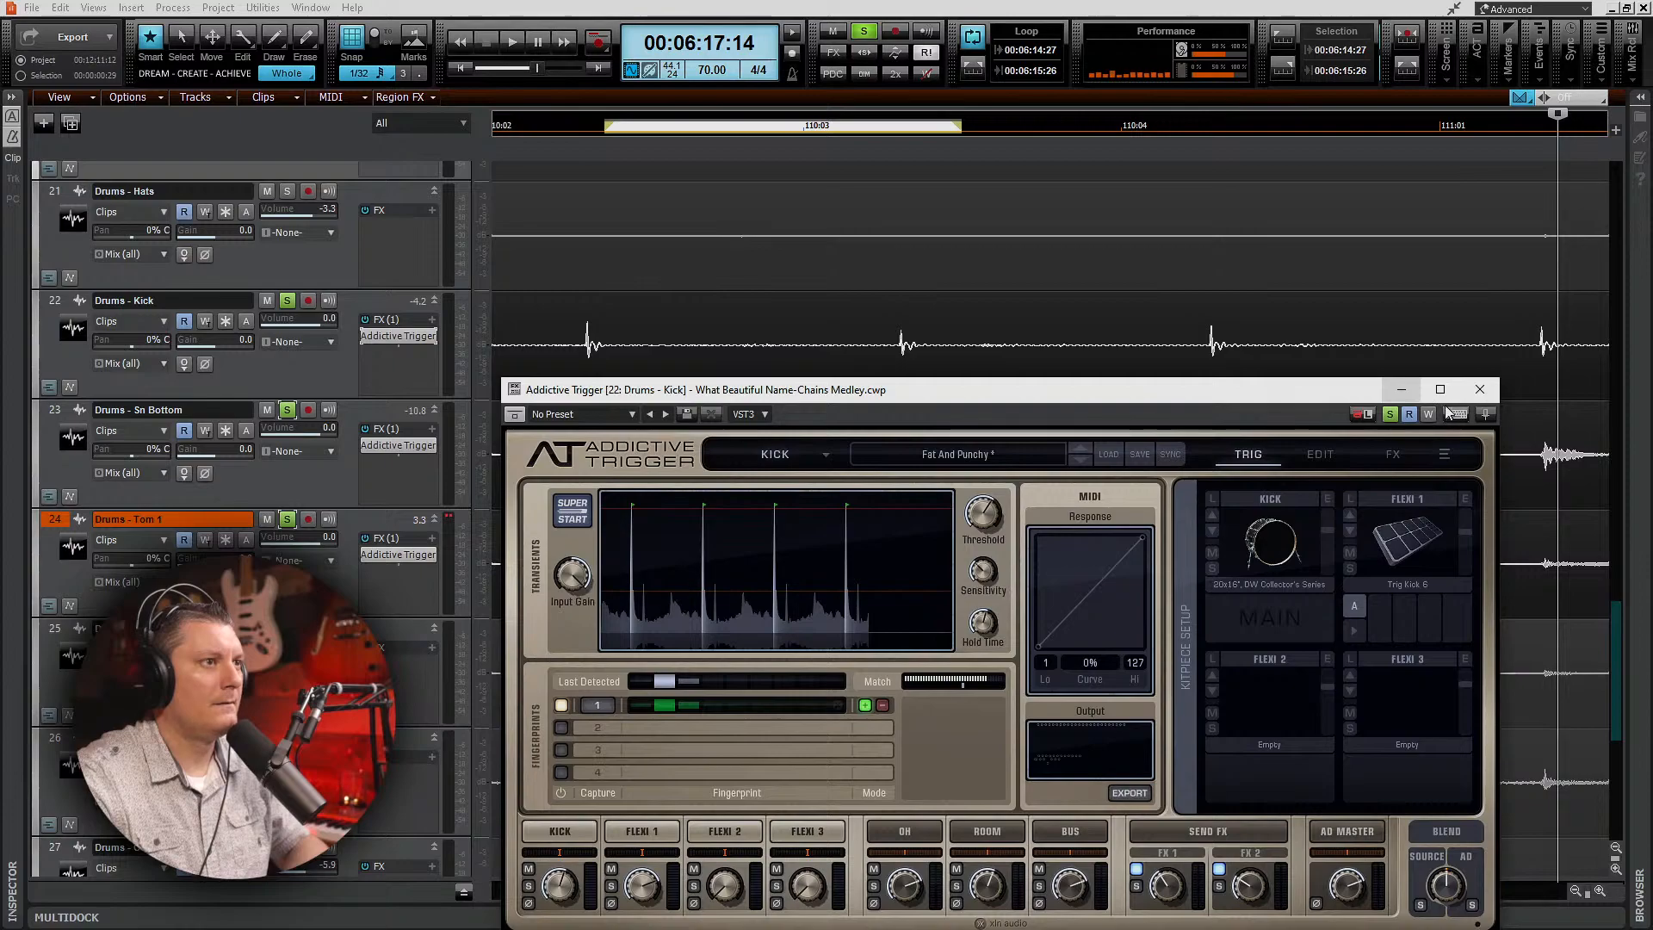
Step: Unsolo Tom 1, Sn Bottom and Kick, and solo drum track 25 with the plug-in window moved off the waveforms
left_click_drag(1325, 395, 1343, 199)
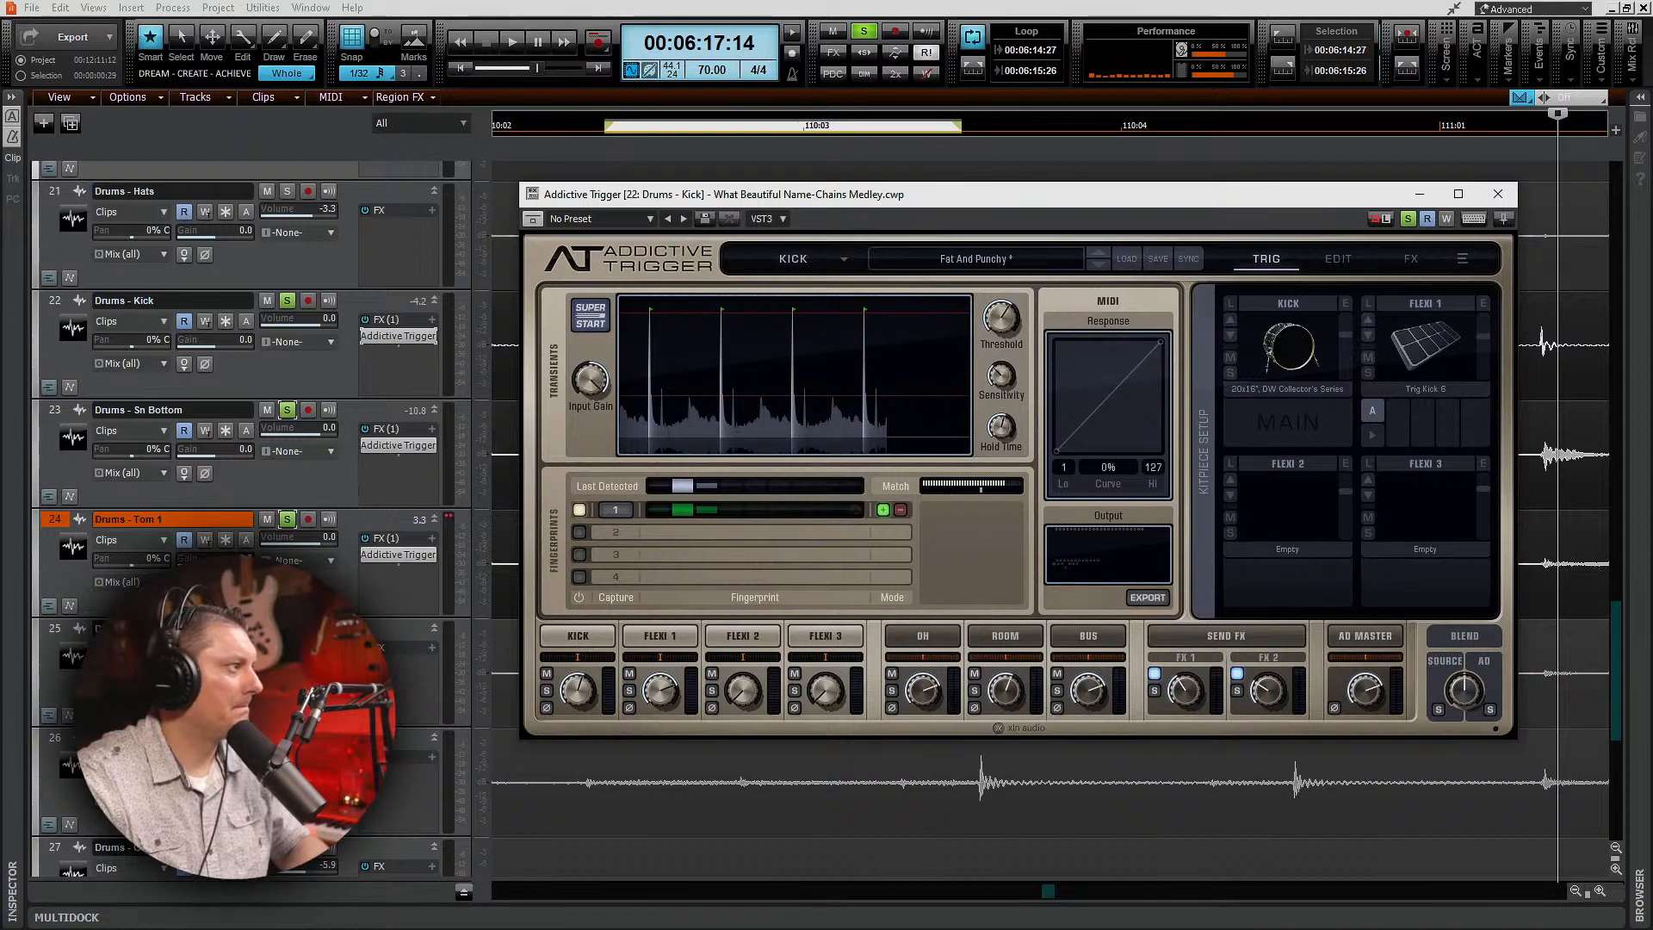
left_click(285, 522)
left_click(287, 412)
left_click(287, 304)
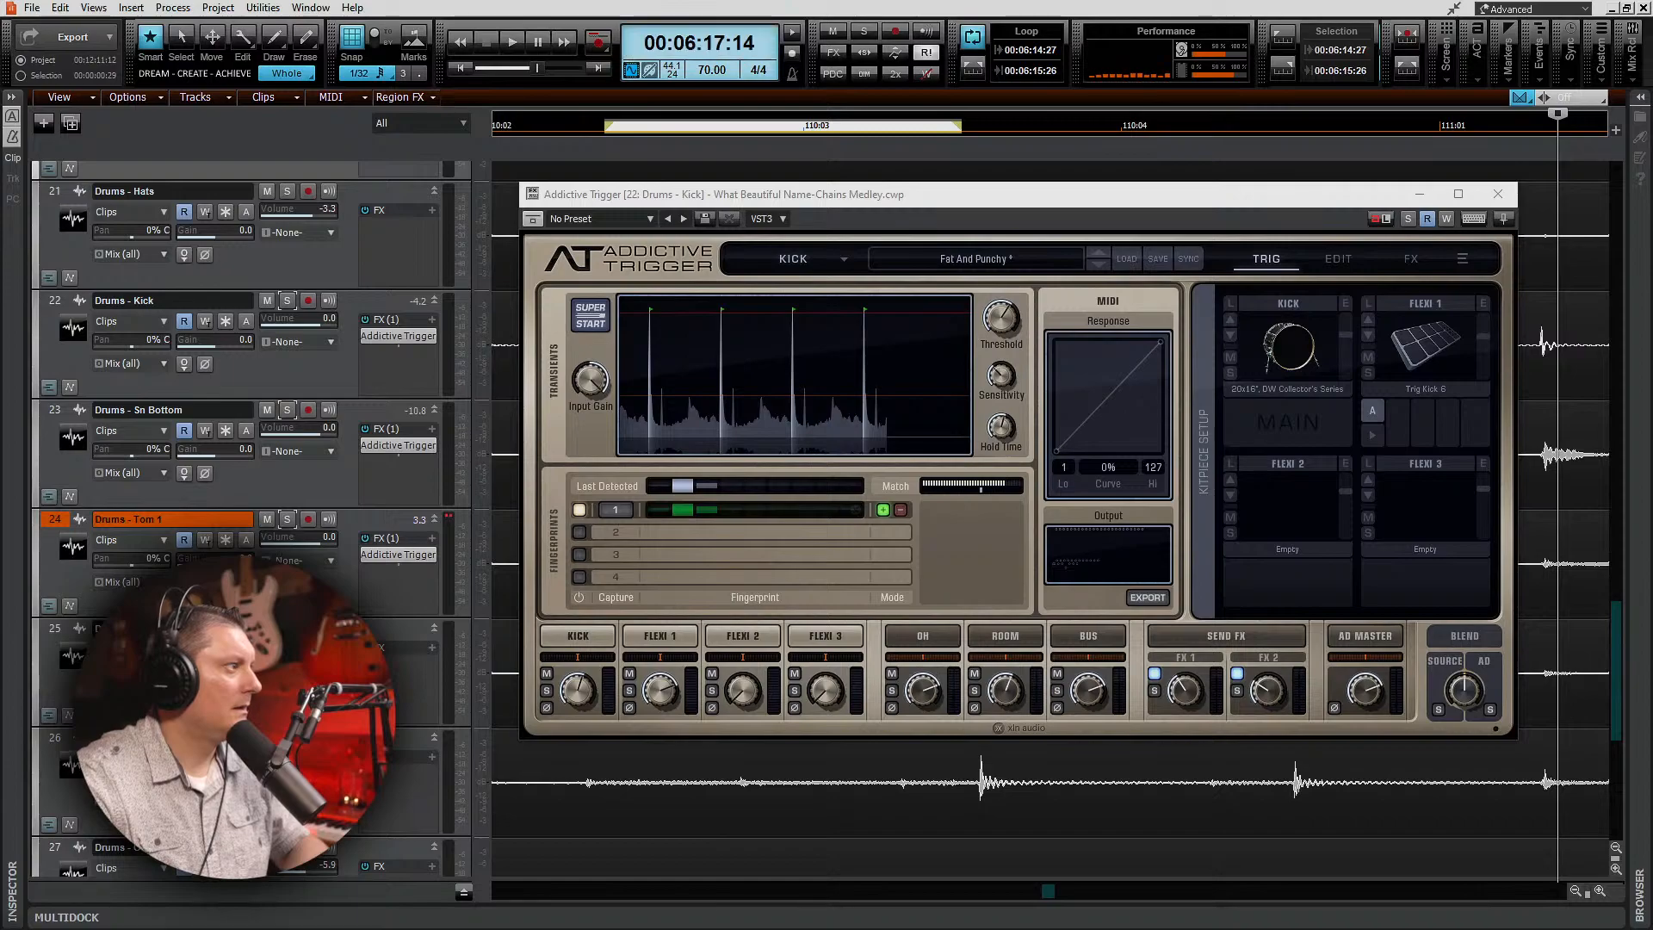
left_click(286, 629)
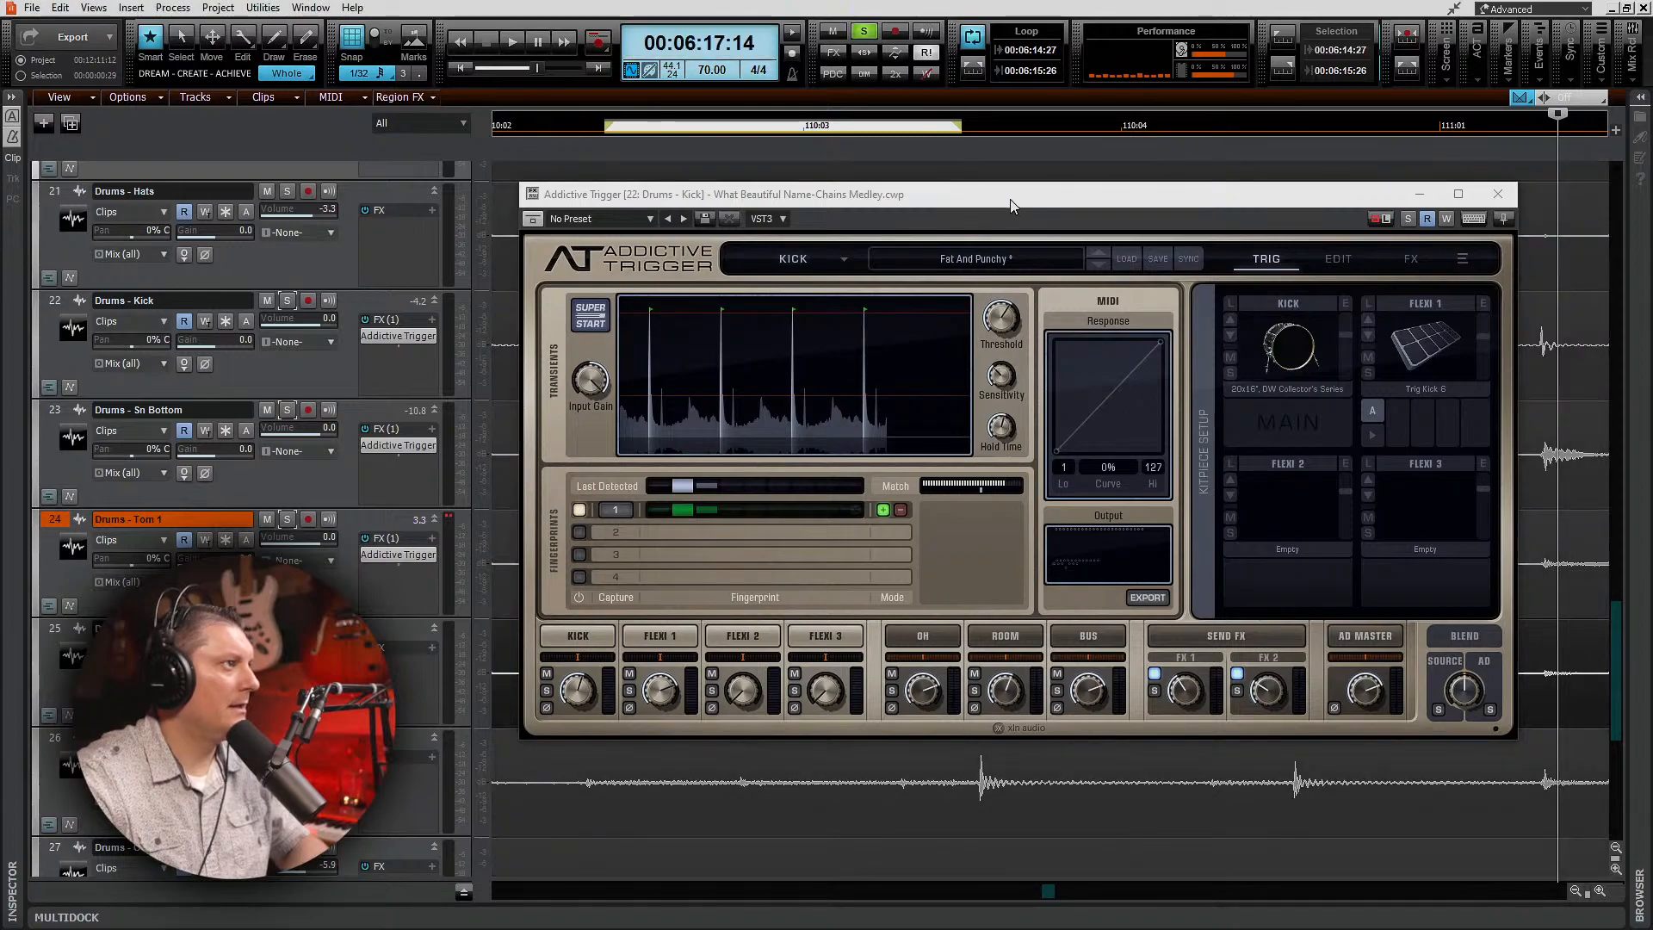
left_click_drag(1009, 202, 1065, 384)
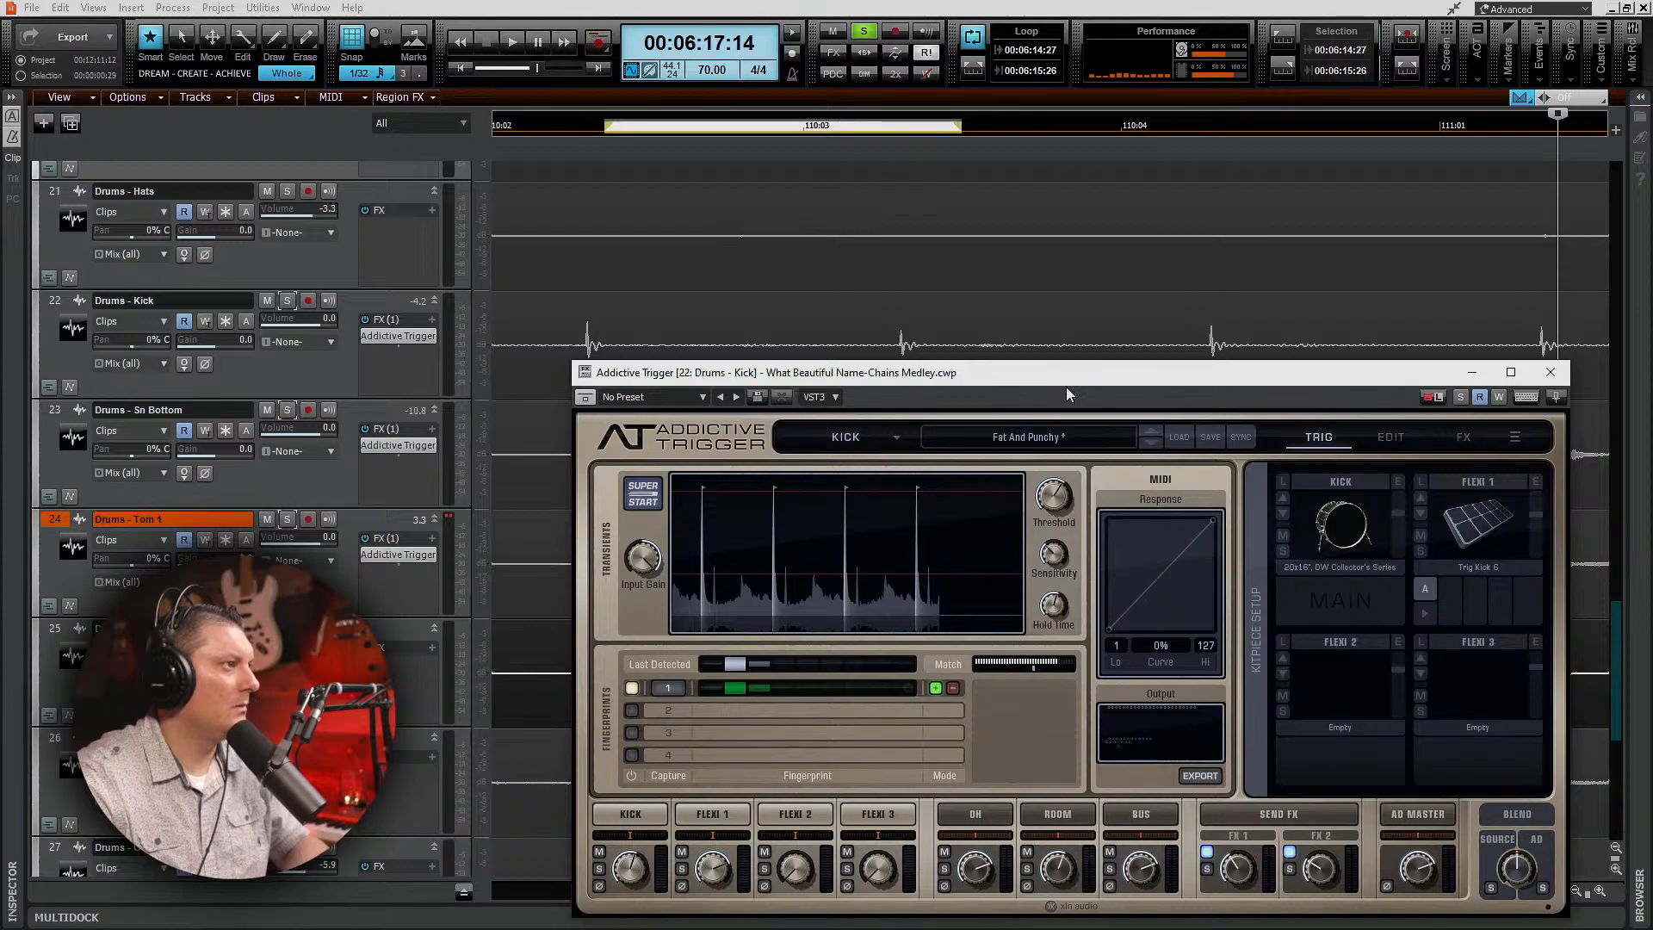
Step: Play the loop around beat 110:03 and close the Addictive Trigger window of Drums - Kick
key("alt+space")
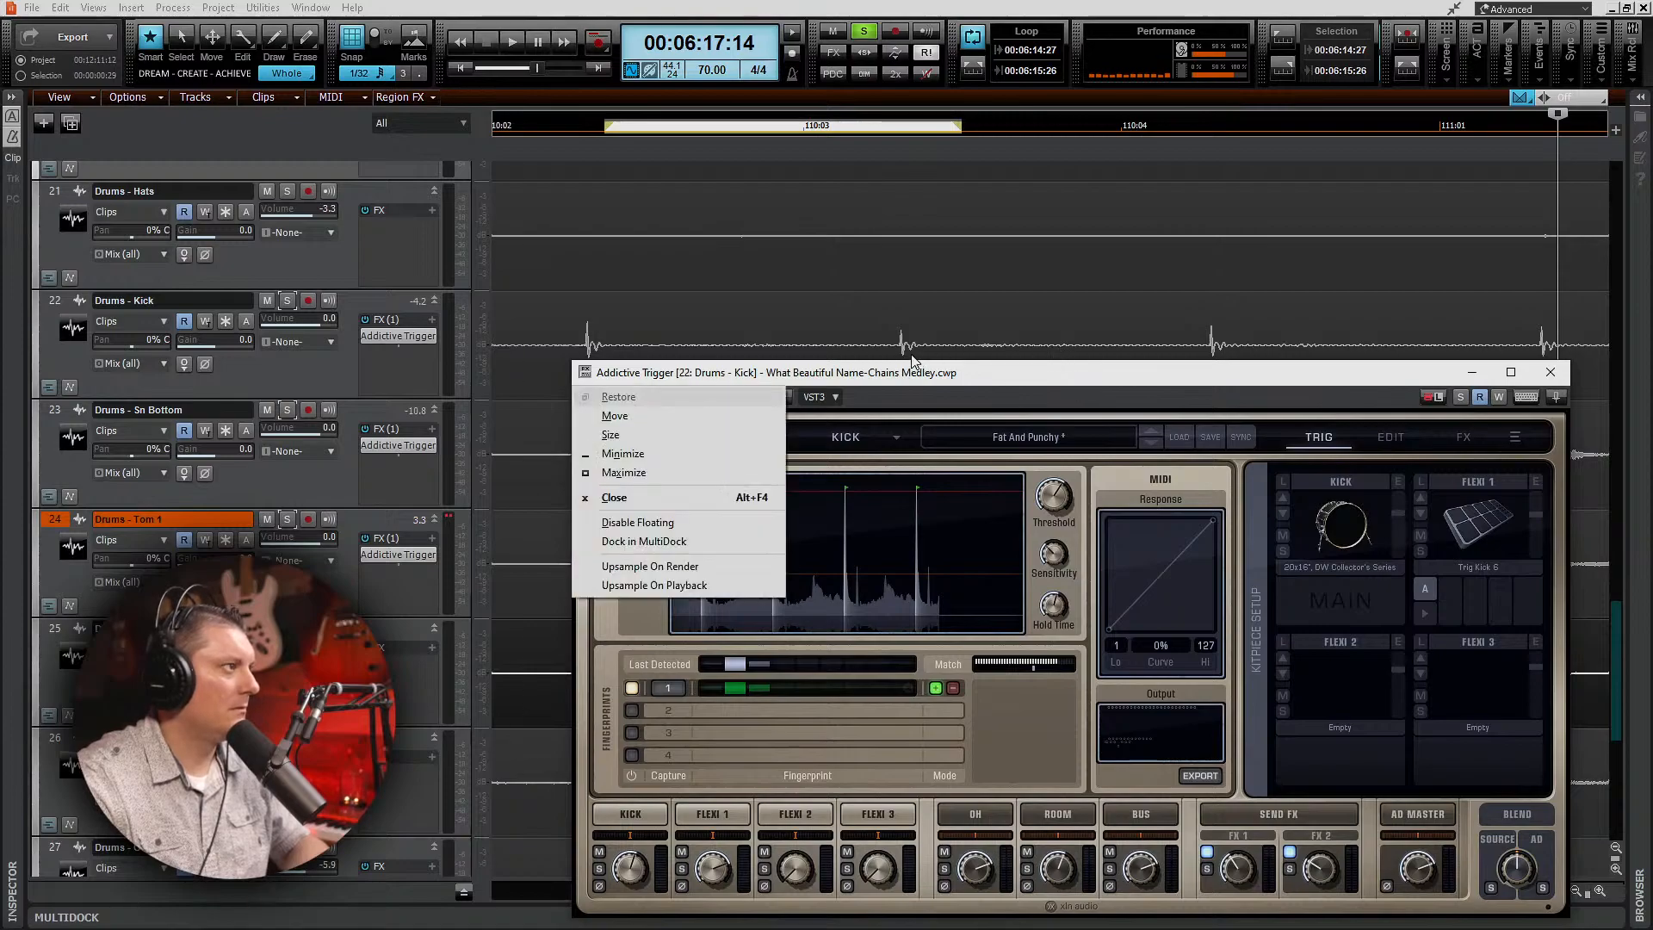
left_click(859, 327)
key("space")
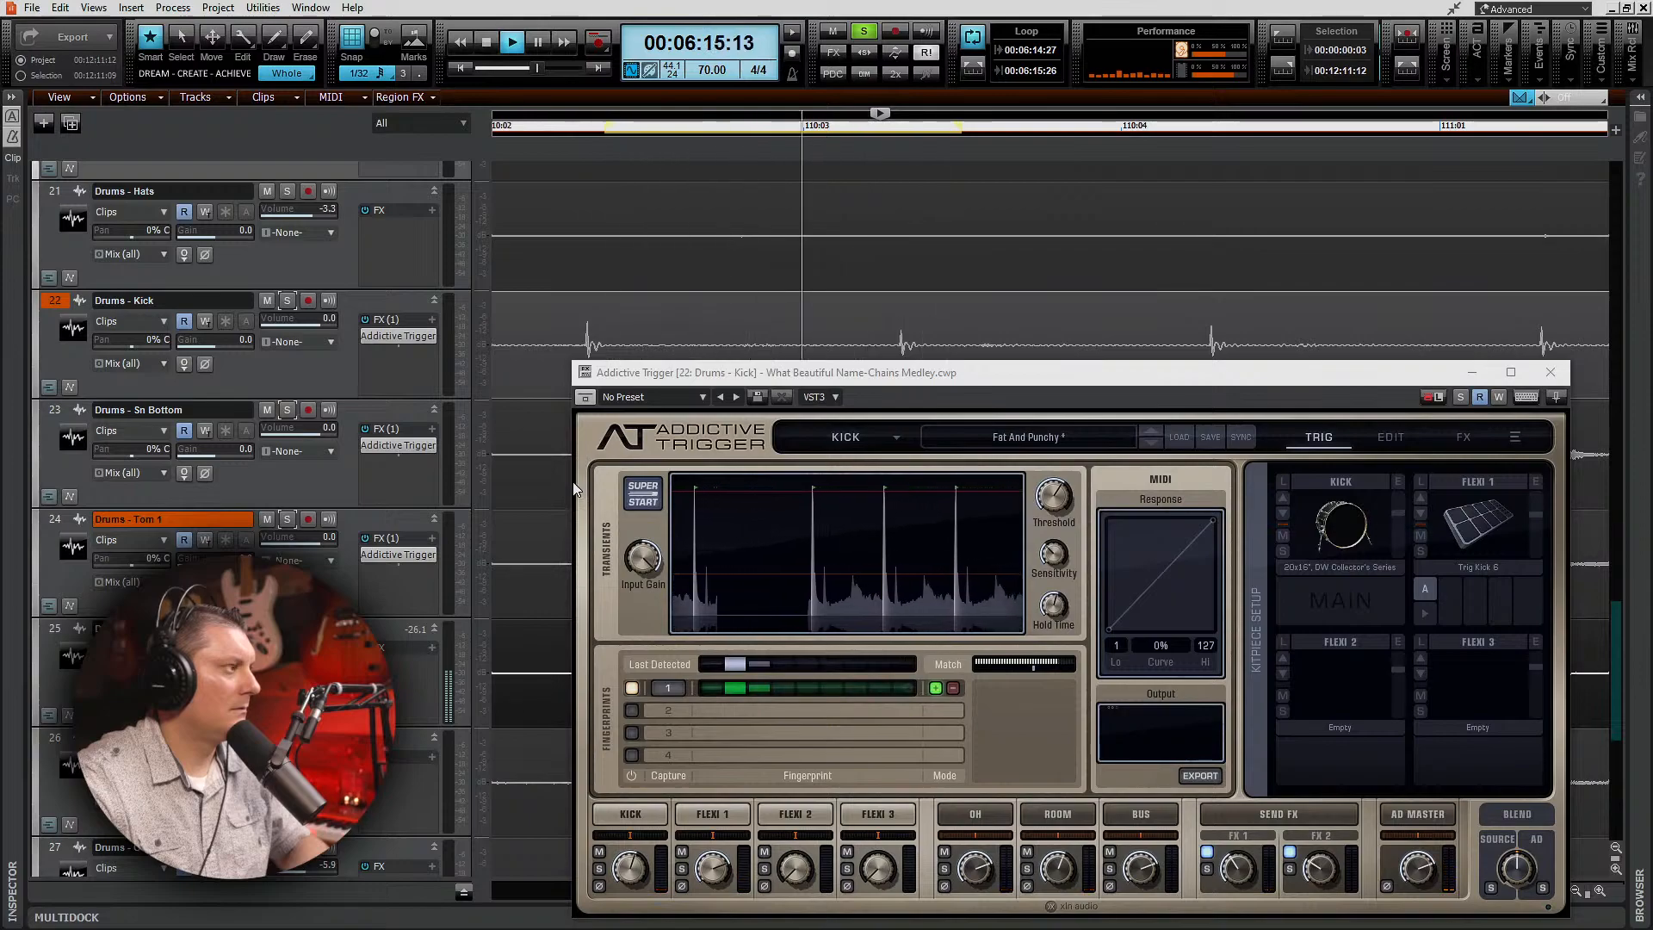
left_click(1550, 372)
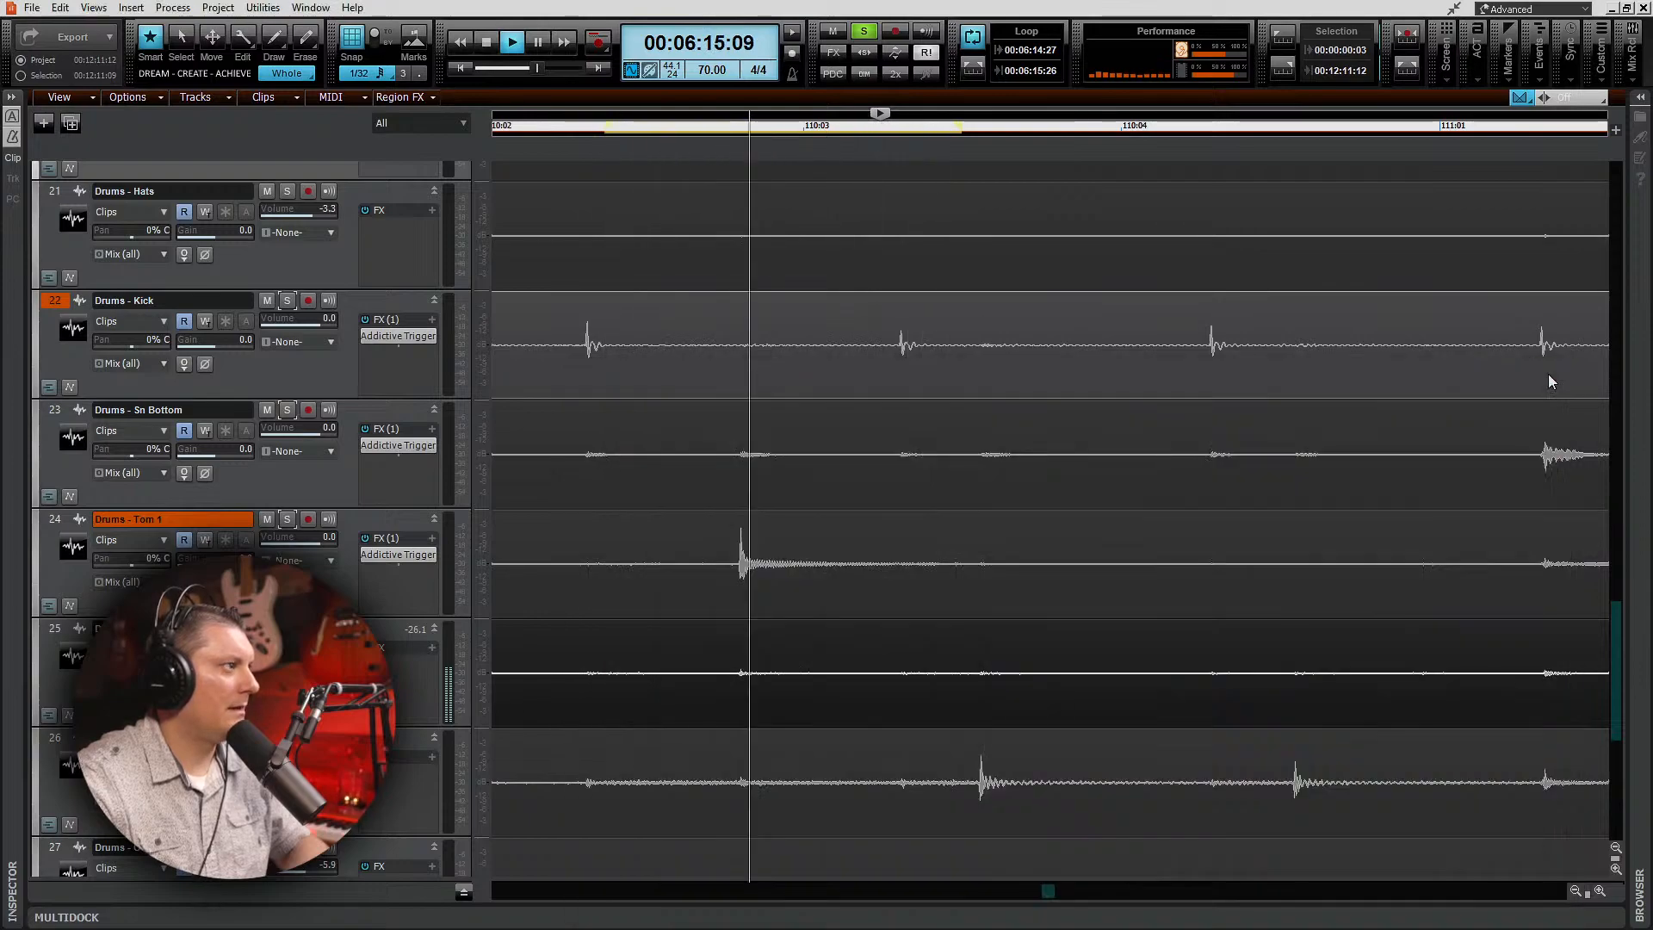
Step: Set the loop around the Drums - Tom 2 hit at measure 113, play it and stop playback
scroll(986, 686, "down", 3)
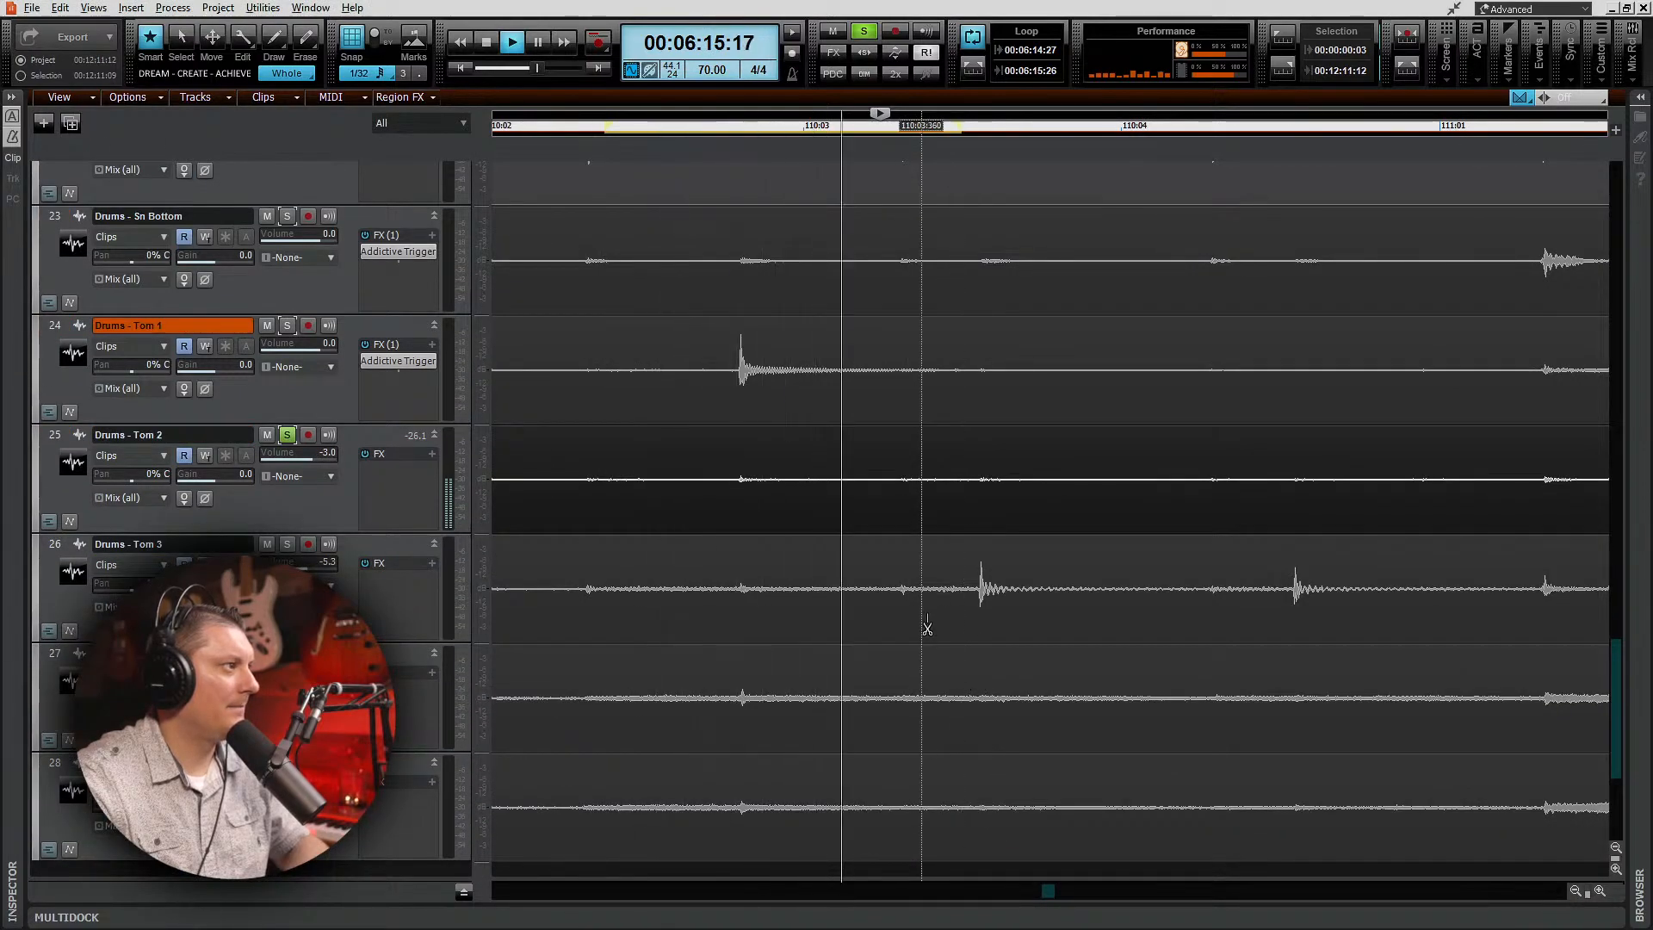
scroll(927, 626, "down", 8)
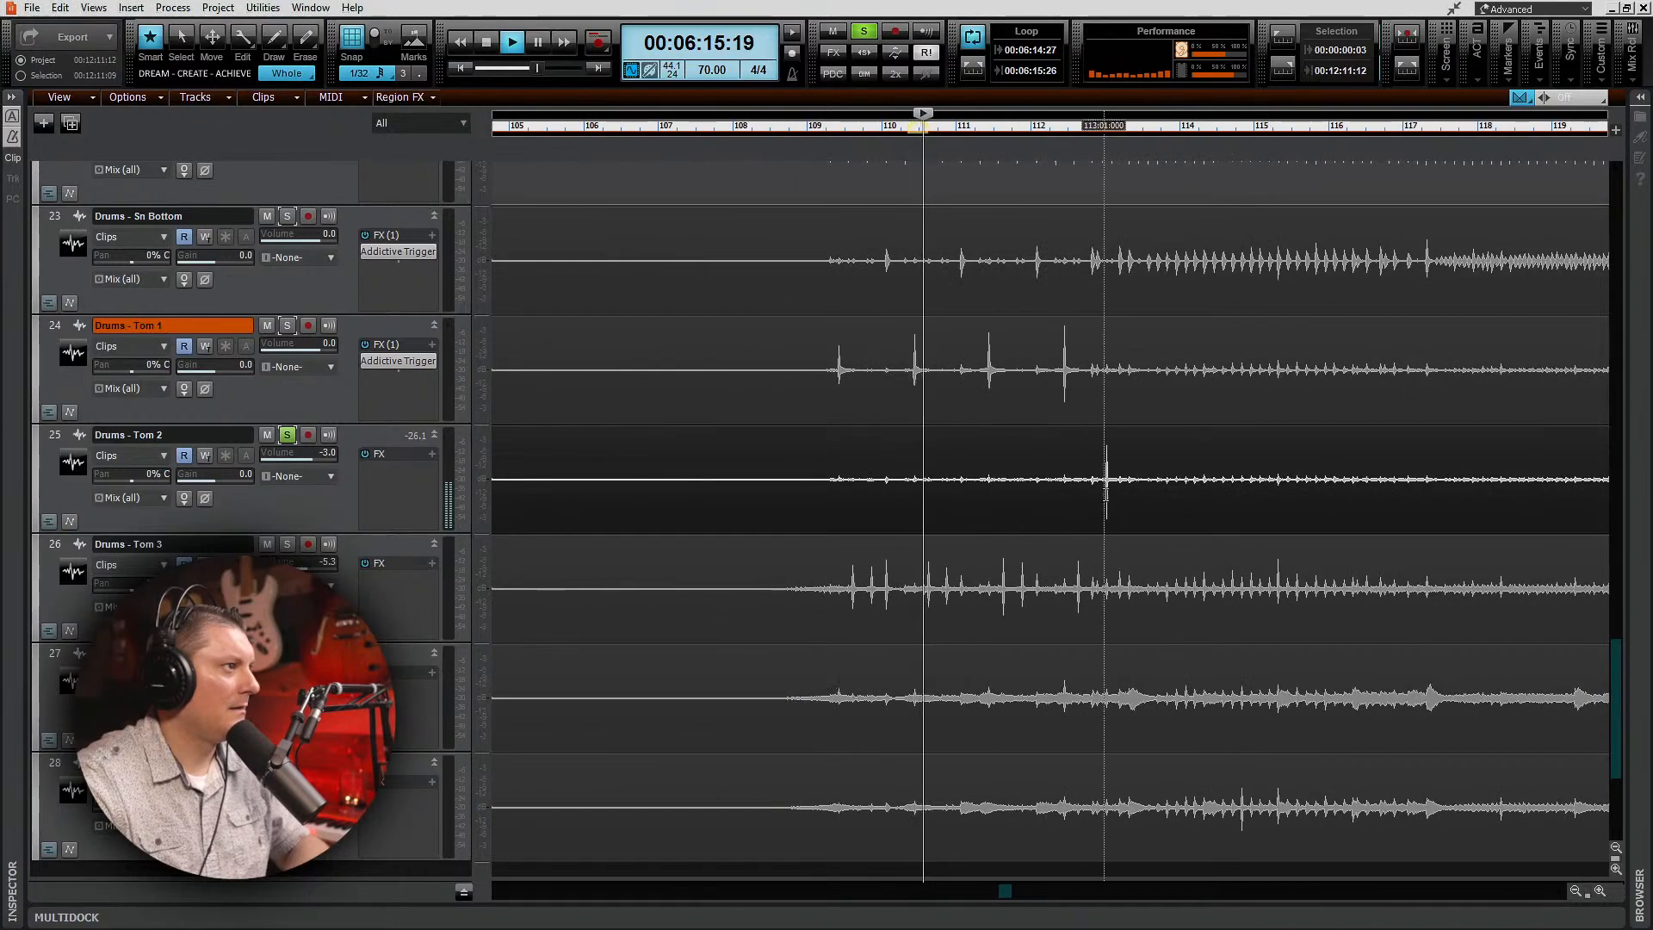
left_click(1107, 495)
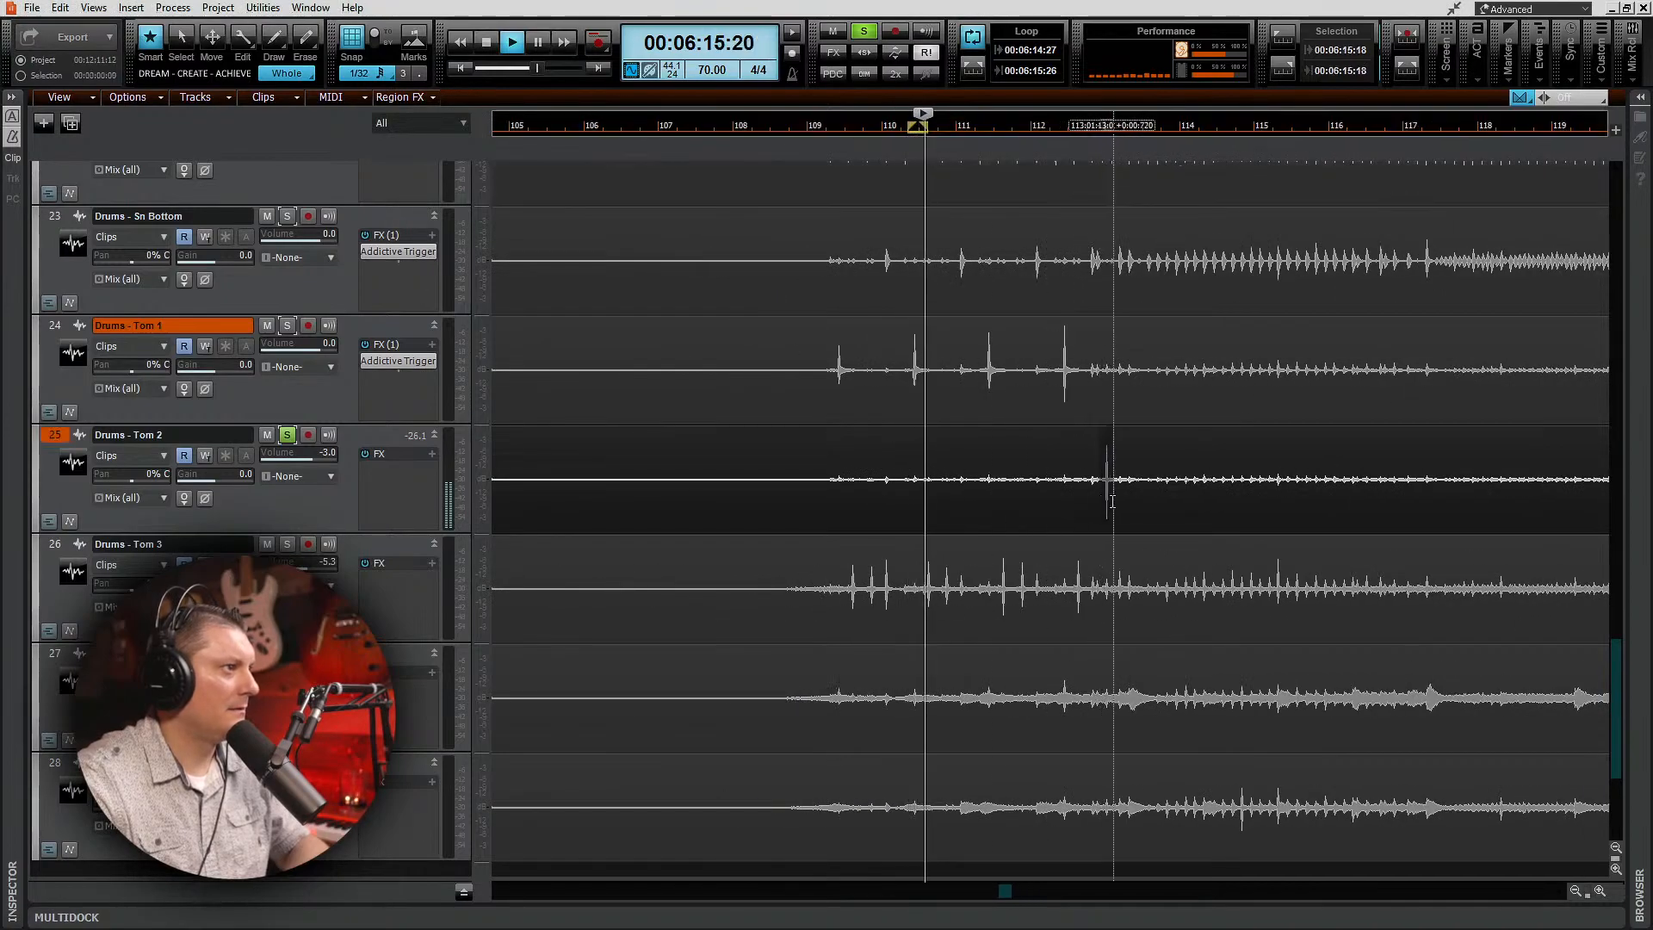
left_click_drag(1100, 501, 1112, 500)
key("shift+l")
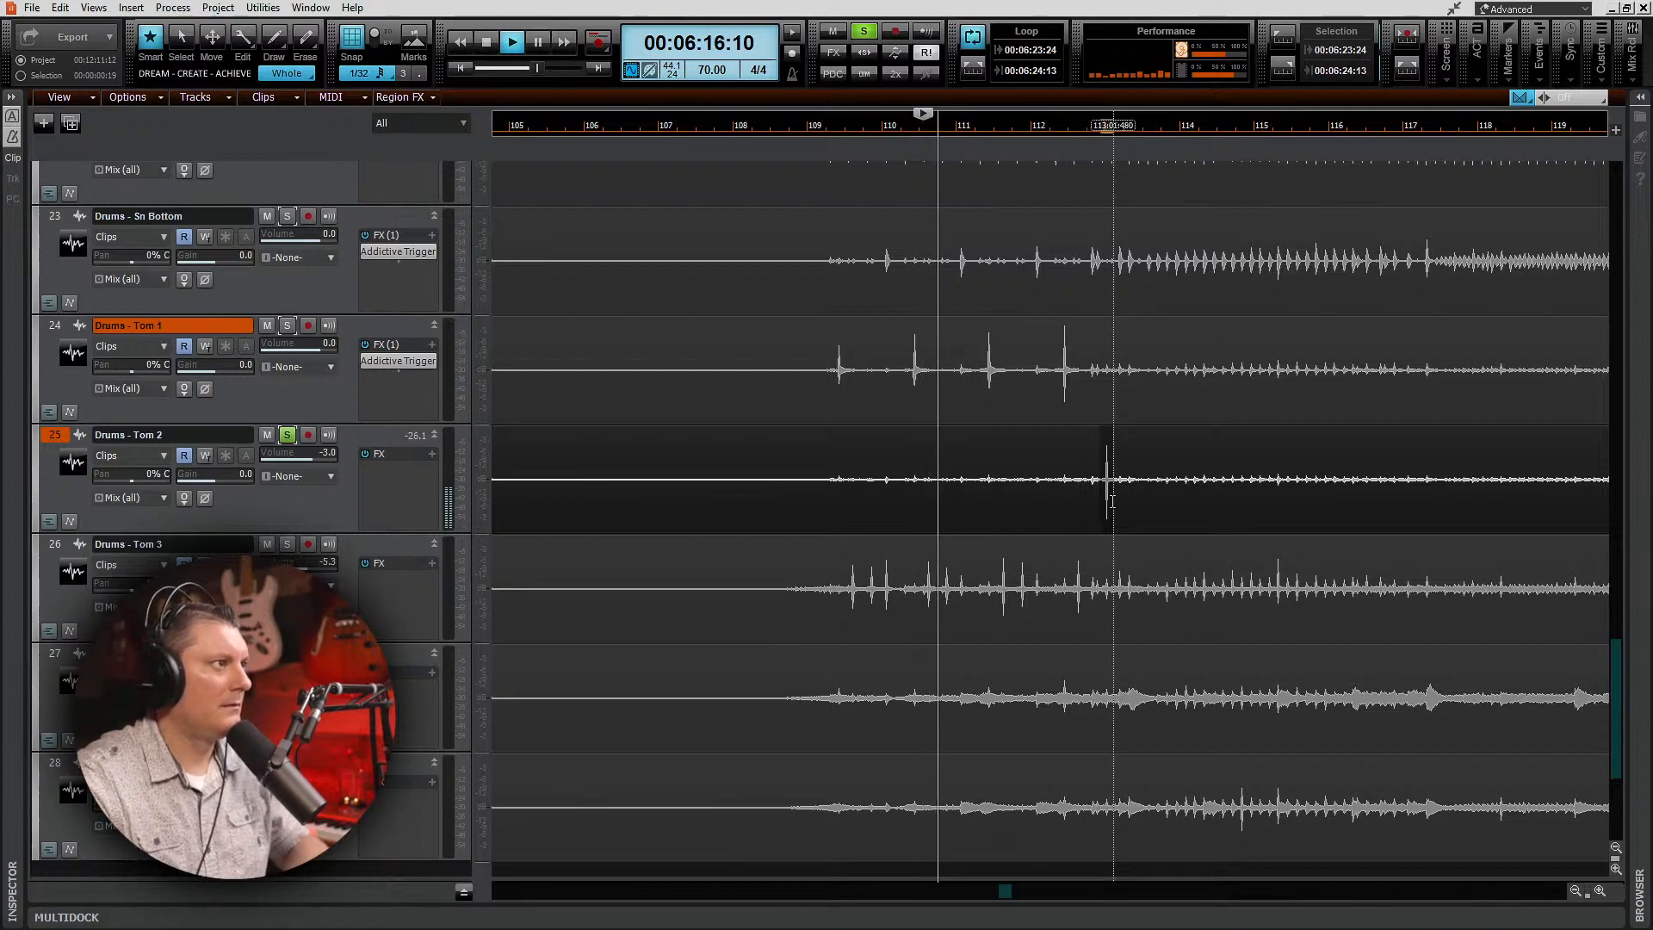
left_click(1098, 131)
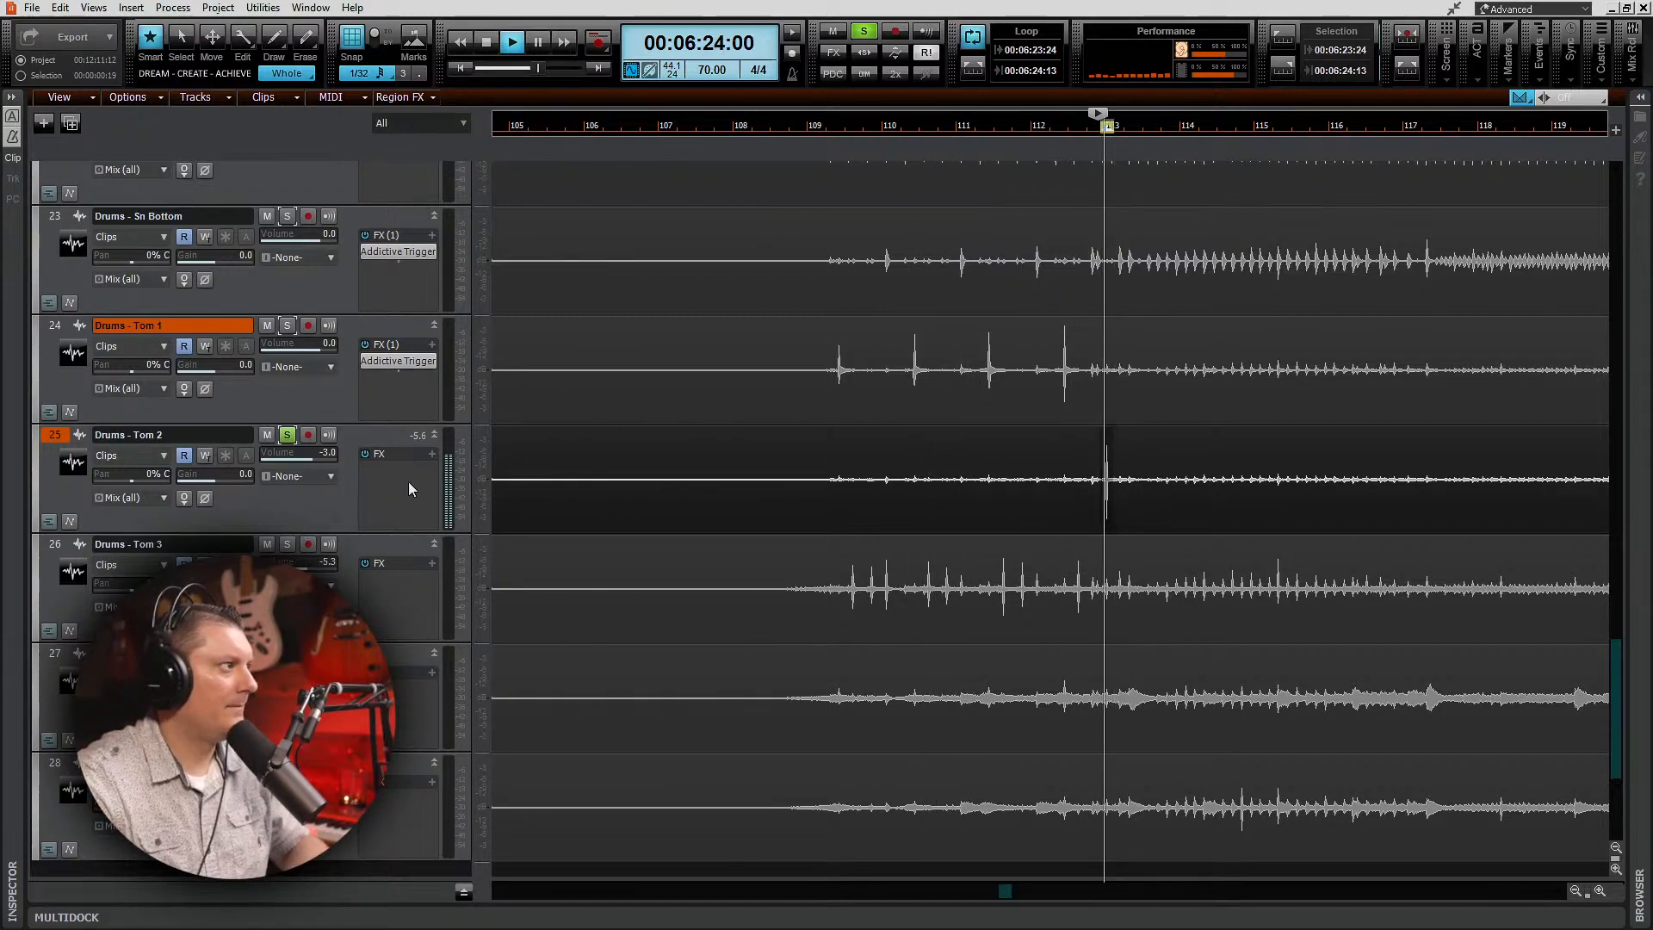
key("space")
Step: Copy the Addictive Trigger from Drums - Tom 1 to Drums - Tom 2 and set its drum type to Tom2
left_click_drag(401, 362, 395, 475)
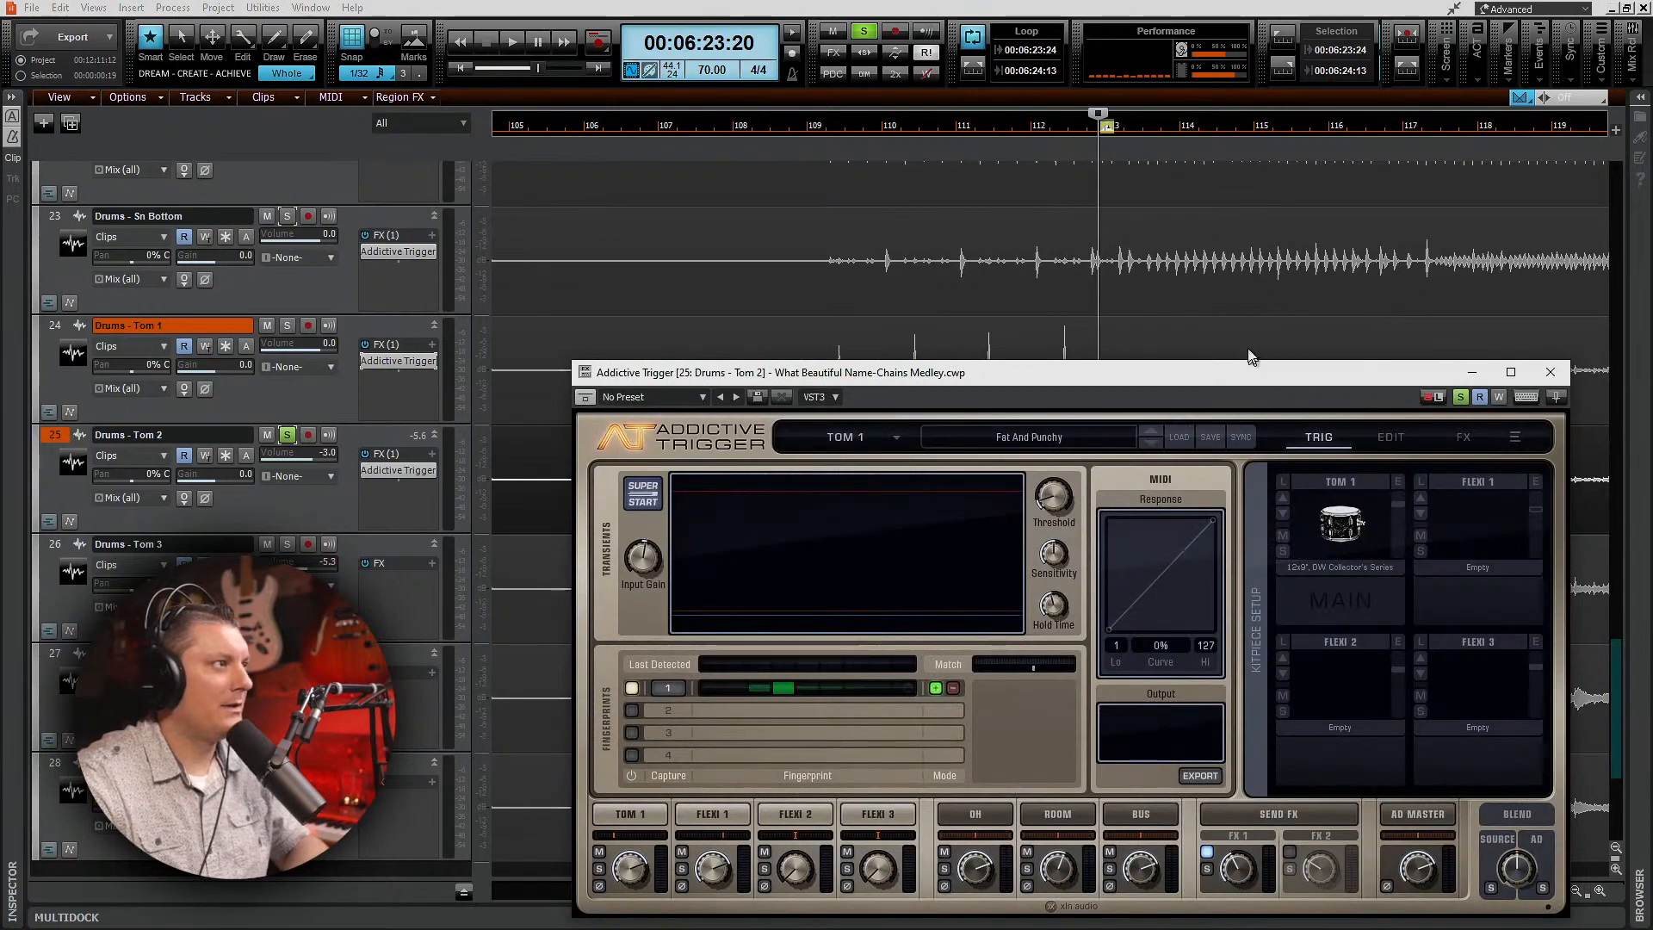
left_click_drag(1253, 379, 1223, 243)
left_click(846, 302)
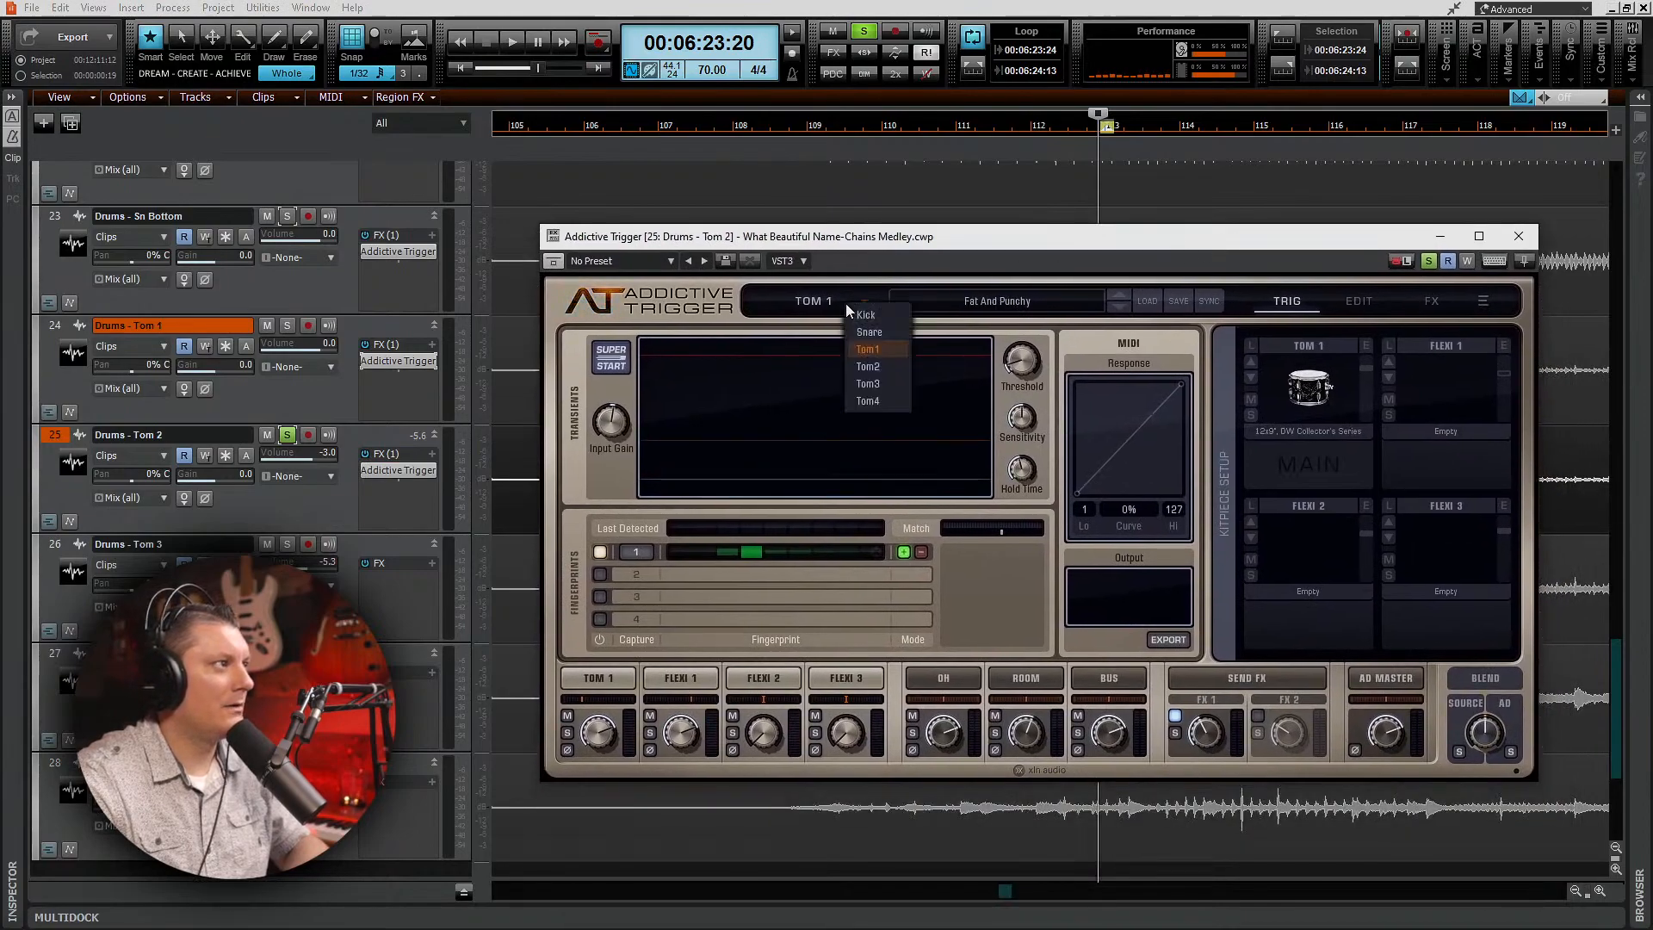
left_click(874, 372)
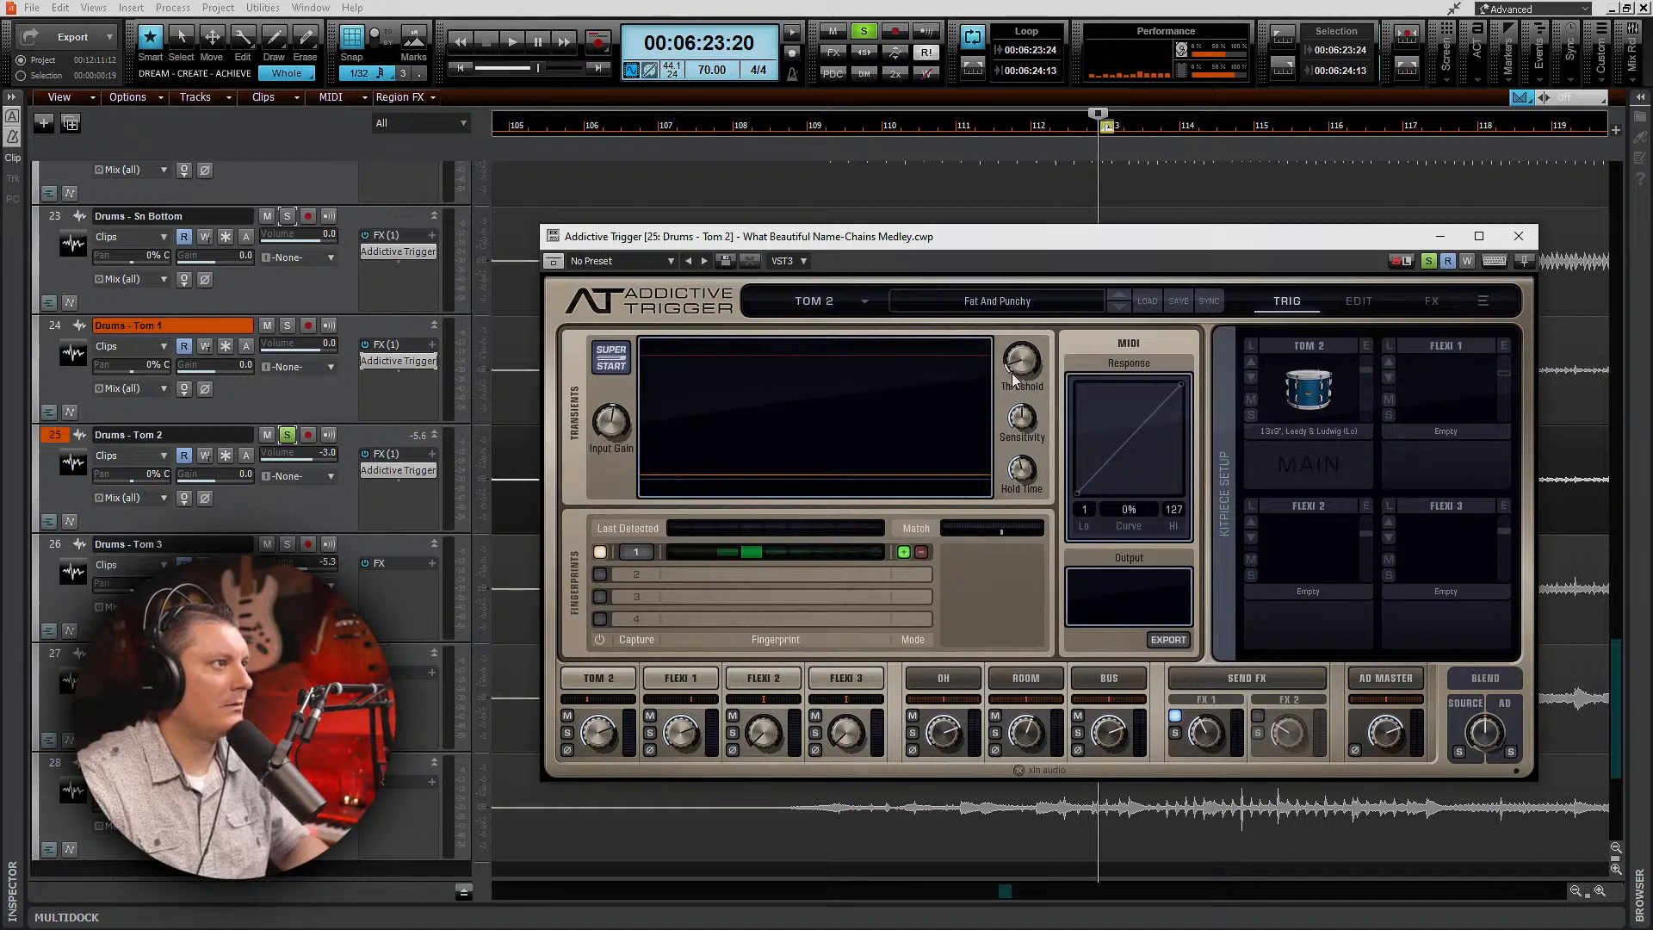
Step: Step the Tom 2 kit piece through the alternatives to the DW Collector's Series tom, auditioning its sound
left_click(1252, 362)
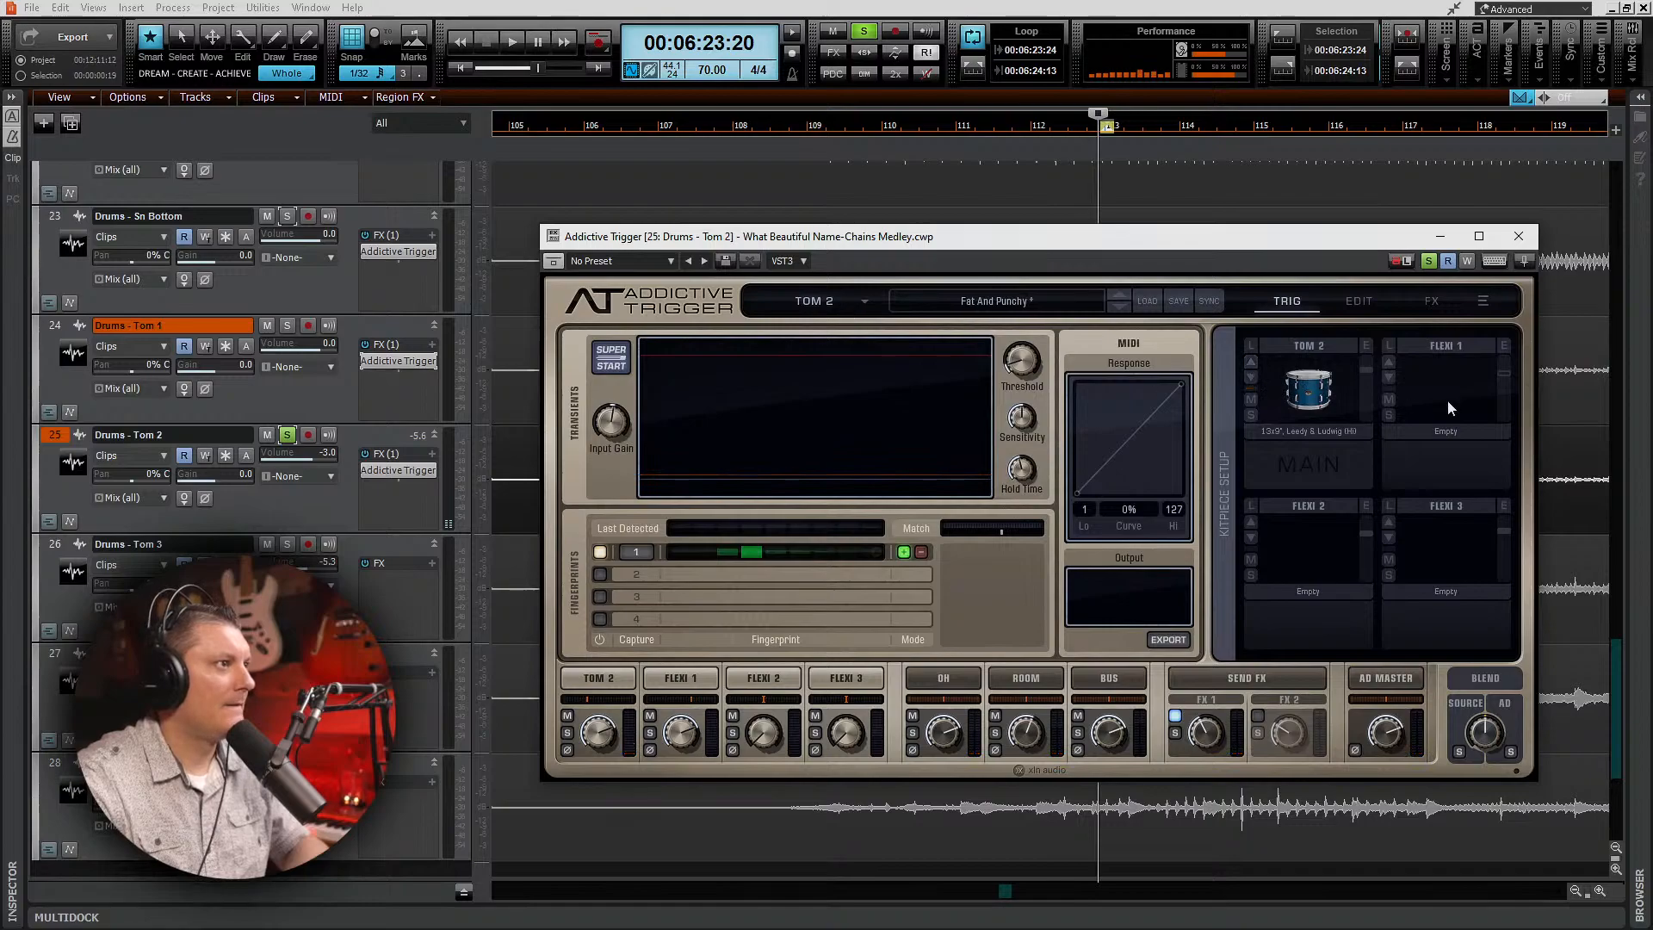
left_click(1324, 392)
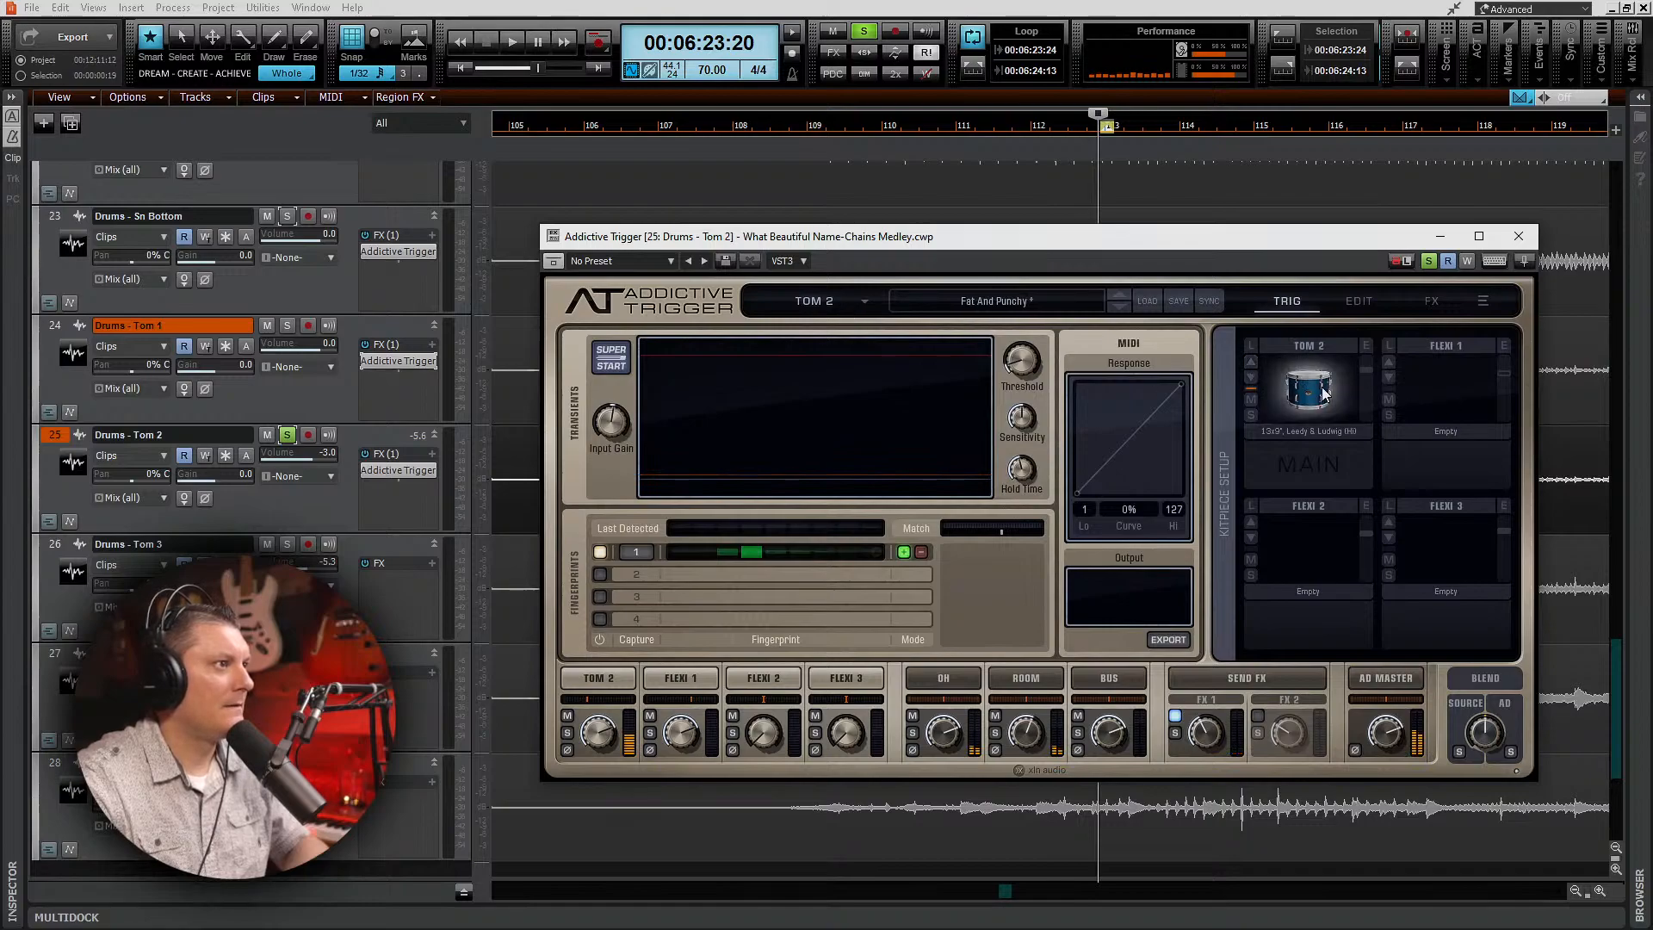
left_click(1254, 362)
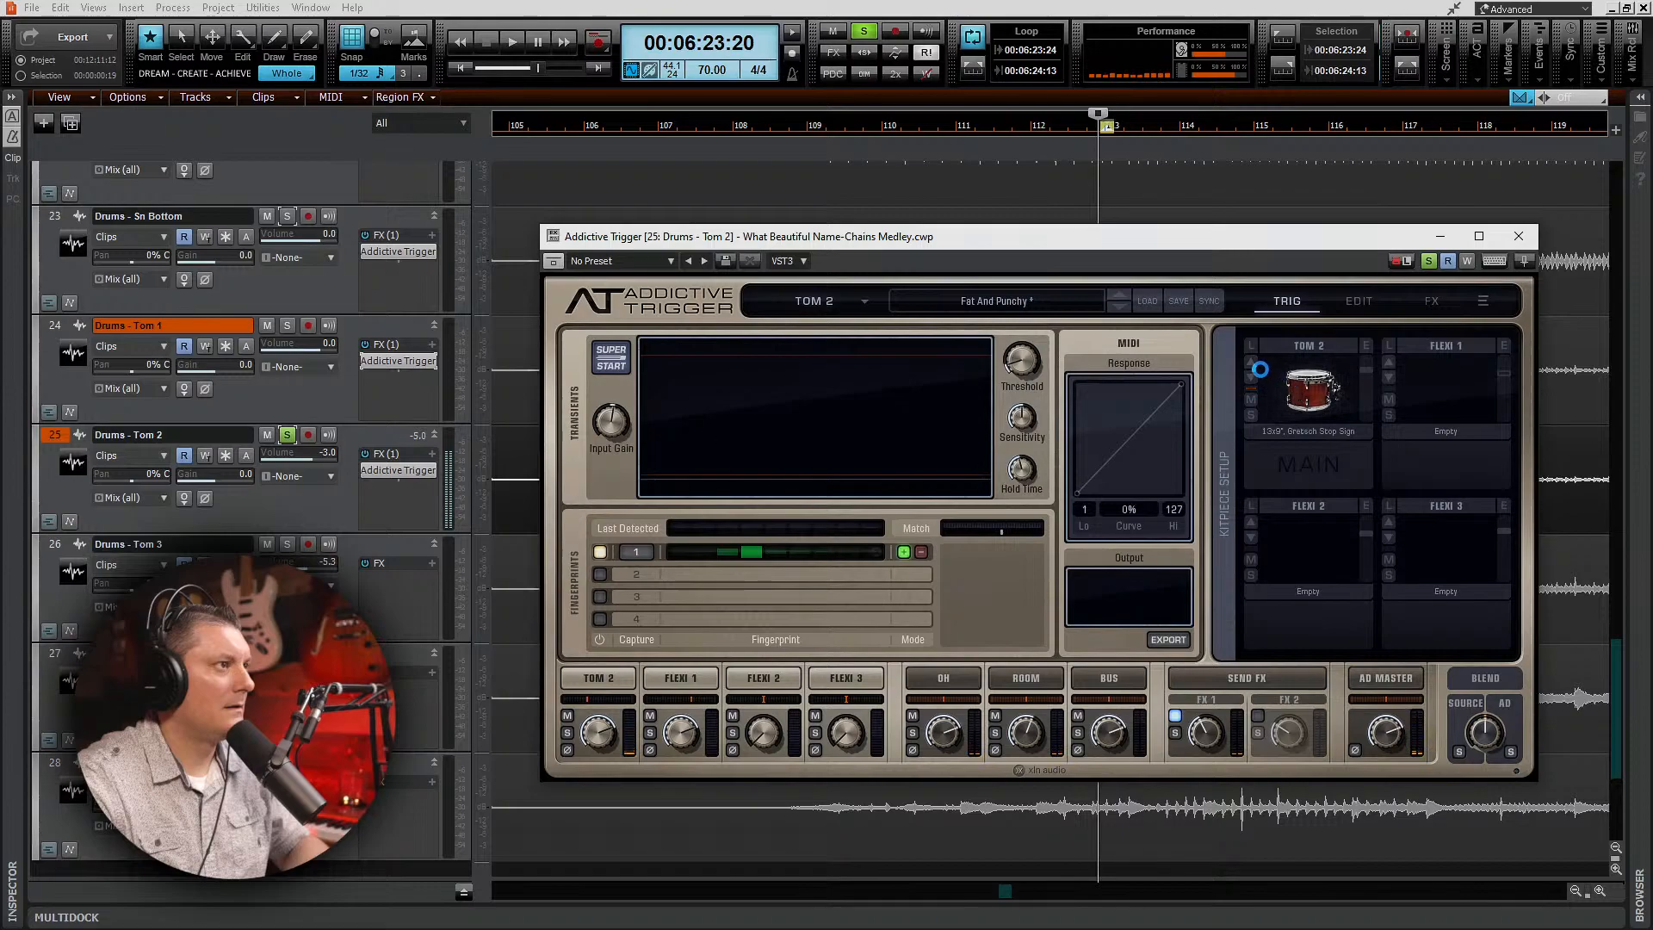
left_click(1254, 364)
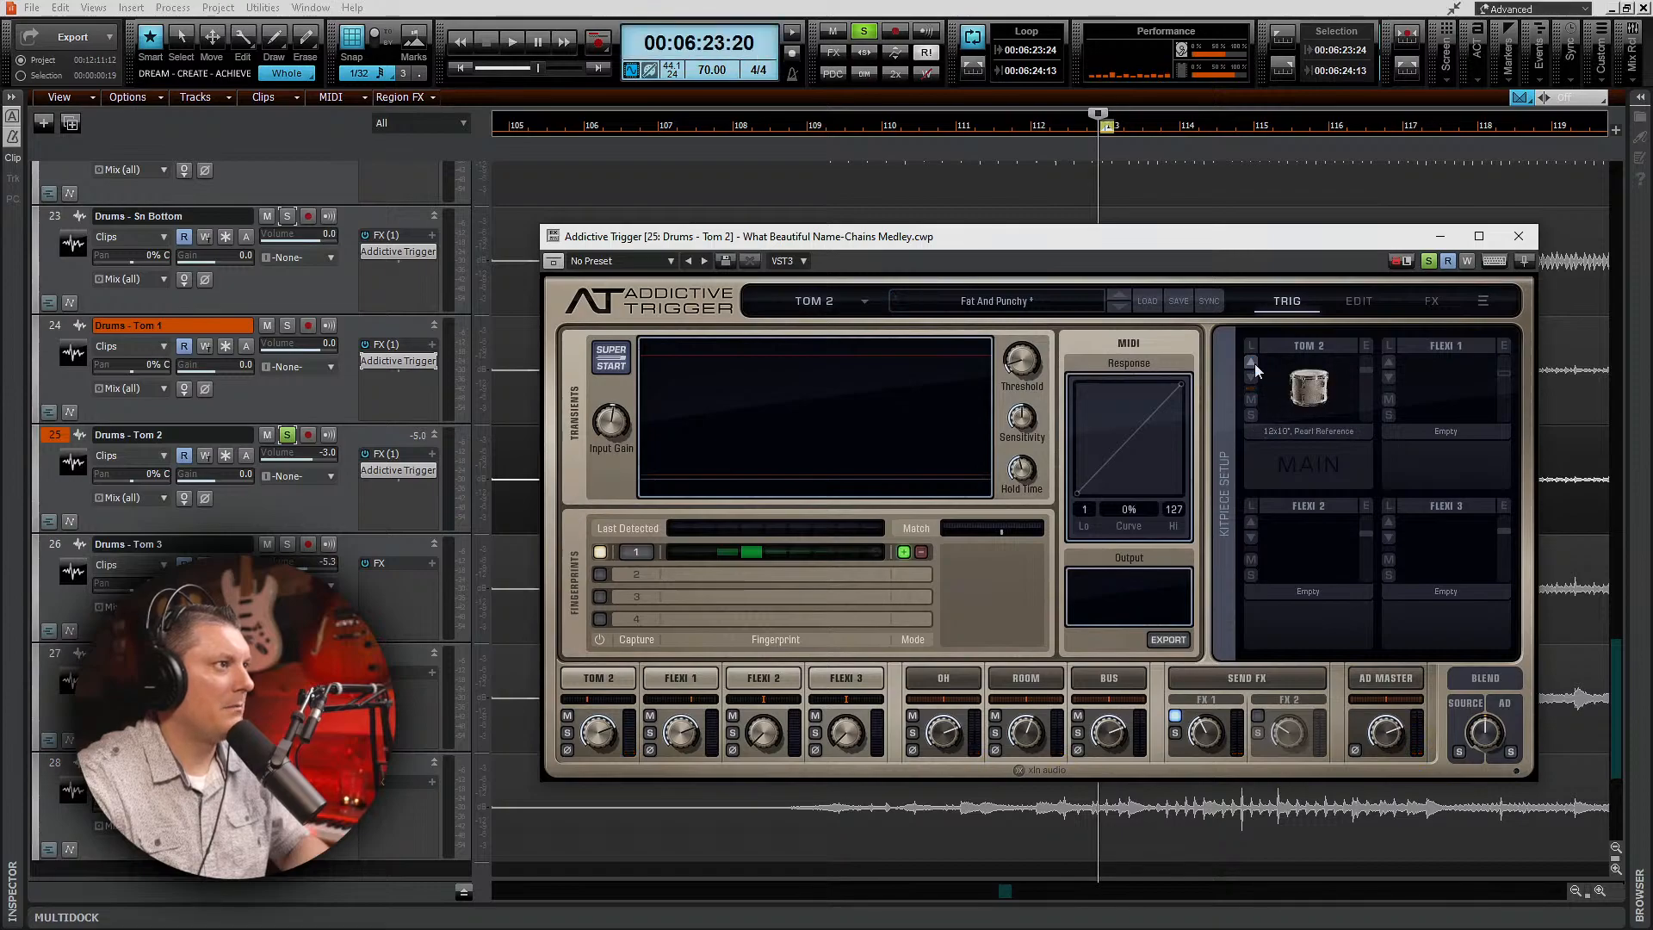
left_click(1253, 363)
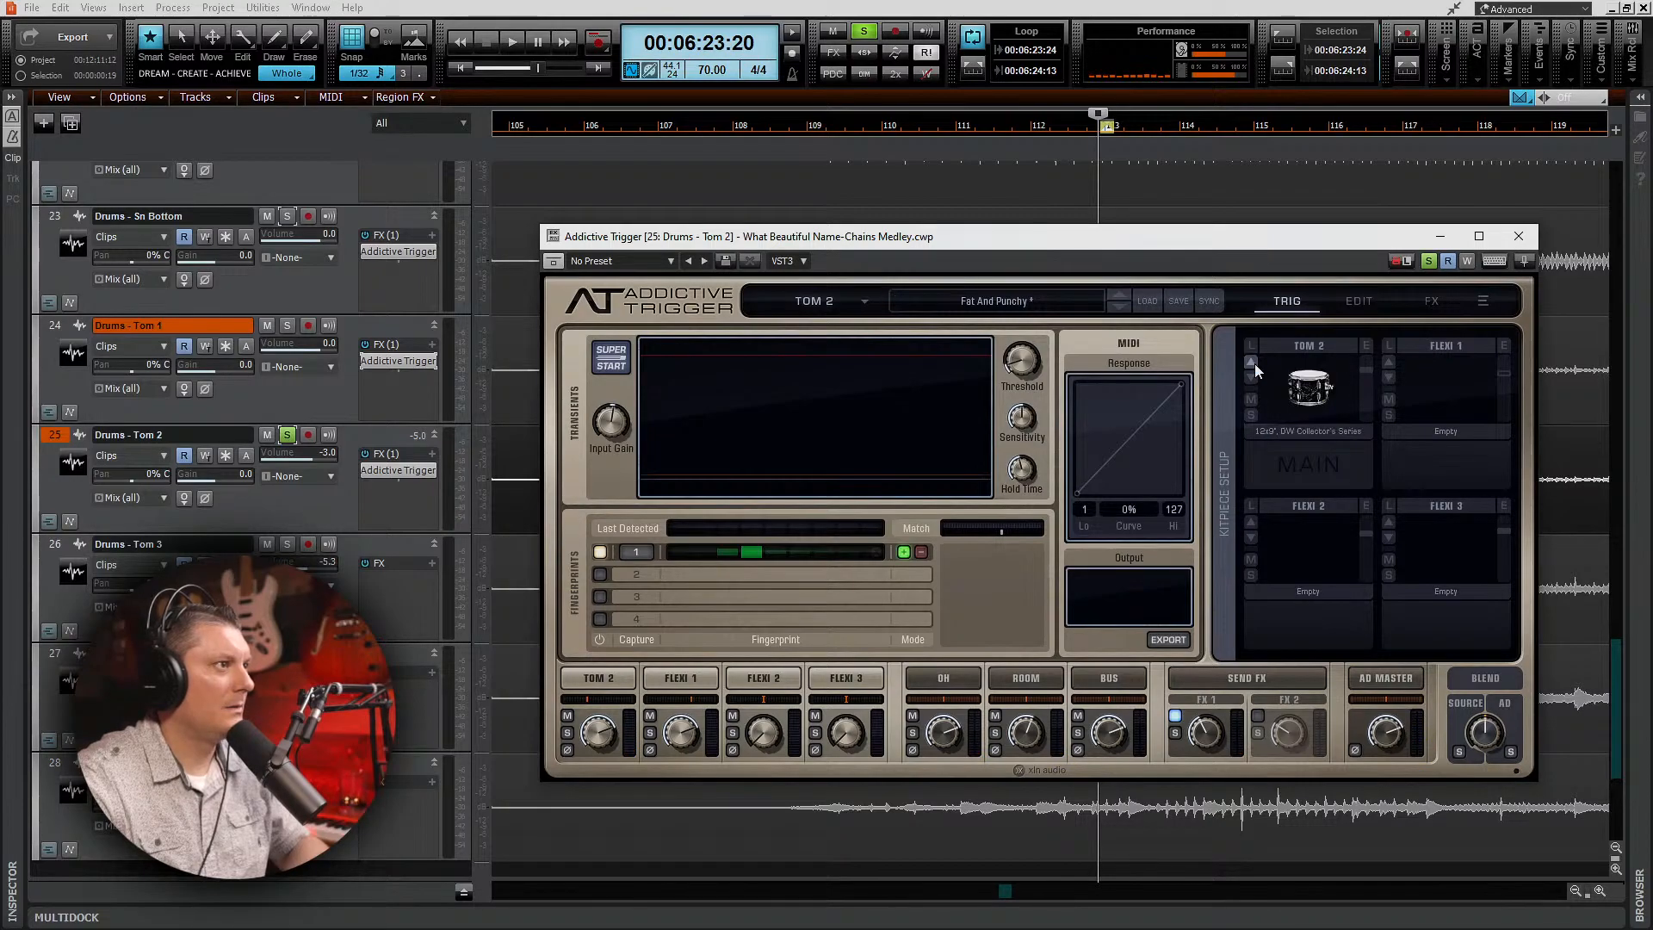
left_click(1314, 405)
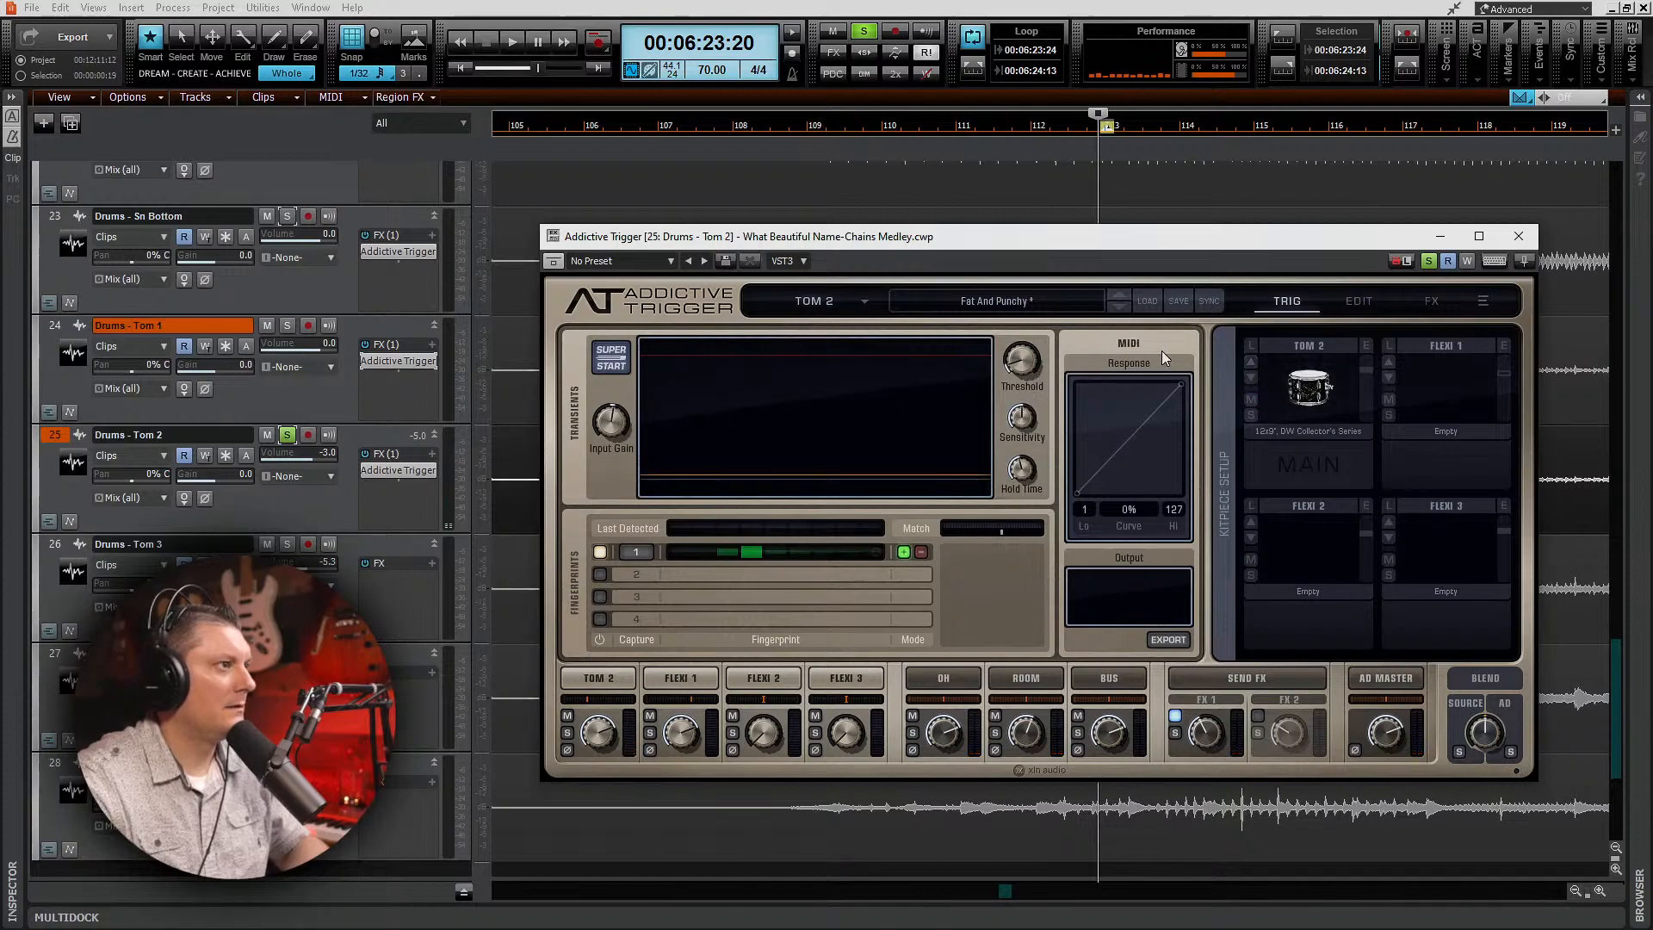
left_click(1306, 395)
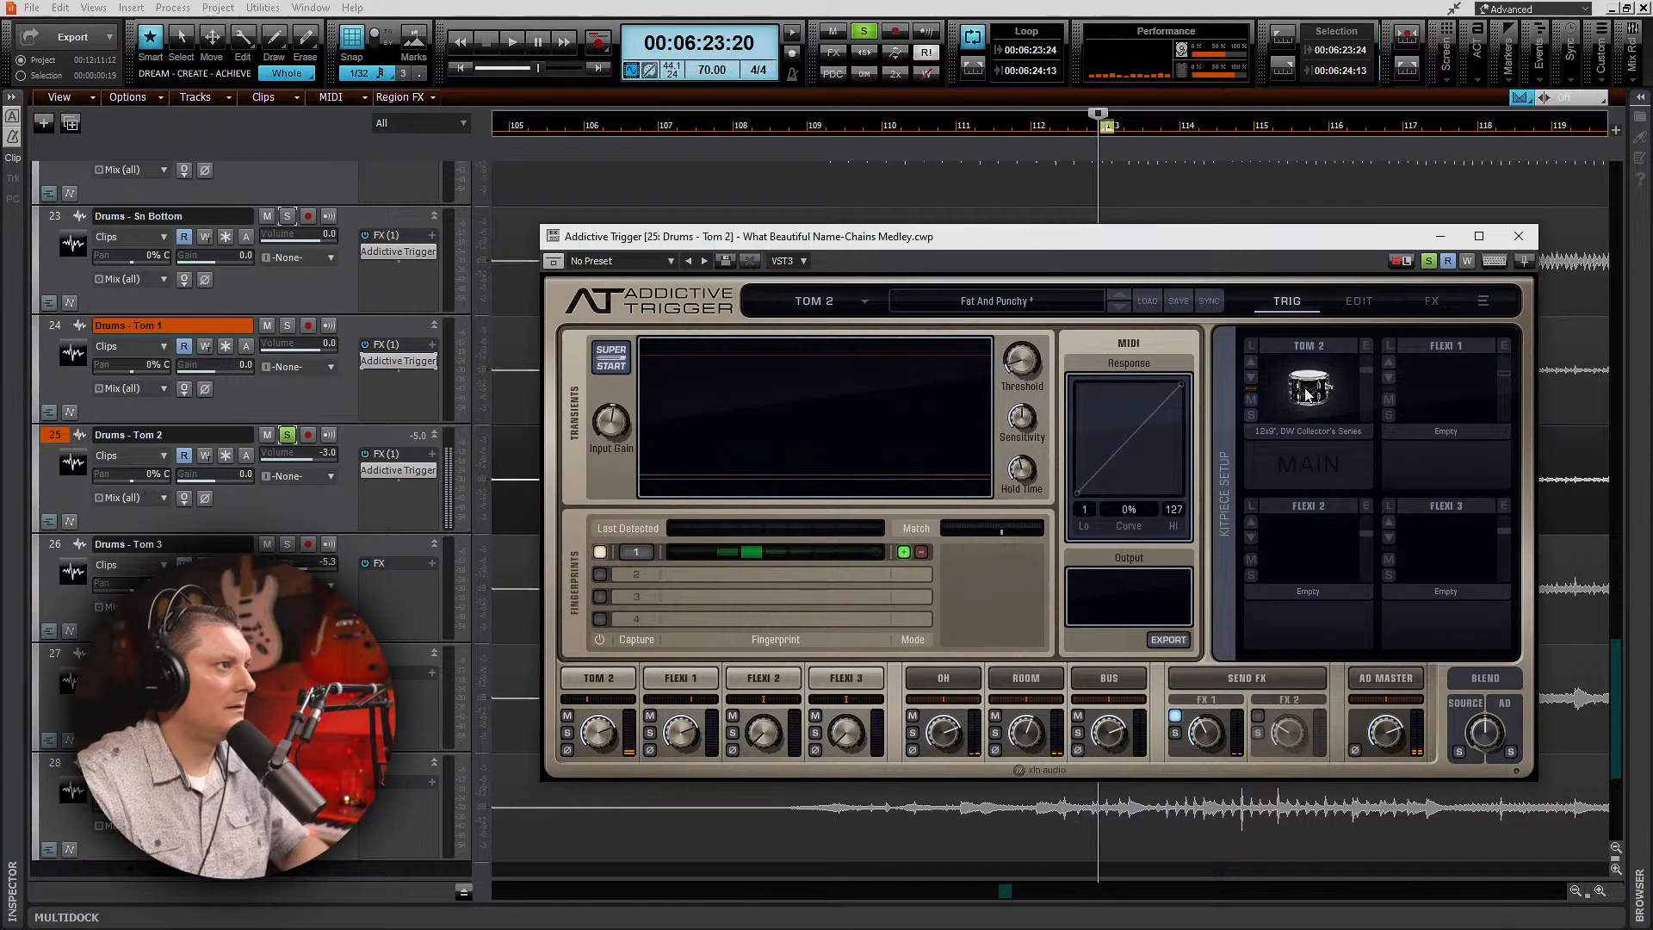
left_click(1306, 395)
Step: Solo Drums - Tom 1 and audition the drum sample in its Addictive Trigger for comparison
left_click(287, 325)
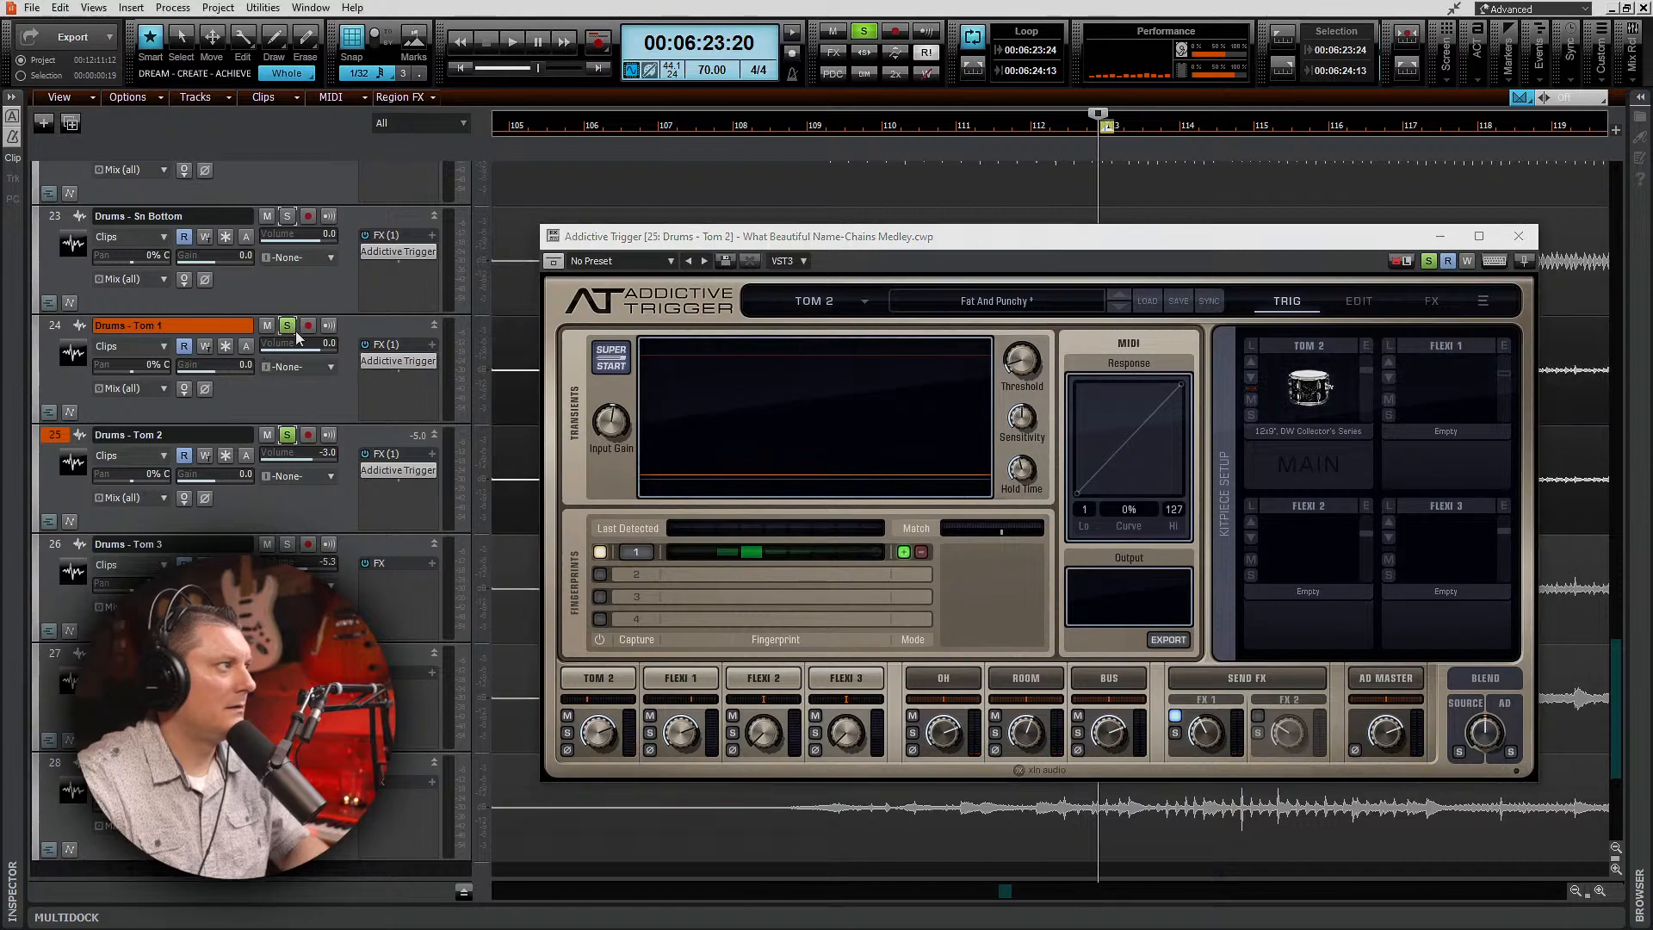
double_click(396, 361)
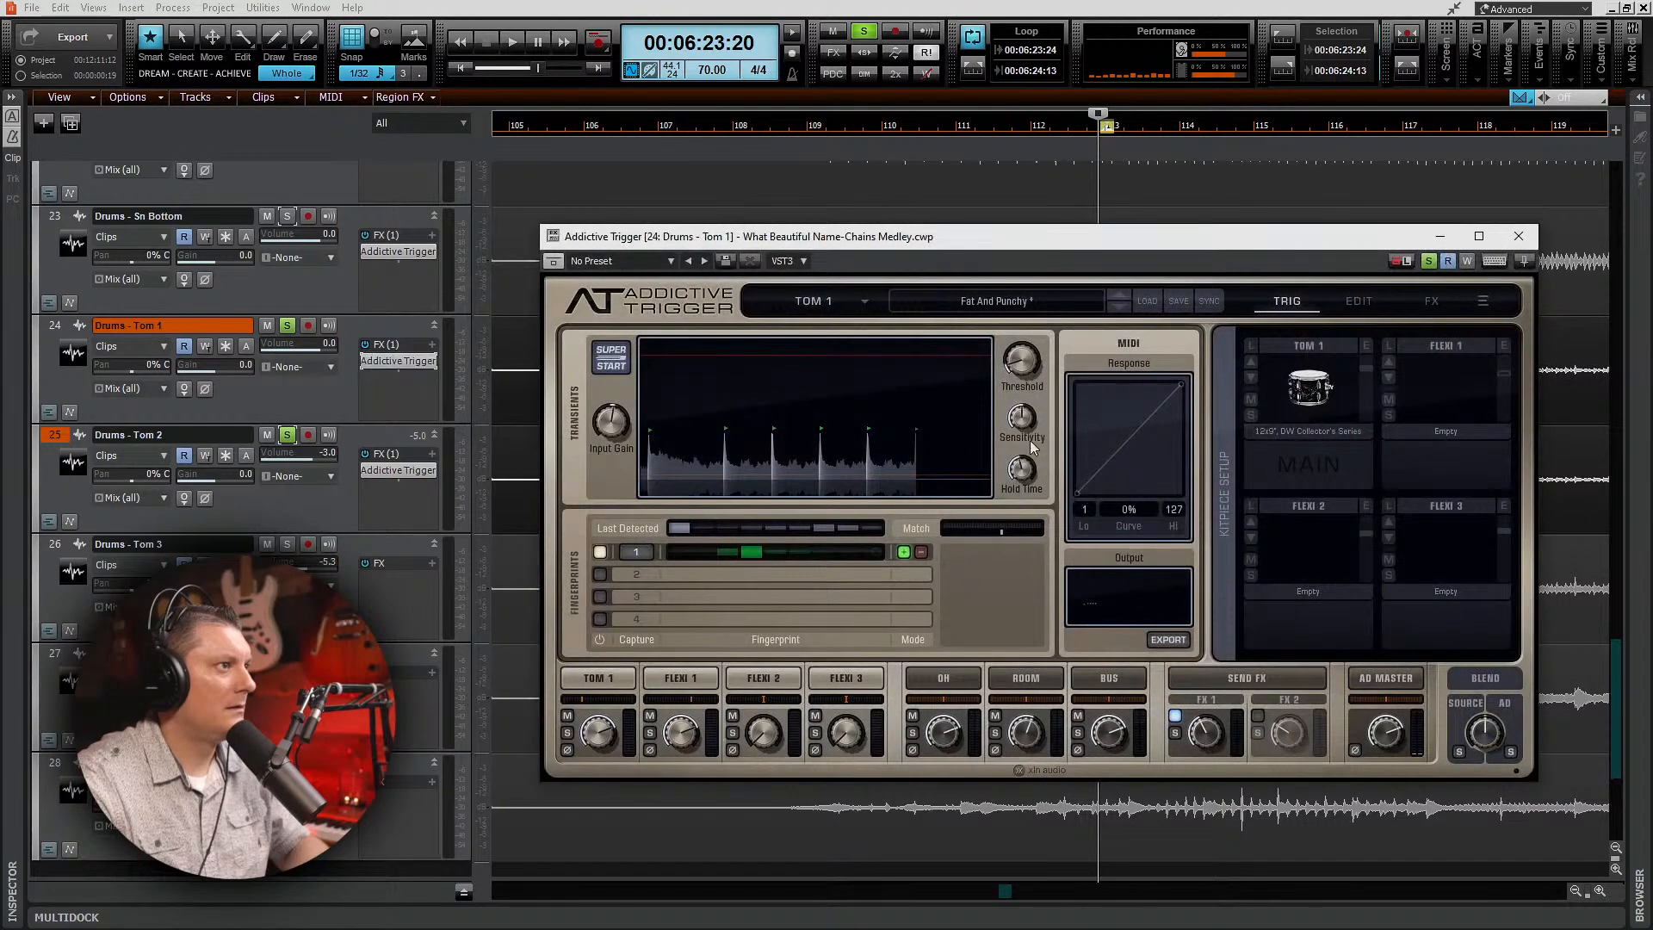
left_click(1312, 389)
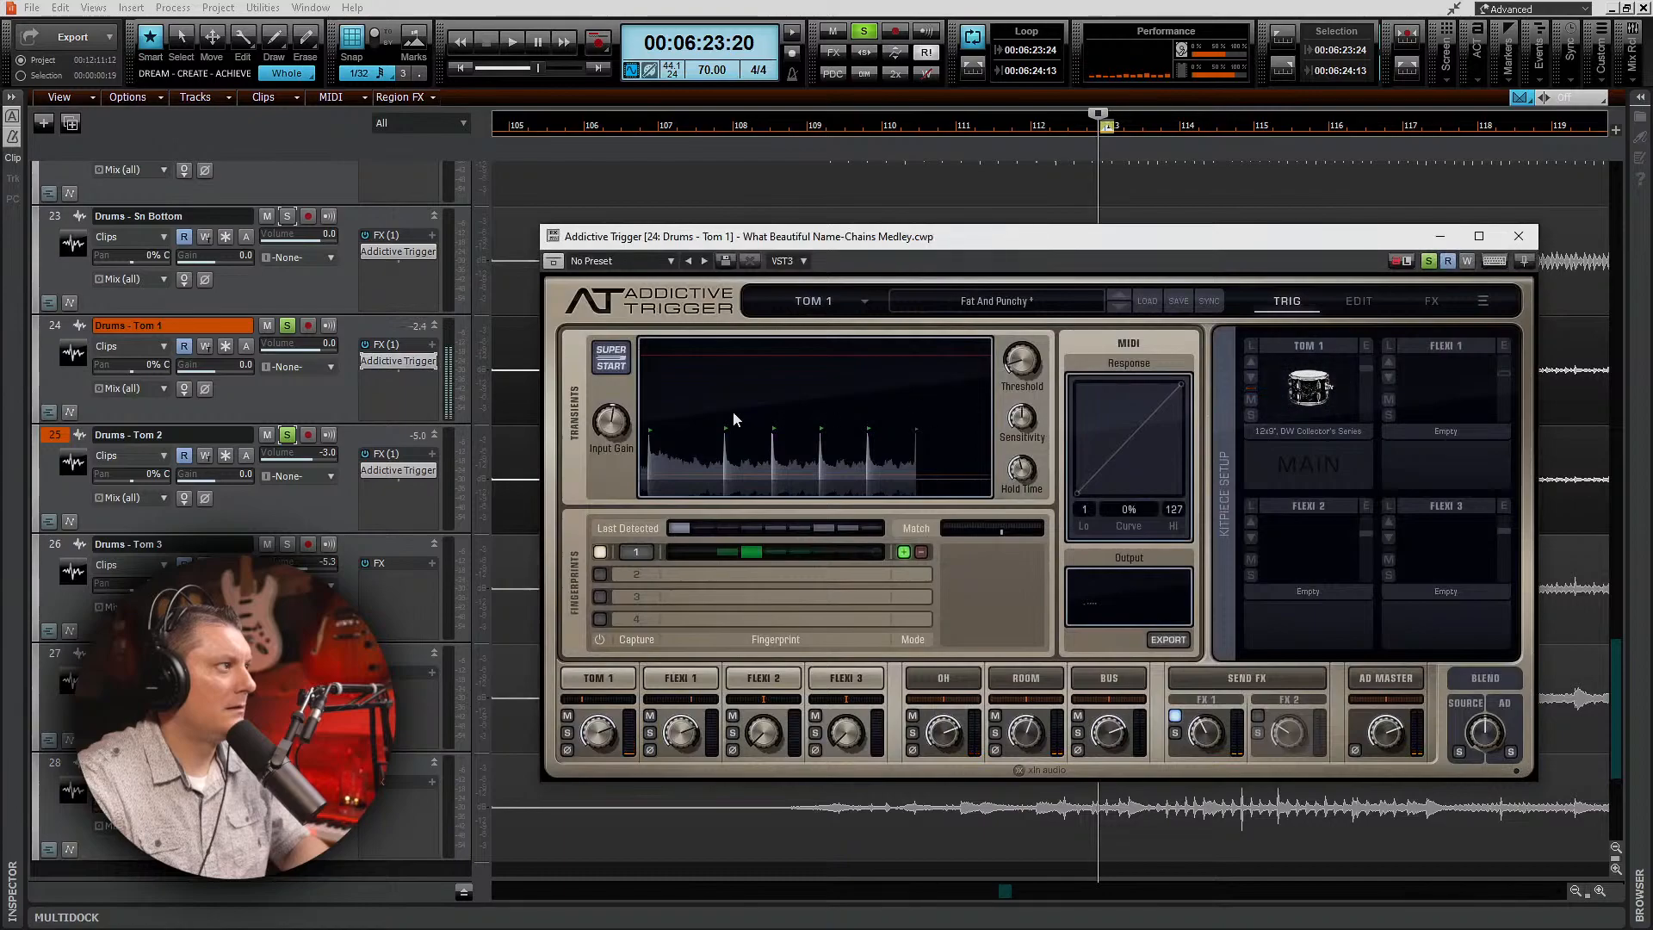
Step: Reopen the Drums - Tom 2 trigger, audition its sample and change the kit piece to Ludwig Black Oyster
double_click(396, 470)
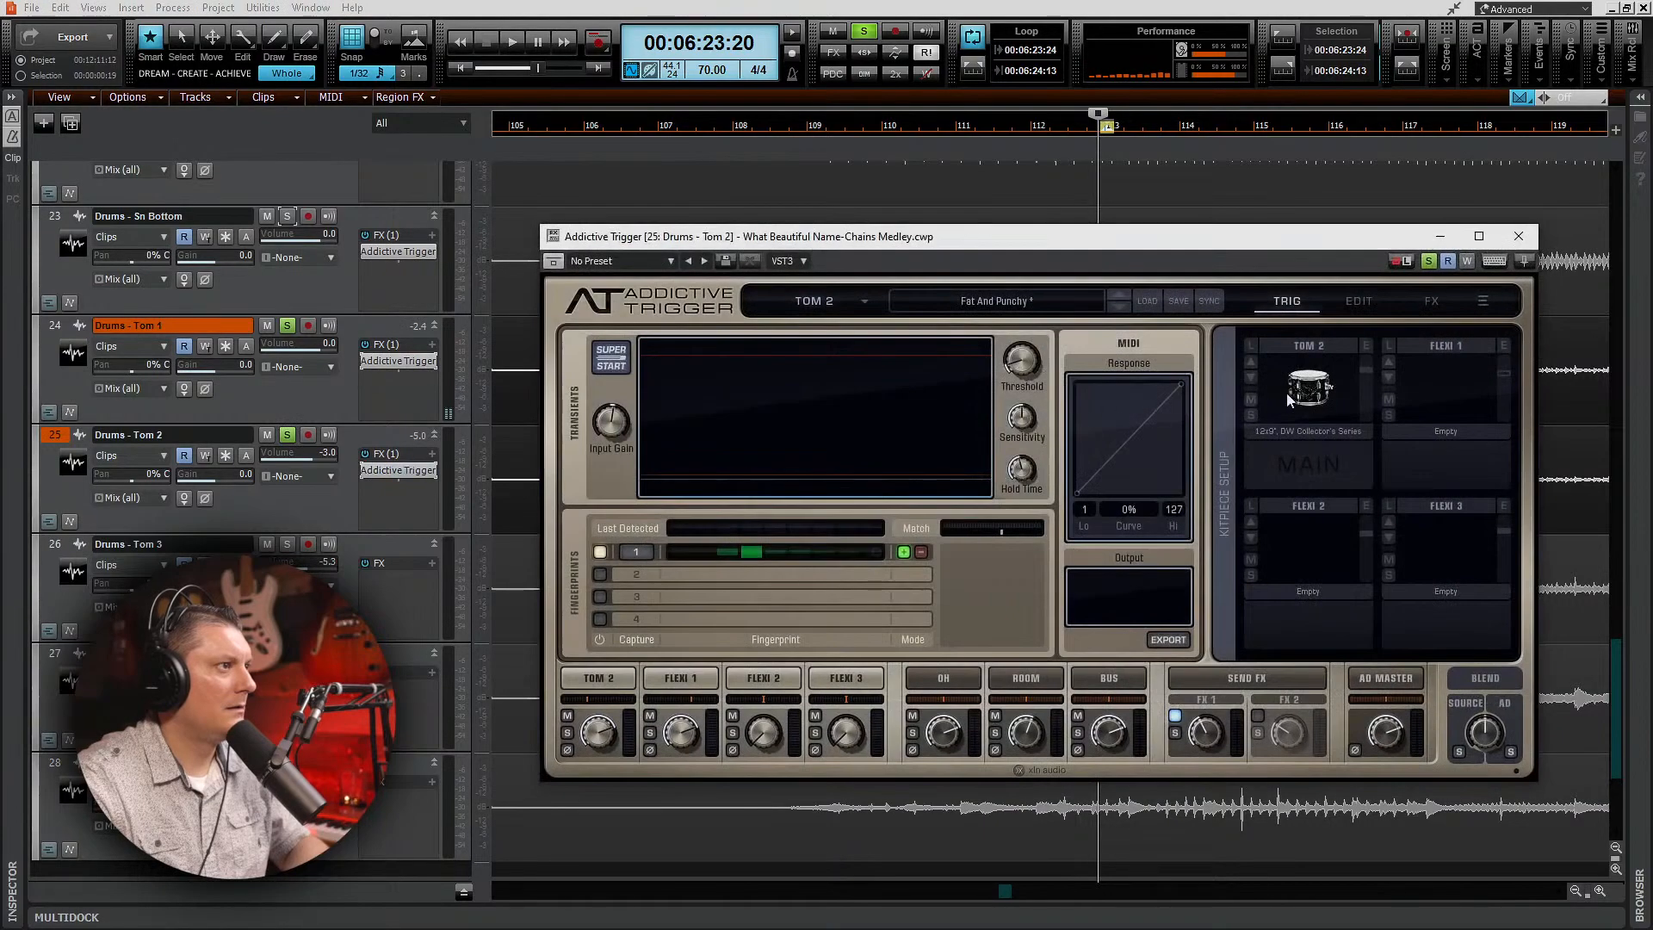
left_click(1307, 392)
left_click(1312, 387)
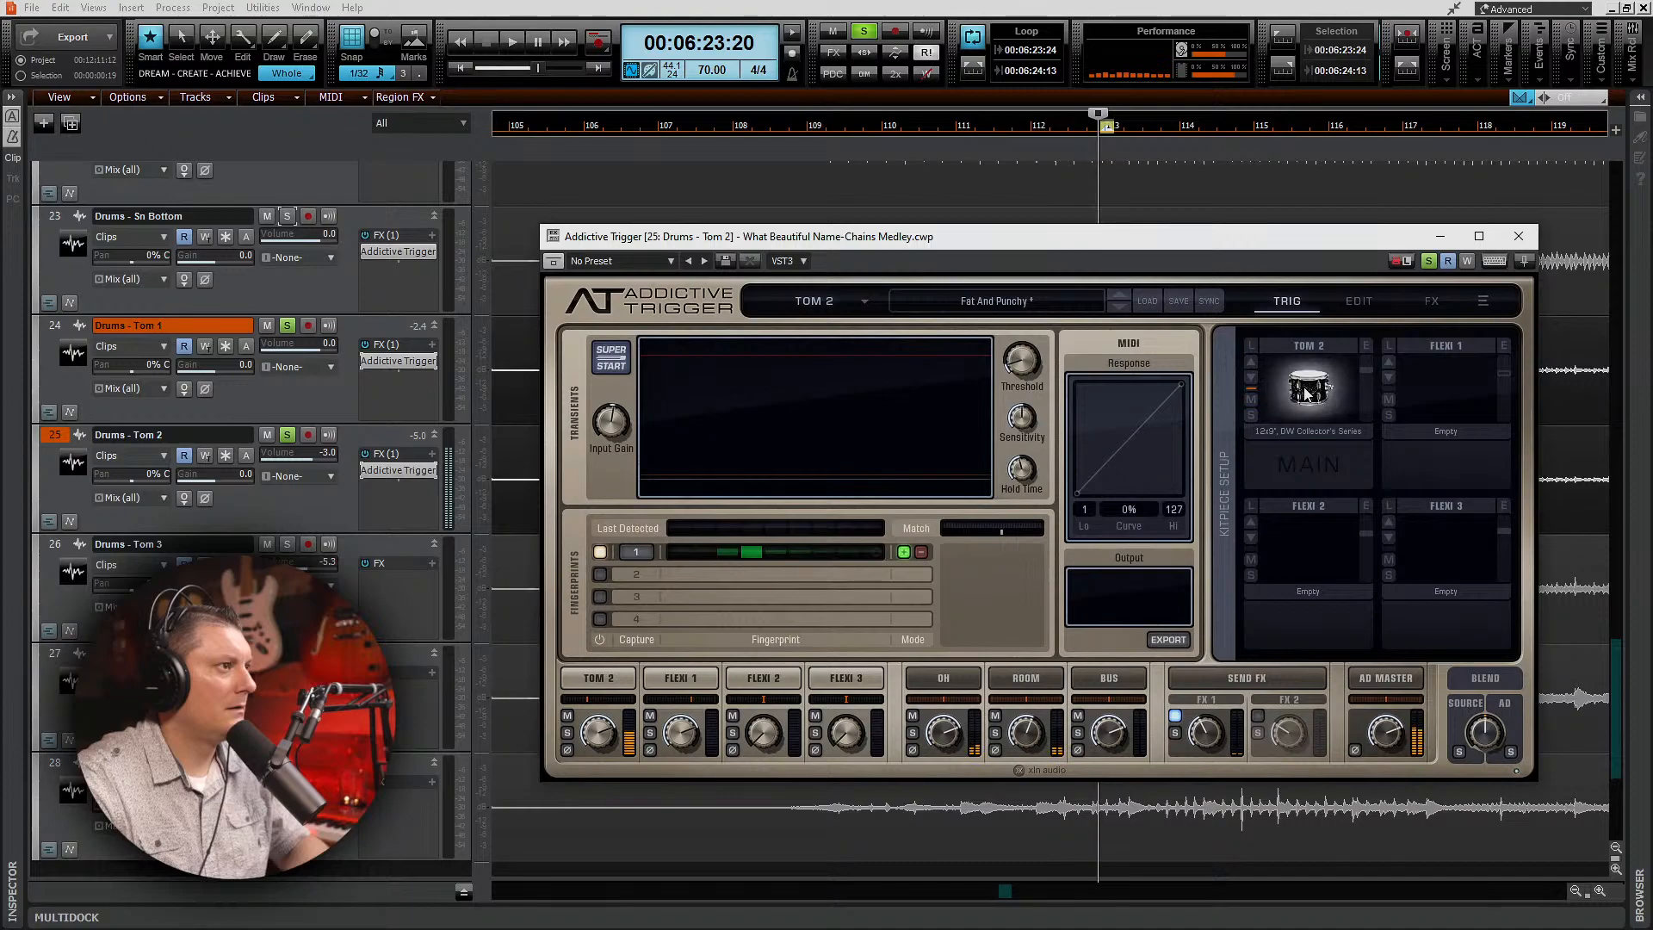
left_click(1313, 384)
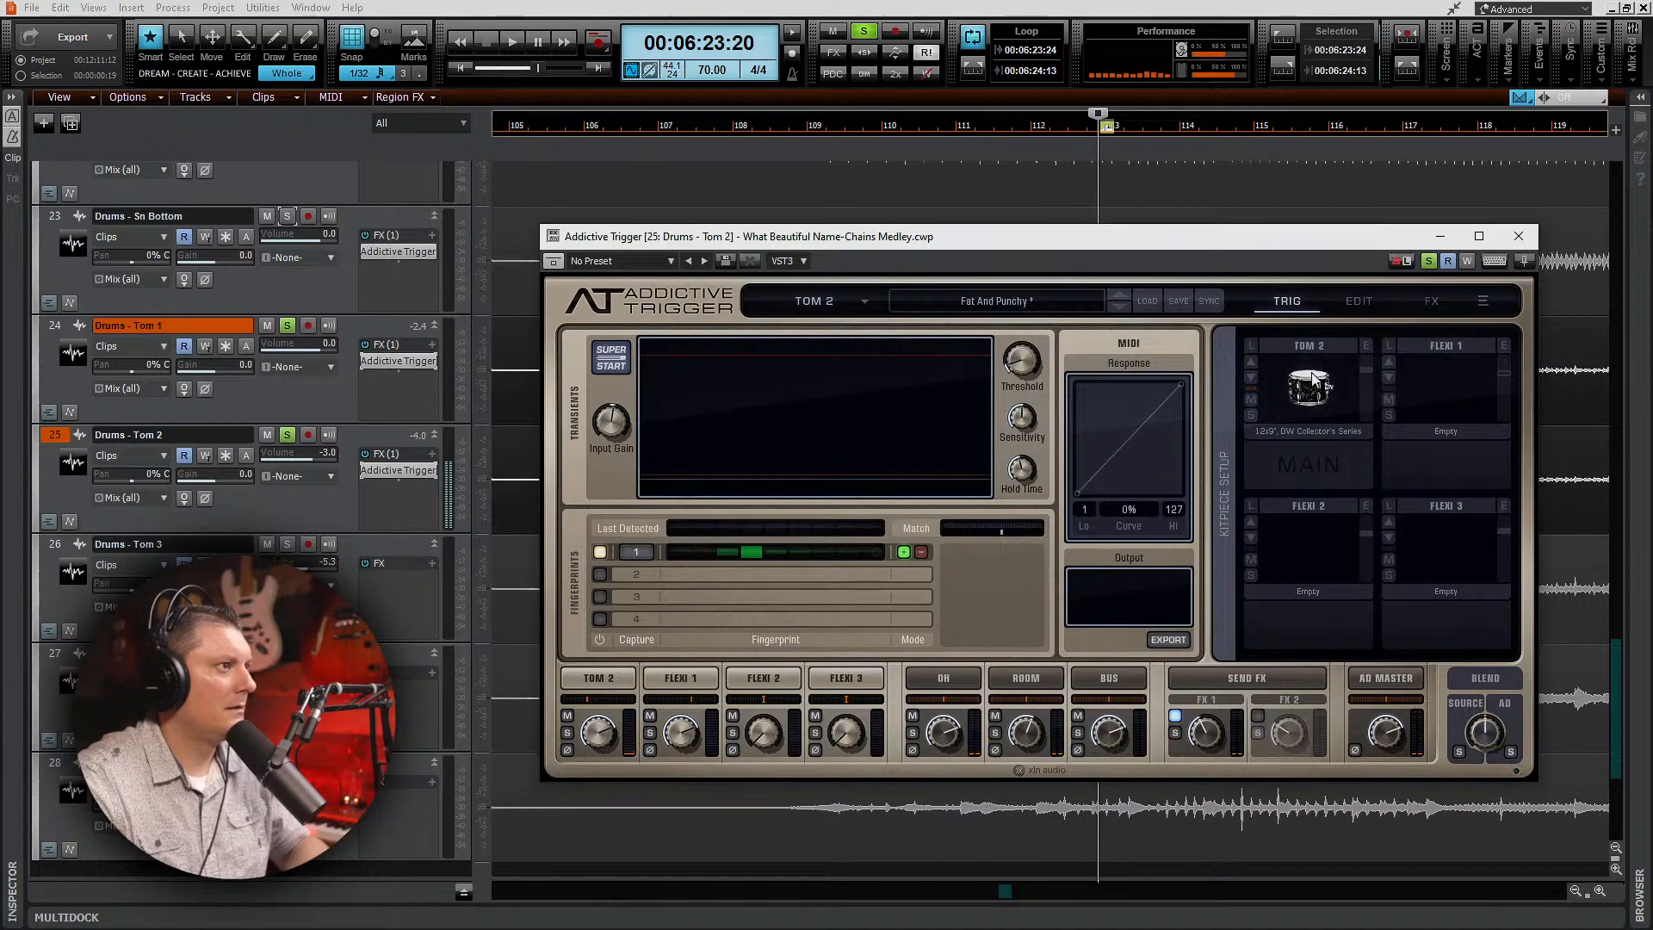
left_click(1313, 376)
left_click(1312, 378)
left_click(1253, 378)
left_click(1305, 383)
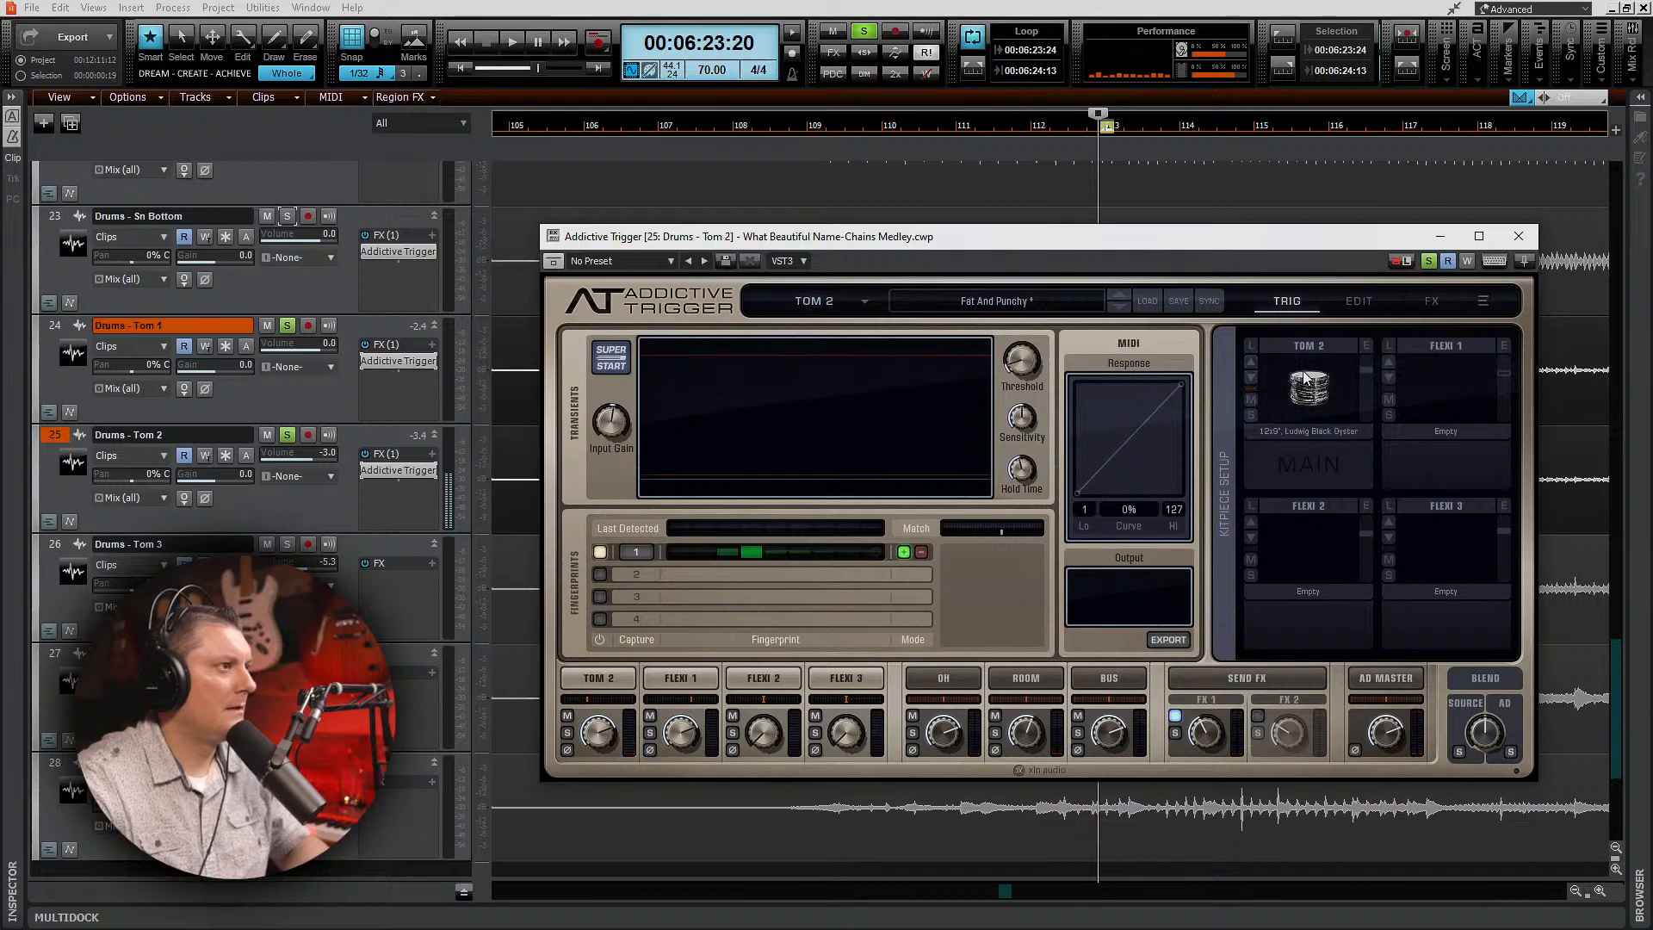
Step: Loop the range from the Tom 1 hit past measure 112 to the Tom 2 hit at 113 and play it
left_click_drag(1076, 246, 1055, 631)
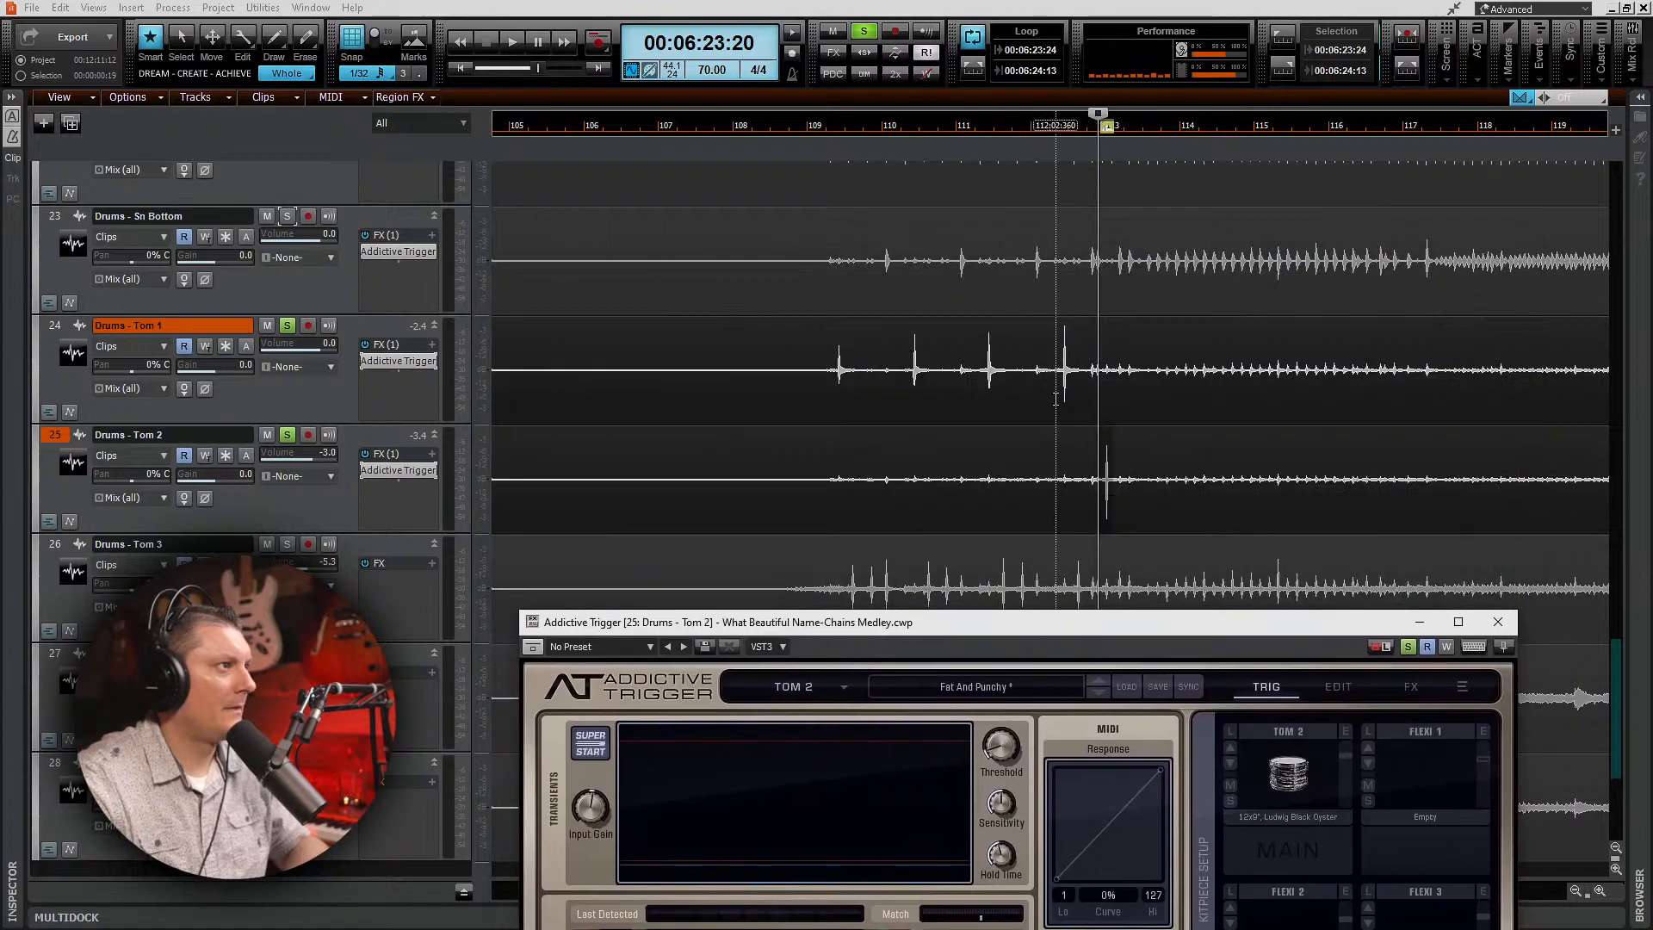
left_click_drag(1059, 361, 1113, 431)
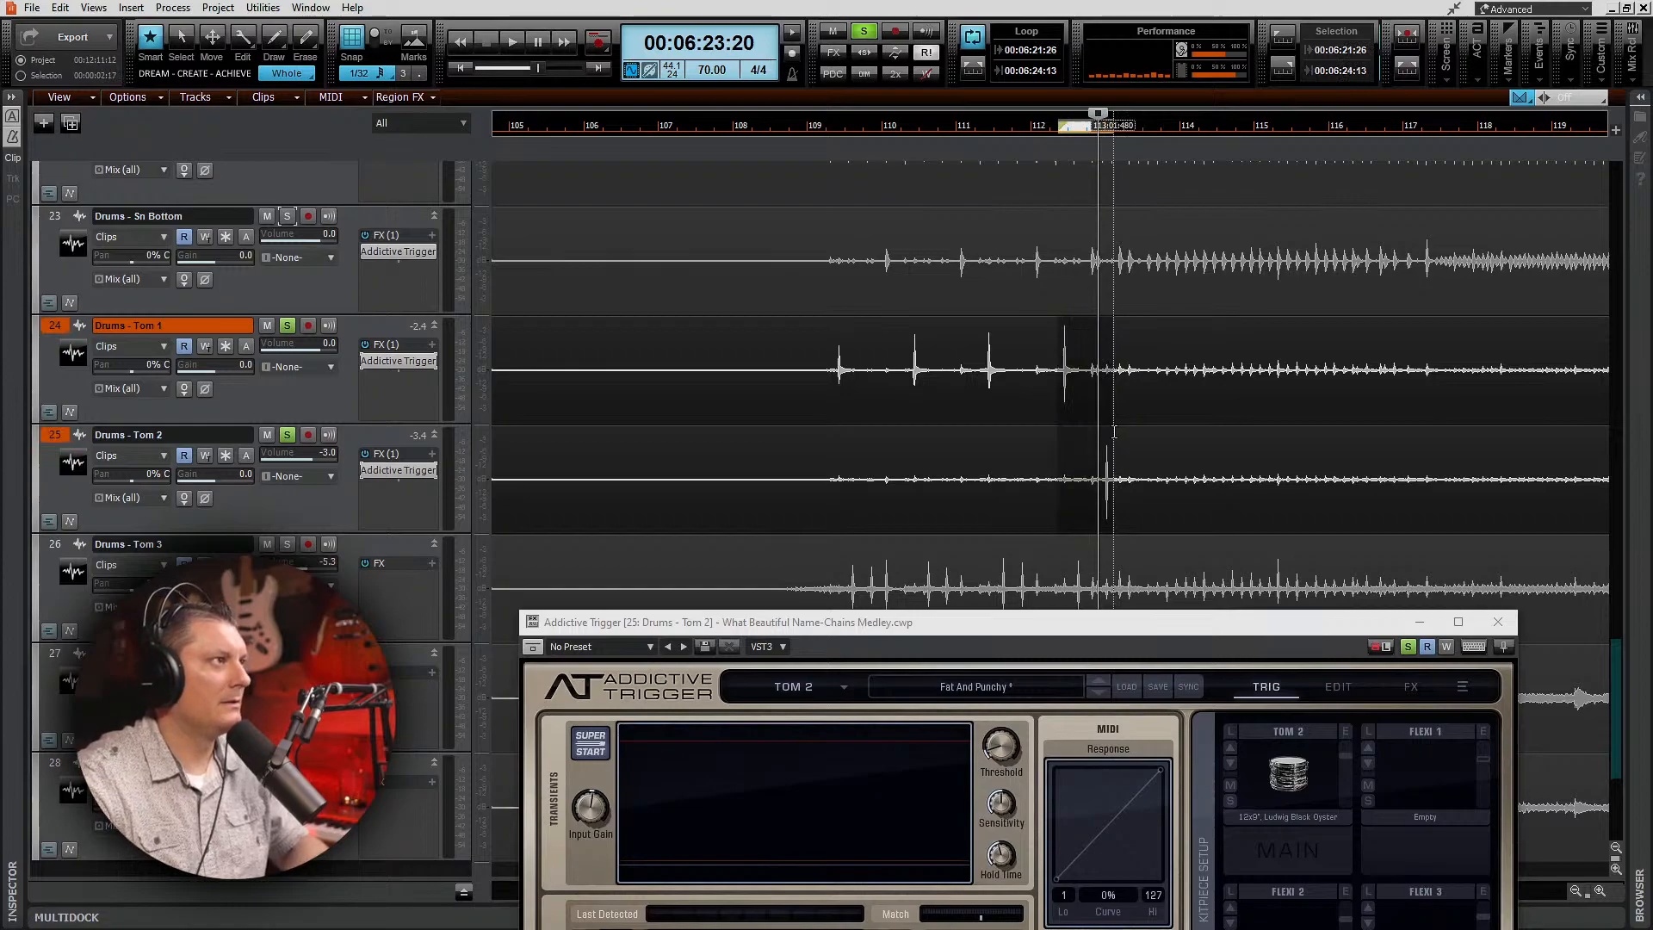
key("space")
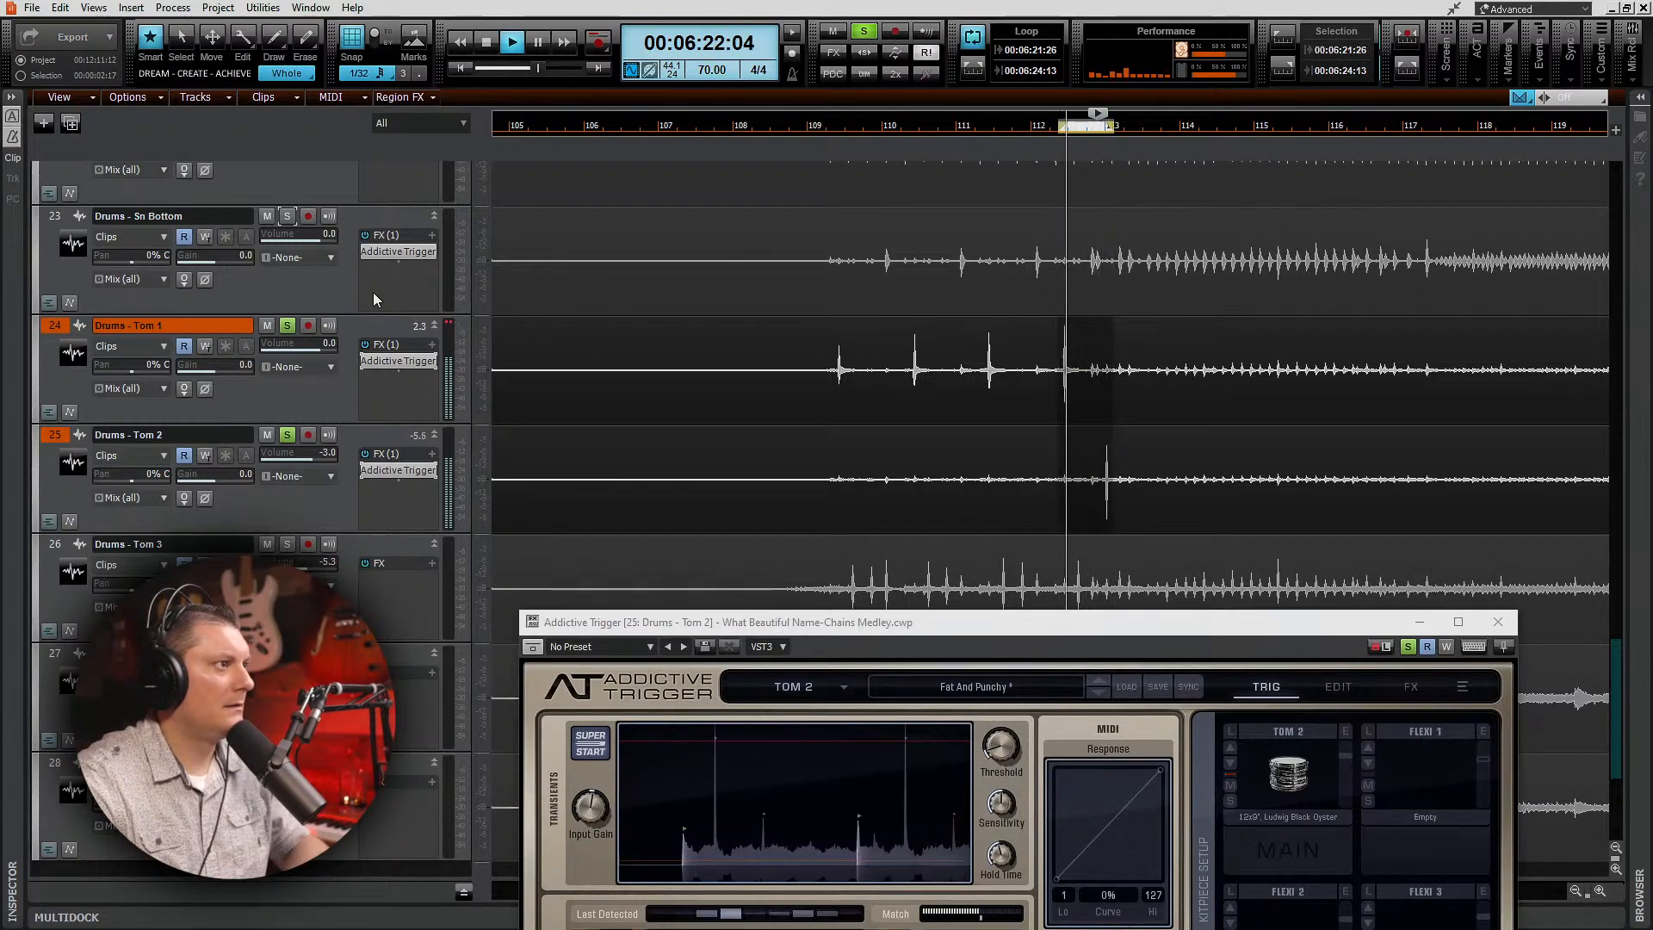
Step: Enlarge the Drums - Tom 2 track and run SuperStart on its Addictive Trigger during loop playback, closing the plug-in at the end
double_click(297, 465)
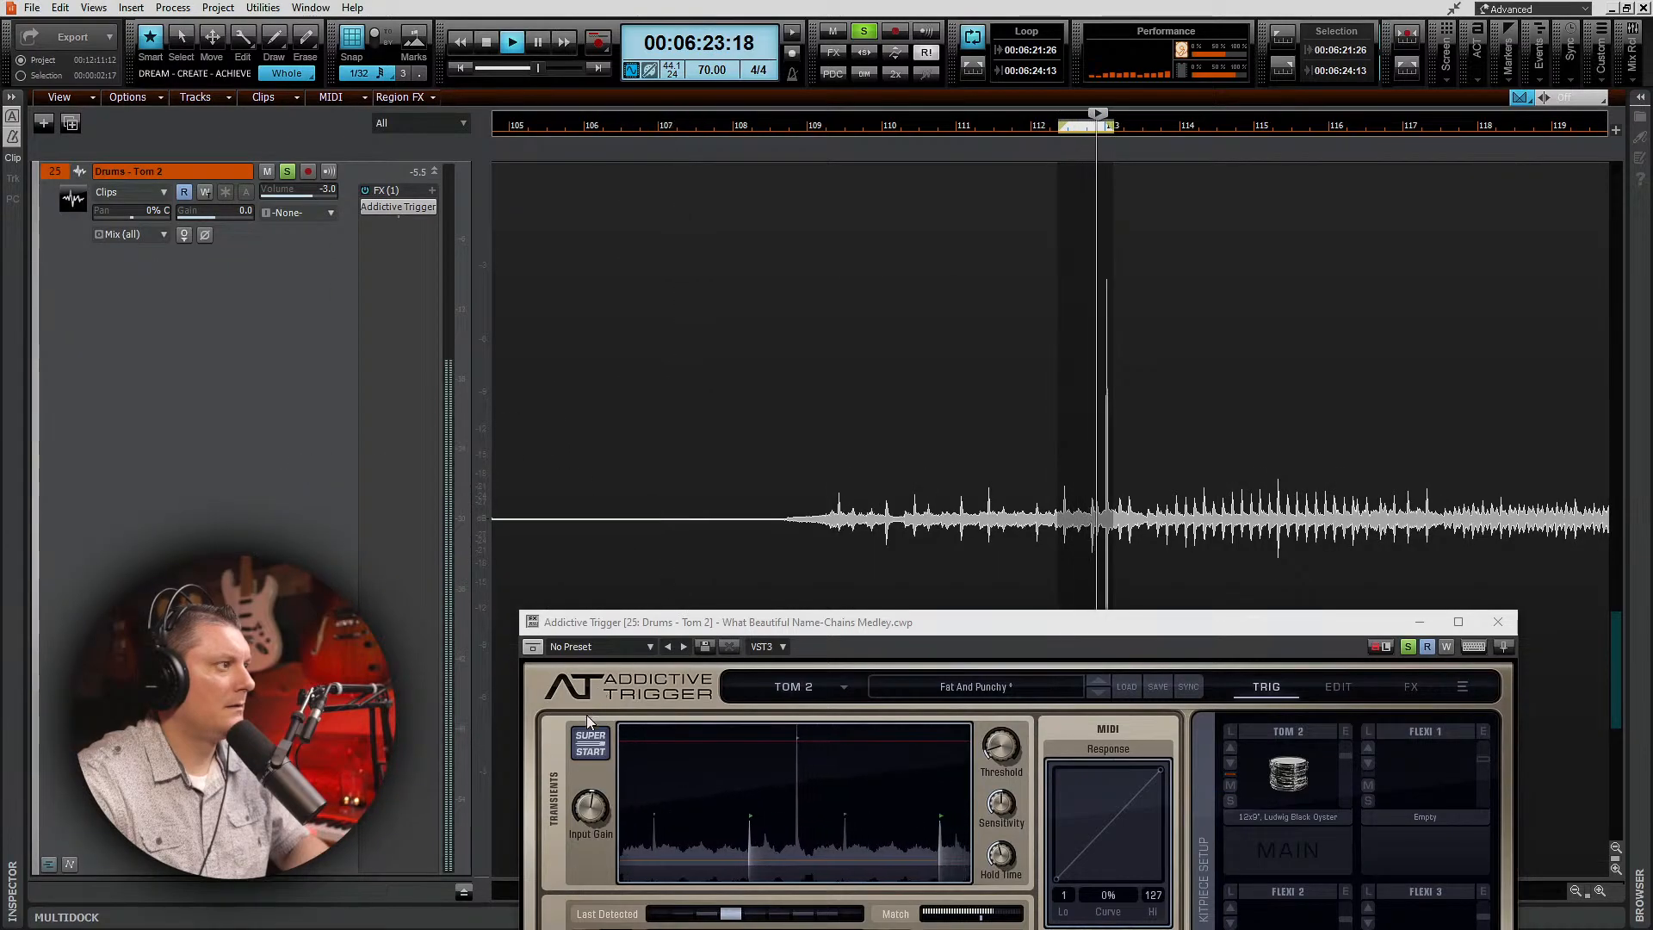
left_click(591, 742)
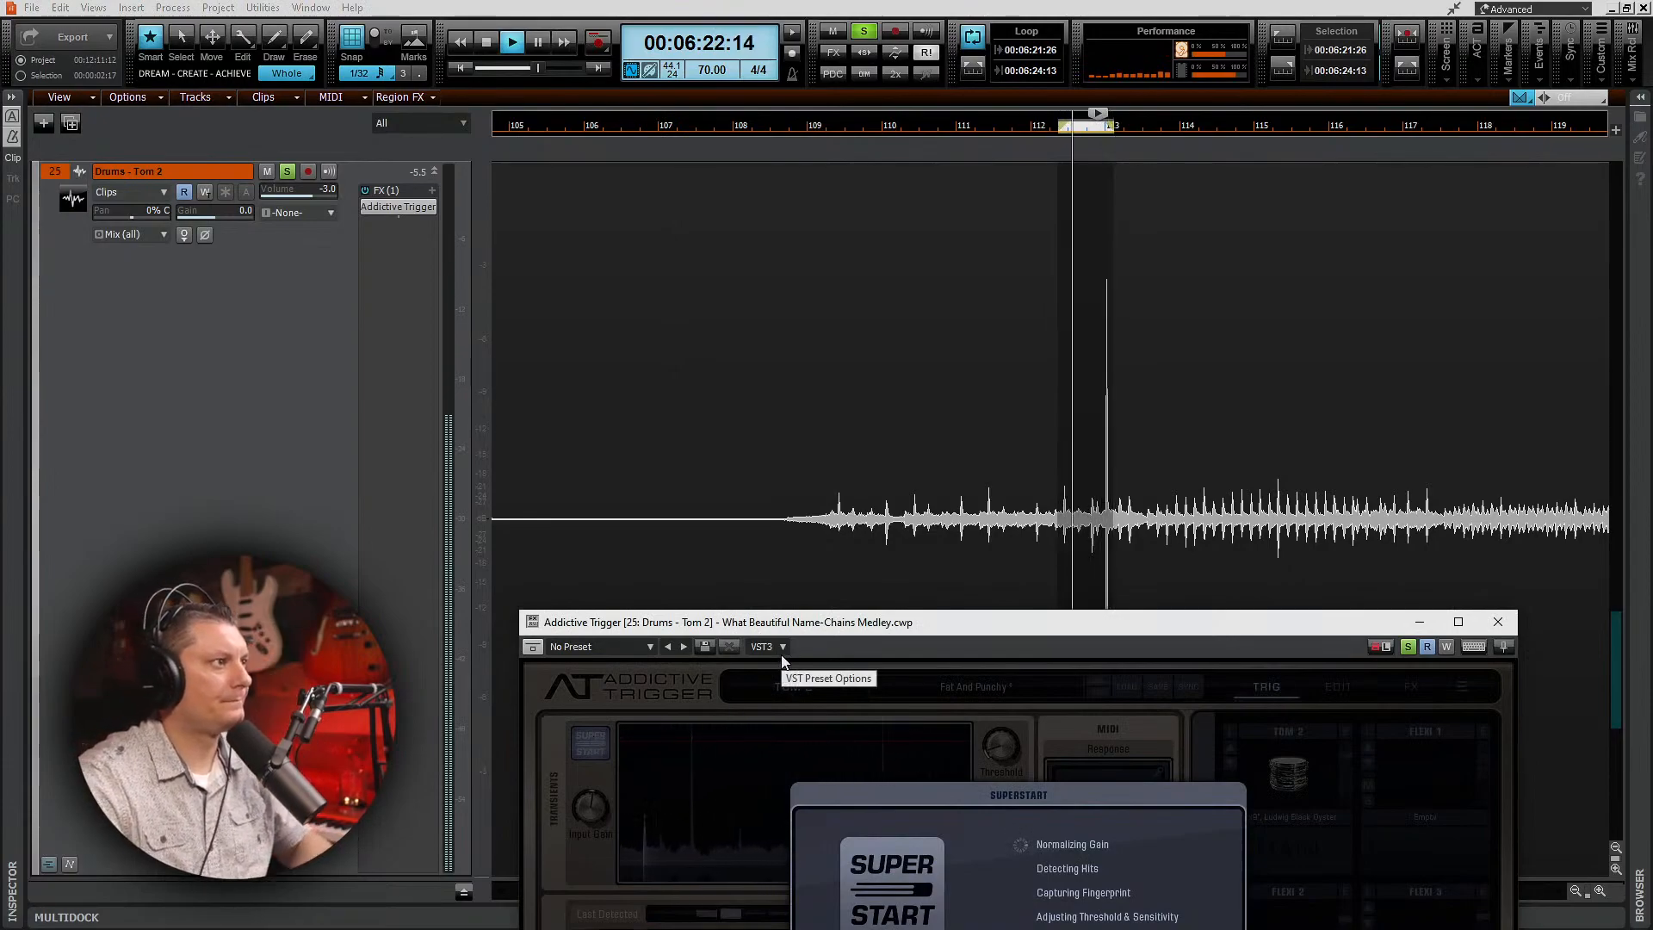
left_click_drag(1022, 628, 1059, 230)
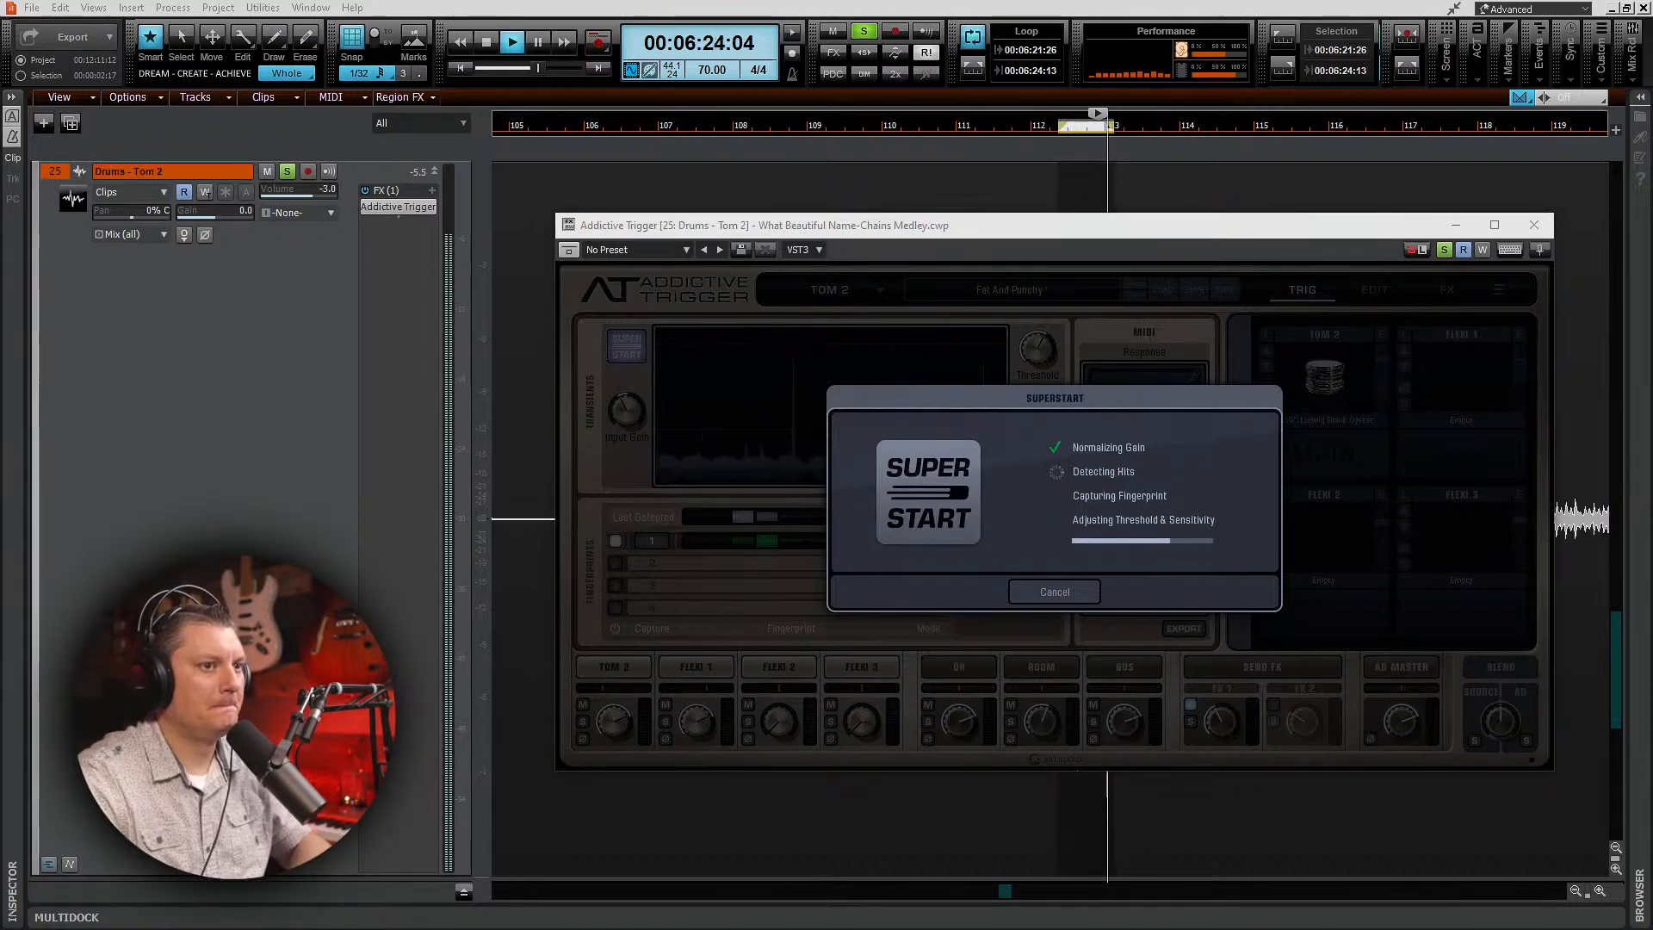
key("alt+Tab")
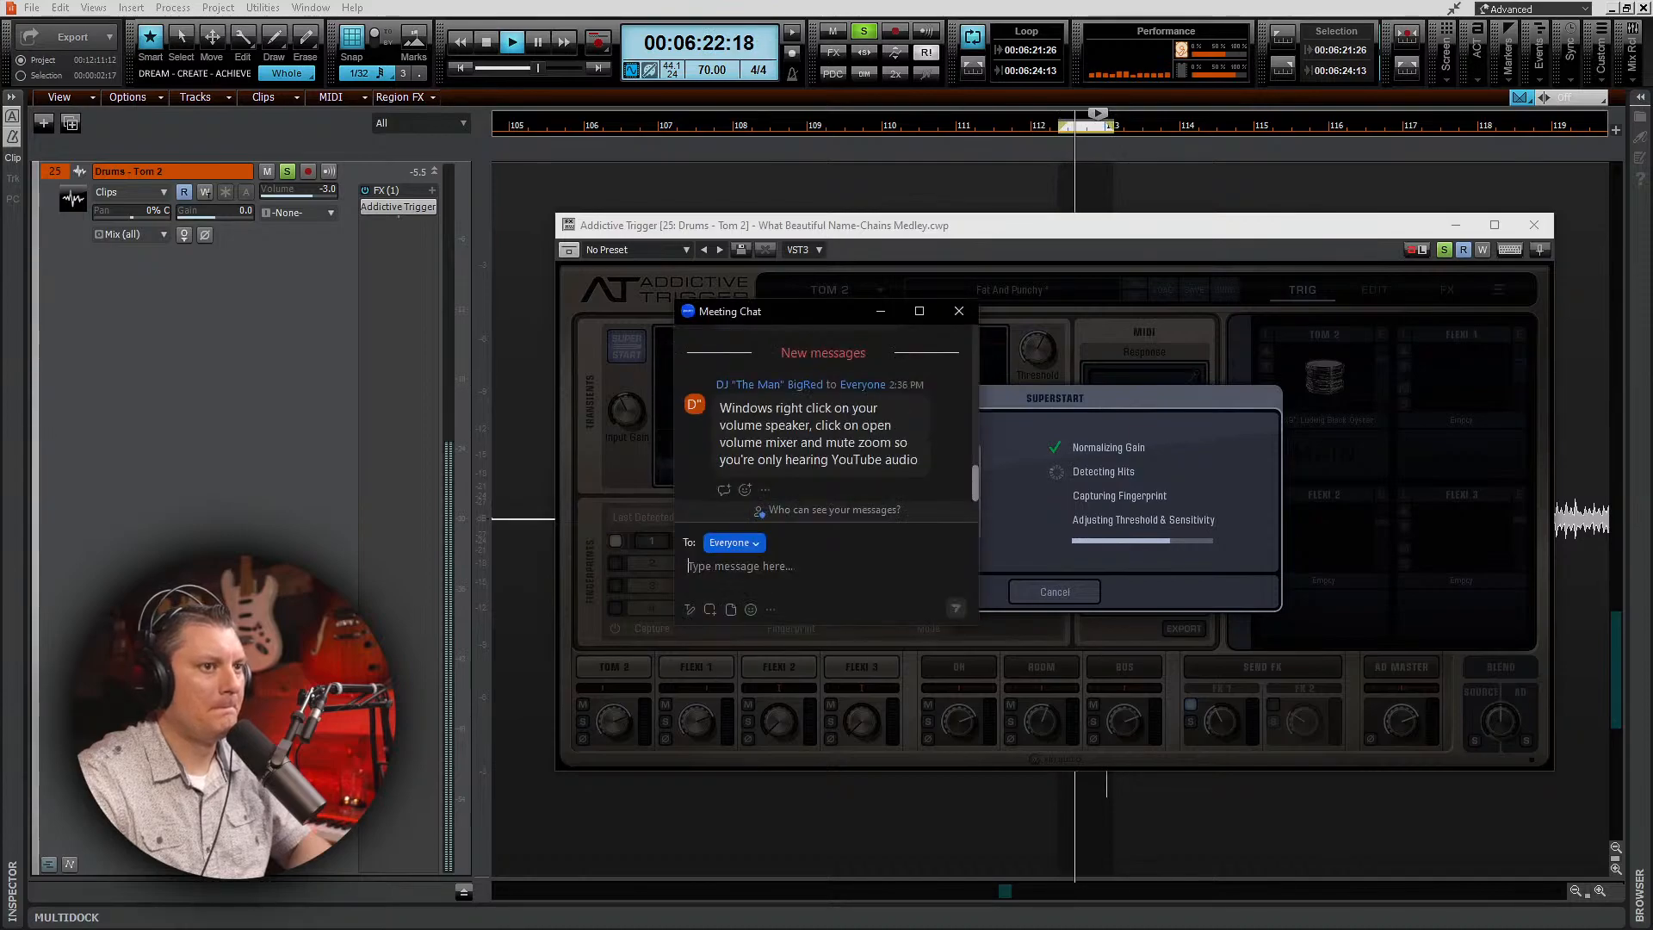
left_click(880, 311)
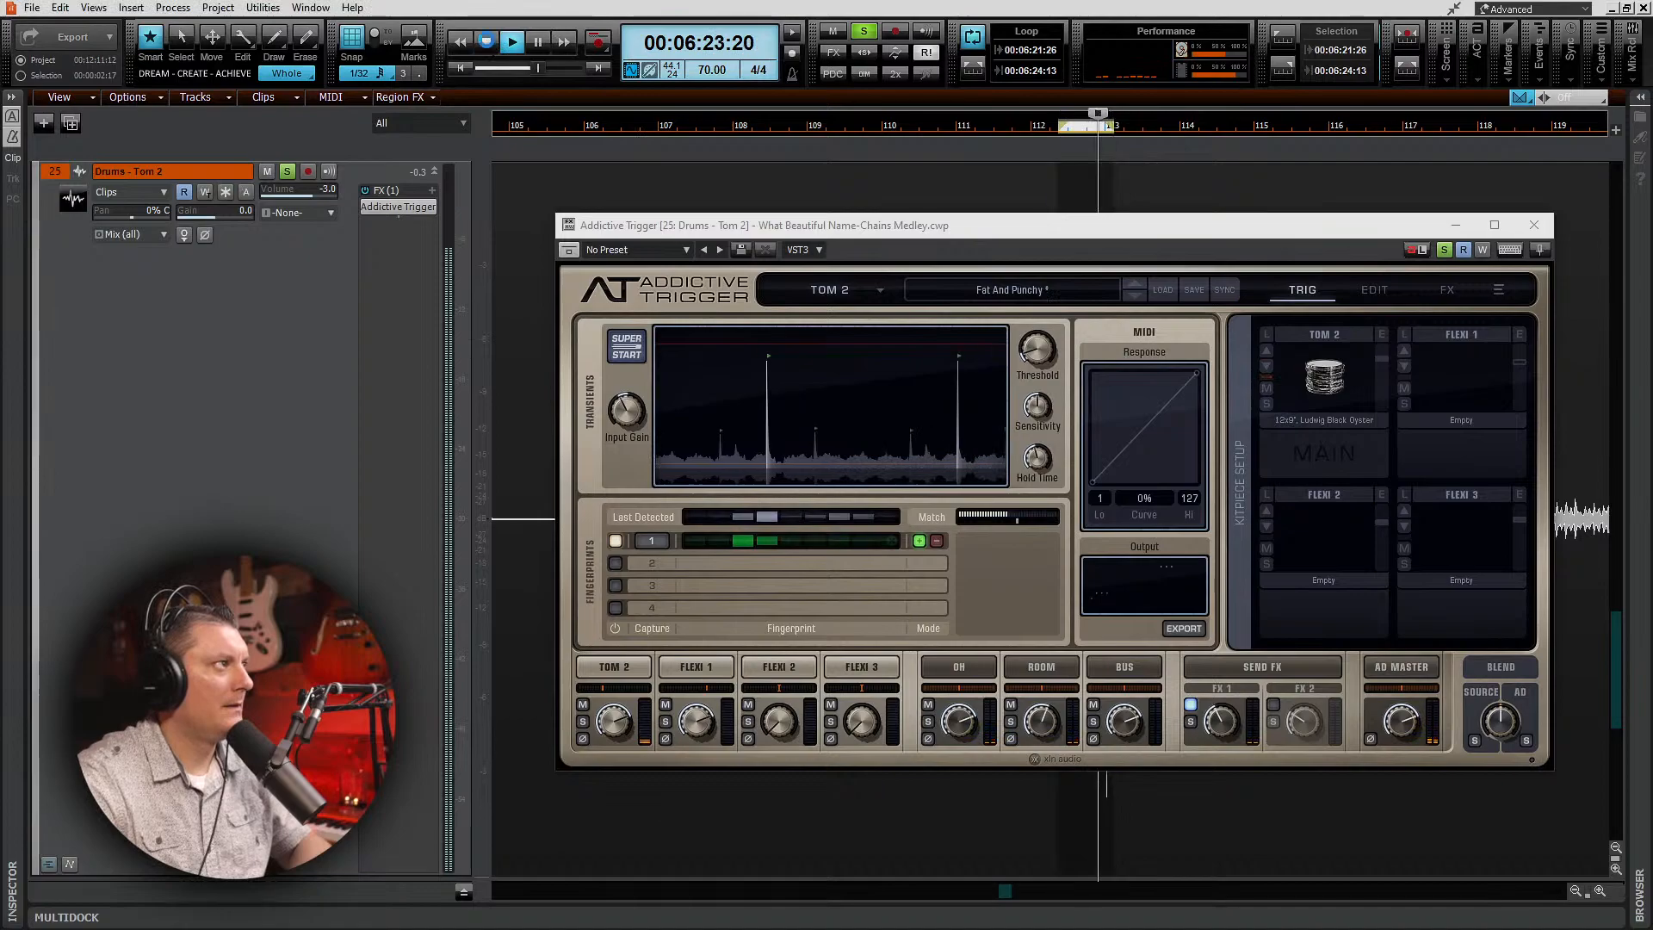
left_click(487, 43)
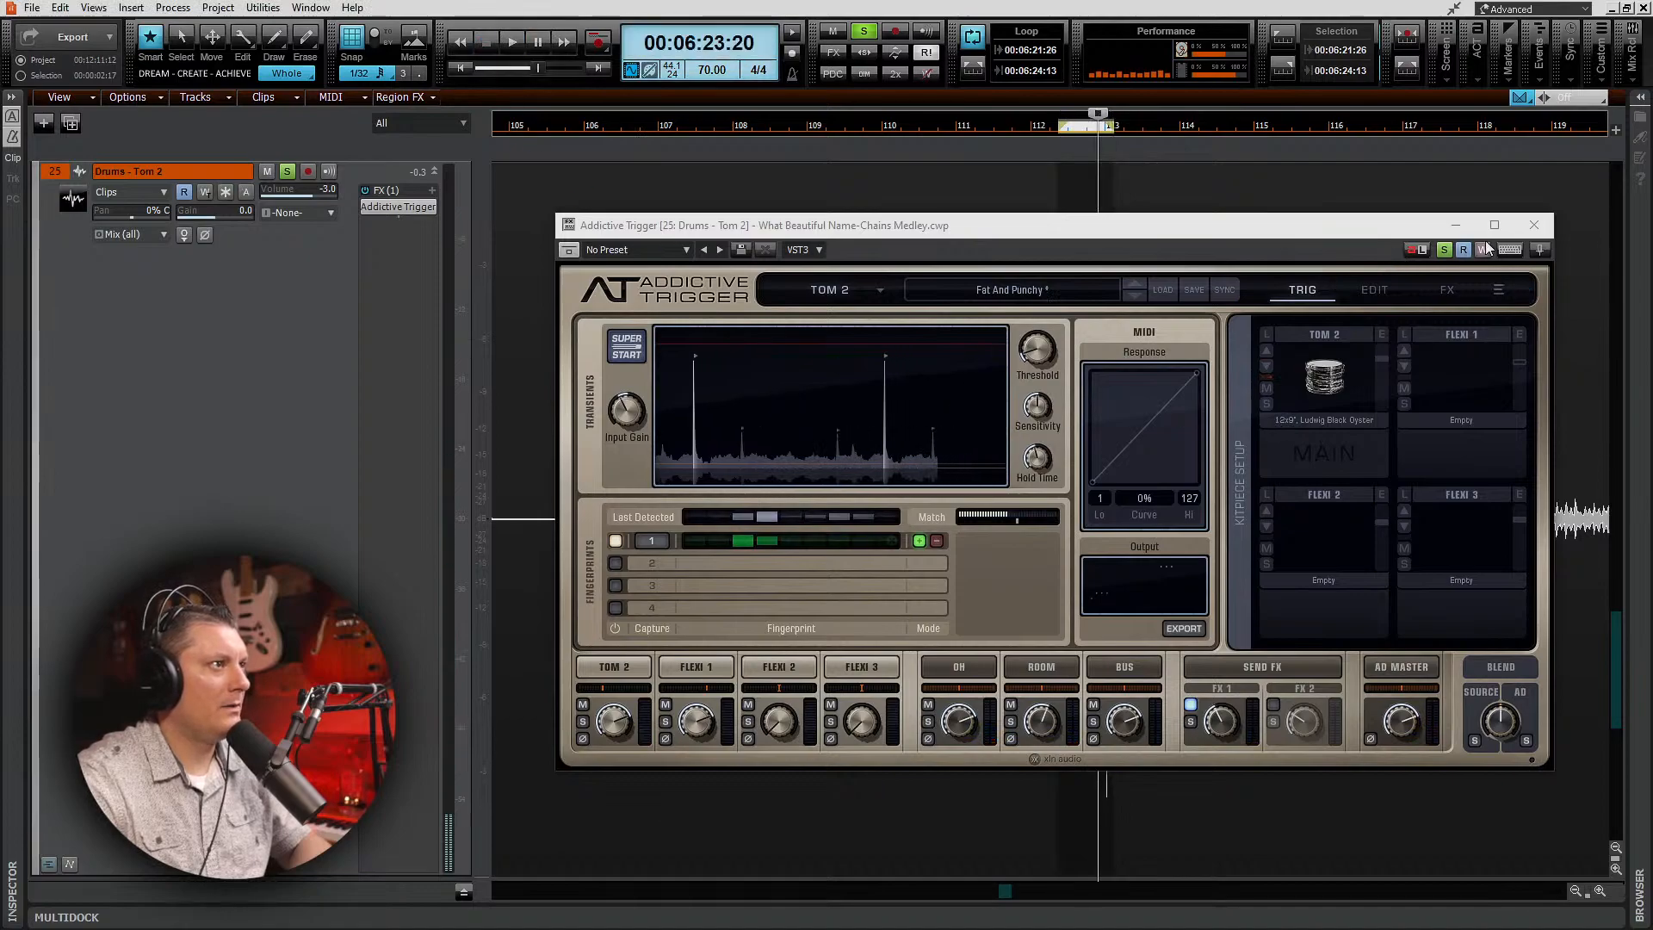
left_click(1533, 227)
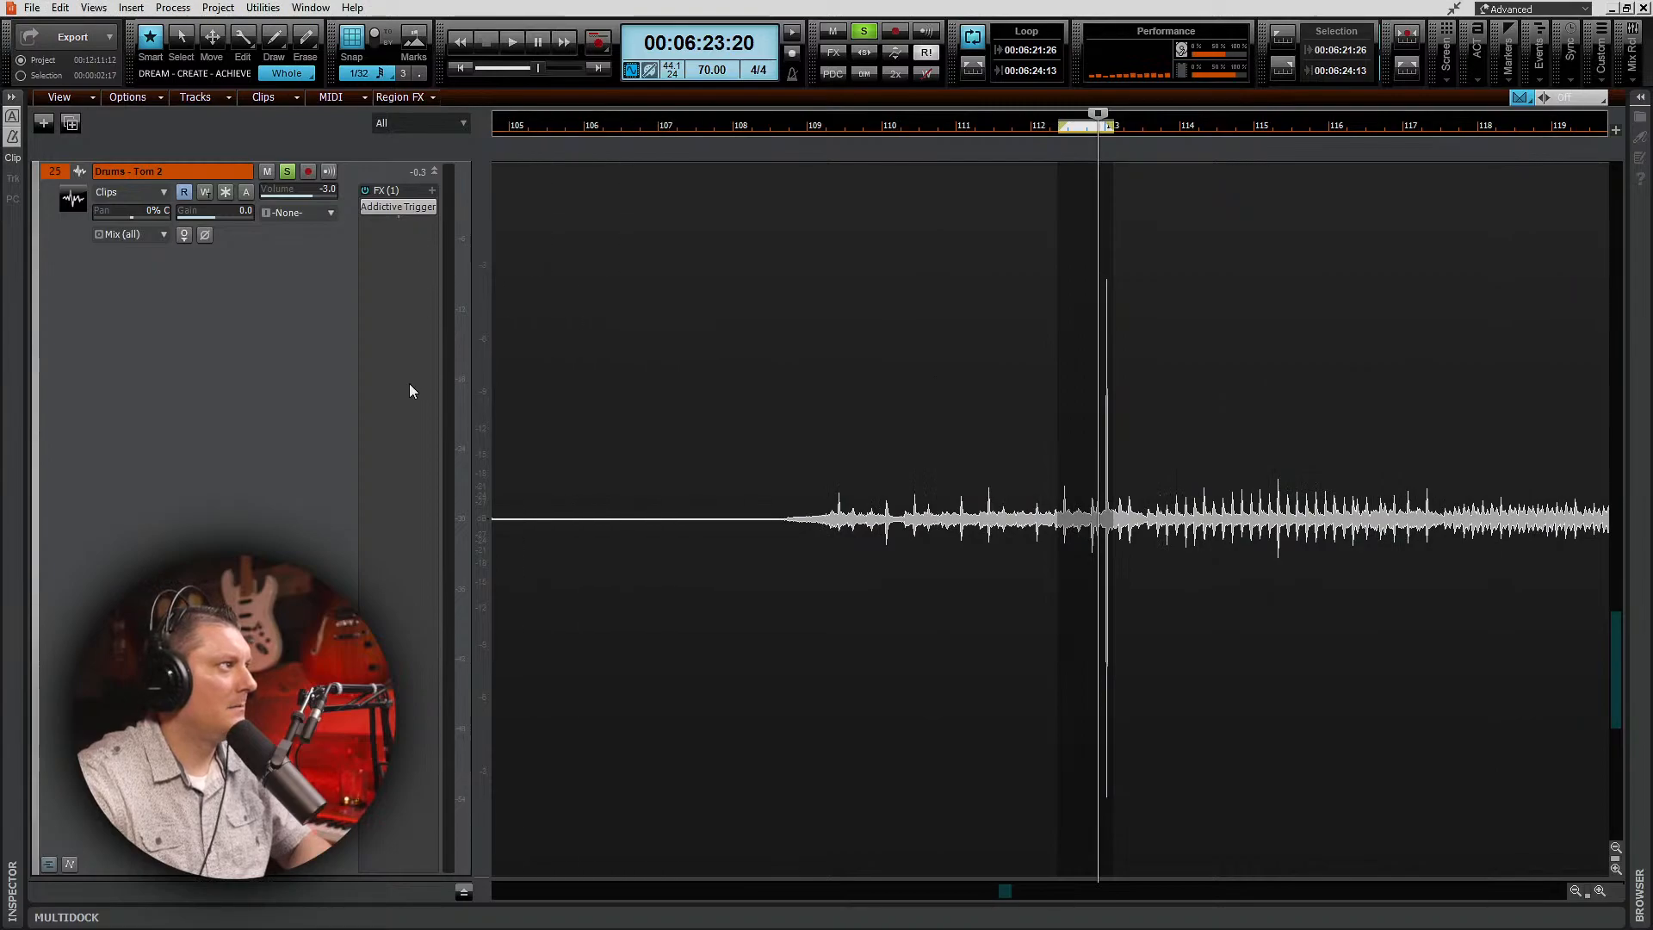
Step: Loop the first three Drums - Tom 3 hits around measures 109 to 110, solo that track and play the loop
scroll(1017, 528, "down", 5)
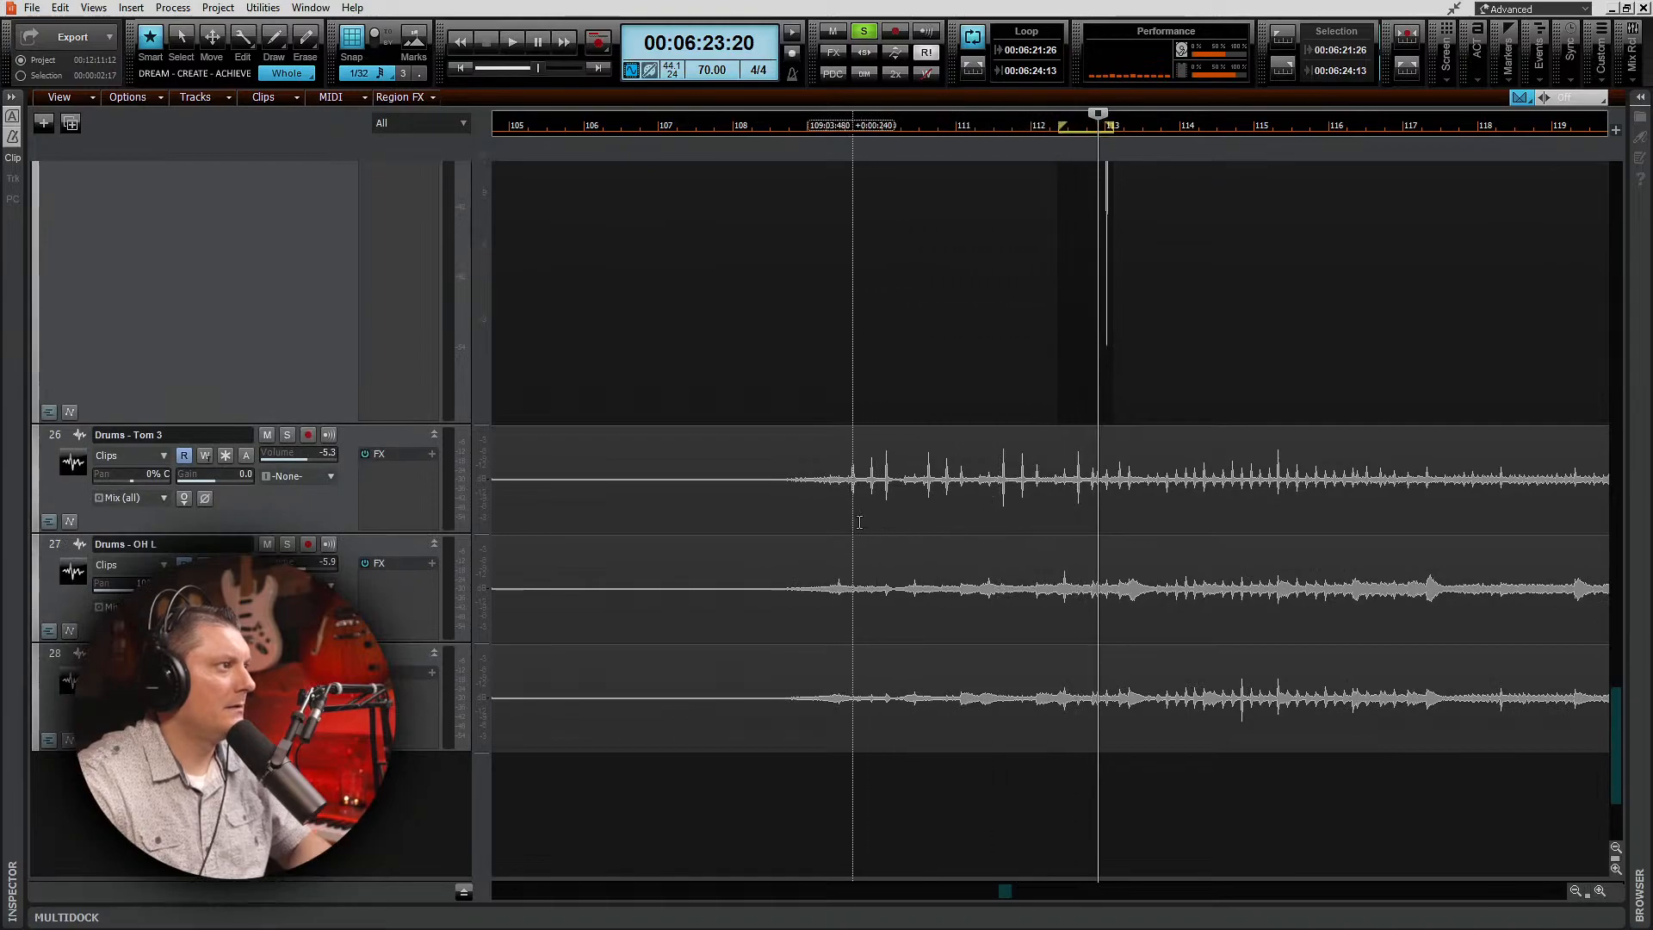
left_click_drag(859, 522, 894, 522)
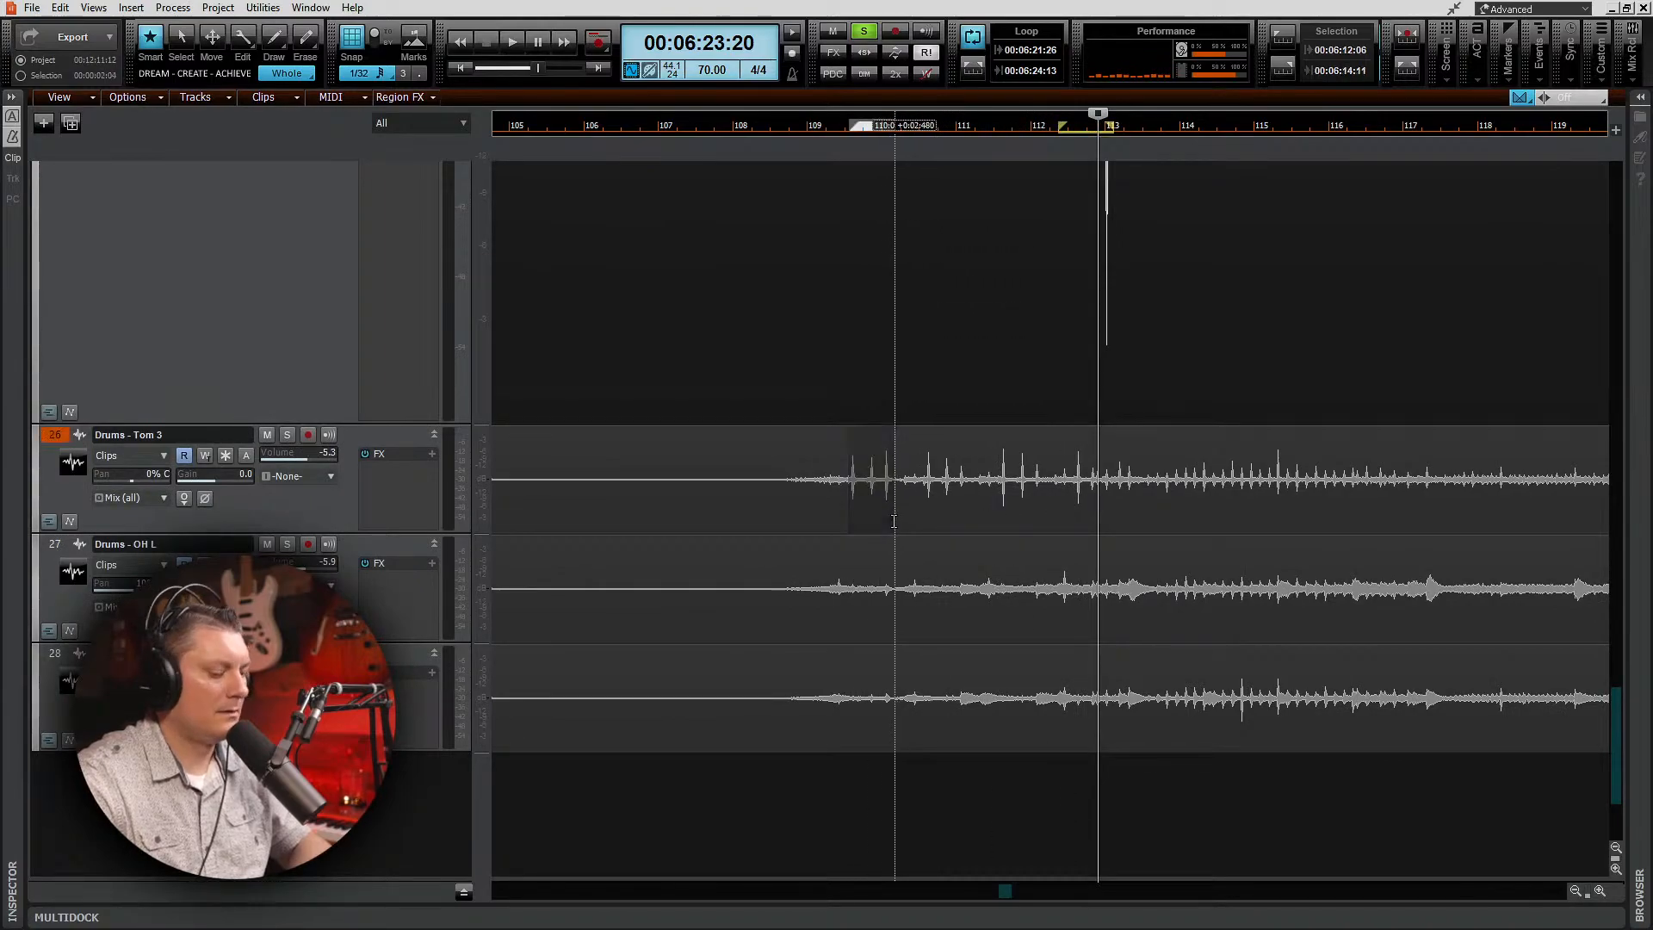
key("shift+l")
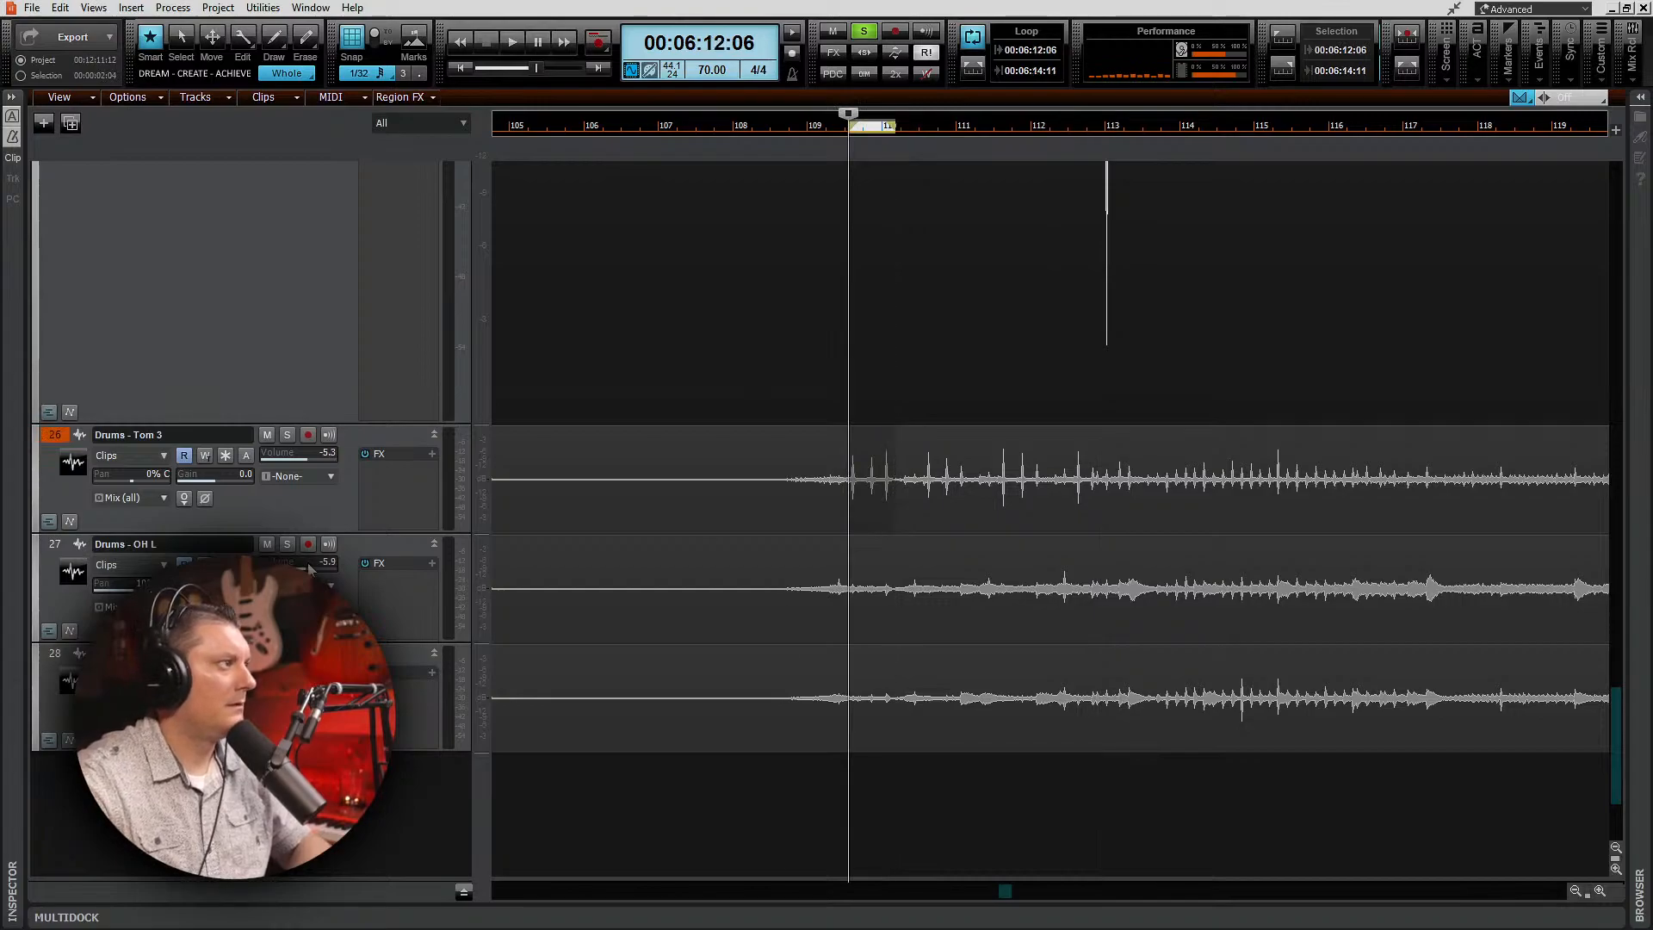
left_click(287, 435)
key("space")
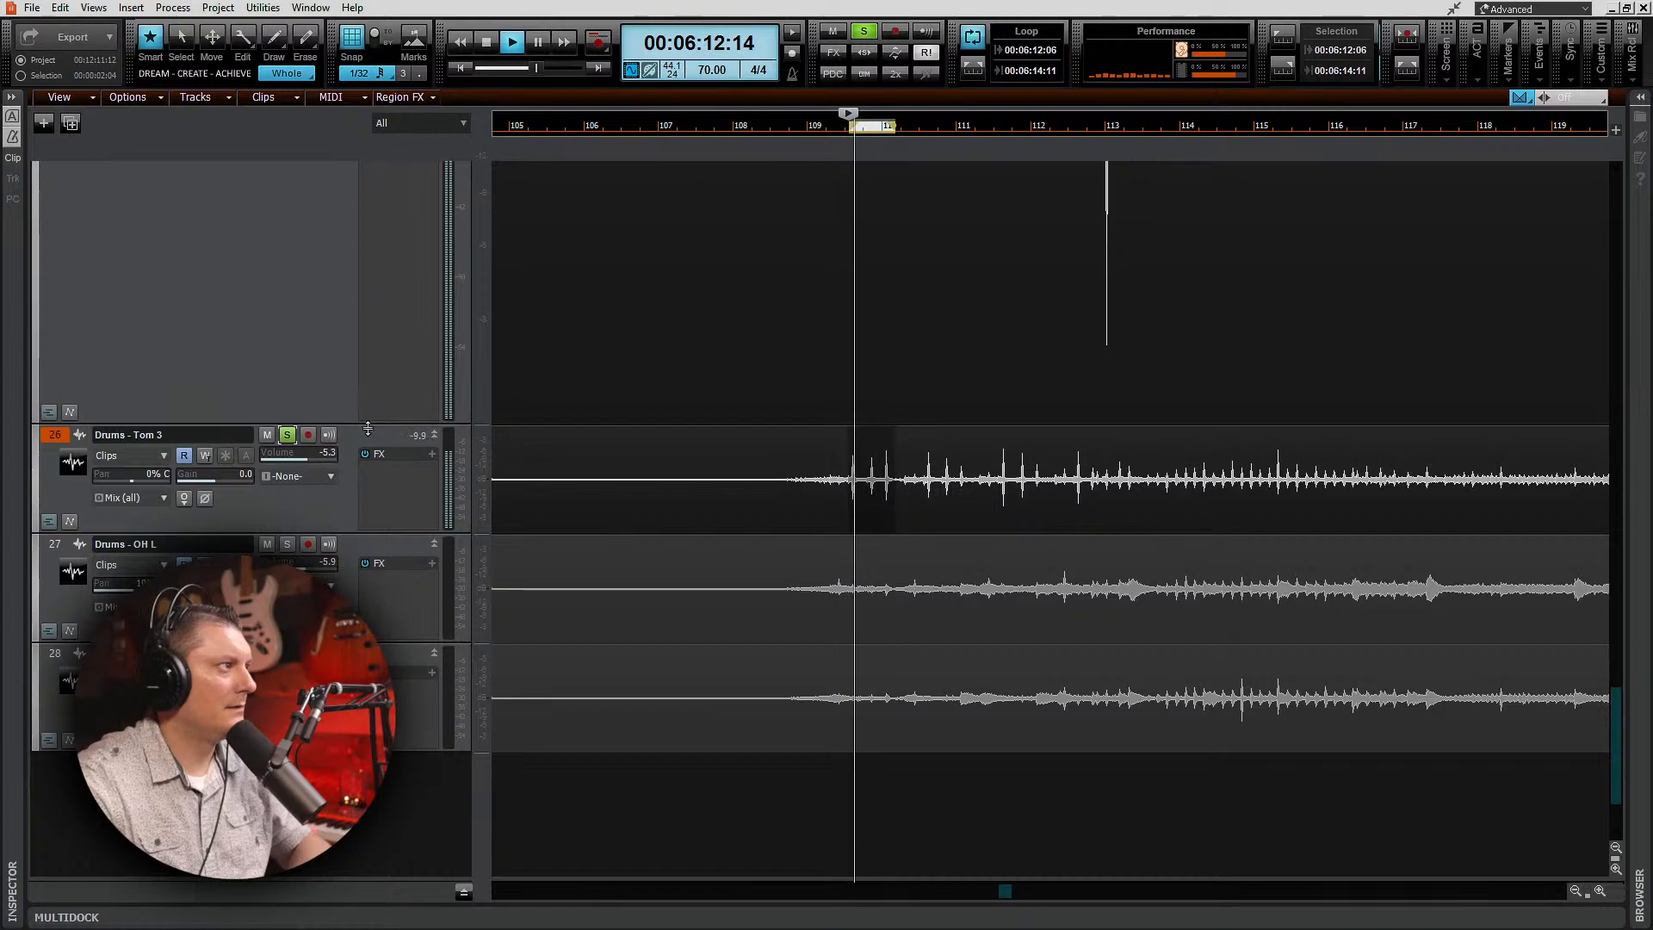
Step: Fit all tracks in view, enlarge Tom 2 and Tom 3, stop playback and add Addictive Trigger to Drums - Tom 3
scroll(619, 387, "up", 2)
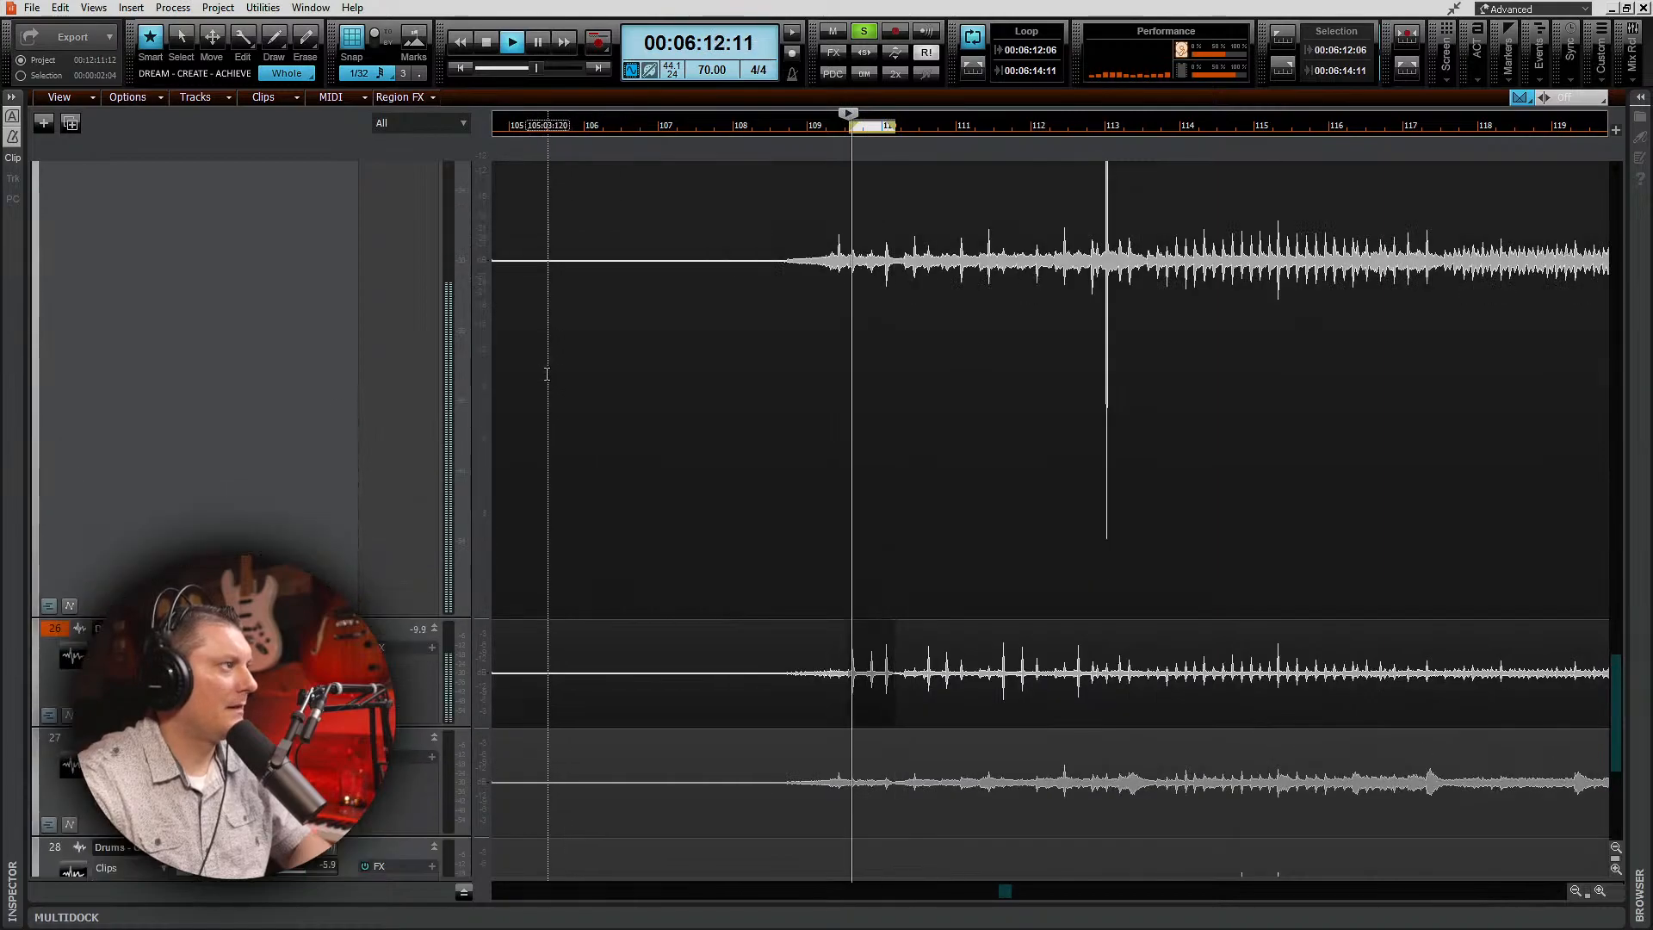
key("f")
scroll(469, 413, "down", 3)
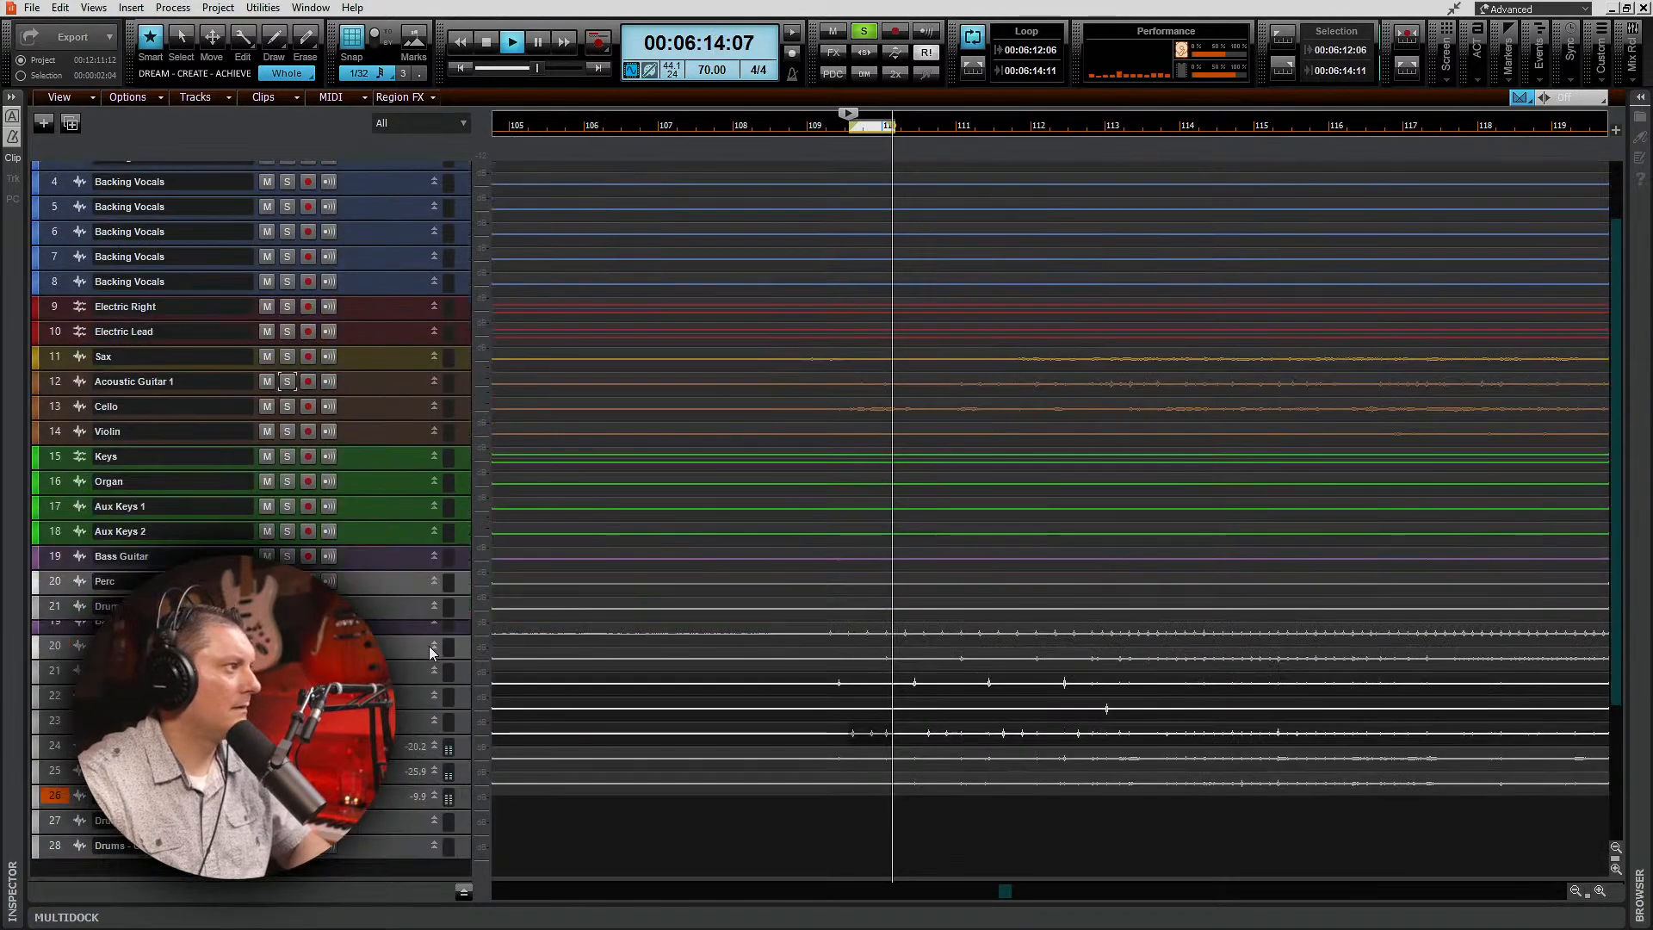
left_click_drag(379, 617, 380, 723)
left_click_drag(381, 591, 384, 660)
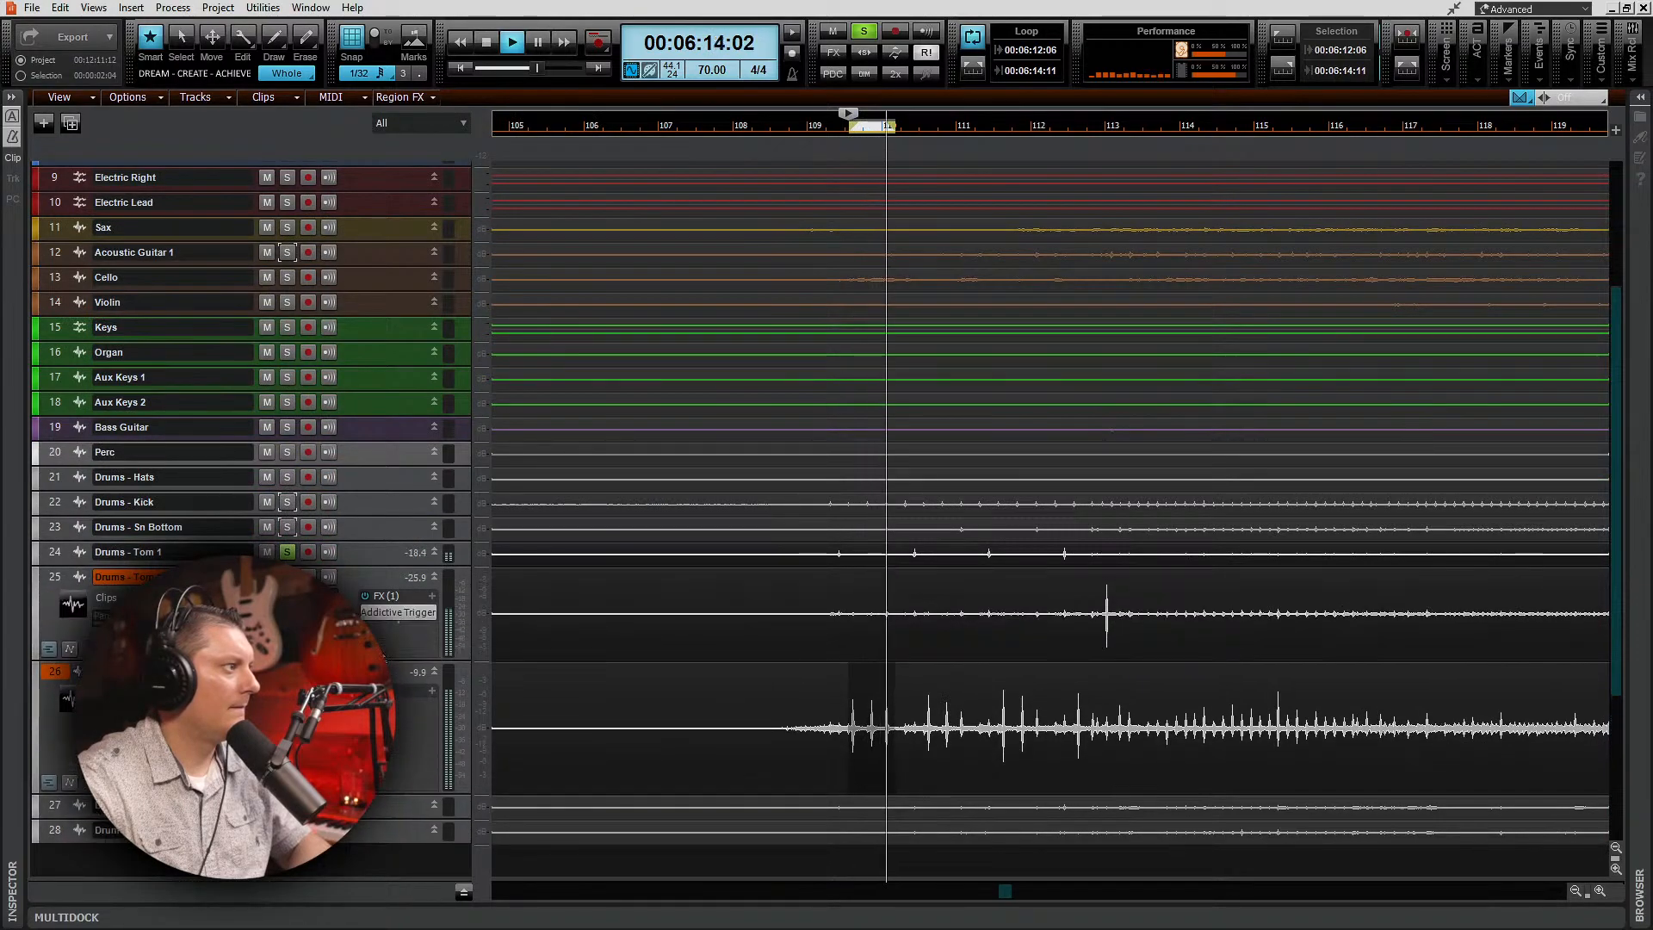
key("space")
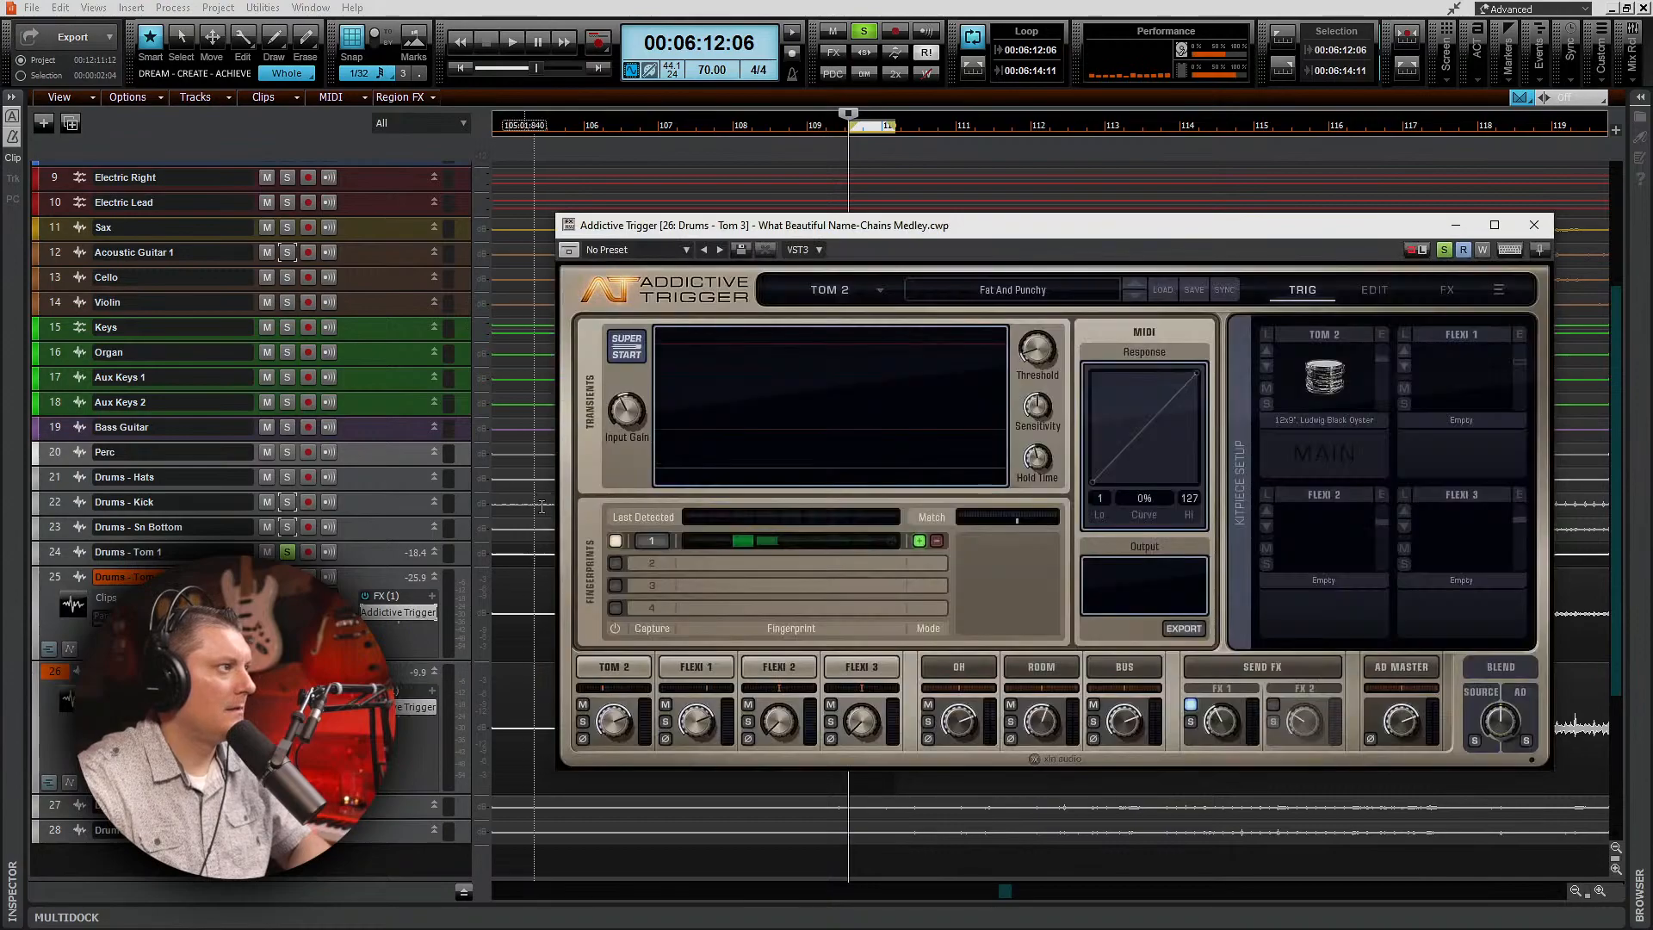
Step: Set the Drums - Tom 3 trigger's drum type to Tom3 and audition its default kit piece several times
left_click(814, 290)
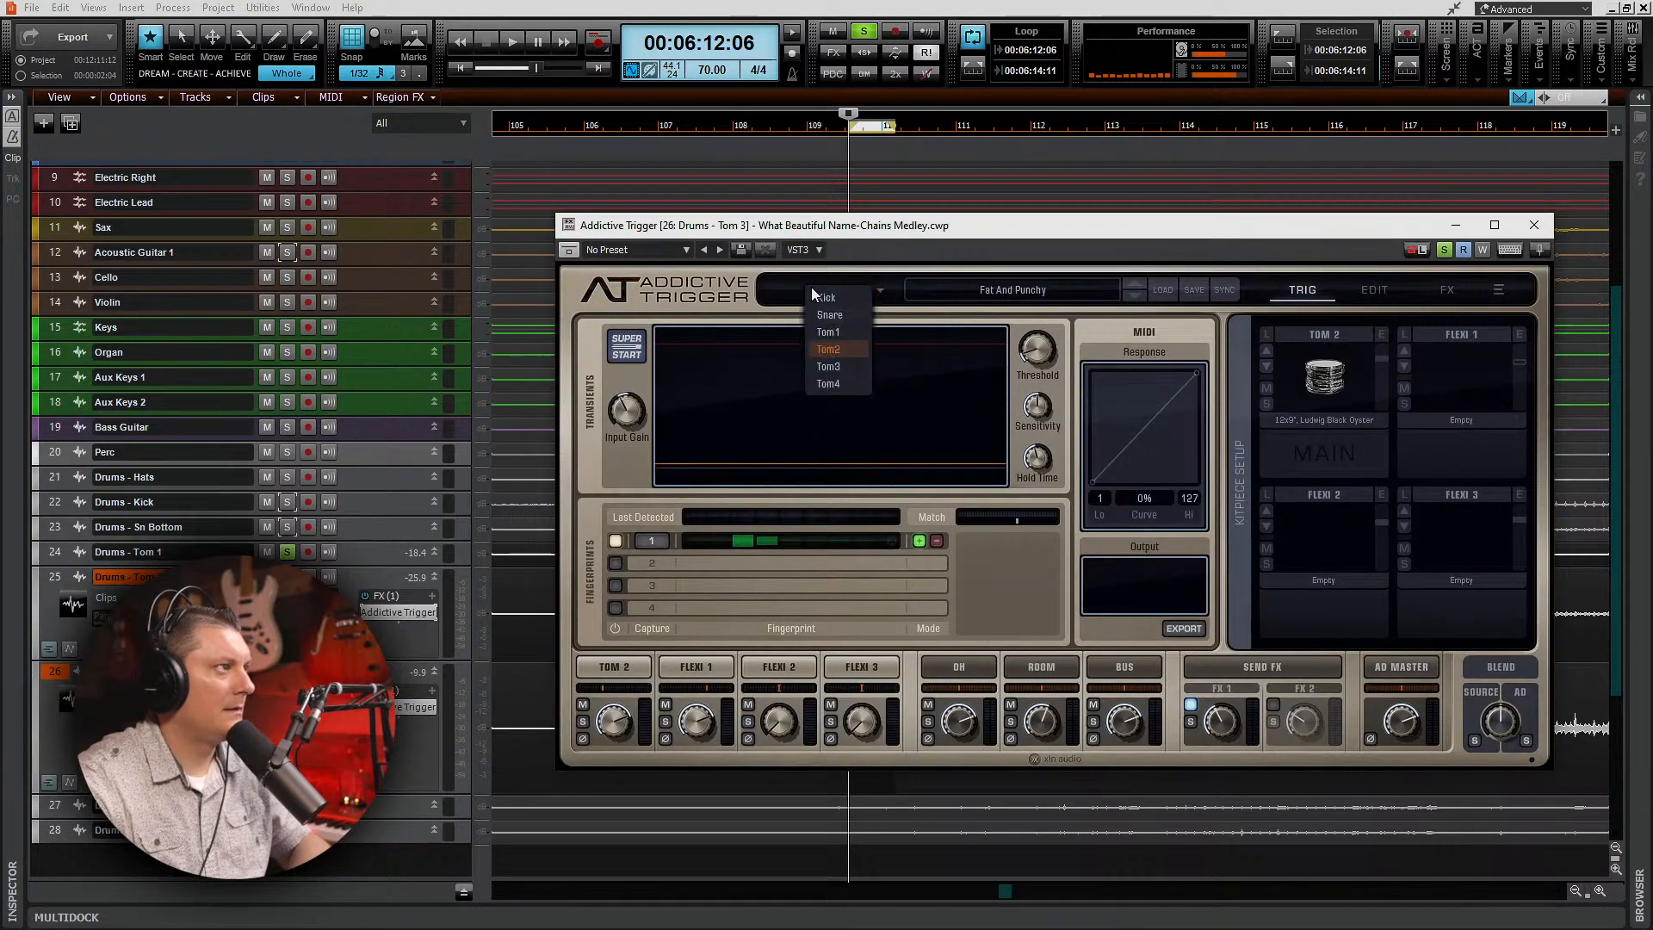
left_click(829, 366)
left_click(1298, 393)
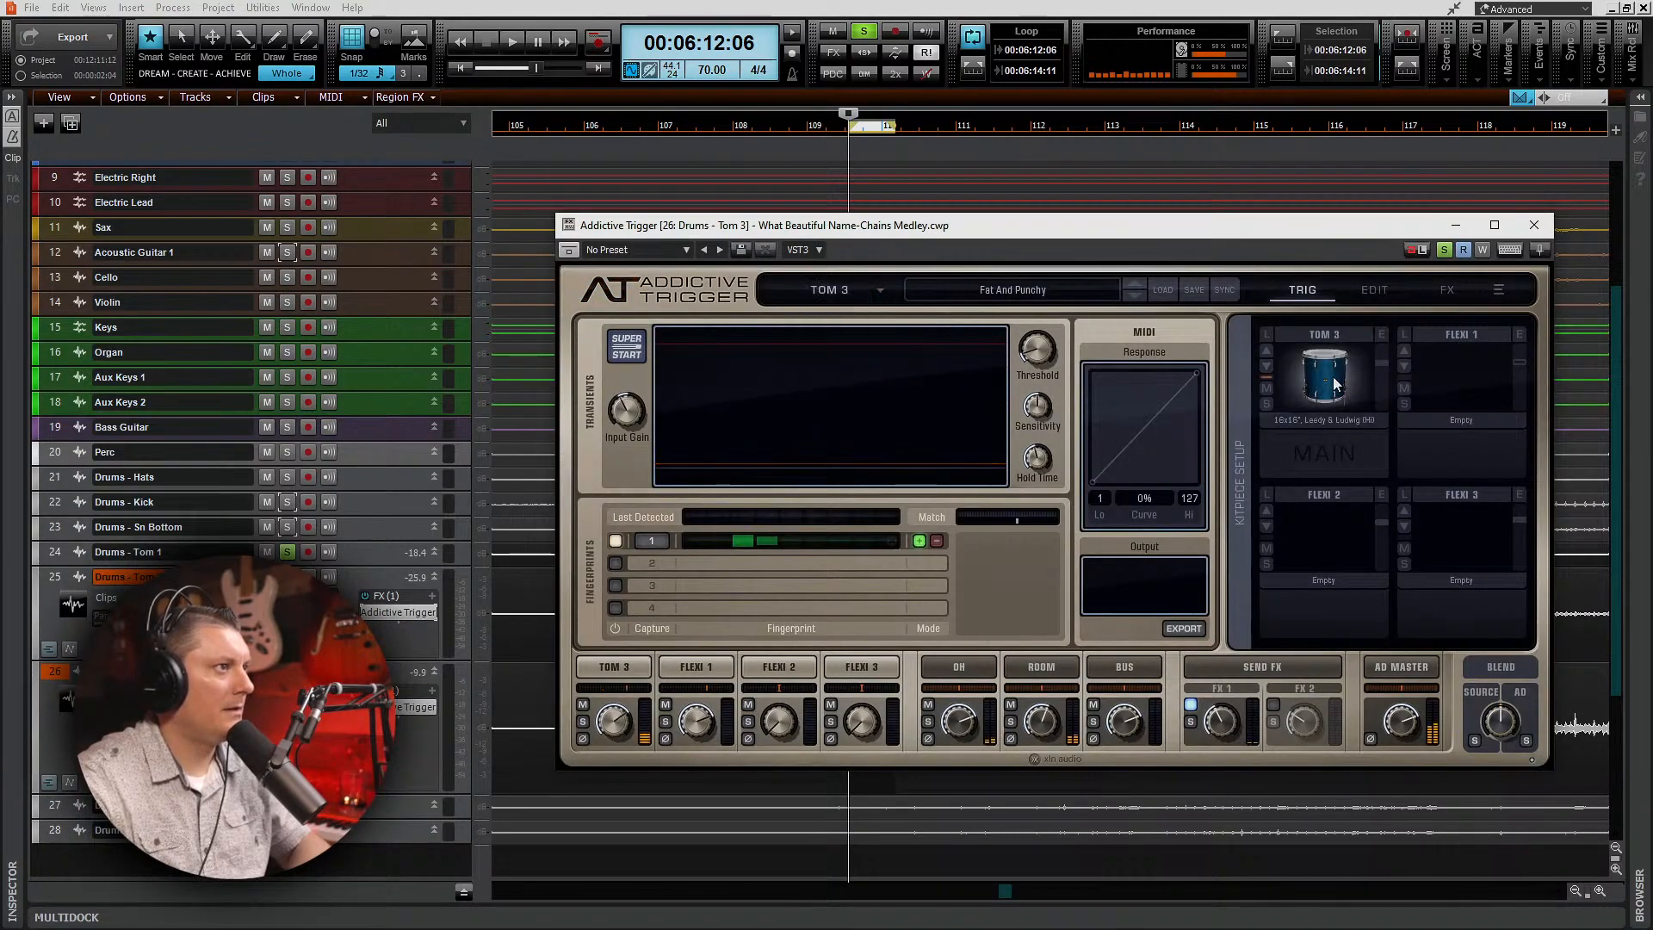
left_click(1293, 370)
left_click(1297, 359)
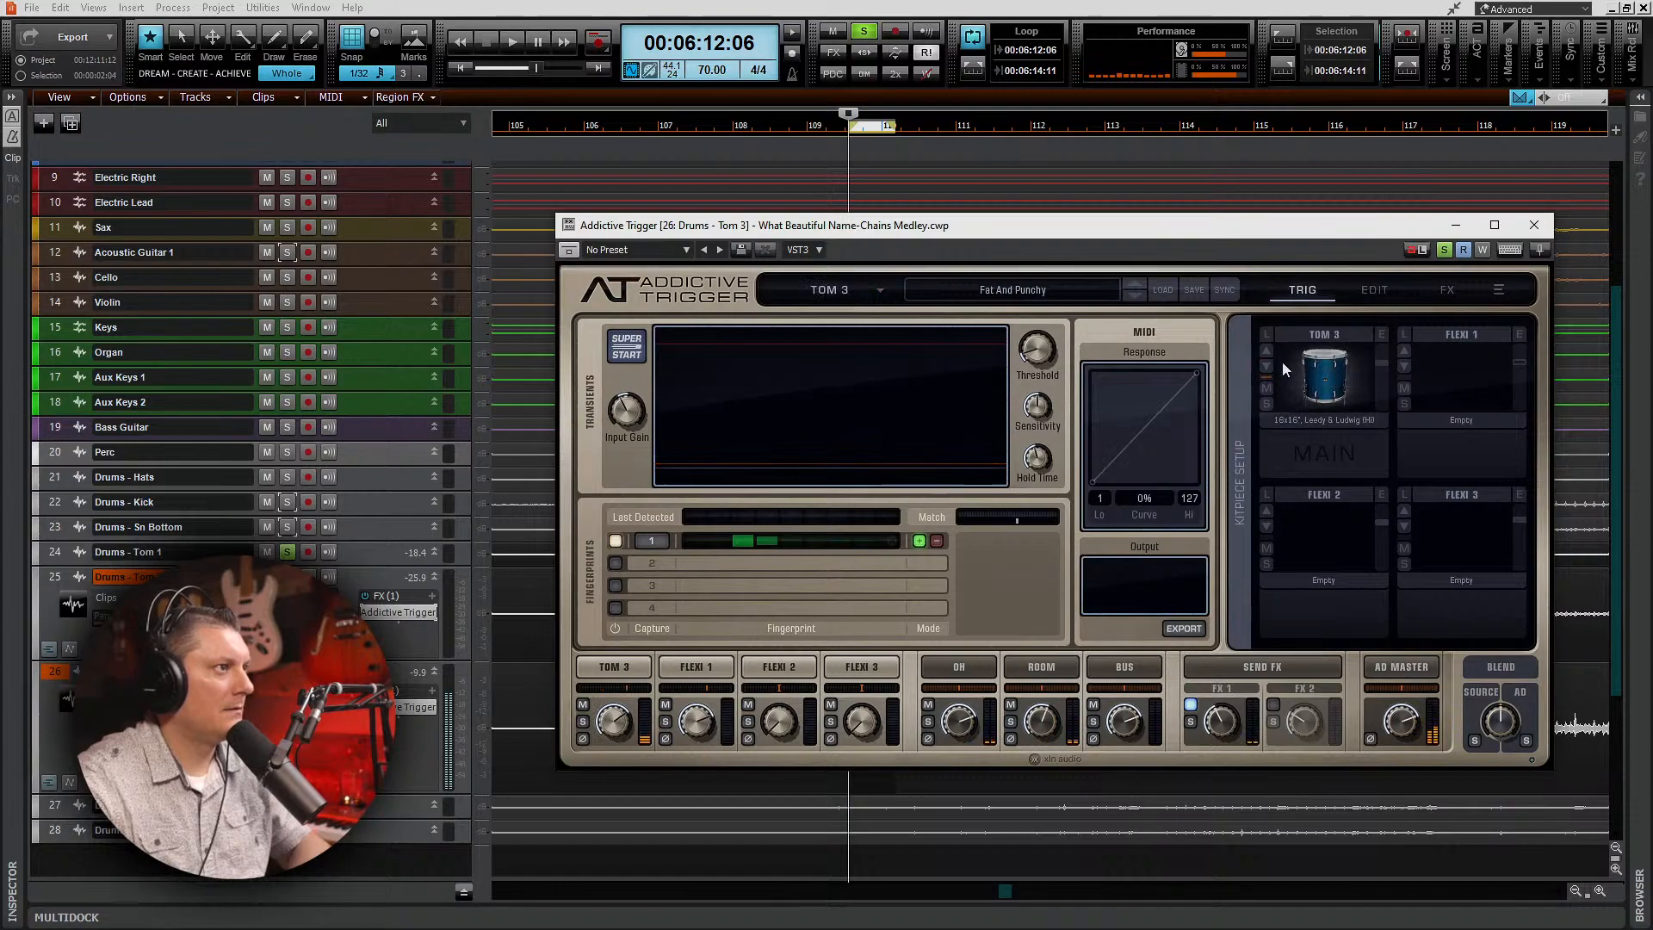
Step: Step through and audition alternative kit pieces for Tom 3, ending on the 14x14" Pearl Reference
left_click(1268, 351)
left_click(1302, 353)
left_click(1303, 351)
left_click(1267, 350)
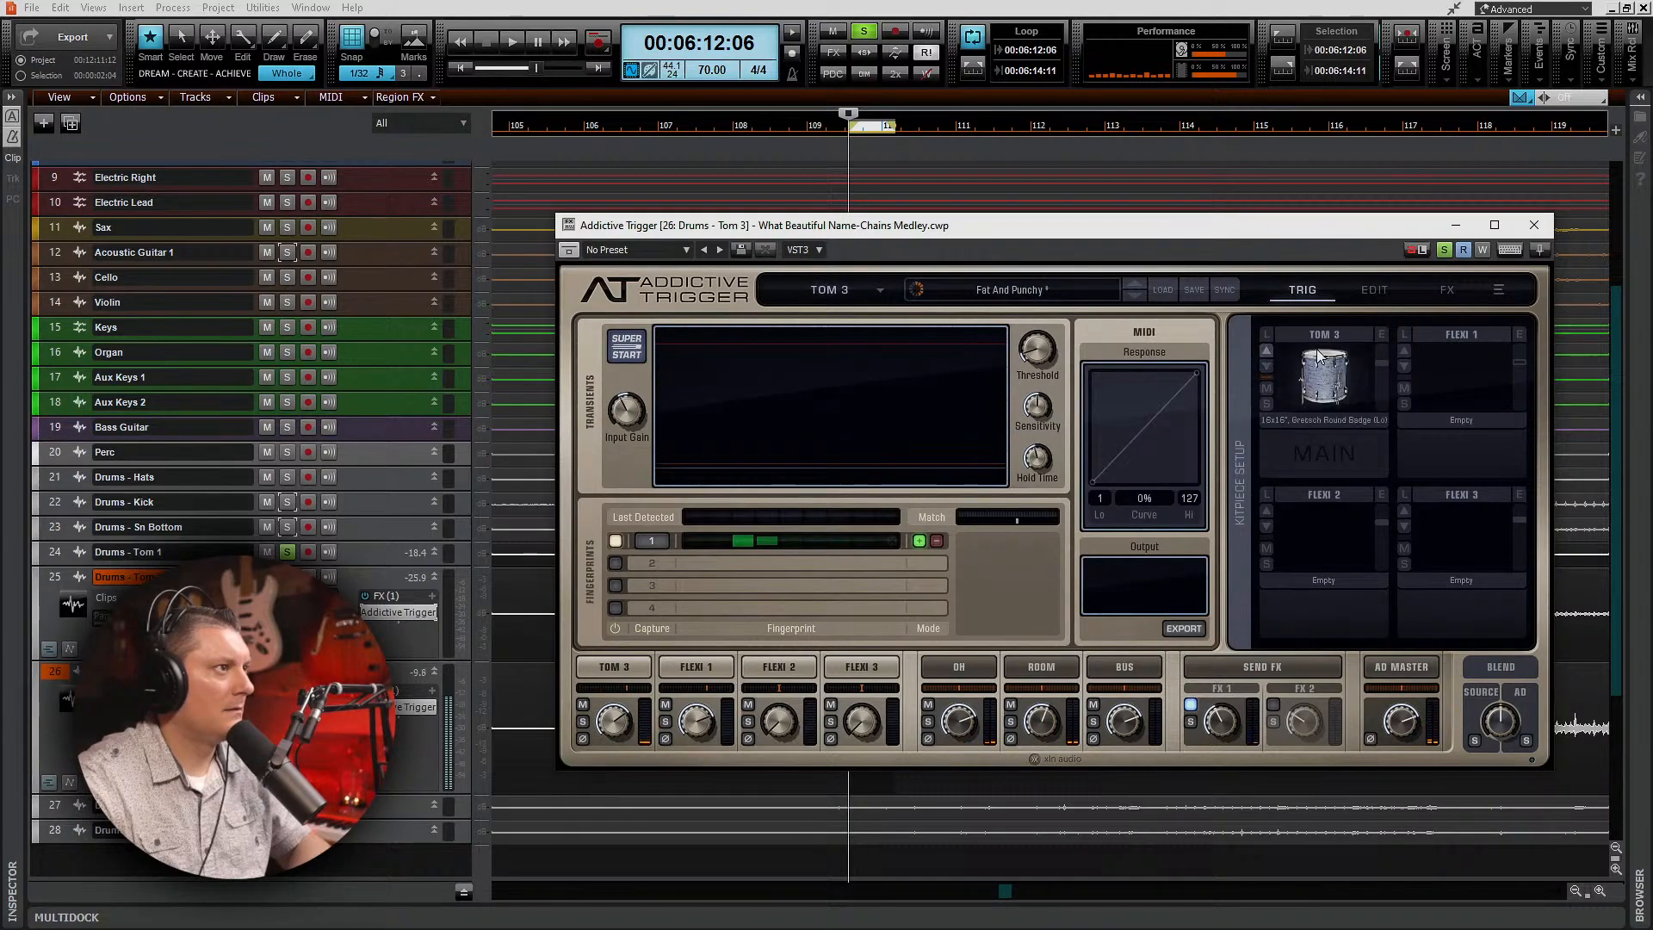
left_click(1308, 353)
left_click(1267, 351)
left_click(1316, 350)
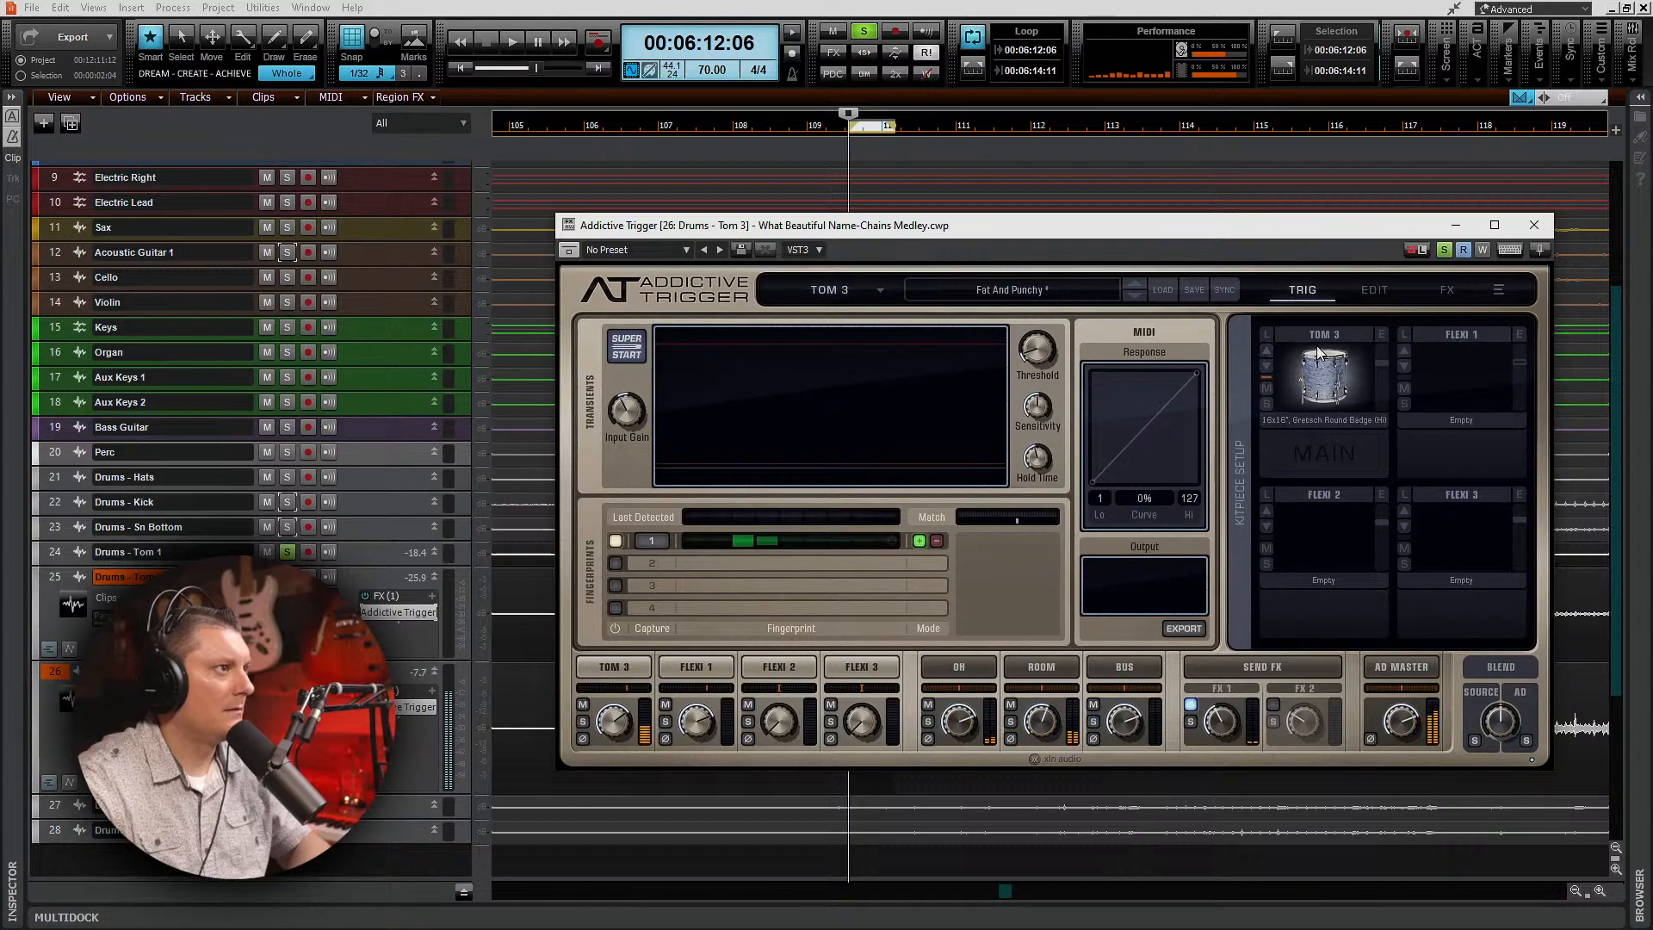
left_click(1266, 350)
left_click(1317, 353)
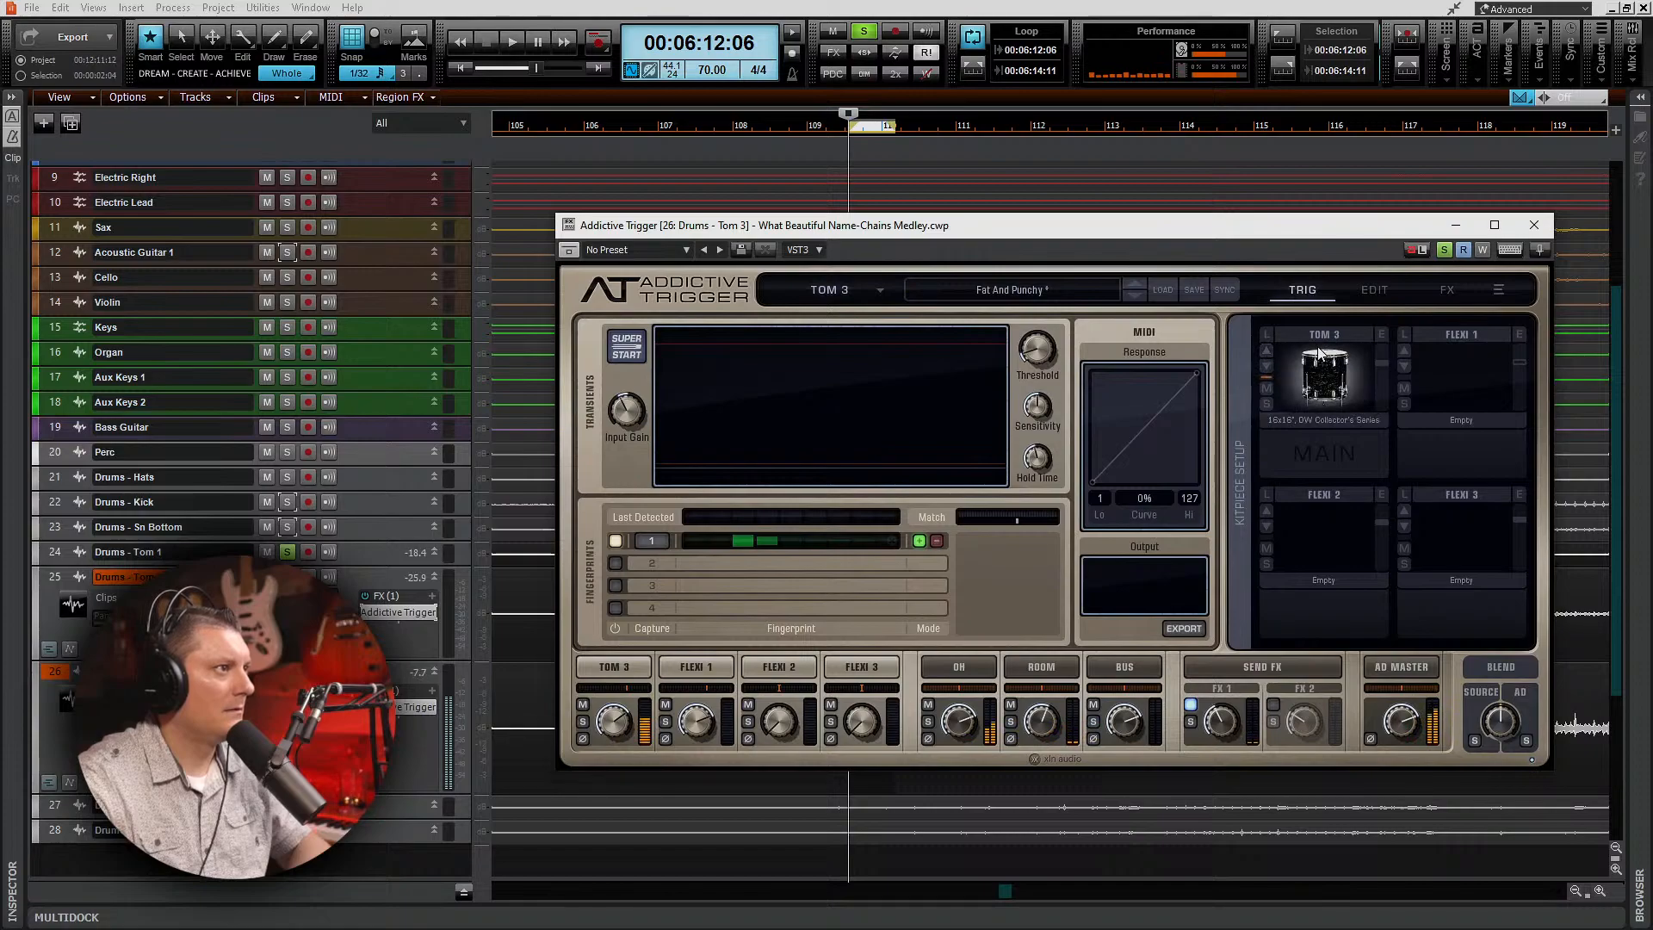
left_click(1266, 350)
left_click(1319, 354)
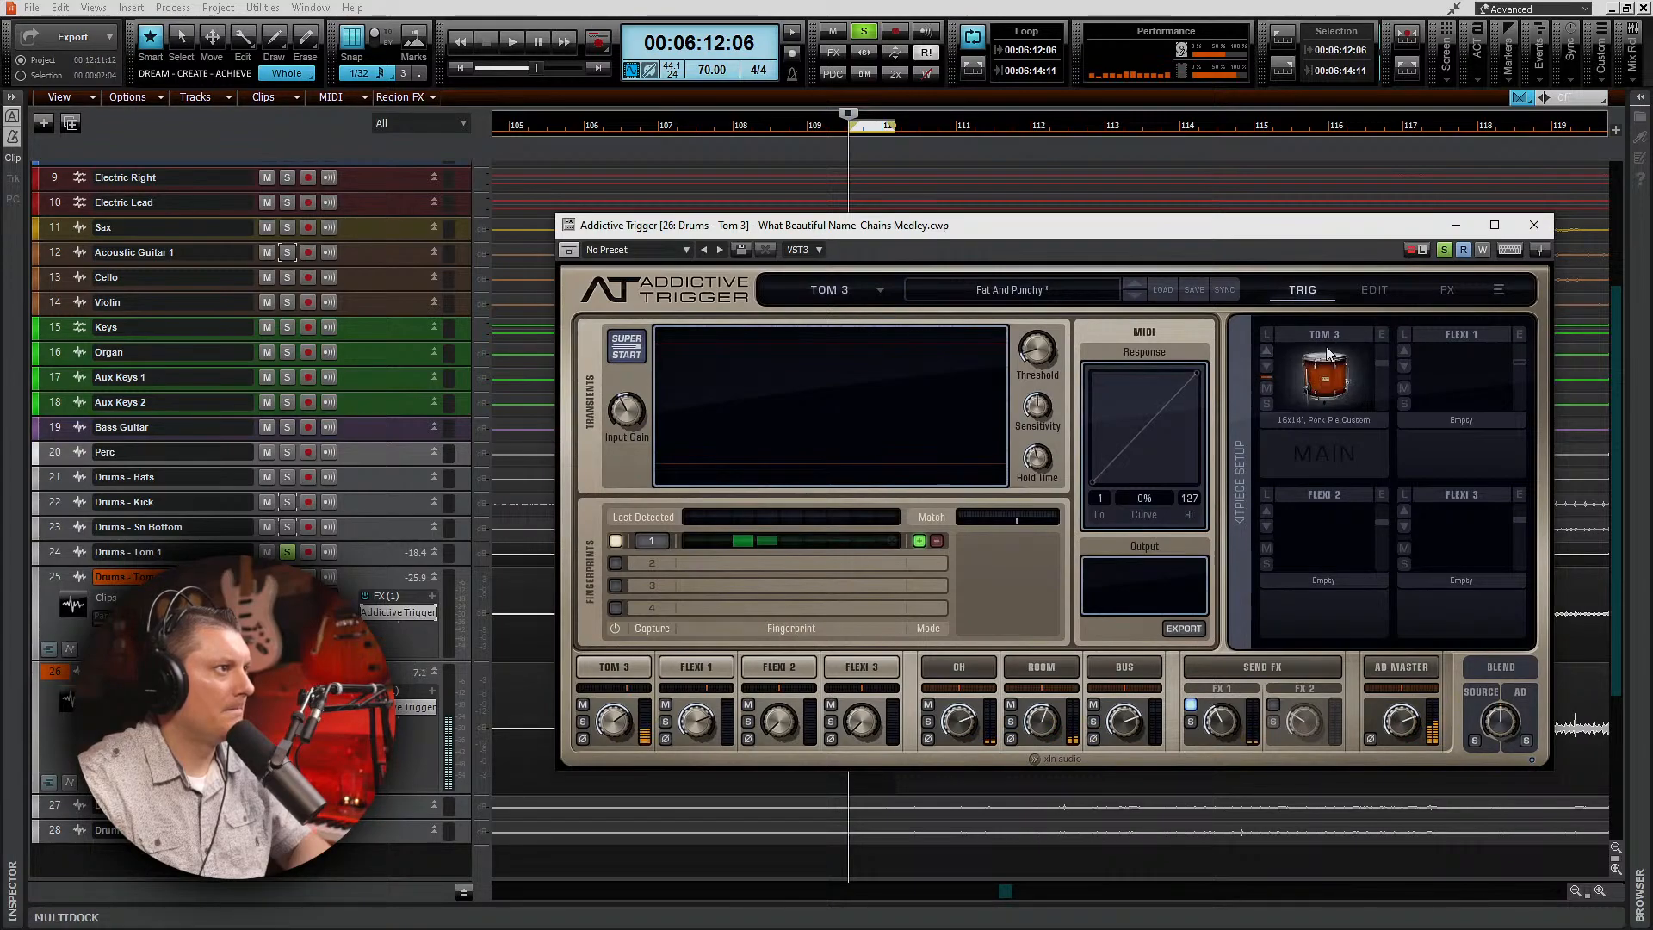
left_click(1266, 351)
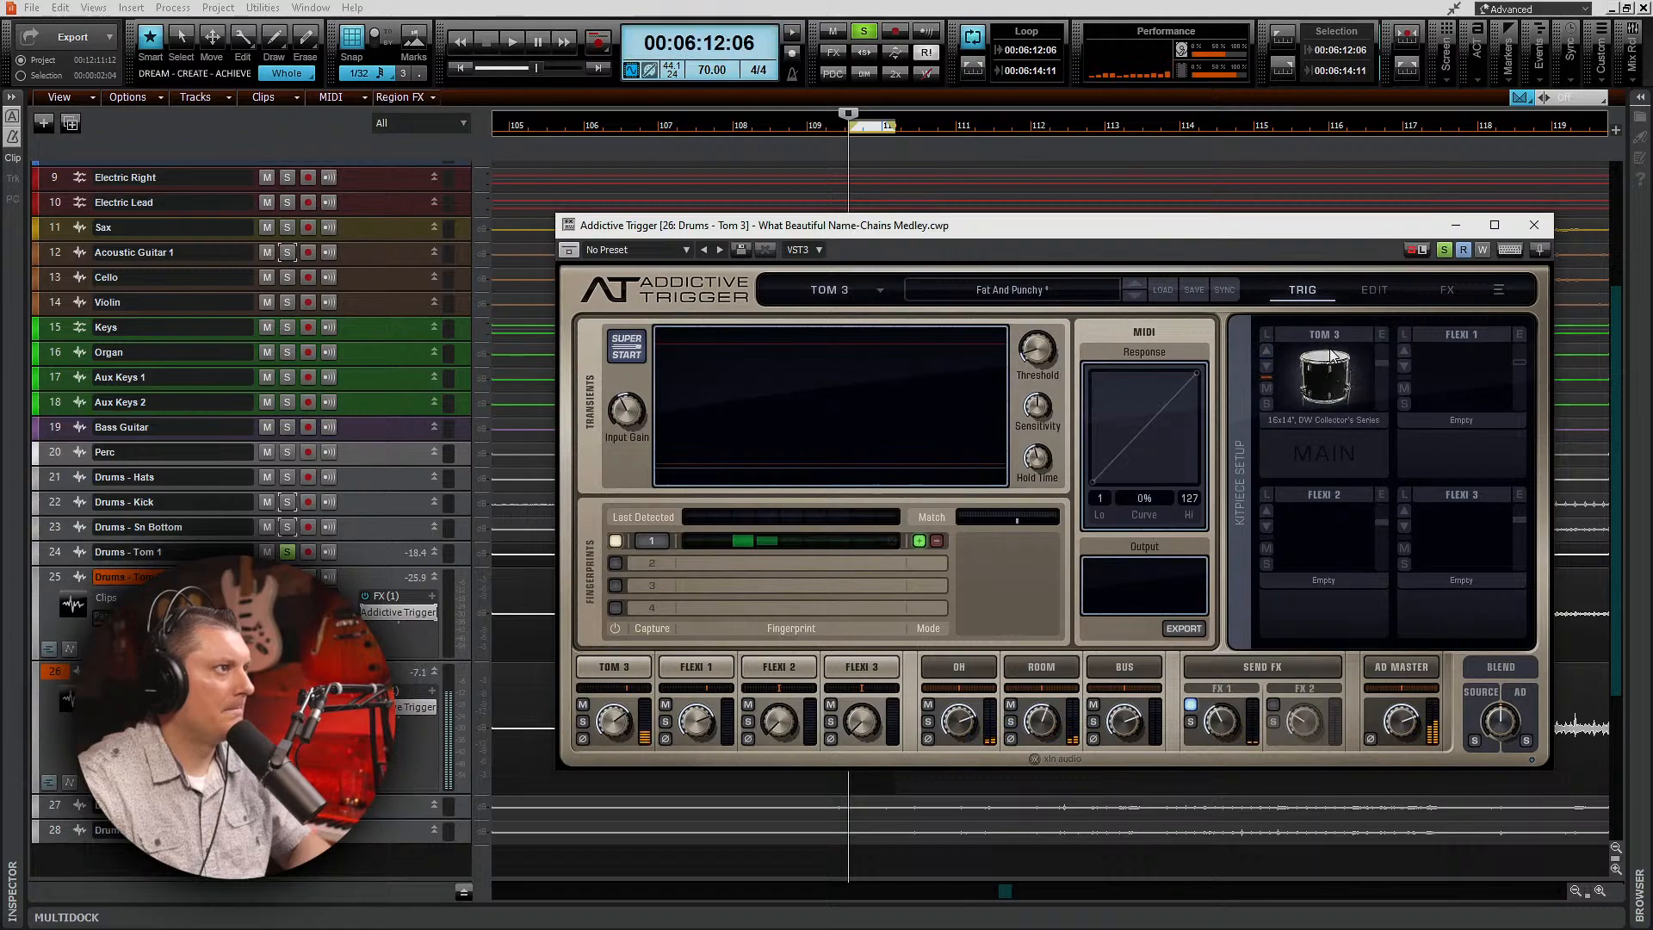
left_click(1266, 351)
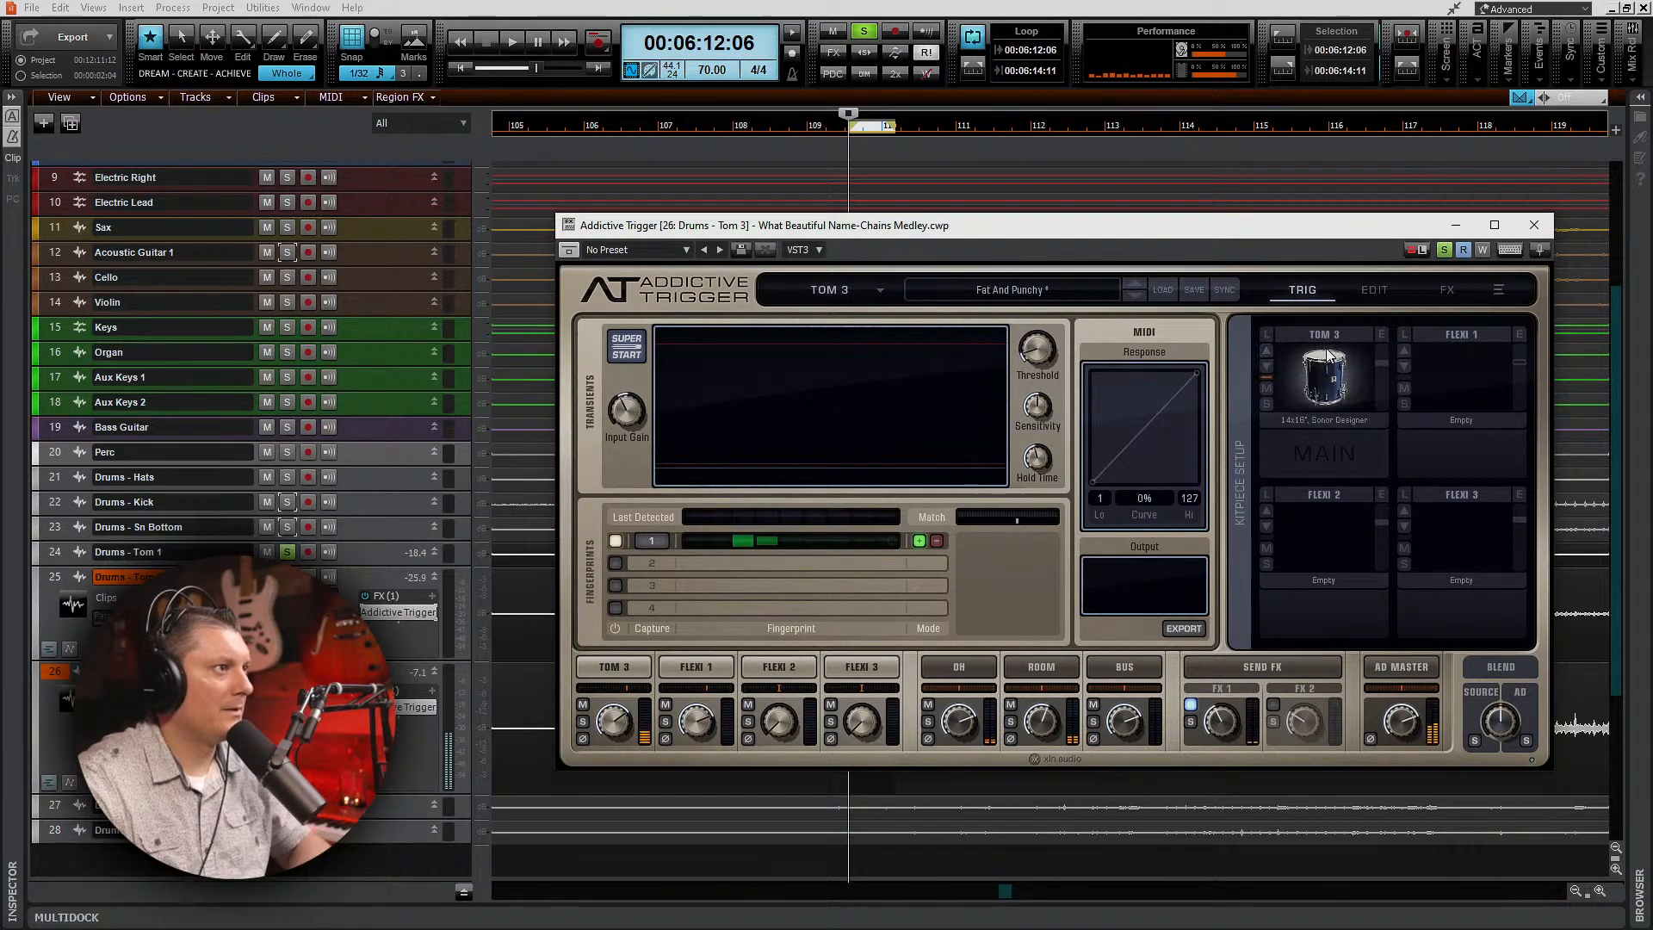
left_click(1266, 351)
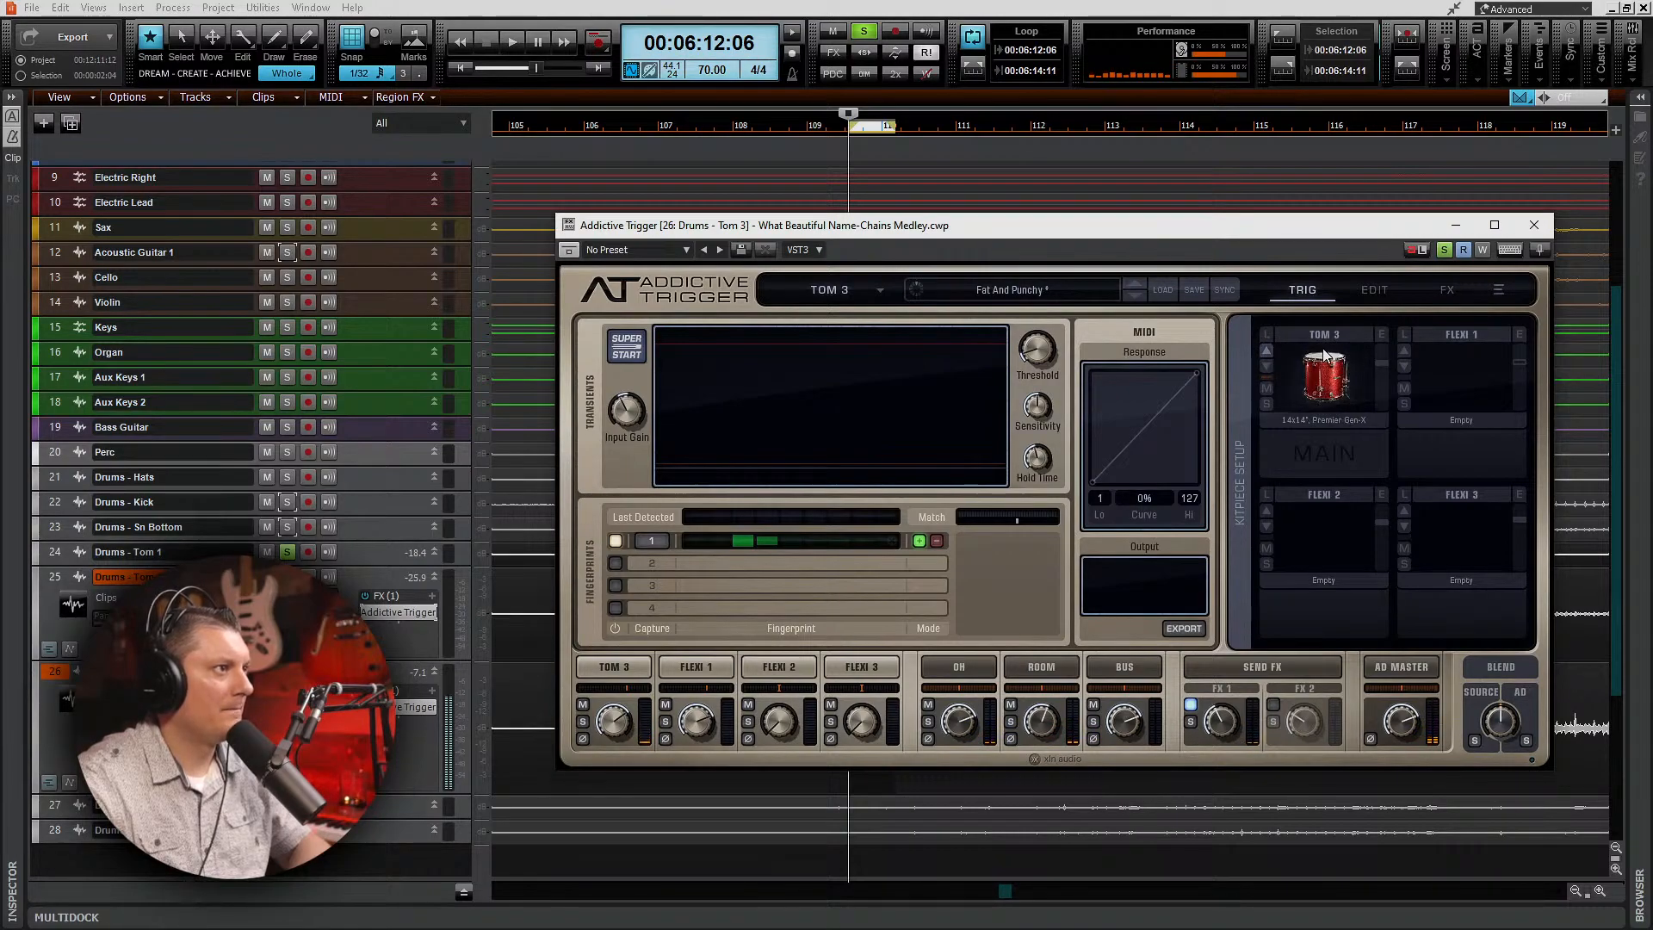
left_click(1266, 350)
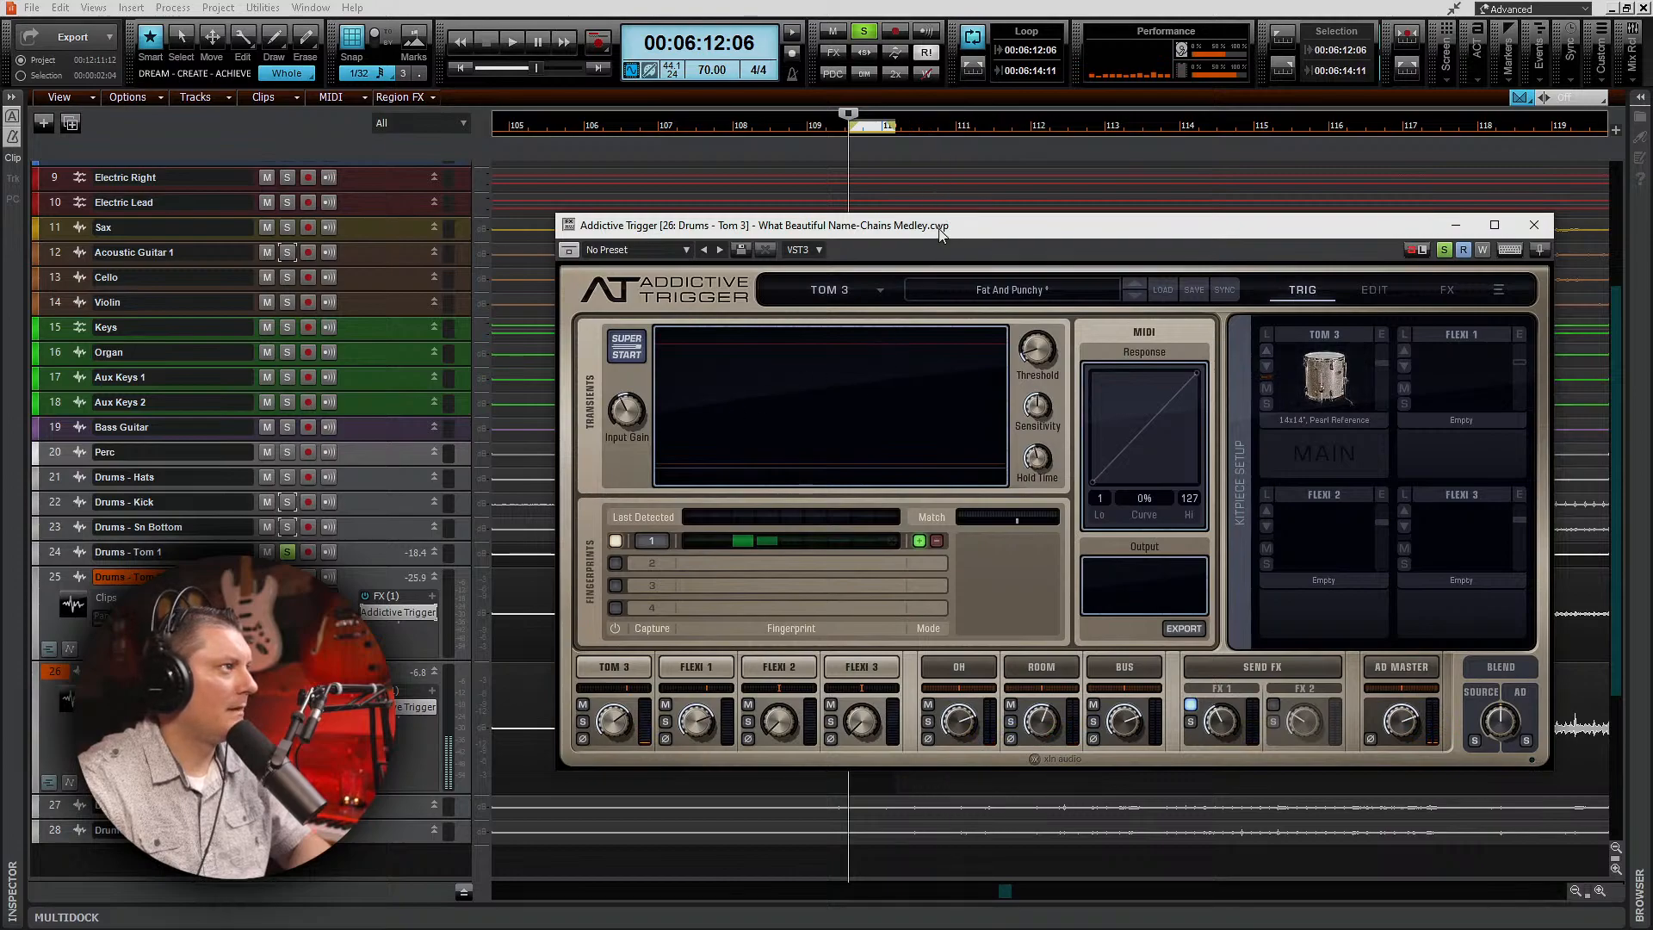
Step: Run SuperStart on the Tom 3 trigger while the loop plays, listen to the triggered hits and stop playback
key("space")
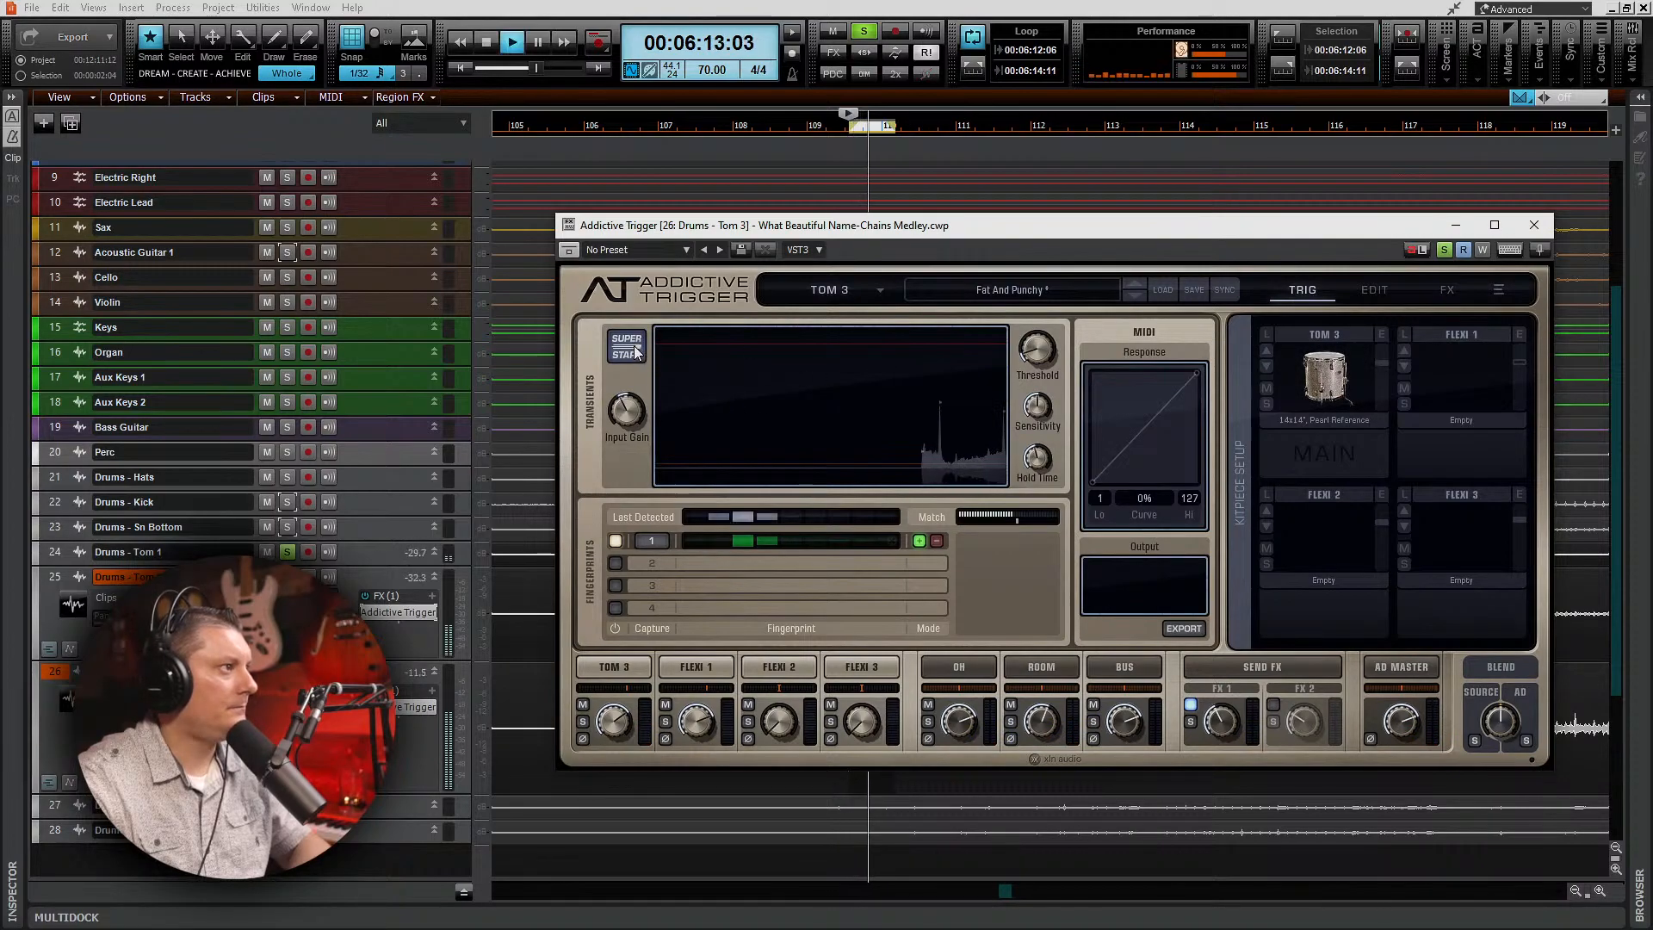
left_click(635, 350)
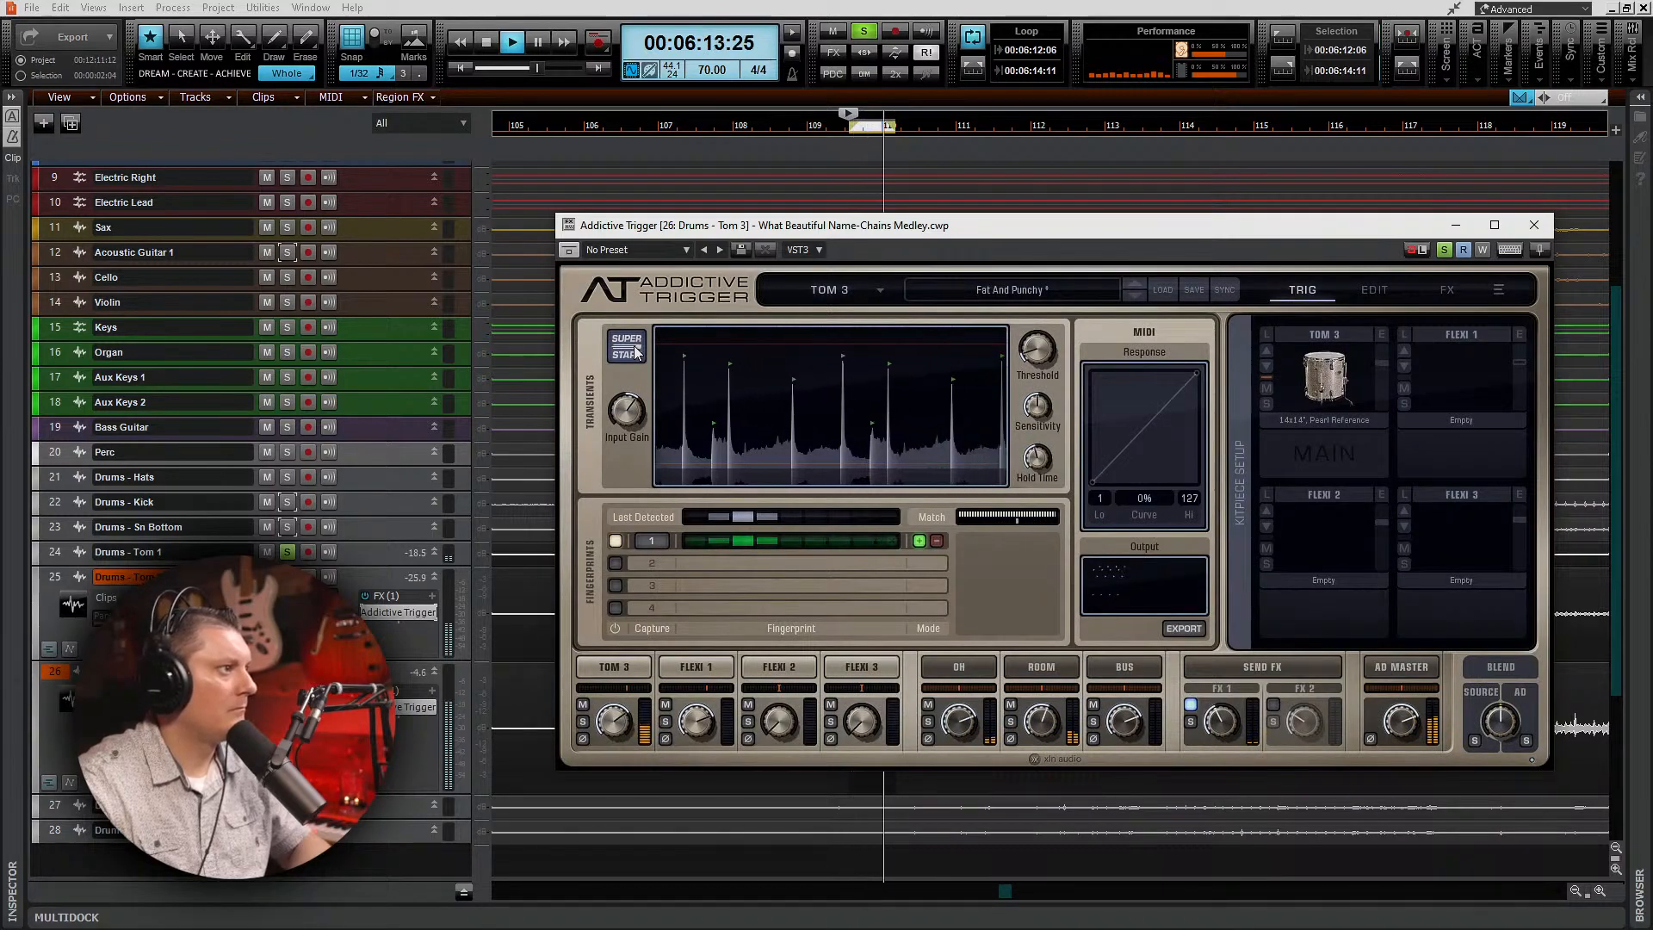
key("space")
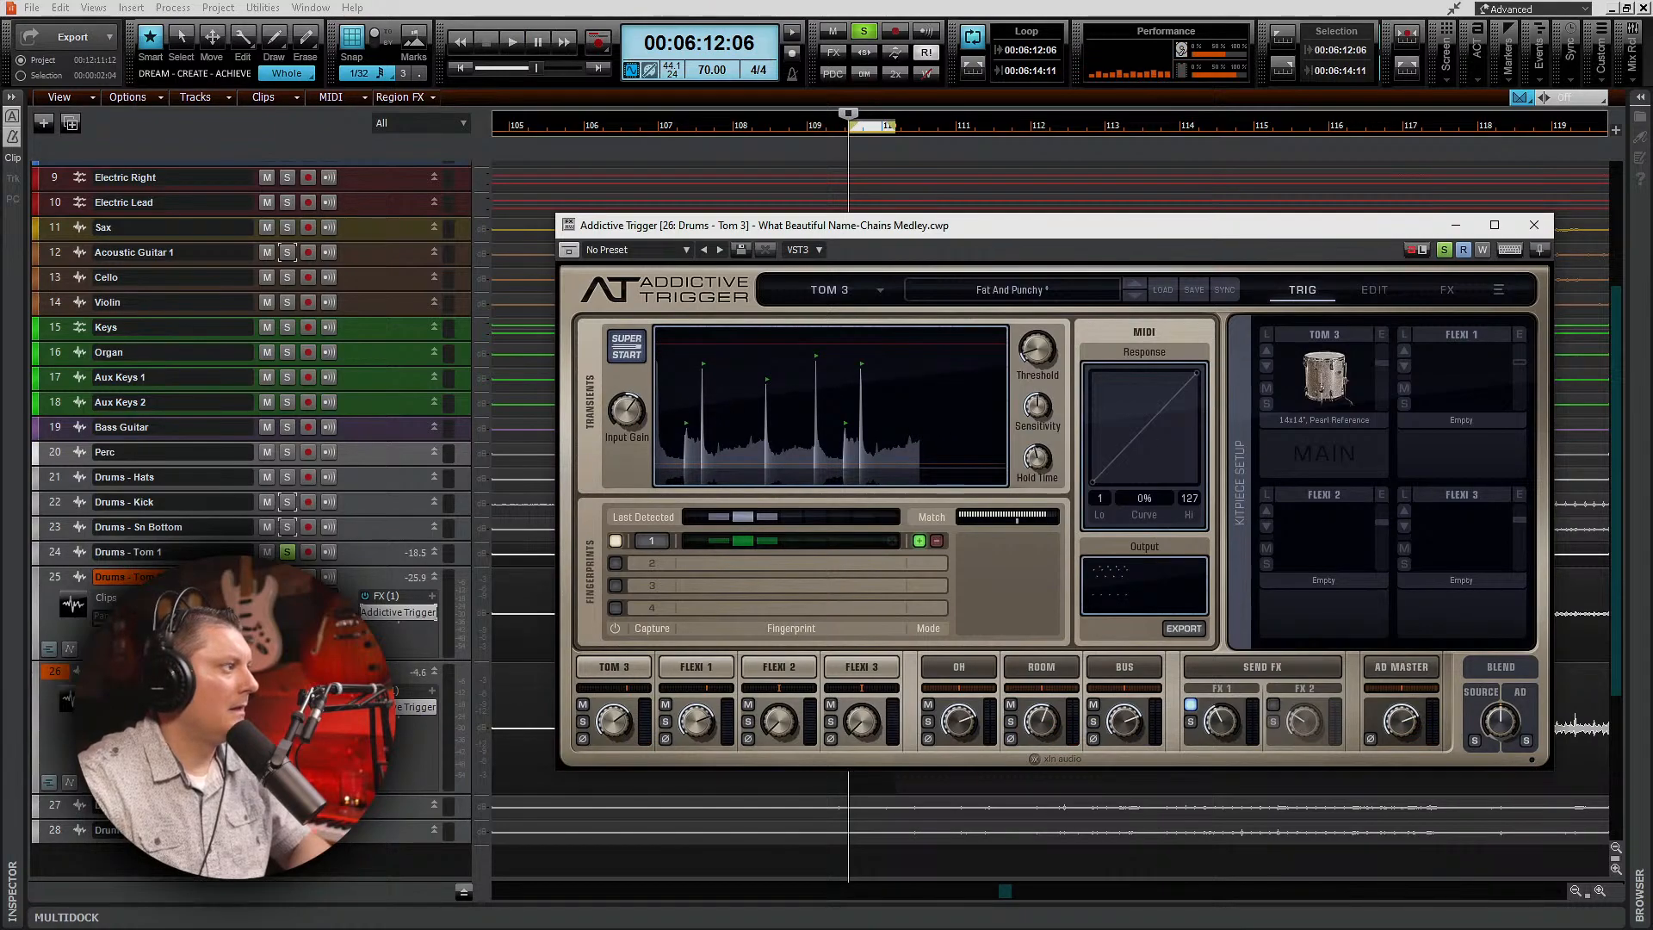
Step: Reduce the heights of the Drums - Tom 2 and Tom 3 tracks and close the Tom 3 Addictive Trigger
left_click_drag(392, 794, 400, 728)
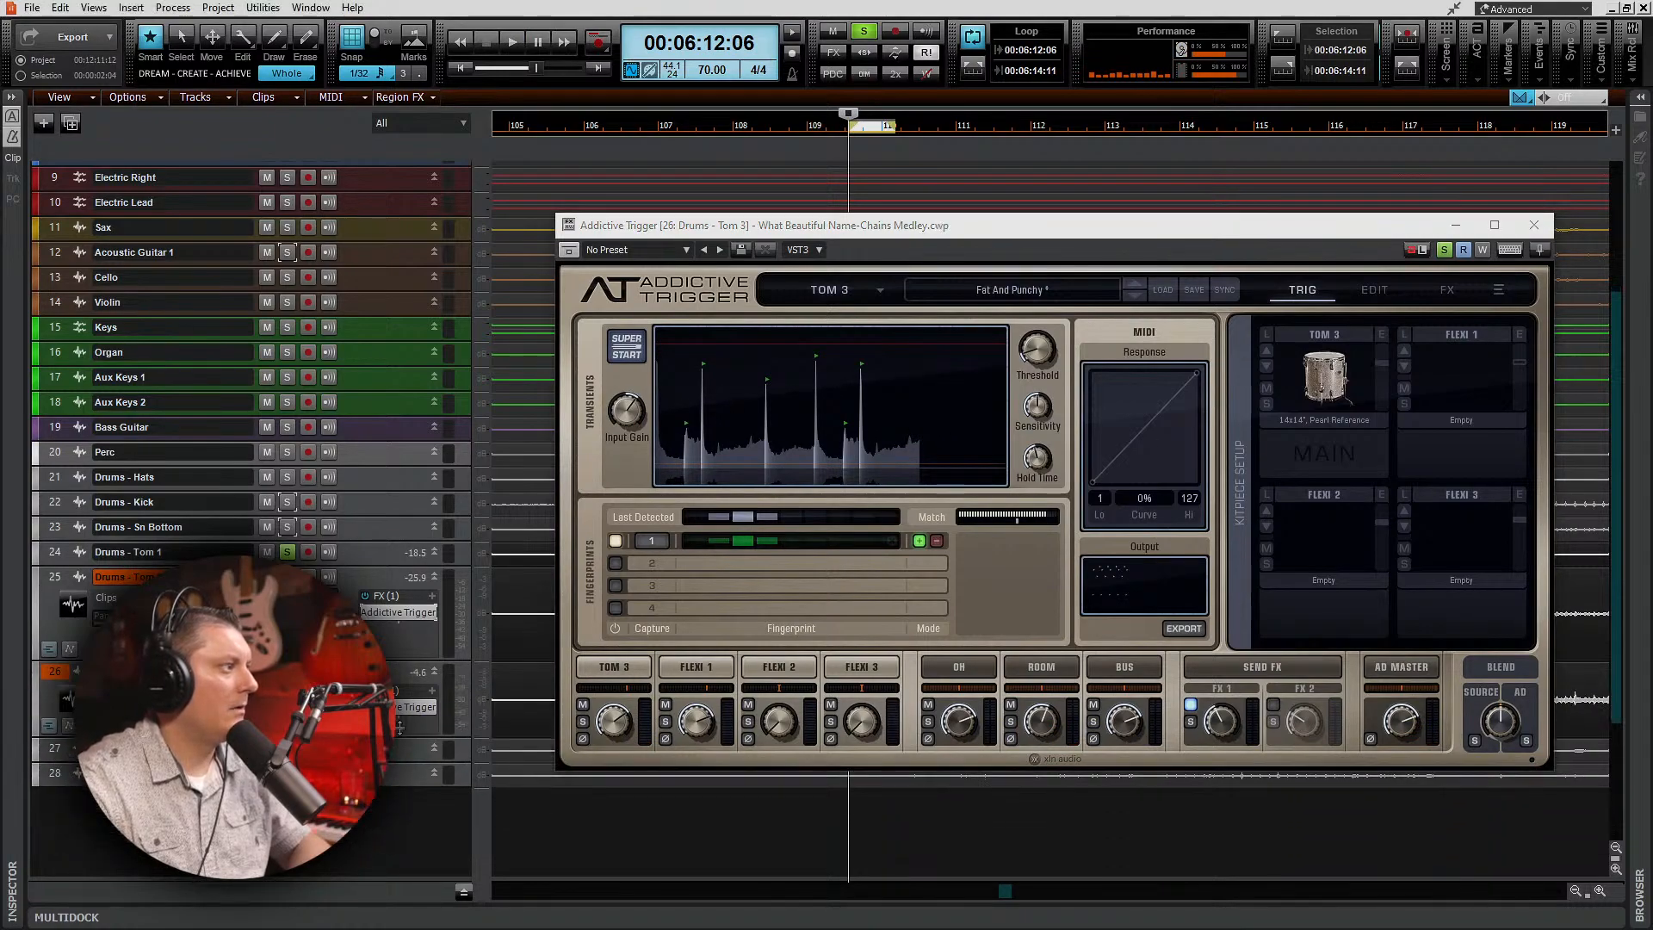
left_click_drag(422, 661, 420, 602)
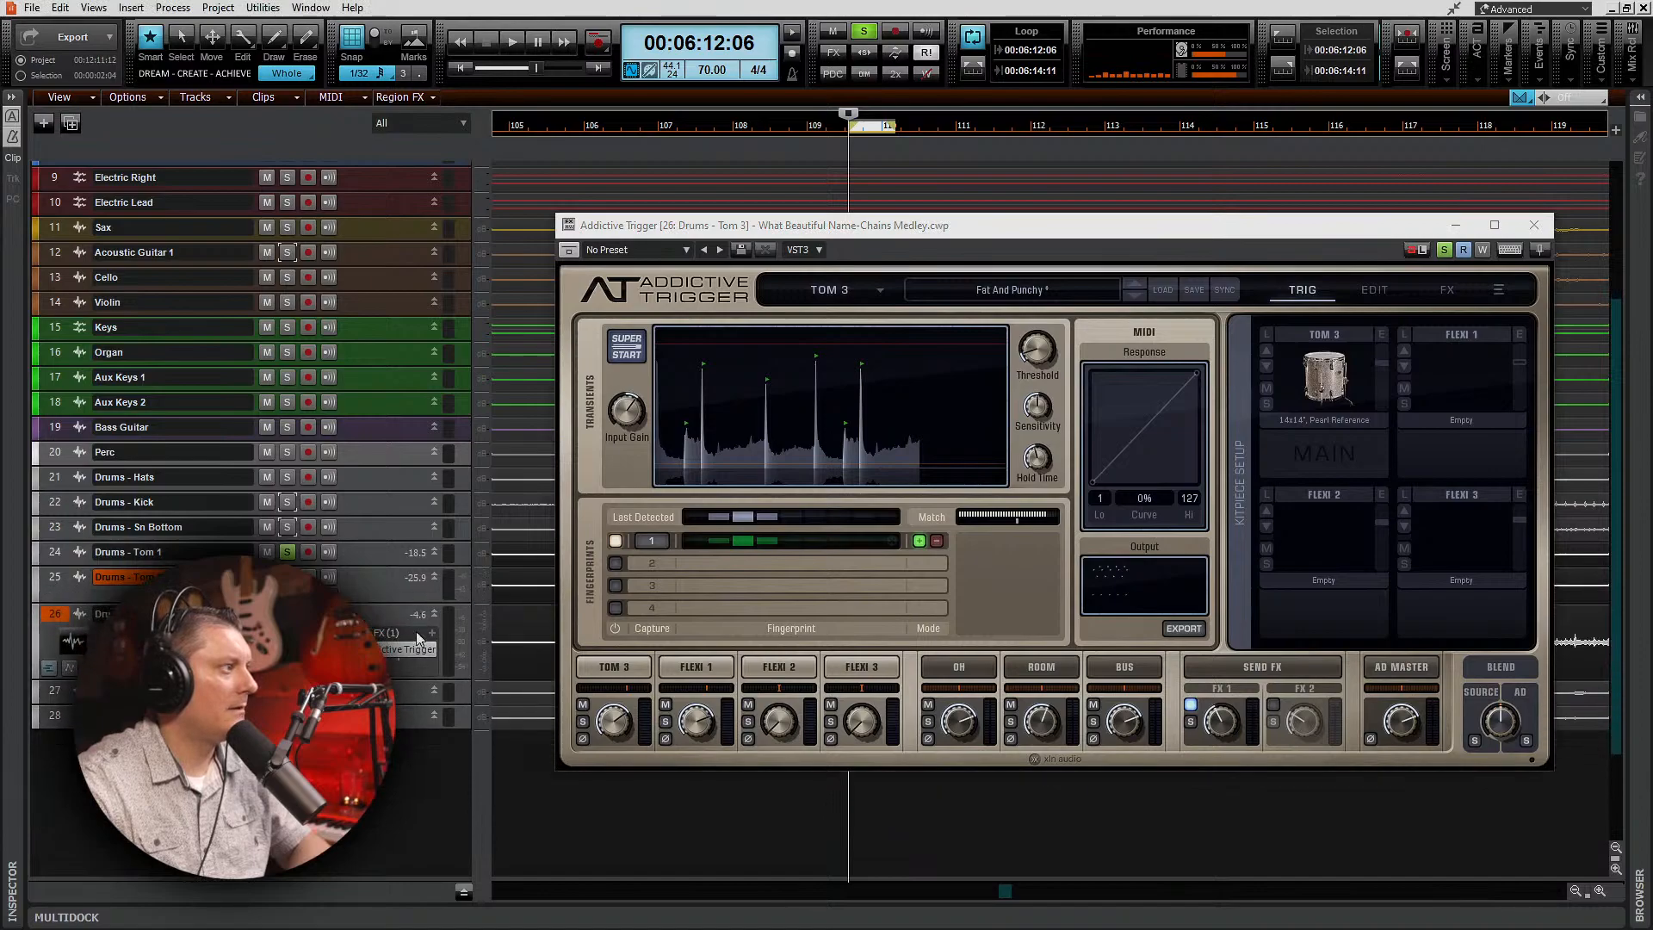
left_click_drag(410, 680, 410, 657)
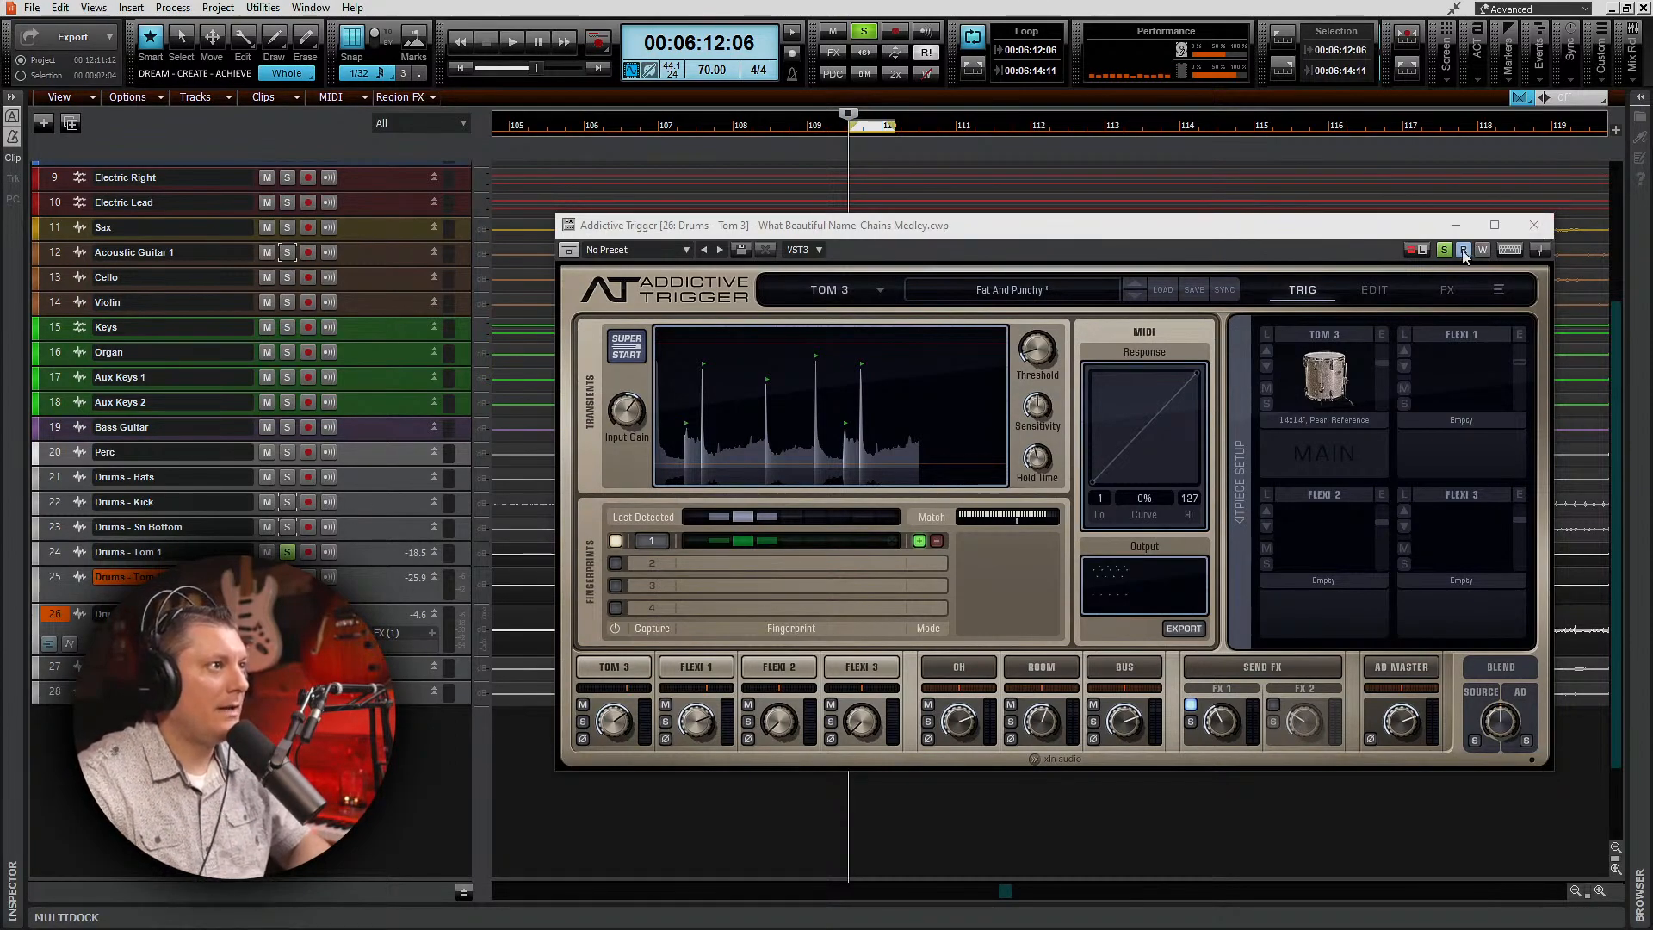
left_click(1533, 225)
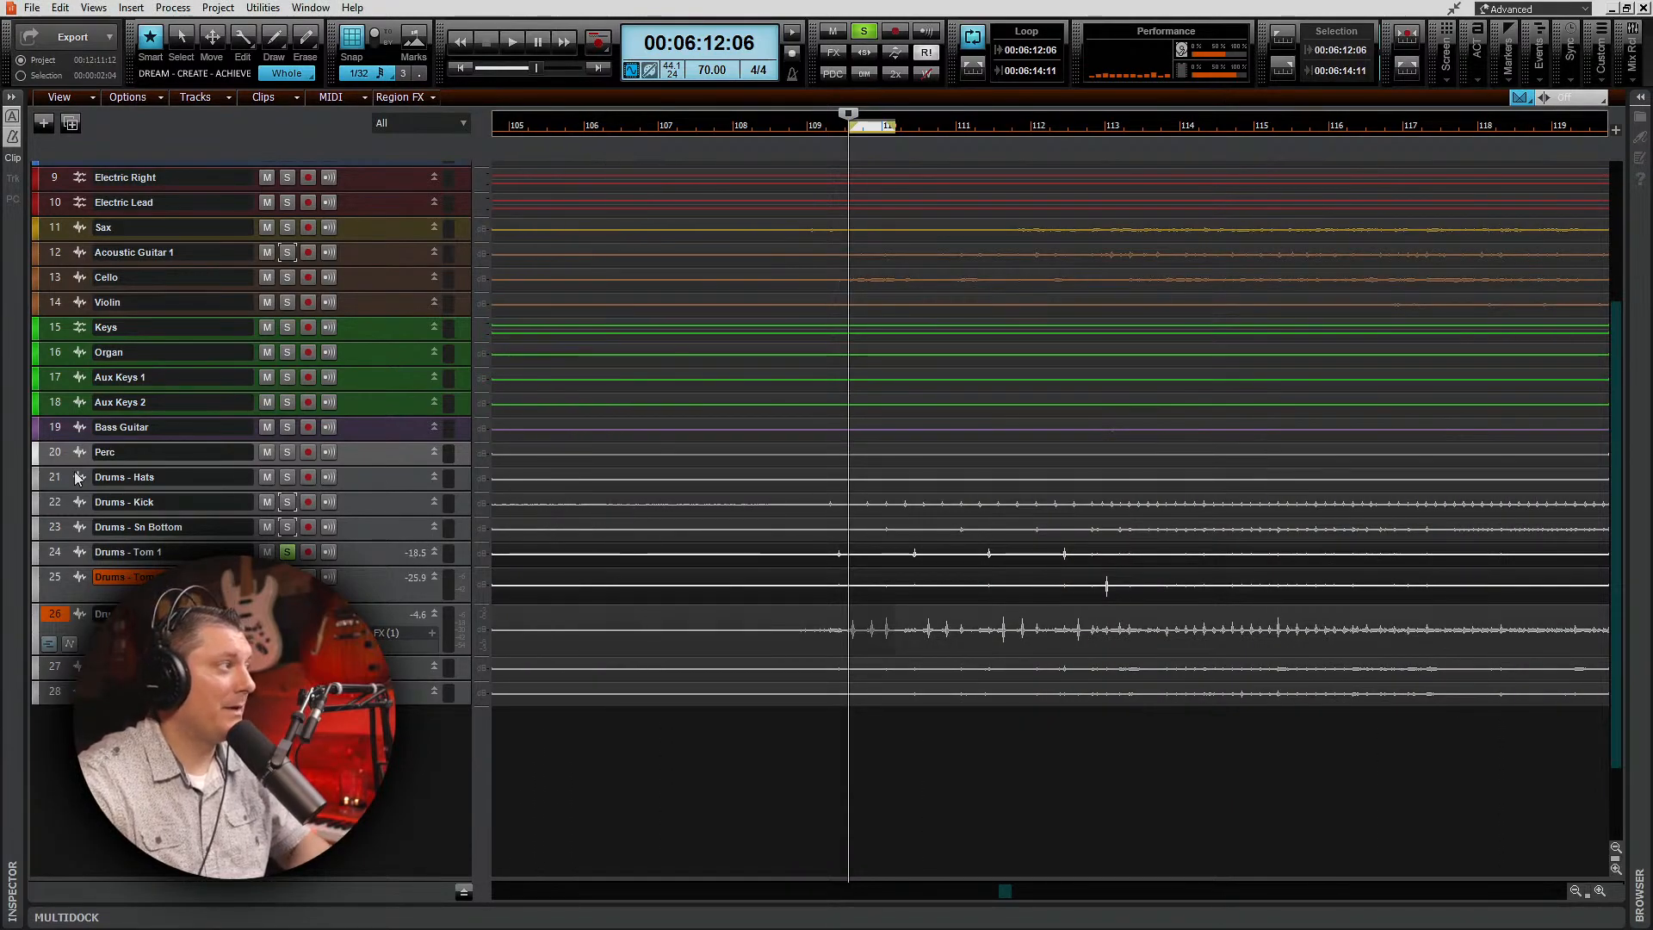
Step: Enlarge all drum tracks from Hats to OH R together and solo the ones not yet soloed
left_click_drag(47, 621, 54, 689)
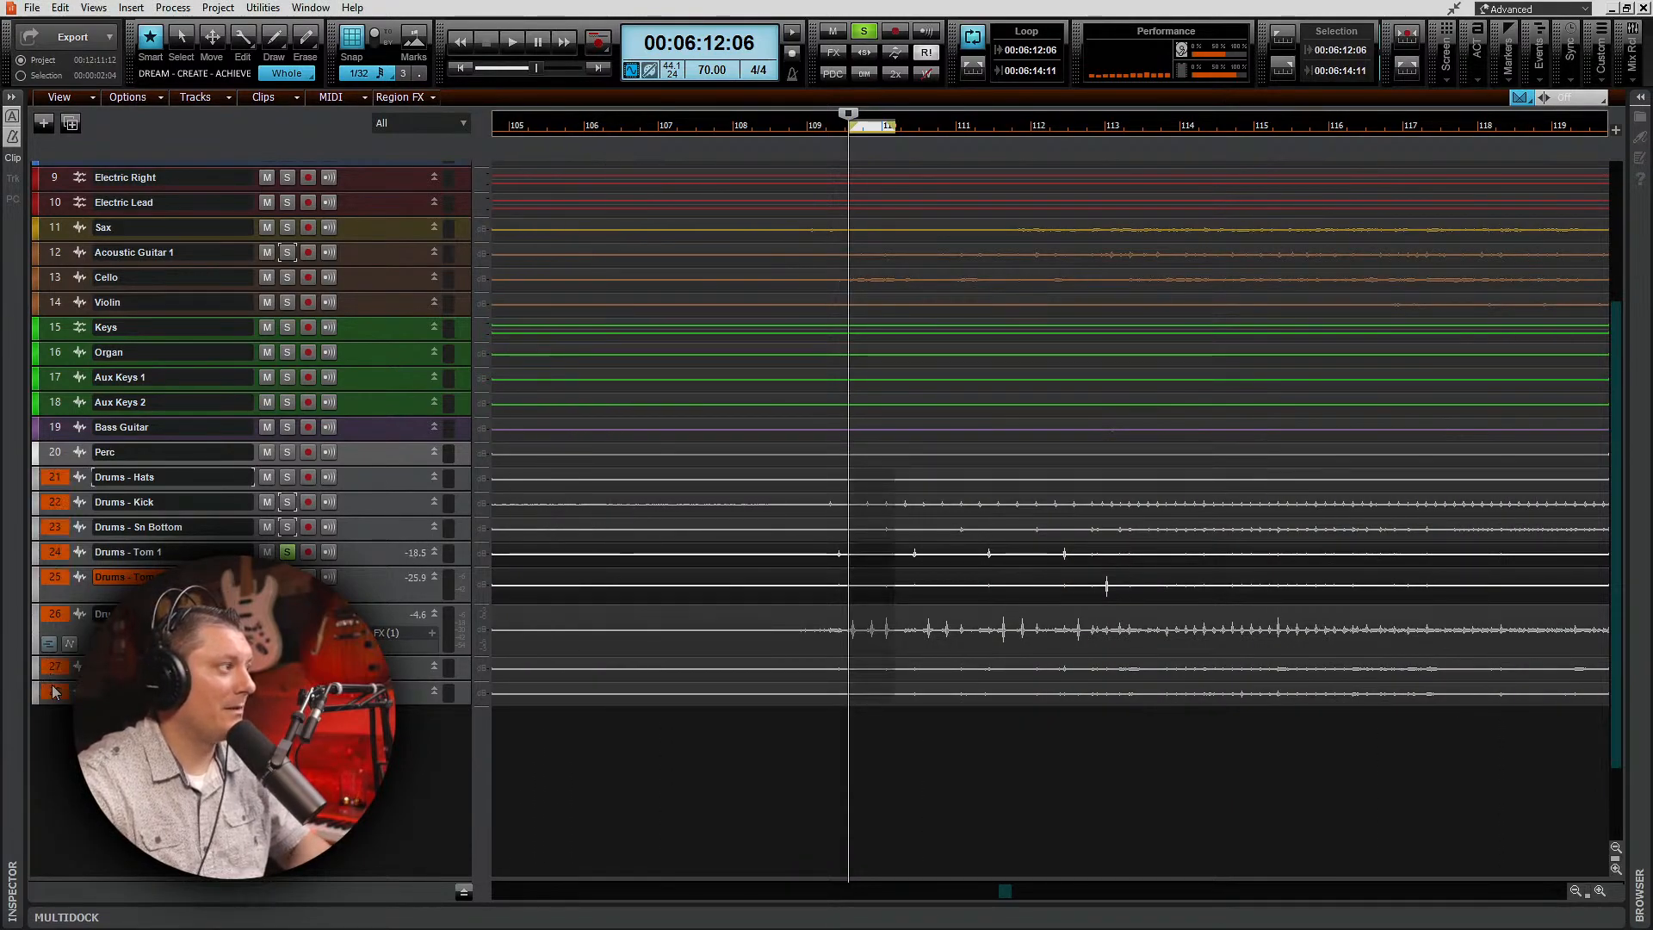
left_click_drag(372, 491, 372, 592)
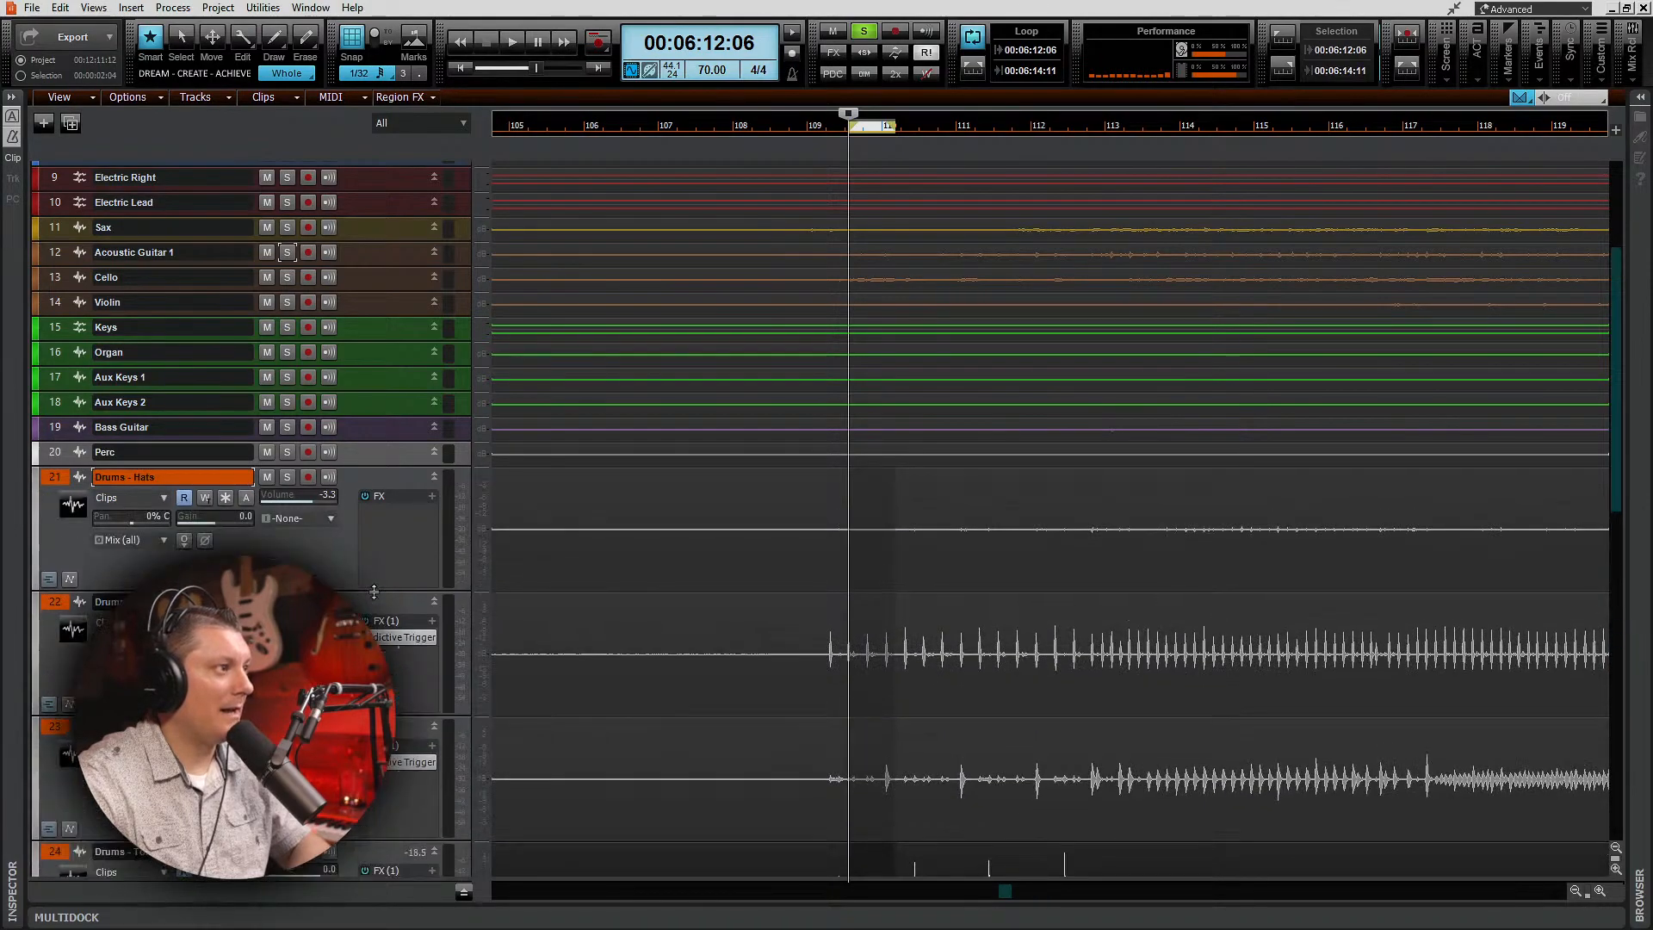
scroll(633, 537, "down", 5)
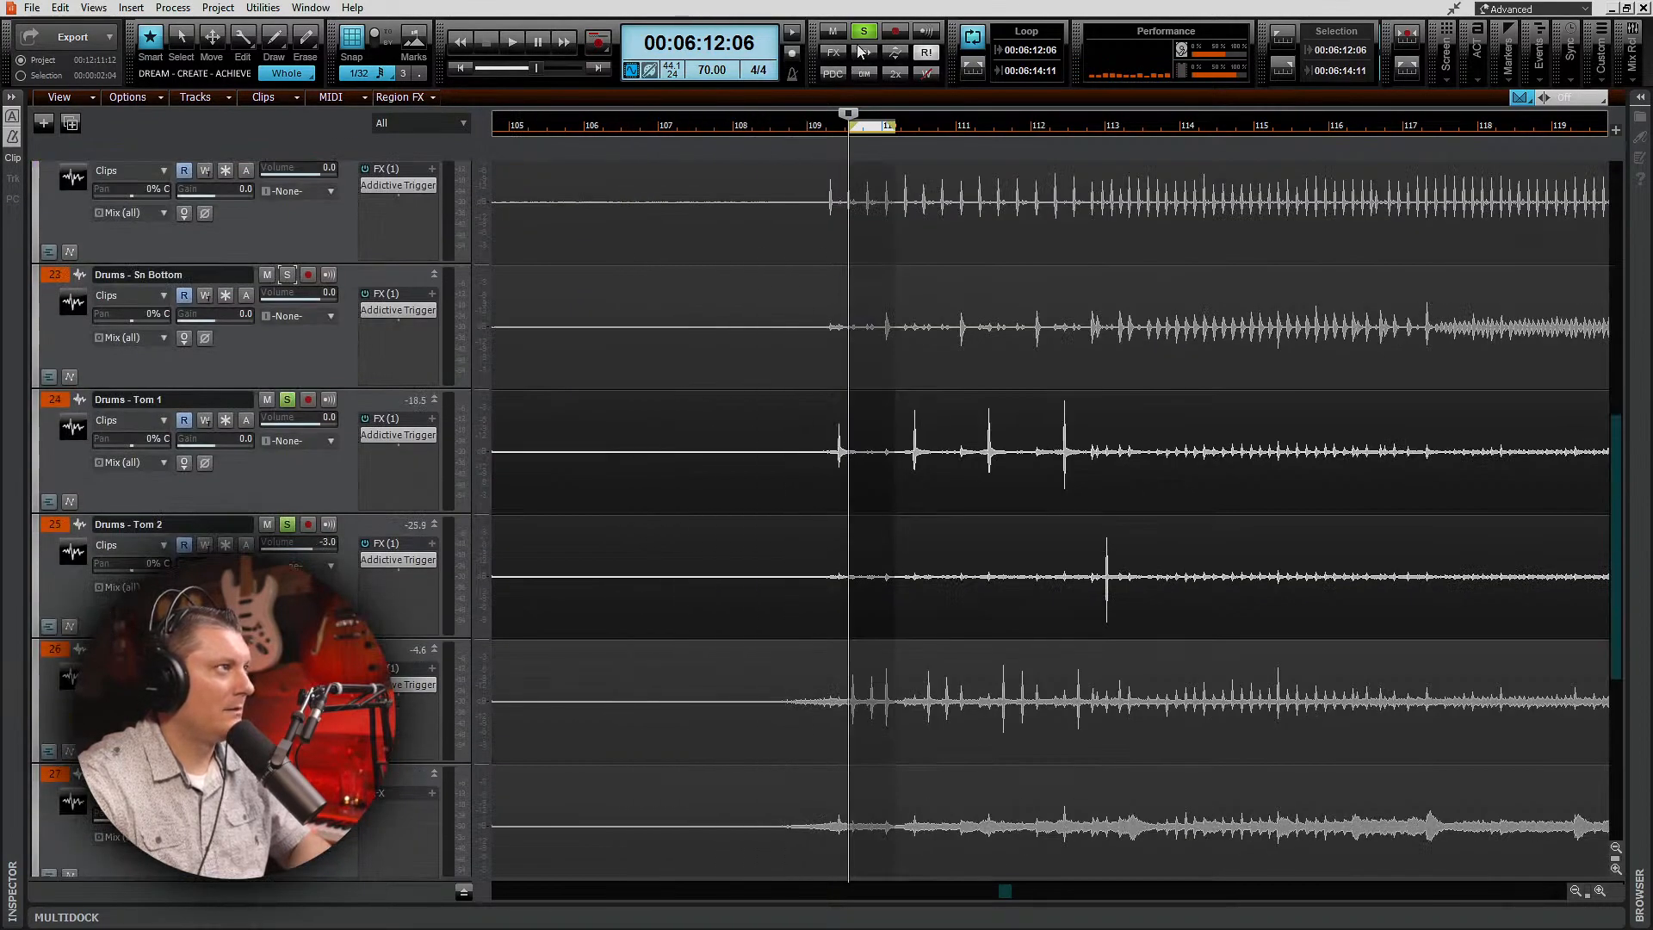
left_click(287, 274)
scroll(288, 279, "up", 3)
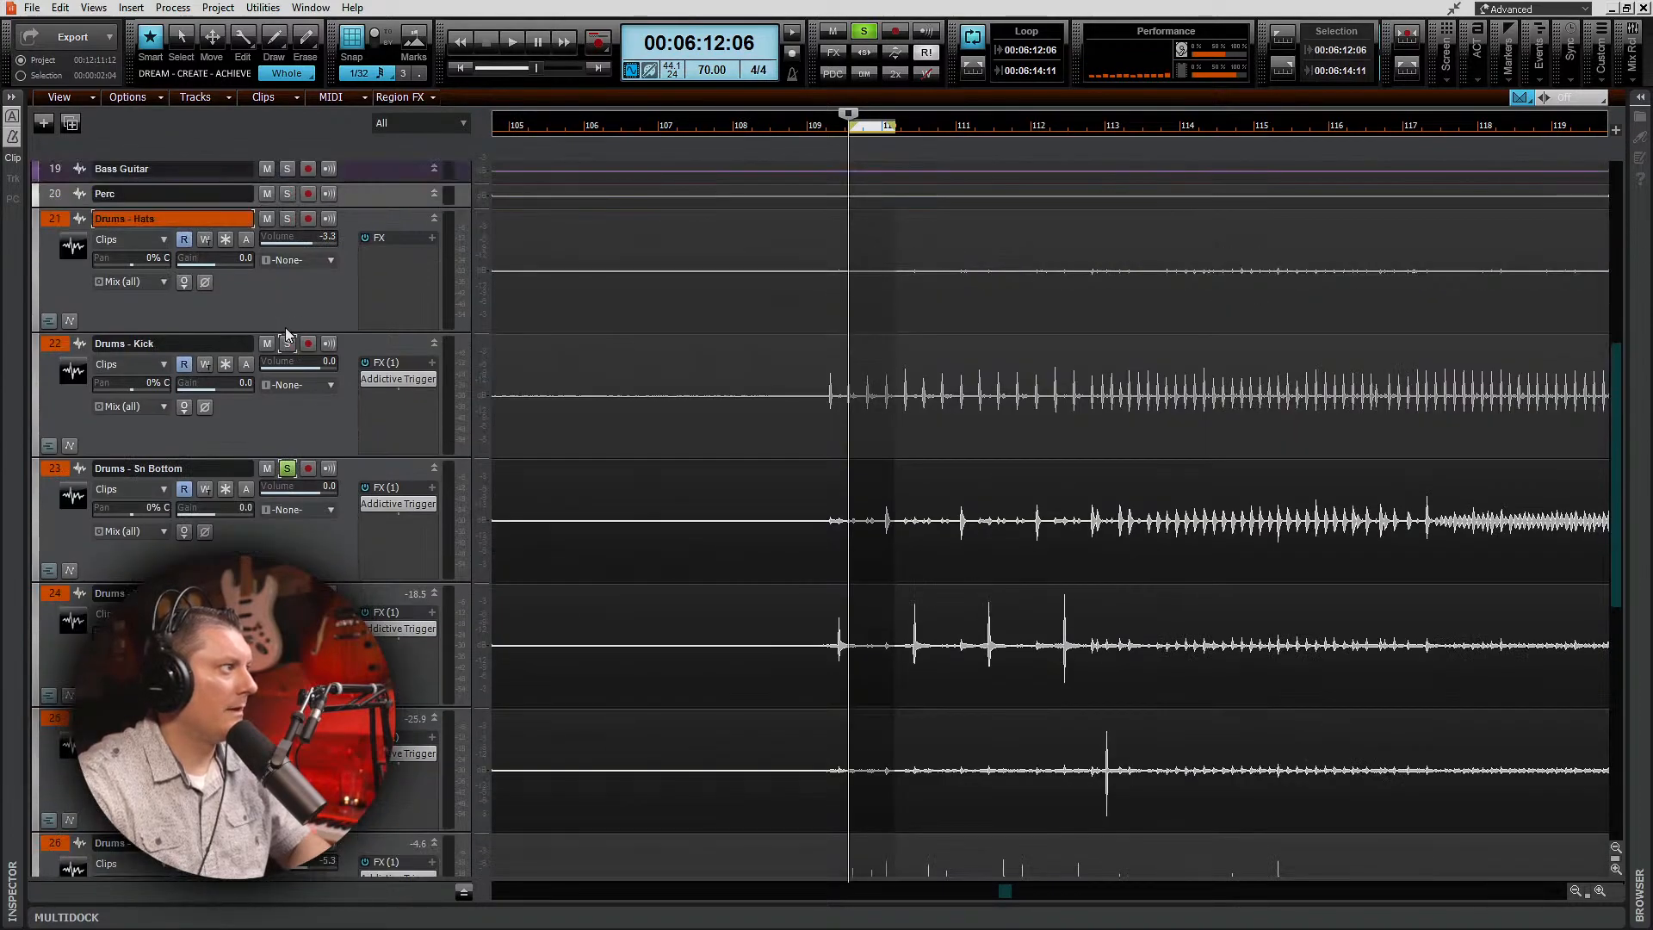
left_click(287, 340)
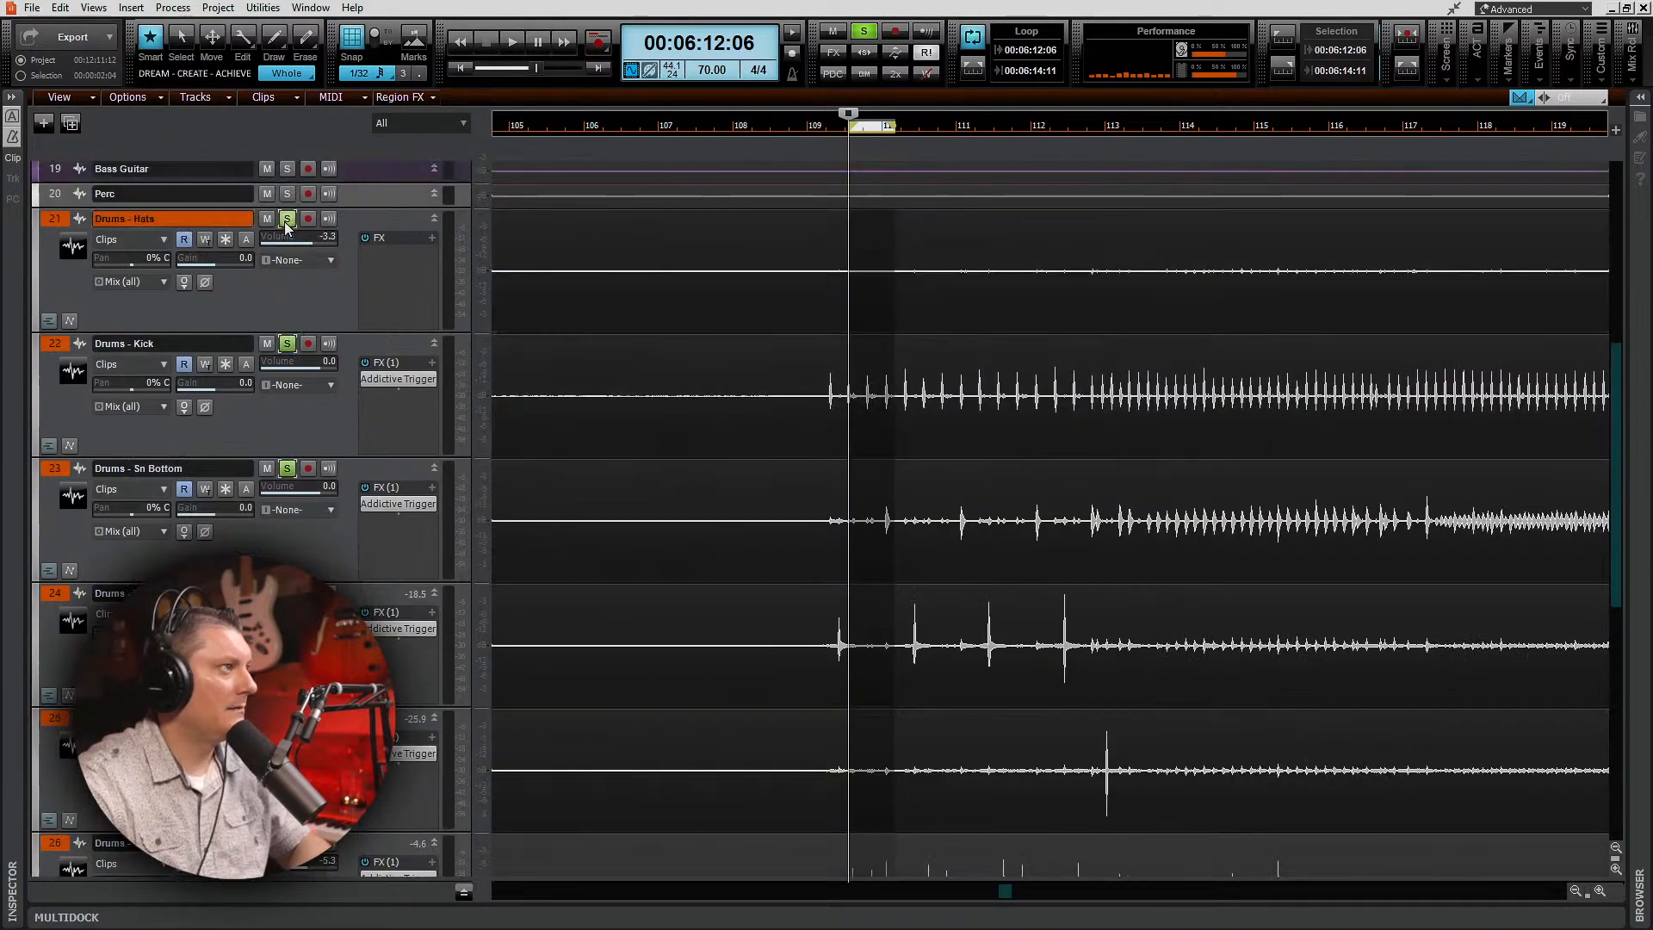
scroll(303, 536, "down", 4)
left_click(287, 390)
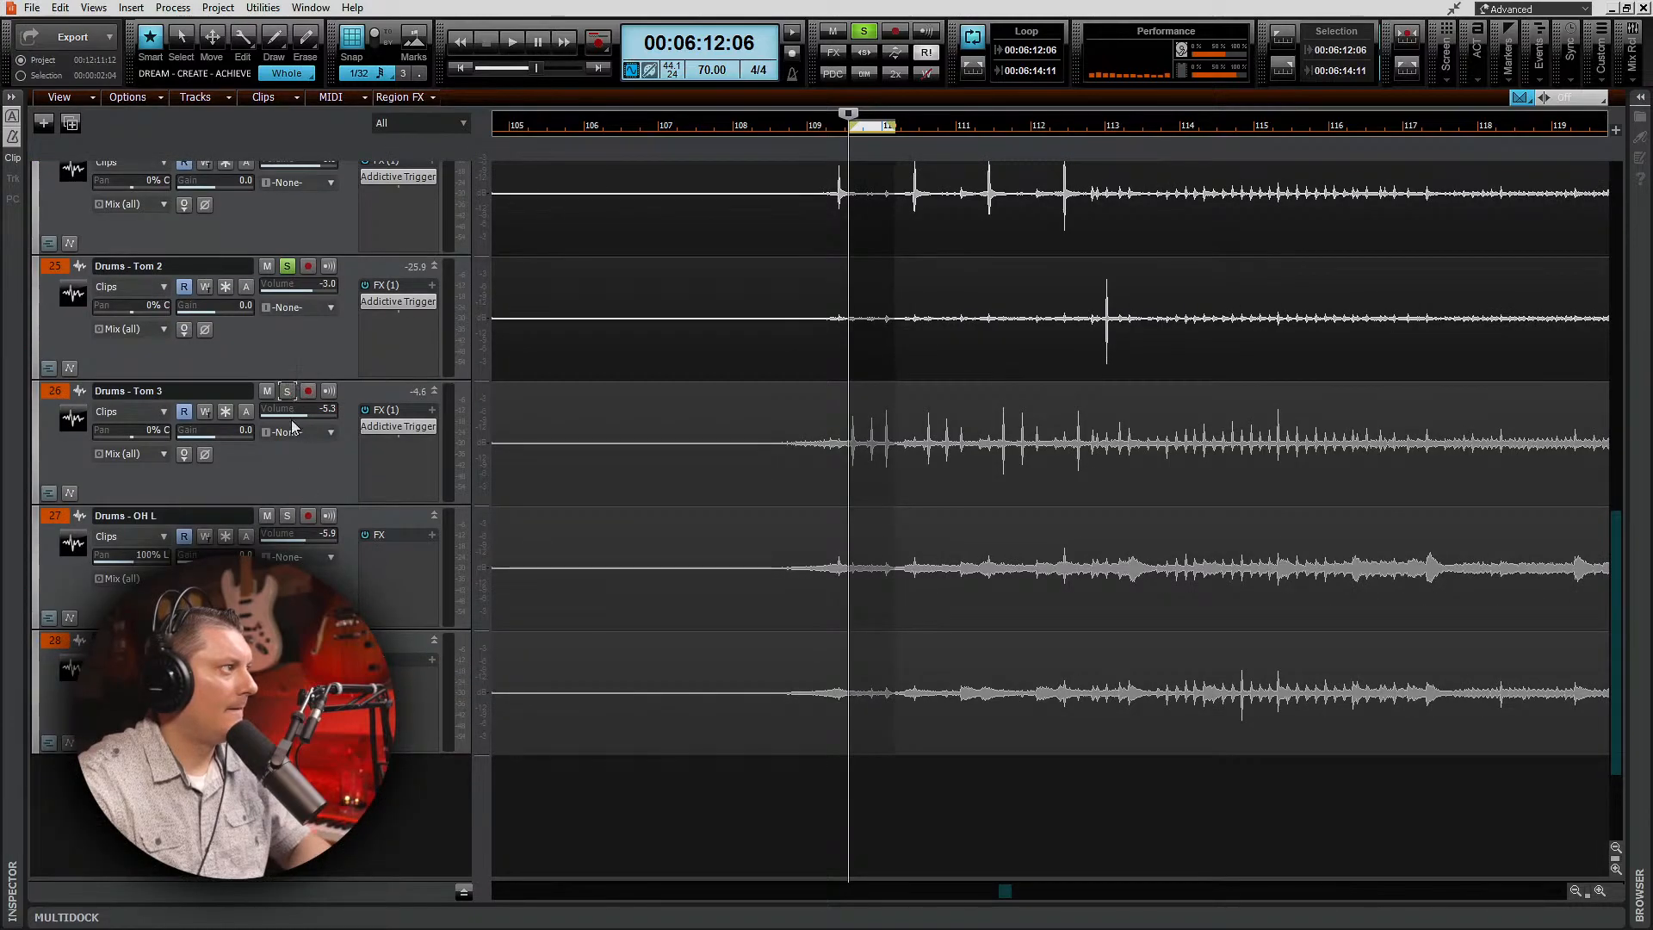
left_click(287, 515)
left_click(286, 640)
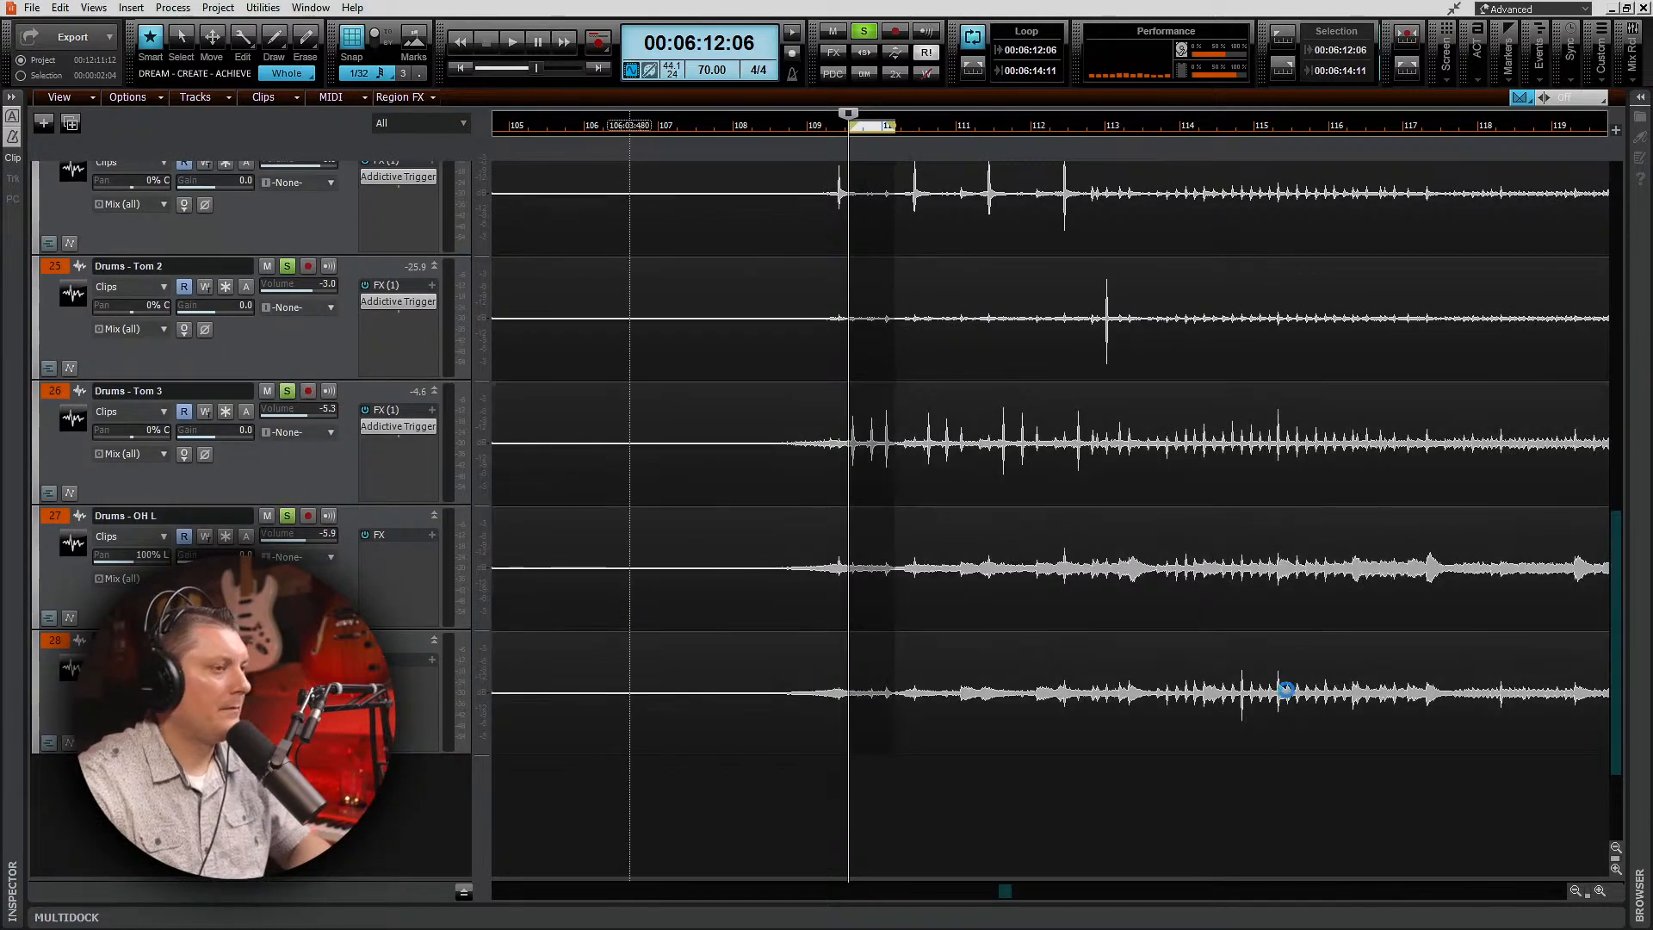
Step: Check the drum channel strips in the Console and return to the track view
key("alt+2")
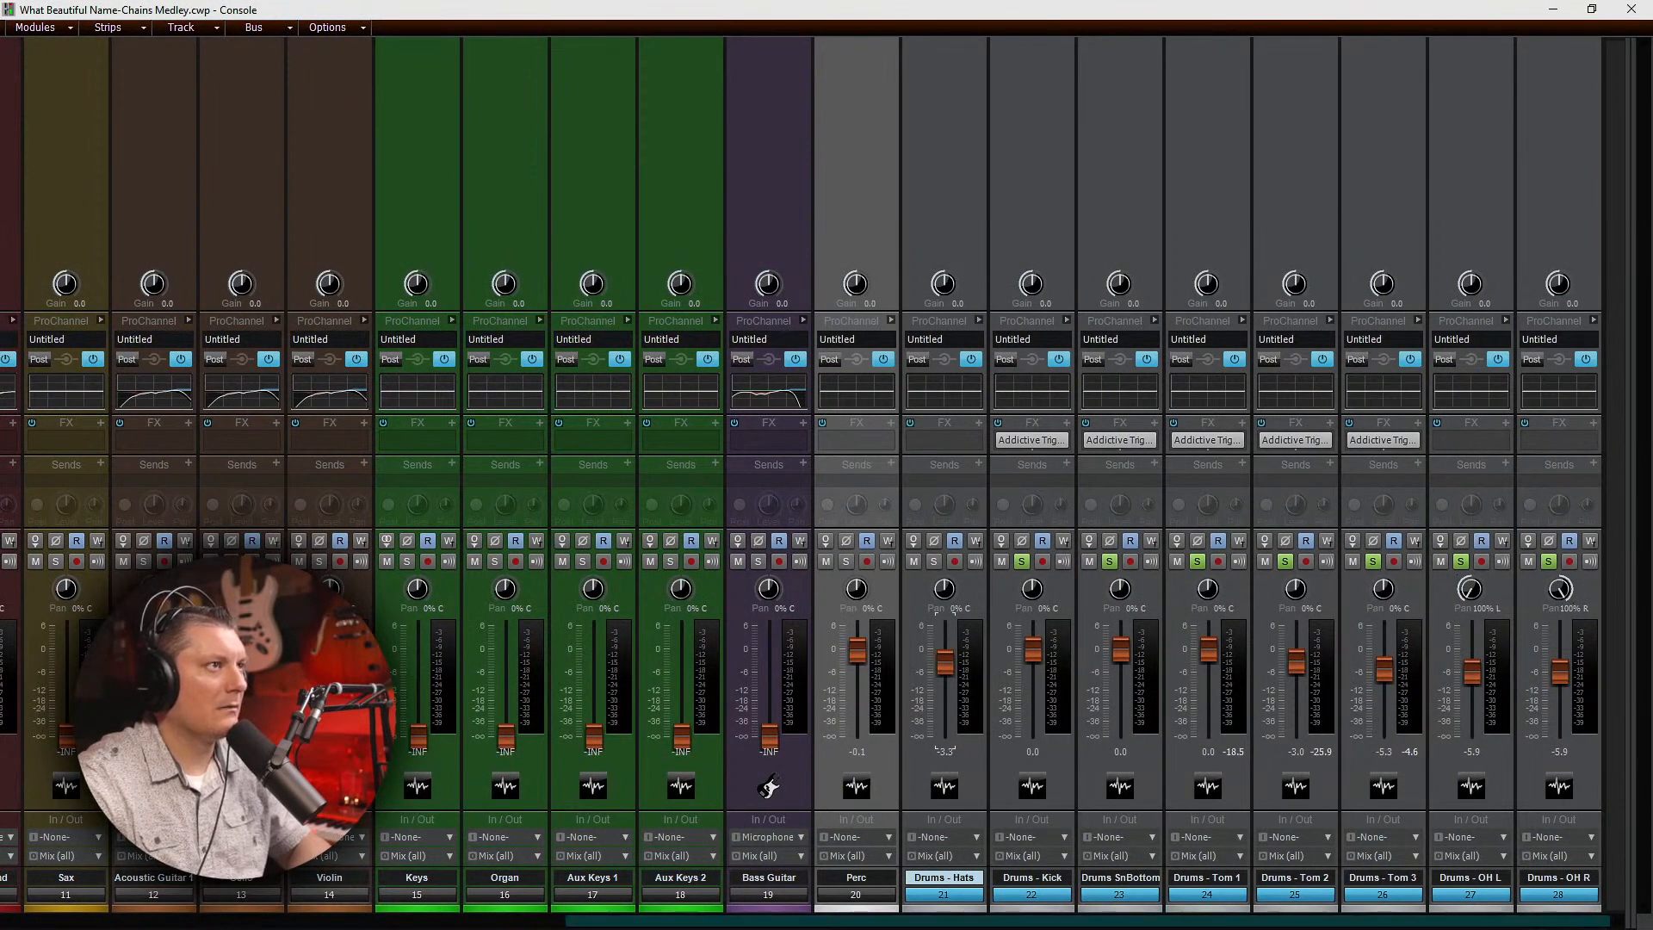
left_click(1552, 9)
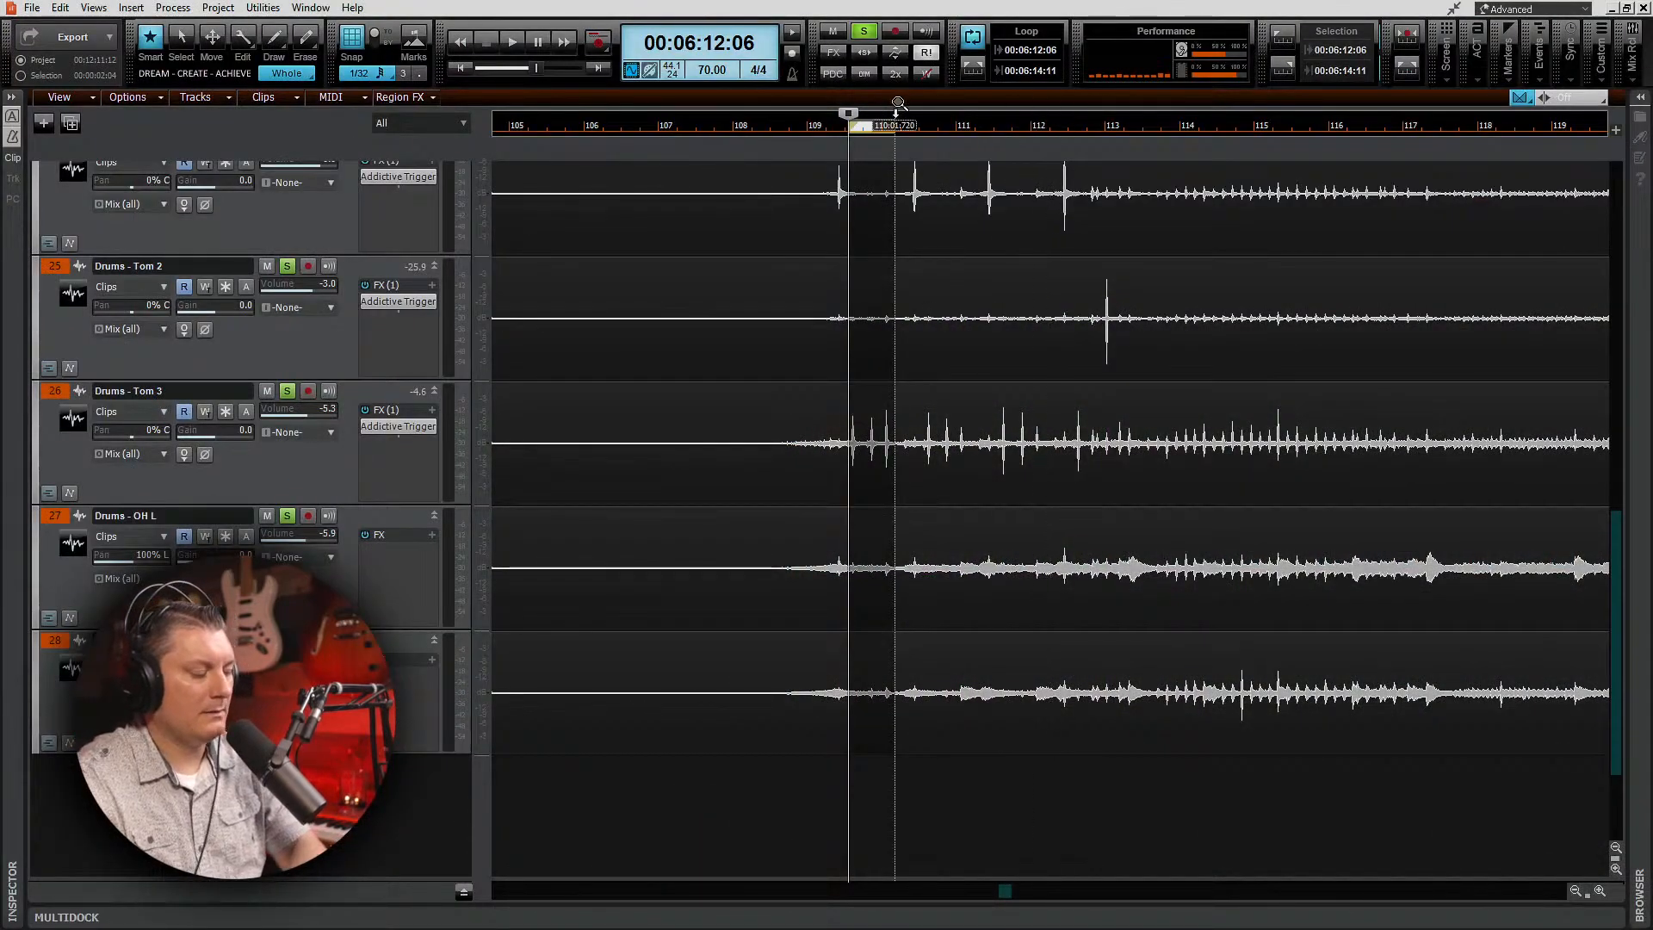
Step: Turn off looping and start playing the soloed drum kit with the Console open
left_click(1576, 892)
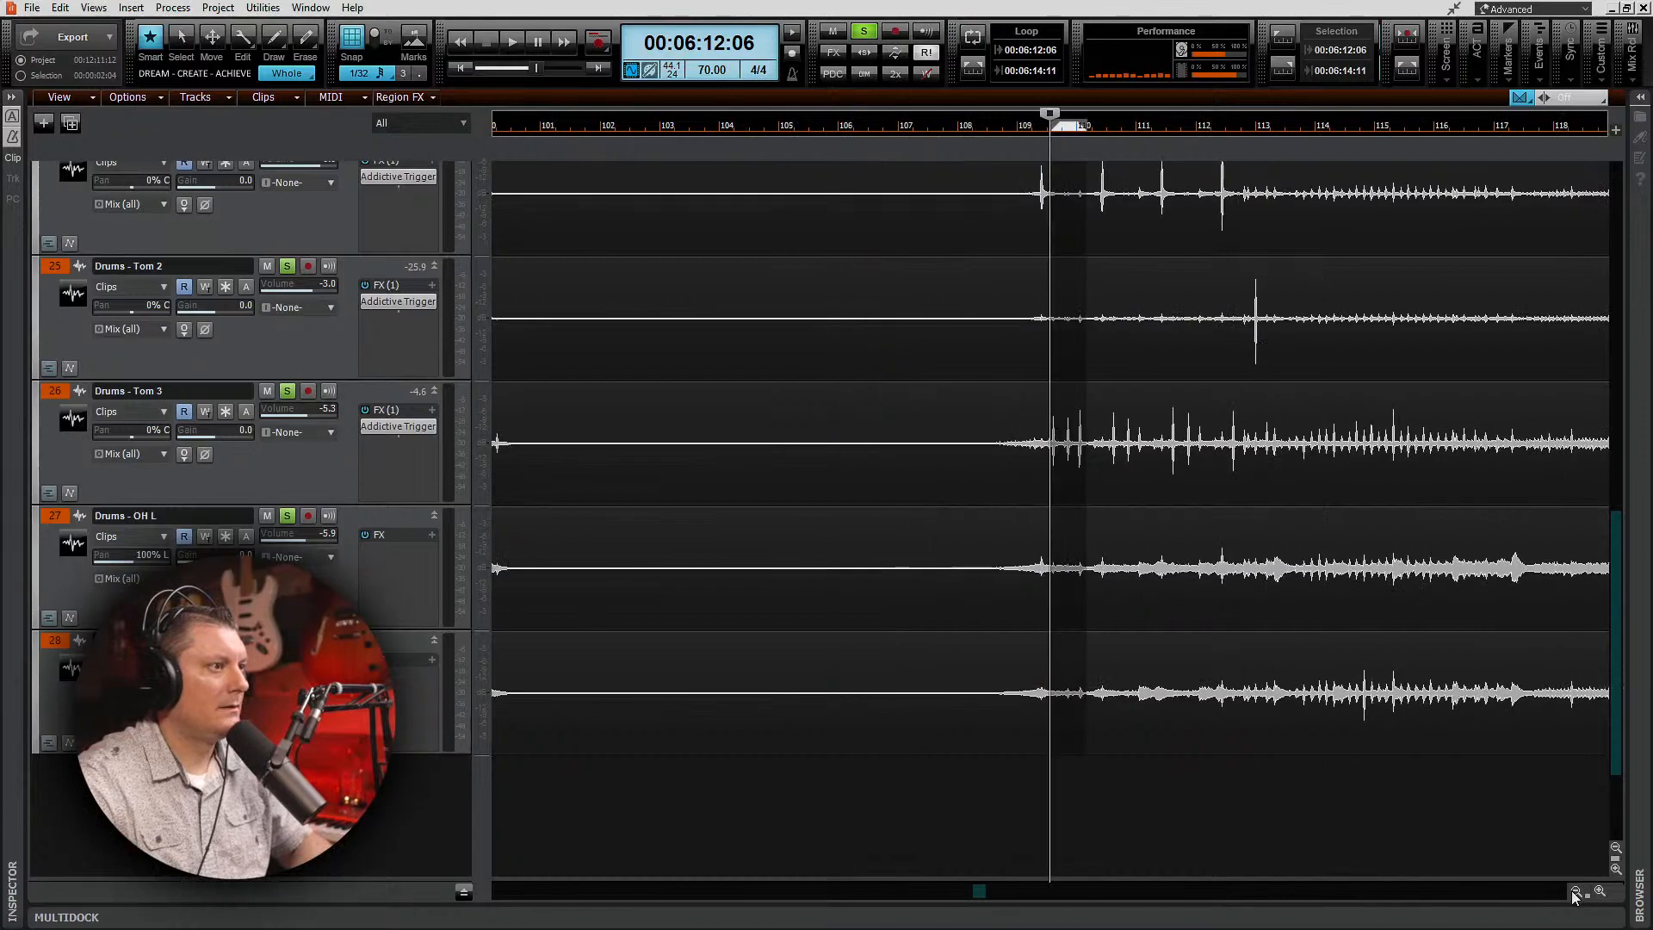
left_click(1599, 892)
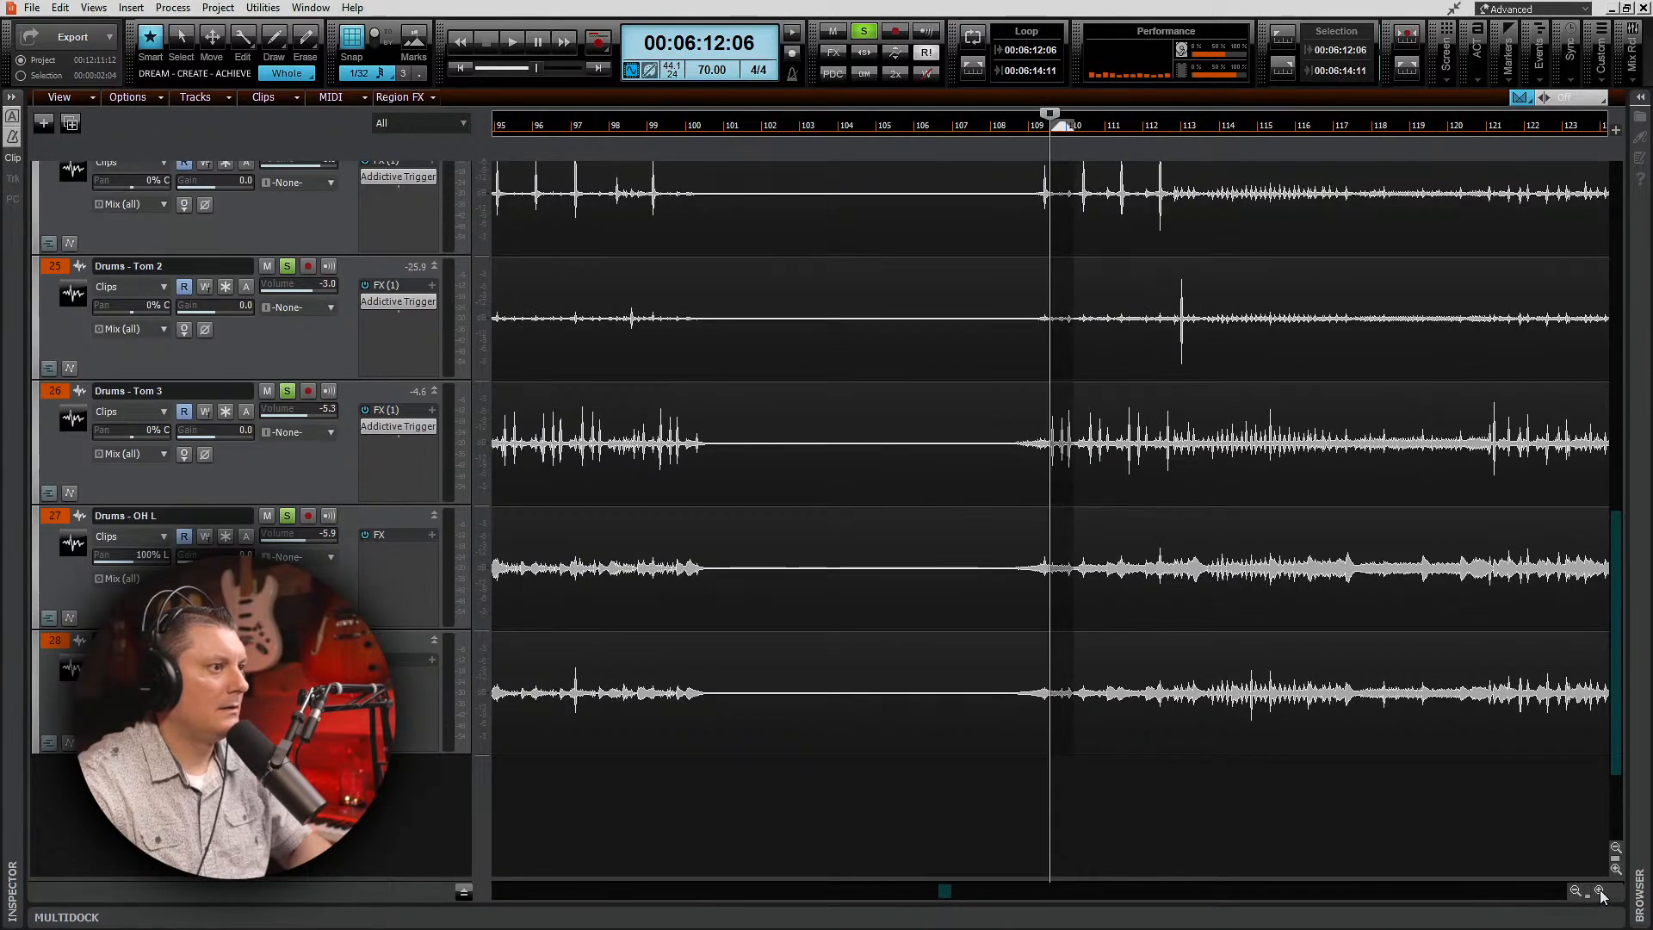
key("alt+2")
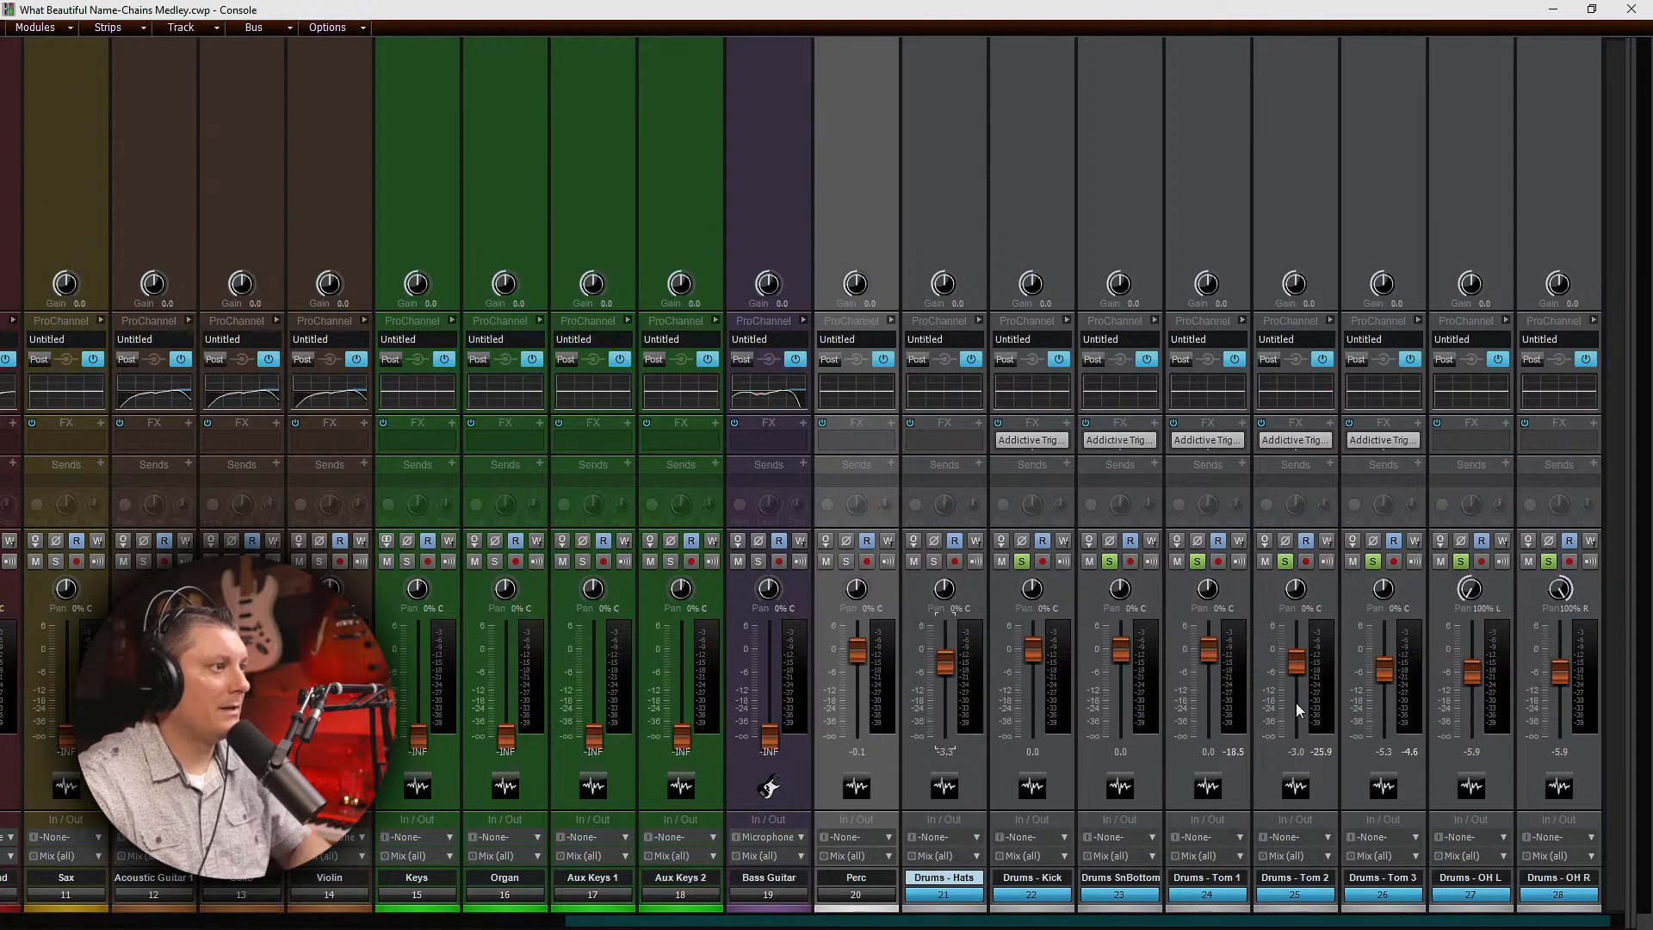
key("space")
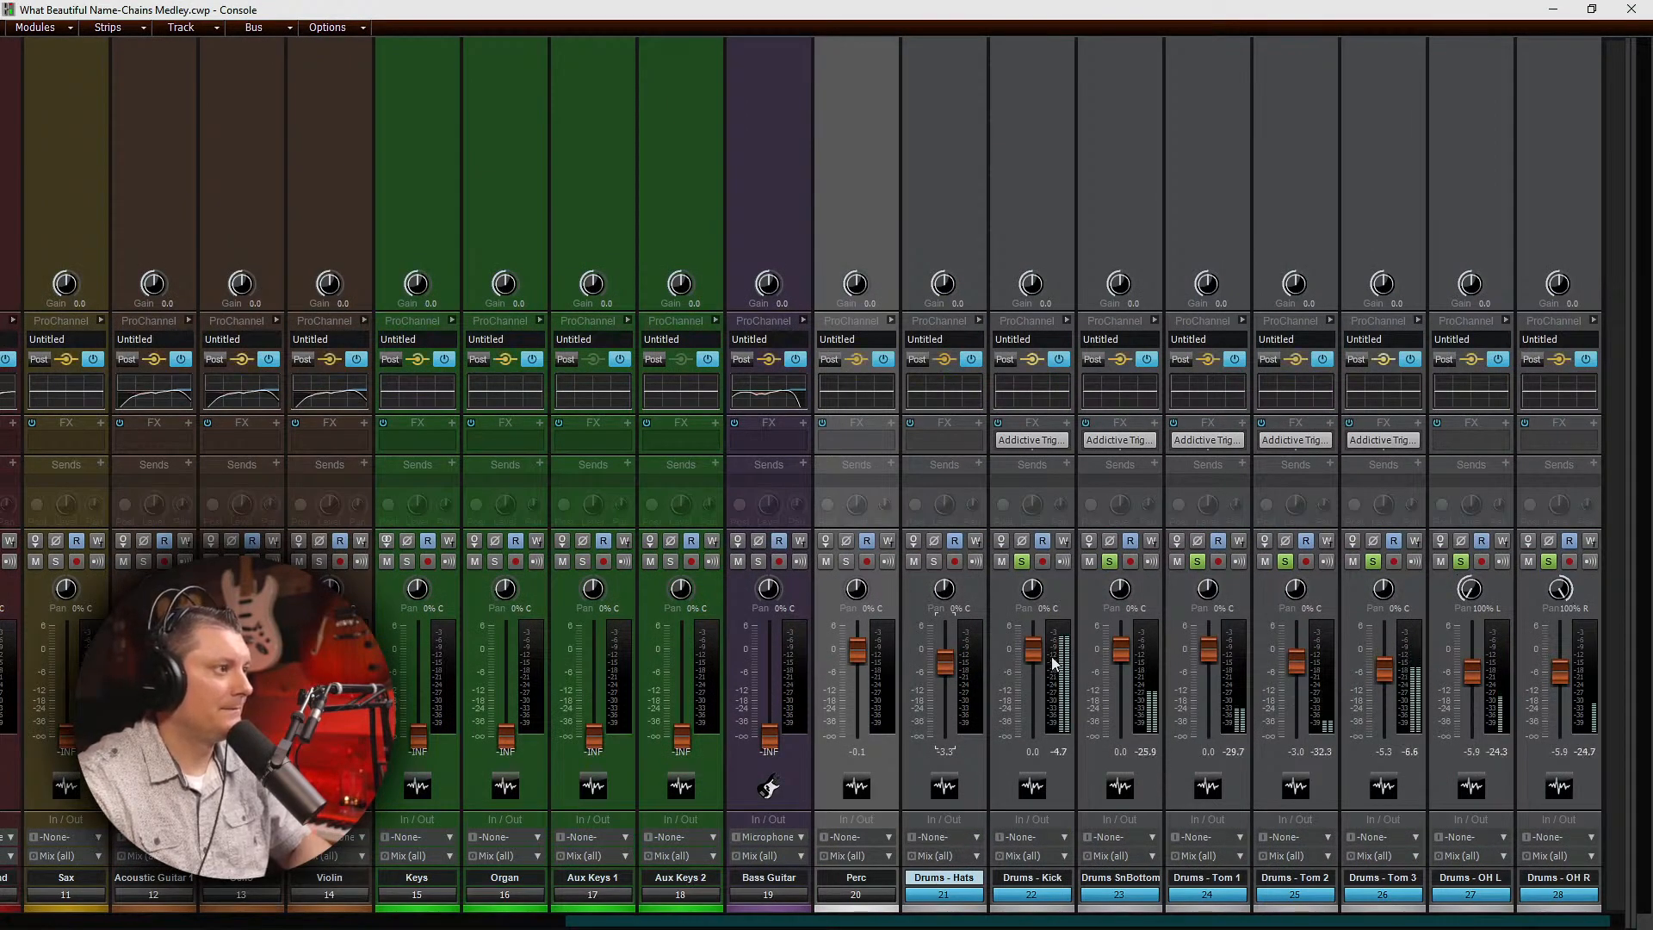
Step: Balance the drum volumes: Kick -5.9, SnBottom -8.9, Tom 1 -8.9, Tom 2 -8.4, Tom 3 -9.5, OH L -2.9 and OH R -3.0 dB
left_click_drag(1032, 650, 1123, 675)
left_click_drag(1208, 651, 1383, 681)
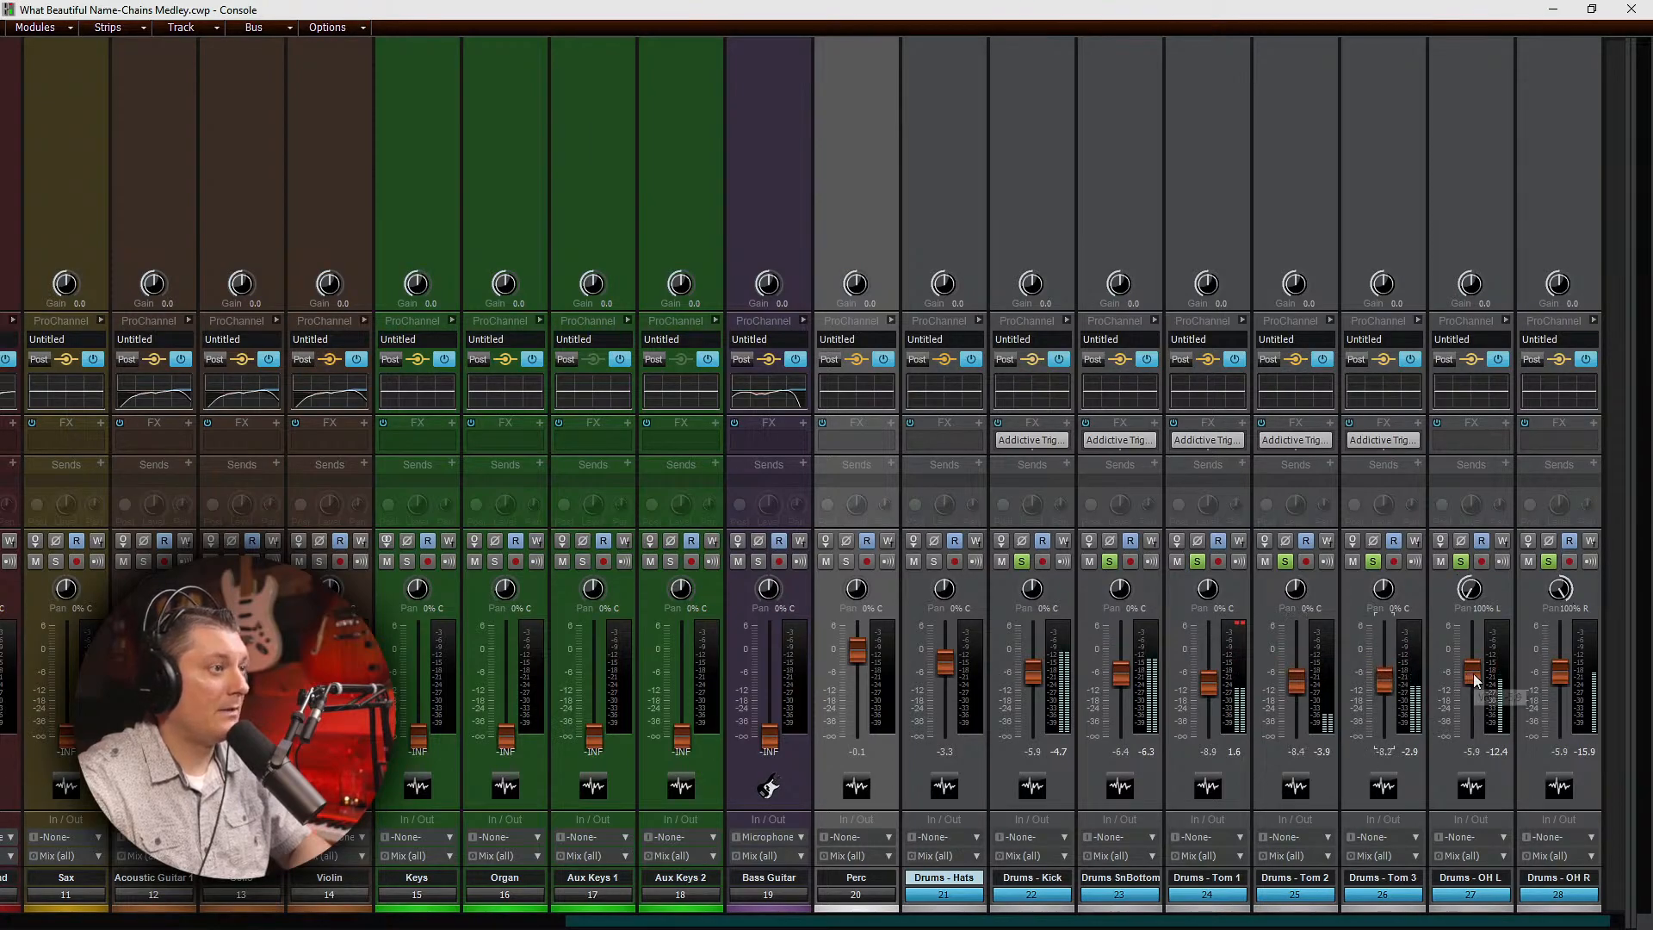
left_click_drag(1473, 673, 1560, 661)
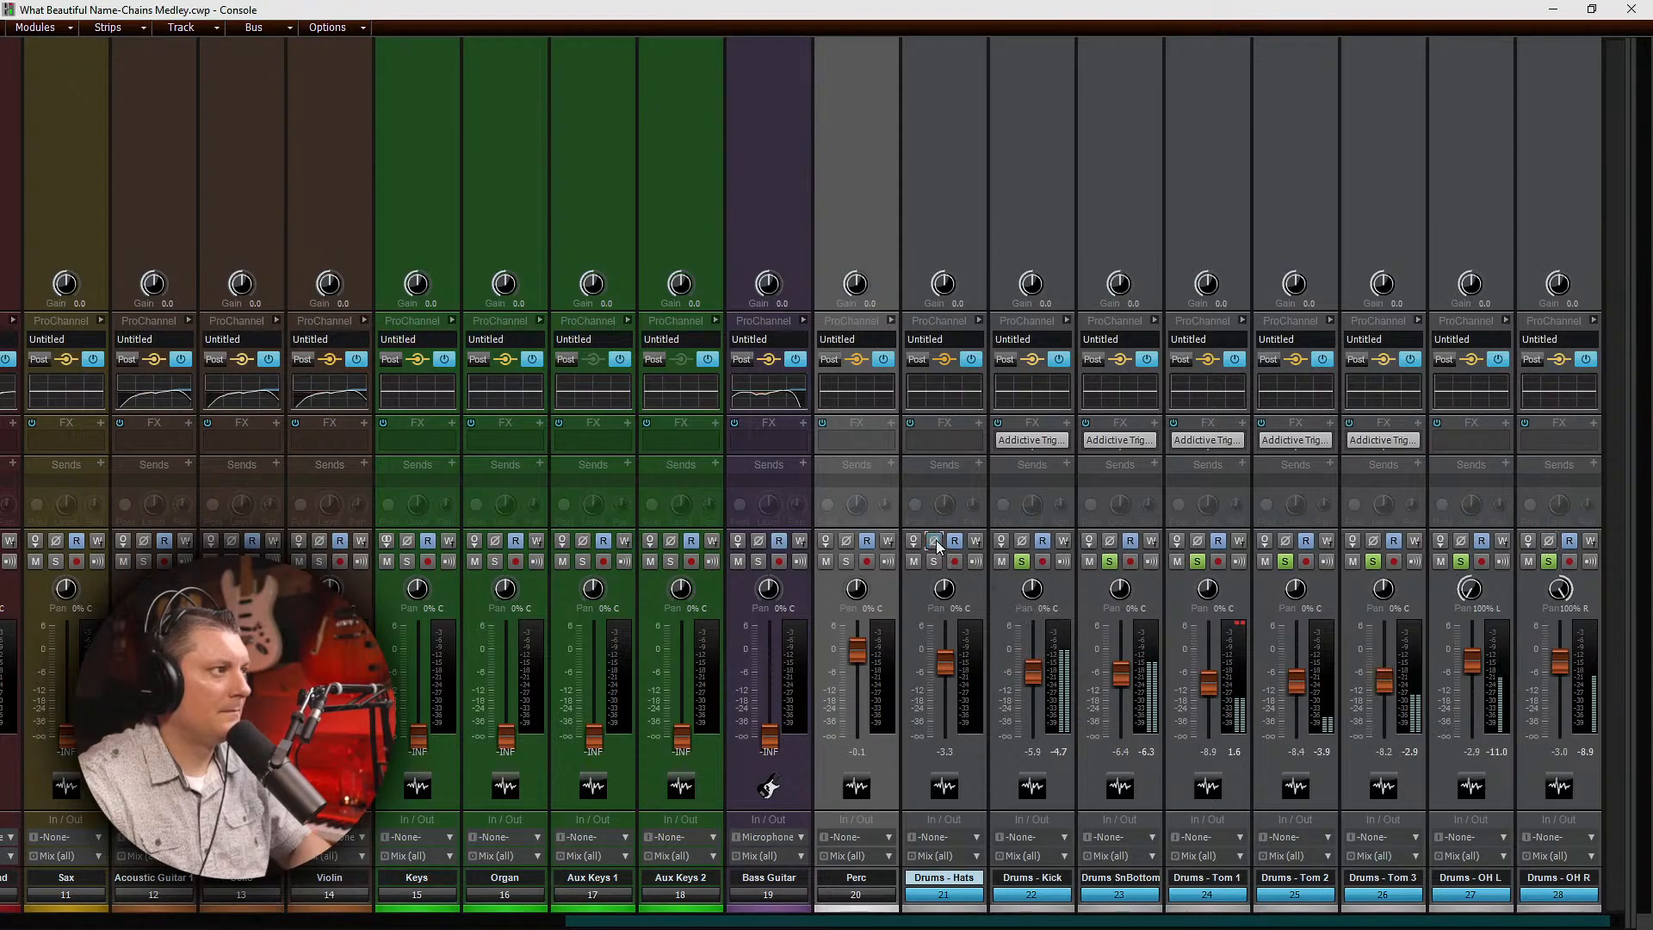
left_click_drag(1121, 680, 1121, 686)
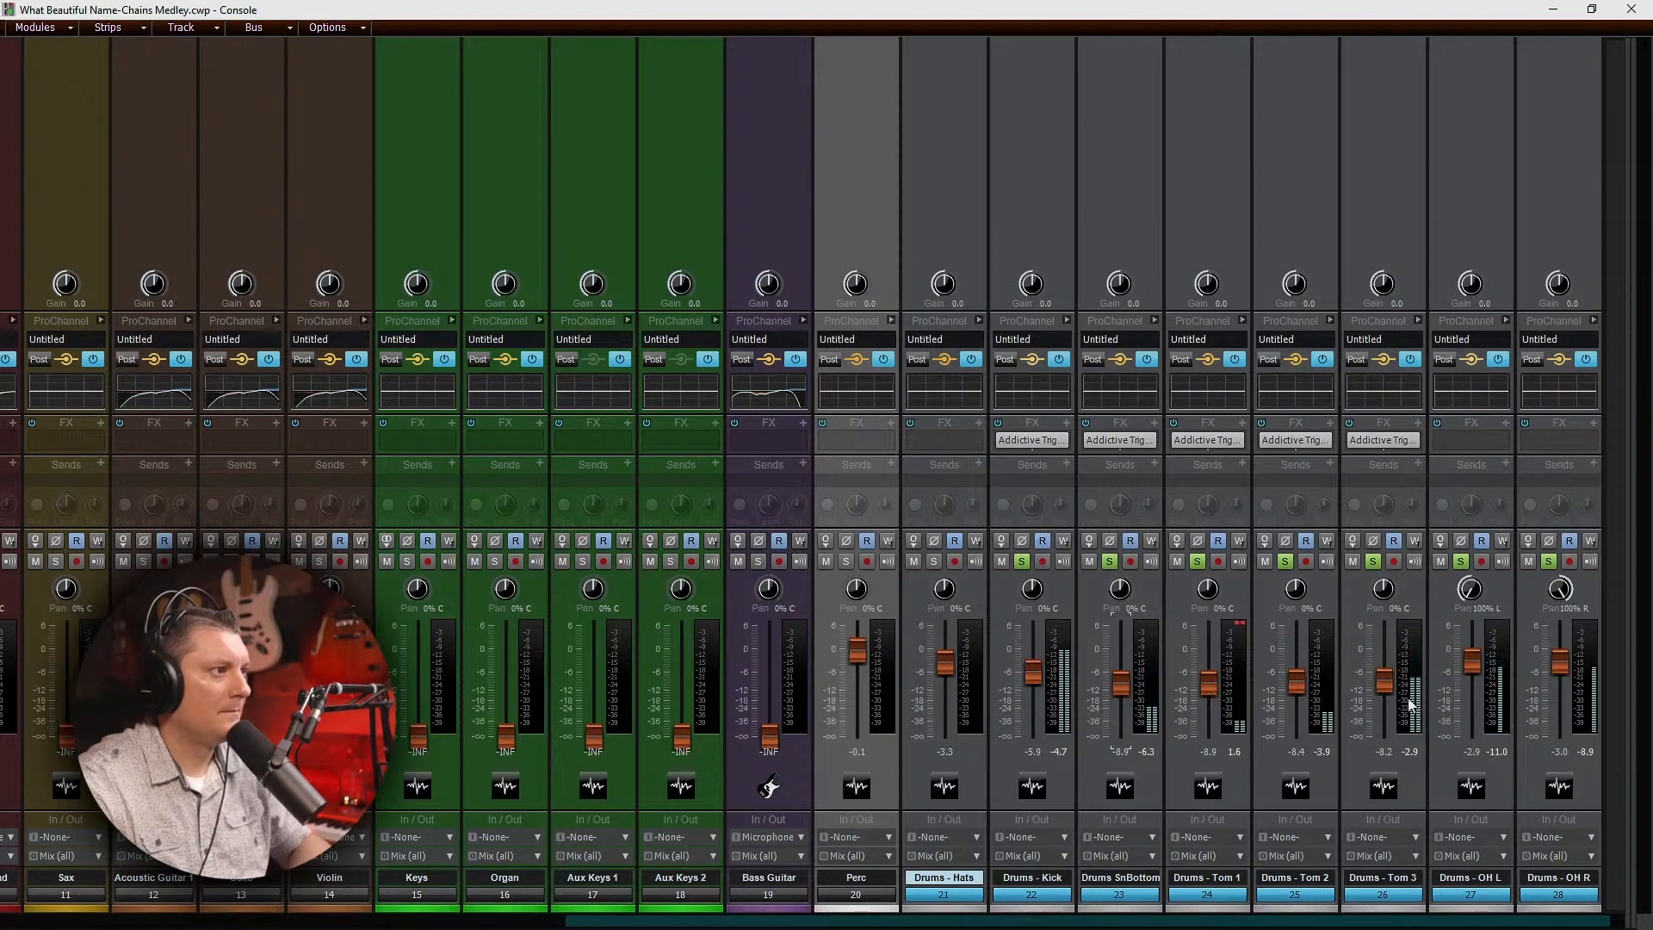
left_click(1384, 680)
left_click_drag(1384, 680, 1387, 686)
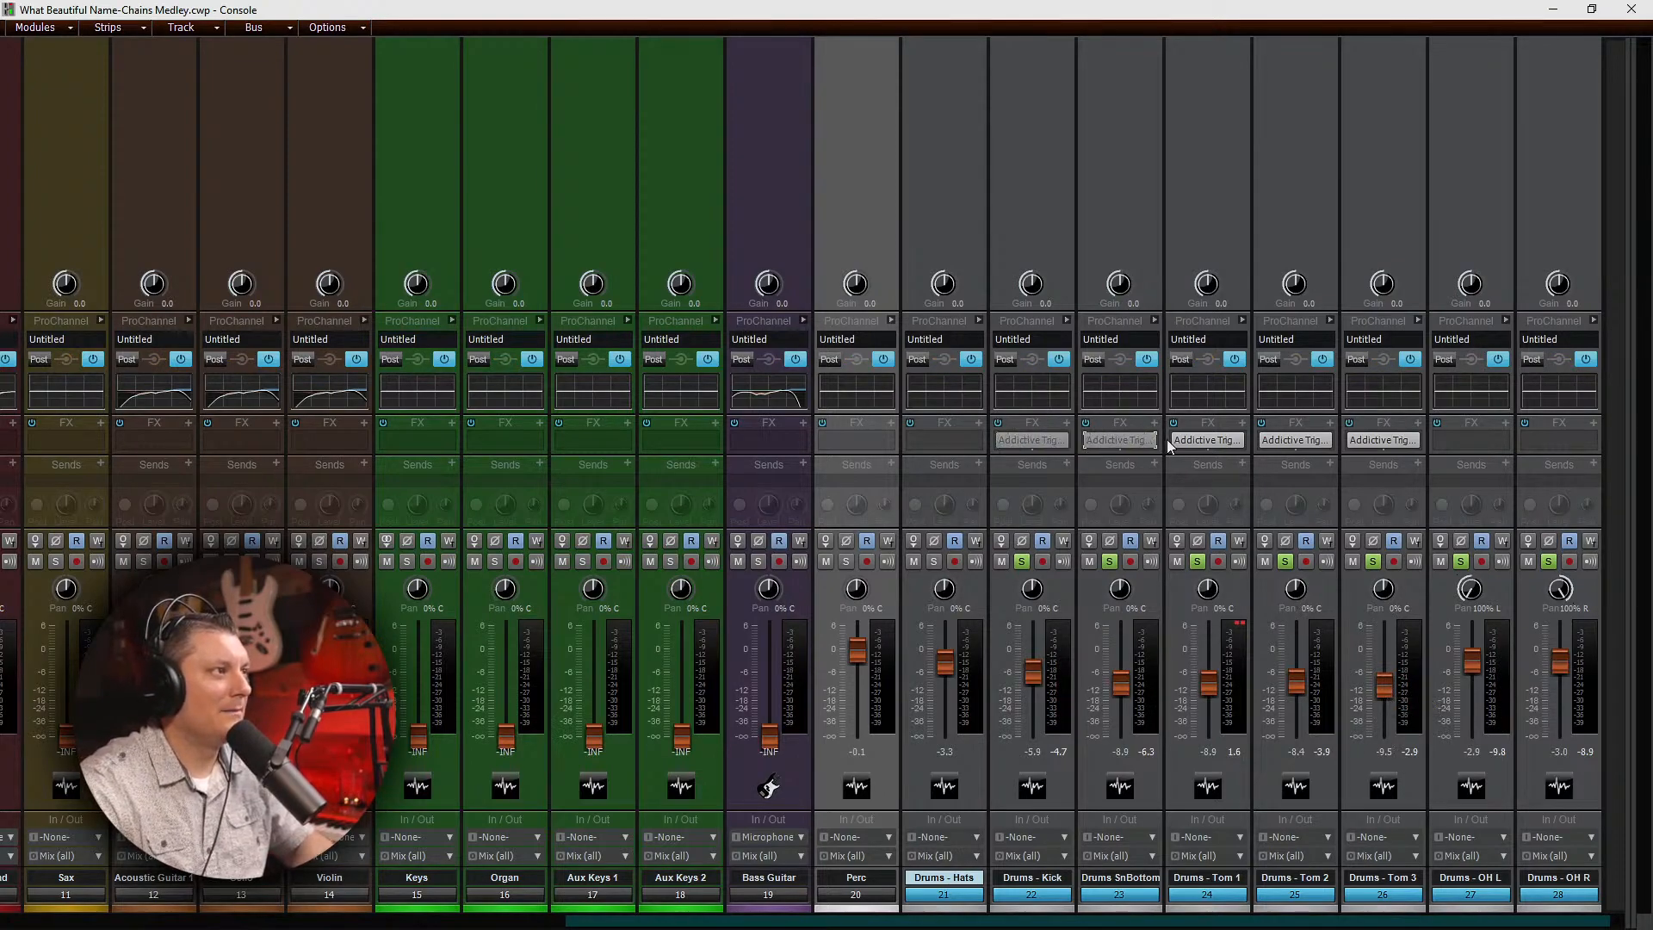
Step: Bypass the Addictive Triggers on the kick, snare and tom channels and play the kit without them
double_click(1355, 440)
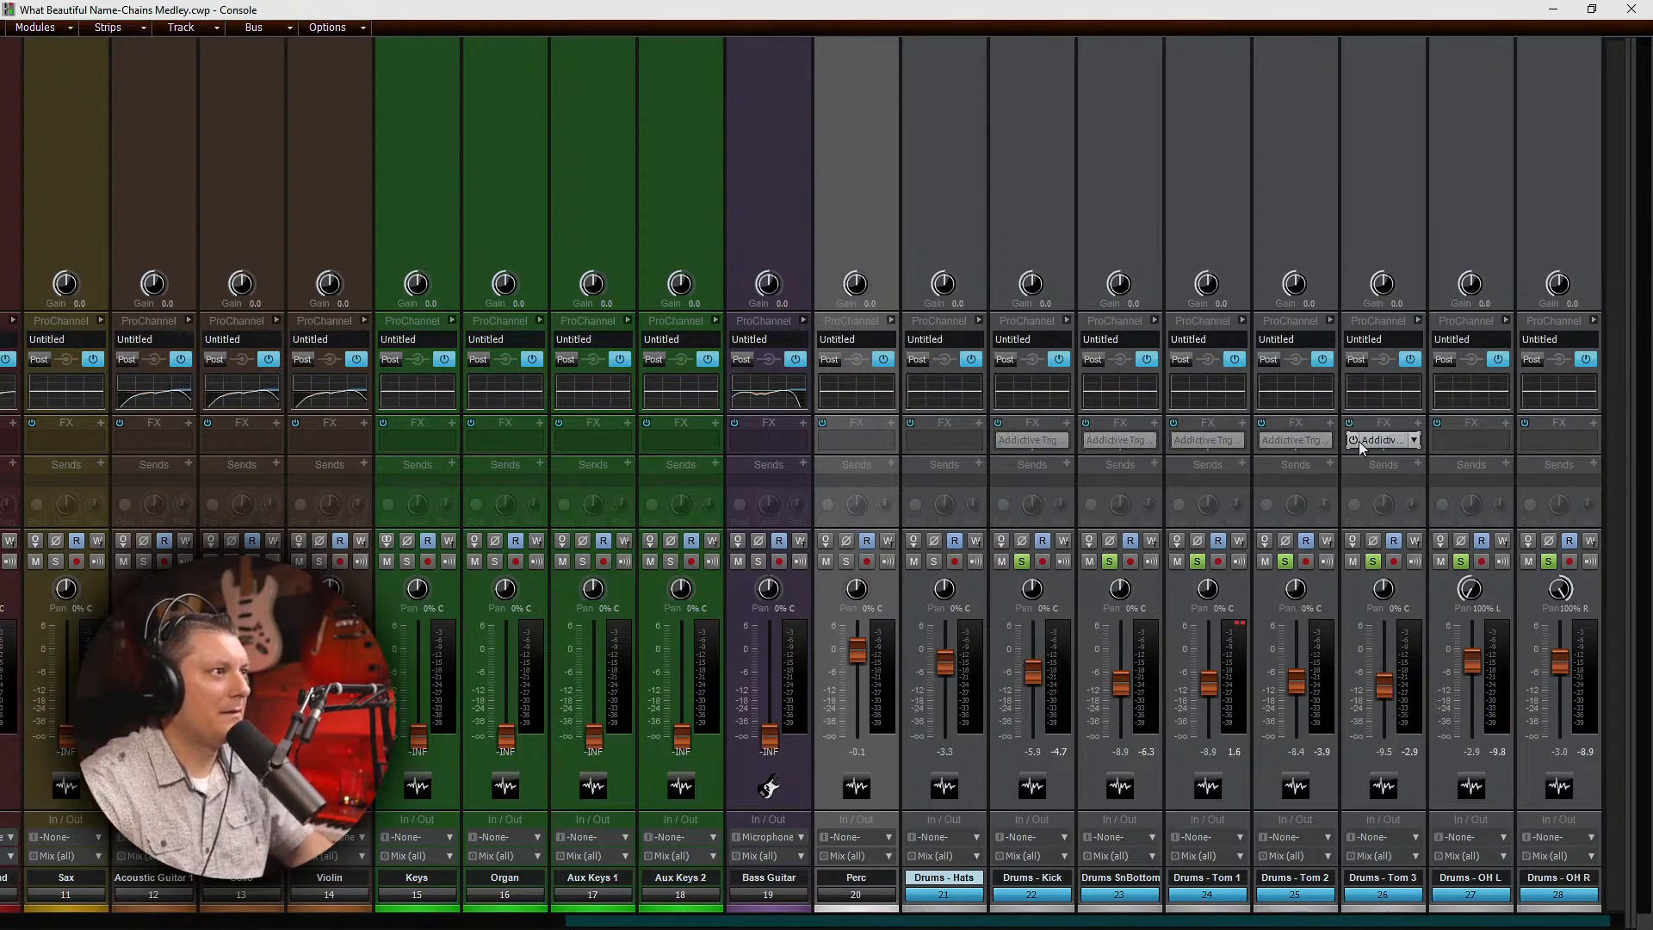
left_click(1528, 226)
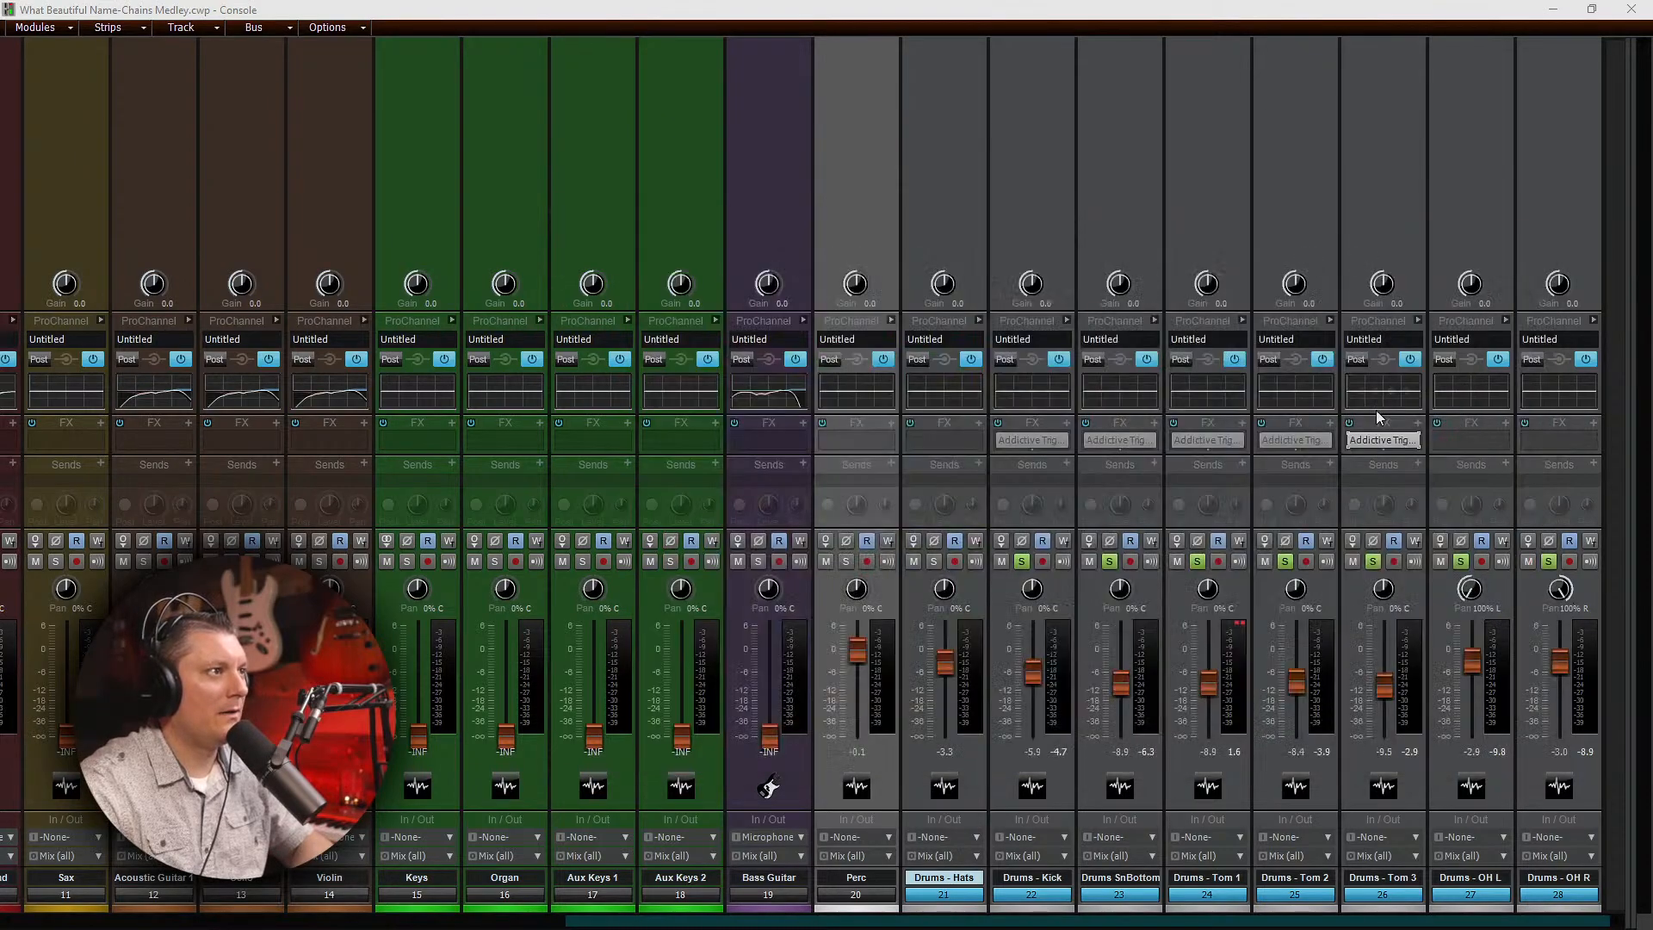
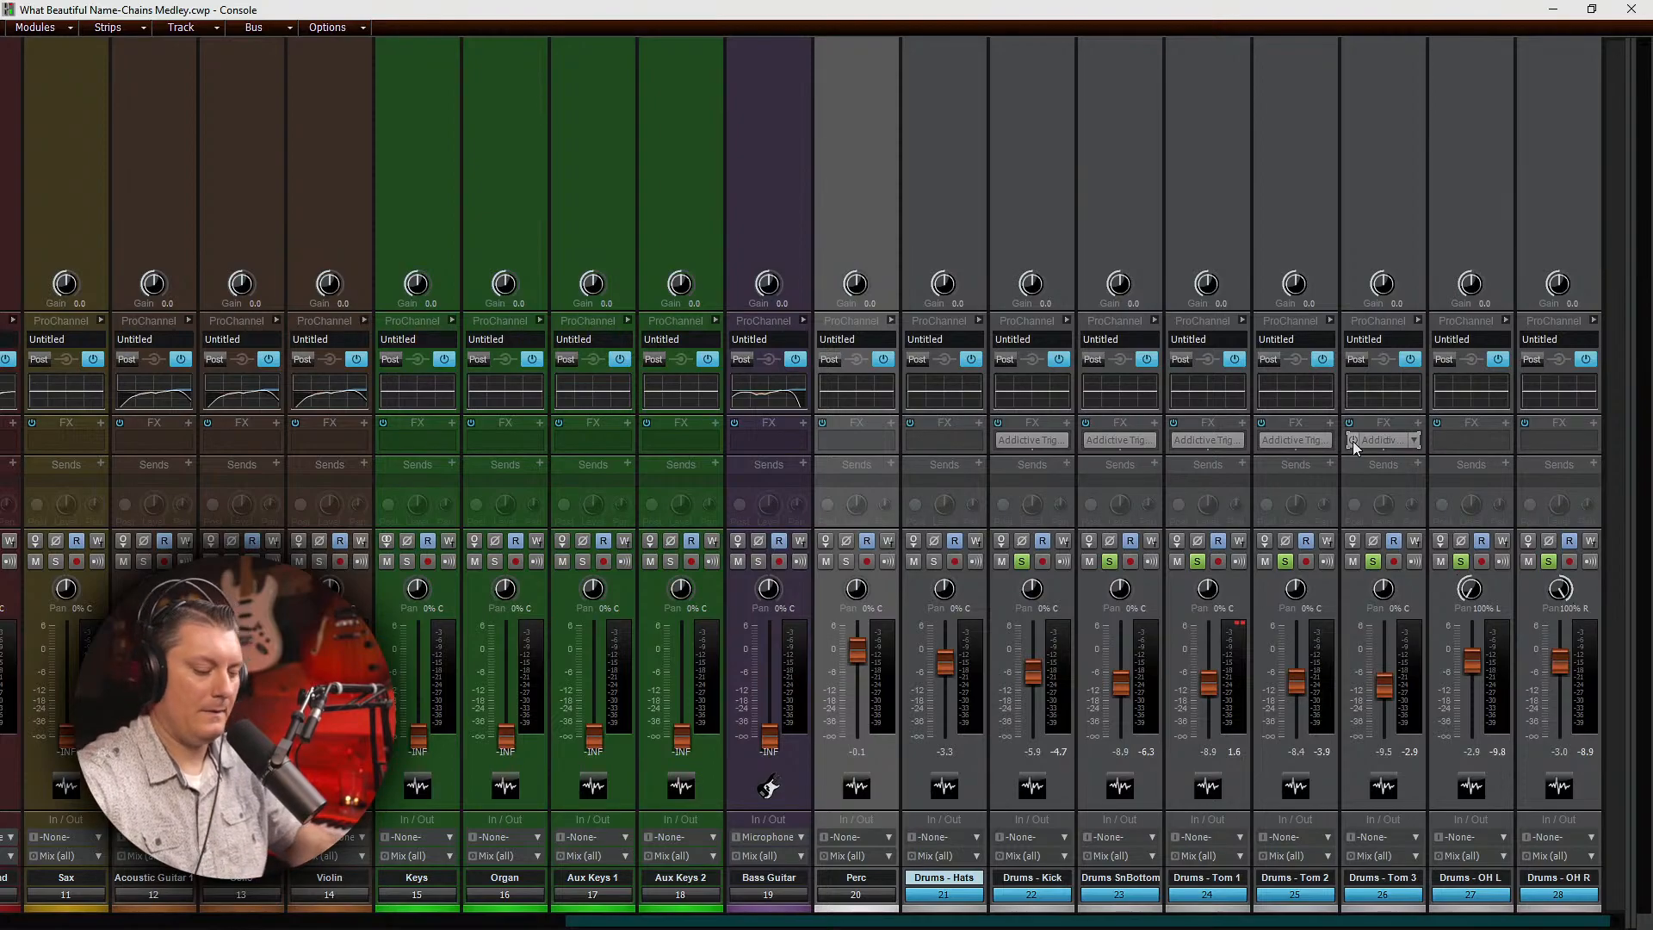
key("space")
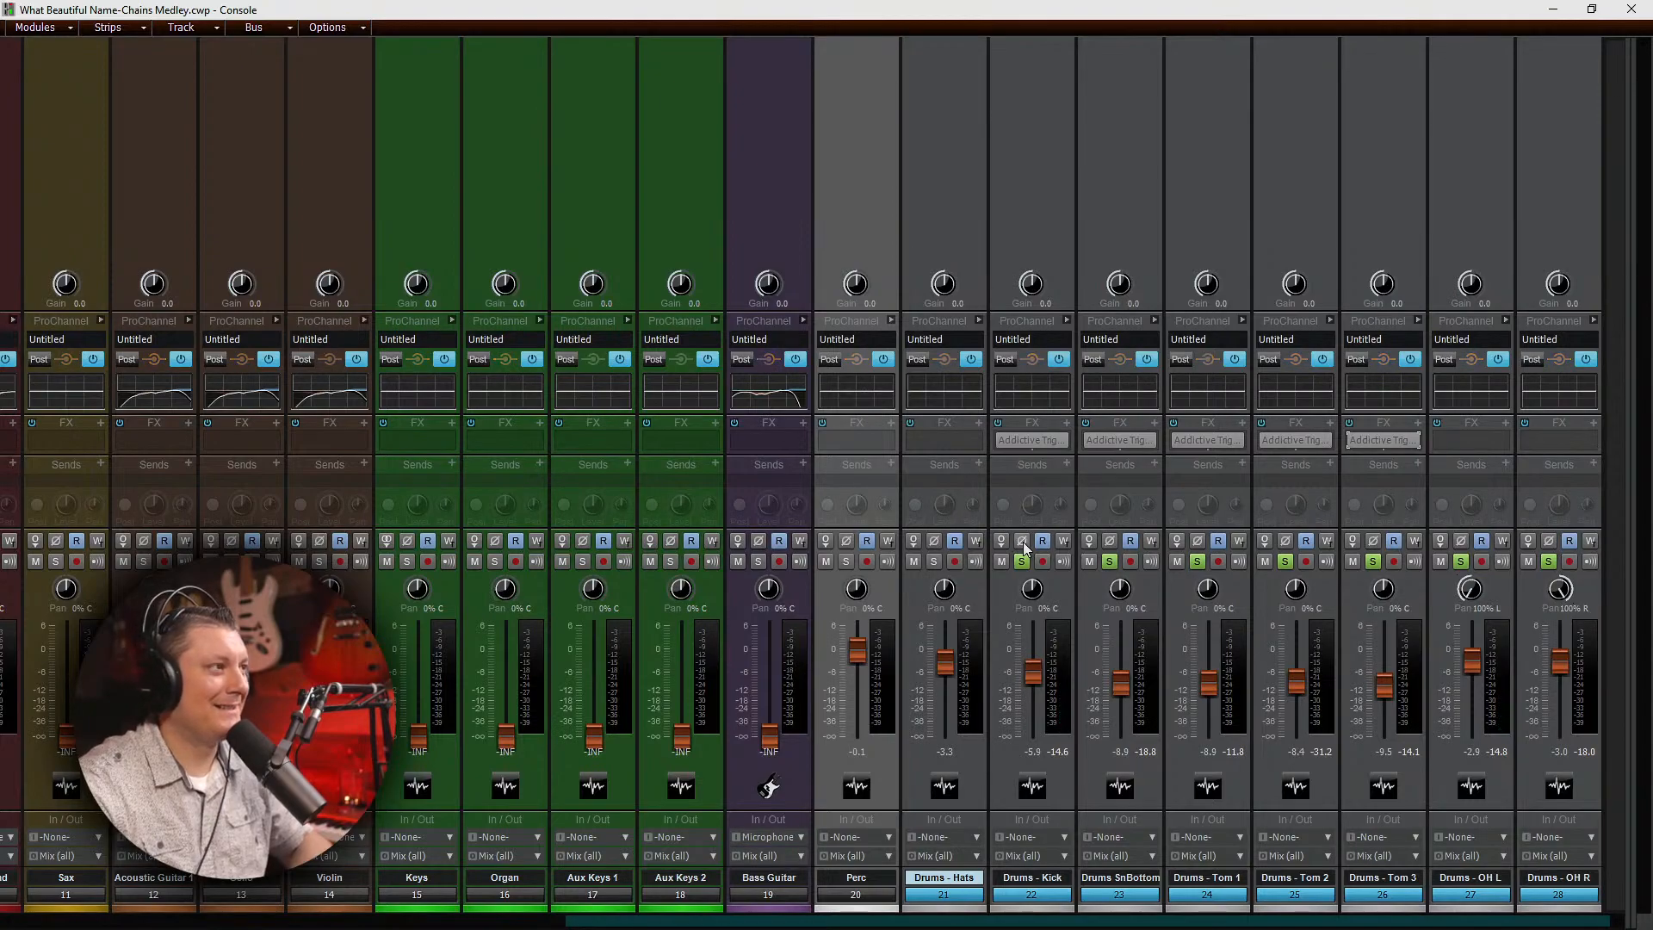
Step: Unsolo the kick, re-enable the Addictive Triggers on the kick, snare and tom channels, and listen to the remaining soloed drums
left_click(1192, 561)
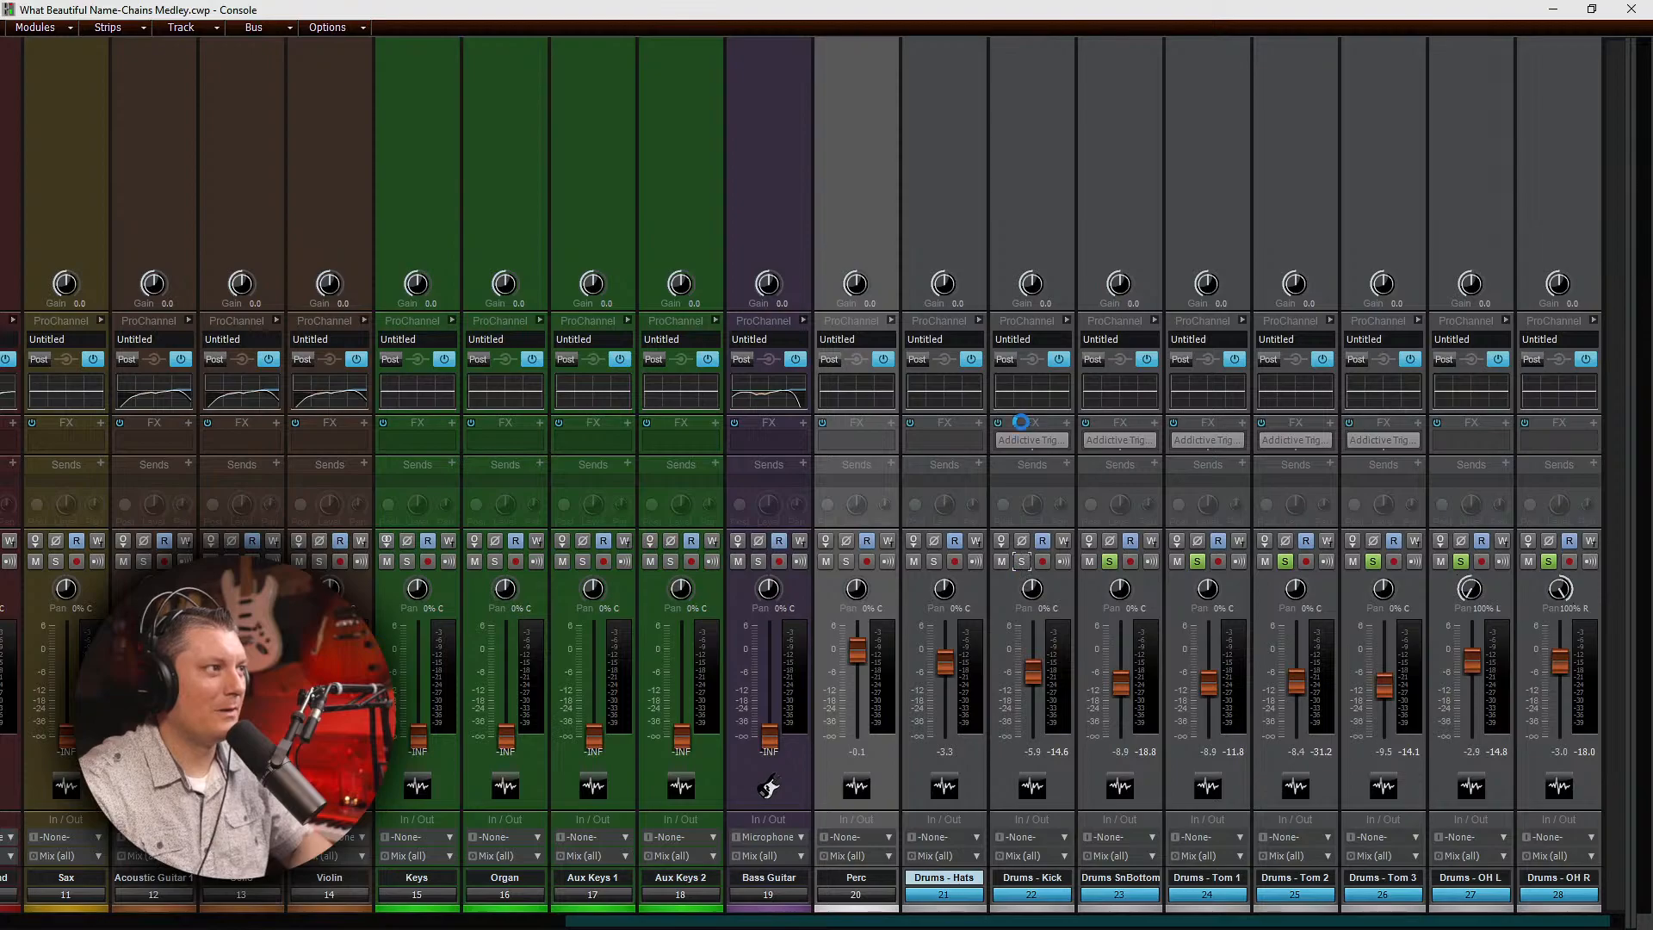
left_click(1090, 441)
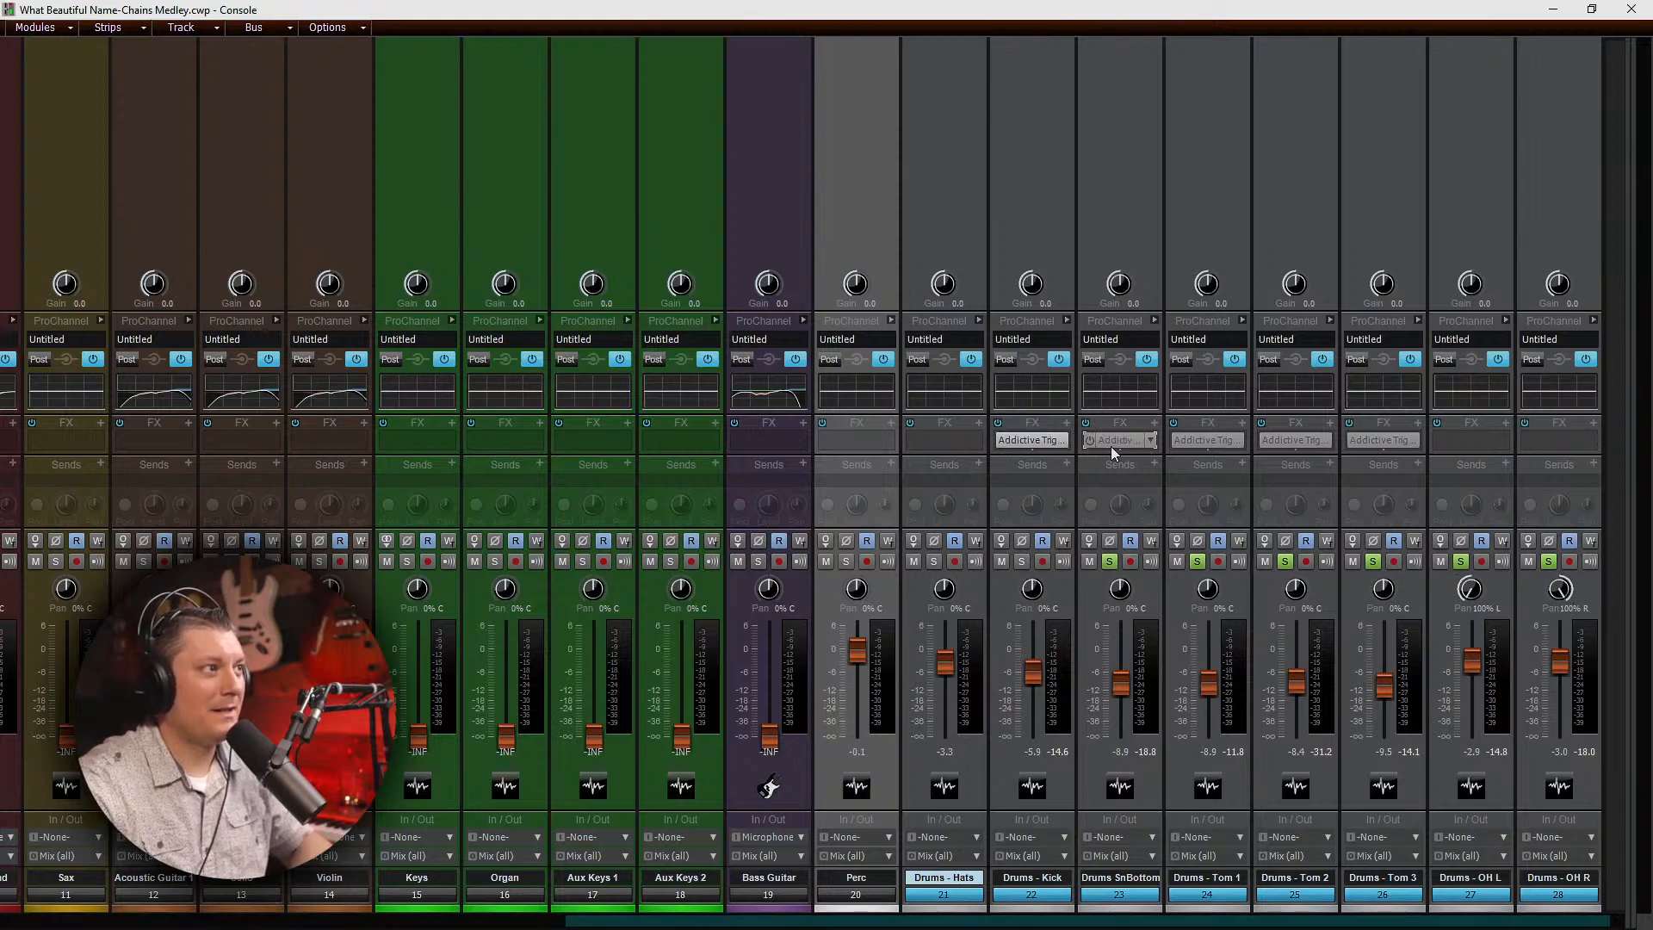
left_click(1175, 441)
left_click(1265, 440)
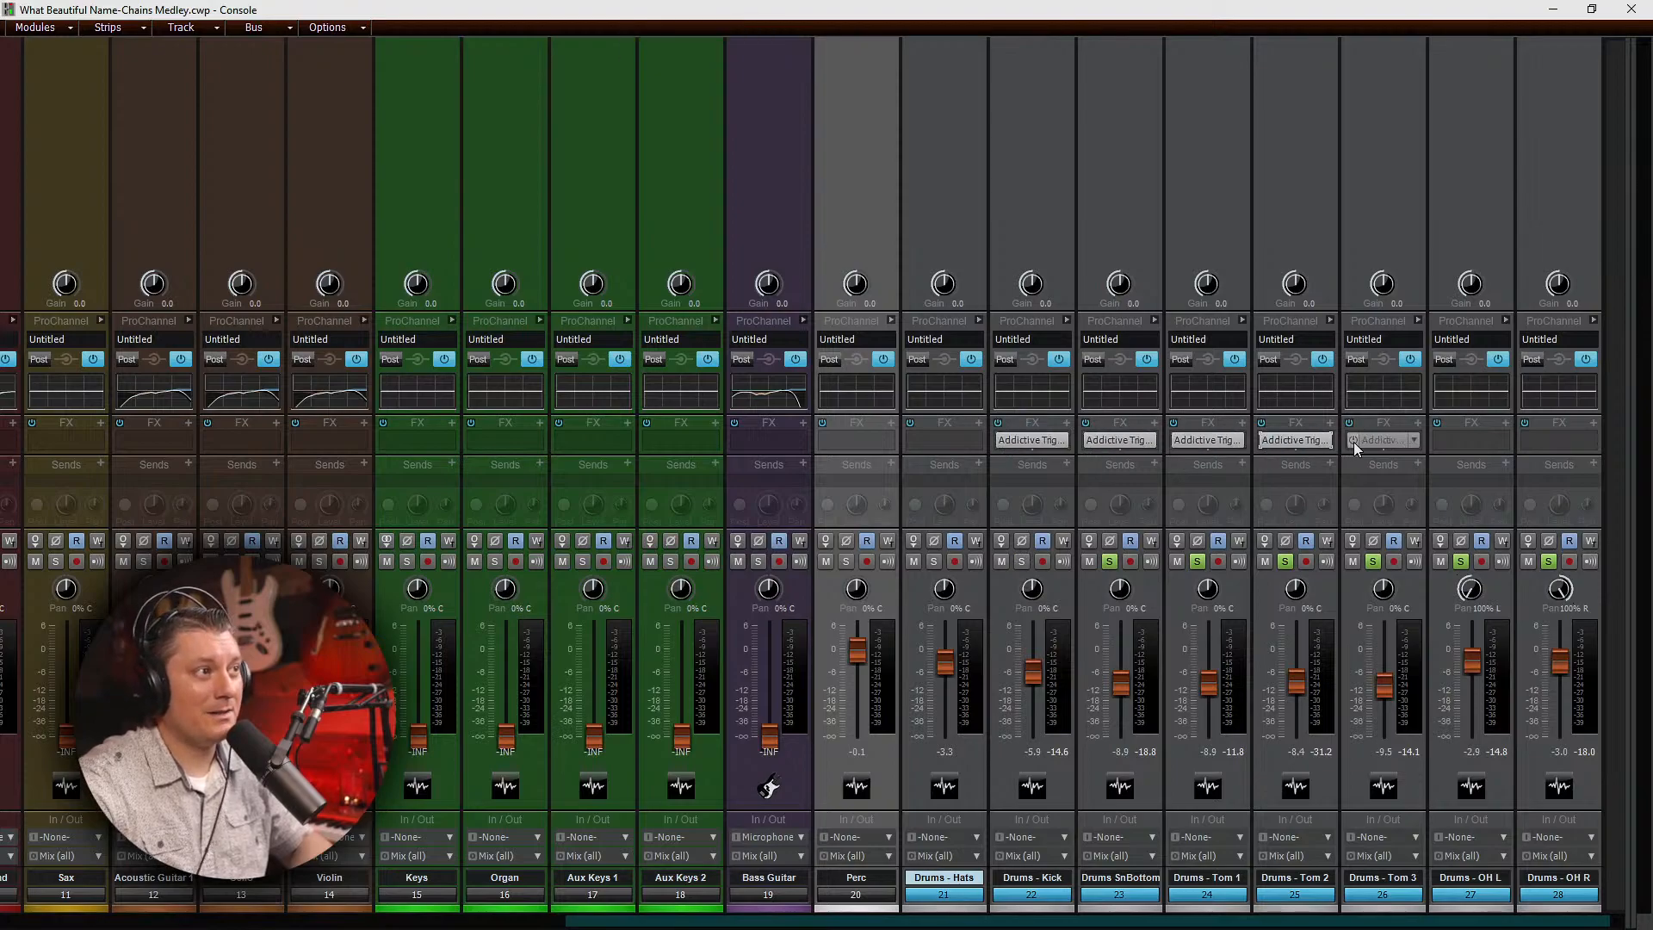
left_click(1353, 441)
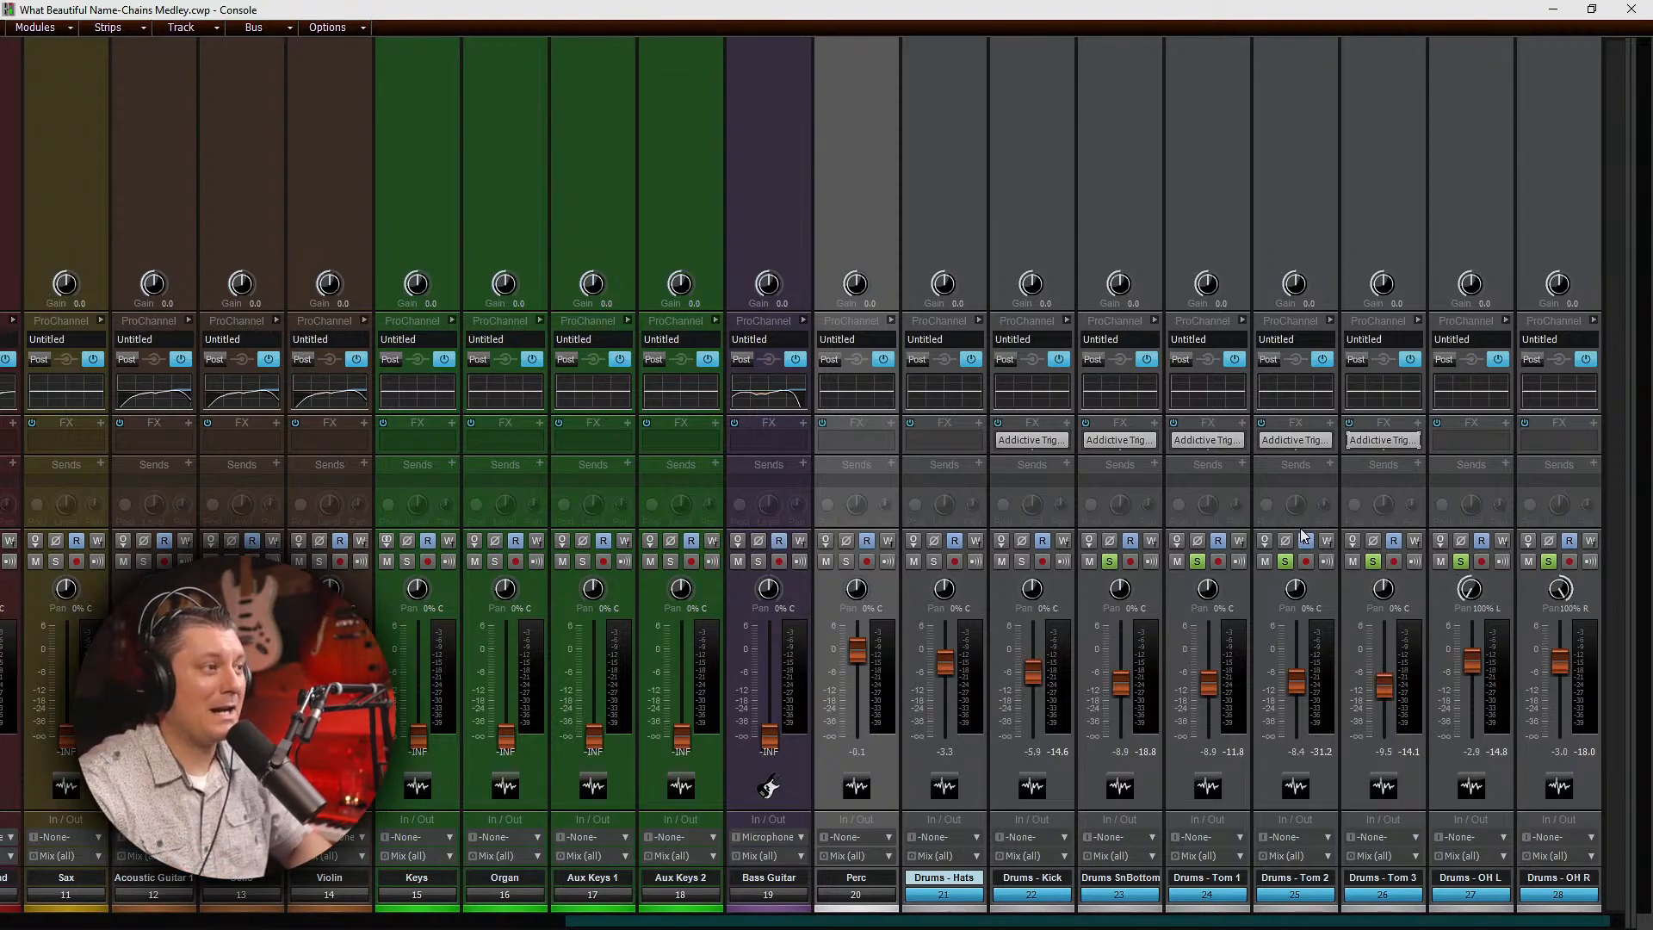
key("space")
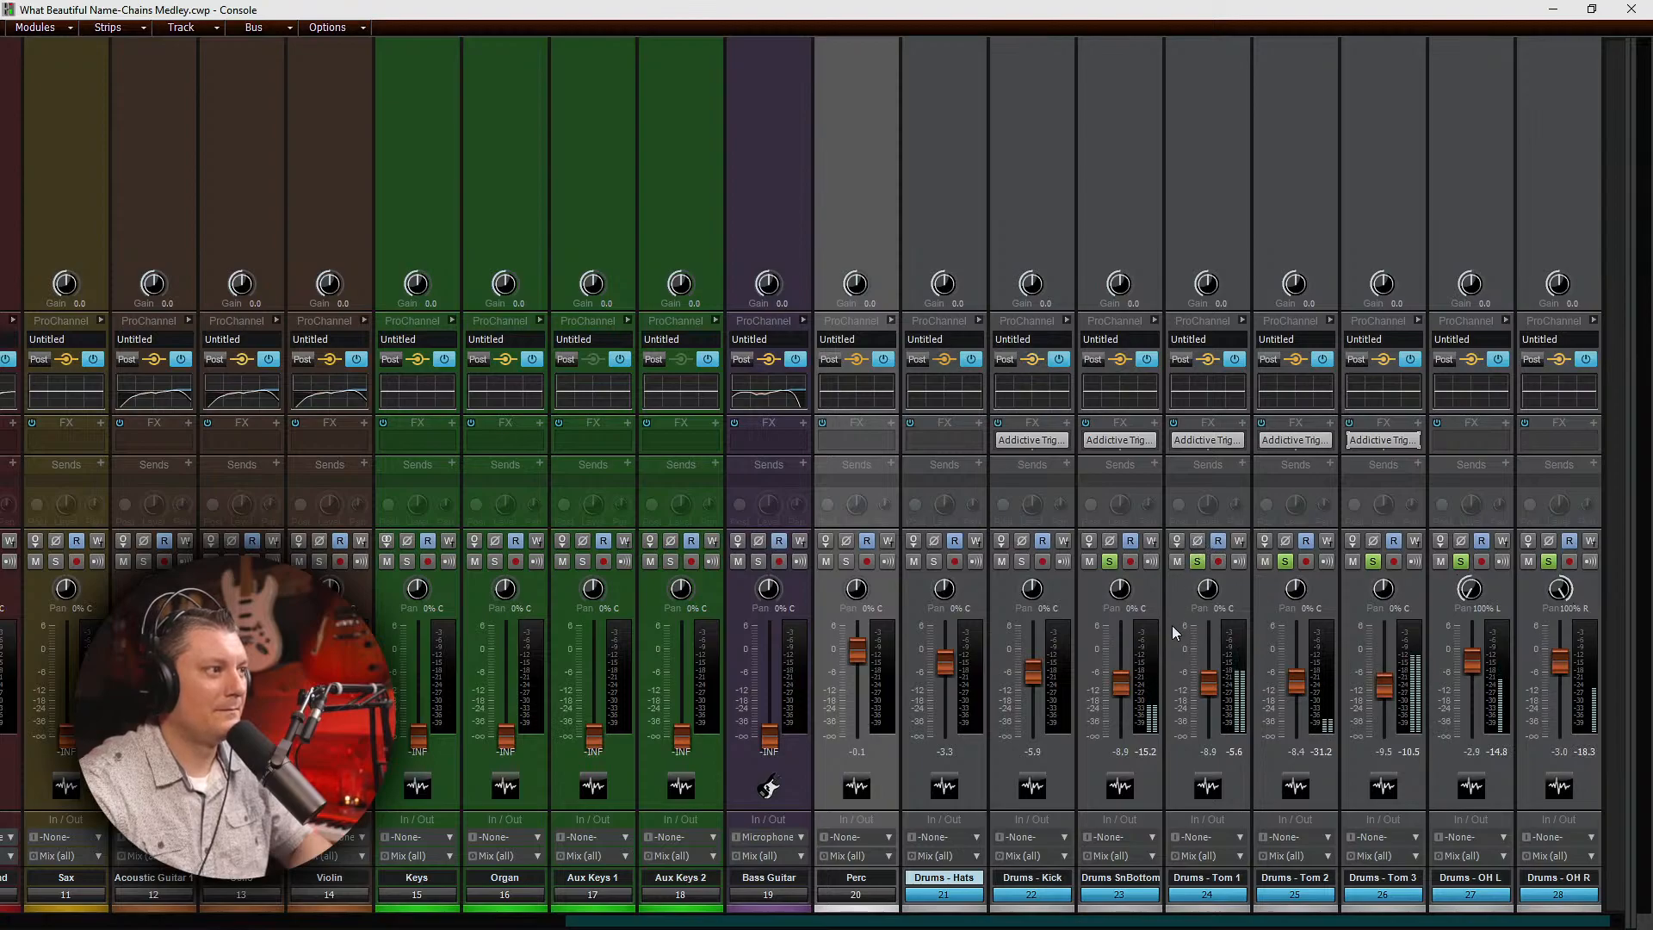
mouse_move(1210, 688)
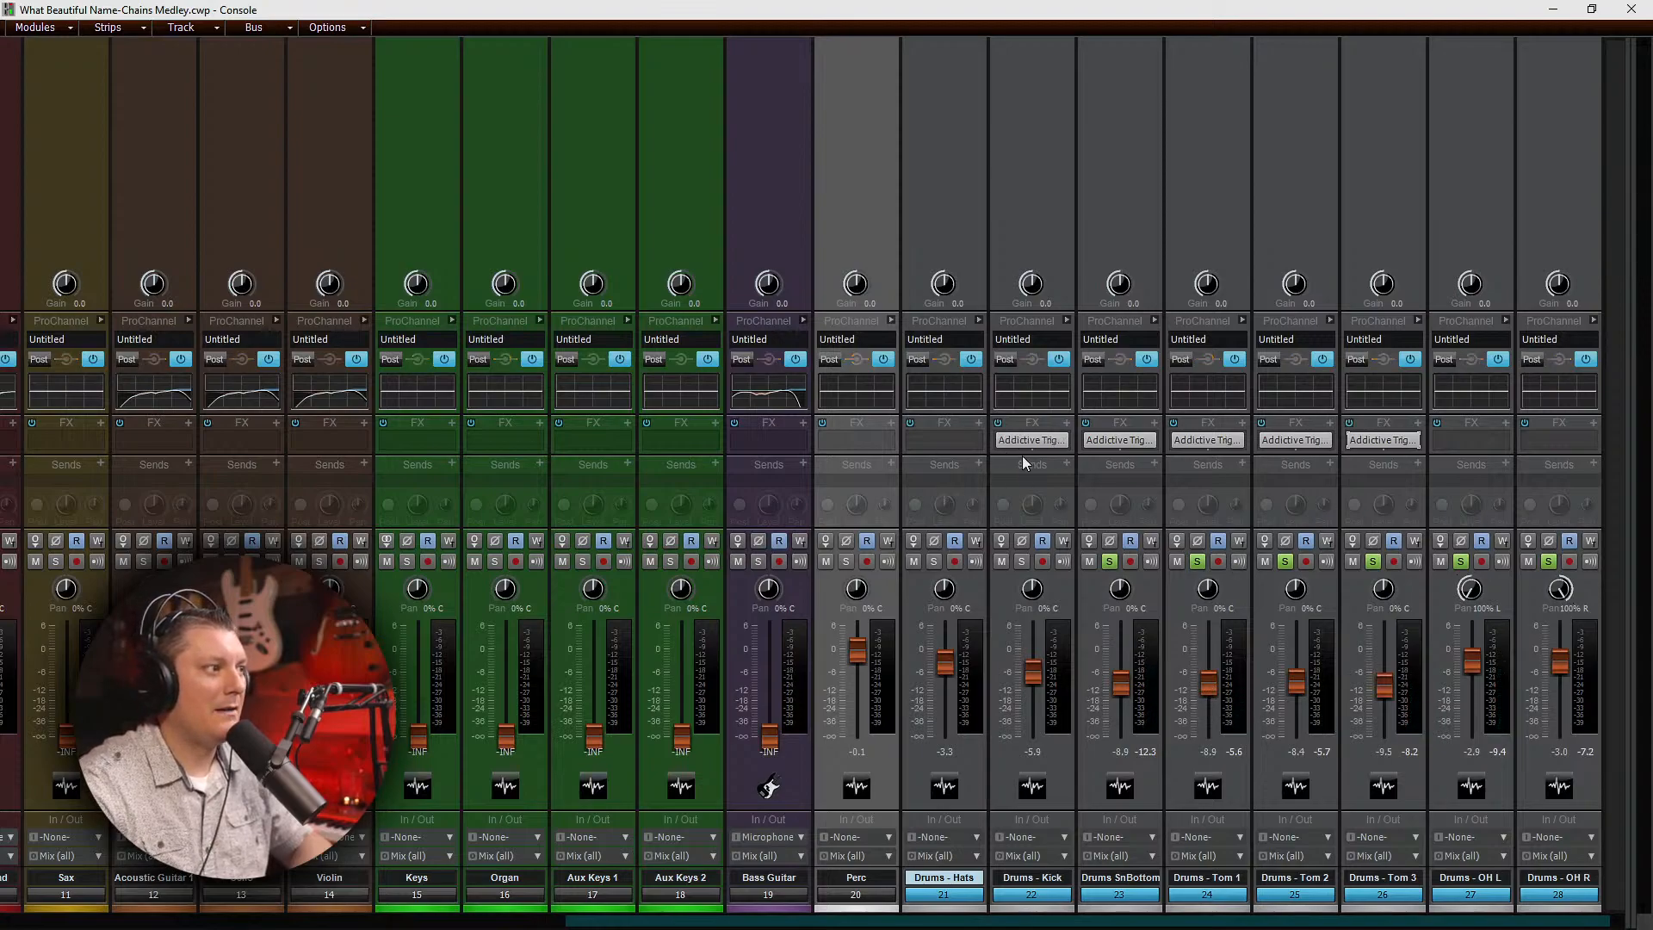
Step: Insert MeldaProduction's MAutoAlign on the Drums - Hats channel, review its group and analysis settings, and close its window
right_click(969, 442)
left_click(886, 483)
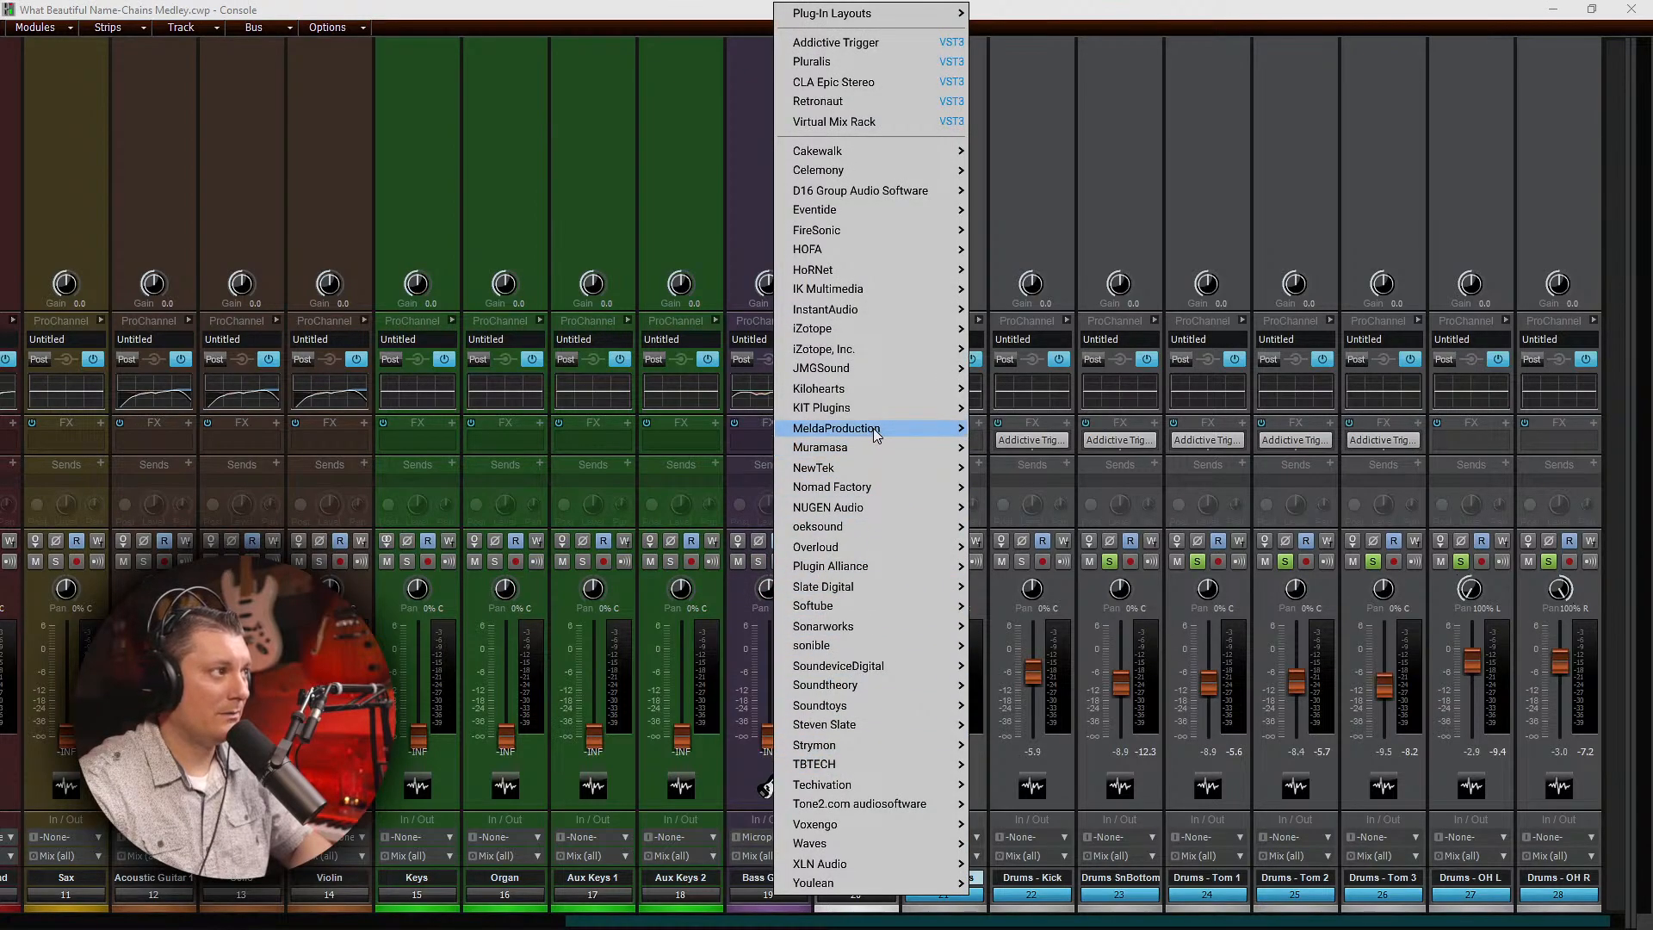
mouse_move(873, 427)
left_click(1016, 431)
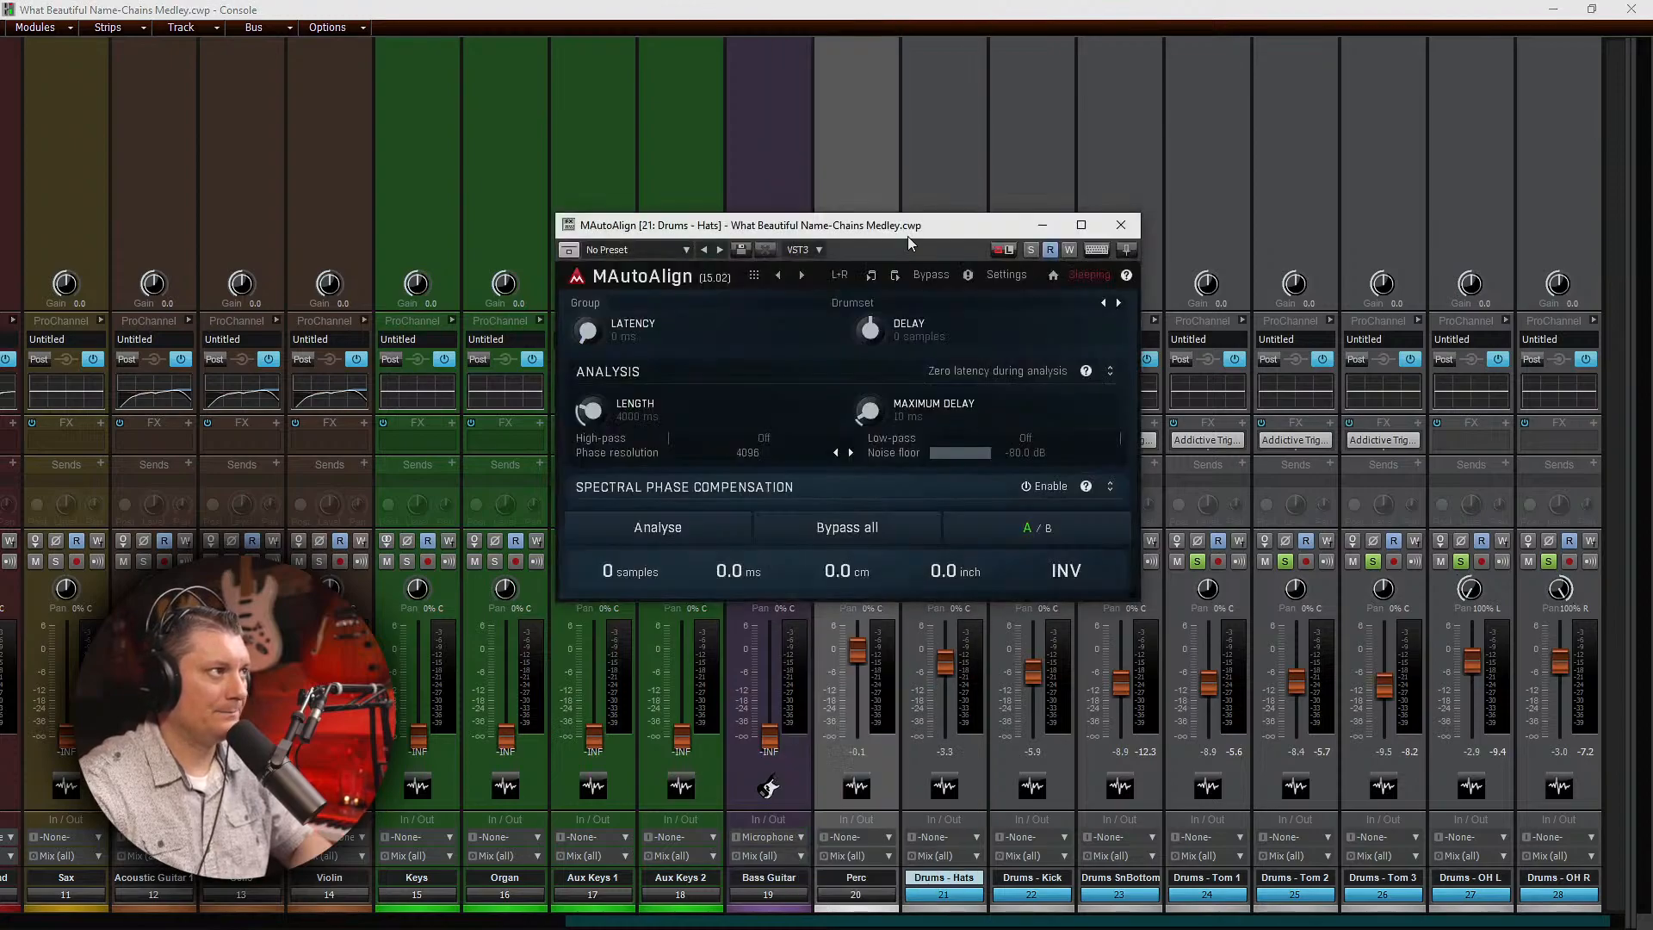
left_click_drag(908, 229, 699, 169)
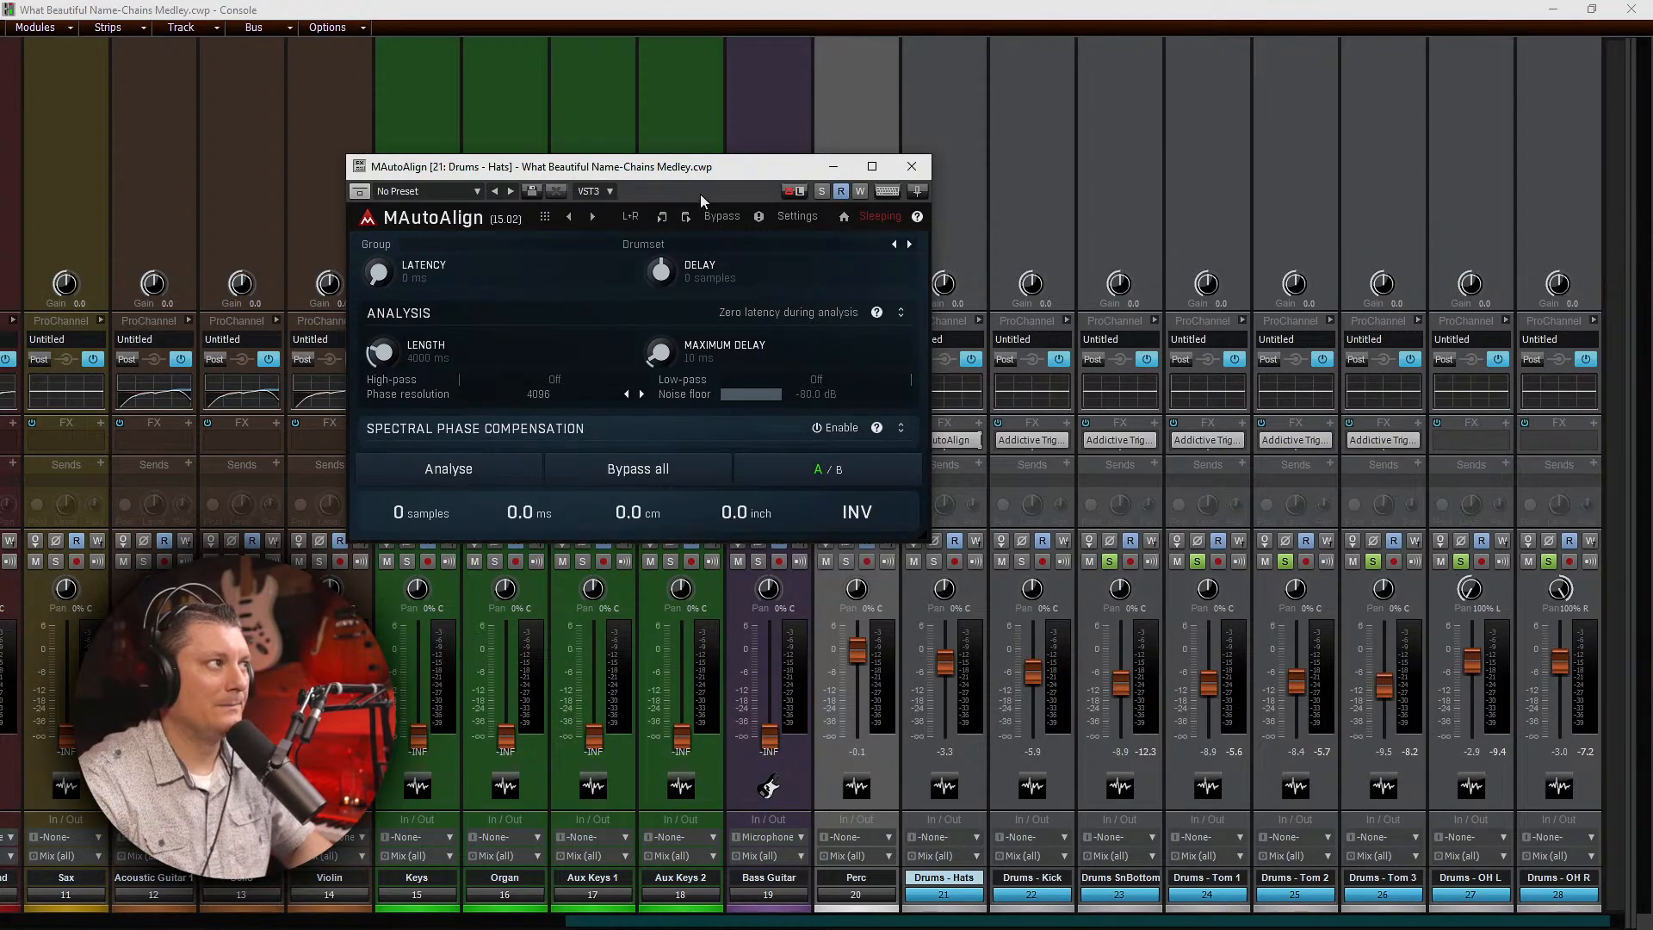
left_click_drag(698, 175, 1148, 197)
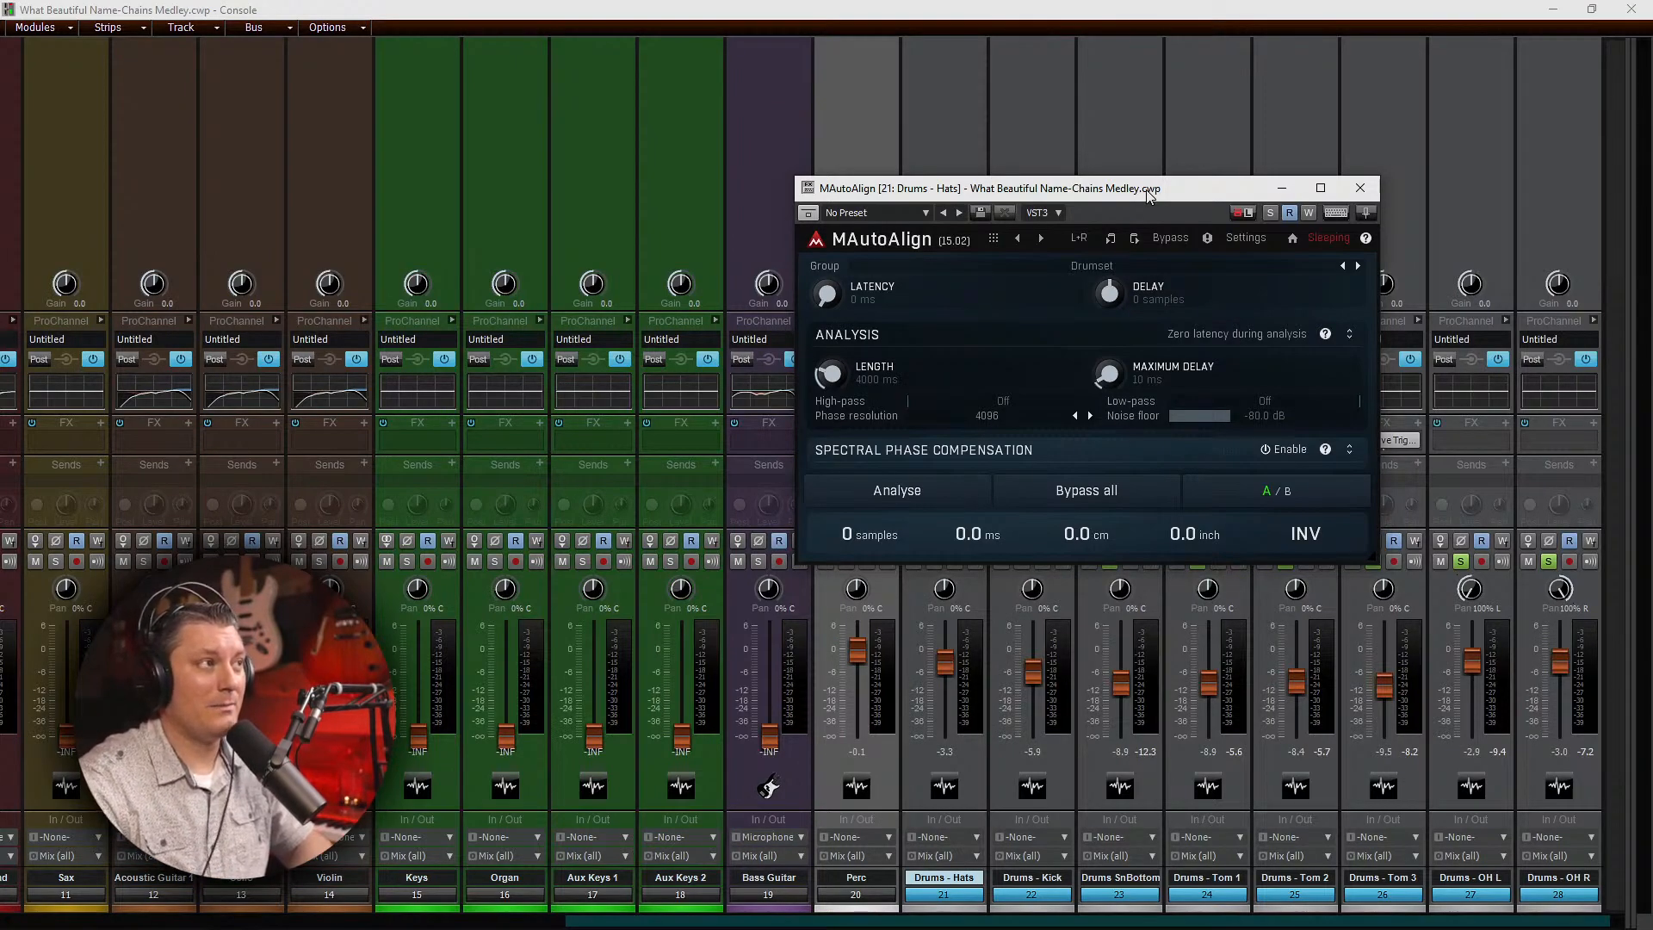
left_click_drag(1147, 197, 522, 156)
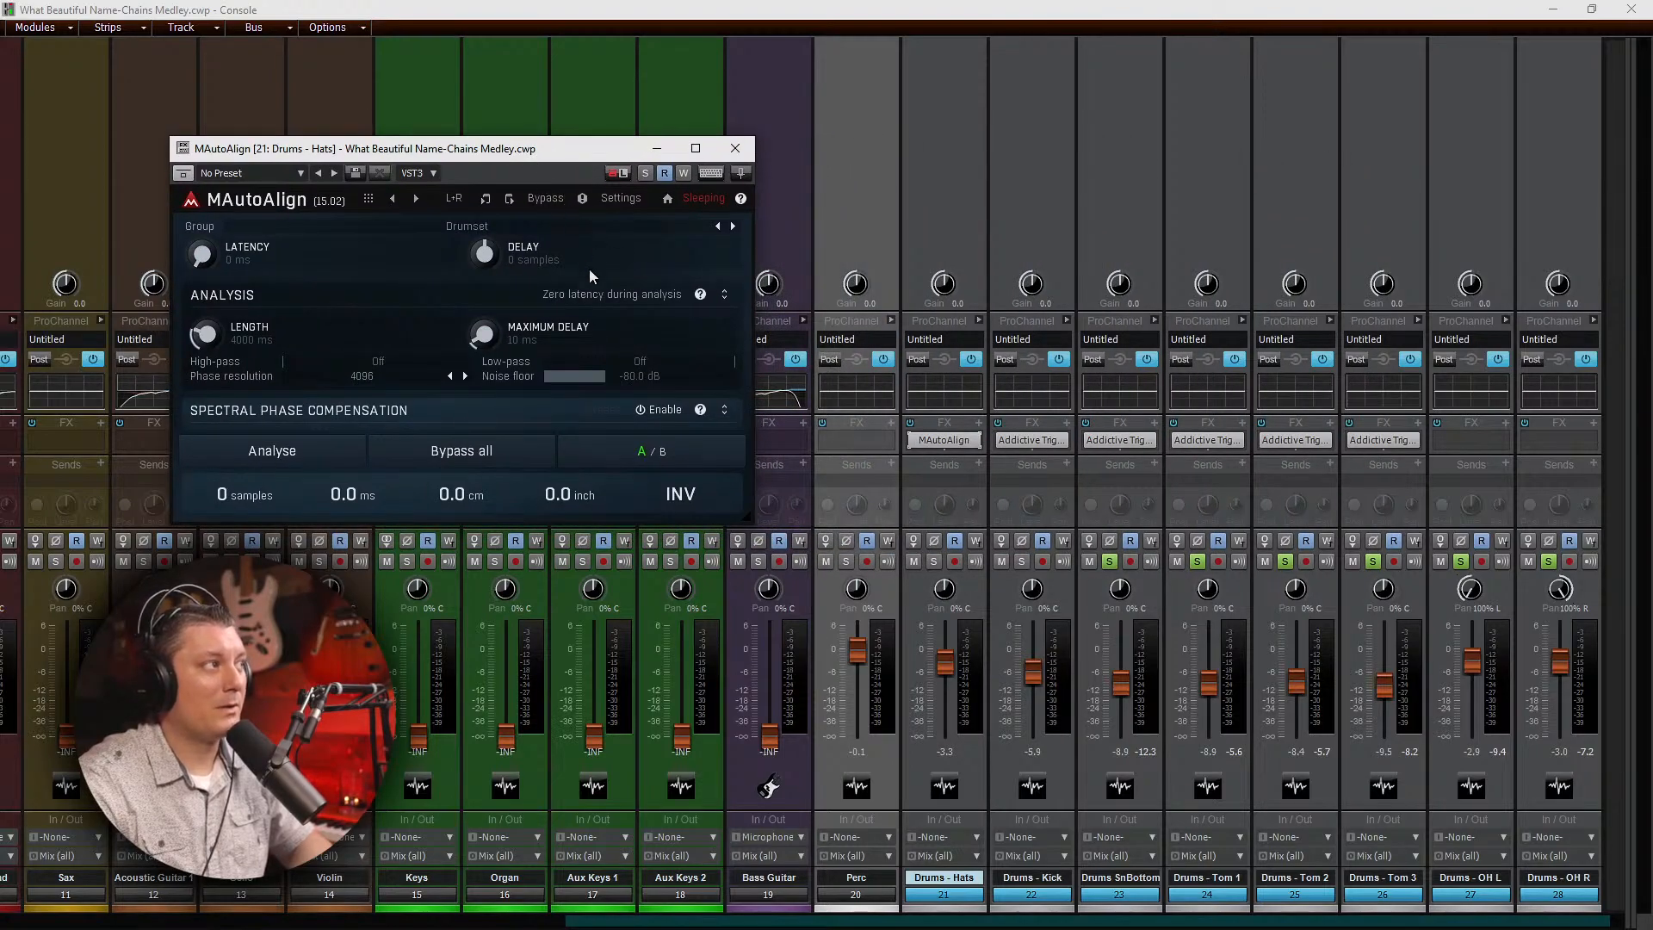
left_click_drag(515, 162, 1093, 187)
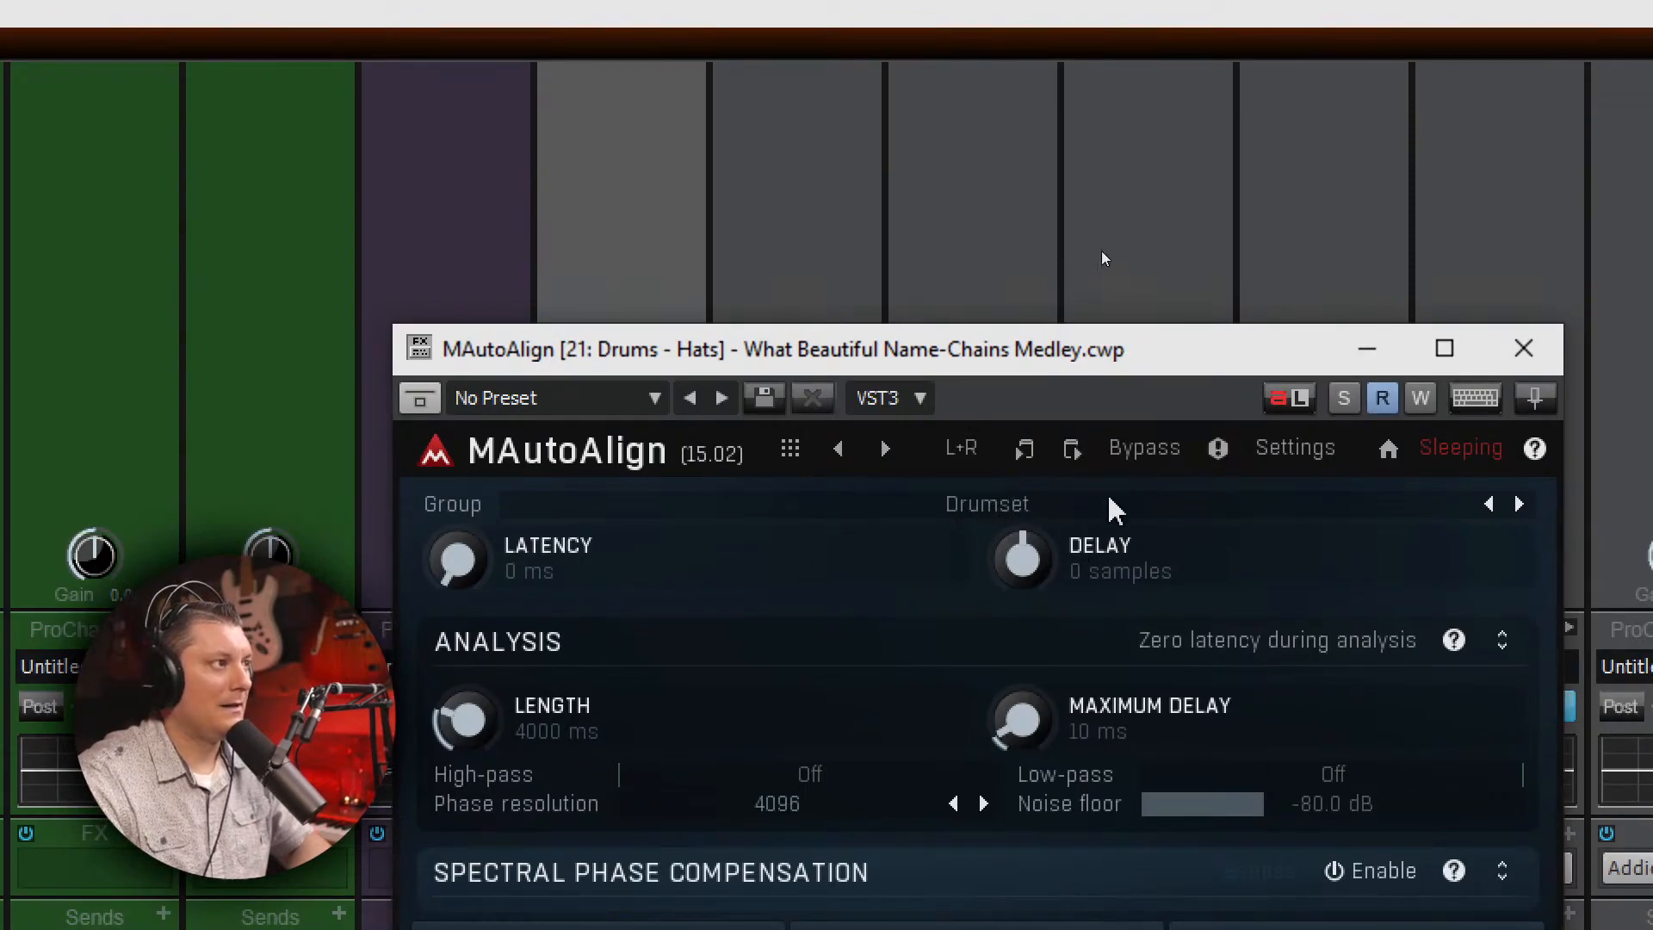
left_click(1524, 348)
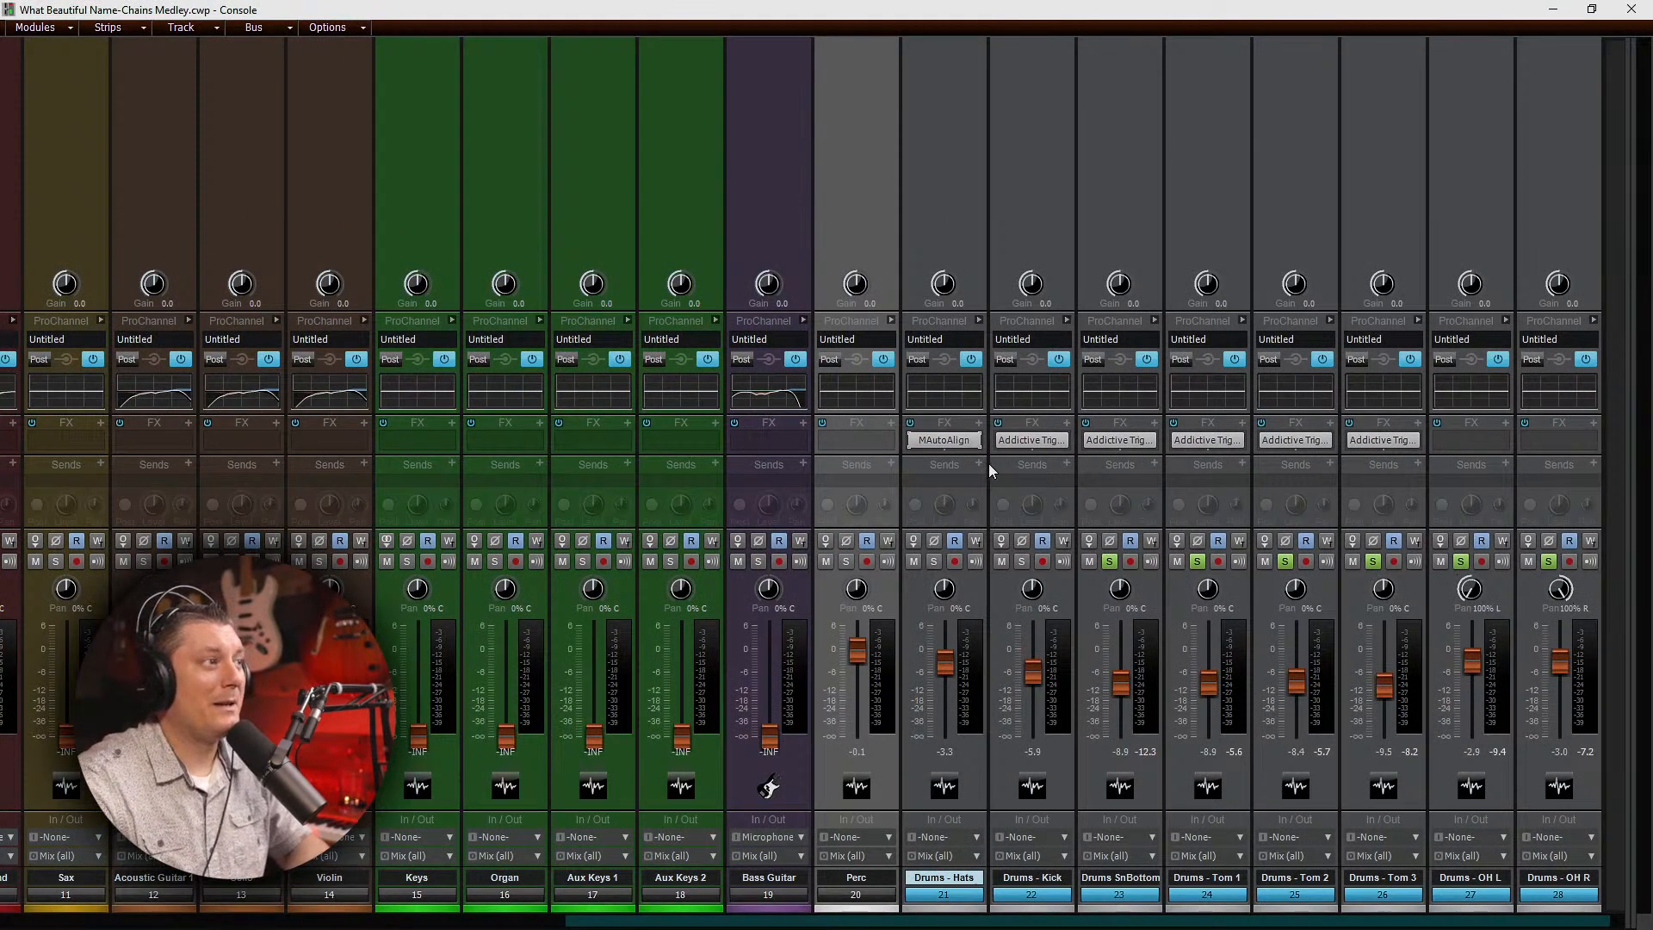
Step: Copy MAutoAlign from the Hats channel to every drum channel from Kick to OH R, ahead of any Addictive Trigger
double_click(942, 439)
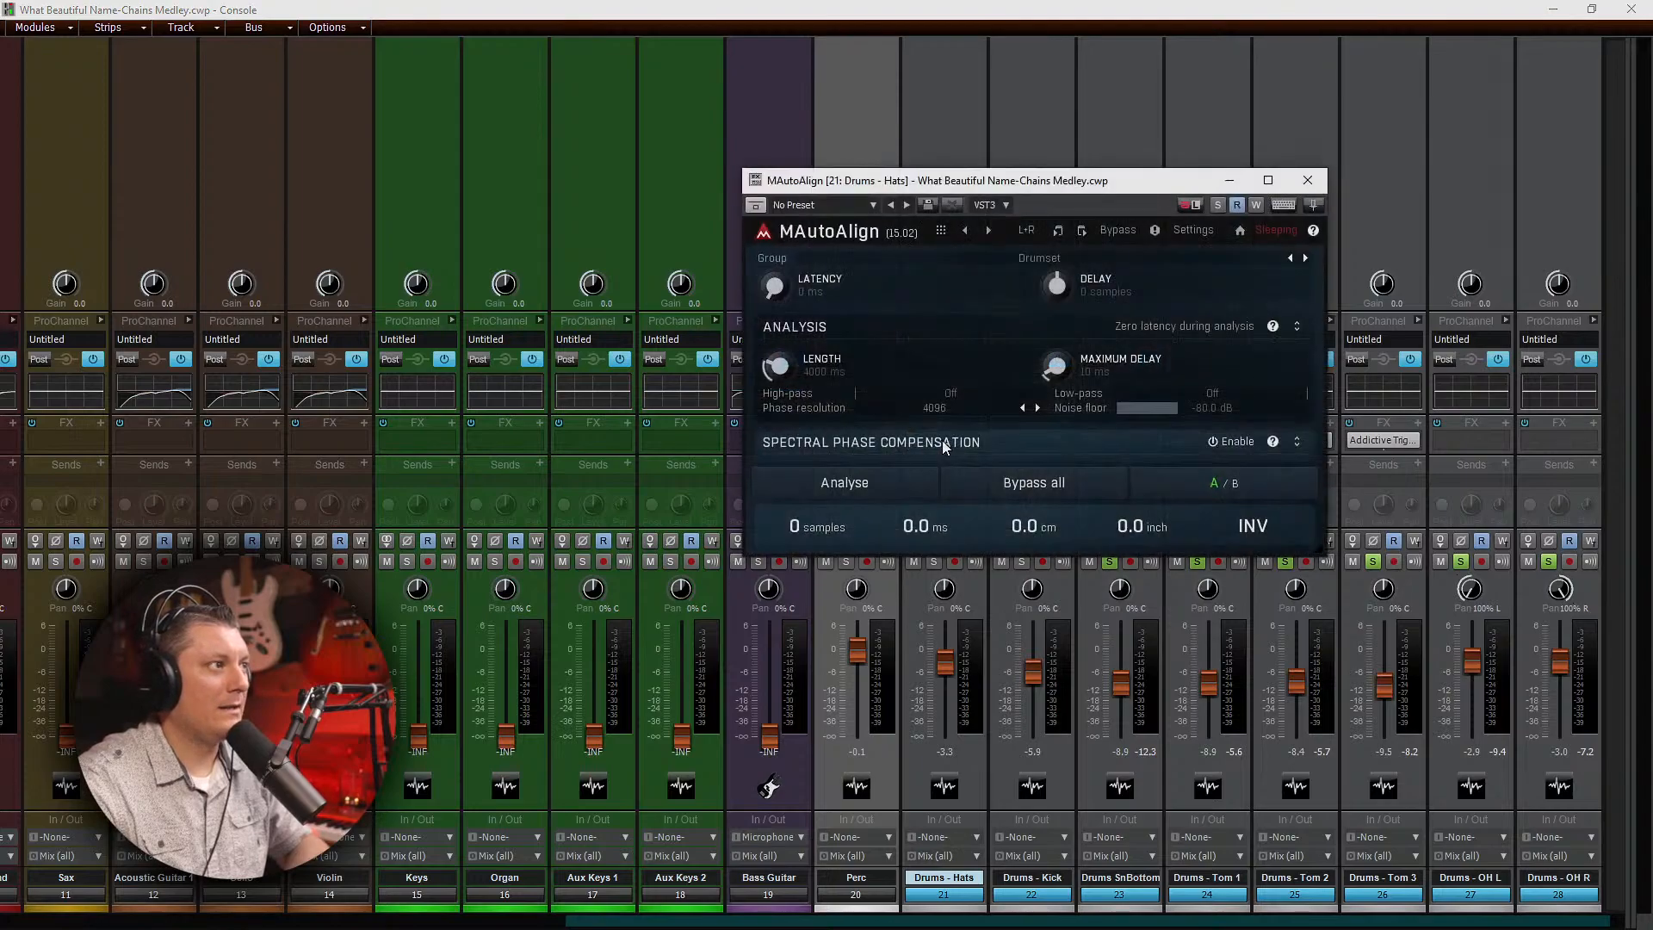
left_click(1307, 180)
left_click_drag(945, 443, 1541, 422)
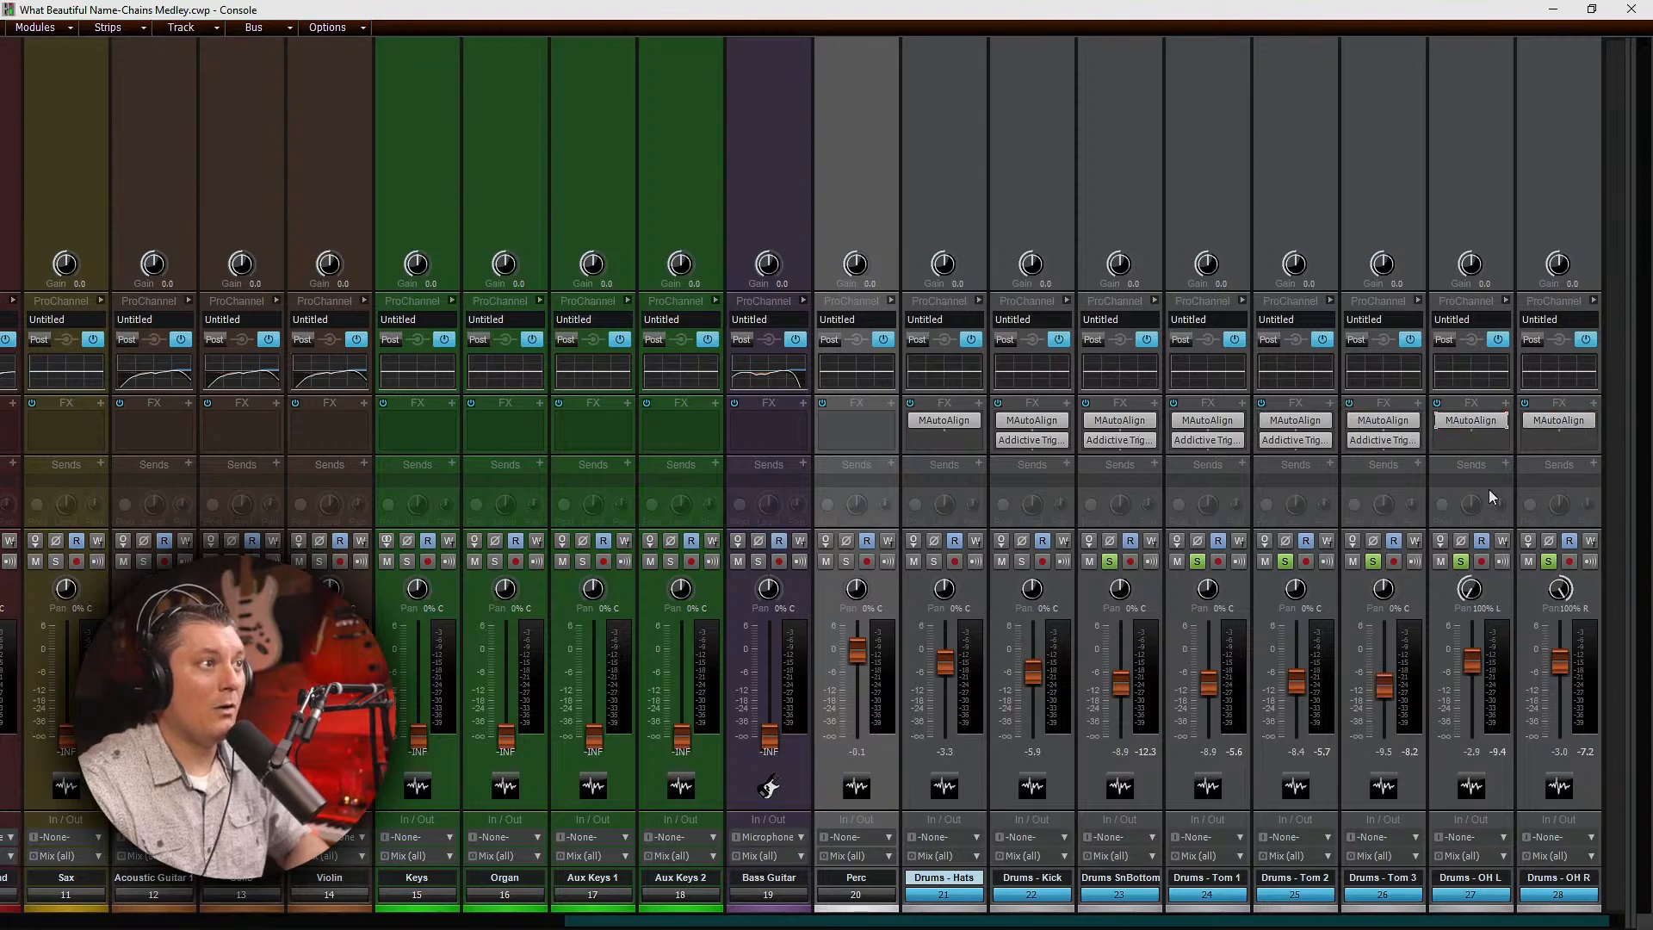
Step: Set the MAutoAlign group to Drumset overheads on both the OH L and OH R channels
double_click(1472, 421)
left_click(1092, 261)
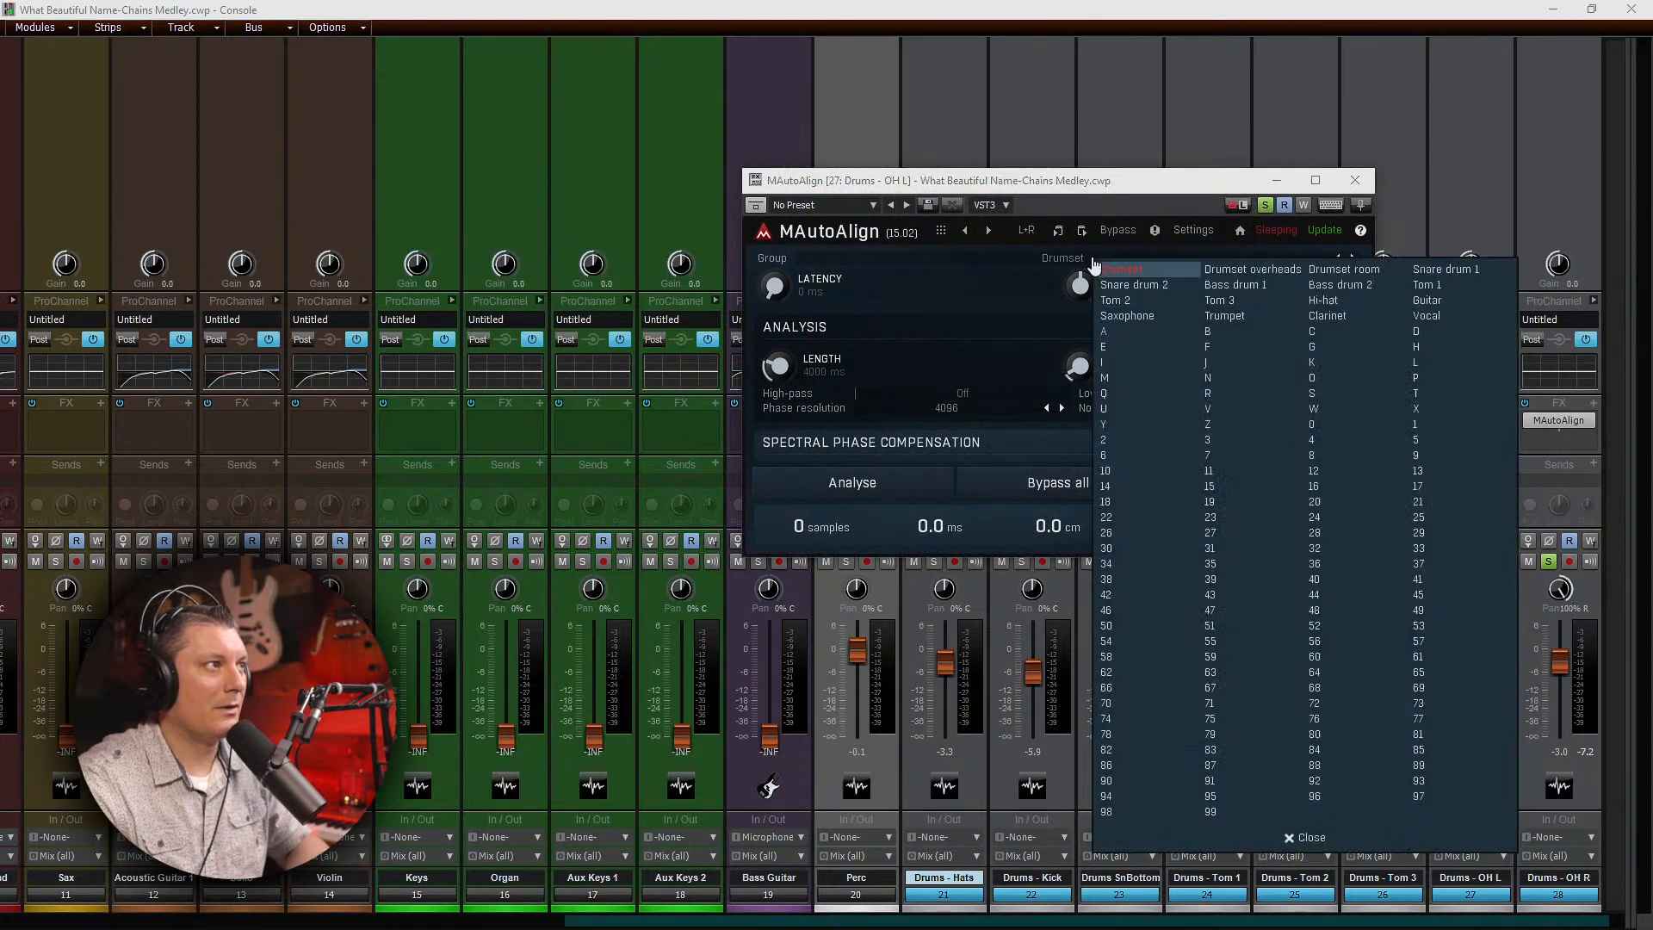
left_click(1233, 268)
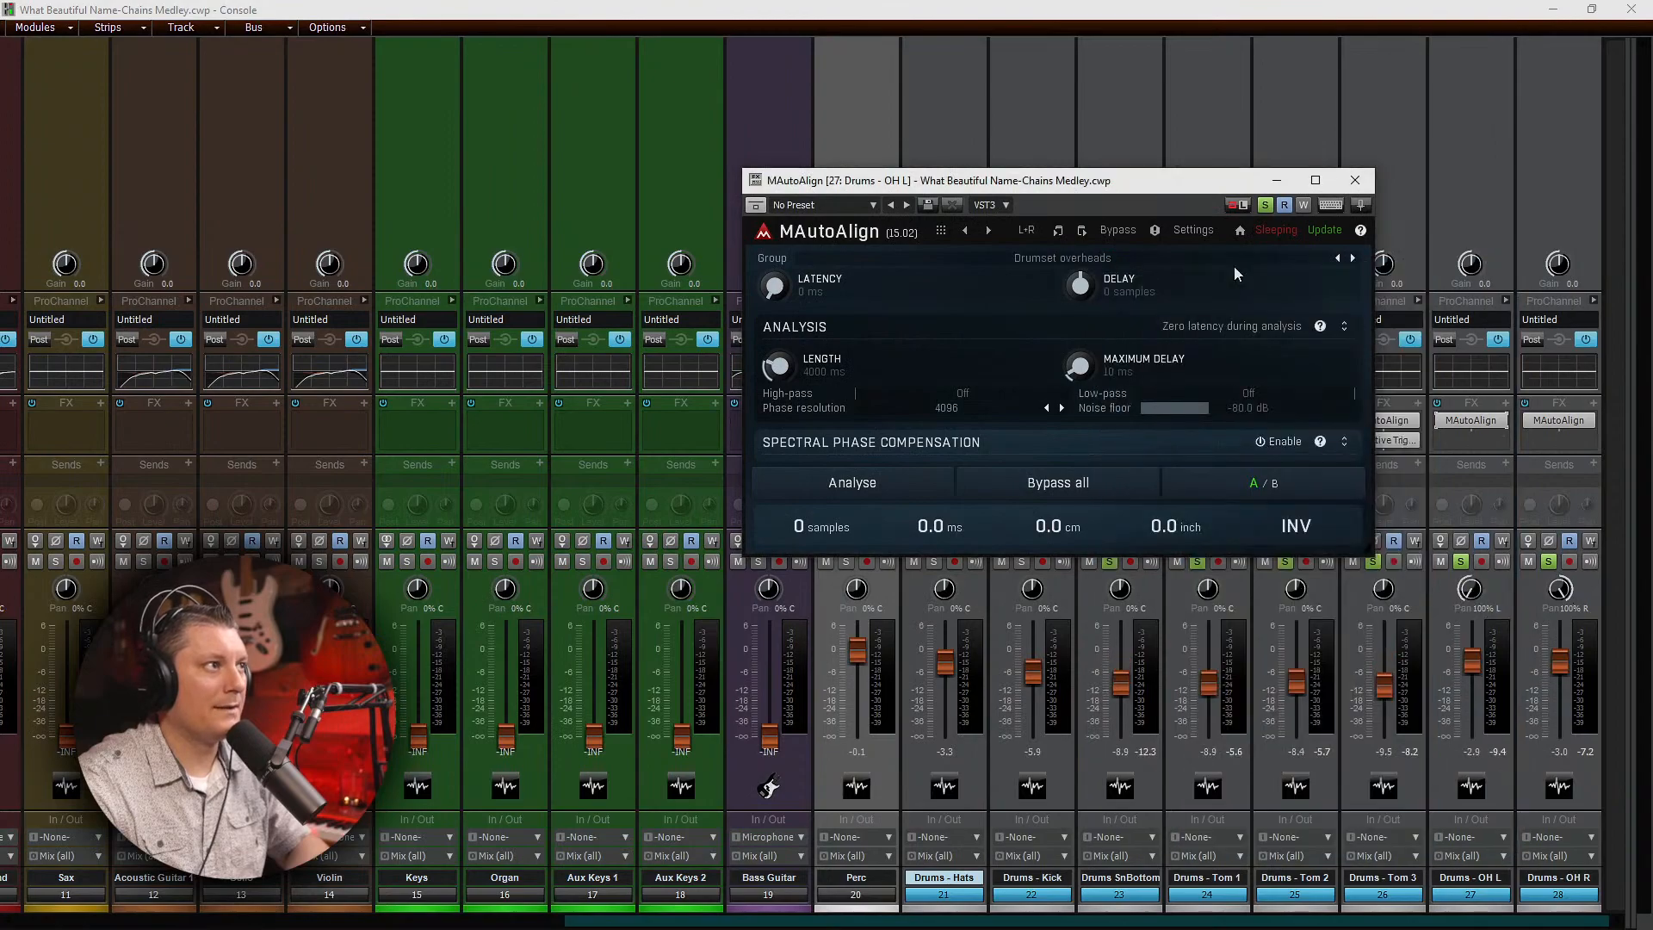
left_click(1354, 180)
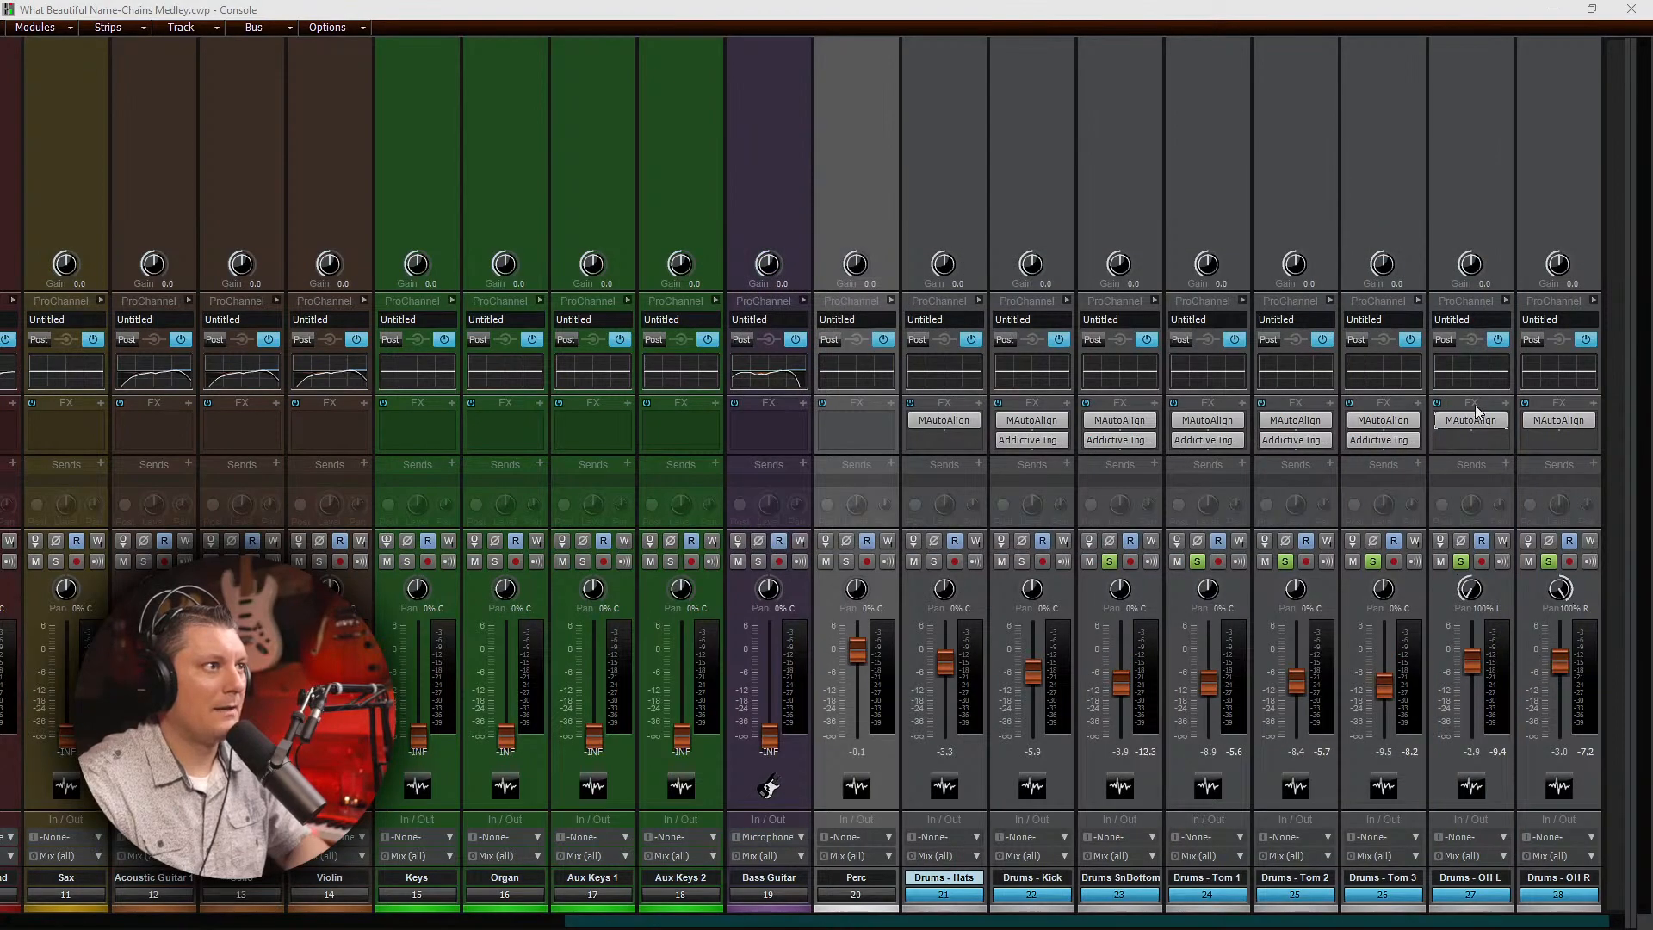
double_click(1562, 421)
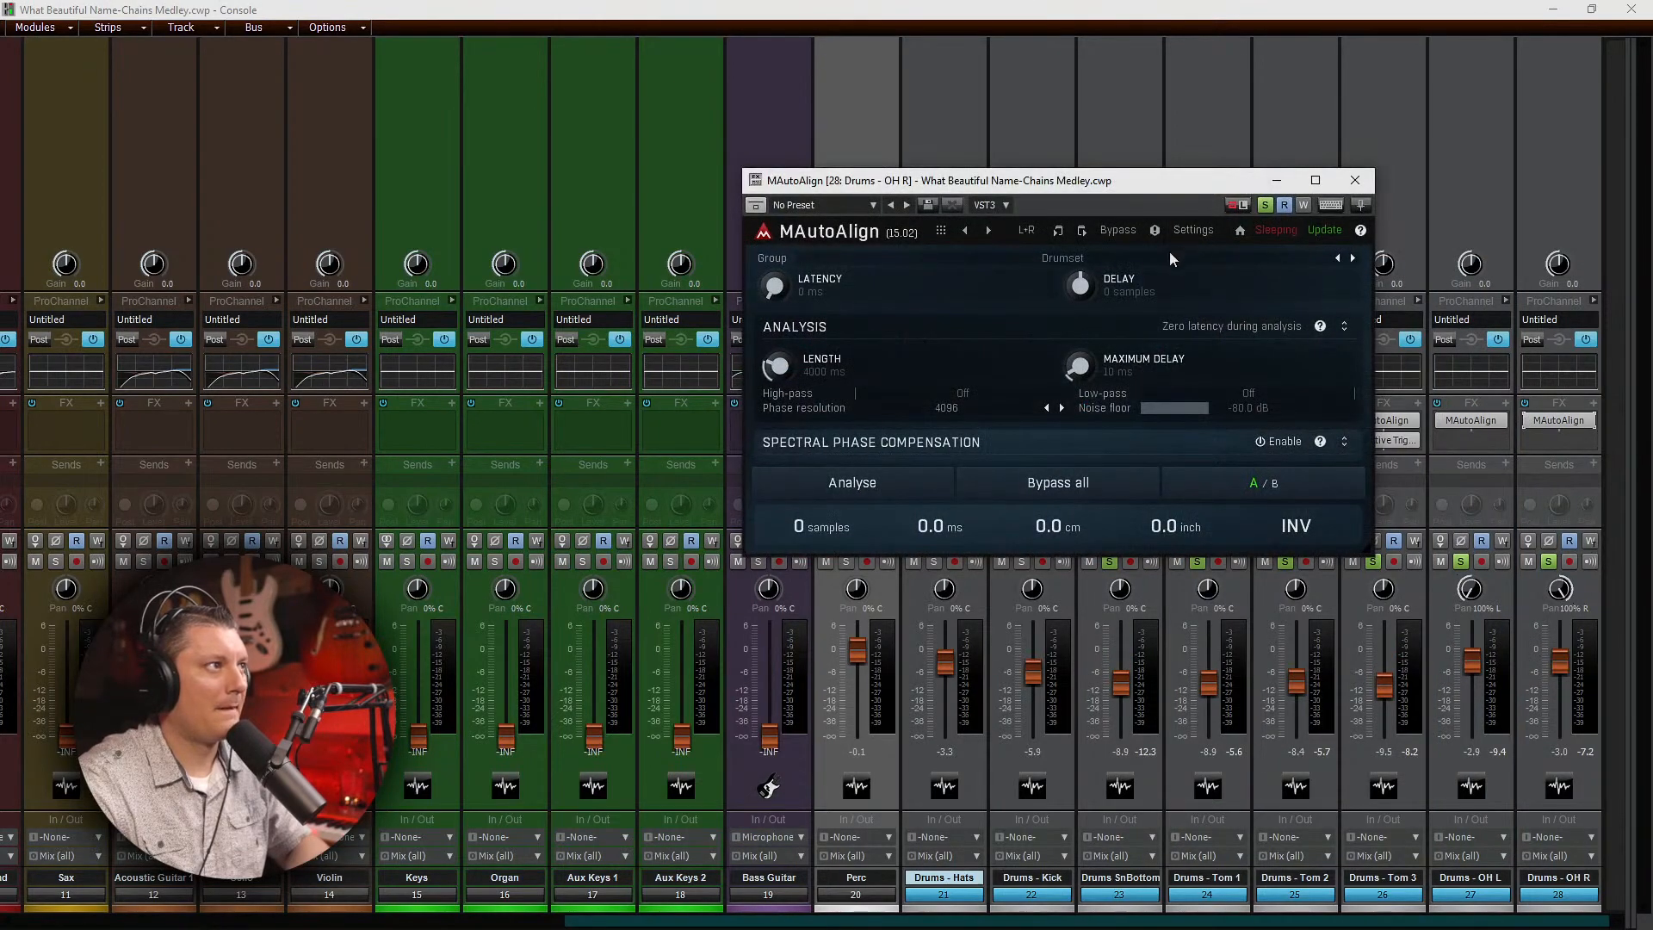
left_click(1089, 268)
left_click(1243, 273)
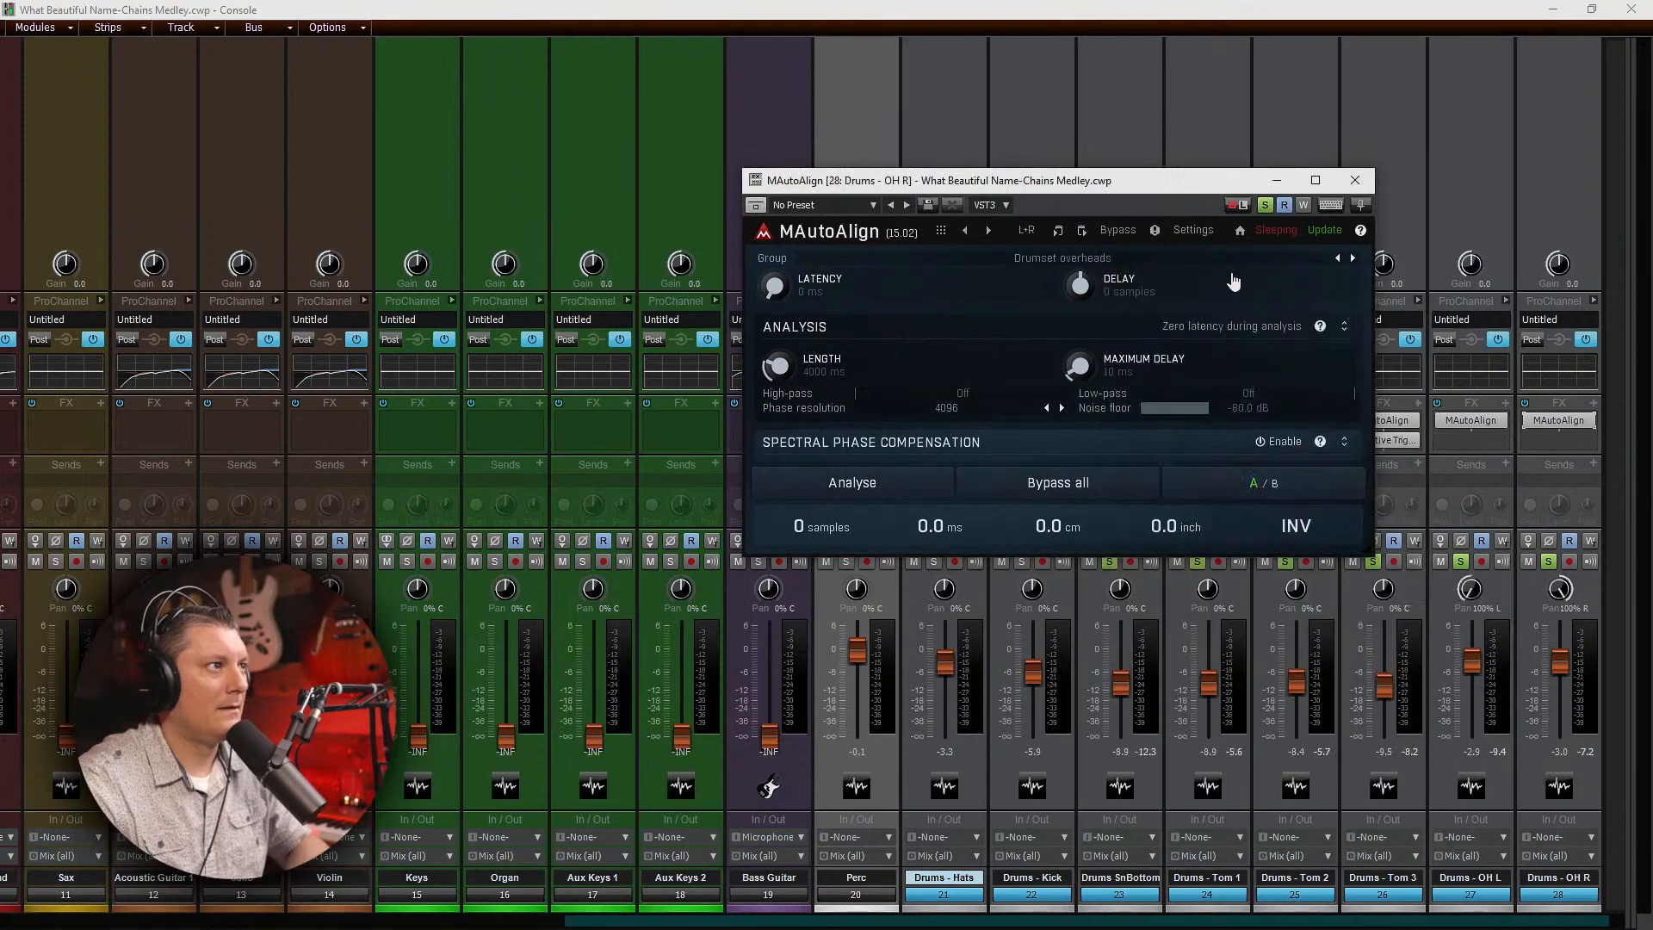
left_click(1355, 180)
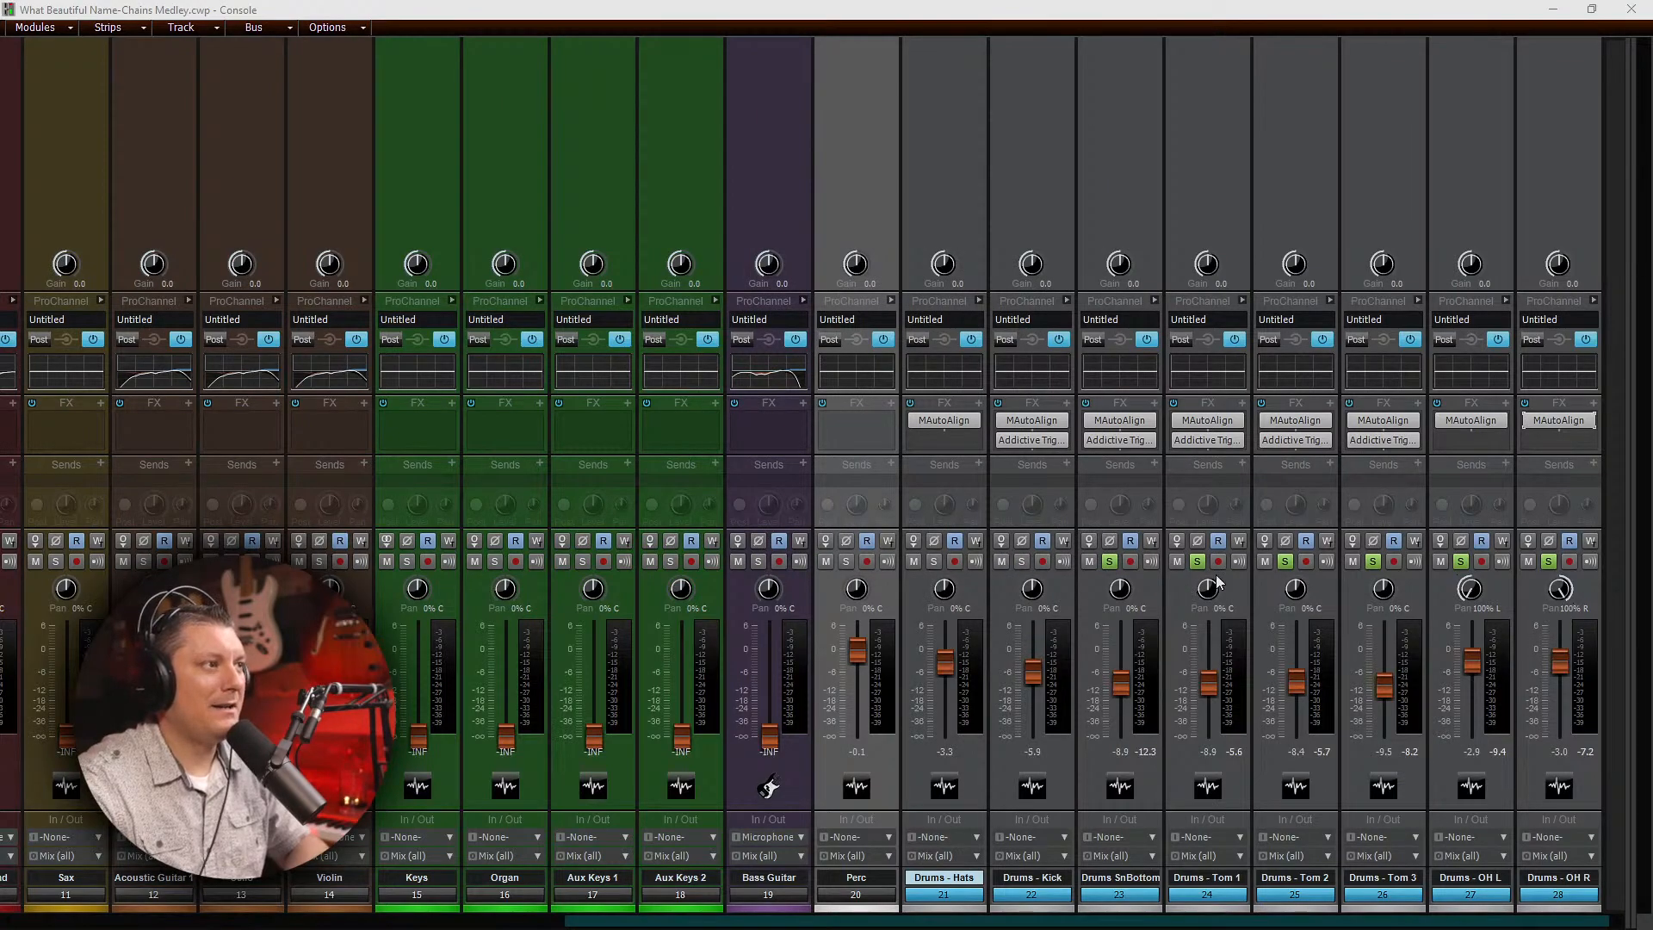
Step: Unsolo the snare and the three tom channels, keeping only the two overheads soloed
mouse_move(1208, 584)
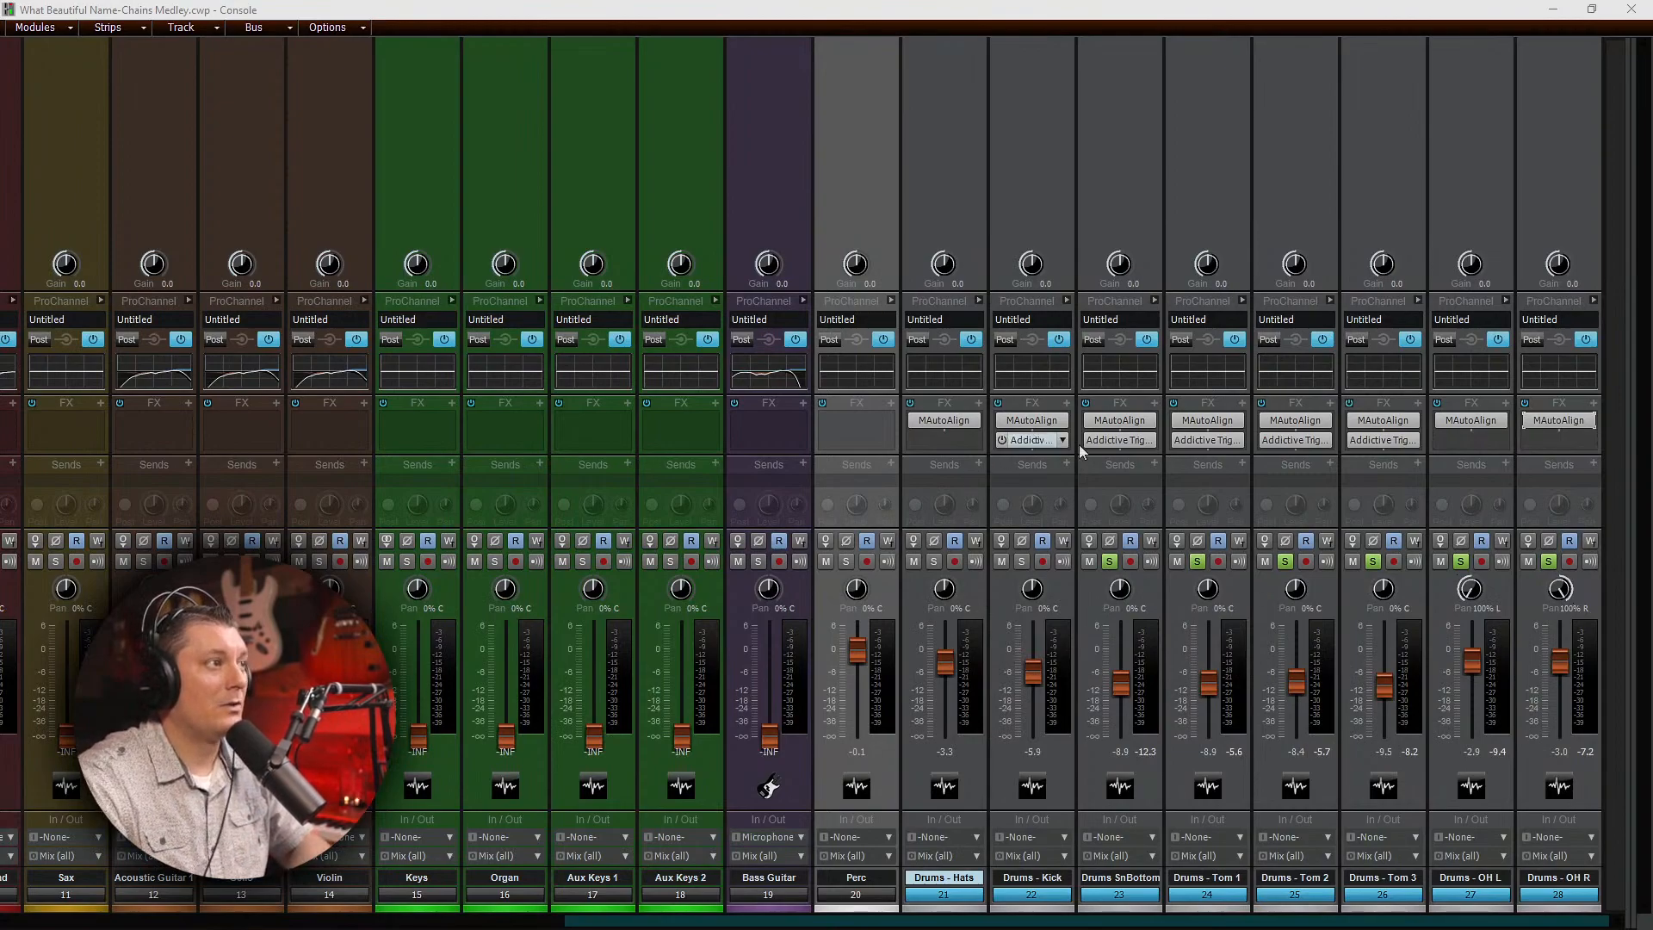
left_click_drag(1373, 561, 1112, 560)
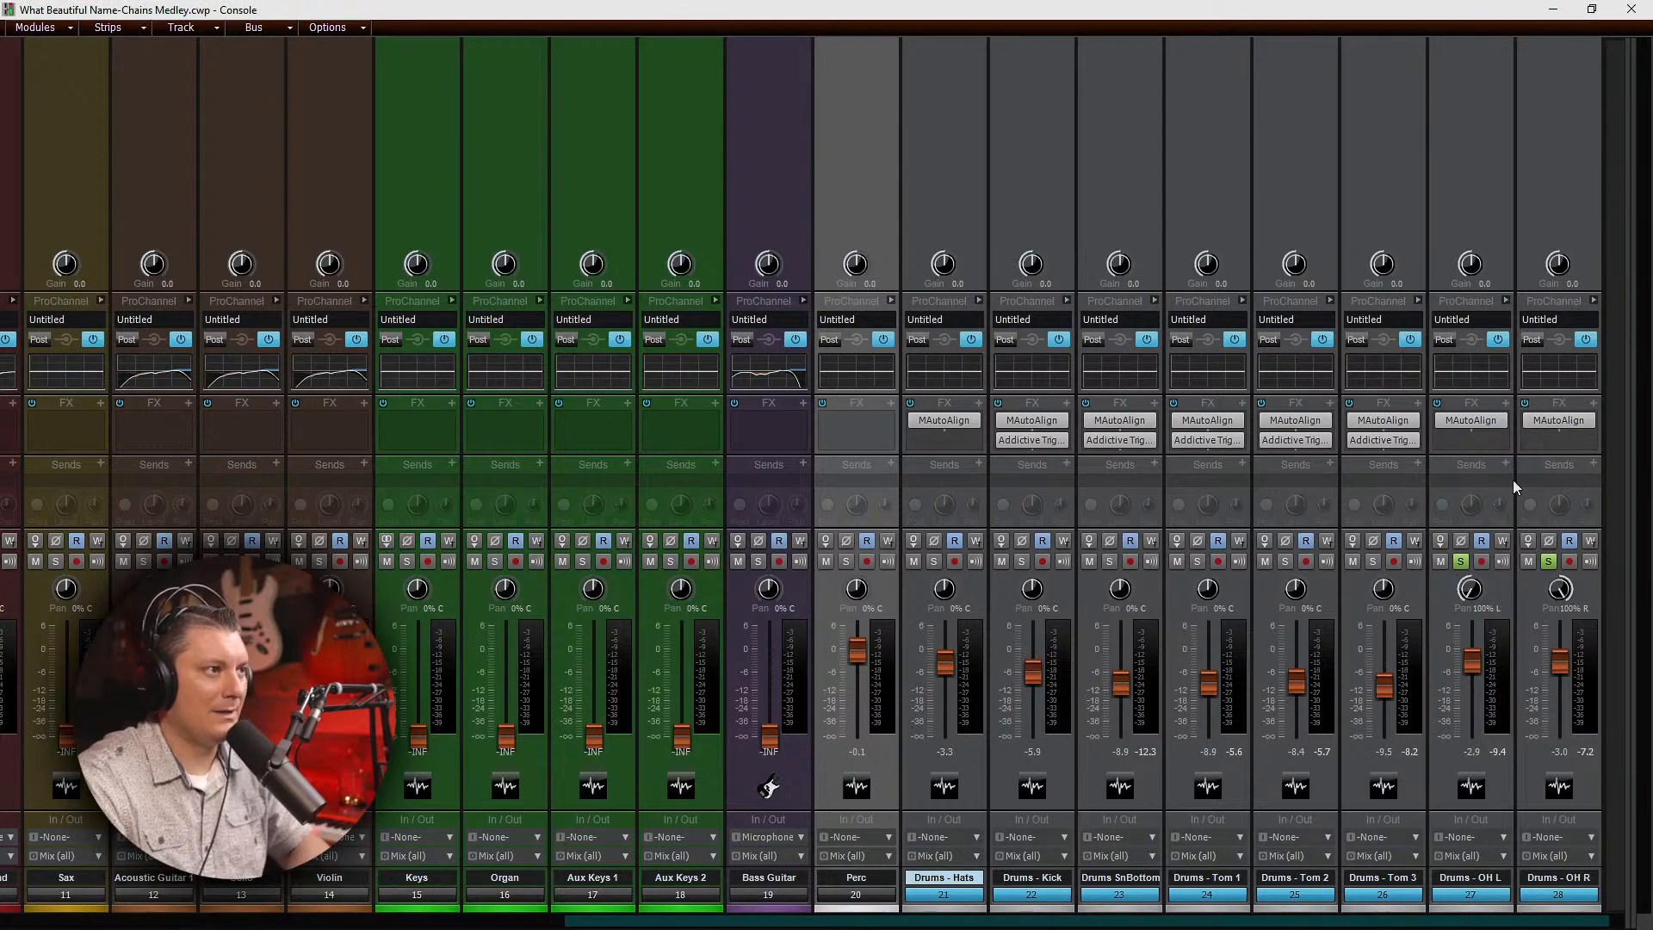
Step: Run the MAutoAlign analysis on the Drumset overheads group from OH L, check the alignment on OH R, and close the plug-in window
double_click(1477, 421)
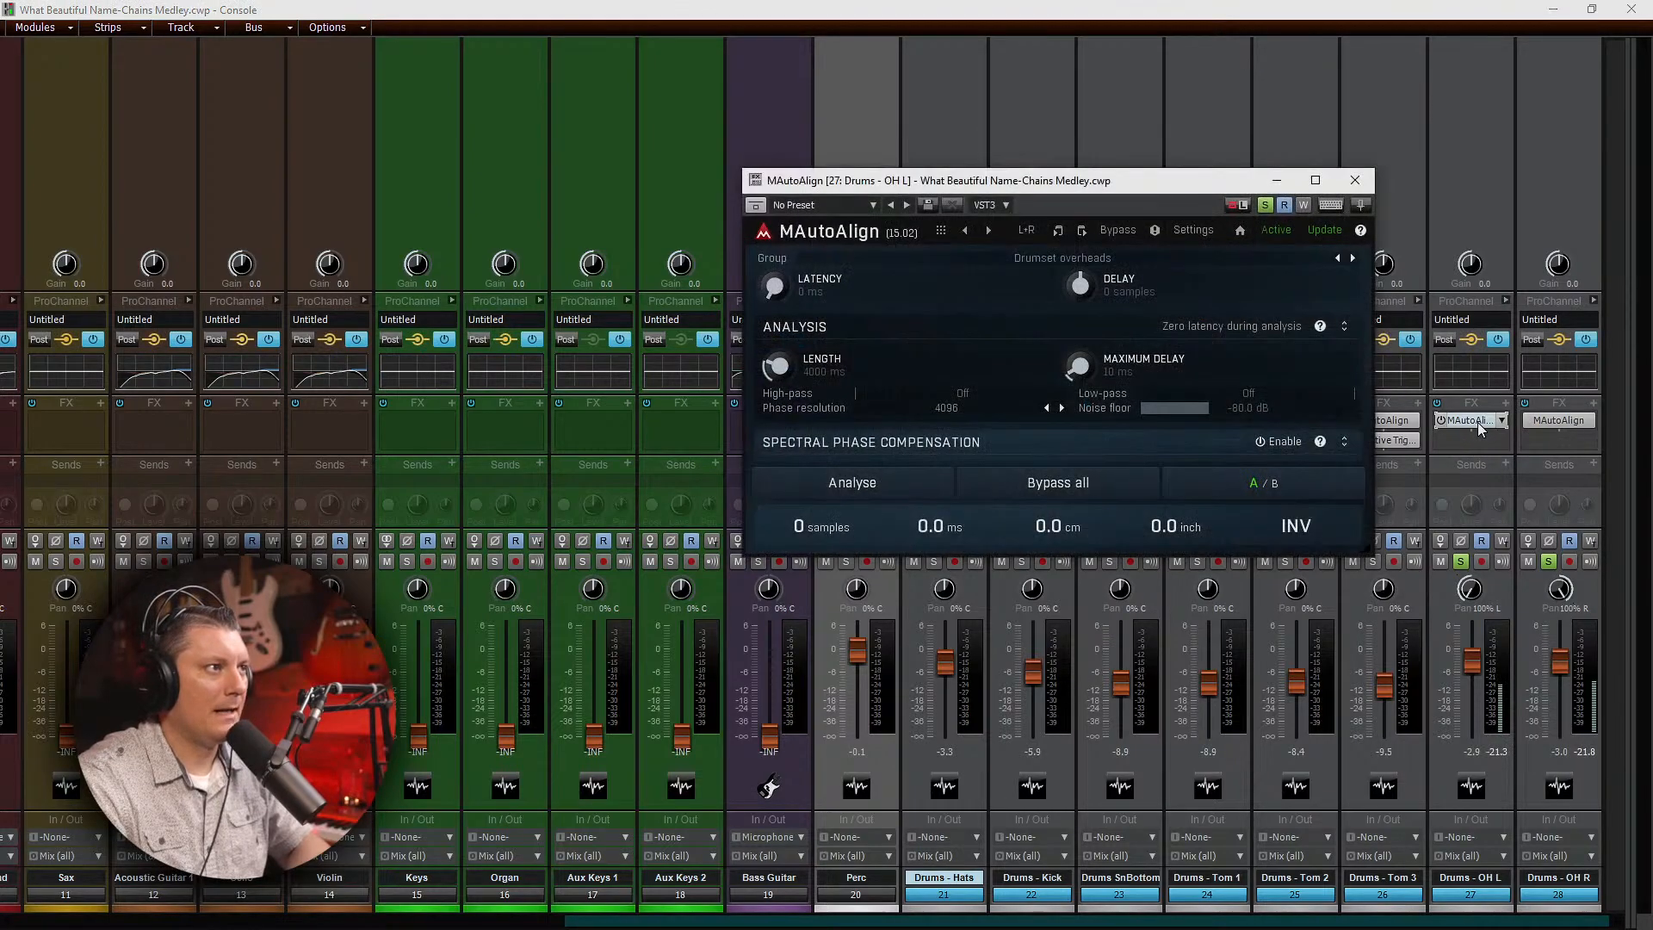
left_click(878, 479)
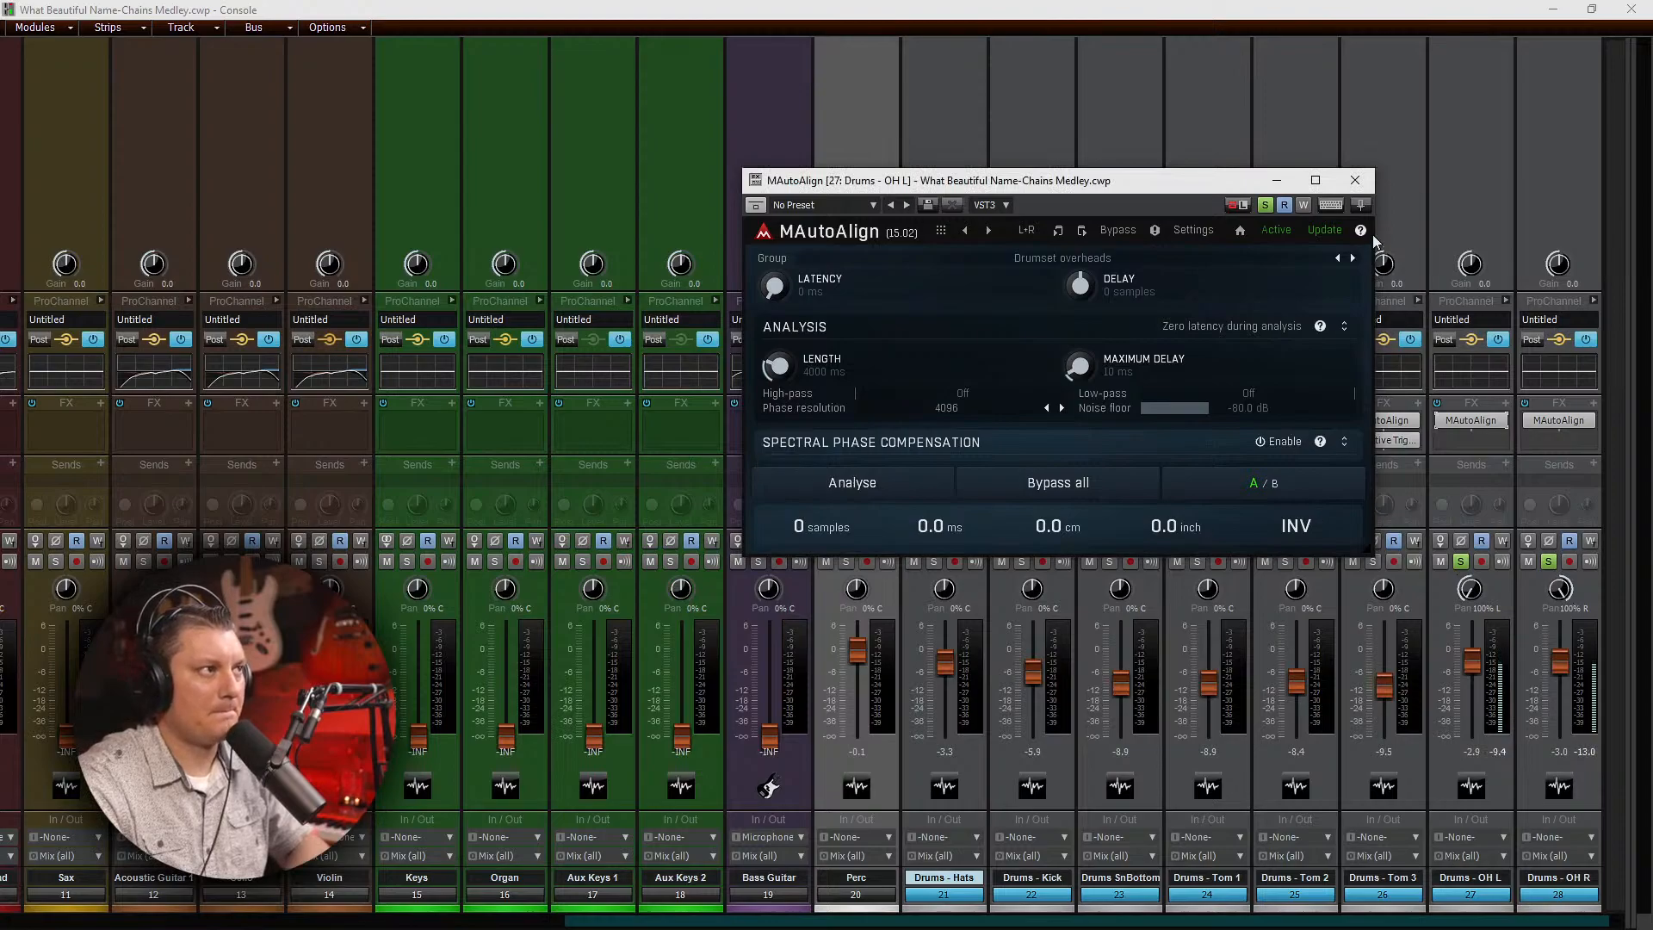
double_click(1559, 420)
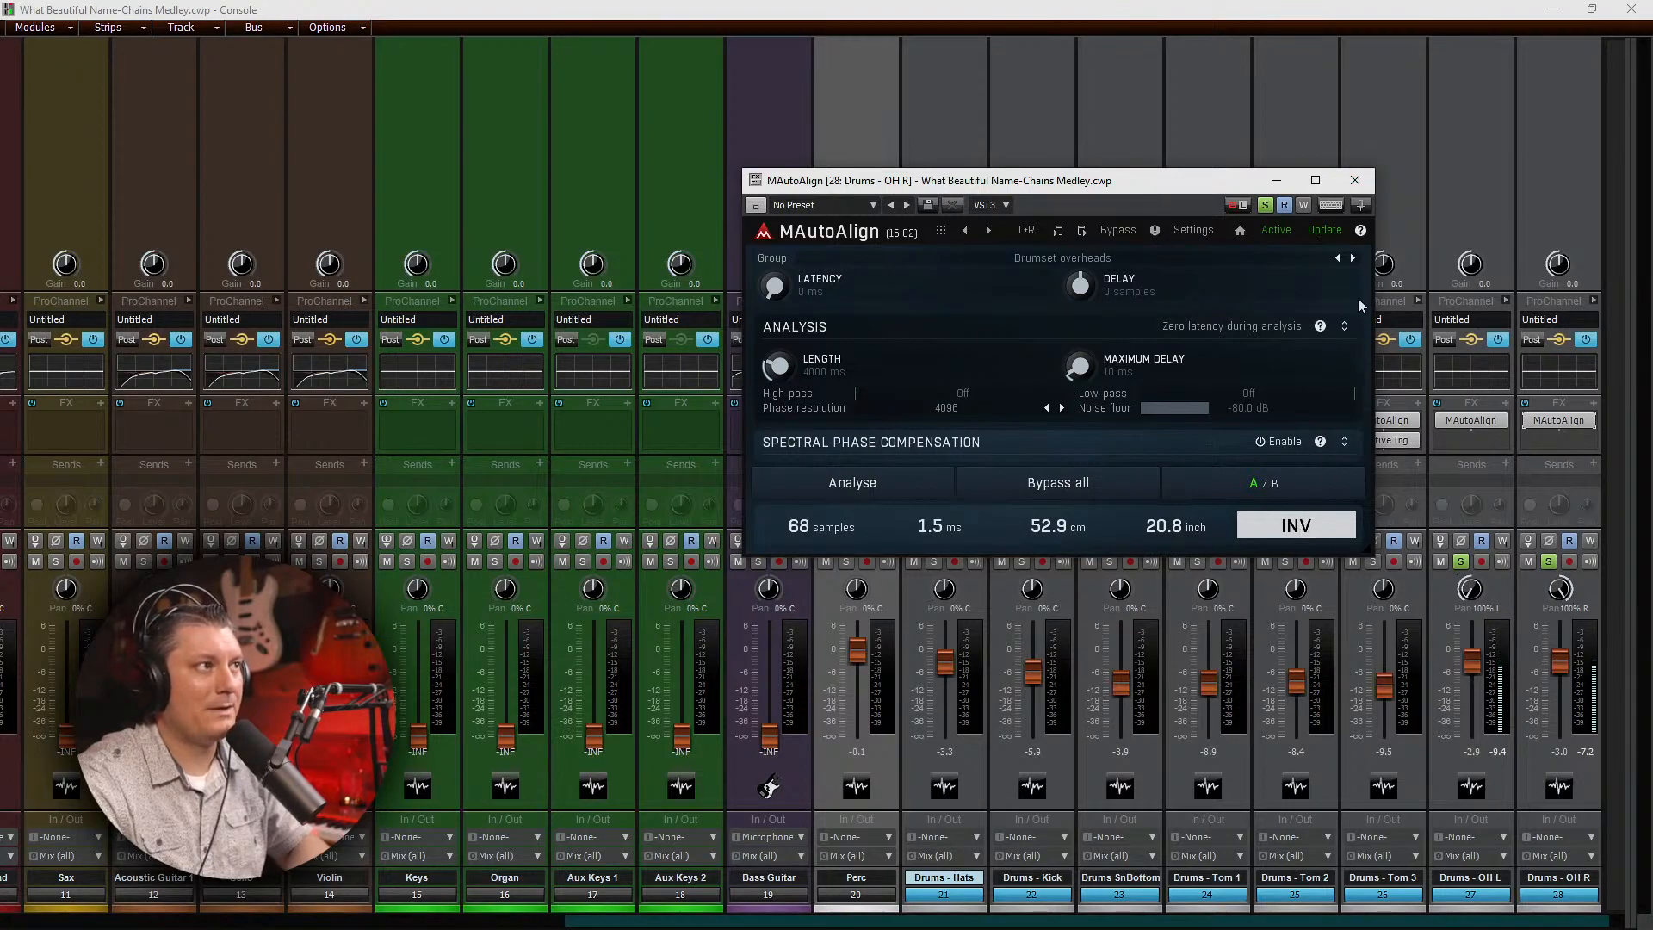
left_click(1357, 179)
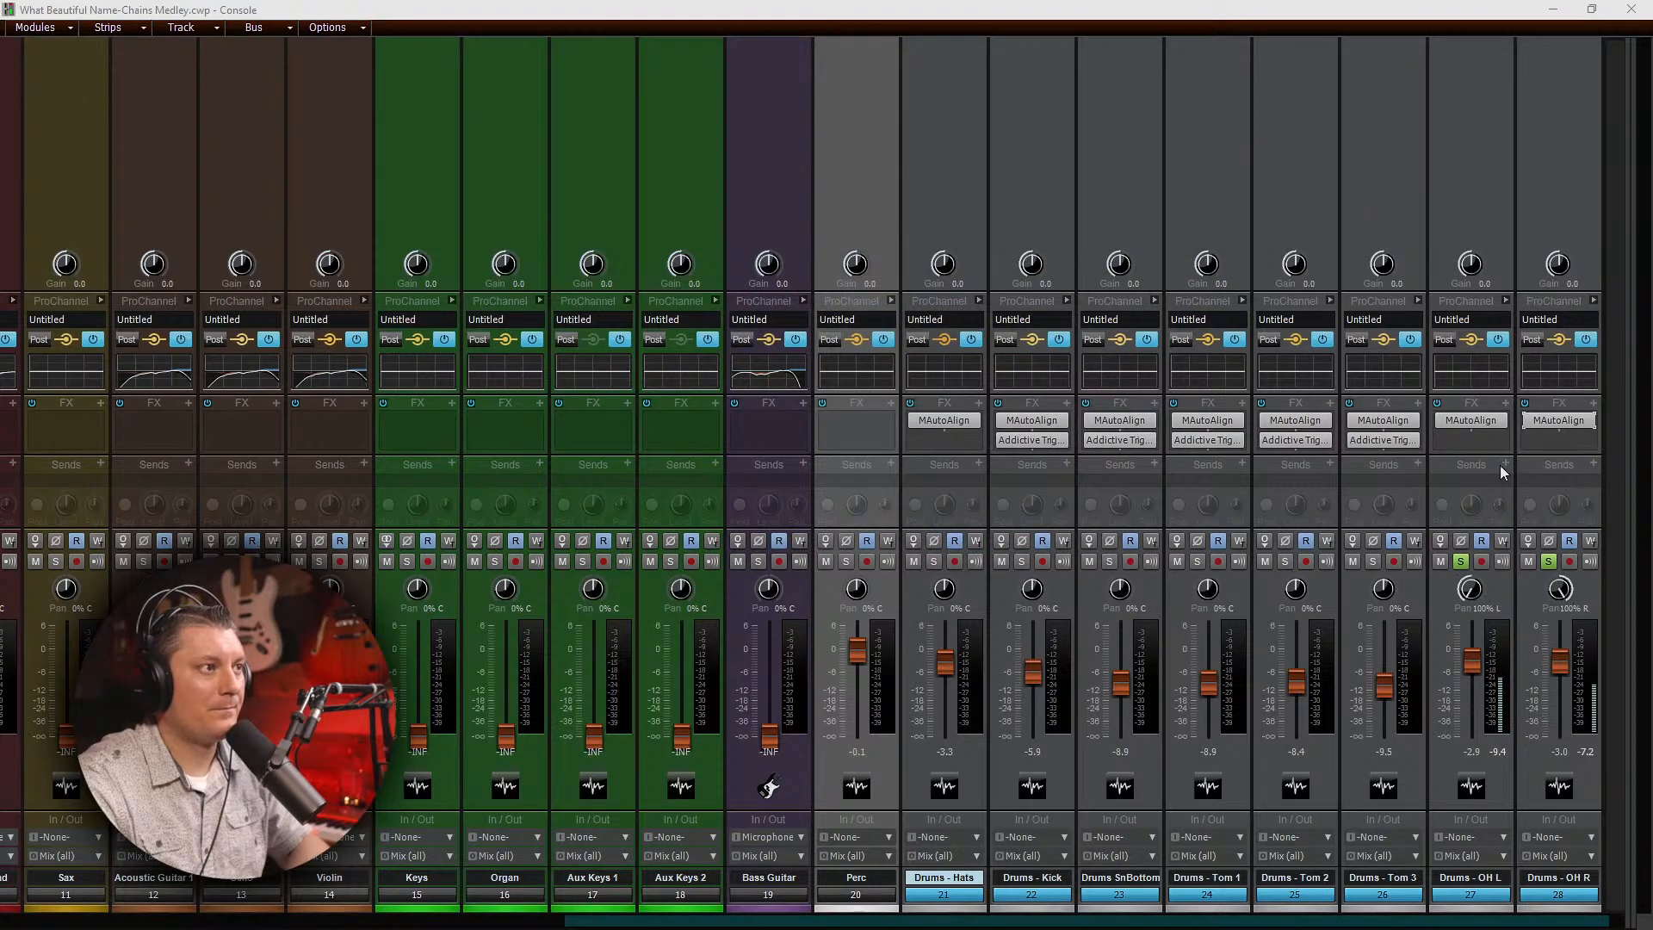
Step: Compare the soloed overheads with and without alignment by bypassing and re-enabling MAutoAlign on OH L and OH R
left_click(1443, 421)
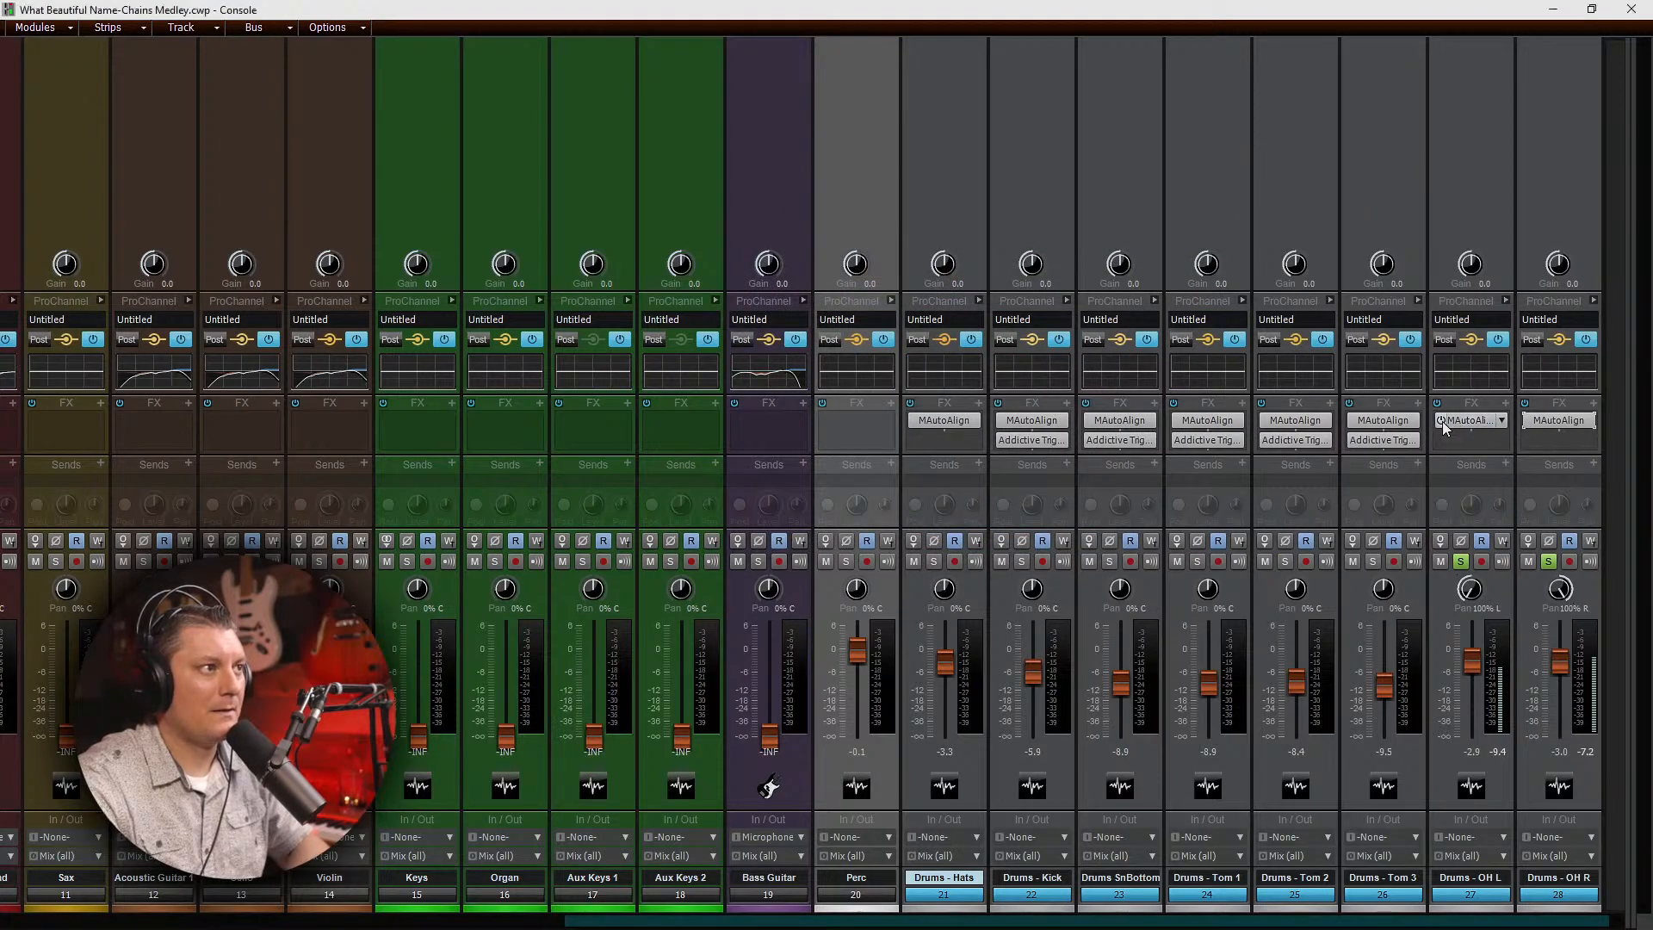
left_click(1530, 421)
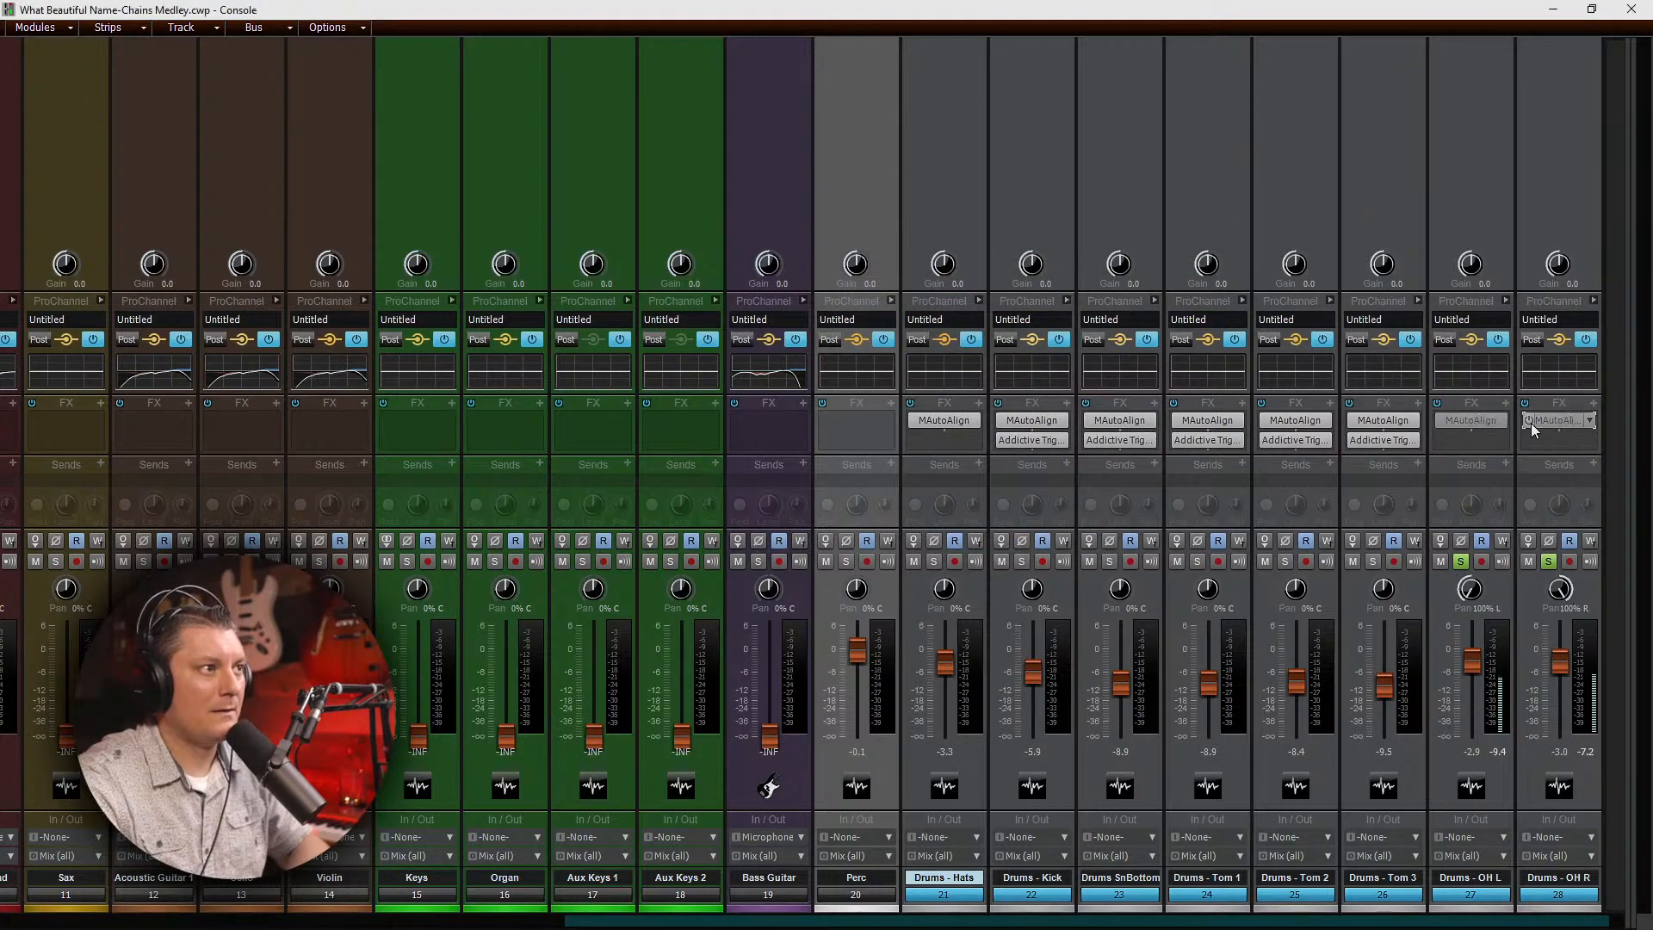
left_click(1440, 420)
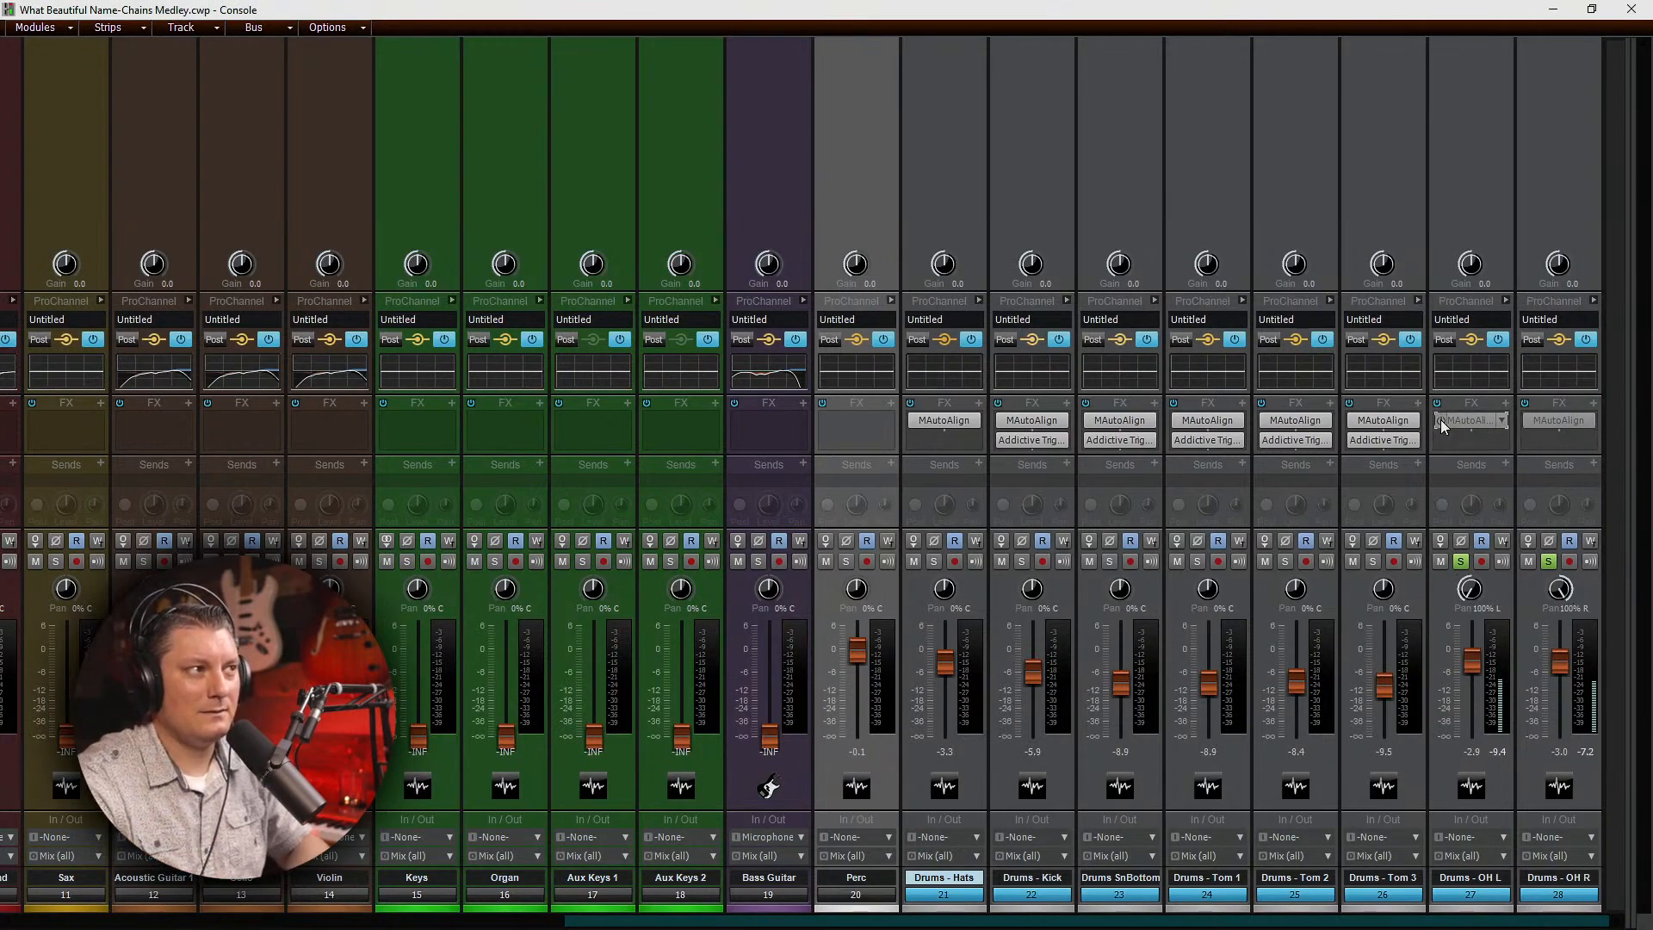
left_click(1525, 420)
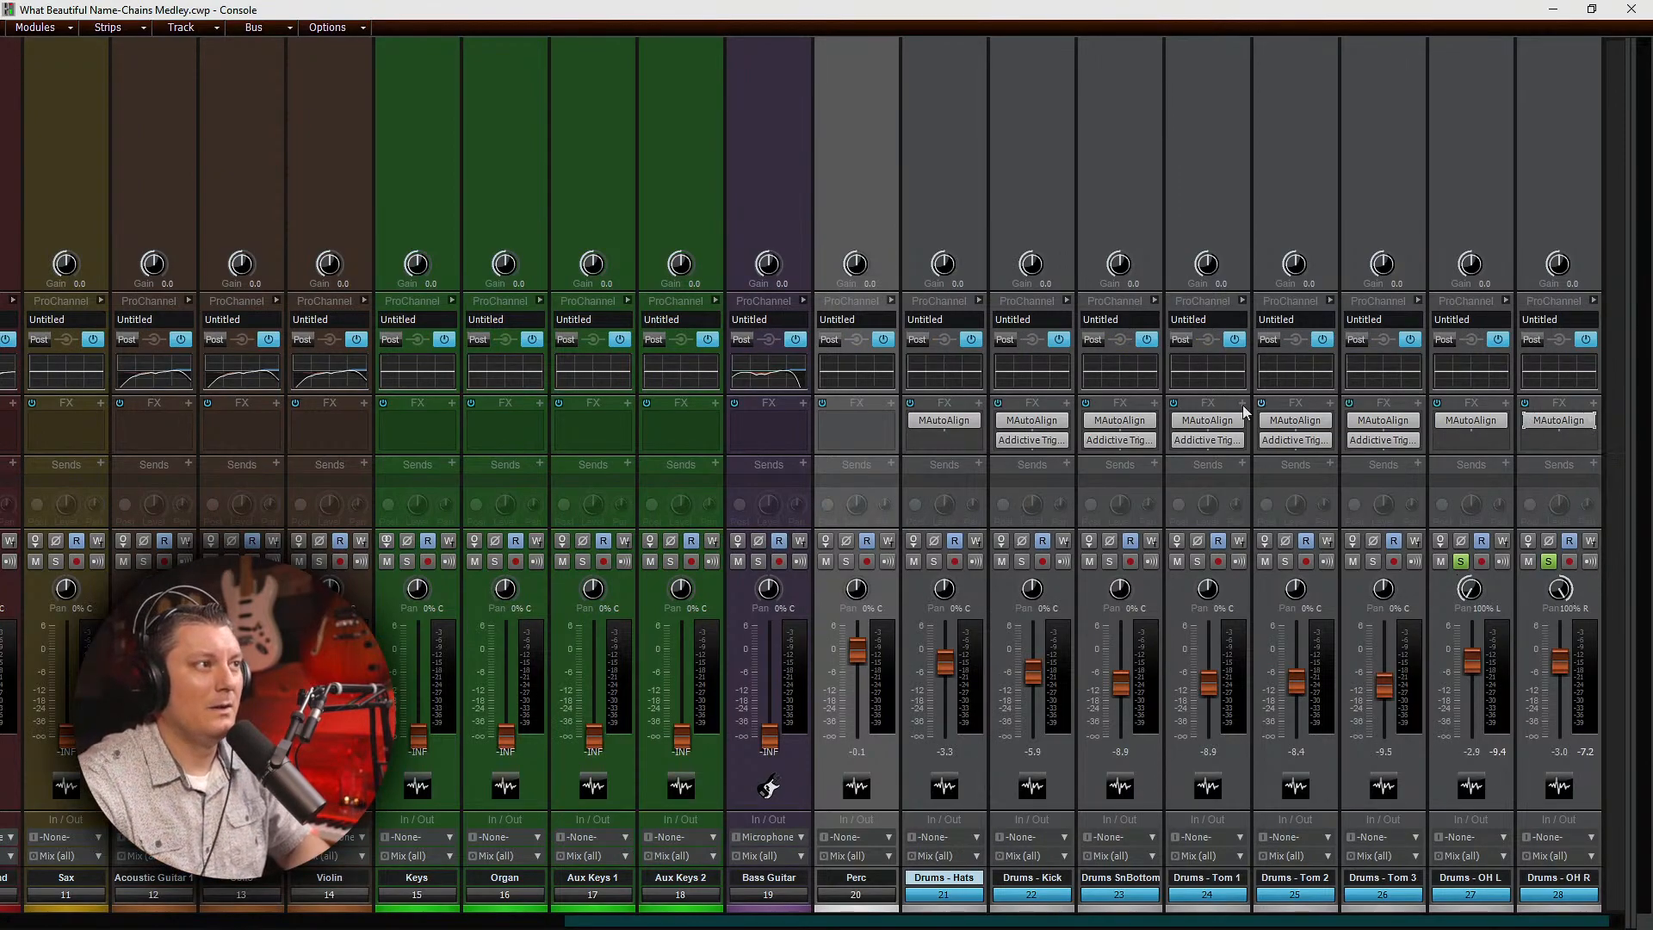
Step: Open MAutoAlign on the Drums - Hats channel and solo the close-miked drum channels, including Hats, Kick and Tom 3
double_click(947, 420)
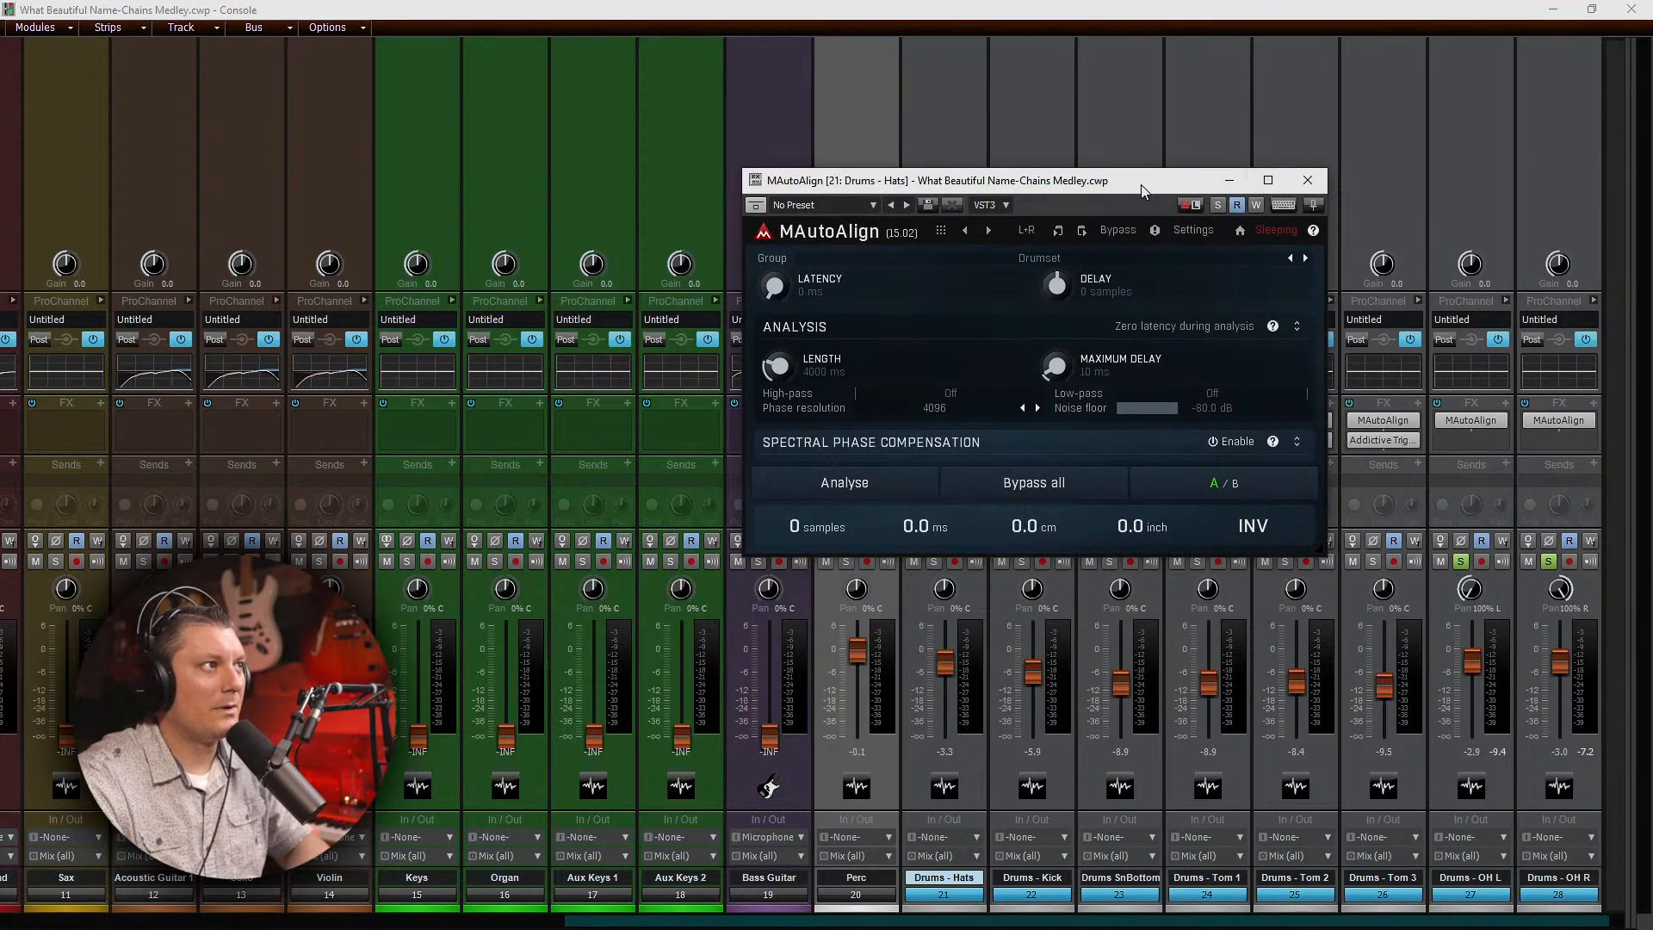
left_click_drag(1139, 184, 708, 129)
left_click_drag(1020, 561, 1377, 561)
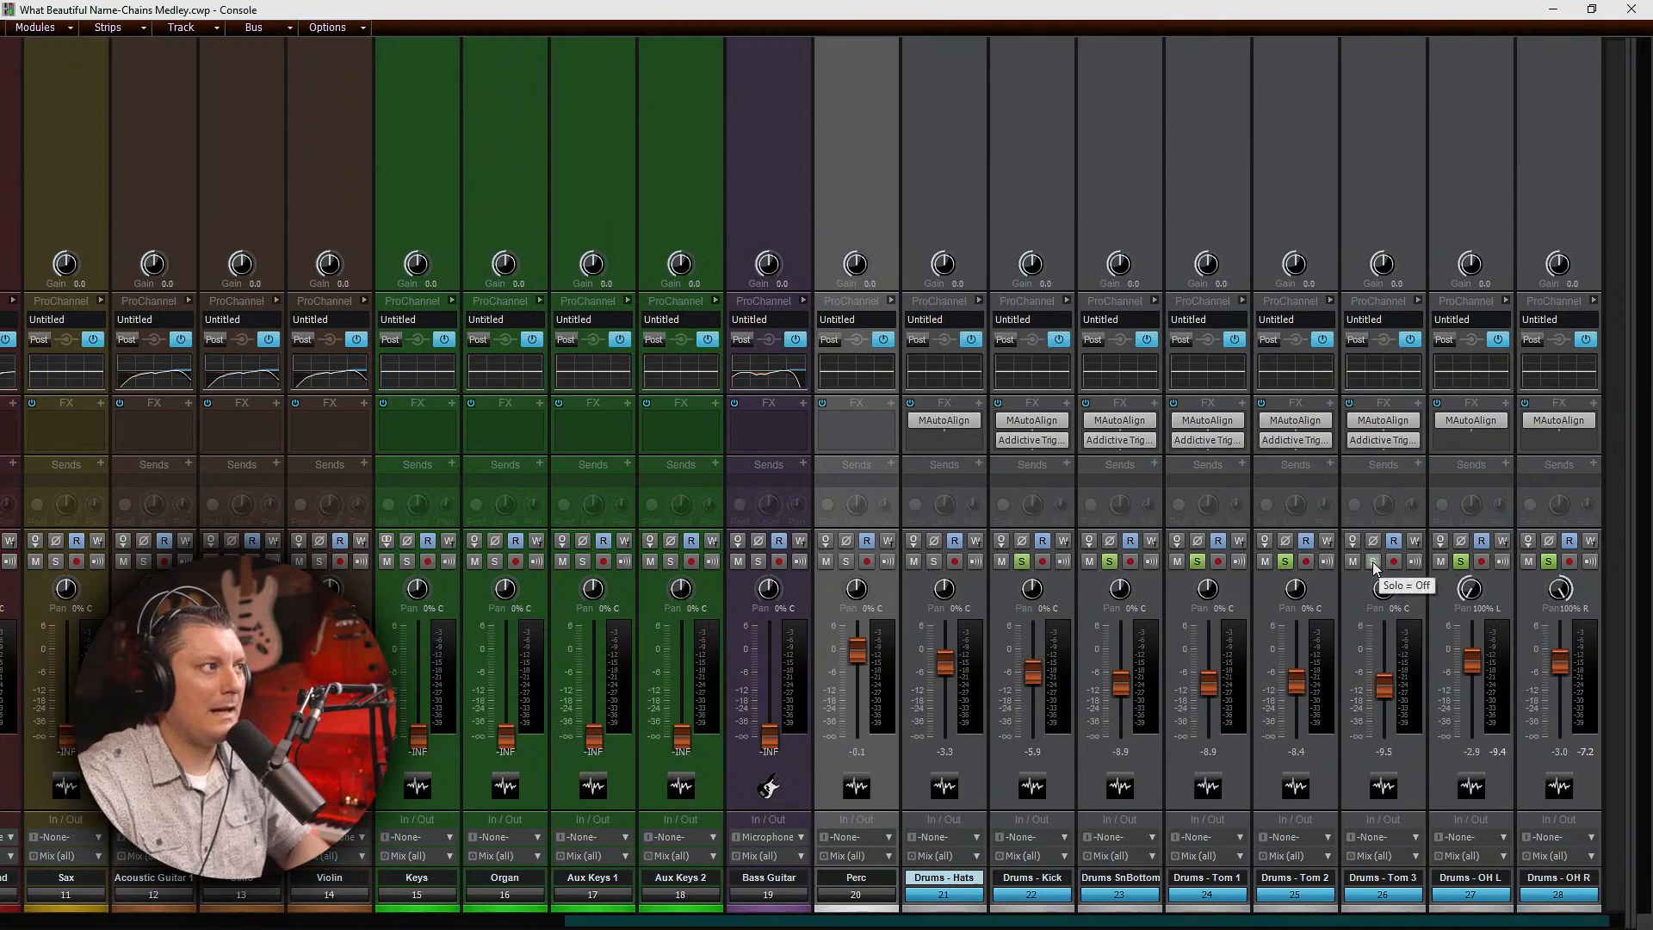
left_click(1378, 562, "ctrl")
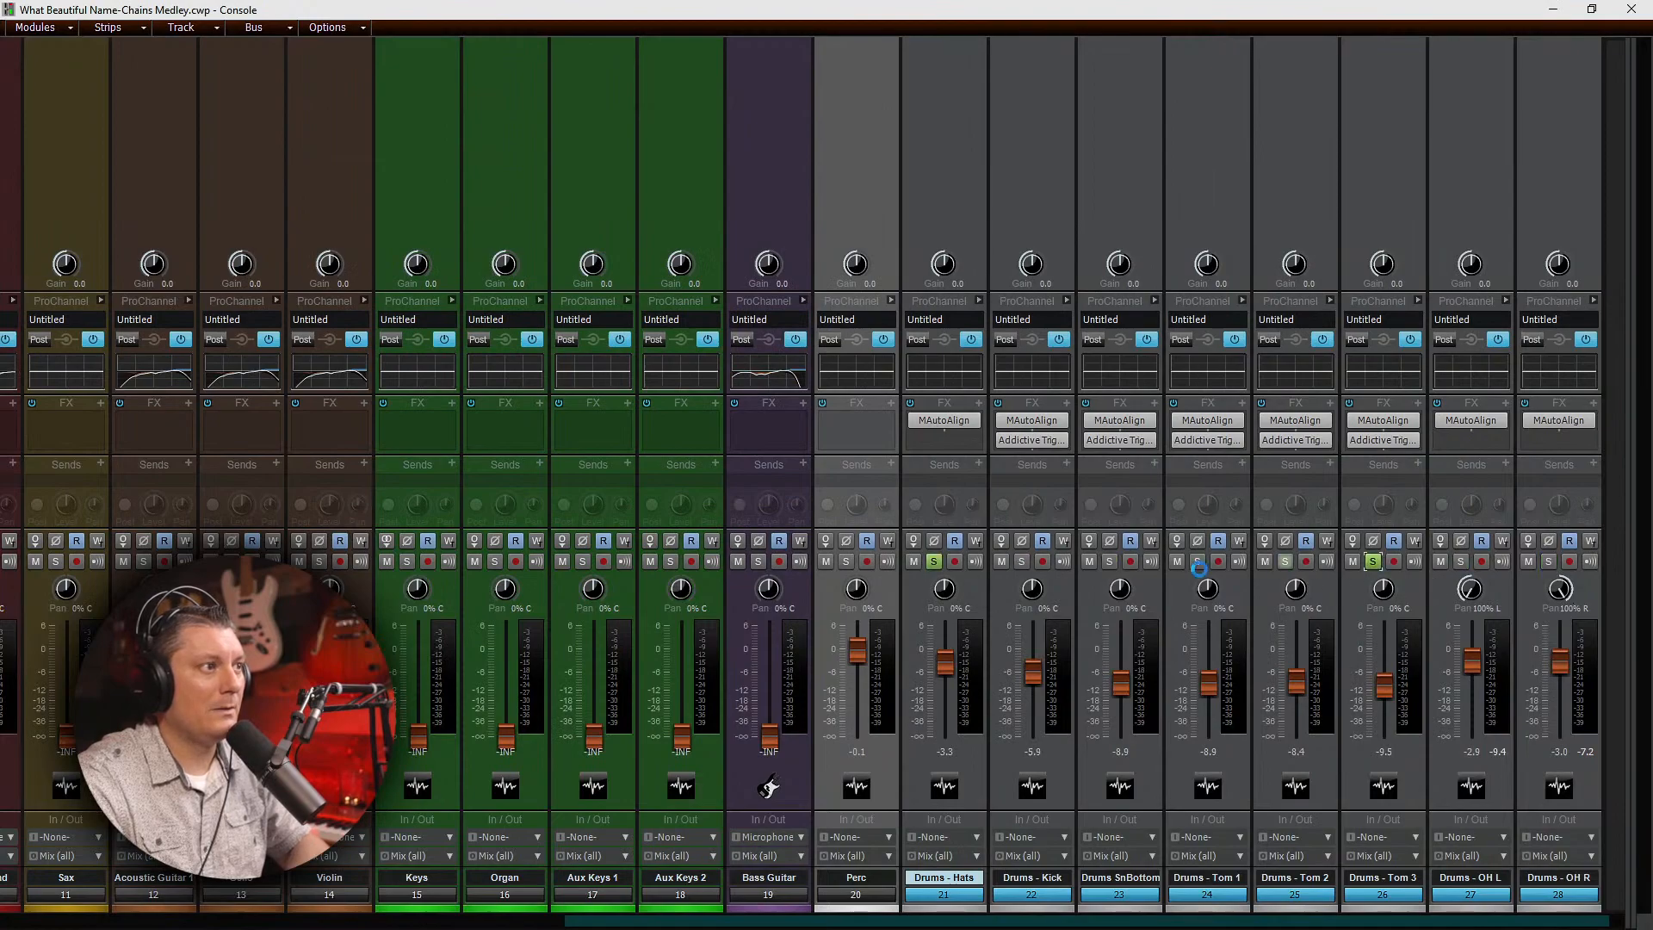
left_click(1022, 561)
left_click(1128, 562)
left_click(1128, 562)
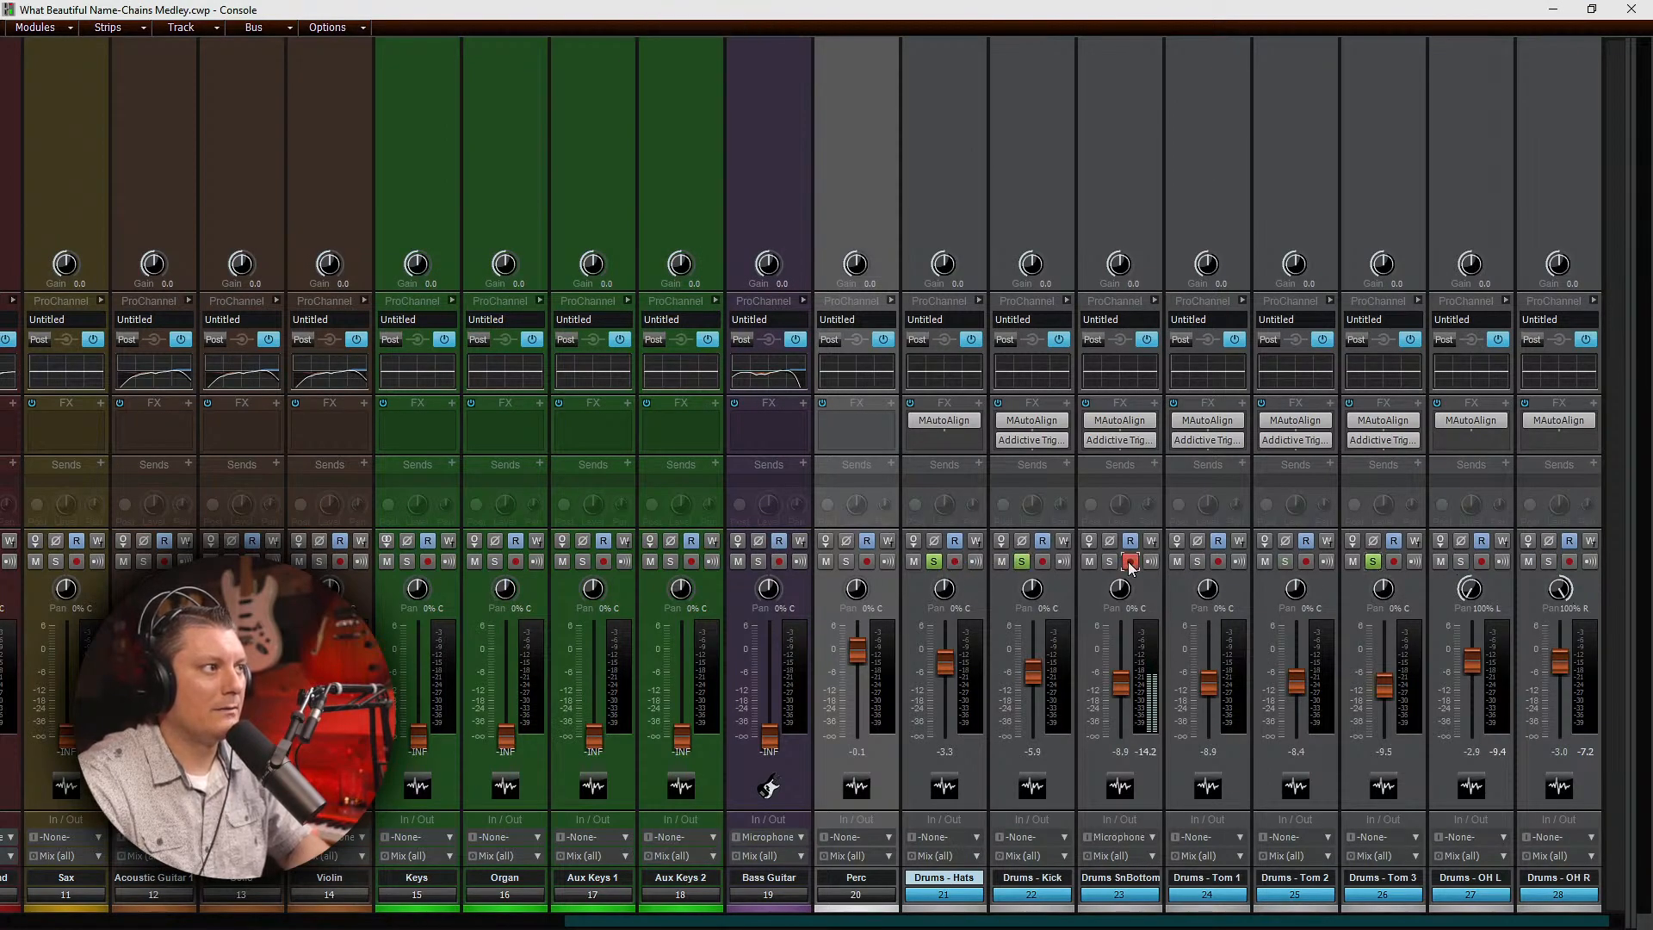
Step: Solo the Drums SnBottom, Tom 1, Tom 2, OH L and OH R tracks along with the already soloed drums
left_click(1110, 562)
left_click(1197, 561)
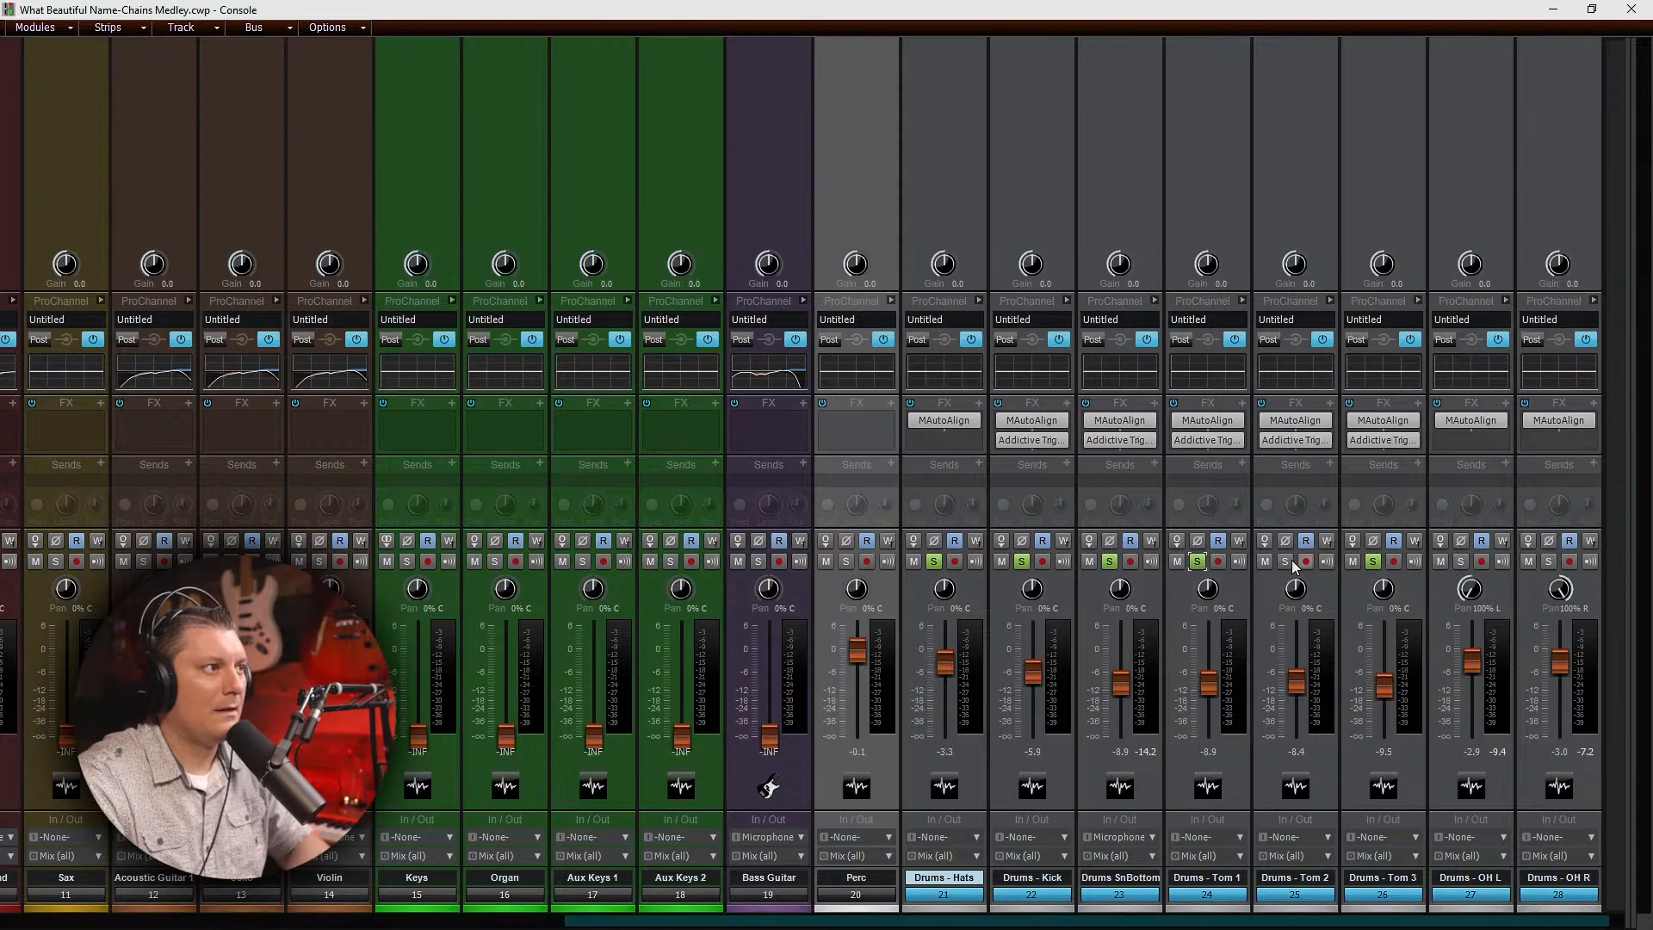
left_click(1286, 561)
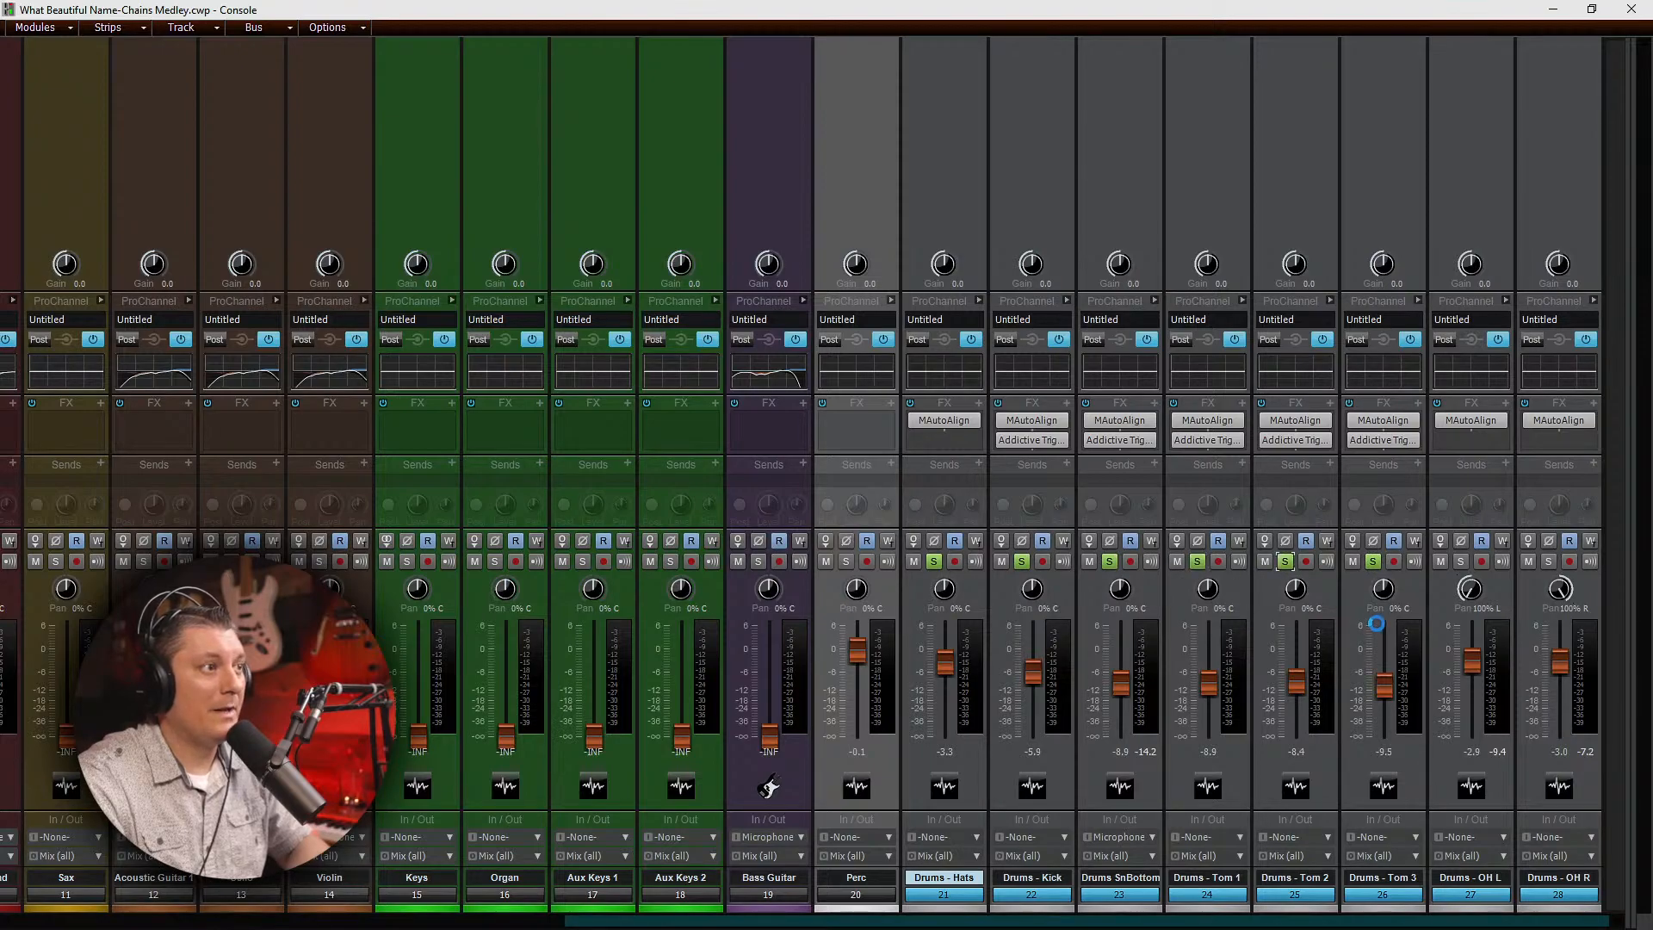
left_click(1461, 561)
left_click(1546, 561)
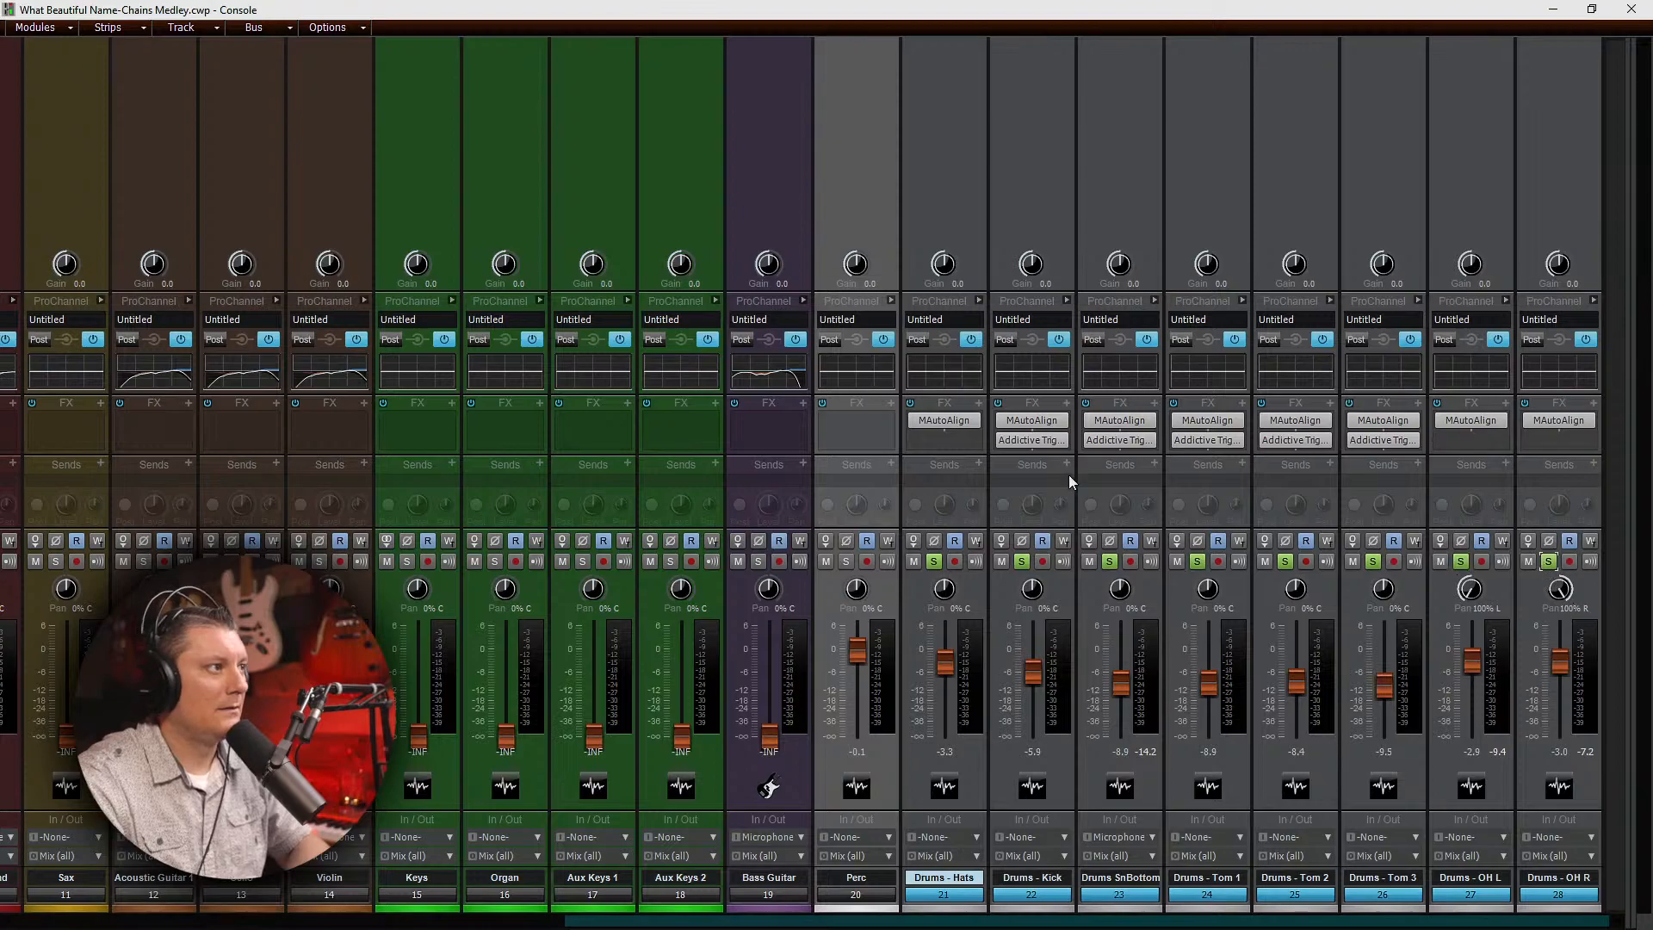
Step: Run the MAutoAlign analysis from the plug-in on the Drums - Hats track while the drums play
double_click(945, 420)
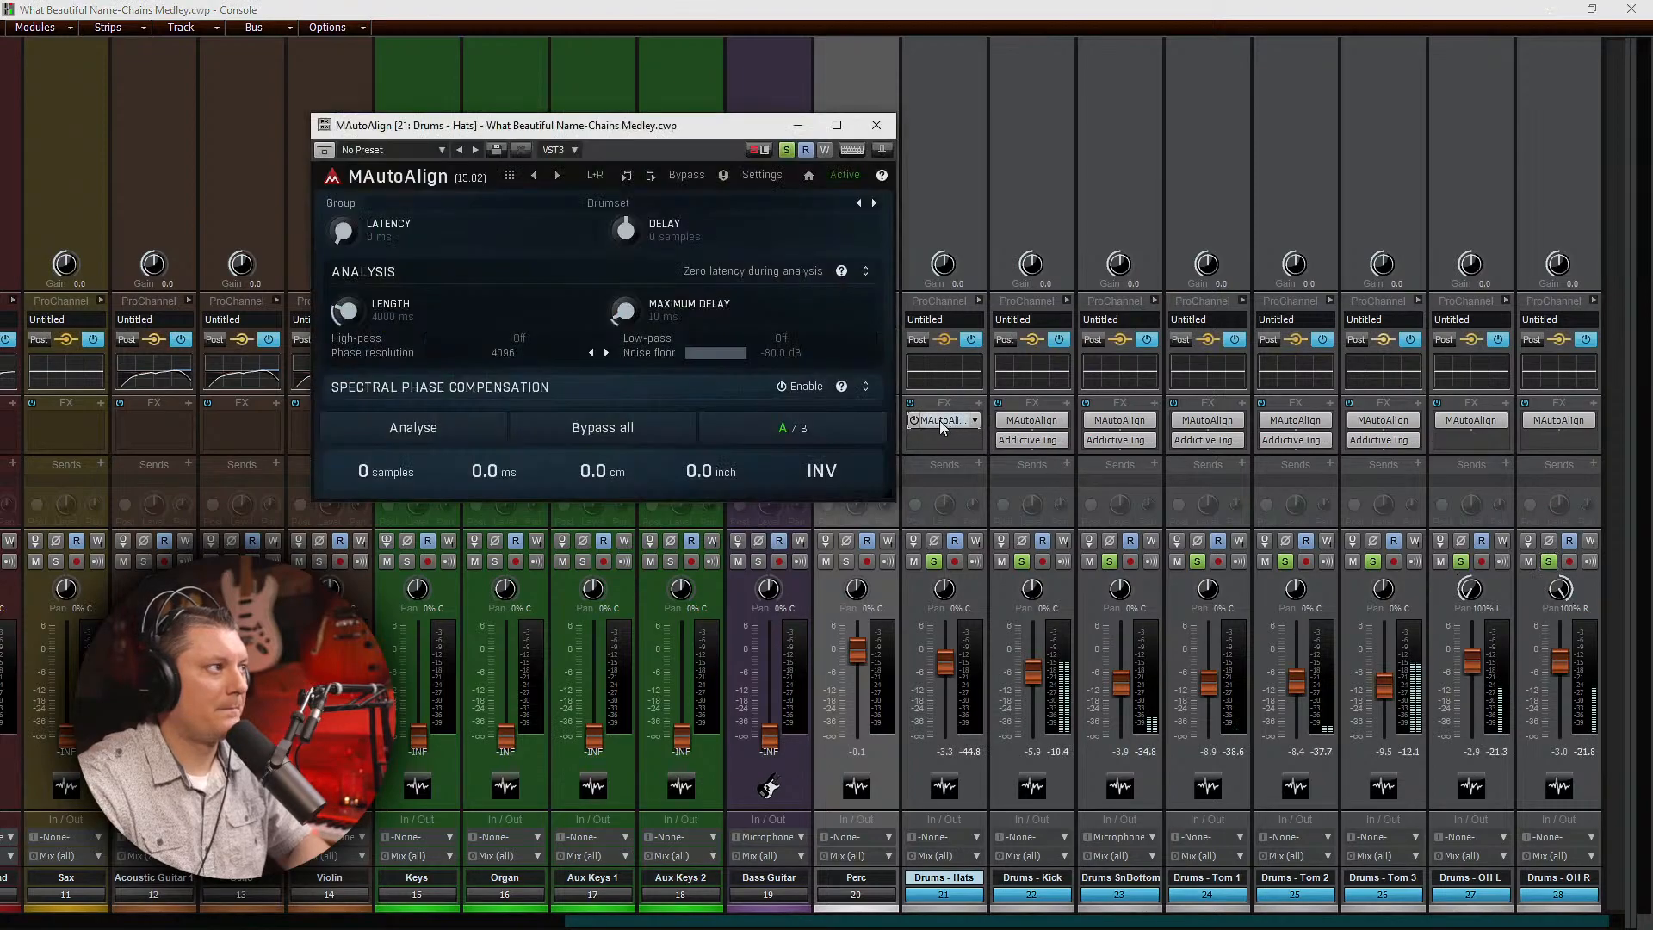
left_click(427, 423)
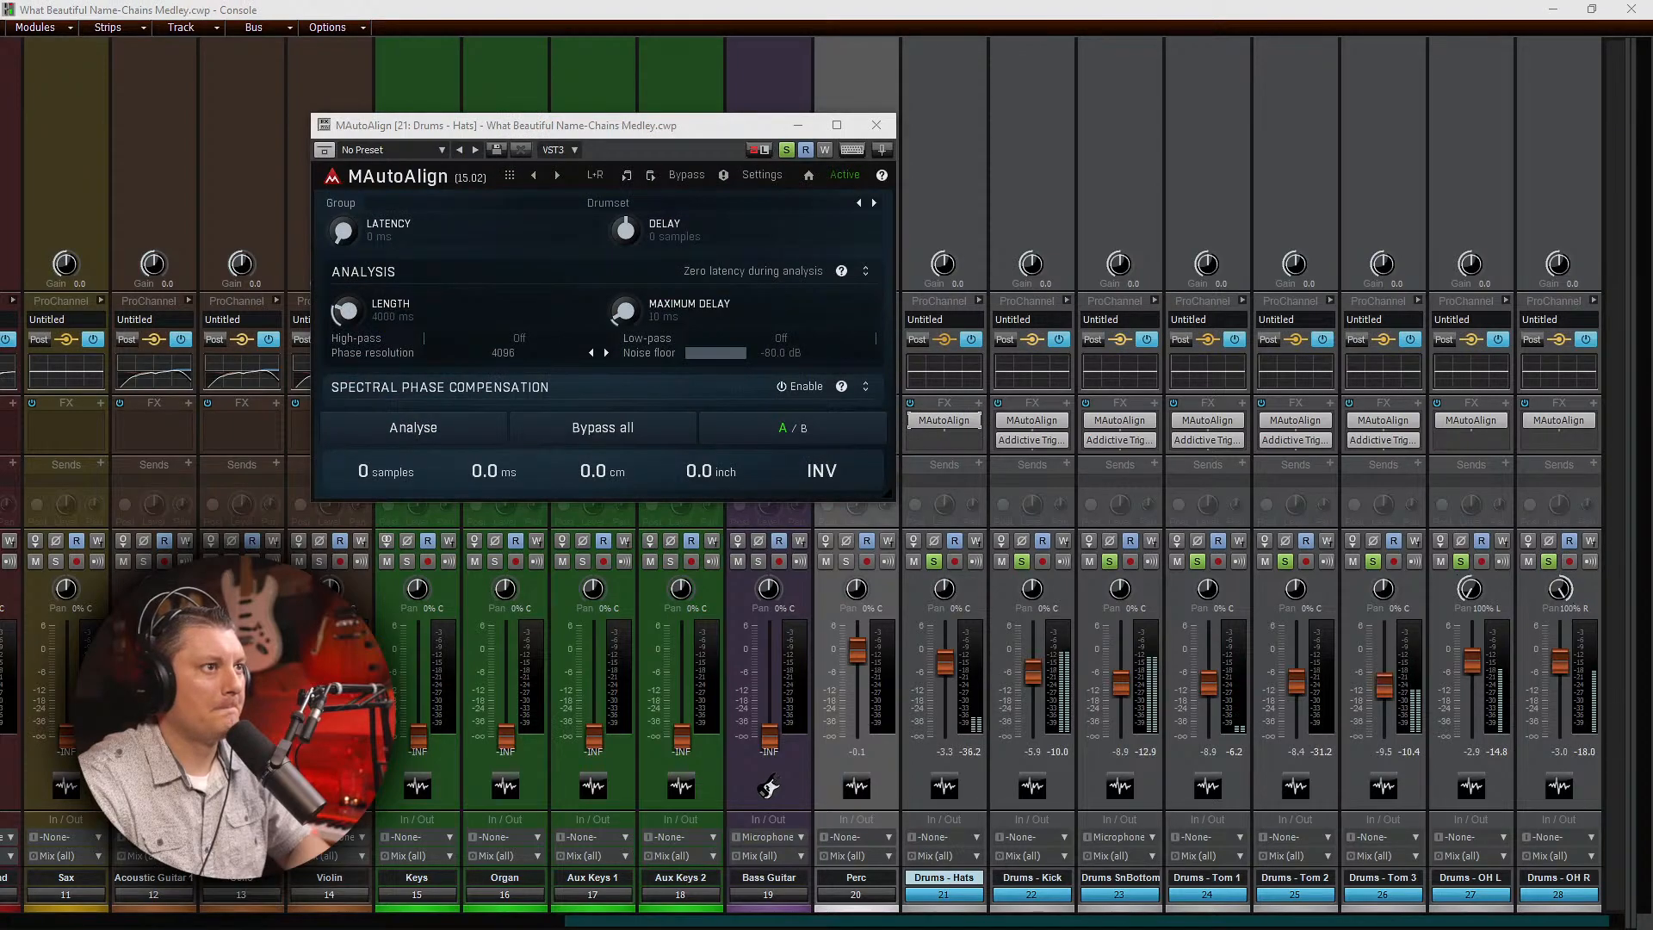
left_click_drag(1305, 367, 1263, 342)
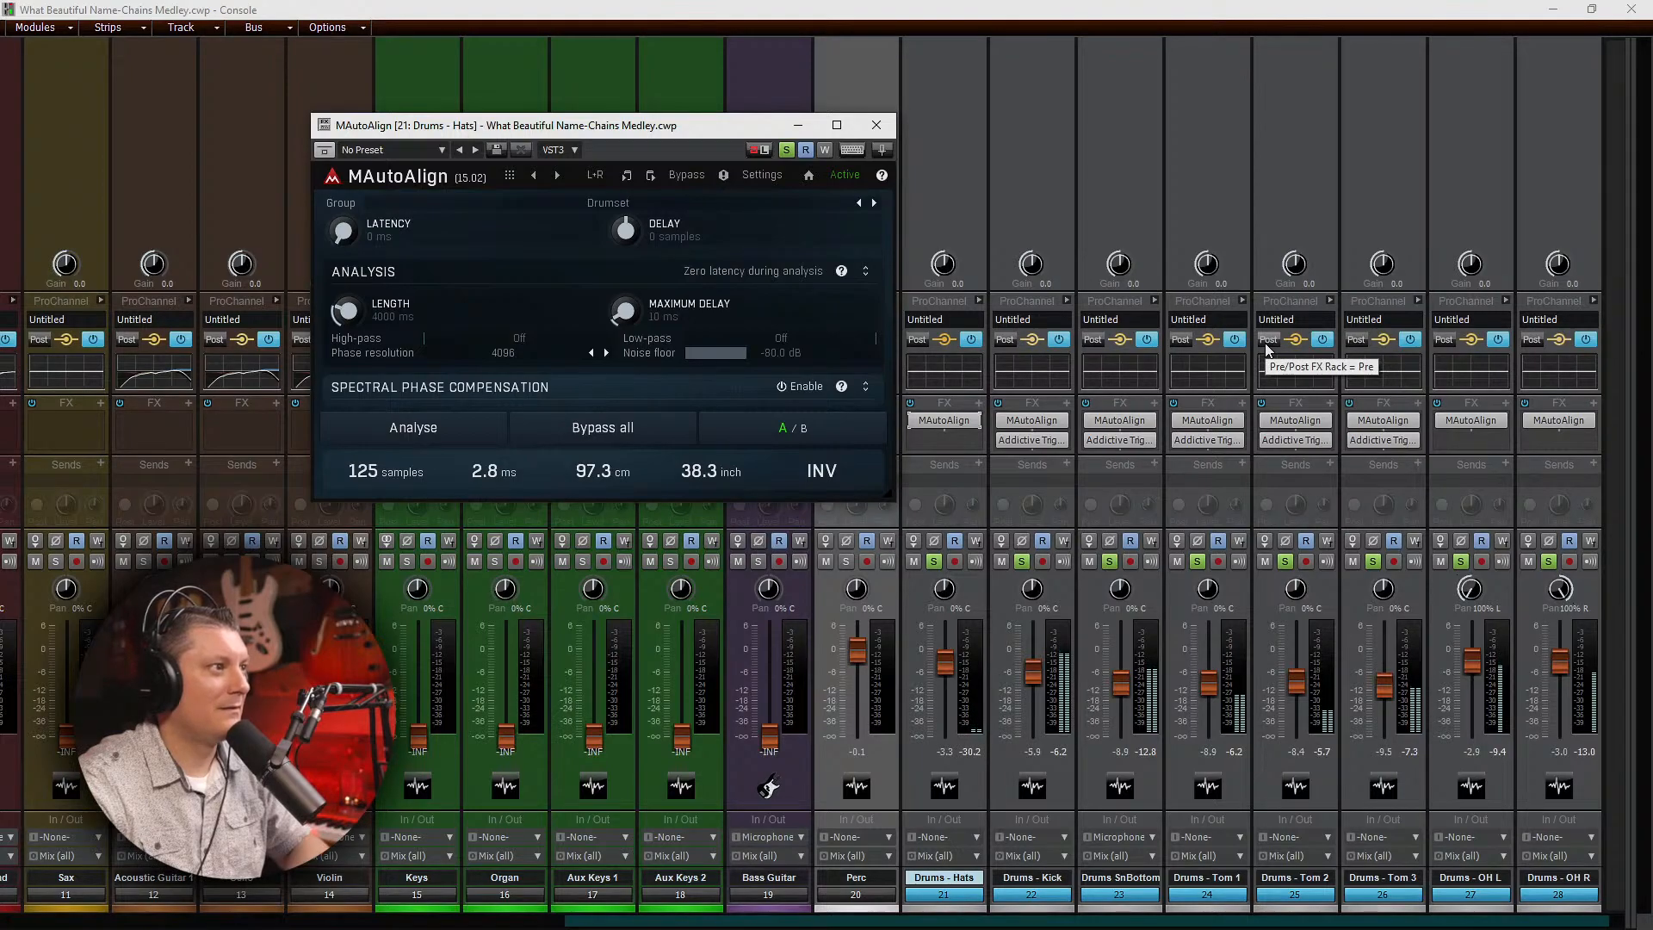
Step: Compare the drum sound with all MAutoAlign instances bypassed and active, and close the plug-in window
left_click(601, 428)
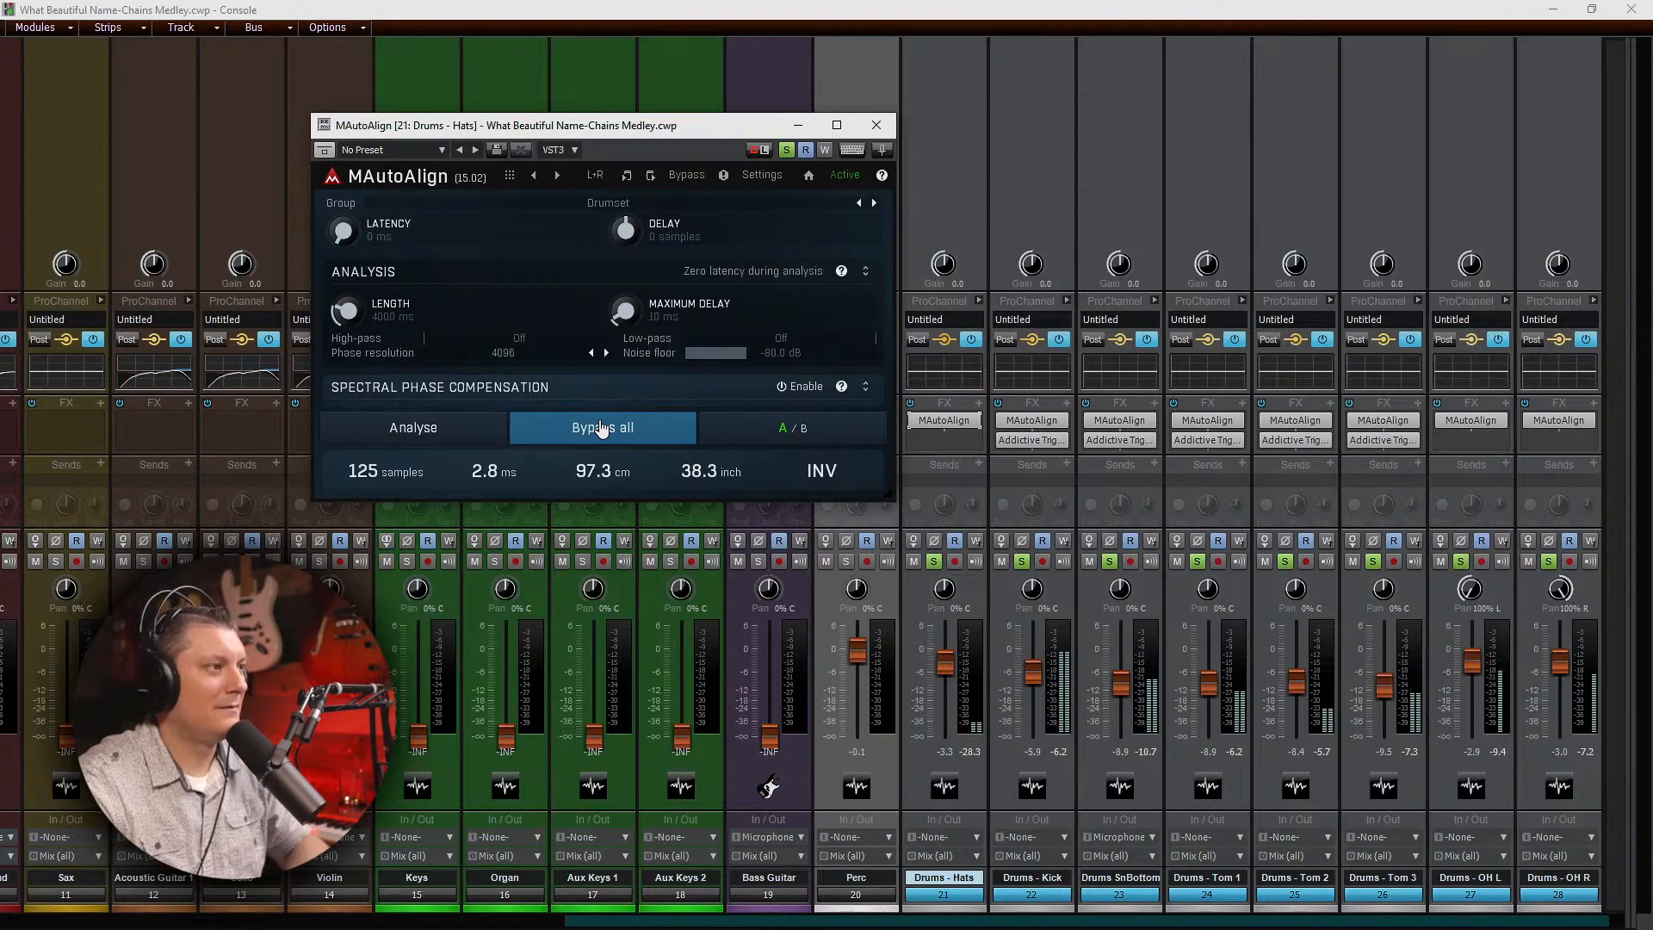
left_click(600, 428)
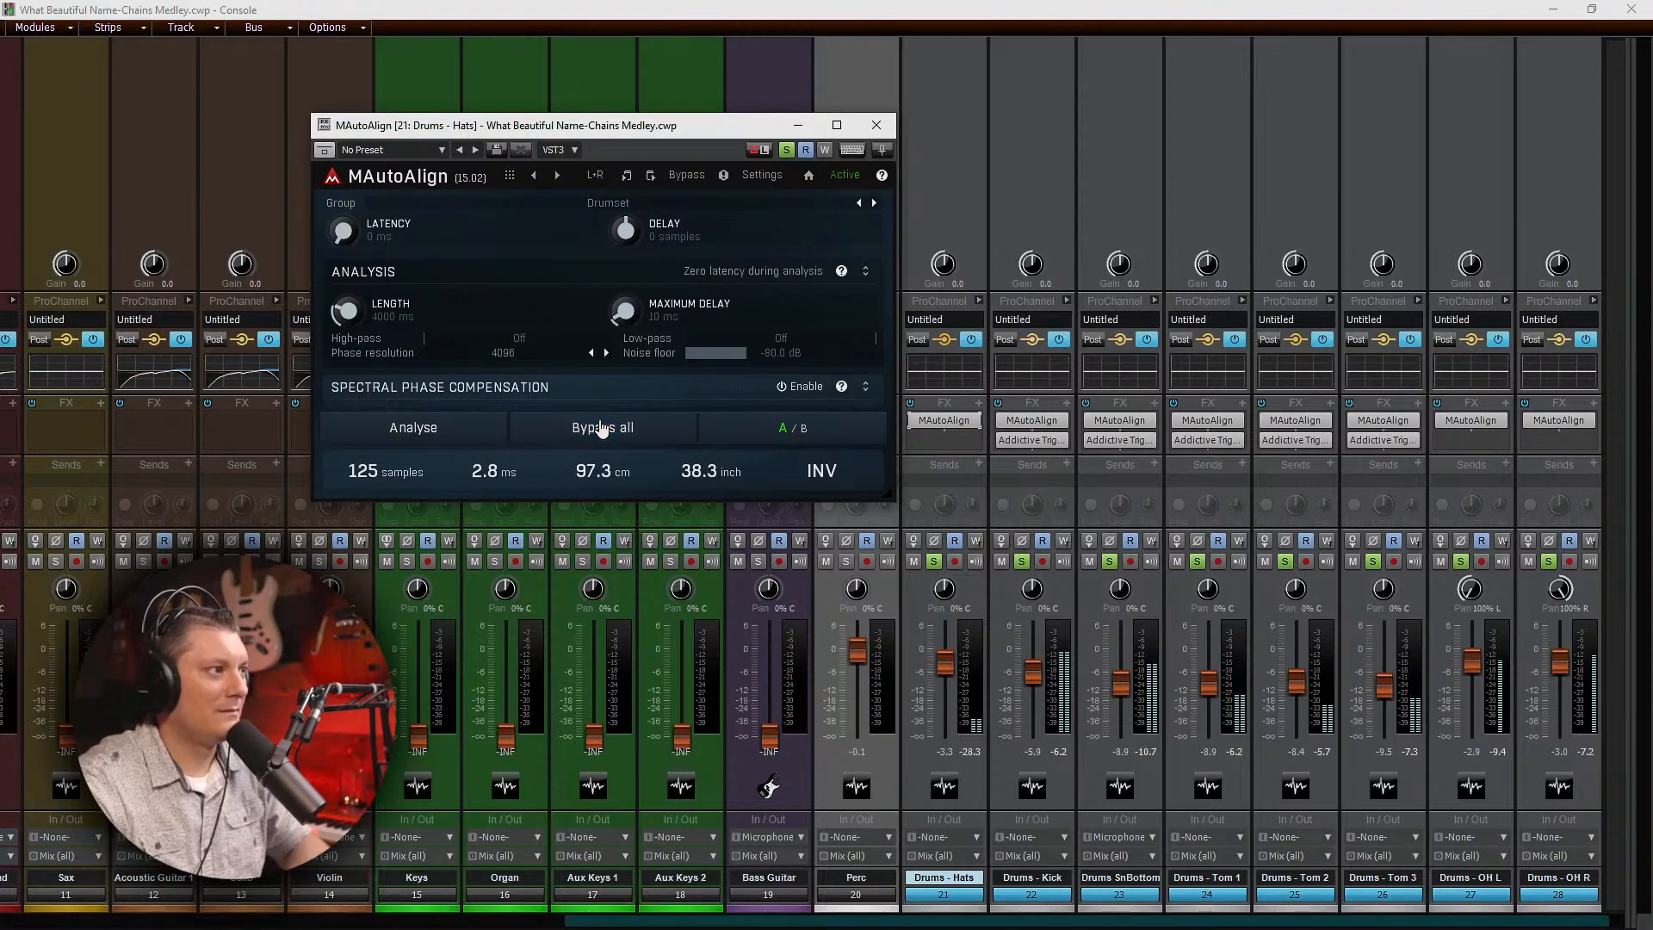
left_click(875, 128)
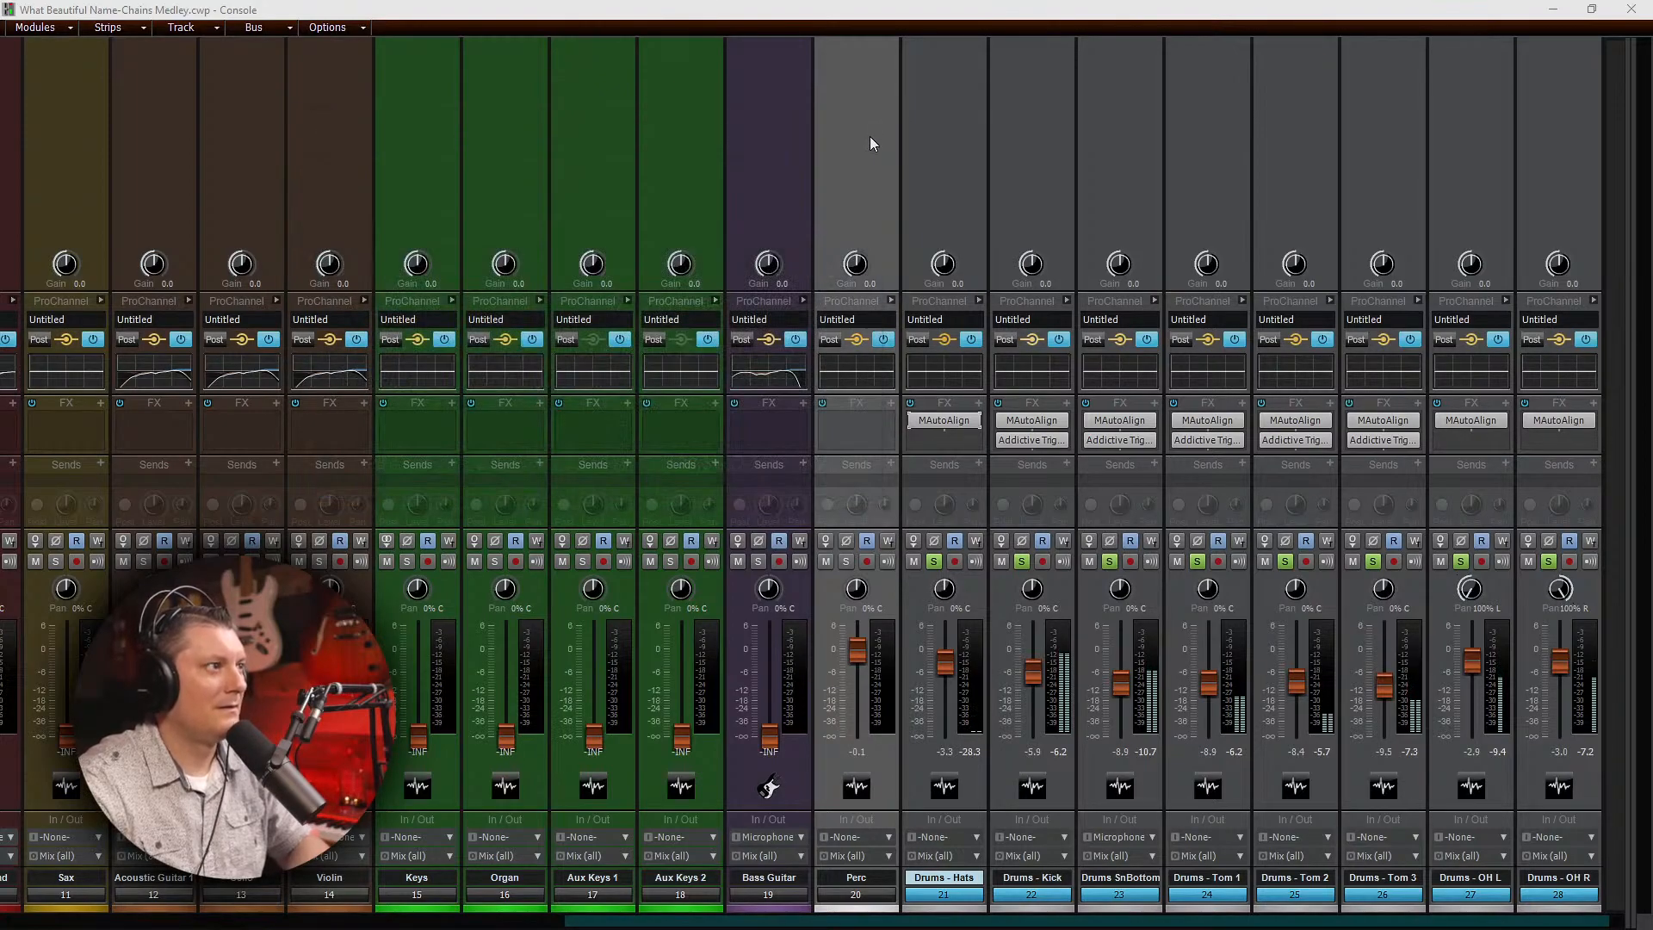
Step: Unsolo all the drum tracks and route the outputs of the selected drum tracks to the Drums bus
left_click_drag(1549, 560, 937, 565)
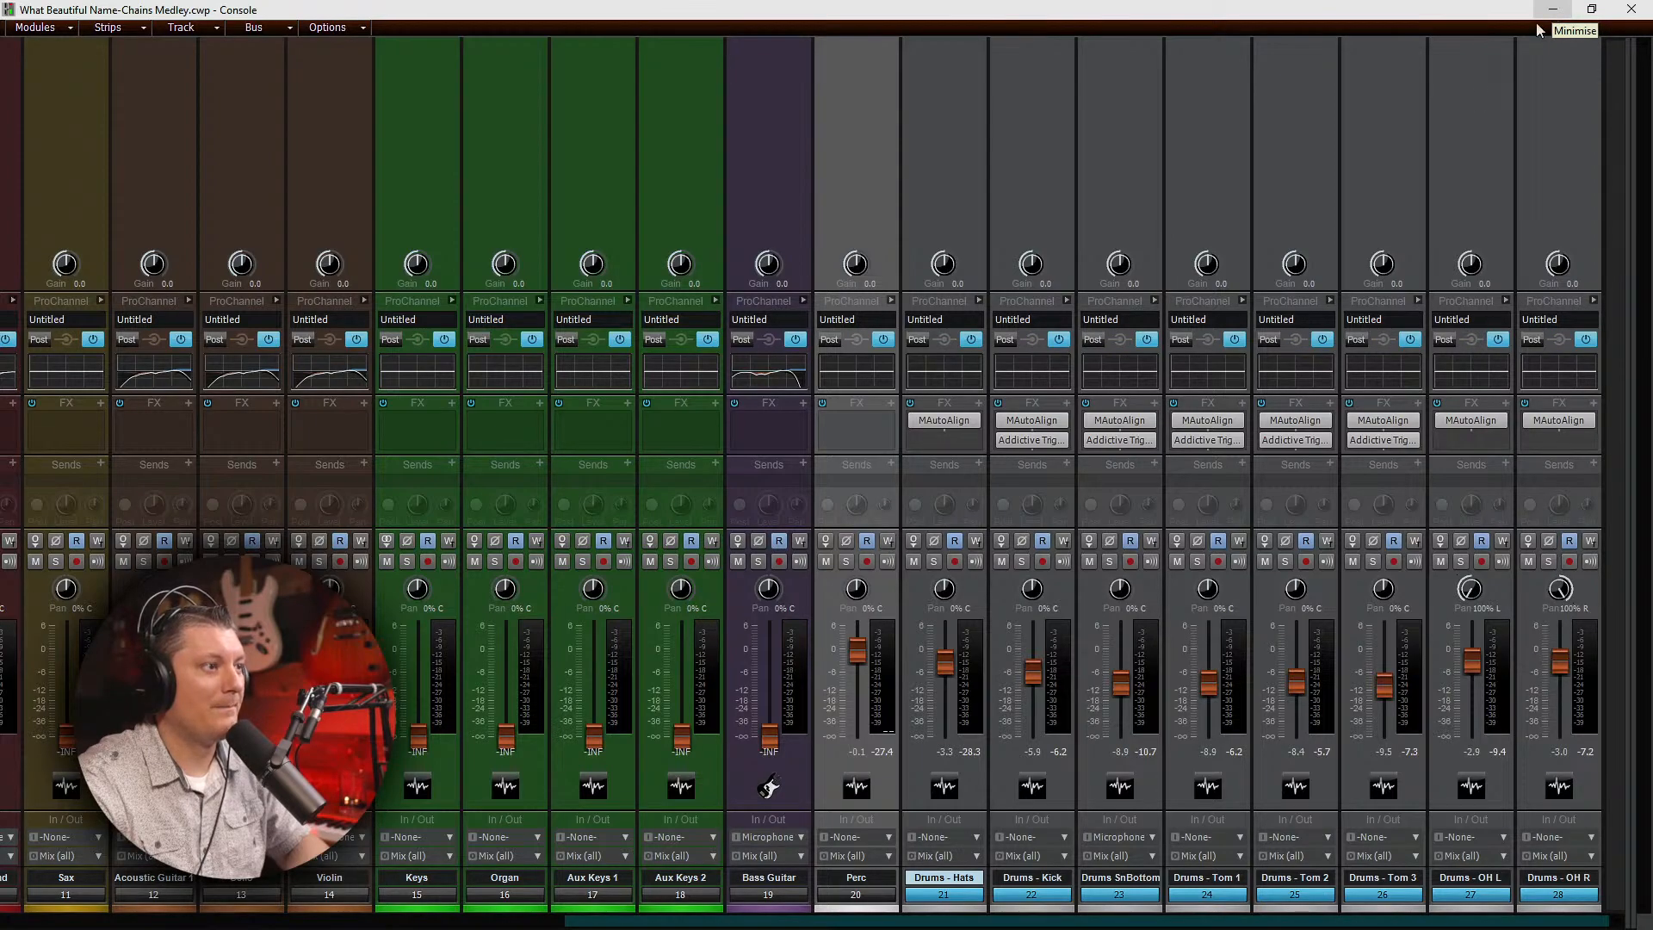
left_click(973, 861)
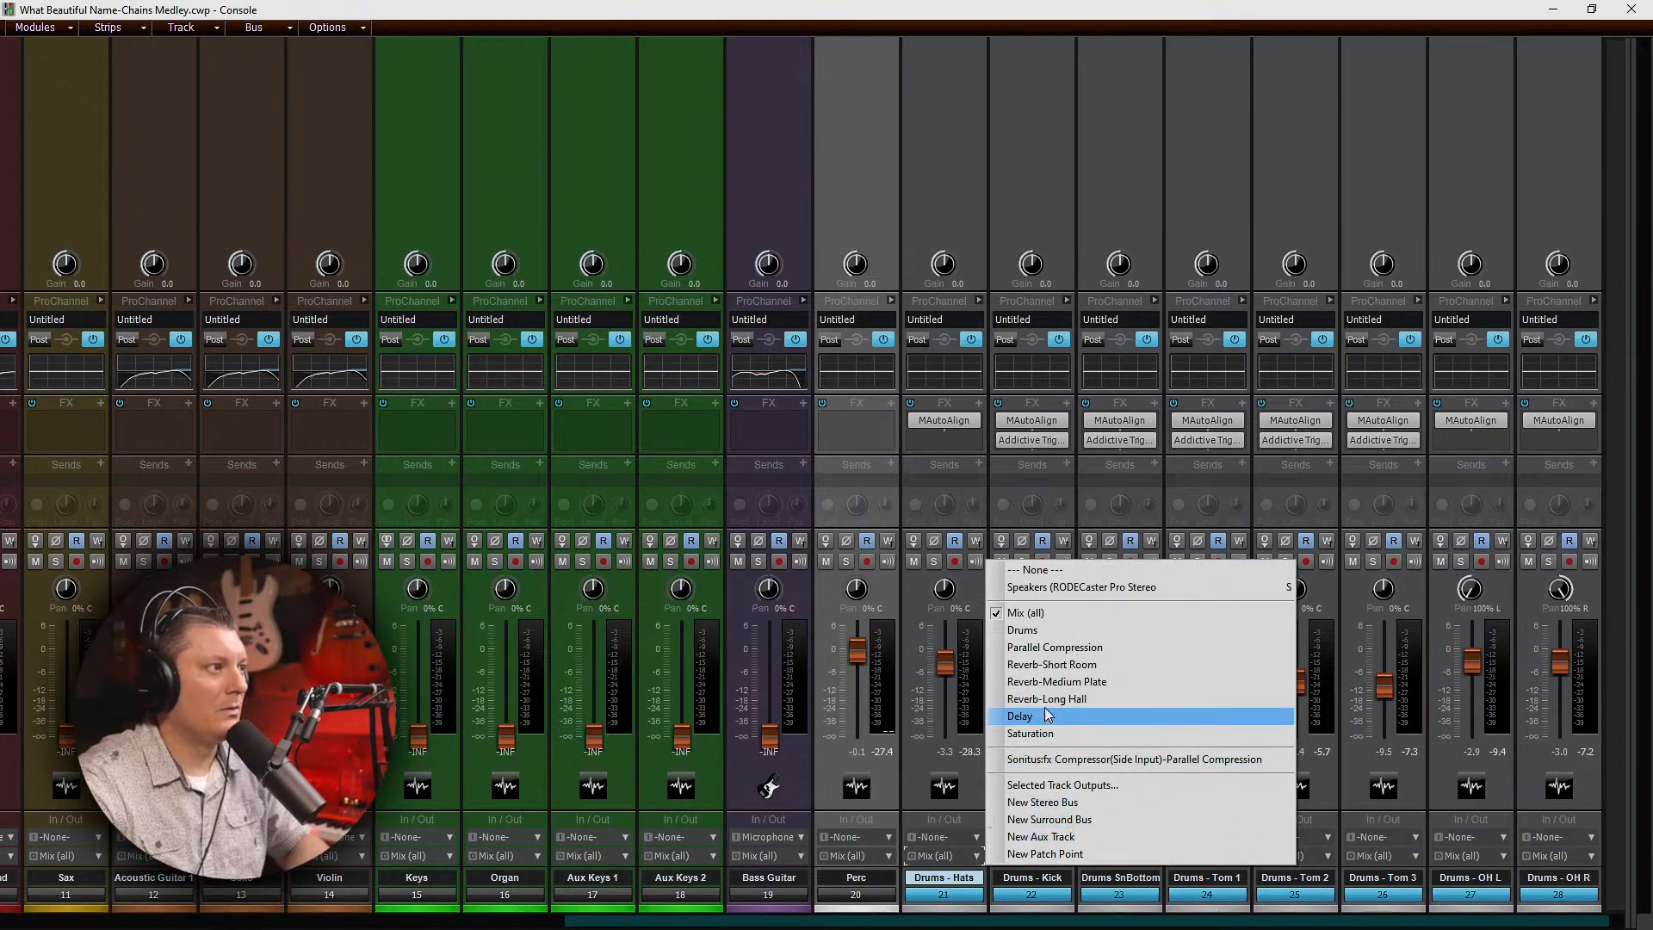
left_click(1036, 632)
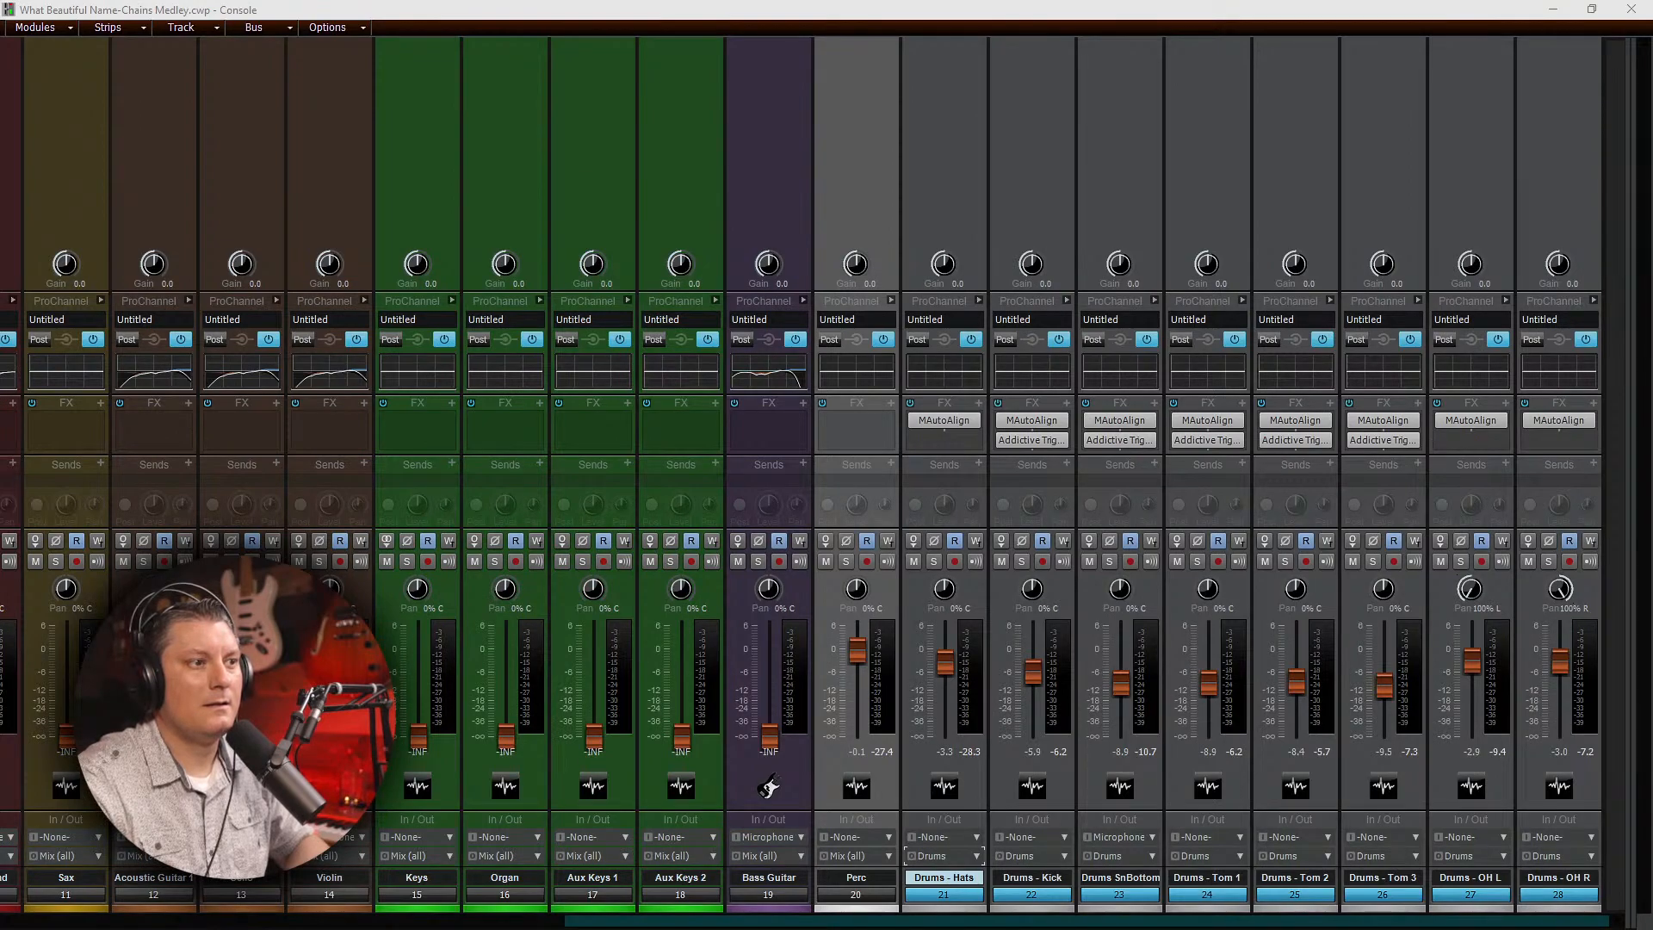
Step: Open the meeting's participants list, ask a muted participant to unmute, and minimize the list
key("alt+u")
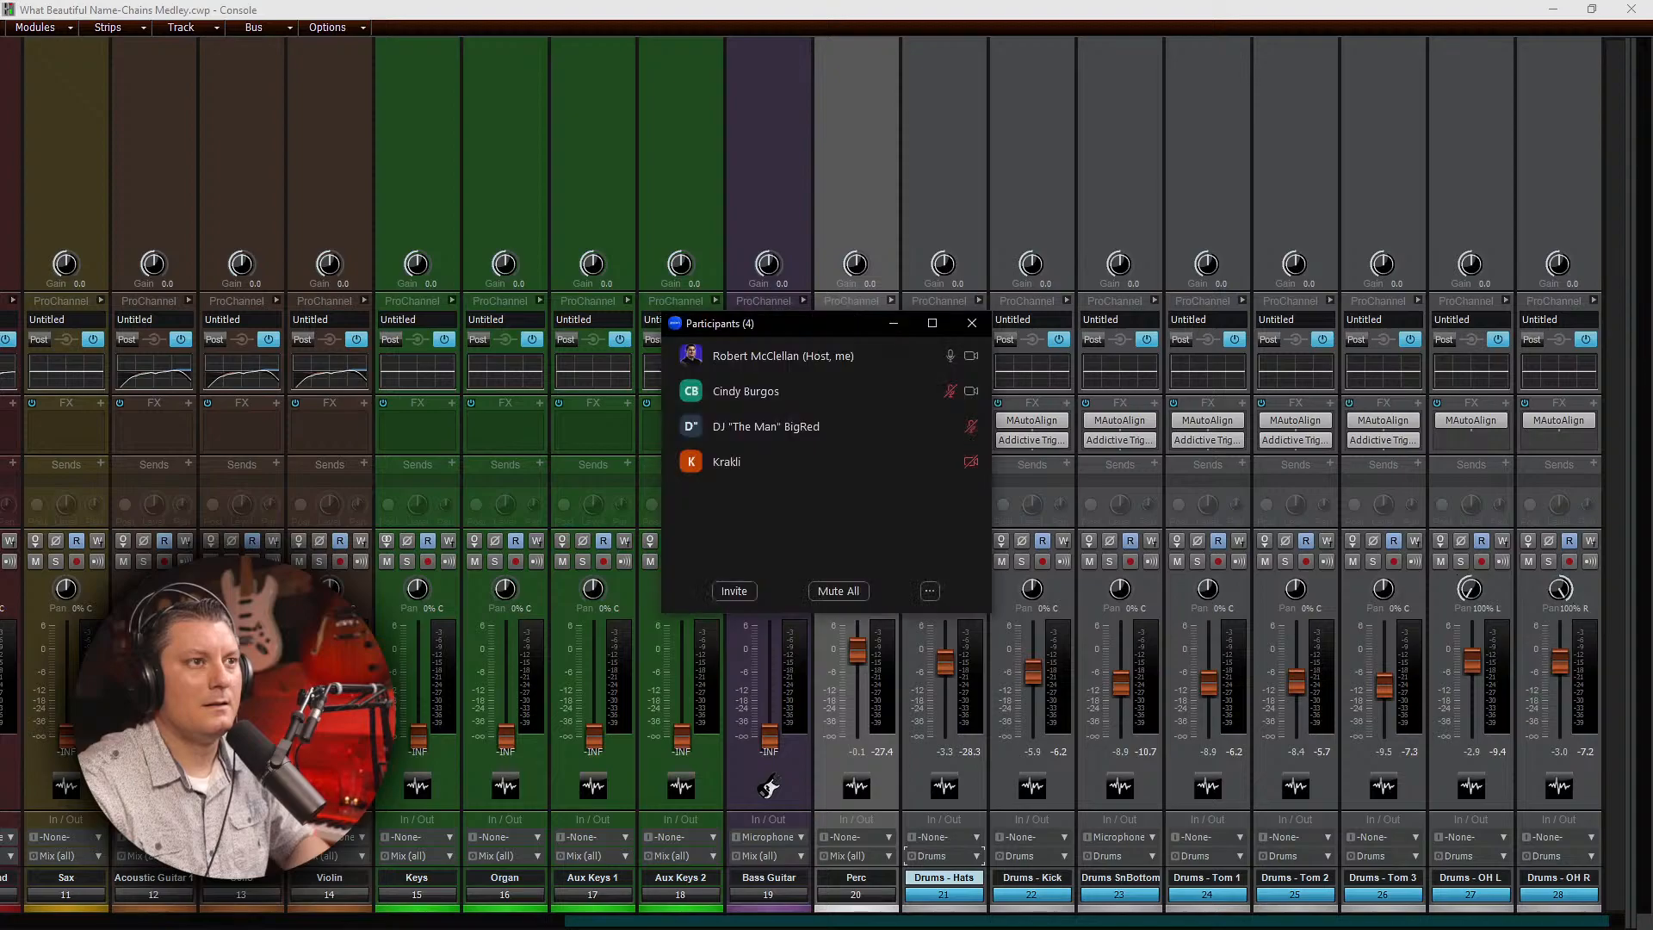
mouse_move(961, 394)
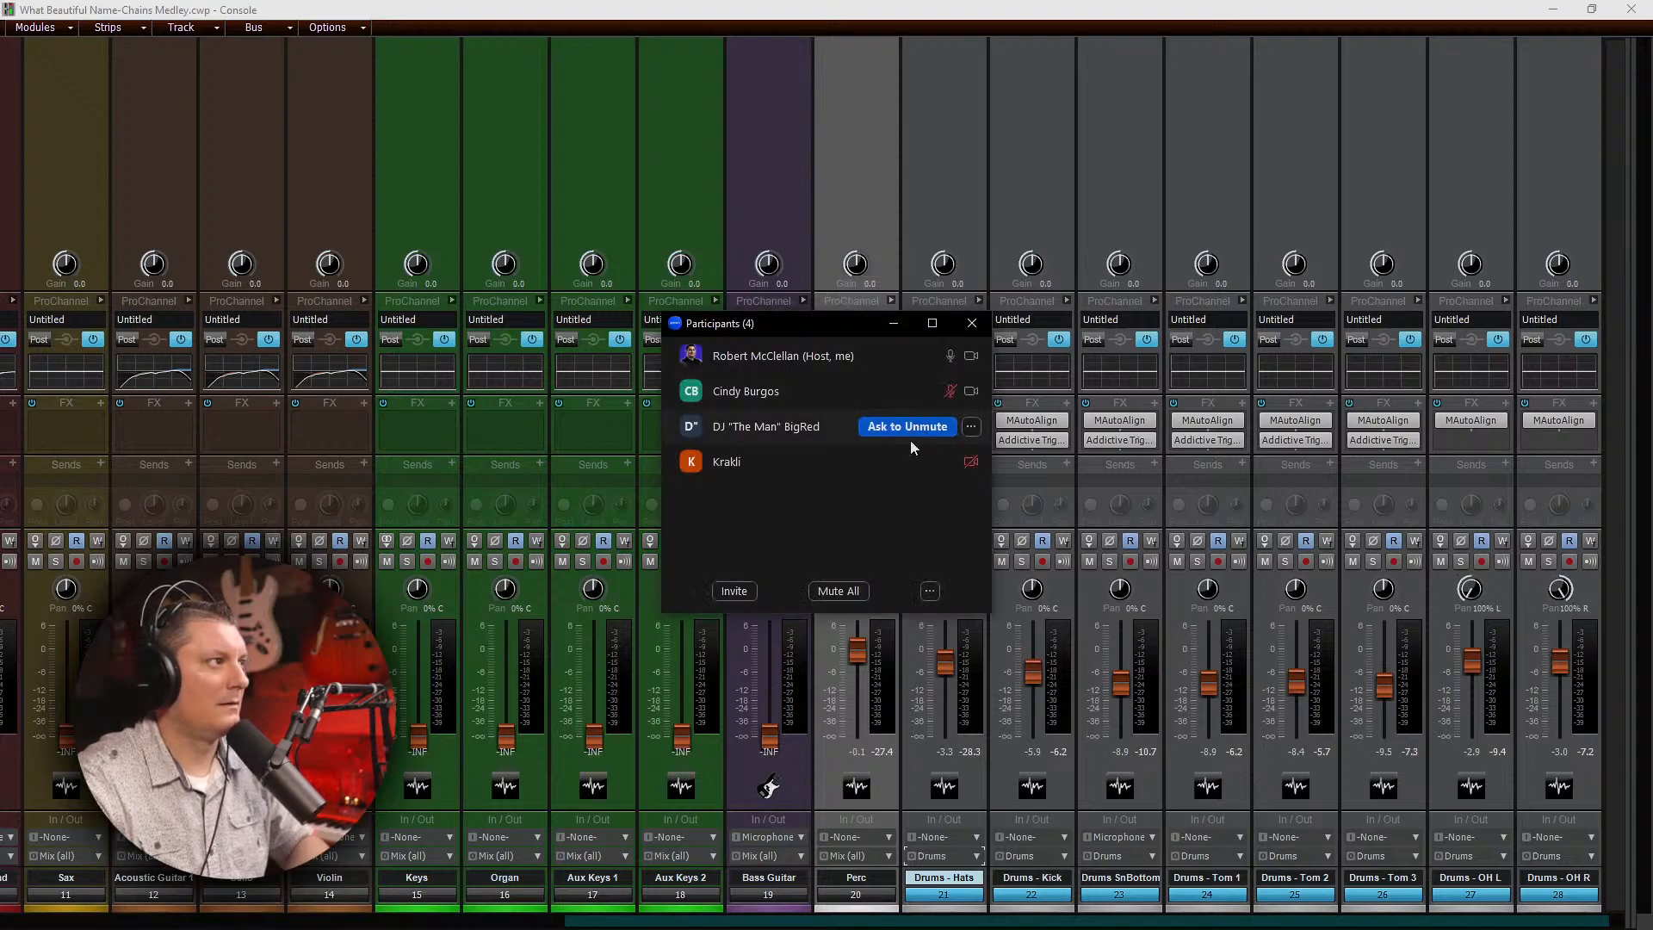
left_click(936, 394)
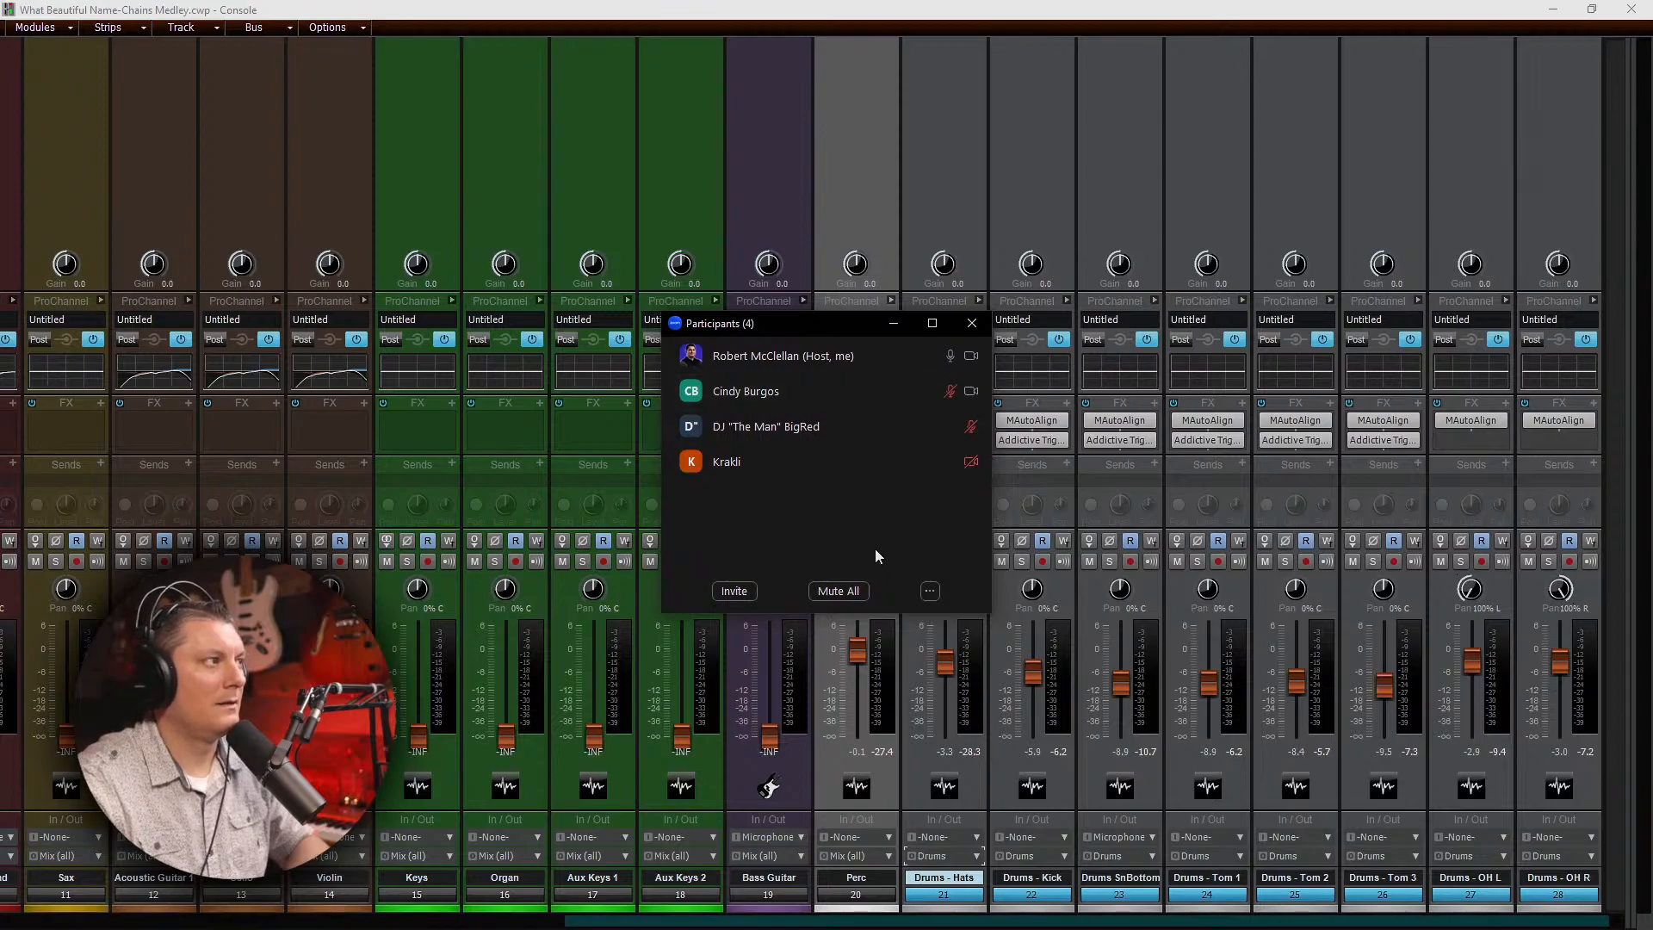
left_click(893, 323)
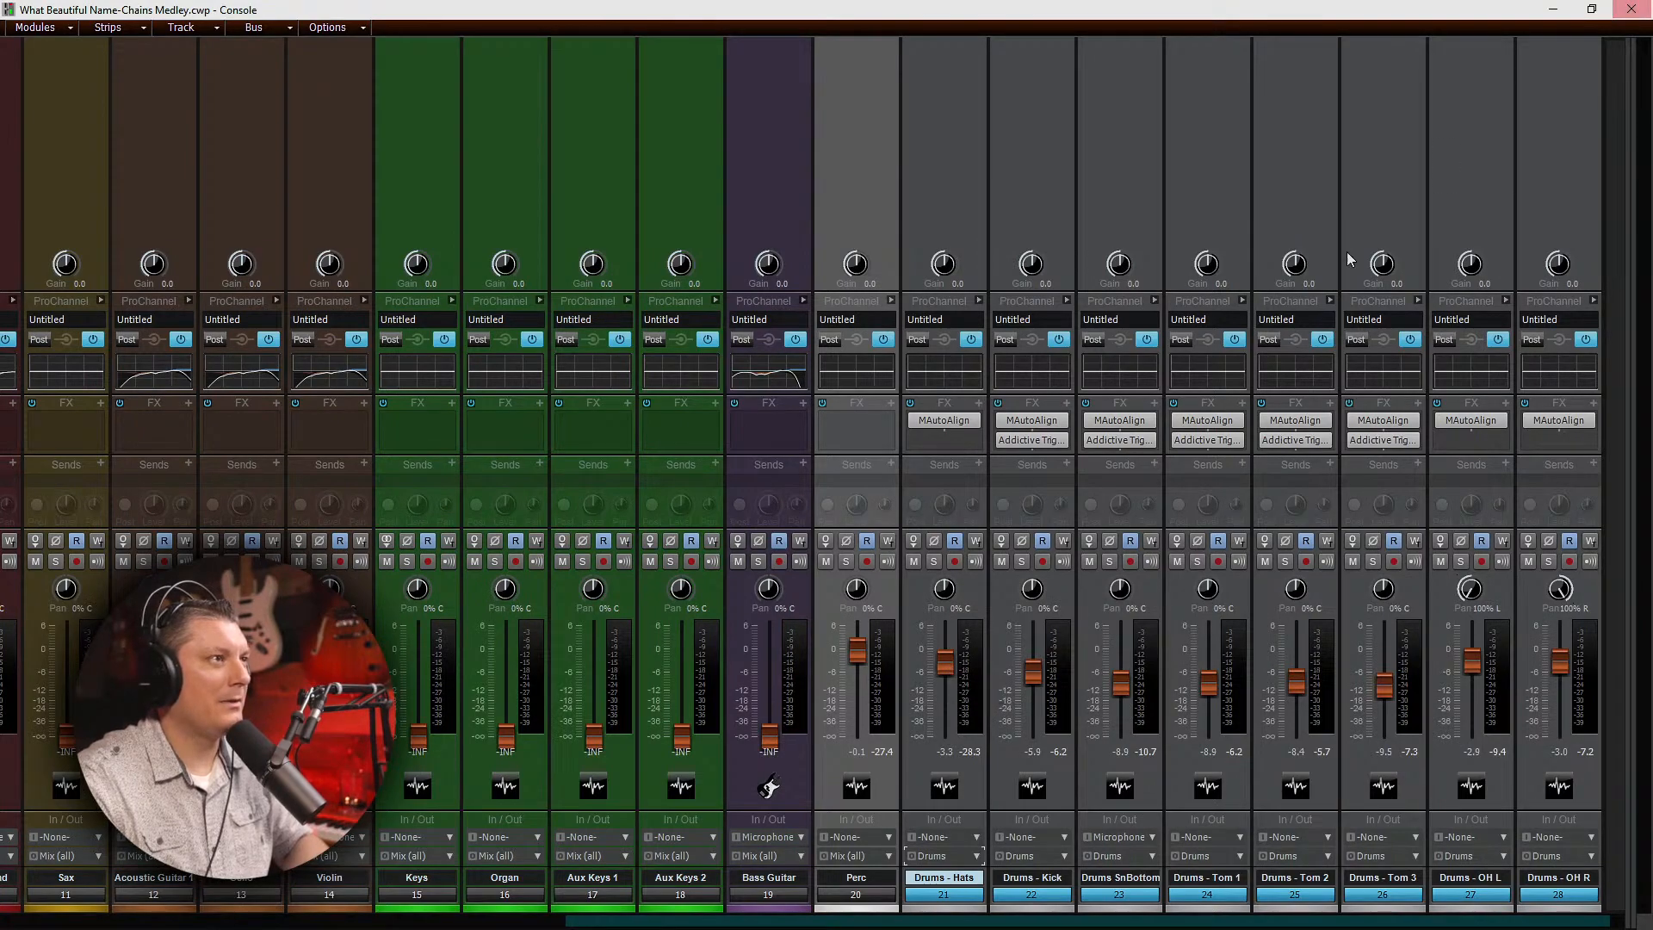
Step: Play the project, minimize the Console to reveal the track view, and continue playback from about measure 121
key("space")
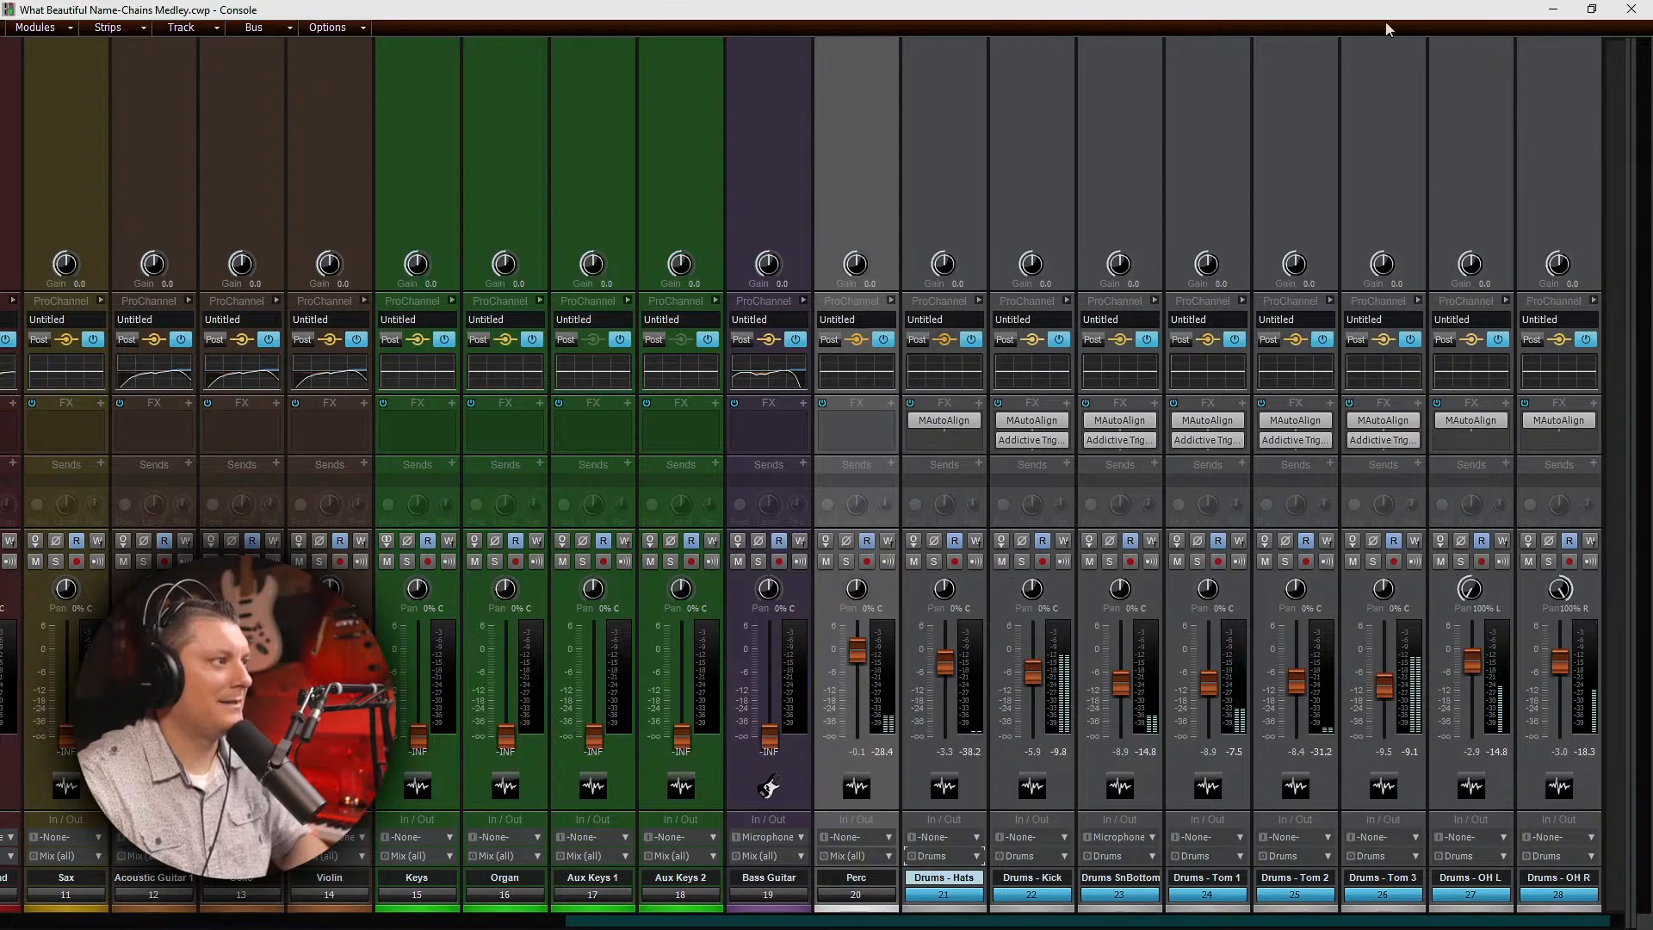
left_click(1555, 11)
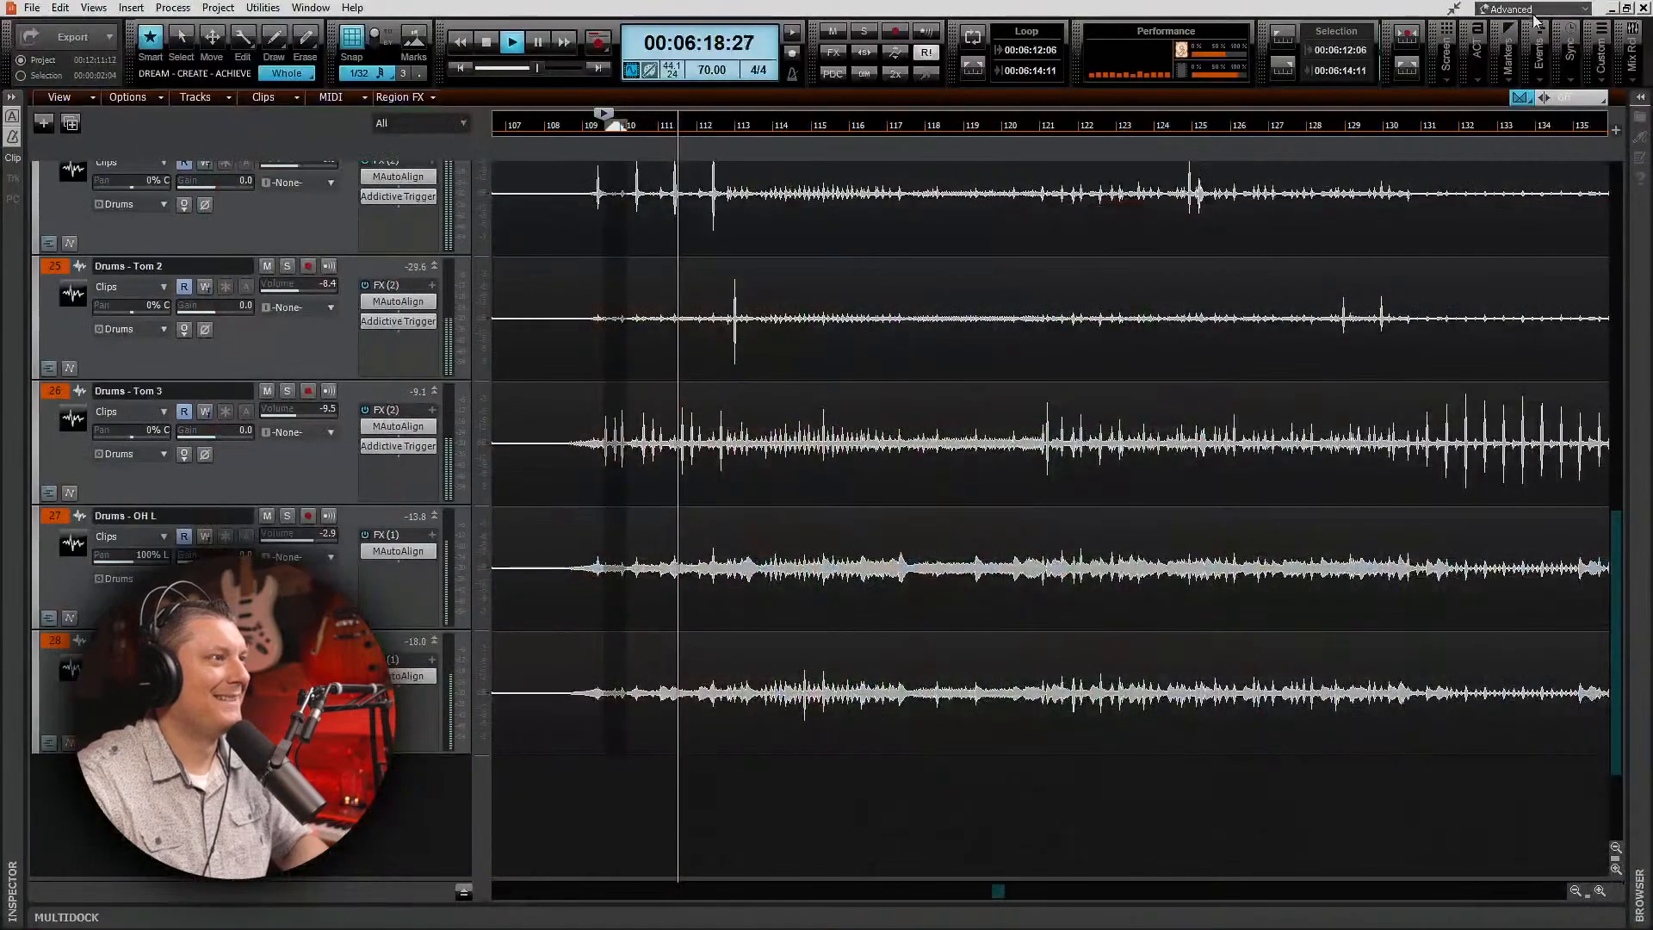
left_click(1031, 129)
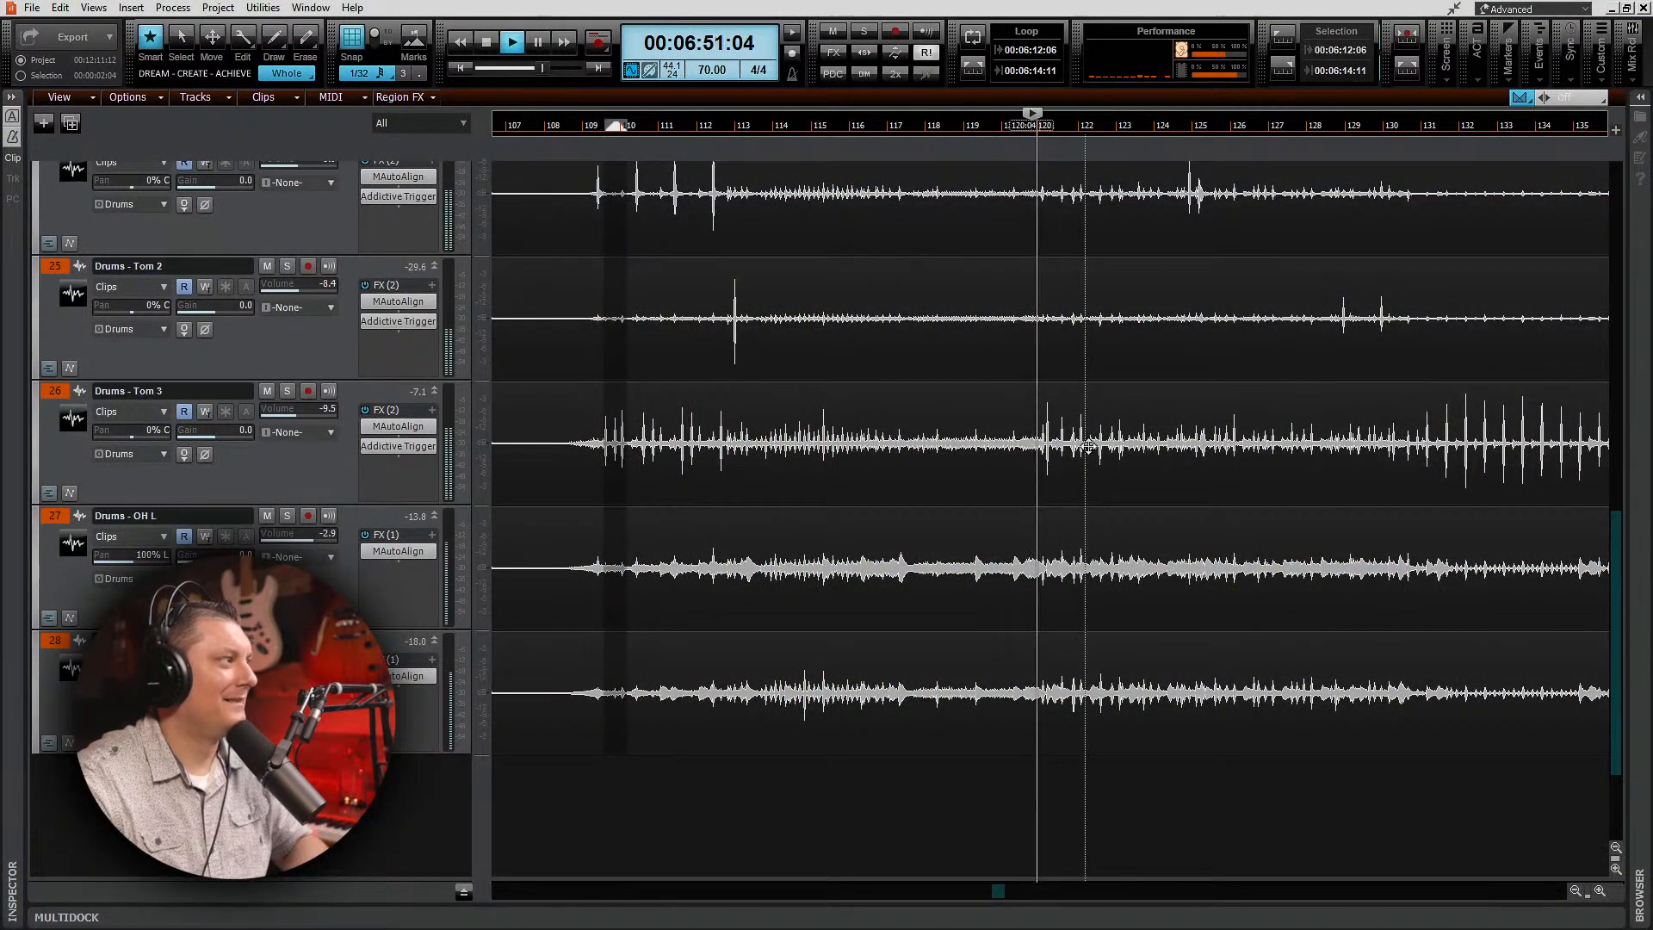
Step: Solo the Drums - Hats track to hear it alone and review the drum waveforms across the whole song
scroll(1100, 477, "up", 3)
scroll(1100, 478, "up", 3)
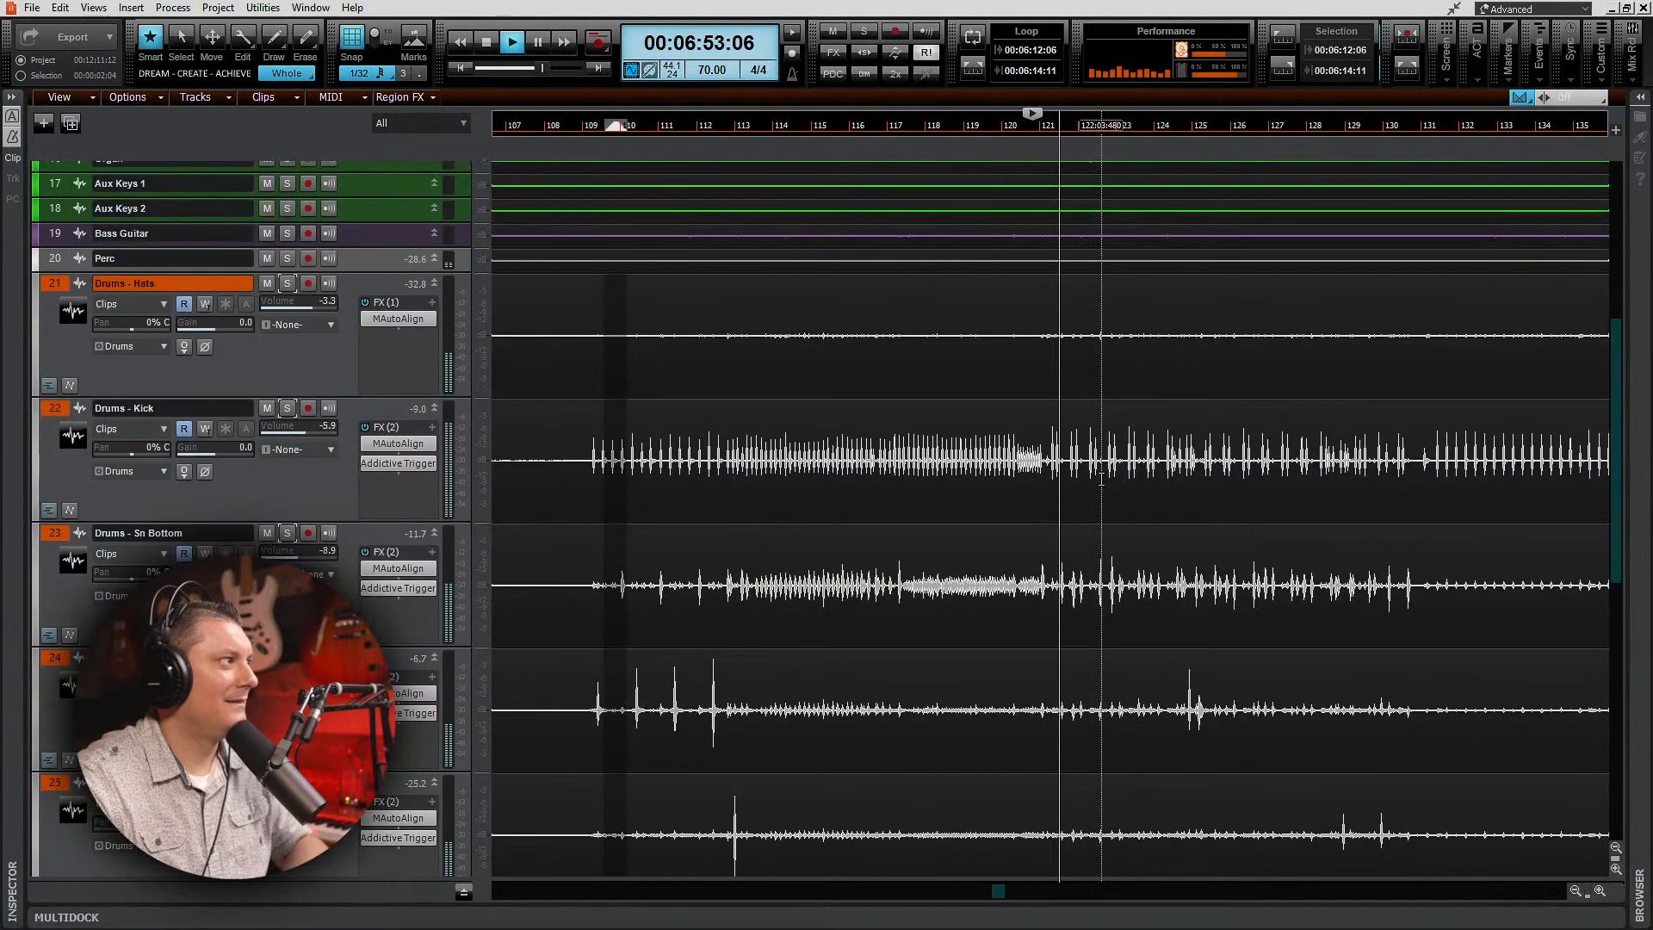
scroll(1101, 479, "down", 1)
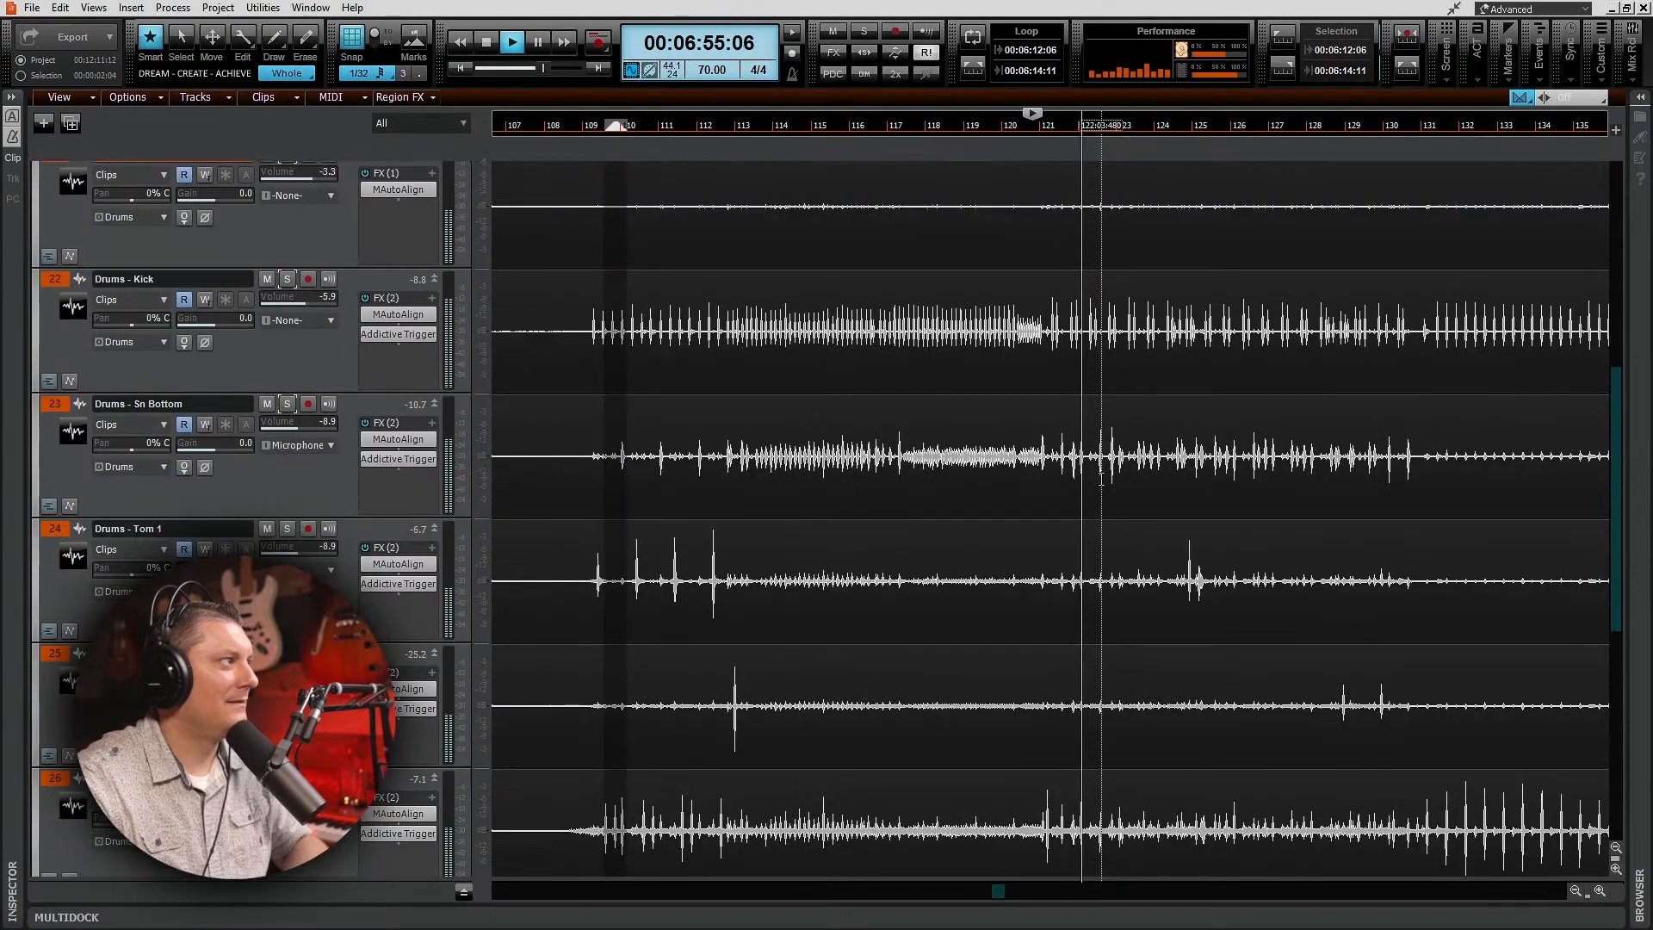
scroll(1101, 478, "up", 1)
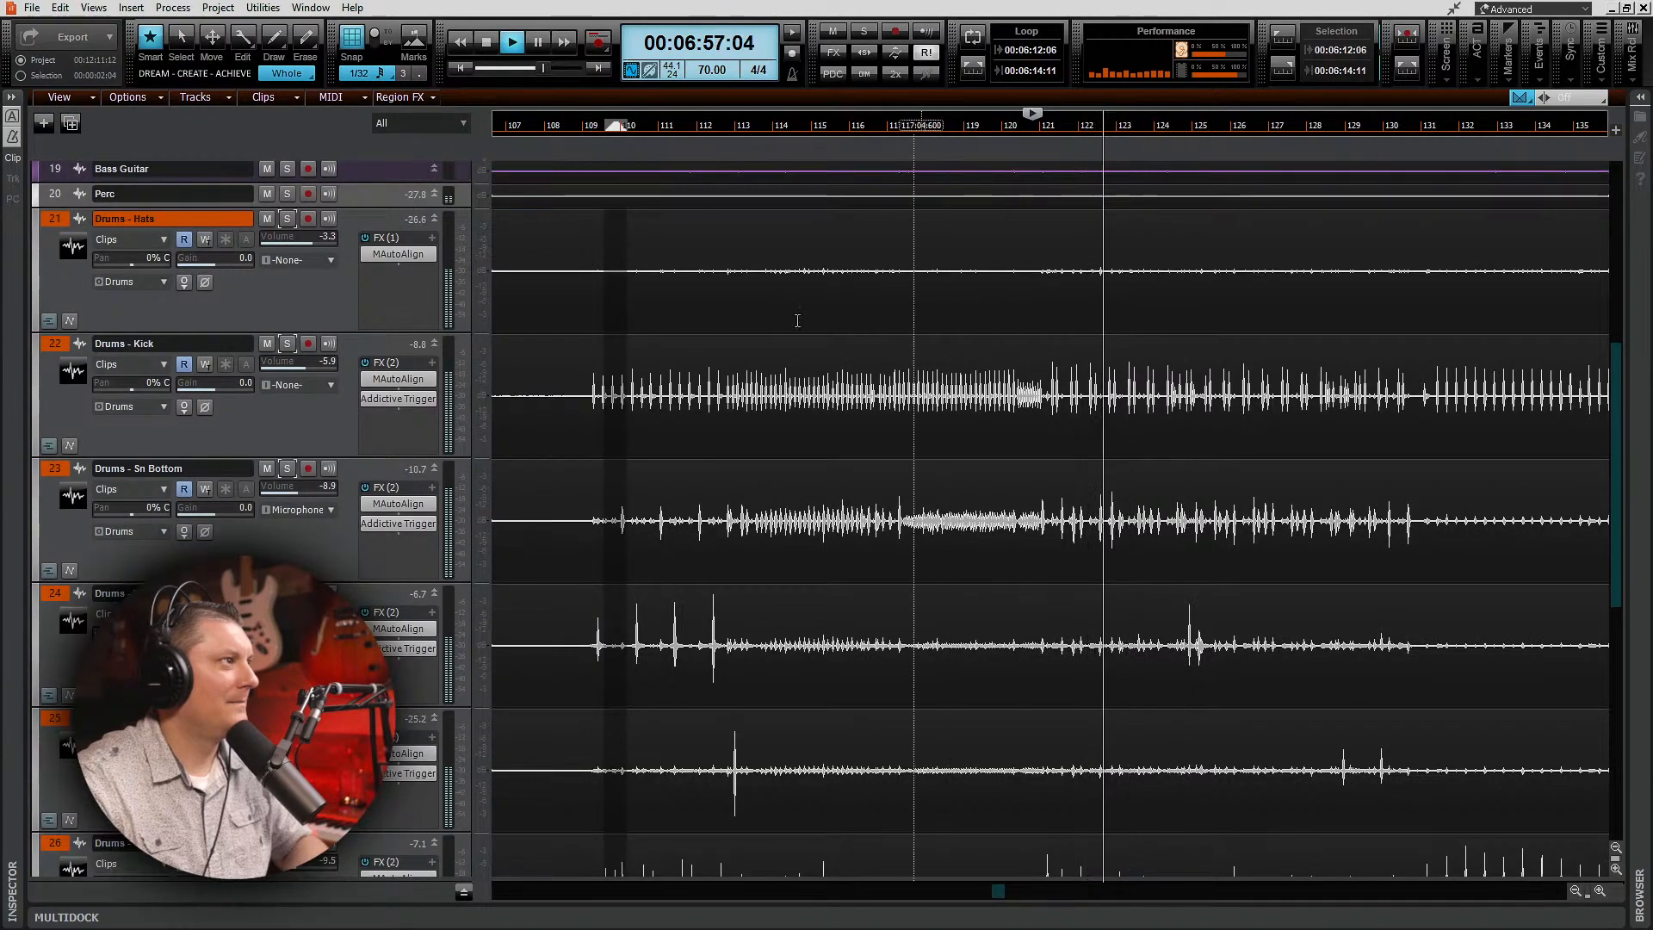
left_click(286, 221)
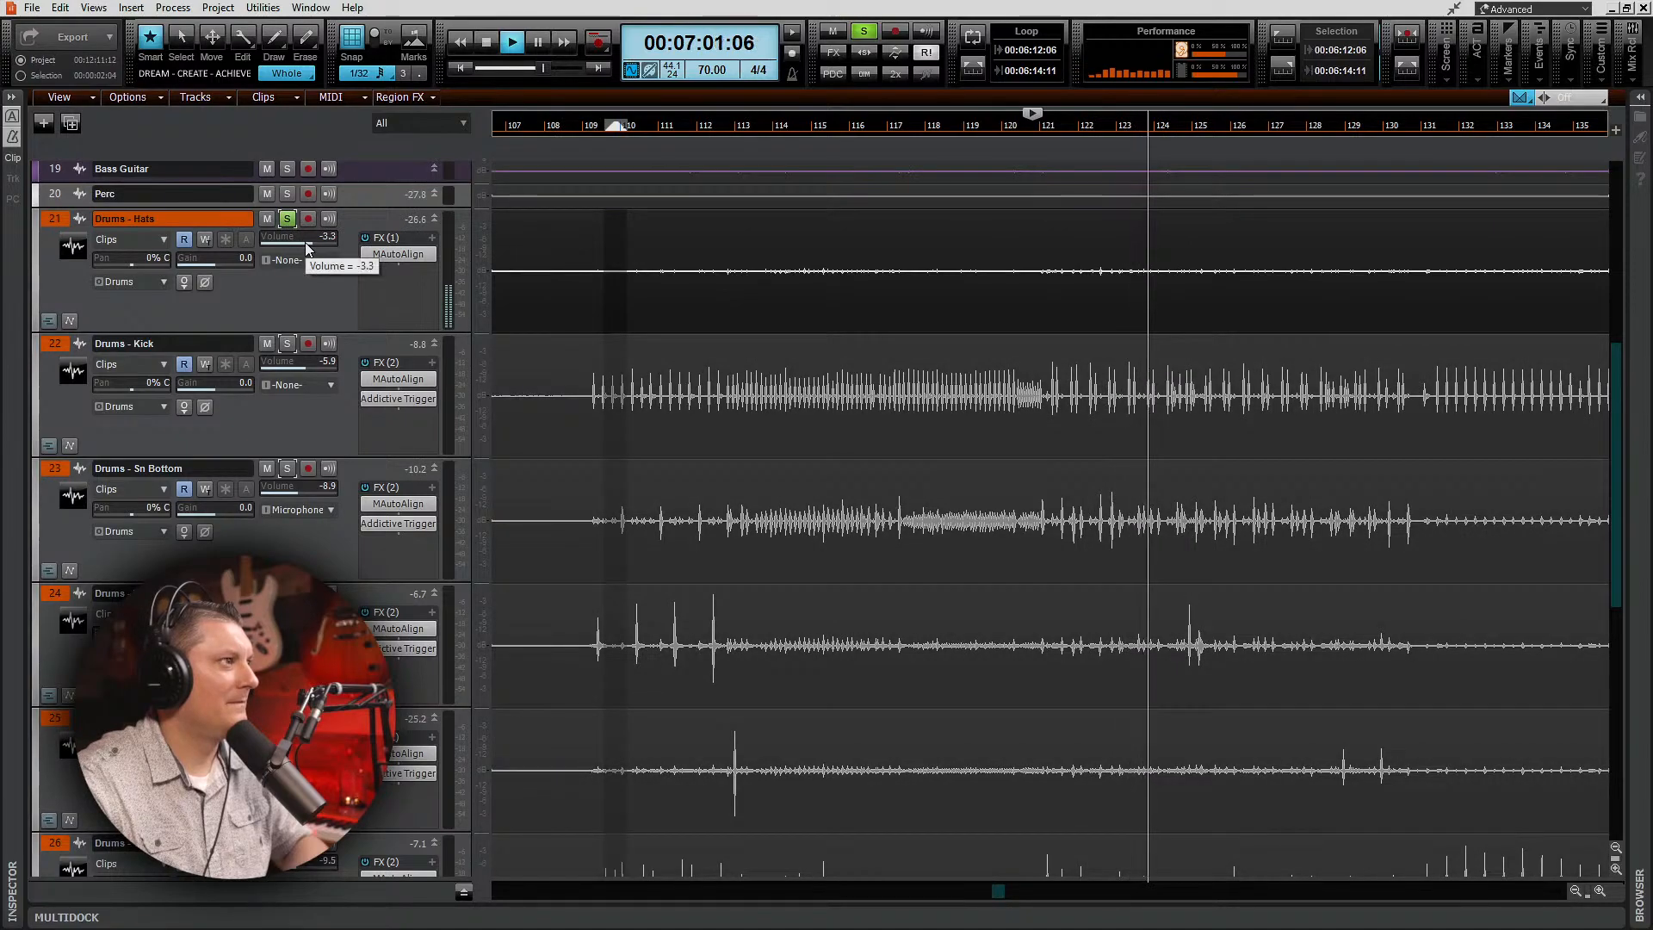
scroll(1101, 358, "down", 1)
scroll(1179, 361, "down", 3)
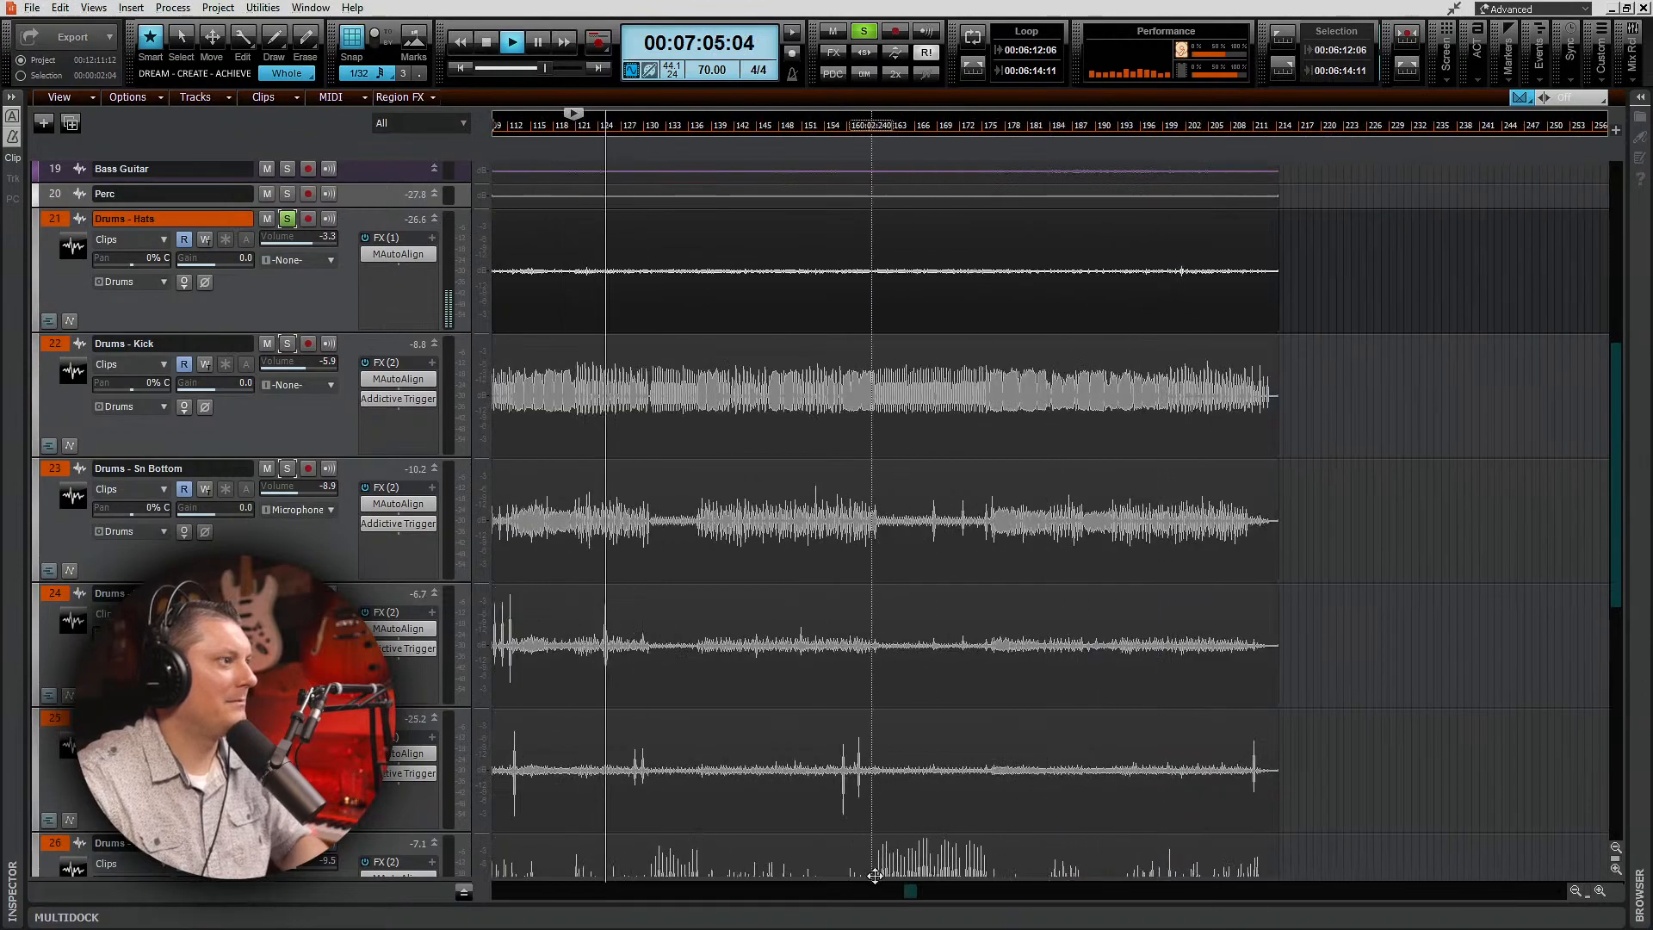
left_click_drag(911, 890, 511, 869)
left_click_drag(626, 874, 886, 863)
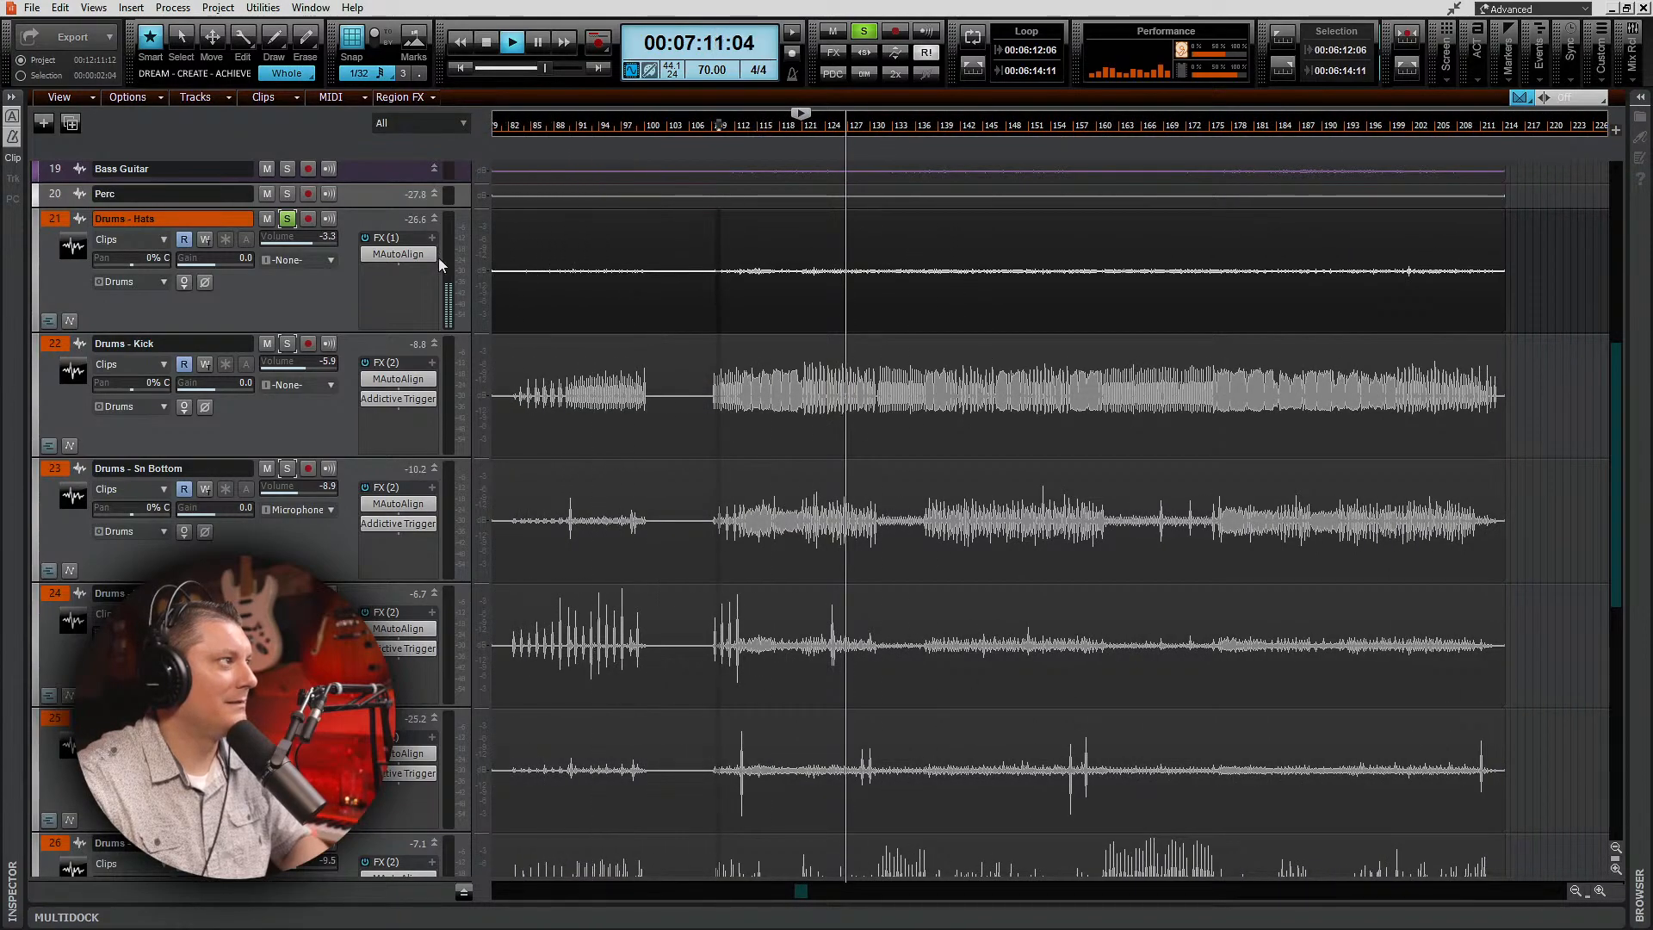
right_click(388, 259)
left_click(315, 286)
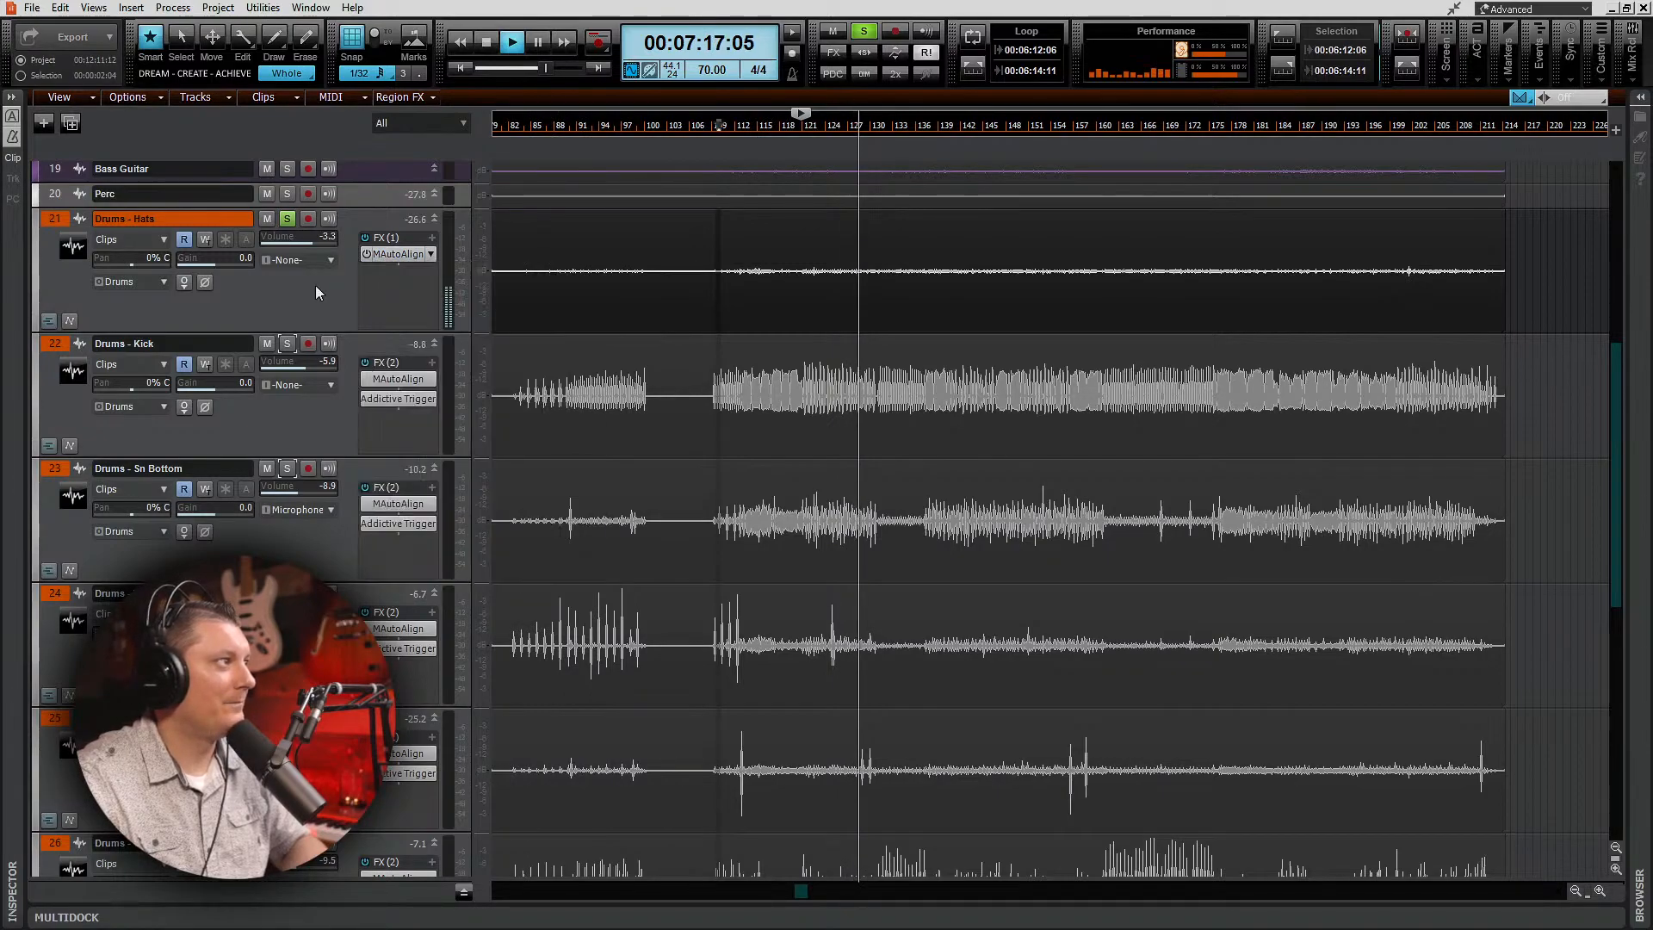
Step: Unsolo Drums - Hats and run the MAutoAlign analysis from the Drums - Kick track during playback
double_click(406, 379)
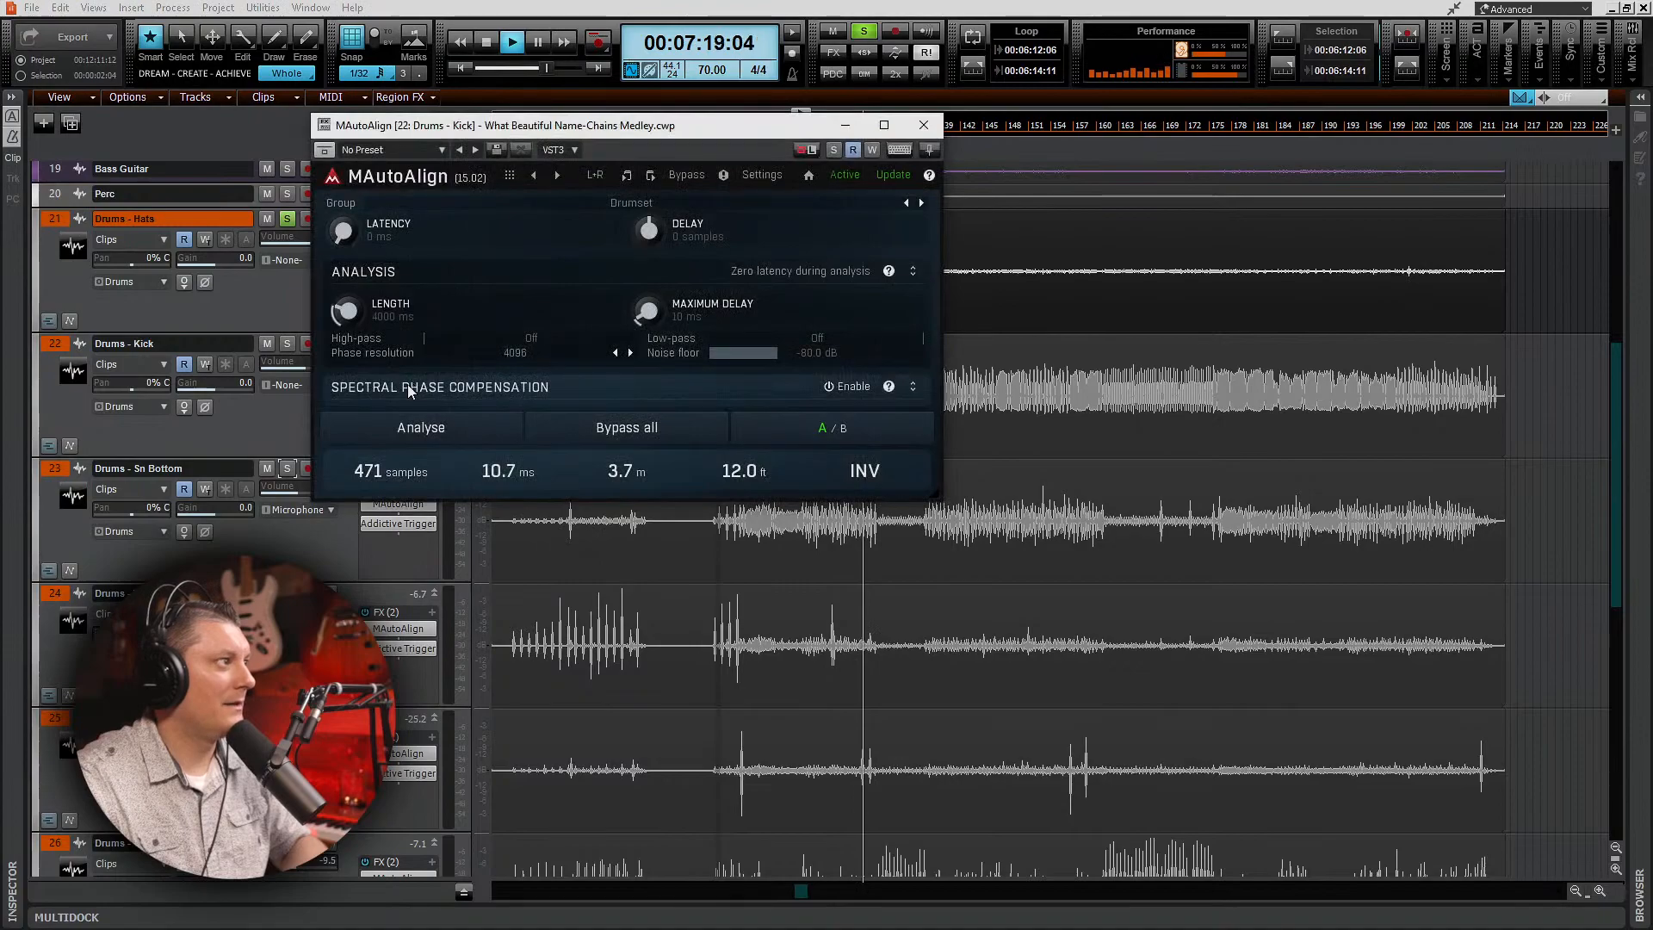
left_click_drag(678, 131, 1344, 200)
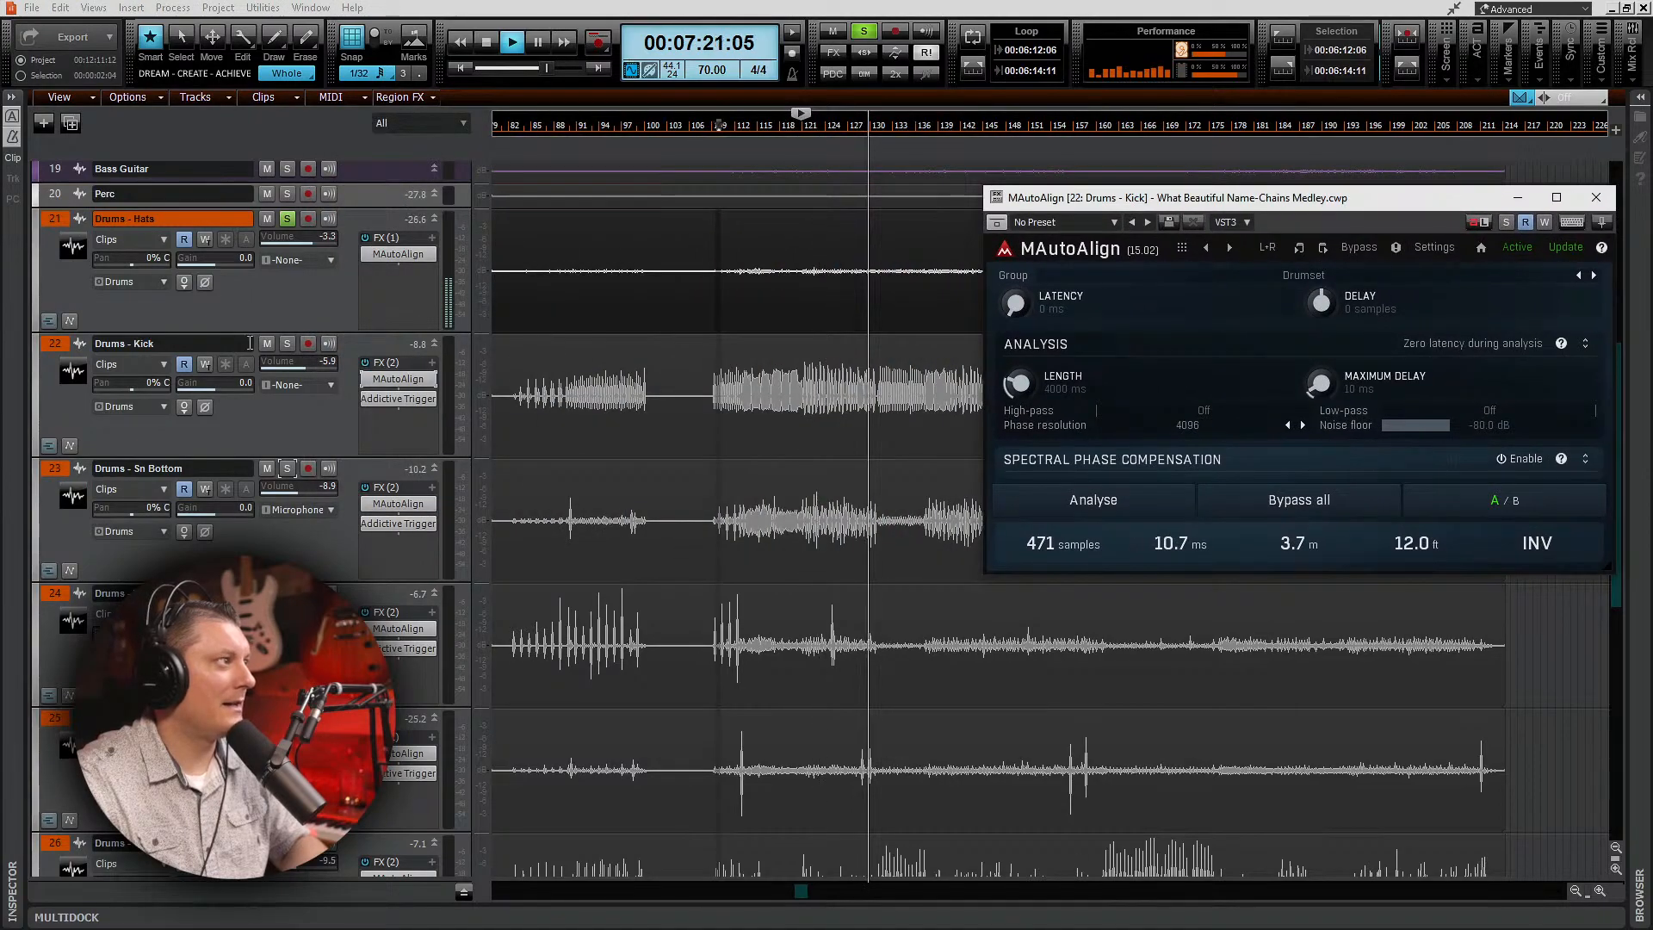
left_click(289, 224)
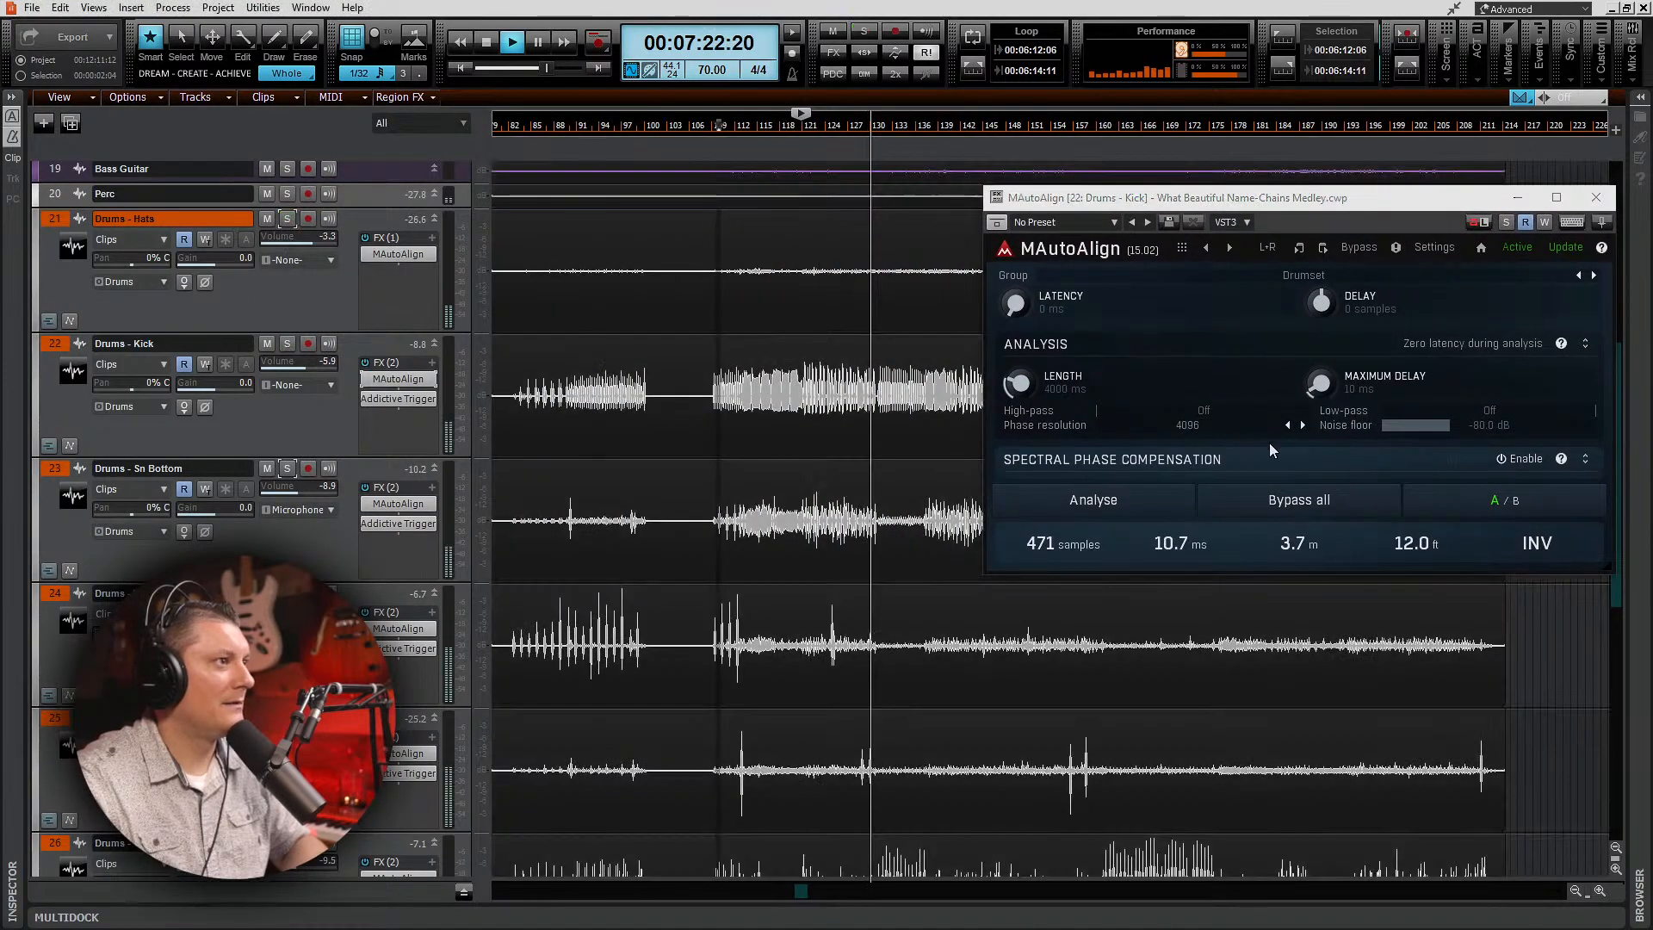
left_click(1139, 494)
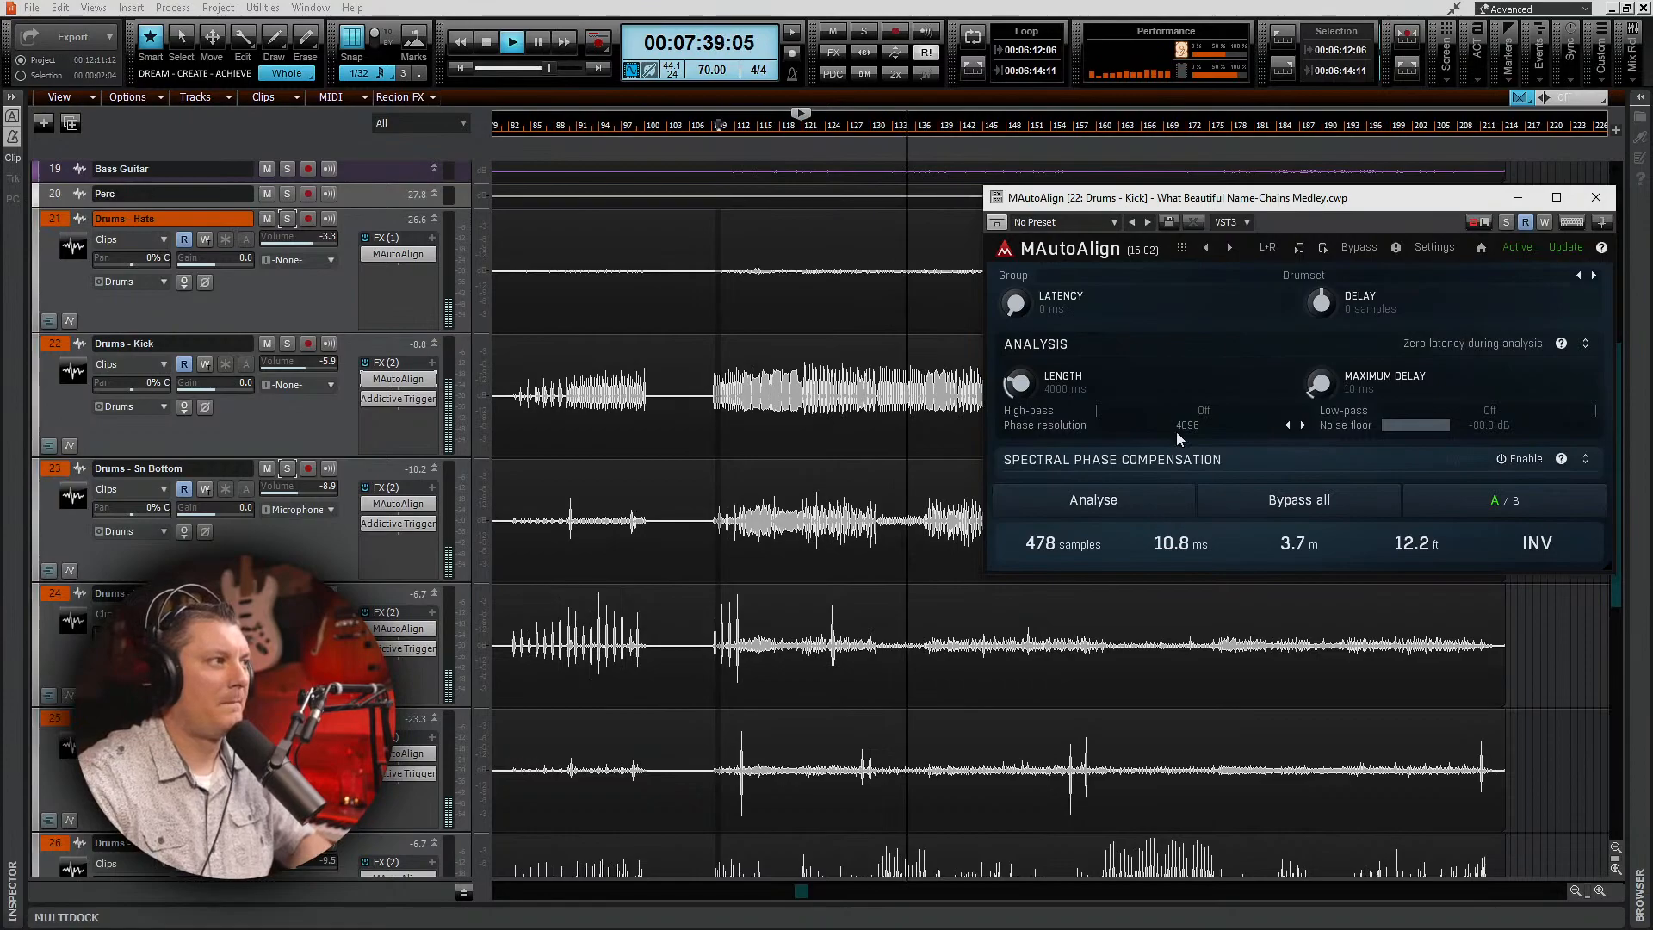
left_click(1595, 197)
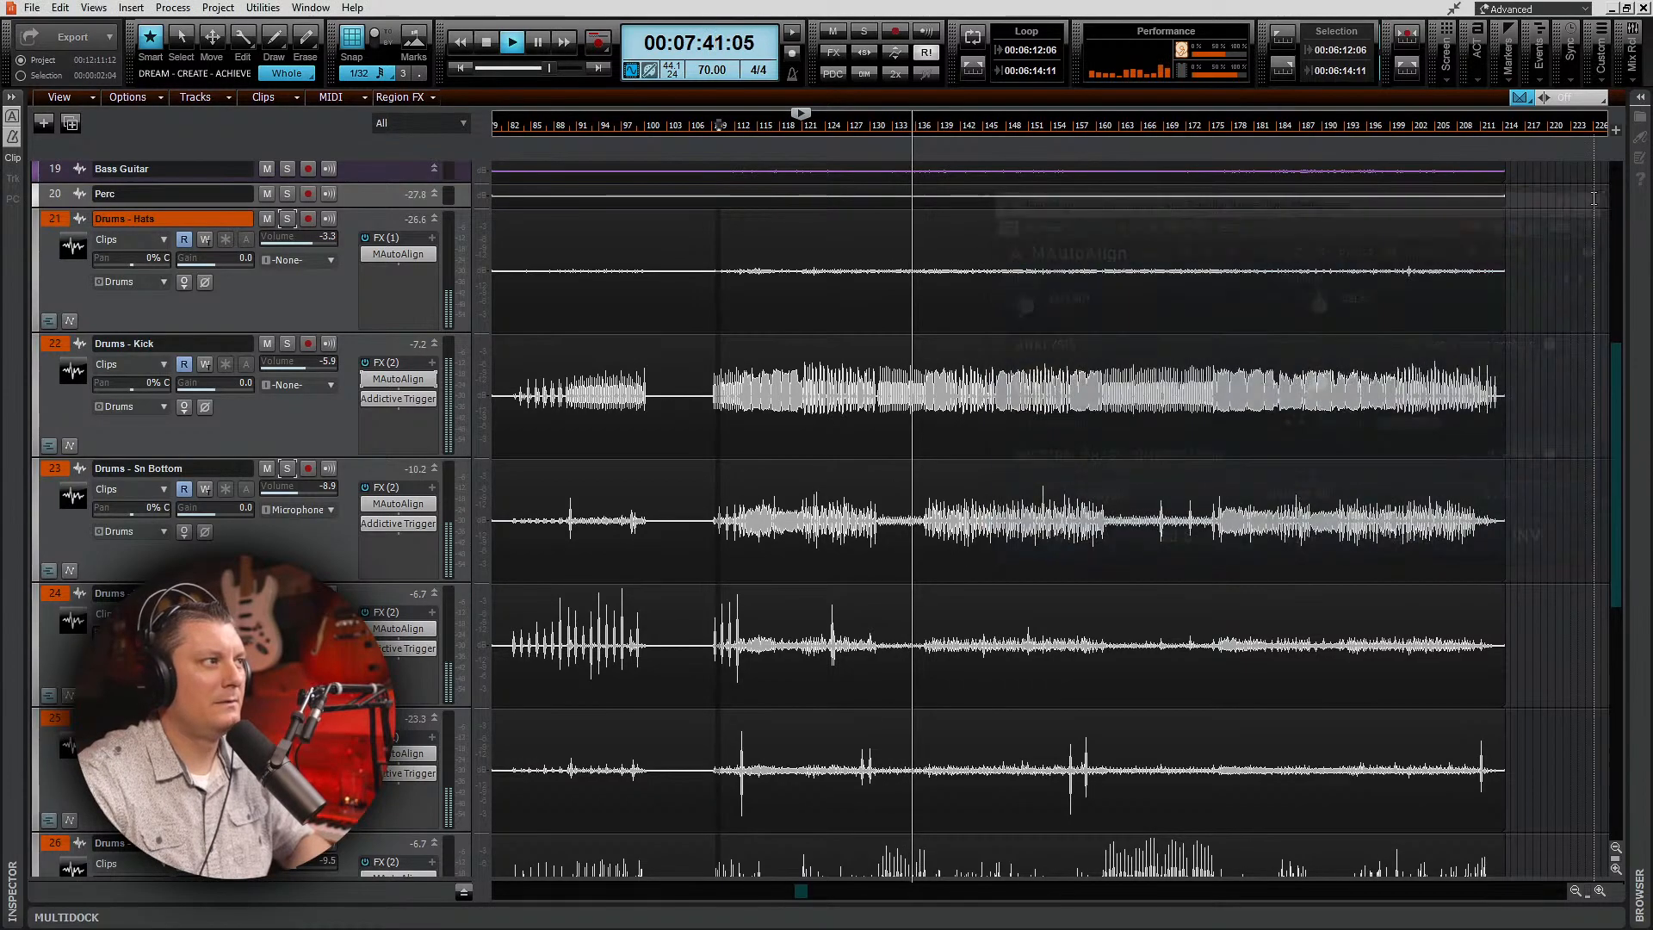
Step: Reopen MAutoAlign on the Drums - Kick track, repeat the analysis, and close the plug-in
double_click(397, 379)
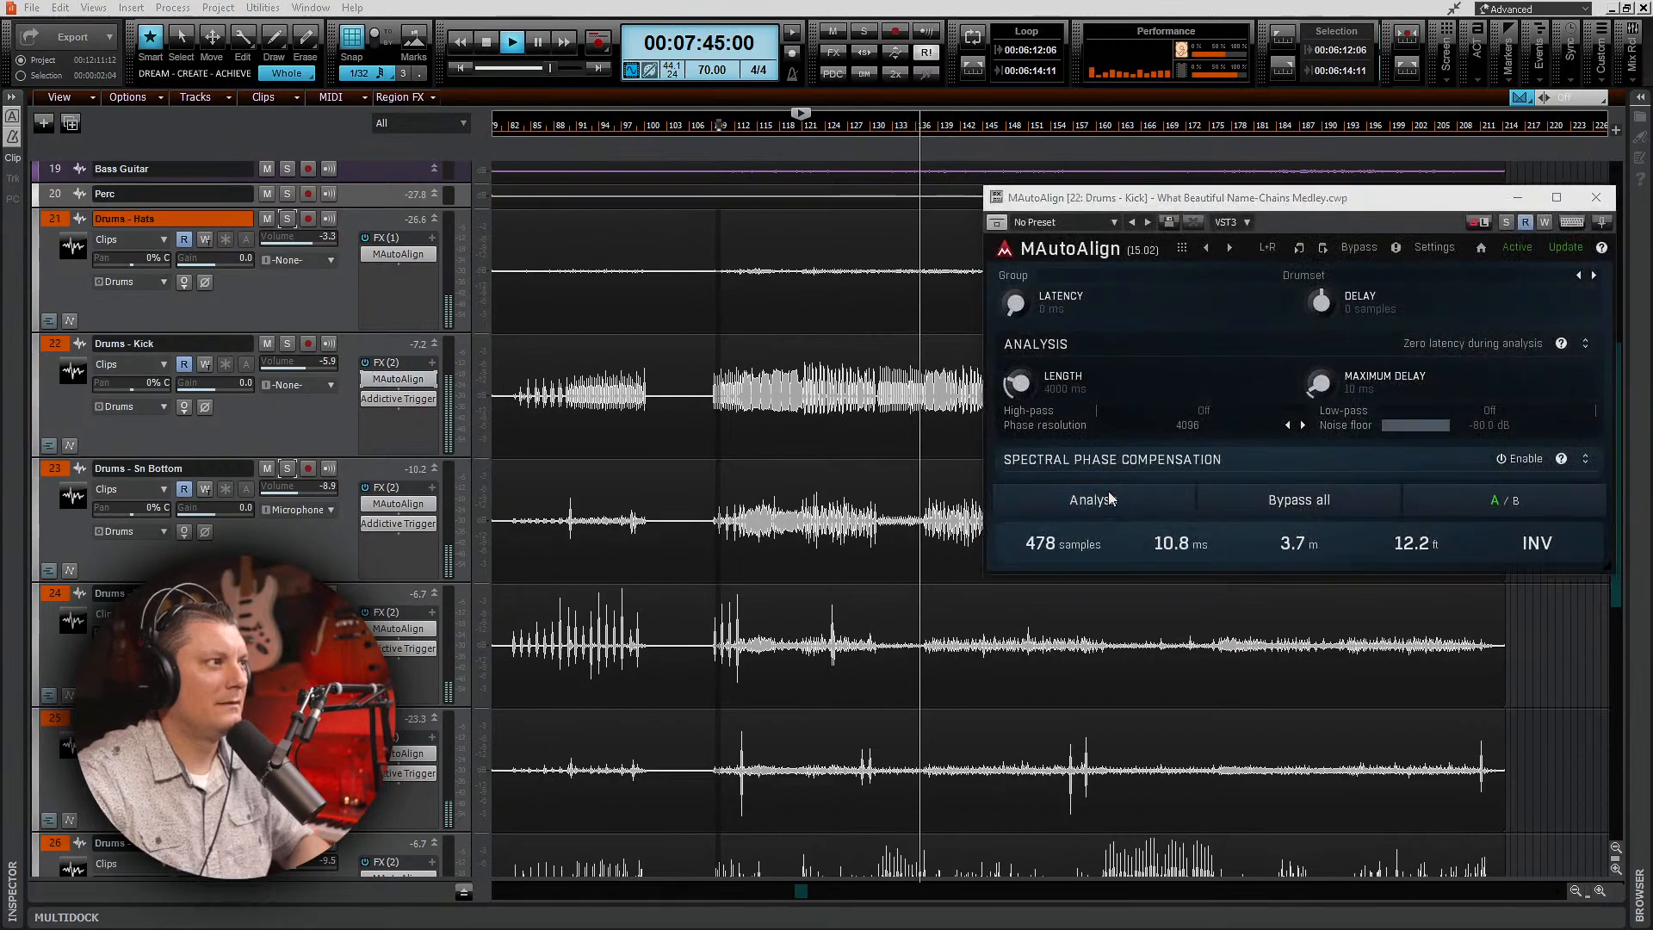
left_click_drag(1365, 351, 1315, 616)
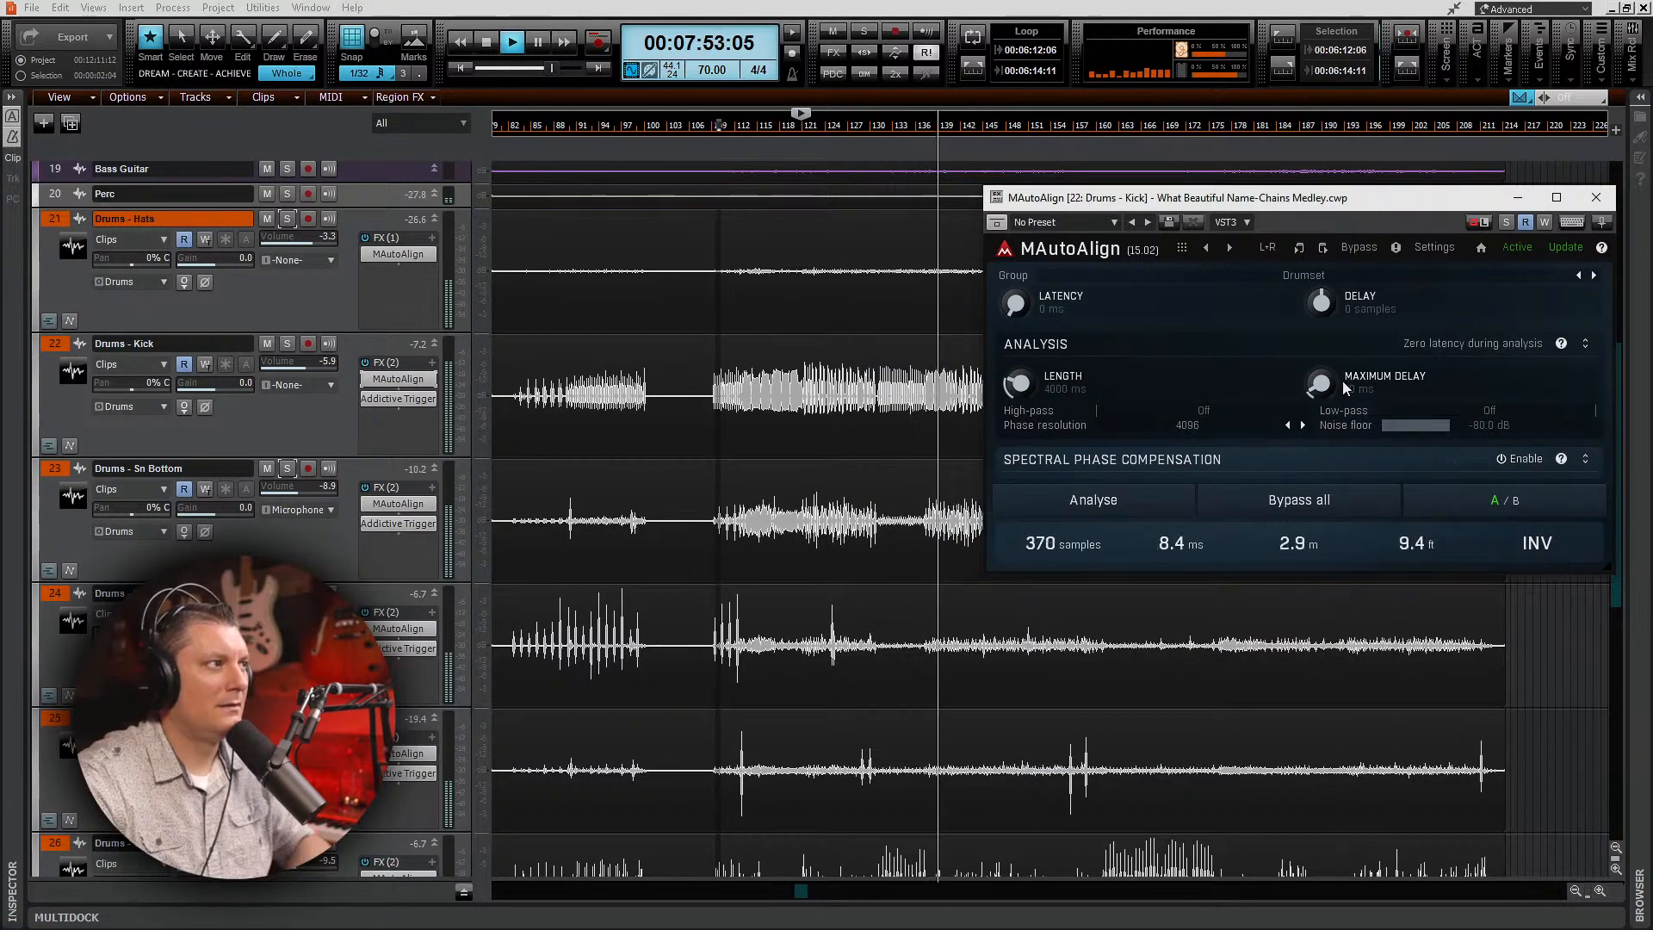
left_click(1594, 198)
Step: Stop playback and save the project
key("space")
key("ctrl+s")
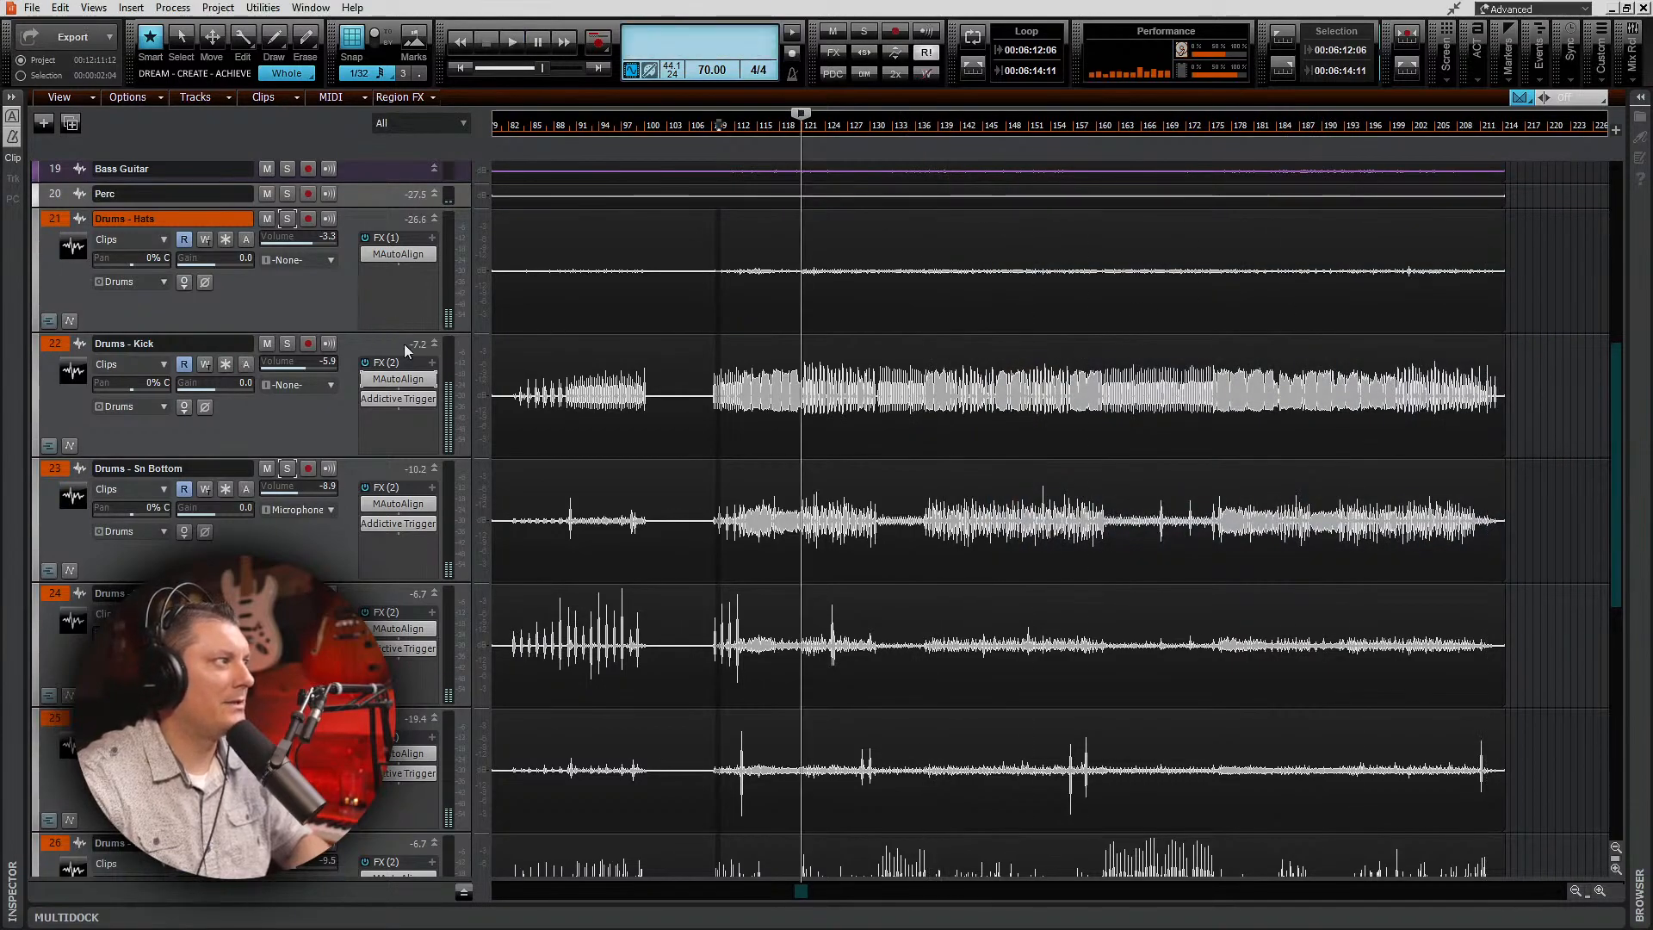
scroll(628, 520, "down", 5)
scroll(628, 520, "up", 15)
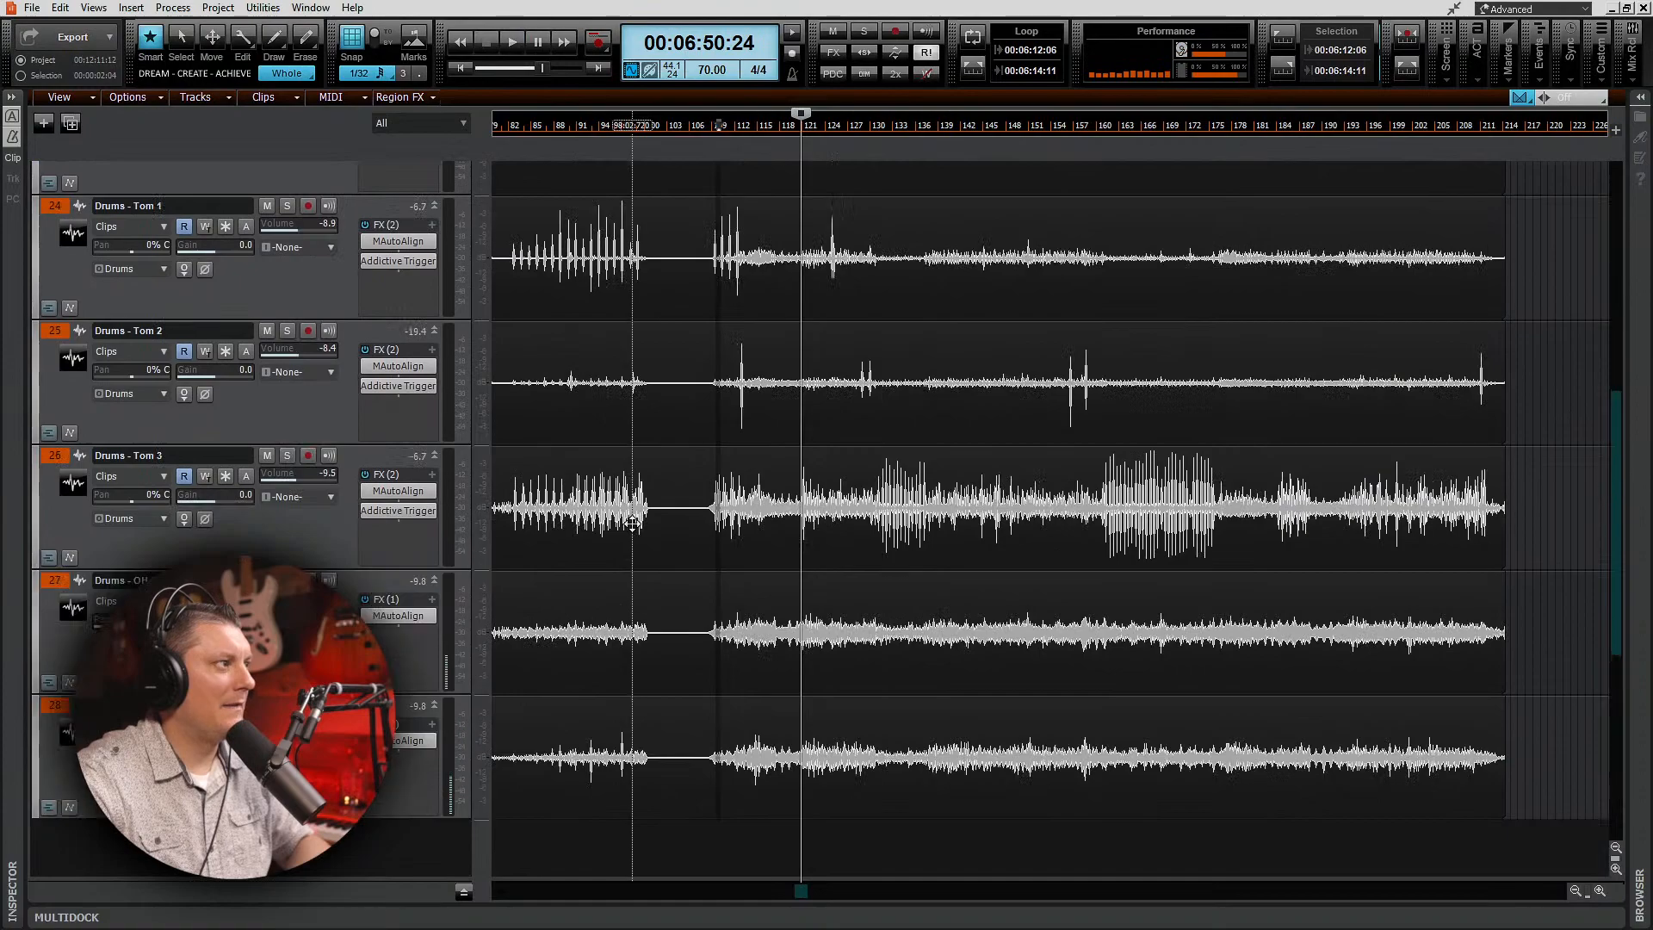
Step: Open the Console view to show the channel strips of the drum tracks
scroll(635, 520, "up", 3)
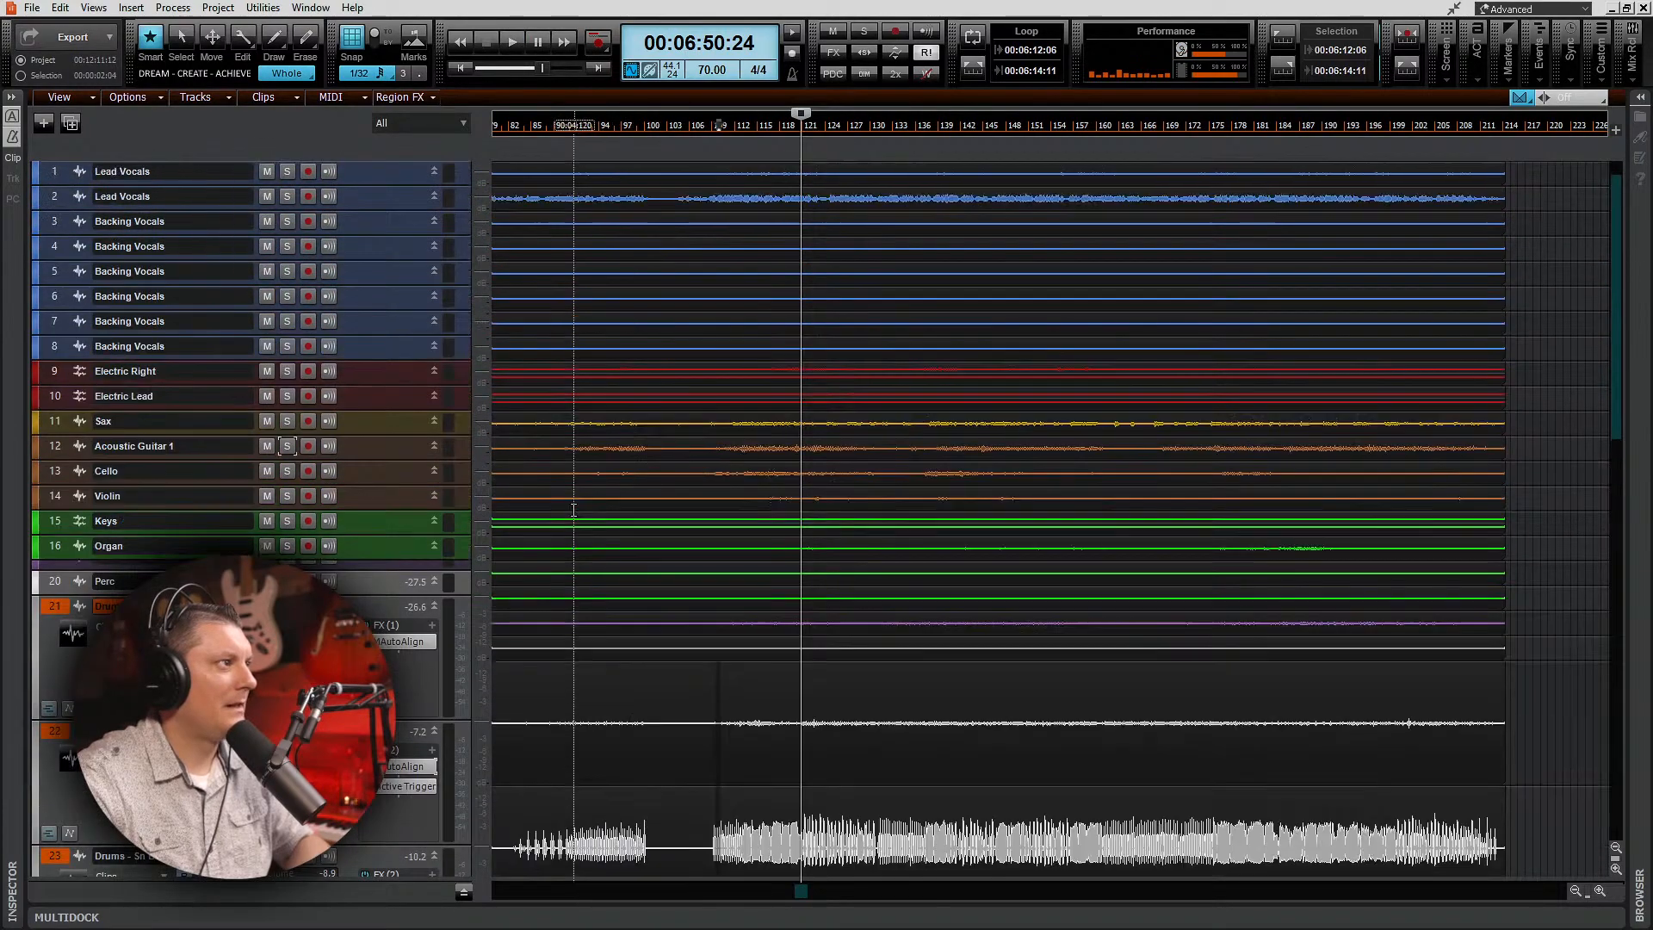
scroll(944, 675, "down", 8)
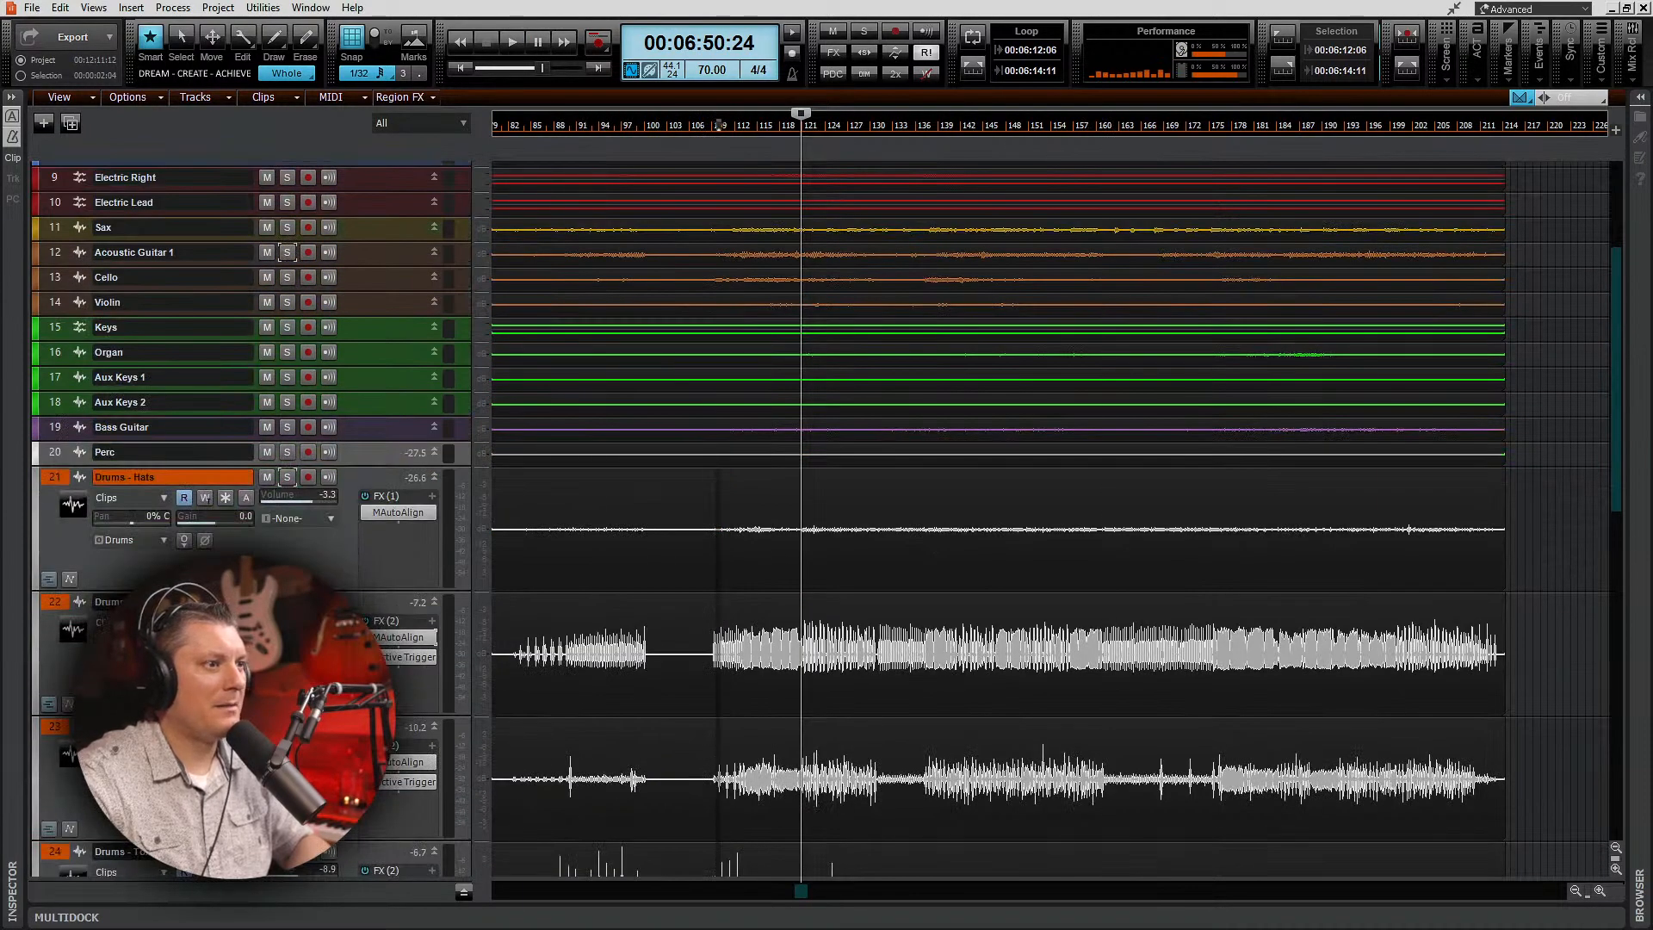
key("alt+2")
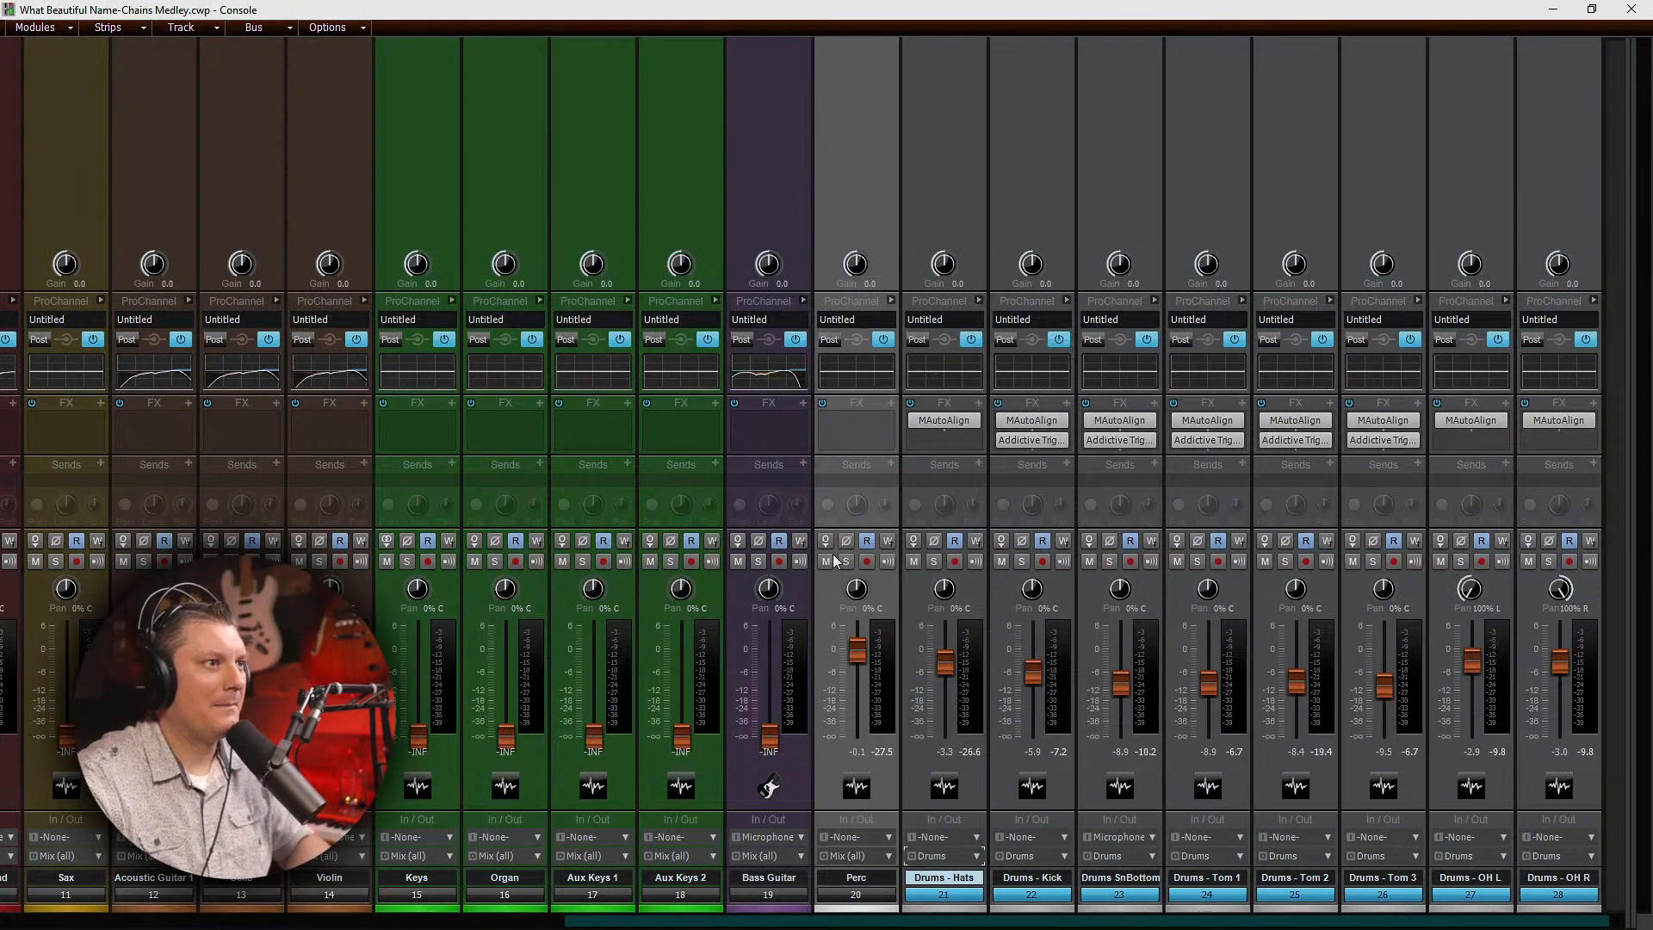
left_click(1003, 786)
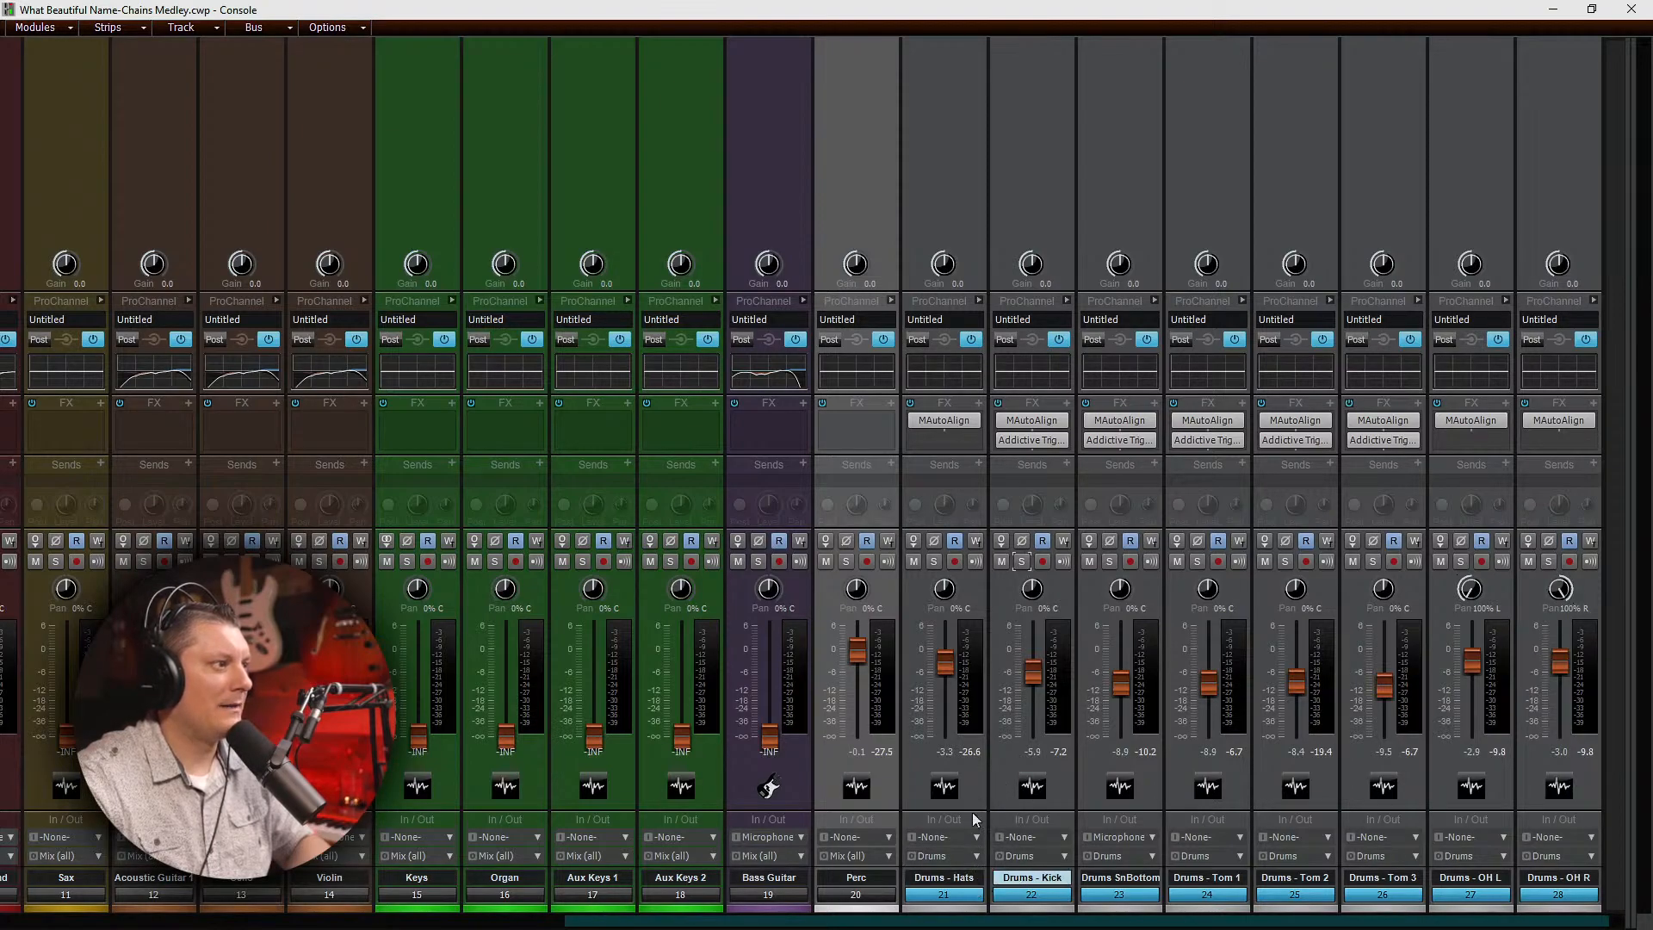
right_click(972, 795)
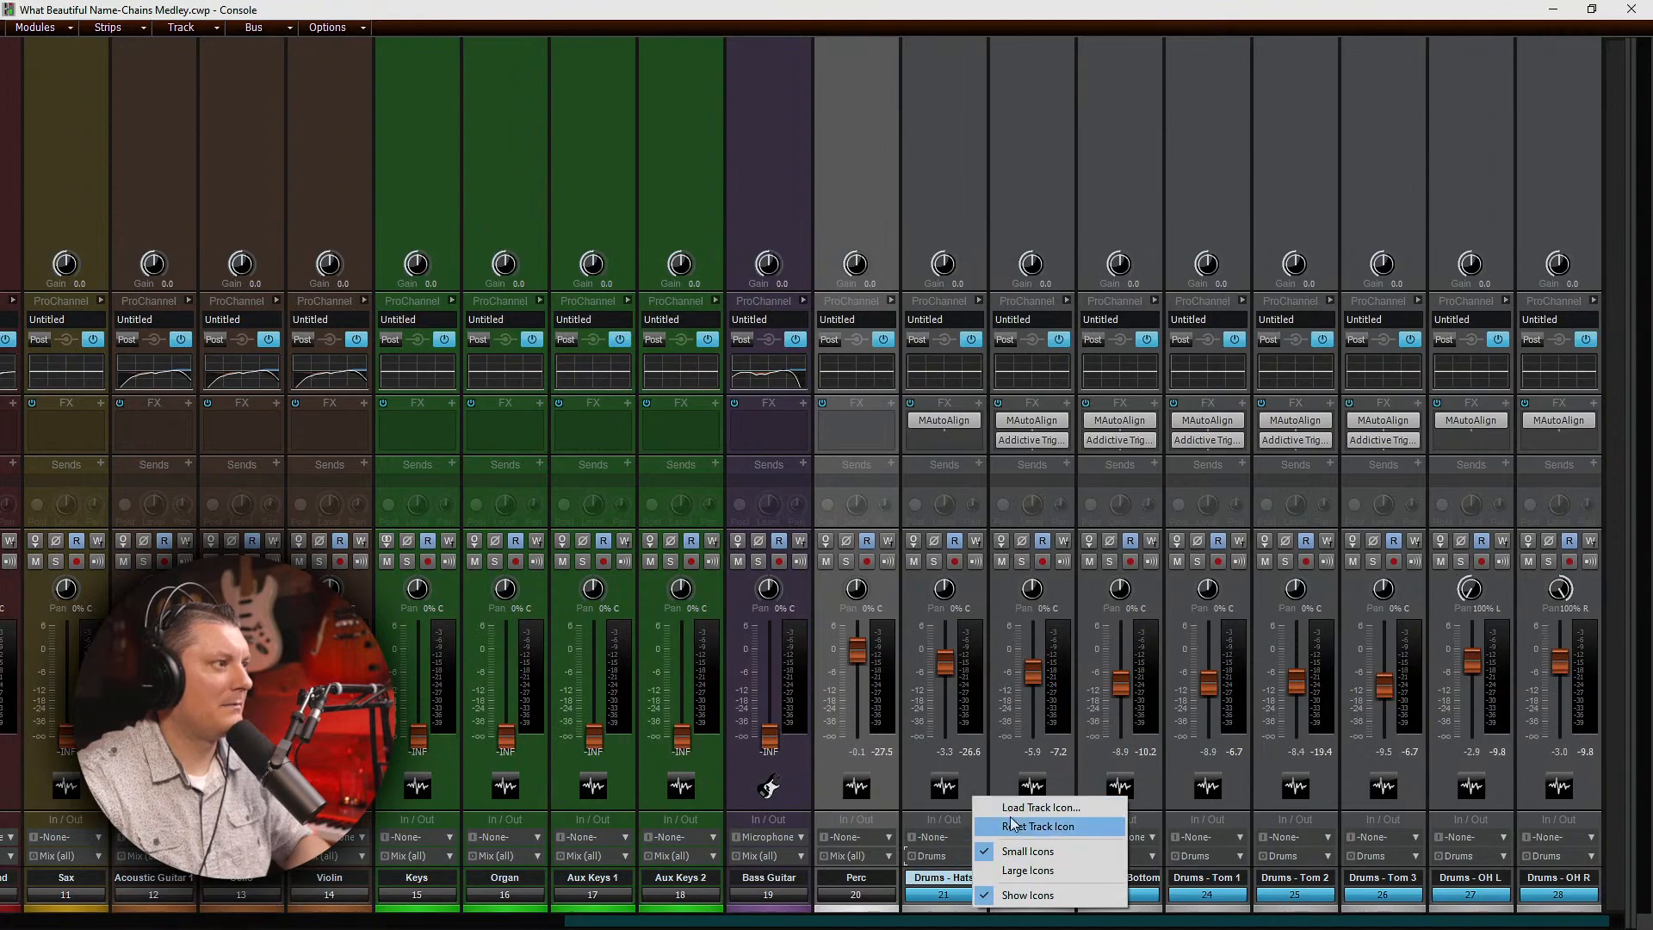
left_click(974, 587)
right_click(974, 587)
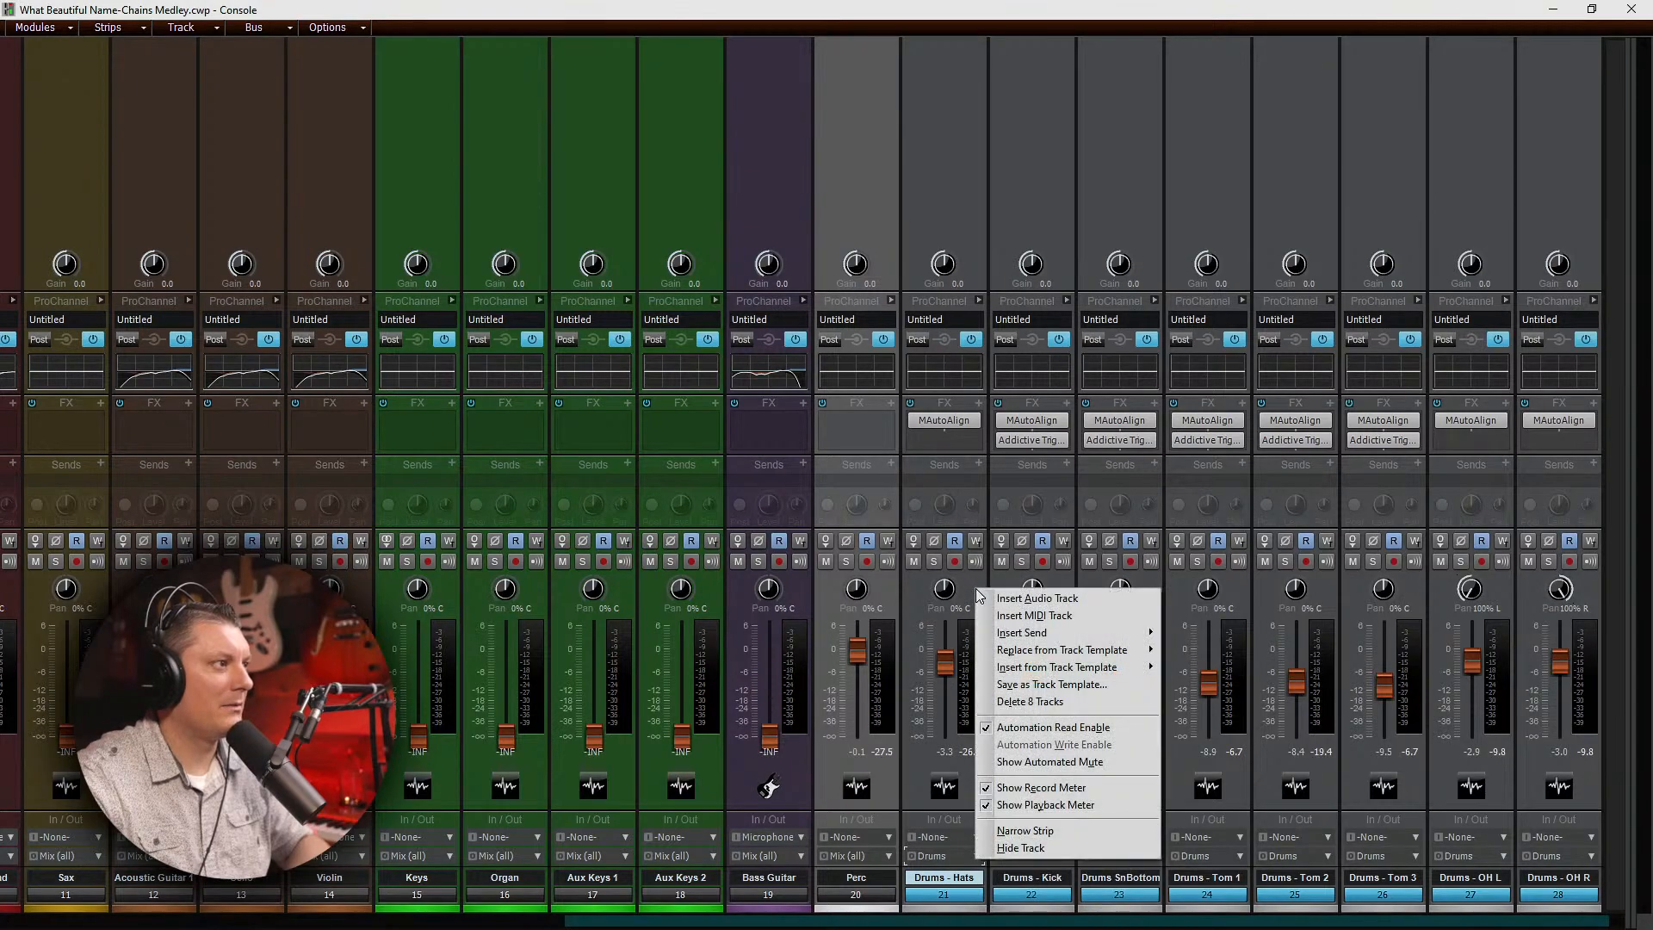
left_click(1033, 700)
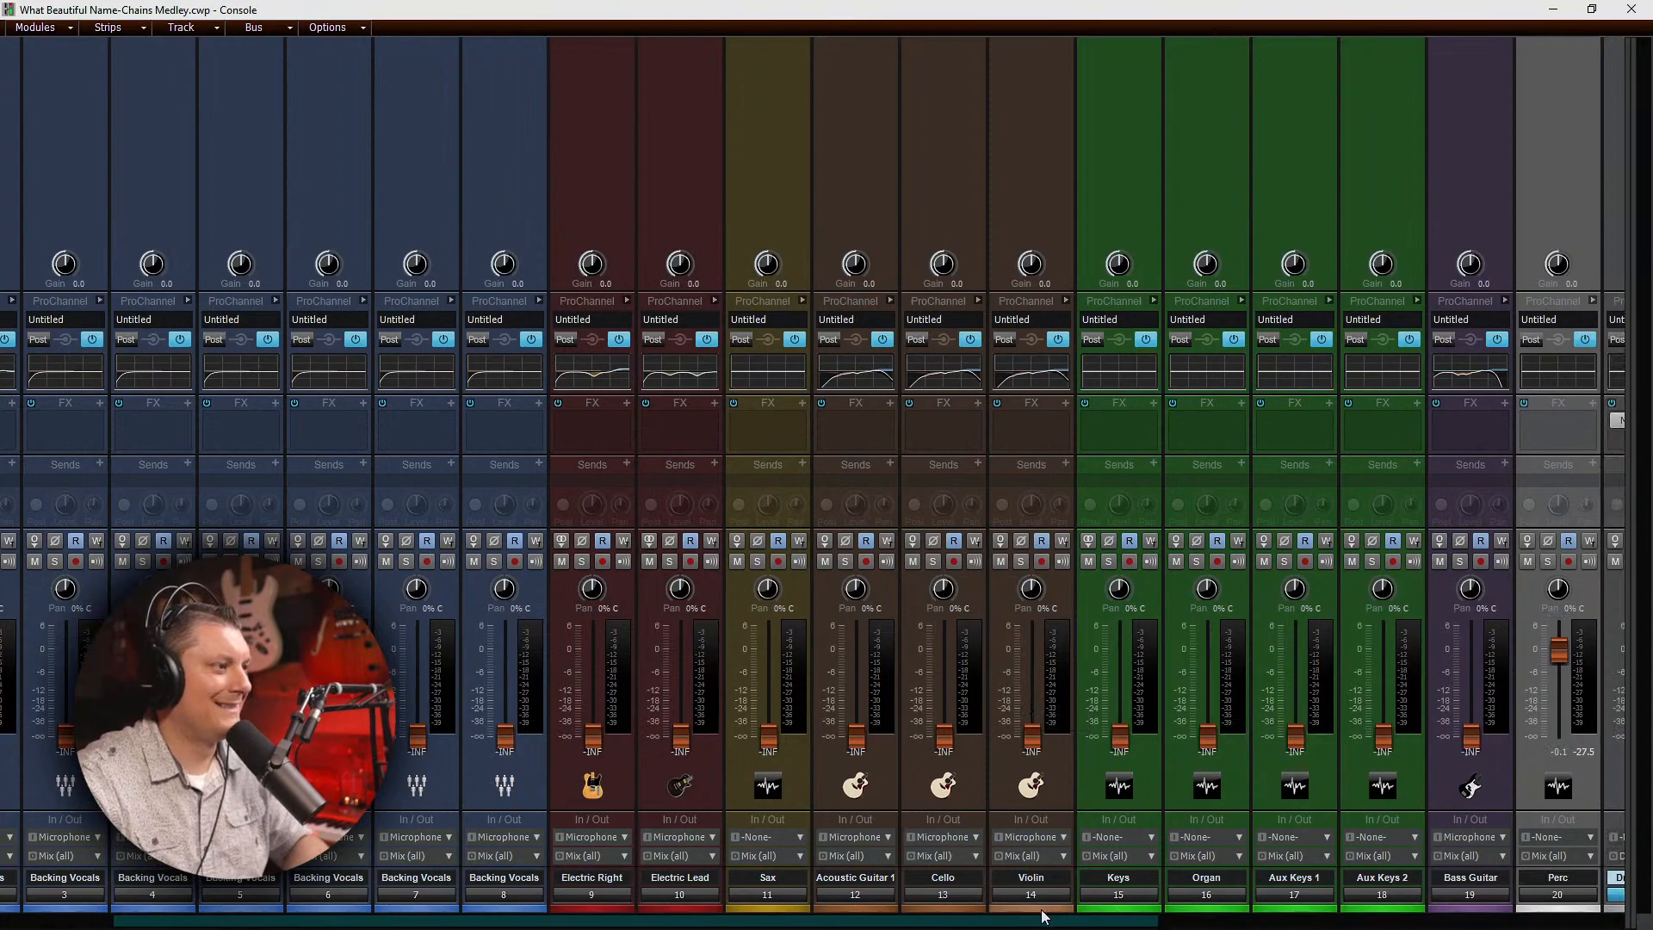
left_click(1444, 923)
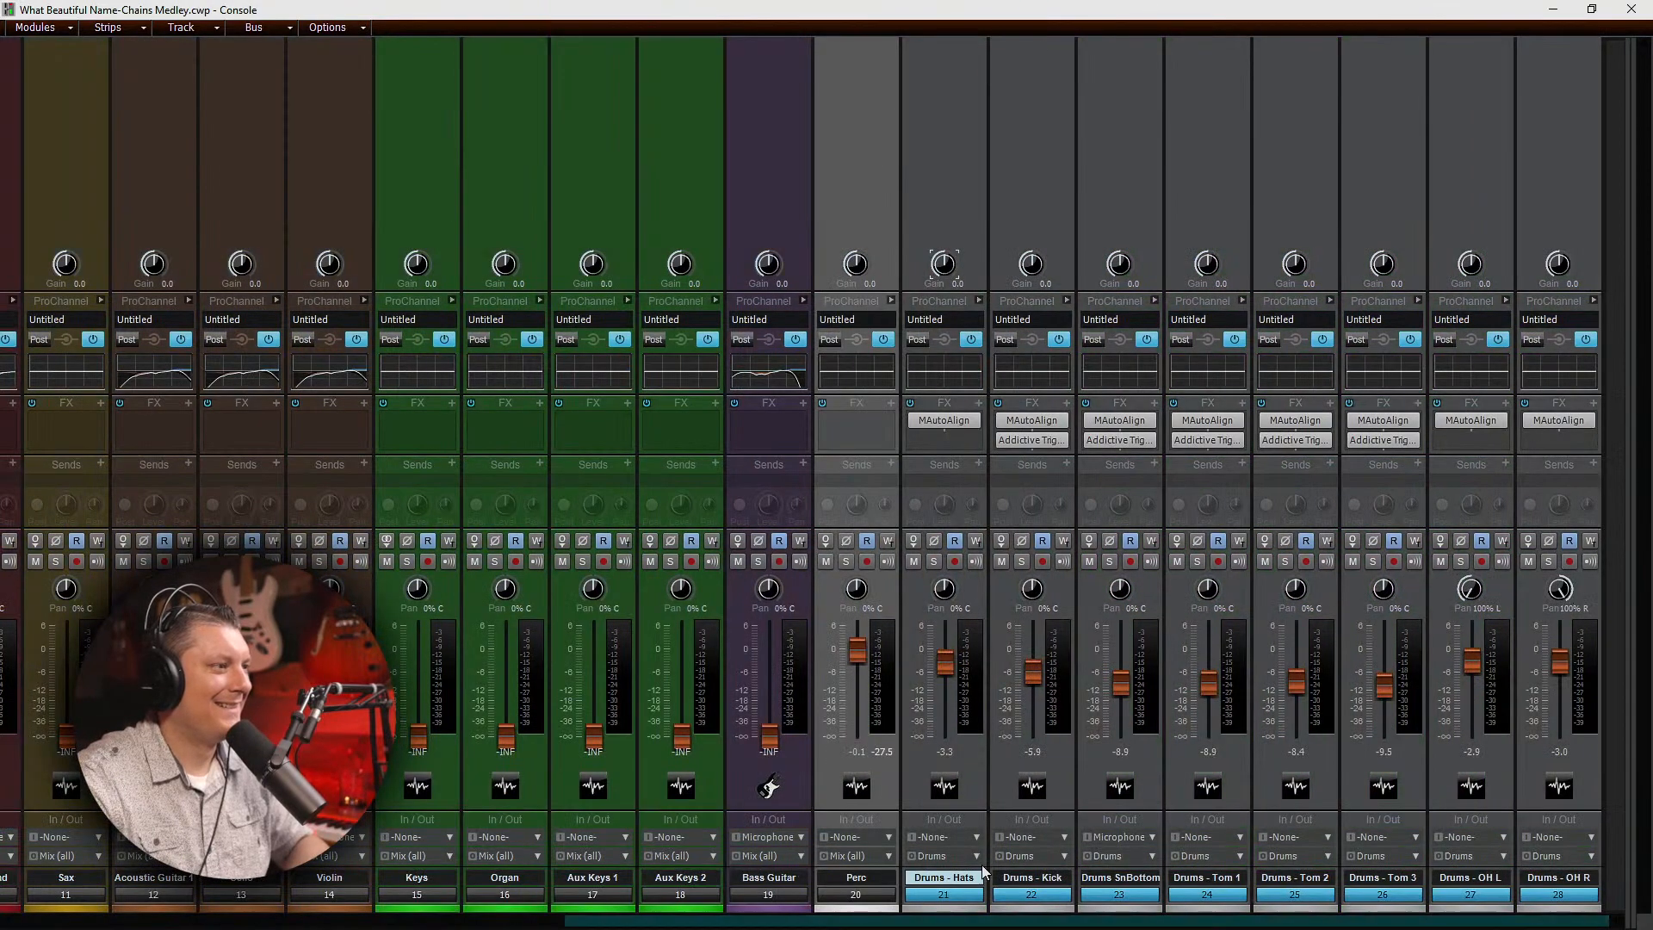
Step: Delete only the Drums - Hats track, and briefly play back the remaining drums
left_click(971, 897)
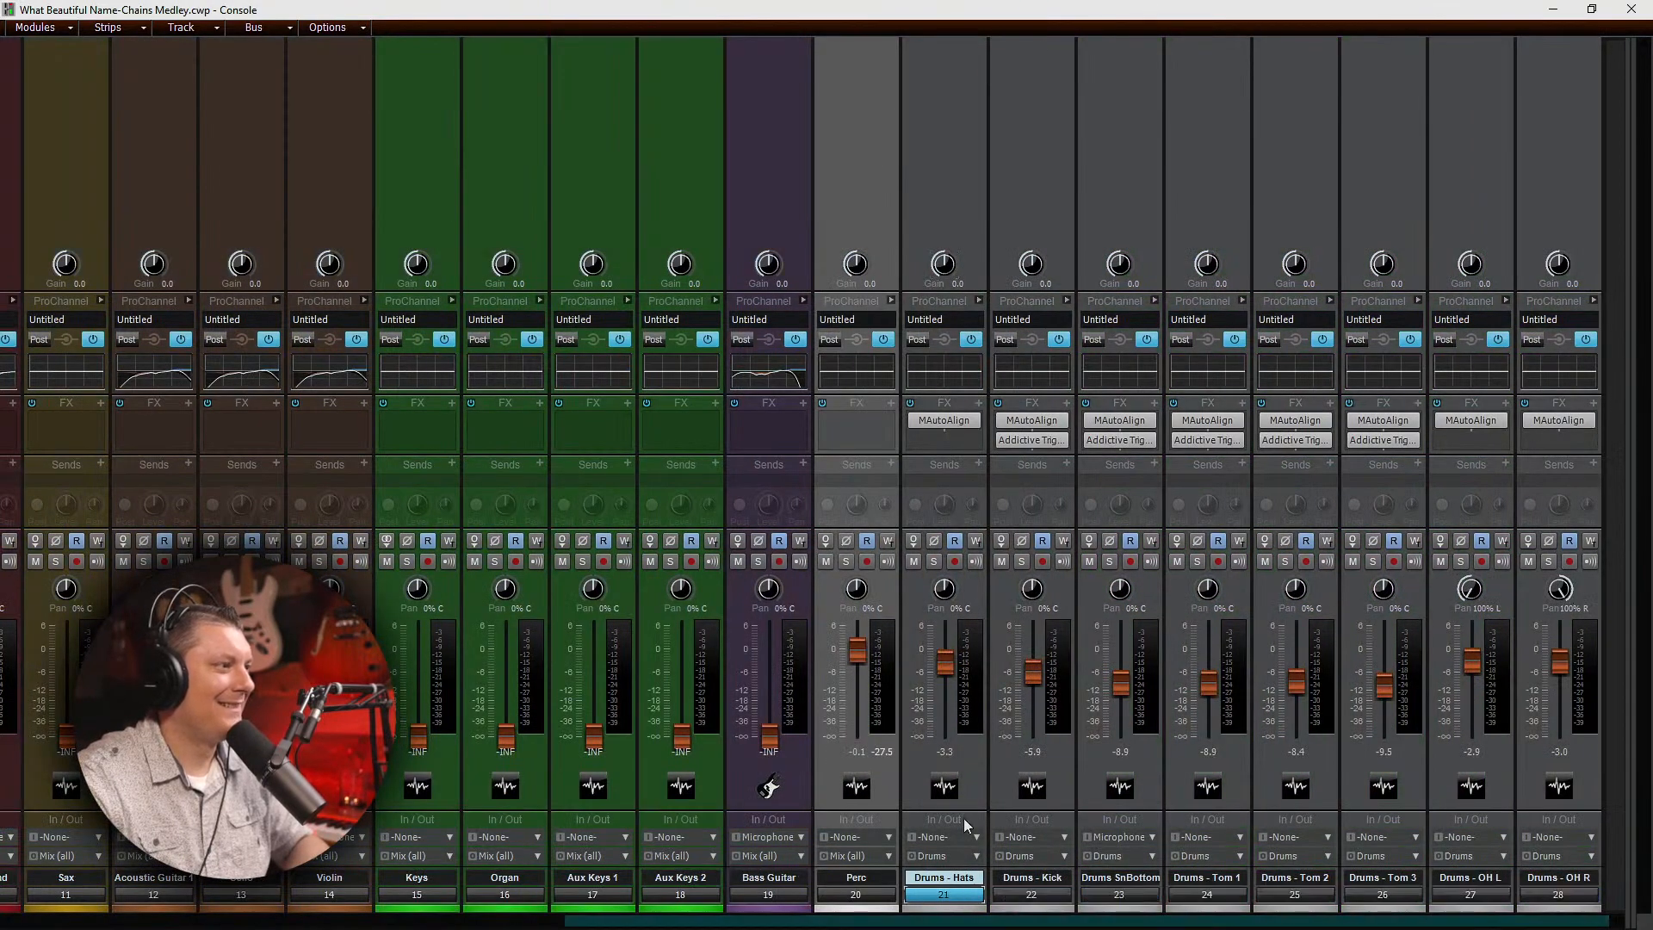
right_click(974, 594)
left_click(1019, 706)
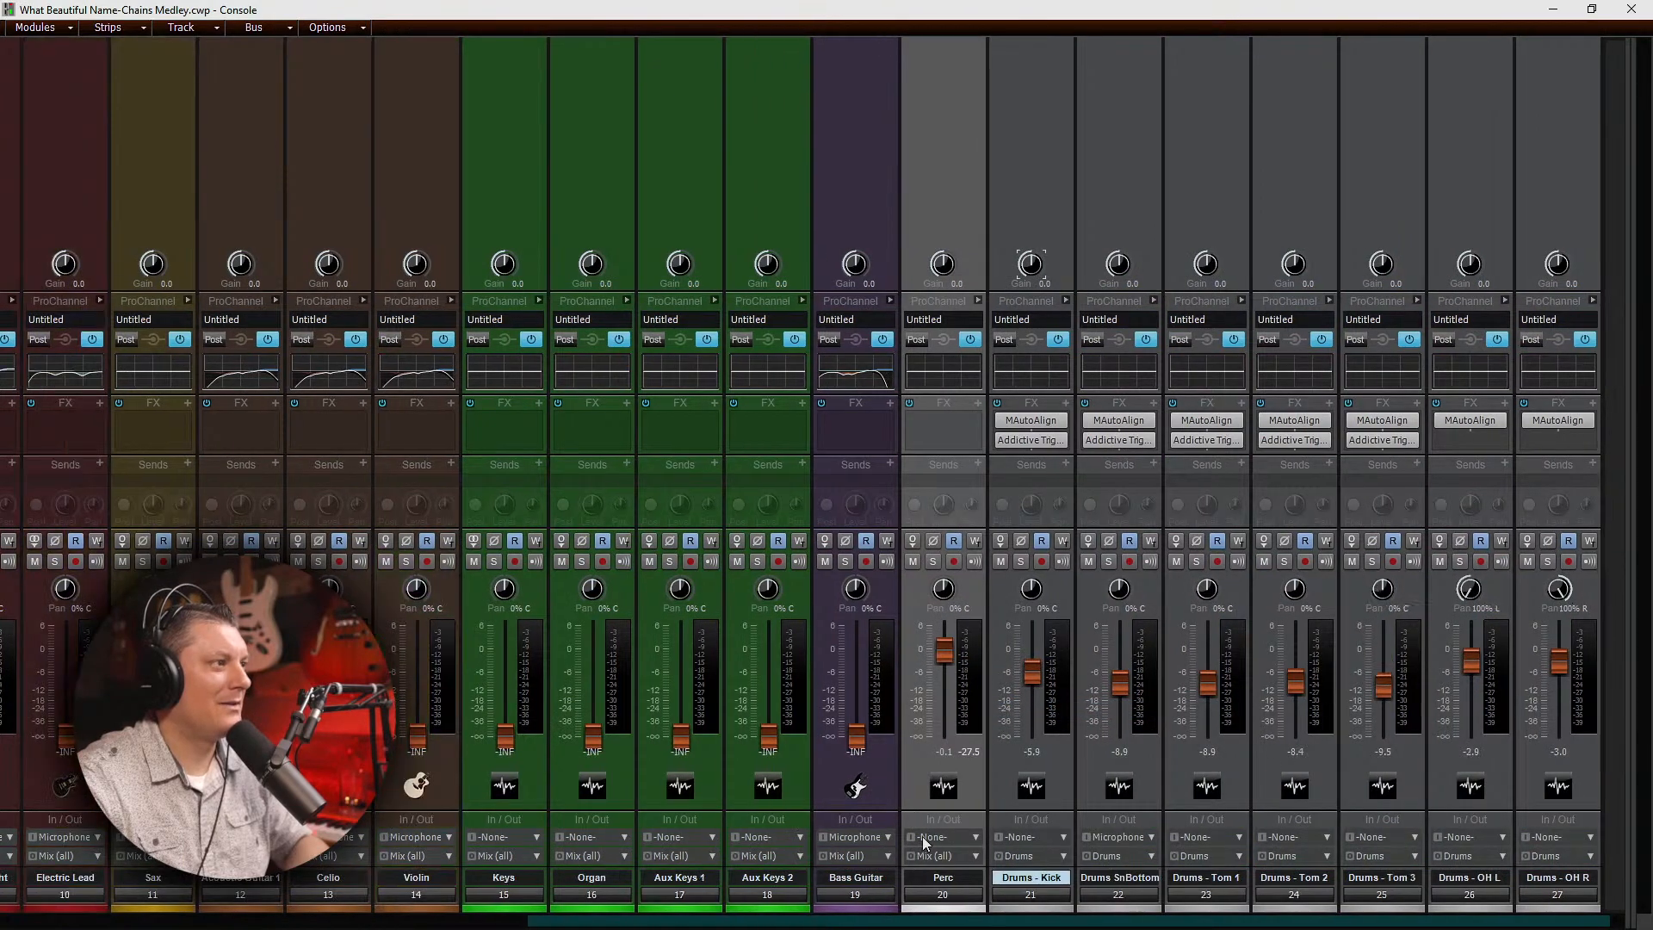
key("space")
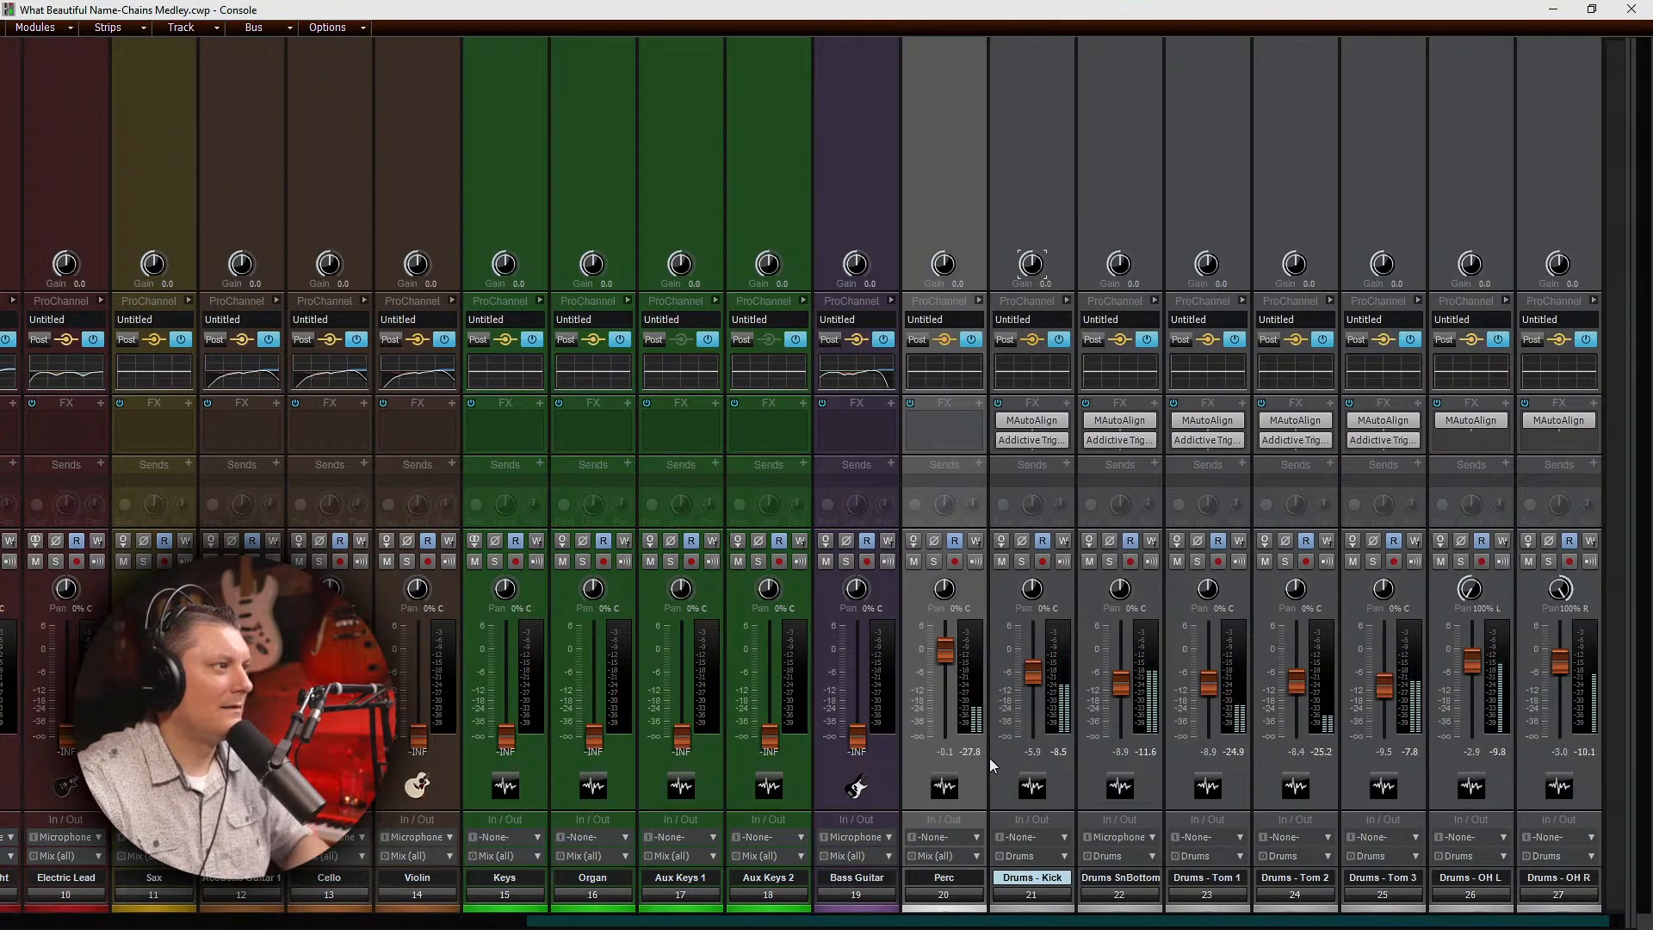
key("space")
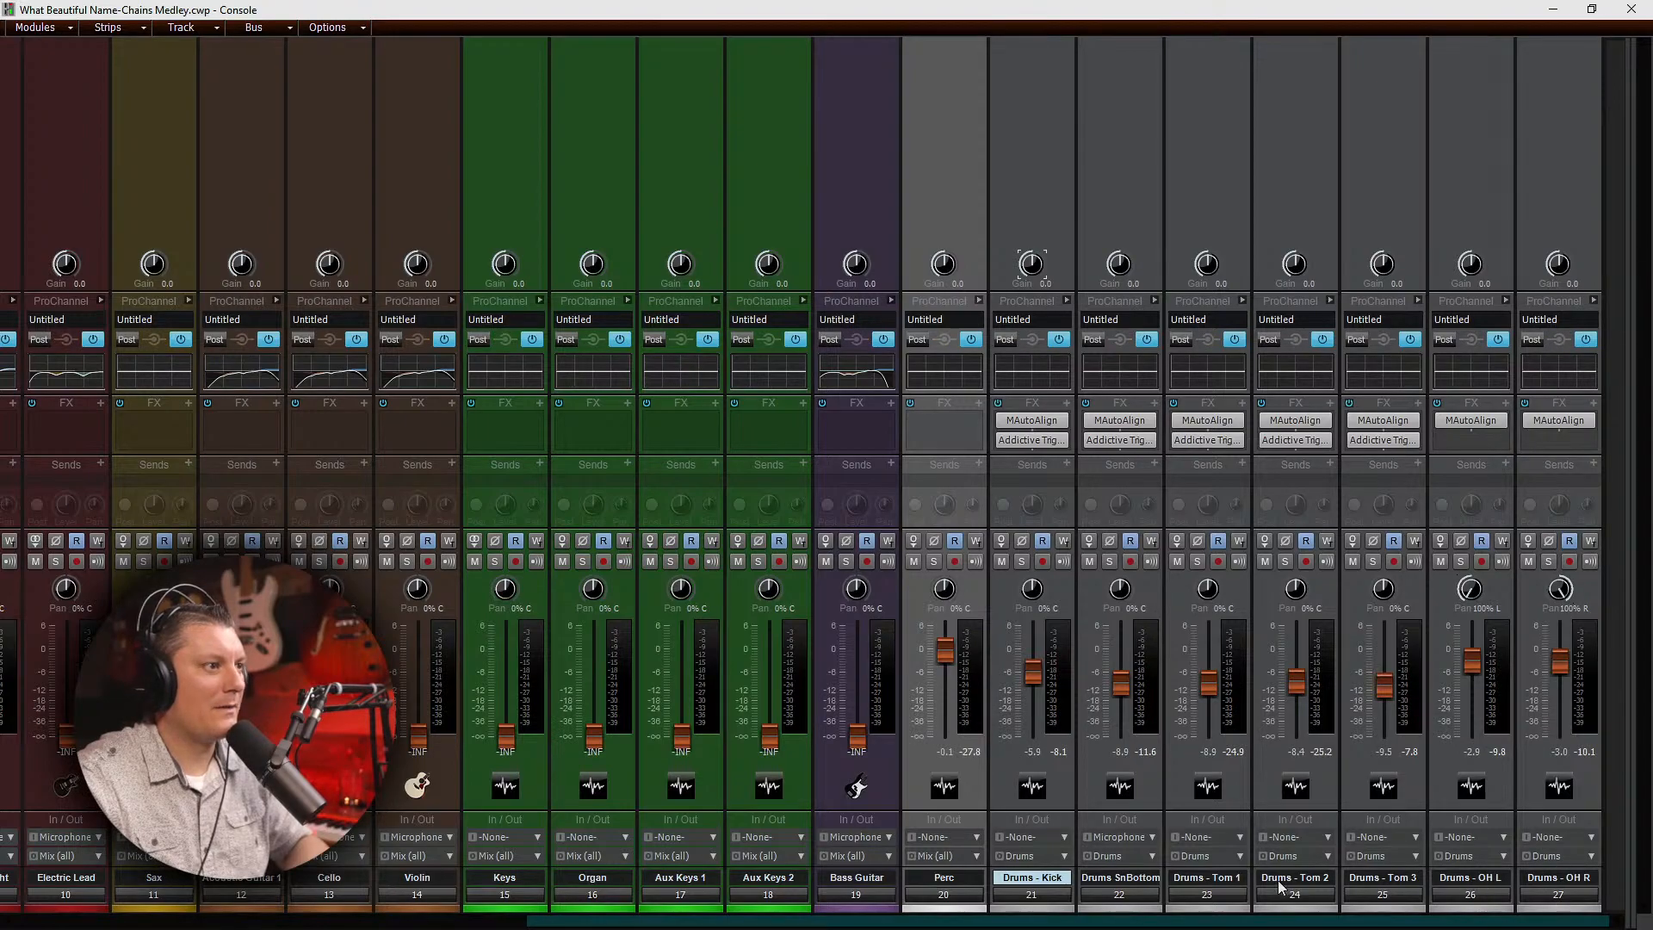
Step: Assign the volume fader of the Drums - Kick track to control group A
left_click_drag(1558, 894, 1119, 895)
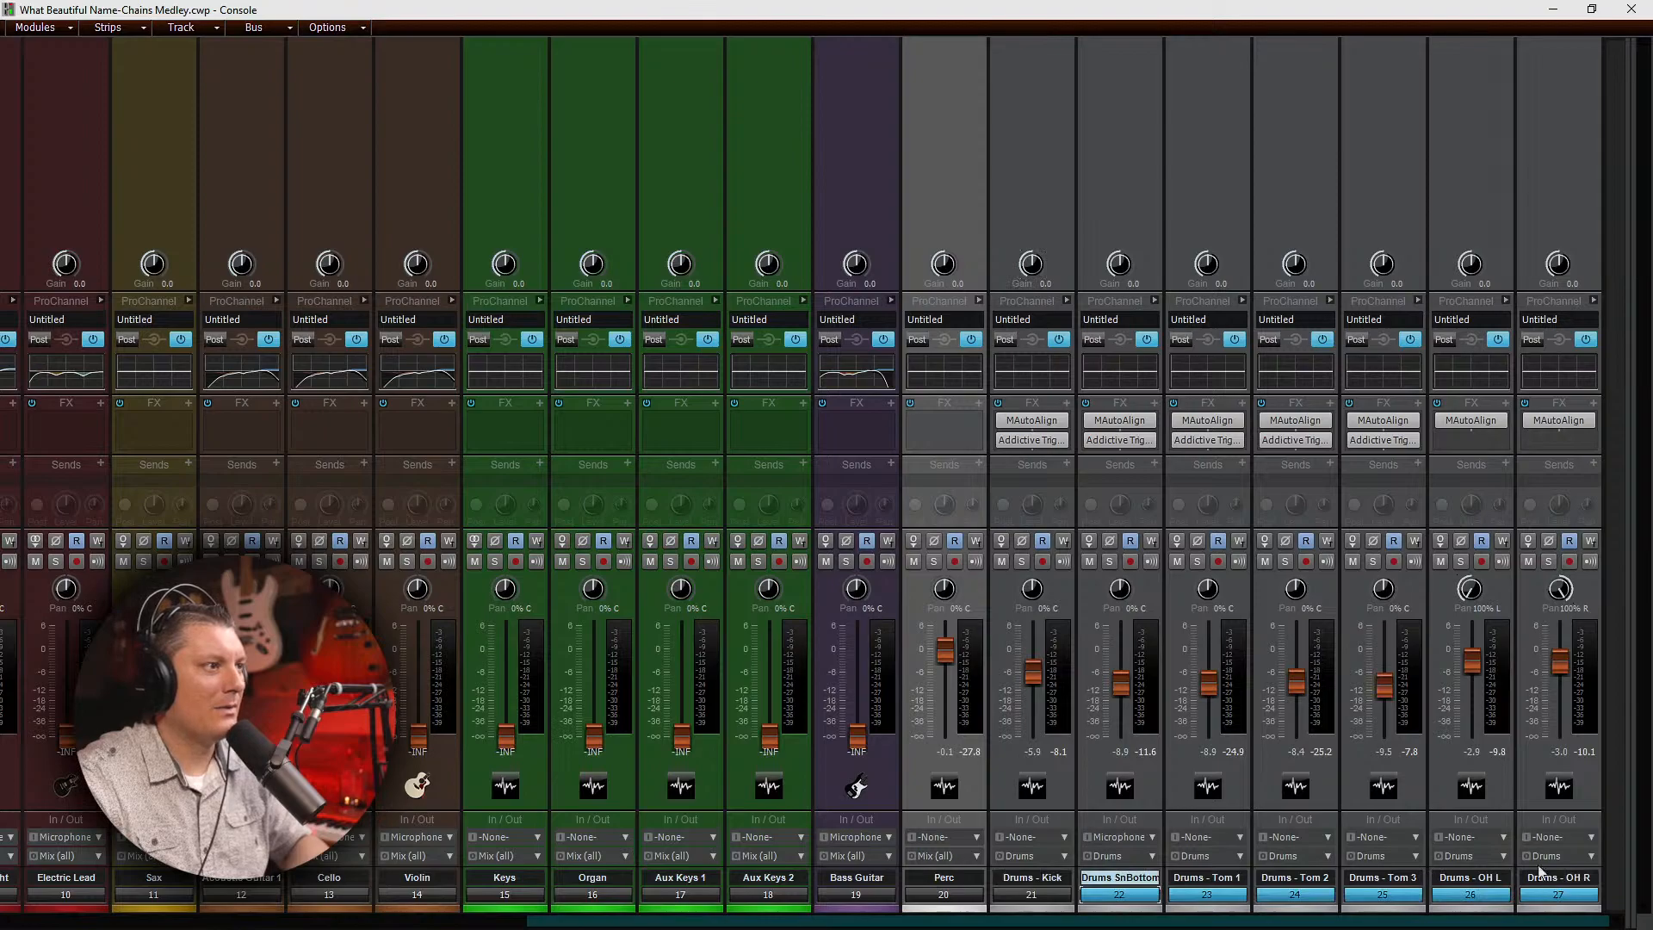
right_click(1030, 674)
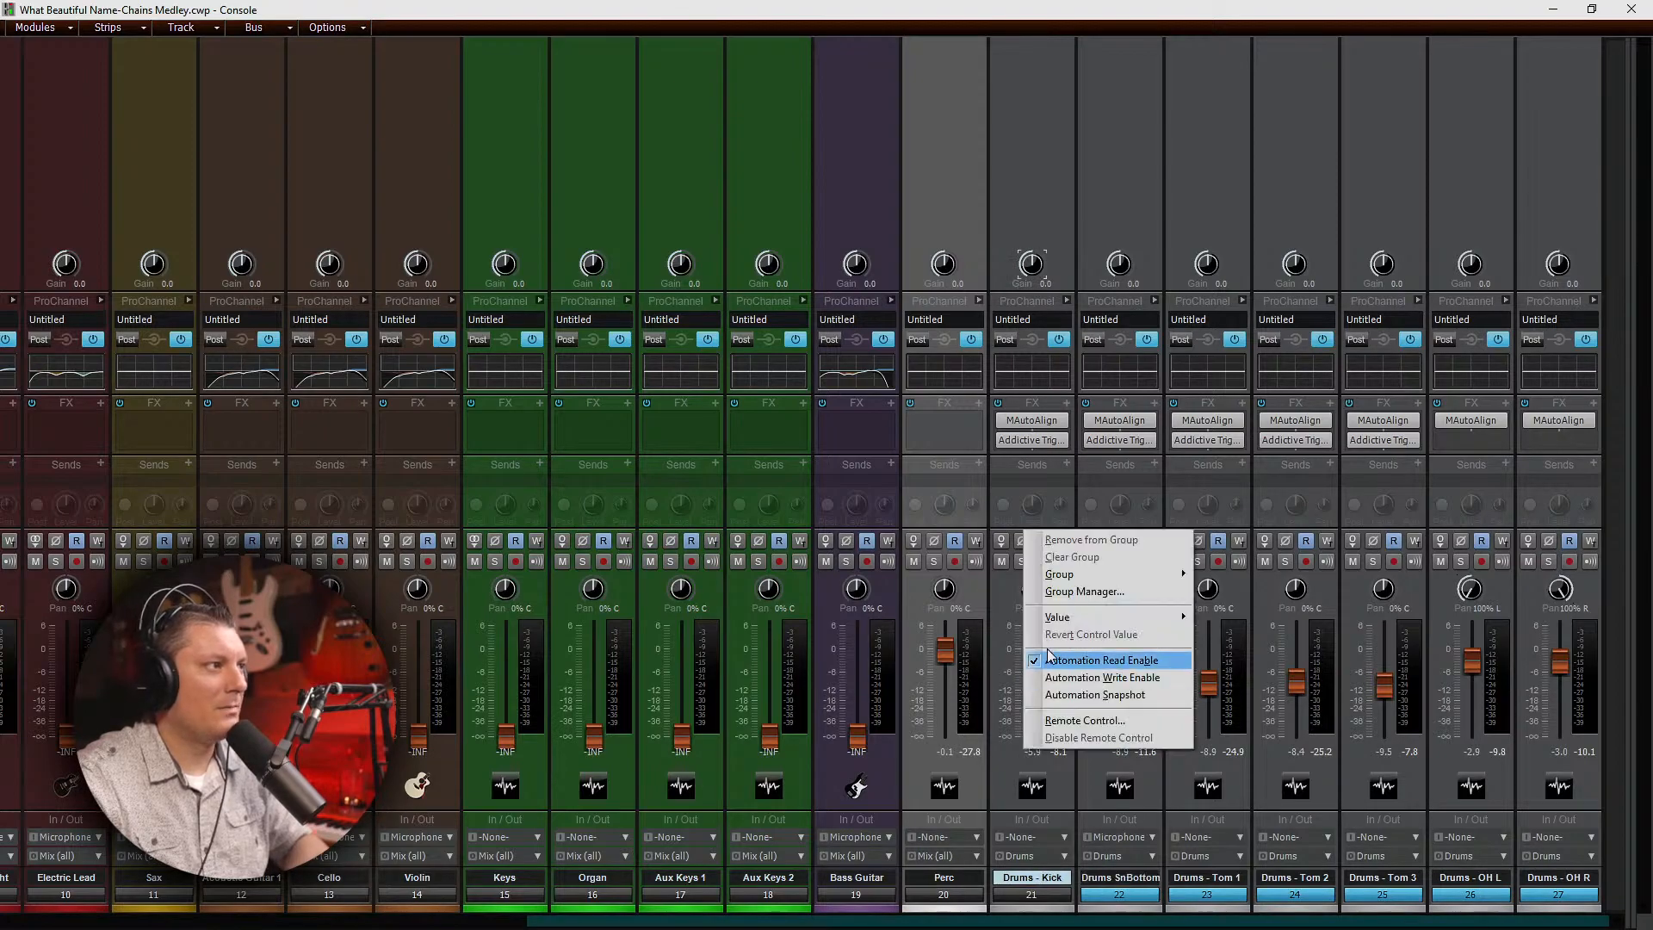
mouse_move(1170, 572)
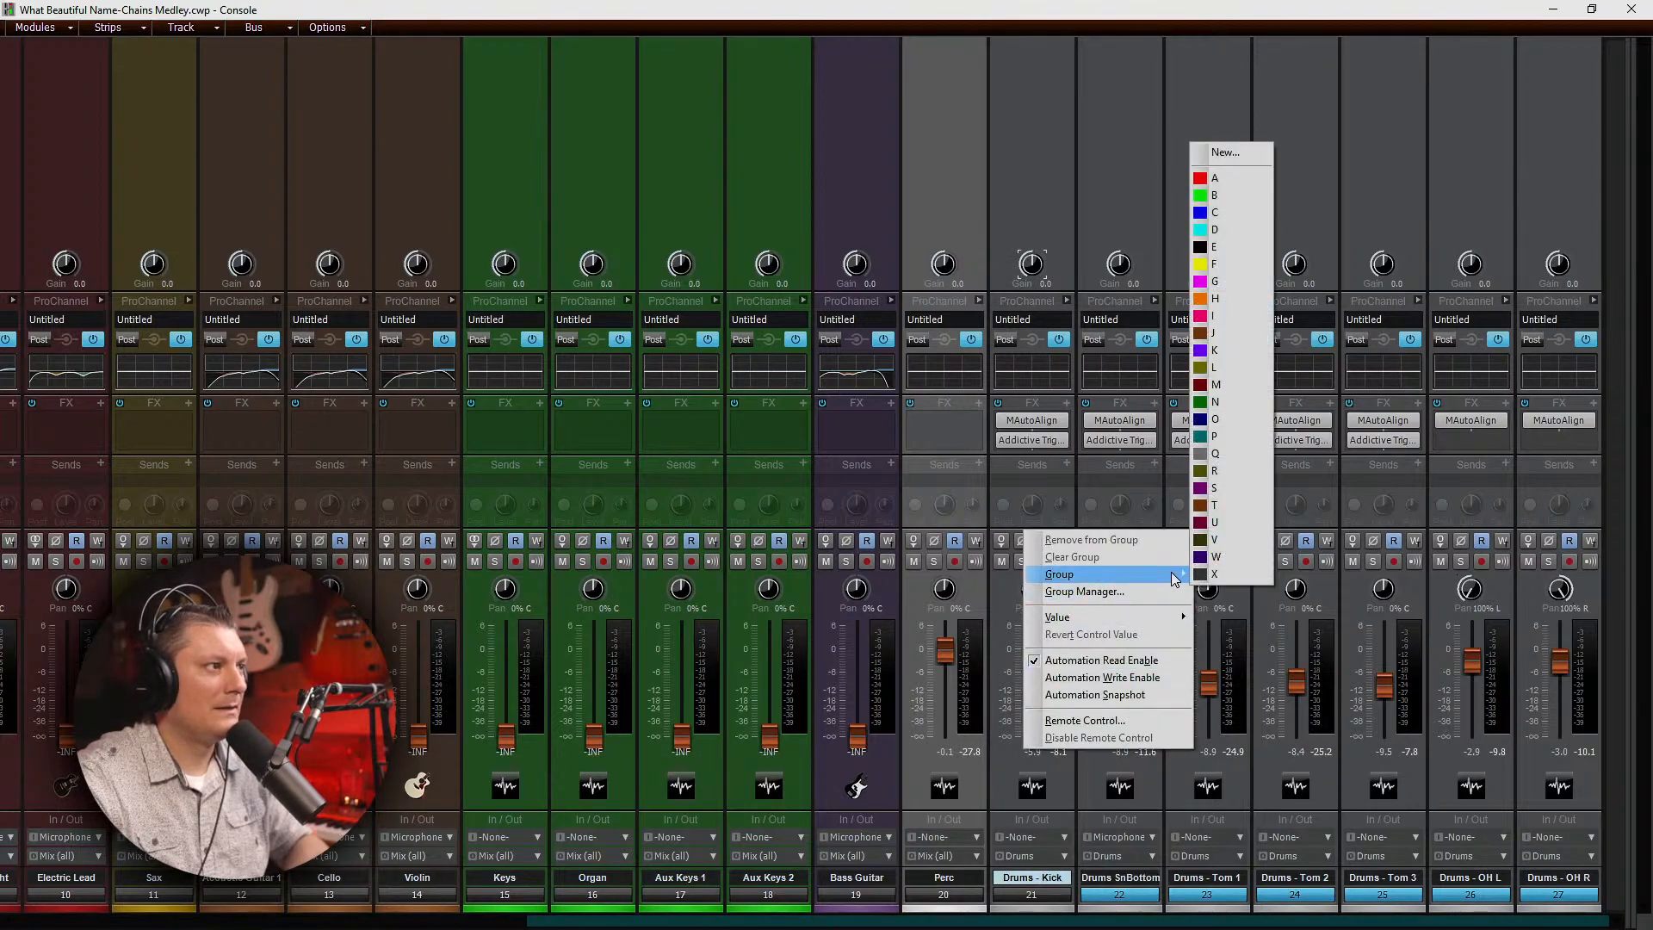
left_click(1217, 179)
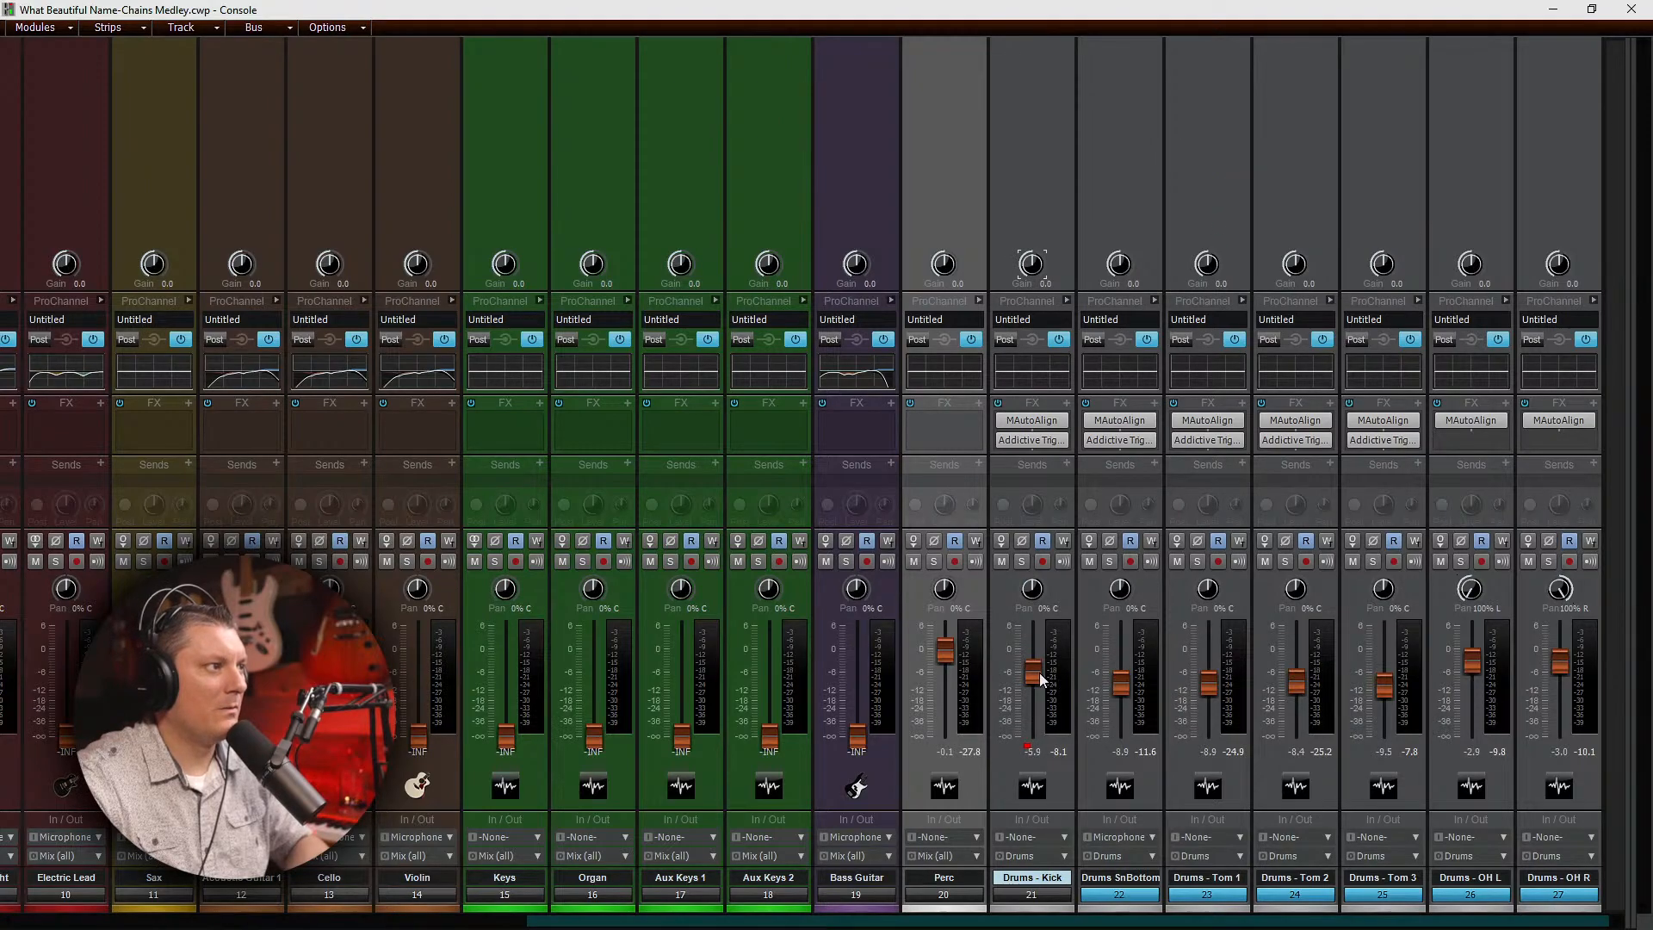
Step: Assign the volume faders of all drum tracks from the bottom snare through Drums - OH R to group A
left_click(1050, 898)
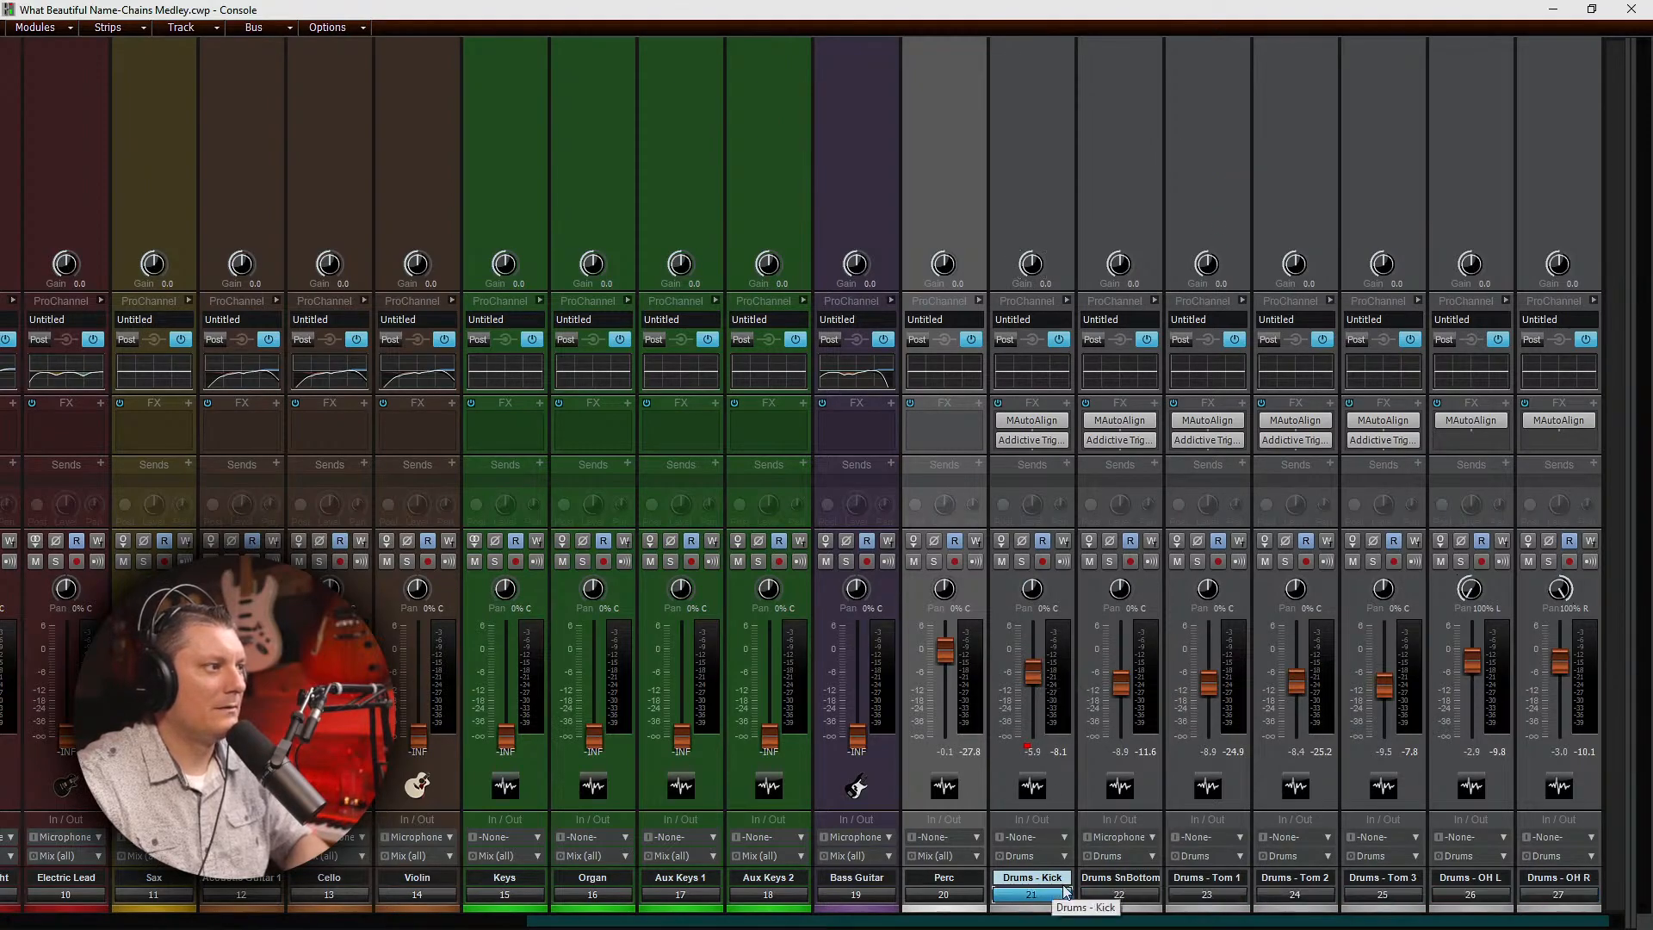
left_click(1111, 897)
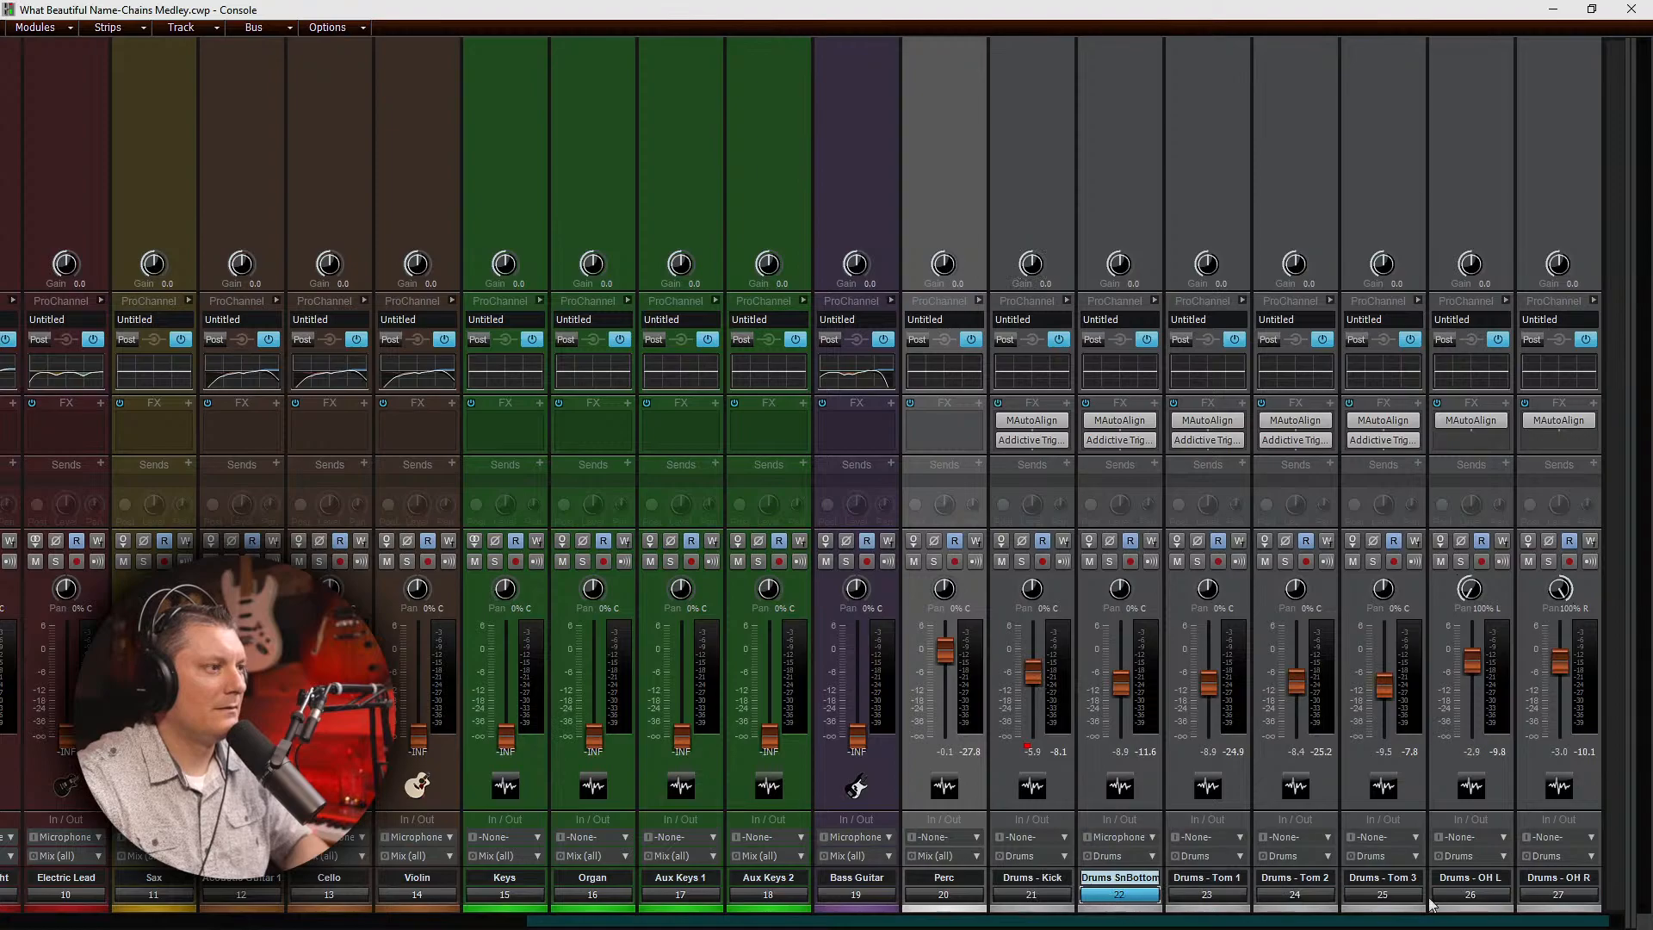
left_click(1559, 897, "shift")
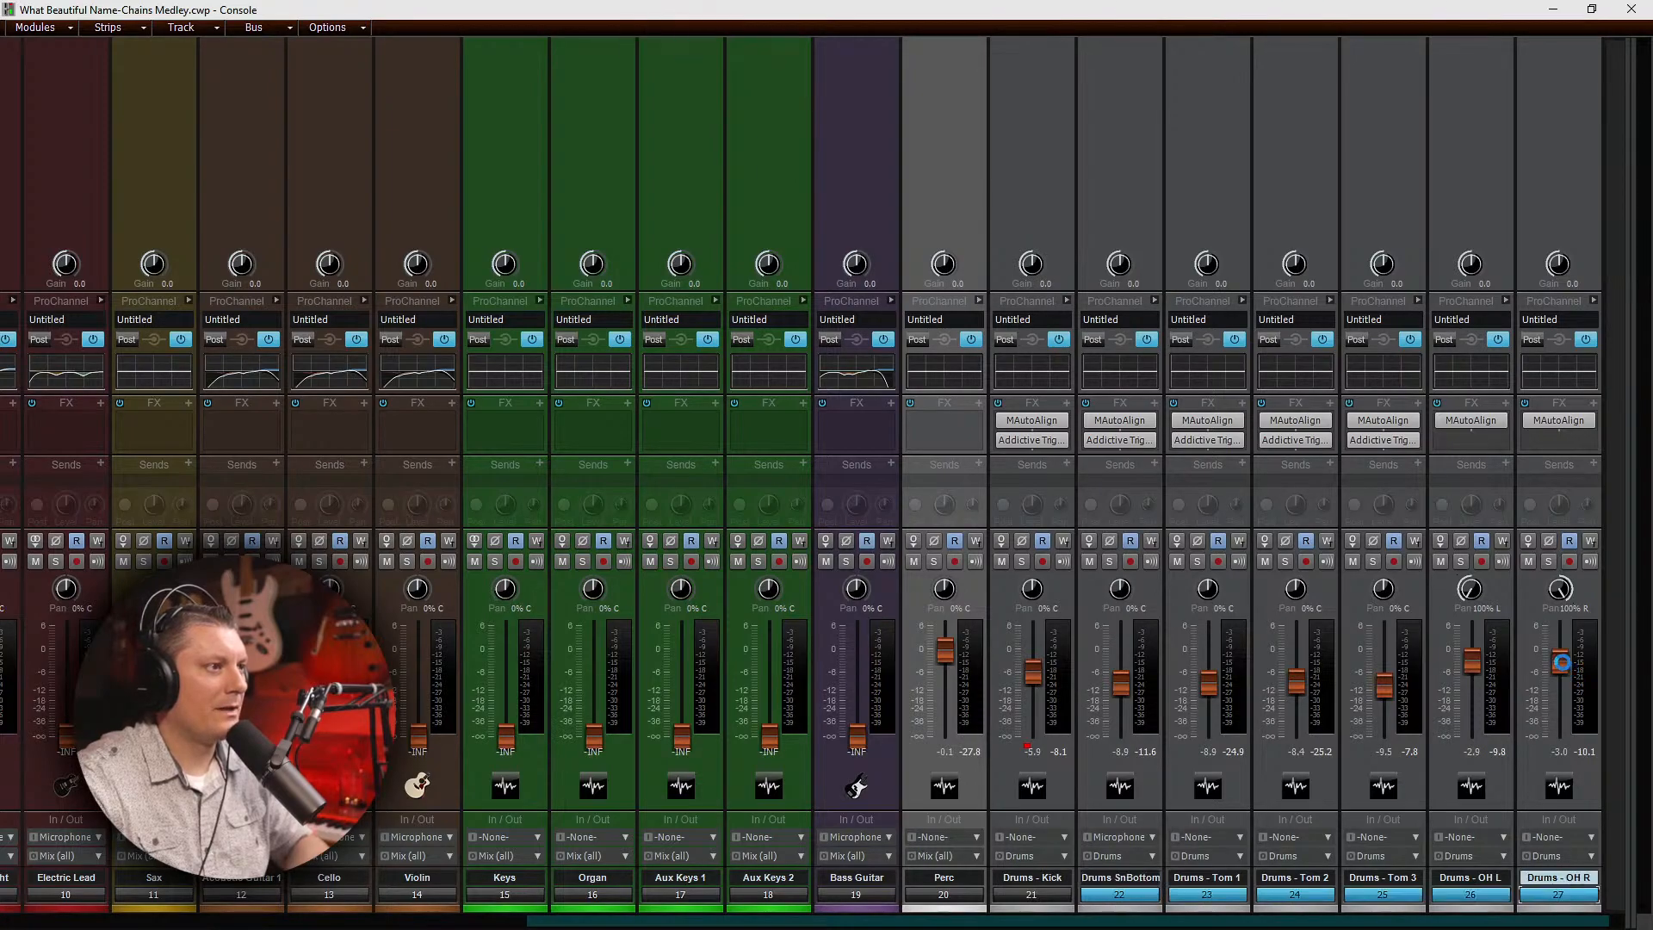
right_click(1562, 668)
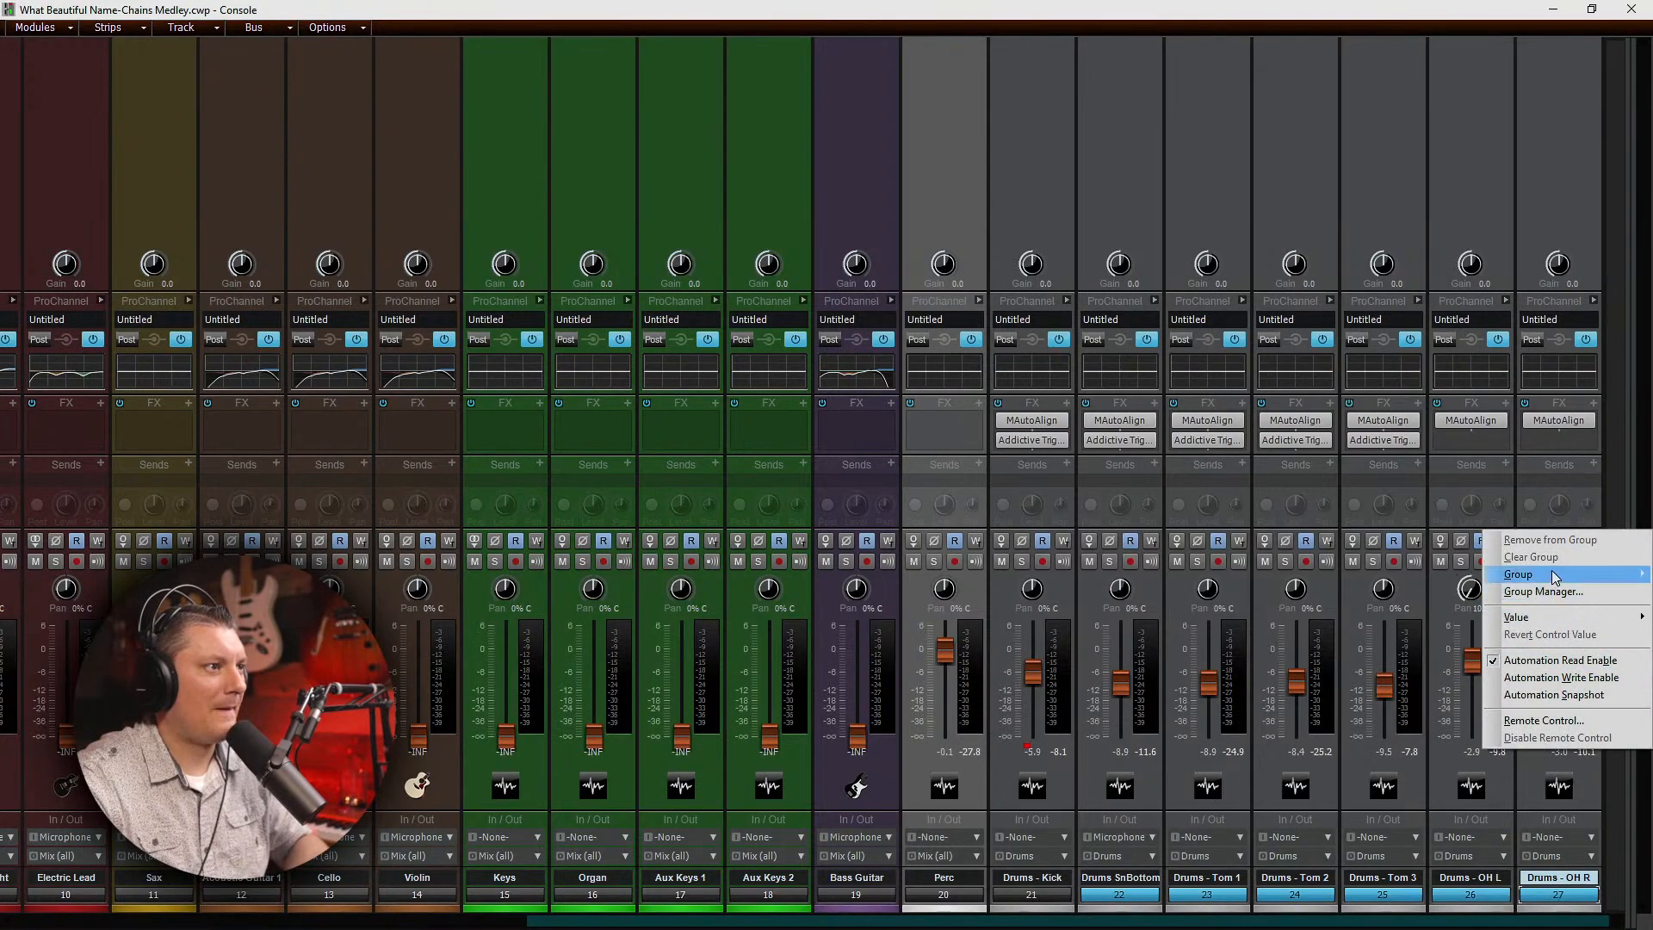
mouse_move(1551, 570)
left_click(1411, 178)
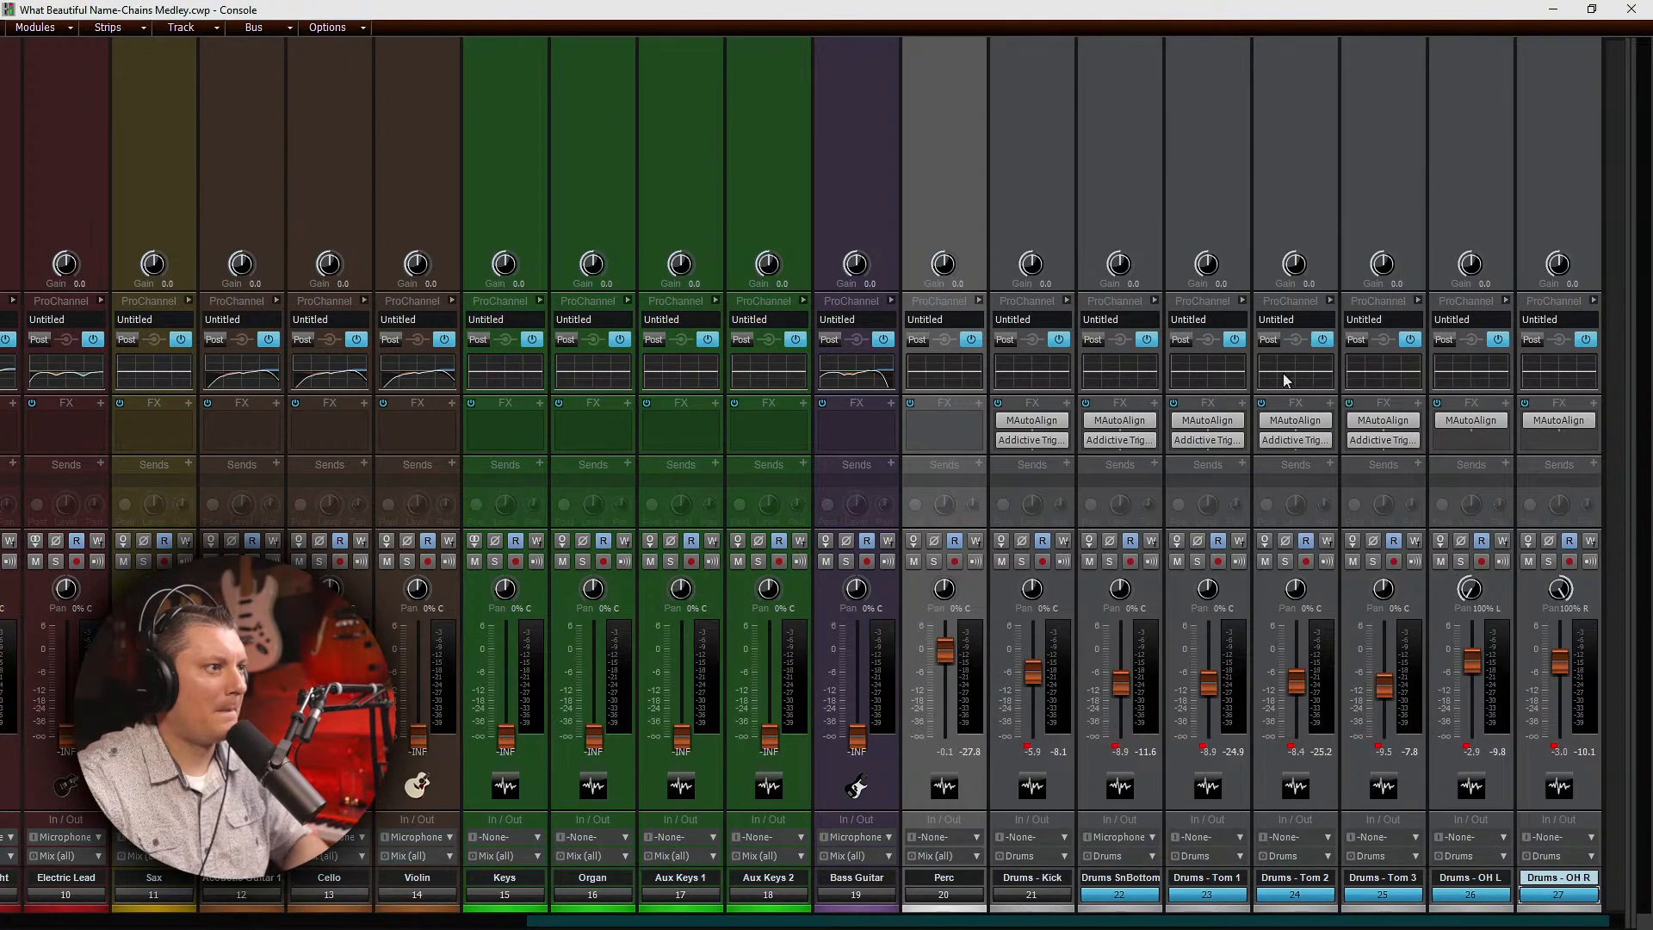
Step: Lower the grouped drum faders together until Drums - OH R sits at about -5.7 dB, and play the song
left_click_drag(1044, 673, 1043, 688)
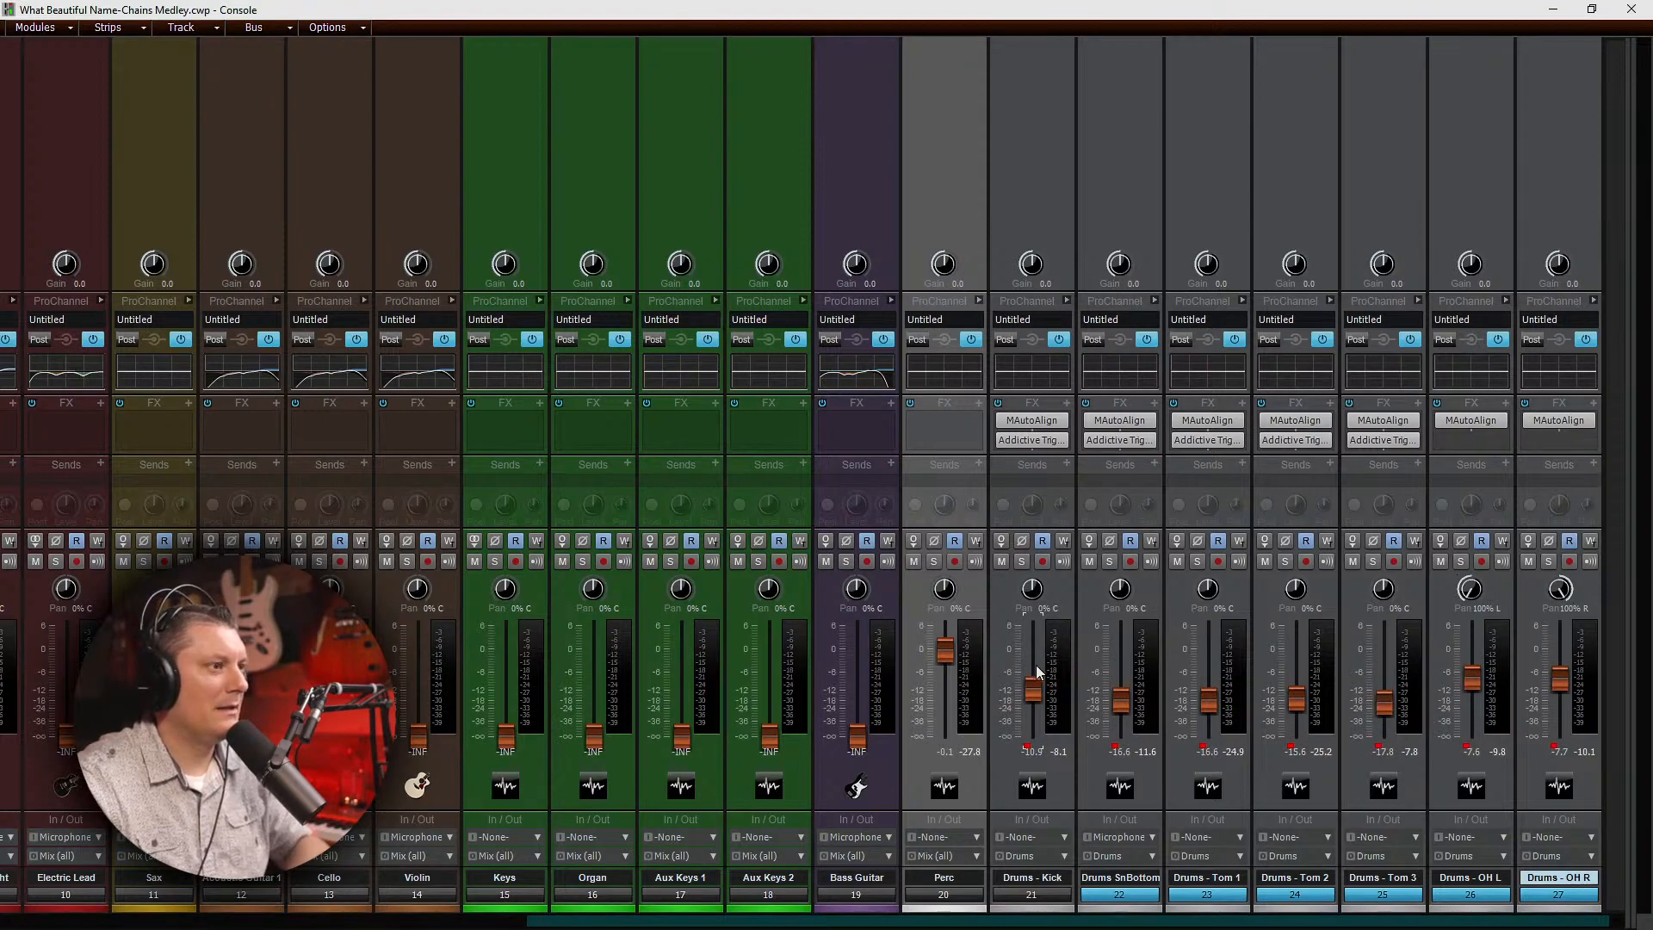
key("space")
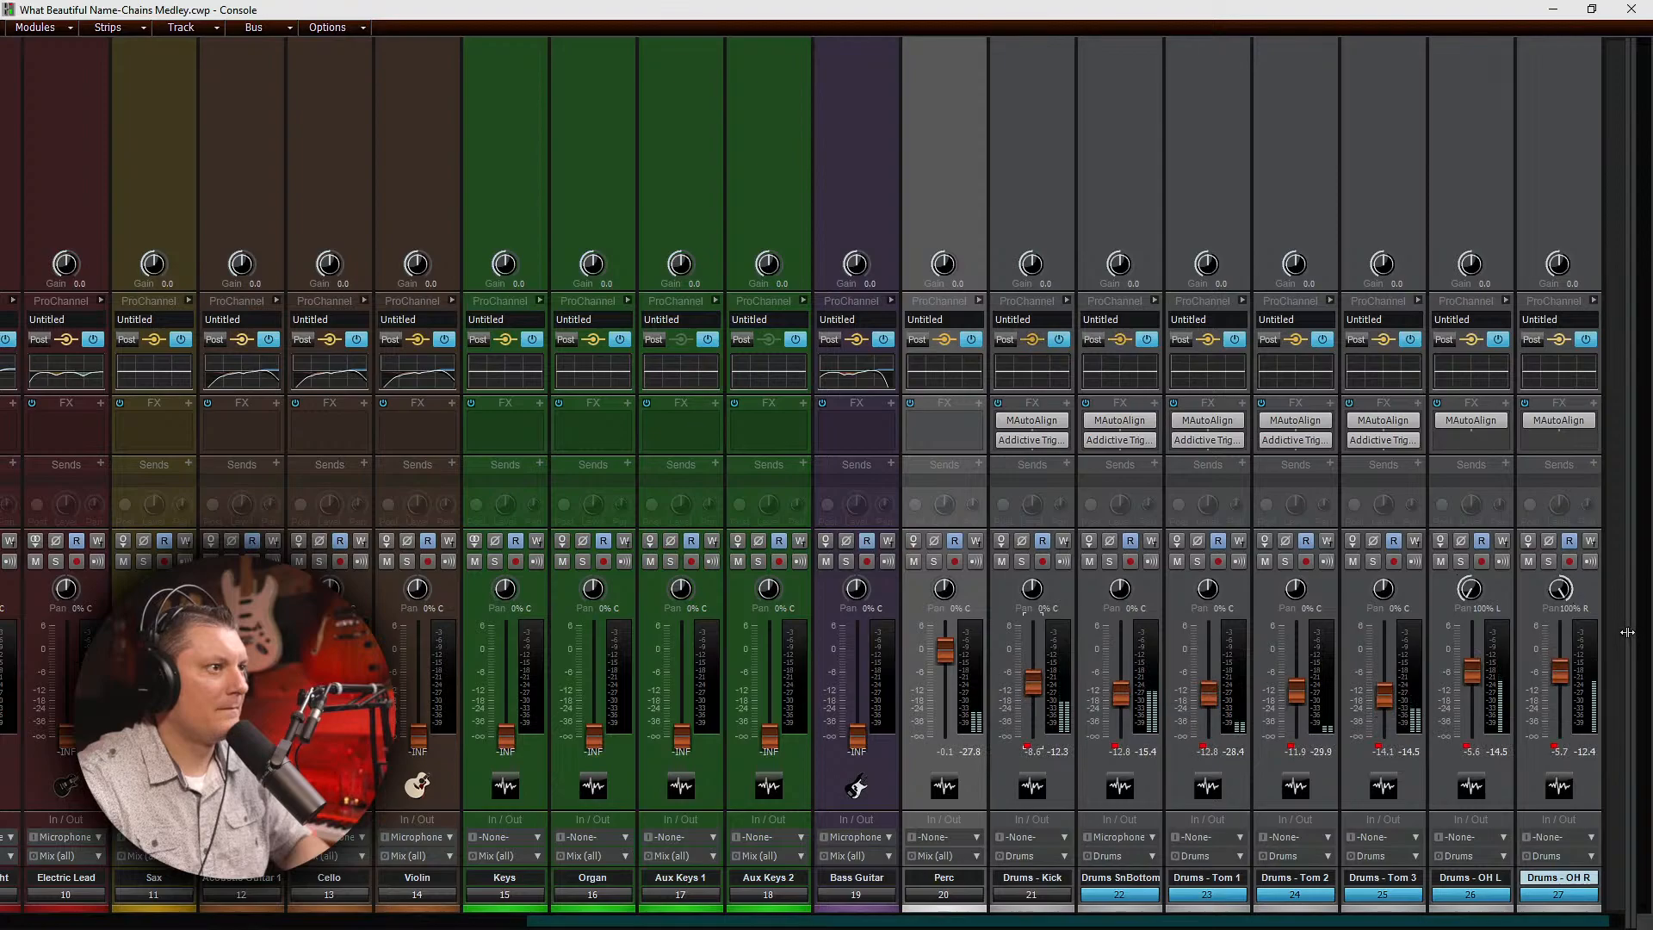
Step: Widen the bus section of the Console and expand the ProChannel of the Drums bus
left_click_drag(1627, 632, 846, 619)
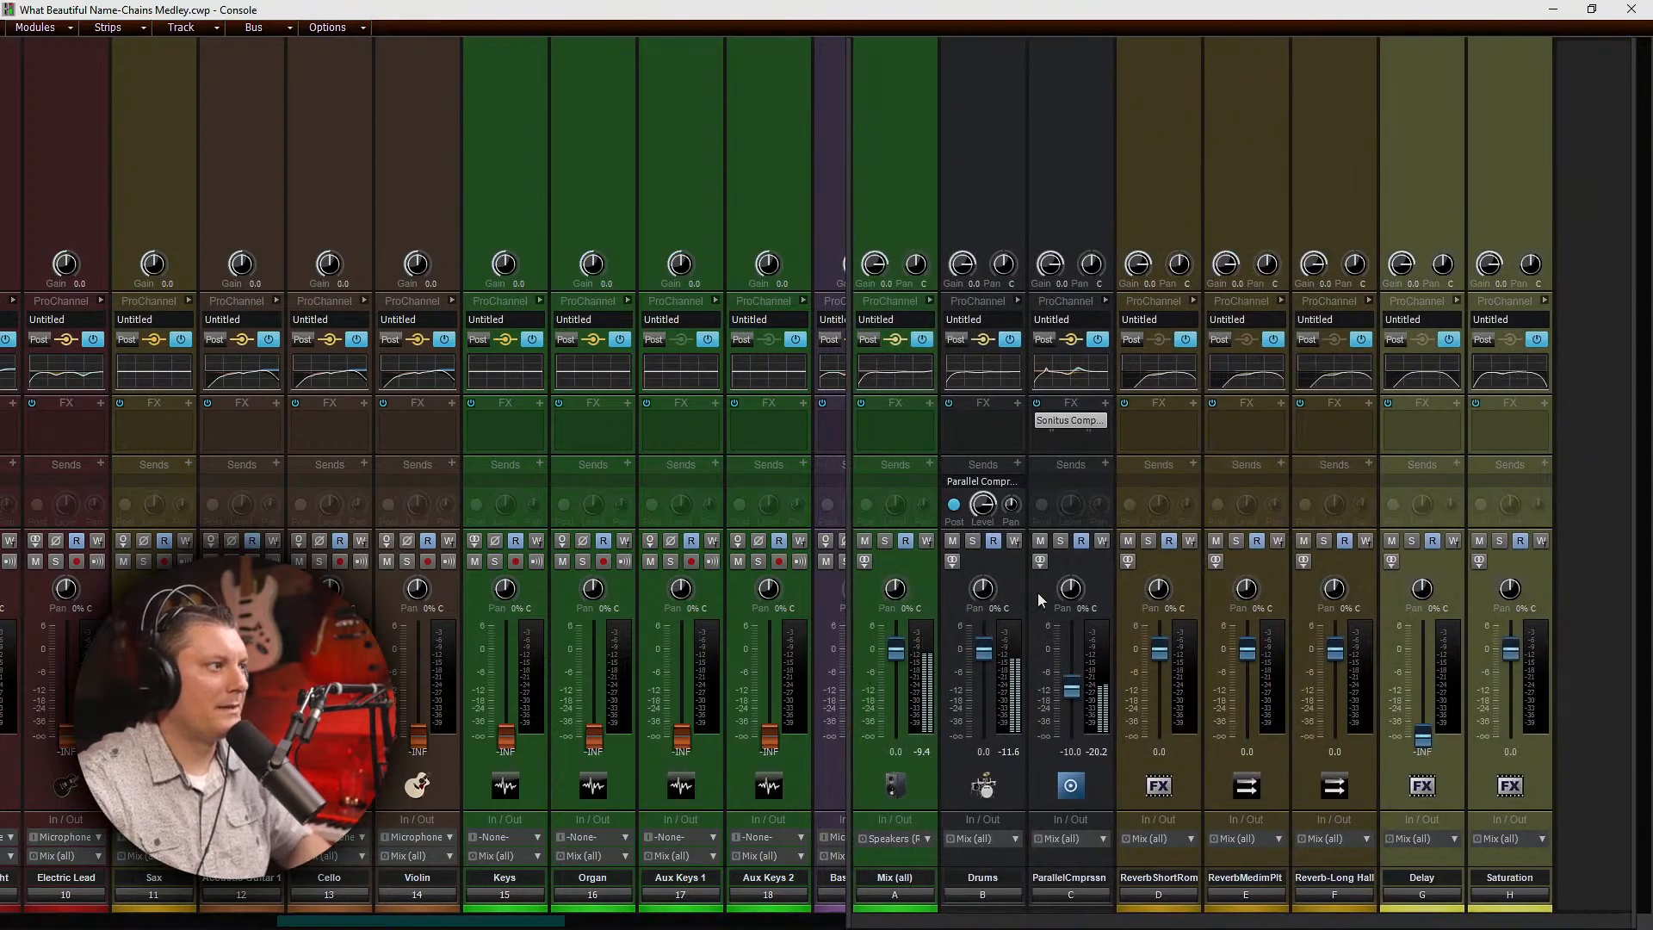
left_click(1017, 299)
left_click(1017, 300)
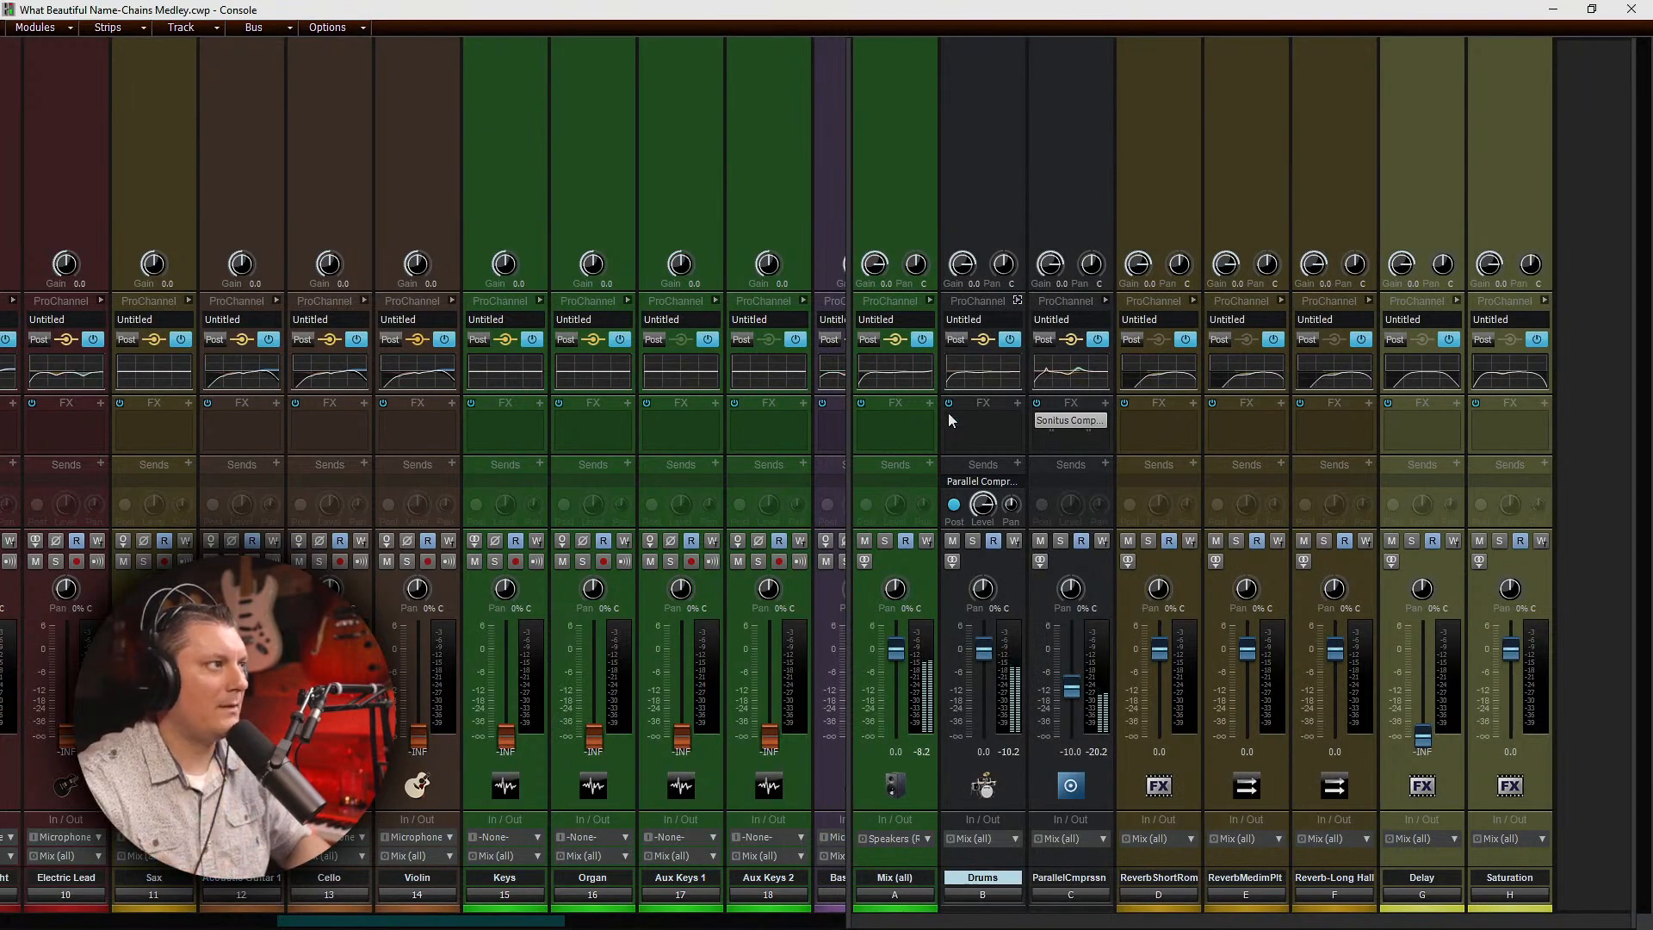
left_click(1017, 300)
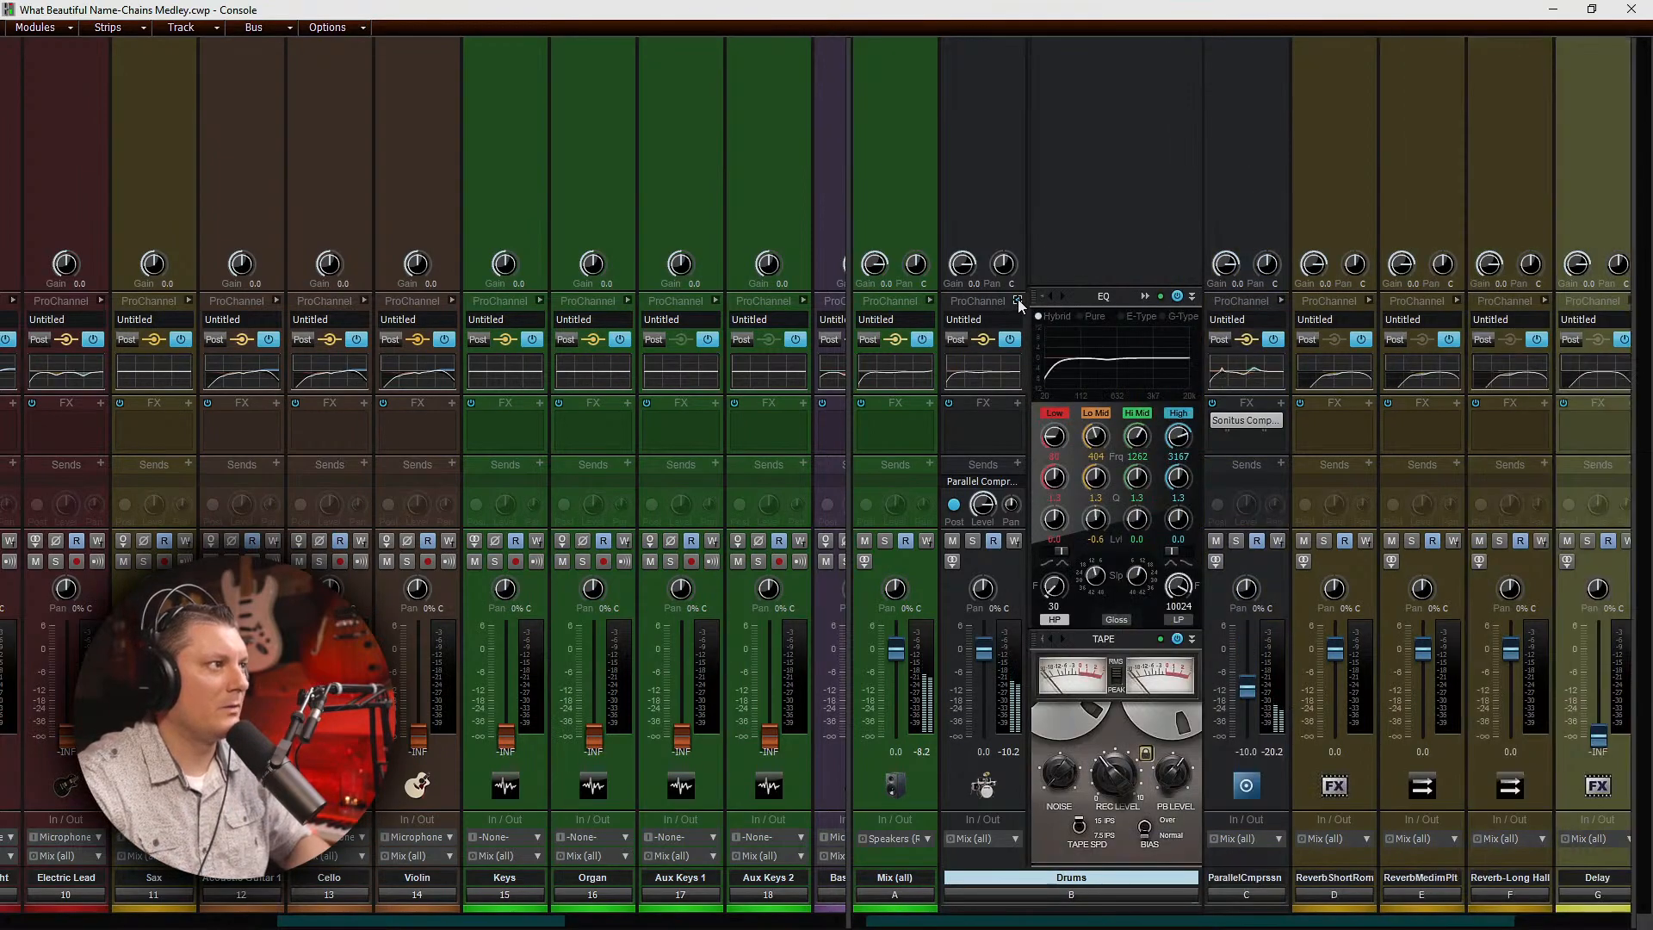
Step: Compare the Drums bus with its Tape module bypassed and enabled, and check the EQ of the short room reverb bus
left_click(1178, 639)
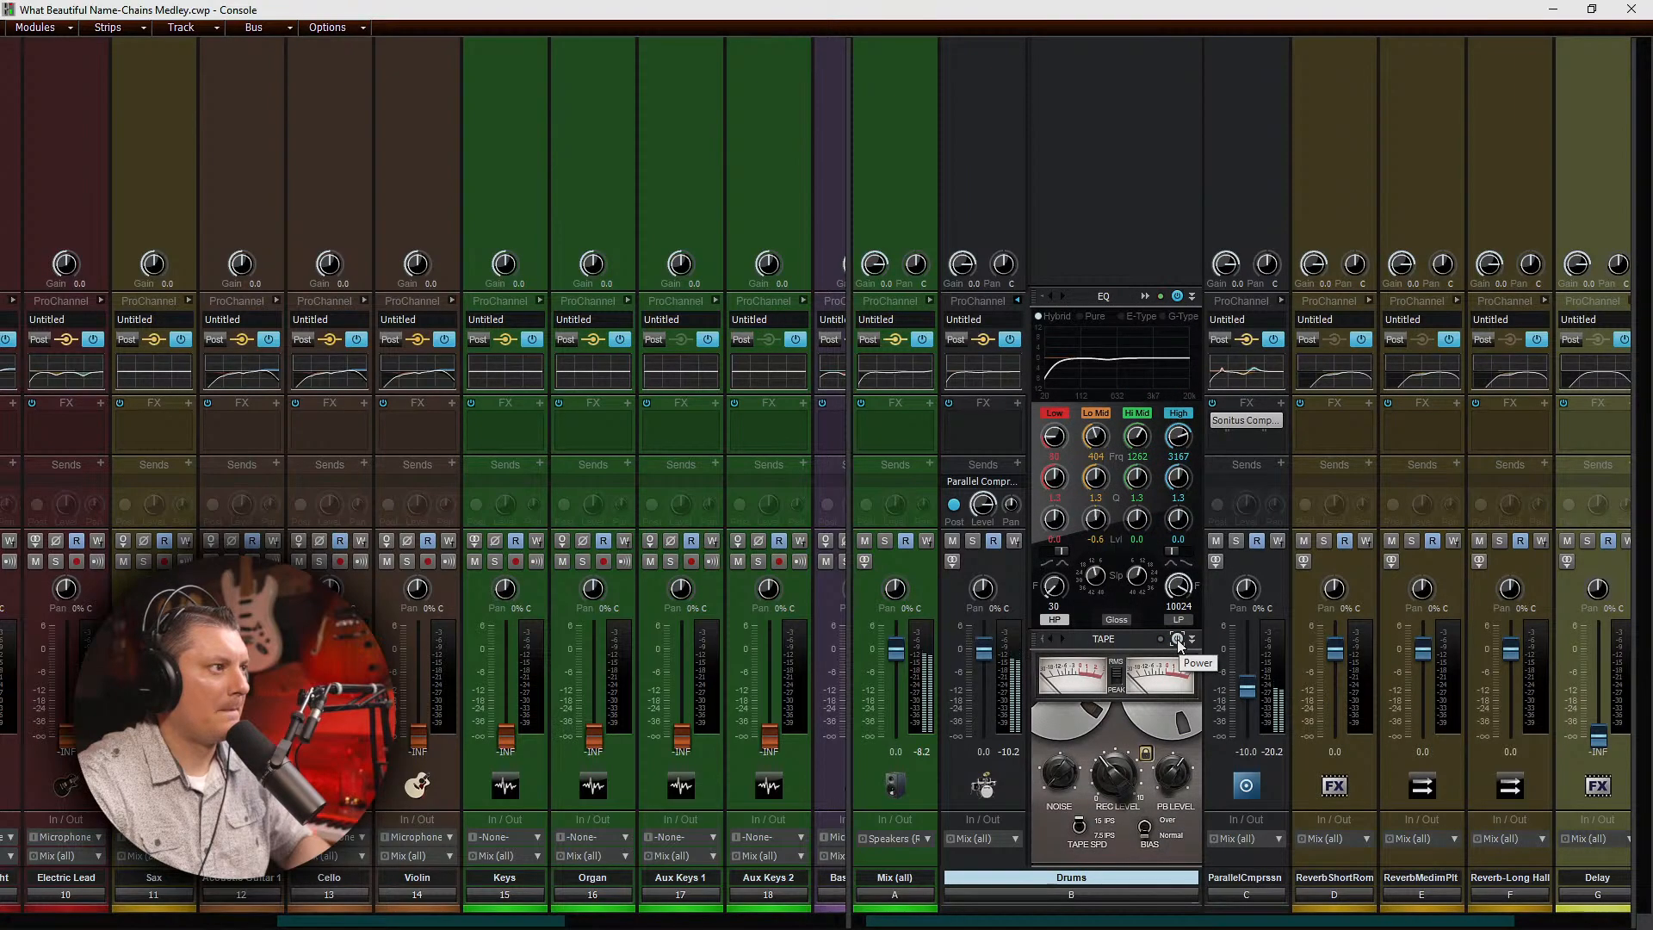
left_click(1177, 639)
left_click(1368, 300)
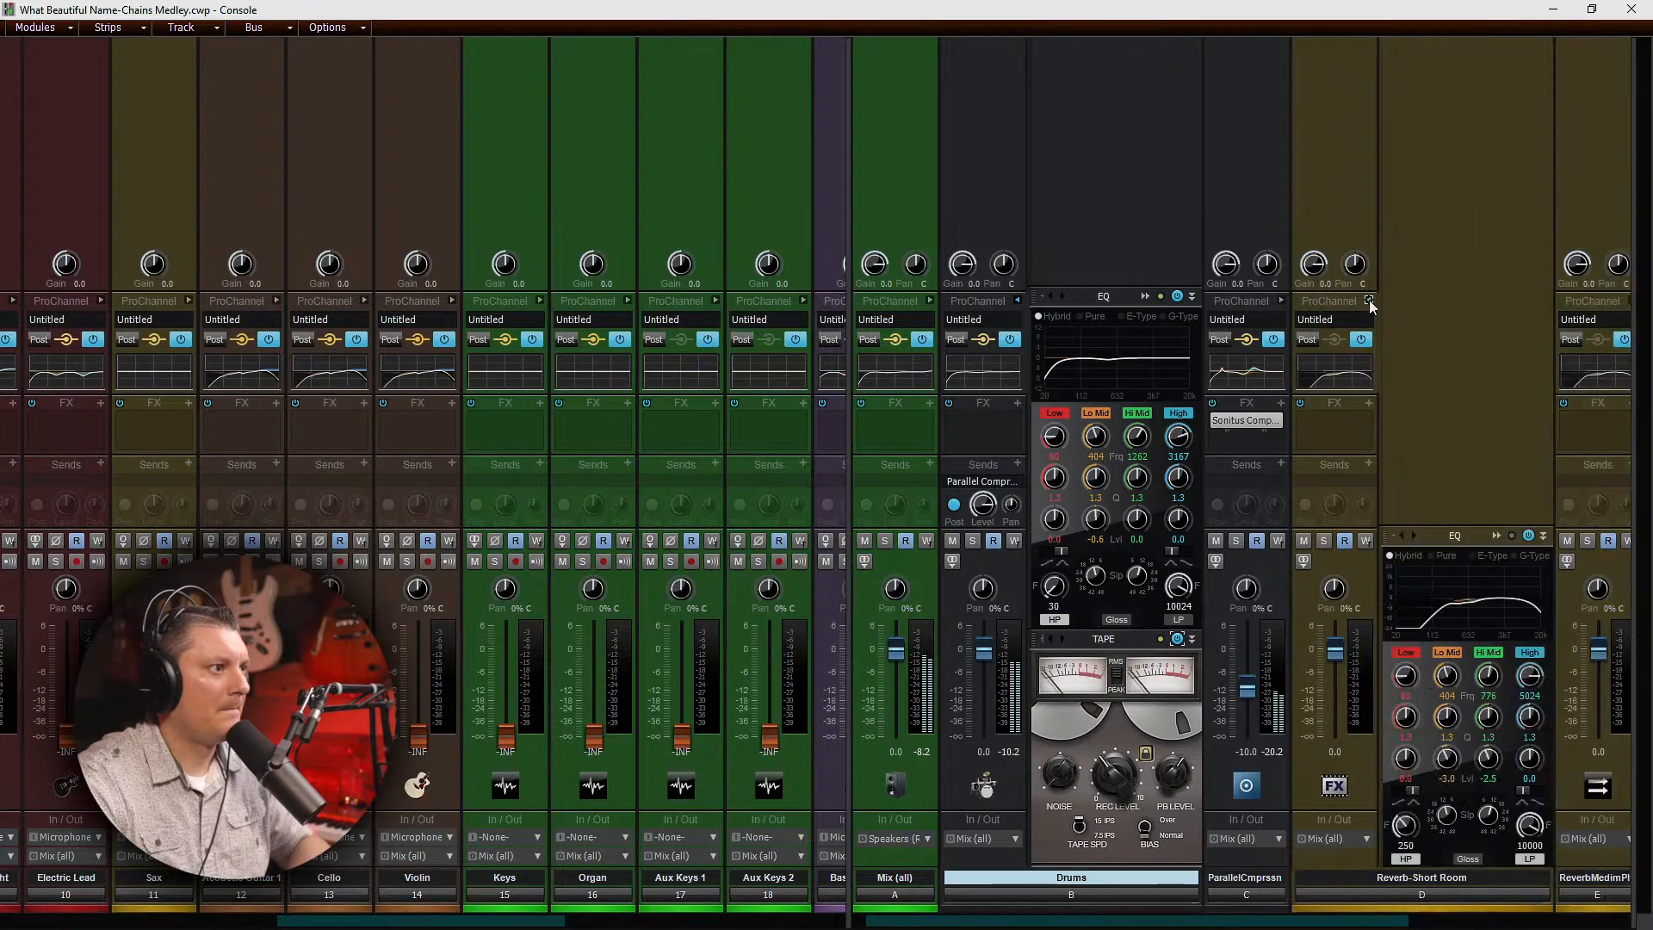
left_click(1369, 299)
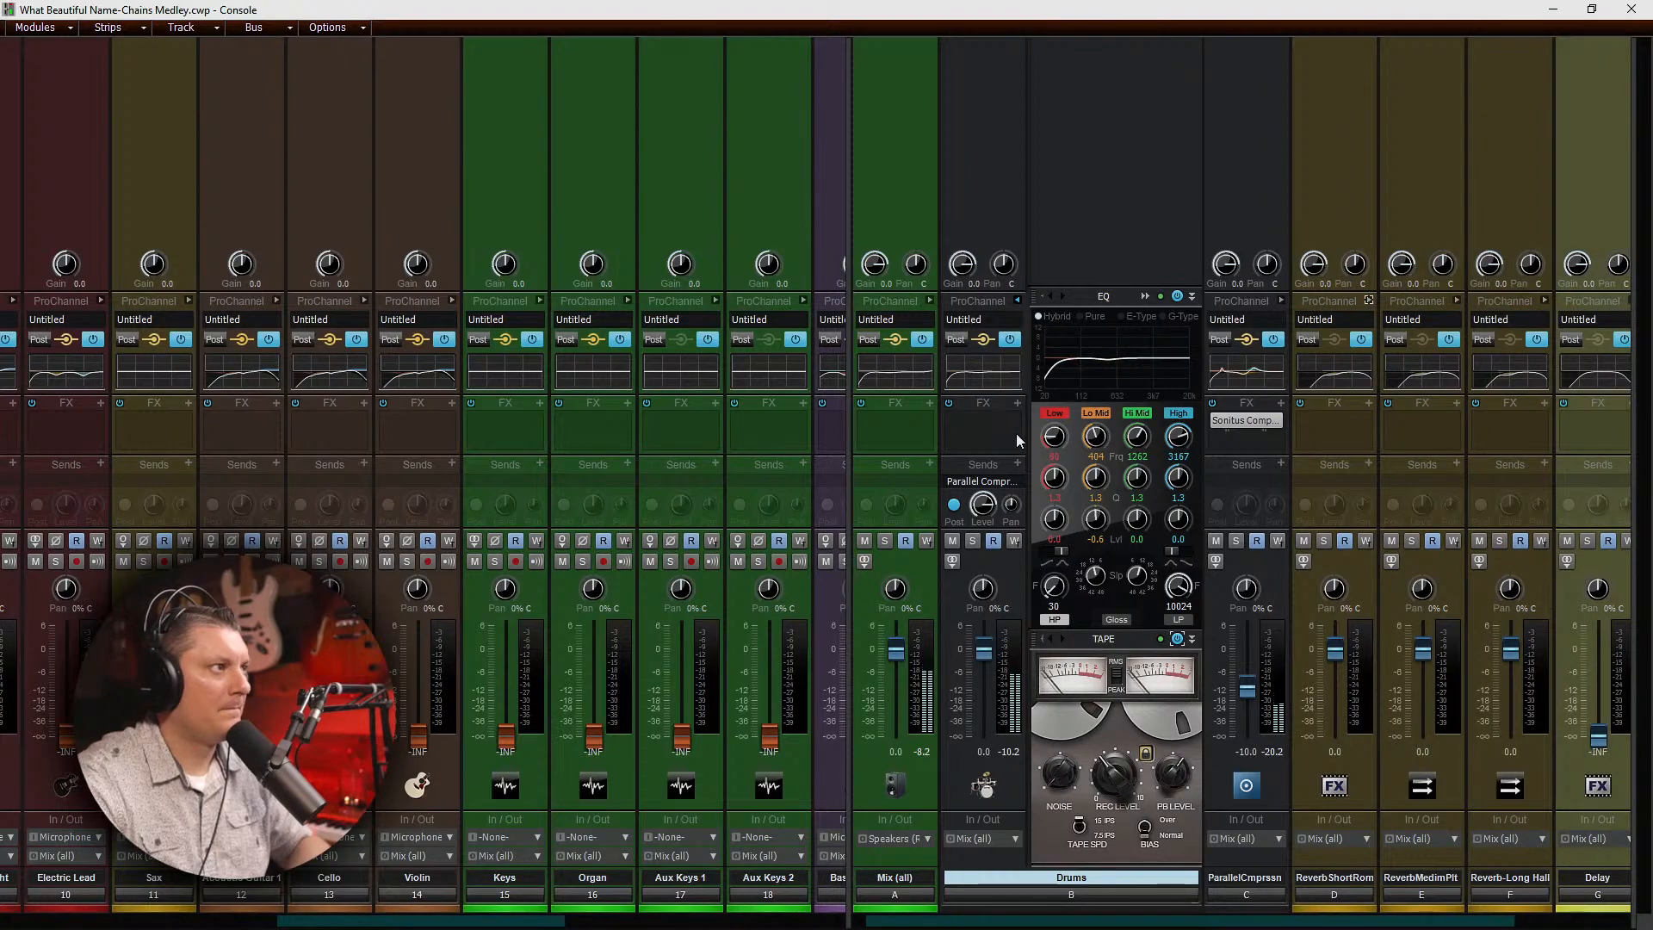
Step: Set the Low band frequency of the Drums bus EQ to 65 Hz
double_click(1054, 456)
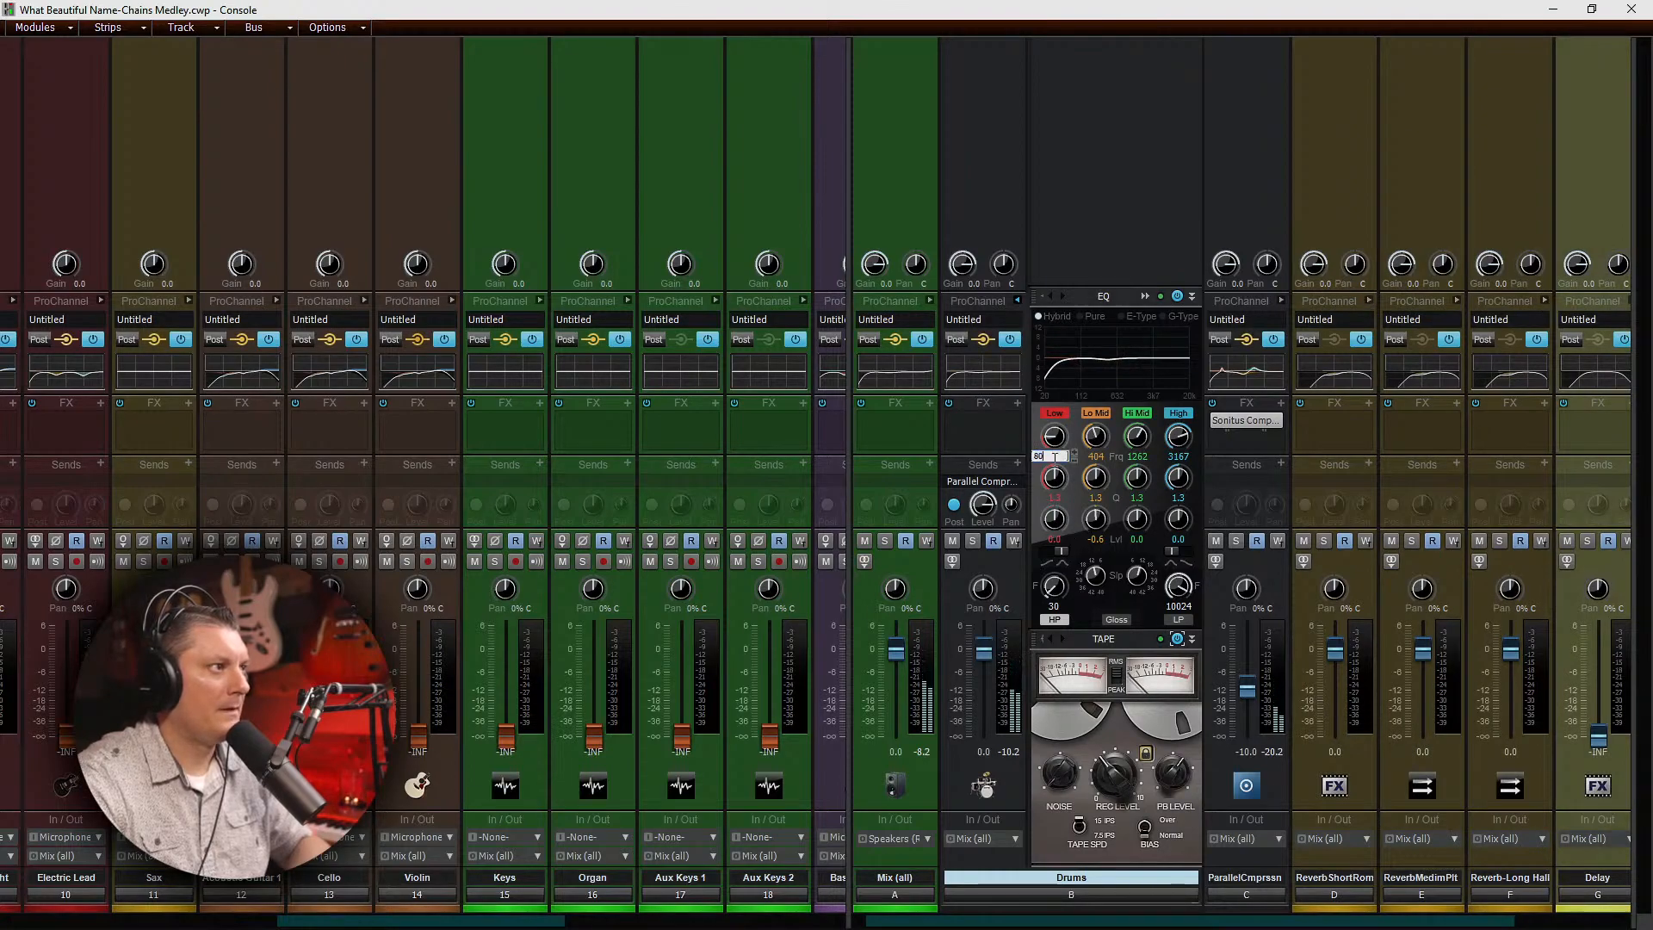
left_click_drag(1054, 457, 1016, 463)
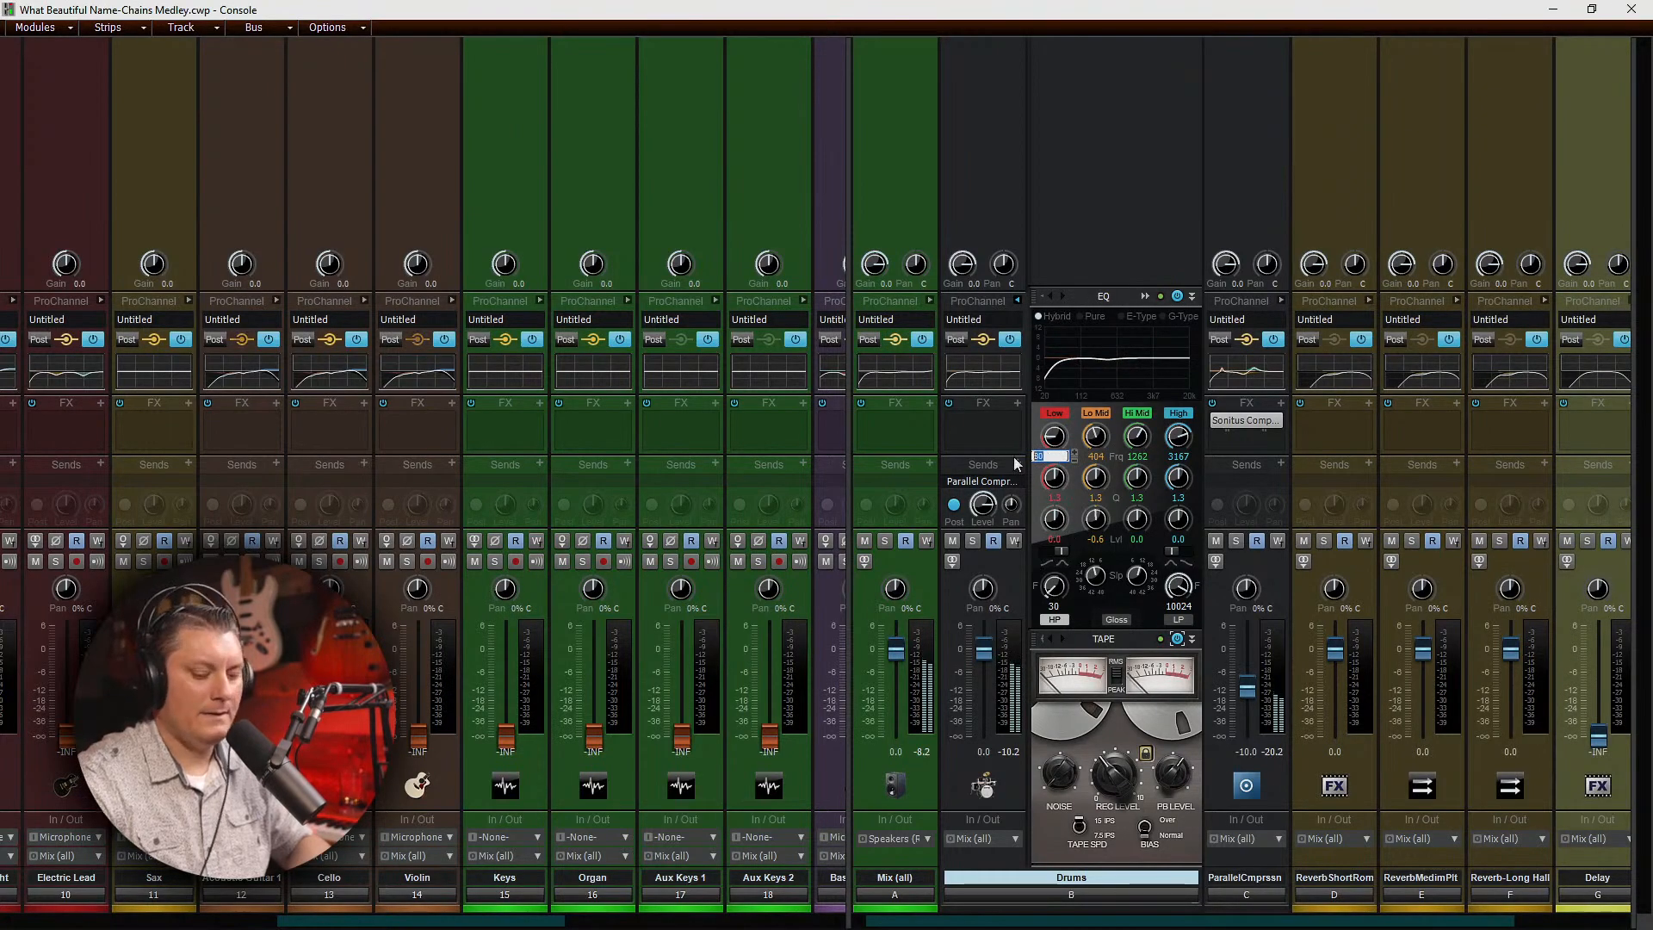
type("65")
key("Return")
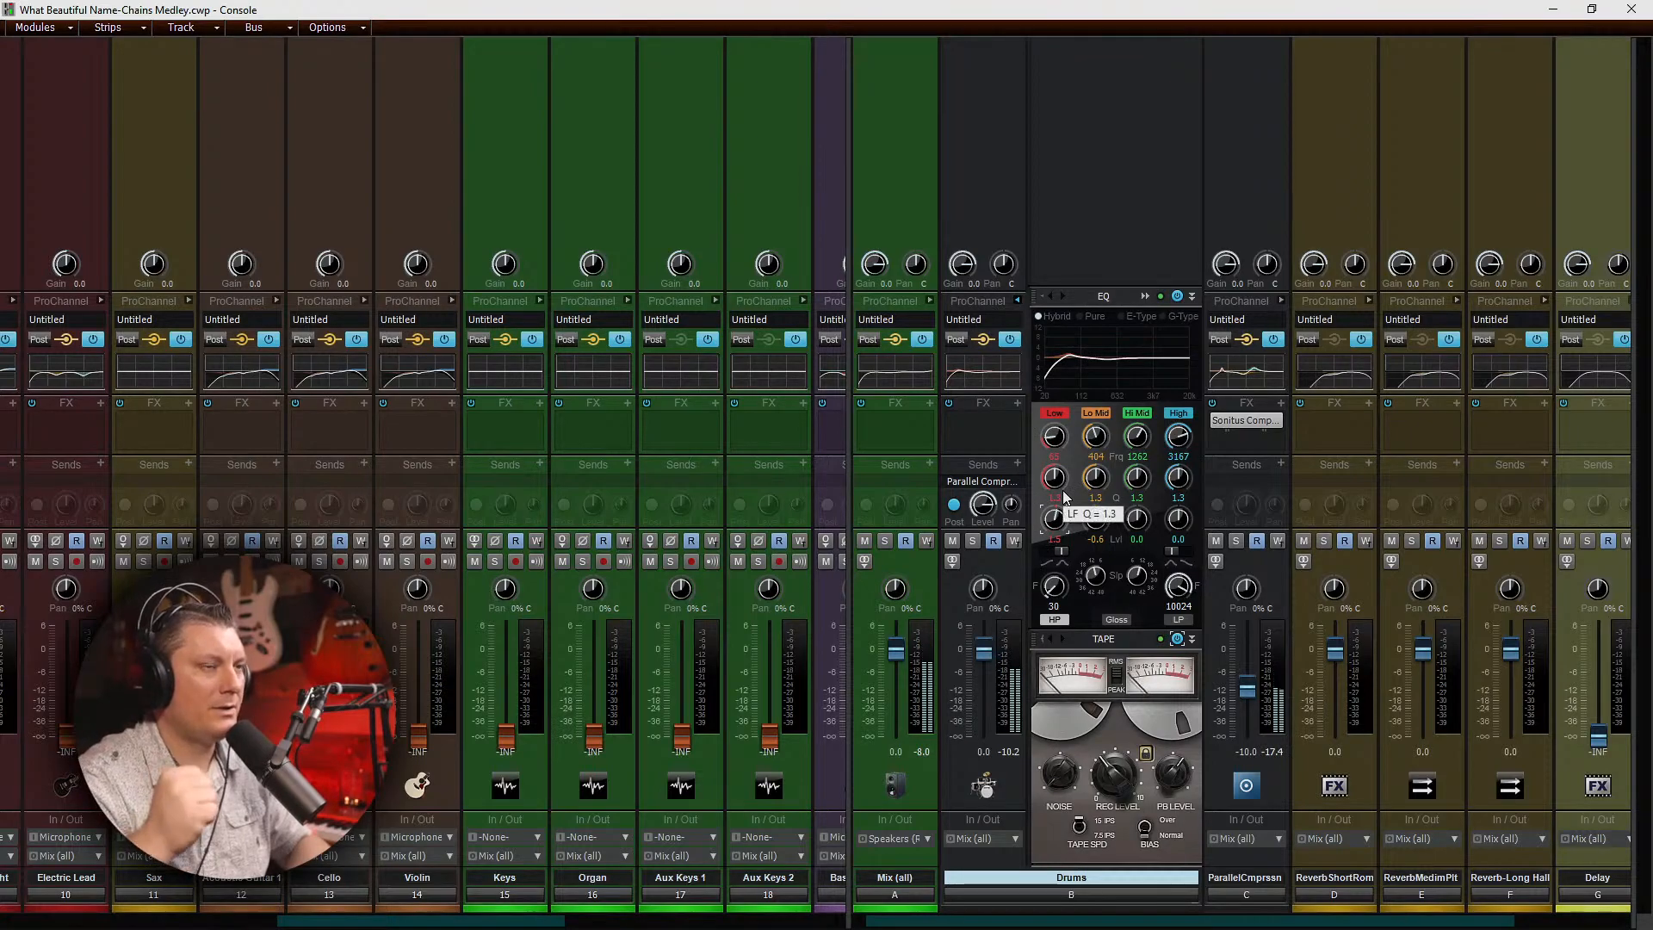
Step: Set the Drums bus EQ's high-pass filter to 42 Hz and lower the Lo Mid band level to about -4.7 dB
left_click_drag(1053, 586, 1054, 574)
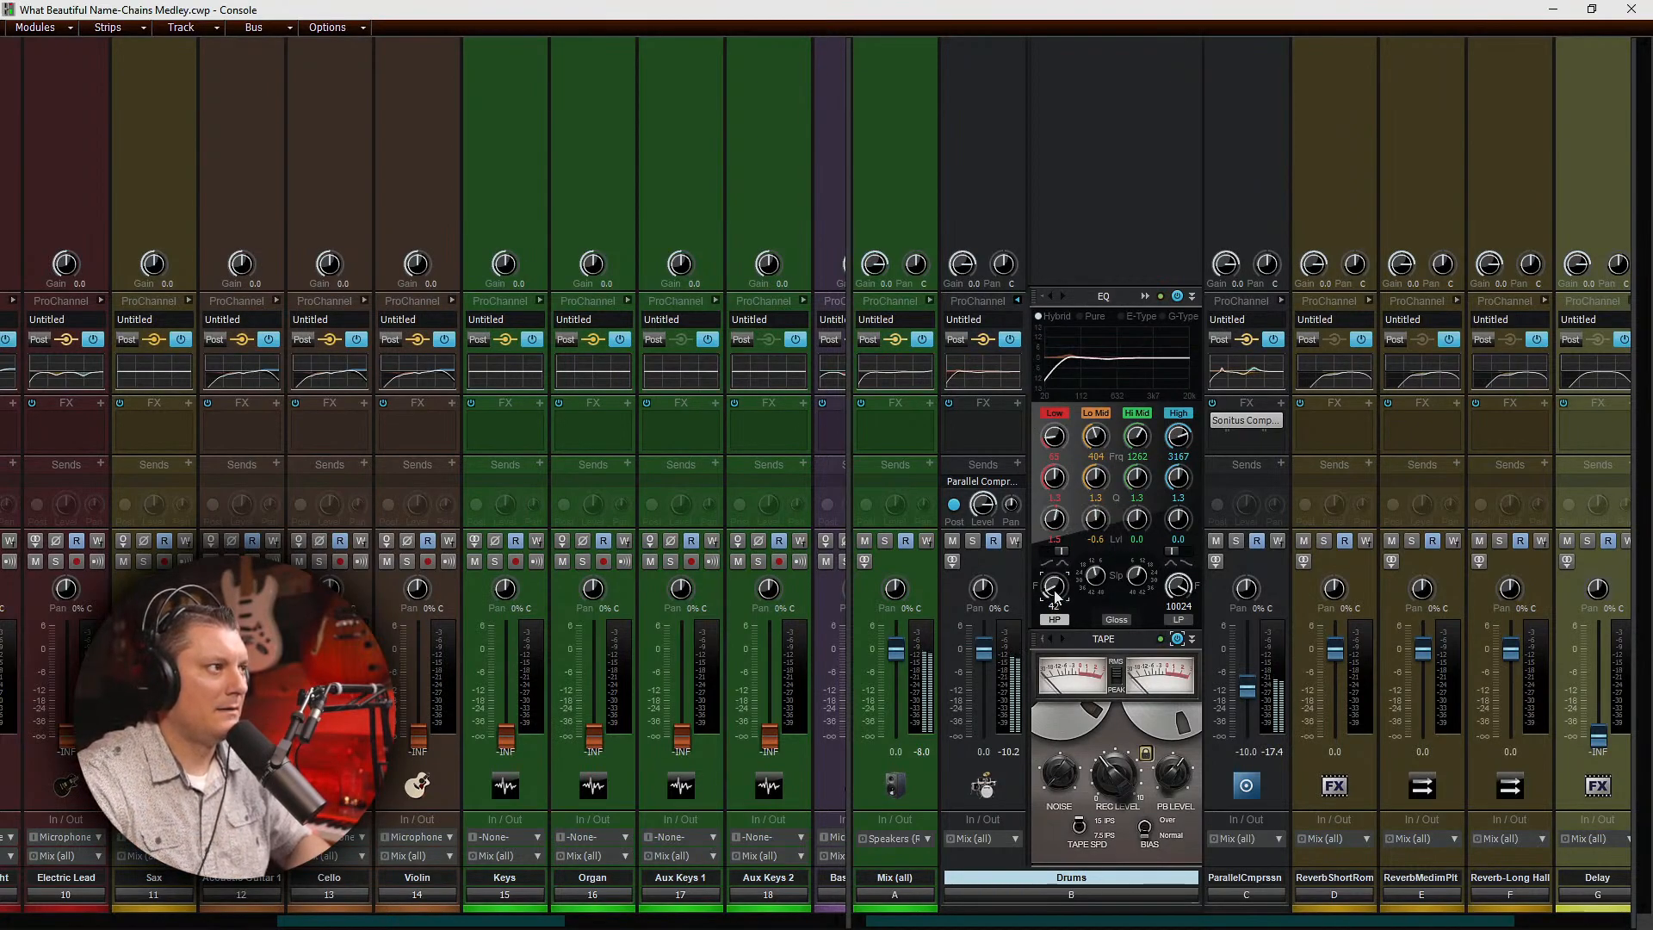
mouse_move(1095, 575)
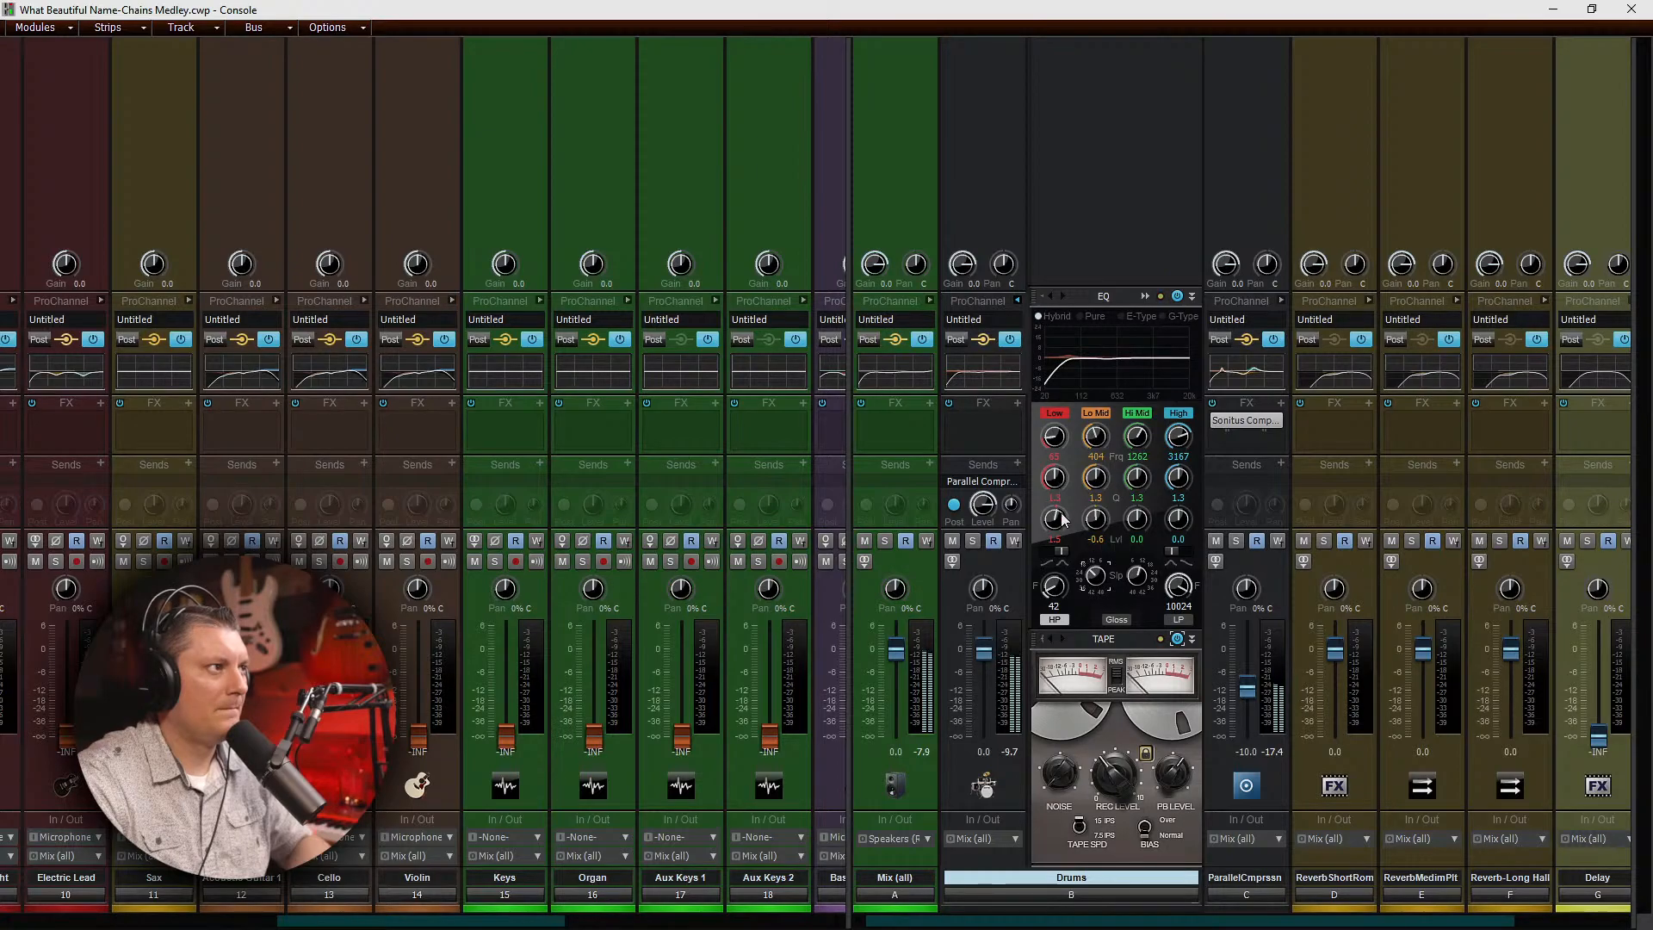
left_click_drag(1054, 518, 1094, 530)
mouse_move(1094, 439)
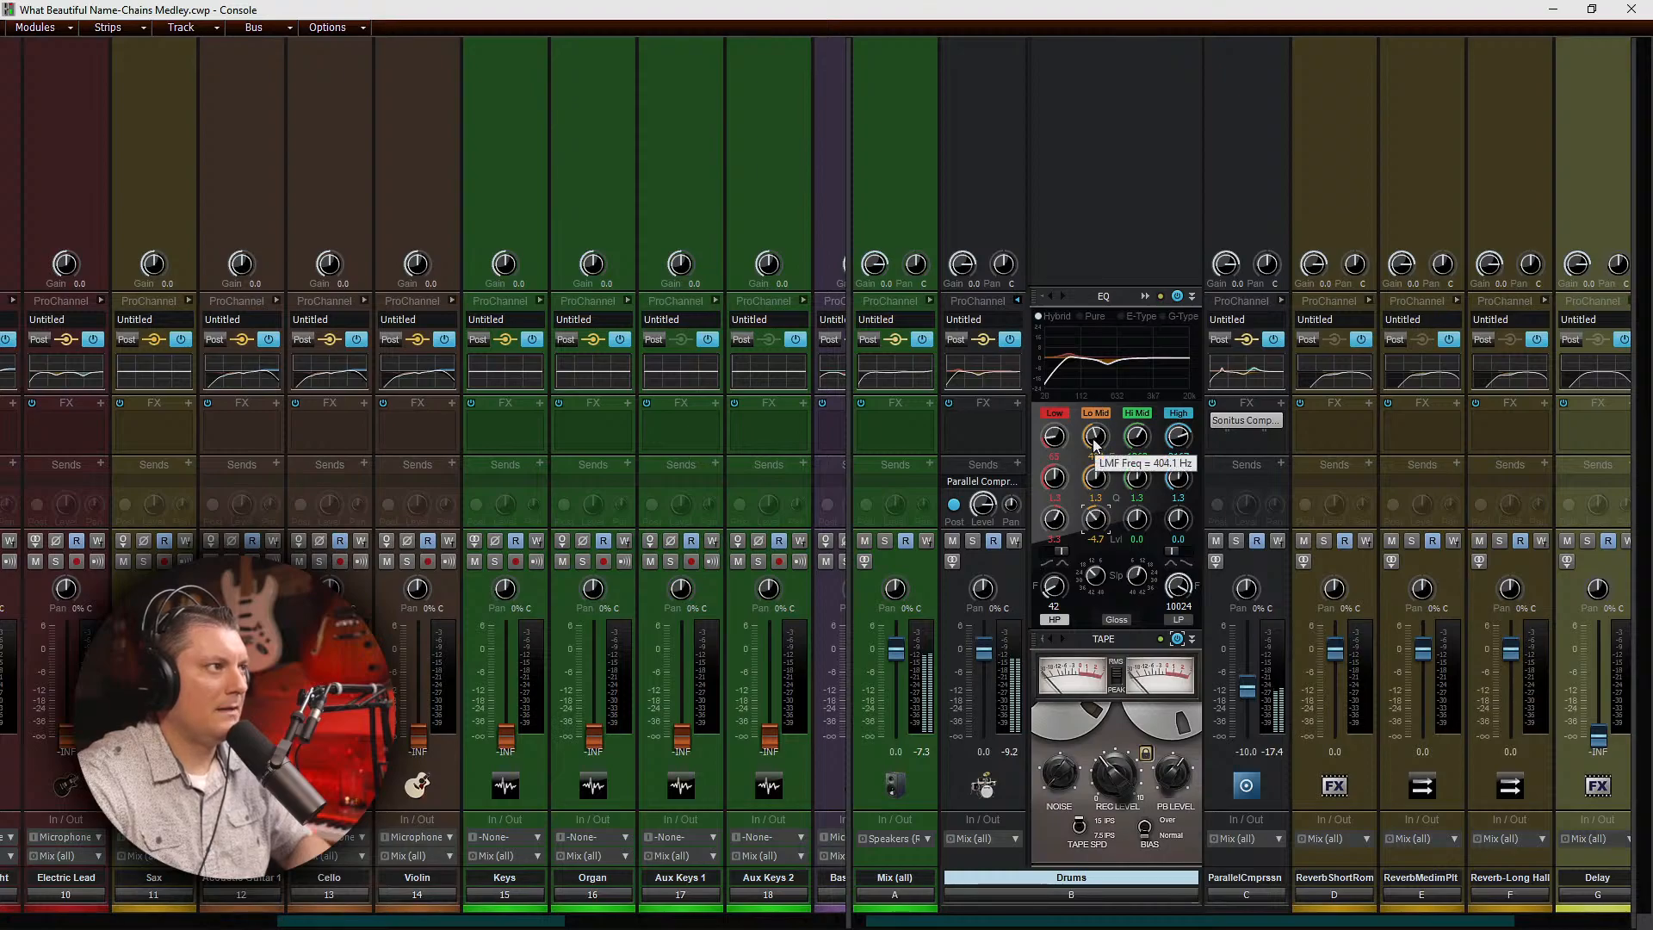
Step: Tune the Drums bus EQ: Lo Mid at 424 Hz, High level about 2.9 dB, Hi Mid about 1.9 dB near 1907 Hz
left_click_drag(1095, 440, 1095, 435)
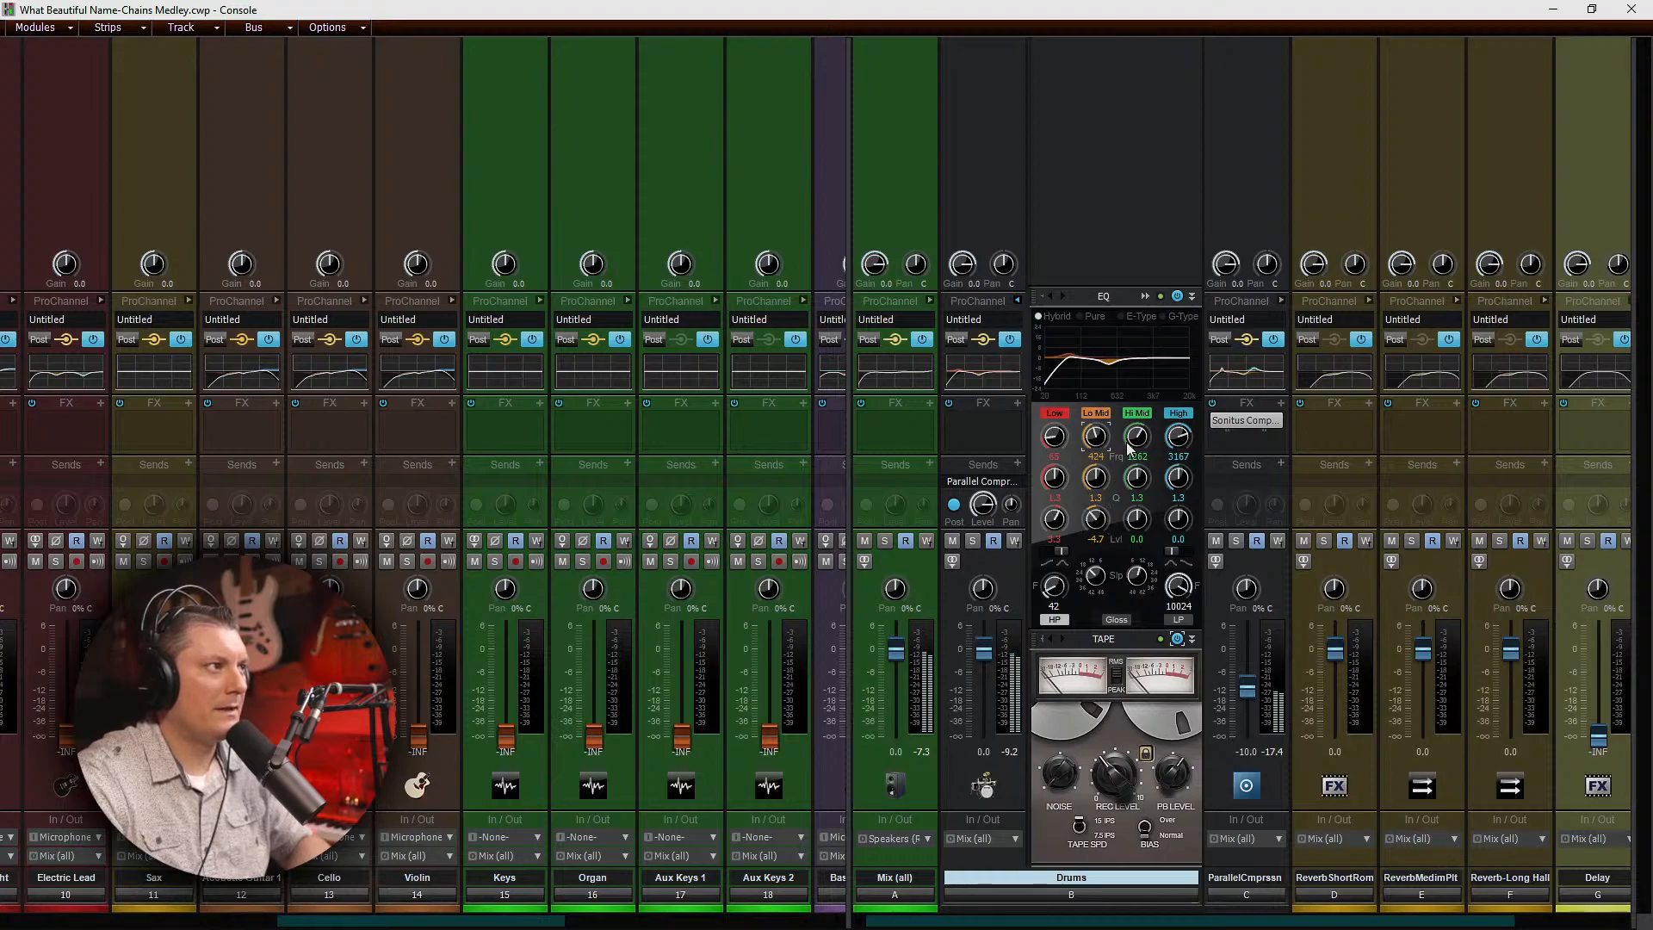
left_click_drag(1179, 547, 1183, 549)
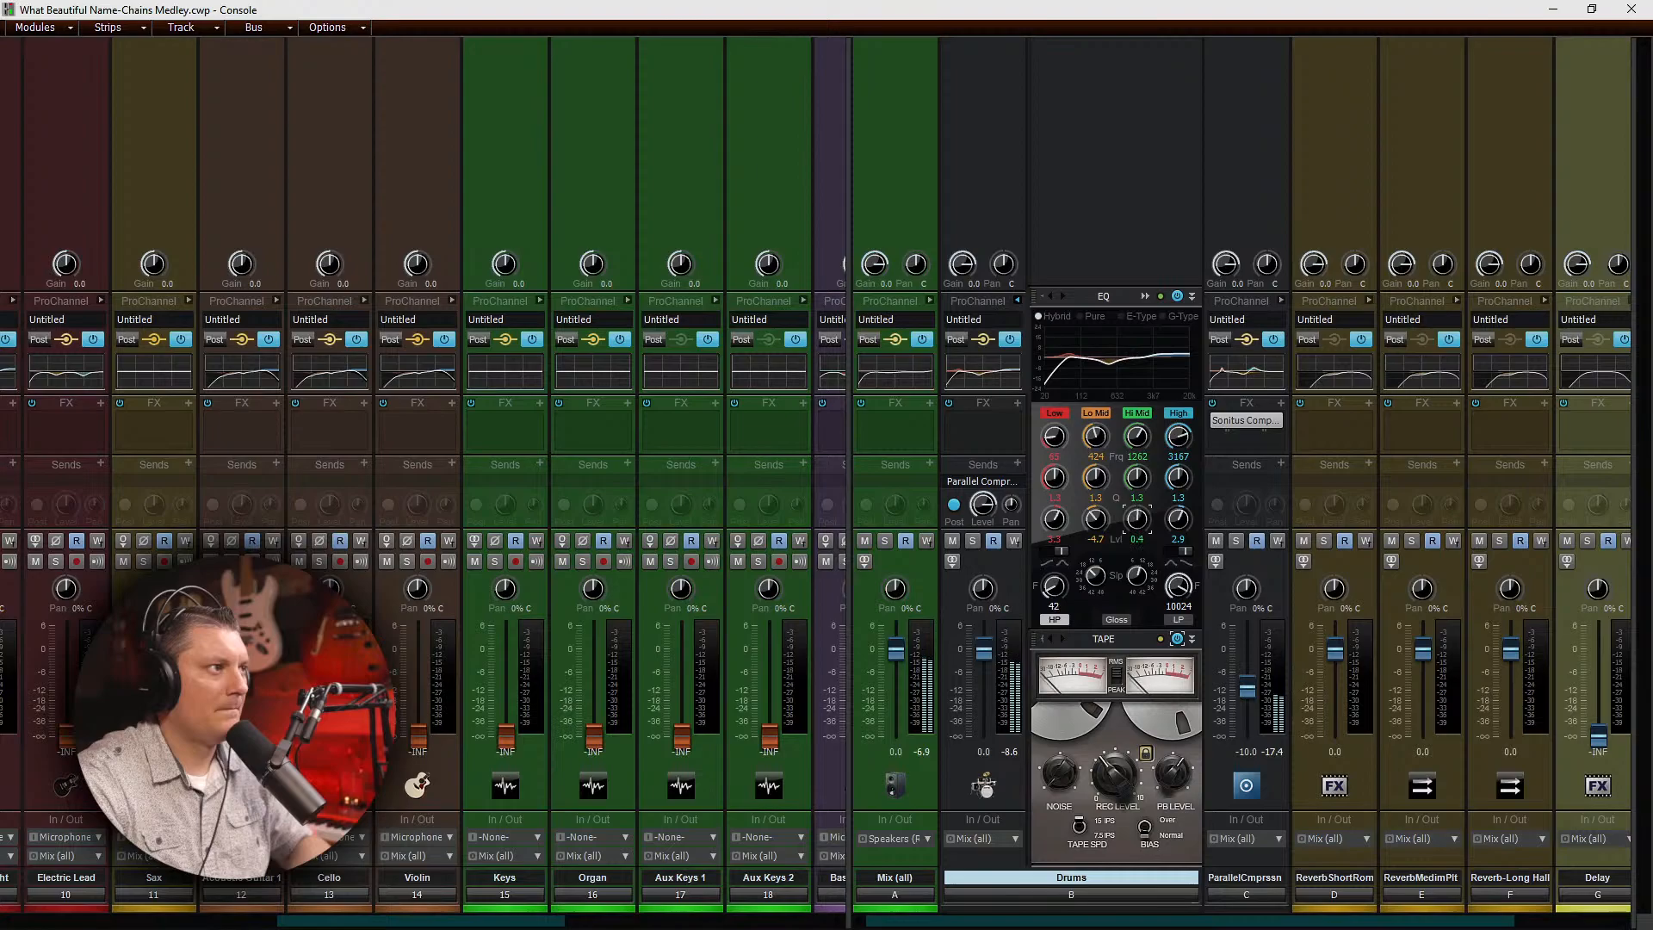
left_click_drag(1137, 519, 1137, 516)
left_click_drag(1137, 477, 1137, 433)
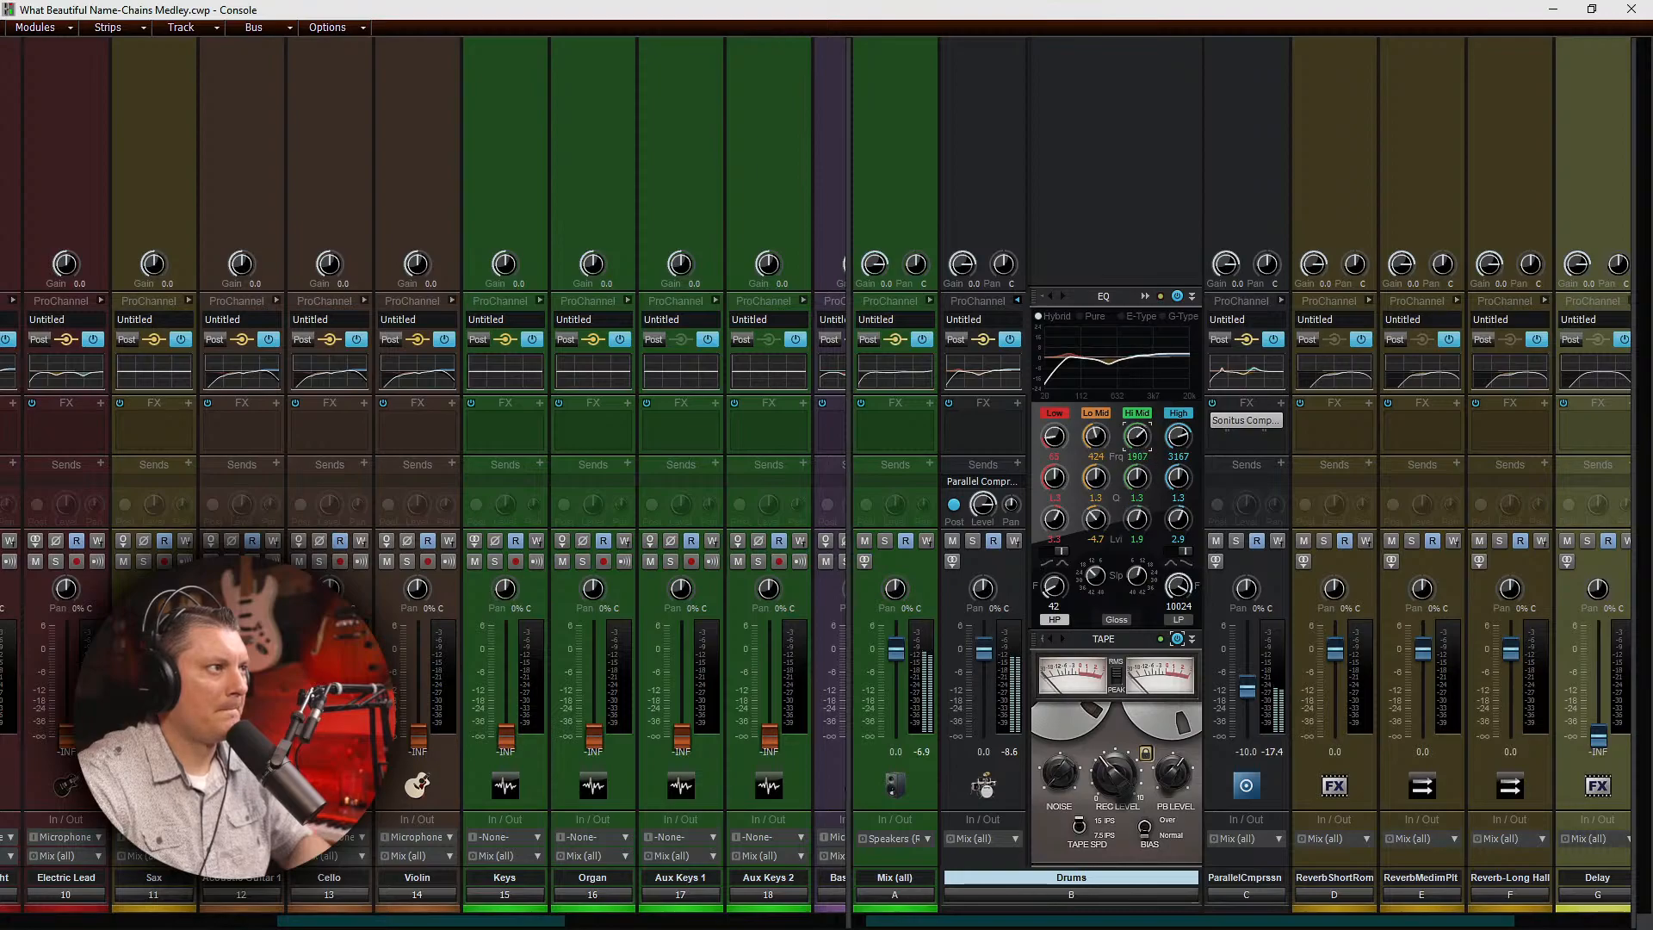
left_click_drag(1137, 517, 1137, 513)
left_click(1017, 299)
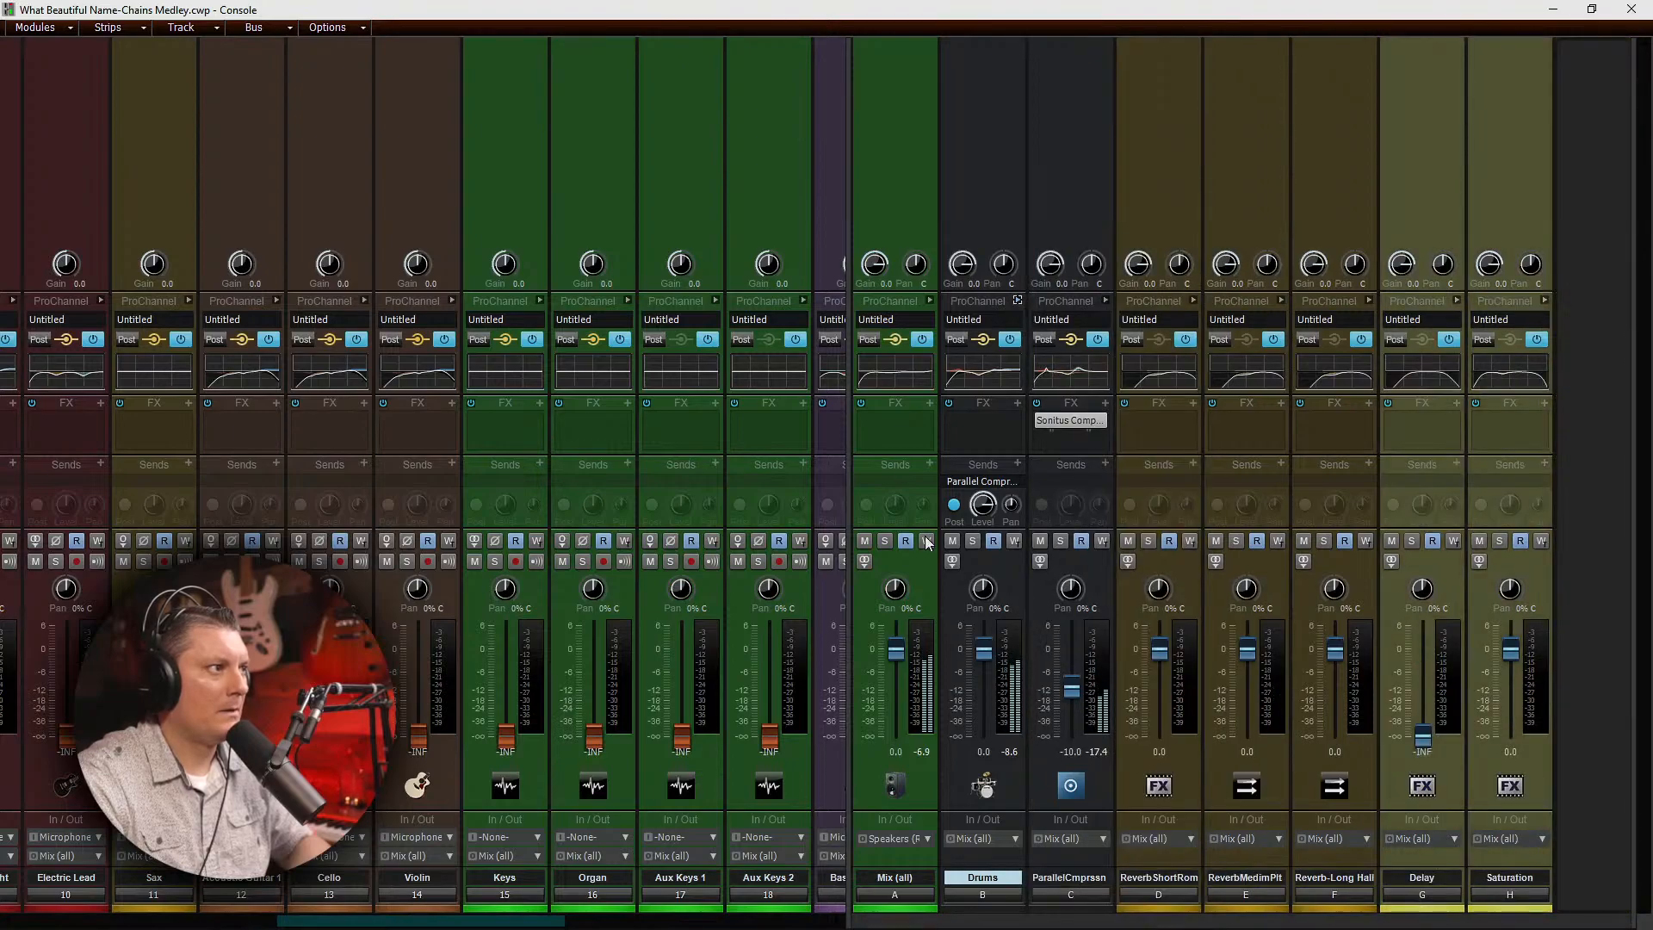
Step: Open the Sonitus compressor on the parallel compression bus and play the song with that bus soloed
double_click(1067, 420)
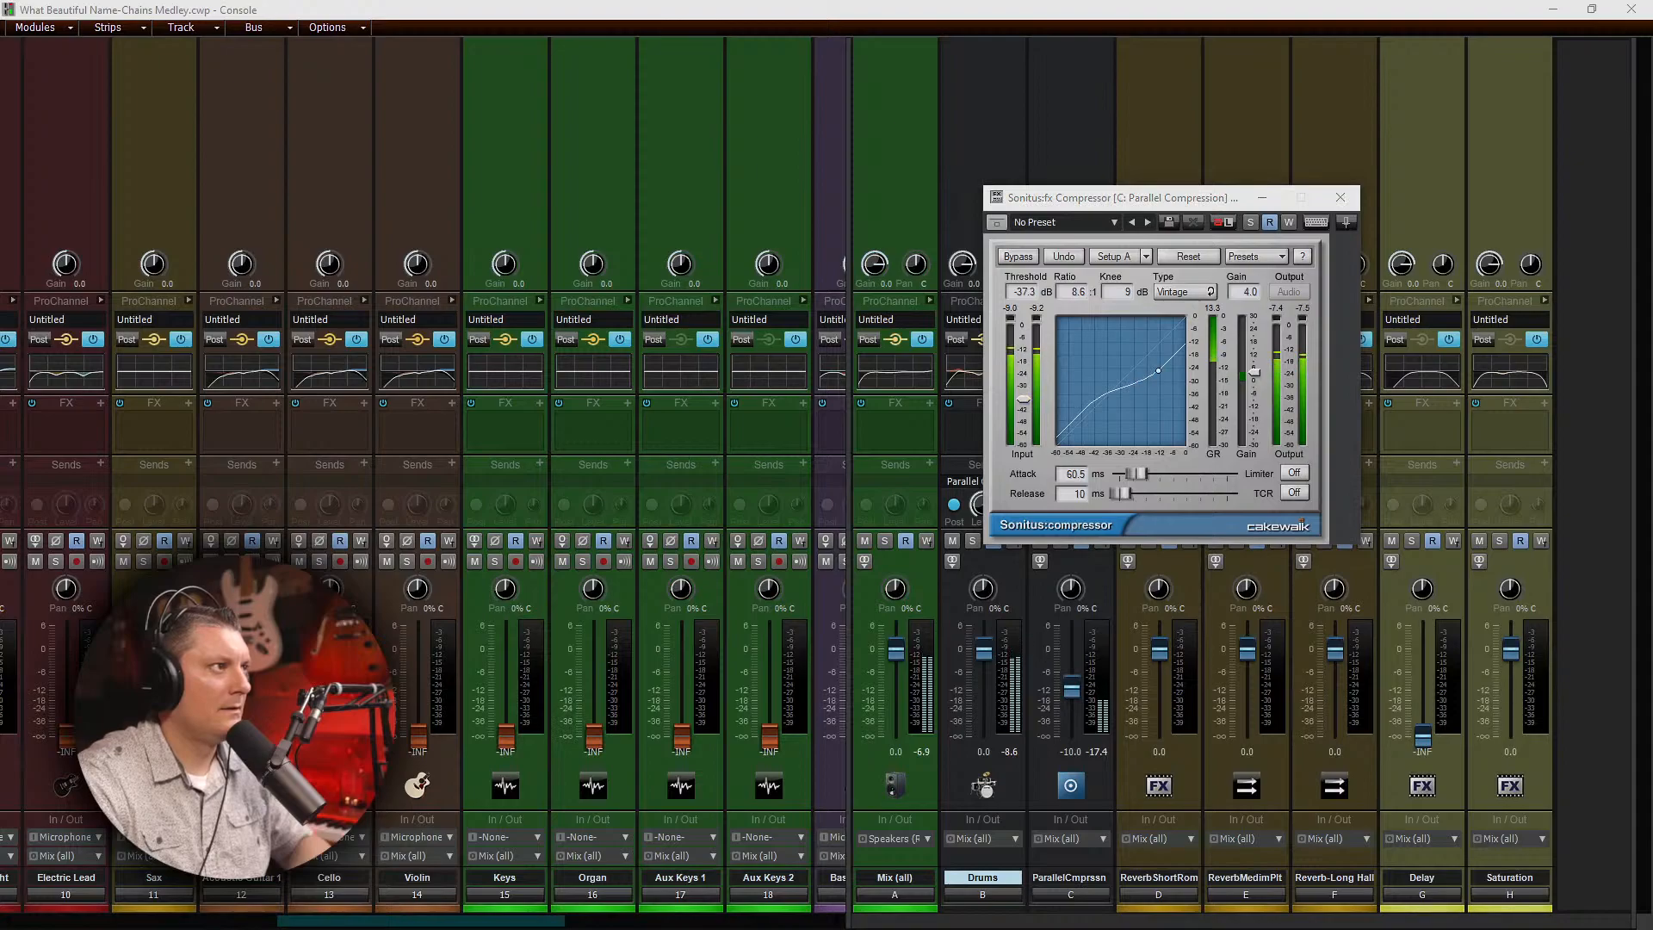
left_click(1339, 197)
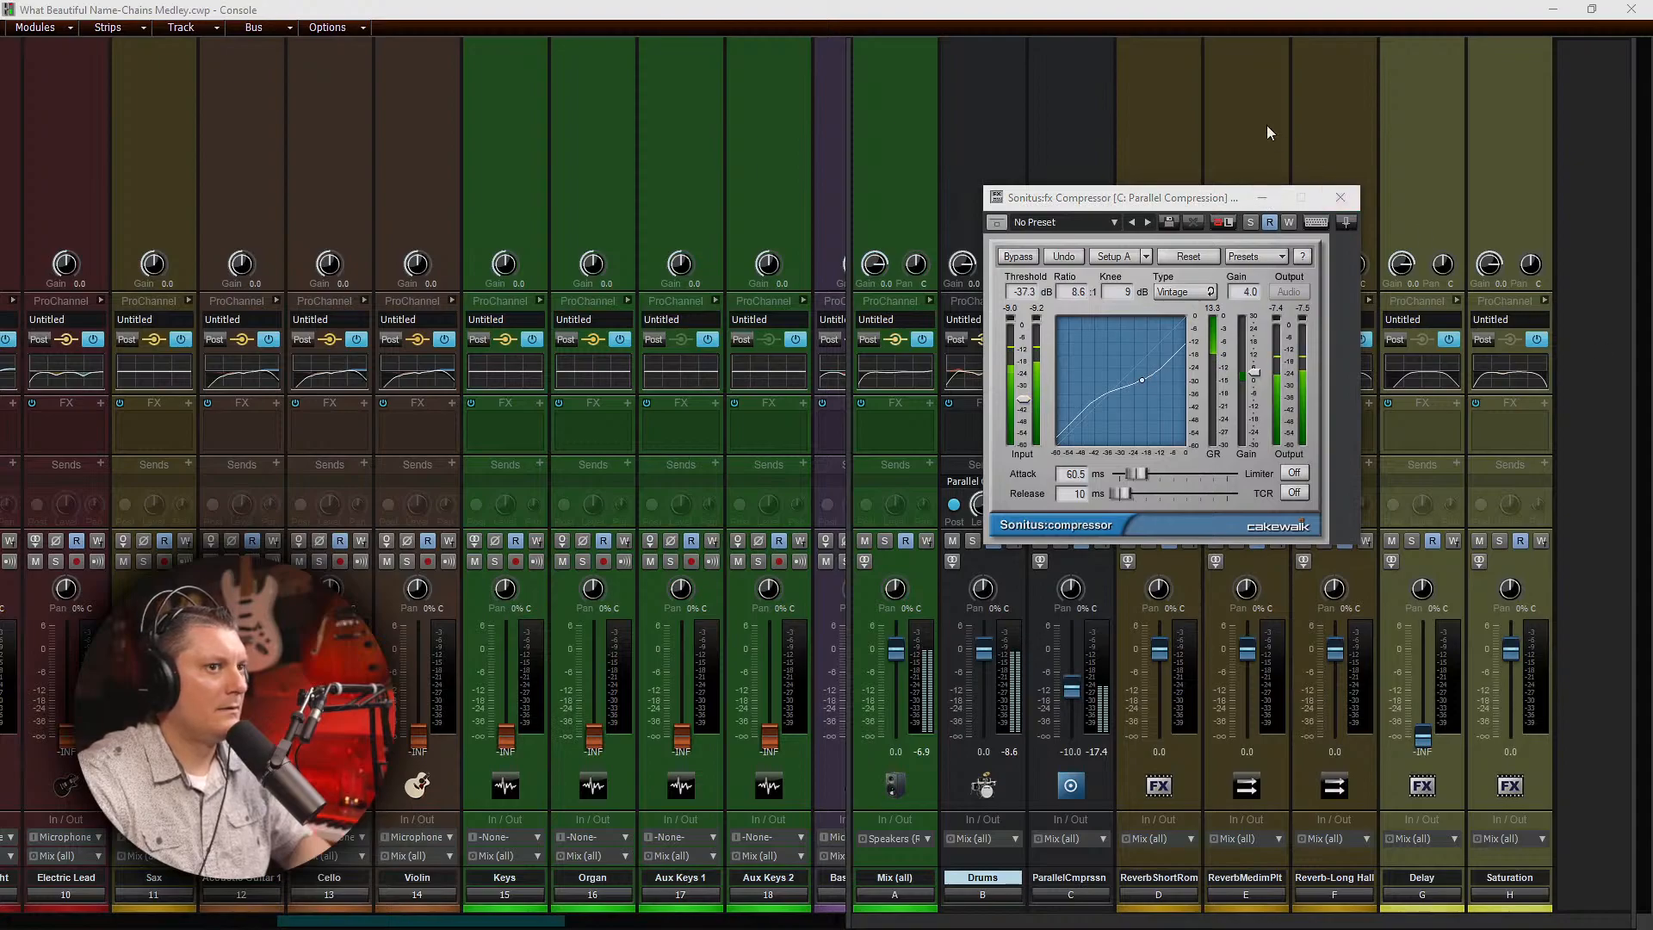
left_click(1262, 122)
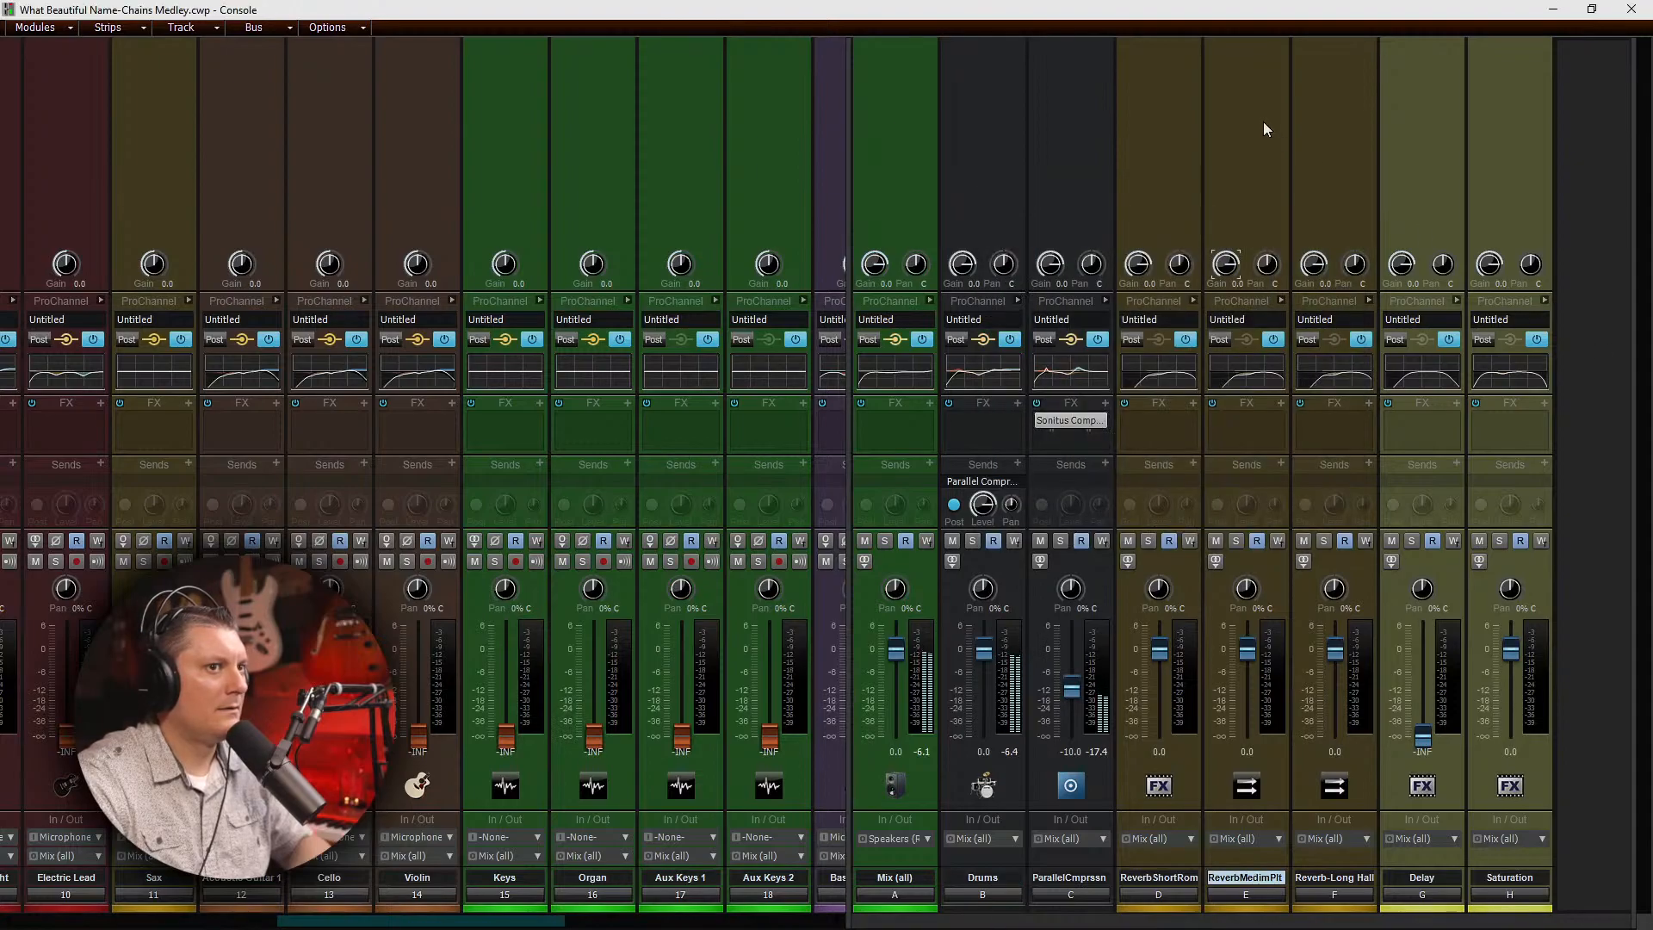
double_click(1075, 421)
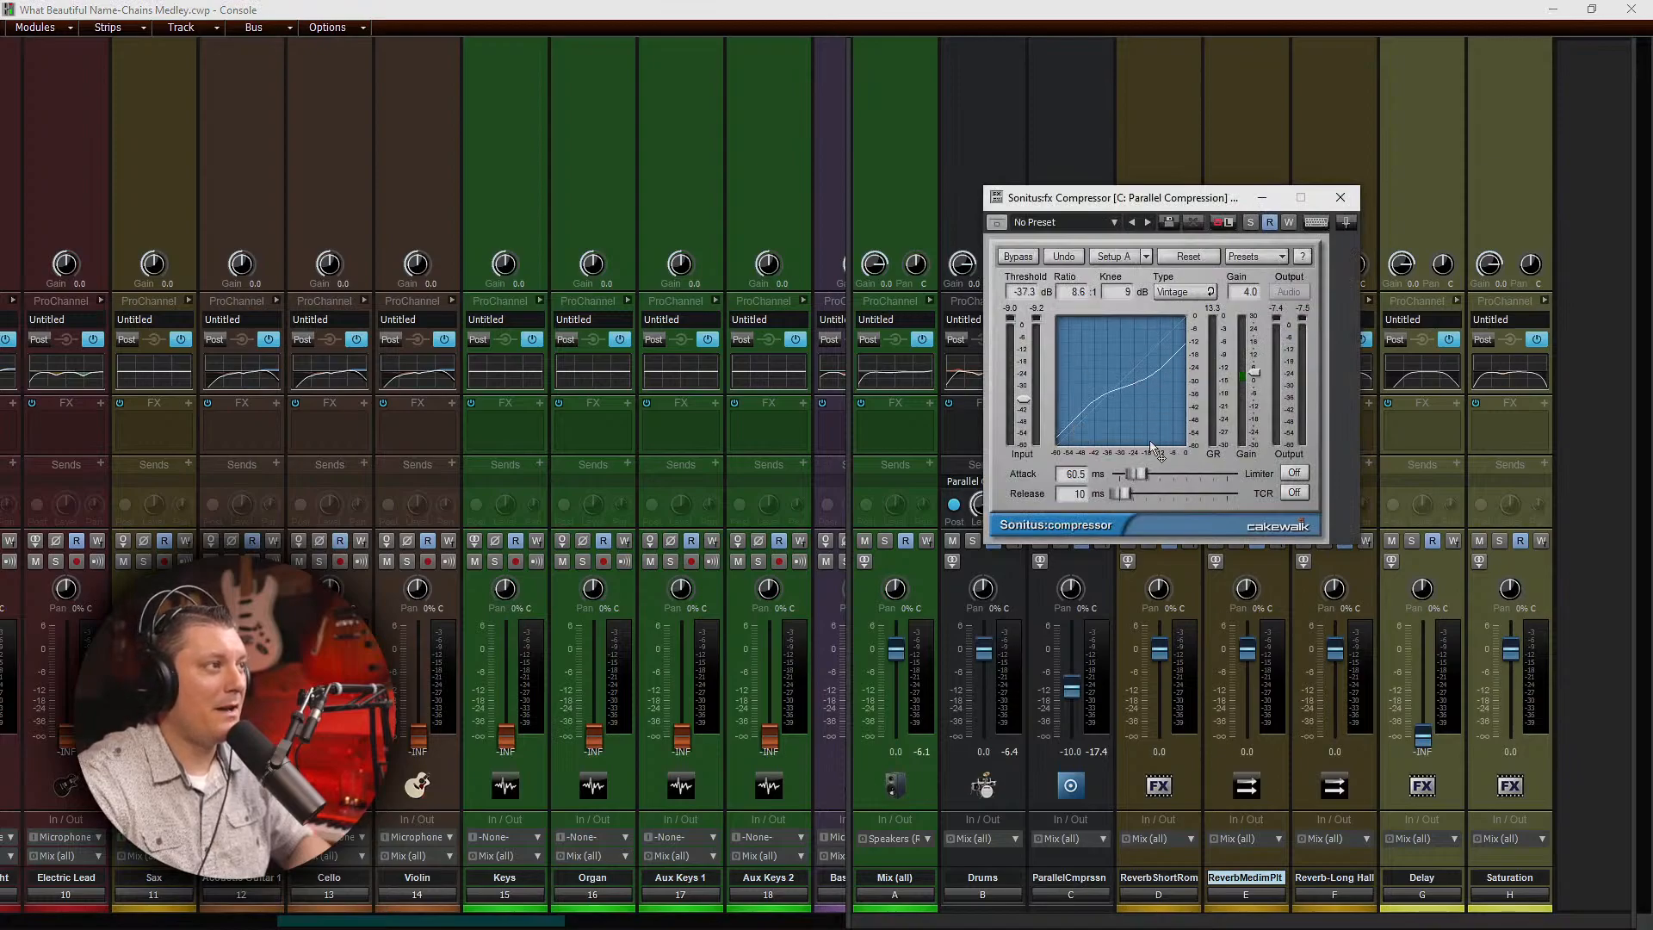
left_click(1251, 223)
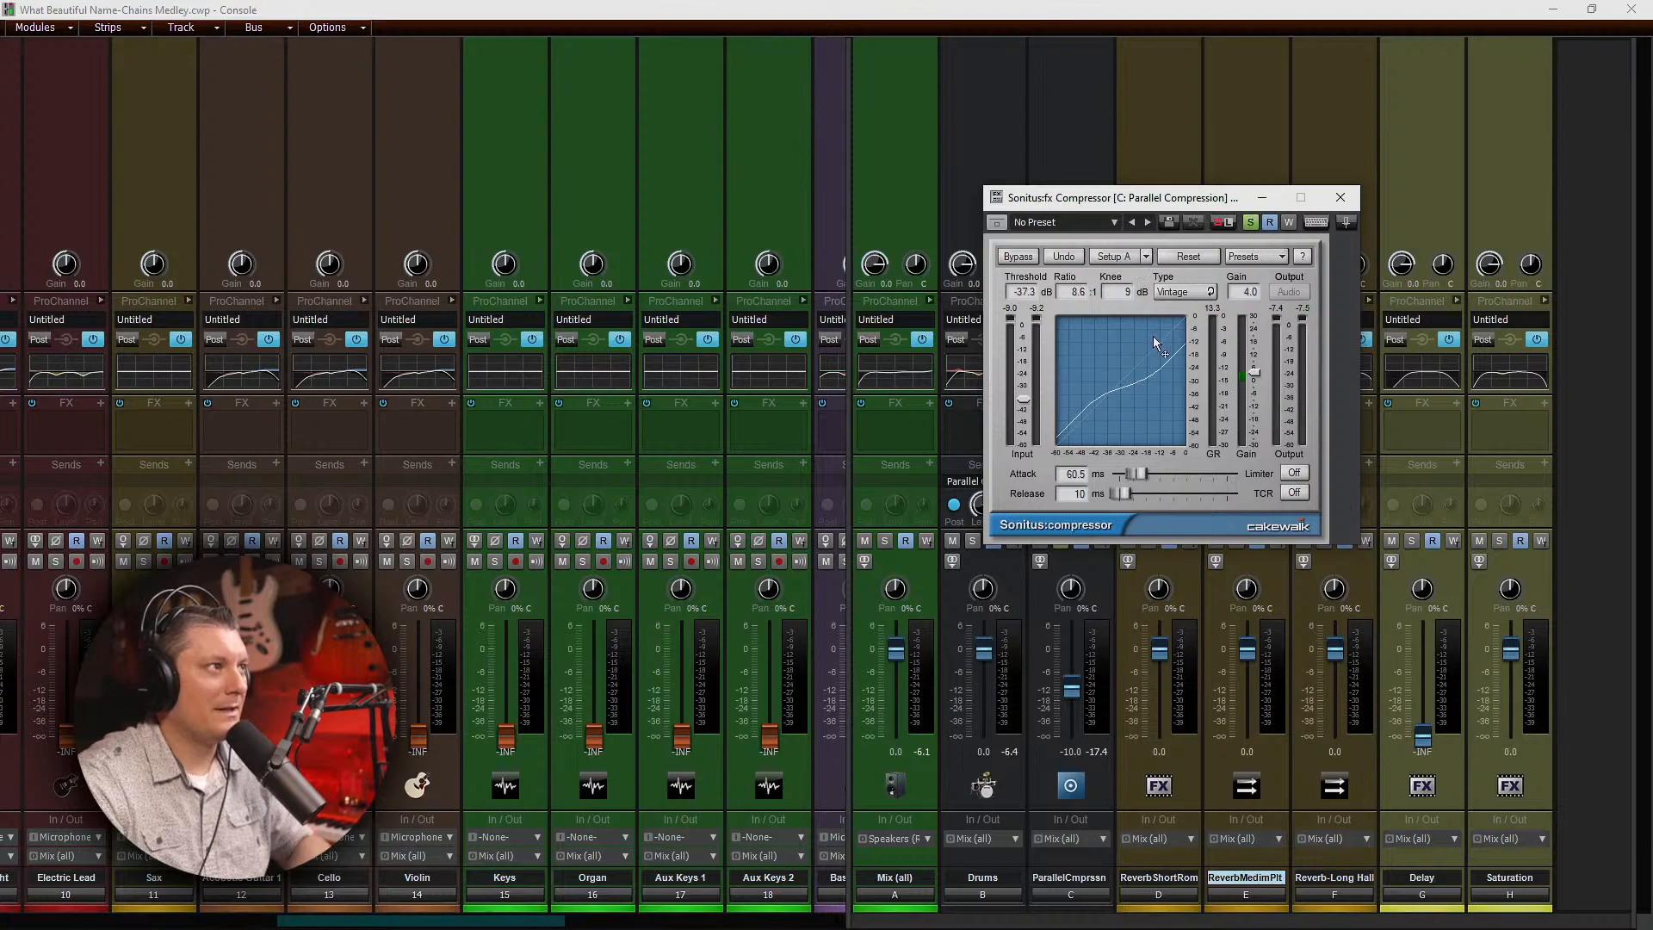
key("space")
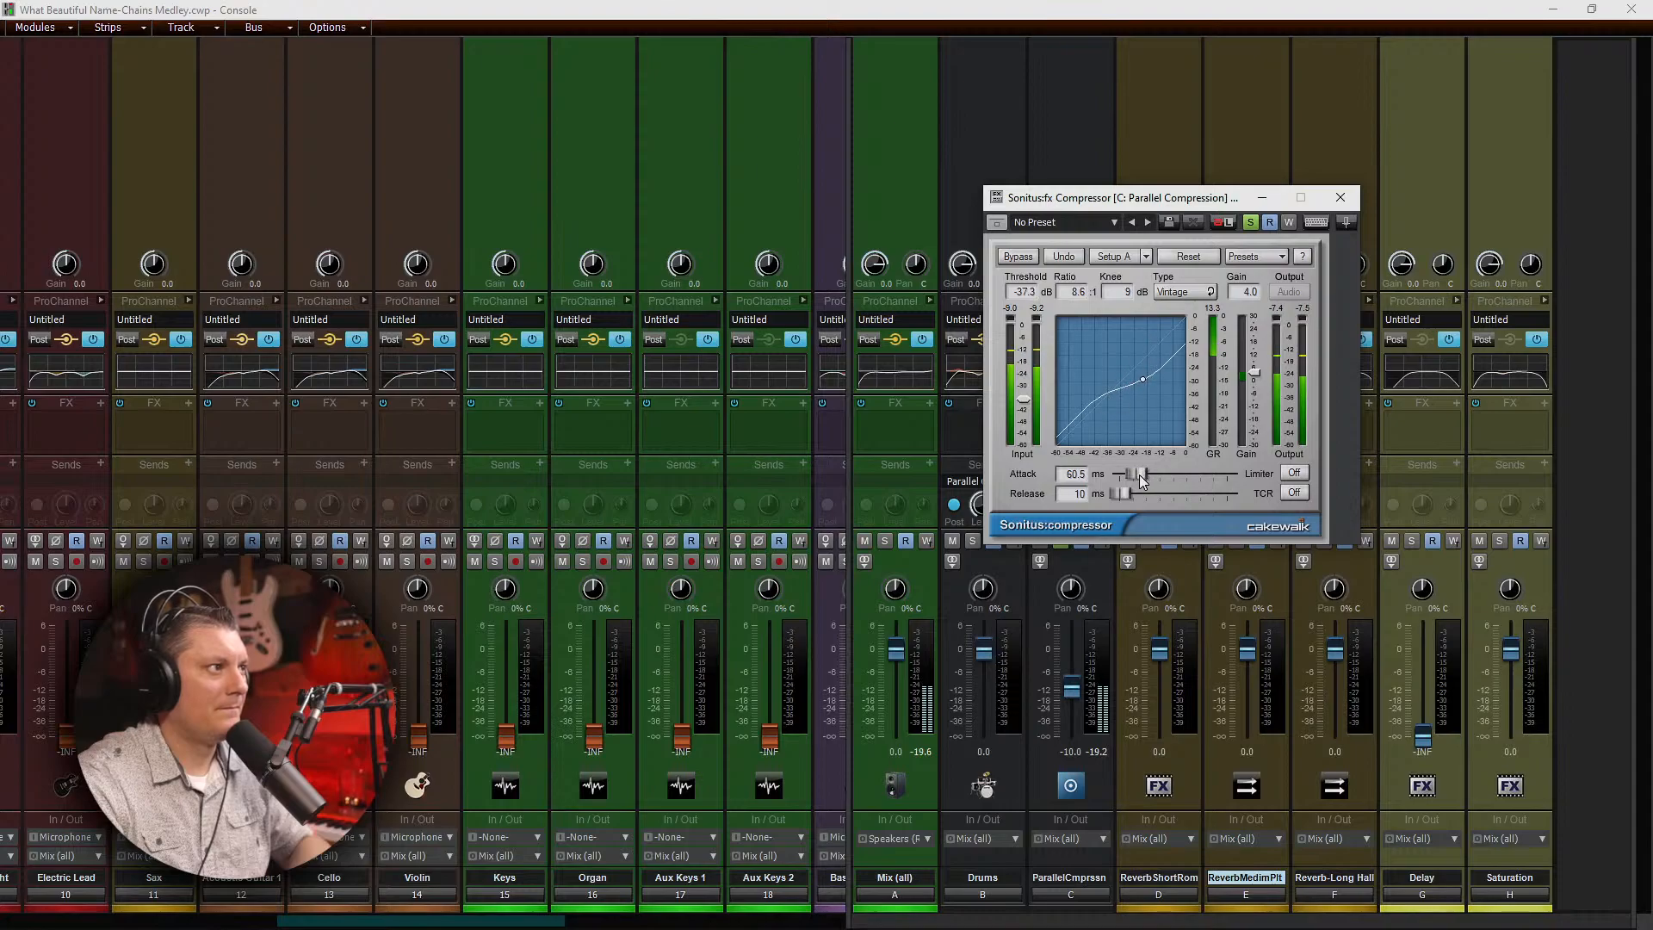
Step: Set the parallel compressor's attack to about 47.8 ms and its type to Normal, and close the plug-in
mouse_move(1139, 473)
left_mouse_down()
mouse_move(1124, 473)
mouse_move(1151, 473)
left_mouse_up()
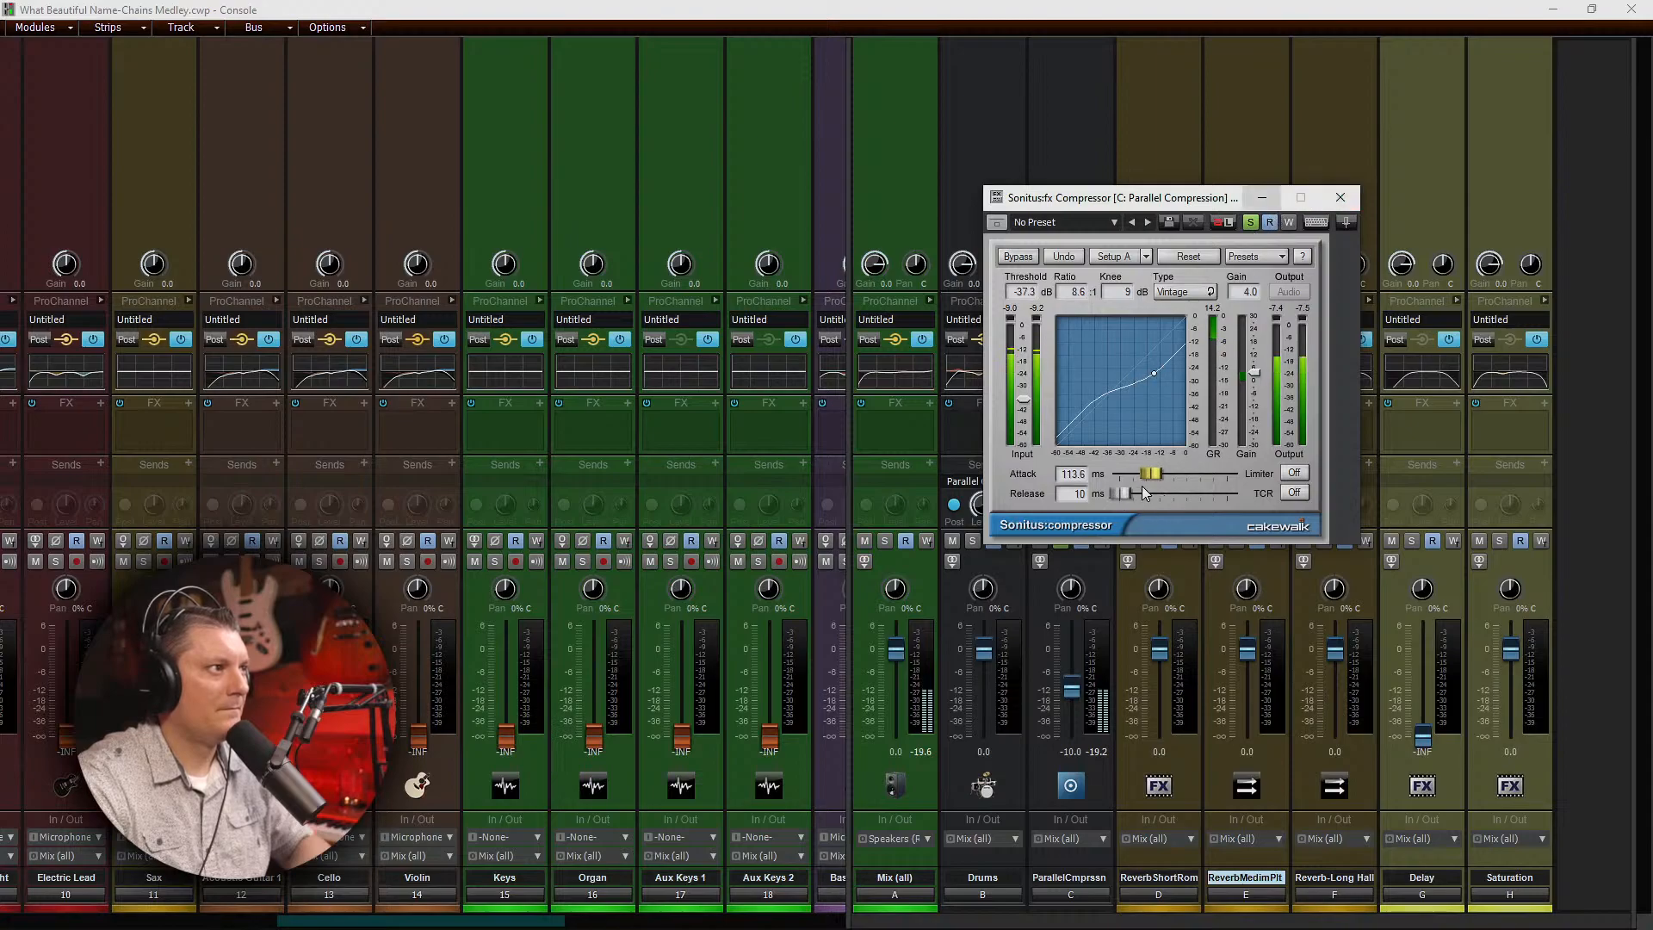
left_click_drag(1149, 473, 1132, 474)
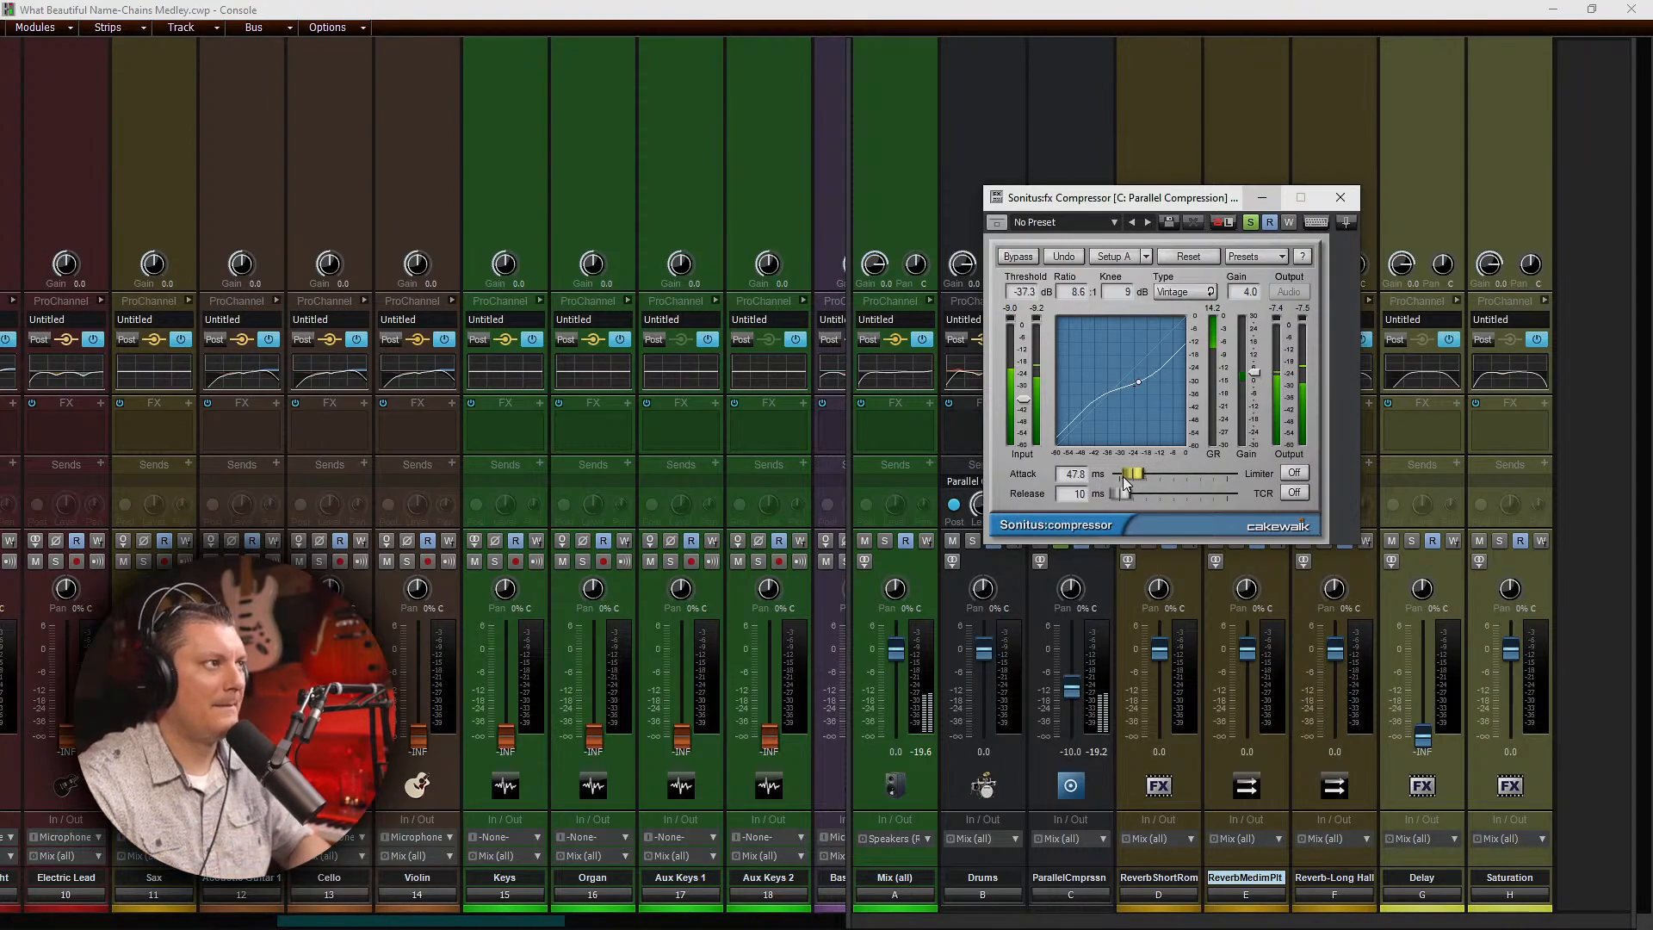
left_click(1183, 292)
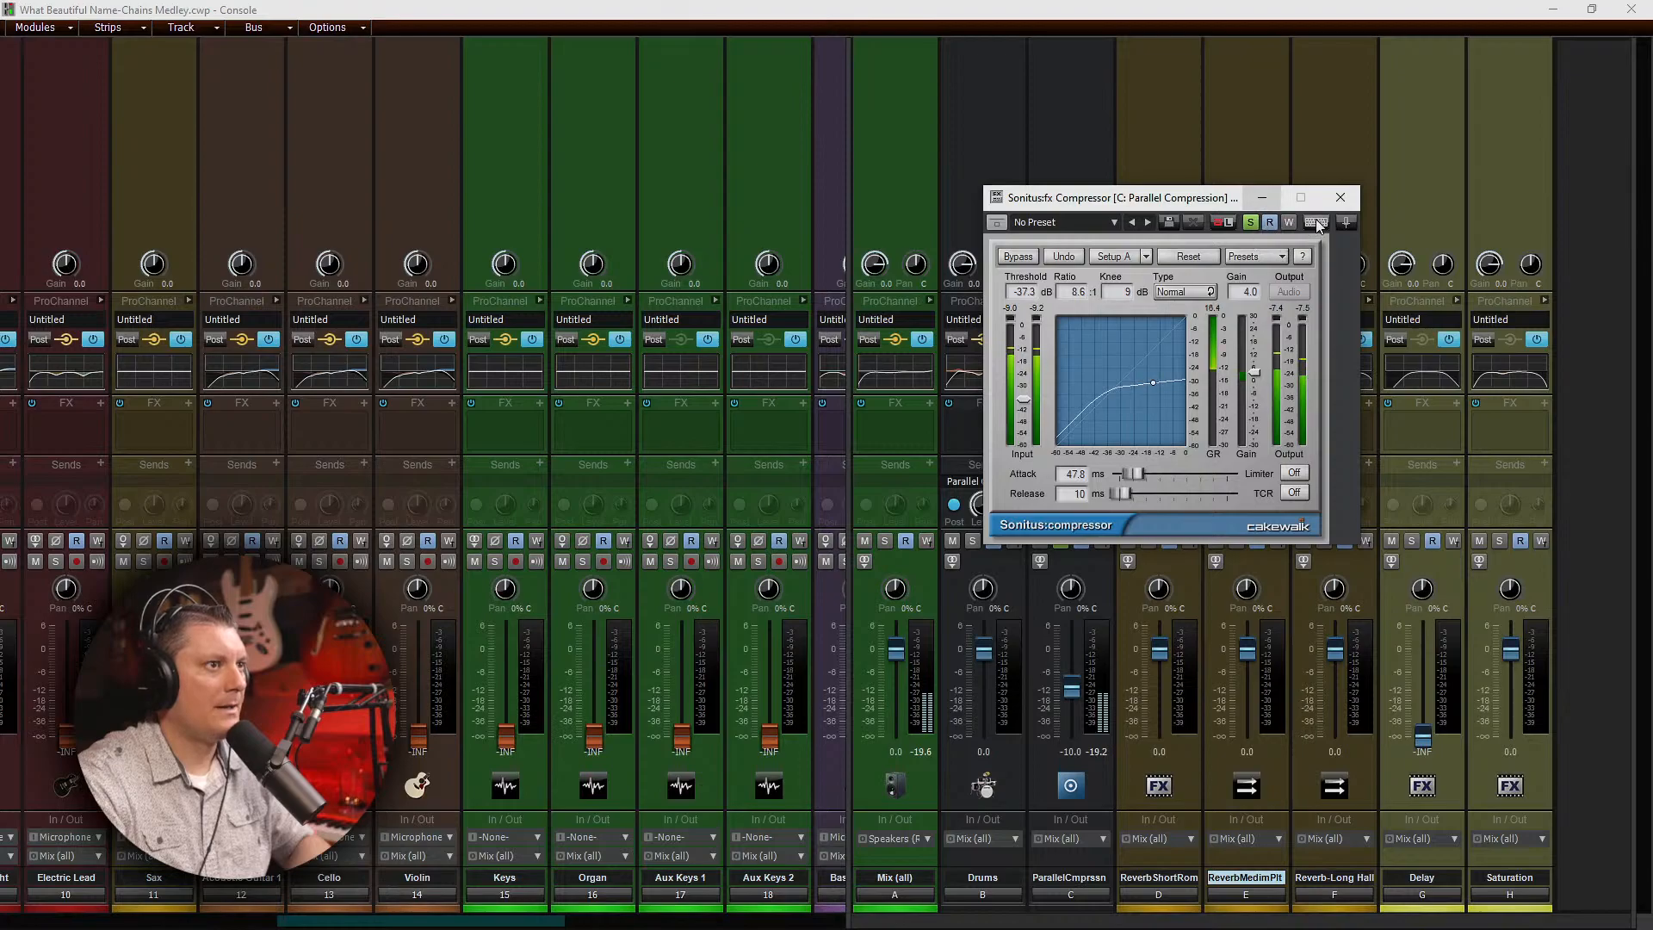
left_click(1340, 198)
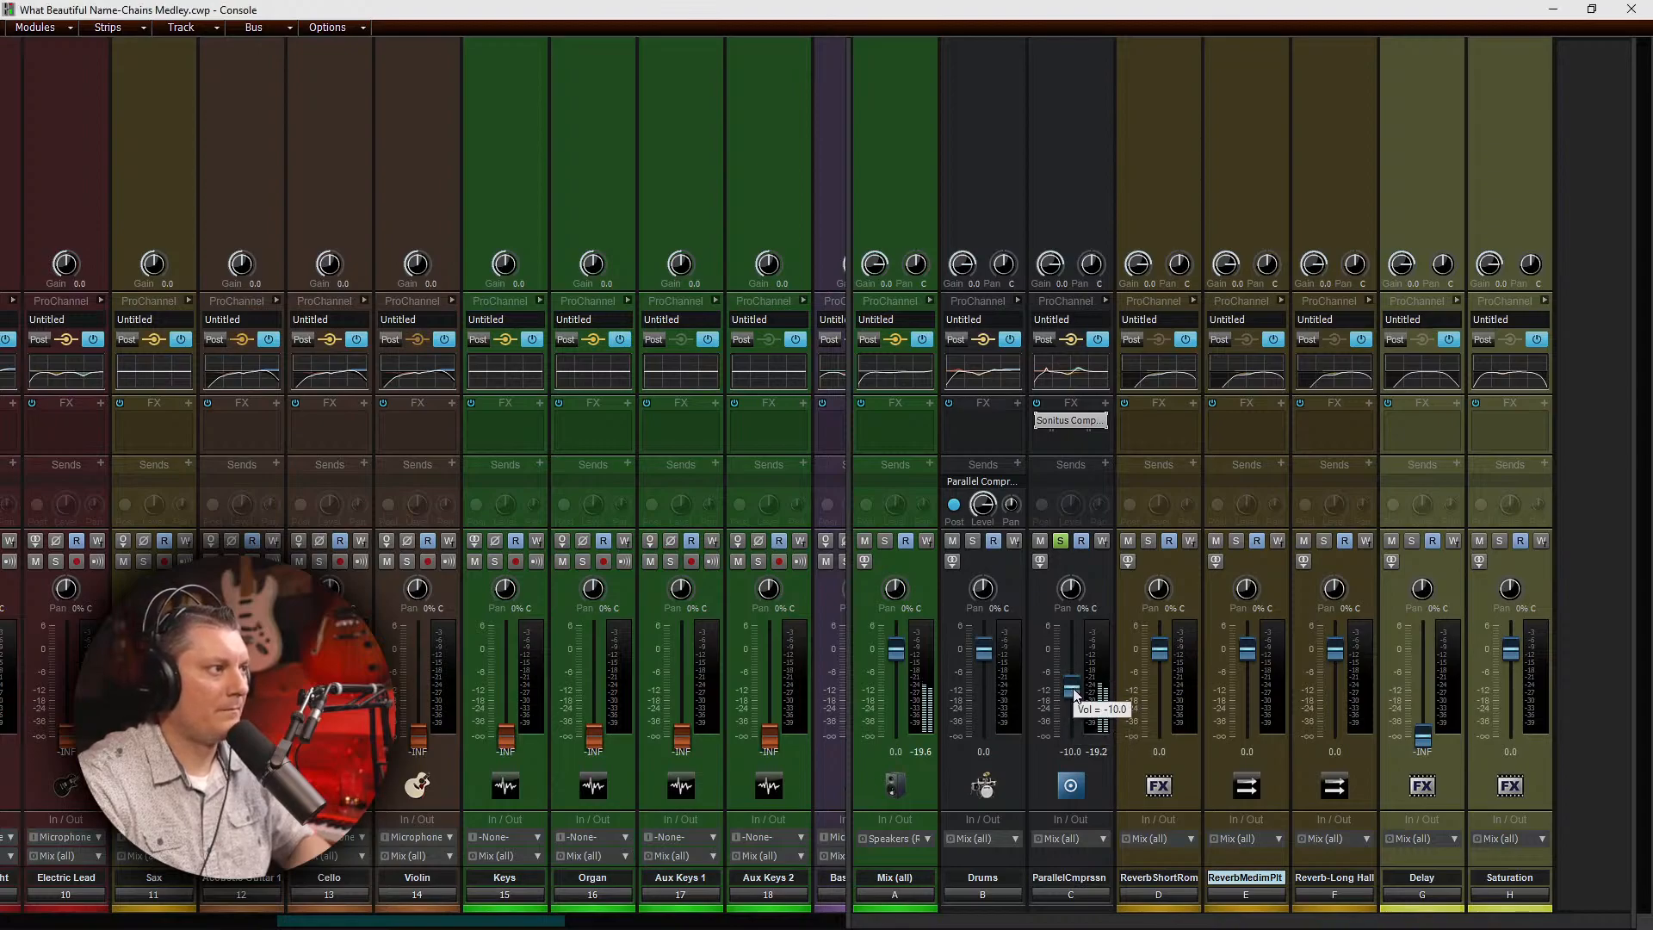
Step: Raise the parallel compression bus fader to -7.0 dB and take the bus out of solo
left_click_drag(1075, 688, 1076, 677)
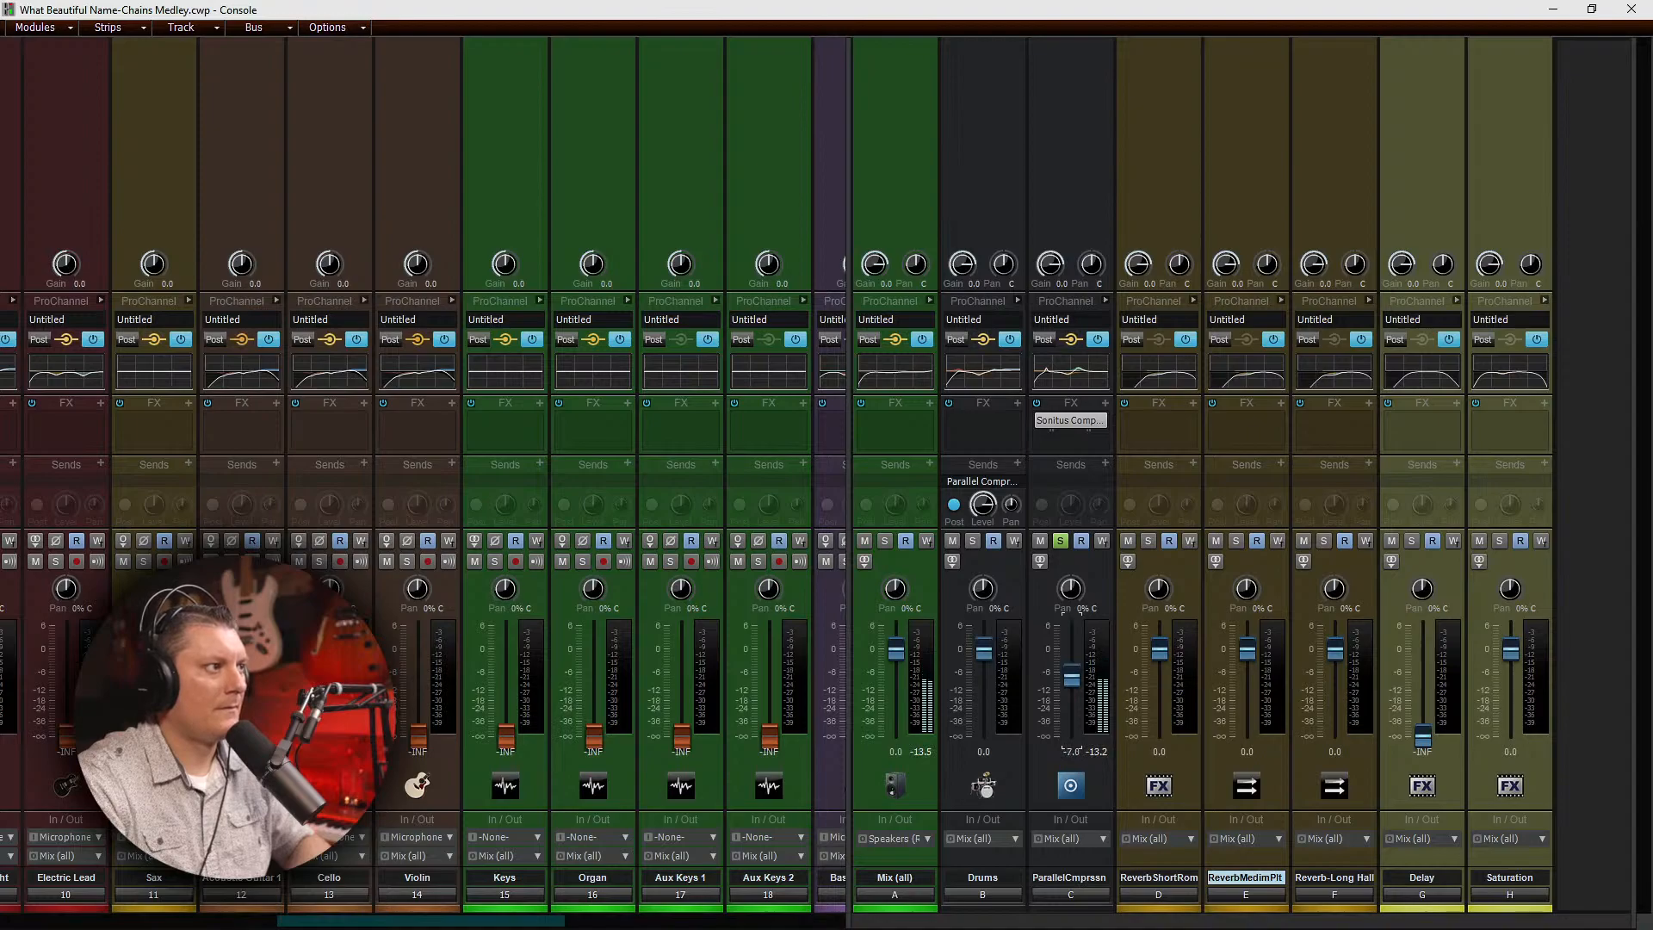
left_click_drag(1076, 678, 1076, 678)
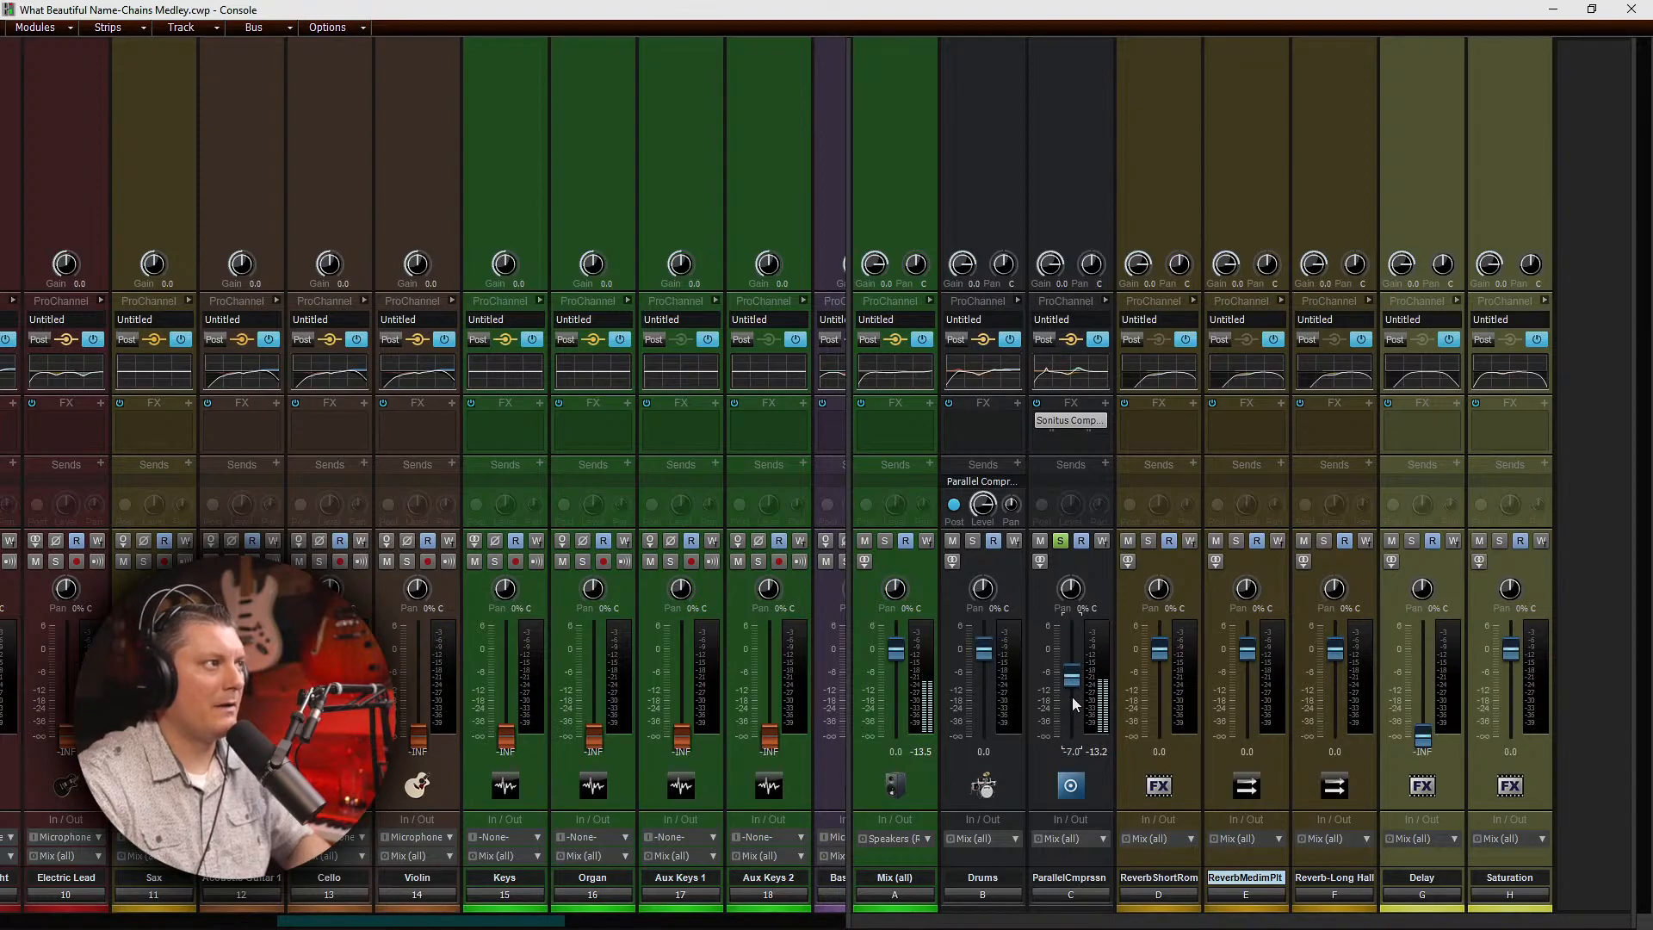
mouse_move(1073, 699)
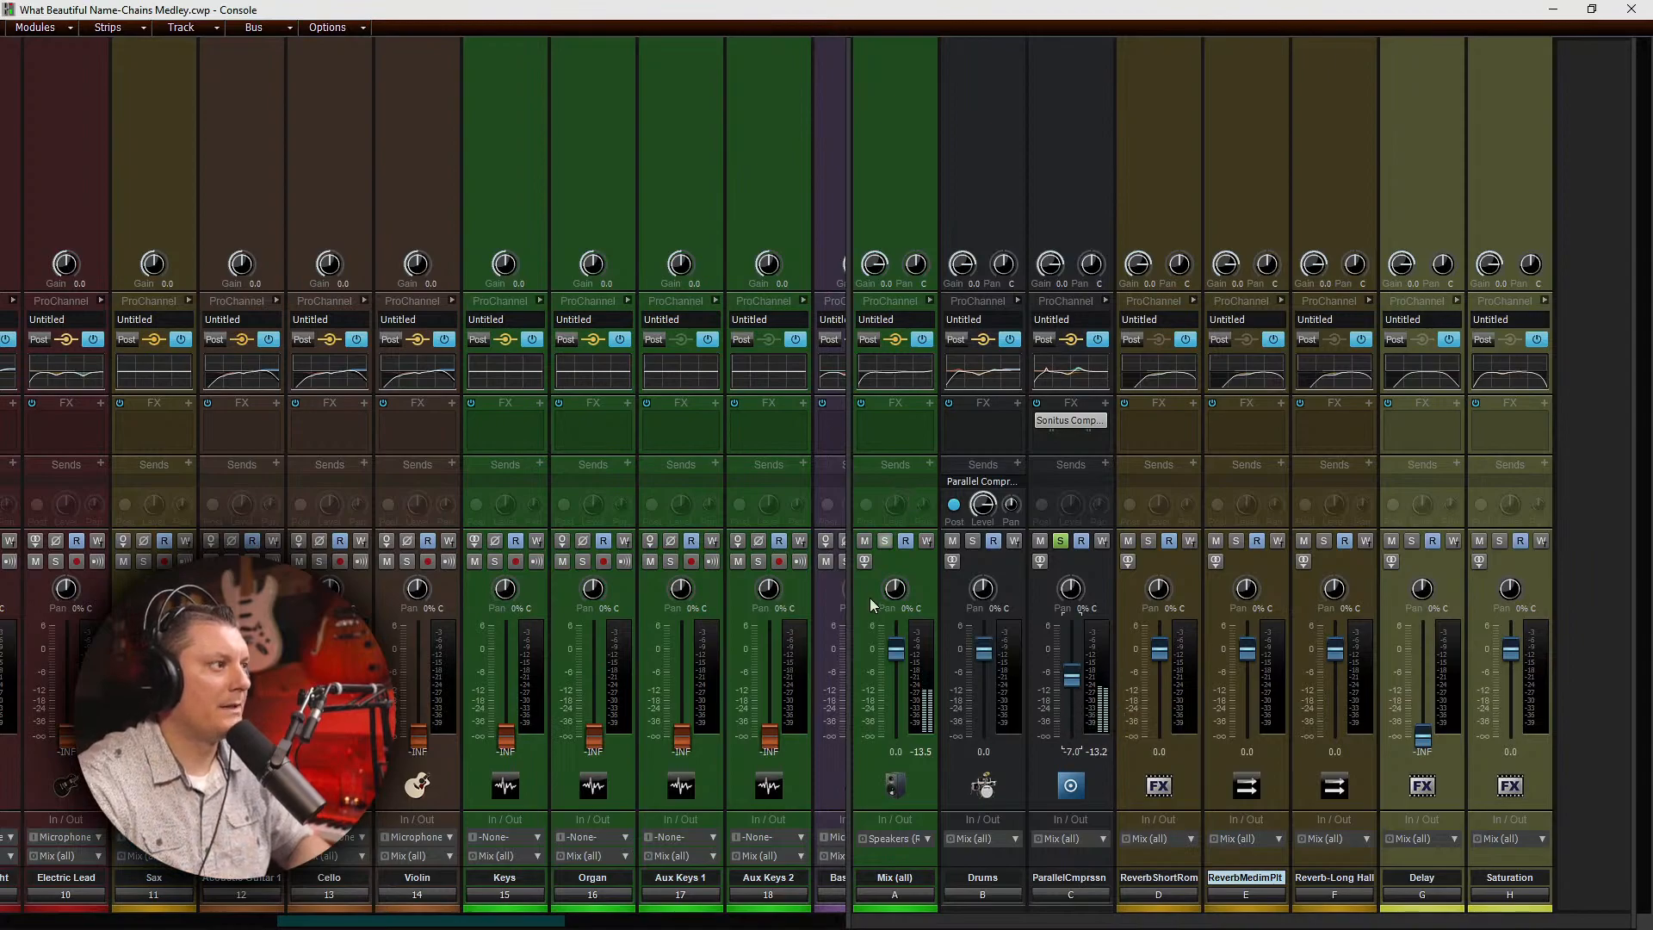
left_click_drag(848, 543, 1282, 566)
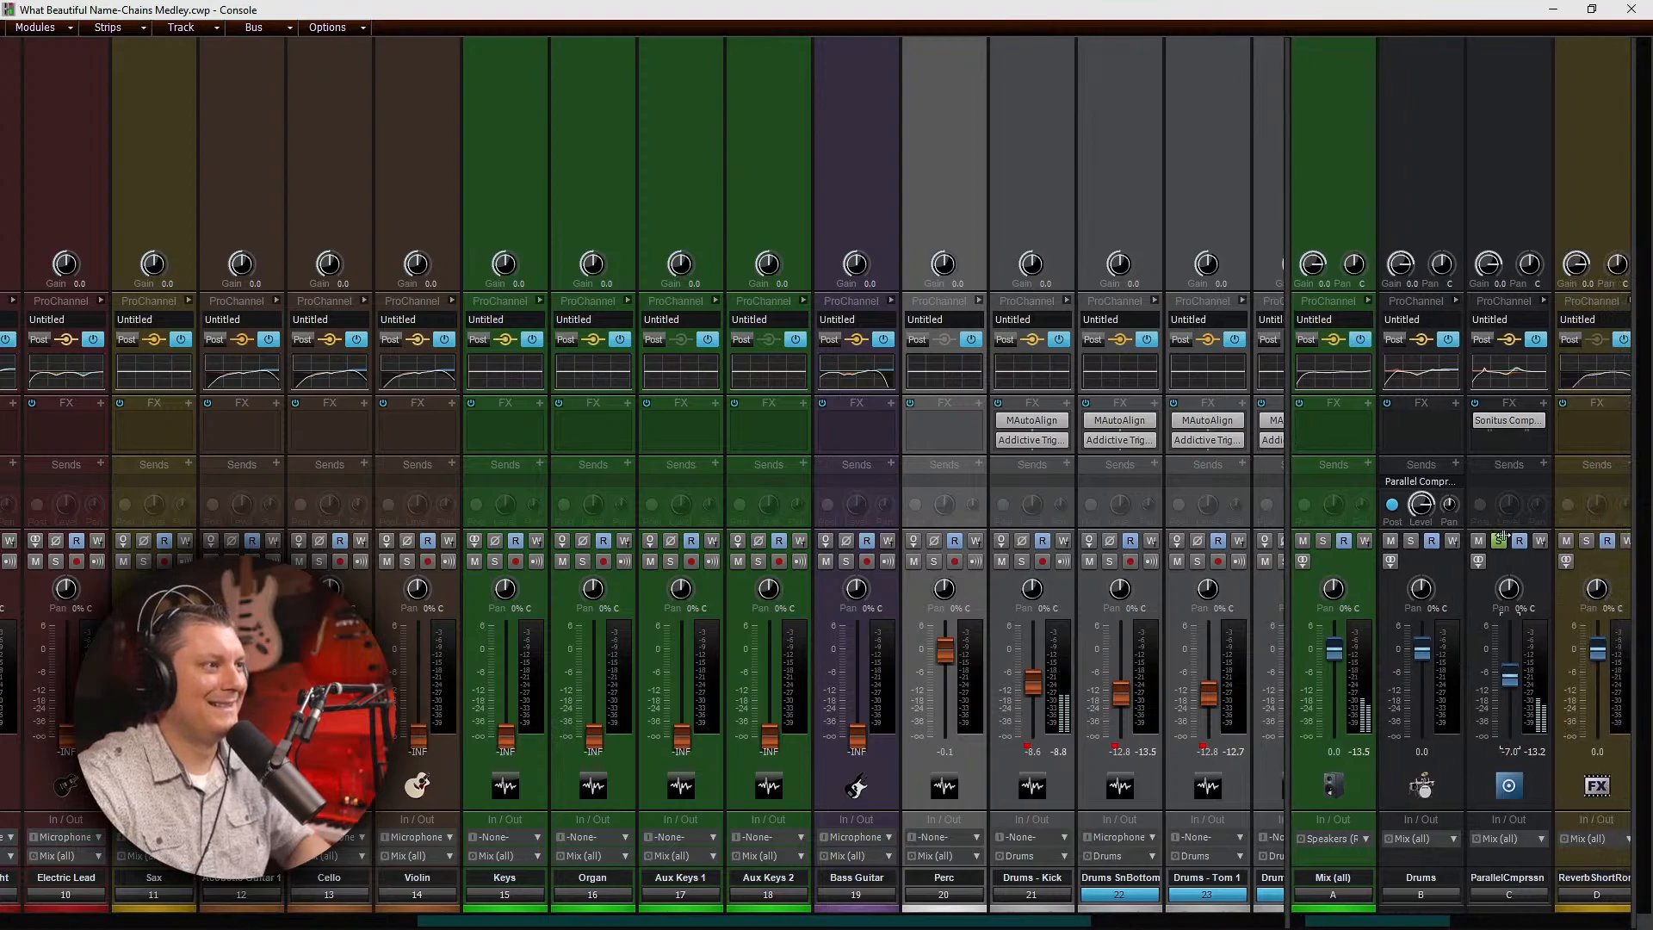
left_click(1500, 540)
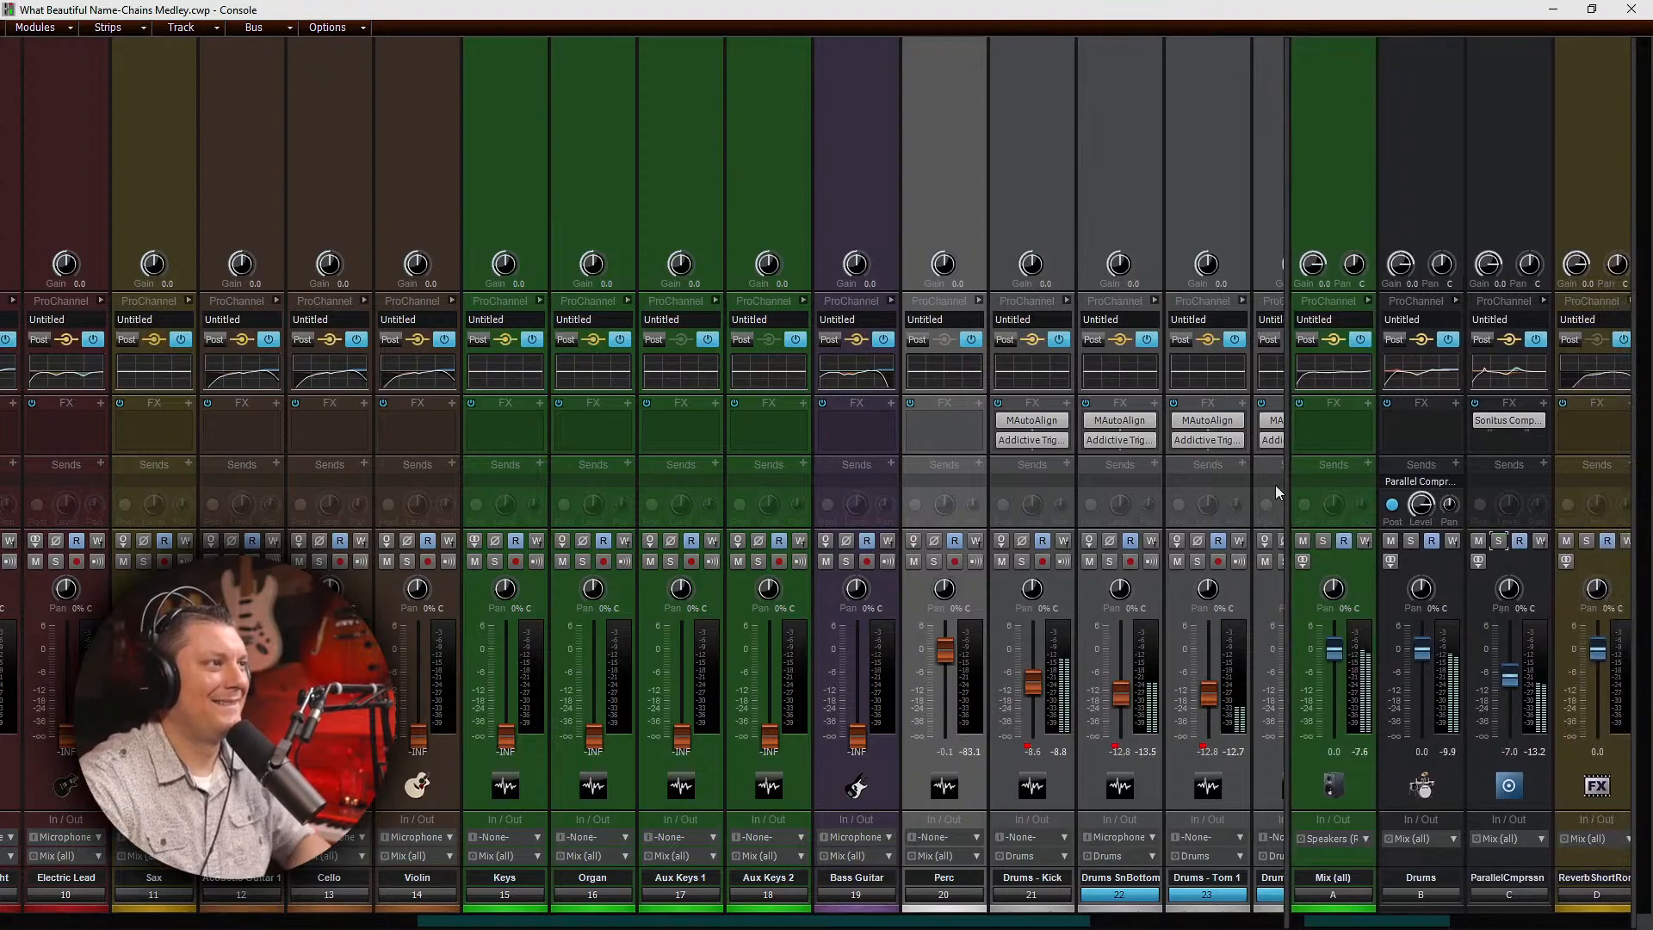
Step: Enable the kick EQ's 40 Hz high-pass filter and cut a slightly higher Lo Mid frequency by about 1.8 dB
left_click_drag(1288, 491, 1164, 475)
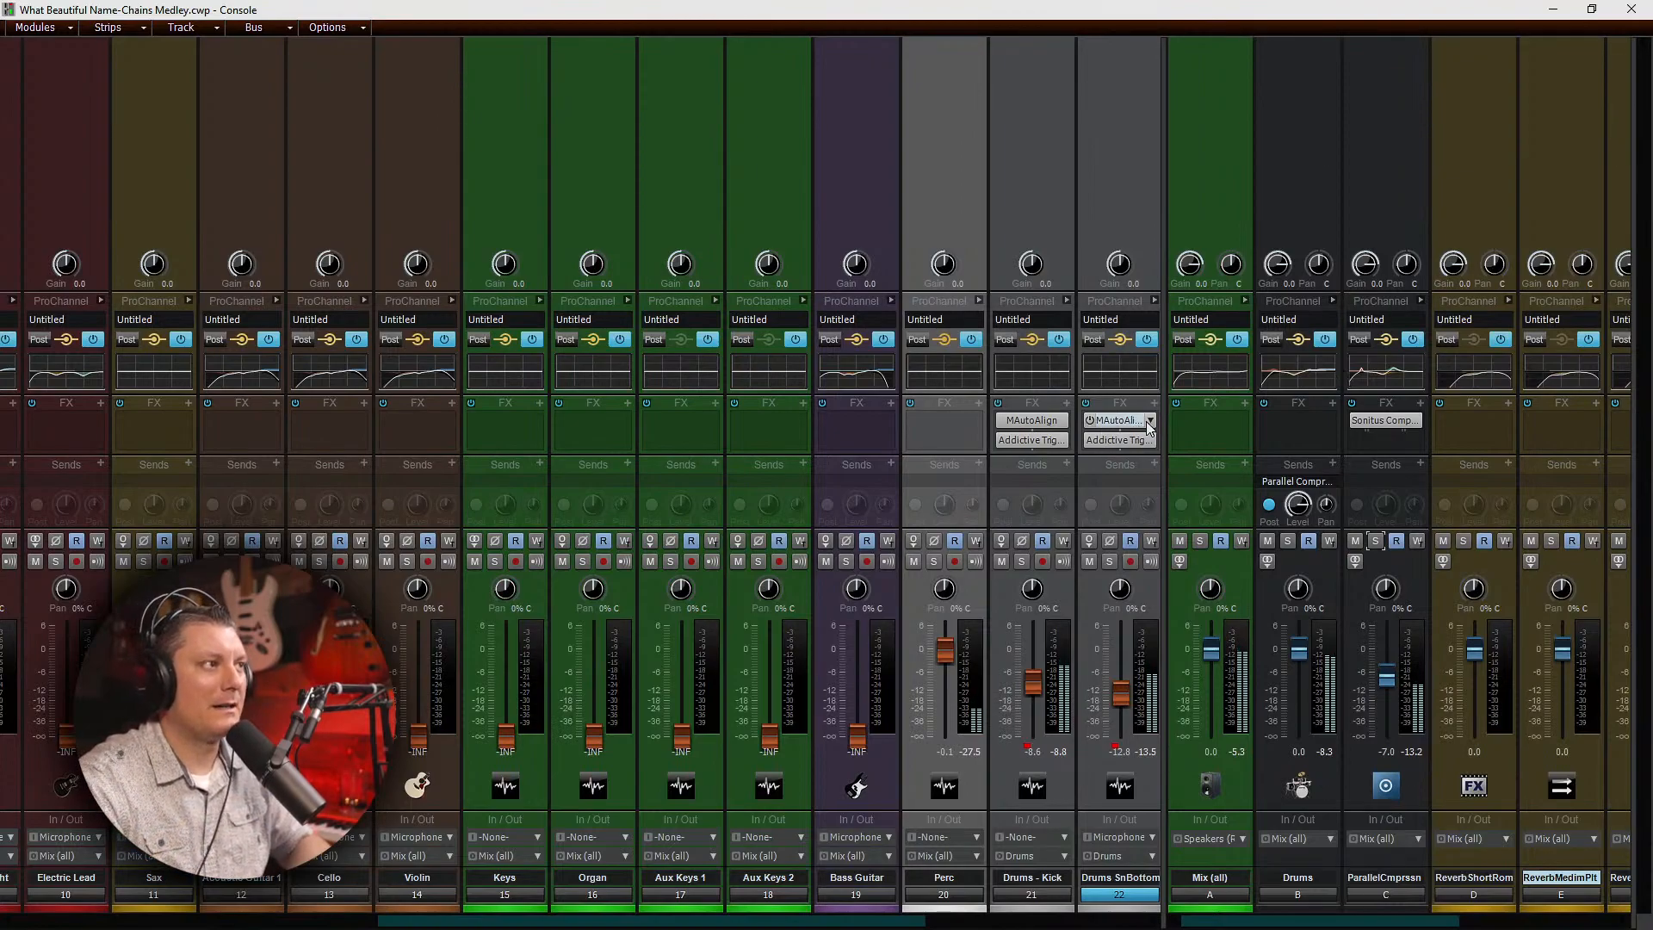
left_click_drag(1163, 414, 1384, 435)
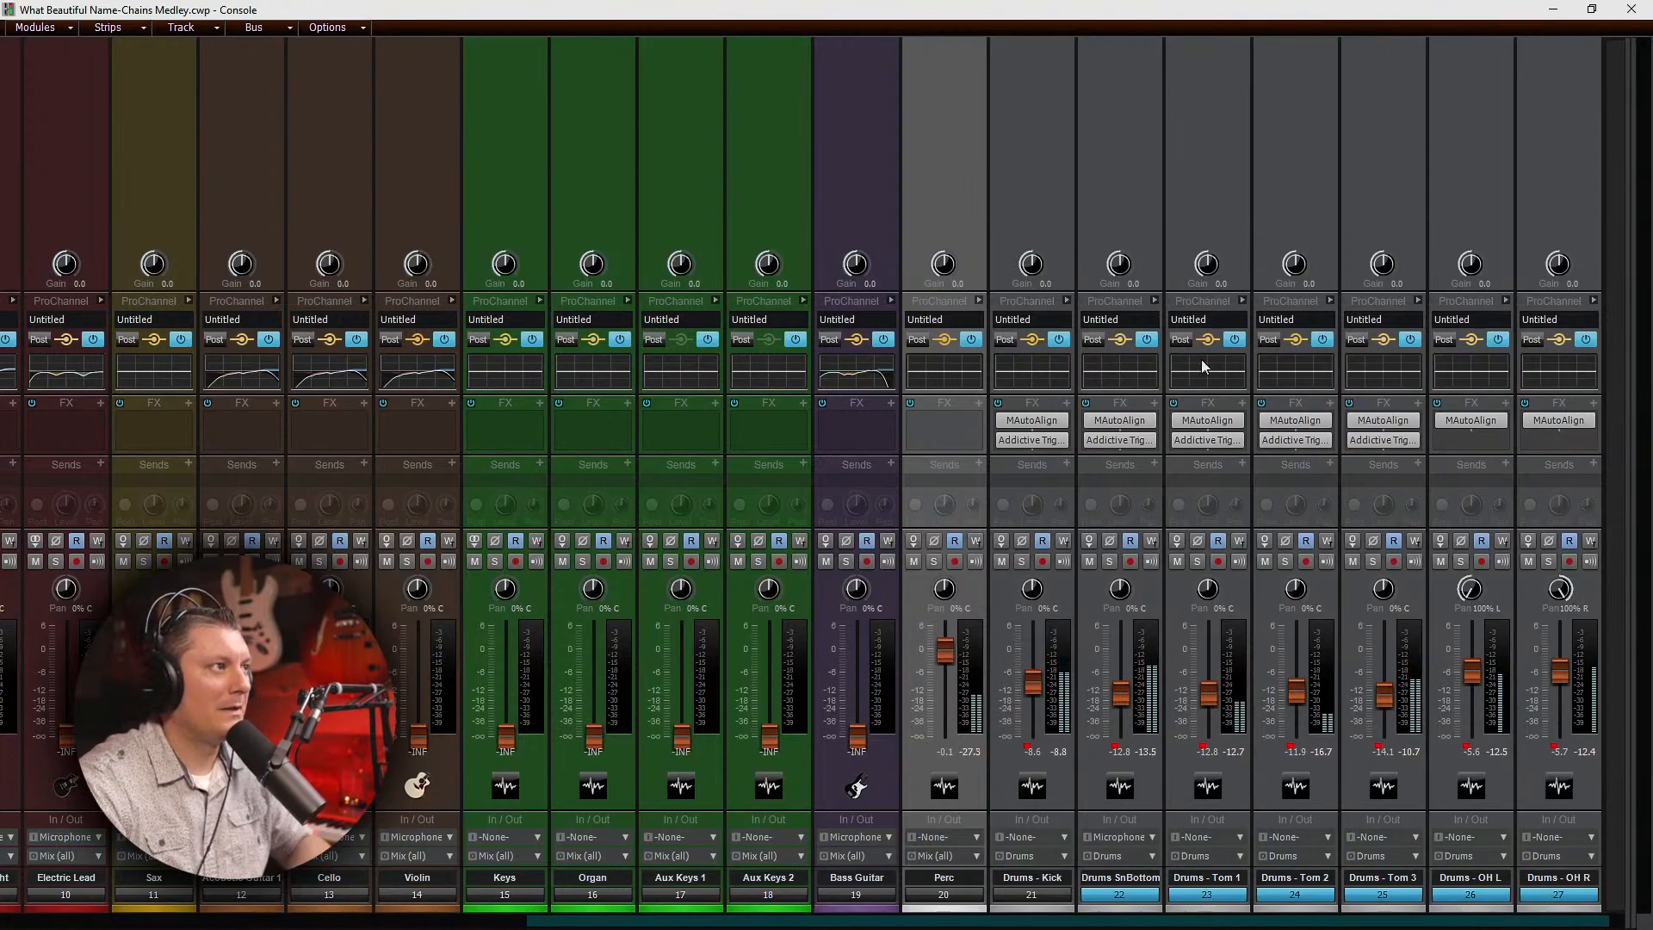
left_click(1066, 299)
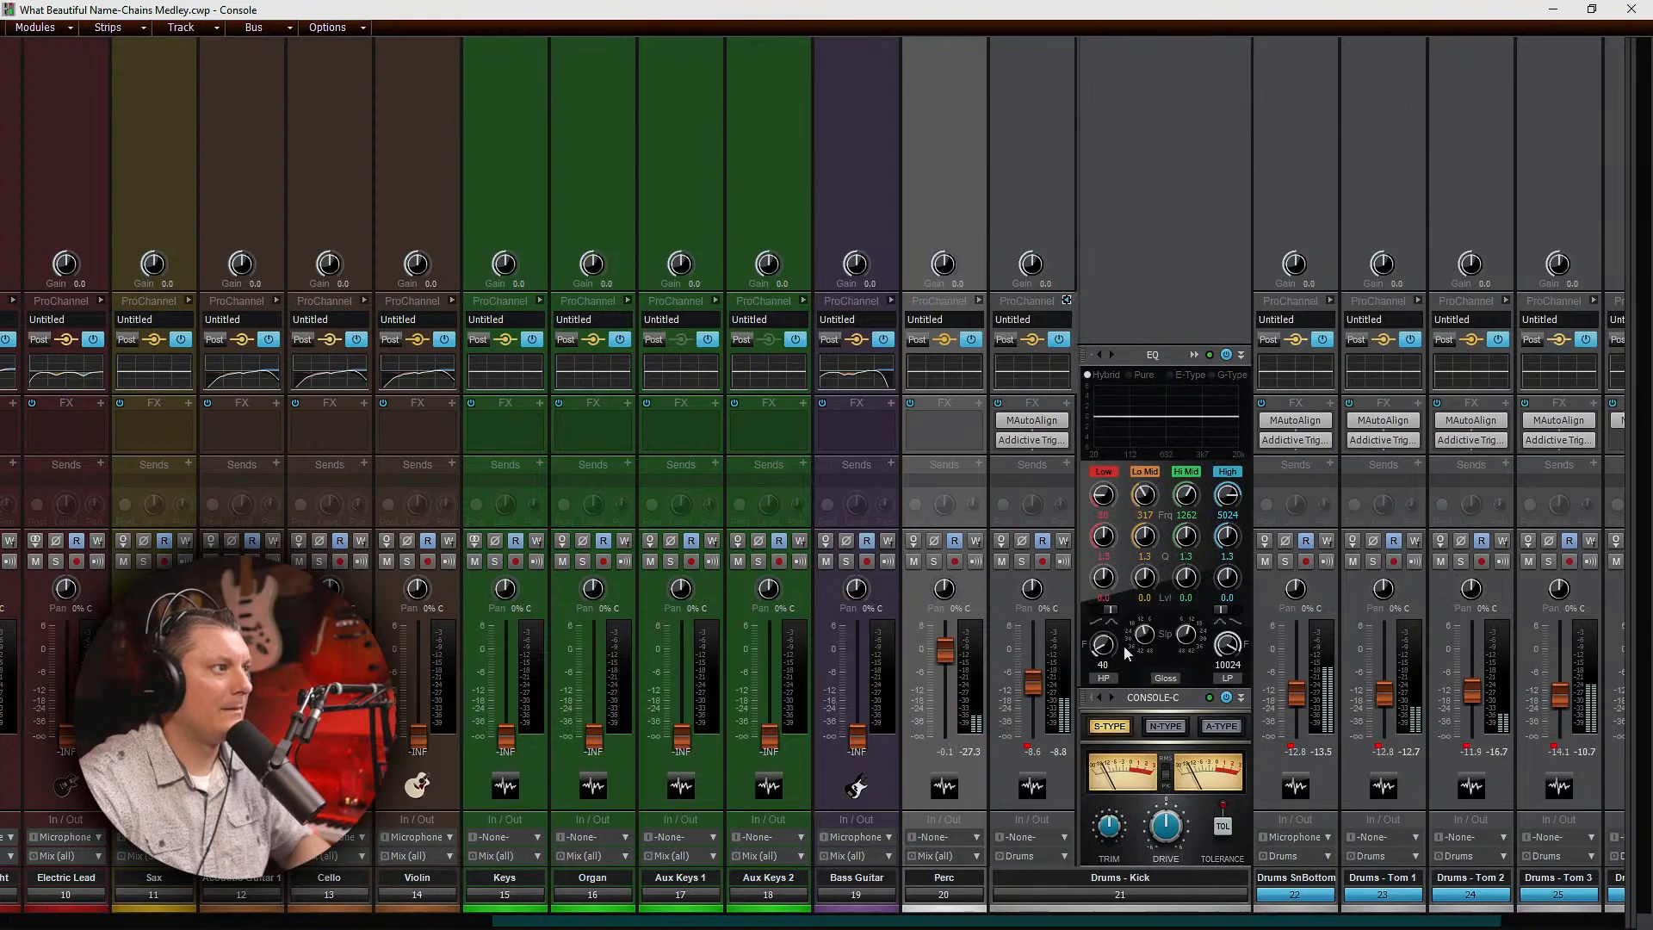
left_click(1104, 676)
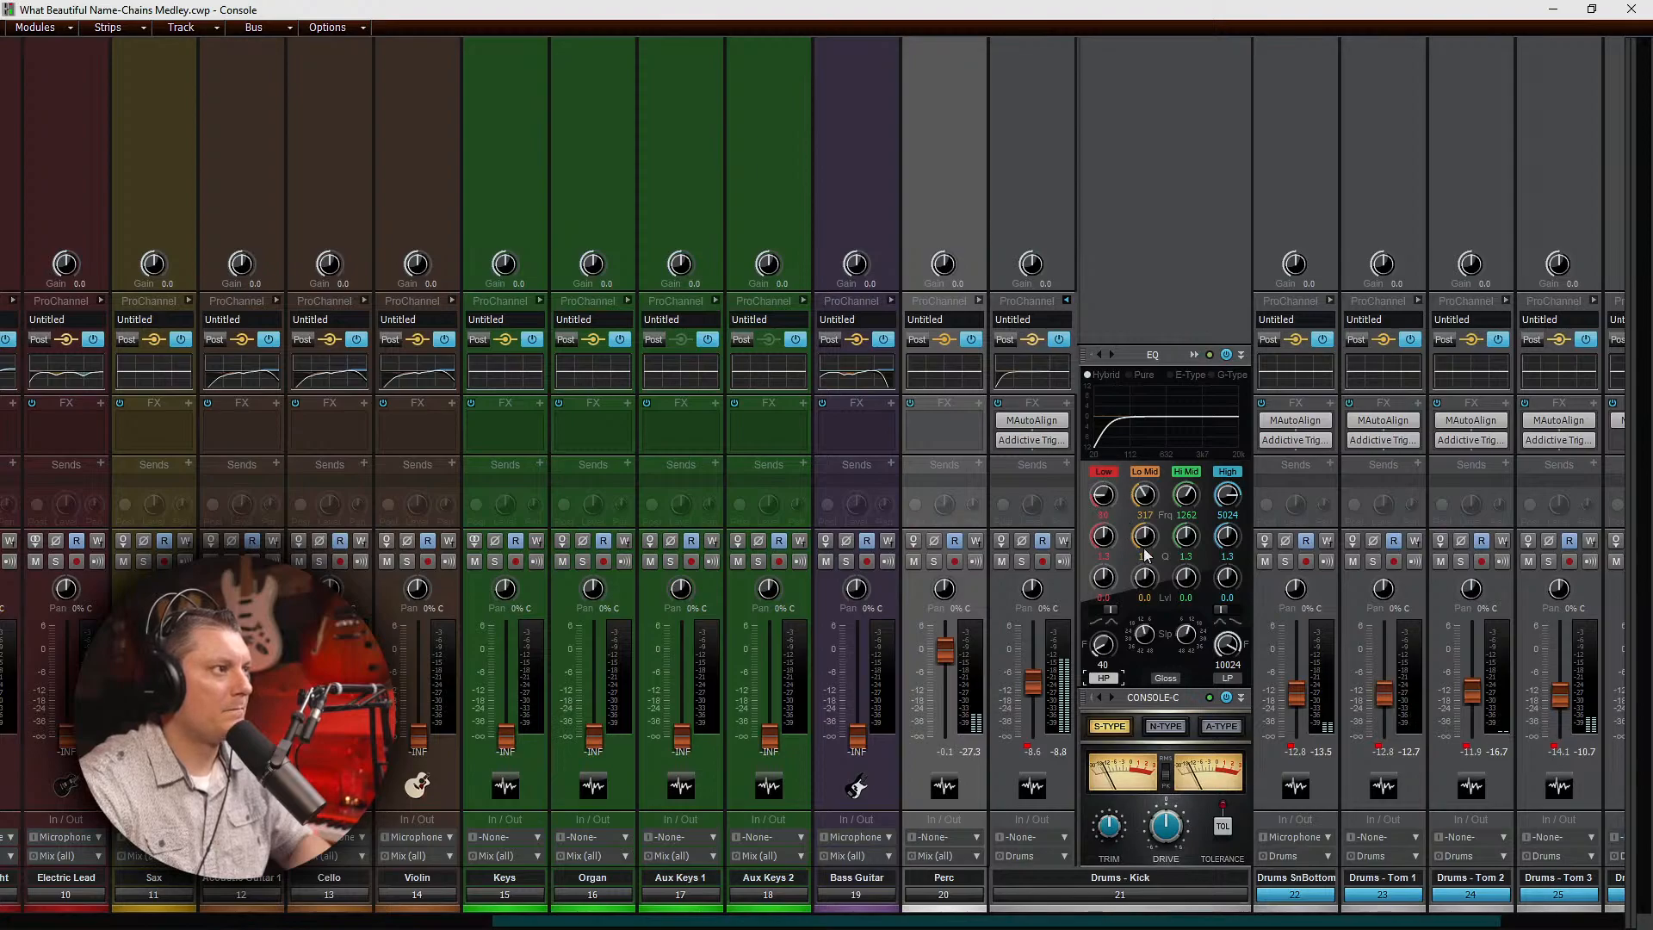
left_click_drag(1144, 494, 1144, 482)
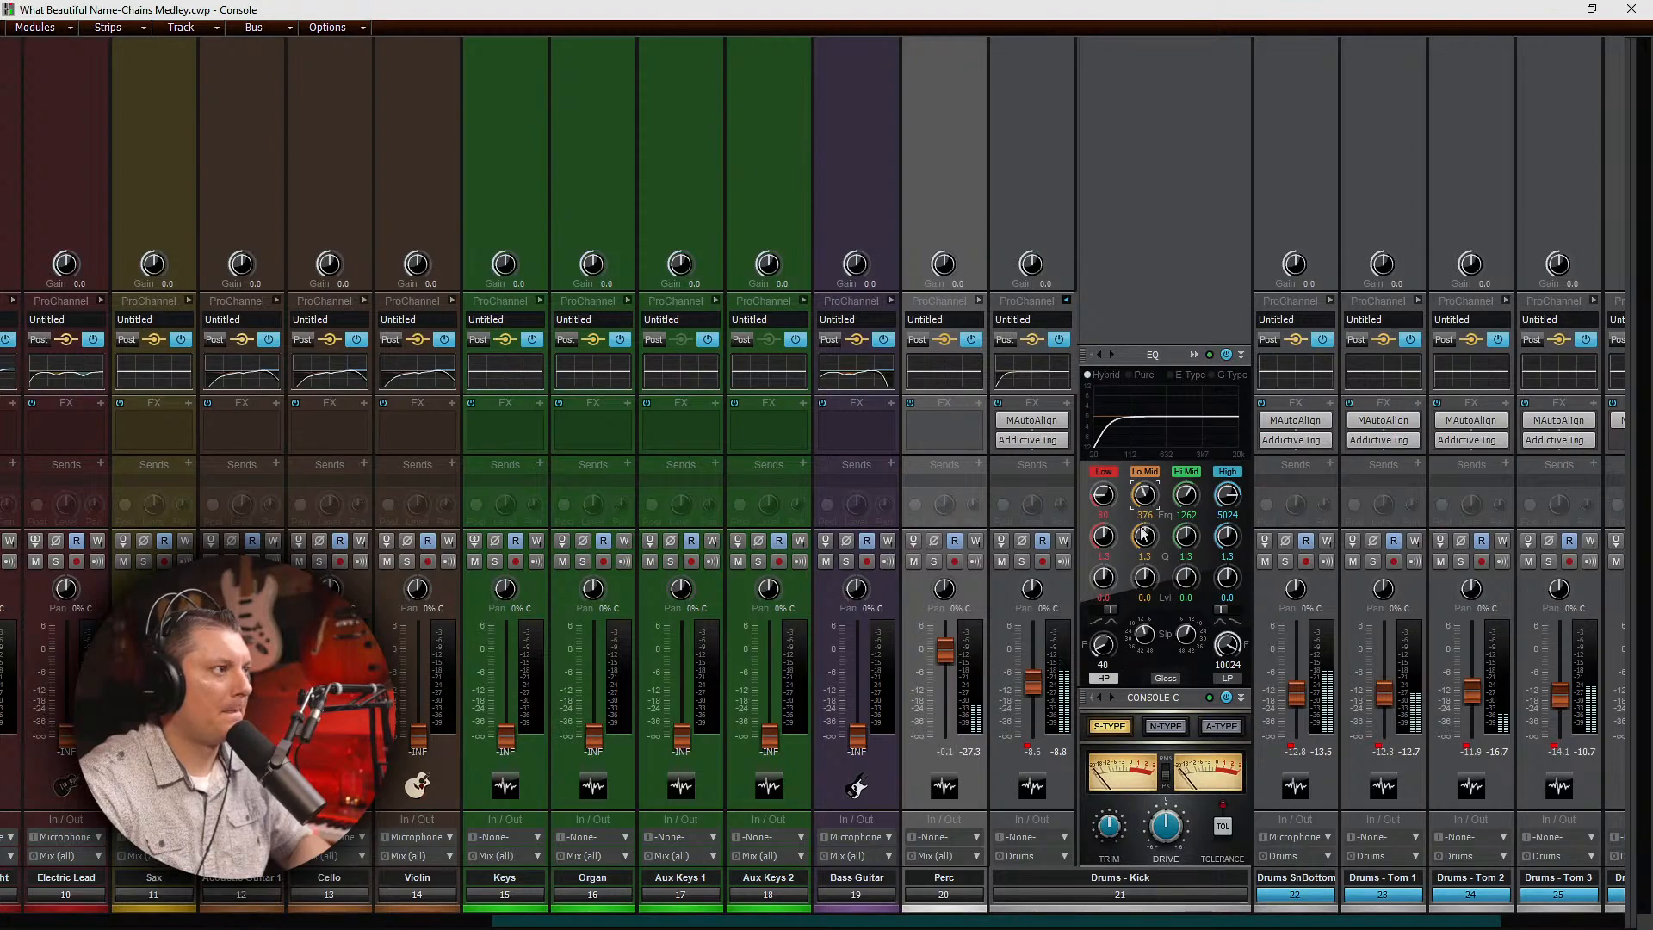
left_click_drag(1144, 577, 1144, 598)
Step: Set the Low band frequency of the kick EQ to 55 Hz and boost the band slightly
double_click(1103, 515)
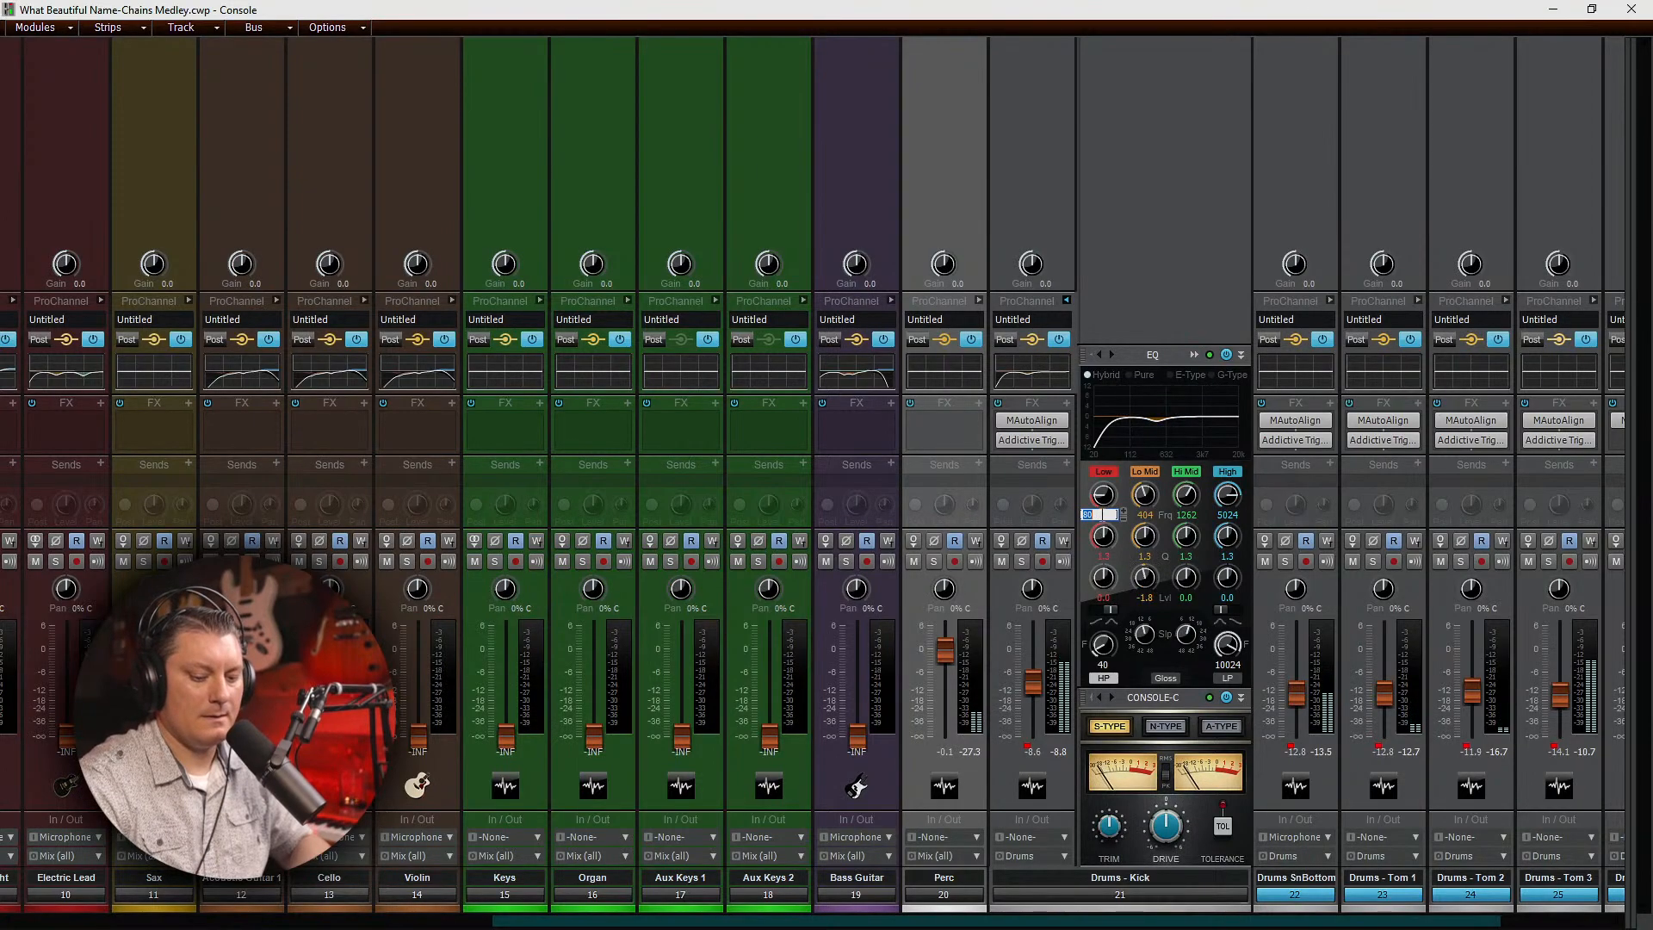
type("55")
key("Return")
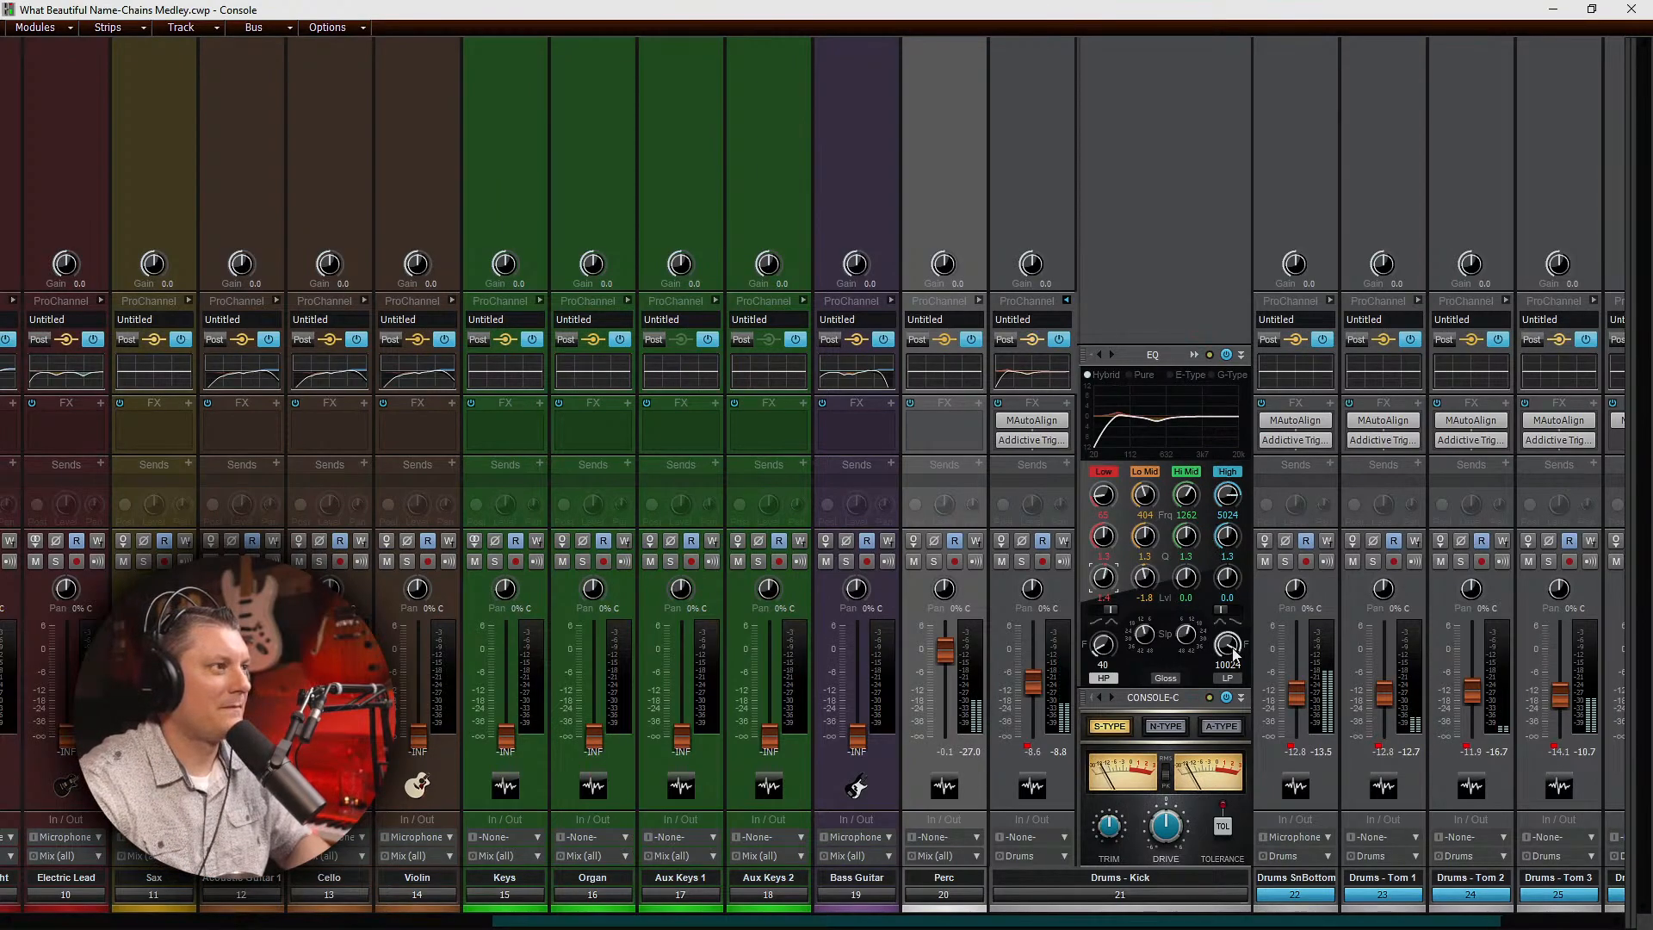
Step: Enable the low-pass filter of the kick EQ, set it to about 2224 Hz and collapse the kick's ProChannel
left_click(1228, 676)
left_click_drag(1227, 646, 1228, 692)
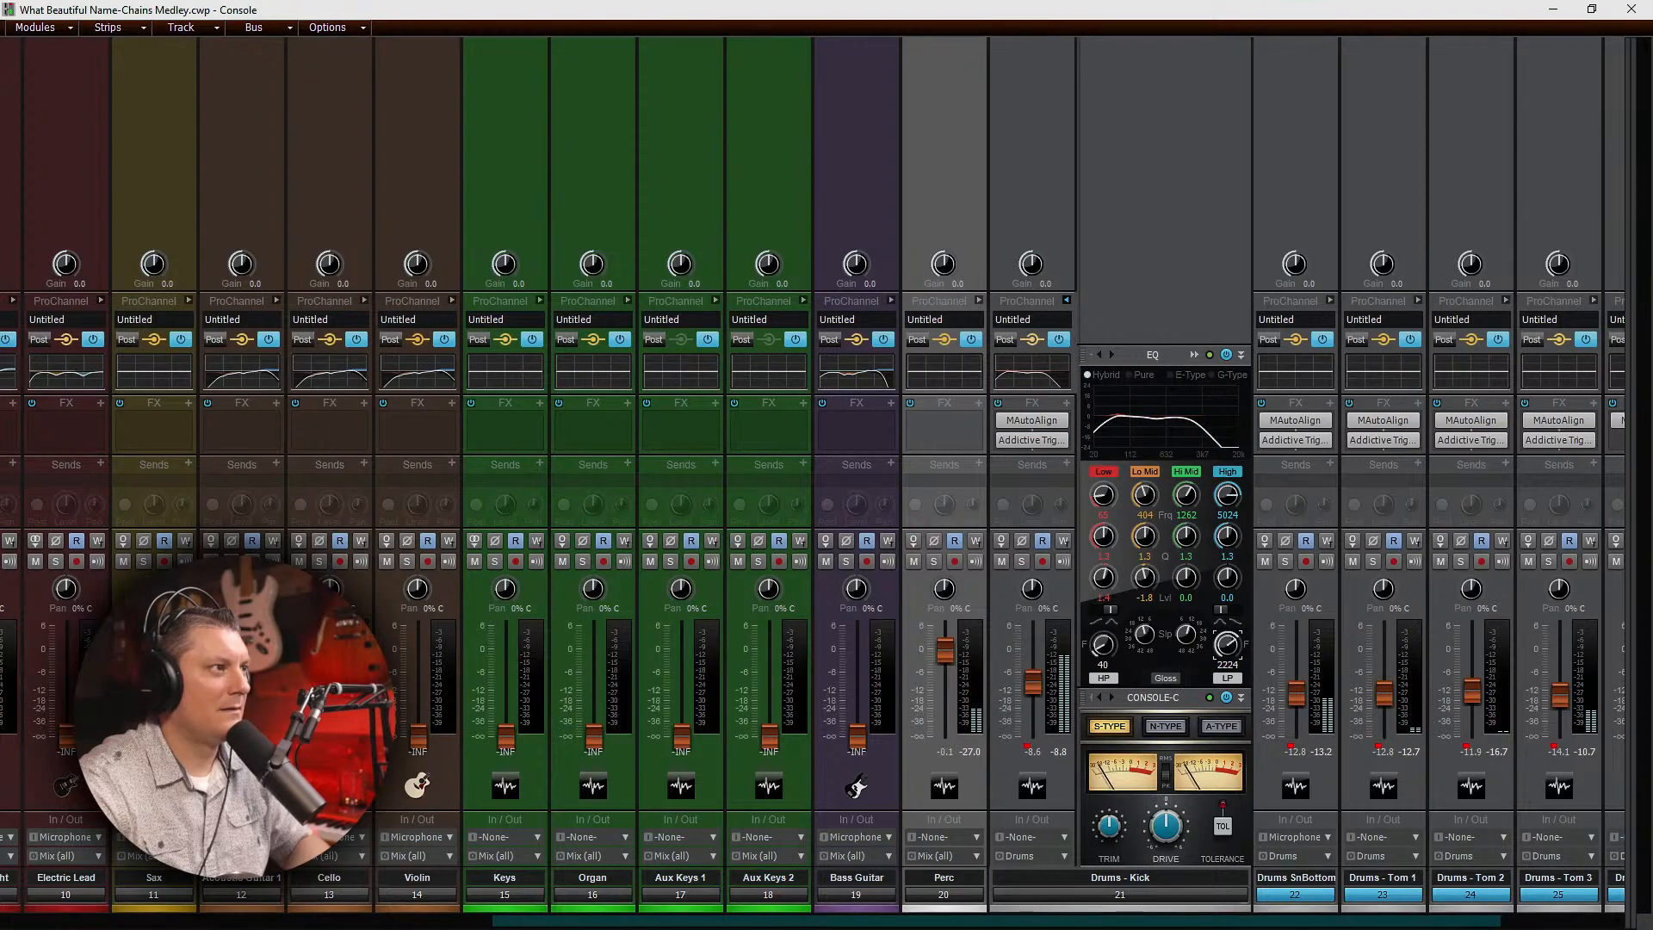
left_click(1067, 300)
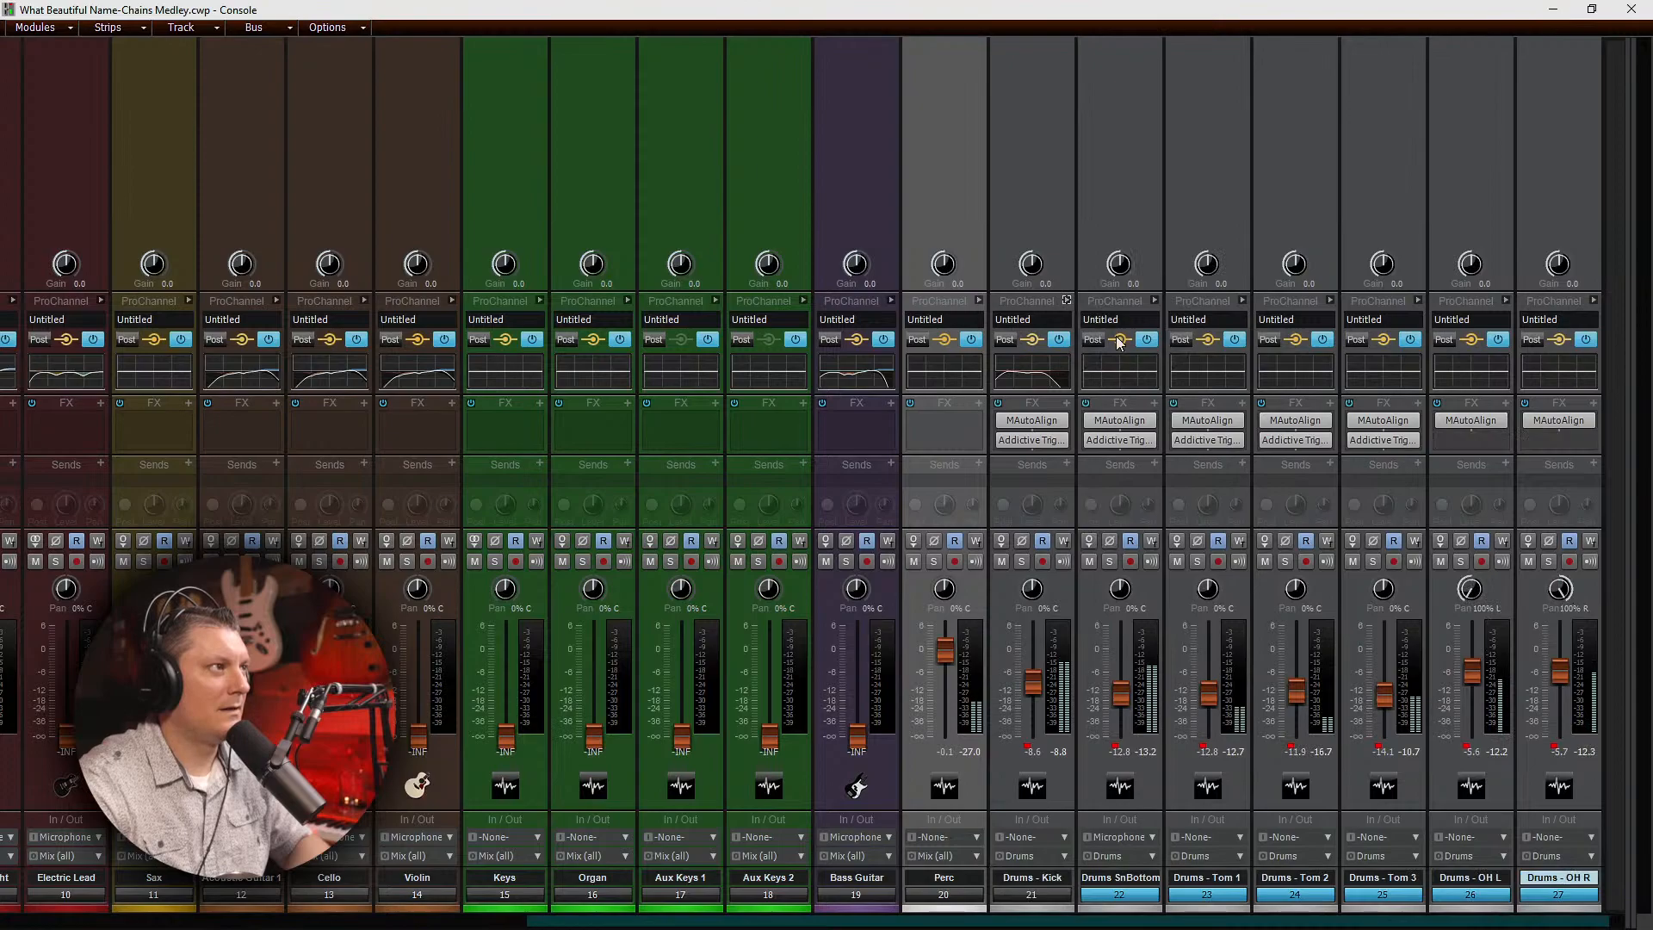
Step: Enable the bottom snare EQ's high-pass filter at 71 Hz and cut its Lo Mid band by about 2.8 dB
left_click(1155, 300)
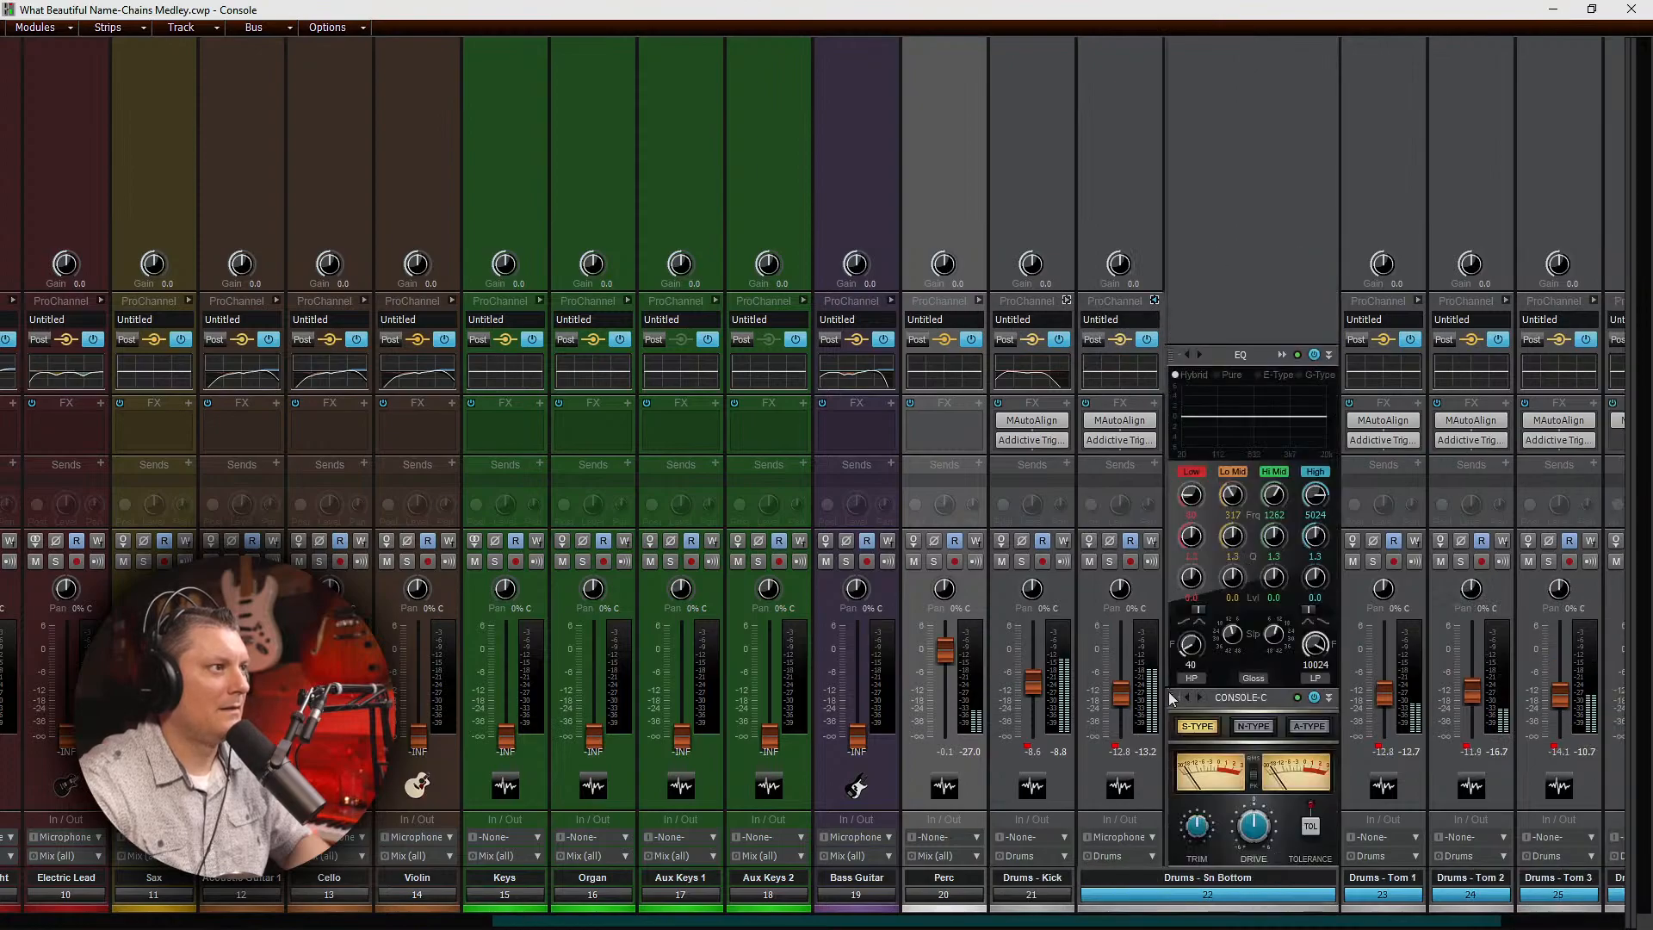
left_click(1190, 677)
left_click_drag(1190, 644, 1232, 593)
Step: Boost the bottom snare EQ's Hi Mid band about 2.8 dB at 1861 Hz and its High band about 2.2 dB
left_click_drag(1274, 496, 1274, 486)
left_click_drag(1274, 578, 1274, 561)
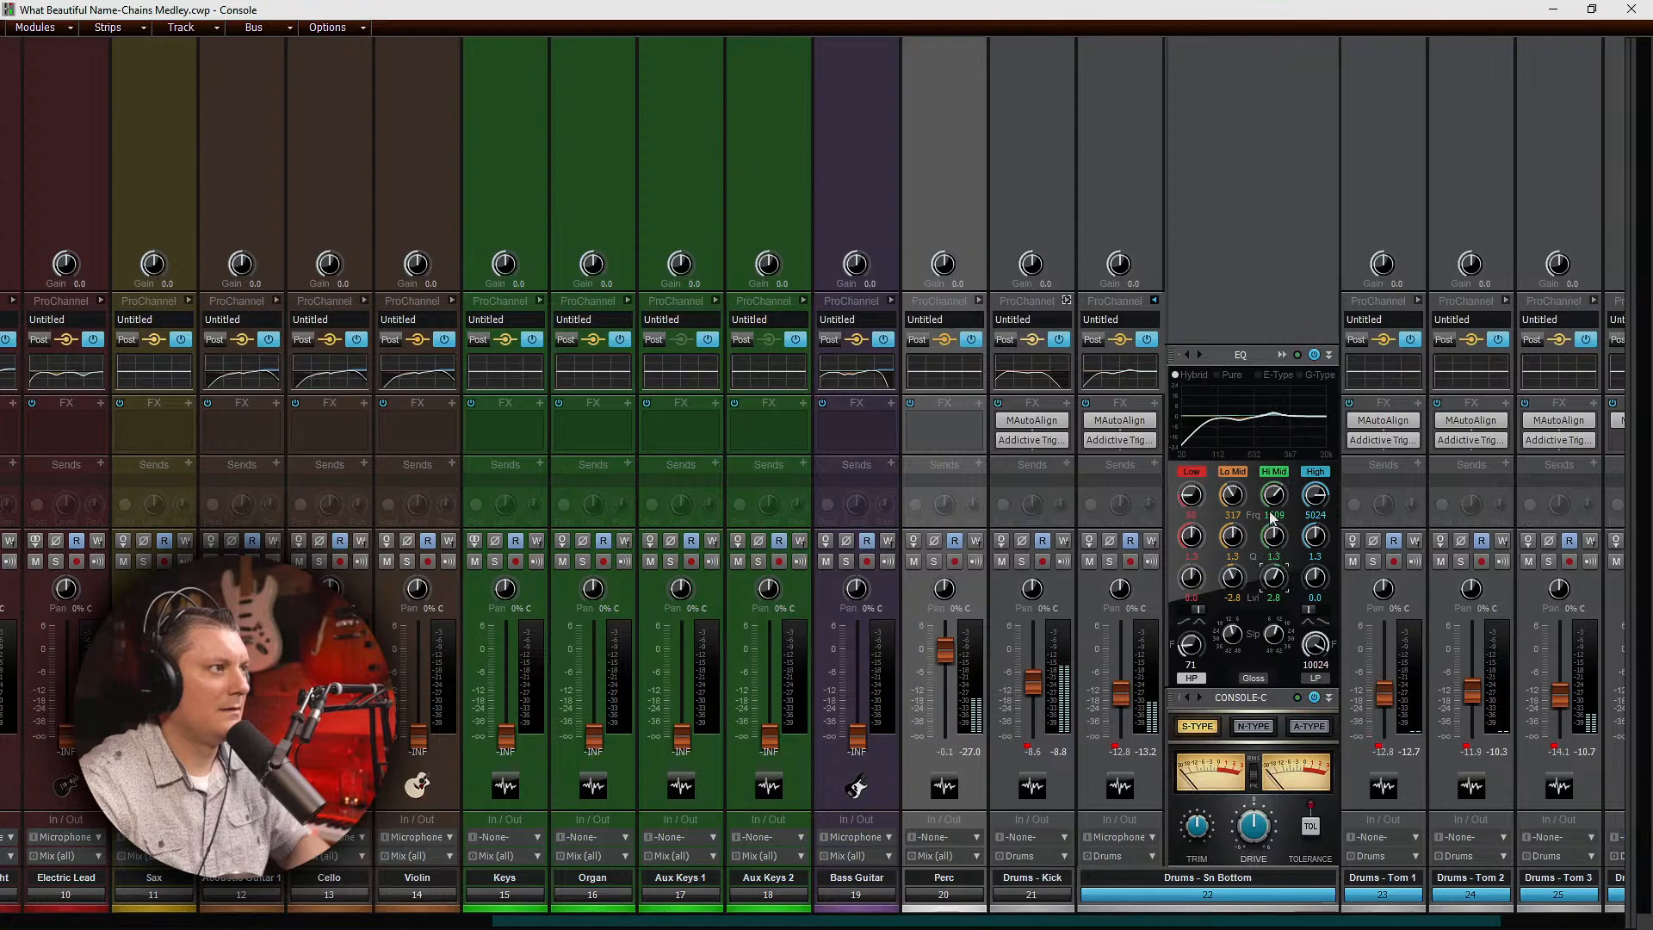
left_click_drag(1274, 495, 1274, 490)
left_click_drag(1316, 579, 1315, 570)
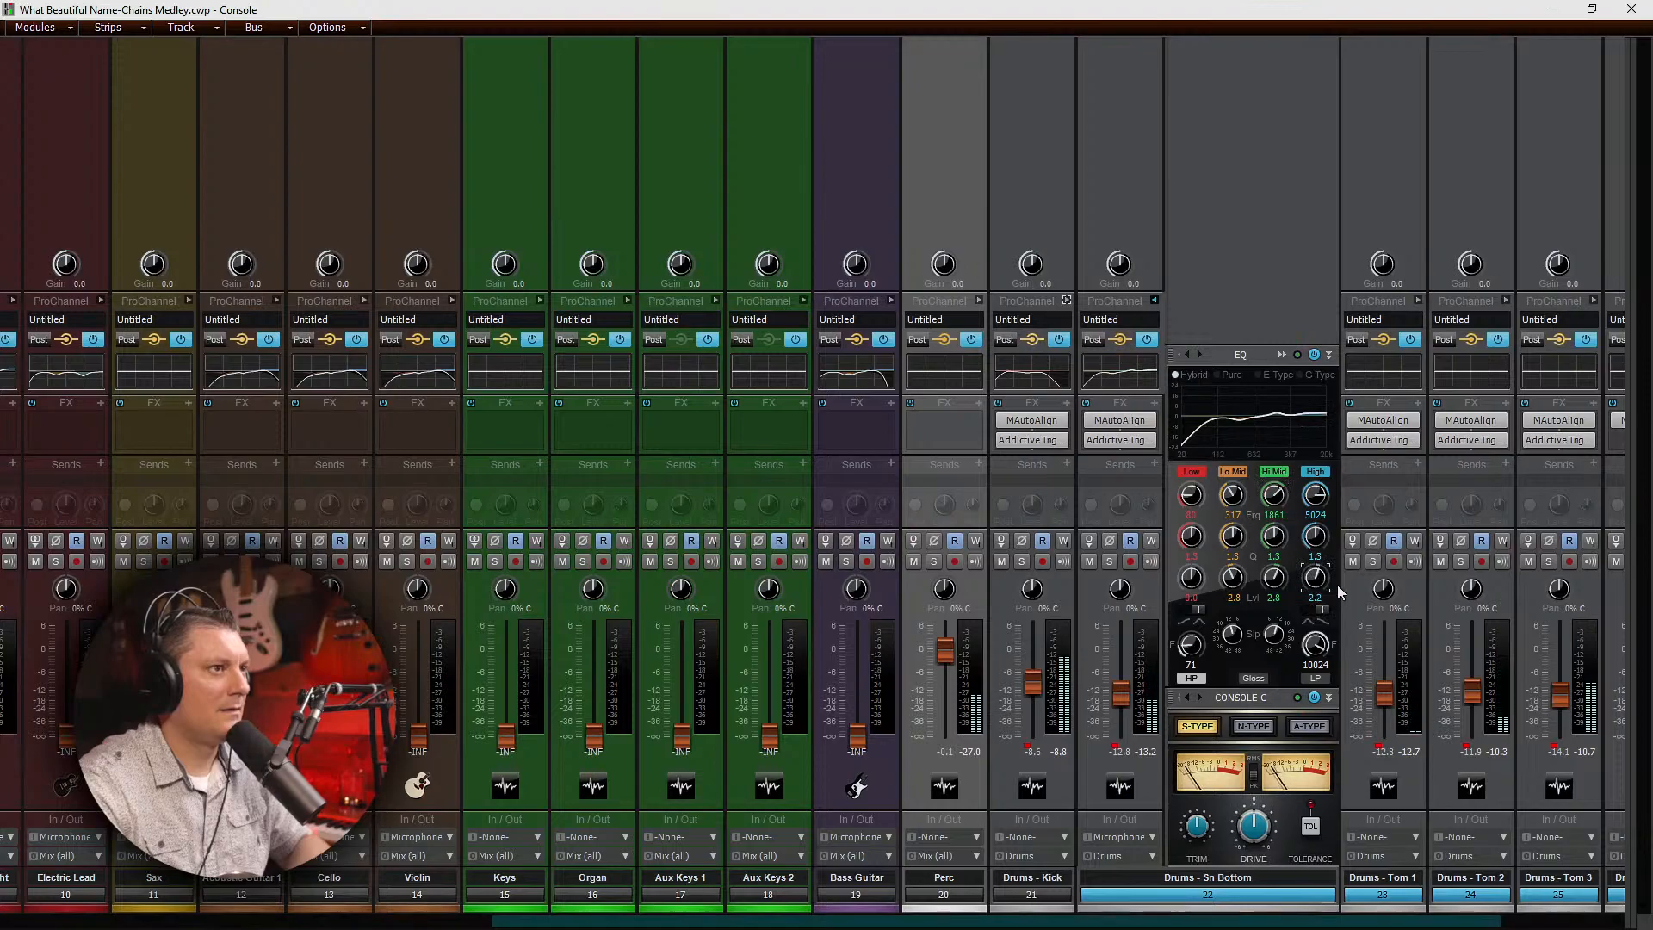
left_click(1154, 300)
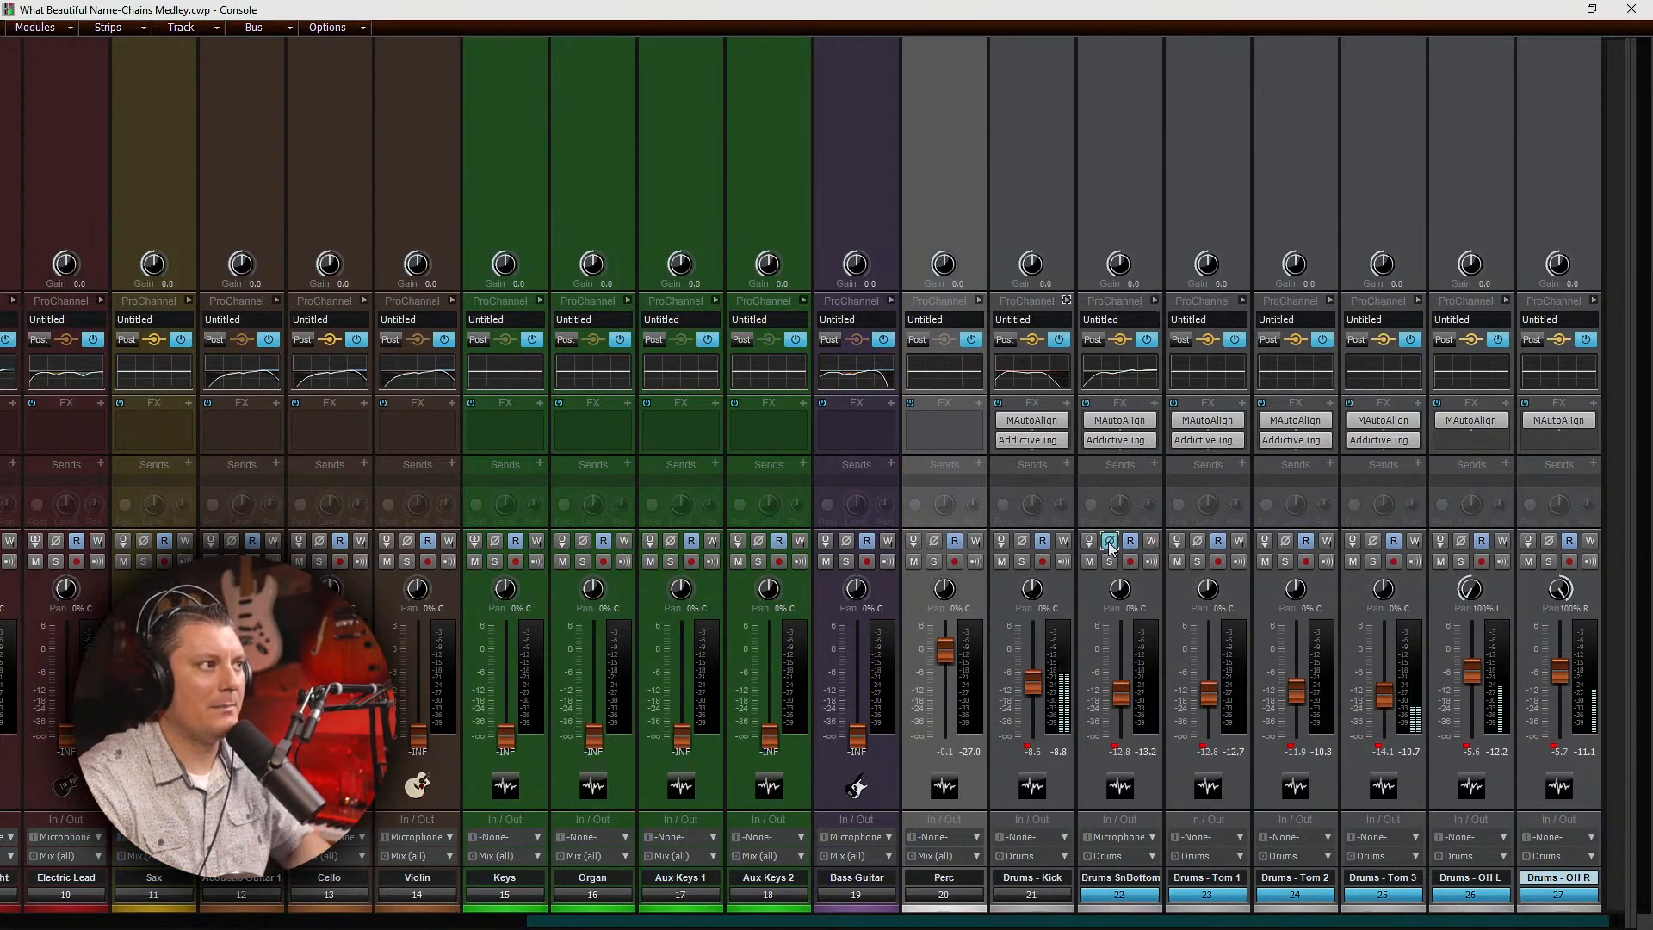
Step: Compare the bottom snare track with inverted and normal polarity, ending on normal
left_click(1109, 542)
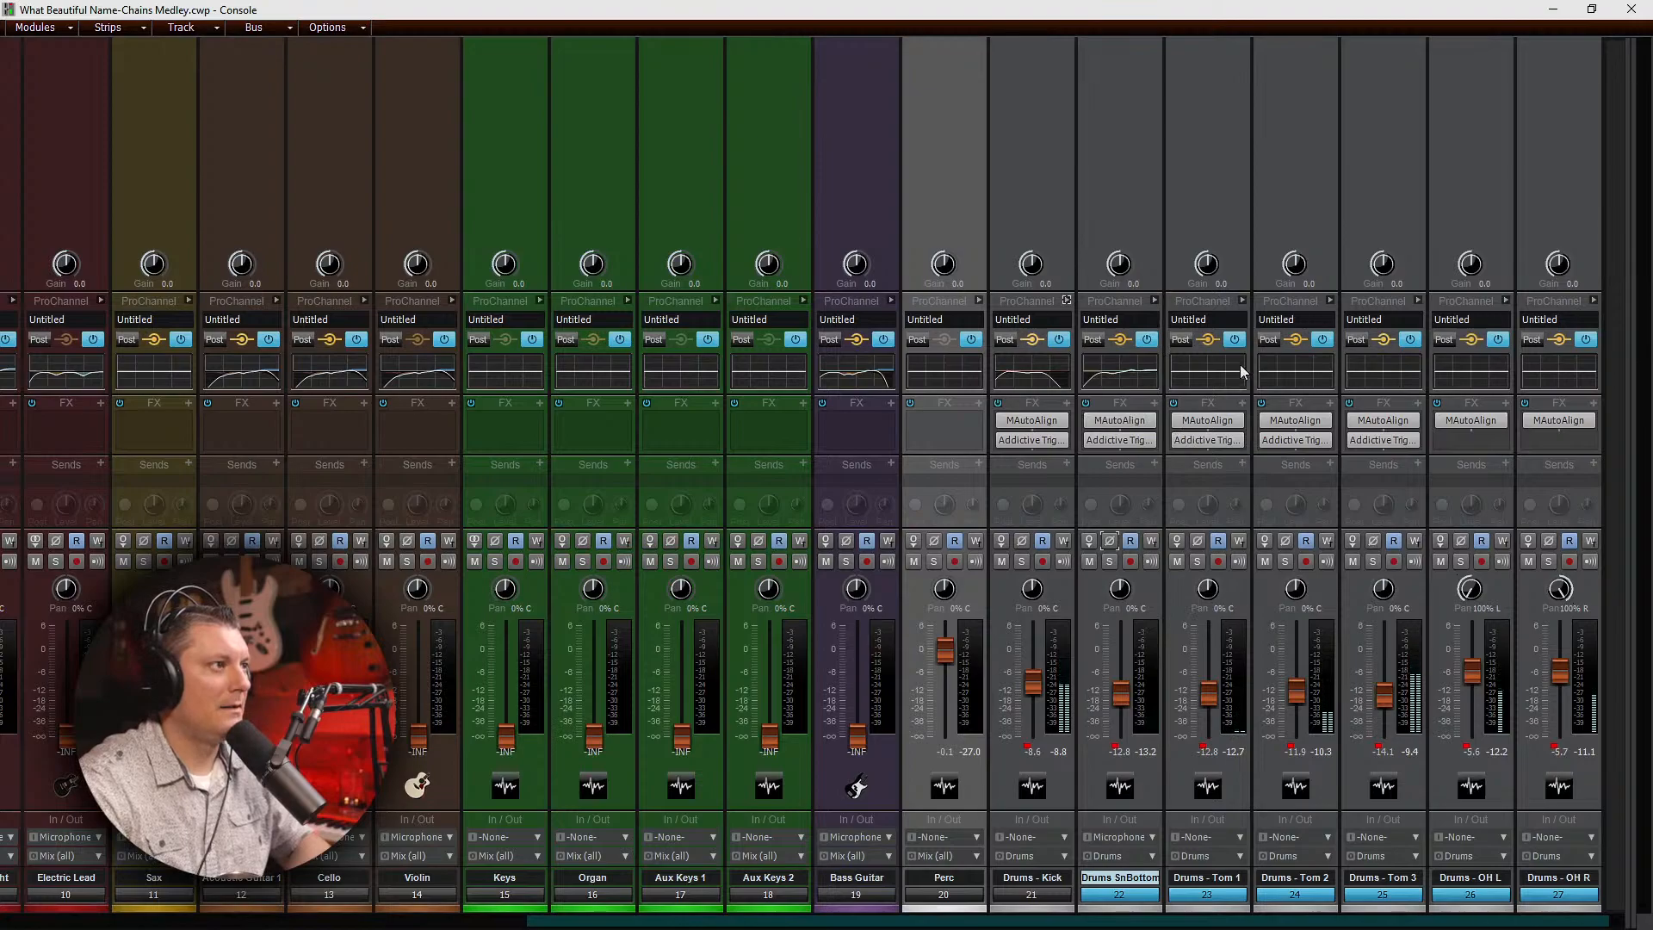
Step: Expand the ProChannel of Tom 1 and enable its EQ high-pass filter at about 66 Hz
left_click(1240, 300)
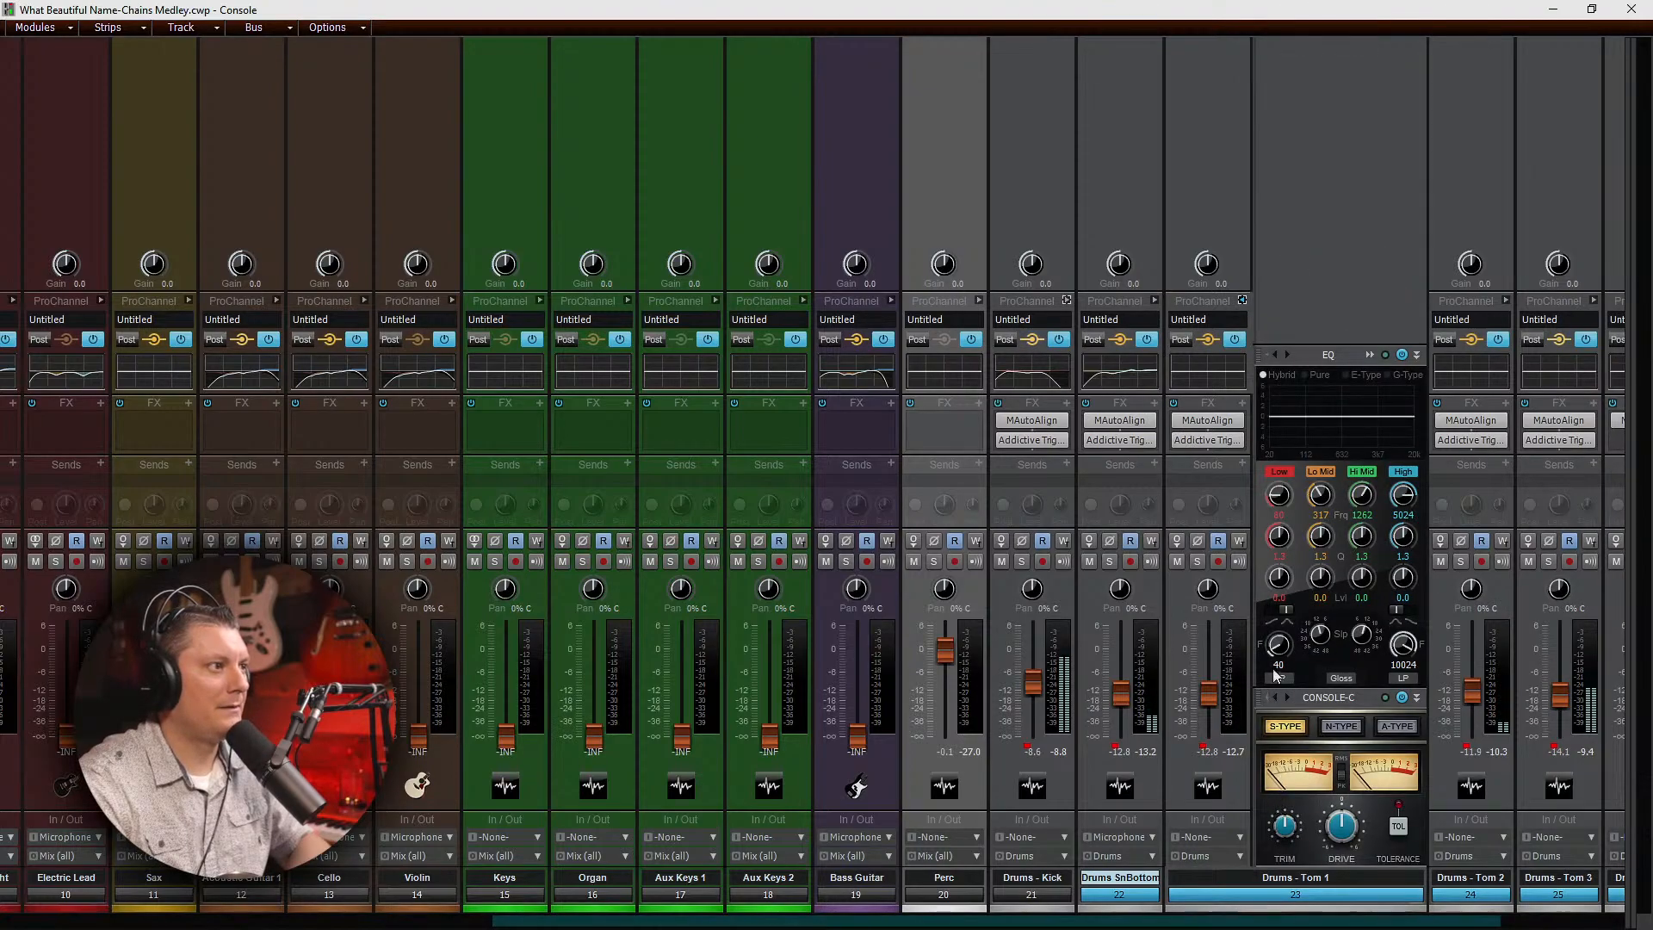
left_click(1277, 677)
left_click_drag(1278, 644, 1278, 641)
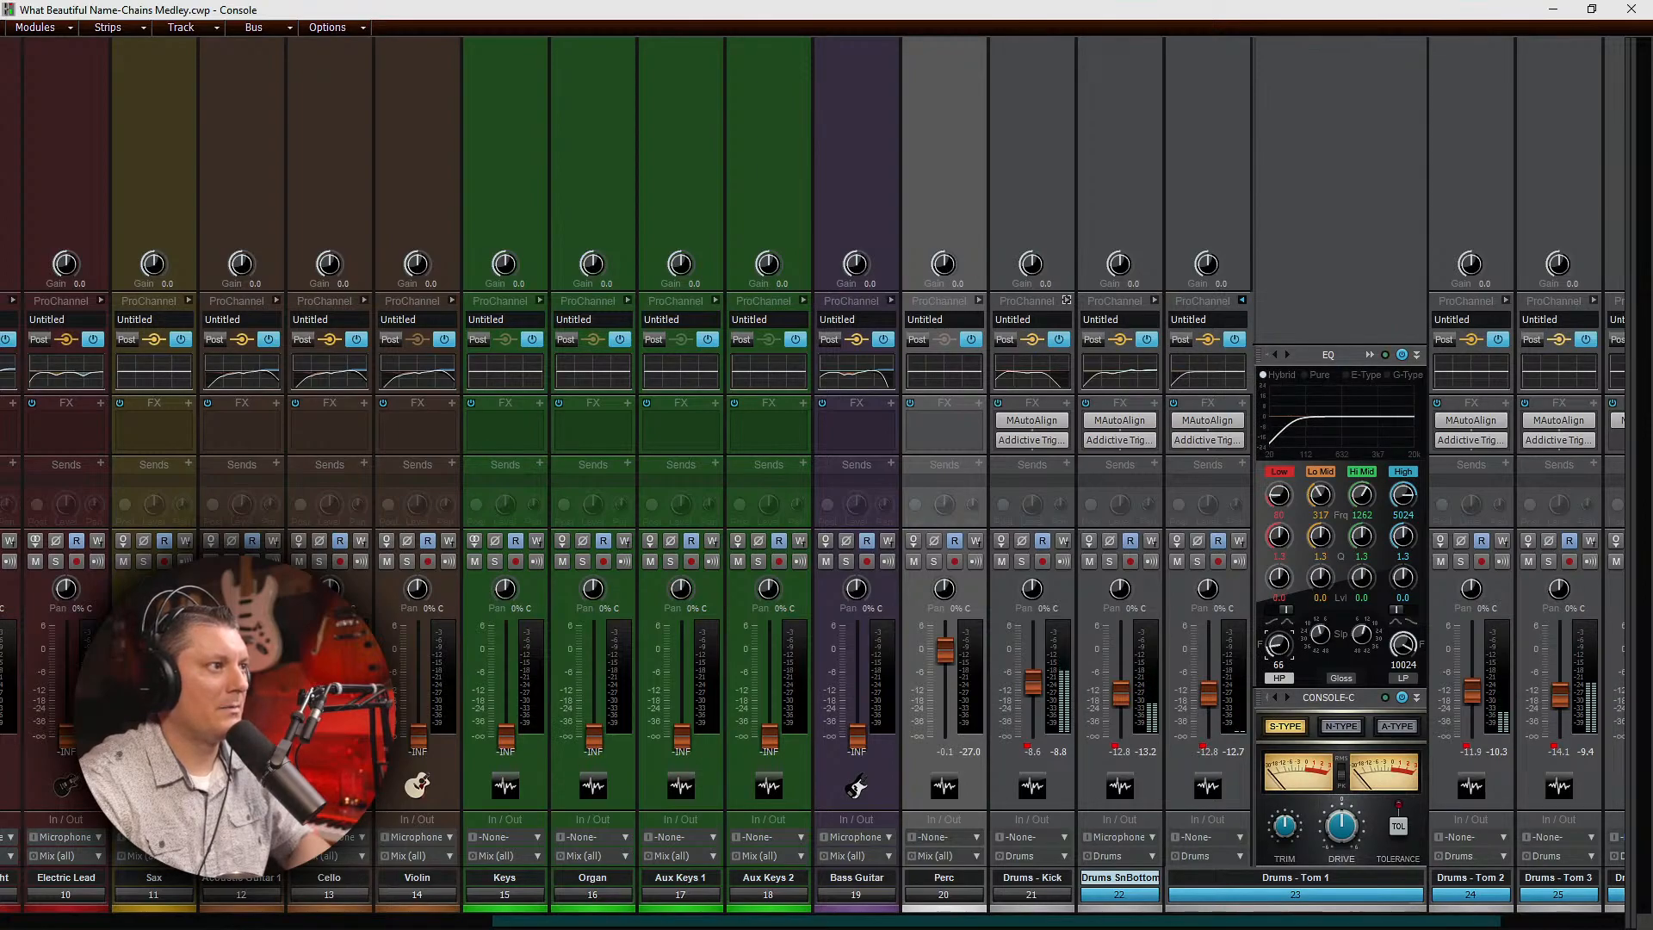
Step: On Tom 1's EQ, cut the Lo Mid band by 2.0 dB at 376 Hz and enable the low-pass filter at about 3795 Hz
left_click_drag(1278, 654, 1278, 648)
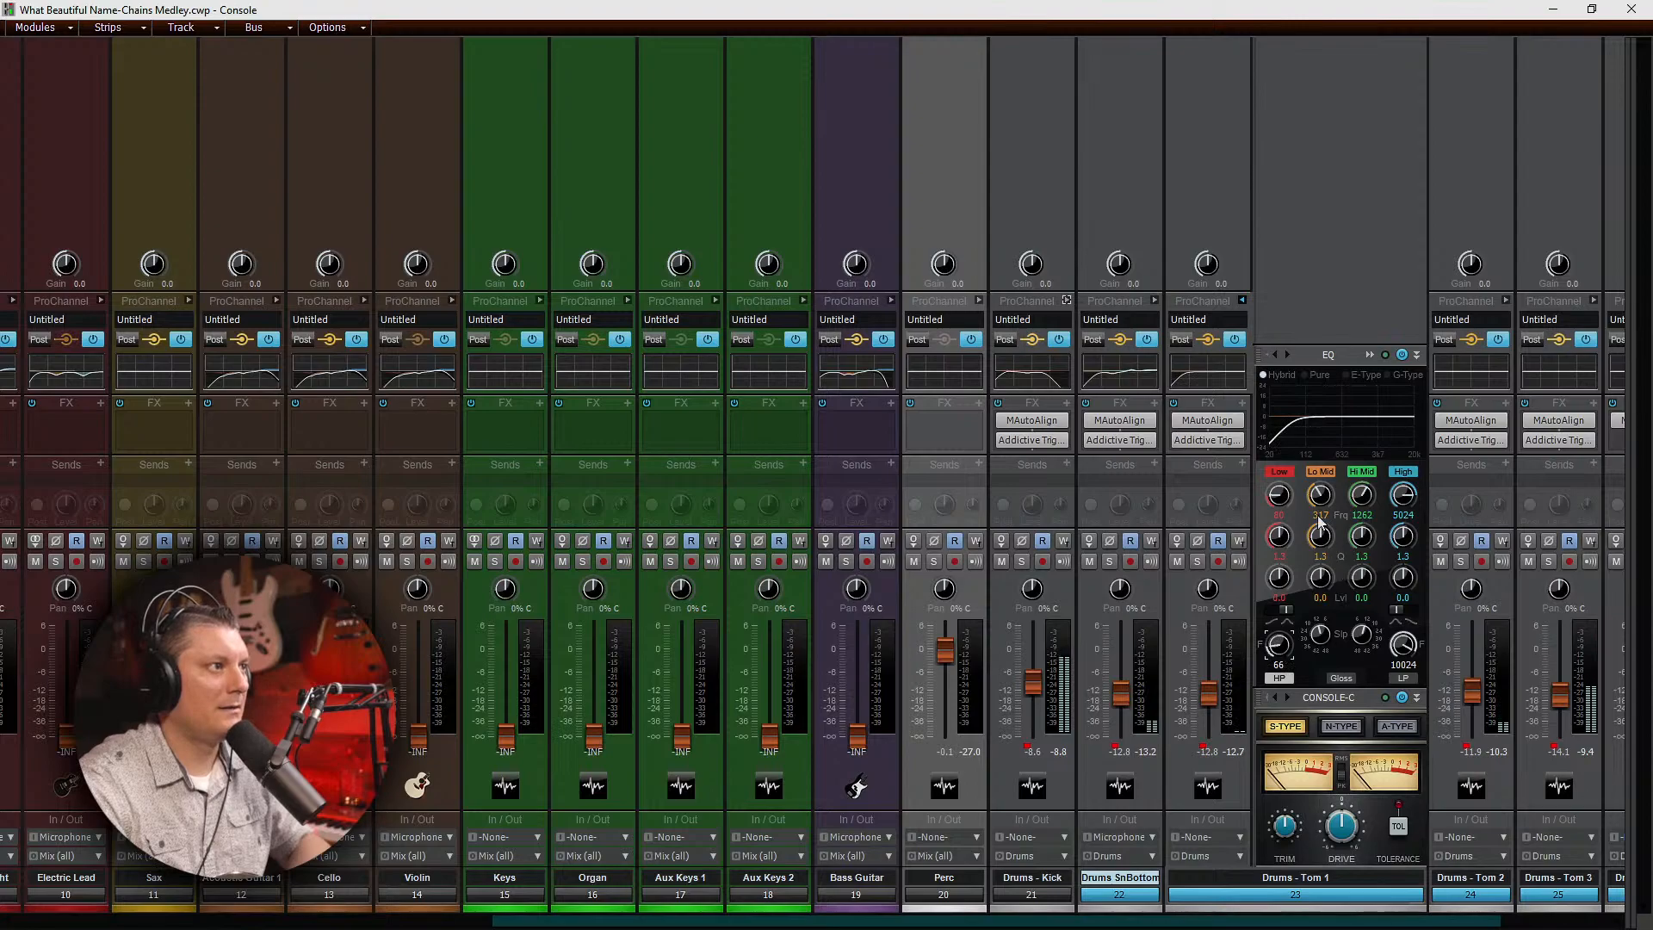
left_click(1318, 503)
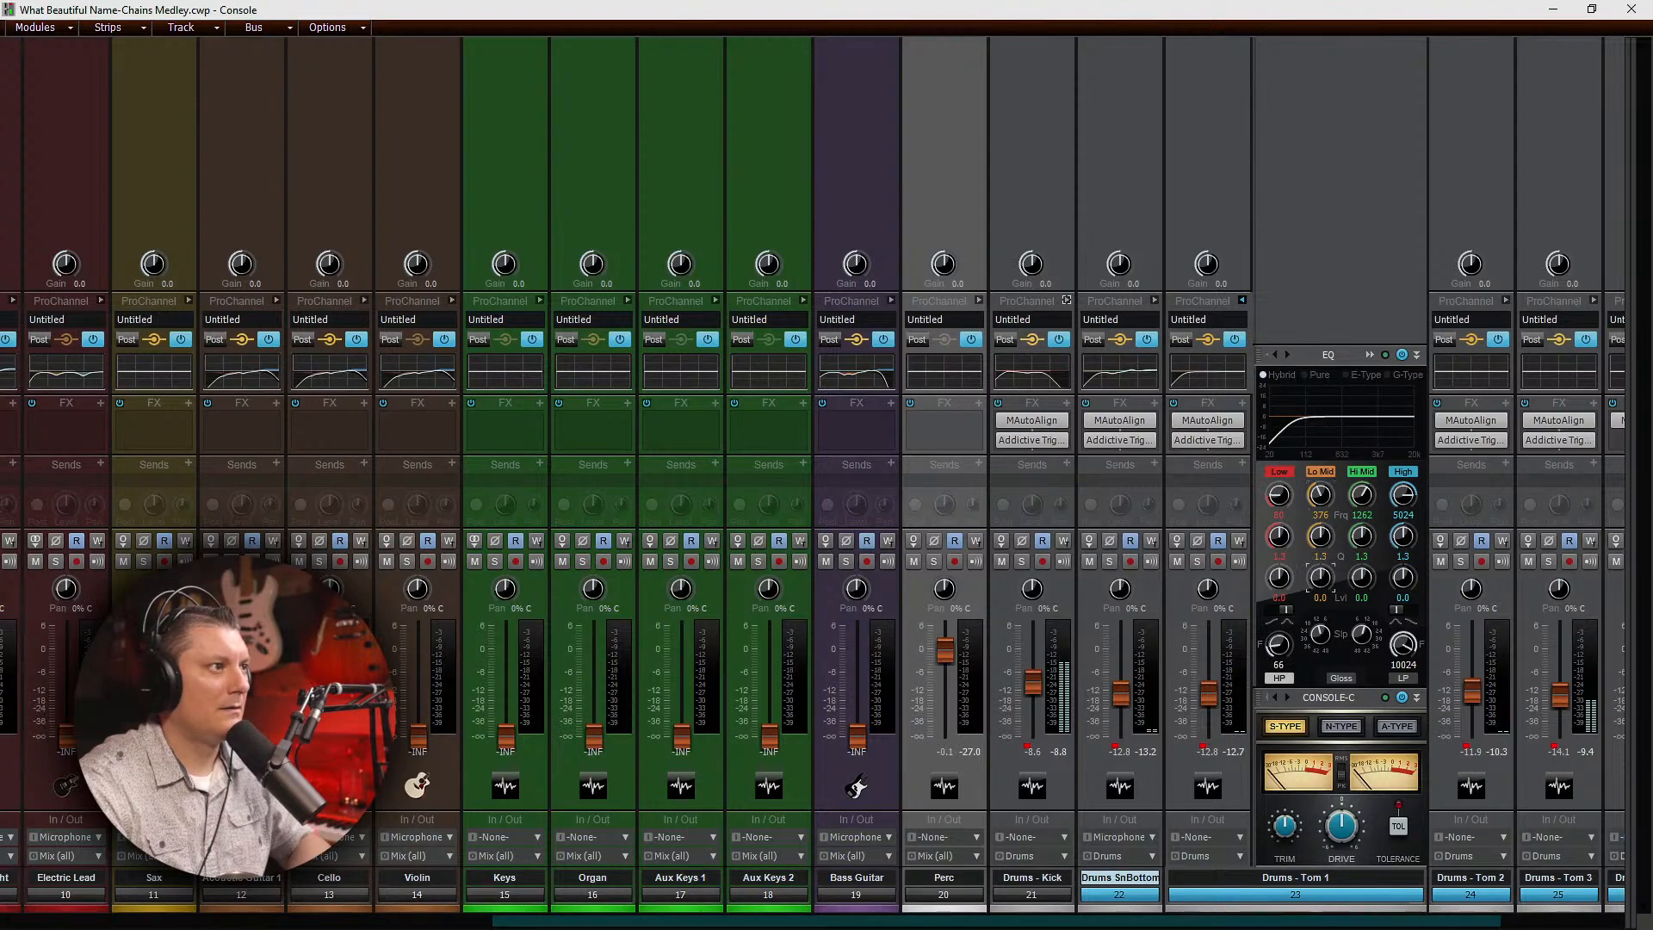
left_click_drag(1319, 578, 1320, 584)
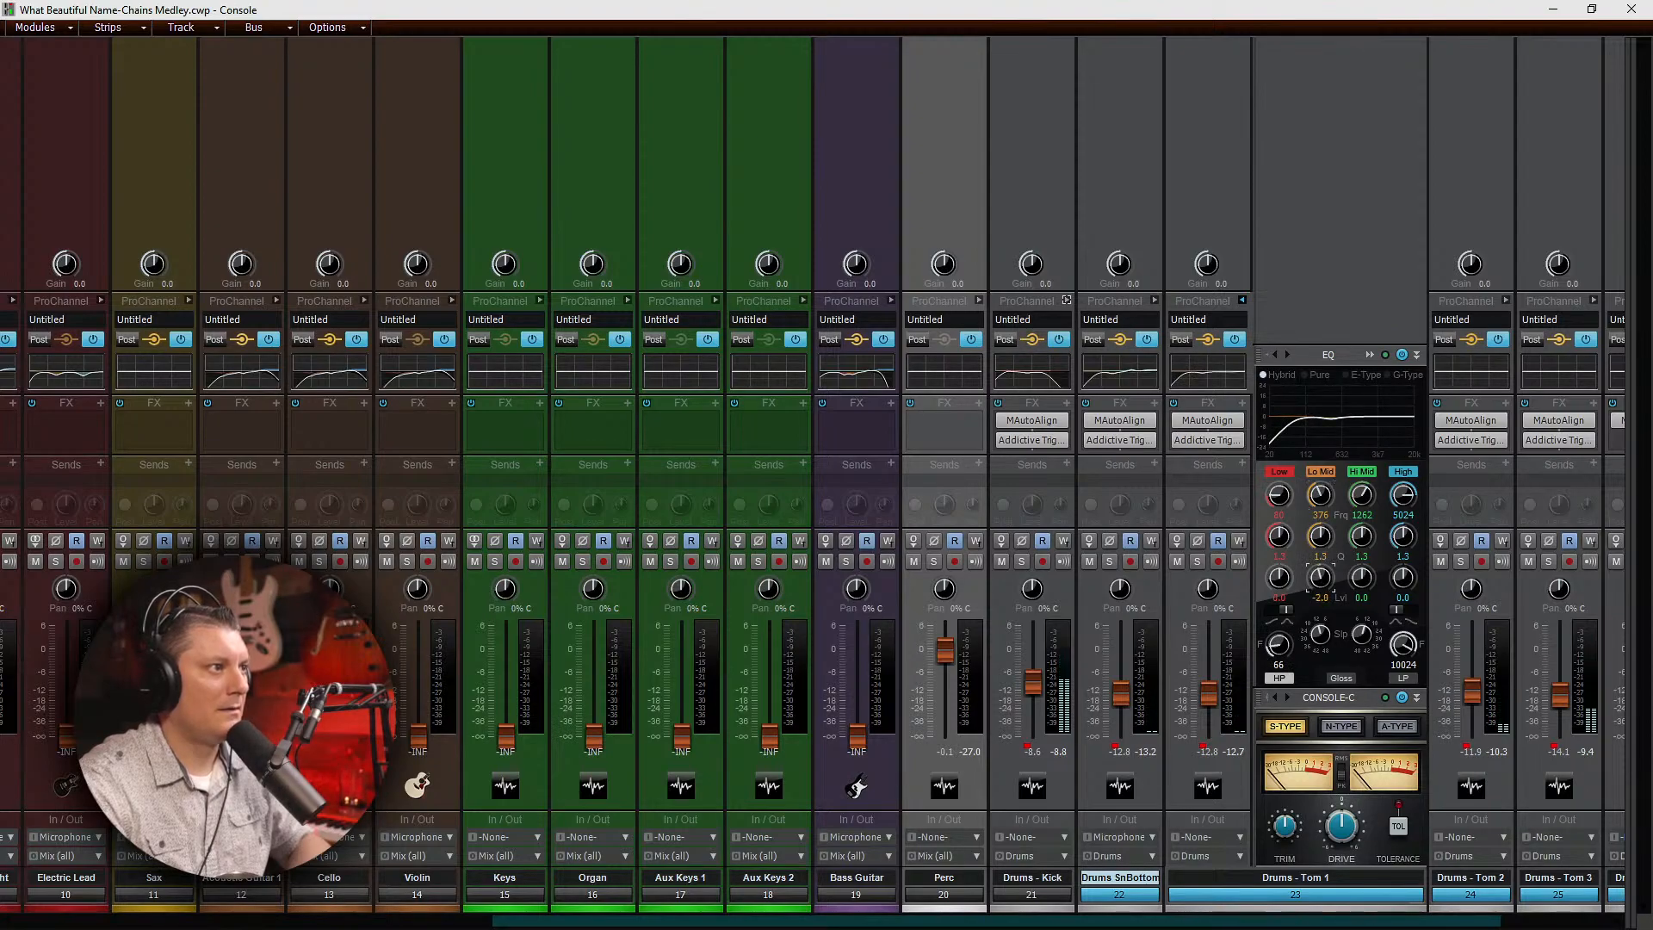
left_click(1403, 678)
left_click_drag(1403, 645, 1403, 648)
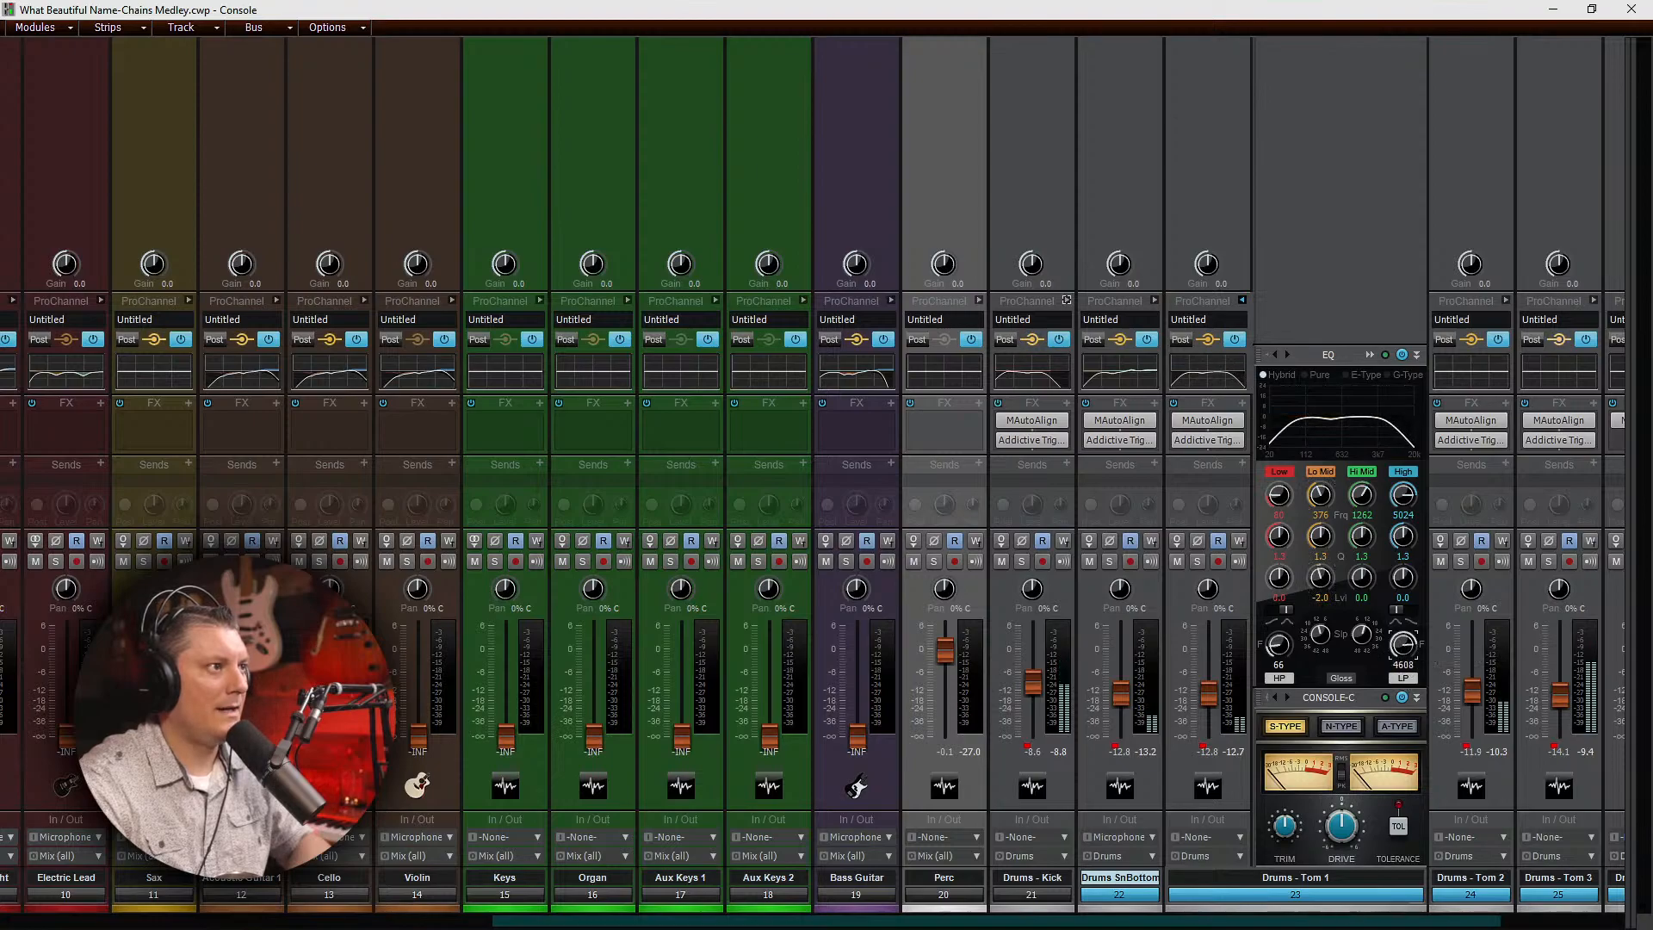
Step: Collapse Tom 1's ProChannel and copy its EQ settings to Tom 2, Tom 3 and both overhead tracks
left_click(1241, 300)
left_click_drag(1224, 360, 1379, 371)
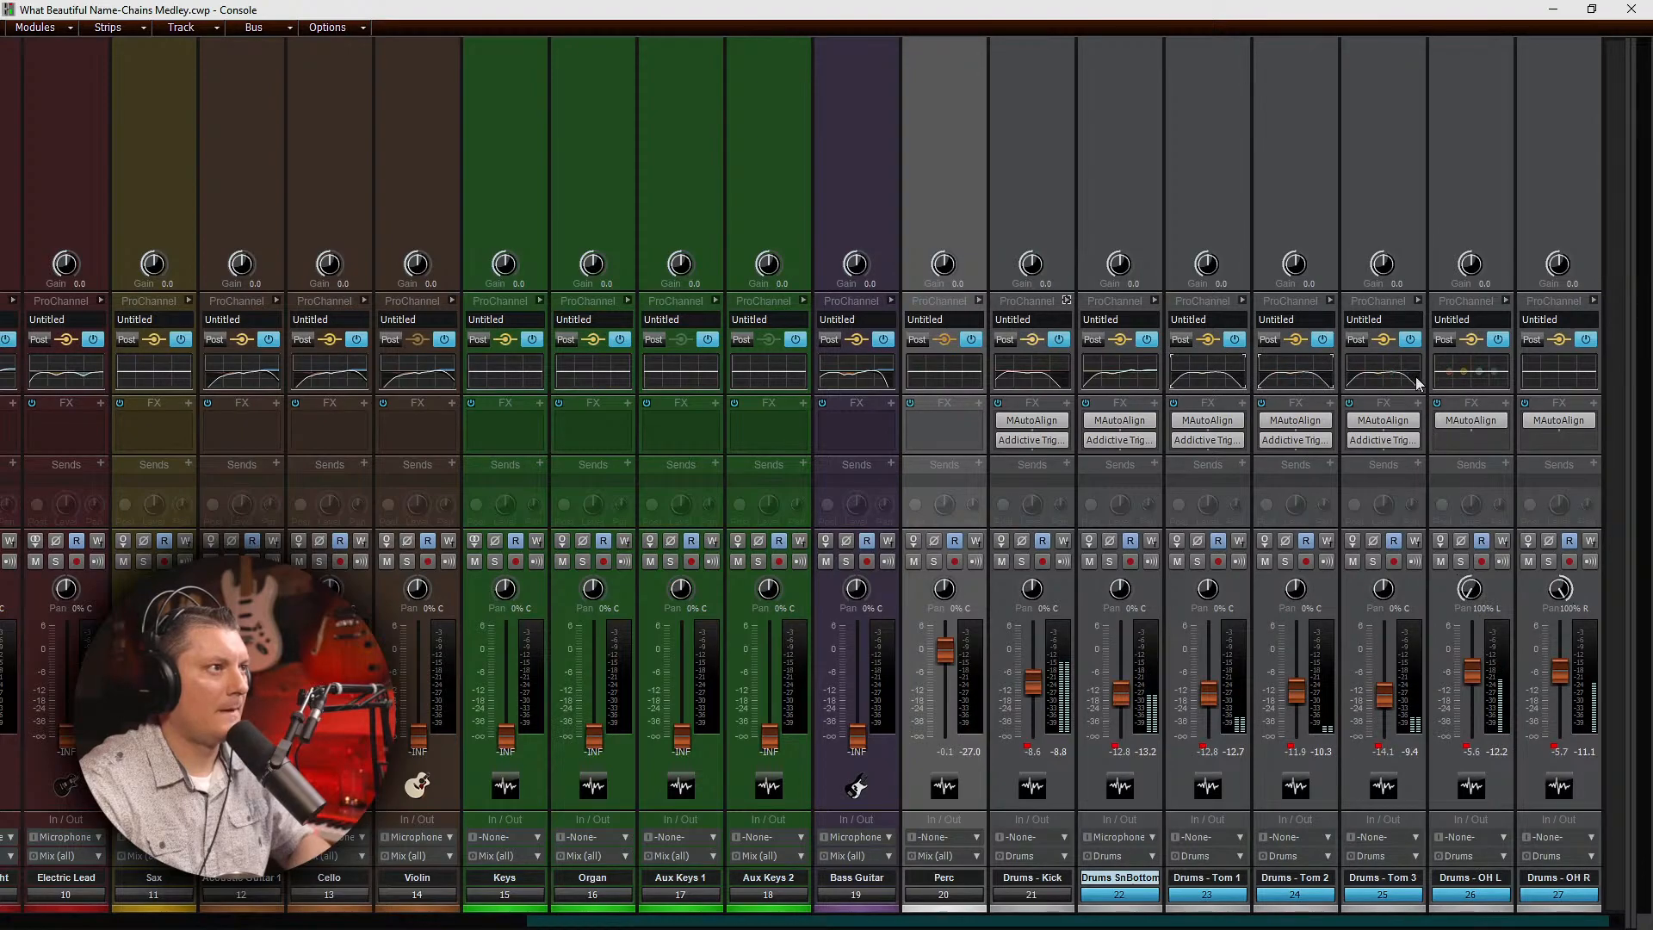
left_click_drag(1413, 376, 1560, 372)
Step: Expand the ProChannels of both drum overhead tracks and stop playback
left_click(1505, 302)
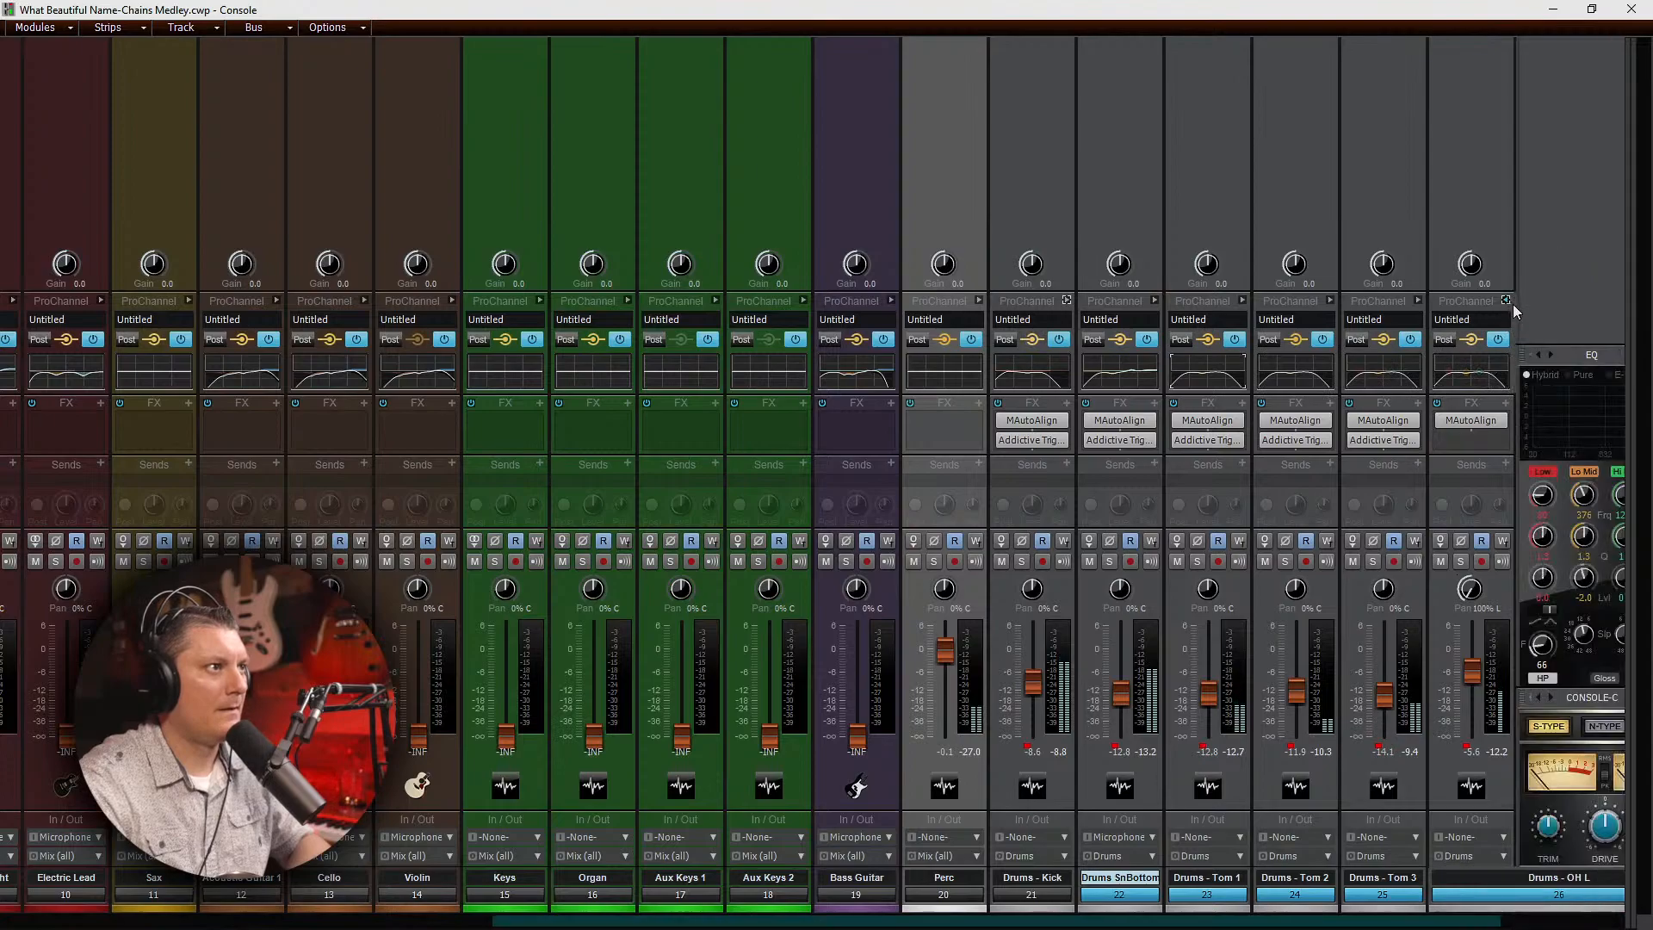
left_click_drag(1351, 921, 1461, 926)
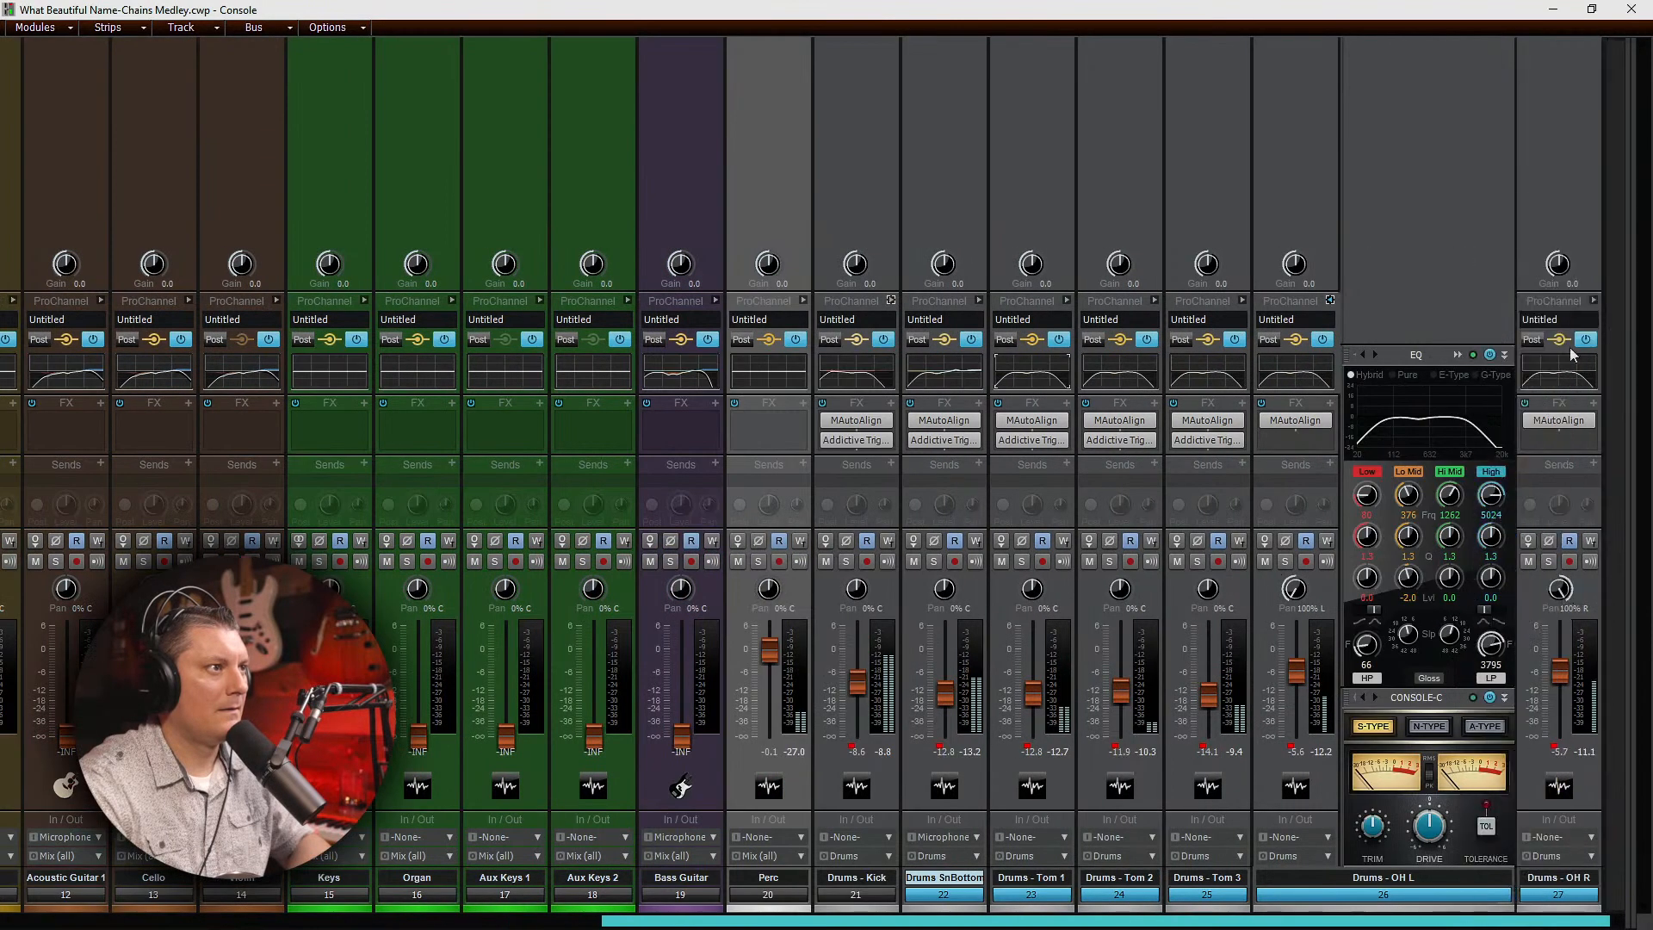
left_click(1592, 301)
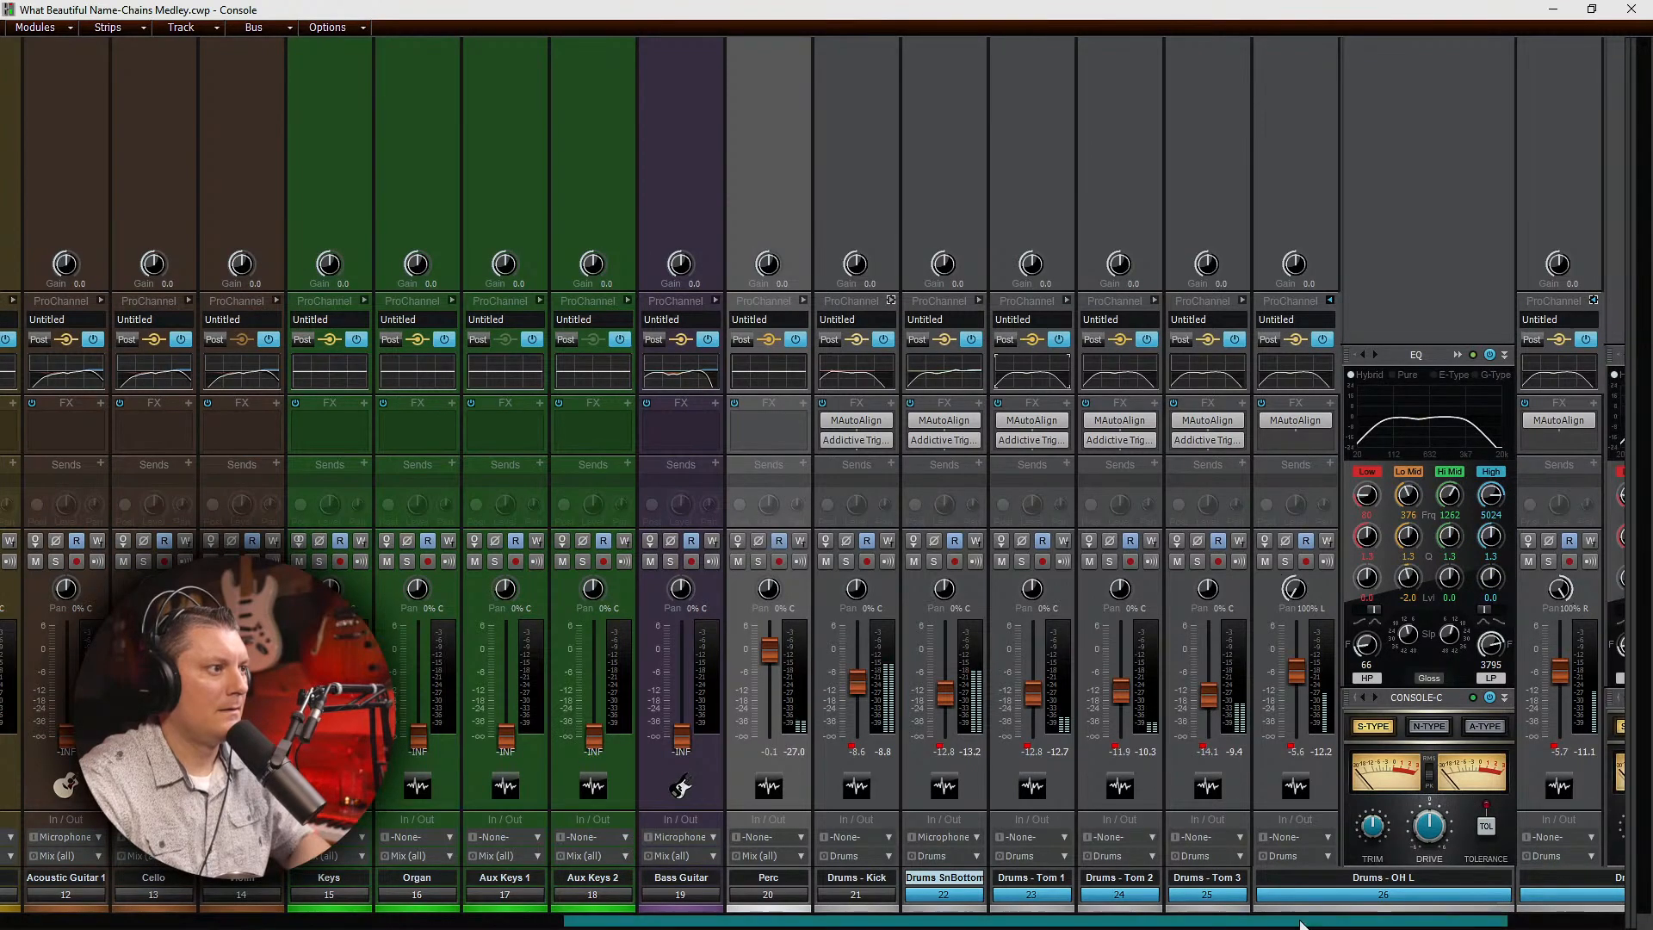
left_click(1562, 920)
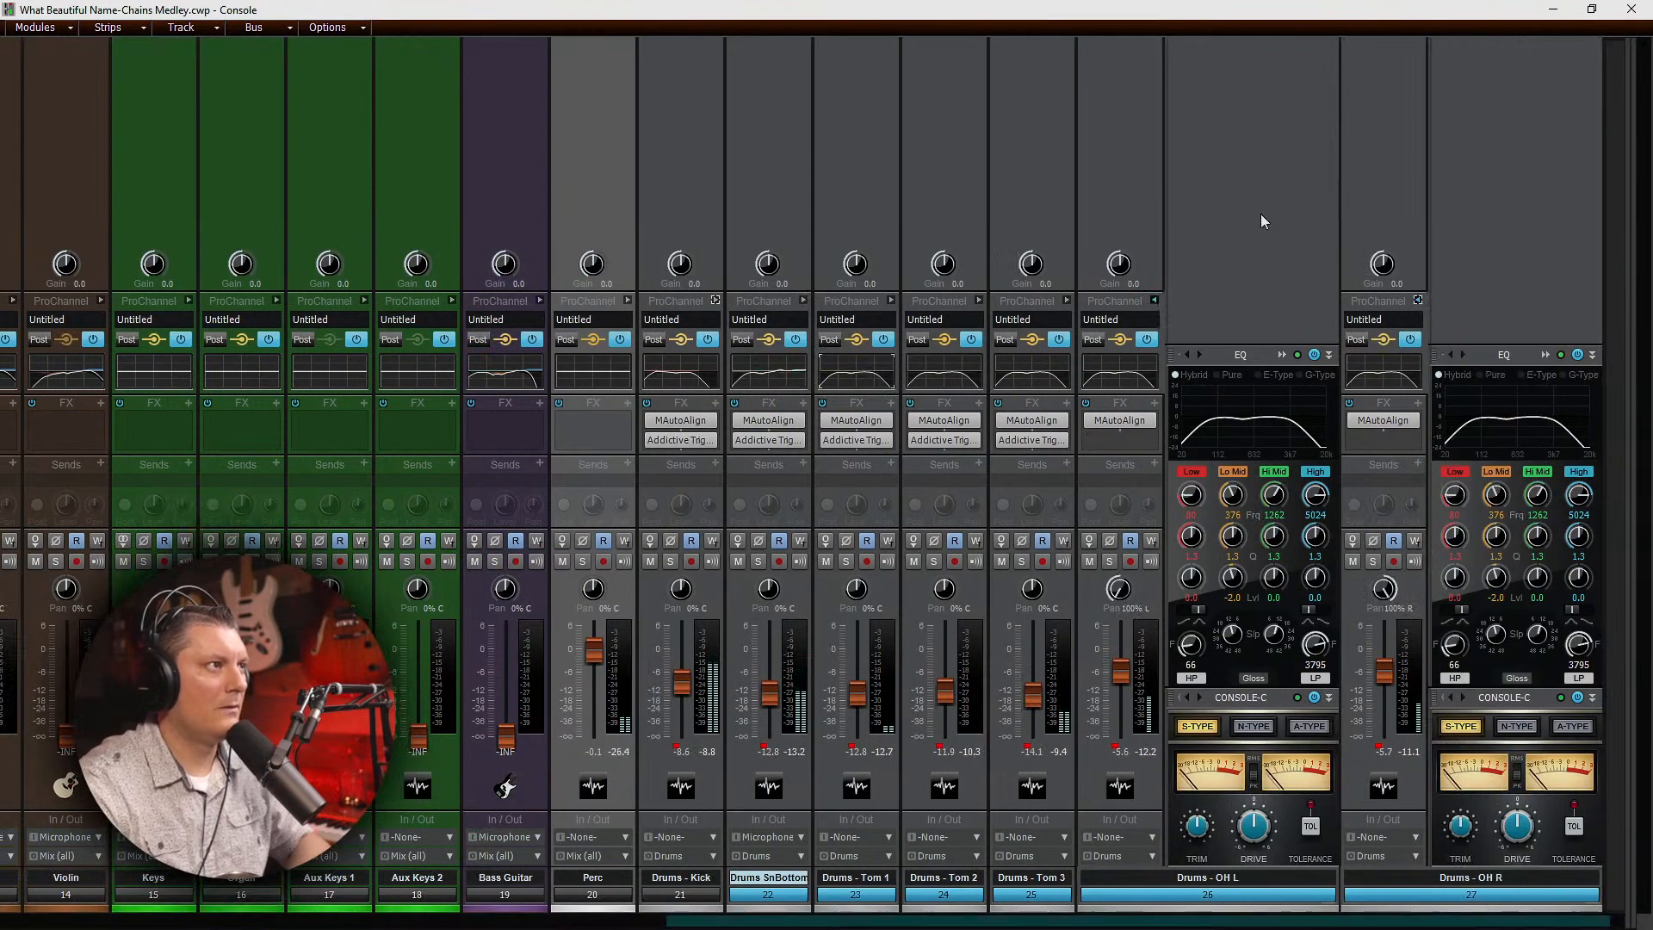
key("space")
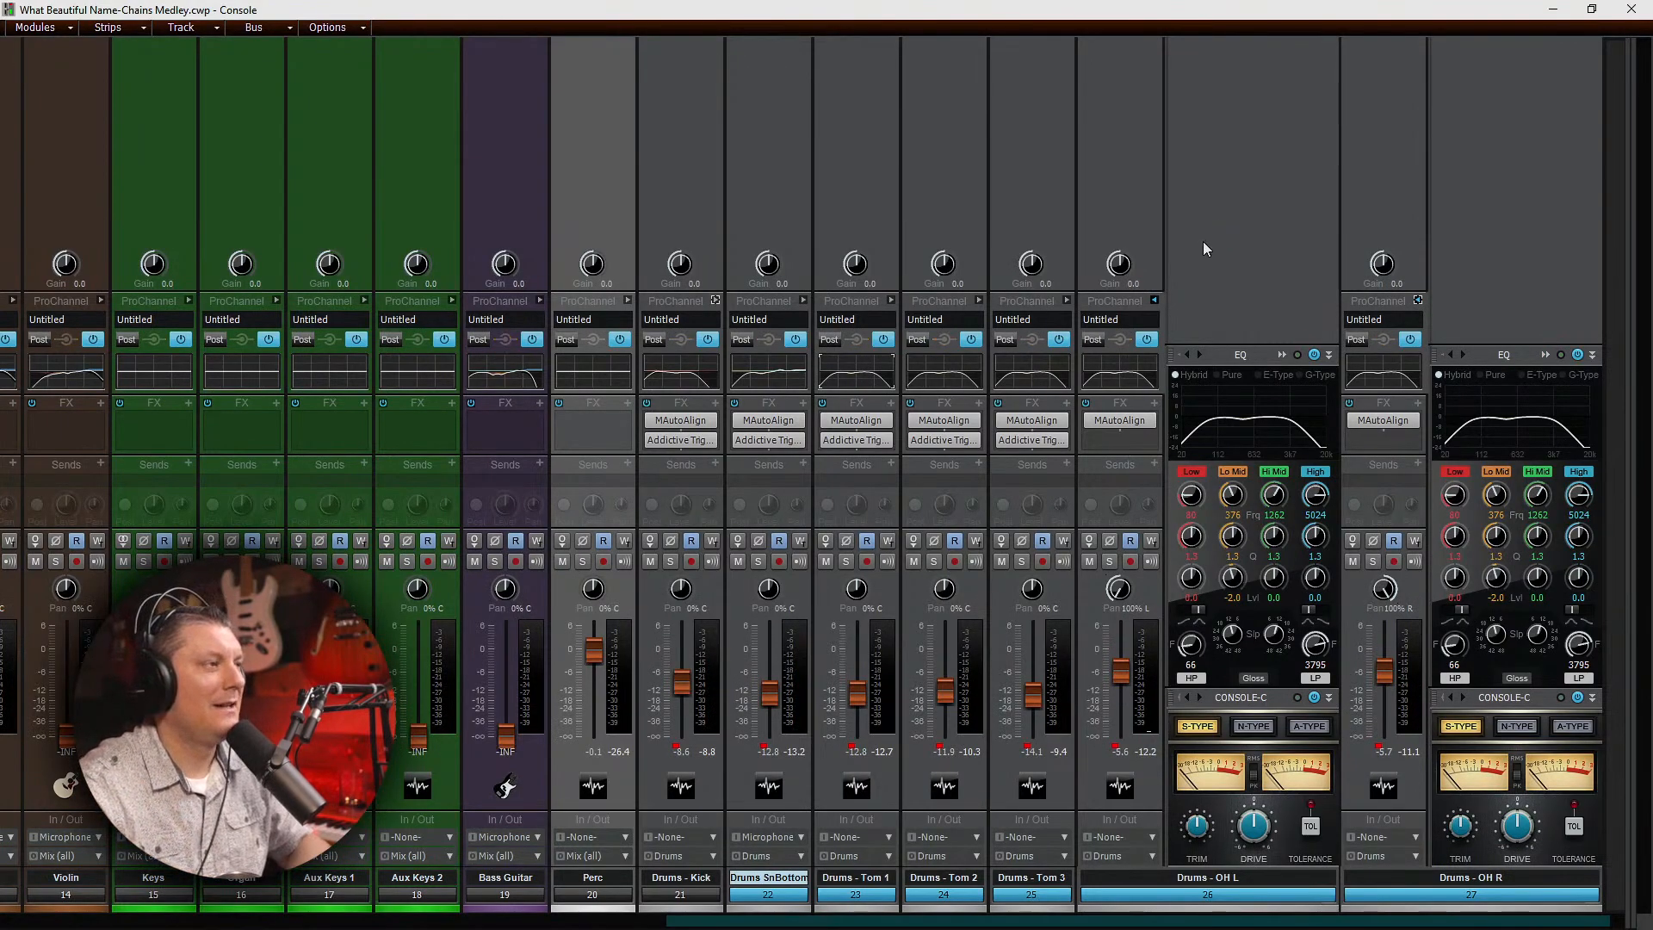
Step: Insert a Tape Emulator module on the OH L track and place it between the EQ and the console emulator
right_click(1214, 295)
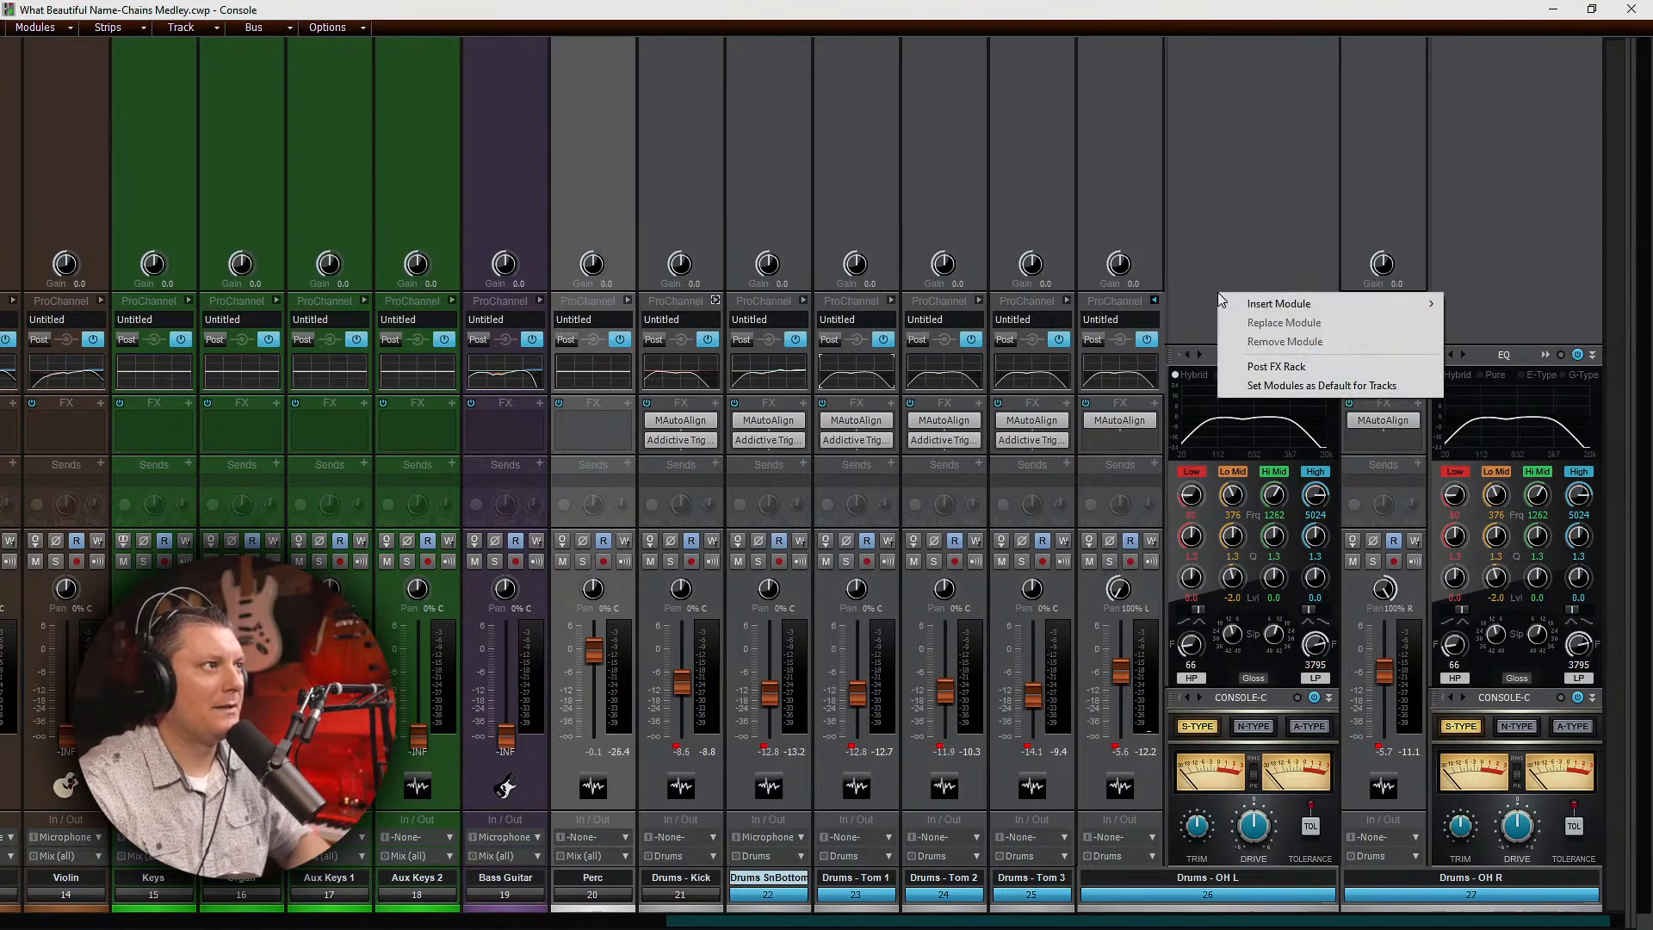
mouse_move(1276, 303)
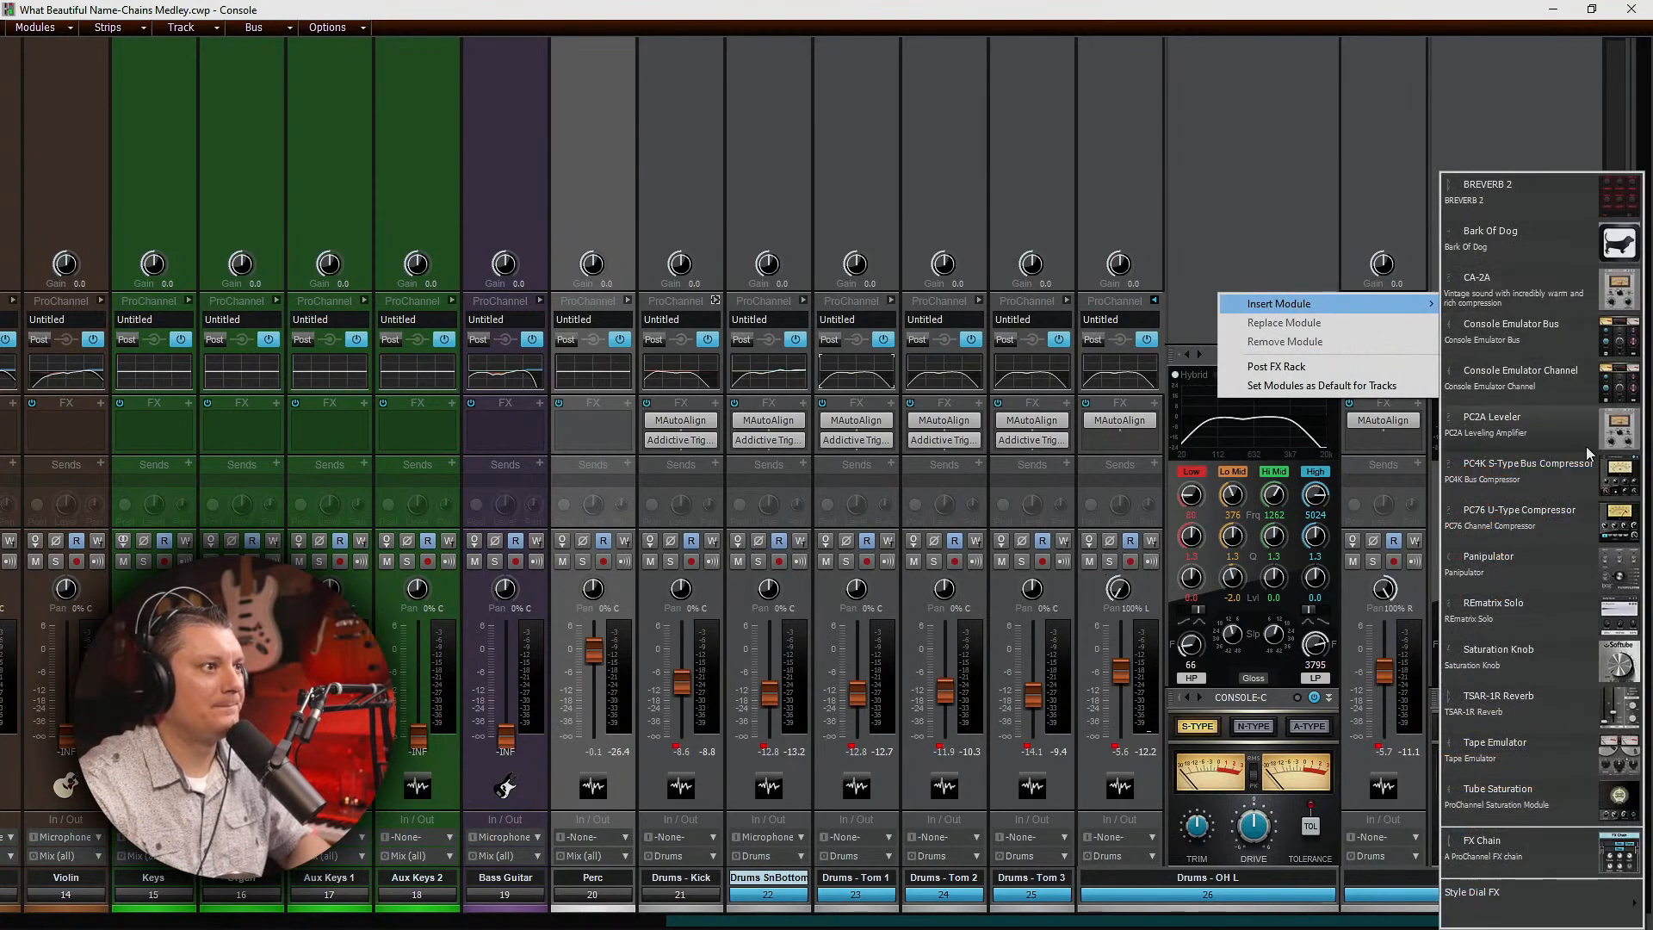
left_click(1536, 761)
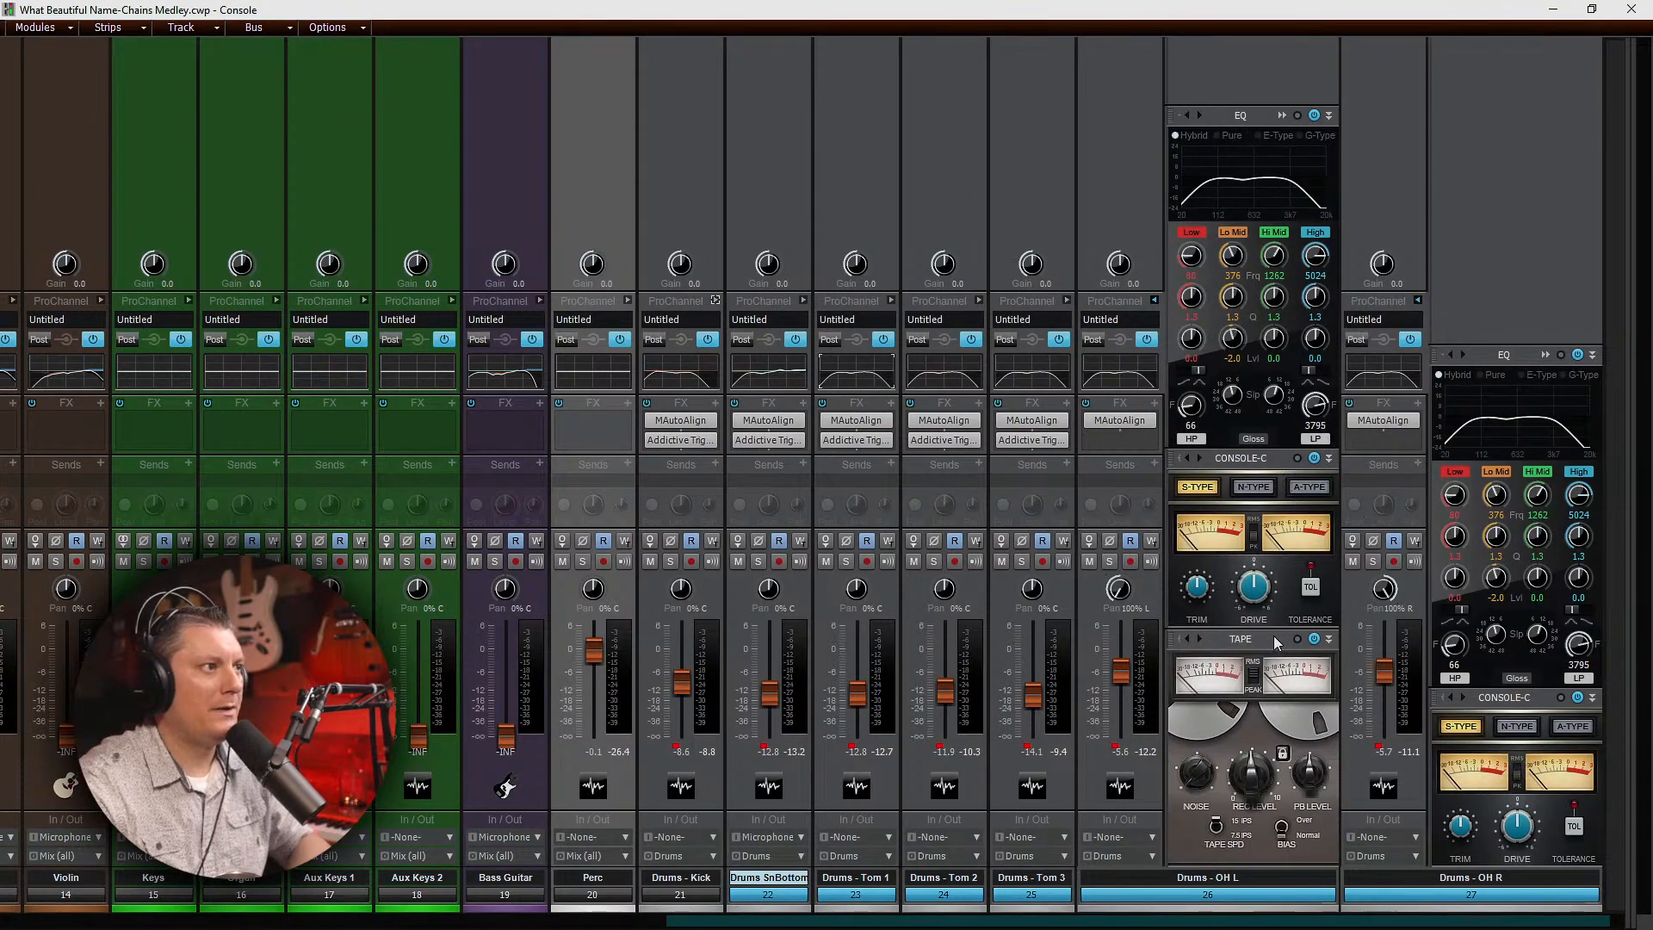
left_click_drag(1273, 637, 1273, 457)
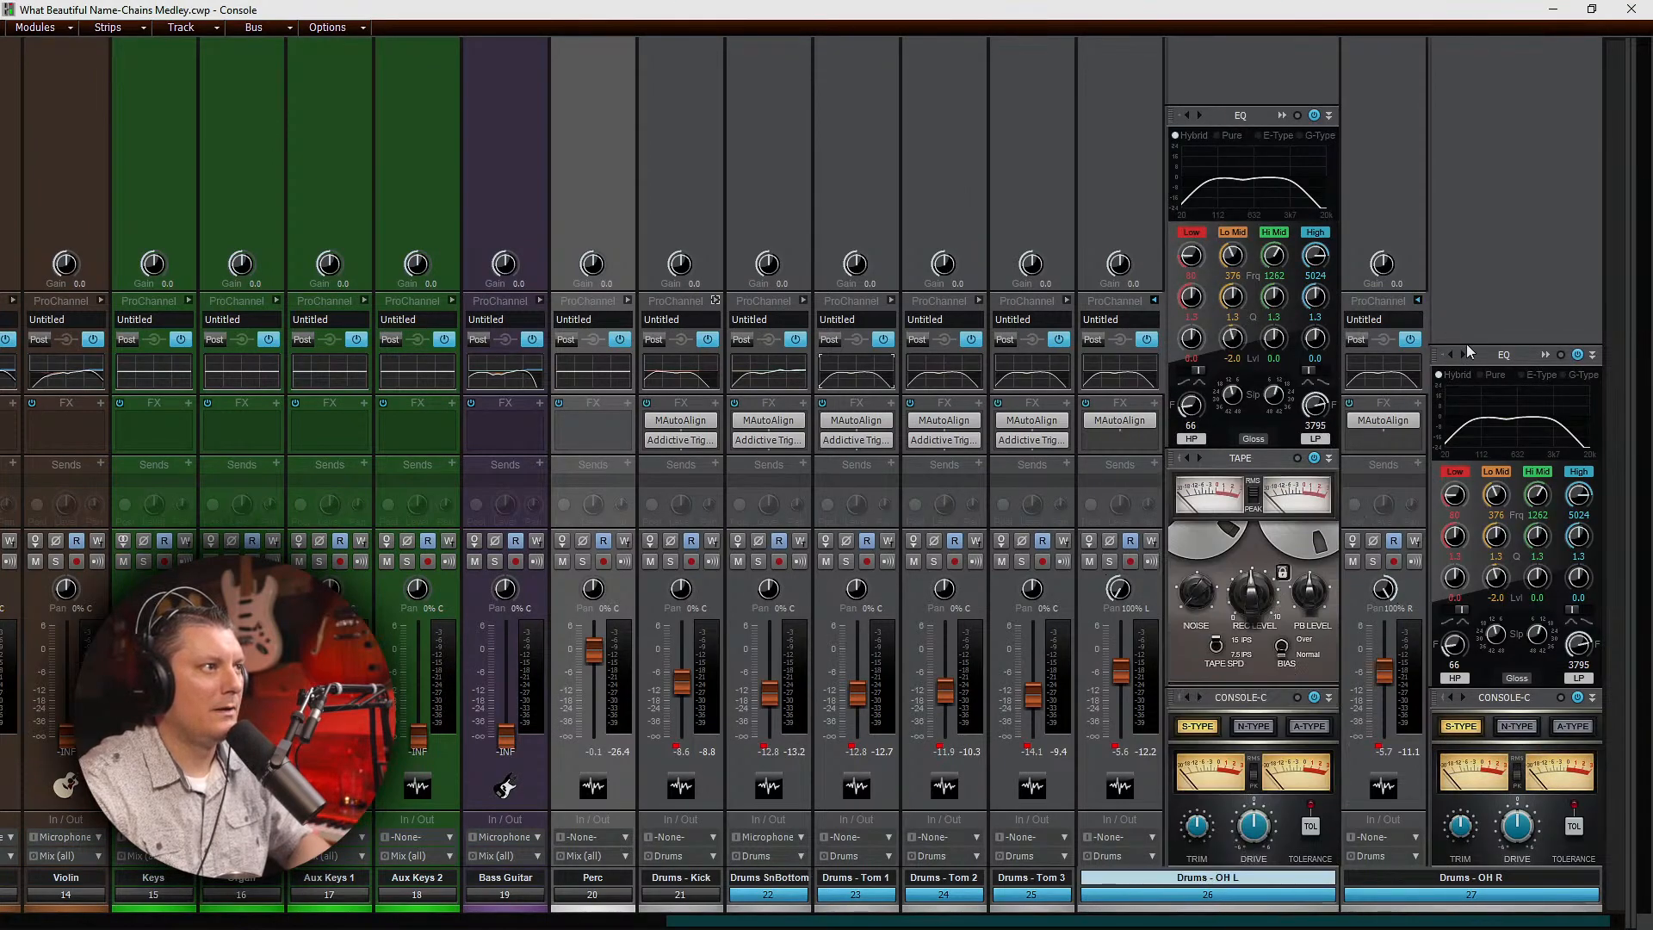
Step: Add a Tape Emulator to the OH R track, positioned between its EQ and console emulator
right_click(1432, 308)
mouse_move(1489, 316)
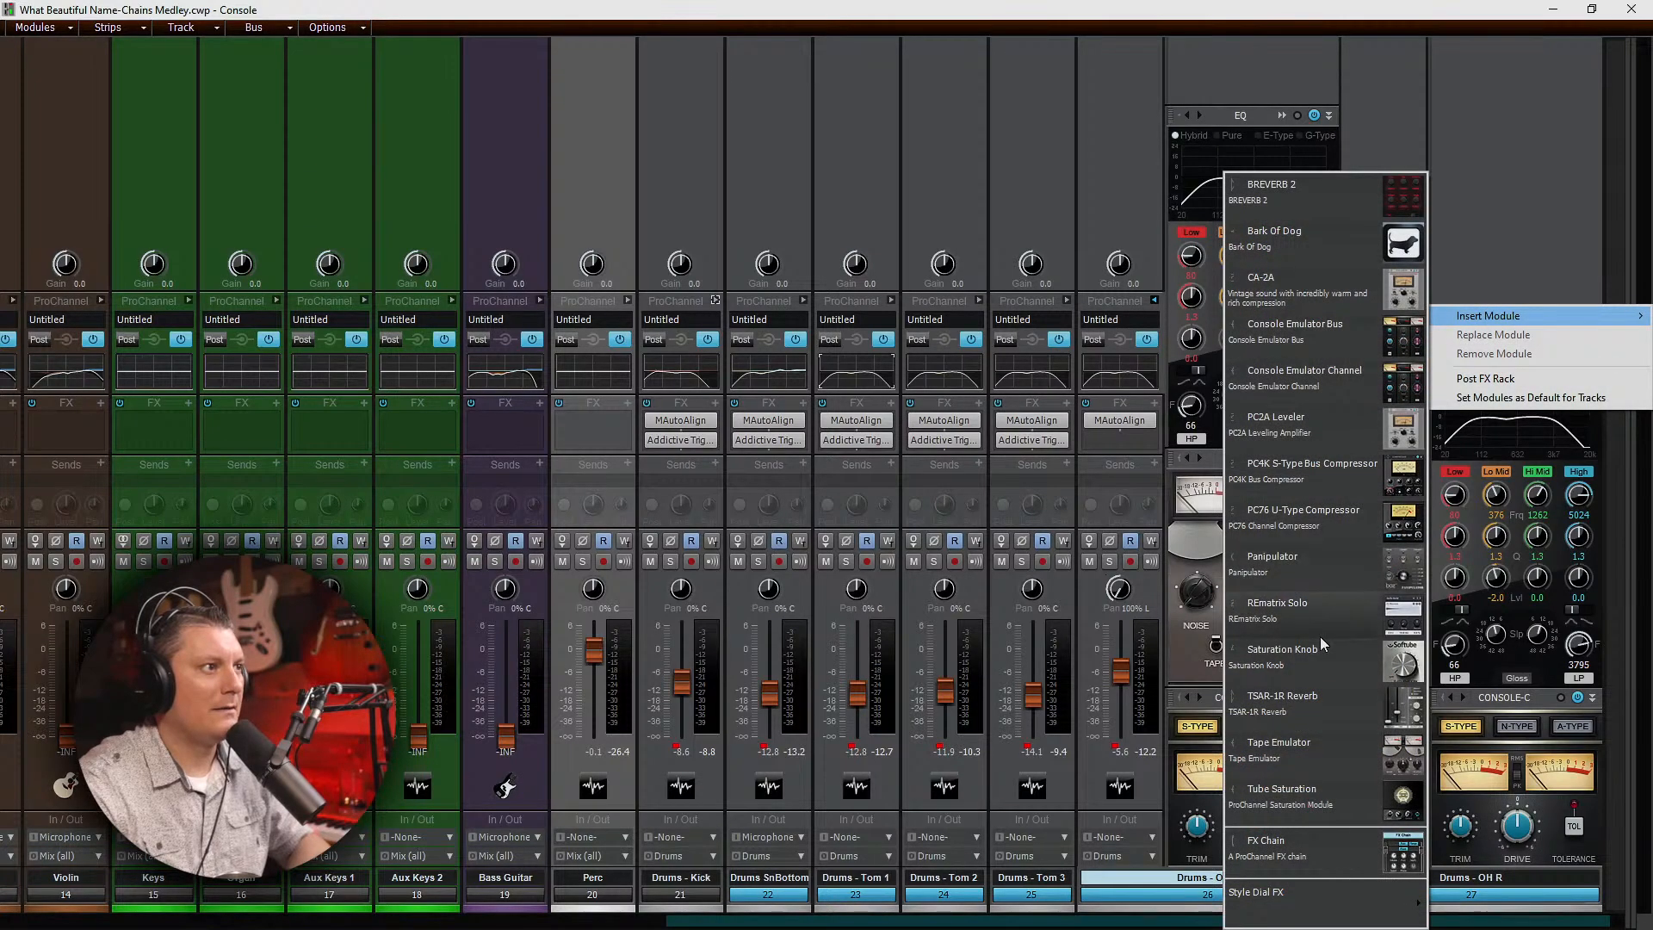
left_click(1333, 746)
left_click_drag(1525, 645, 1524, 555)
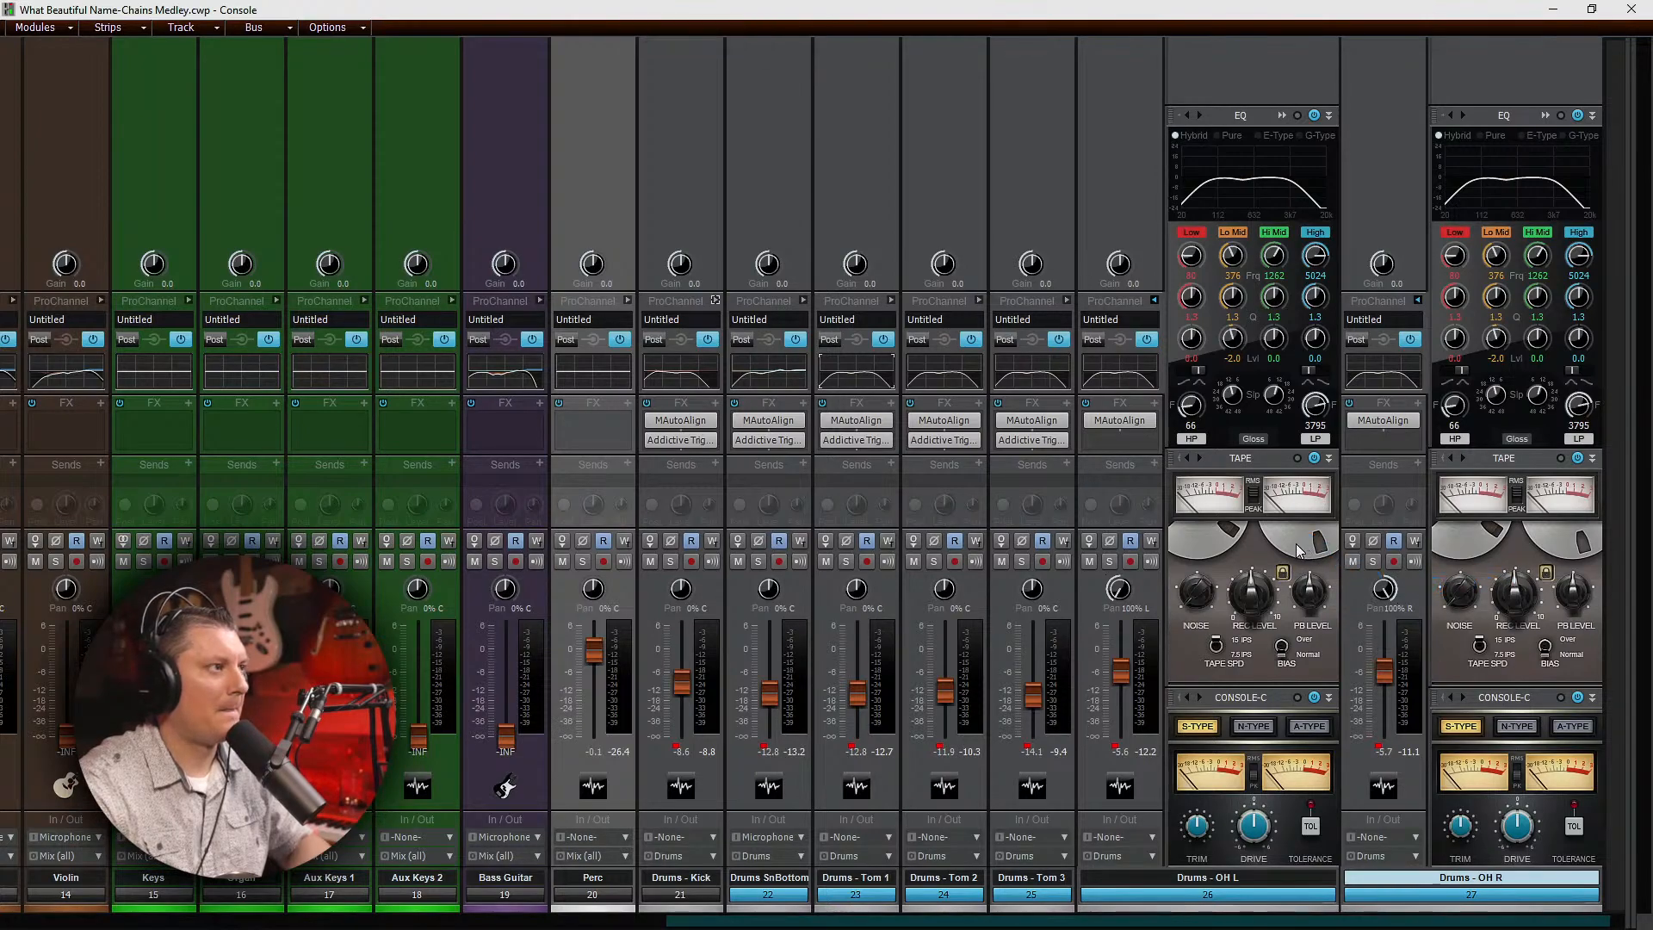
Step: During playback, disable the low-pass filter on both overhead EQs and compare the Tape Emulators bypassed and active, ending with both on
key("space")
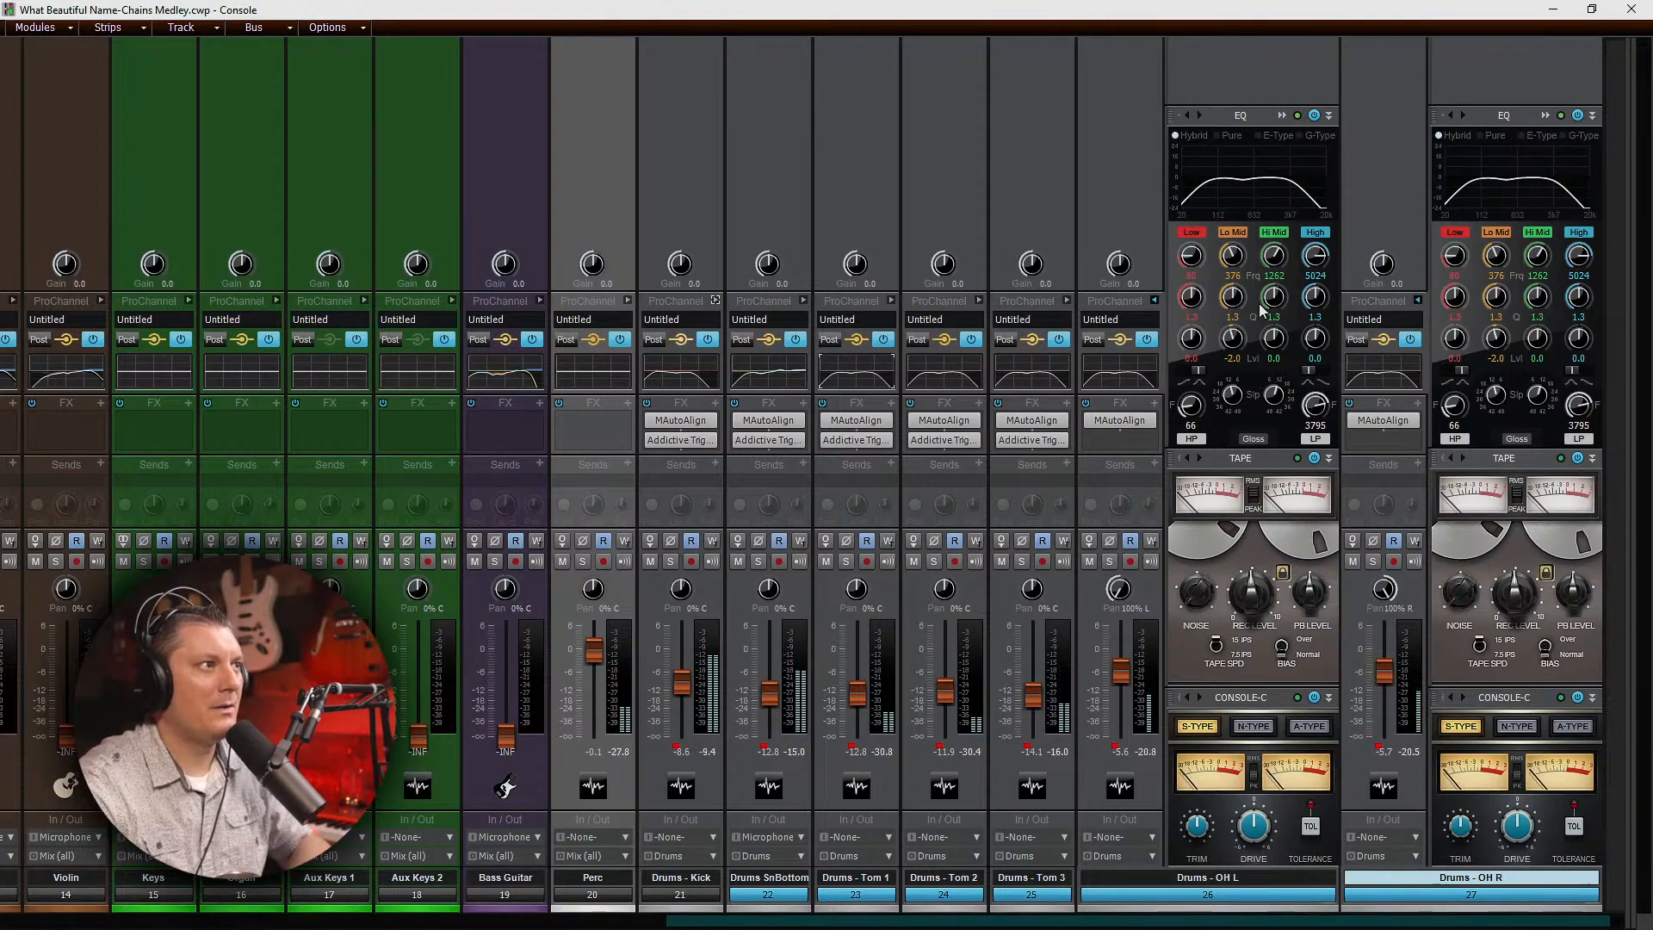
left_click(1315, 458)
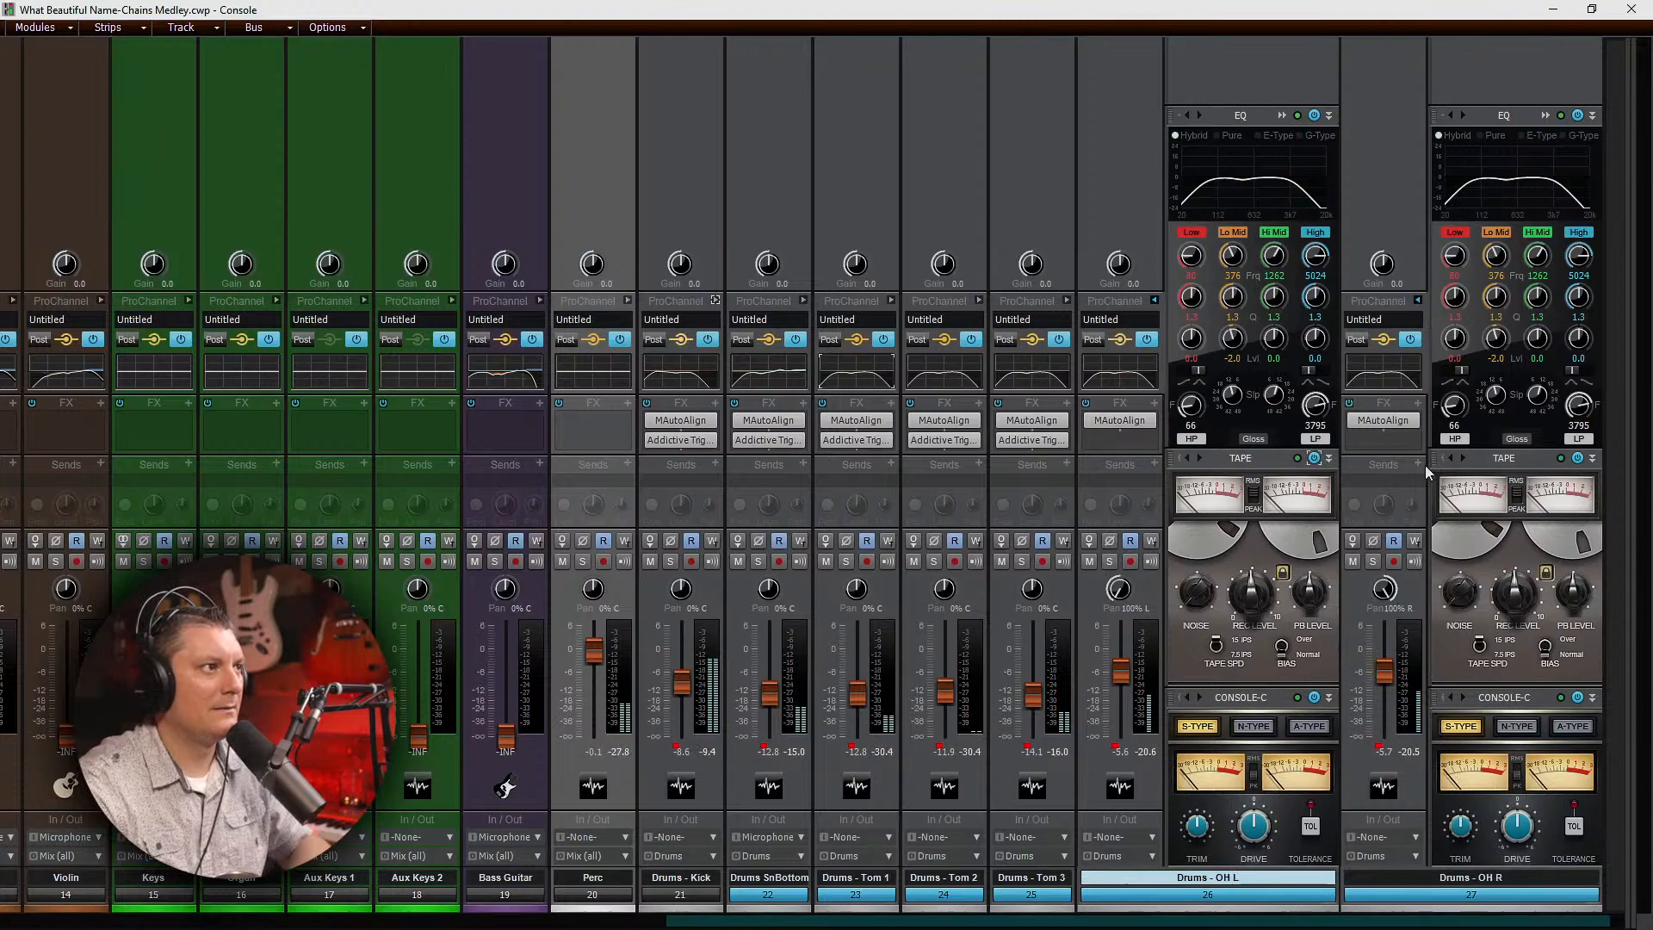
left_click(1577, 458)
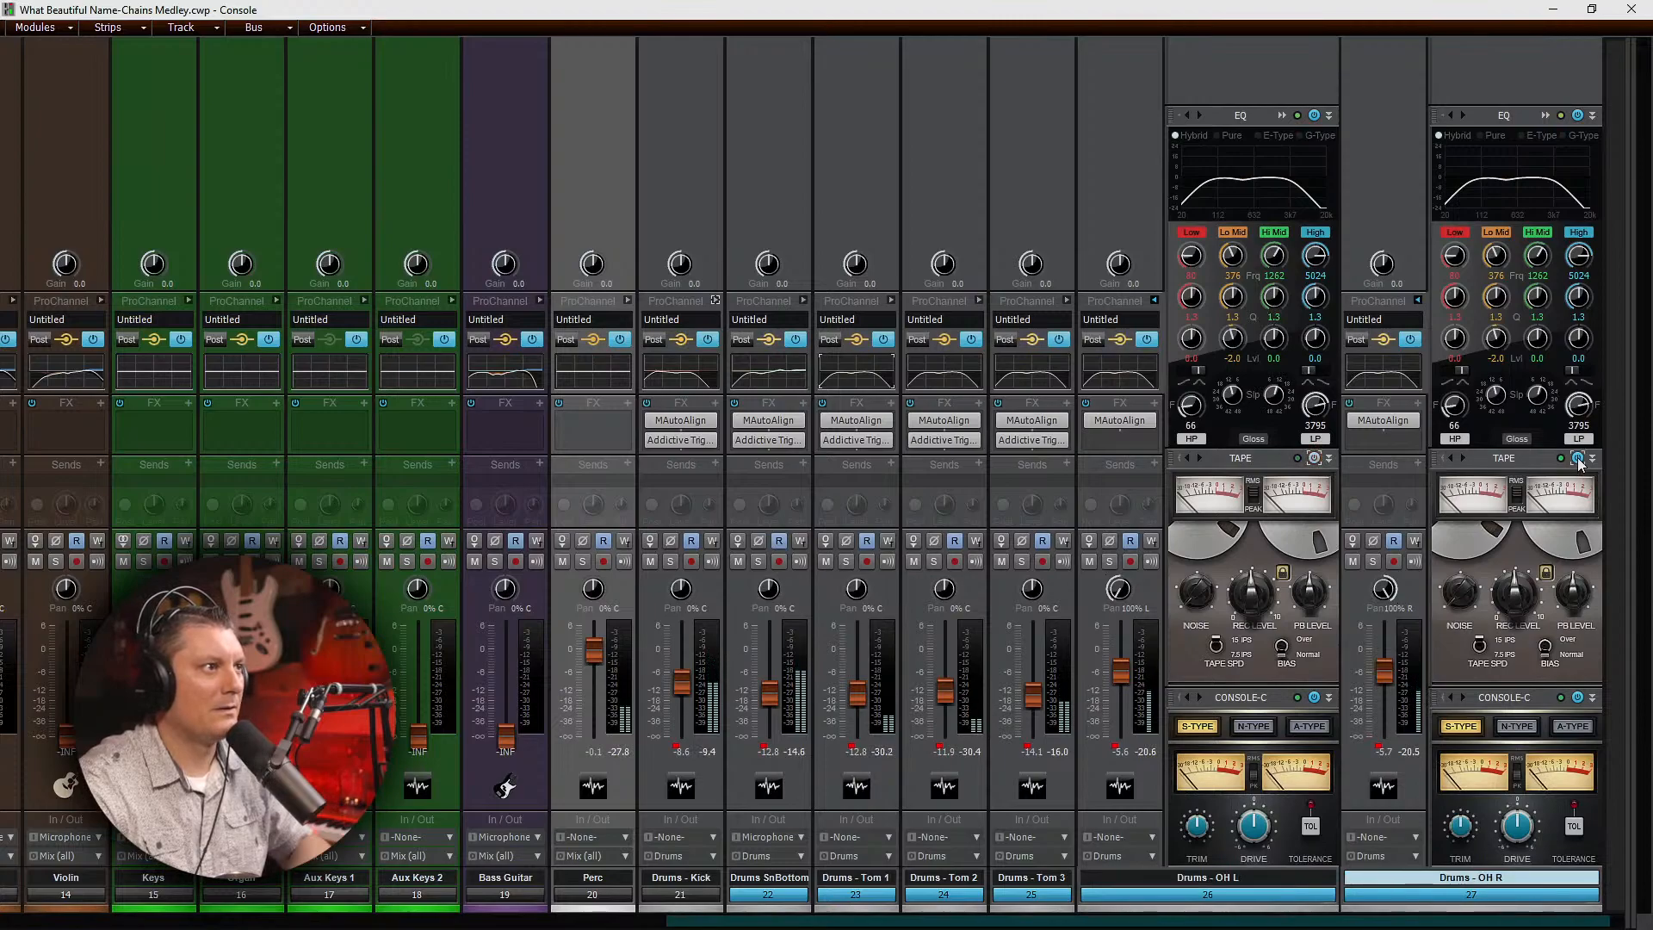
left_click(1315, 439)
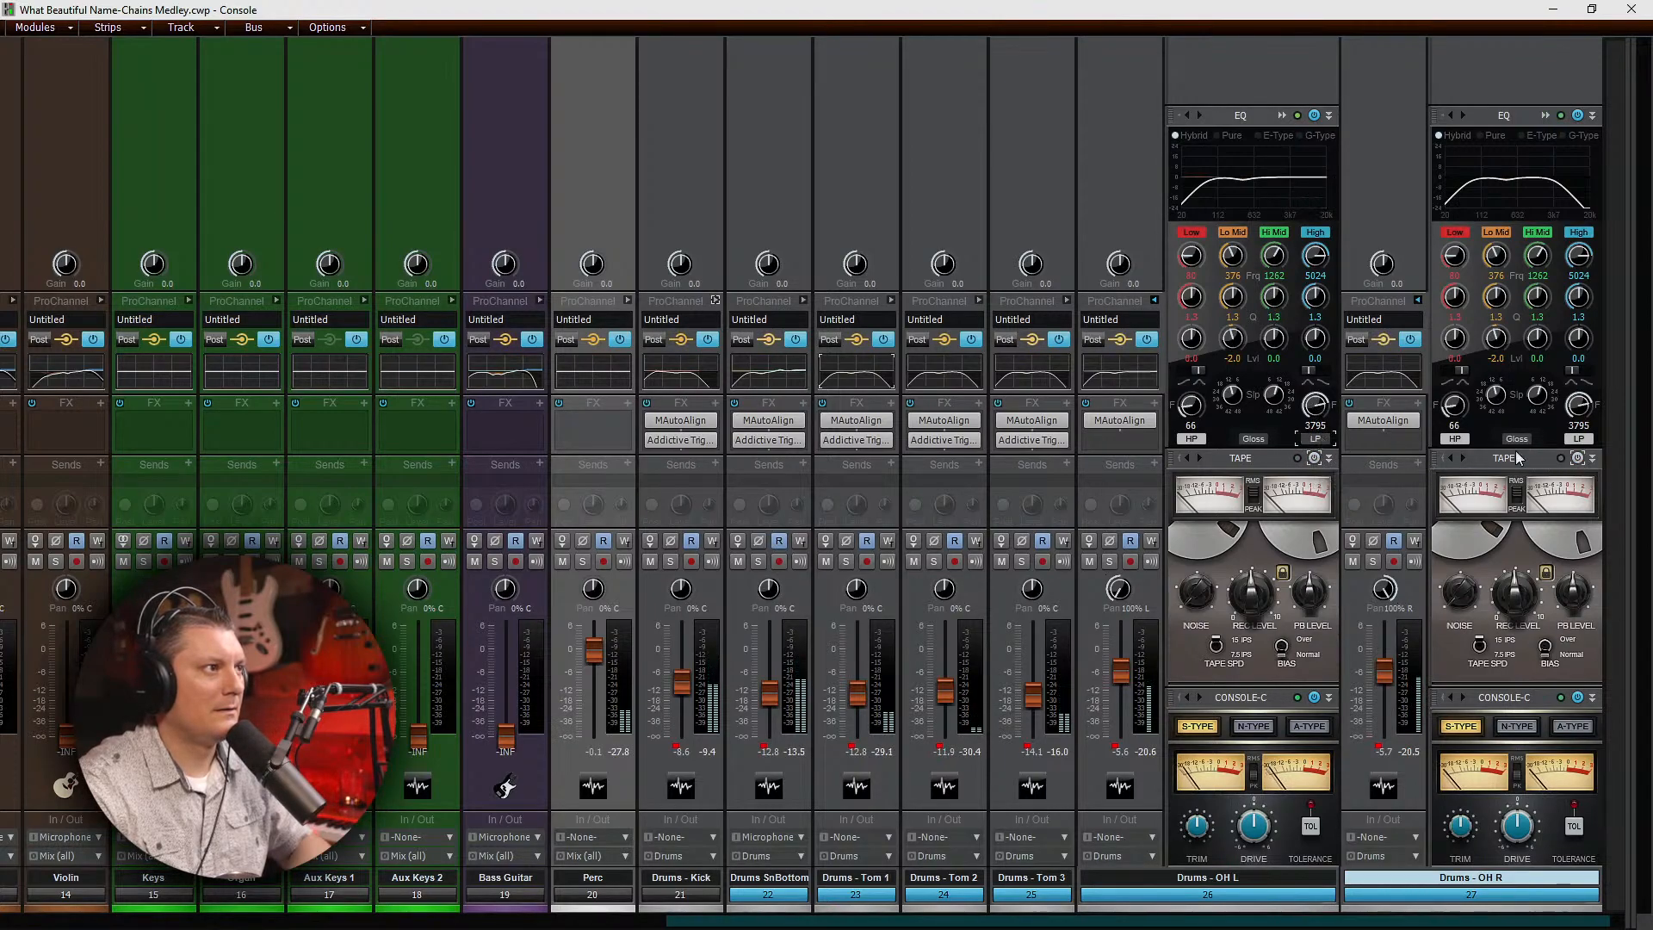
left_click(1575, 440)
left_click(1577, 459)
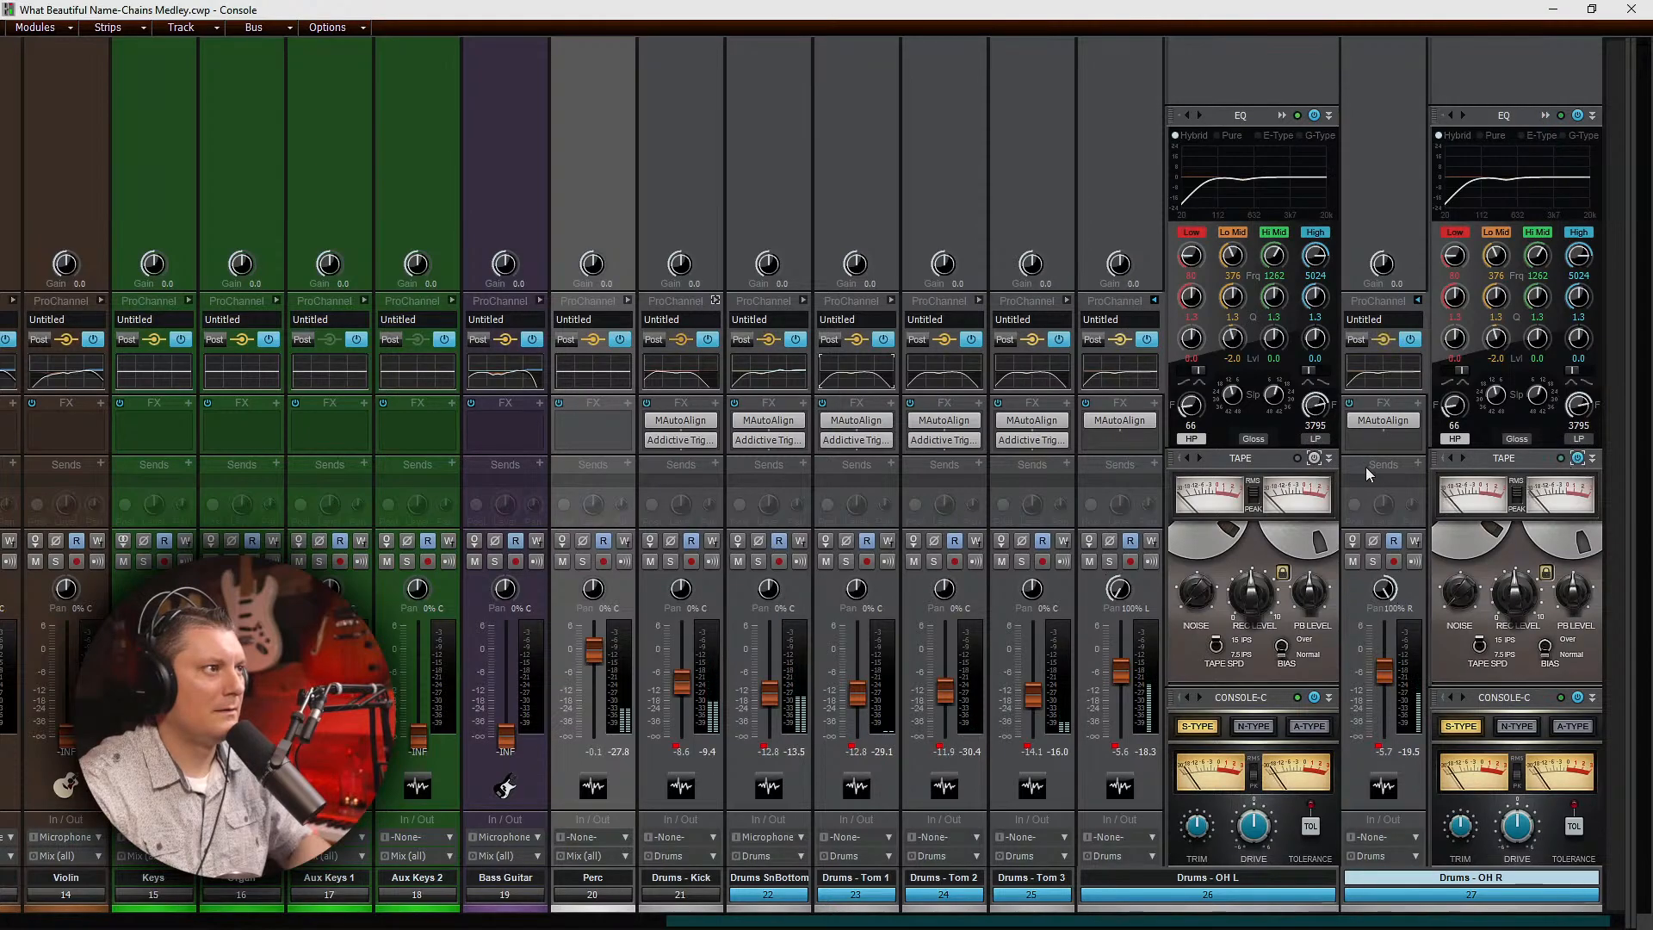
left_click(1314, 457)
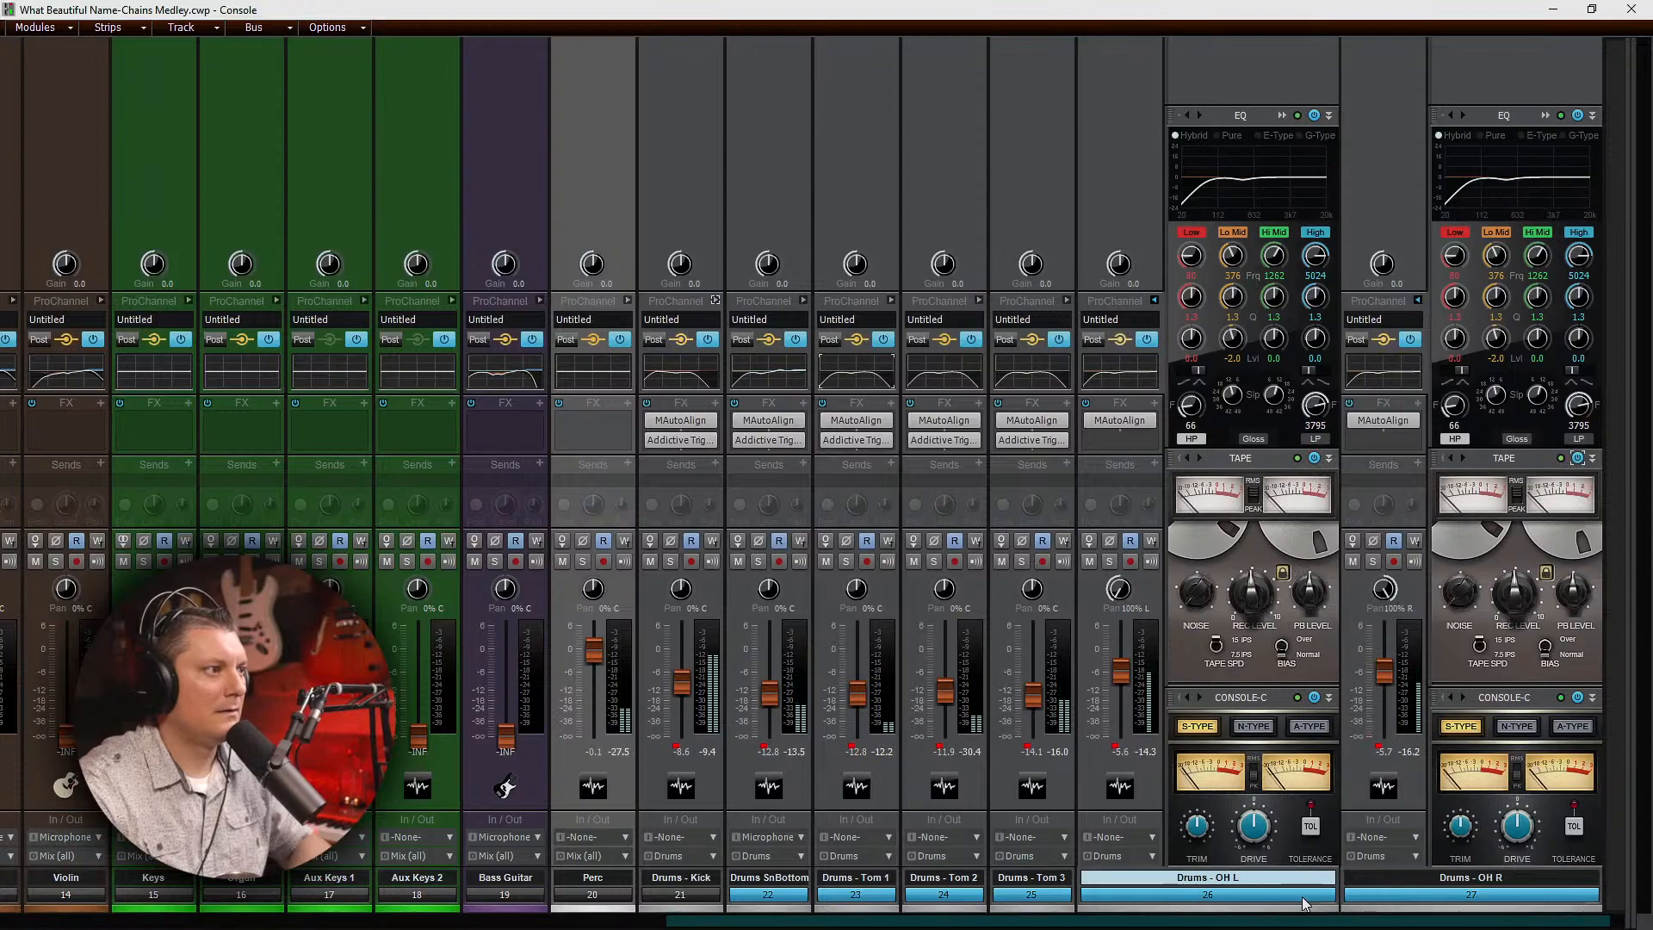
Step: Select both overhead tracks and cut their EQ High band by 3.5 dB and Hi Mid band by 2.8 dB at 705 Hz
left_click(1394, 892)
left_click(1308, 887, "ctrl")
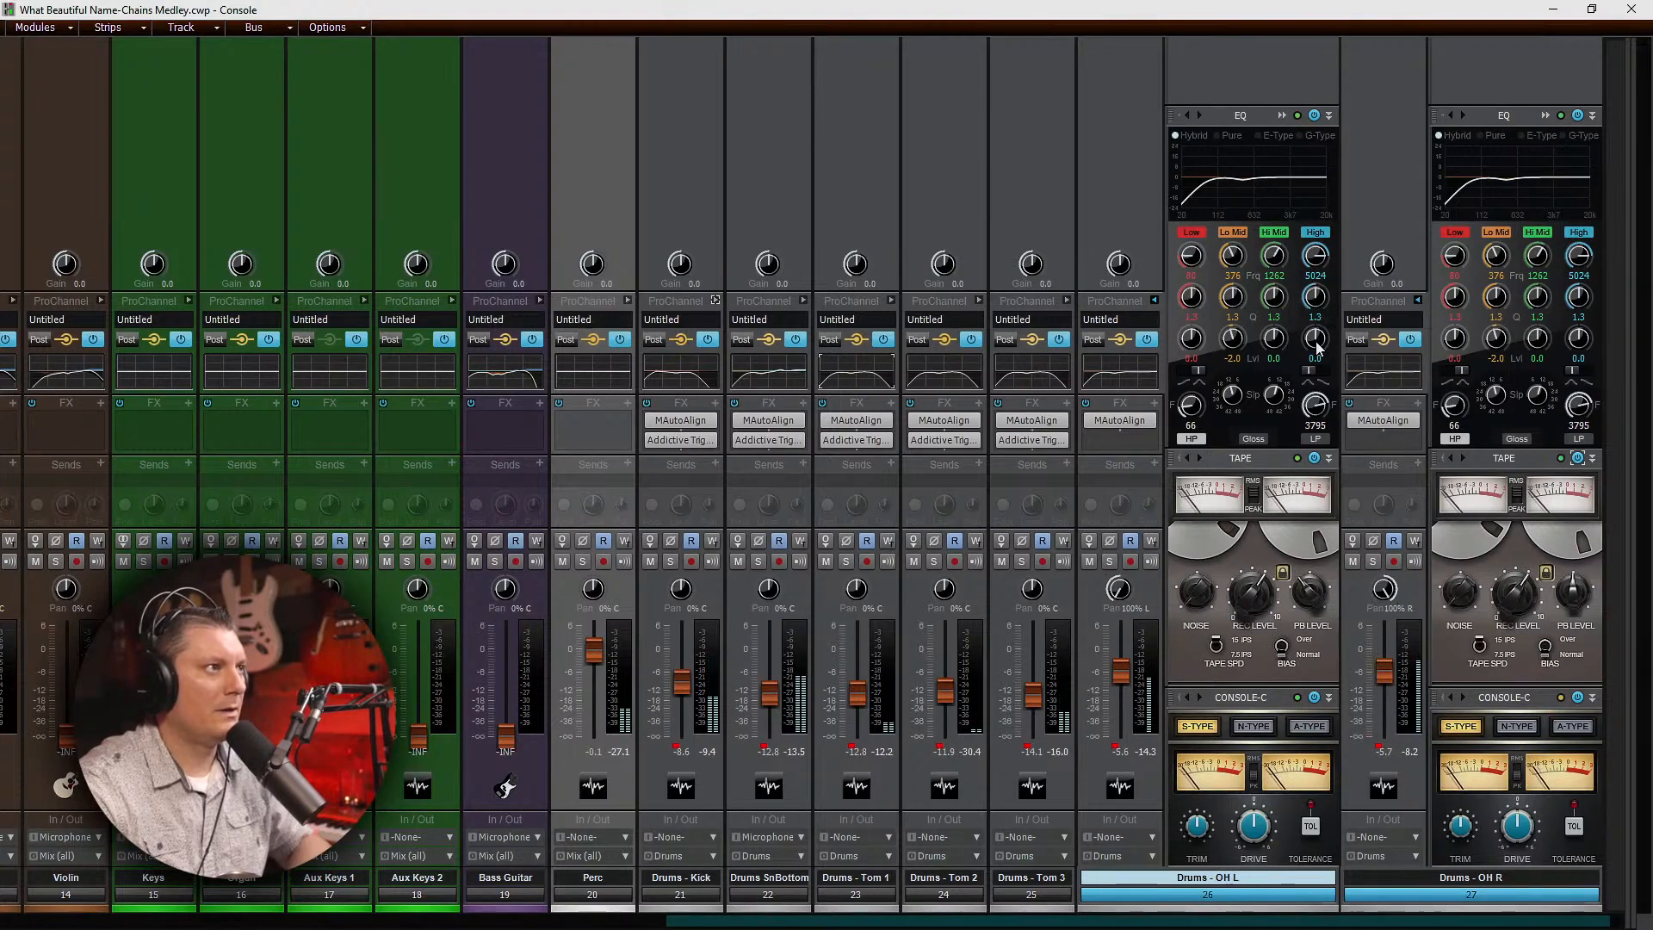
left_click_drag(1314, 338, 1314, 349)
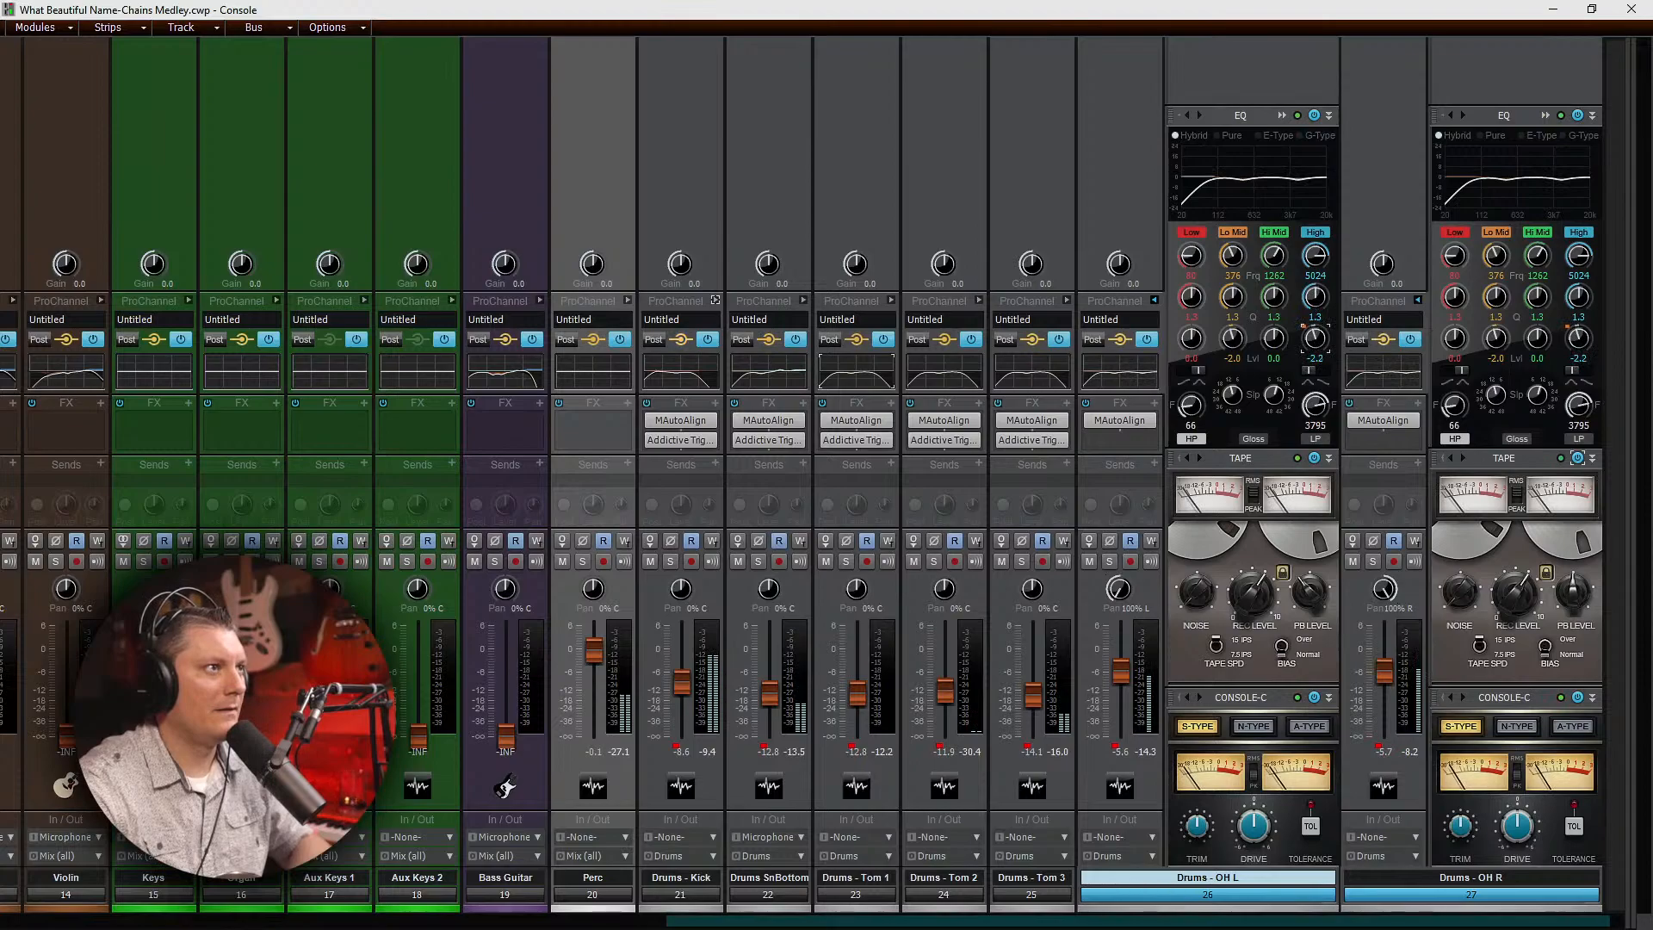
left_click(1315, 370)
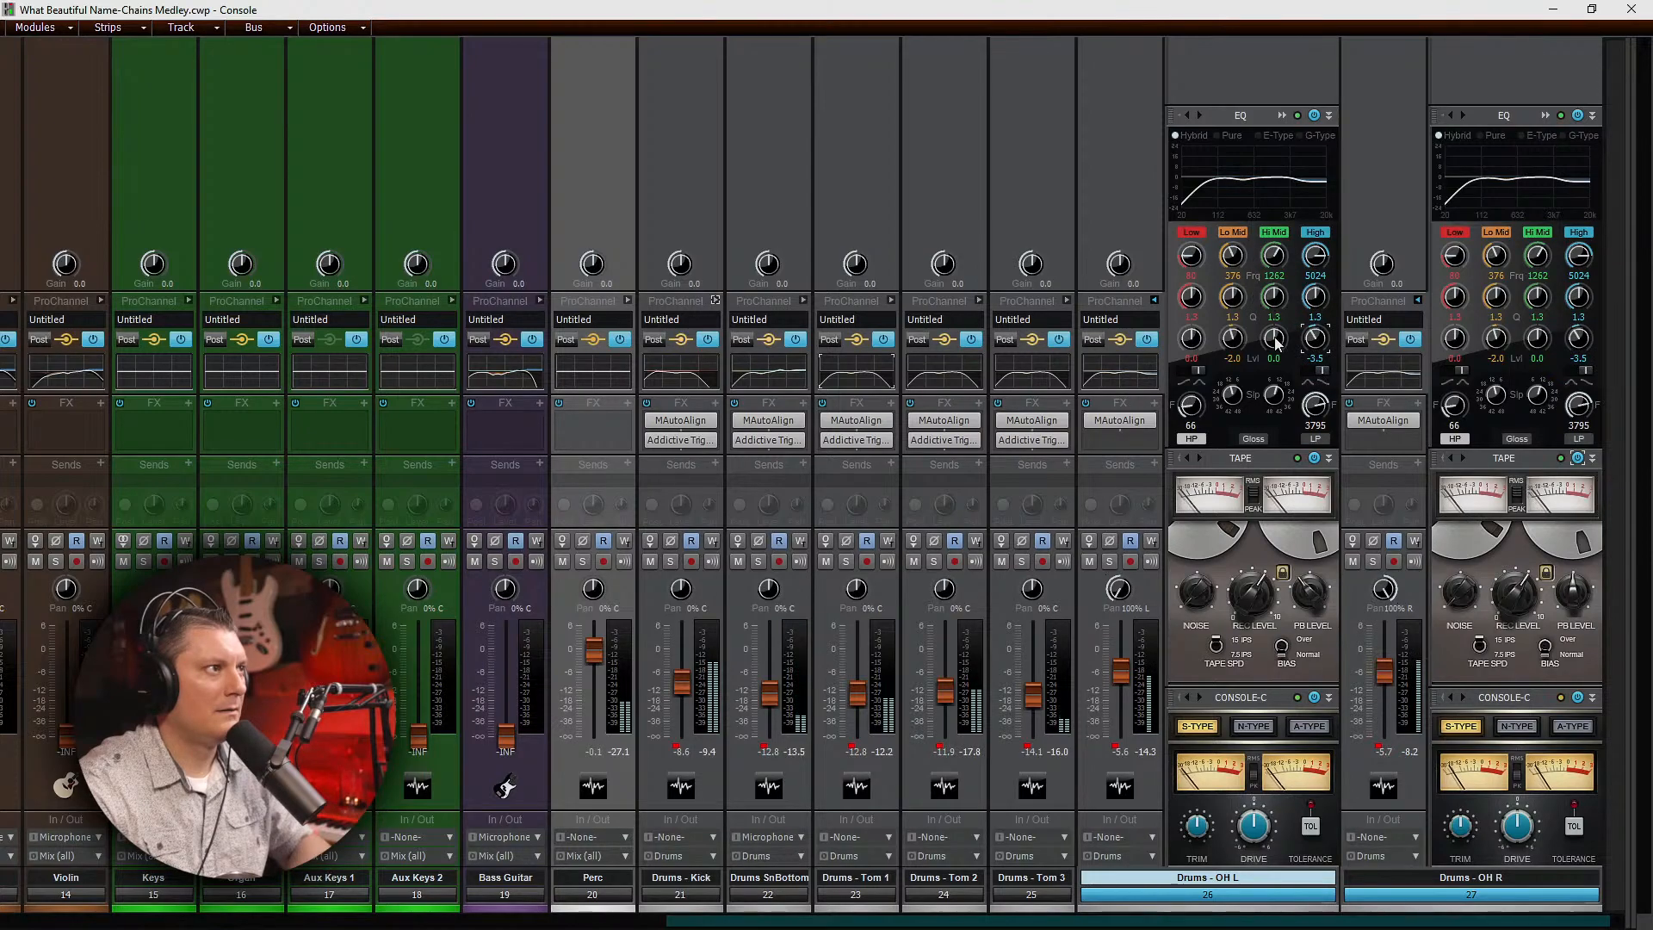
left_click_drag(1273, 256, 1274, 274)
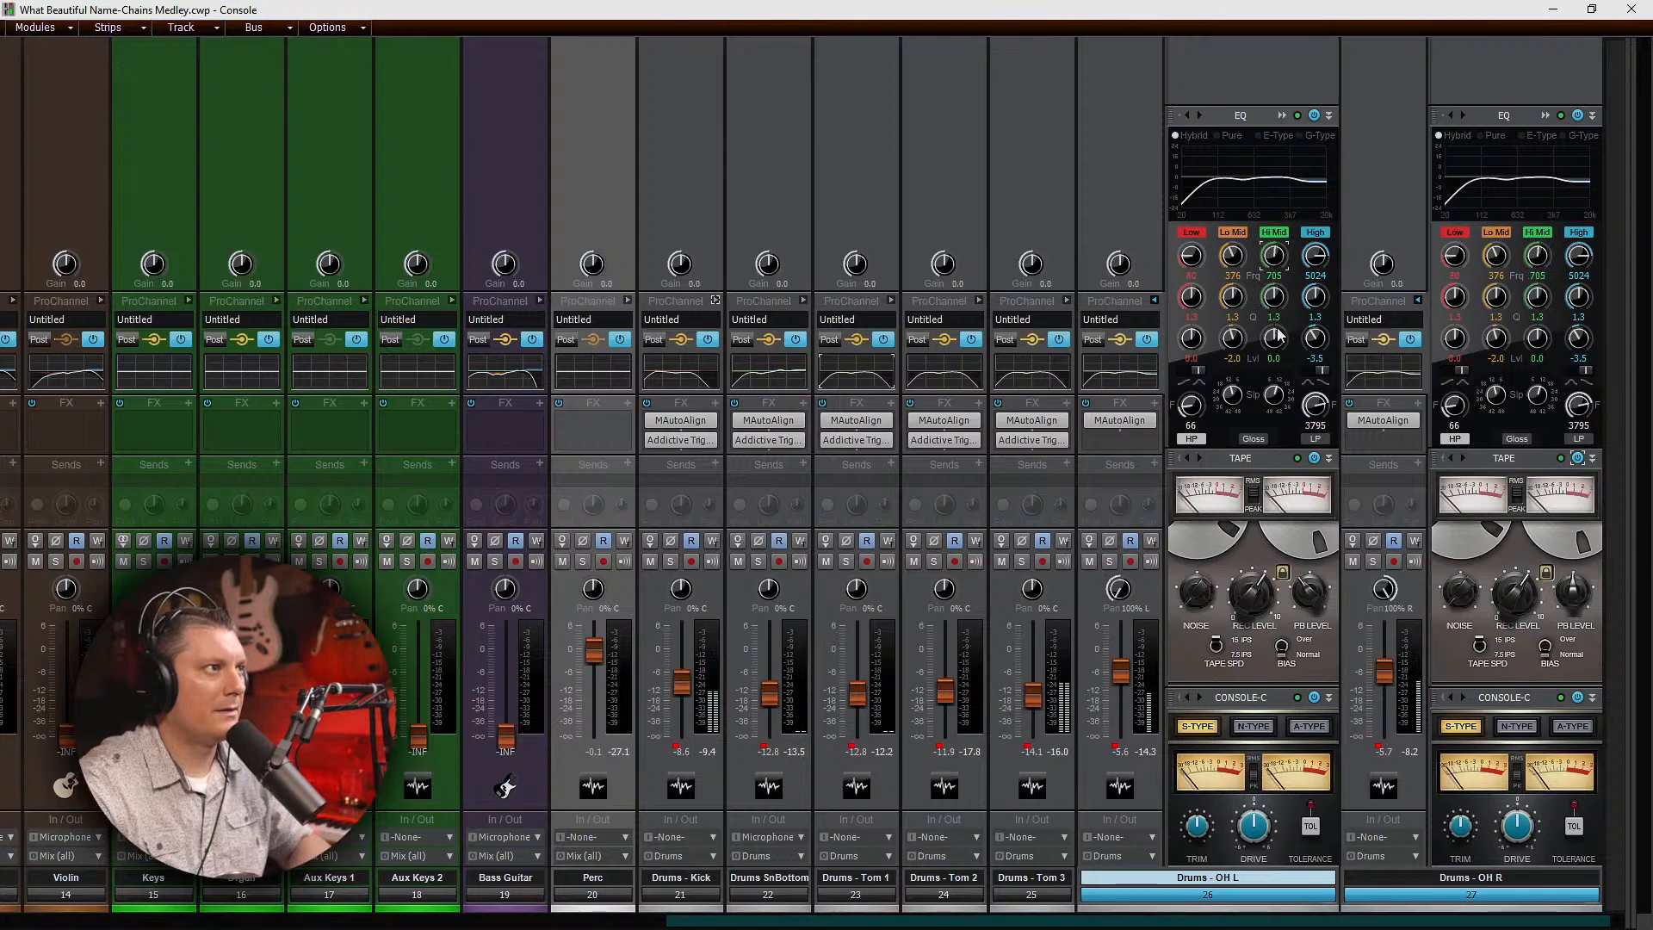
left_click_drag(1274, 337, 1274, 348)
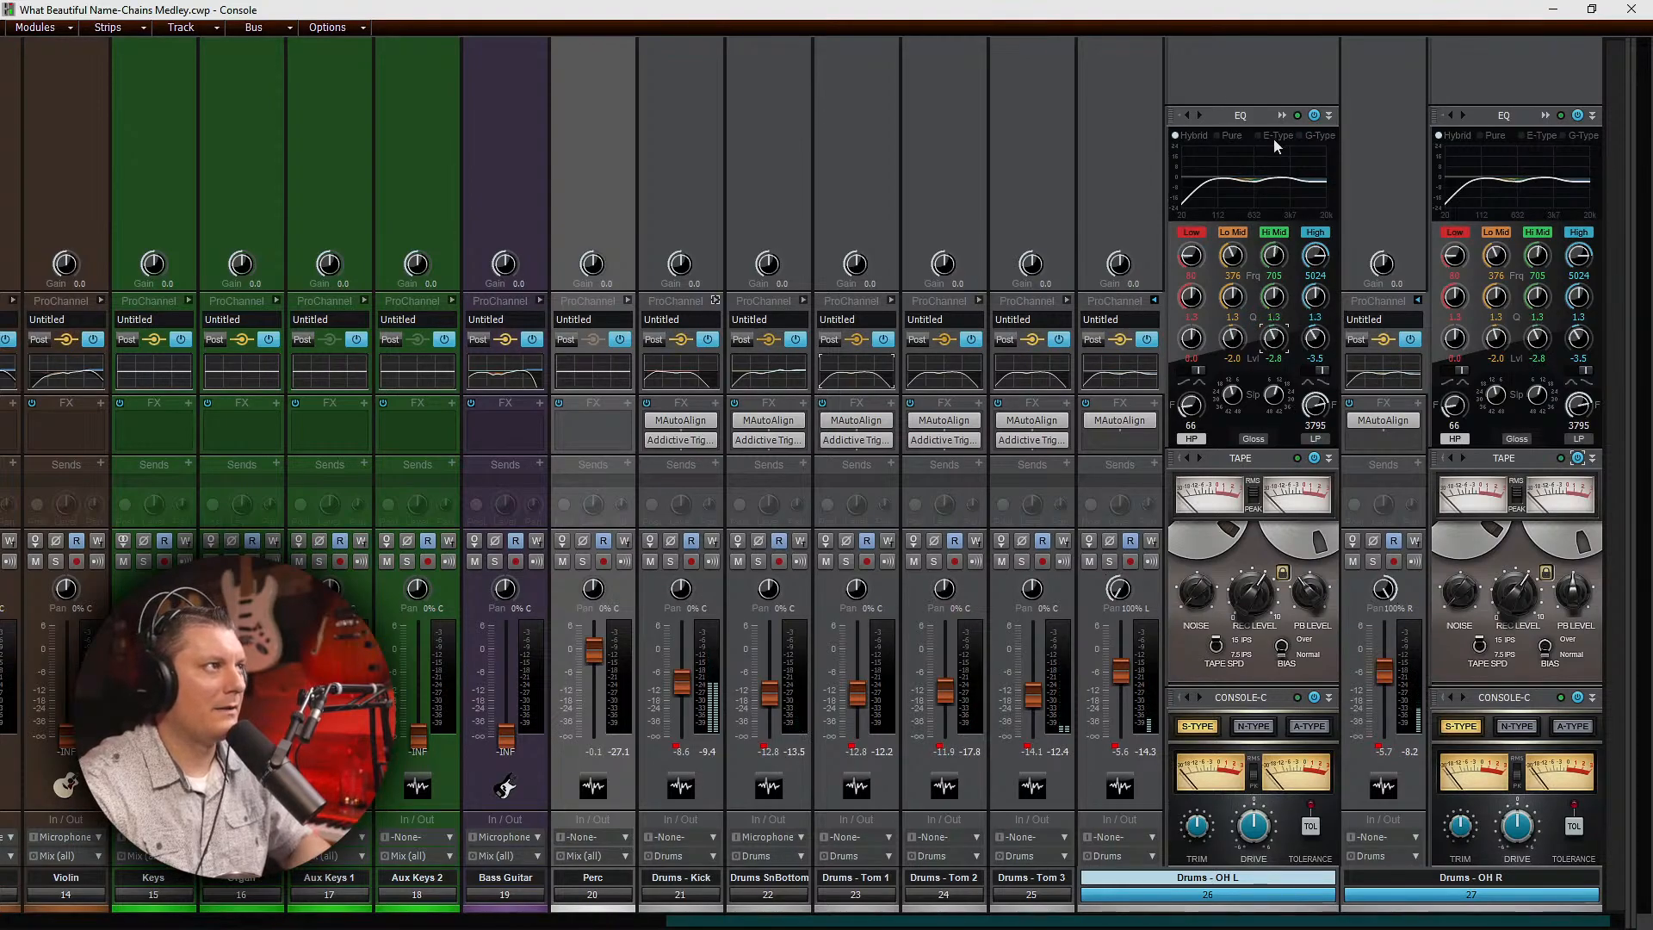
Step: Collapse both overhead ProChannels and raise the Bass Guitar track's volume to 0.0 dB
left_click(1154, 300)
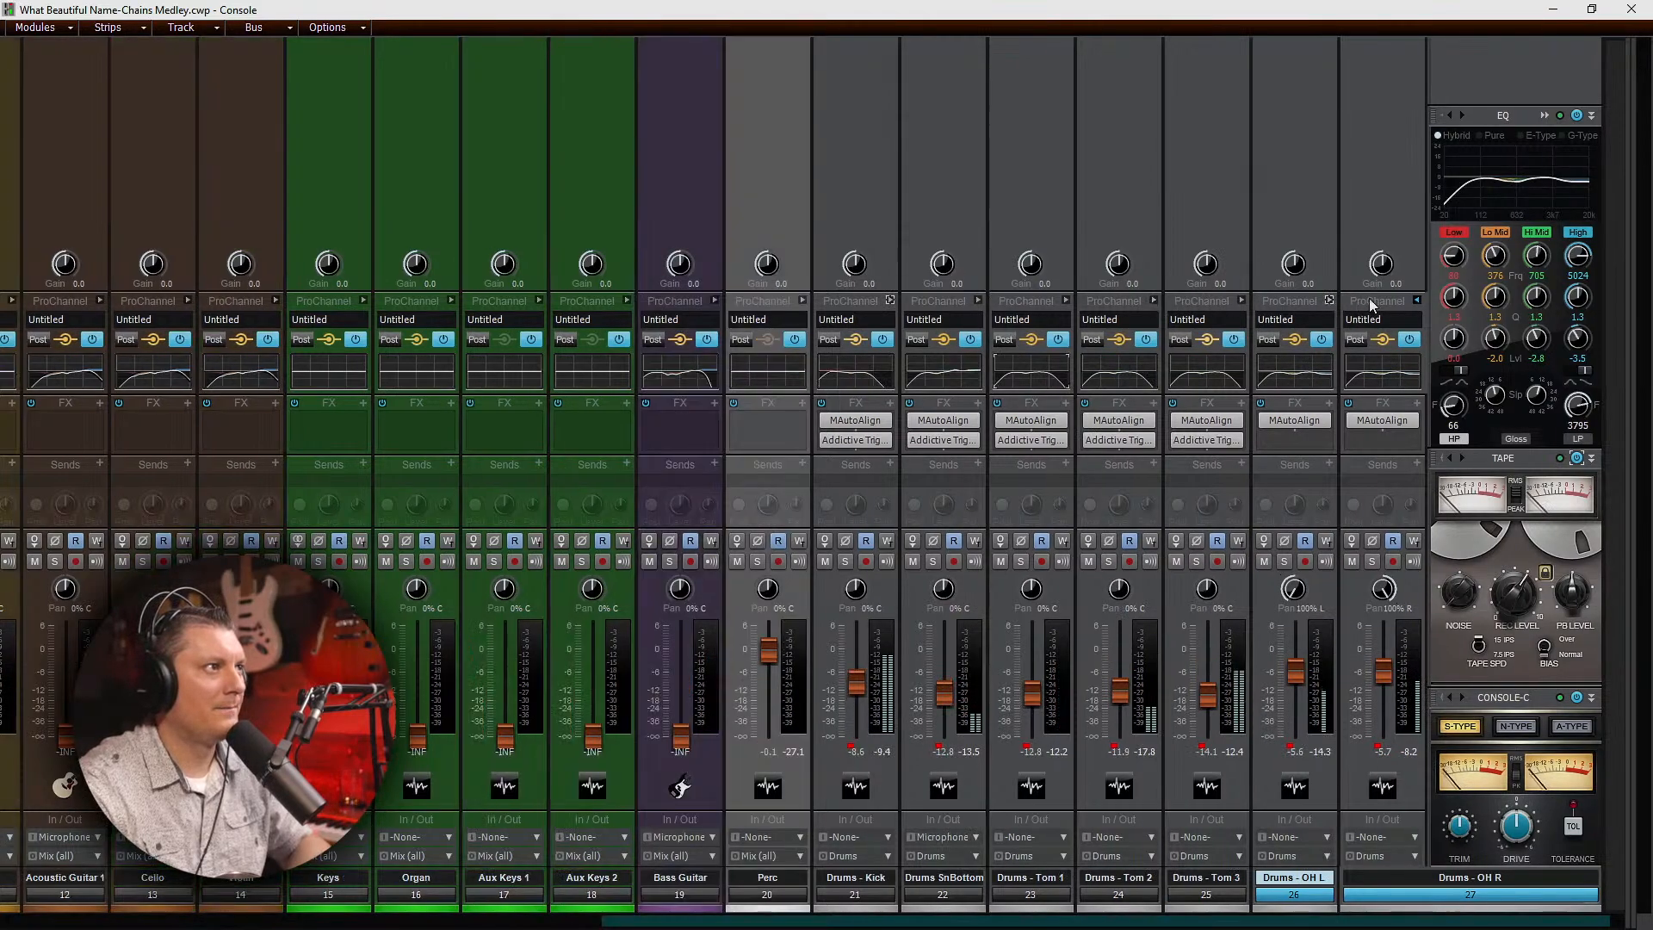
left_click(1415, 301)
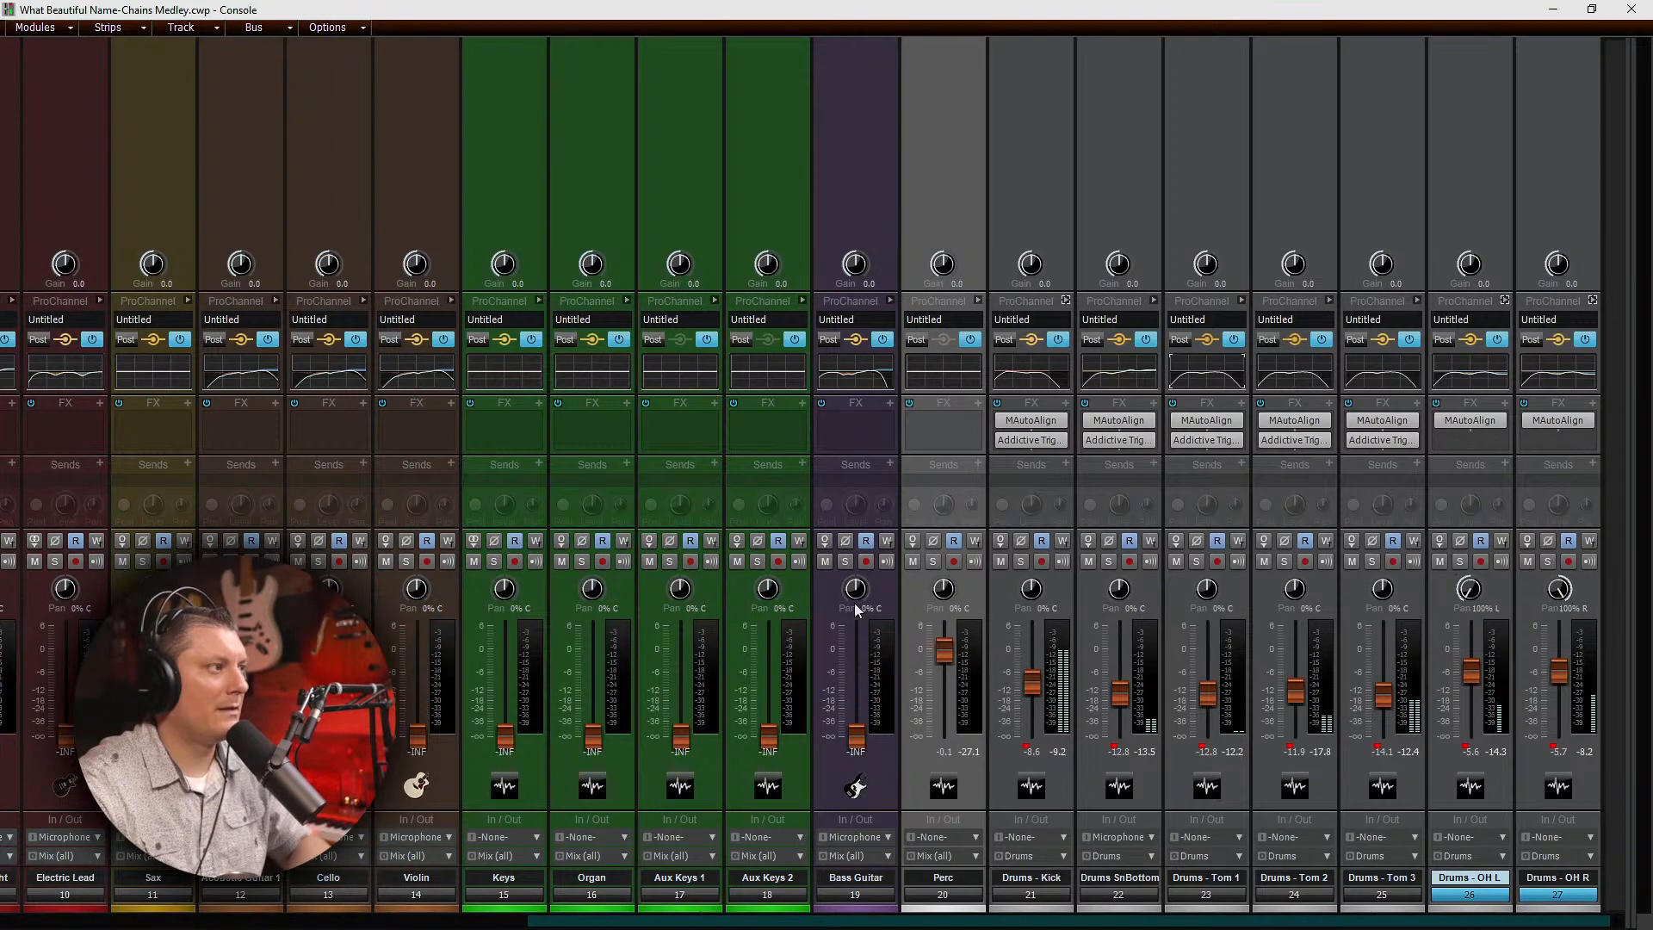
left_click_drag(857, 734, 868, 659)
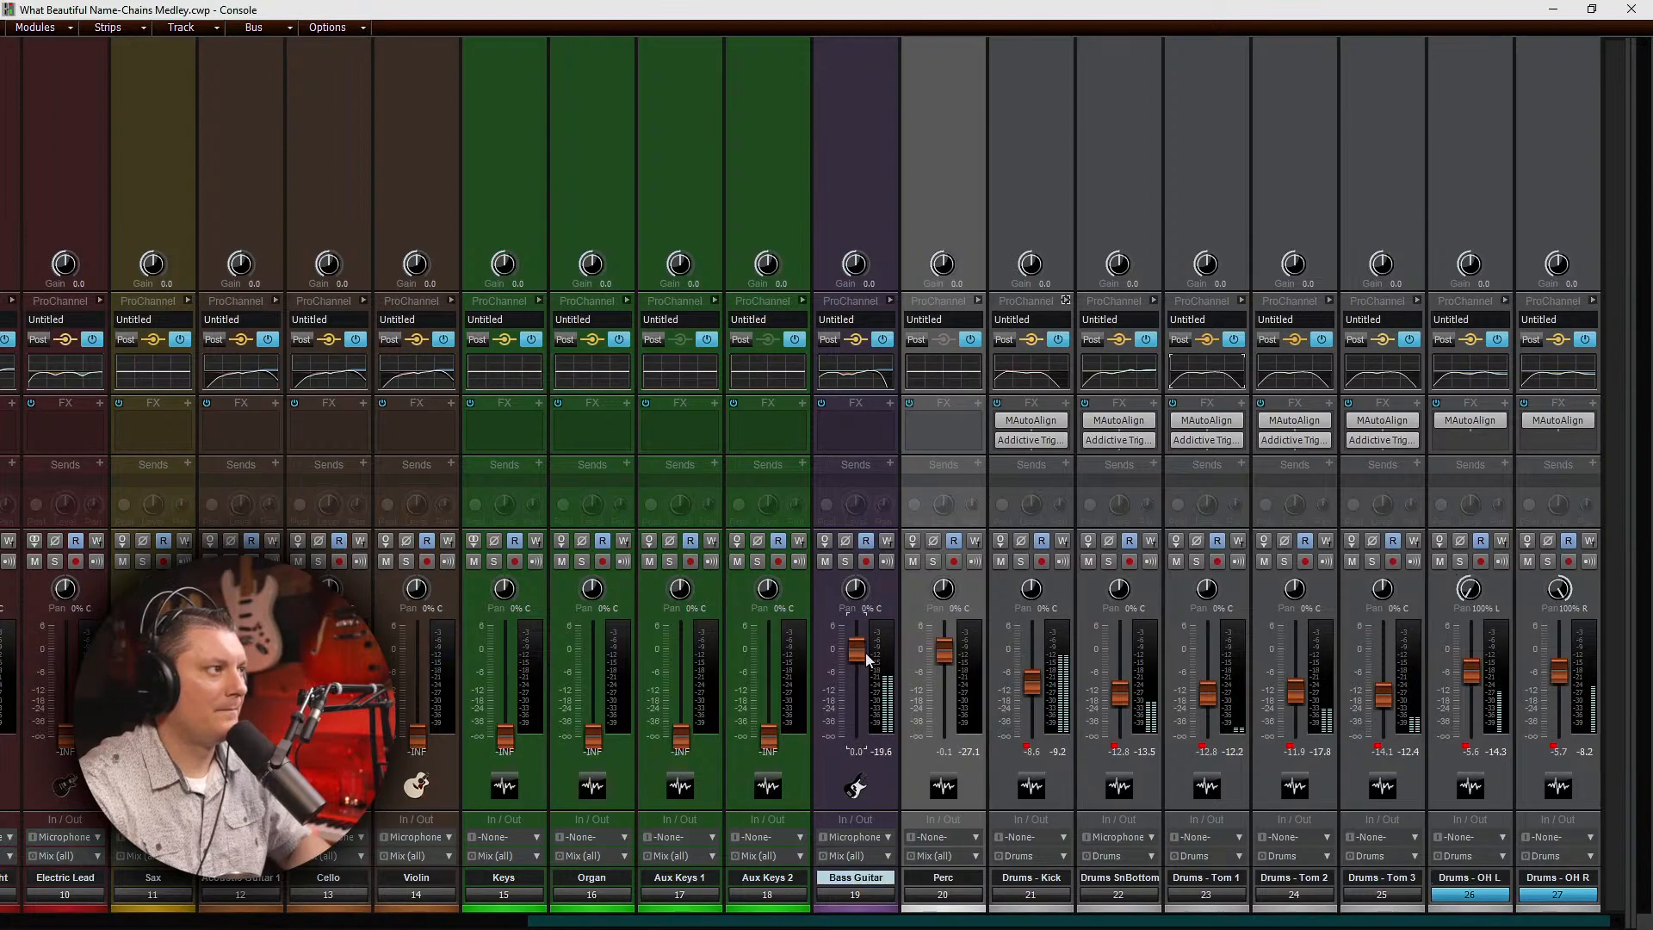
Step: On the Bass Guitar's ProChannel EQ, boost the Low band at 72 Hz and set the high-pass filter to about 62 Hz
left_click(891, 300)
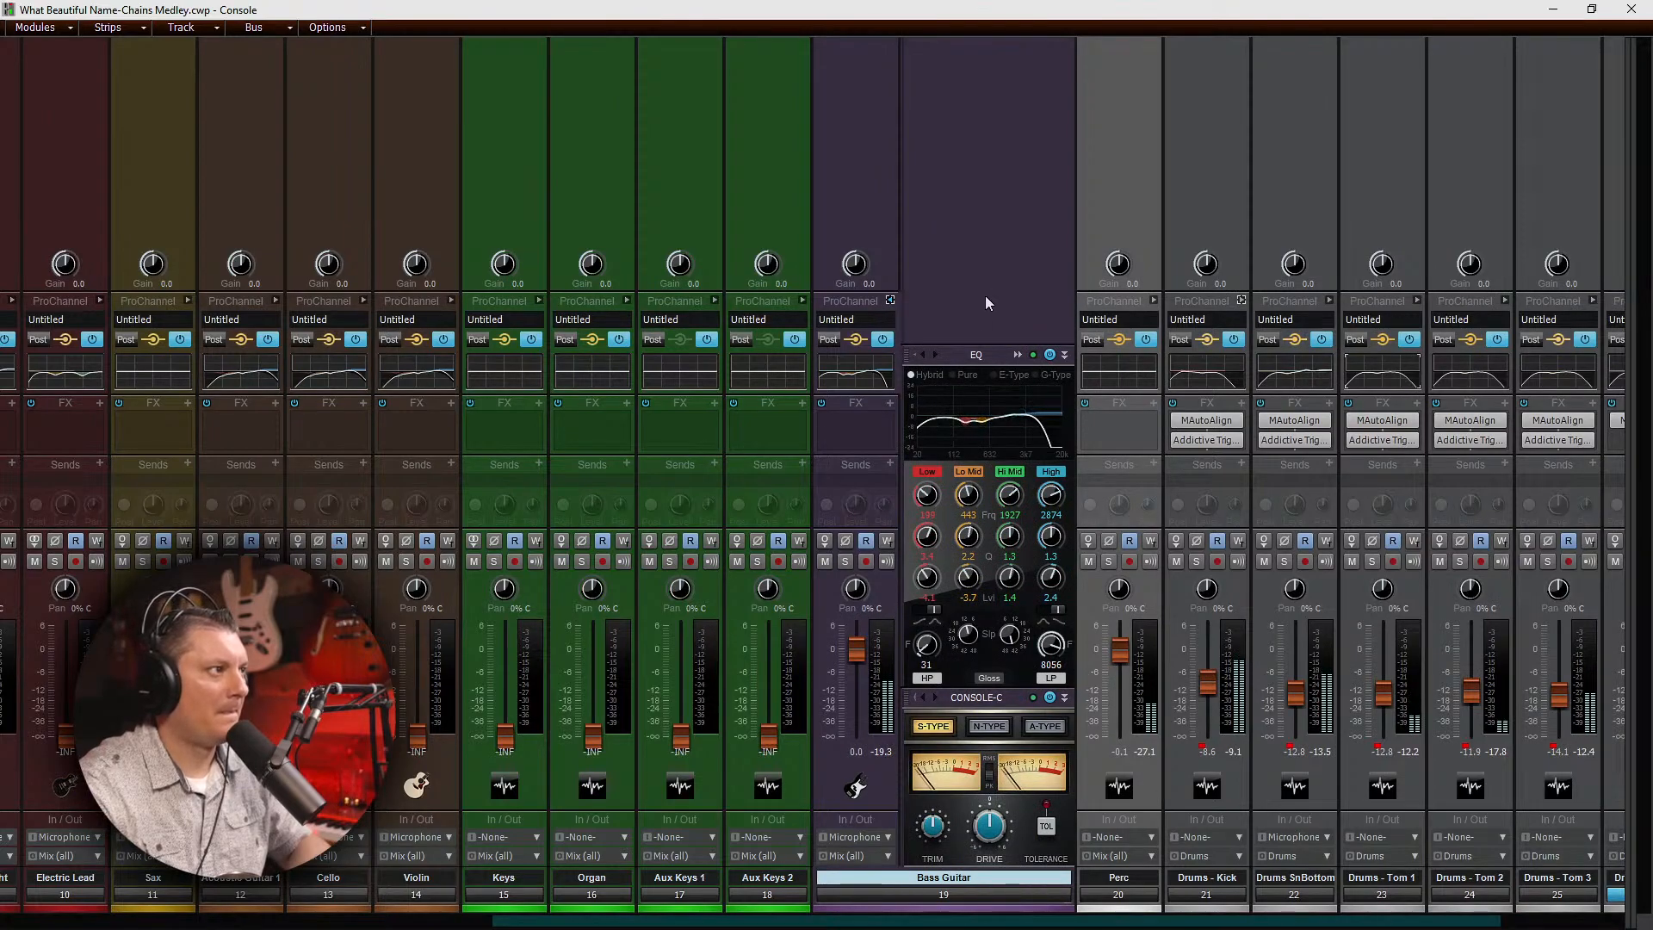
double_click(928, 513)
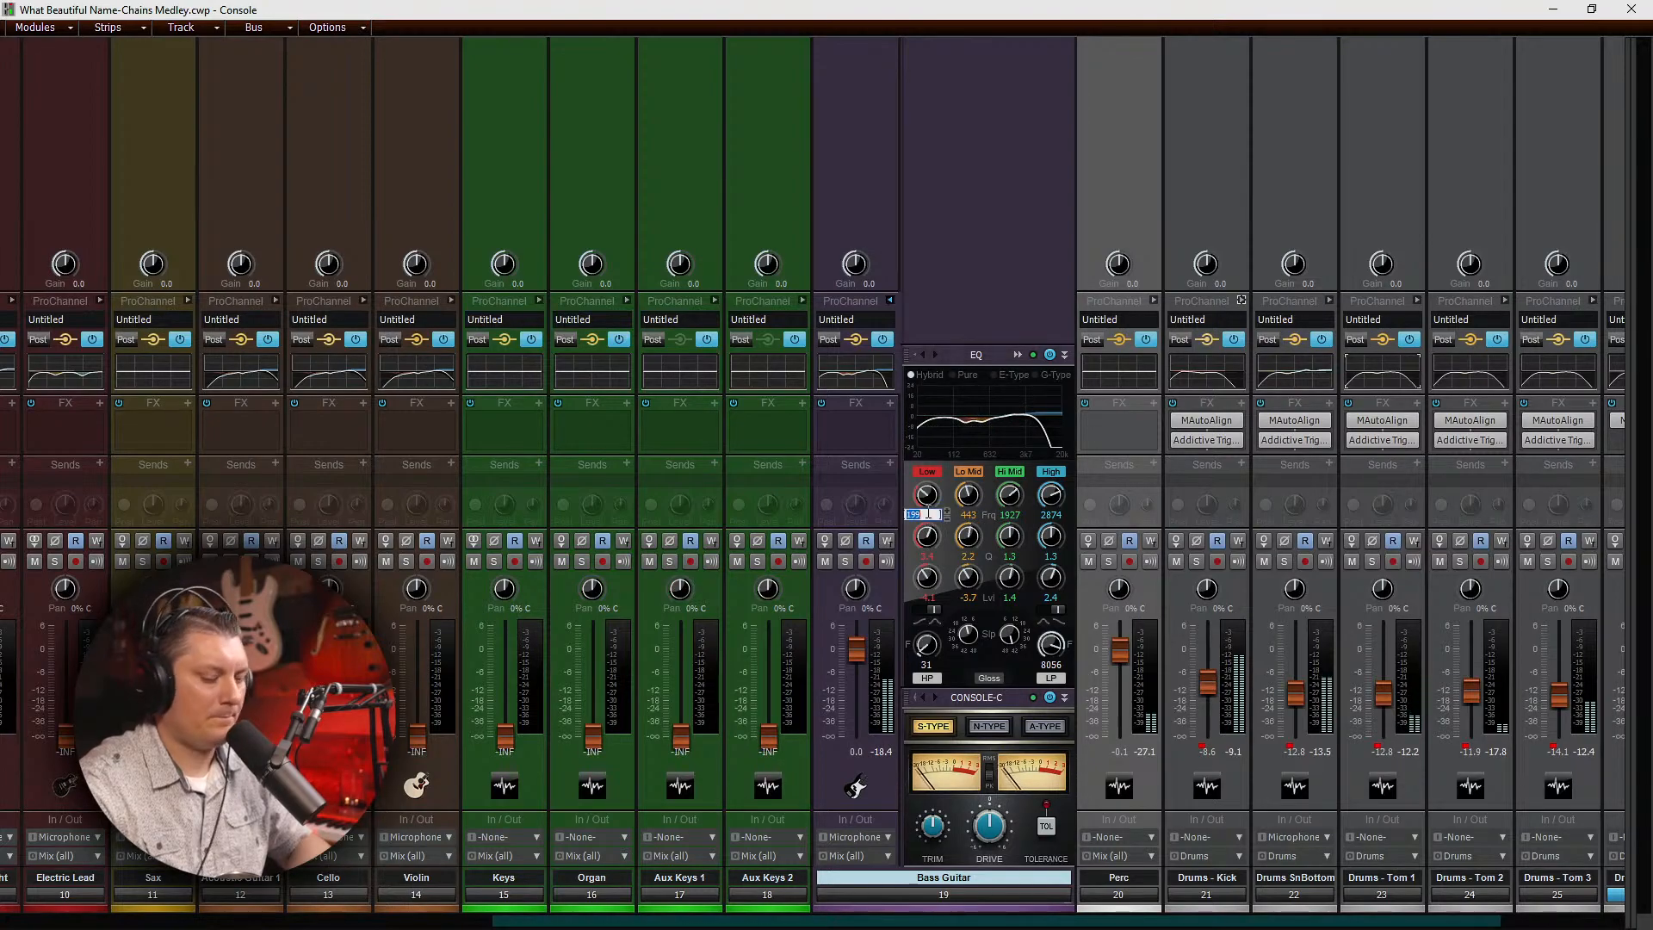
type("72")
key("Return")
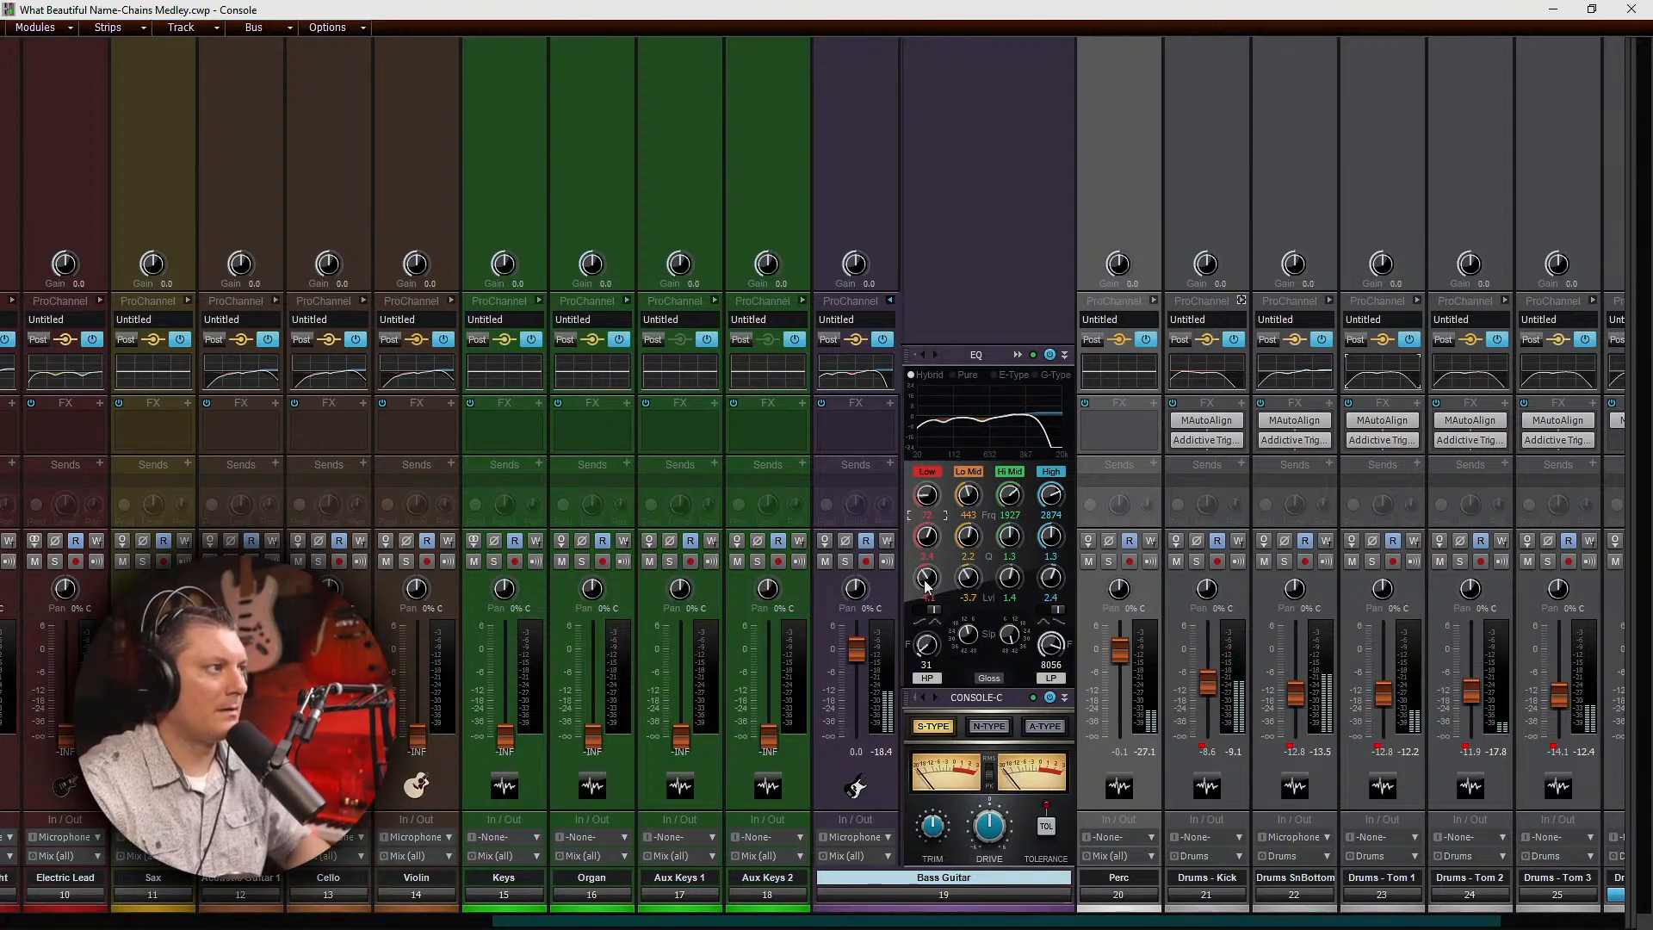
left_click_drag(927, 578, 927, 557)
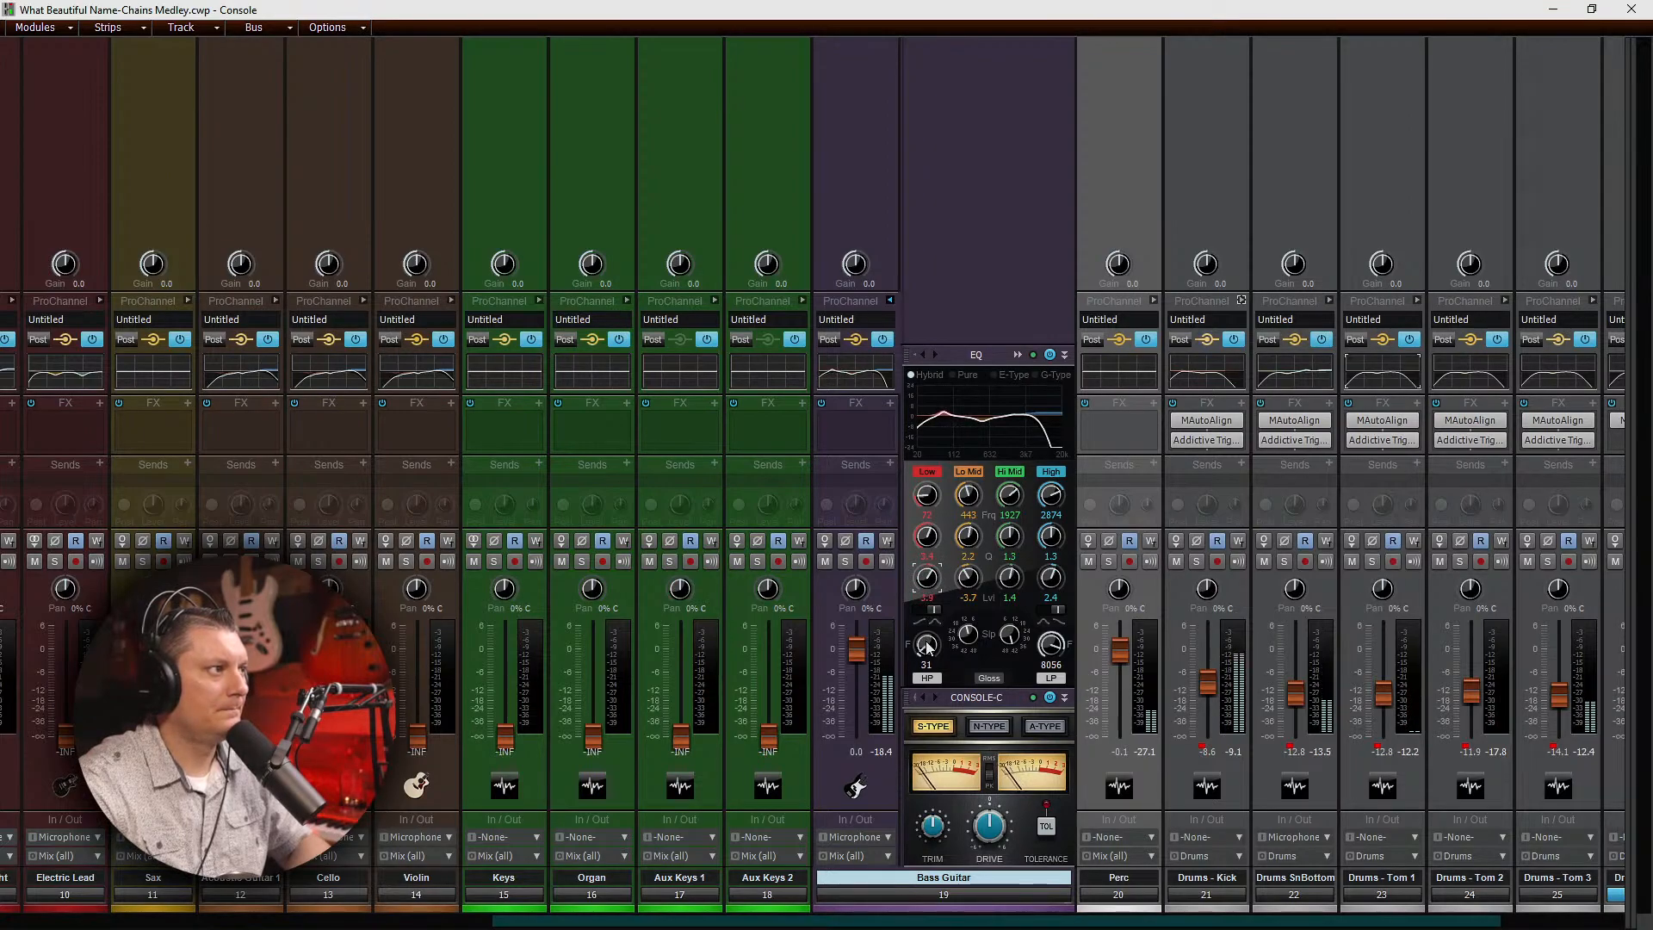
left_click_drag(927, 646, 927, 639)
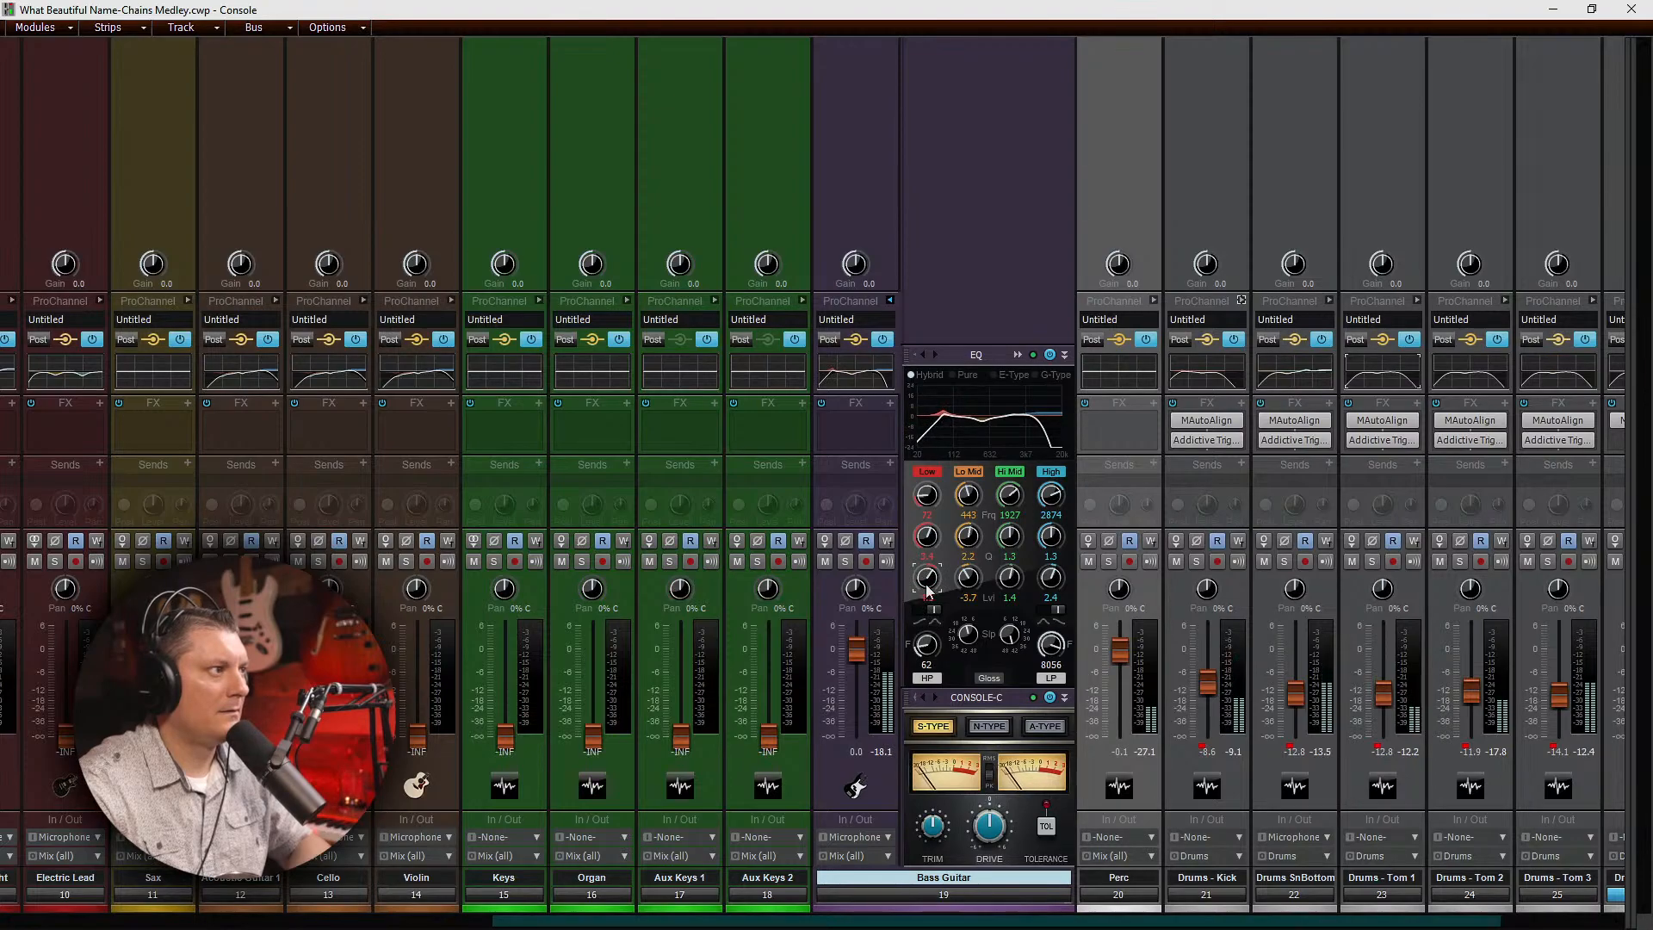
Step: On the Bass Guitar EQ, move the Lo Mid cut to 537 Hz, boost Hi Mid 5.2 dB at 1836 Hz, and set the low-pass to 4390 Hz
mouse_move(969, 501)
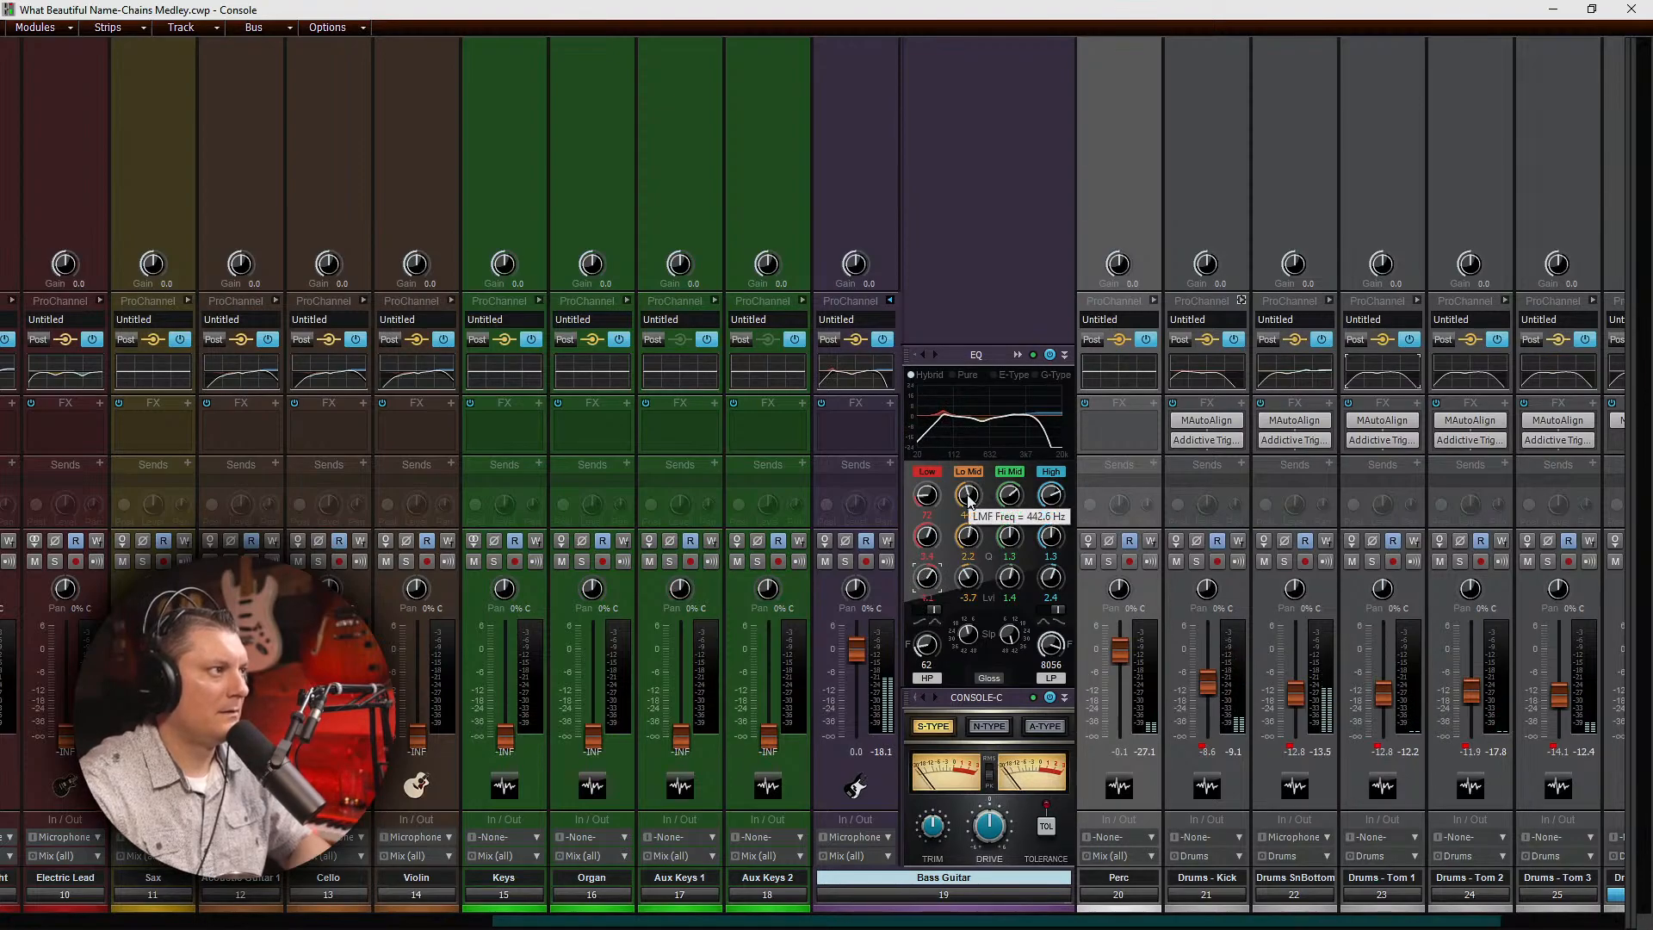
left_click_drag(968, 501, 969, 489)
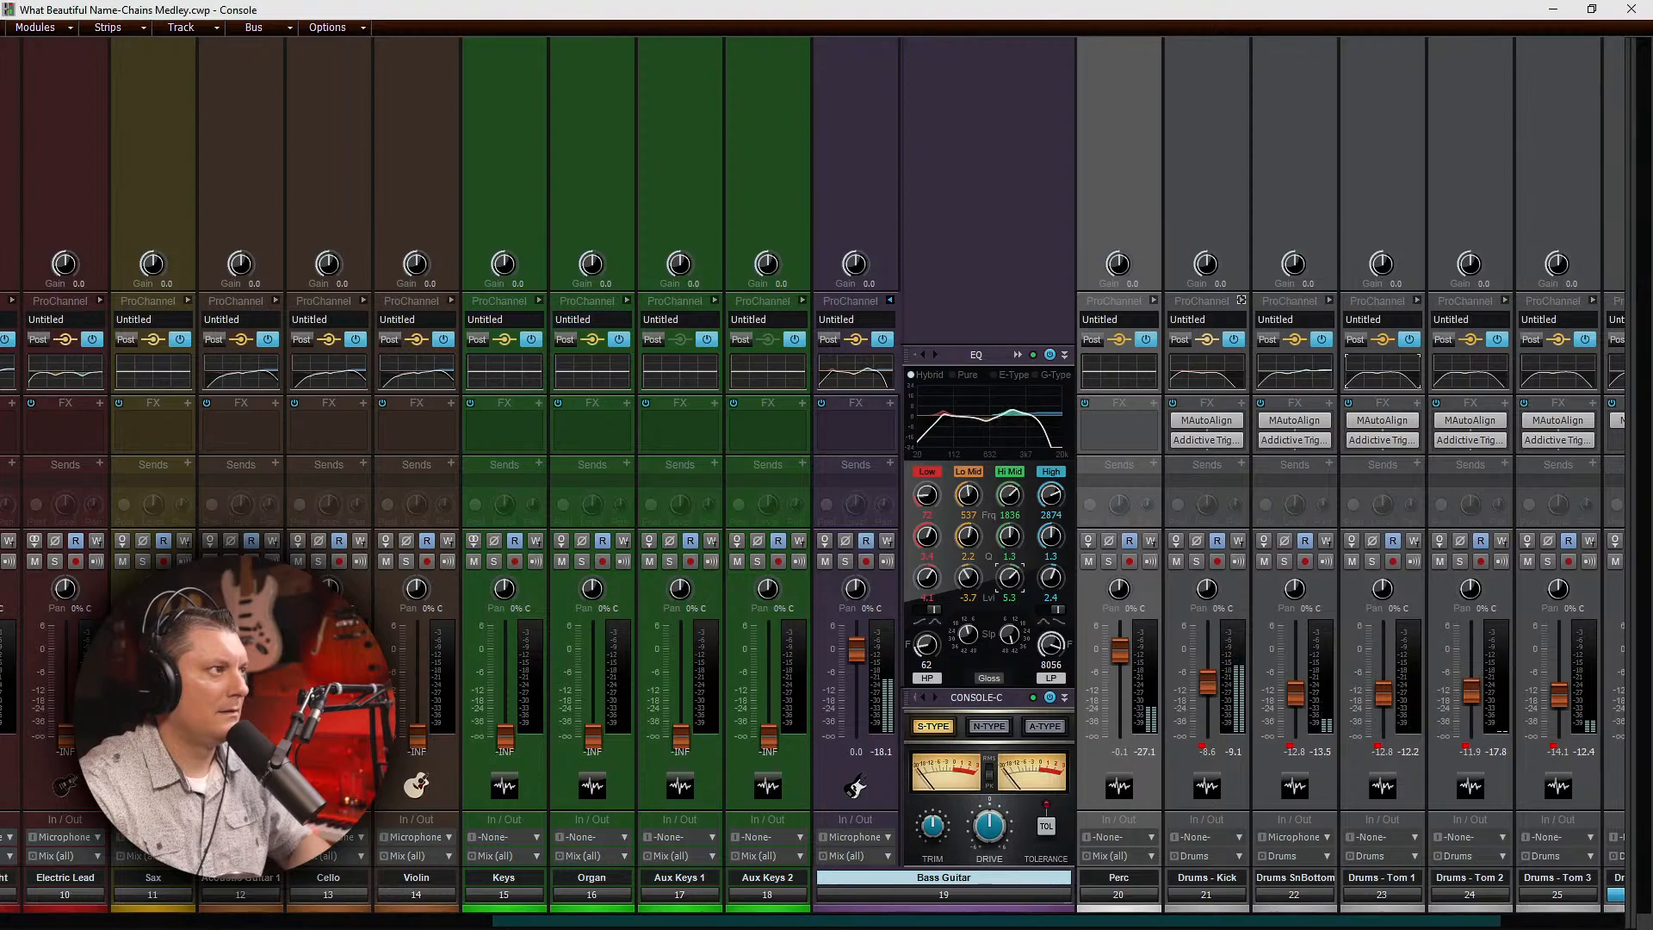
left_click(1050, 677)
left_click_drag(1050, 644, 1050, 655)
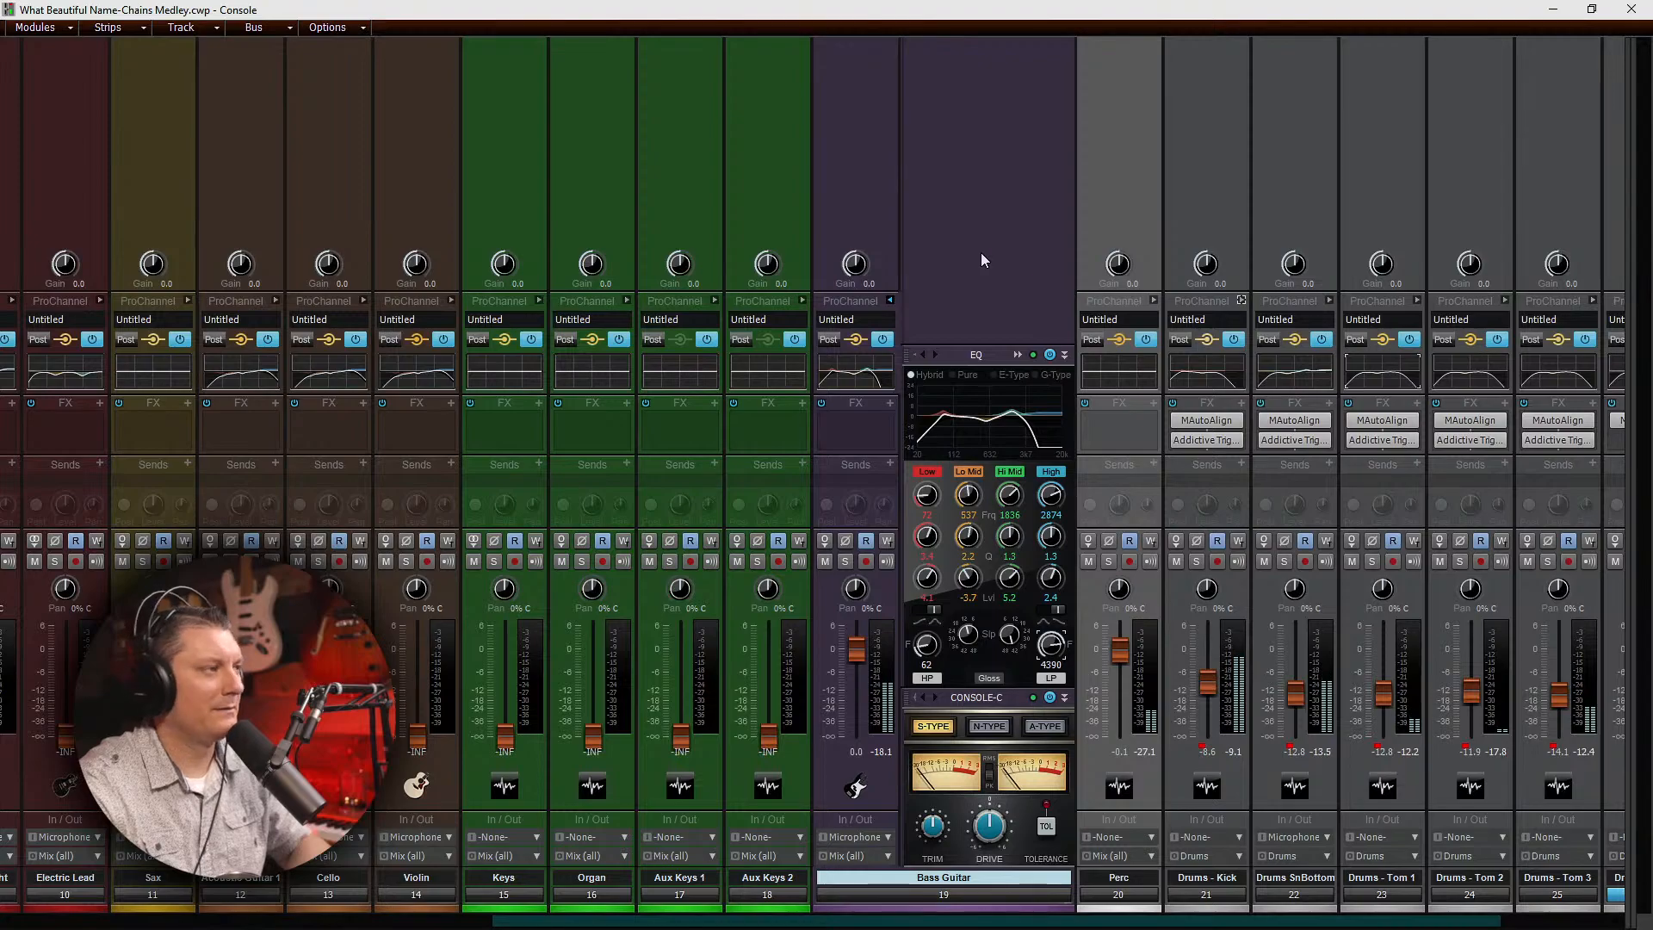
Step: Insert InstantAudio's QuickBass VST3 on the Bass Guitar track and compare its saturation off and on, leaving it enabled
right_click(871, 431)
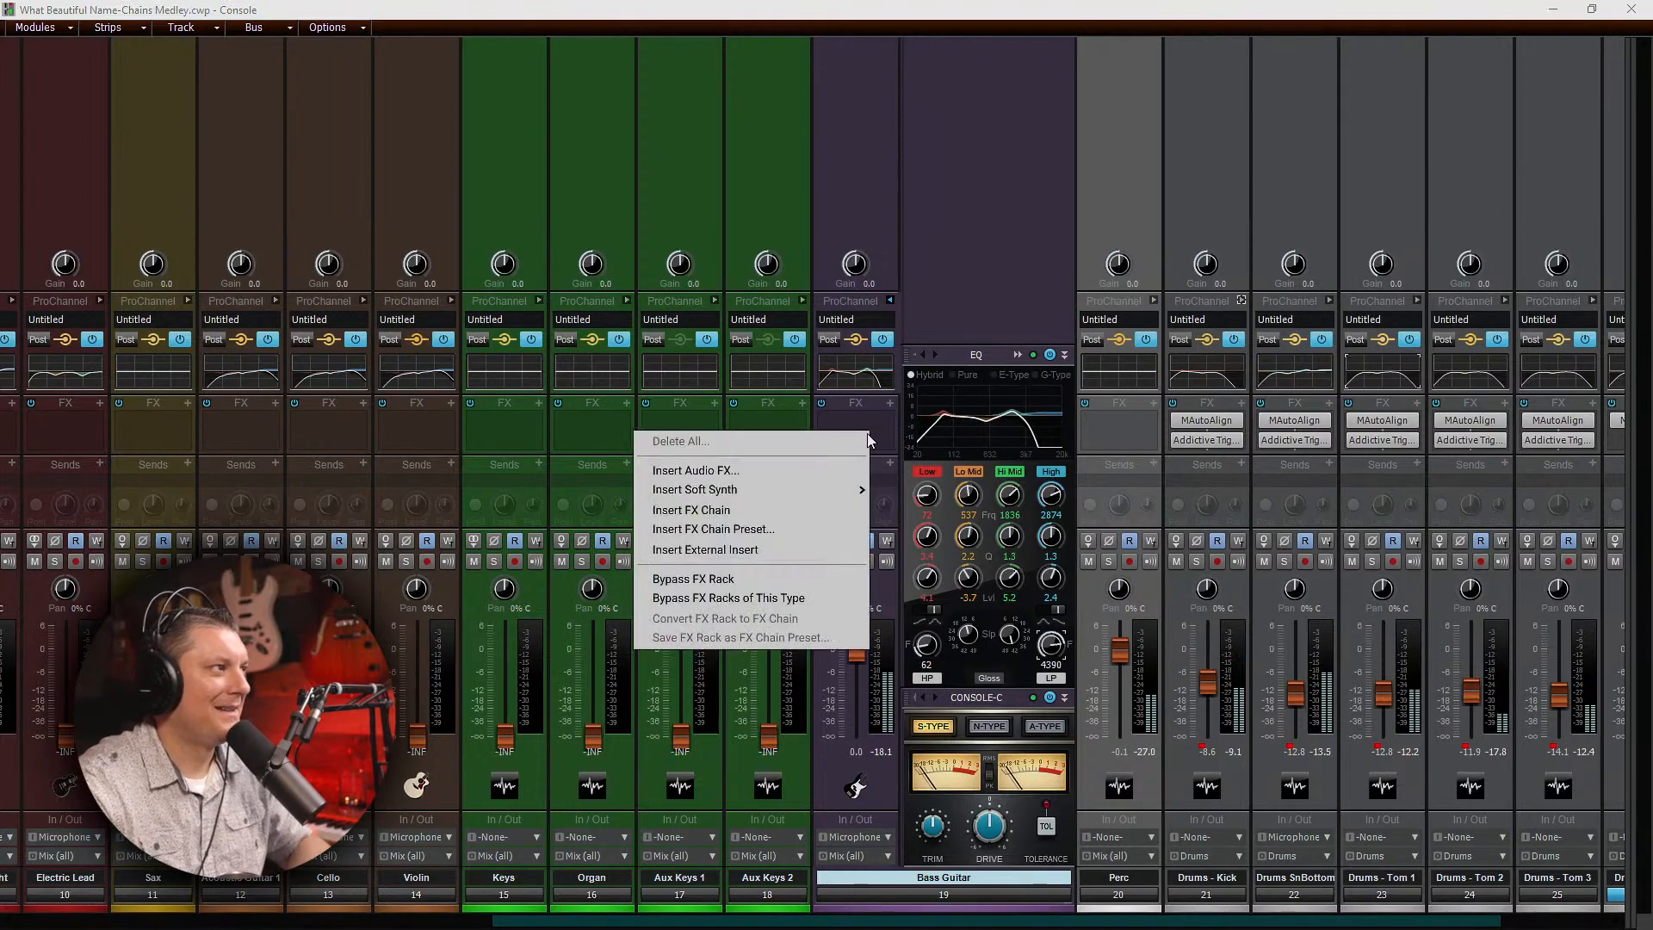
left_click(804, 469)
mouse_move(792, 385)
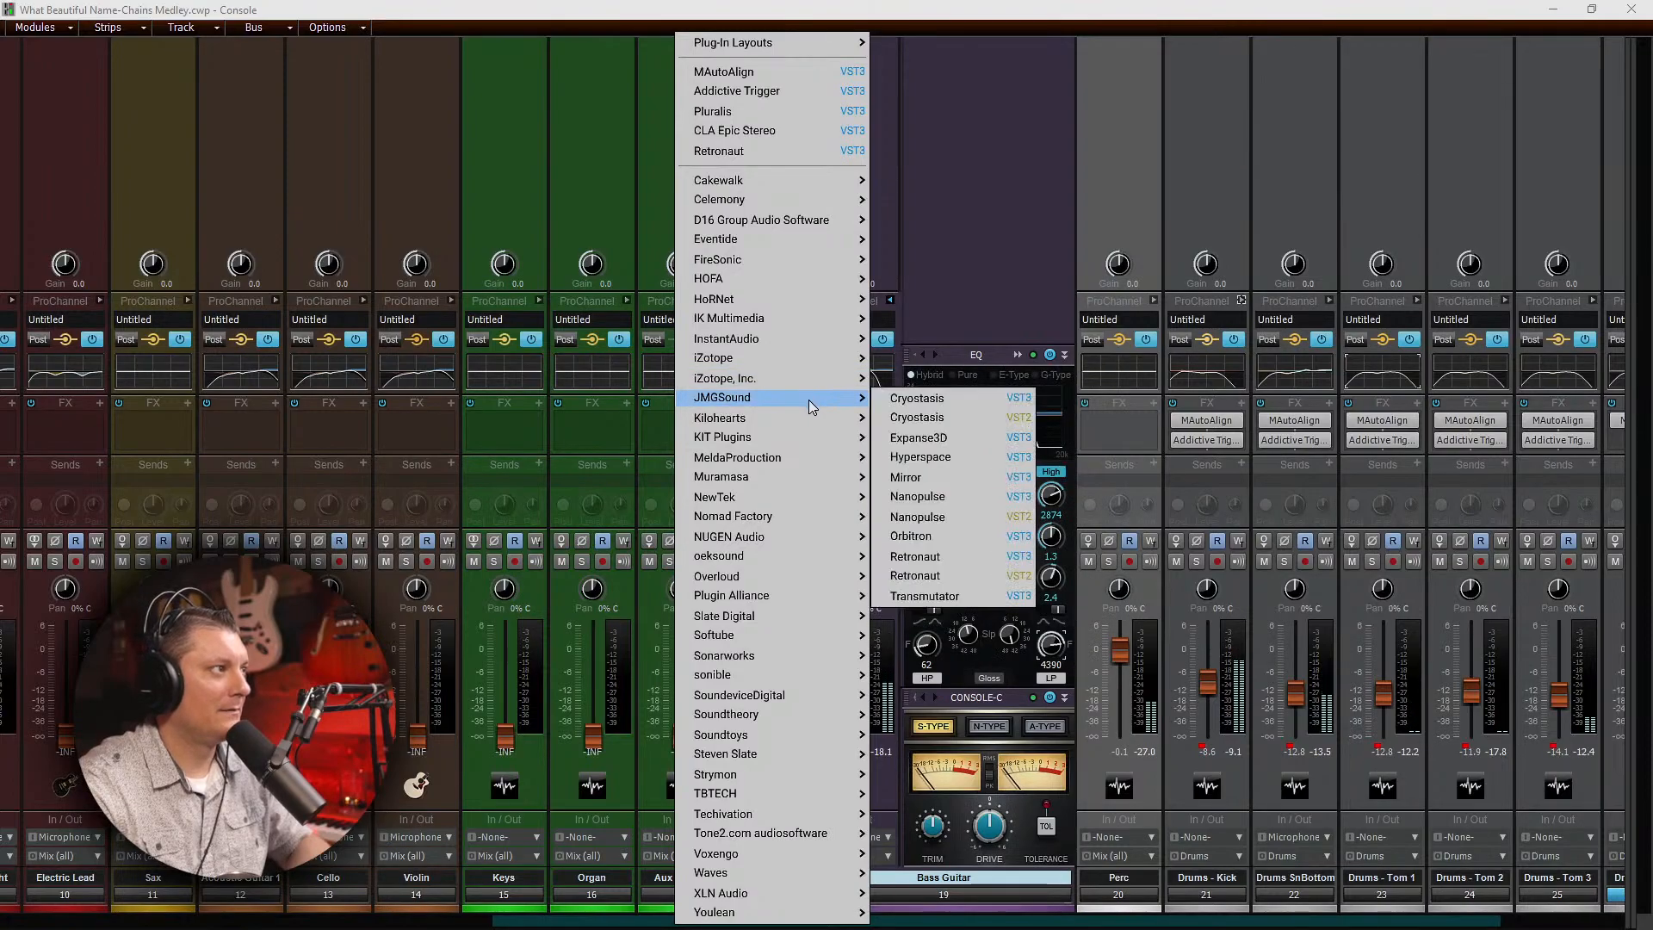
mouse_move(799, 343)
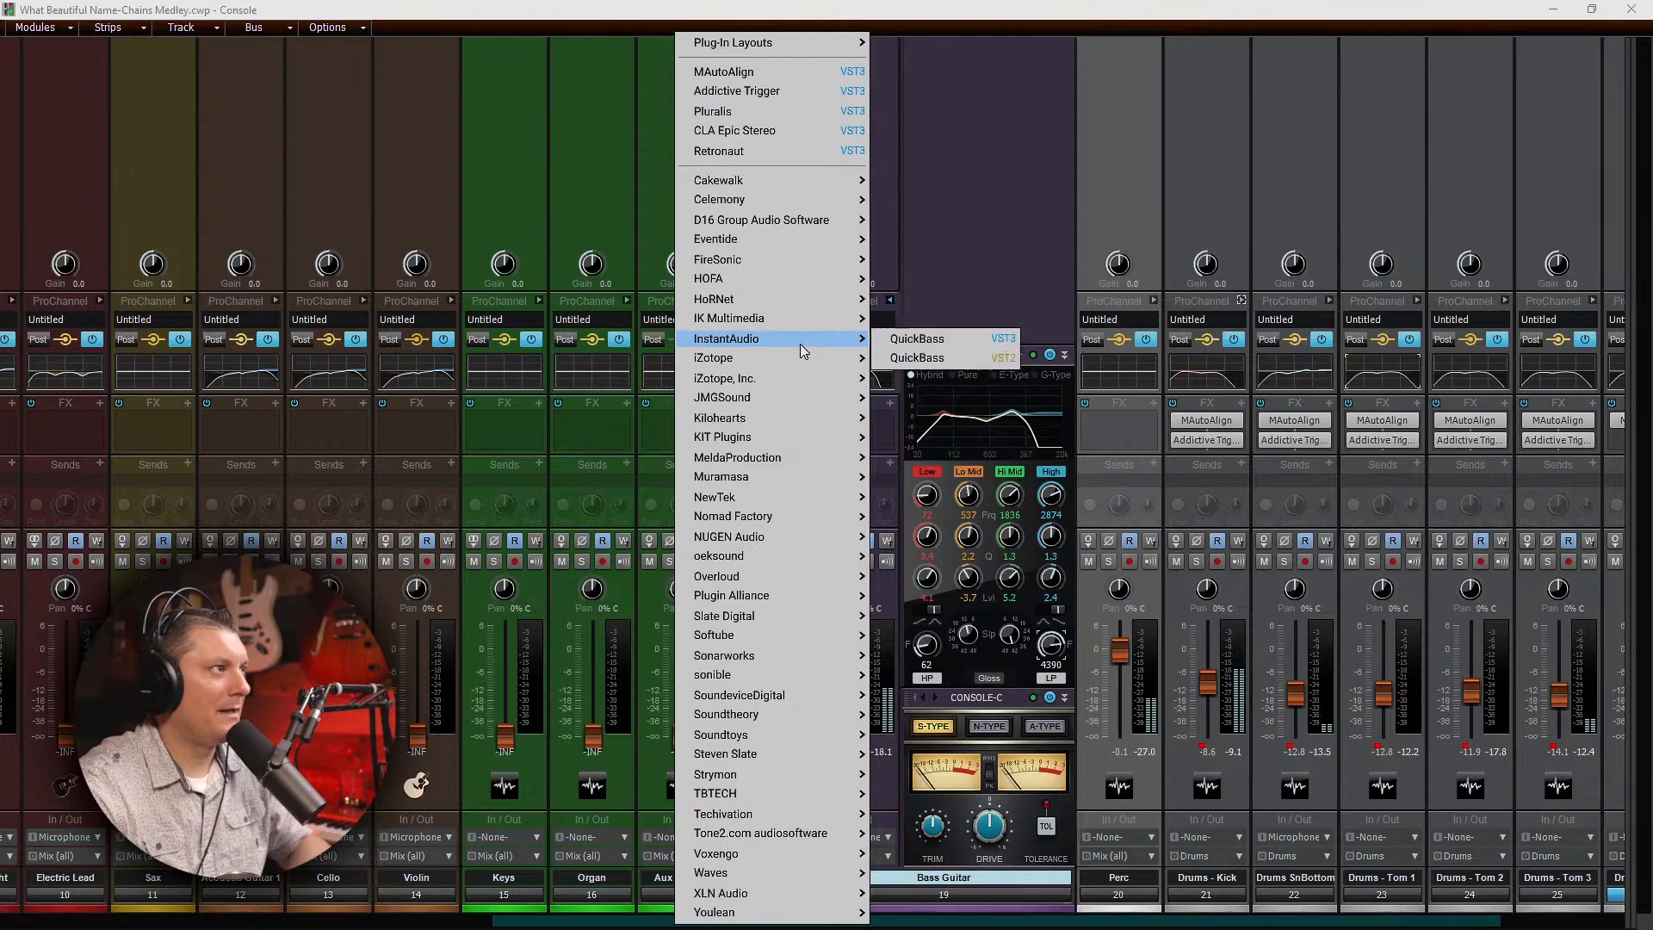
left_click(902, 343)
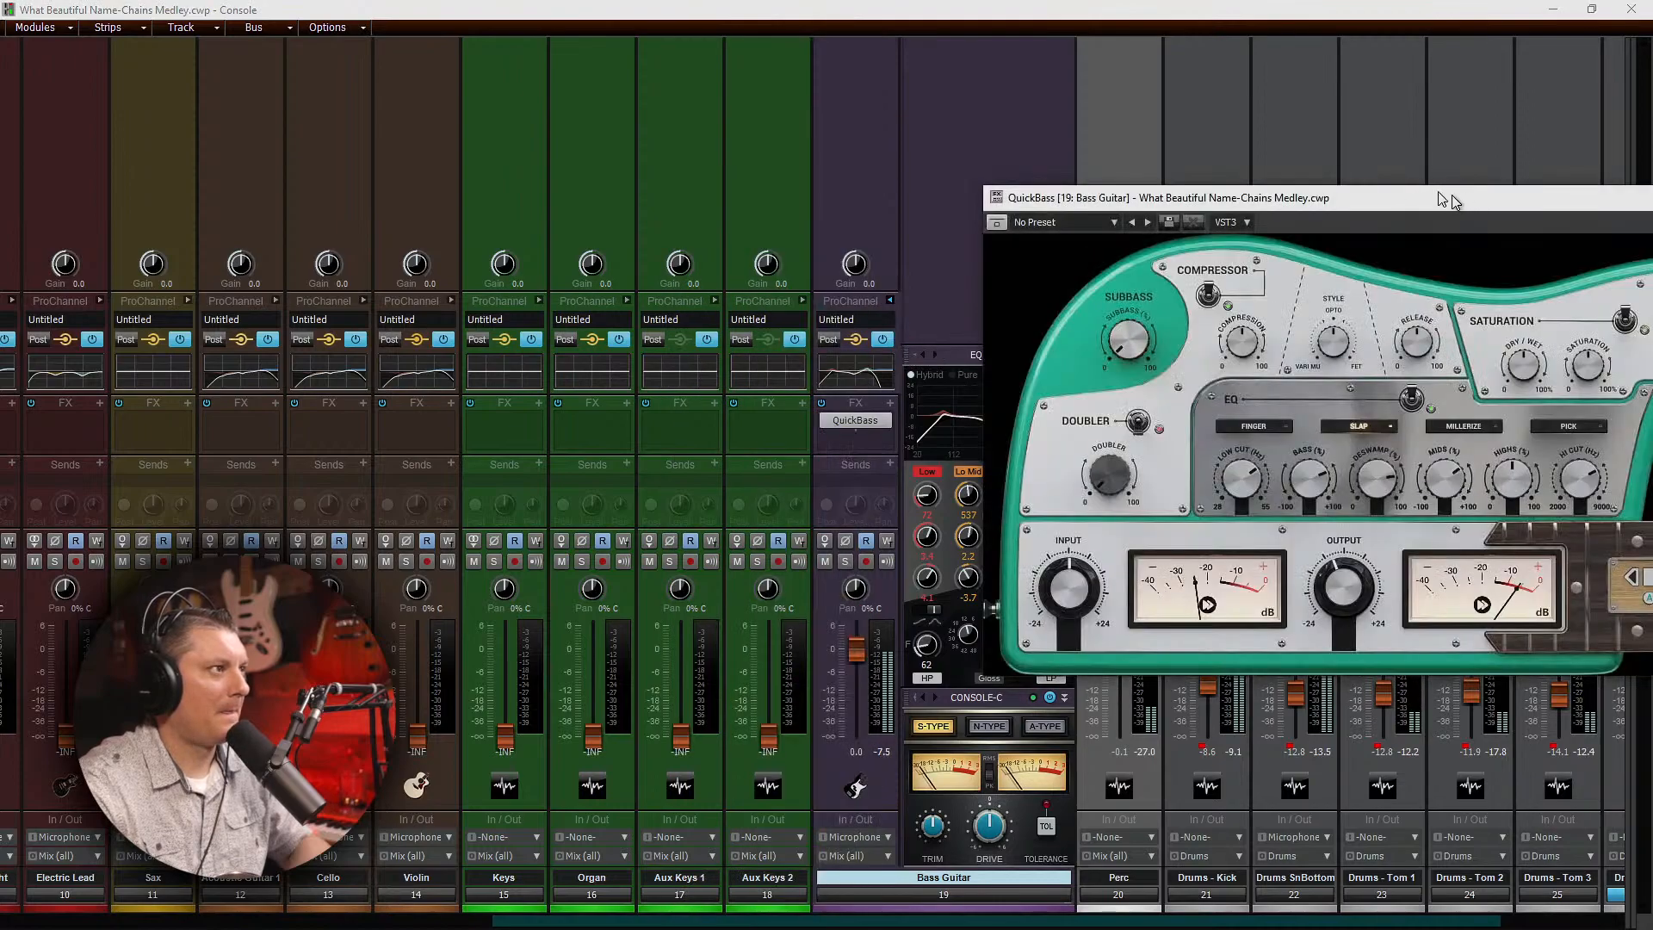
left_click_drag(1443, 200, 1049, 203)
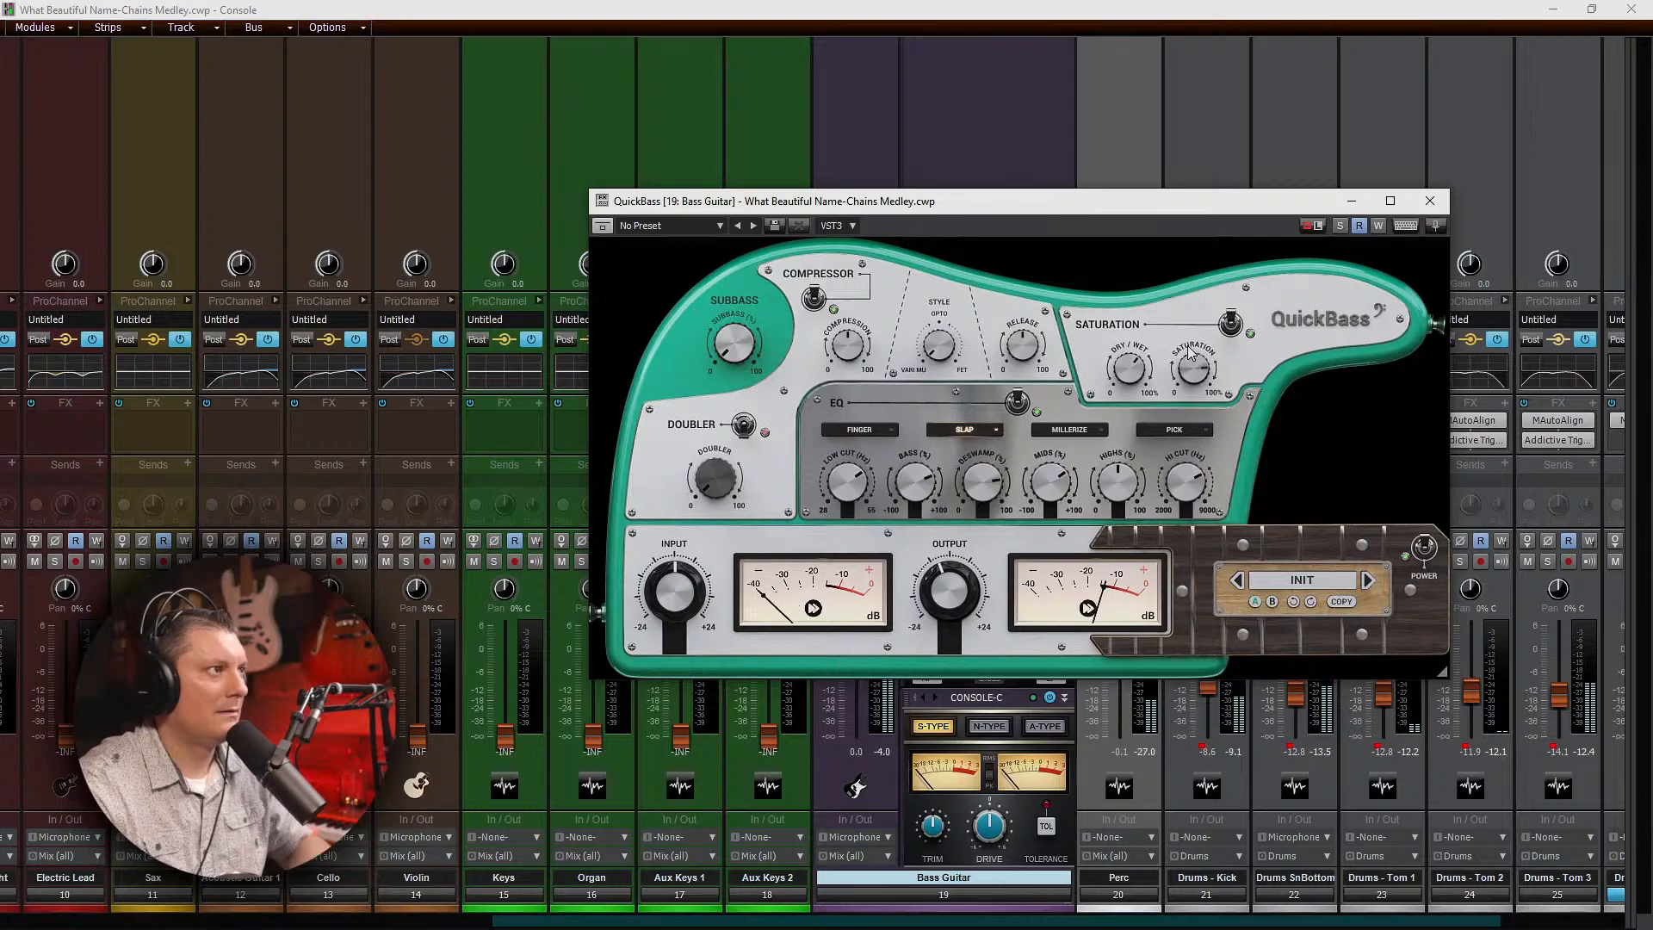
left_click(1230, 324)
left_click(1230, 324)
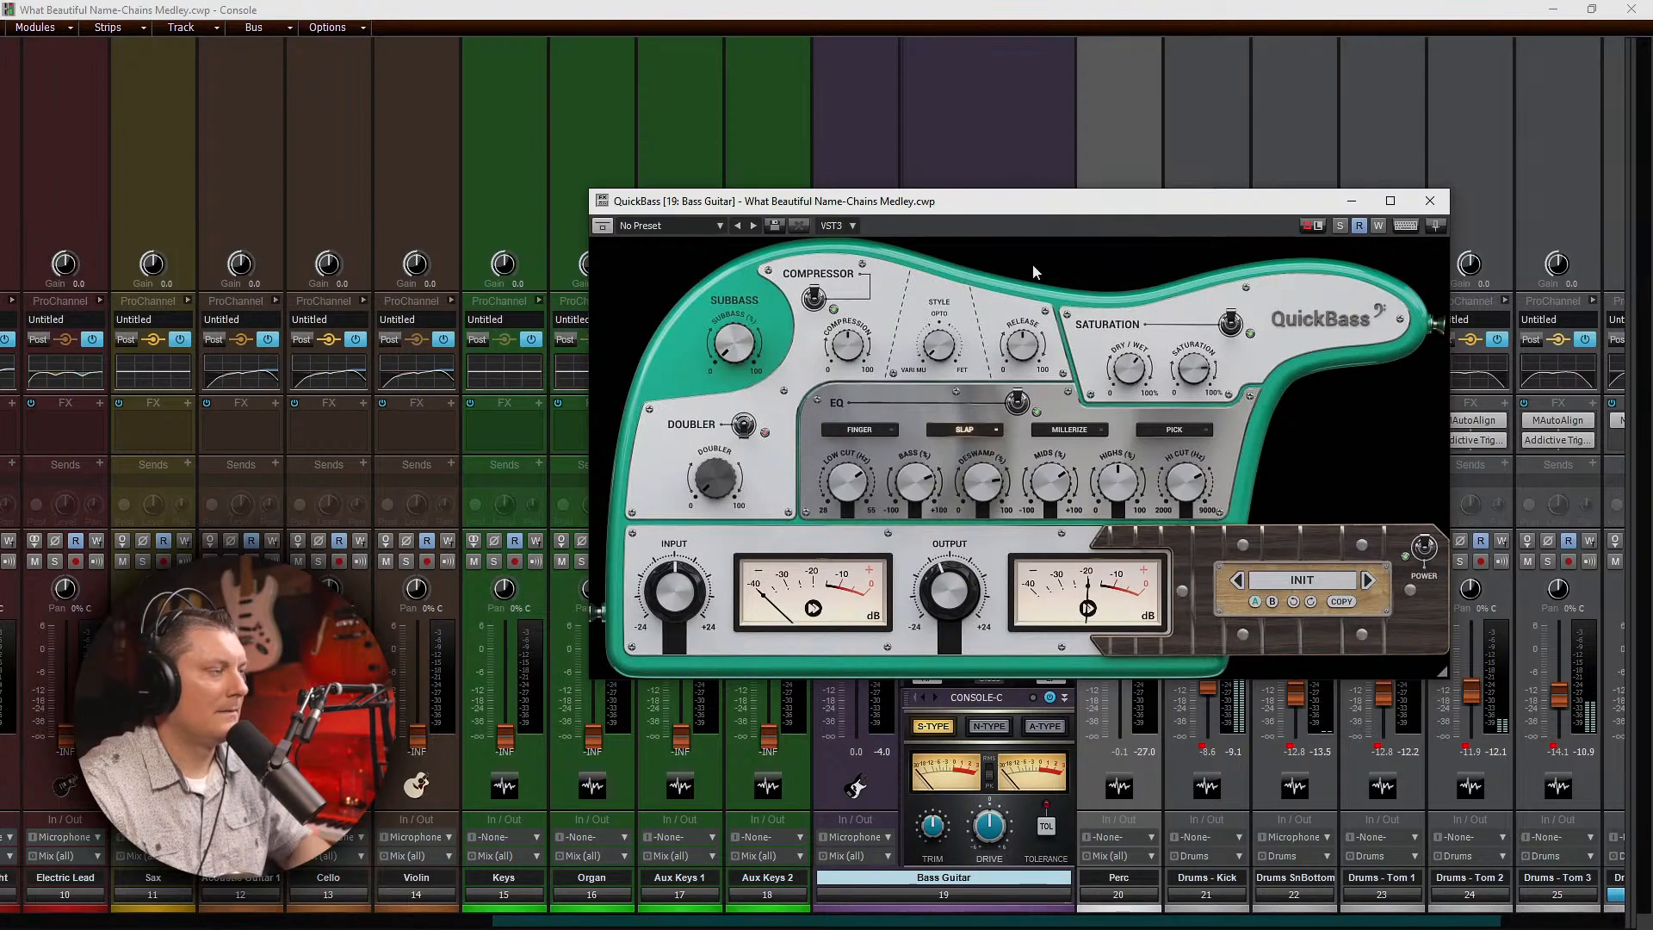
Step: Minimize the Console, enlarge the Bass Guitar track in the track view, and restart playback from measure 109 with QuickBass in view
left_click_drag(1224, 203, 1126, 217)
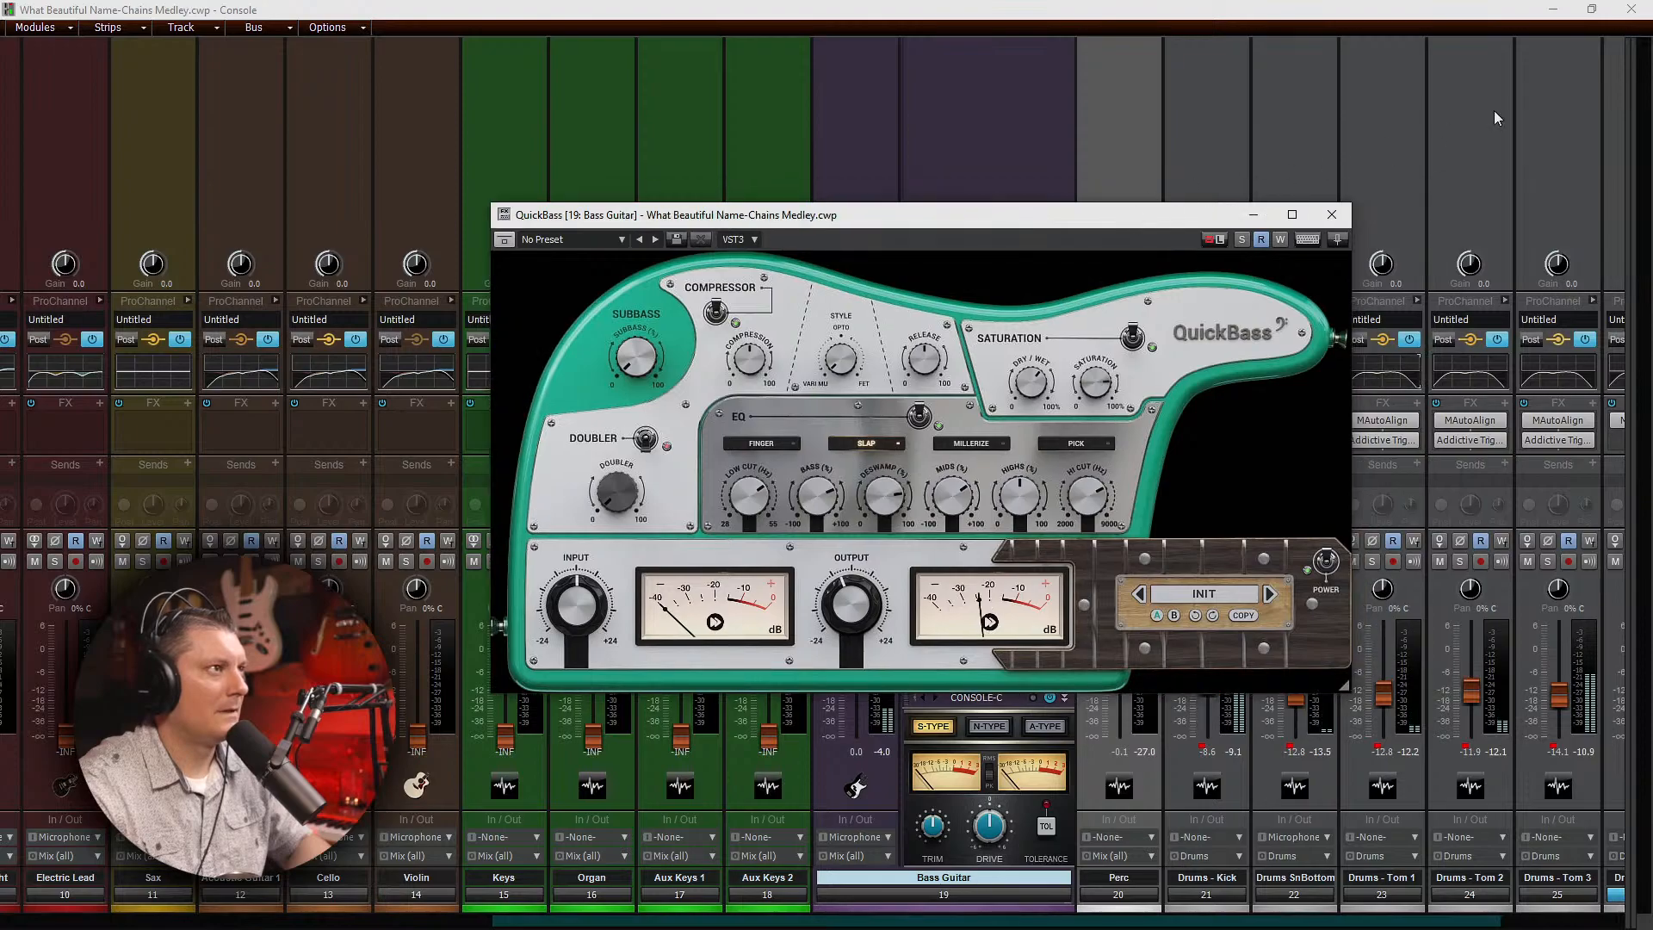
left_click(1553, 9)
left_click_drag(993, 217, 1020, 527)
scroll(1047, 346, "up", 5)
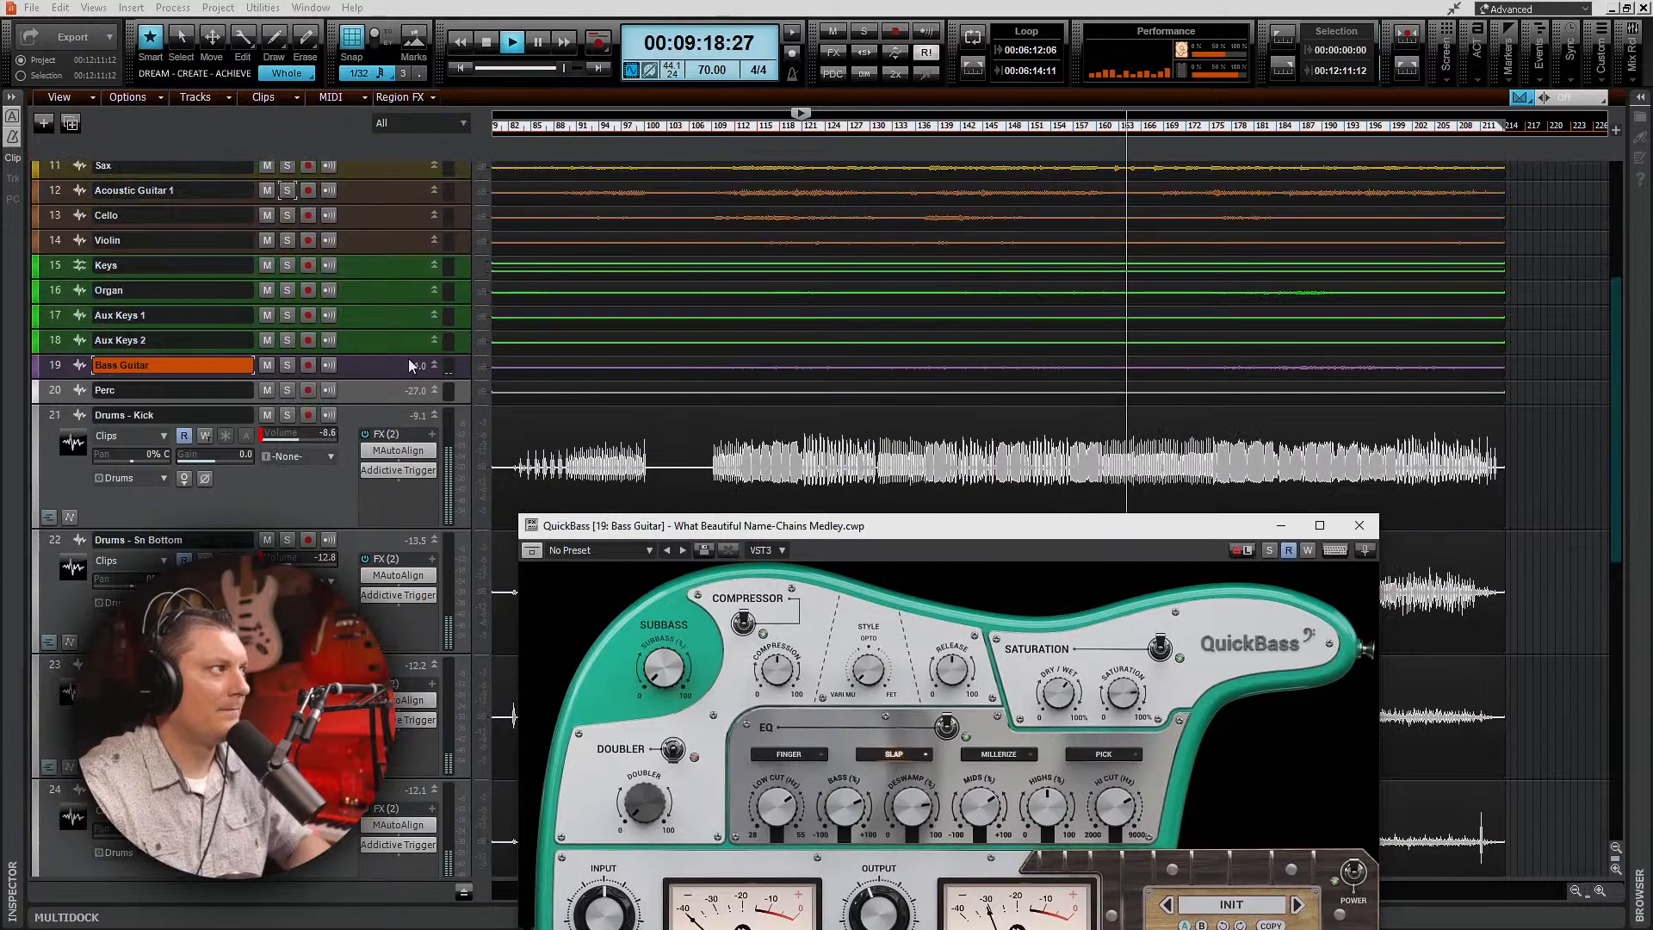
left_click_drag(387, 377, 386, 571)
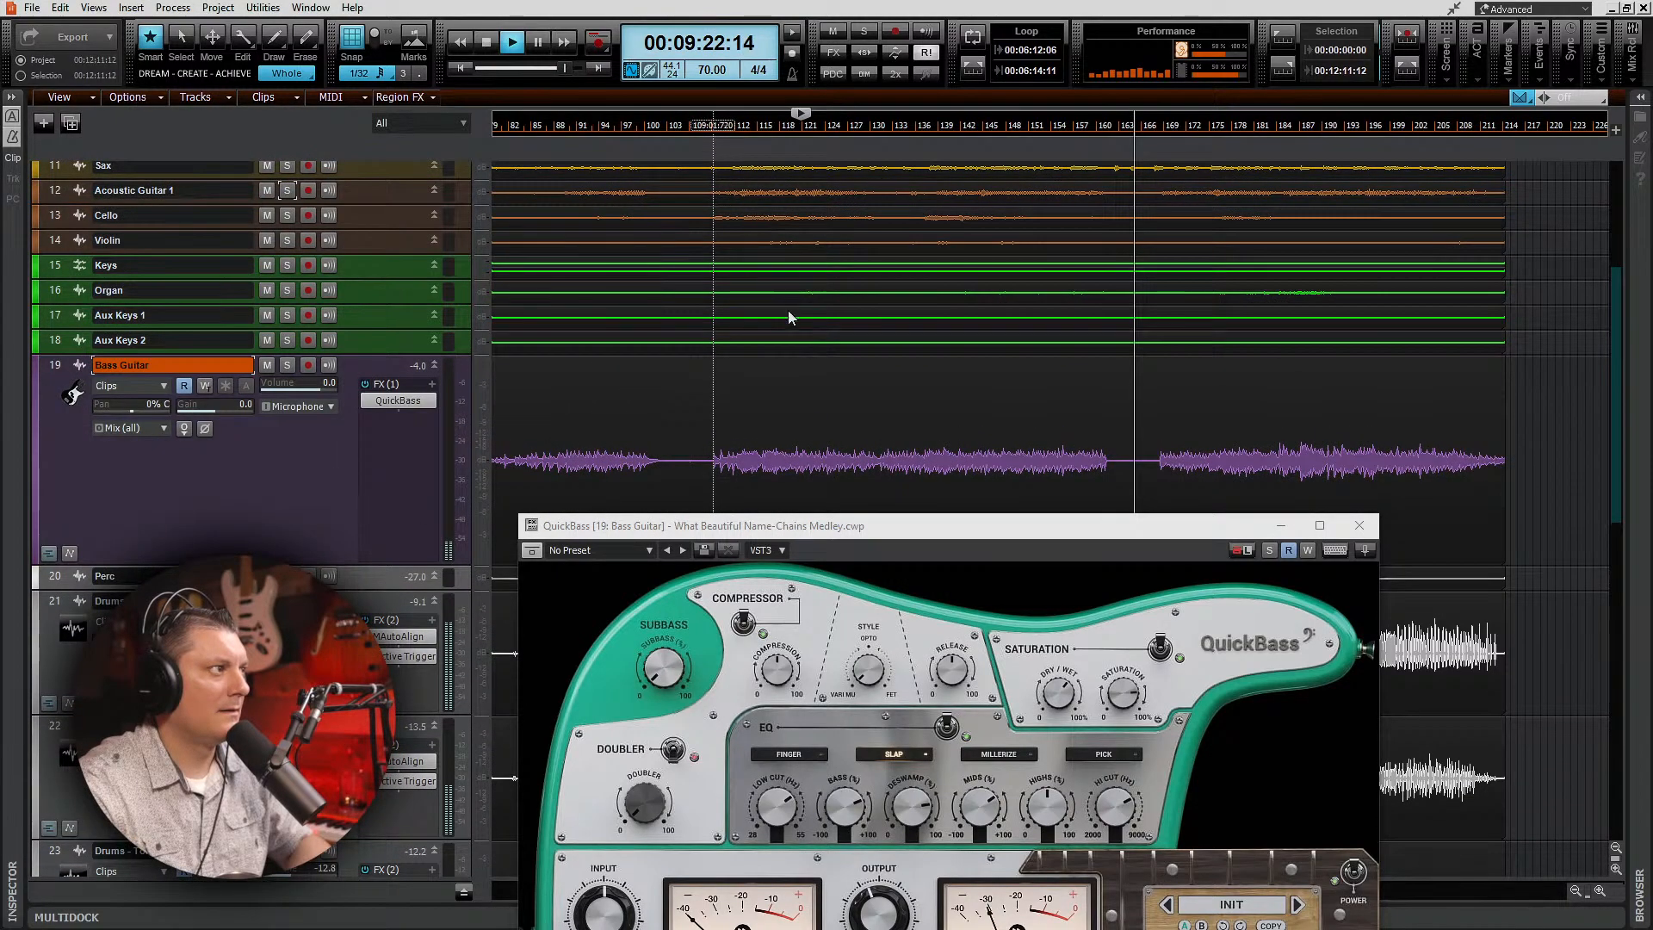
left_click(713, 133)
left_click_drag(951, 527, 1016, 233)
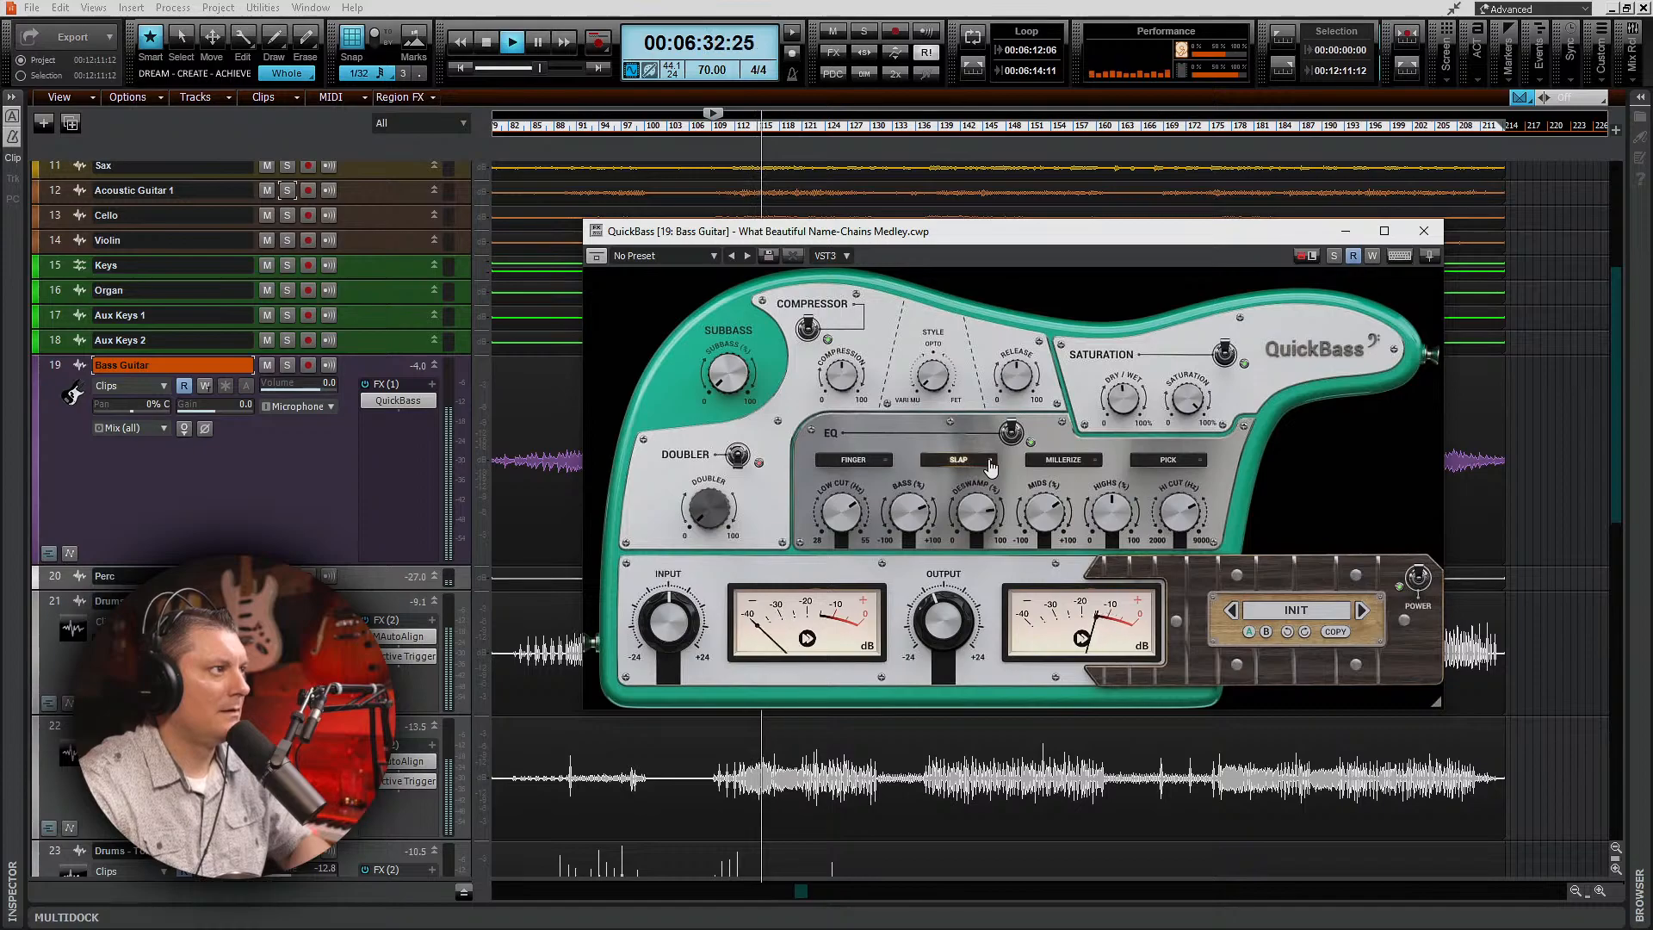
Step: Switch QuickBass to the Finger EQ with some Subbass added, and compare its EQ off and on, leaving it enabled
left_click(856, 463)
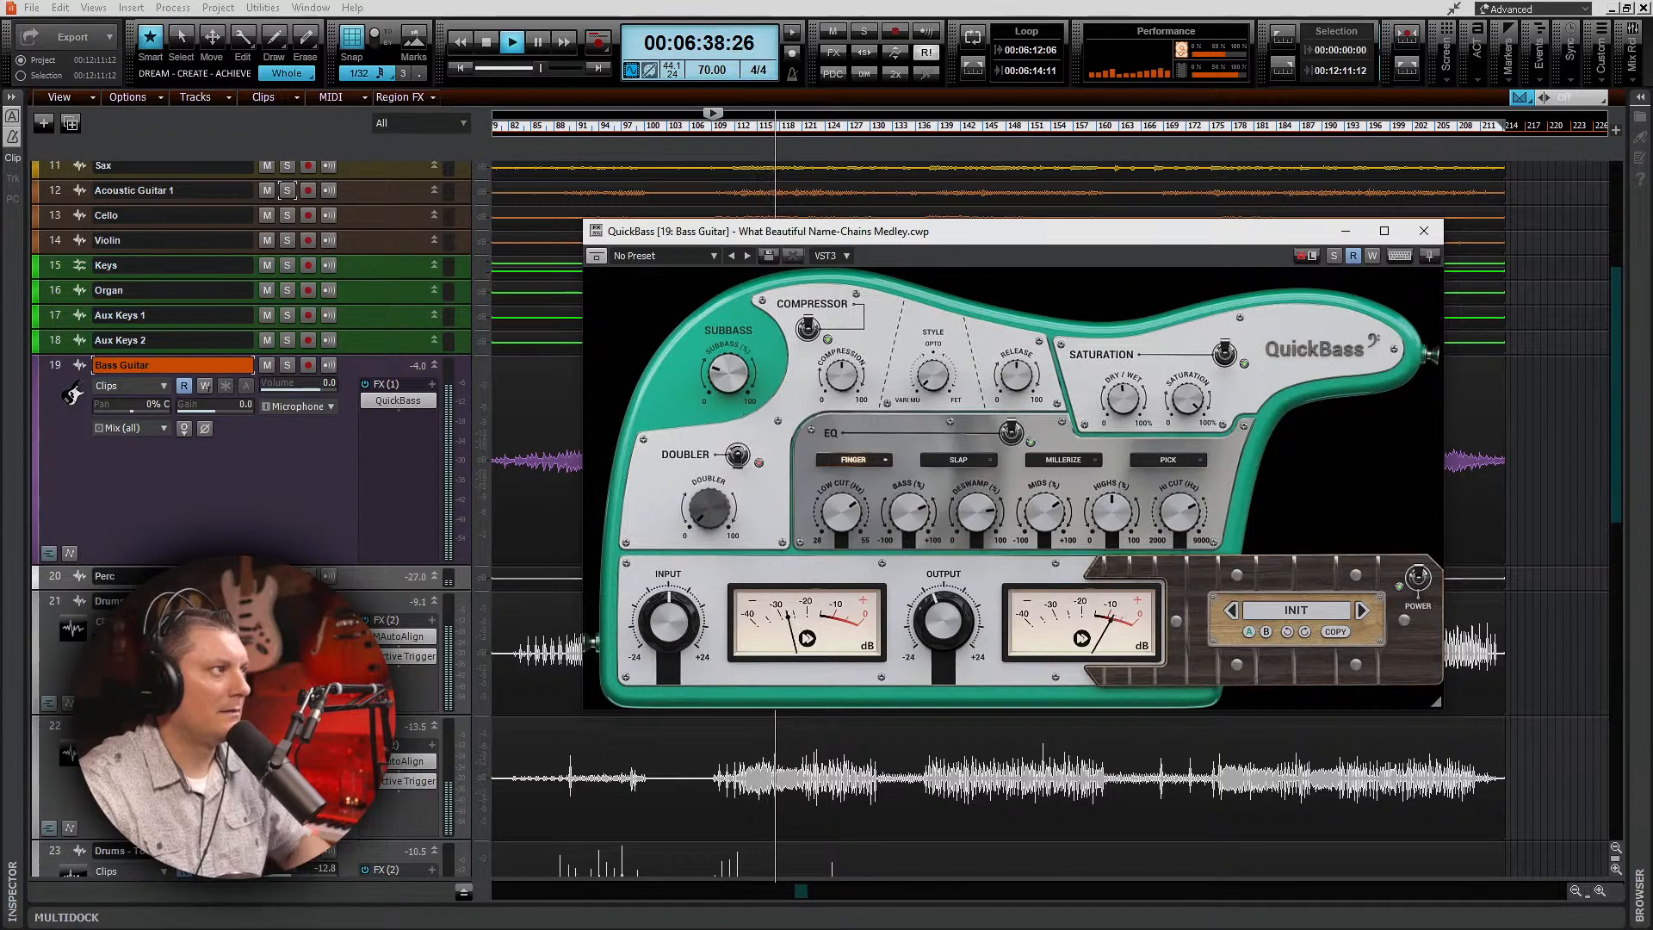
left_click_drag(723, 368, 723, 421)
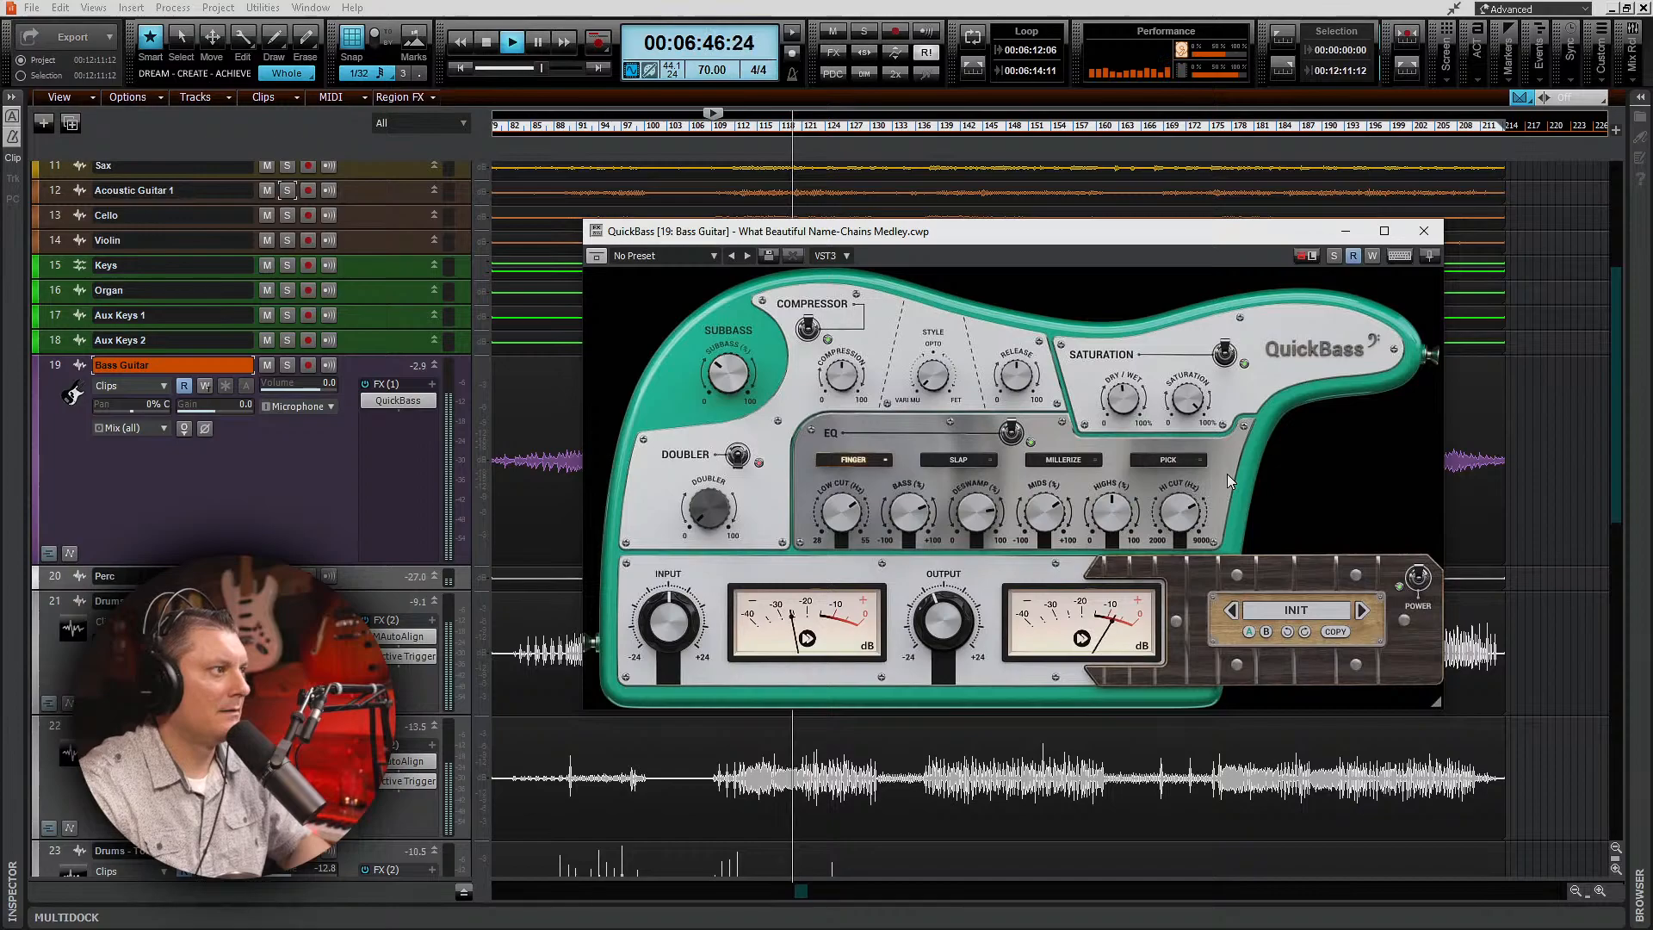
left_click(1011, 435)
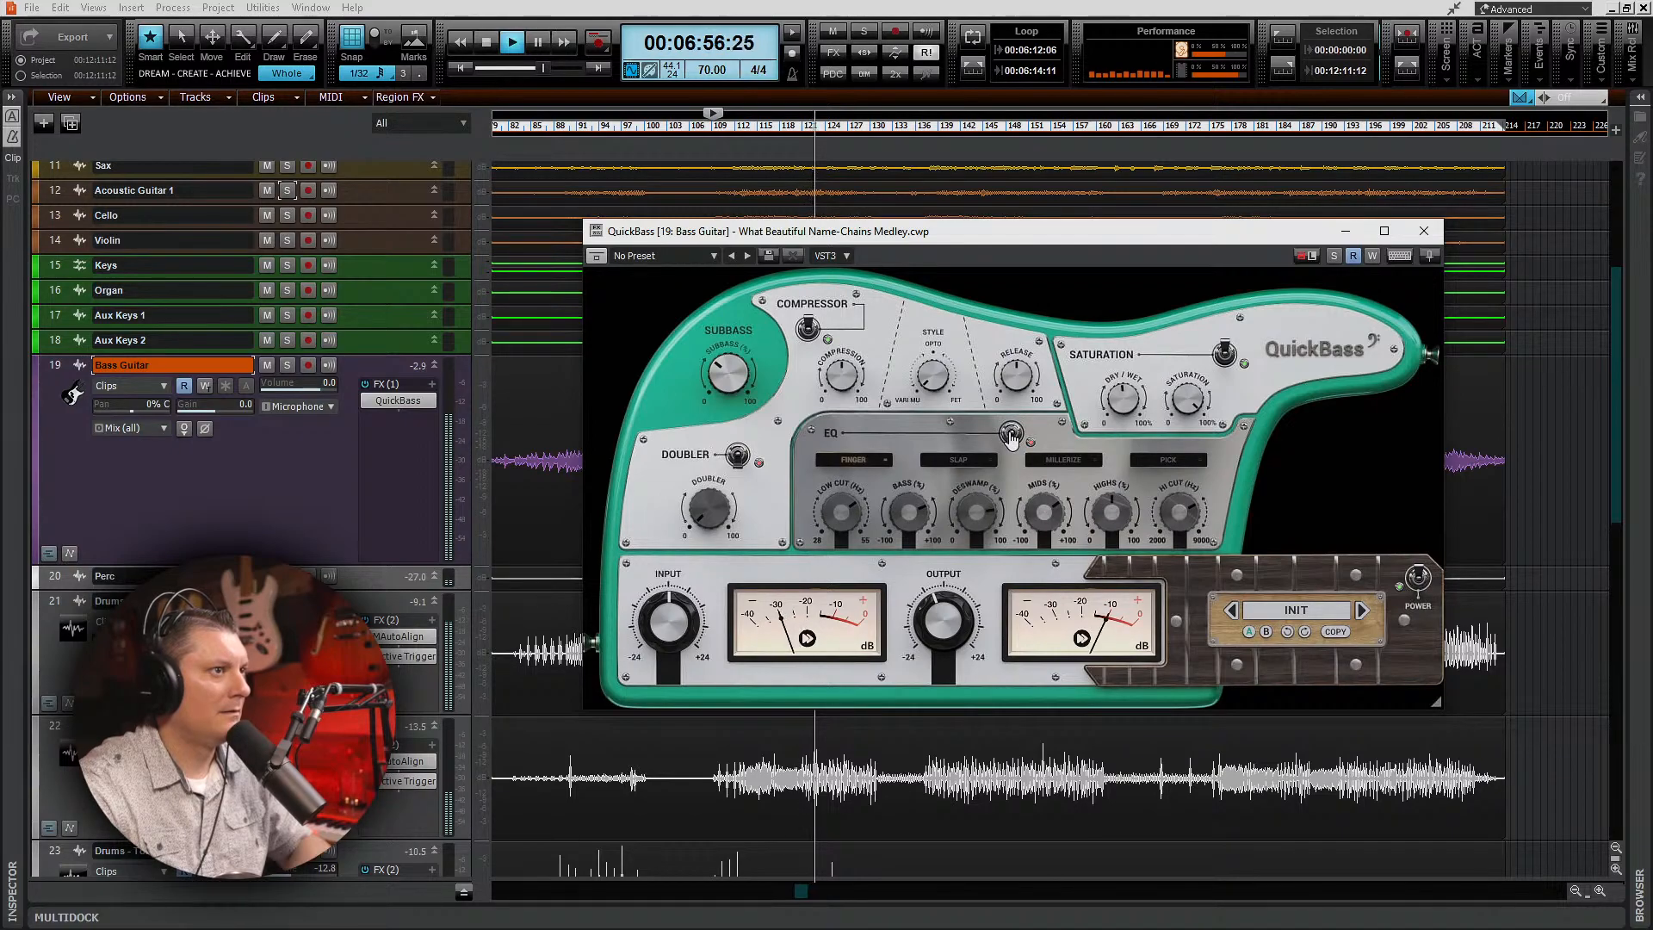
left_click(1011, 435)
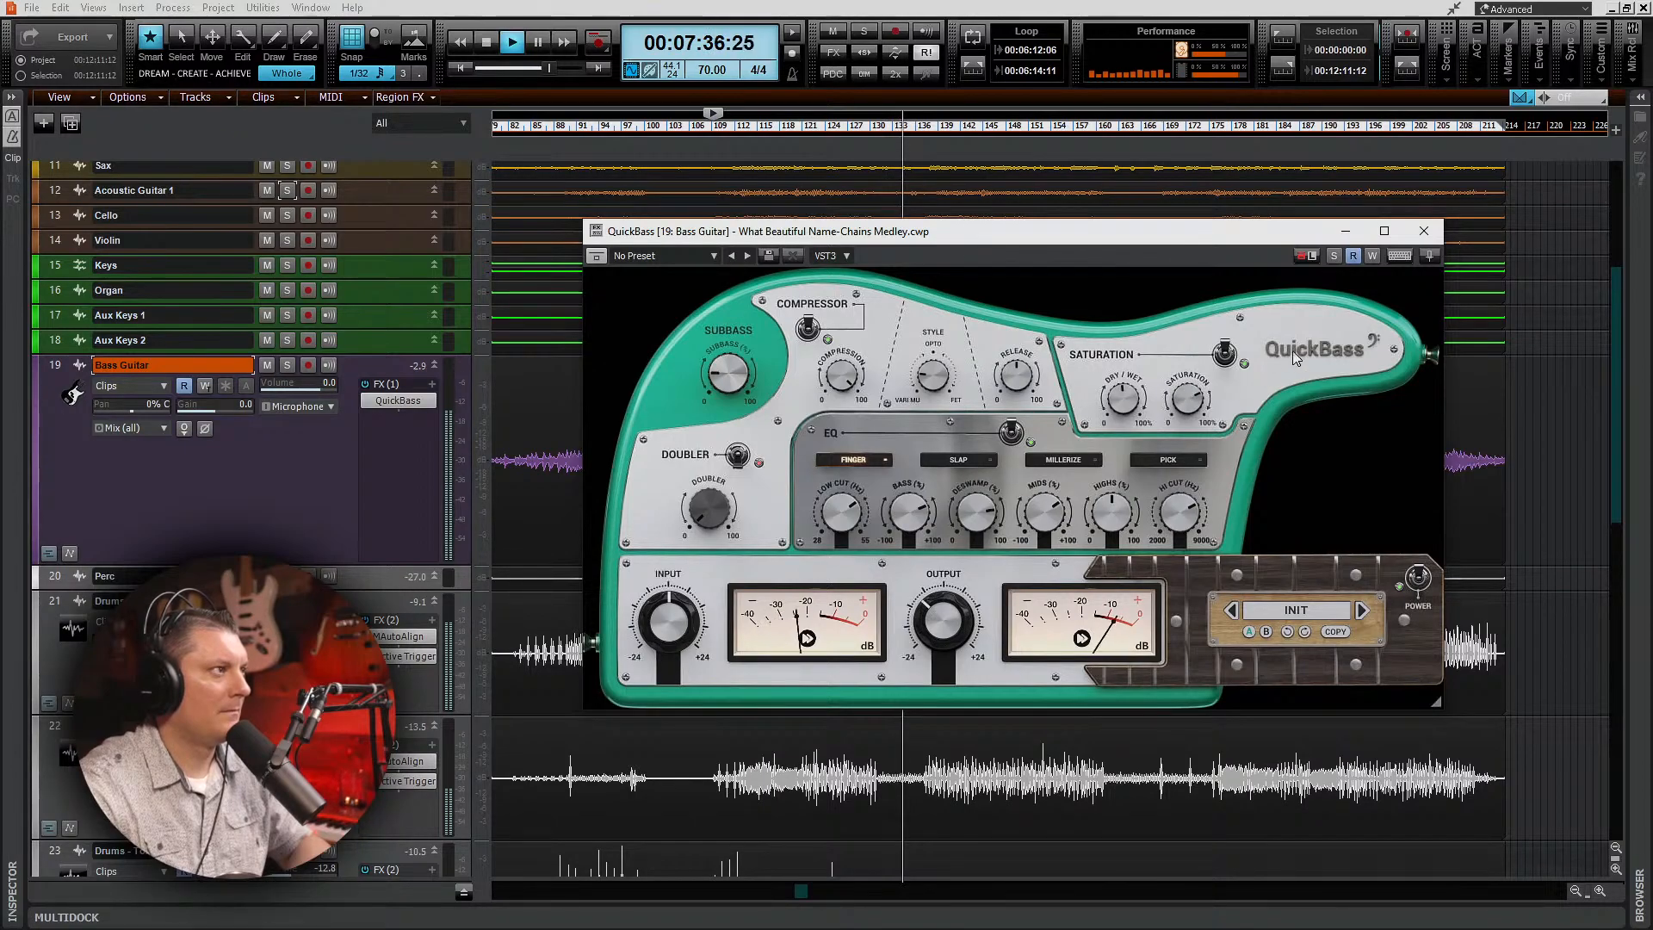
Step: Close QuickBass, set the Bass Guitar track's volume to -1.7 dB, and stop playback
left_click(1424, 233)
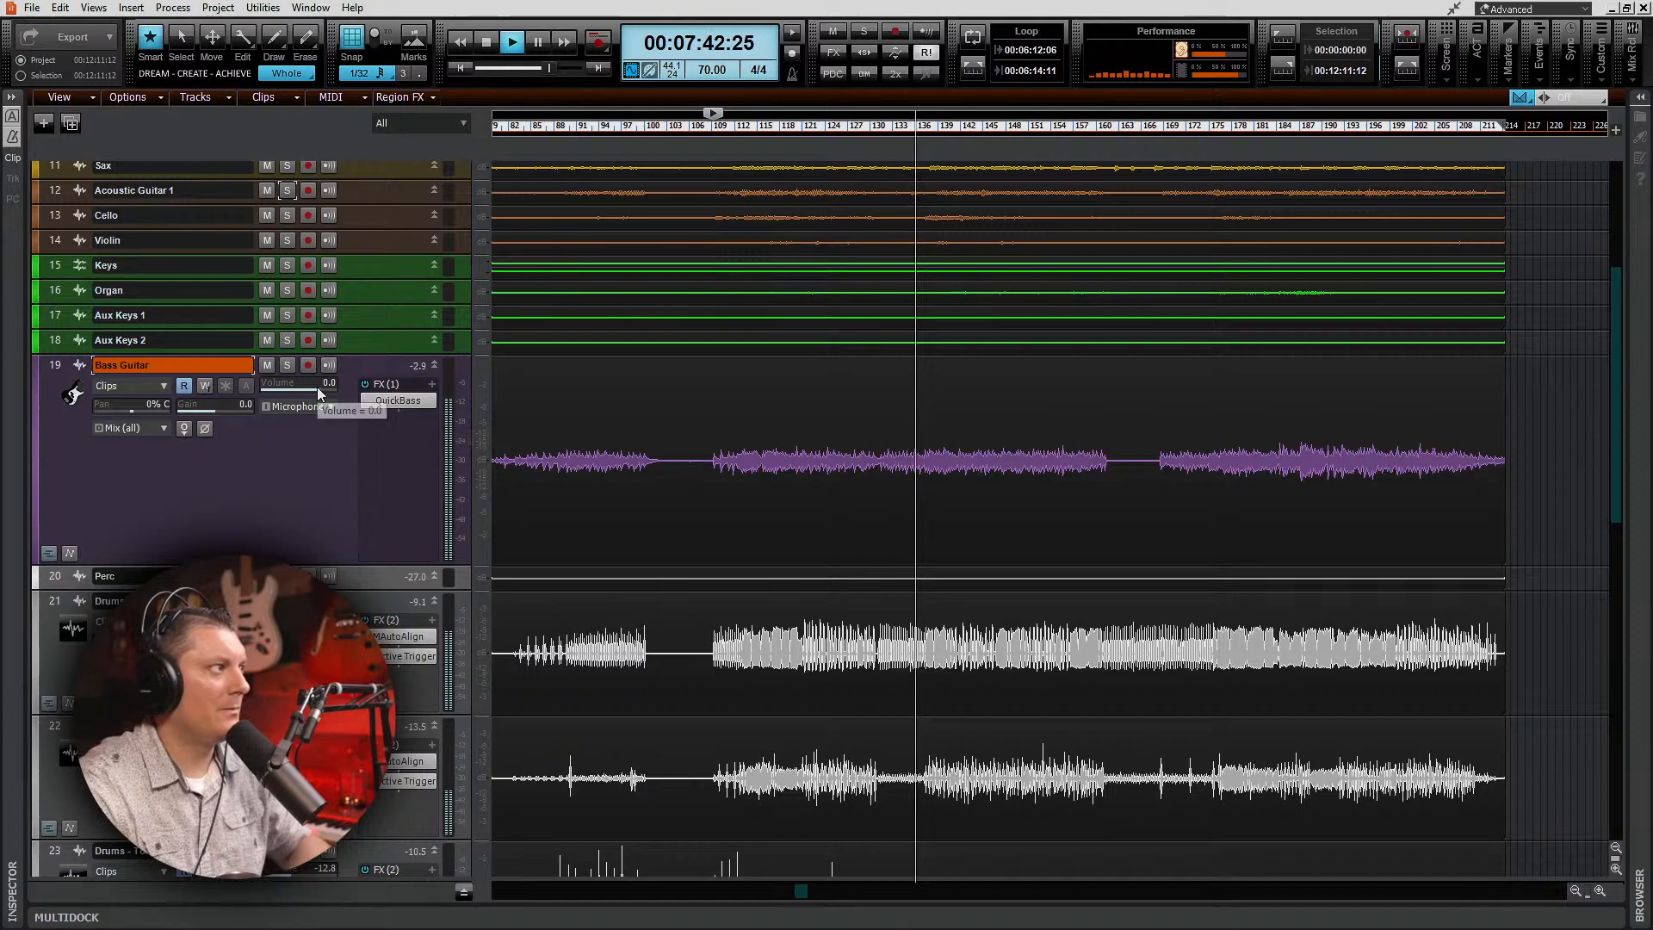
left_click_drag(317, 386, 316, 386)
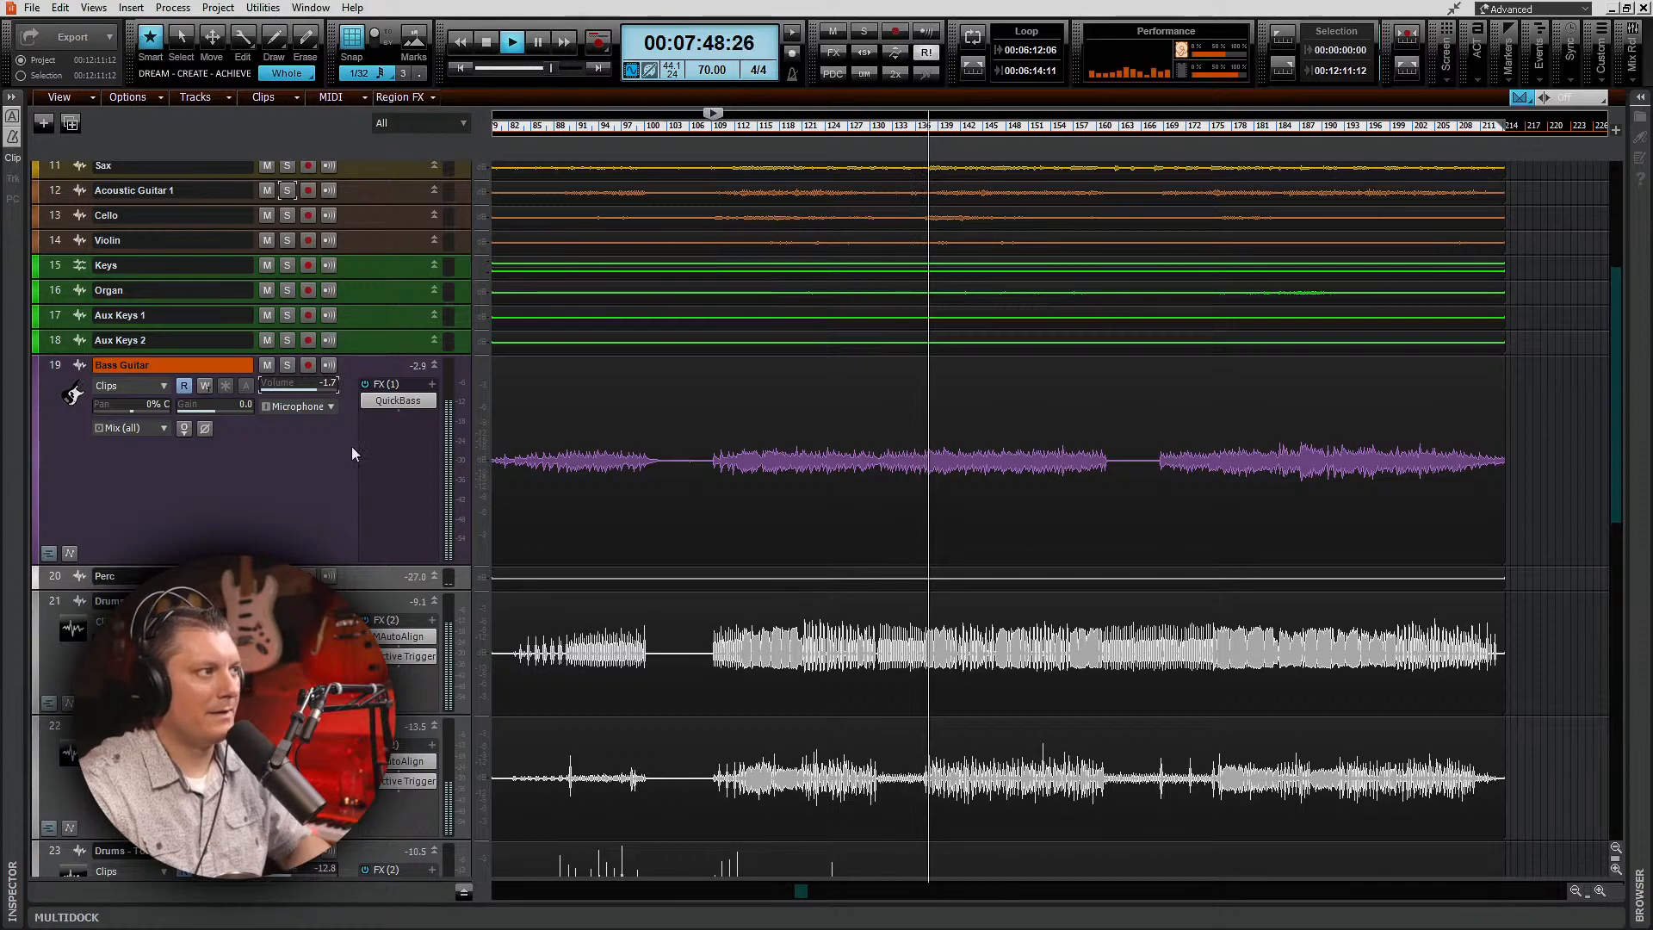
key("space")
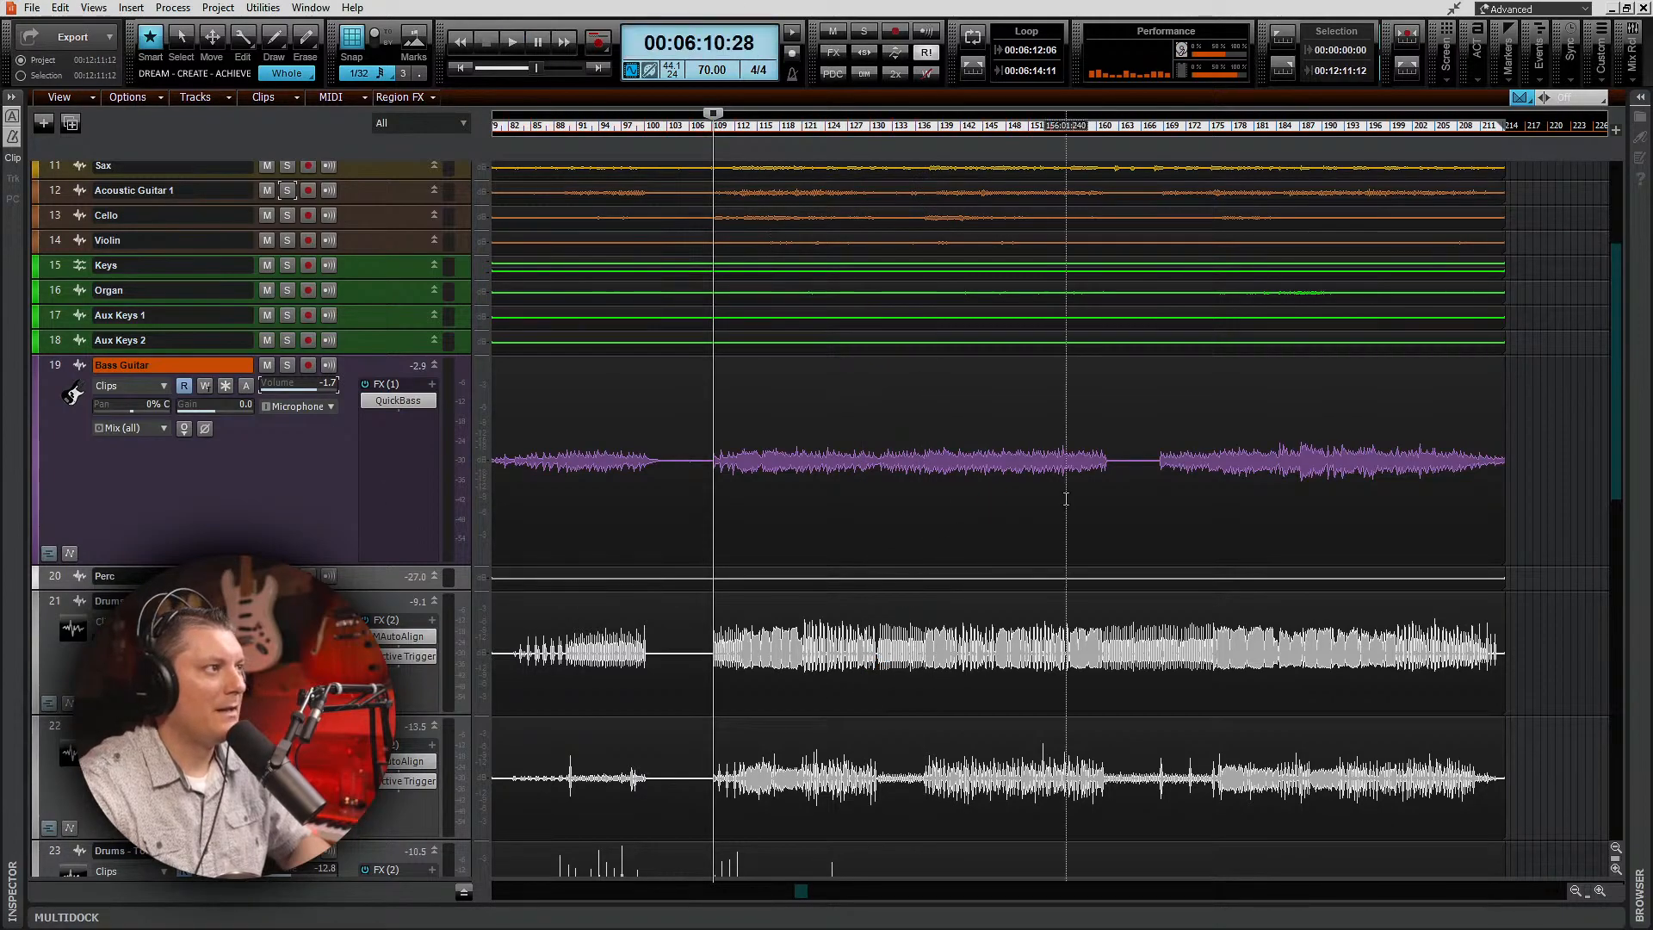
Step: Return to the Console view and collapse the Bass Guitar's ProChannel
scroll(1066, 499, "up", 5)
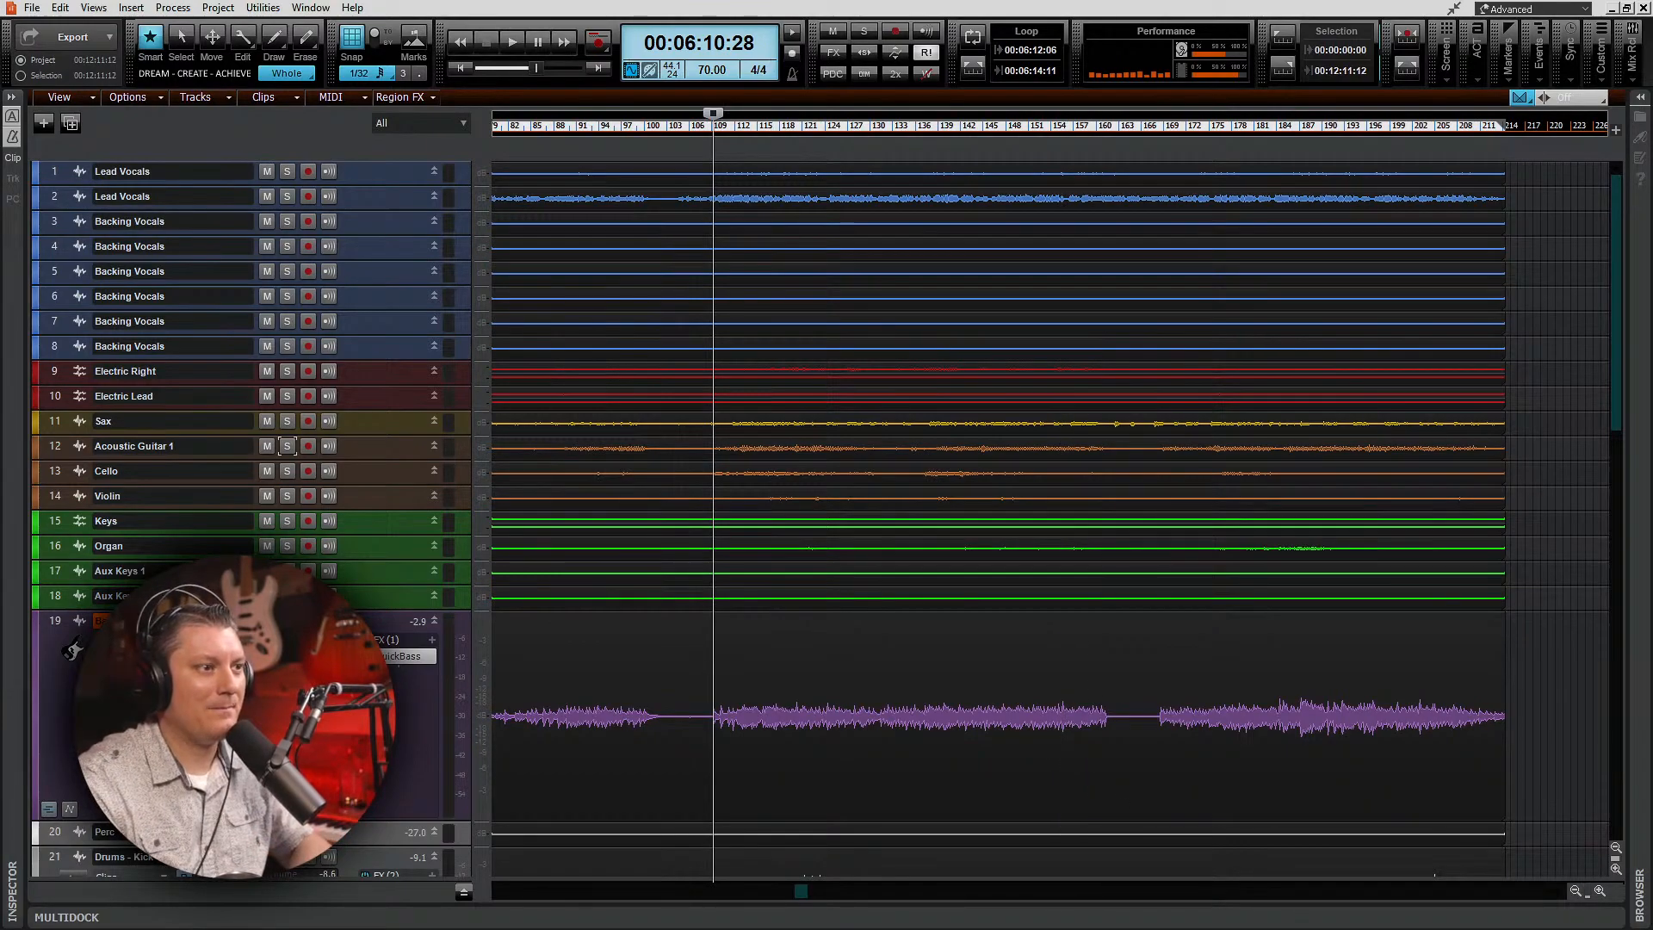
key("alt+2")
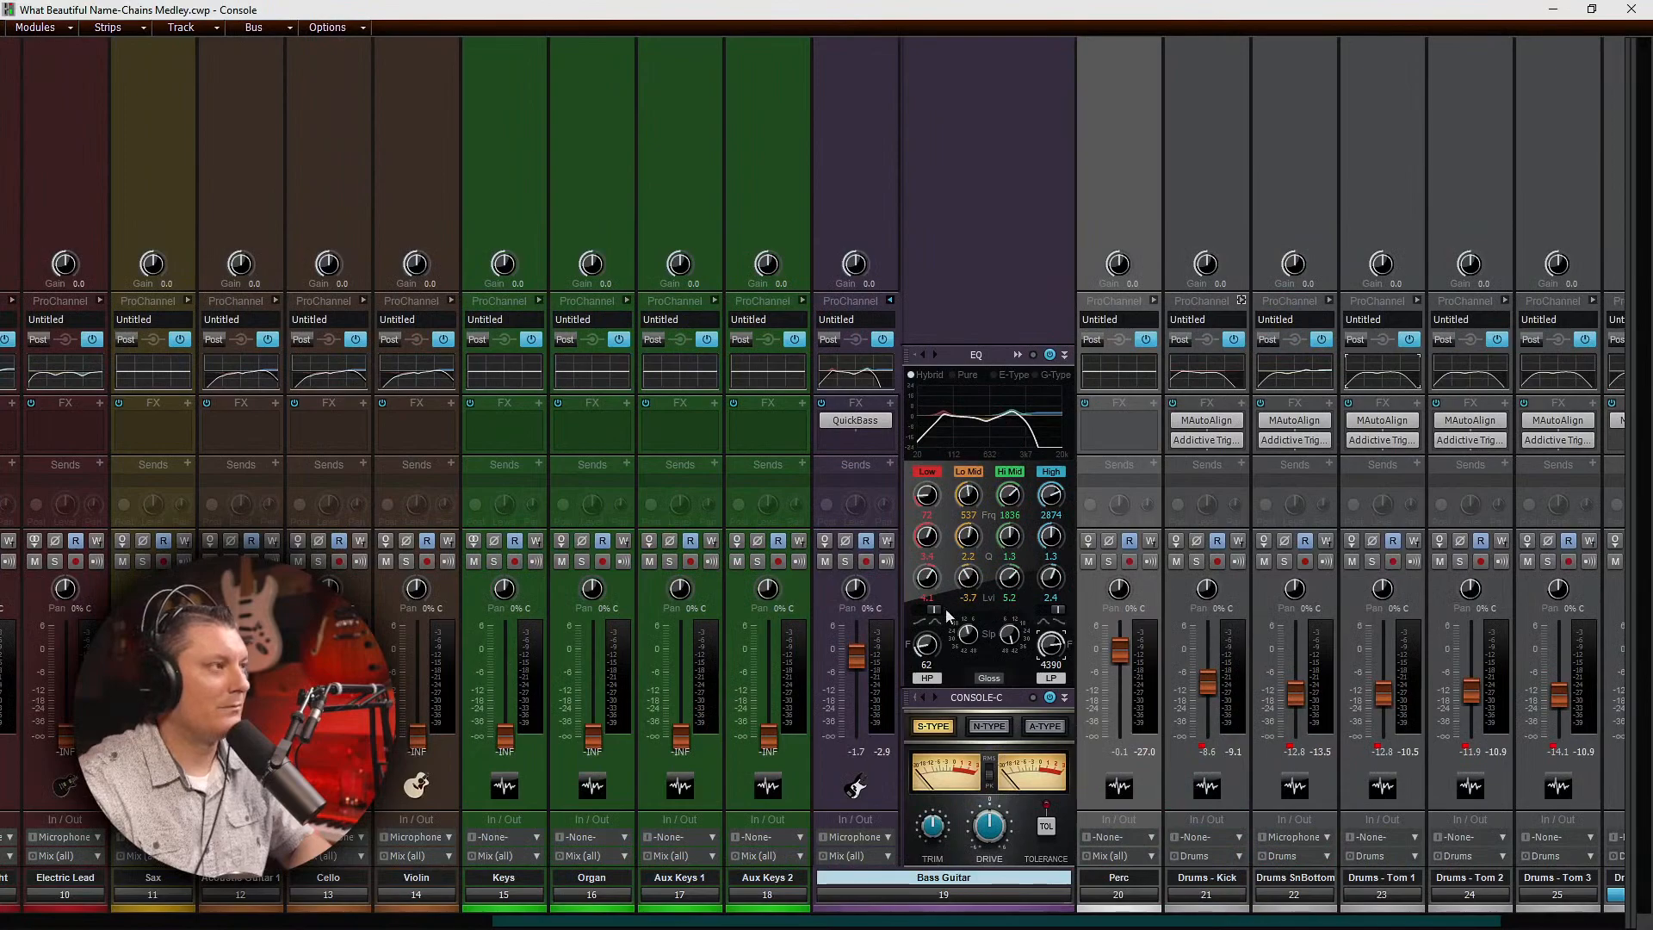
left_click(891, 299)
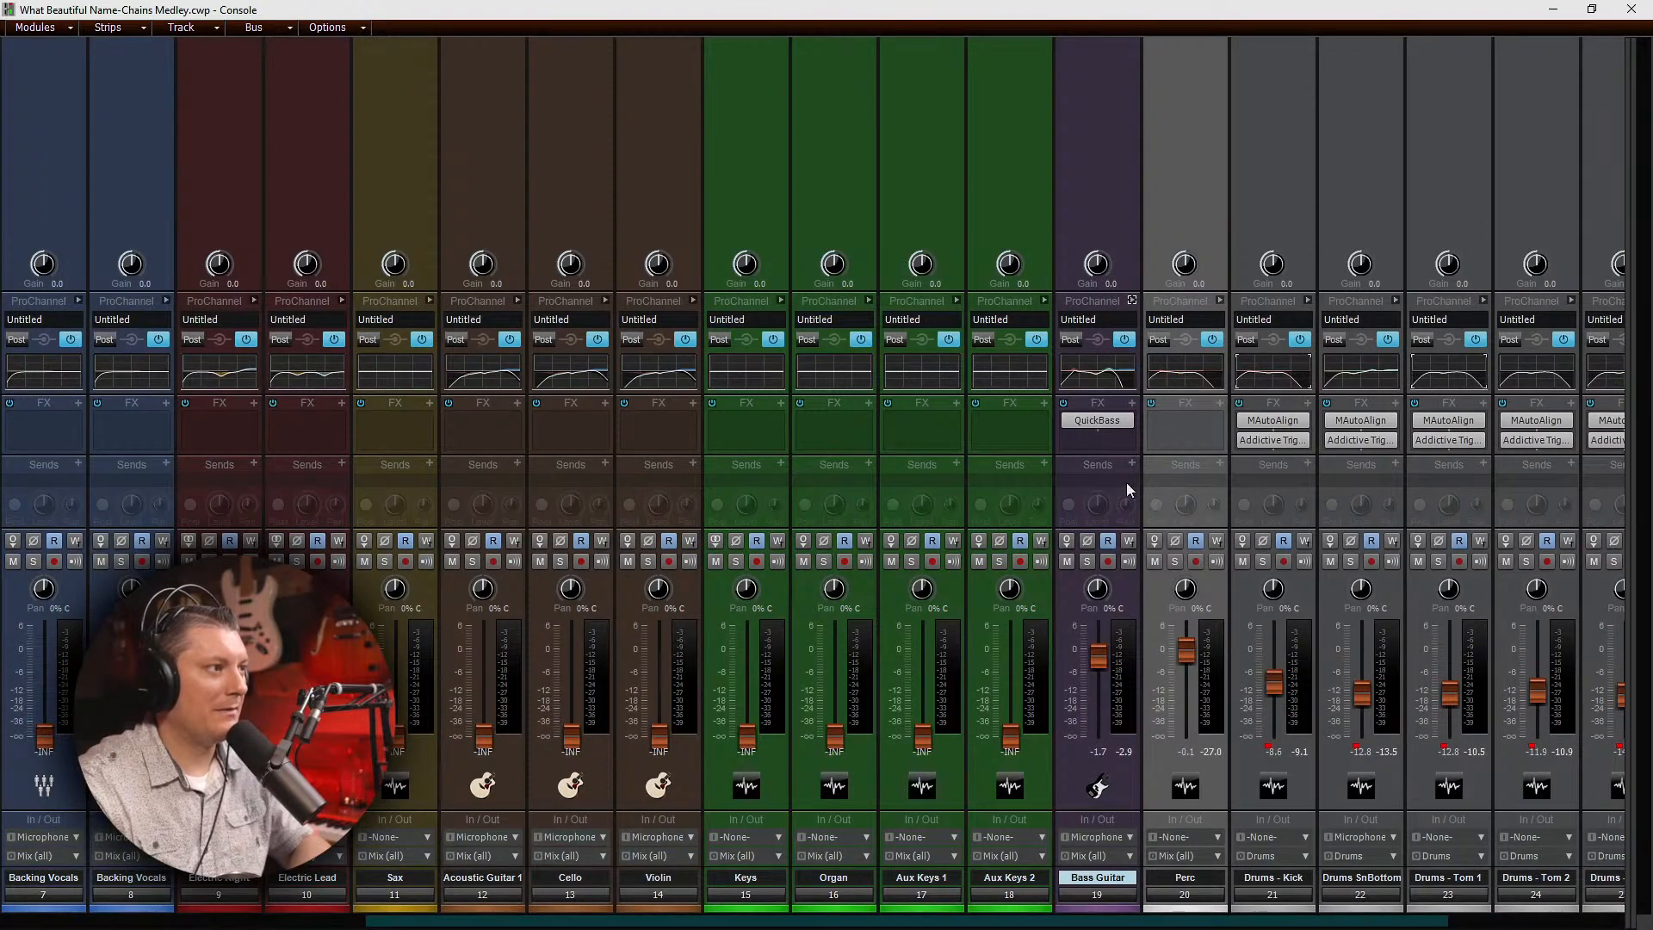
Step: Raise the Keys track's volume to 0.0 dB
mouse_move(1112, 421)
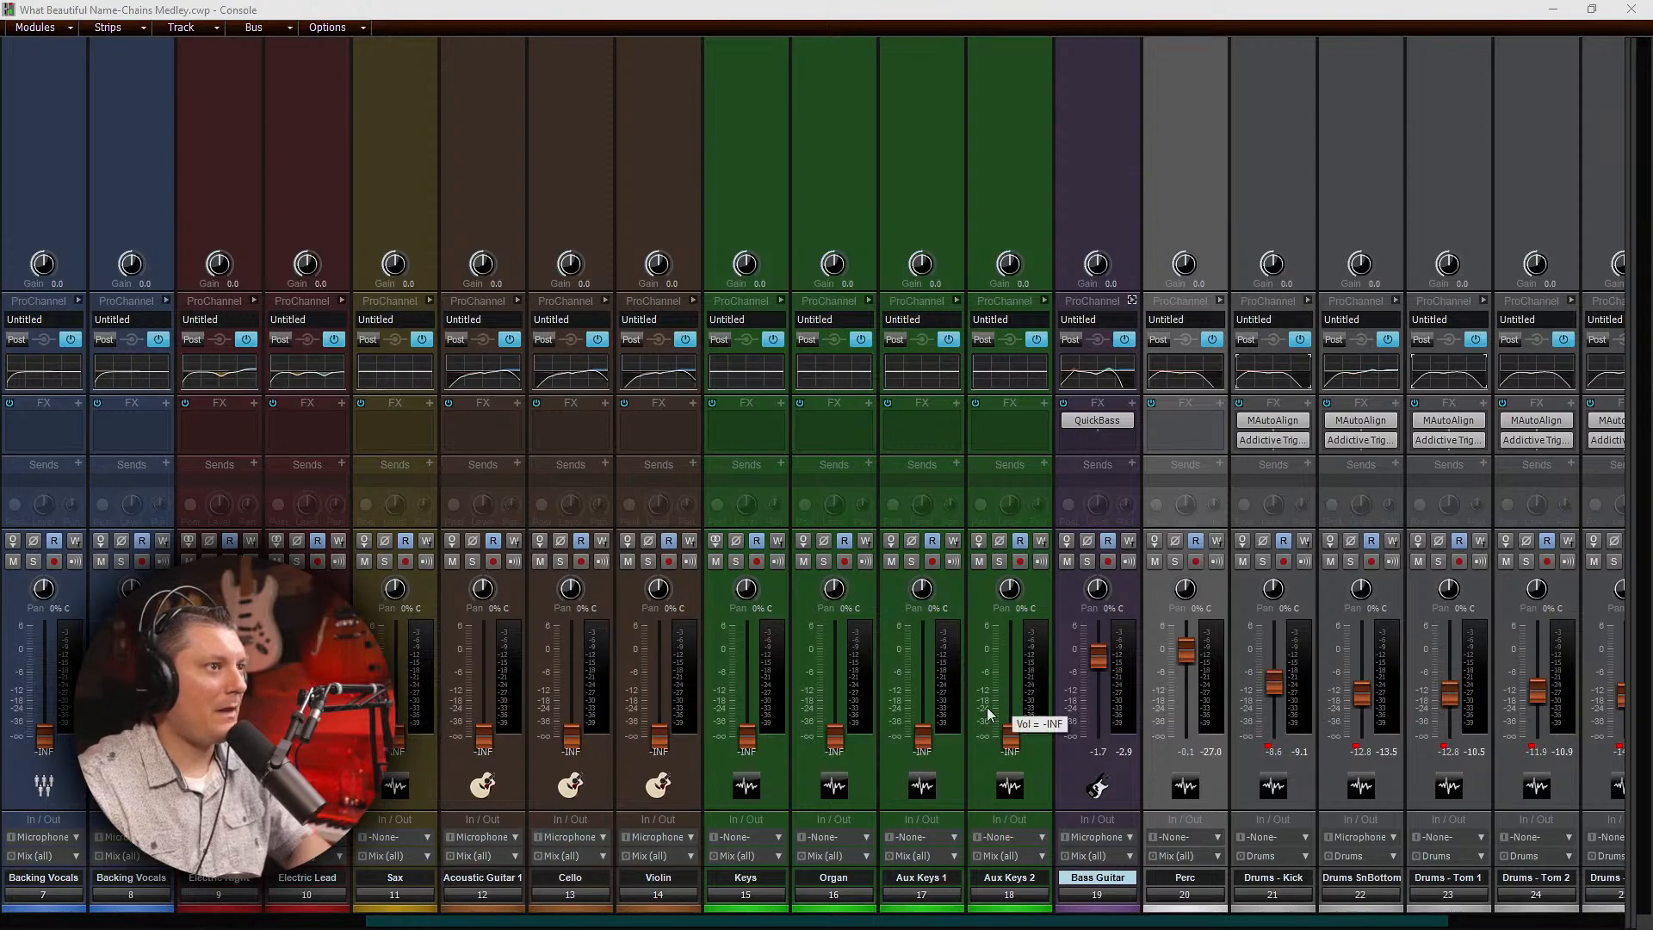
left_click_drag(1217, 919, 1180, 920)
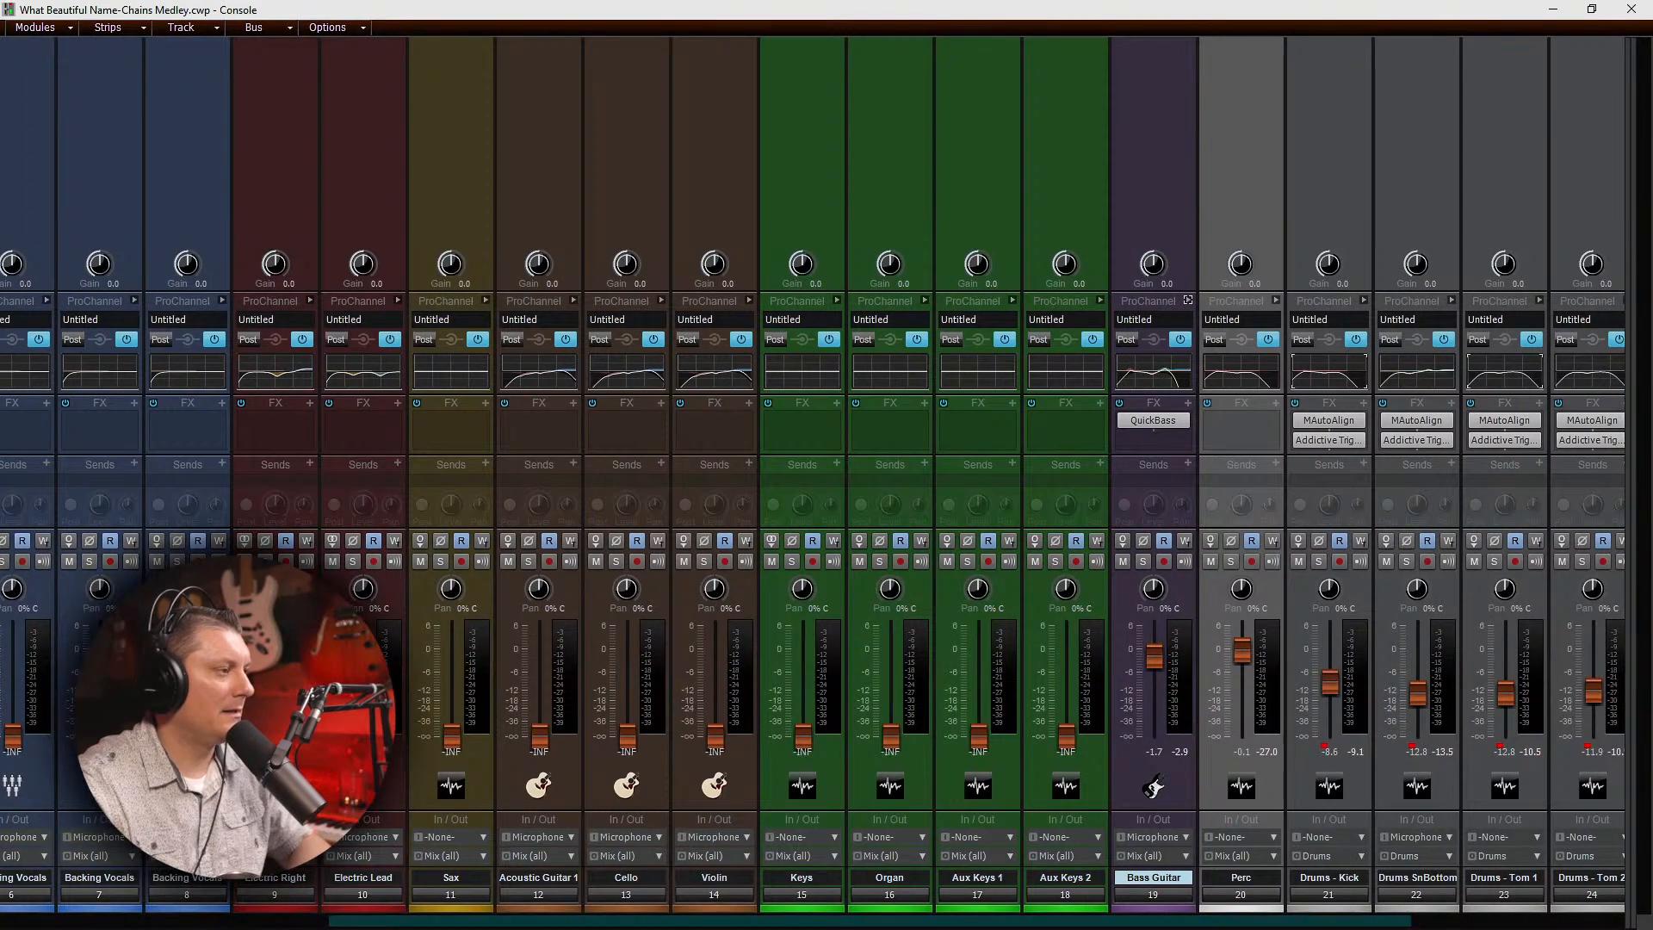
left_click(1180, 925)
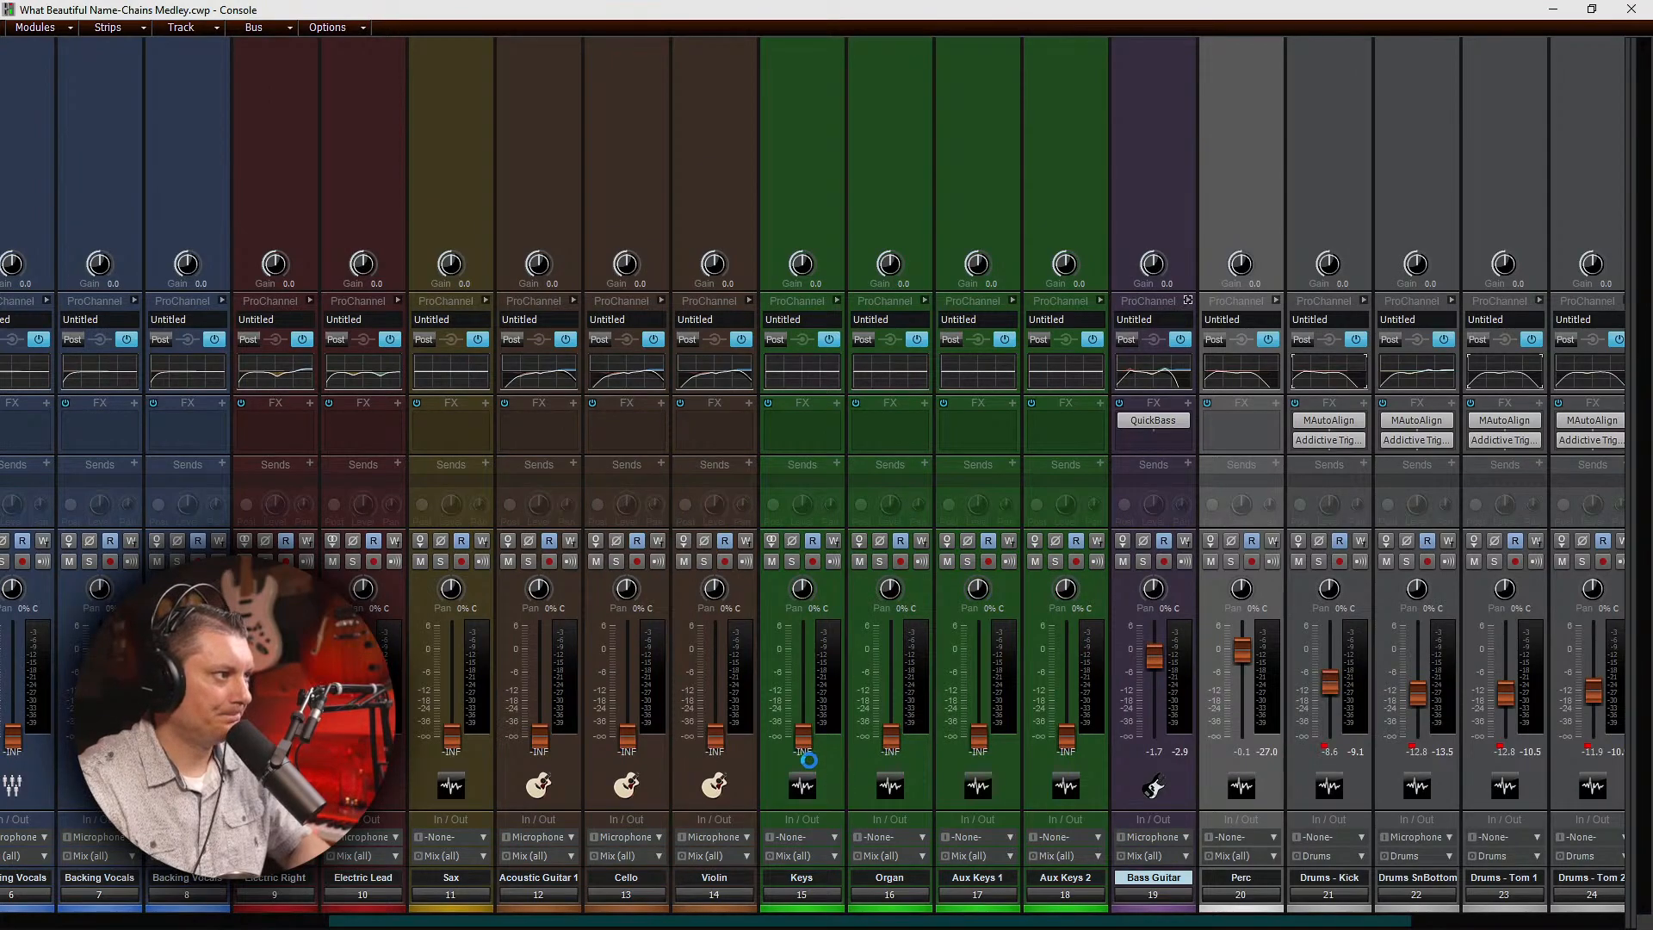
left_click_drag(803, 741, 800, 649)
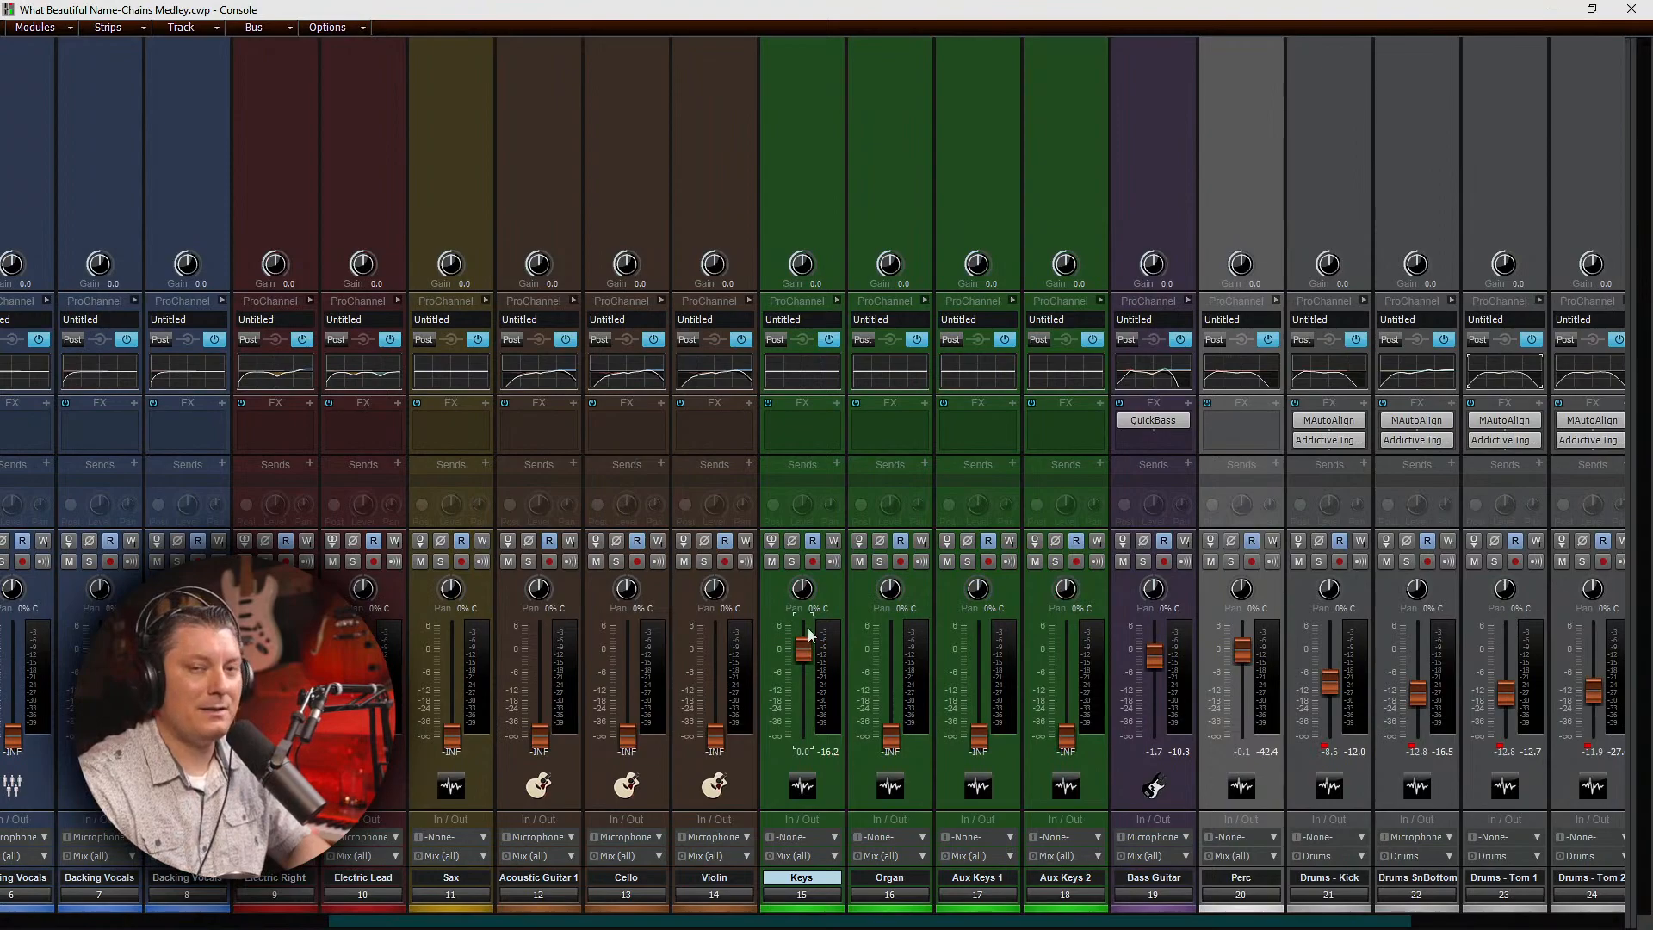
mouse_move(808, 634)
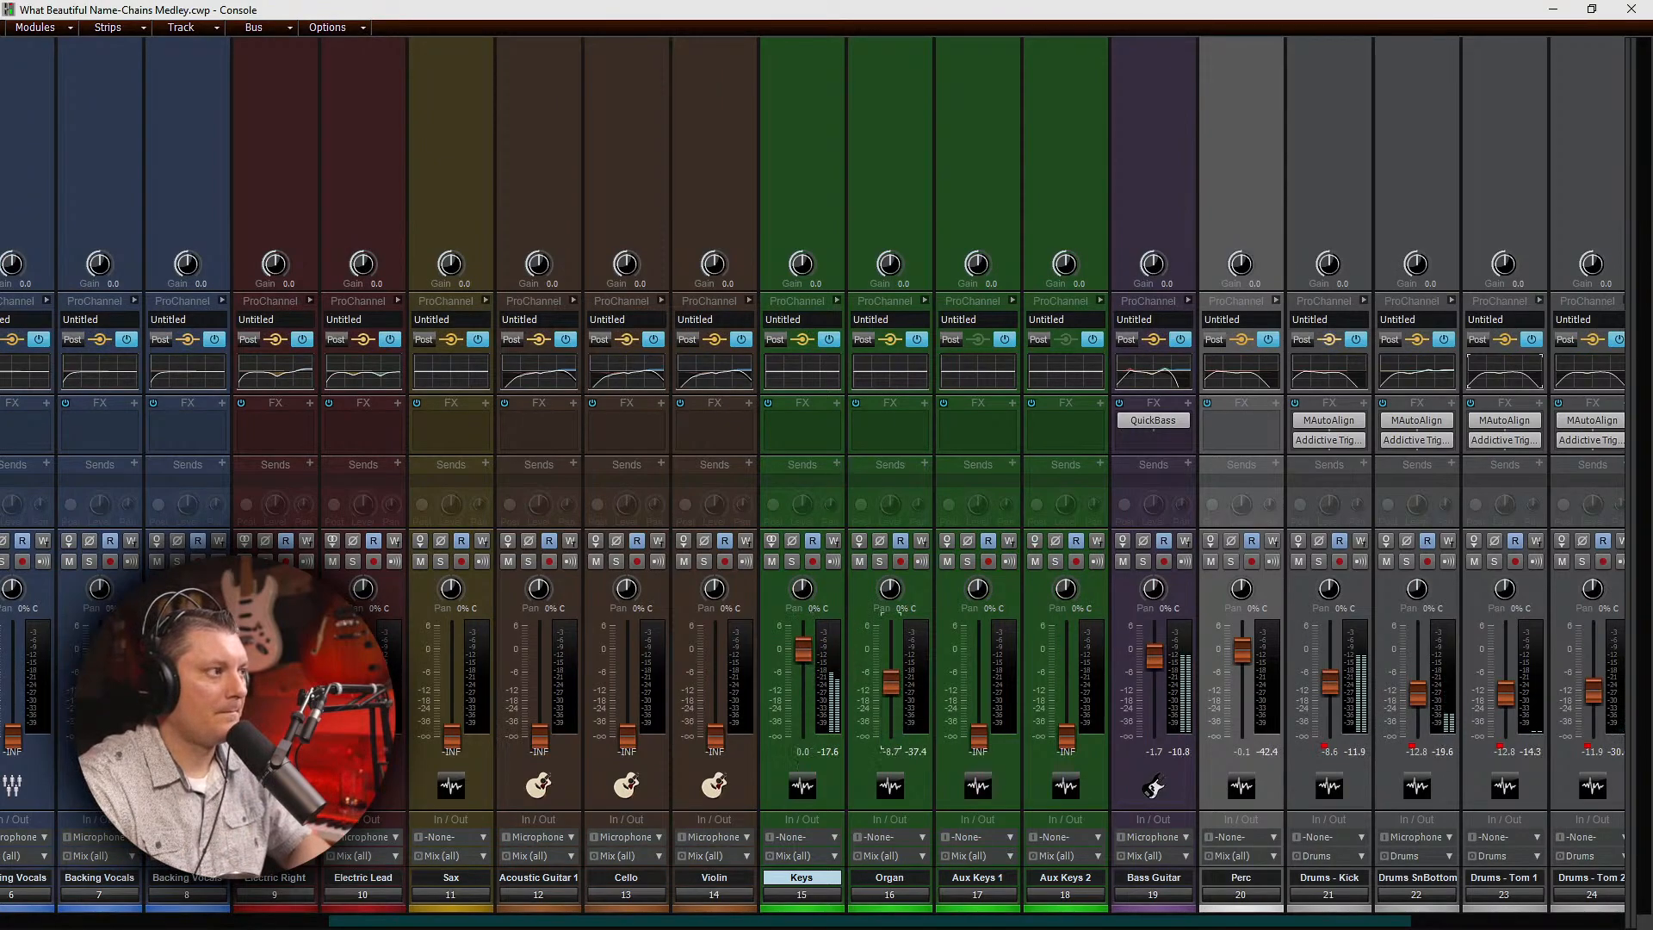
Step: During playback, set the volumes of Organ to -5.5 dB, Aux Keys 1 to -3.1 dB, and Aux Keys 2 to -2.8 dB
right_click(881, 749)
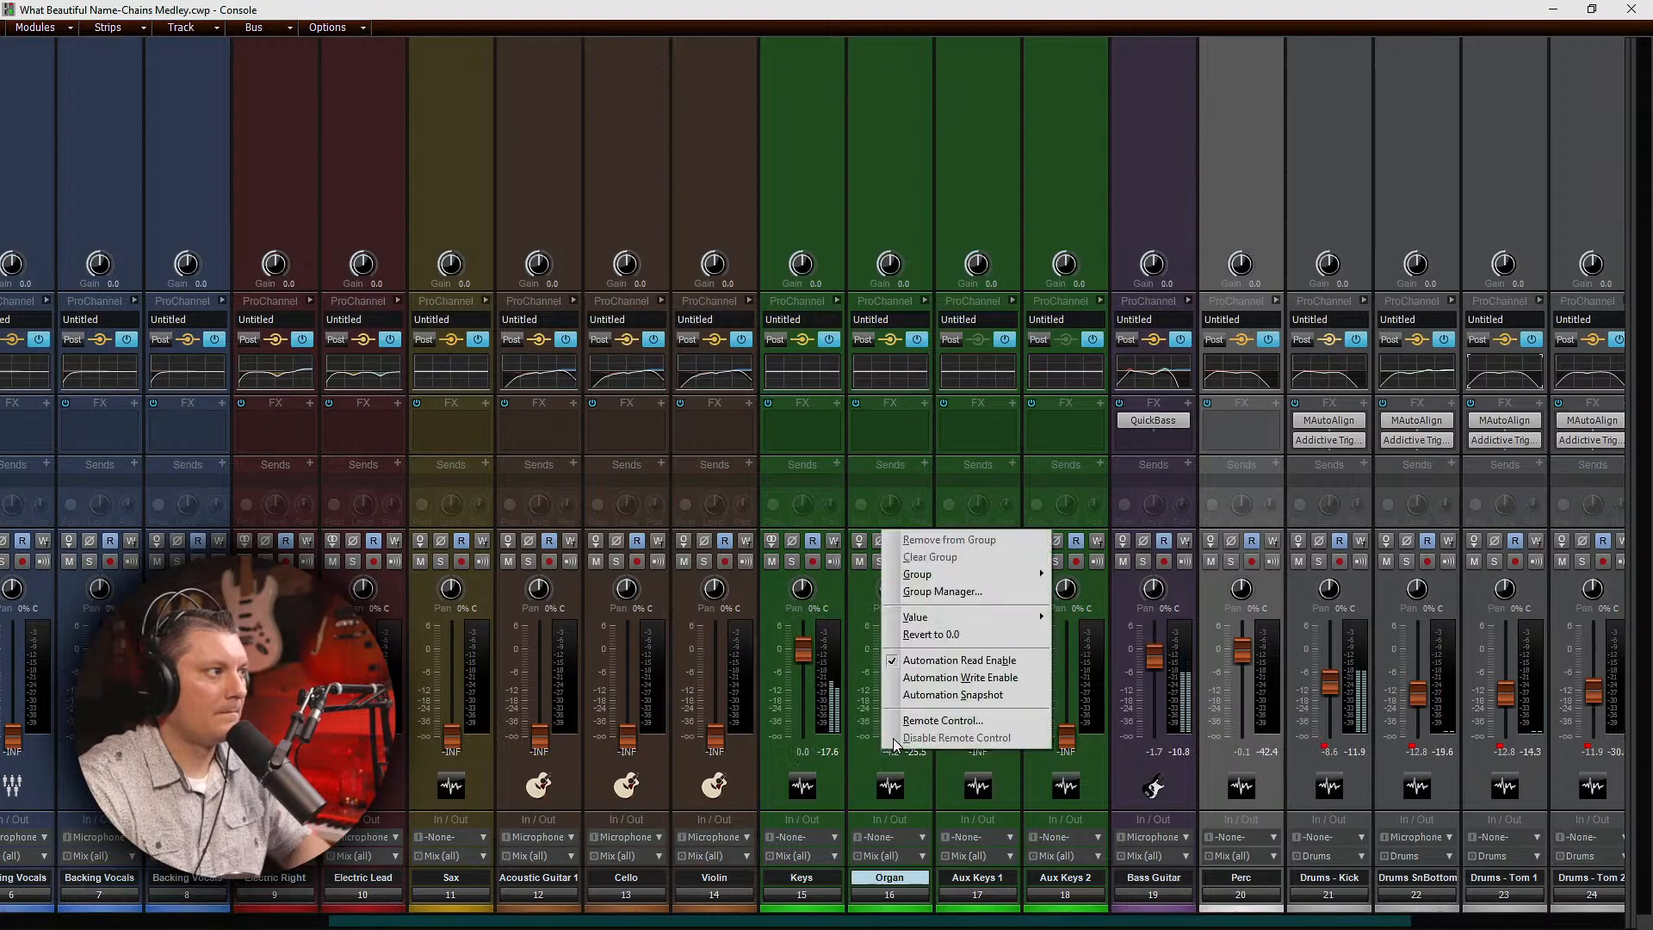
left_click(879, 735)
left_click_drag(884, 668, 885, 674)
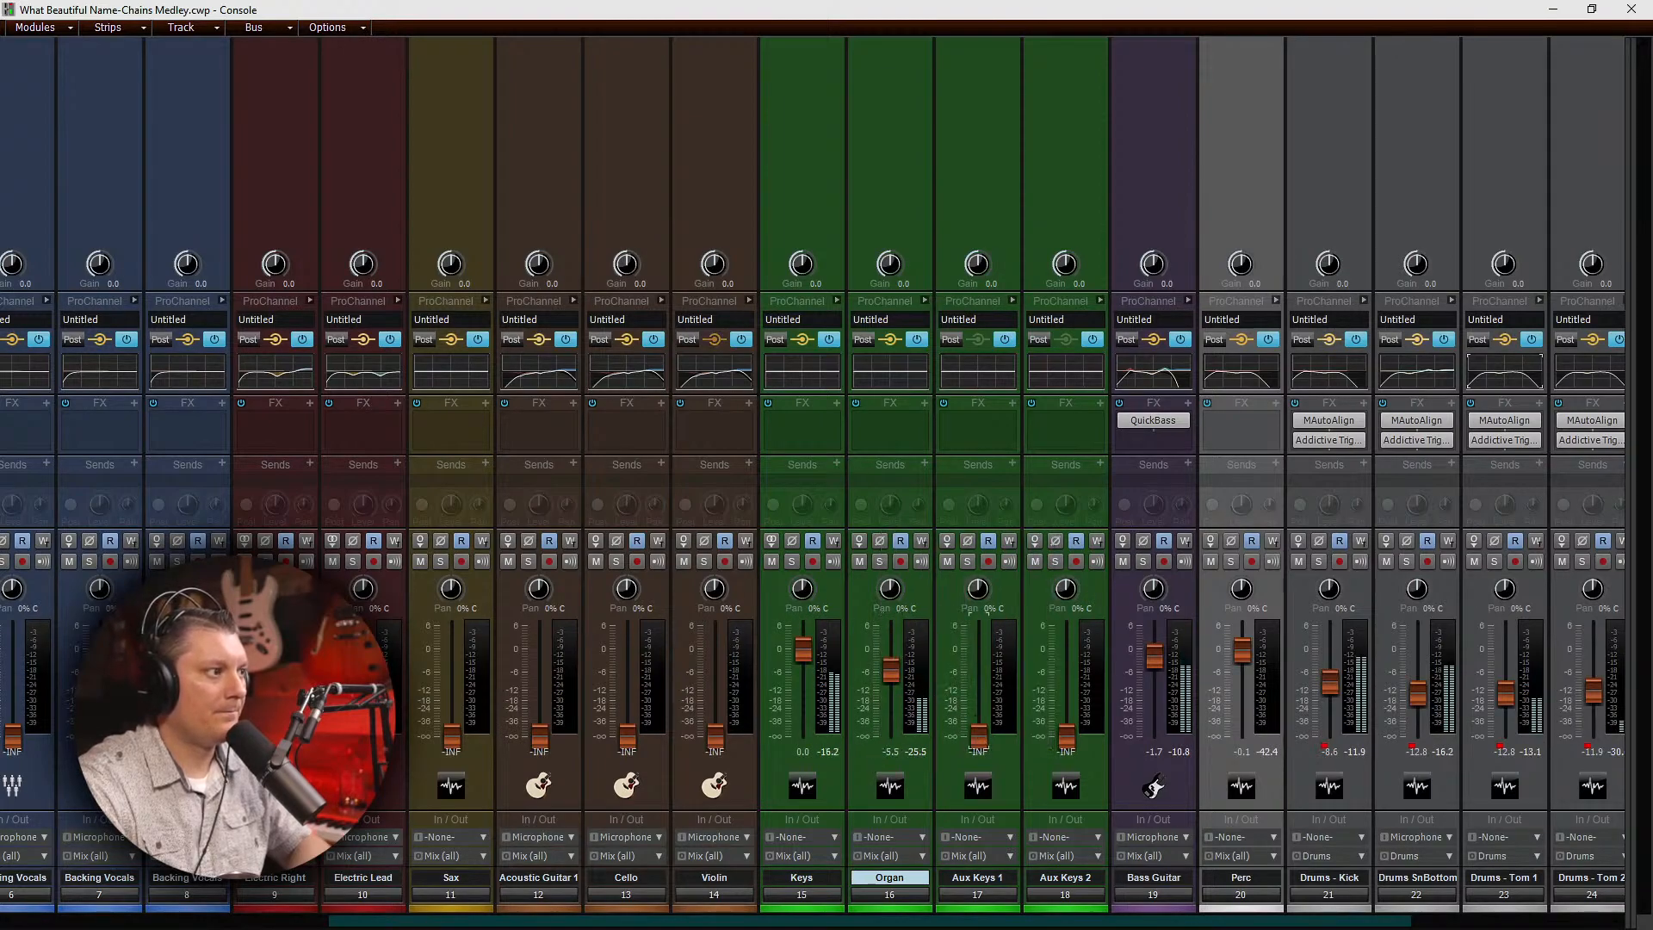
left_click_drag(979, 736, 979, 661)
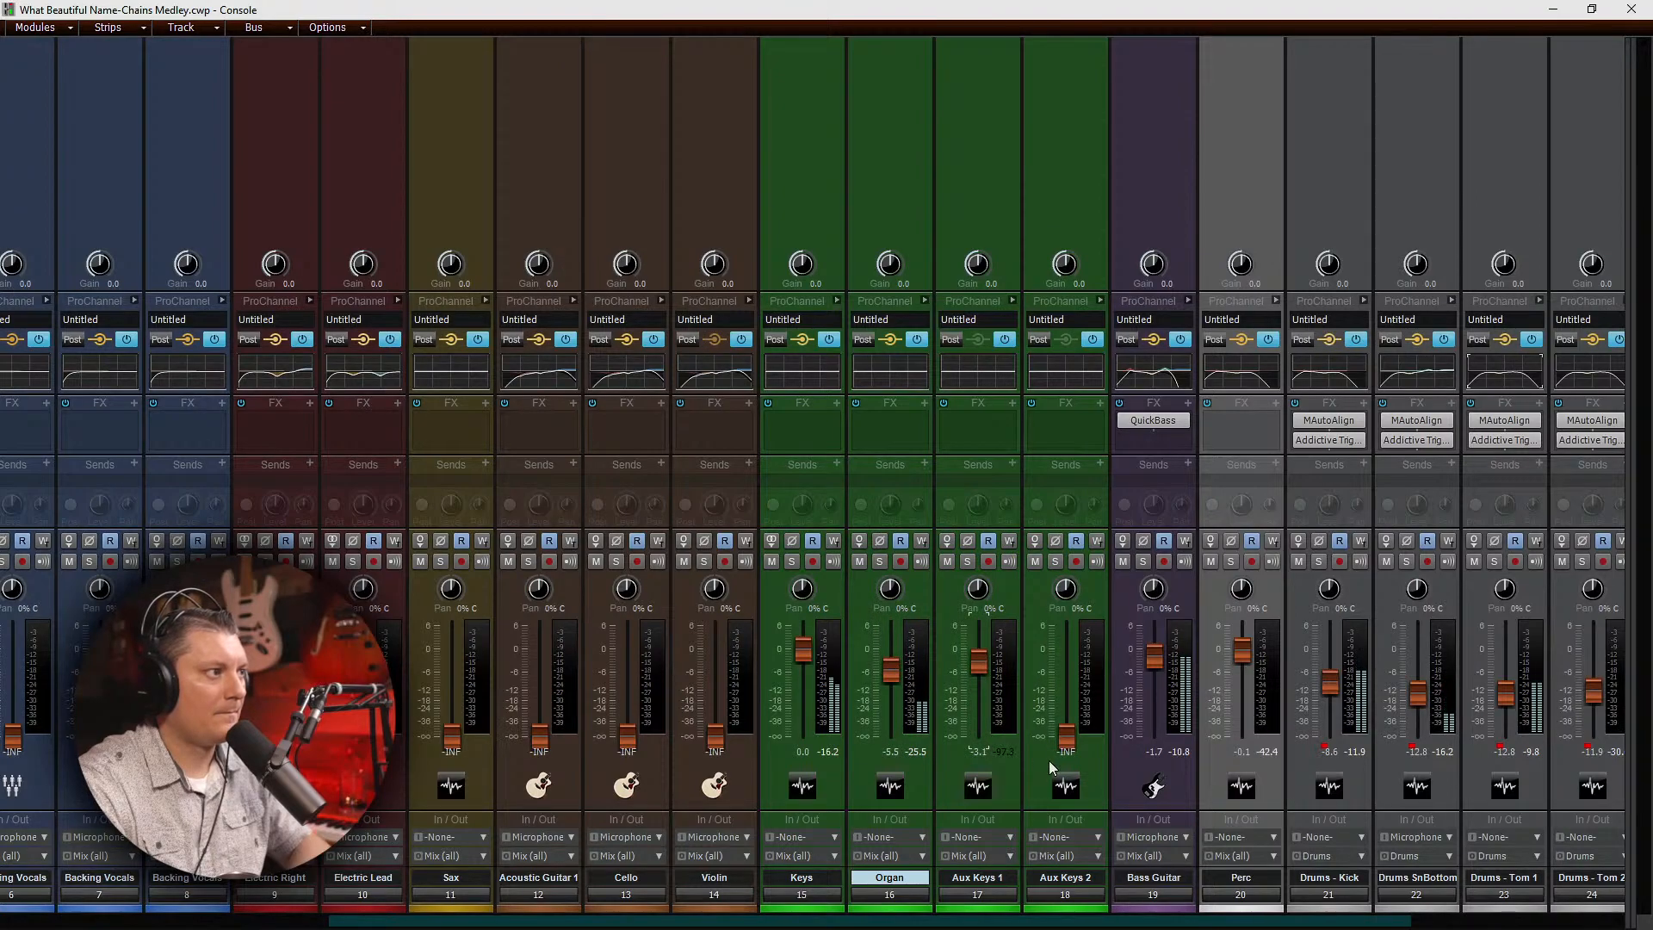
left_click_drag(1066, 736, 1067, 661)
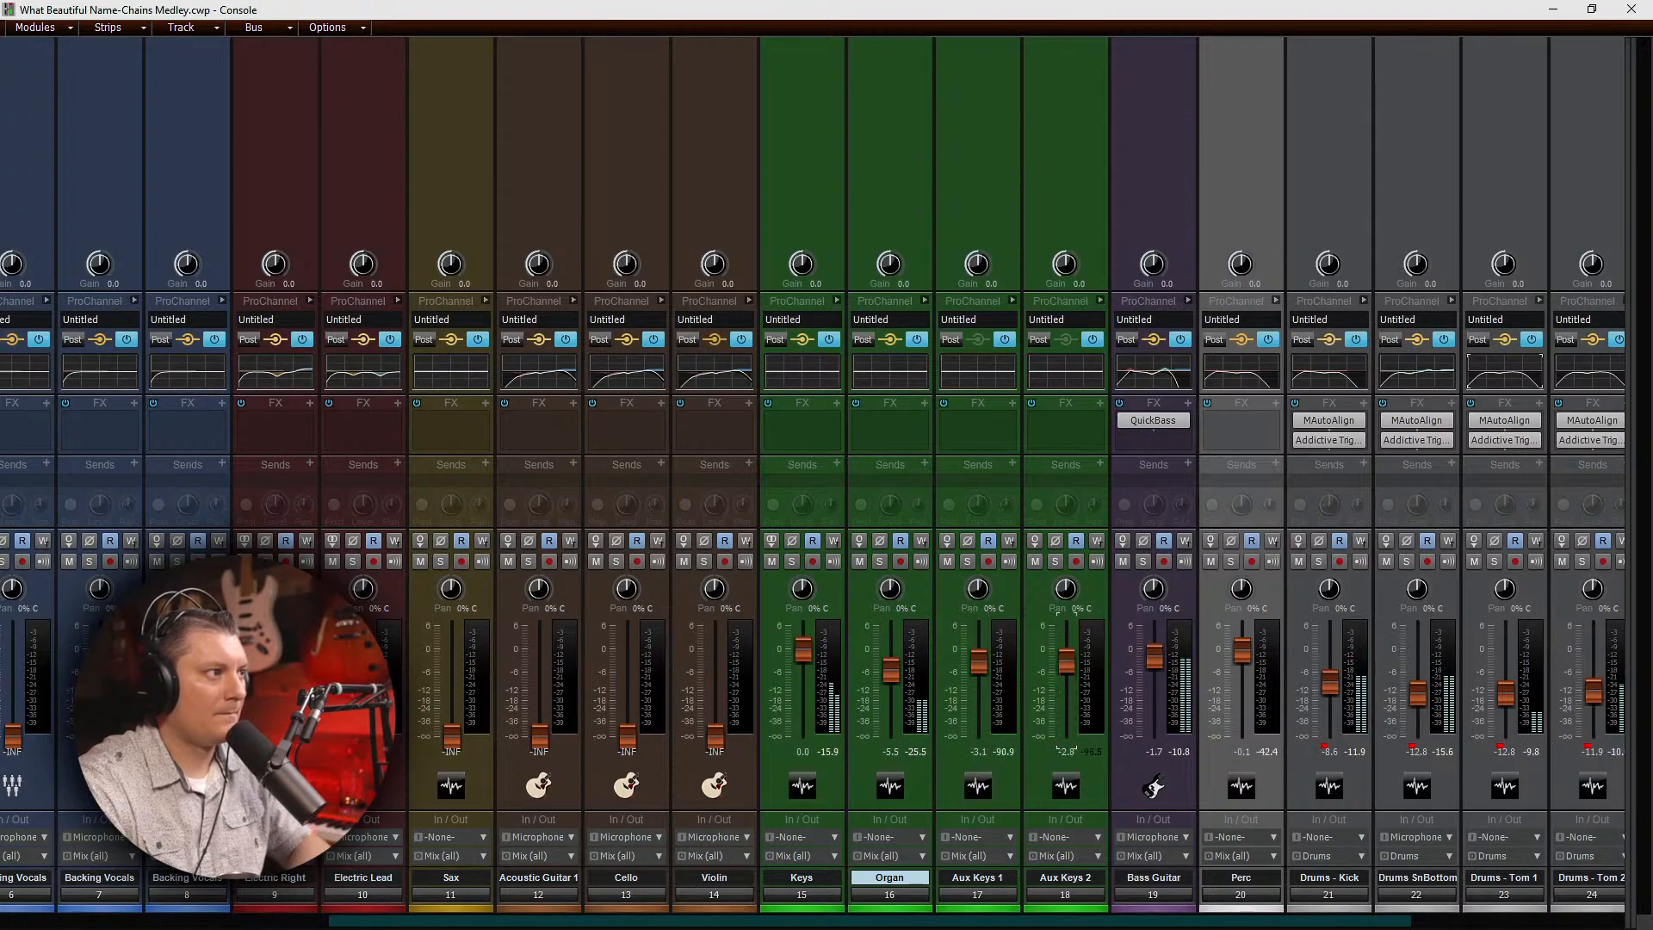
Step: Lower the Bass Guitar's volume to -2.7 dB and expand the ProChannel of the Keys track
left_click(798, 650)
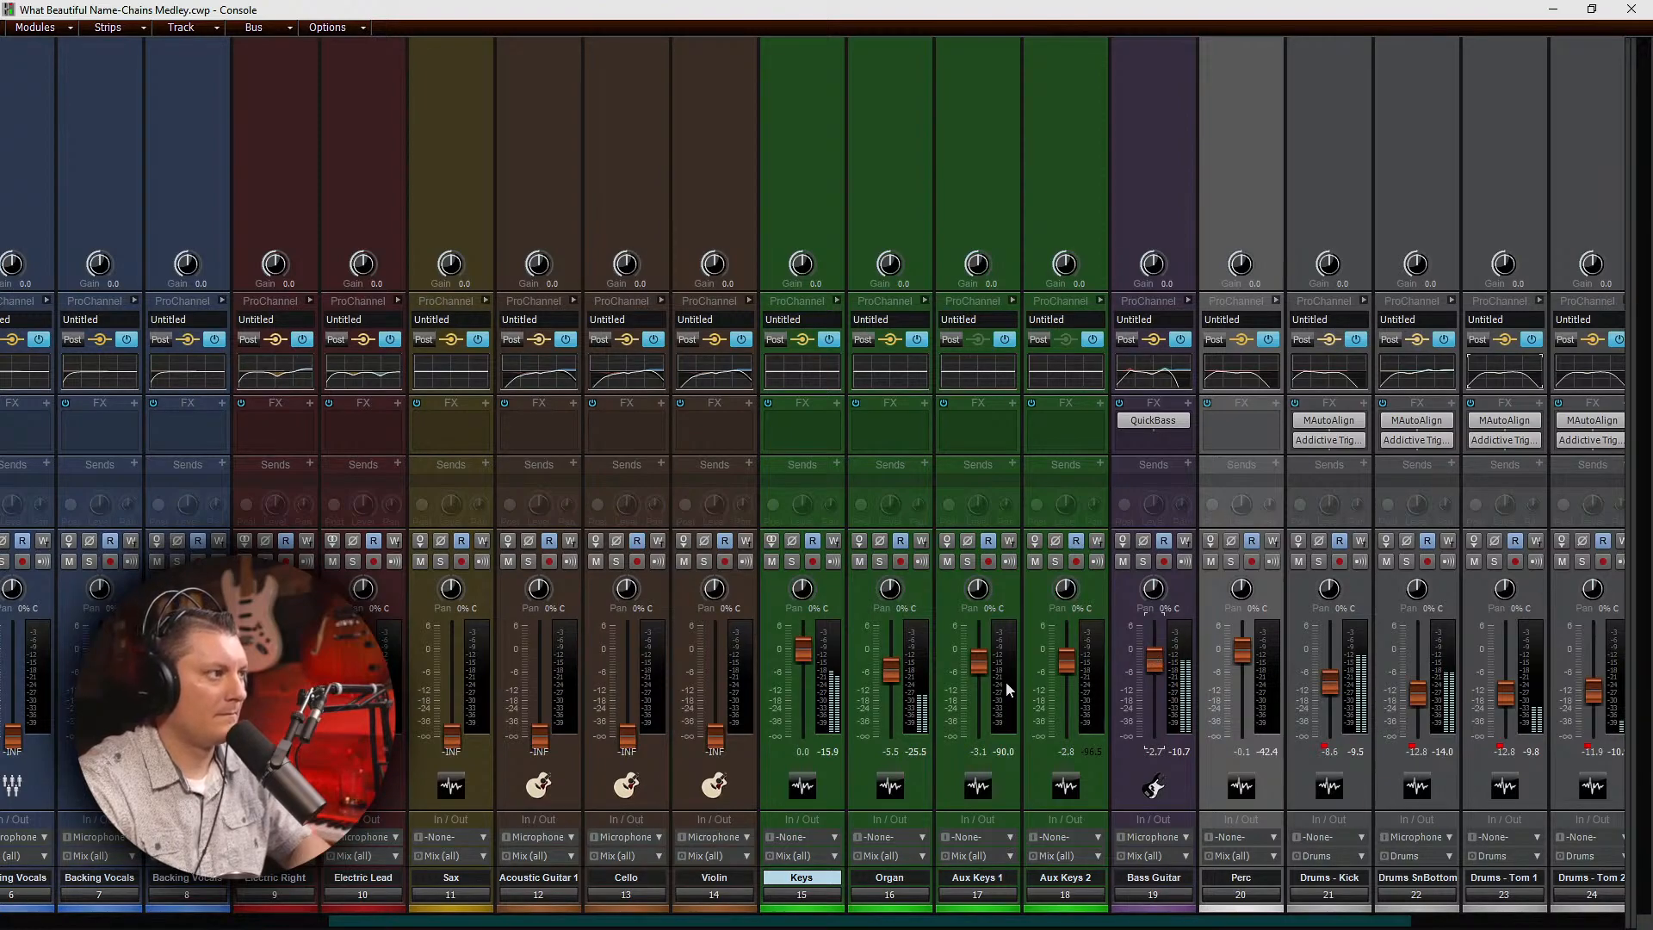
mouse_move(984, 693)
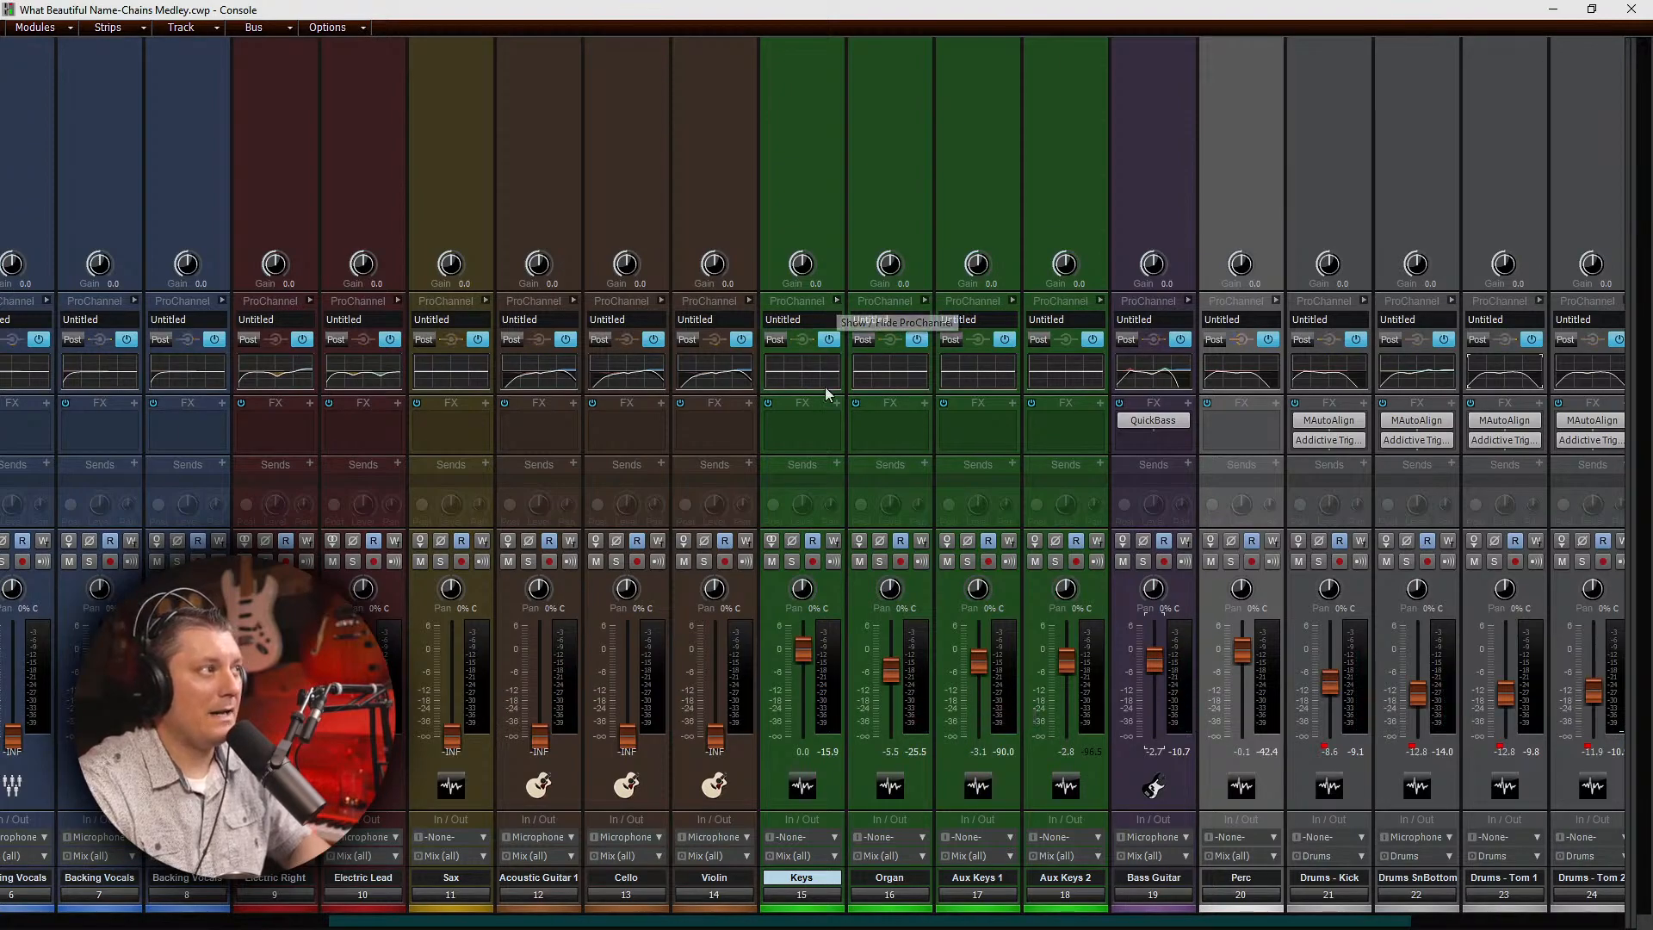
left_click(837, 299)
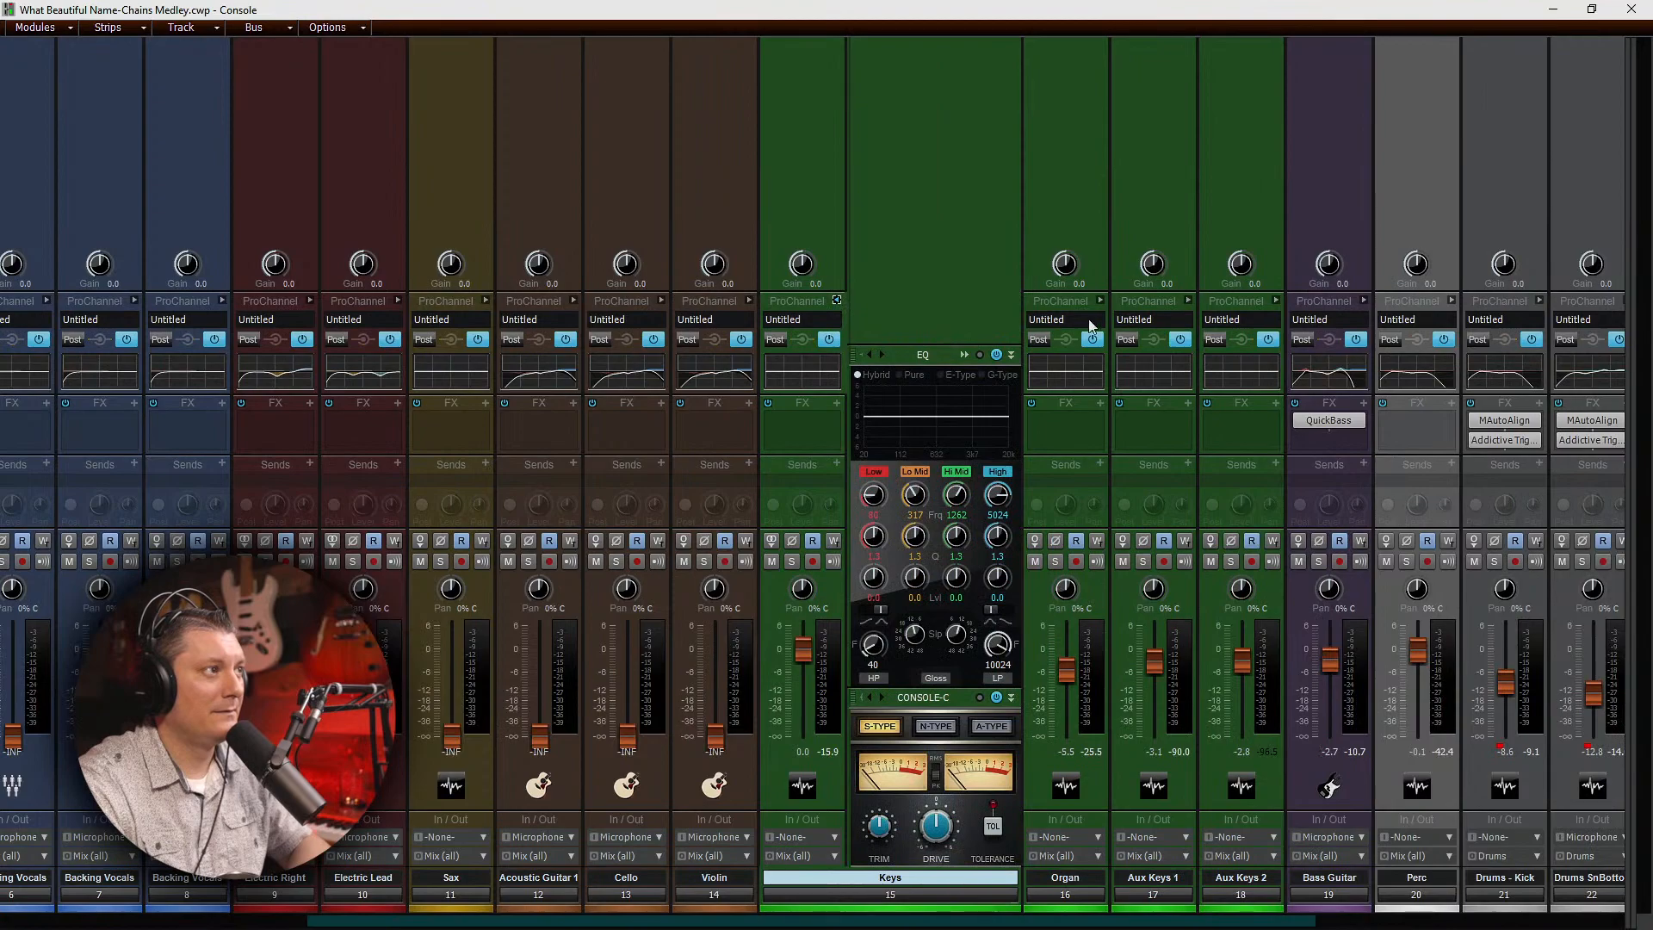
Step: Select the Organ, Aux Keys 1 and Aux Keys 2 tracks together and expand their ProChannels
left_click_drag(1085, 901, 1203, 897)
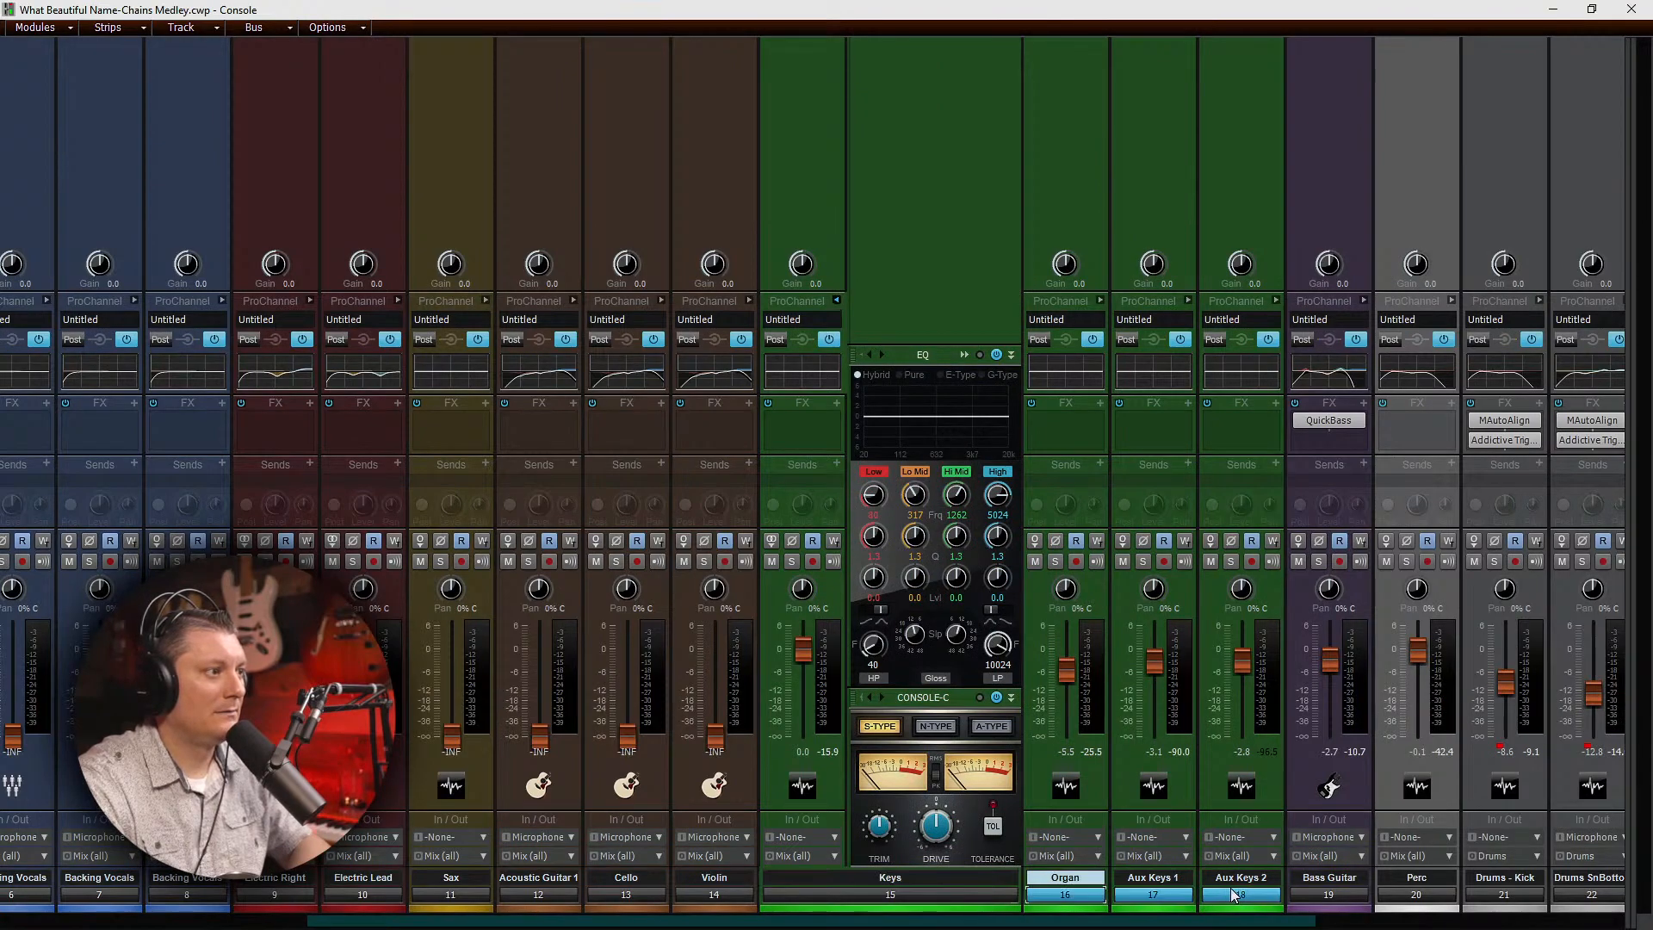
left_click(1099, 298)
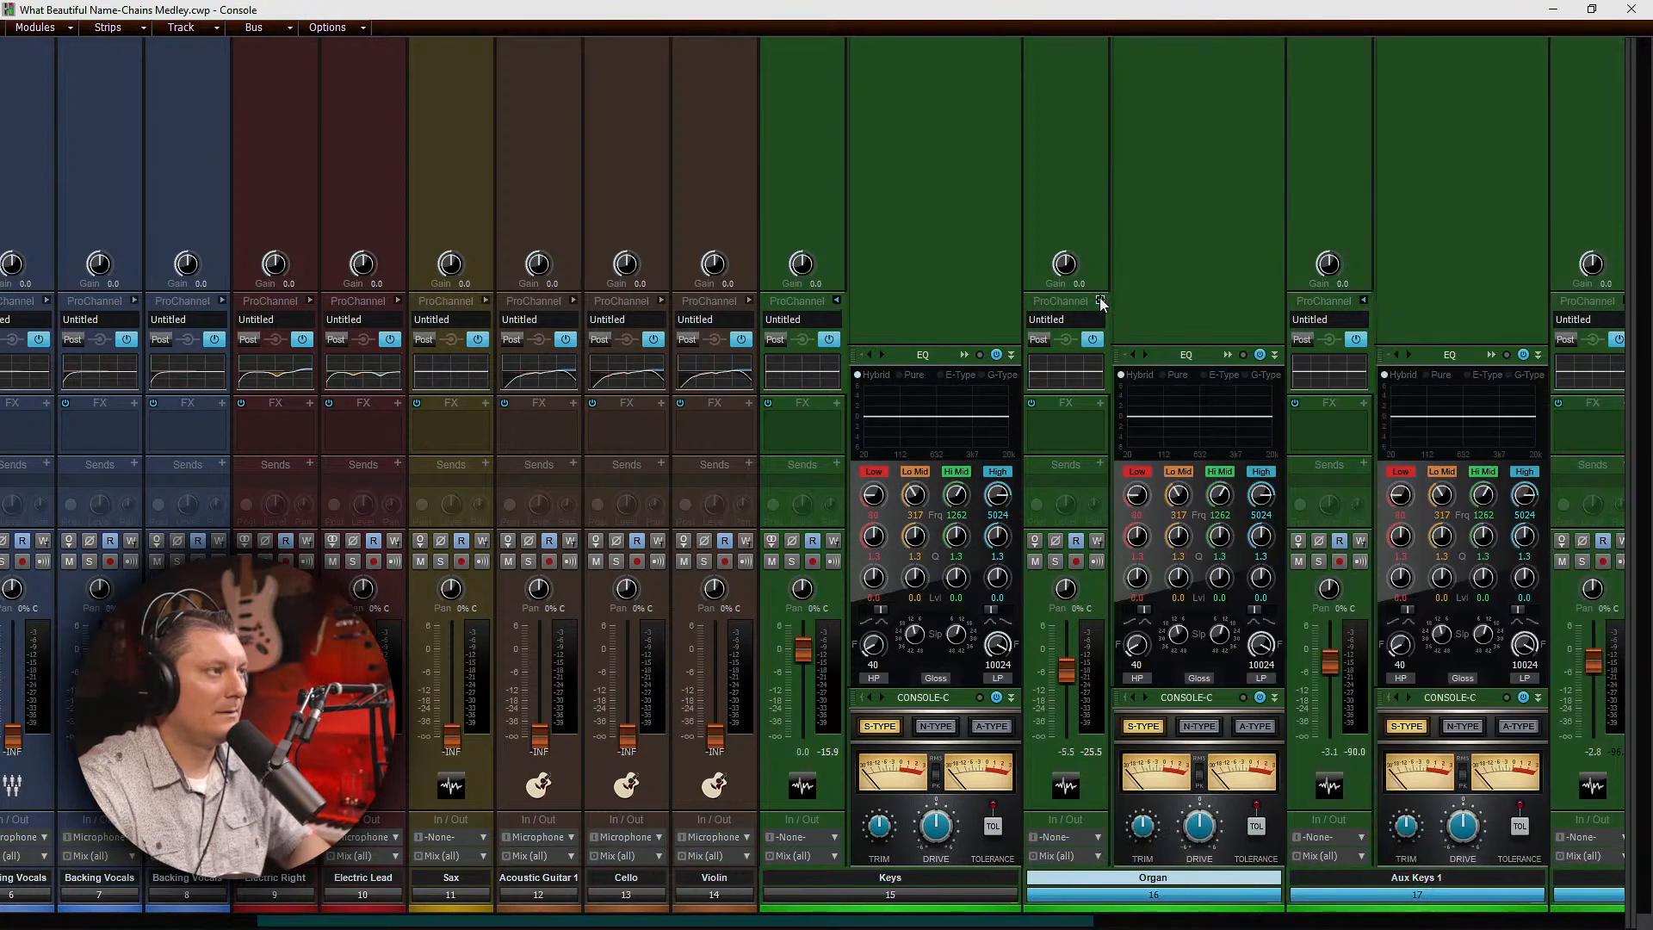
scroll(952, 860, "right", 3)
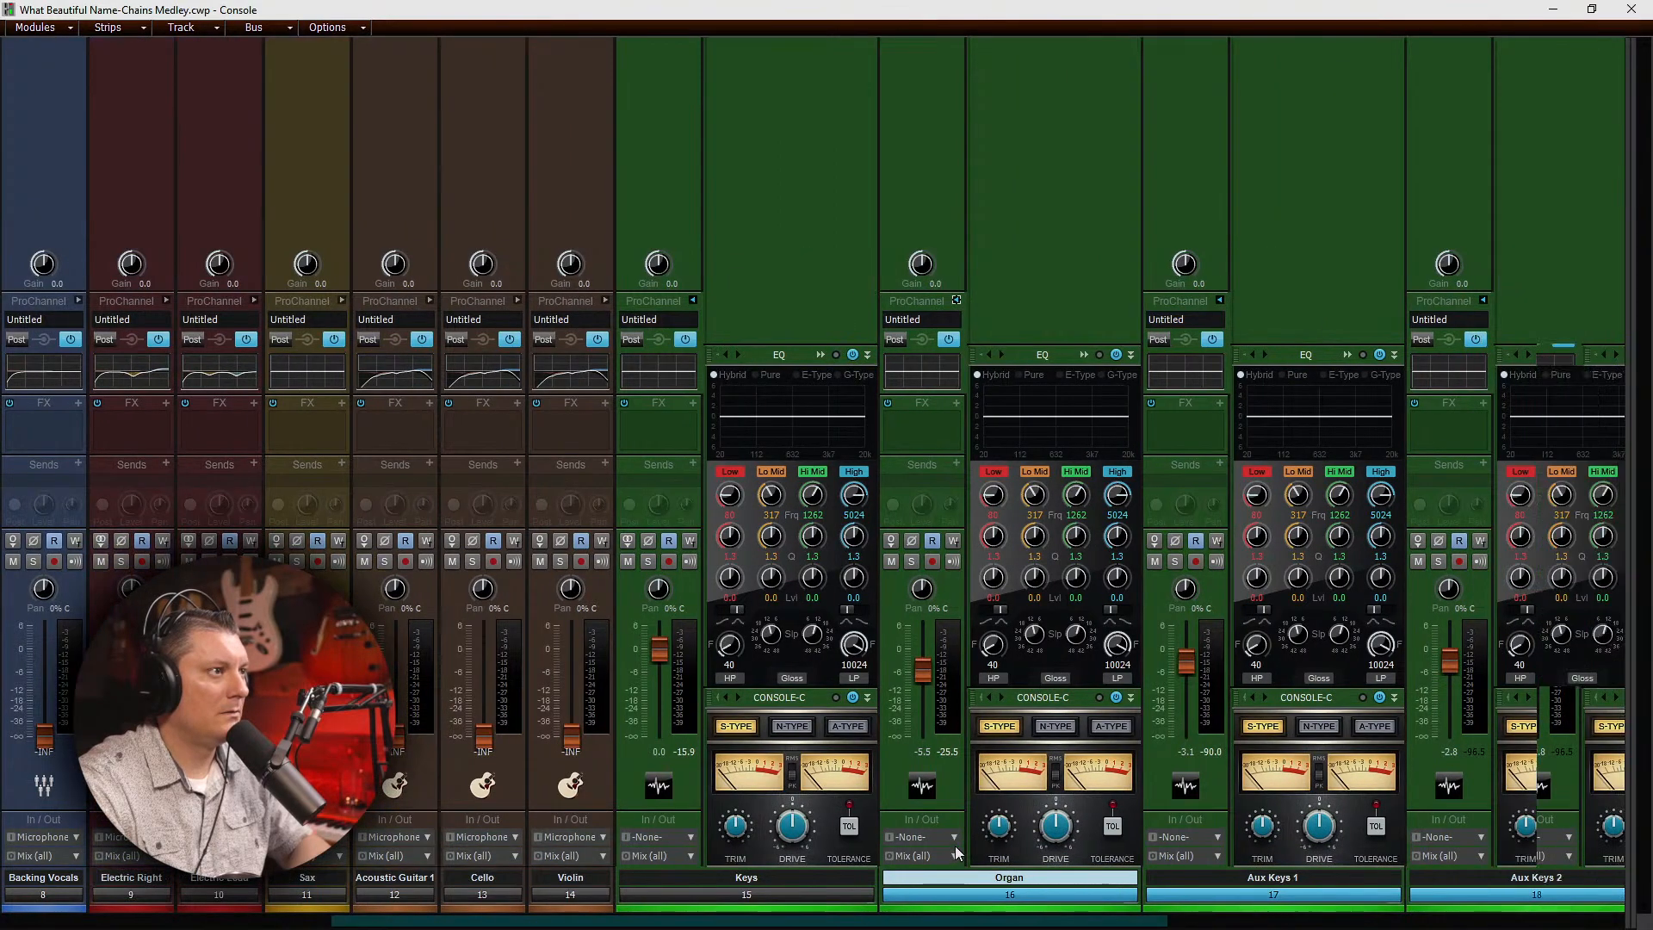
scroll(927, 718, "right", 2)
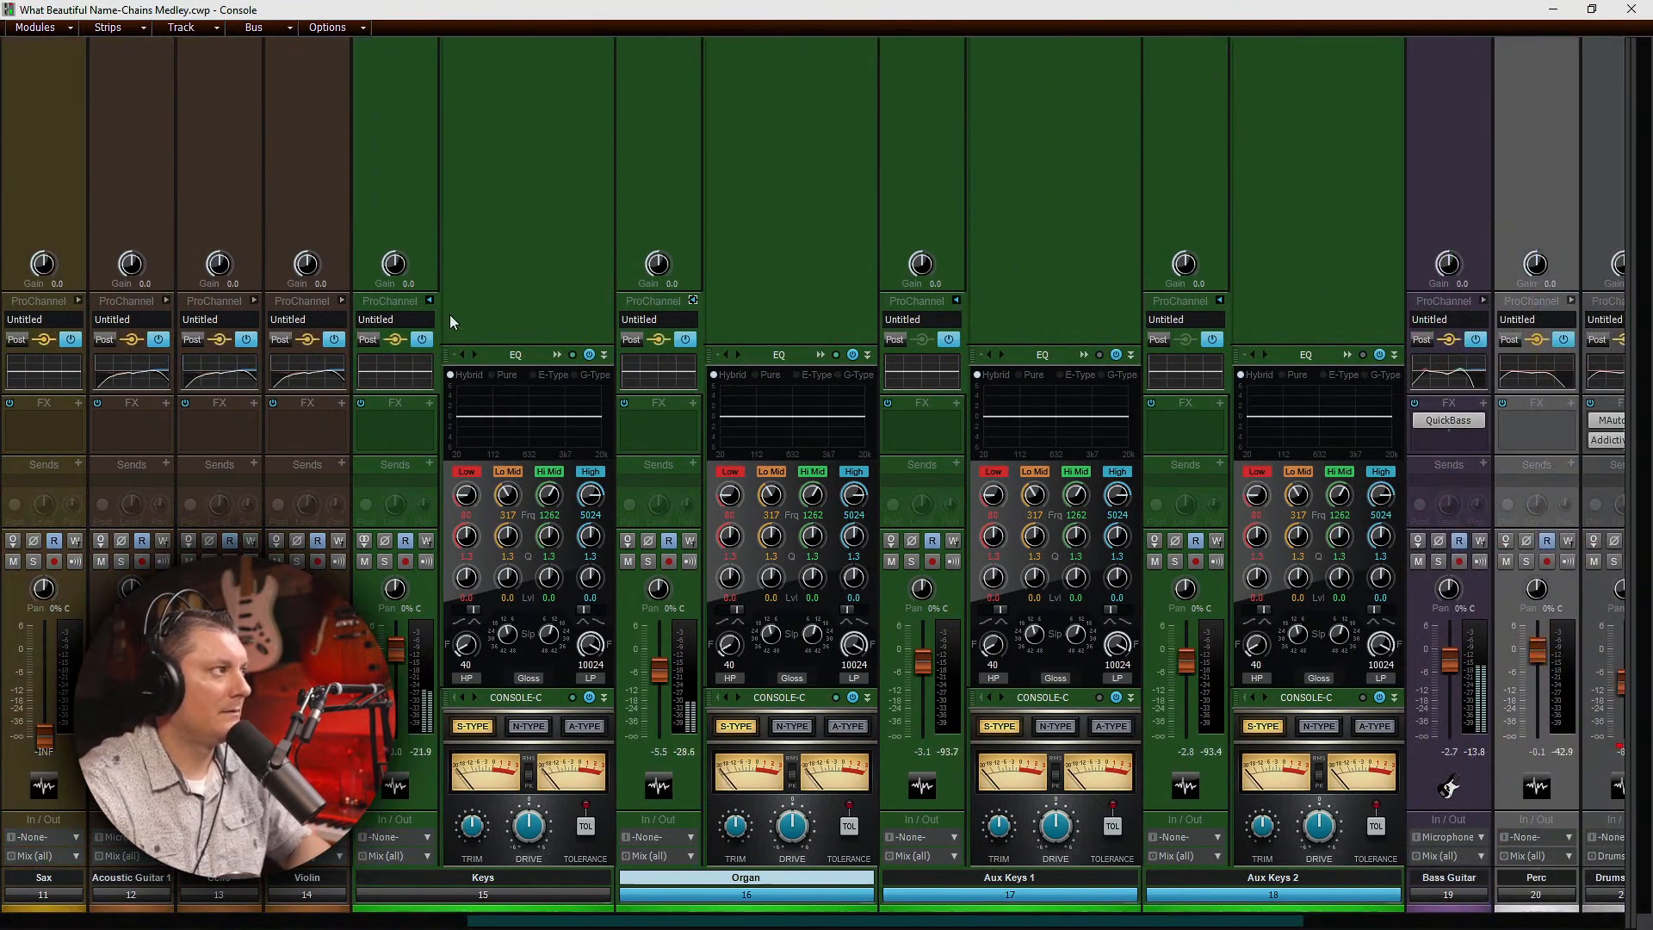
Step: Enable the high-pass filter in the Keys EQ and lower its low-mid band level to -0.9 dB
left_click(468, 680)
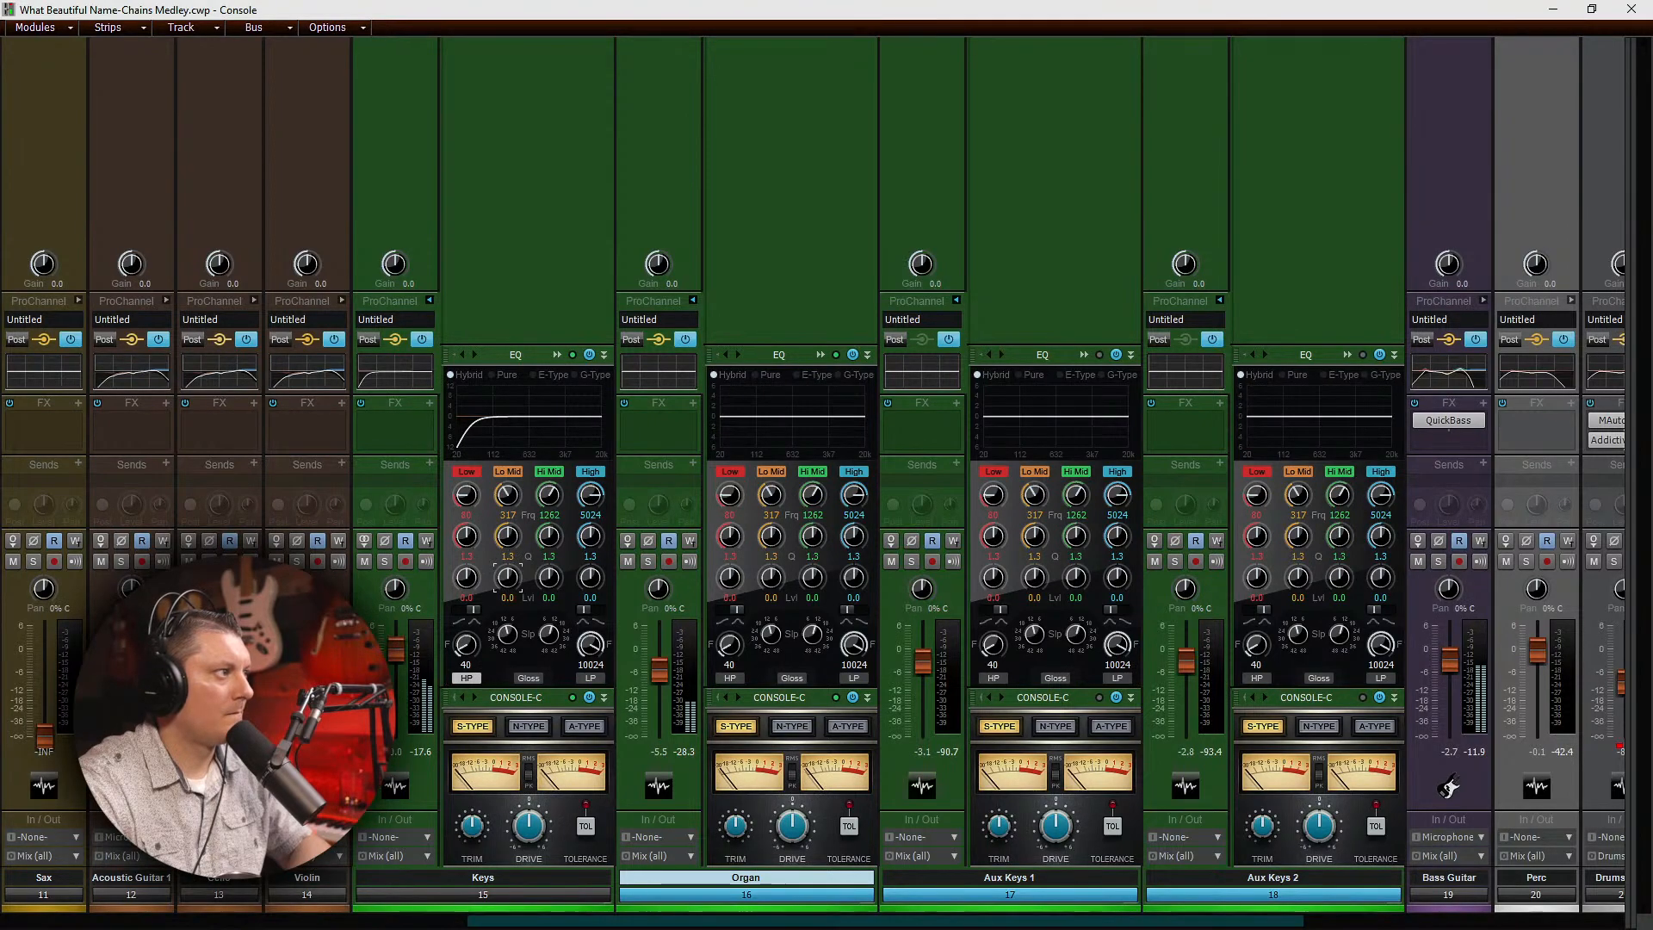
left_click_drag(508, 577, 508, 584)
Step: Set the Keys EQ's high-mid band to a frequency of 700 Hz and a level of -2.0 dB
mouse_move(545, 500)
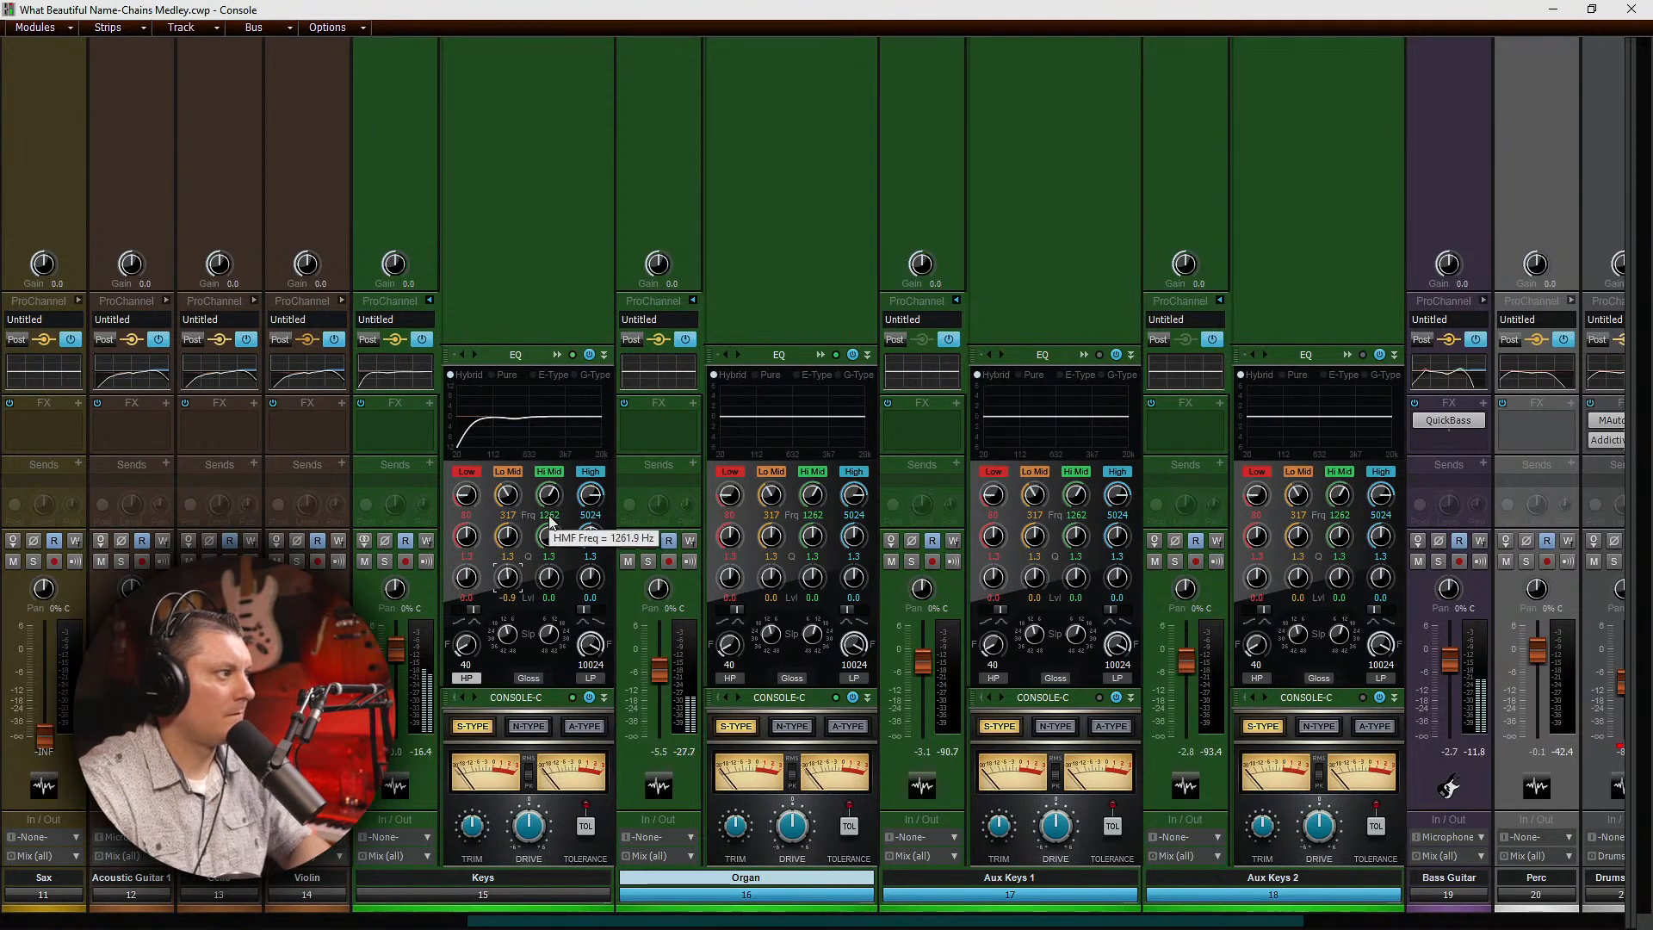
double_click(549, 514)
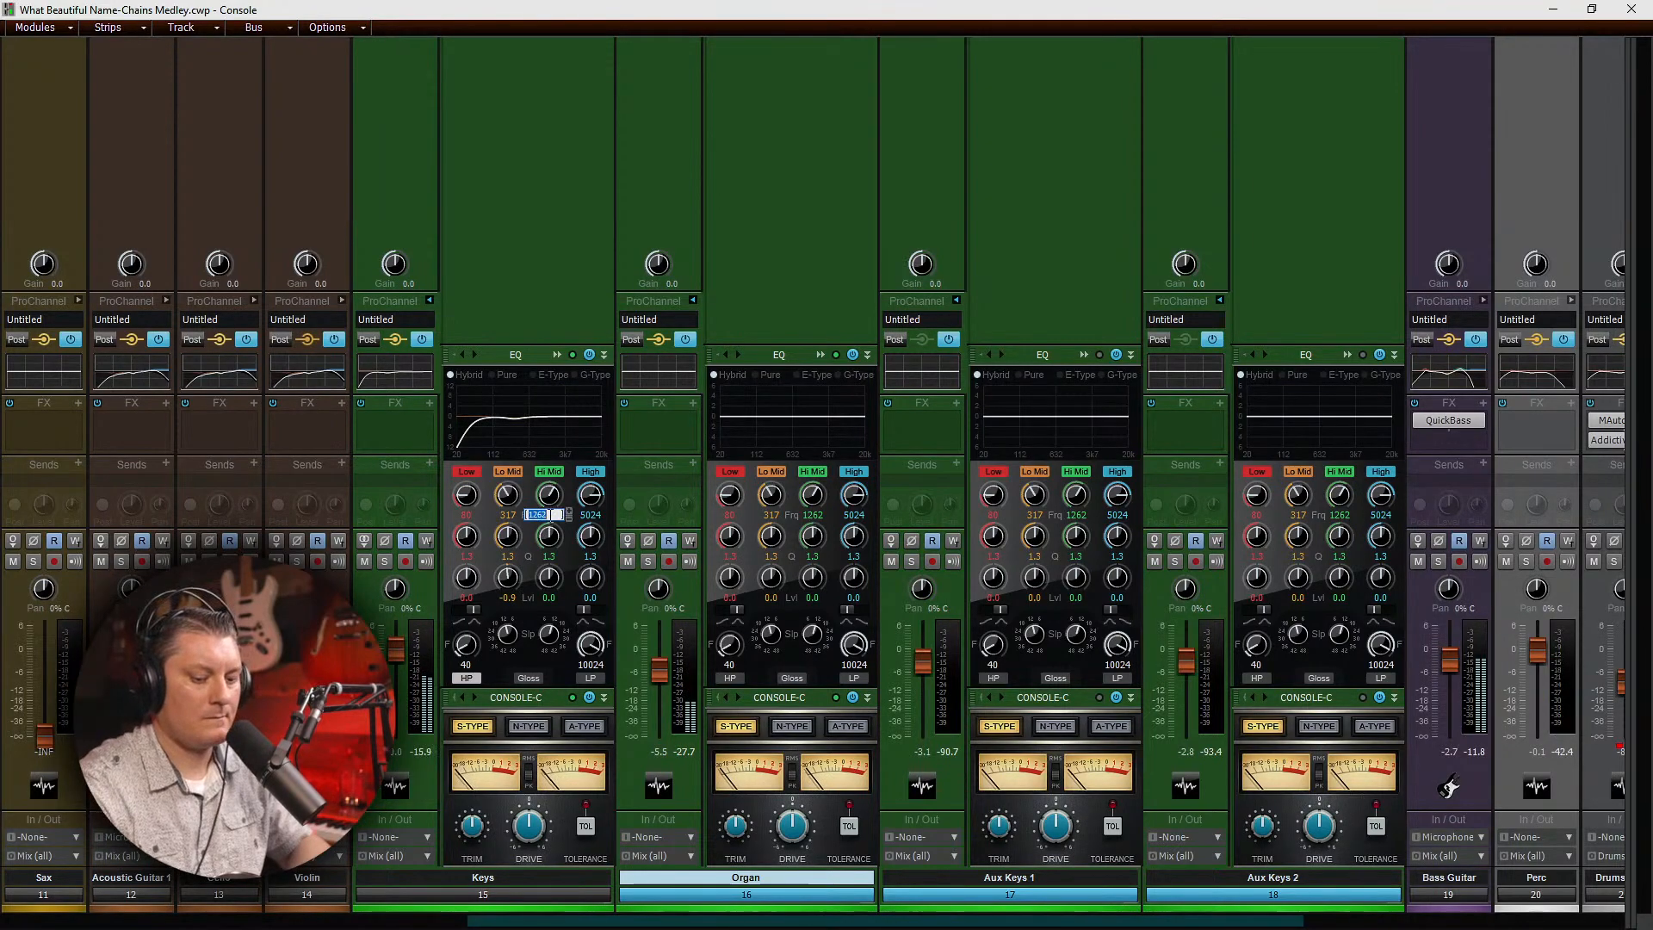
key("Escape")
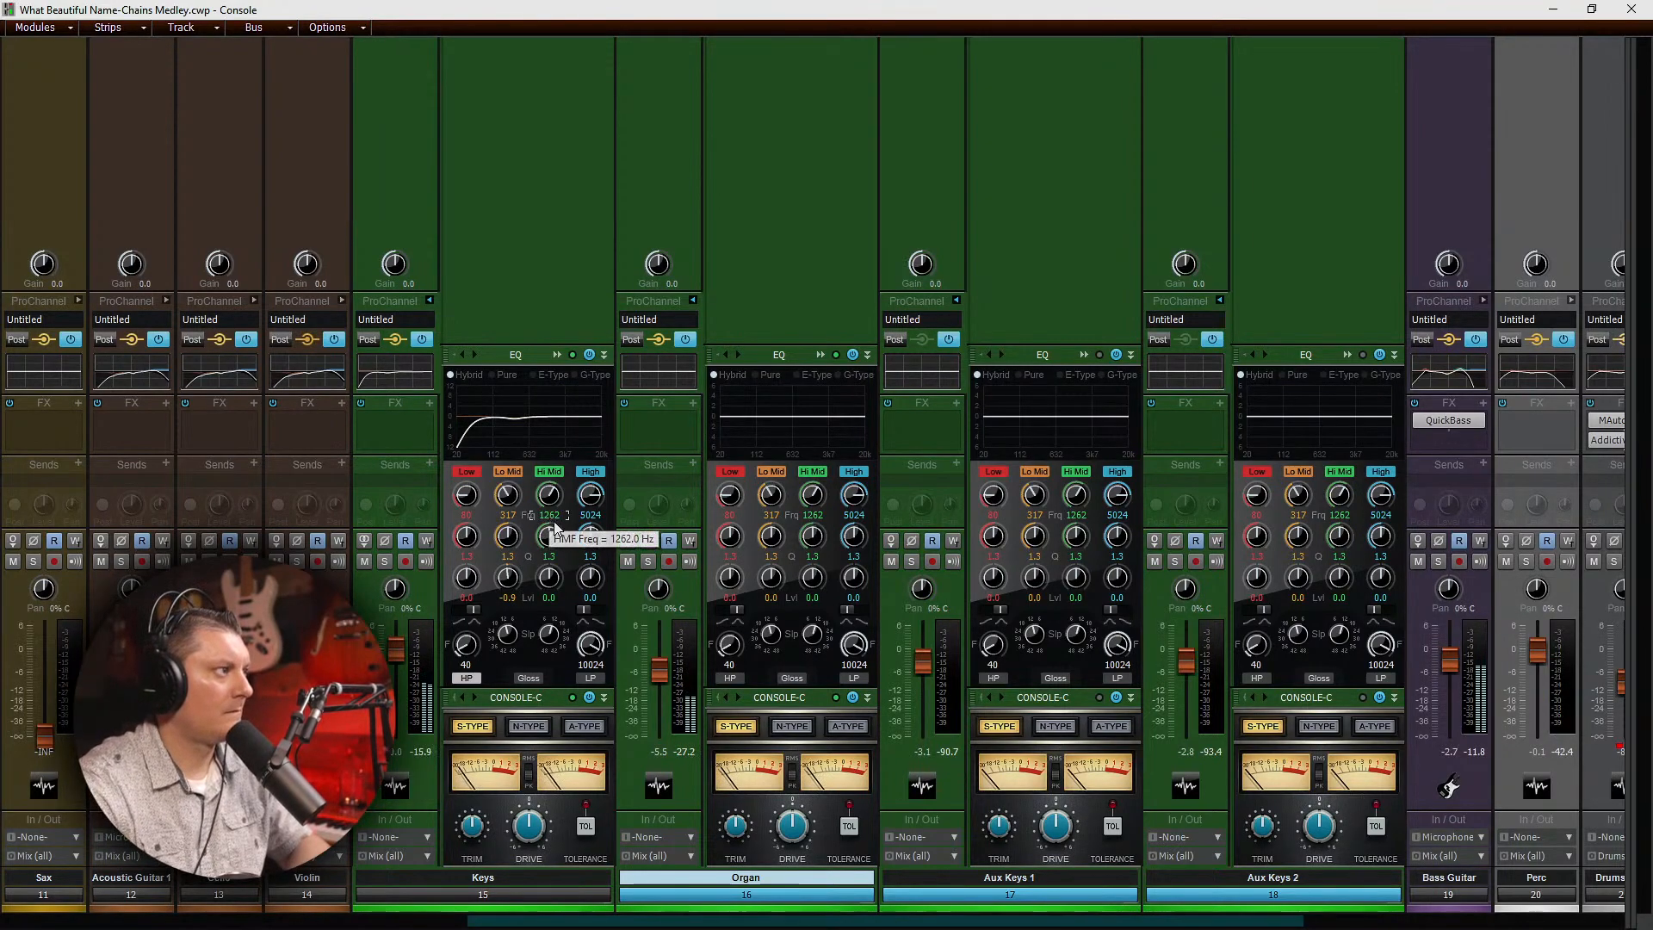
double_click(554, 517)
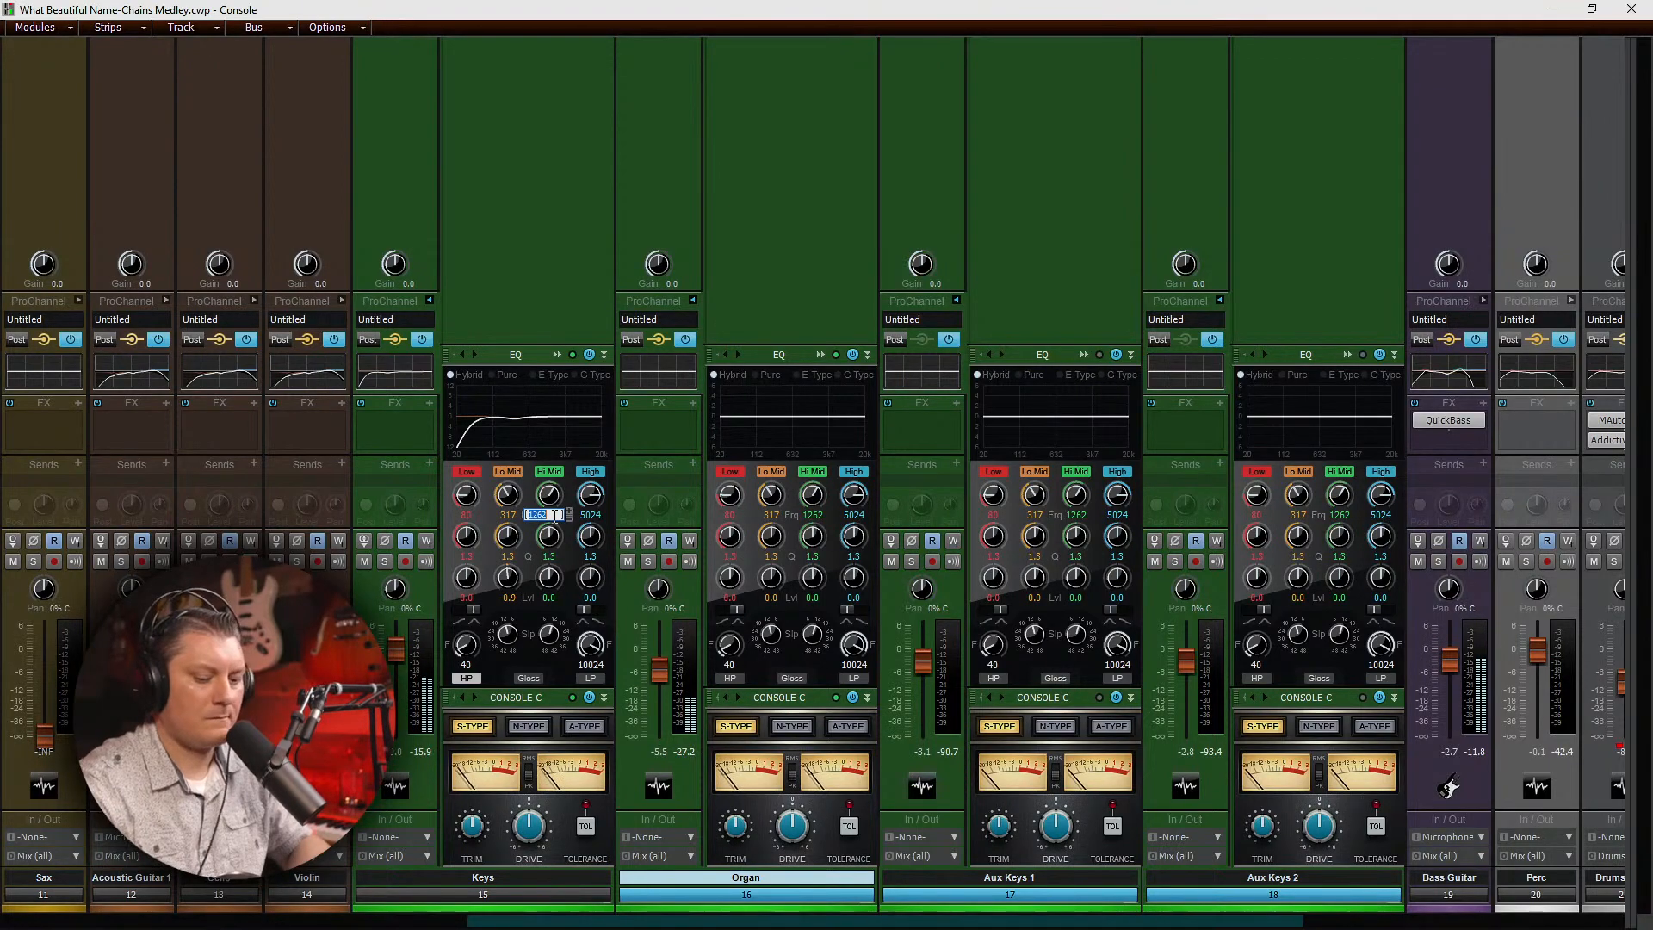
type("7")
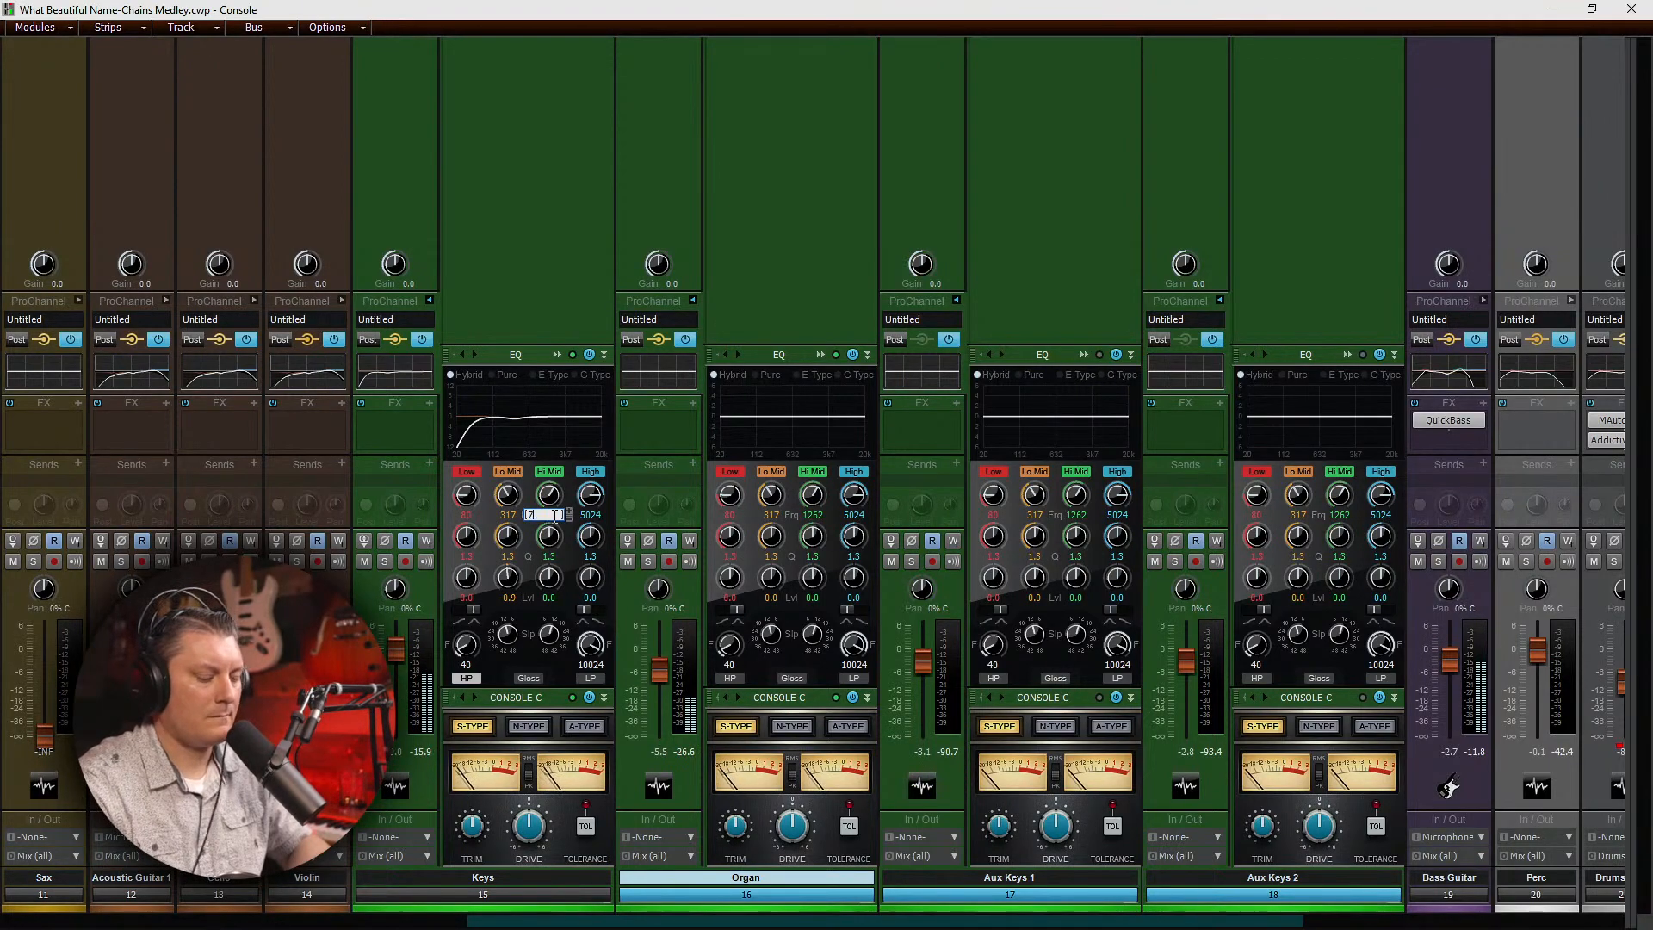
type("00")
key("Return")
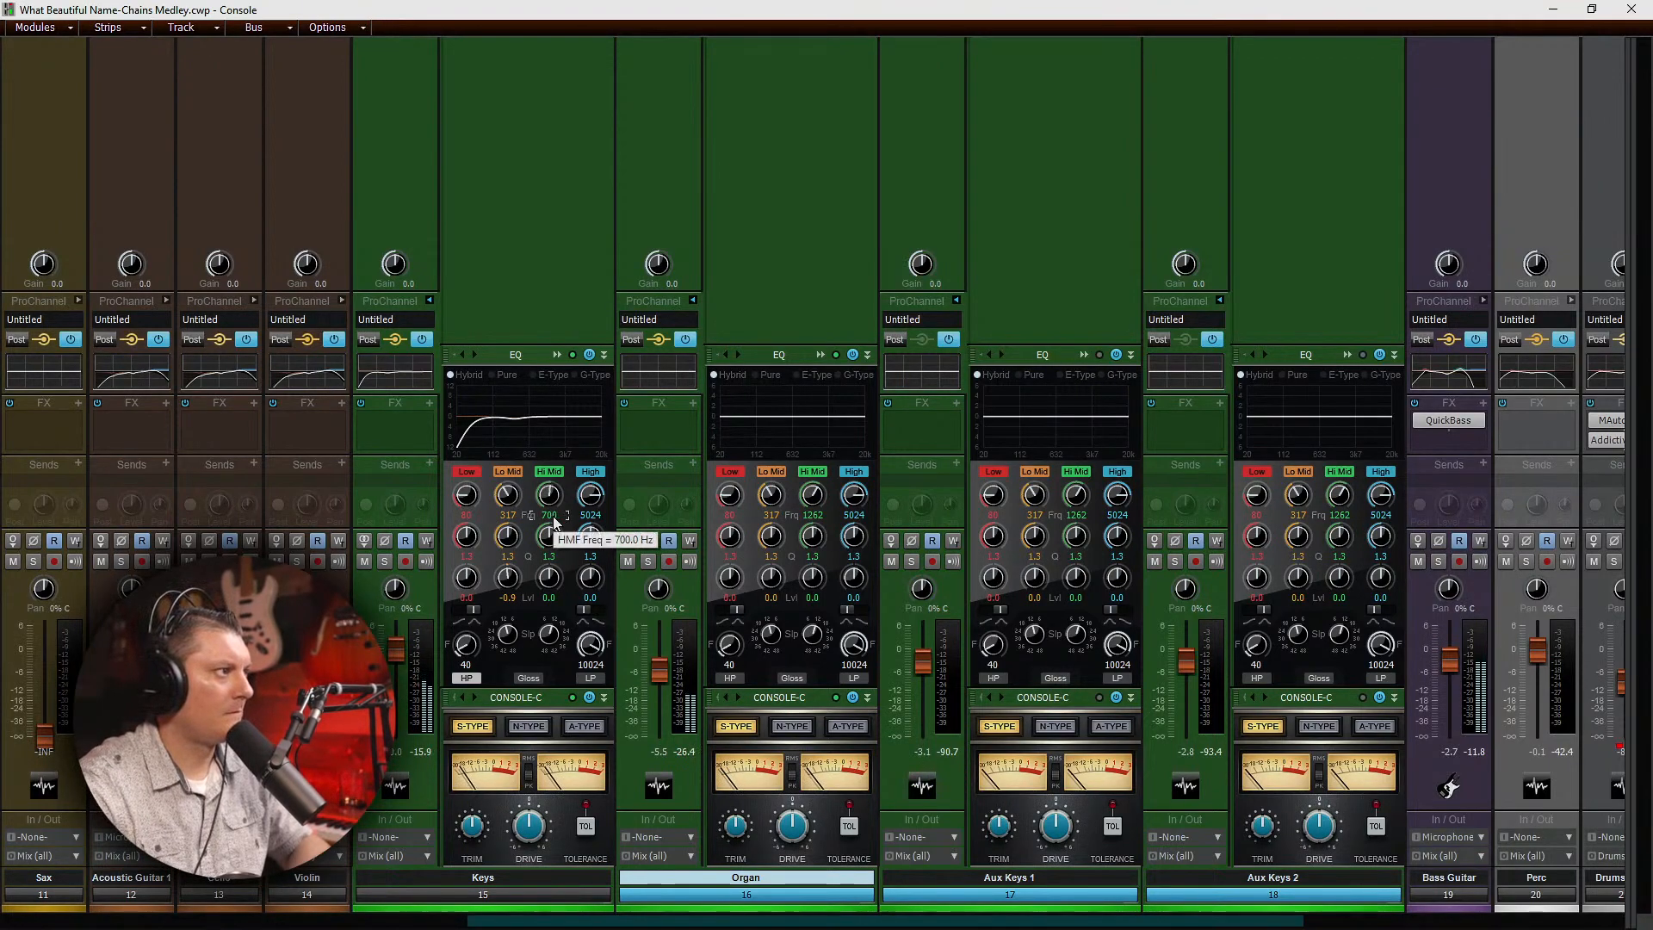
left_click_drag(548, 577, 548, 596)
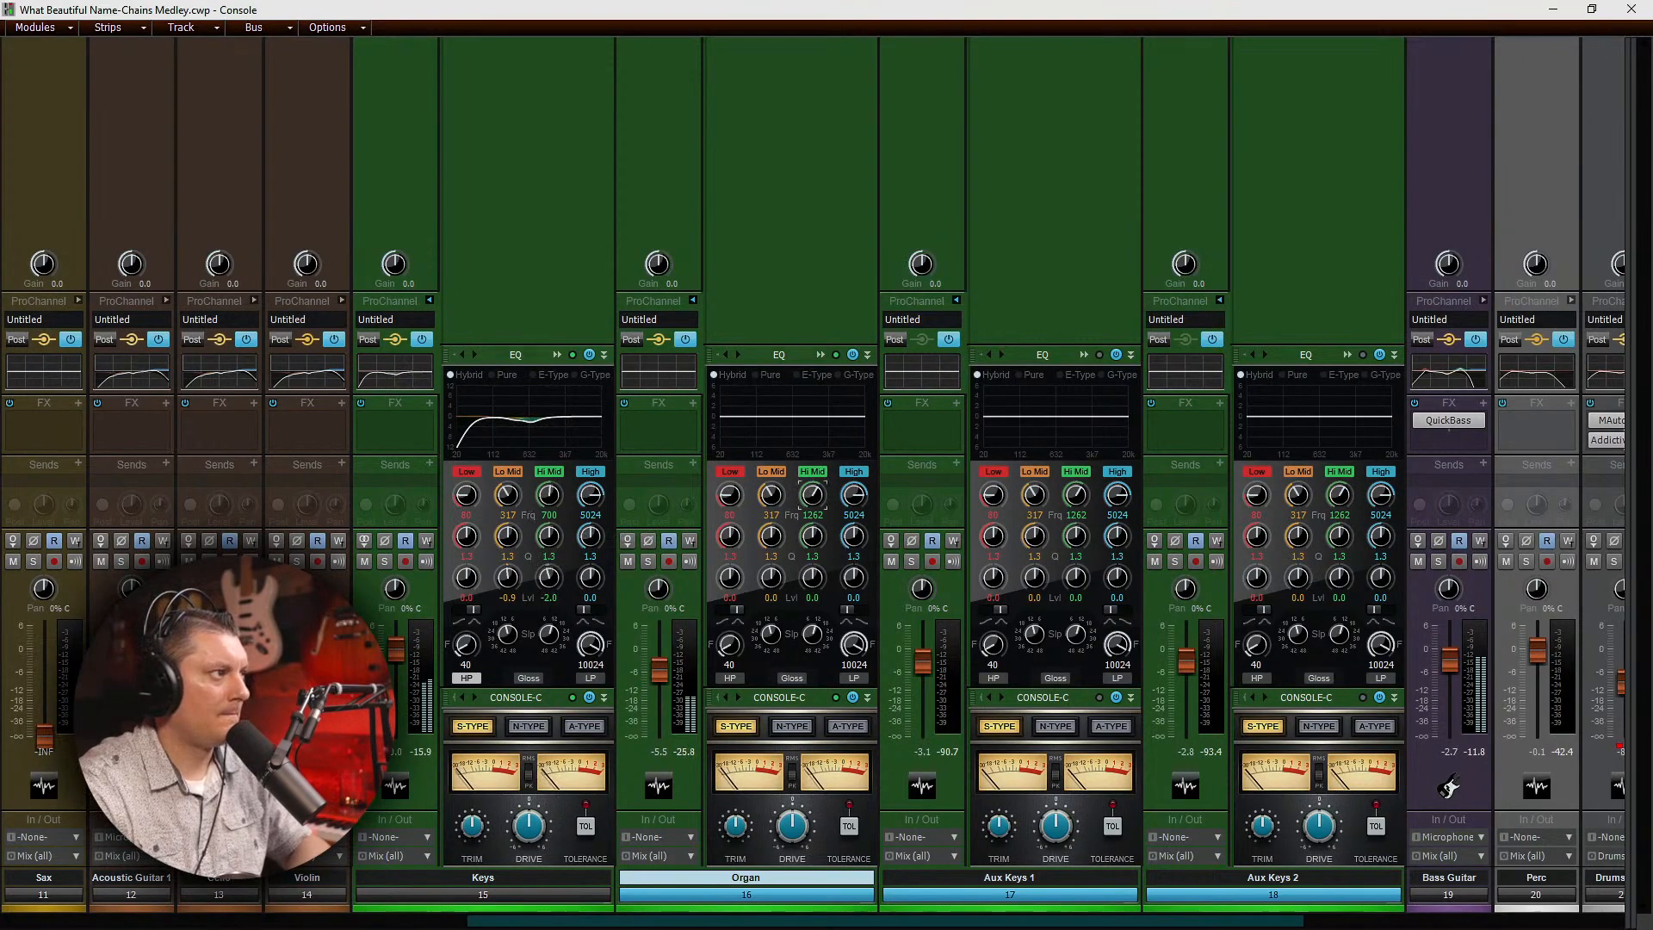
Step: Set the Organ EQ's high-mid band to -0.8 dB at 705 Hz, and set the high-pass filters to 77 Hz on Organ and 71 Hz on Keys
left_click_drag(811, 576, 812, 586)
left_click(723, 679)
left_click_drag(729, 644, 729, 631)
left_click_drag(463, 651, 463, 644)
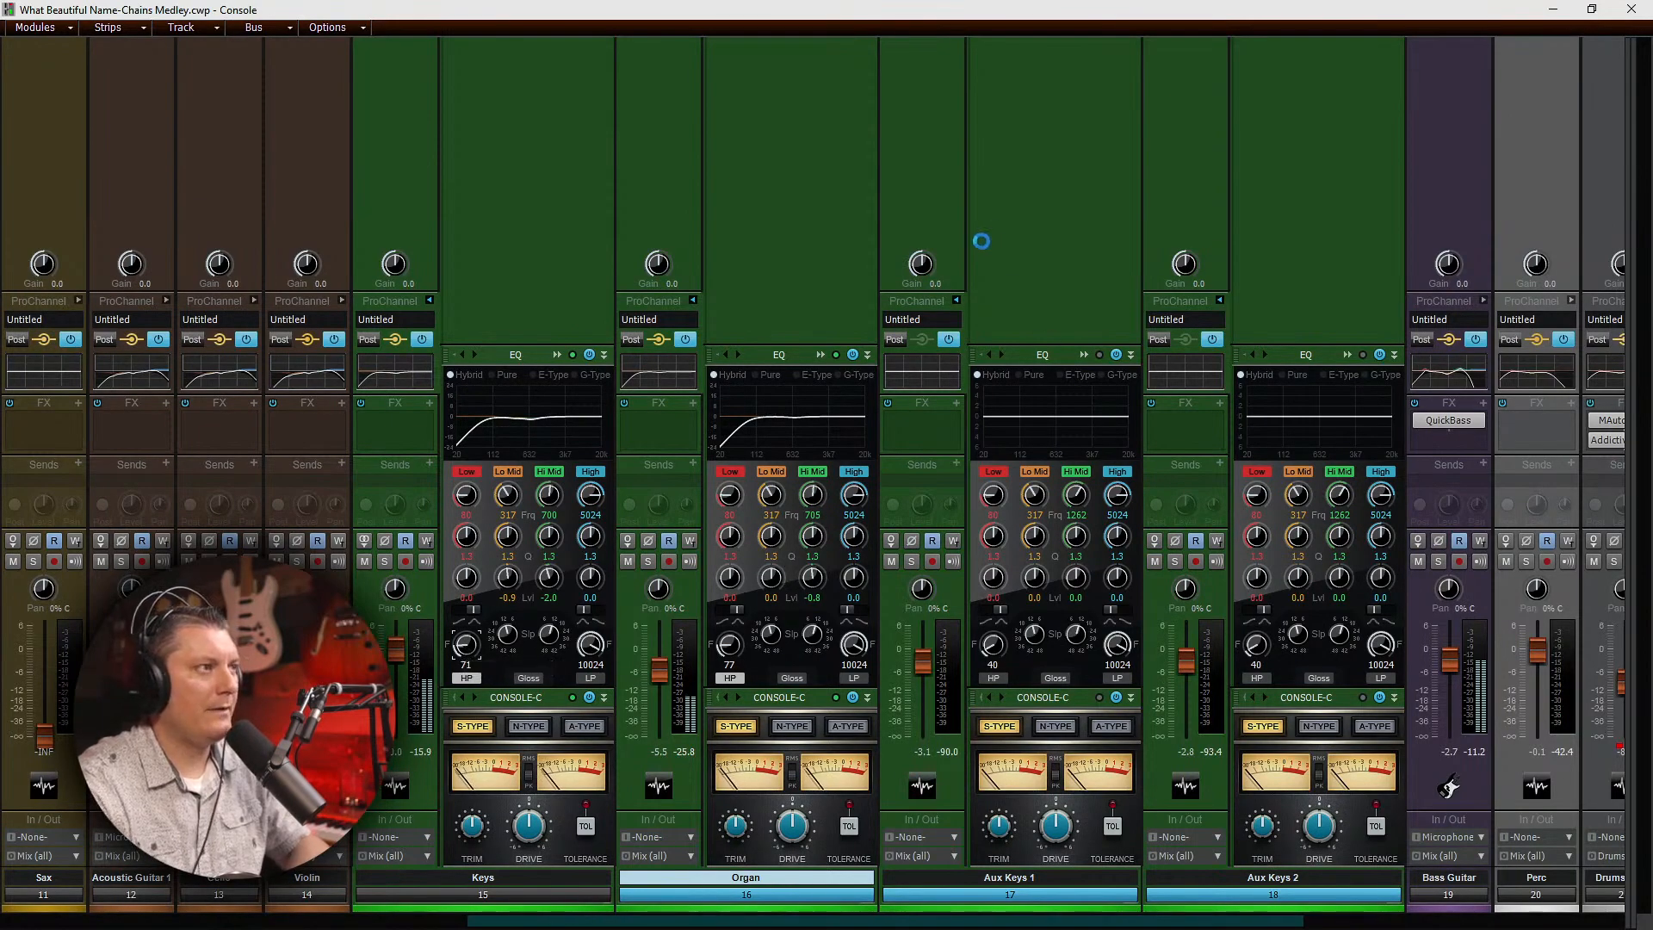
Step: Raise the Organ volume to -3.5 dB, and pan Organ 40% right and Keys 40% left
key("space")
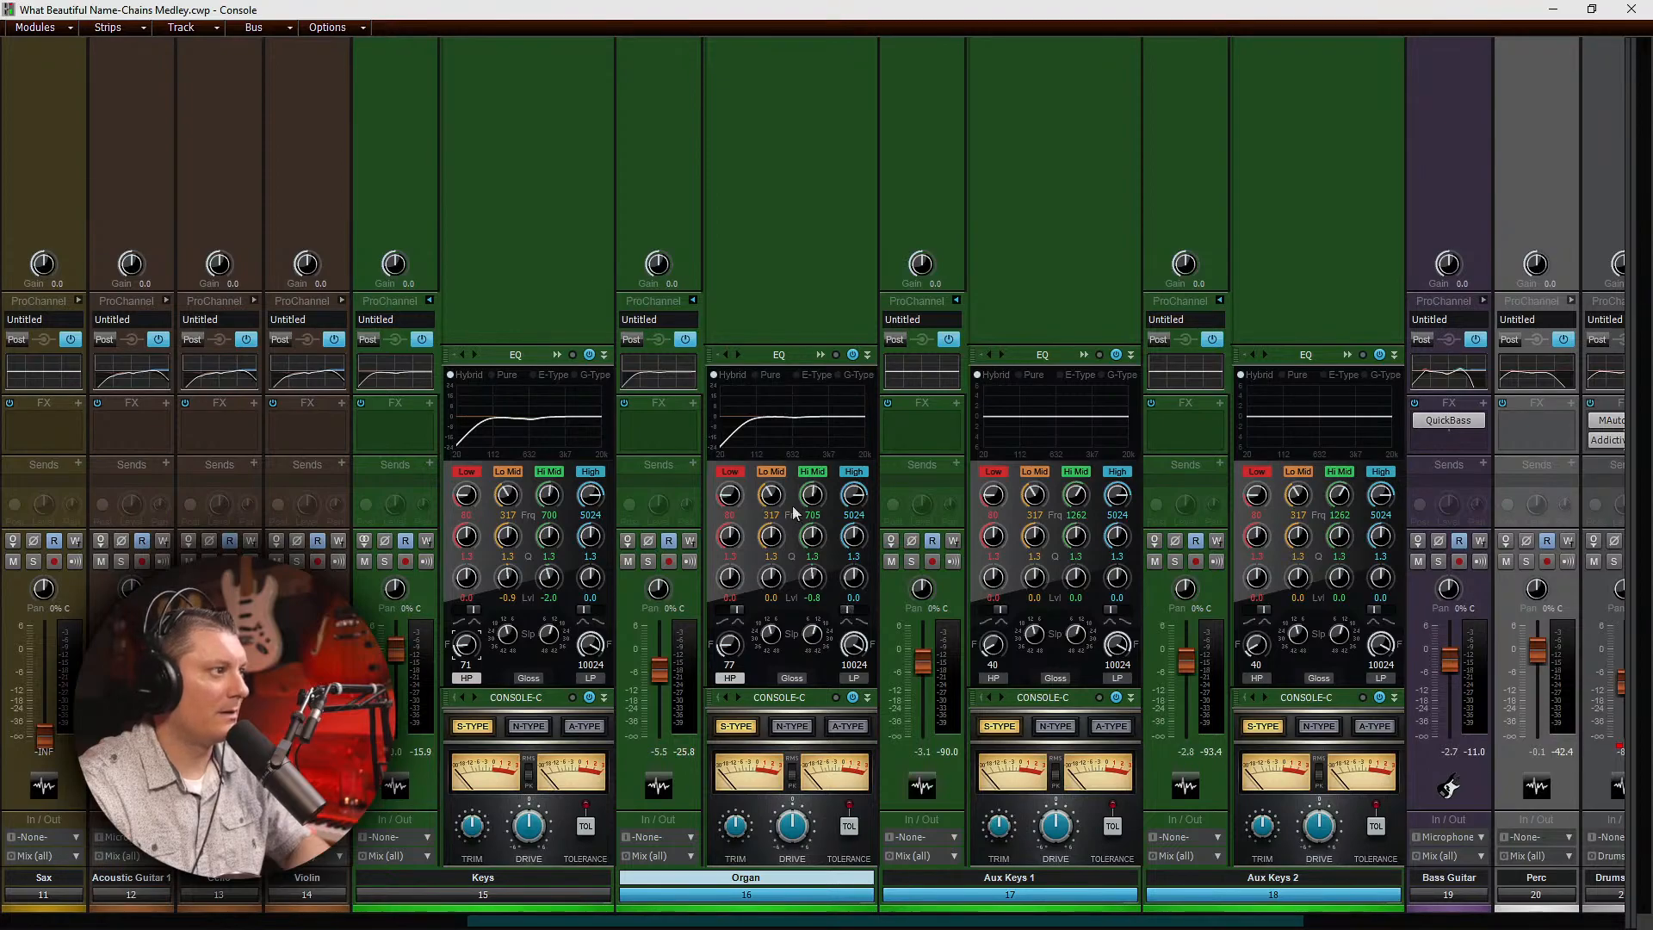
mouse_move(807, 571)
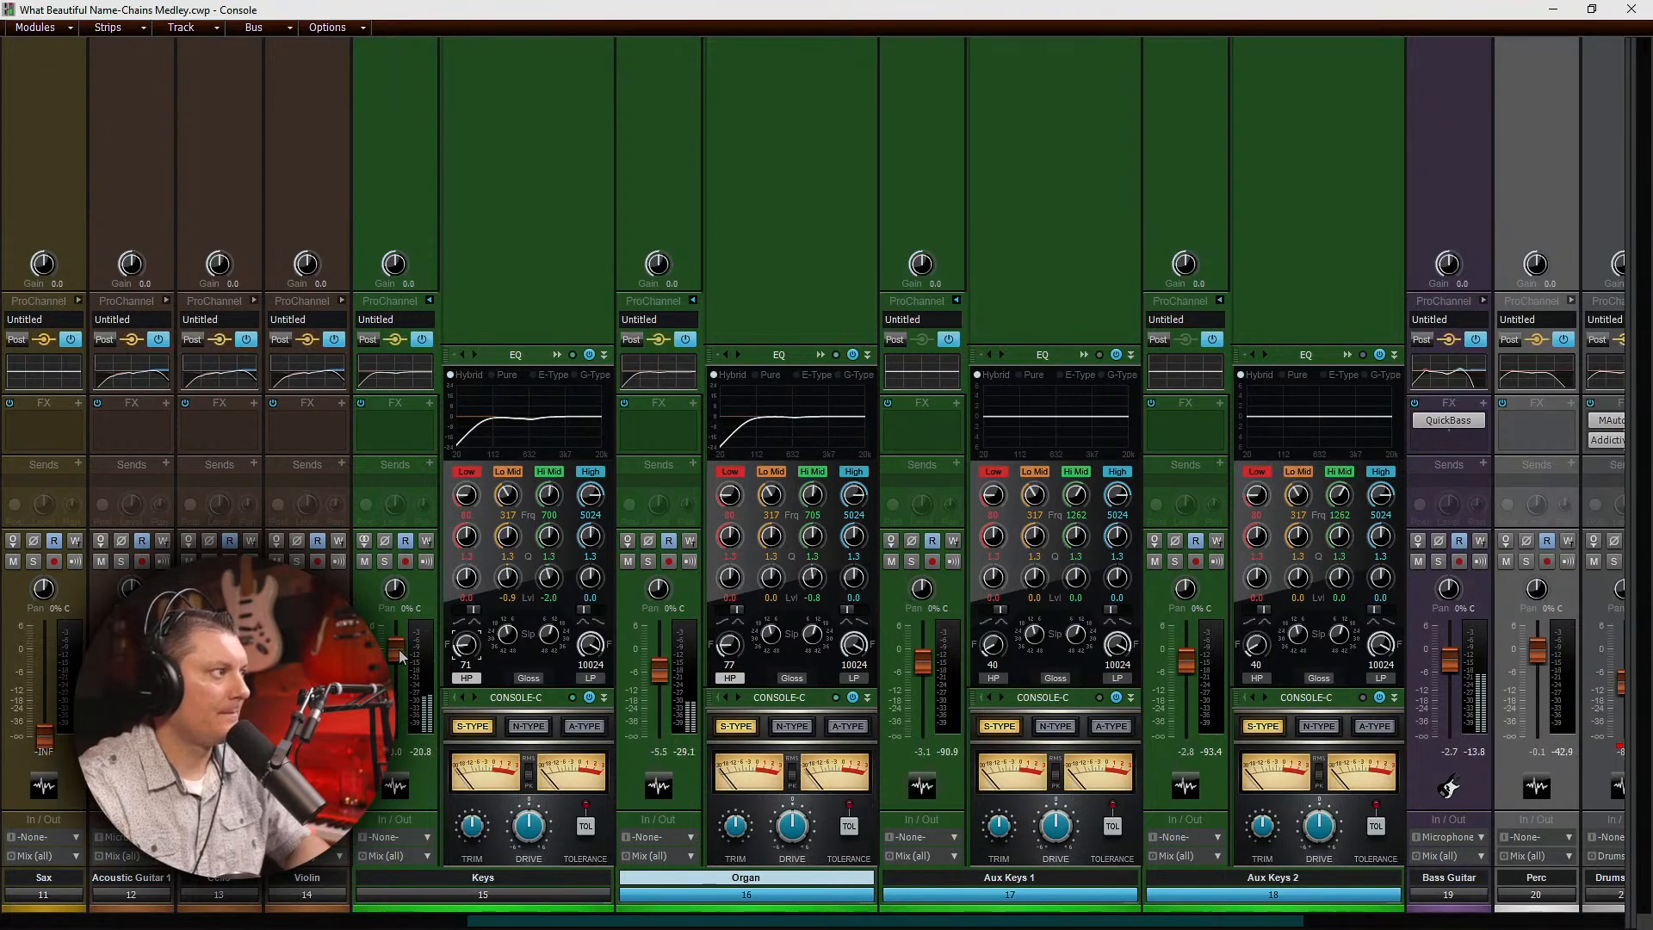
left_click_drag(661, 661, 661, 655)
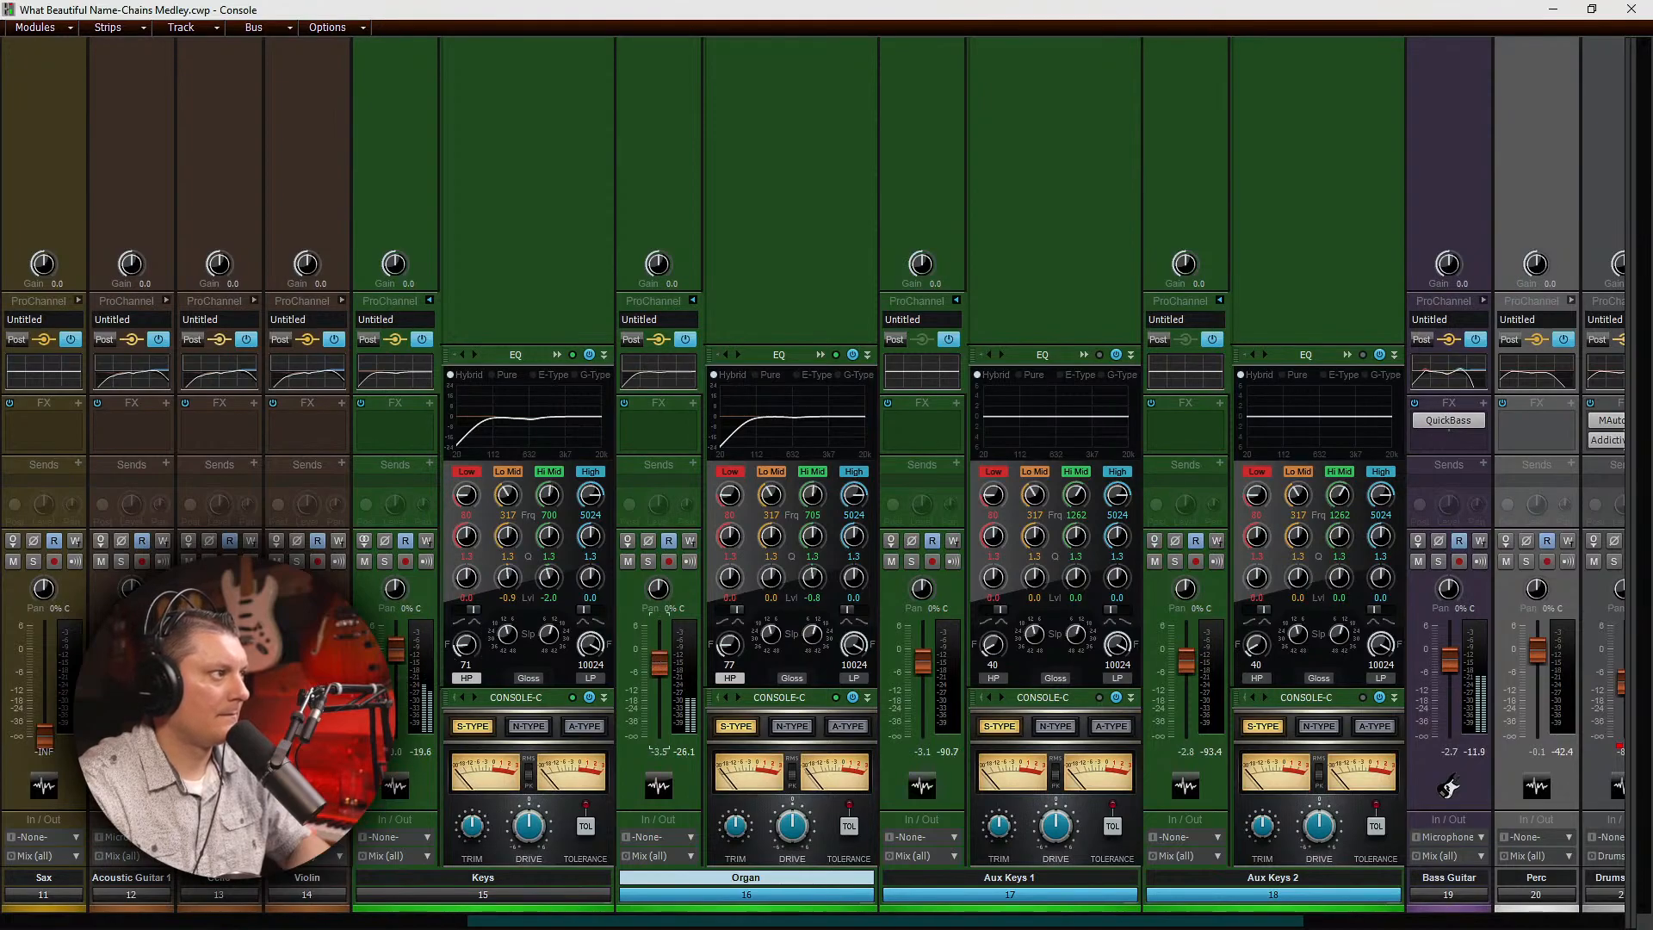
left_click_drag(658, 587, 657, 584)
left_click_drag(408, 590, 407, 593)
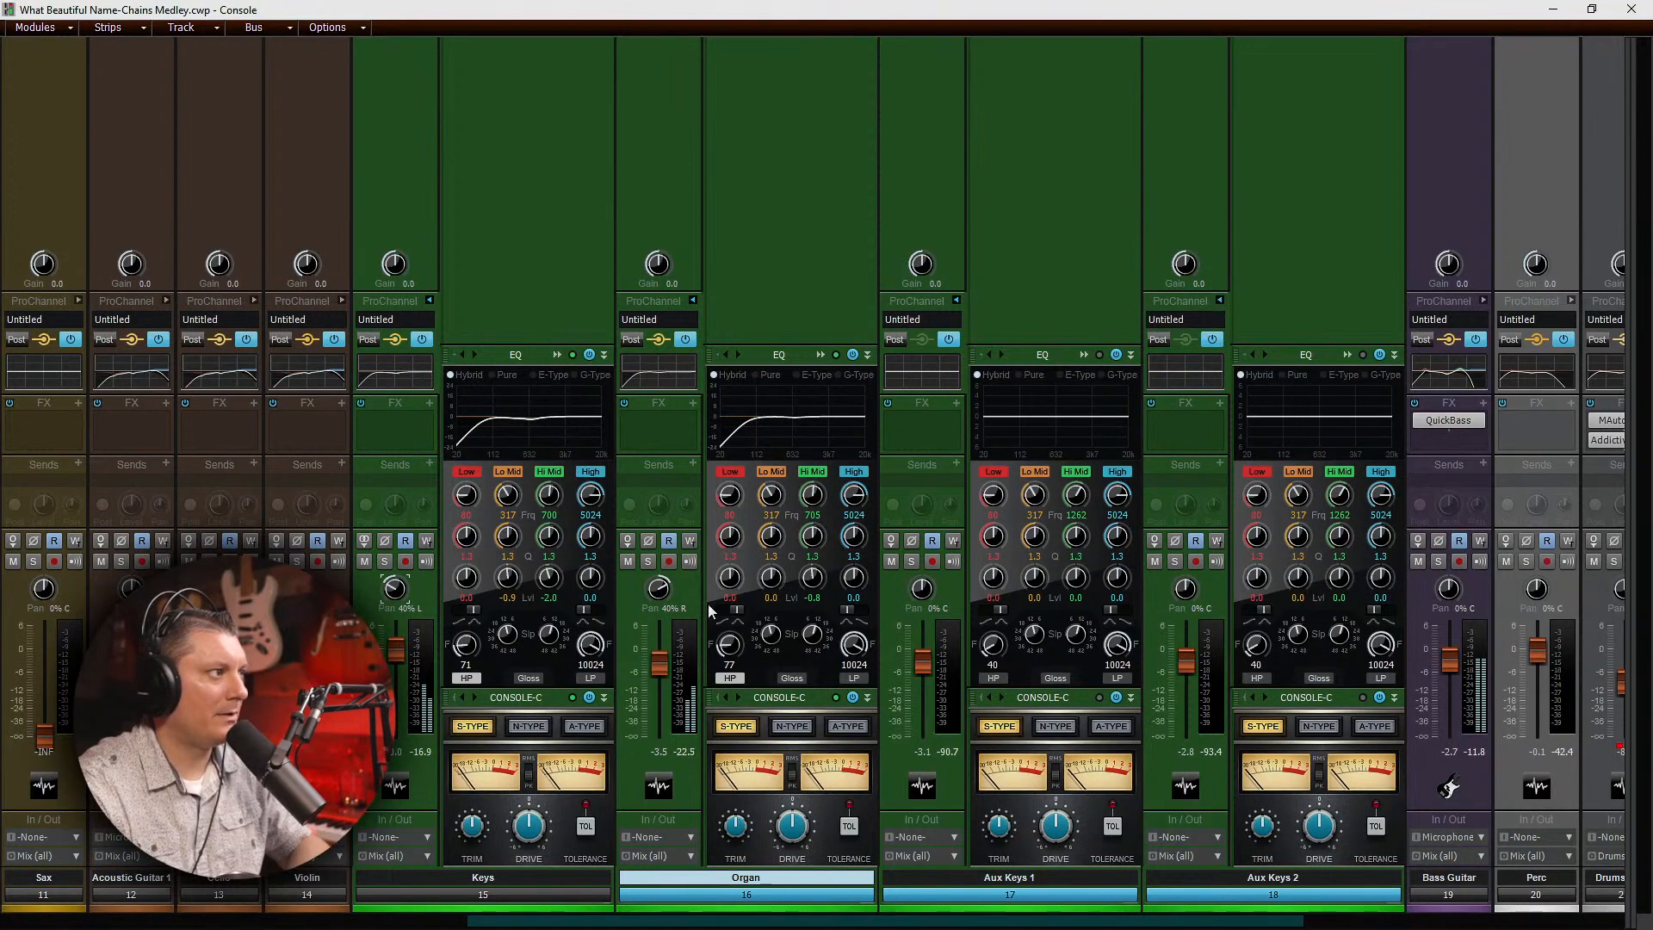
Step: Boost the EQ high bands by 3.8 dB at 6562 Hz on Organ and by 4.1 dB at 5672 Hz on Keys
mouse_move(847, 582)
left_mouse_down()
mouse_move(853, 601)
mouse_move(853, 575)
left_mouse_up()
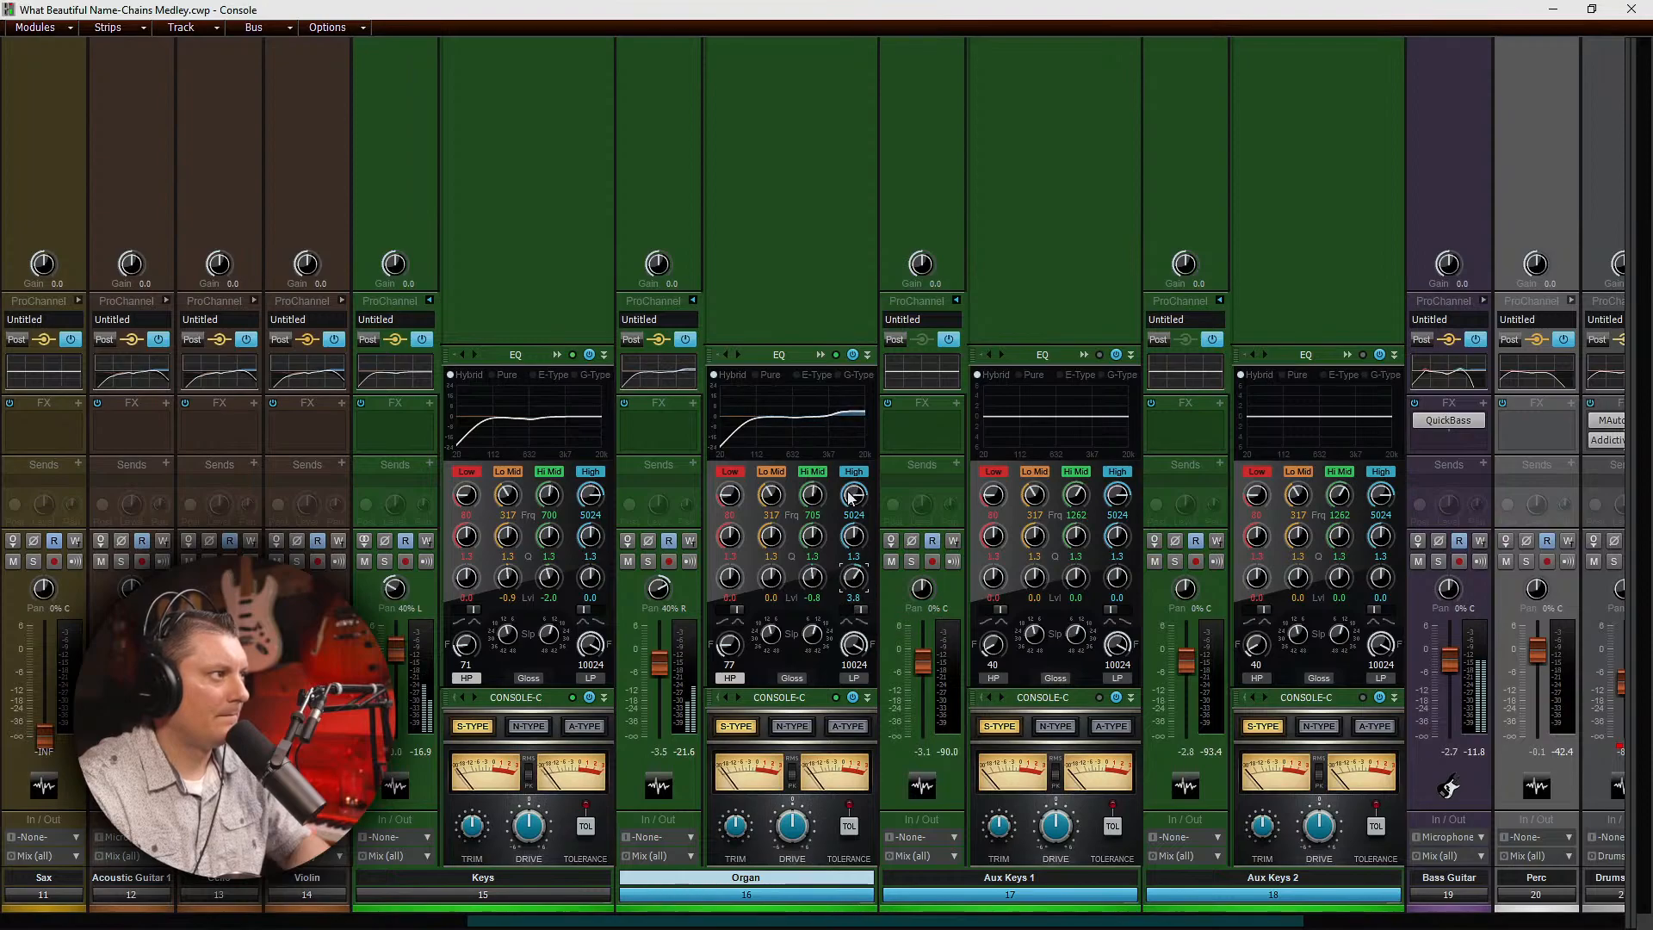
left_click_drag(853, 495, 853, 487)
left_click_drag(589, 577, 590, 563)
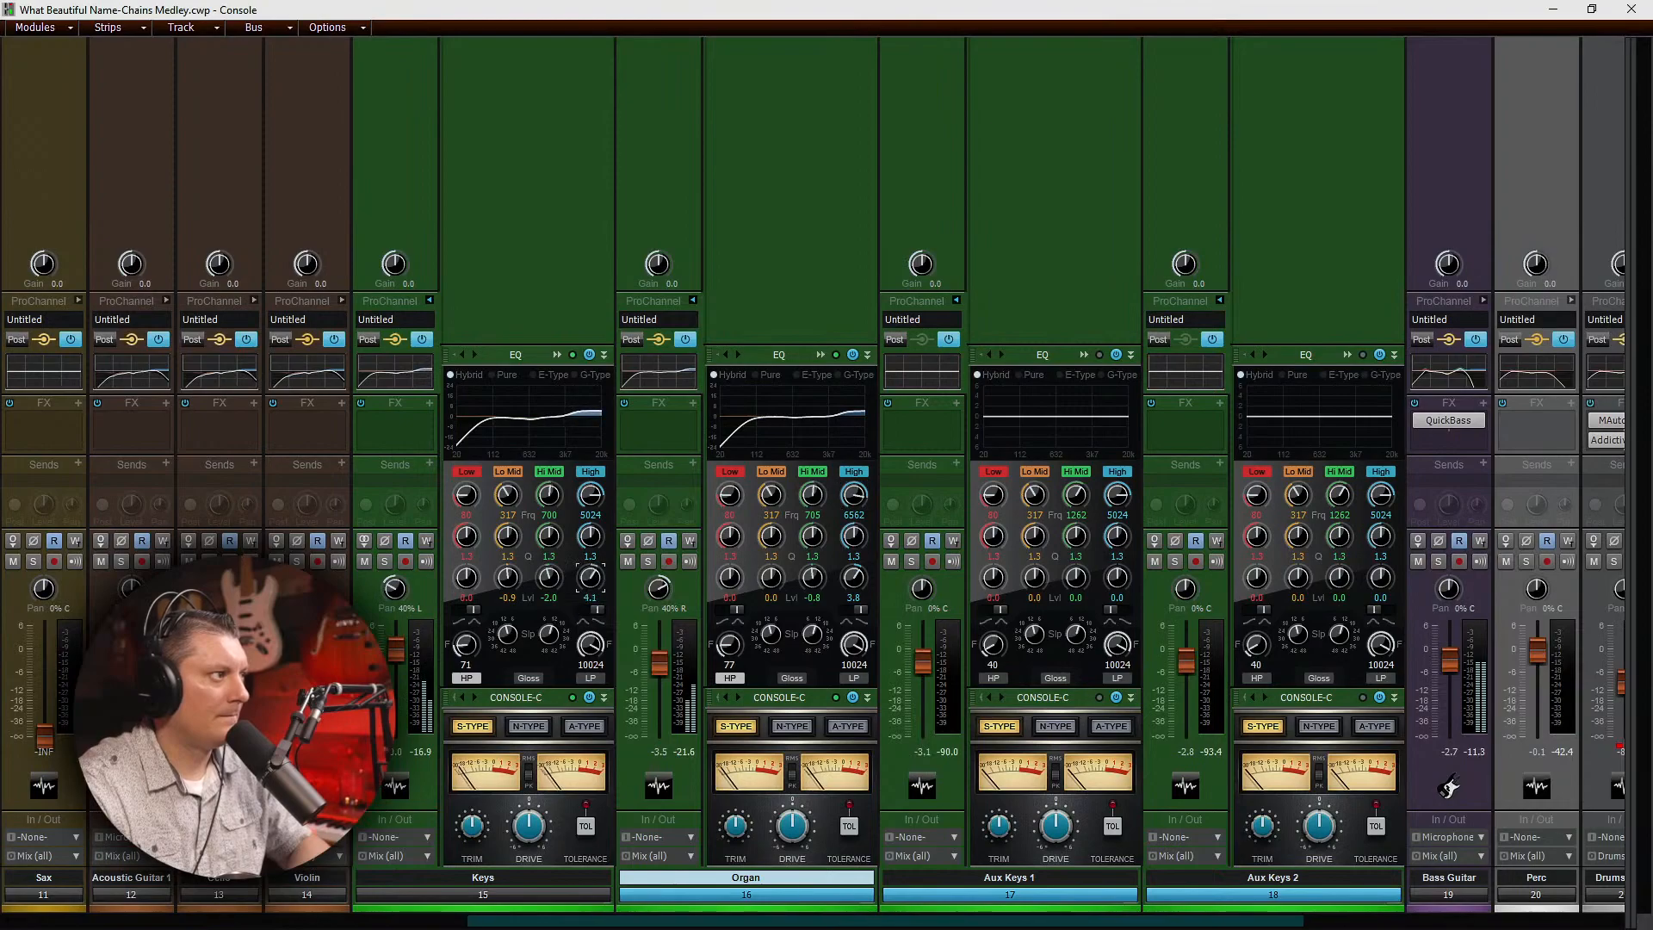
left_click_drag(589, 495, 584, 507)
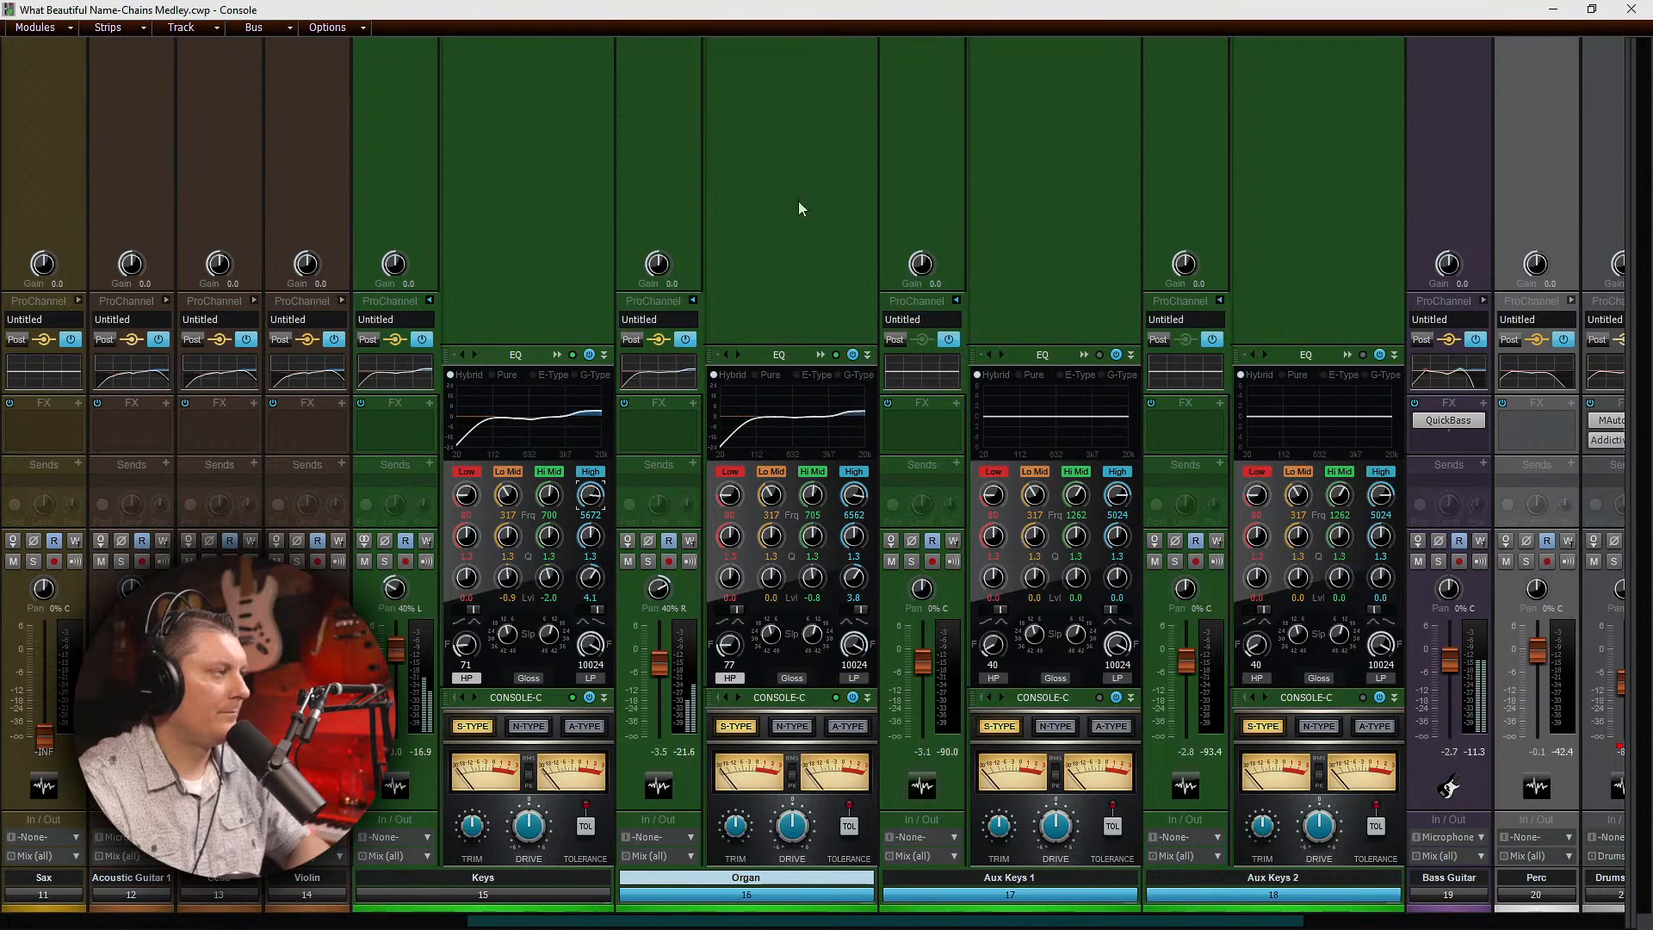
Step: Insert a CA-2A compressor module in the Keys ProChannel and place it before the EQ
right_click(495, 287)
mouse_move(584, 303)
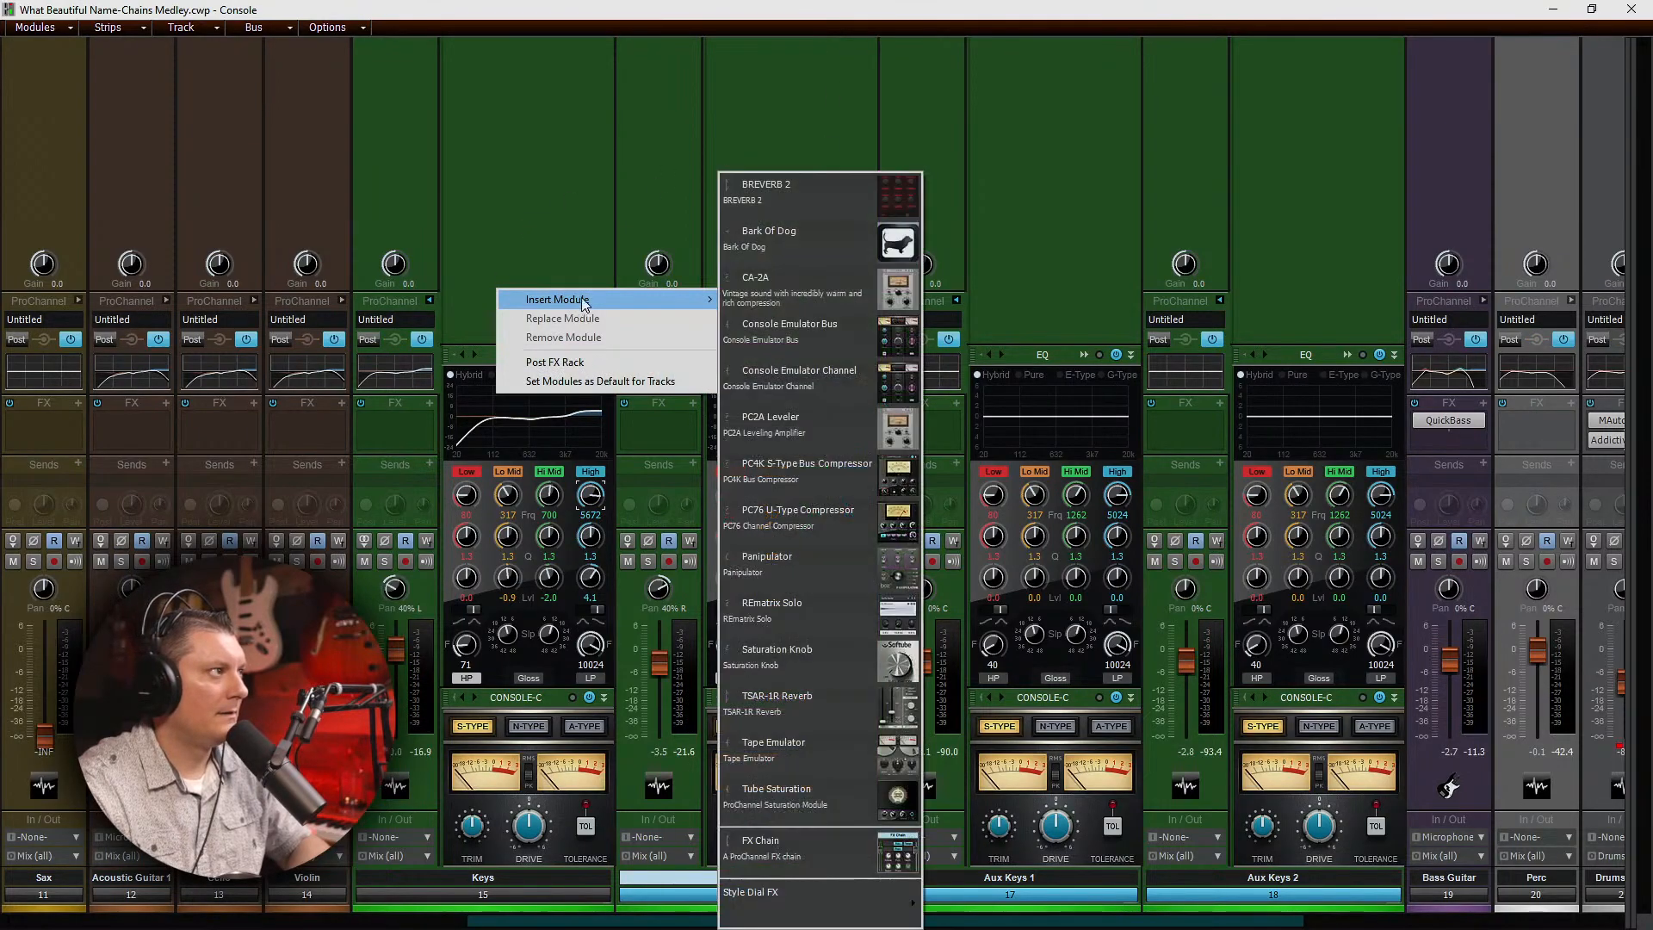
left_click(855, 299)
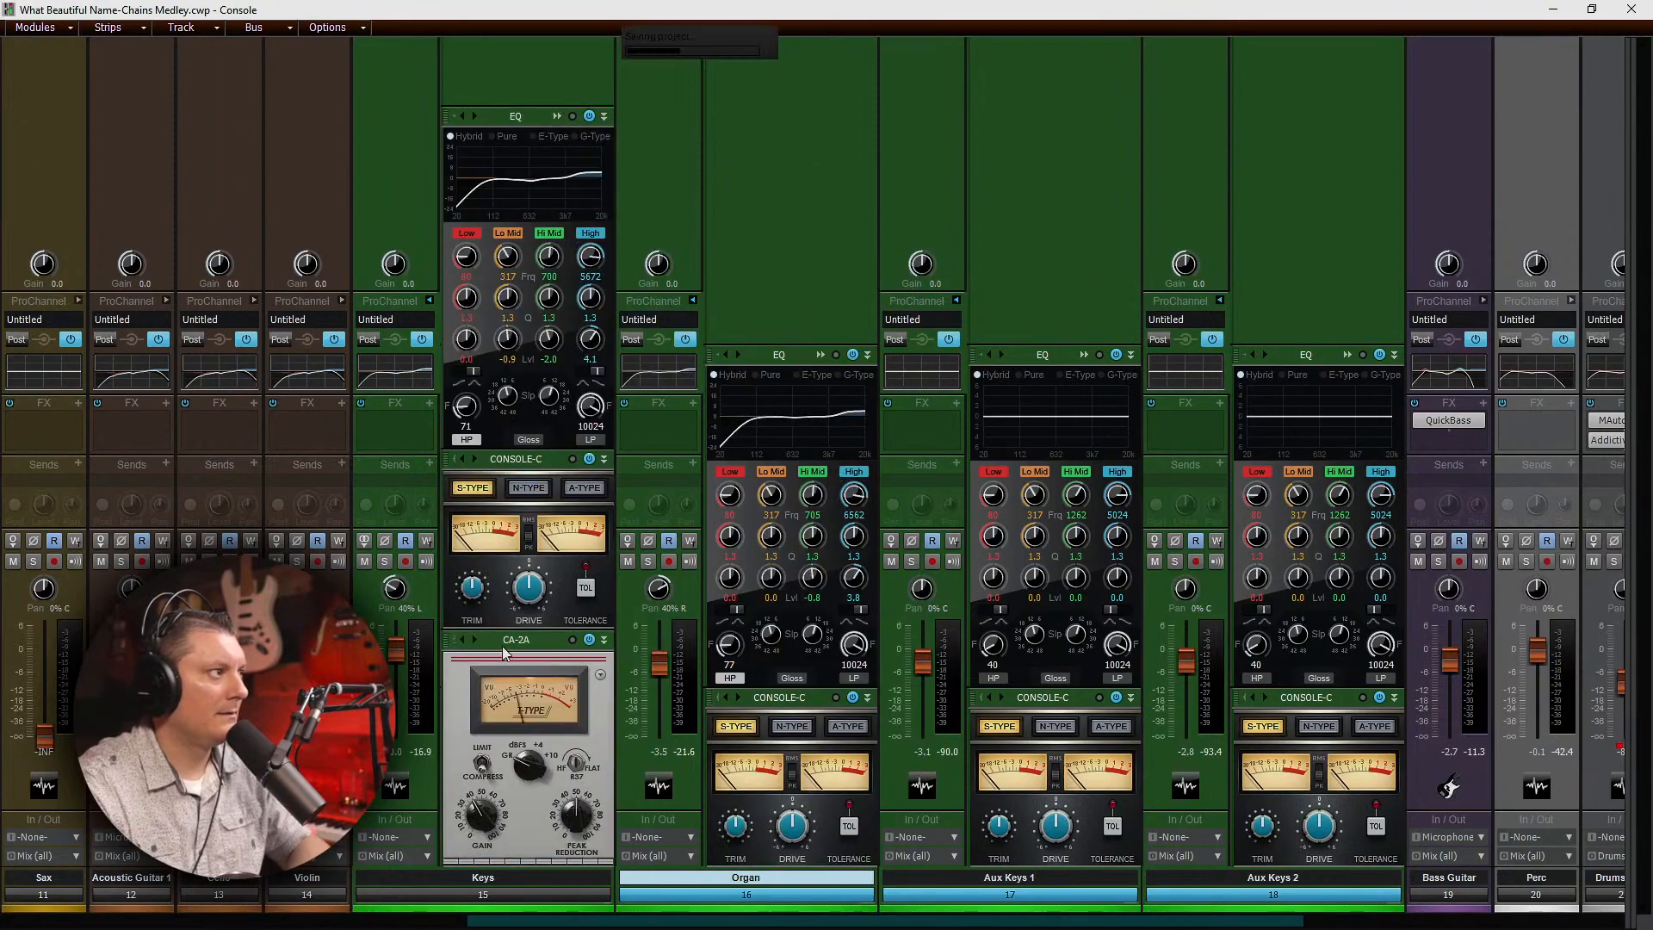
left_click_drag(504, 652, 531, 240)
Step: Adjust the Keys CA-2A's gain and set its peak reduction to around 55% during playback
left_click(484, 247)
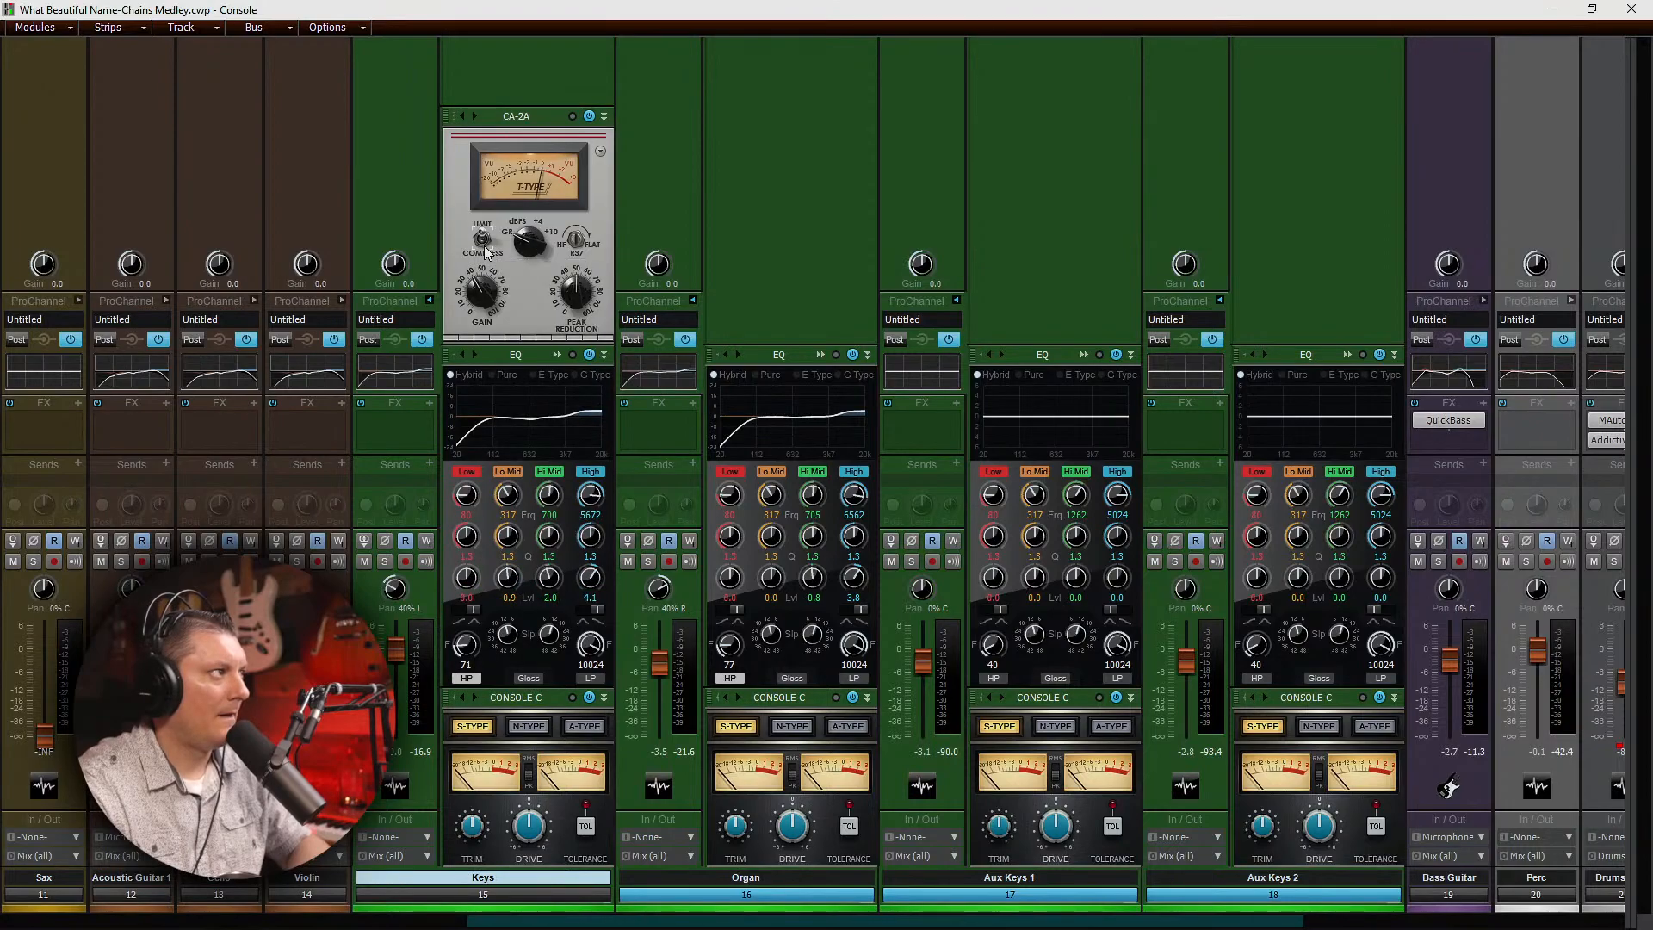
left_click_drag(575, 243, 473, 277)
key("space")
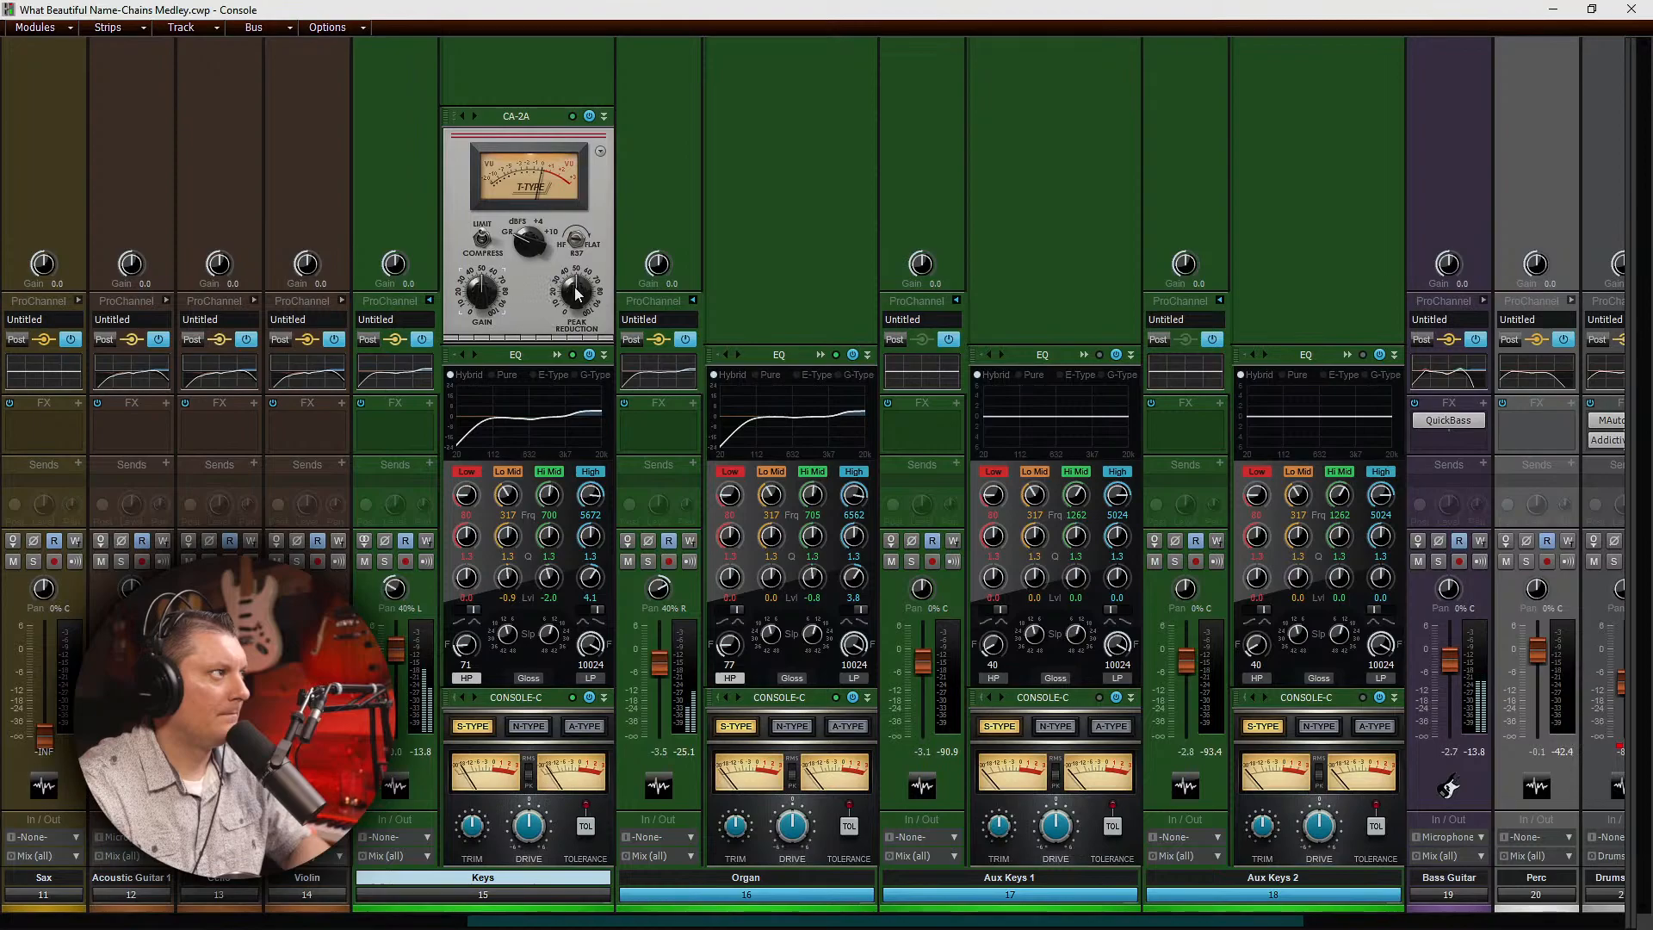
left_click_drag(575, 296, 576, 310)
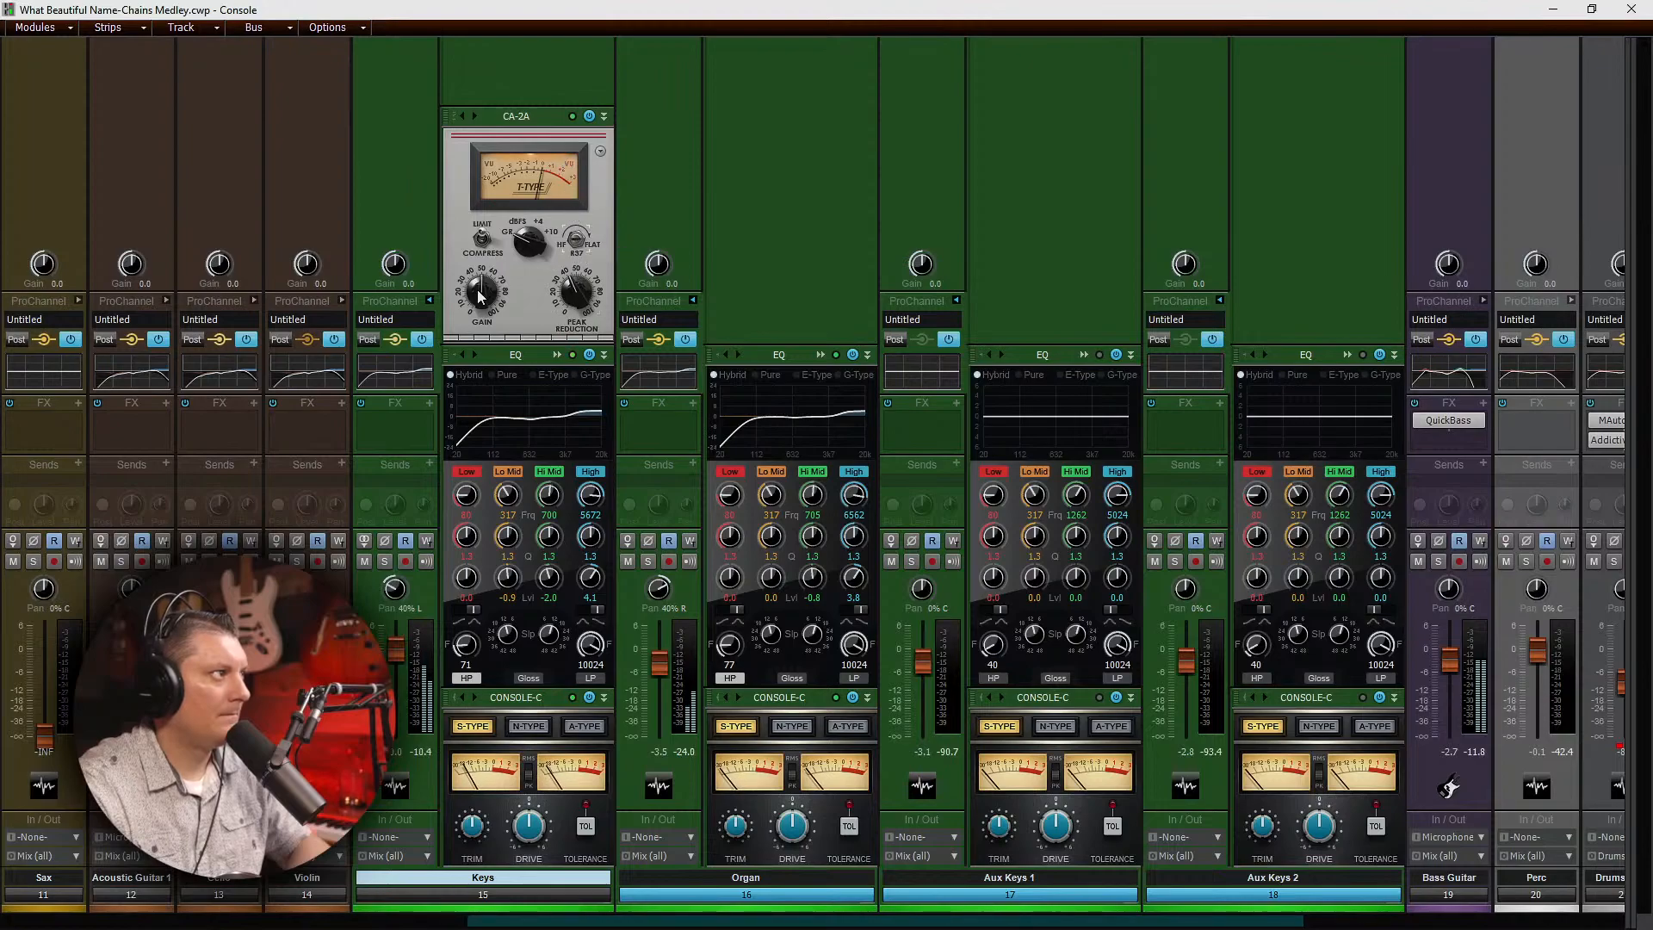
mouse_move(478, 271)
left_click_drag(478, 271, 570, 293)
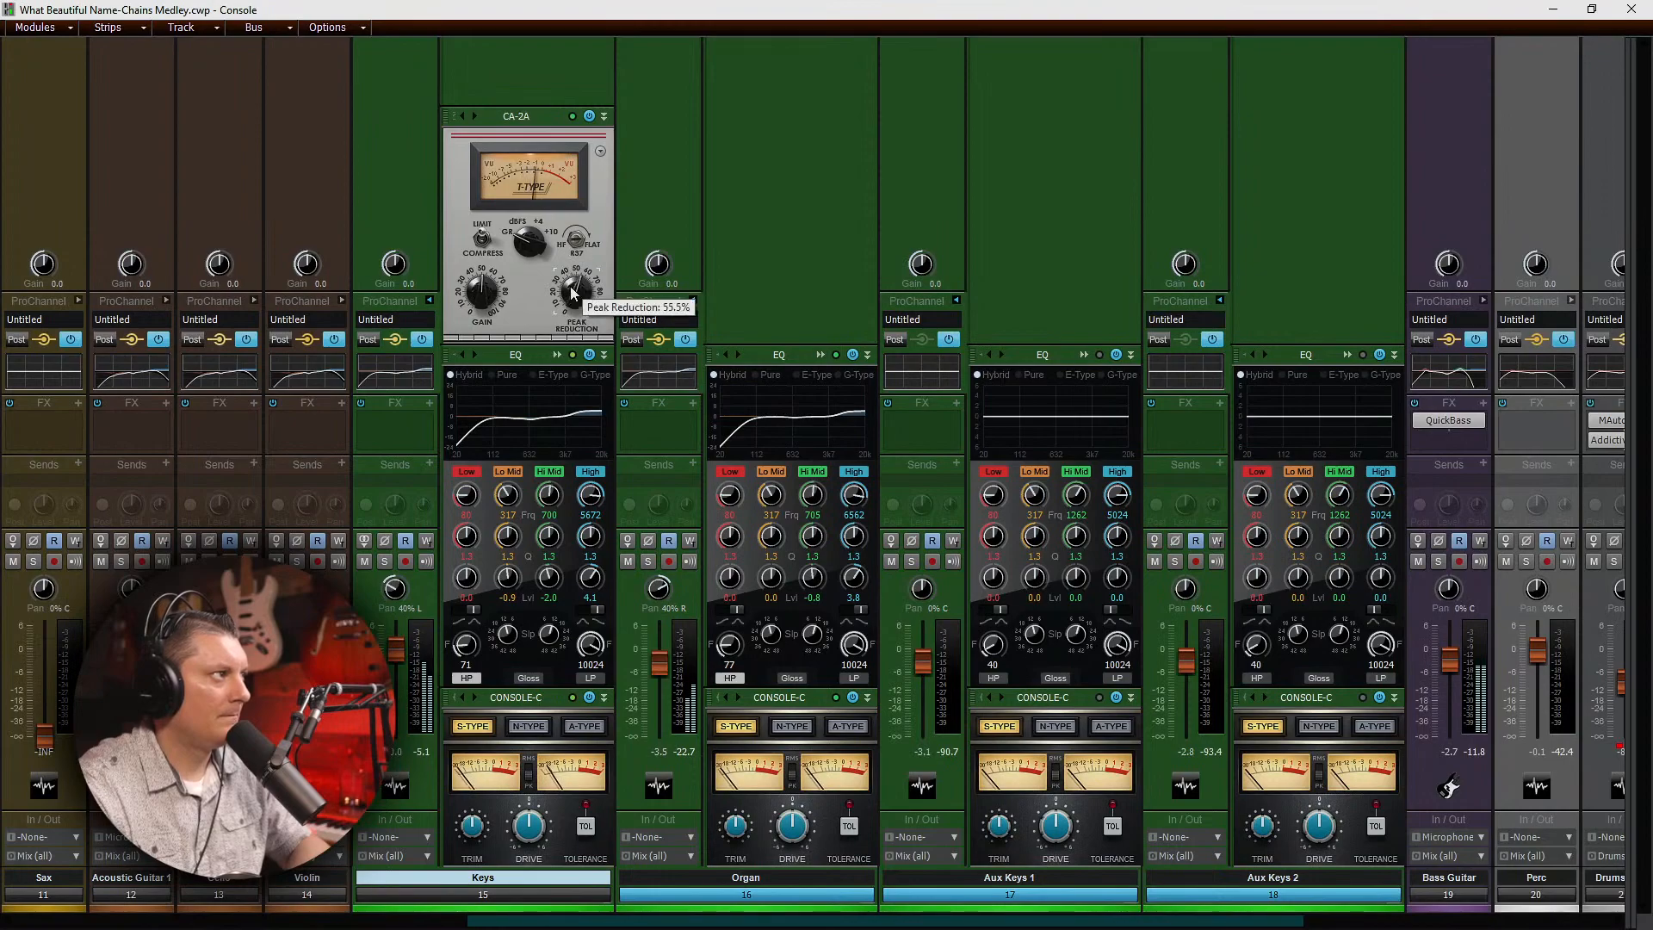
left_click_drag(570, 292, 572, 295)
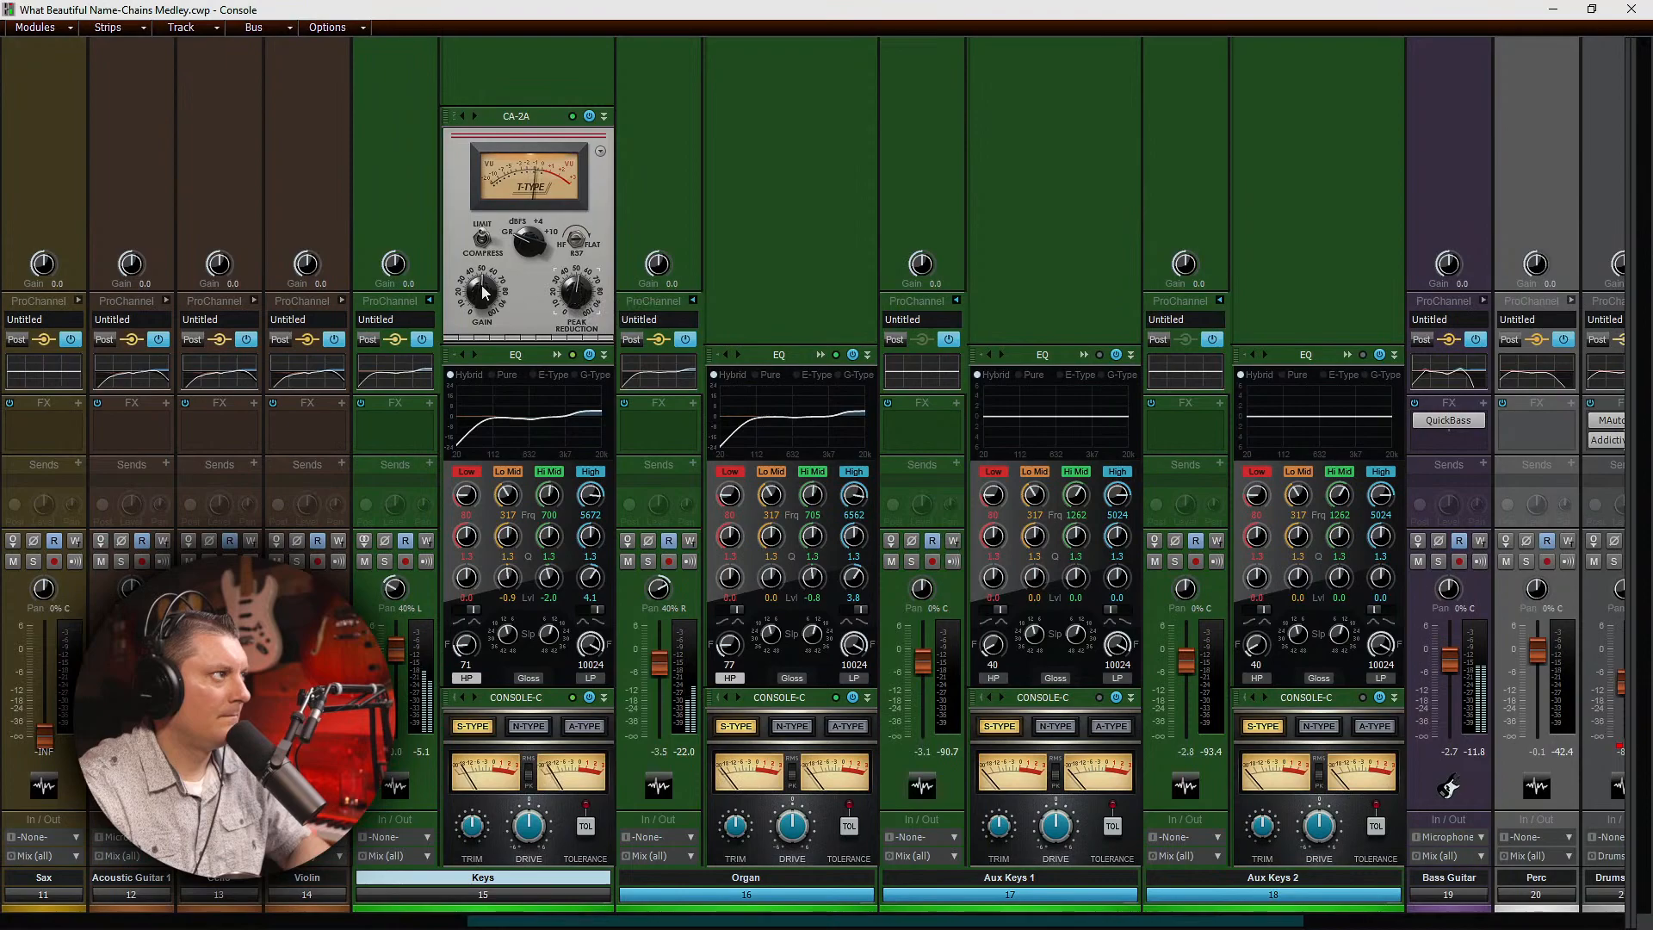
mouse_move(480, 293)
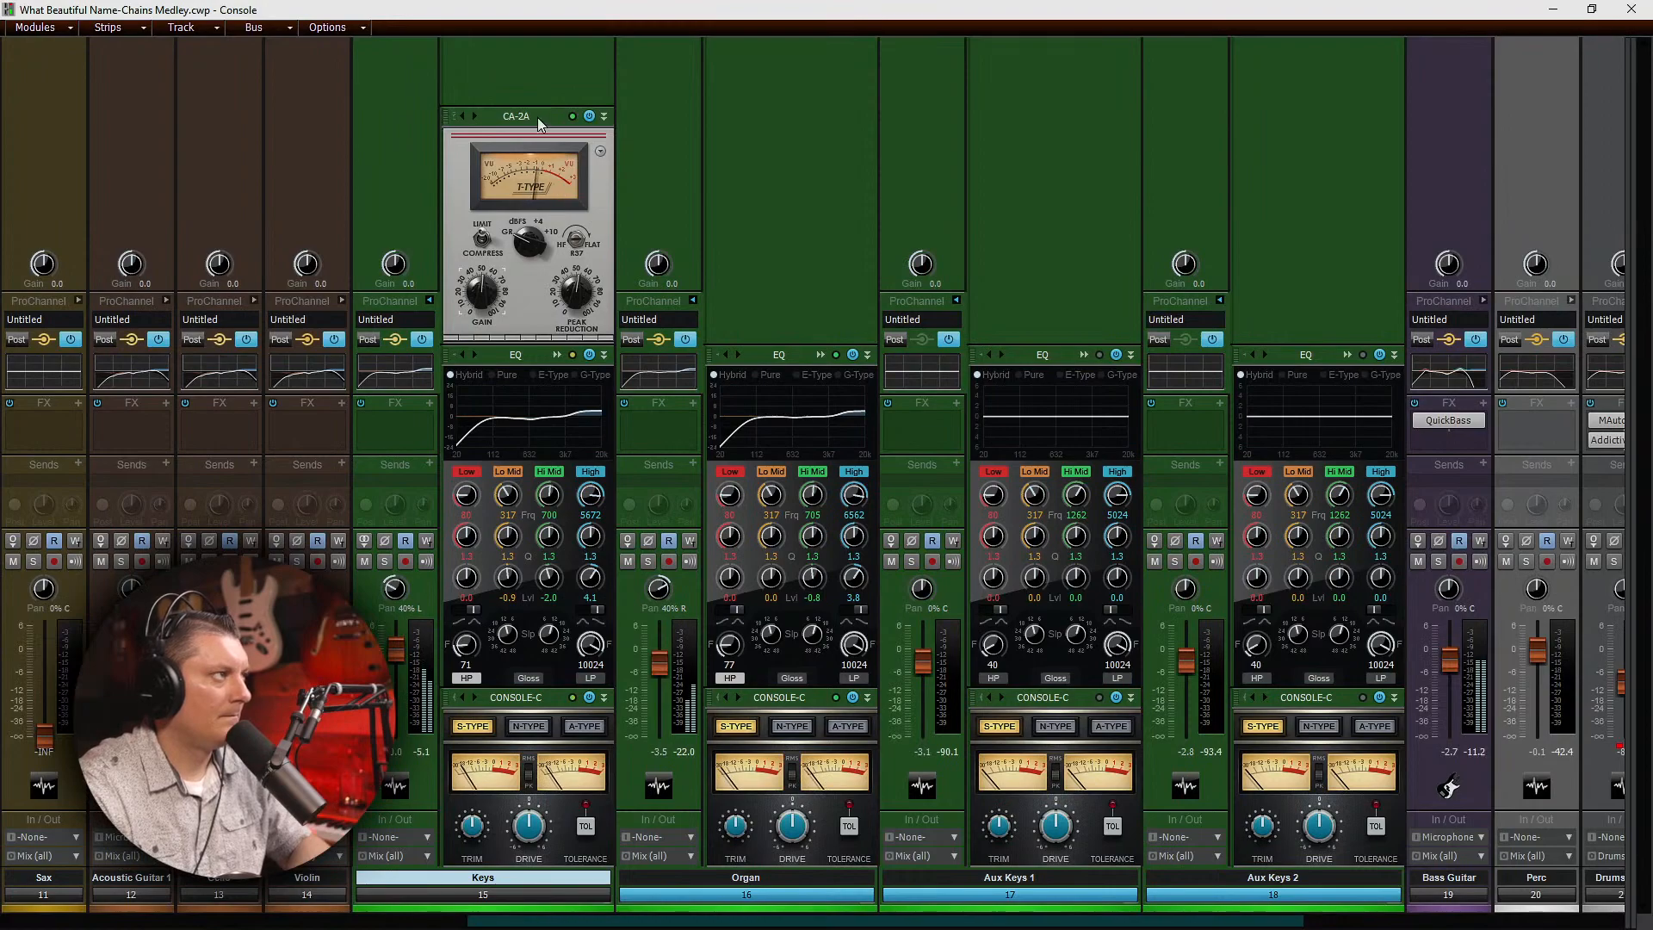
Step: Insert a CA-2A module in the Organ ProChannel and order the modules as CA-2A, EQ, then Console Emulator
right_click(774, 168)
mouse_move(947, 179)
left_click(1067, 270)
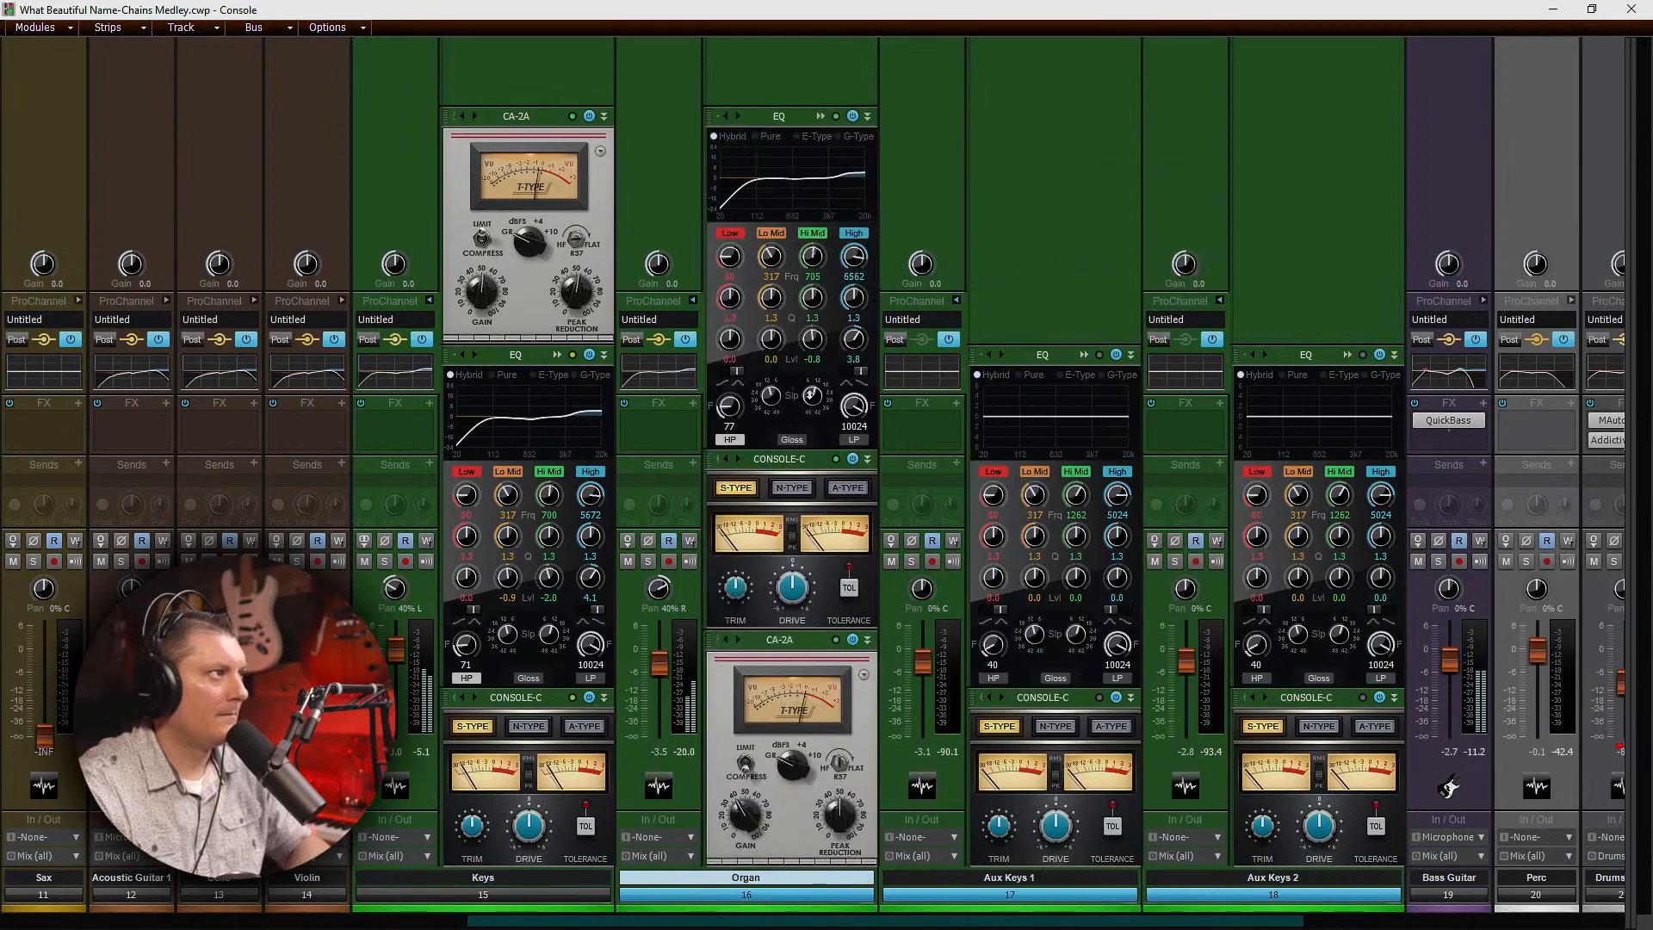
left_click_drag(801, 458, 797, 220)
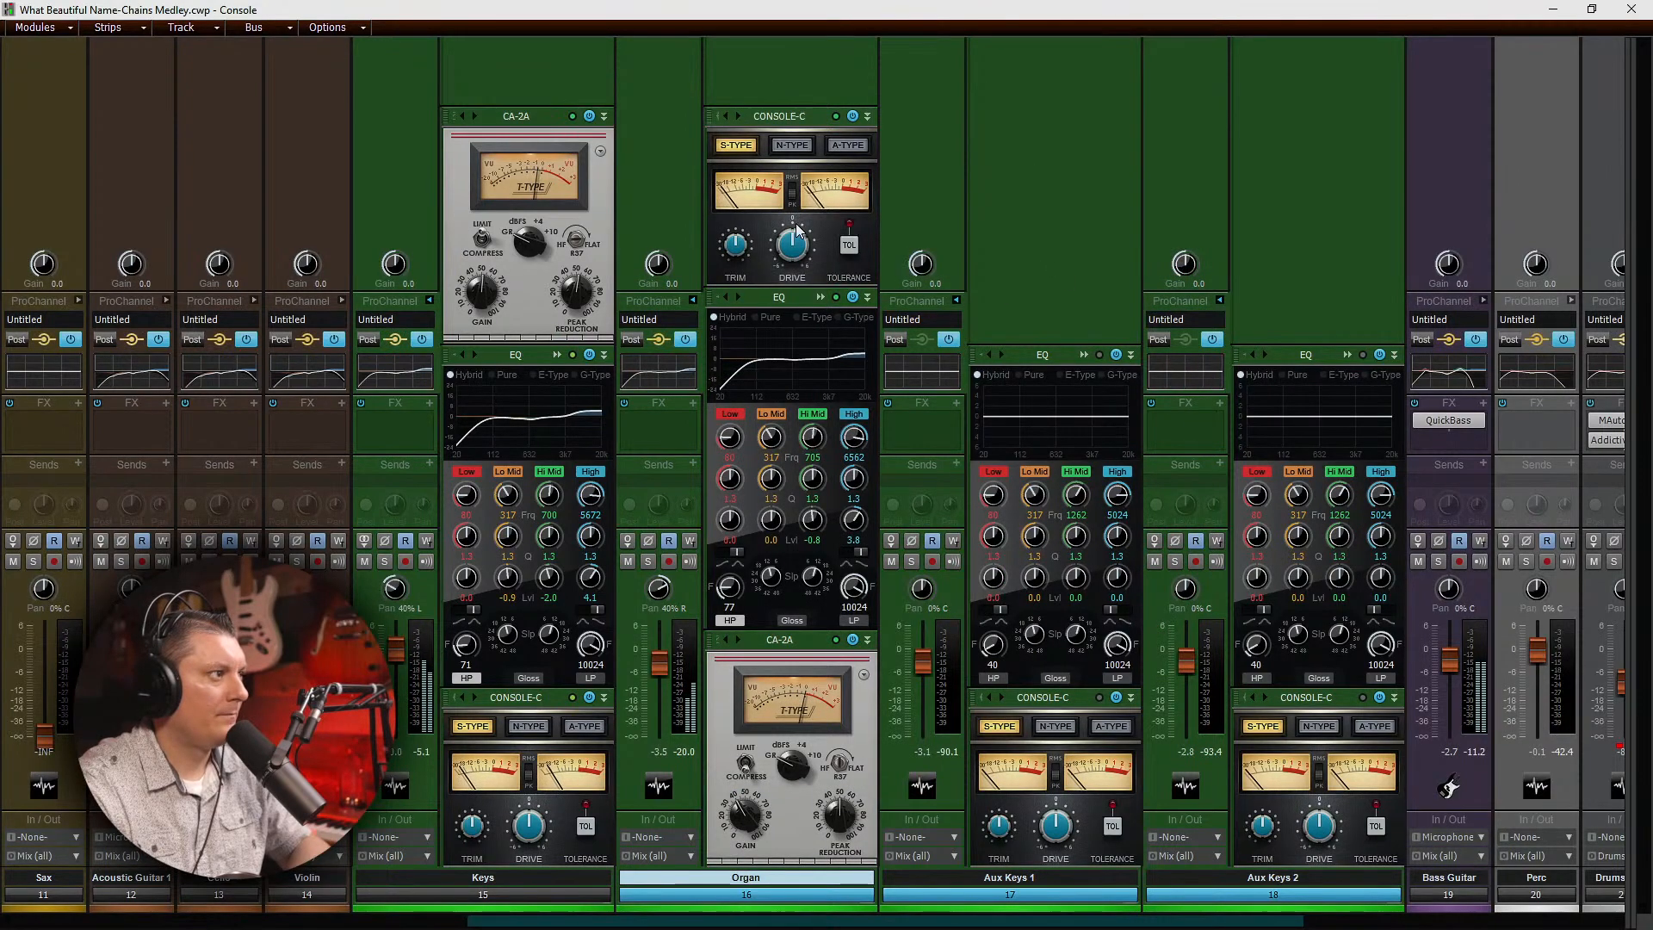
left_click_drag(805, 647, 794, 210)
left_click_drag(800, 355, 797, 714)
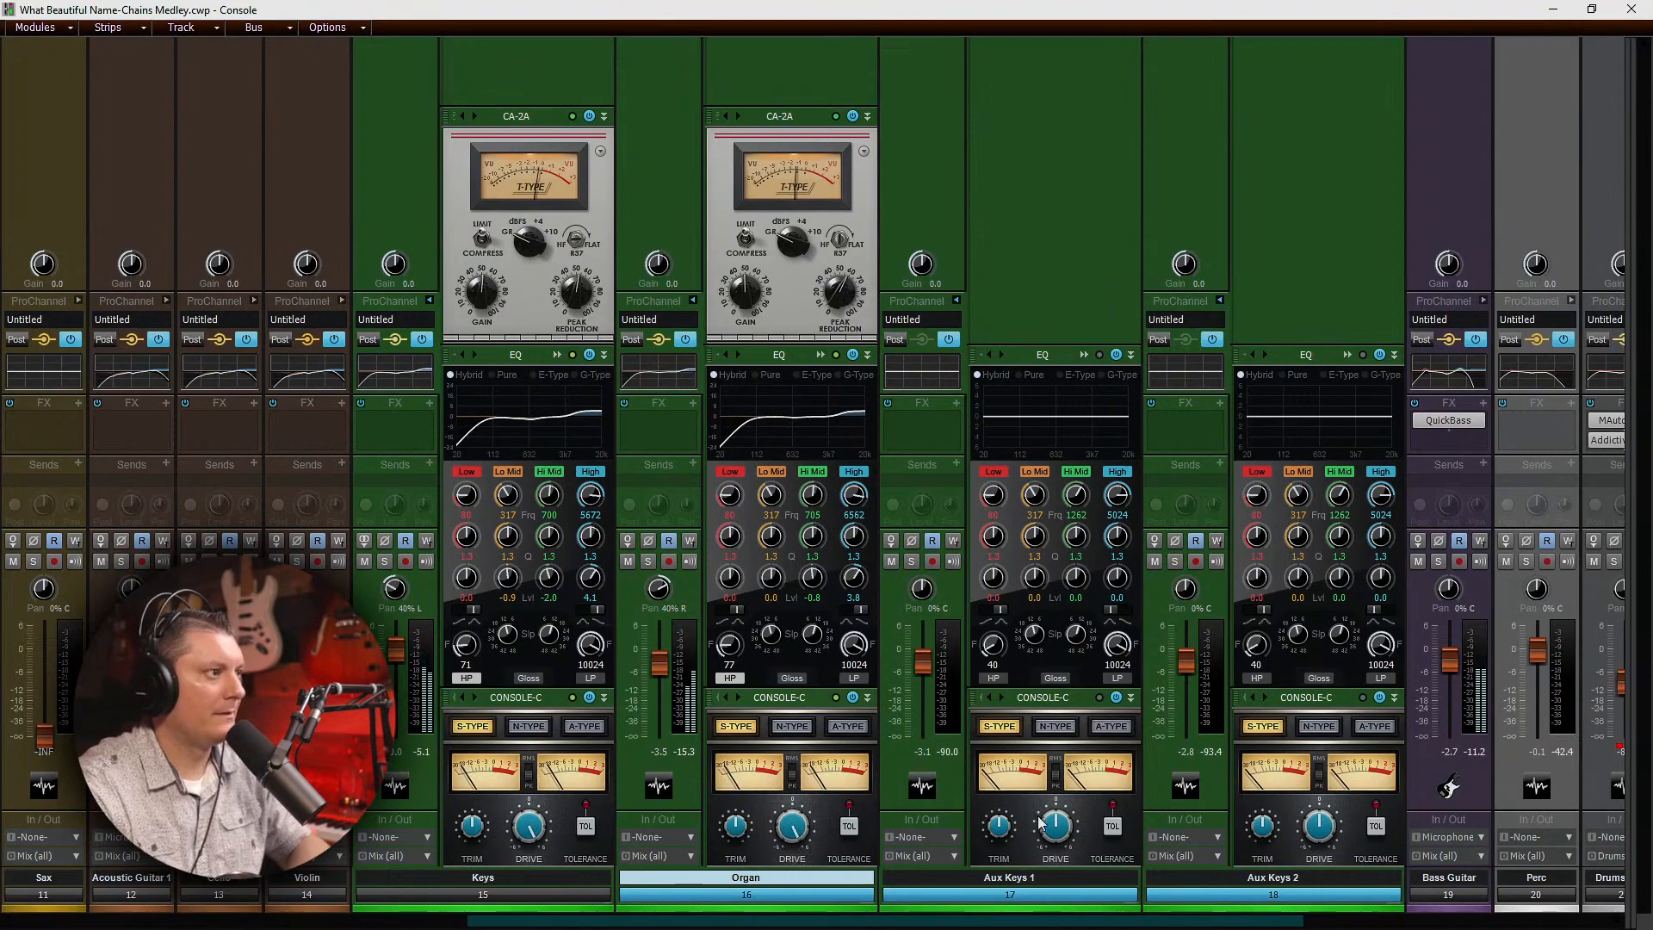
Step: Try the A-Type console emulation on Aux Keys 1, return it to S-Type, and set the track's volume to -5.8 dB
left_click(1099, 728)
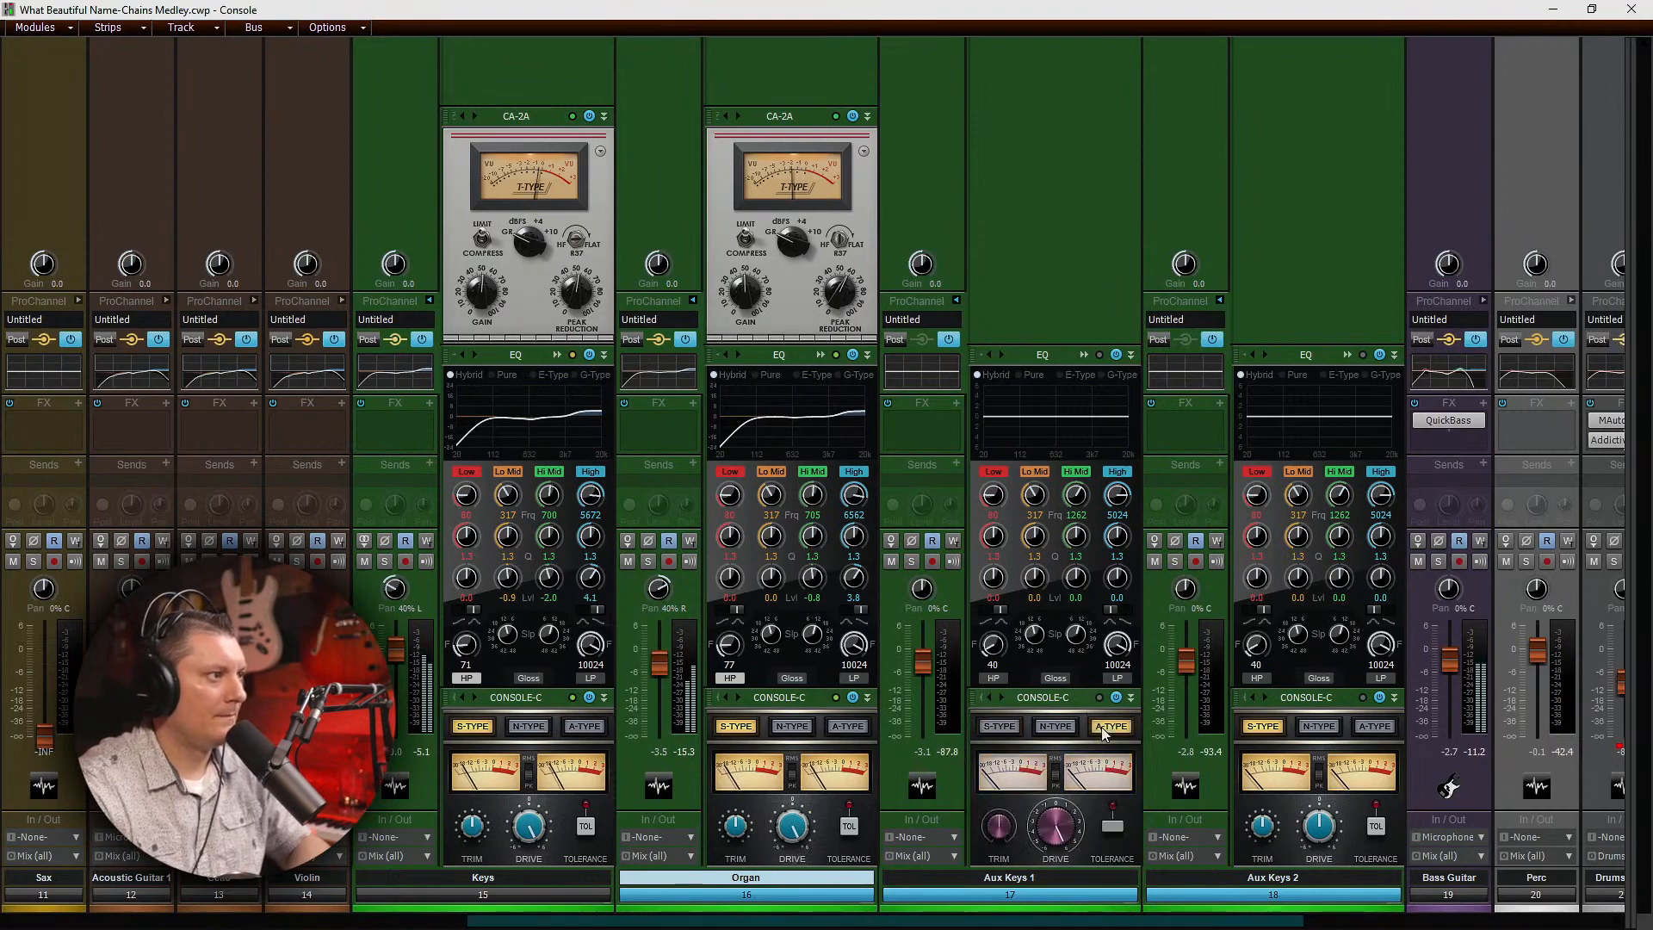
double_click(921, 657)
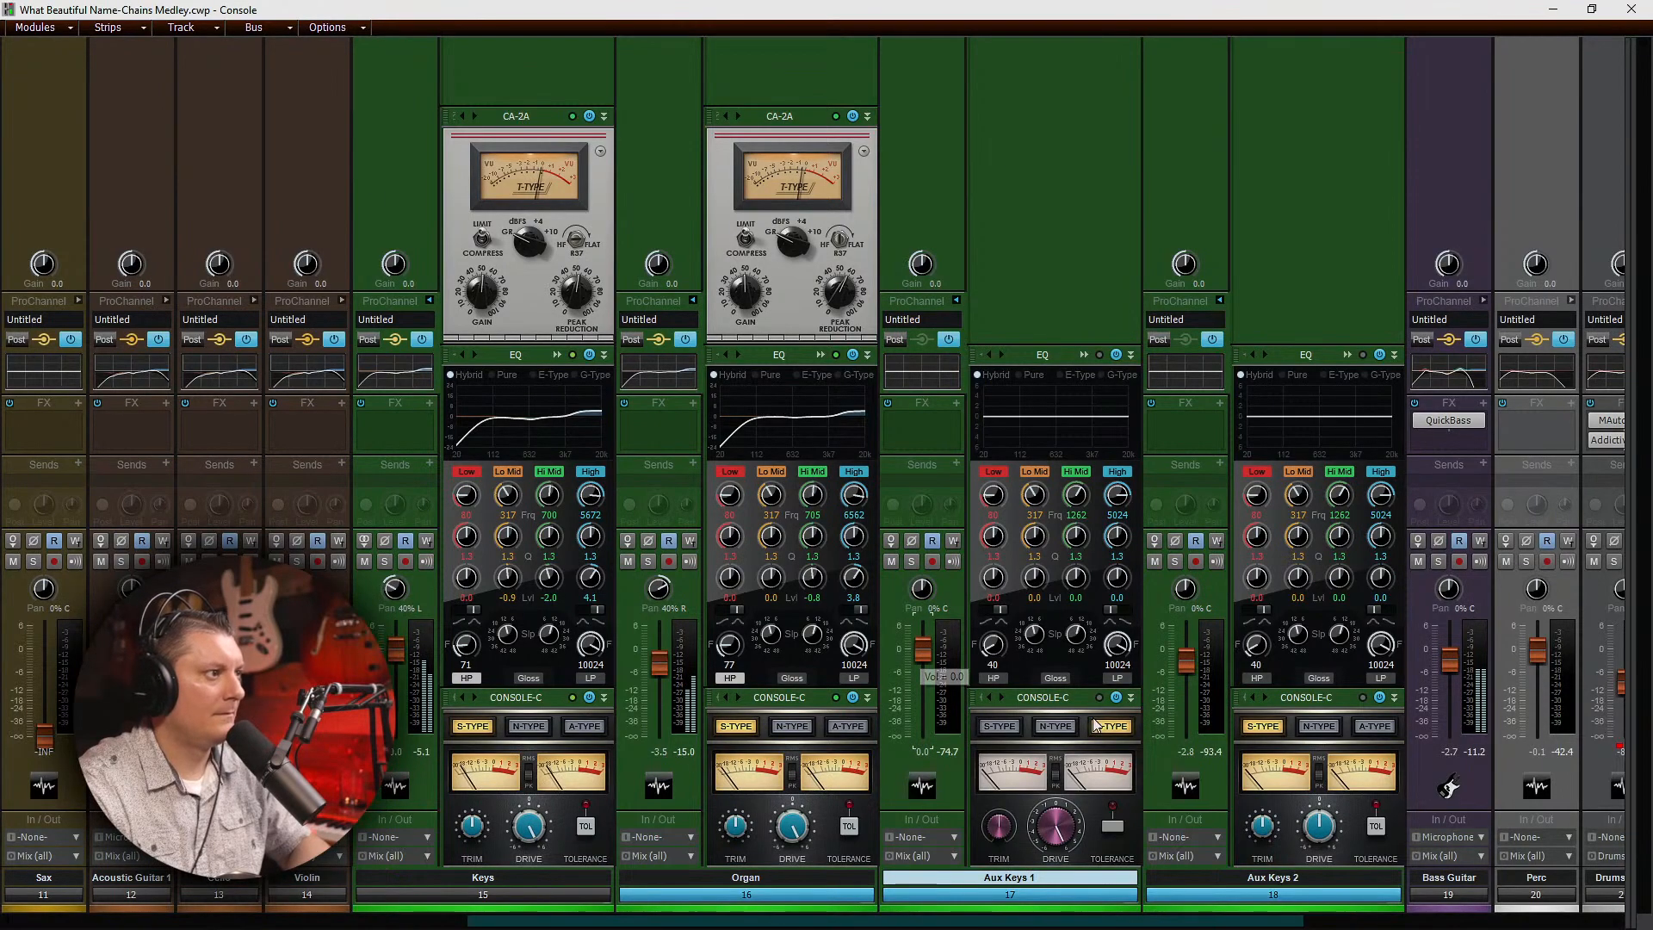
left_click(999, 725)
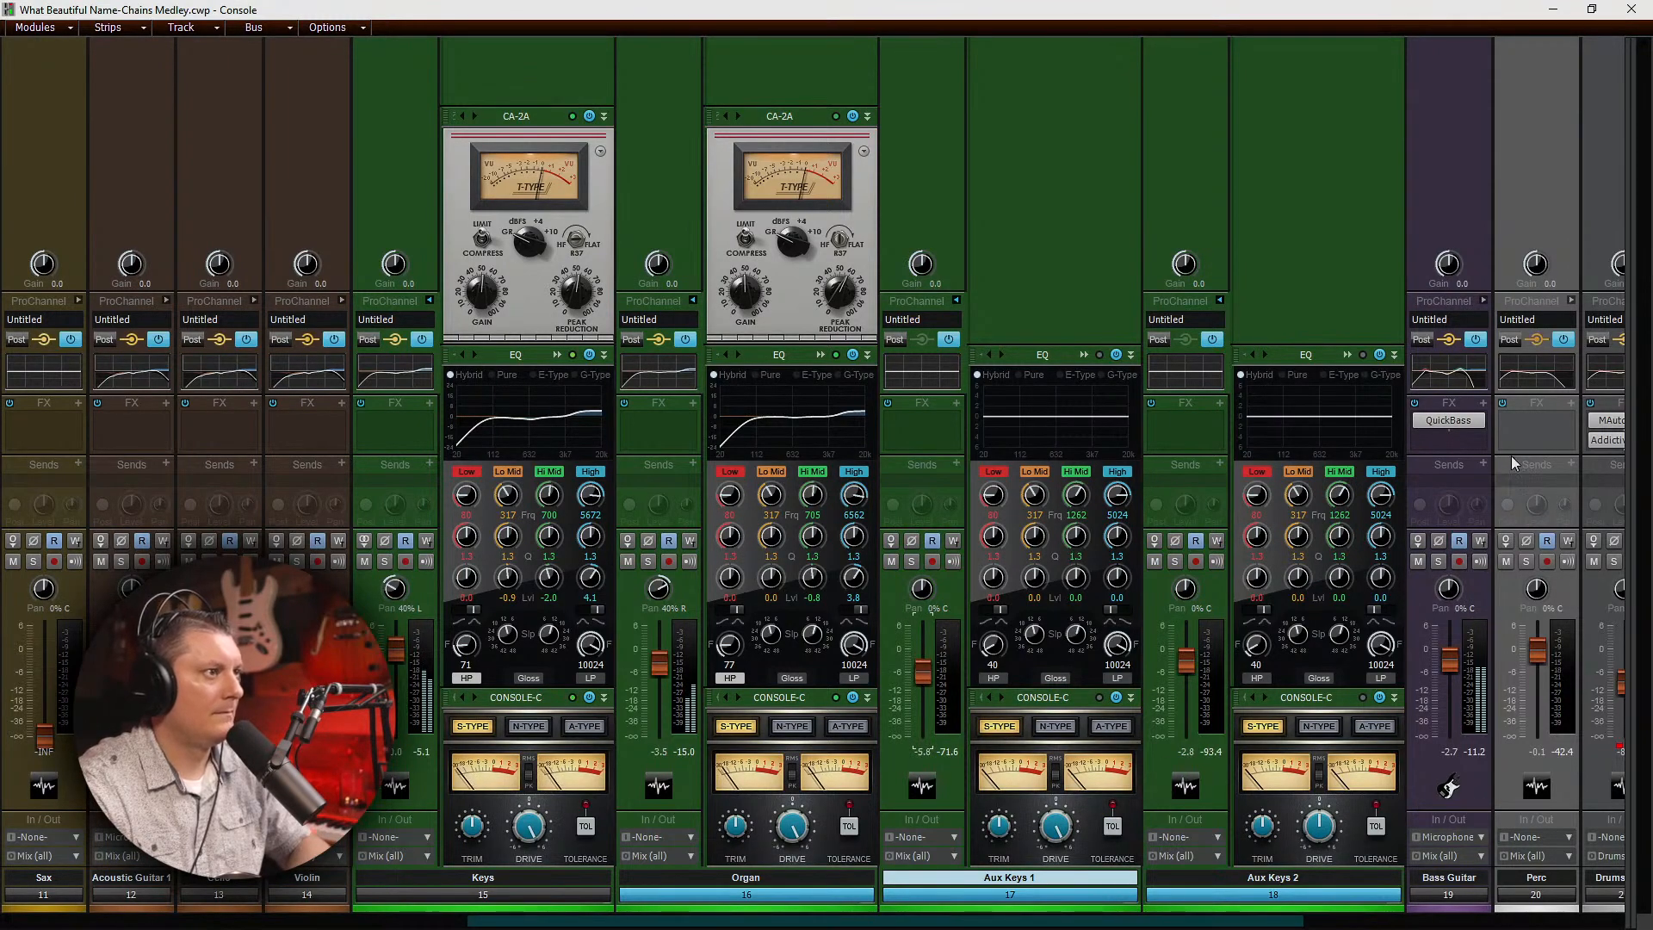
Step: Expand the Bass Guitar ProChannel, set its console emulation to A-Type, and reset the track's volume to 0.0 dB
left_click(1482, 301)
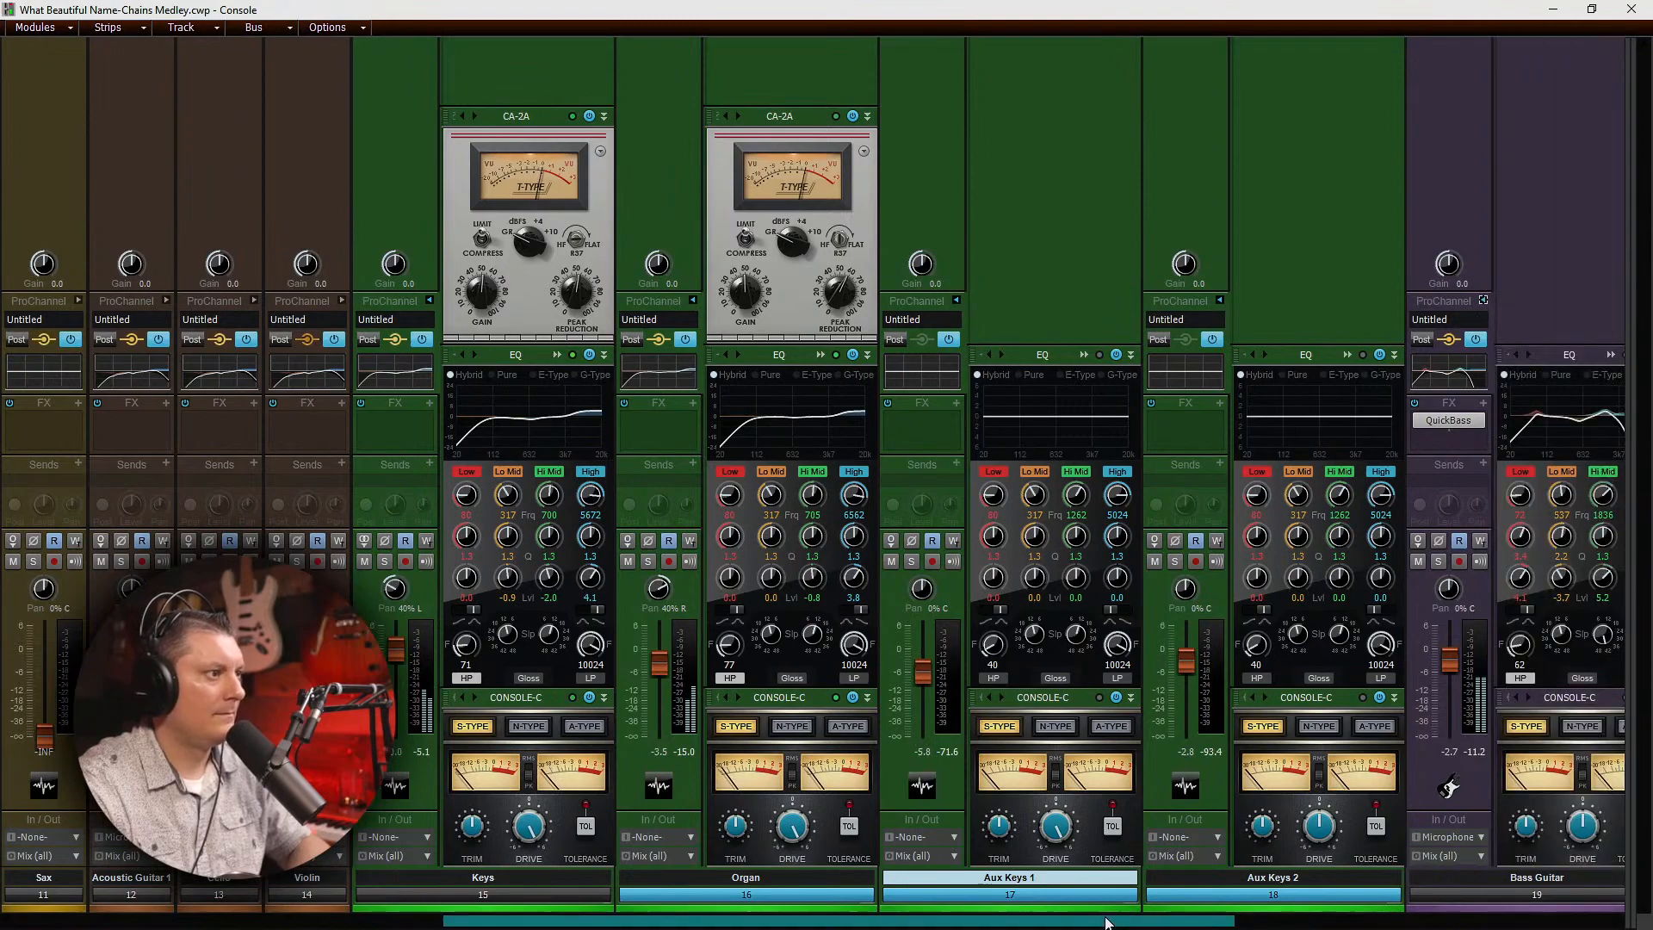
left_click_drag(1106, 921, 1341, 921)
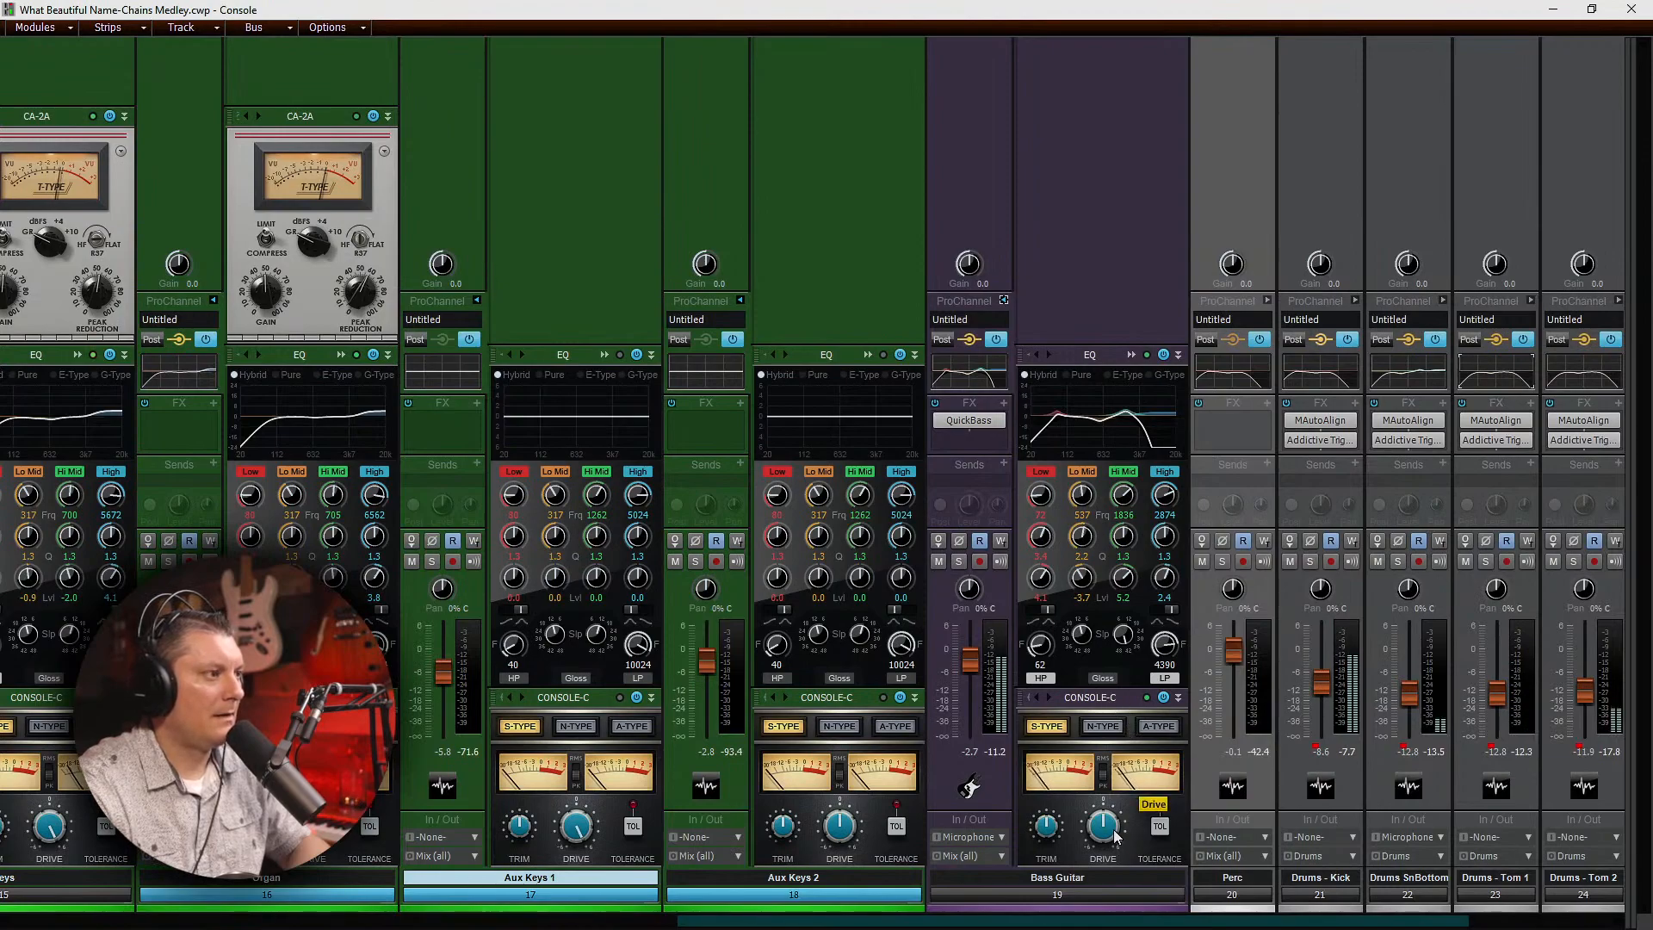
left_click(1157, 727)
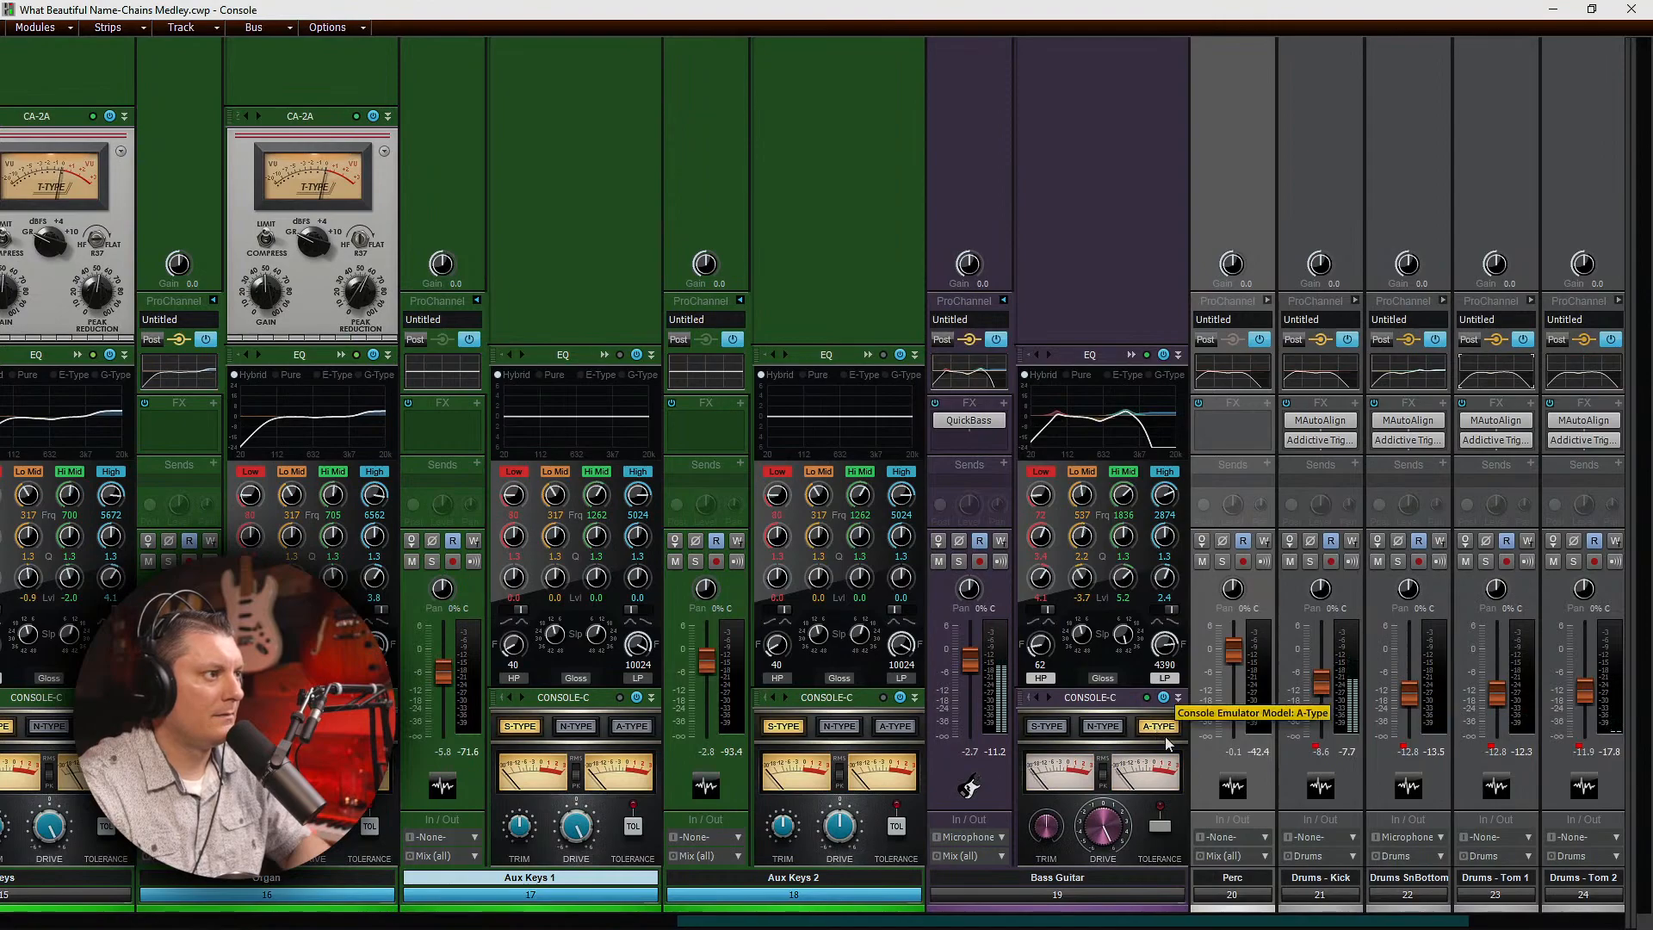
double_click(970, 662)
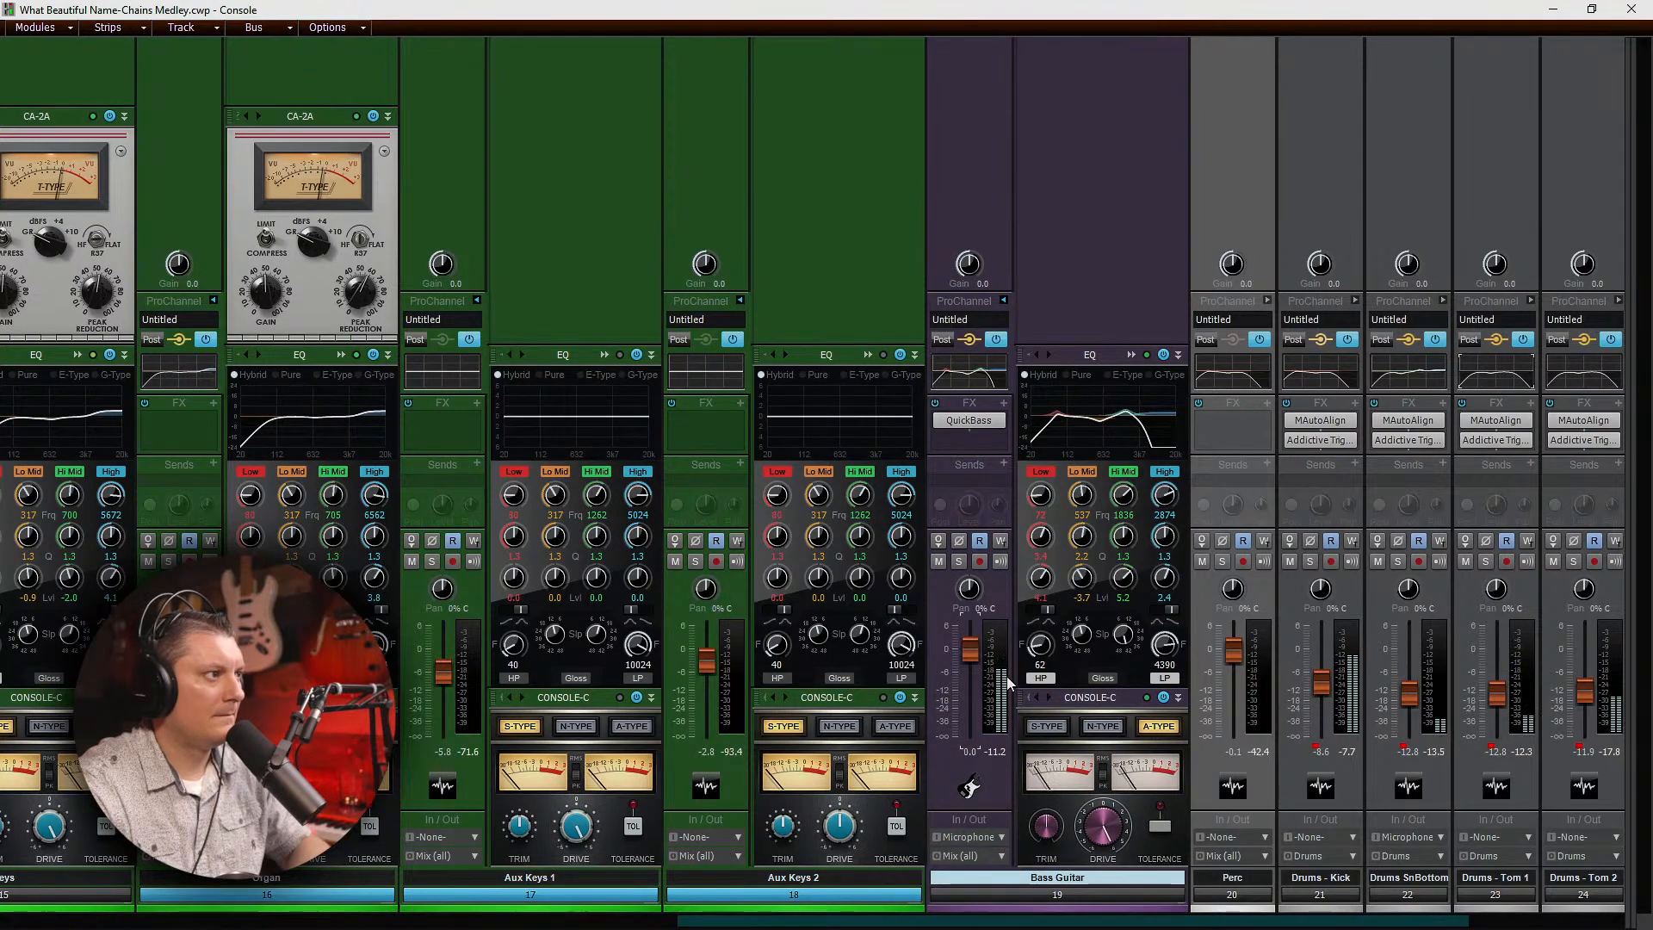
Step: Lower the Keys track's volume to -0.7 dB and the Organ track's volume to -5.8 dB during playback
left_click_drag(1011, 923, 843, 919)
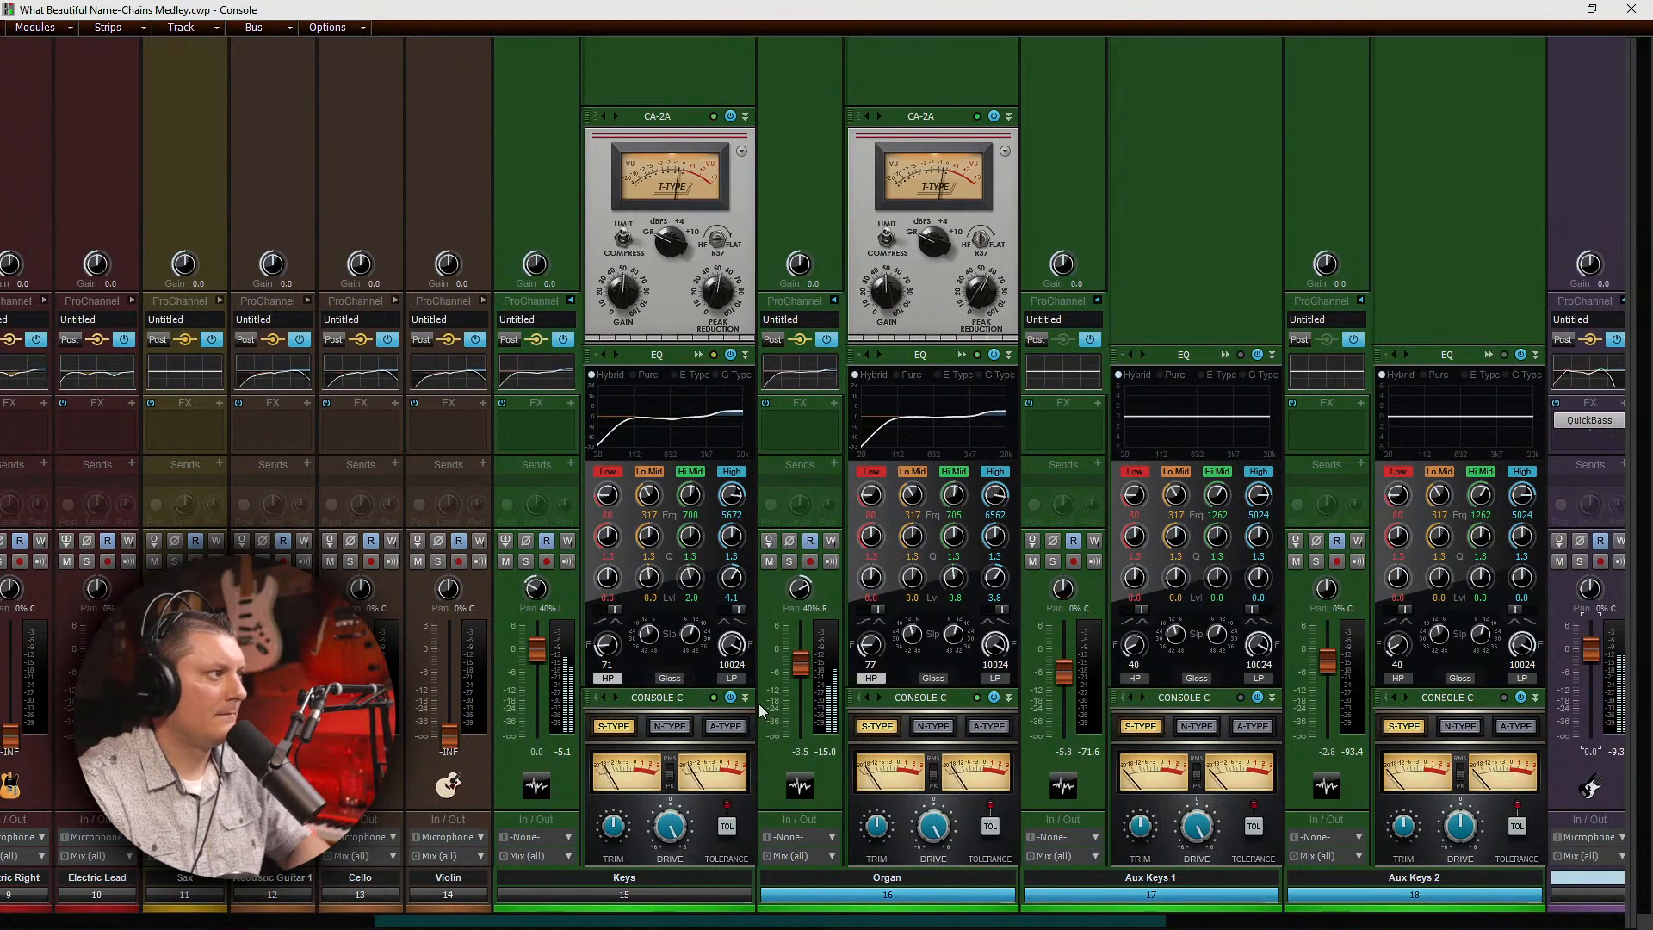
left_click_drag(537, 649, 535, 659)
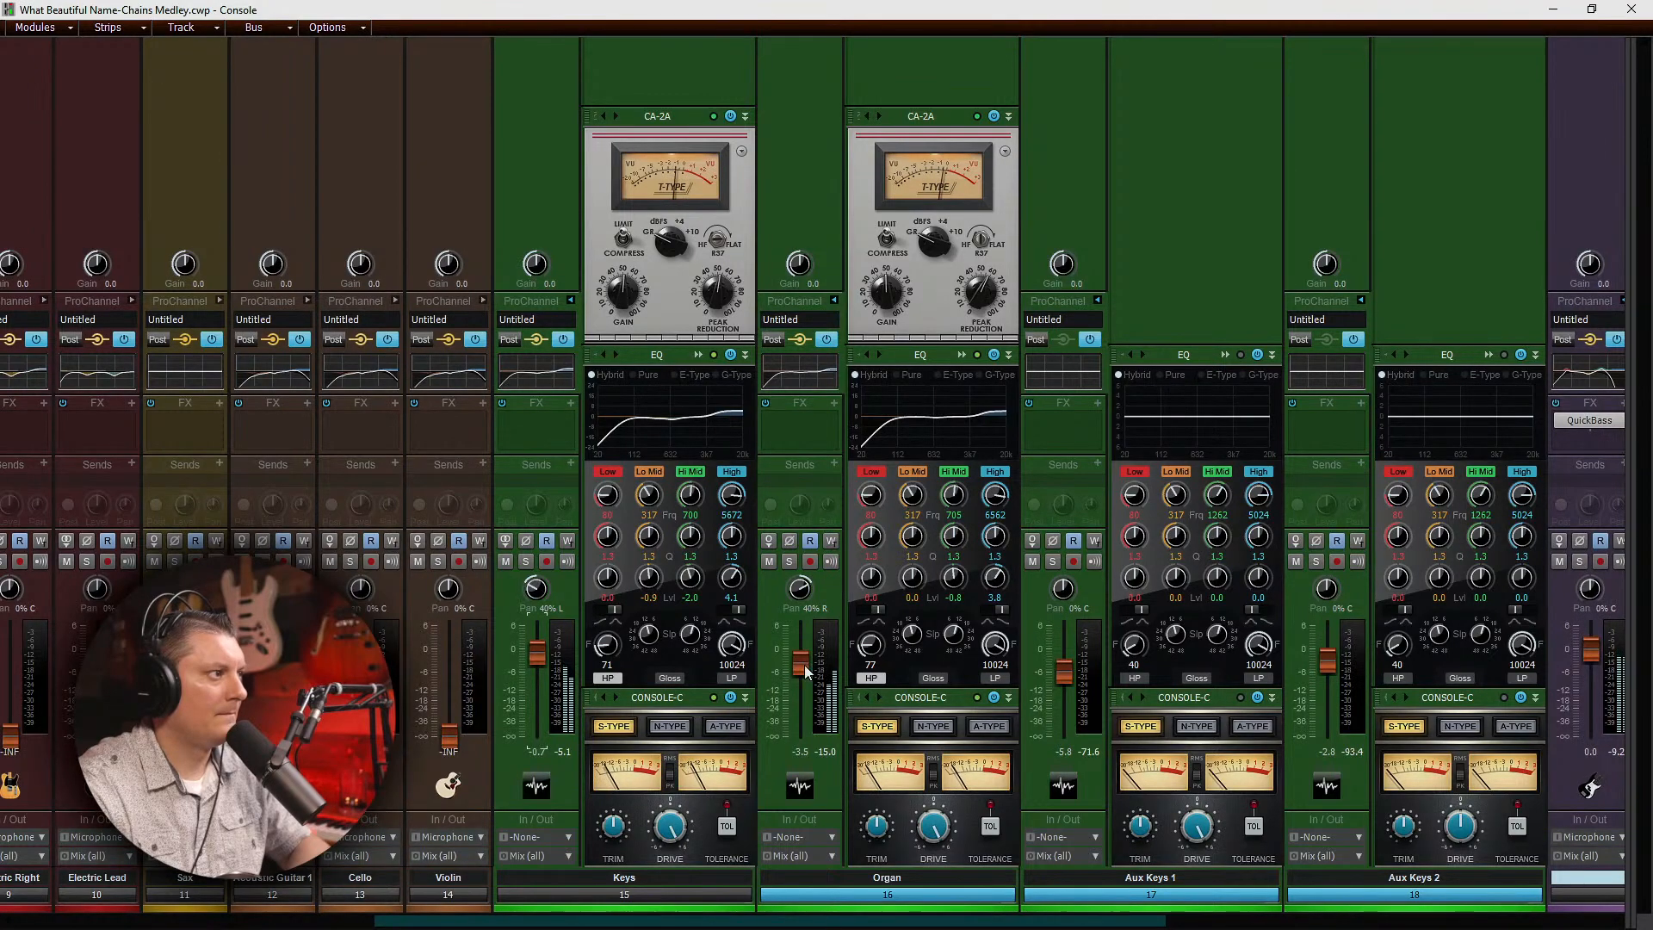
left_click_drag(800, 661, 800, 670)
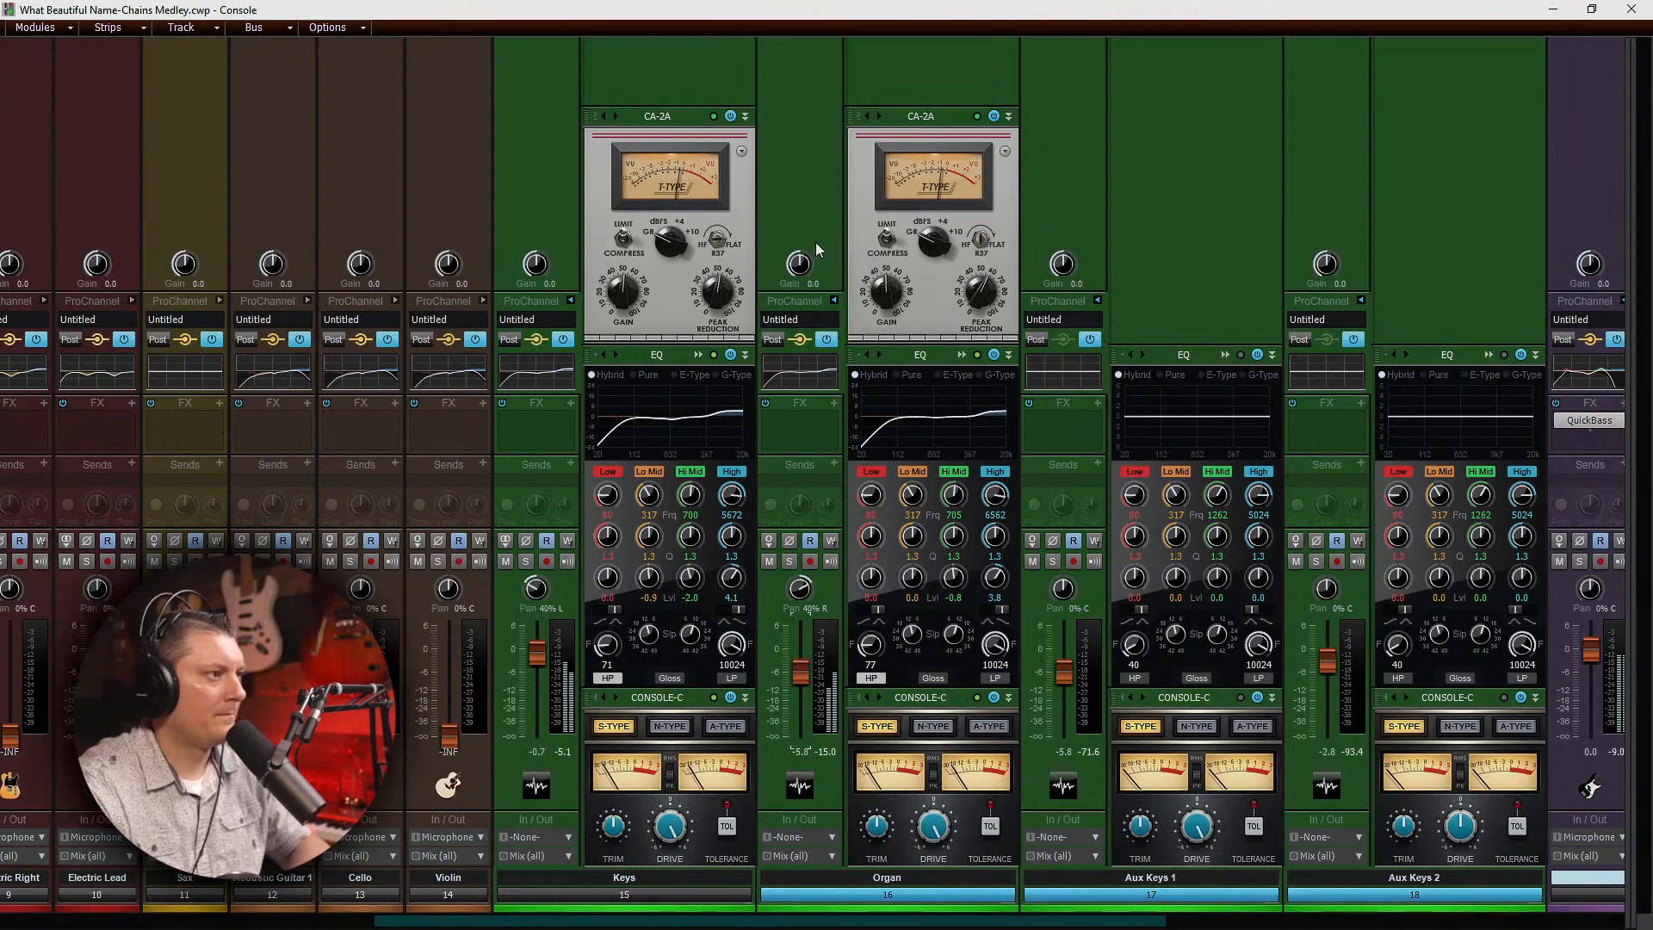
Step: Temporarily reveal the buses beside the tracks to check the Mix (all) bus level during playback
left_click_drag(829, 915, 1208, 916)
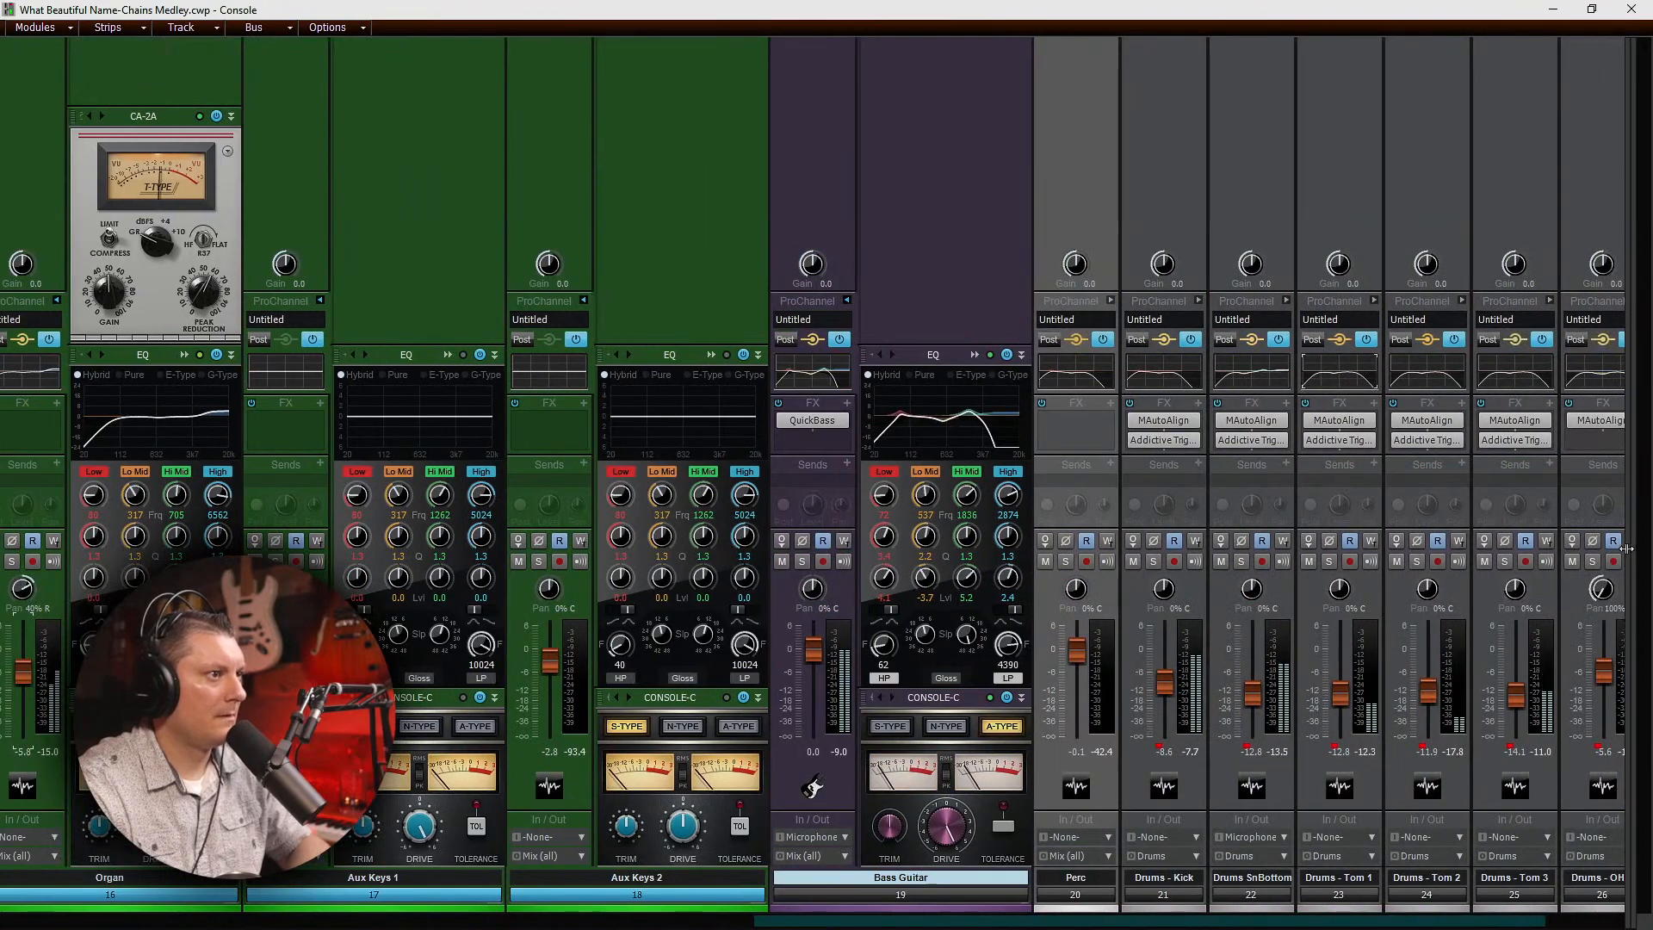
left_click_drag(1241, 579, 1187, 581)
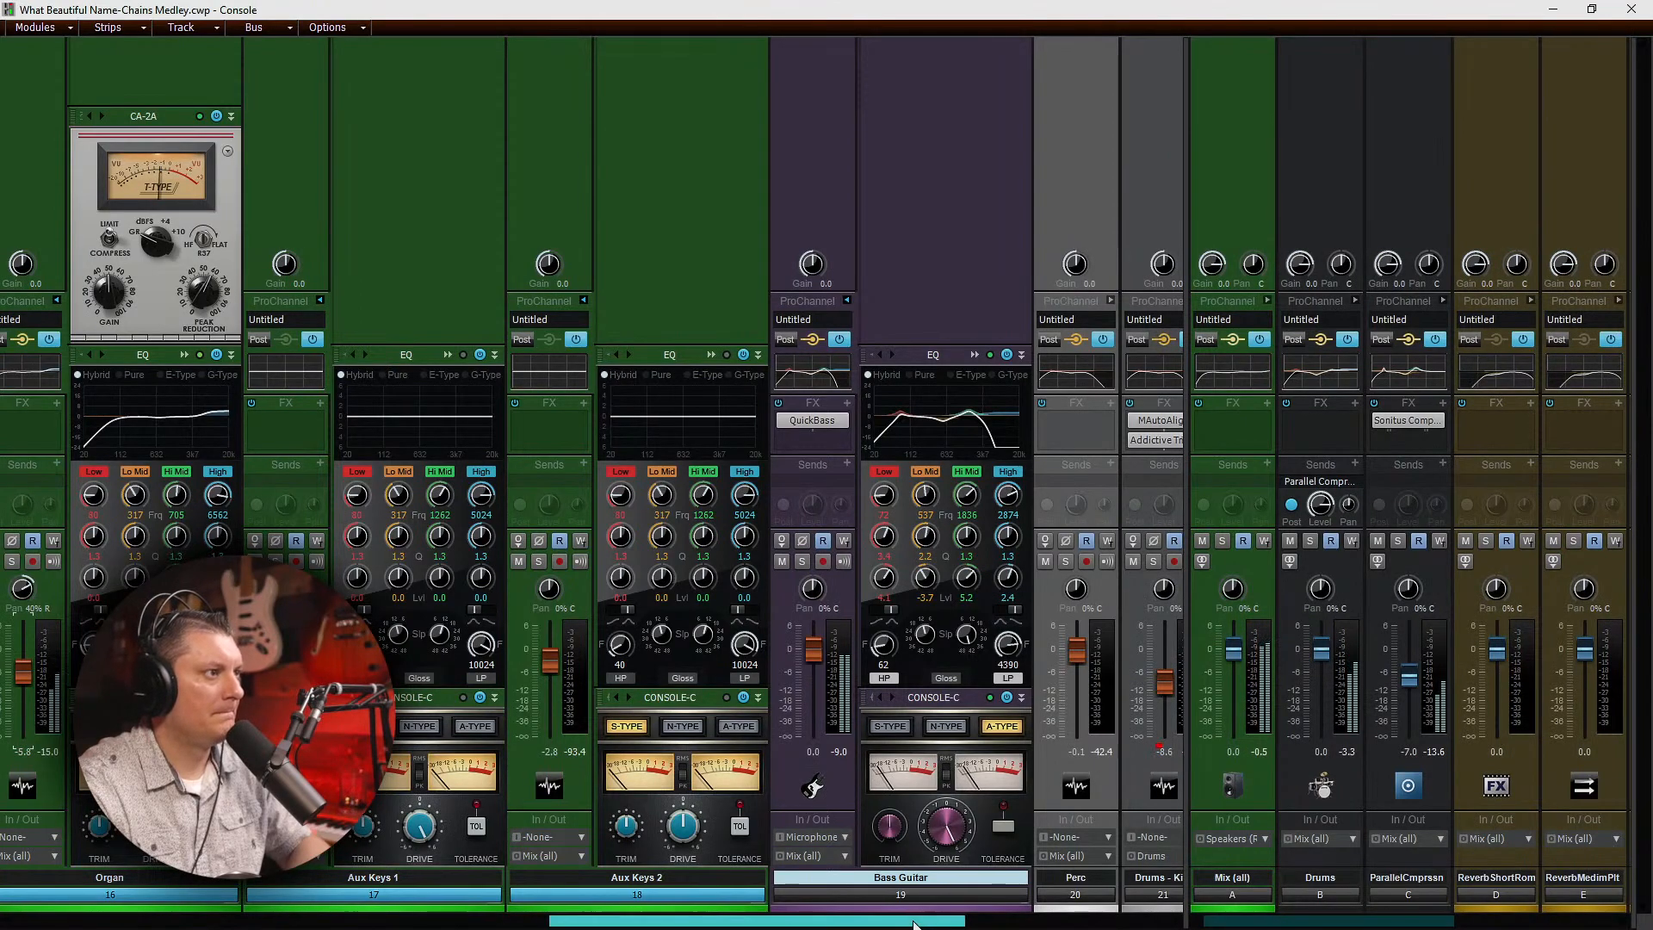
left_click_drag(914, 924, 700, 924)
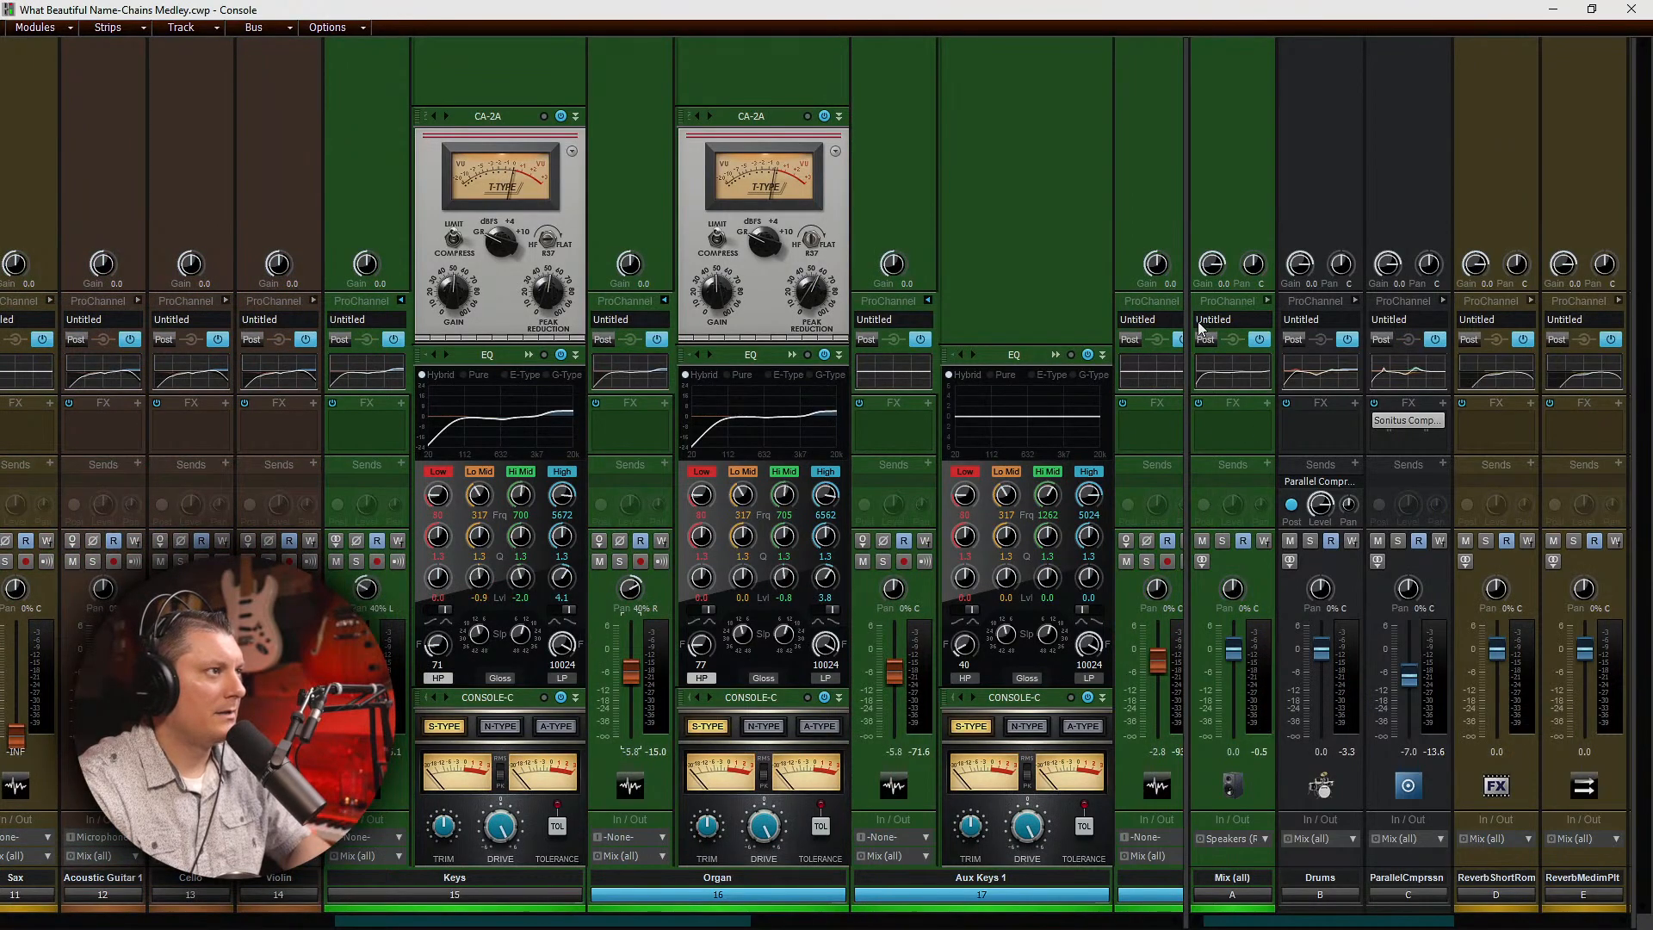
left_click_drag(1186, 329, 1628, 336)
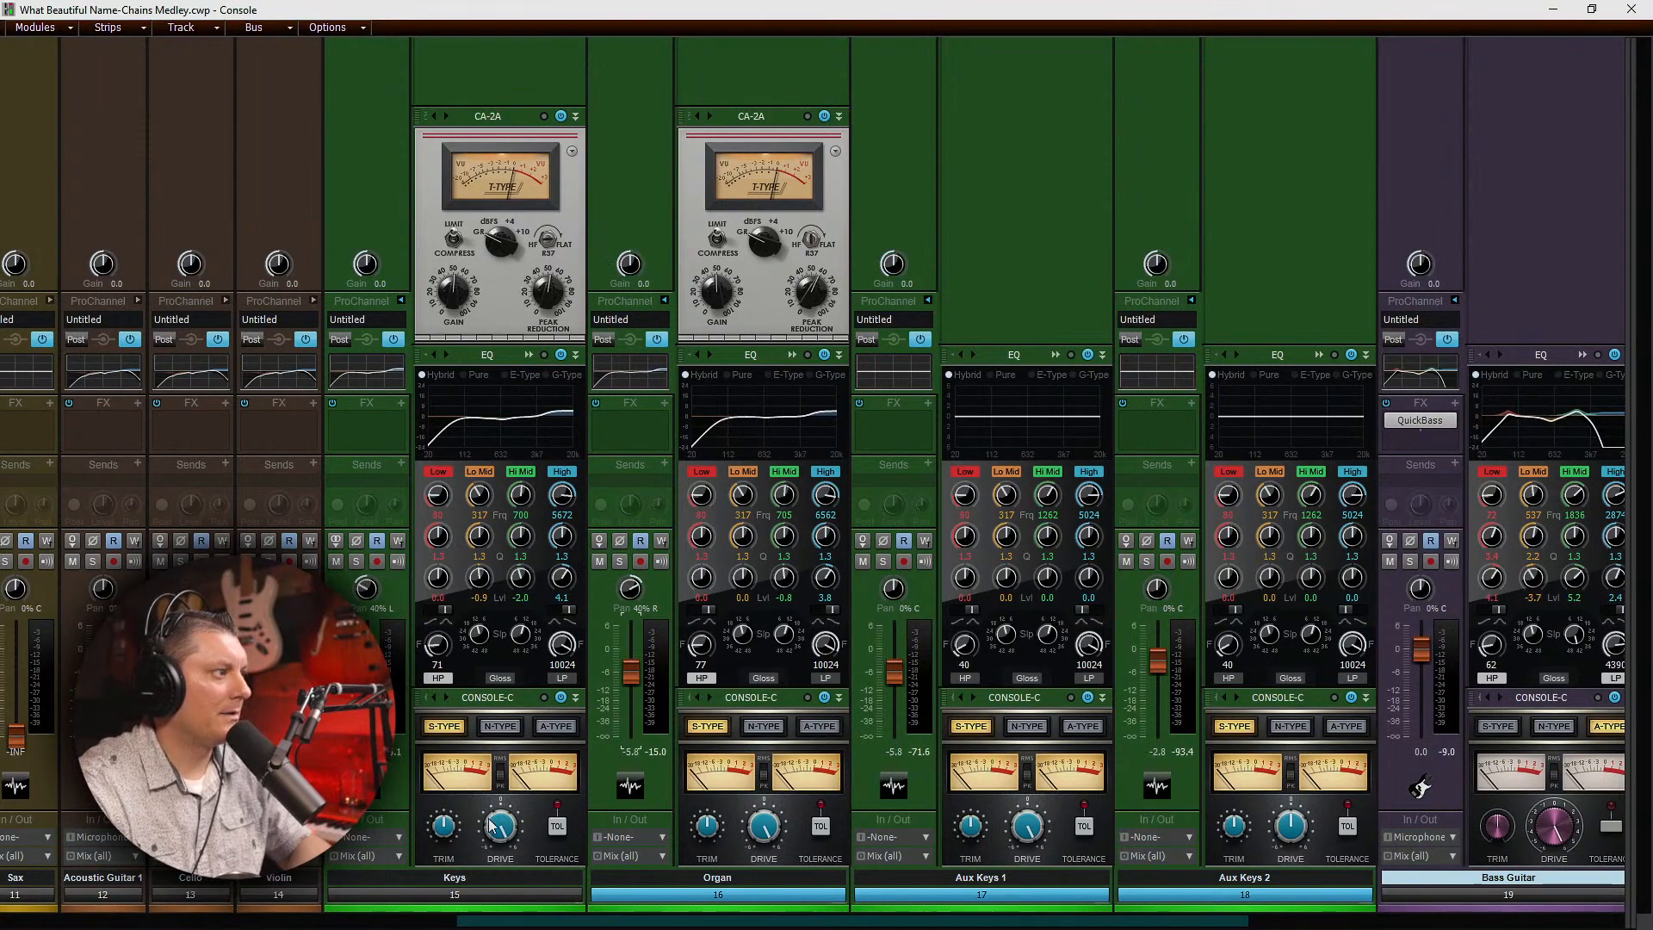
Step: Collapse the expanded ProChannels on the Bass Guitar, Aux Keys, Organ and Keys tracks
left_click_drag(602, 922, 873, 922)
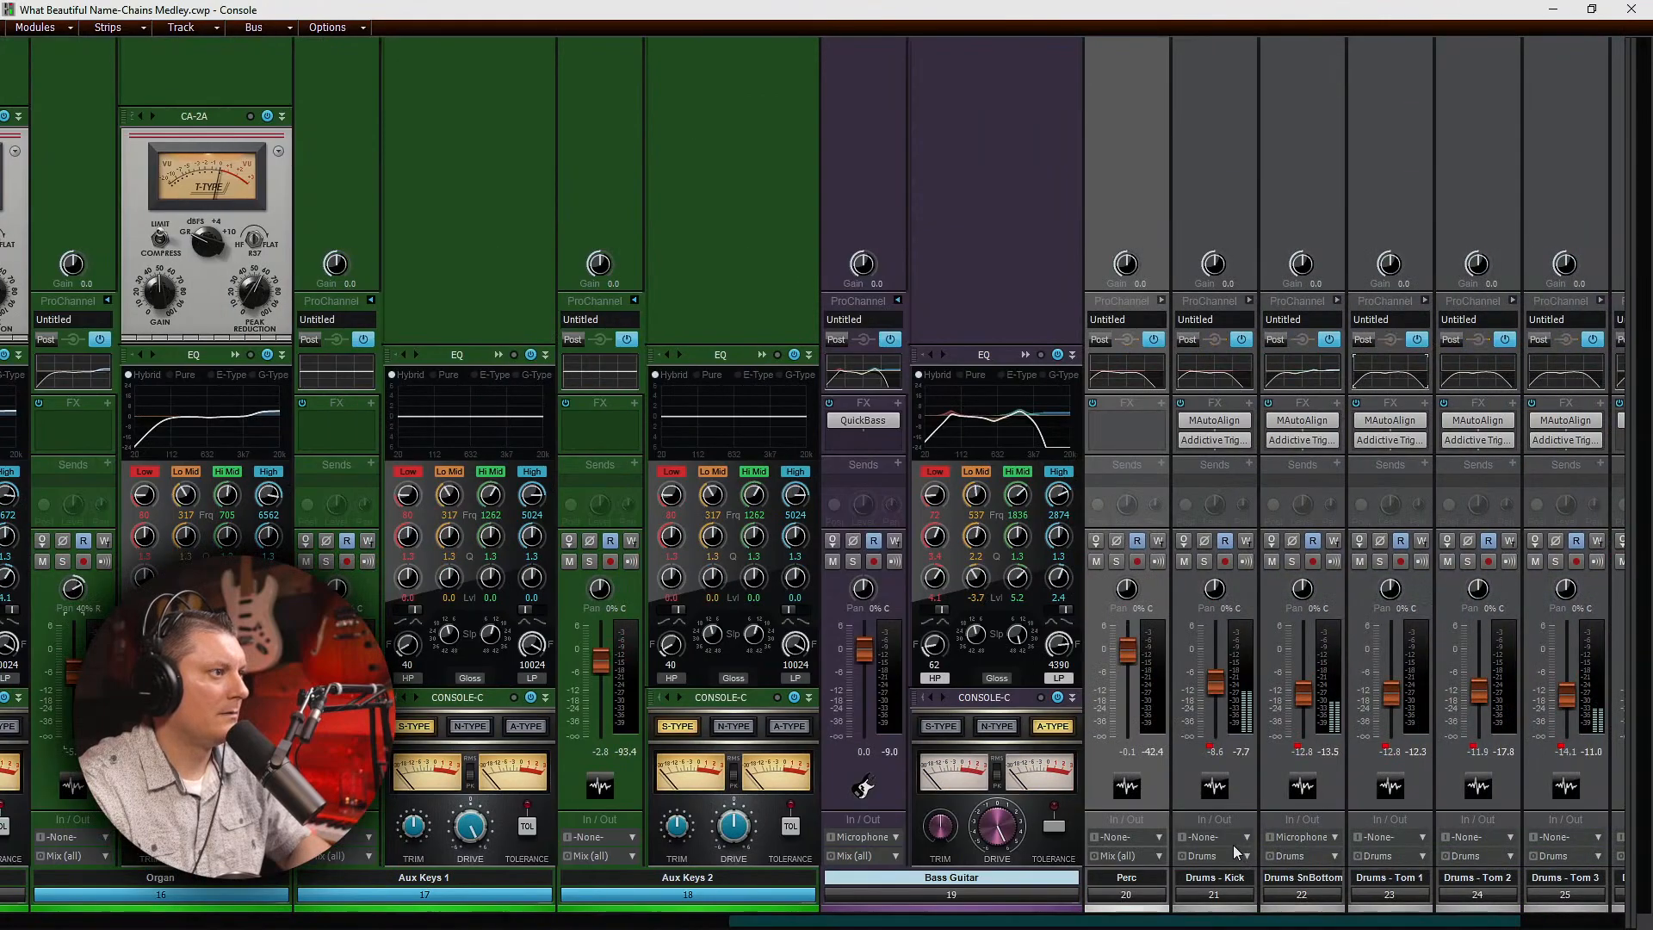
left_click(898, 300)
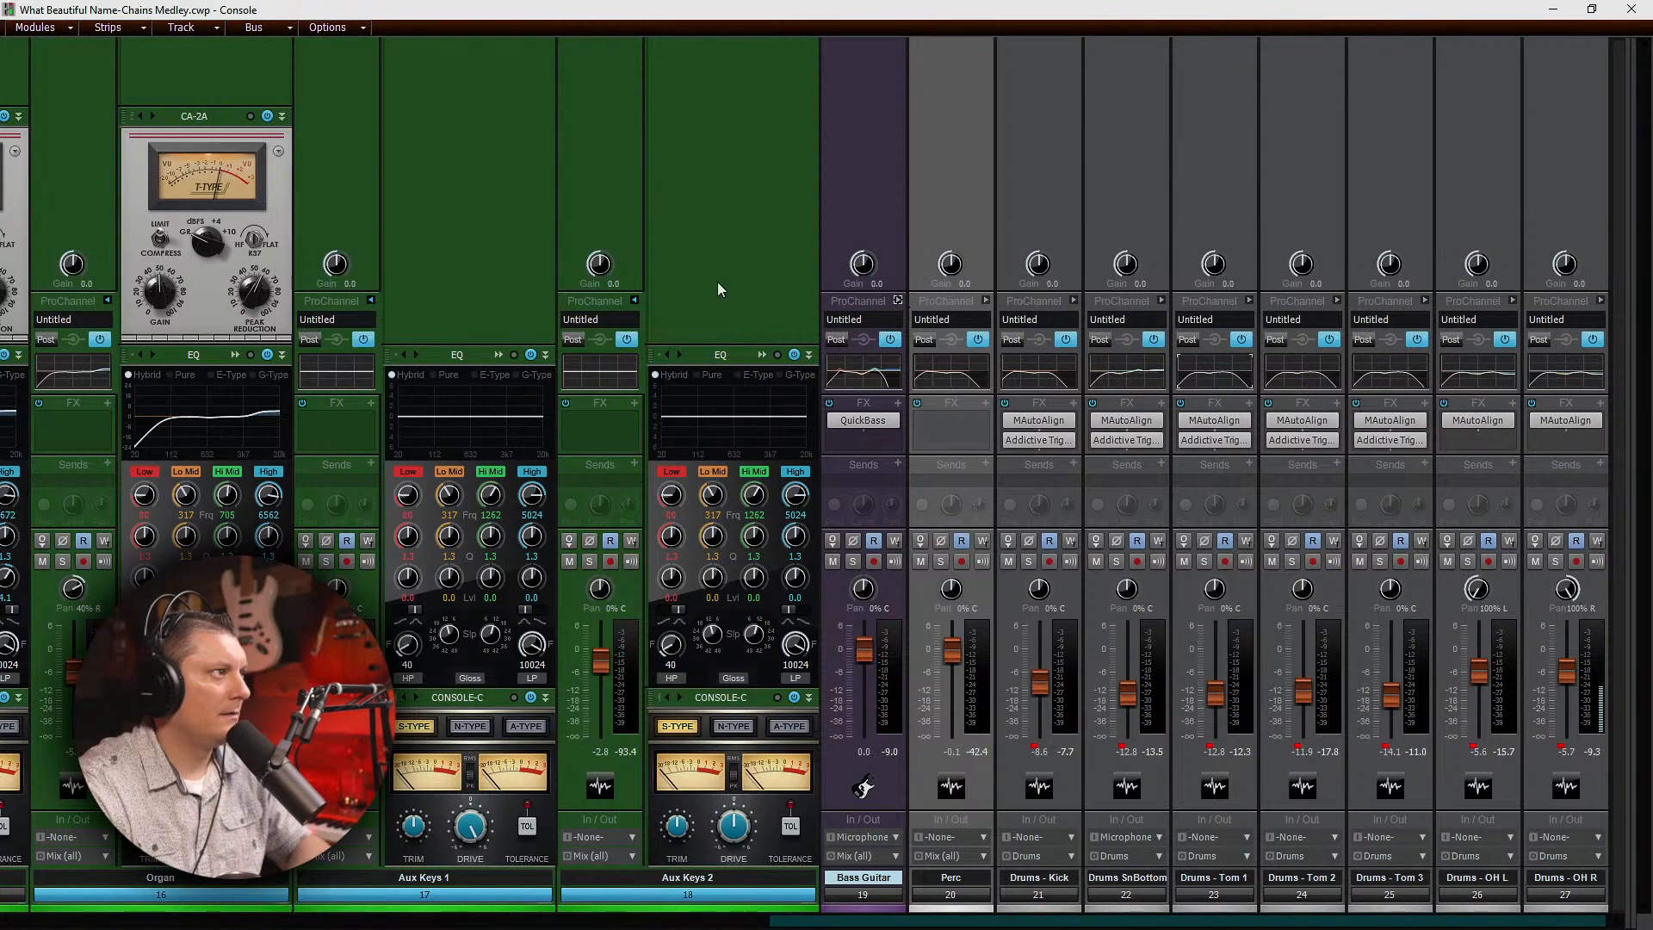
left_click(634, 300)
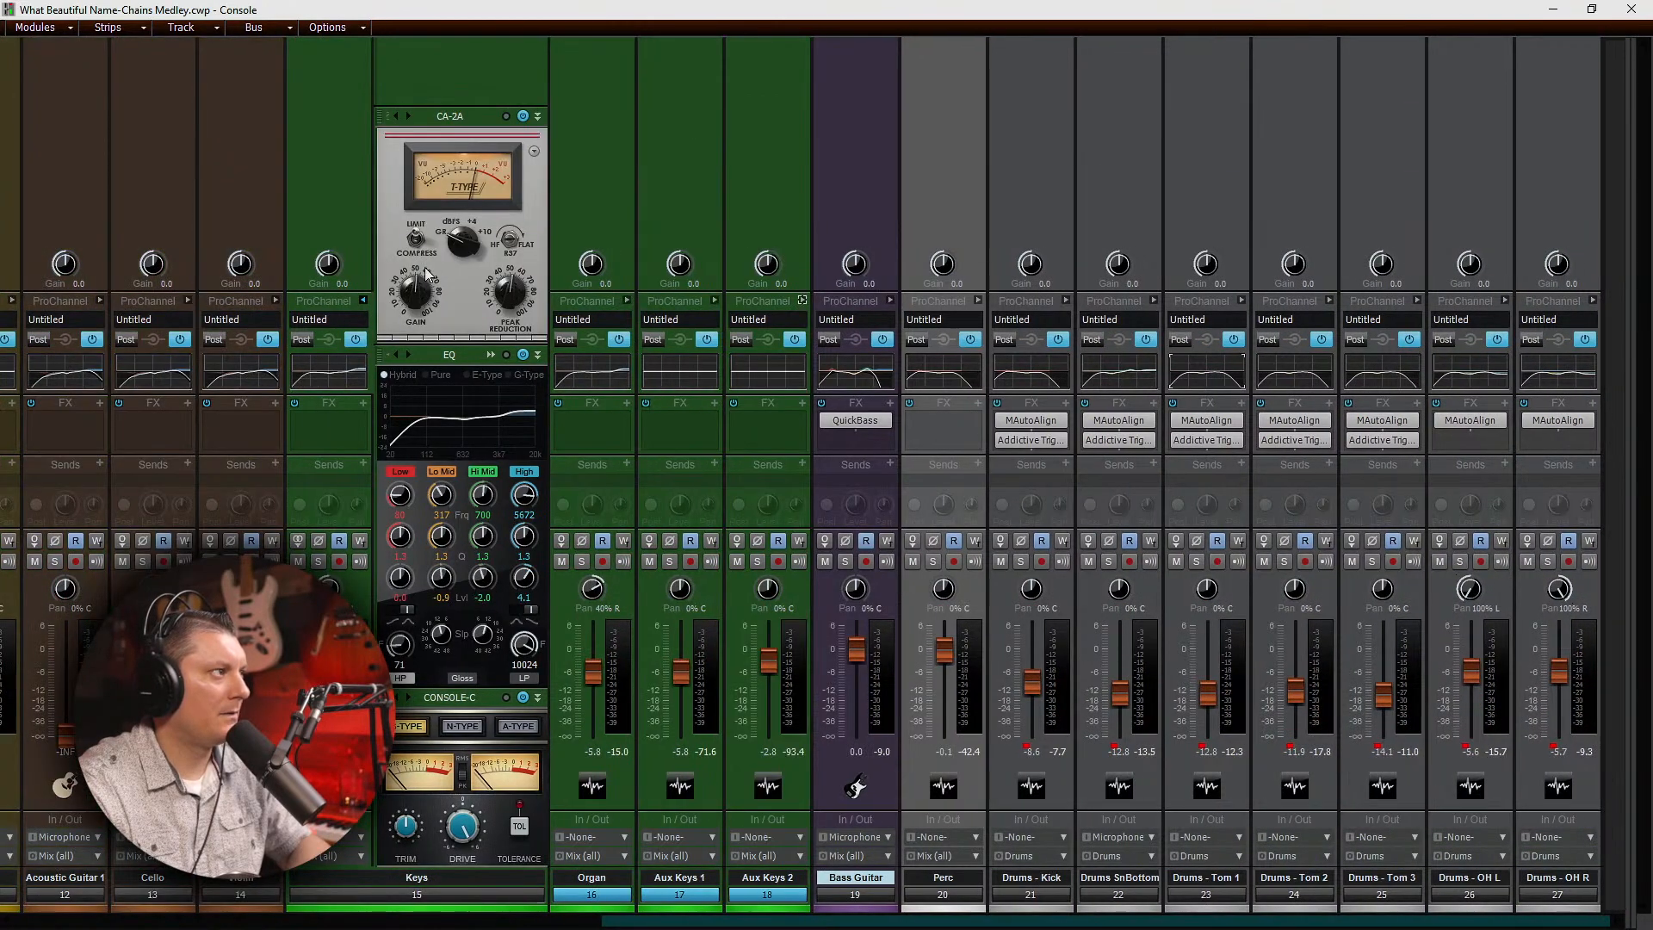
left_click(363, 300)
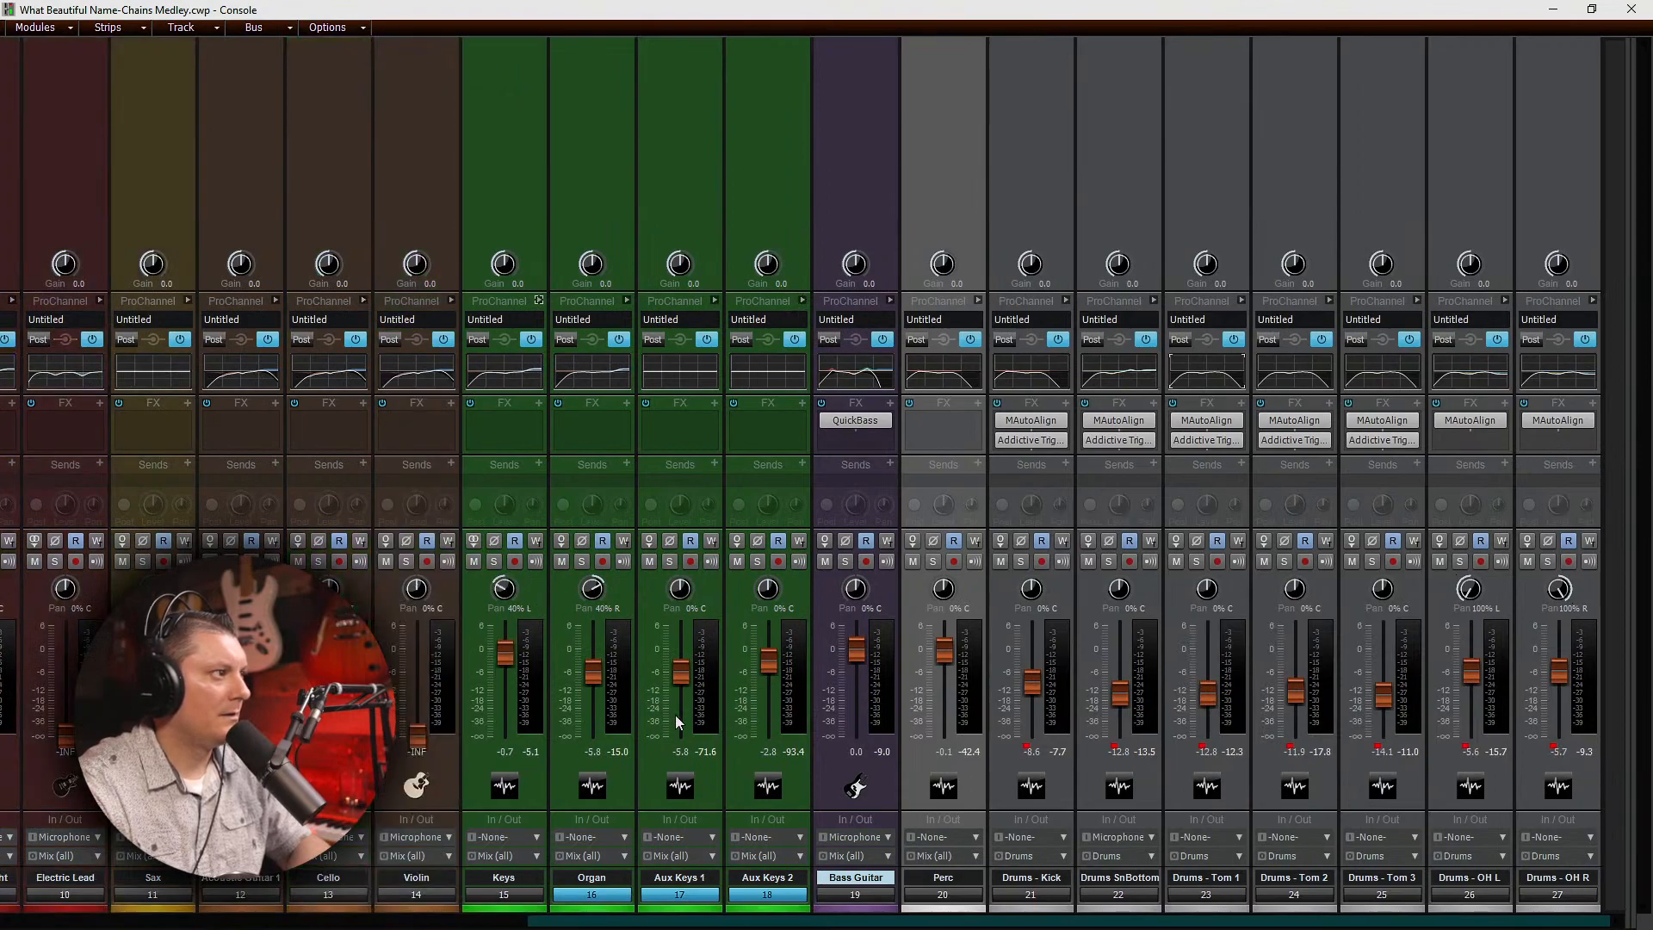
Step: Select the Keys through Bass Guitar tracks and lower them together by 4 dB during playback, bringing Keys to -4.7 dB
left_click(510, 899, "shift")
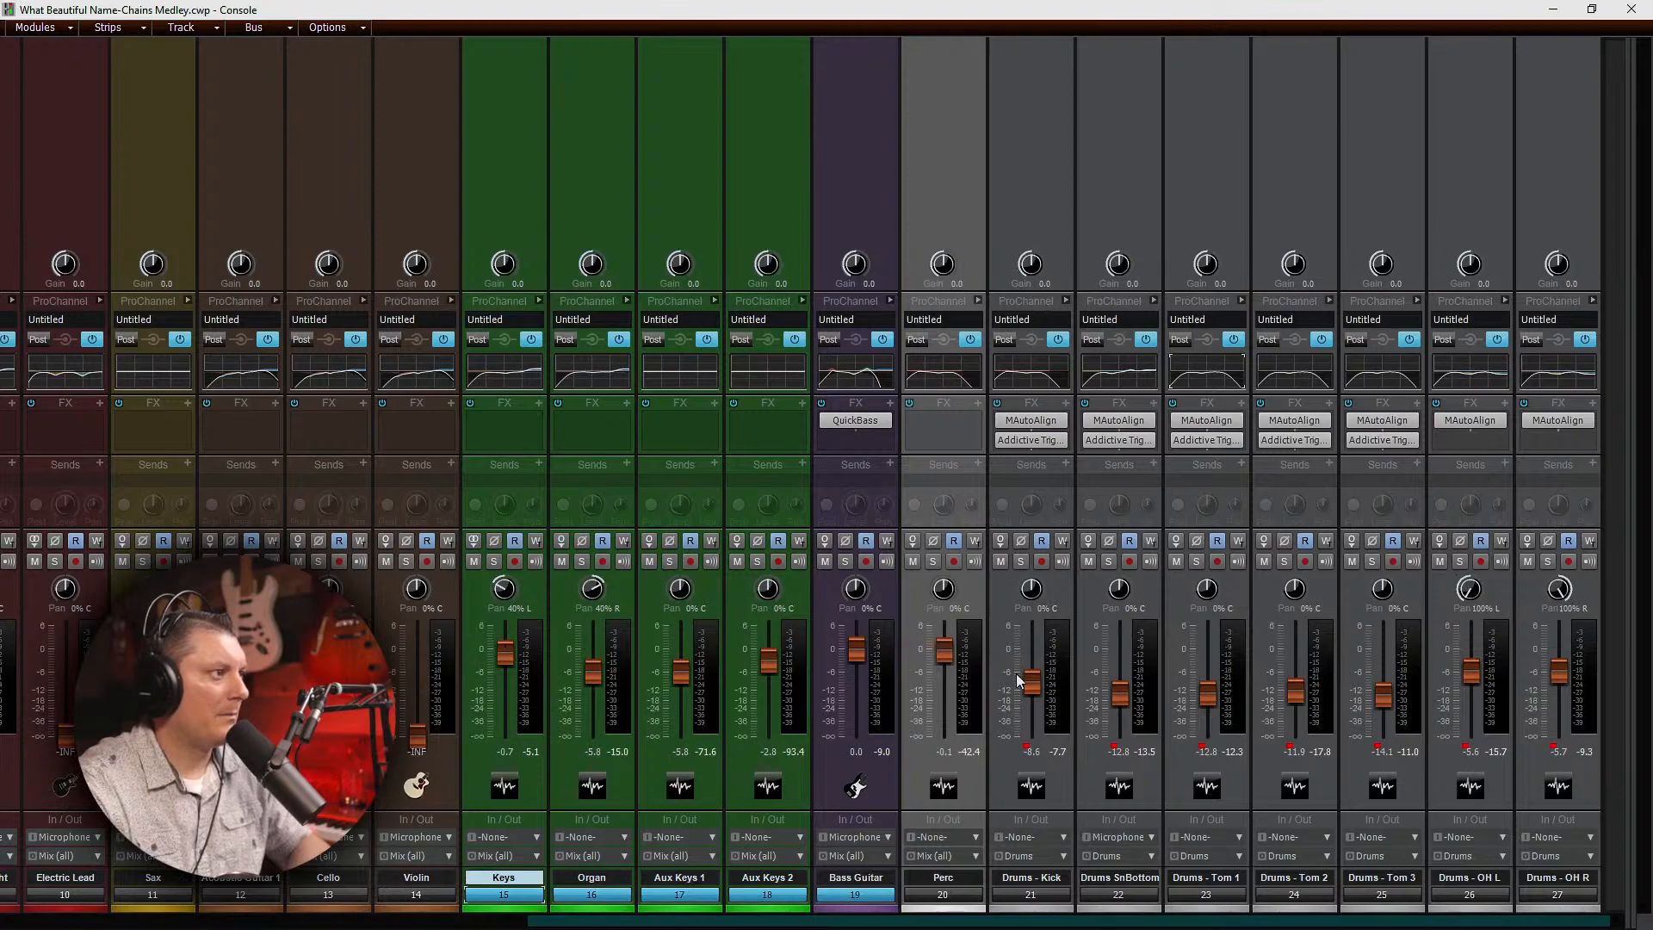
key("space")
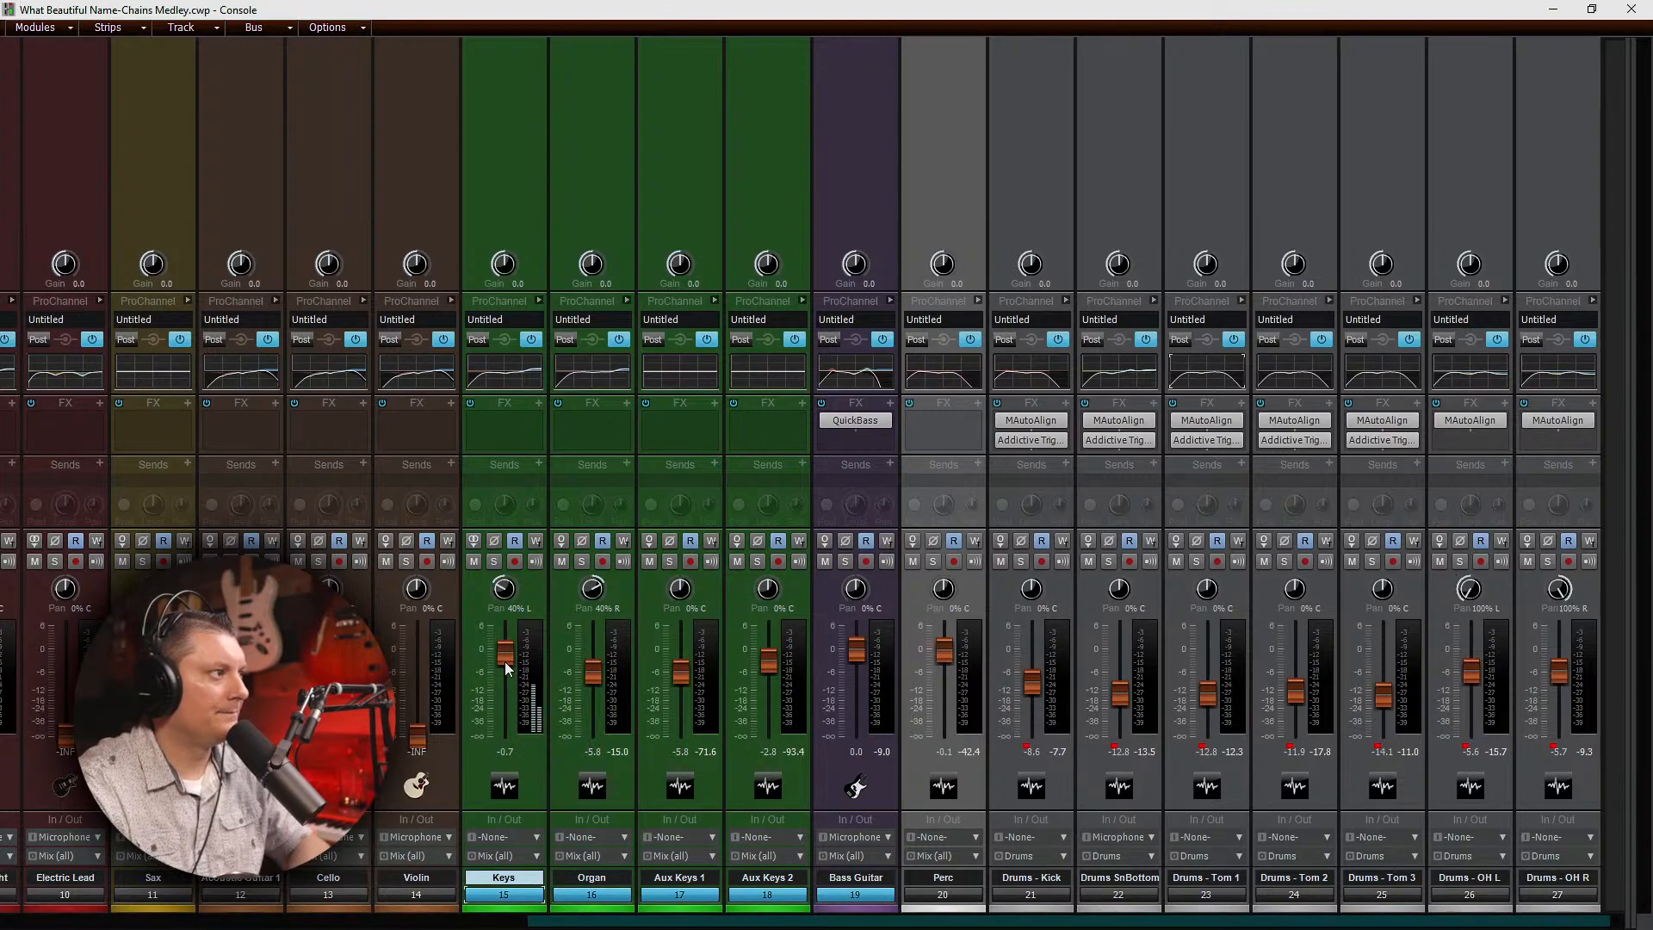
left_click_drag(505, 661, 505, 682)
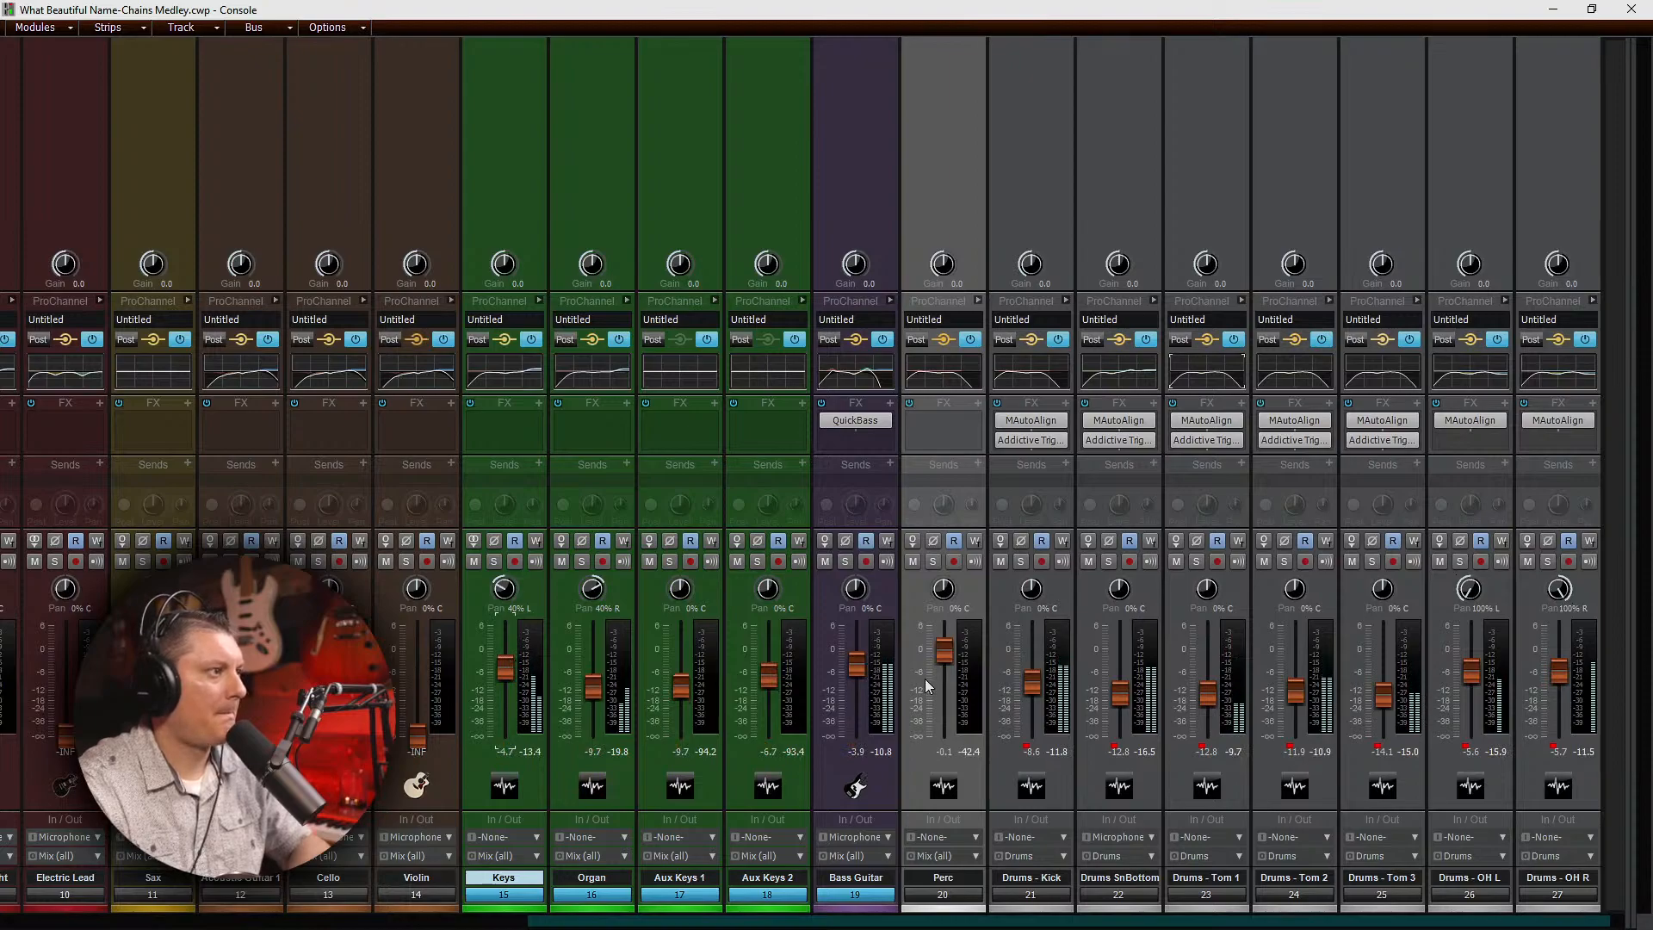
Step: Reveal the buses during playback, reset the Mix (all) bus's peak reading to check its level, and hide the buses again
mouse_move(1034, 689)
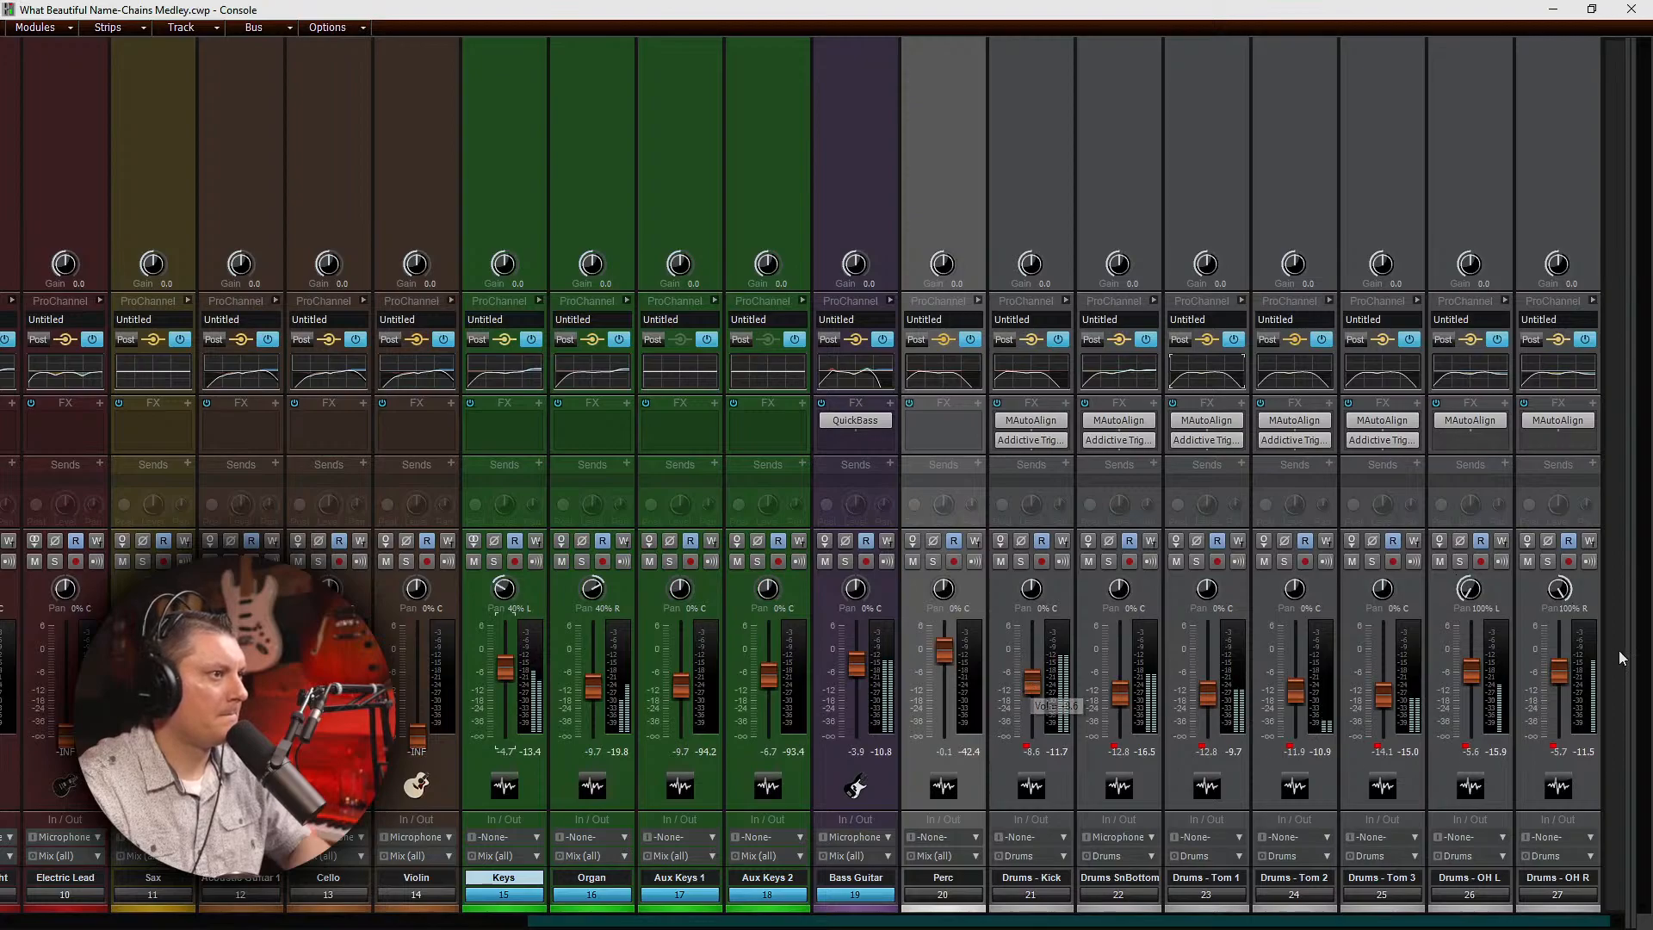
left_click_drag(1598, 651, 1172, 651)
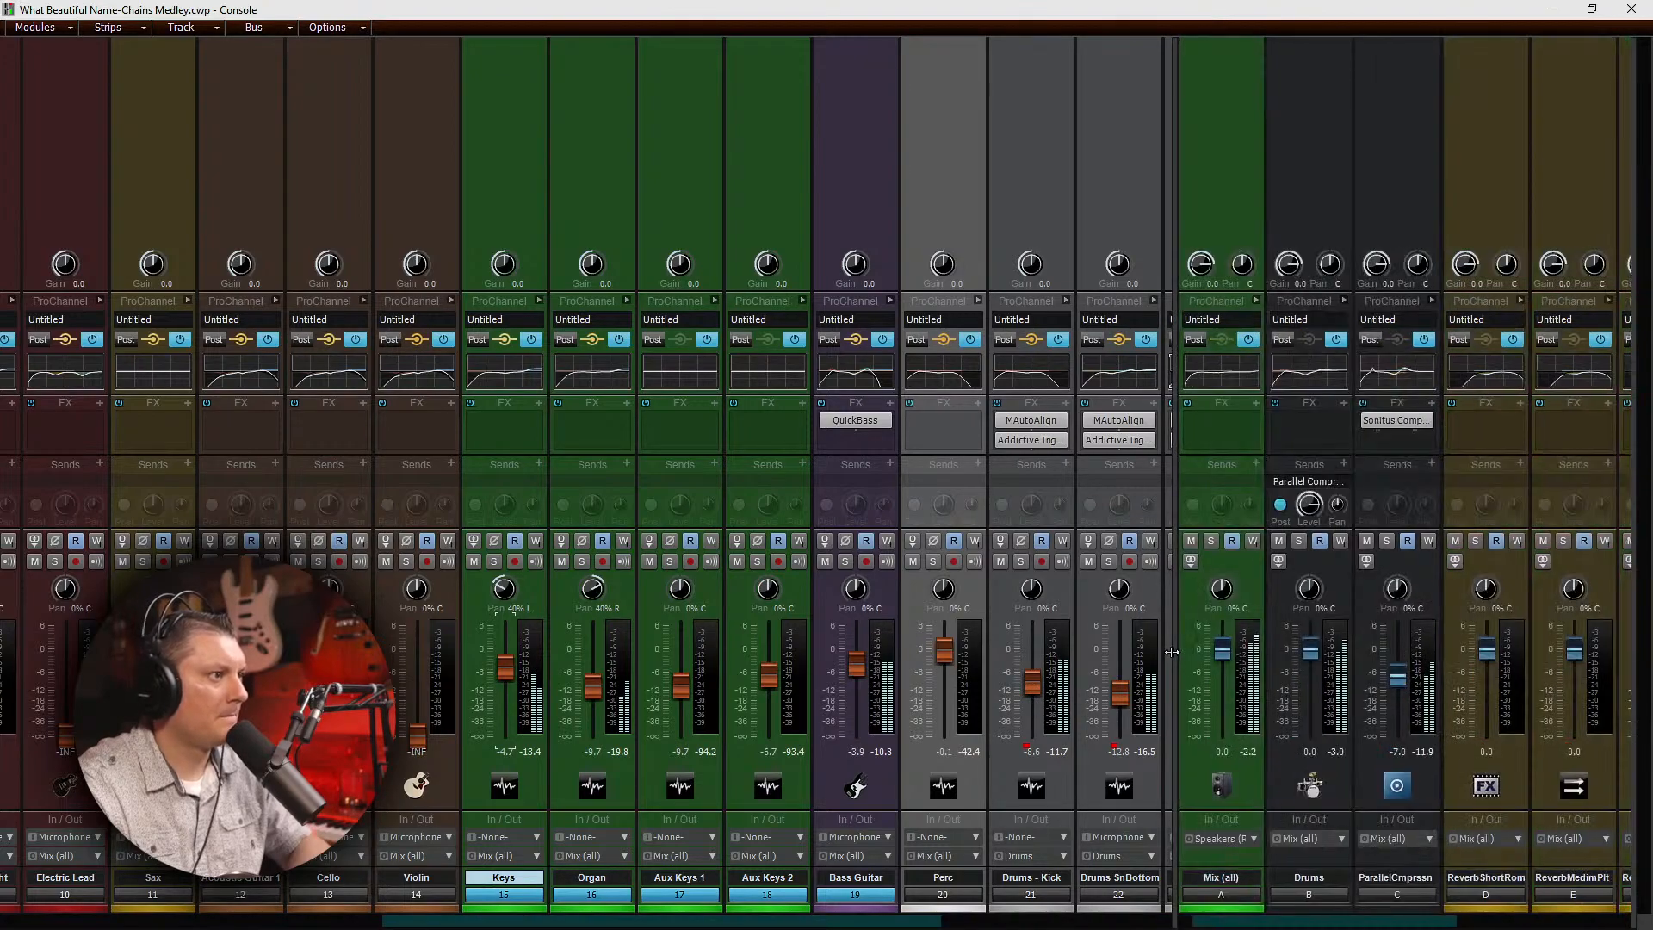
left_click(1248, 754)
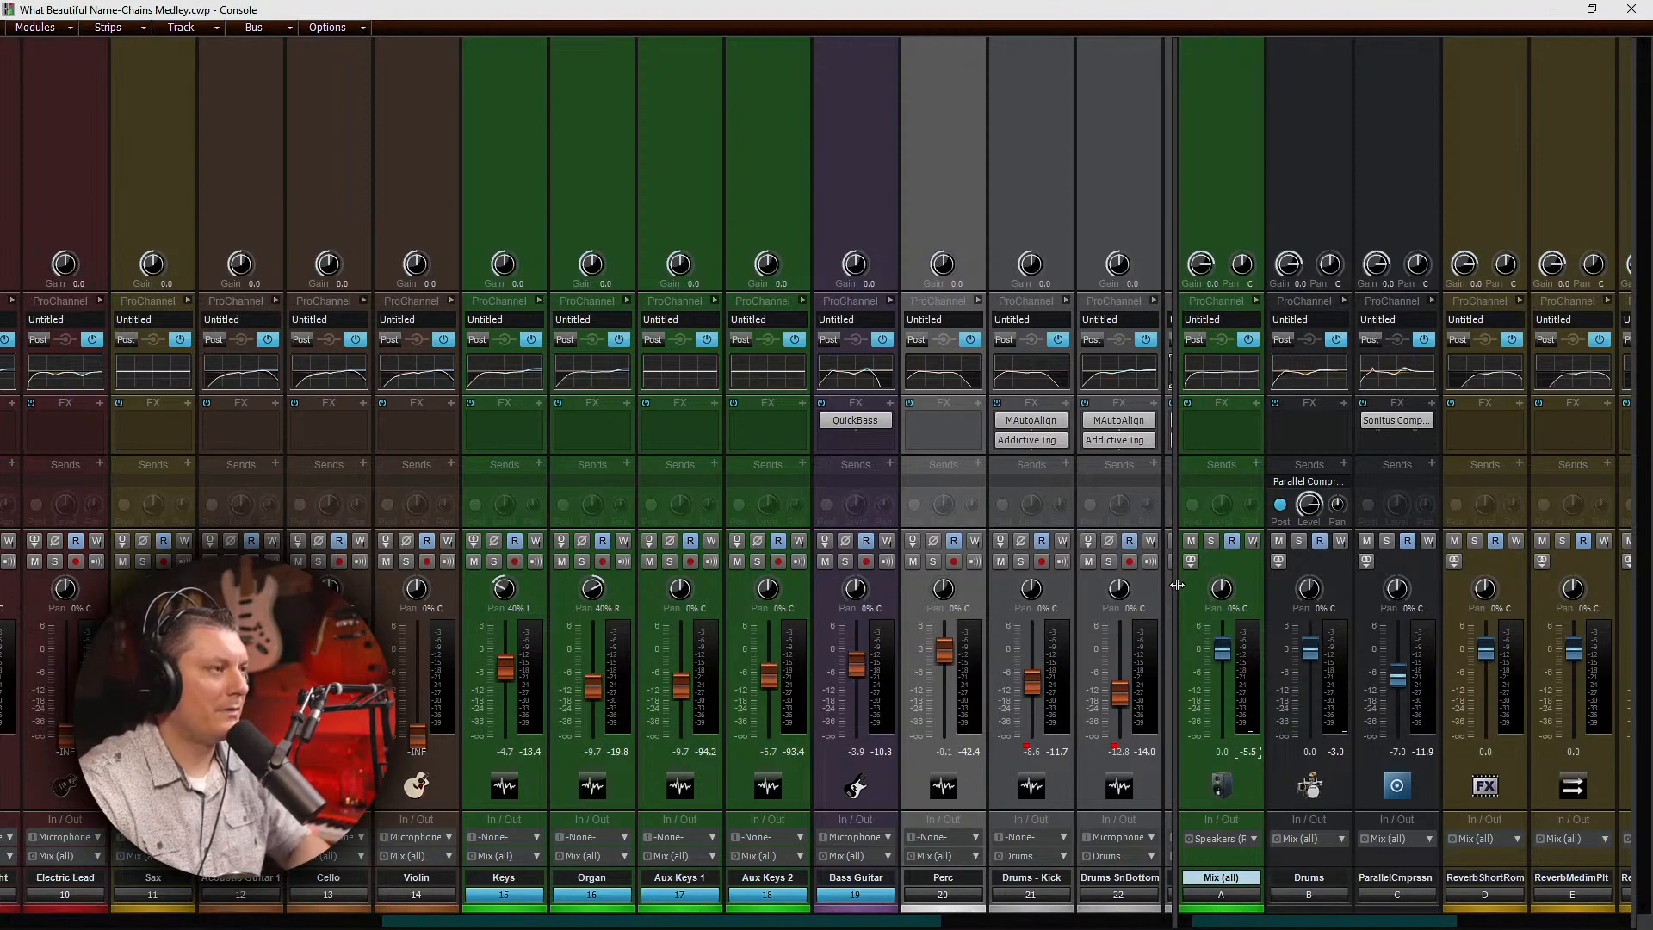
left_click_drag(1177, 585, 1612, 589)
left_click_drag(852, 923, 639, 927)
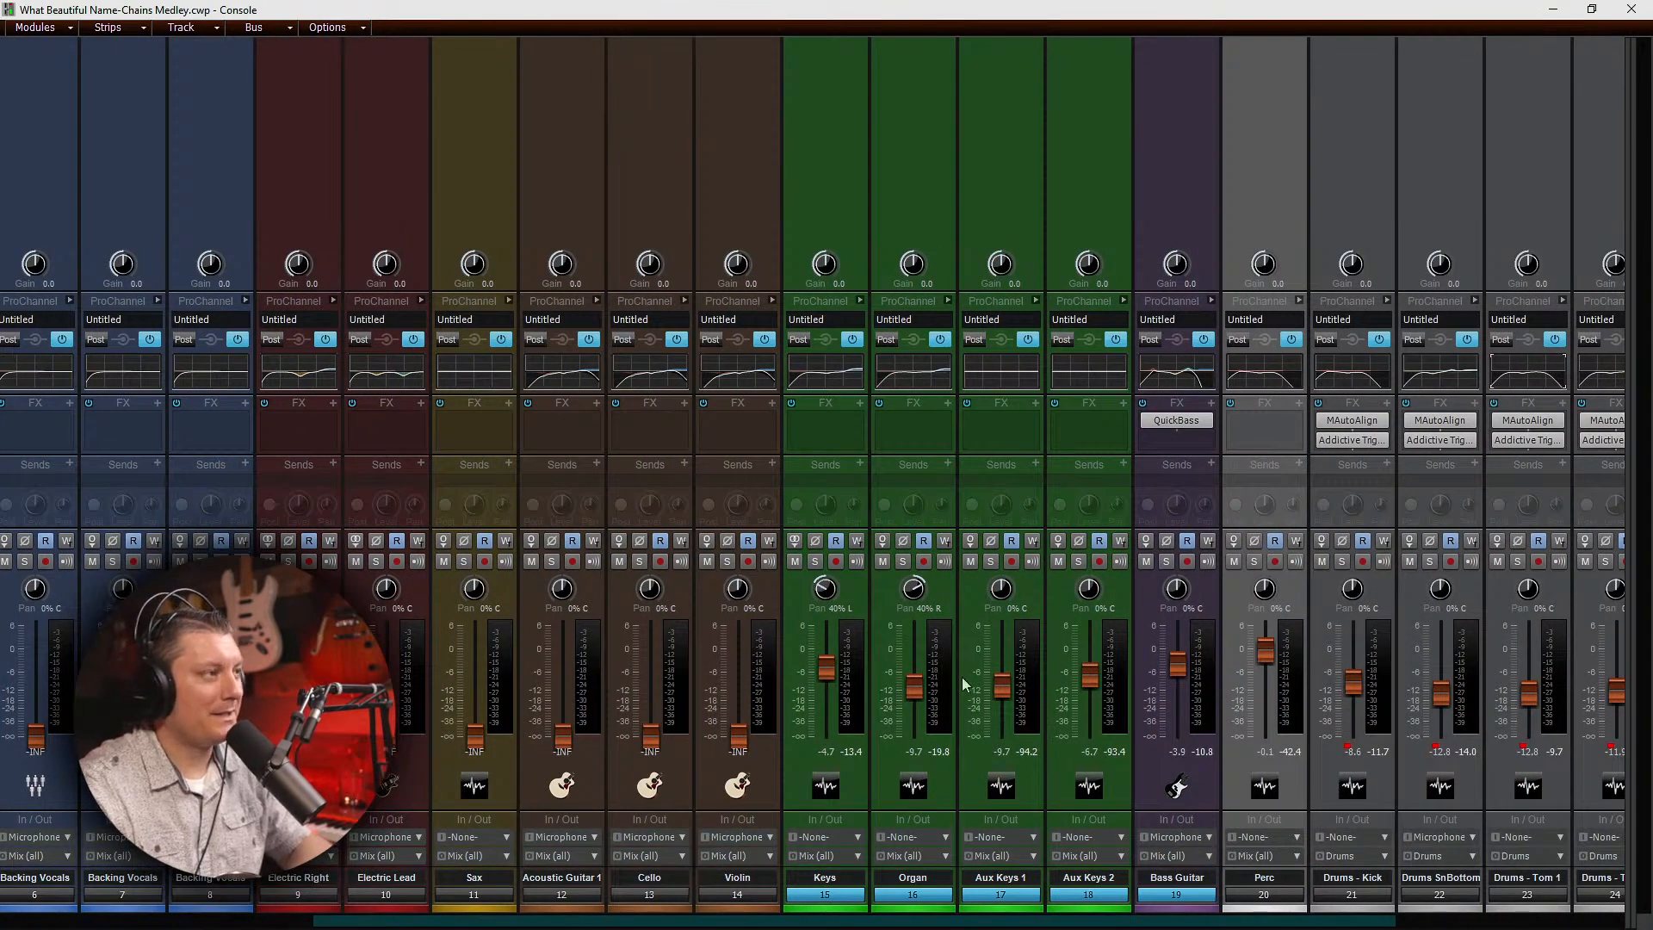
Step: Minimize the Console and enlarge the Aux Keys 1 and Aux Keys 2 tracks to examine their clips along the timeline
left_click(1552, 9)
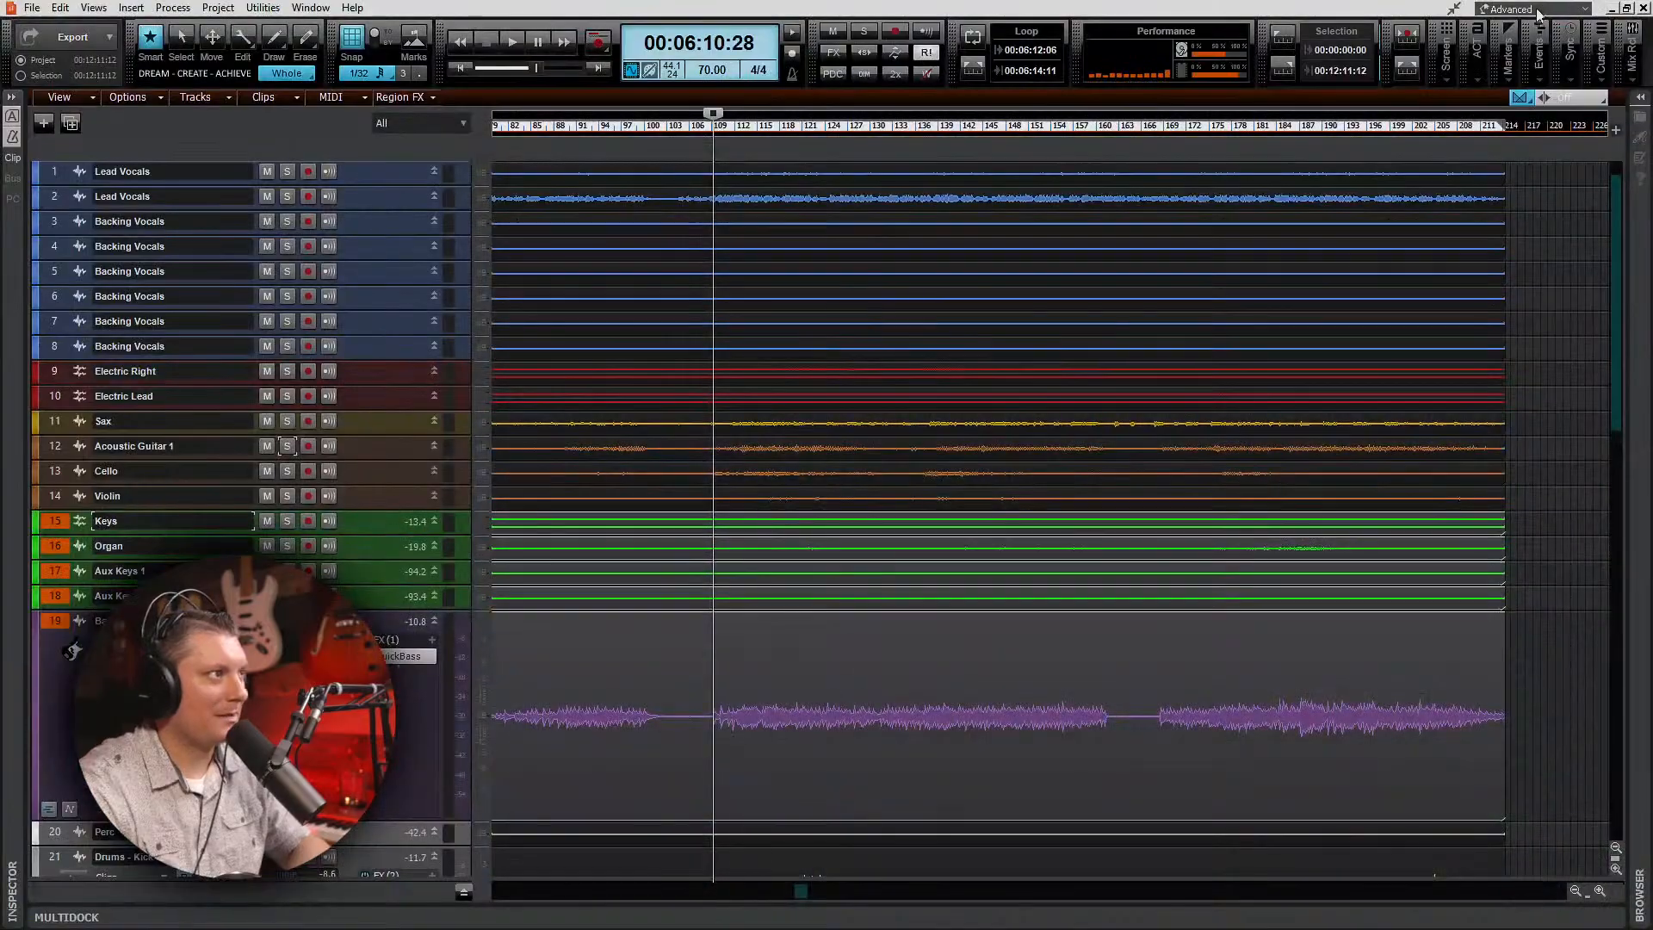
double_click(398, 415)
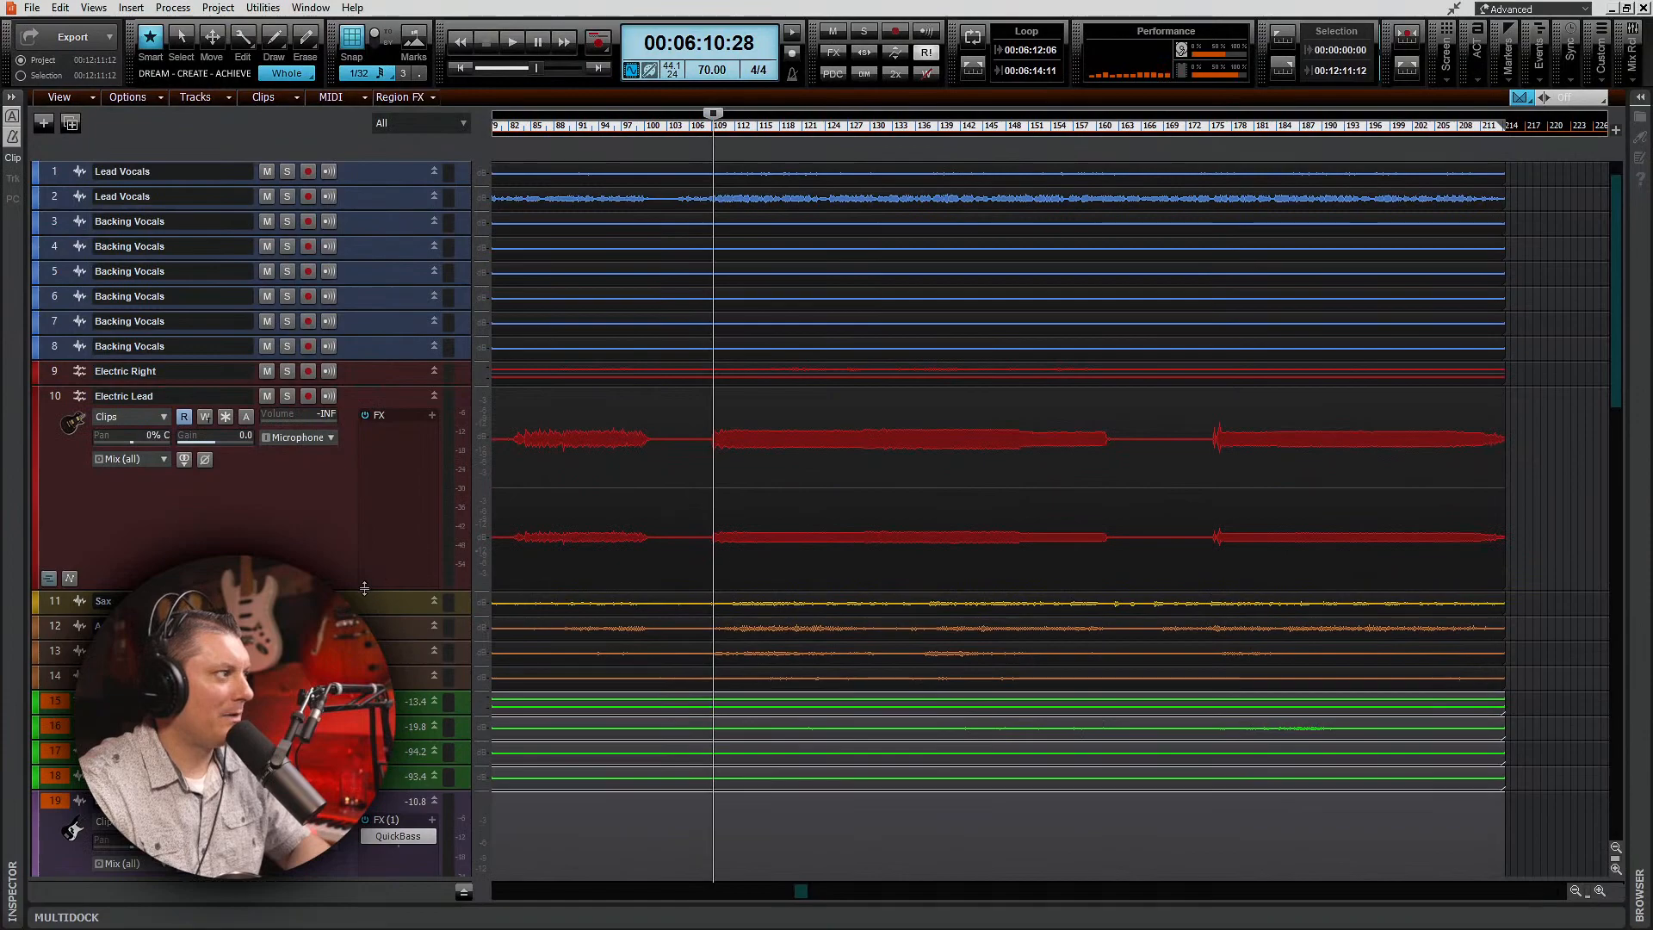
double_click(358, 580)
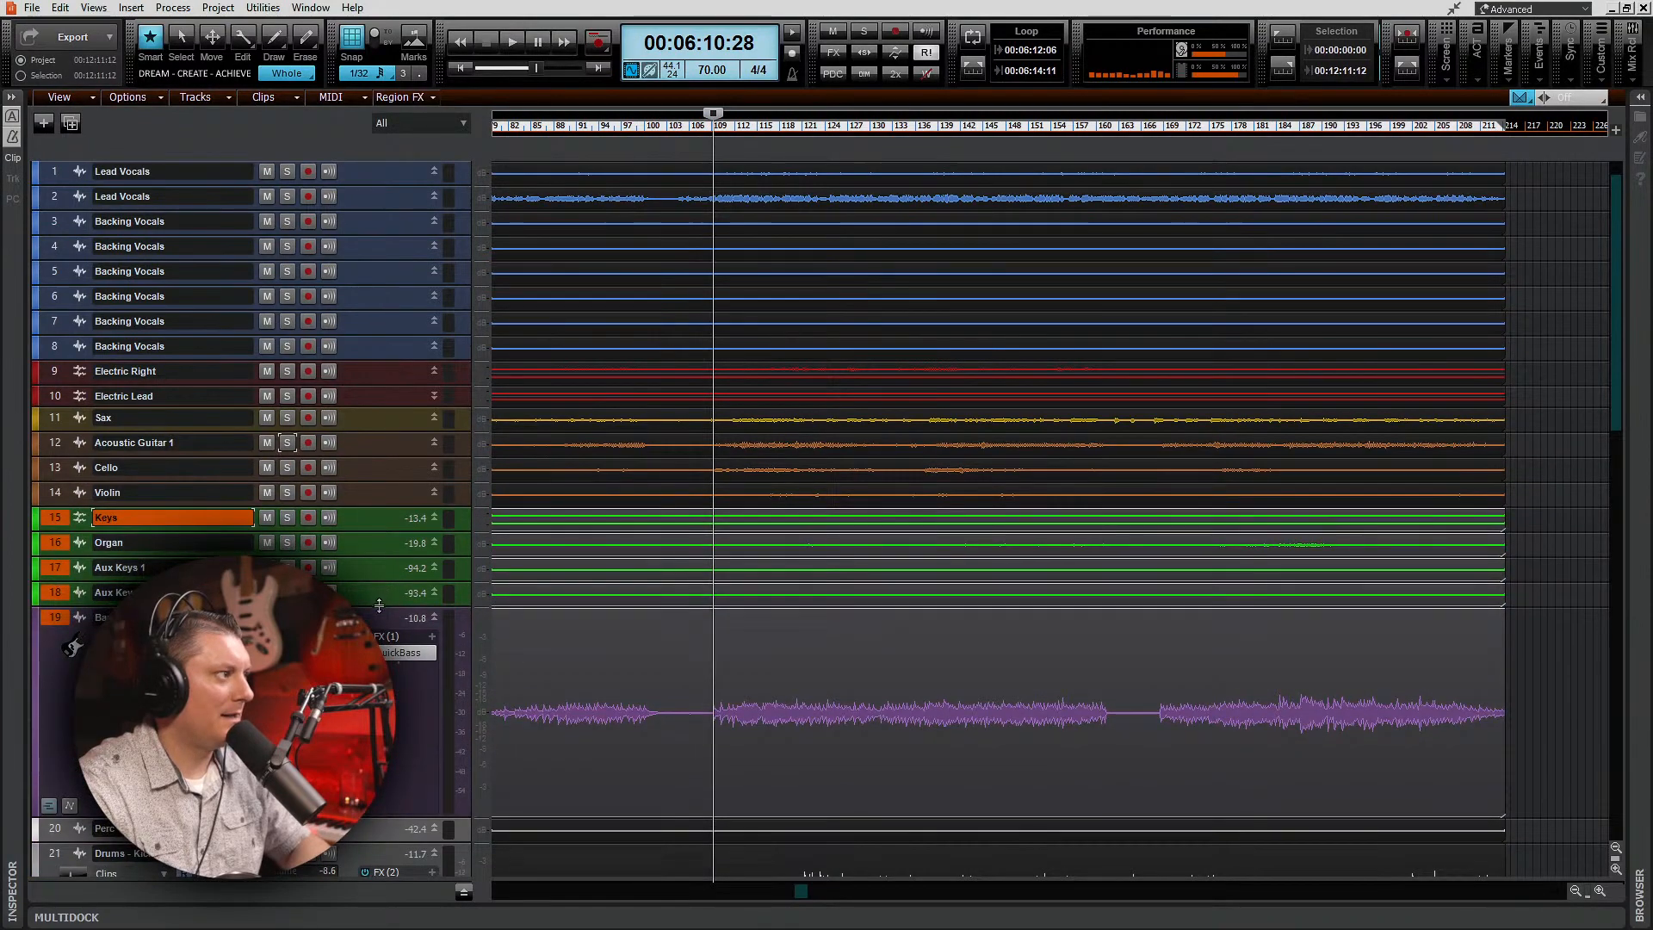
double_click(380, 602)
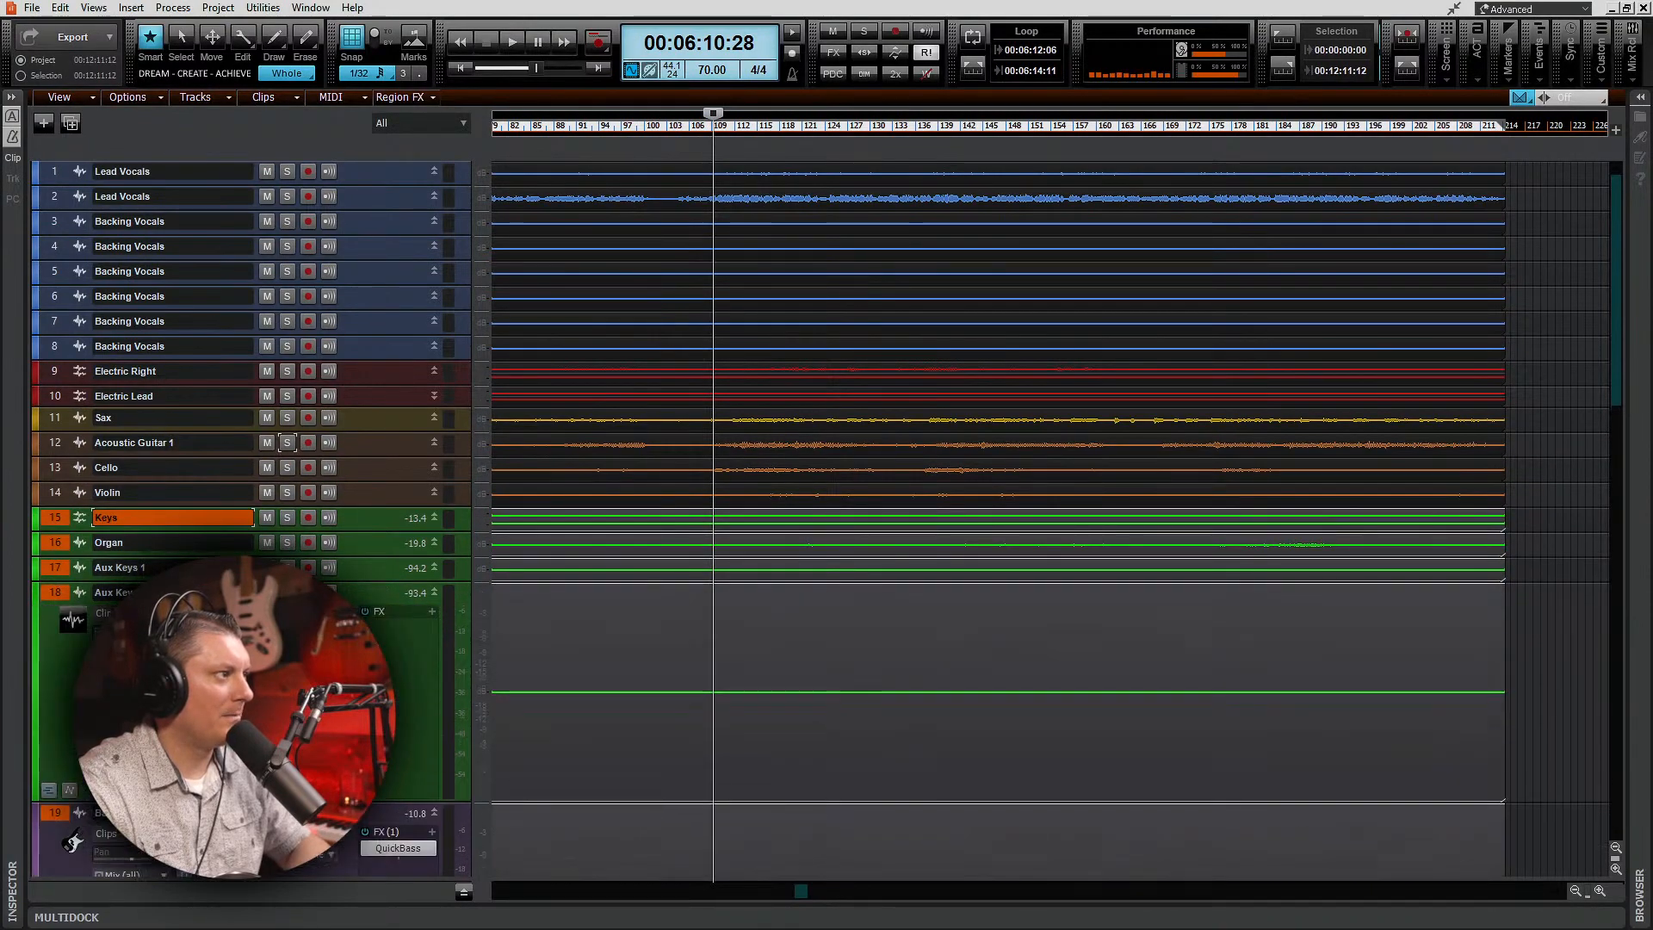
double_click(341, 574)
left_click_drag(788, 890, 482, 900)
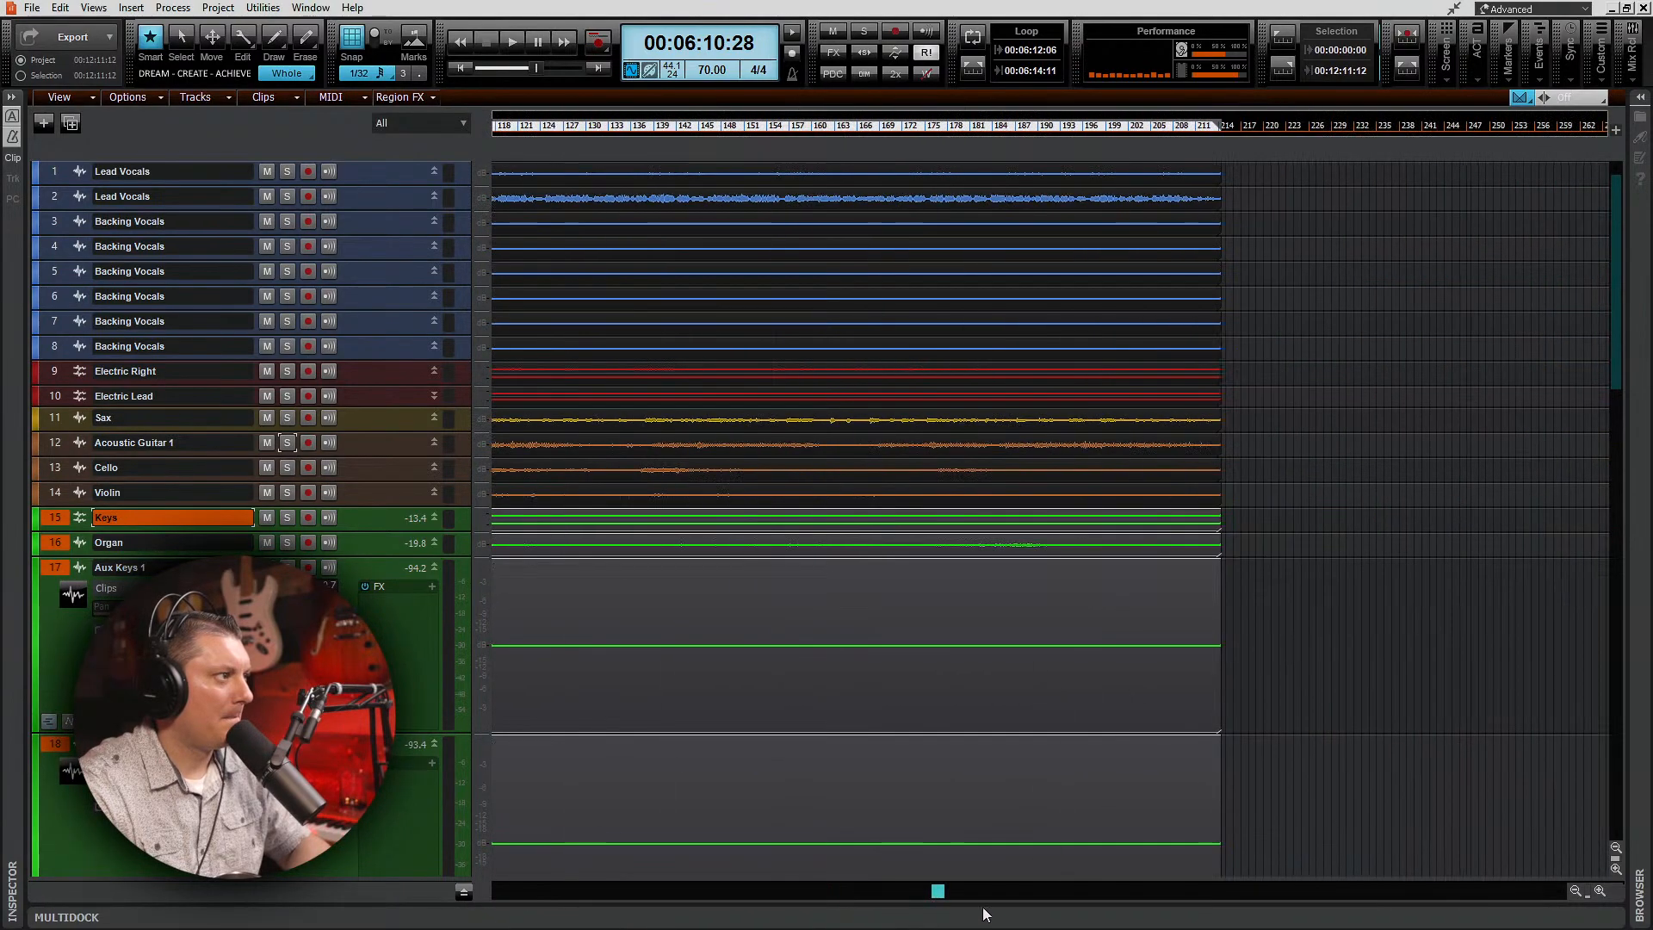
Step: Select only the Aux Keys 1 and Aux Keys 2 tracks and delete them from the project
left_click(71, 623)
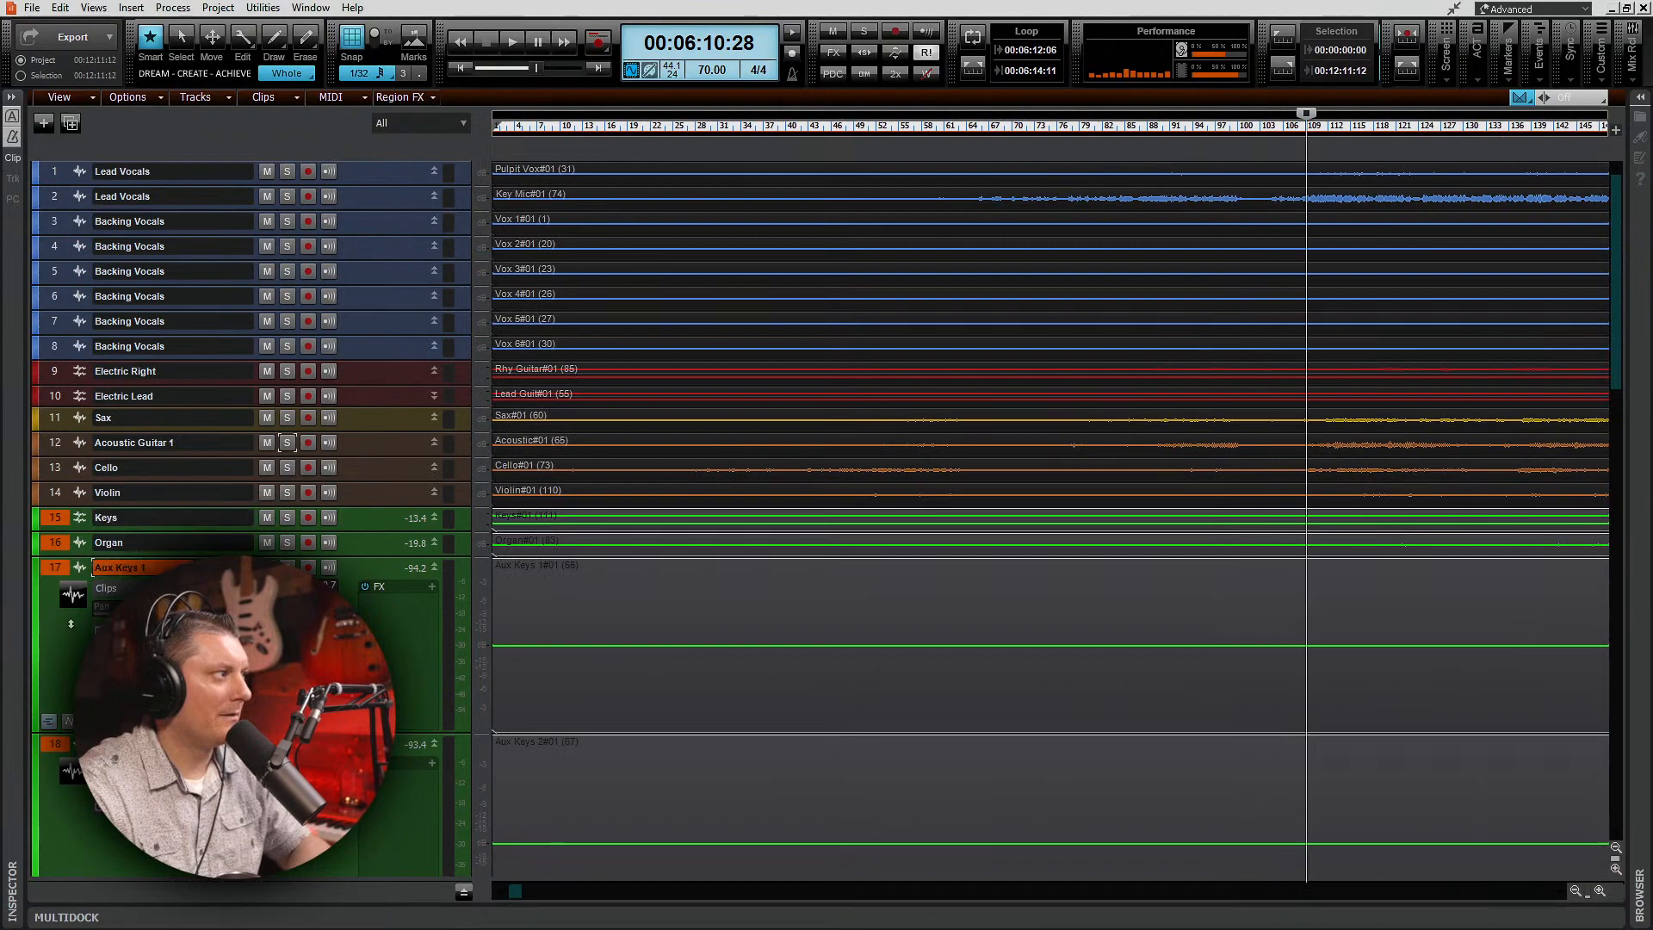
left_click(57, 565)
left_click(57, 566)
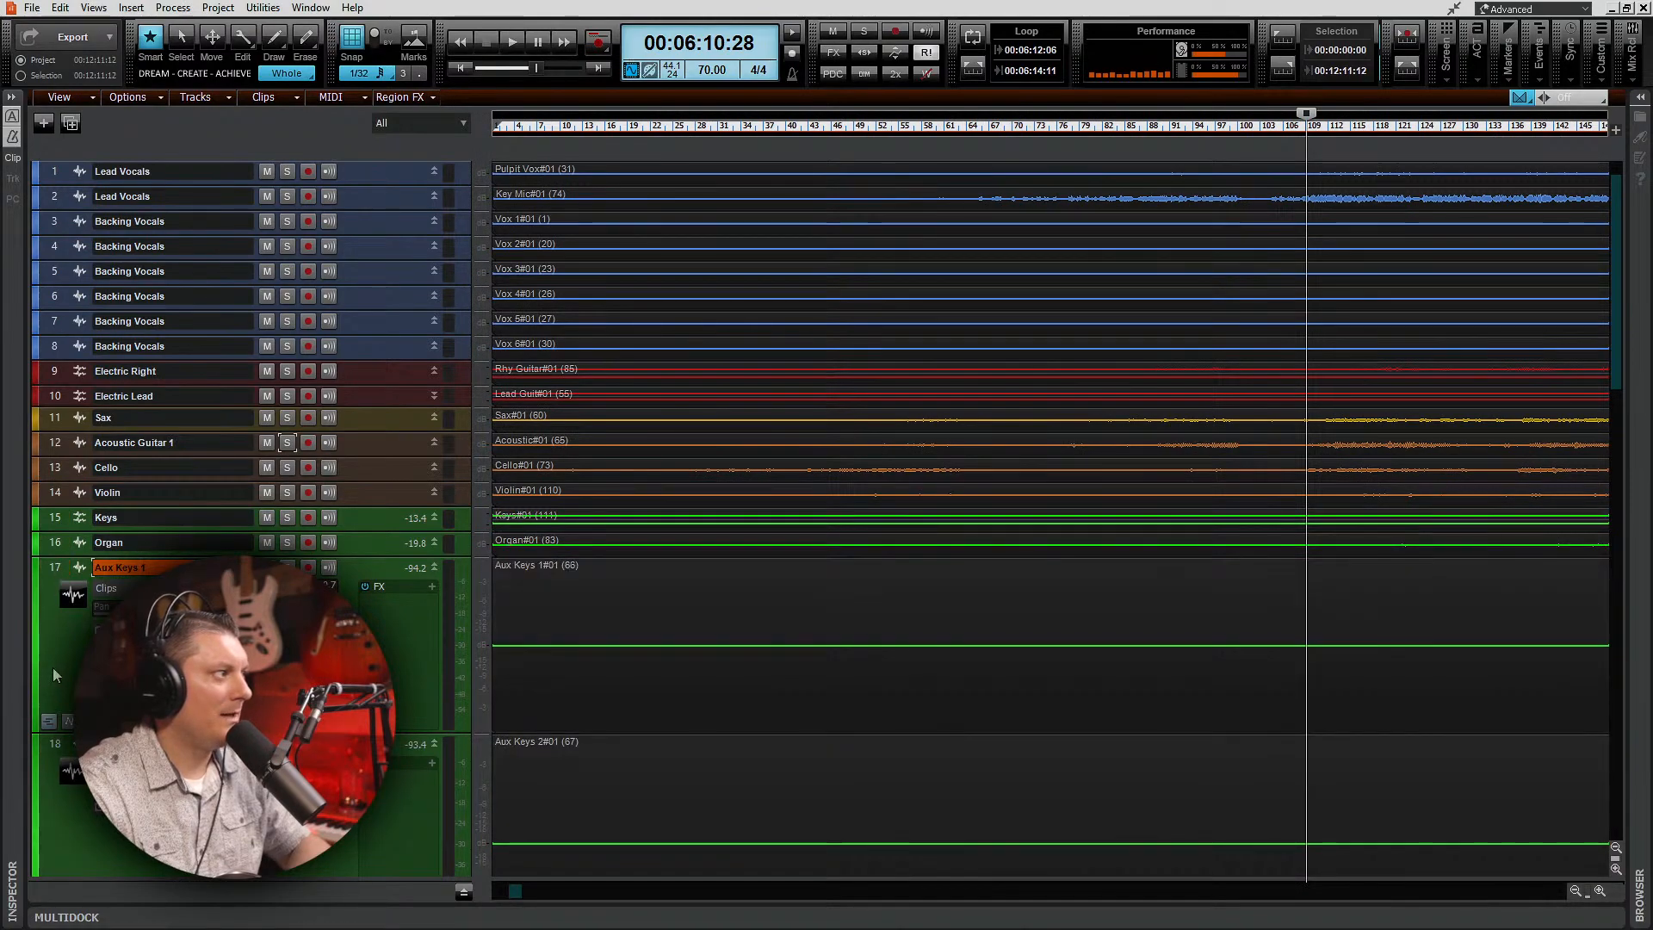
left_click_drag(56, 749, 54, 648)
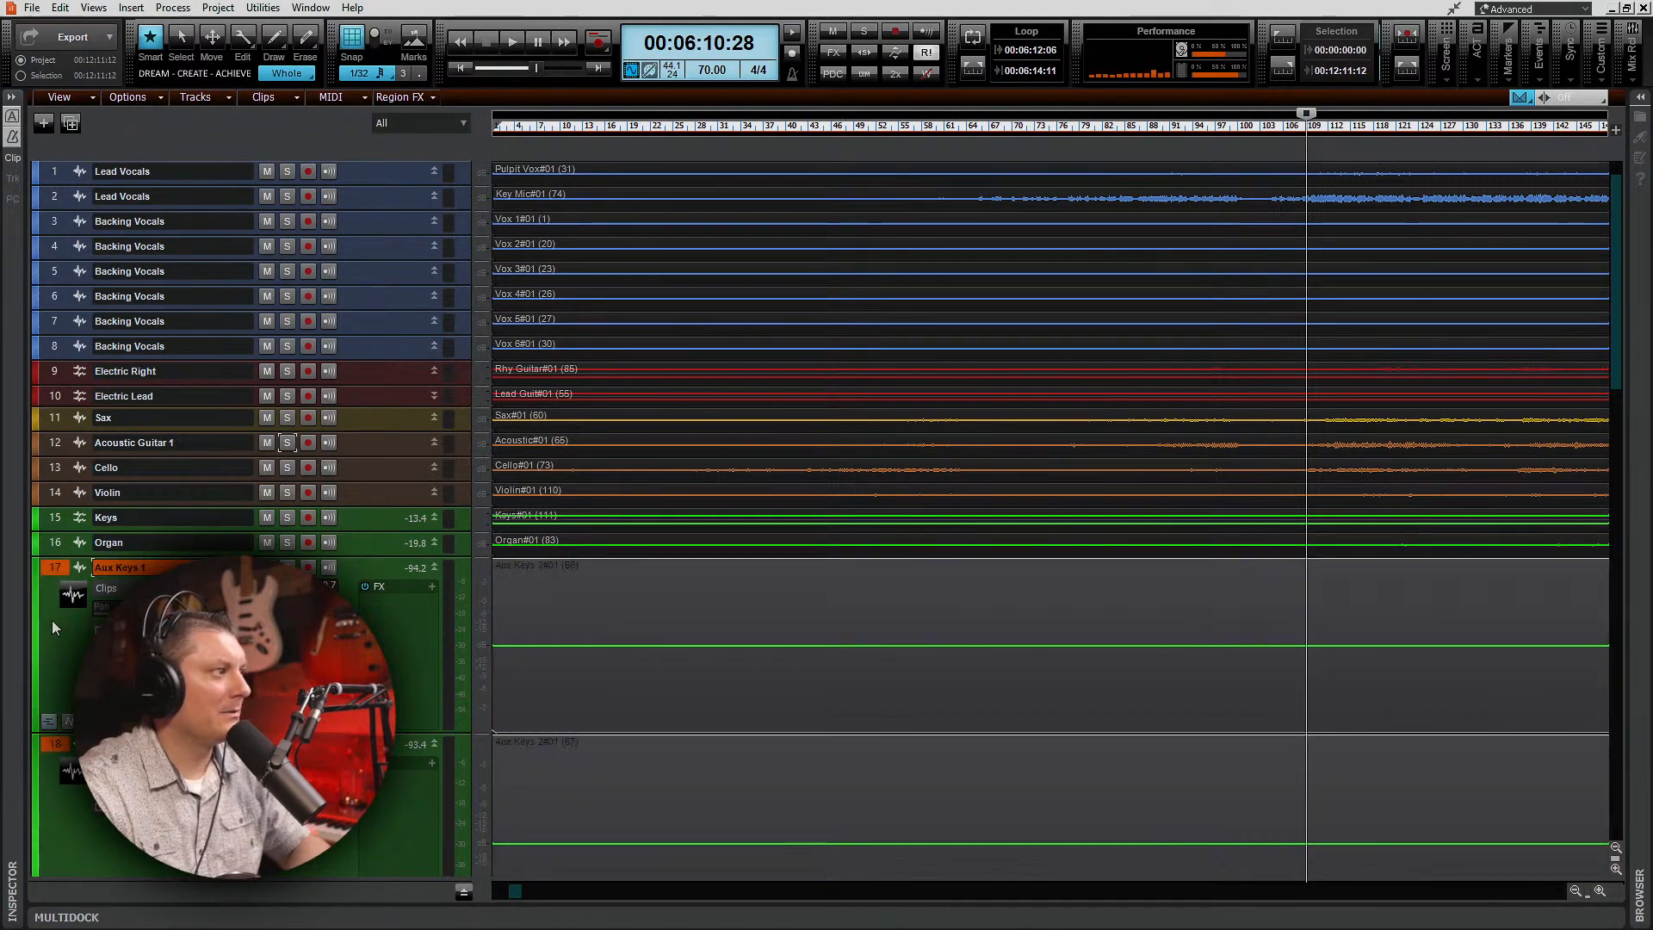
scroll(52, 620, "down", 1)
right_click(274, 578)
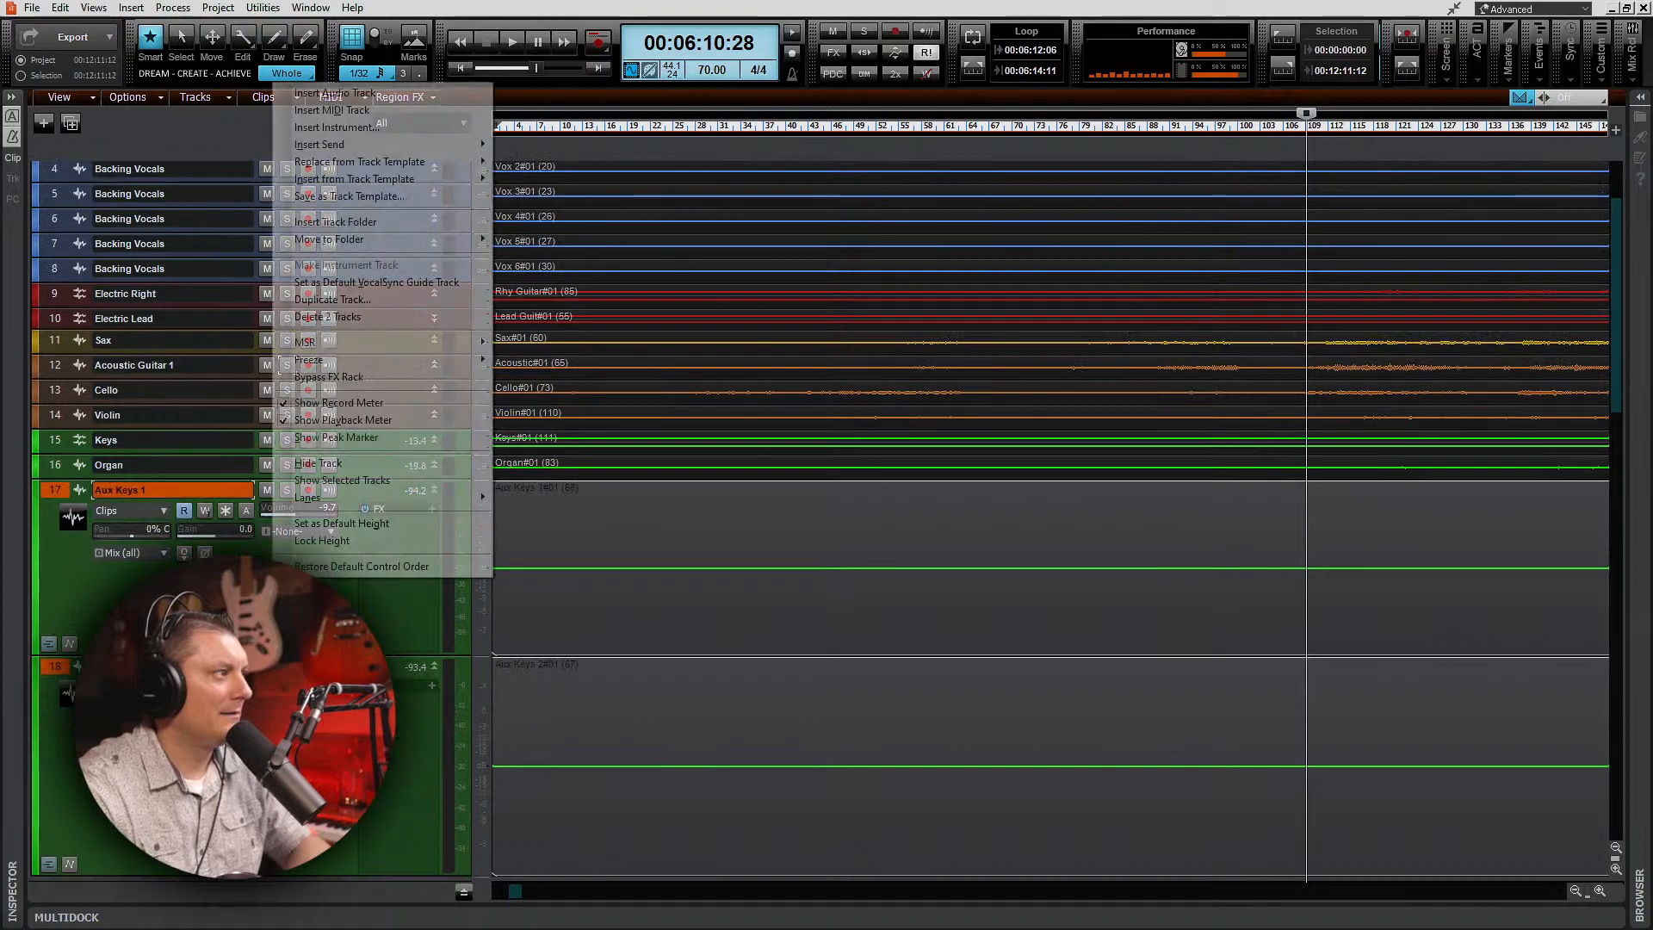
left_click(346, 317)
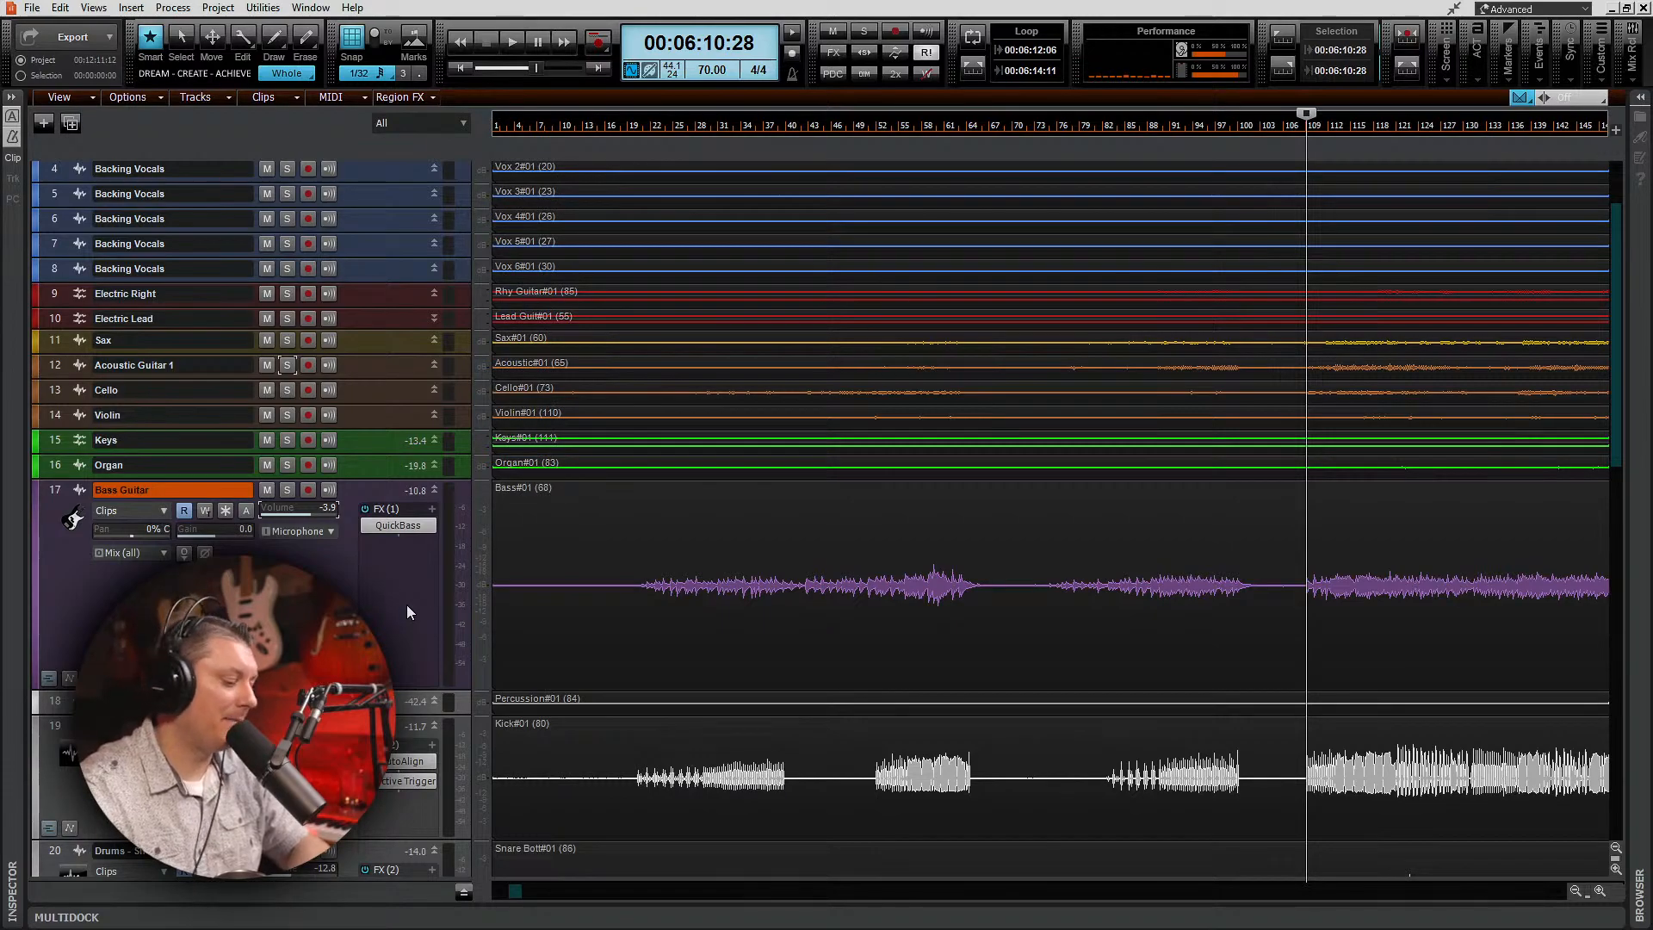
Step: Fit all remaining tracks vertically in the track view and reopen the Console
key("f")
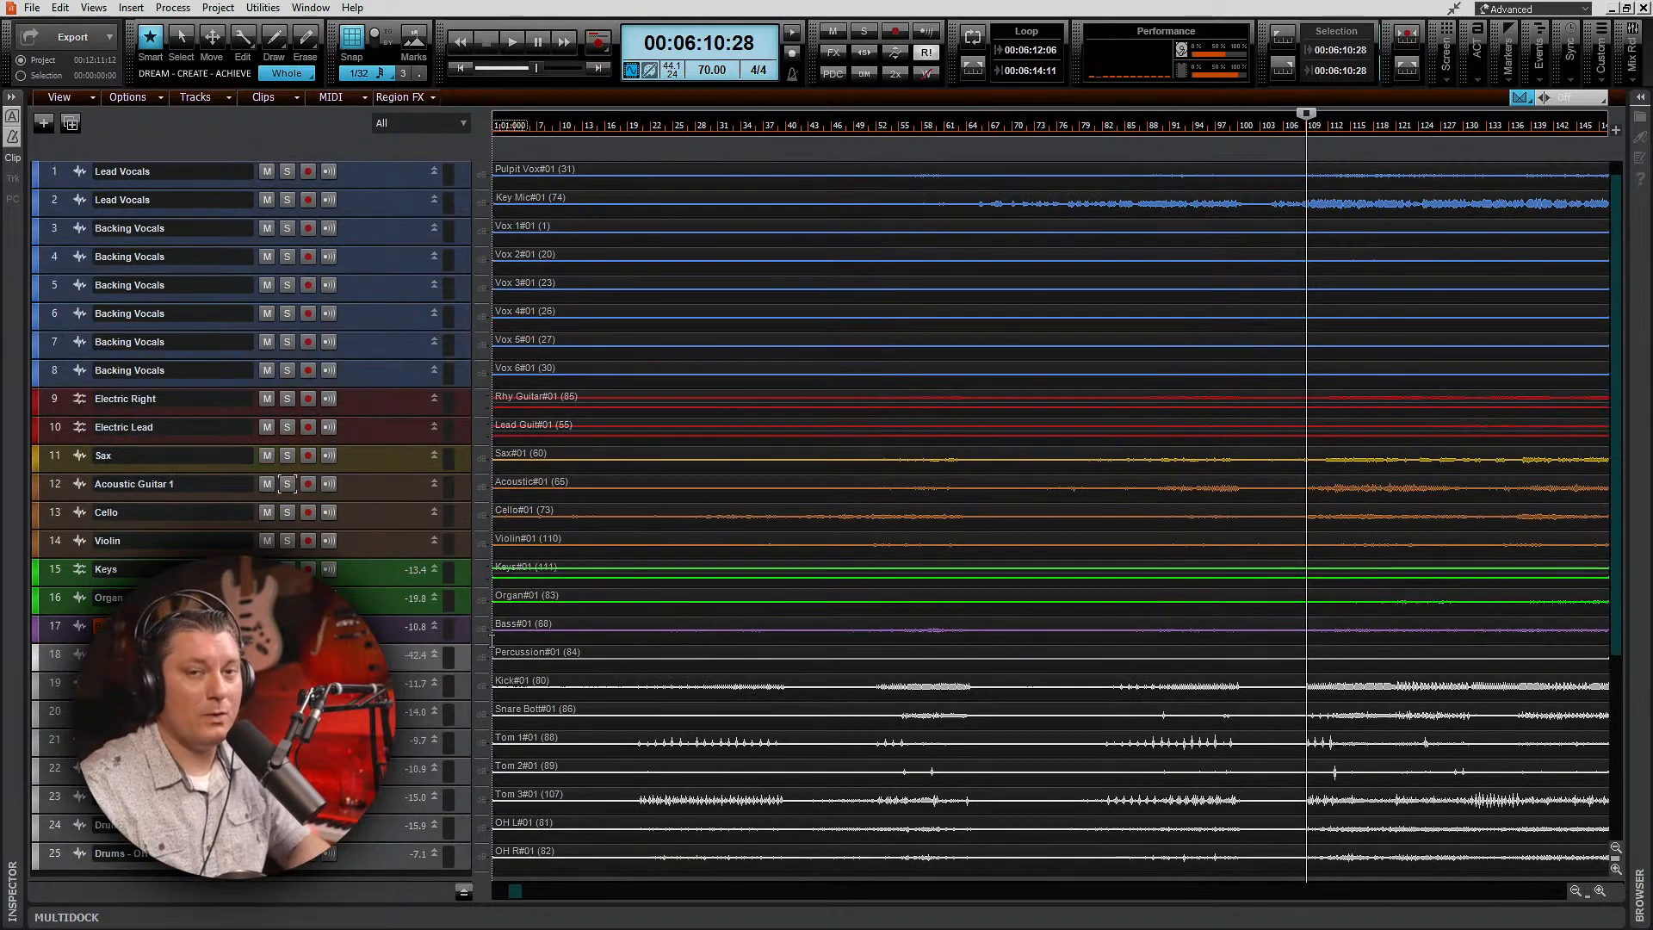
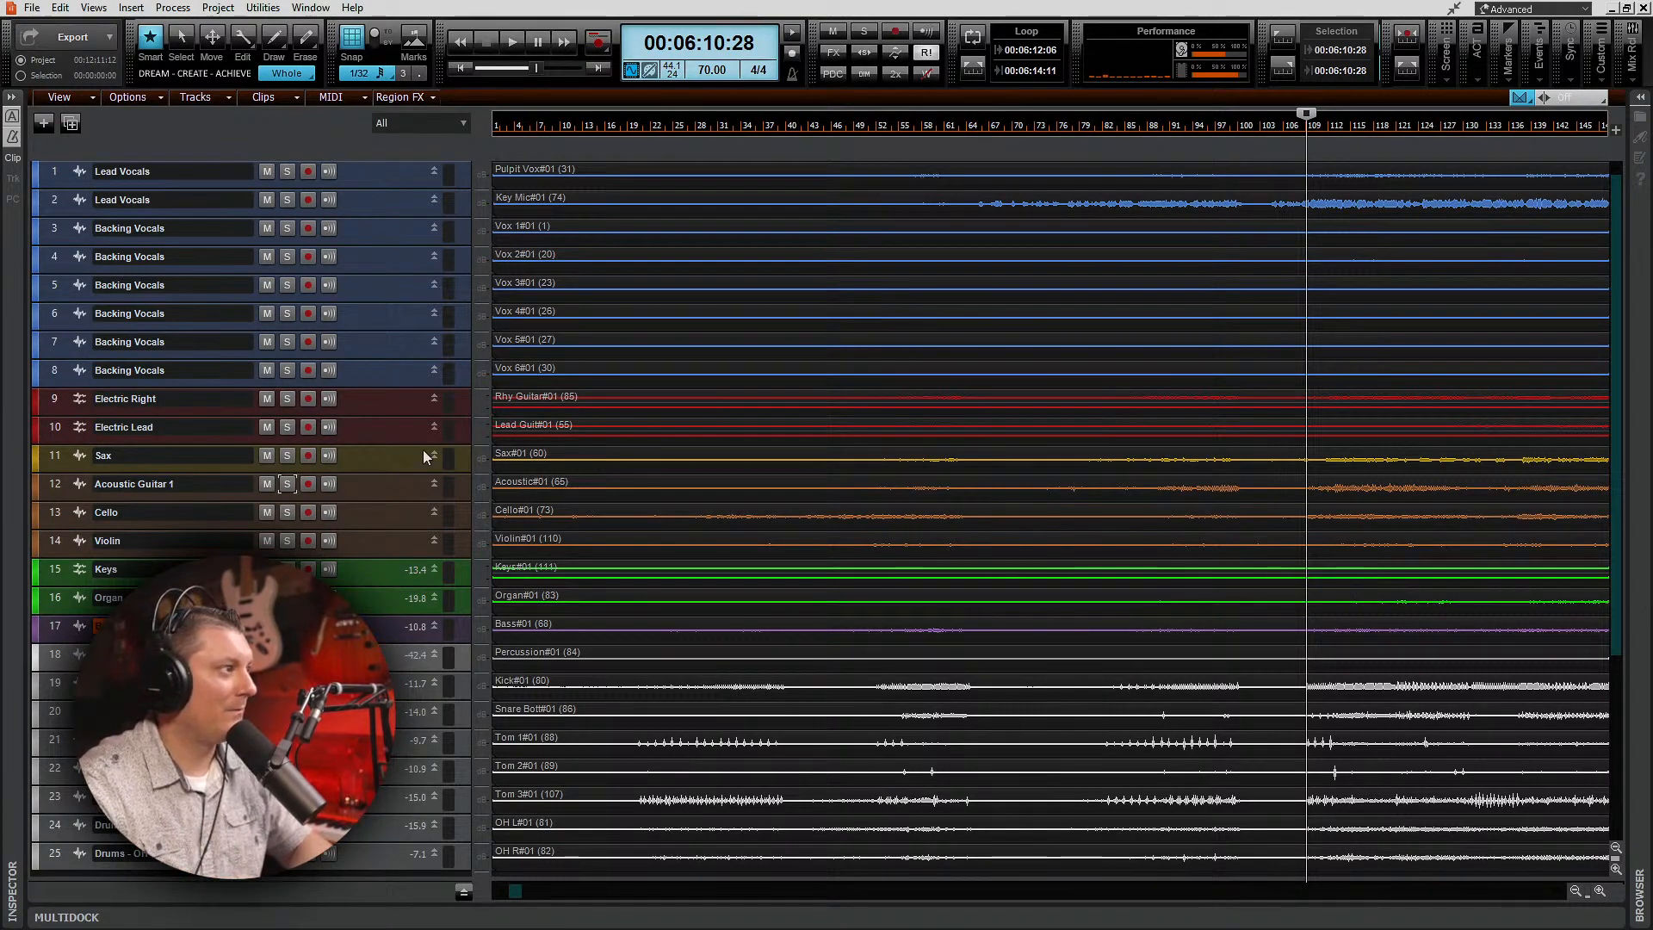
key("alt+2")
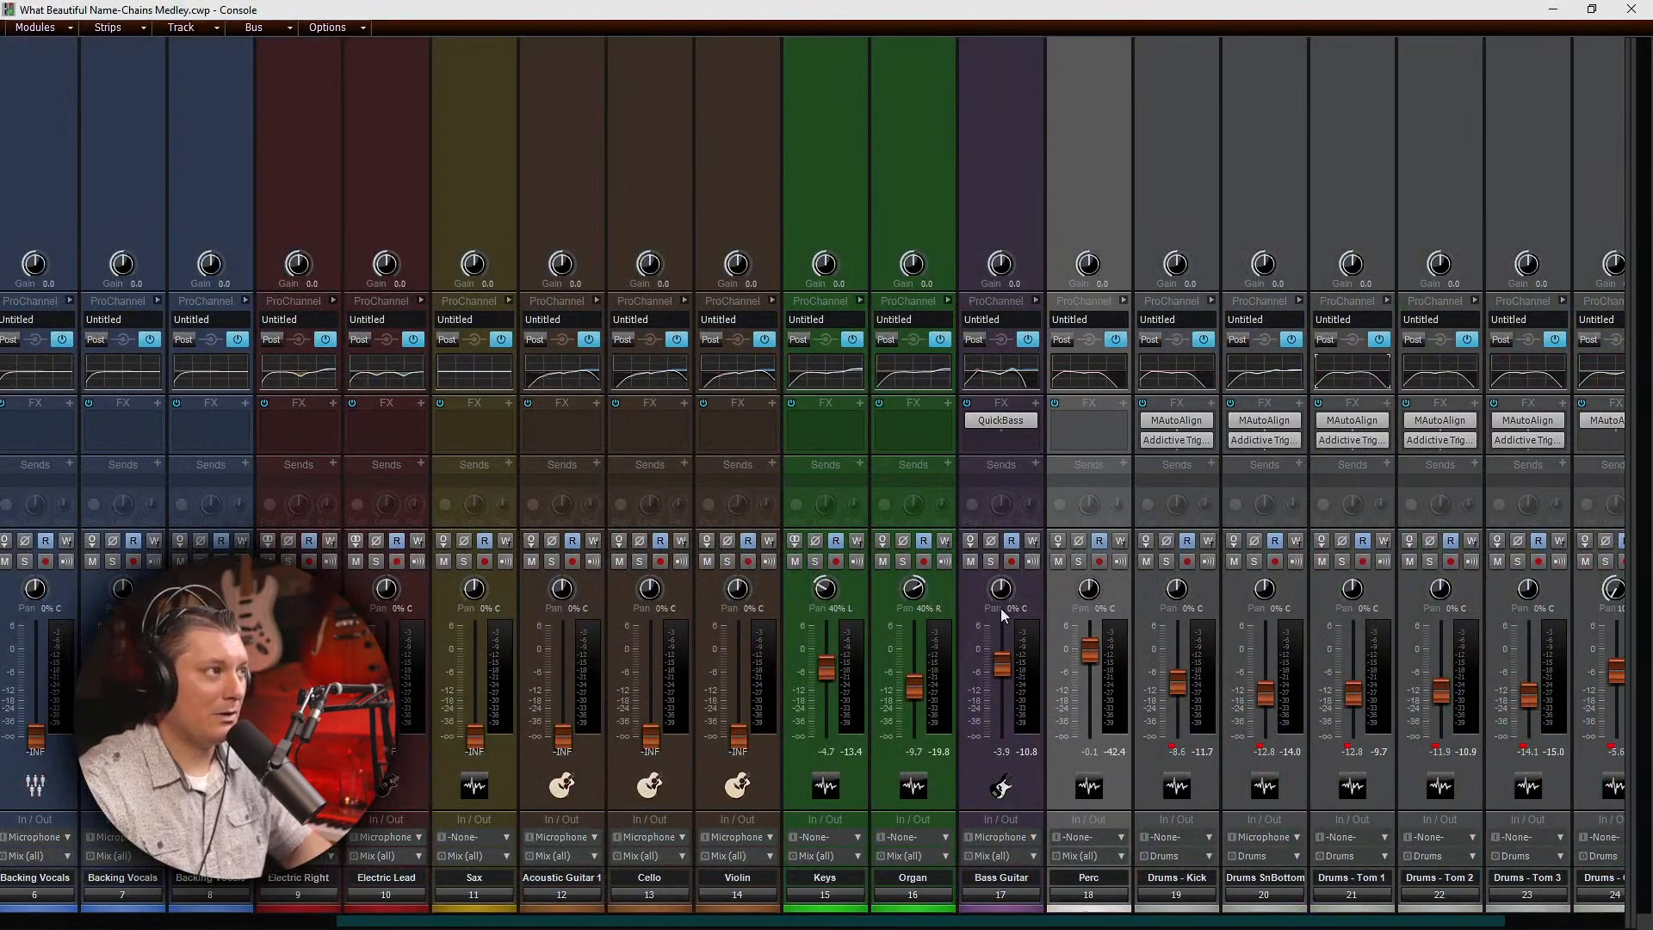
Step: Raise the Cello track's volume to -2.9 dB and the Violin track's volume to -2.6 dB in the Console
left_click_drag(1115, 925, 863, 926)
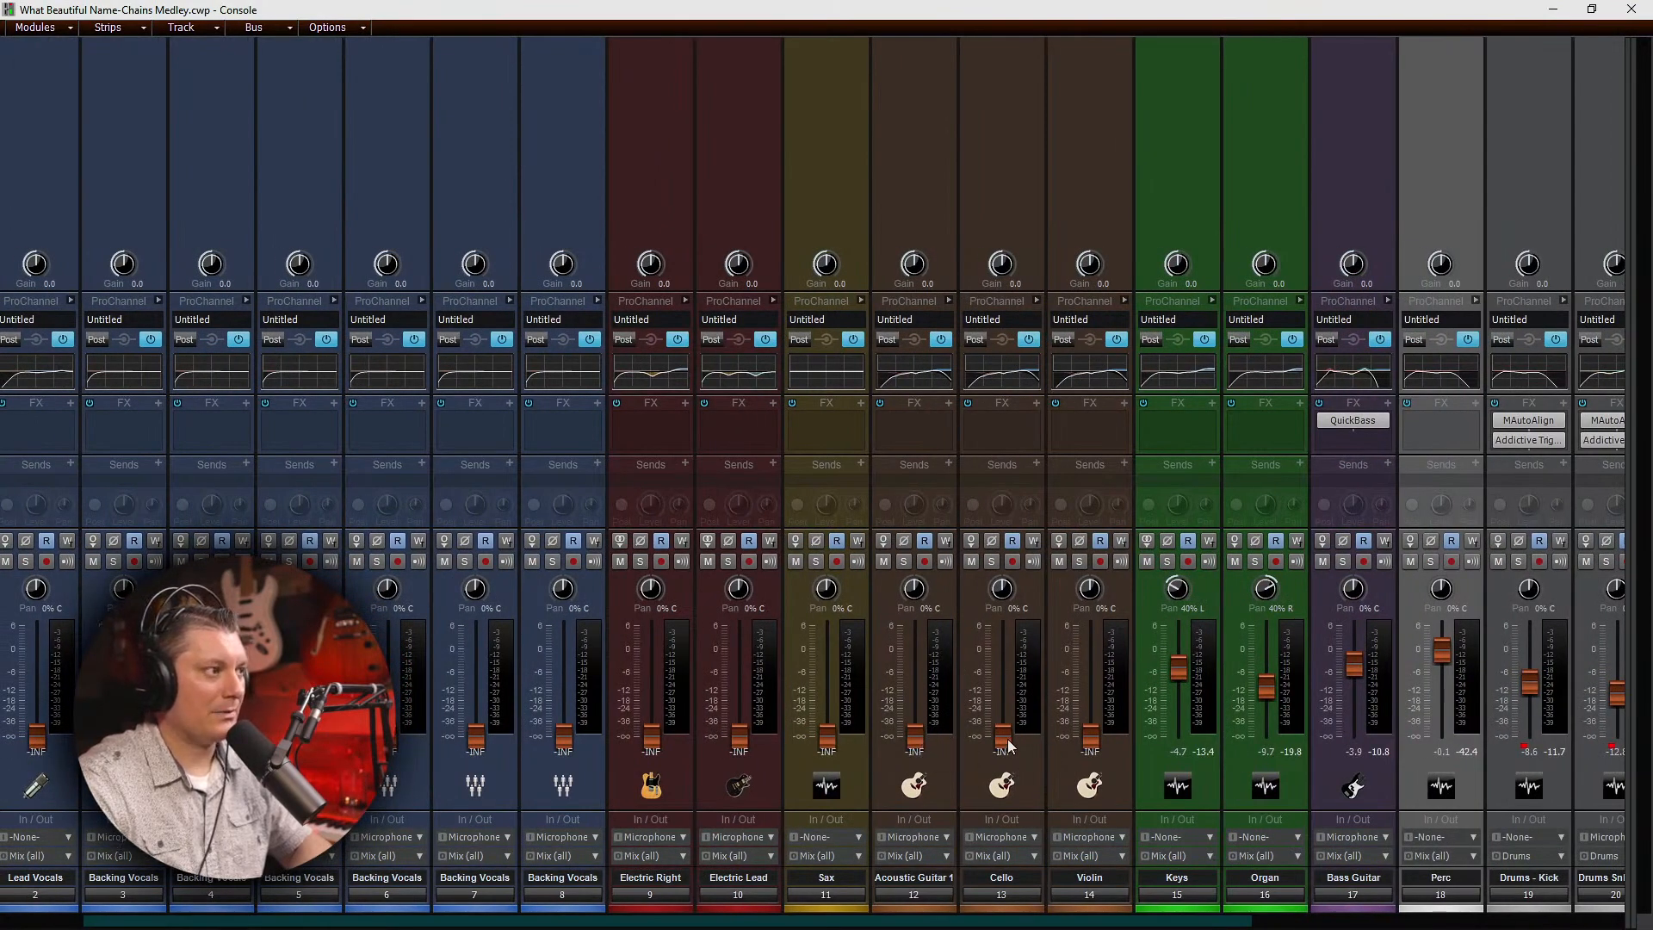
left_click_drag(1007, 738, 1007, 663)
left_click_drag(1090, 739, 1091, 660)
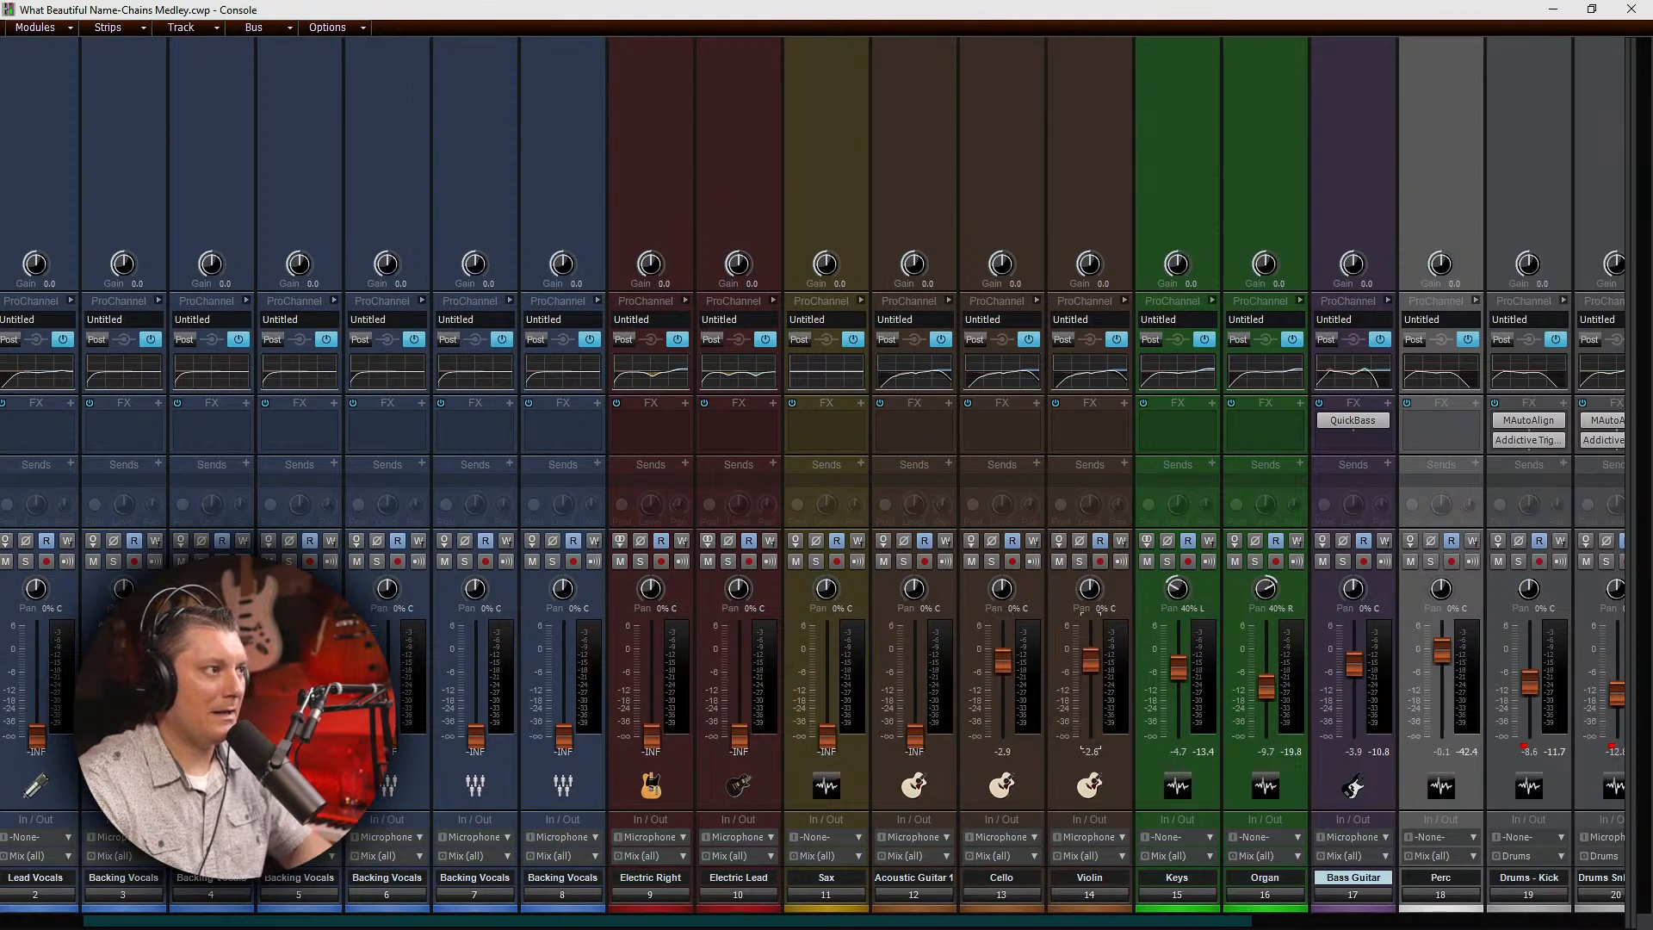
Step: Play the project from its beginning, then bring the Console back to watch the track levels
left_click(1552, 9)
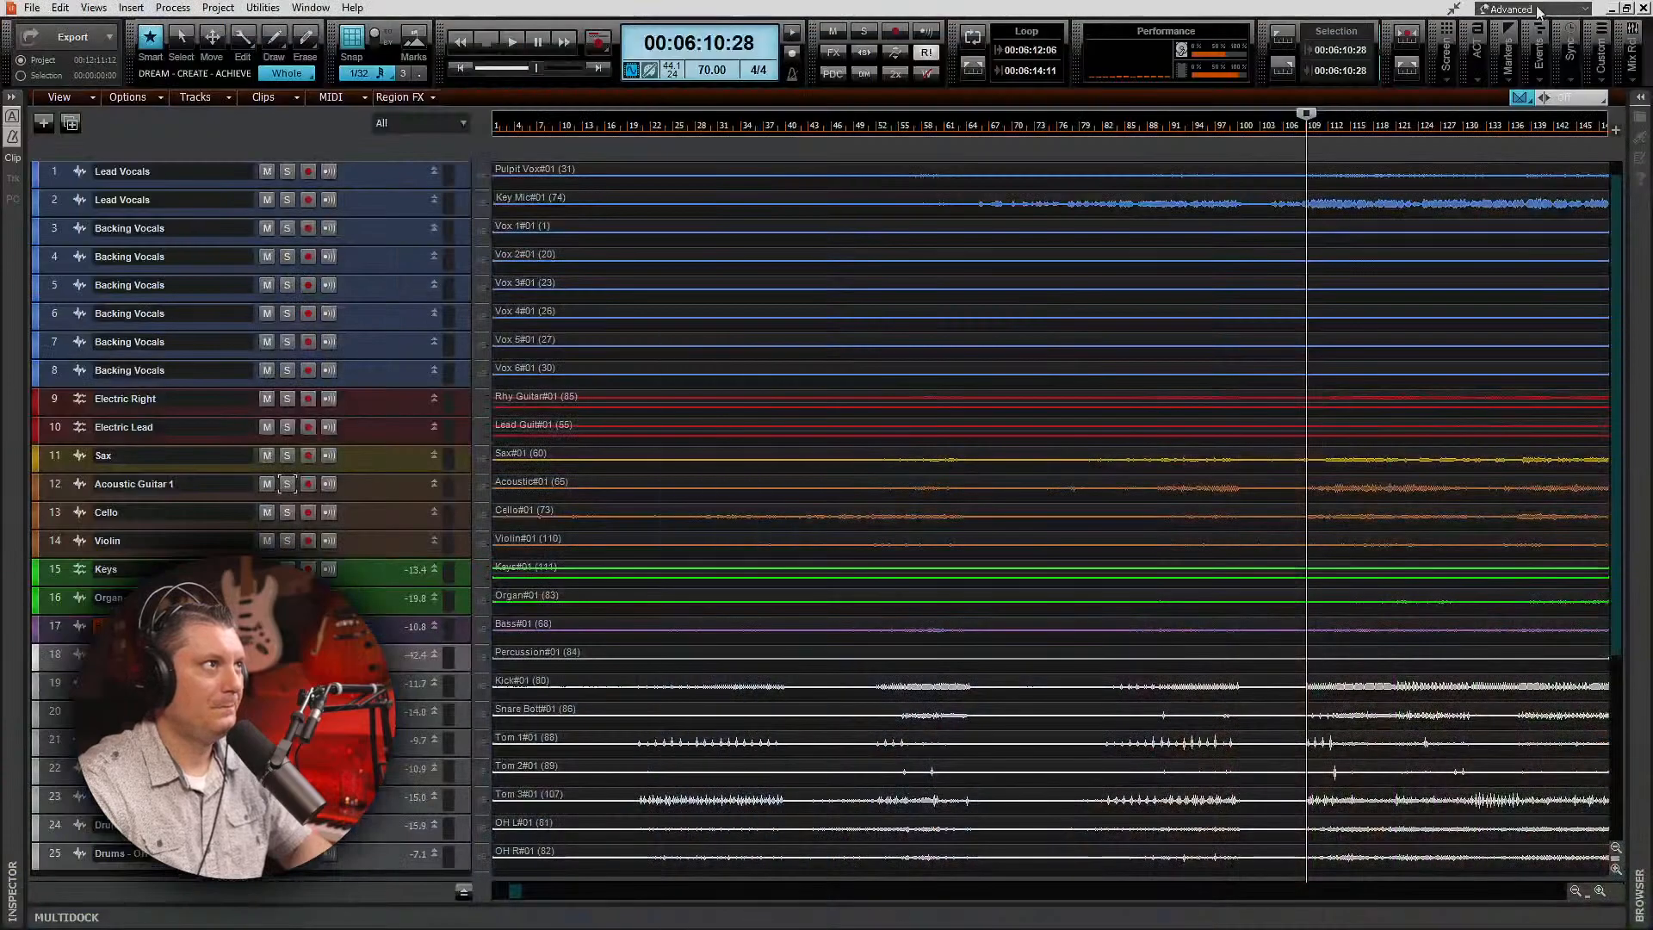
left_click(463, 69)
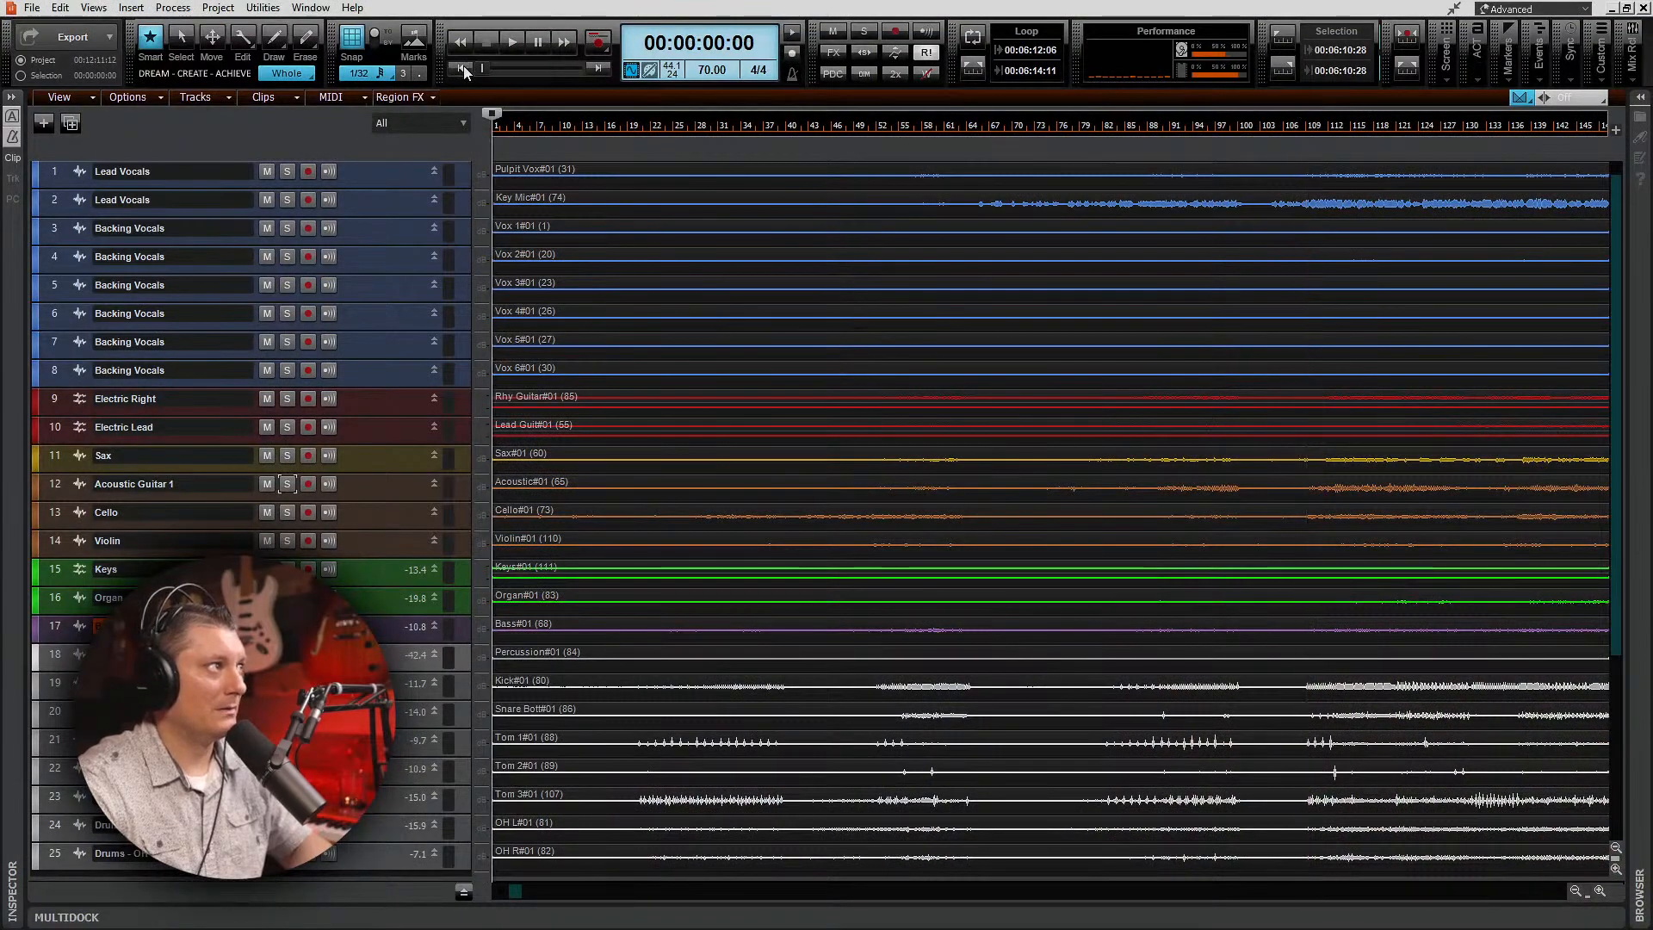
left_click(511, 41)
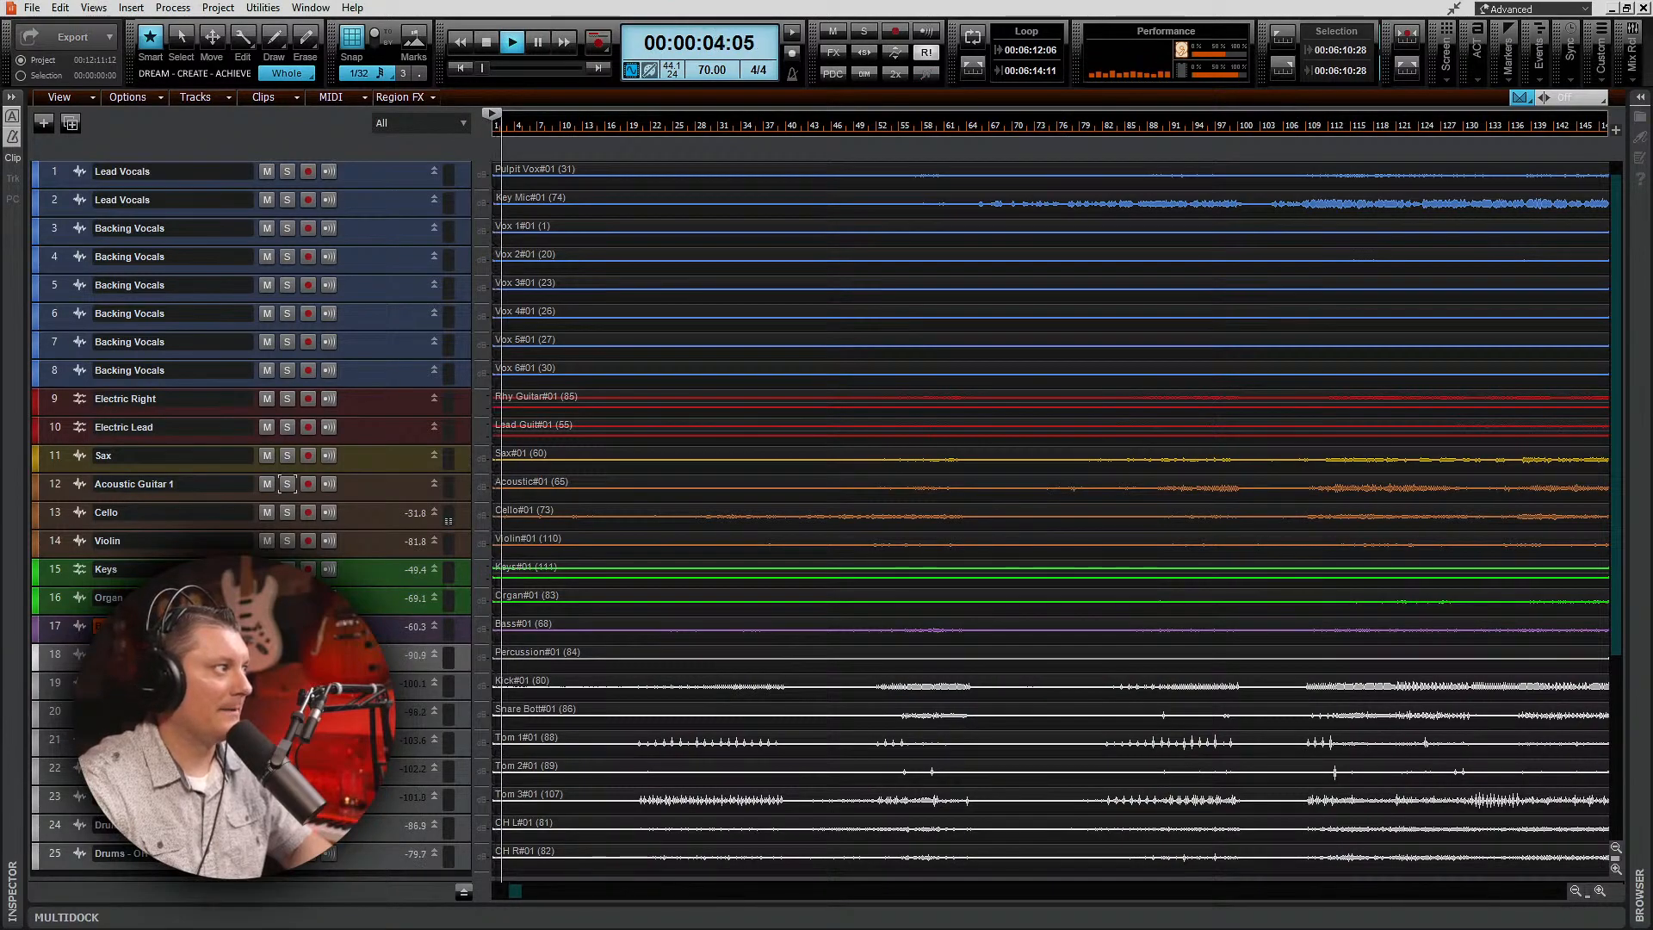
key("alt+2")
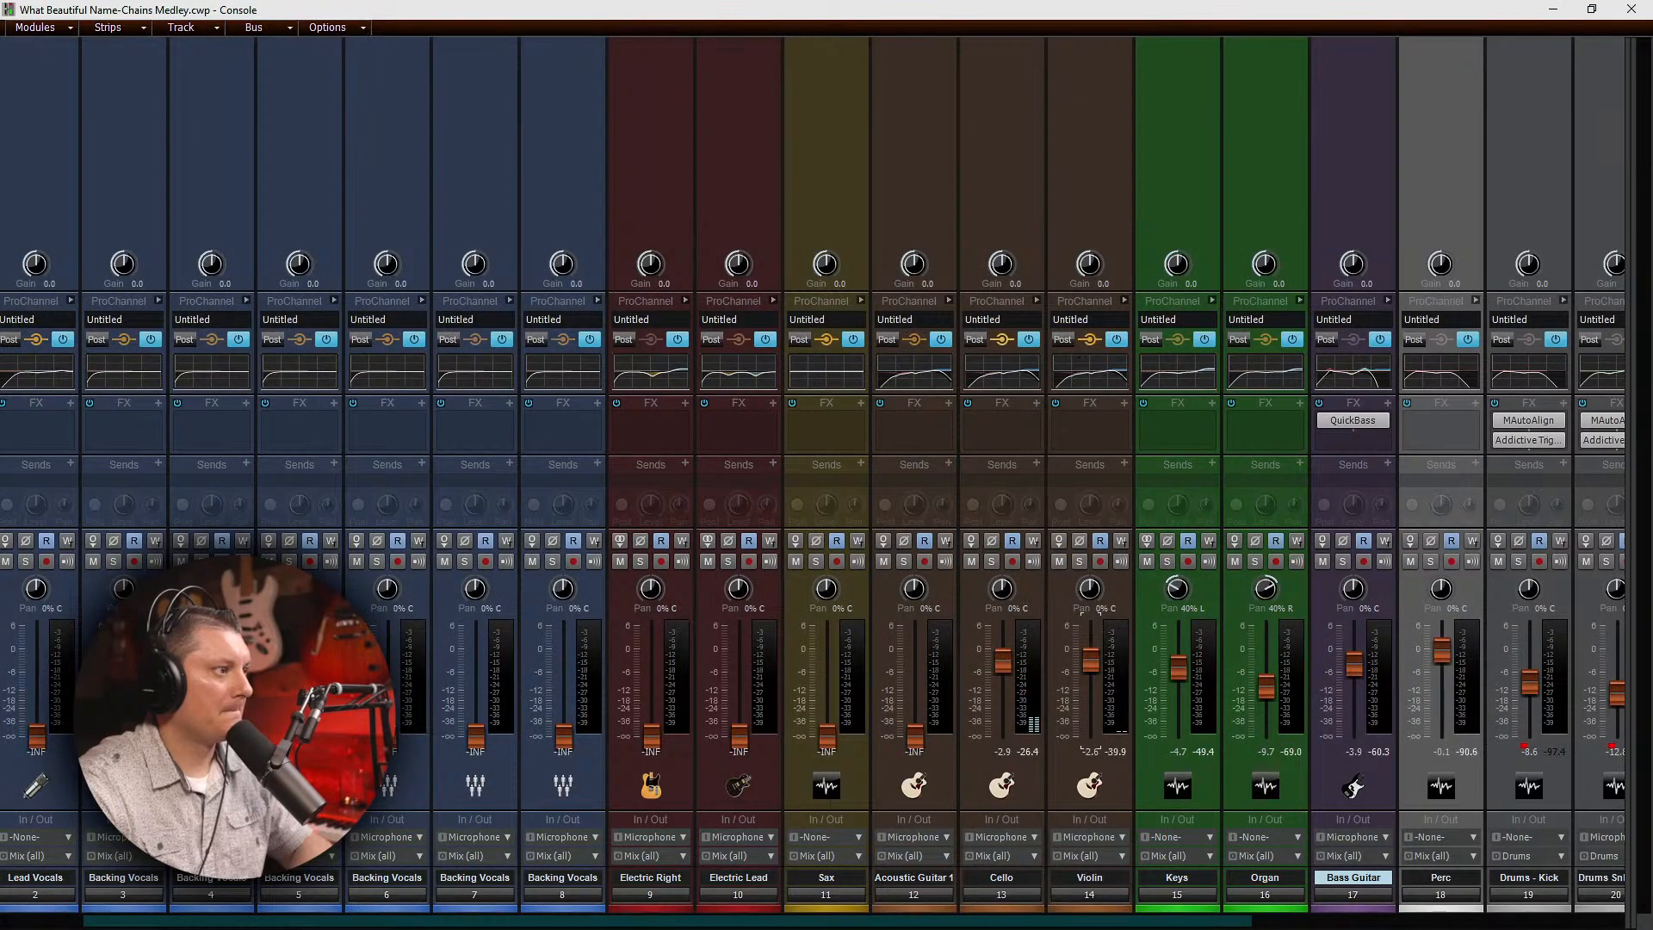
Step: Reveal the buses, insert the IK Multimedia TR5 One effect on the Mix (all) bus, and close its window
left_click_drag(1061, 924, 1208, 923)
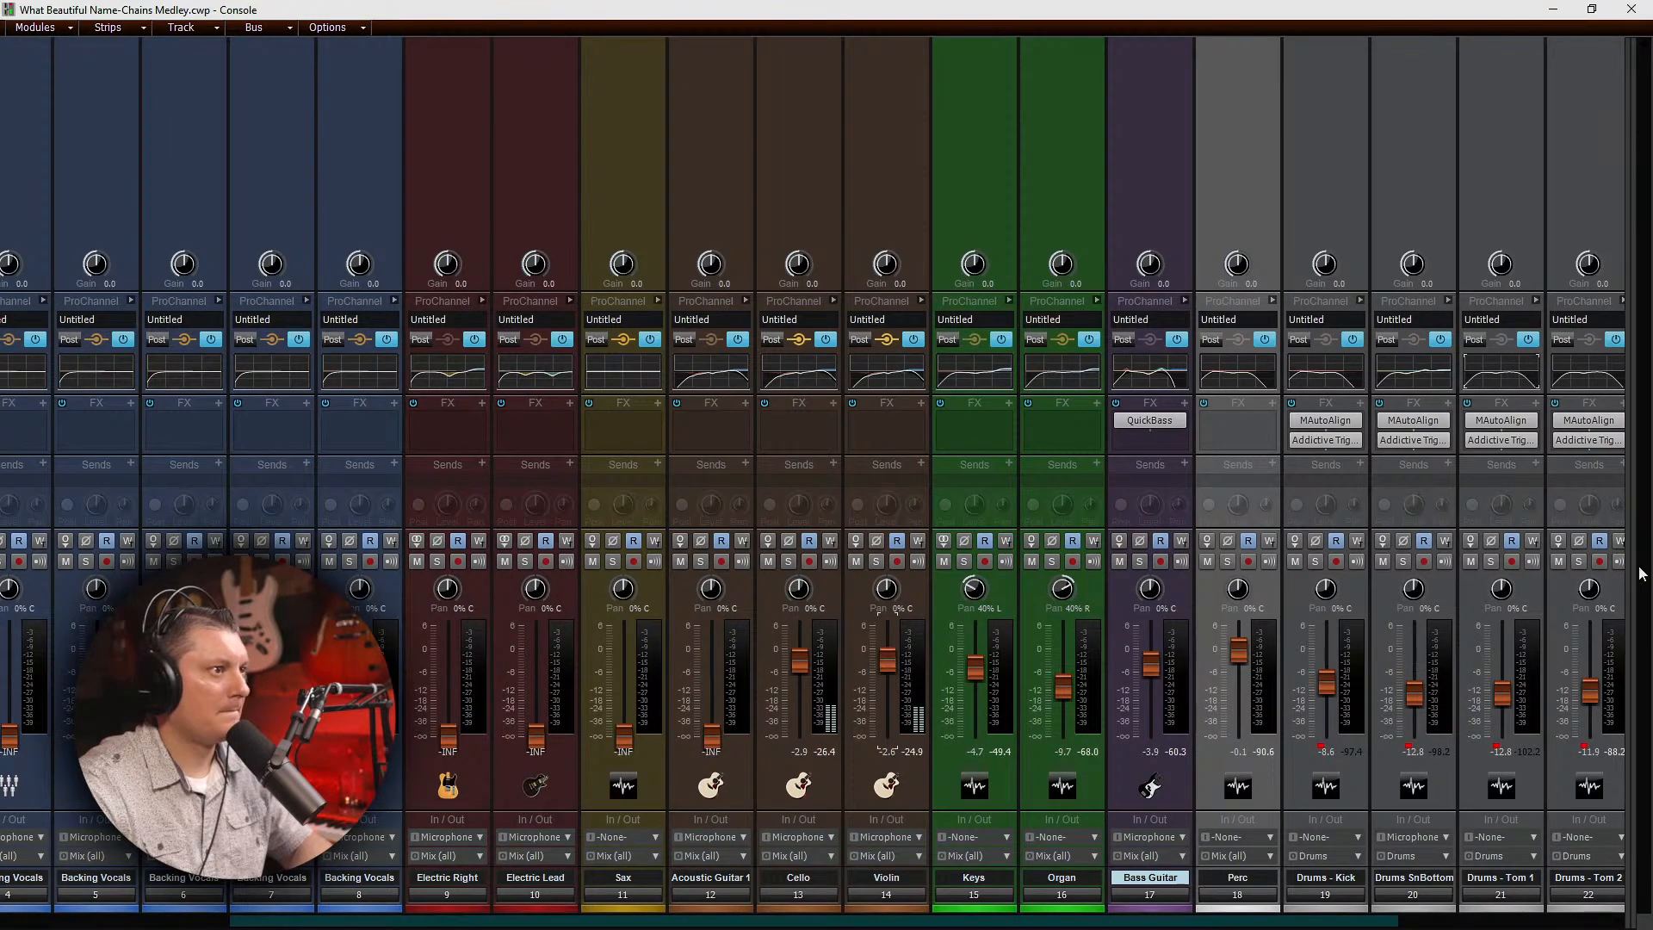
left_click_drag(1627, 565, 1152, 559)
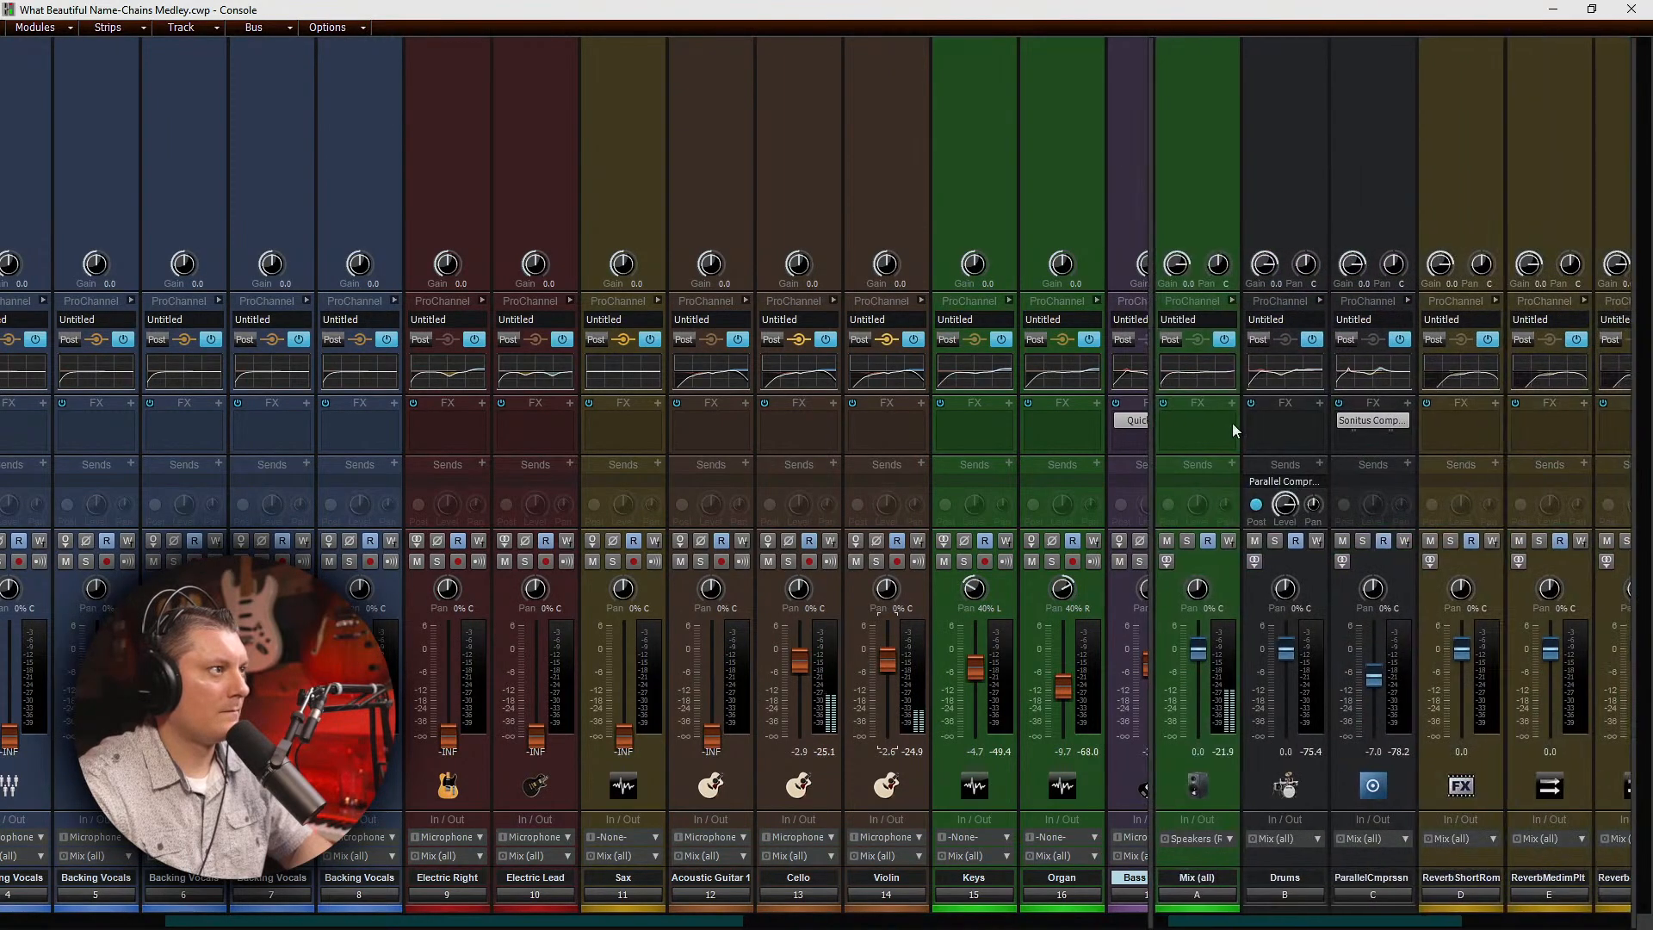
right_click(1200, 416)
left_click(1100, 450)
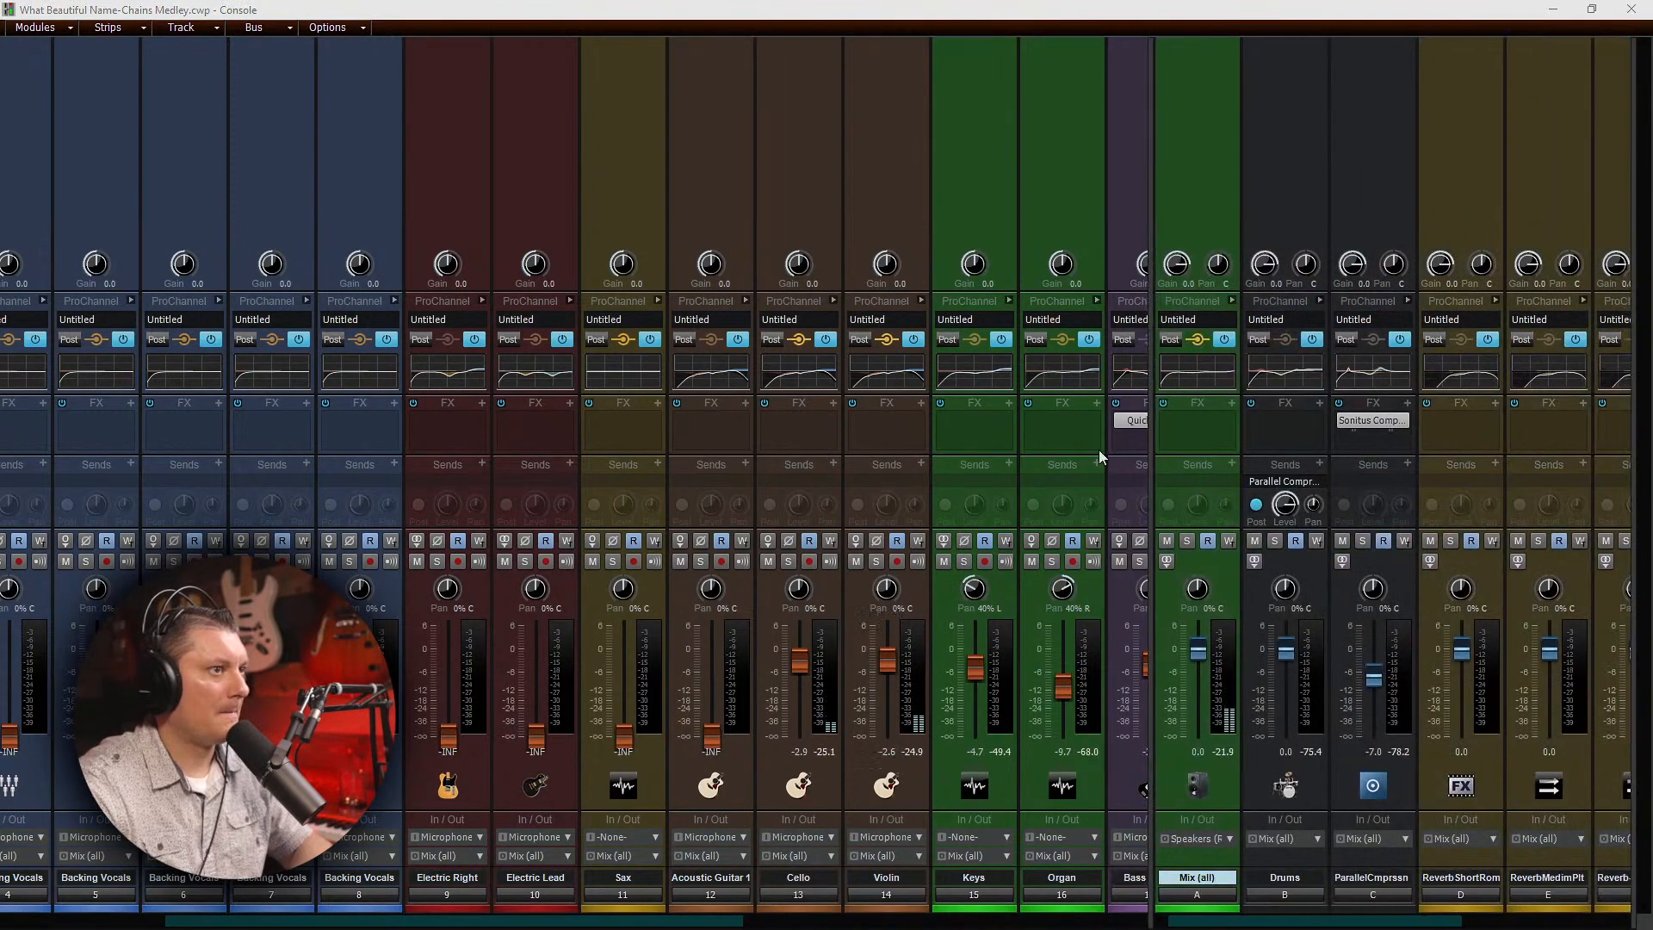
mouse_move(1117, 456)
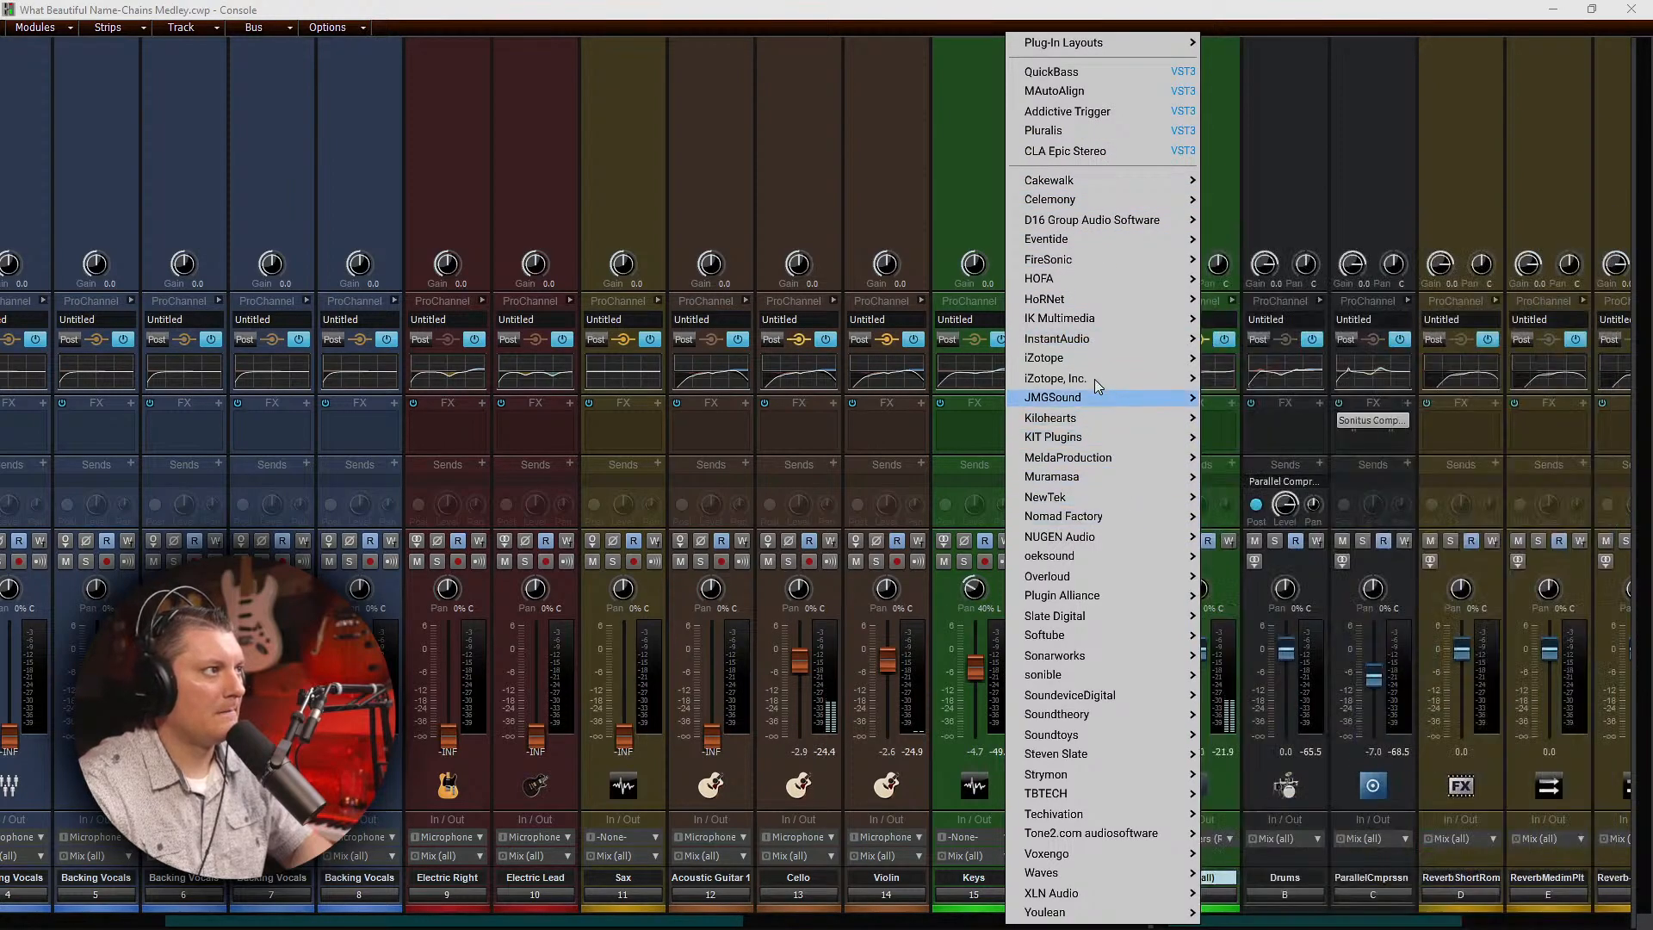
mouse_move(1087, 306)
mouse_move(1155, 319)
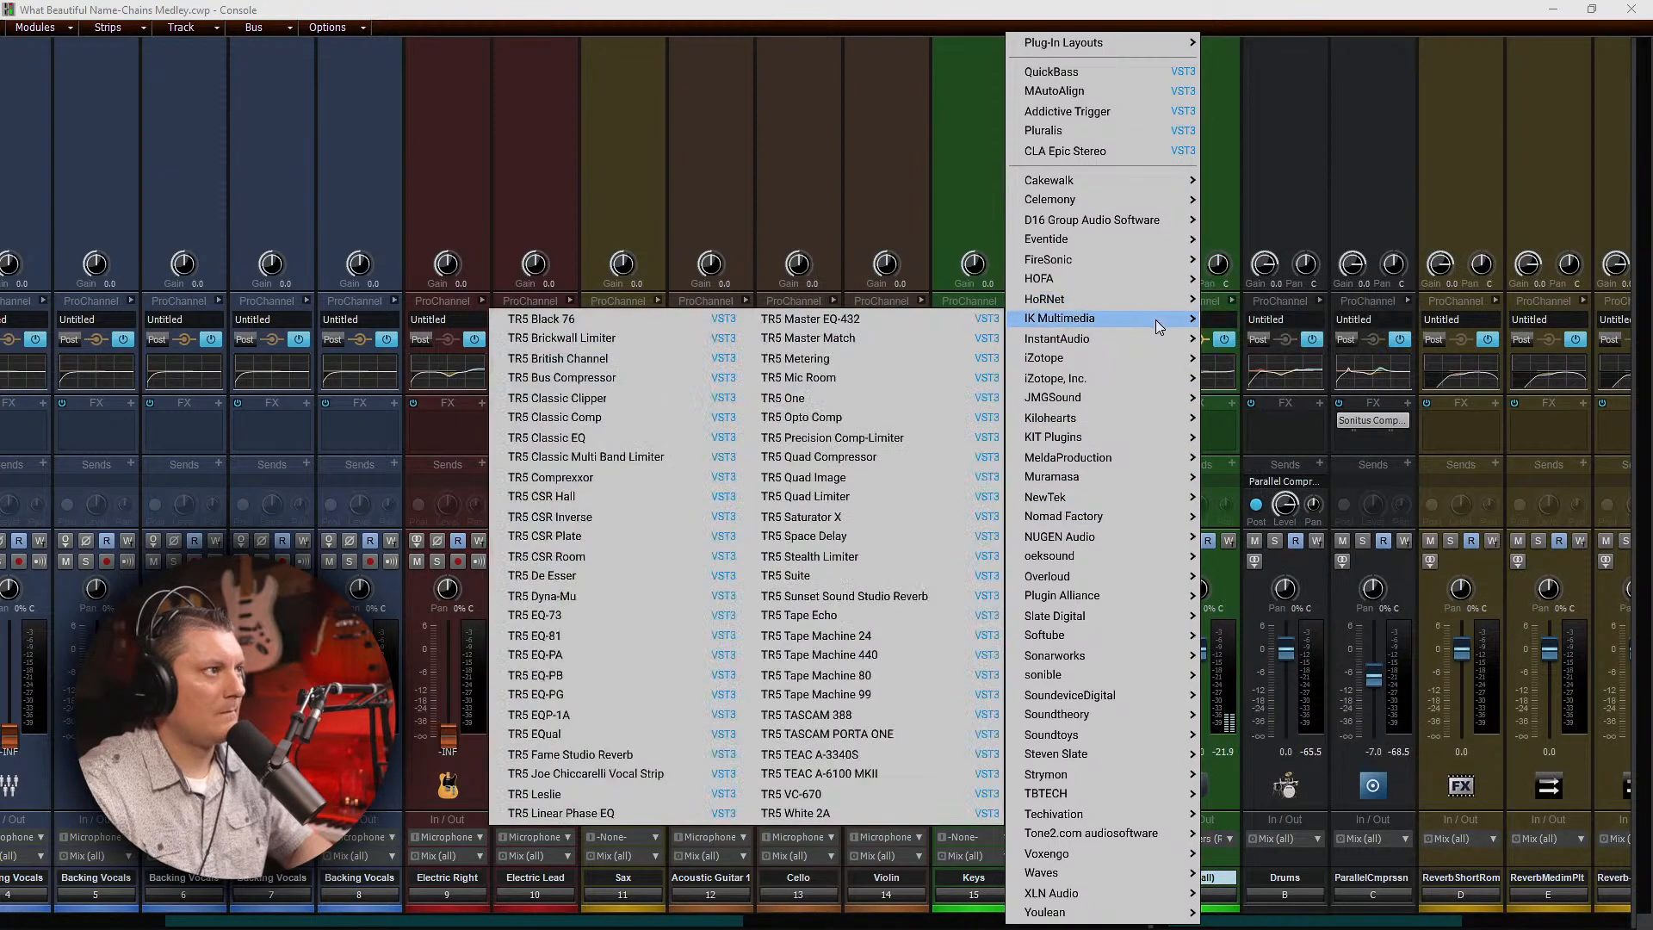
left_click(798, 396)
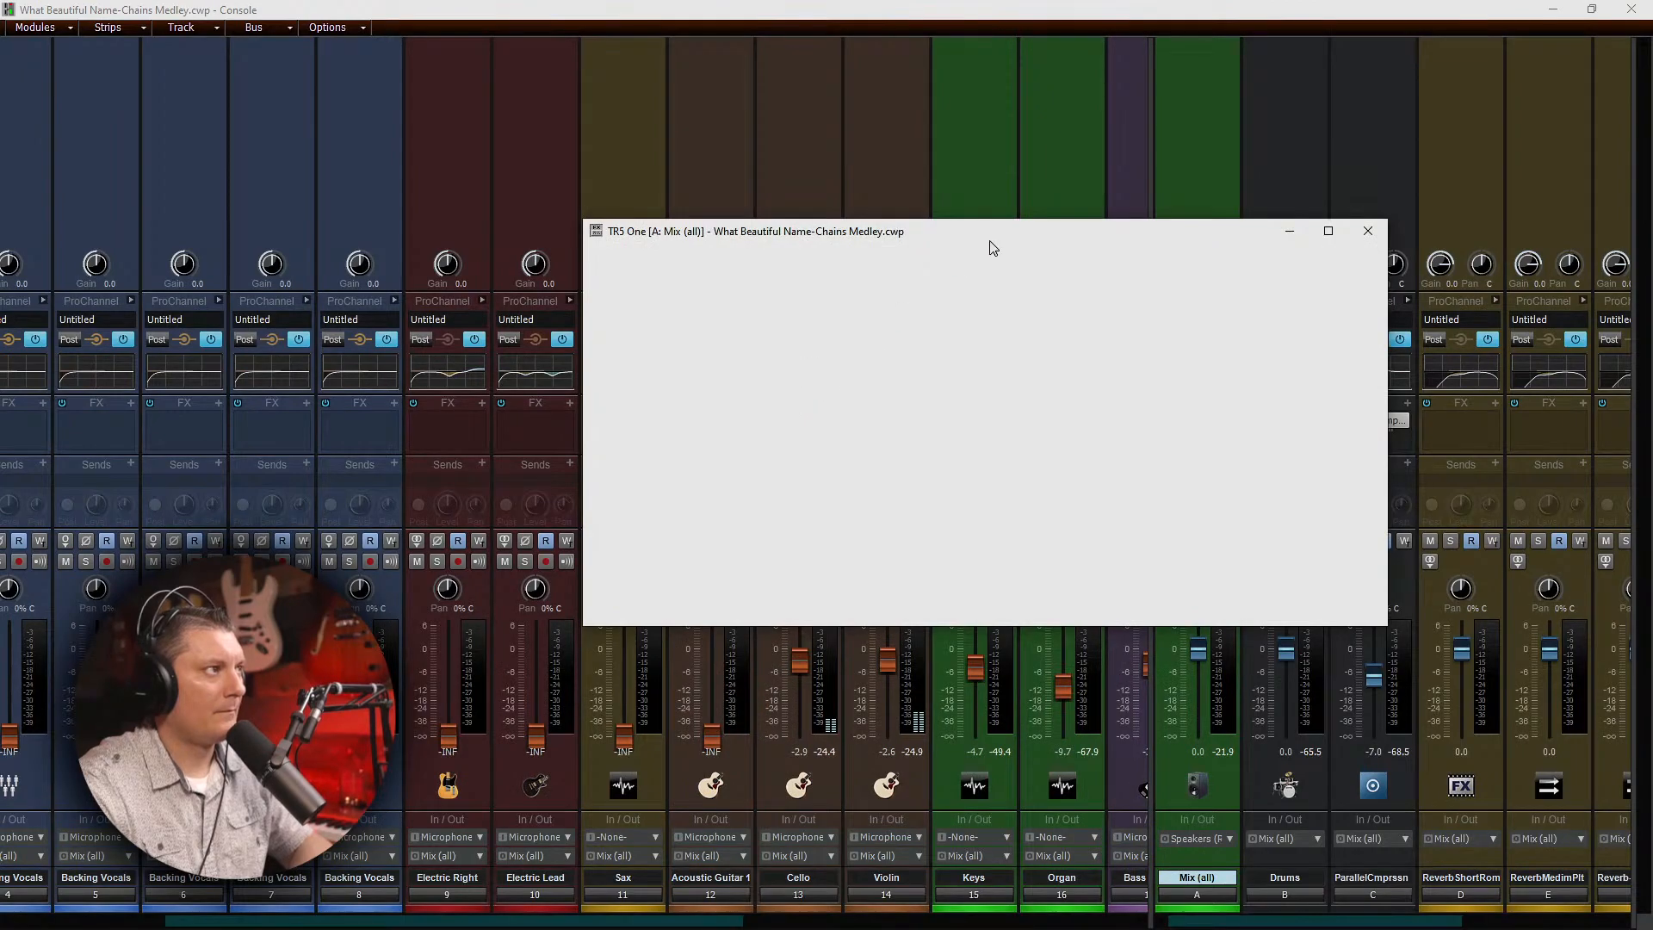
left_click_drag(995, 239, 1133, 230)
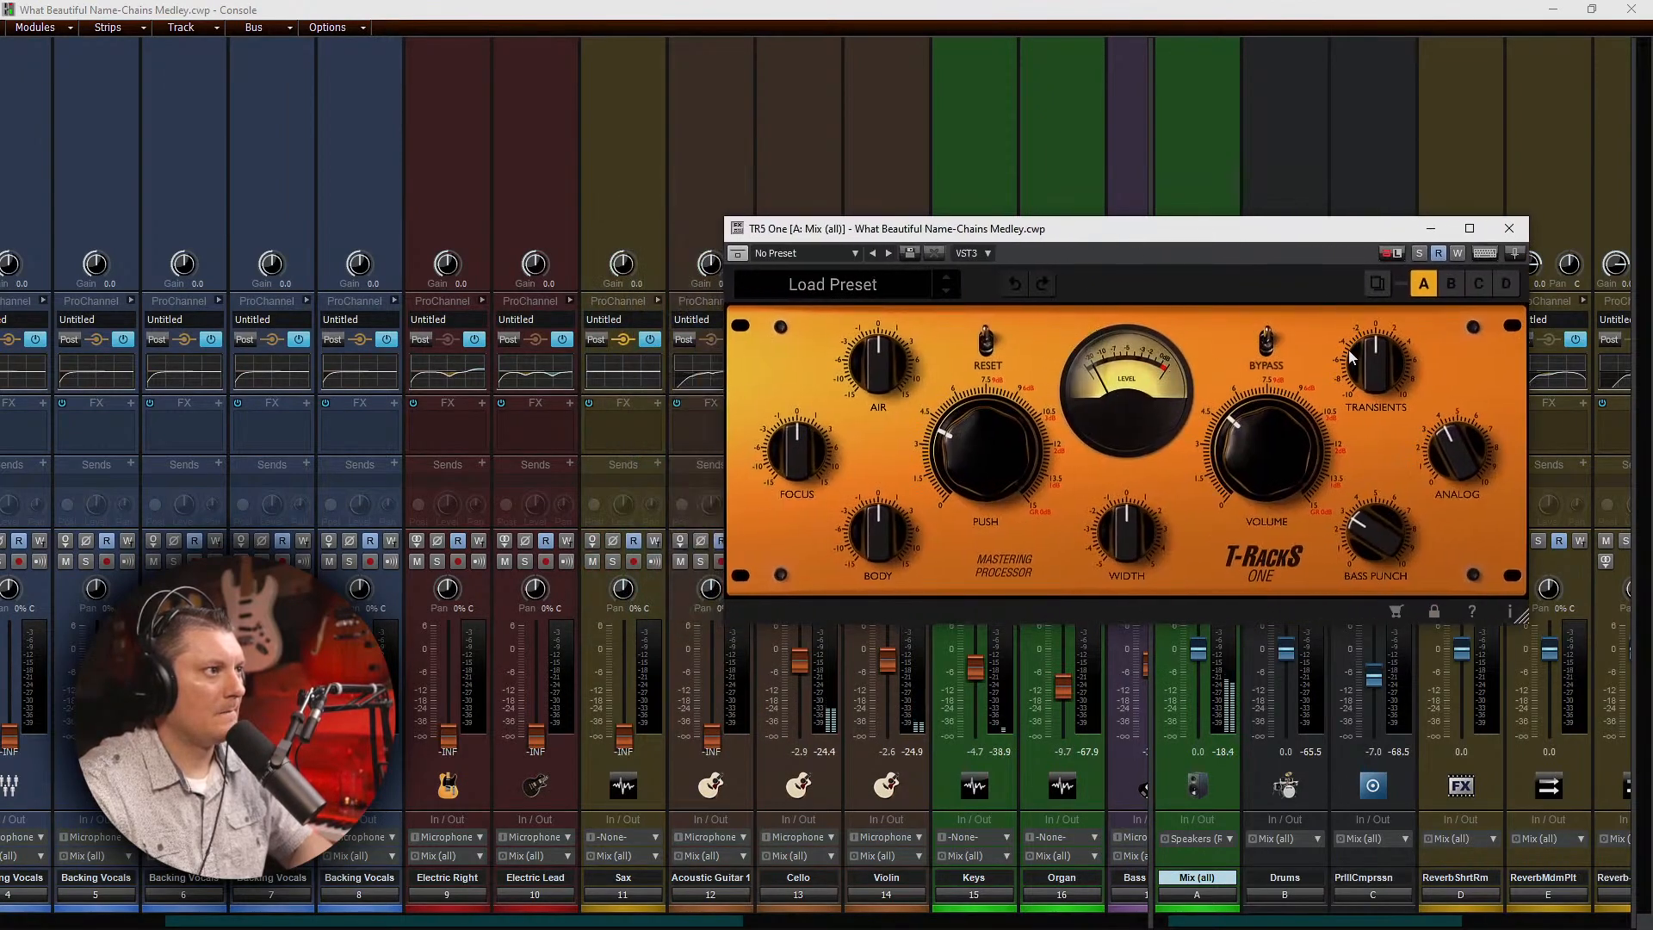
left_click(1509, 230)
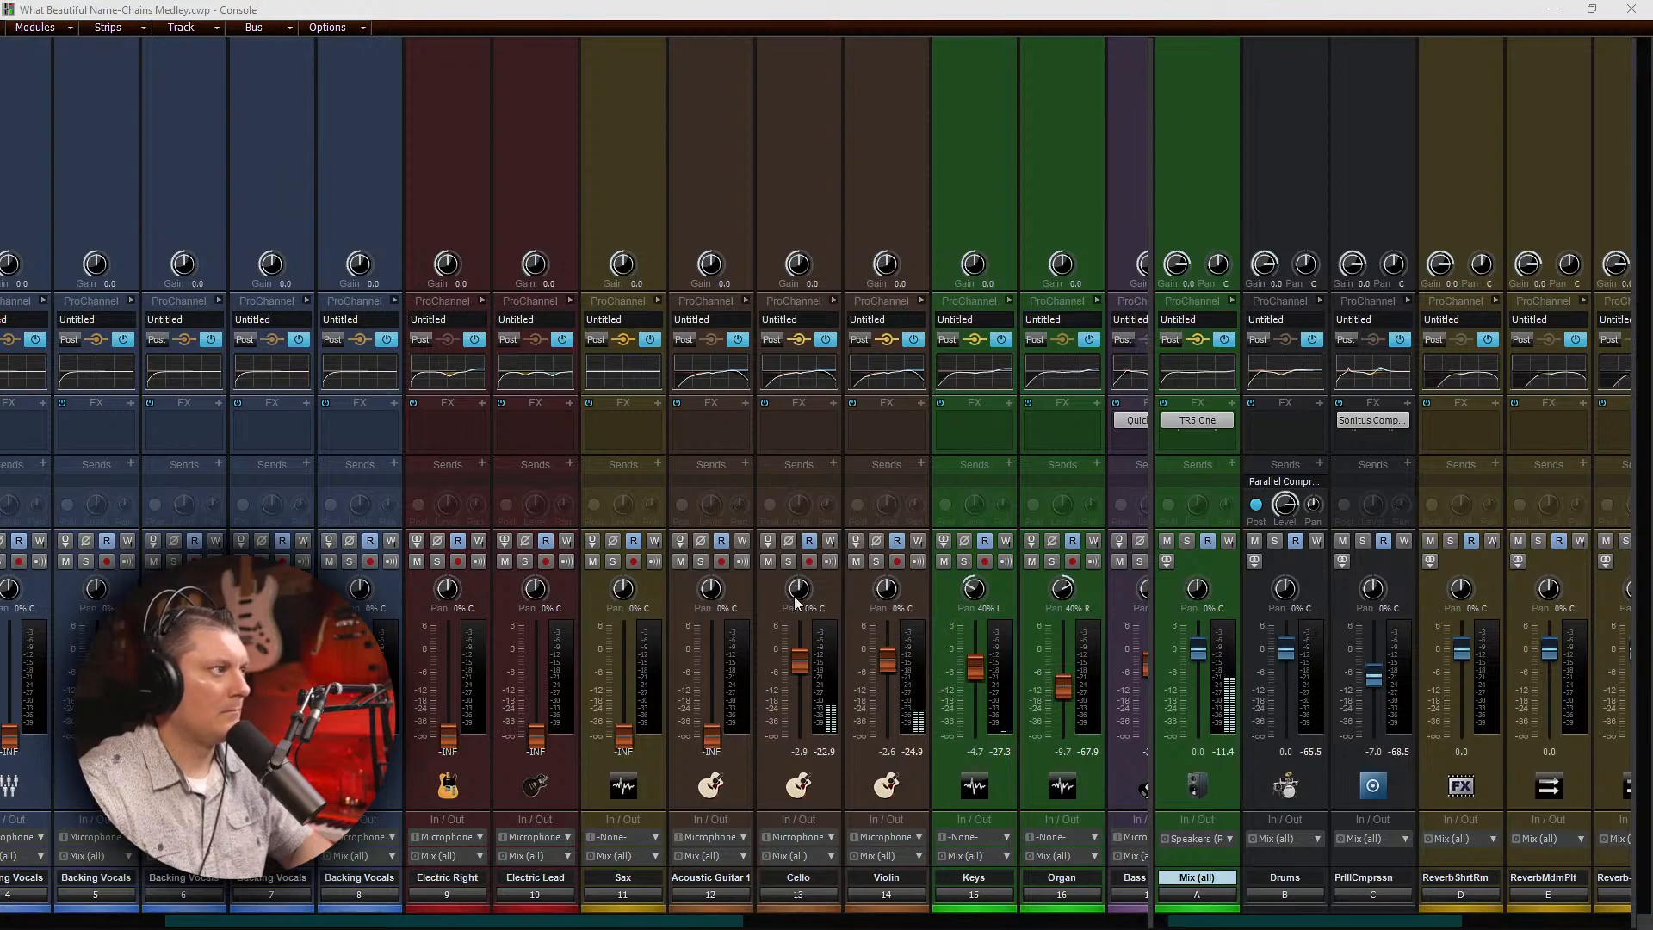
Step: Pan the Cello 37% left and the Violin 37% right, and set both track volumes to 0.0 dB
left_click_drag(796, 602, 795, 637)
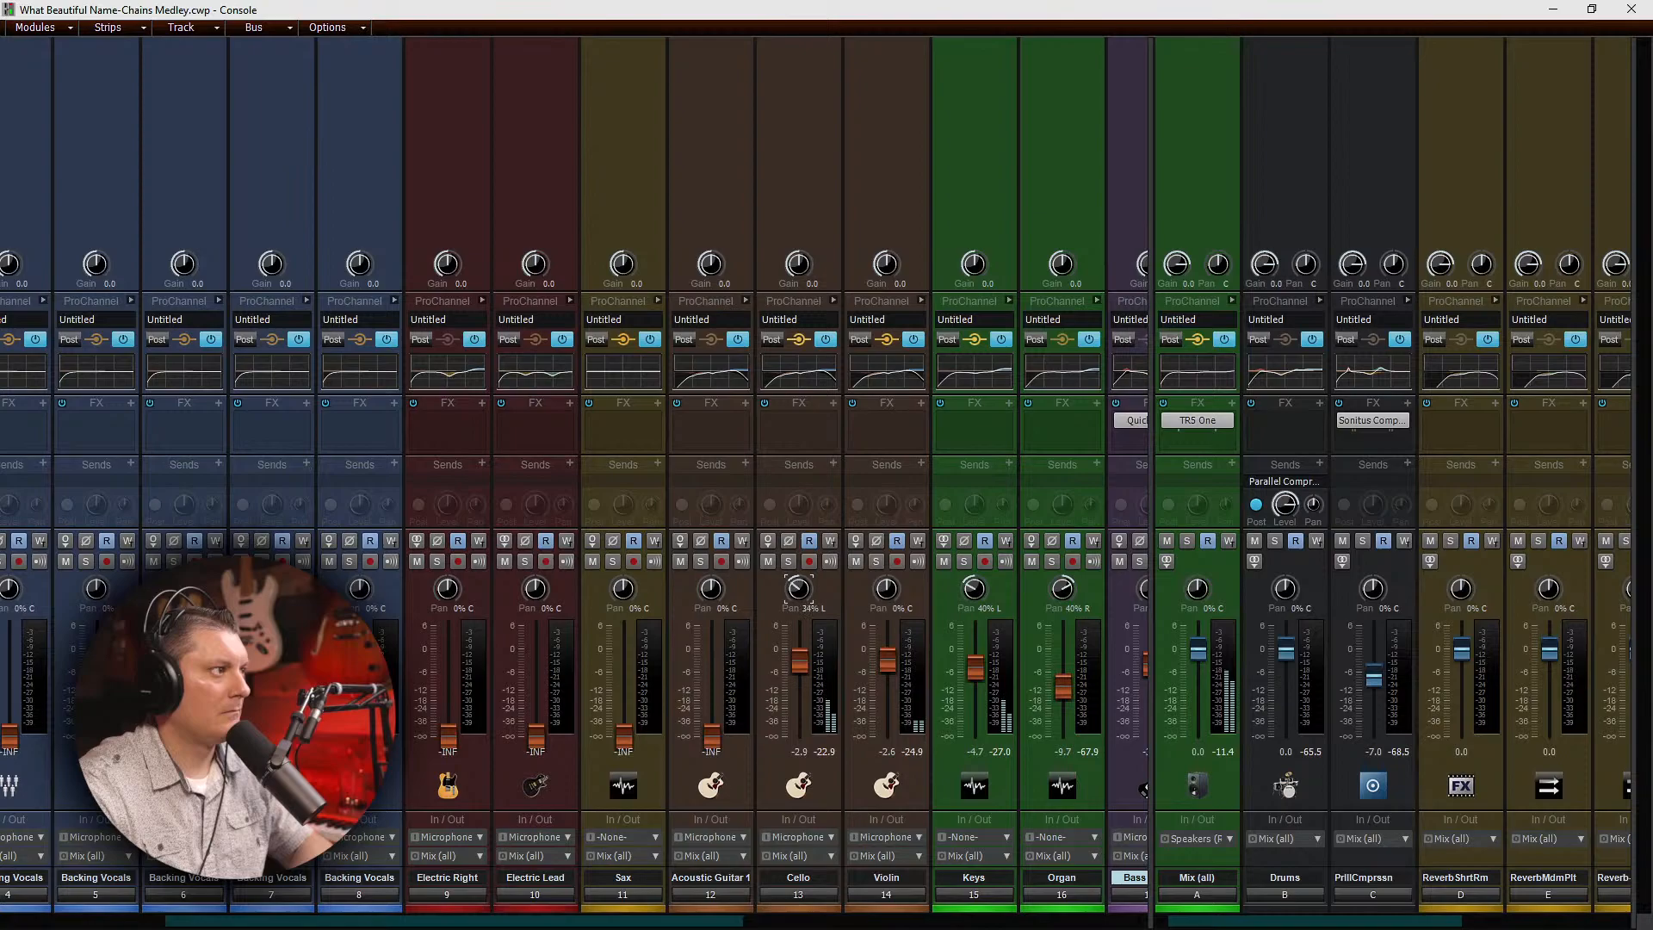
left_click_drag(886, 588, 886, 569)
left_click_drag(880, 591, 880, 591)
double_click(802, 657)
double_click(886, 659)
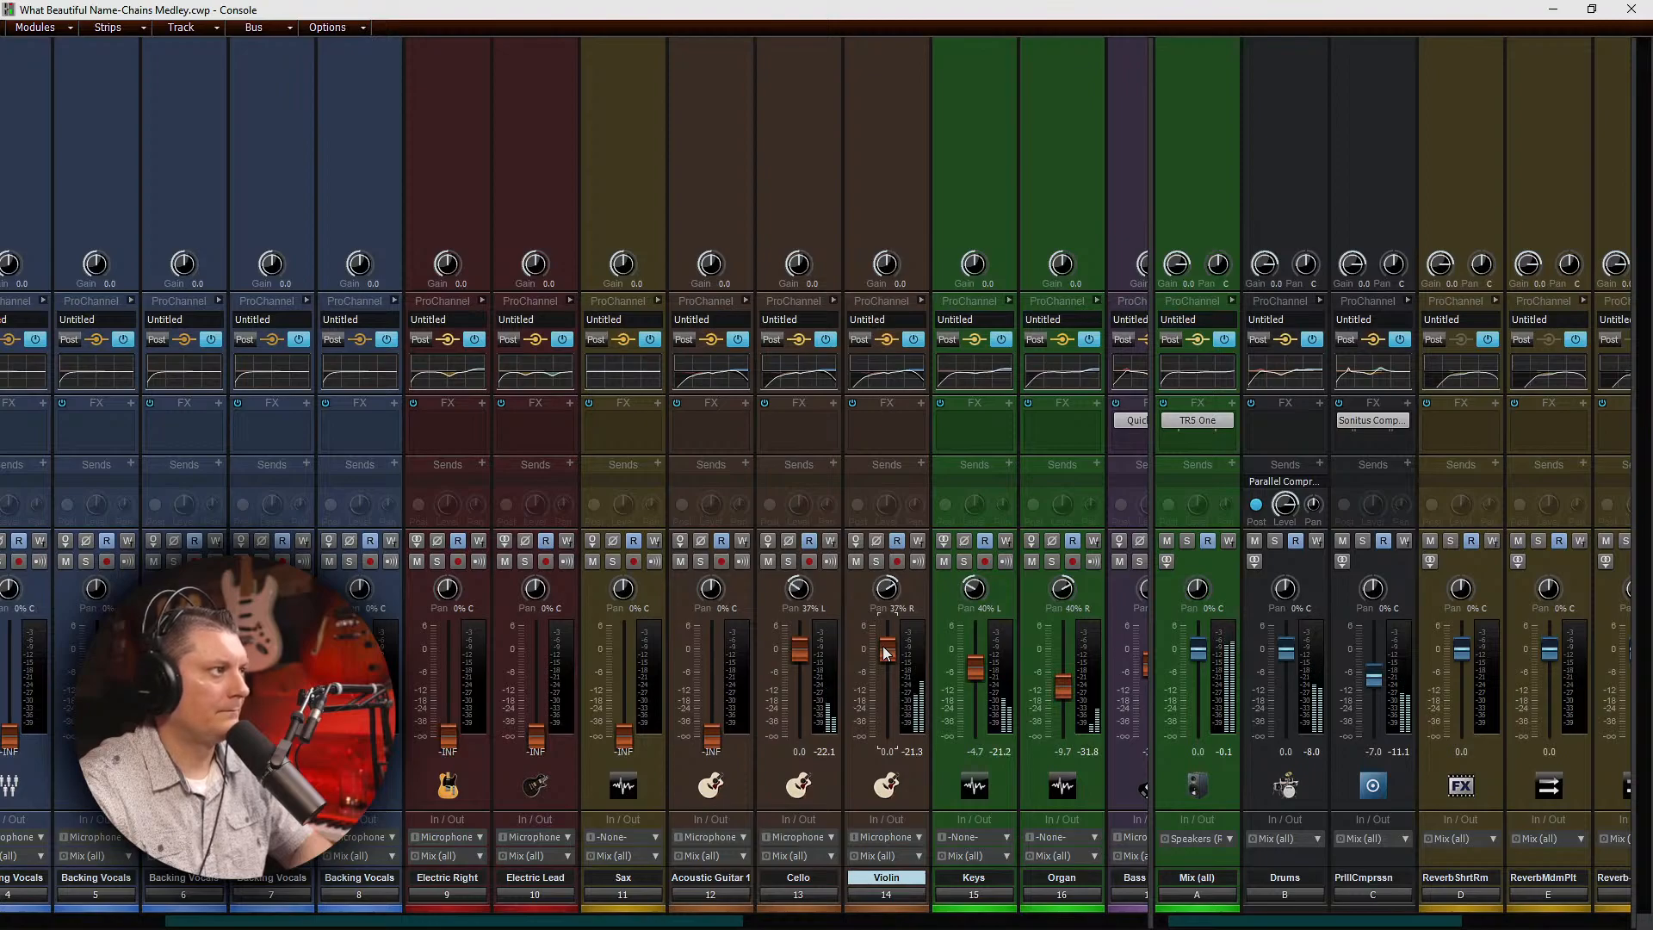
Step: Expand the ProChannel modules of the Violin and Cello tracks and narrow the bus section so both are fully visible
left_click(921, 300)
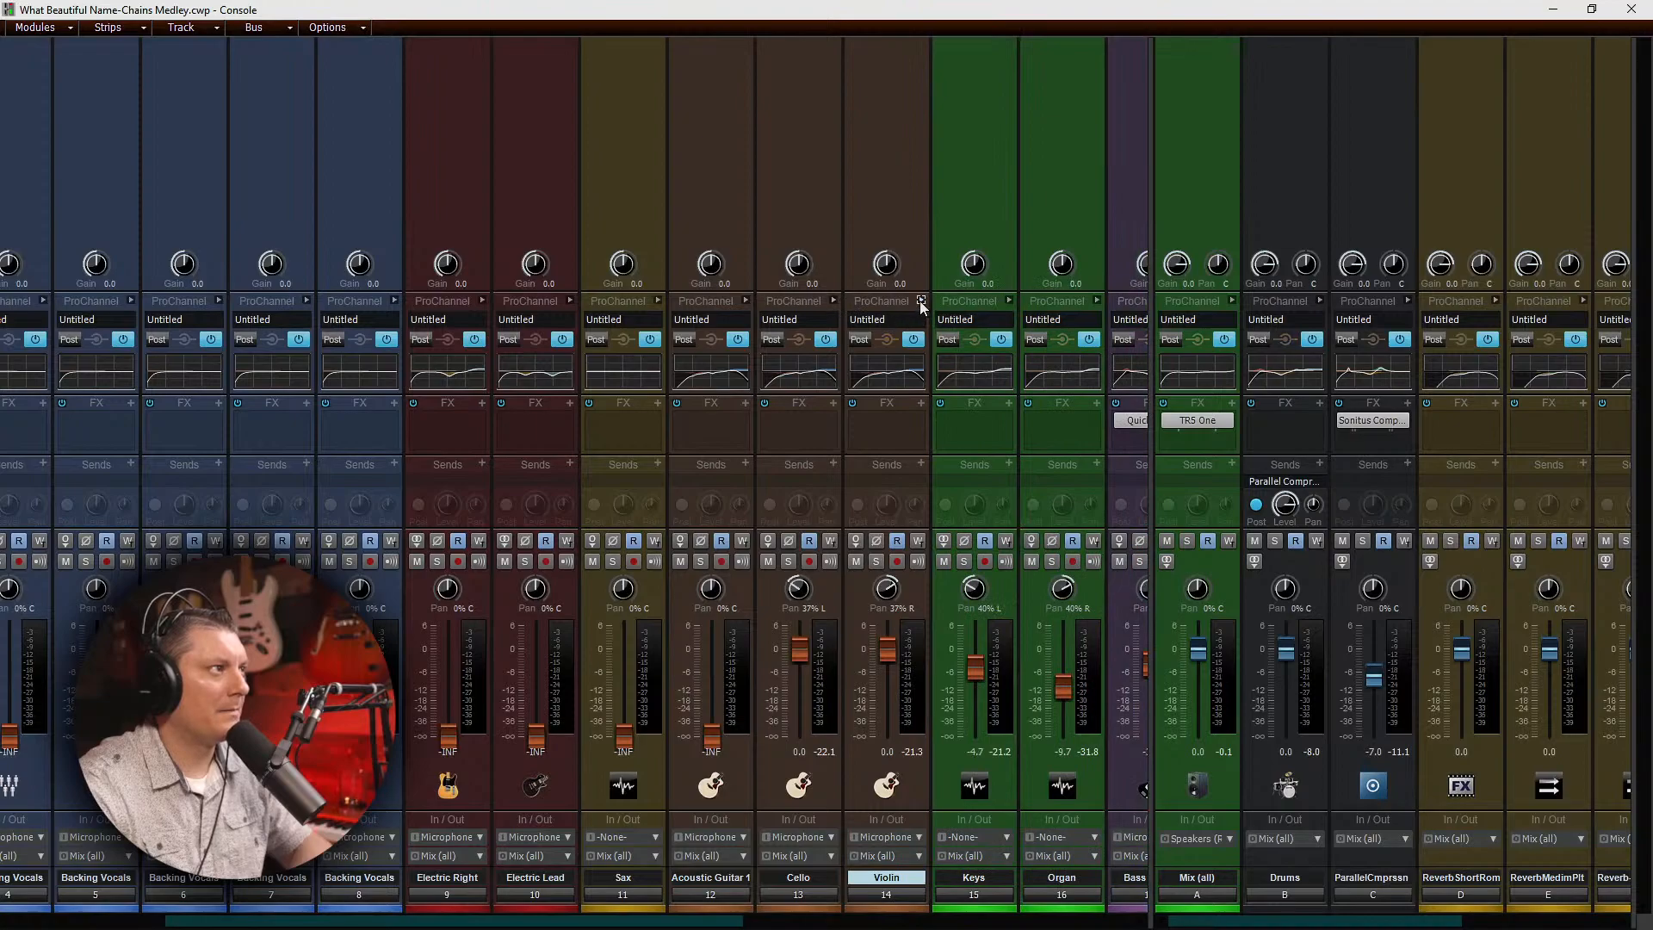
left_click(919, 300)
left_click(830, 302)
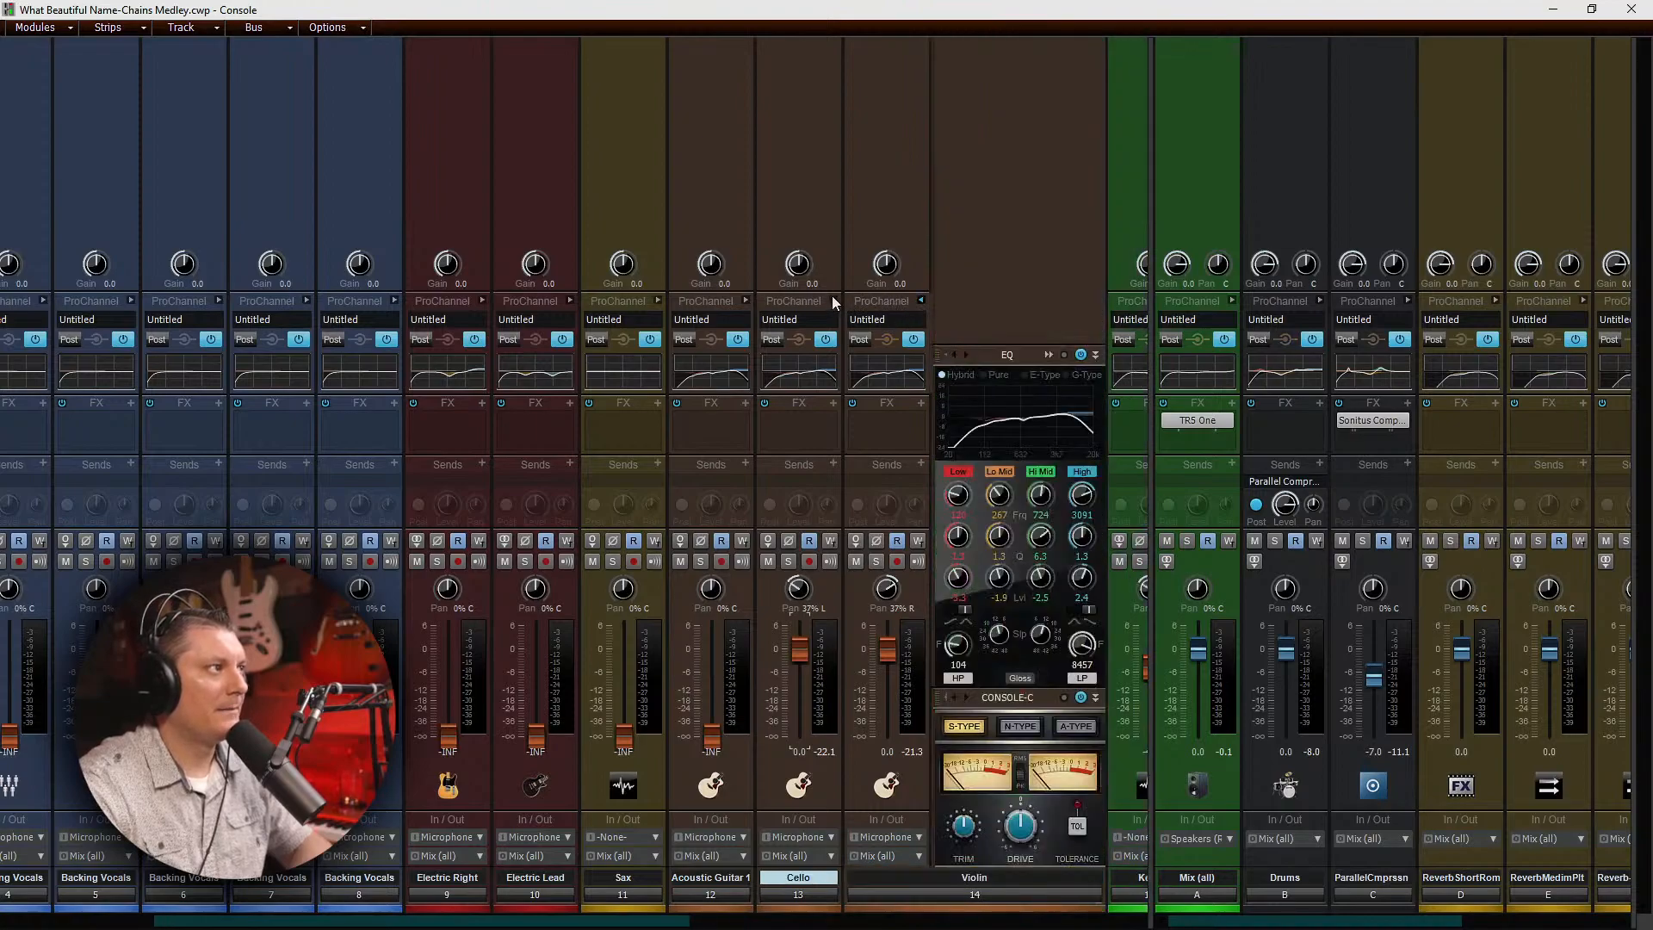
left_click(831, 298)
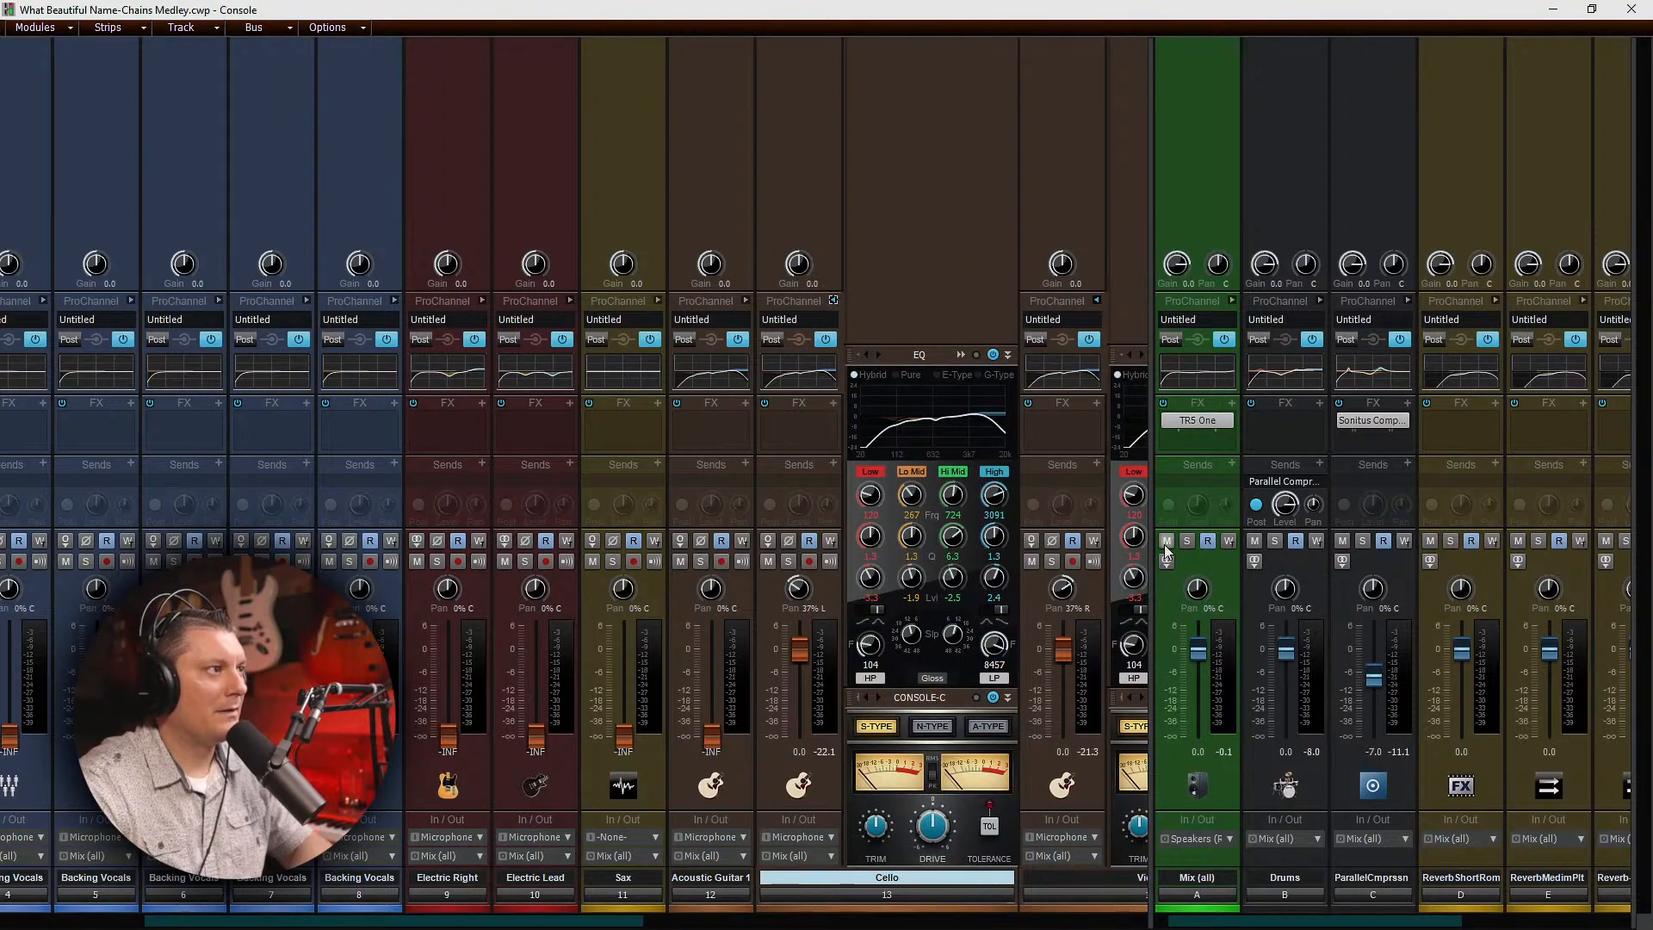
left_click_drag(1154, 524, 1285, 514)
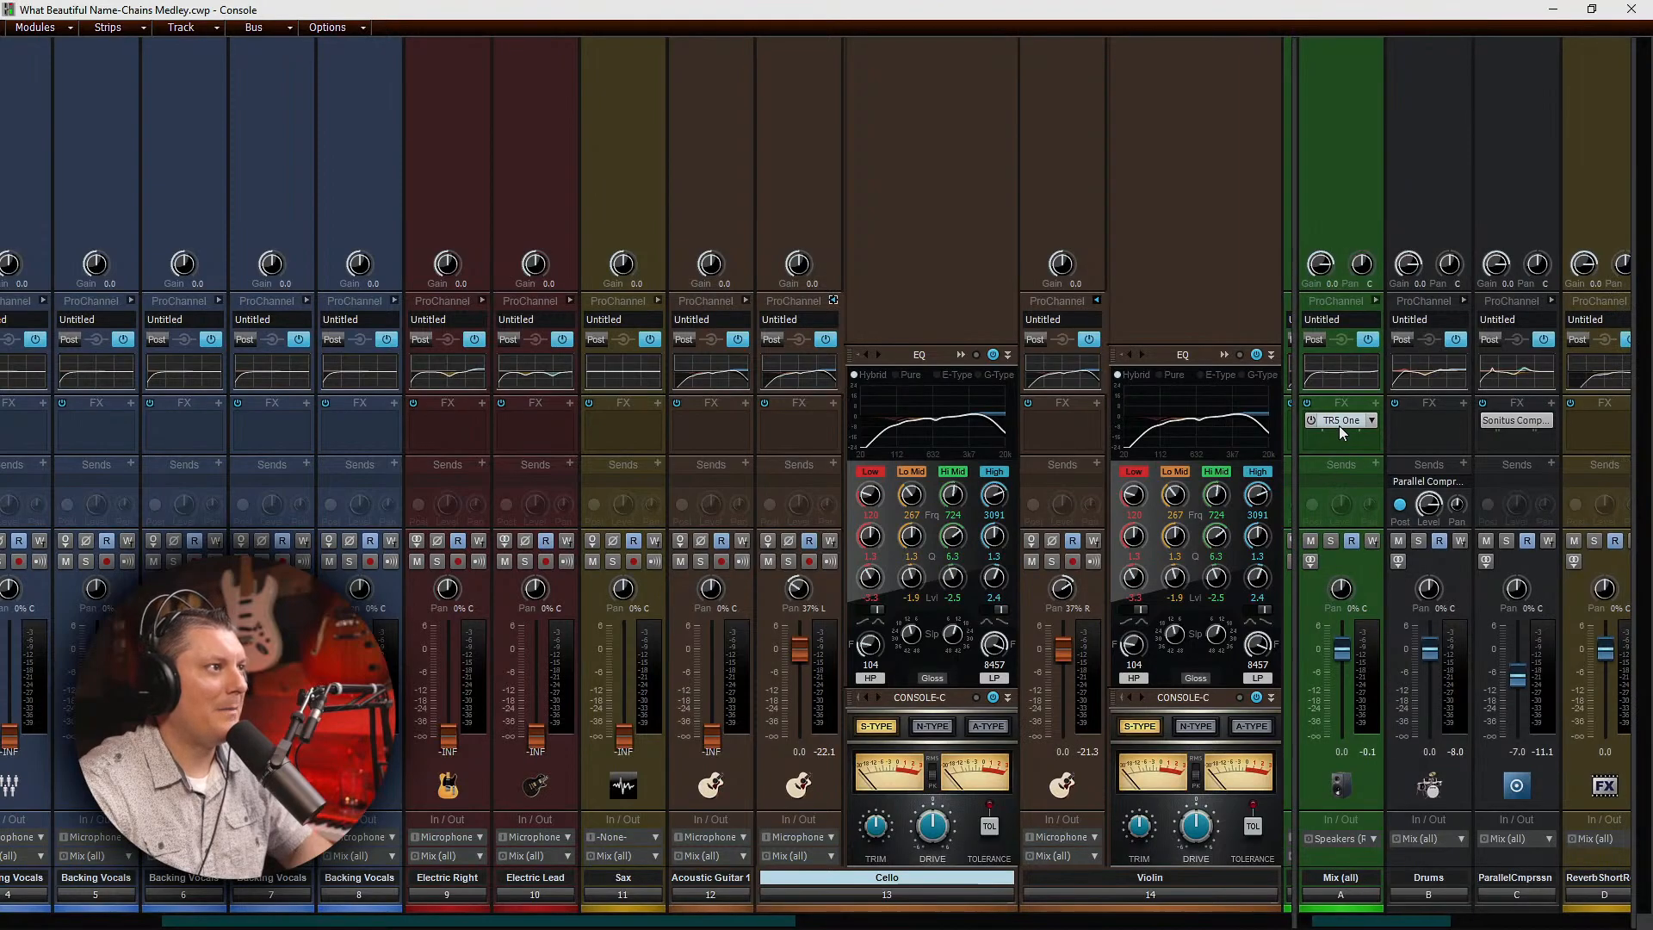
Step: Open the TR5 One on the Mix (all) bus to examine its controls, then close it
double_click(1339, 425)
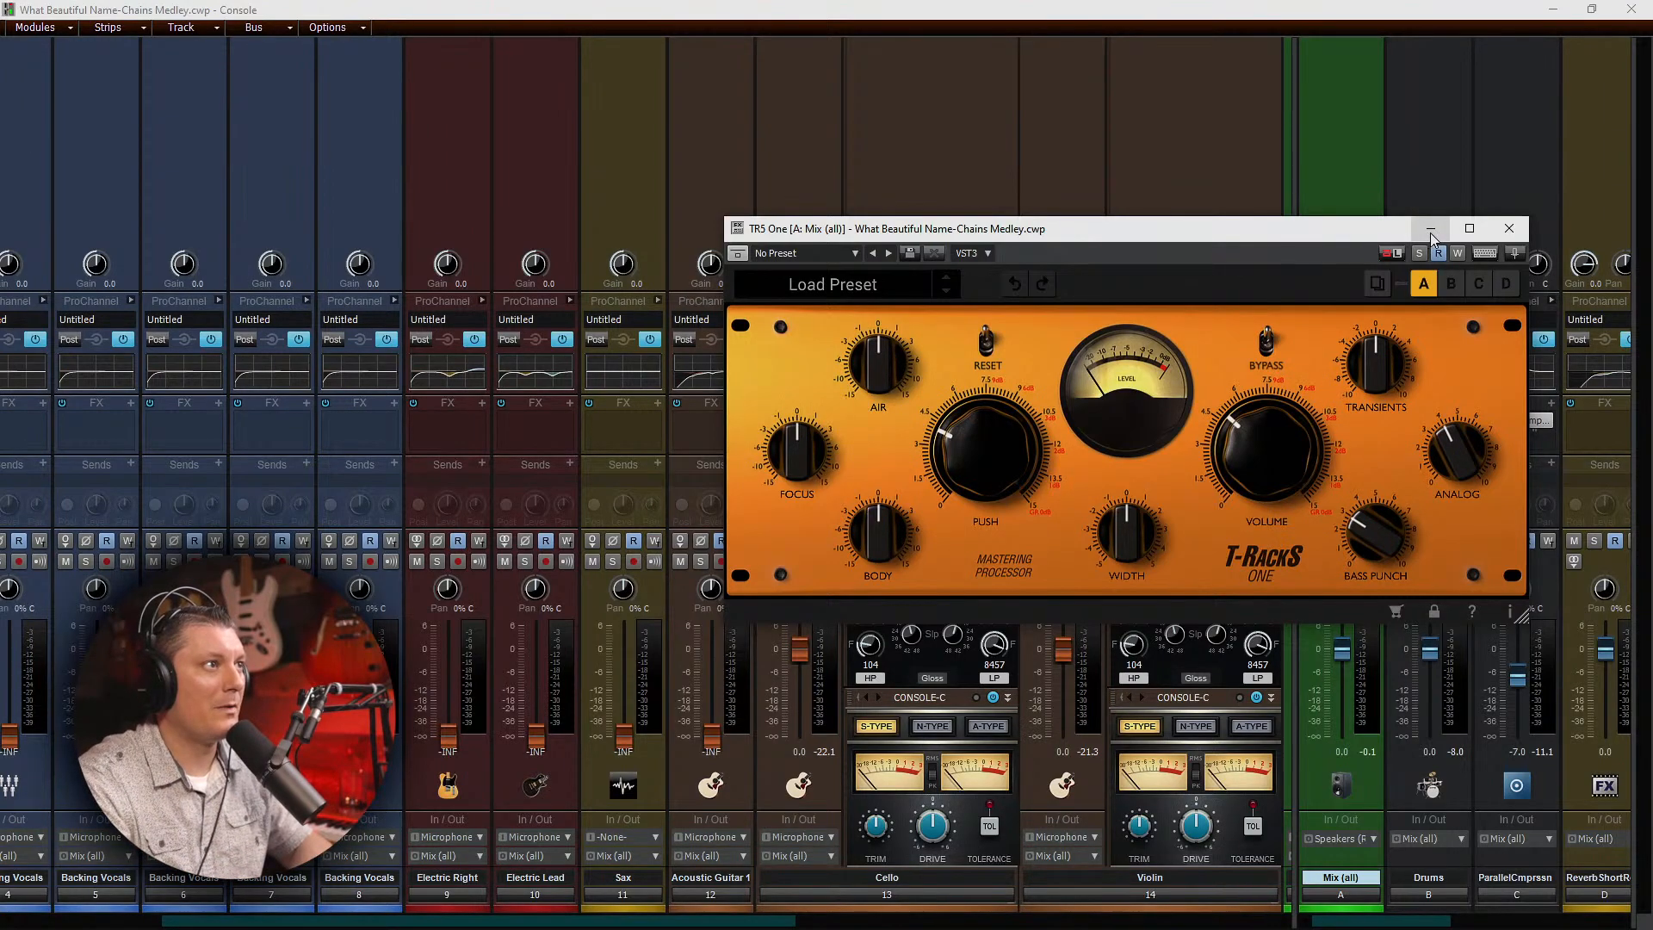
left_click(1509, 228)
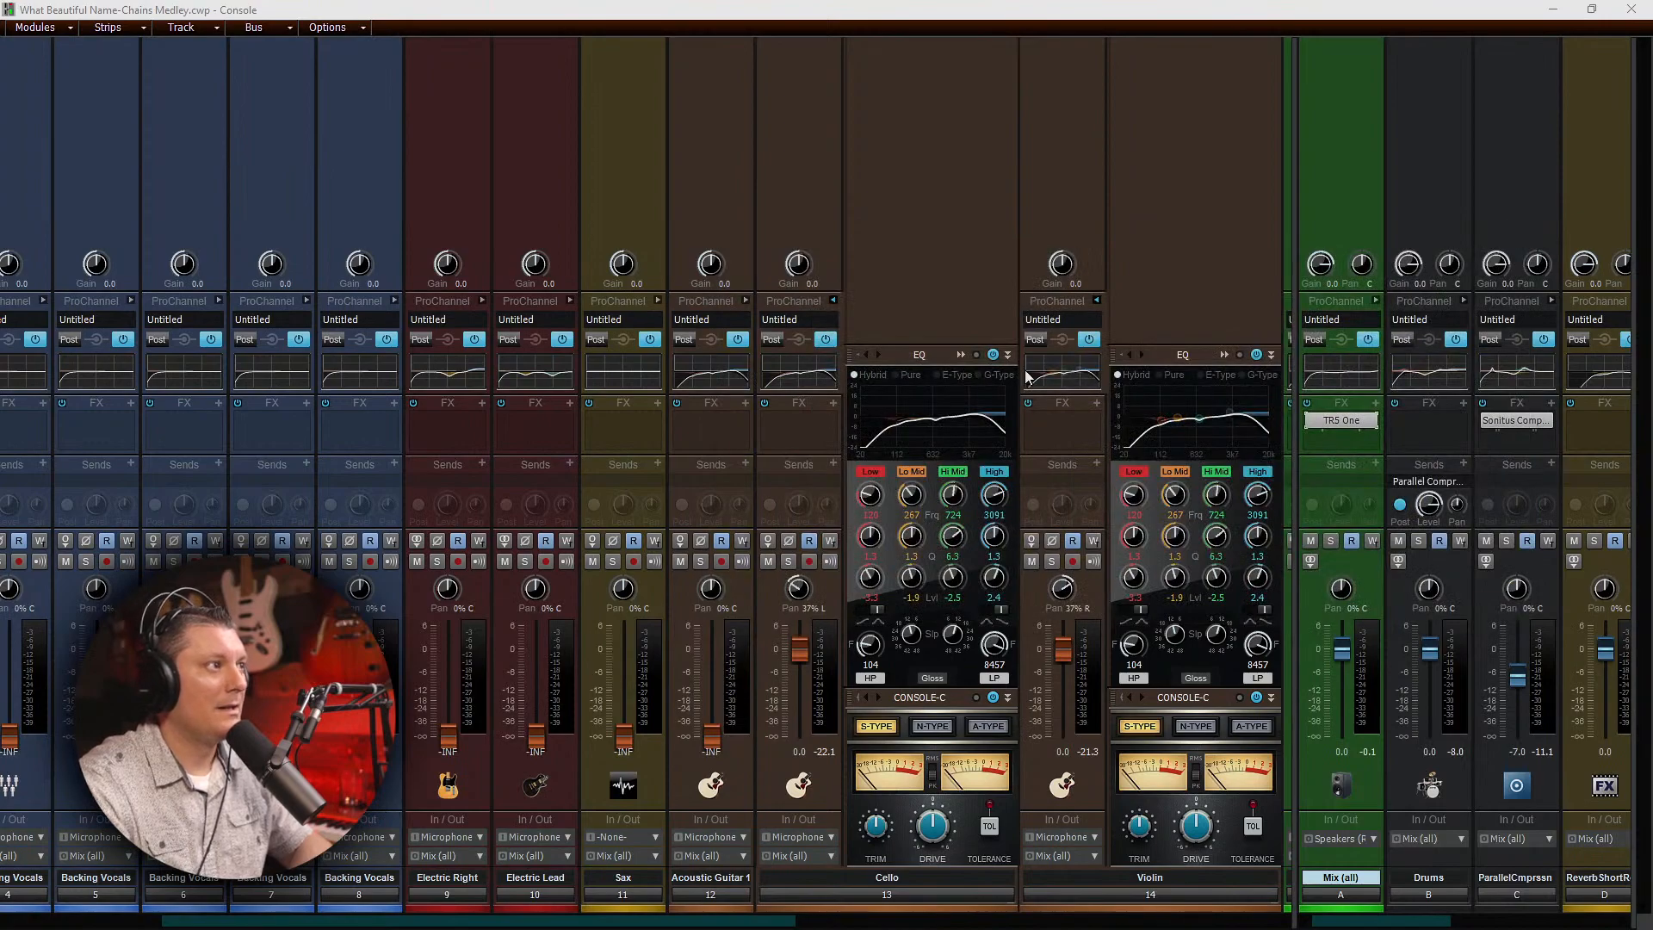
Step: Insert the IK Multimedia TR5 Comprexxor on the Cello track's effects rack and move its window higher
right_click(816, 433)
left_click(880, 466)
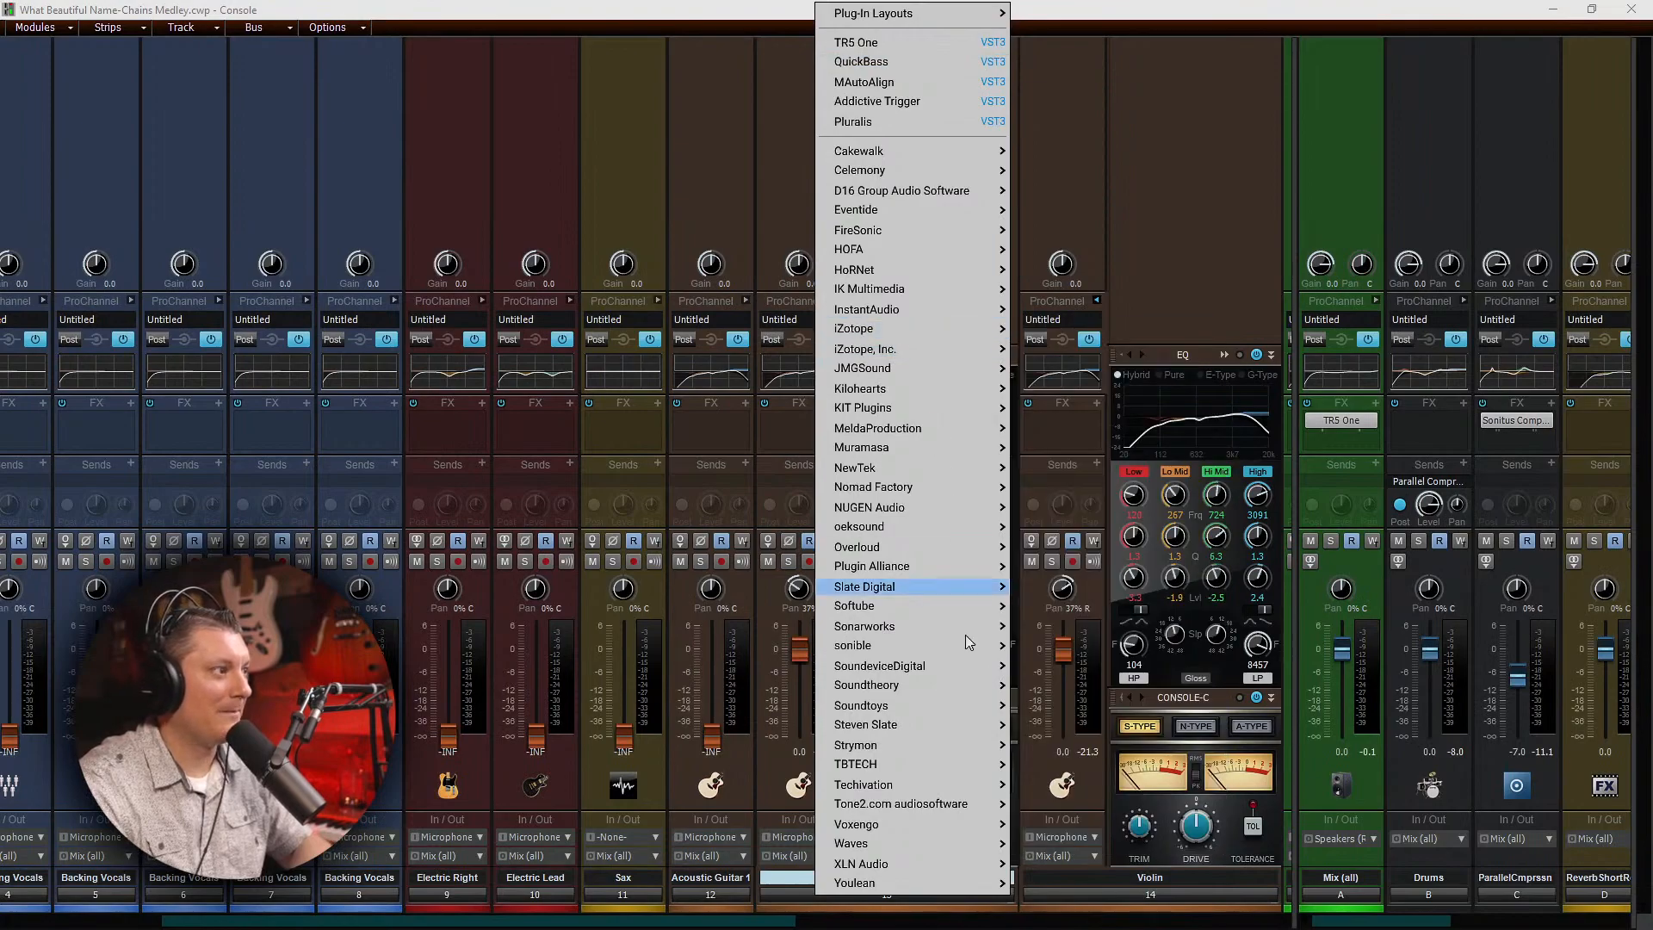
mouse_move(937, 824)
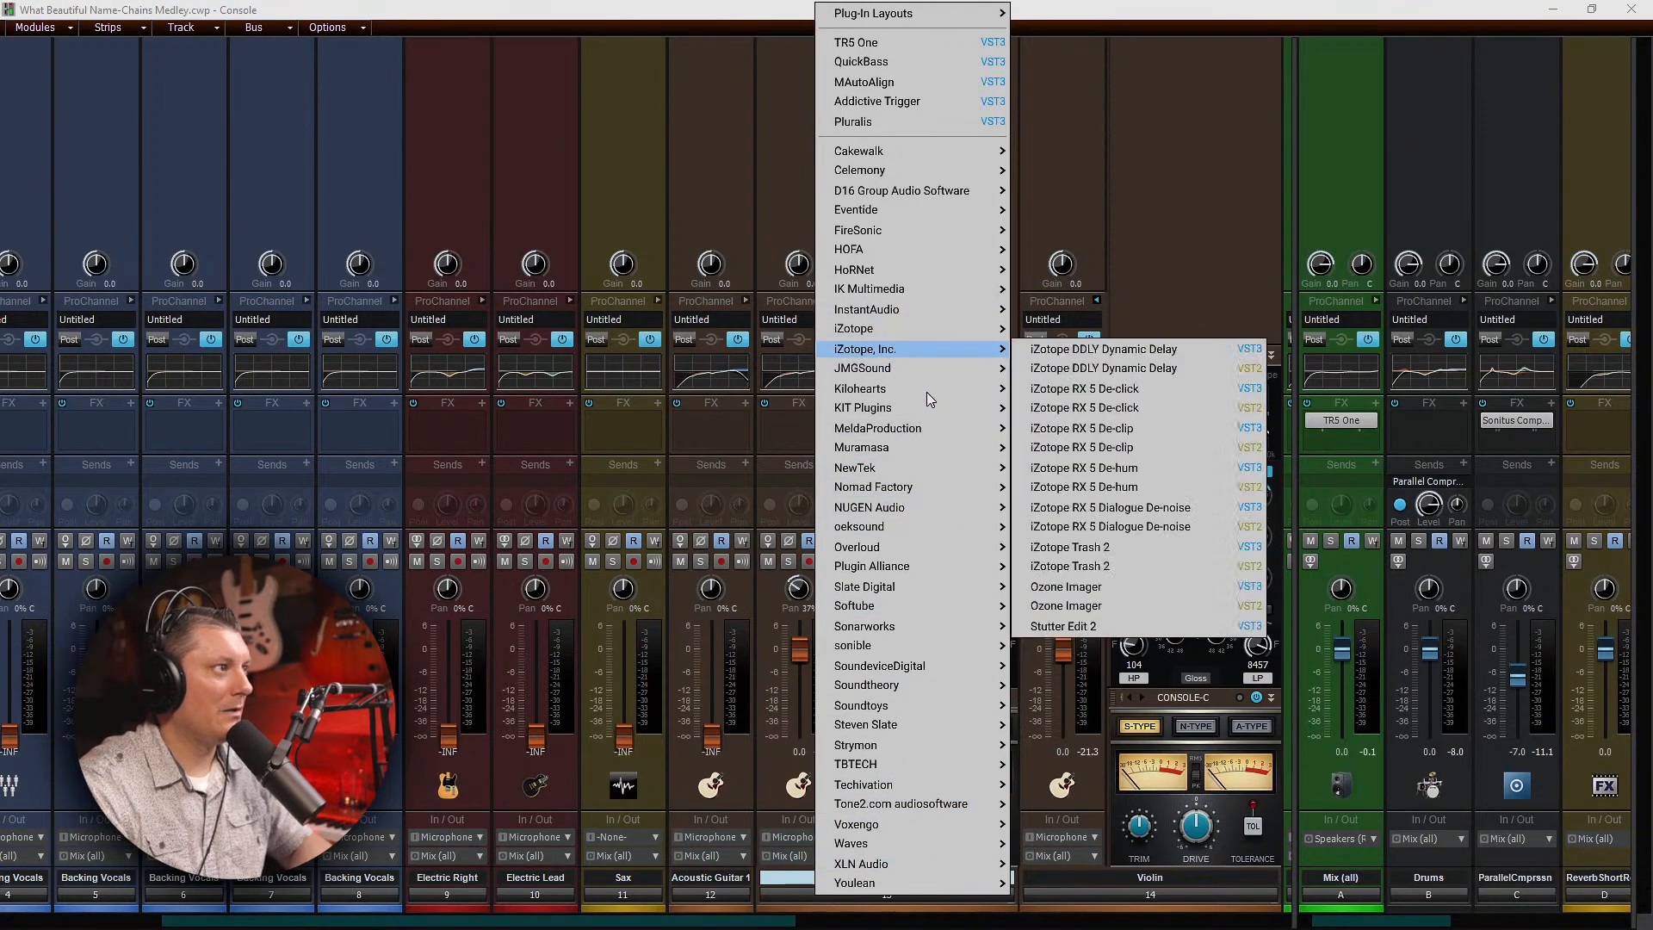
mouse_move(935, 427)
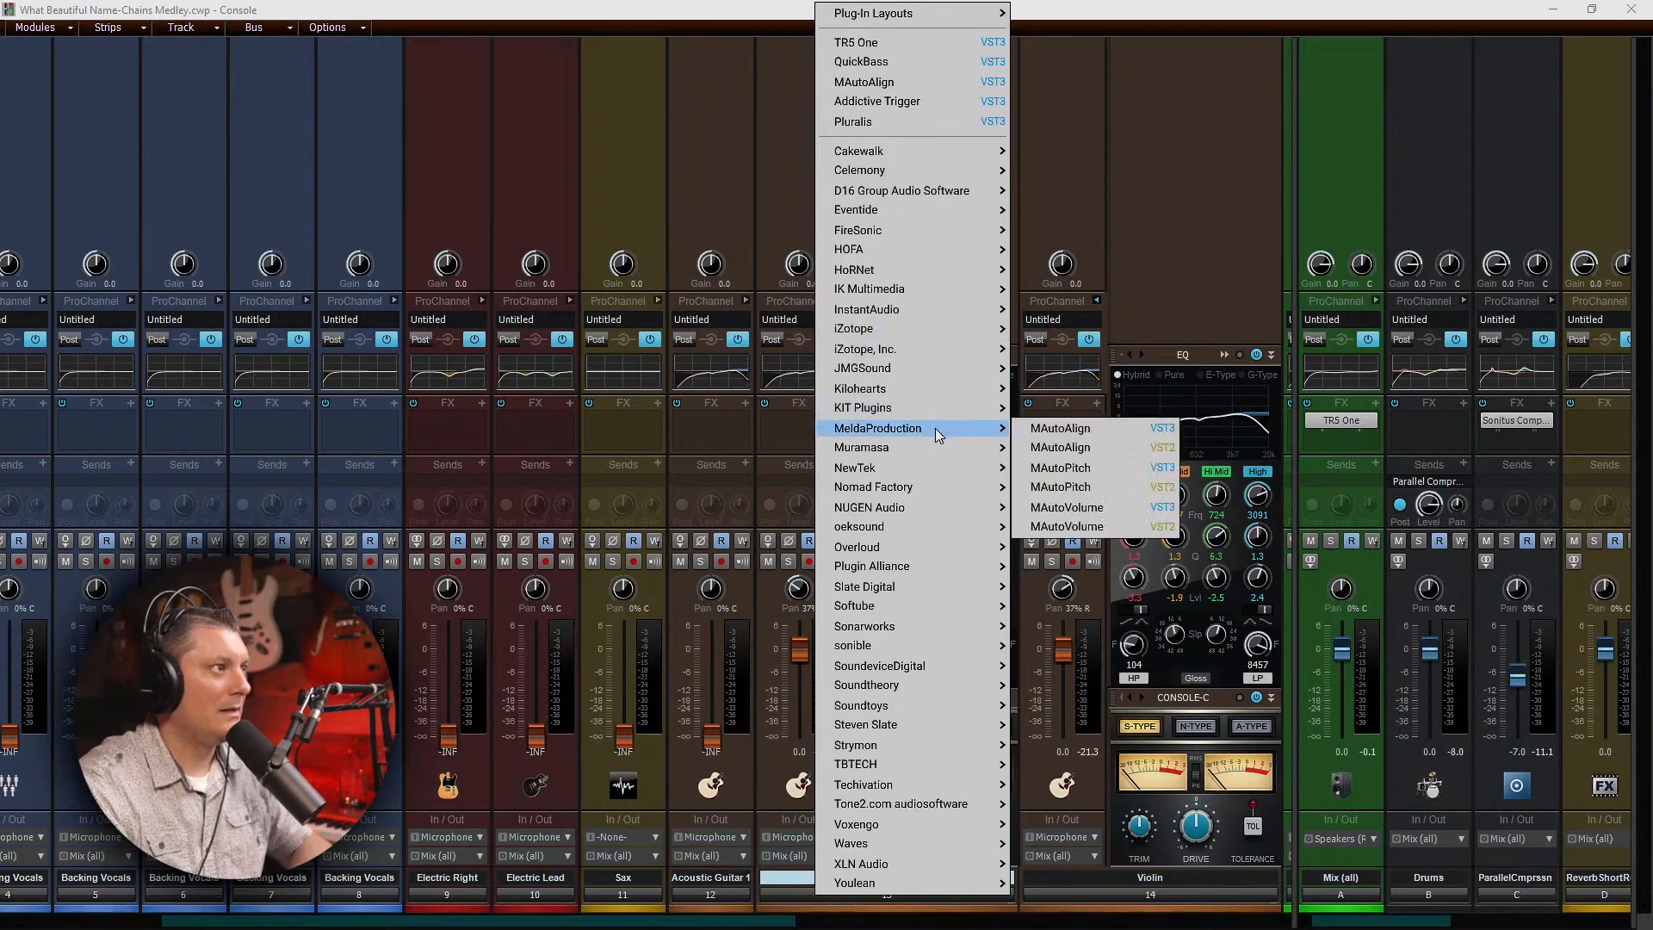
mouse_move(942, 368)
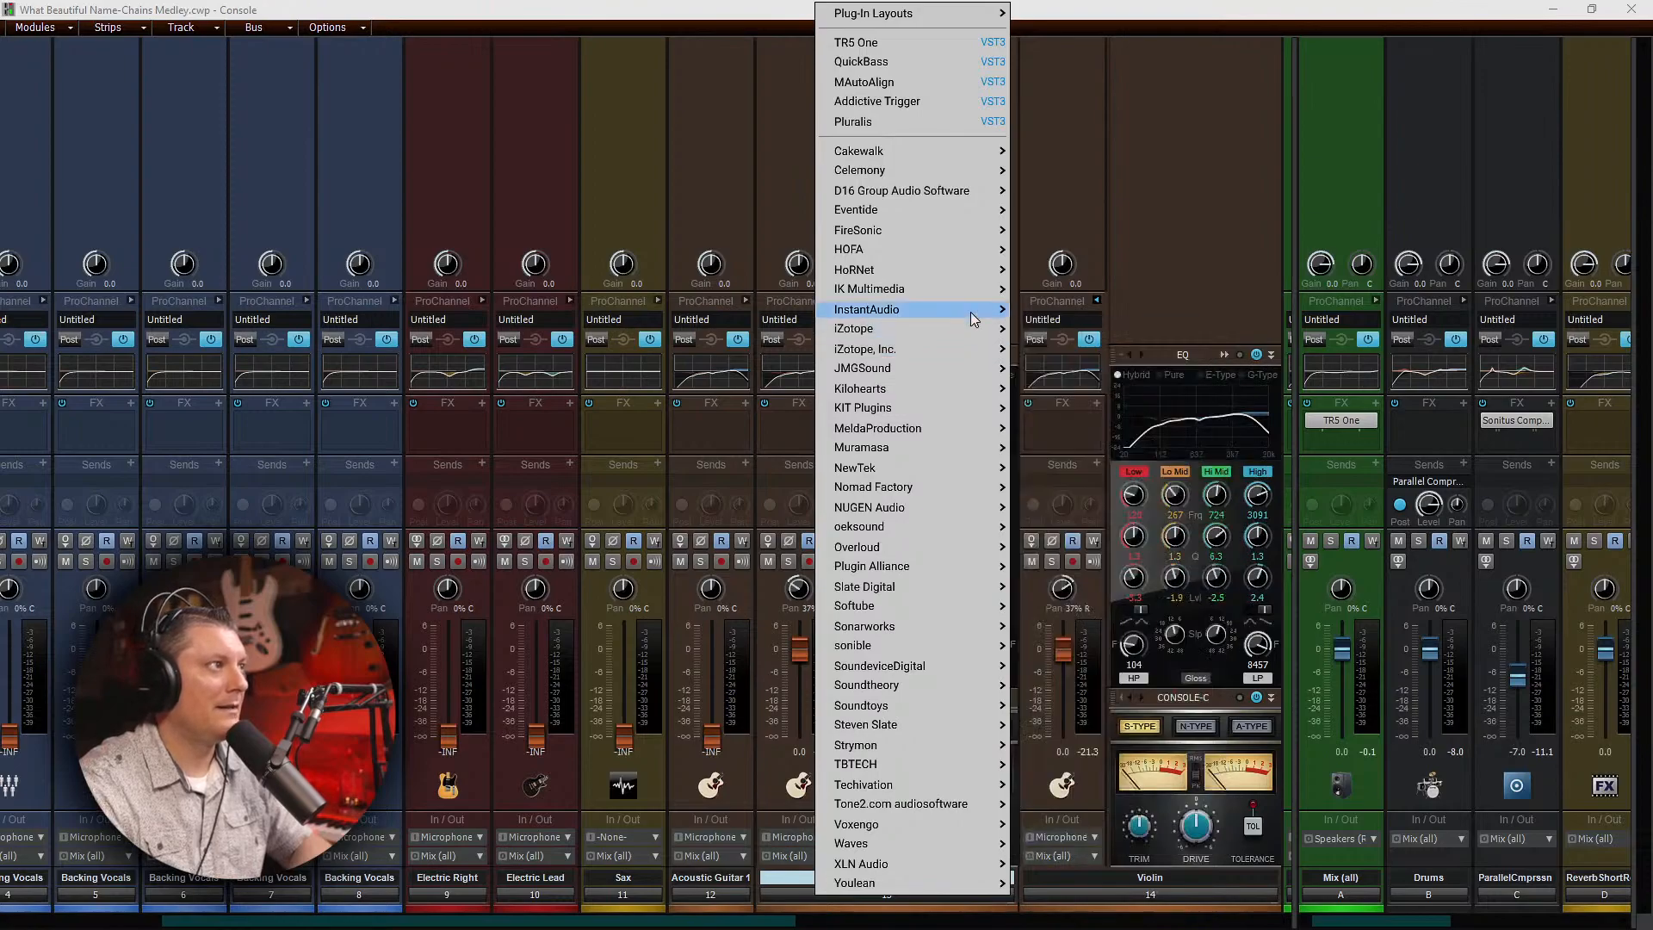
mouse_move(986, 298)
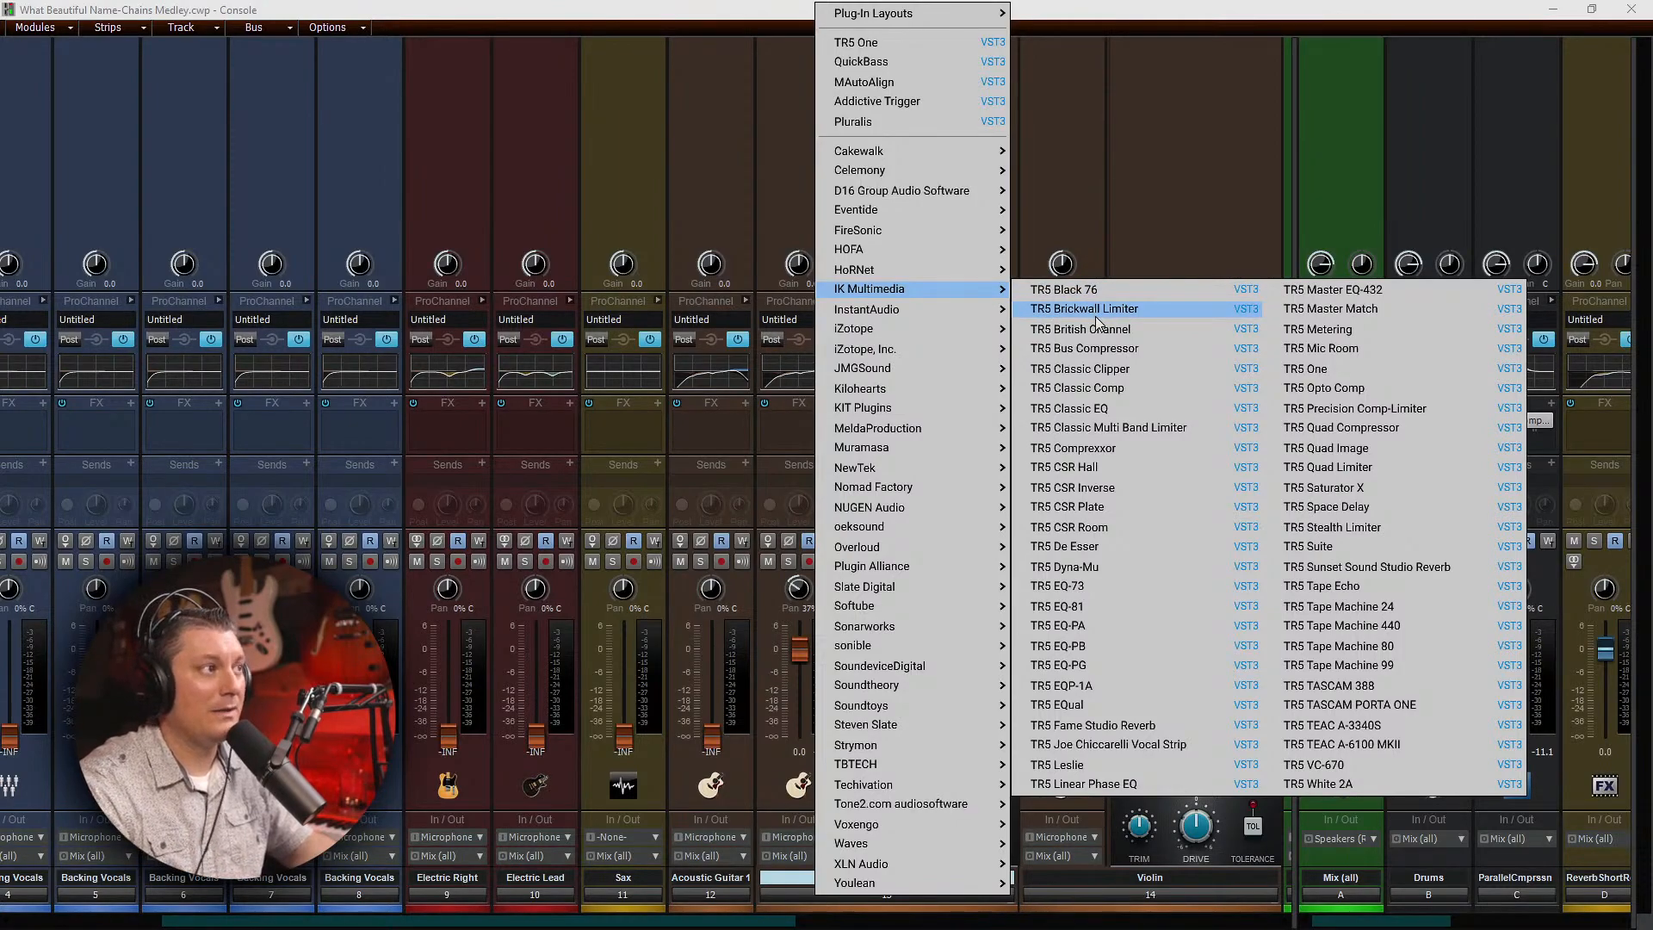
left_click(1109, 451)
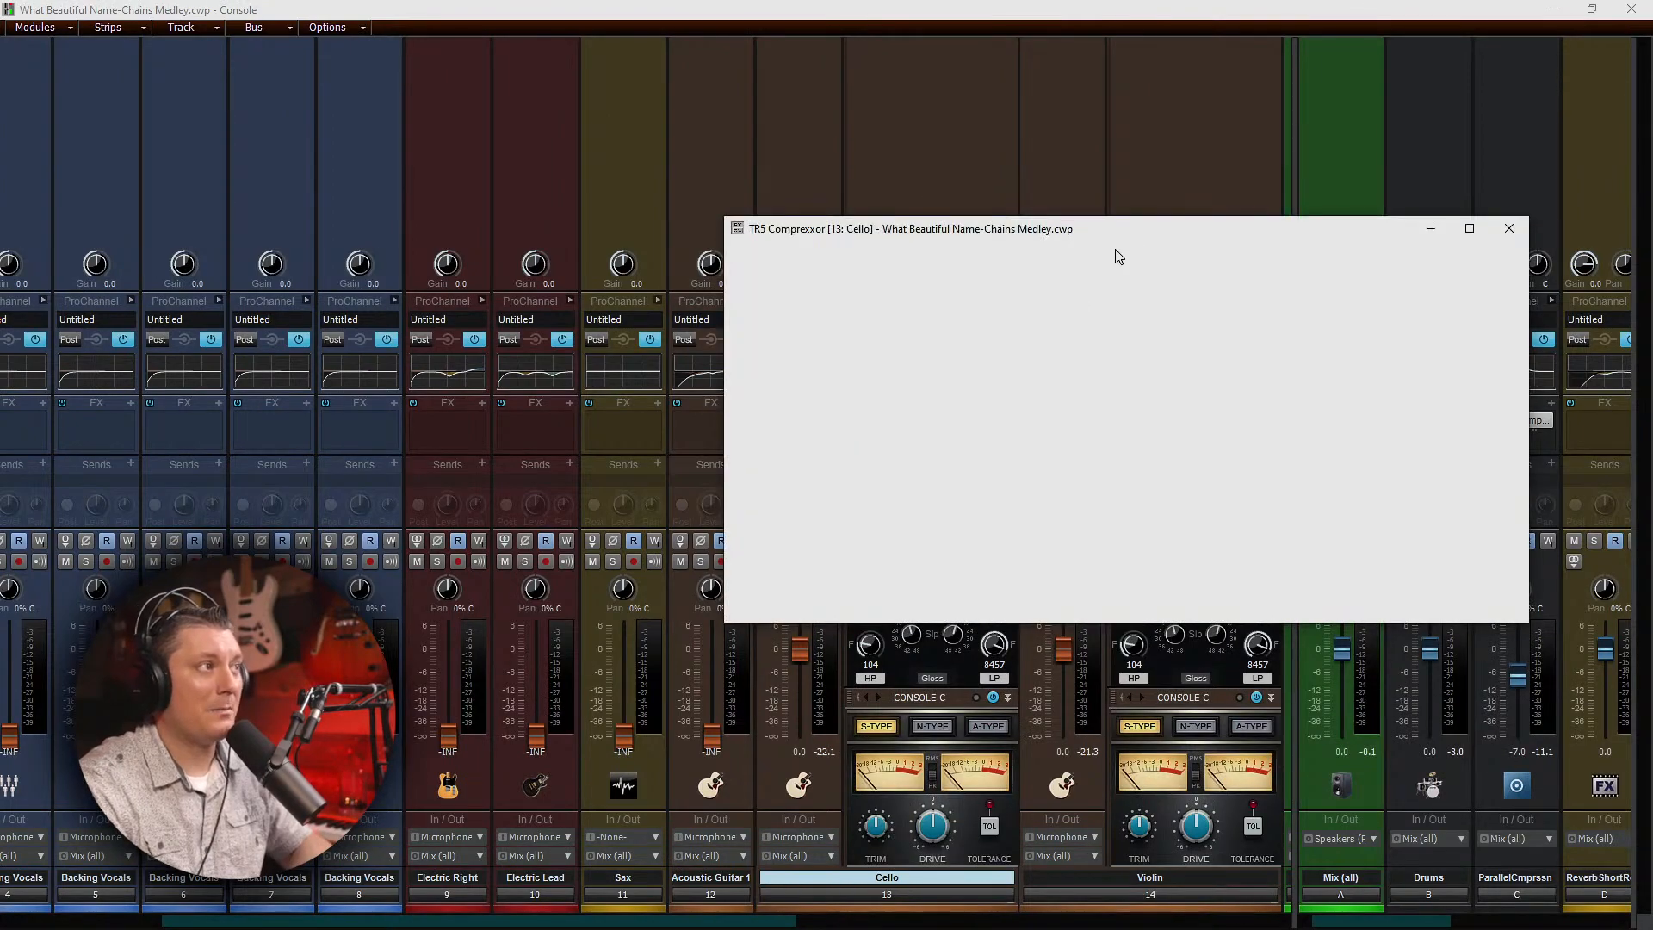
left_click_drag(1175, 237, 1086, 144)
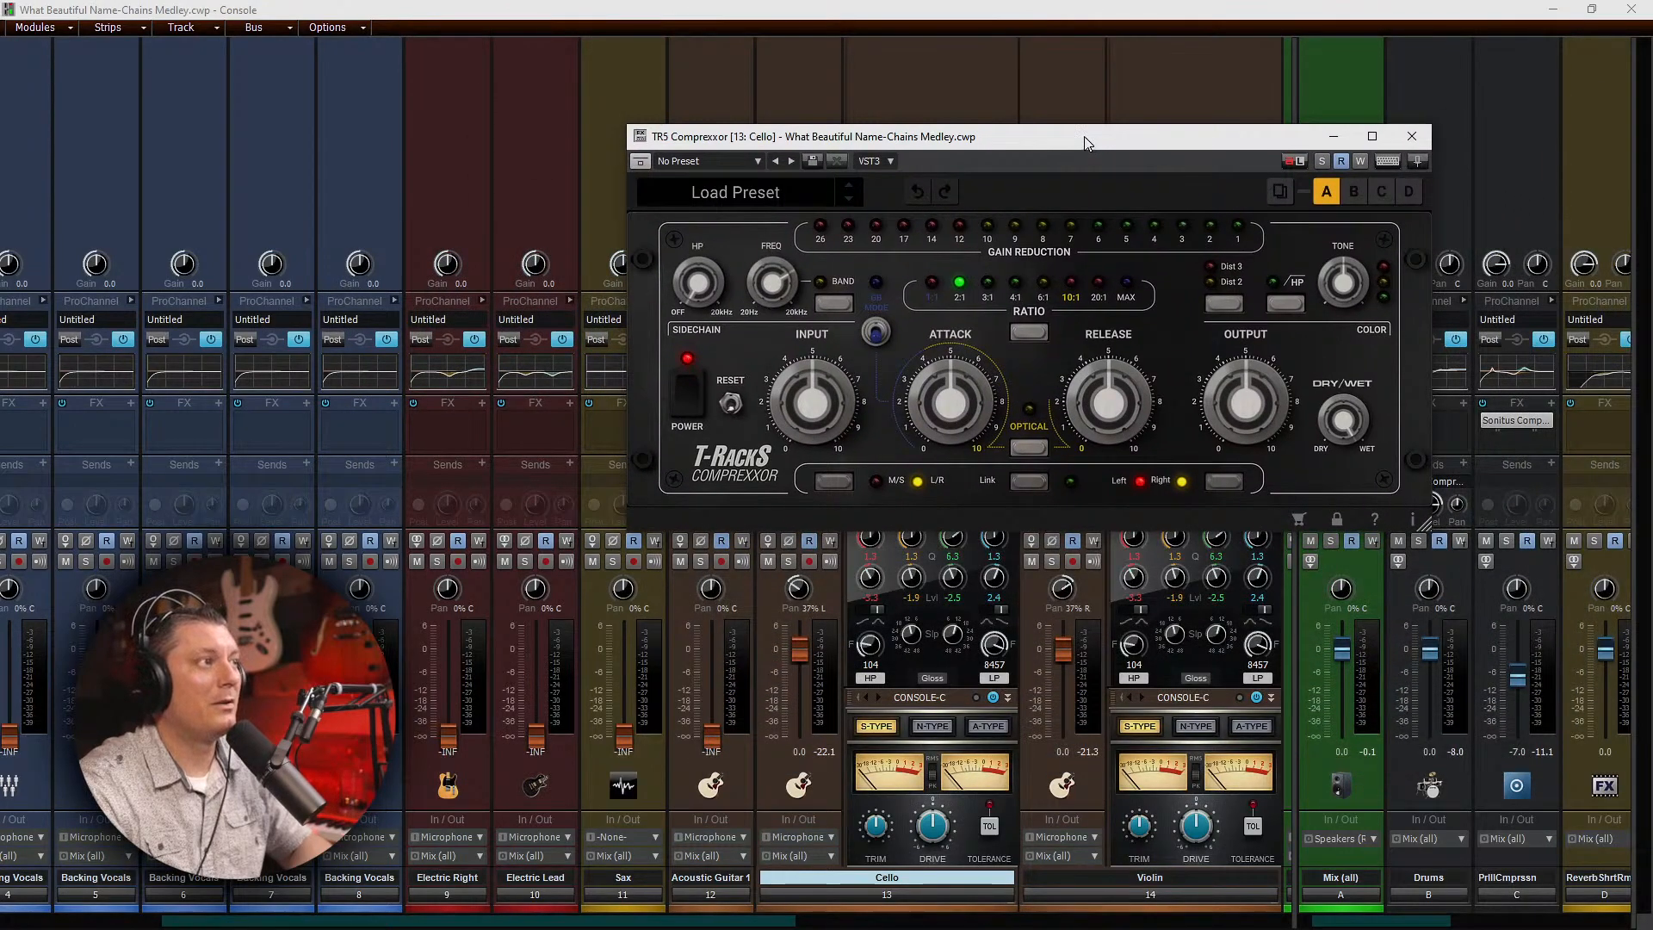
Step: Load the Gentle Acoustic Guitar preset in the Cello's Comprexxor and reposition its window to keep the meters in view
left_click(785, 196)
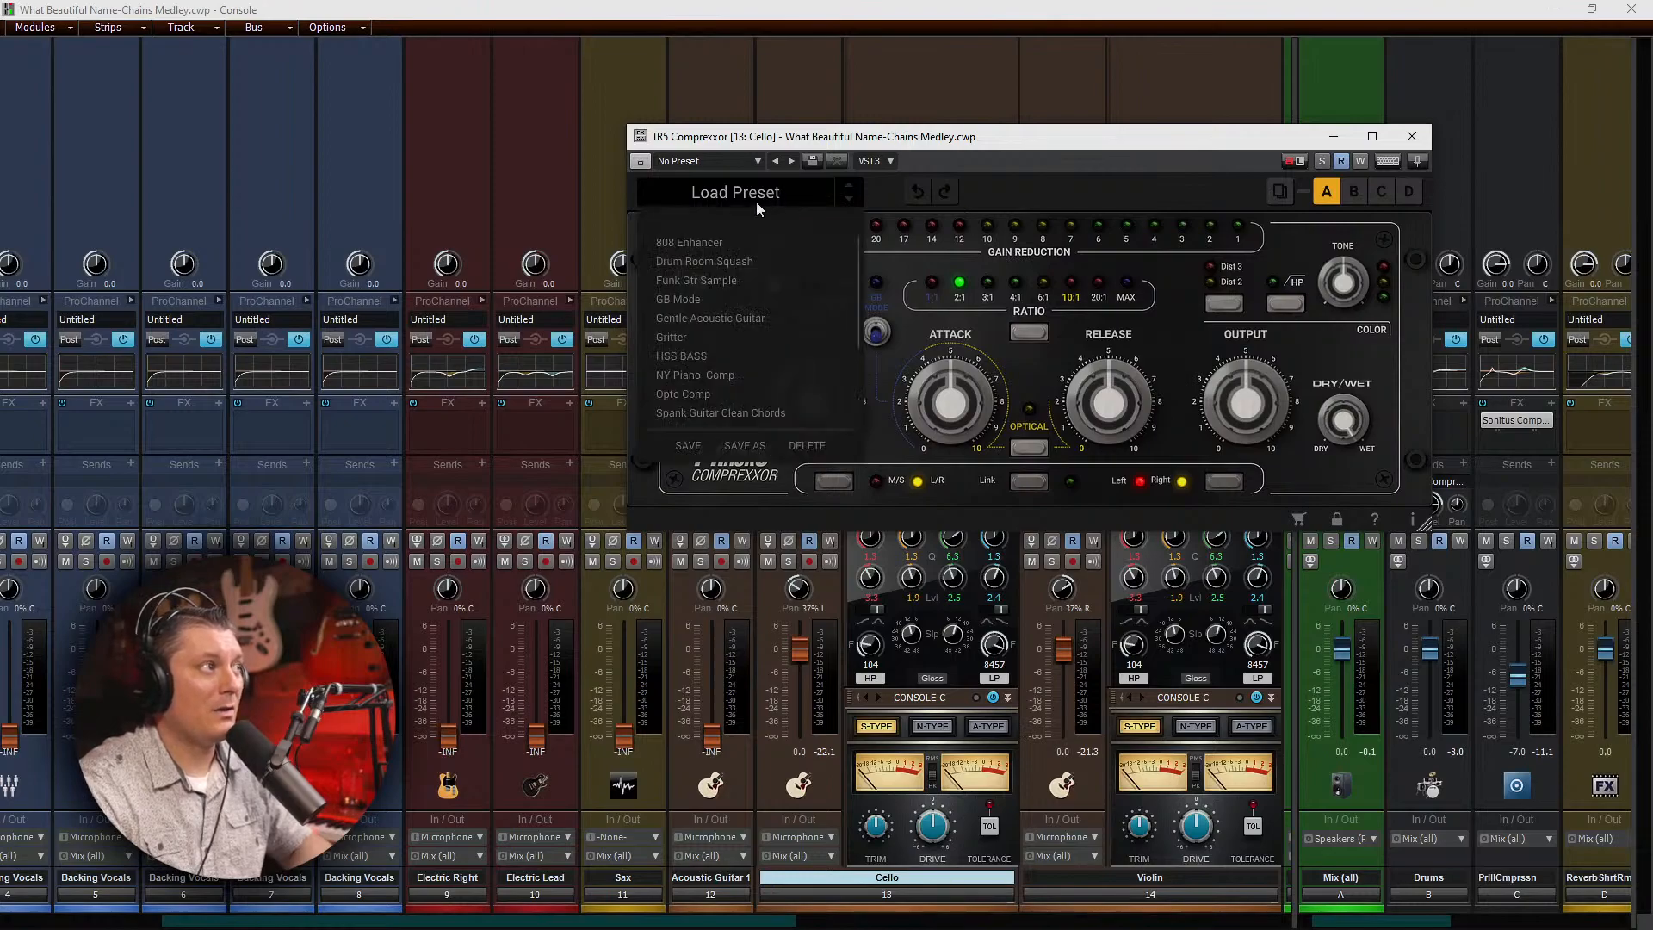
left_click(716, 317)
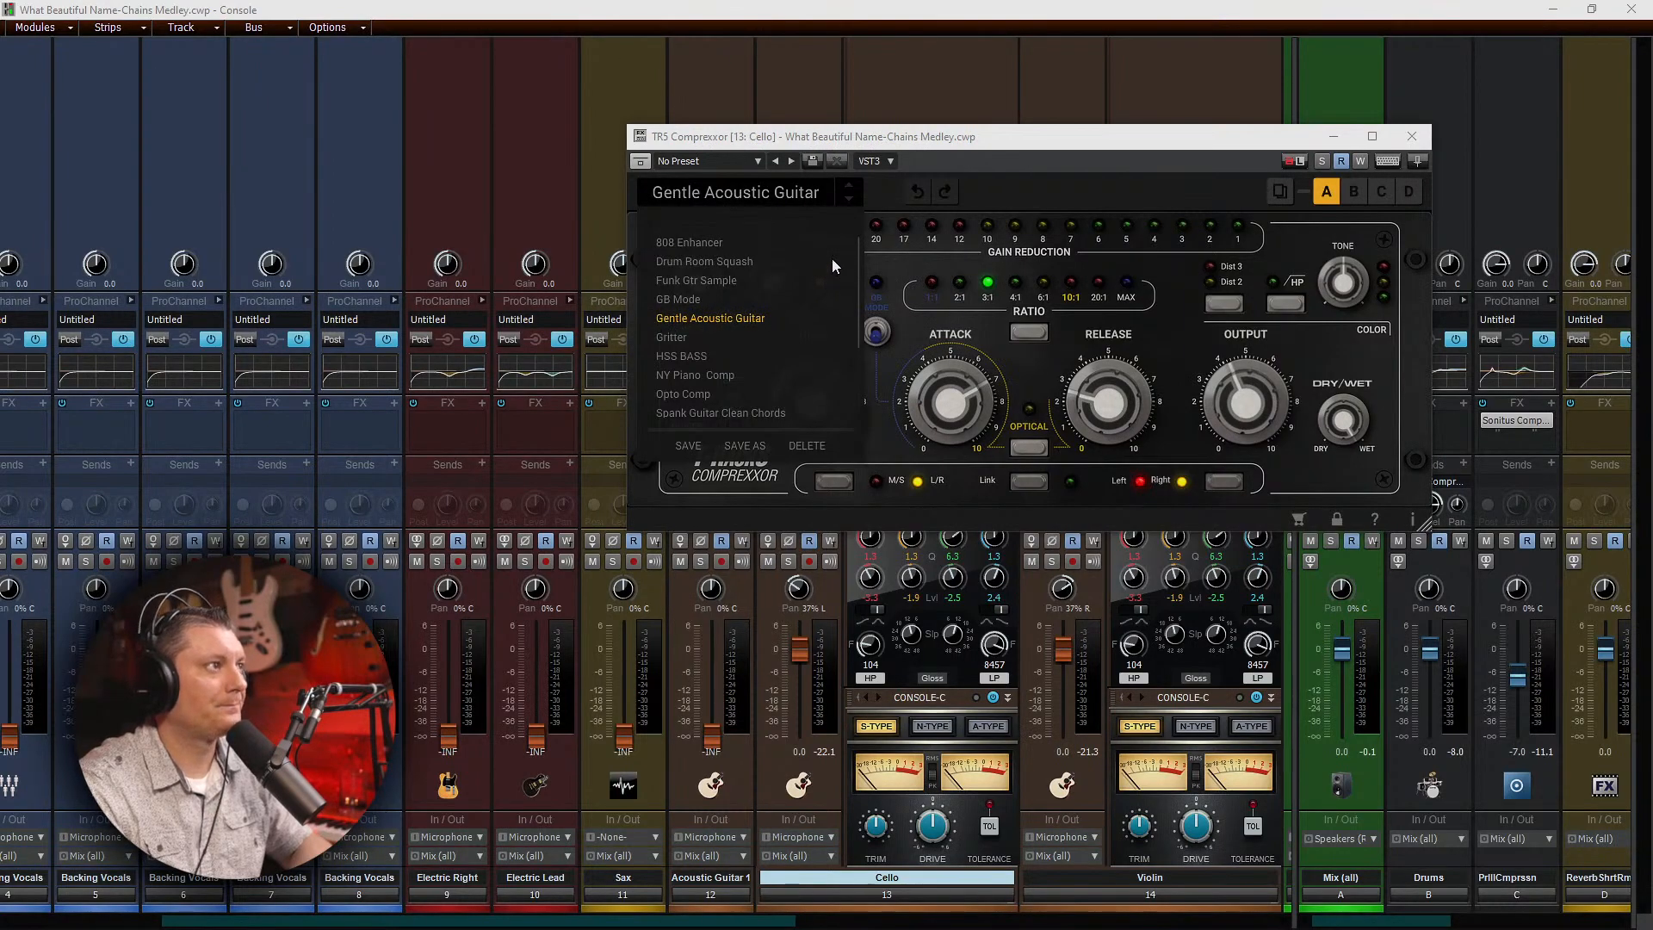
left_click(1001, 138)
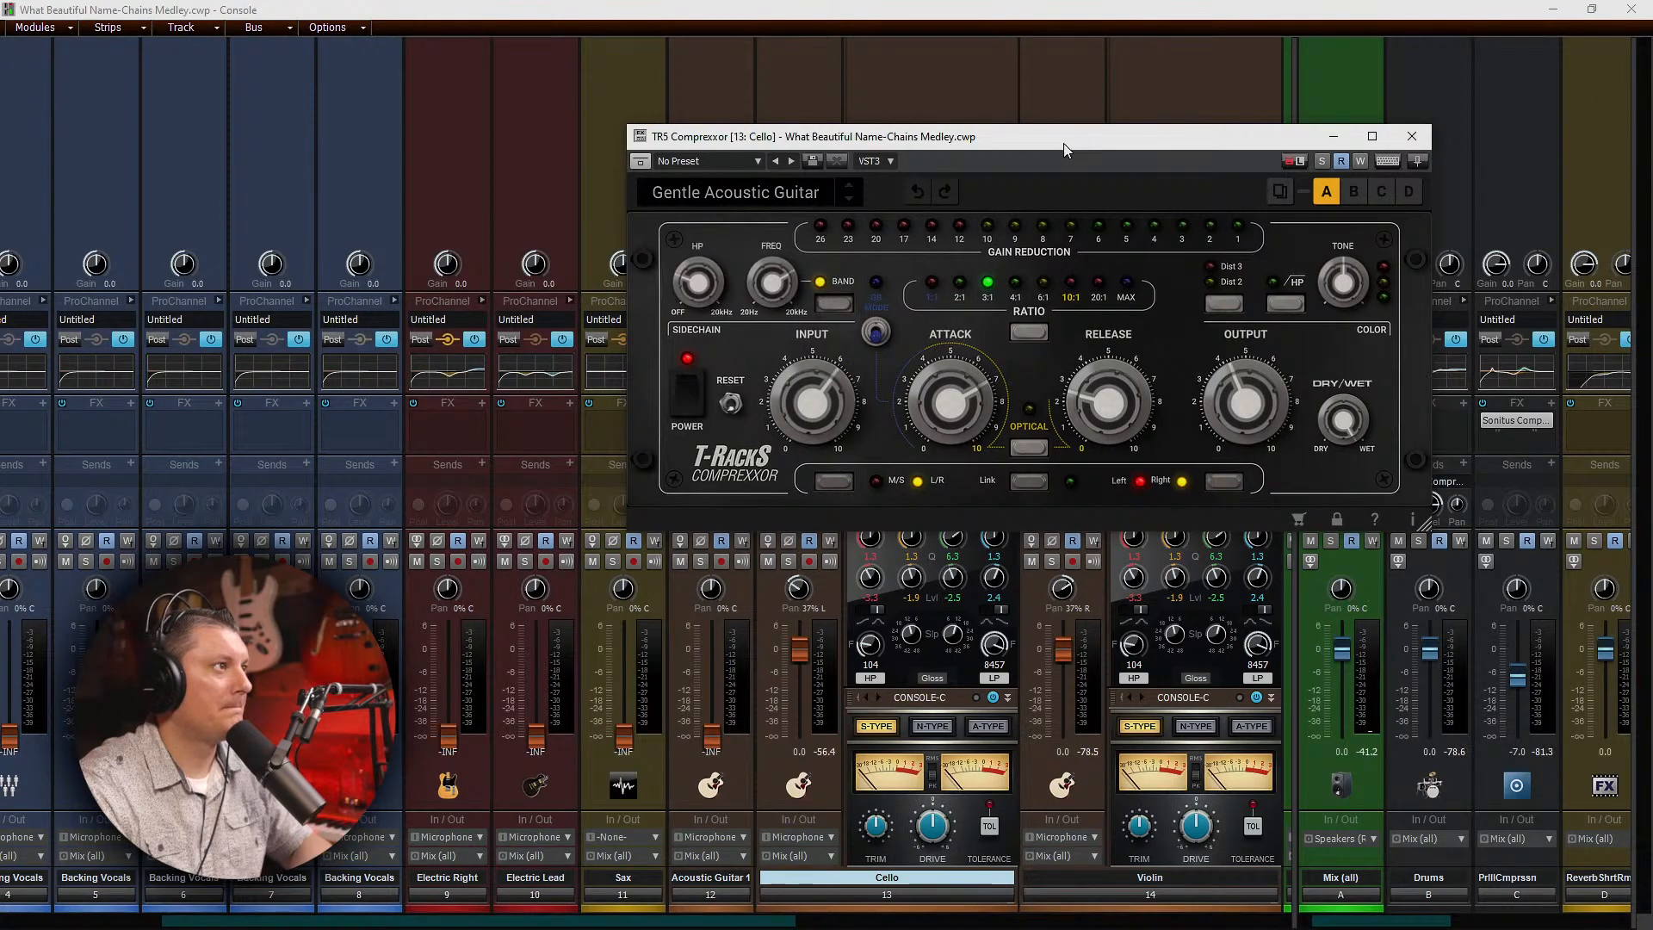
left_click_drag(1061, 144, 1028, 201)
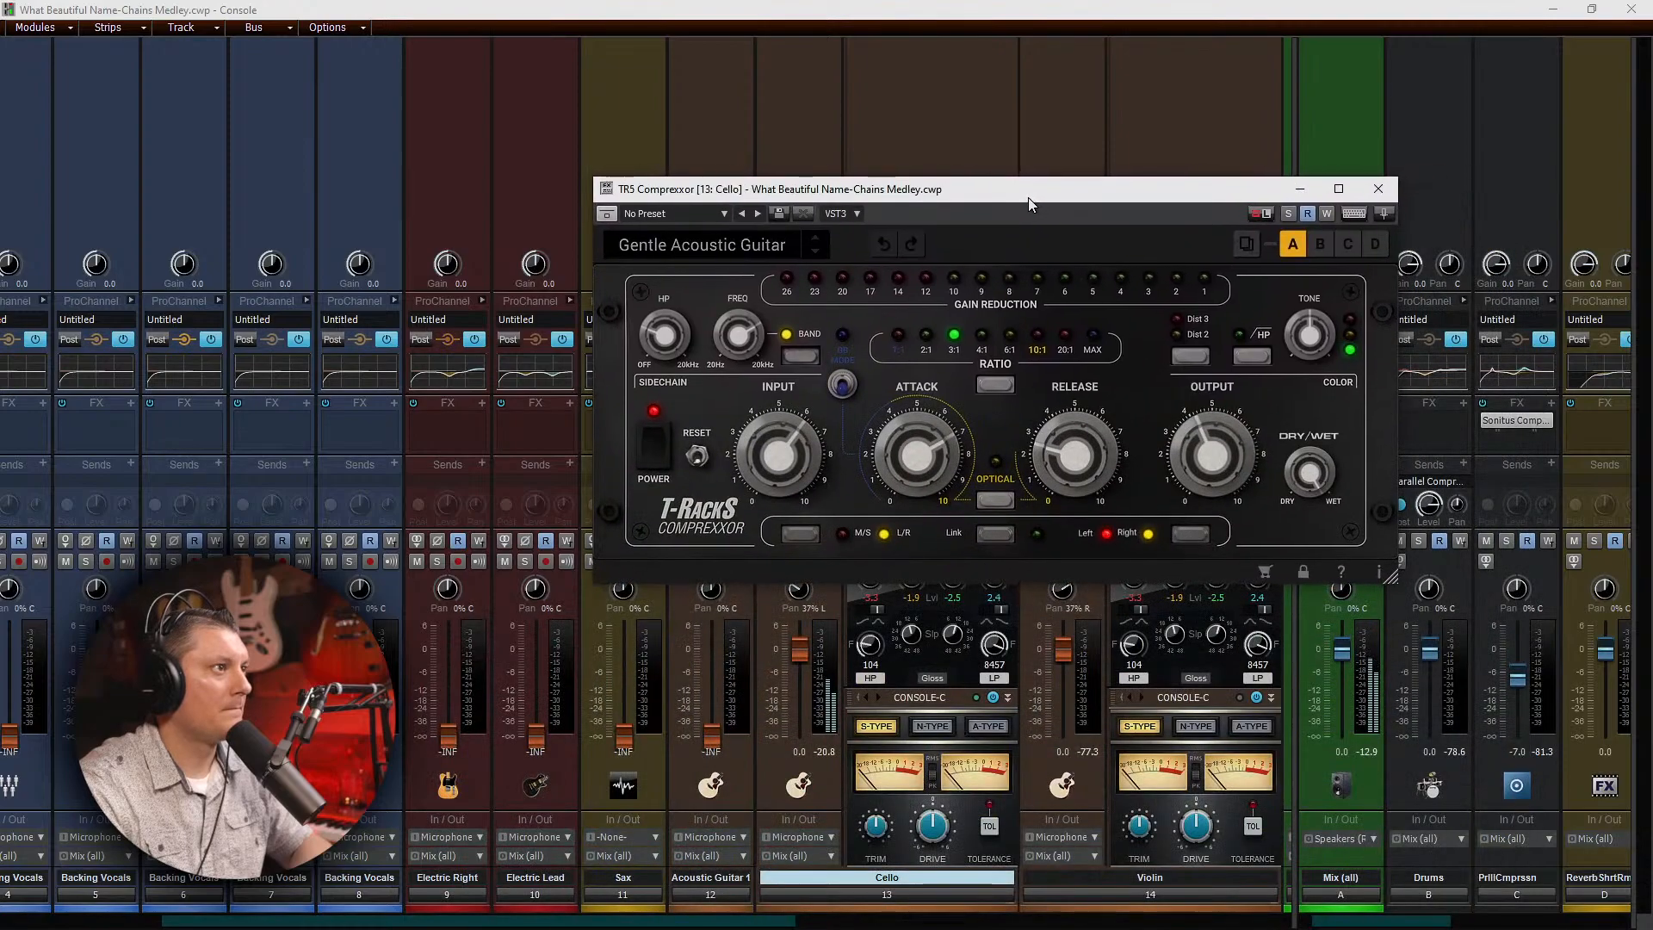
Step: Enable Dist 2 coloration on the Cello's Comprexxor and adjust its Tone control
left_click(1176, 338)
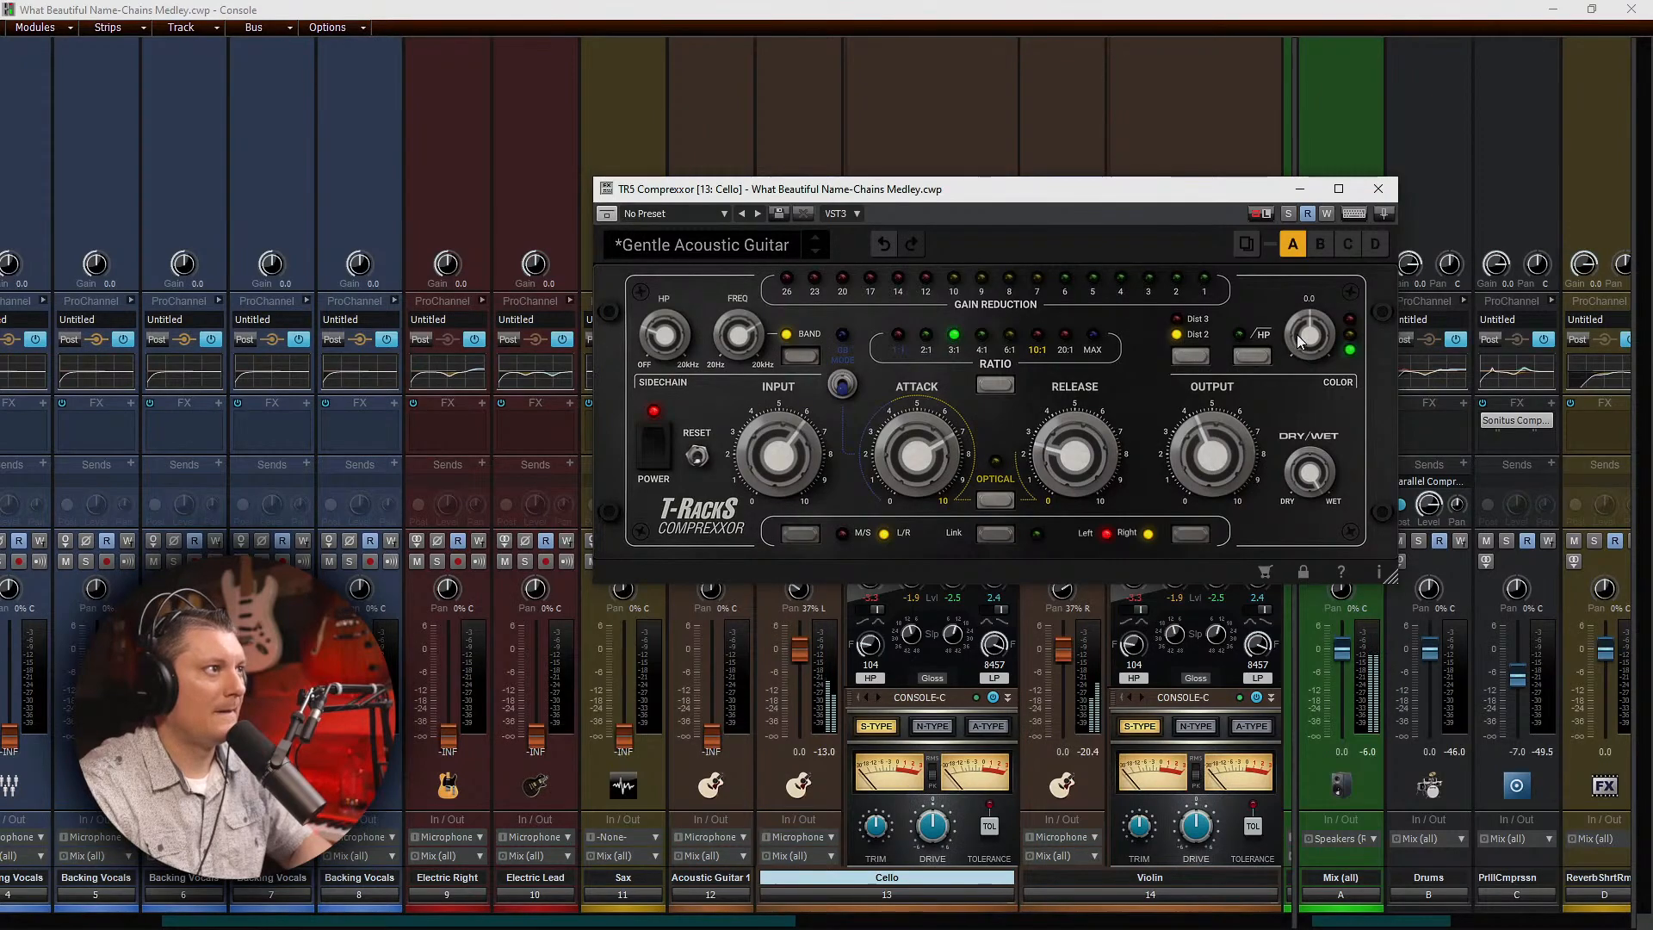
left_click_drag(1293, 335, 1292, 312)
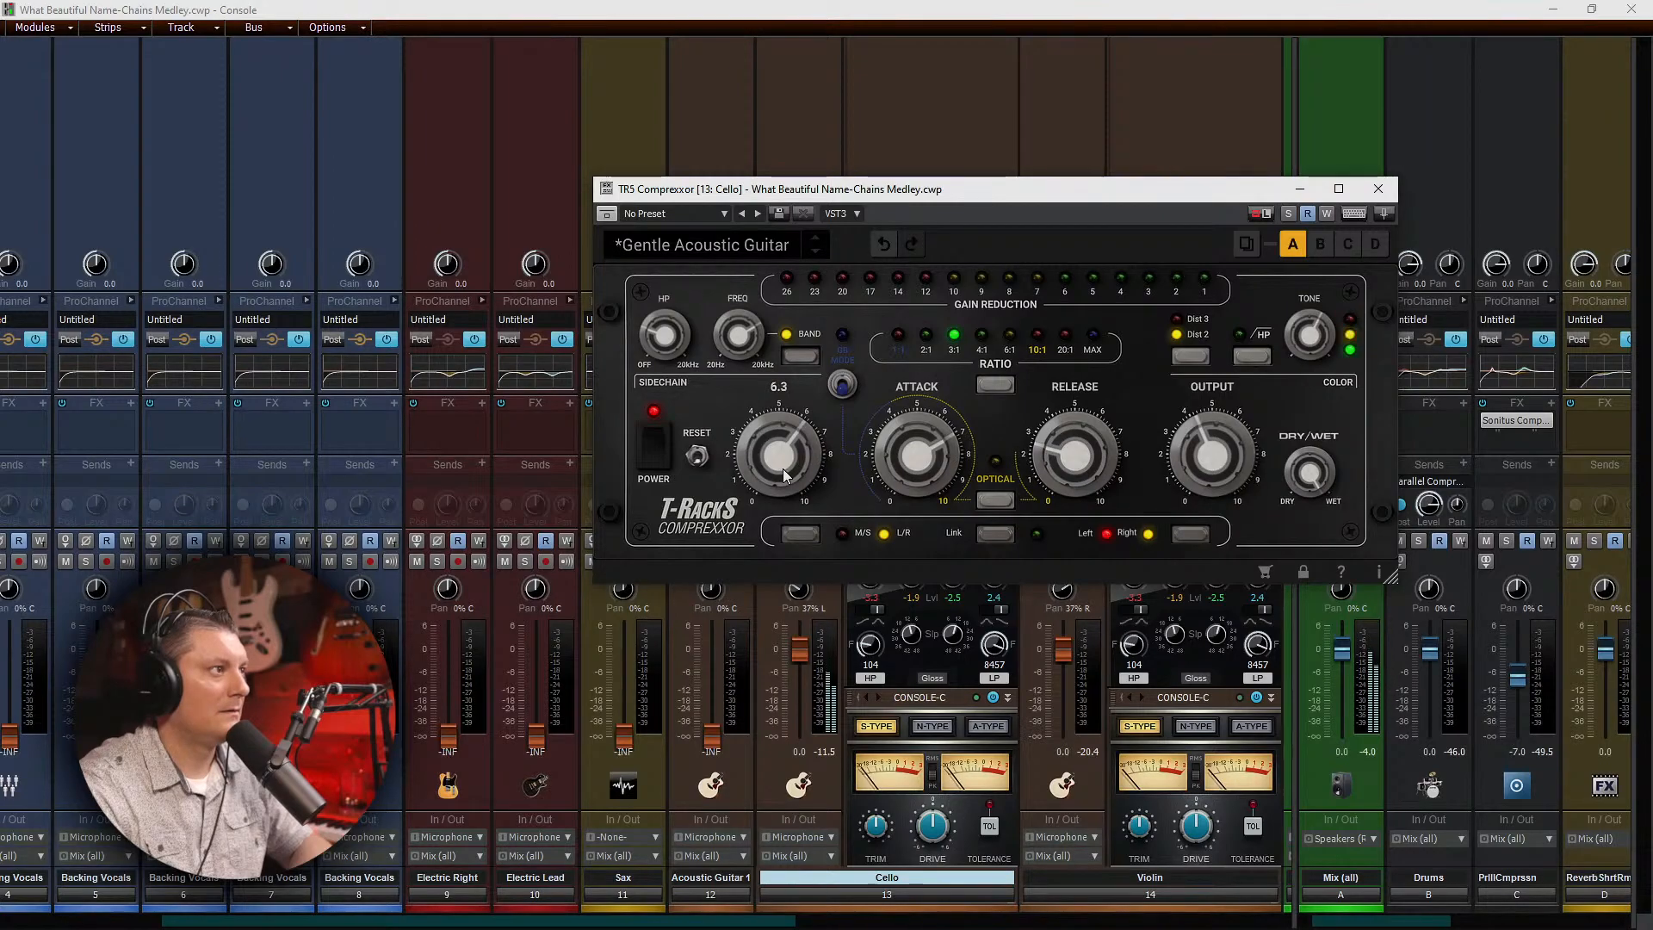
Step: Raise the Input and lower the Output on the Cello's Comprexxor
left_click_drag(781, 468, 782, 433)
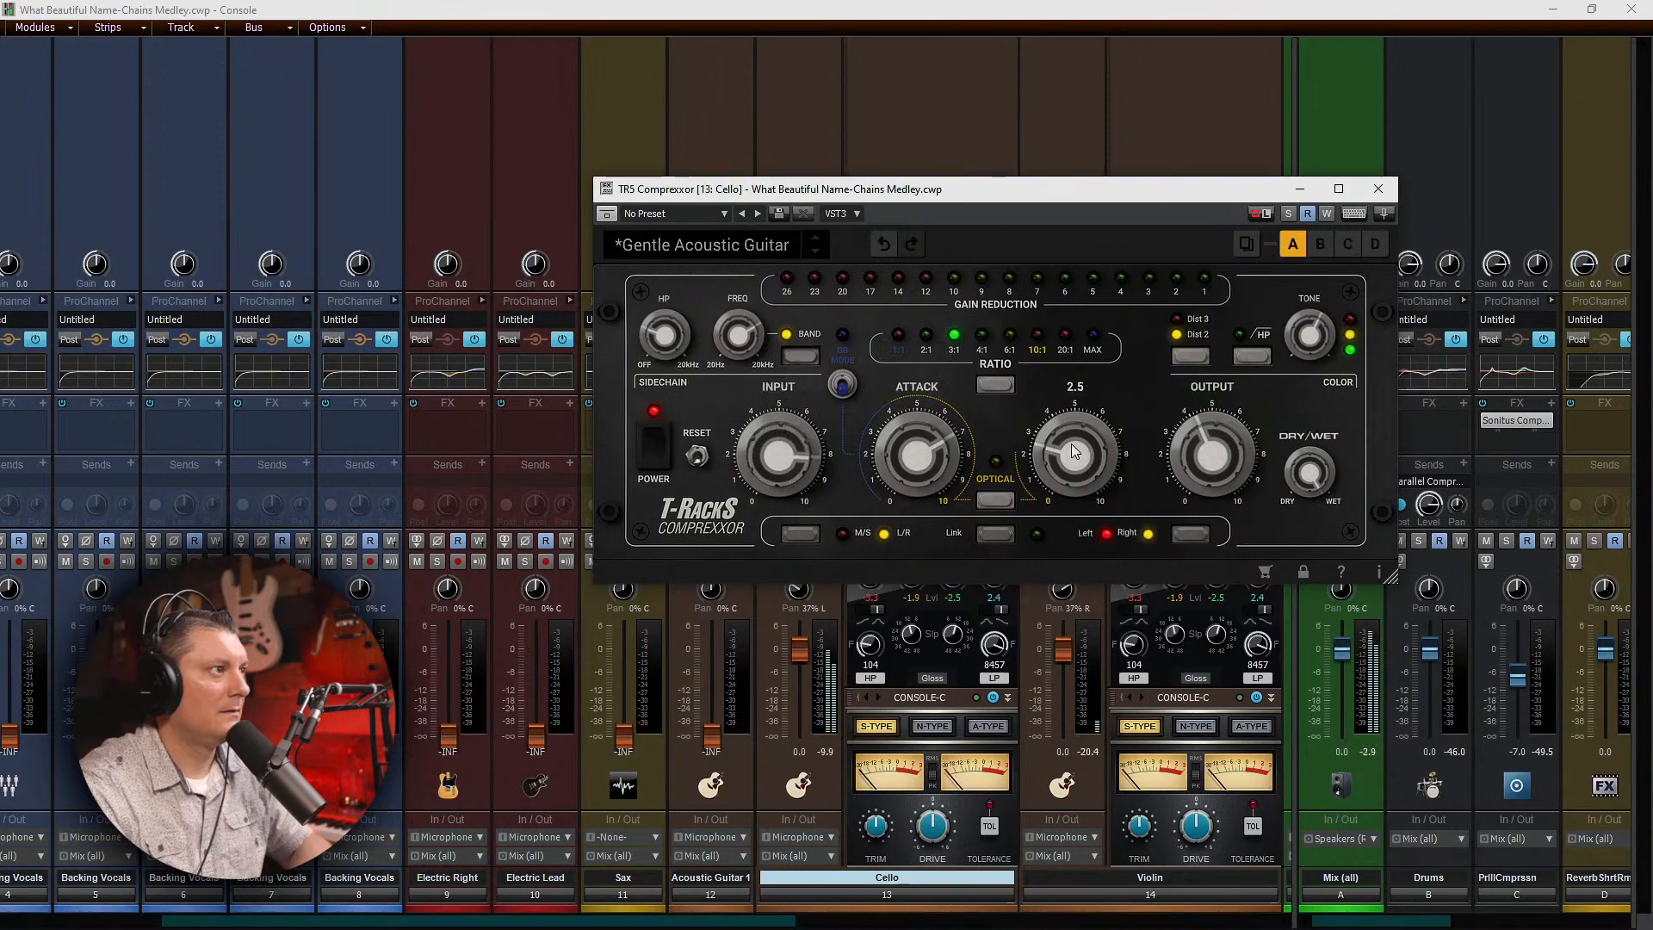
left_click_drag(1195, 441, 1193, 477)
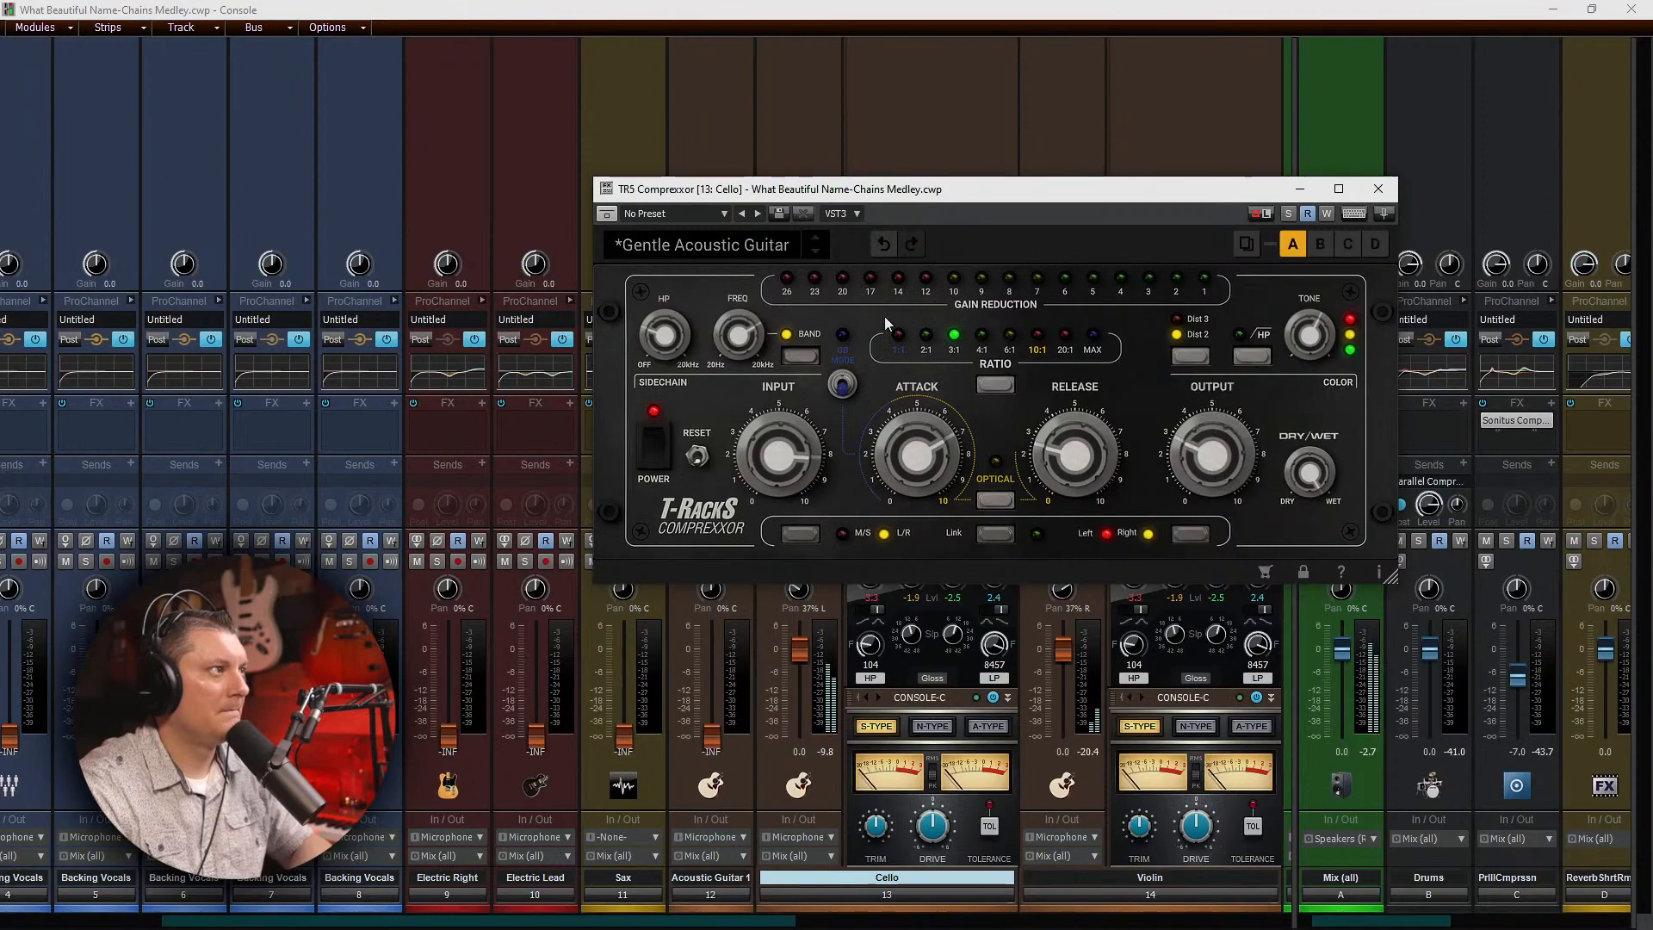
Step: Audition the Warmer, The Start, Tame My B3, WolstenBass and Opto Comp presets on the Cello's Comprexxor
left_click(747, 248)
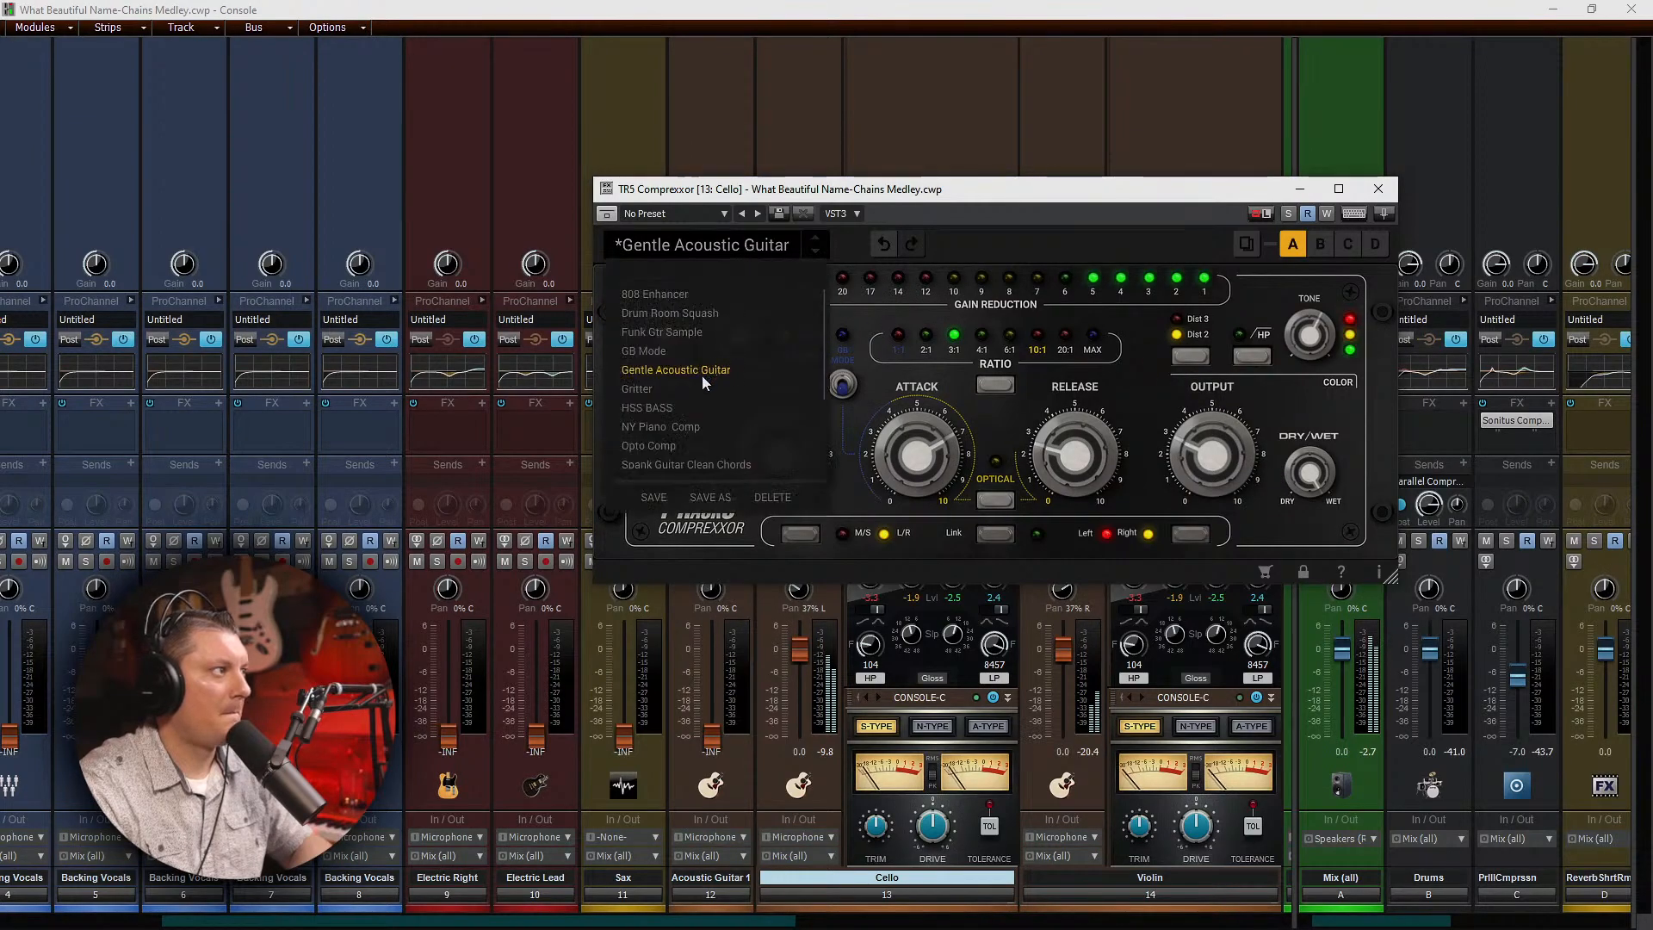
scroll(701, 379, "down", 1)
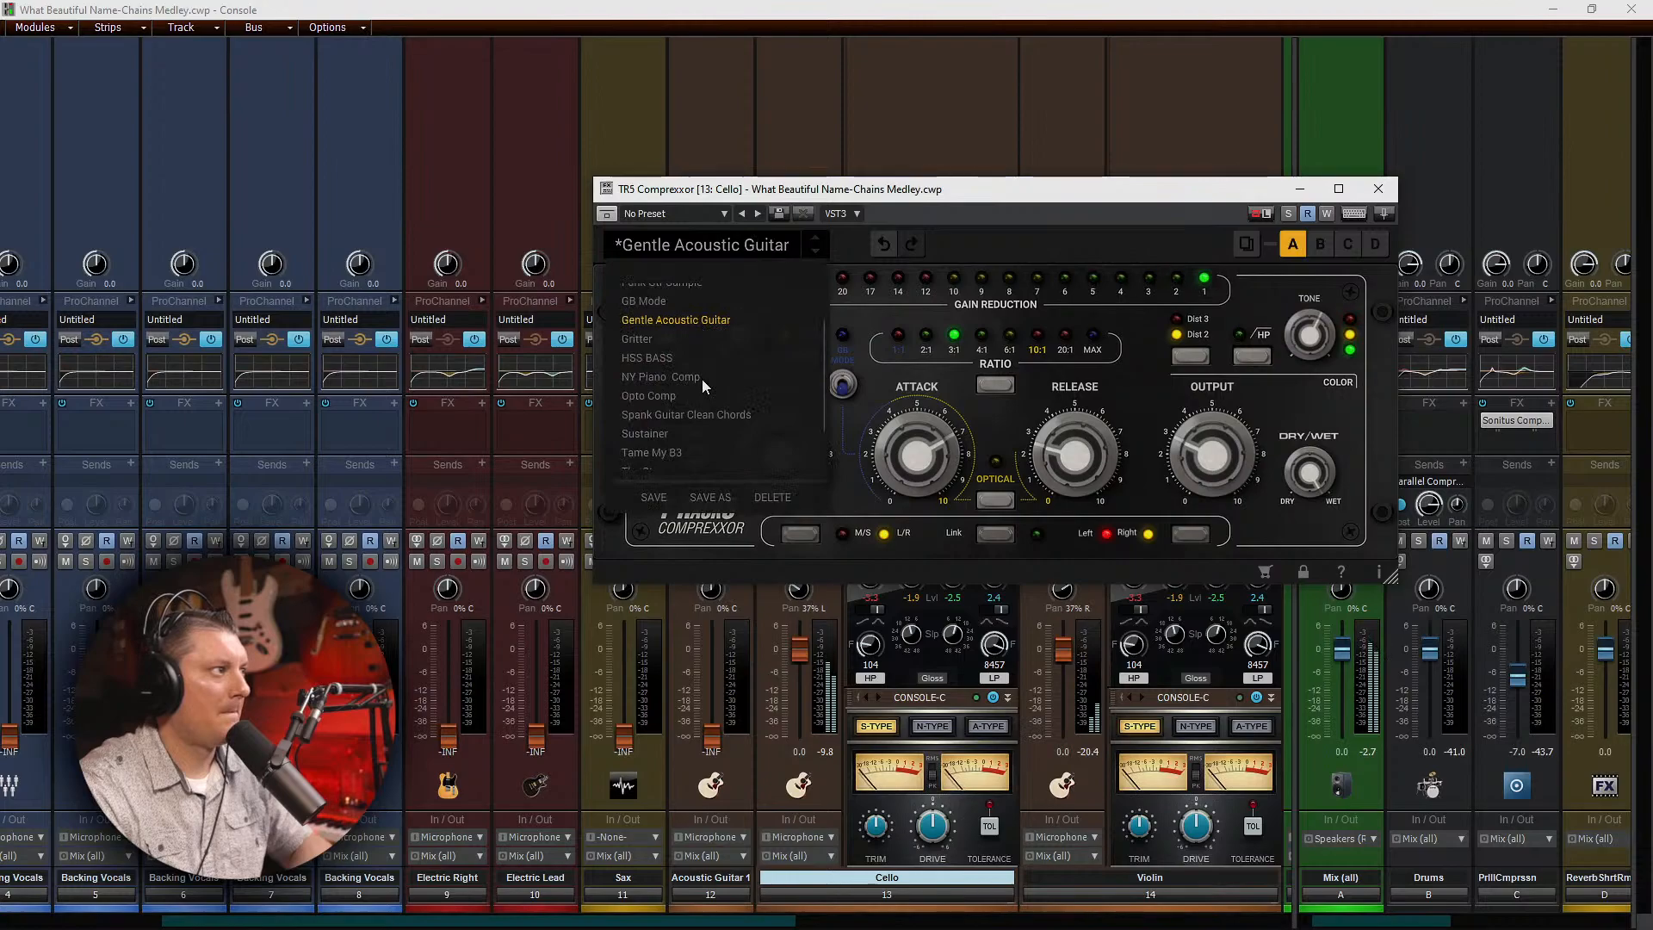
scroll(701, 379, "down", 1)
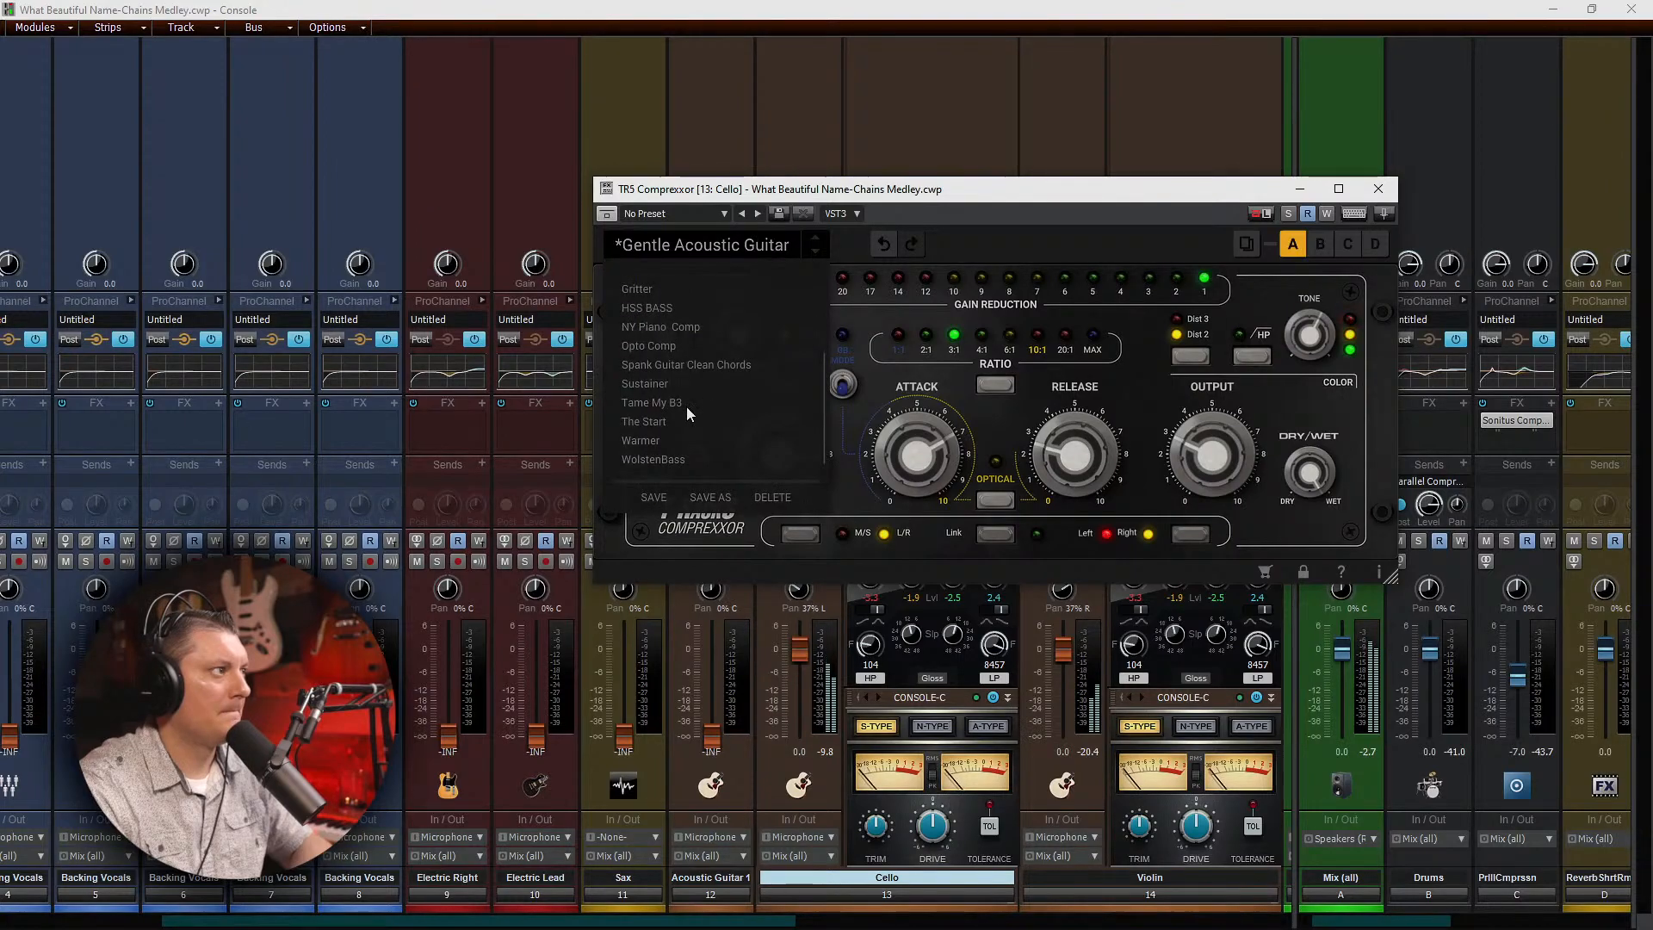
left_click(653, 442)
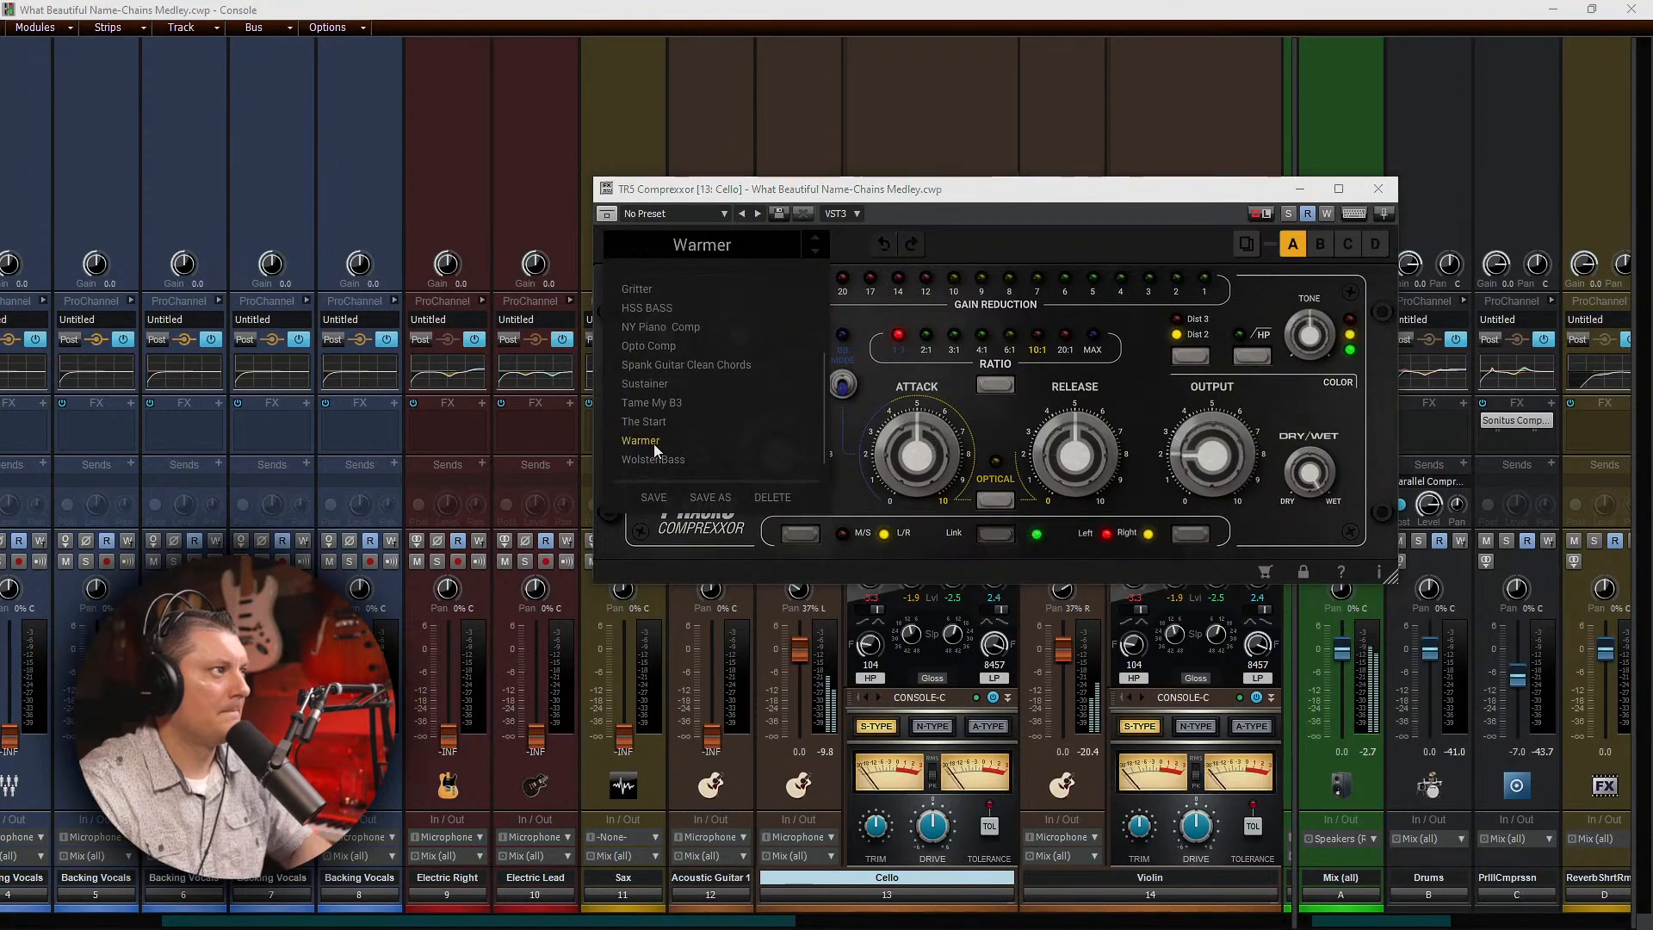
left_click(659, 422)
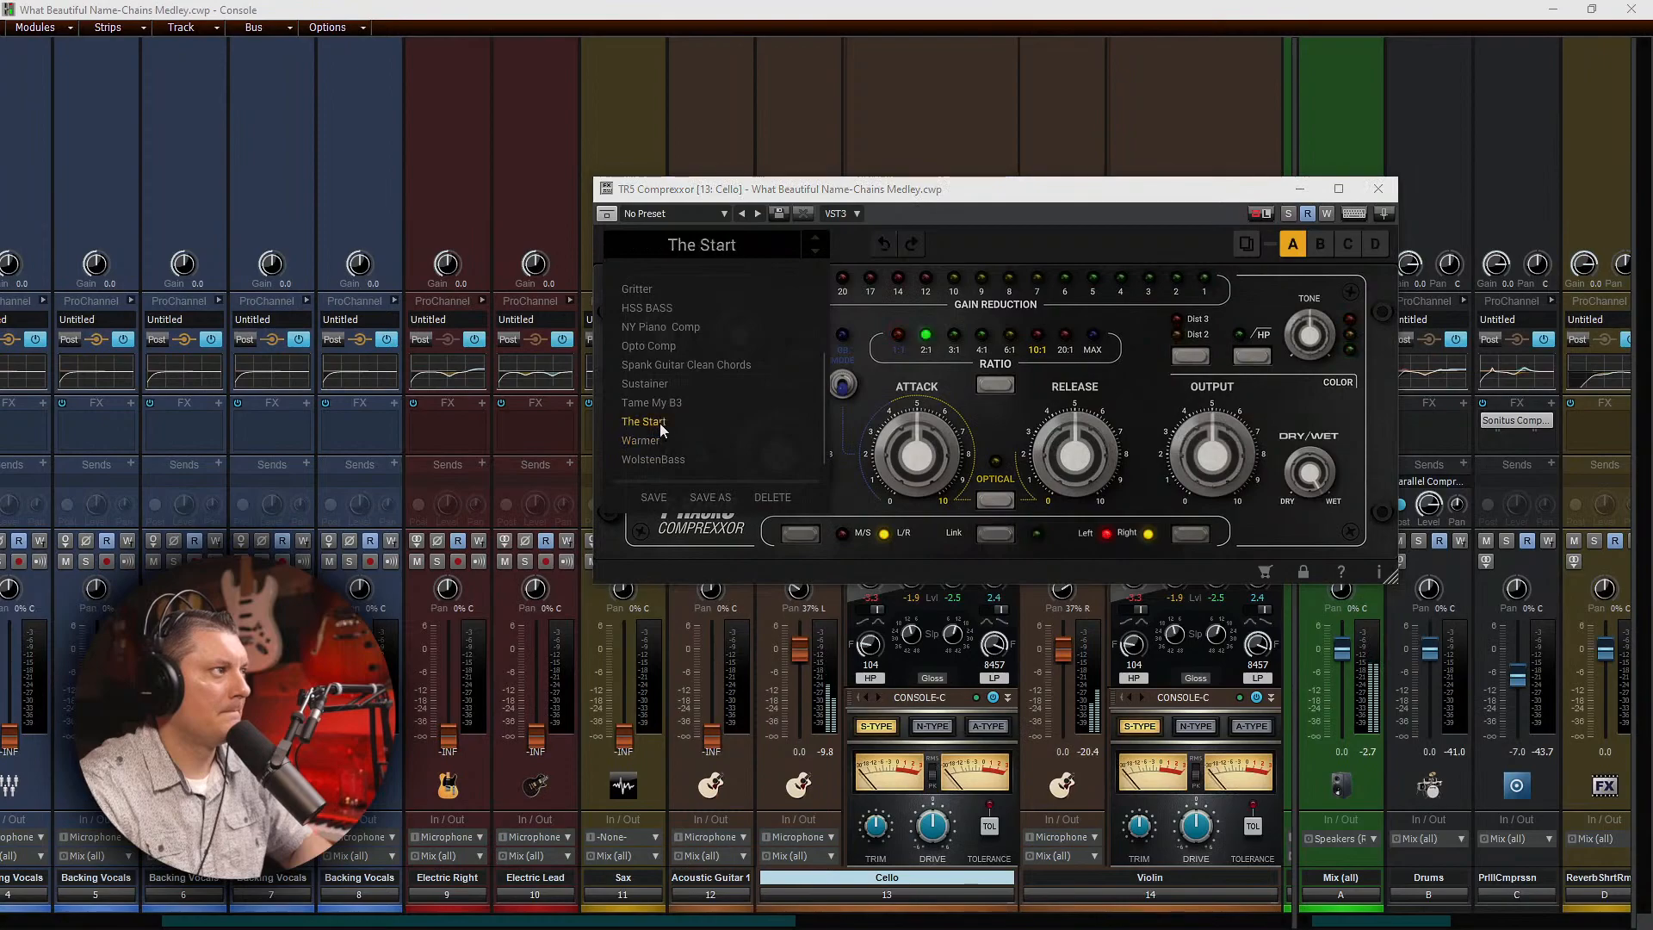
left_click(661, 404)
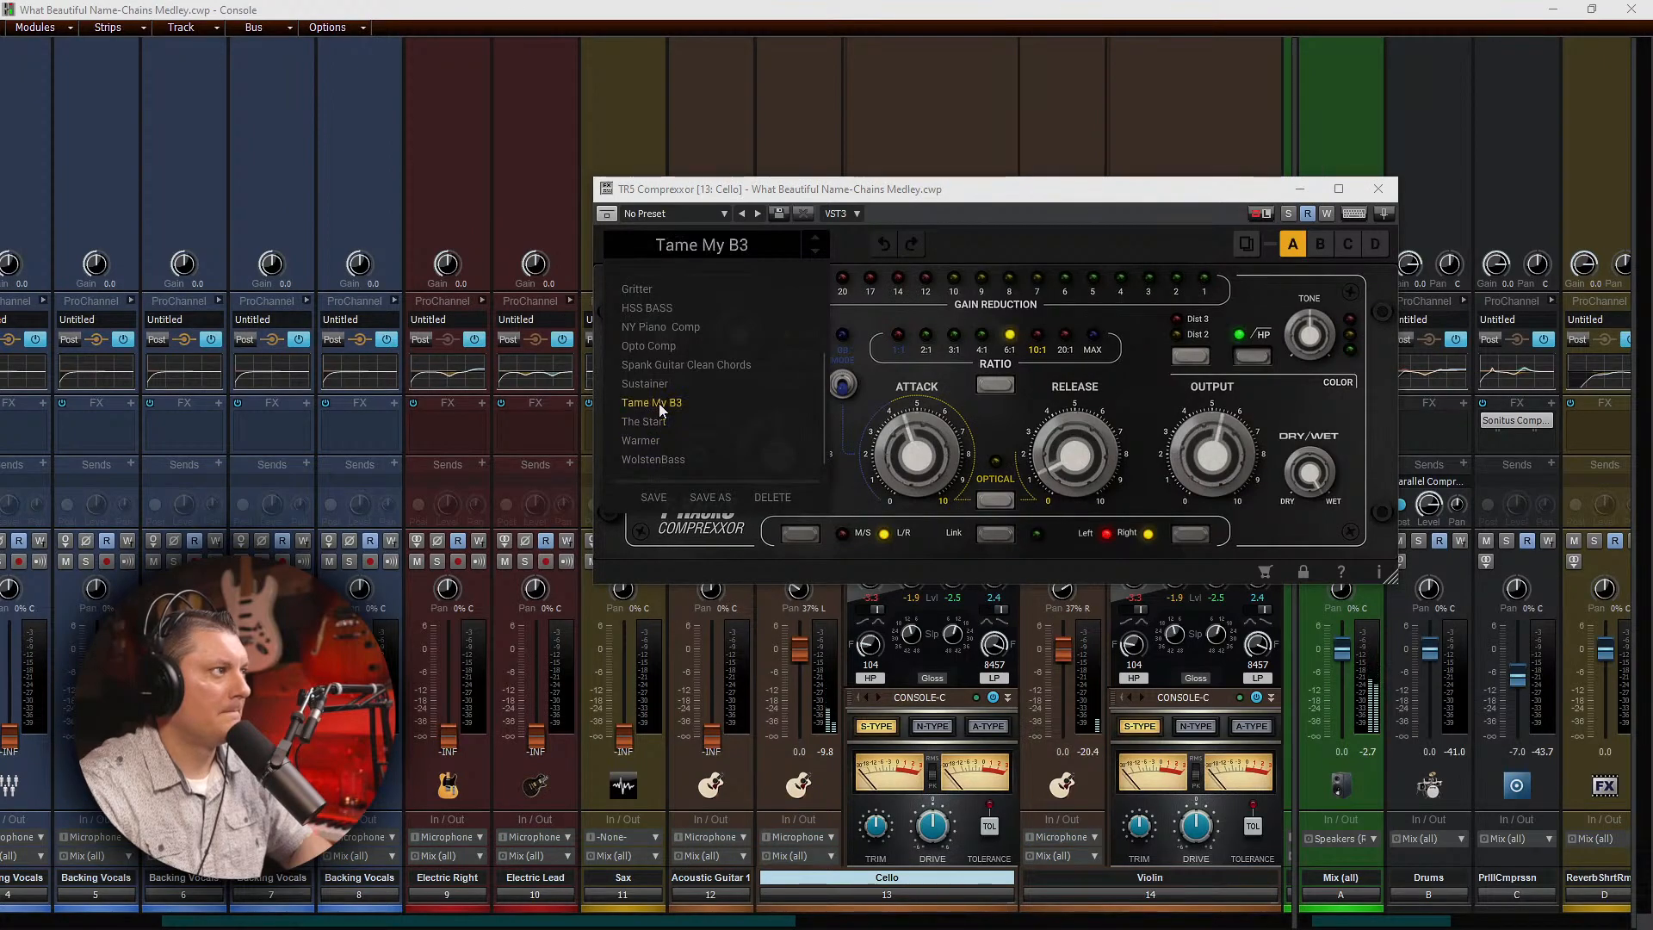
left_click(661, 458)
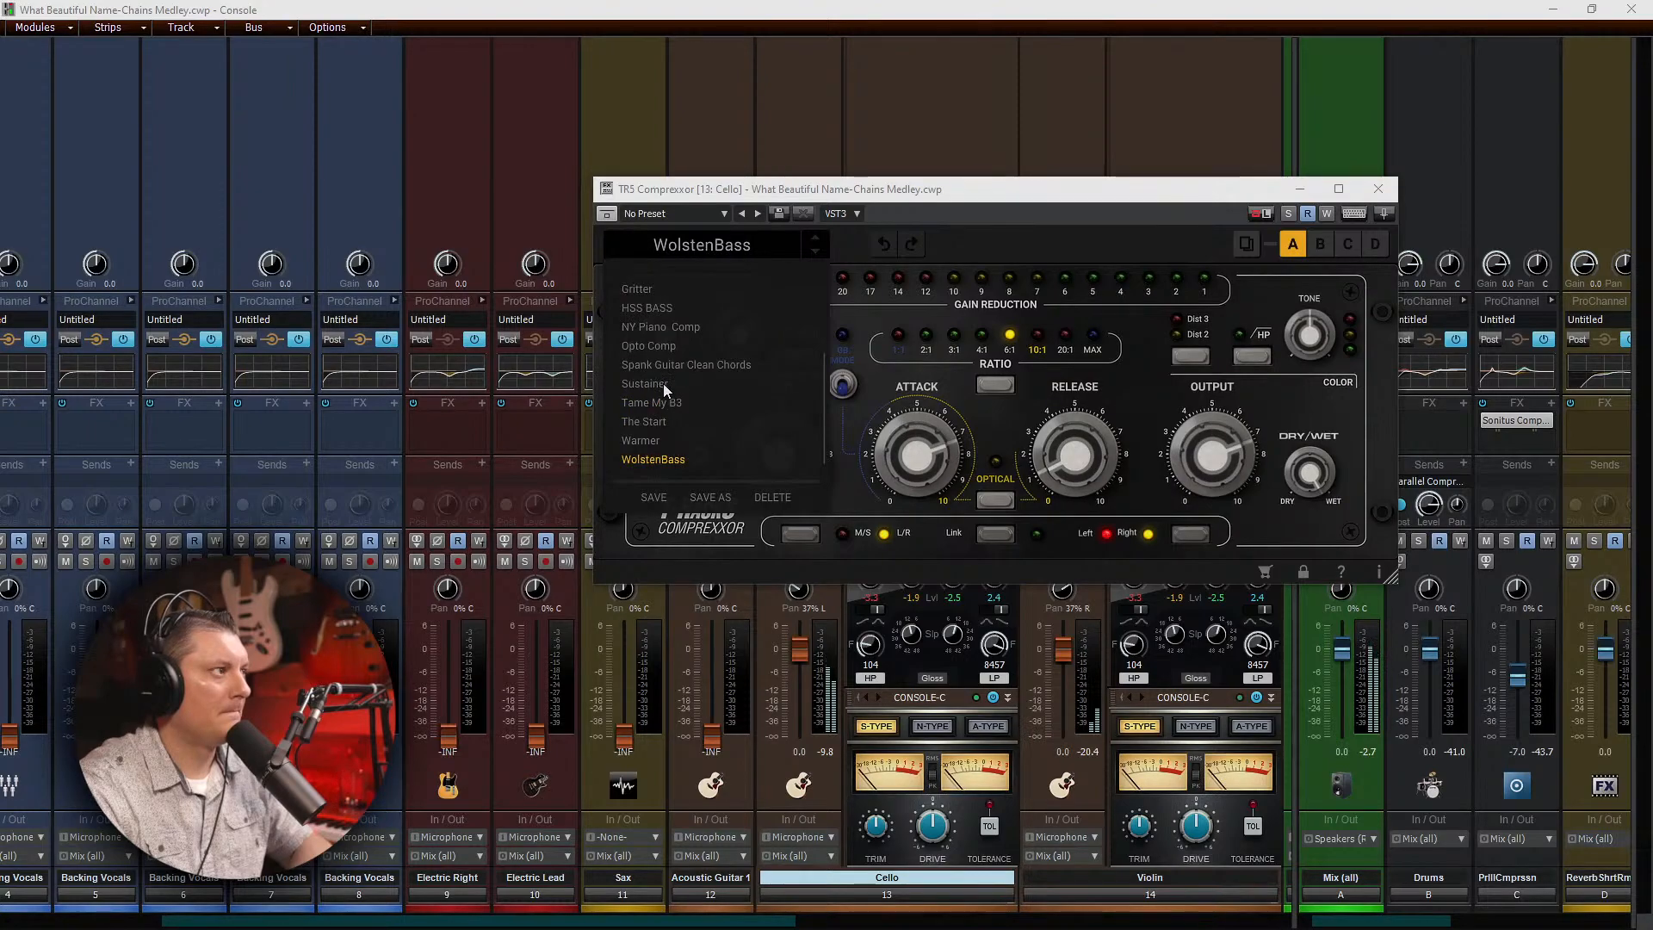
left_click(658, 345)
scroll(663, 379, "up", 1)
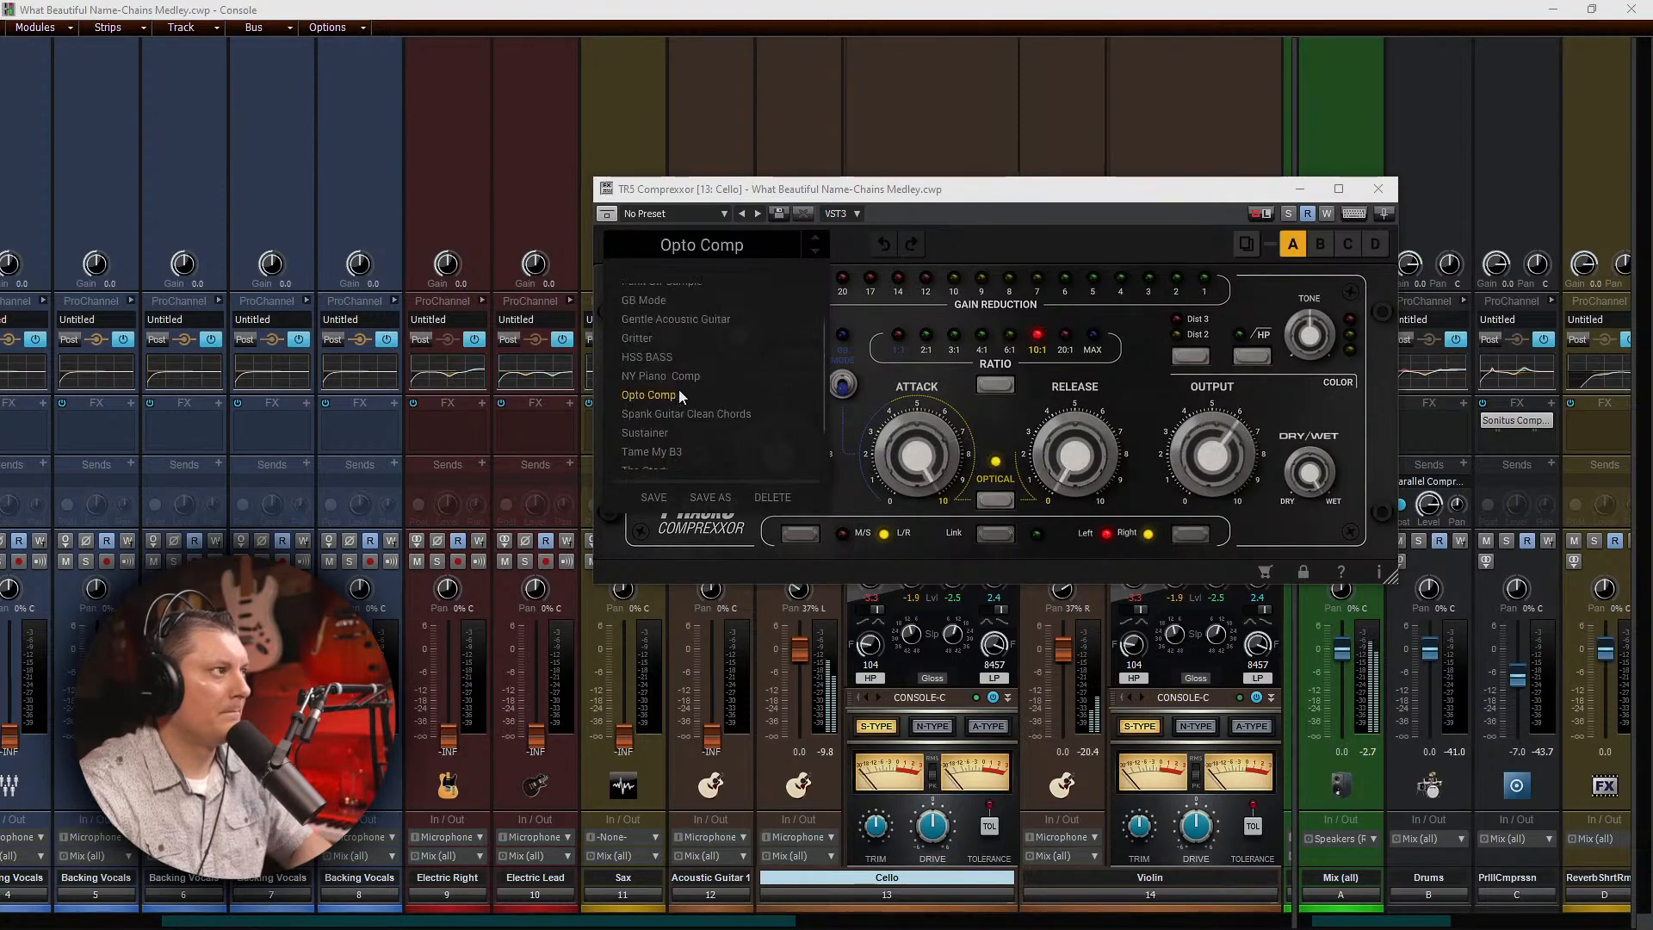
scroll(659, 357, "up", 1)
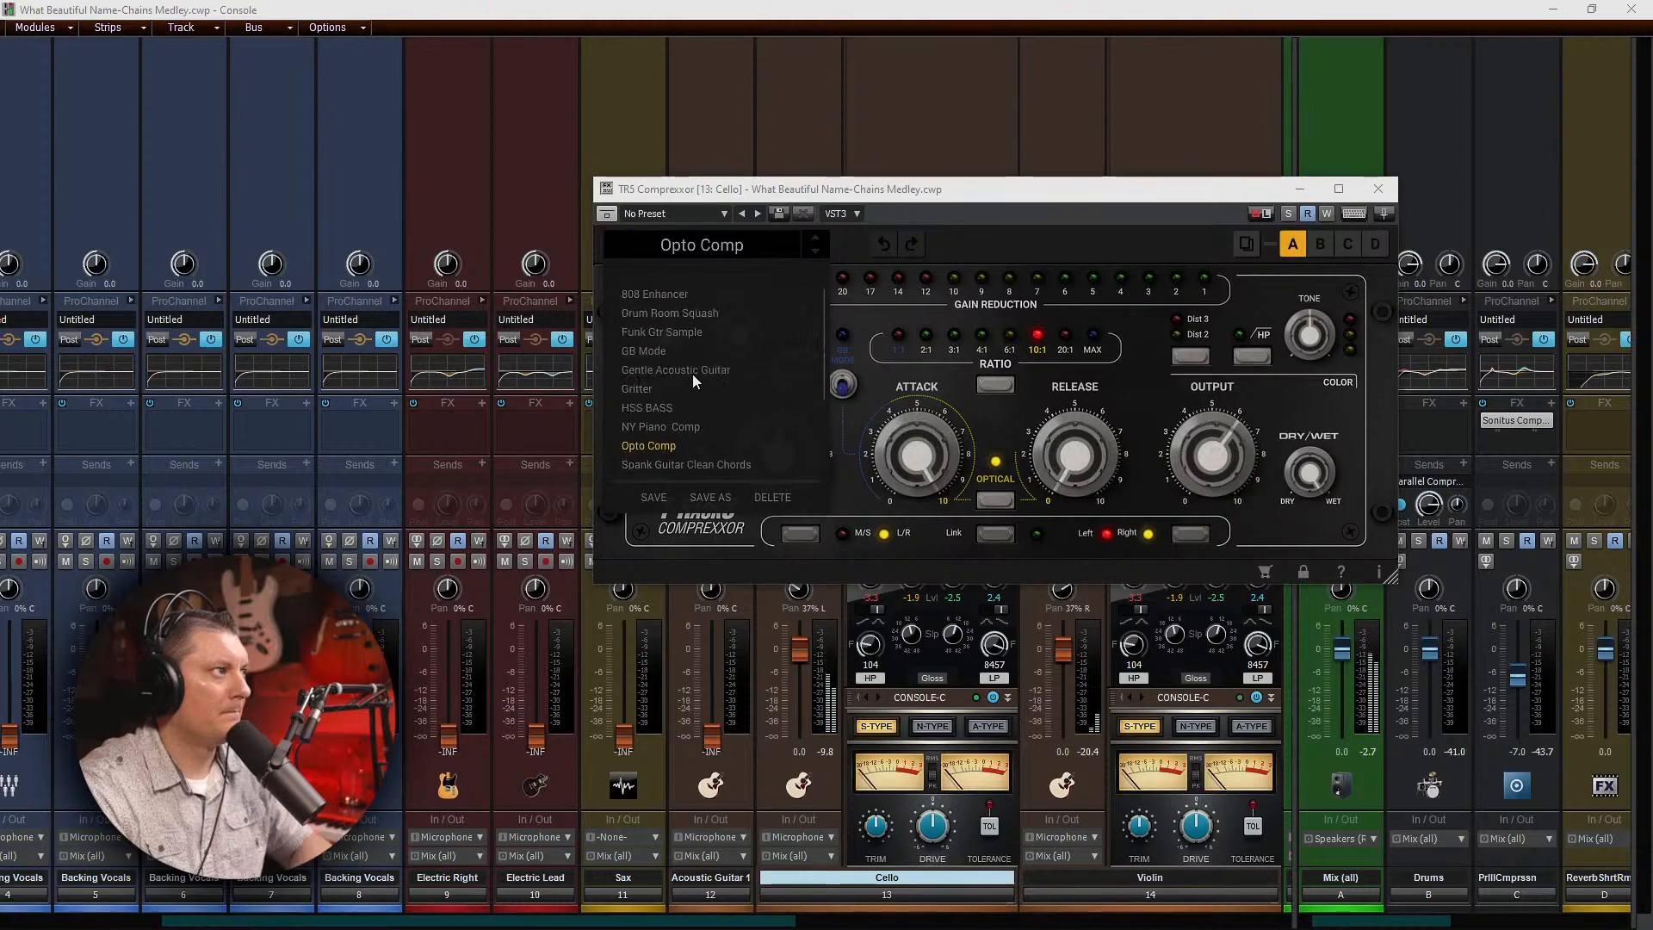
Step: Reload the Gentle Acoustic Guitar preset on the Cello's Comprexxor, enable Dist 2, adjust the Tone control and close the plugin
left_click(679, 370)
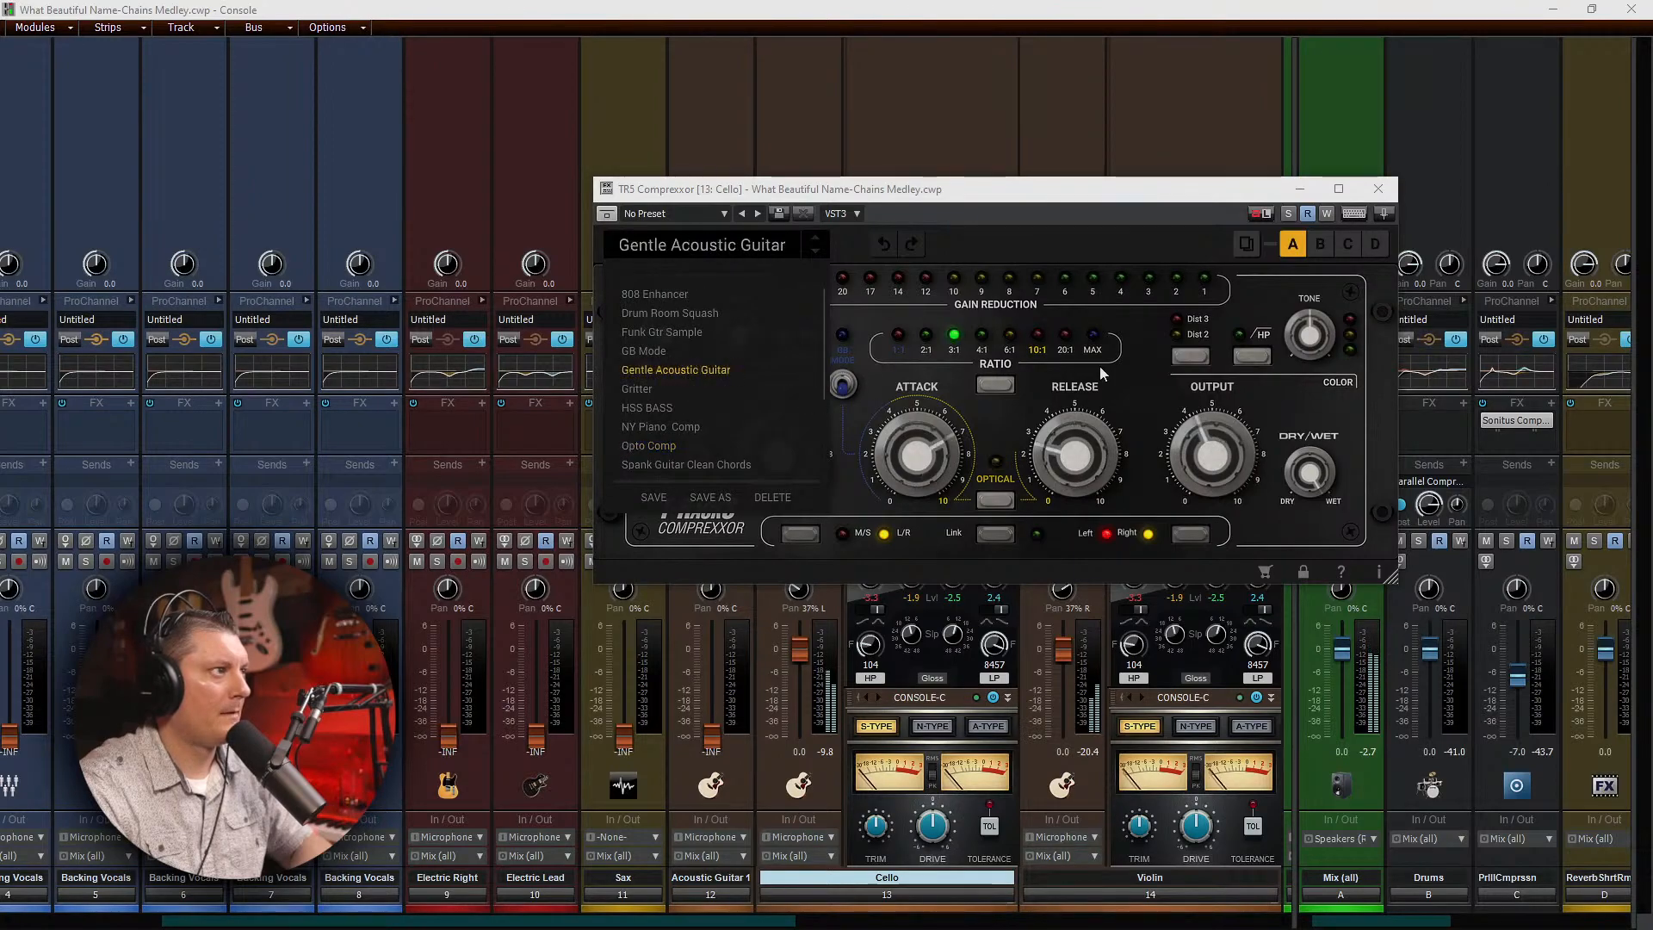
left_click(1194, 353)
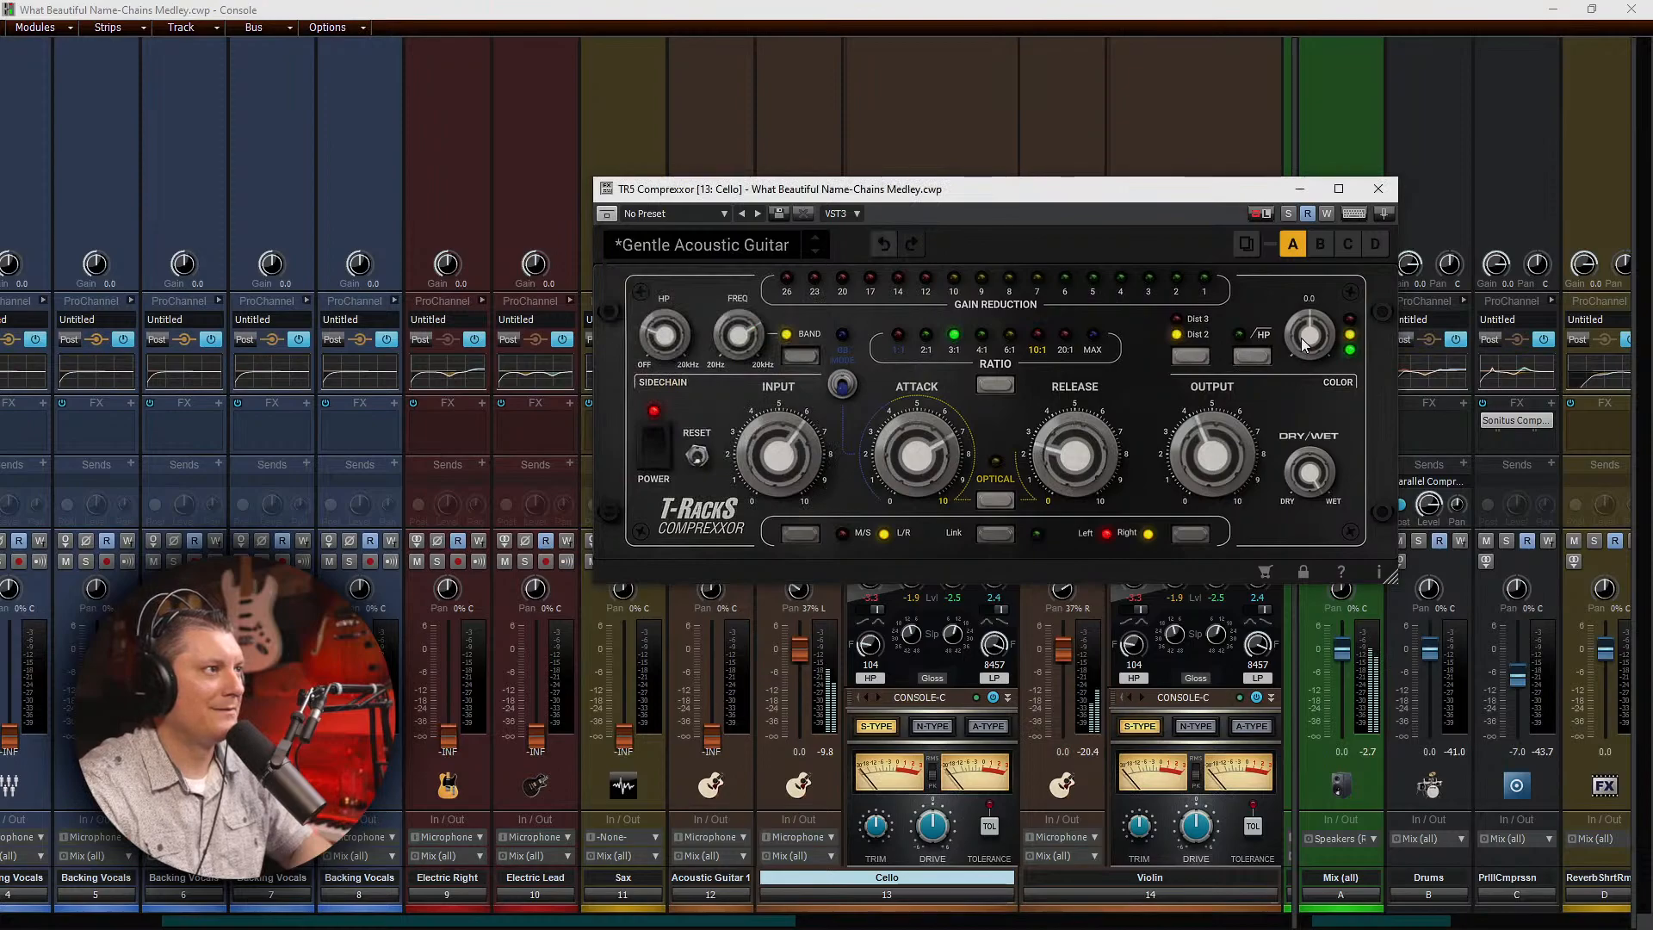
left_click_drag(1300, 330, 1299, 306)
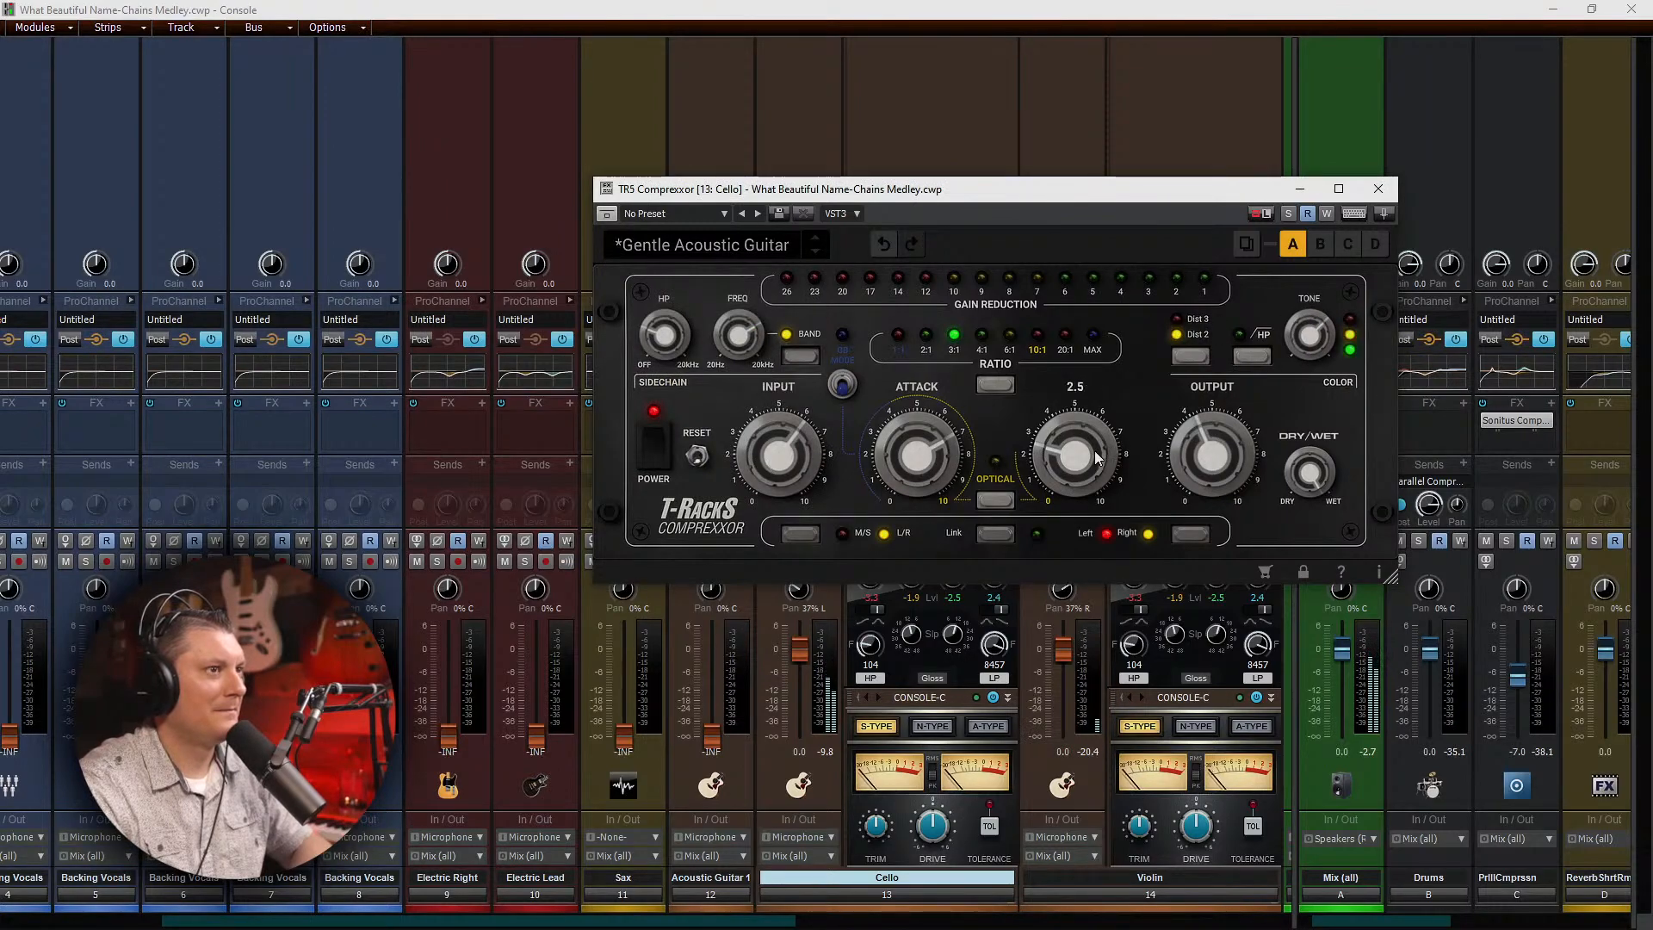
mouse_move(1193, 438)
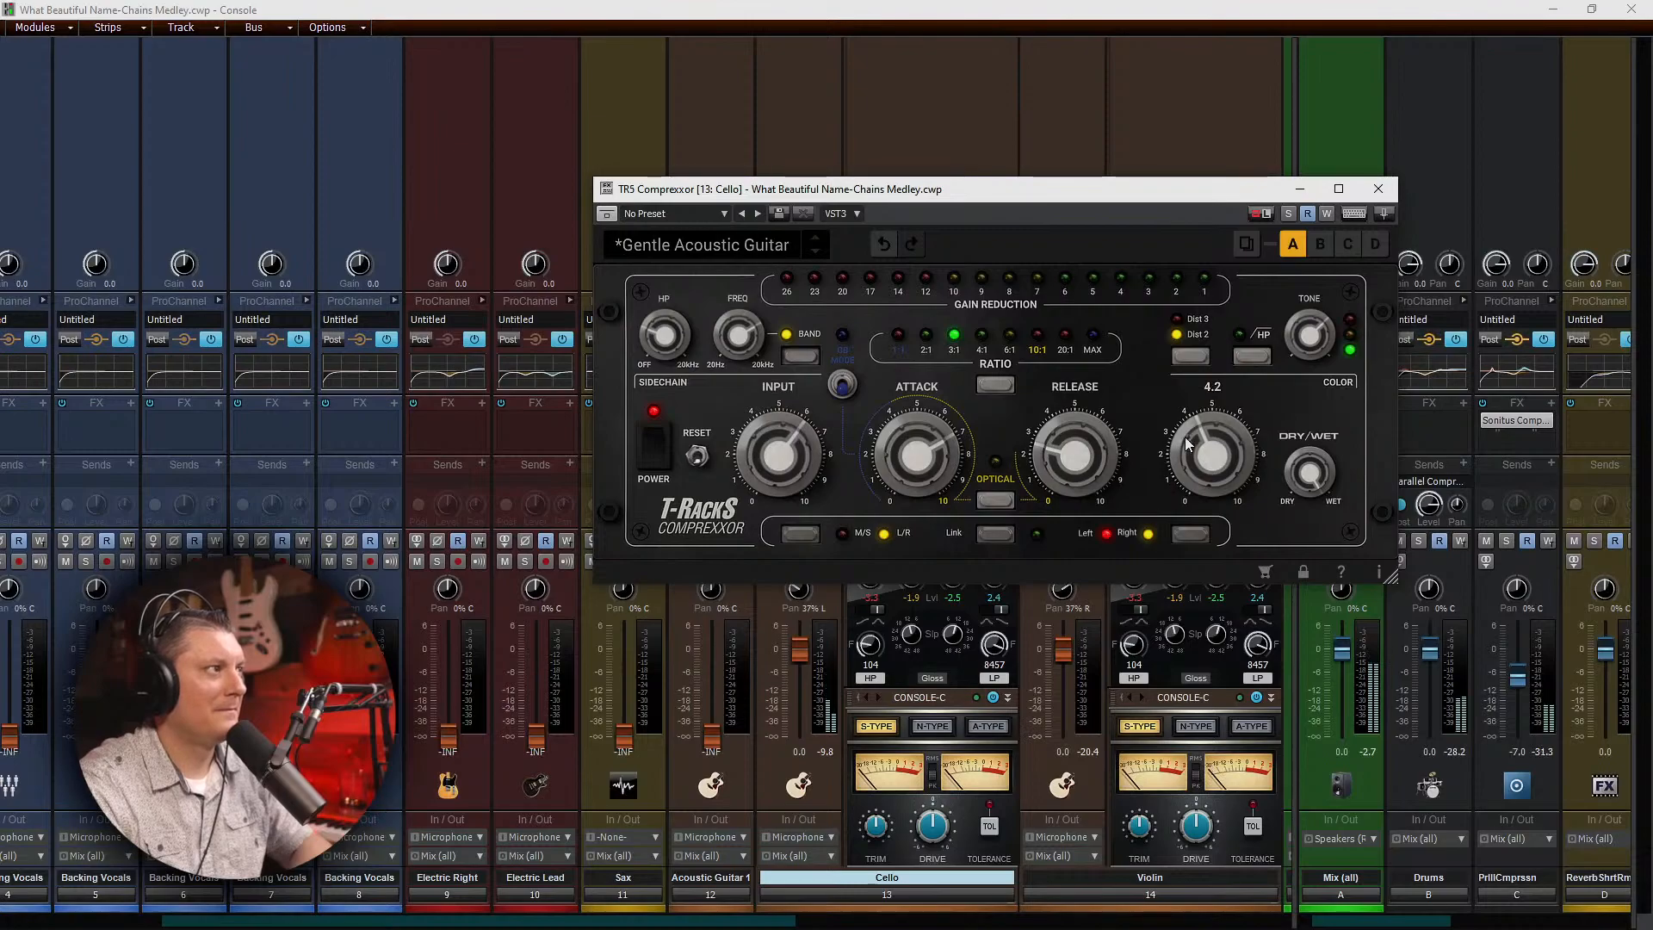
mouse_move(1307, 474)
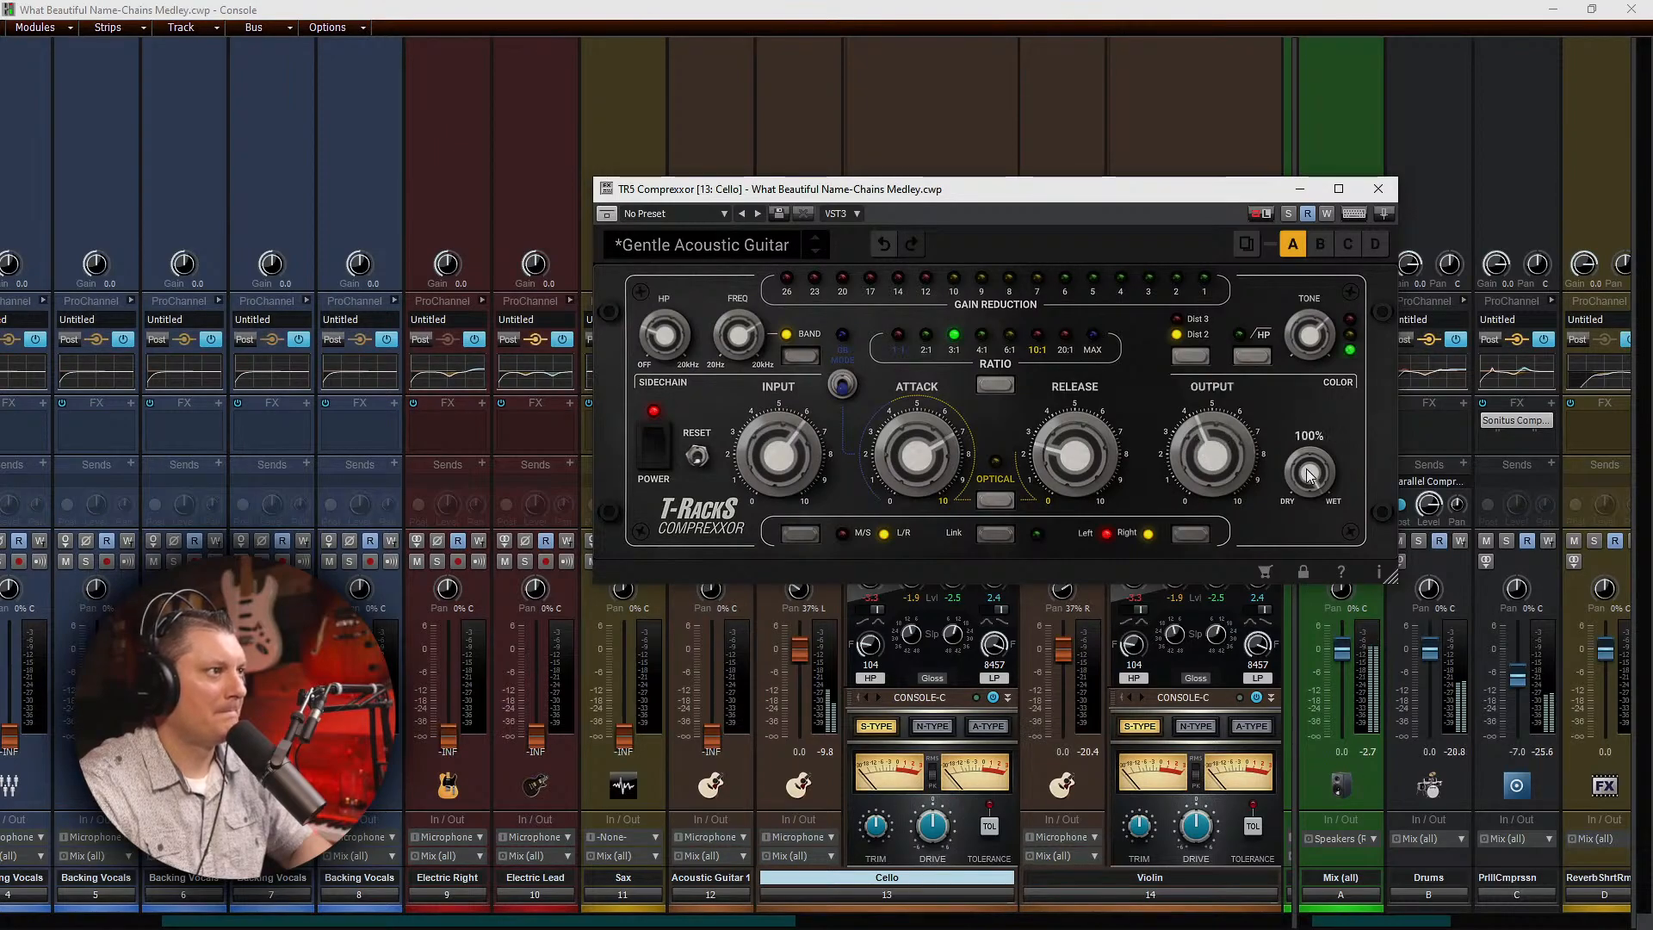
left_click(1378, 189)
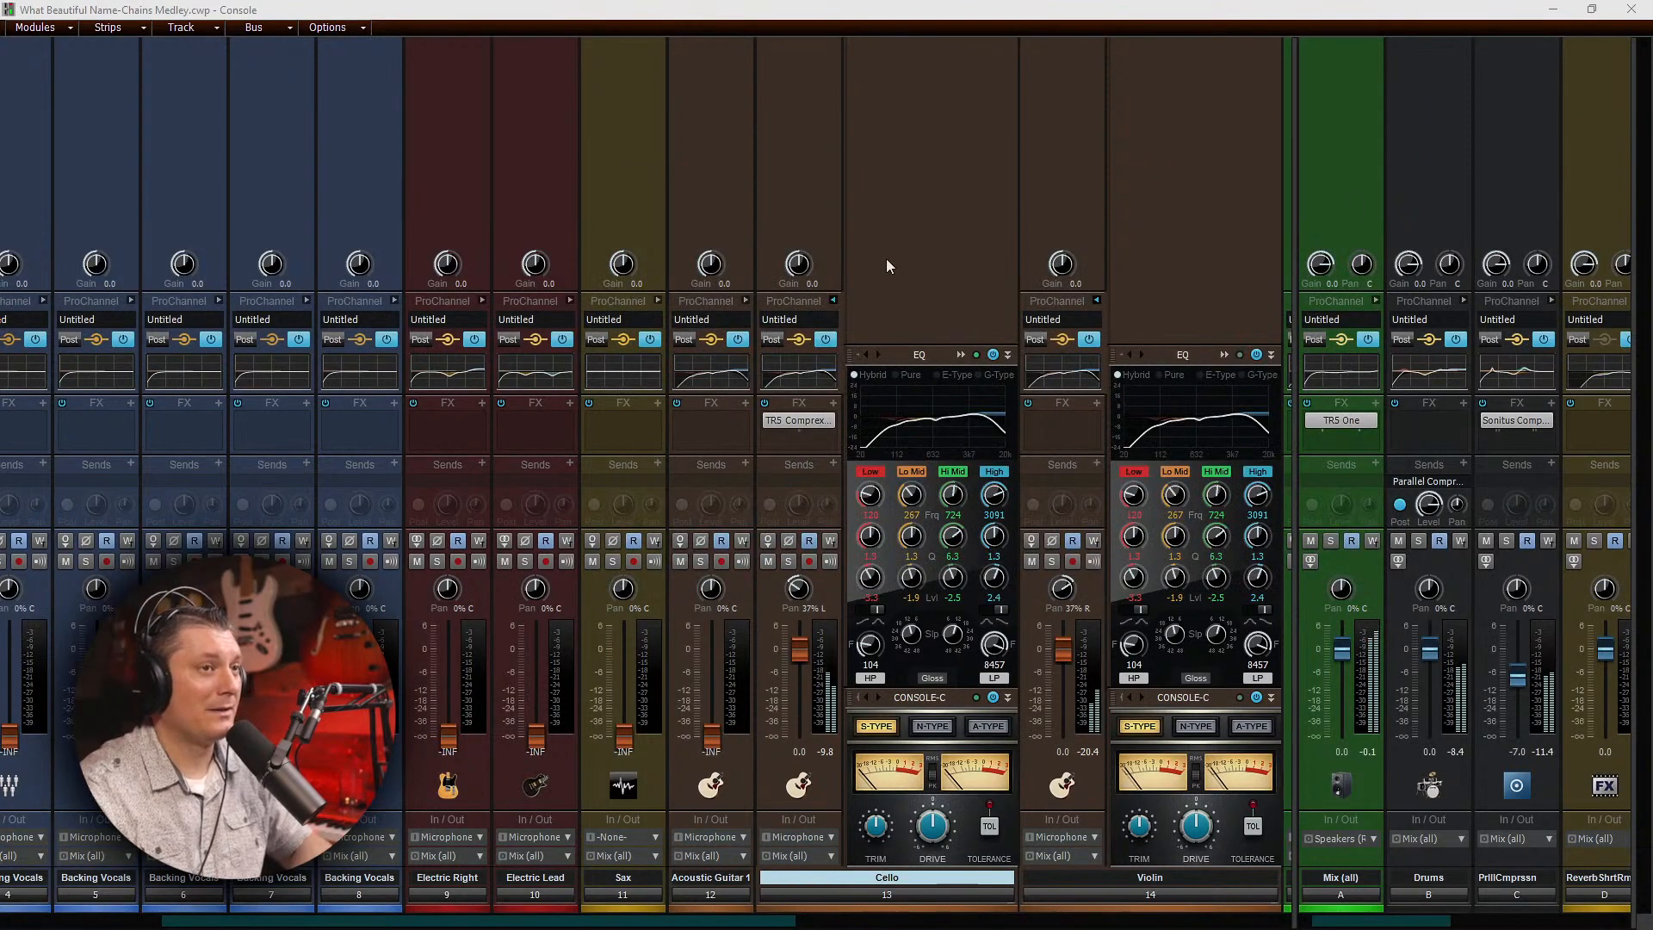
Step: Copy the Cello's Comprexxor to the Violin track's effects rack and set the copy to Dist 3 coloration with a 4:1 ratio
left_click_drag(798, 420, 1063, 423)
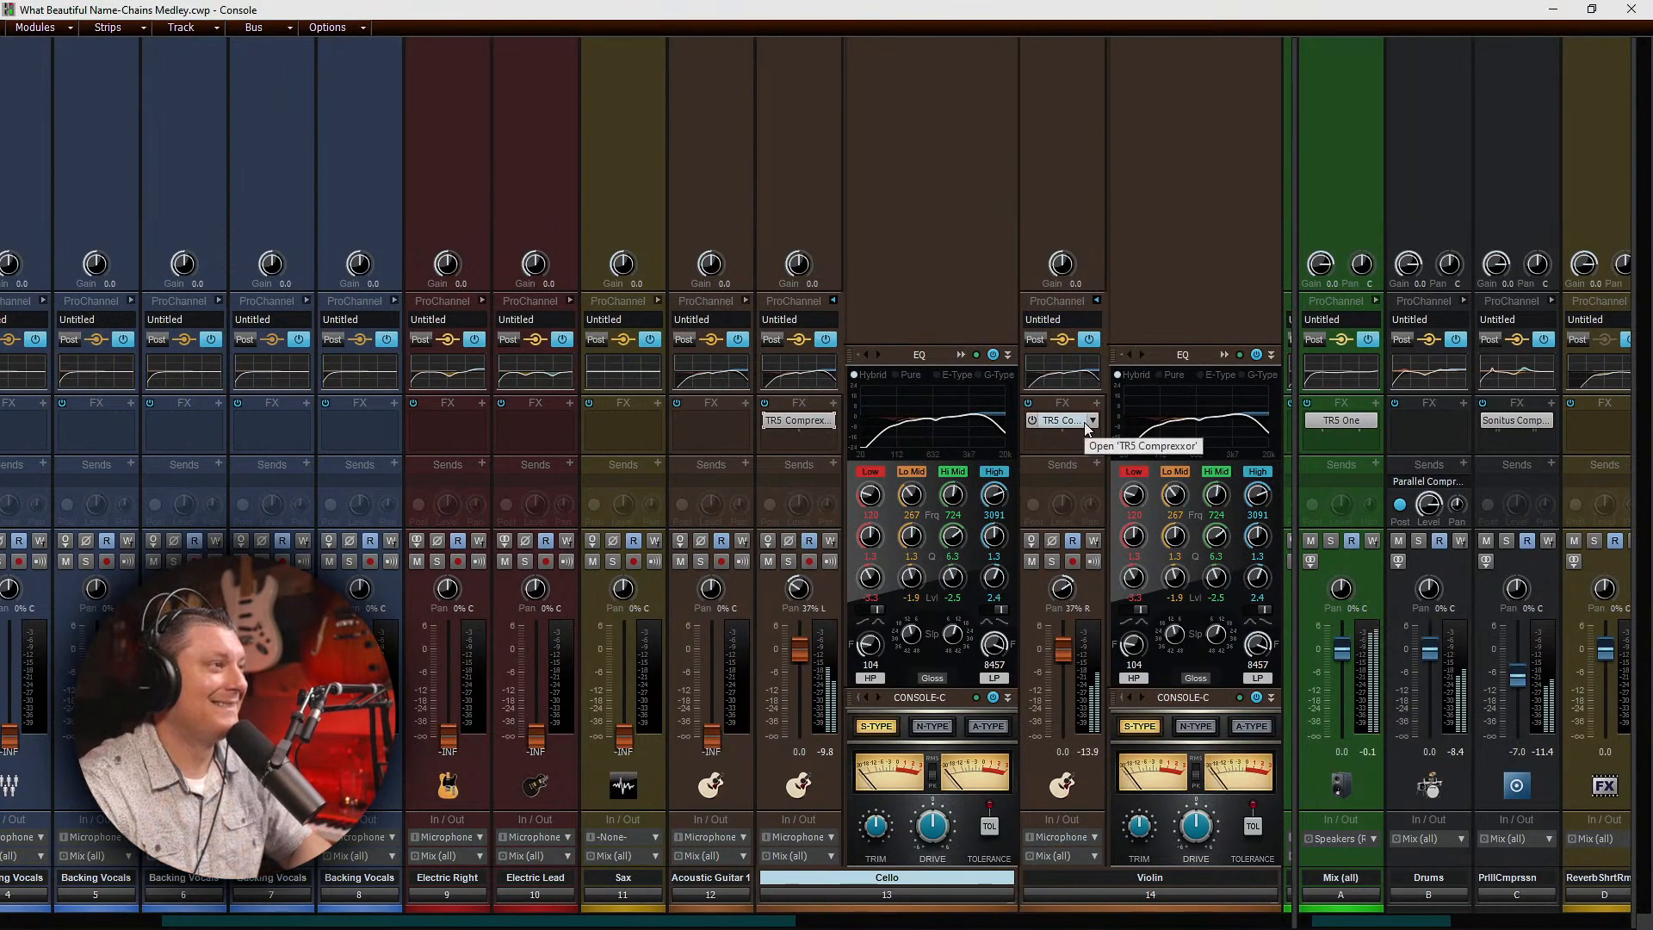
double_click(1062, 421)
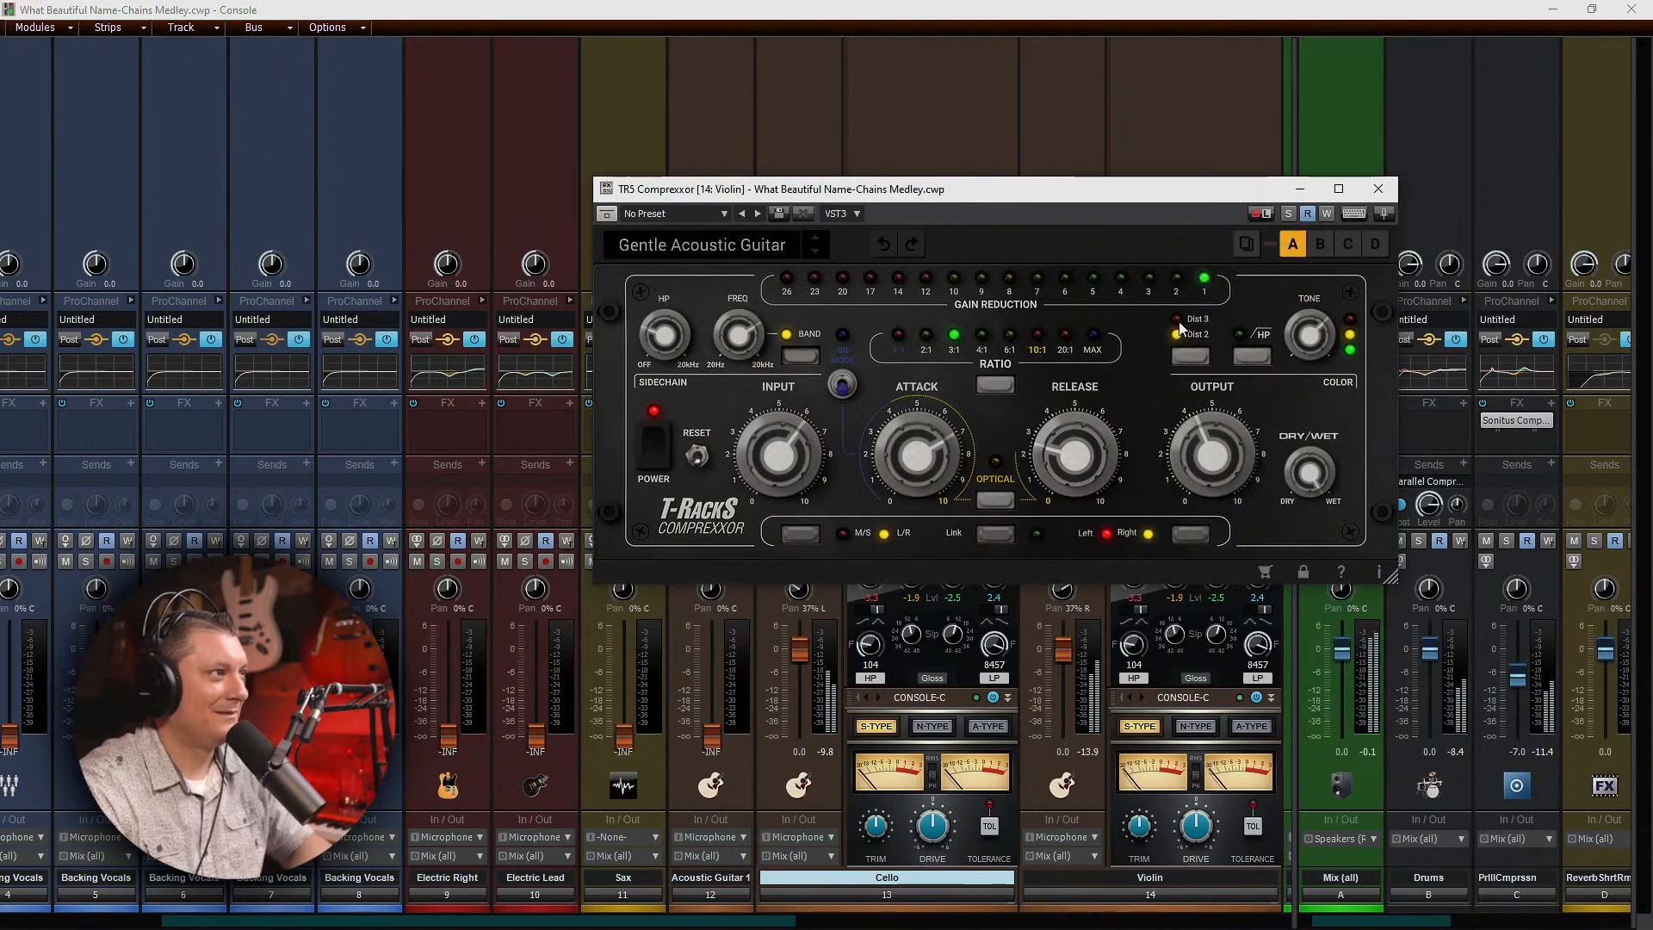
left_click(1178, 321)
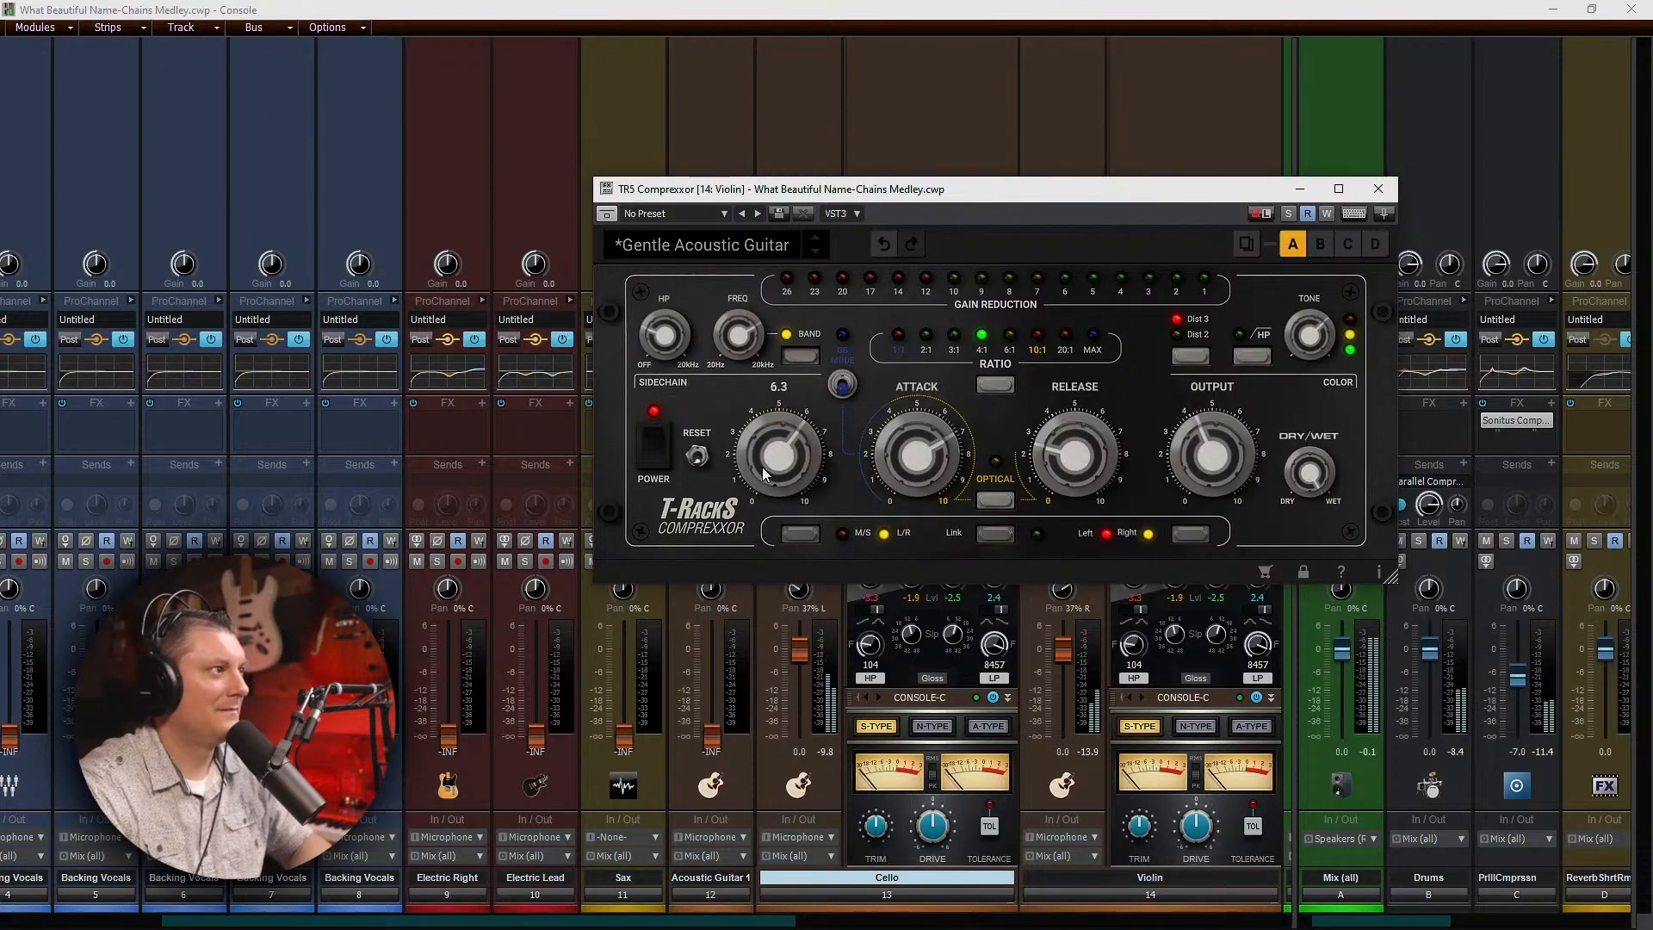
Step: Raise the Input and lower the Output on the Violin's Comprexxor and close its window
left_click_drag(766, 469, 765, 448)
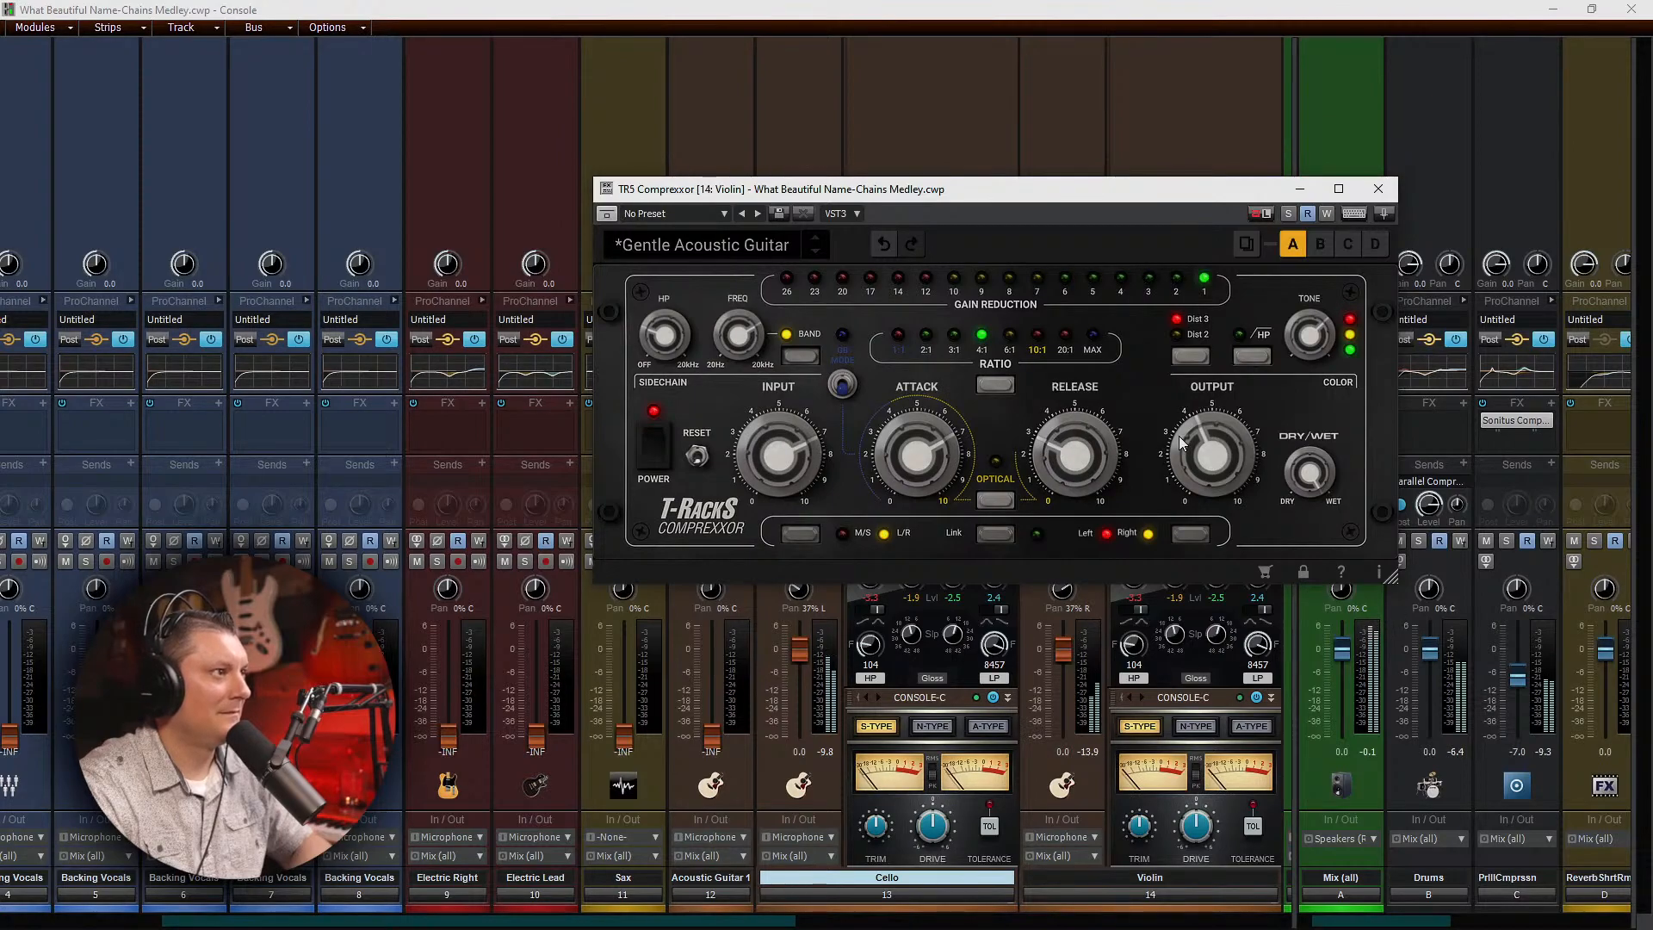
left_click_drag(1195, 435, 1193, 467)
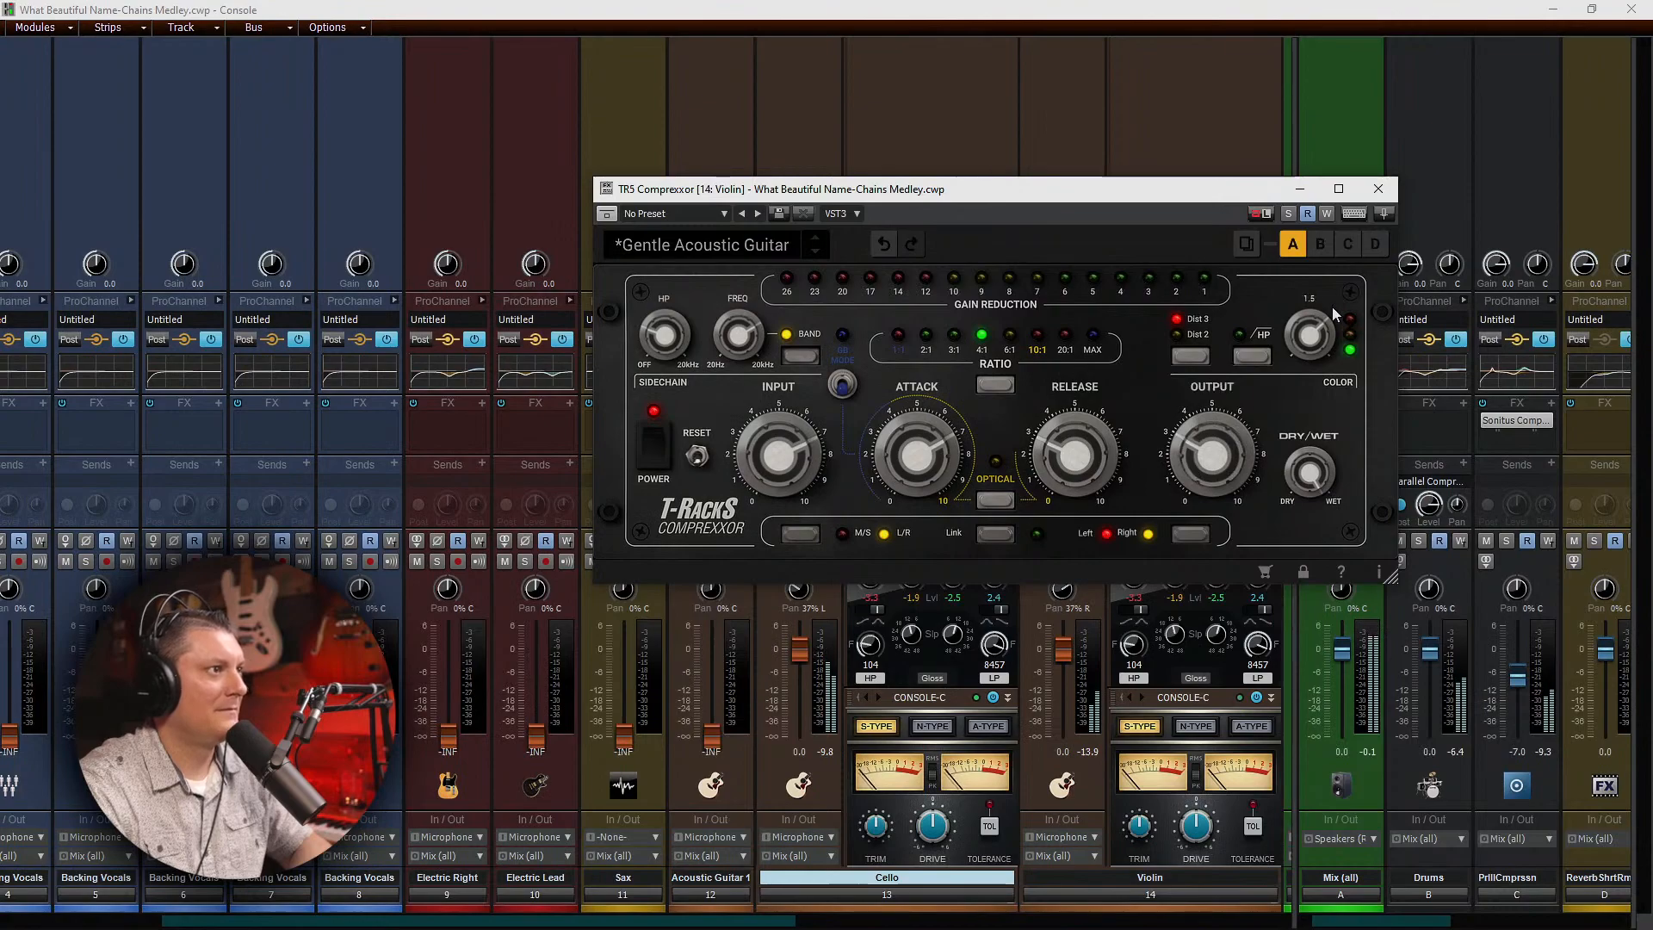
left_click(1378, 188)
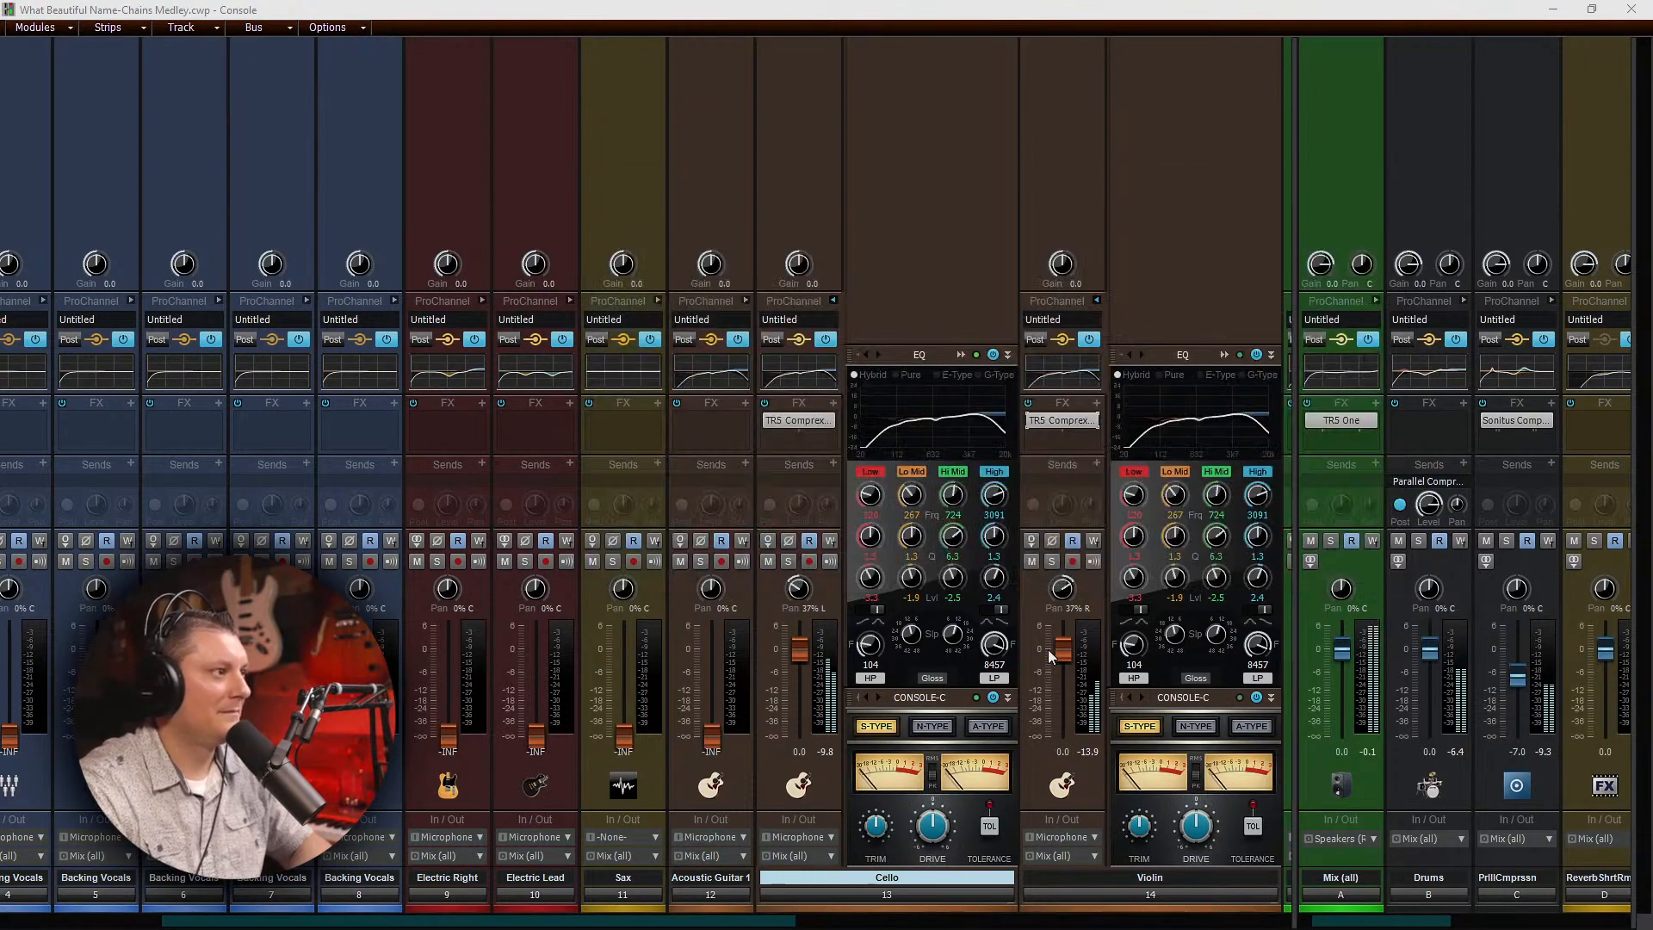
Step: Lower the Violin fader to about -5.9 dB and the Cello fader to about -3.0 dB
left_click_drag(1063, 649, 1063, 664)
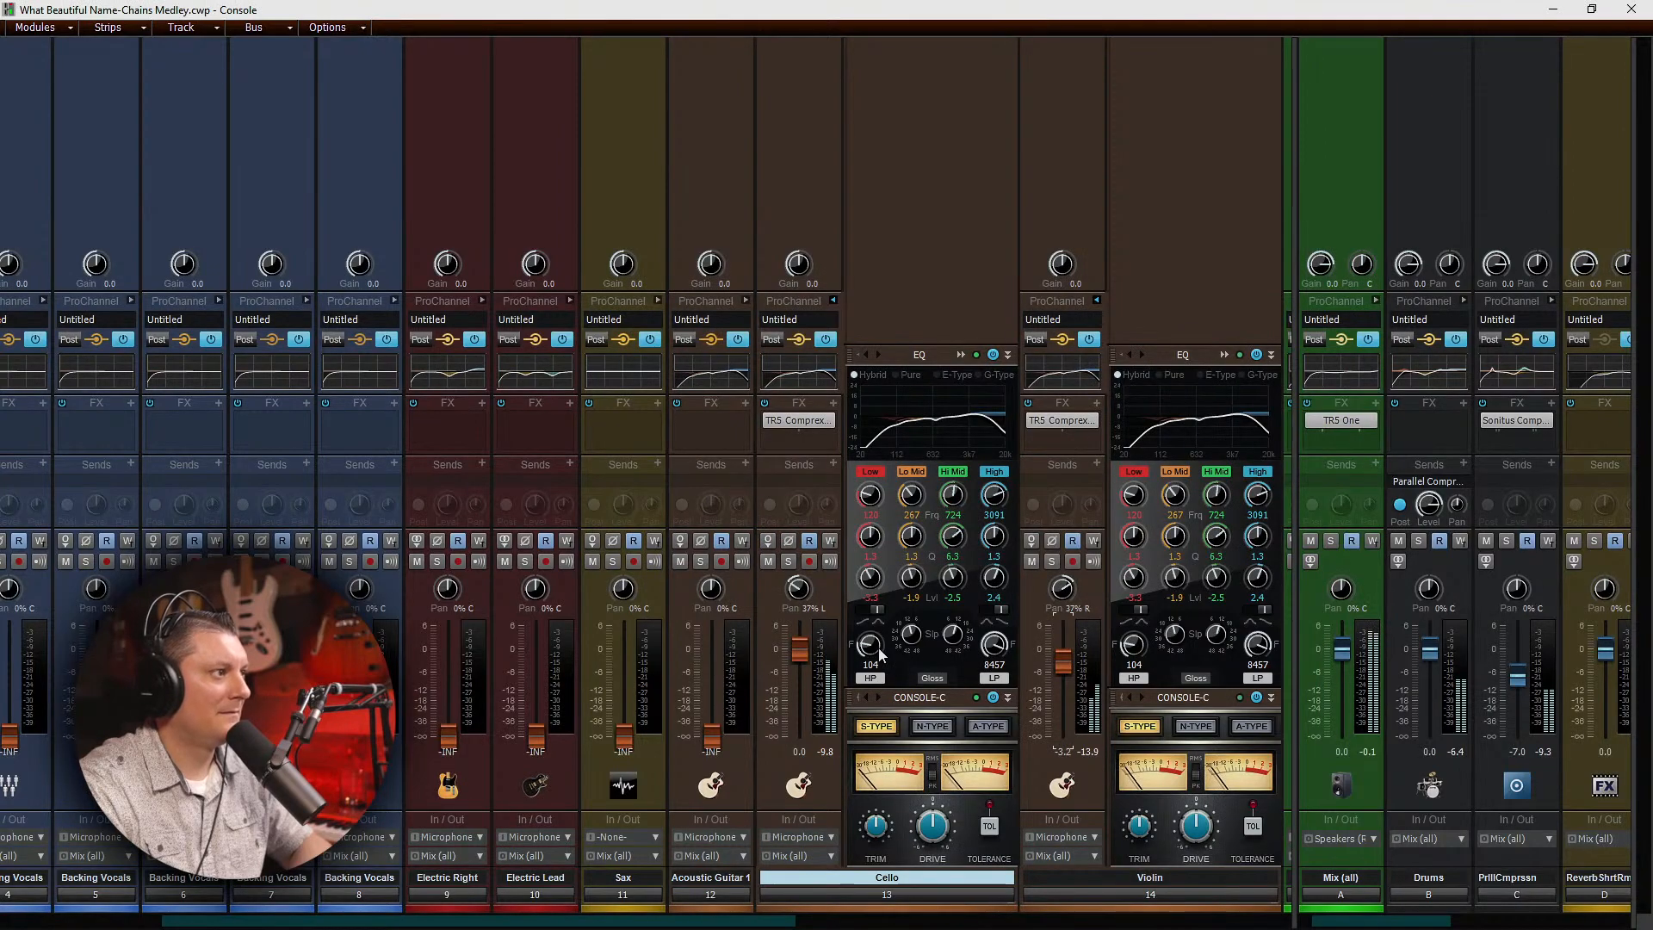
left_click_drag(798, 654, 799, 660)
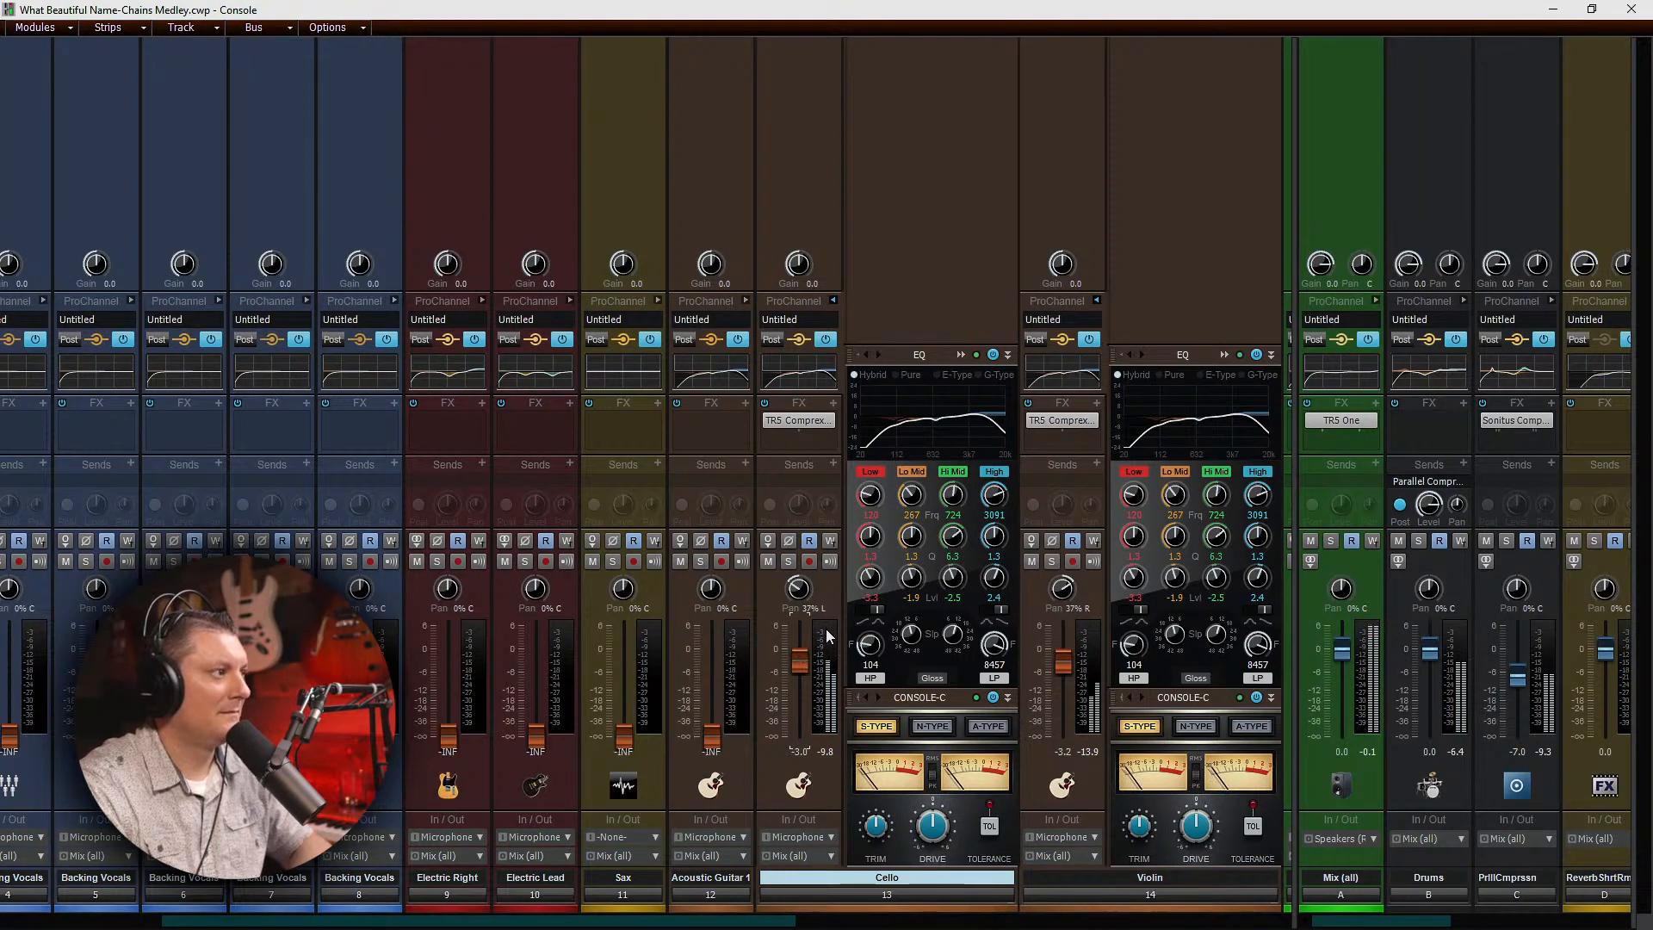
left_click_drag(1061, 659, 1063, 667)
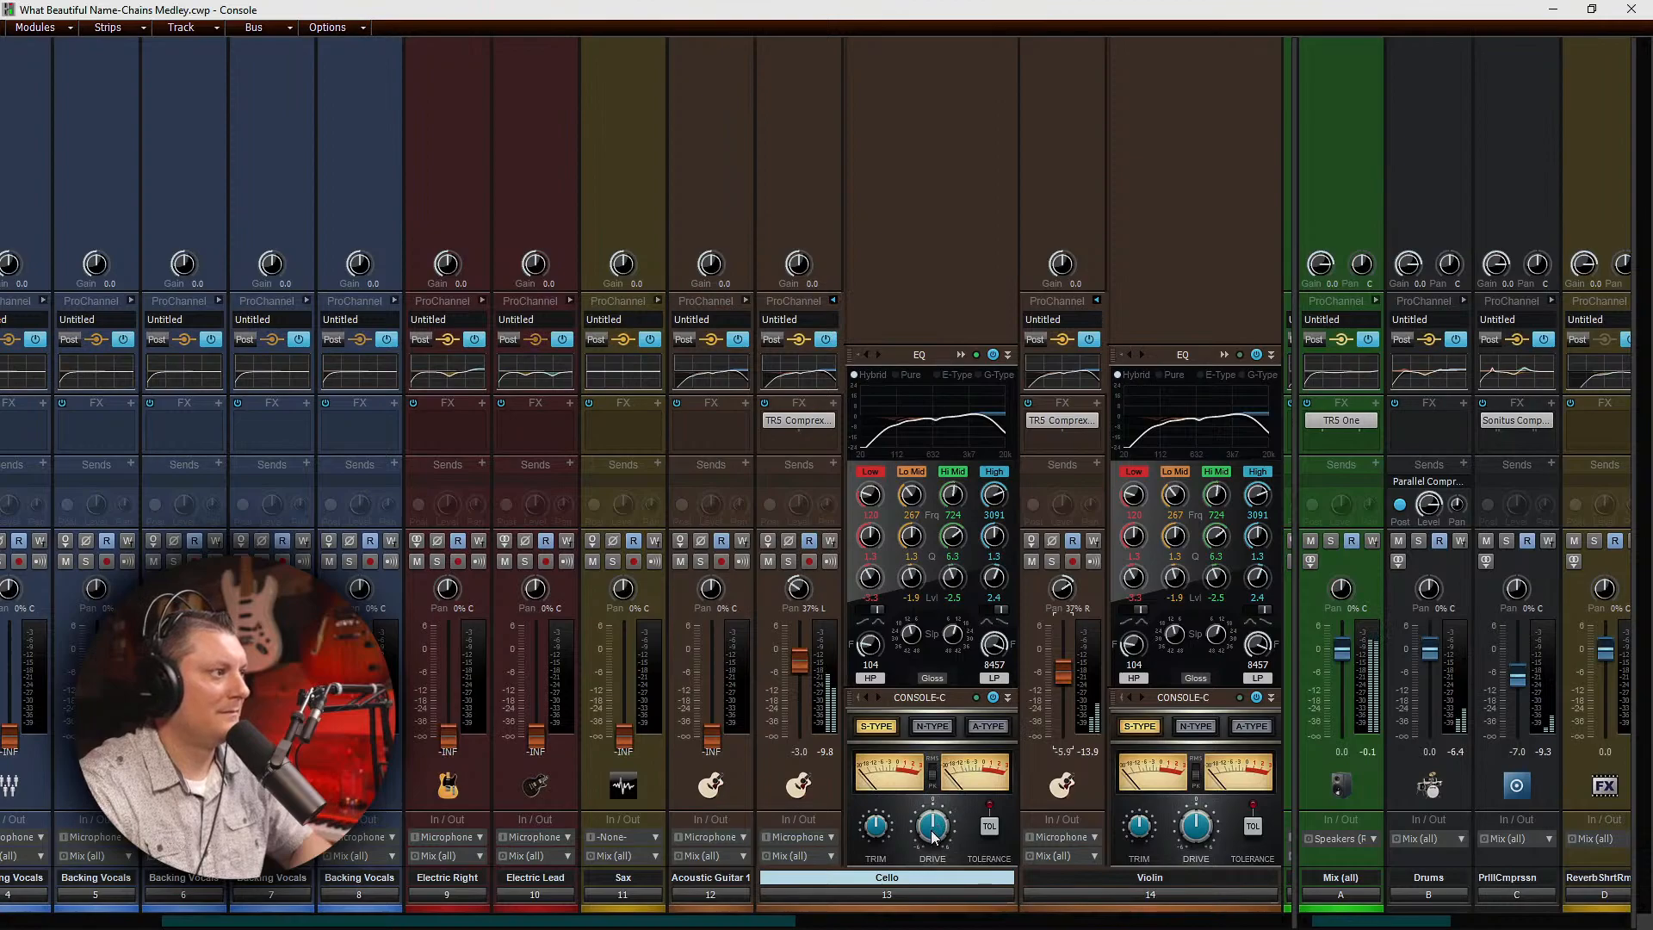
Step: Switch the Console-C emulation on the Violin and Cello channels to A-Type and stop playback
left_click(1250, 726)
left_click(1000, 729)
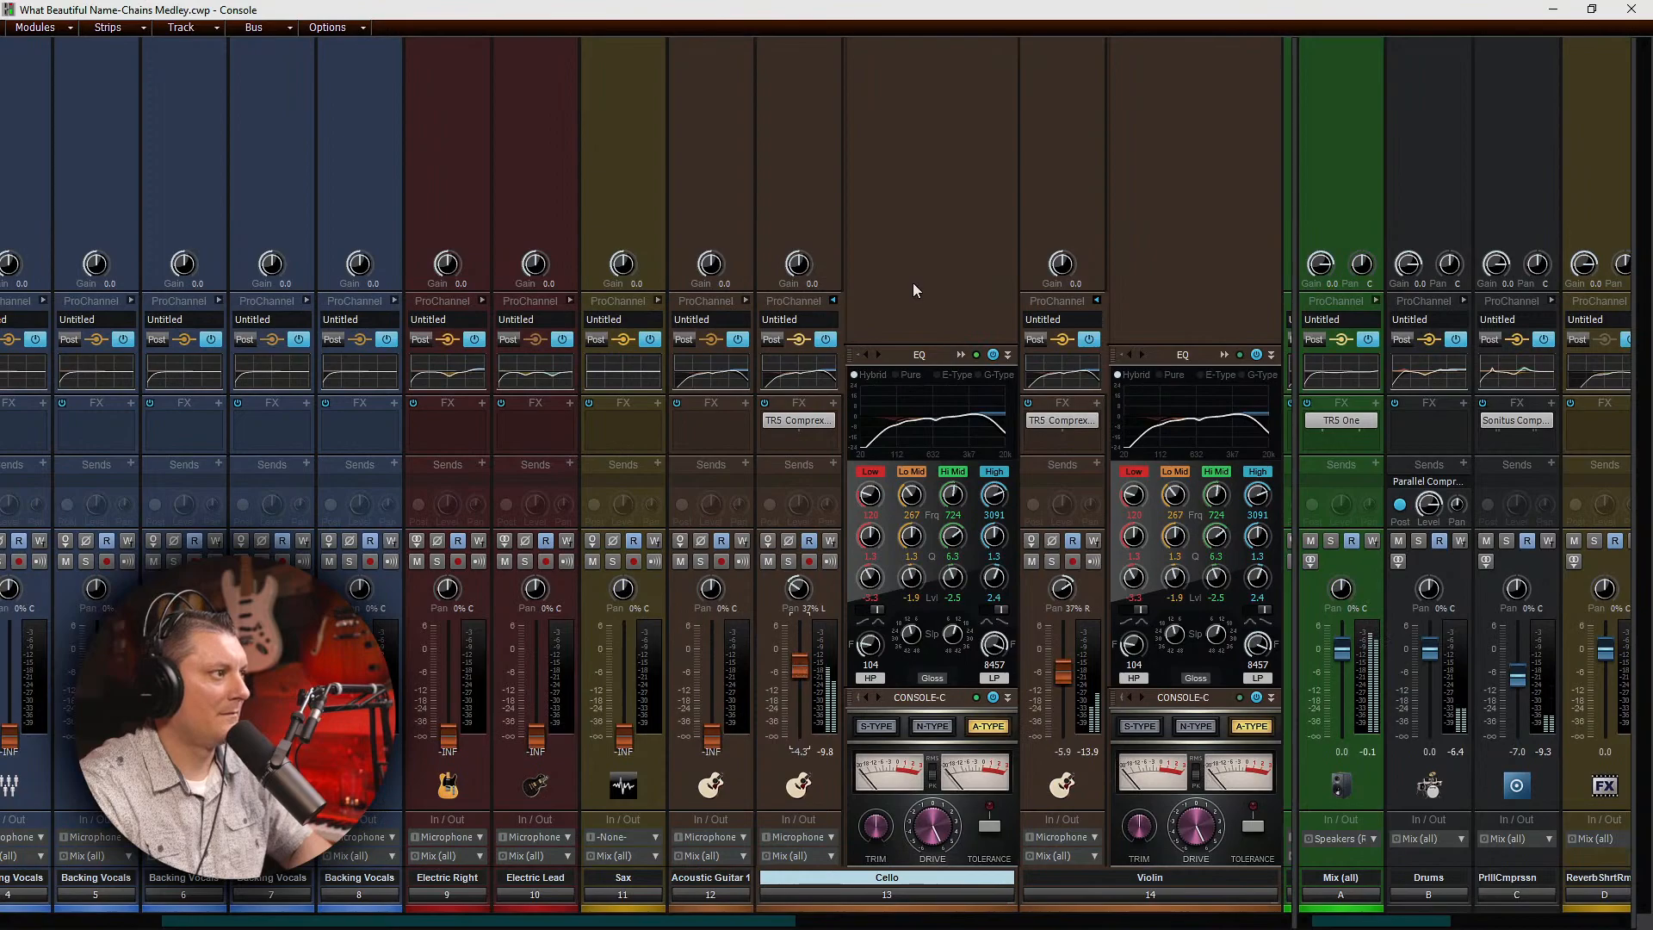
key("space")
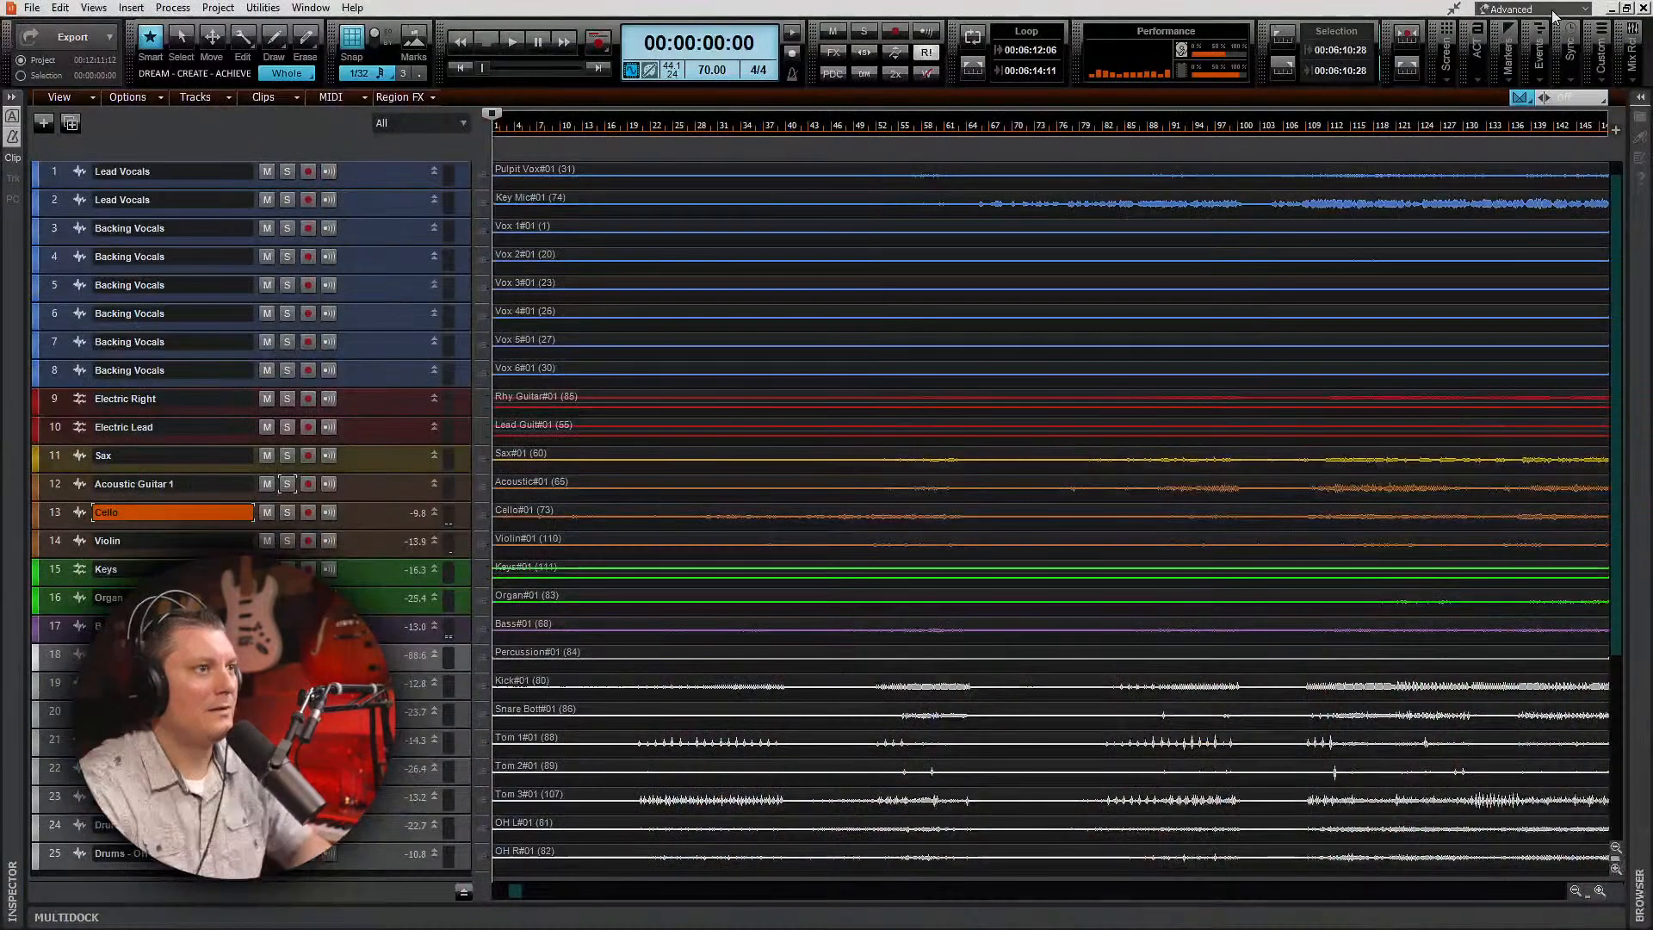
Step: Leave the console for the tracks view, expand the Cello track to show its waveform and stop playback
left_click(1549, 10)
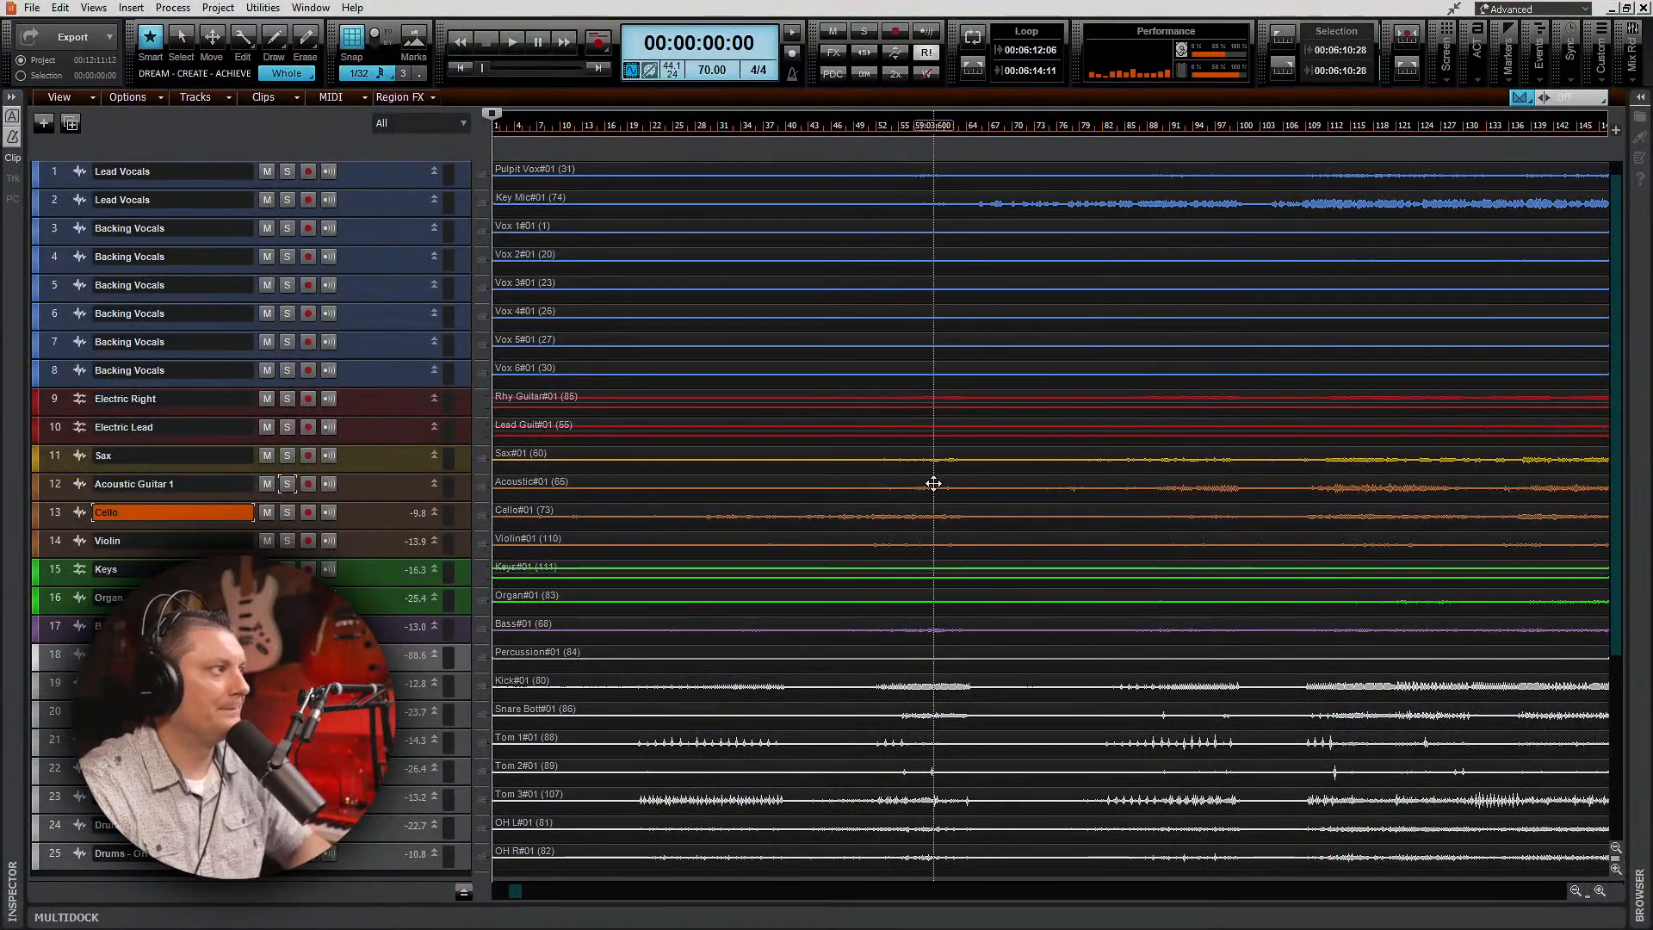
double_click(371, 527)
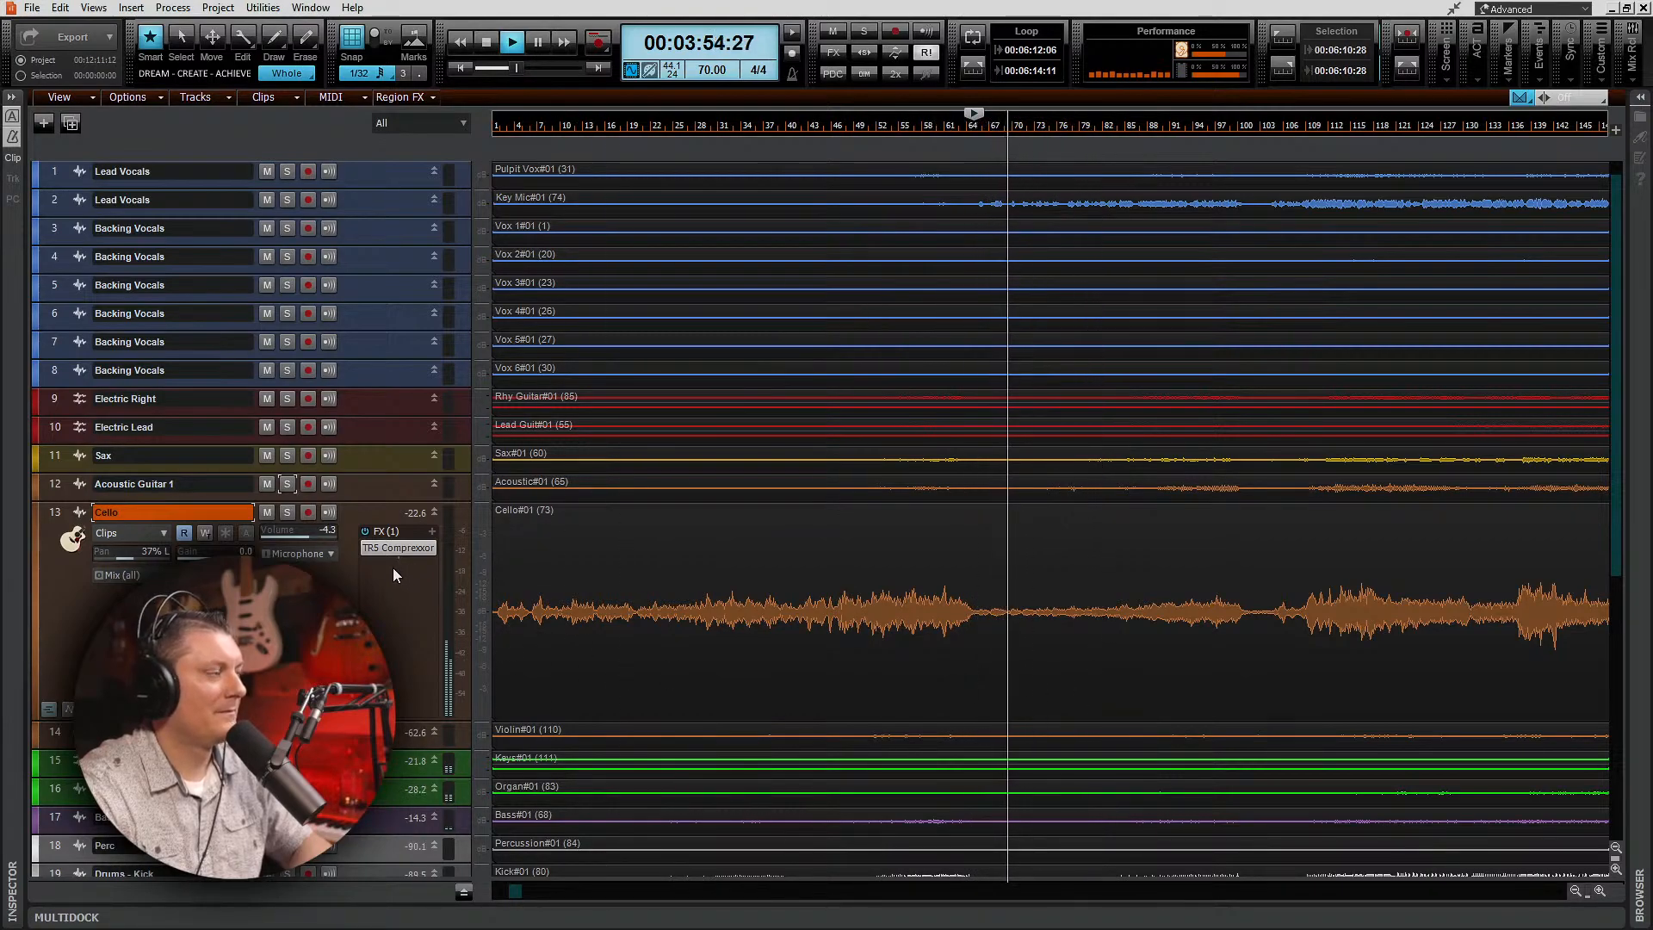
key("space")
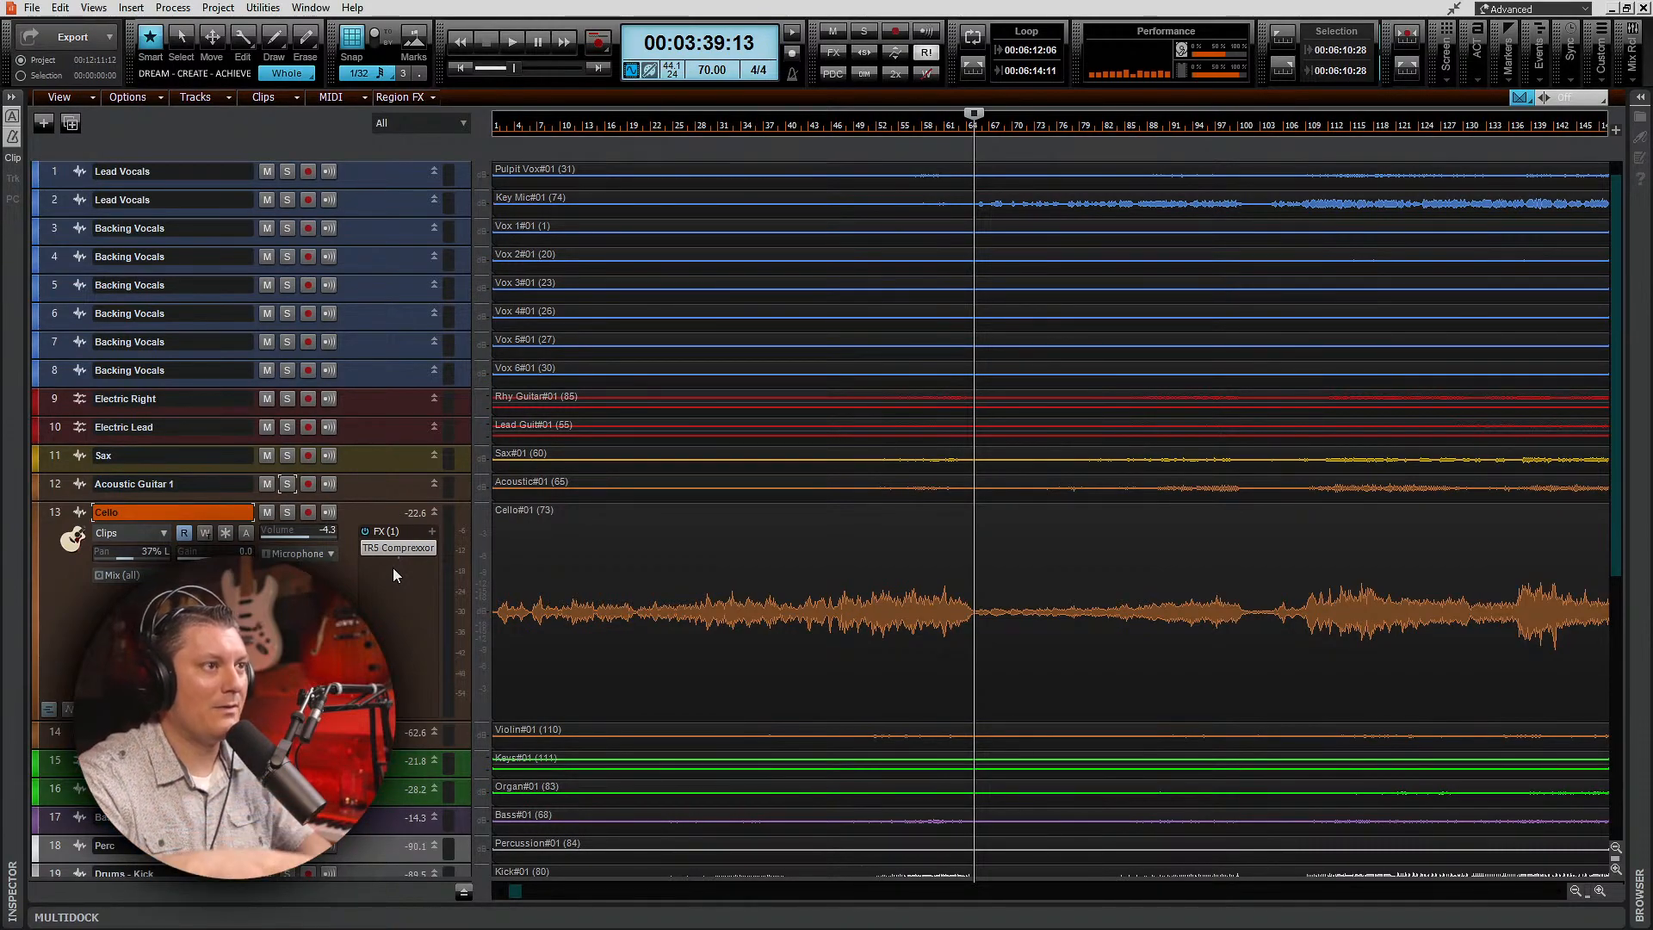
Step: Play the song from 00:02:42:19 to hear the processed Cello in the mix
right_click(395, 574)
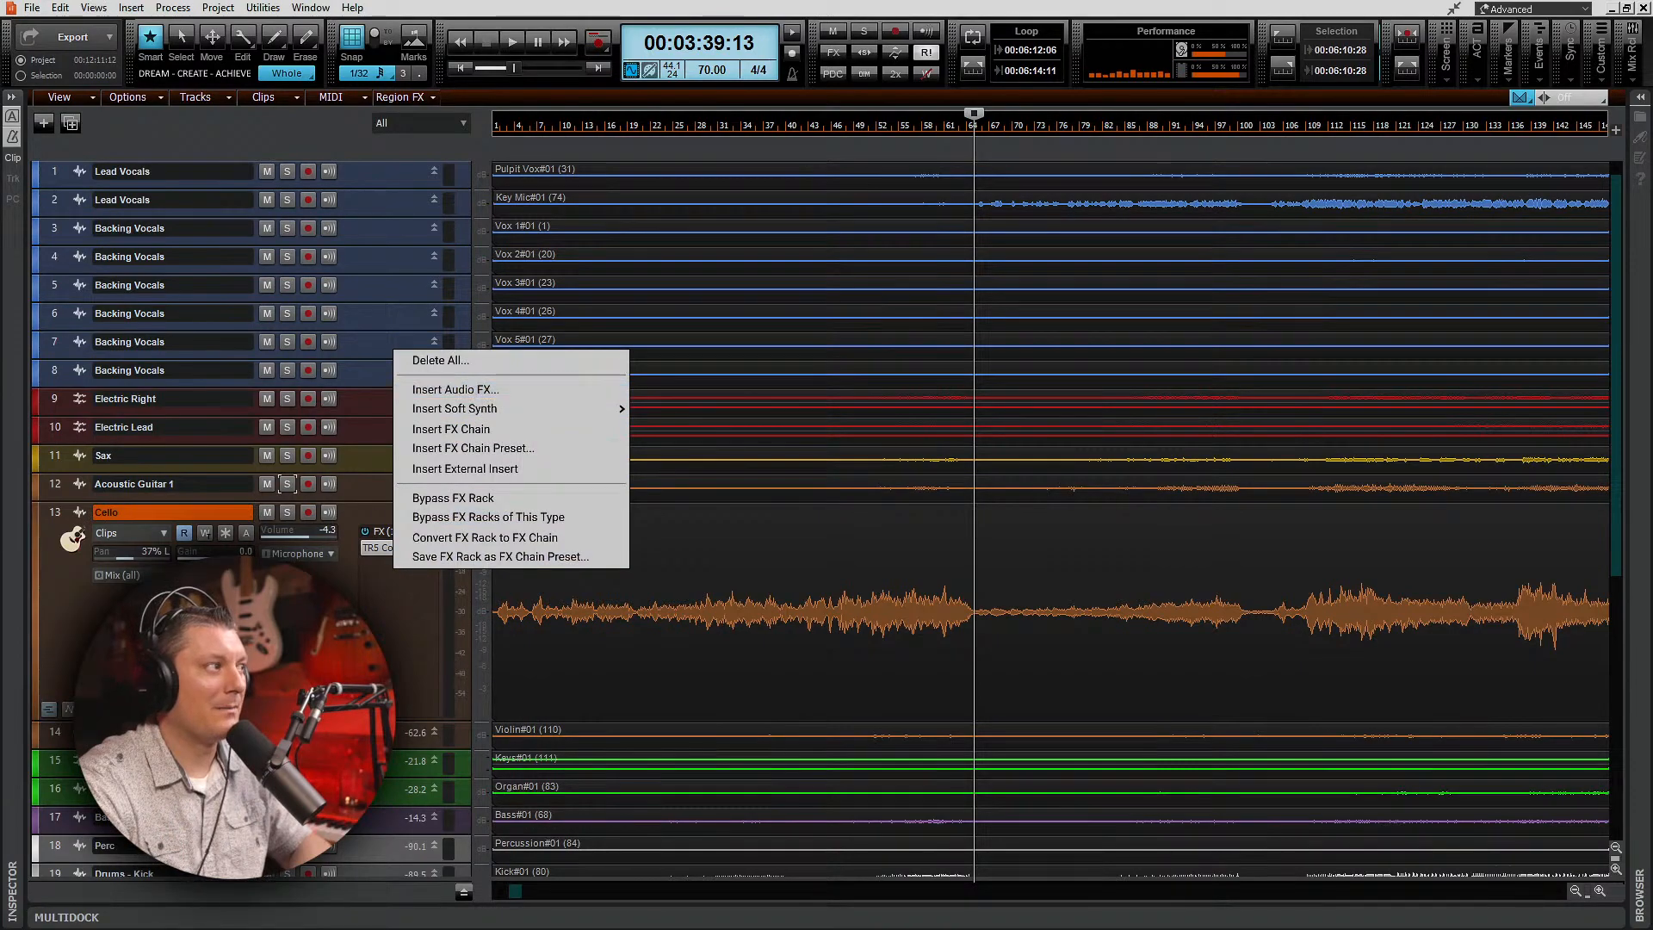
left_click(572, 606)
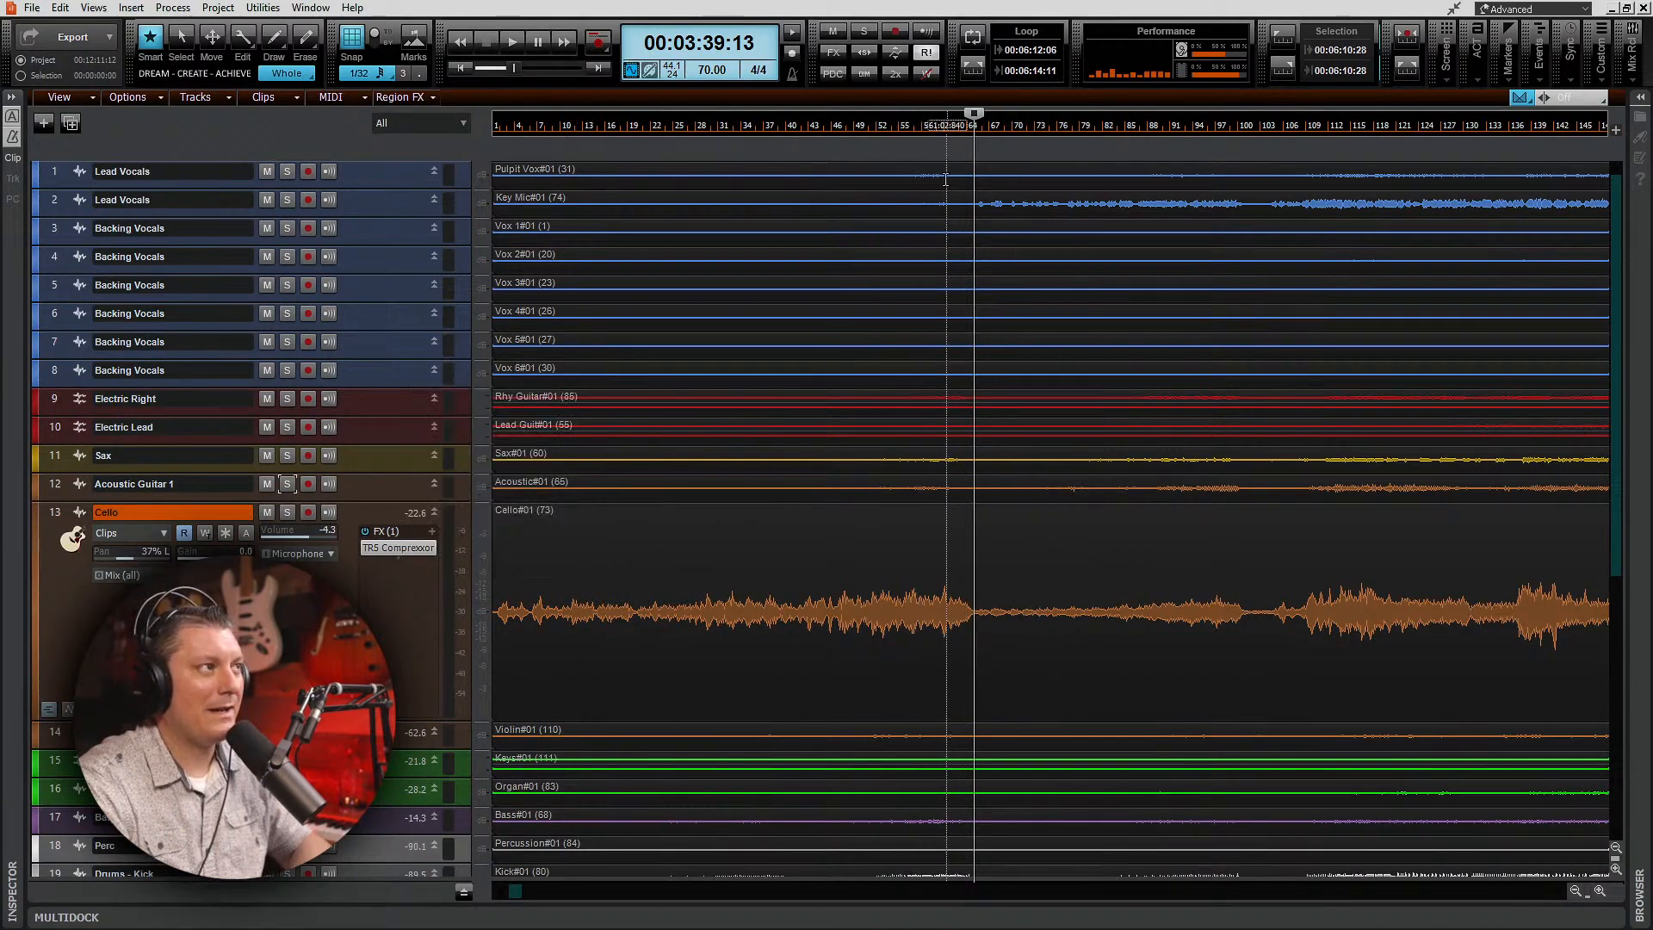
left_click(848, 124)
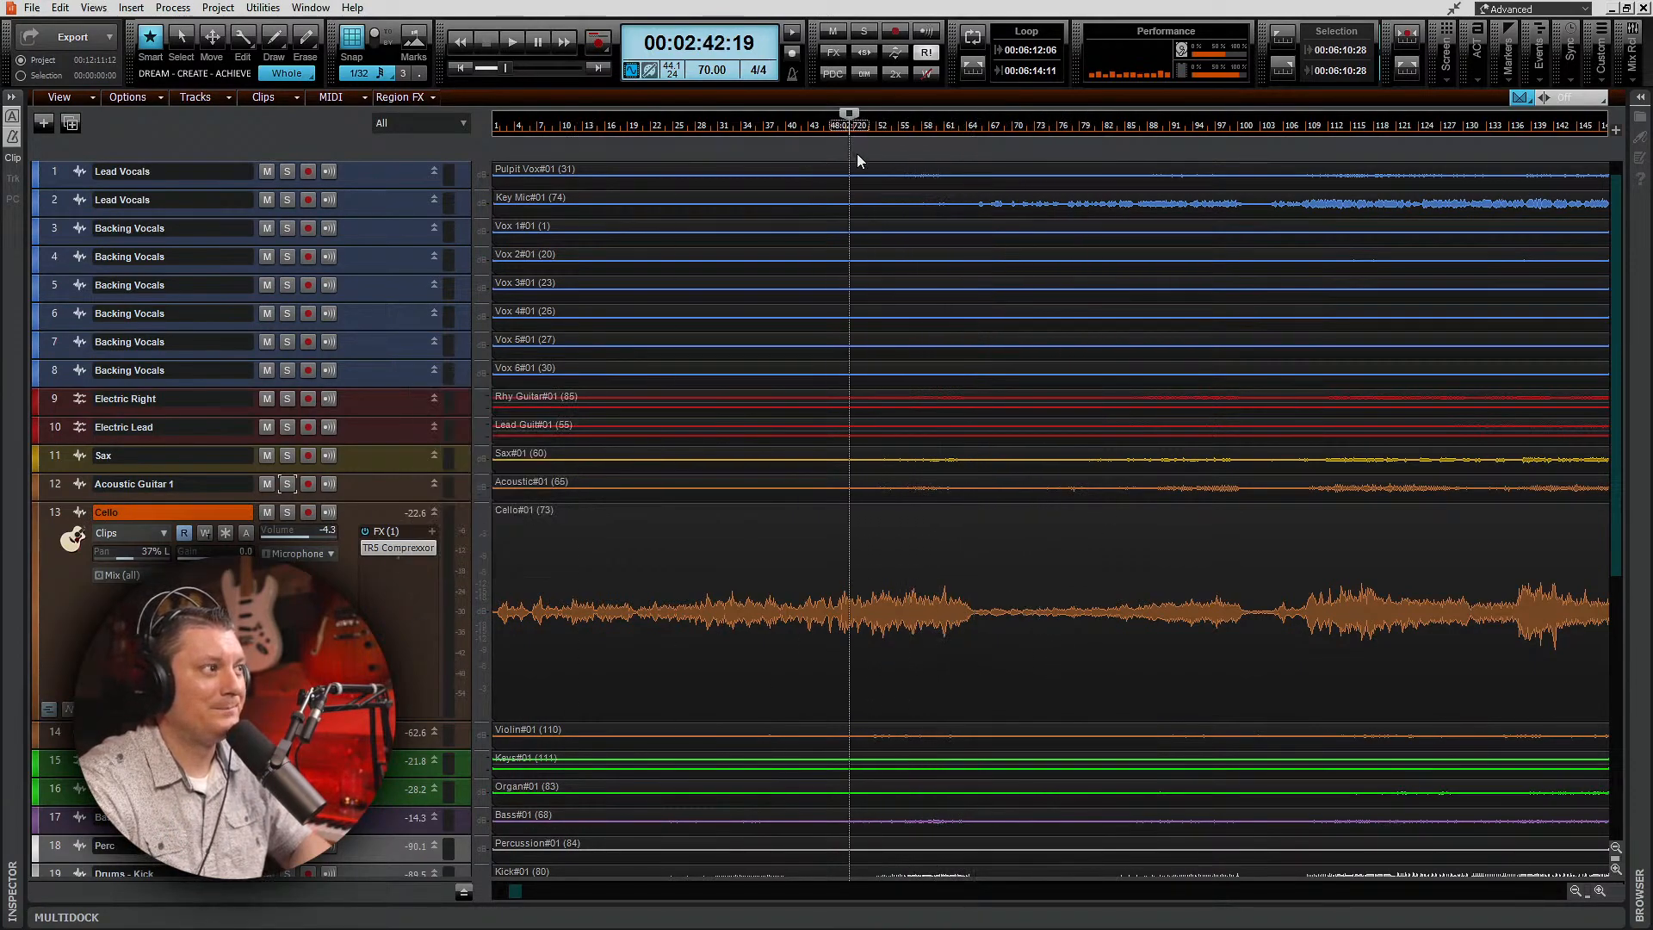
key("space")
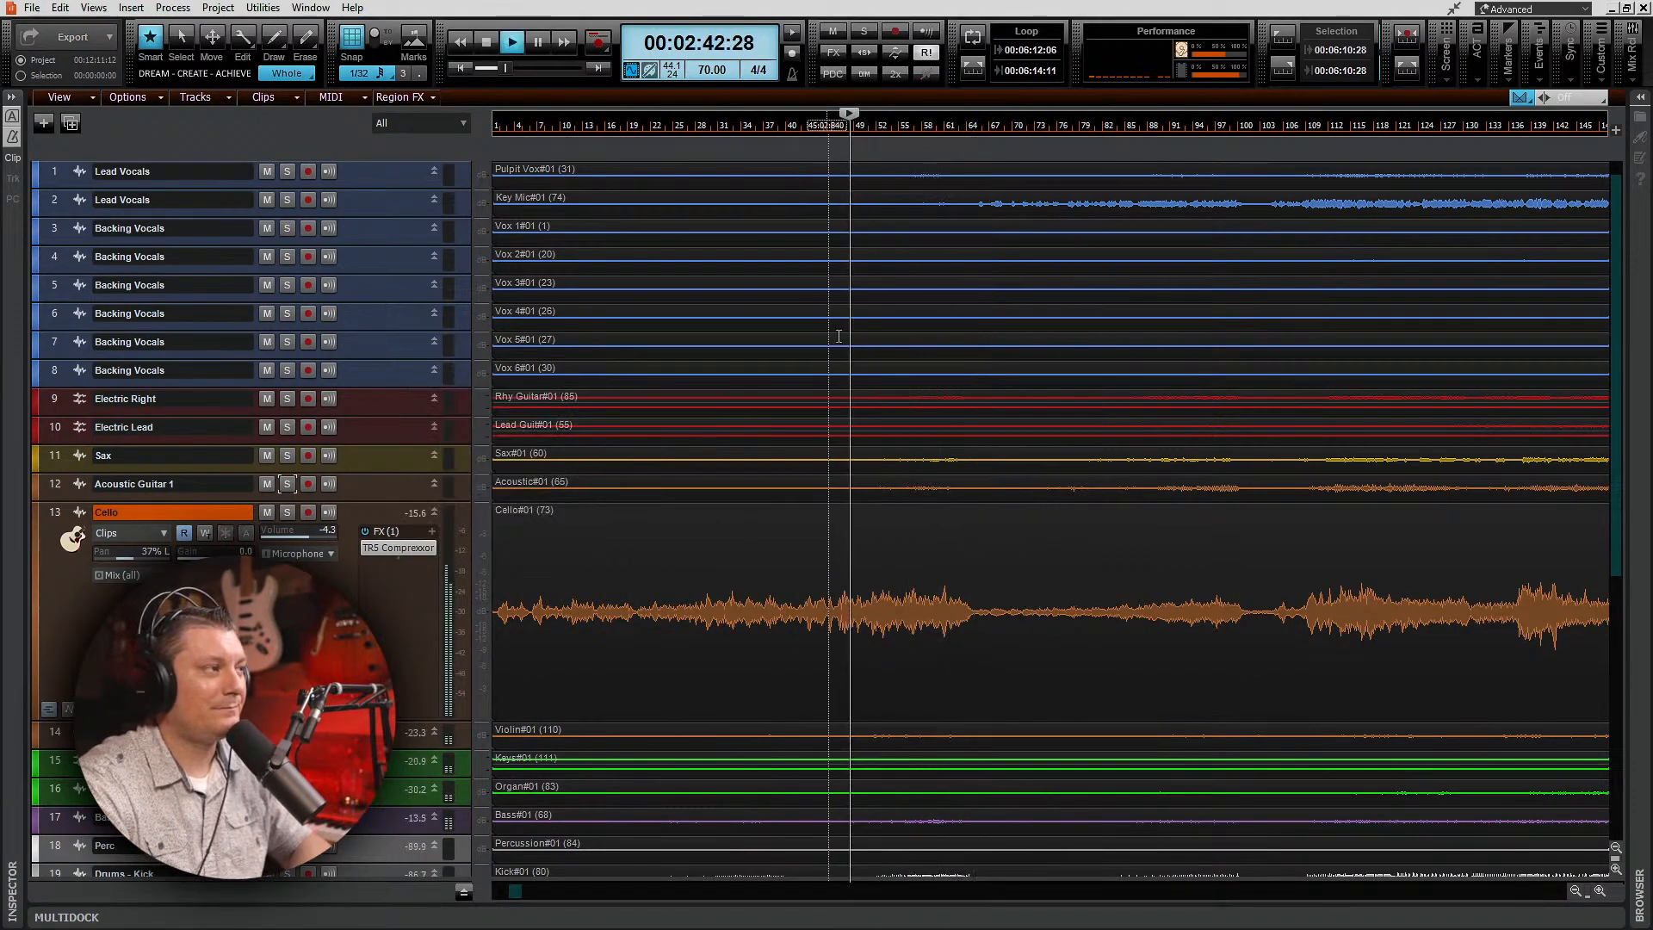
Step: Replay the song from 00:02:27:10 to listen to the Cello against its enlarged waveform, and stop playback
left_click(815, 127)
scroll(963, 699, "up", 5)
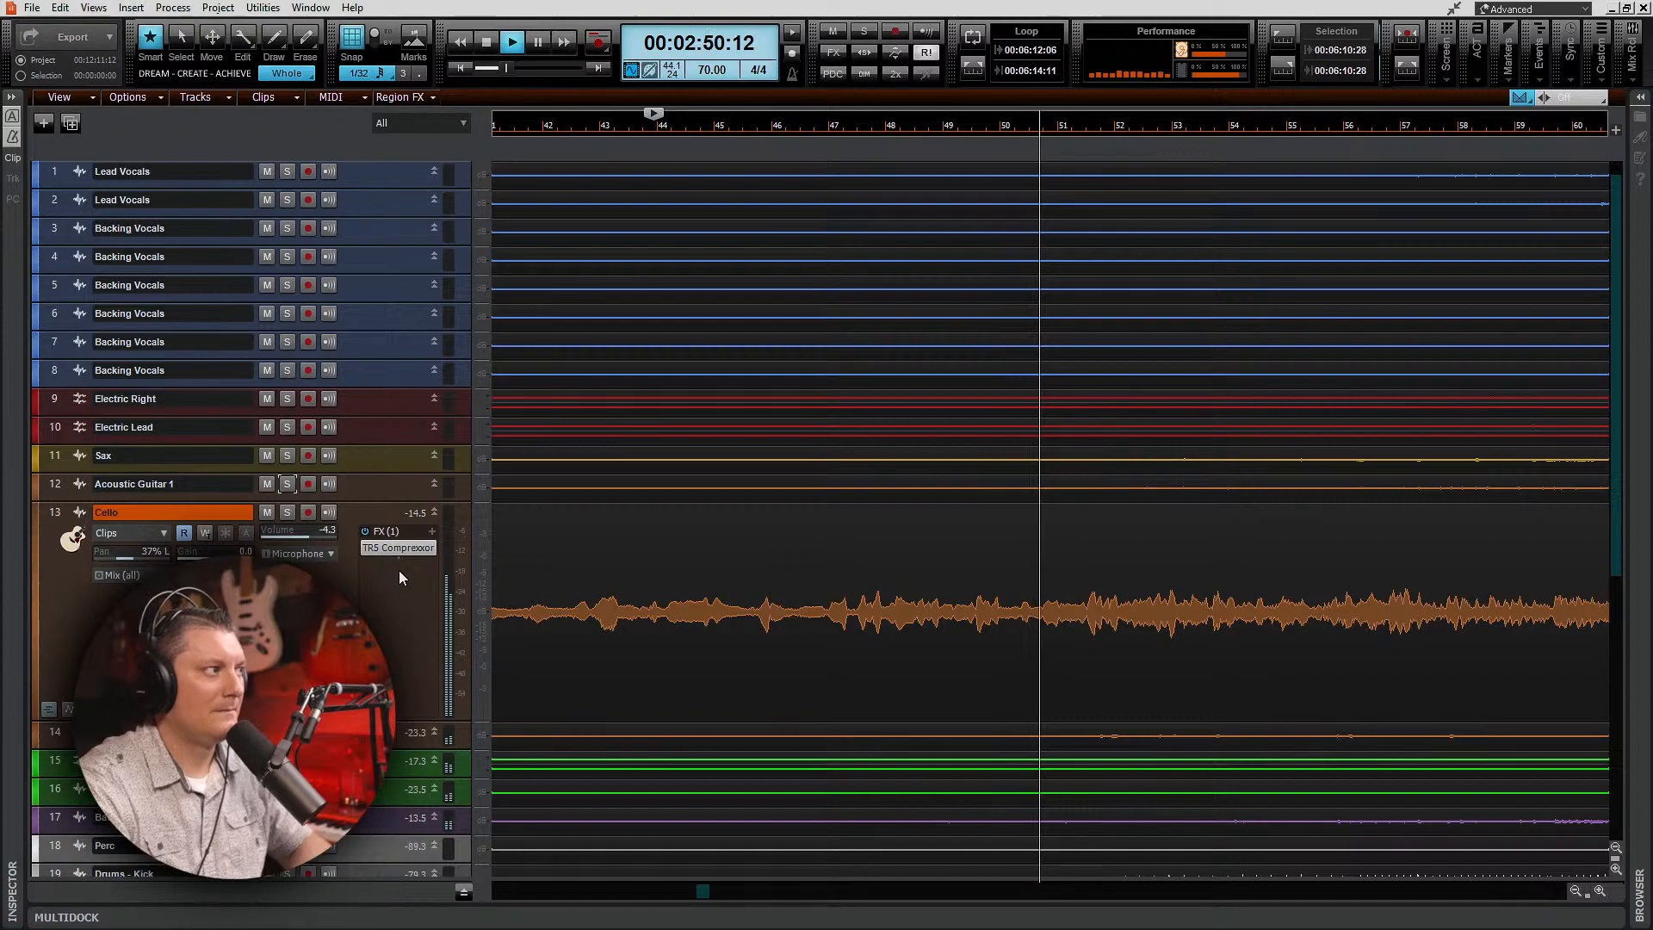
key("space")
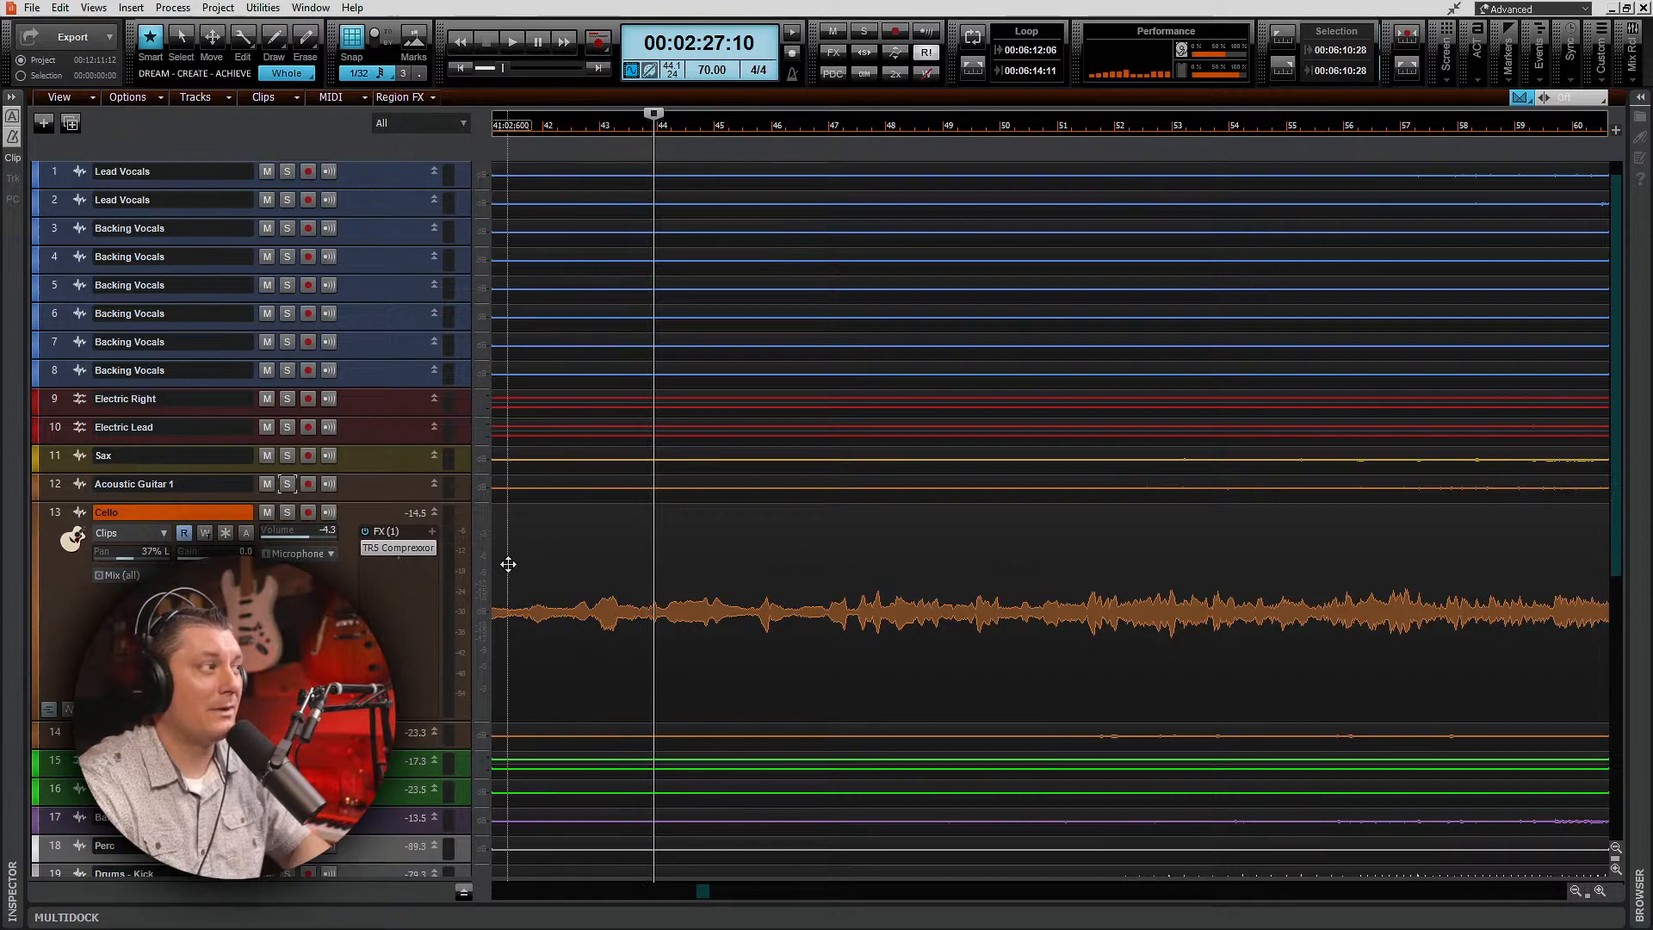
Step: Start adding another audio effect to the Cello track's FX rack and look through the Waves plug-ins for it
right_click(374, 573)
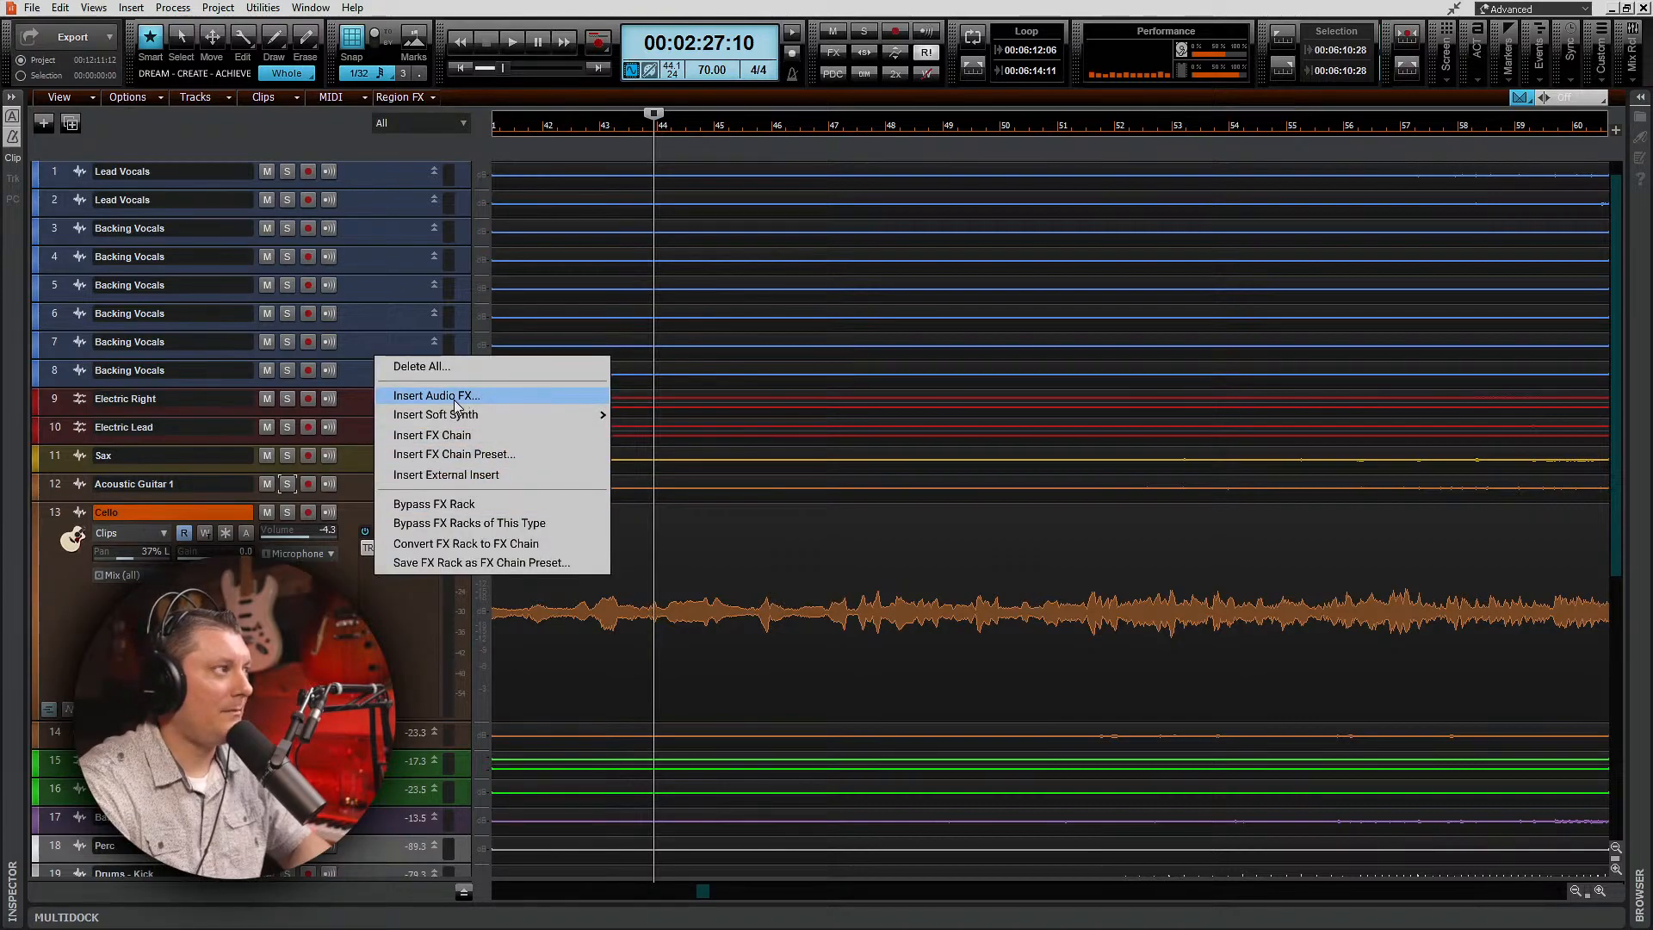
left_click(363, 596)
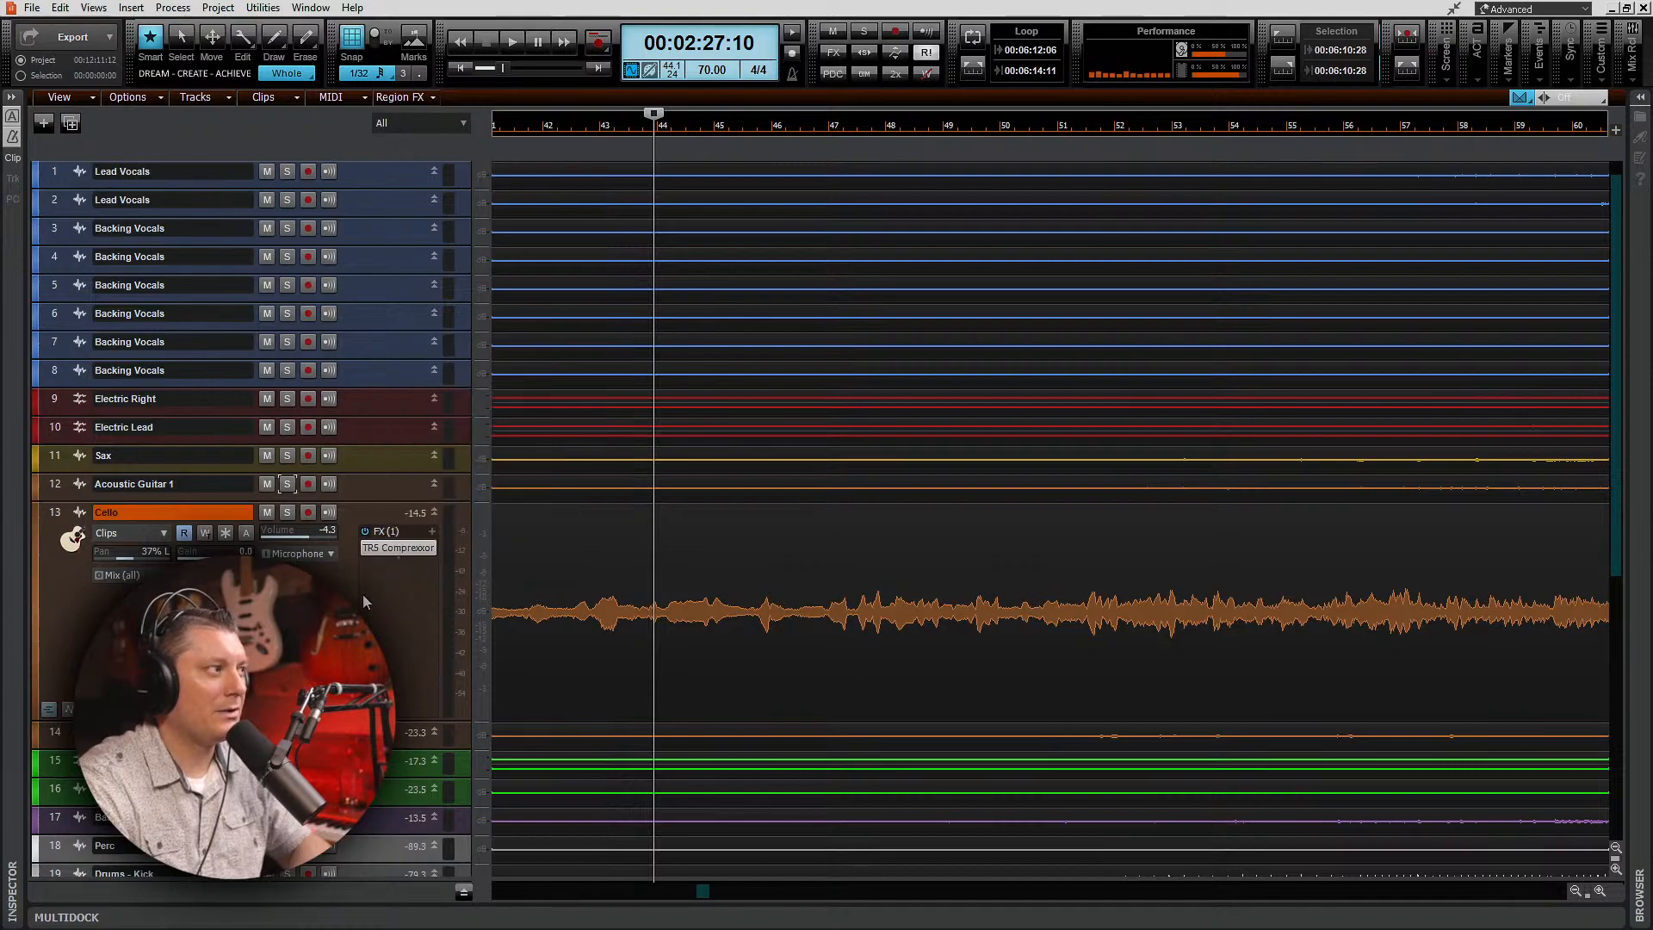
right_click(405, 565)
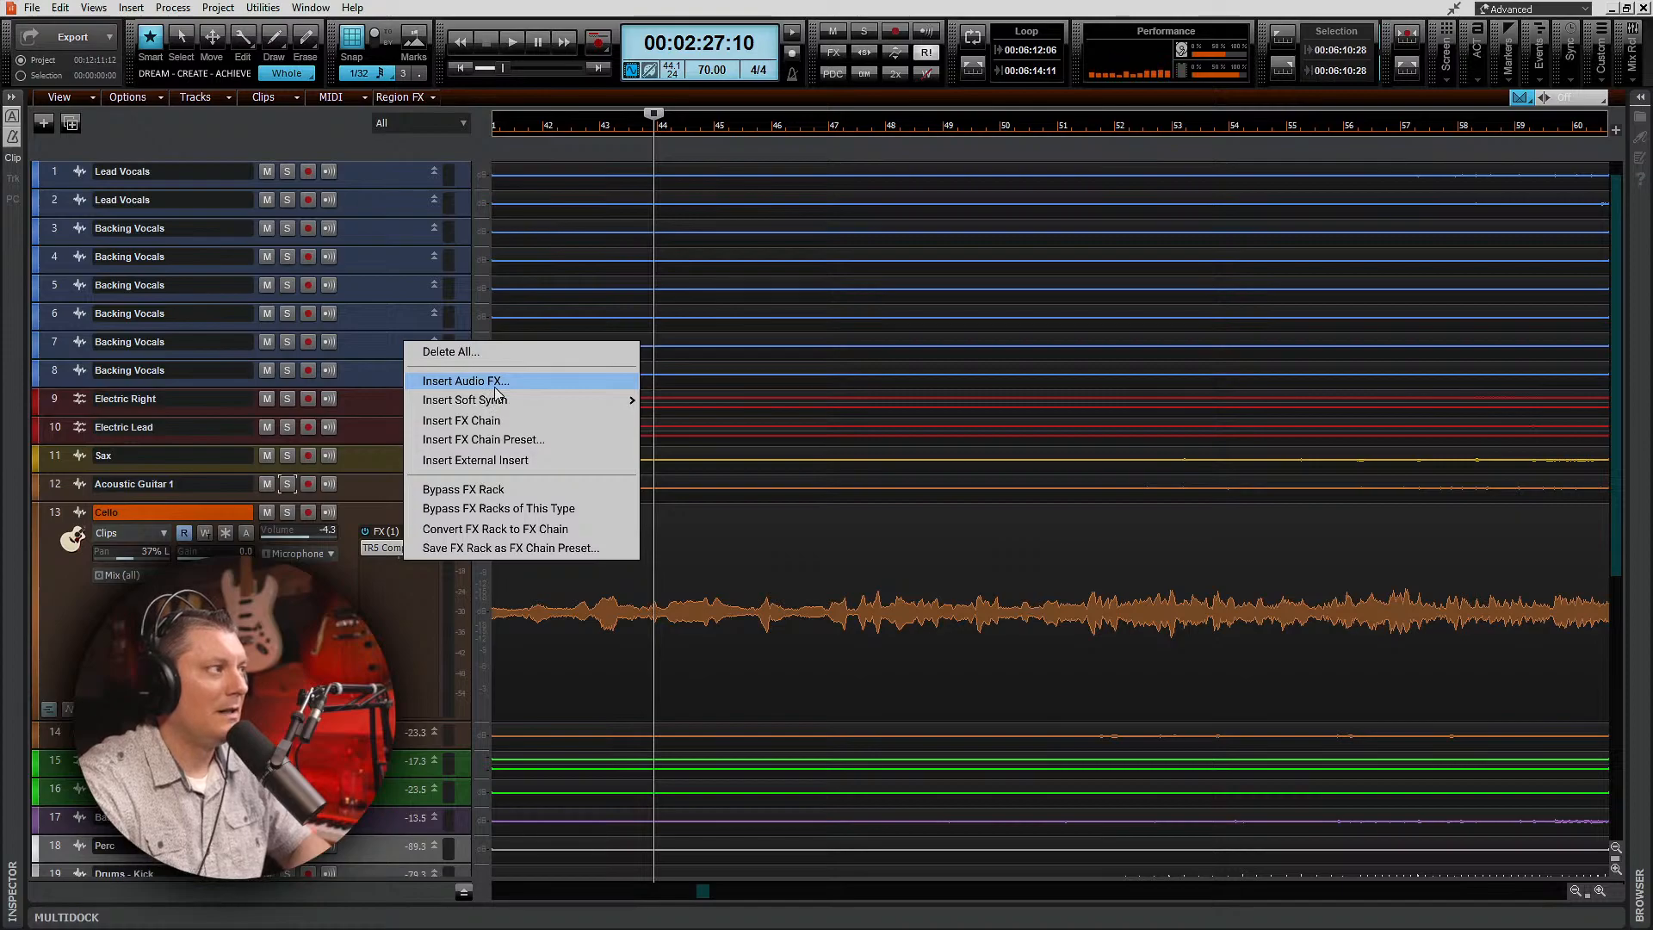
left_click(495, 387)
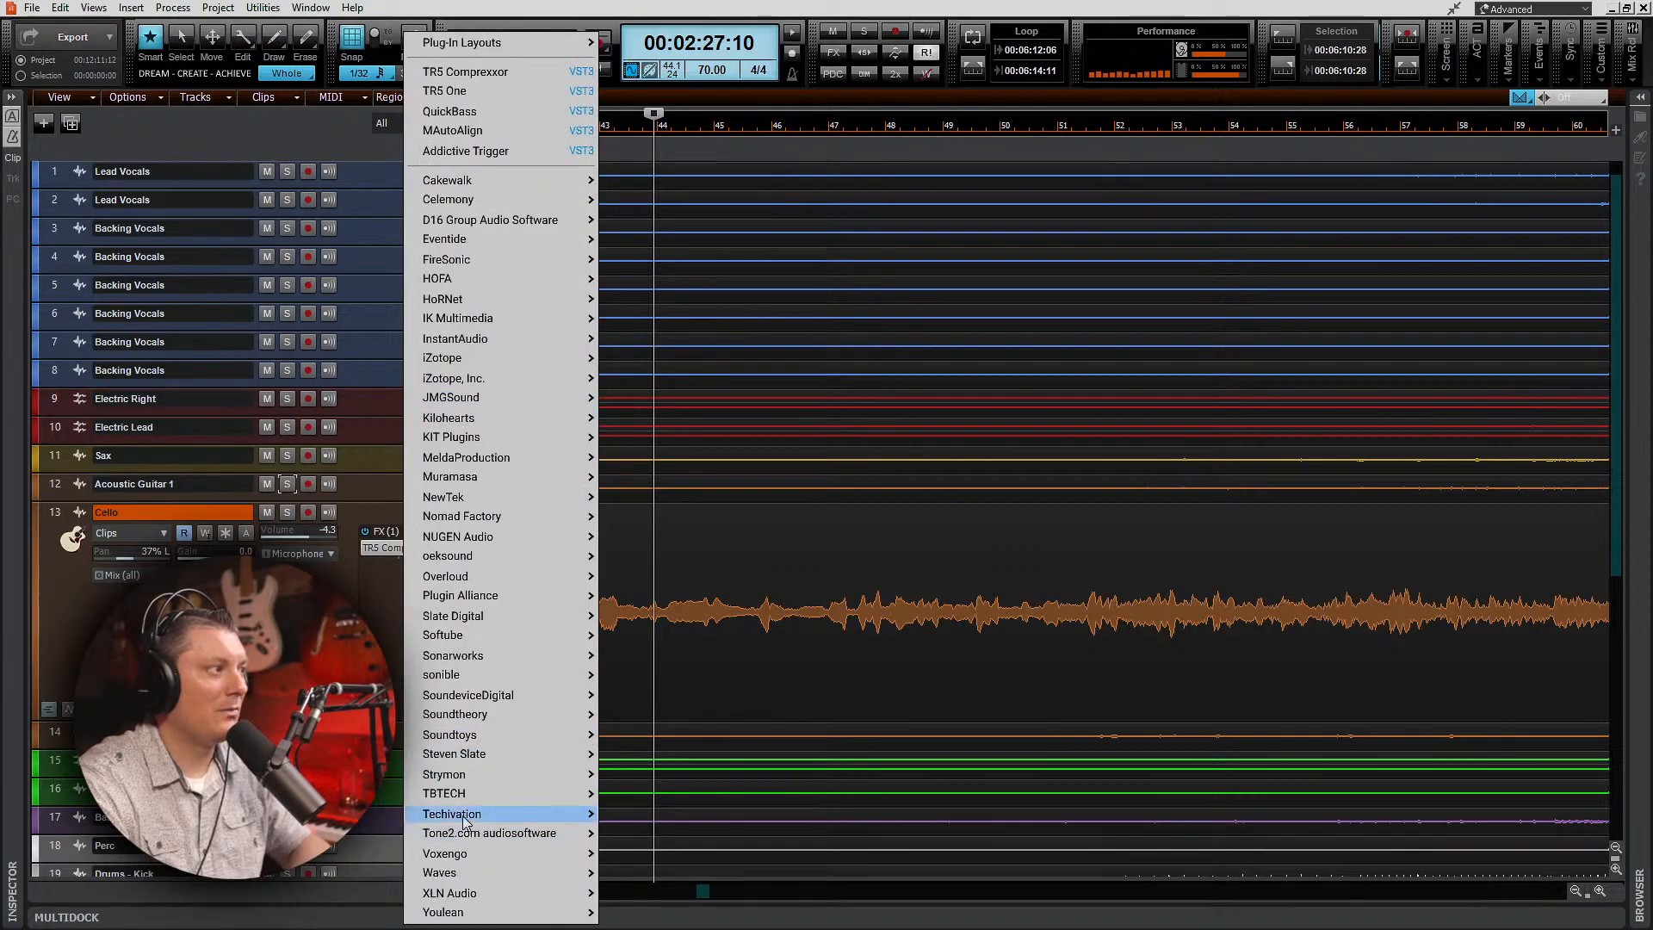
mouse_move(470, 901)
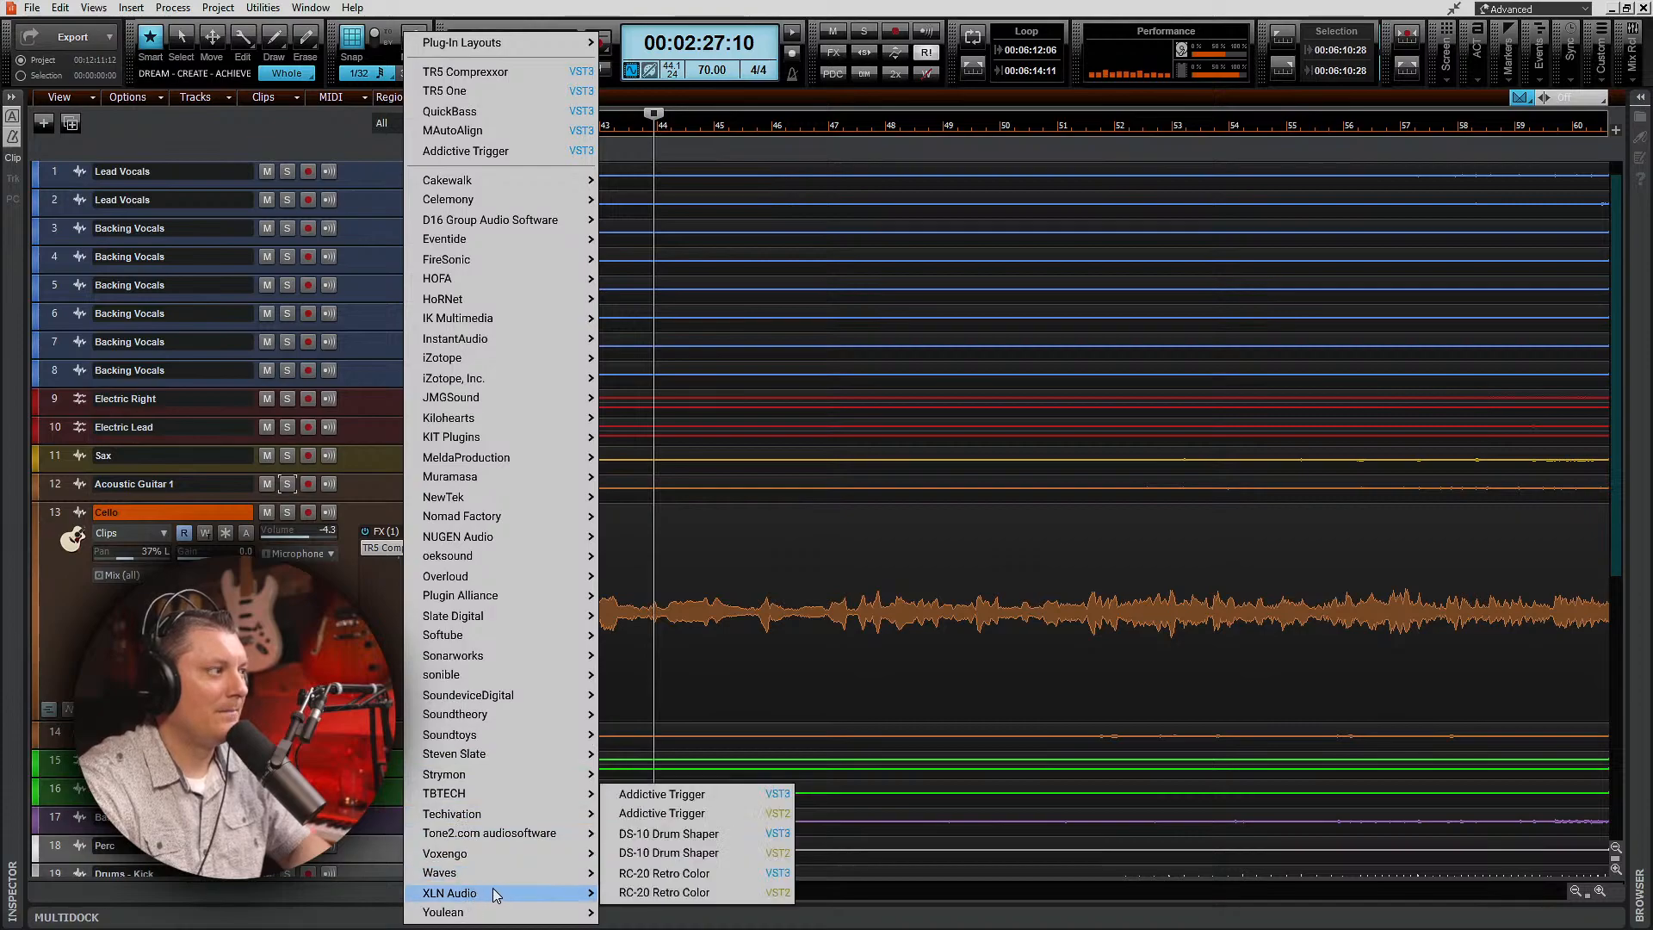
mouse_move(484, 658)
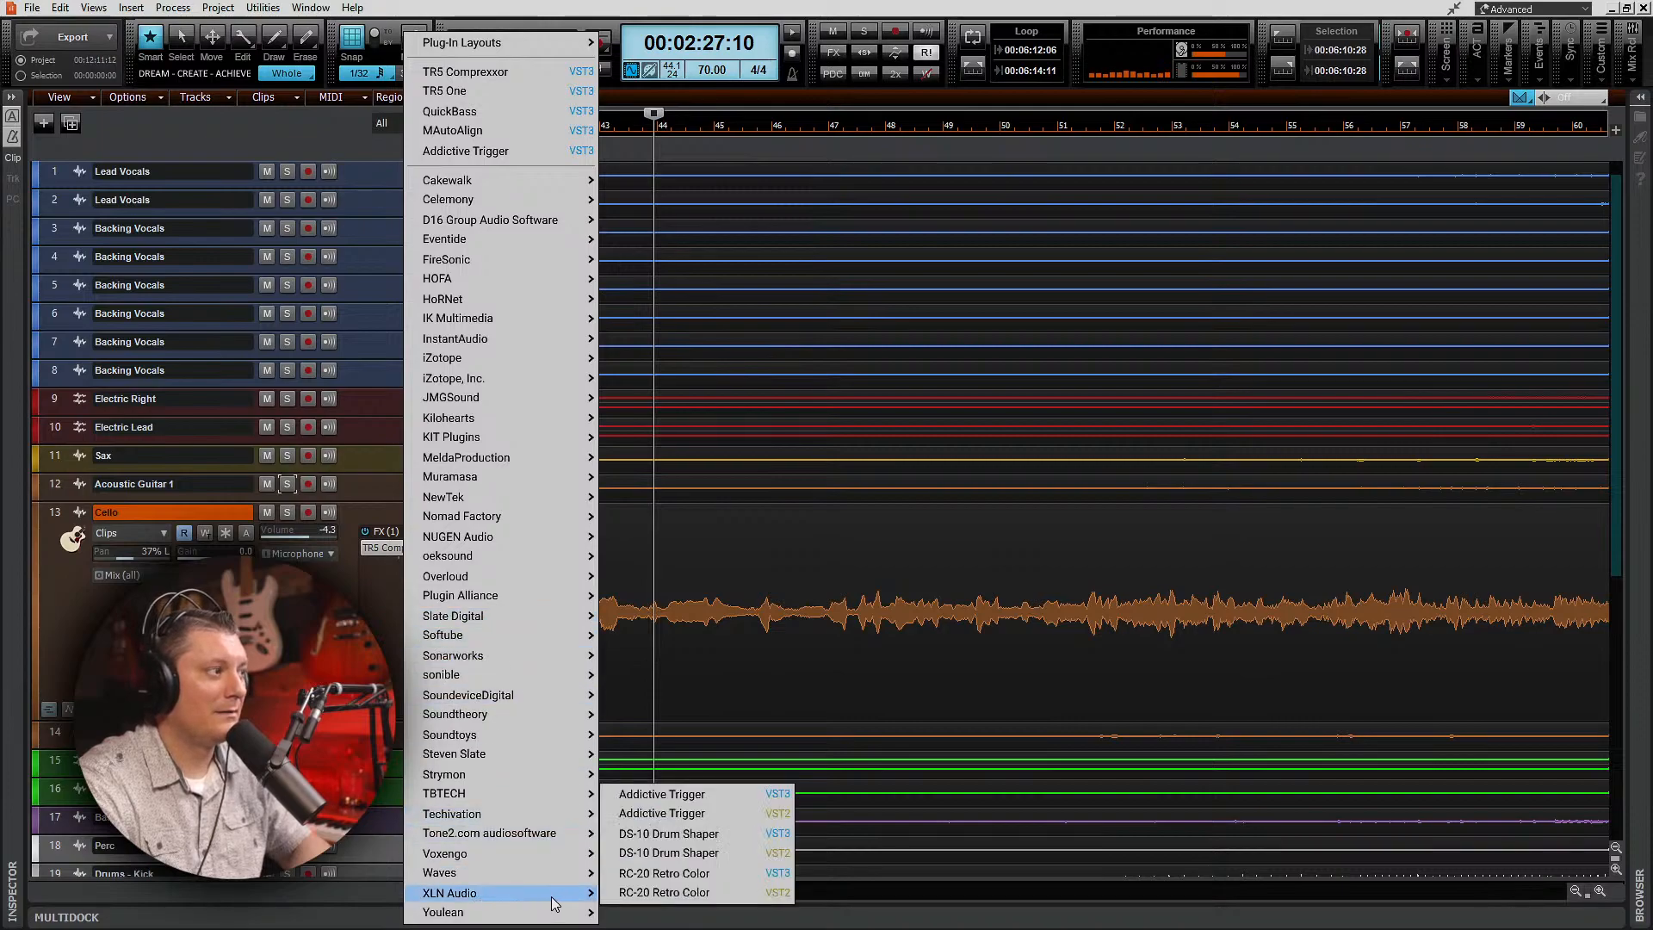
mouse_move(555, 873)
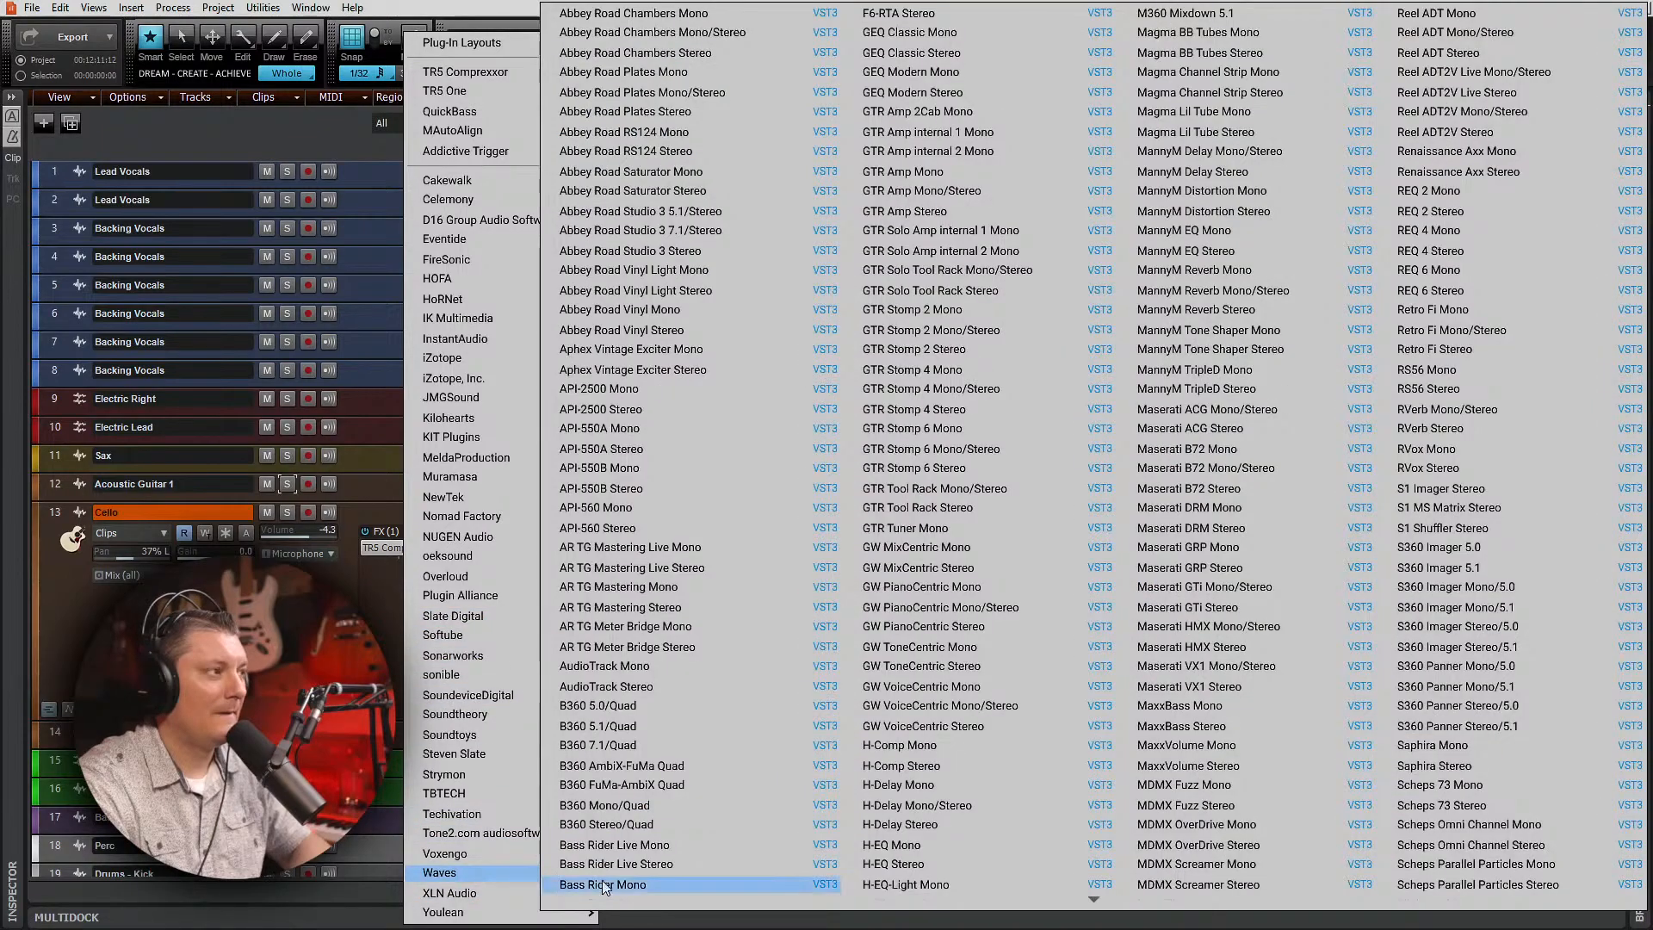
scroll(1204, 776, "down", 15)
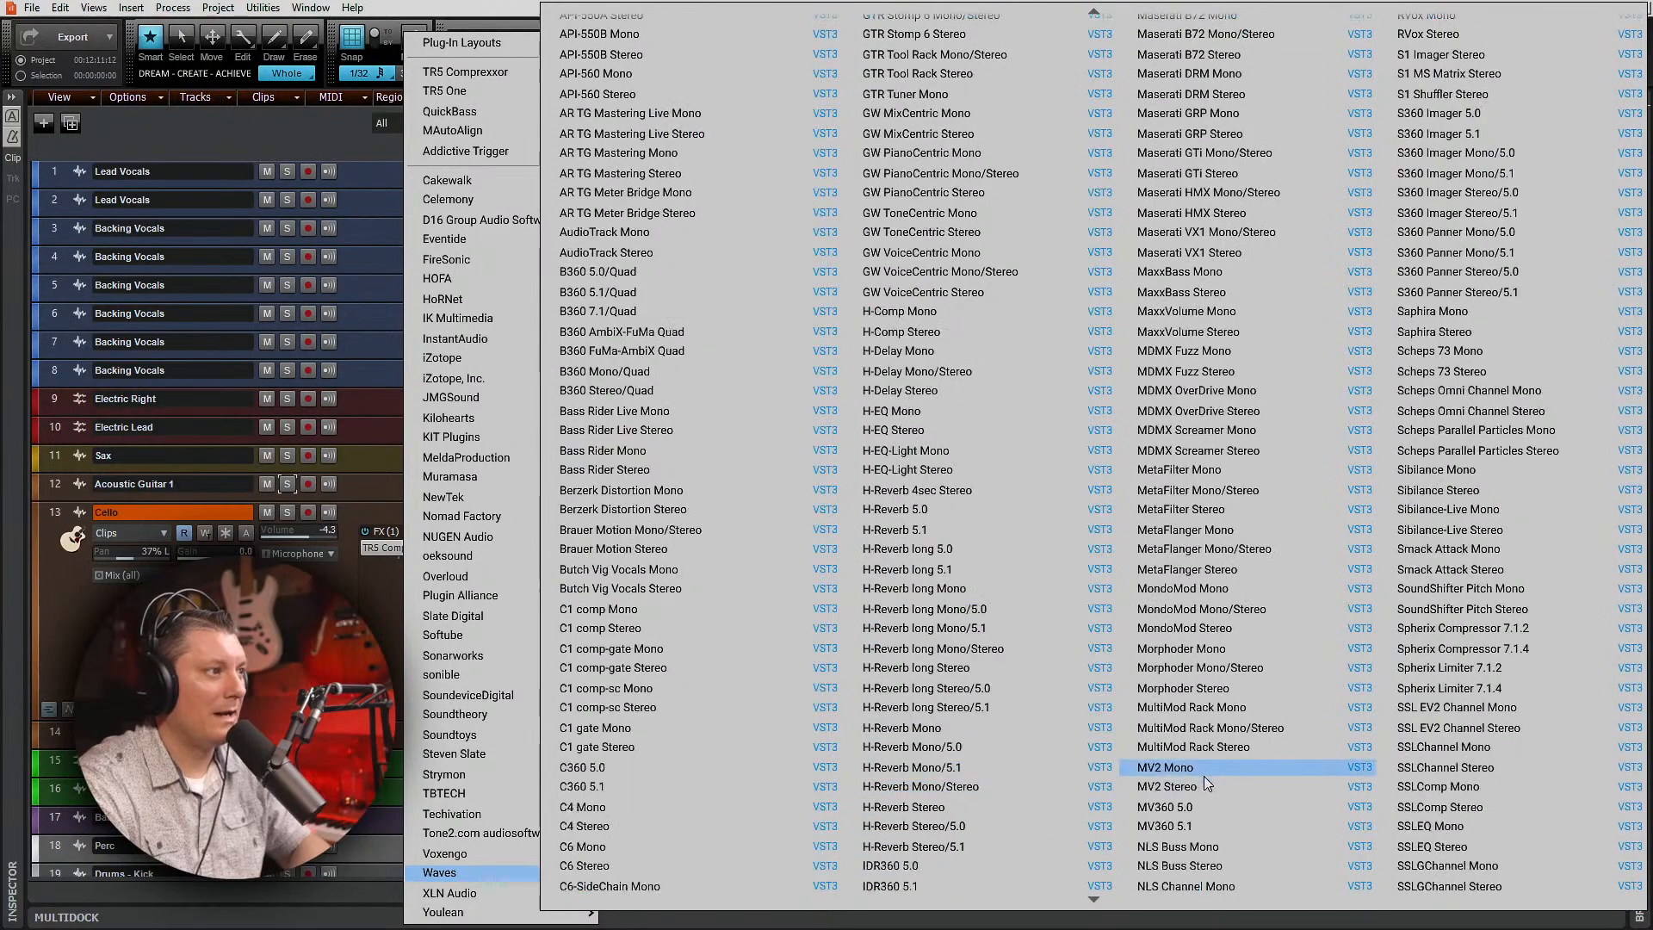
scroll(1205, 777, "down", 10)
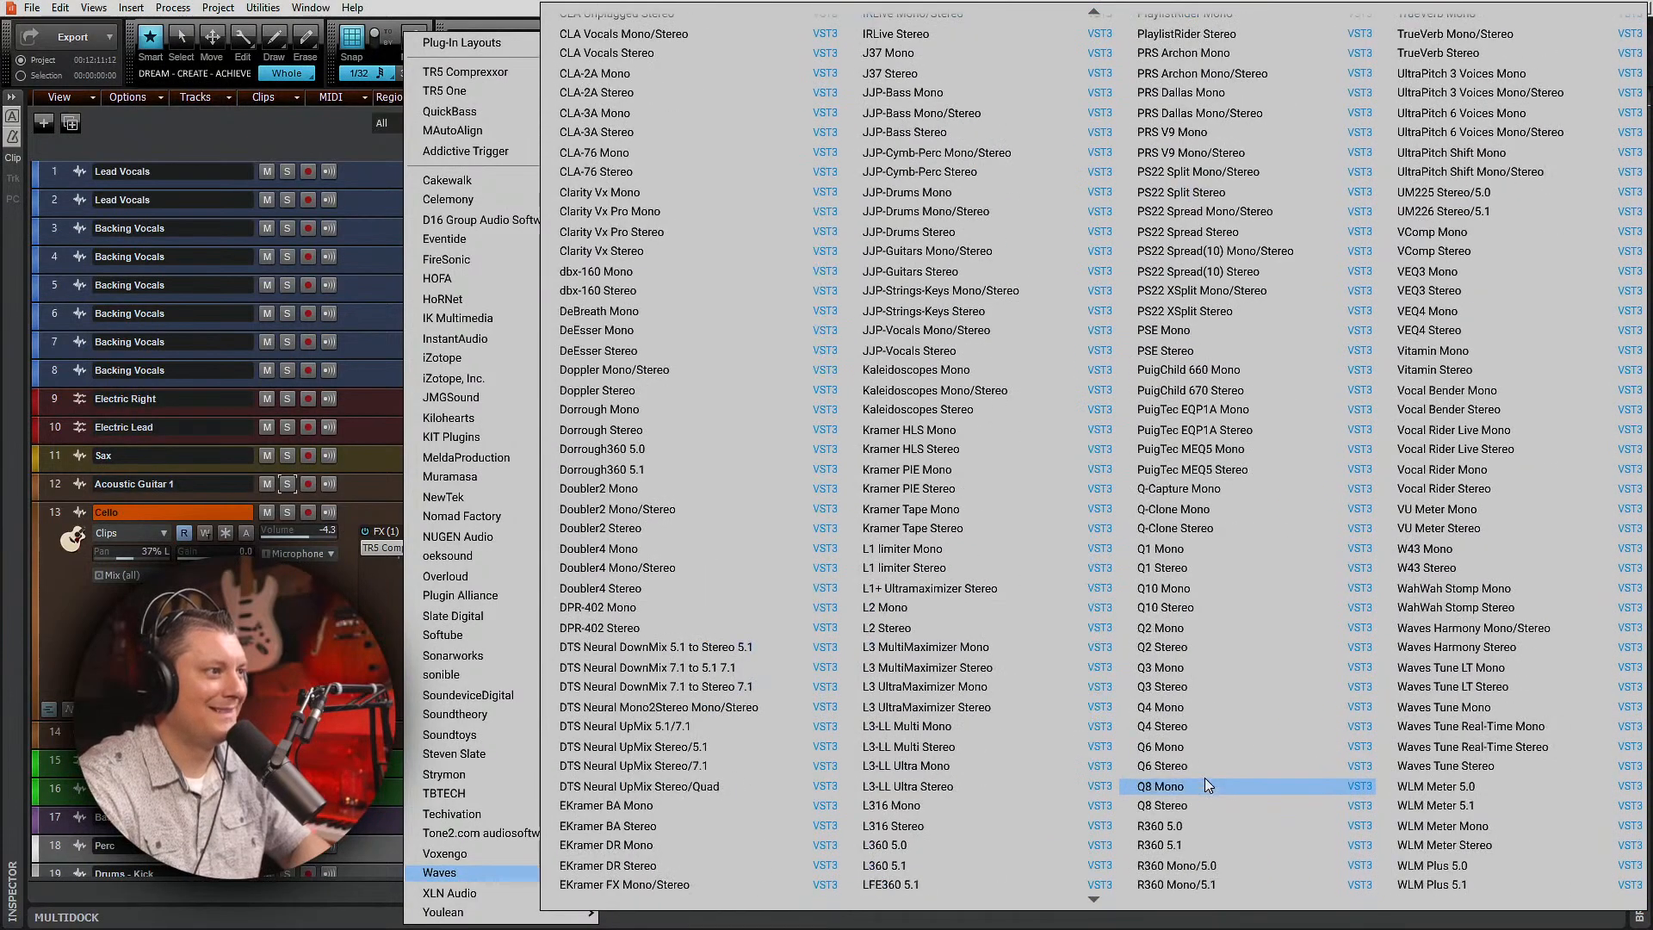
Step: Insert Waves Clarity Vx Pro Mono on the Cello track and set its neural network to Broad 1 HF
scroll(1205, 776, "down", 6)
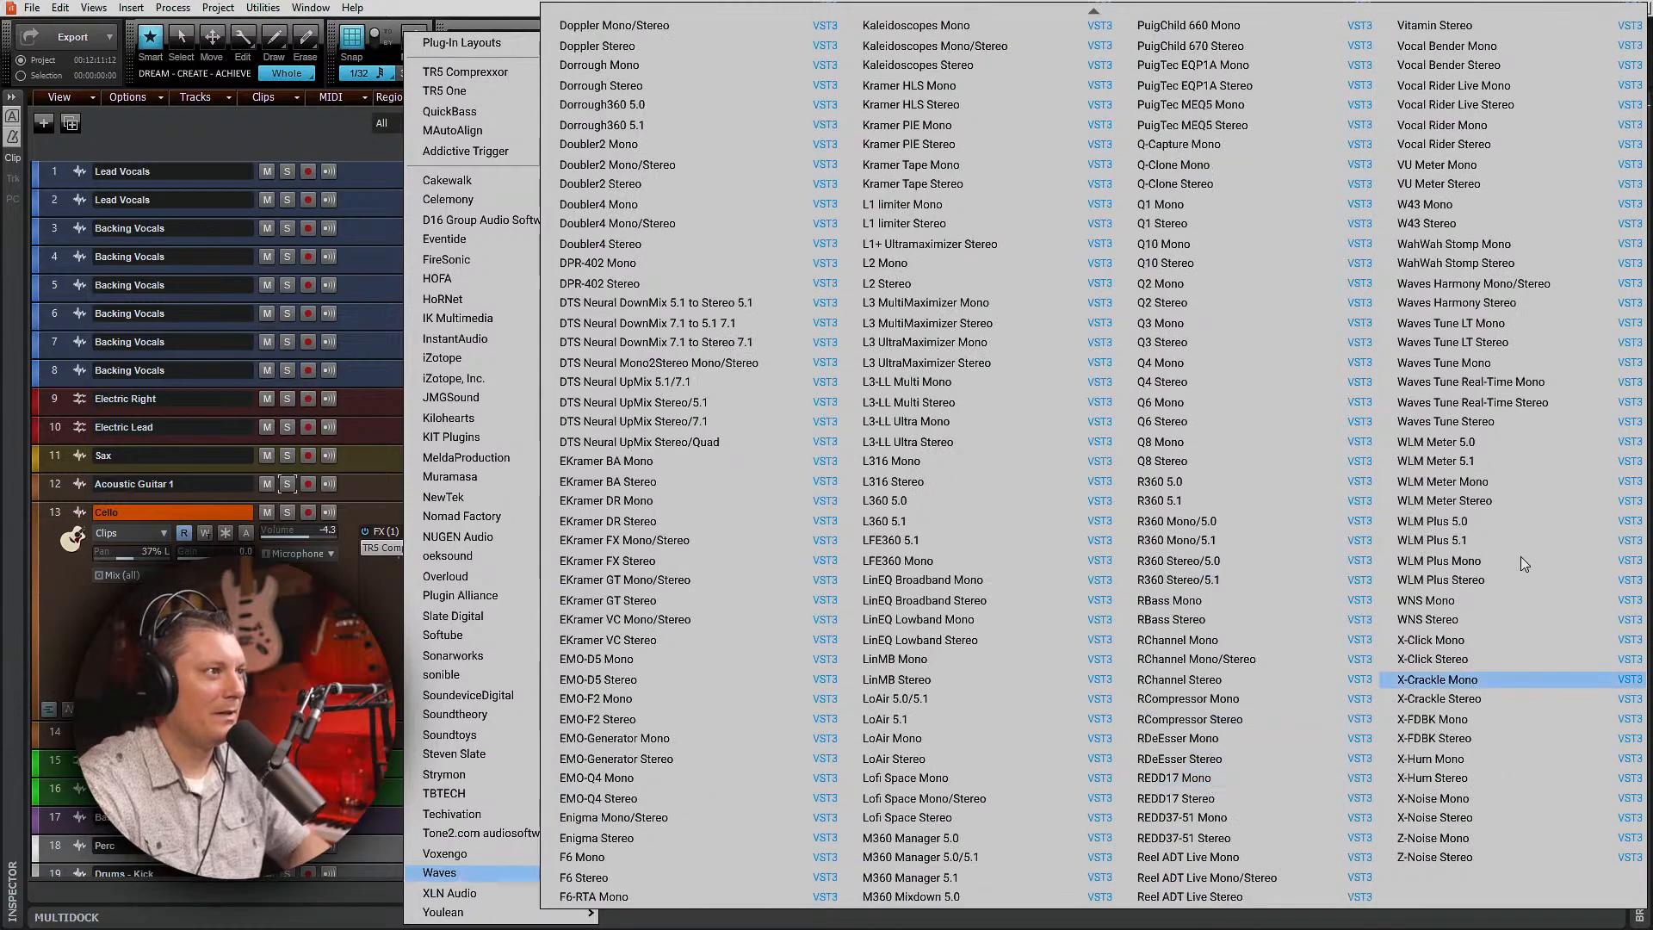
scroll(1464, 421, "up", 8)
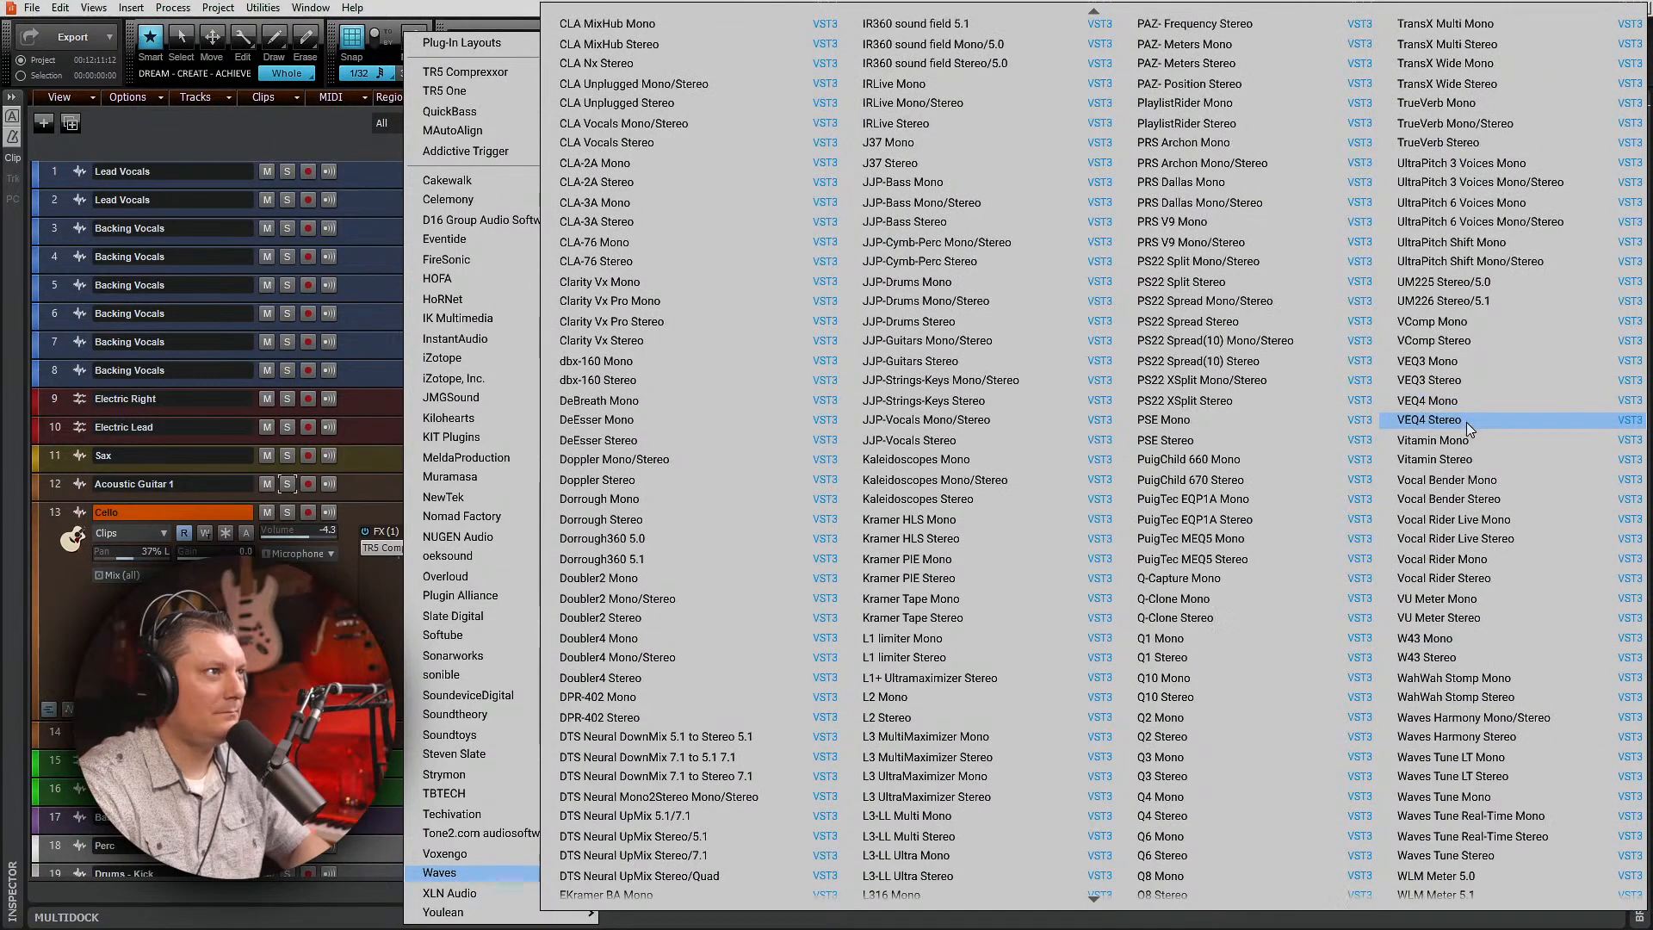
left_click(634, 303)
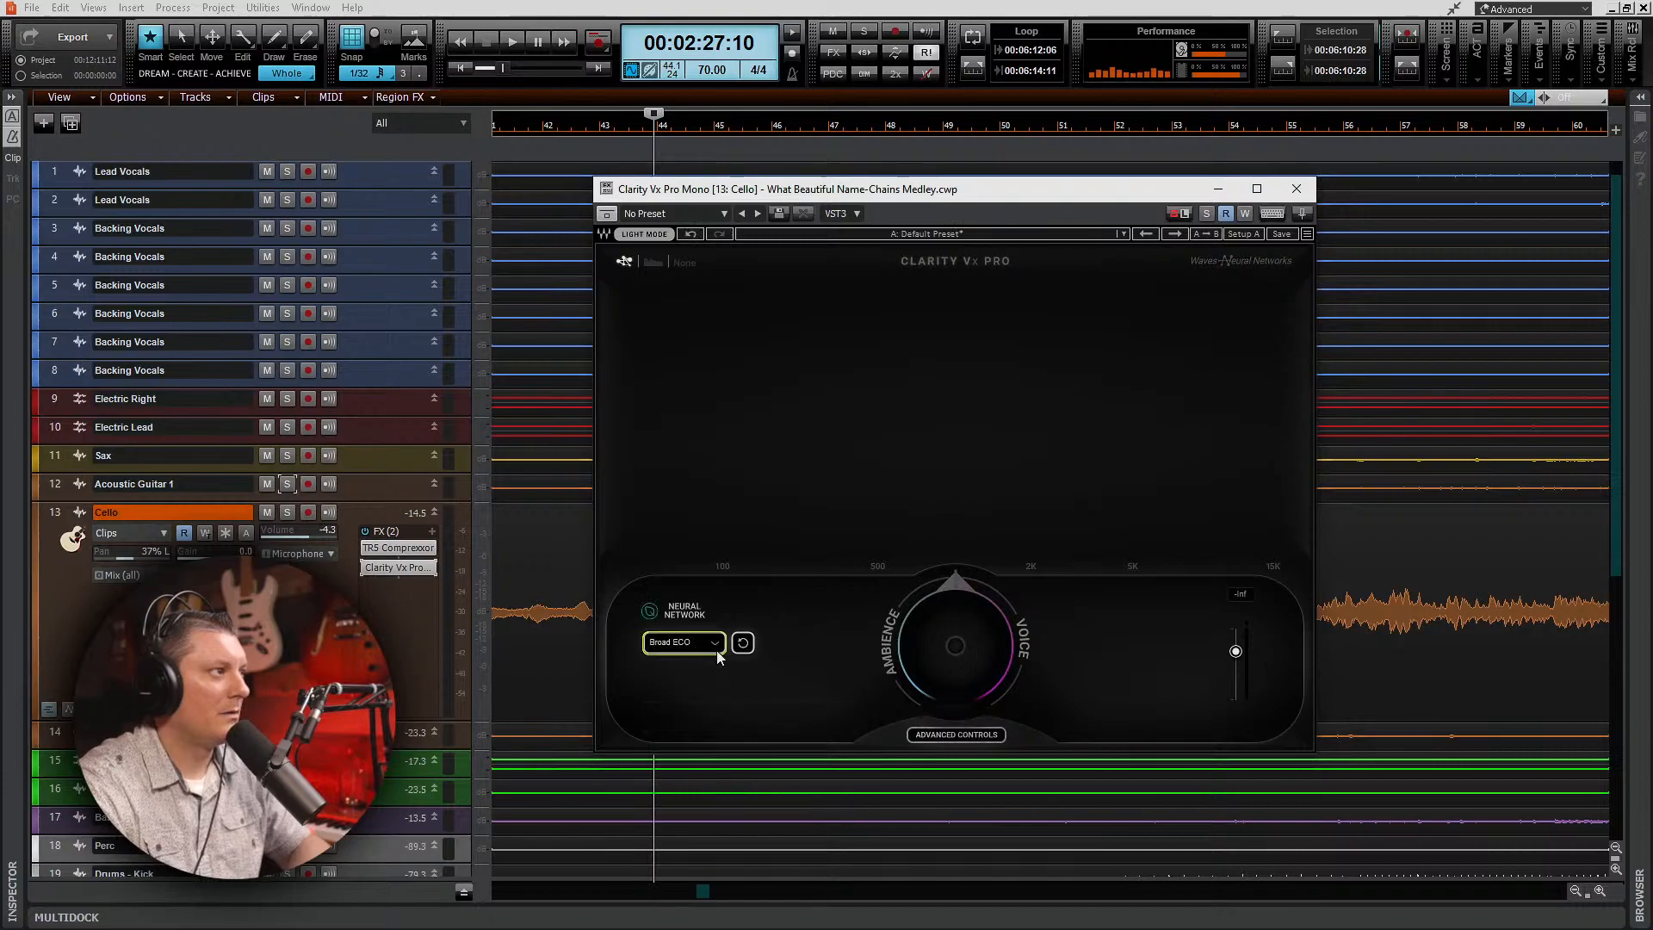
scroll(690, 644, "up", 2)
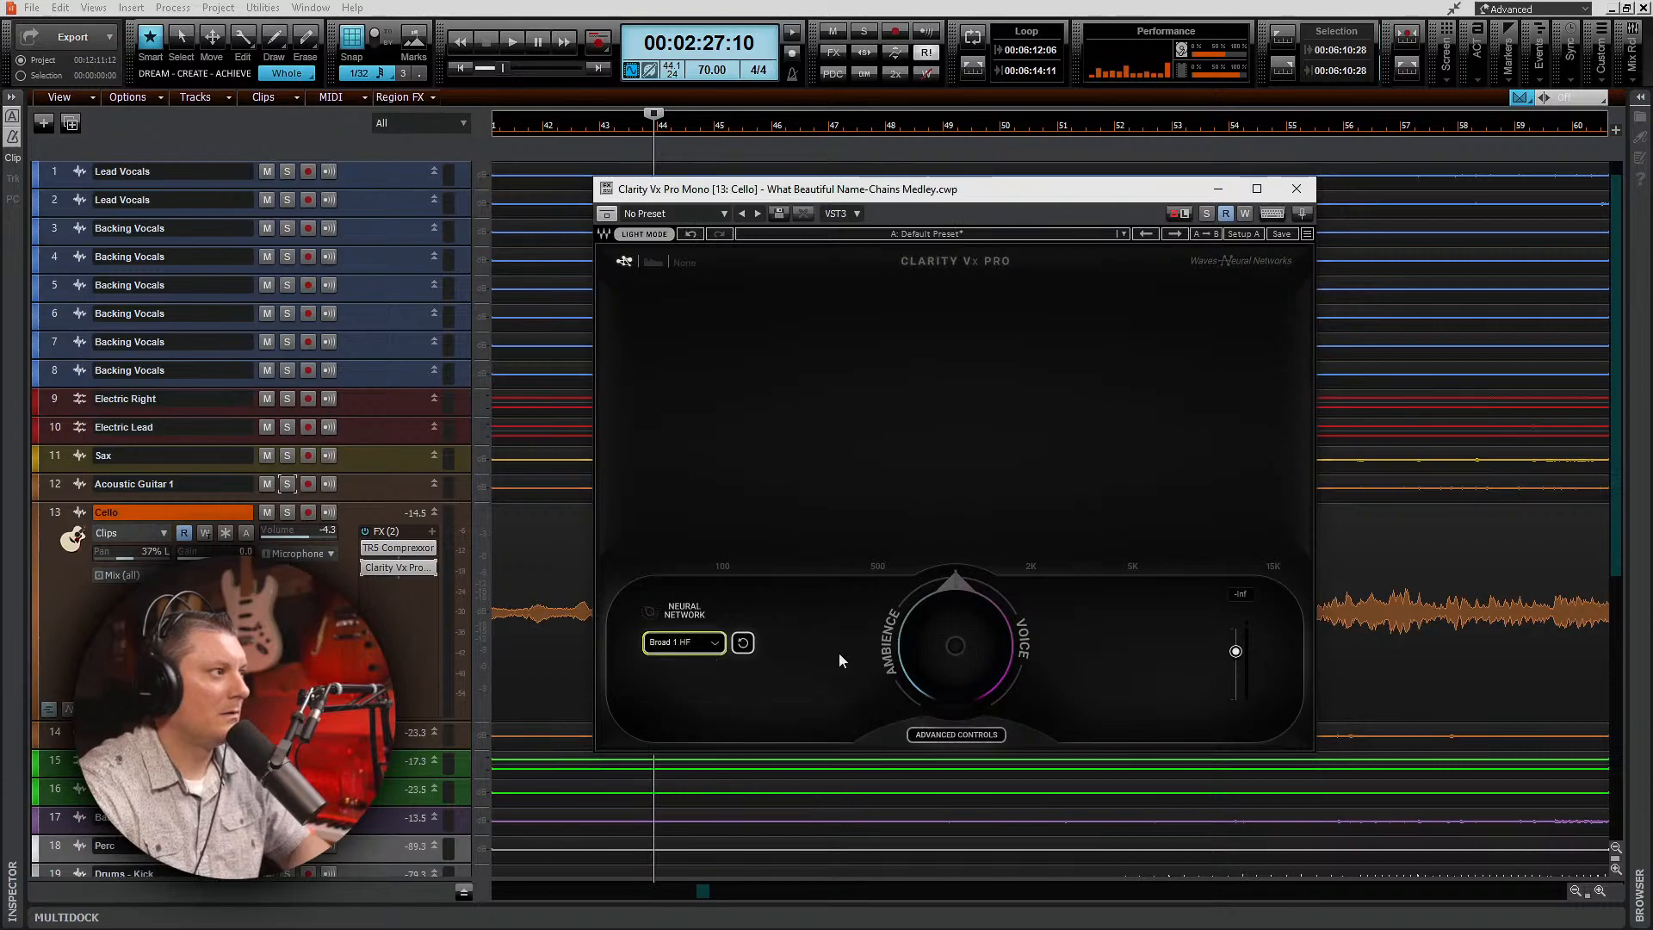
Step: Play the project and turn Clarity Vx Pro's main knob toward Ambience to -81.2, moving the plug-in window off the cello waveform
left_click_drag(964, 648, 948, 741)
key("space")
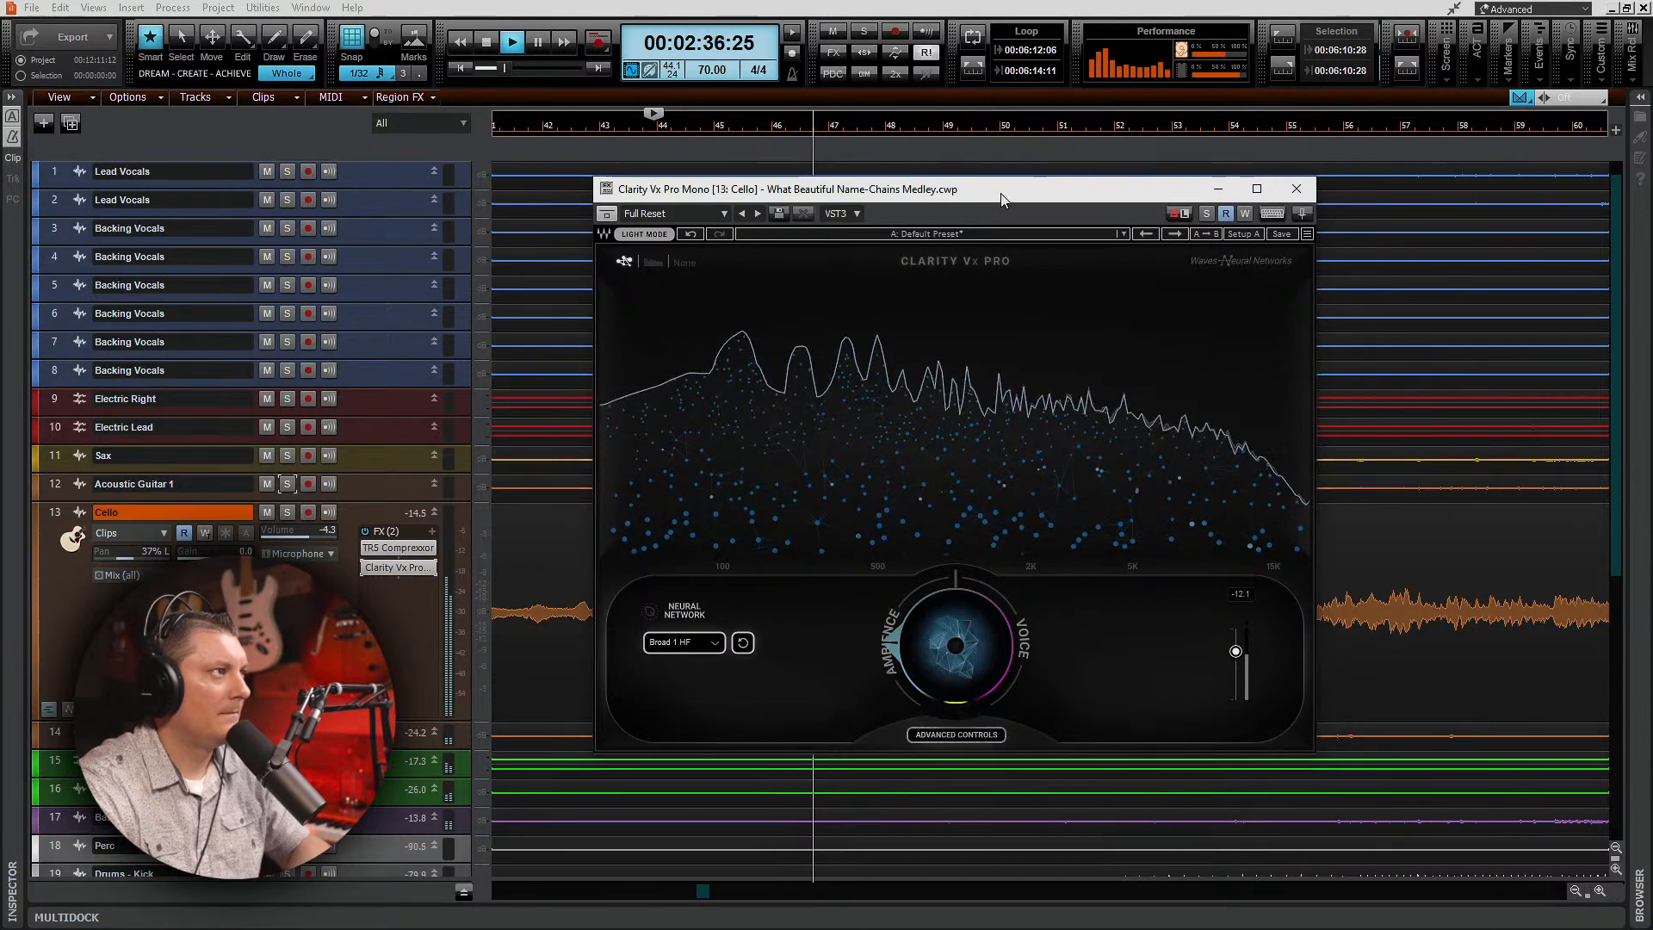
left_click_drag(1002, 198, 1481, 260)
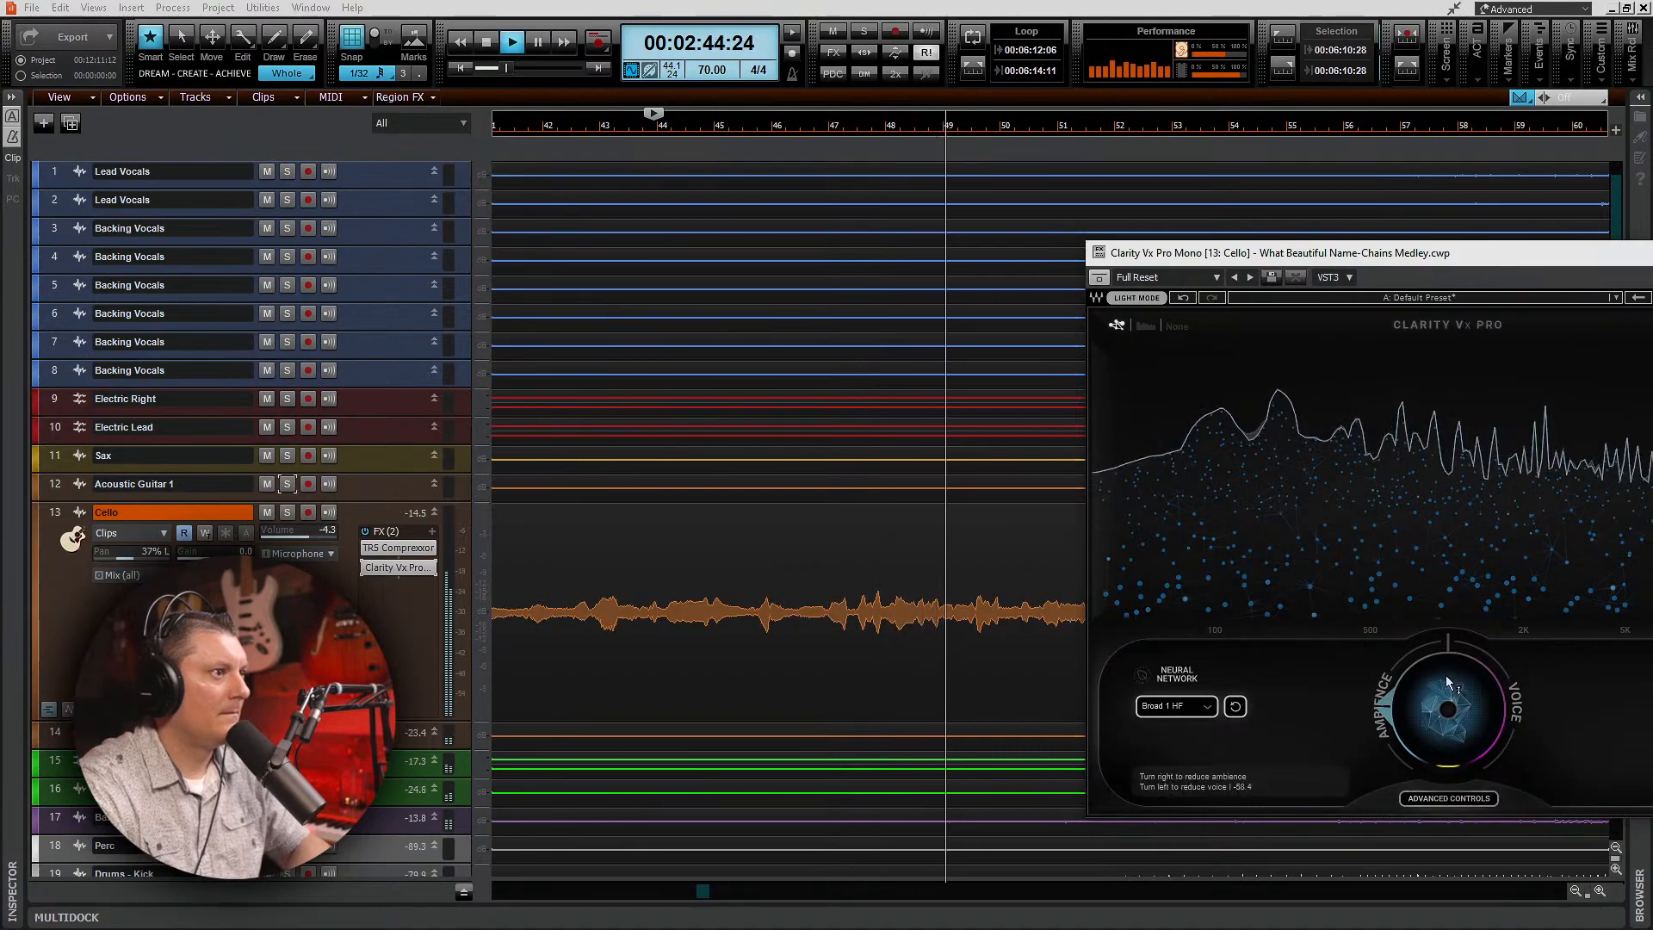
left_click_drag(1444, 675, 1446, 702)
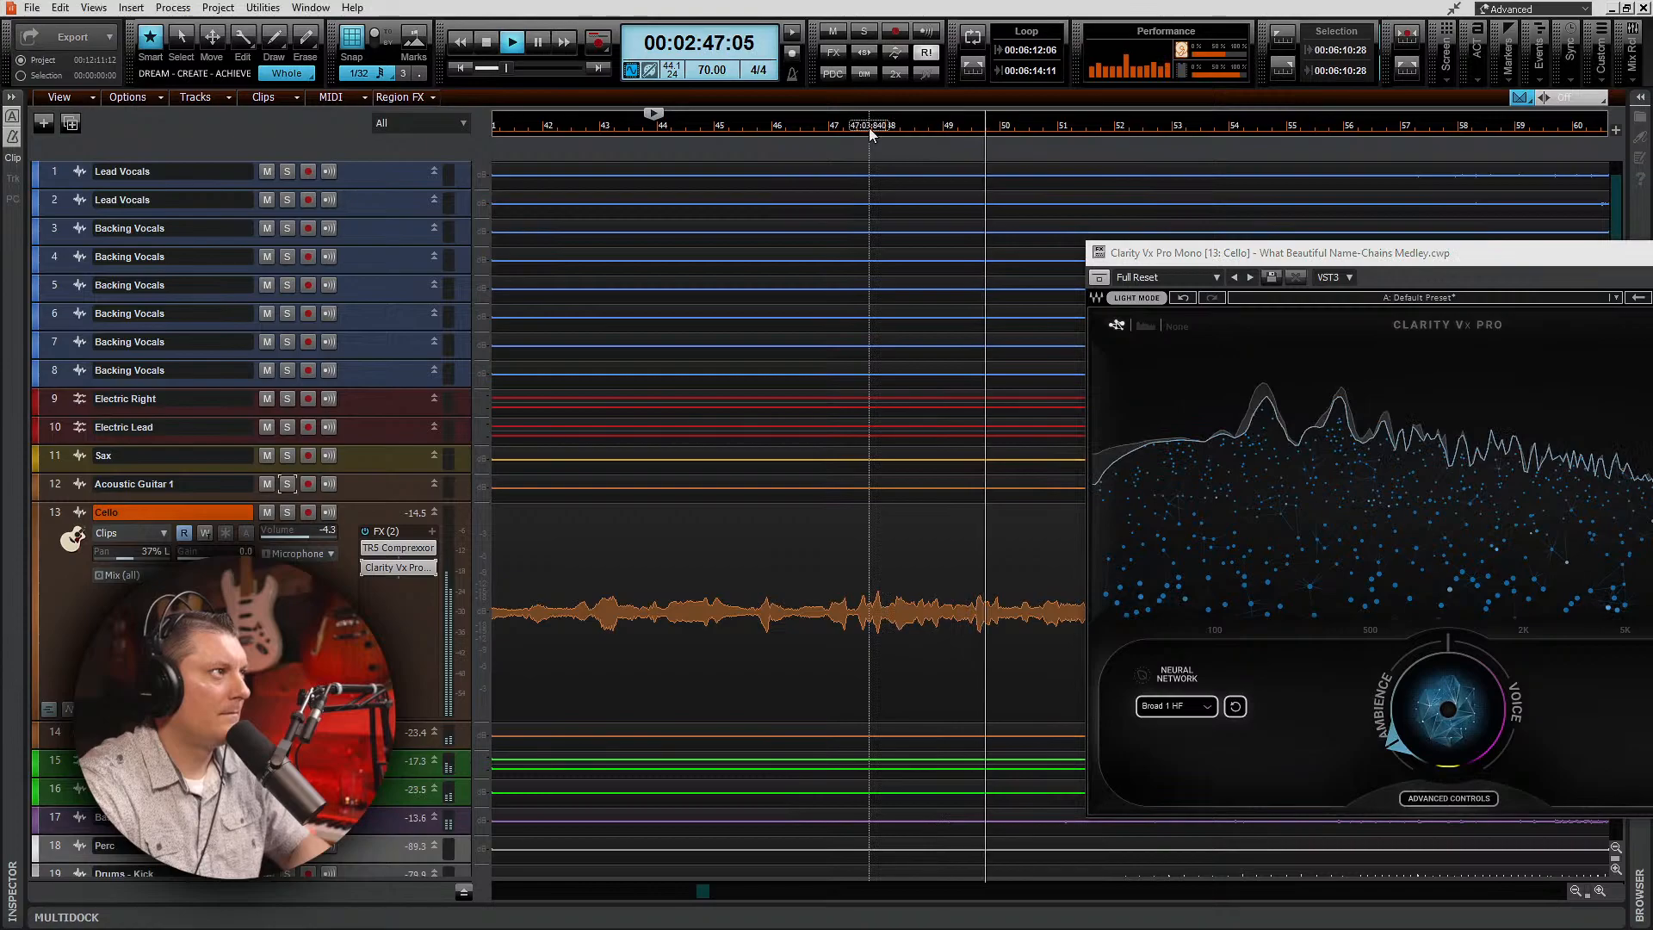
Step: Replay the passage from about measure 47 to hear the cello with the voice reduction
left_click(870, 128)
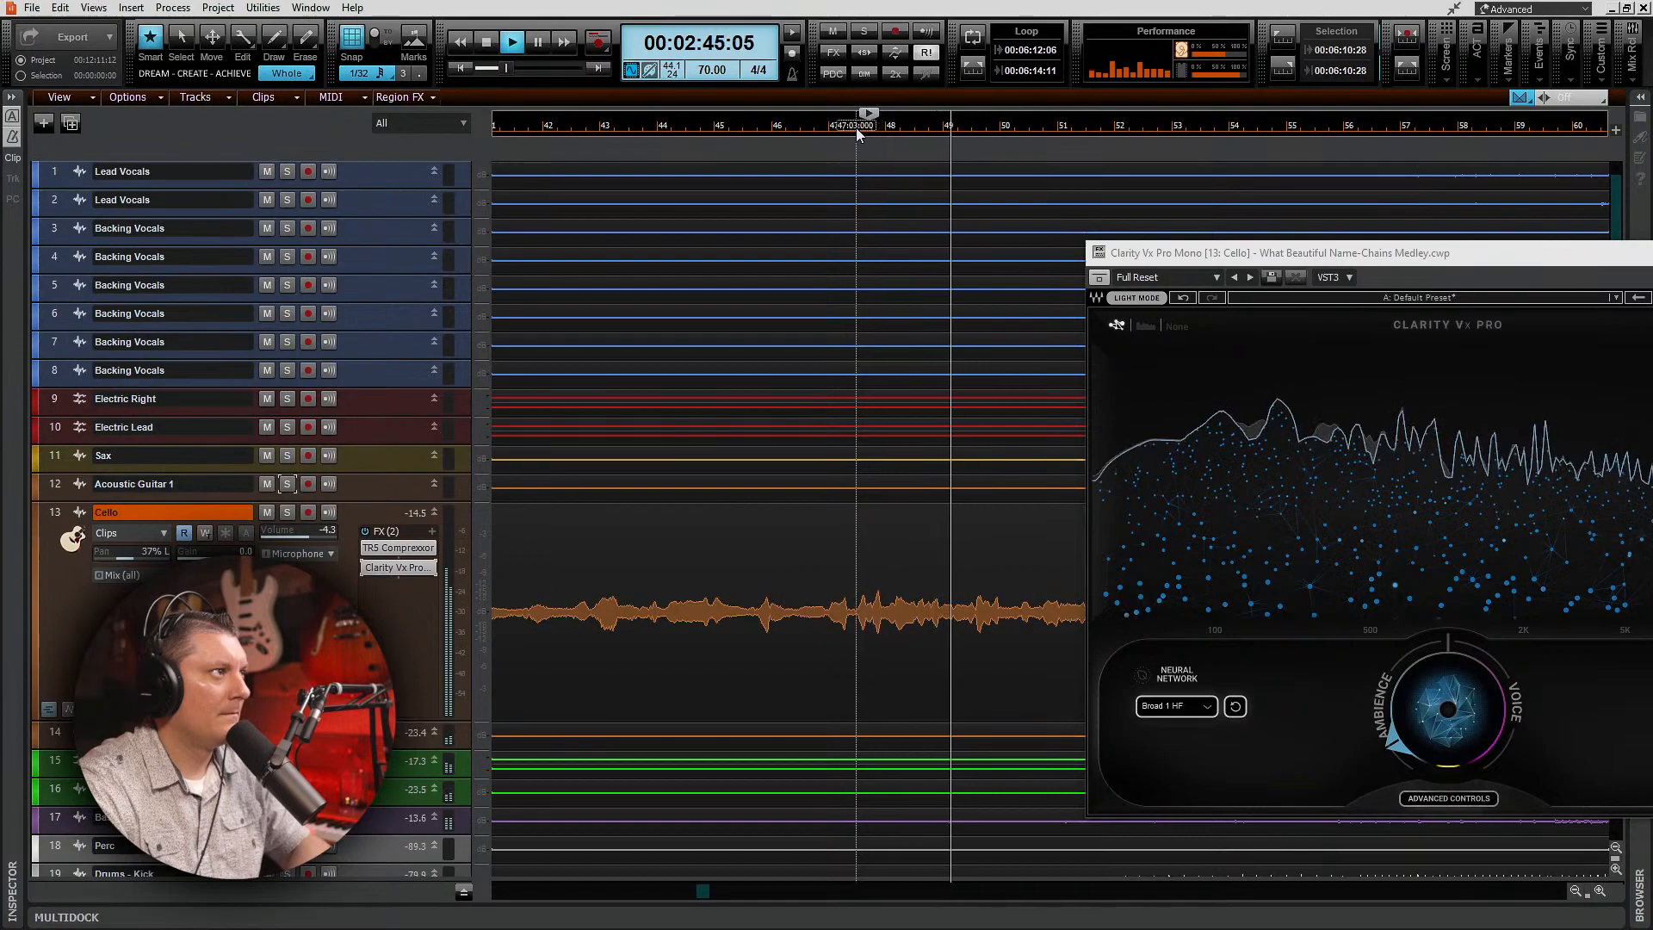
left_click(856, 127)
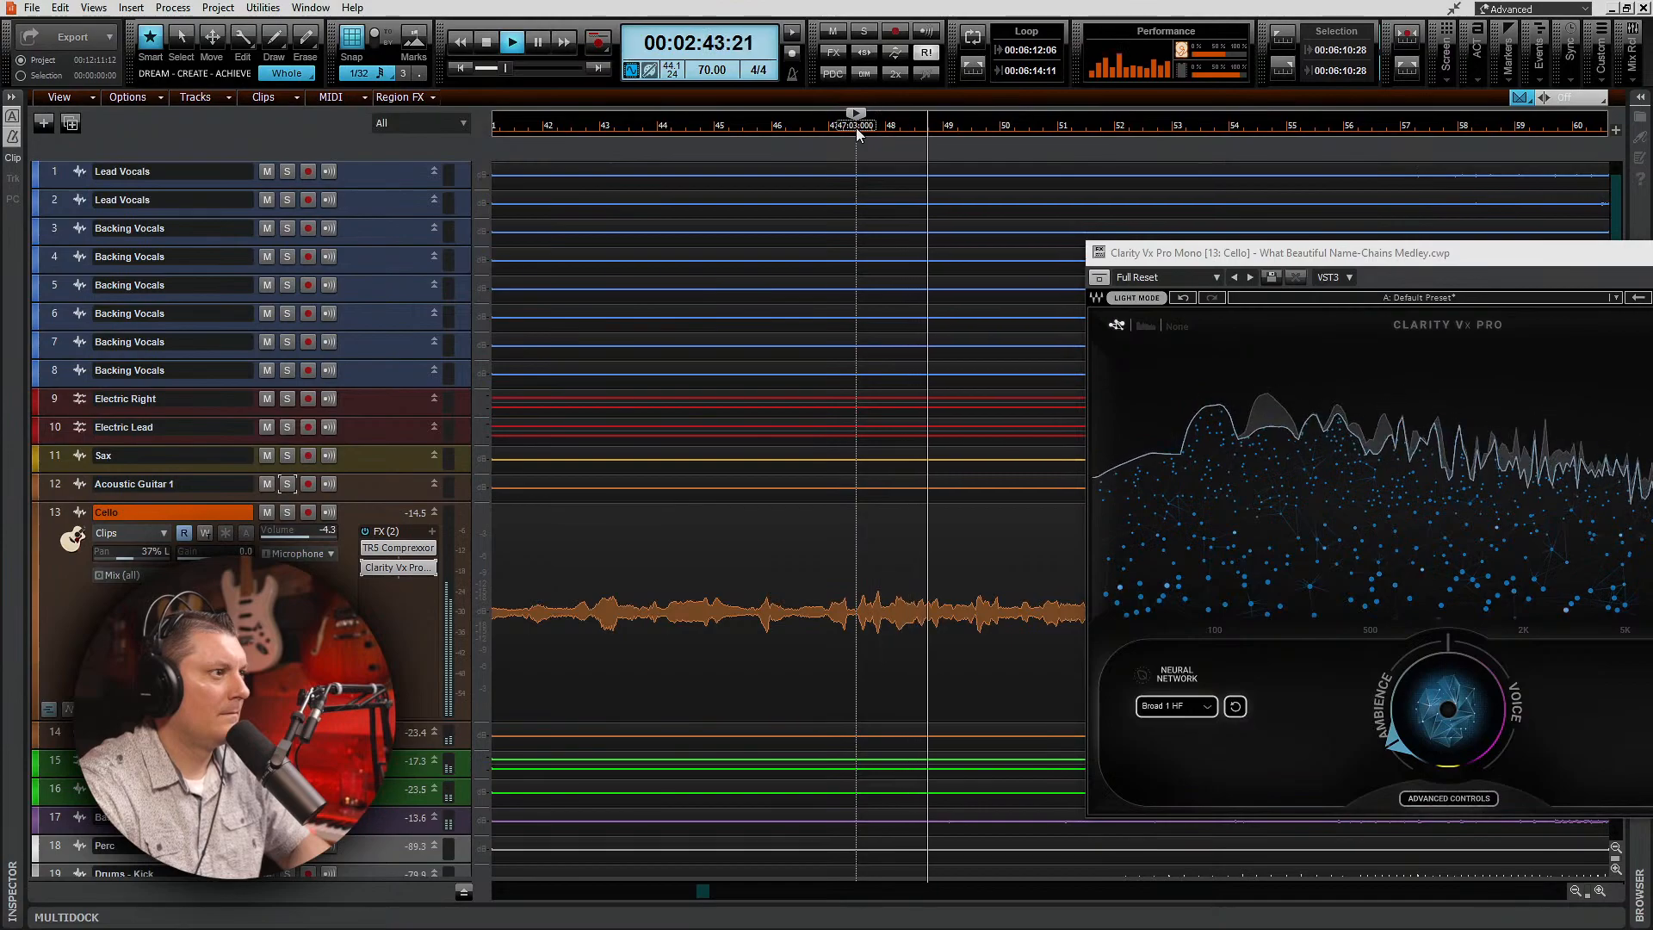
key("space")
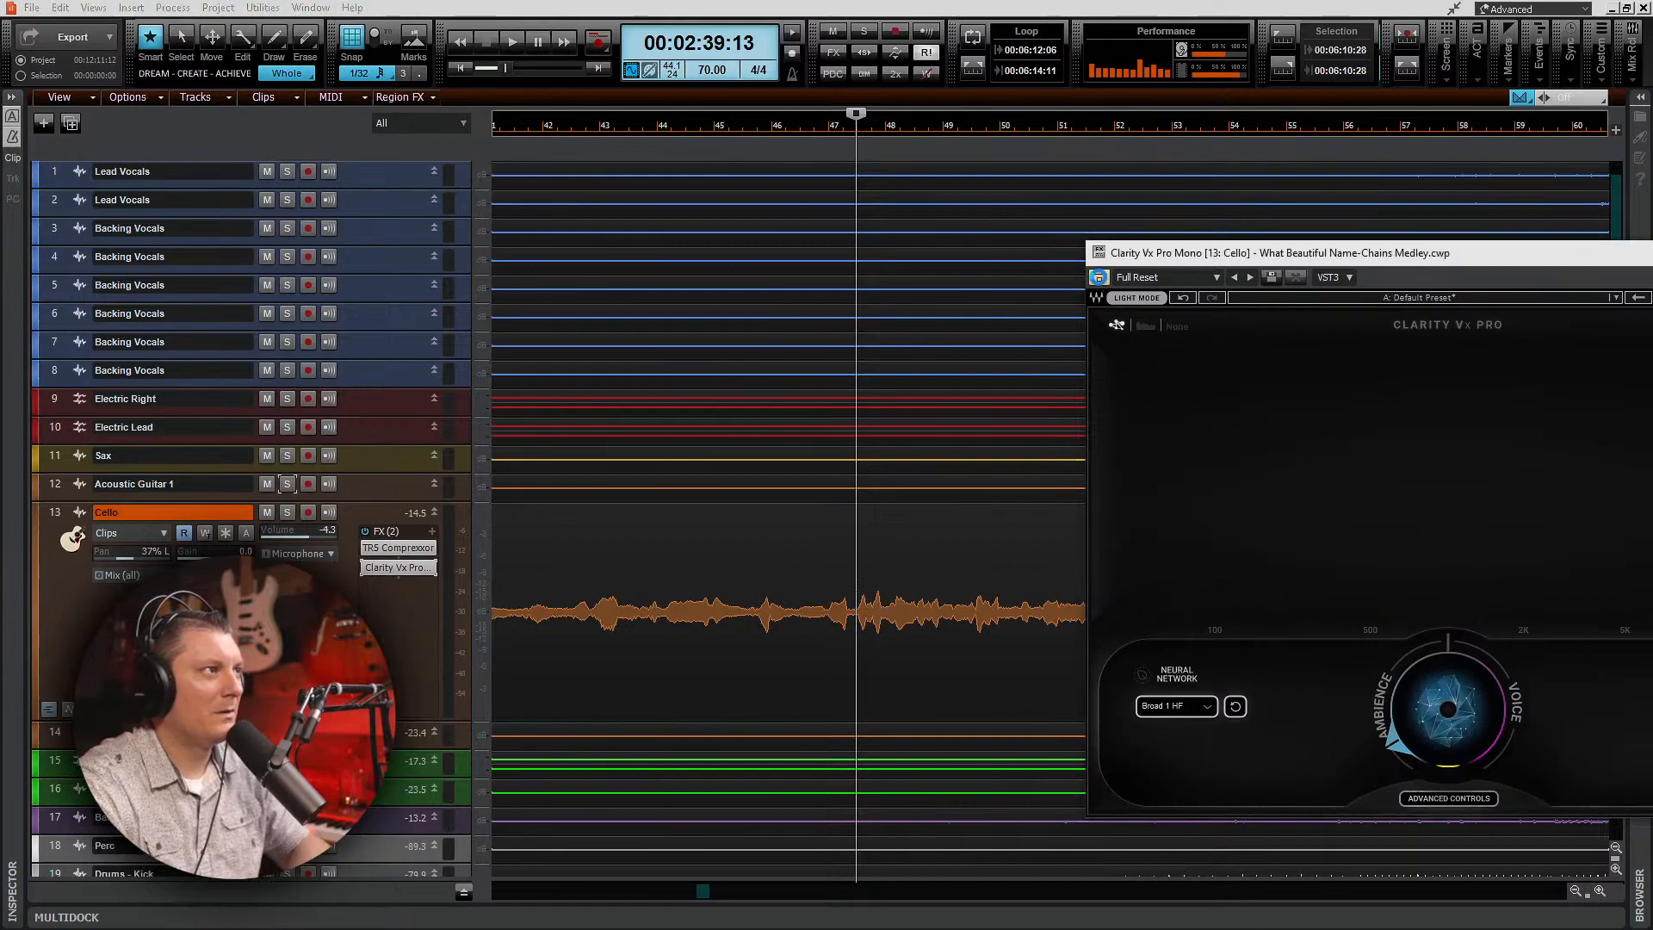
Step: Compare the cello passage with Clarity Vx Pro's host bypass on and off
left_click(1099, 278)
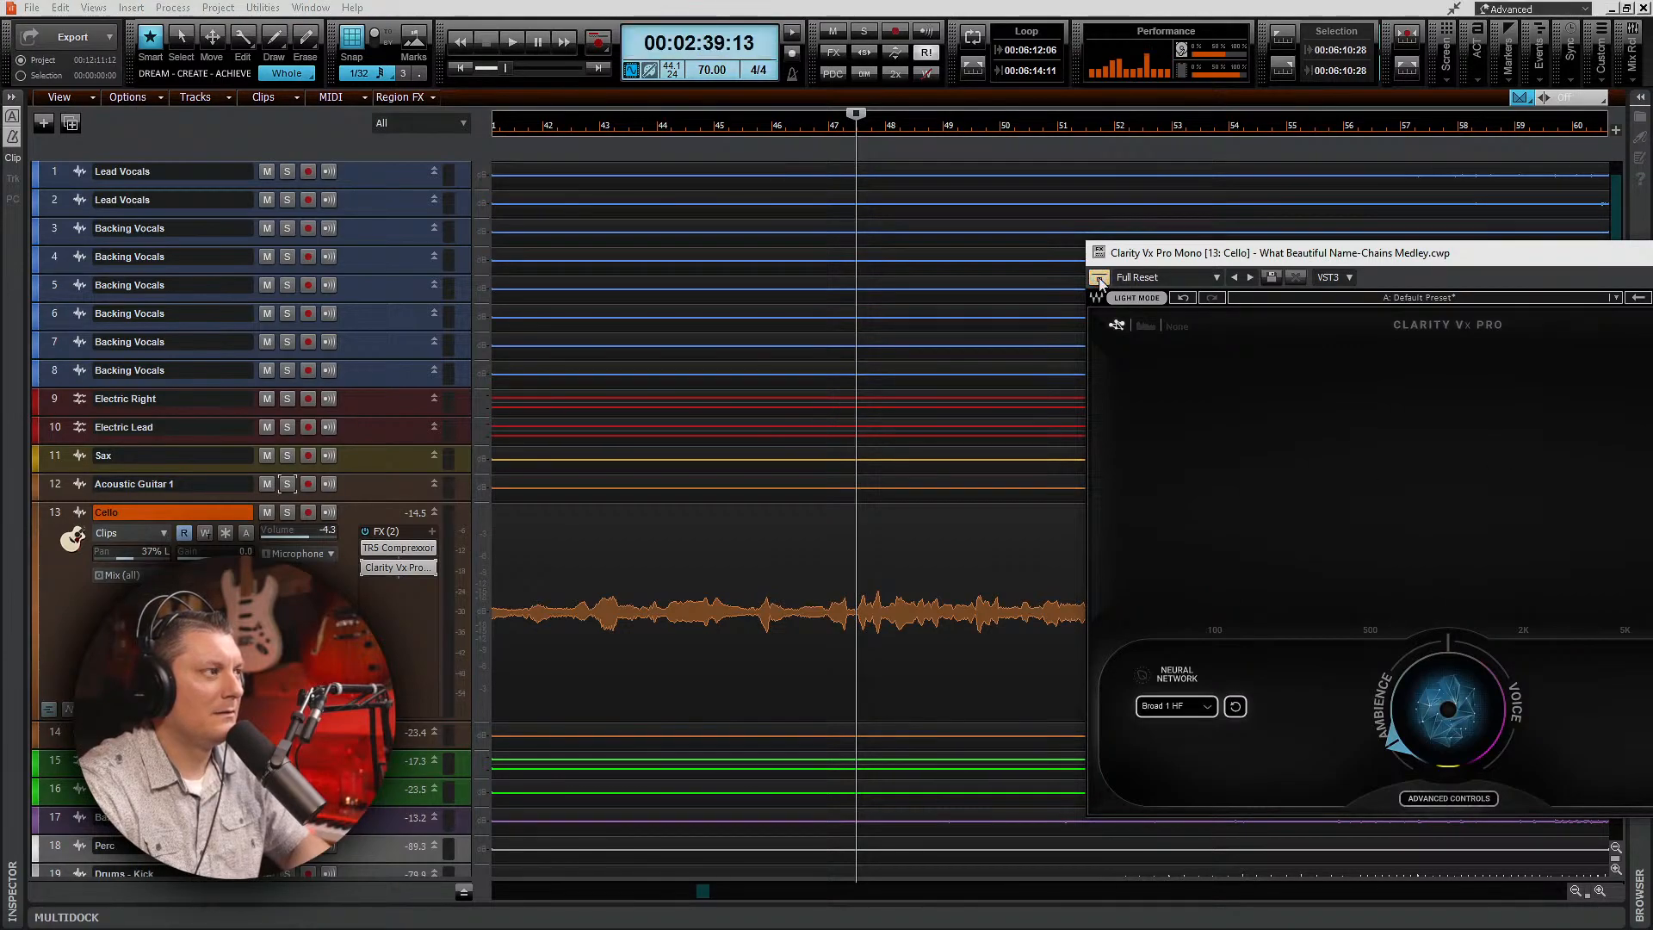
key("space")
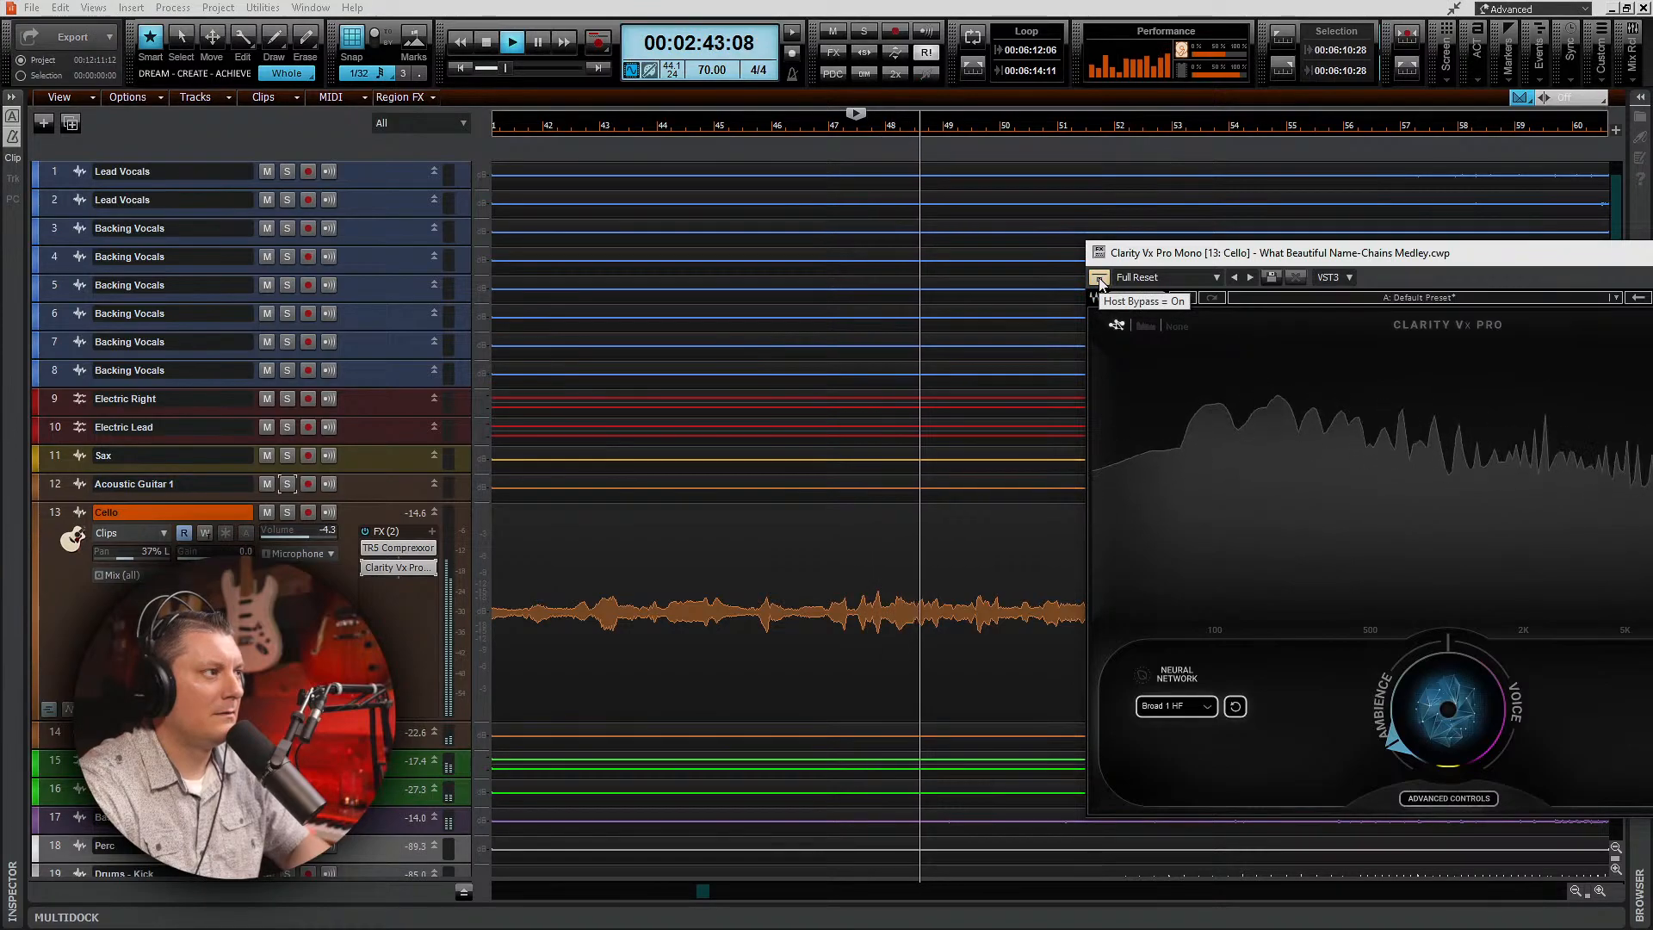
key("space")
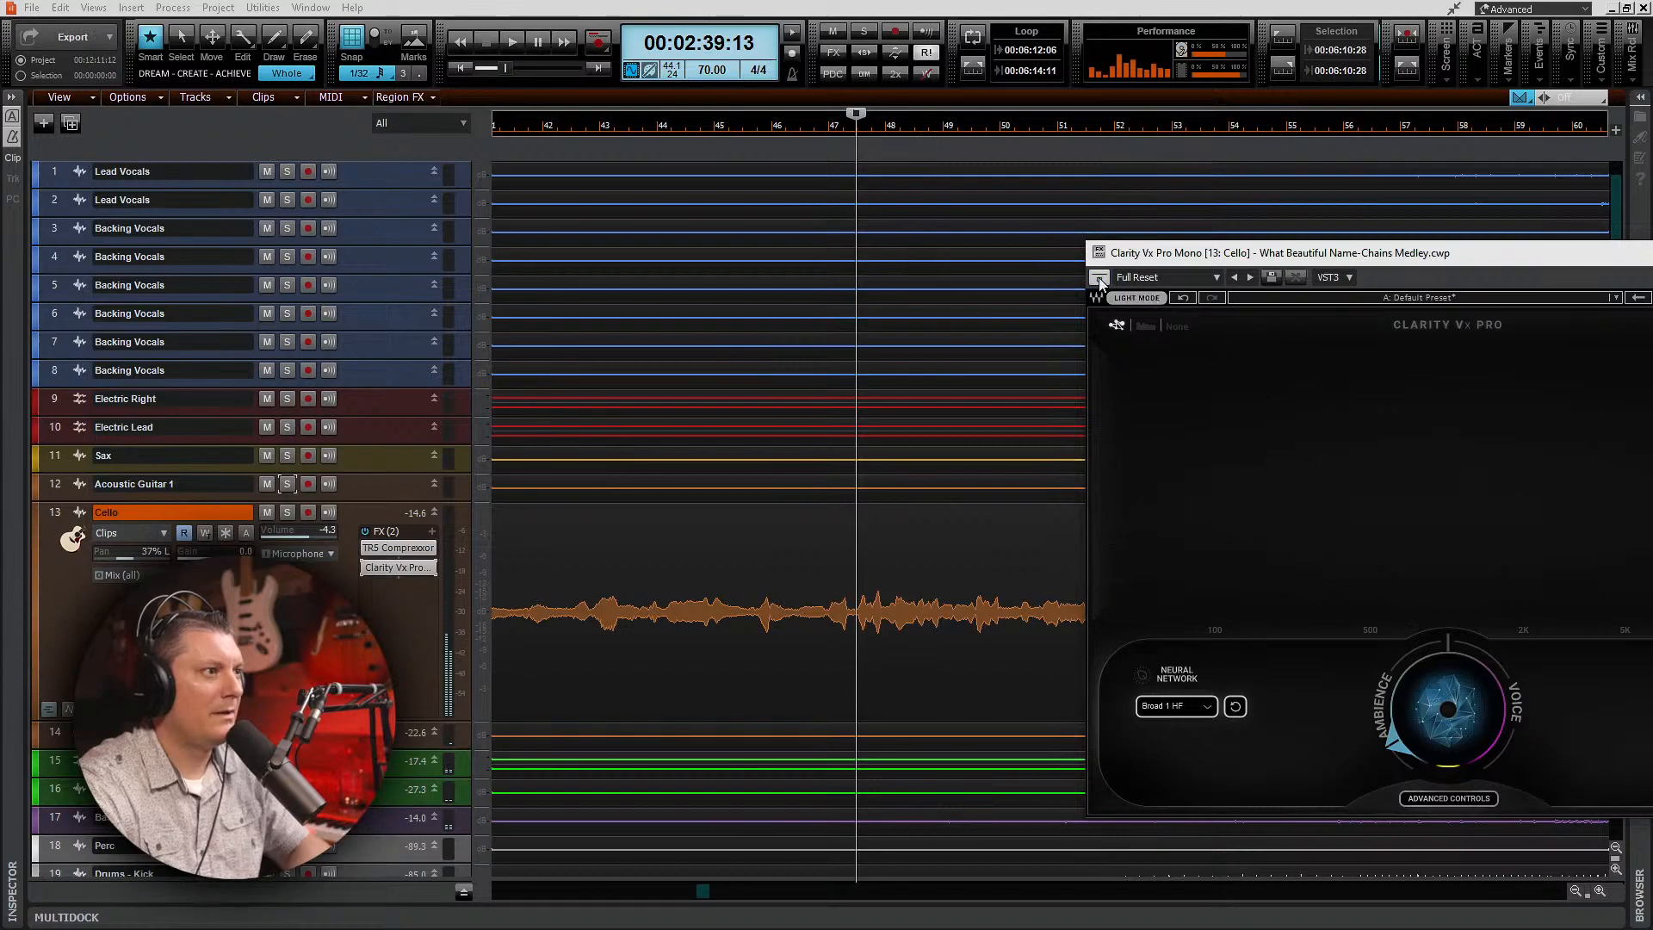
key("space")
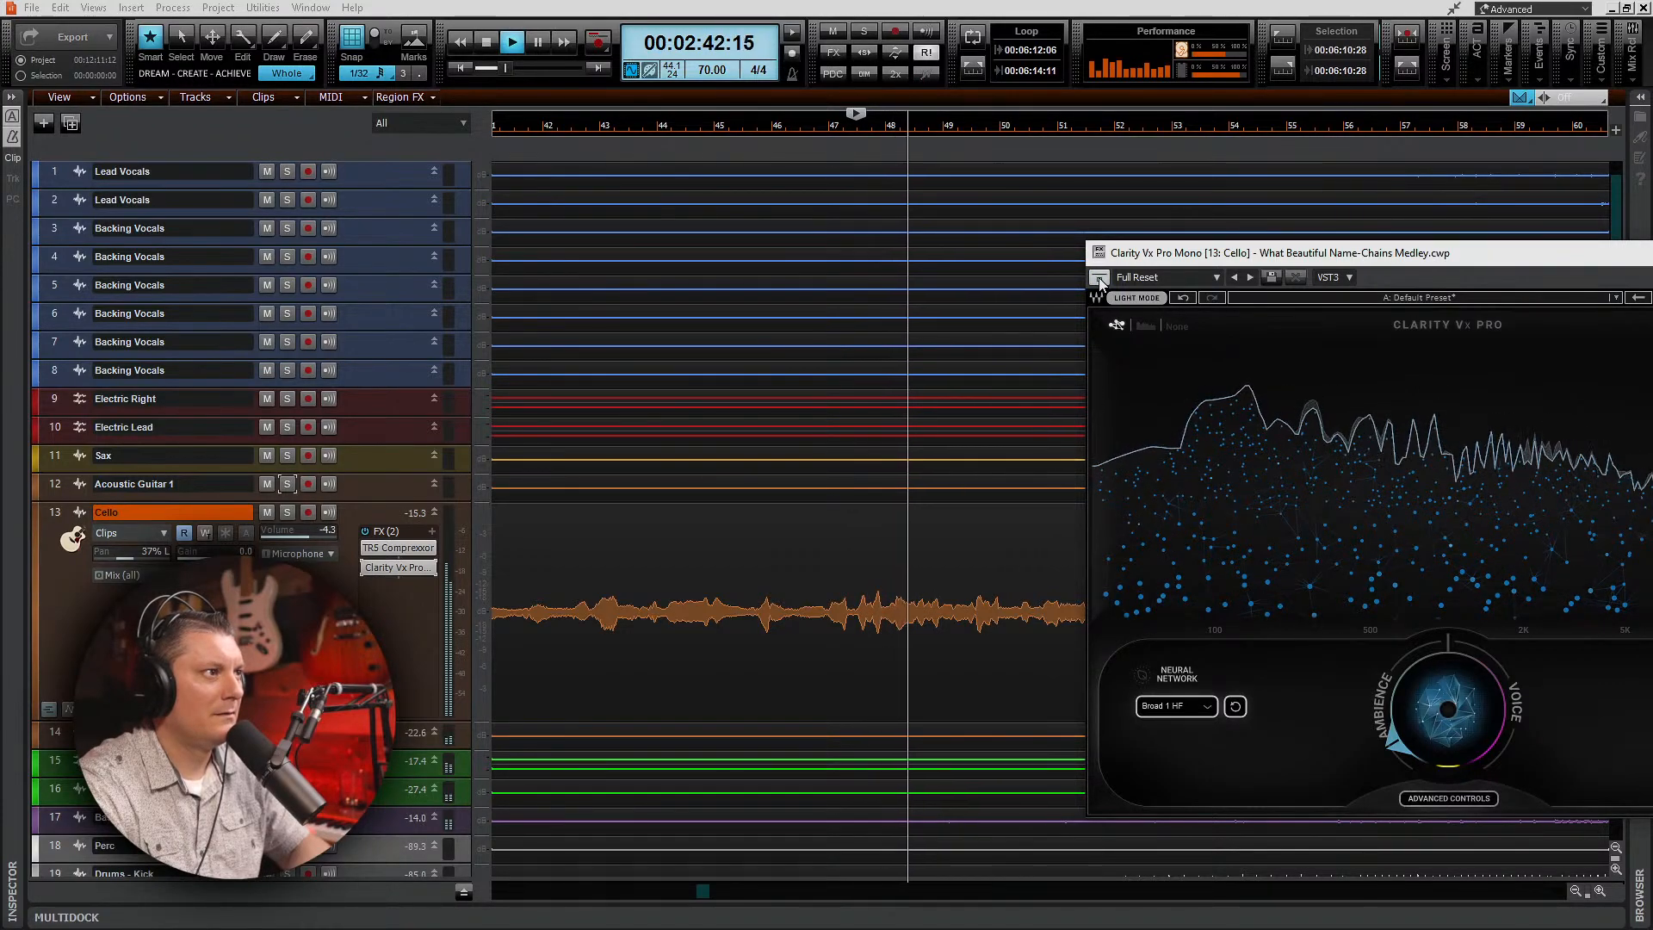
key("space")
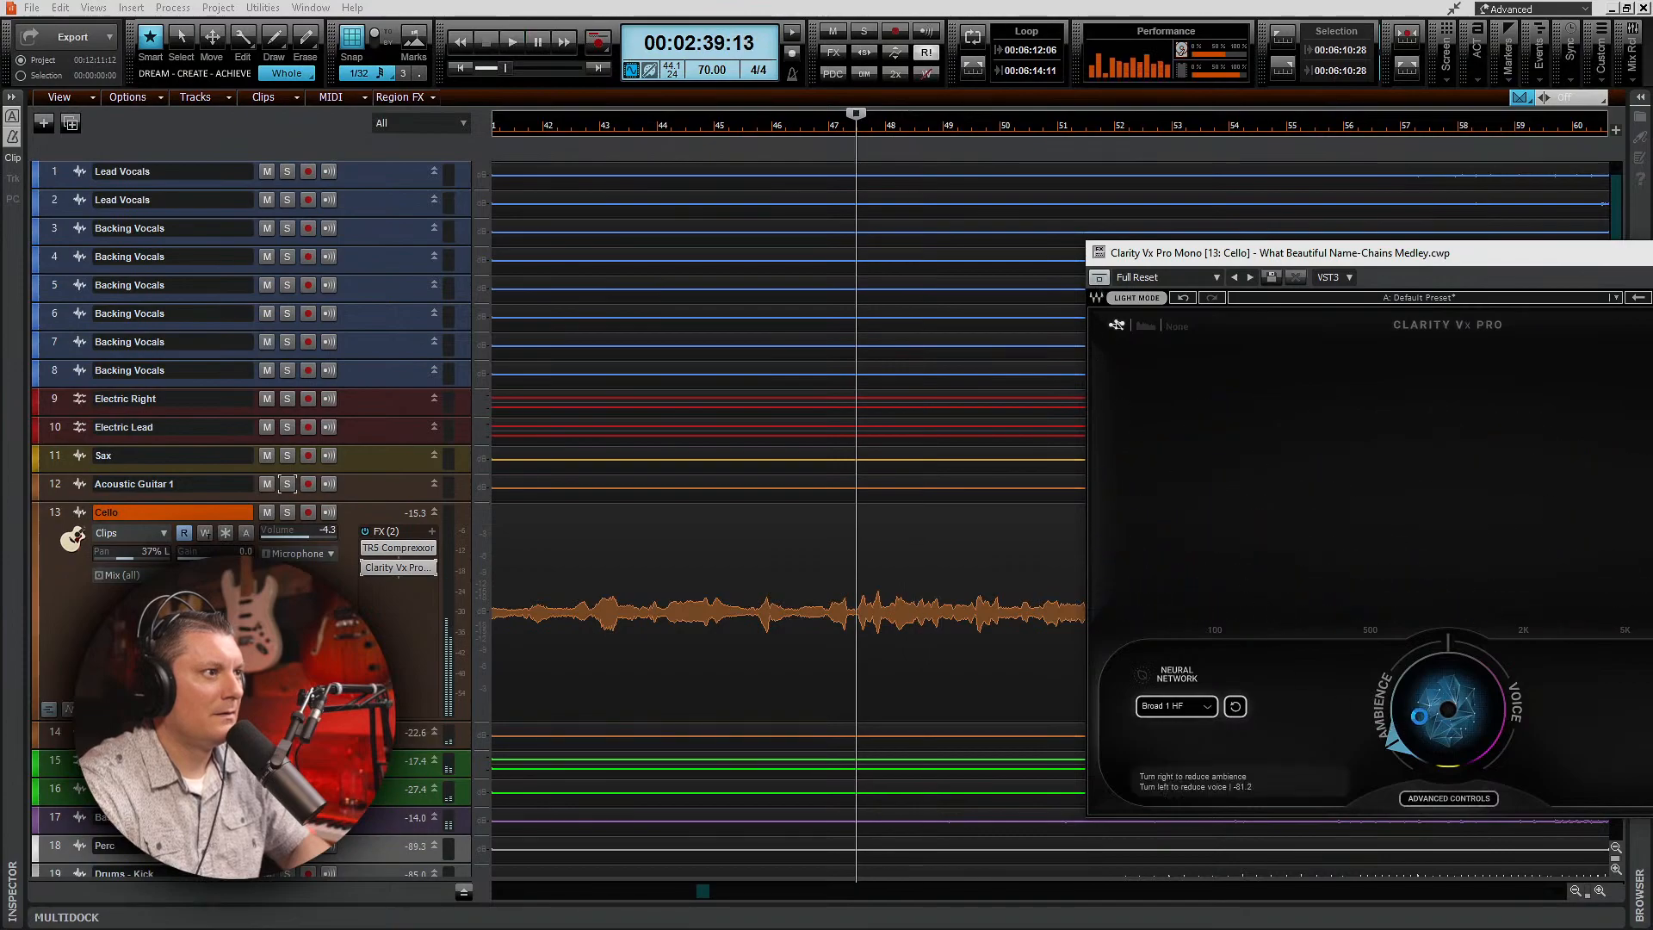
Step: Turn Clarity Vx Pro's main knob toward Voice to 59.0 and audition the cello passage
key("ctrl+s")
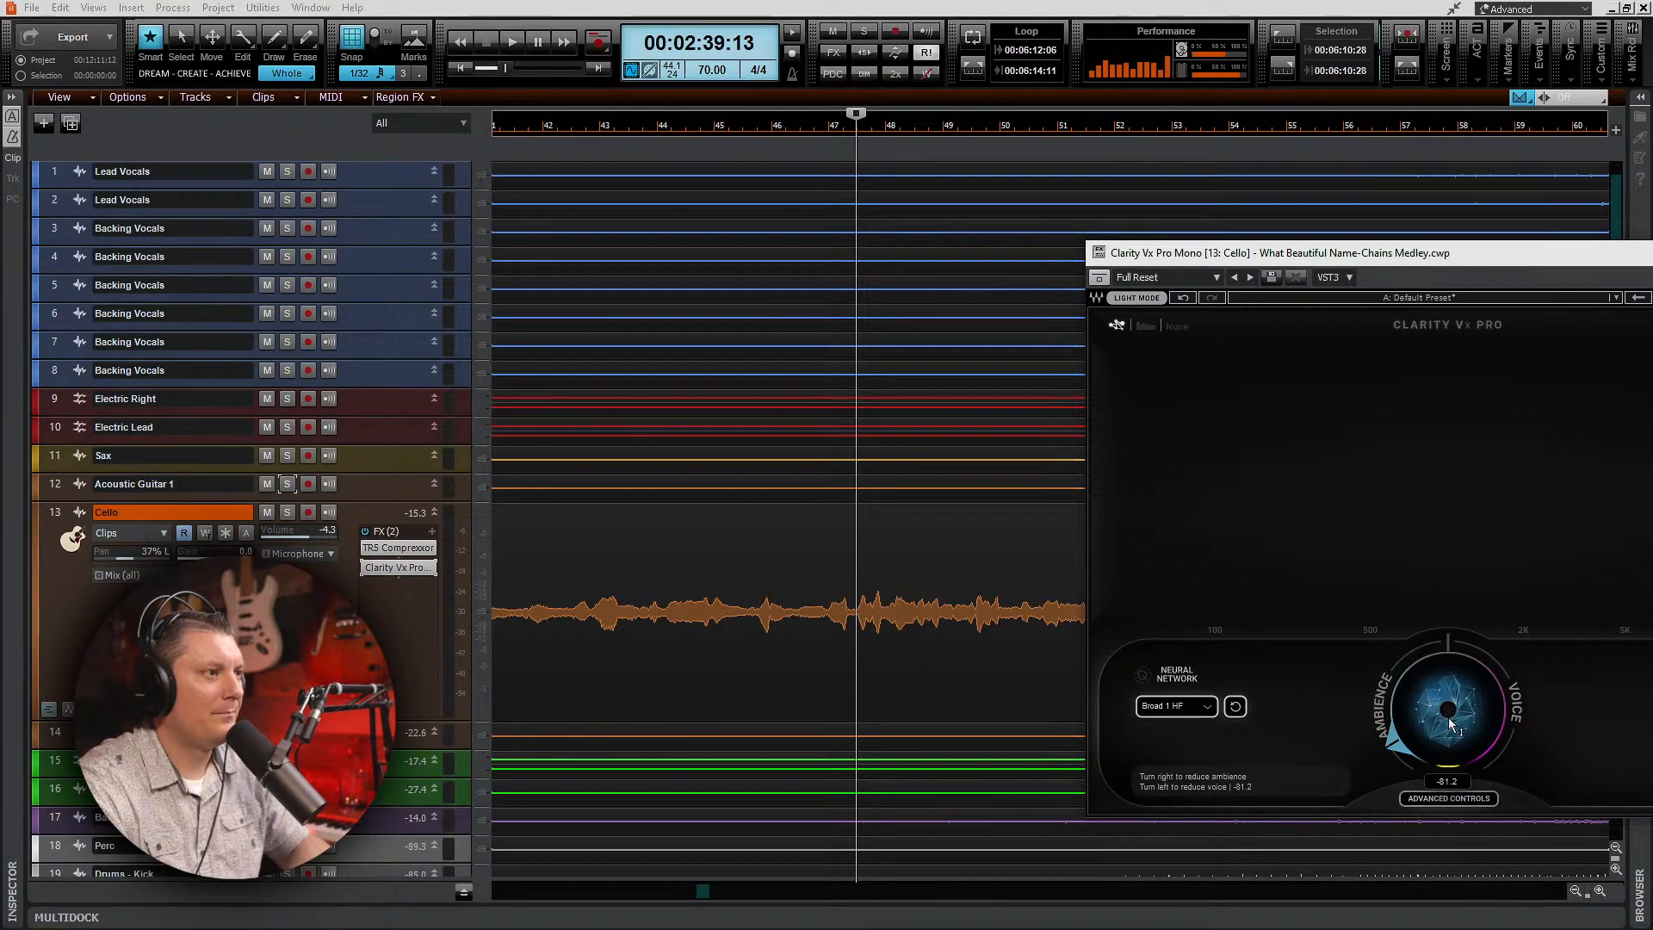
left_click_drag(1395, 742, 1409, 661)
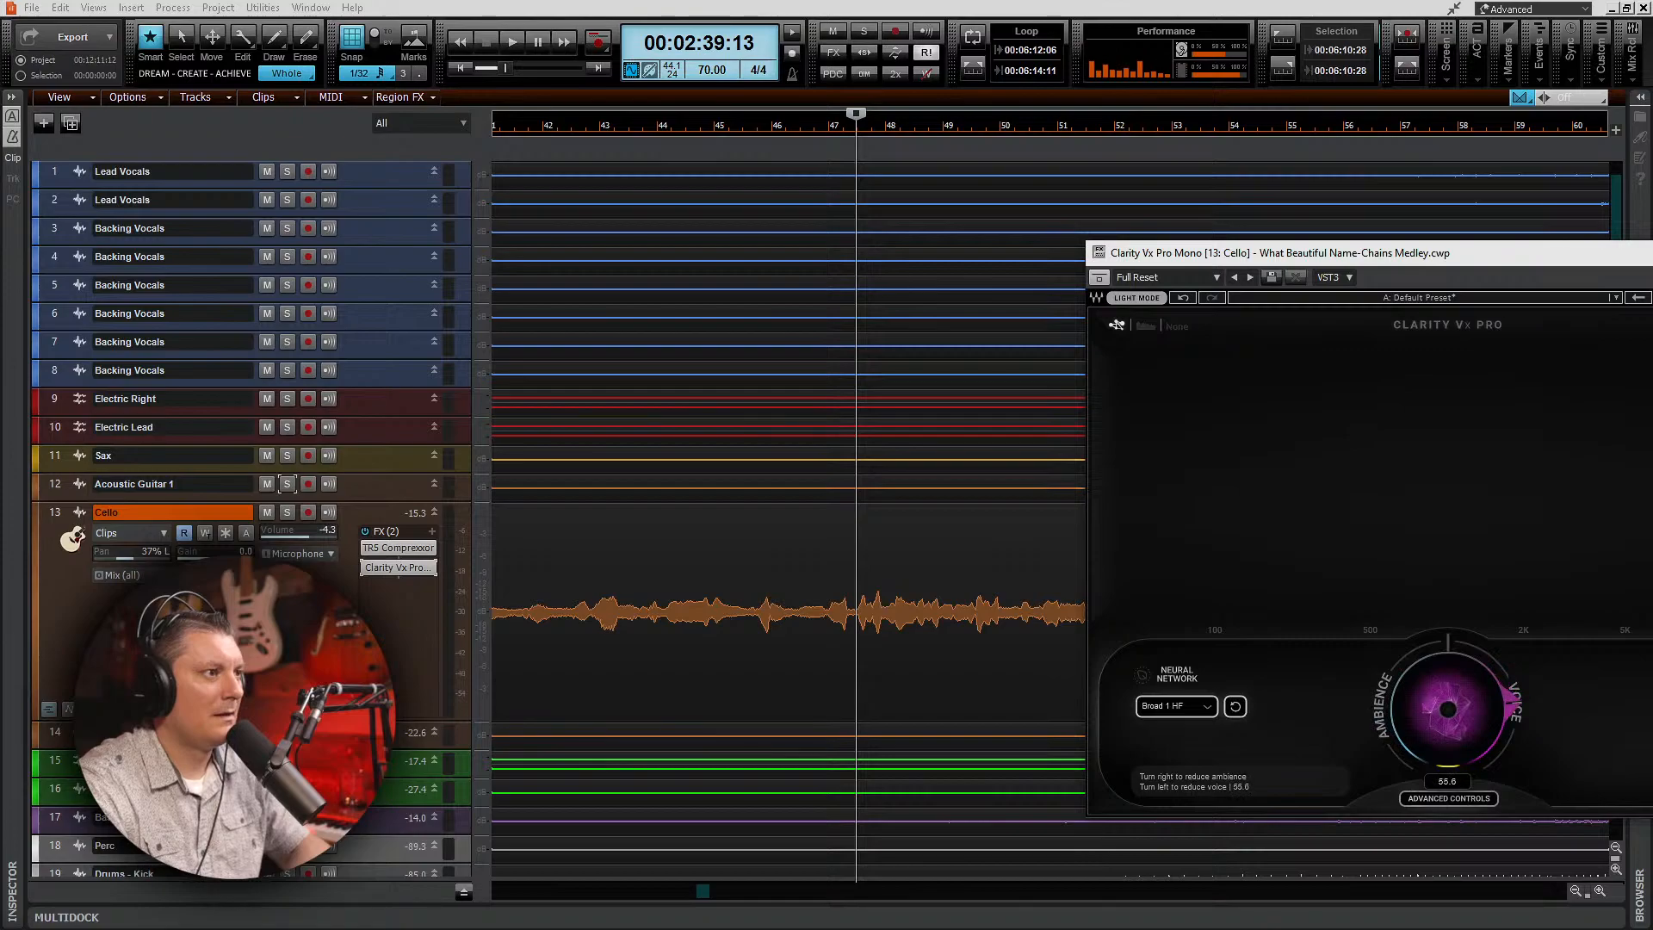
key("space")
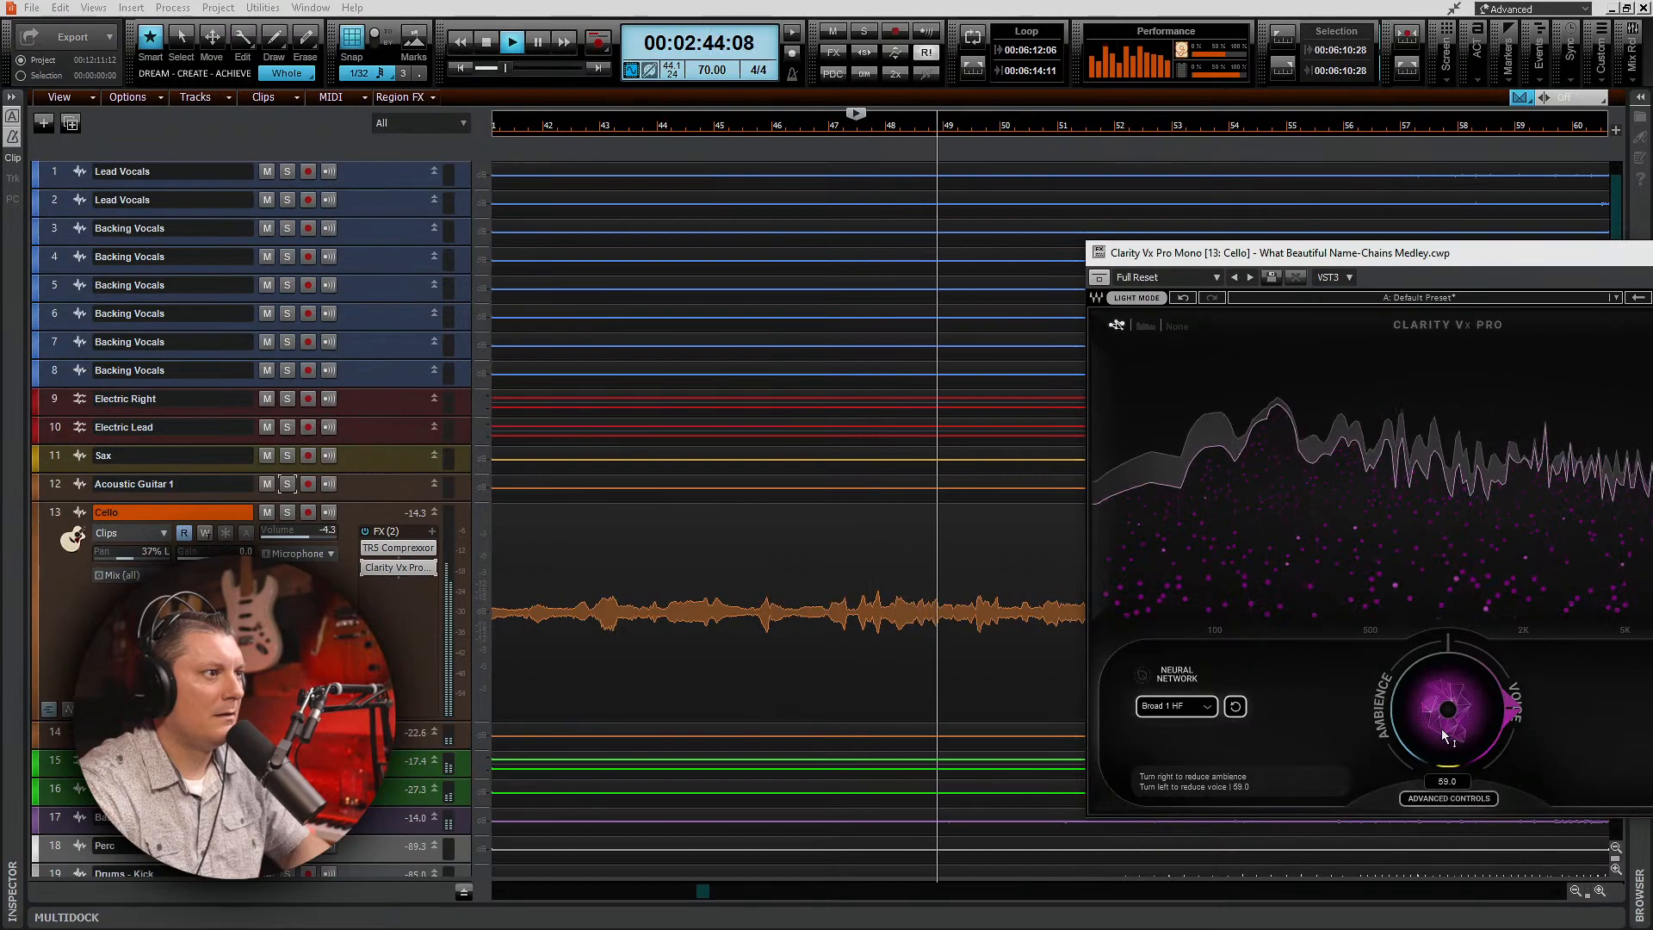
key("space")
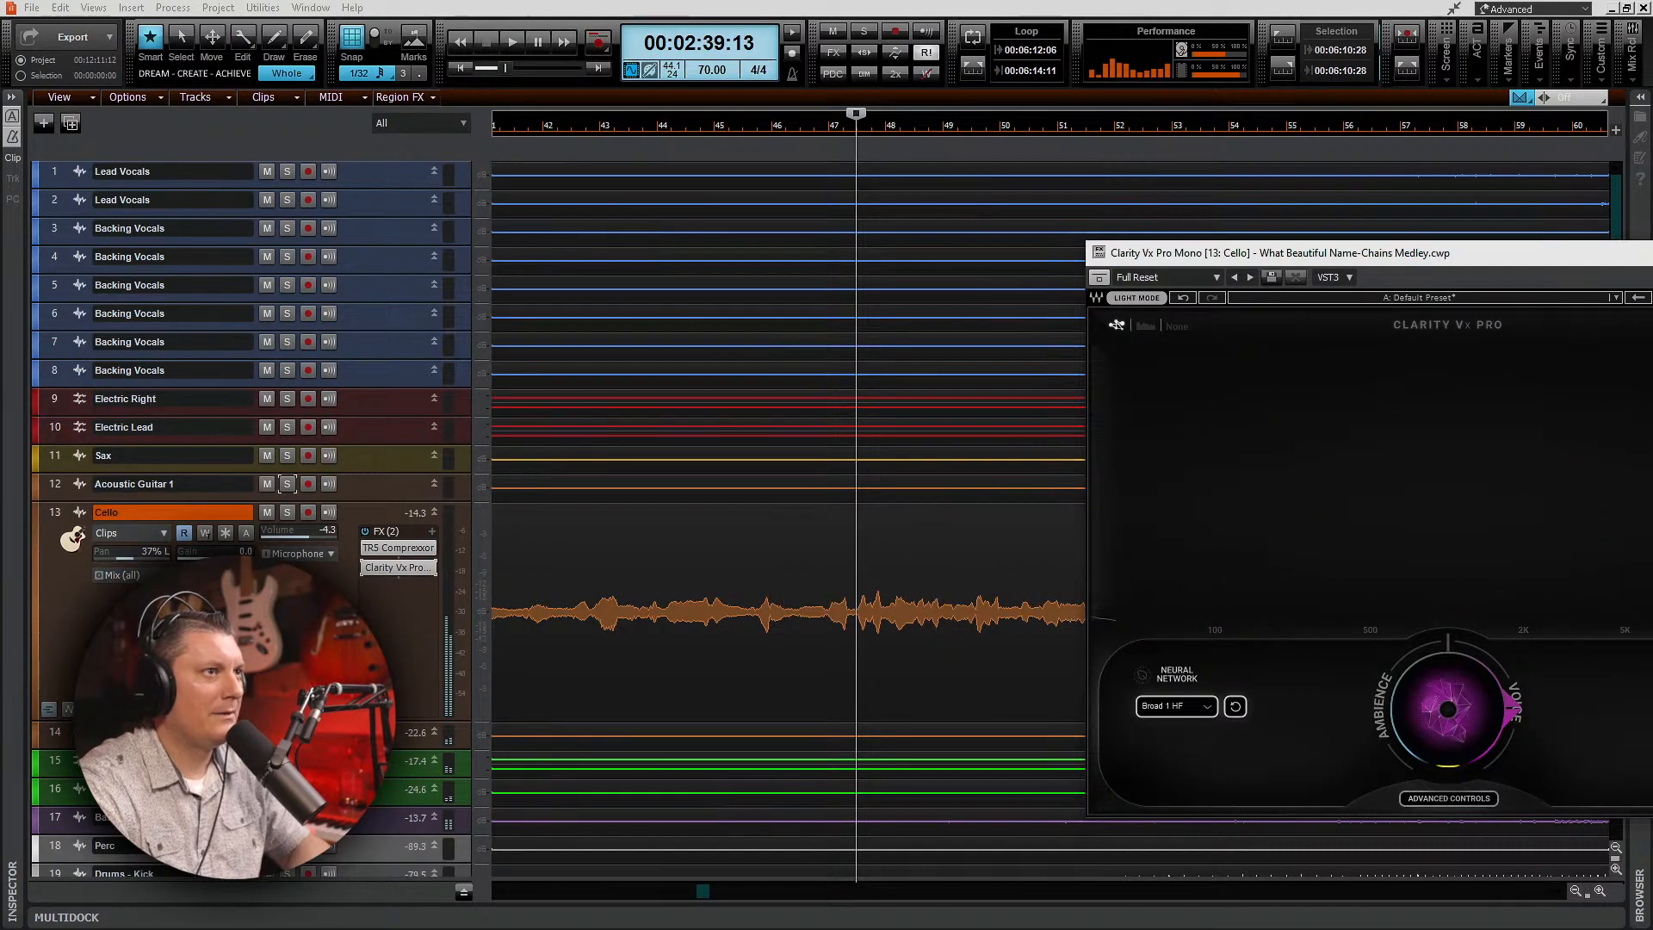
Step: Close Clarity Vx Pro and delete it from the Cello track's effects rack
left_click(1651, 253)
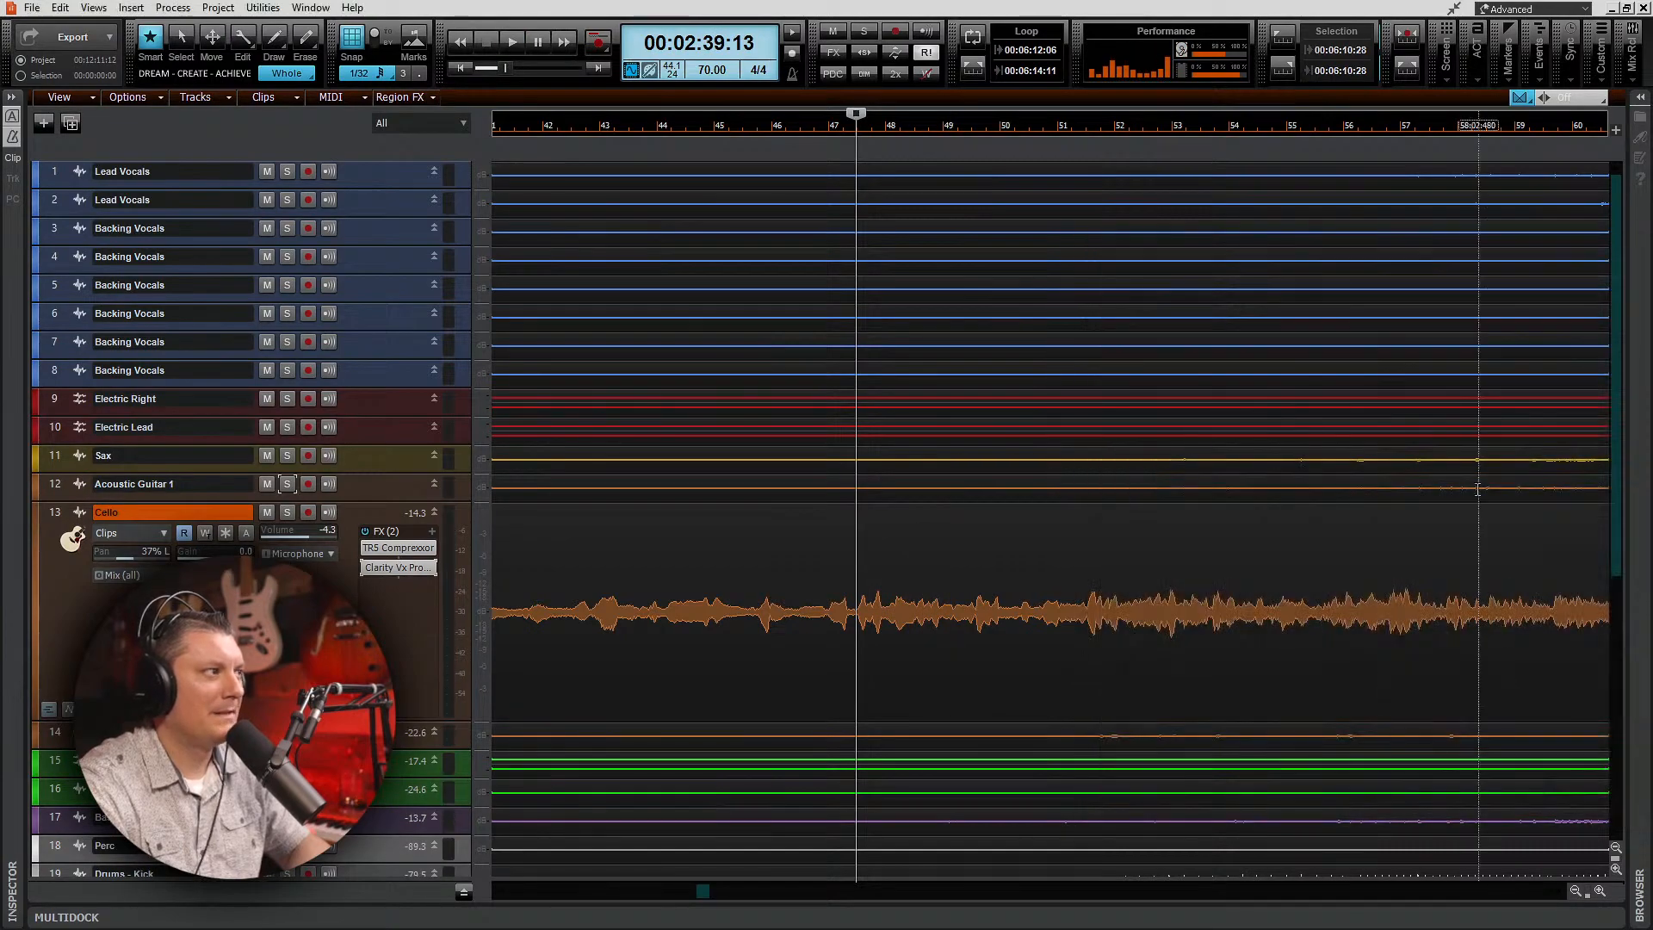
right_click(401, 570)
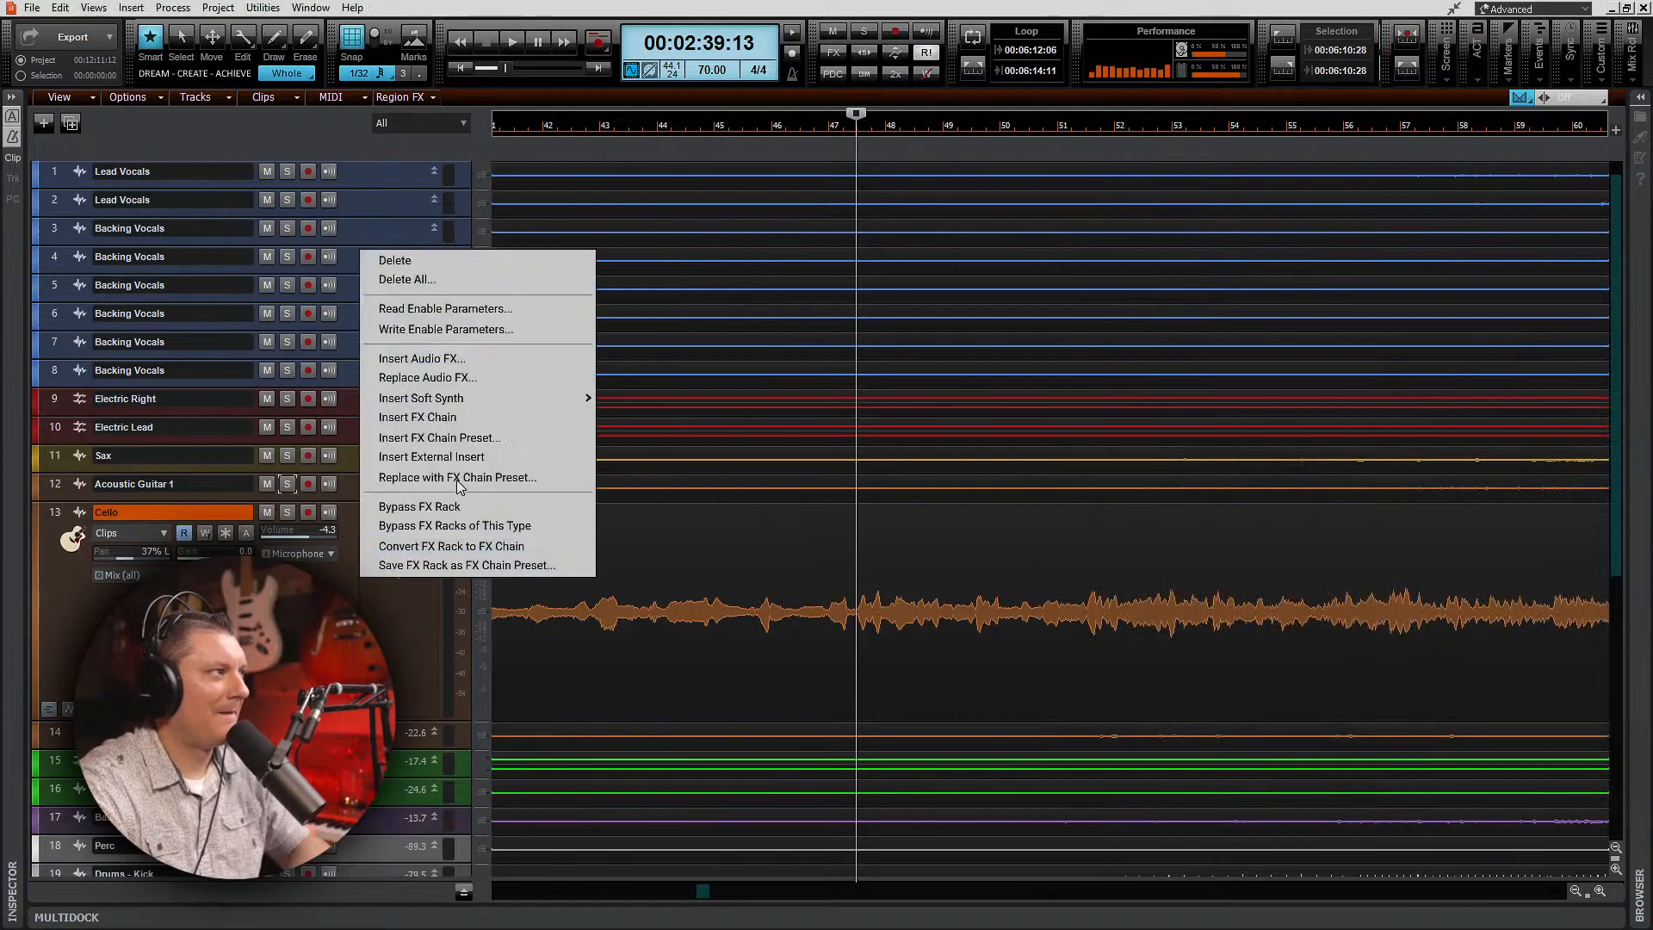
left_click(402, 261)
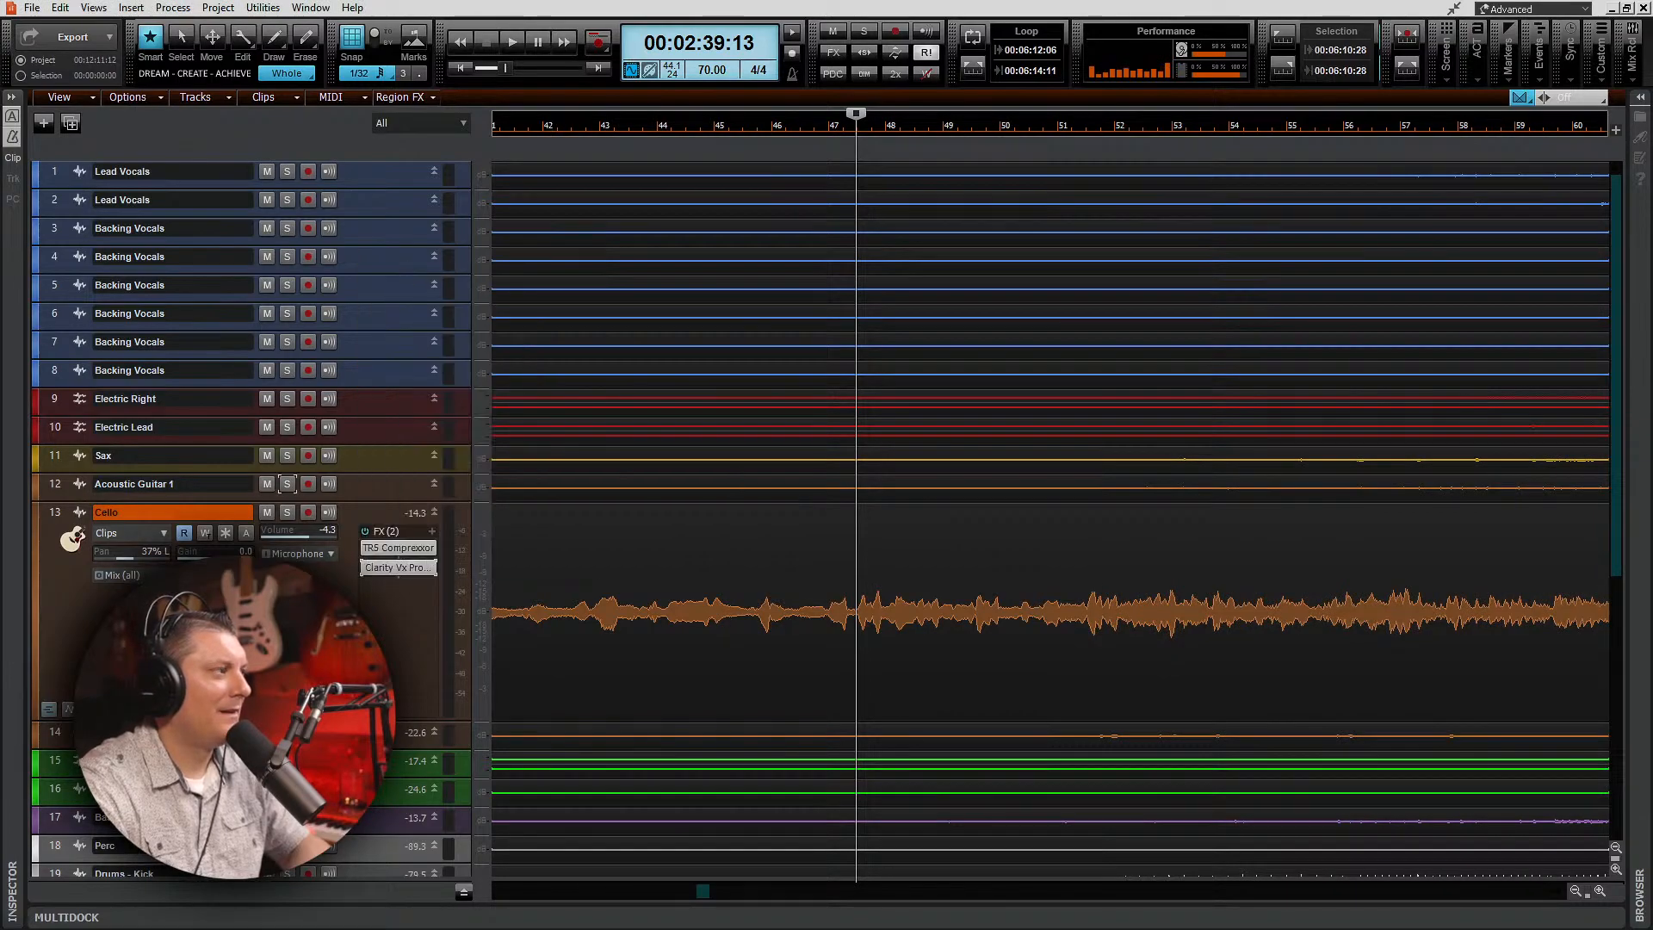
Step: Insert the iZotope RX 10 Repair Assistant on the Cello track after the TR5 Comprexxor
right_click(396, 575)
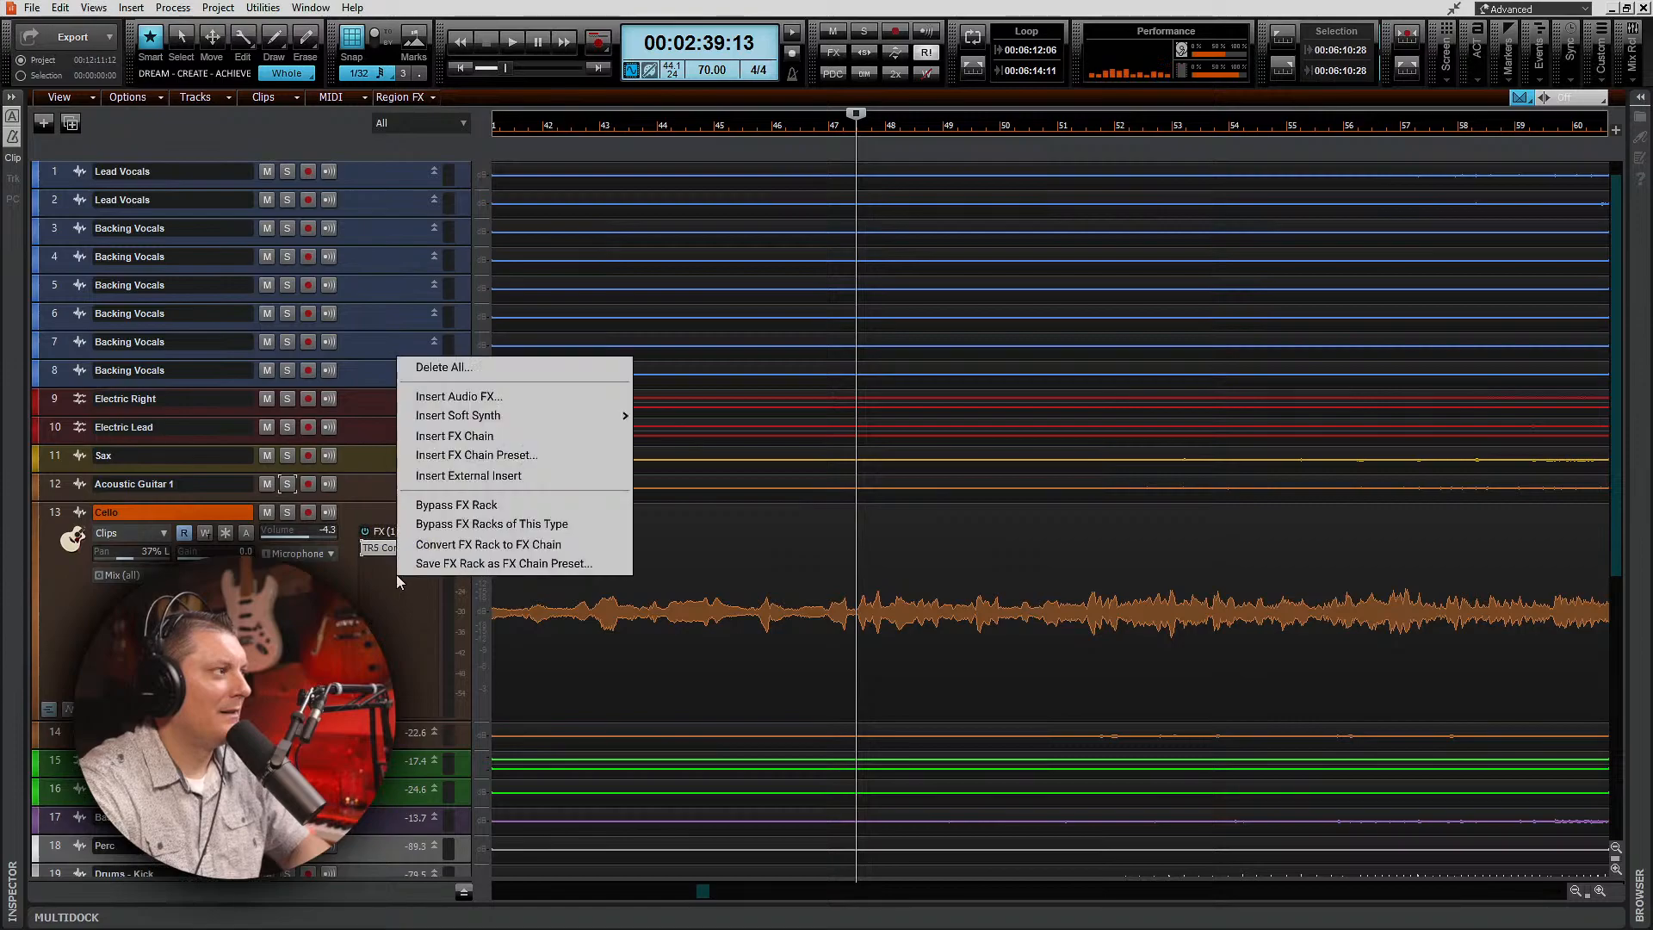
left_click(449, 398)
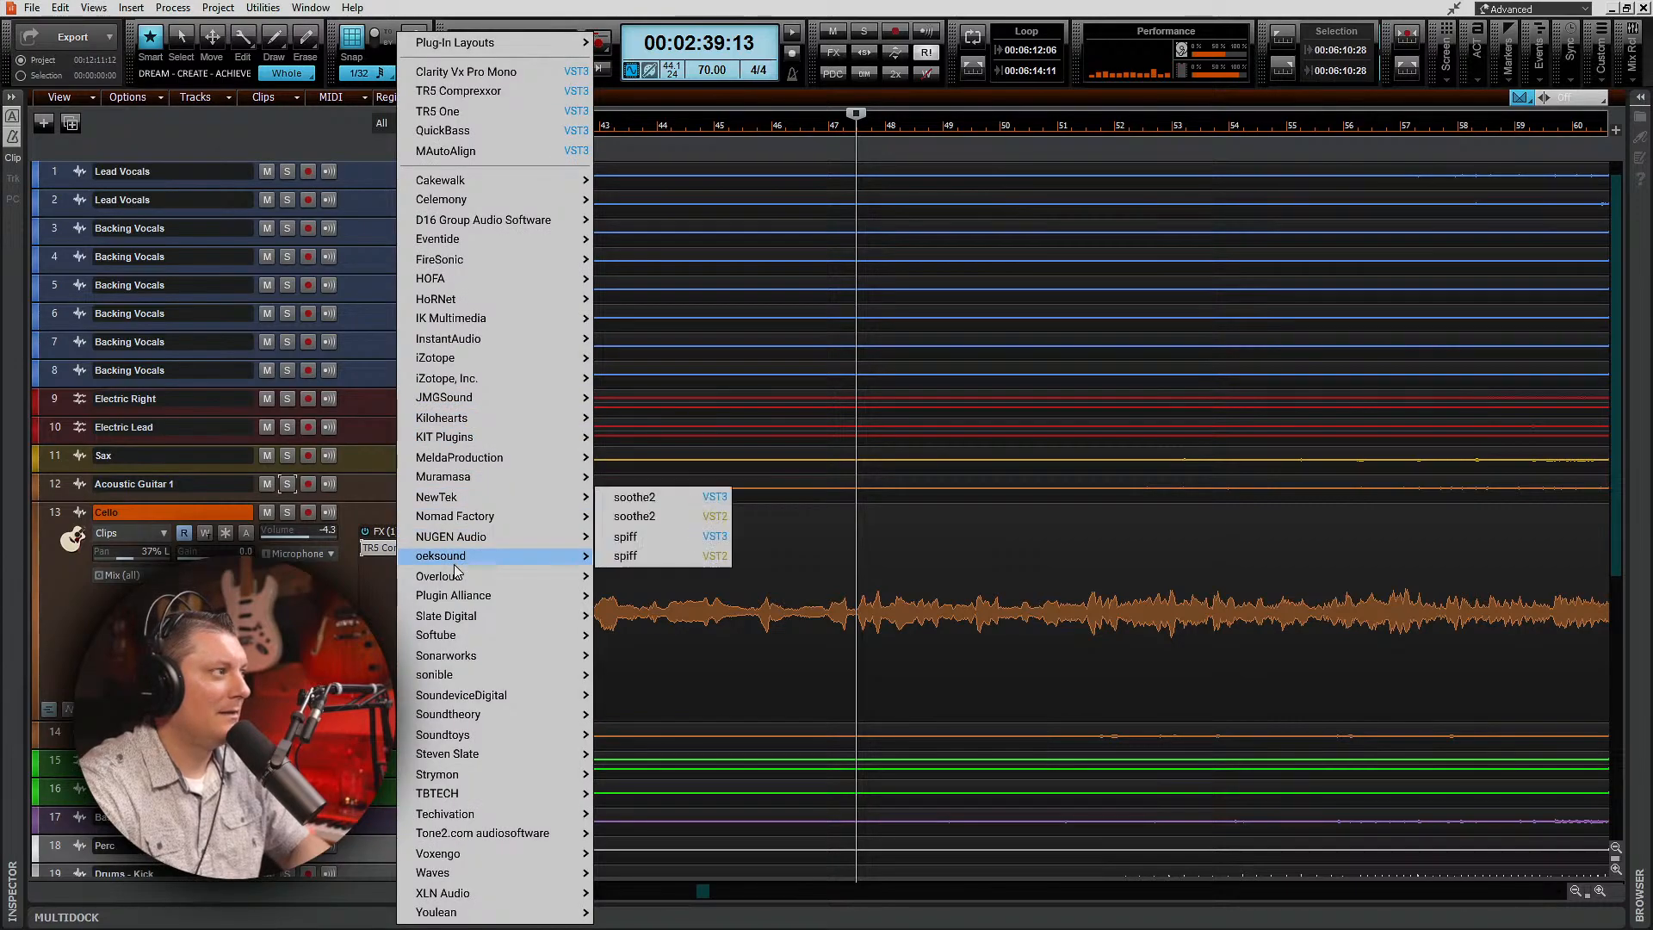
mouse_move(457, 576)
mouse_move(479, 483)
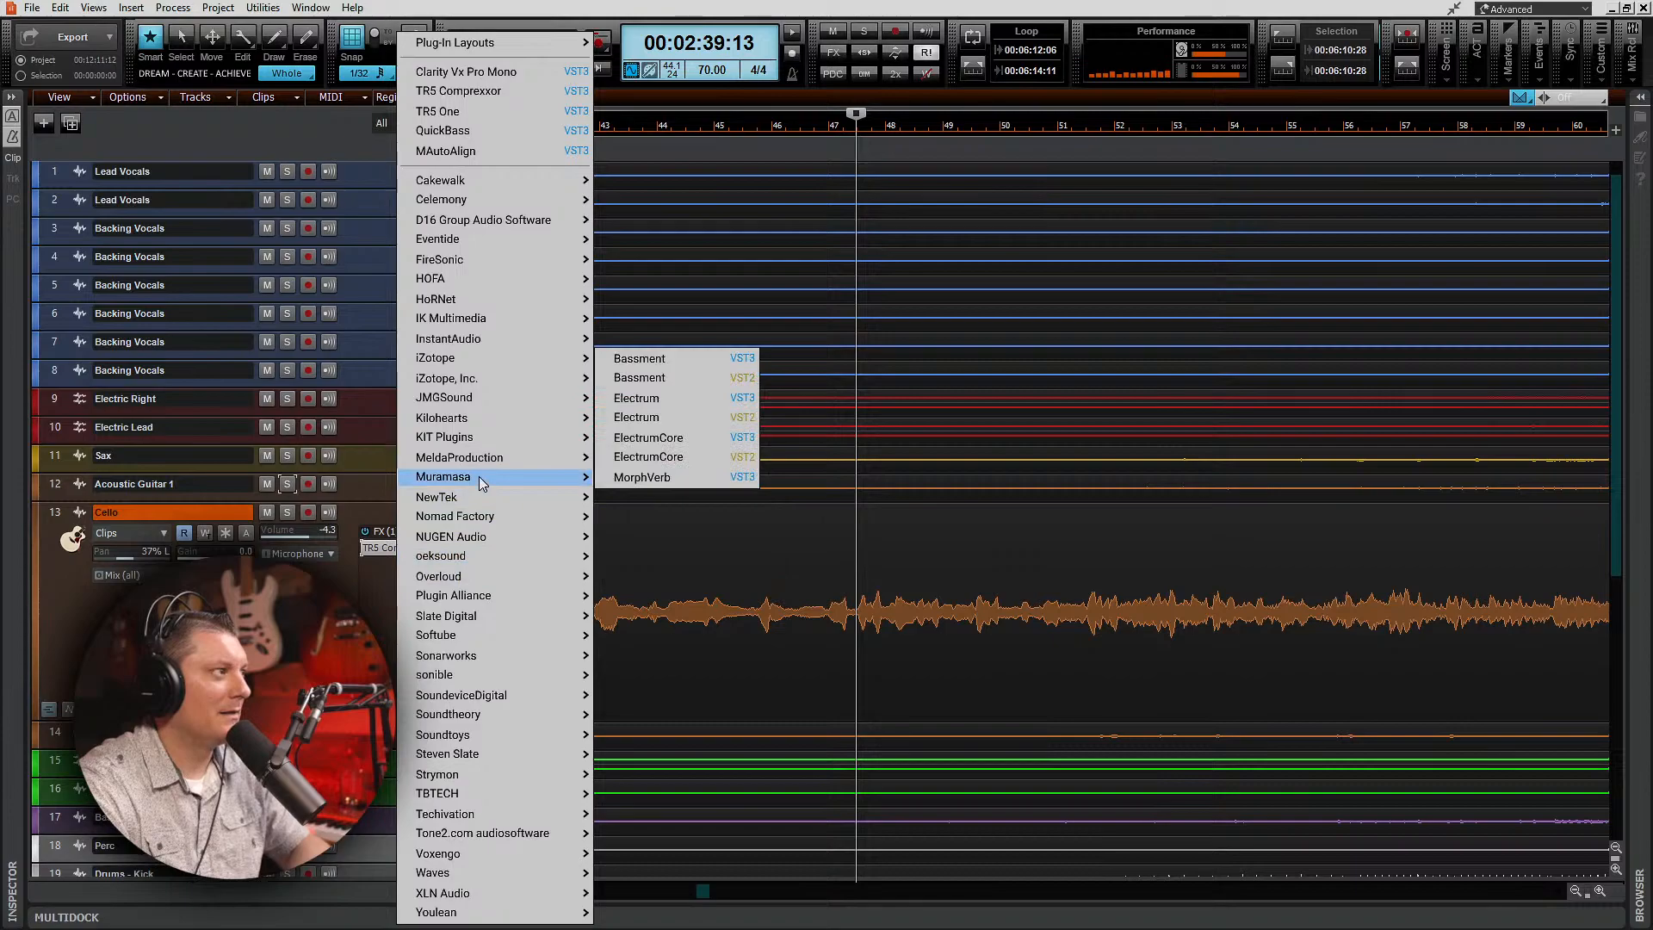
mouse_move(471, 324)
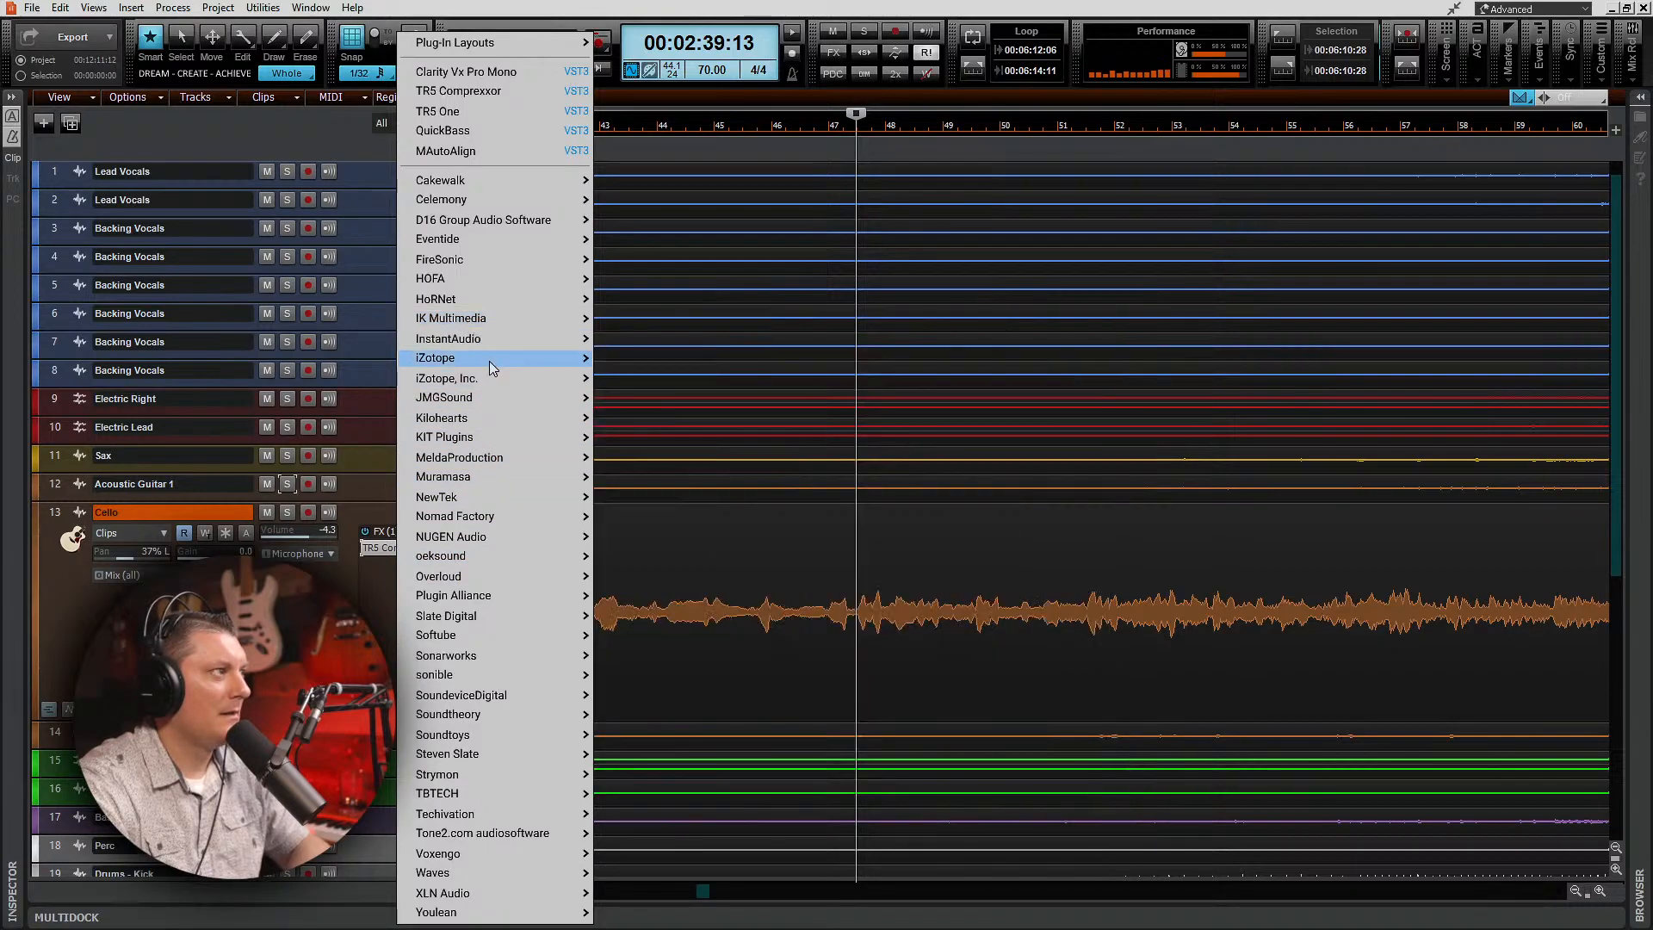
mouse_move(490, 360)
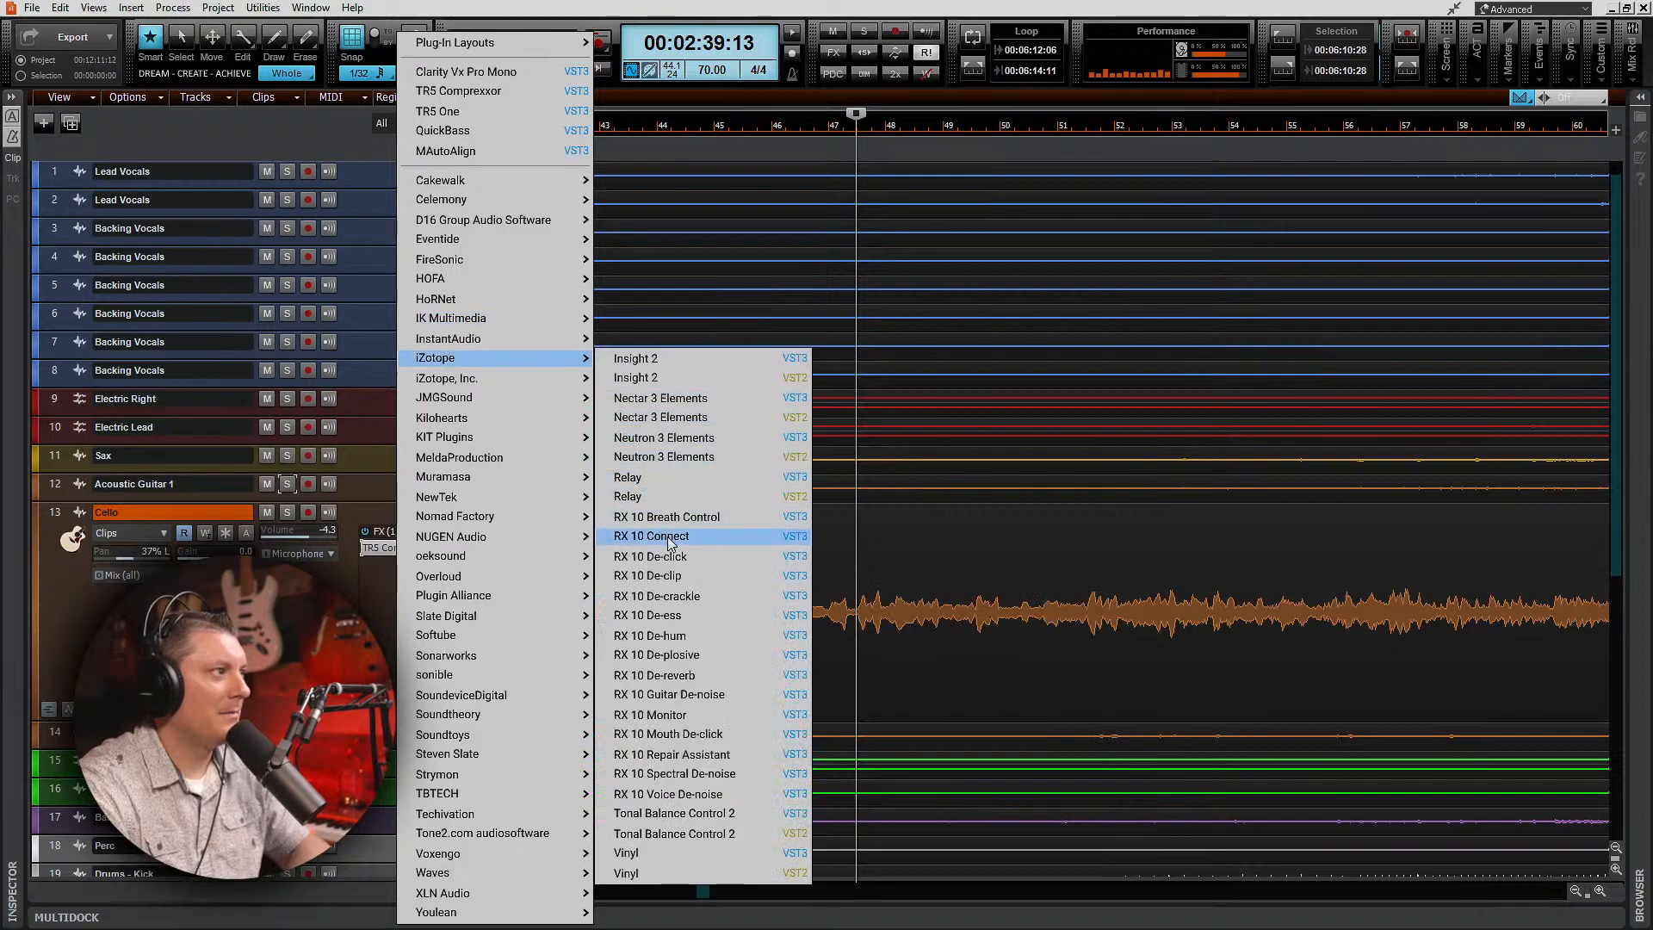
left_click(718, 756)
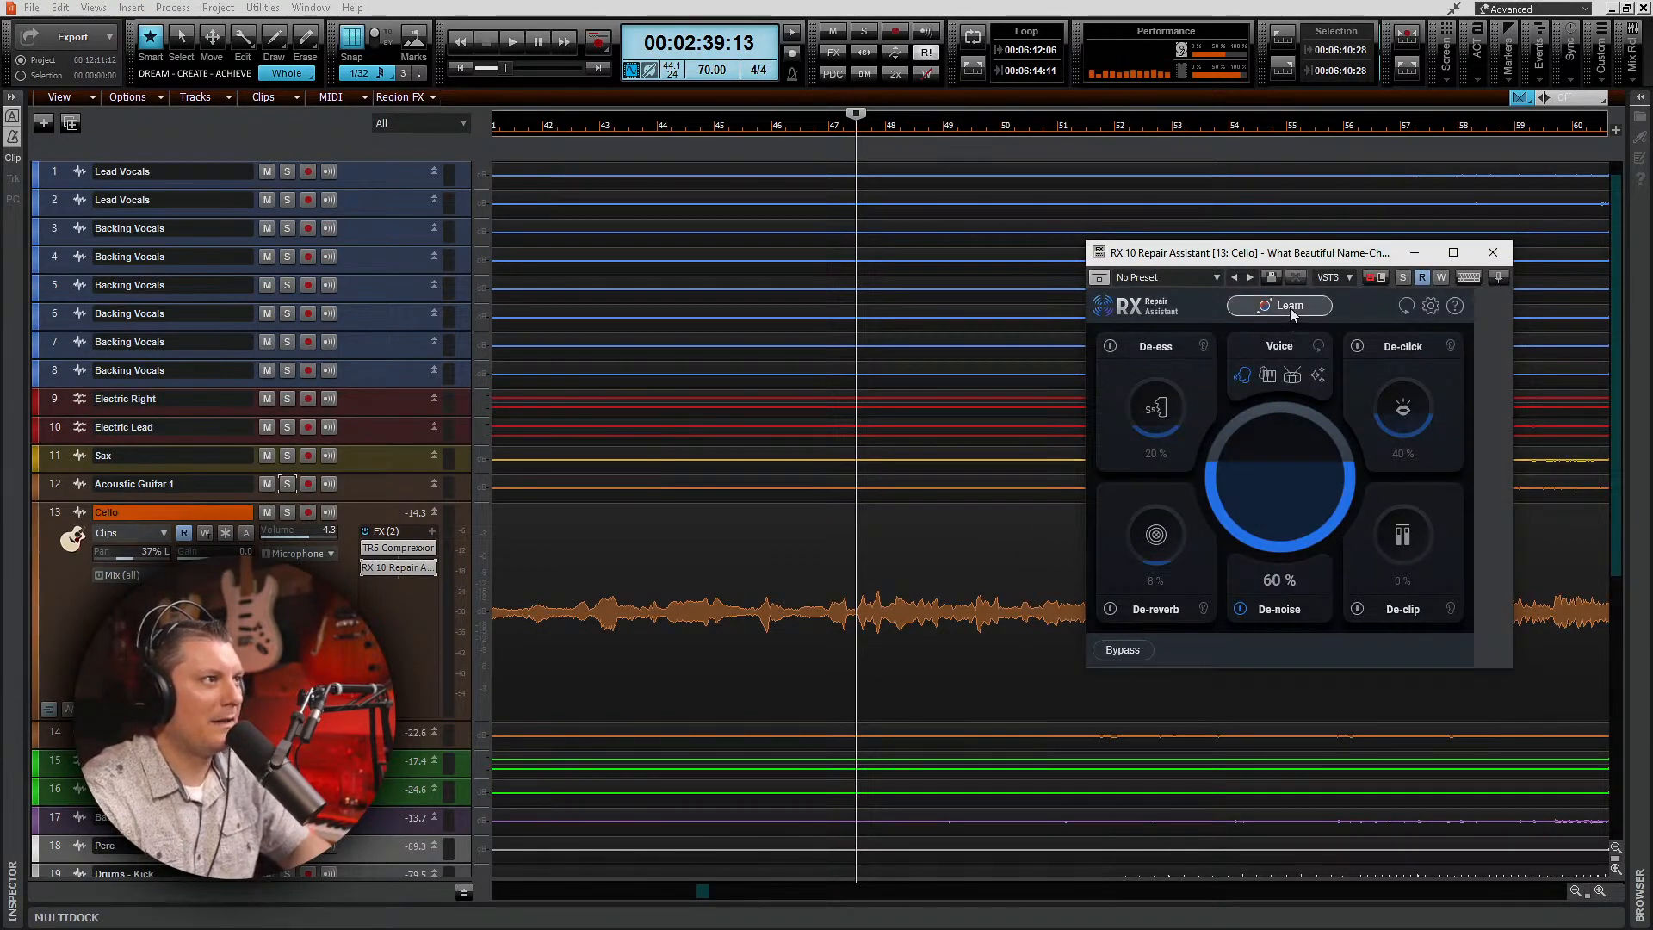
Step: Set Repair Assistant to Musical, run Learn on the cello during playback, and audition the result from about measure 47
left_click(1267, 376)
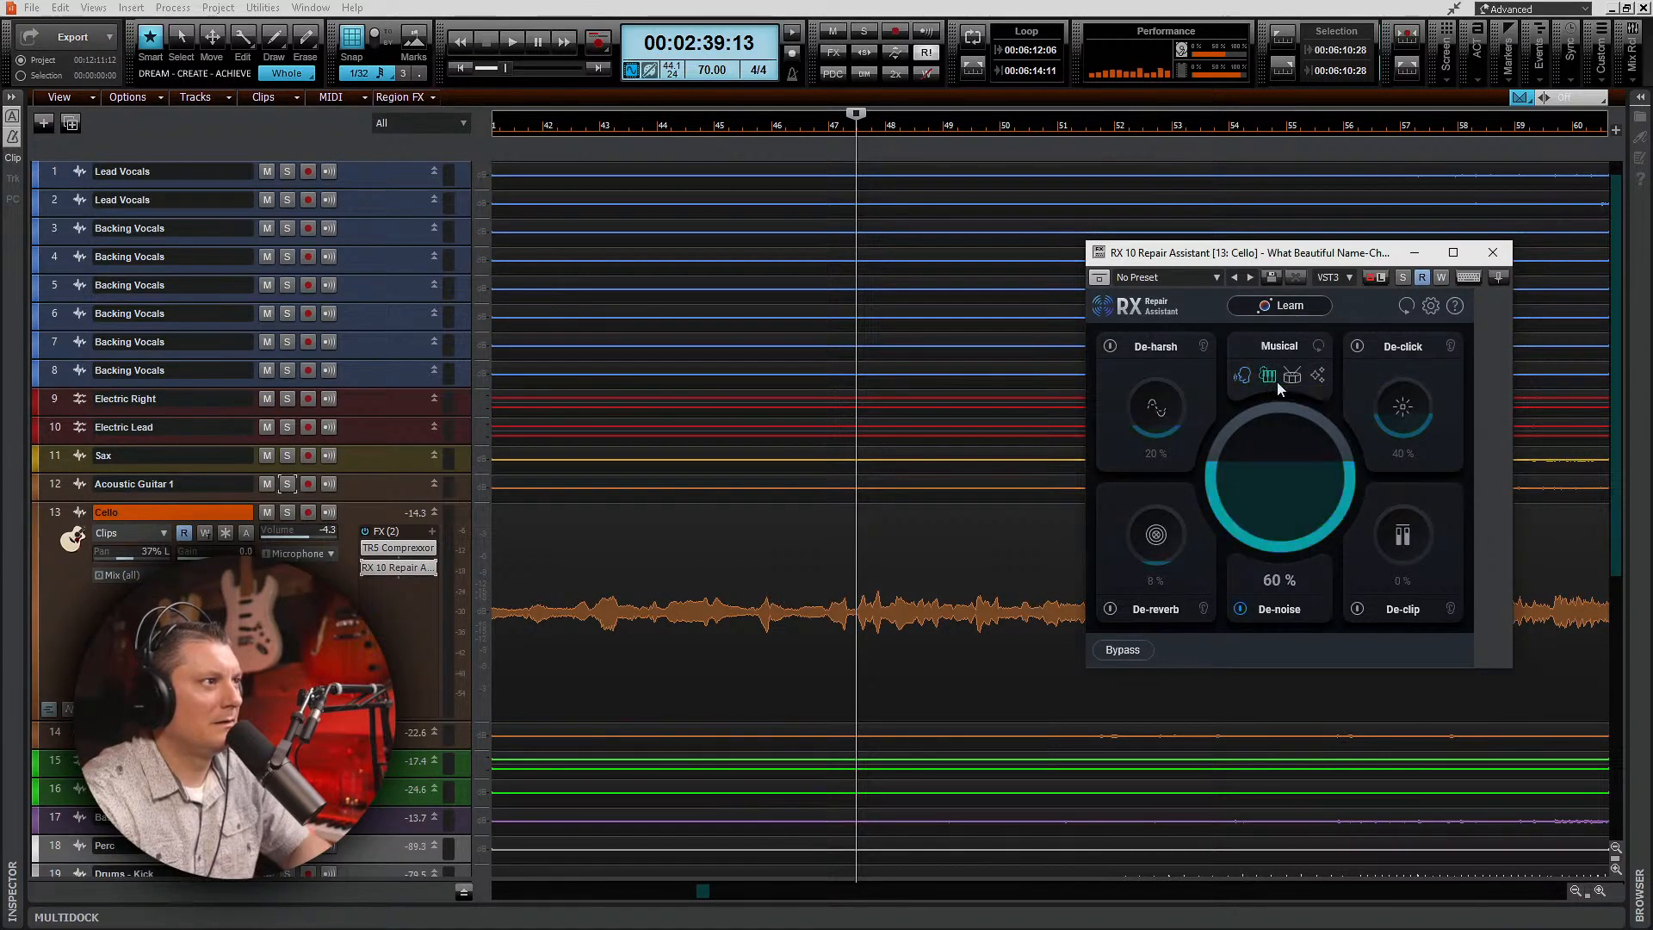
left_click(1295, 309)
key("space")
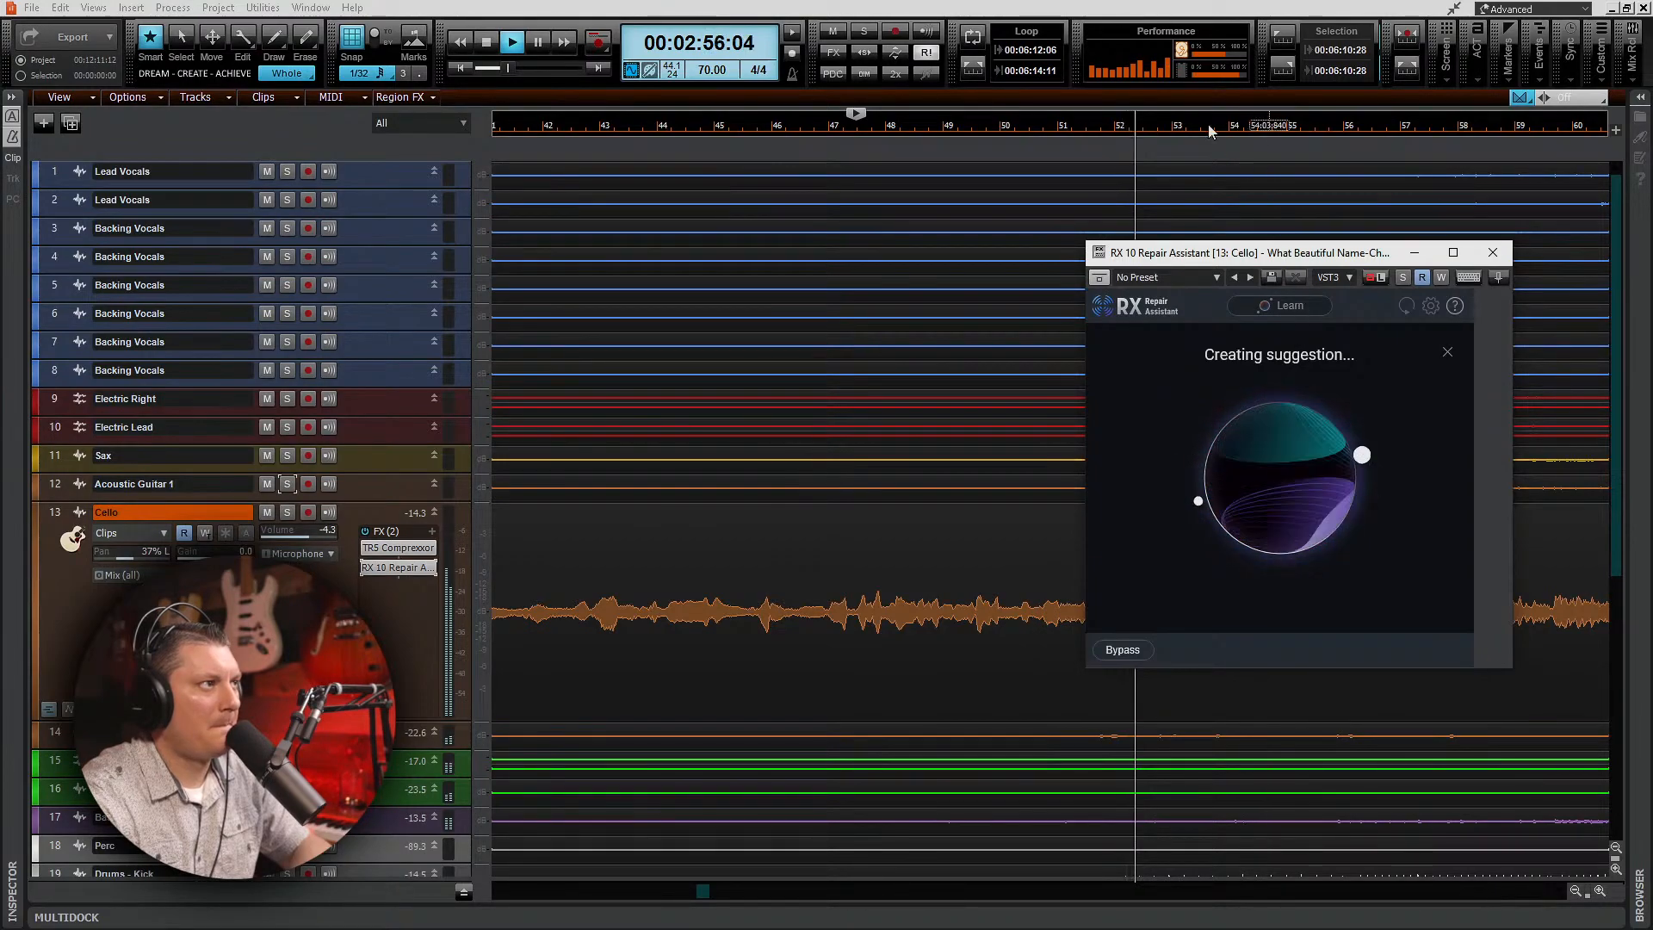
left_click(857, 131)
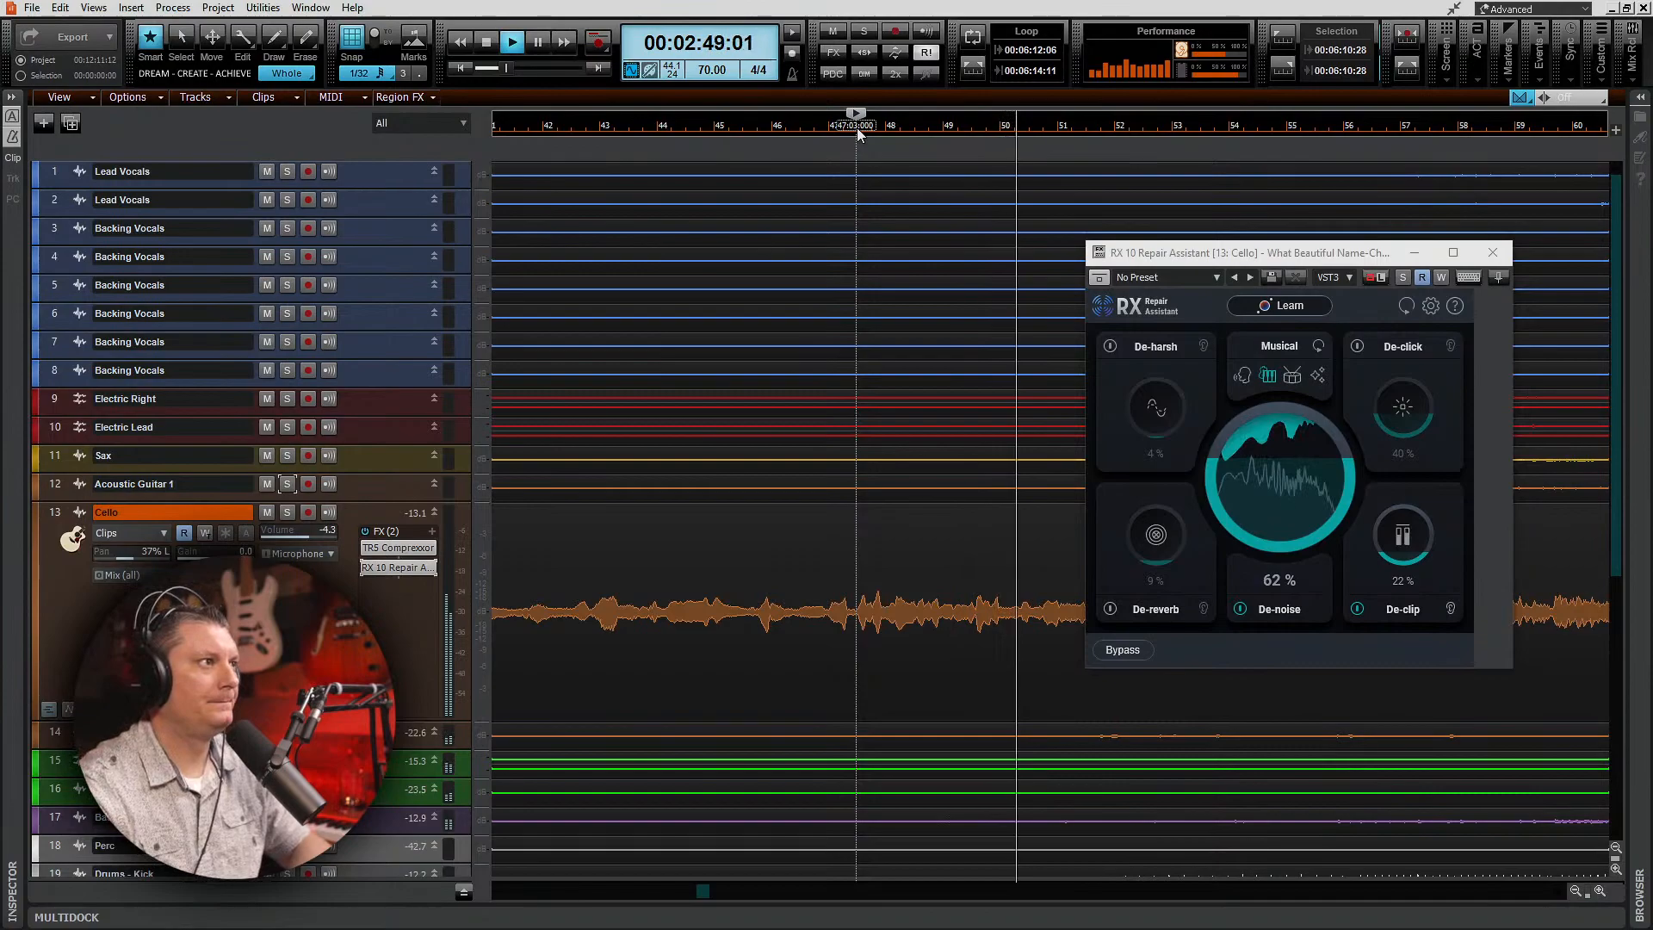
key("space")
Step: Close RX 10 Repair Assistant and delete it from the Cello track's effects rack
left_click(1495, 254)
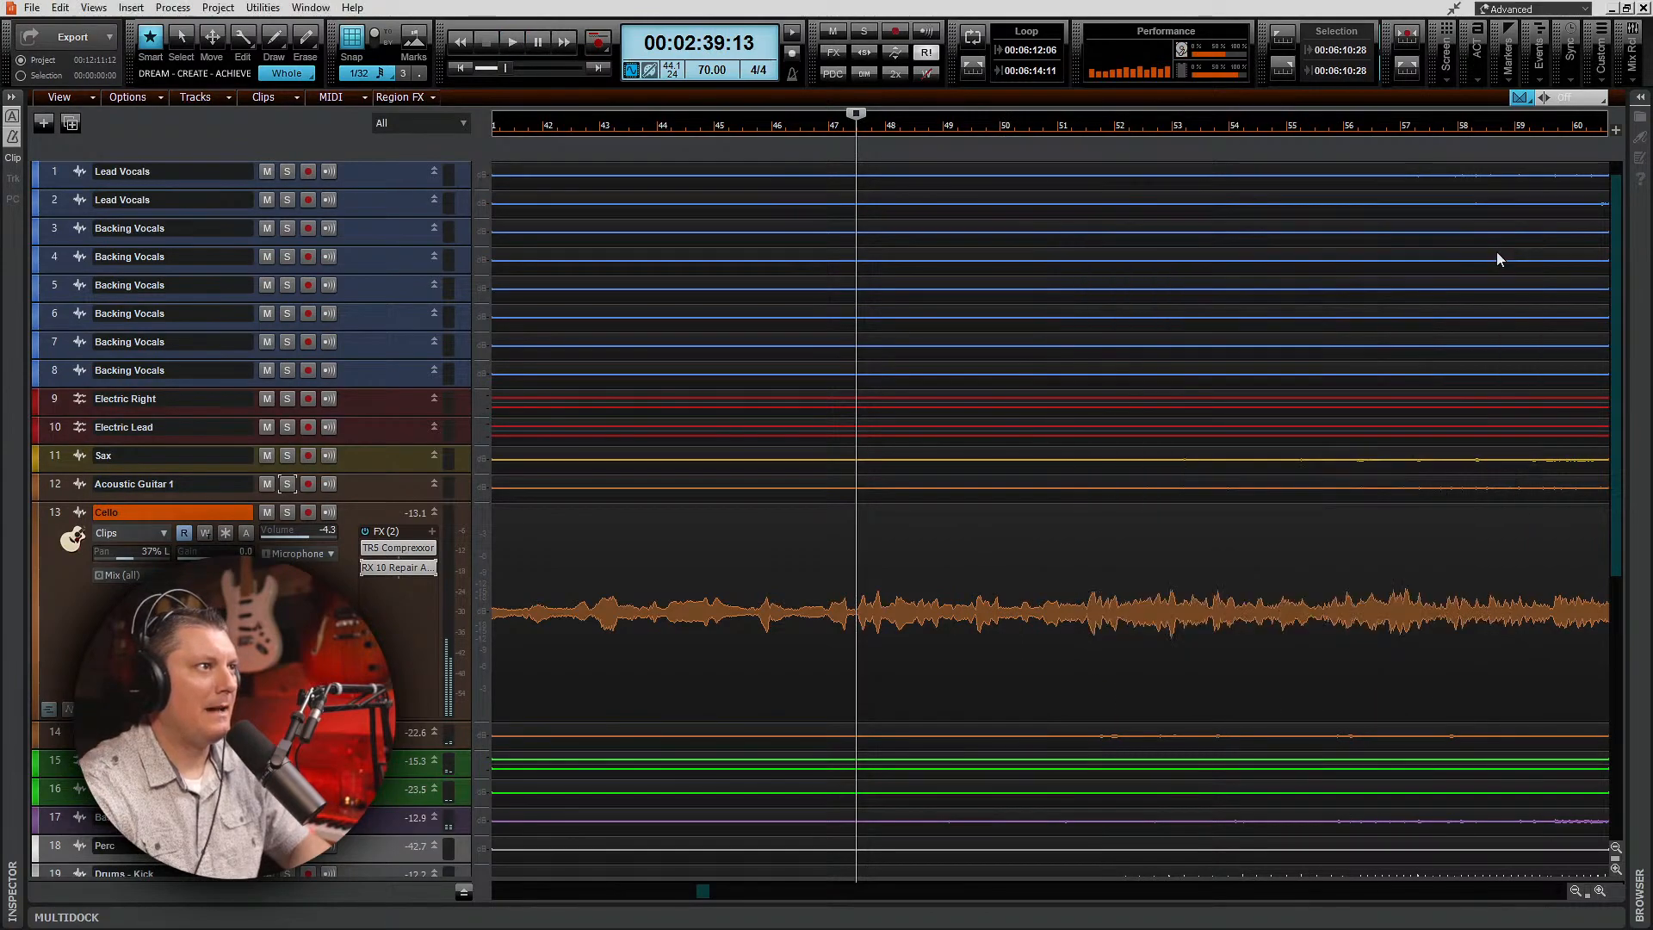
right_click(402, 569)
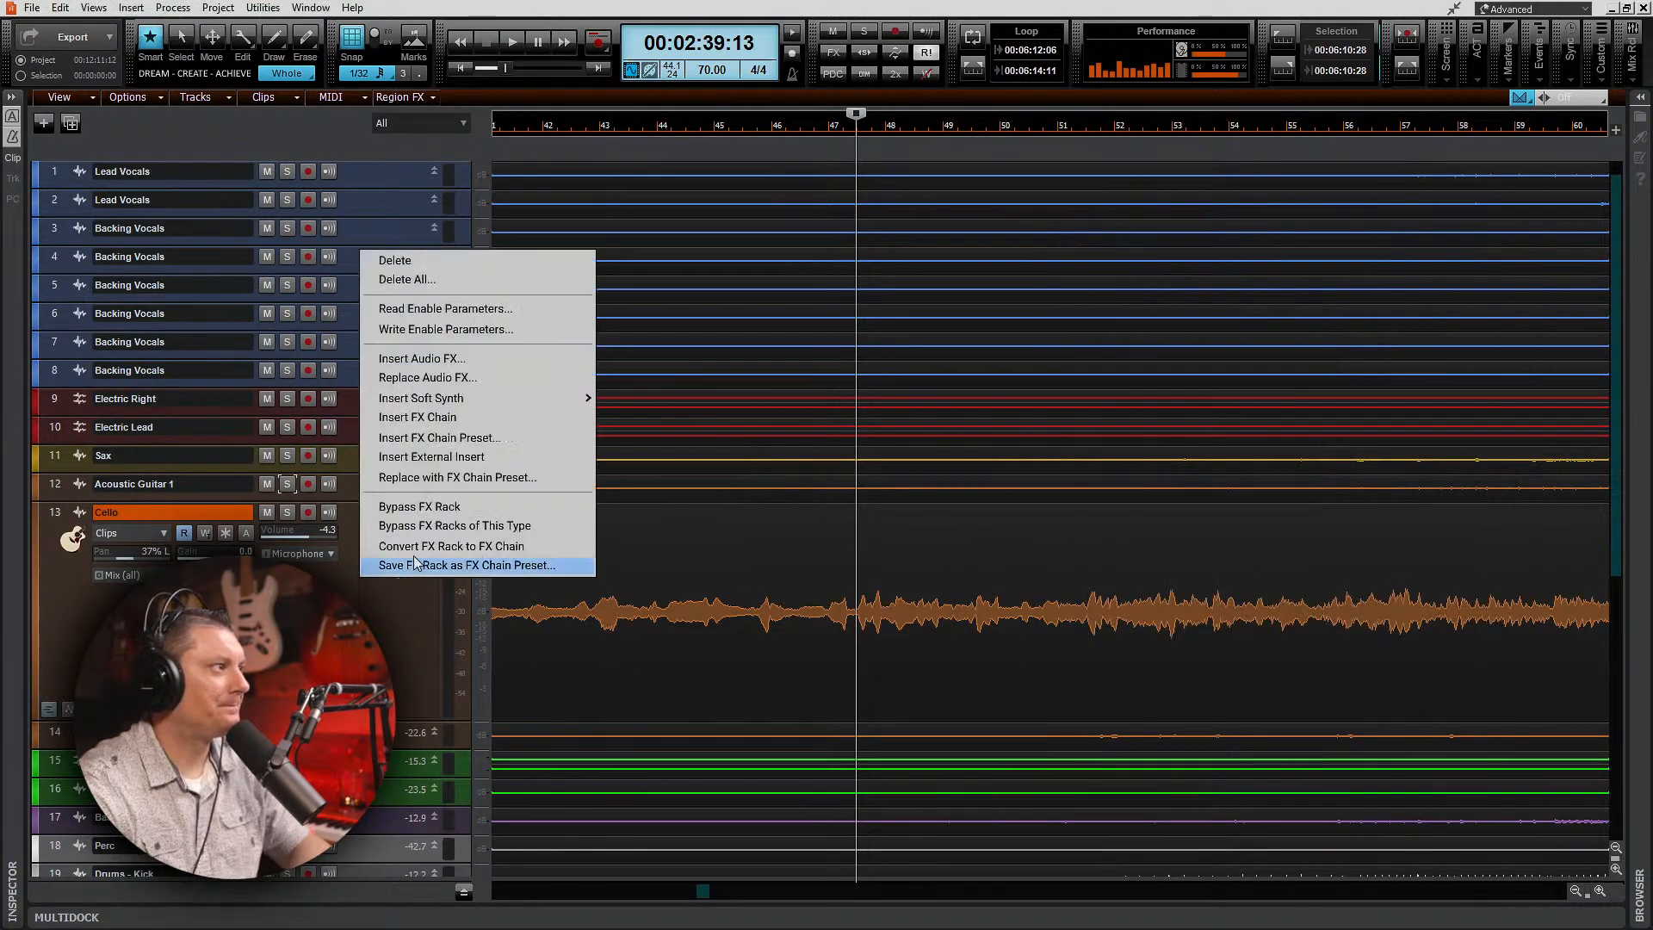
left_click(389, 277)
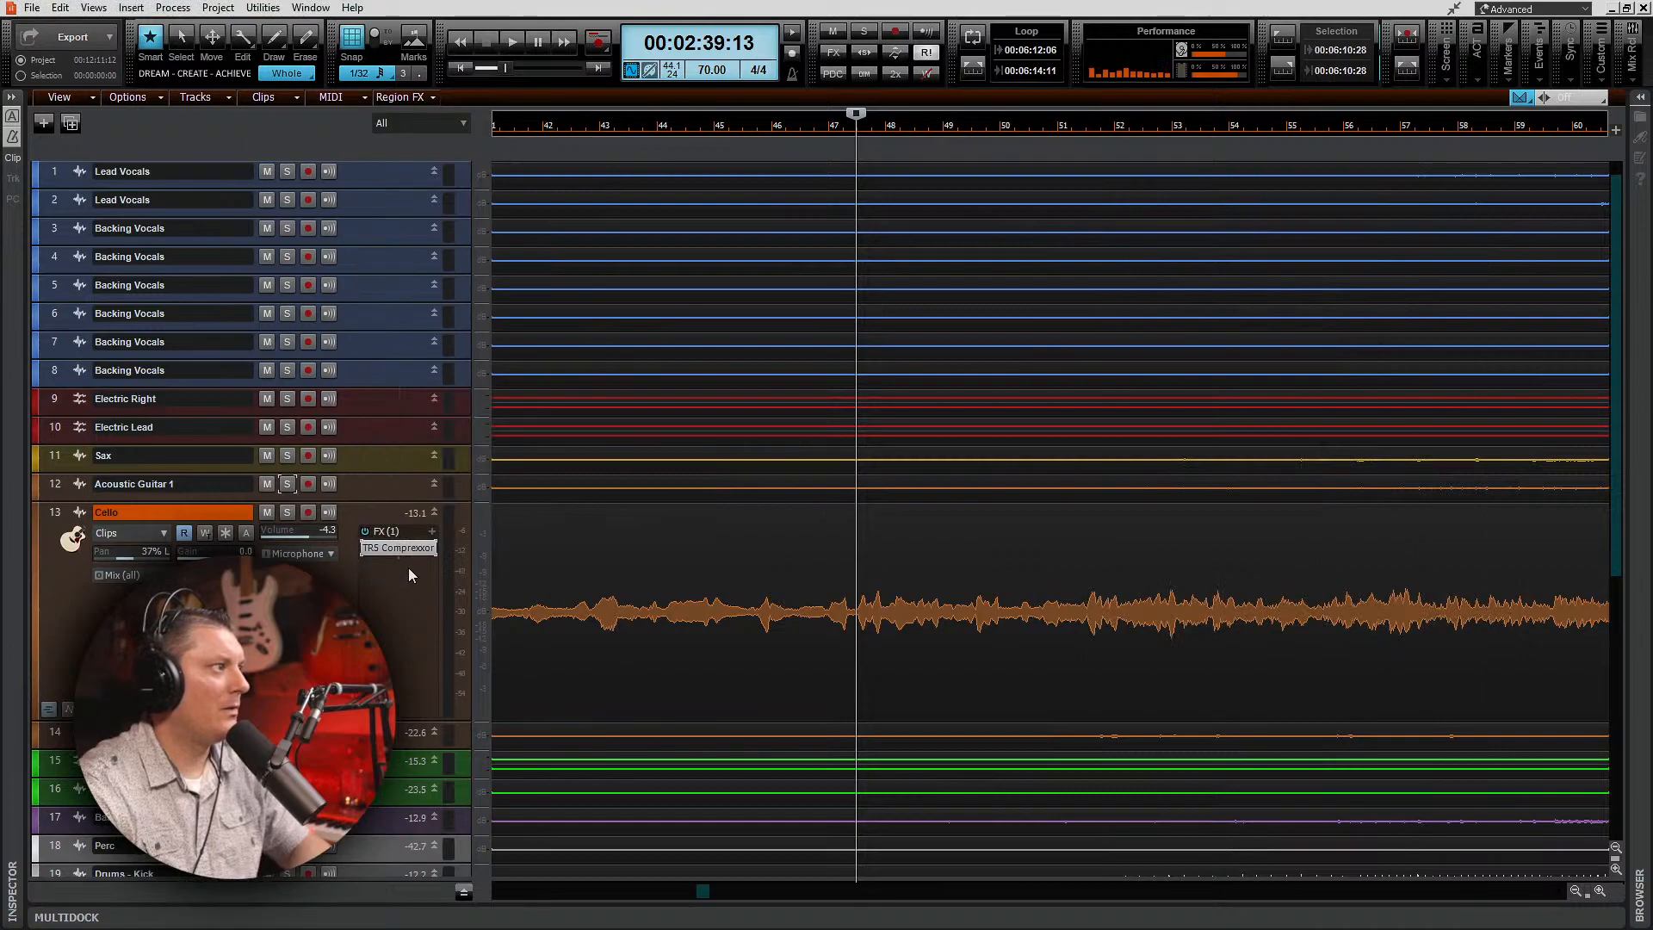
Step: Insert the Cakewalk VX-64 Vocal Strip on the Cello track after the TR5 Comprexxor and place its window clear of the screen edge
right_click(408, 566)
left_click(519, 380)
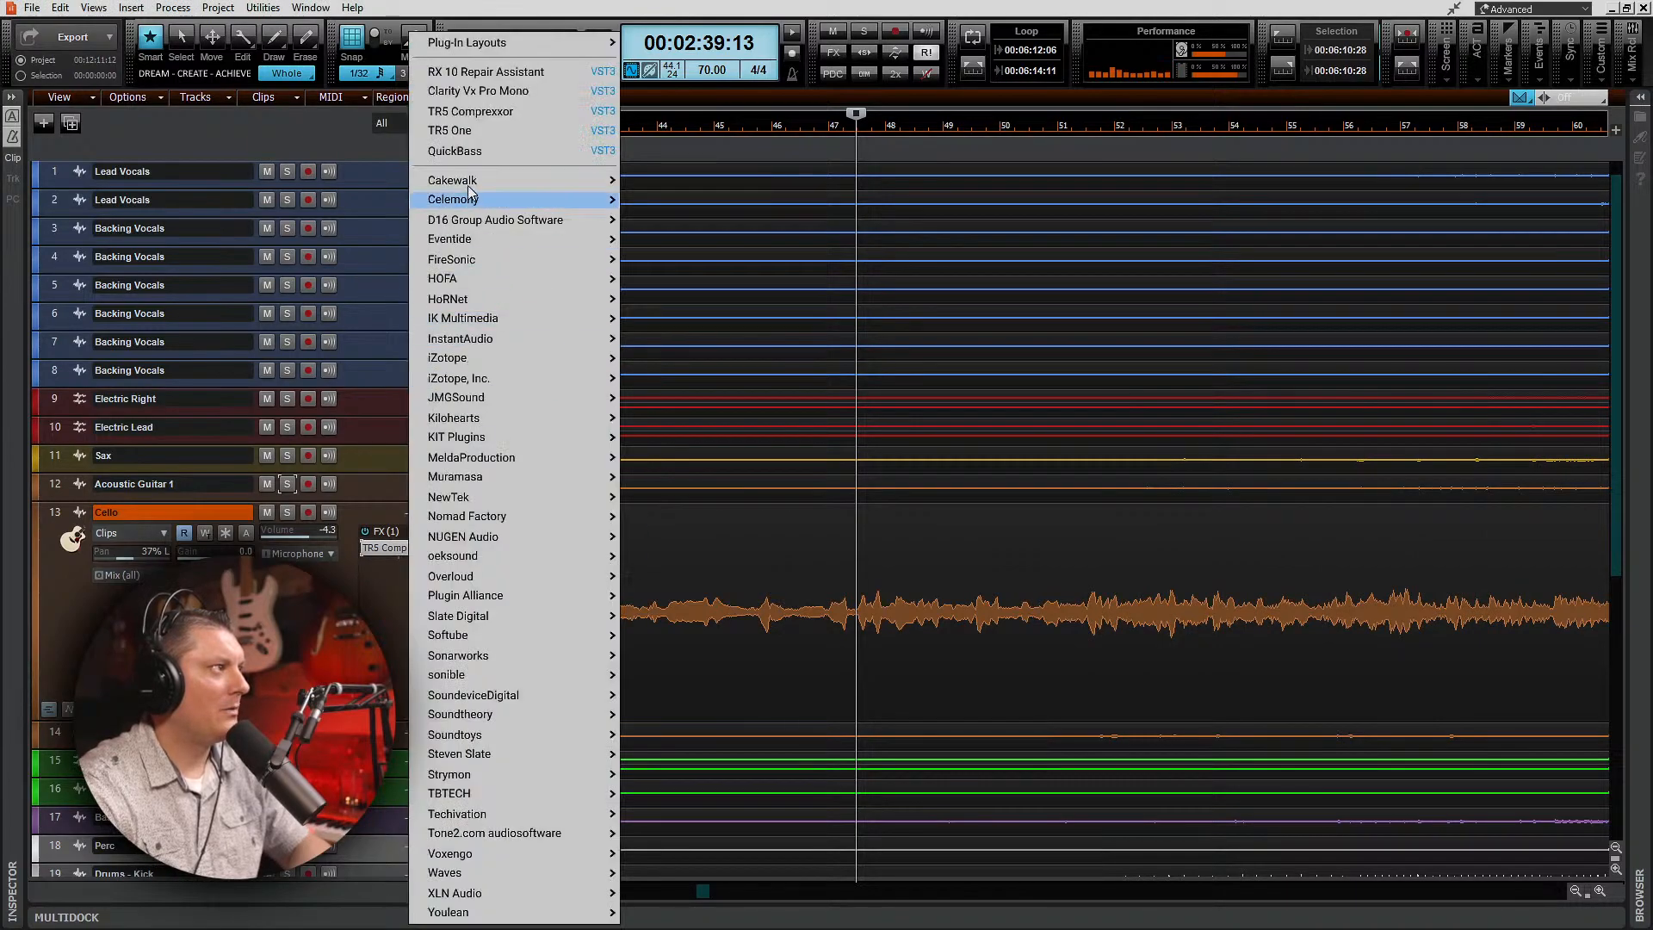
mouse_move(472, 181)
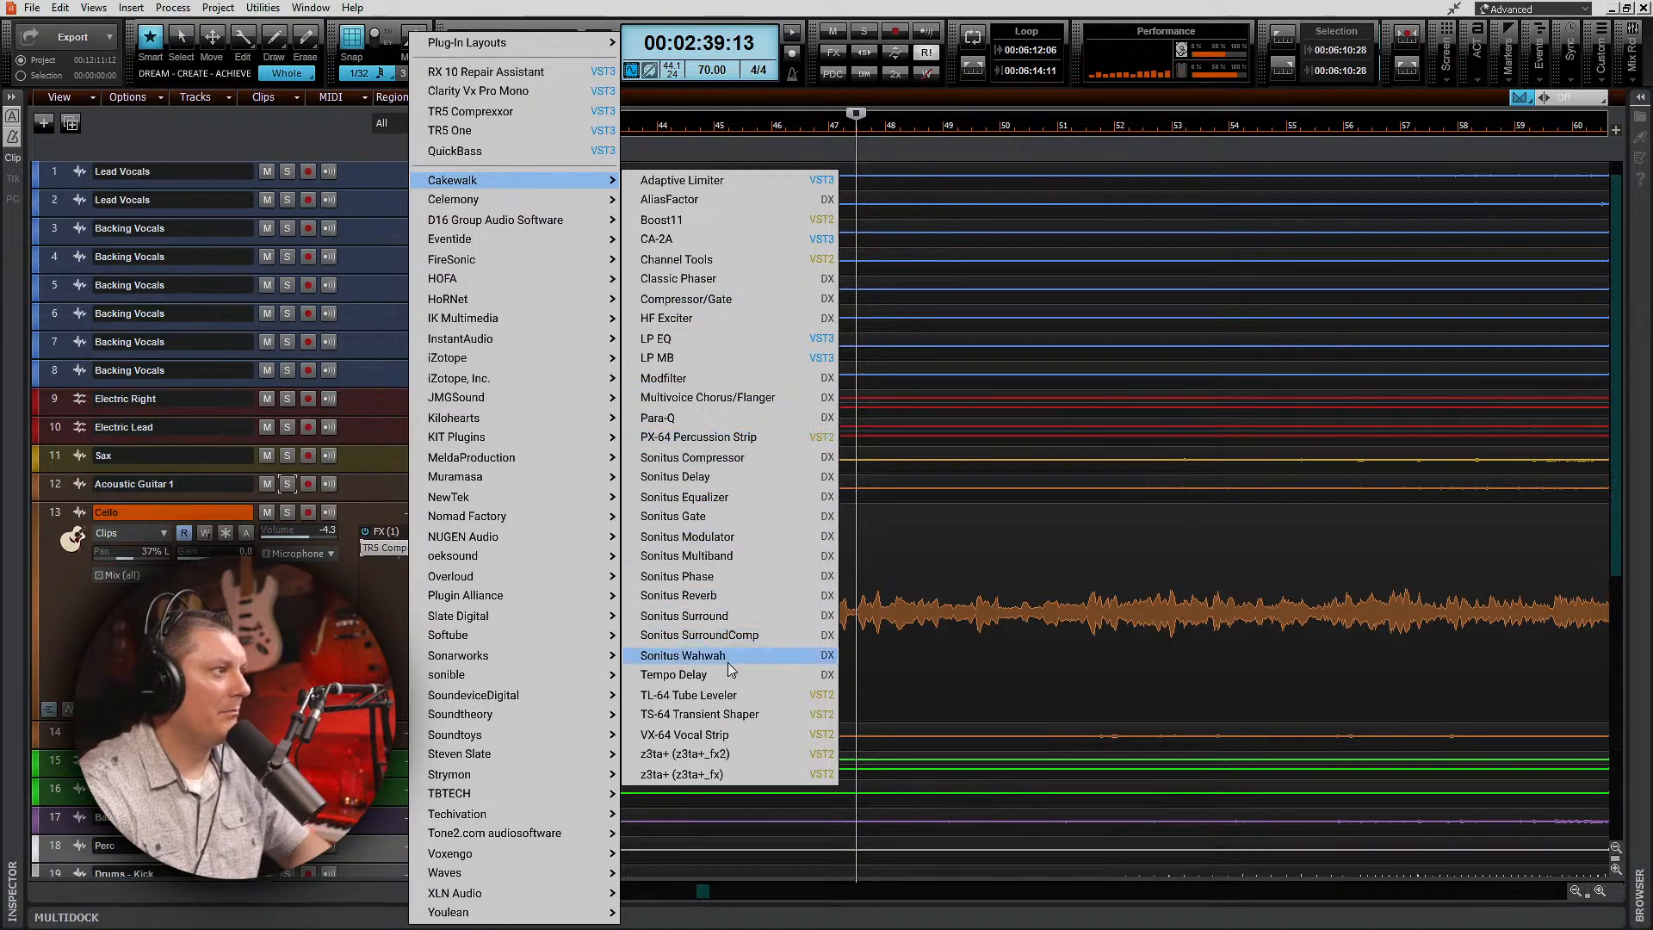
left_click(727, 734)
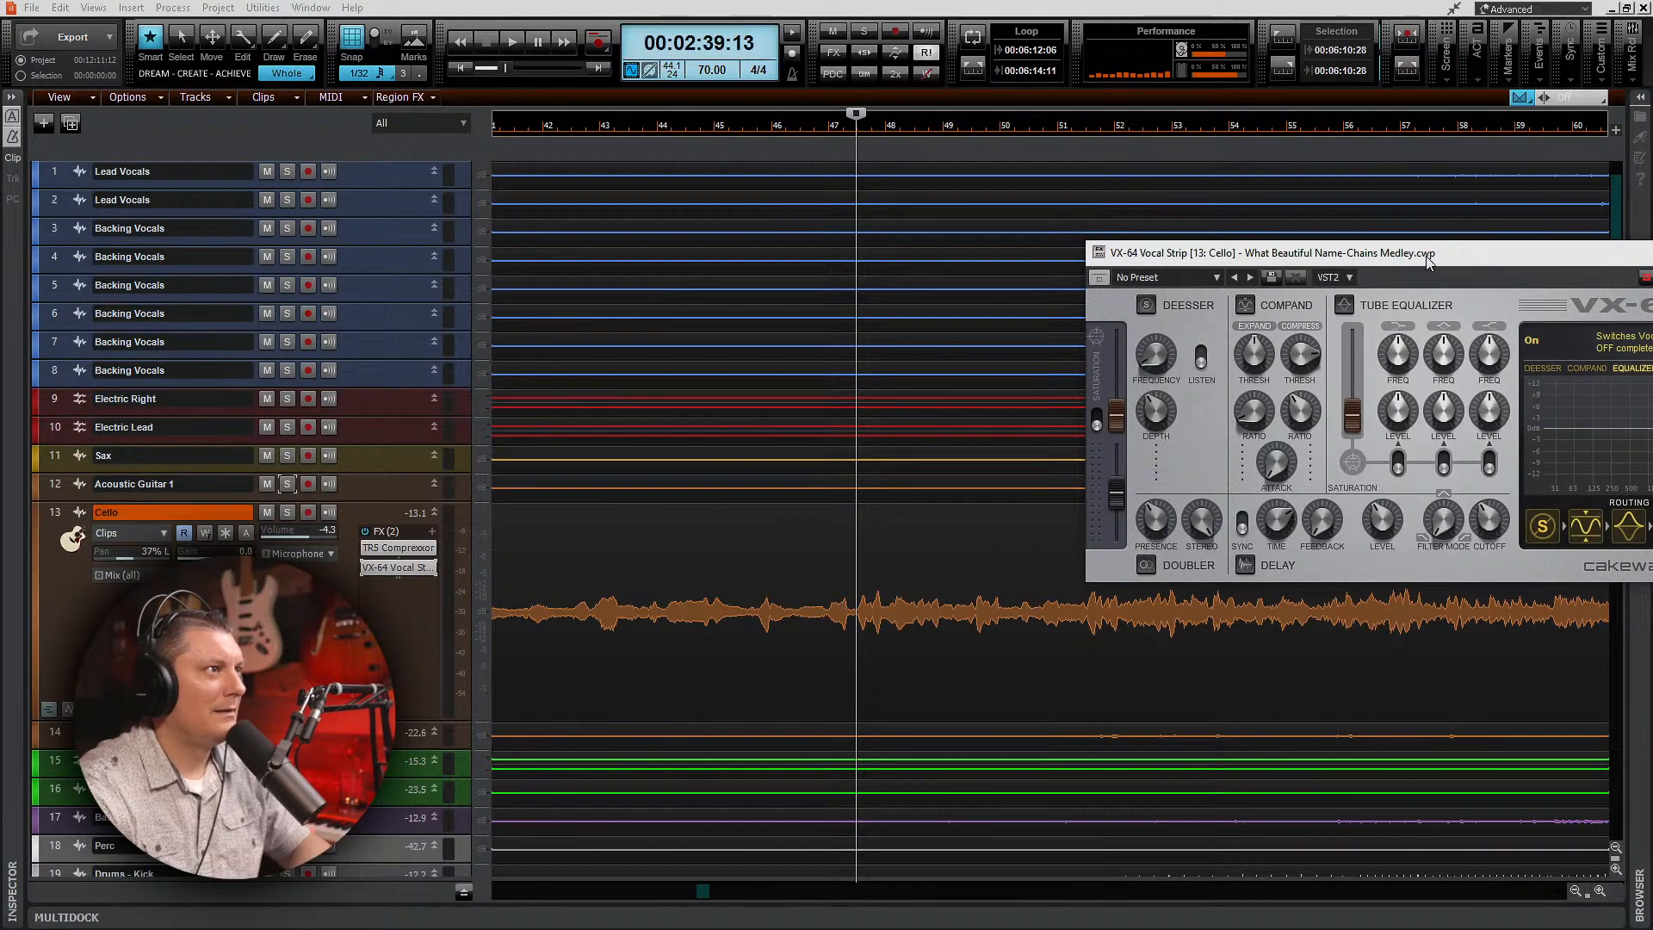
left_click_drag(1450, 261, 1141, 202)
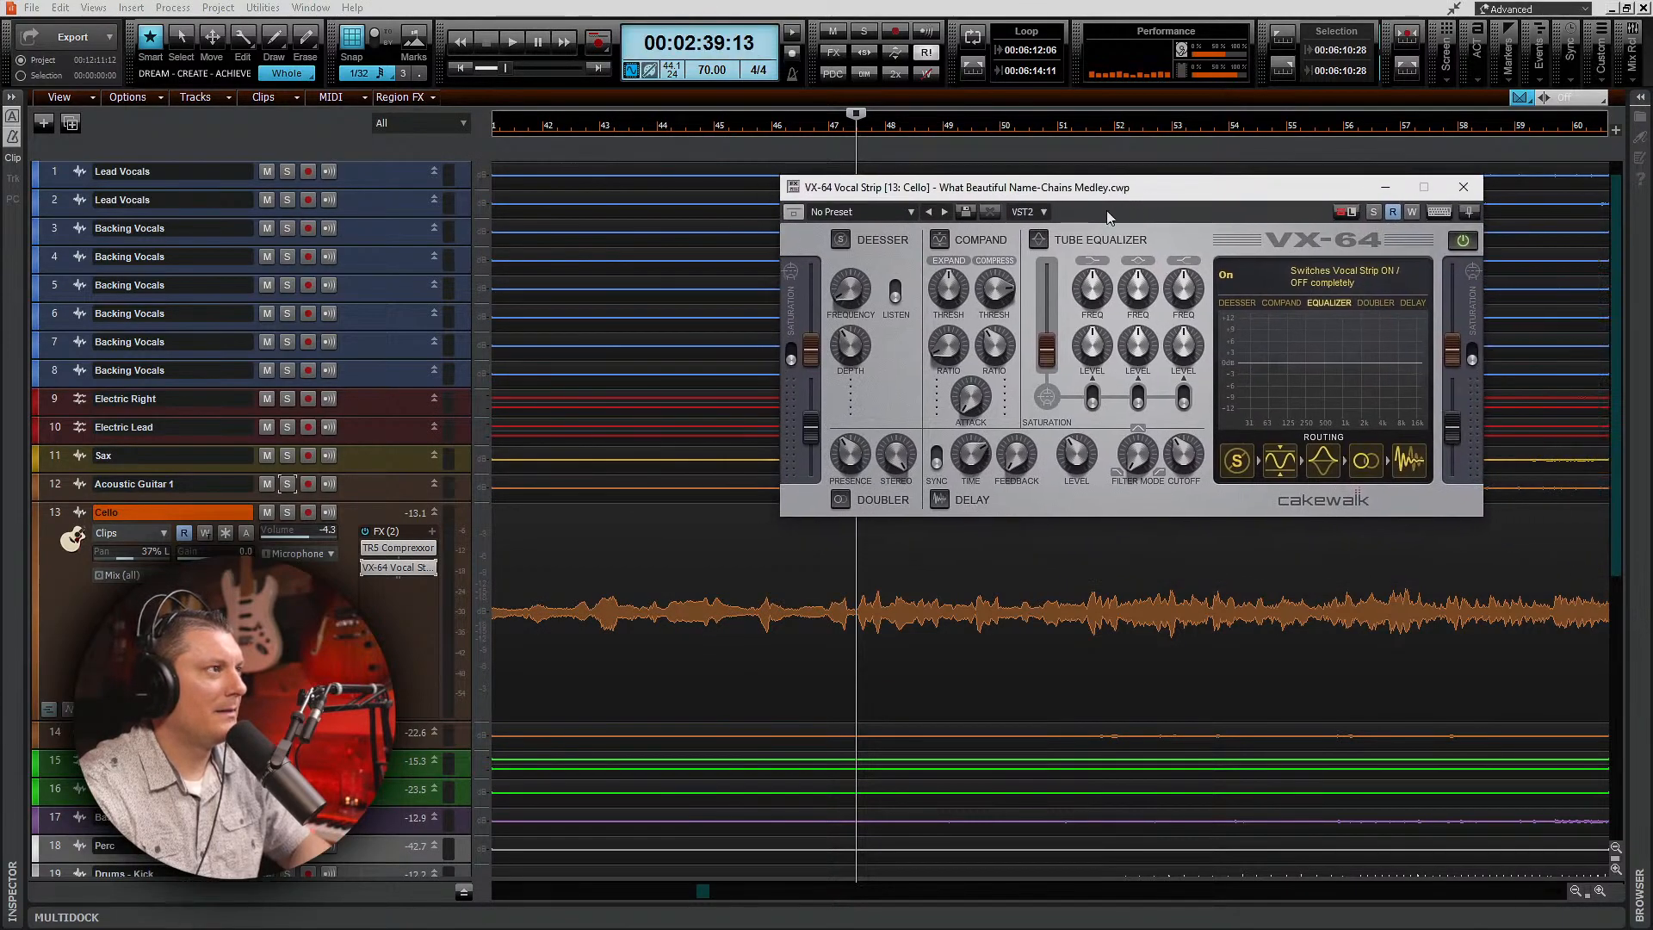
Step: Switch on the VX-64 compander and, during playback, raise its expand threshold and set the expand ratio to 1 to 2.1
left_click(941, 241)
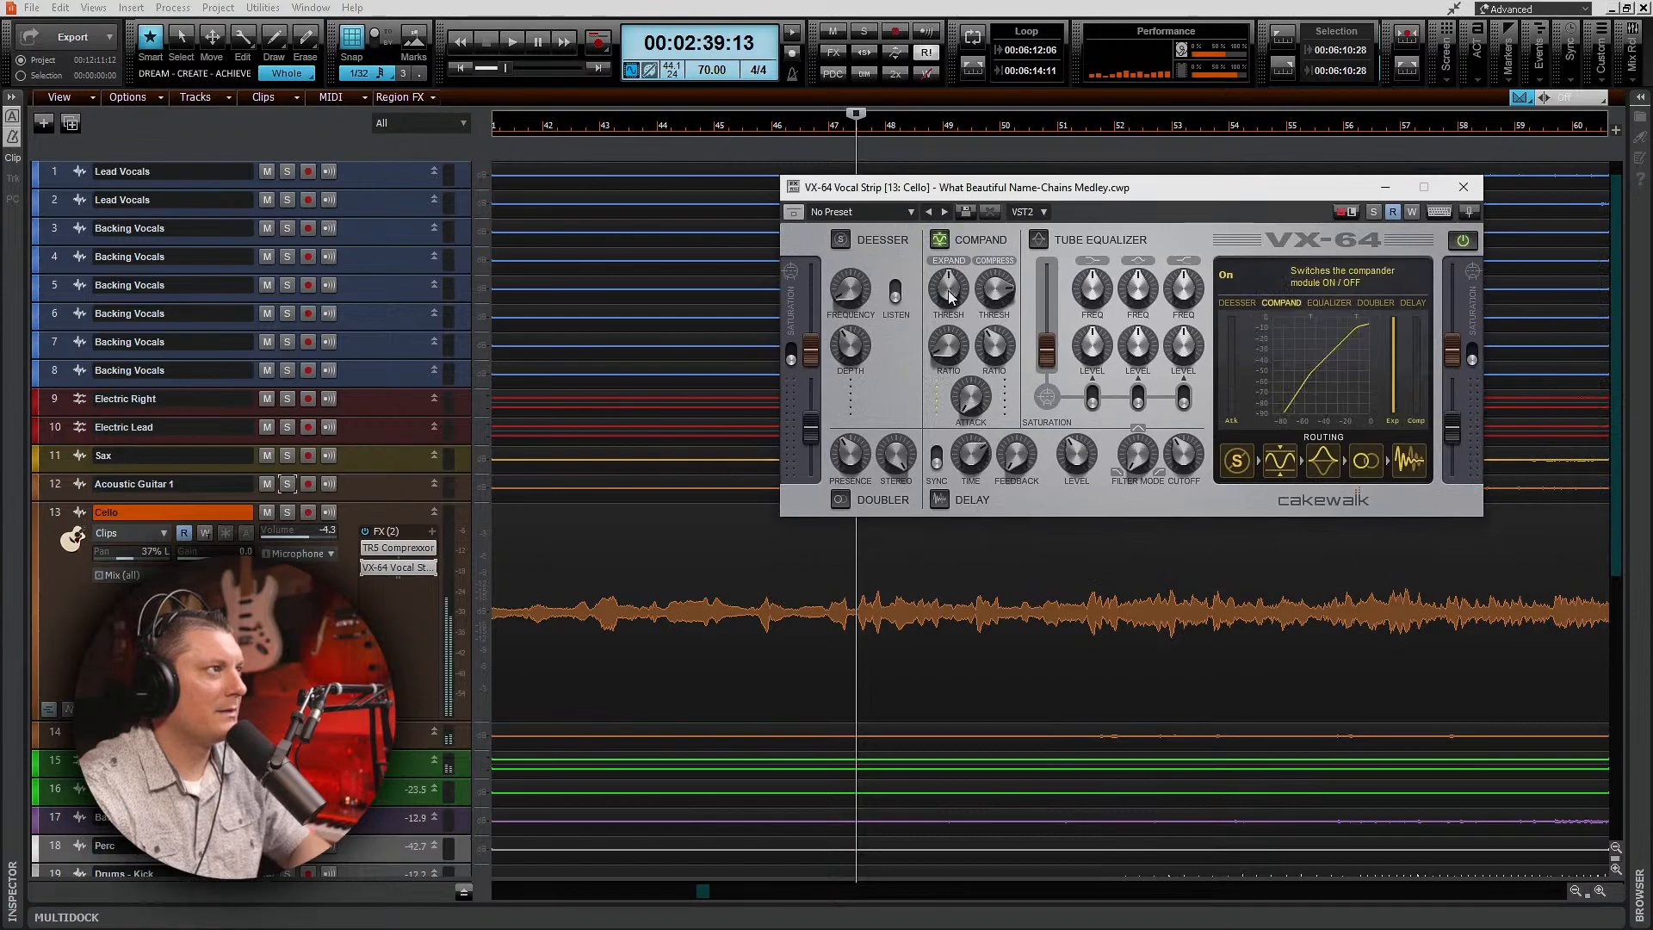
key("space")
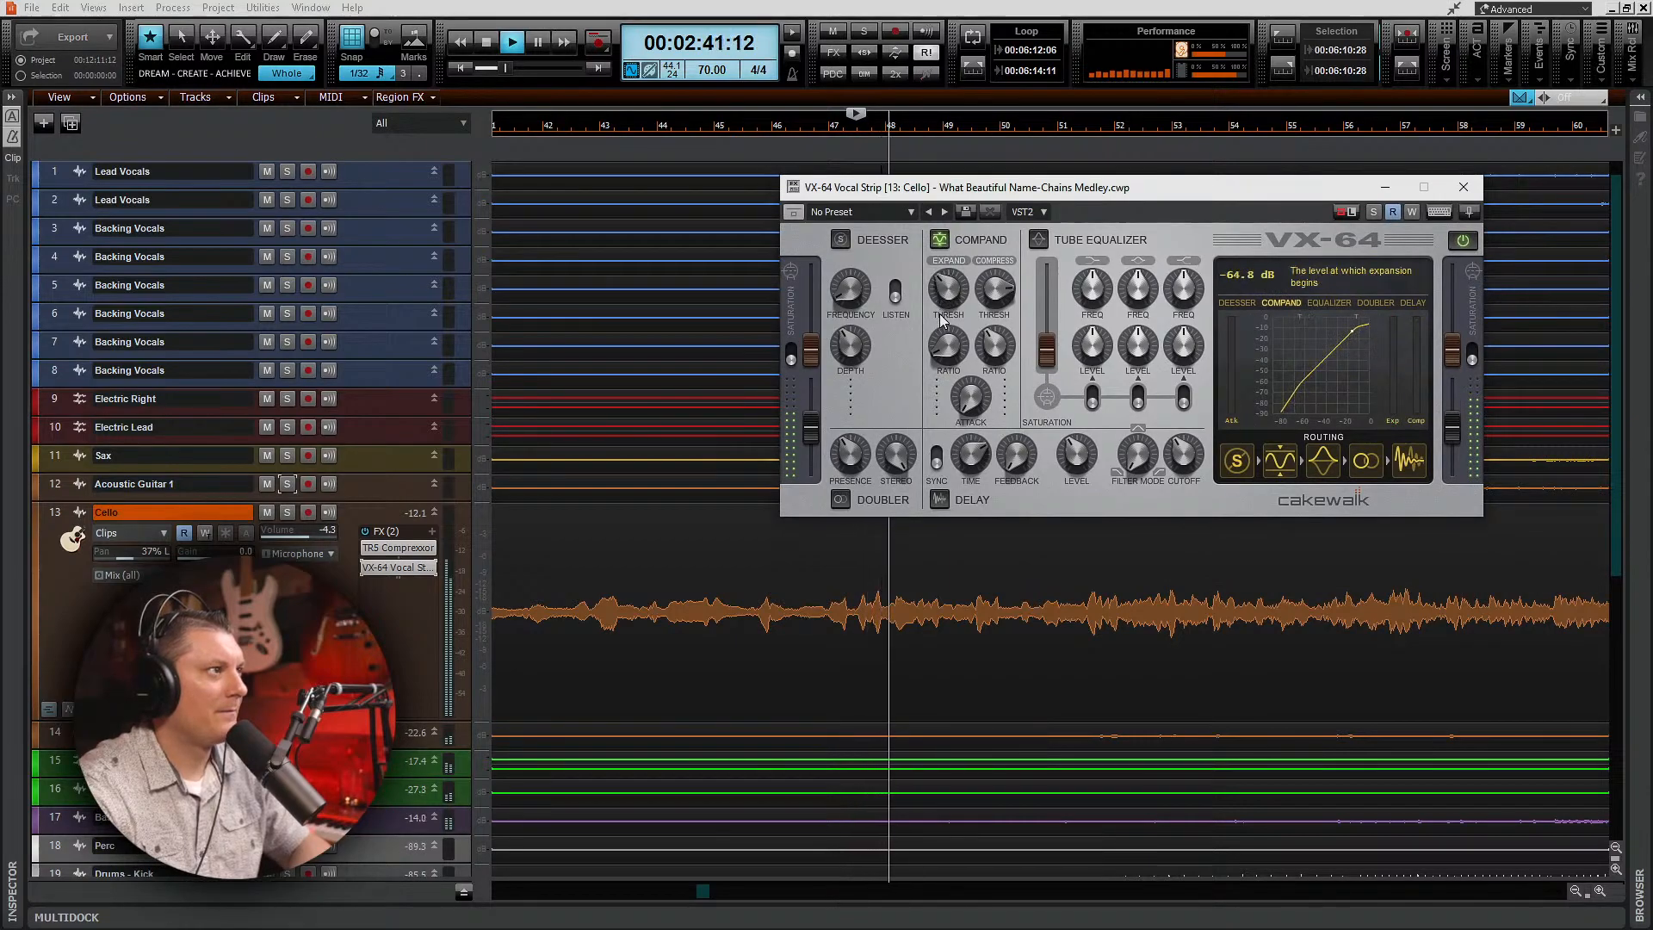
left_click_drag(940, 315, 936, 267)
left_click_drag(938, 345, 938, 327)
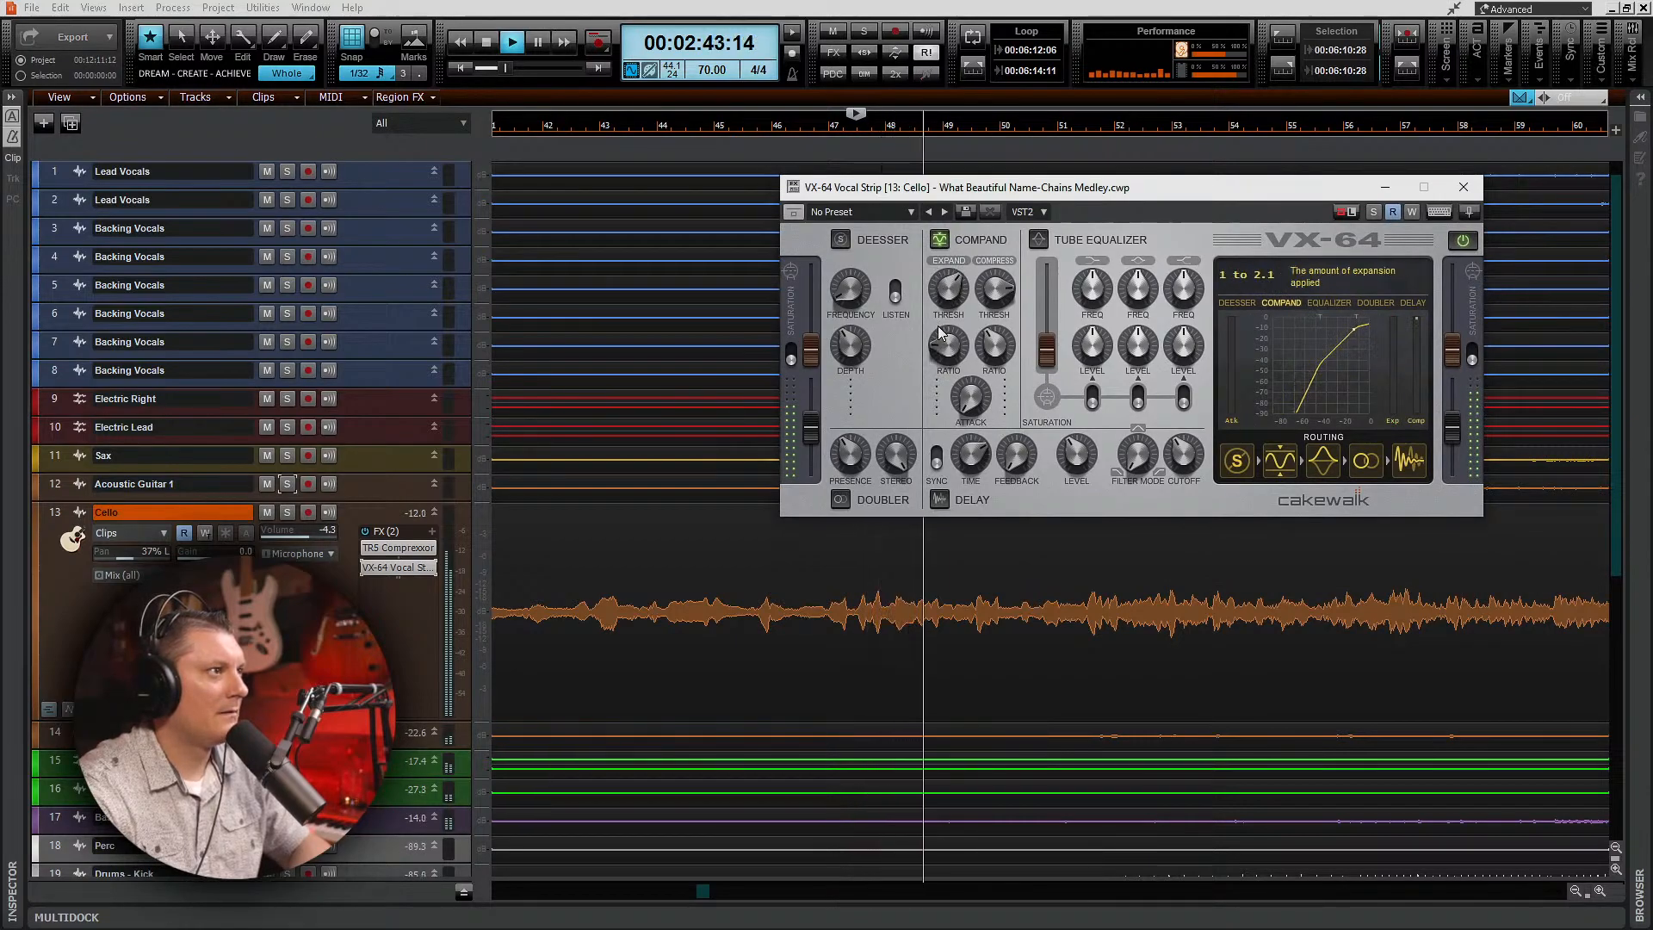
key("space")
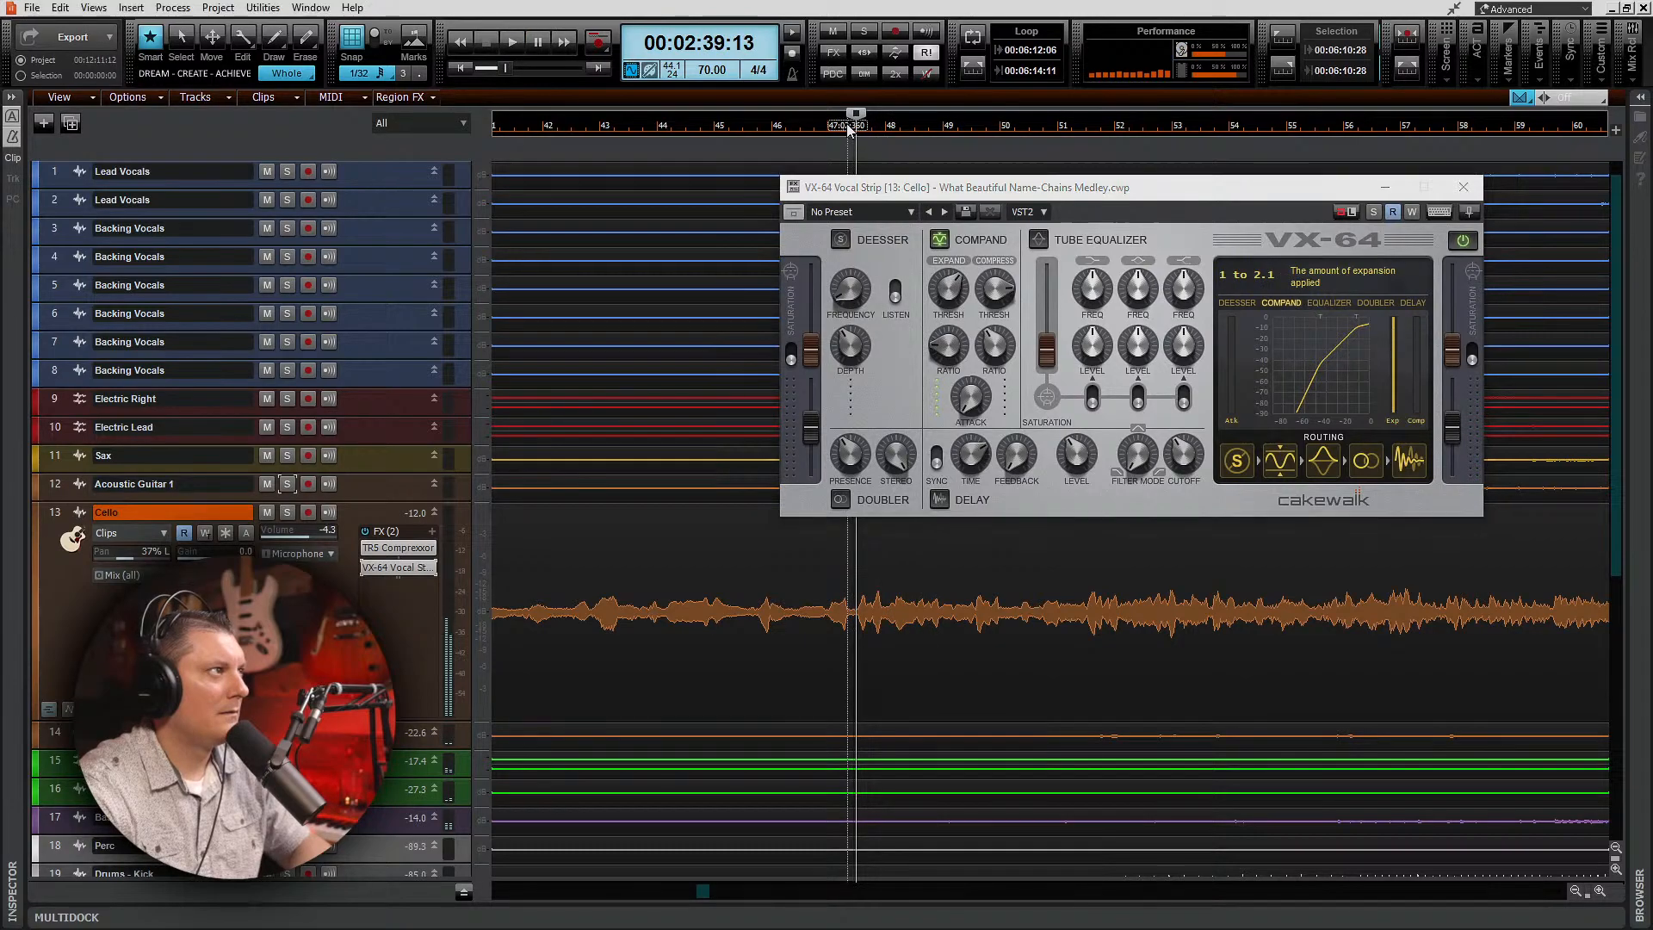
Step: Loop the passage from about measure 47 to 49 and strengthen the VX-64 compander's expansion while the cello plays
left_click_drag(854, 129, 935, 125)
key("shift+l")
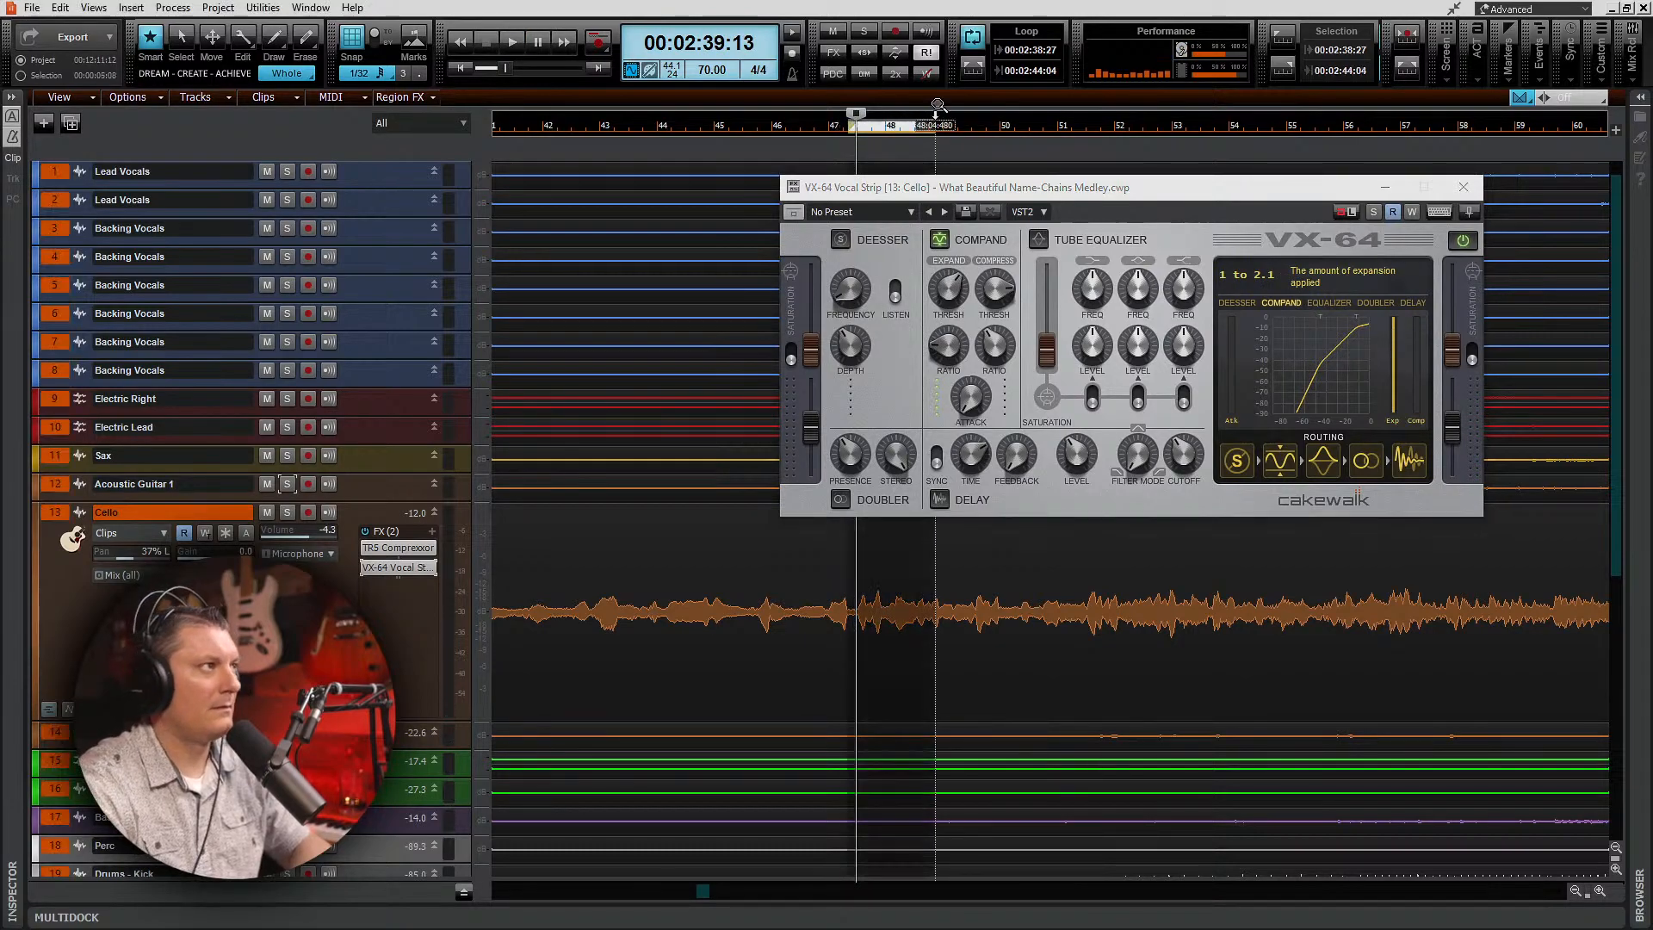
key("space")
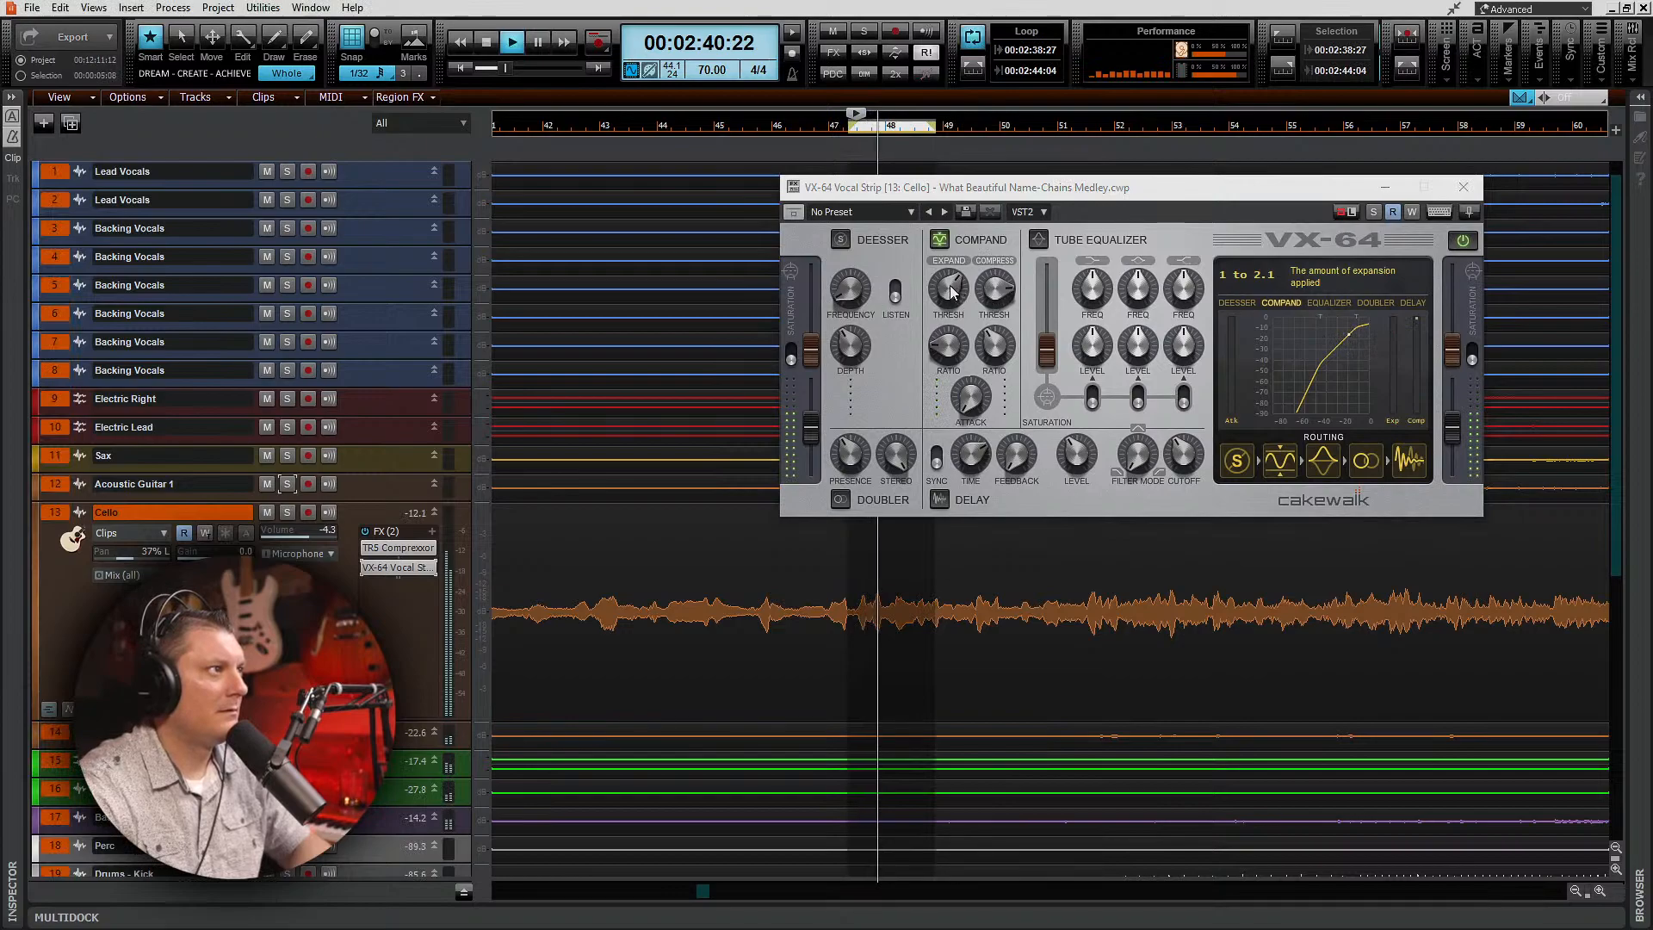
left_click_drag(939, 249, 936, 222)
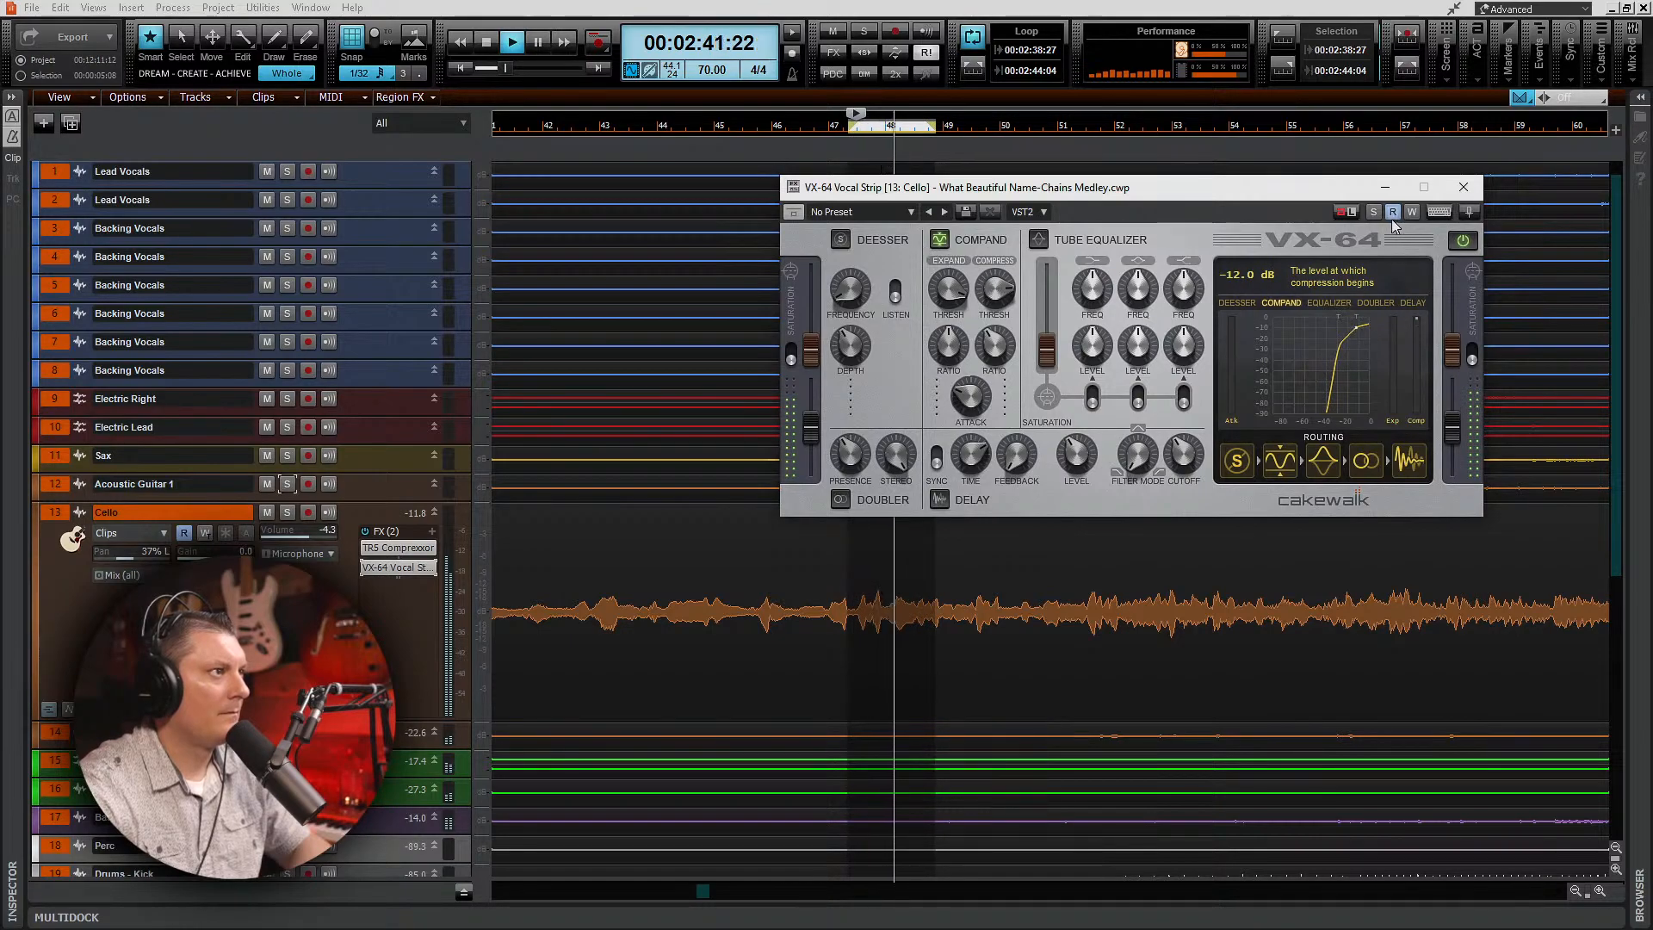
key("space")
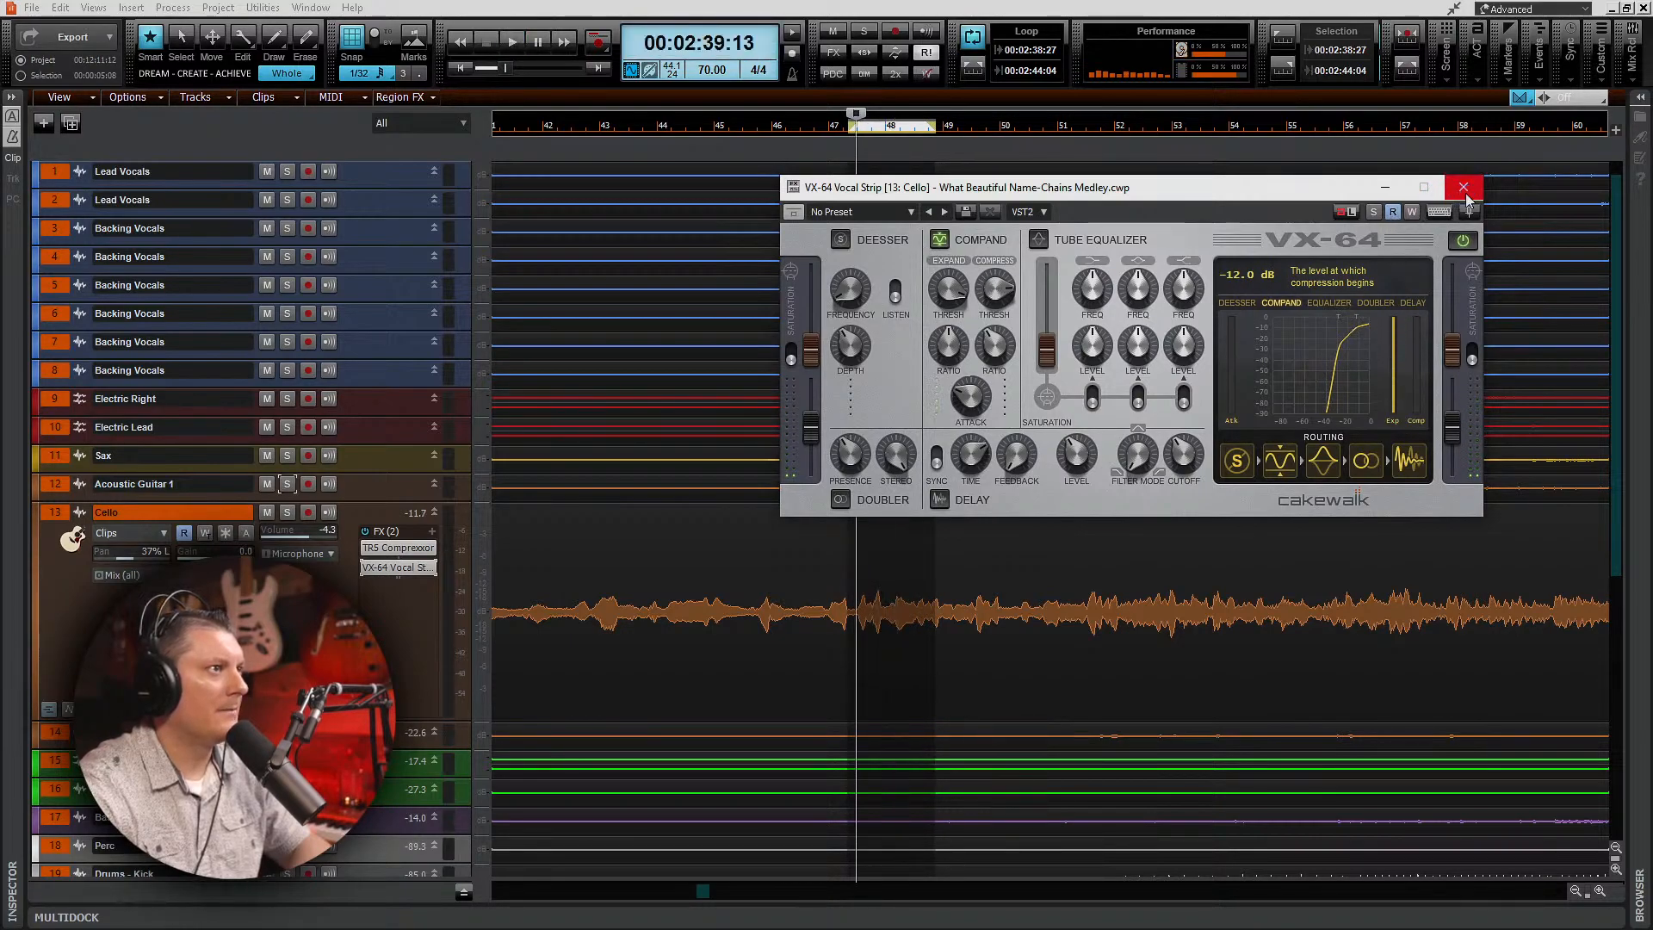
Step: Close the VX-64 Vocal Strip and delete it from the Cello track's effects rack
left_click(1466, 188)
right_click(394, 568)
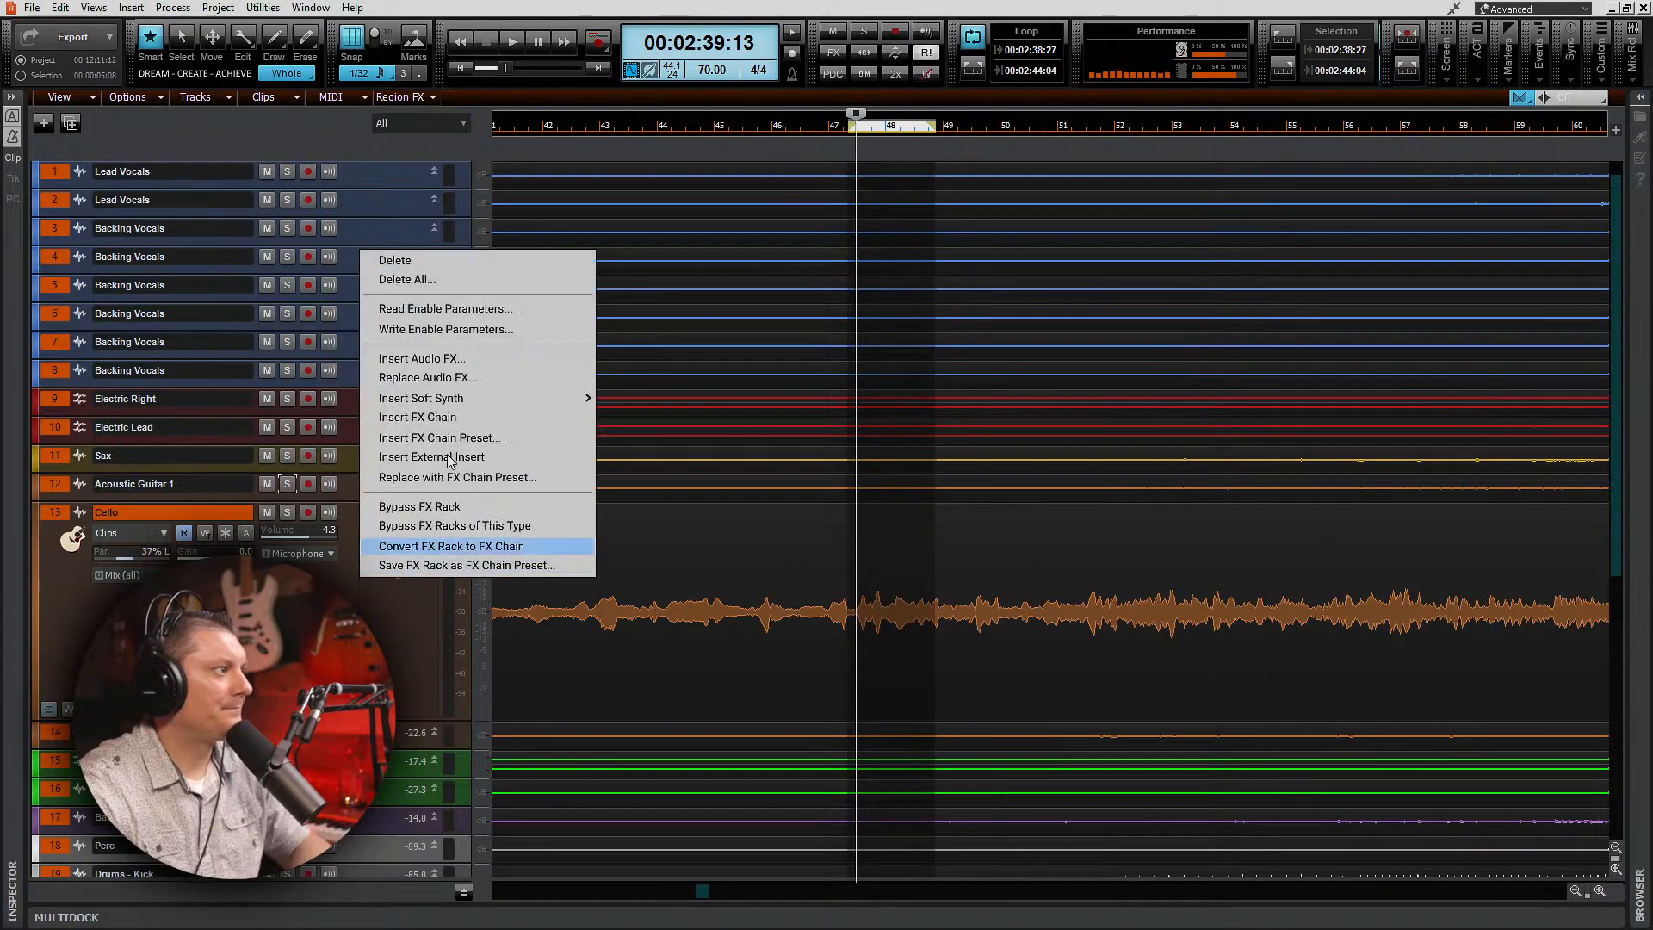
left_click(395, 261)
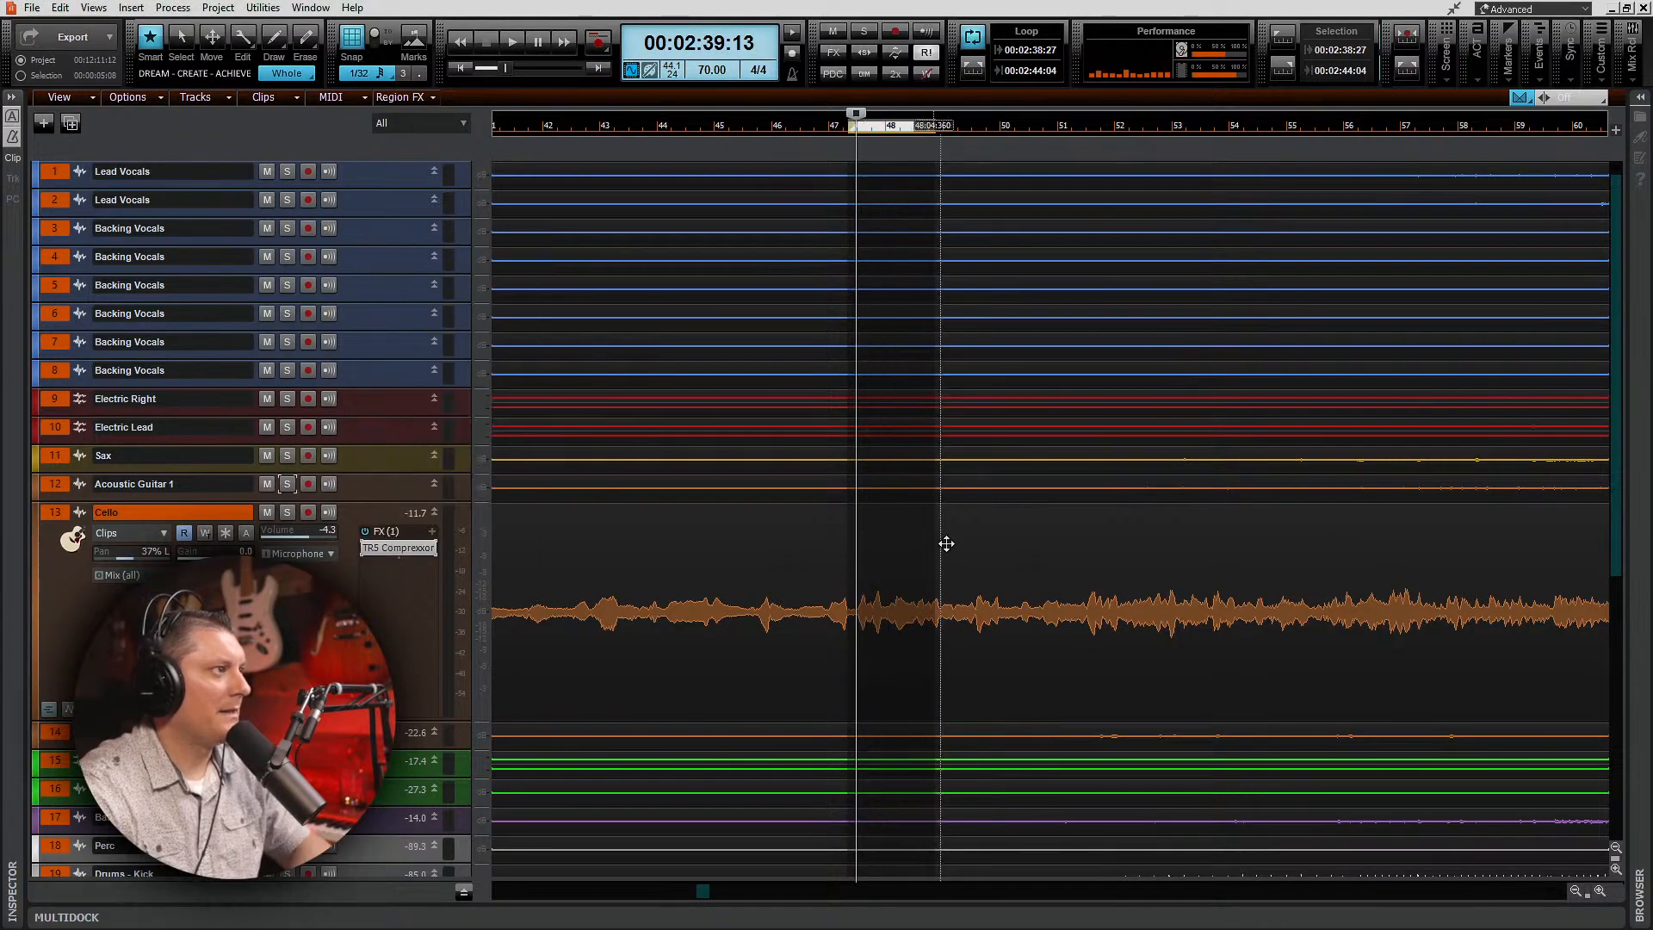
Step: Insert the Cakewalk Compressor/Gate on the Cello track after the TR5 Comprexxor and move its window aside
right_click(397, 586)
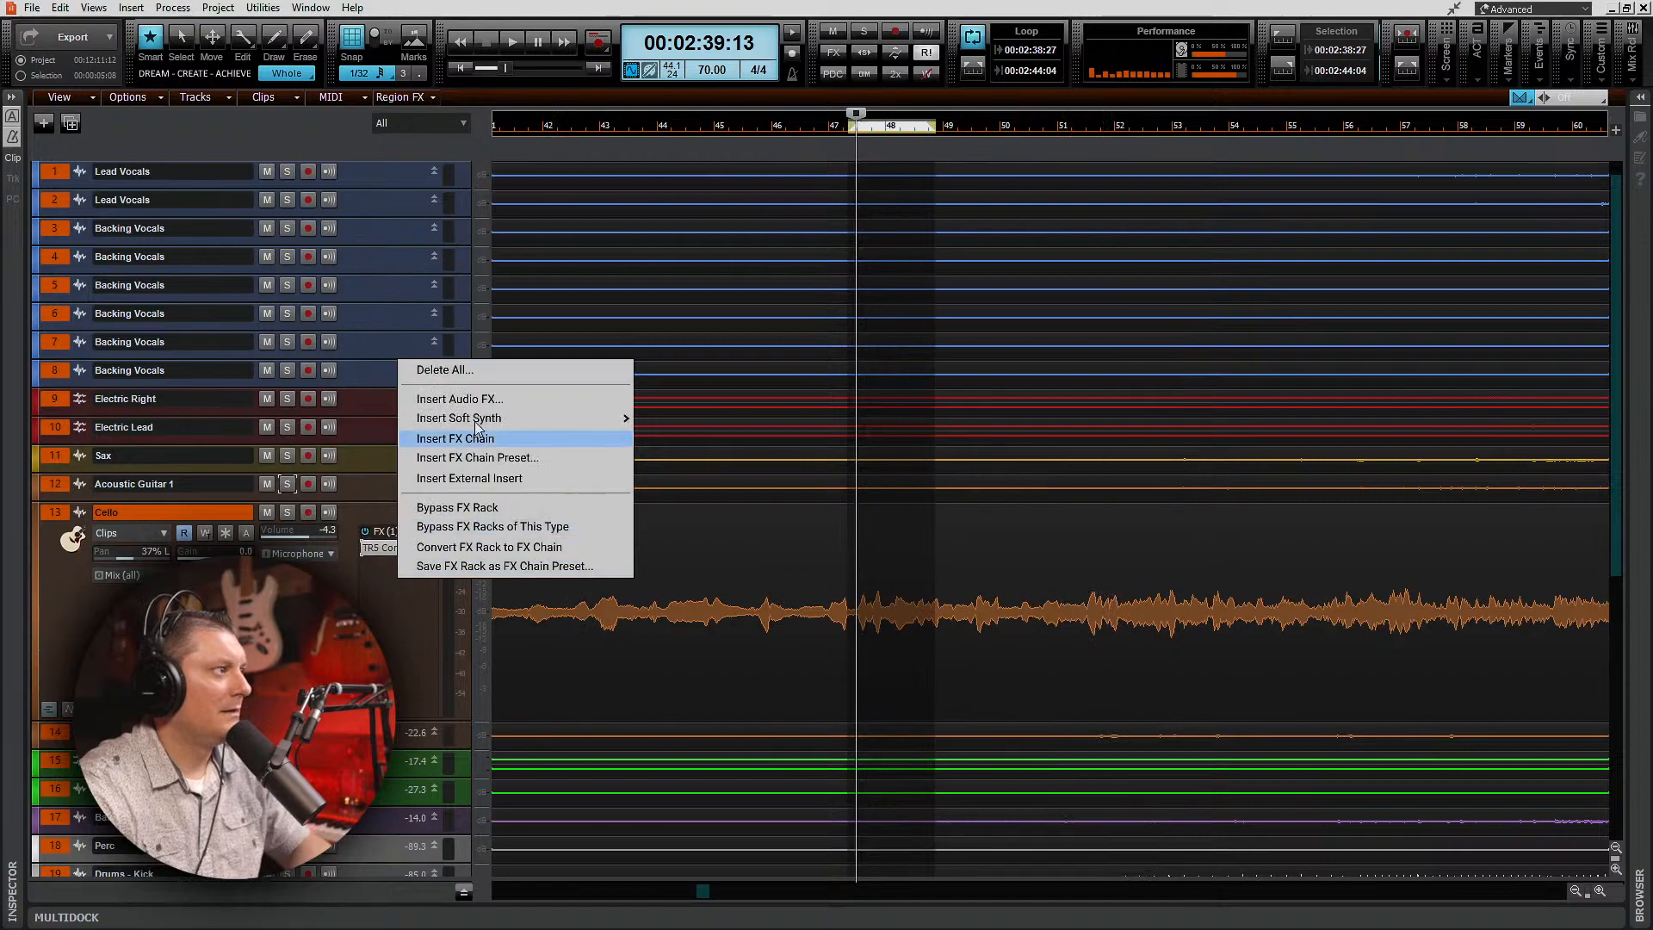
left_click(475, 395)
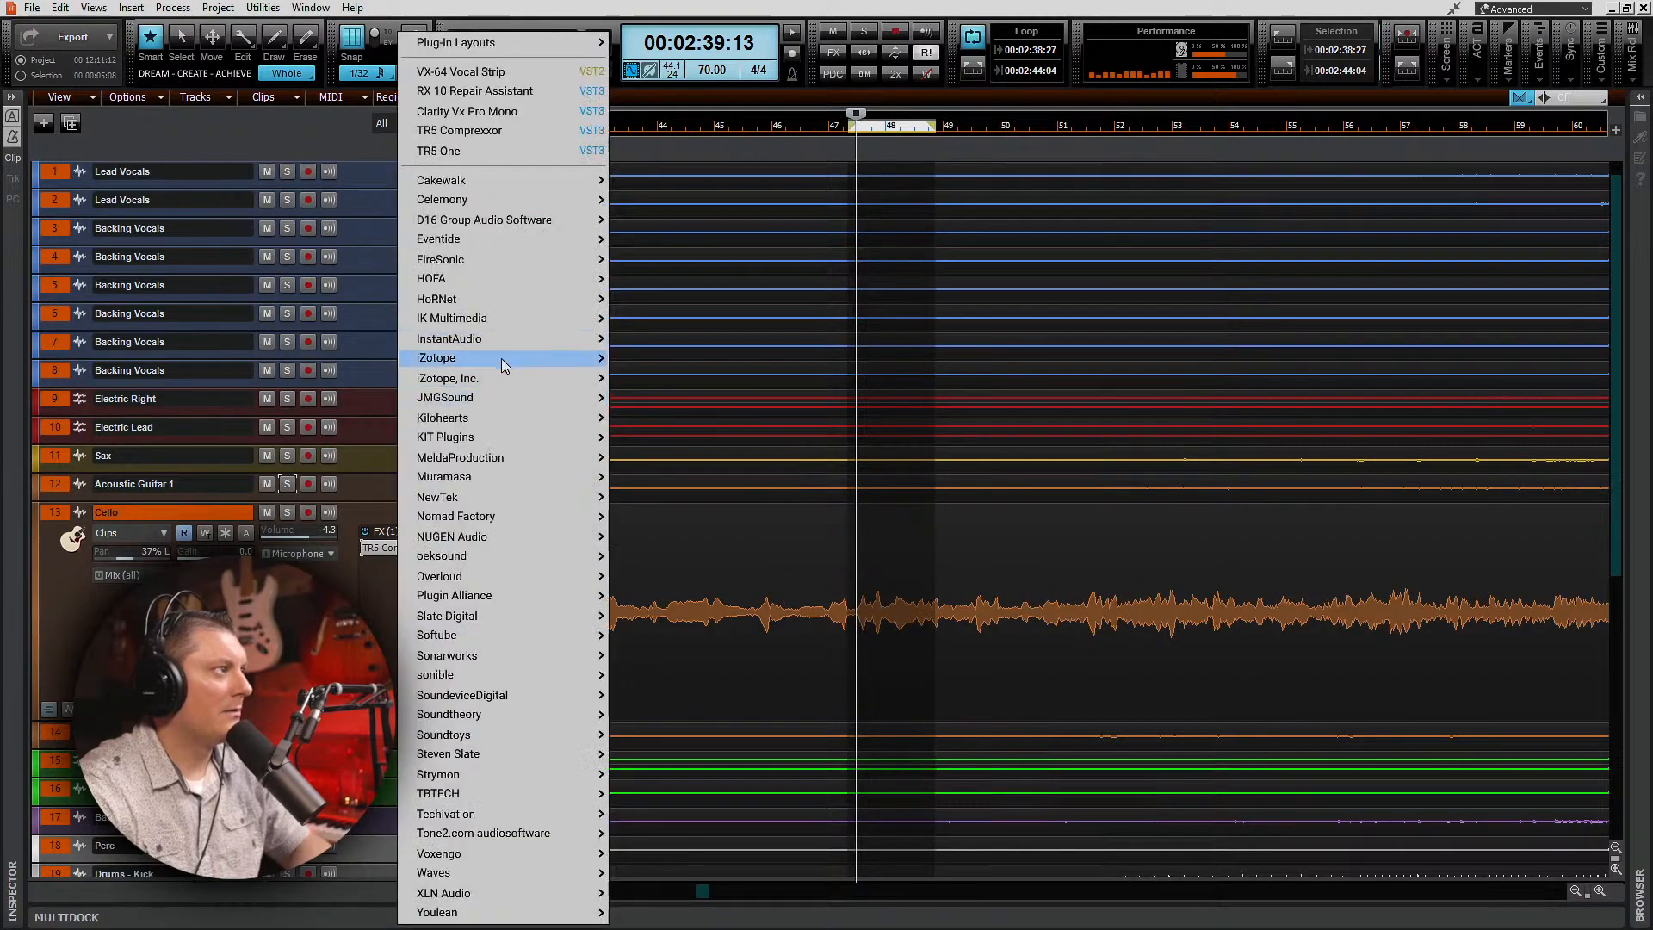
mouse_move(472, 183)
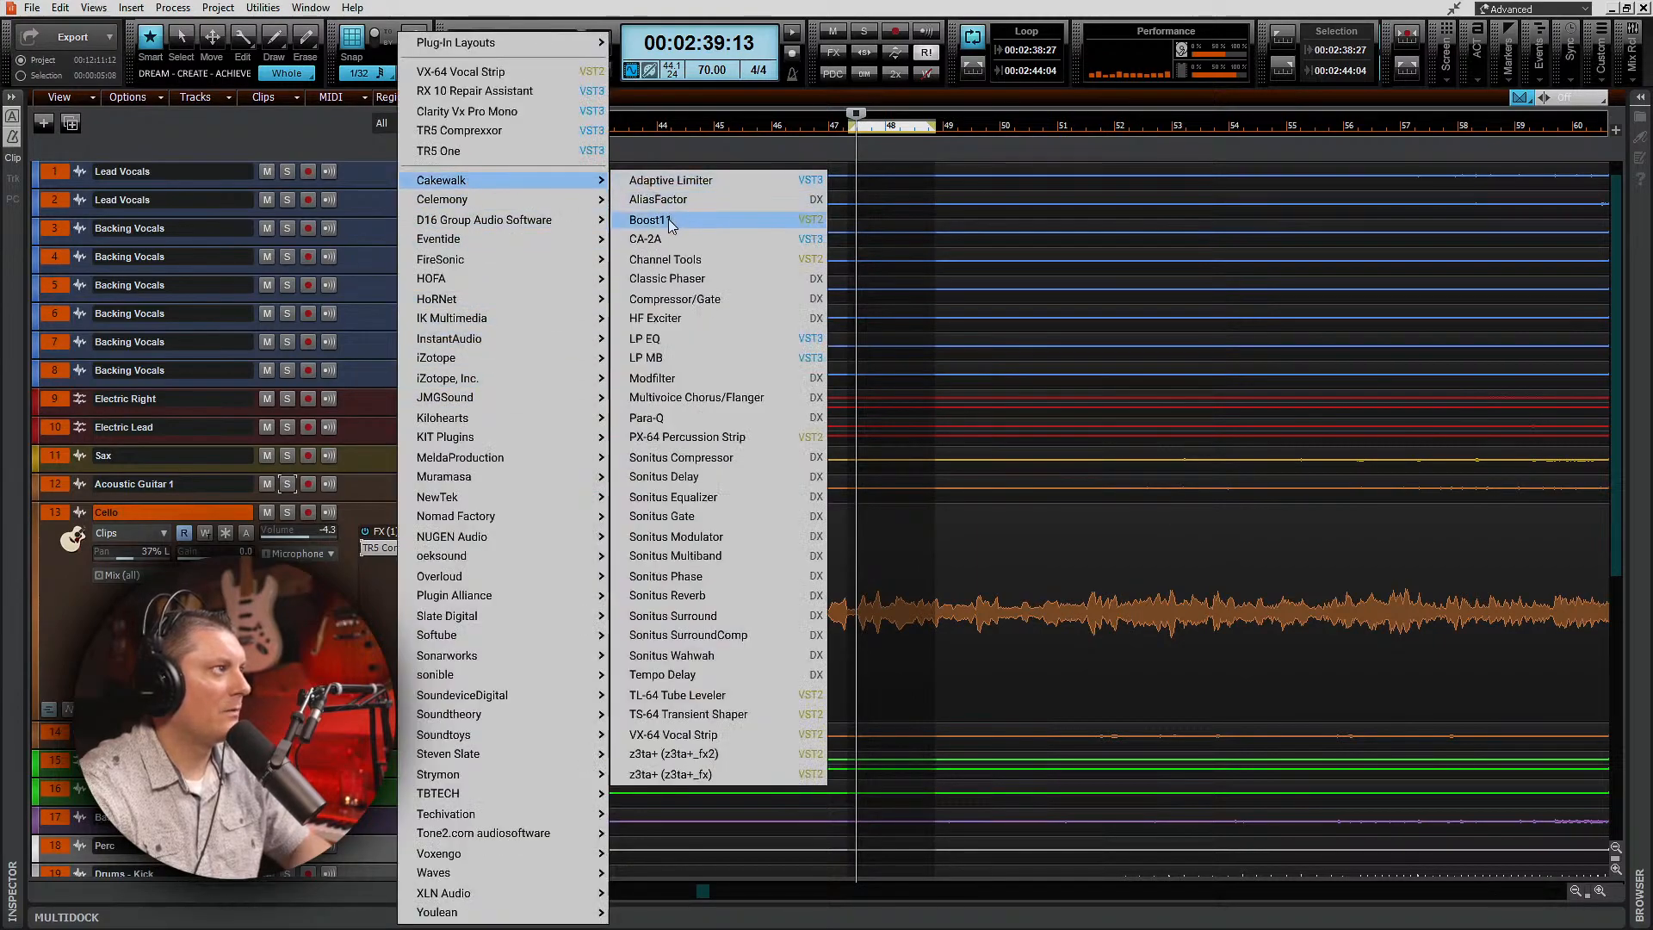
left_click(704, 299)
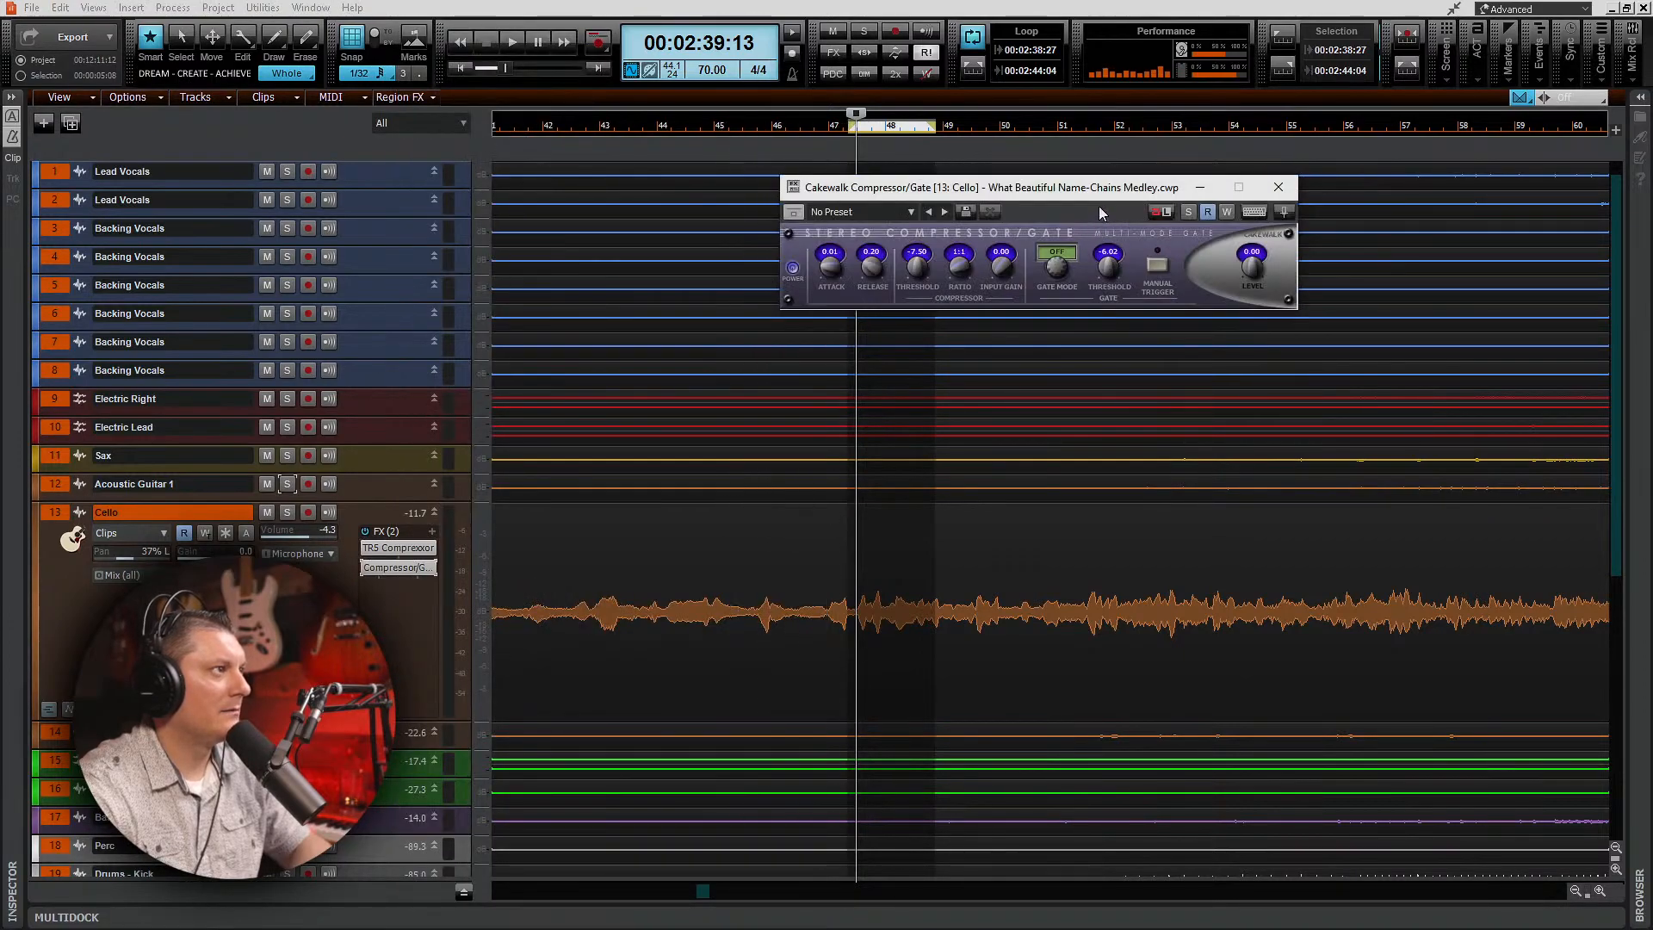
left_click_drag(1075, 190, 1274, 370)
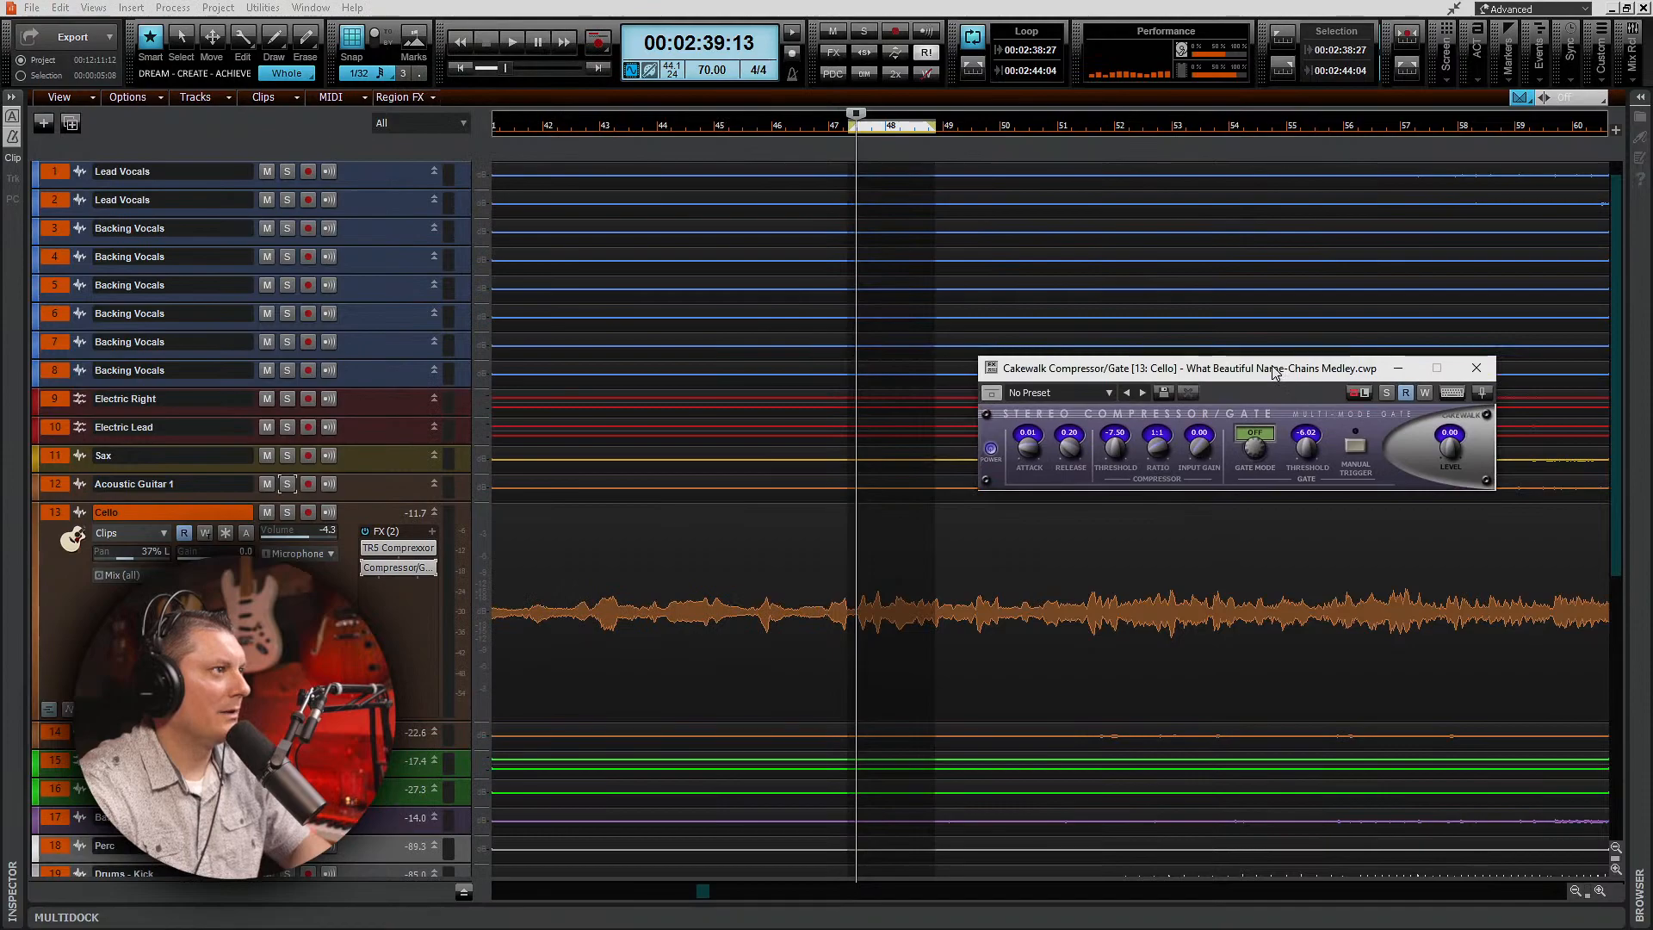
Step: Close the Compressor/Gate and delete it from the Cello track's effects rack
left_click(1474, 368)
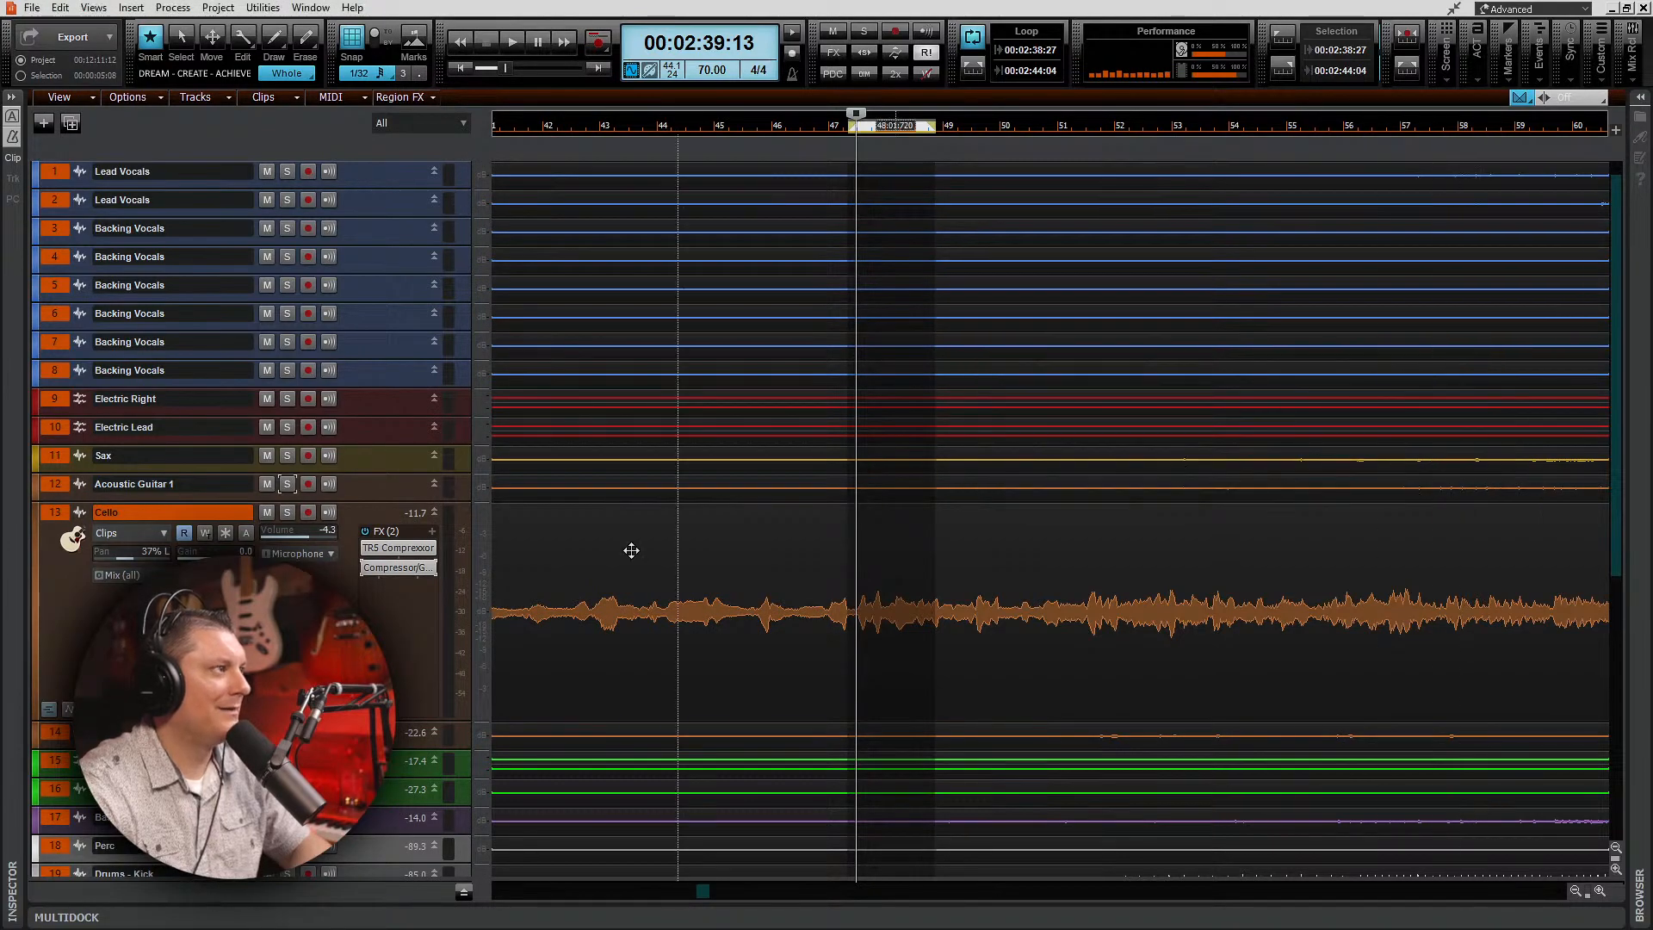
right_click(399, 570)
left_click(398, 262)
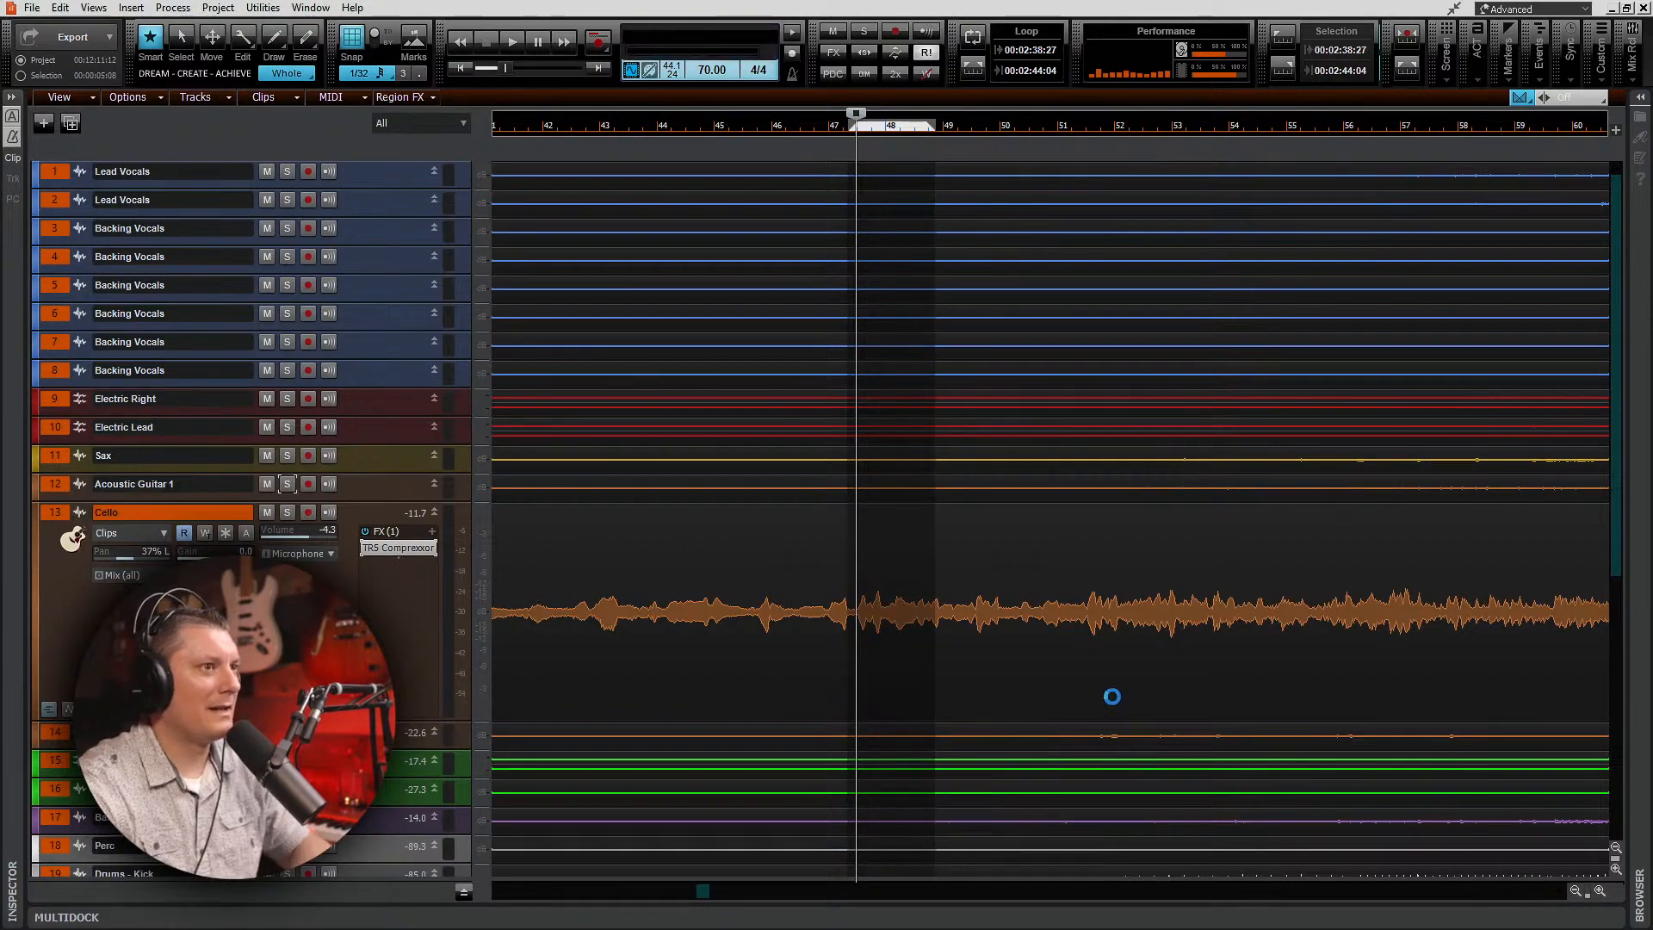
Step: While the mix plays, set the Cello track's volume to -7.0 and its pan to 60% L
key("space")
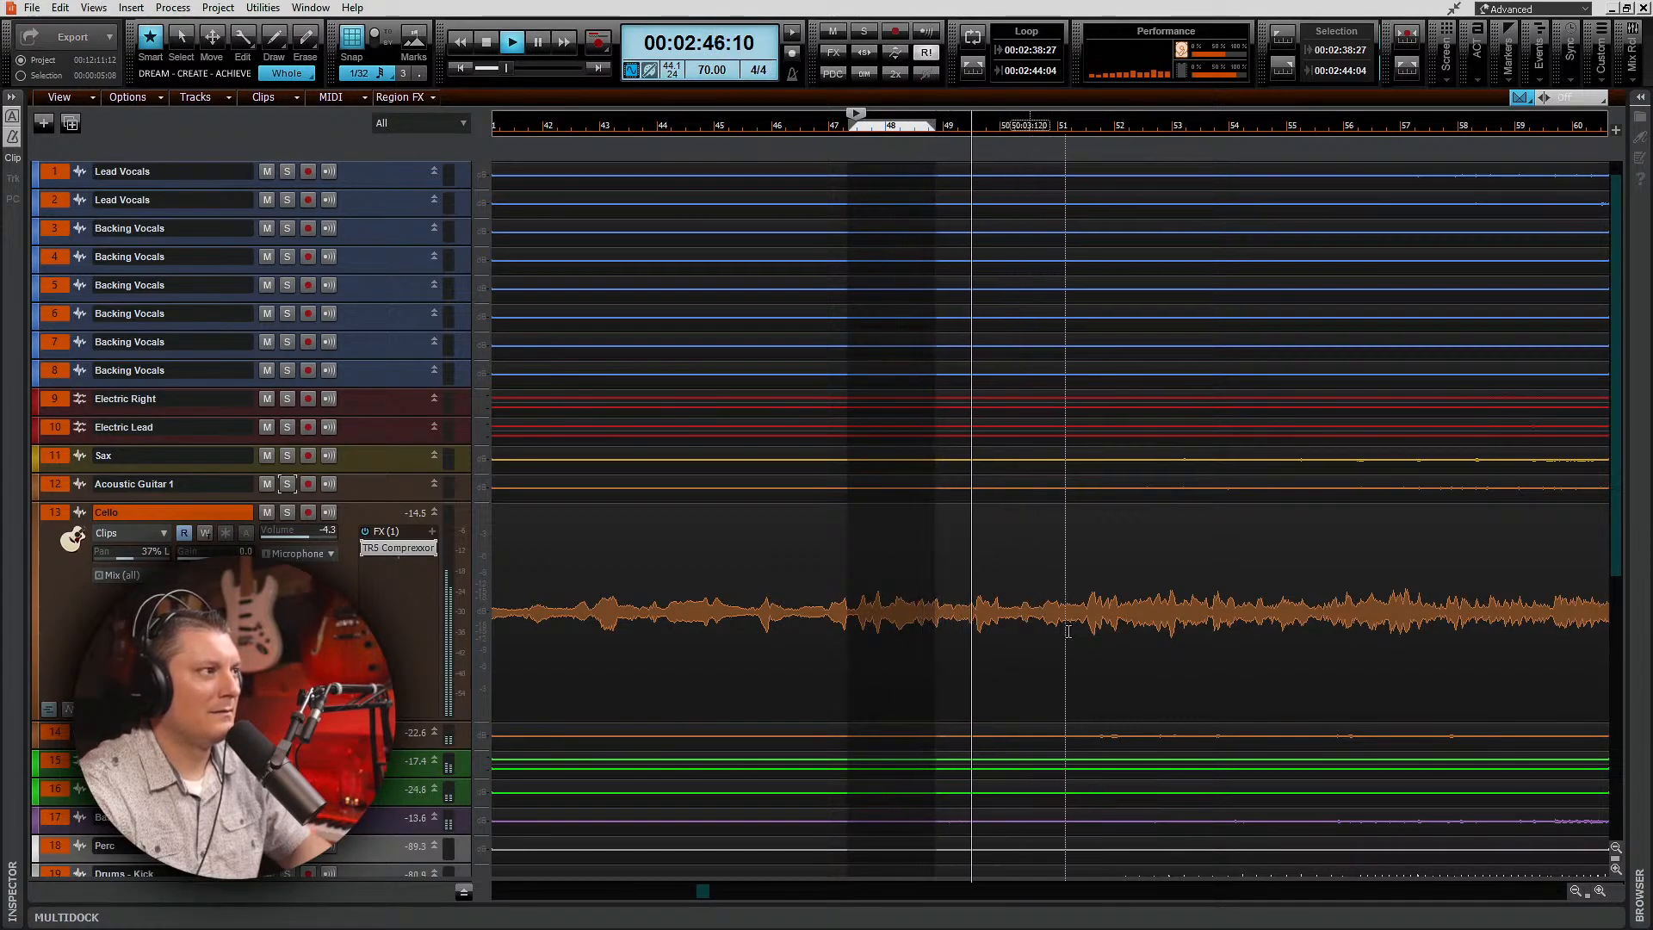
scroll(1067, 631, "down", 3)
scroll(721, 602, "down", 2)
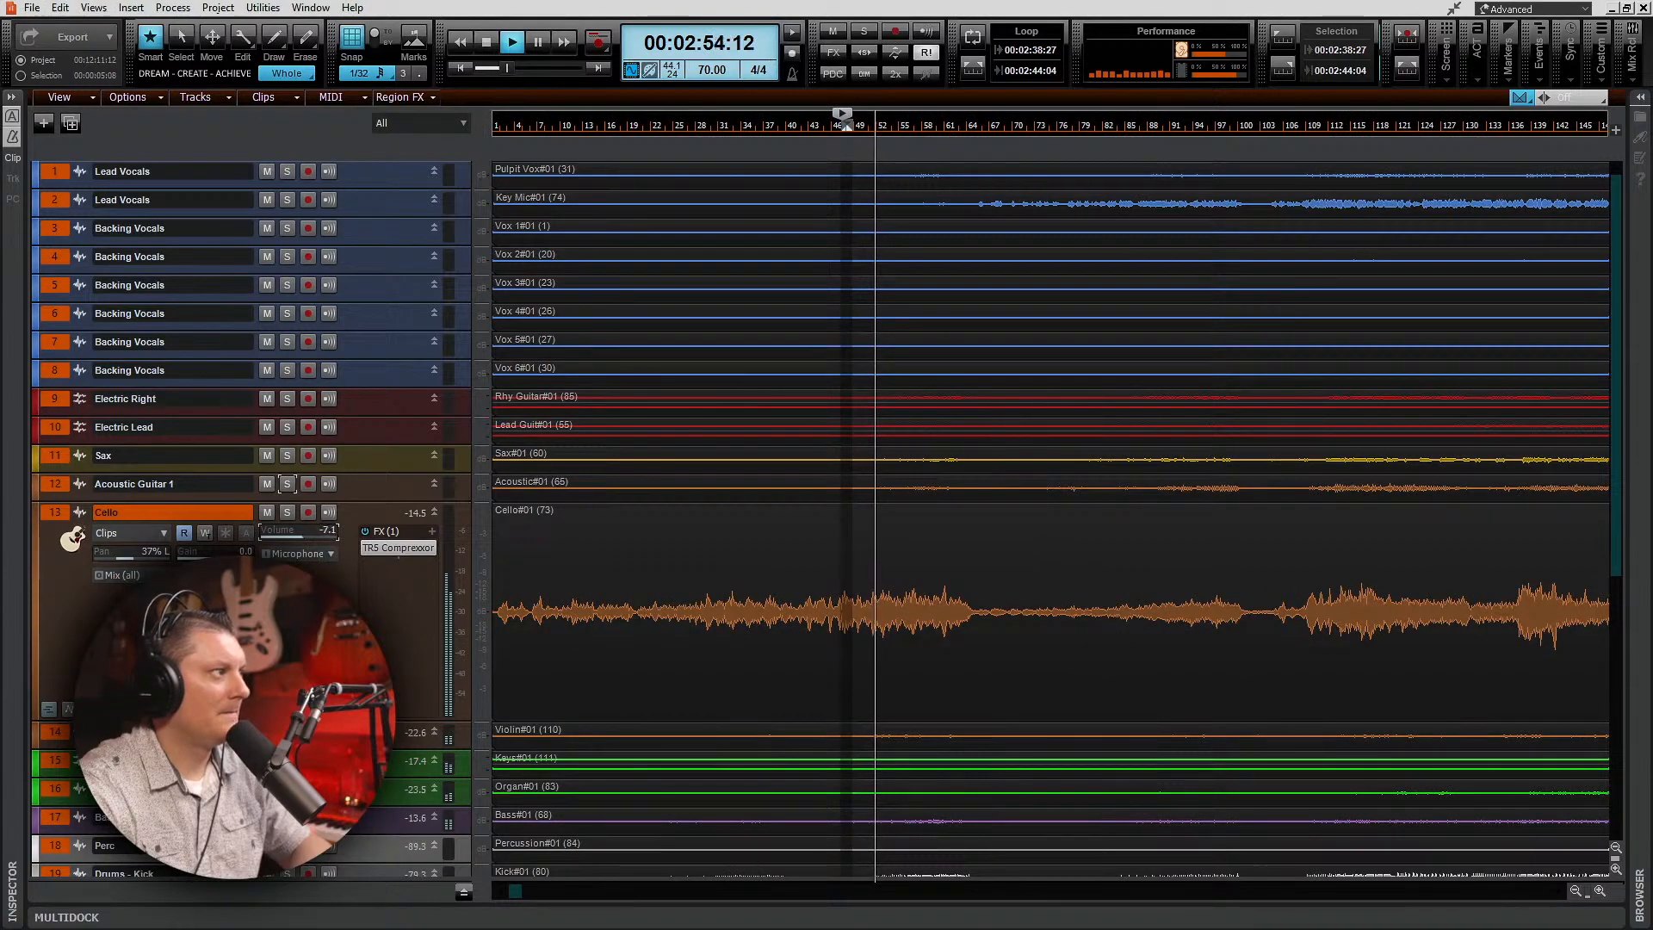
scroll(304, 535, "down", 7)
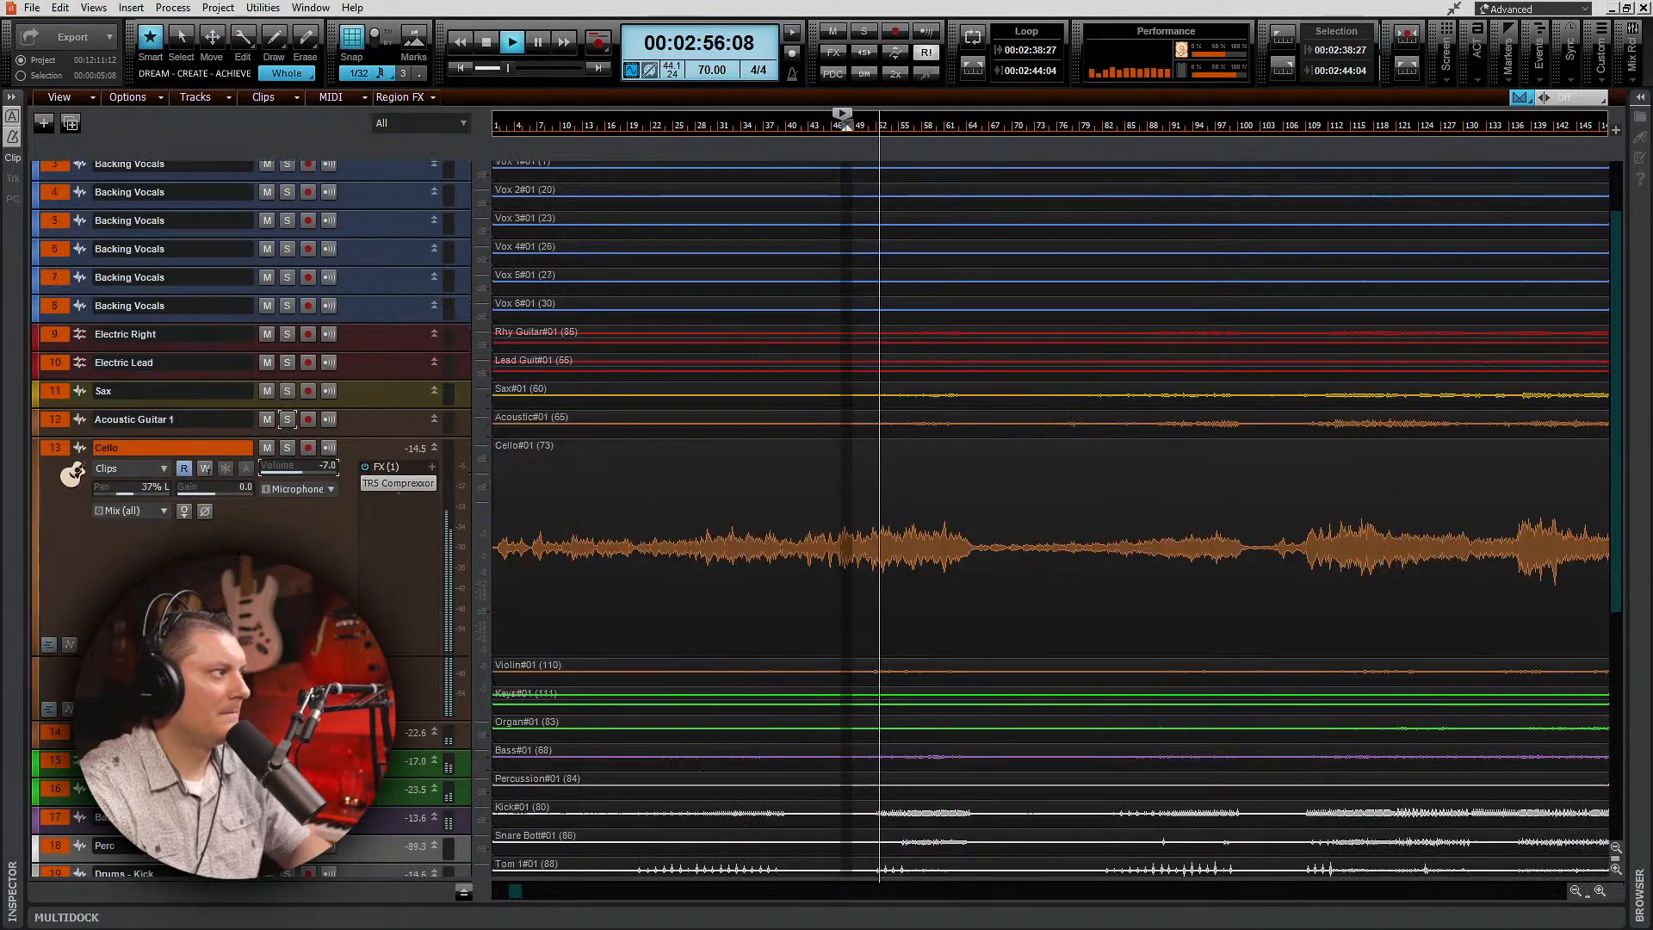
left_click_drag(371, 557, 371, 727)
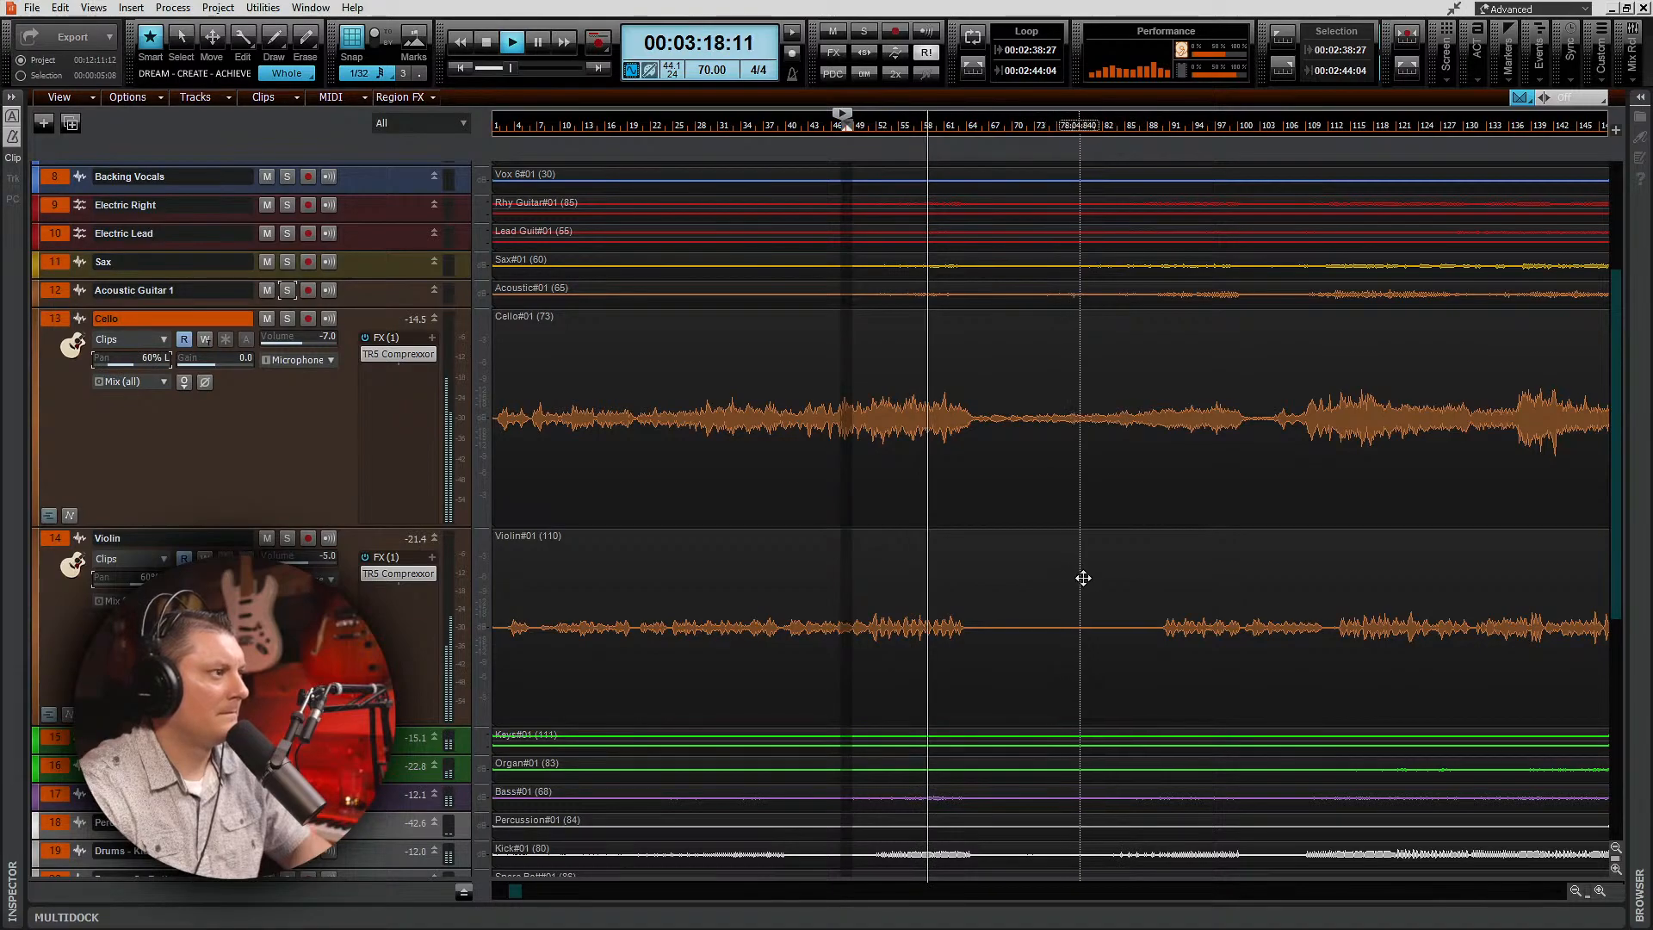
Step: Open the Console view and collapse the ProChannel modules of the Cello and Violin strips
key("alt+2")
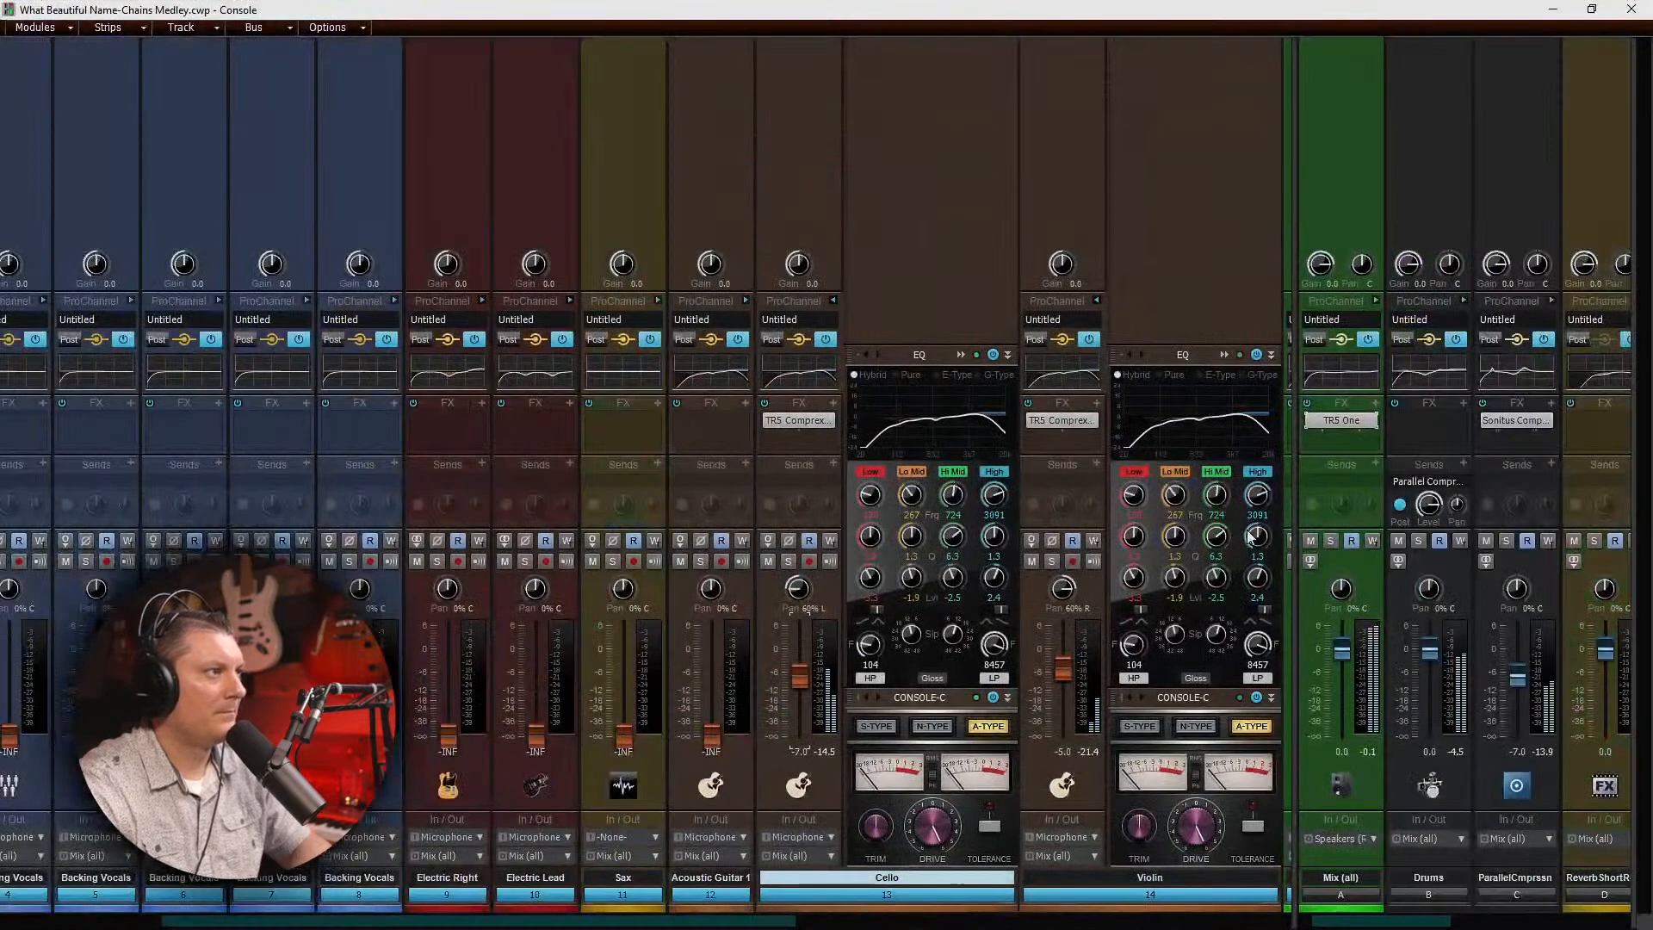
left_click(833, 300)
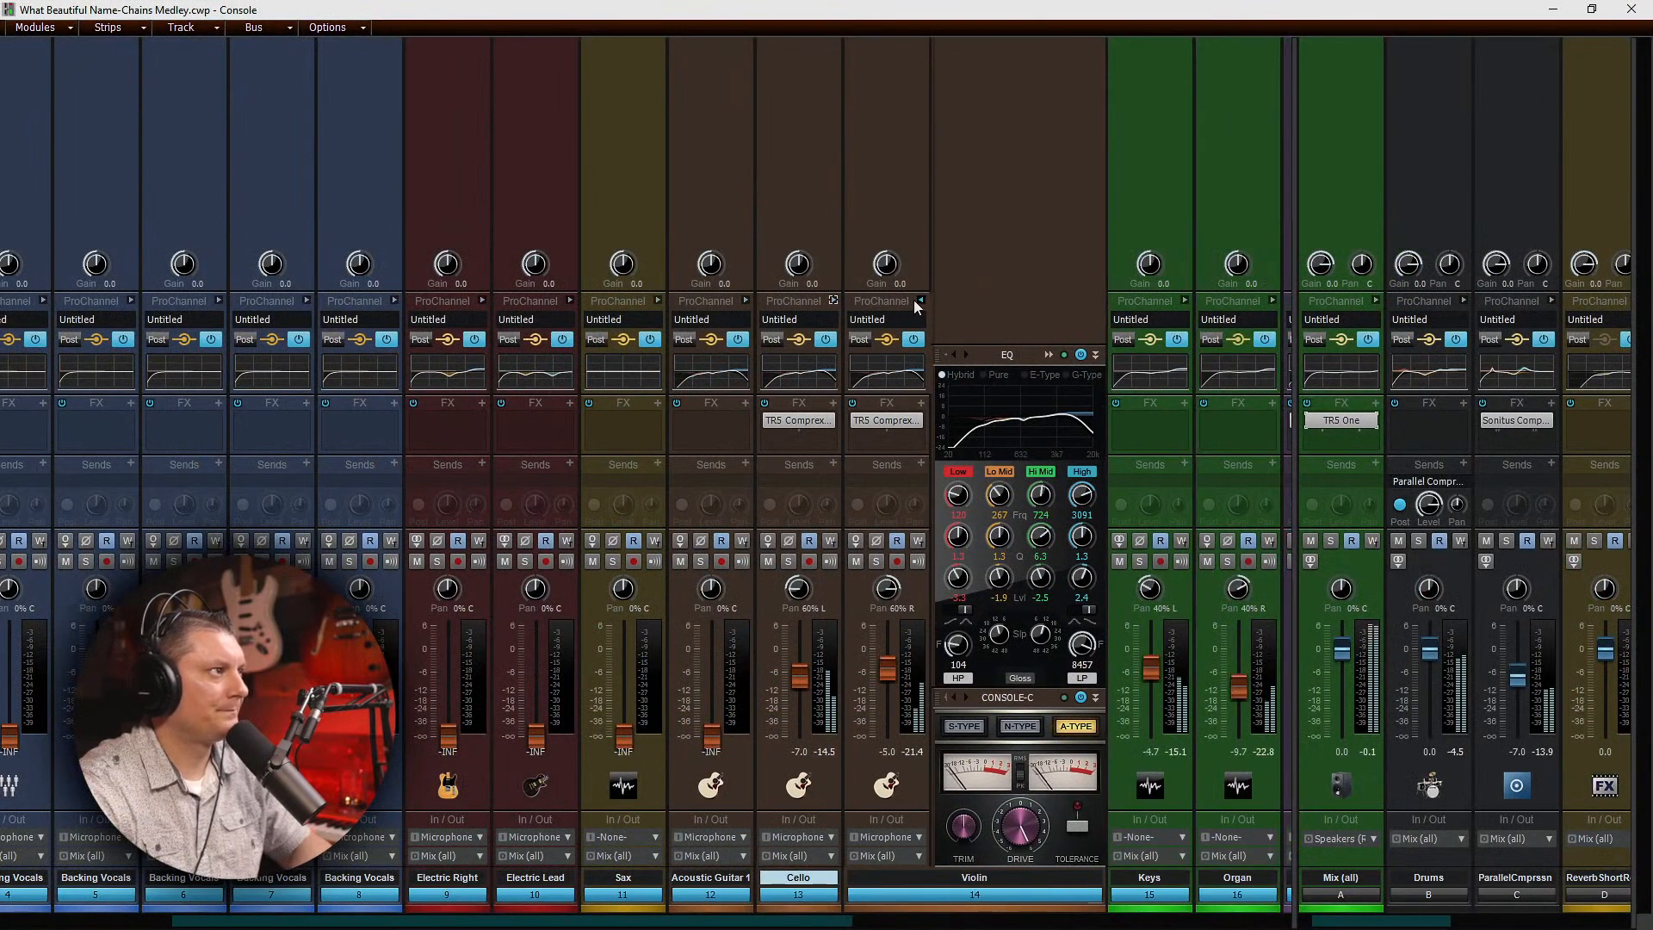
left_click(921, 300)
Step: Raise the Acoustic Guitar 1 fader to 0.0 and briefly solo the track to hear it alone
left_click_drag(712, 735, 710, 653)
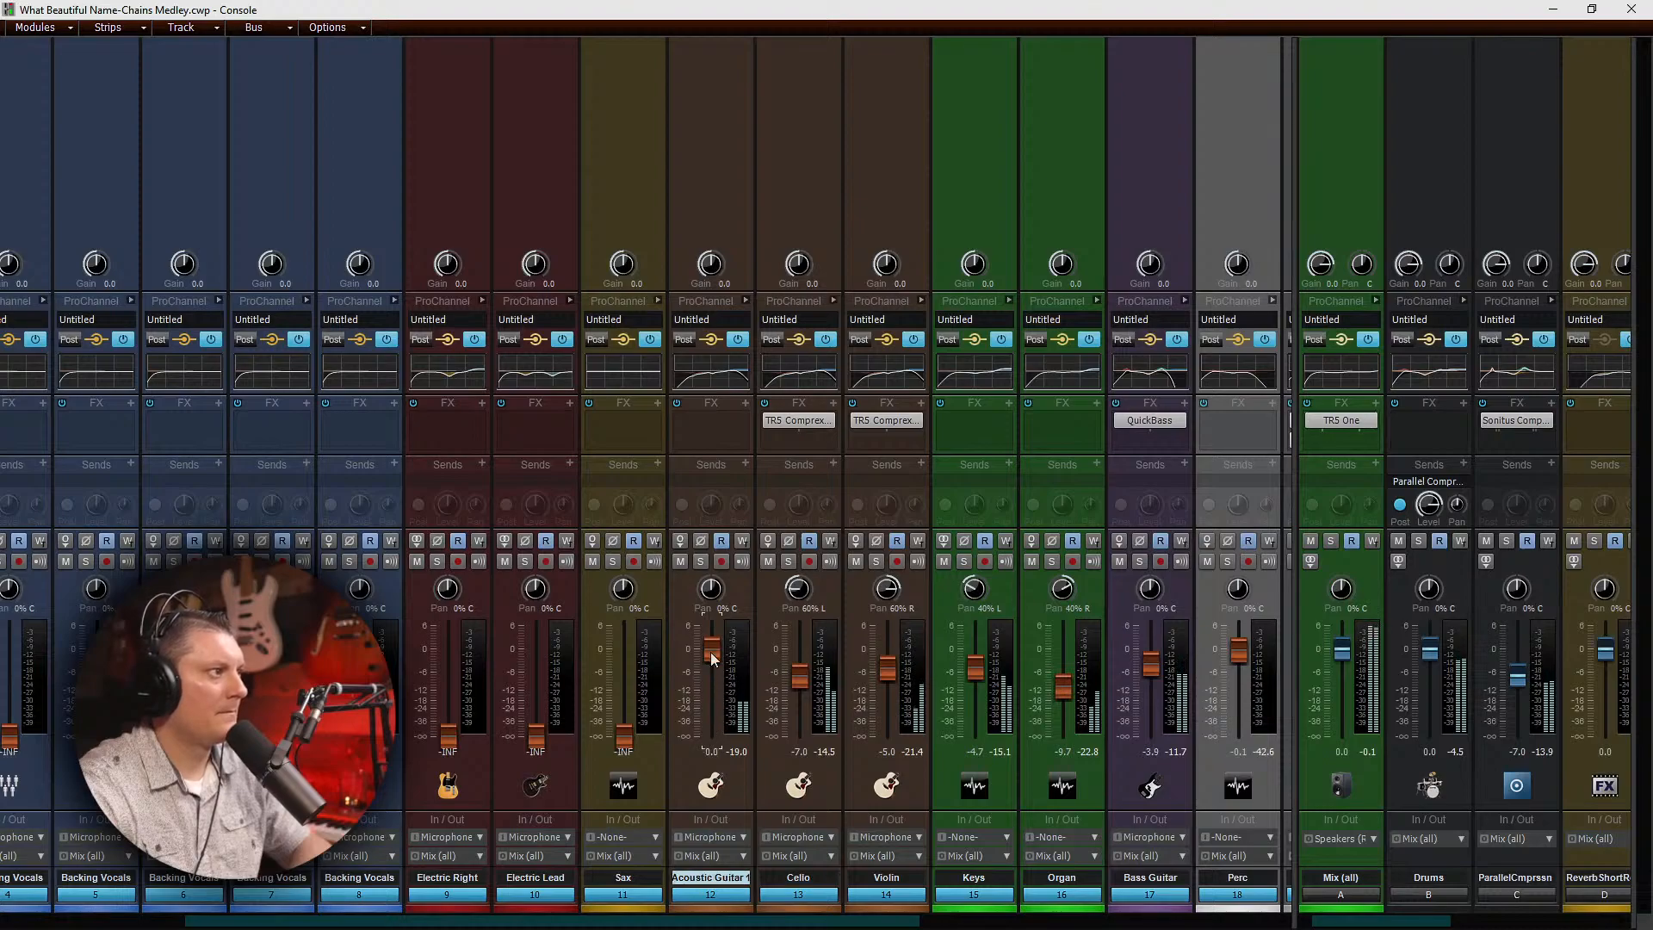
left_click(701, 561)
left_click(701, 561)
right_click(807, 435)
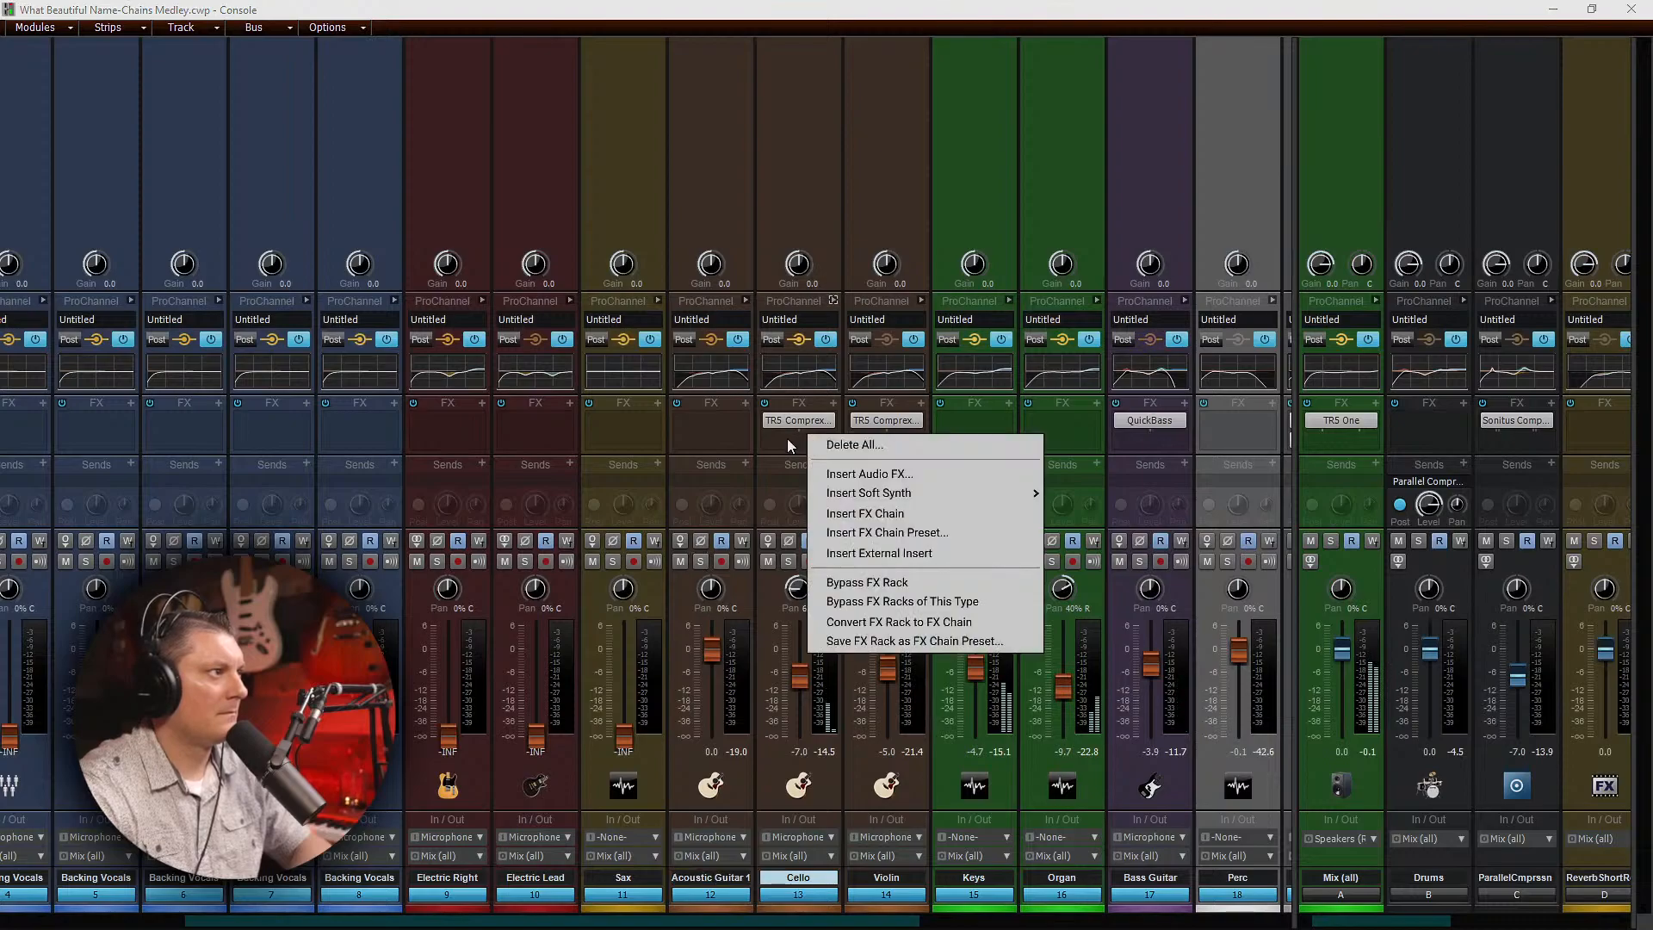
key("Escape")
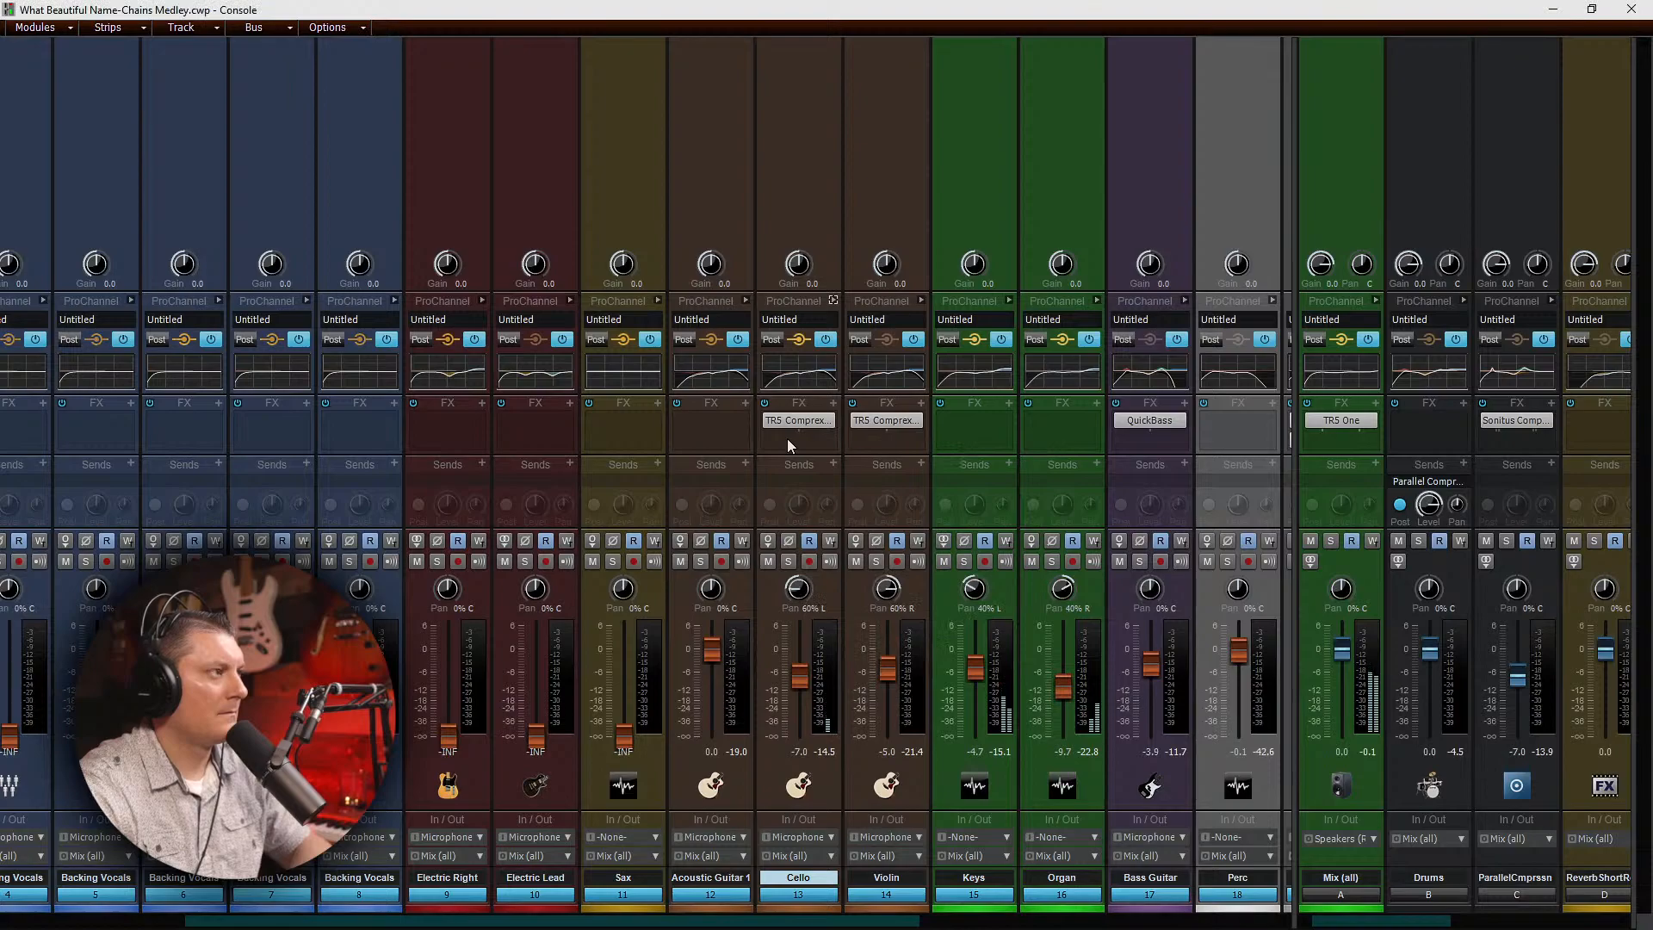
right_click(787, 441)
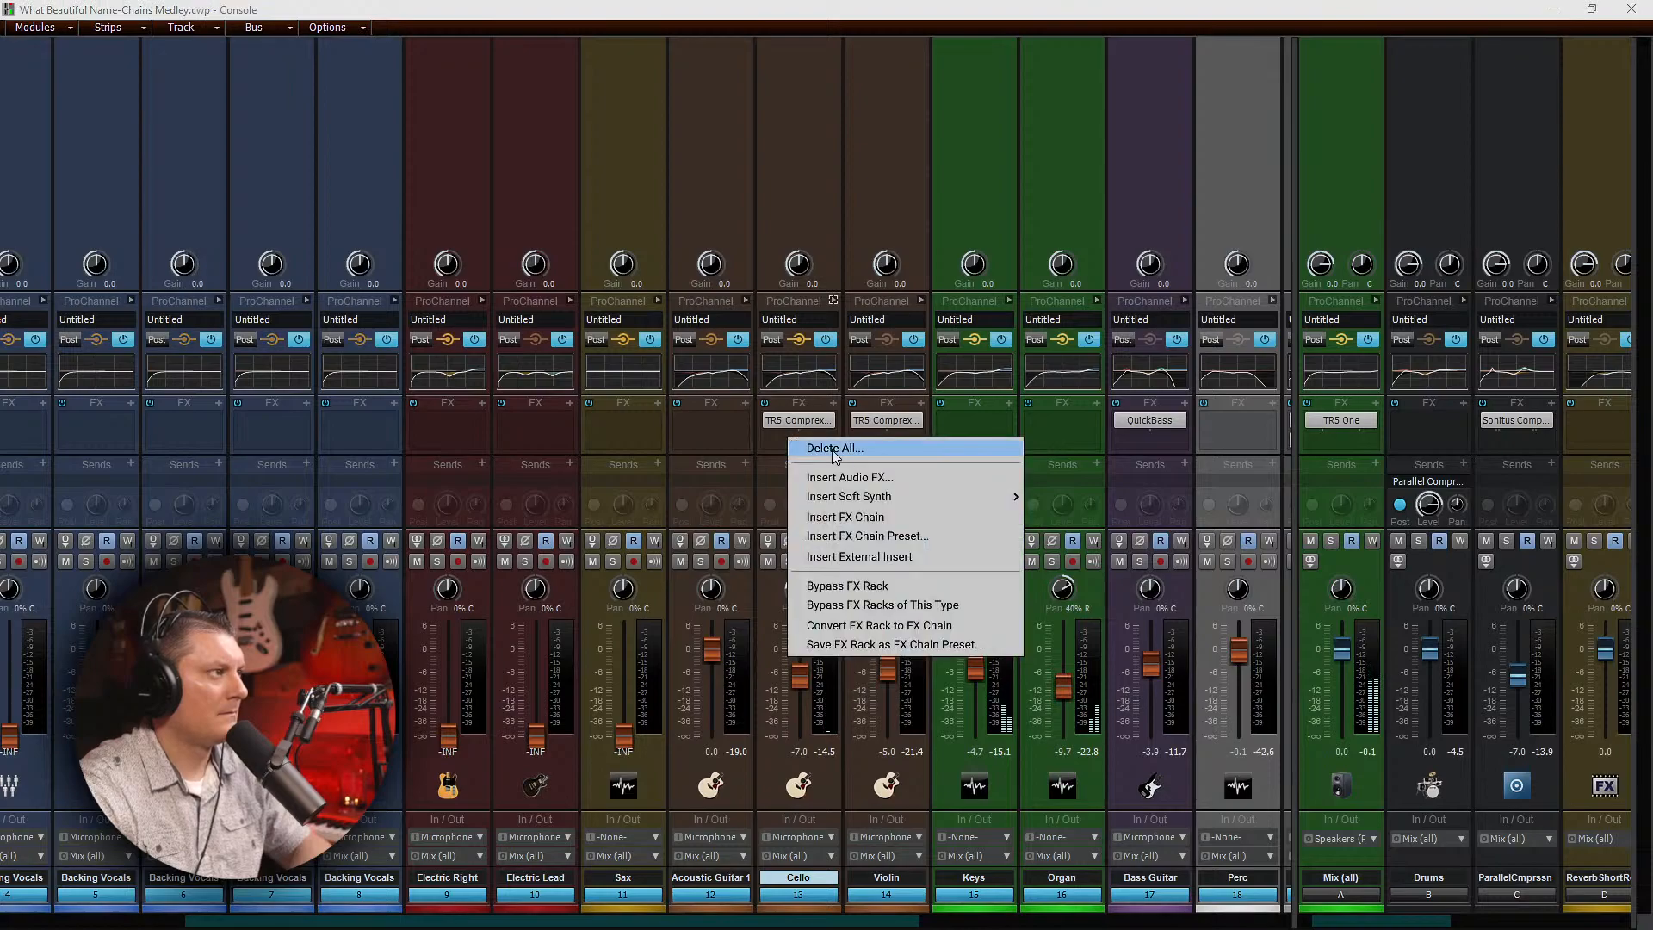
key("Escape")
Step: Insert the VX-64 Vocal Strip after the TR5 Comprexxor on the Cello strip and switch on its compander
right_click(776, 437)
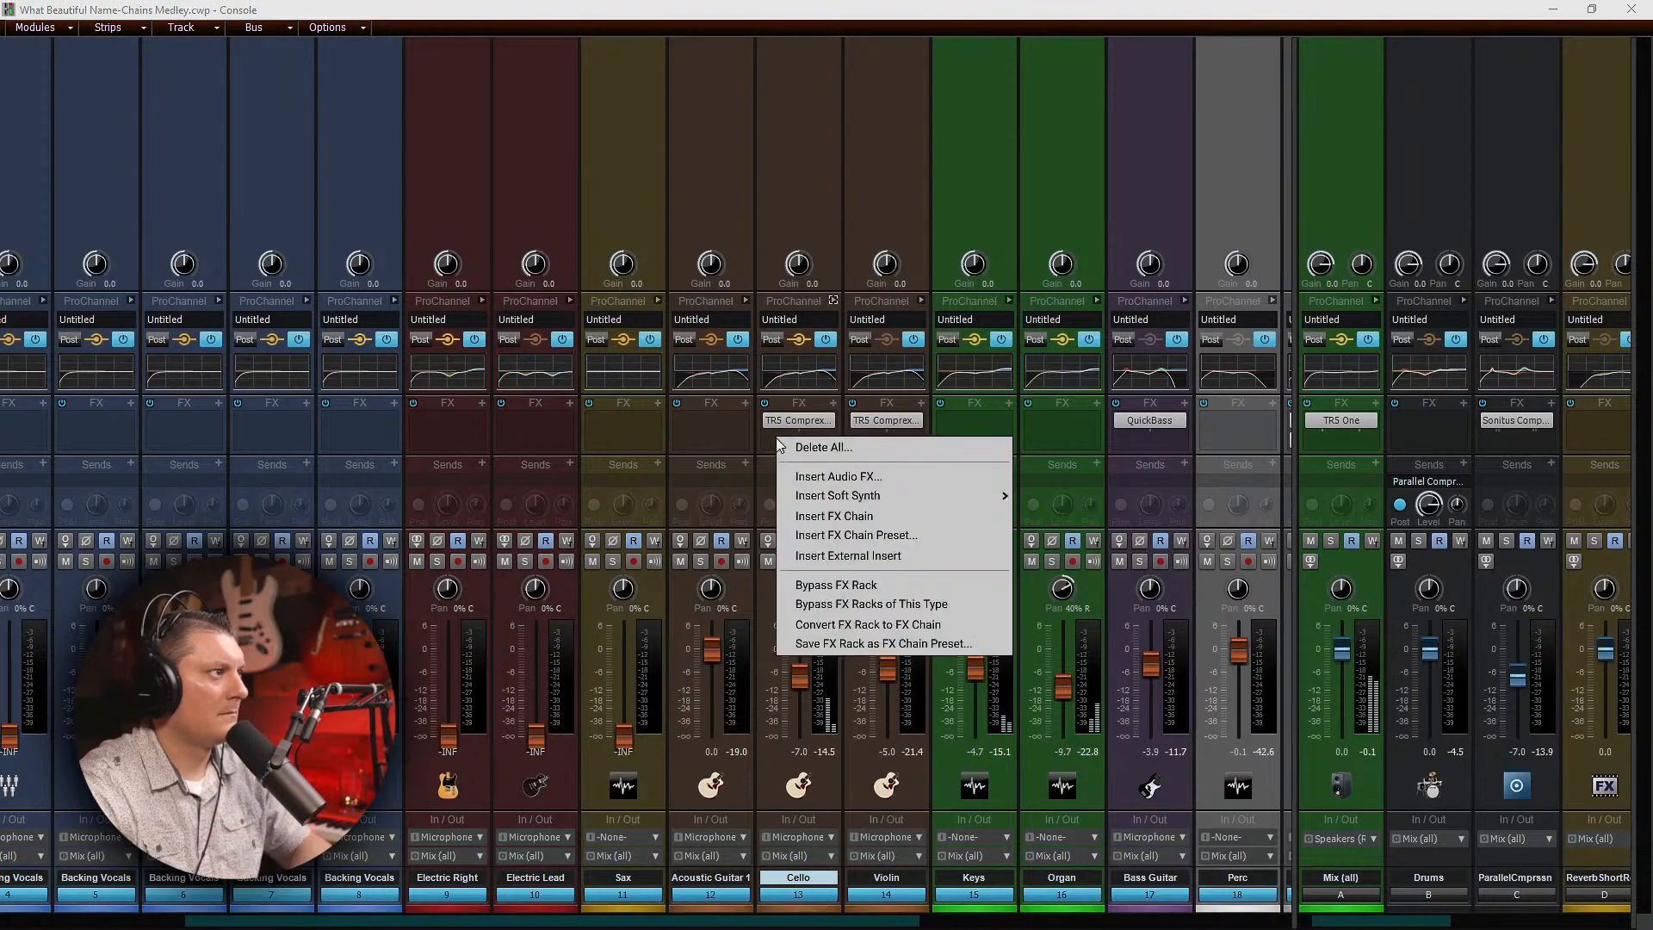
left_click(850, 476)
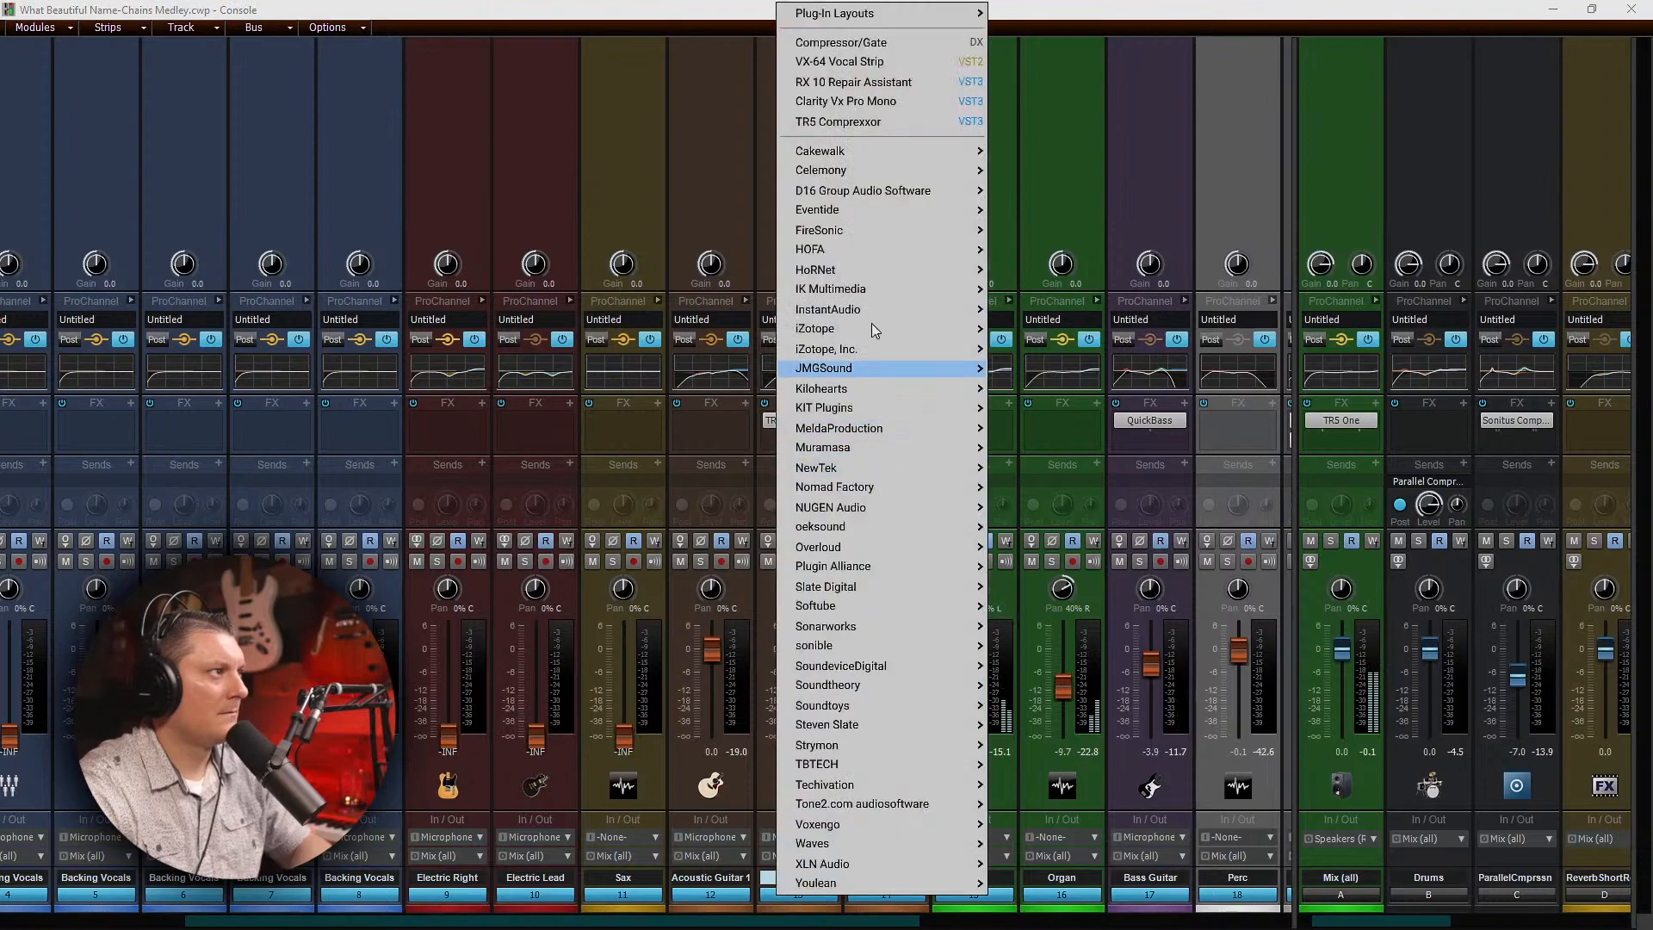
left_click(854, 58)
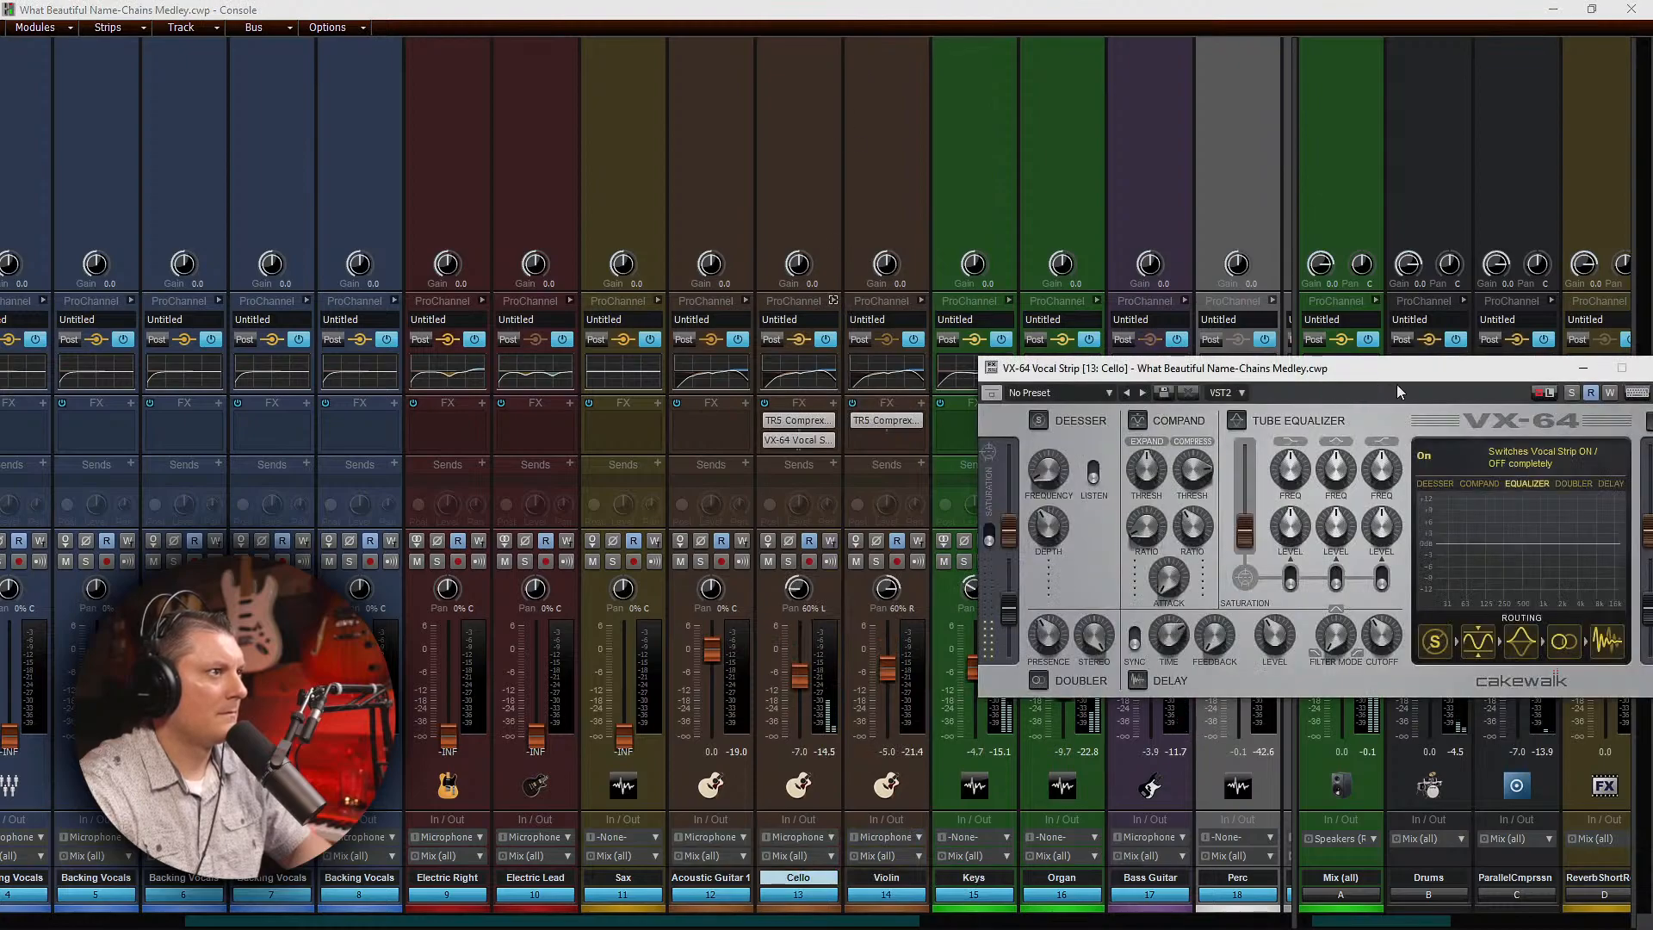
left_click_drag(1396, 375, 1181, 209)
left_click(923, 254)
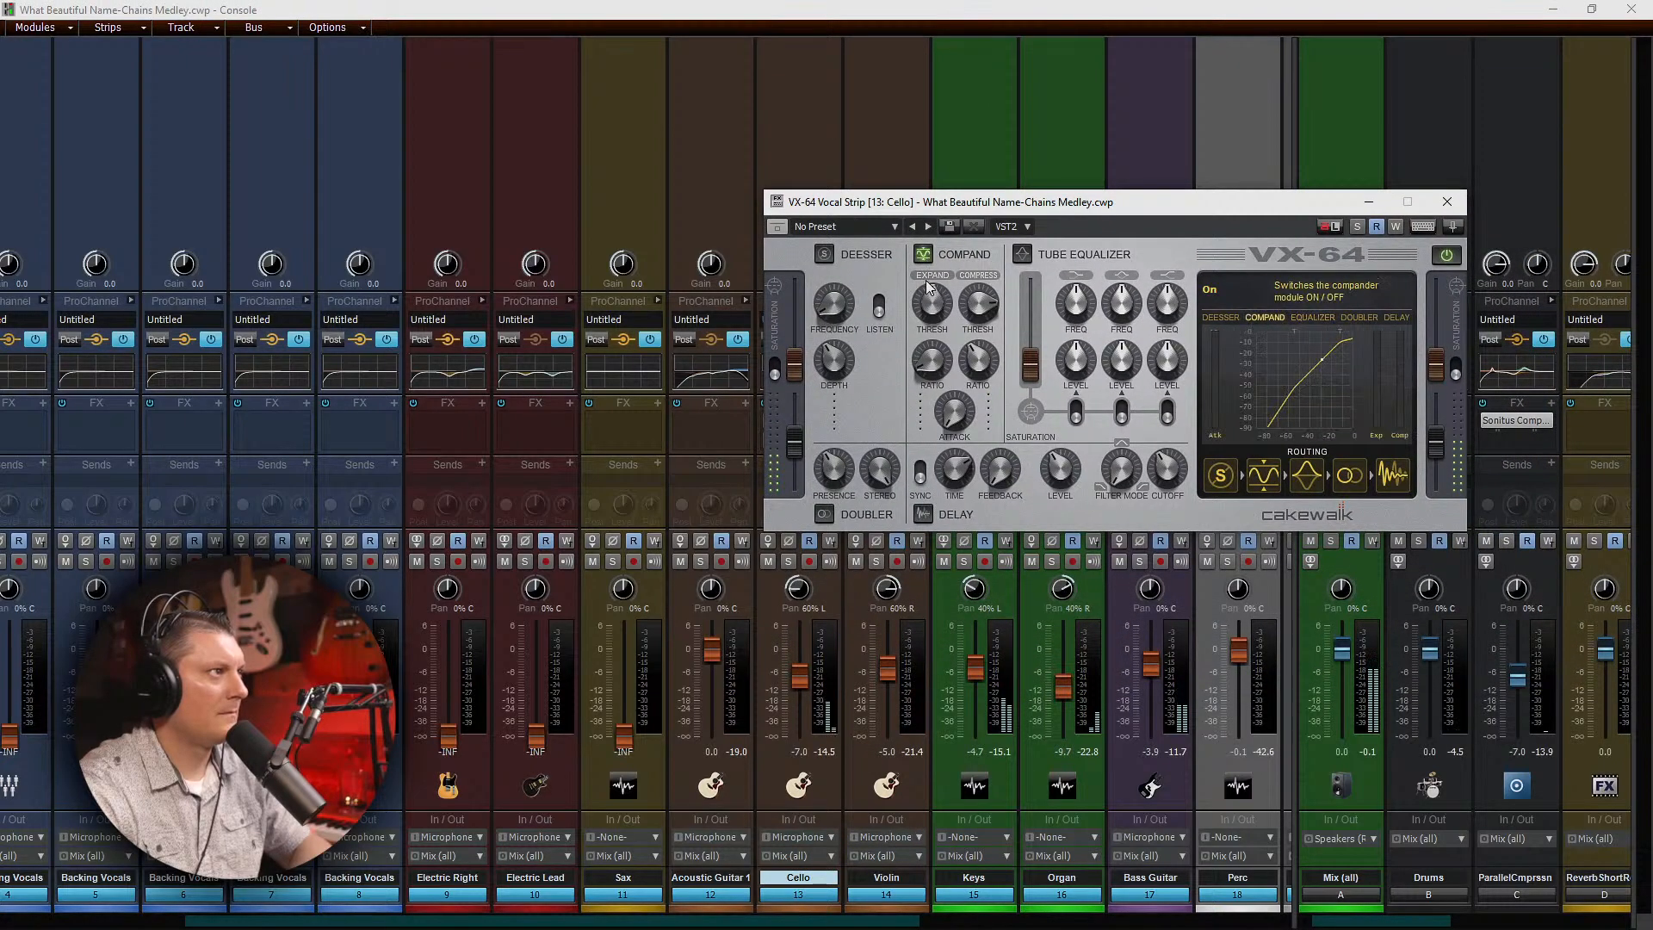
Step: Set the compander's expansion threshold to -20.0 dB, its expansion ratio to 1 to 10.9 and its attack to 0.2 ms
left_click_drag(929, 347, 923, 243)
left_click_drag(931, 307, 930, 286)
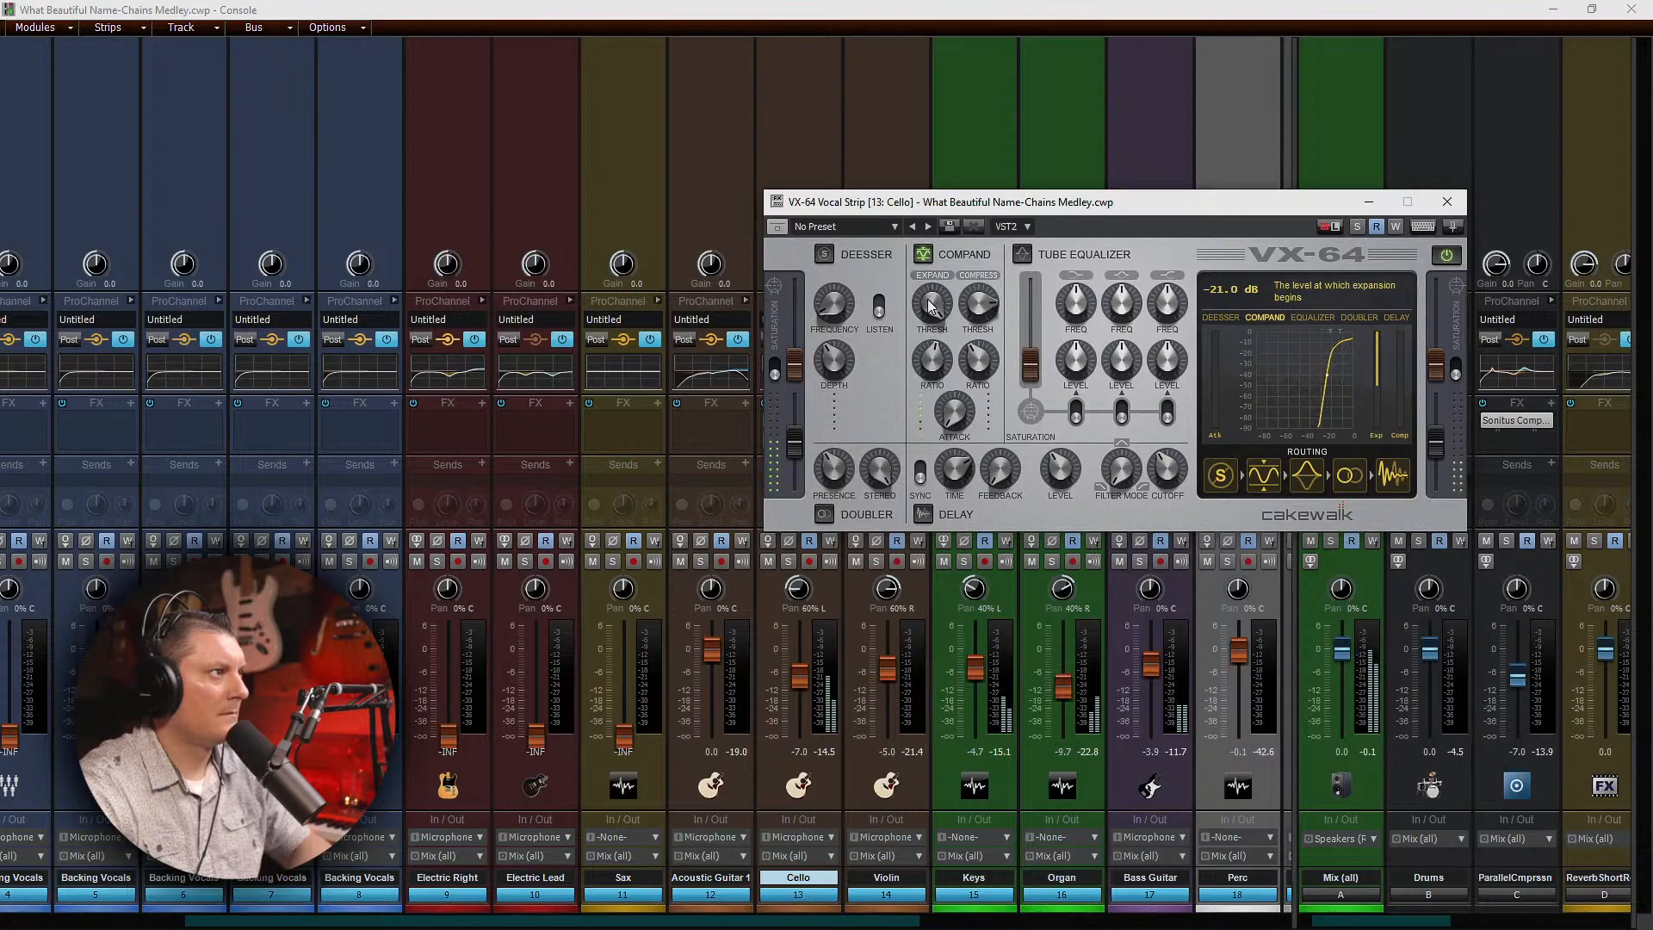
left_click_drag(932, 365, 931, 348)
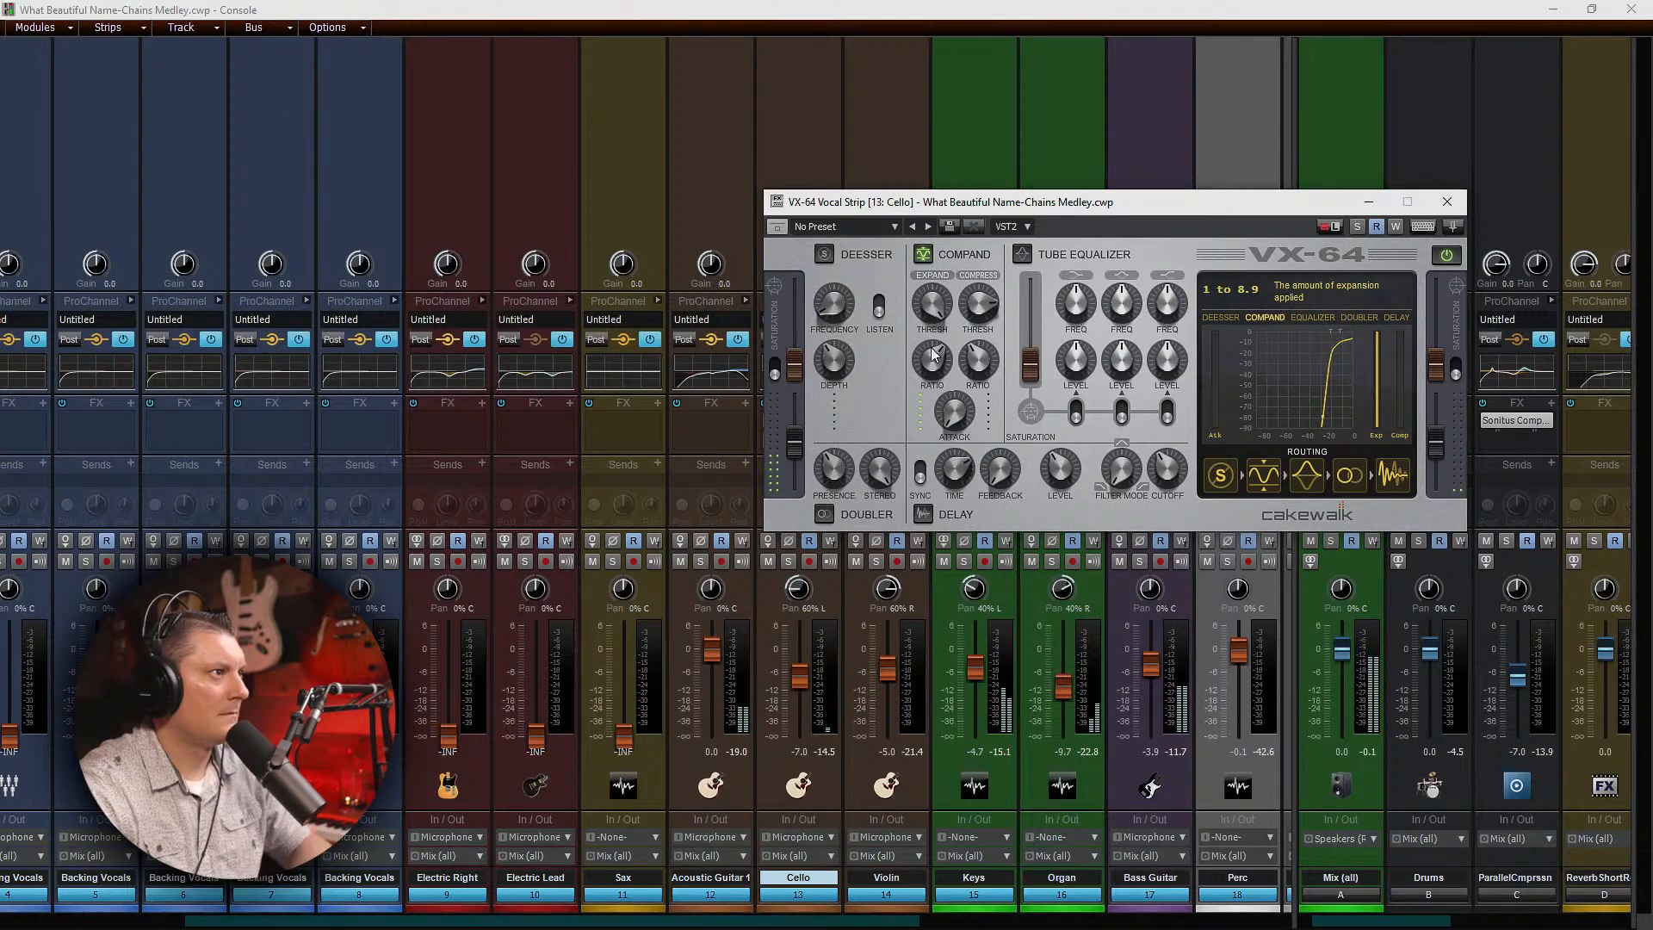
left_click(951, 420)
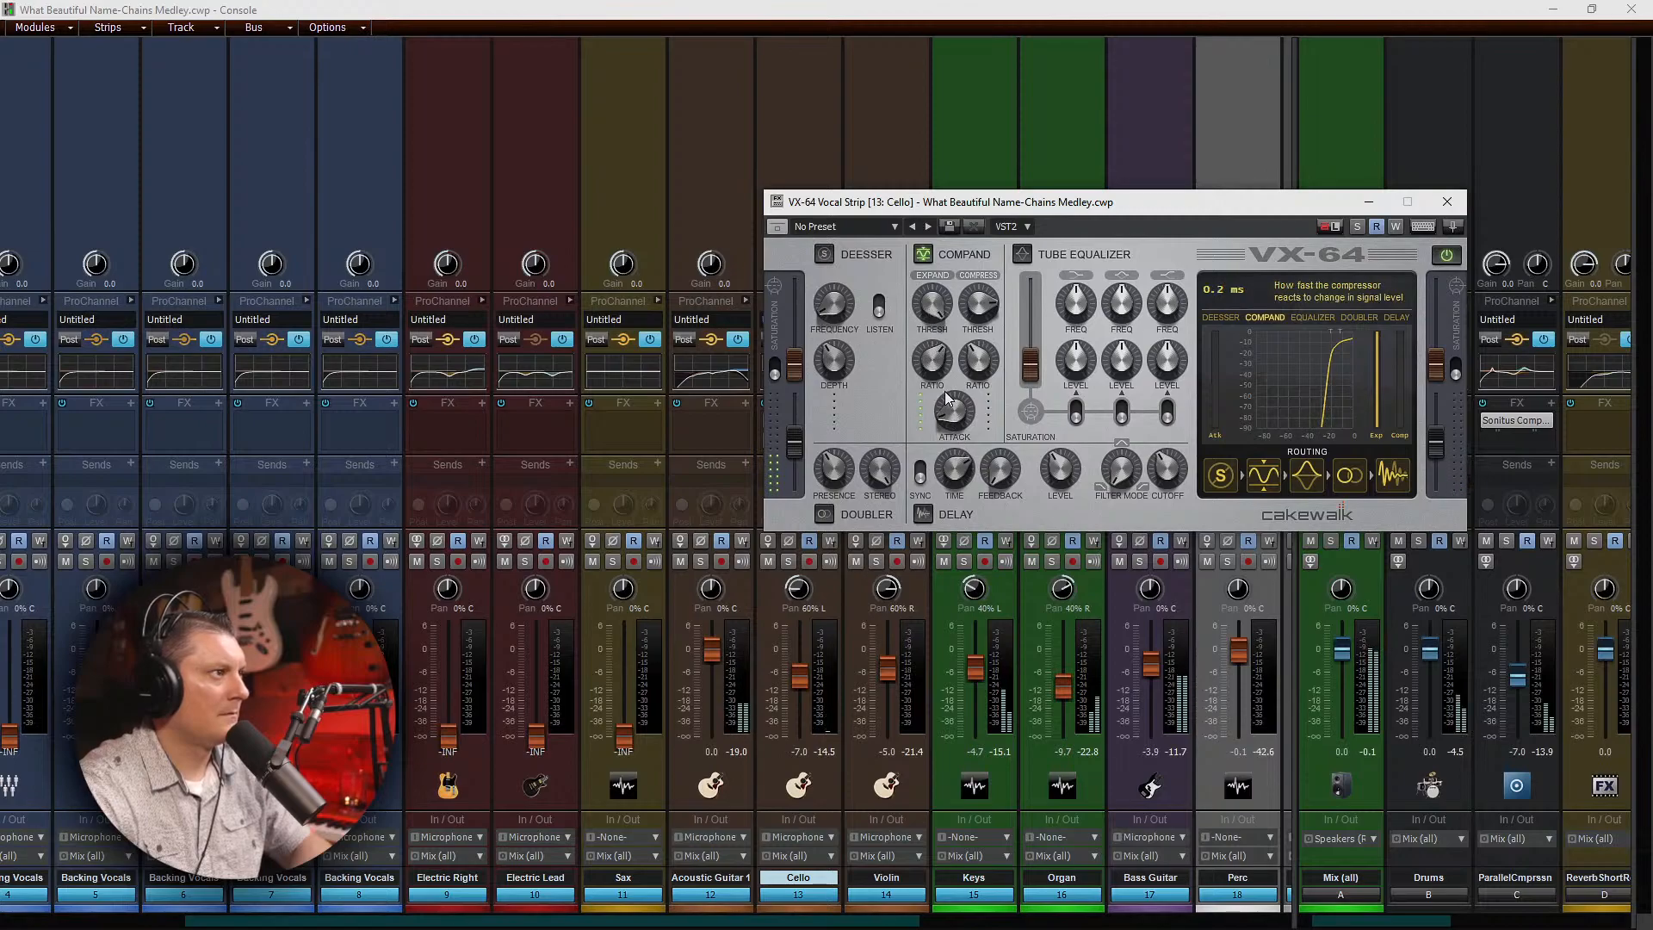
left_click(930, 310)
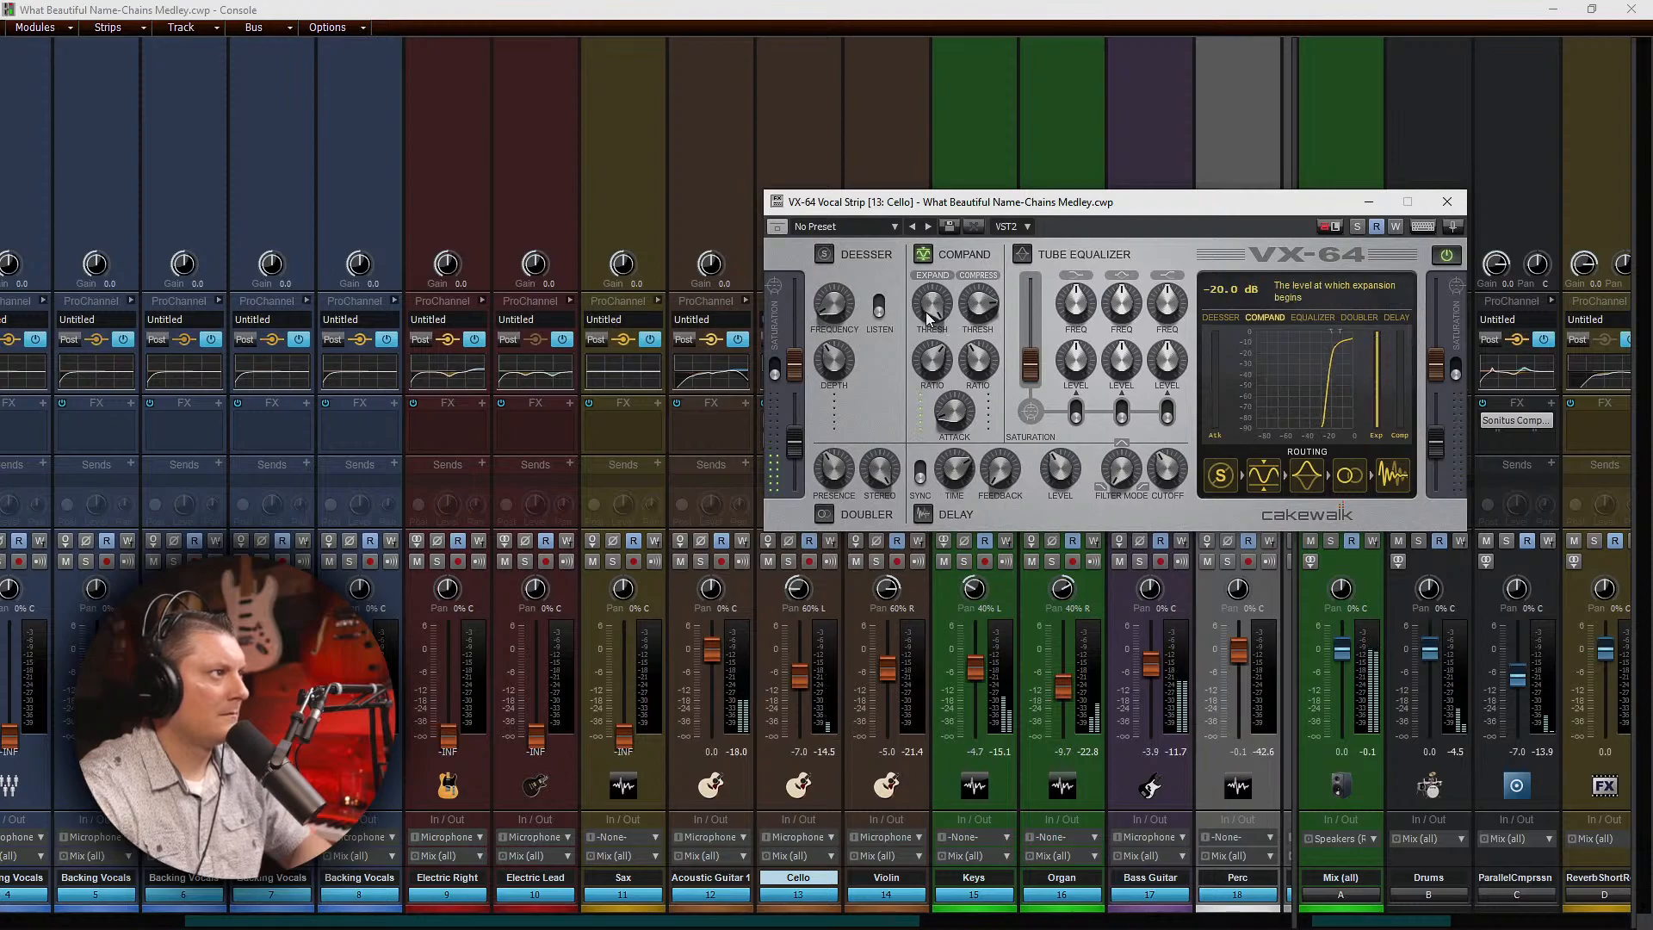
left_click(930, 366)
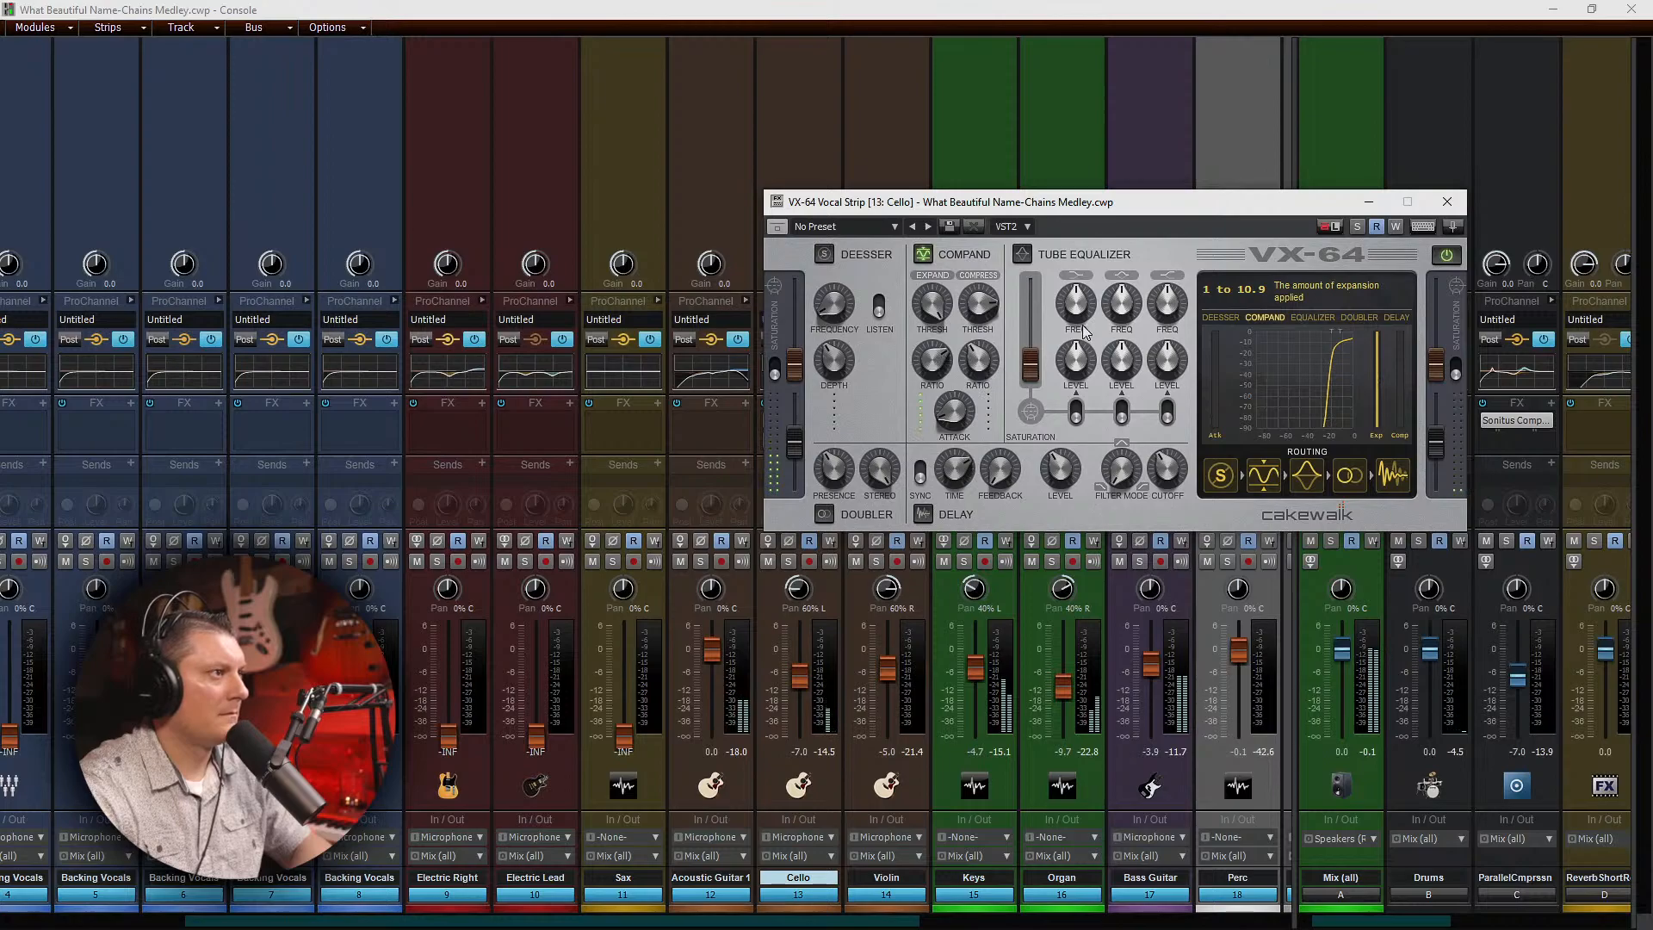
Step: Switch off the compander and close the VX-64 Vocal Strip, then stop playback
left_click(926, 257)
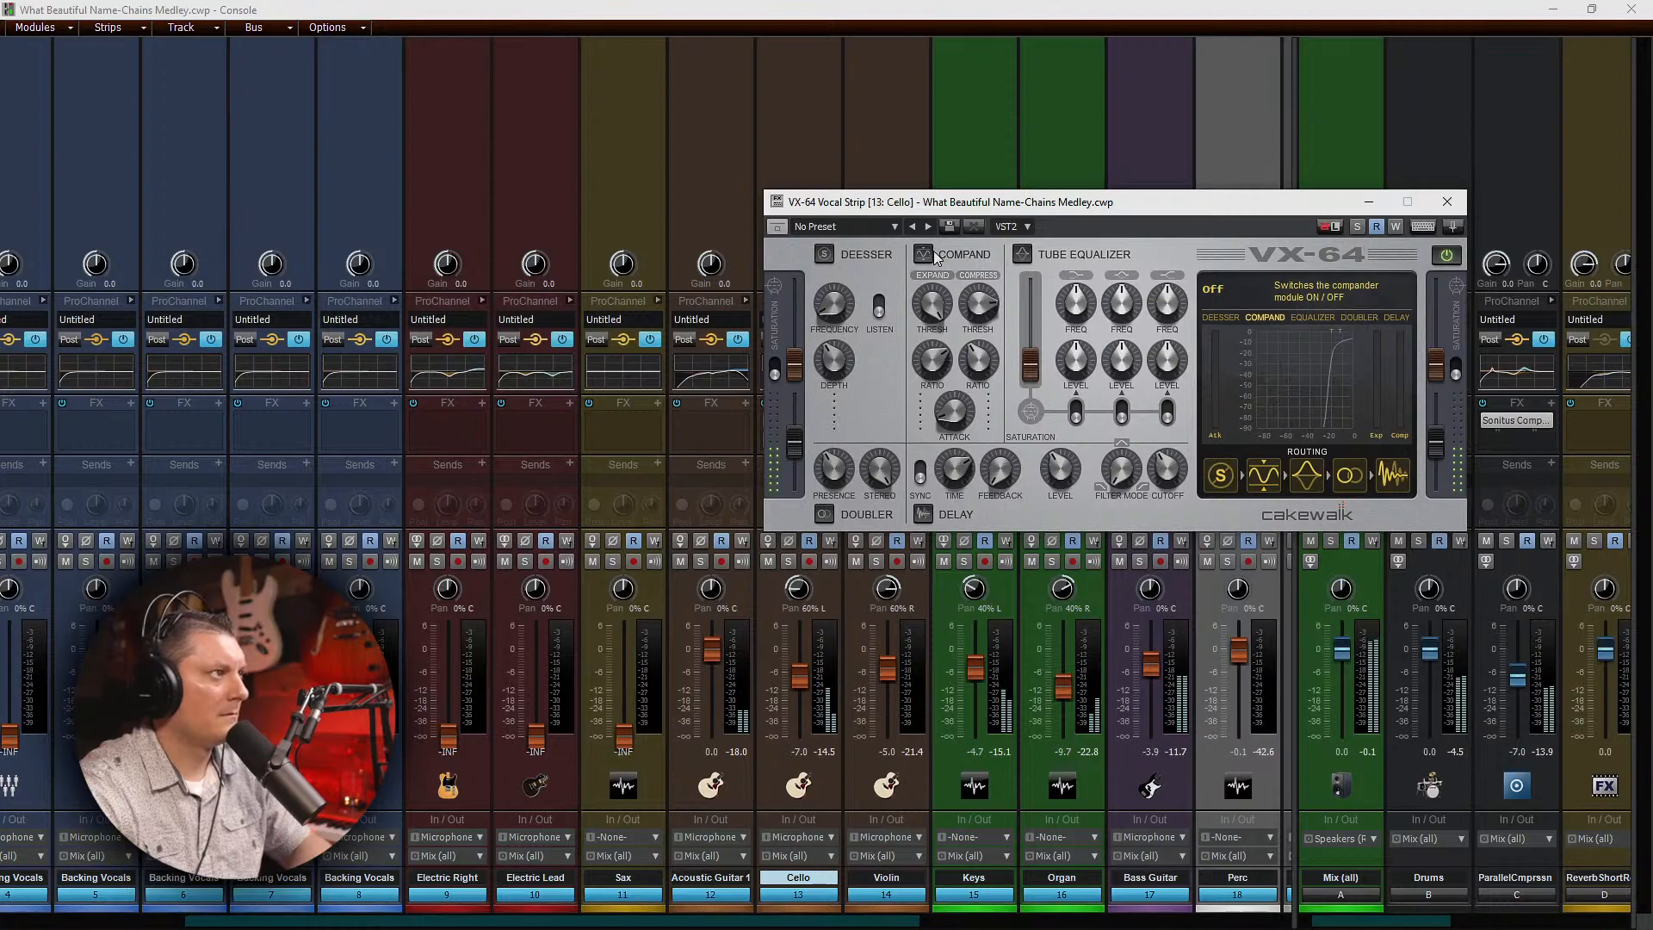
left_click(1438, 203)
key("space")
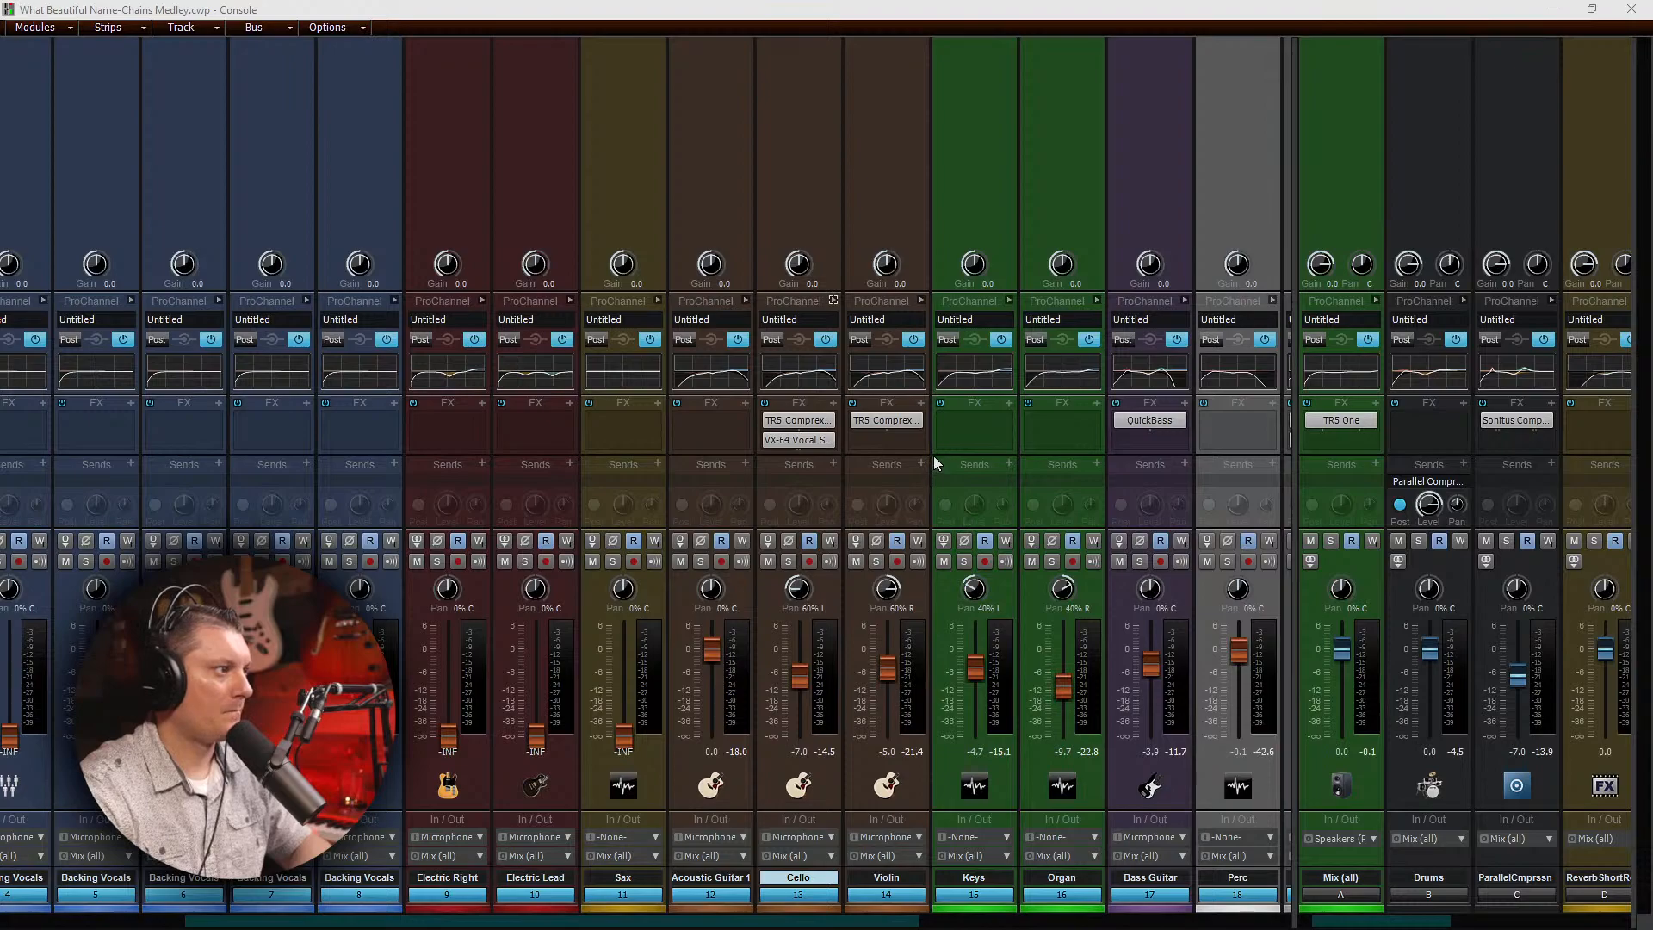
Step: Return to the track view and play the song from about measure 109 with looping off
left_click(1552, 9)
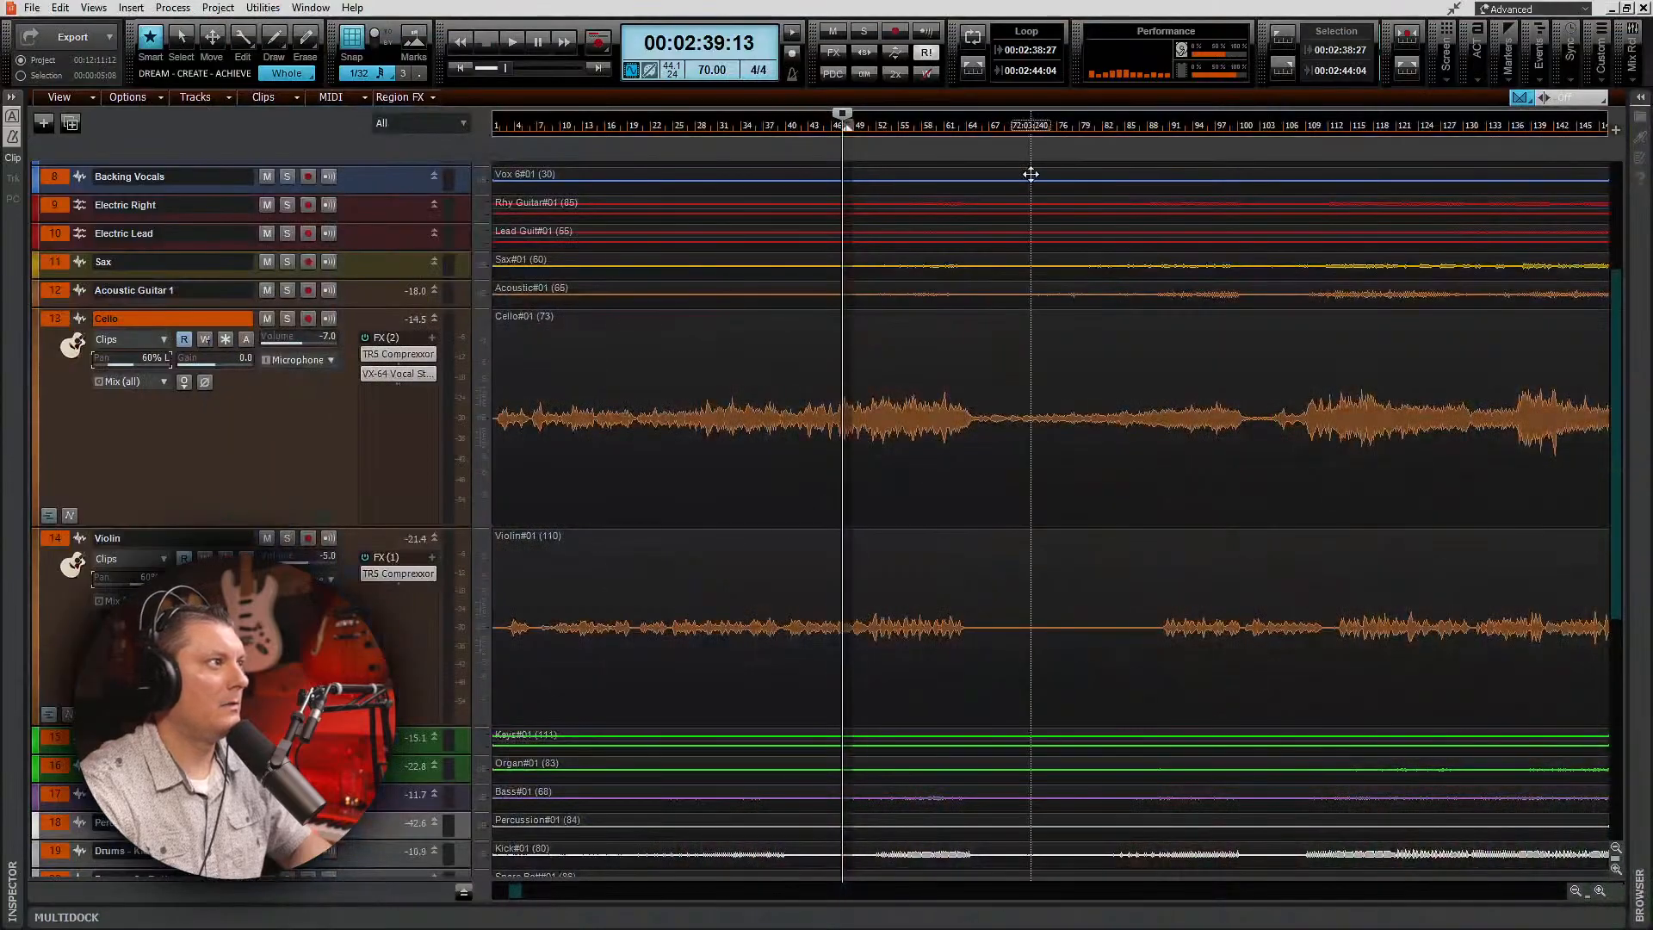
key("space")
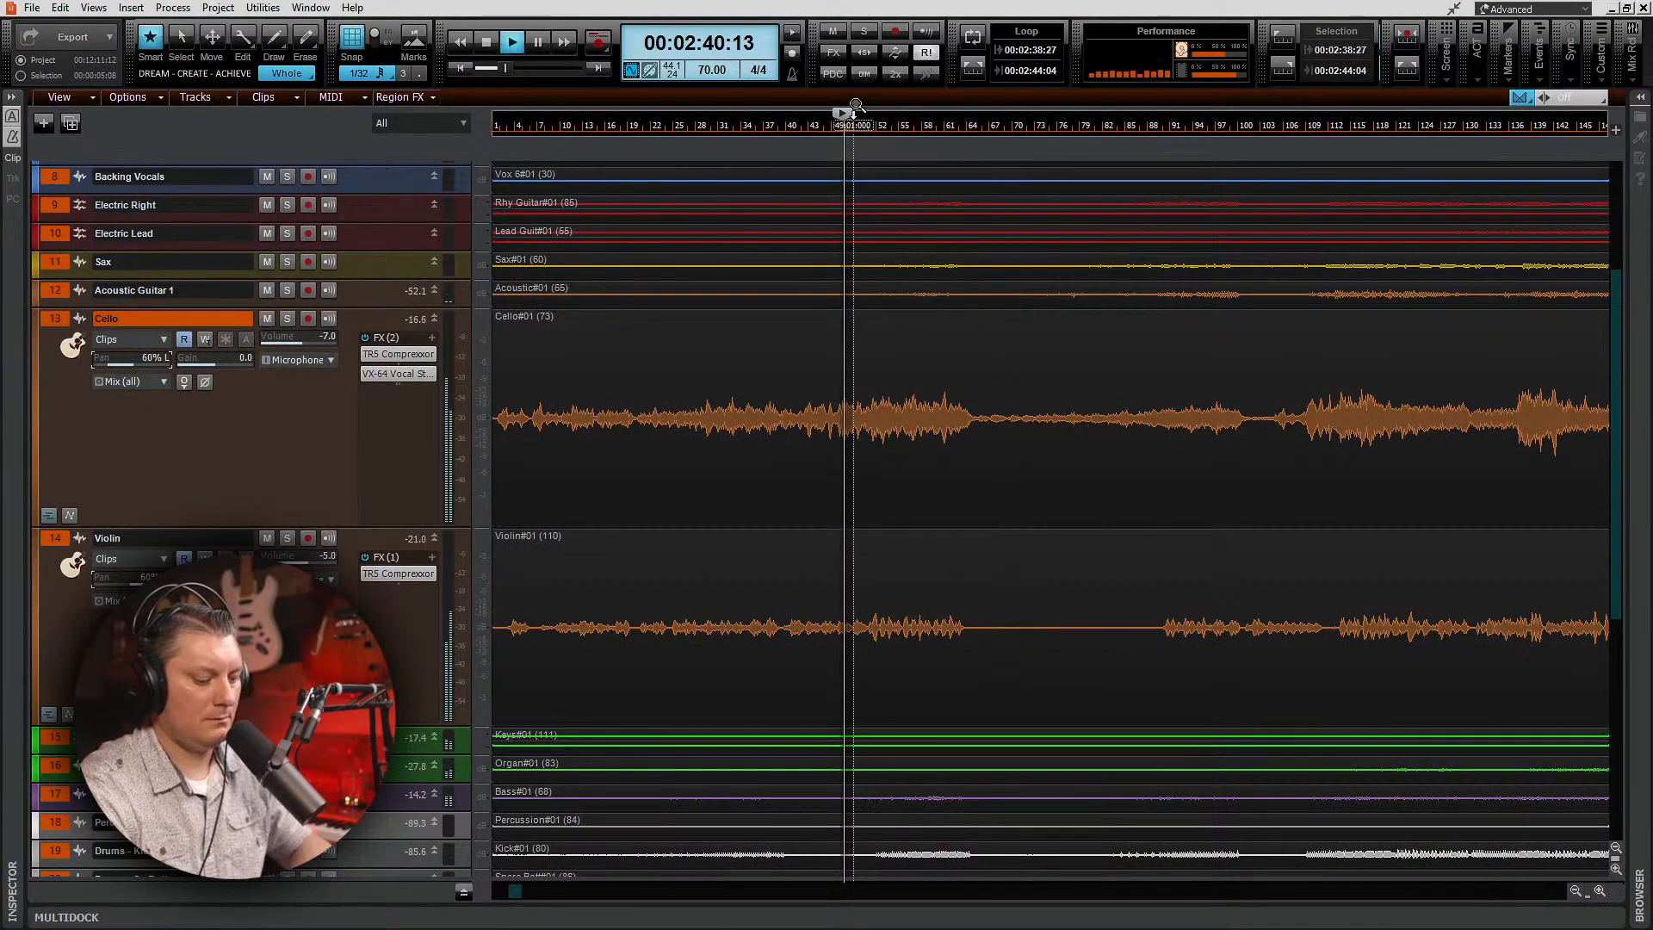
key("l")
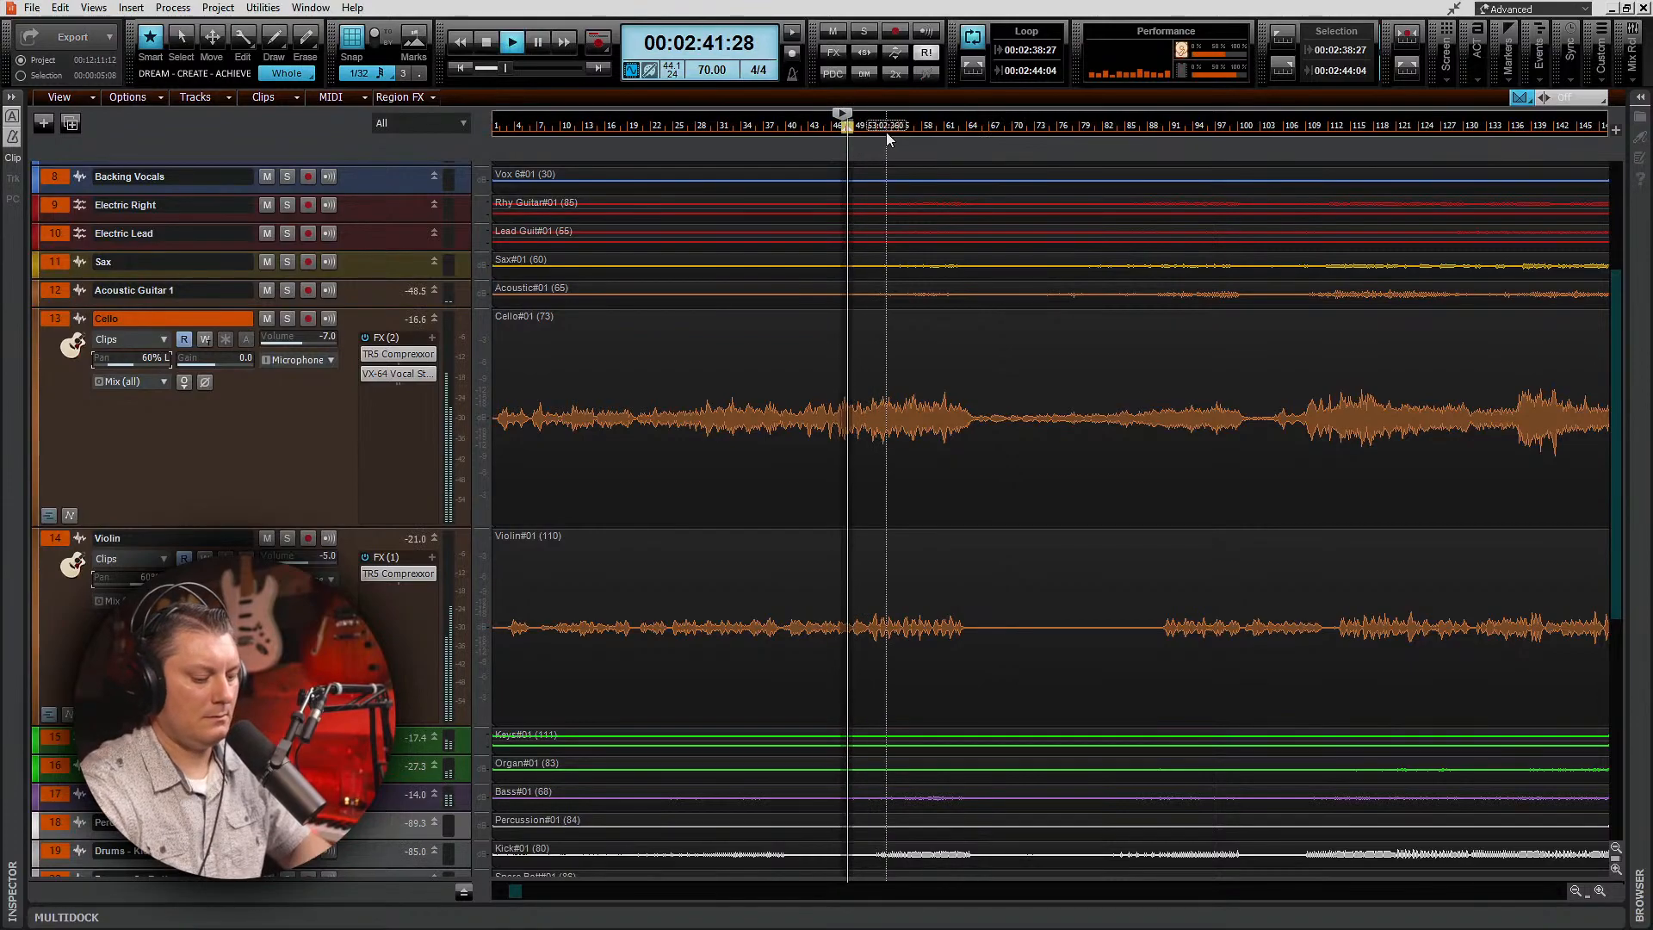
key("l")
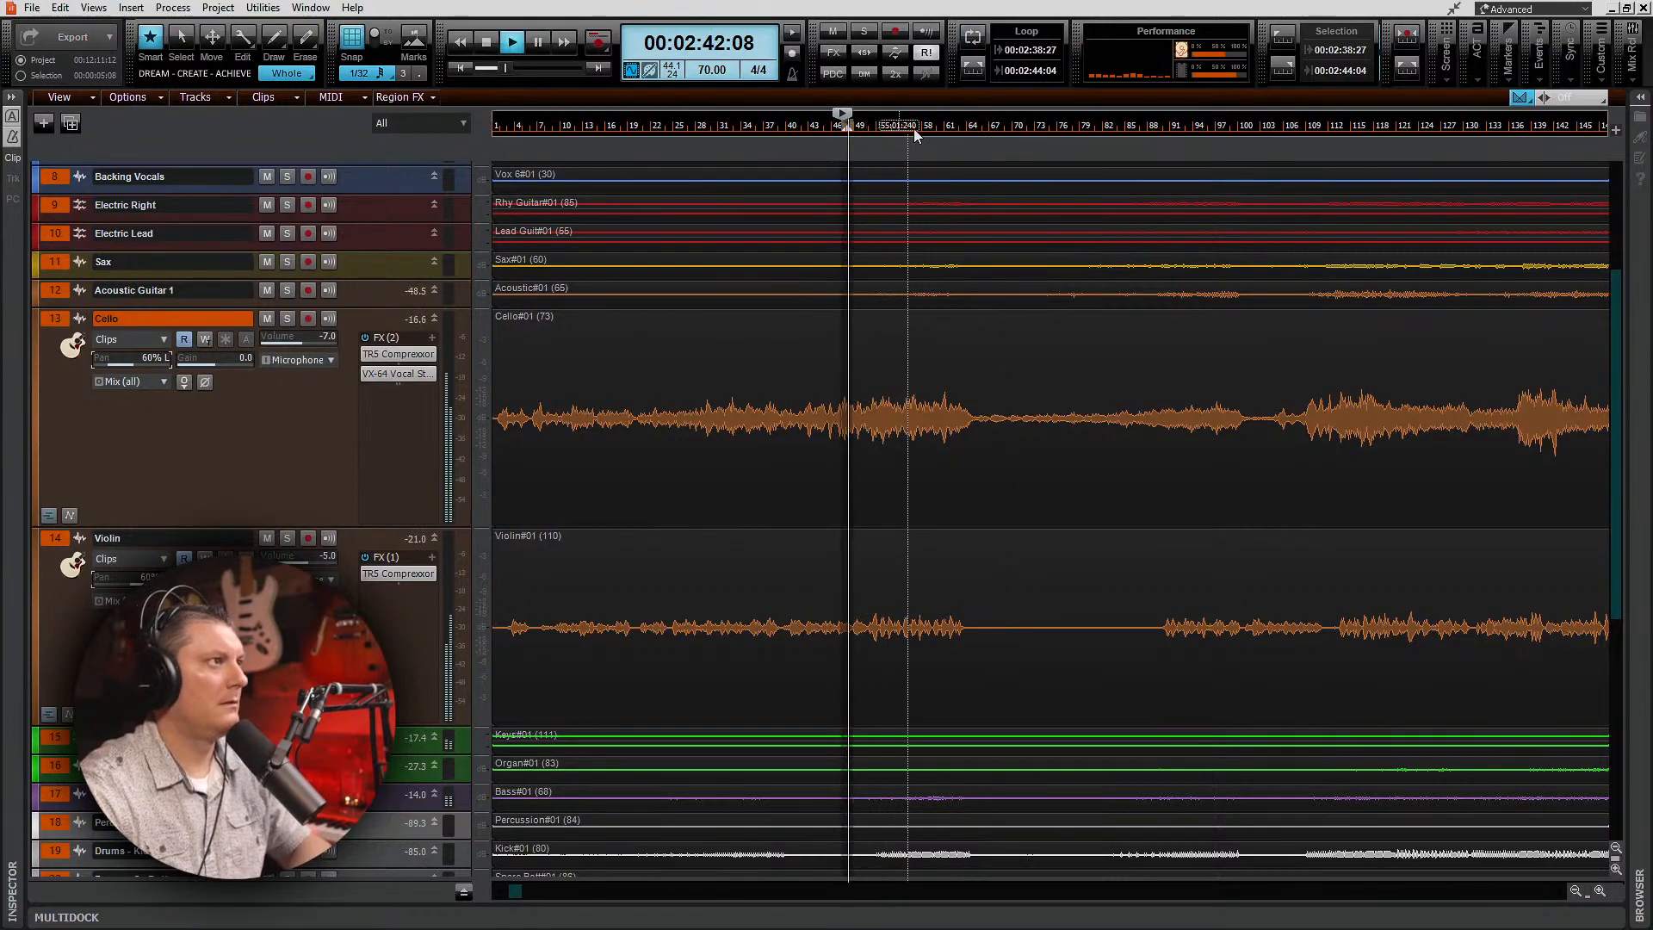
left_click(1283, 123)
scroll(1335, 386, "down", 3)
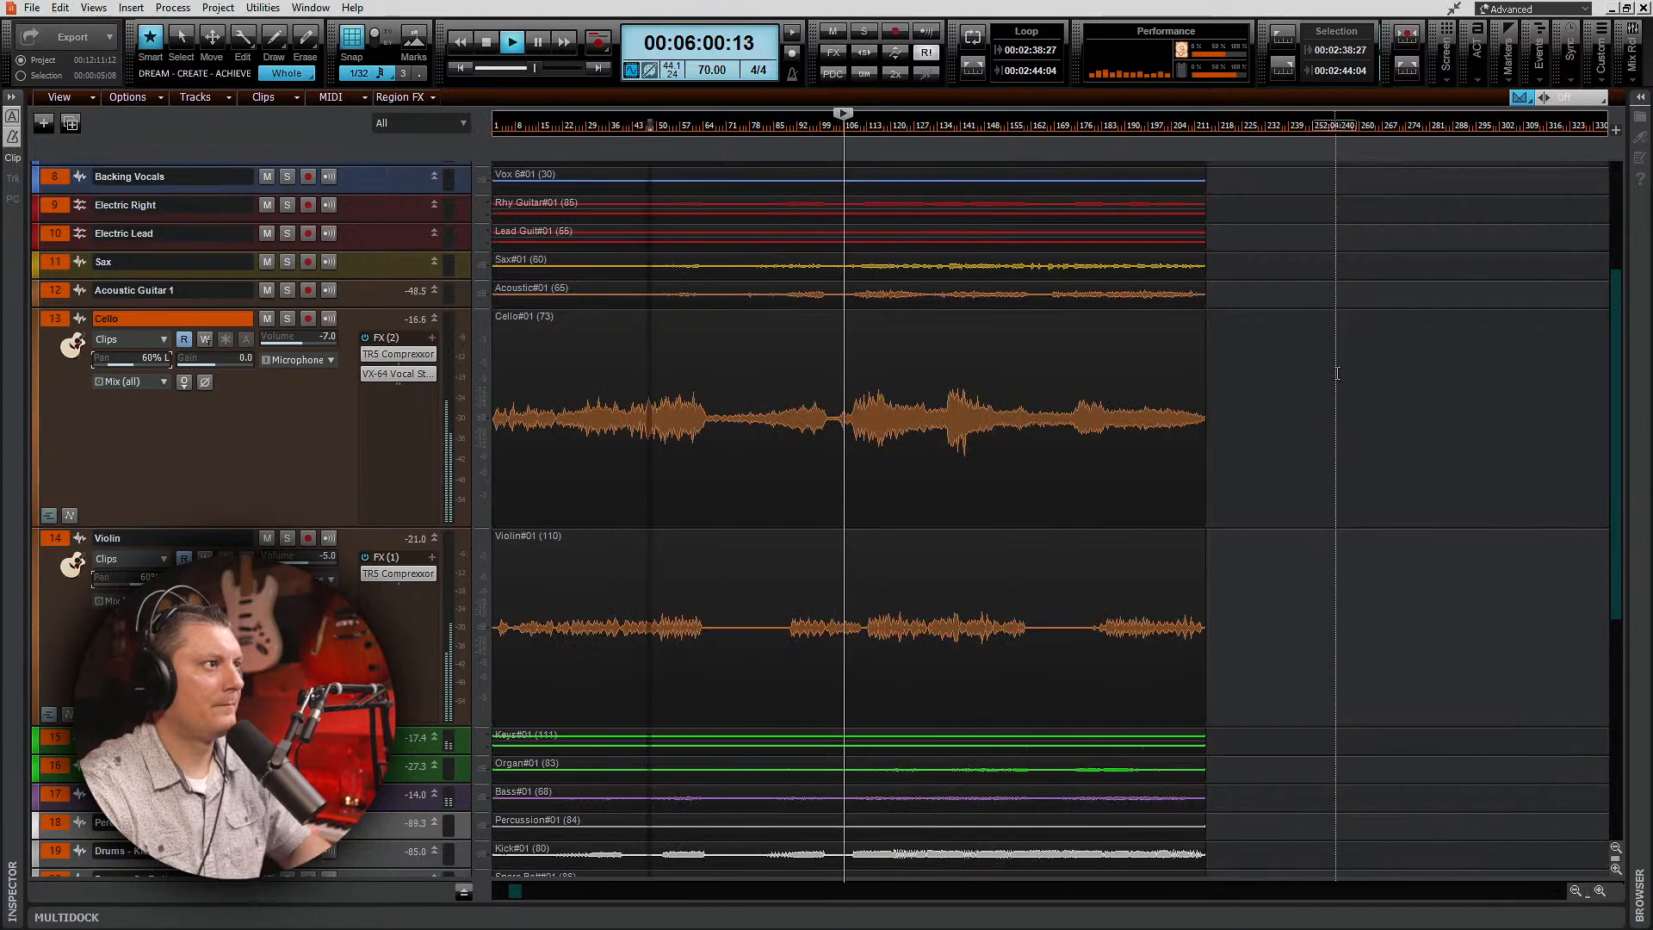
scroll(1284, 381, "up", 2)
scroll(765, 132, "left", 5)
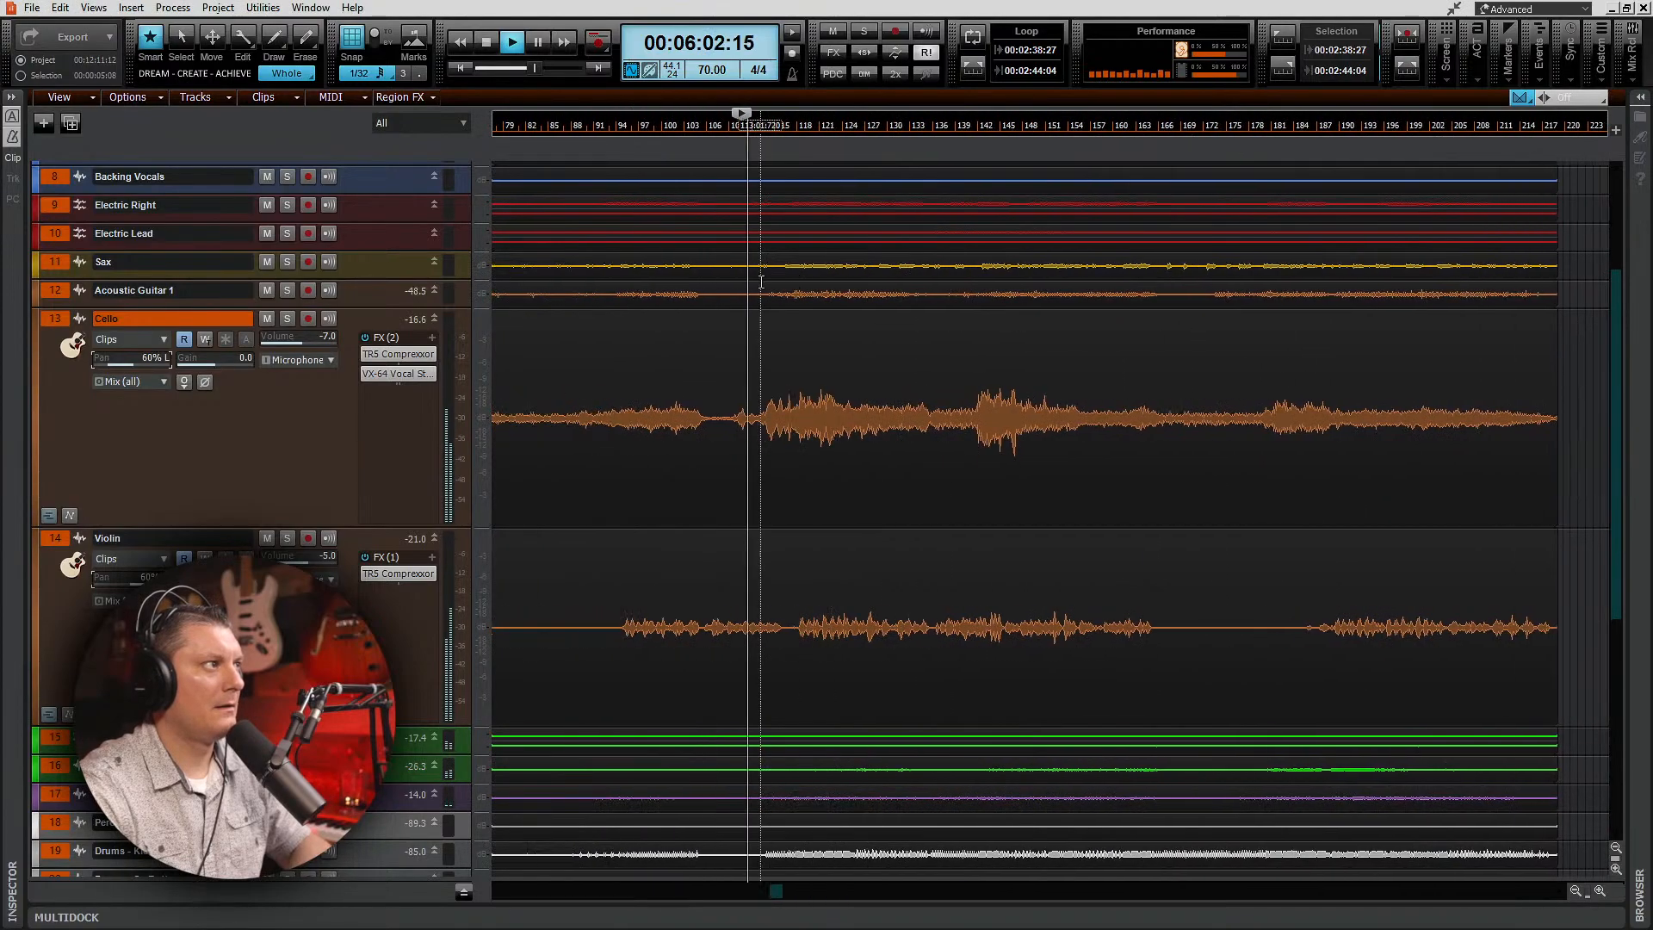
left_click(799, 126)
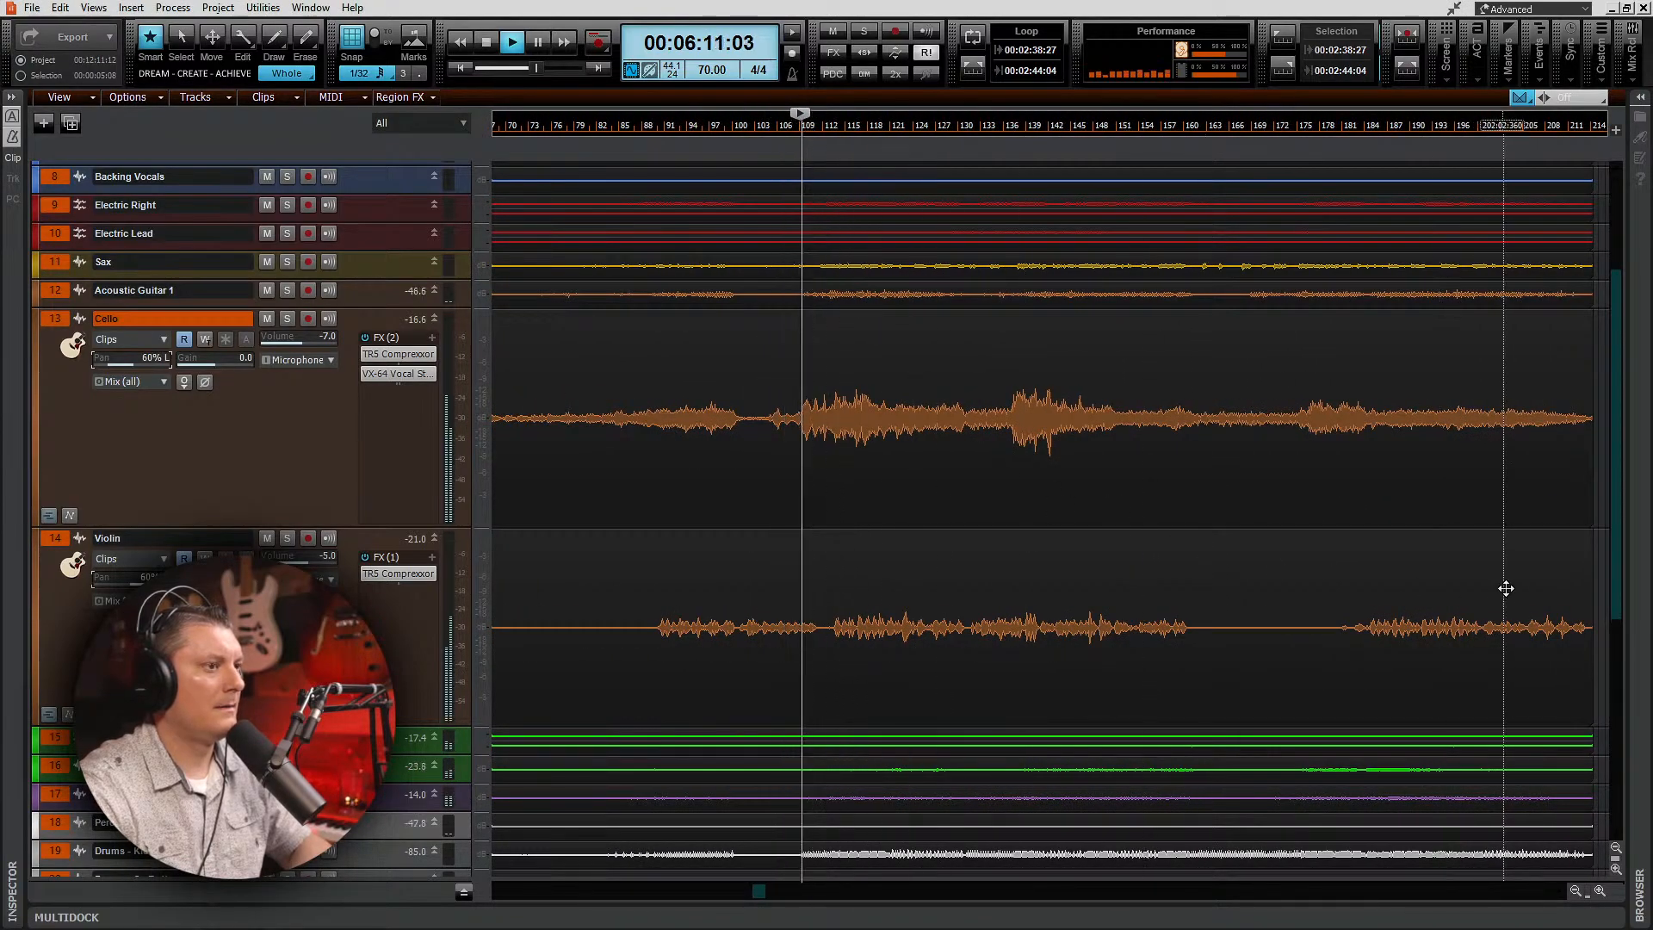
Step: Solo Acoustic Guitar 1 in the Console view and reset the High band level of its ProChannel EQ to 0.0
key("alt+2")
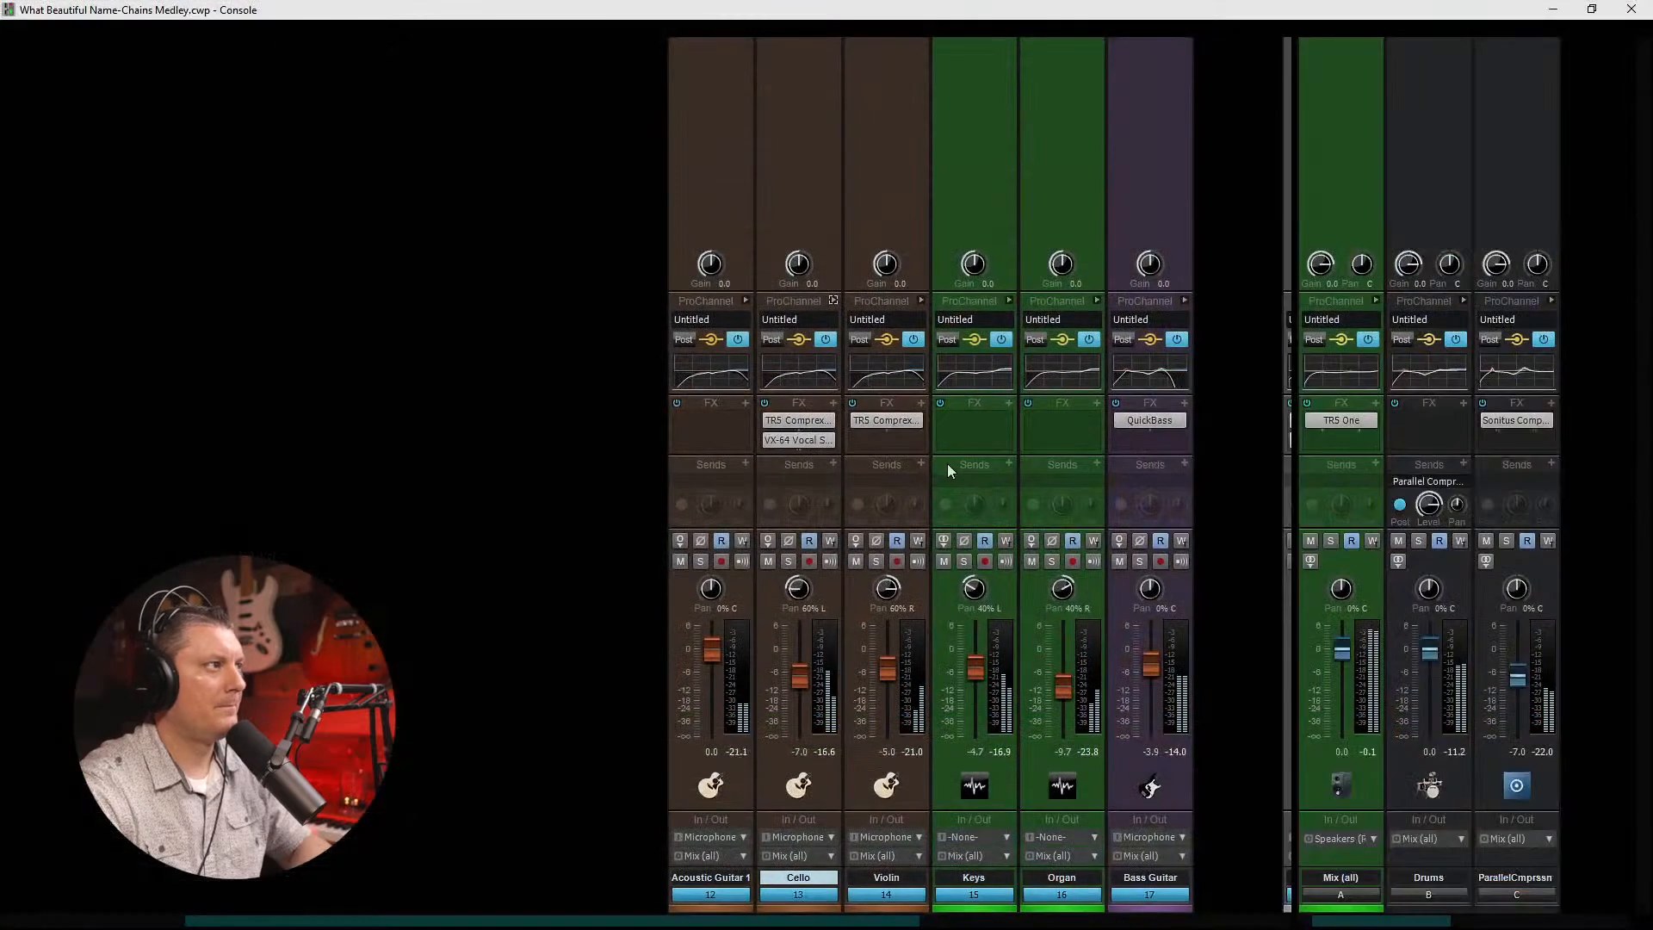
left_click(702, 562)
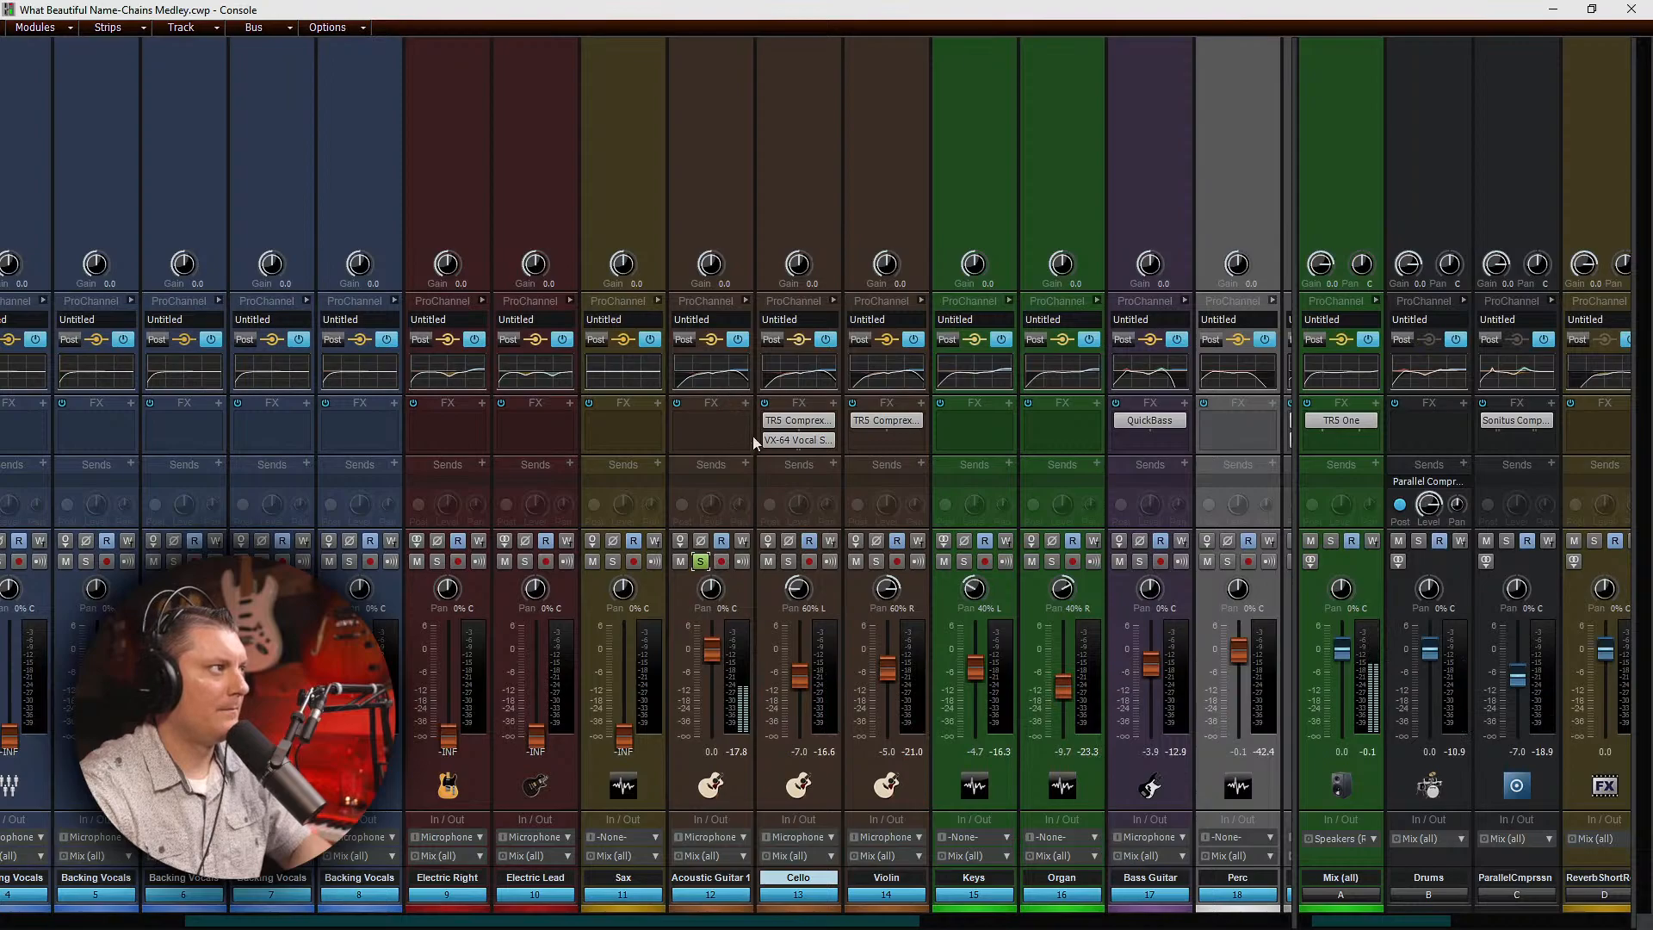
scroll(751, 503, "up", 3)
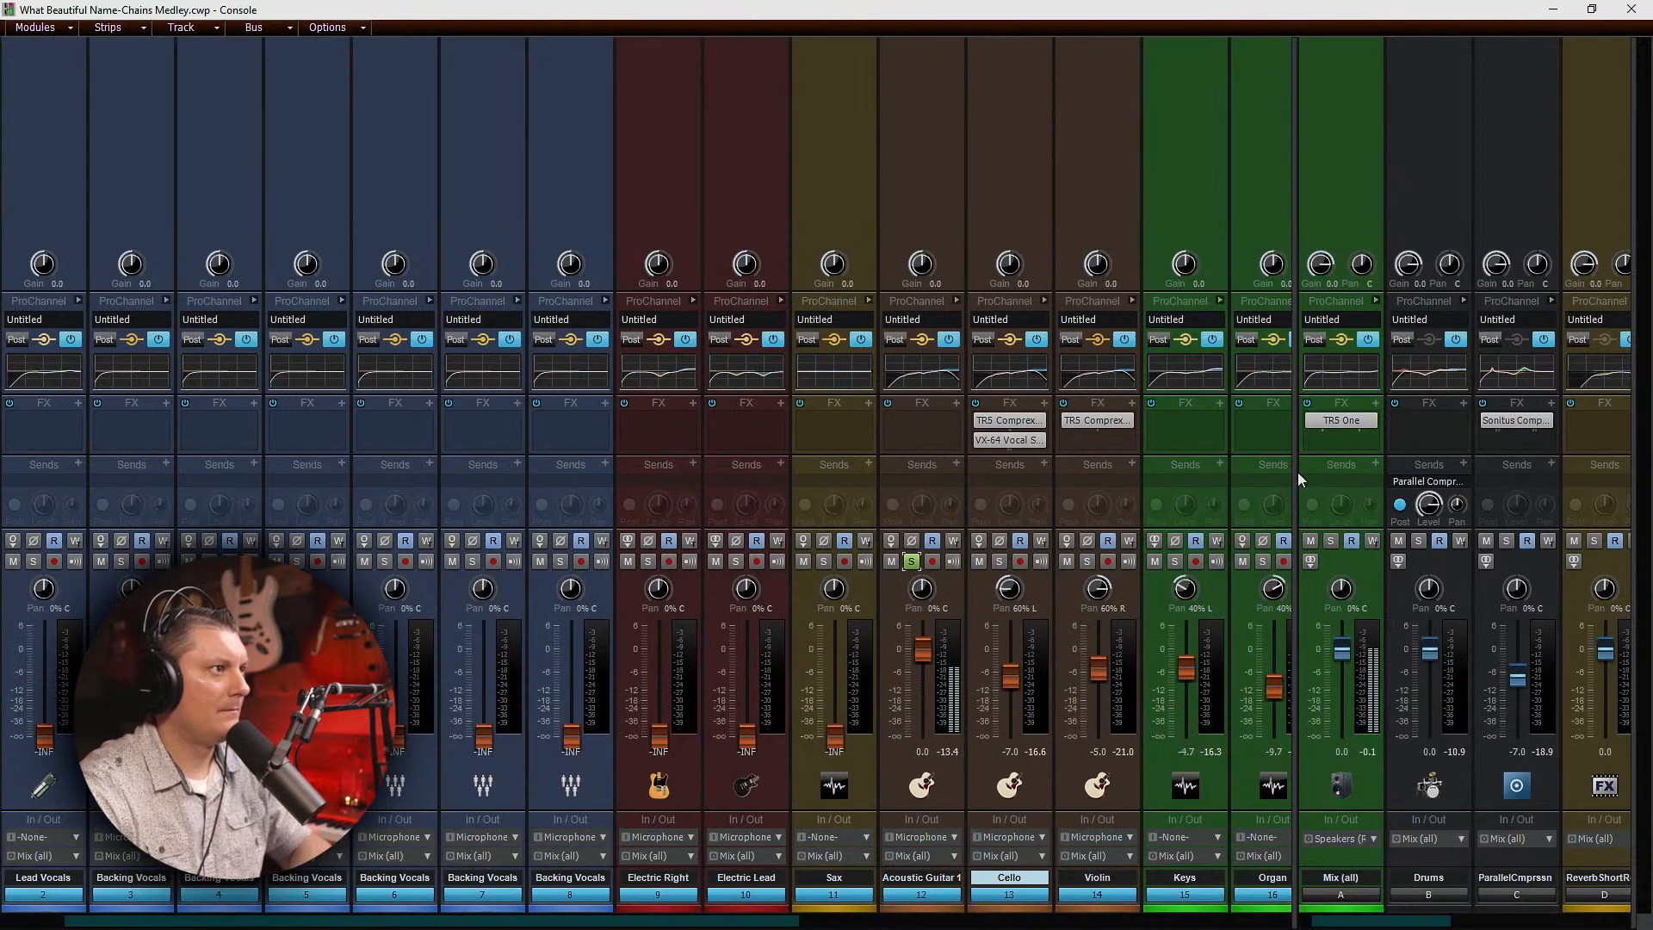
left_click_drag(1296, 472, 1353, 465)
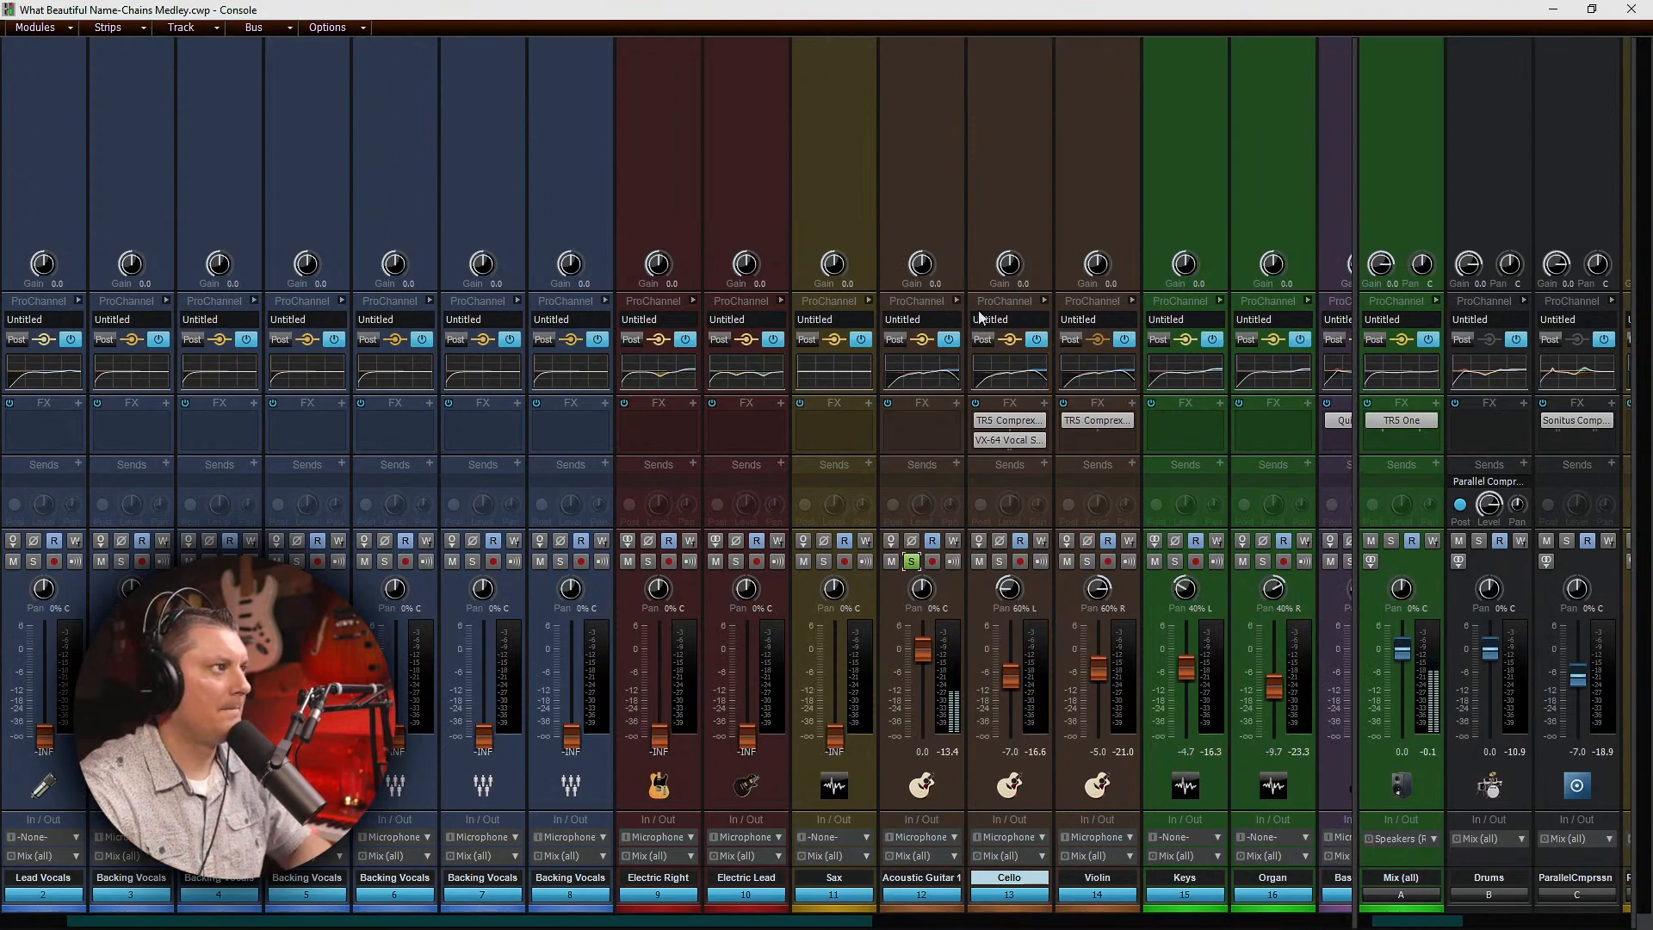
left_click(956, 300)
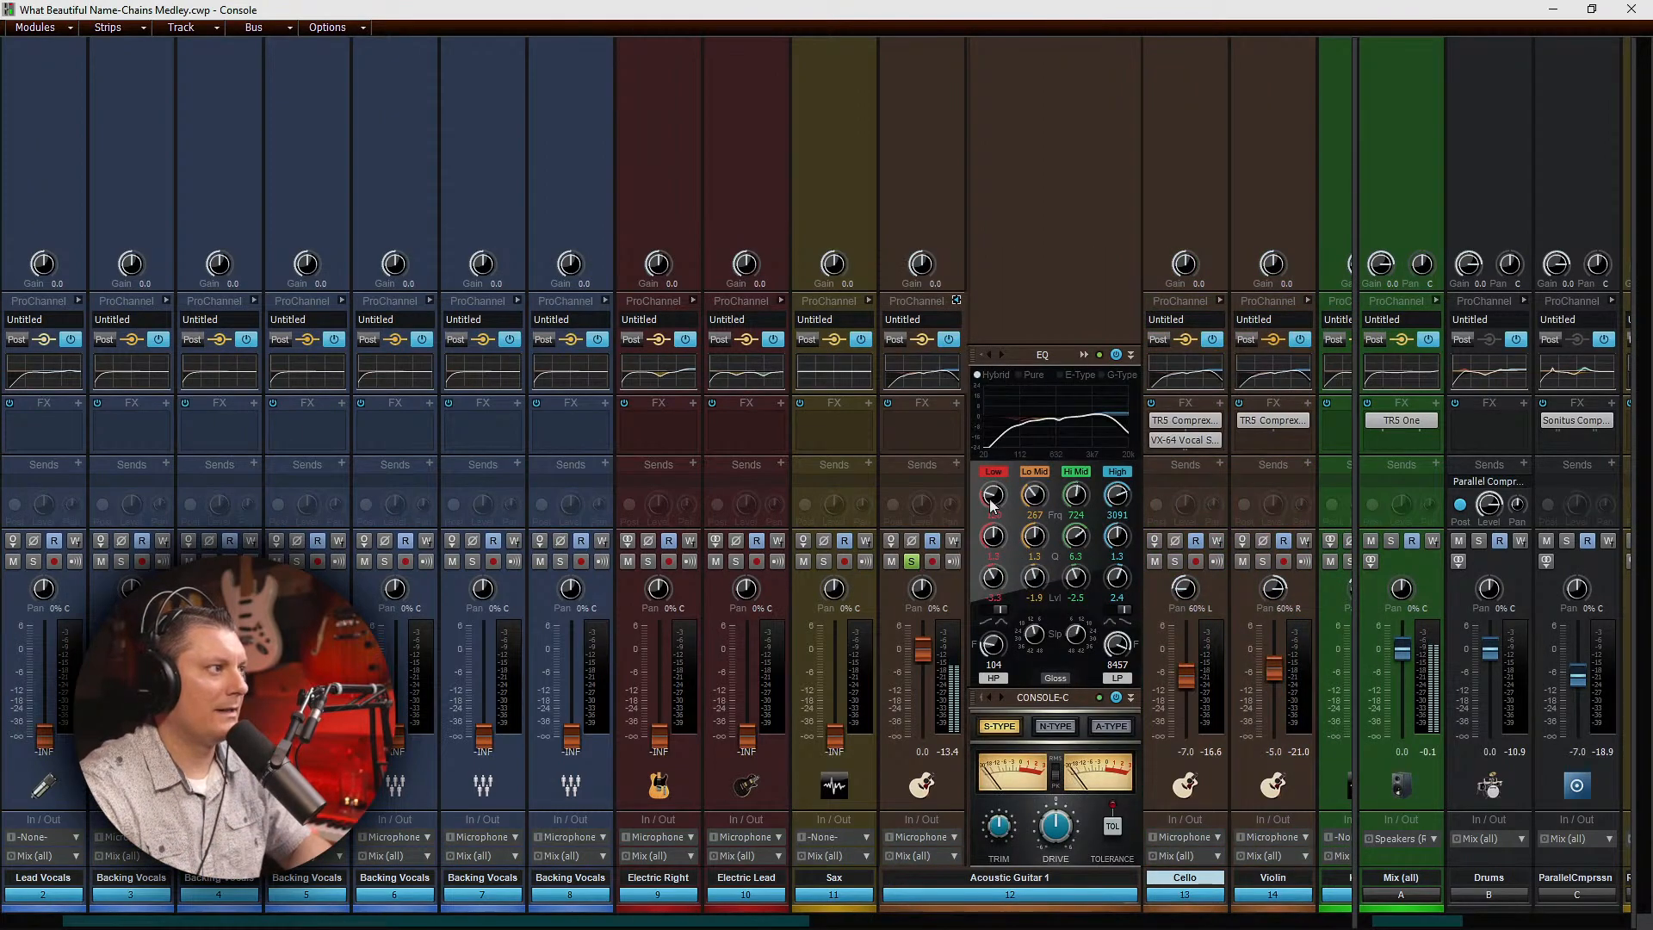
double_click(1116, 585)
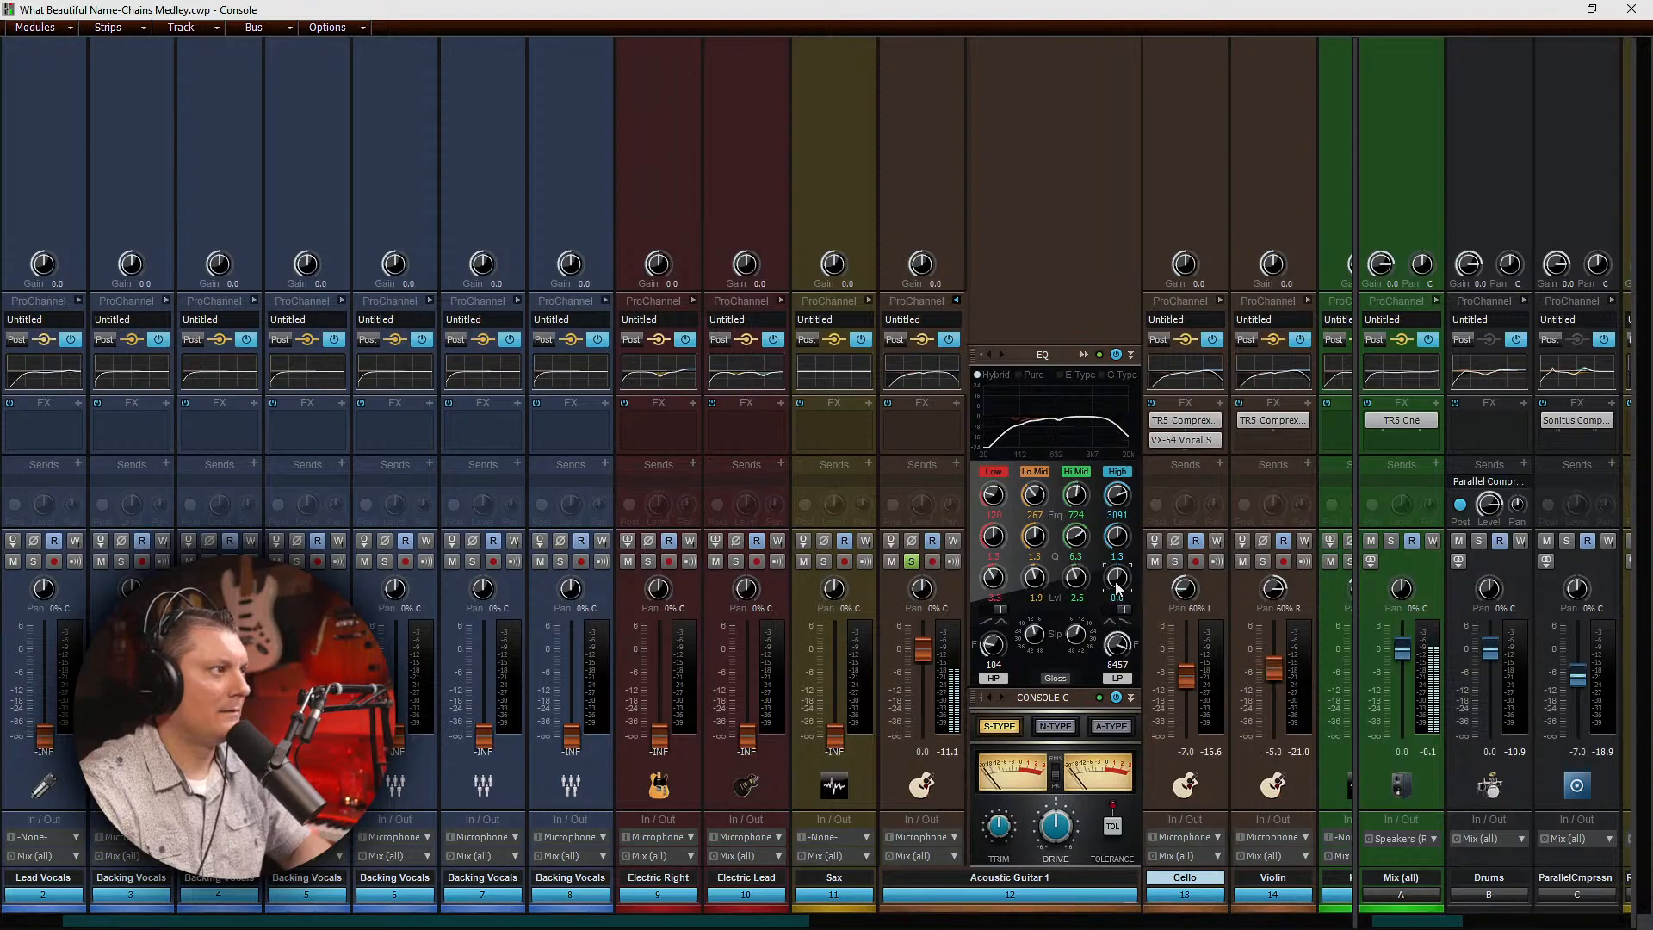
left_click(938, 420)
right_click(937, 423)
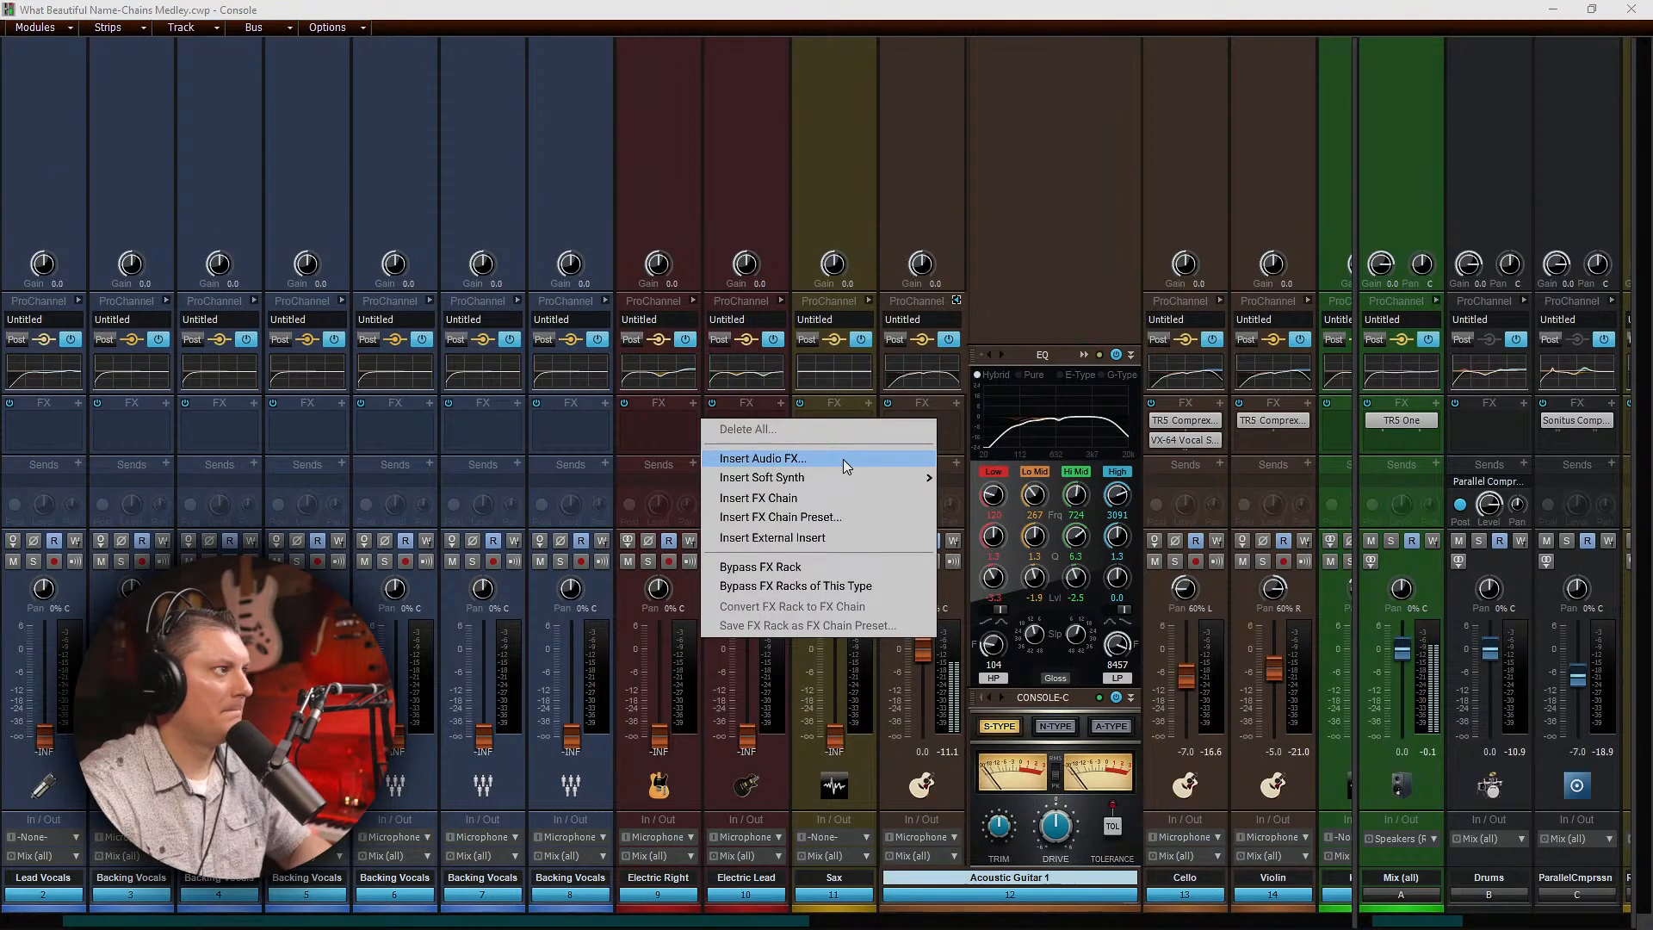
key("Escape")
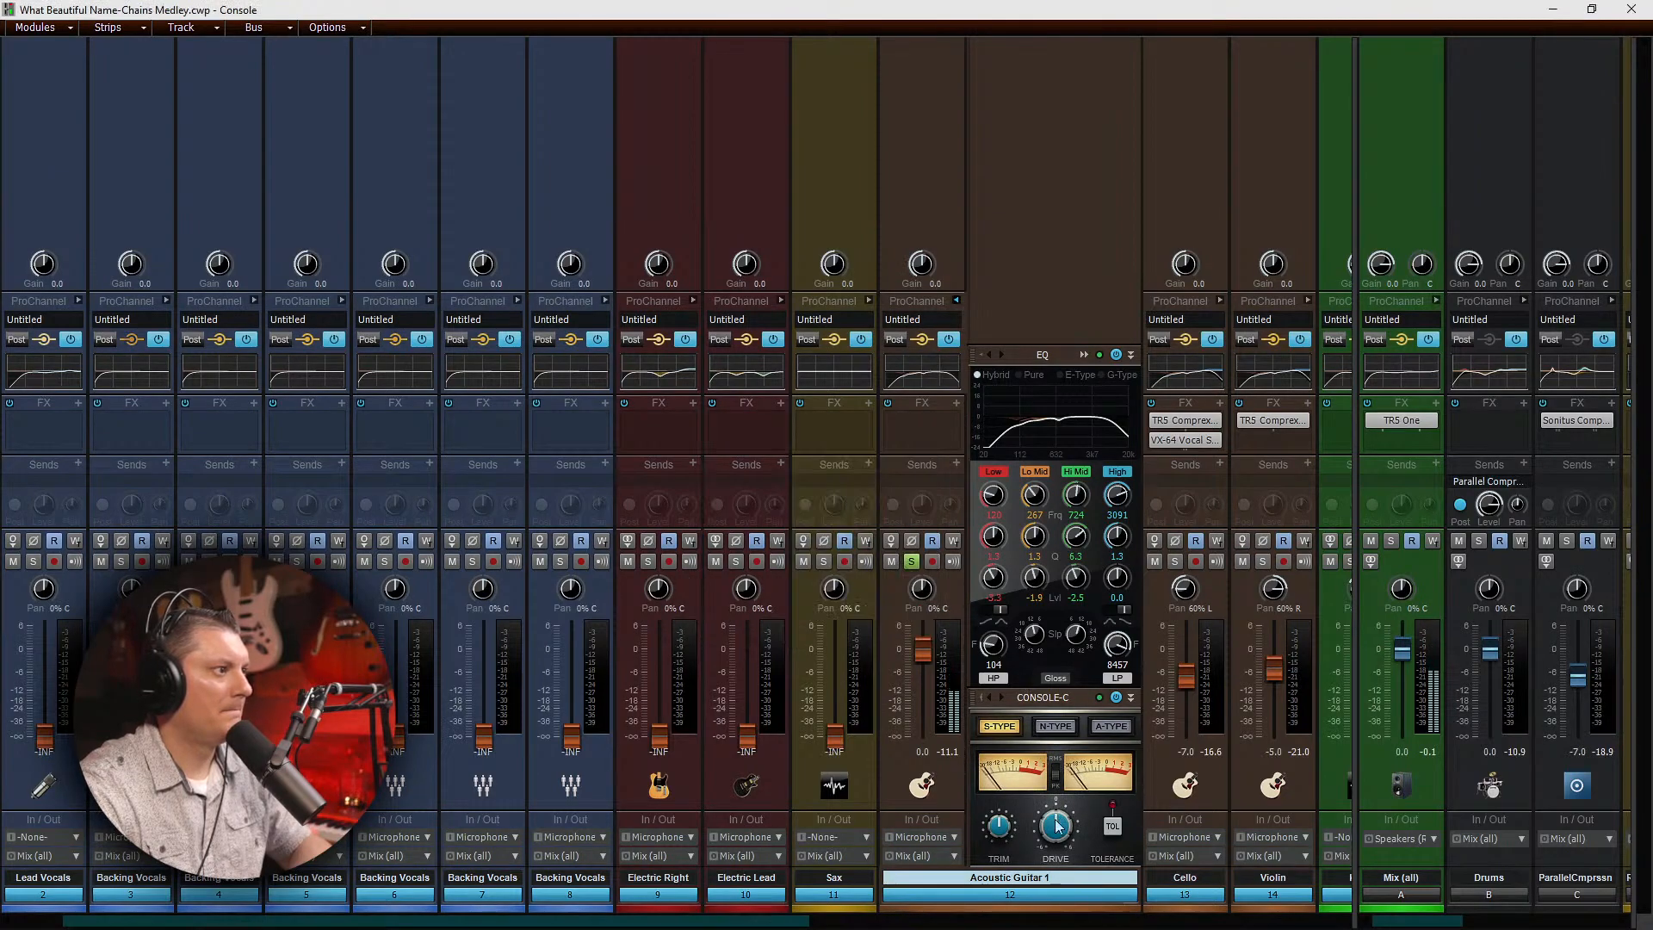
right_click(912, 423)
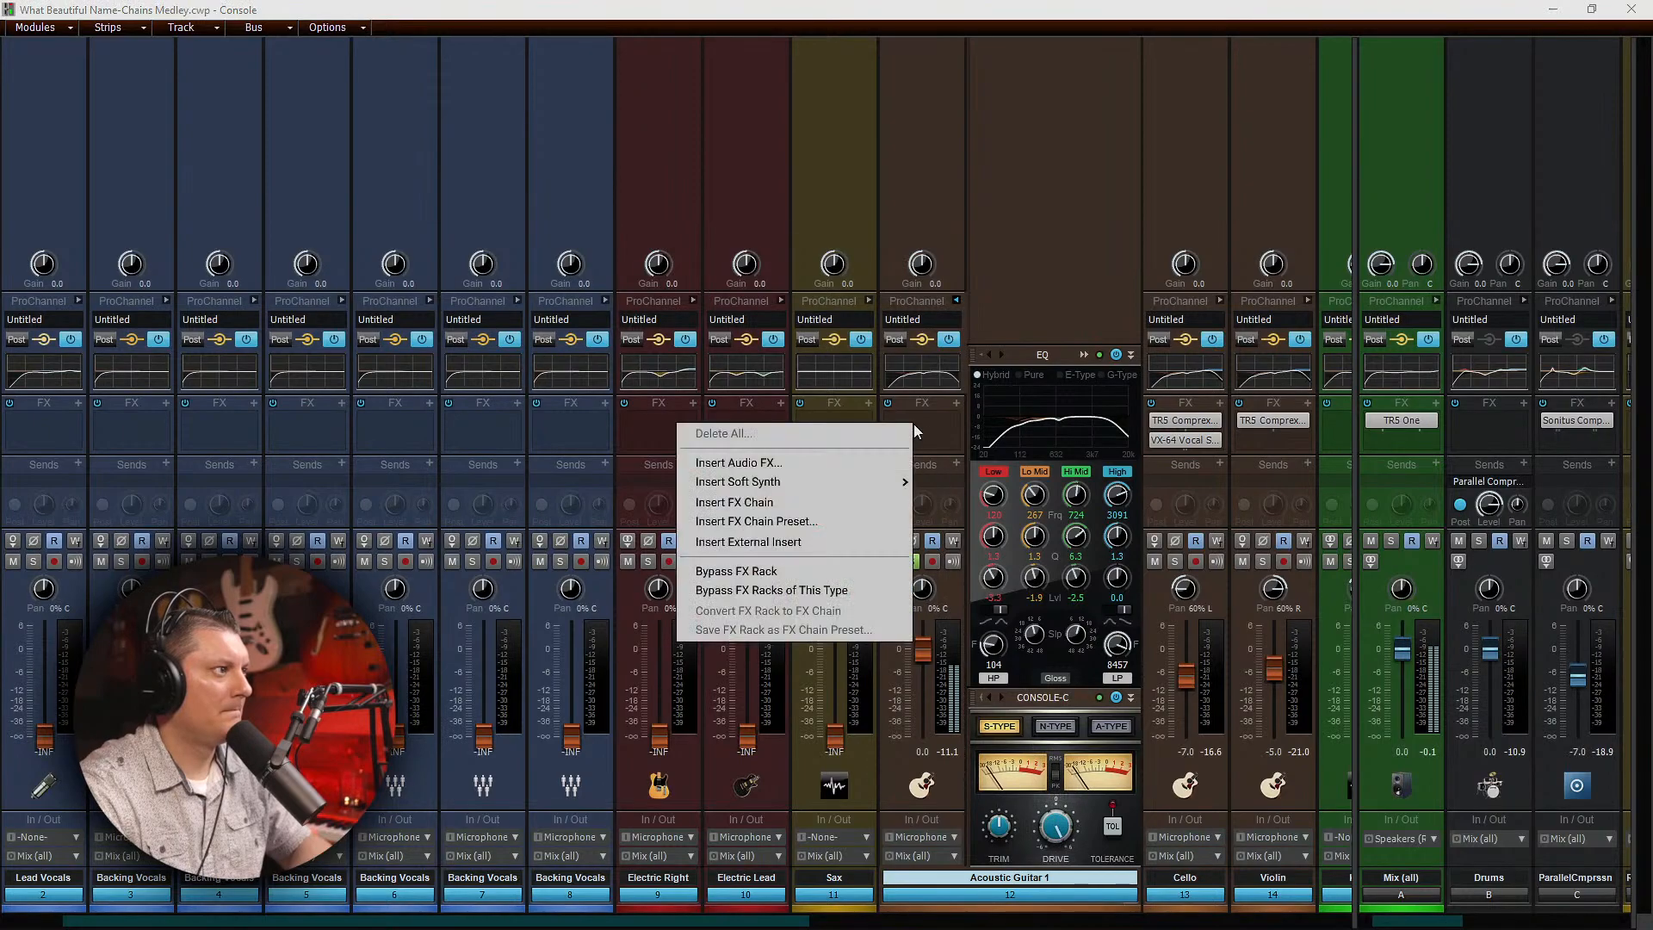
key("Escape")
left_click(795, 458)
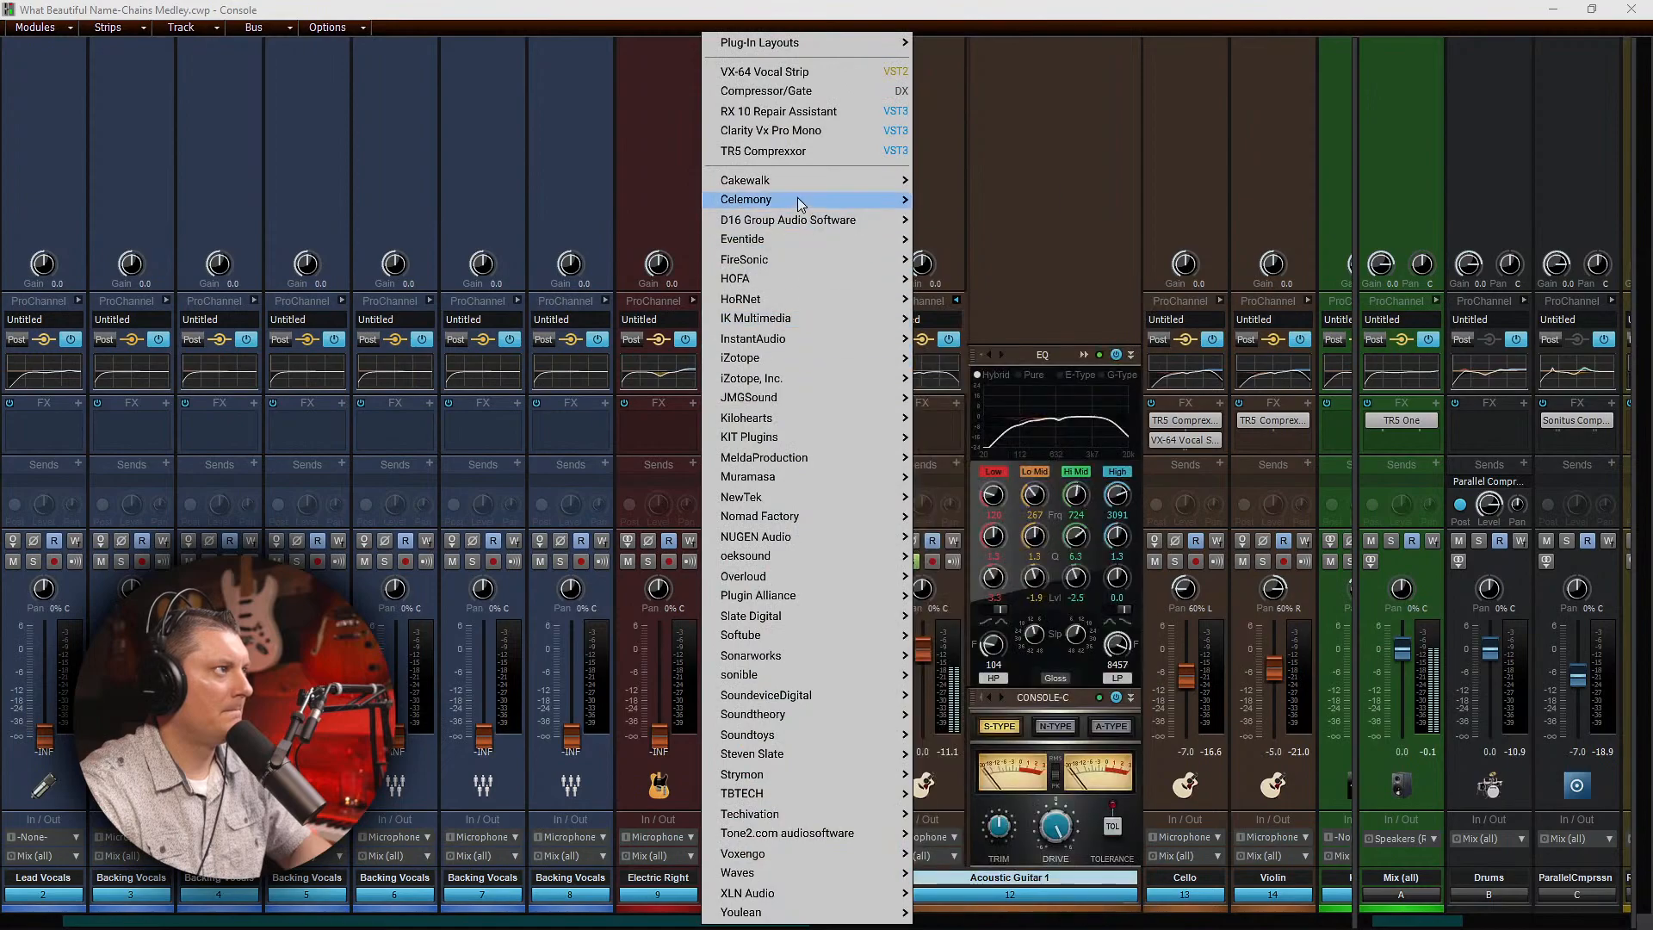
mouse_move(797, 203)
left_click(1037, 165)
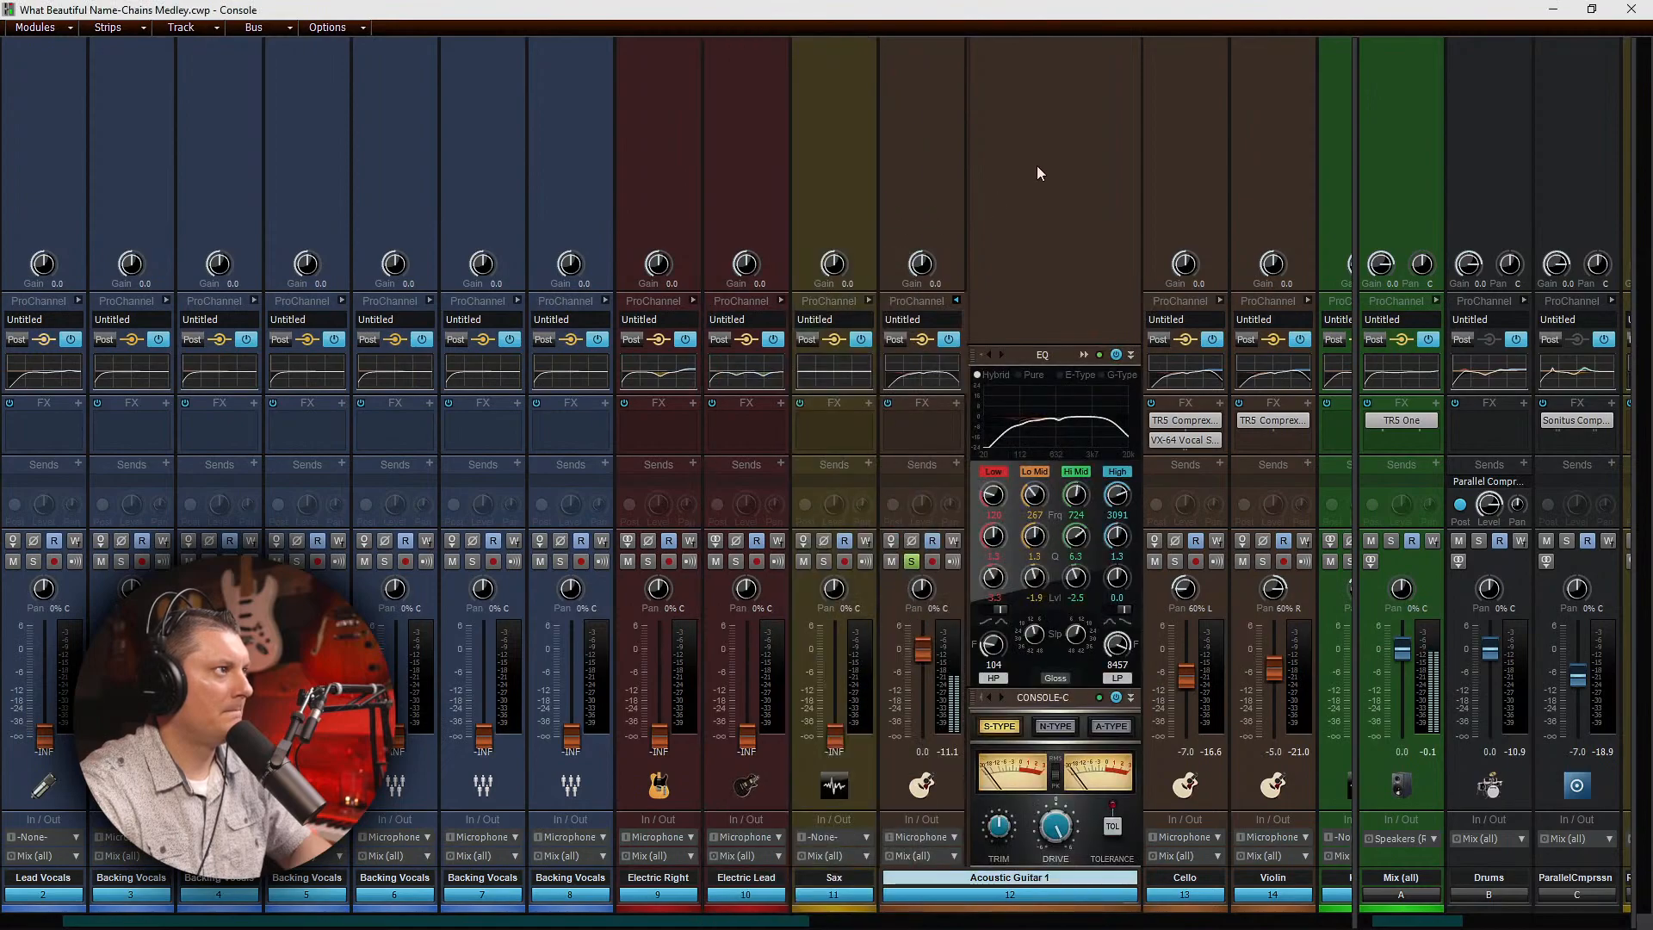
left_click(955, 301)
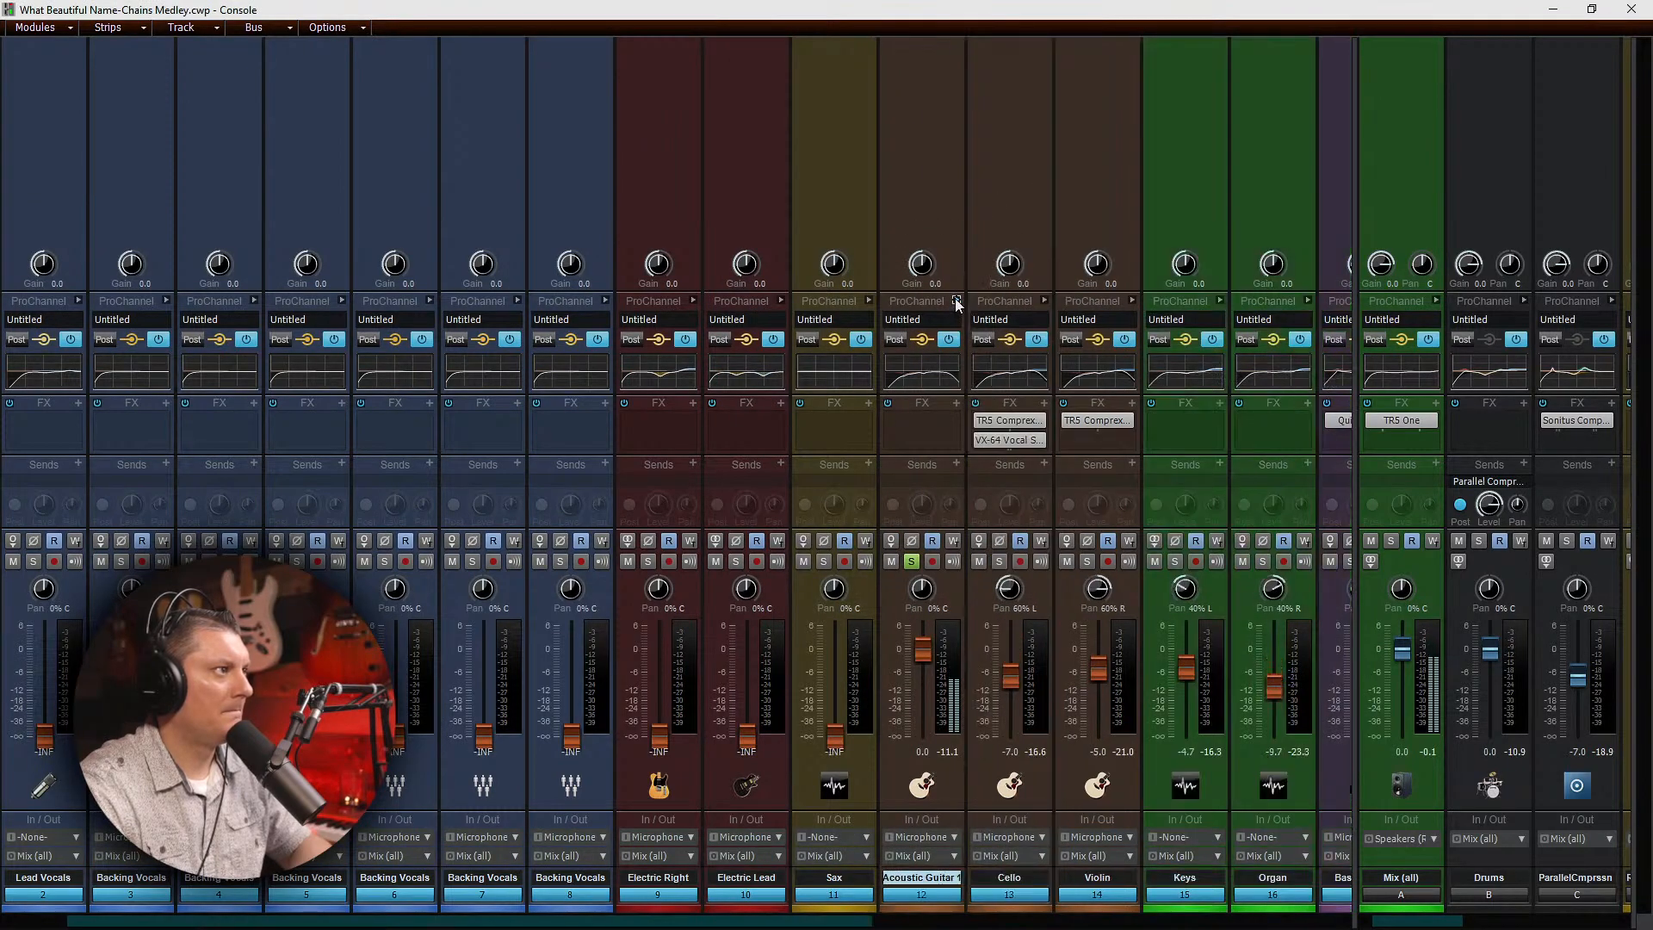
left_click(956, 300)
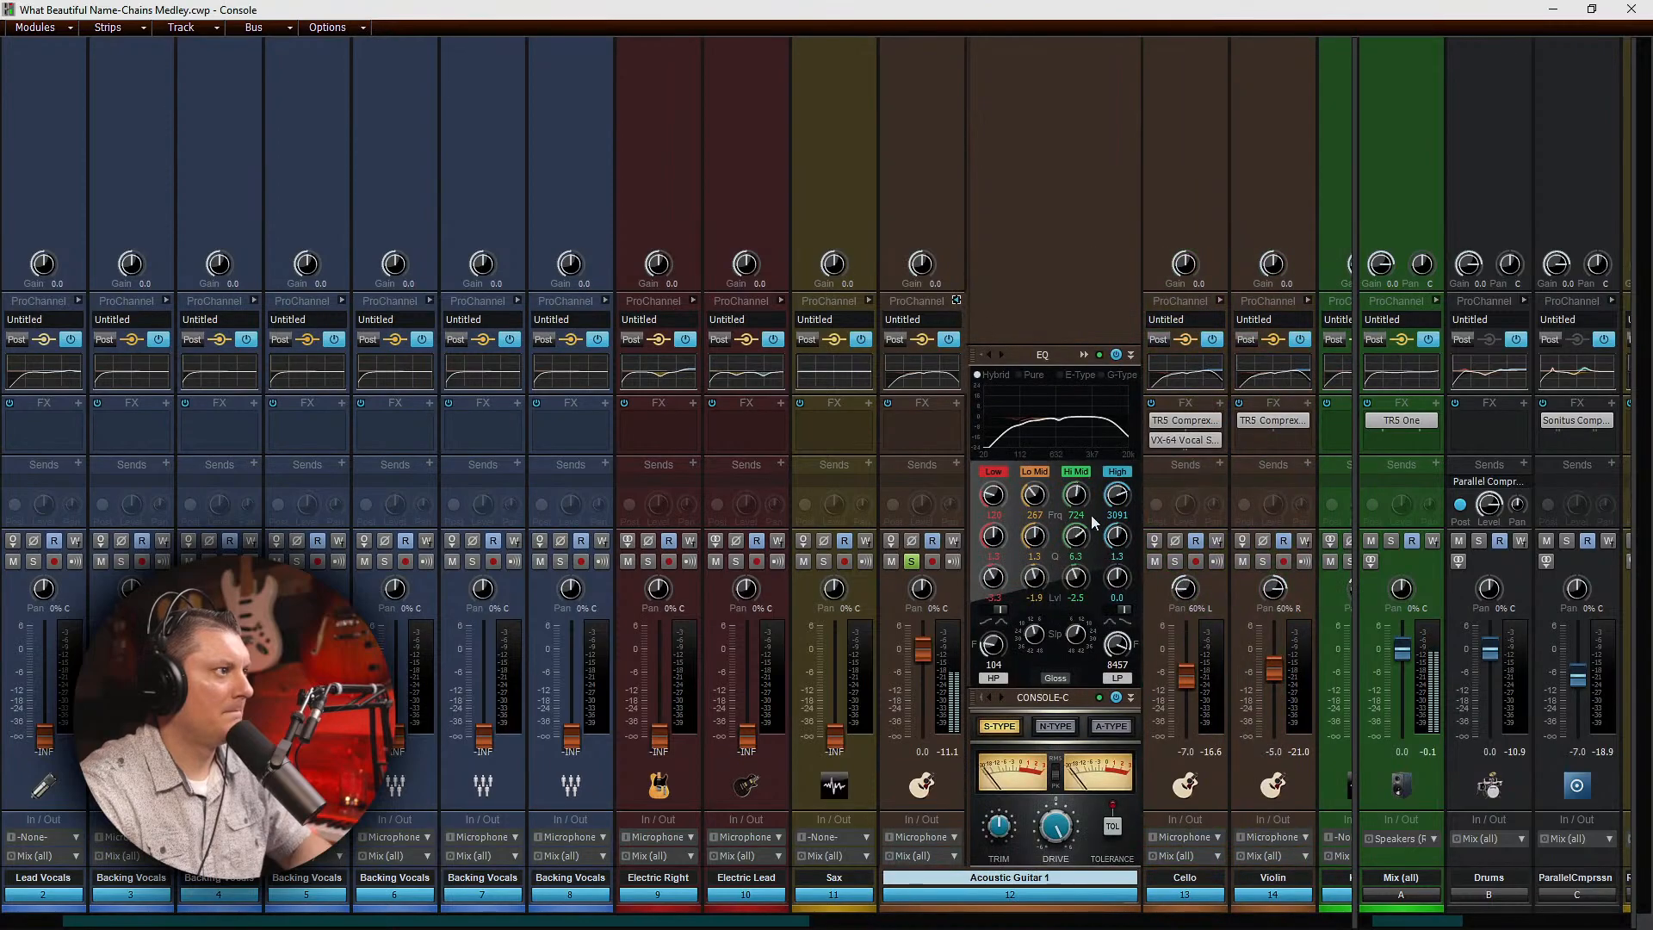
Step: On the Acoustic Guitar 1 EQ, set Hi Mid to Q 3.2 and level -3.6, and Lo Mid to frequency 237 and level -2.4
mouse_move(1078, 583)
left_mouse_down()
mouse_move(1075, 541)
mouse_move(1074, 555)
left_mouse_up()
left_click_drag(1034, 494, 1034, 487)
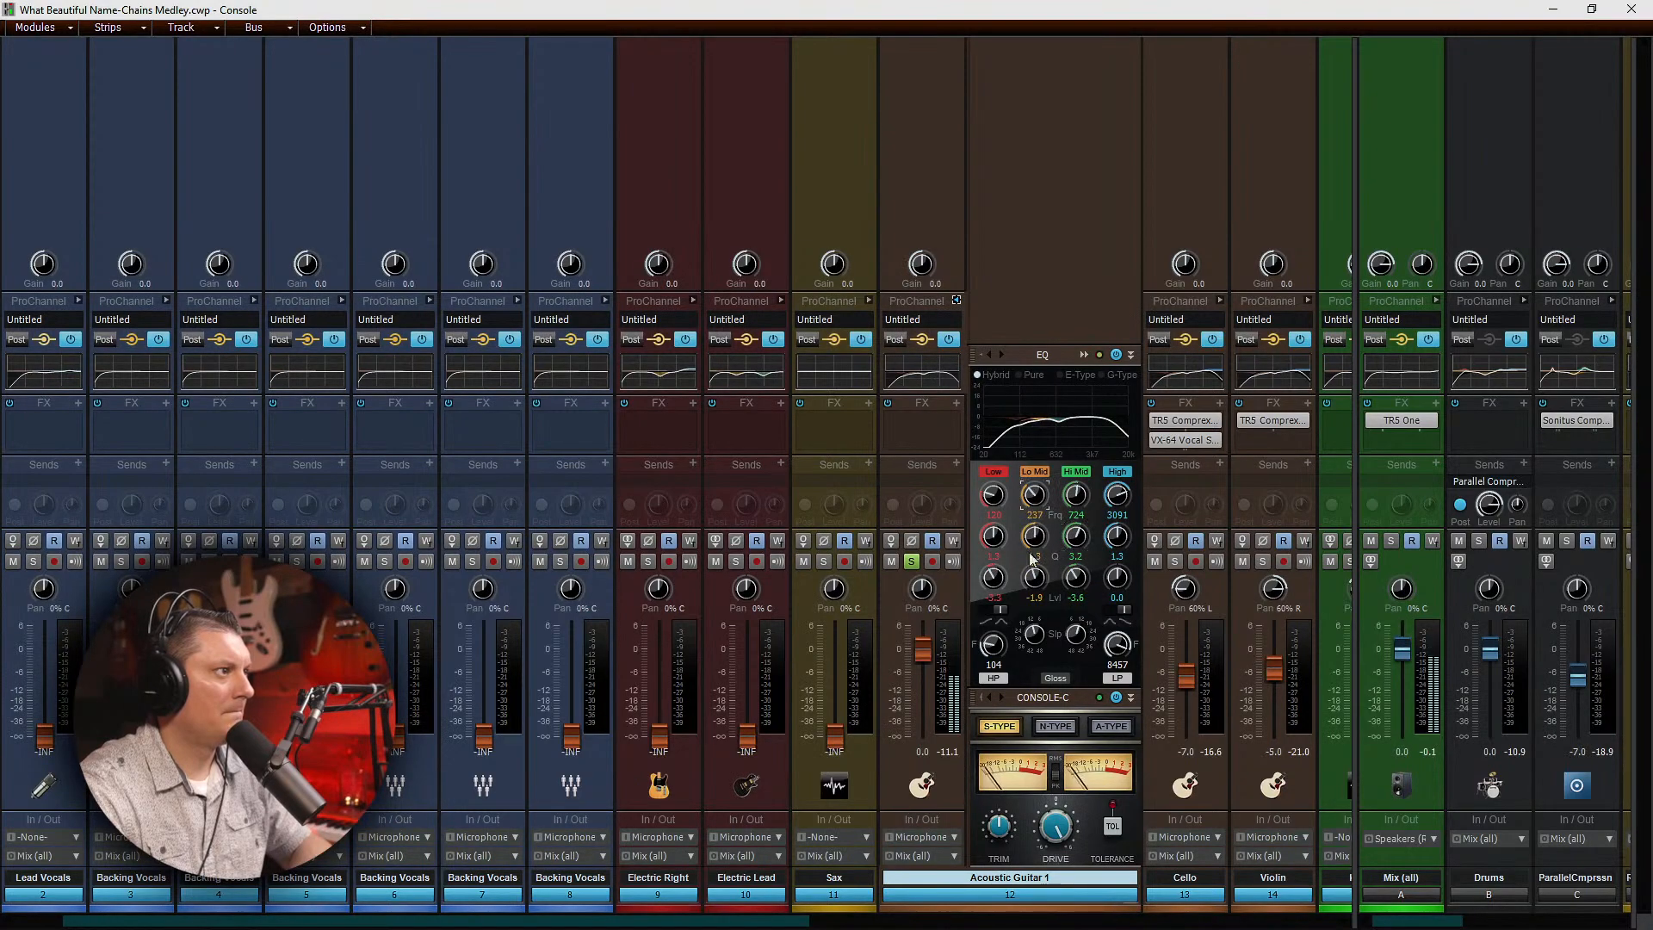
left_click_drag(1034, 578, 1033, 577)
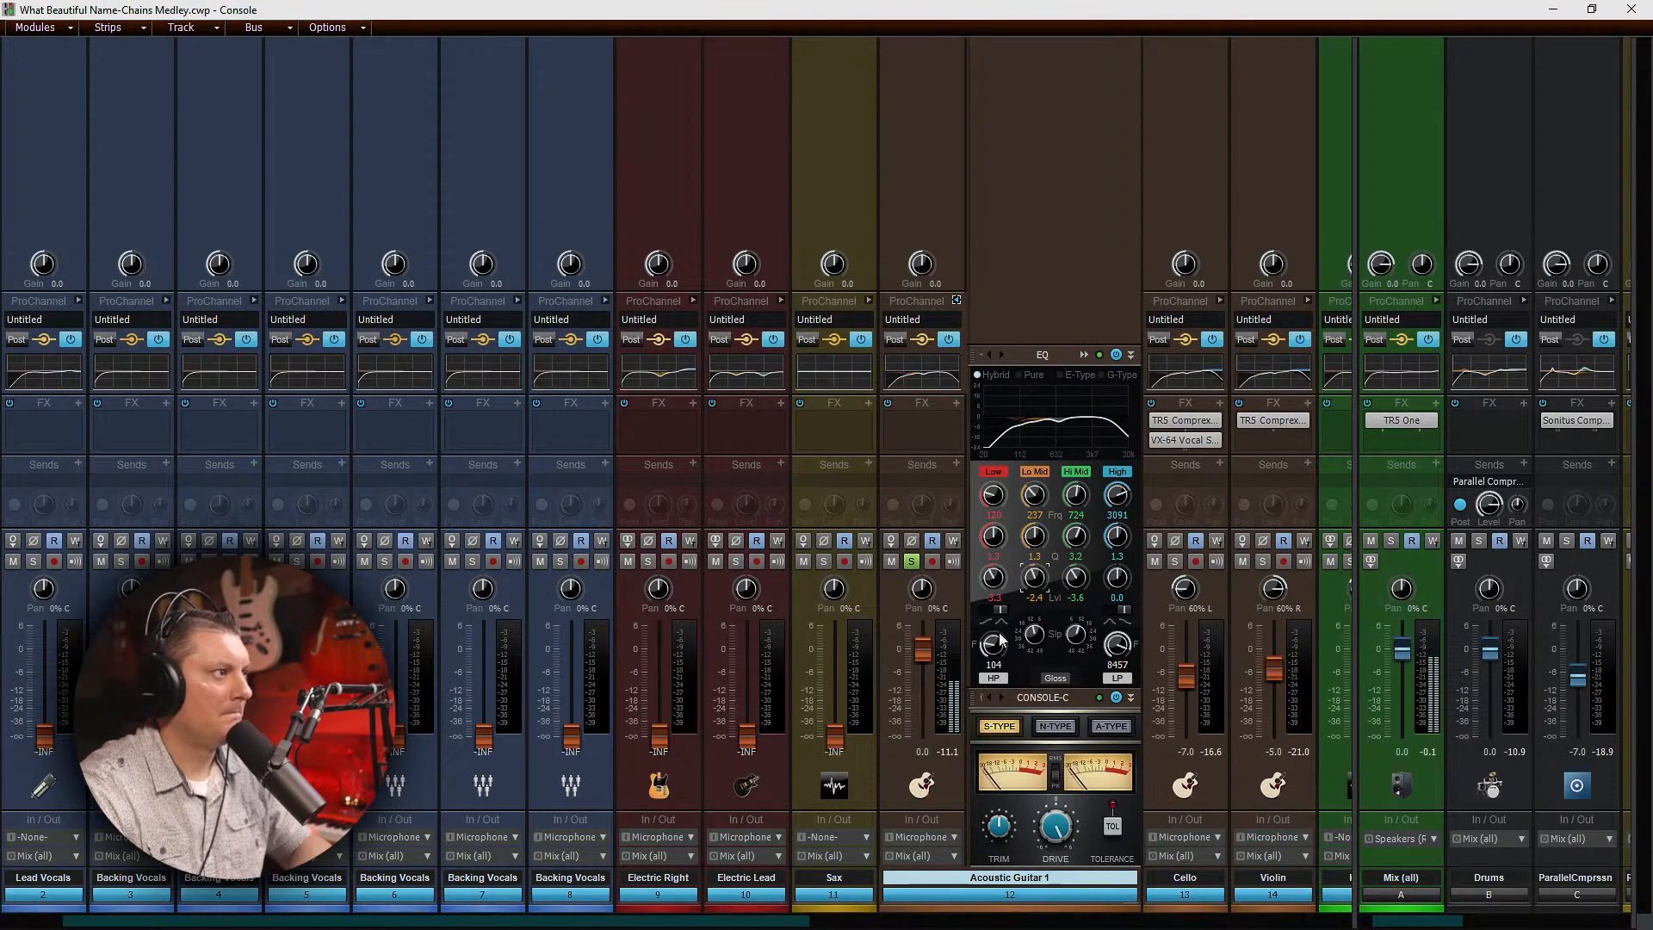
Step: Lower the Acoustic Guitar 1 EQ's high-pass frequency to 94 and switch off its low-pass filter
left_click_drag(993, 644, 1033, 625)
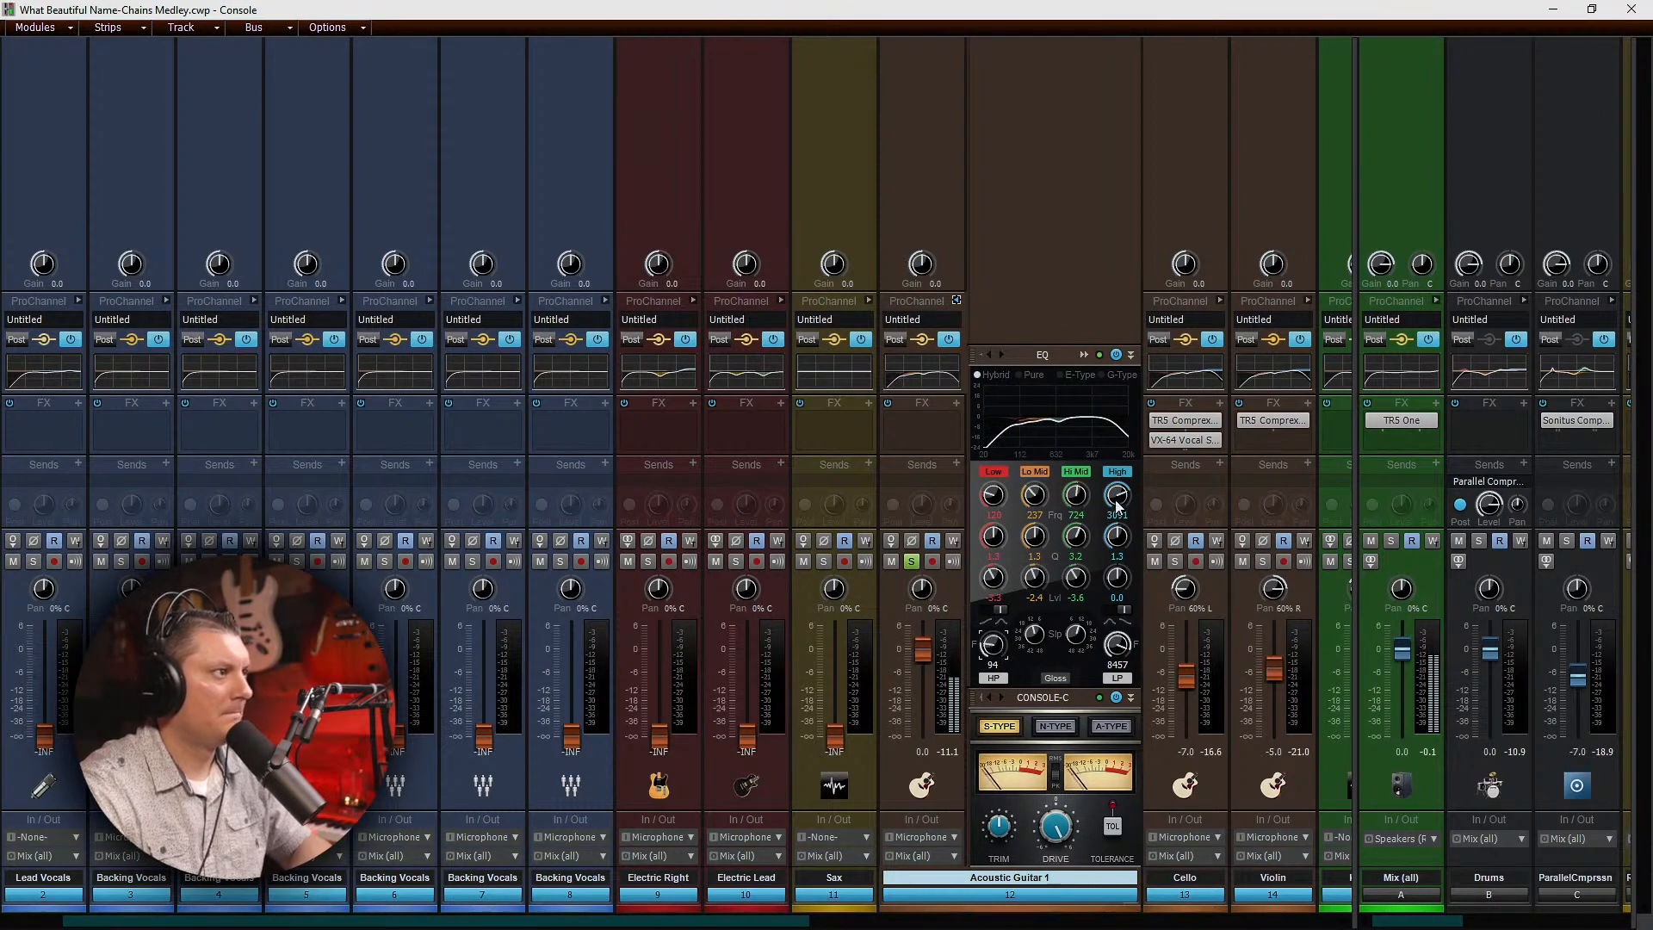
left_click(1117, 678)
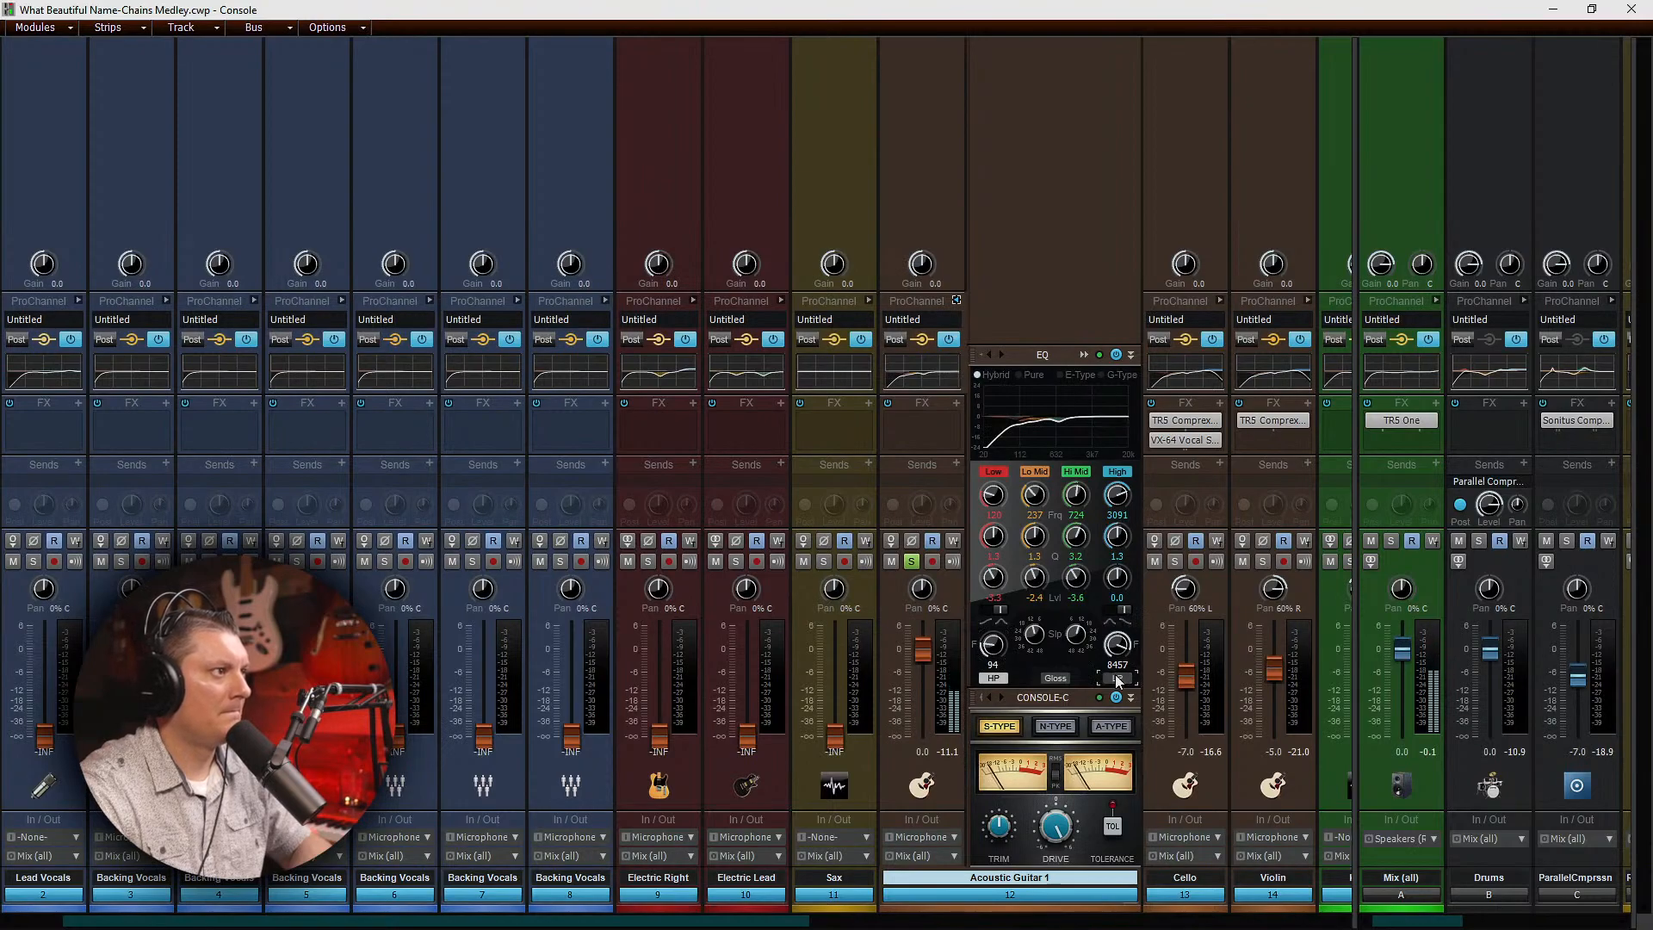
mouse_move(1116, 641)
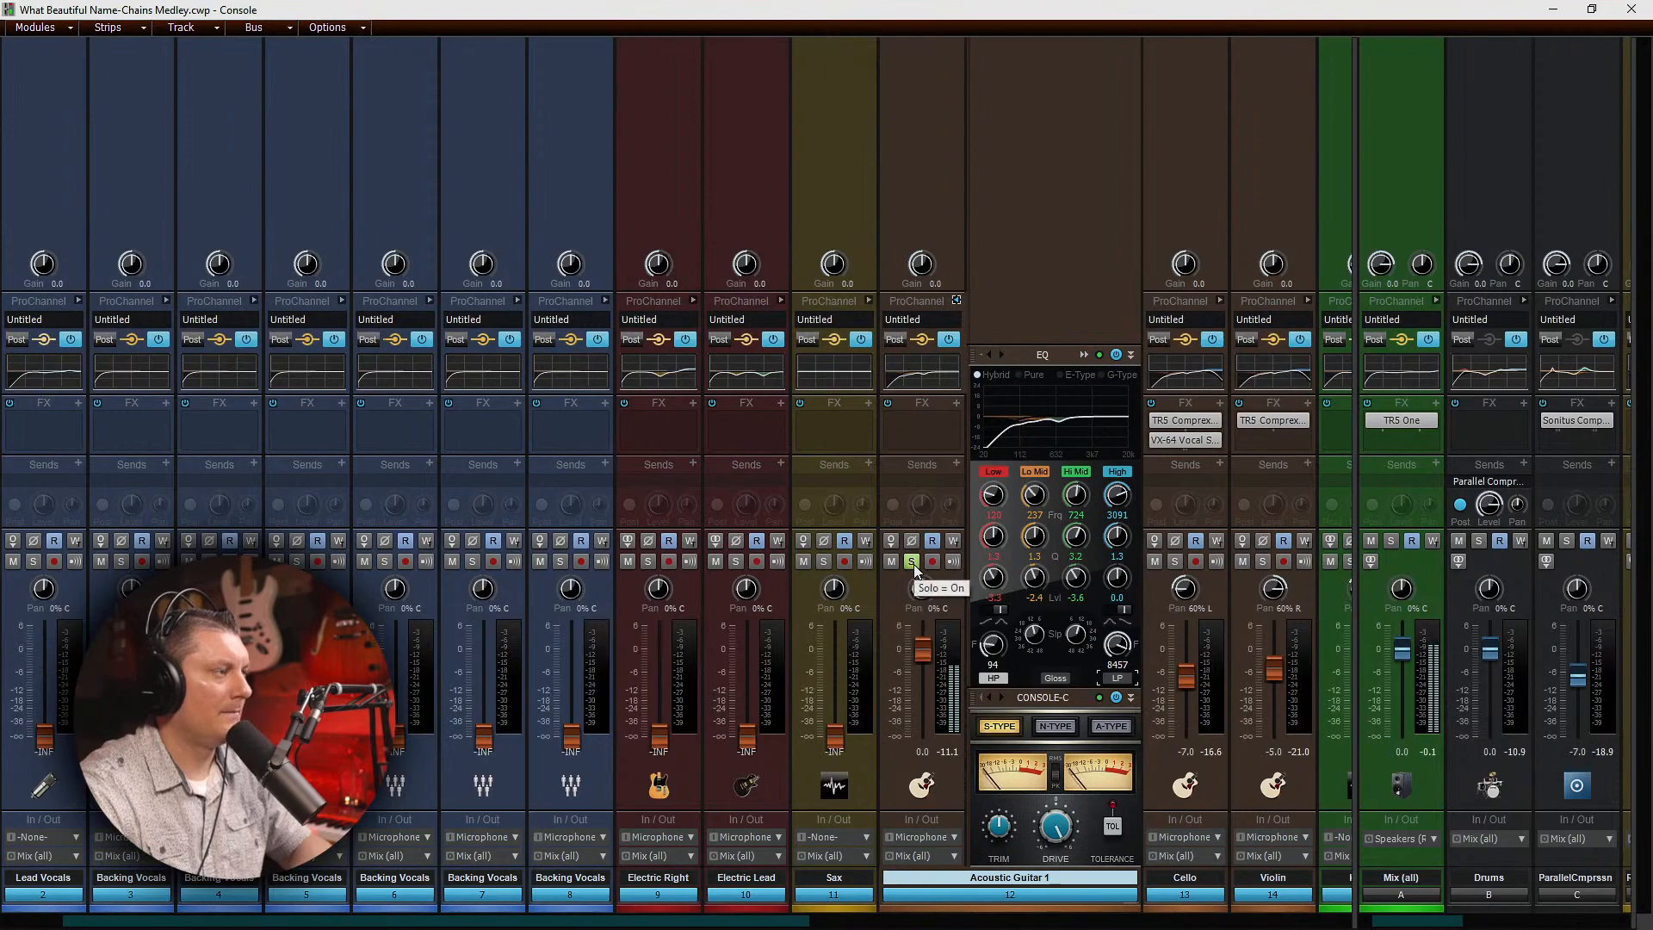
Step: Insert the SoundeviceDigital DIFIX VST3 plug-in into Acoustic Guitar 1's FX rack
right_click(923, 439)
left_click(846, 482)
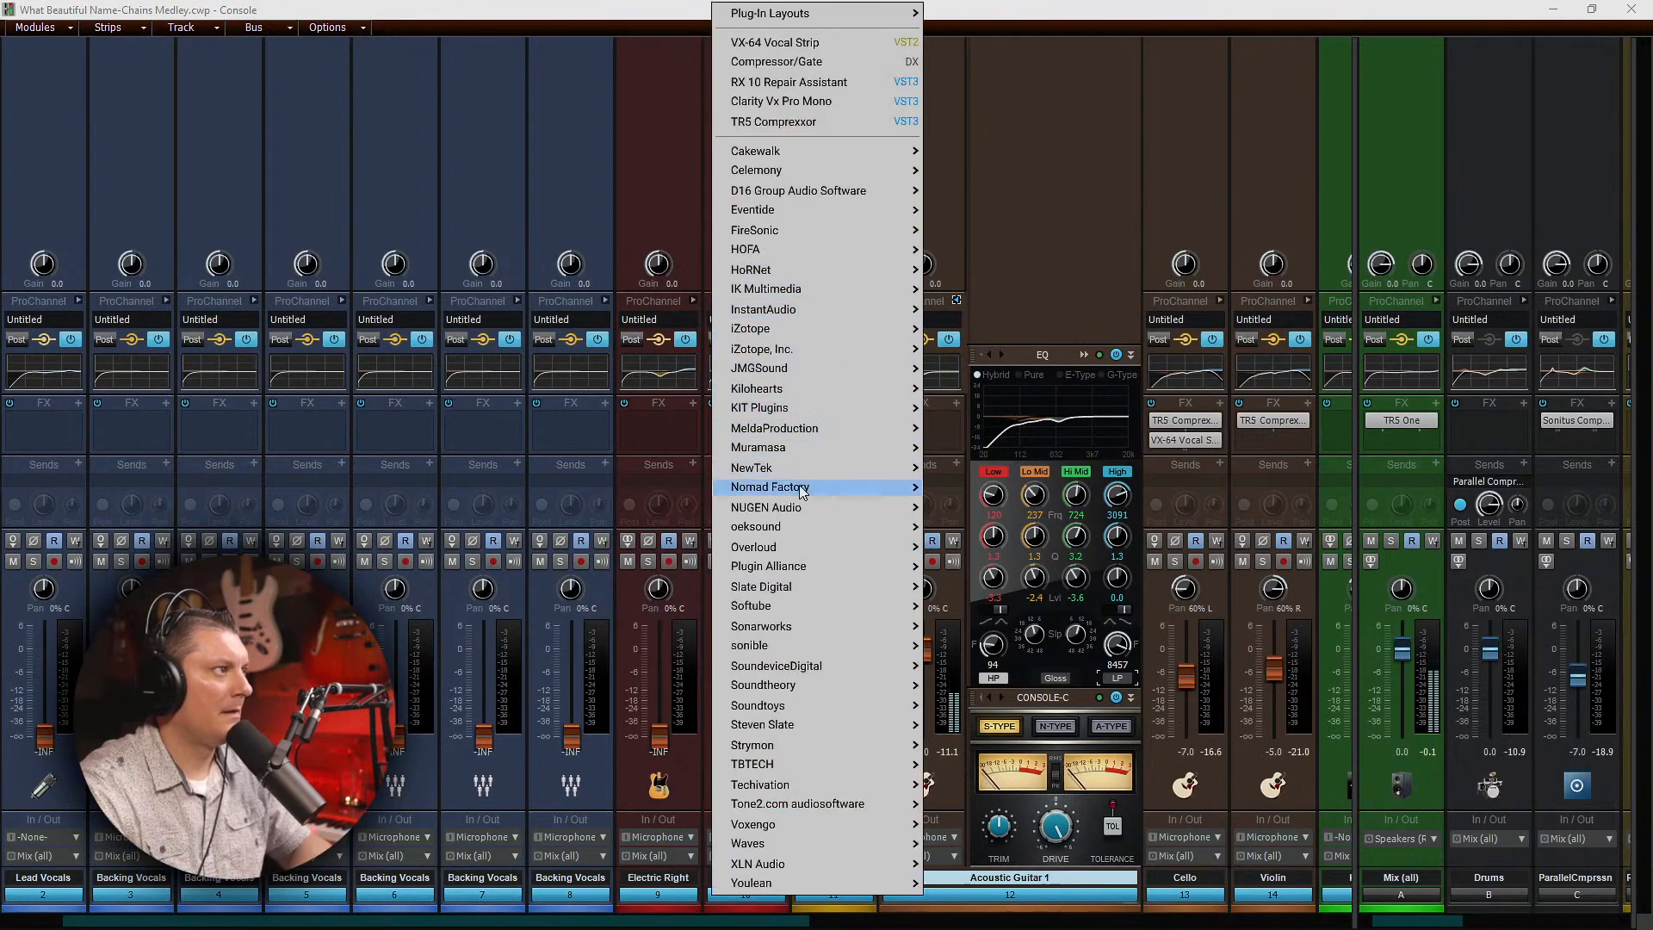
mouse_move(816, 451)
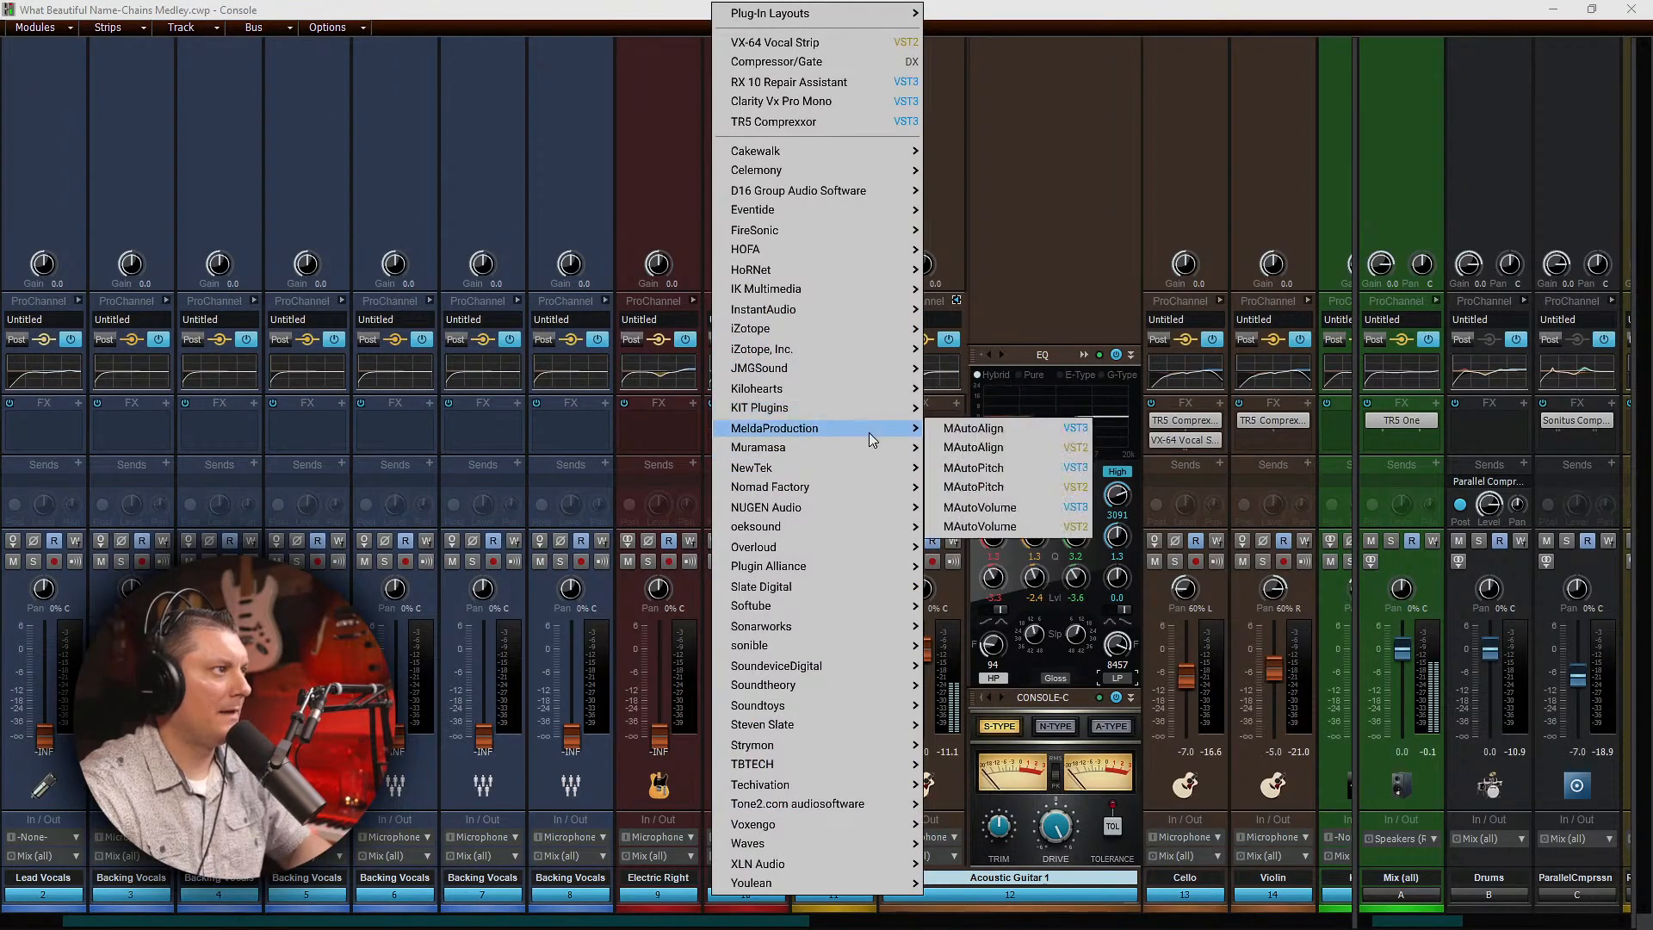
mouse_move(869, 371)
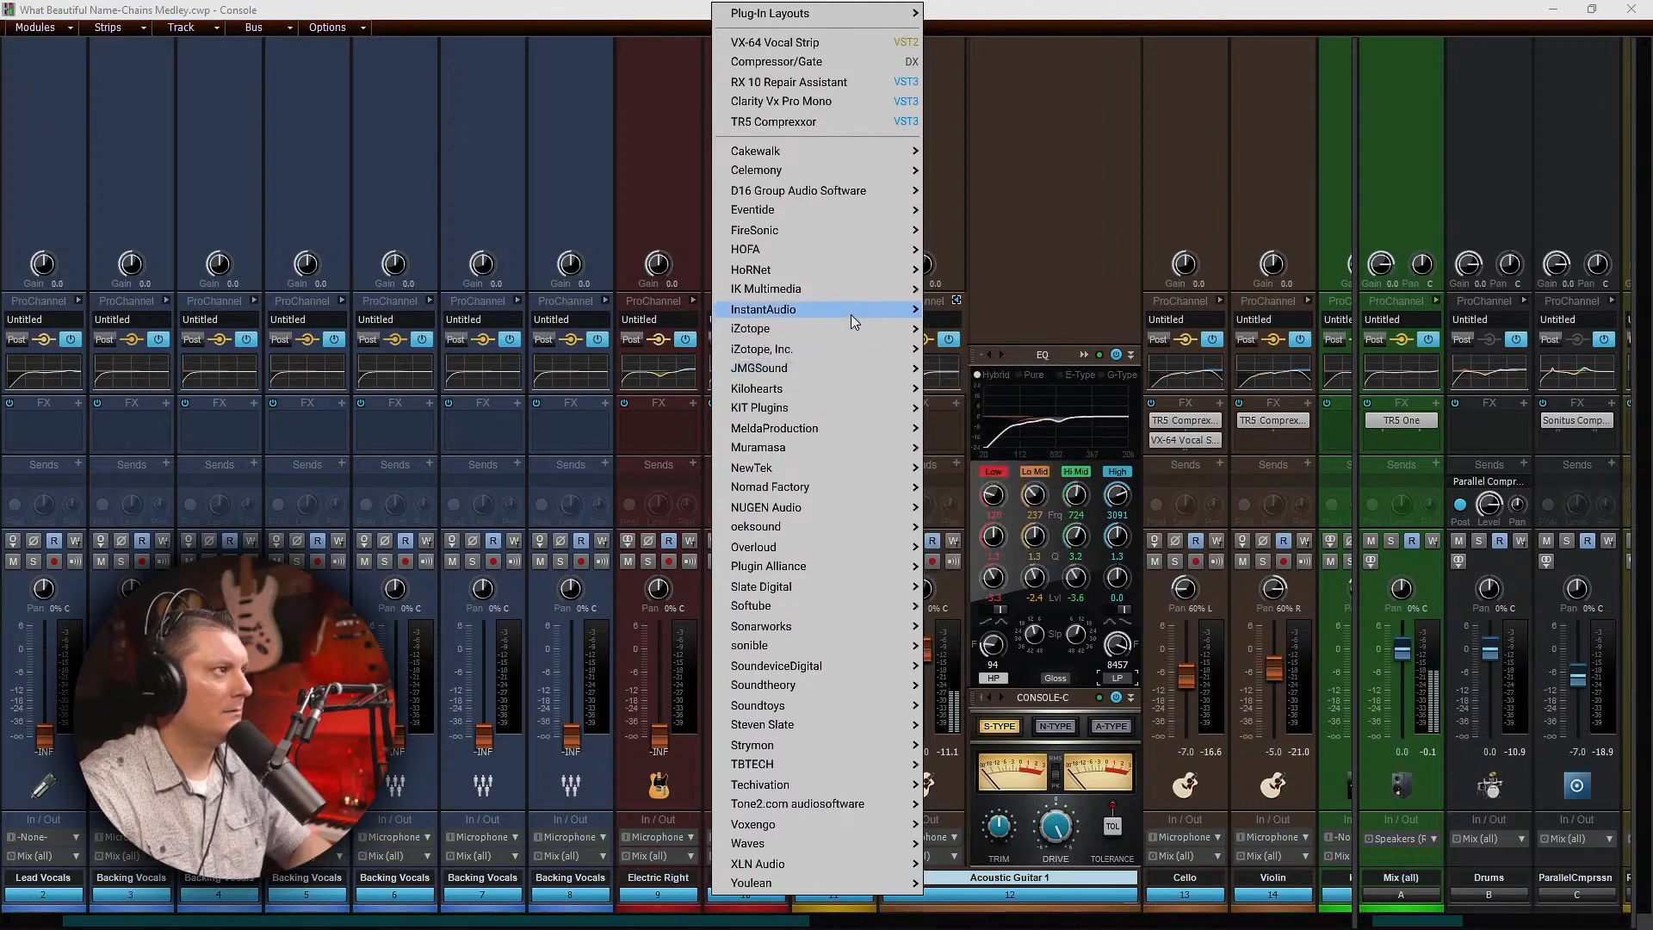
mouse_move(851, 311)
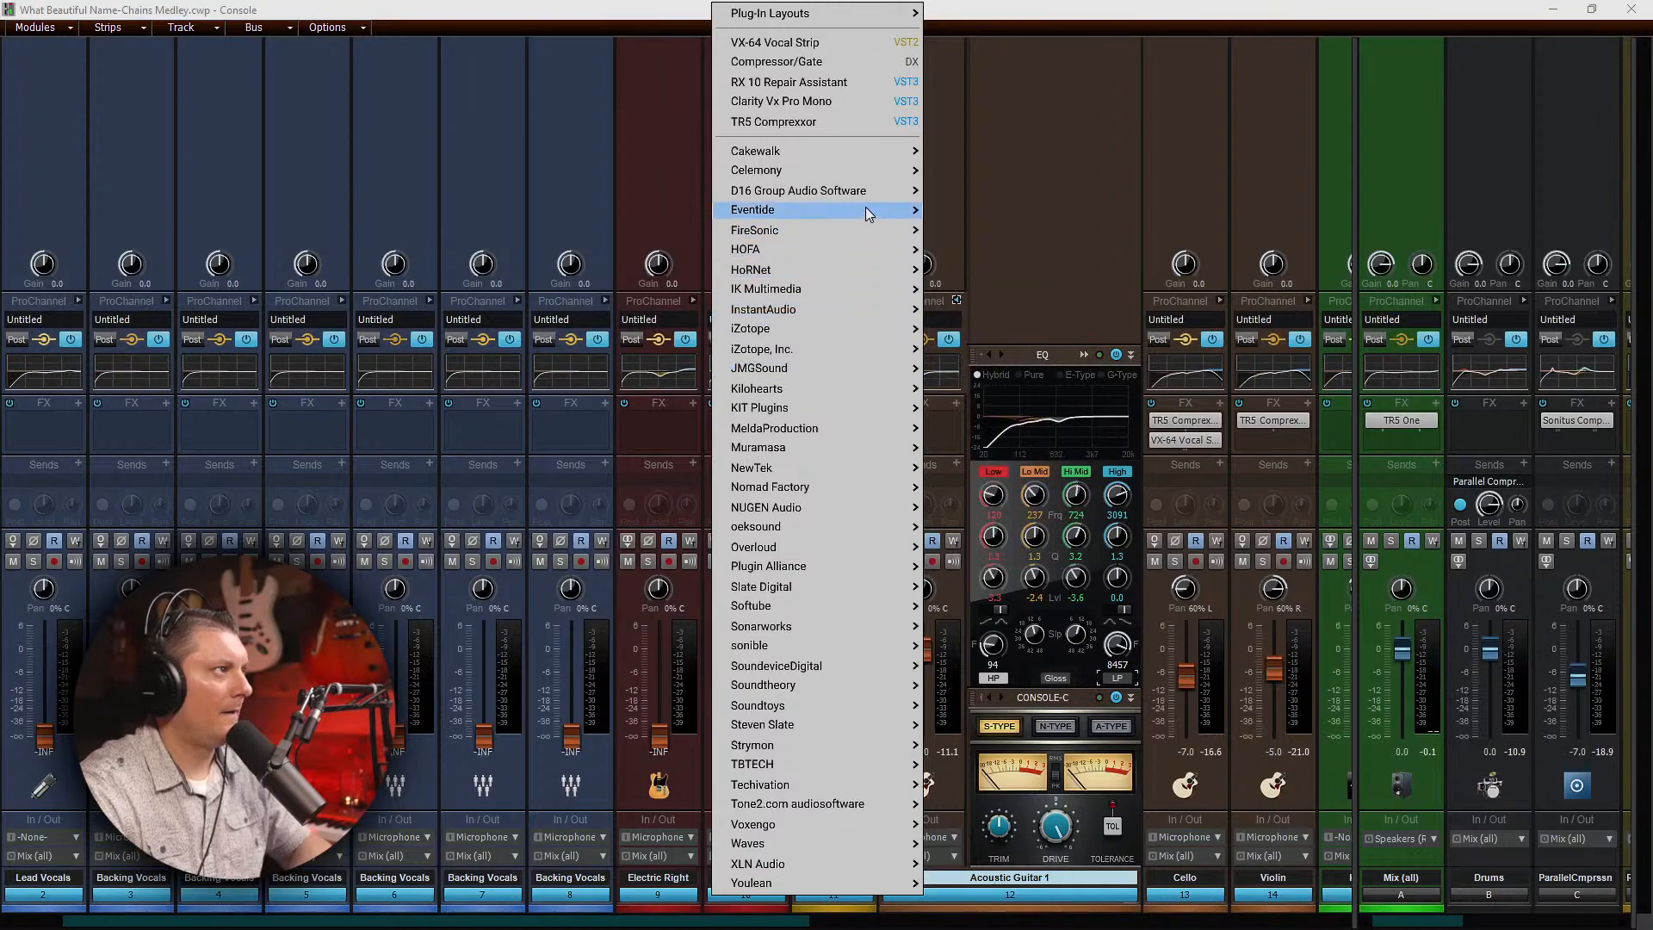
mouse_move(864, 189)
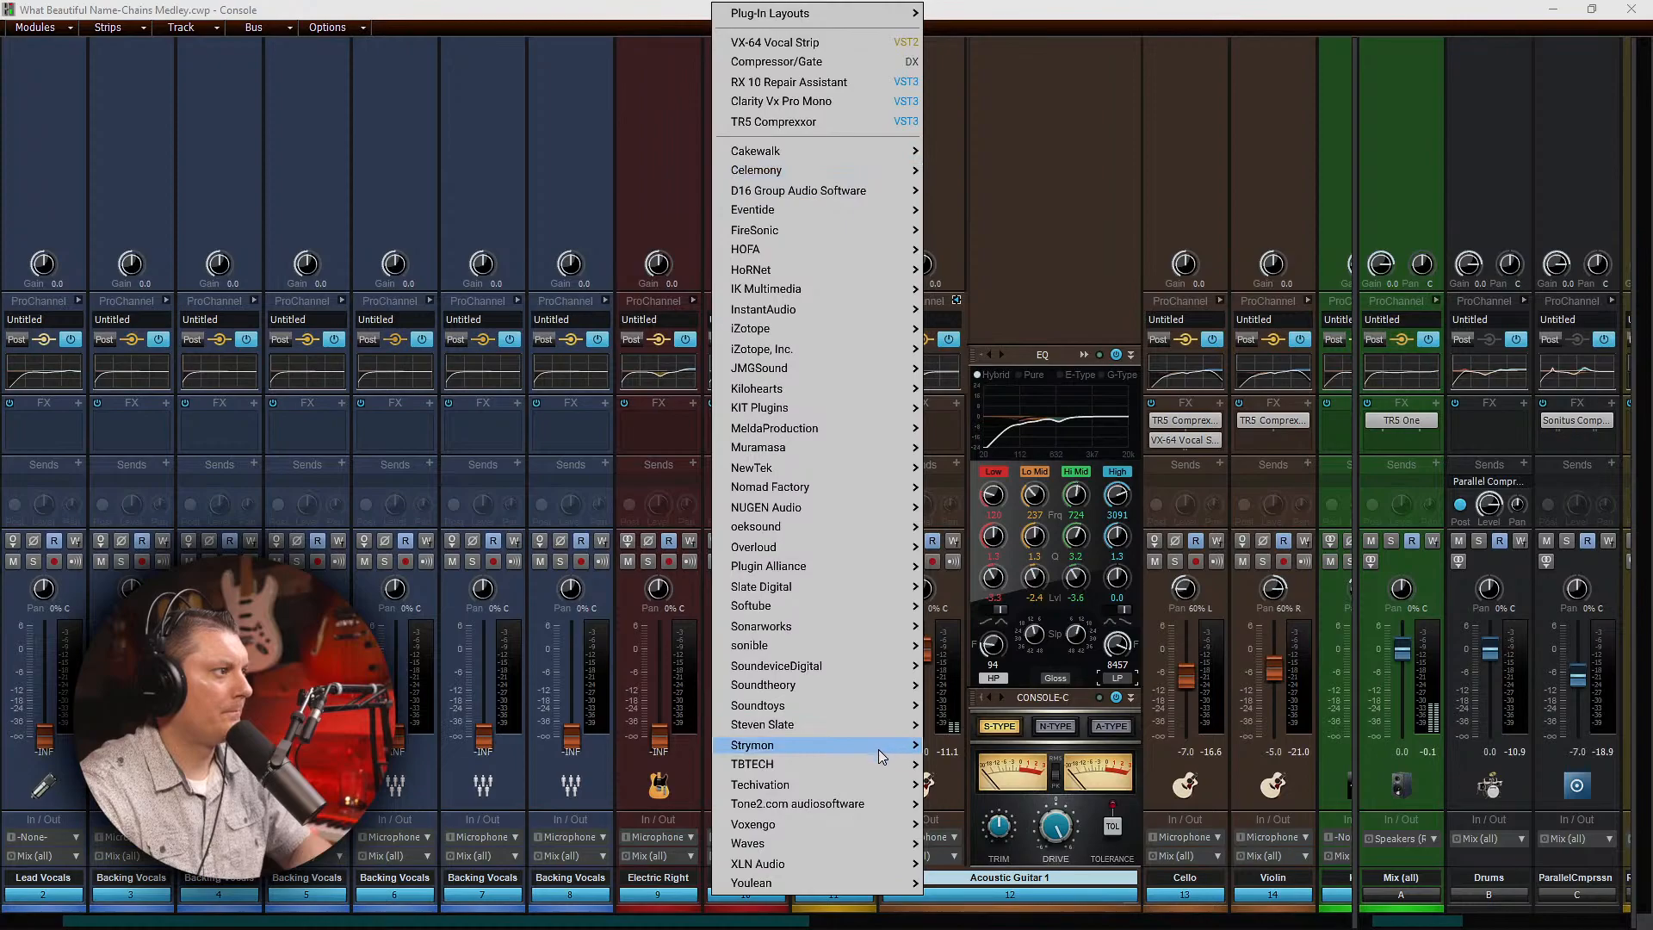
mouse_move(882, 766)
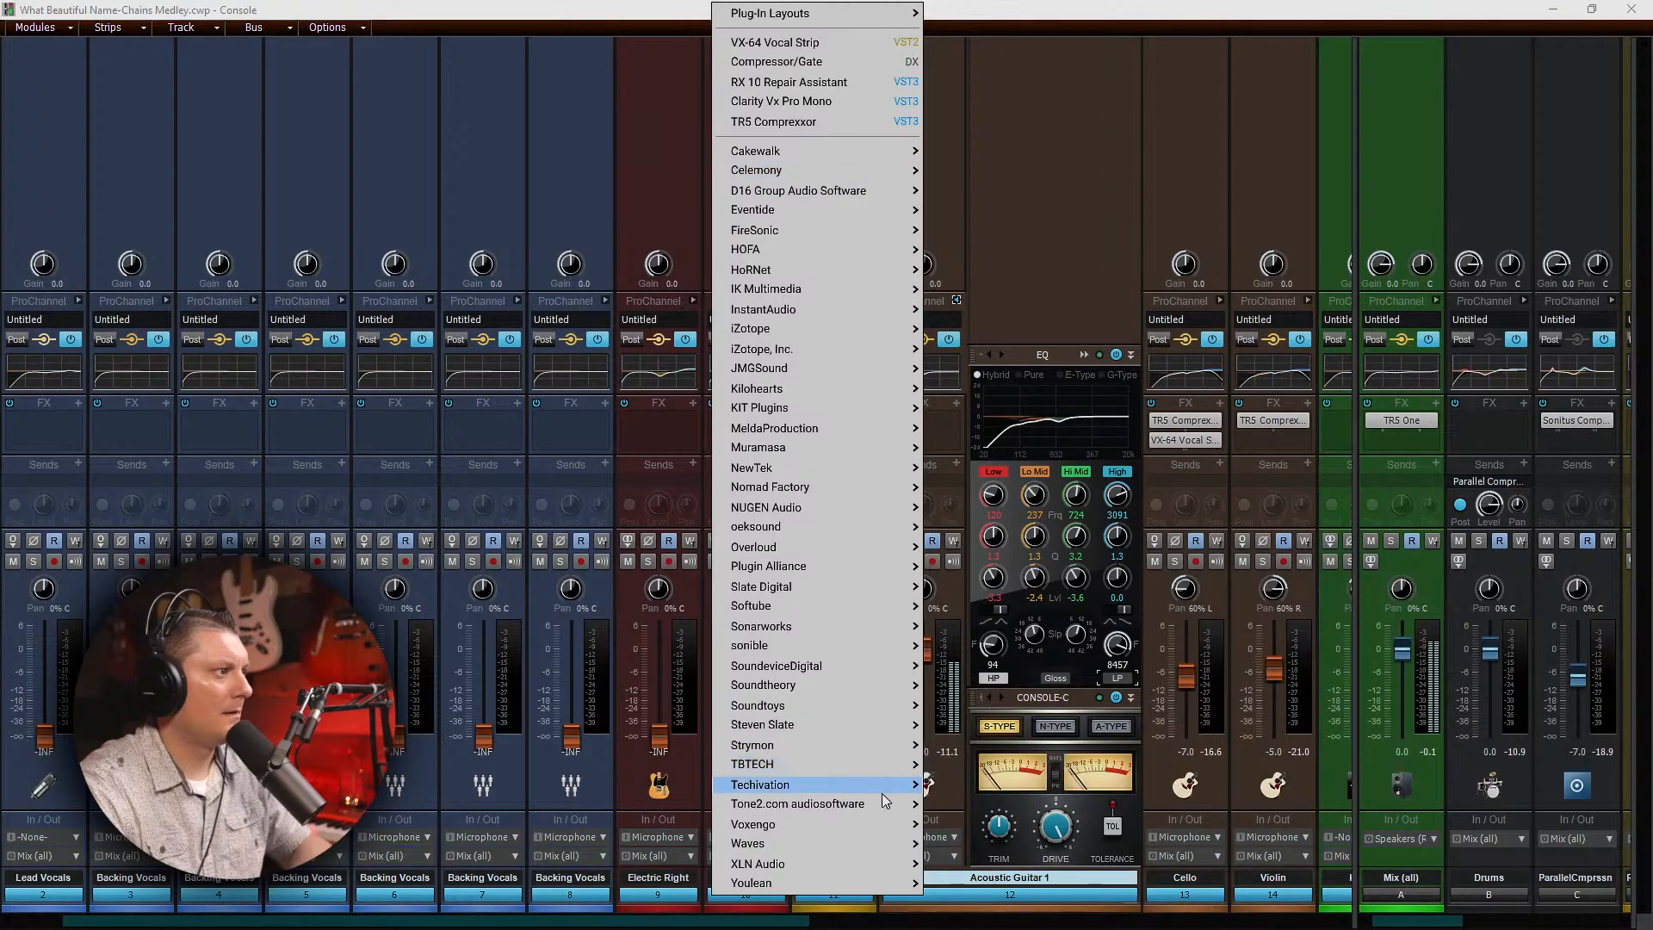
mouse_move(886, 806)
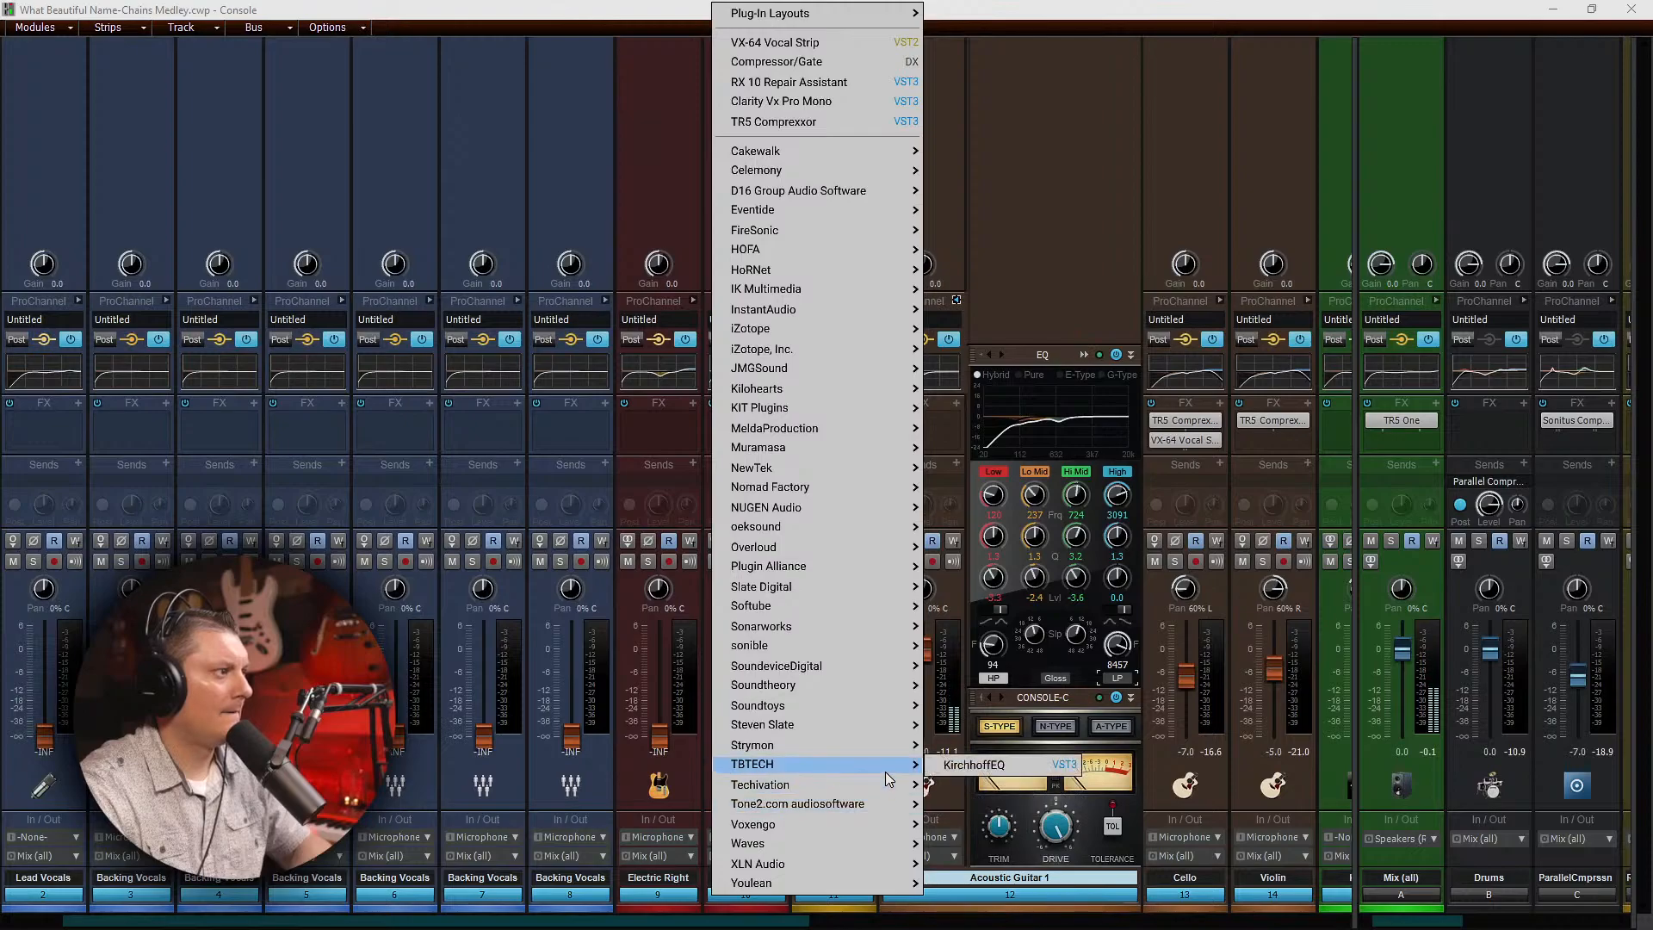
mouse_move(874, 665)
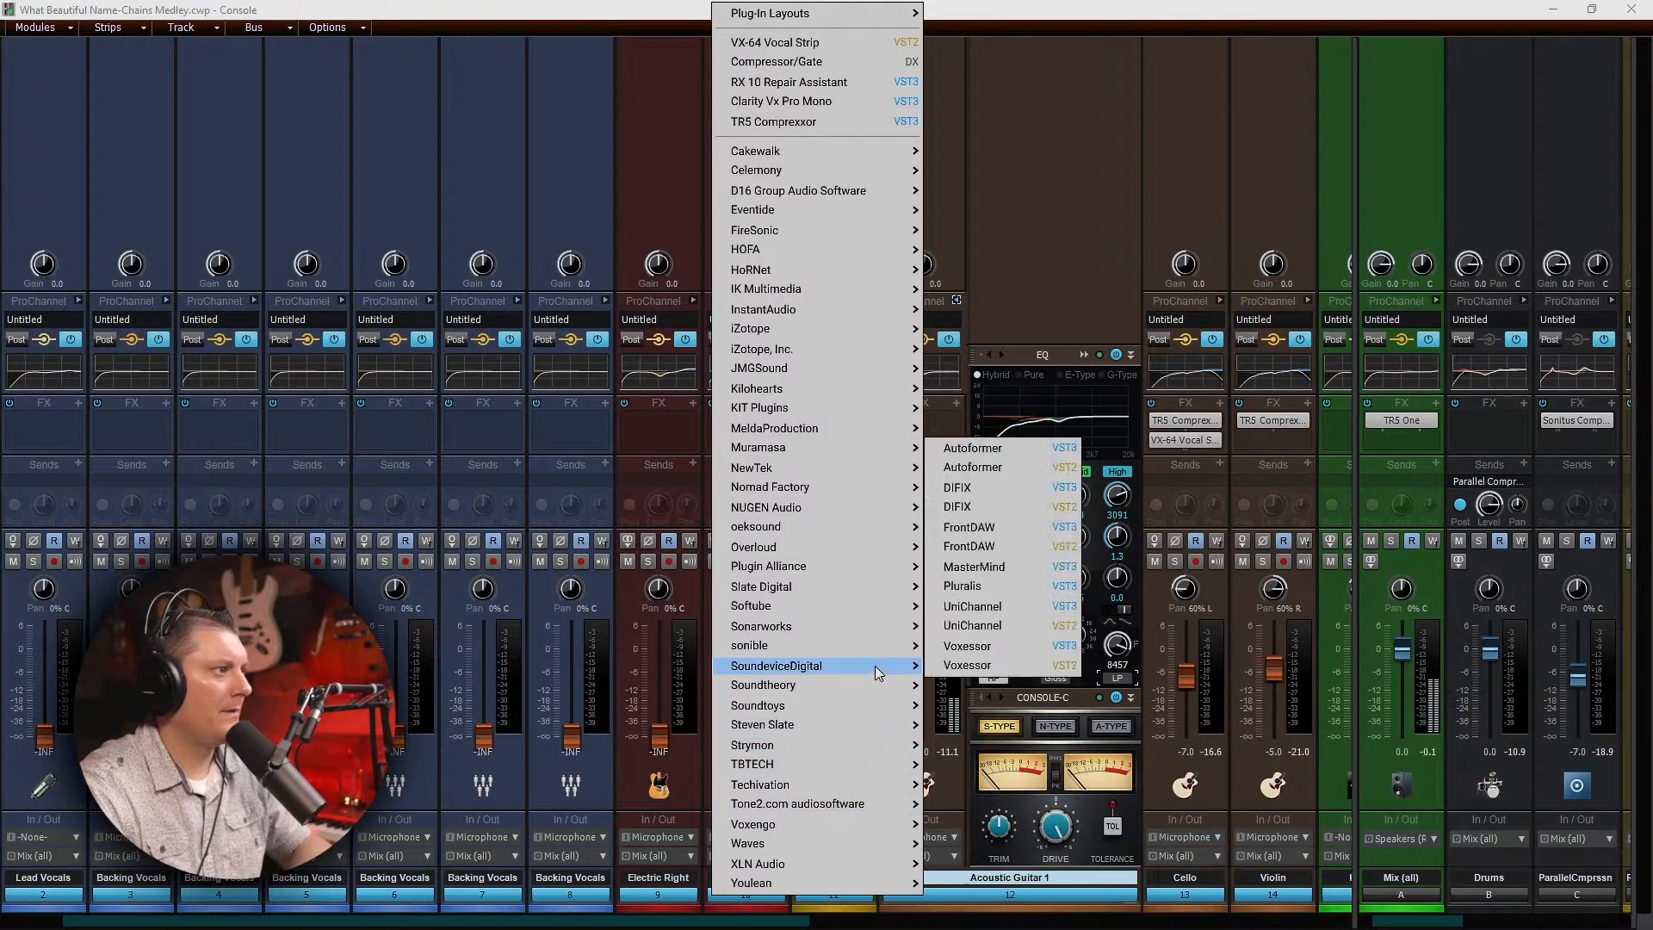
left_click(999, 487)
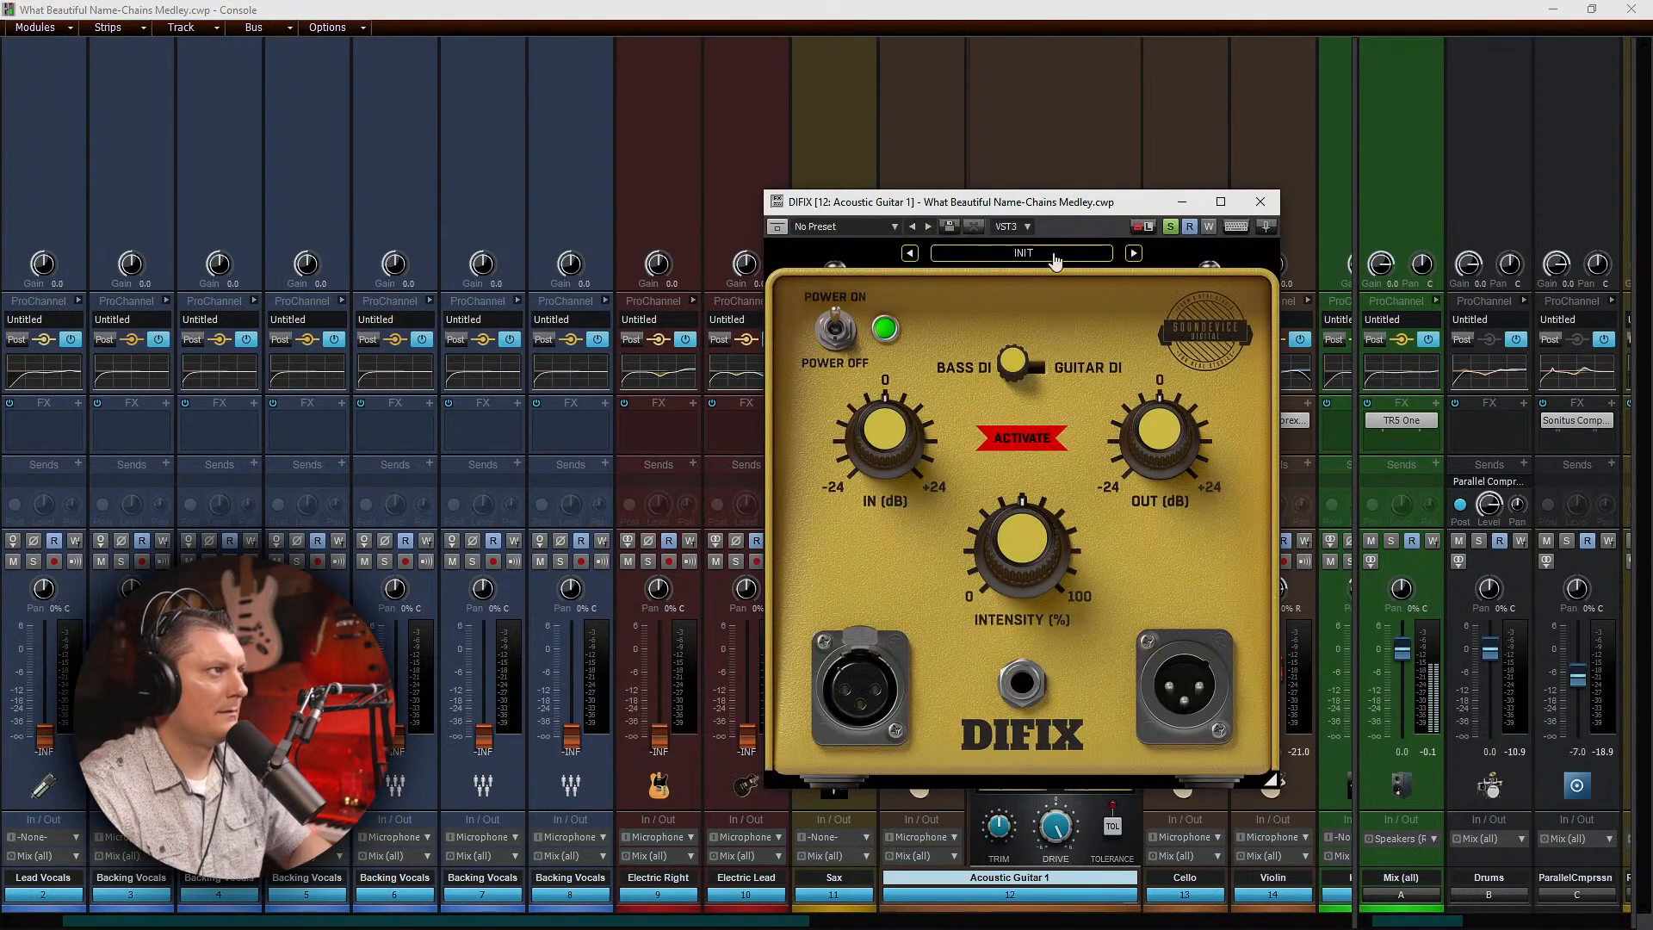
Step: Set DIFIX to Guitar DI with its Intensity at maximum, and bypass the plug-in in the FX rack
left_click(1011, 370)
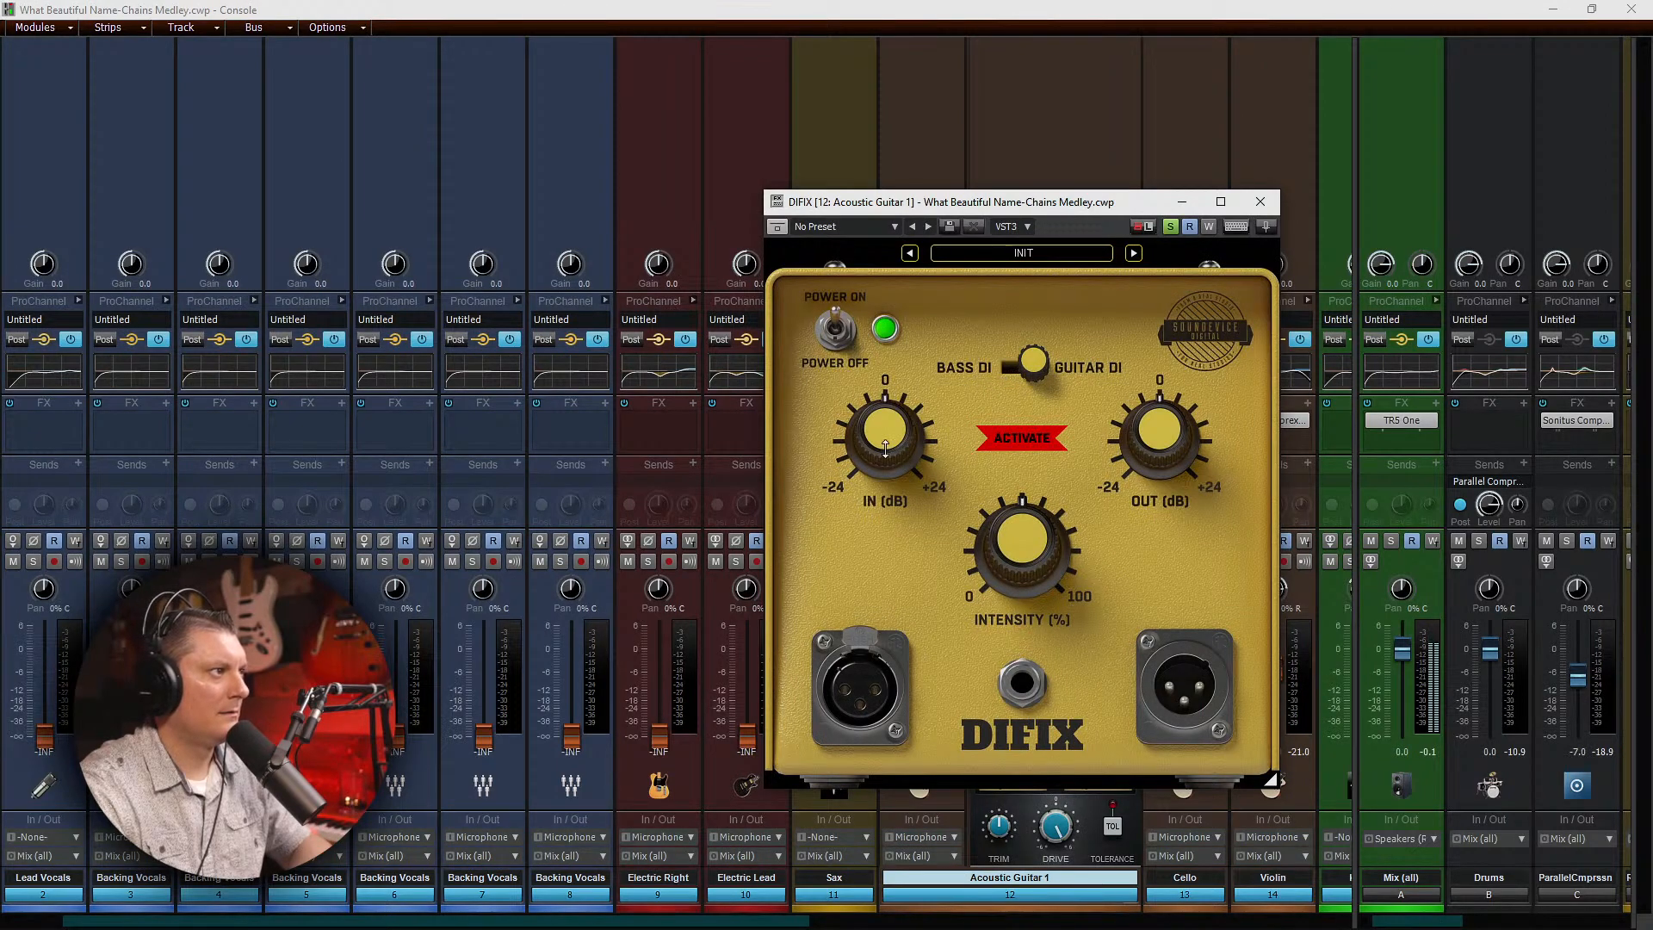
left_click_drag(1012, 564, 1017, 569)
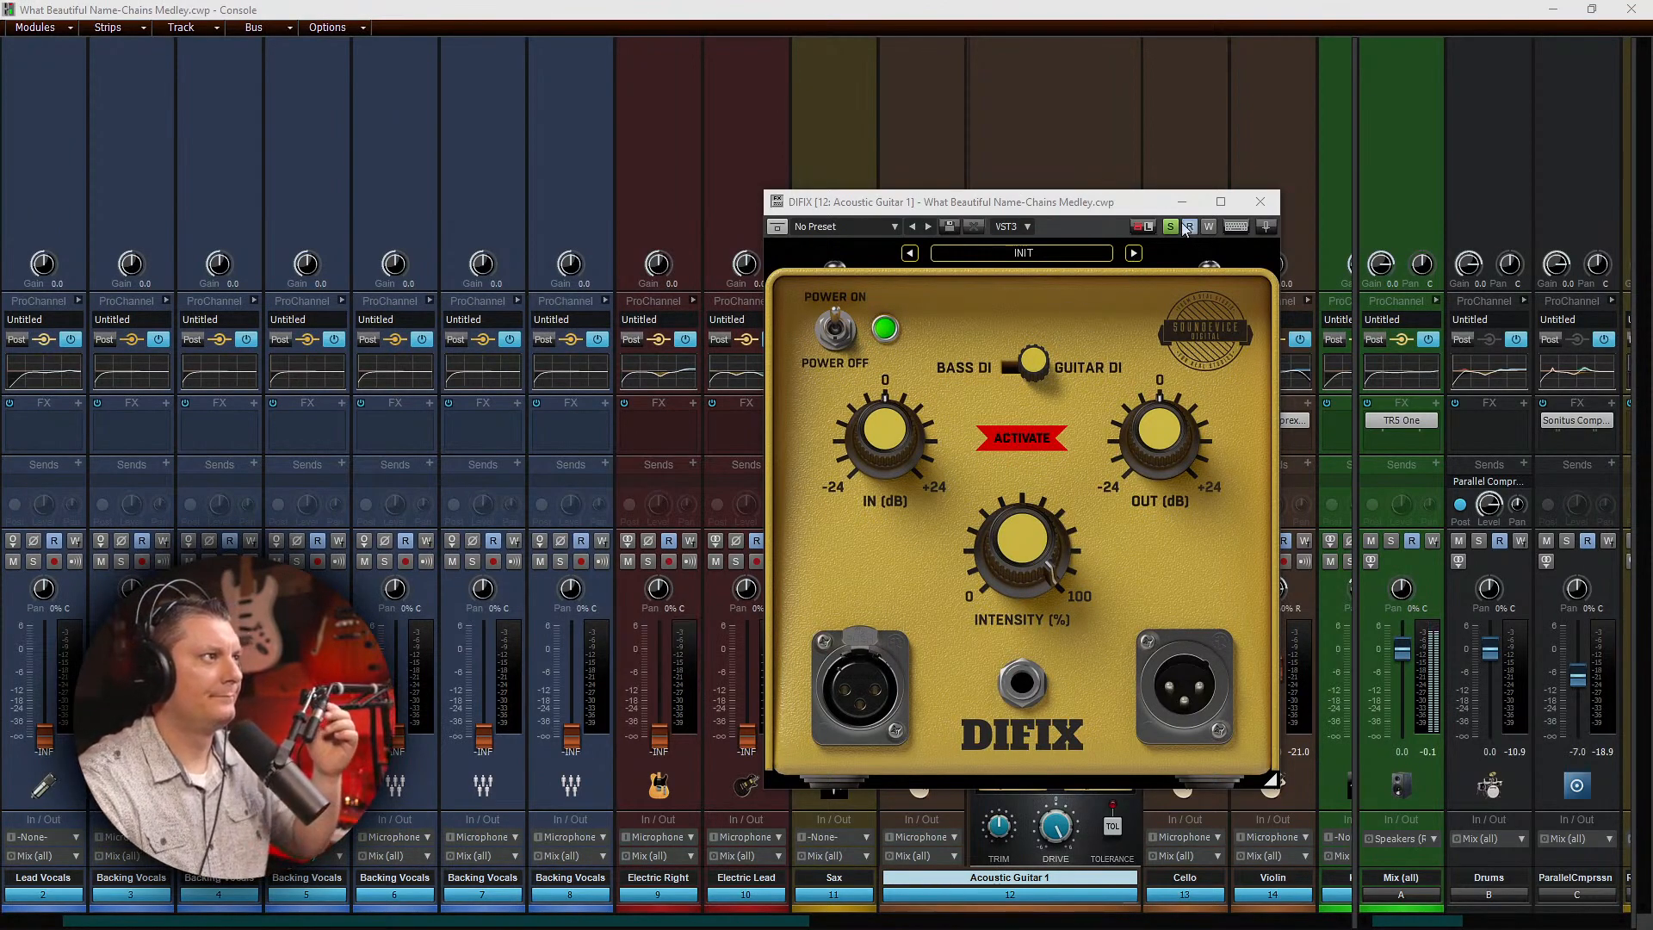
left_click(1259, 201)
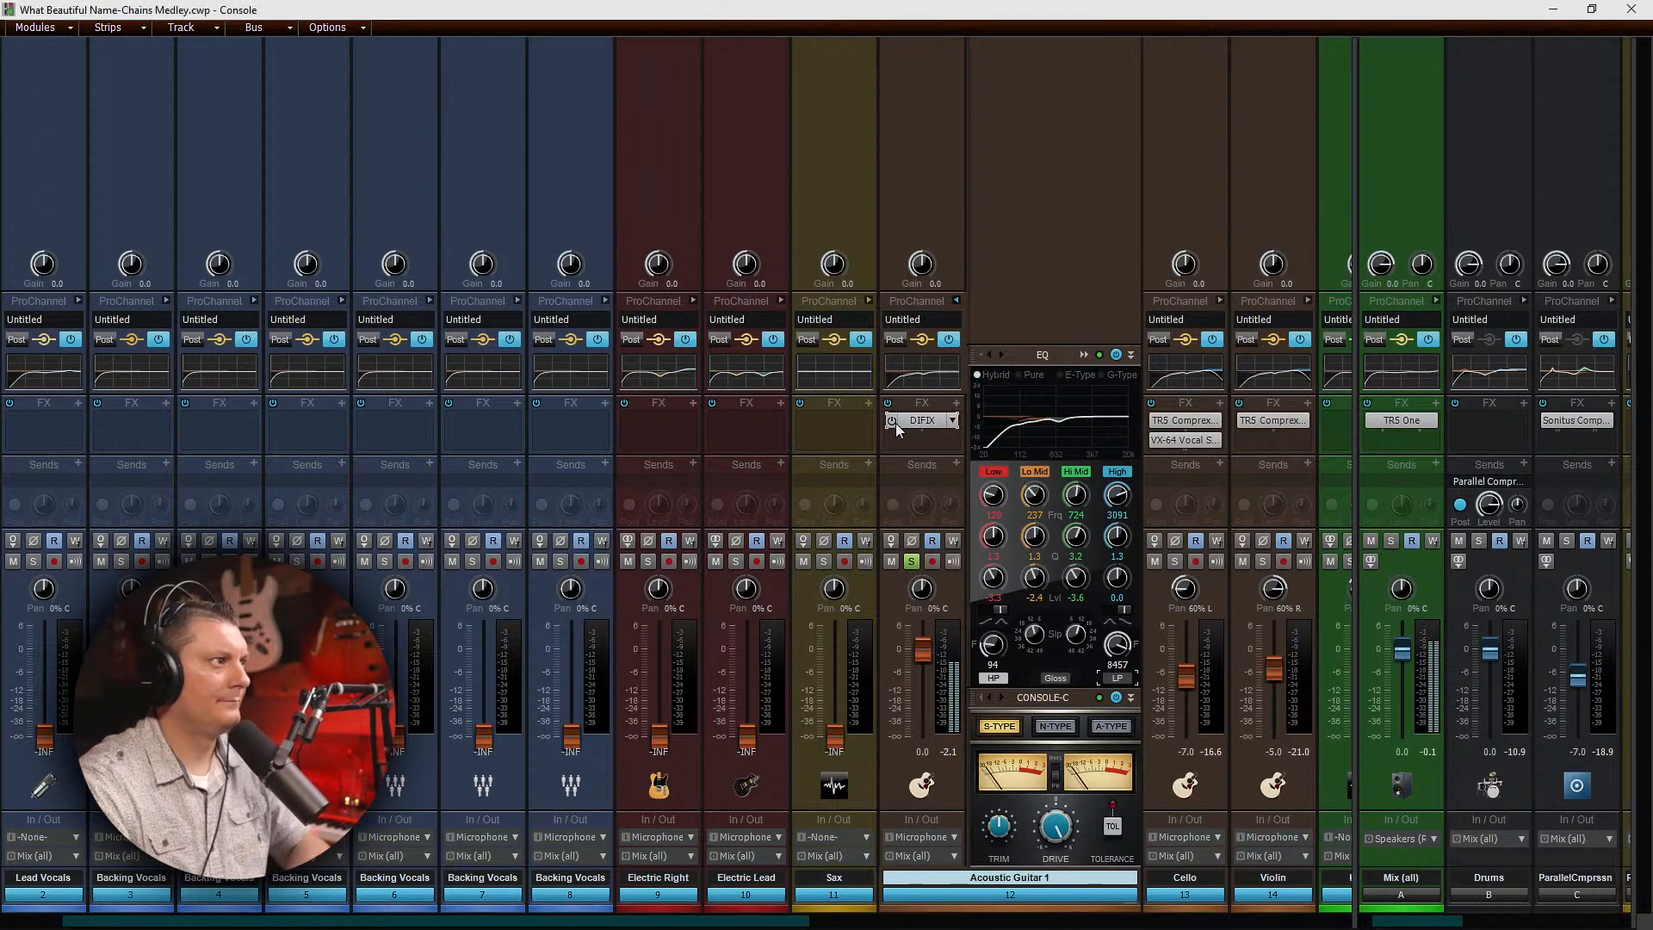
left_click(893, 420)
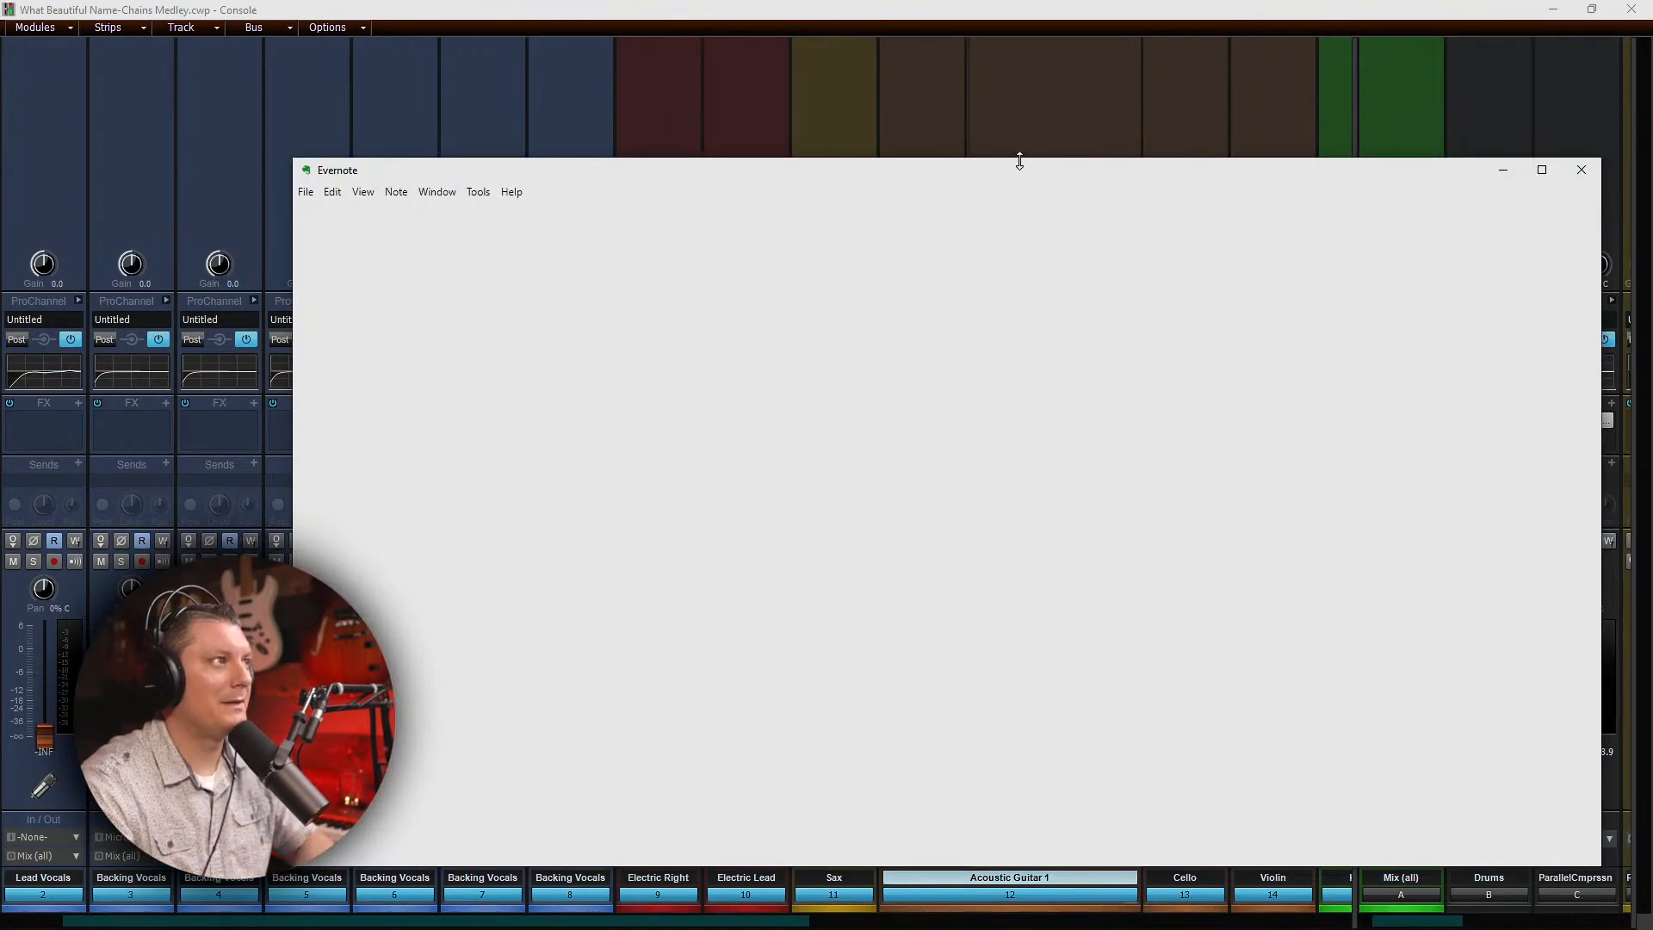
left_click_drag(1026, 172, 1651, 202)
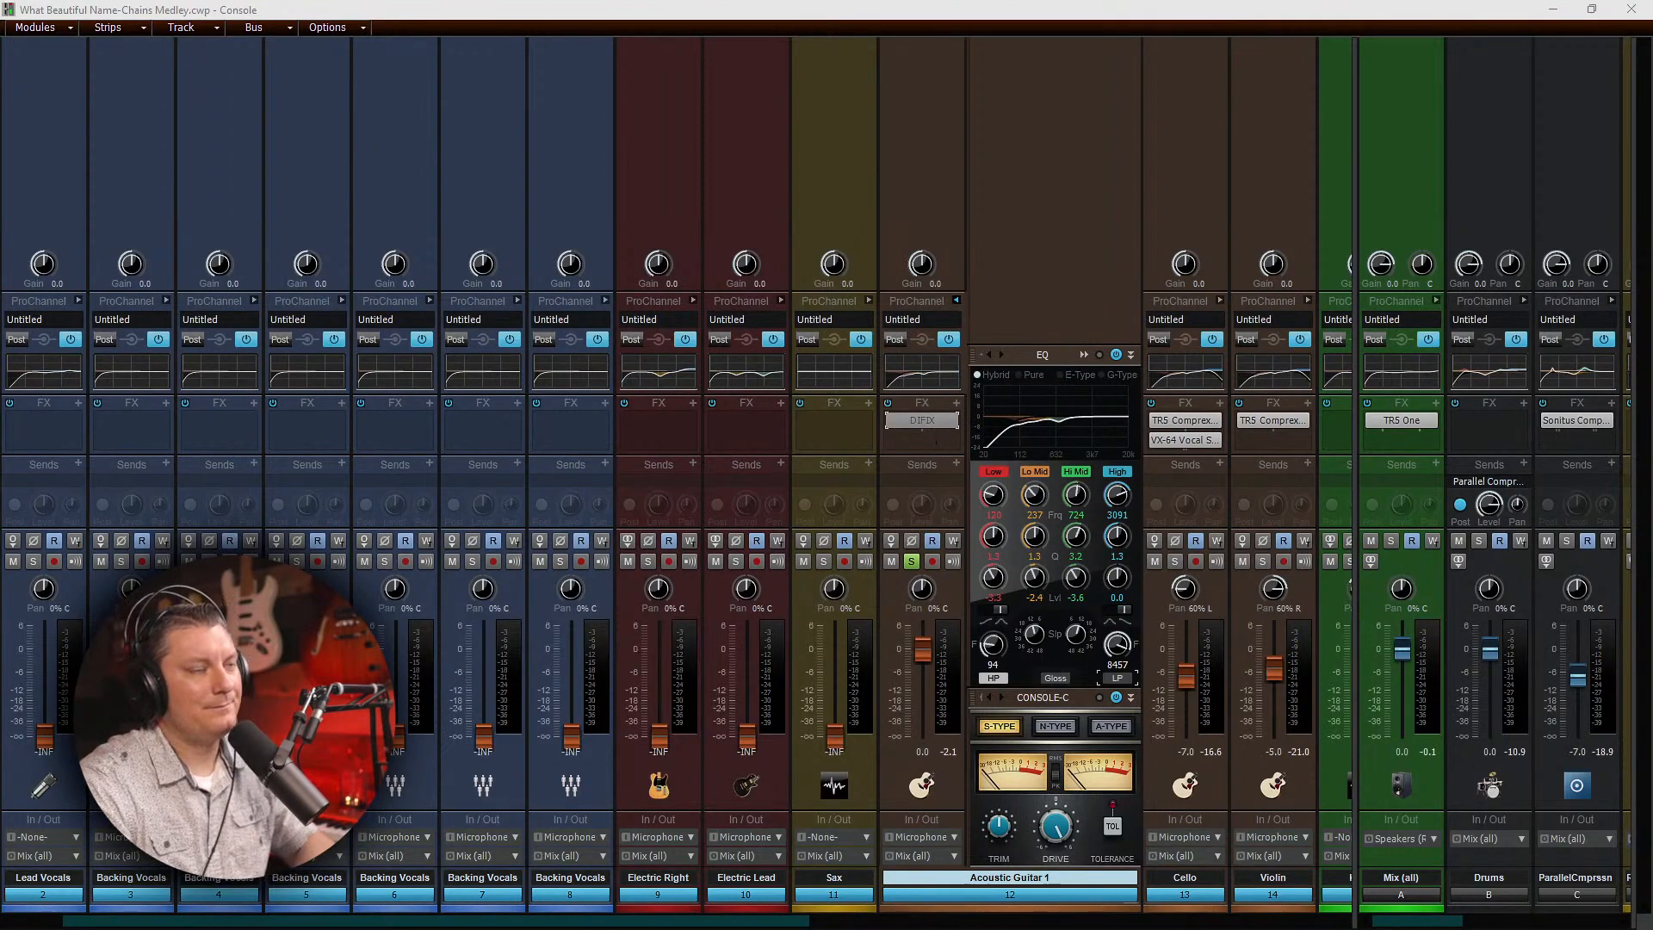
right_click(933, 442)
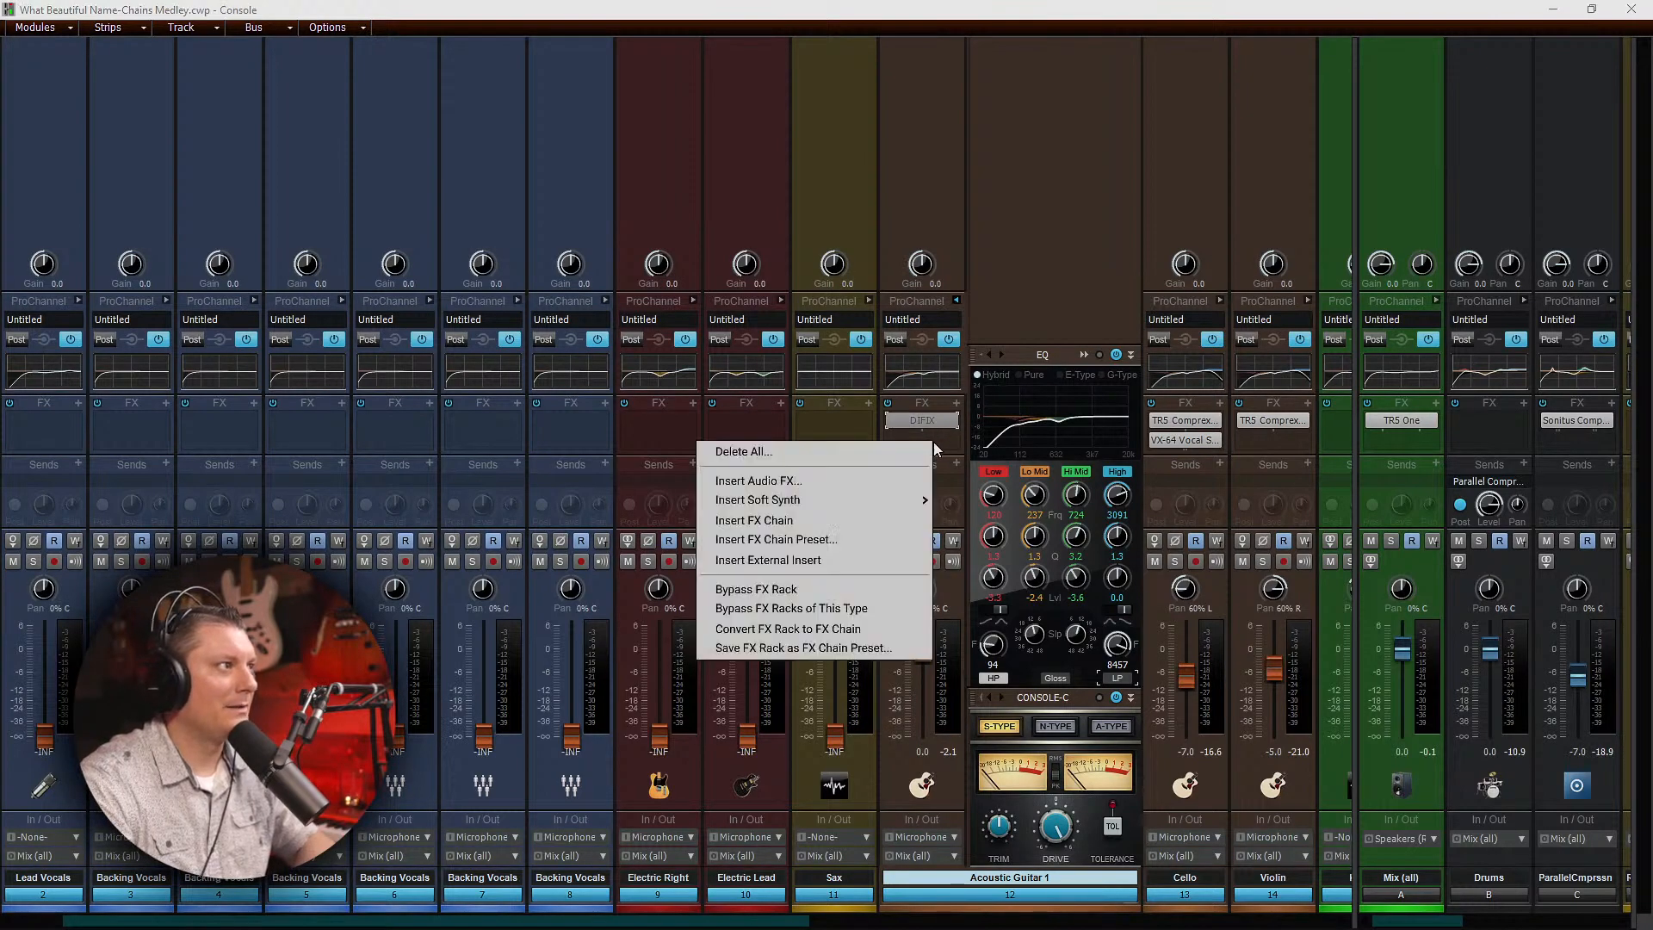
left_click(839, 479)
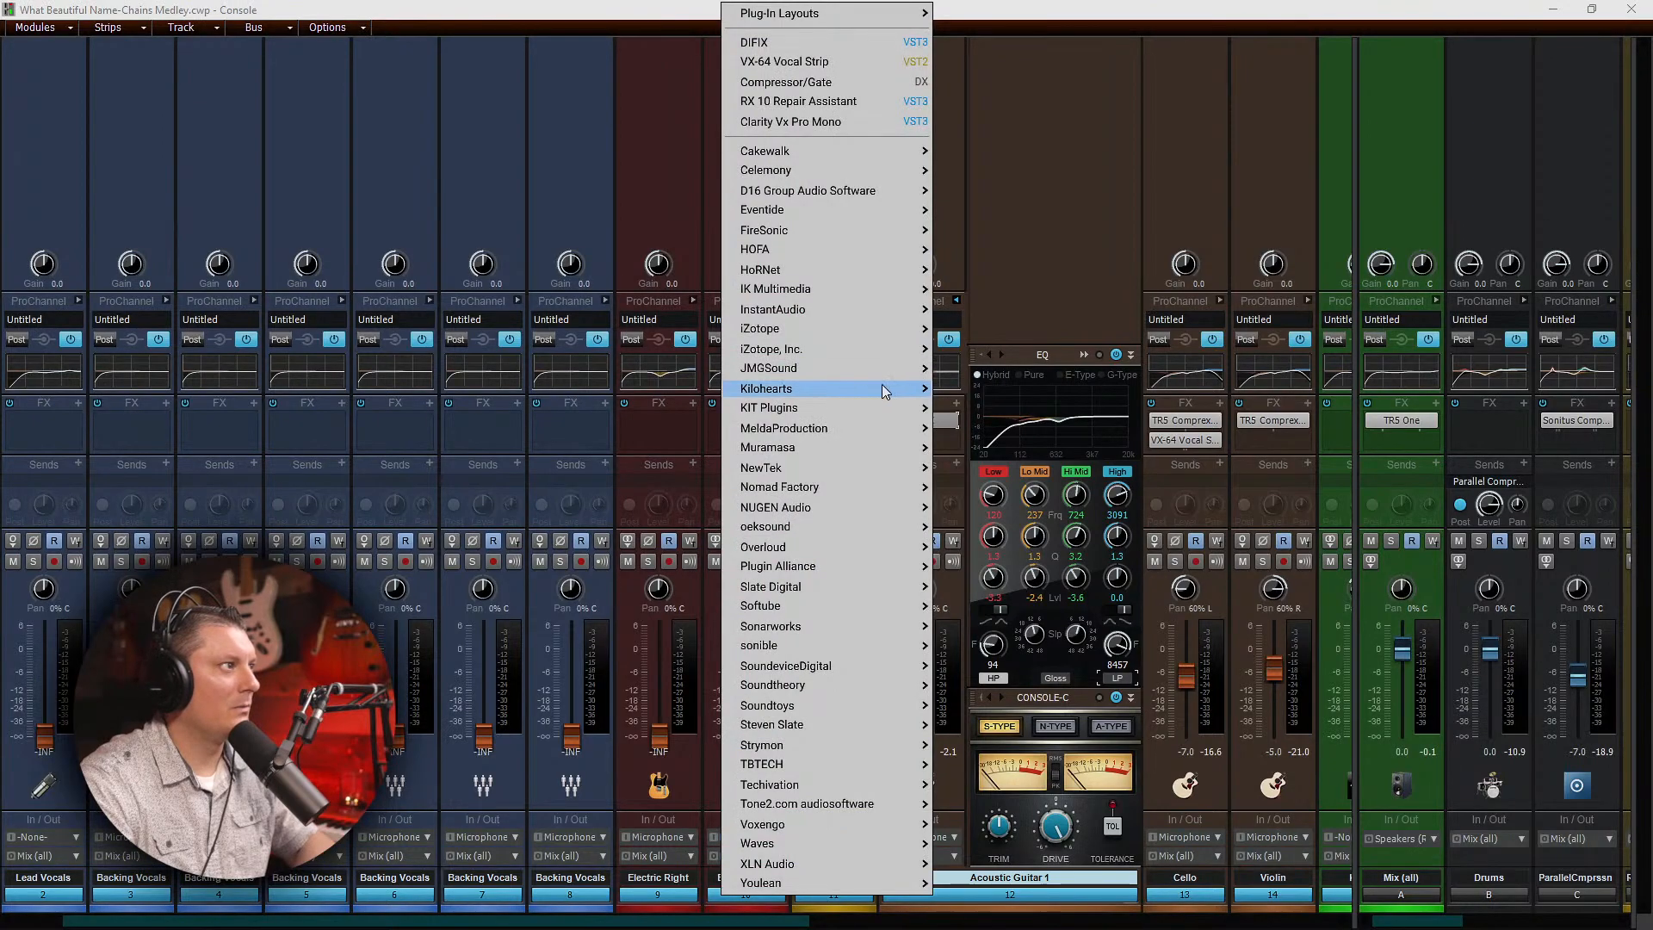
mouse_move(839, 387)
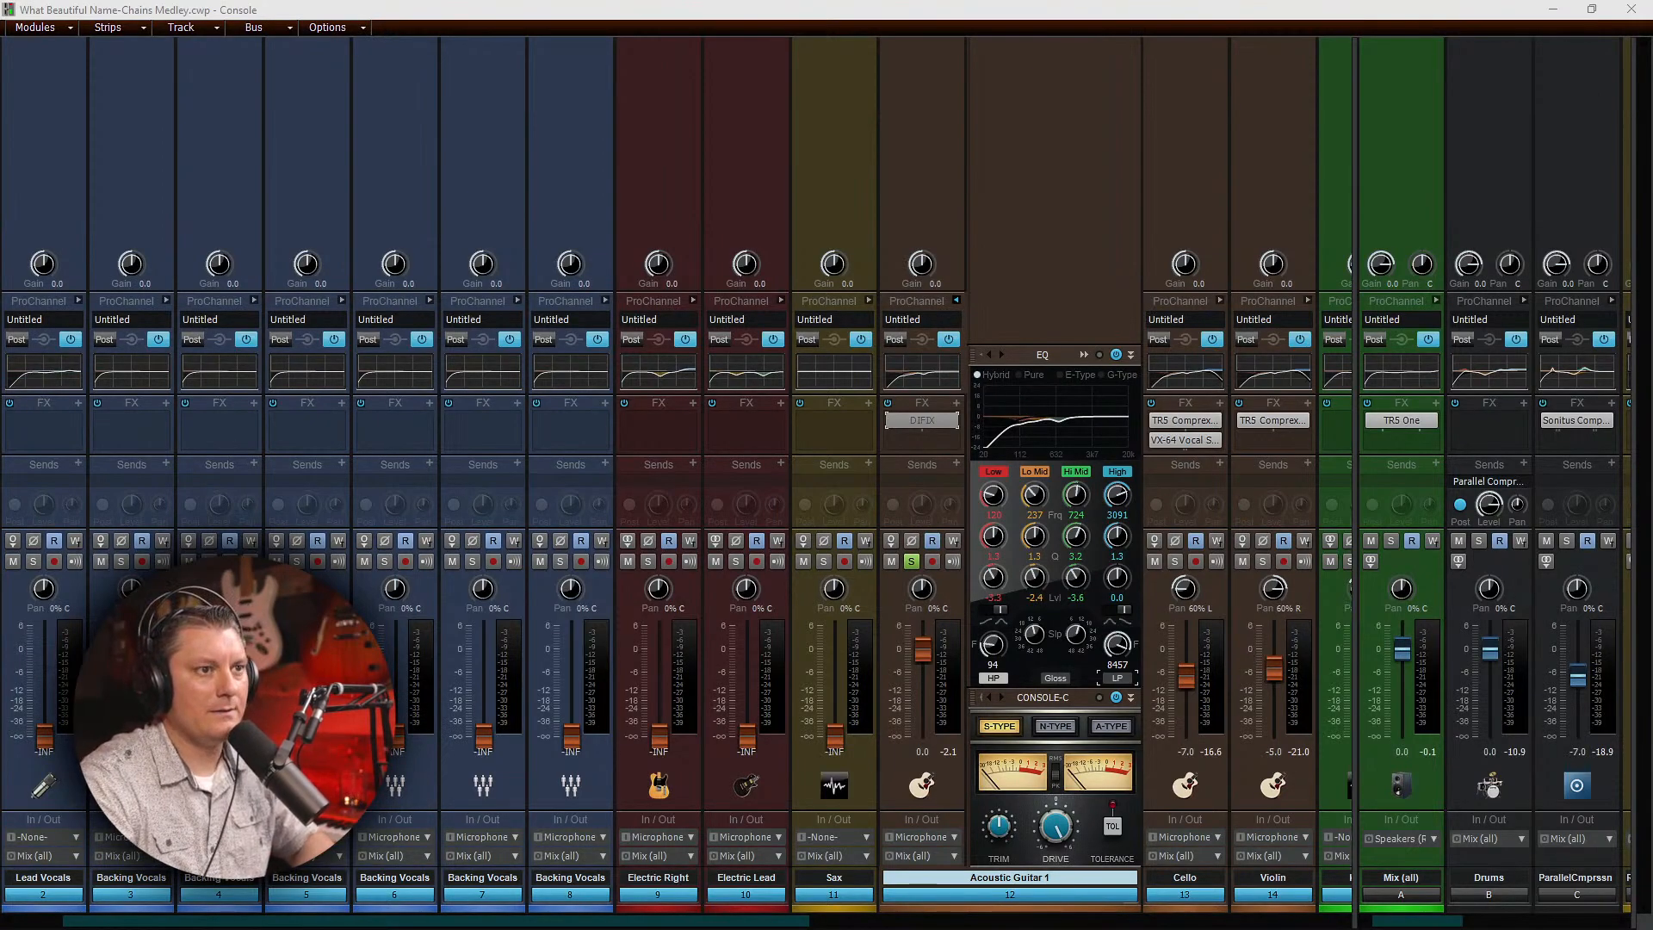
Step: Reopen DIFIX for a check and delete it from Acoustic Guitar 1's FX rack
double_click(919, 417)
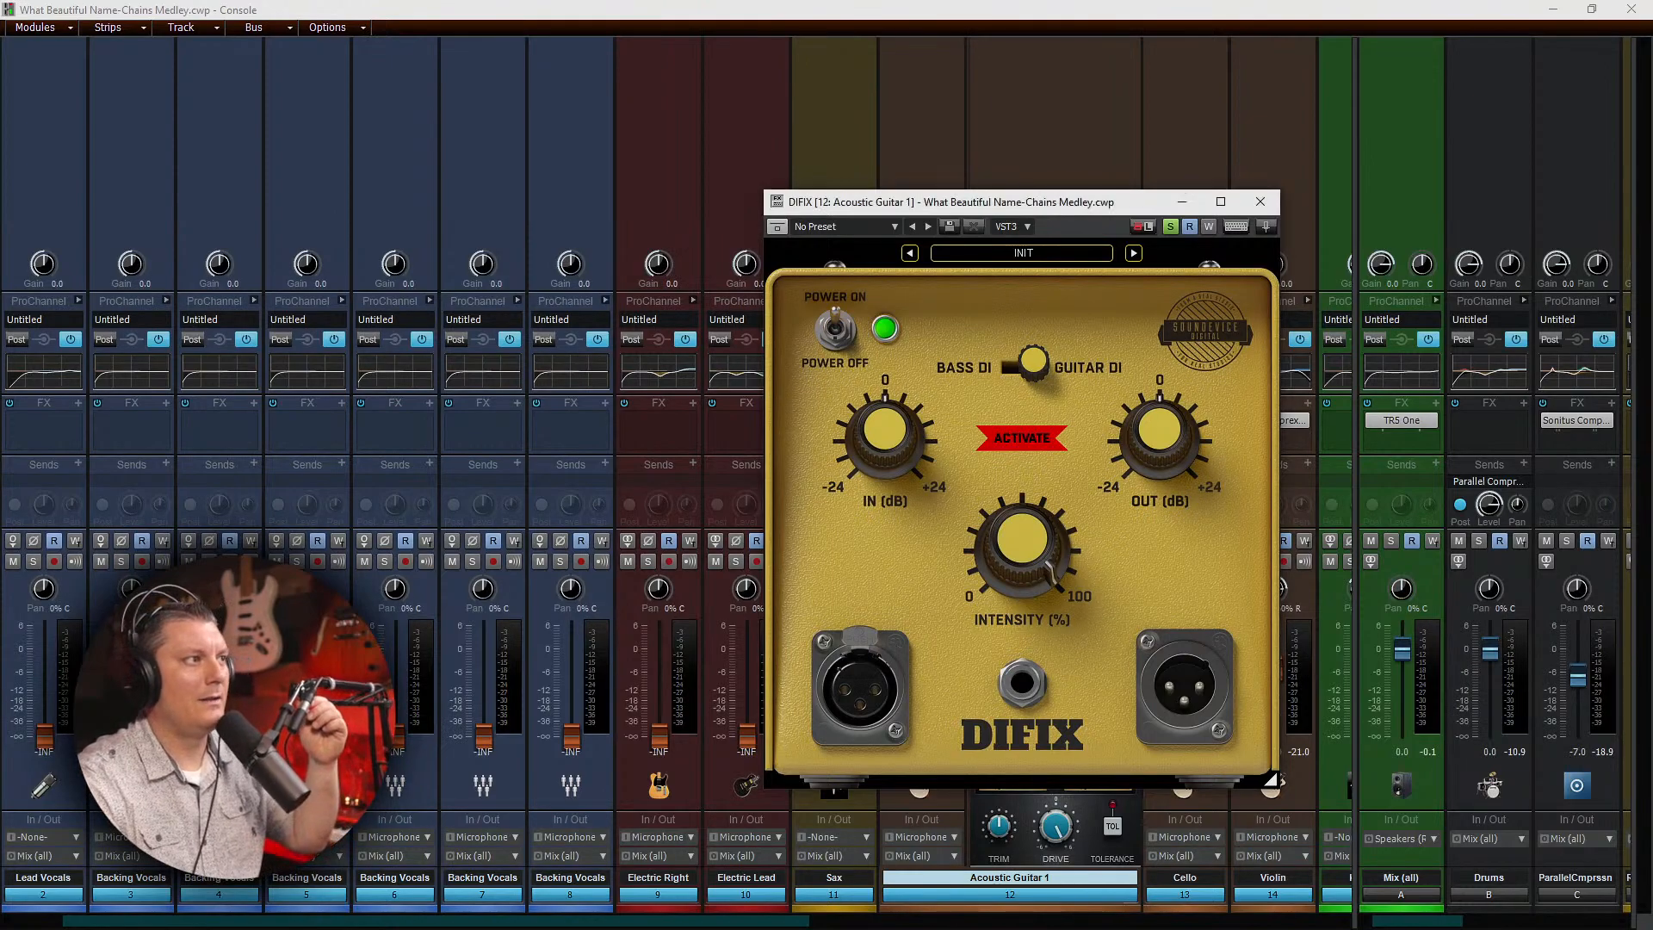
left_click(1260, 202)
right_click(903, 425)
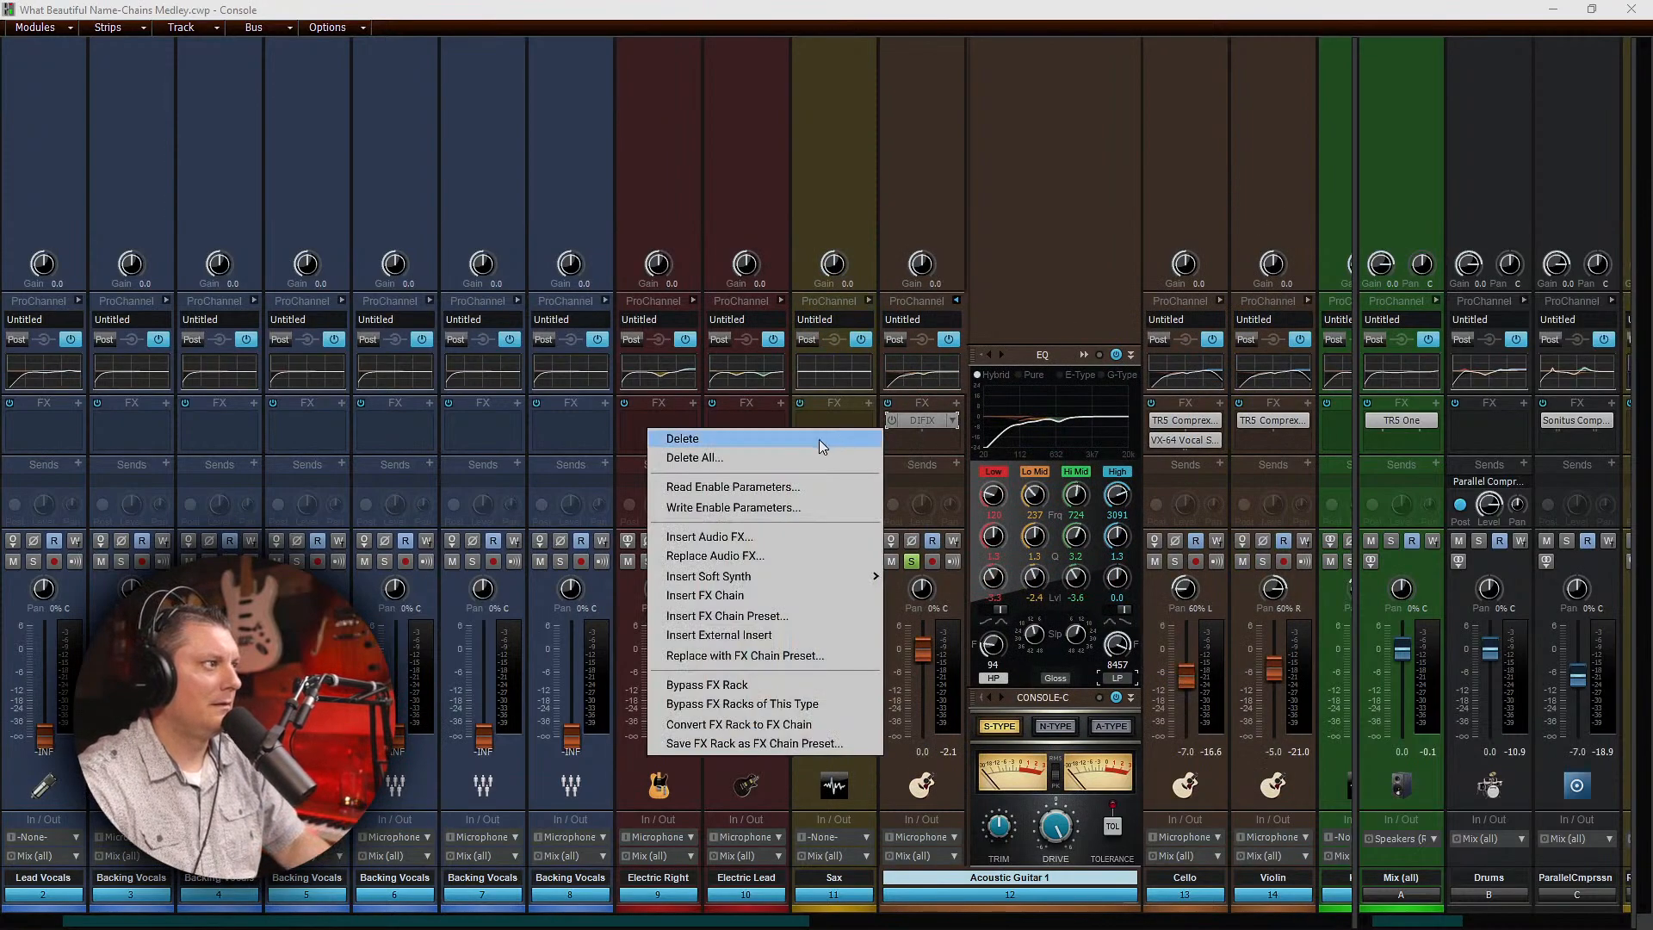
left_click(819, 439)
Step: Insert a fresh DIFIX on Acoustic Guitar 1 and switch it to Guitar DI
right_click(915, 428)
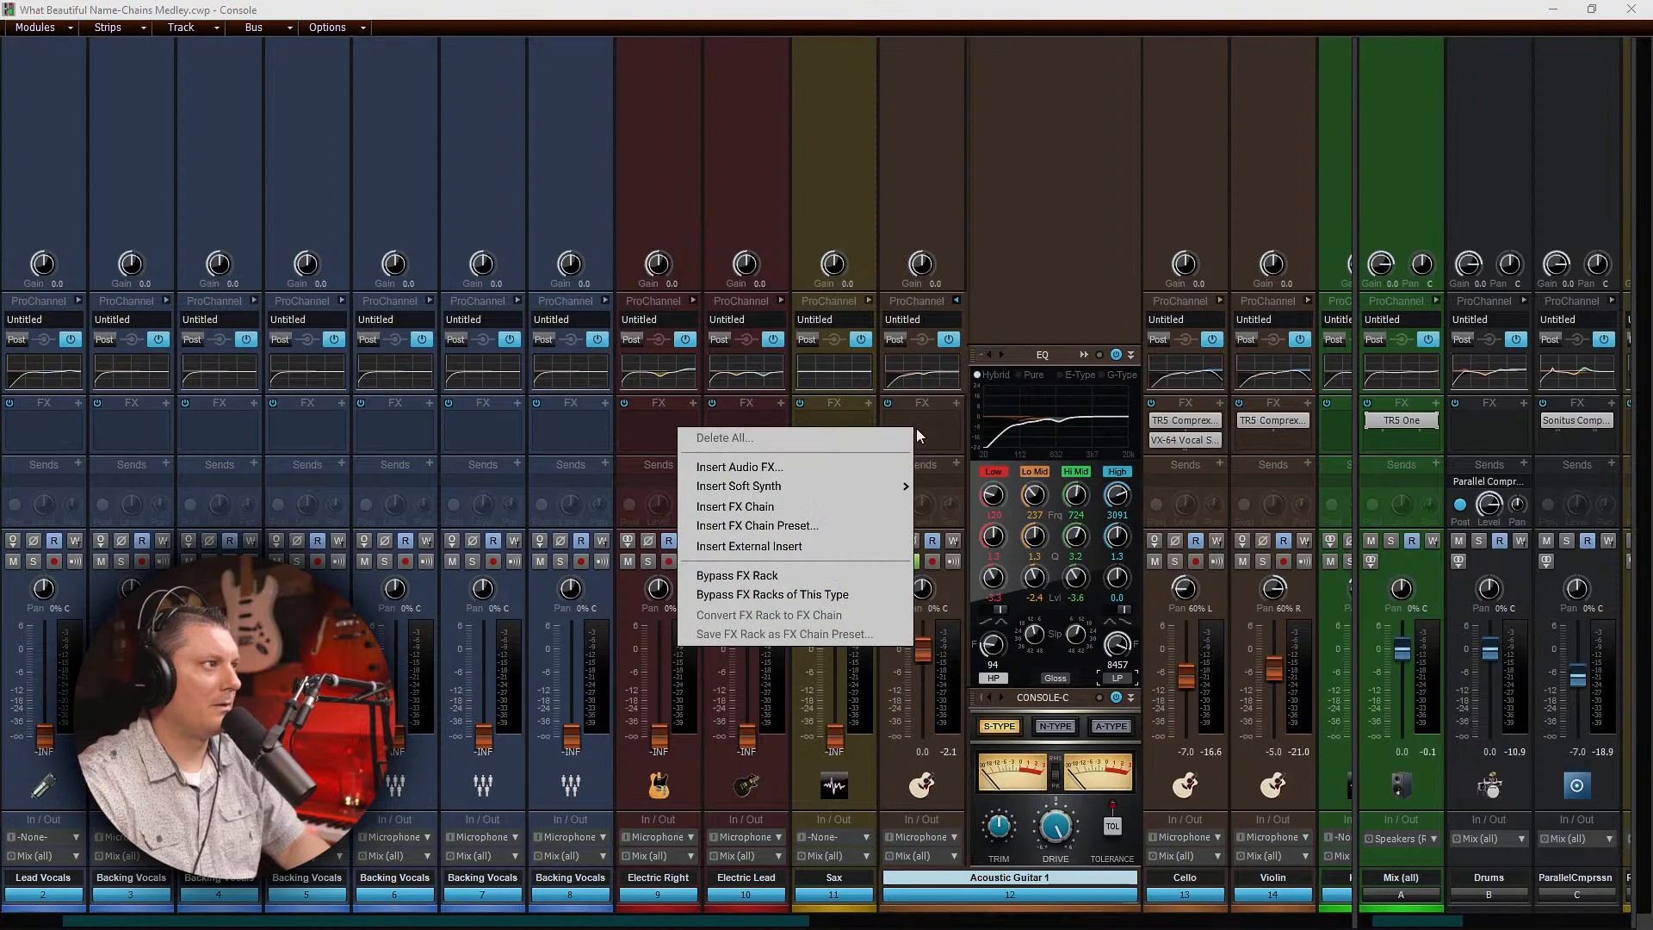
left_click(821, 463)
left_click(746, 71)
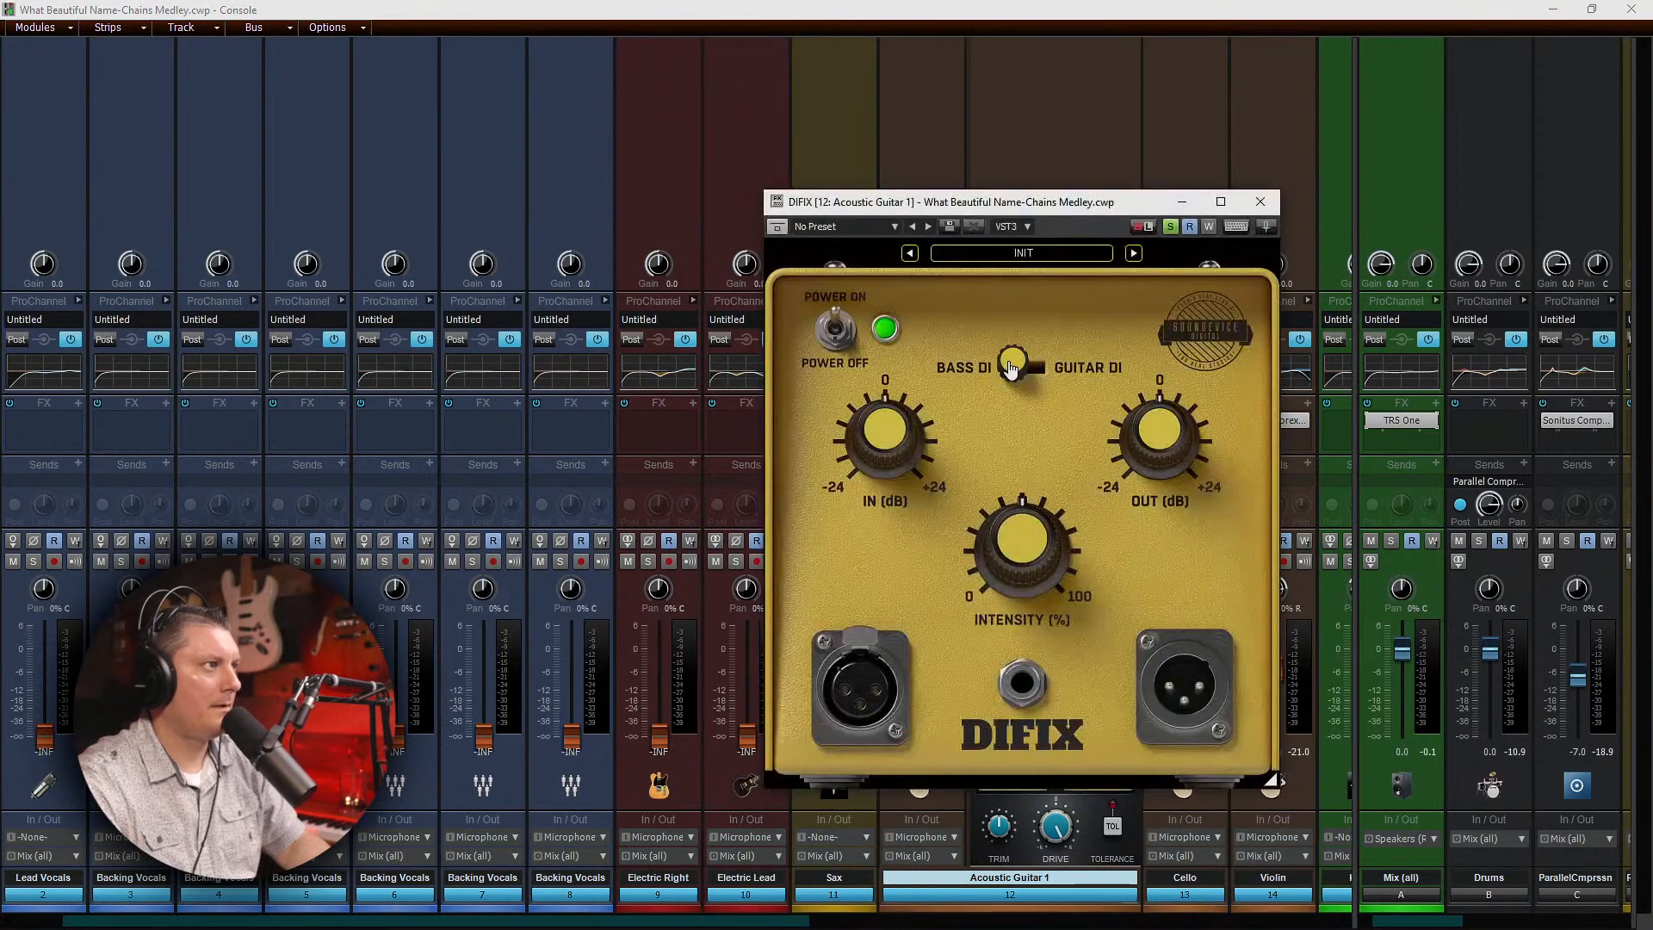
left_click(1011, 368)
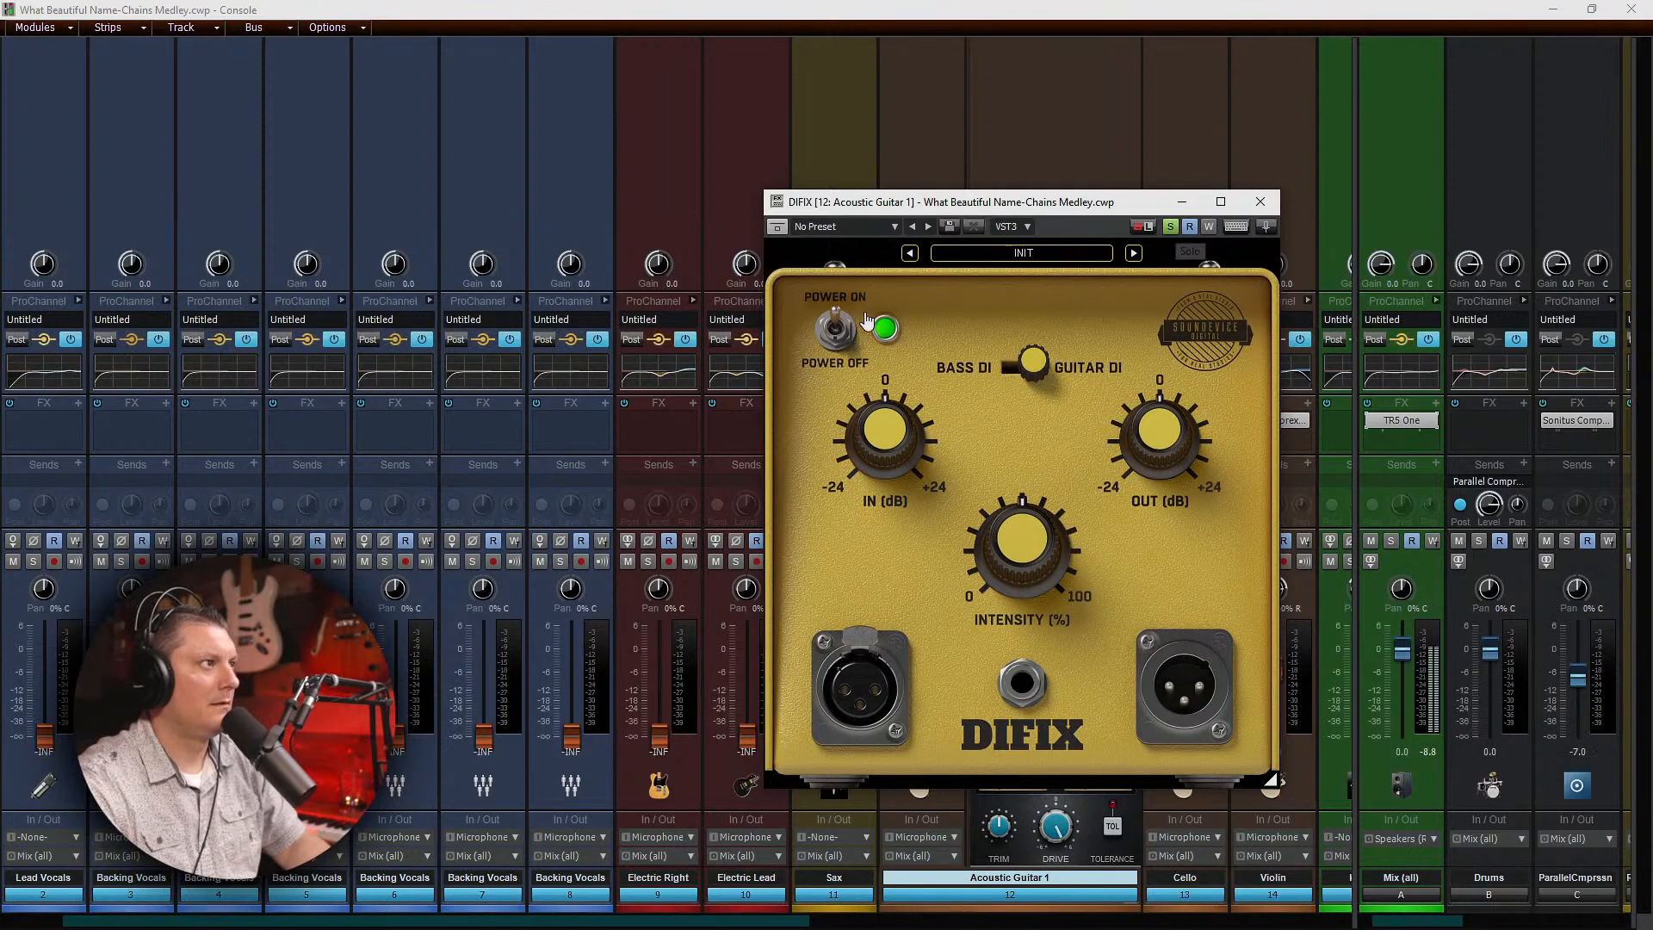
Step: Raise DIFIX's Intensity to maximum and compare the guitar with the pedal's power off and on
left_click(837, 329)
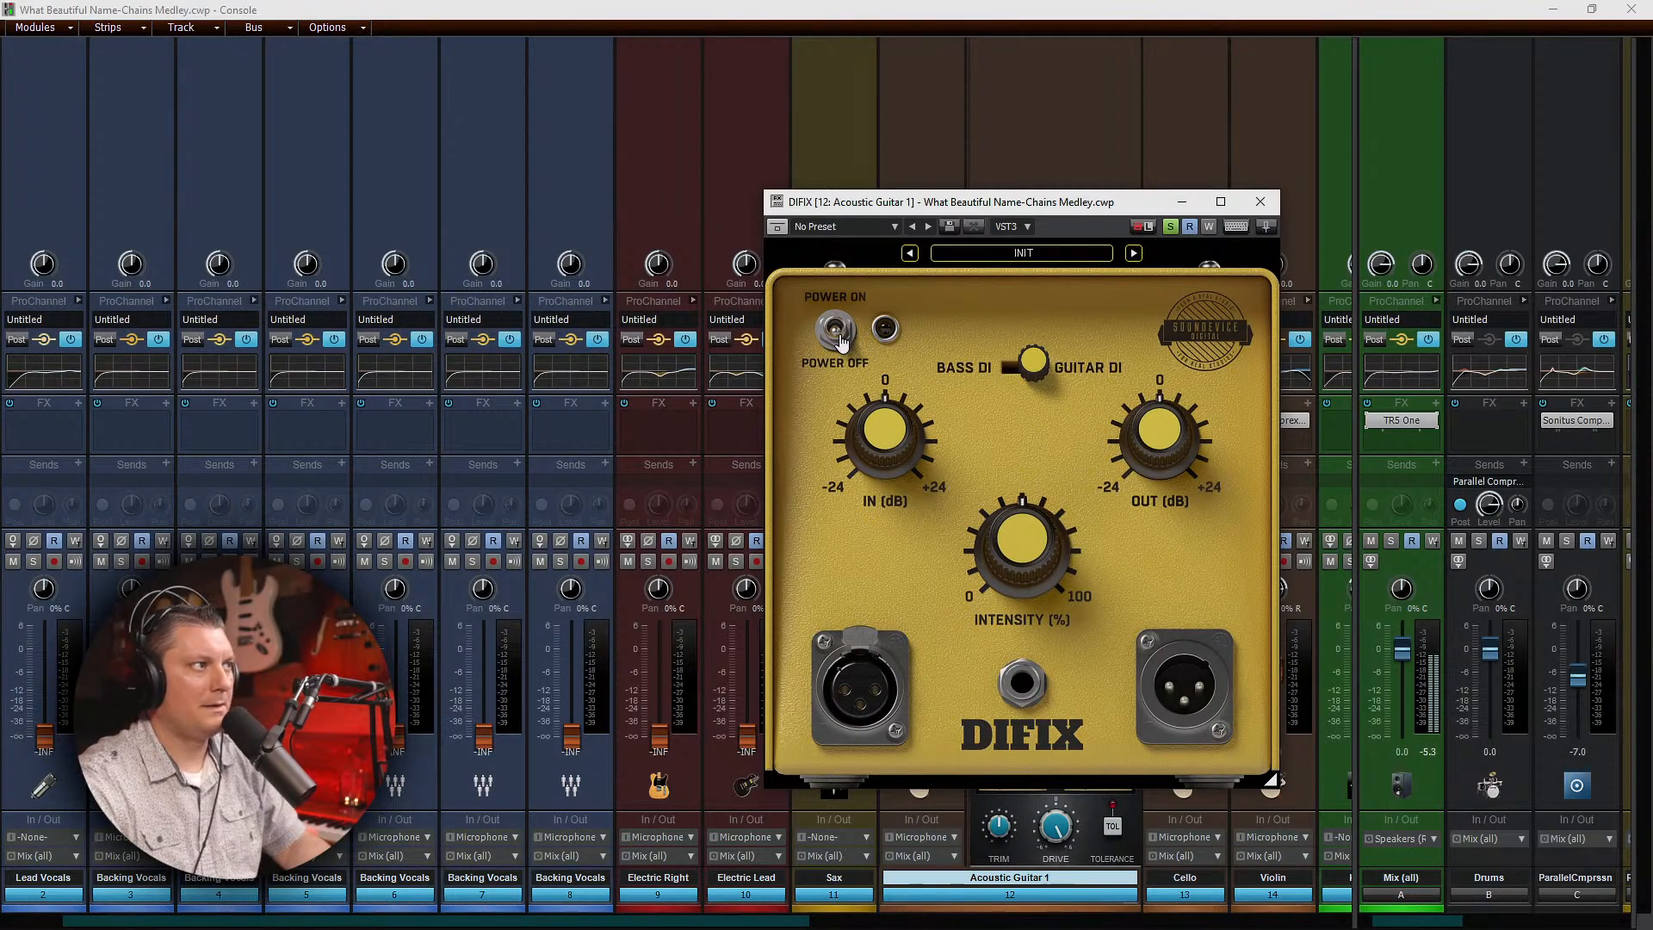
left_click(837, 331)
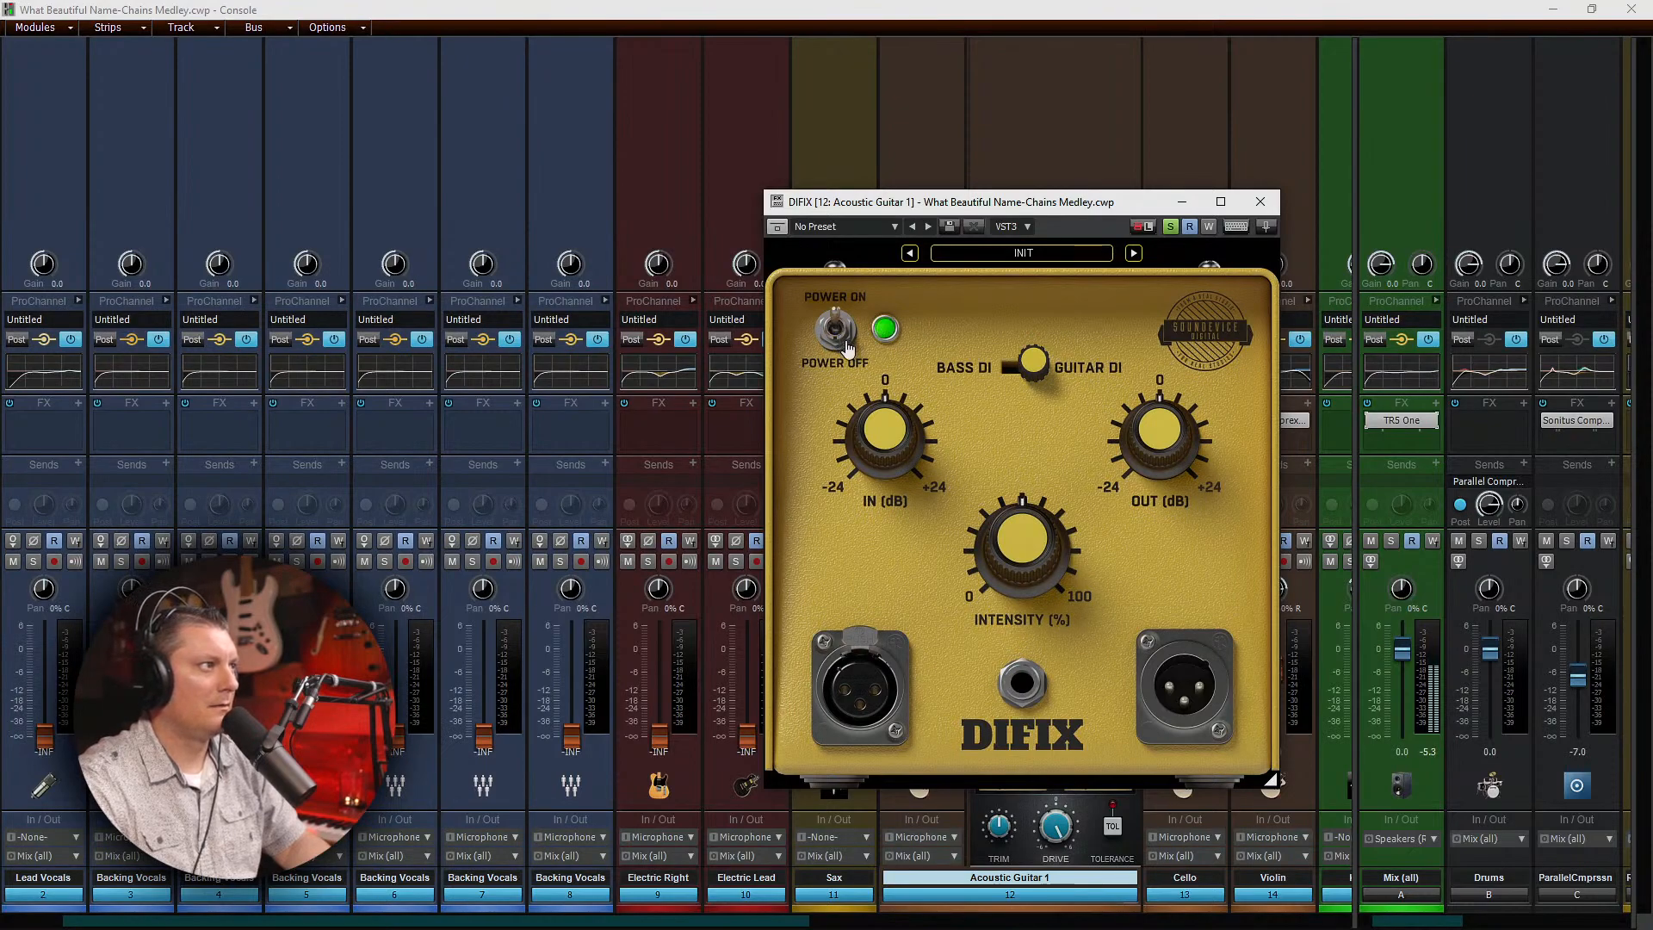
left_click_drag(1000, 521, 990, 479)
left_click(837, 329)
left_click(836, 330)
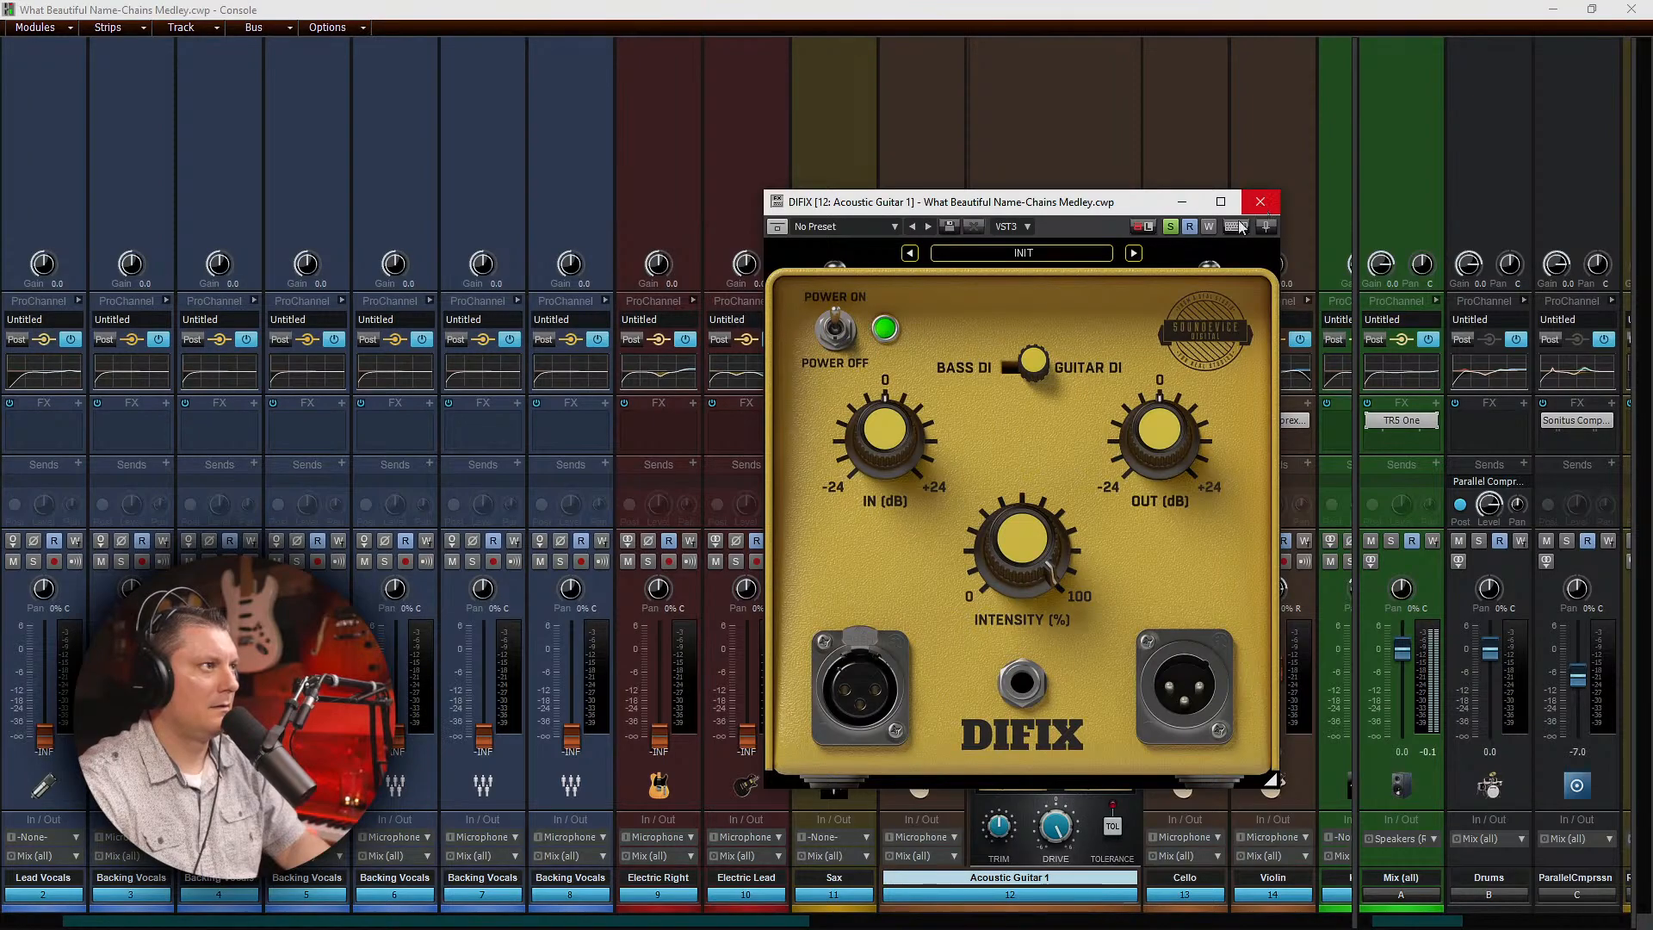
left_click(1243, 201)
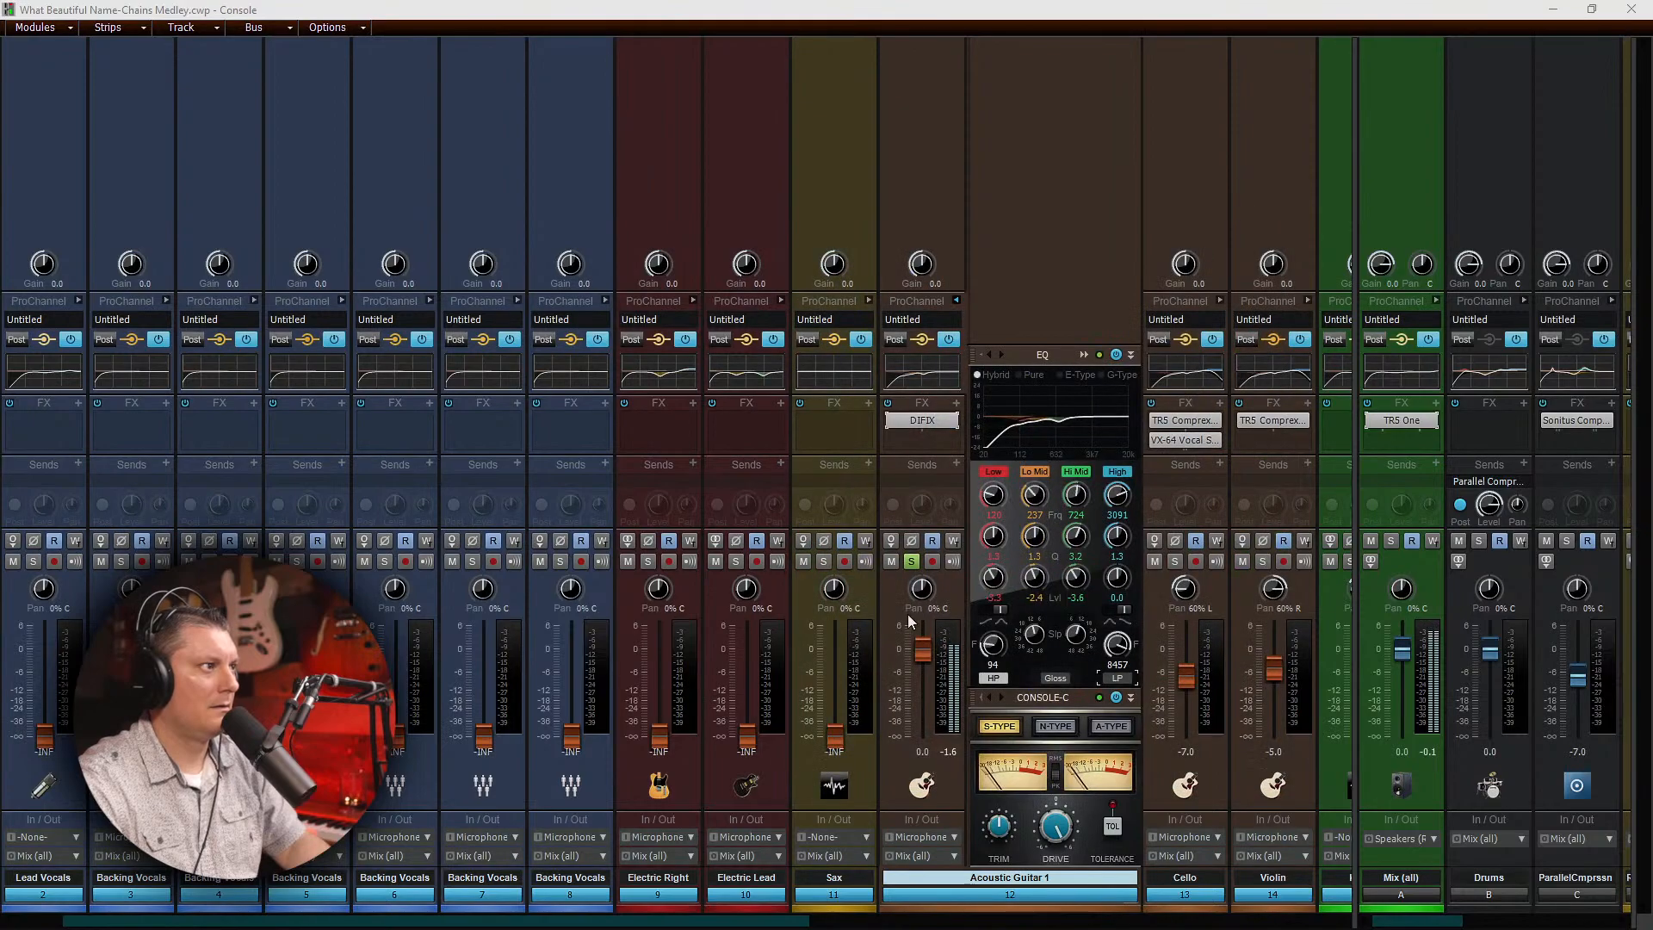
Step: Lower Acoustic Guitar 1's volume fader to -2.5 and insert the IK Multimedia TR5 Comprexxor on the track
left_click_drag(922, 661, 922, 660)
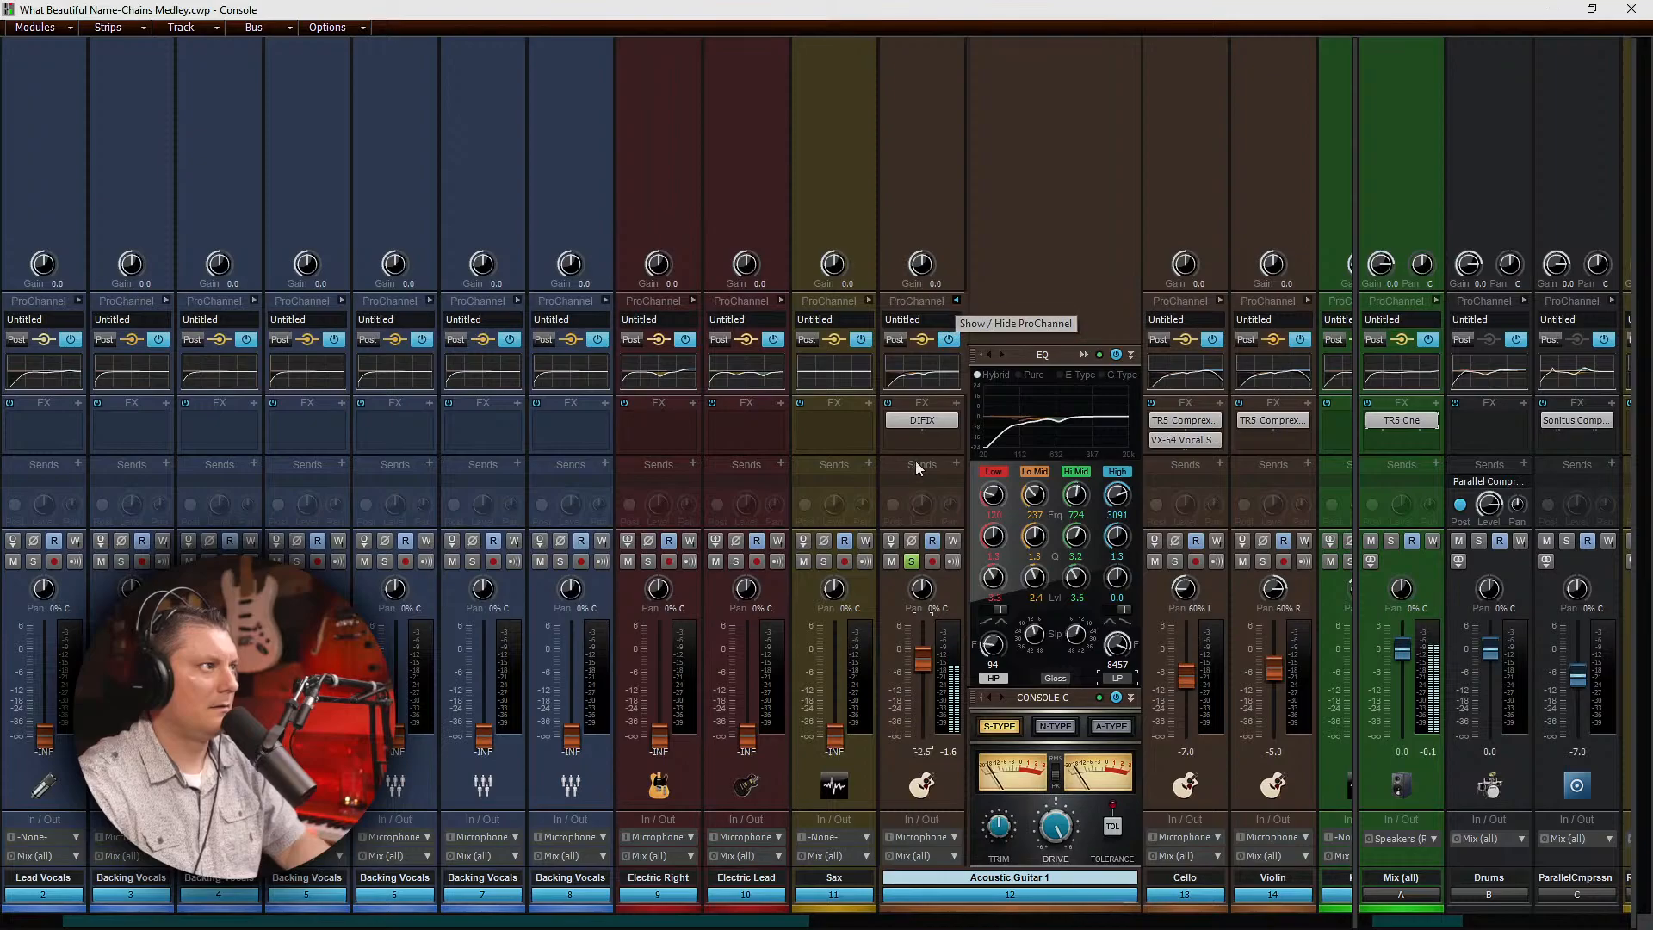
right_click(916, 431)
mouse_move(835, 469)
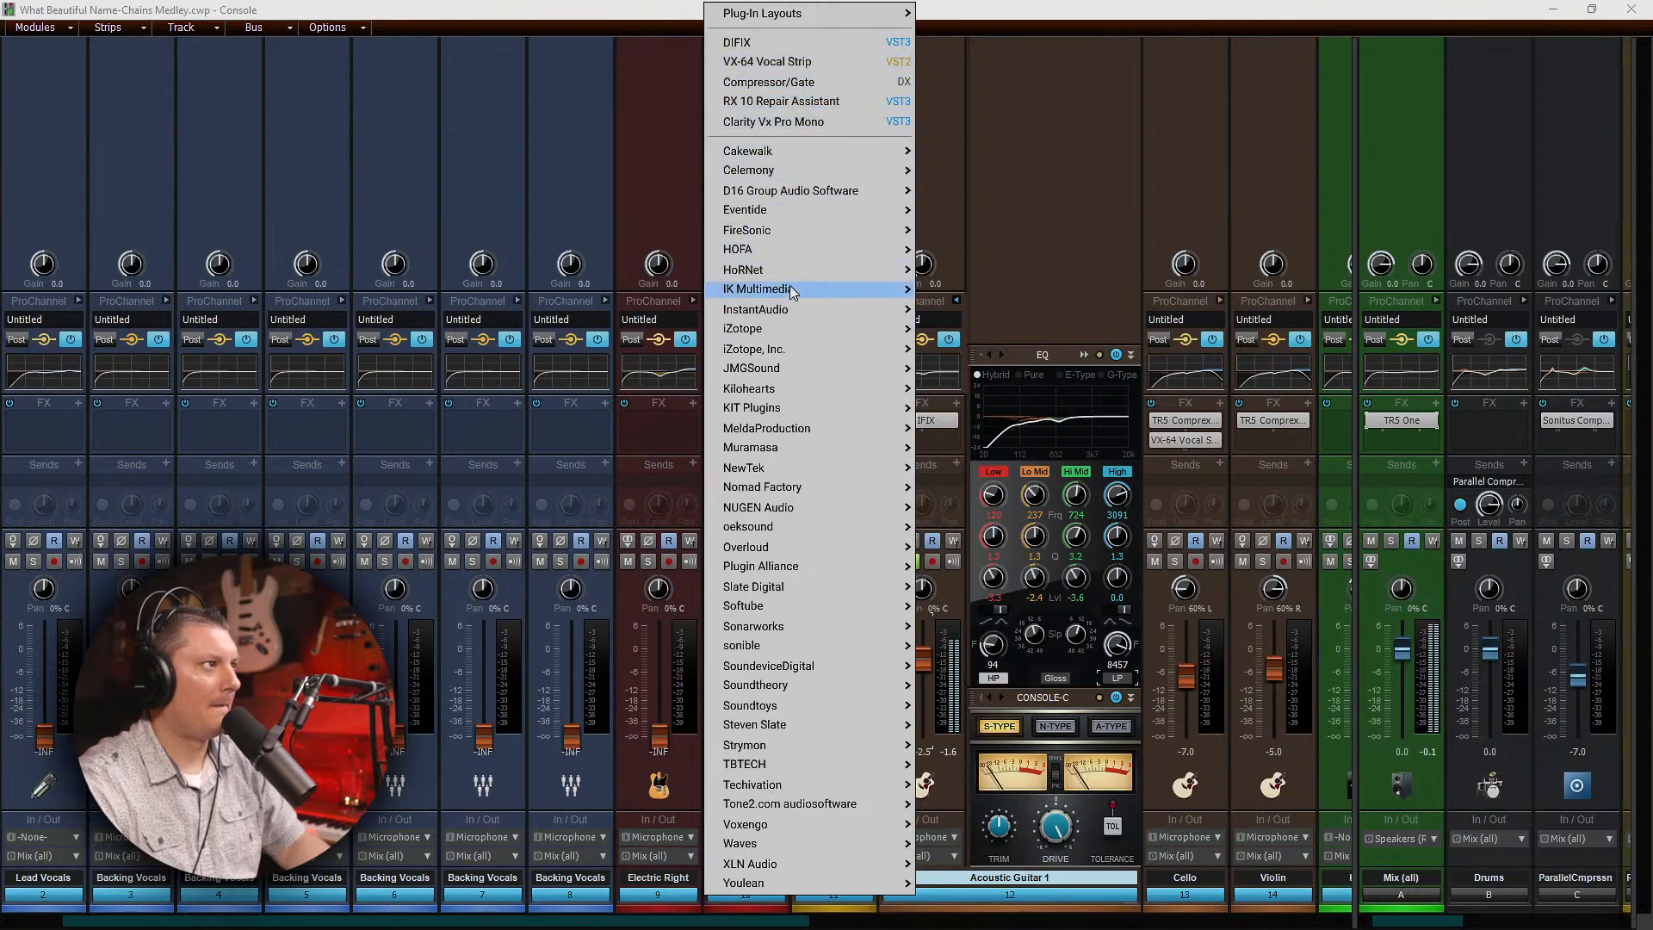
mouse_move(836, 290)
left_click(1061, 122)
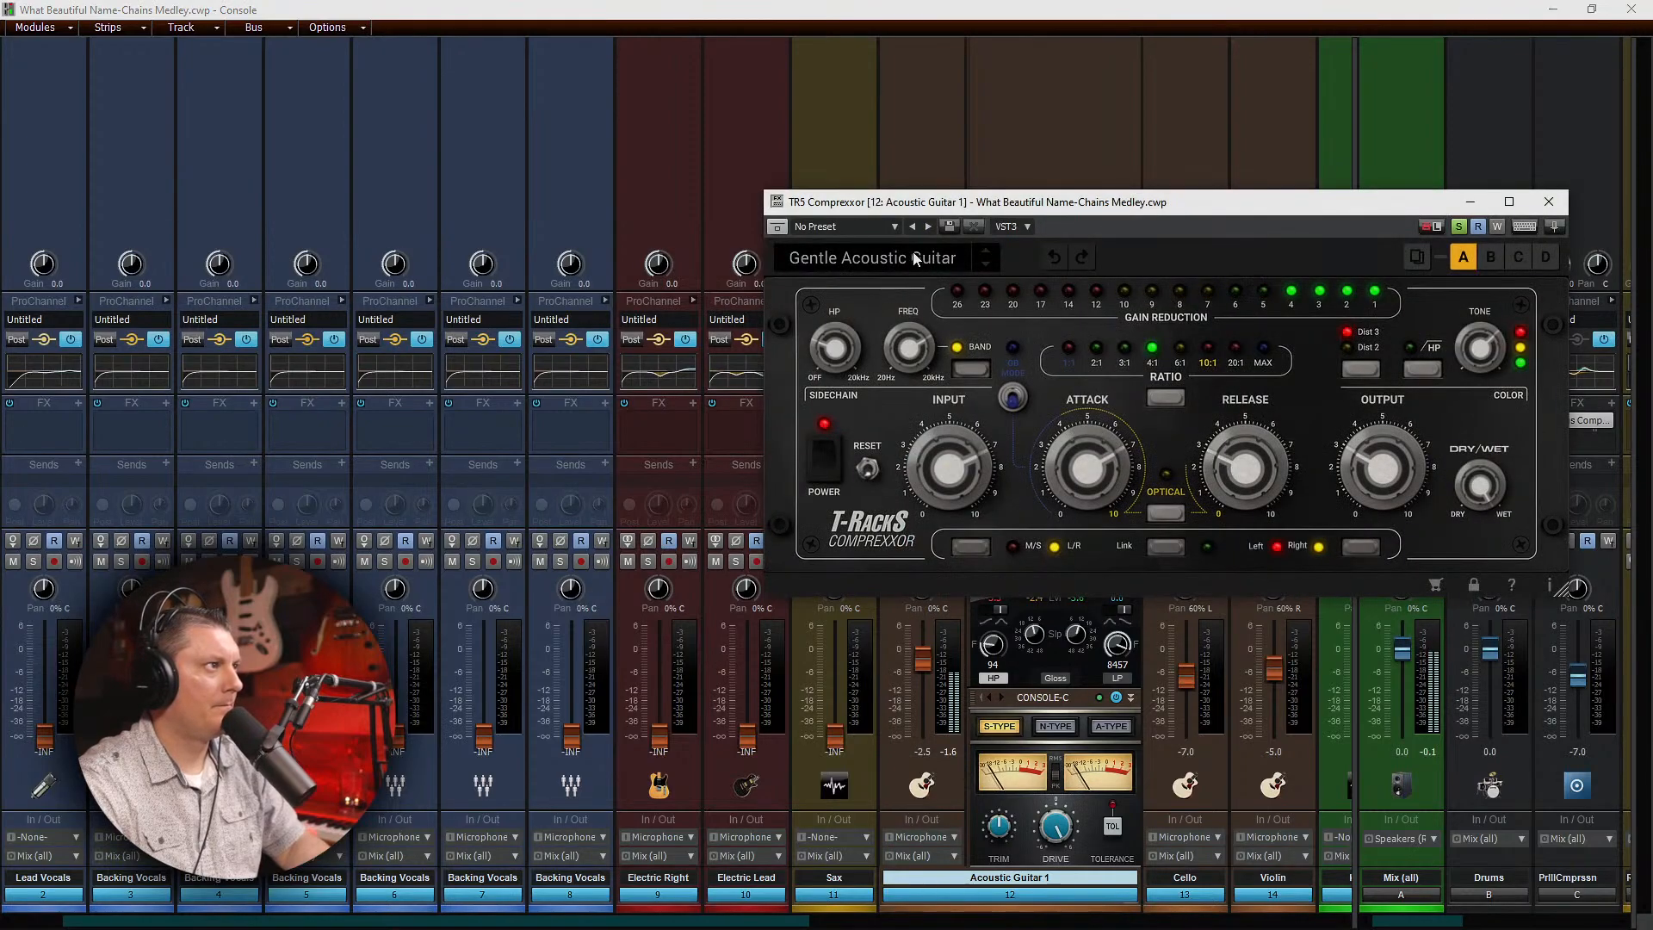
Step: Audition the Comprexxor presets Funk Gtr Sample and Warmer, and load Spank Guitar Clean Chords
left_click(891, 261)
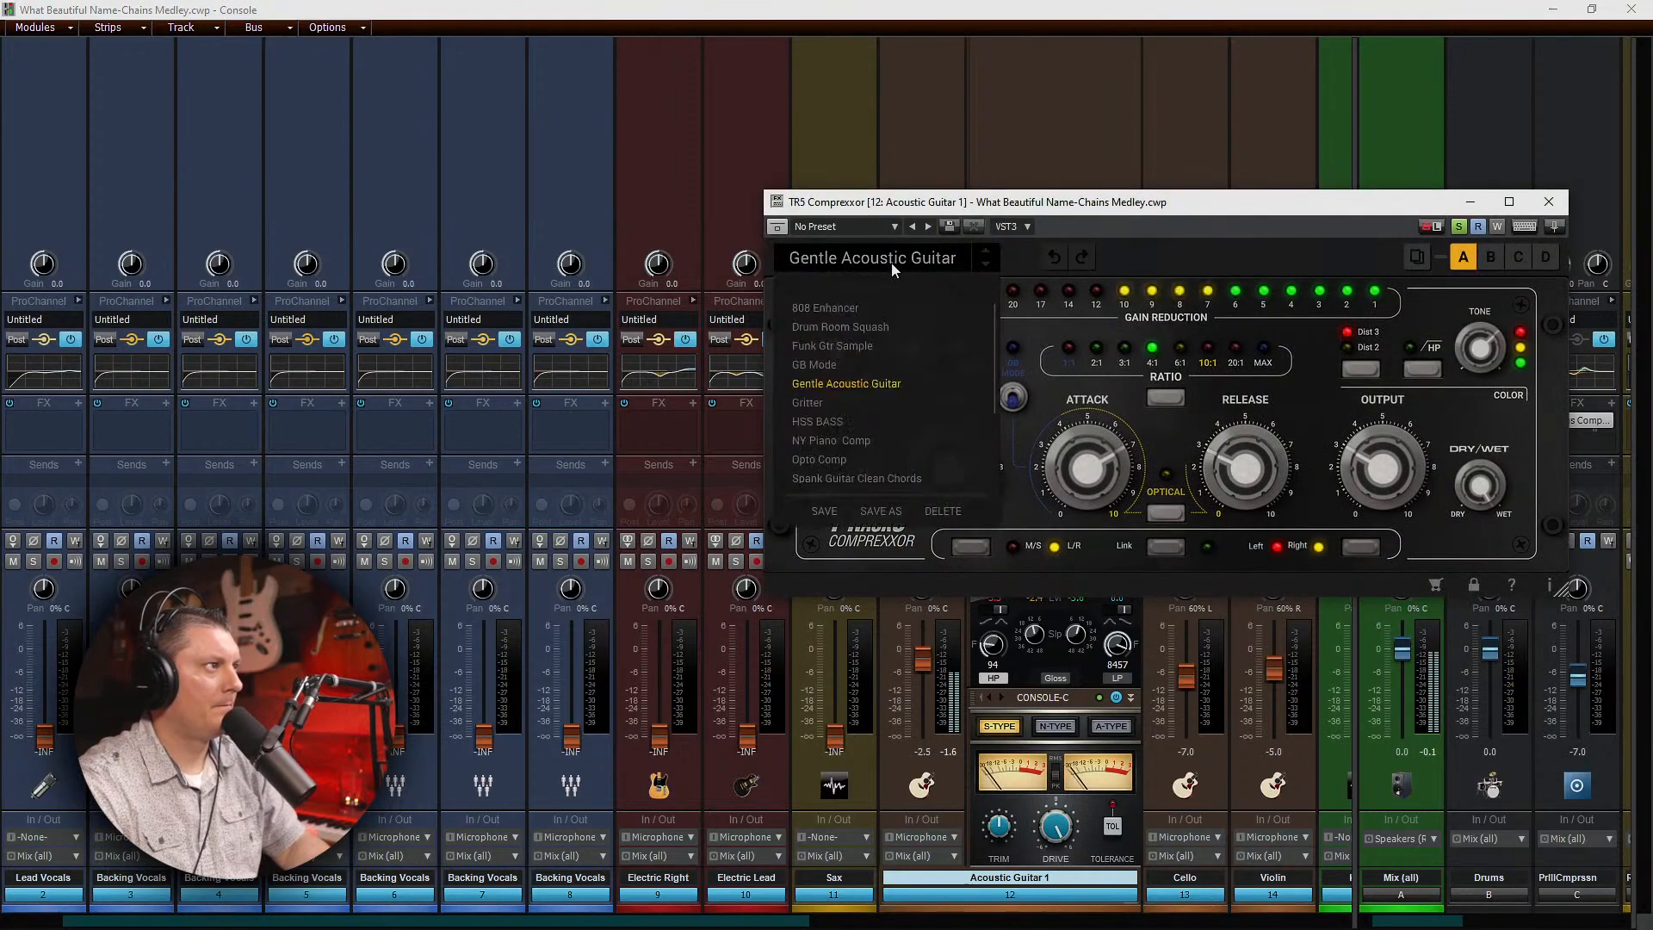
left_click(839, 348)
scroll(853, 353, "down", 3)
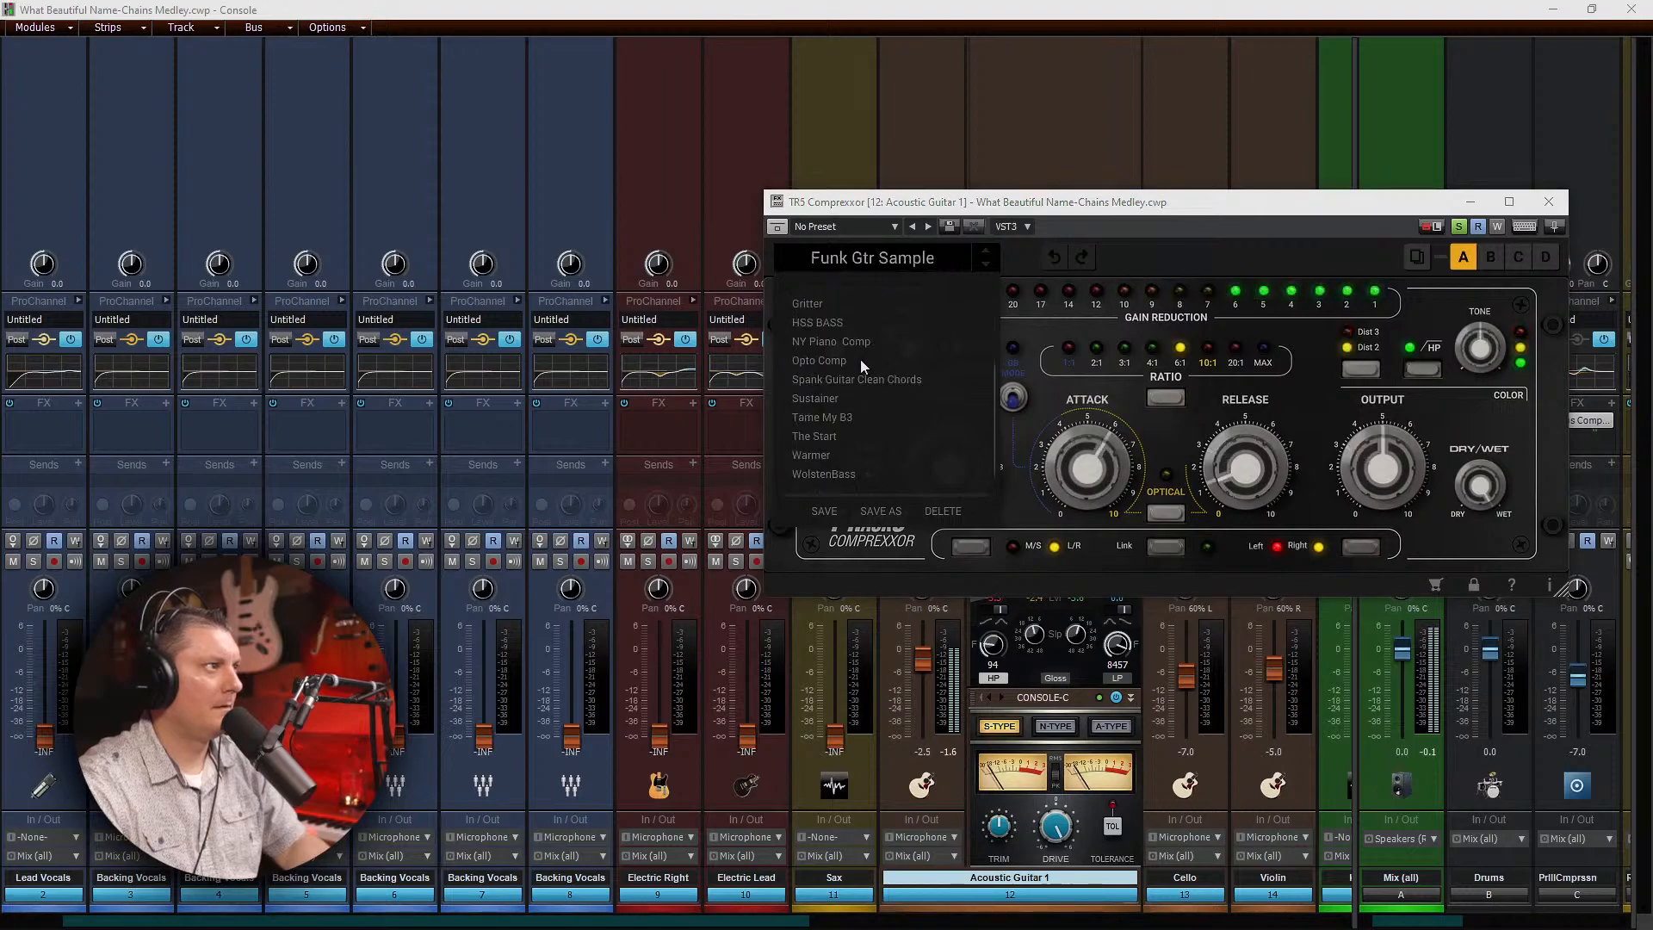
scroll(860, 359, "down", 3)
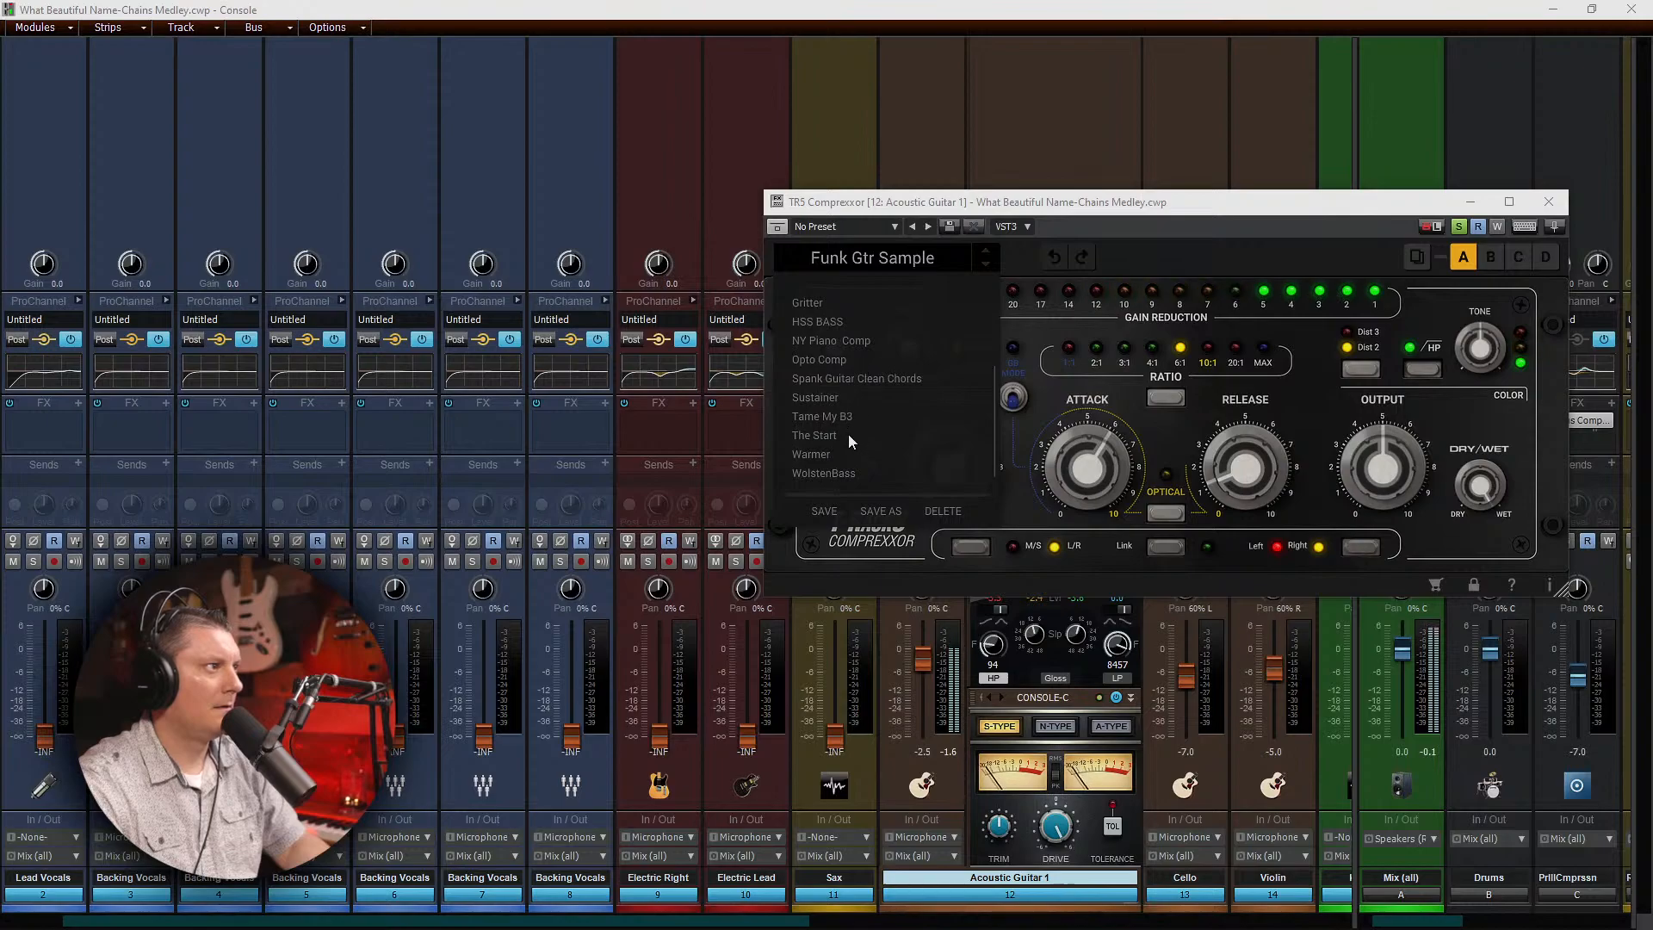
left_click(814, 452)
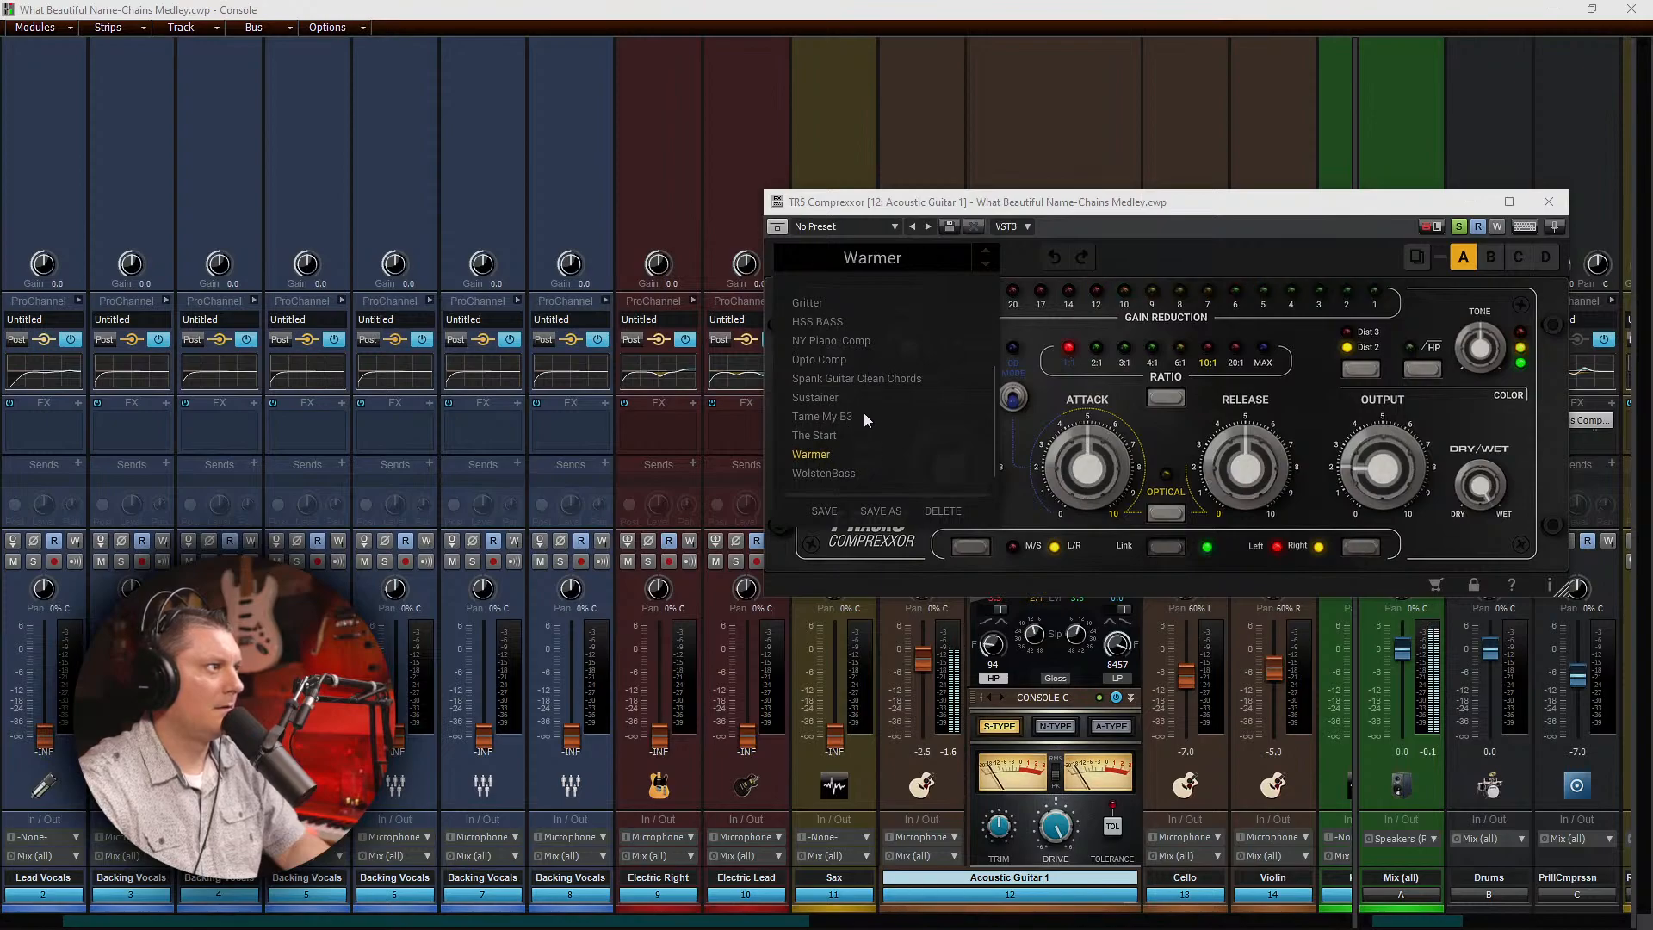
left_click(865, 379)
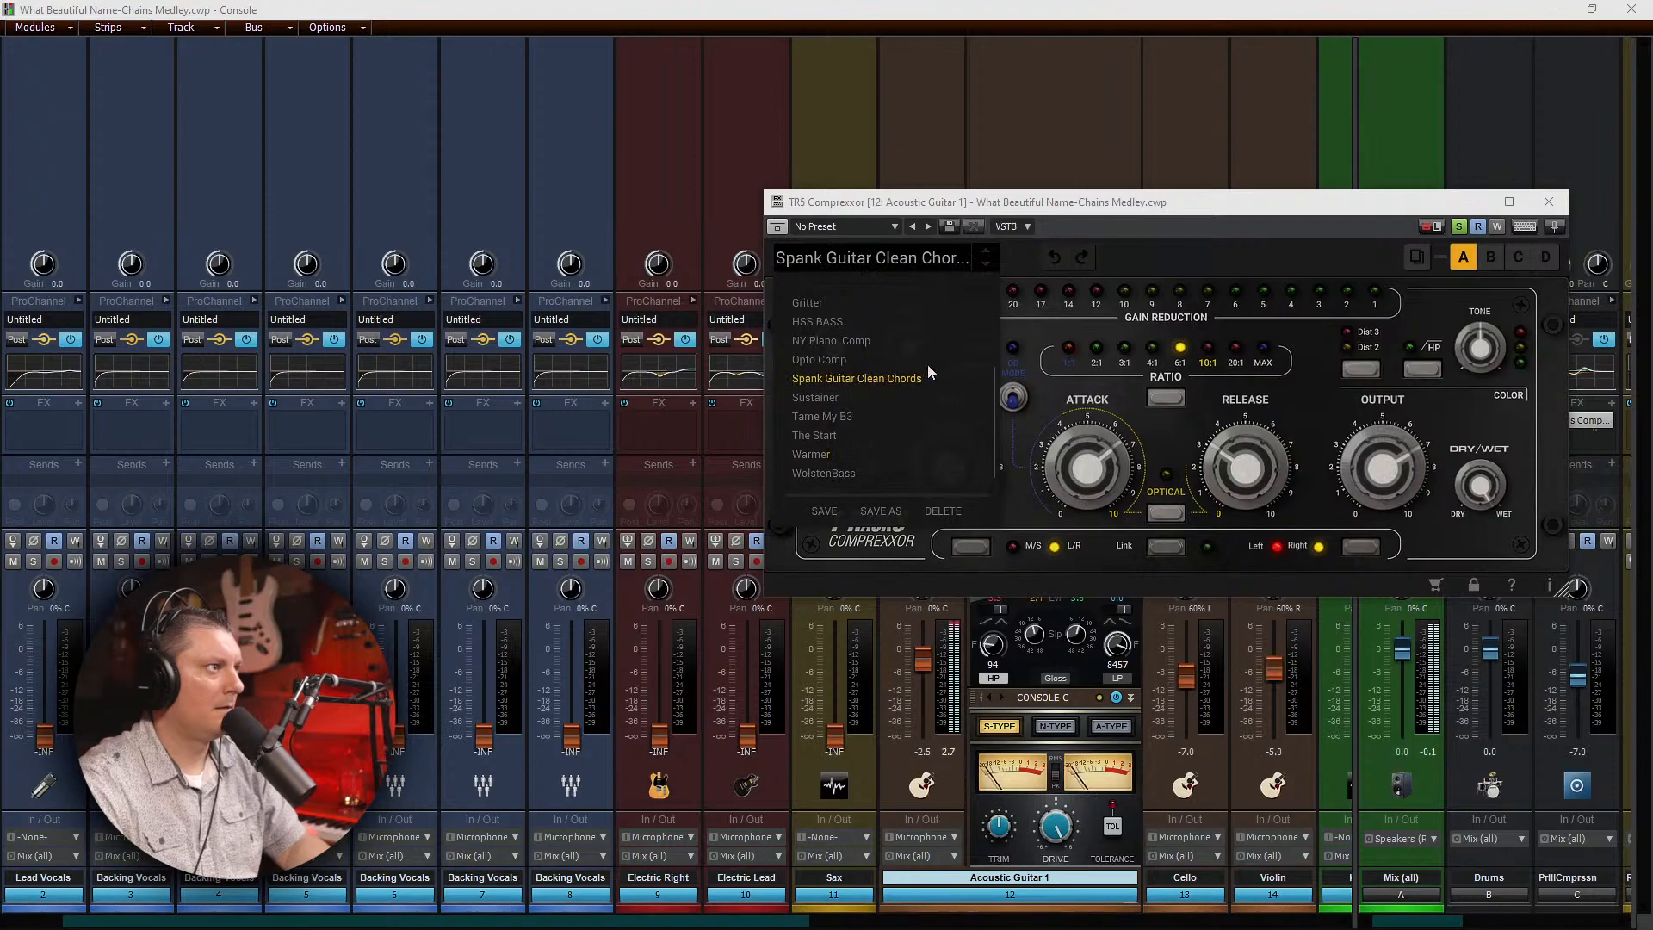
left_click(1187, 258)
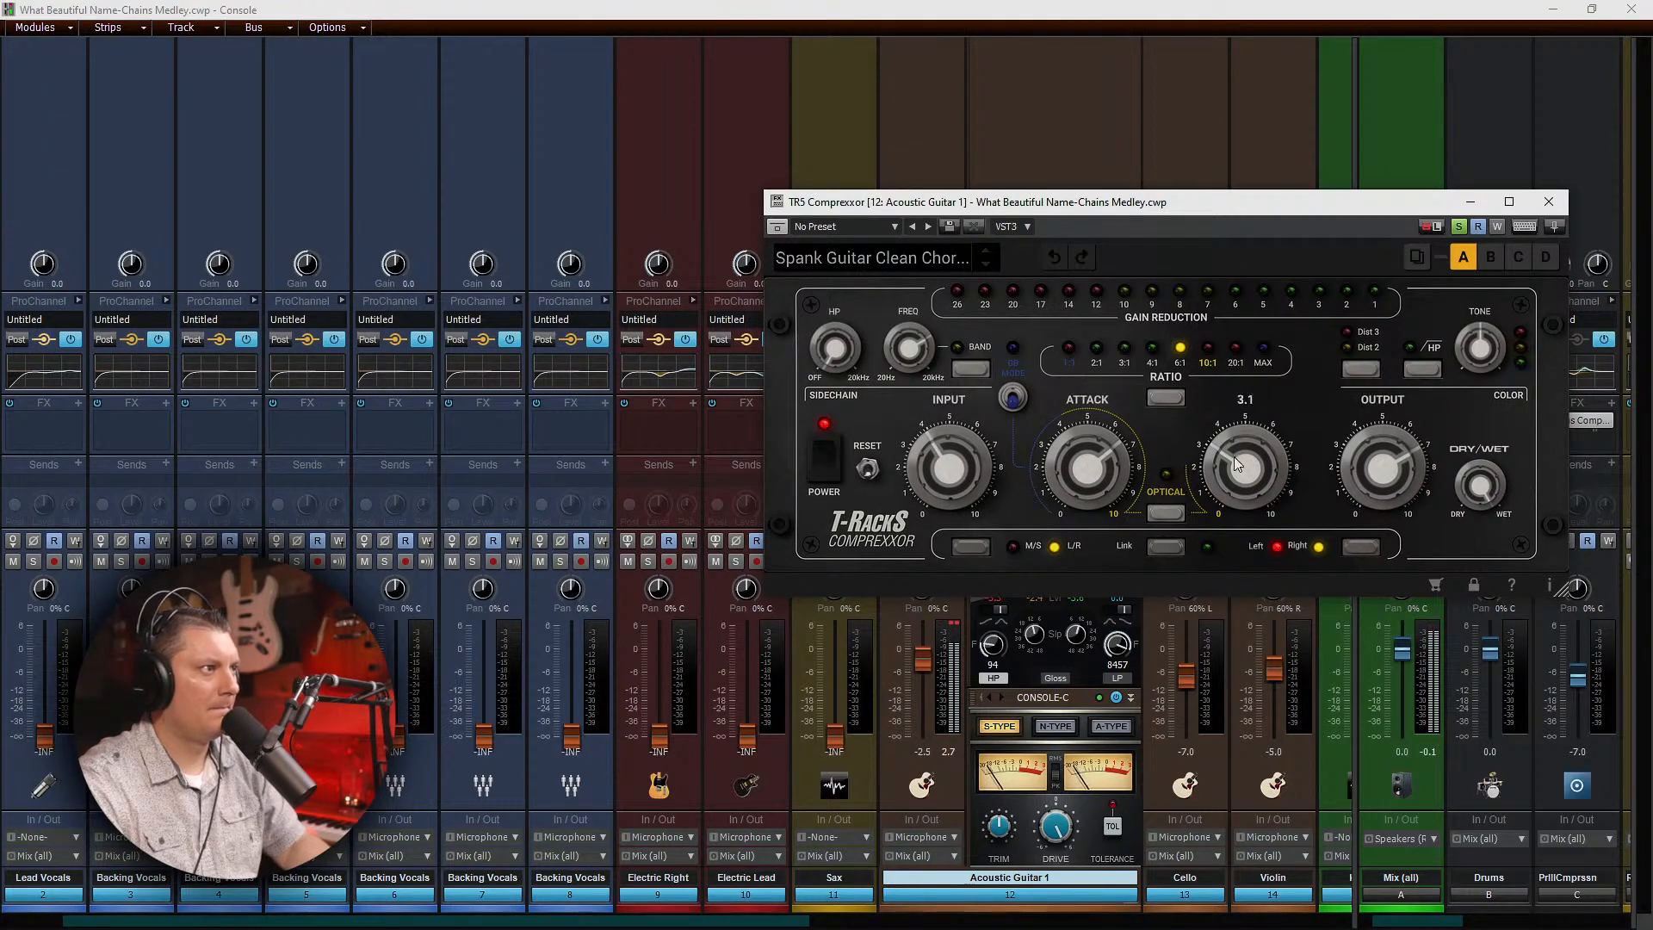
Step: Set the Comprexxor's output to 6.0 and ratio to 3:1, enable Dist 2, and adjust the tone and dry/wet blend
mouse_move(1357, 452)
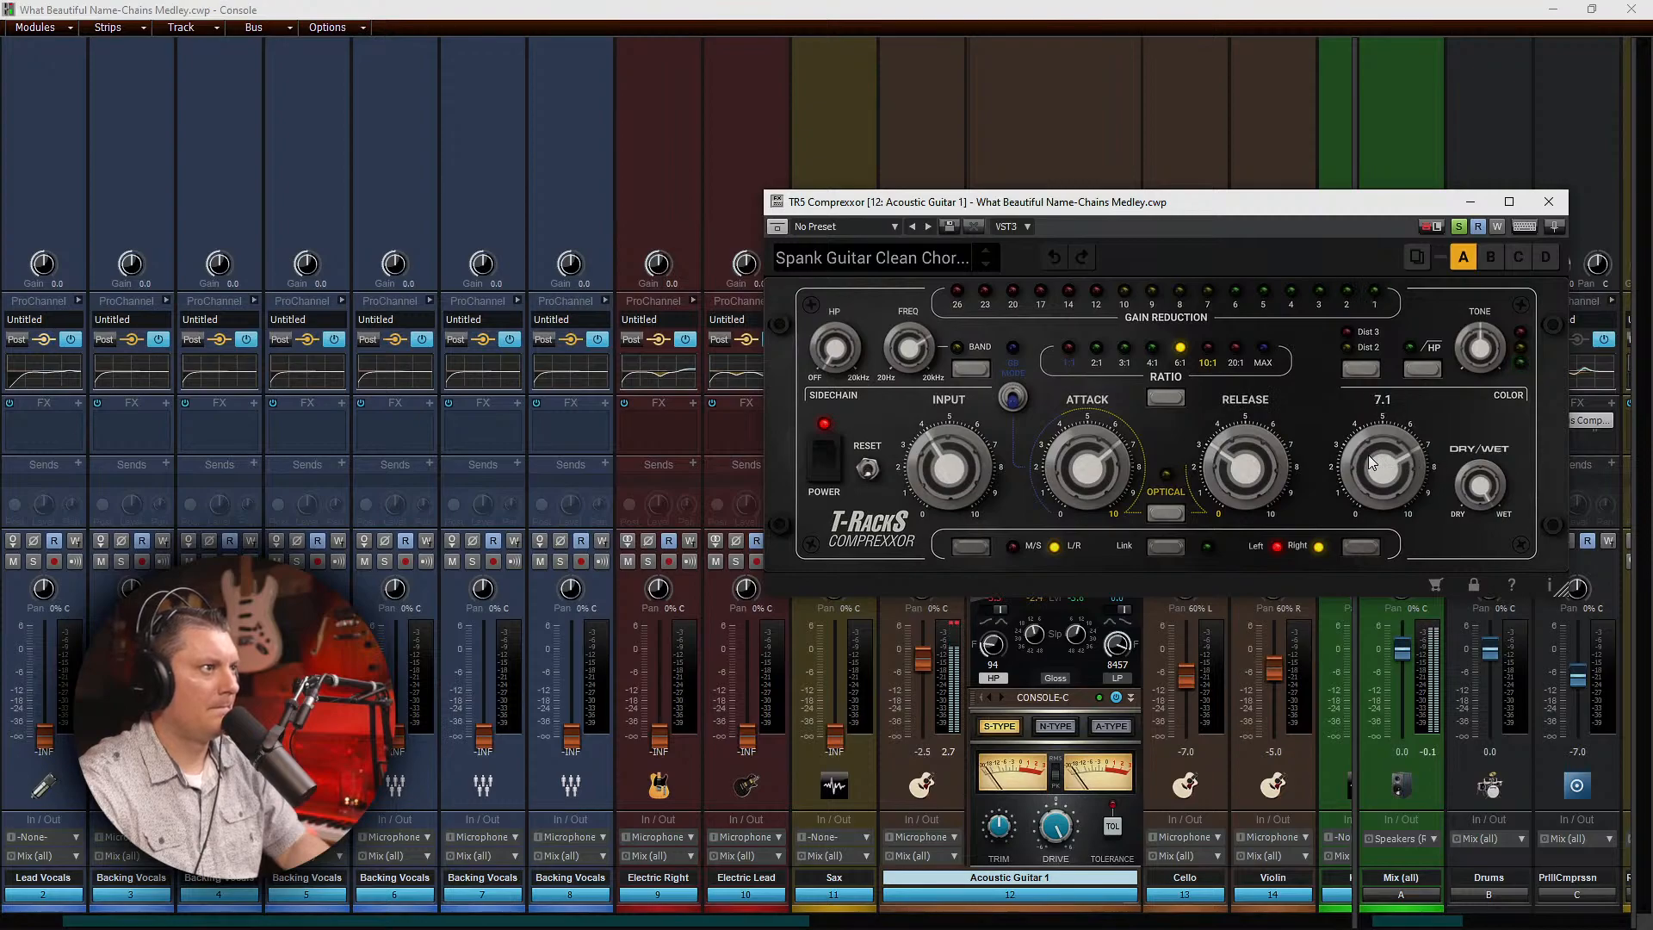
mouse_move(1368, 456)
left_mouse_down()
mouse_move(1381, 504)
mouse_move(1380, 479)
left_mouse_up()
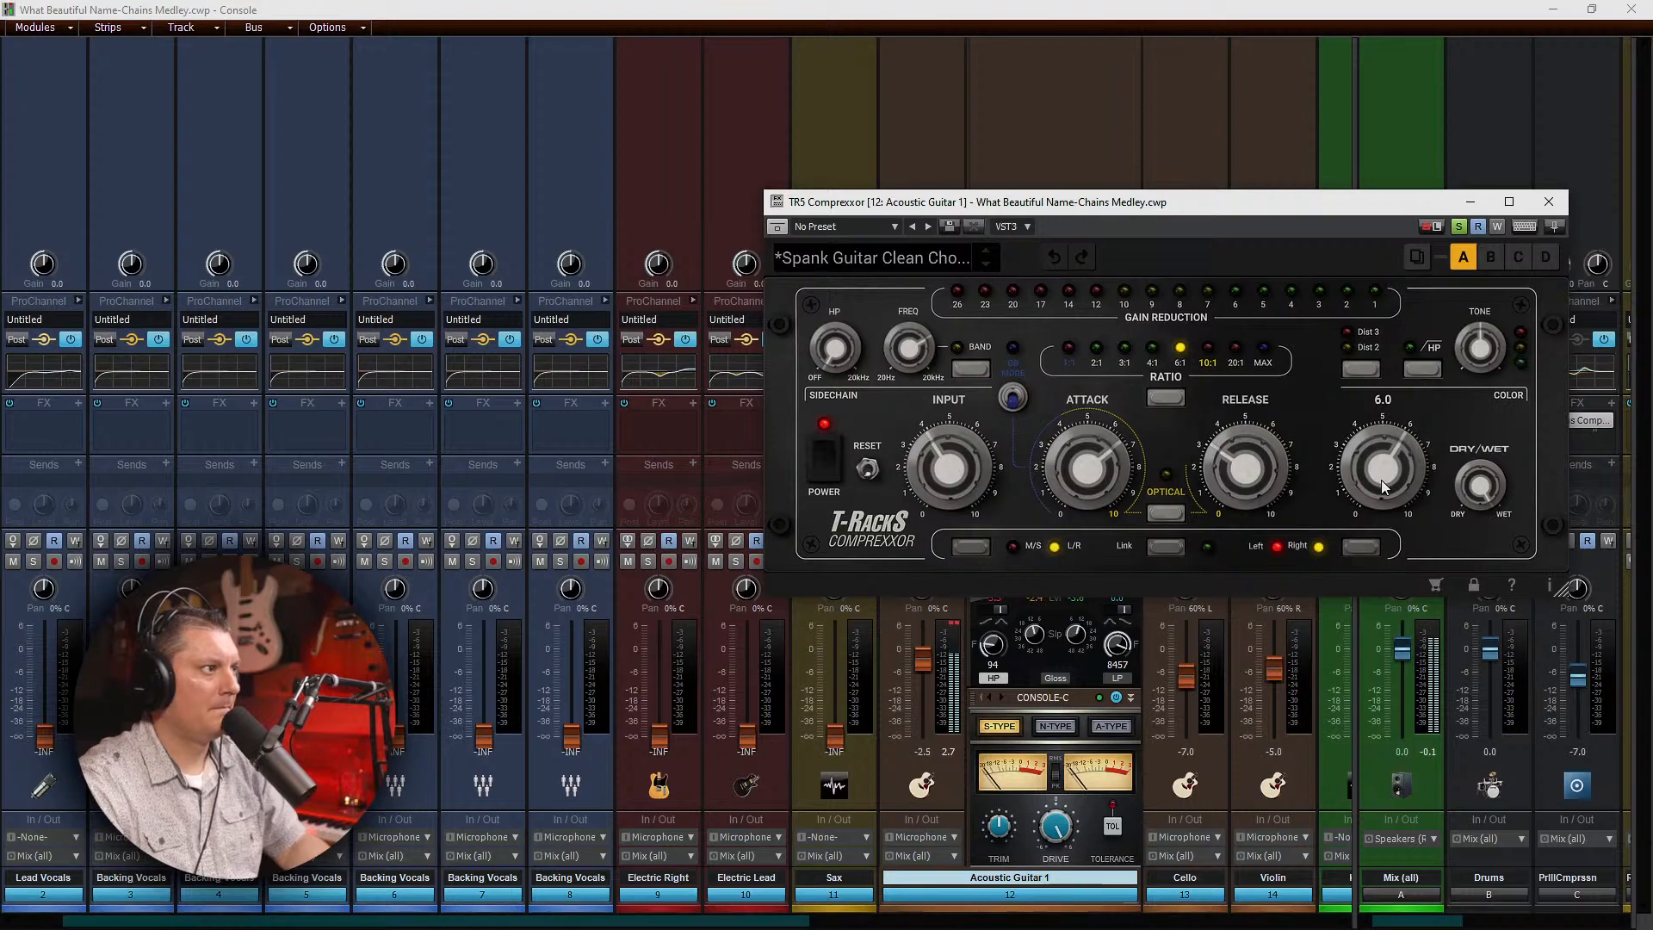
left_click_drag(1480, 486, 1481, 551)
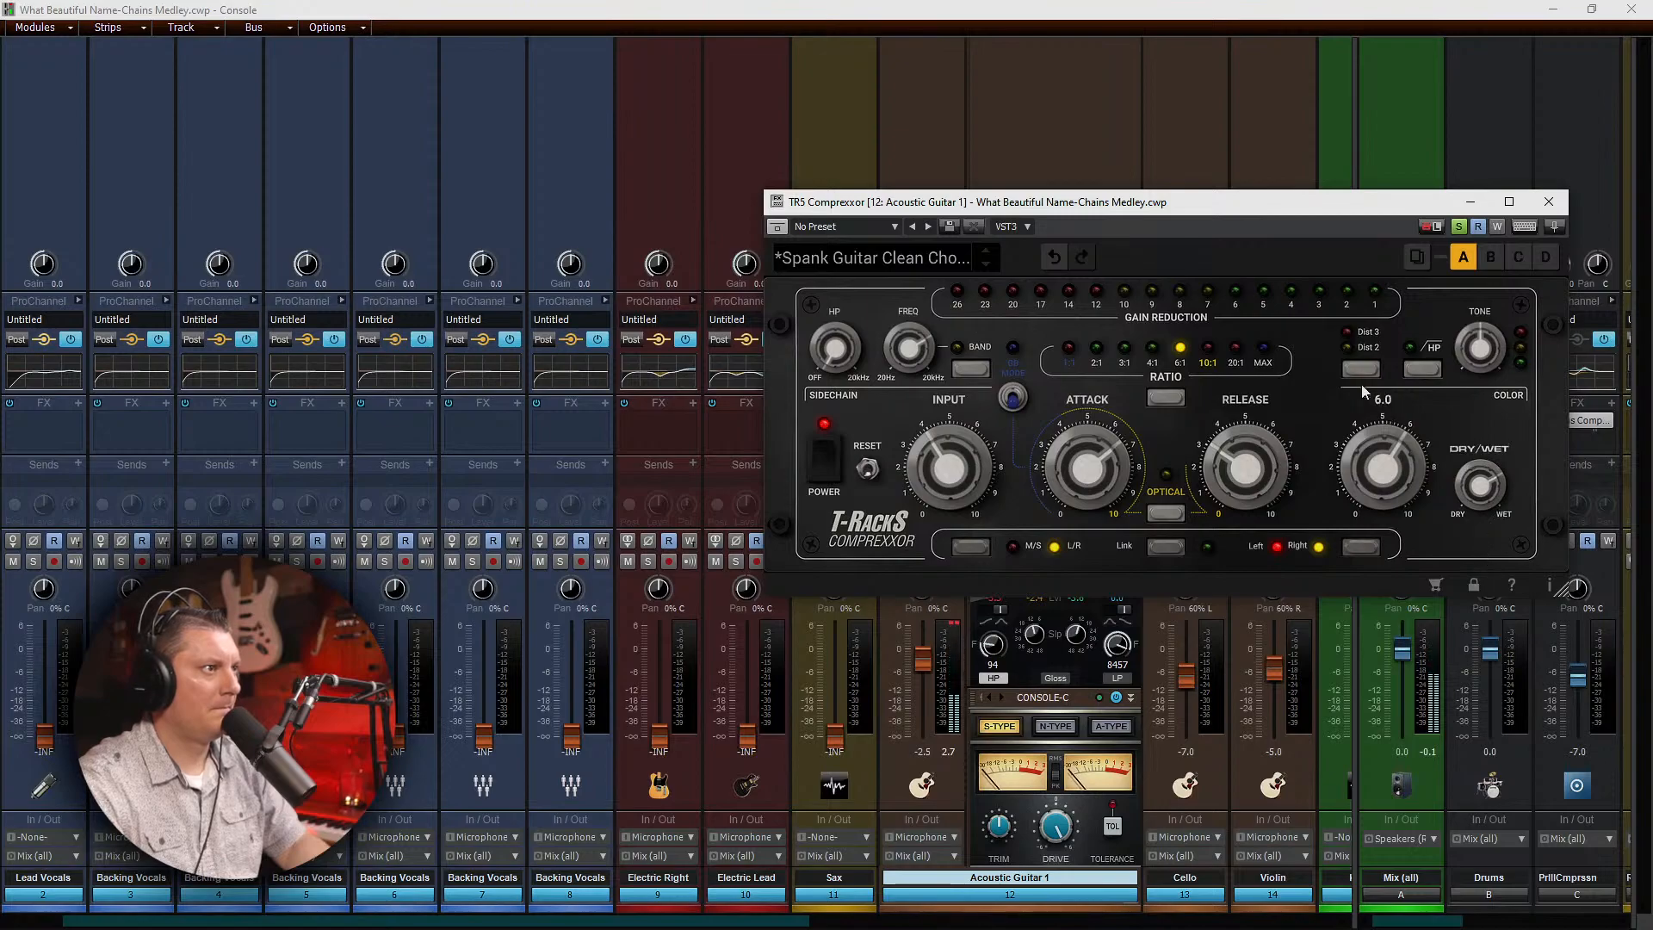
left_click(1347, 354)
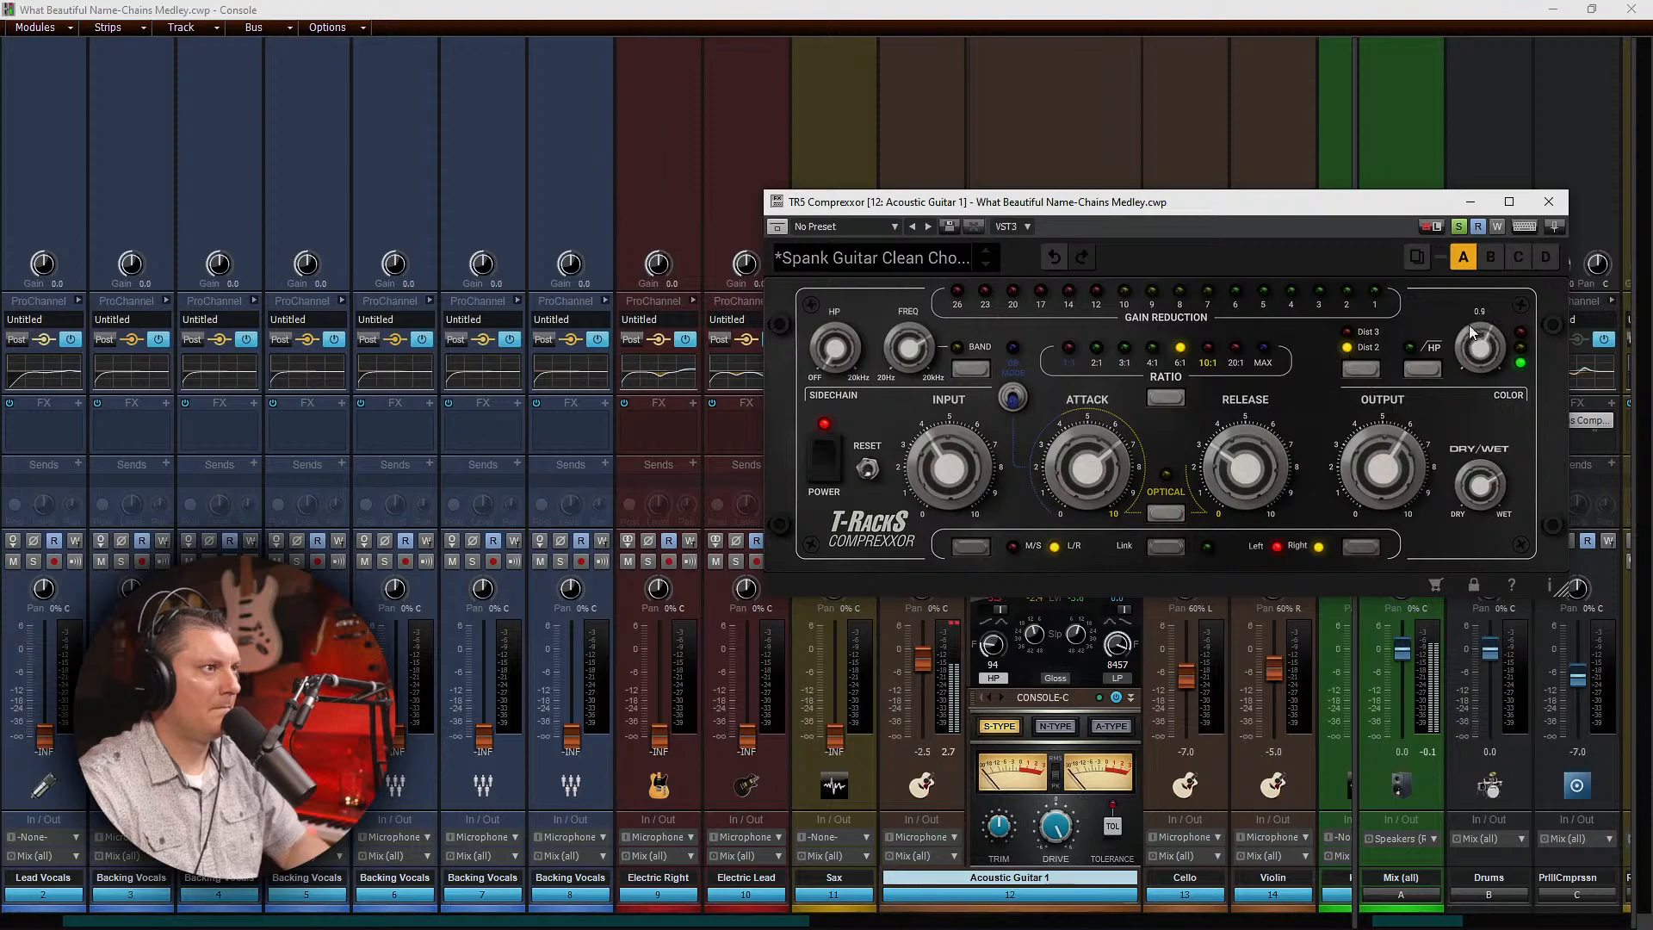
left_click_drag(1470, 331, 1470, 317)
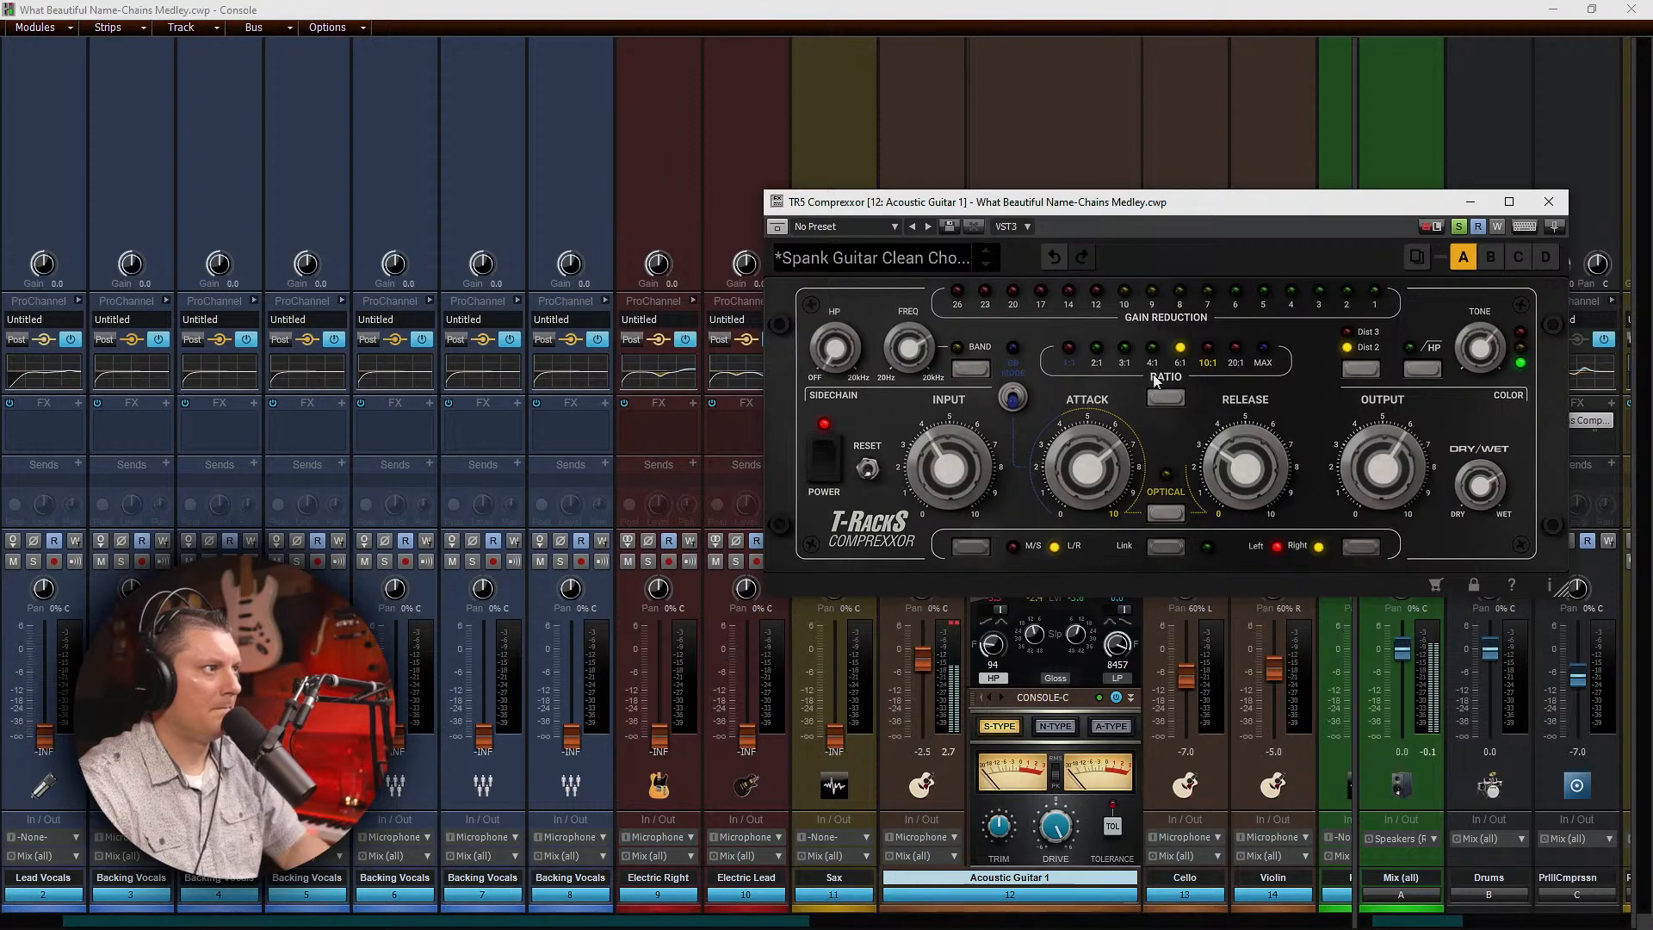
left_click(1128, 349)
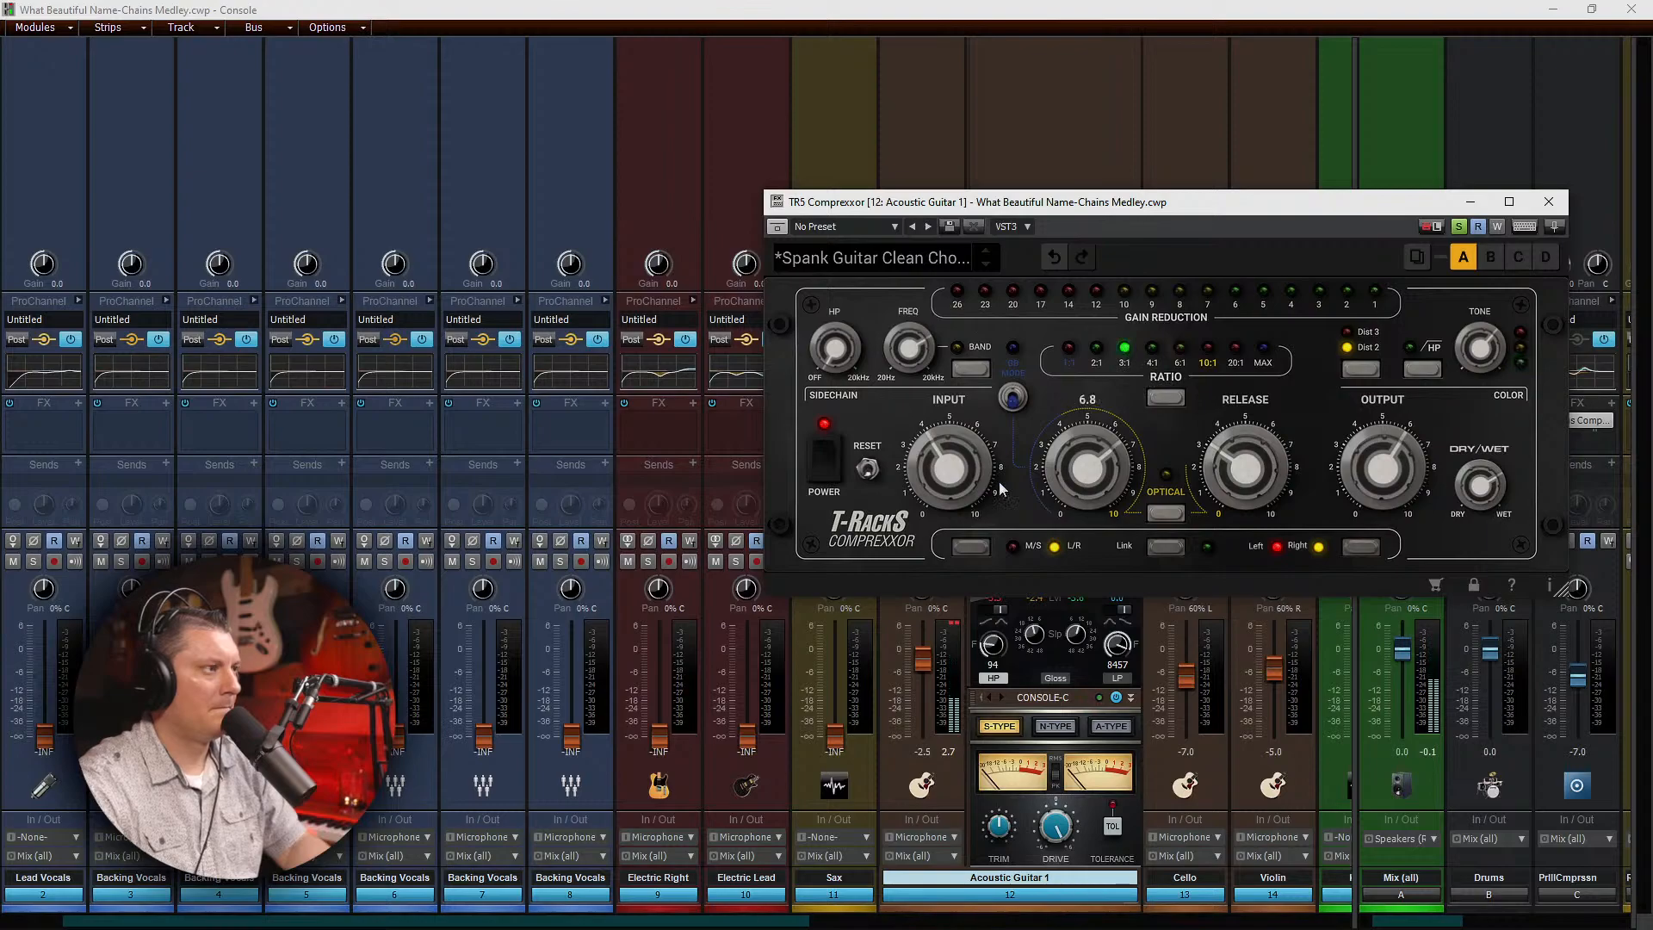
left_click(1548, 201)
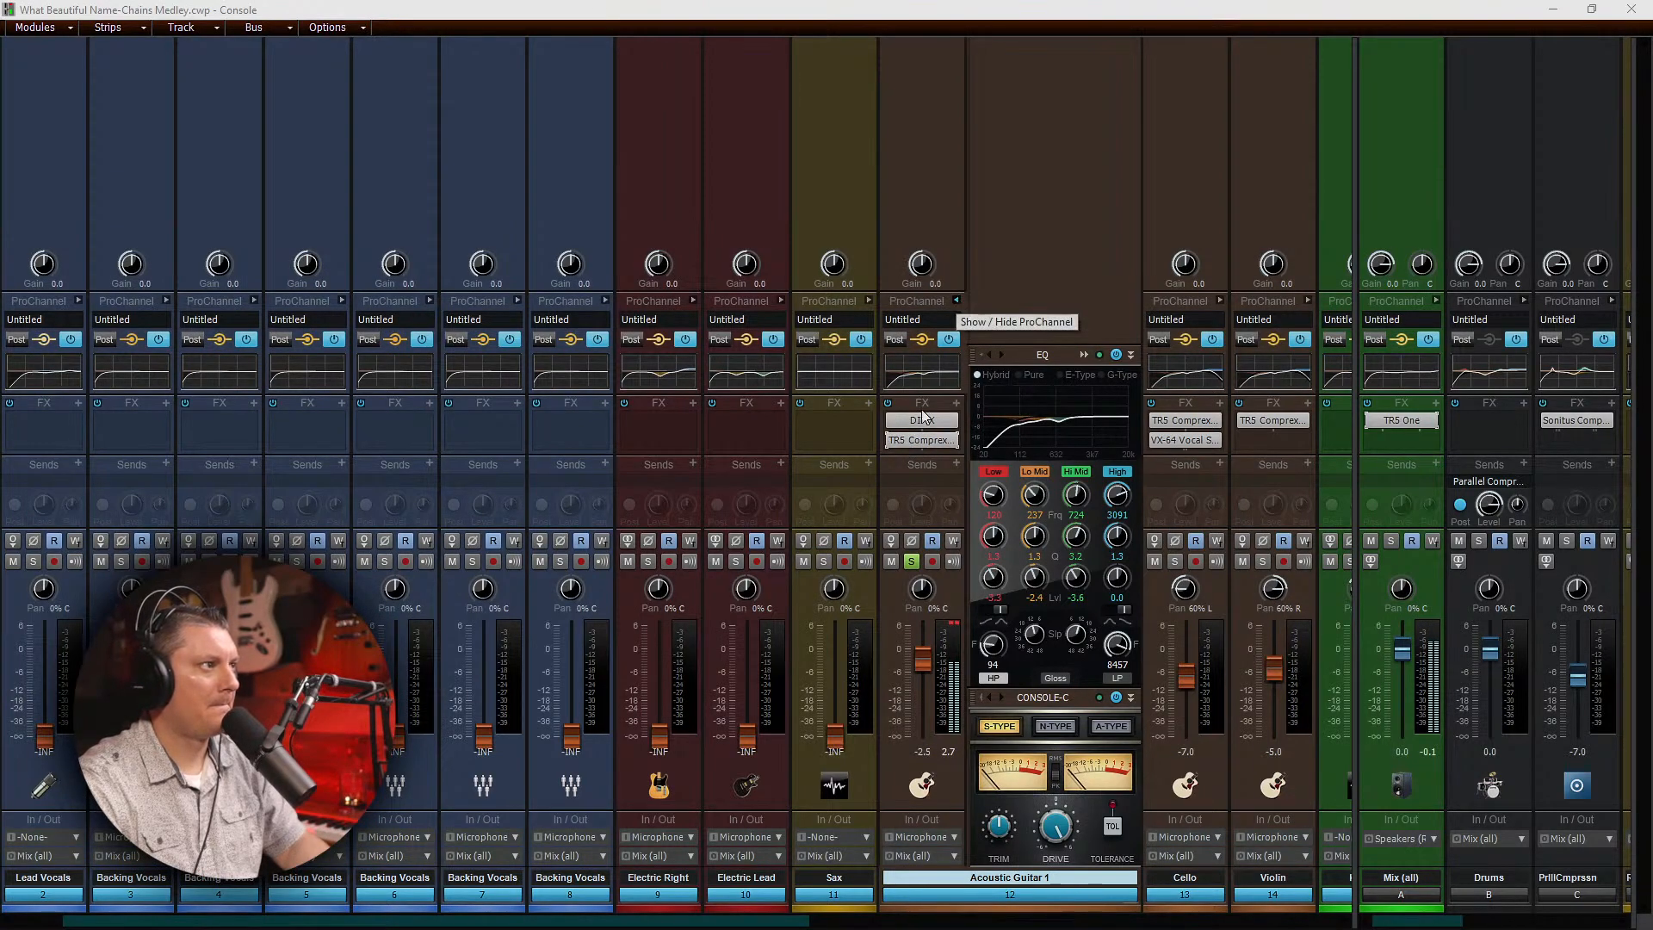
Step: Reopen Acoustic Guitar 1's Comprexxor and set the ratio to 4:1, the input to about 5 and the output to 5.0
double_click(921, 441)
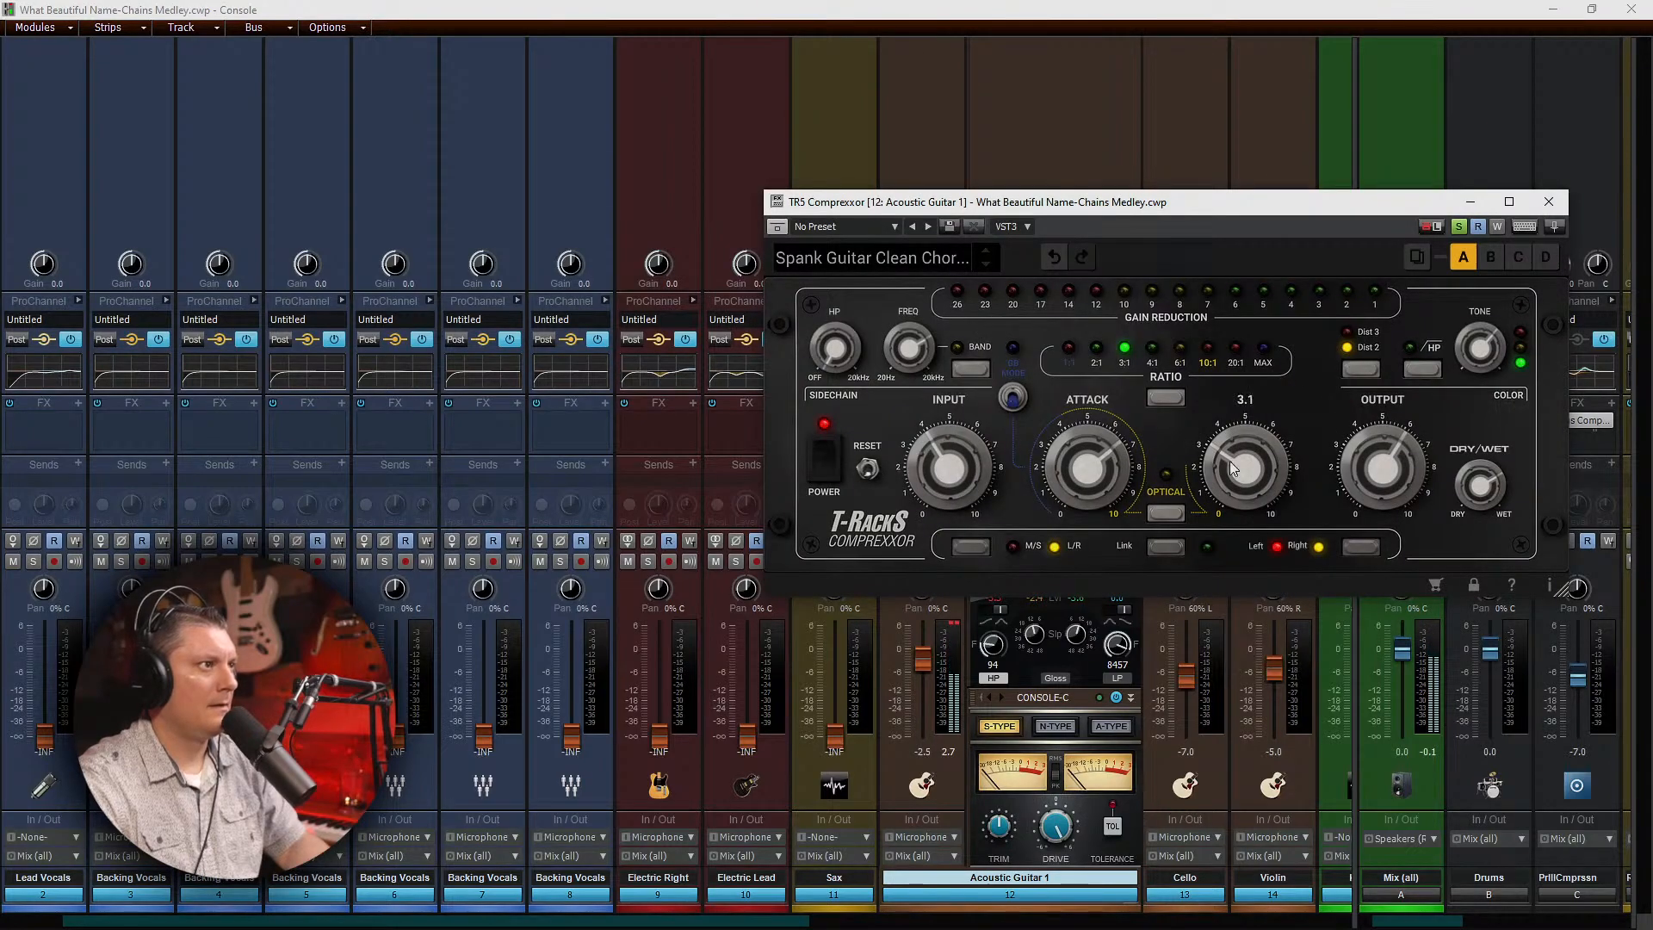
left_click(1153, 349)
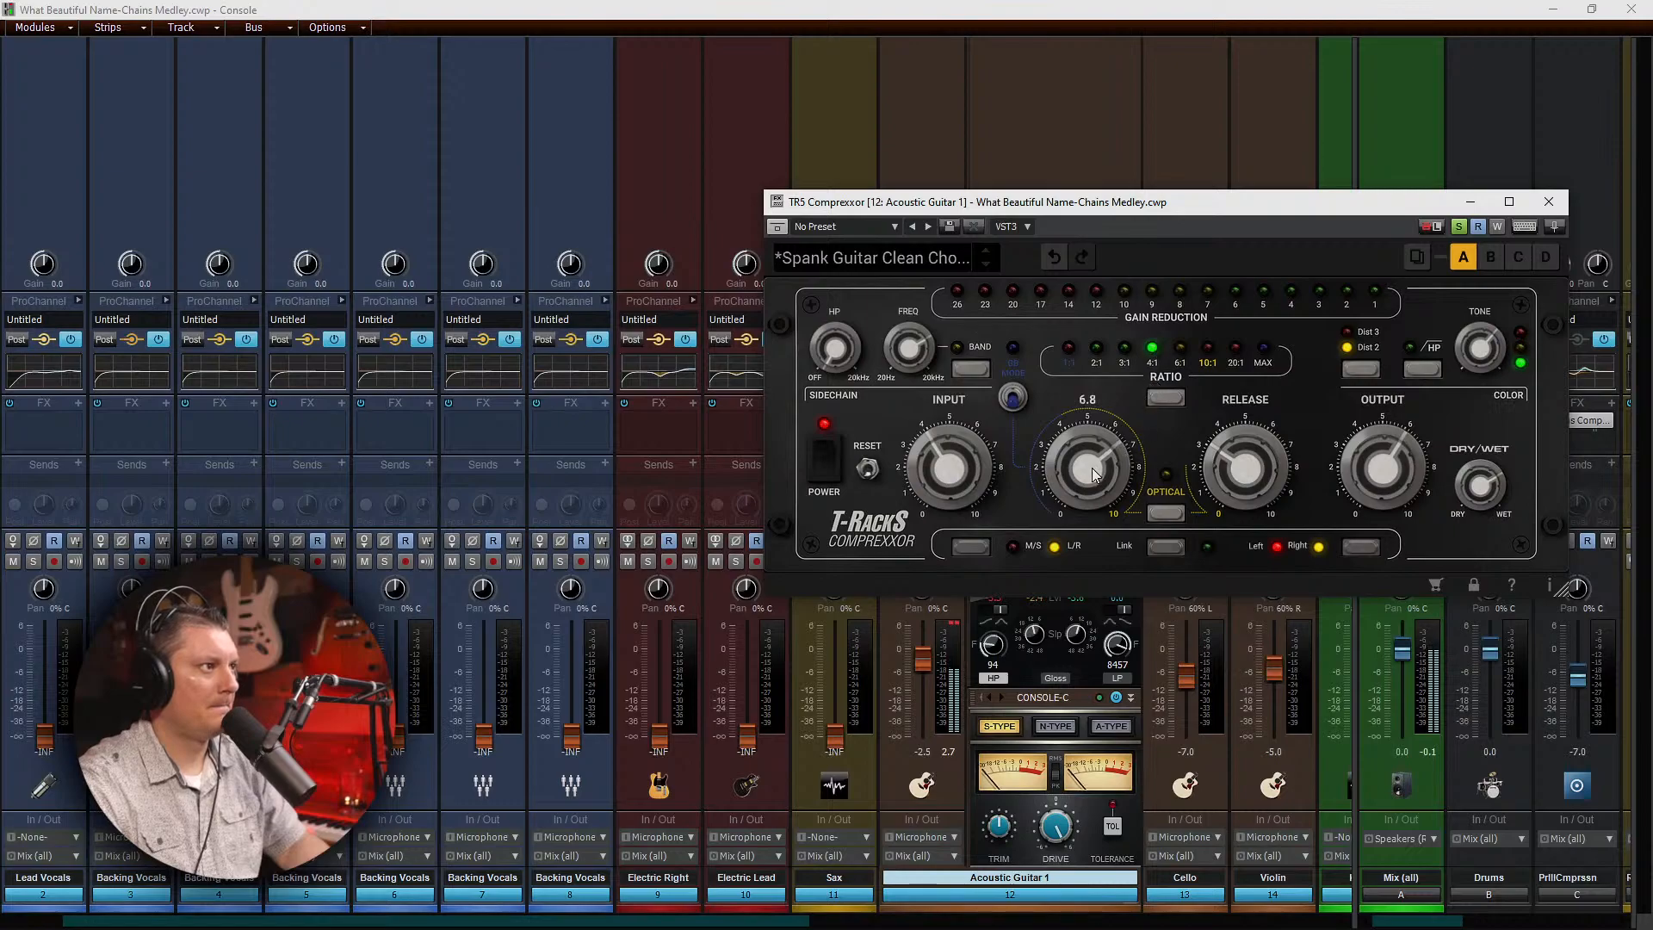
left_click_drag(962, 476, 938, 422)
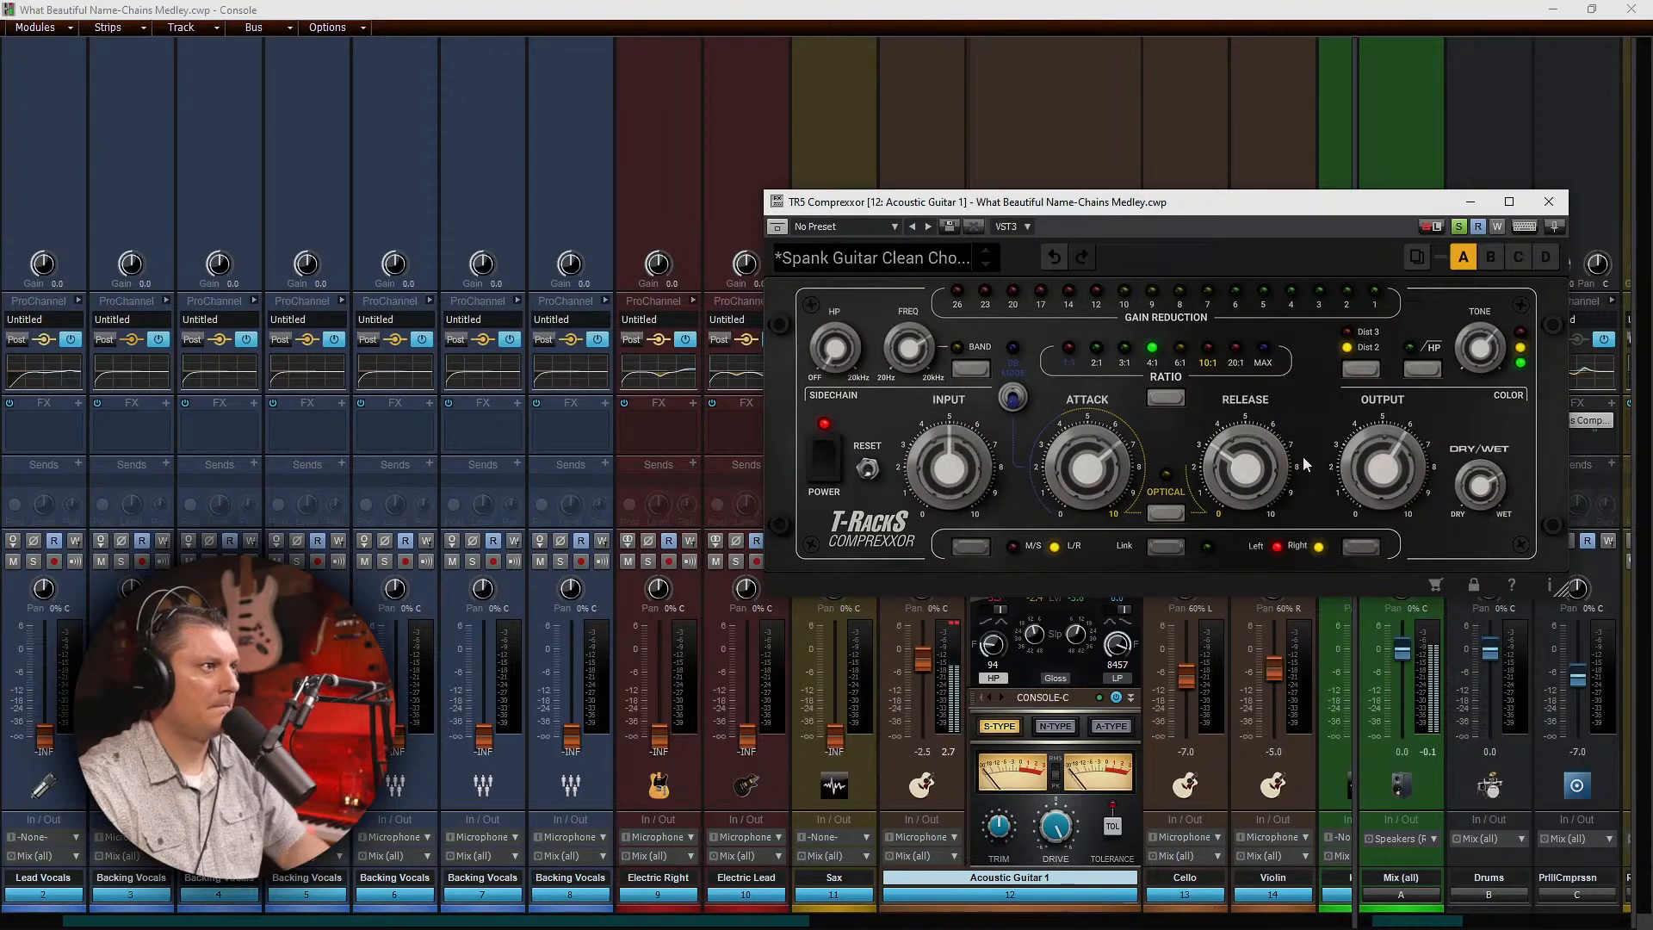
mouse_move(1372, 453)
left_click_drag(1372, 452, 1375, 478)
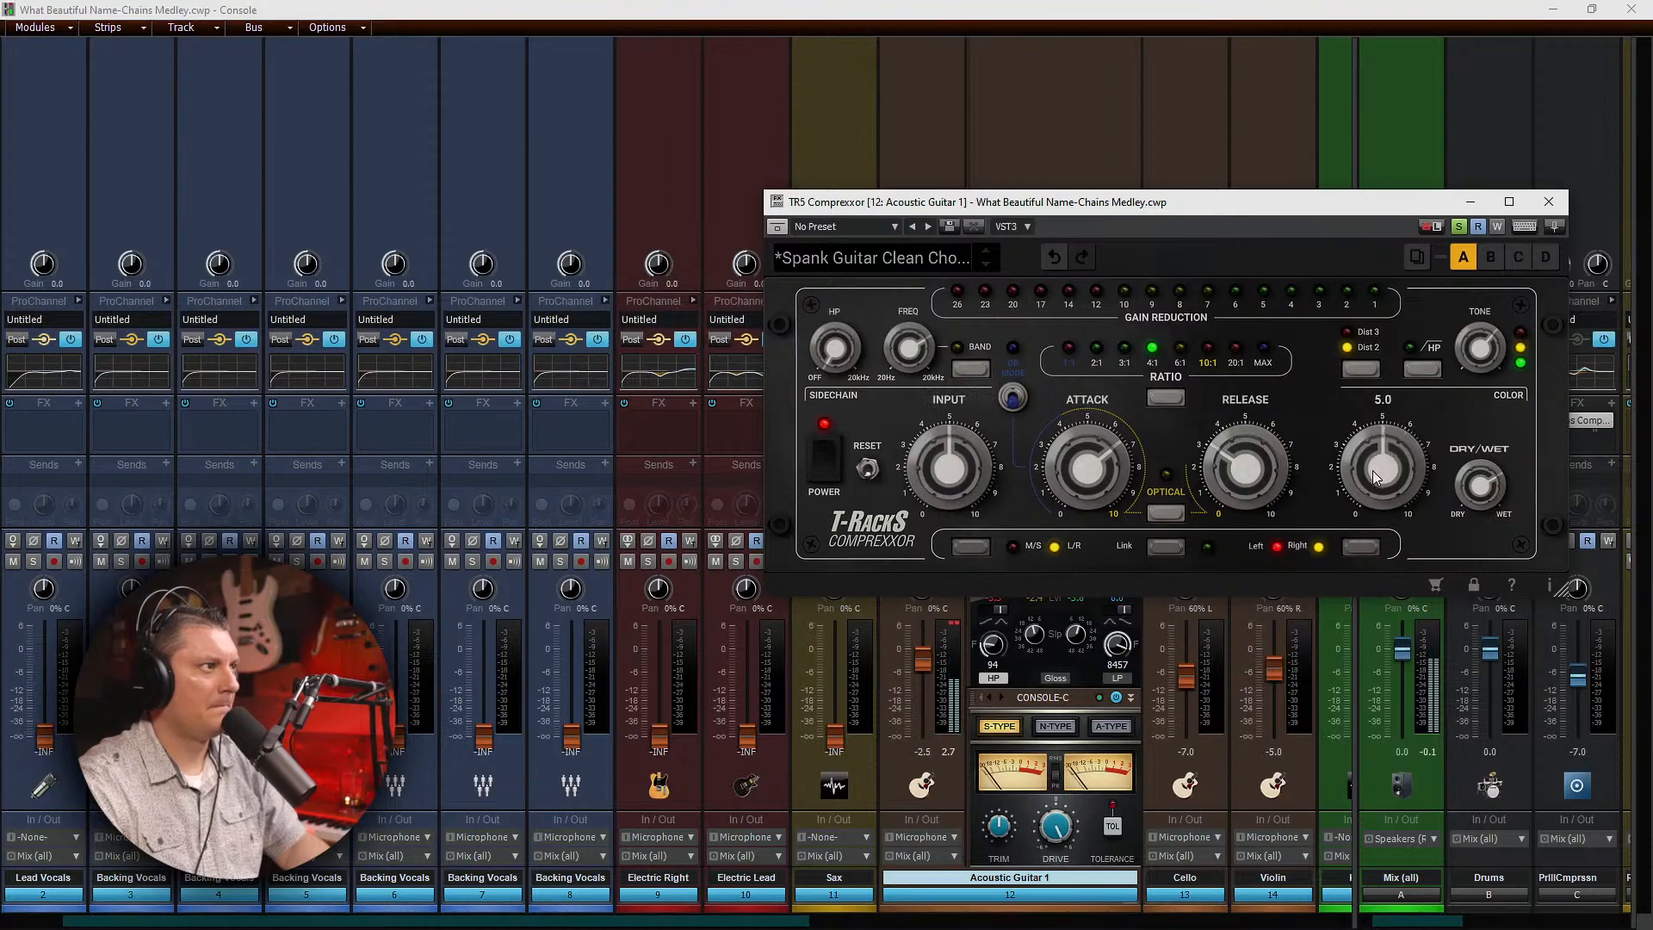
left_click(1548, 201)
Step: Return the ratio of Acoustic Guitar 1's Comprexxor to 3:1 and close the plug-in
double_click(917, 441)
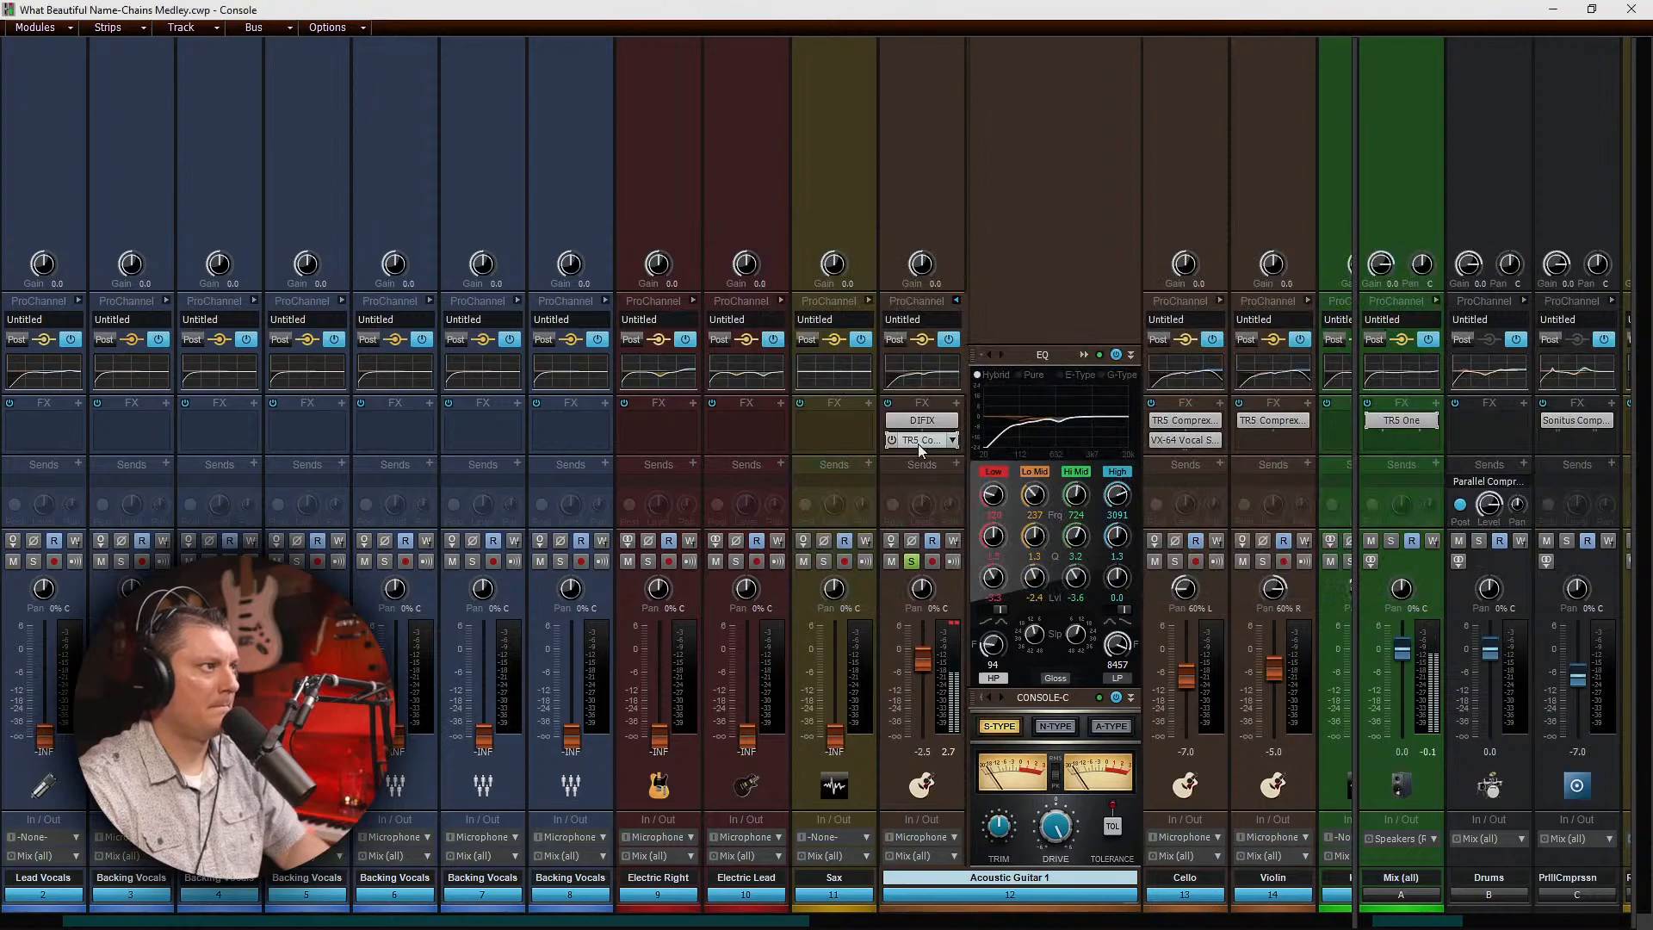
left_click(1115, 358)
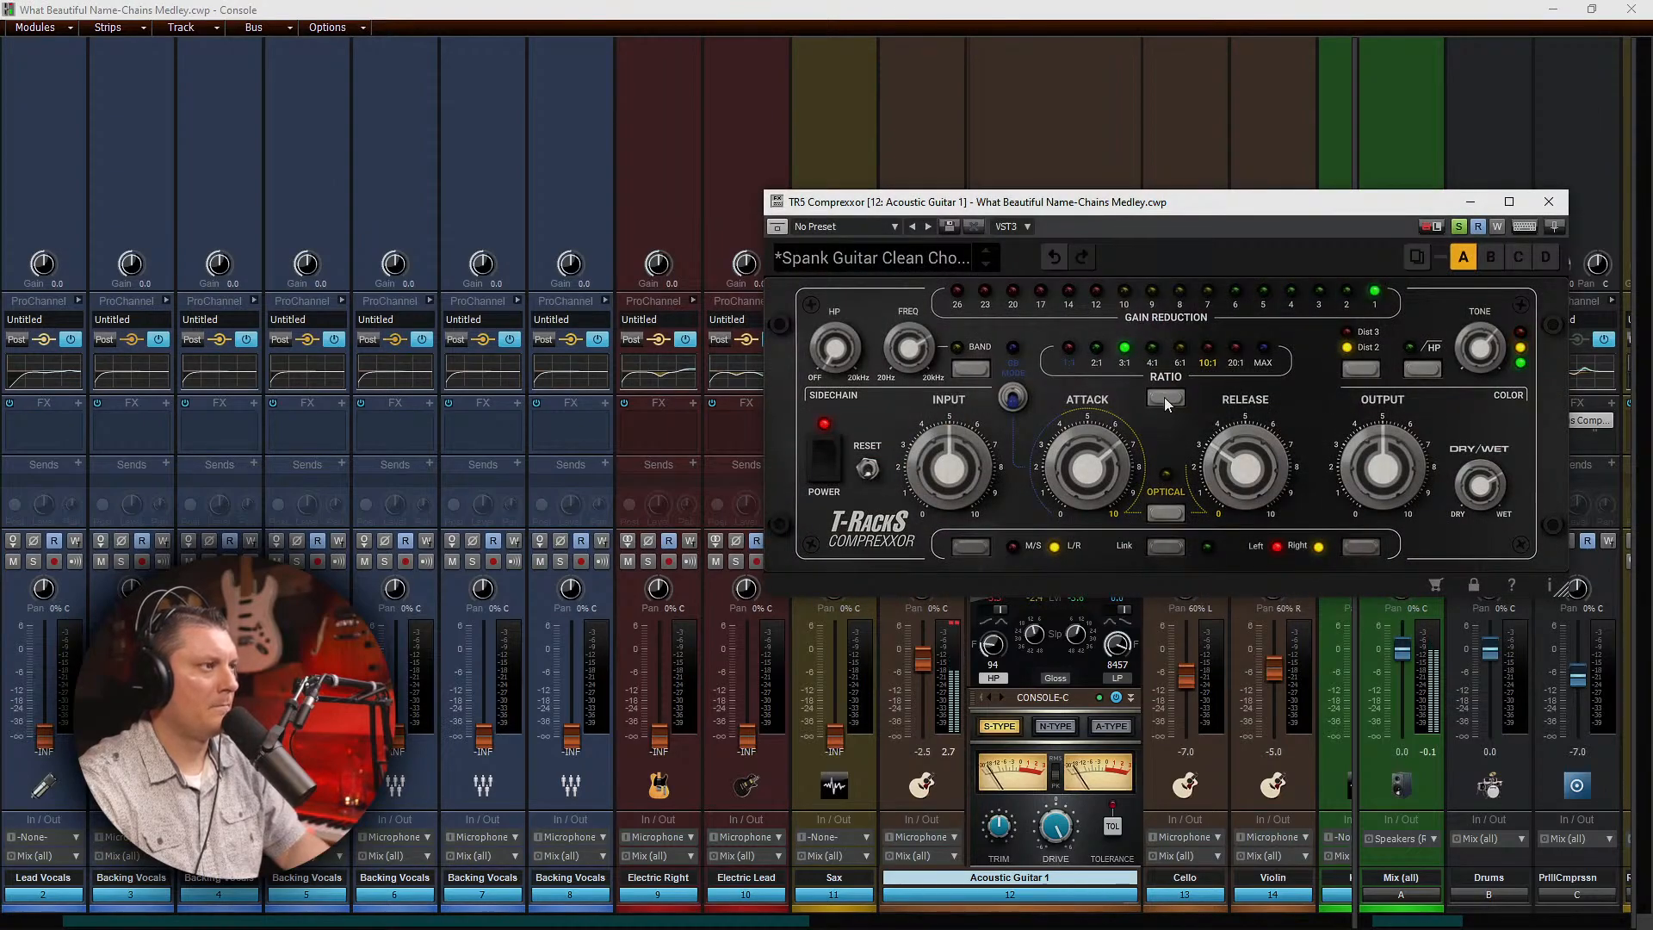
left_click(1549, 201)
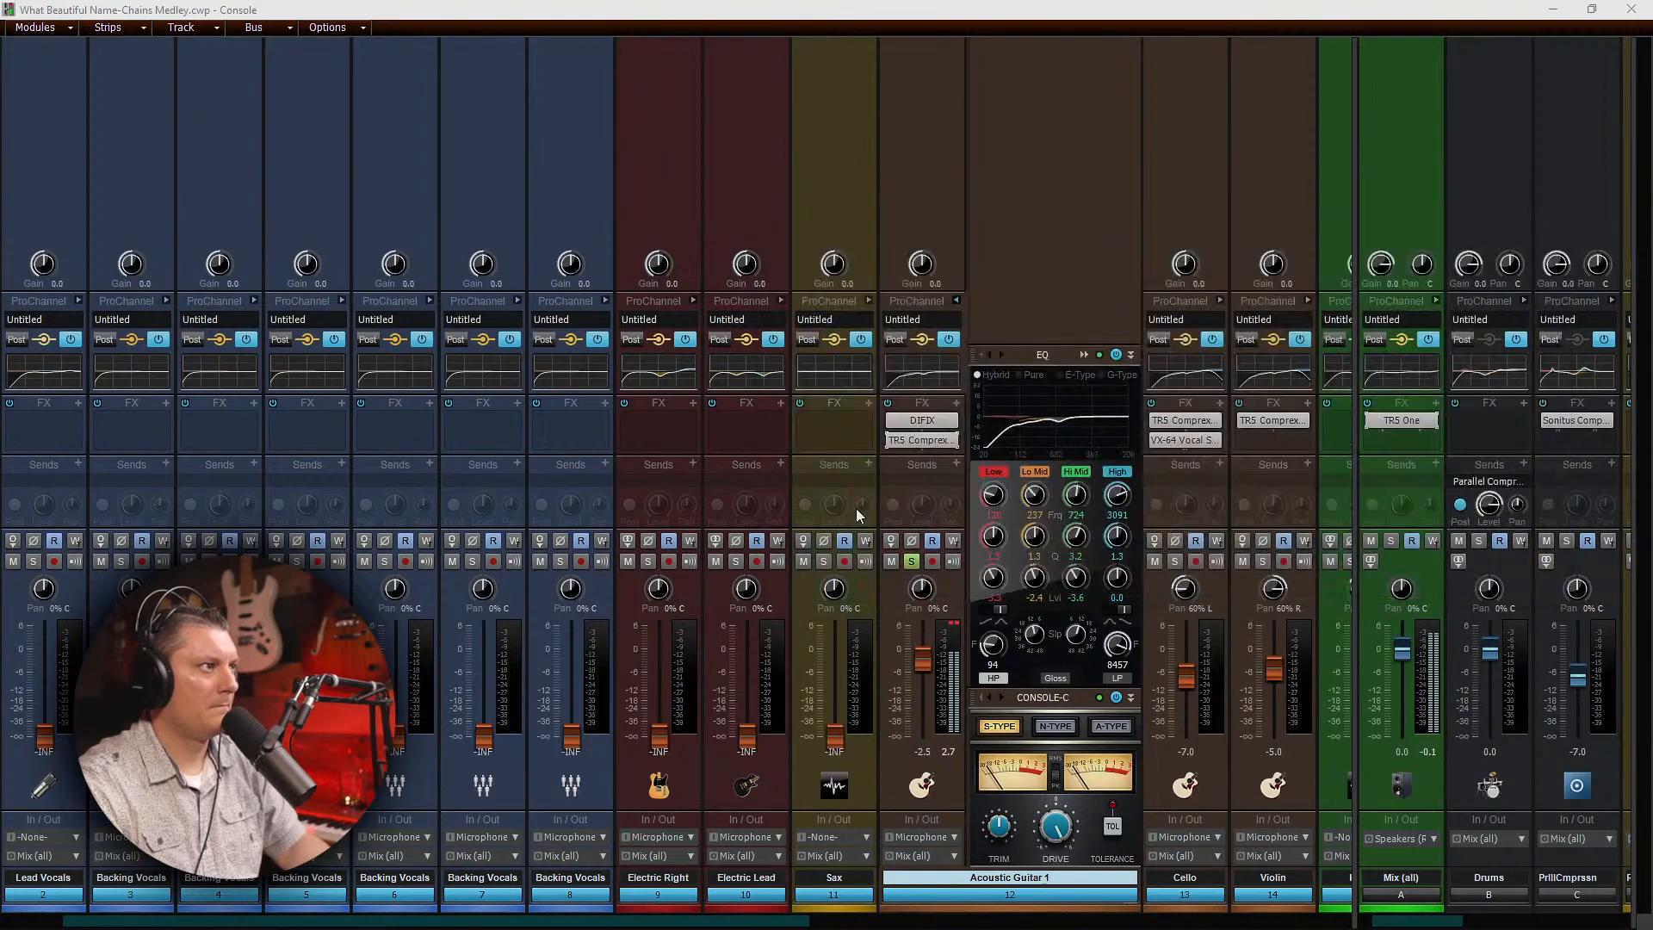
Step: Unsolo Acoustic Guitar 1, reset its peak meter, pan it 30% left and set its volume fader to -2.7
left_click(912, 561)
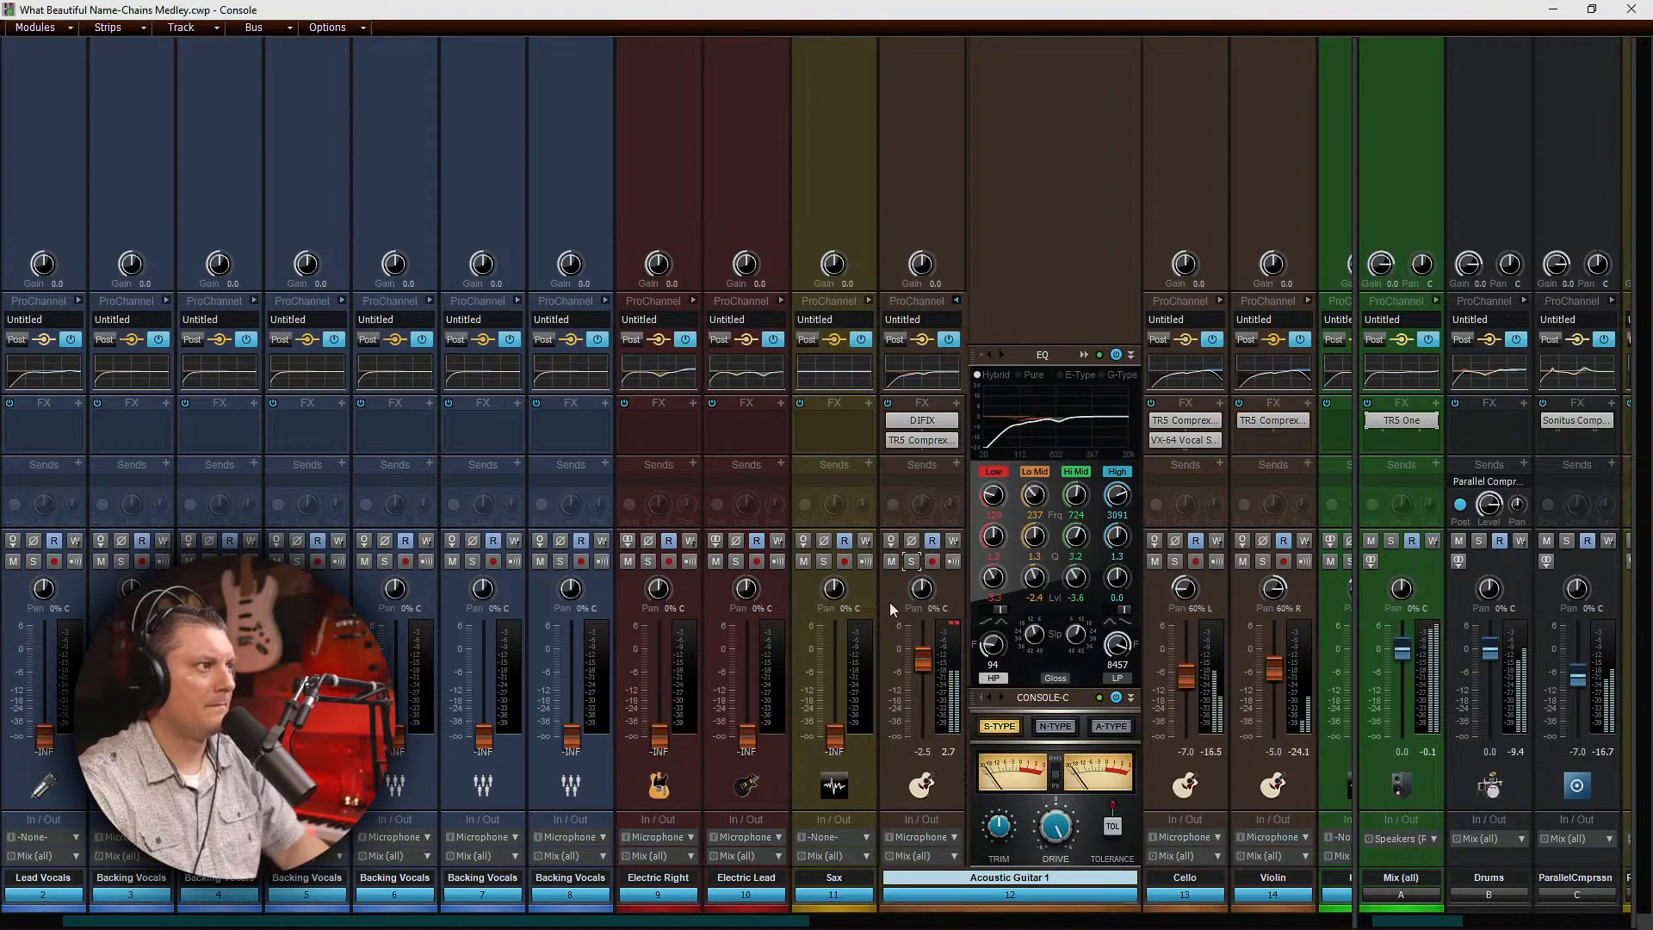
left_click(953, 625)
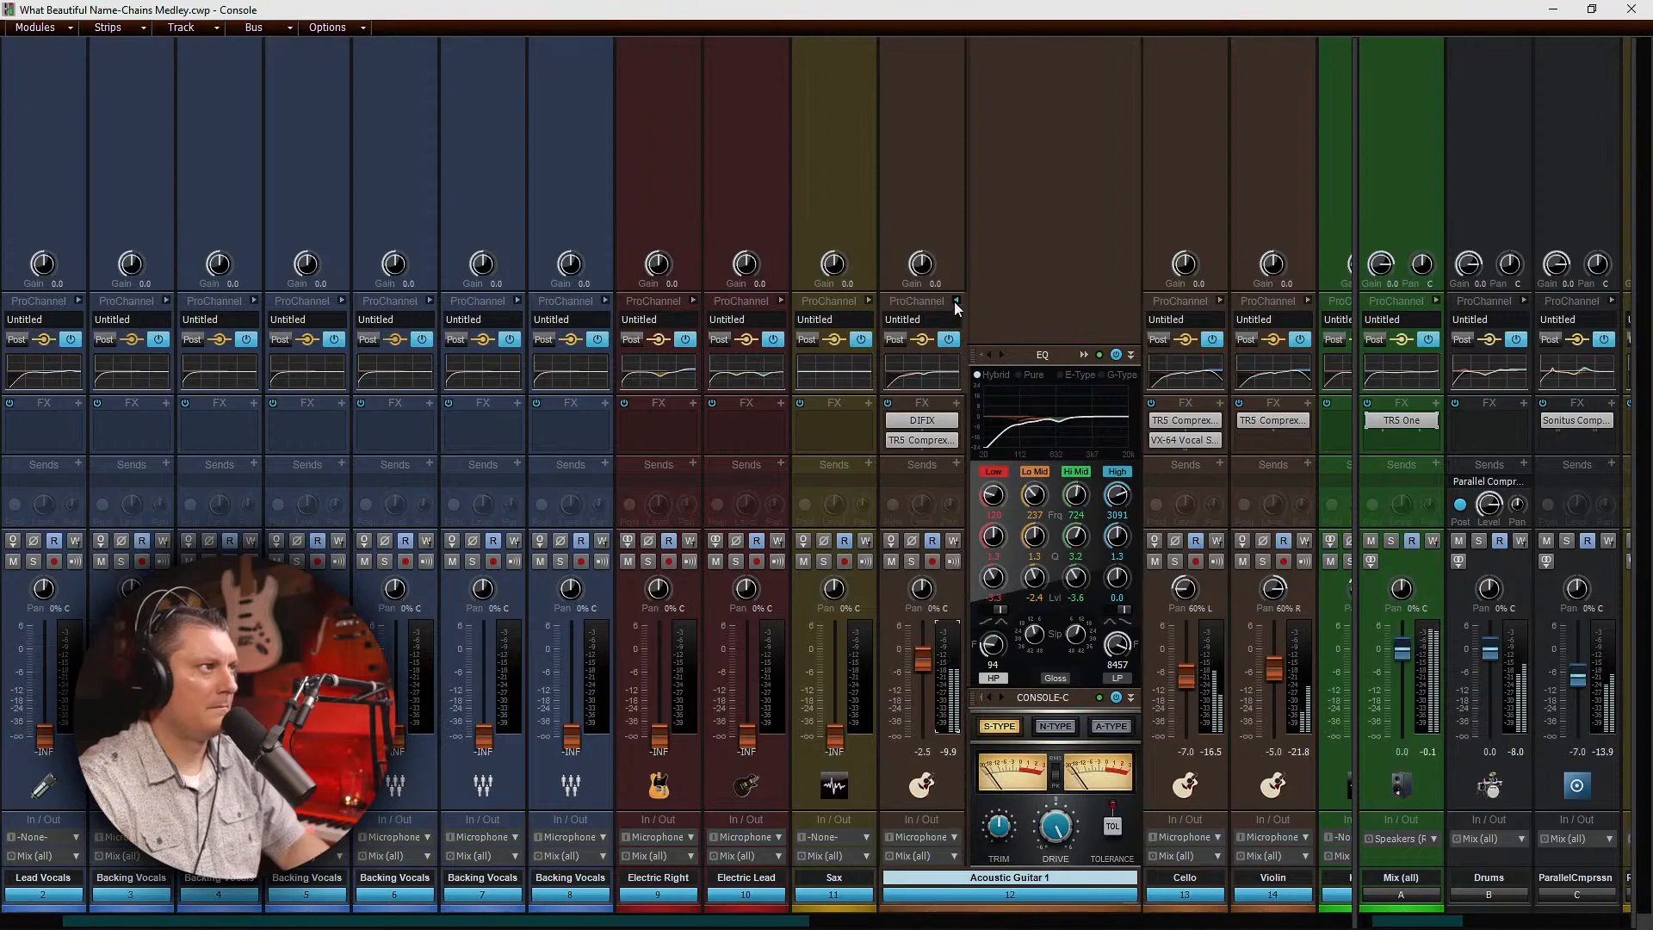
double_click(916, 656)
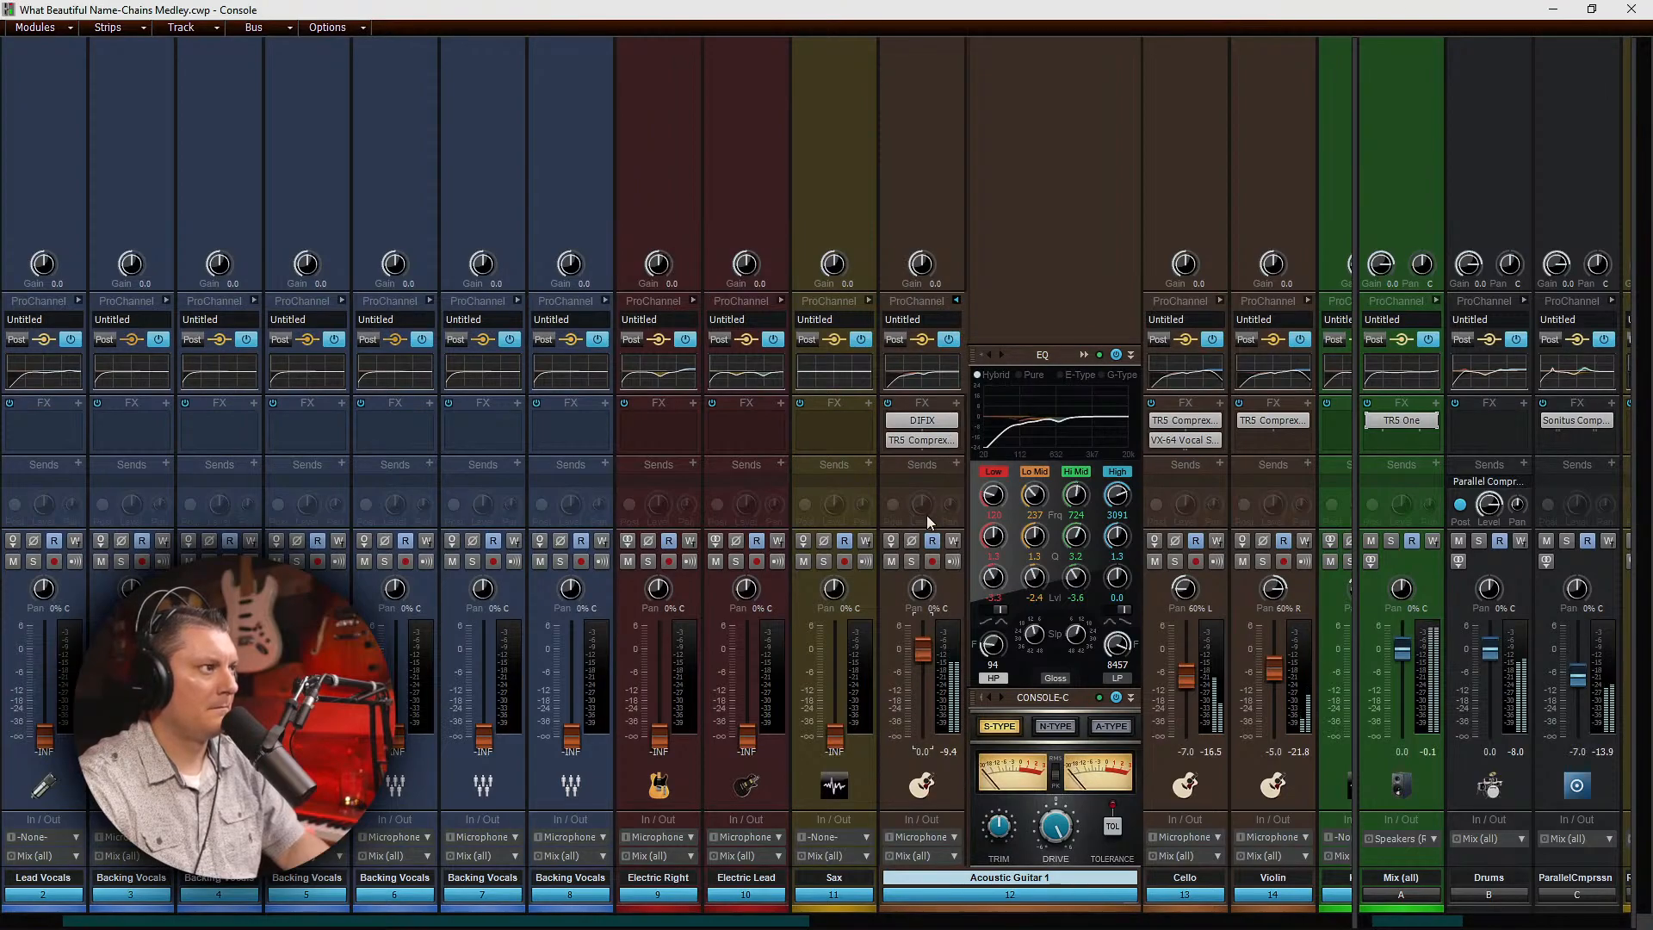
mouse_move(921, 590)
left_mouse_down()
mouse_move(921, 567)
mouse_move(921, 612)
left_mouse_up()
left_click(954, 300)
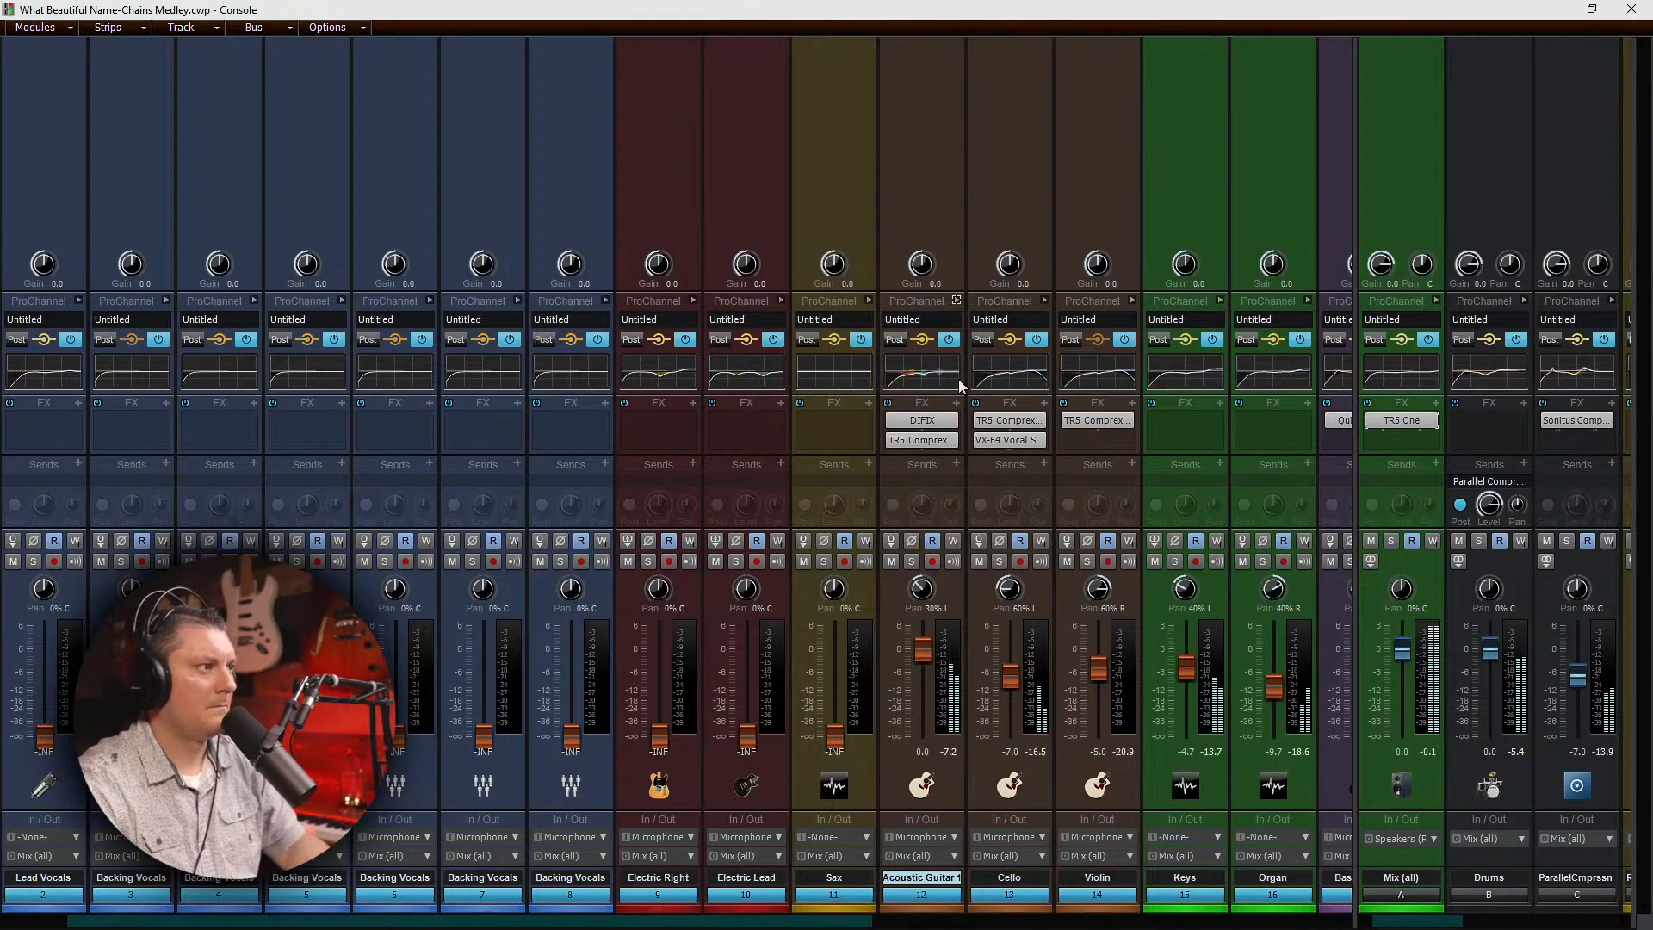
left_click_drag(923, 647, 923, 661)
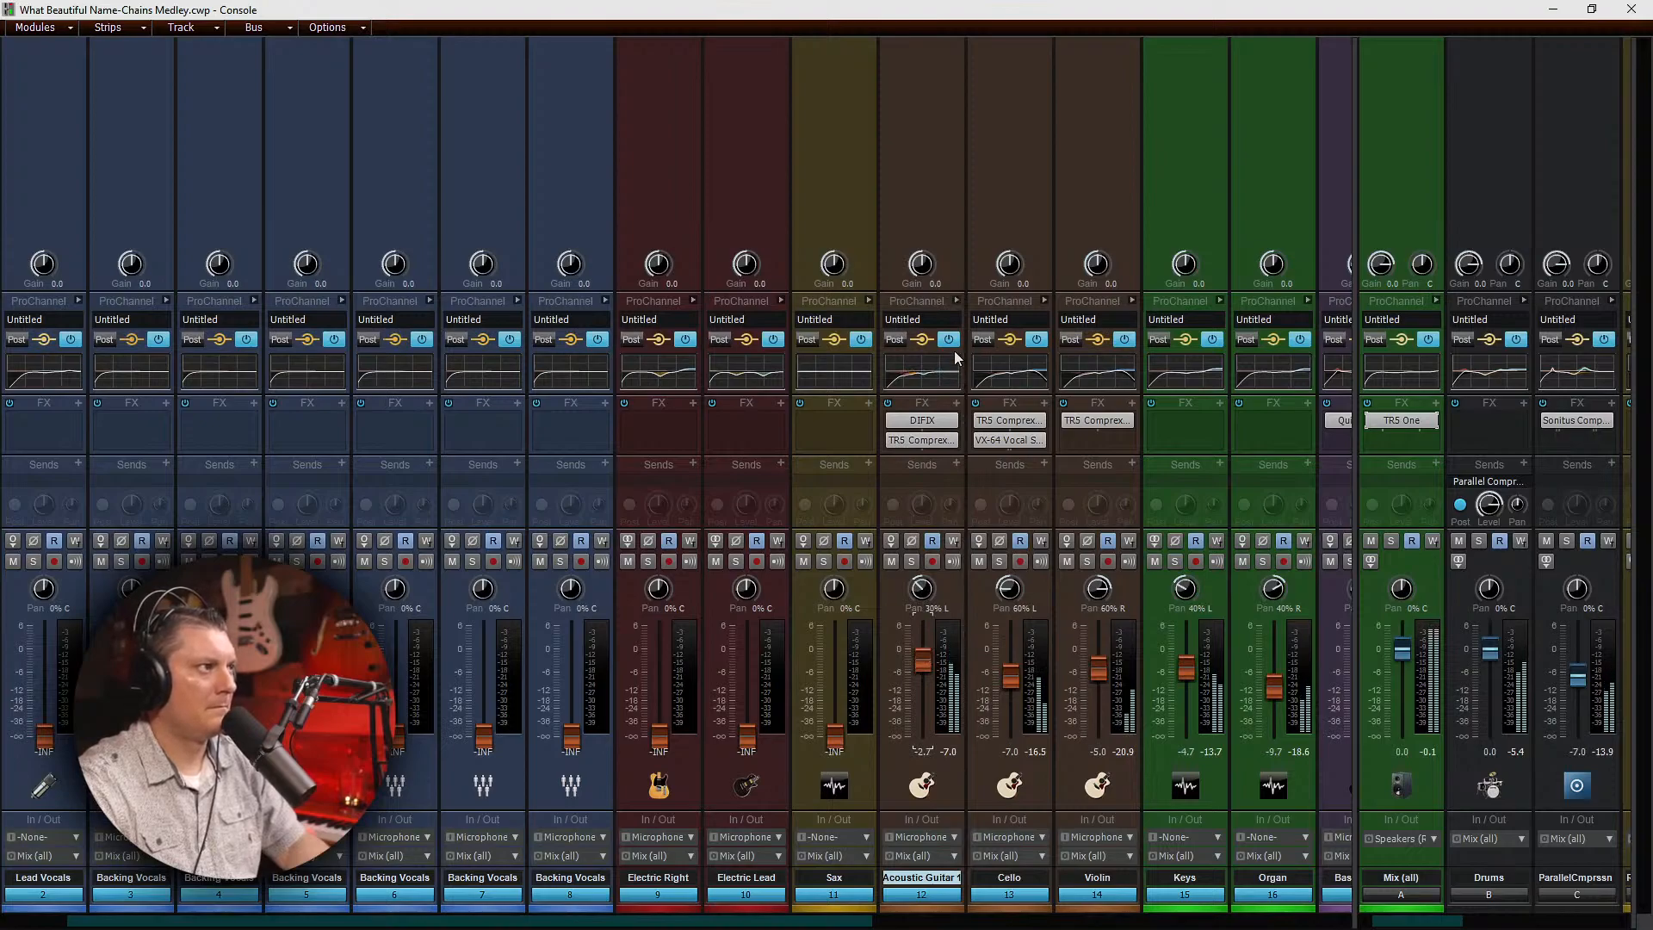
Step: Stop playback and review Acoustic Guitar 1's ProChannel settings and the effects on the bass and drum channels
double_click(930, 441)
key("space")
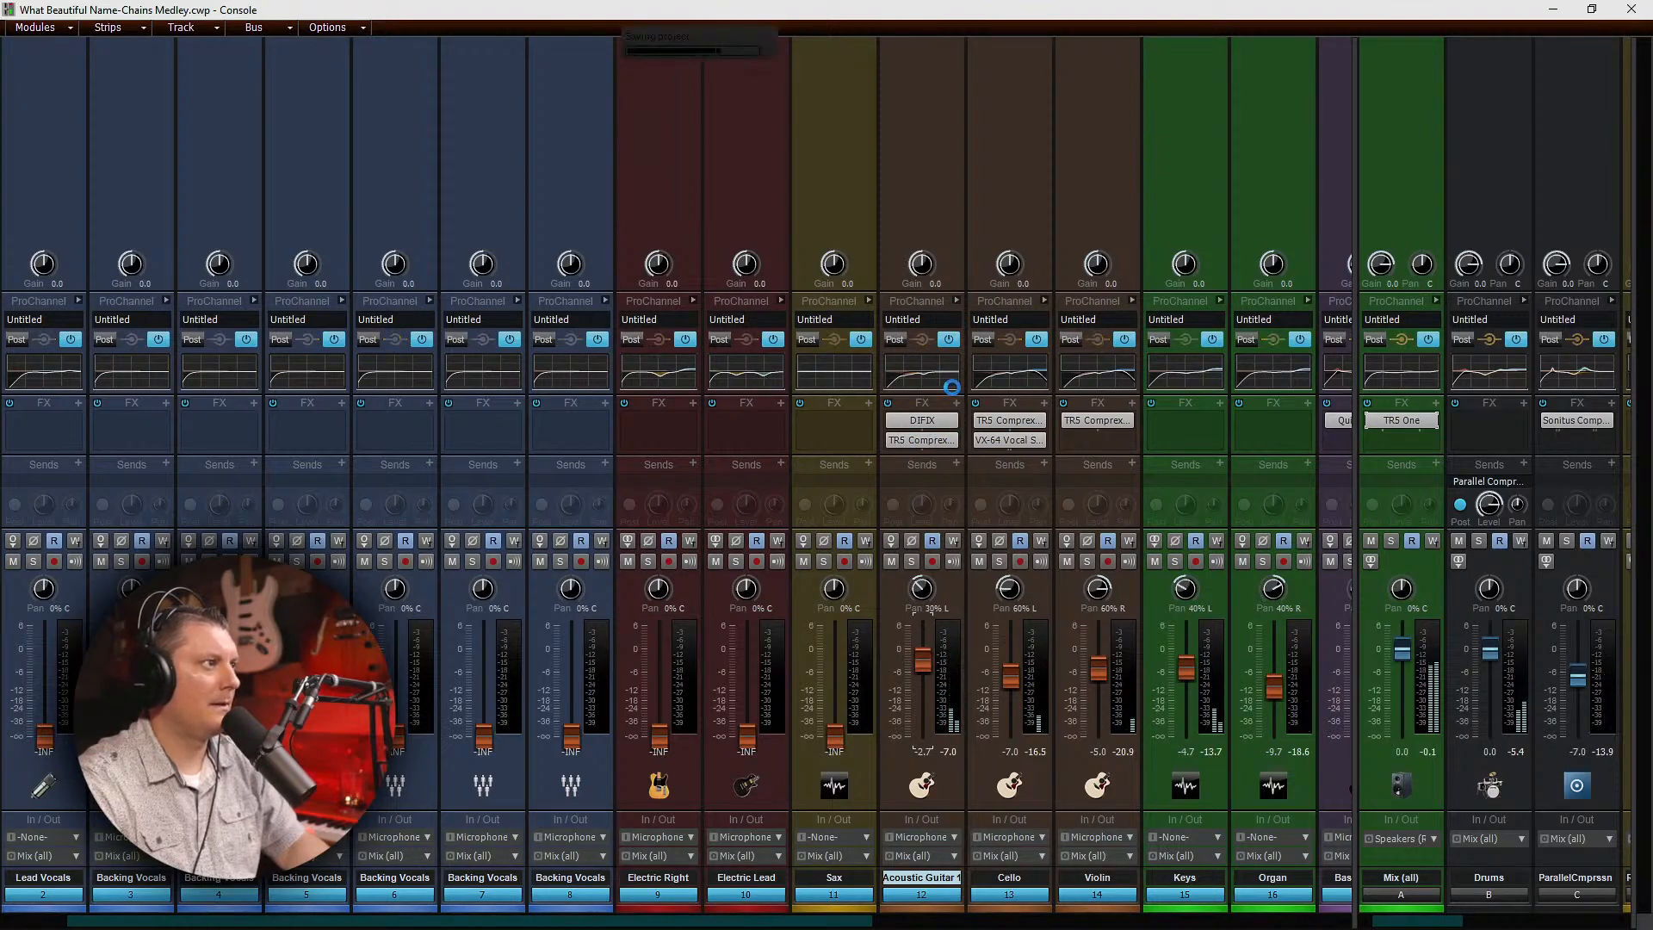
left_click(956, 301)
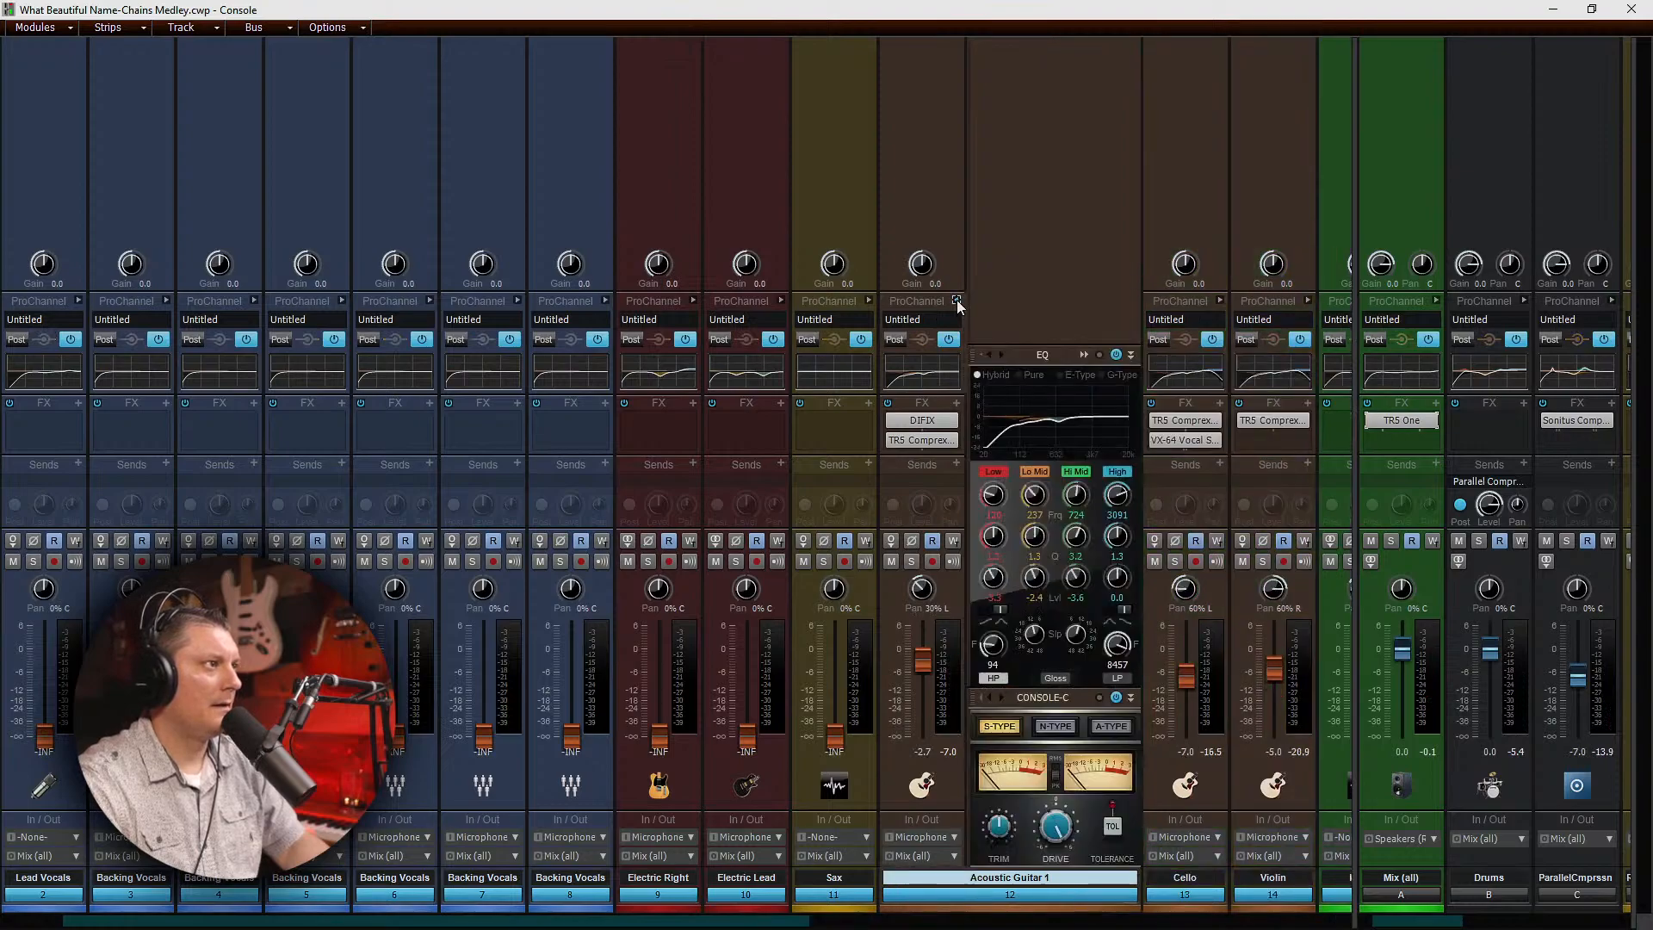
left_click(956, 300)
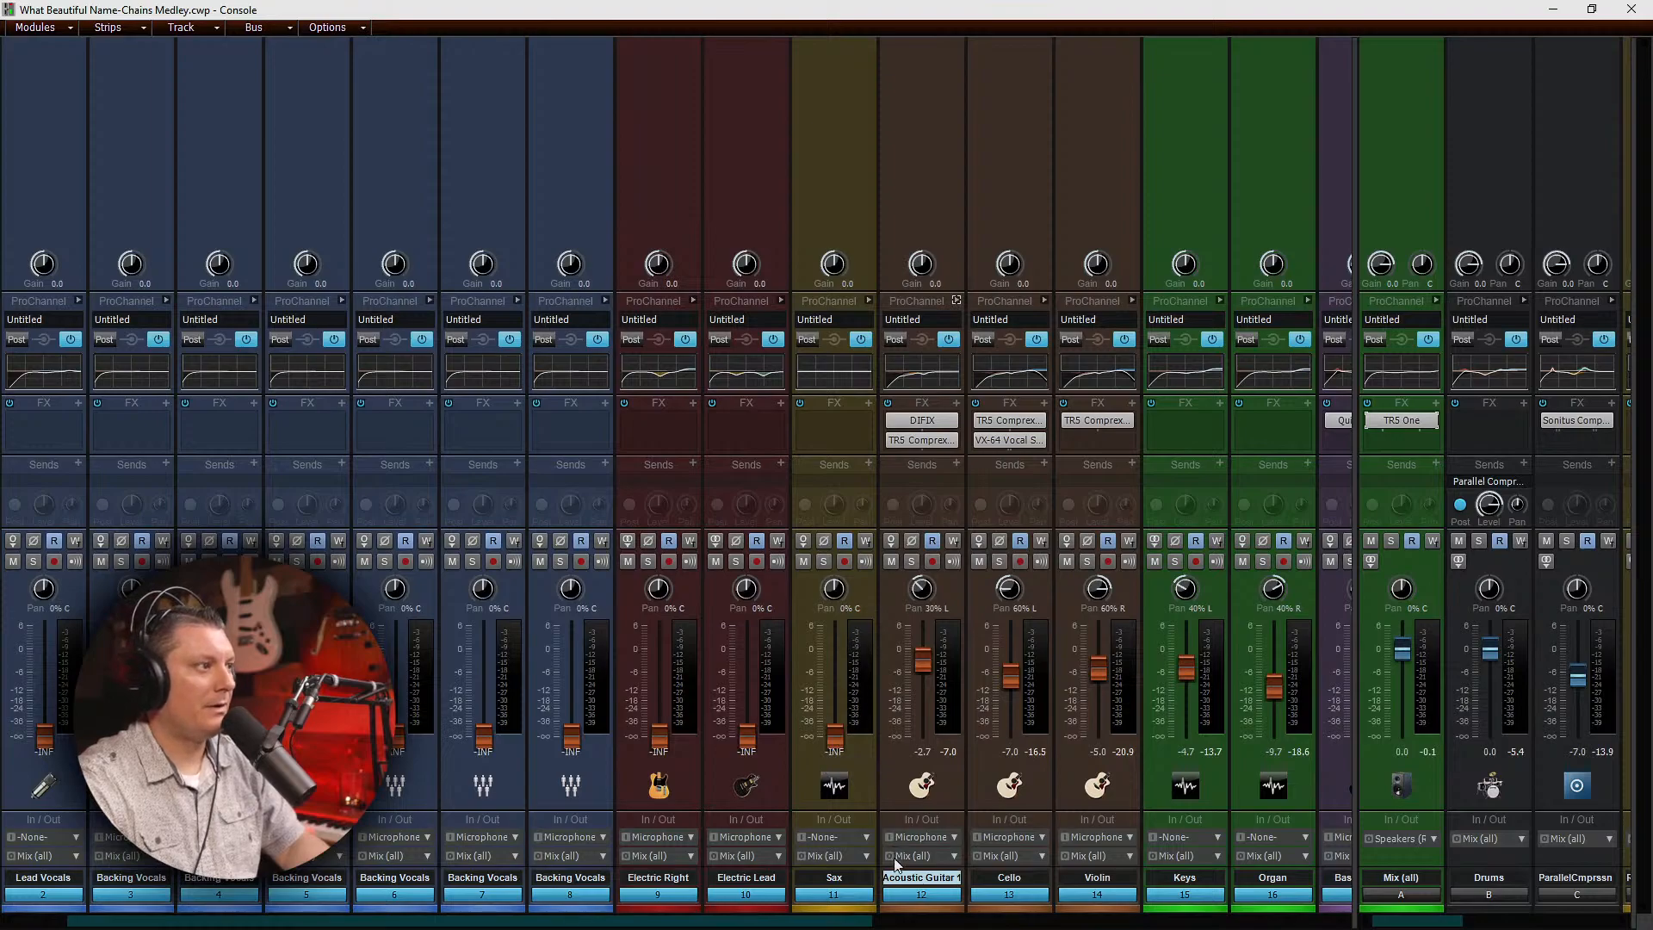
left_click_drag(790, 915, 1252, 900)
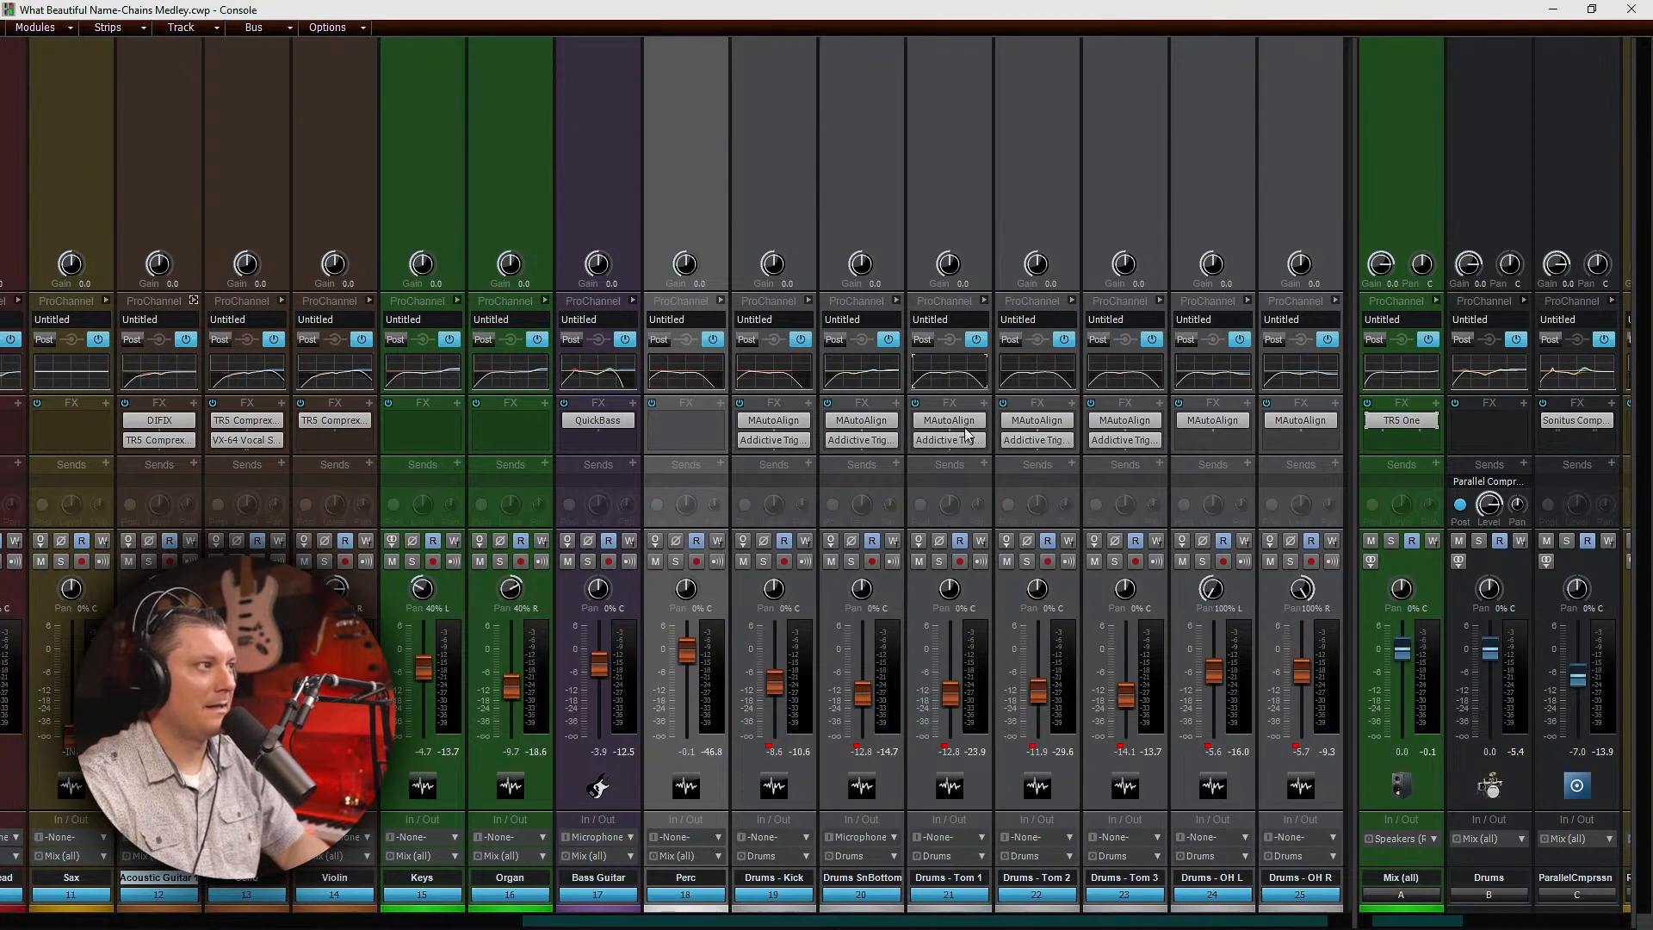
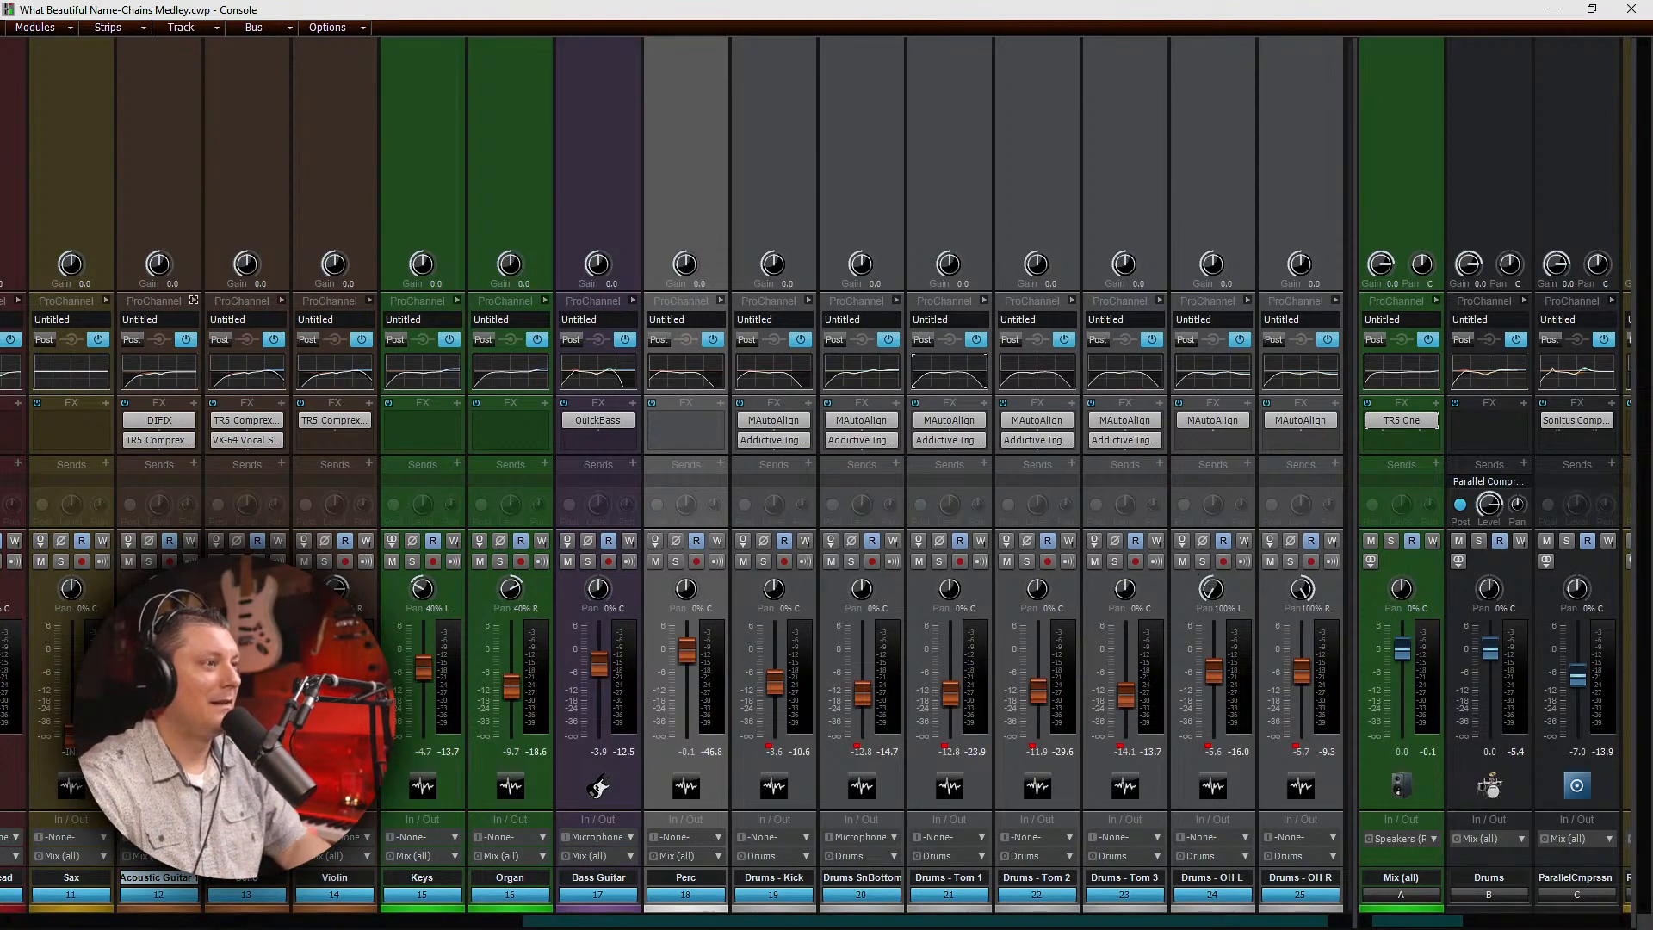
left_click_drag(1155, 926, 822, 923)
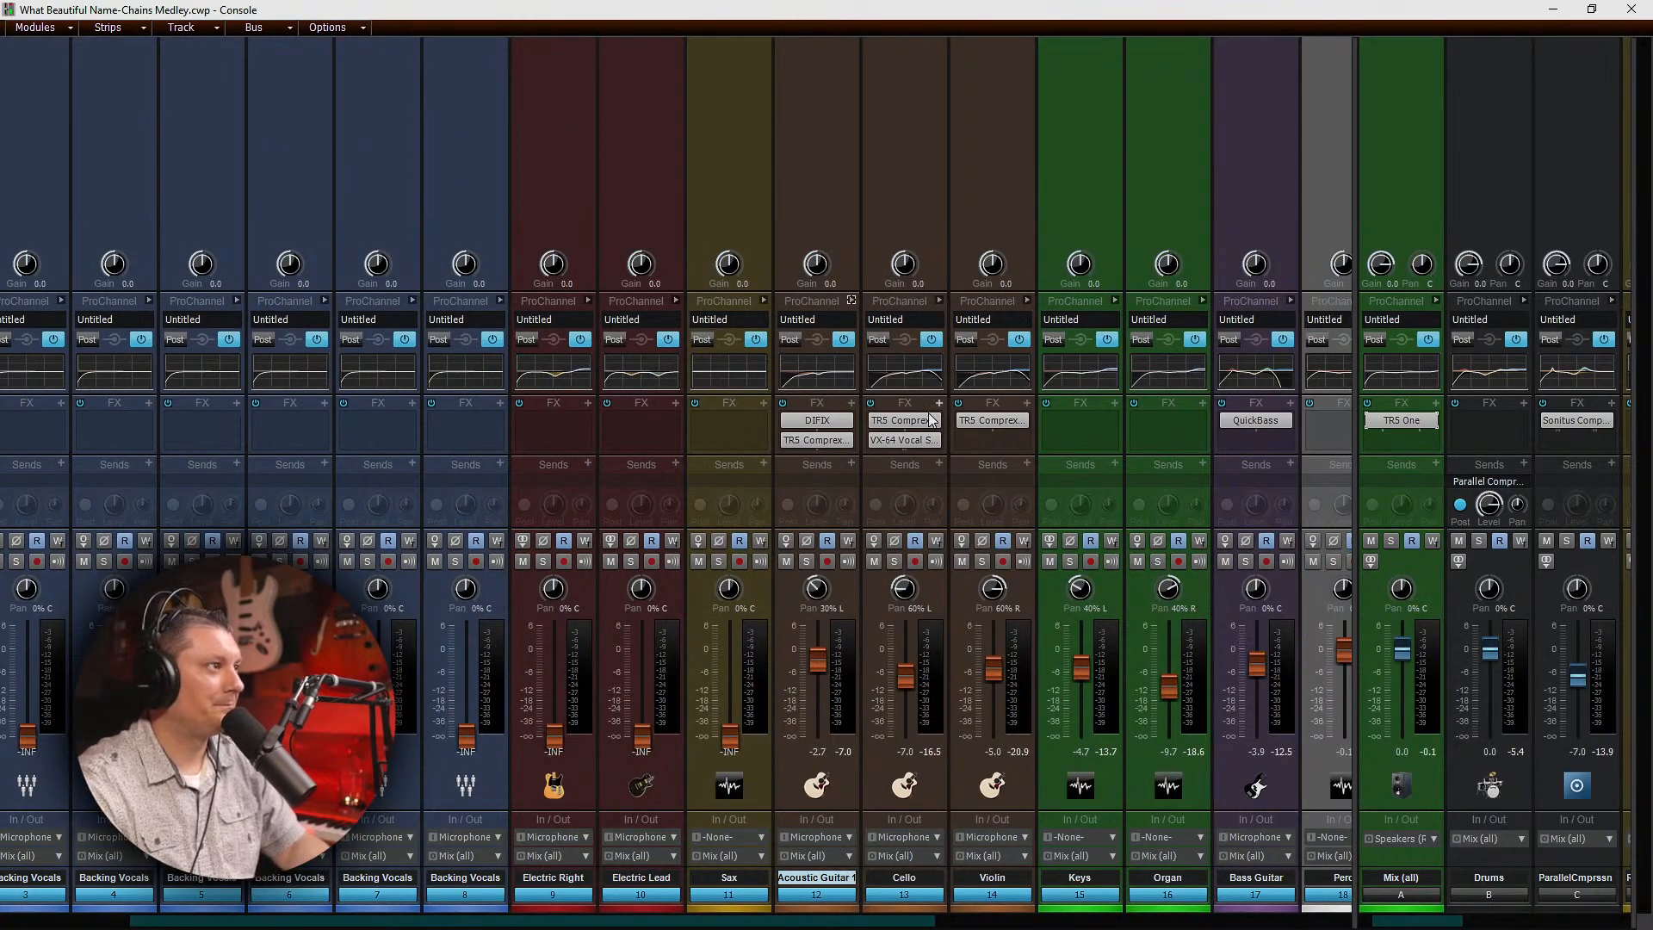
Step: Adjust the Console-C Drive in Acoustic Guitar 1's ProChannel and collapse the ProChannel again
left_click(852, 300)
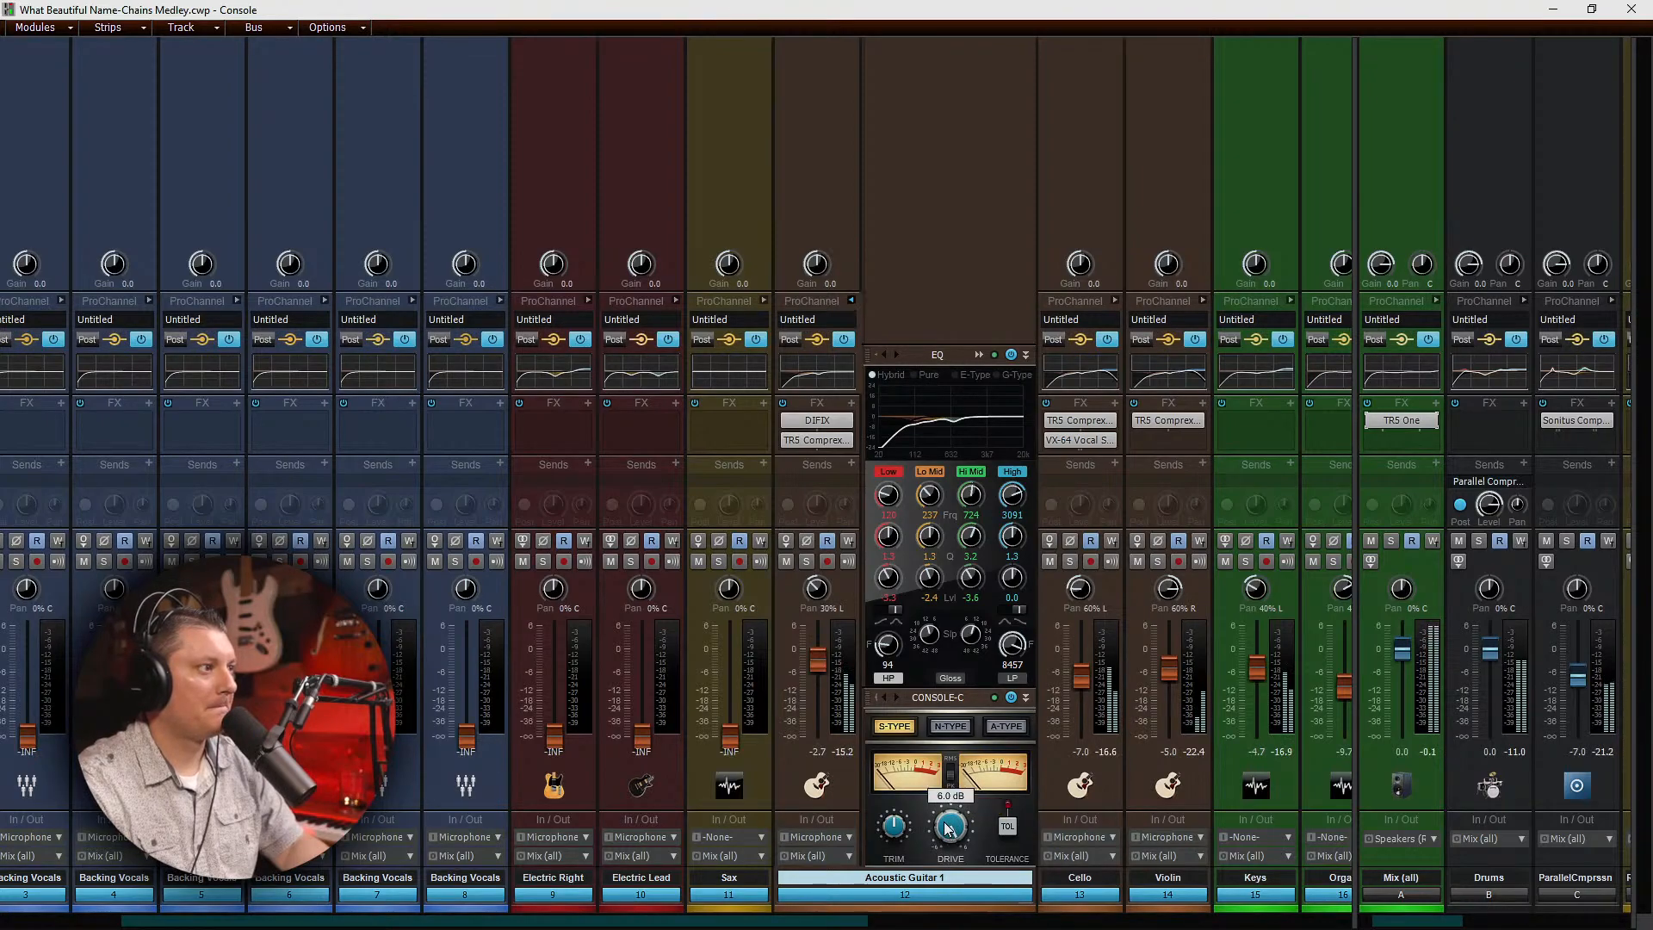
mouse_move(950, 829)
left_mouse_down()
mouse_move(946, 856)
mouse_move(947, 824)
left_mouse_up()
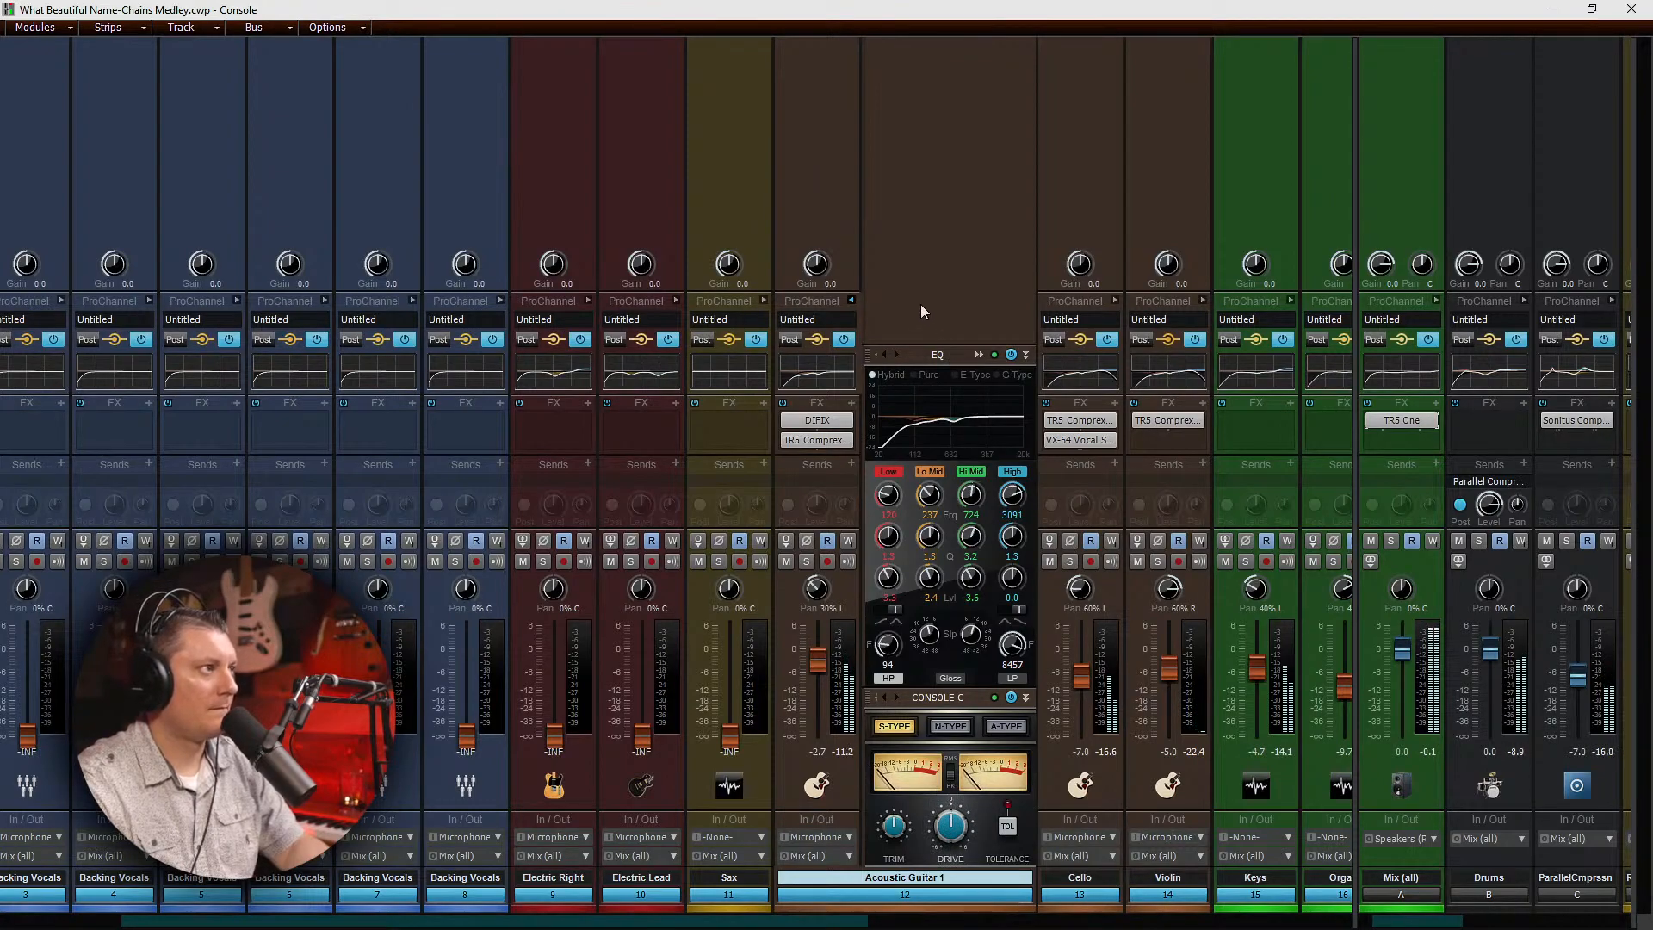
left_click(850, 299)
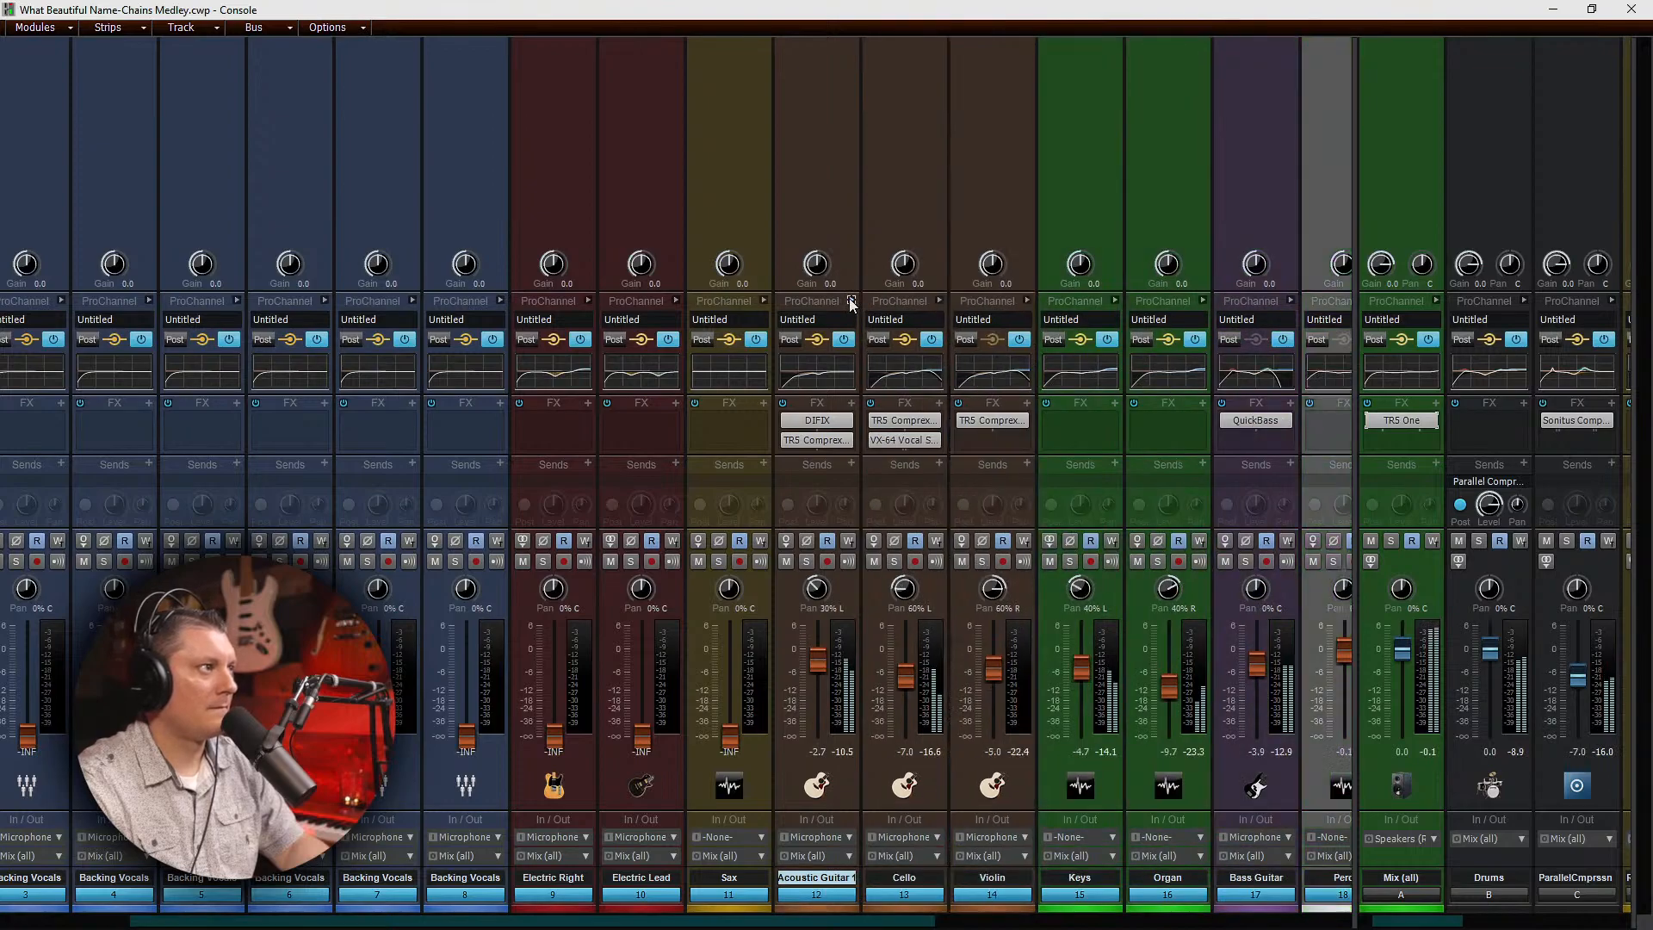
Step: Raise the volume faders of Sax to -0.6, Violin to -3.8 and Cello to -4.7, keeping Sax panned to centre
left_click_drag(730, 736, 728, 598)
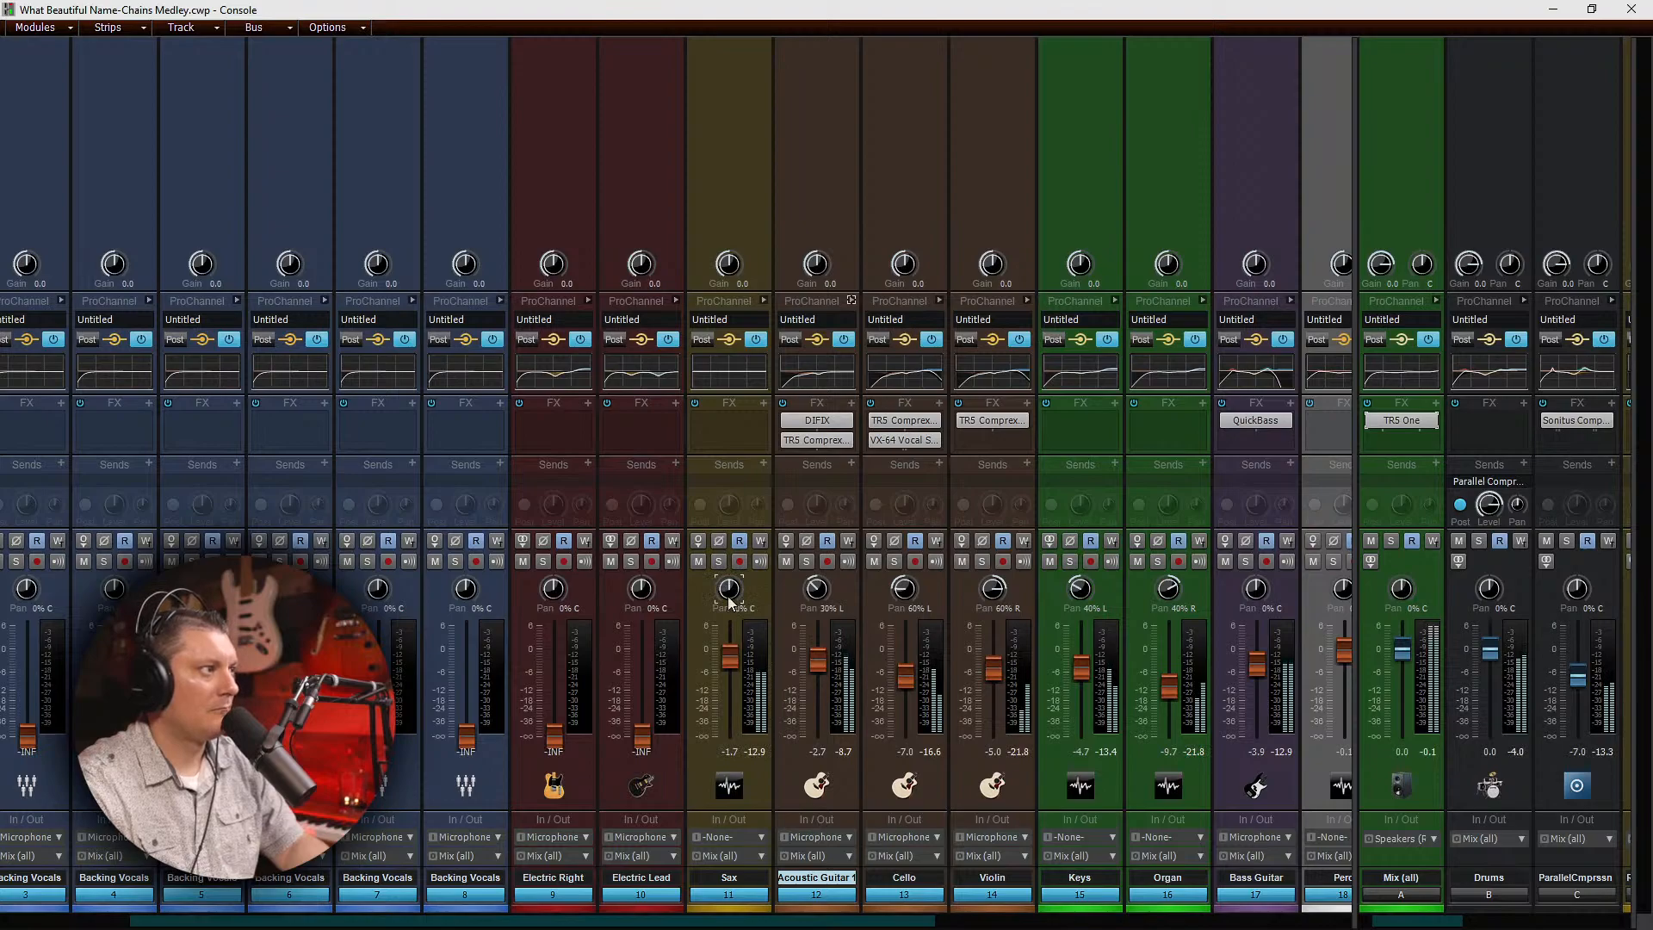
double_click(728, 596)
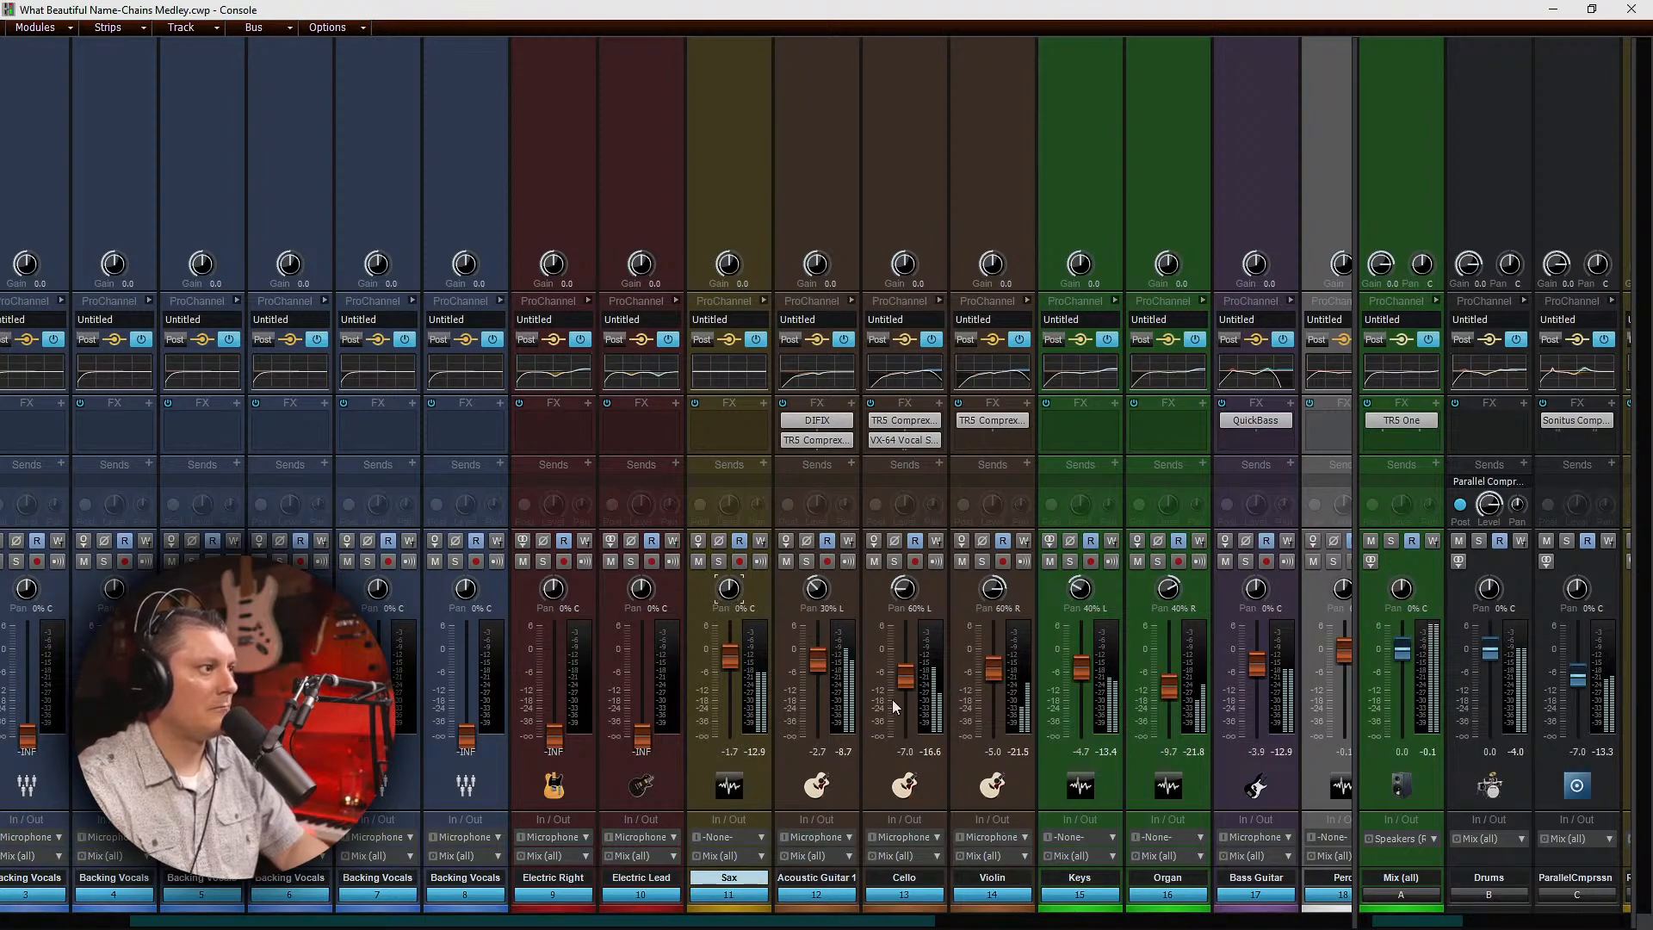
mouse_move(989, 666)
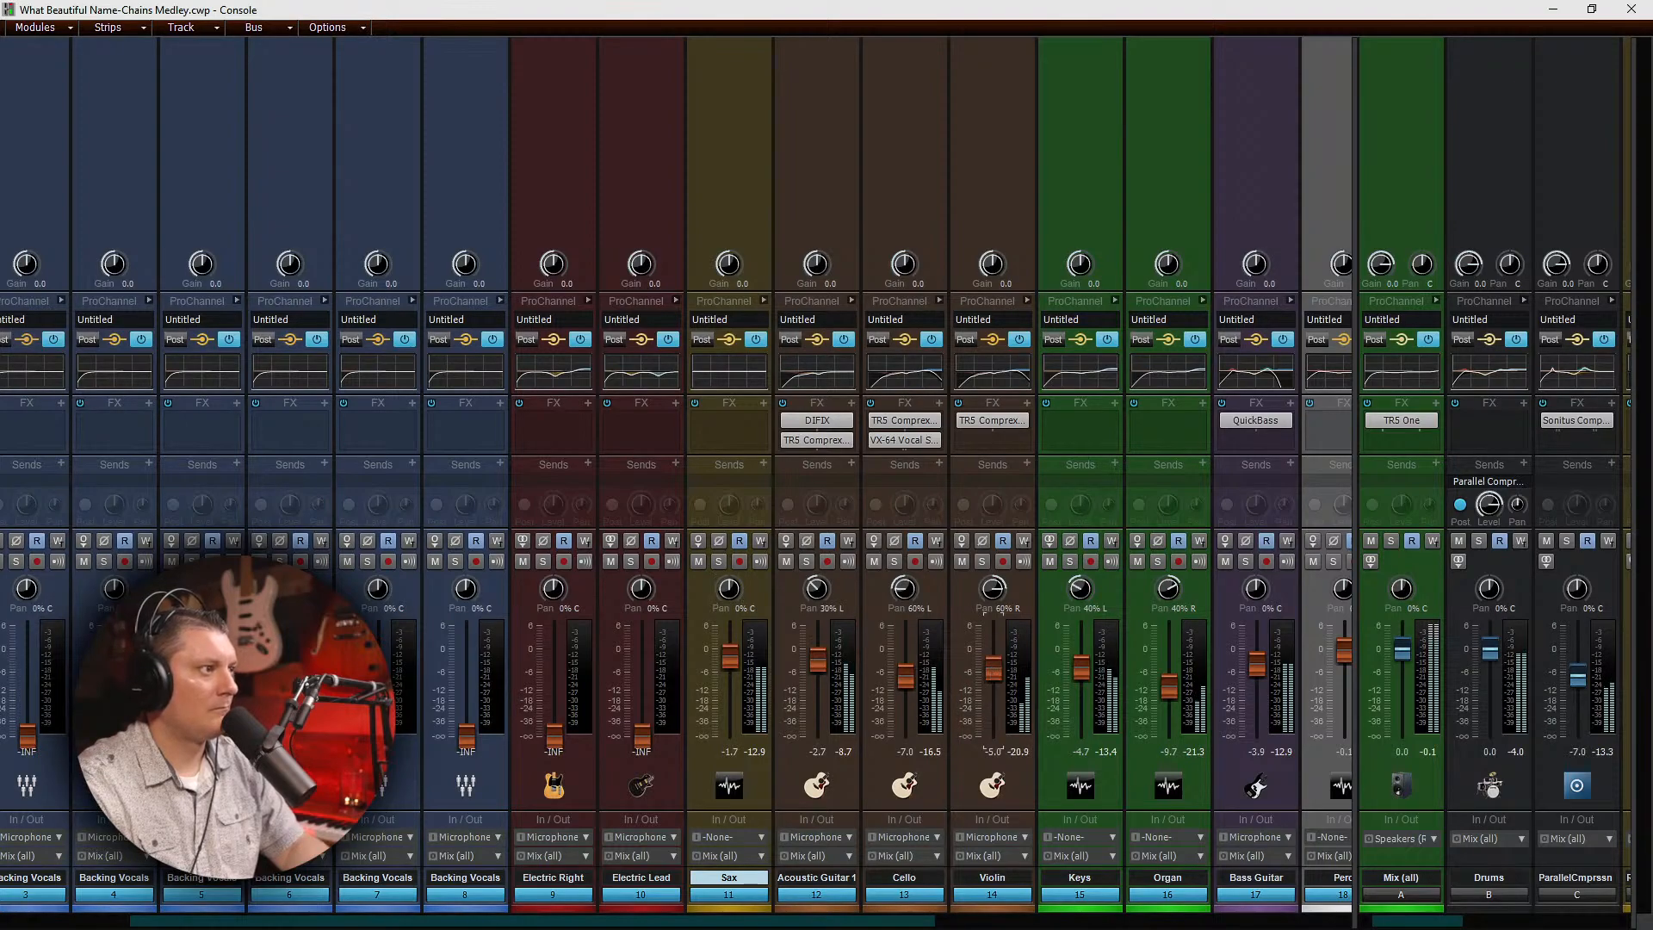
left_click_drag(995, 671, 905, 667)
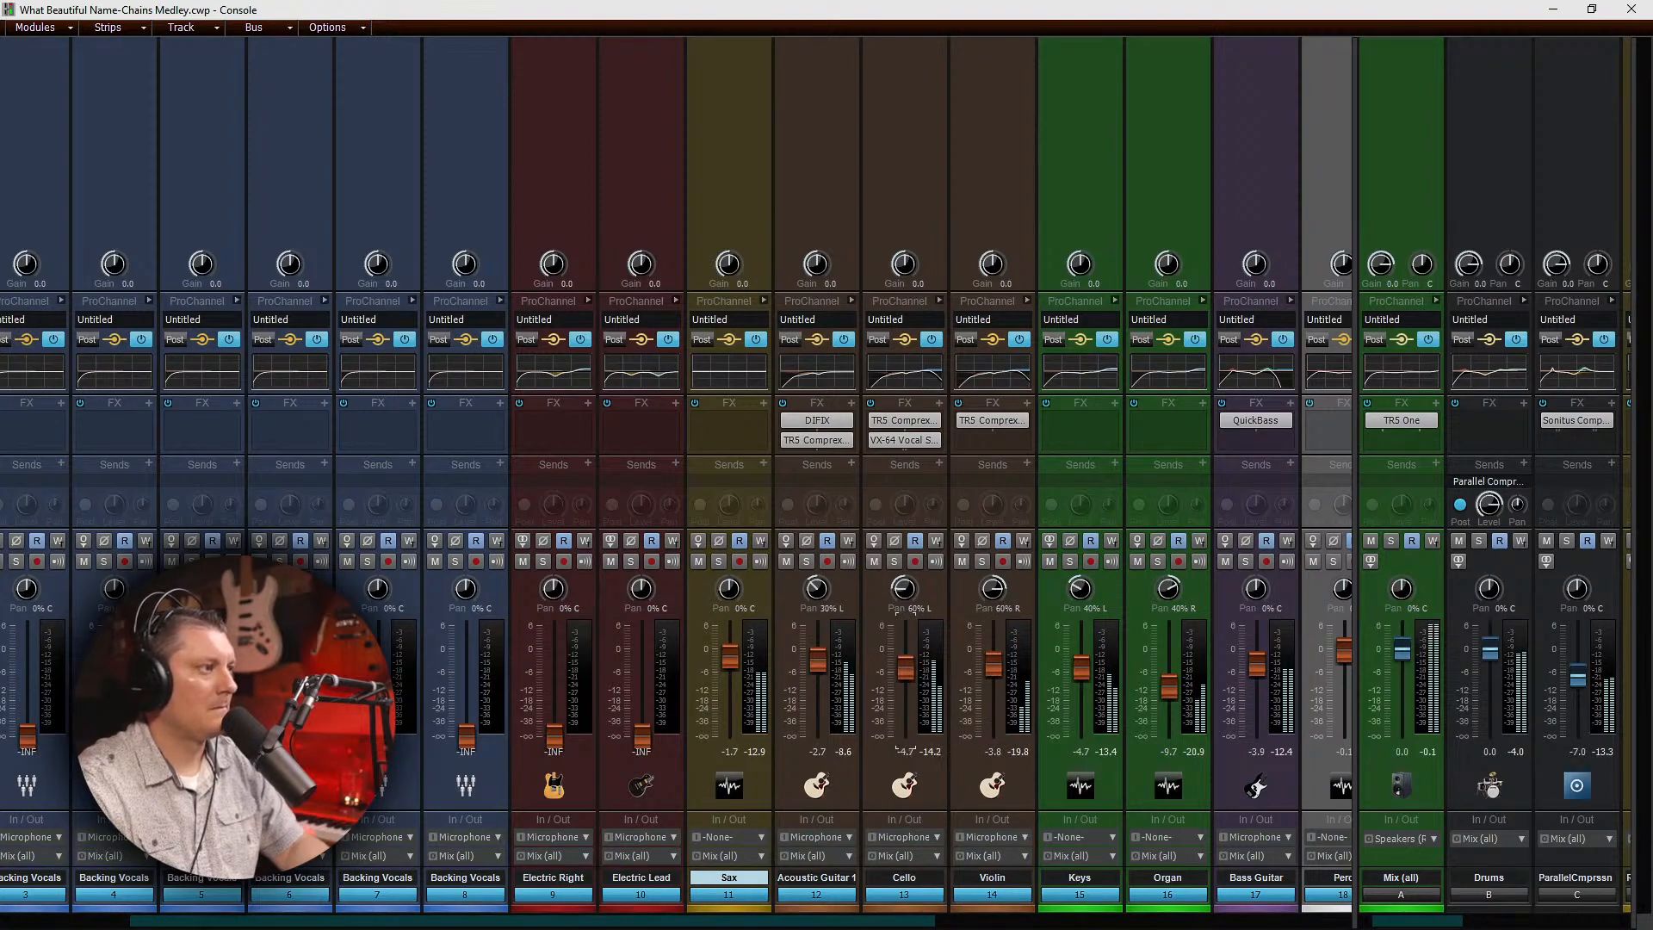
left_click_drag(730, 656, 729, 652)
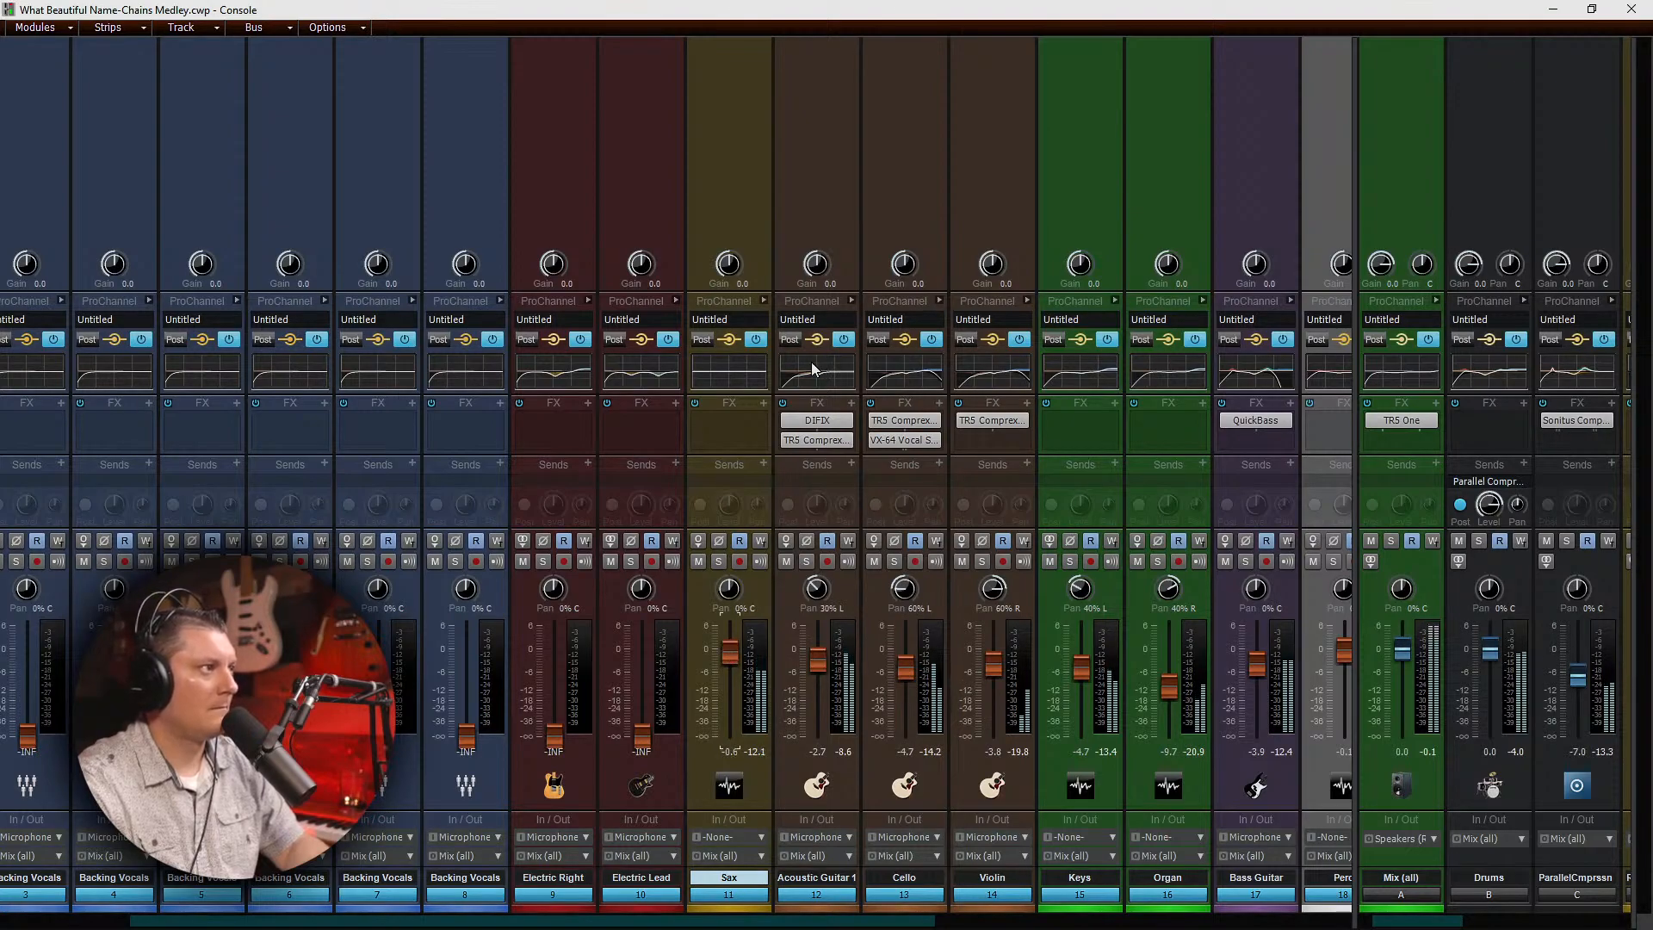
Step: Copy Acoustic Guitar 1's EQ settings to the Sax track and open the Sax ProChannel
left_click(740, 364)
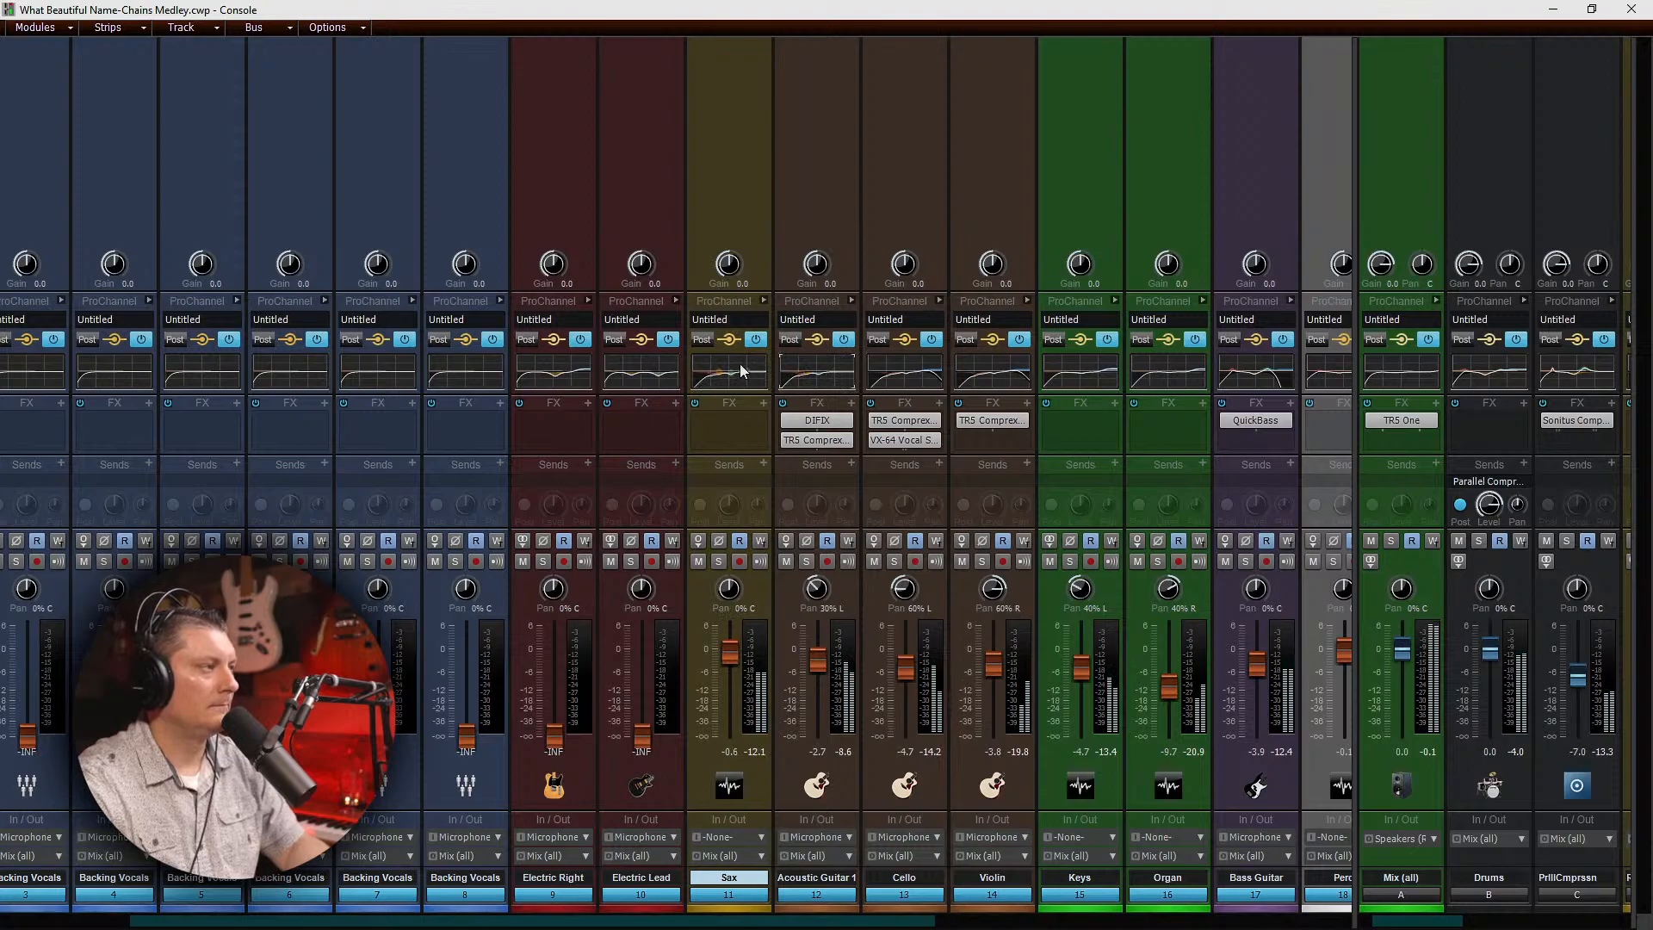
left_click(763, 301)
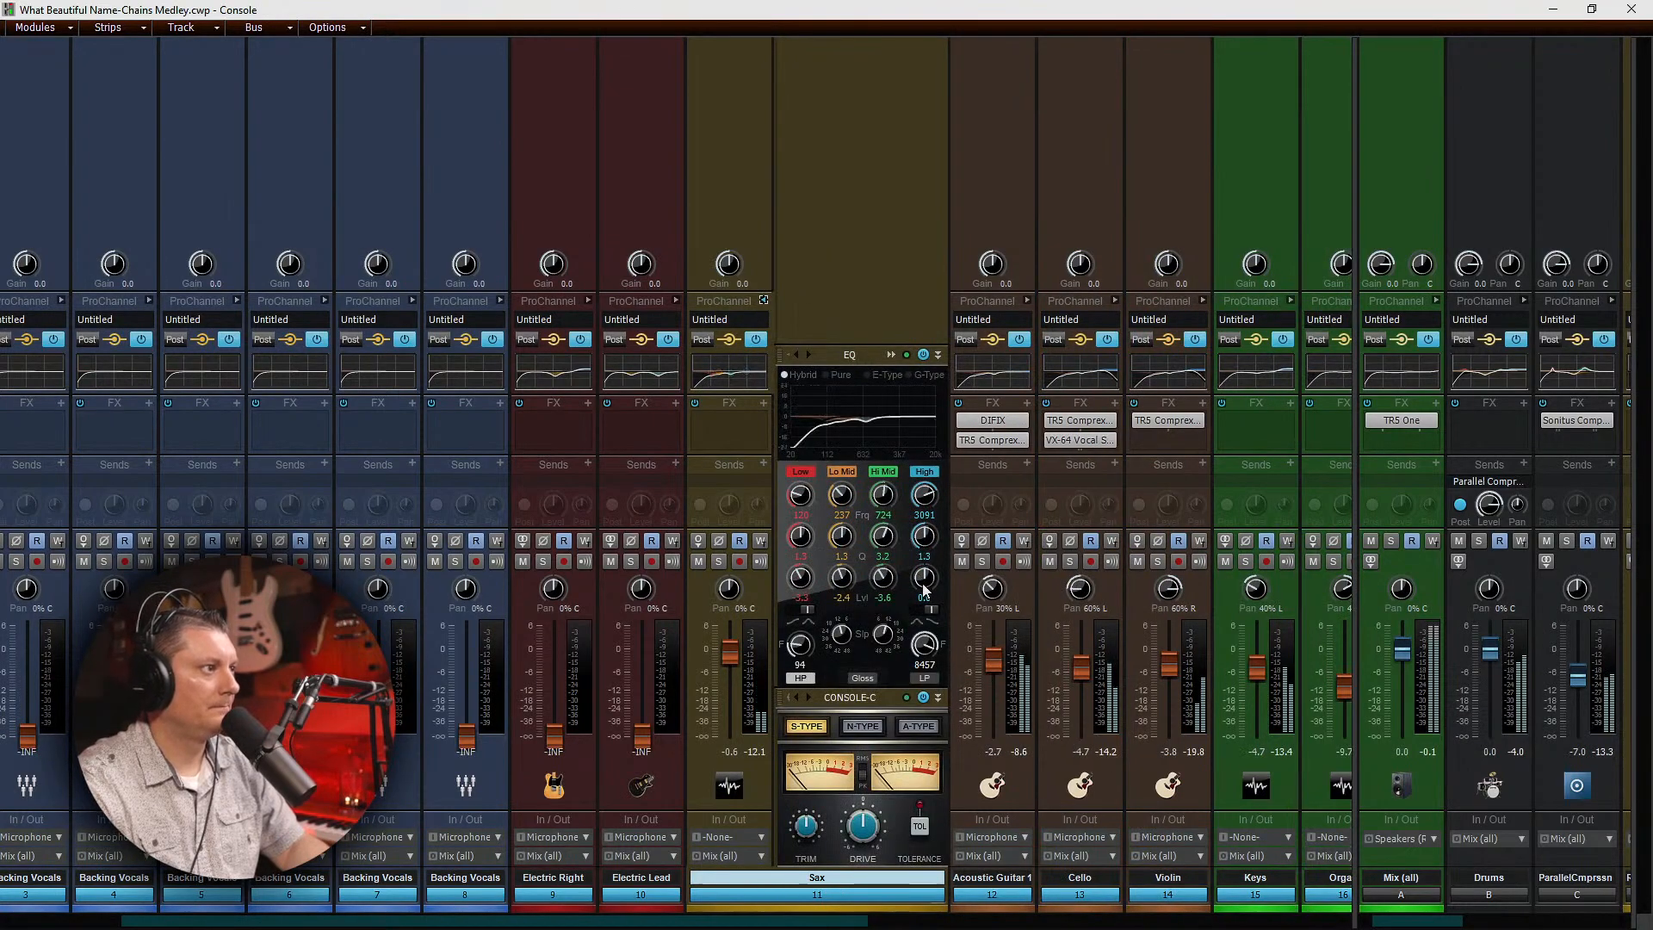
Step: Raise the Sax EQ's High band level to 2.9, and fine-tune the string faders with Cello at -5.9 and Violin at -3.6
left_click_drag(924, 590, 924, 565)
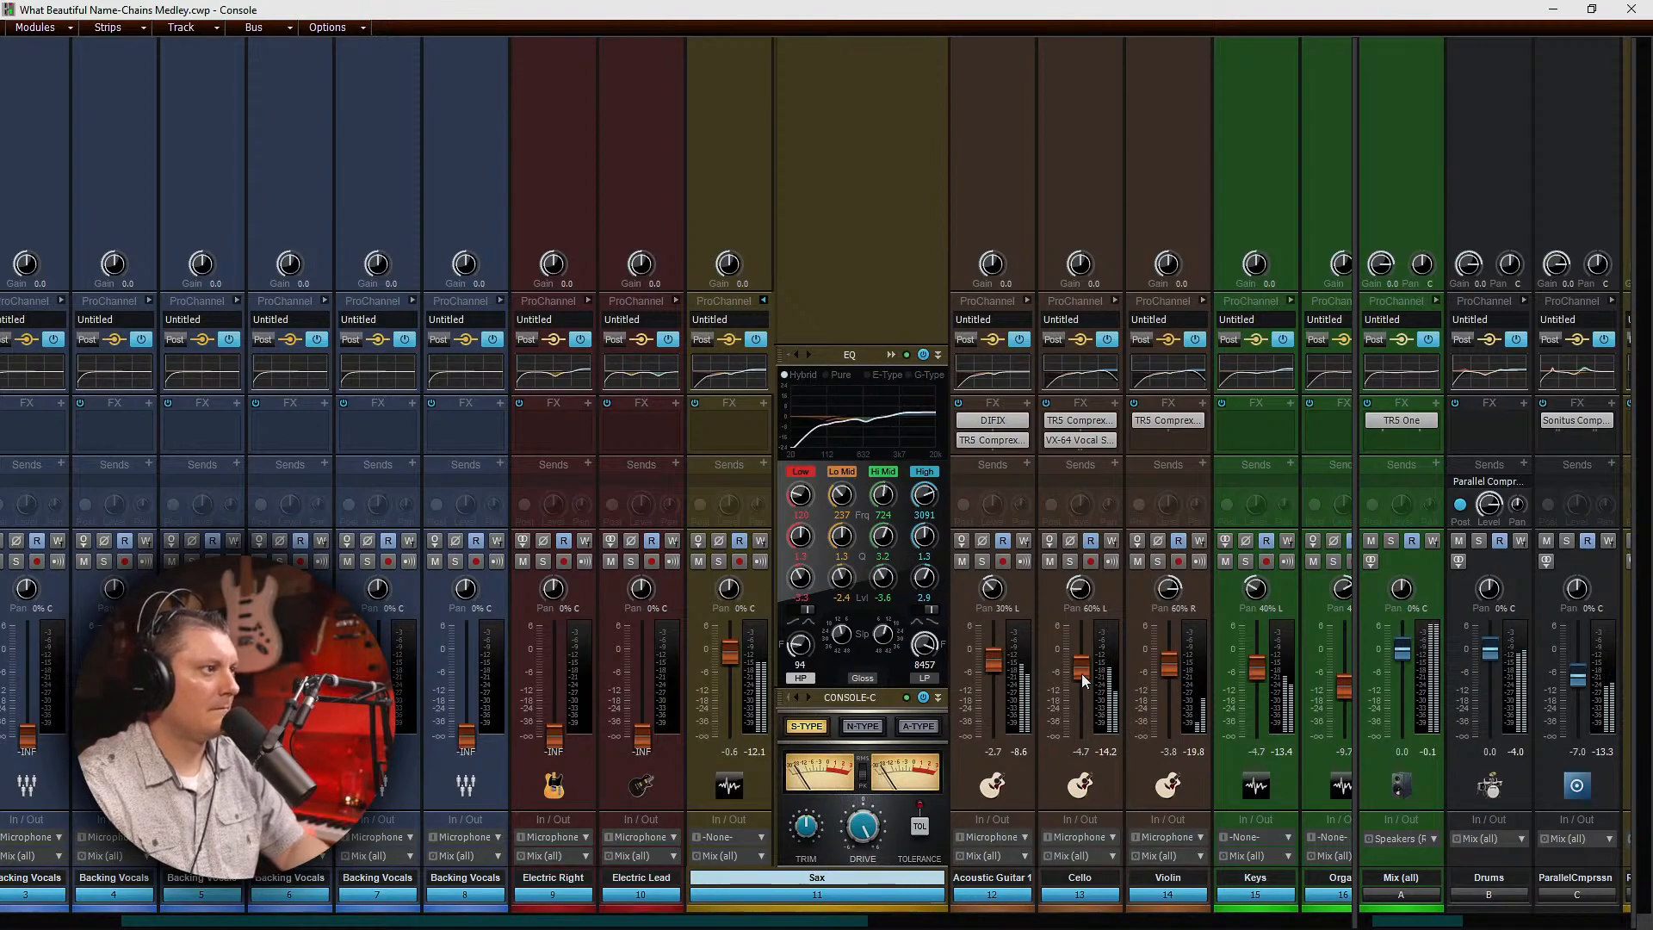
left_click_drag(1081, 673, 1168, 661)
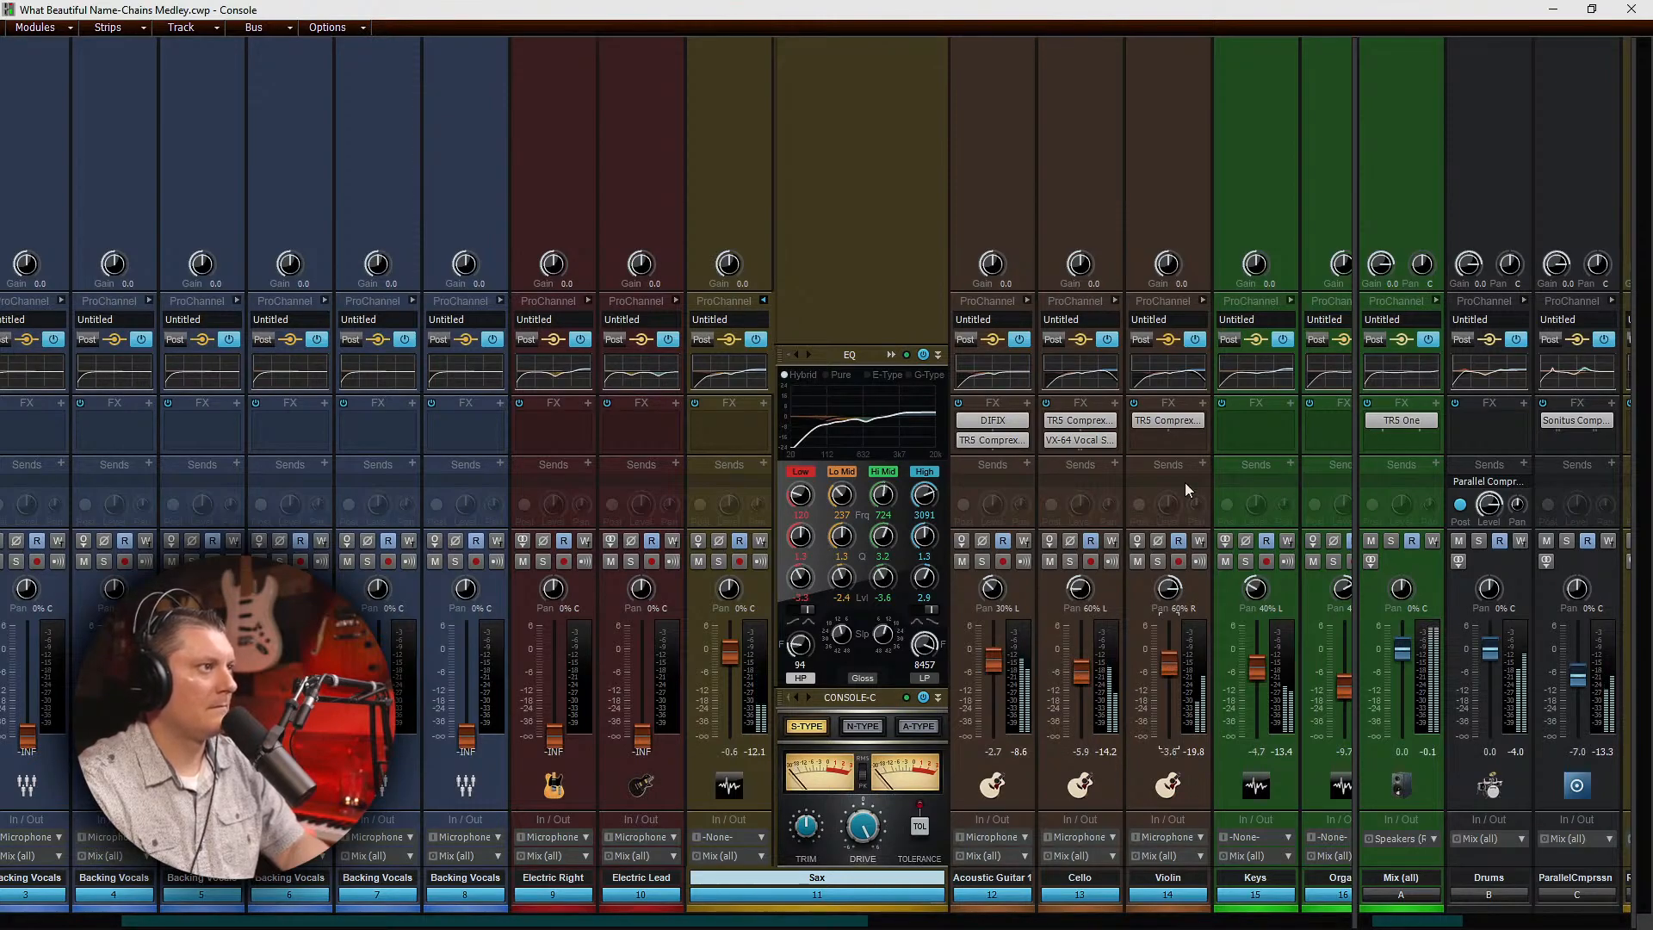
Step: Open the Violin's ProChannel and insert the Tape Emulator module
left_click(1202, 301)
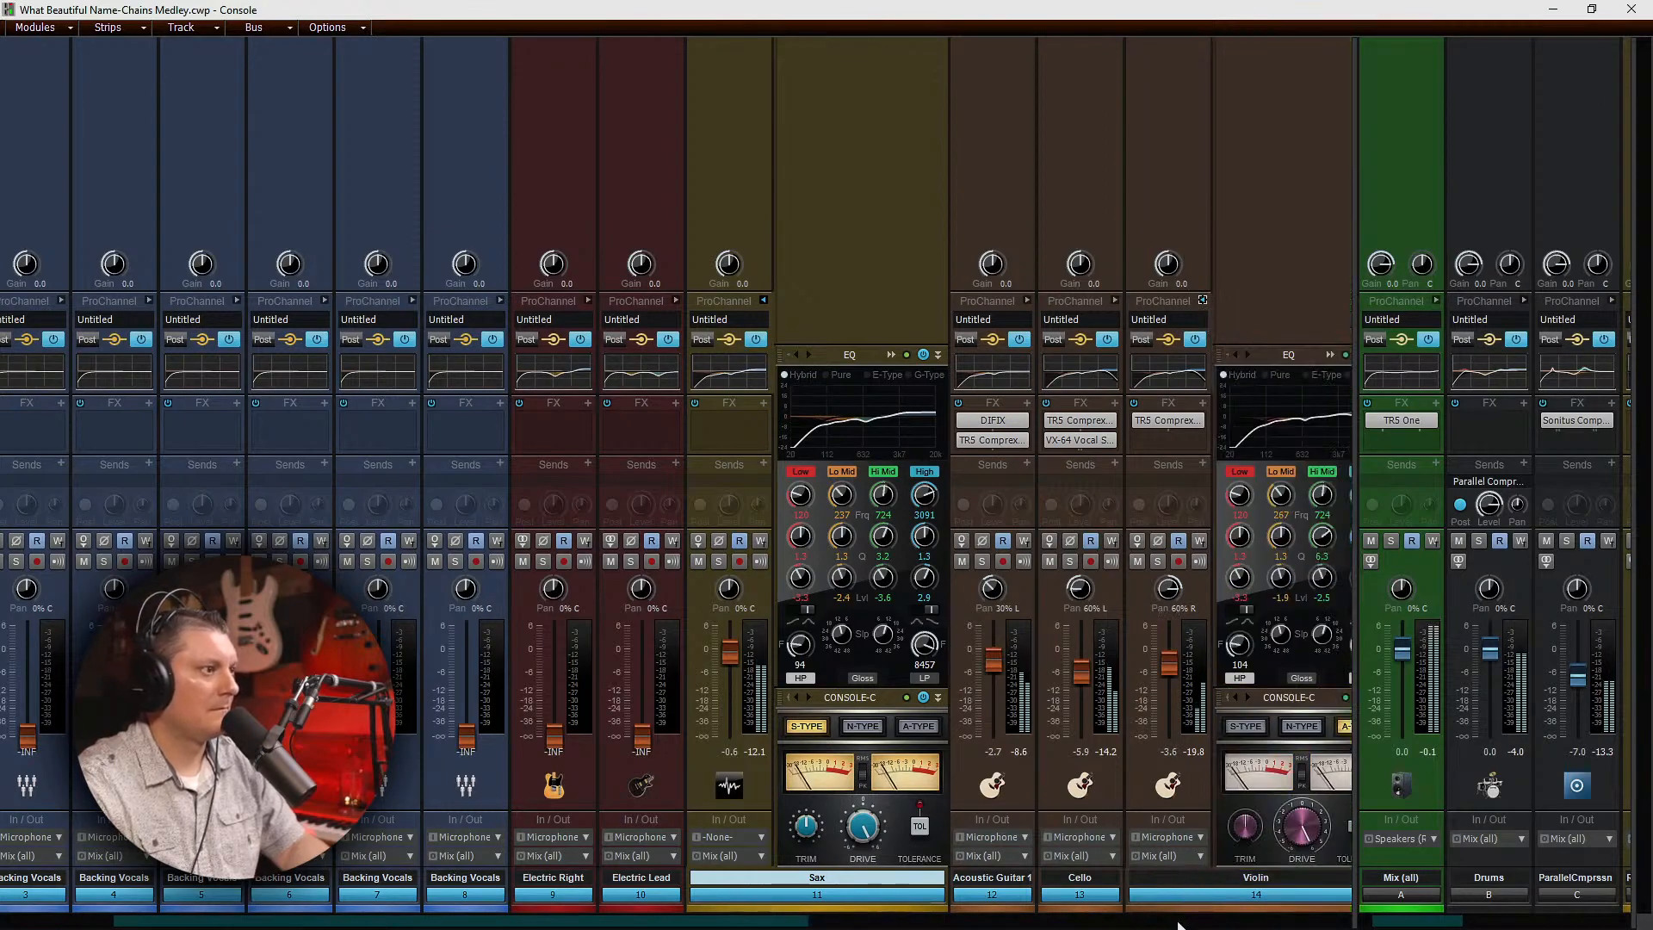
left_click_drag(831, 924, 985, 924)
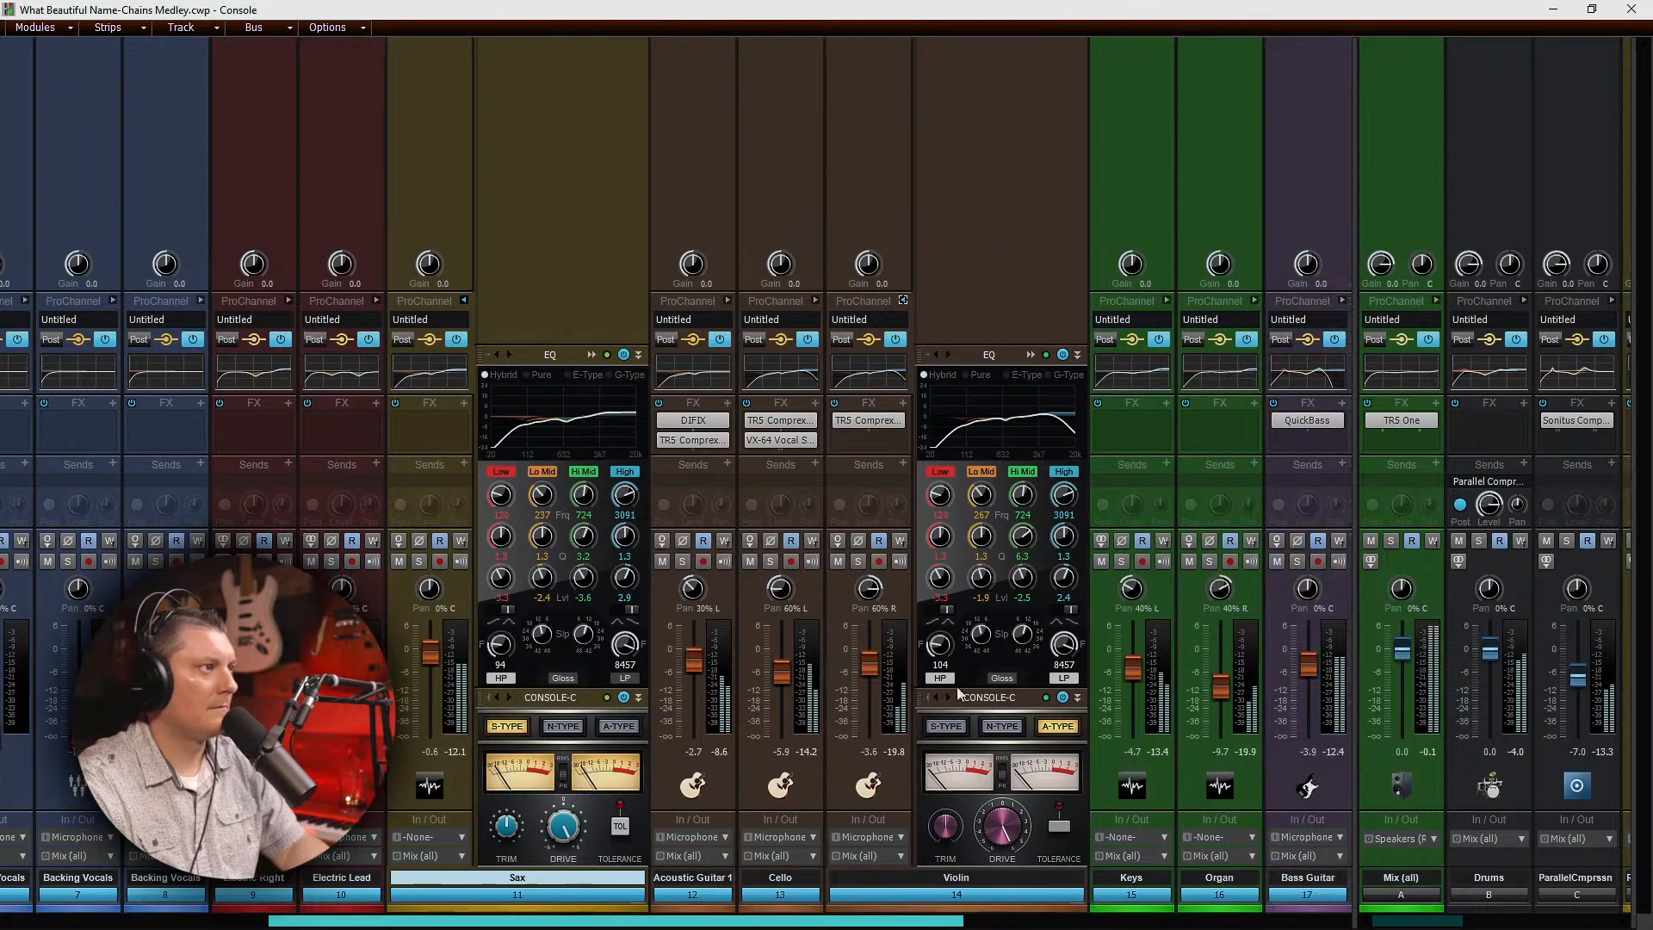
right_click(994, 261)
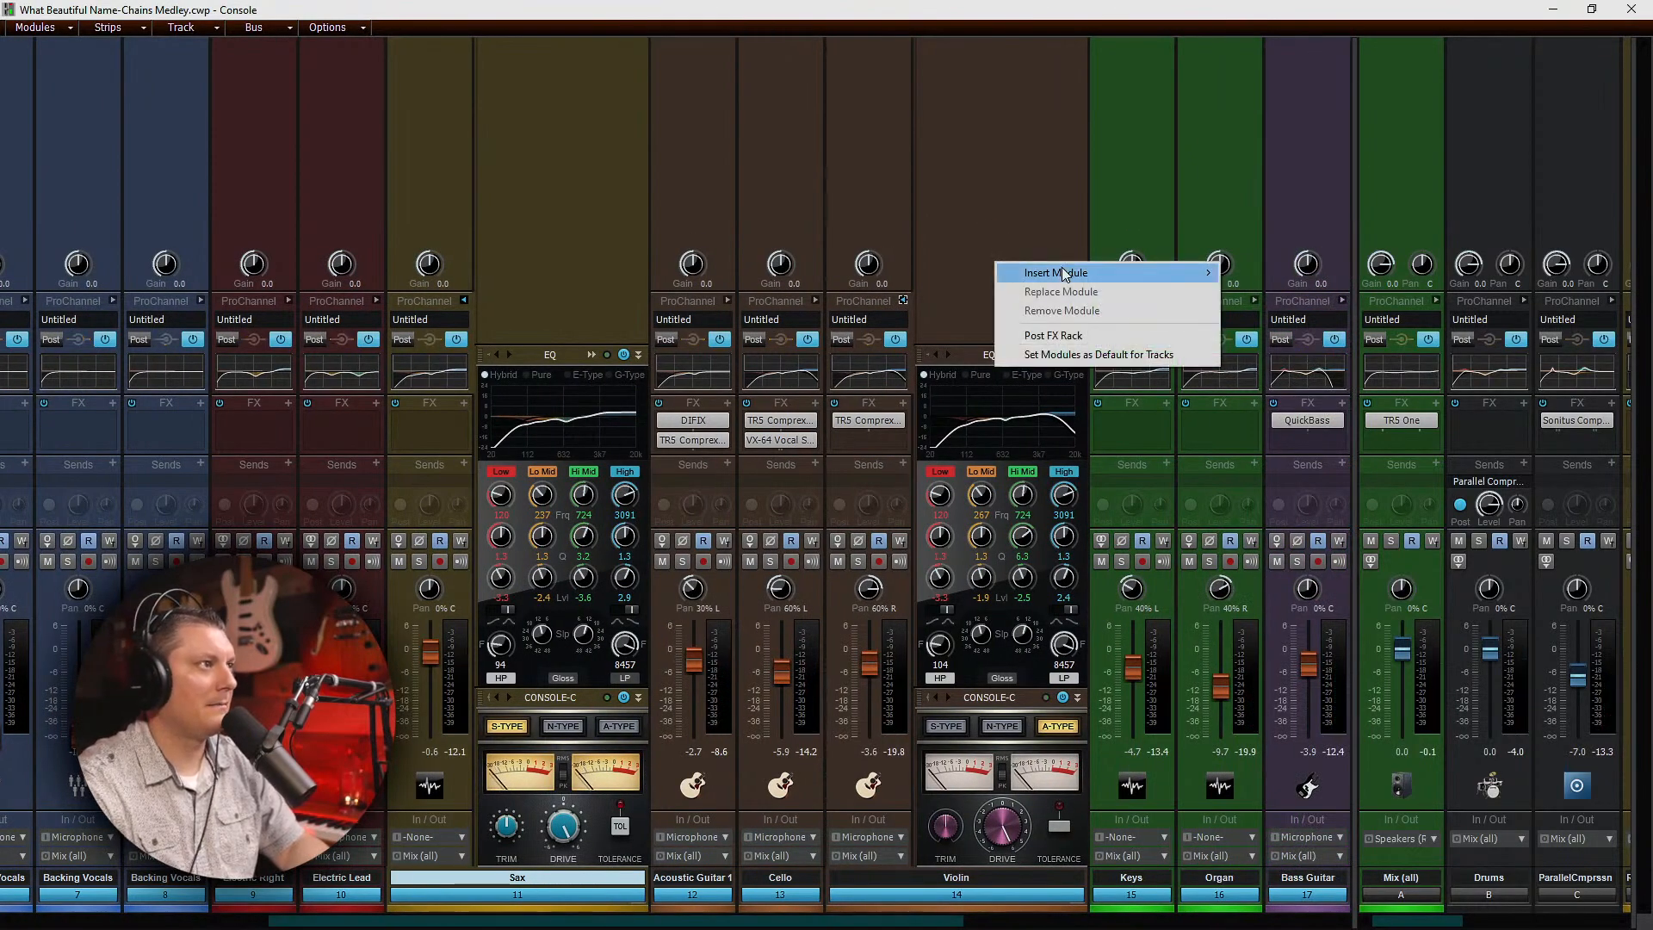
mouse_move(1160, 268)
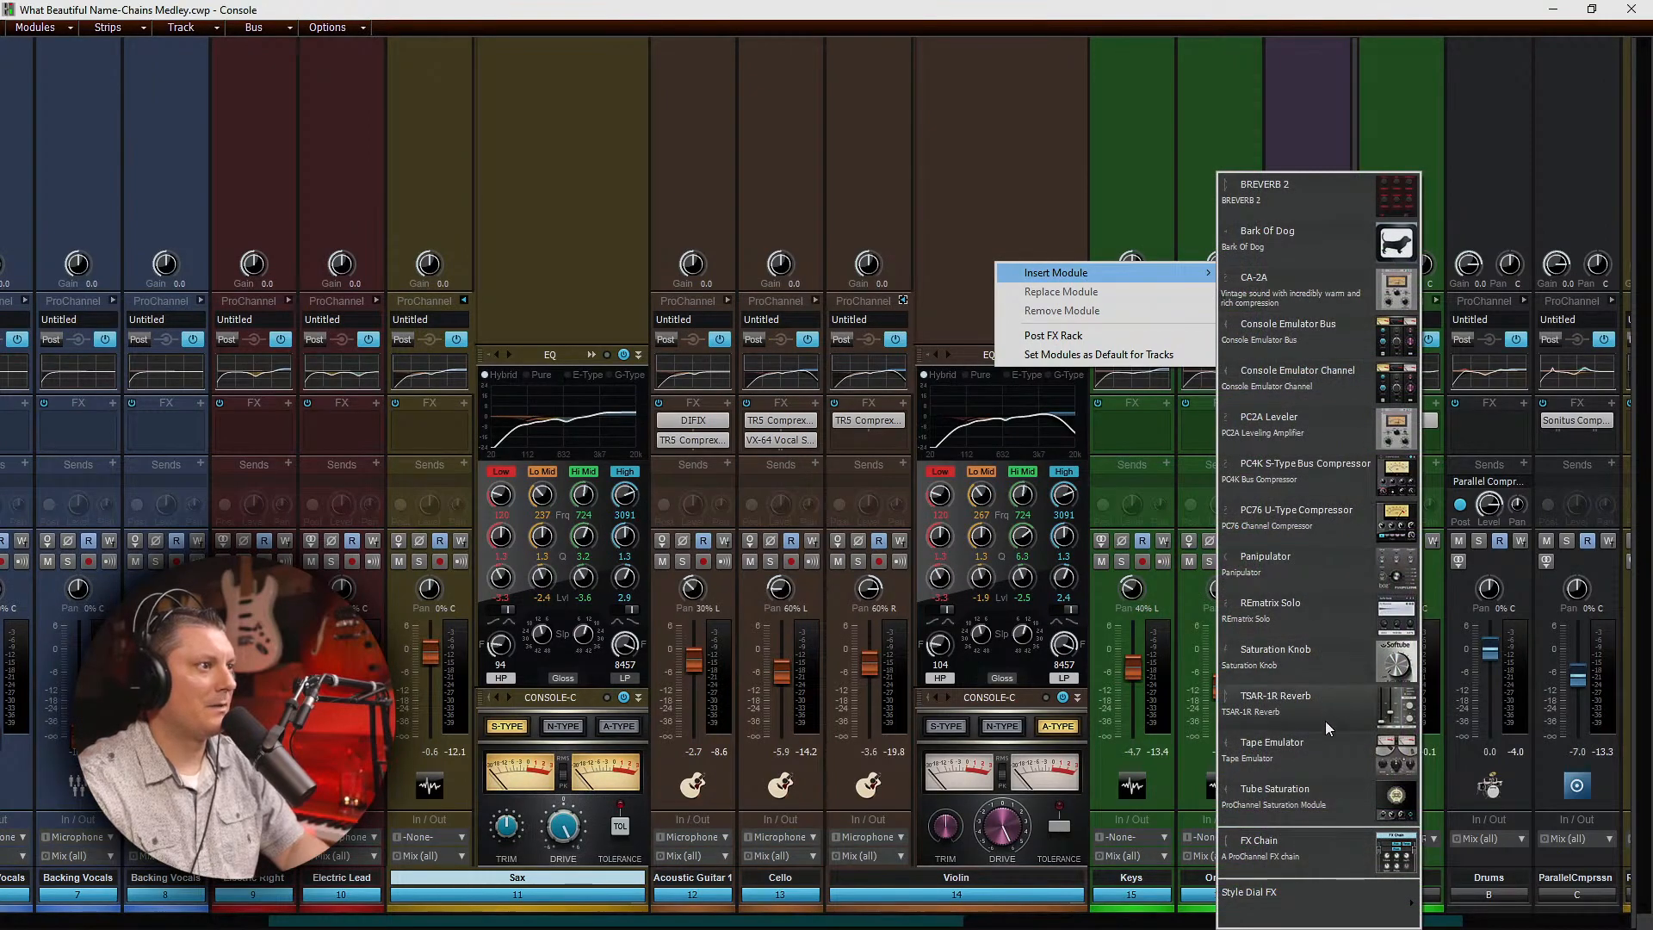
left_click(1325, 761)
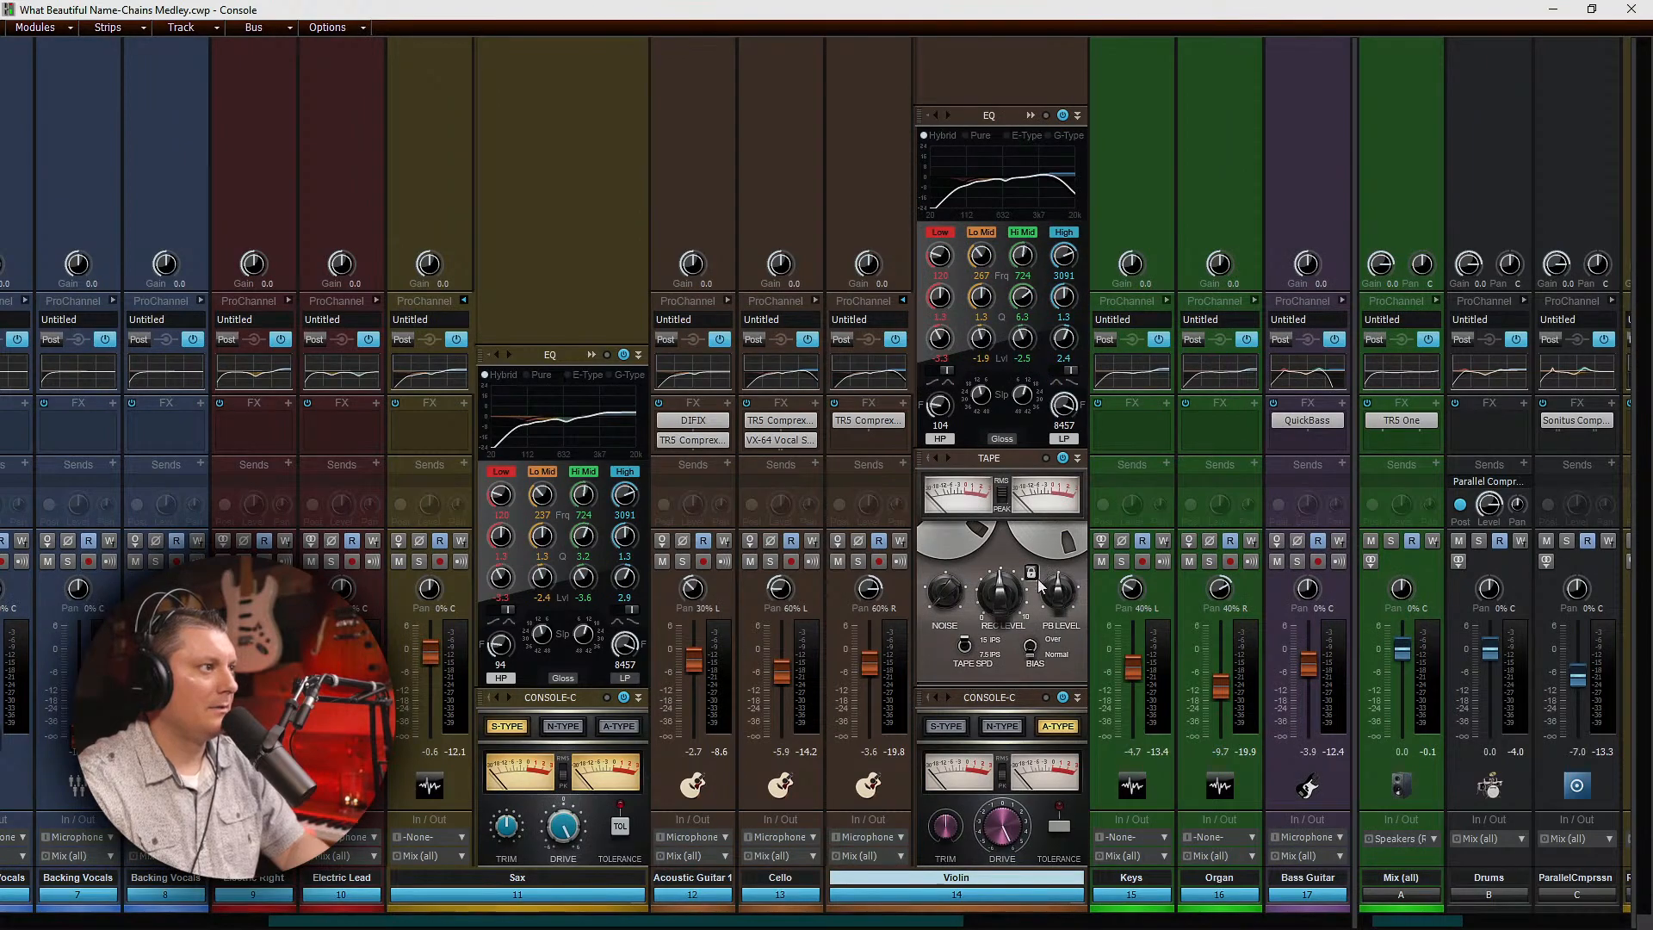
Step: Raise the Rec Level on the Violin's tape module and switch its Console-C to N-Type, collapsing the ProChannel again
left_click_drag(1000, 612, 995, 578)
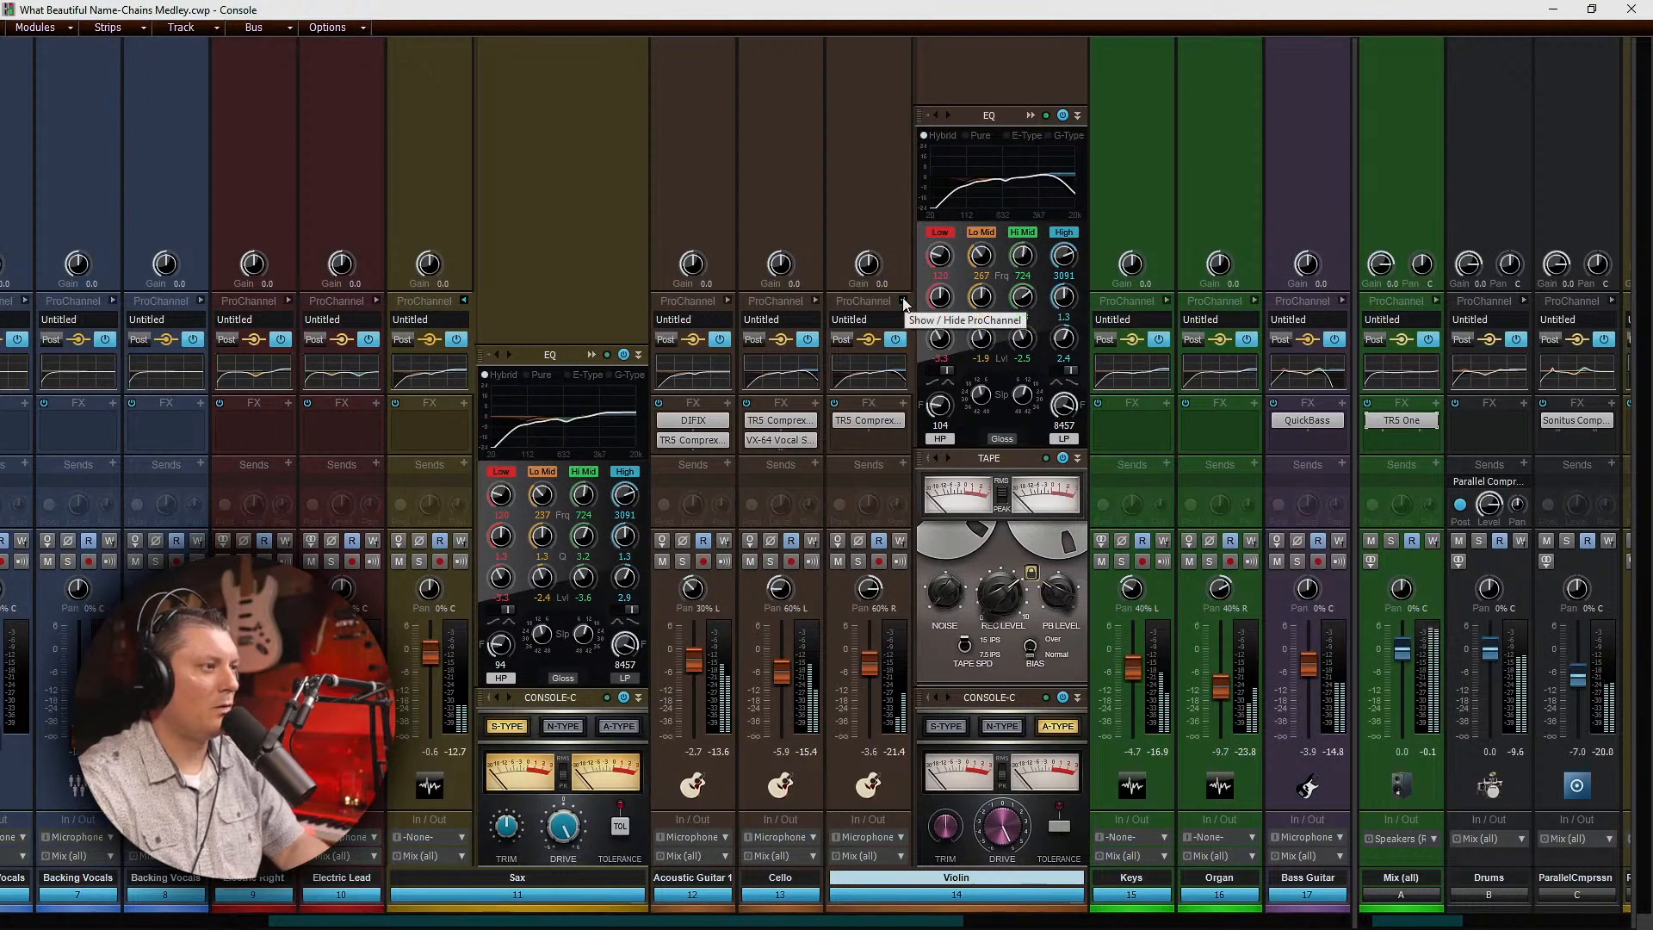
left_click(1003, 727)
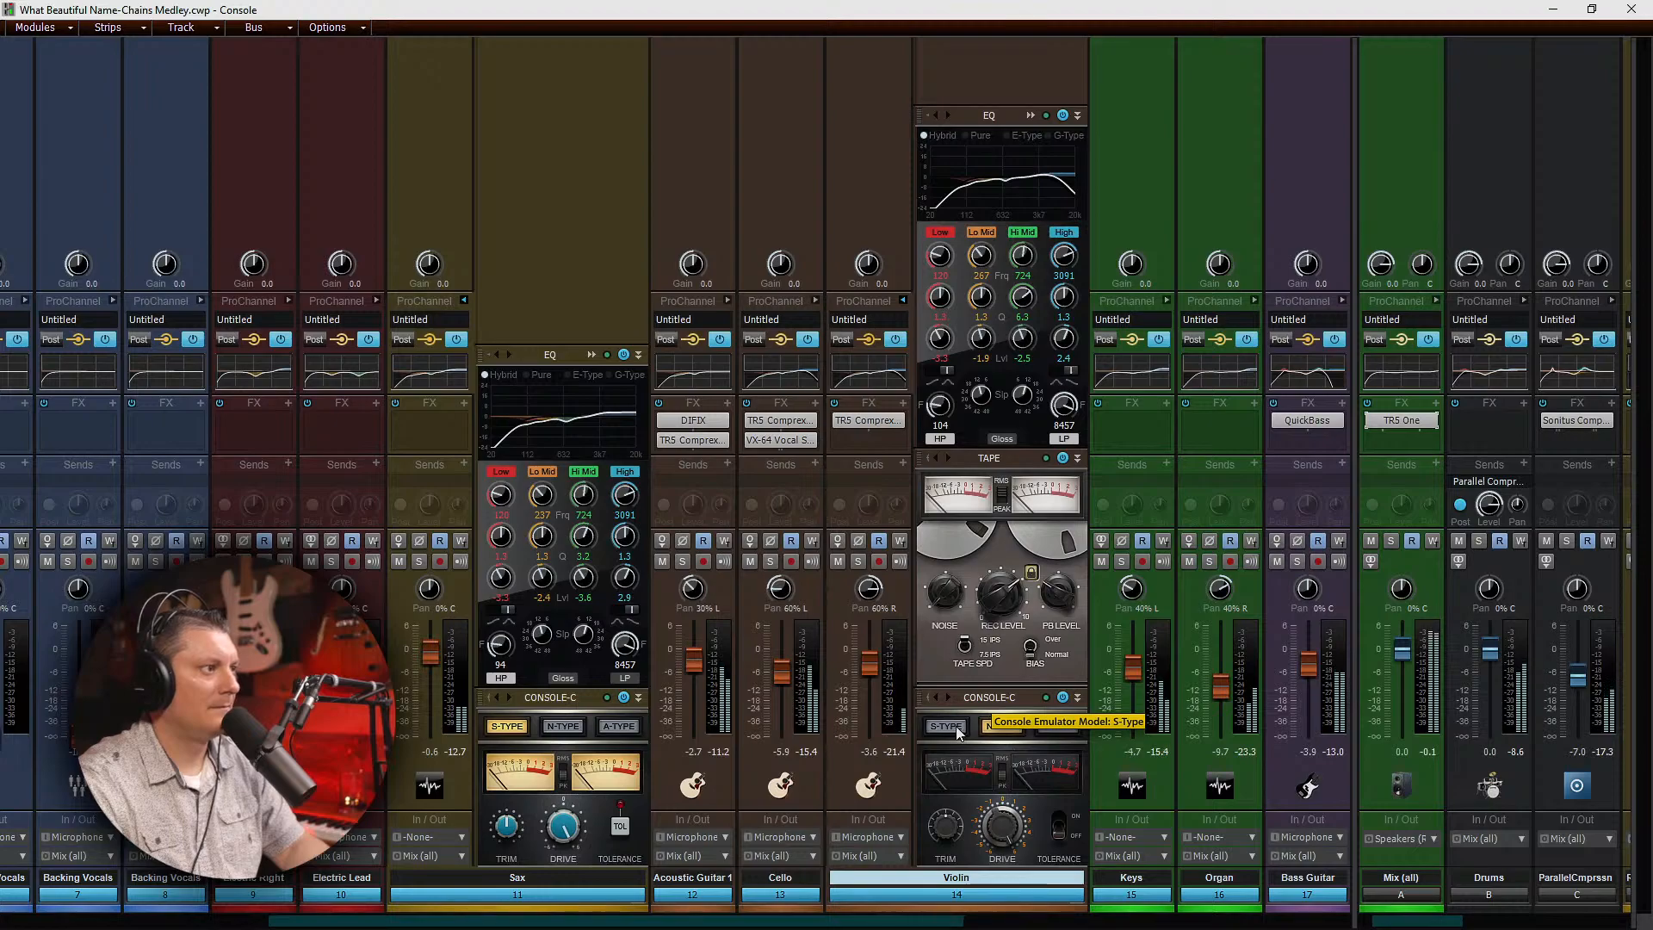
left_click(903, 301)
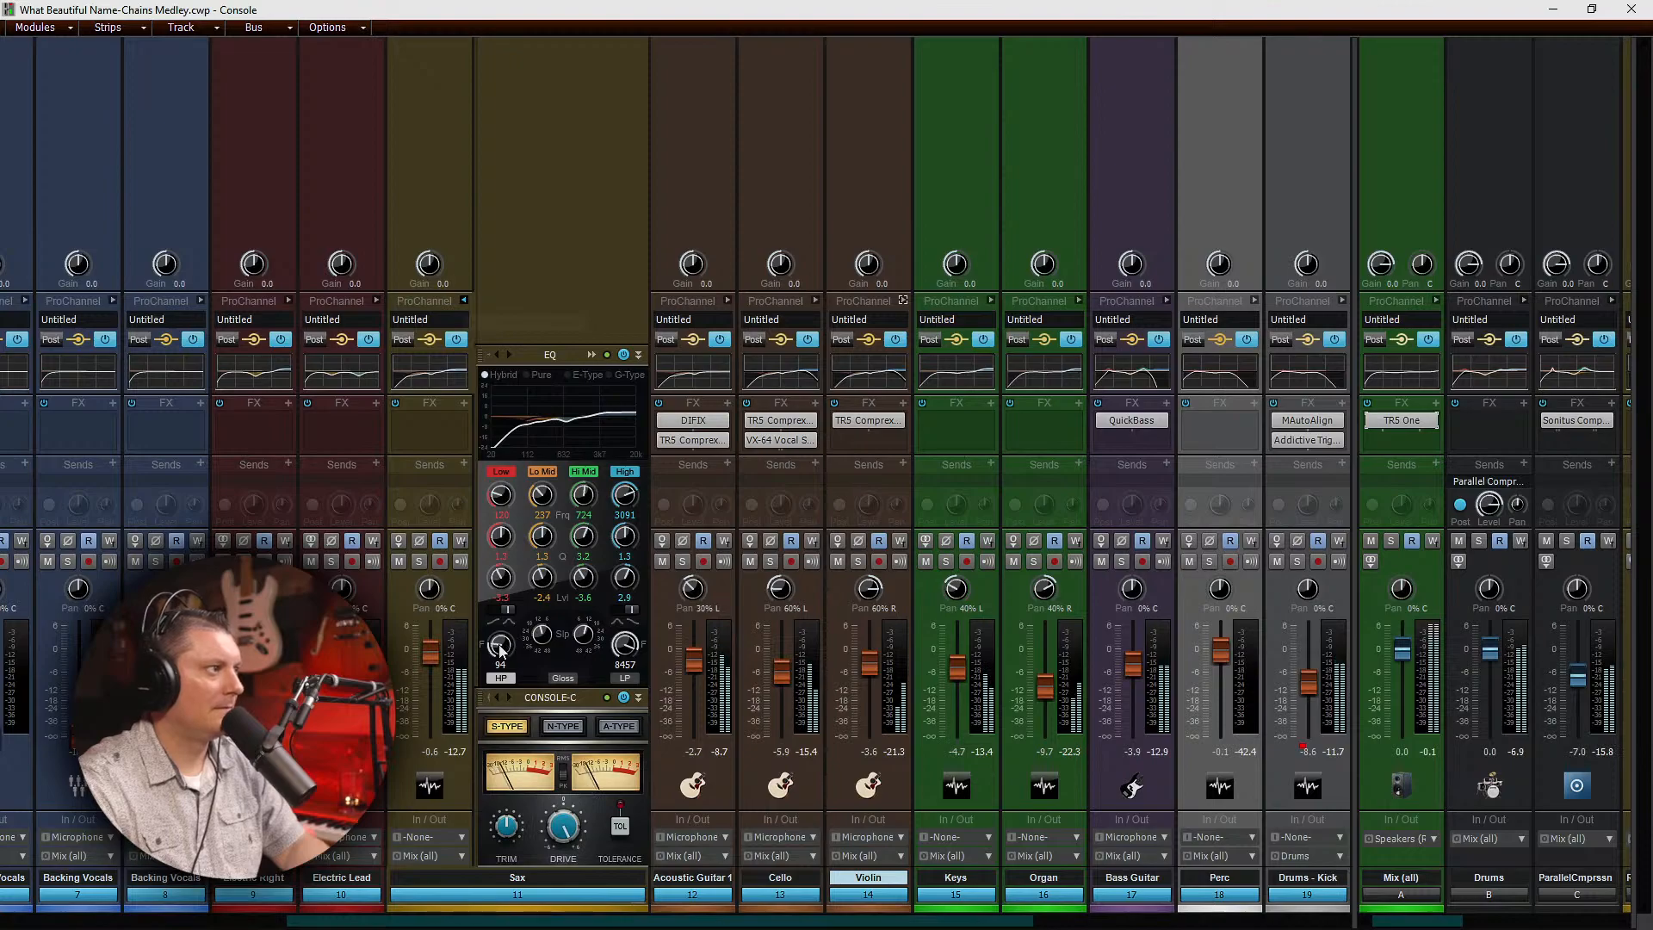
Step: Set the Sax EQ's high-pass frequency to 99 and copy the TR5 Comprexxor effect into the Sax FX rack
left_click_drag(497, 646, 497, 645)
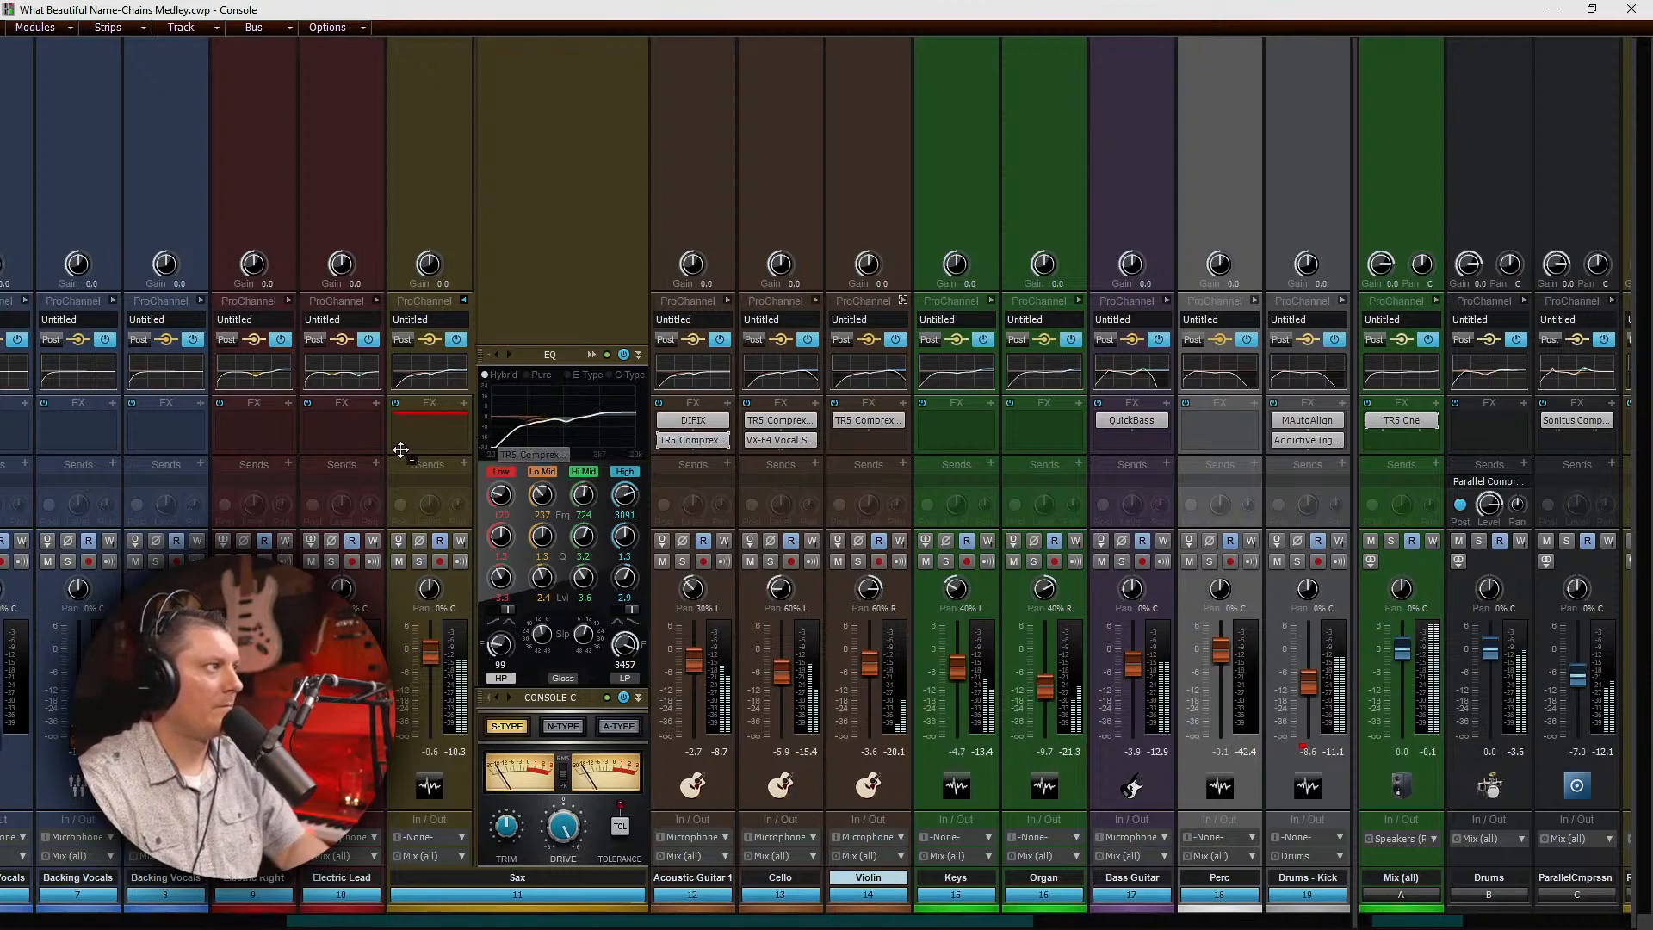
left_click_drag(453, 440, 447, 434)
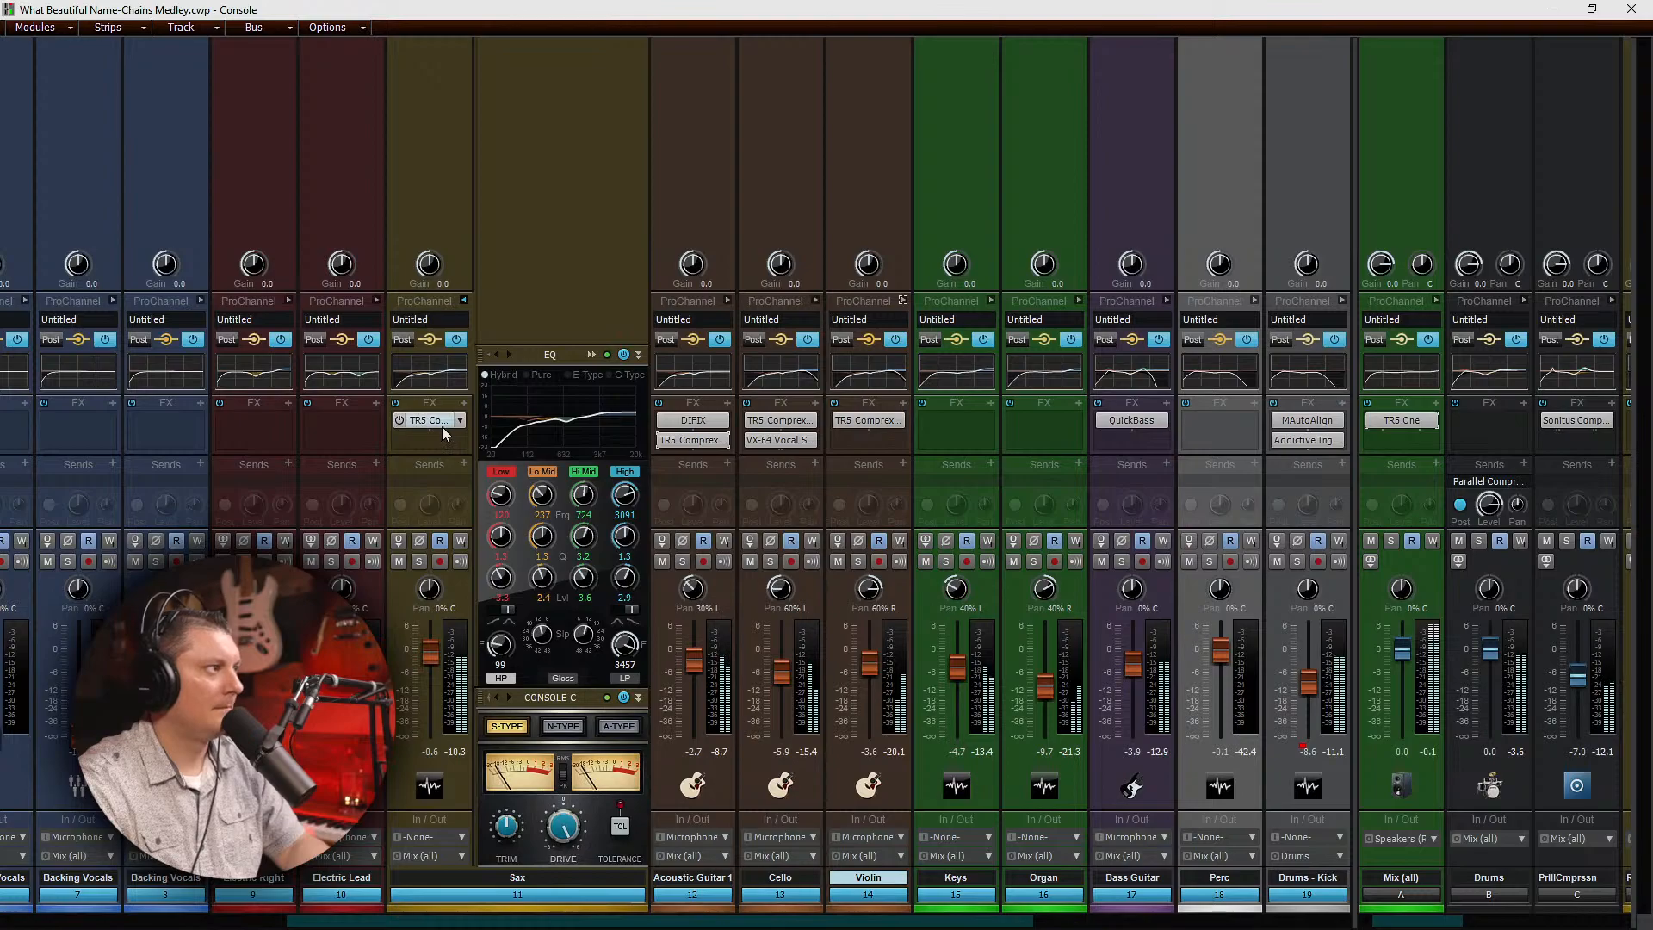
right_click(433, 422)
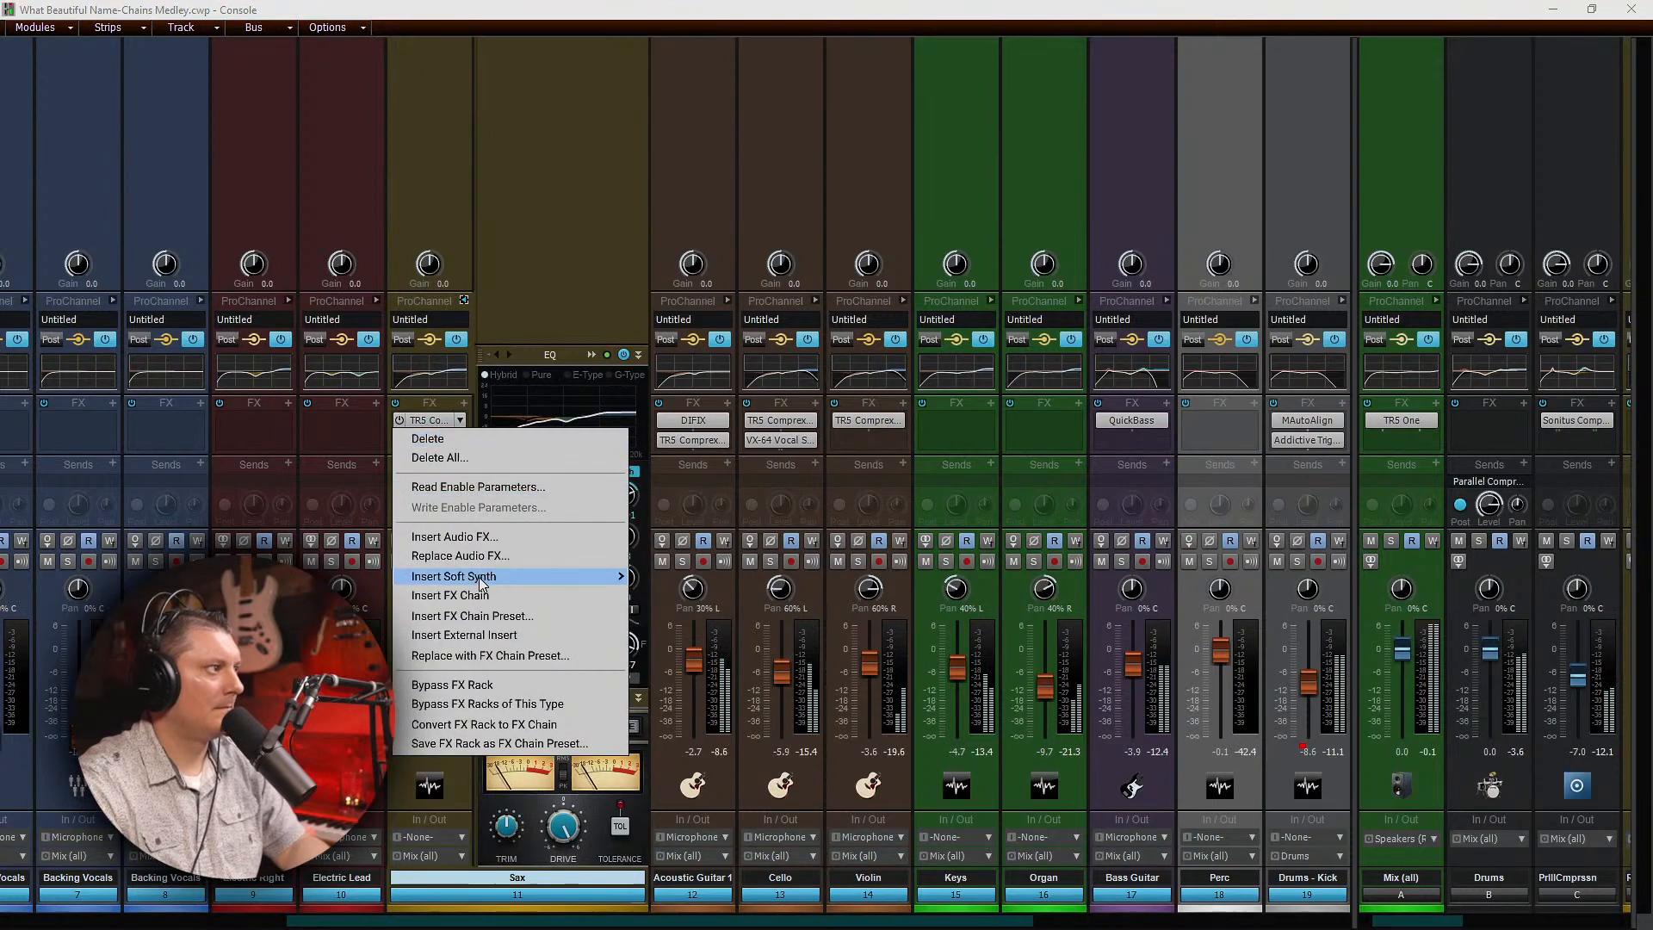
Step: Open the Comprexxor on the Sax track, try the Gritter preset and settle on the Sustainer preset
left_click(432, 420)
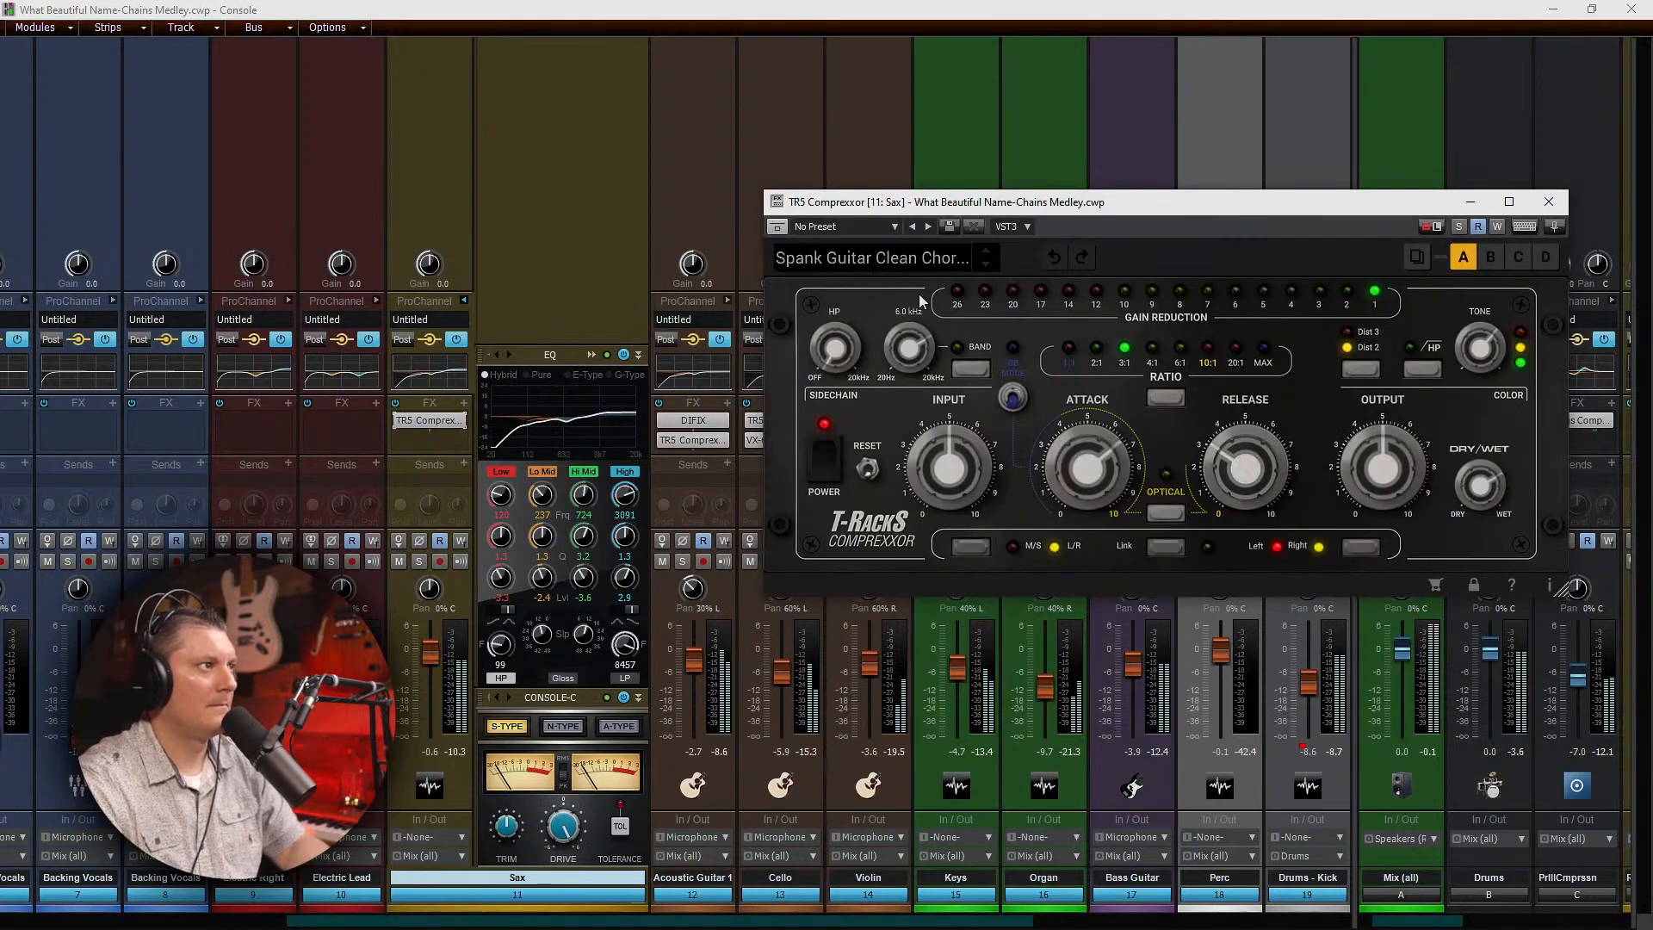
left_click(904, 262)
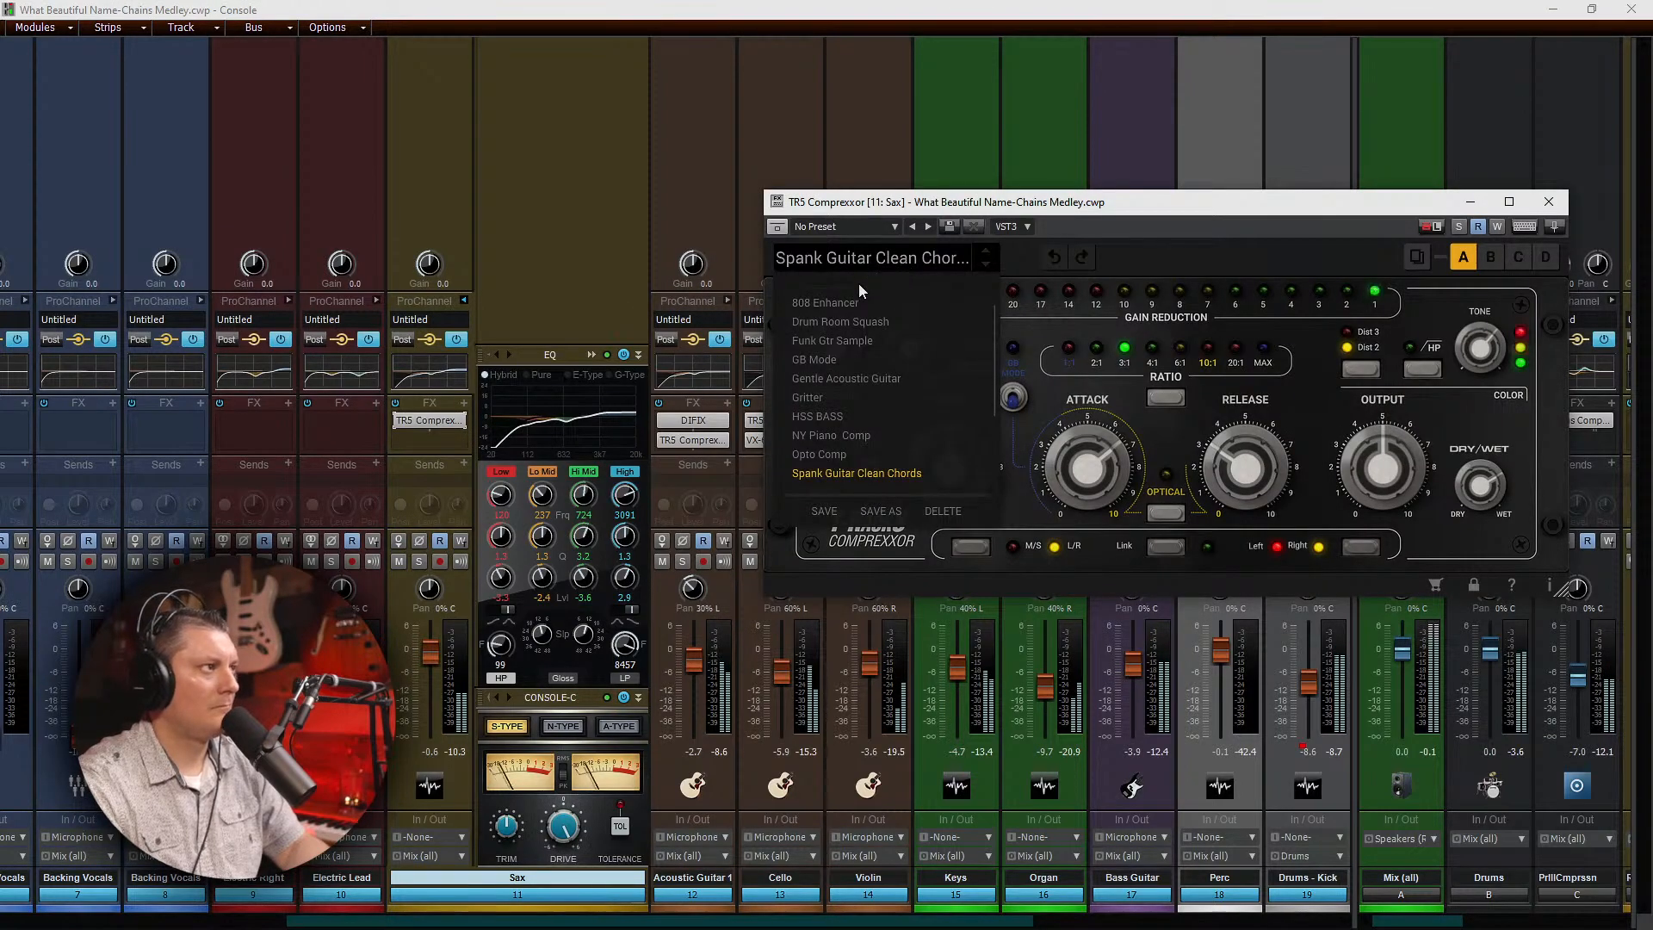
left_click(814, 398)
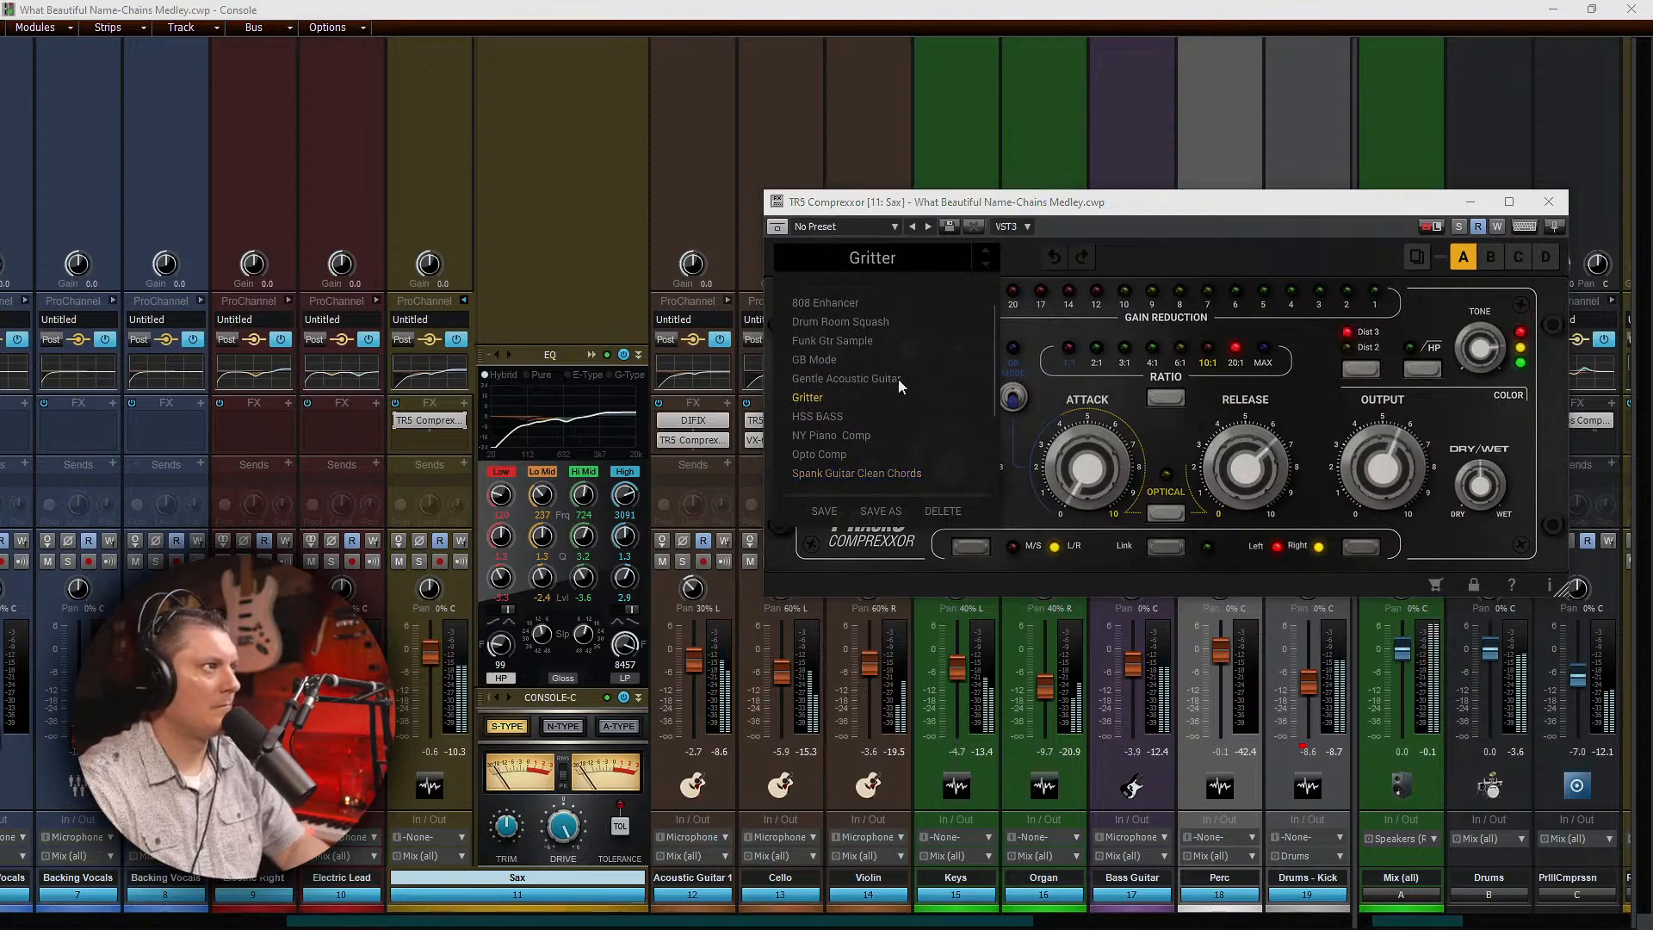
scroll(899, 384, "down", 3)
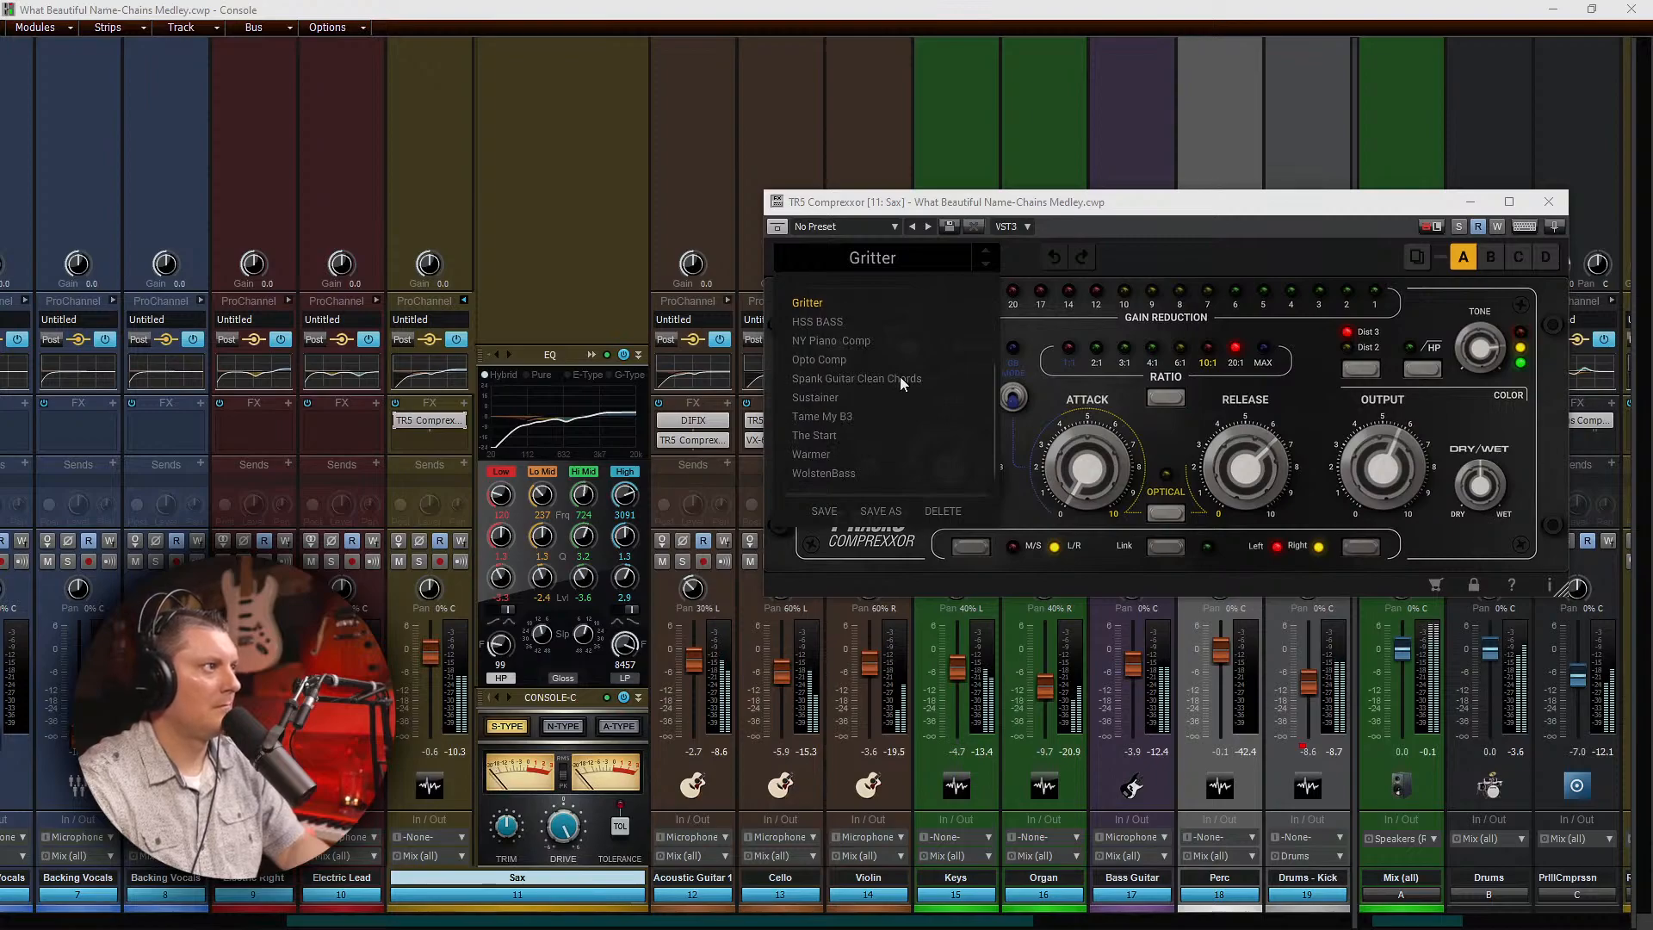
left_click(827, 399)
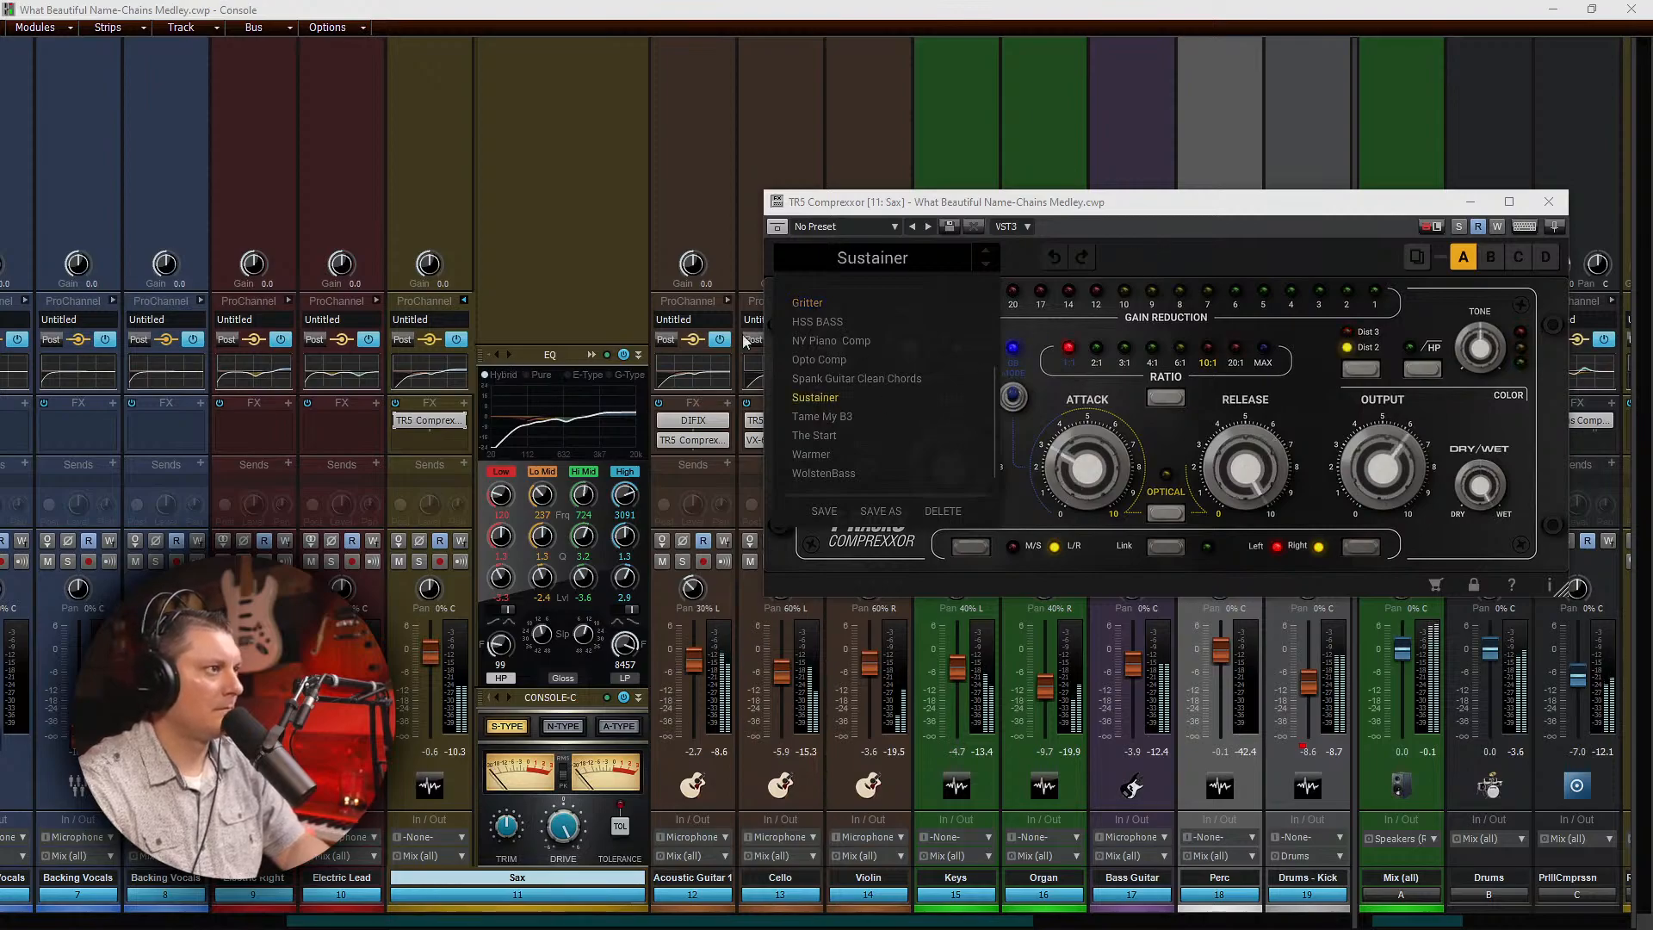
left_click(1158, 251)
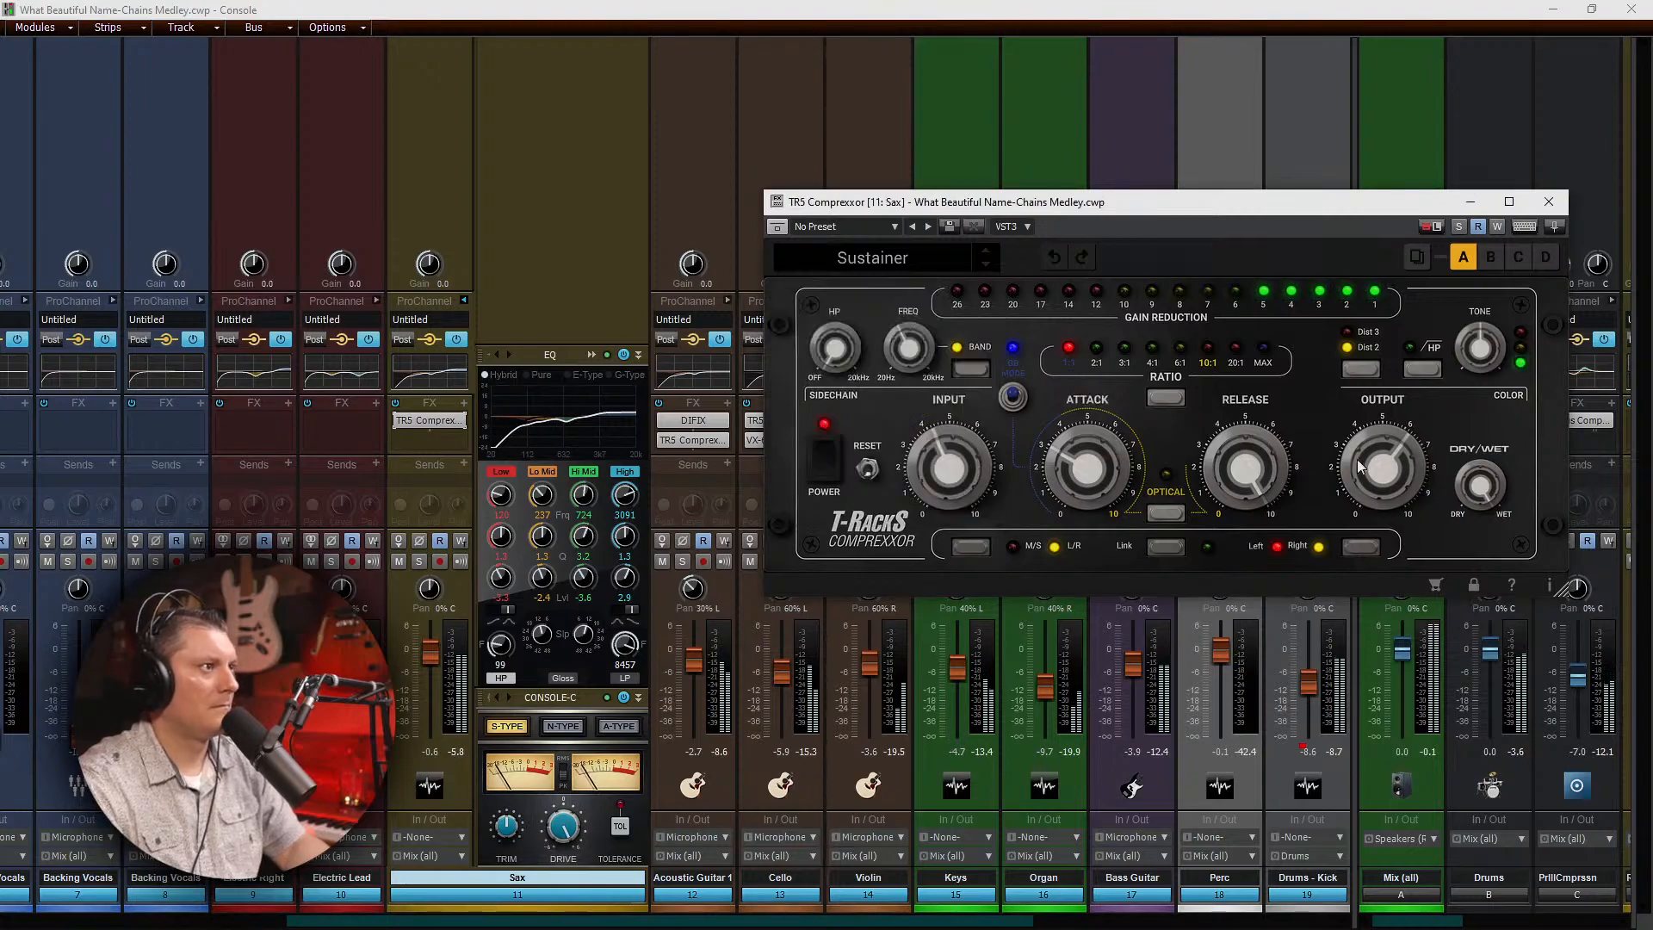
Step: Set the Sax Comprexxor's dry/wet mix to 69% and adjust its input and output levels
left_click_drag(1374, 495, 1375, 454)
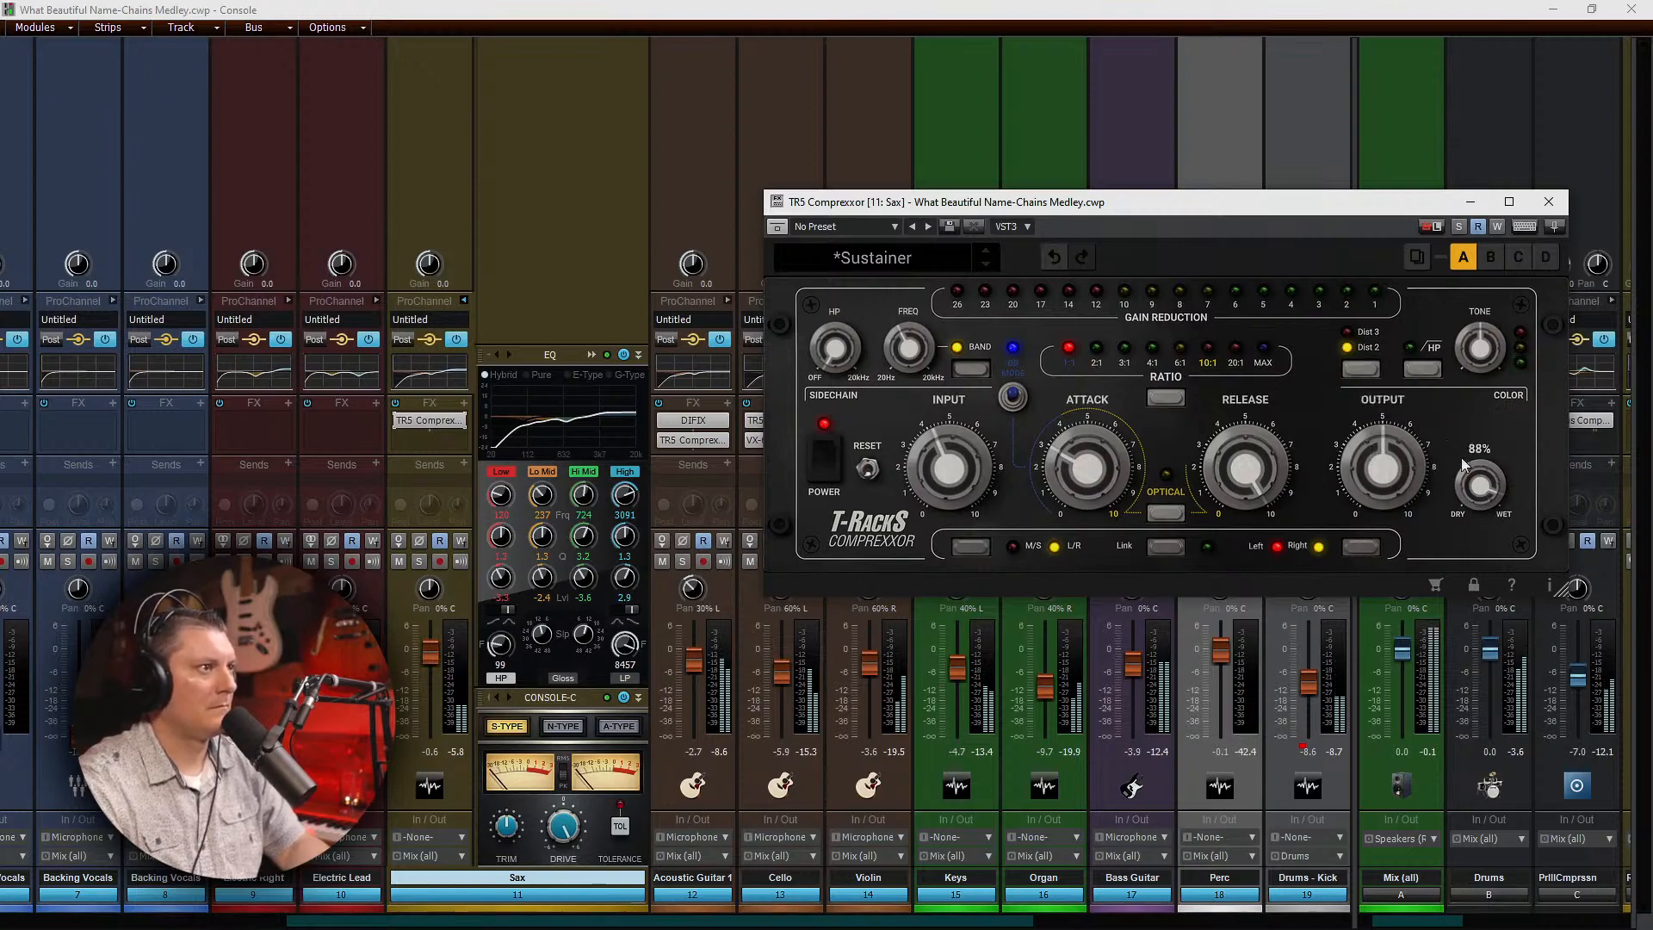
mouse_move(1475, 514)
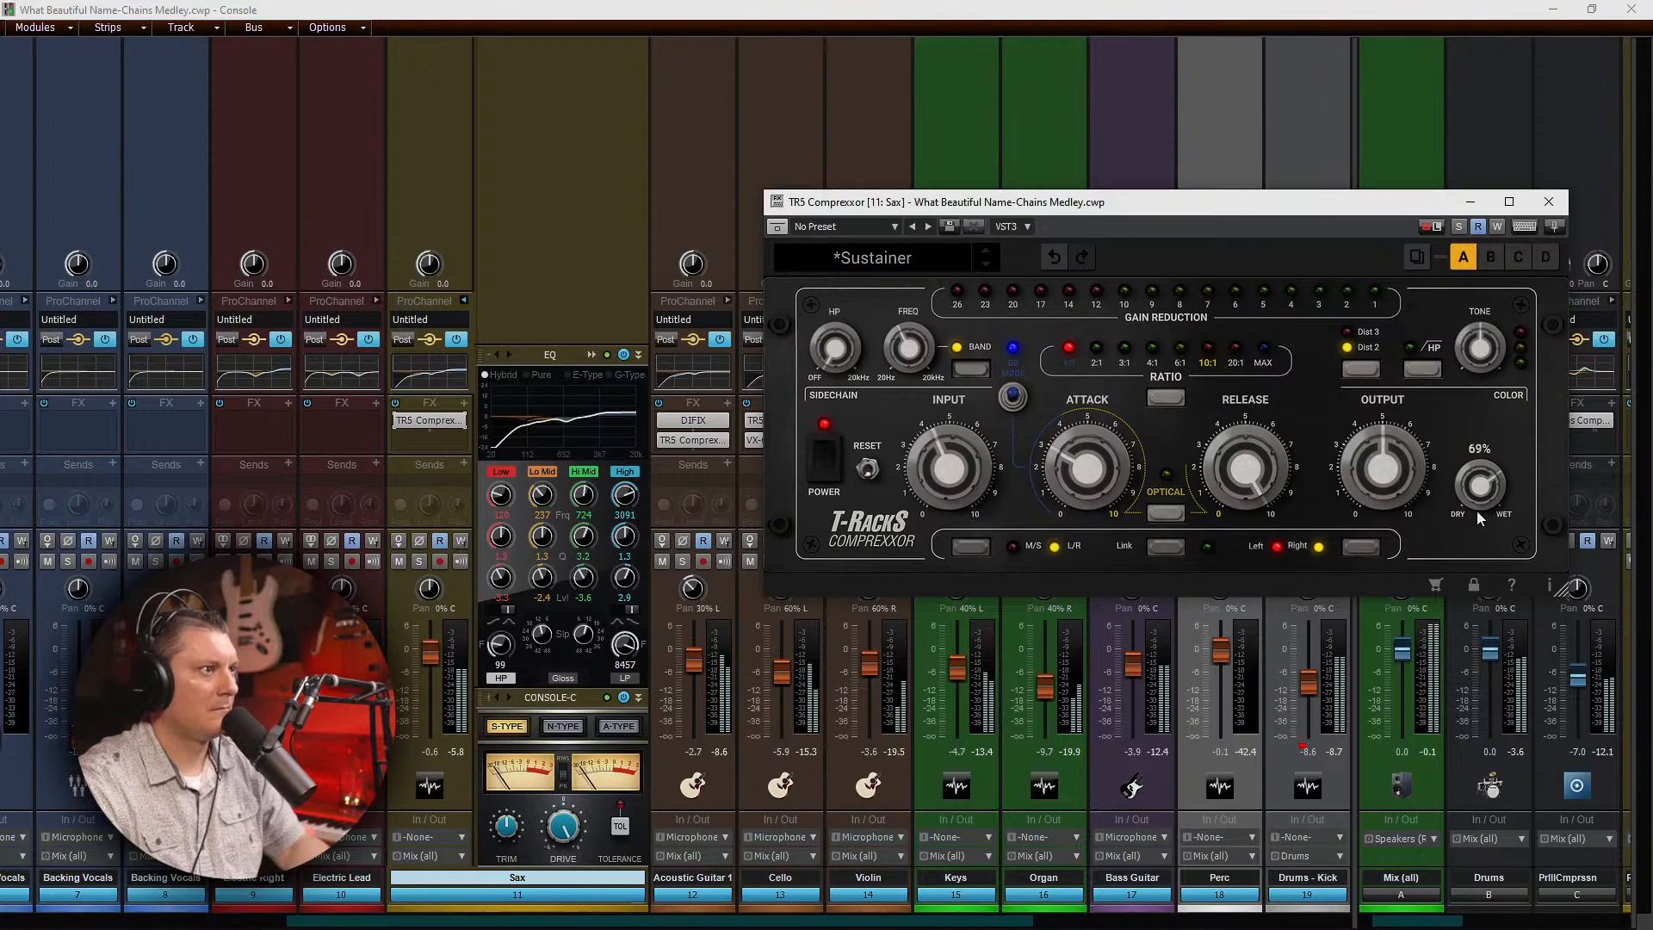
mouse_move(1361, 469)
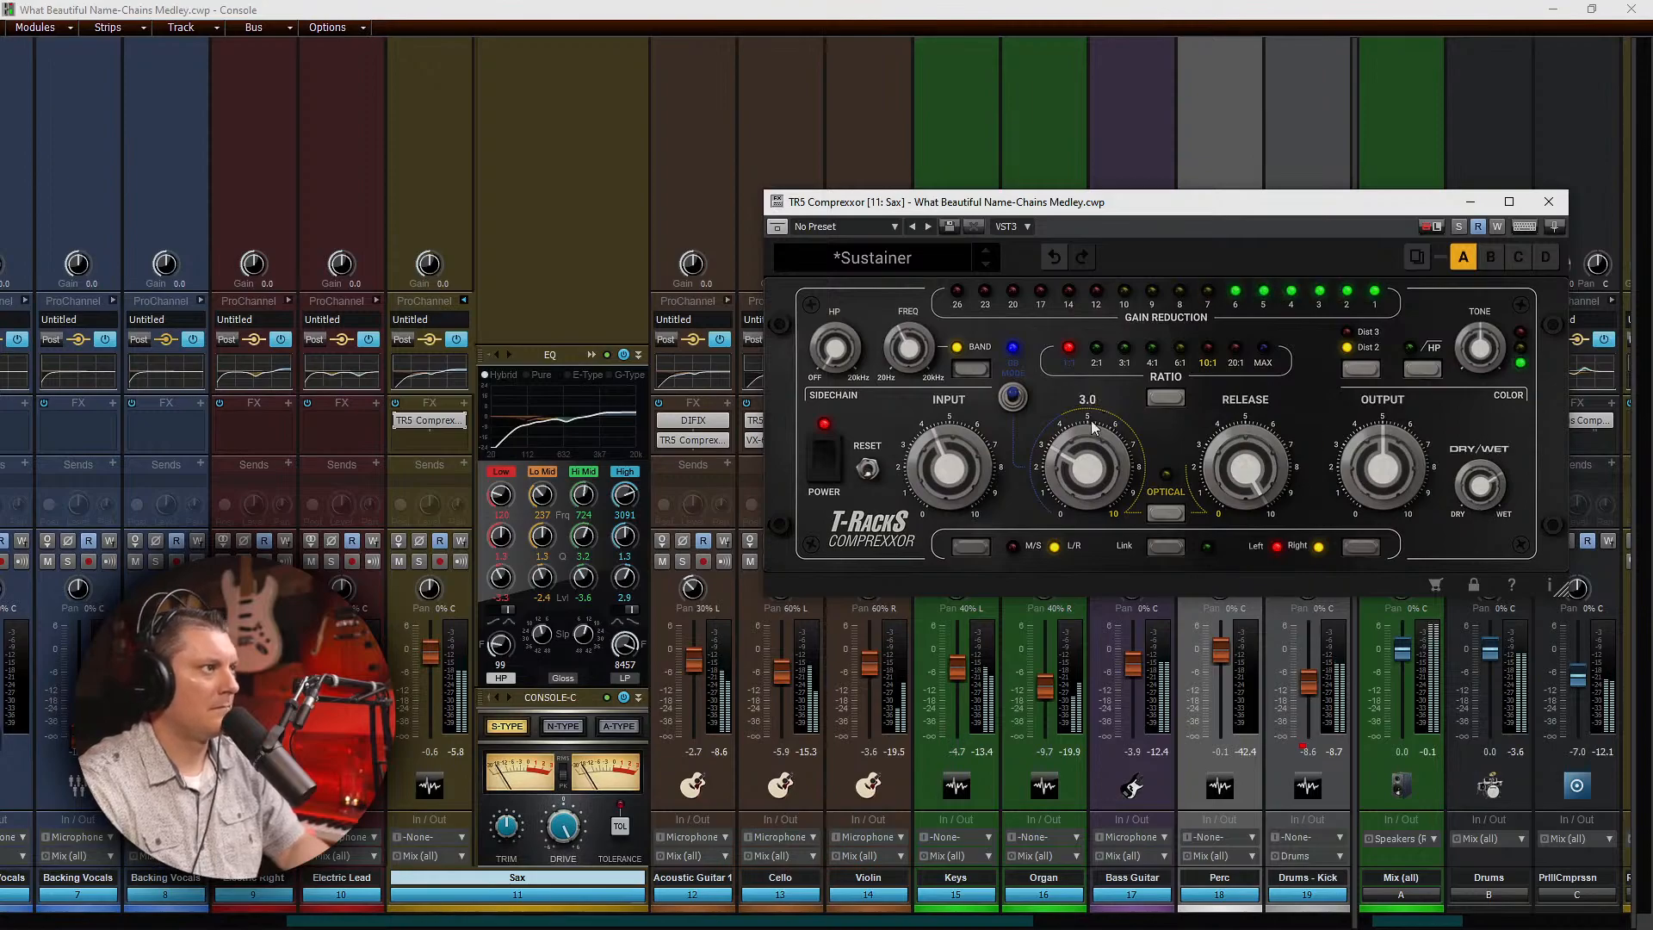
mouse_move(947, 473)
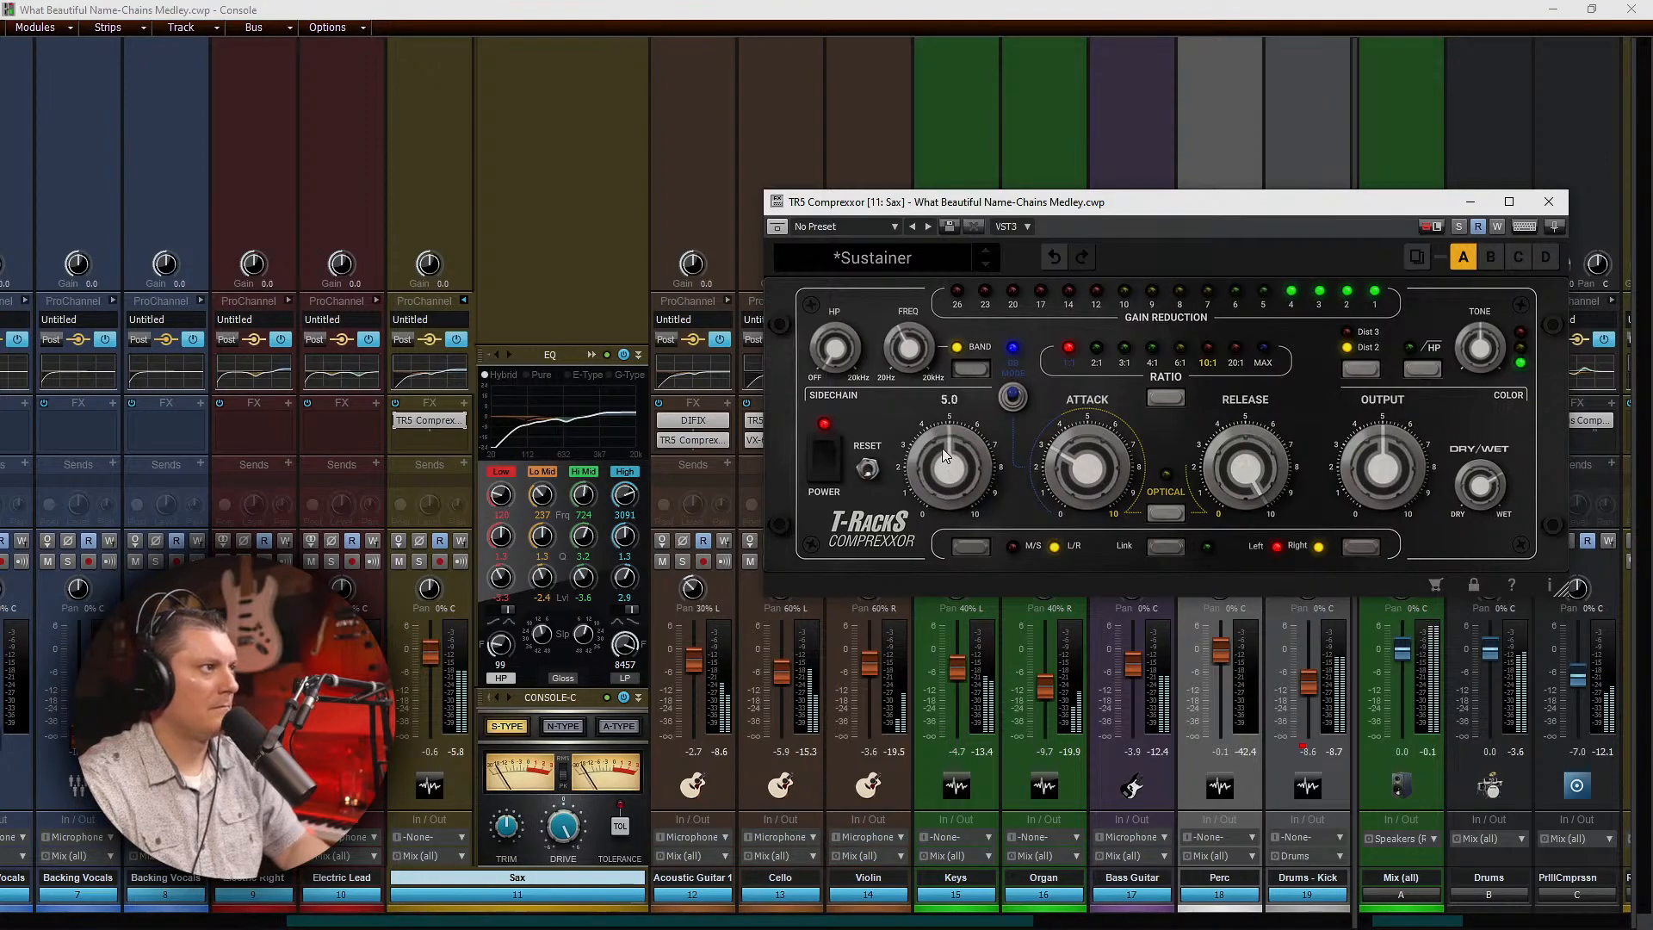
mouse_move(947, 474)
left_mouse_down()
mouse_move(943, 448)
mouse_move(955, 493)
left_mouse_up()
mouse_move(1383, 470)
left_click_drag(1382, 469, 1383, 445)
Step: Set the Sax Comprexxor's ratio to 3:1 and shorten its release to 6.7
mouse_move(1235, 456)
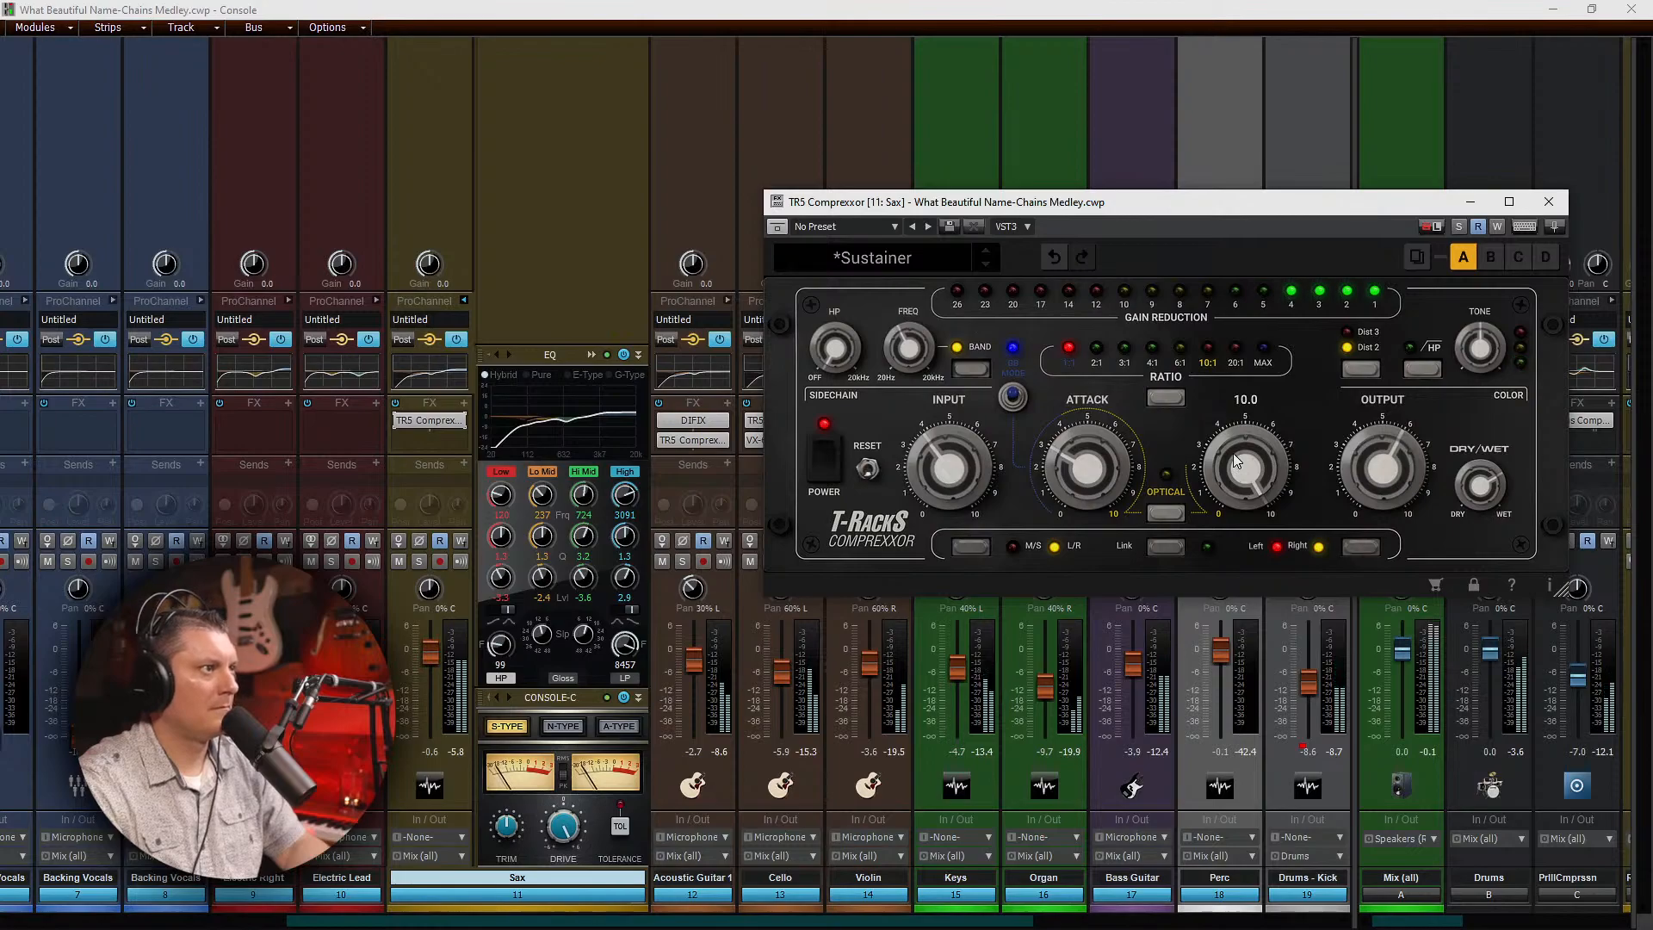
left_click_drag(1237, 460, 1250, 540)
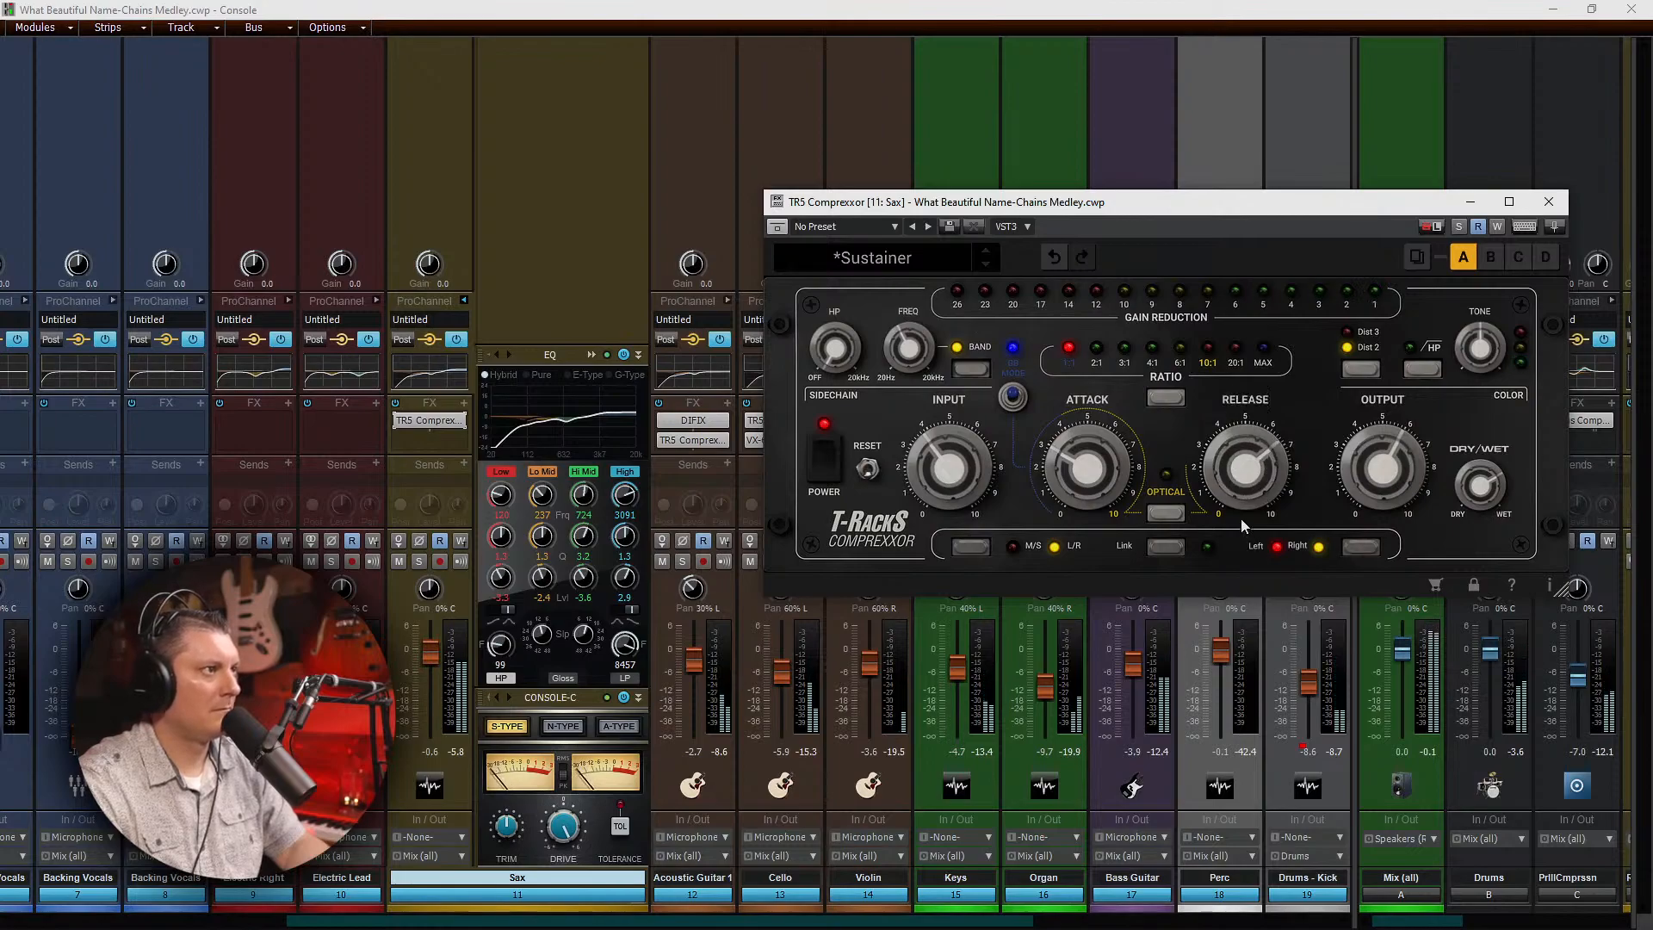
left_click(1096, 350)
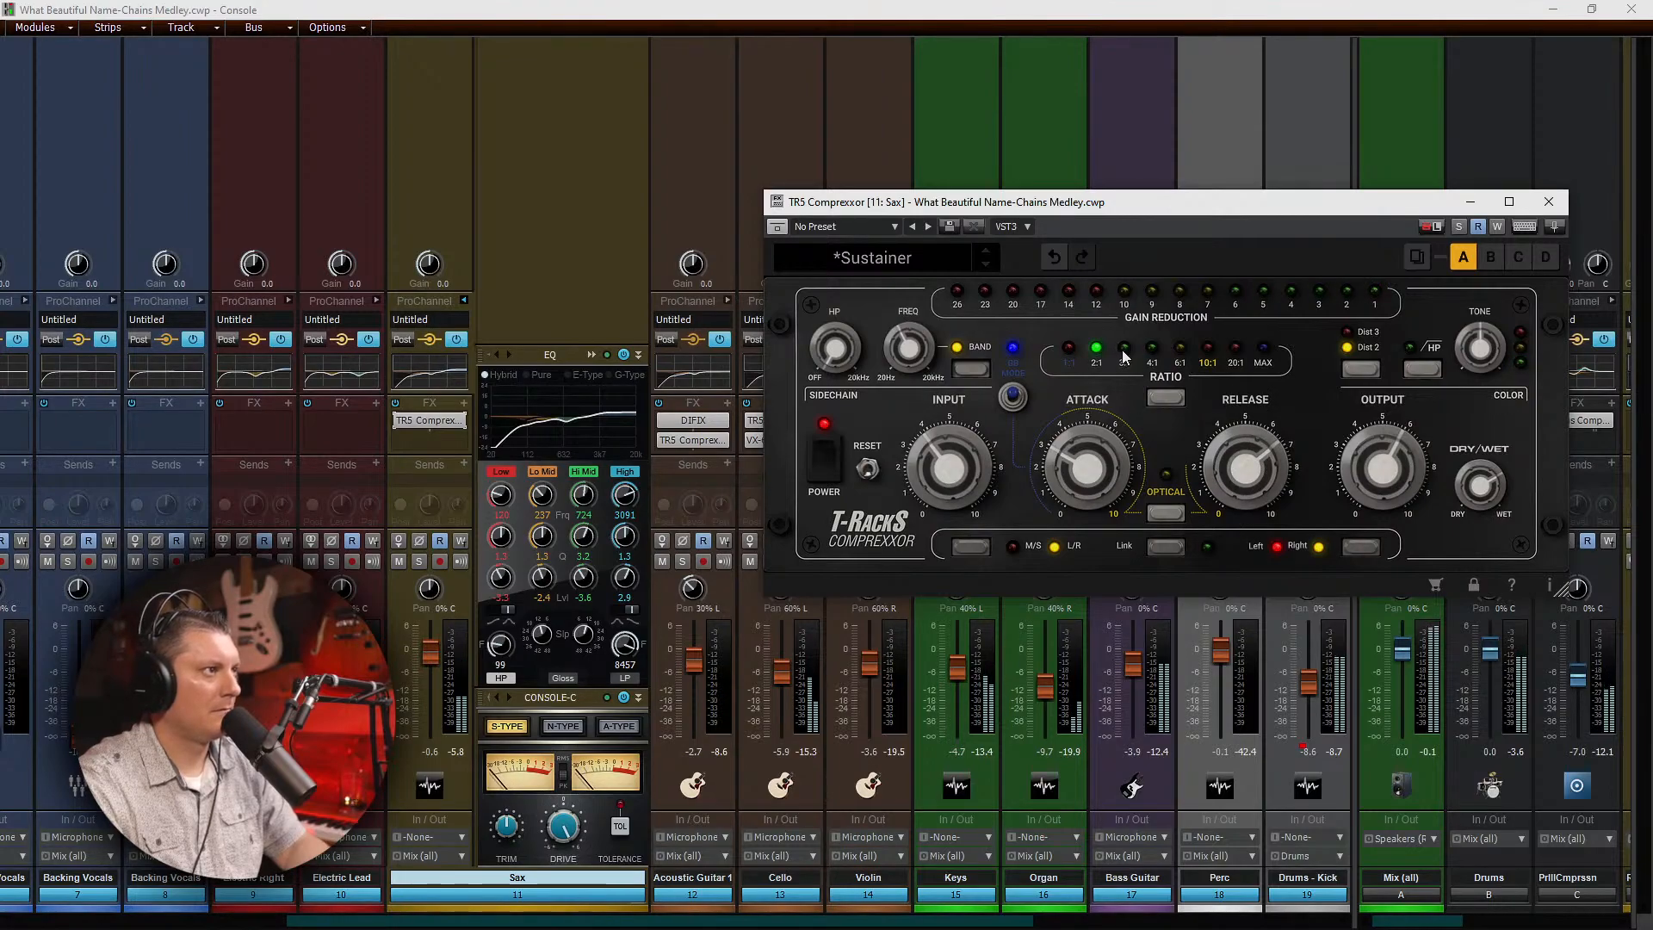
left_click(1121, 351)
mouse_move(1263, 446)
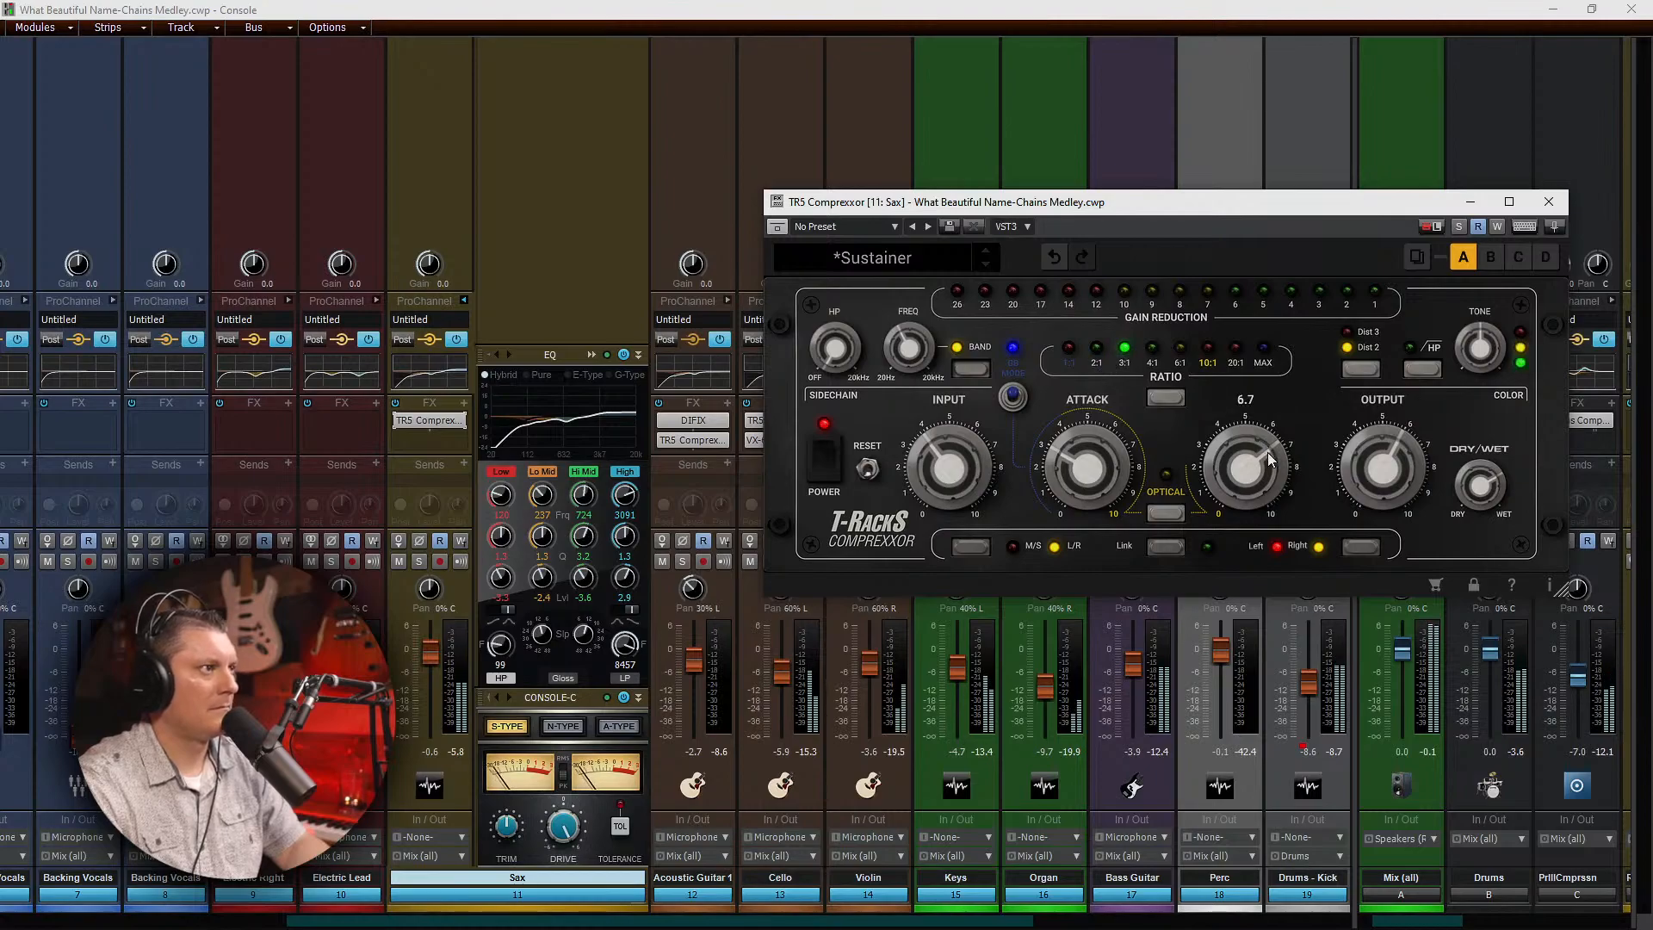
left_click_drag(1262, 446, 1251, 469)
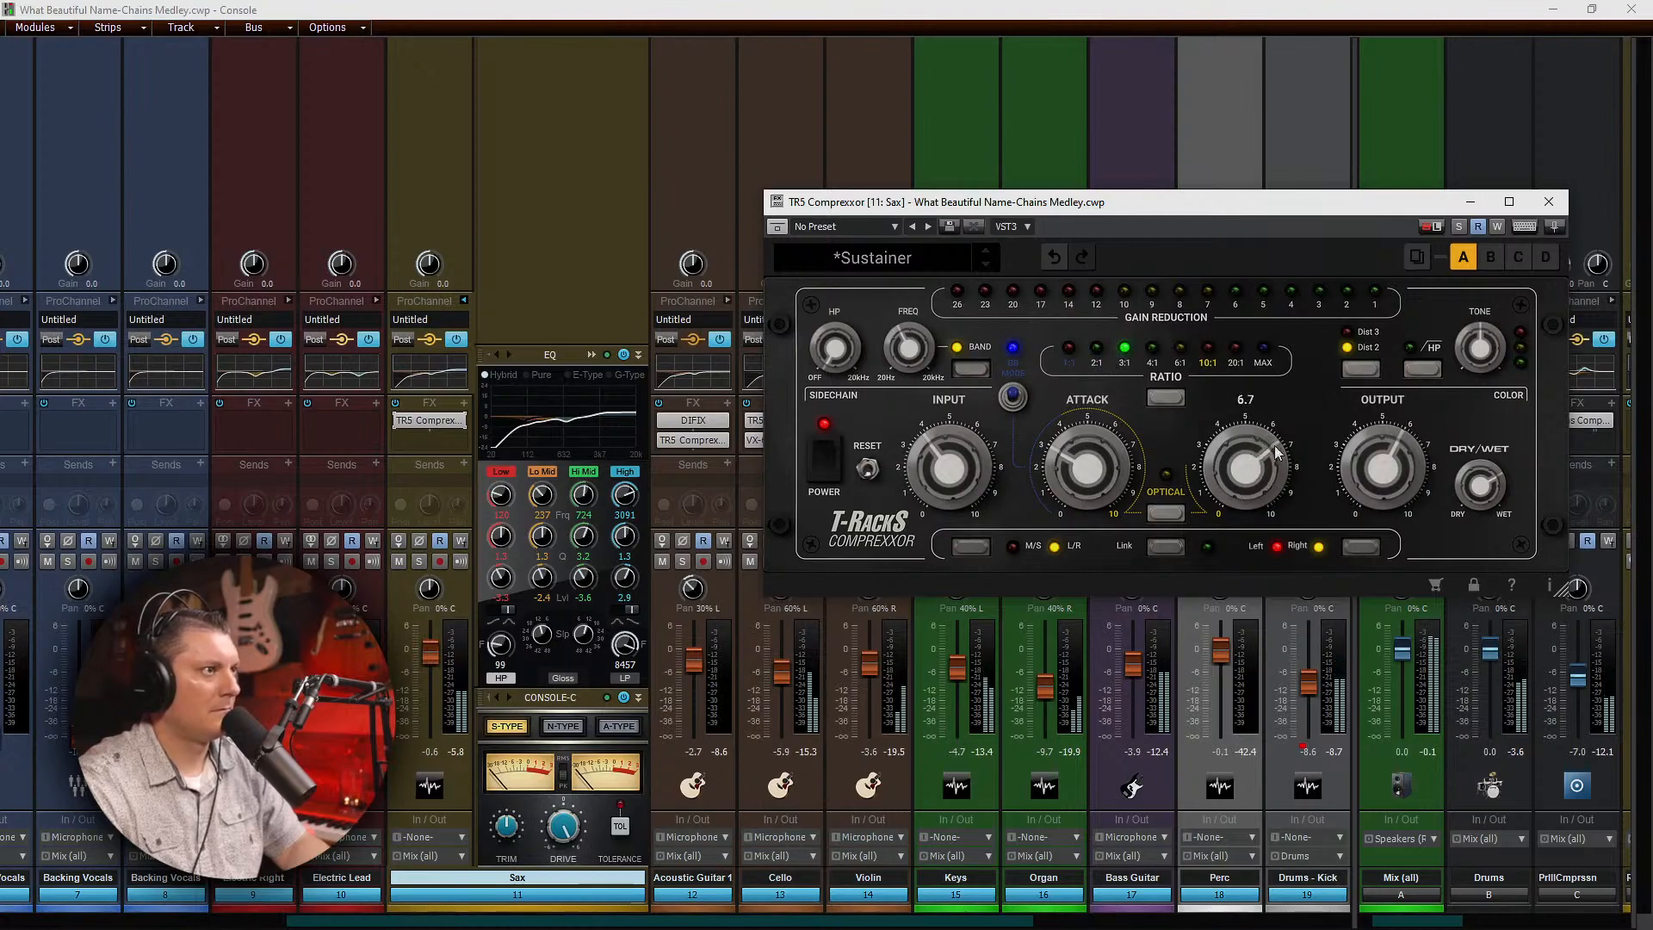
mouse_move(1479, 297)
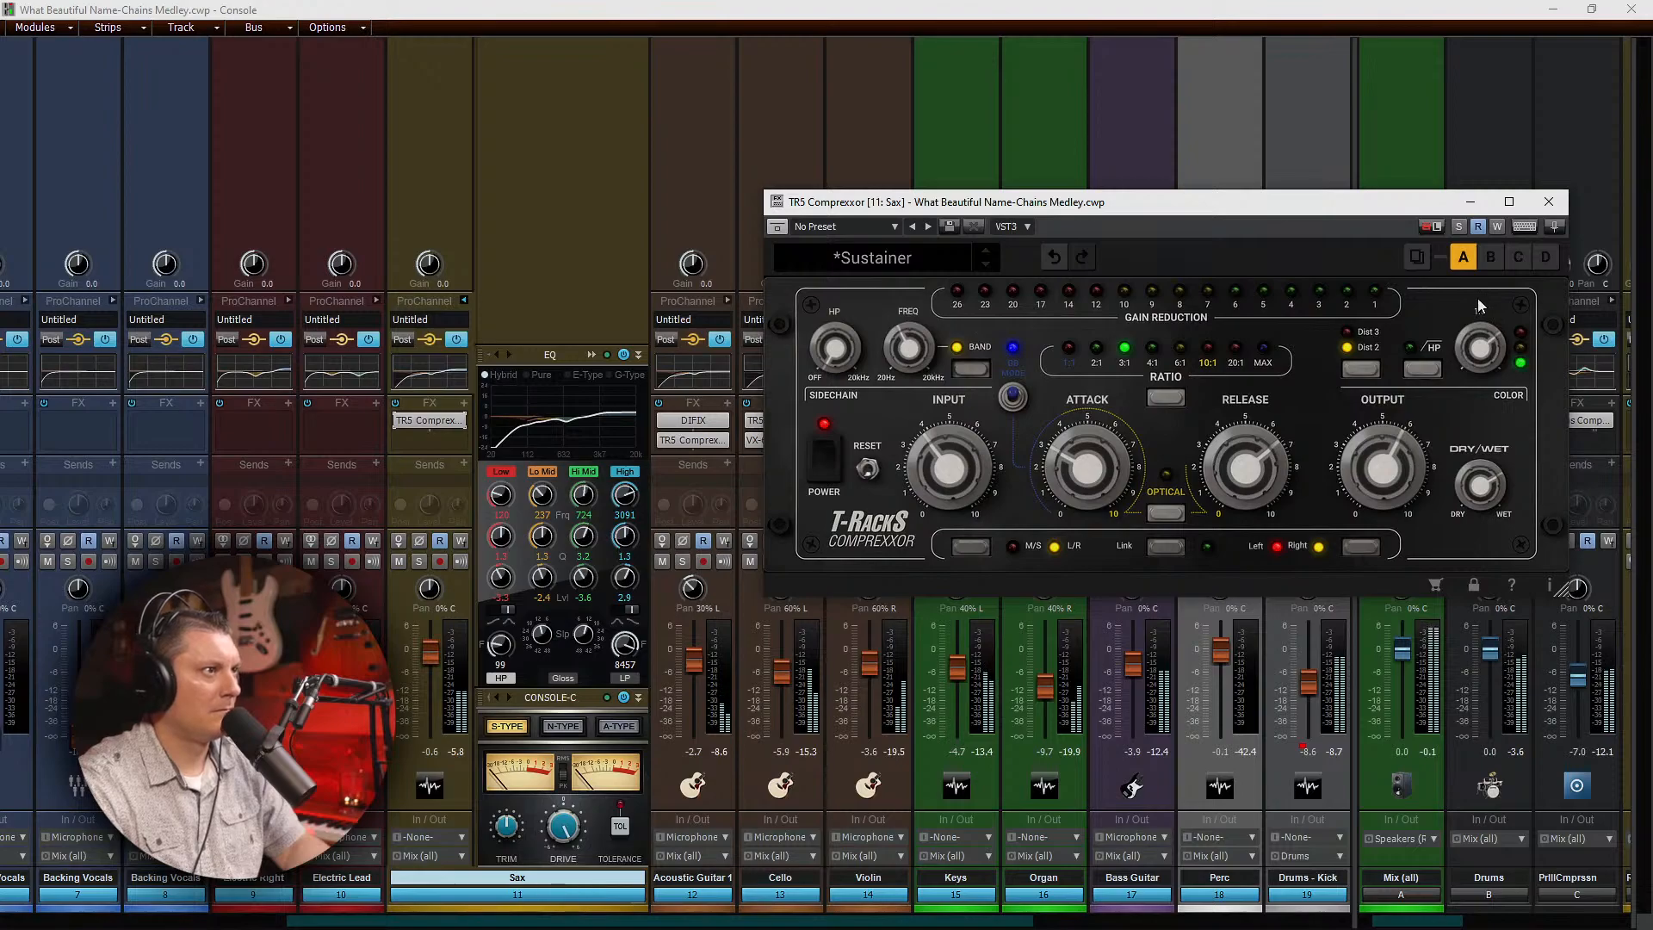
mouse_move(1238, 407)
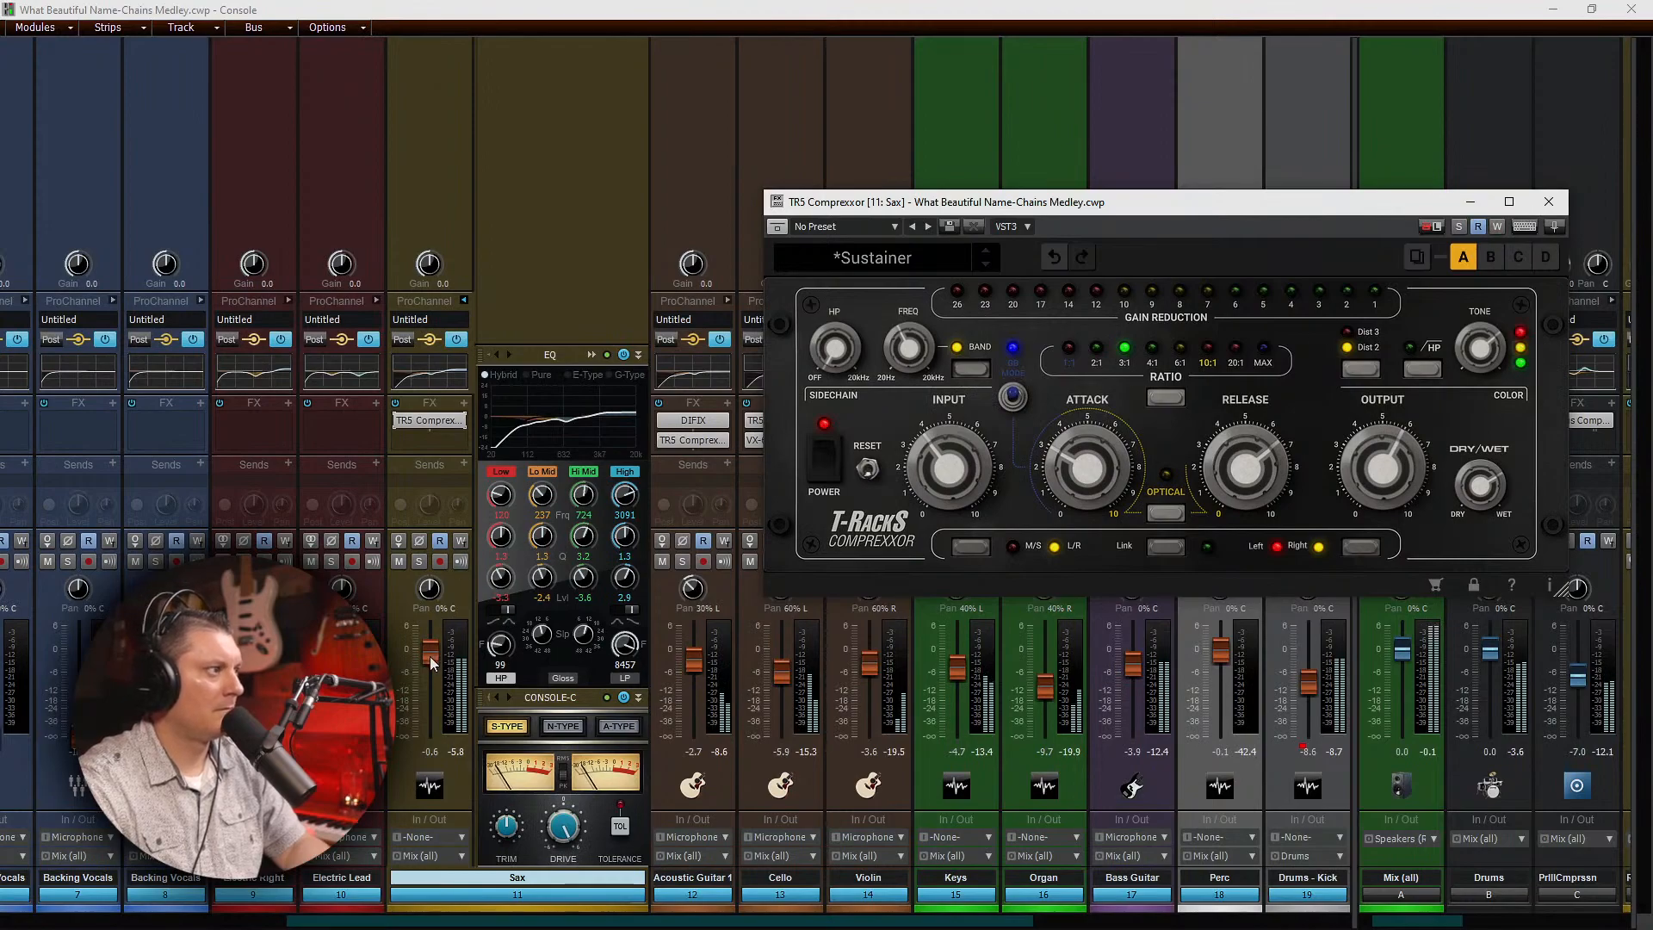
Step: Lower the Sax volume fader to -4.8, with the compressor closed, and collapse the Sax ProChannel
left_click_drag(431, 654, 431, 669)
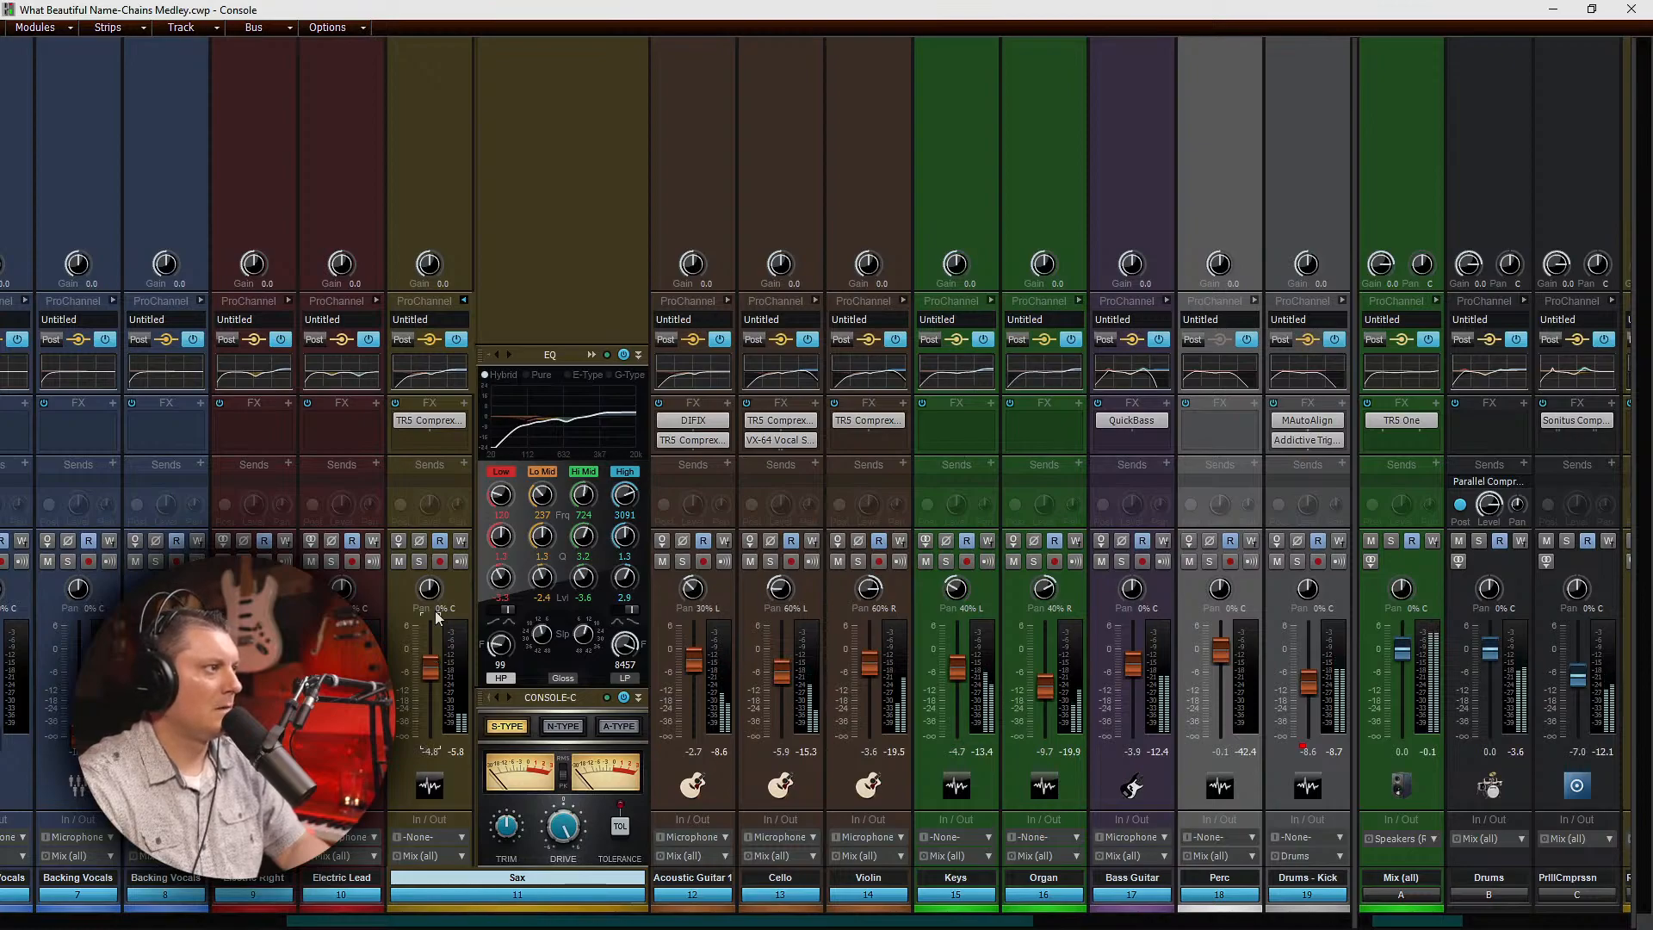
left_click(464, 300)
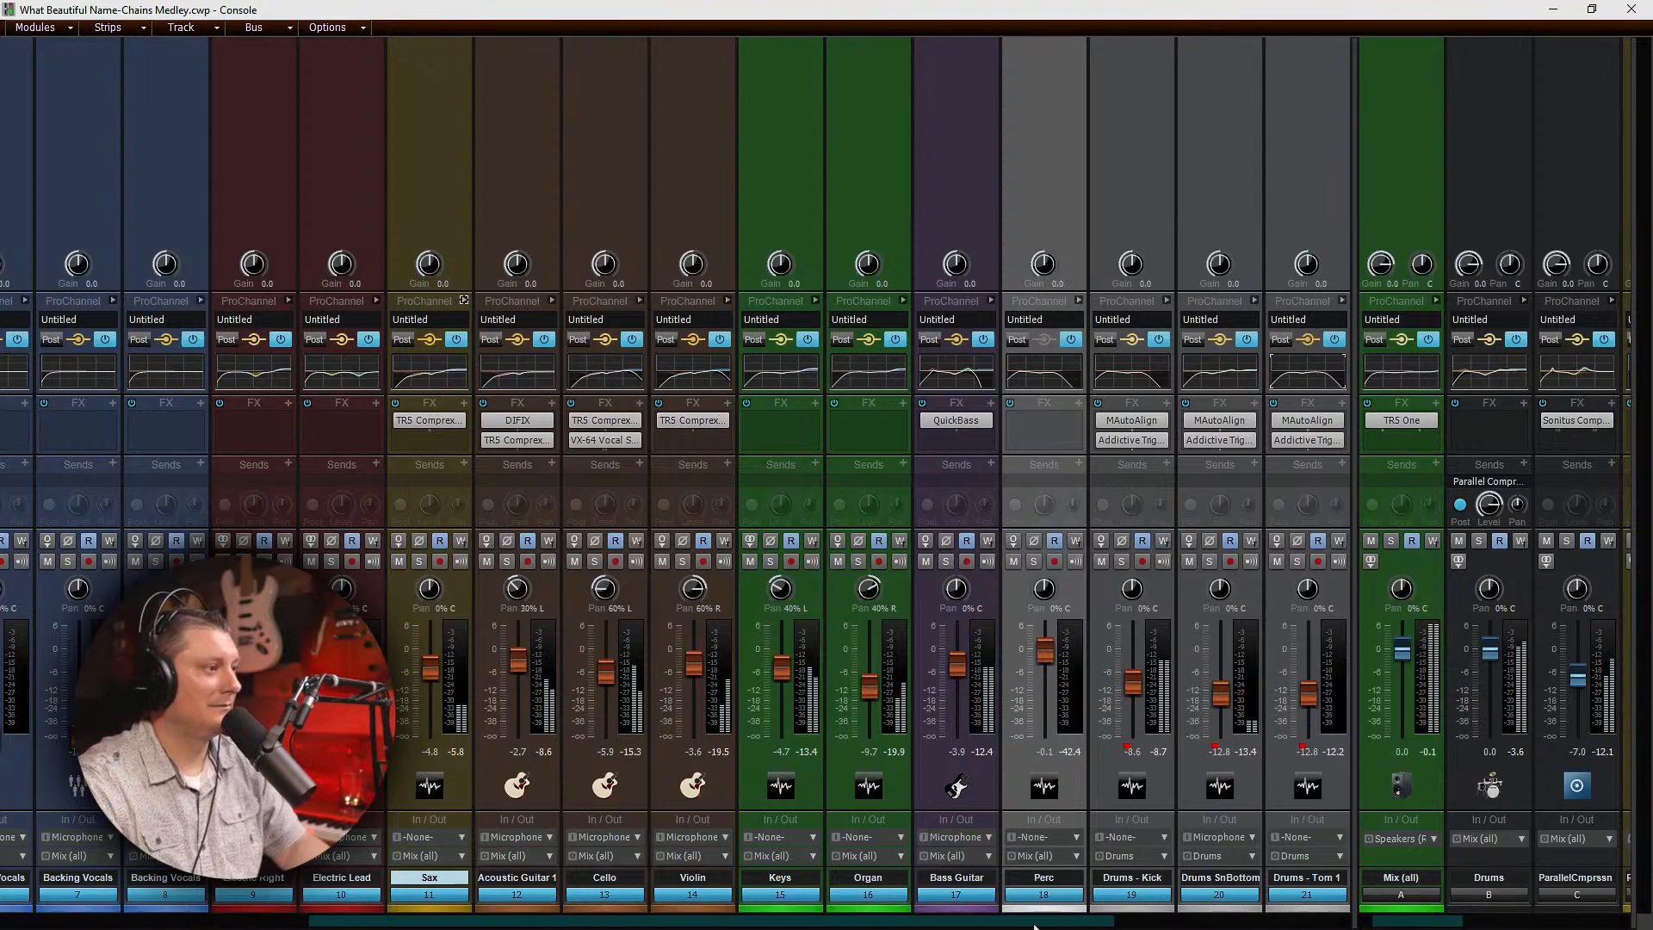
Step: Lower Acoustic Guitar 1's volume fader to -3.5 and raise Electric Lead's fader to -4.0
left_click_drag(1079, 921, 872, 925)
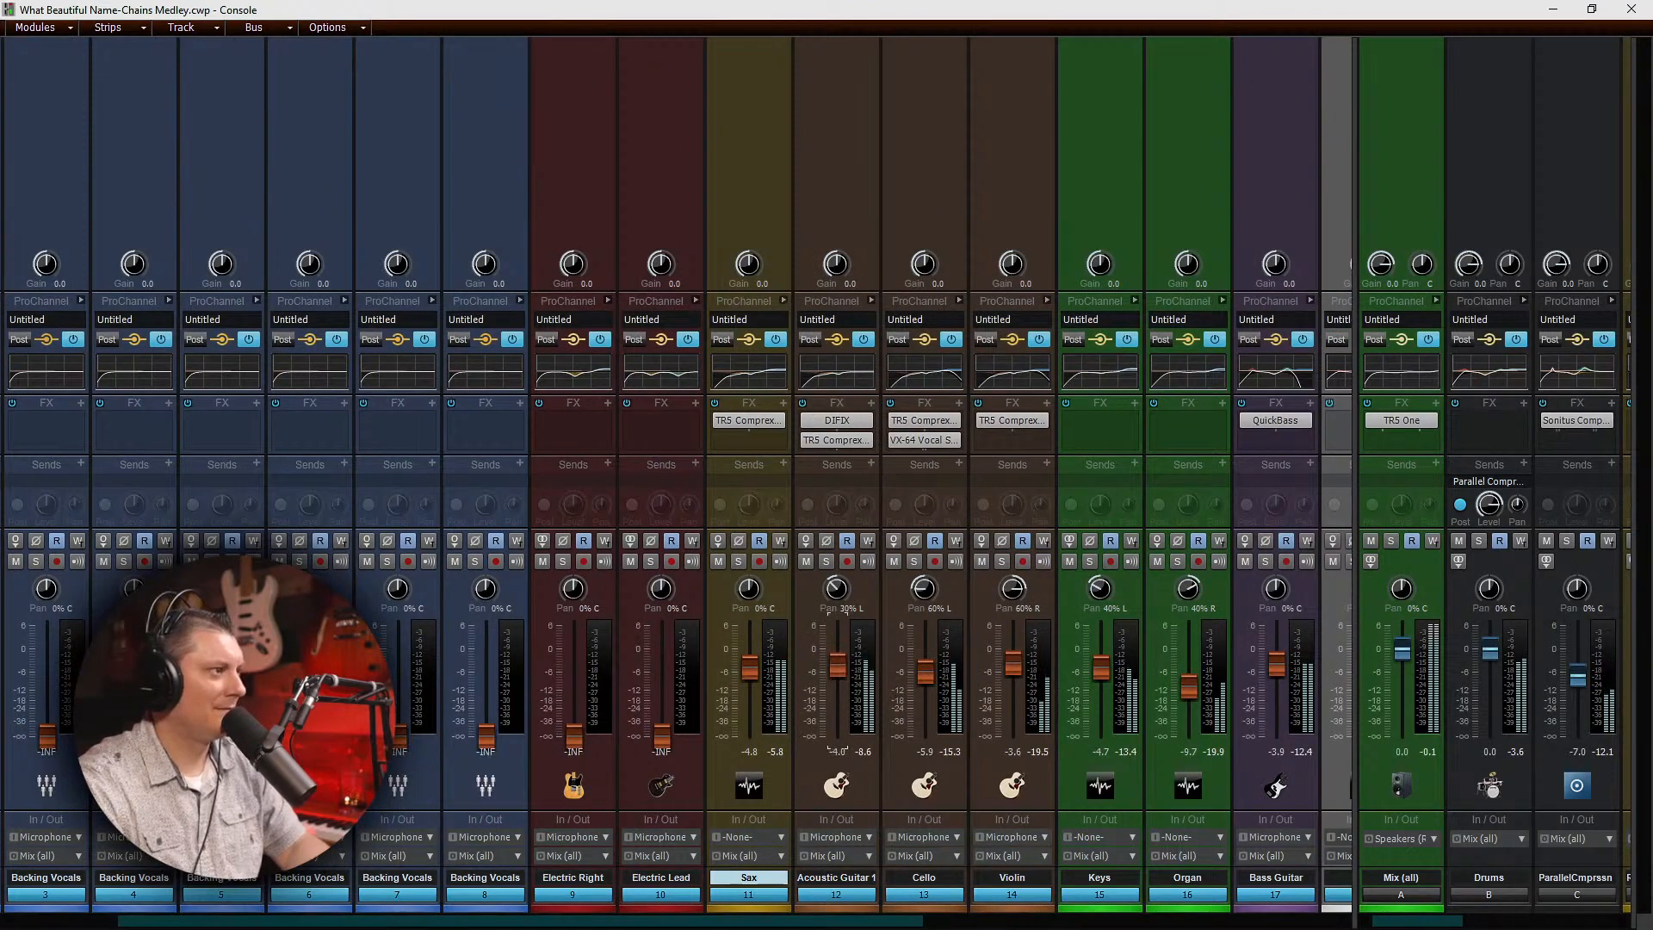
left_click_drag(840, 664, 840, 671)
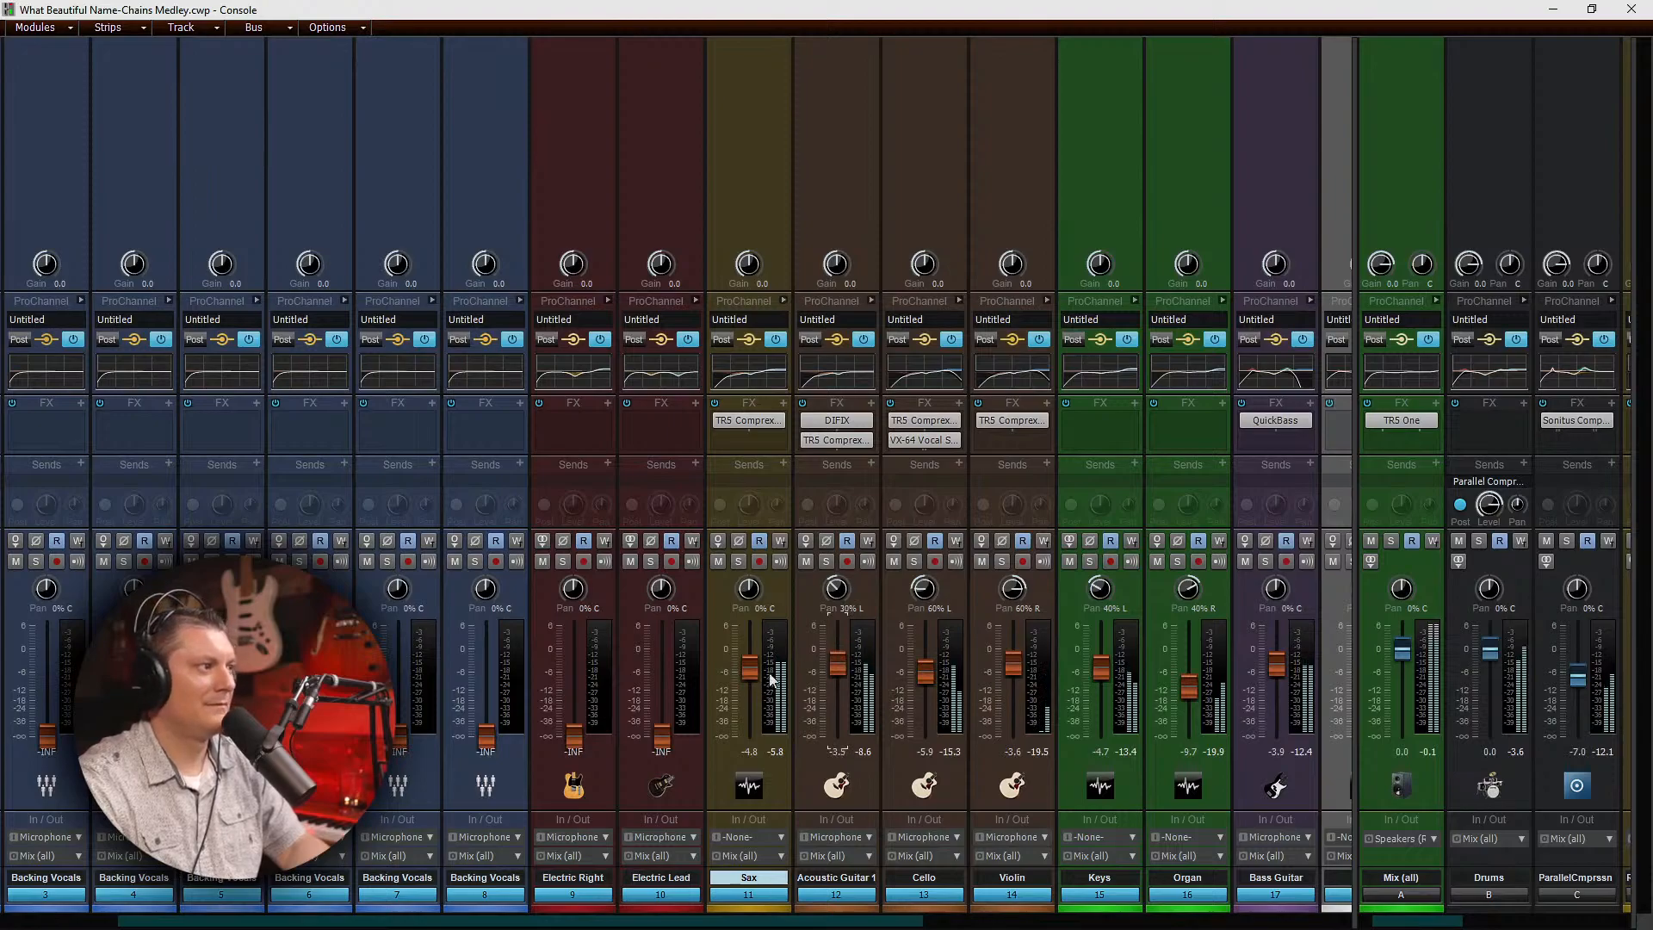
left_click_drag(661, 738, 661, 666)
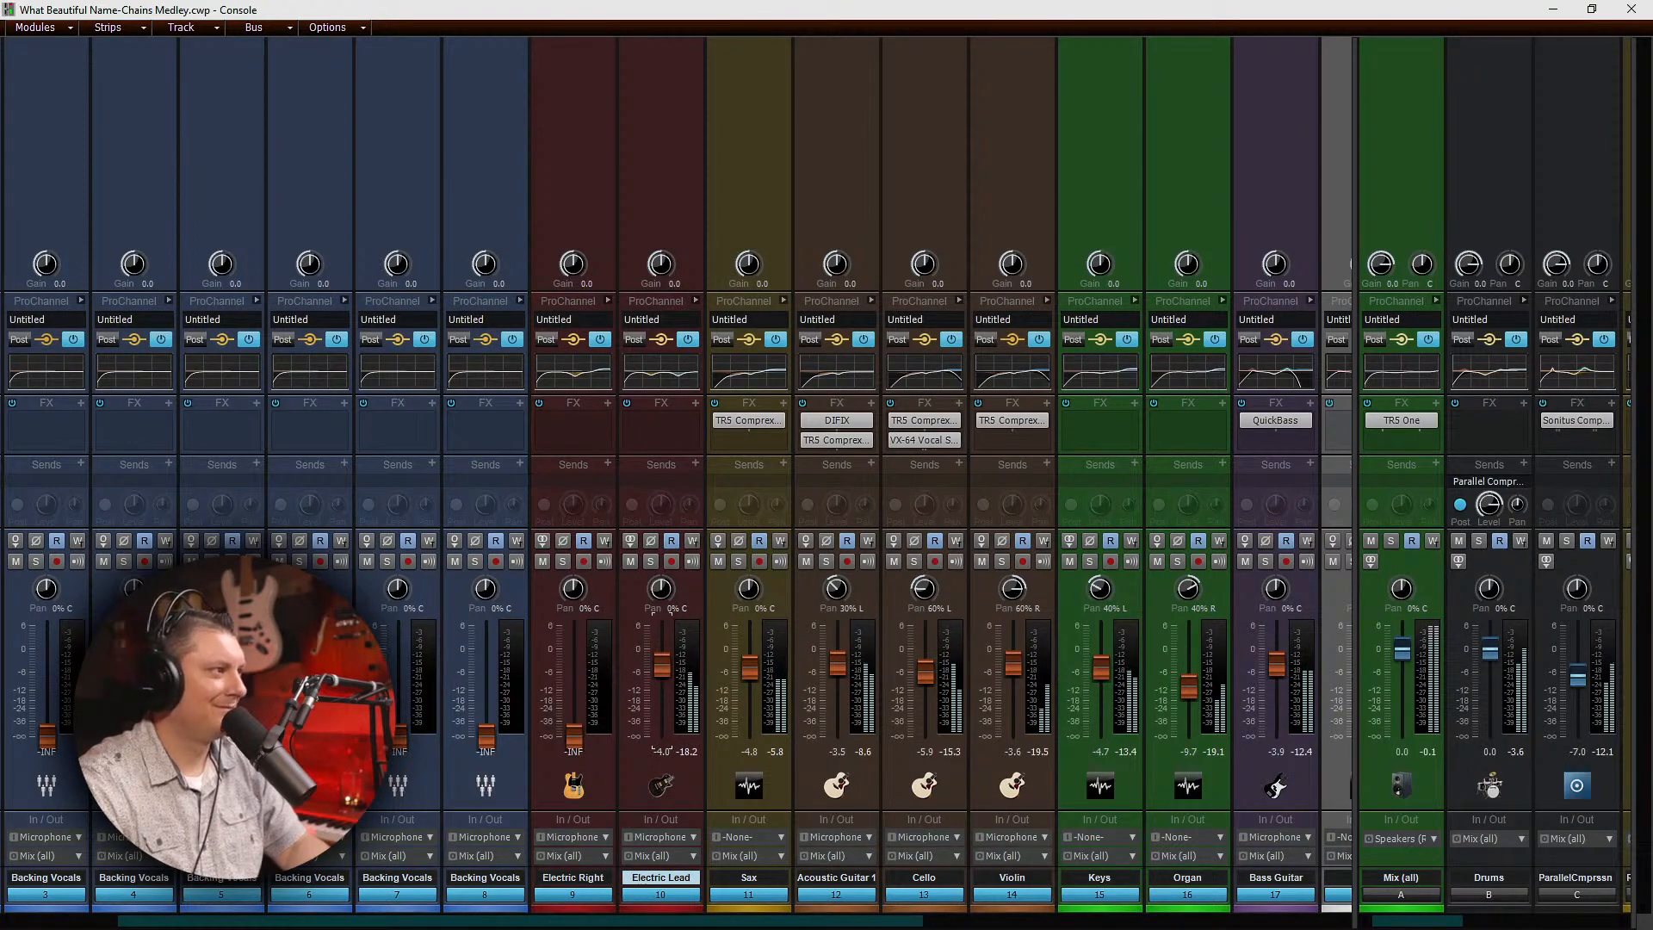
Step: Lower Electric Lead's volume fader to -5.0, set its EQ high-pass to 70 Hz and reset the Hi Mid level to 0.0
left_click_drag(661, 664, 661, 669)
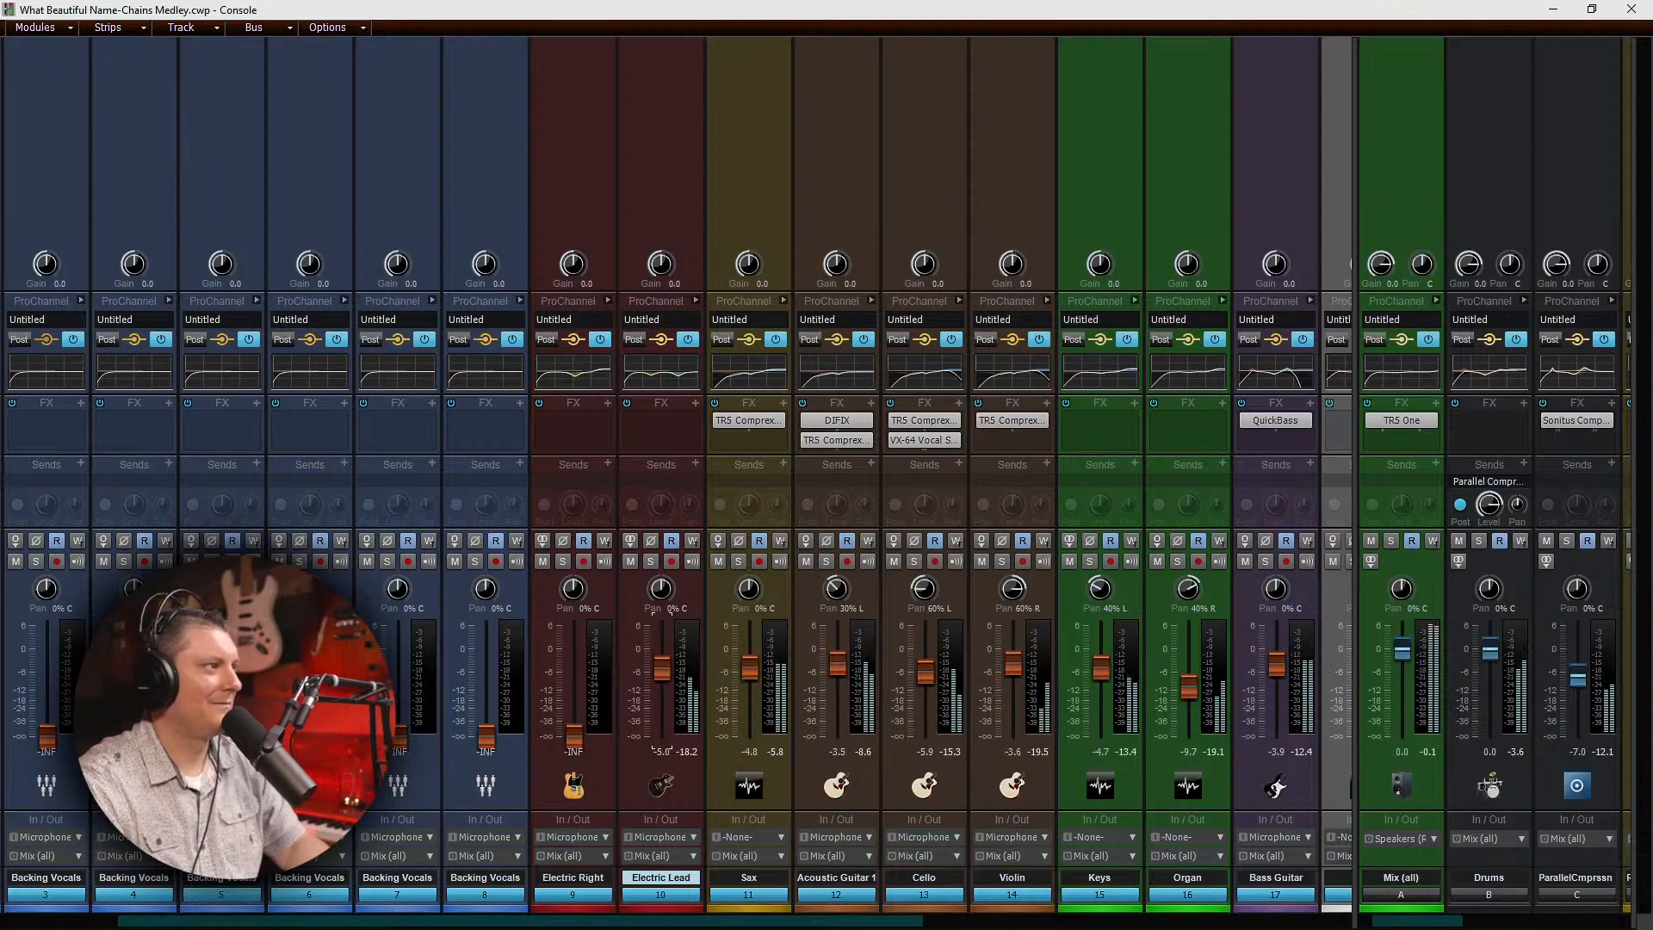
left_click(695, 301)
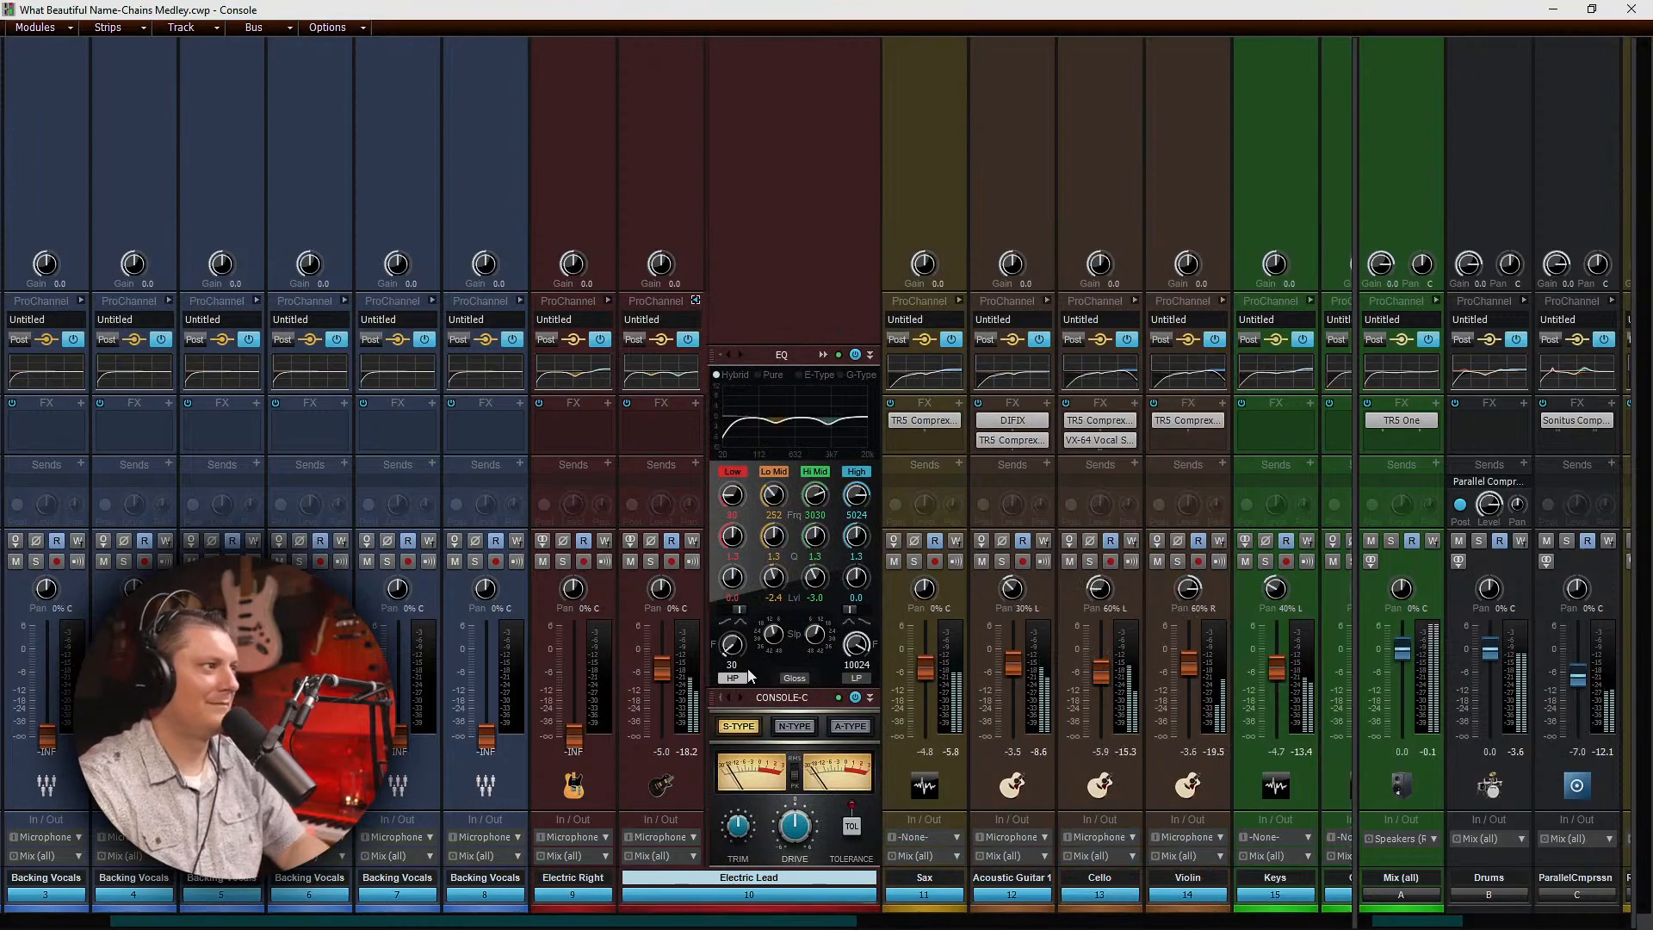
left_click_drag(733, 645, 732, 620)
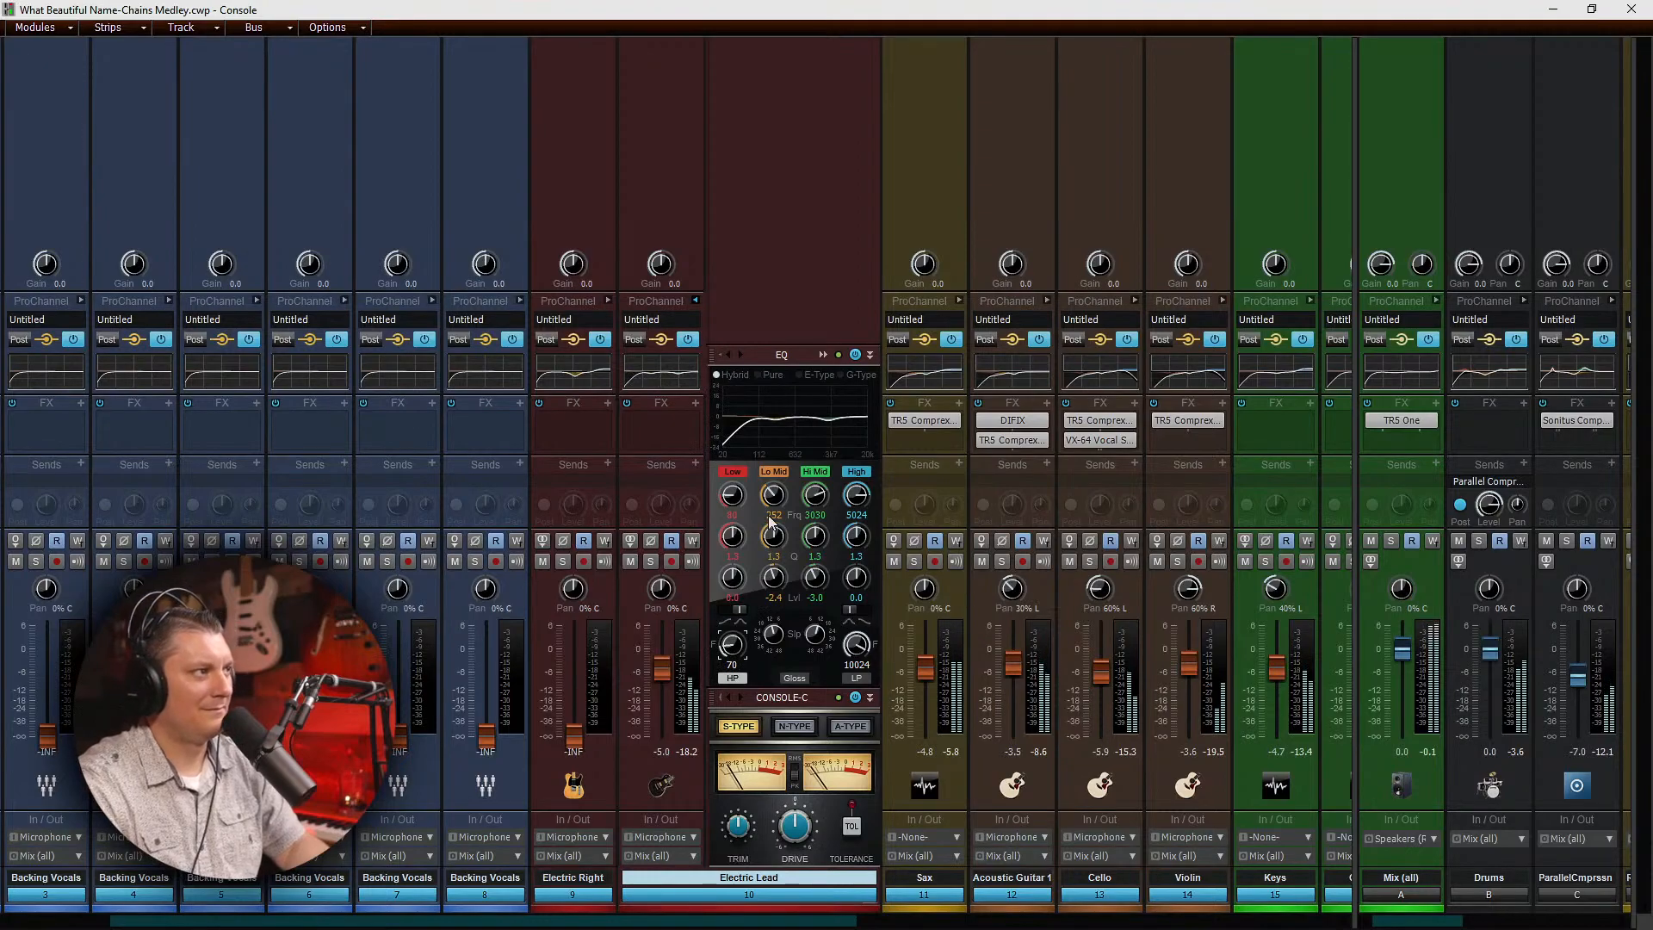
double_click(817, 586)
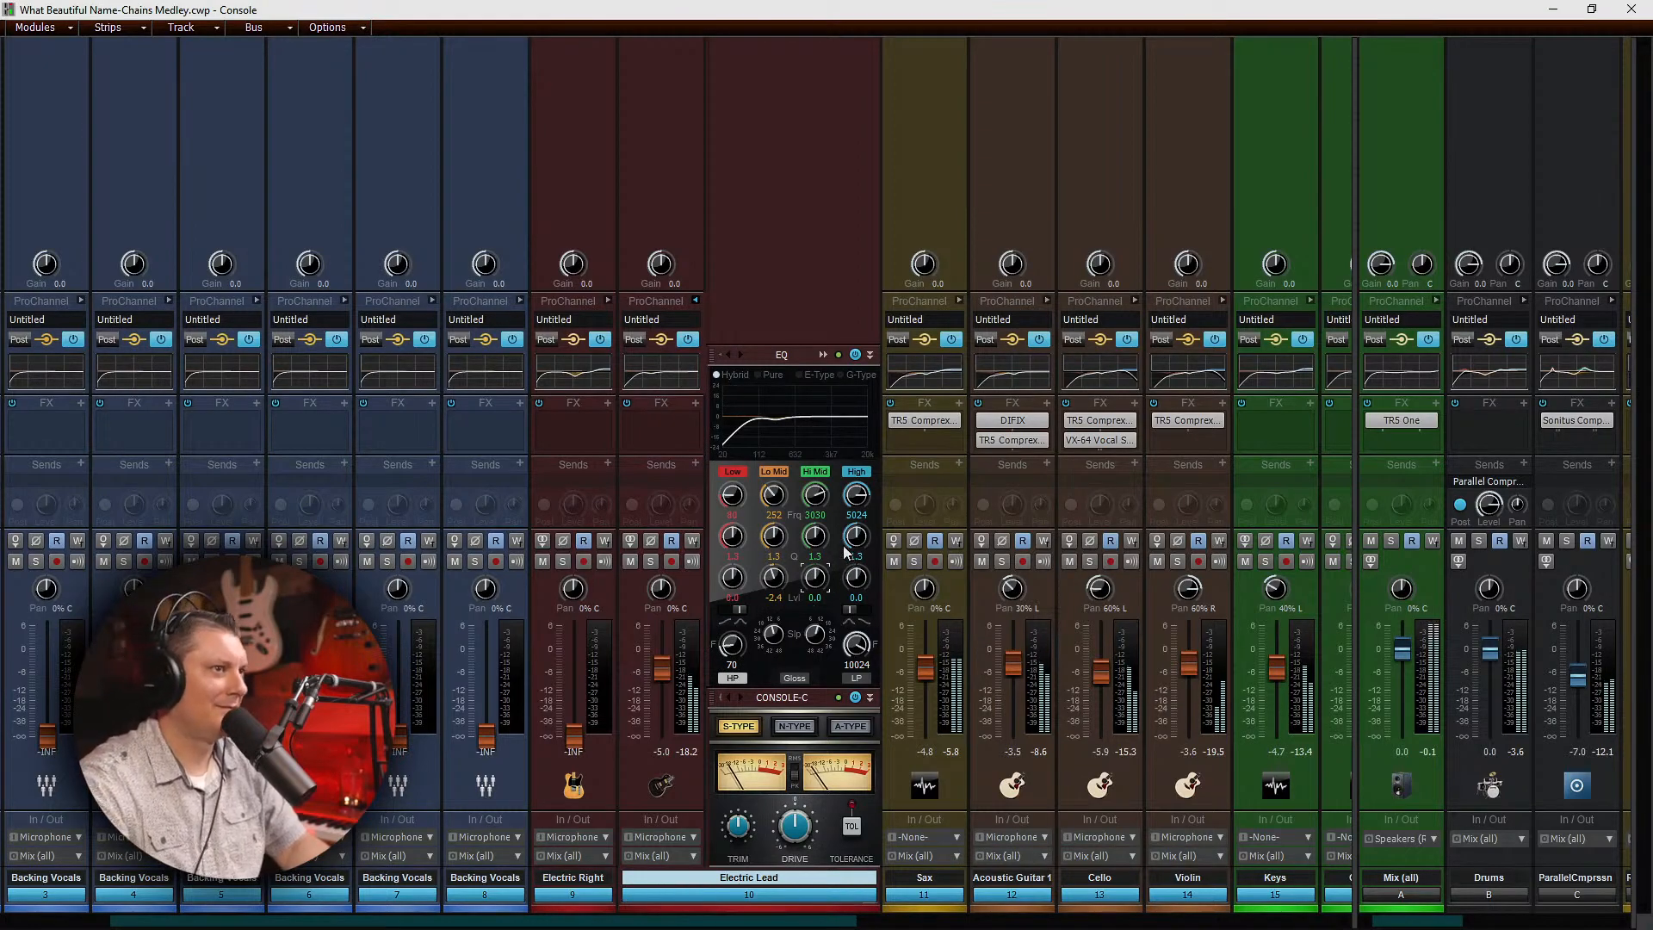
Step: Boost the High band of Electric Lead's EQ to 3.3 and cut the Hi Mid band to -1.8 at 1691 Hz
left_click(855, 608)
left_click_drag(856, 581, 855, 565)
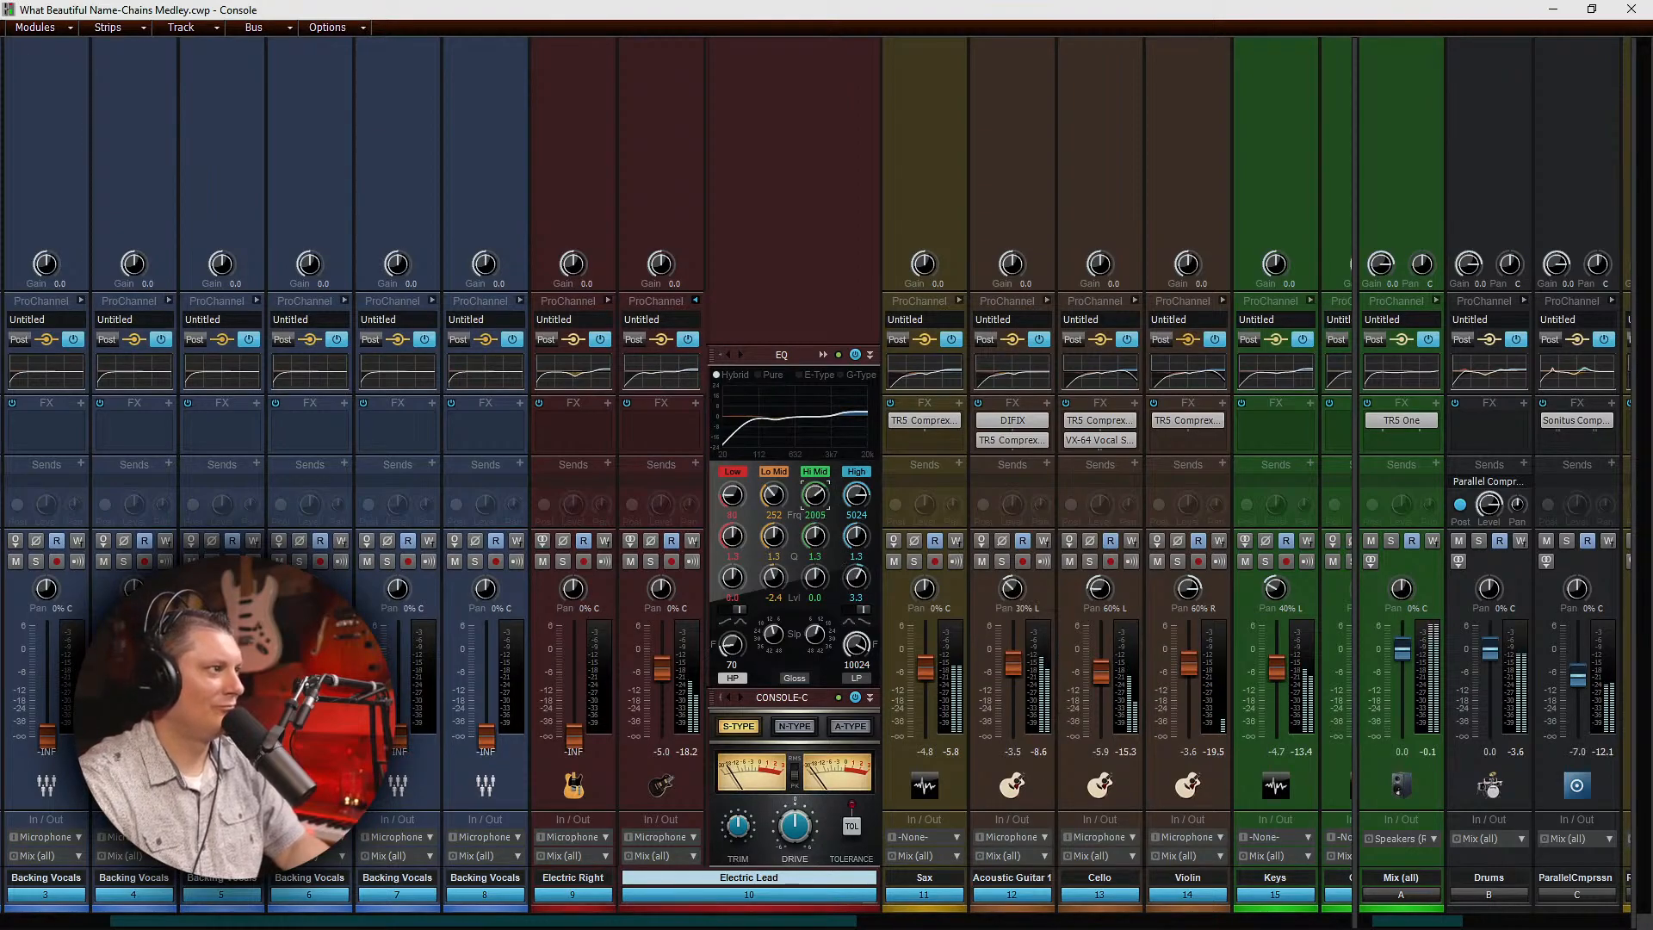
left_click_drag(815, 494, 814, 497)
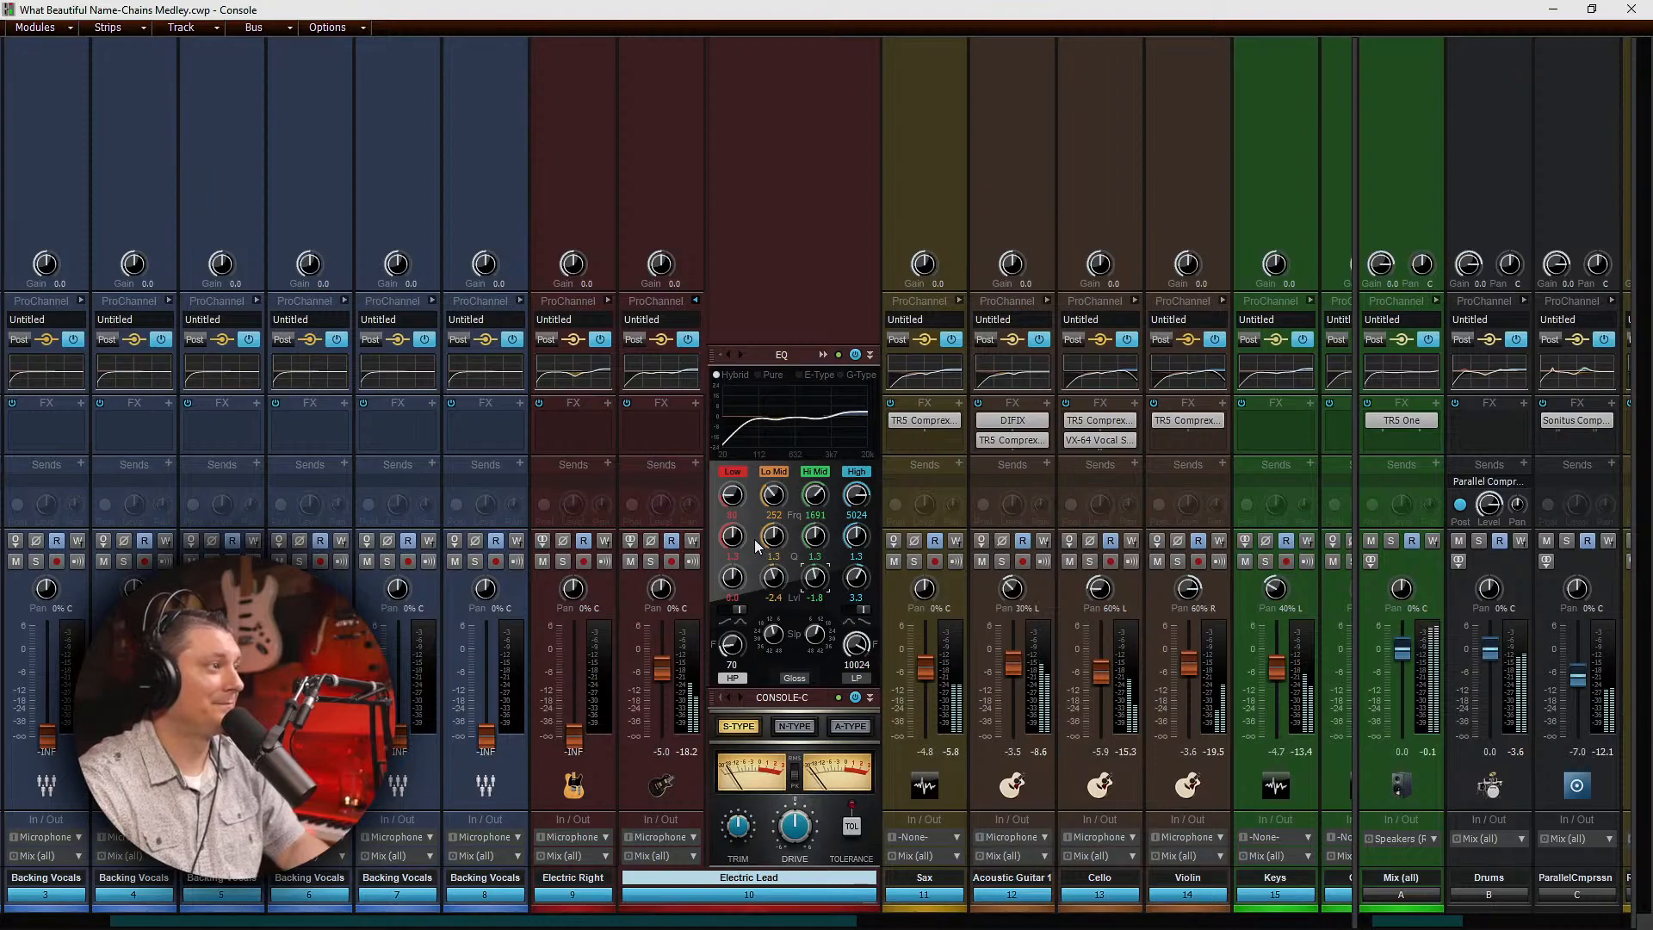
Step: Raise Electric Lead's fader to -2.5 and Electric Right's to -2.4, and pan them 45% right and 45% left respectively
left_click_drag(671, 665, 671, 657)
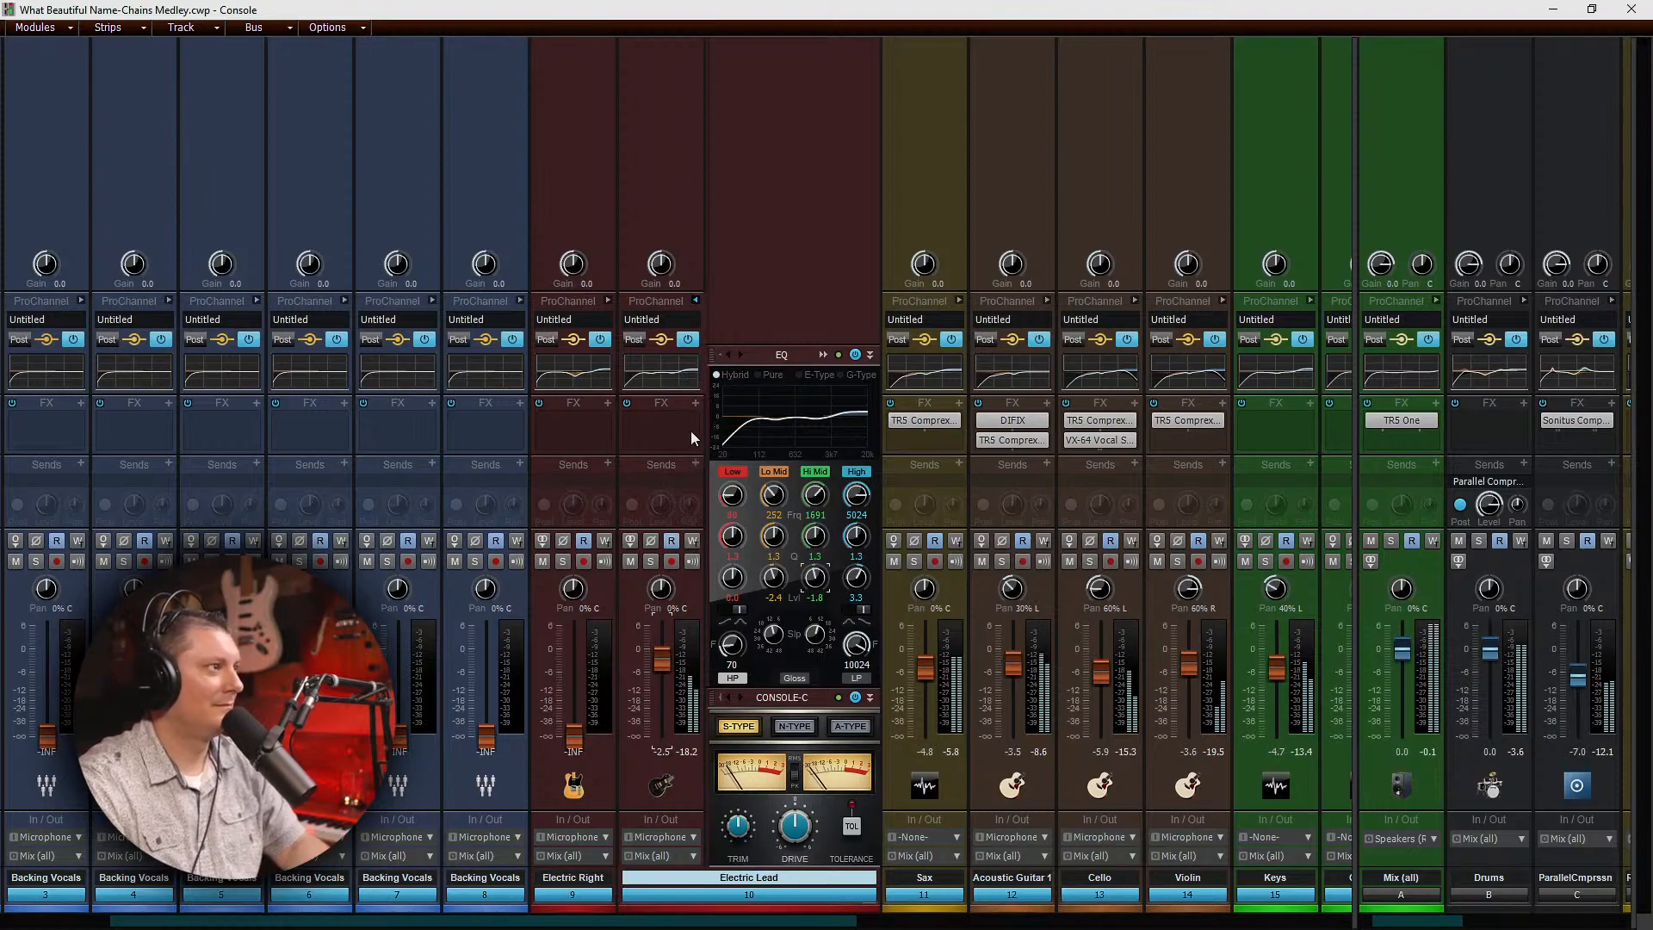
left_click_drag(574, 736, 574, 659)
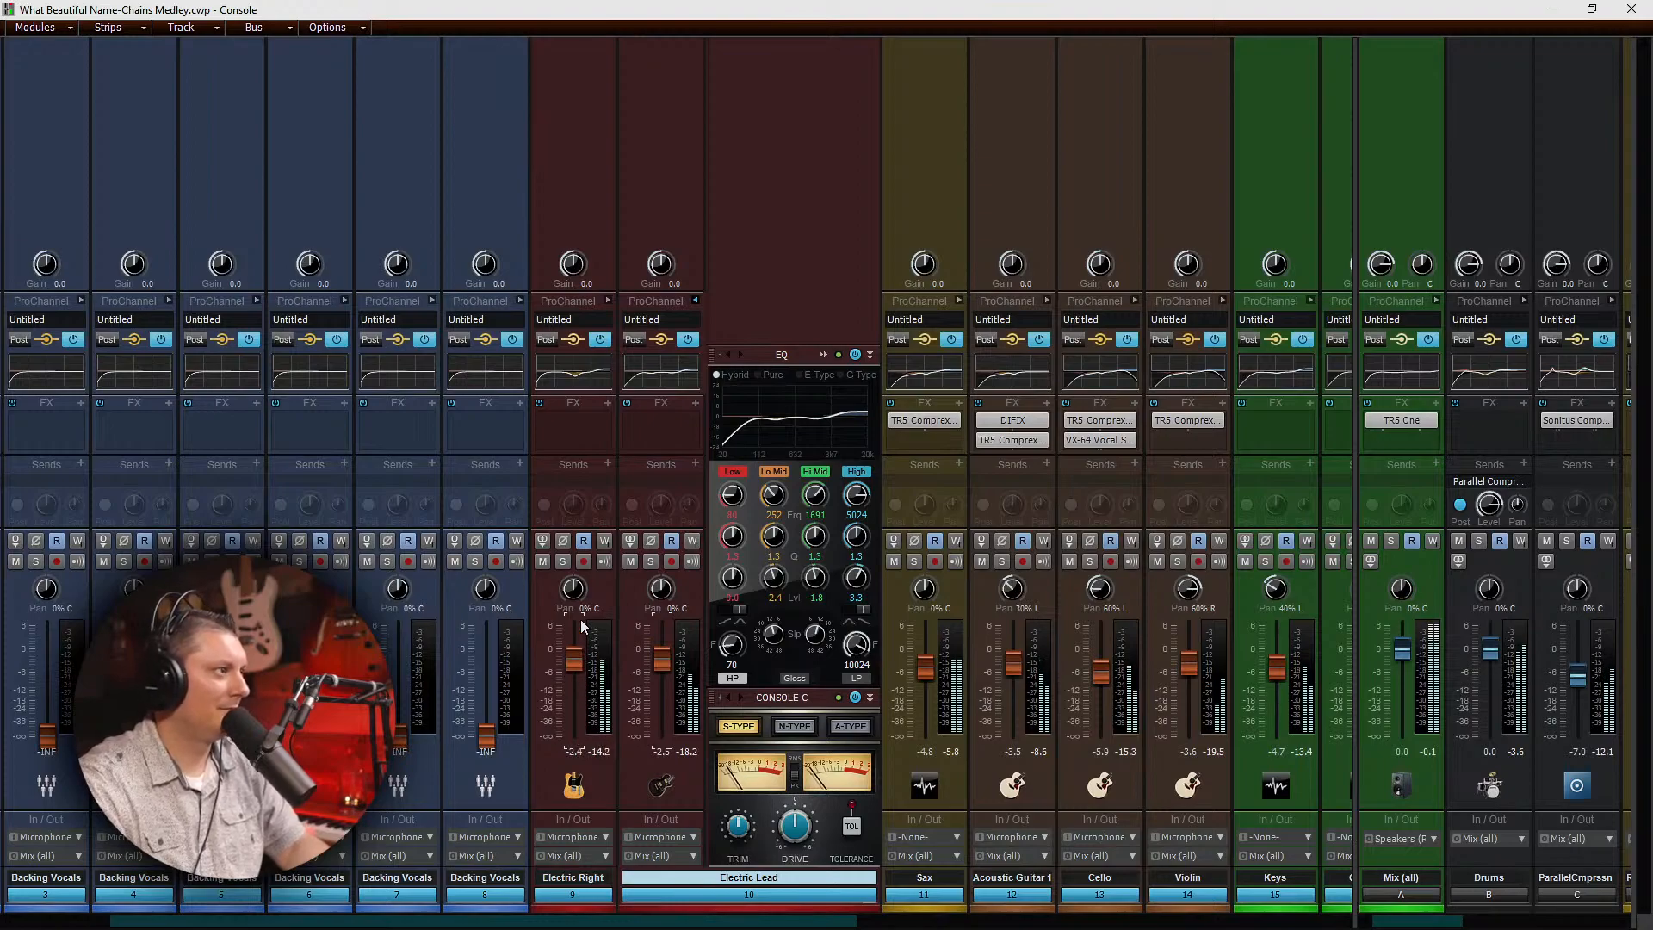
left_click_drag(572, 588, 573, 581)
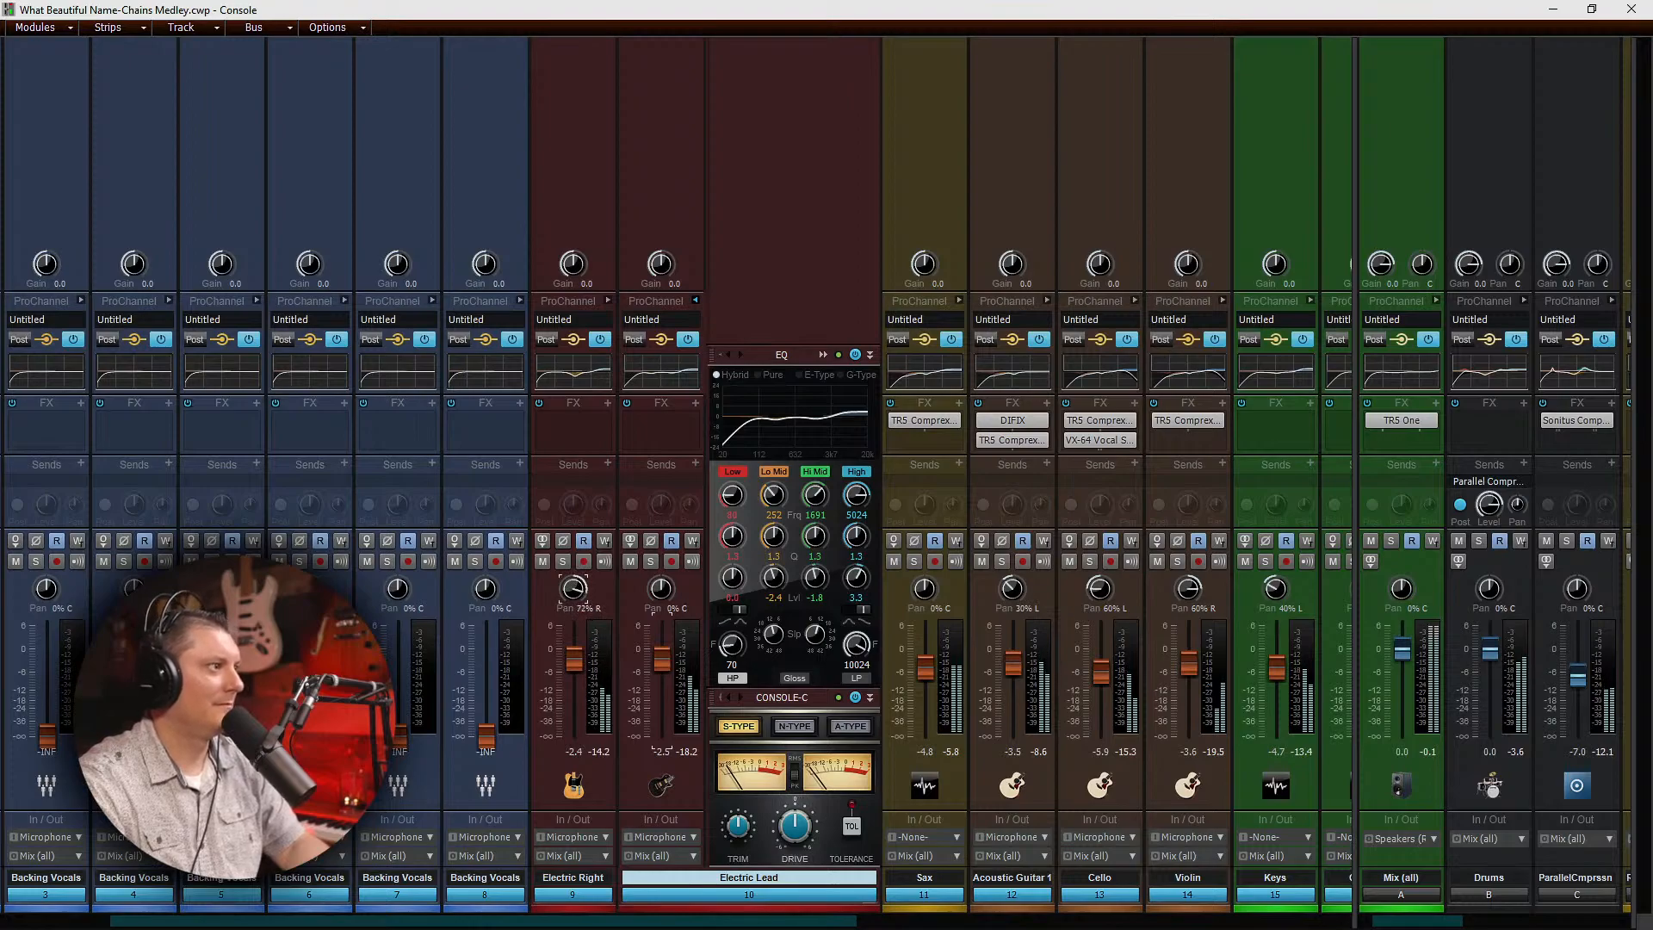
left_click_drag(573, 588, 572, 611)
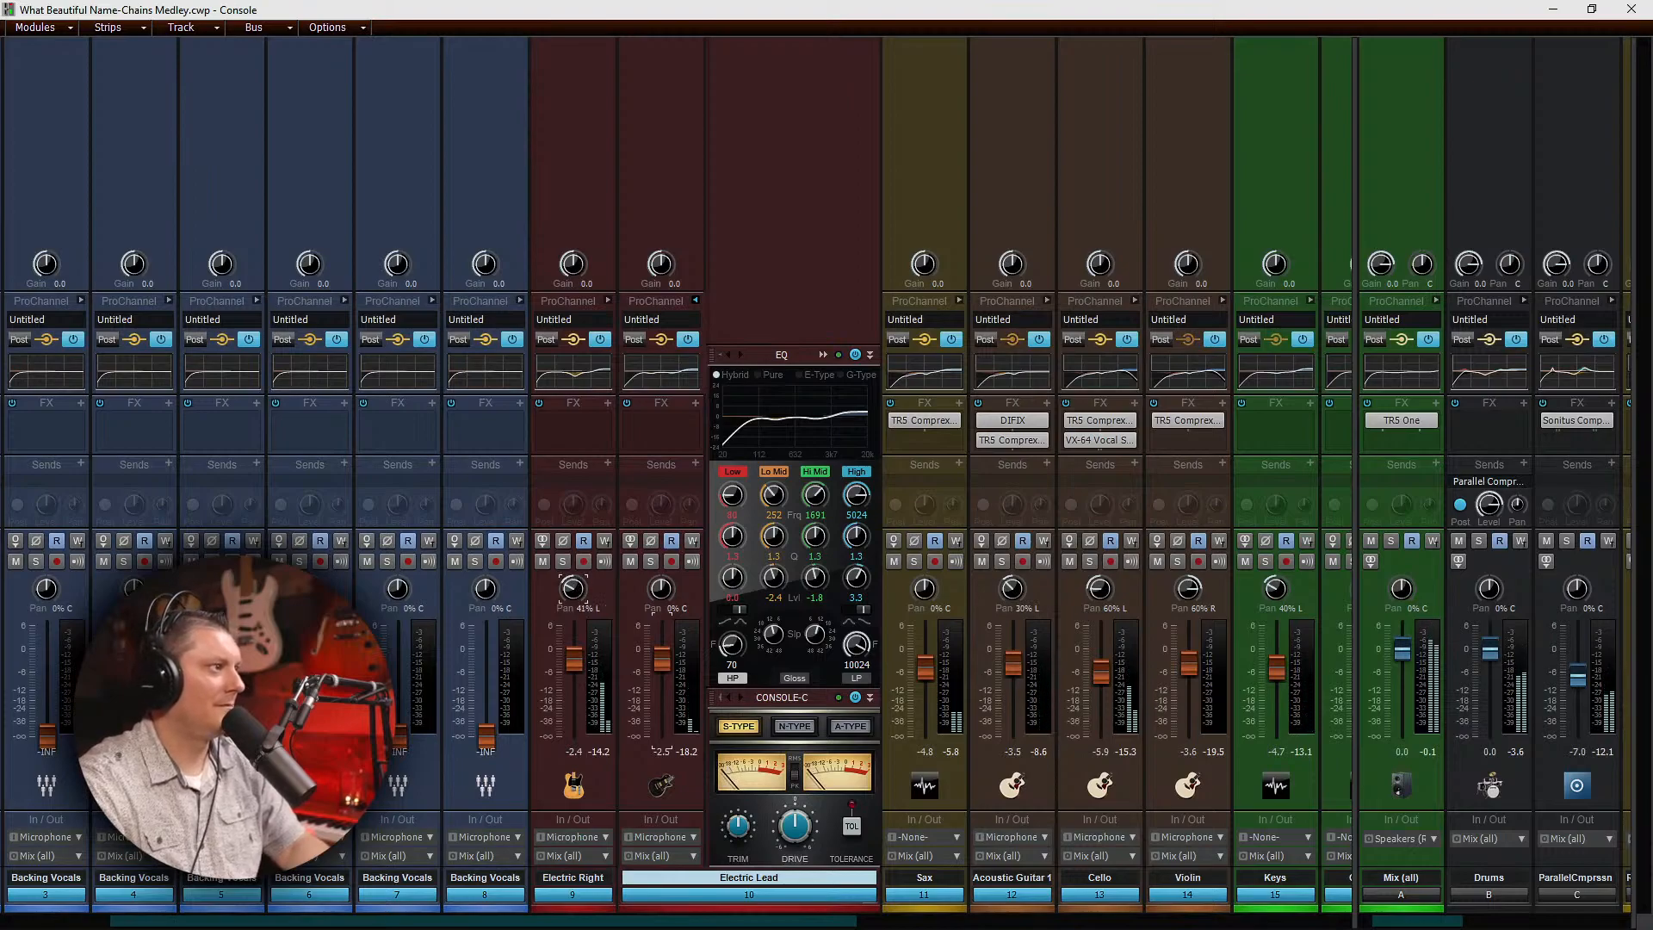
left_click_drag(572, 611, 572, 608)
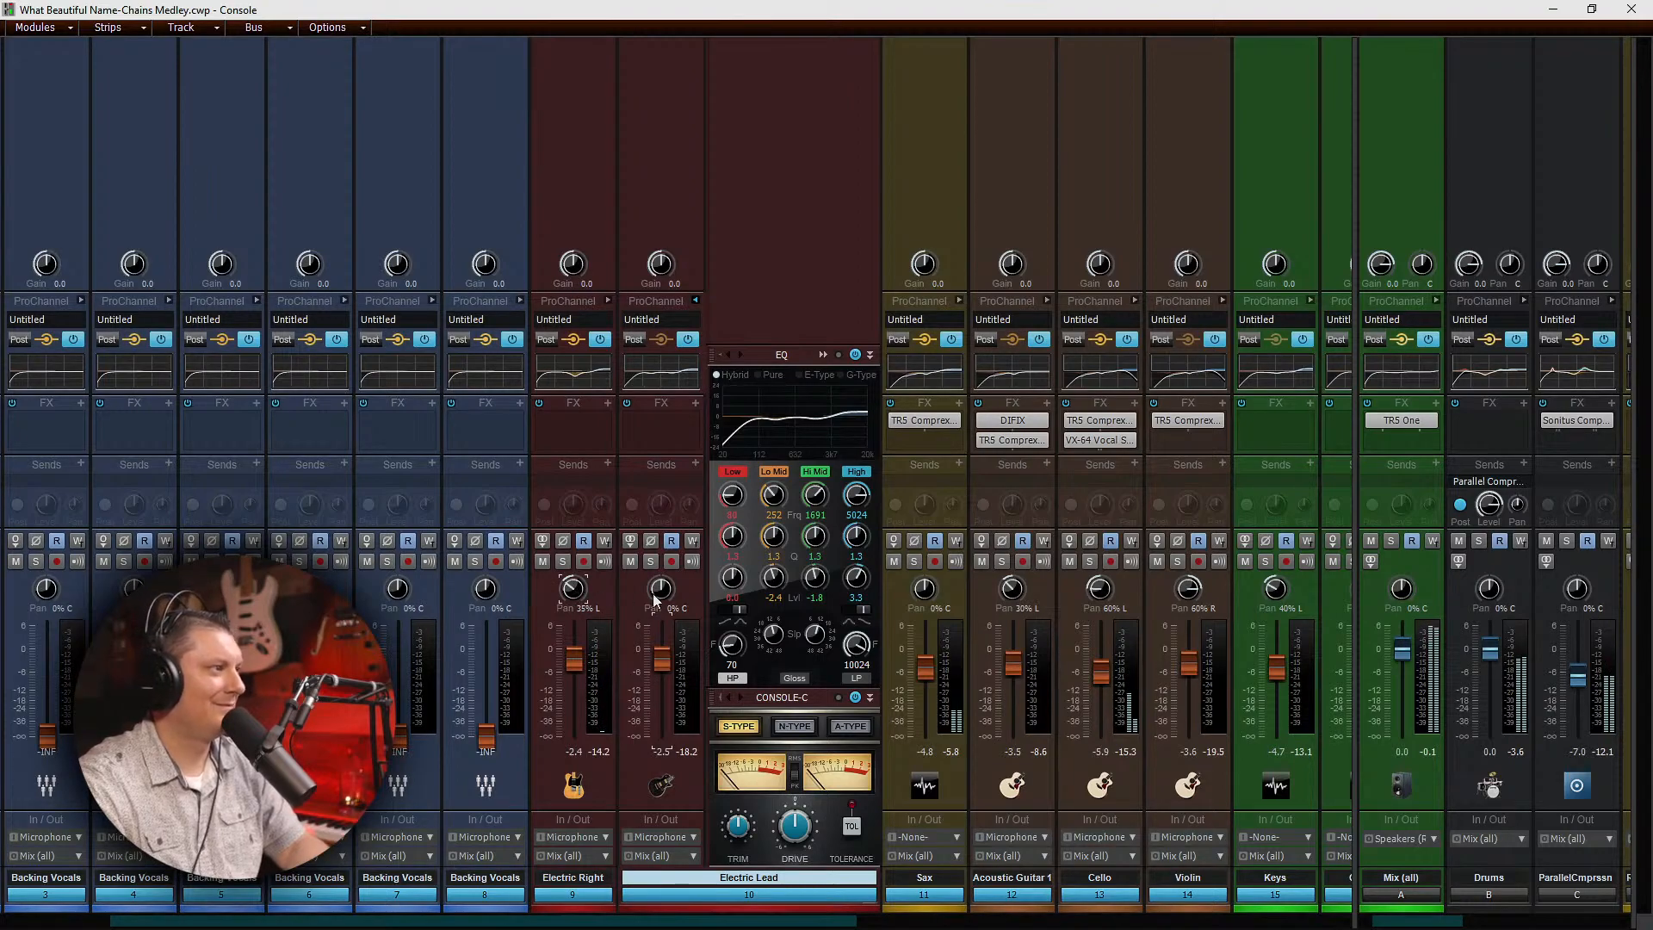
left_click_drag(660, 590, 661, 570)
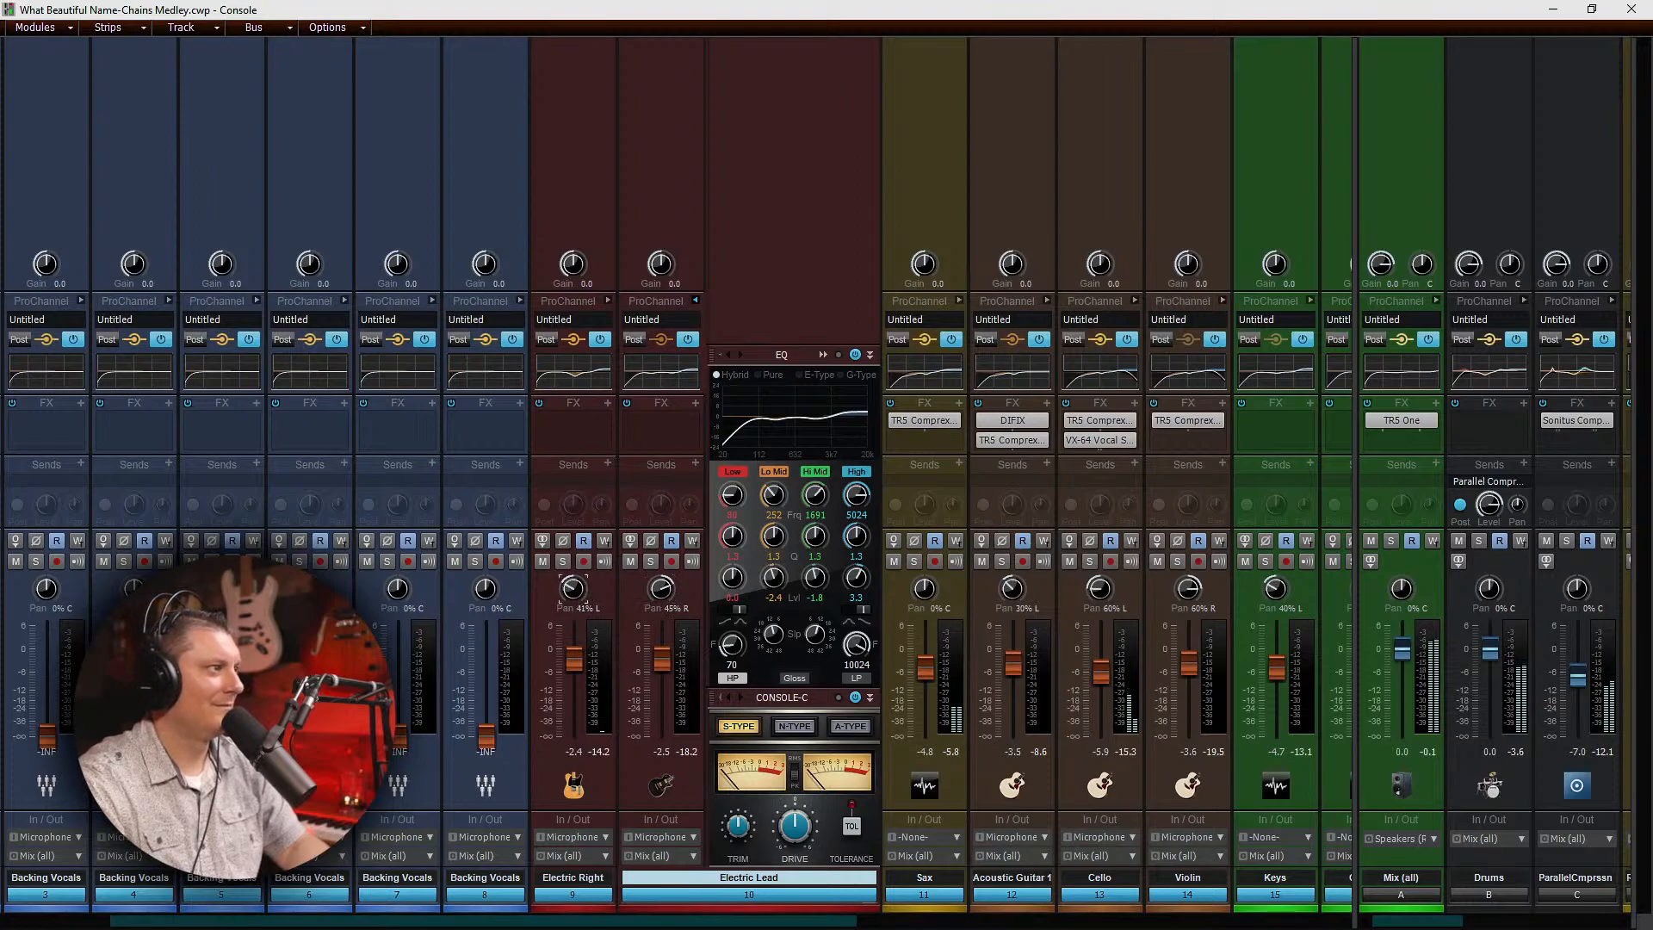
left_click_drag(572, 588, 572, 590)
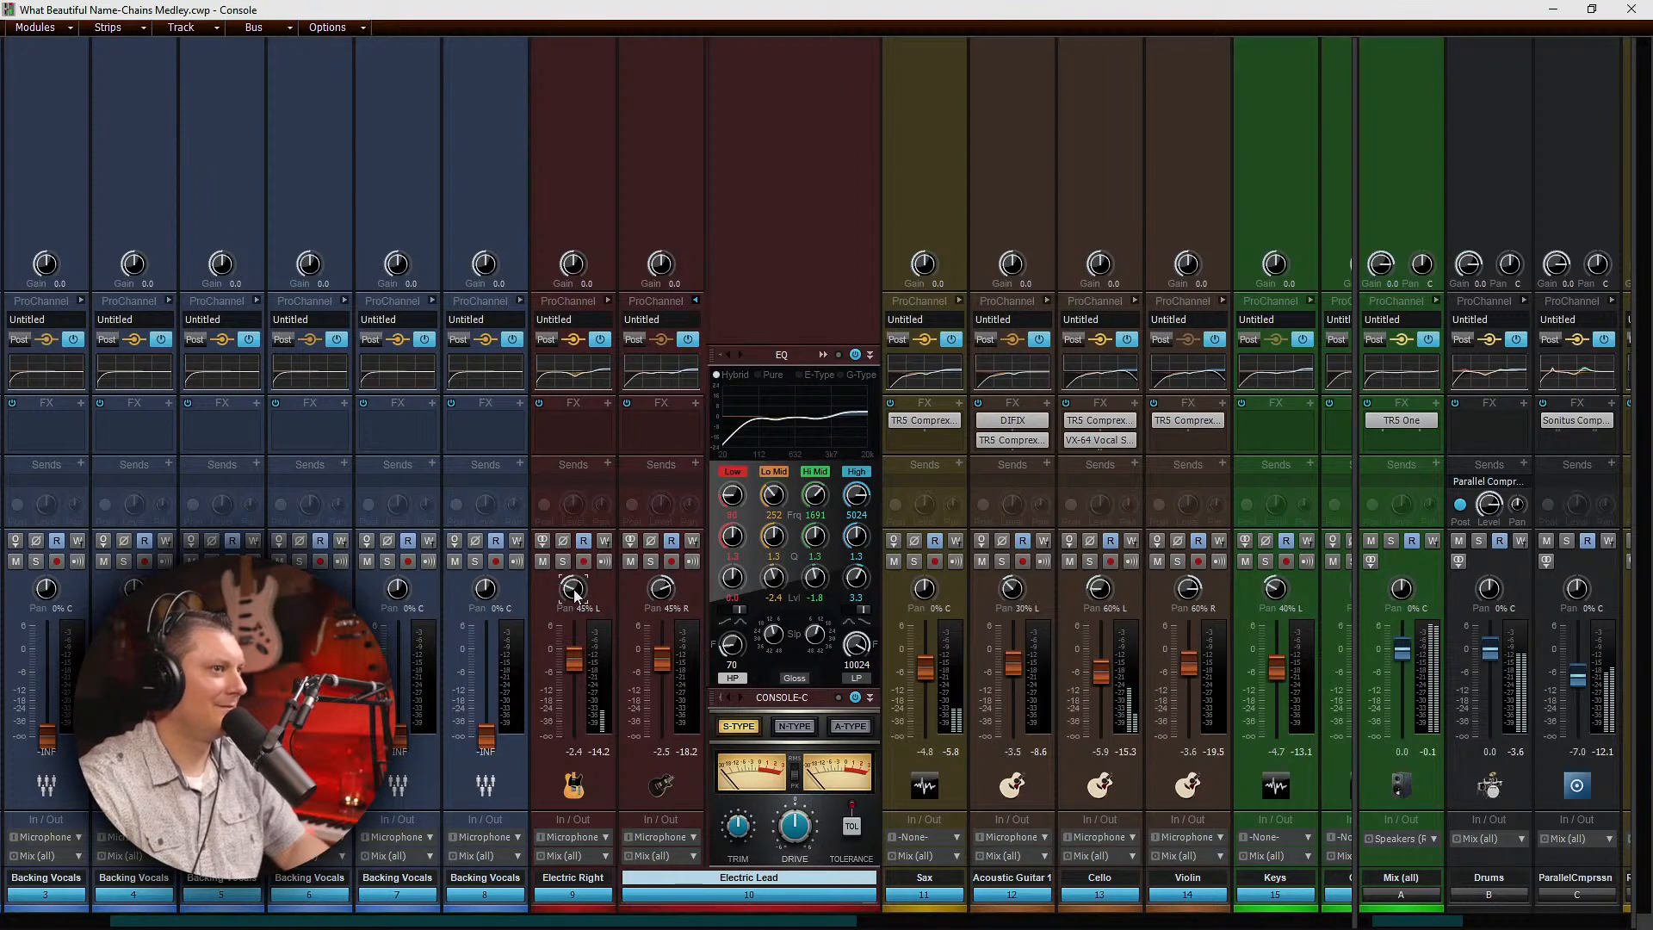
Step: Lower the Sax fader to -5.7, raise Acoustic Guitar 1's to -3.1, and copy Electric Lead's EQ settings to Electric Right's expanded ProChannel
left_click(607, 300)
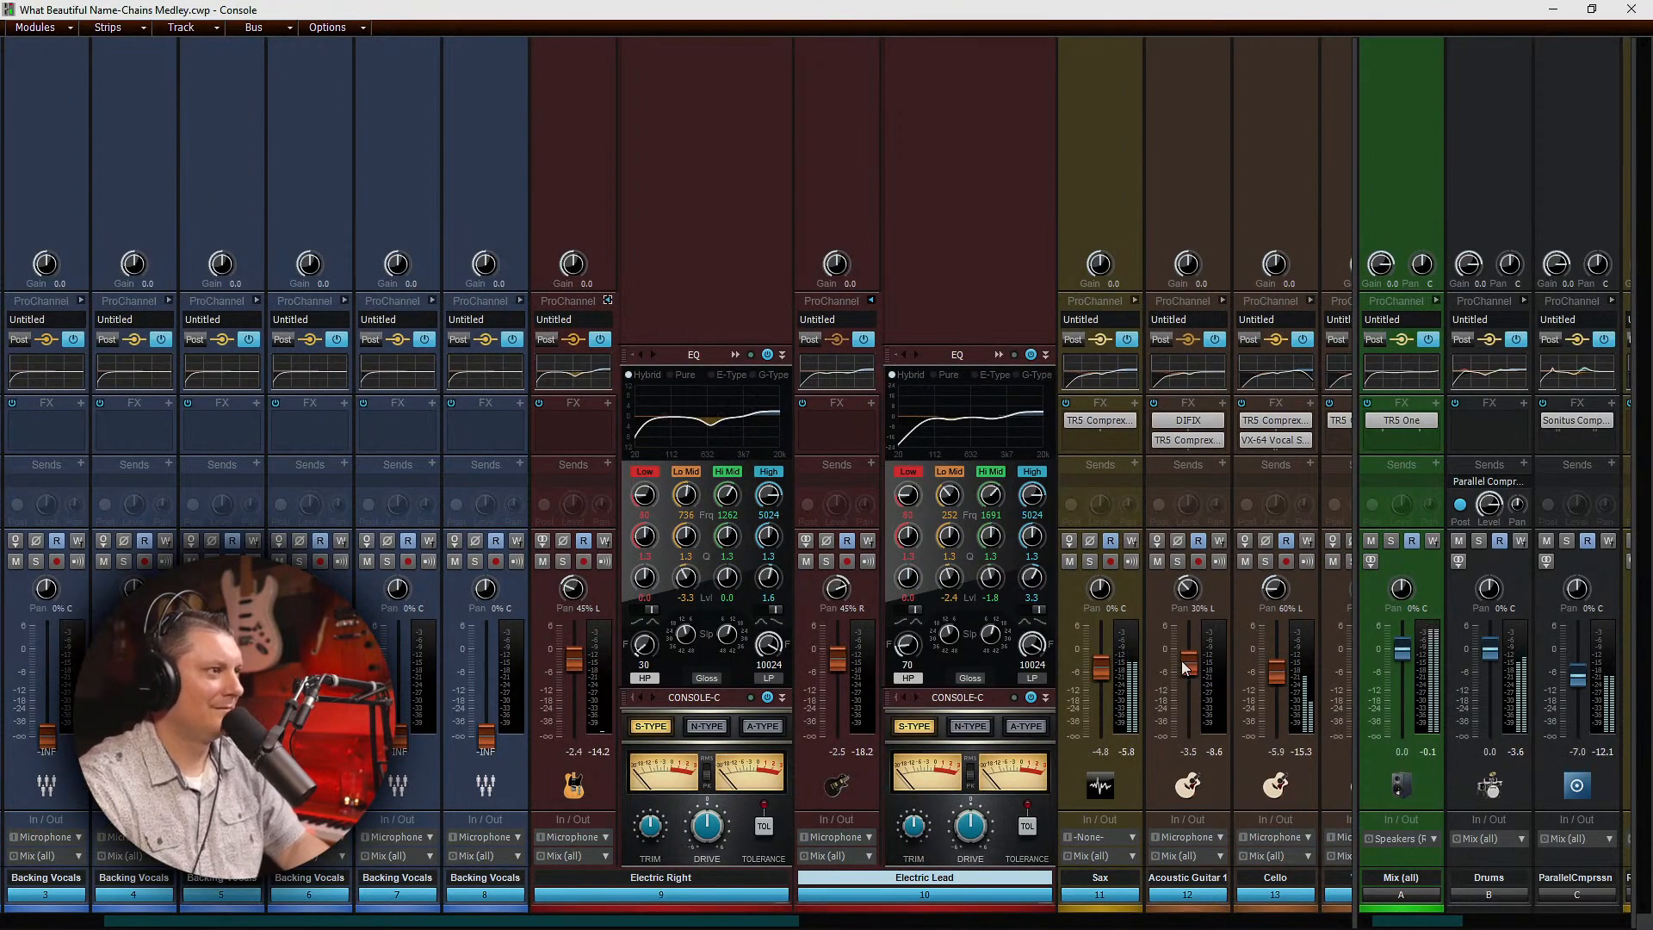
scroll(1103, 667, "down", 3)
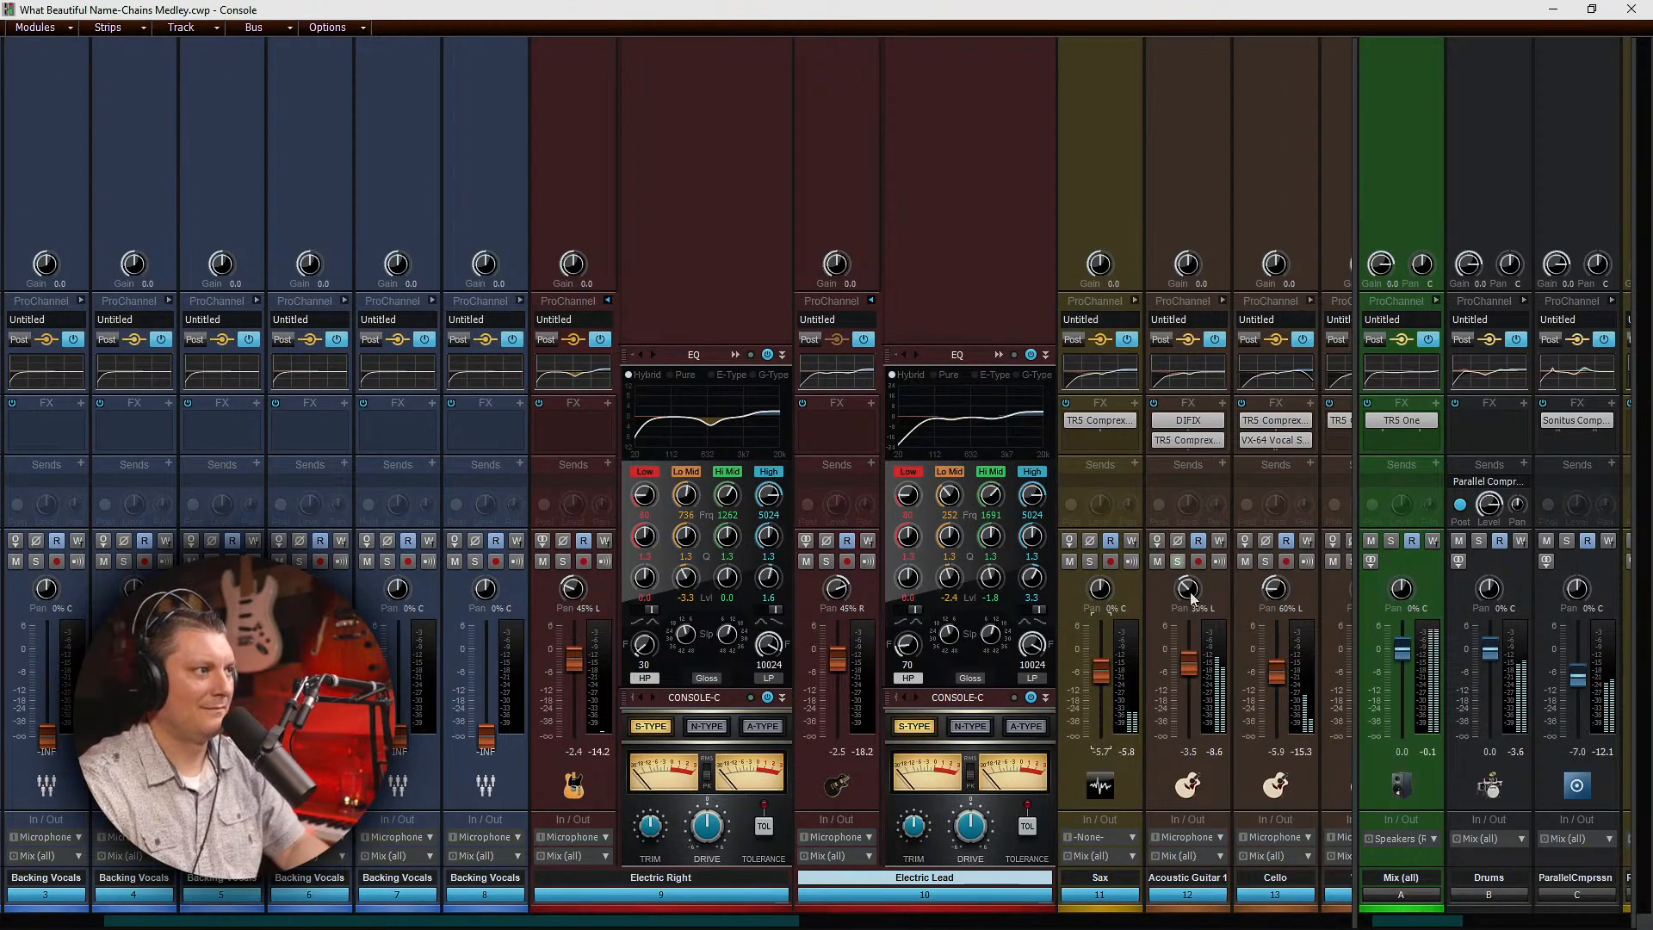
left_click_drag(1187, 663, 1187, 660)
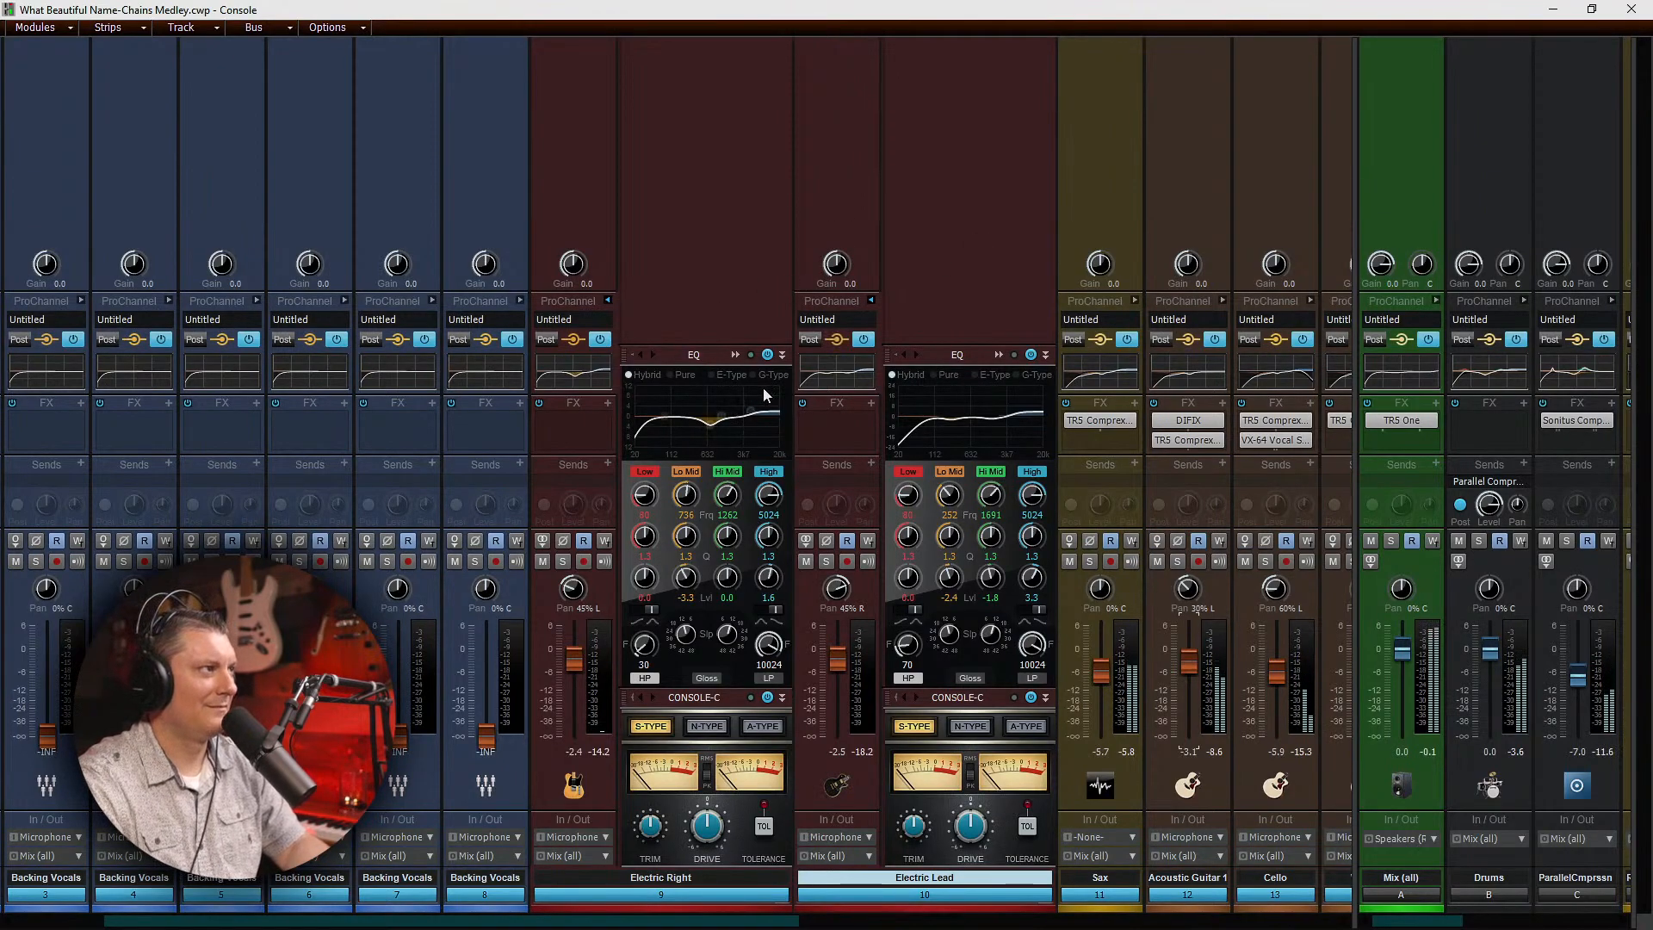
left_click_drag(833, 376, 585, 378)
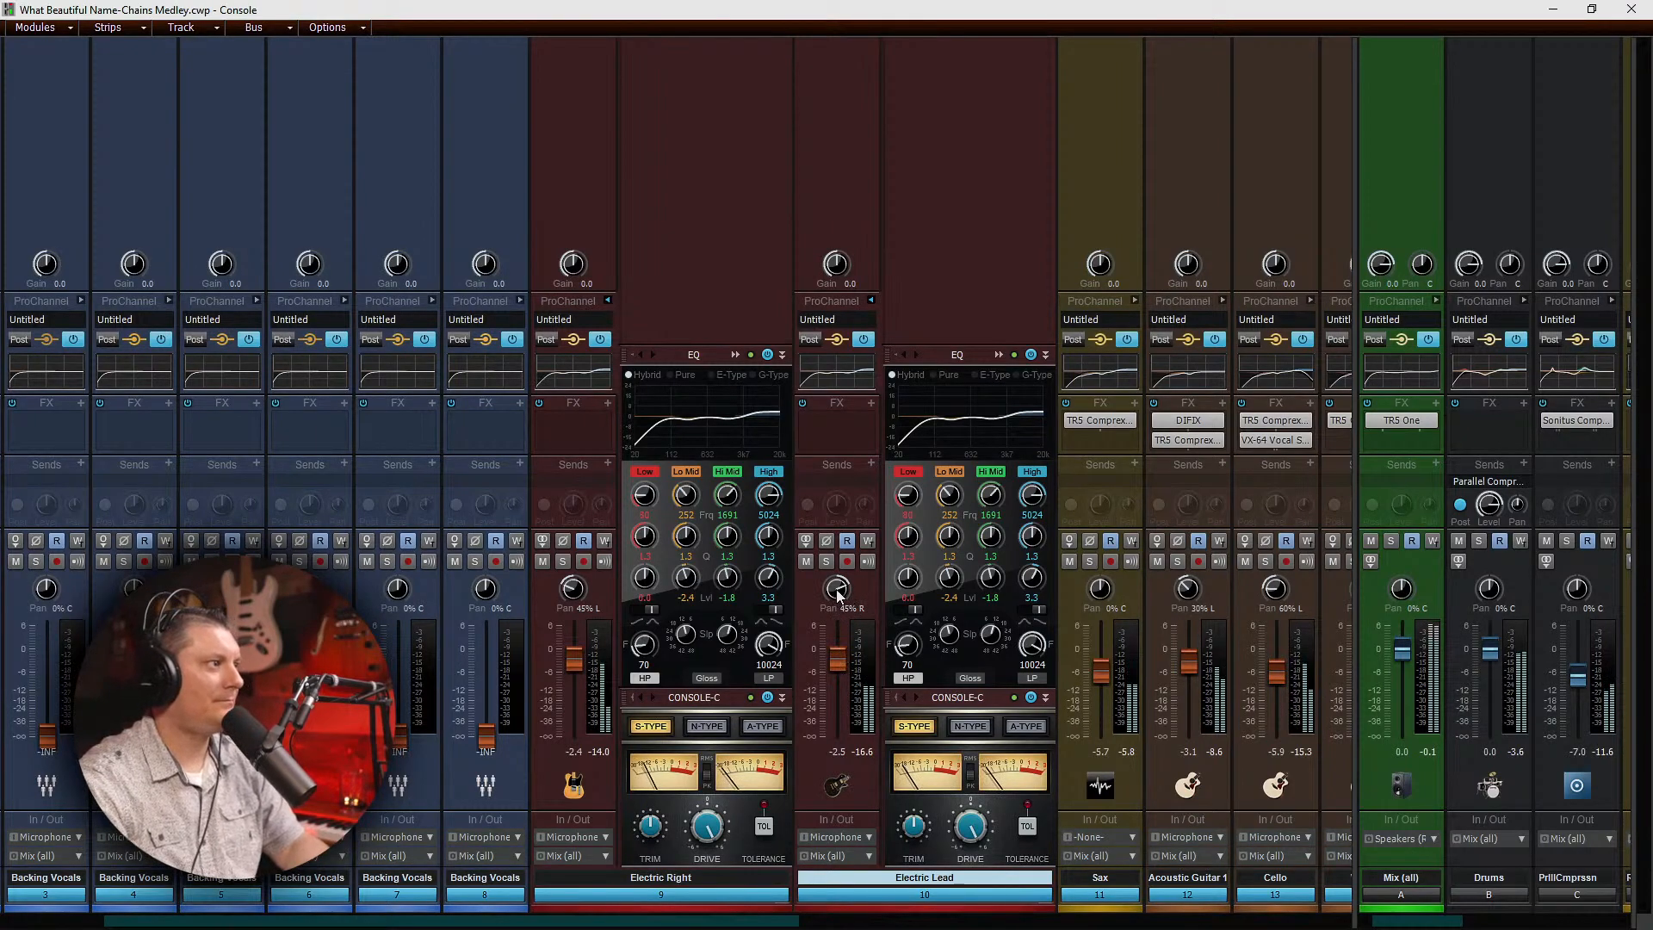
Step: Center Electric Right's pan with its fader at -3.2, and pan Electric Lead 75% right with its fader at 0.4
left_click_drag(564, 595, 565, 581)
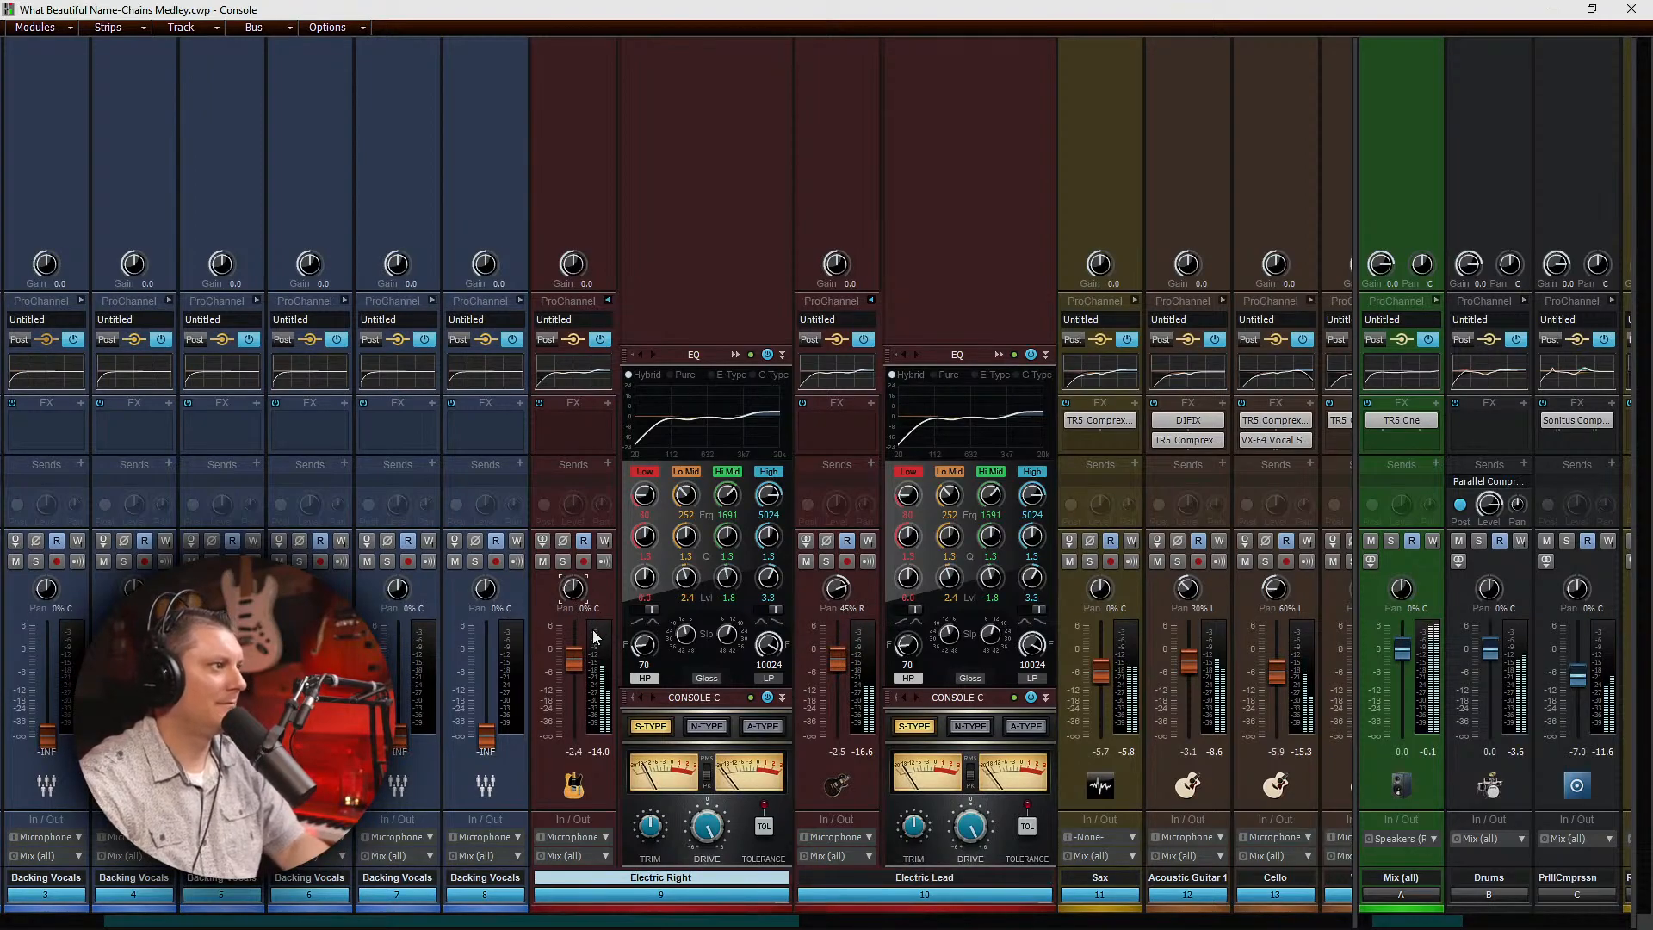
left_click_drag(835, 590, 836, 565)
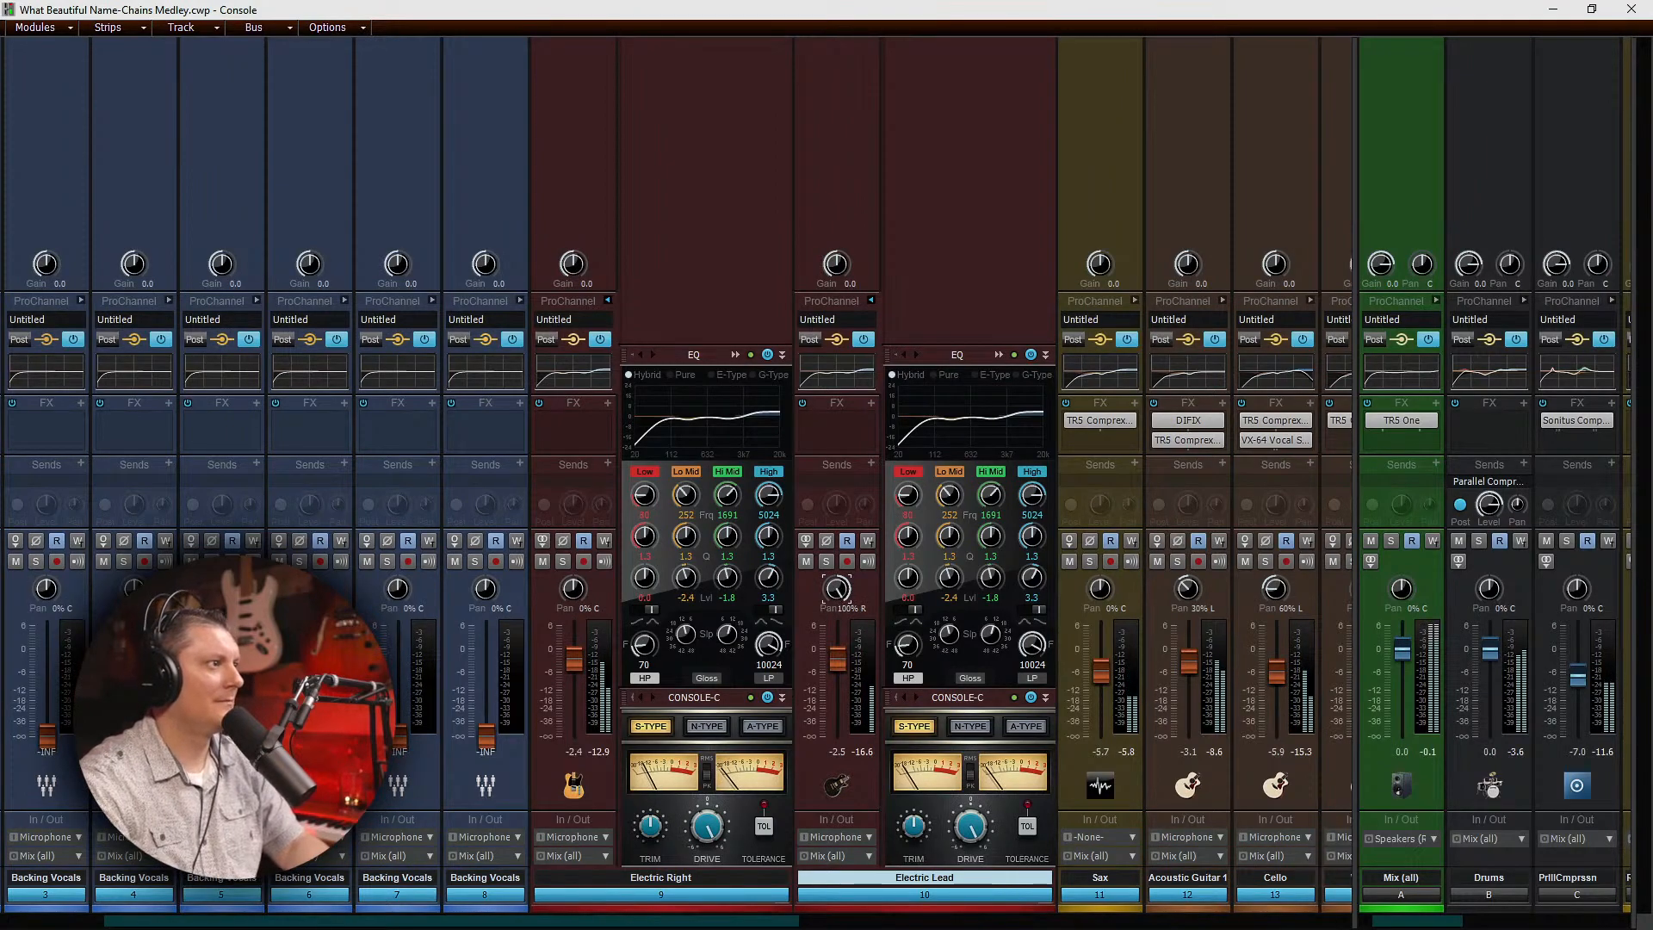
left_click_drag(838, 659, 837, 651)
left_click_drag(835, 588, 836, 594)
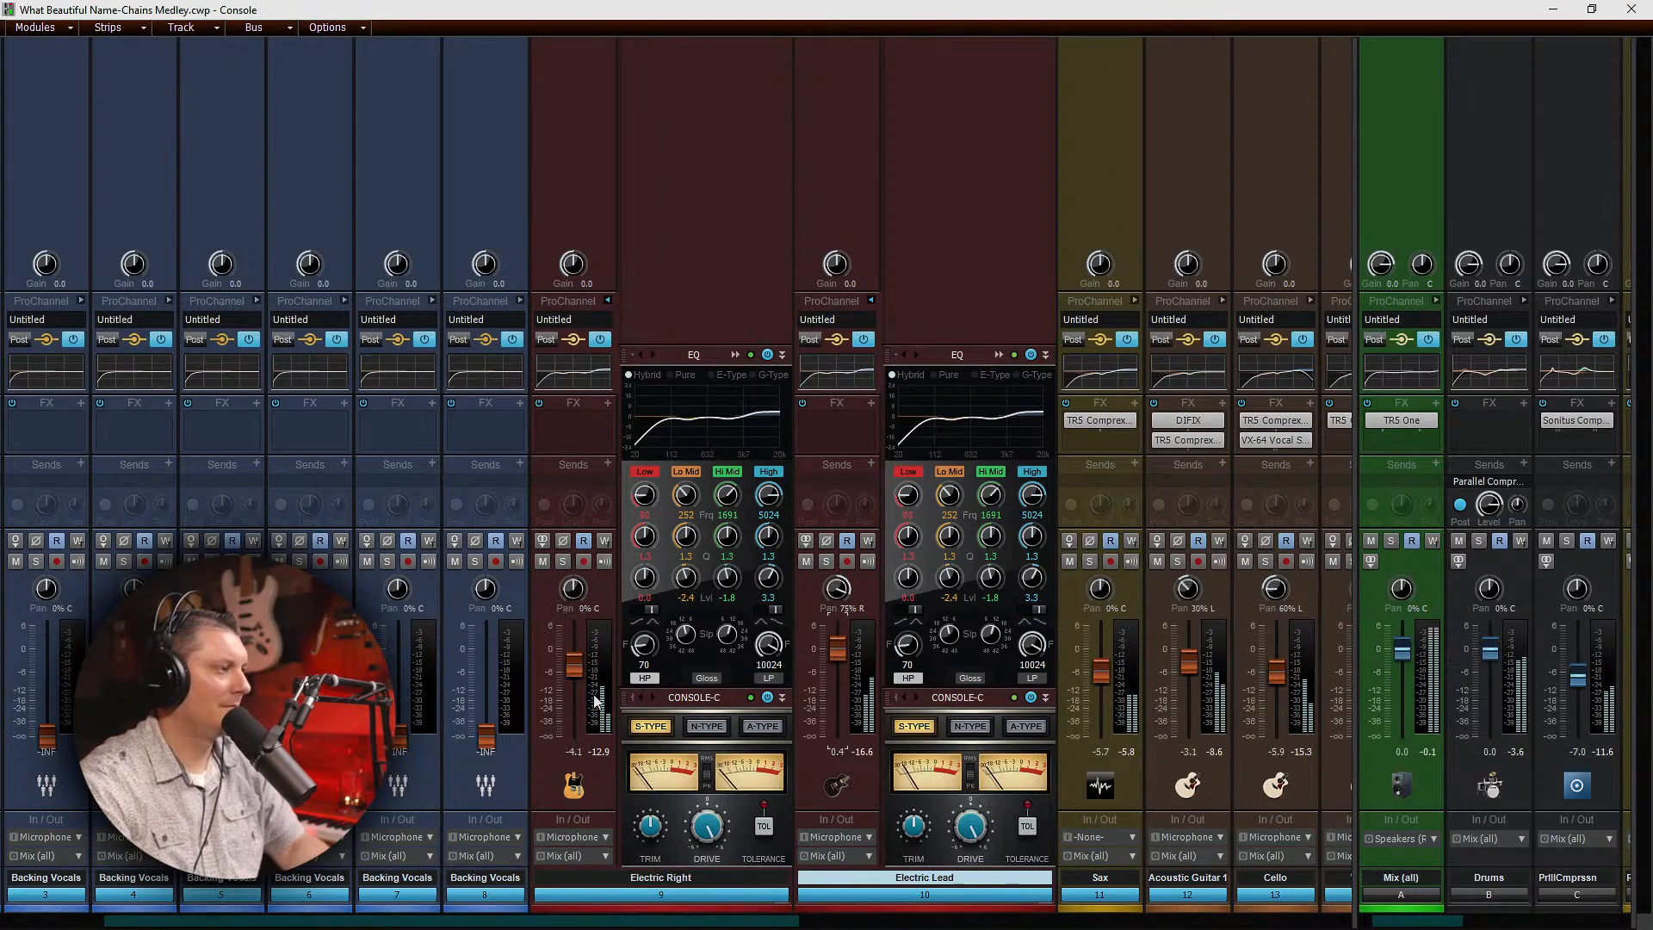
left_click_drag(577, 669, 577, 666)
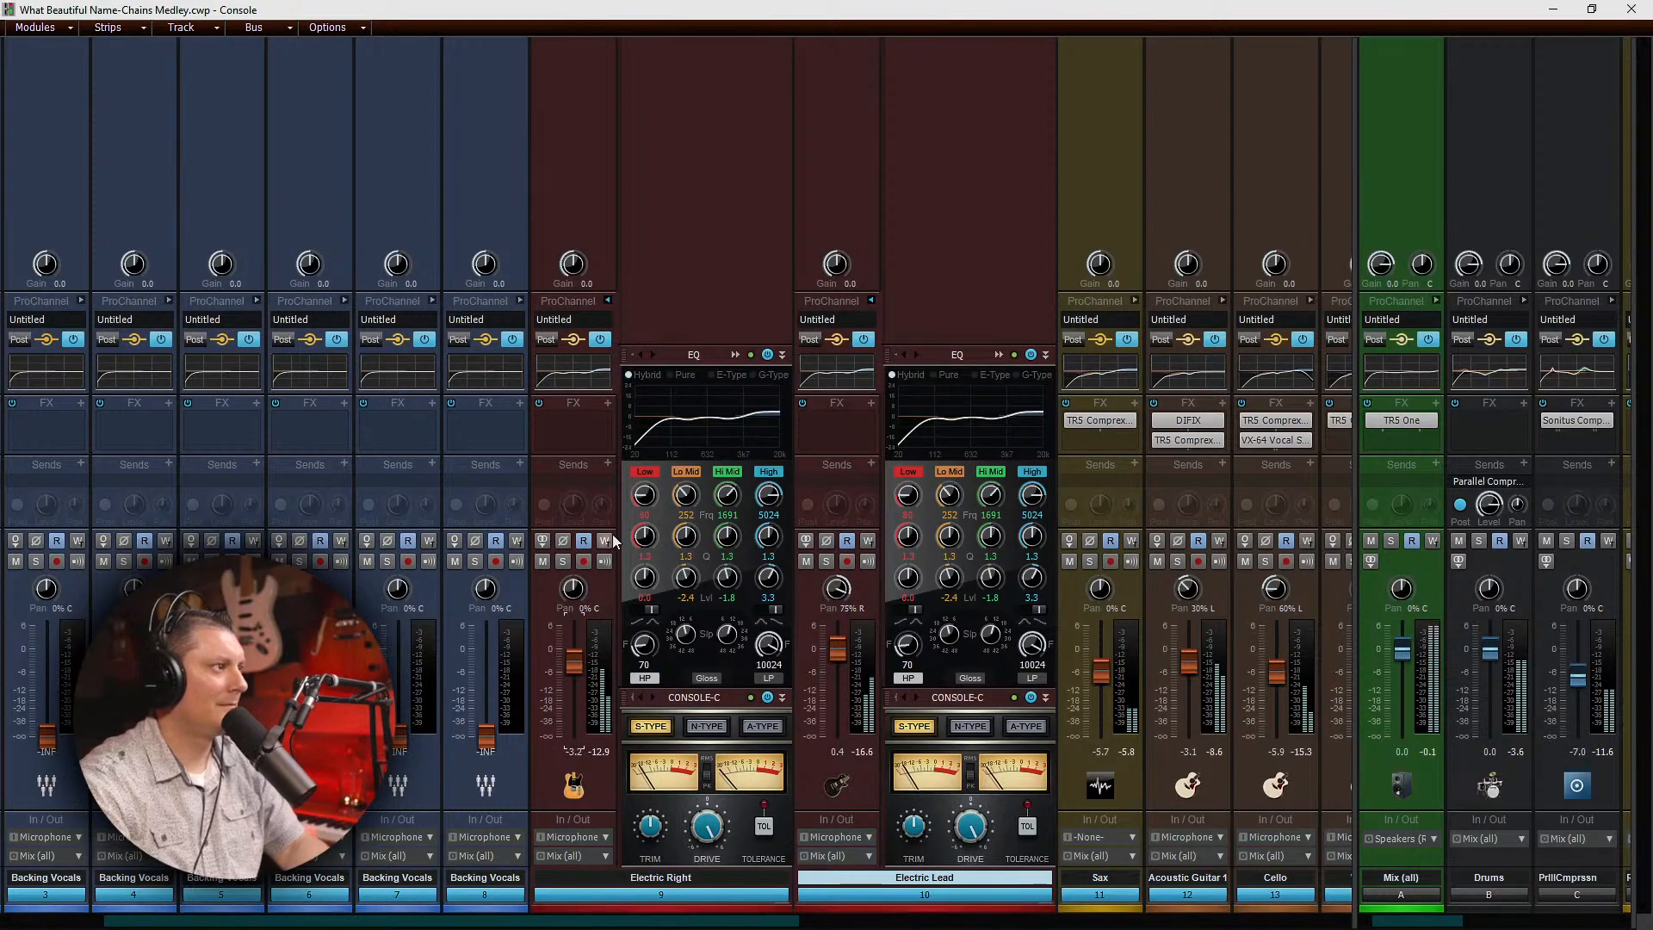
Step: Audition Electric Right in solo, solo Electric Lead in its place, and save the project
left_click(563, 560)
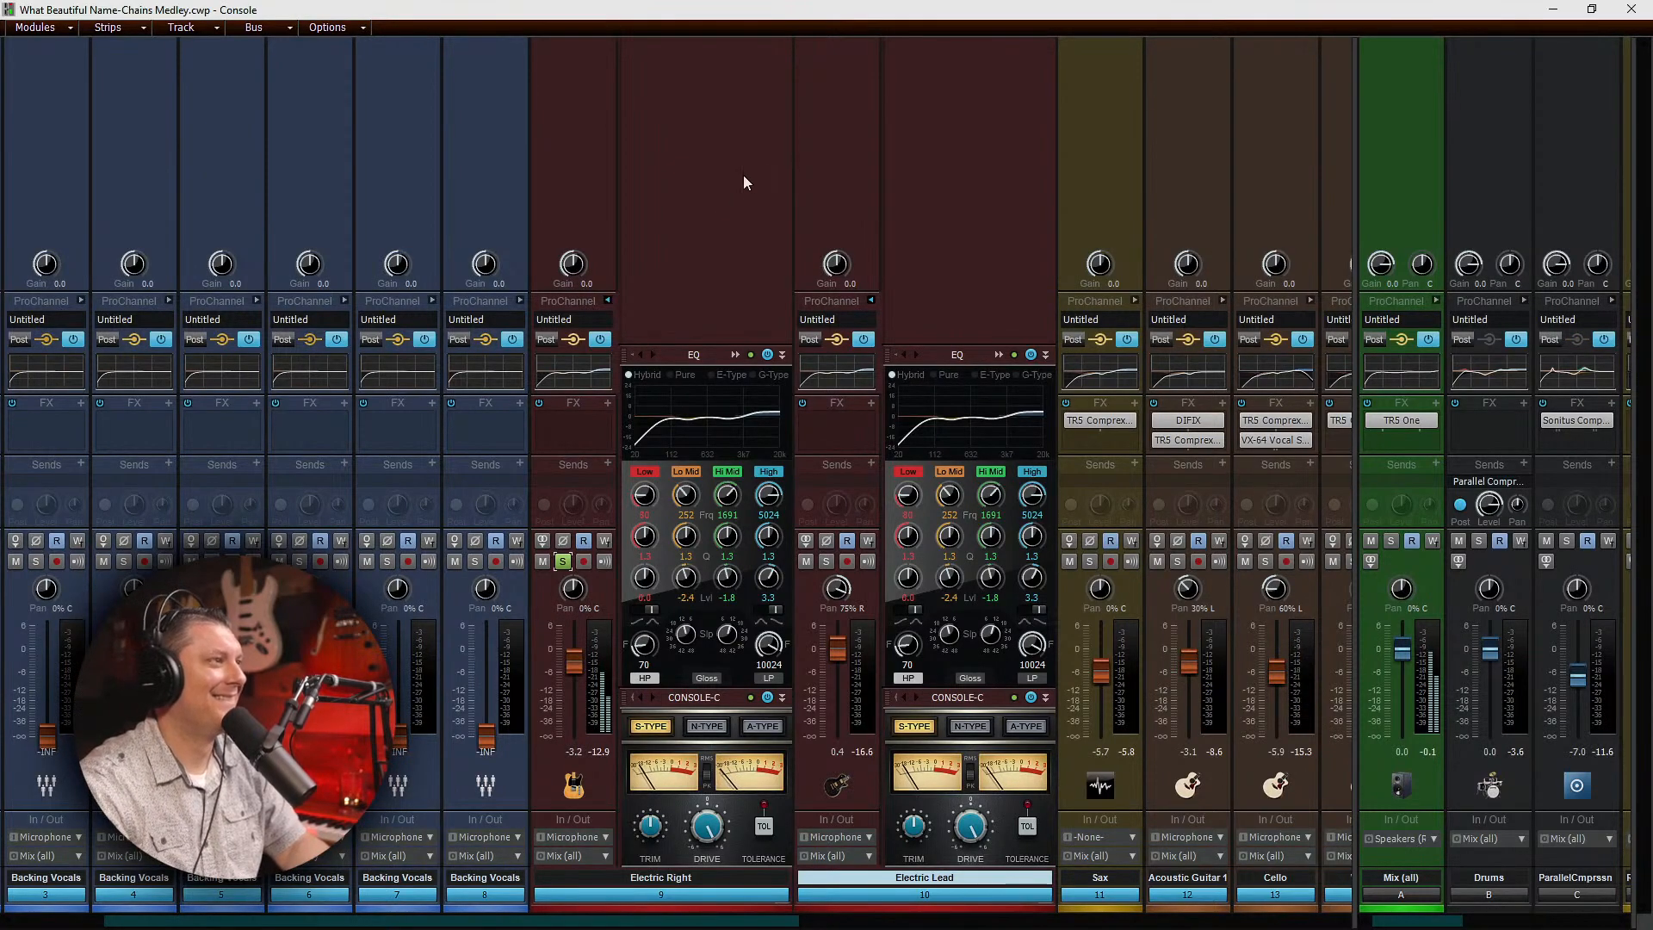
left_click(561, 565)
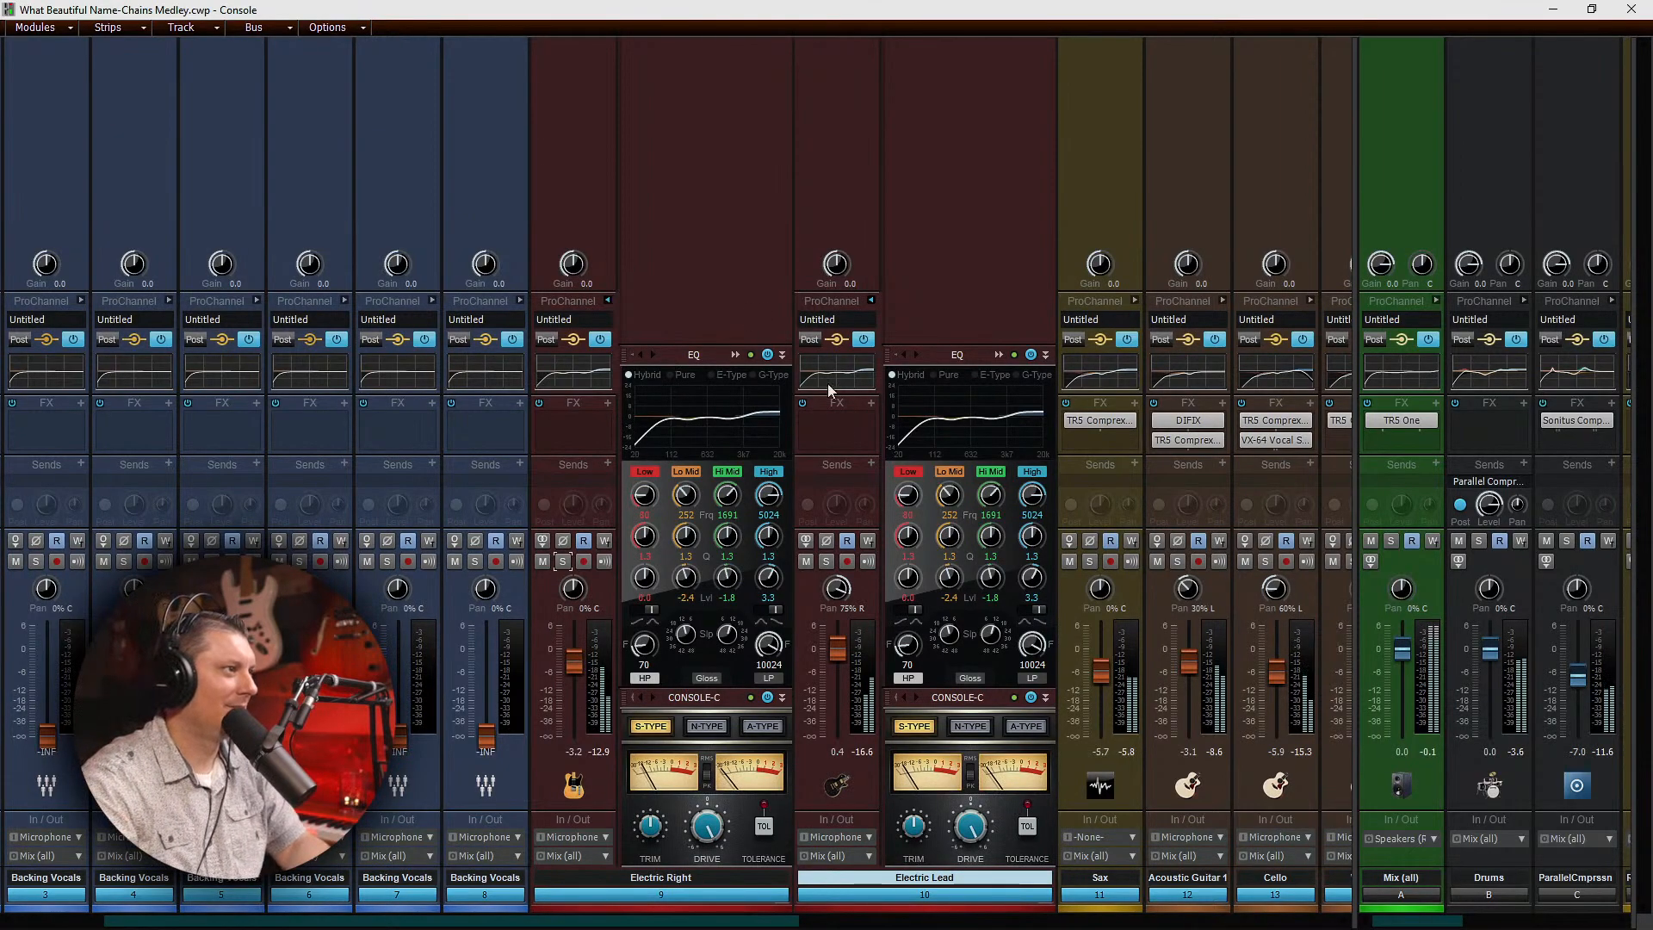
left_click(827, 561)
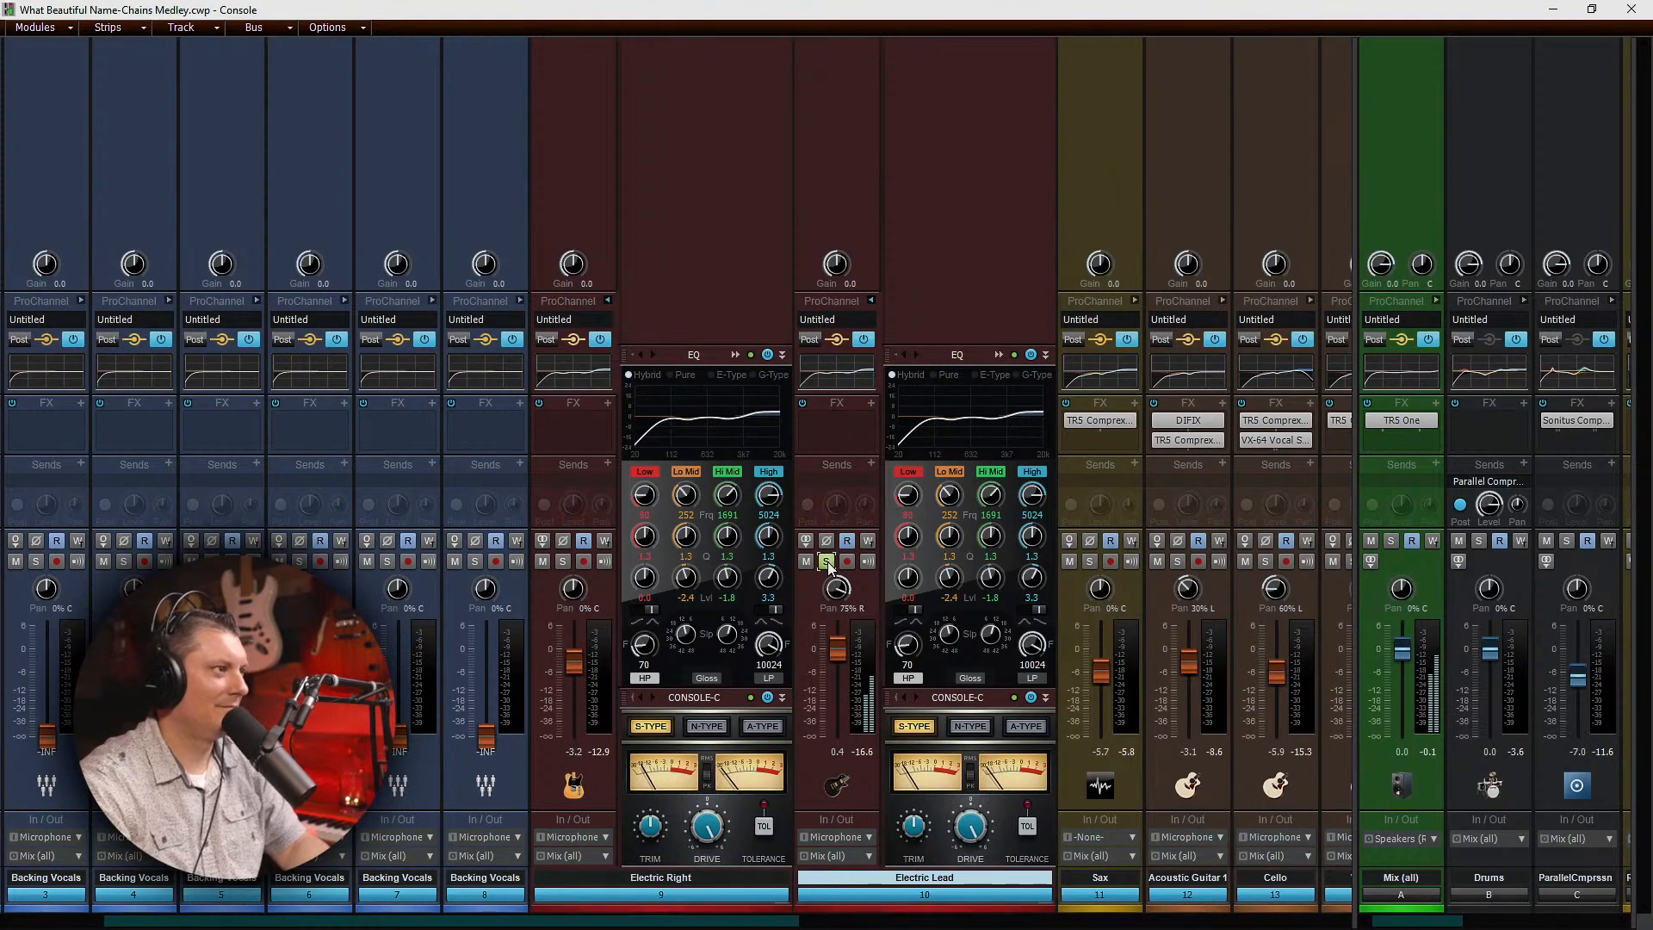
key("ctrl+s")
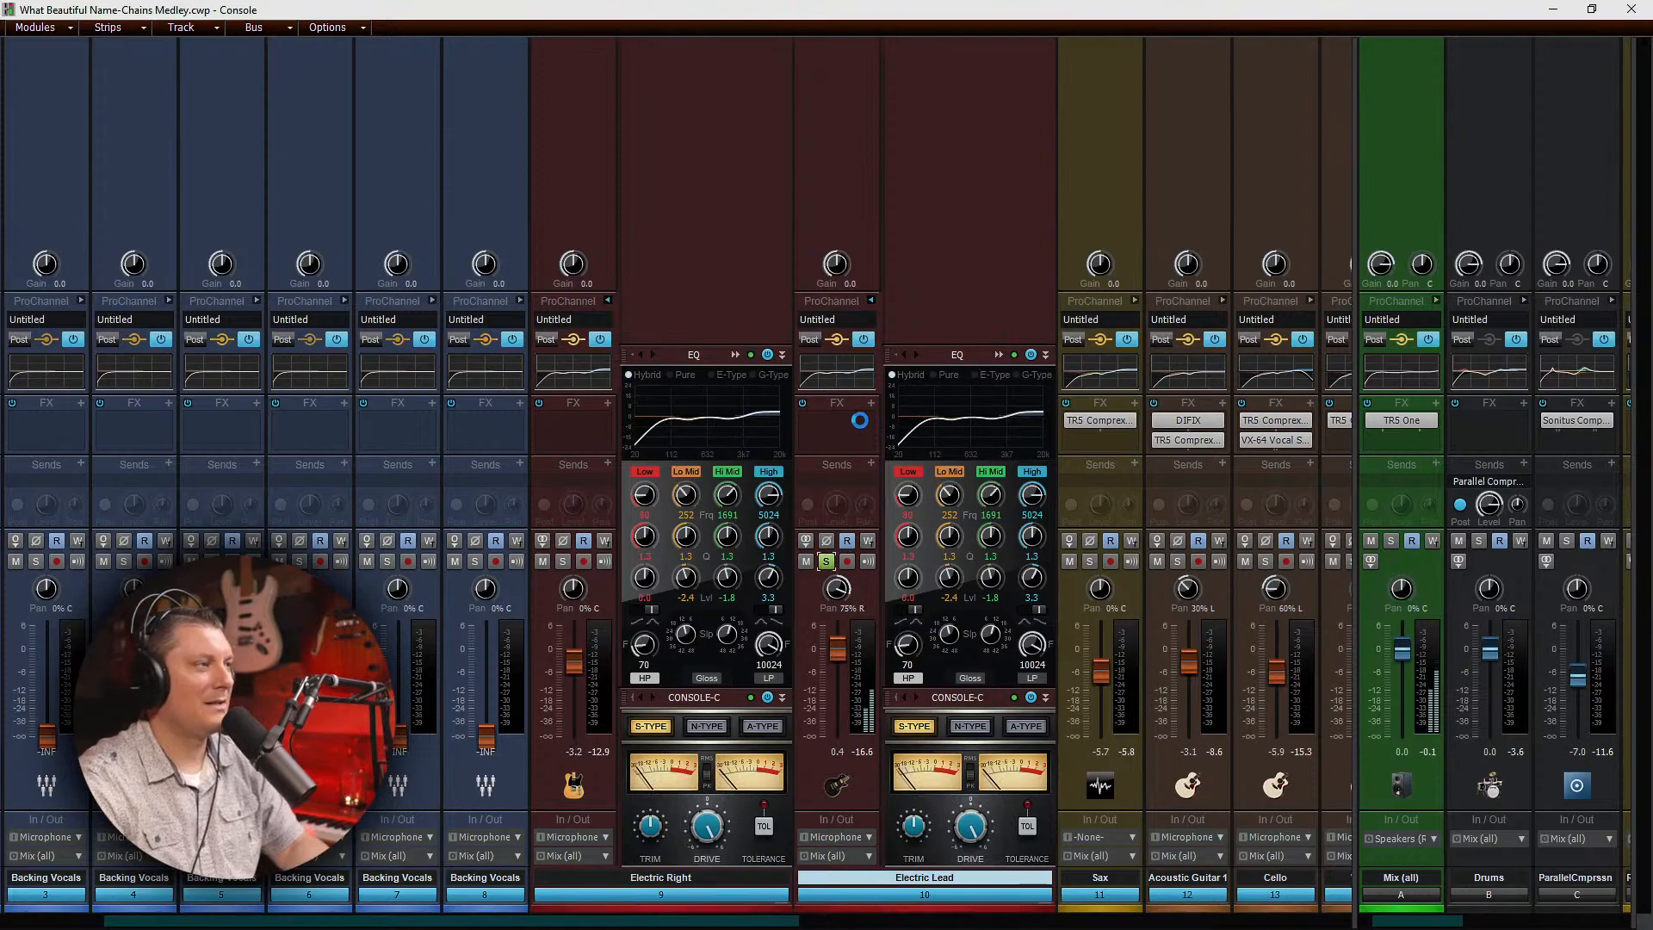
Step: Browse the audio effects available for Electric Lead by manufacturer and switch the plug-in layout to Sort by Type
right_click(850, 414)
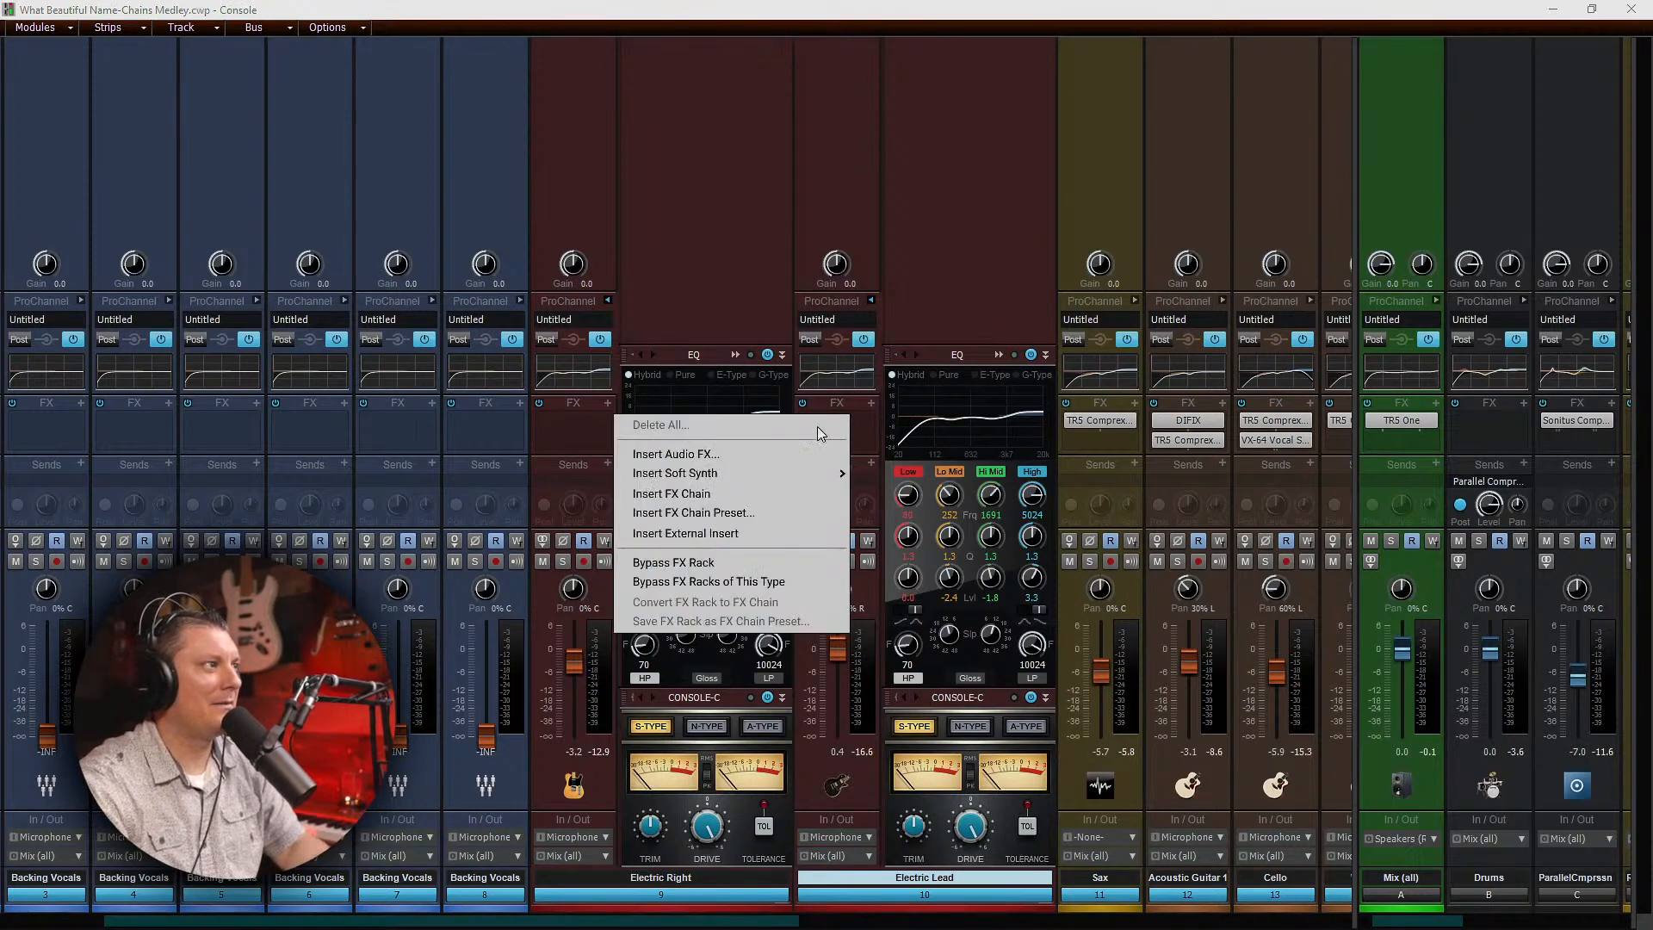
left_click(775, 449)
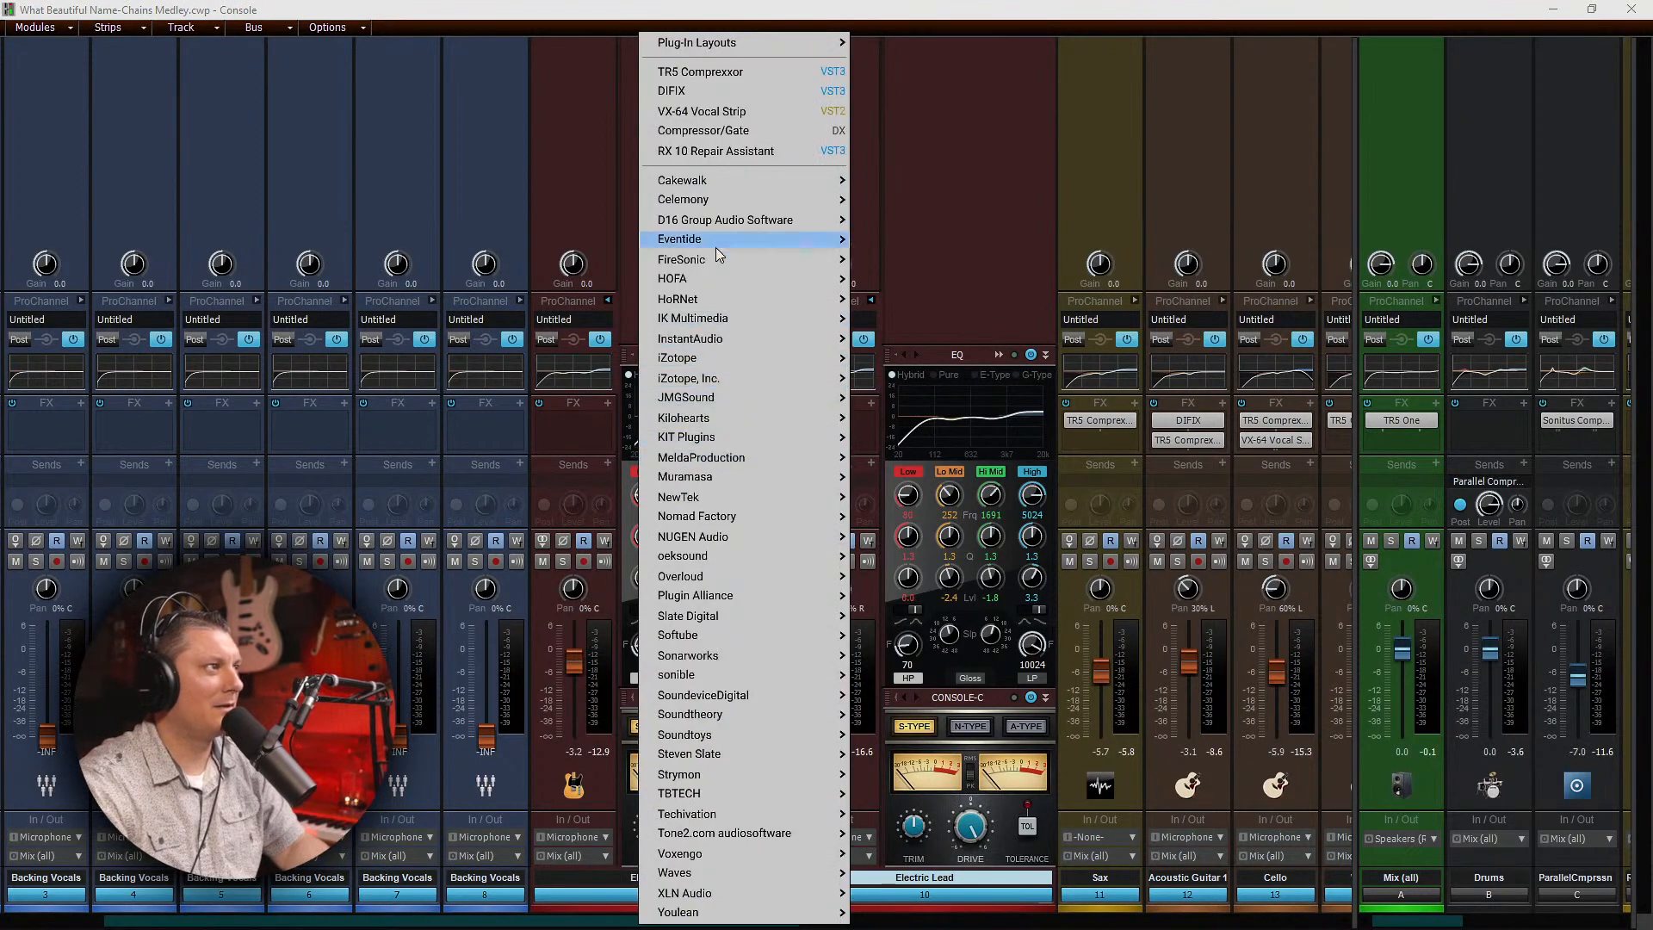
mouse_move(747, 458)
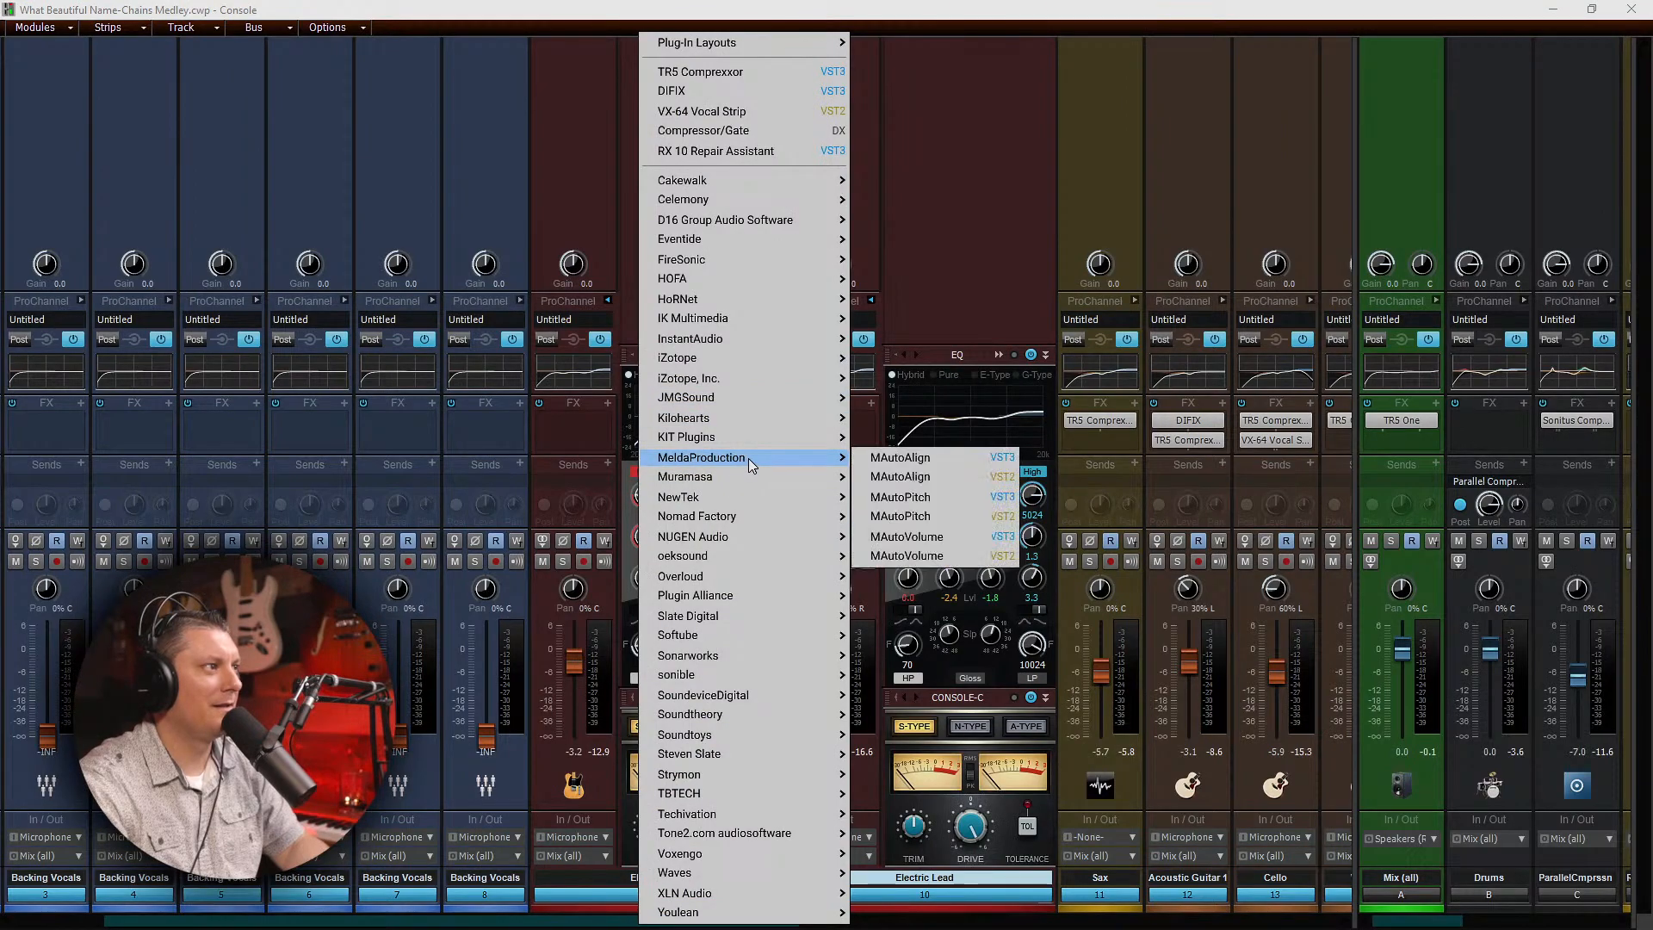
mouse_move(768, 496)
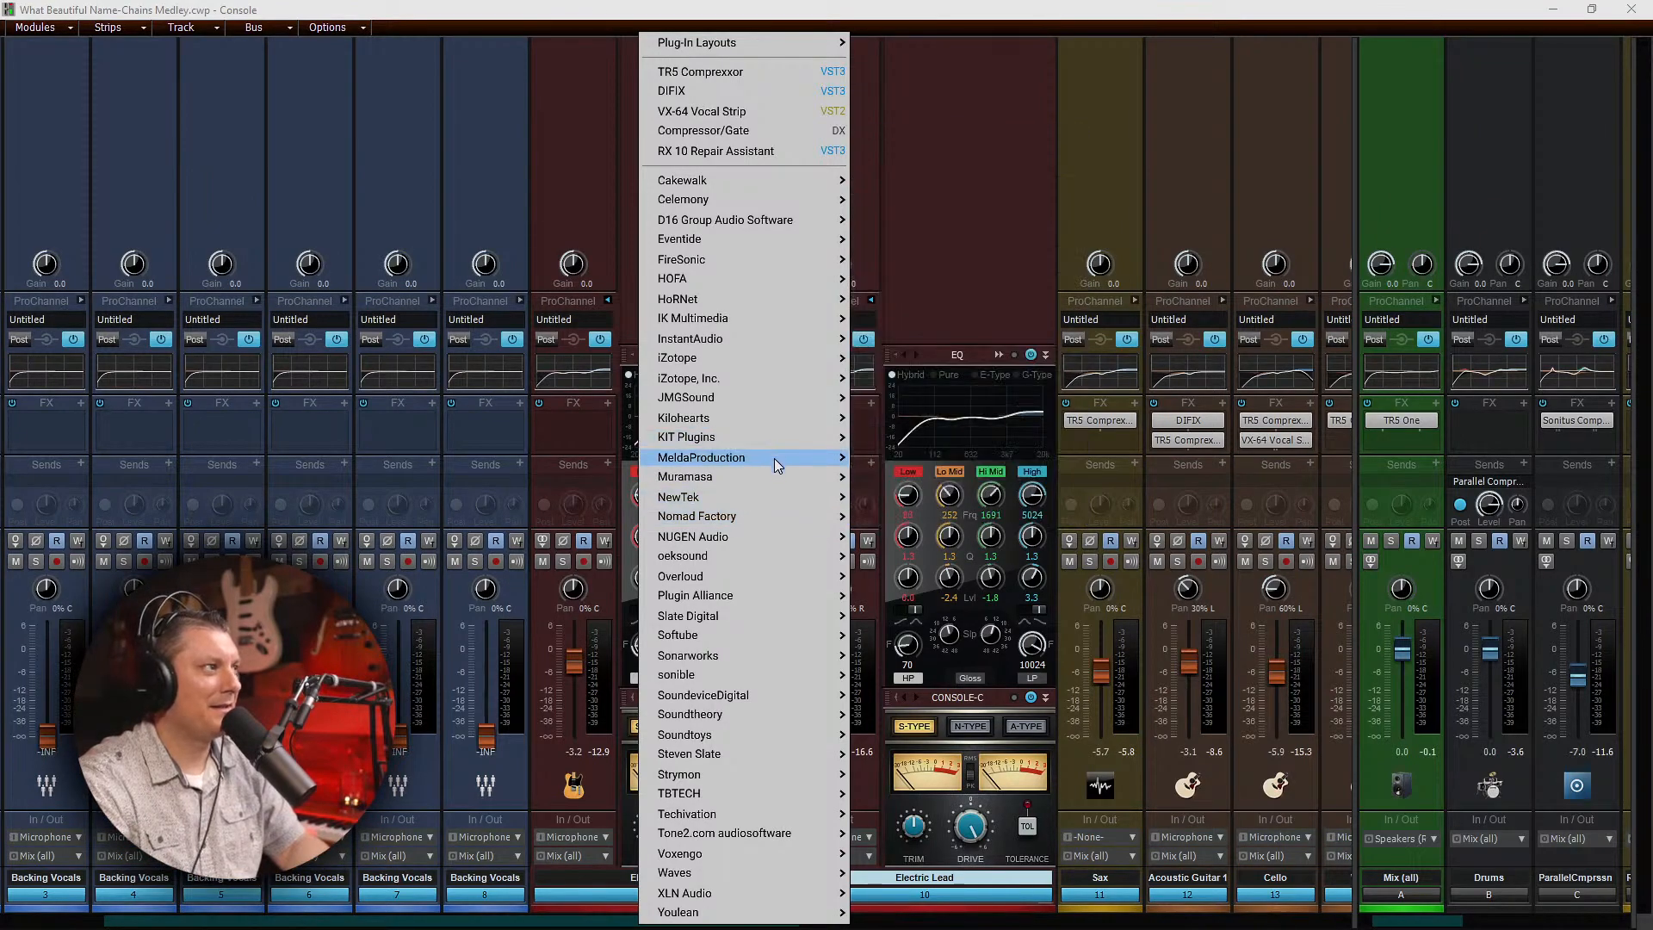
mouse_move(767, 633)
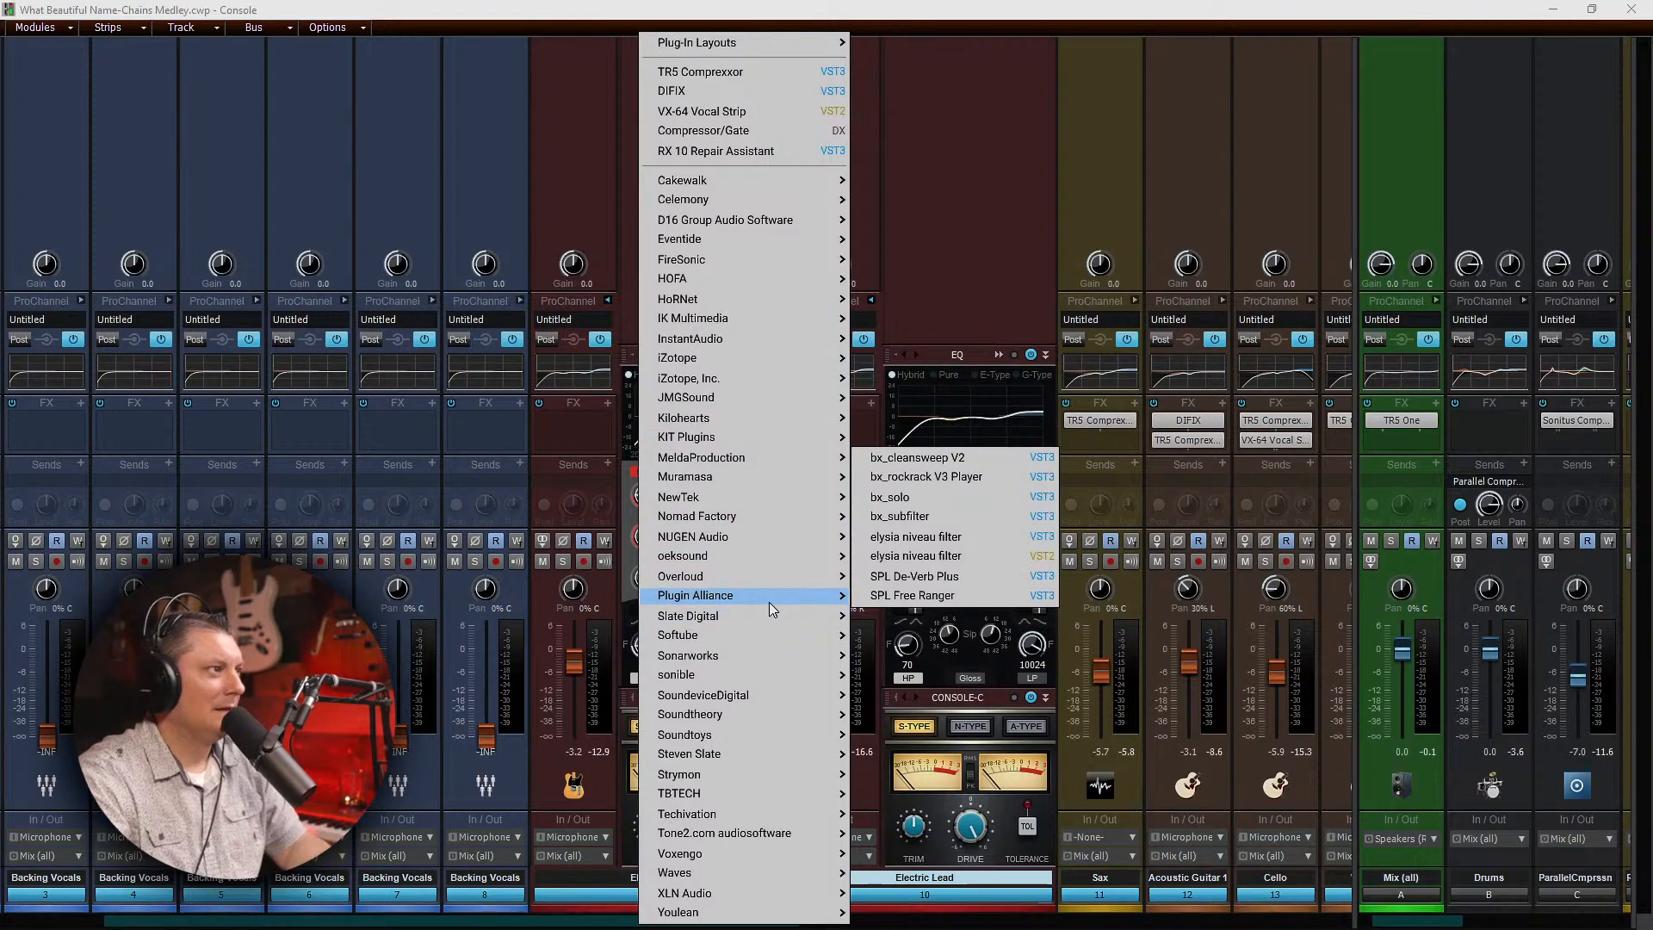
mouse_move(761, 394)
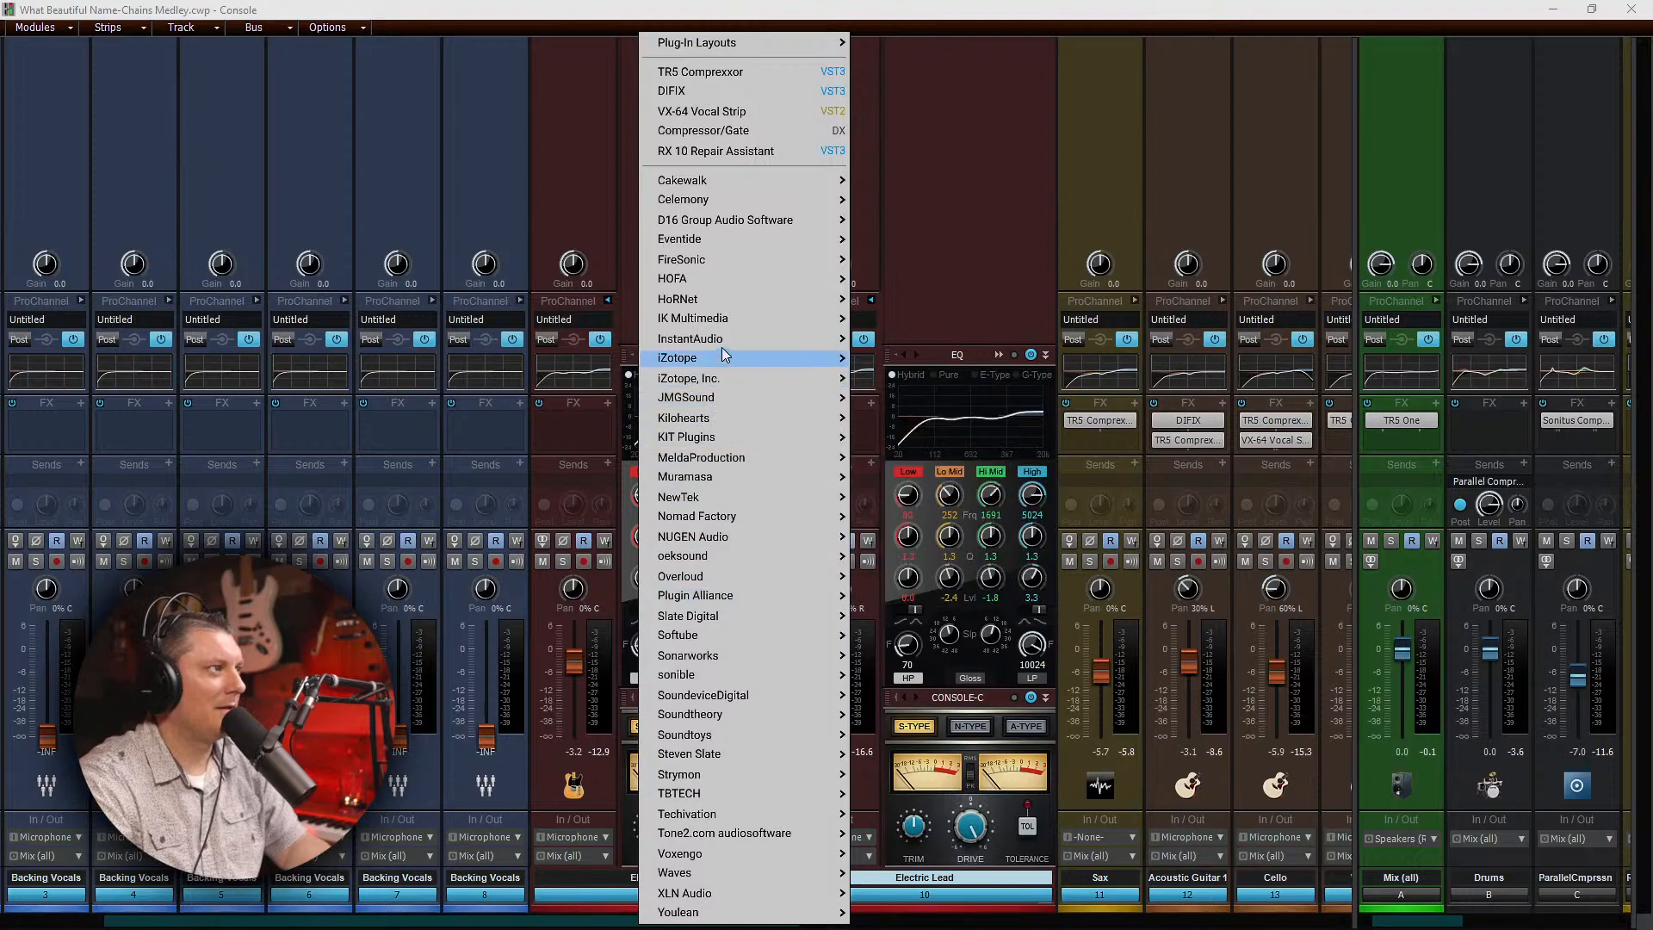
mouse_move(720, 338)
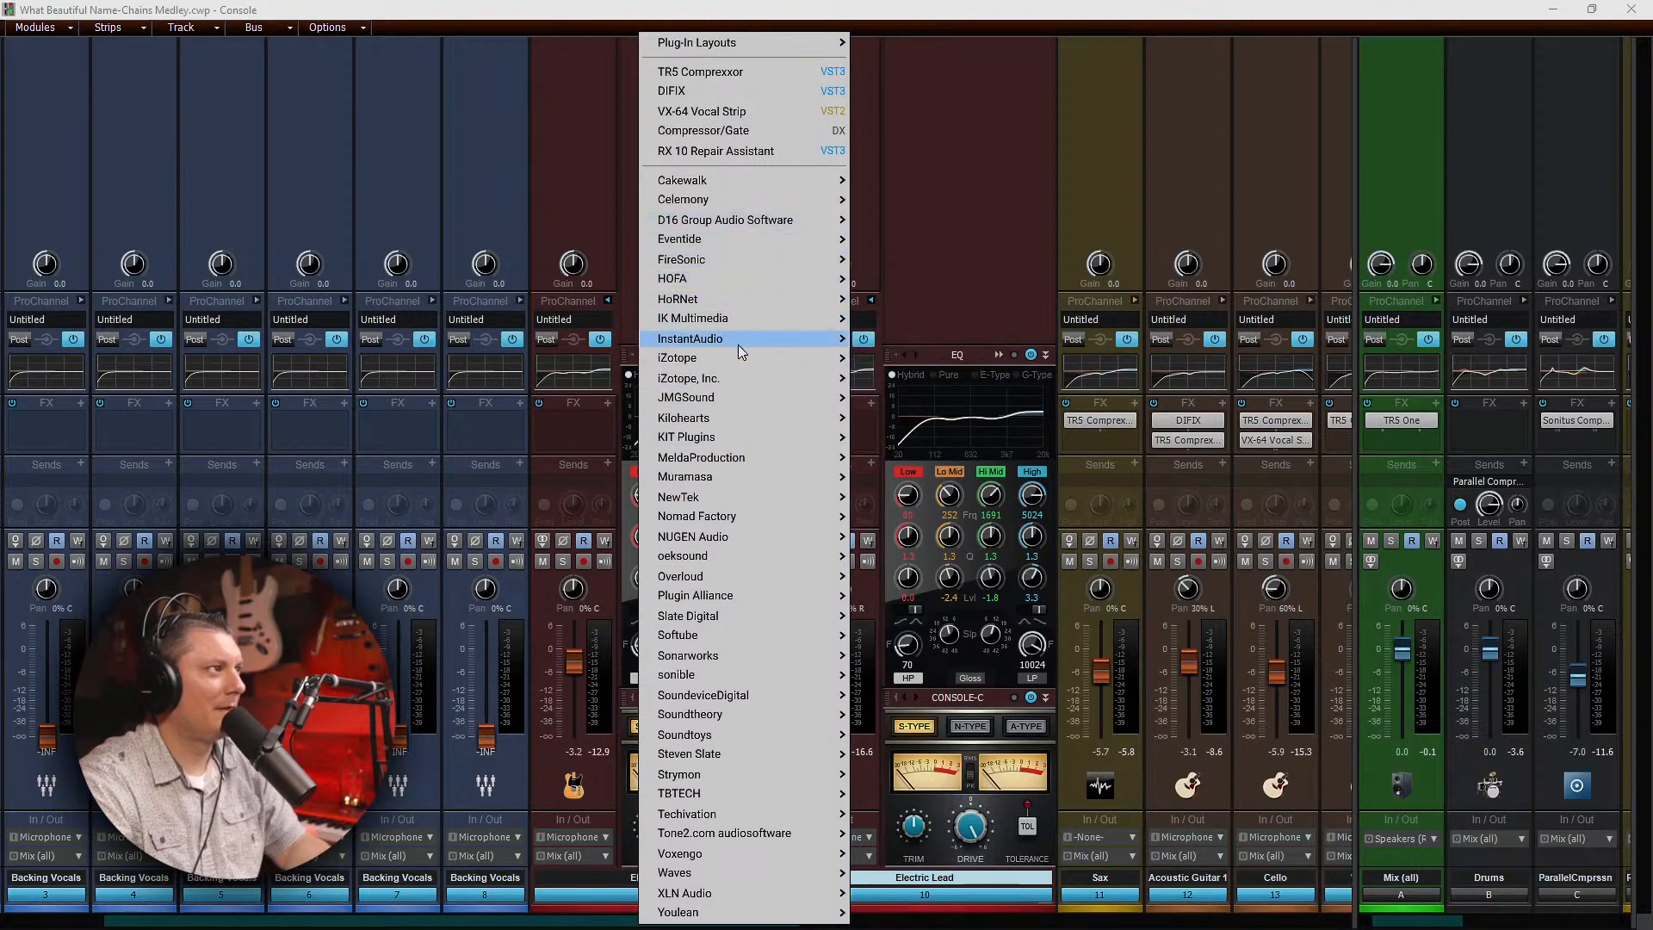
mouse_move(713, 47)
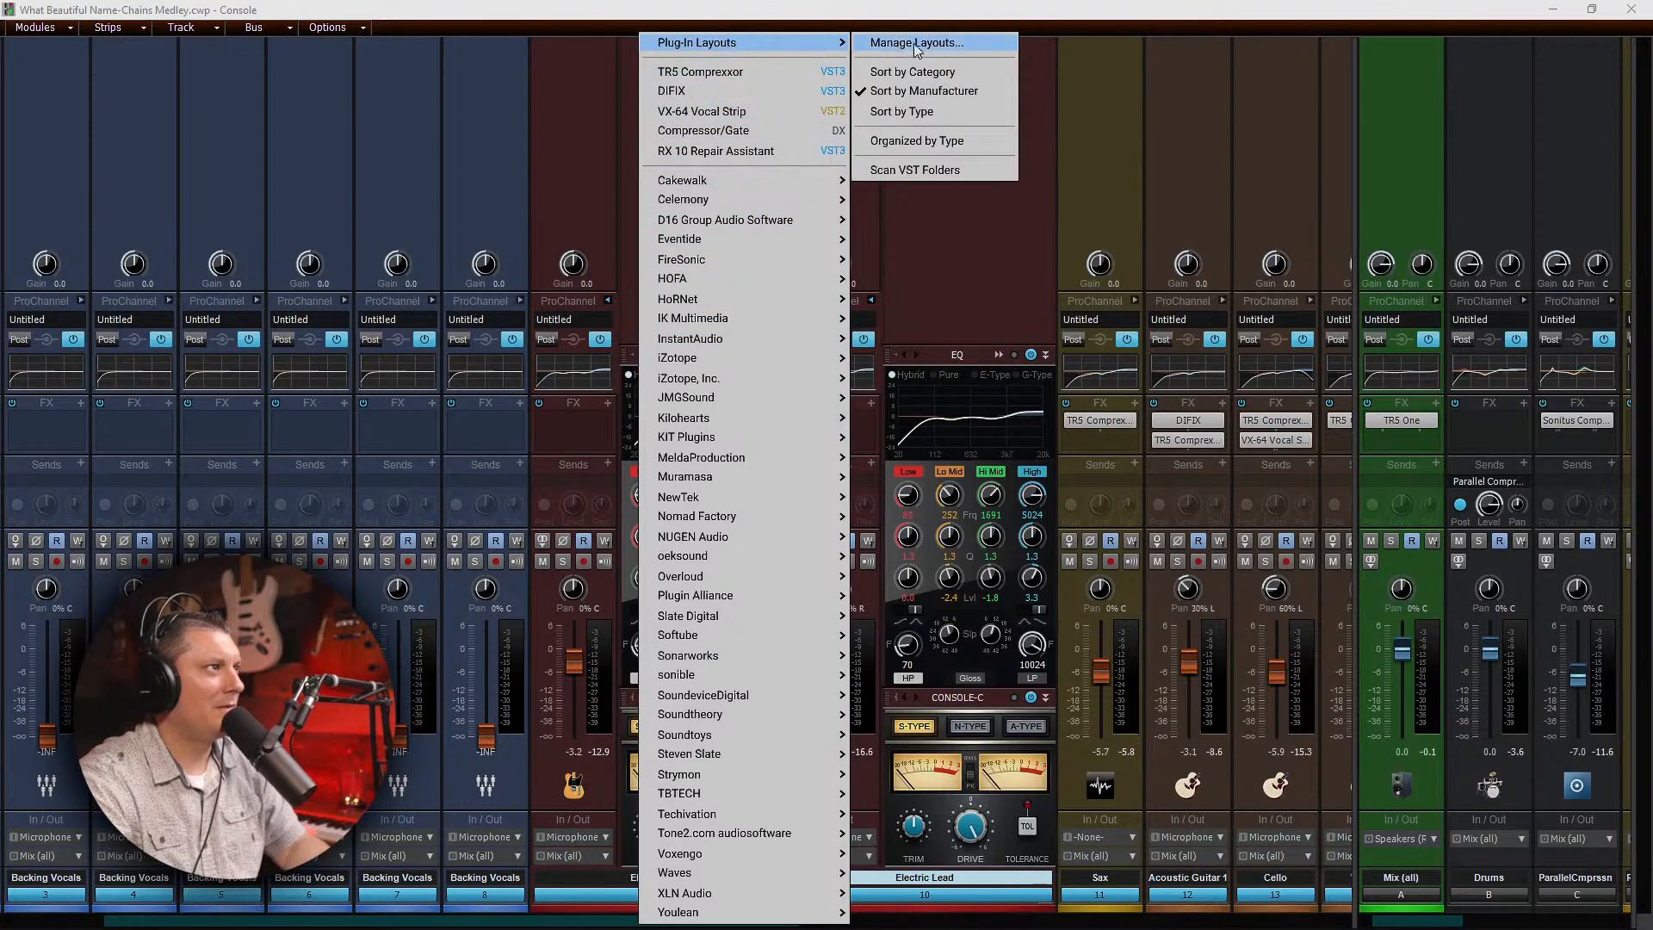
left_click(919, 111)
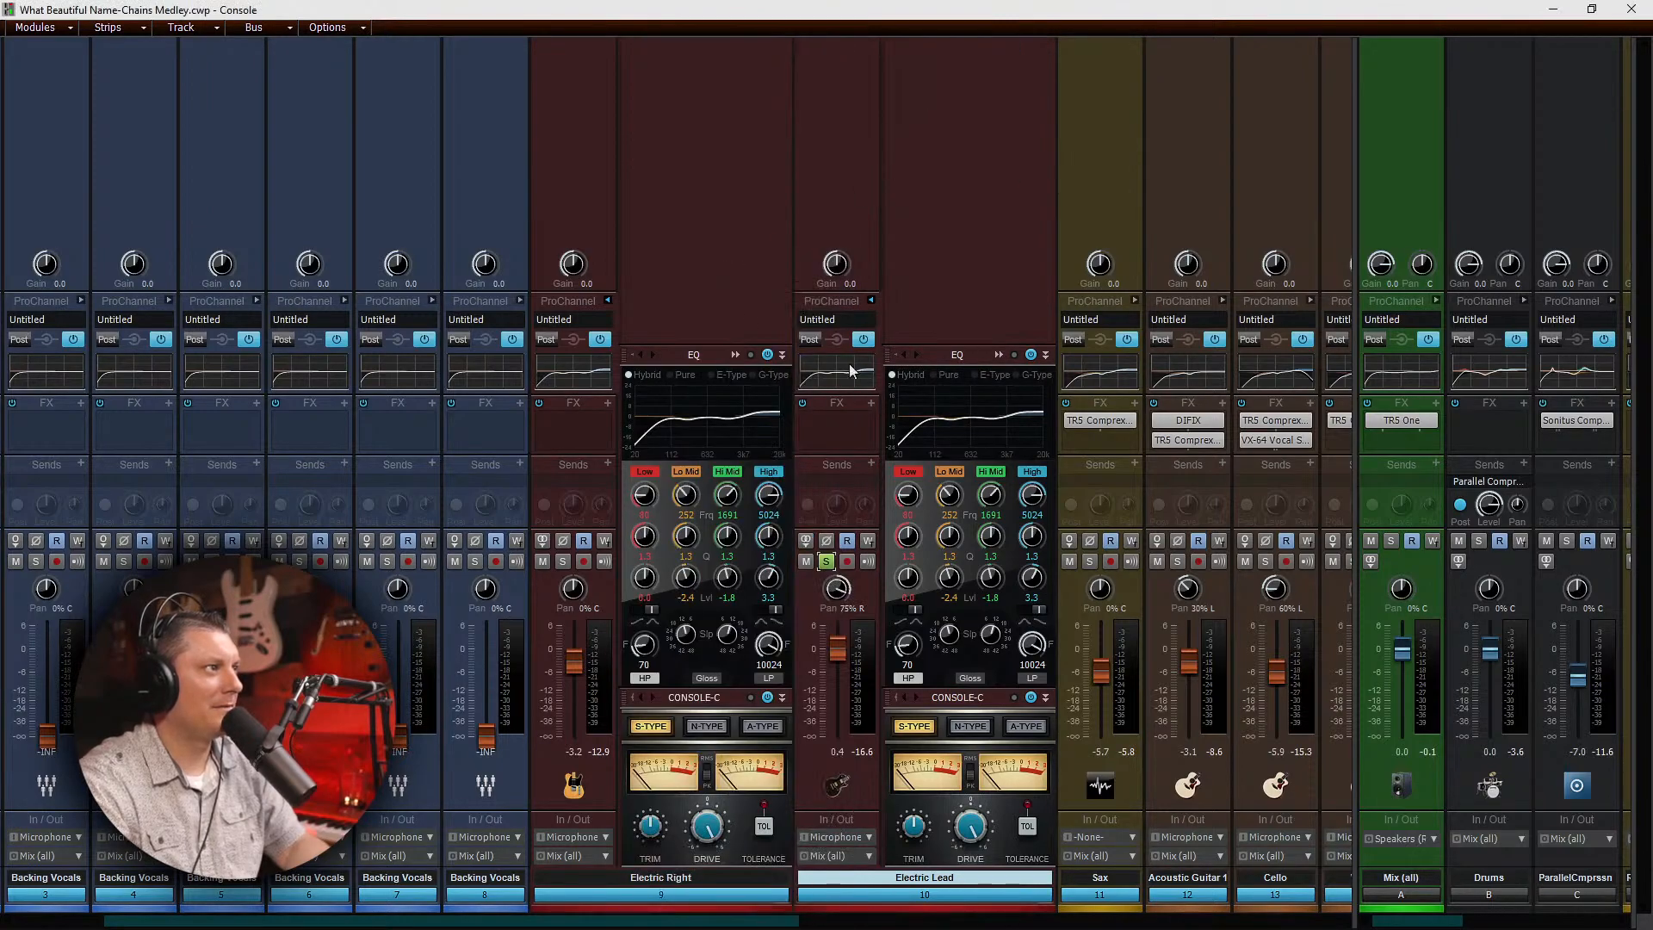
right_click(845, 415)
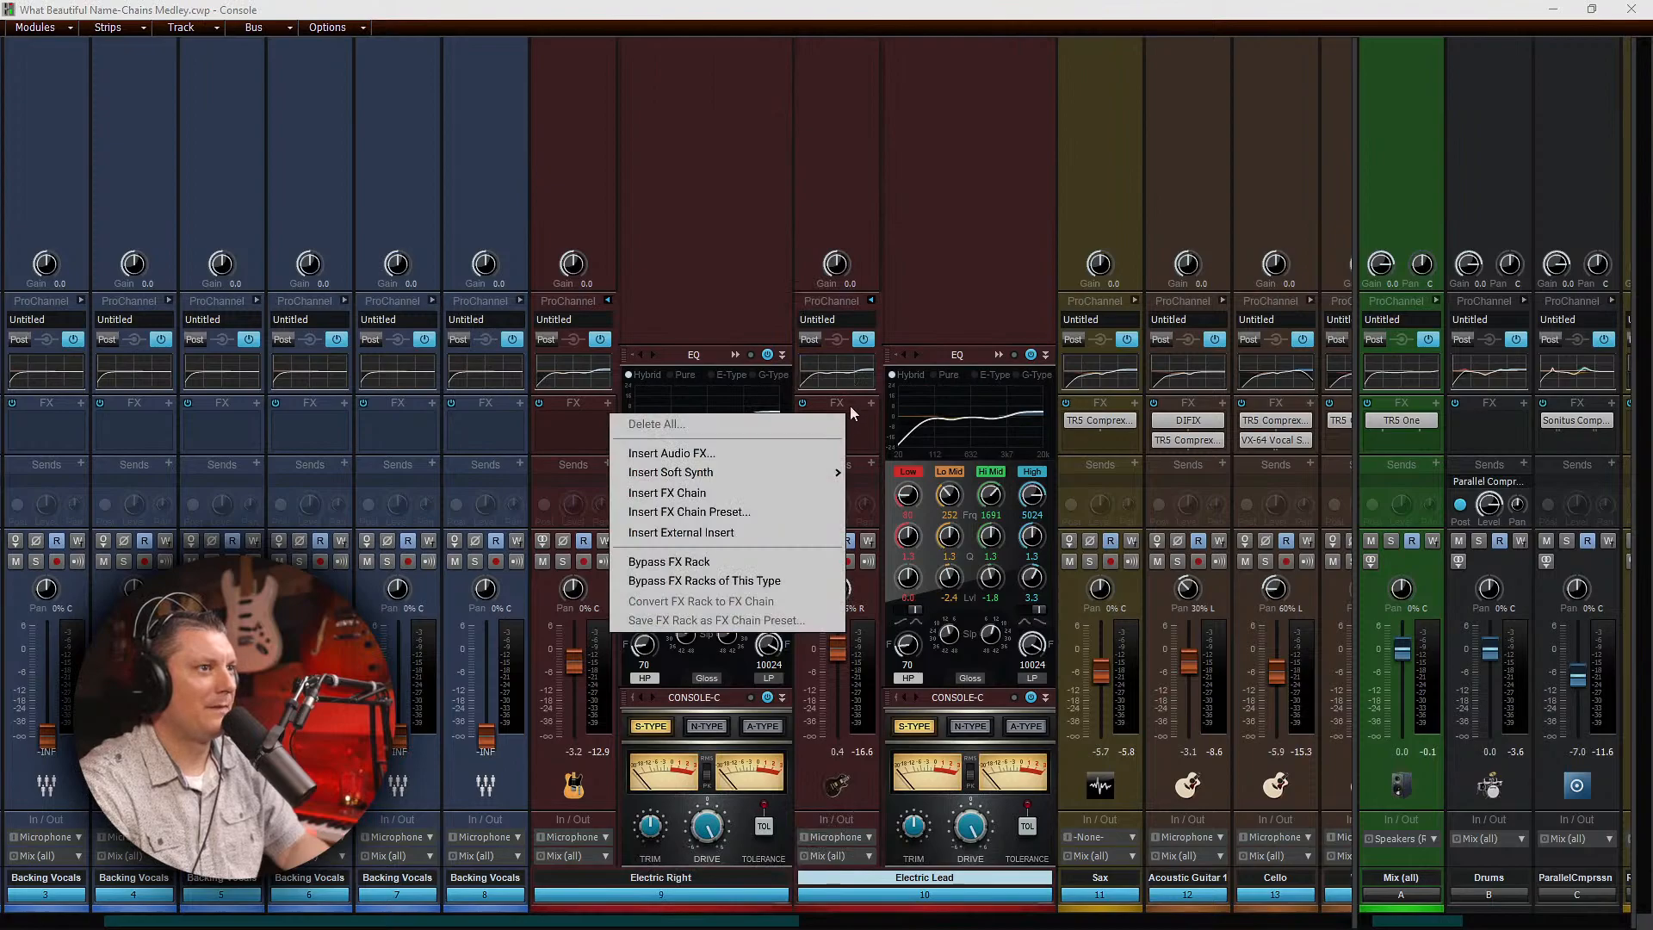
left_click(728, 456)
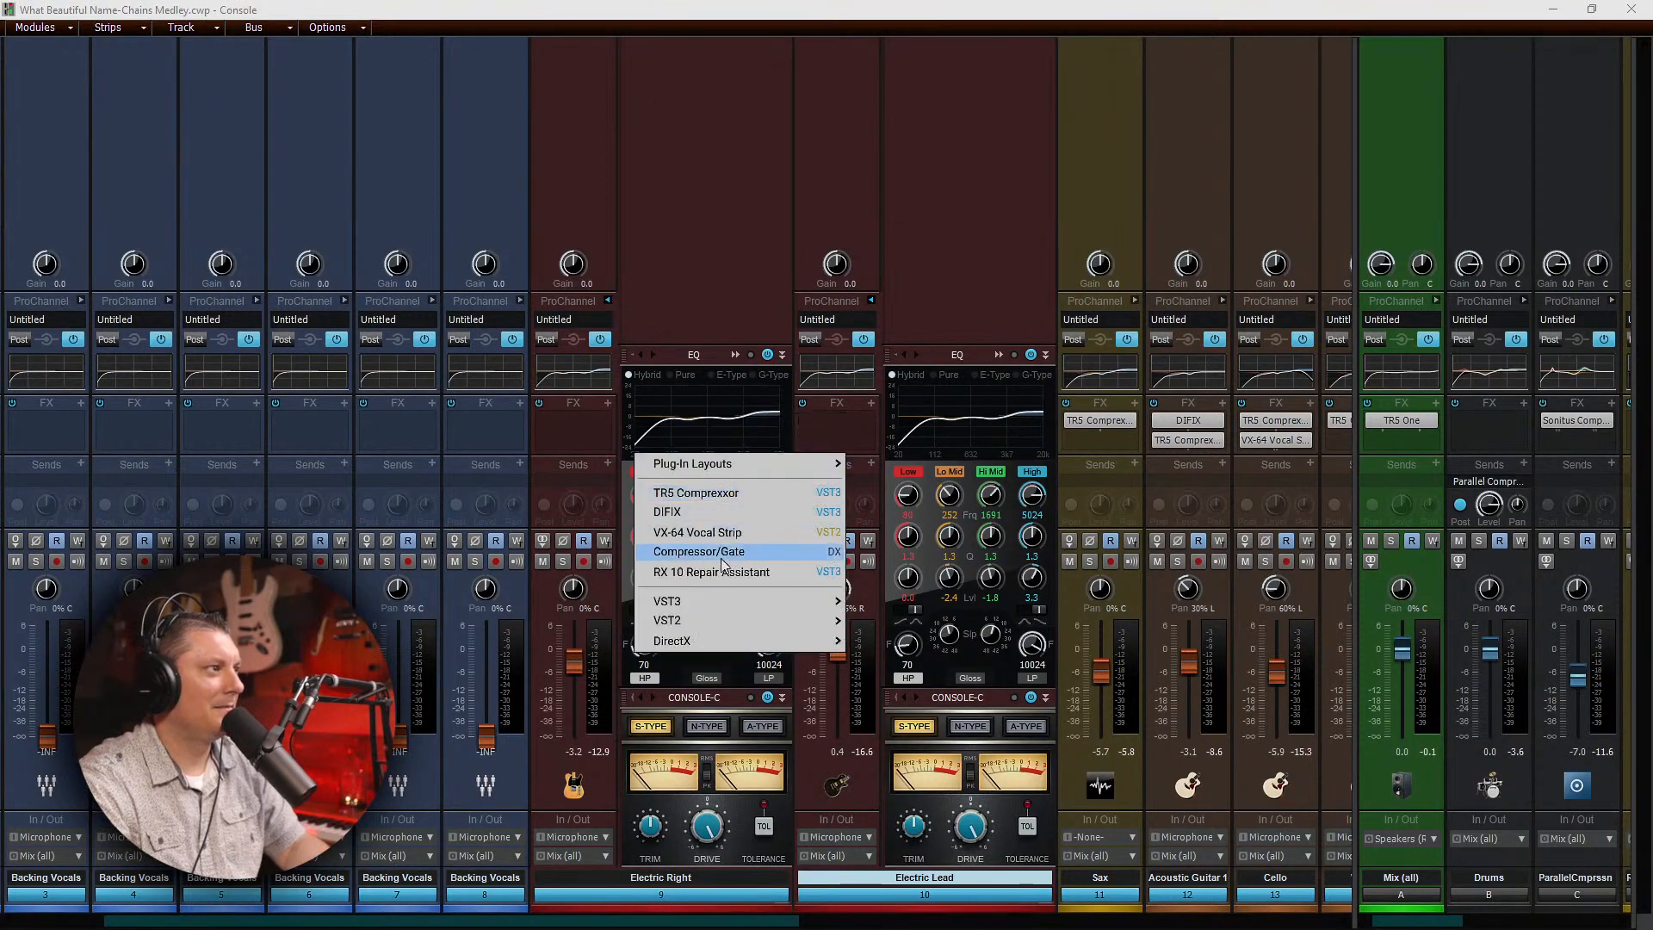
mouse_move(711, 610)
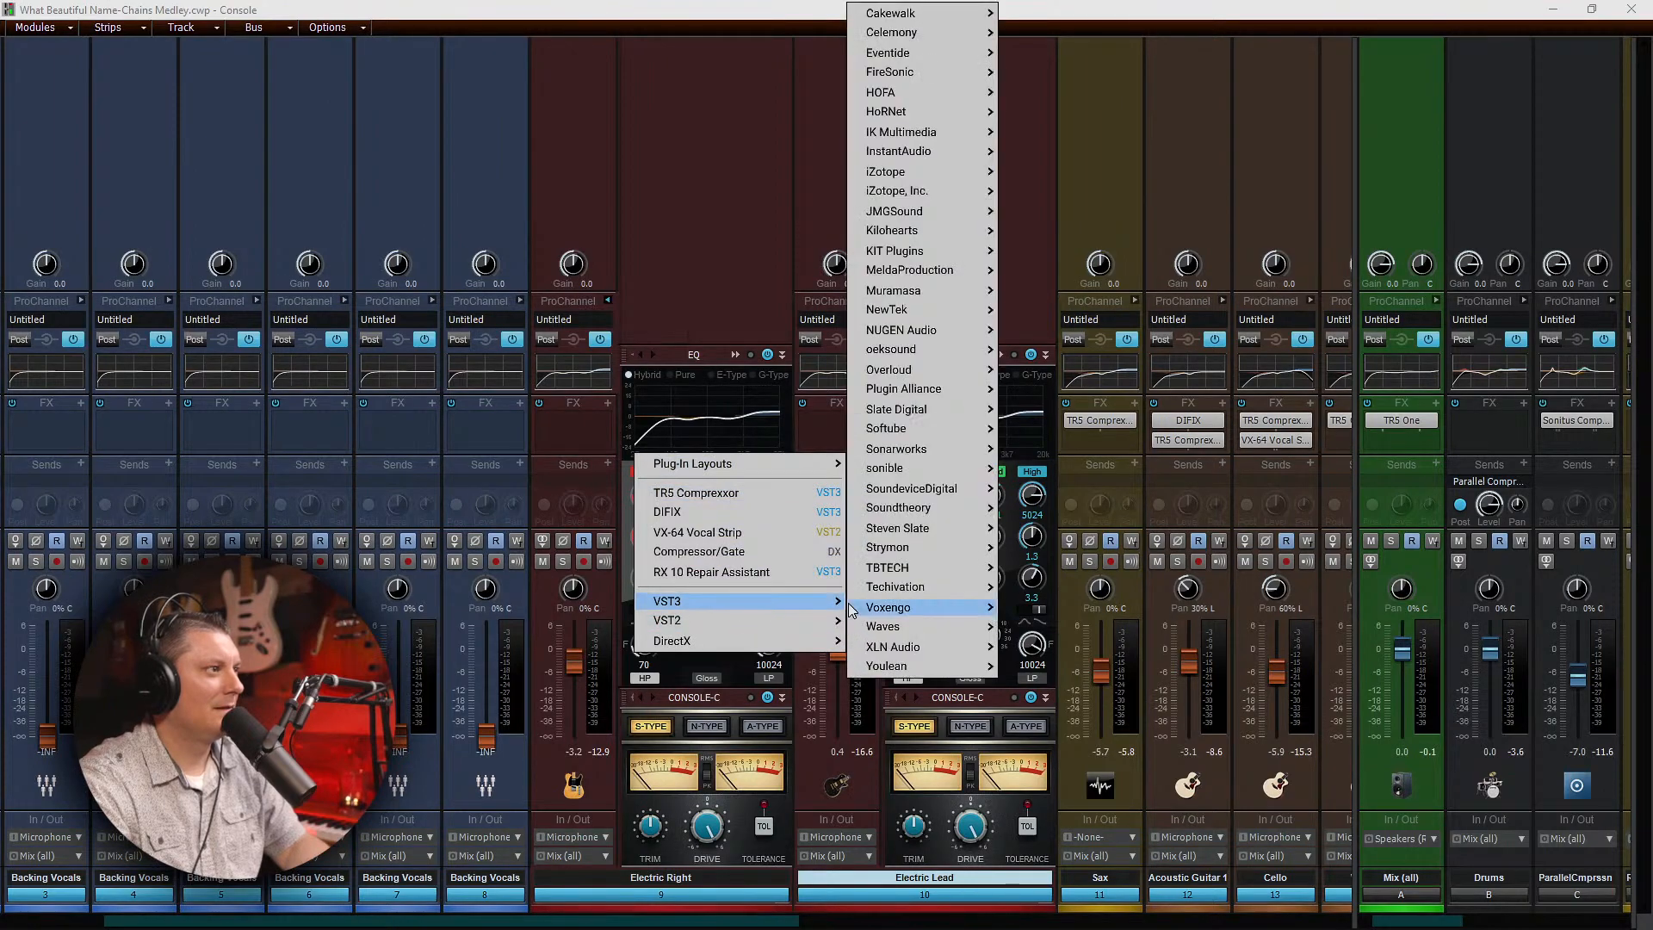
mouse_move(852, 609)
left_click(731, 532)
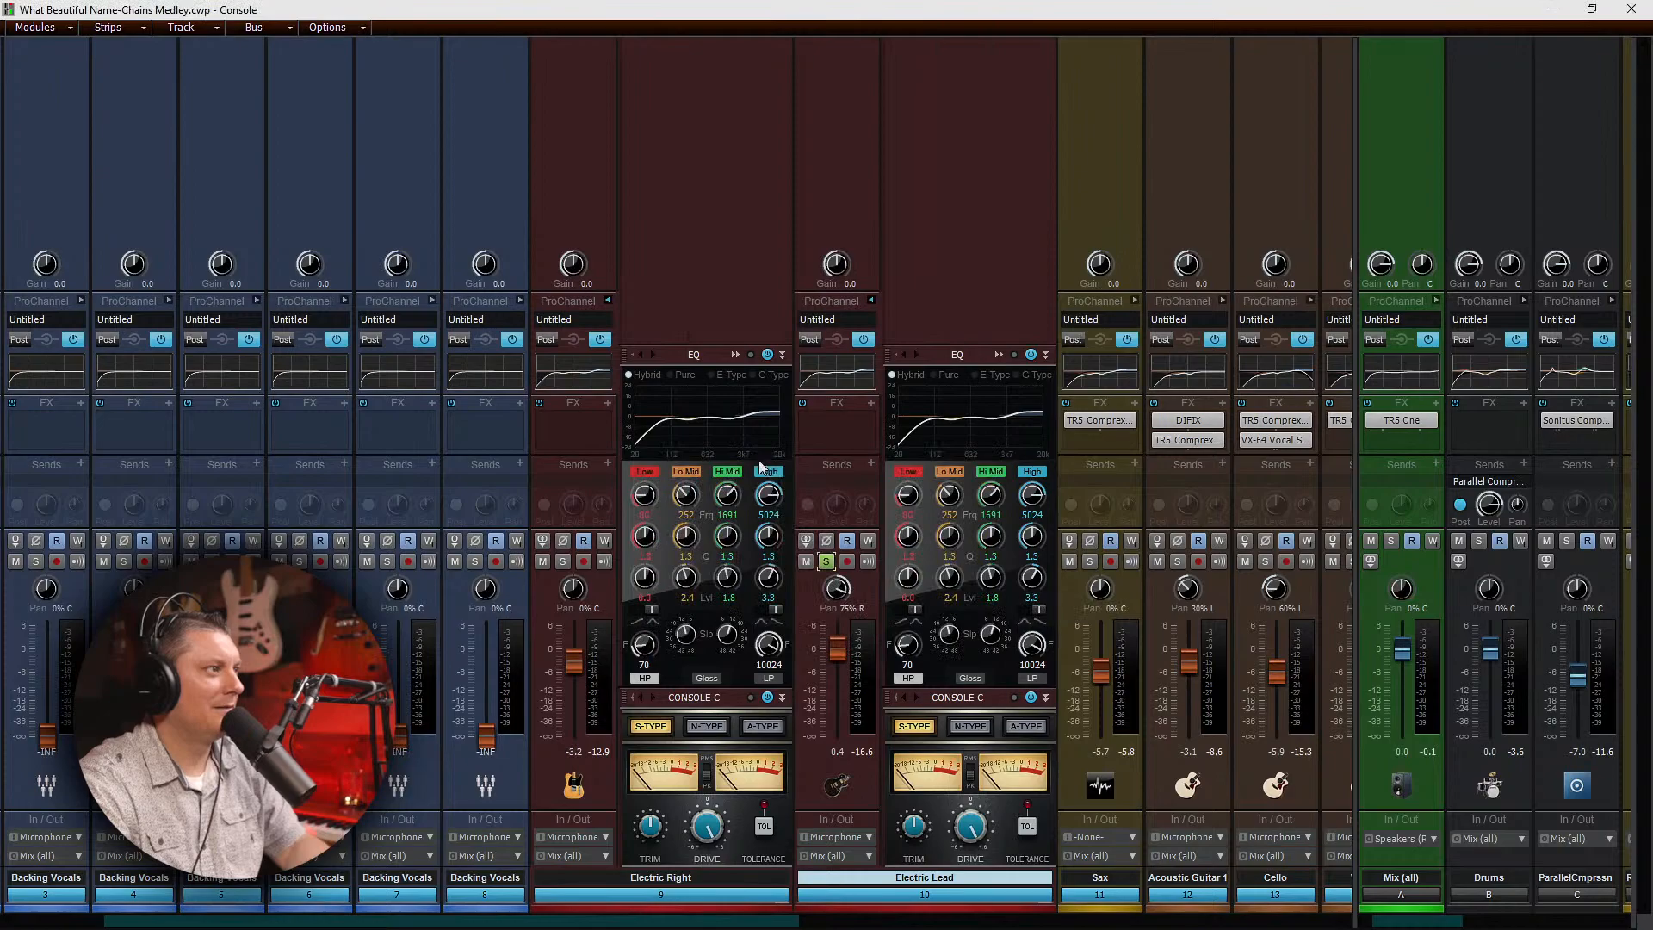
left_click(1433, 210)
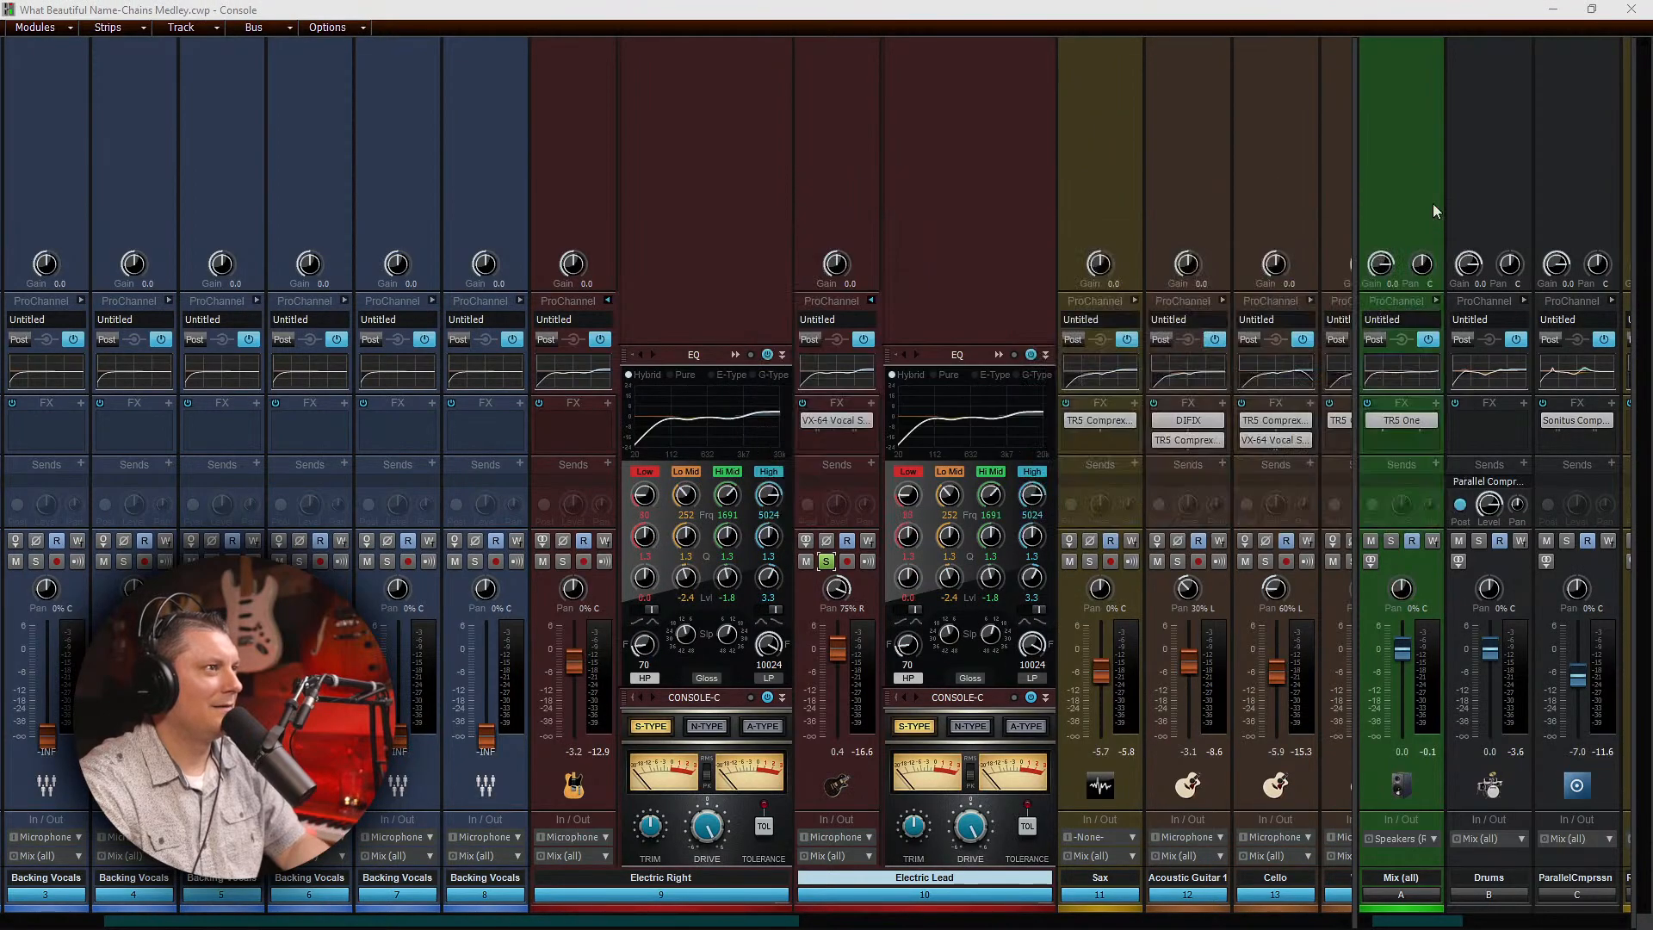
right_click(824, 421)
left_click(835, 437)
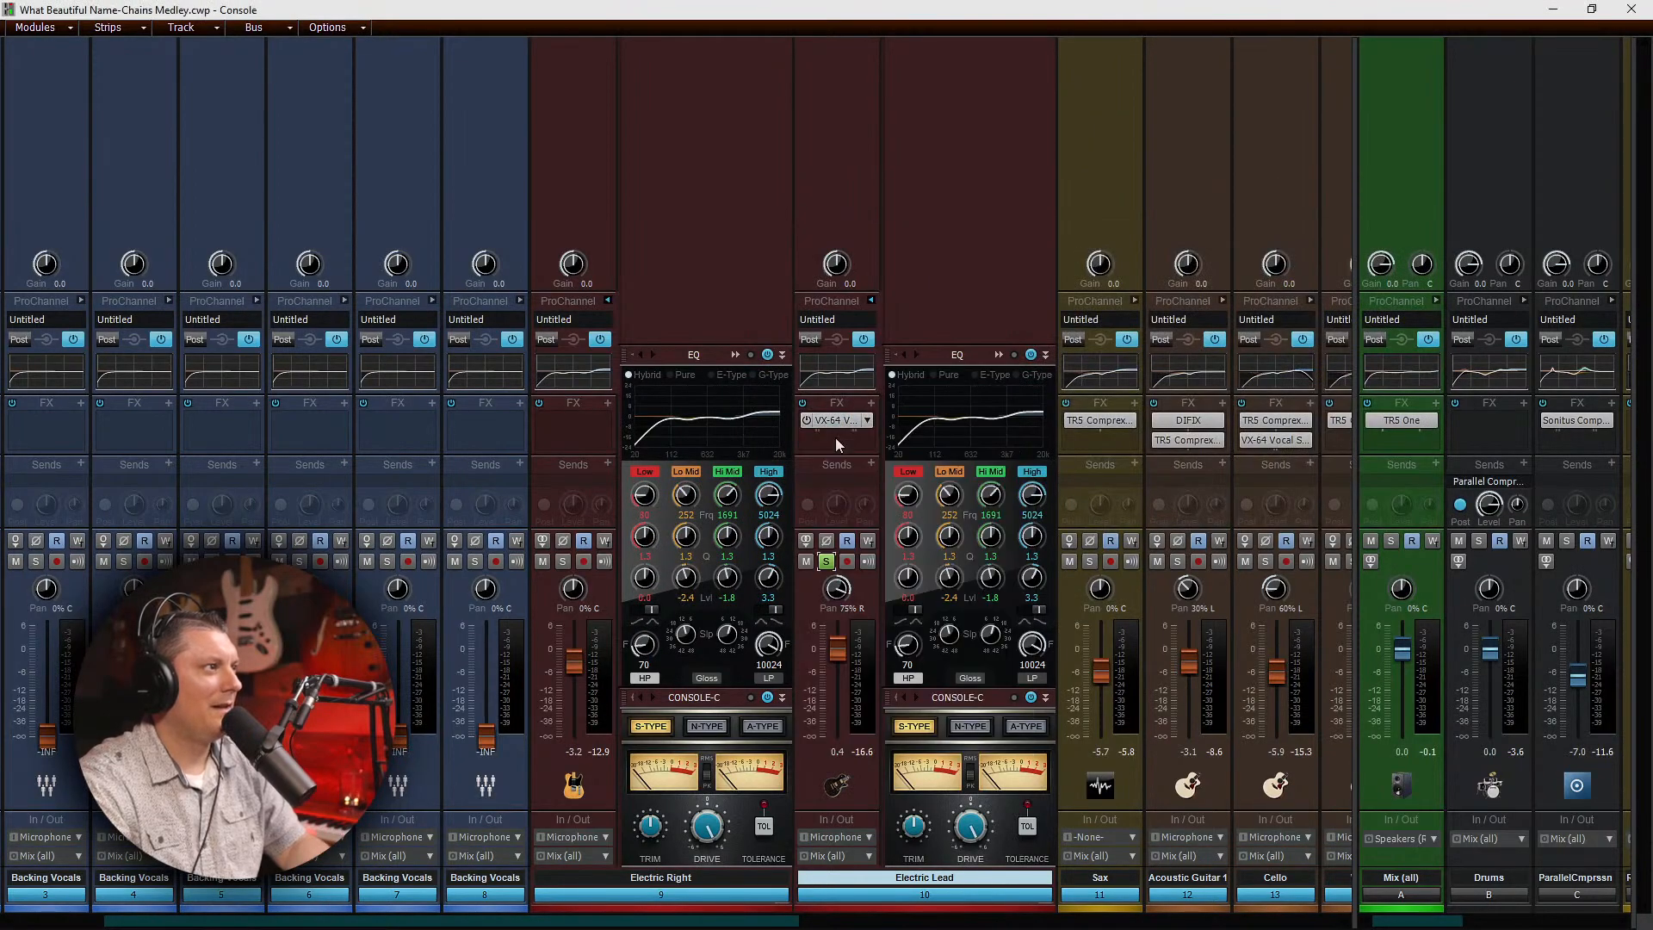
Step: Open the plug-in layout manager from Electric Lead's effects rack
right_click(835, 438)
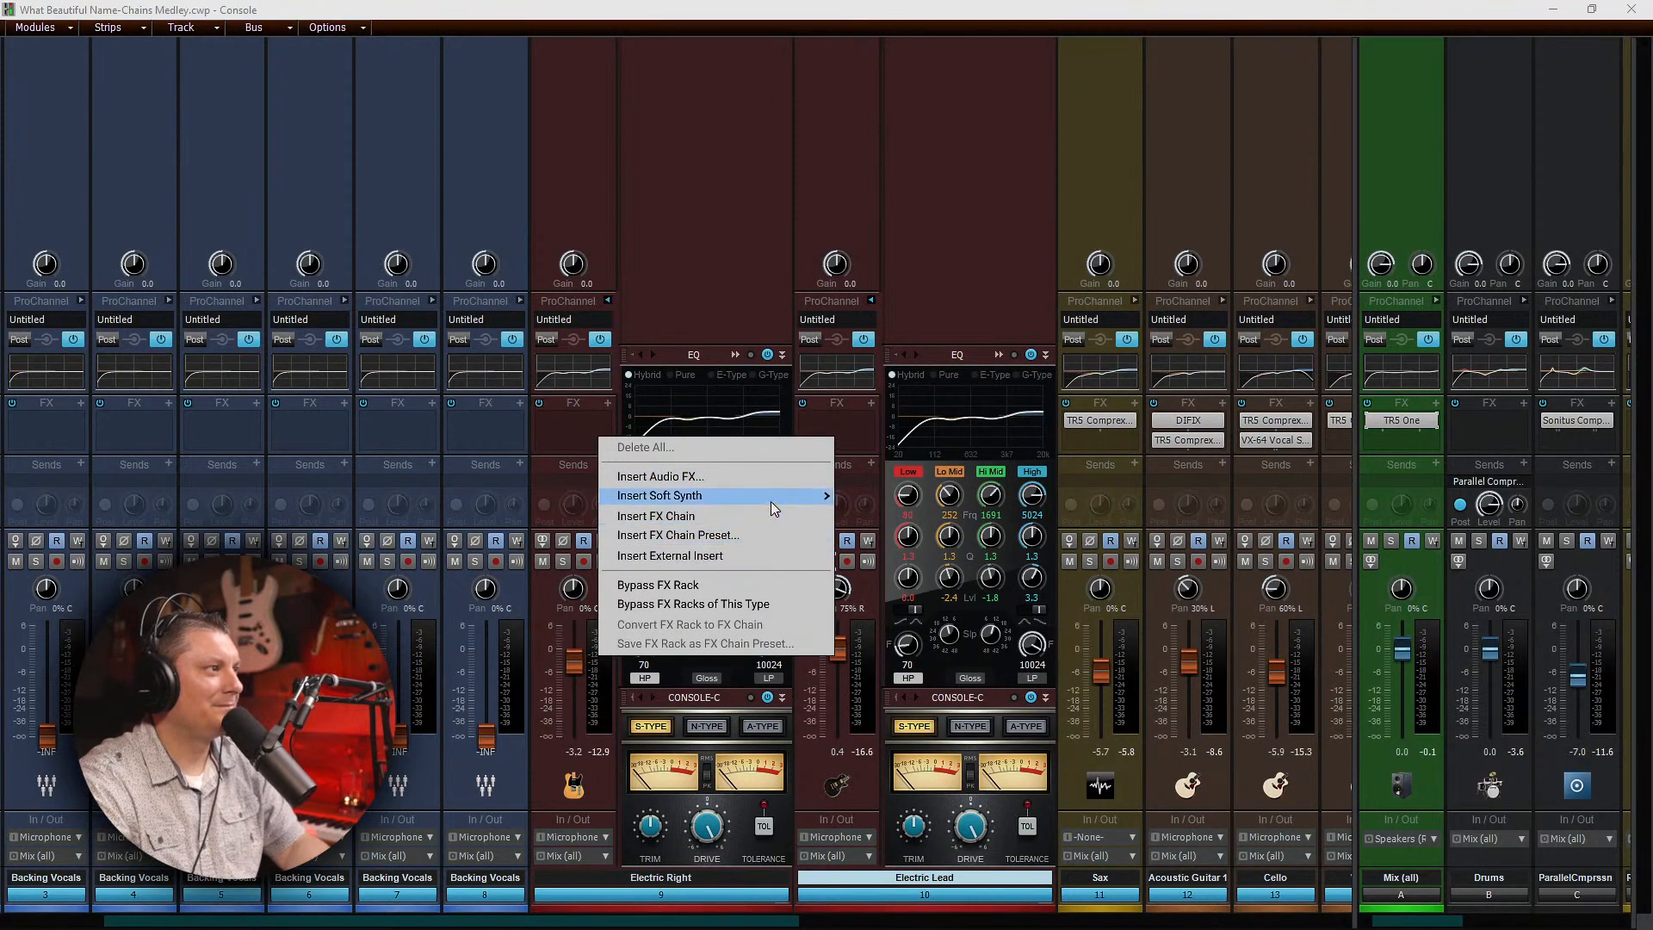
mouse_move(771, 497)
mouse_move(1006, 322)
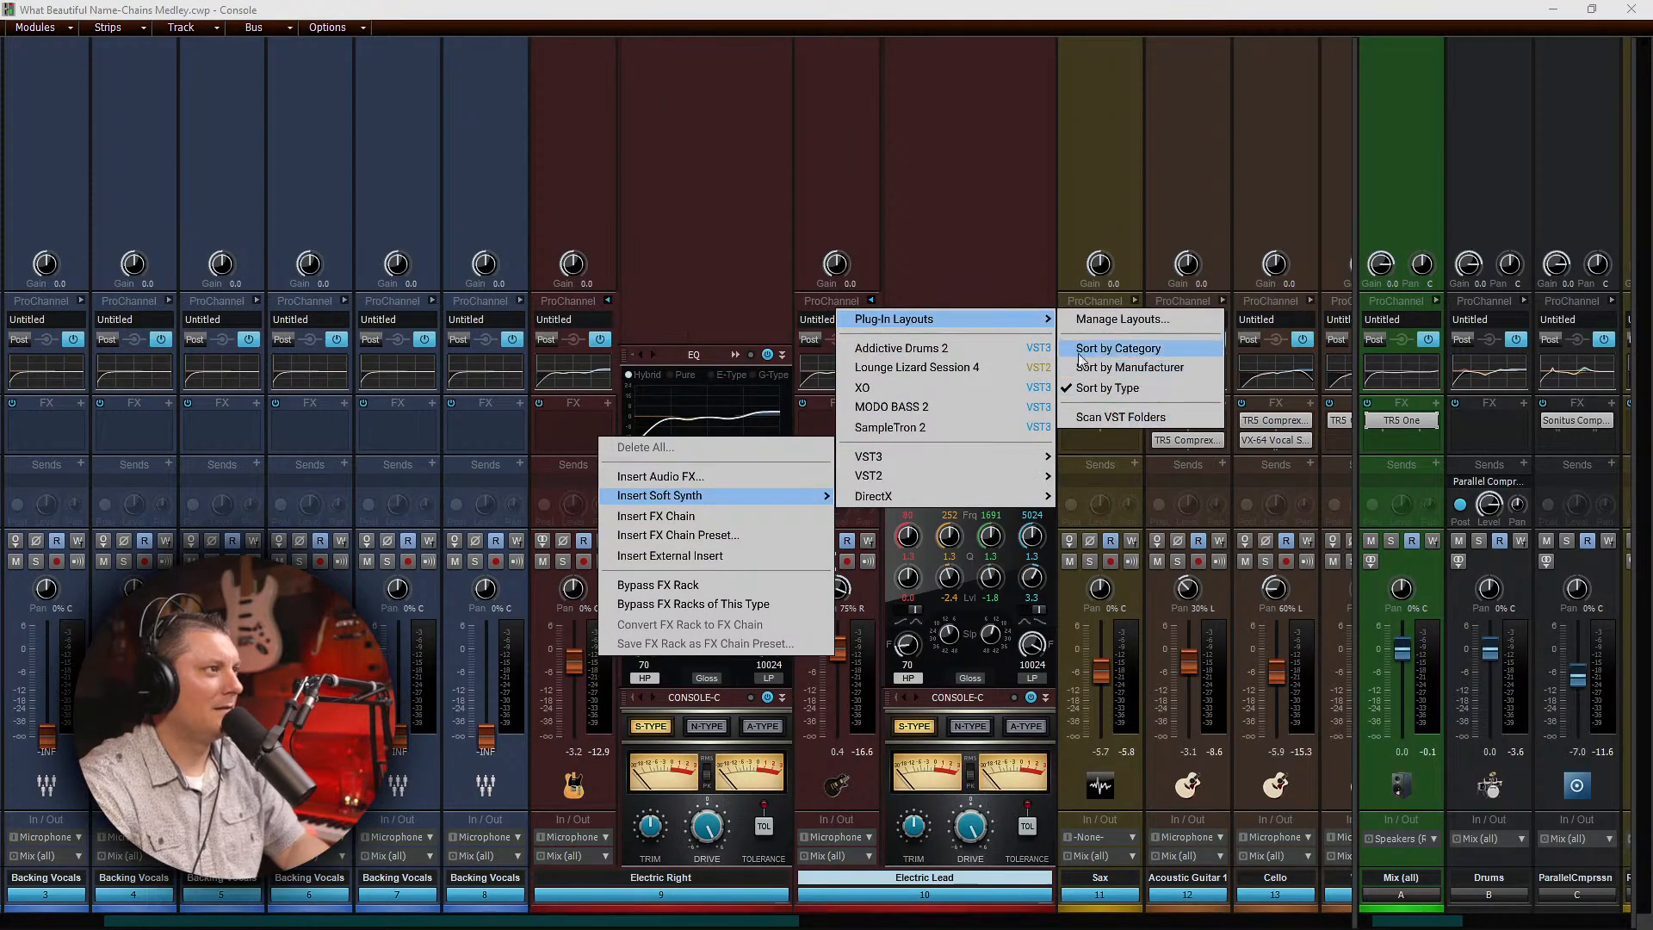
left_click(1118, 324)
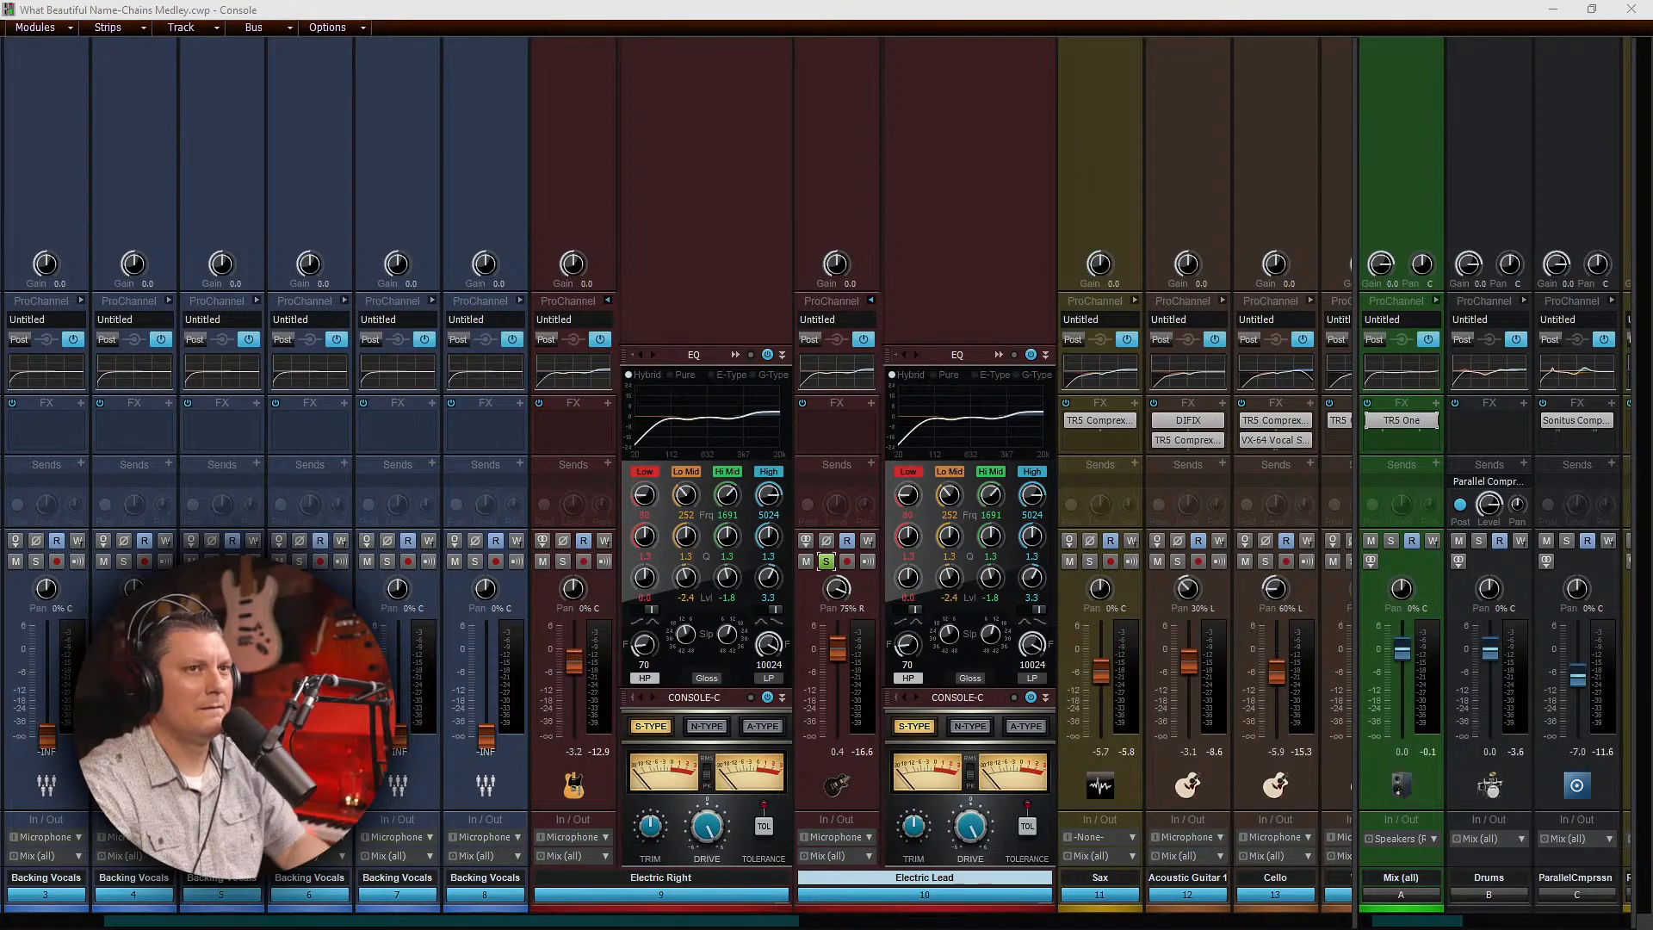
Step: Switch the audio effects plug-in layout to the custom one grouped into Vocals, Bass, Drums, Guitar and similar categories
right_click(851, 409)
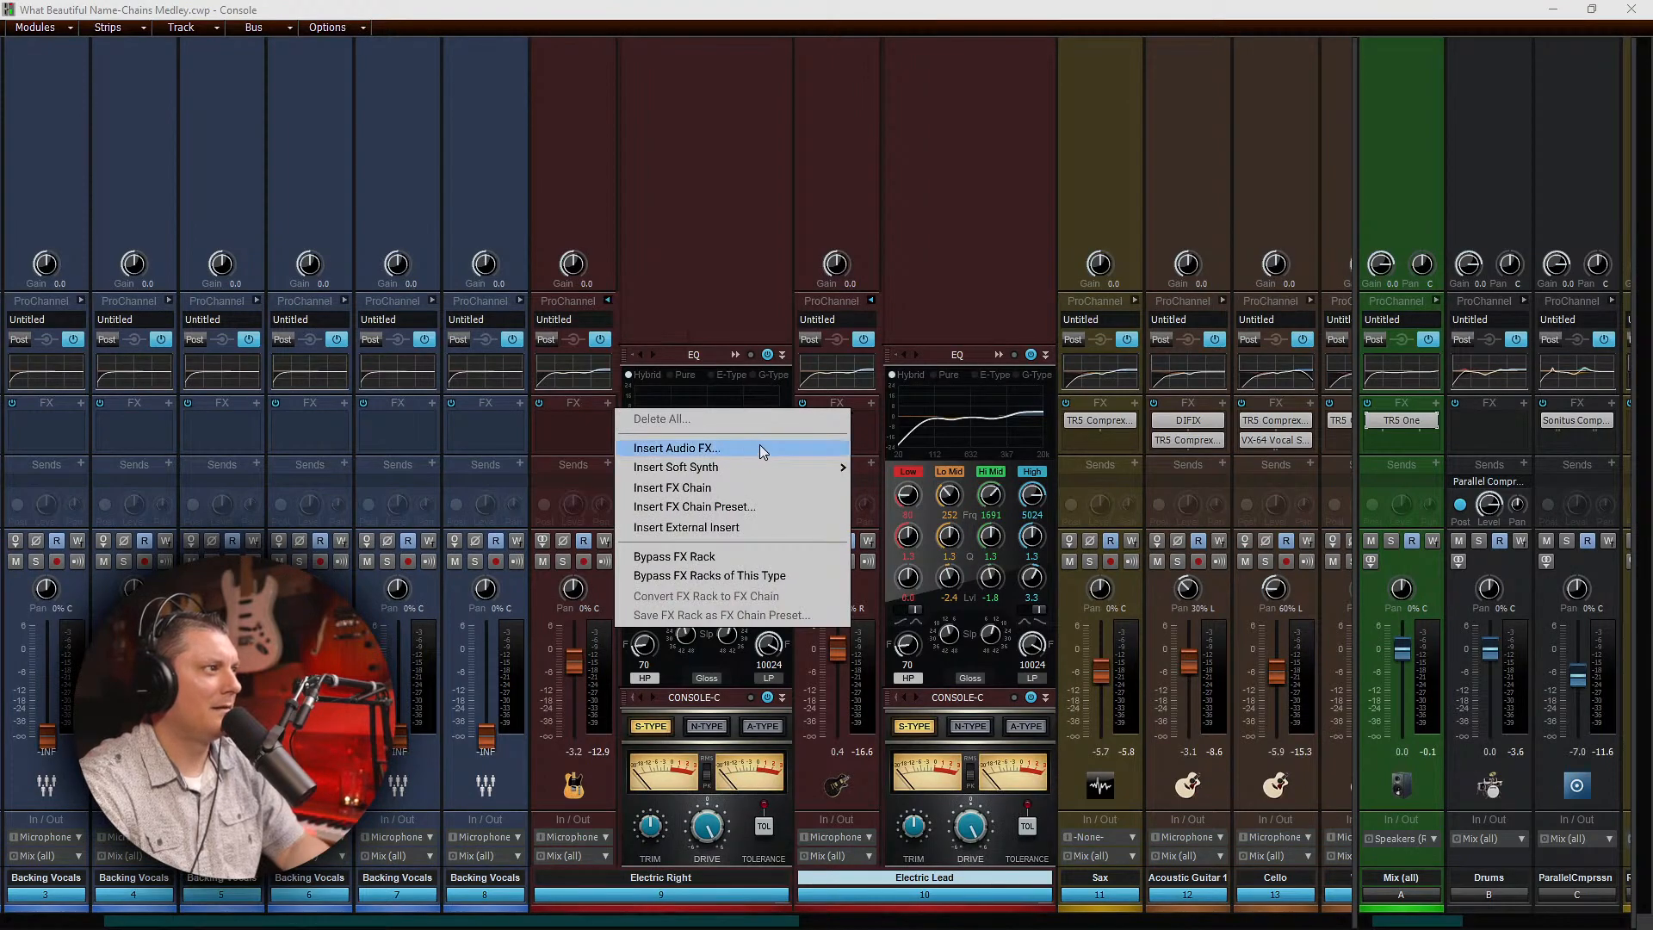
left_click(870, 413)
right_click(869, 413)
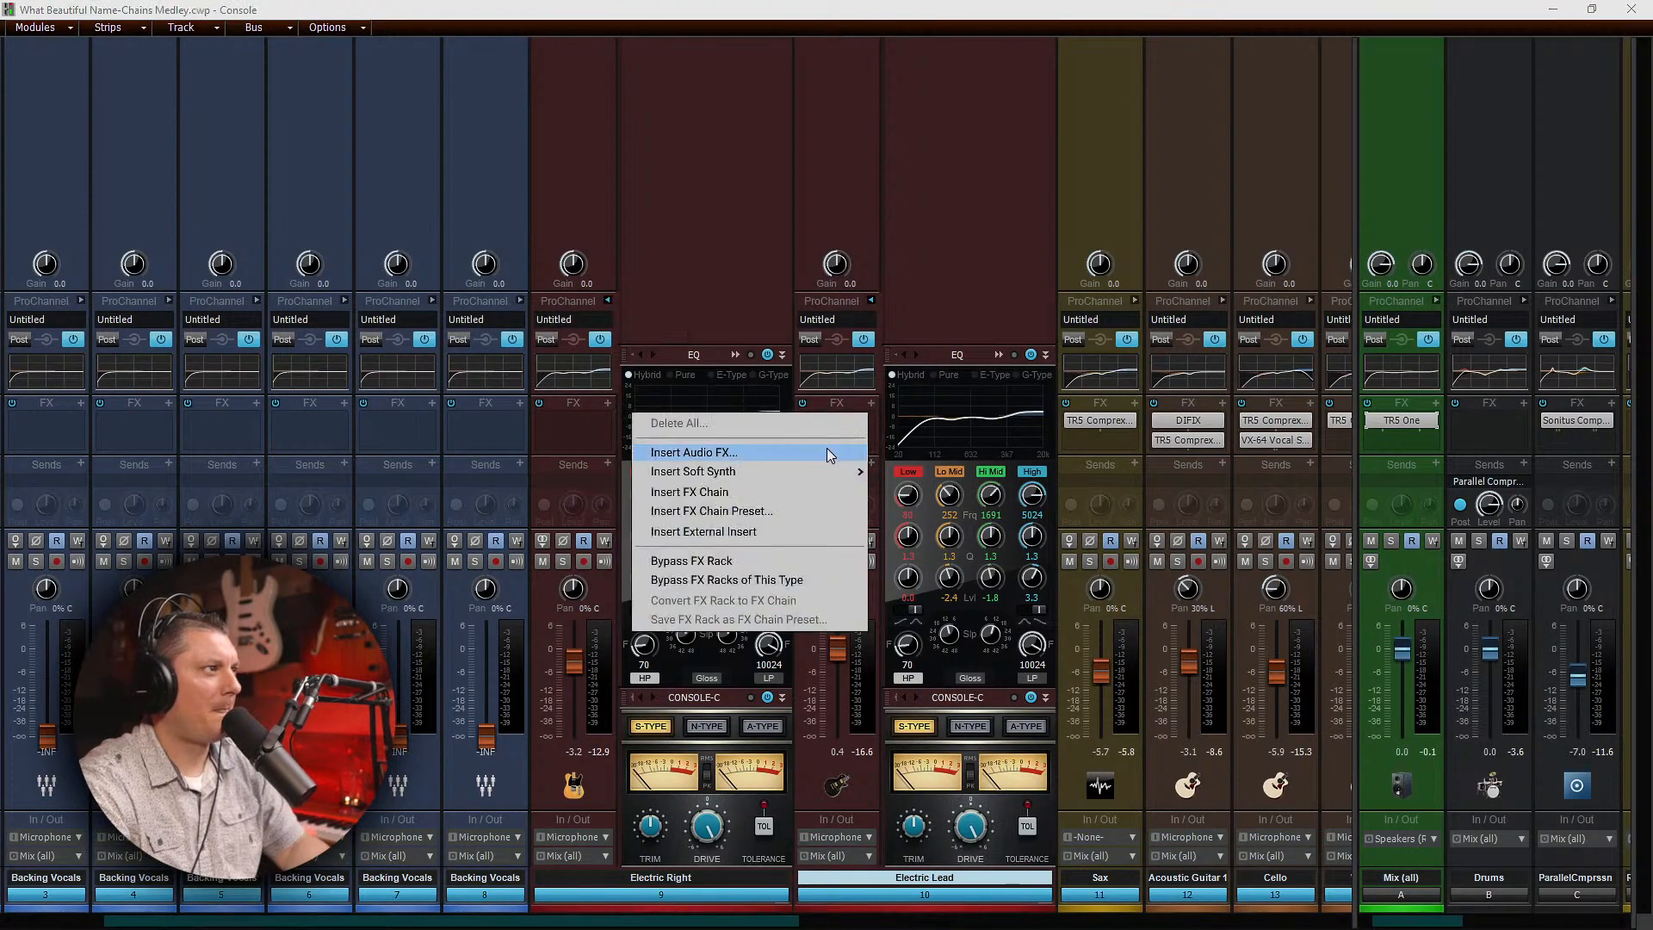
left_click(821, 452)
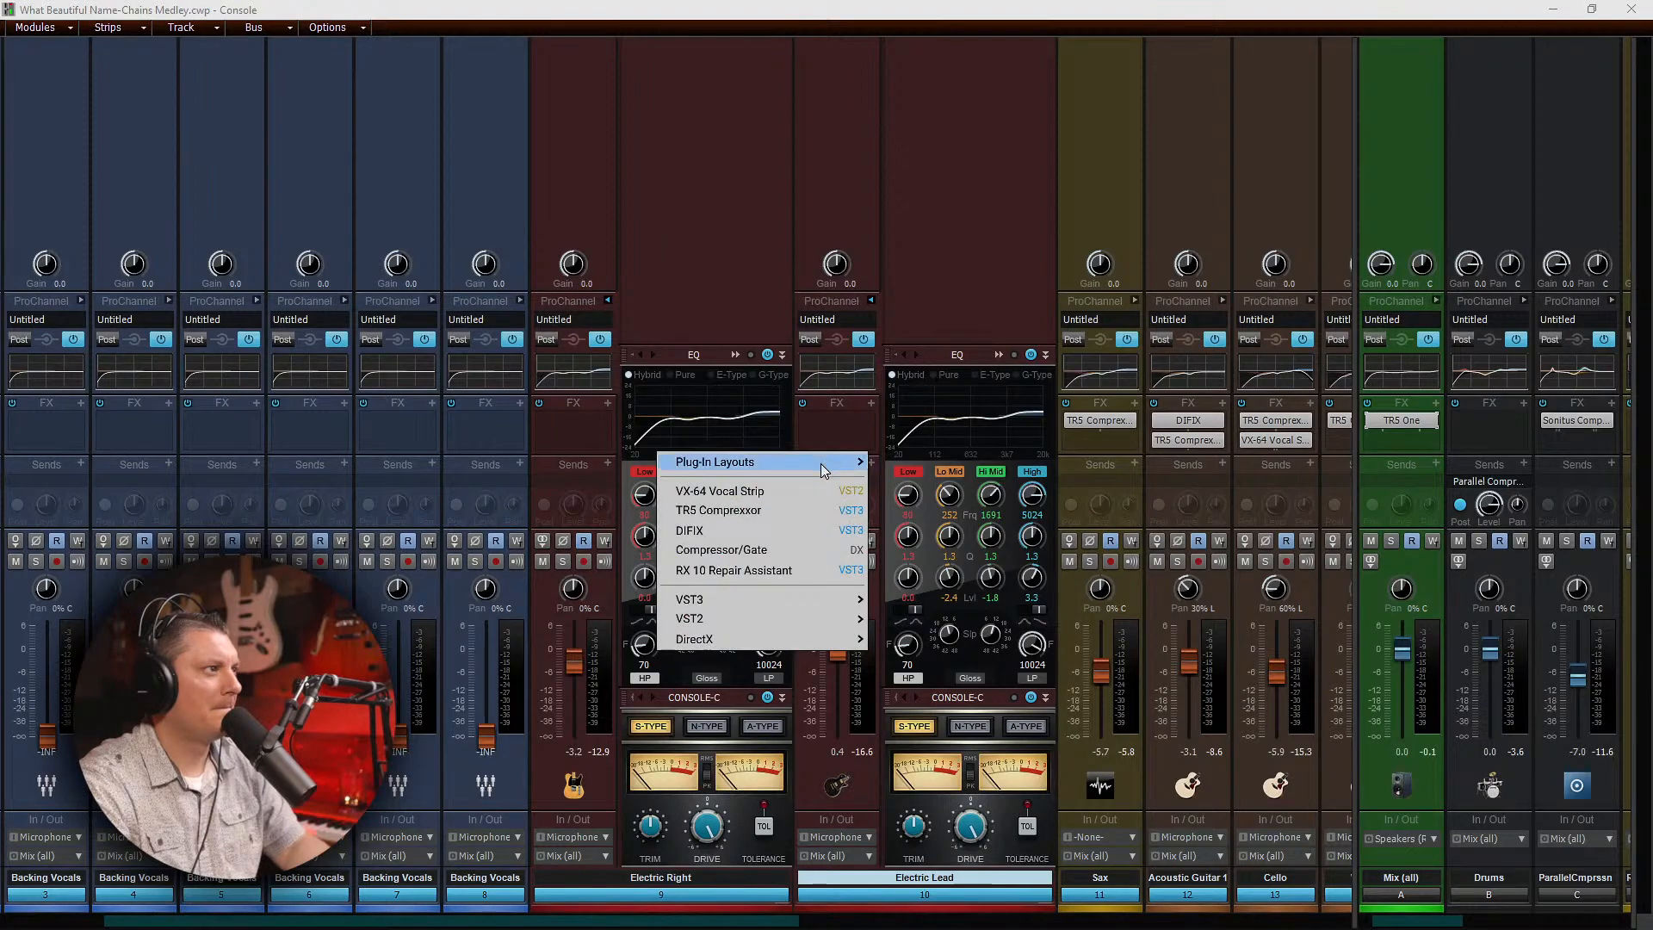
mouse_move(819, 469)
left_click(958, 560)
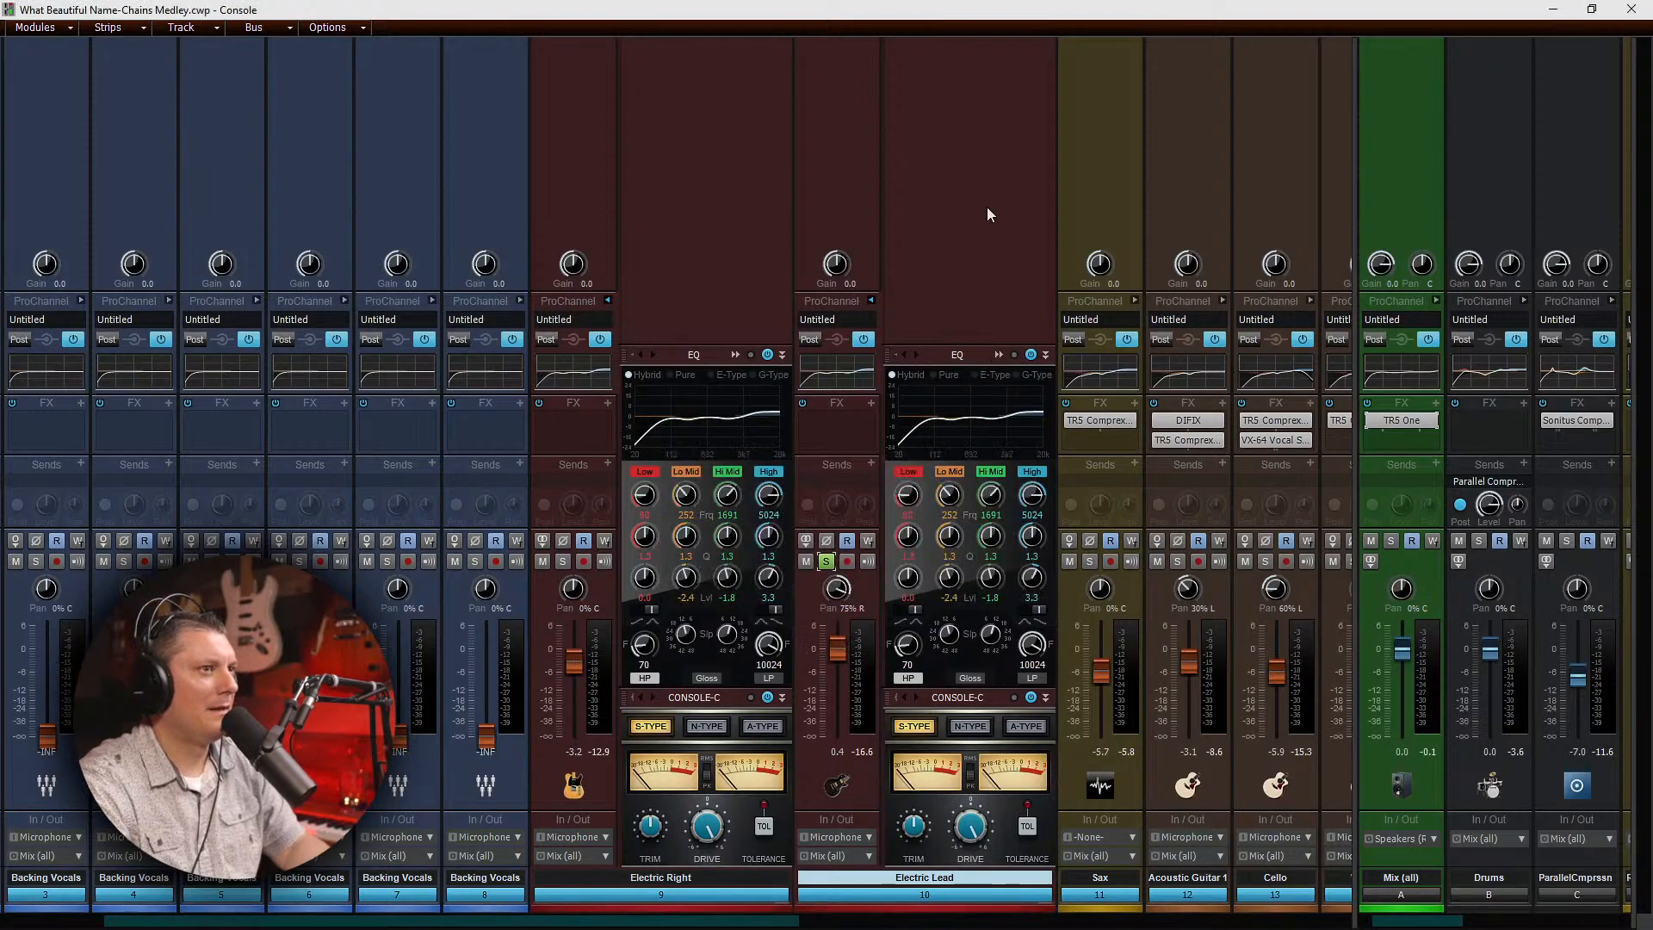
Step: Insert the Electrum guitar effect on Electric Lead and move its window fully into view
right_click(844, 419)
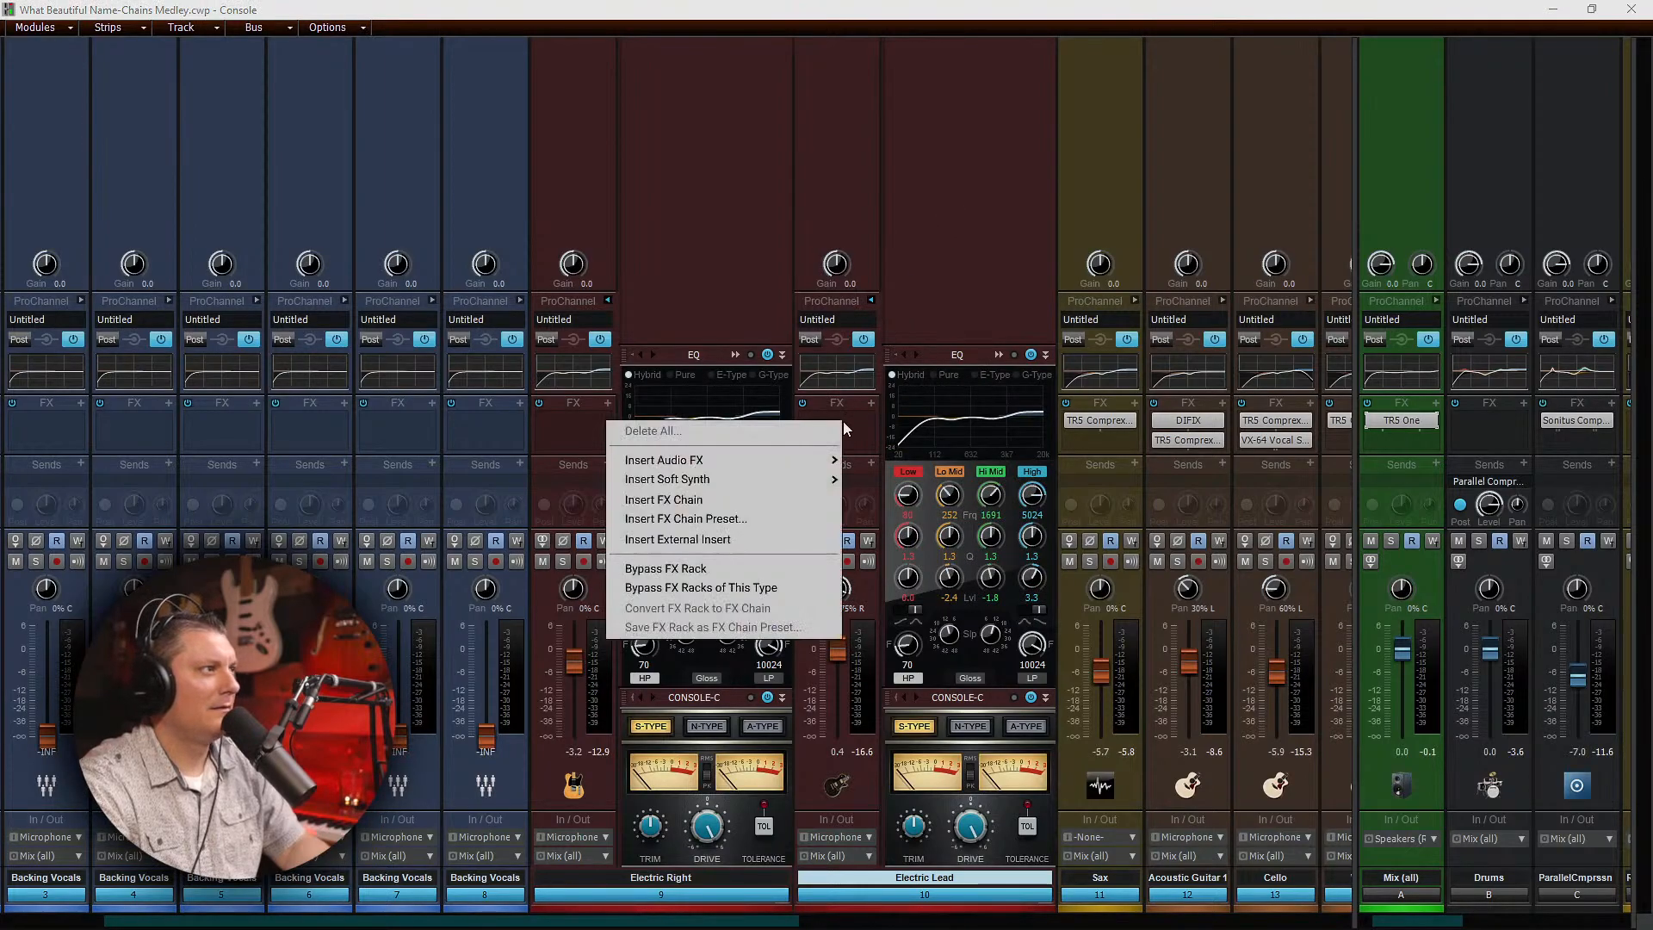
mouse_move(790, 458)
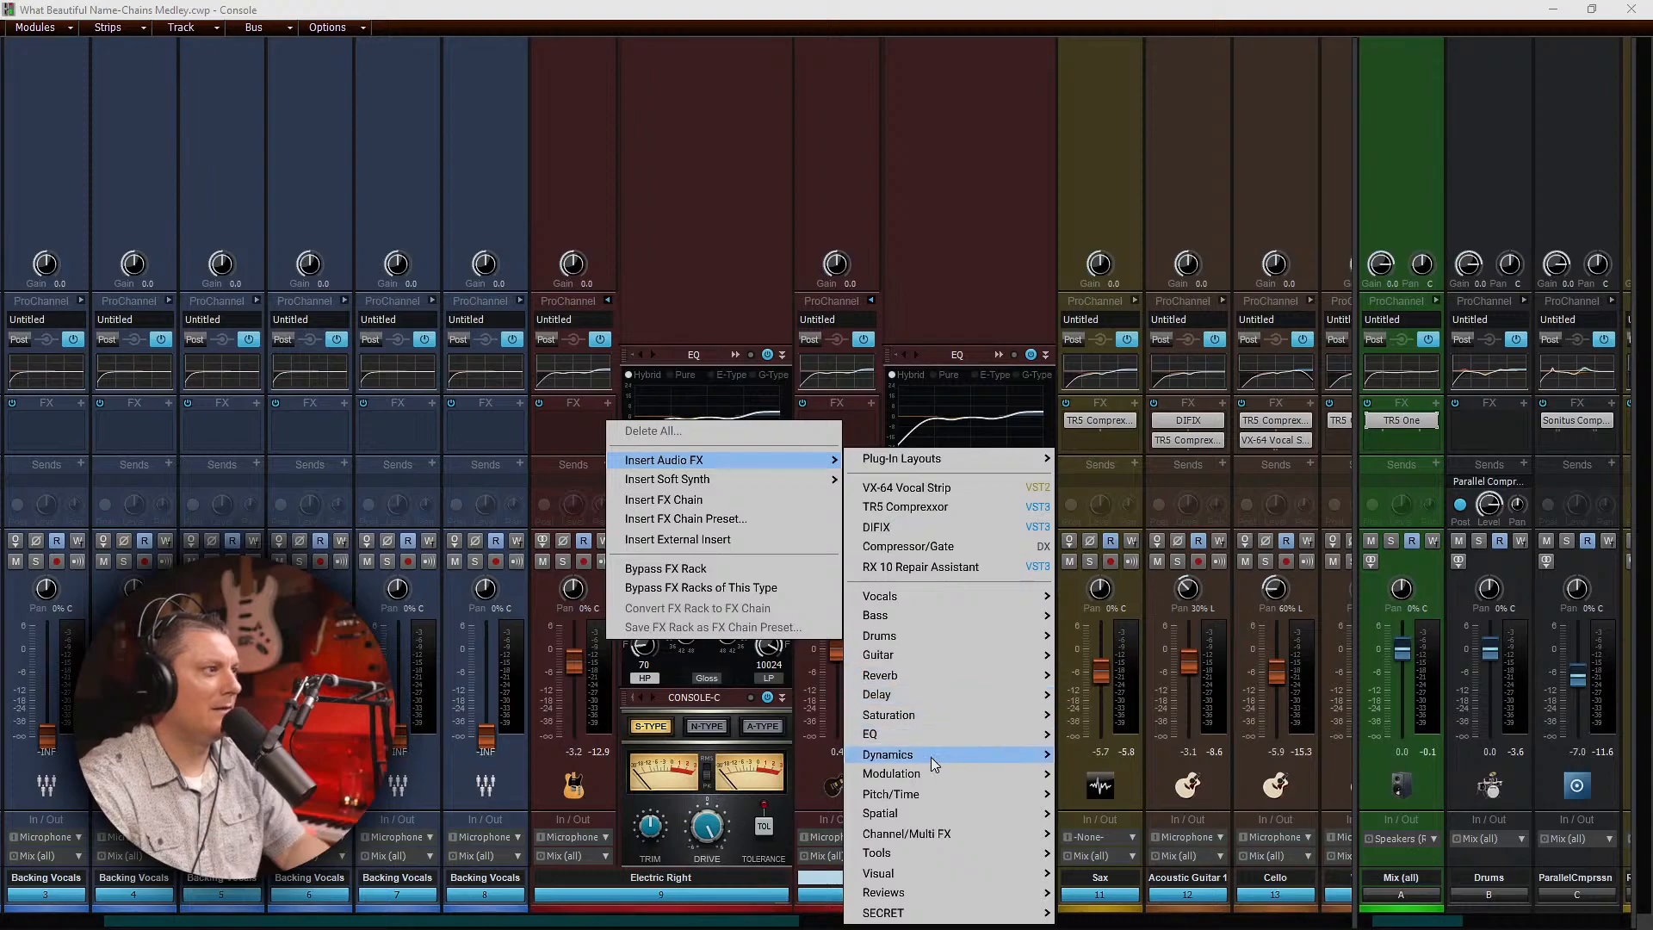
mouse_move(931, 851)
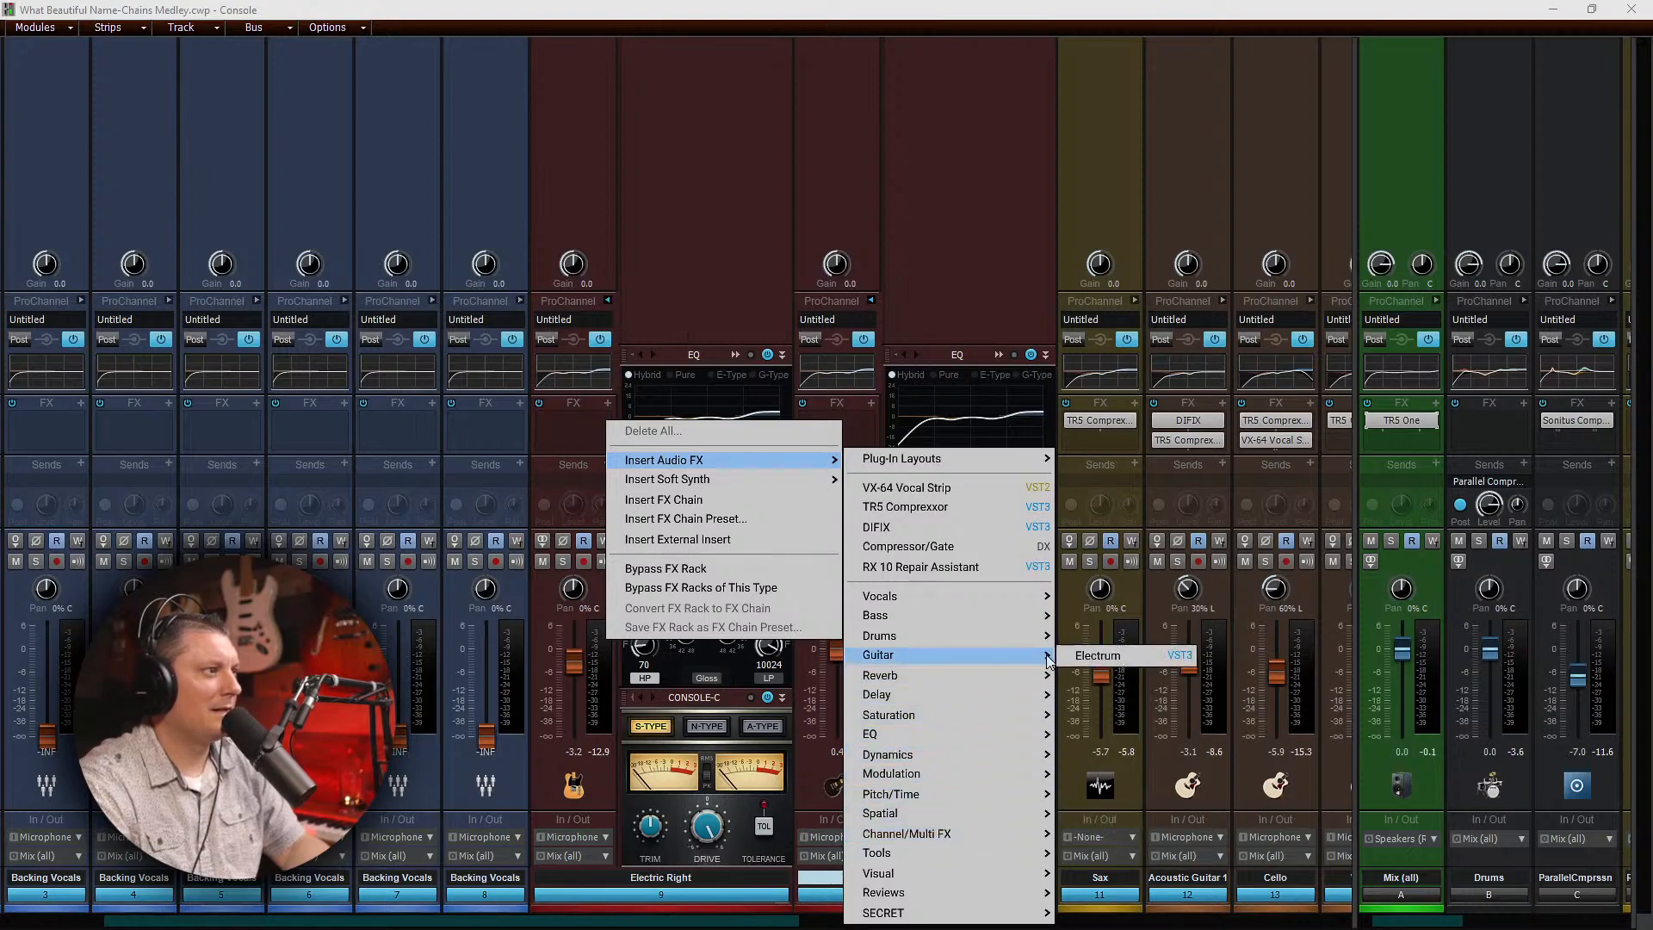
left_click(1091, 656)
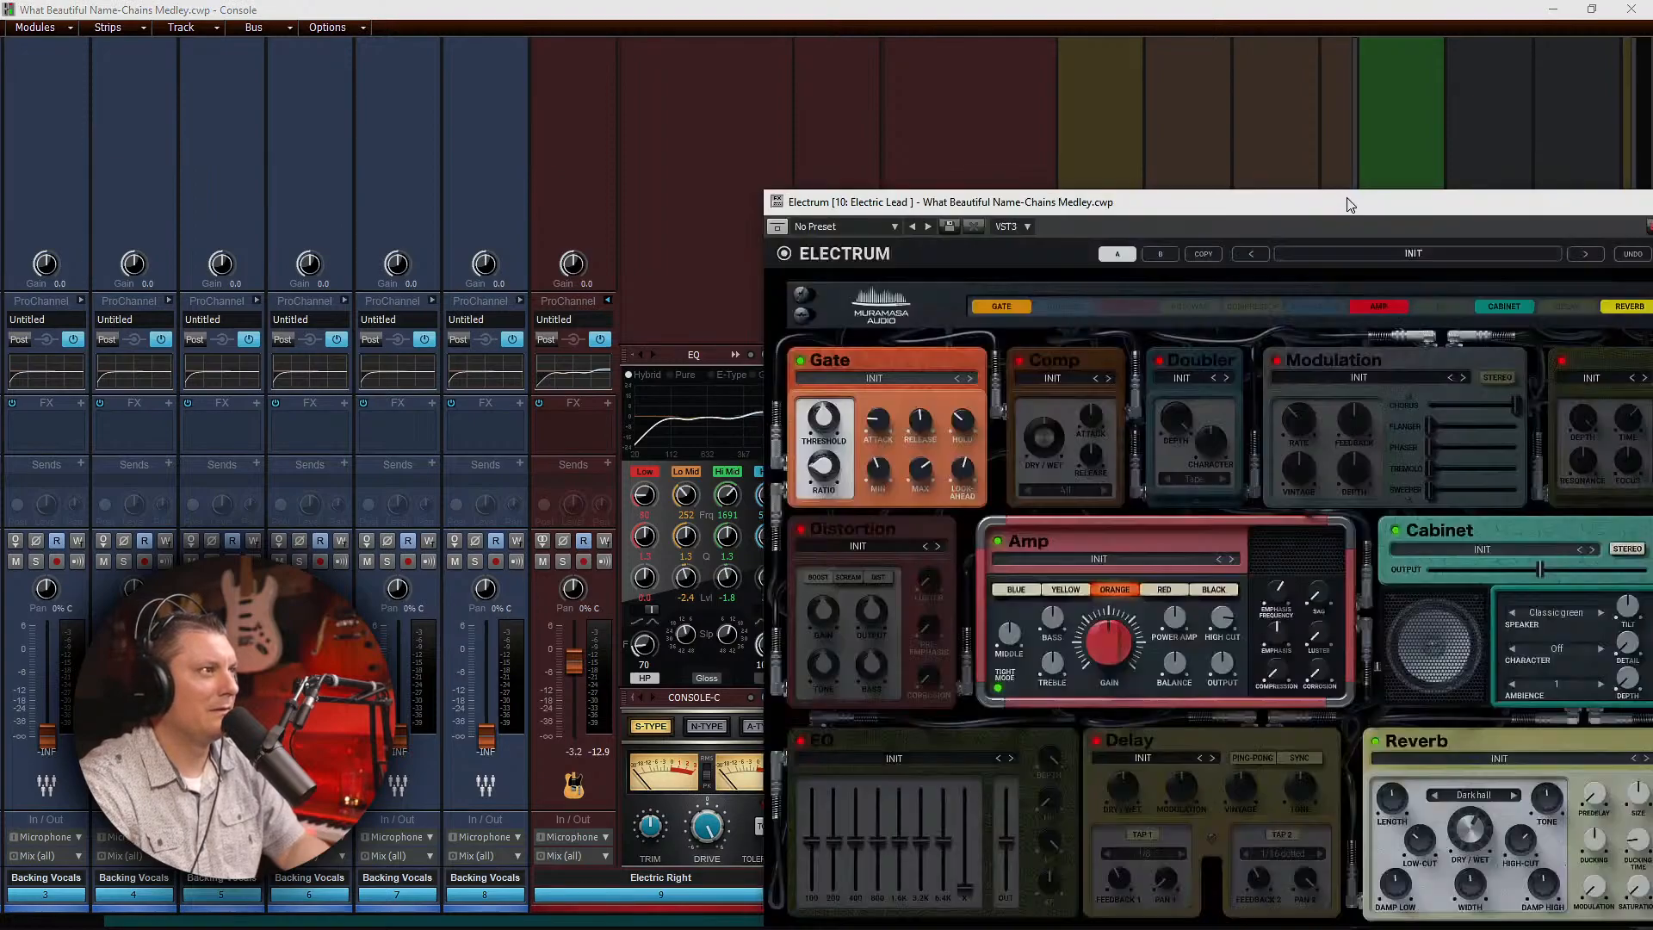
mouse_move(1346, 202)
left_mouse_down()
mouse_move(1241, 151)
mouse_move(959, 79)
mouse_move(982, 101)
mouse_move(845, 718)
mouse_move(912, 656)
mouse_move(1049, 108)
left_mouse_up()
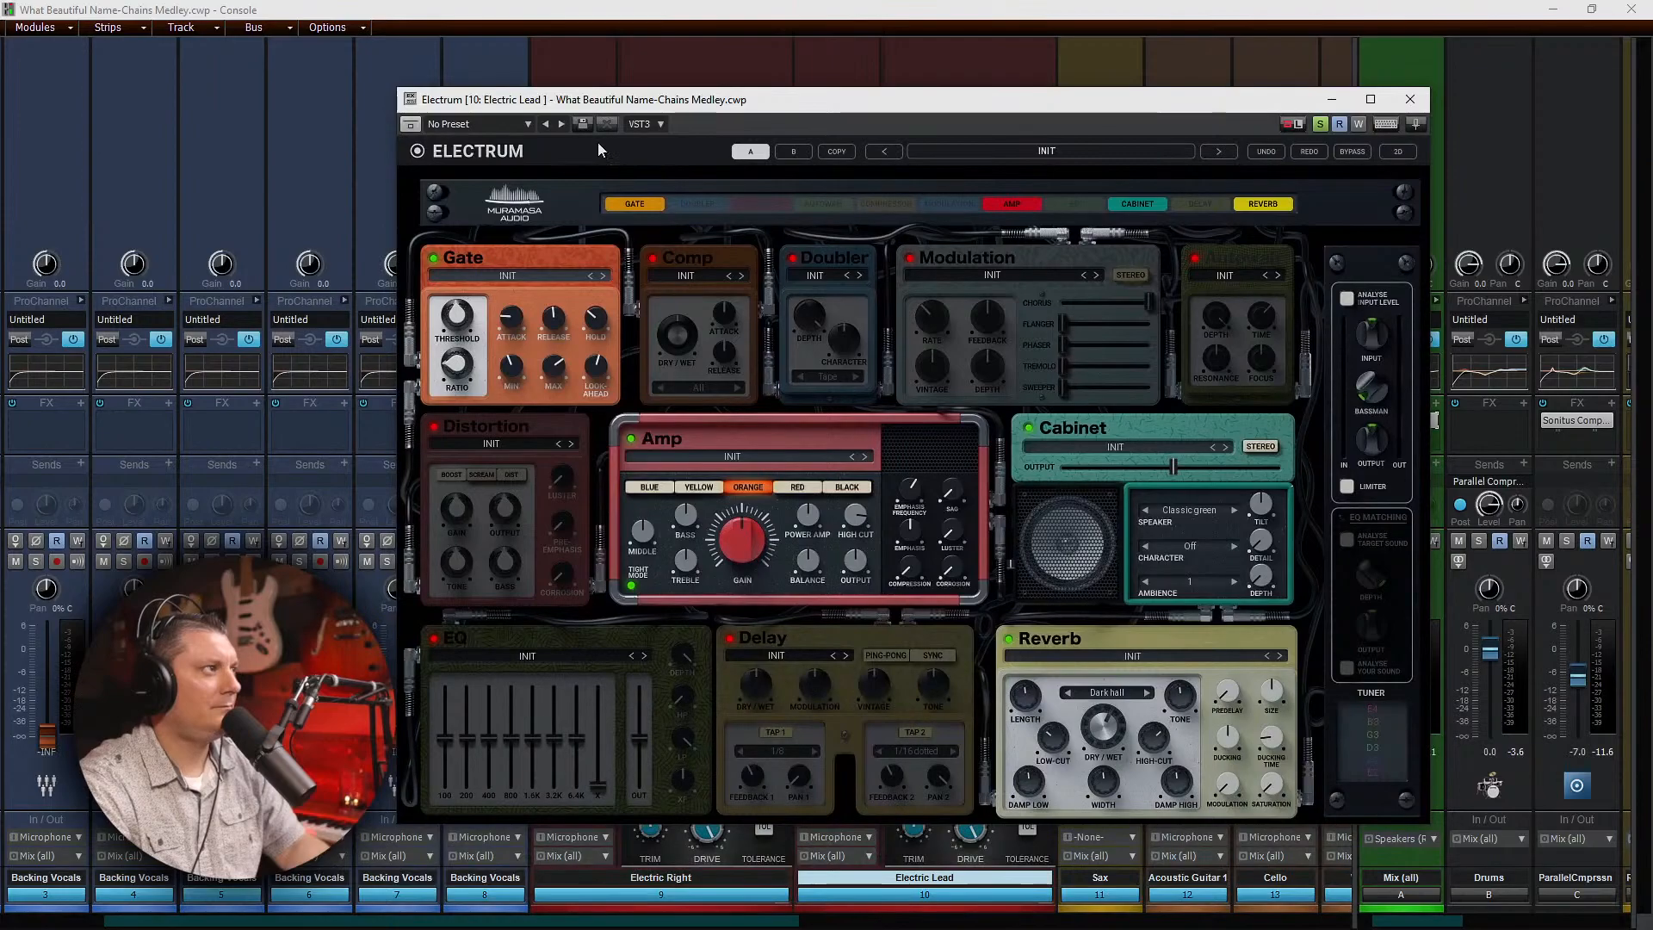
left_click(1359, 155)
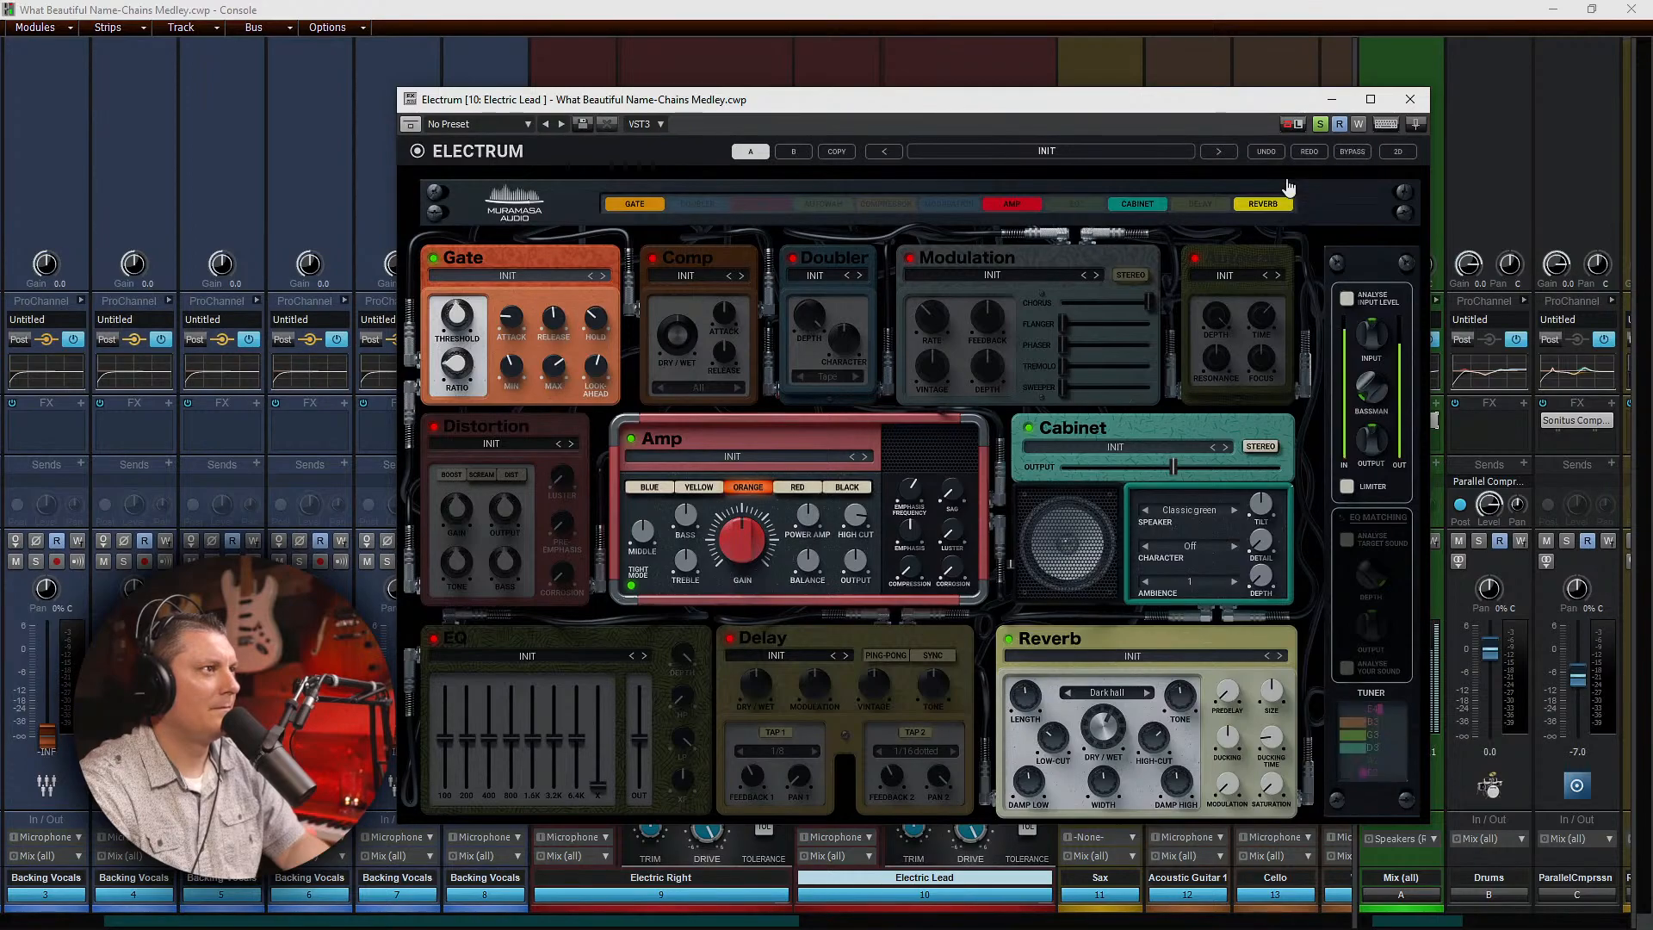
Step: Audition Electrum's Blue, Yellow, Red and Black amp channels during playback and return the amp to Orange
left_click(670, 488)
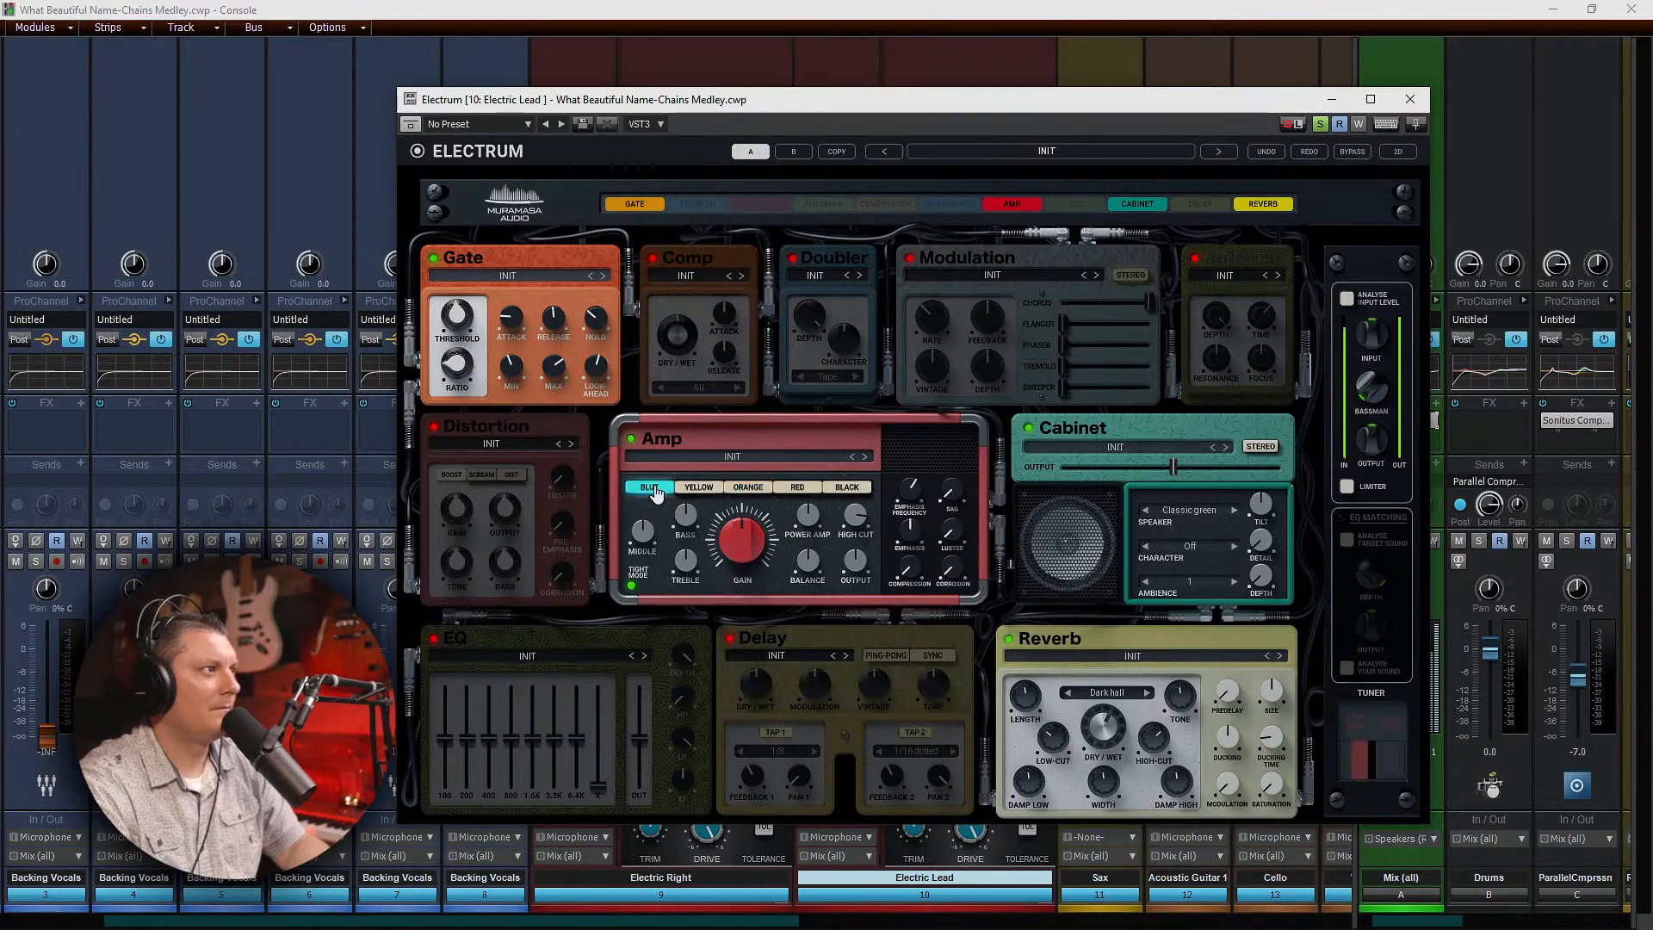
left_click(699, 494)
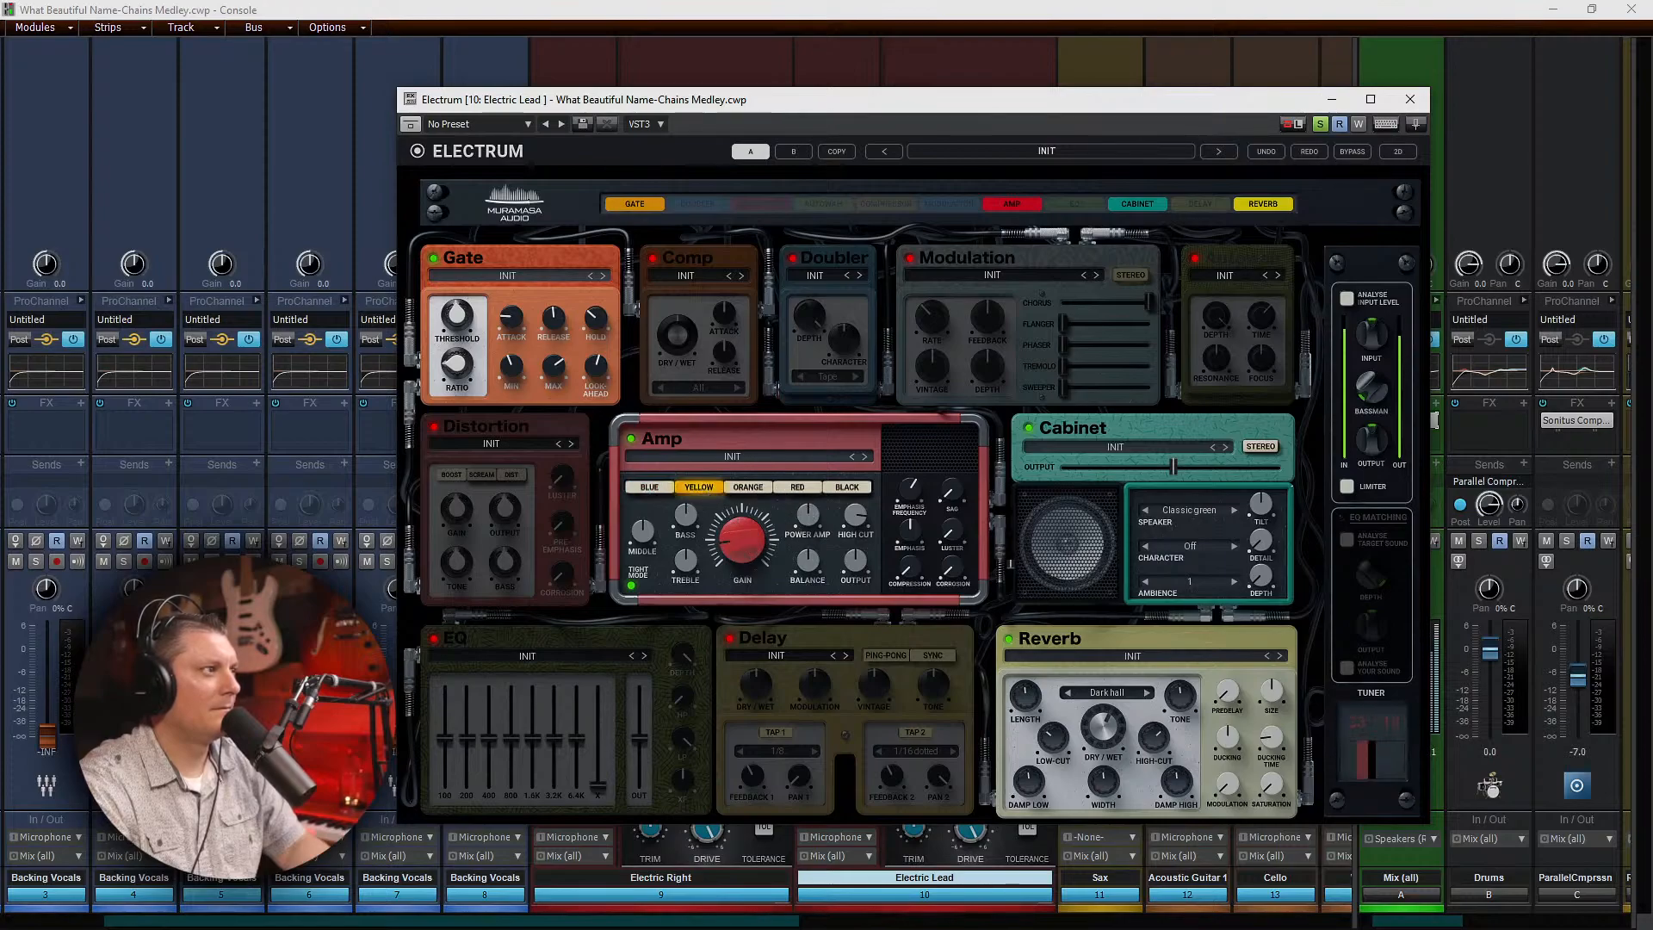
left_click(793, 489)
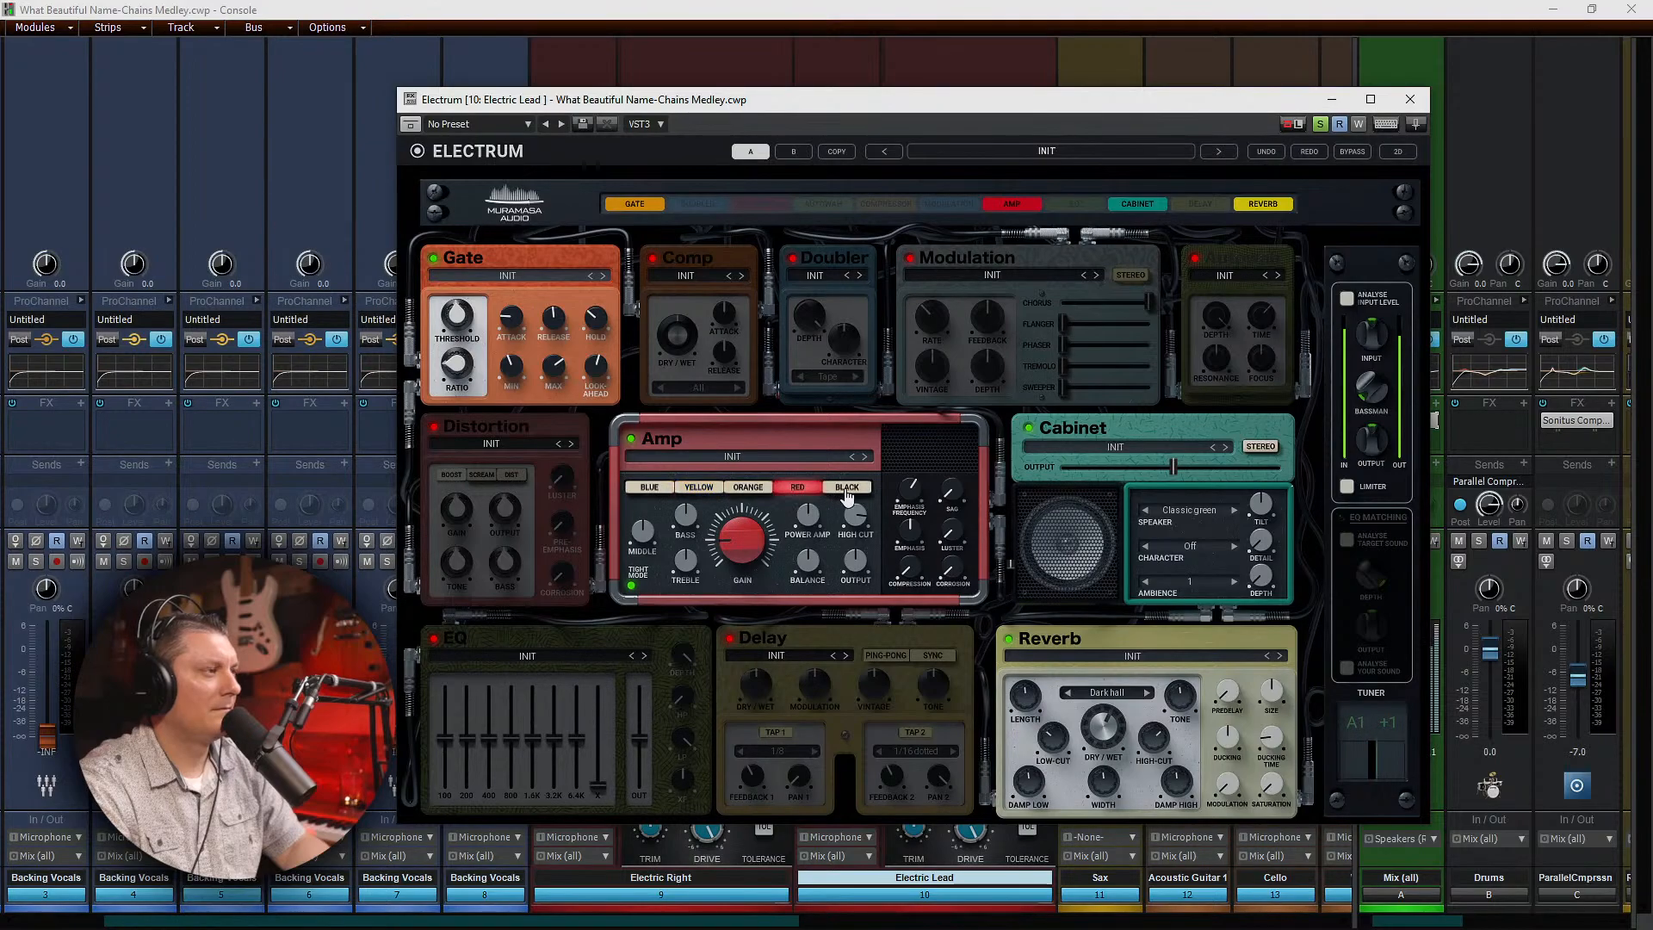
left_click(828, 490)
left_click(747, 489)
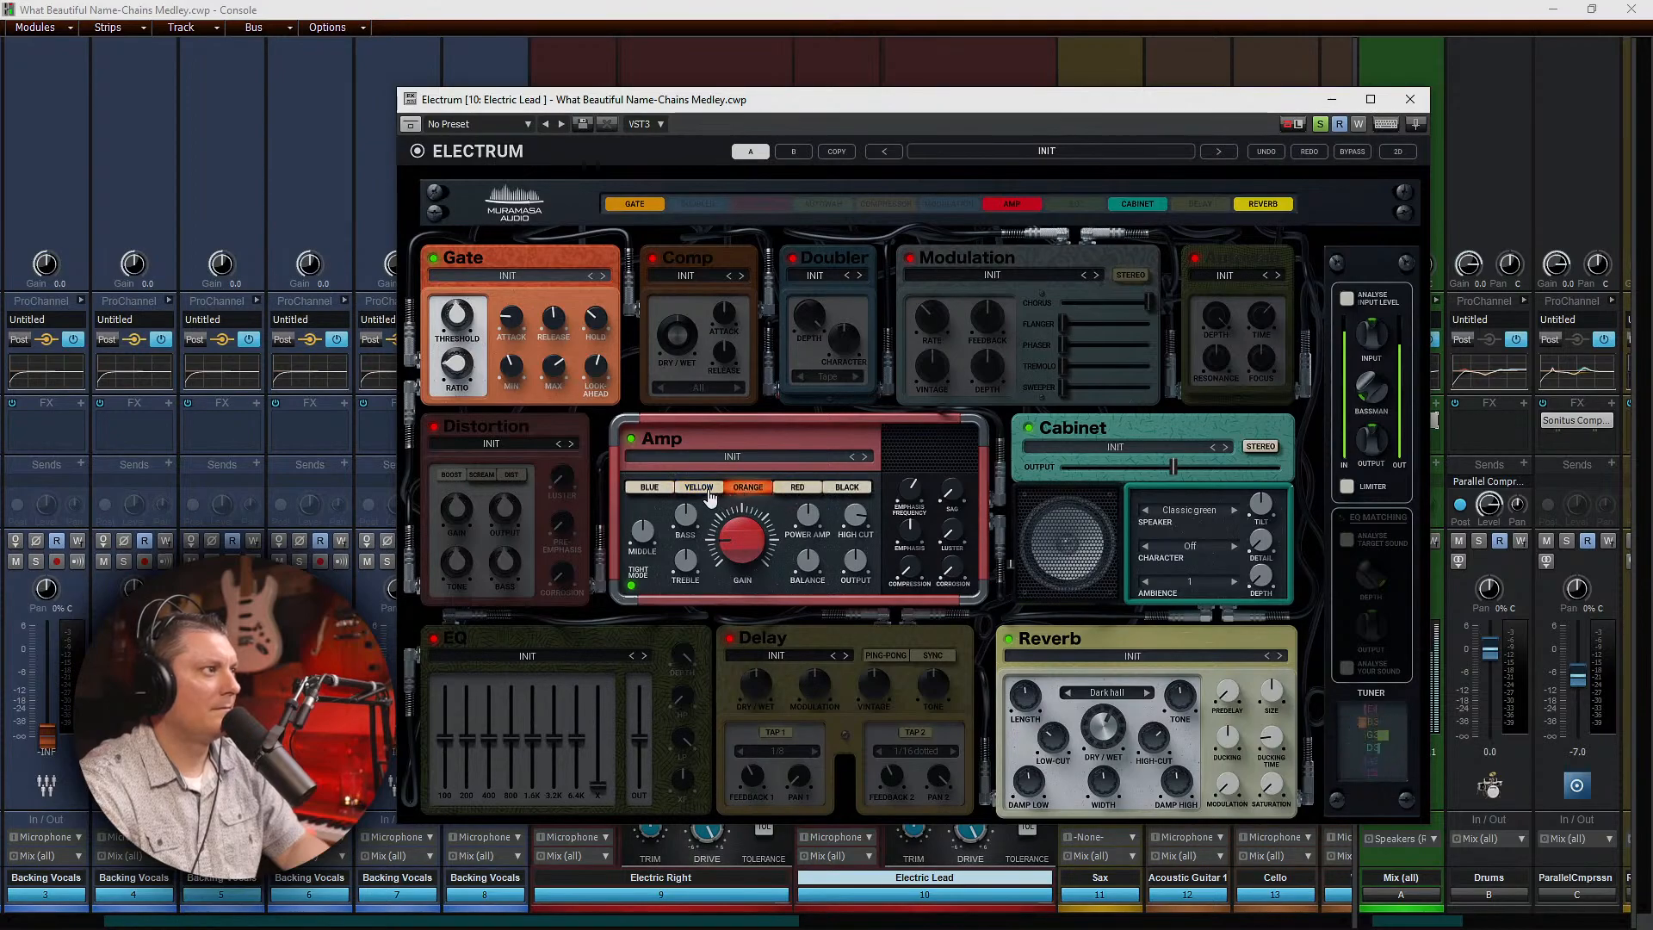
left_click(708, 494)
left_click(671, 492)
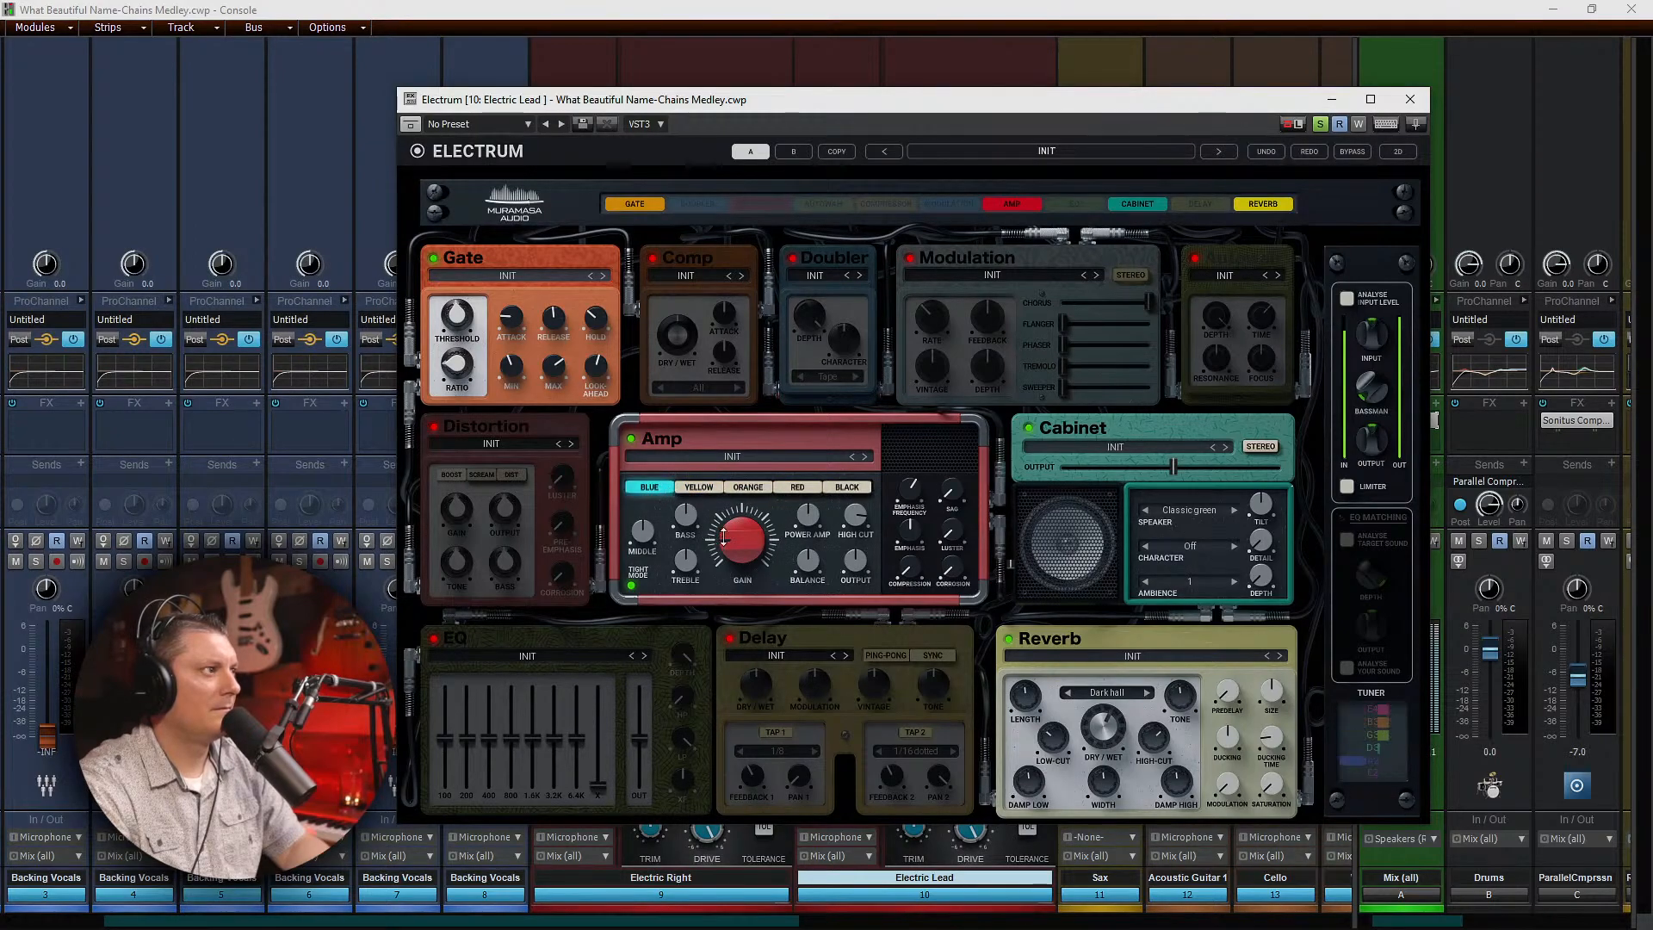
left_click(746, 491)
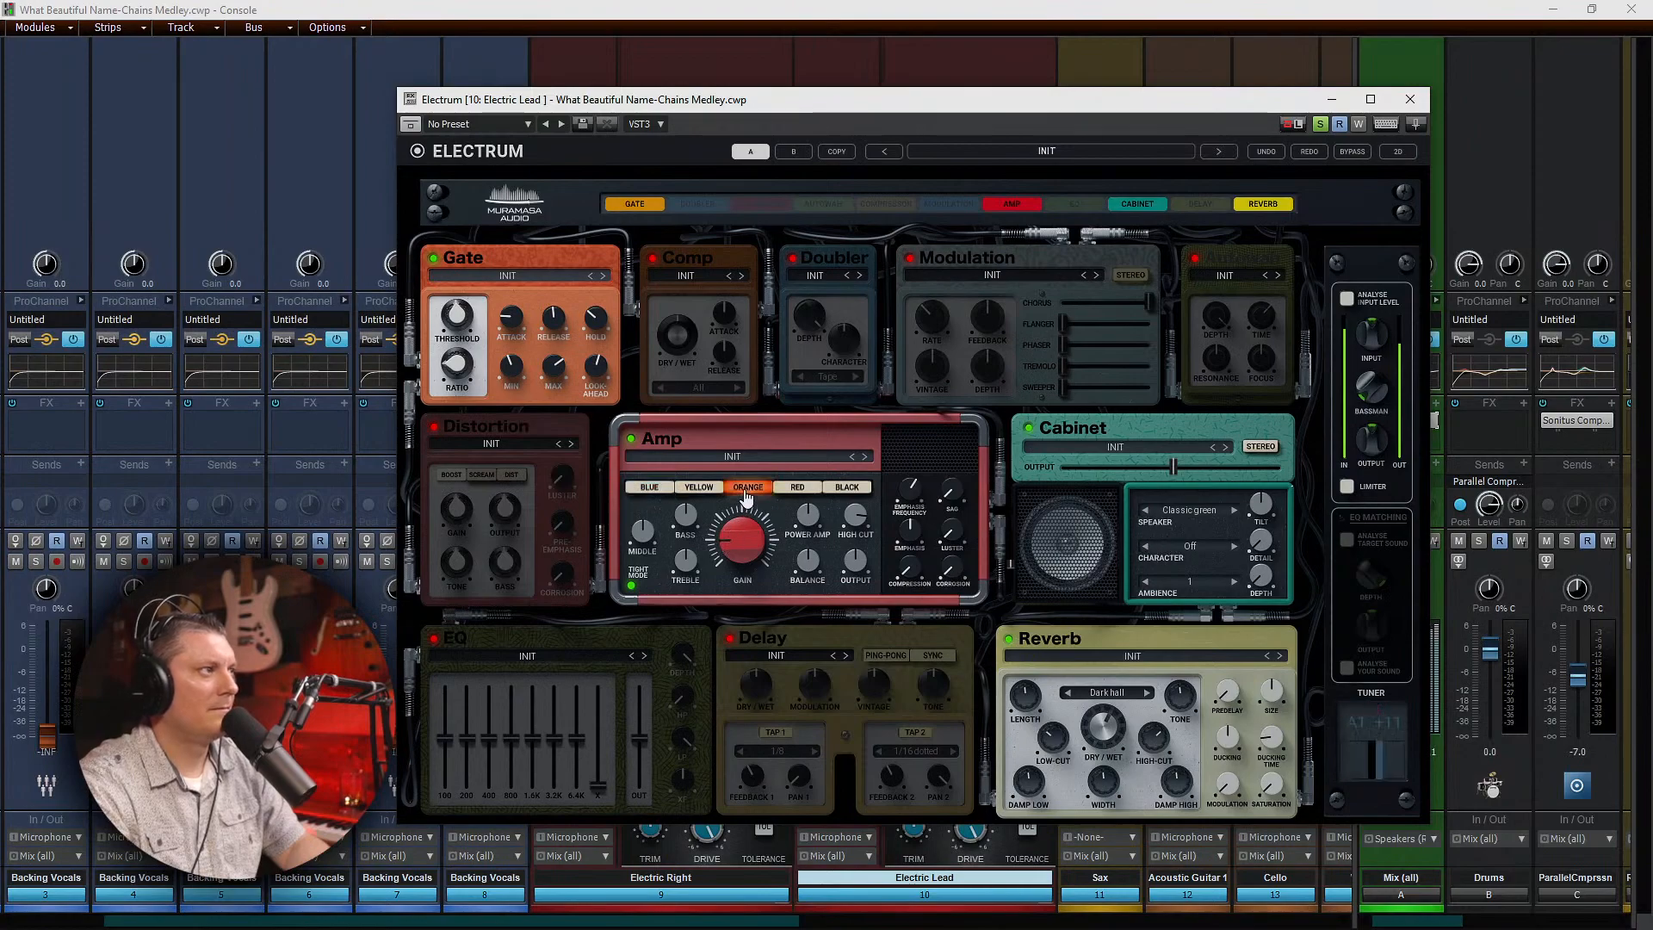
Step: Audition Electrum's cabinet speakers from Modern sexy through Heavy to UK bite, and set the cabinet's character to Crunchy
left_click(1233, 511)
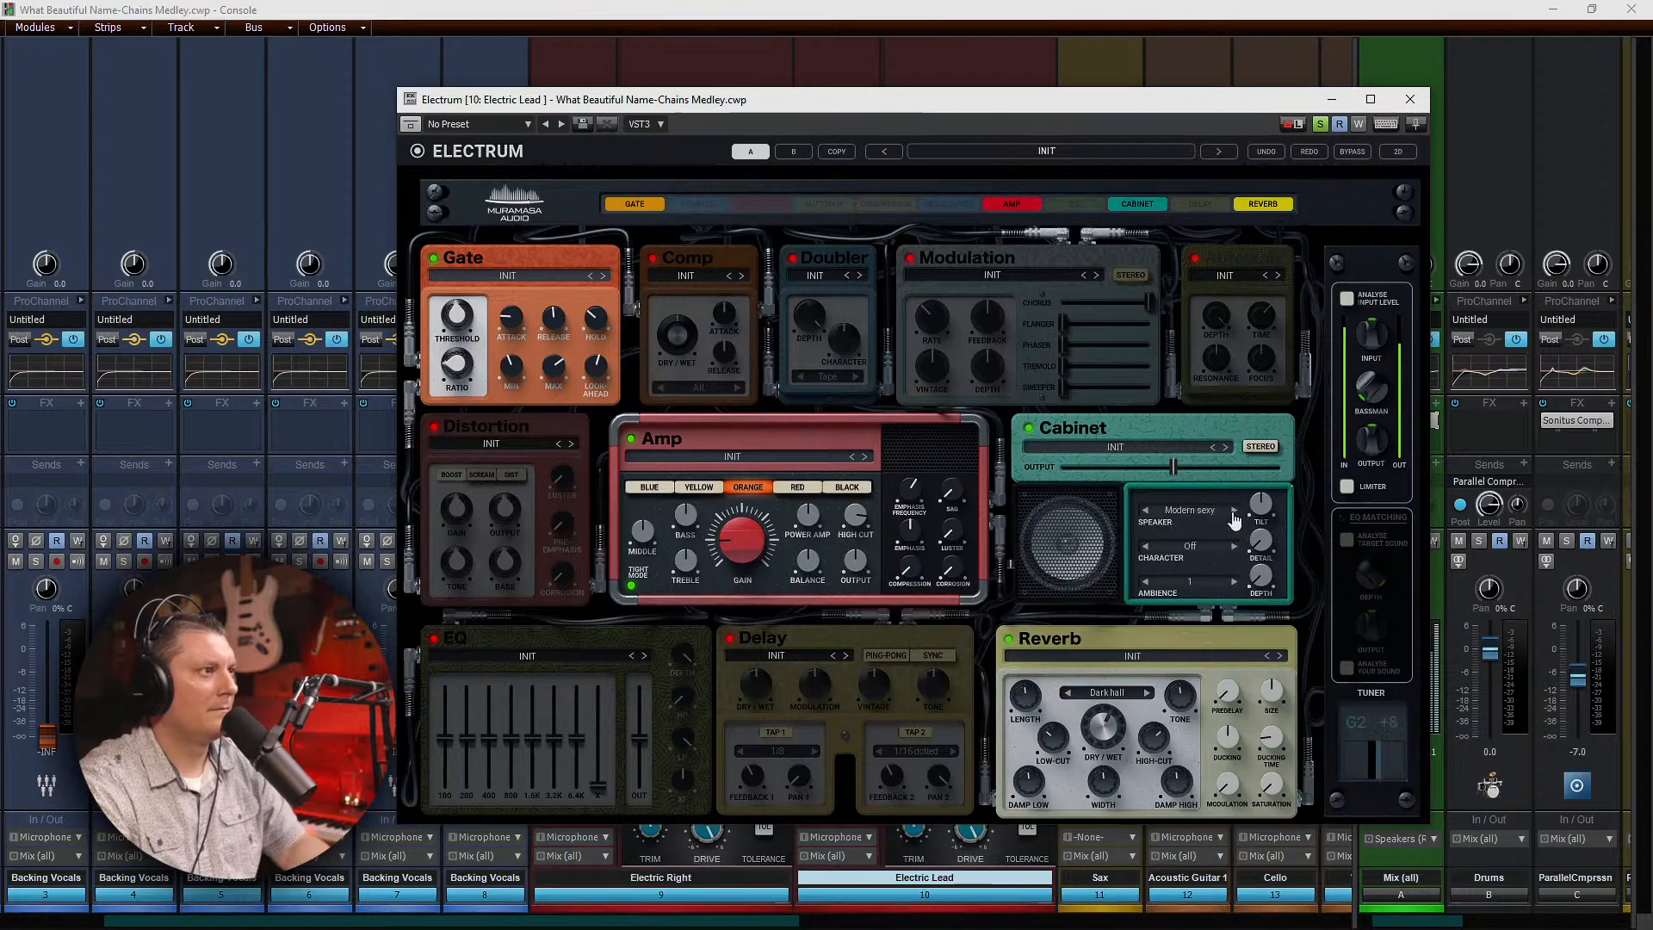
left_click(1235, 512)
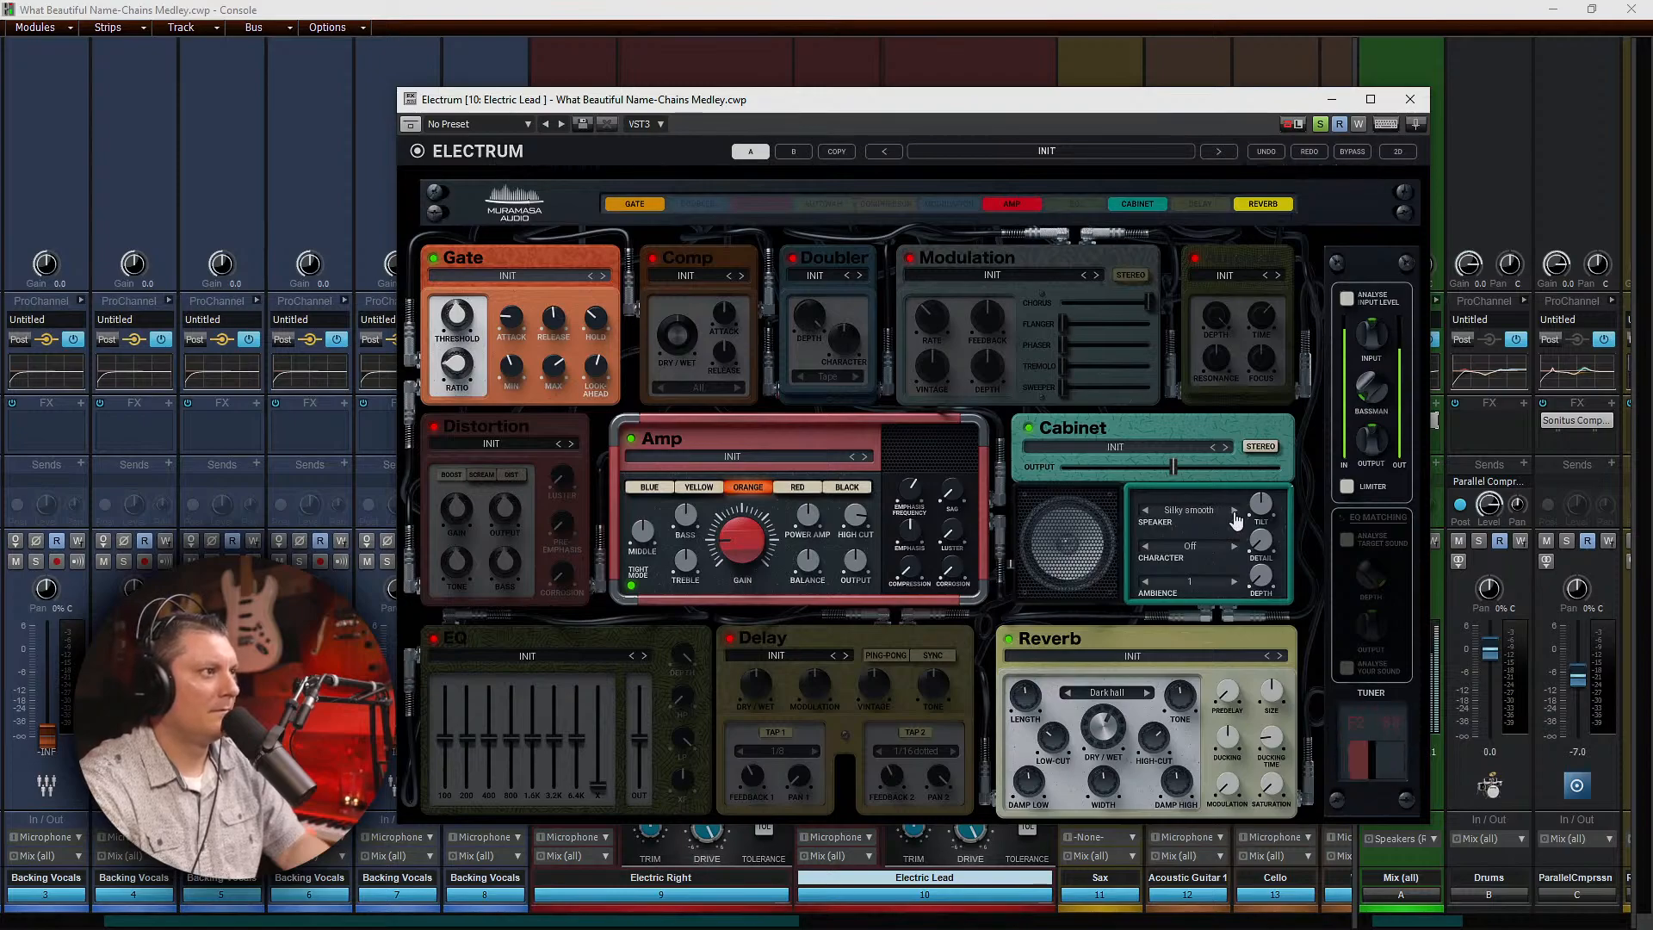
left_click(1234, 513)
left_click(1235, 512)
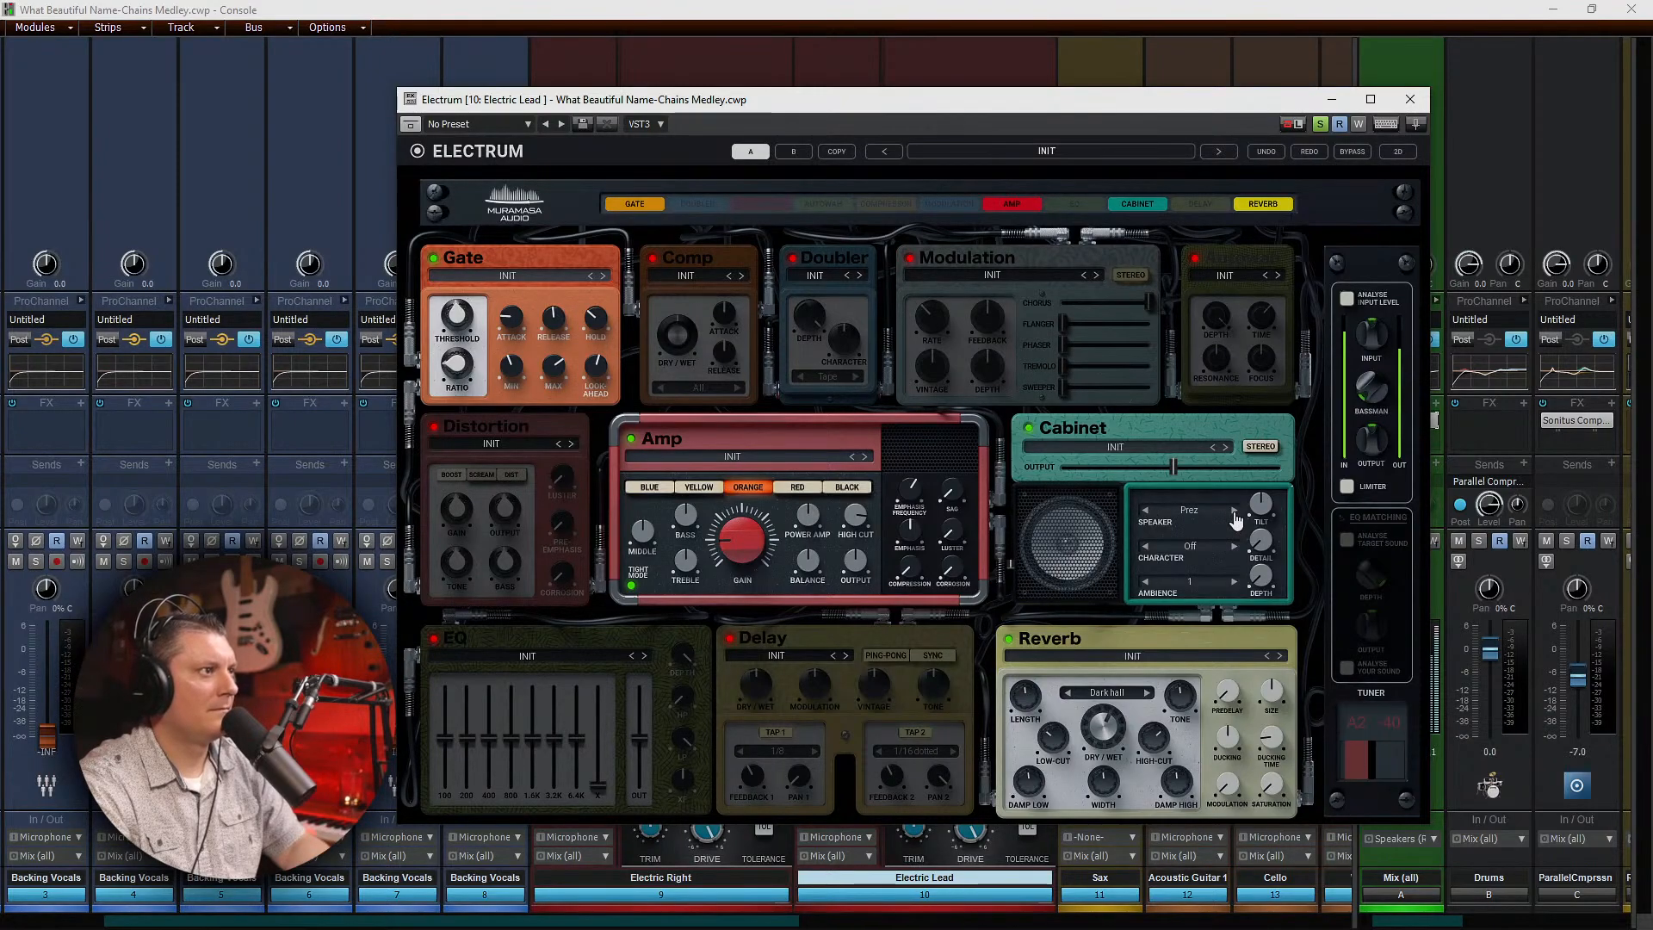
left_click(1234, 513)
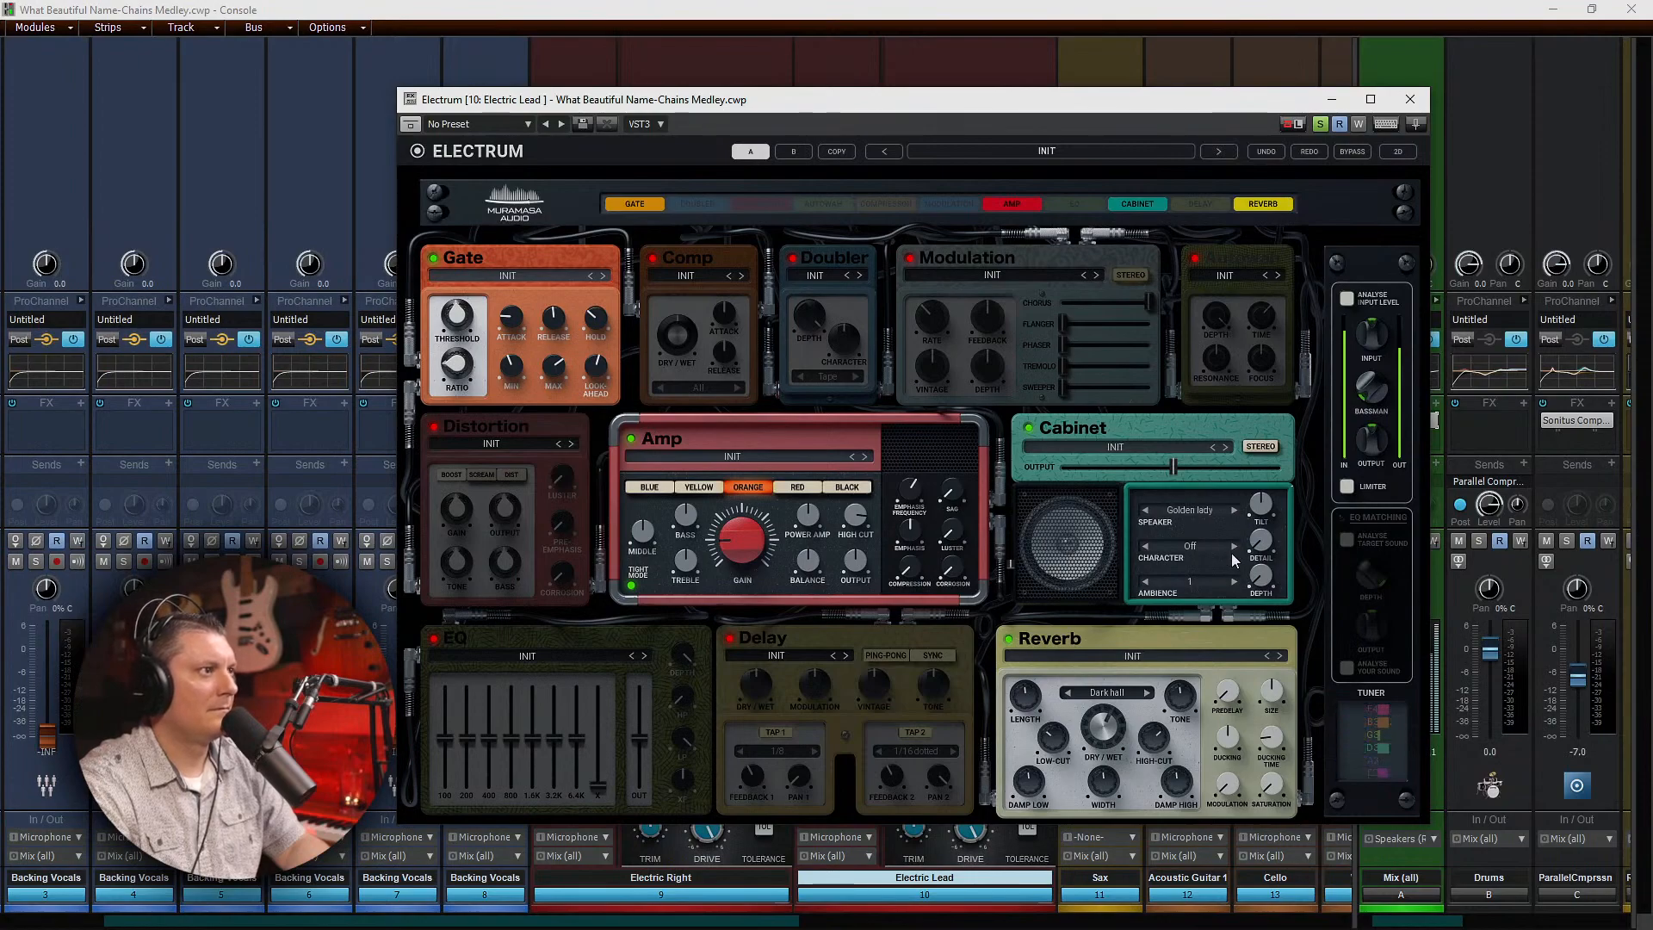
left_click(1235, 513)
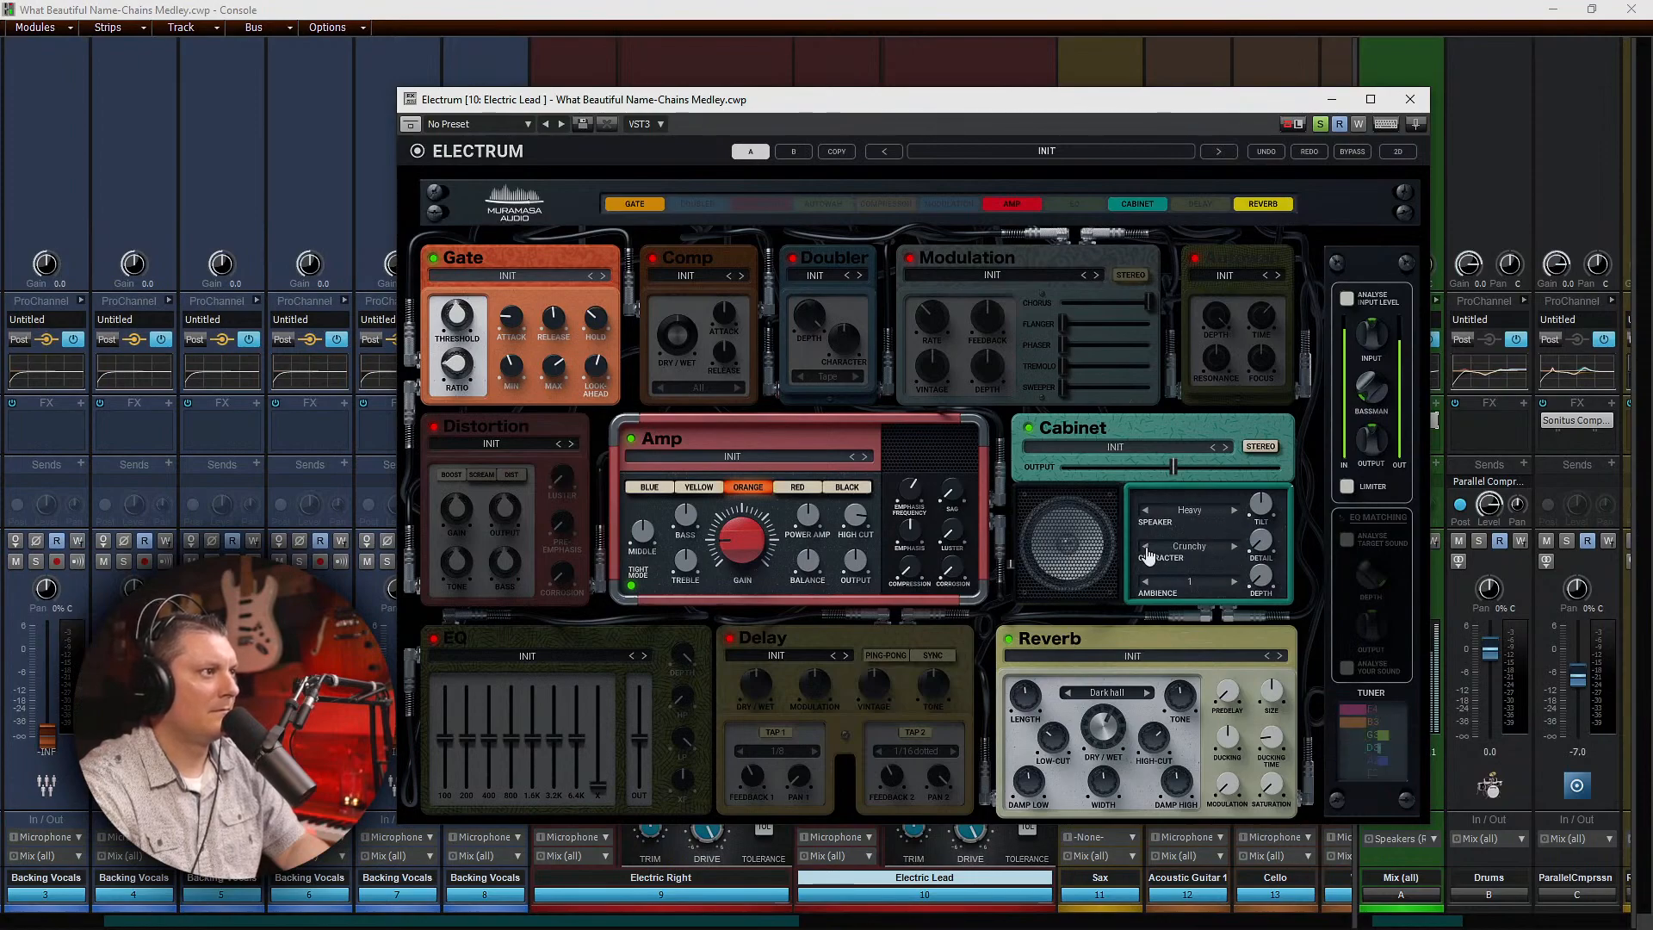
left_click(1234, 546)
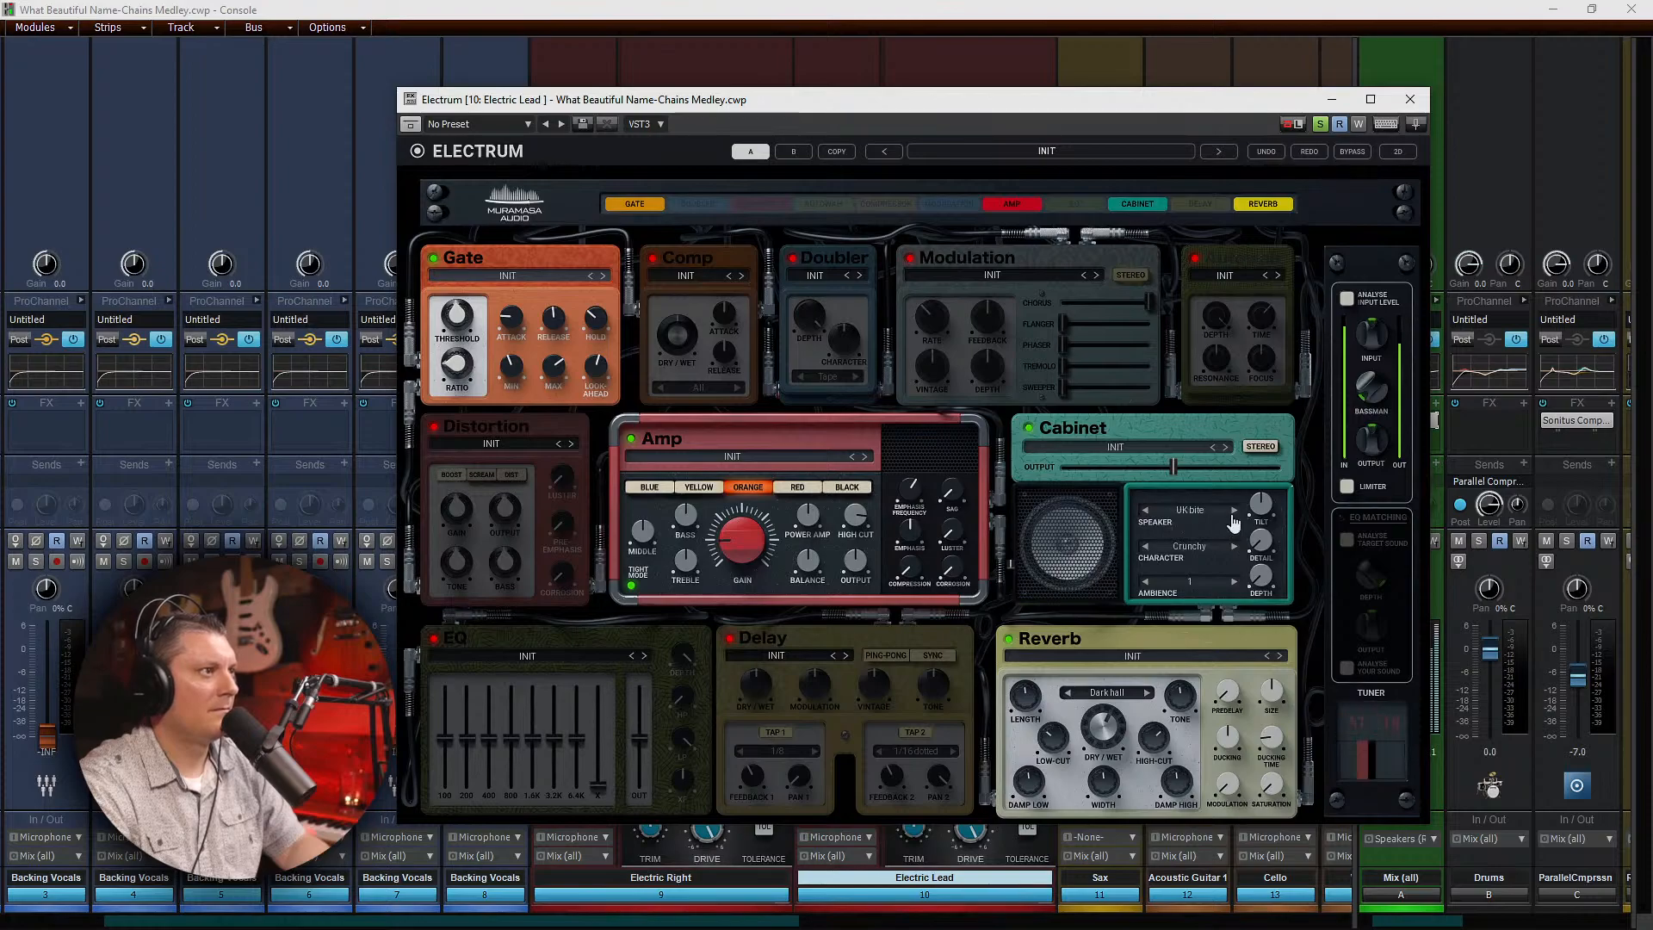
Step: Compare Brand new with neighbouring cabinet speakers and set the Electrum cabinet's speaker to Mid lover
left_click(1235, 513)
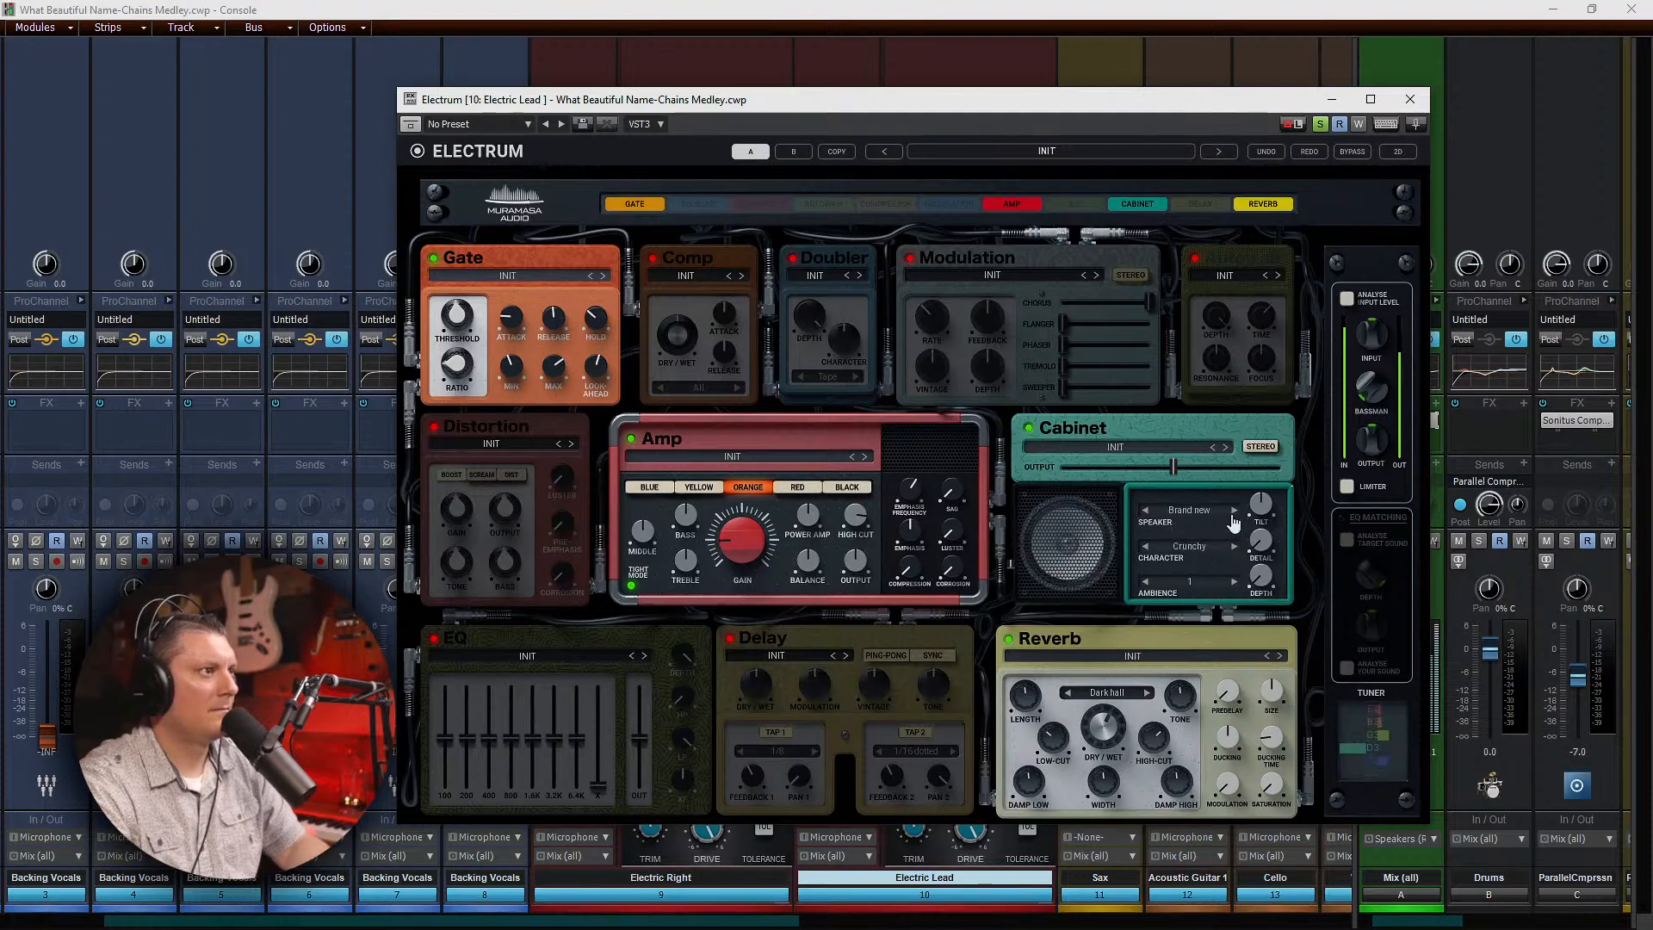
left_click(1147, 512)
left_click(1146, 512)
left_click(1147, 512)
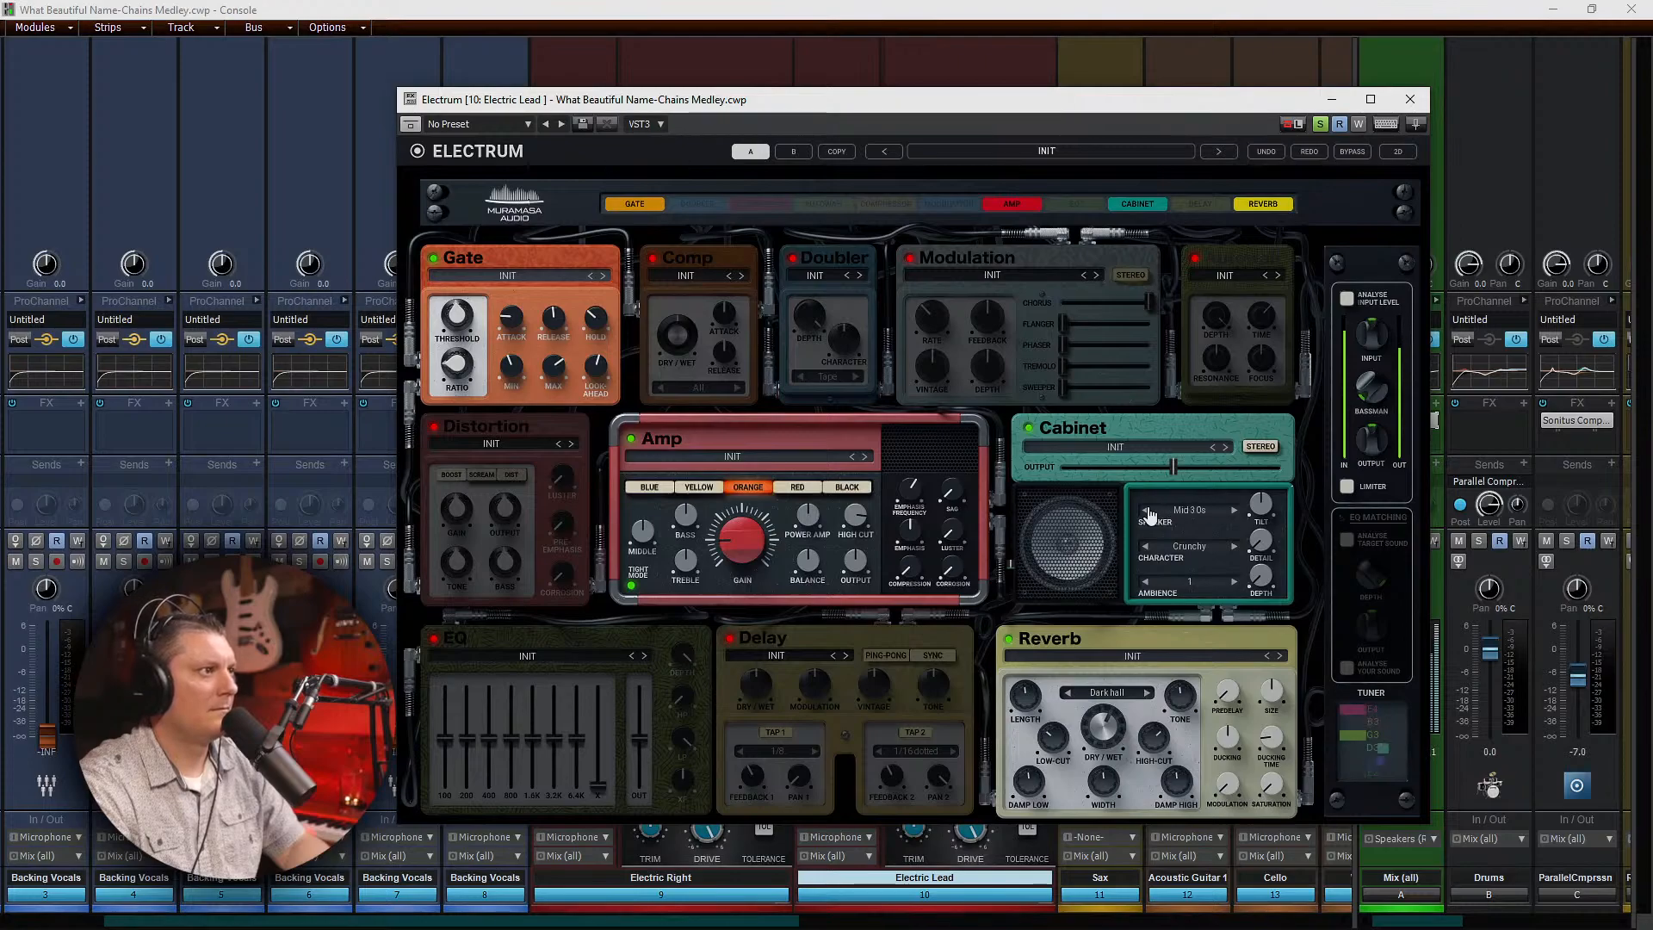
left_click(1233, 514)
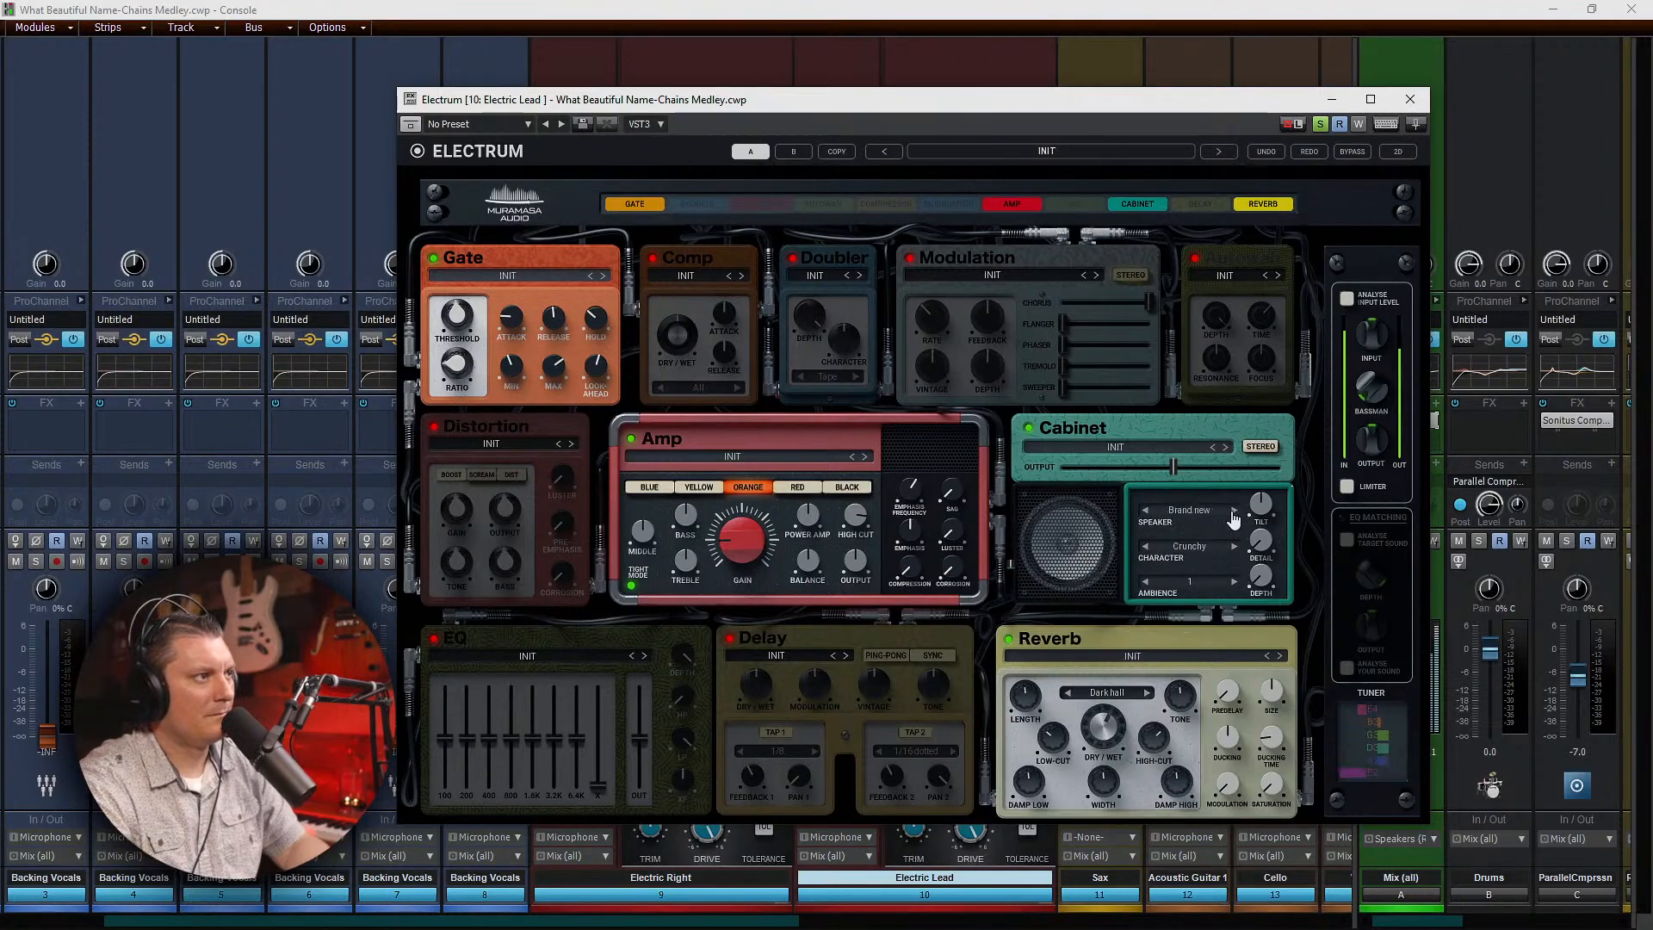
left_click(1234, 514)
left_click(1234, 514)
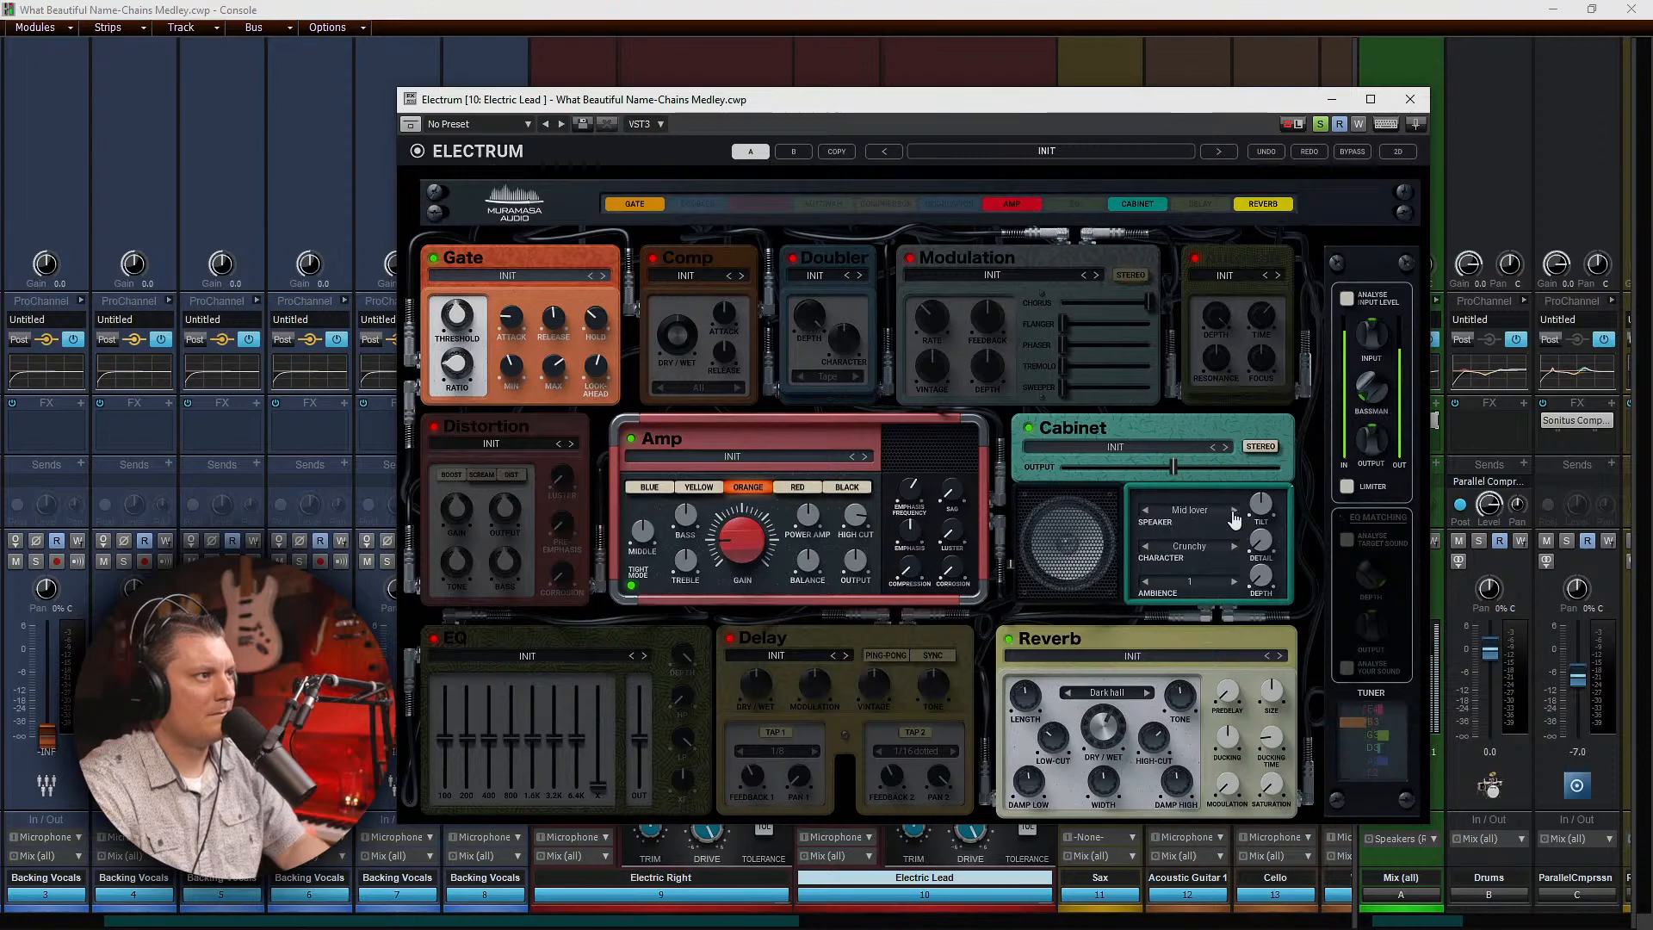
Step: Audition Brand new and neighbouring cabinet speakers with other amp channels, and set Electric Lead's Electrum to the Blue amp channel and Golden lady speaker
left_click(1146, 512)
left_click(1147, 513)
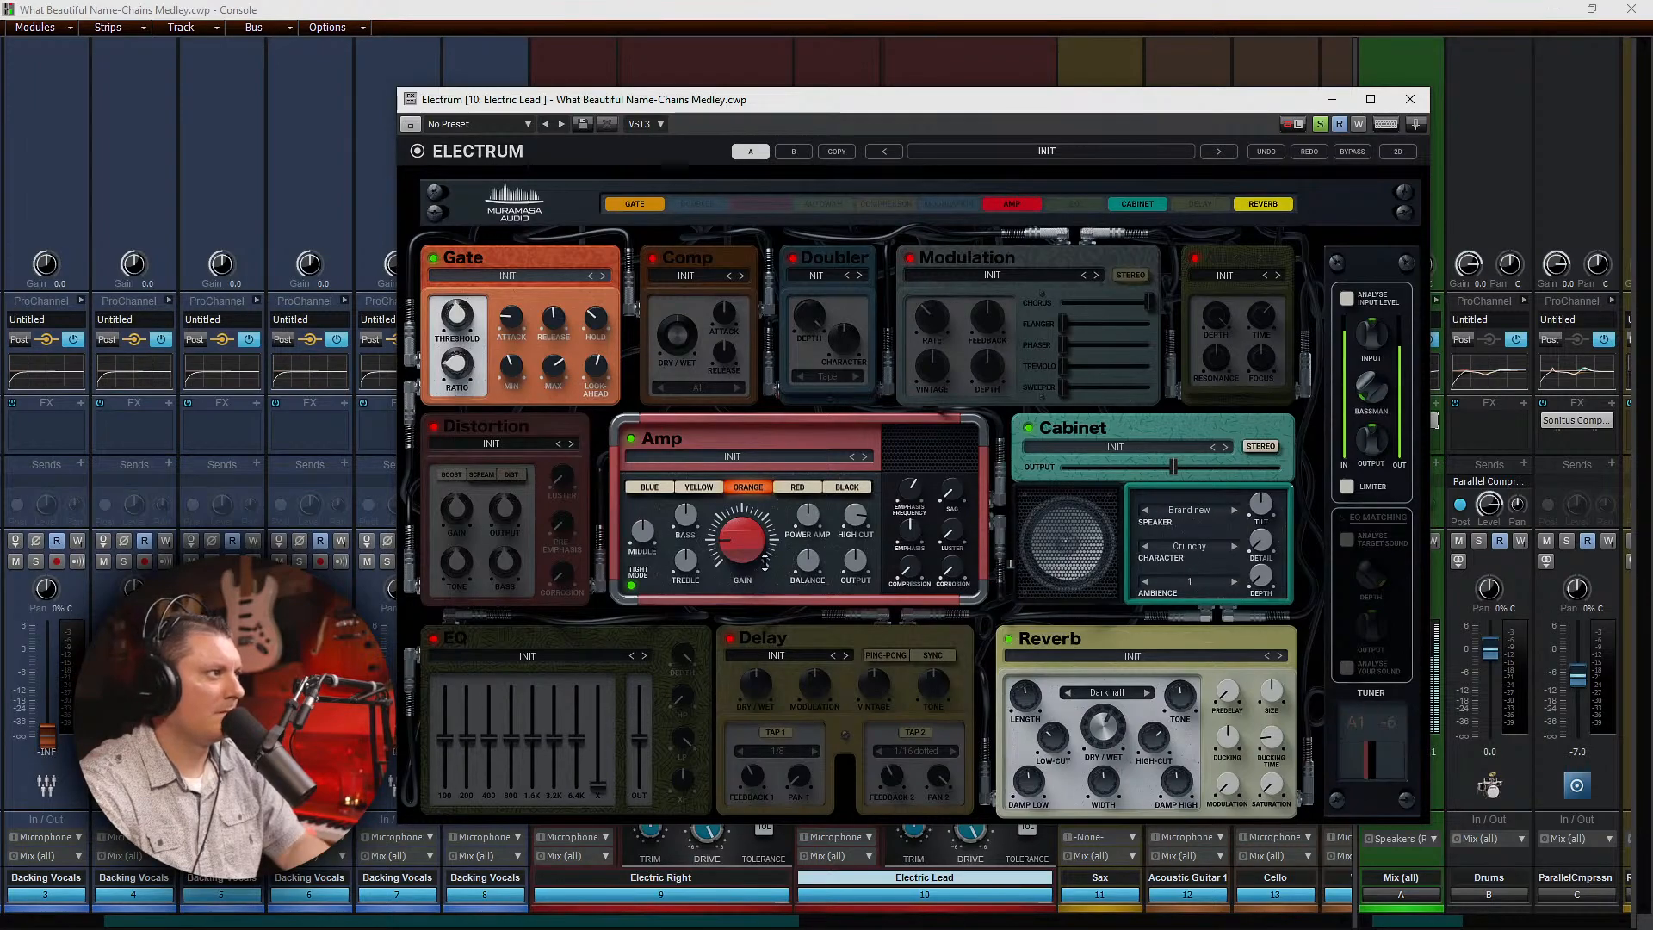
left_click(698, 489)
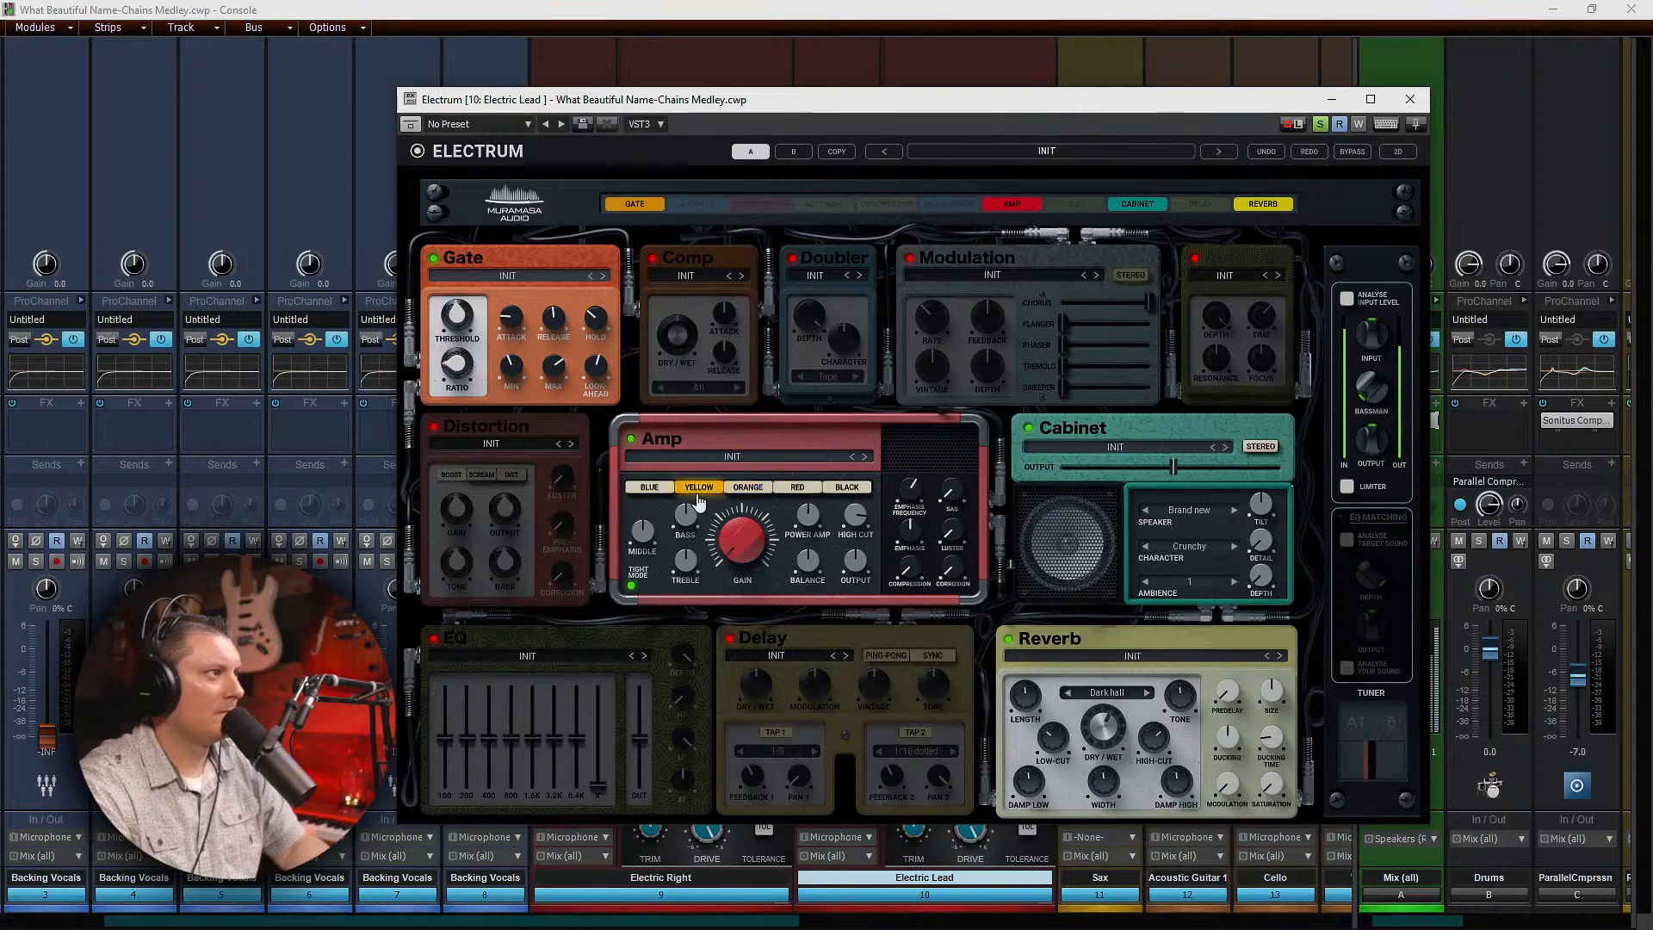
left_click(651, 489)
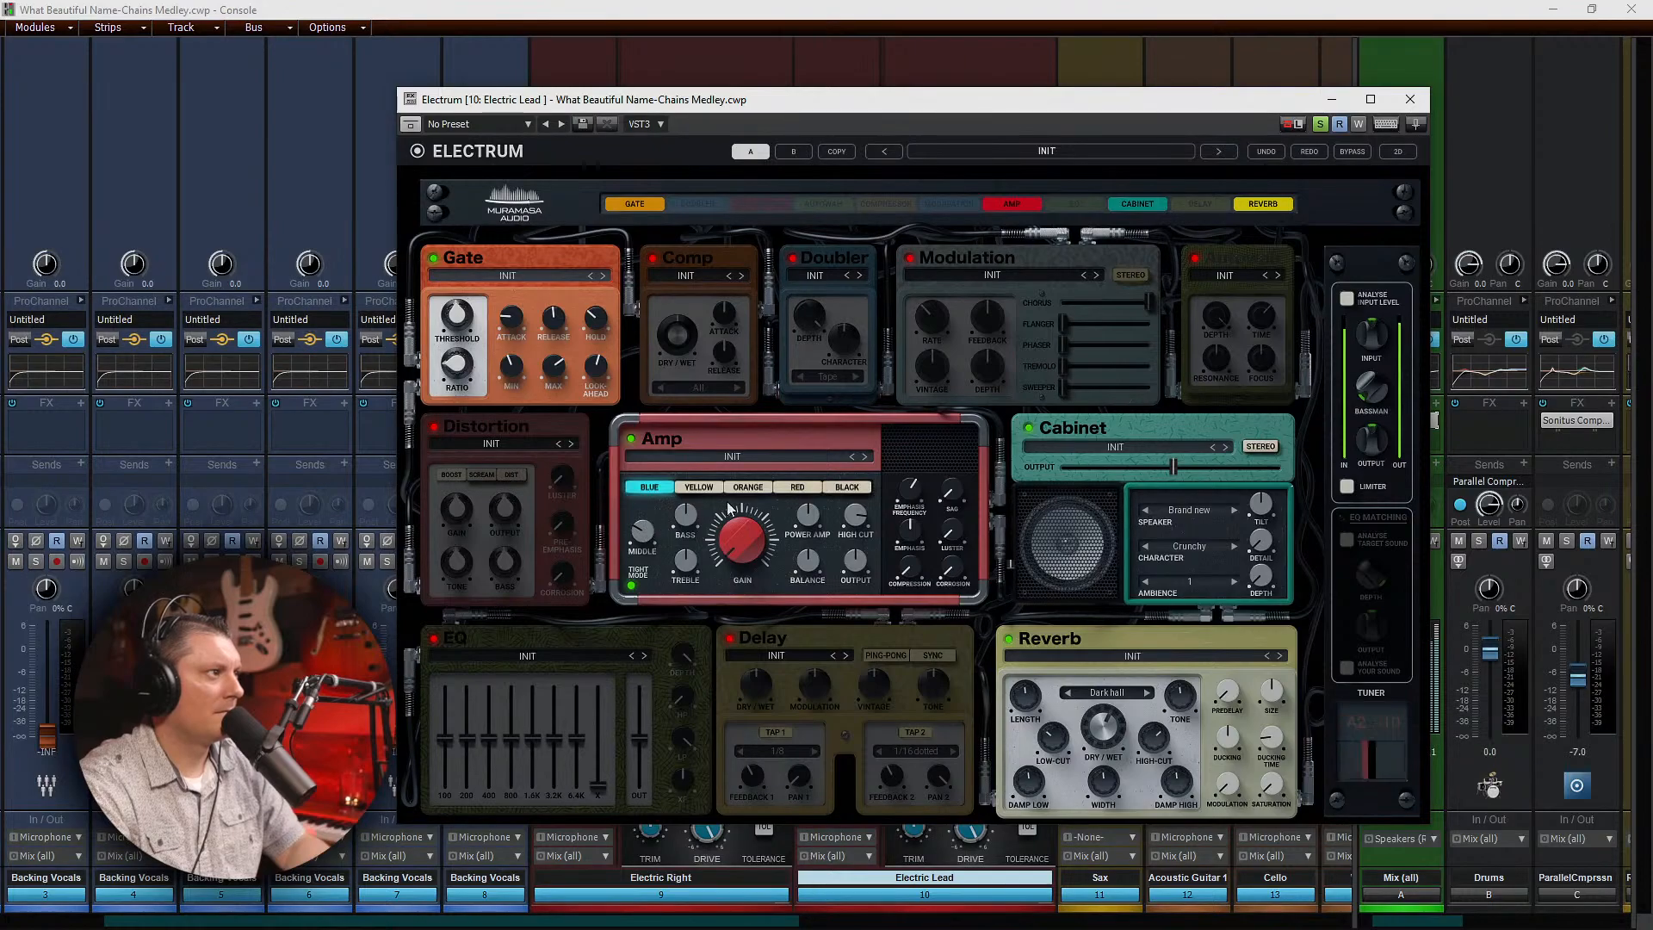
left_click(1144, 510)
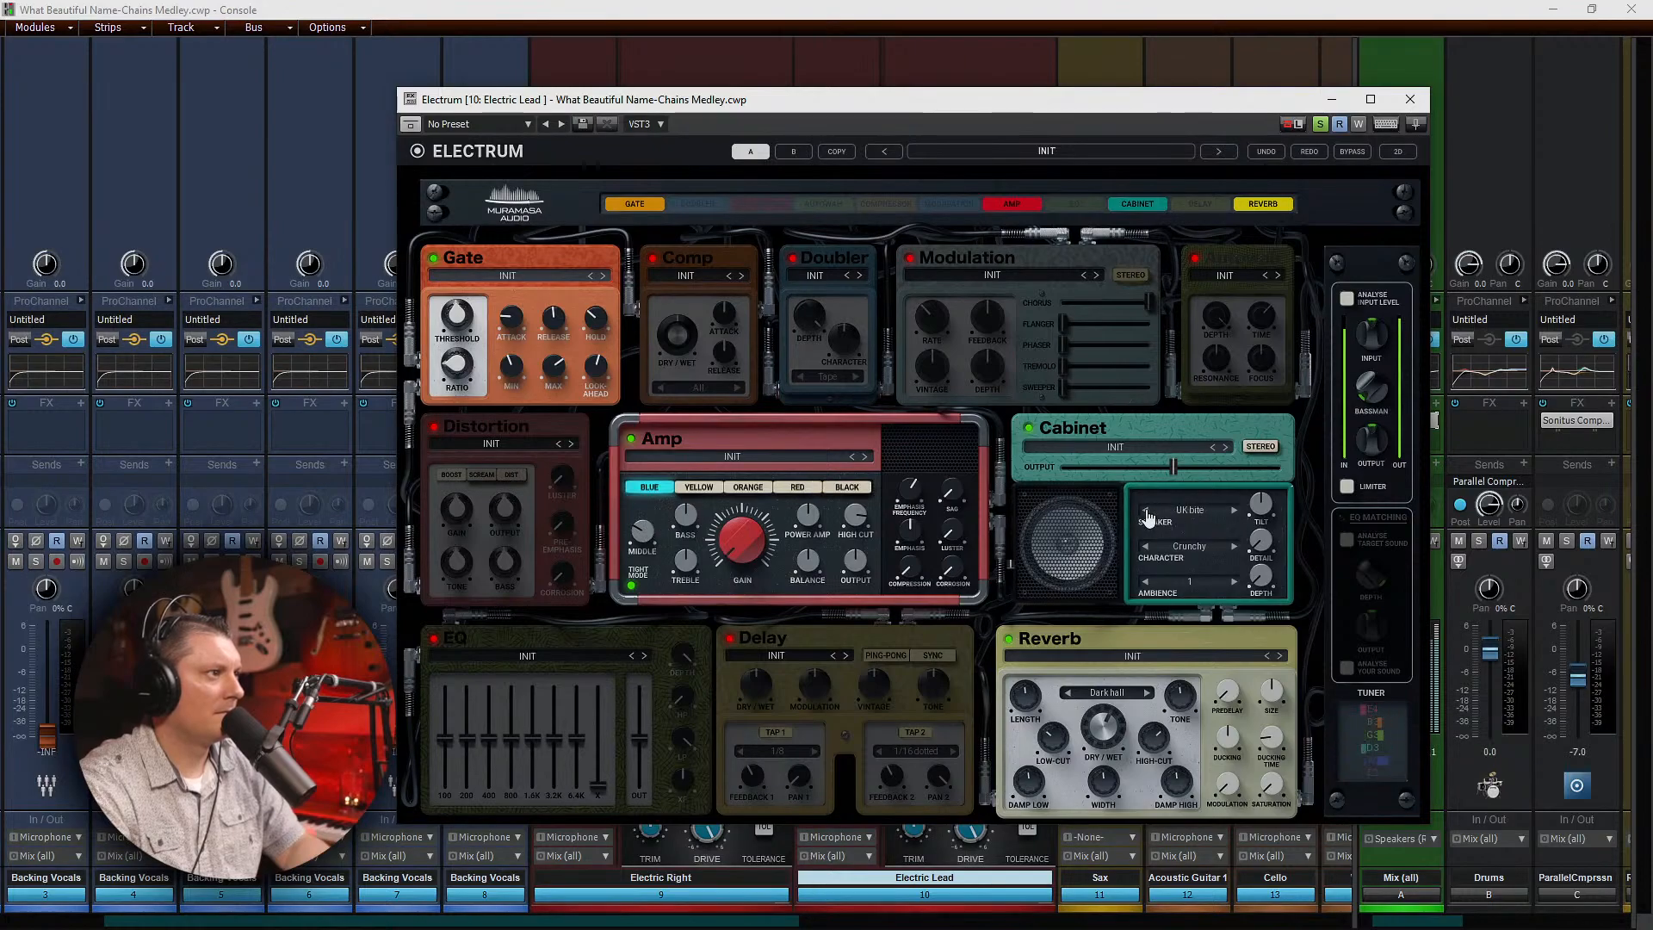
left_click(1145, 510)
left_click(1145, 511)
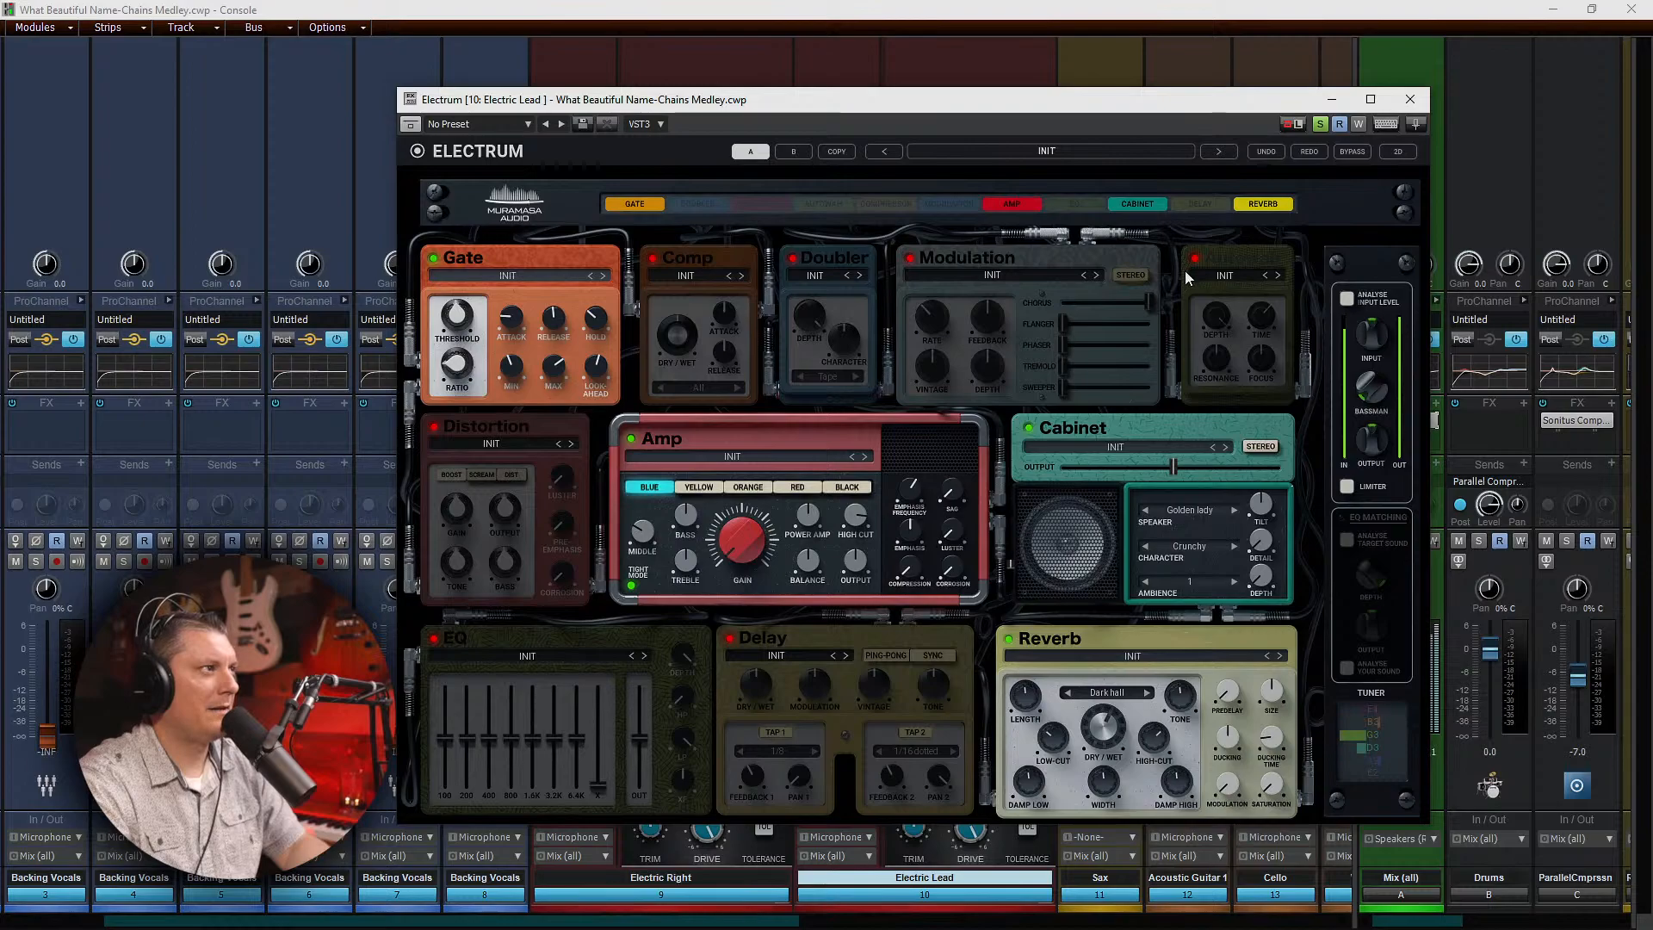
Step: Enable the compressor in Electric Lead's Electrum, dismiss its preset browser and close the effect window
left_click(688, 274)
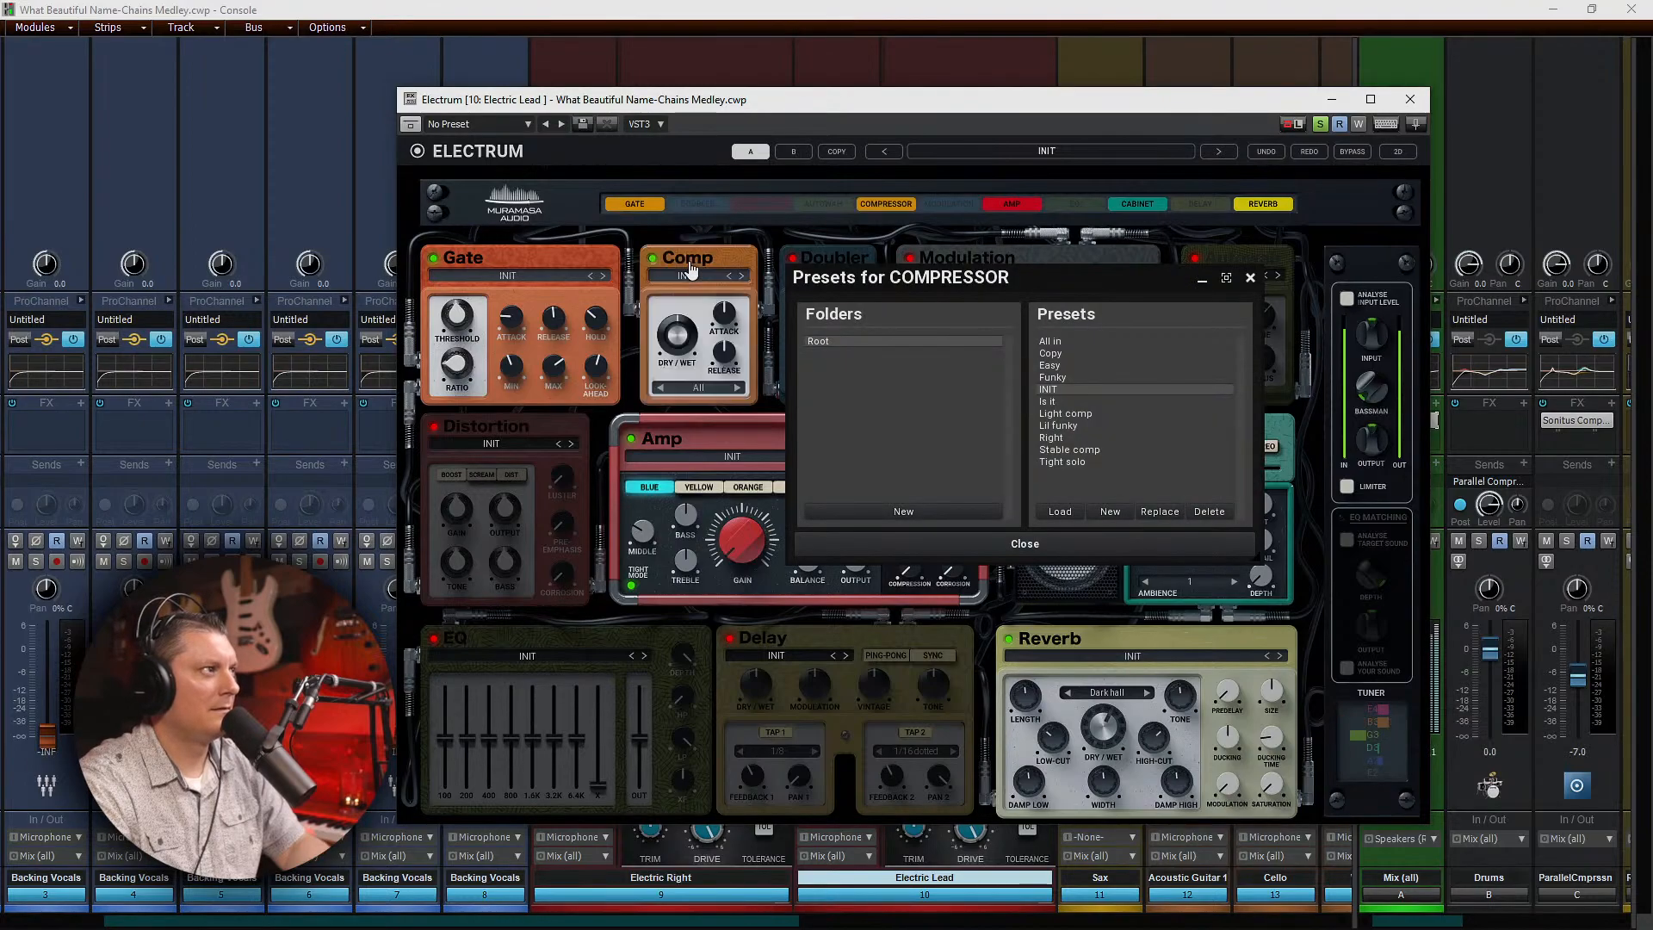
left_click(1249, 277)
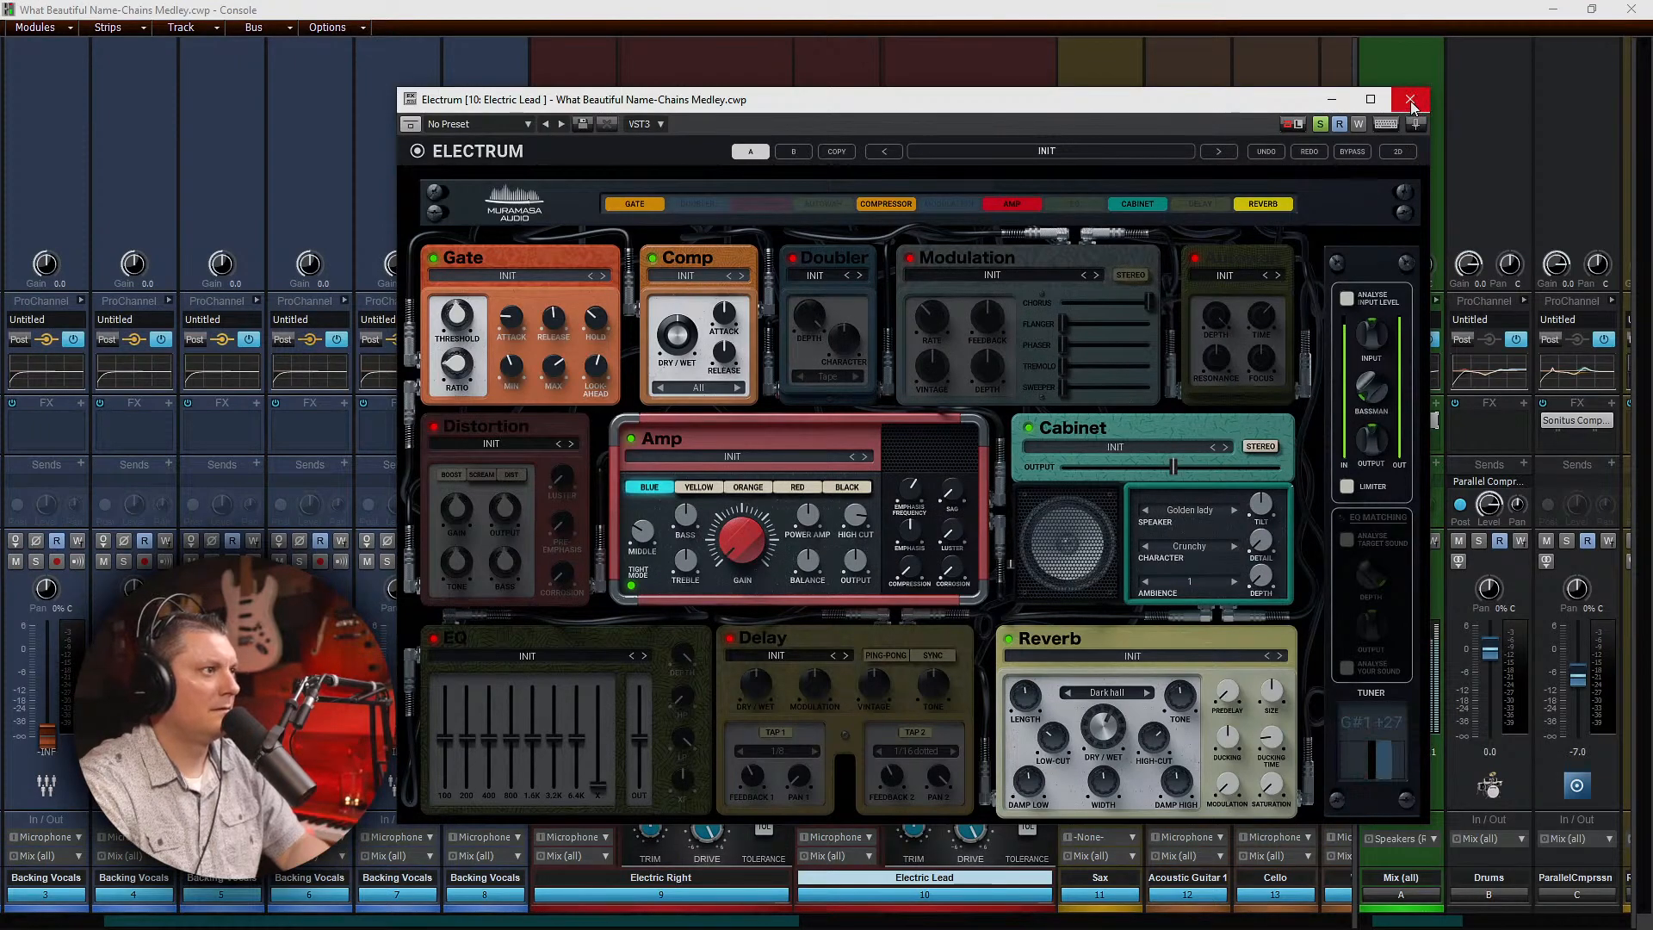
left_click(1410, 101)
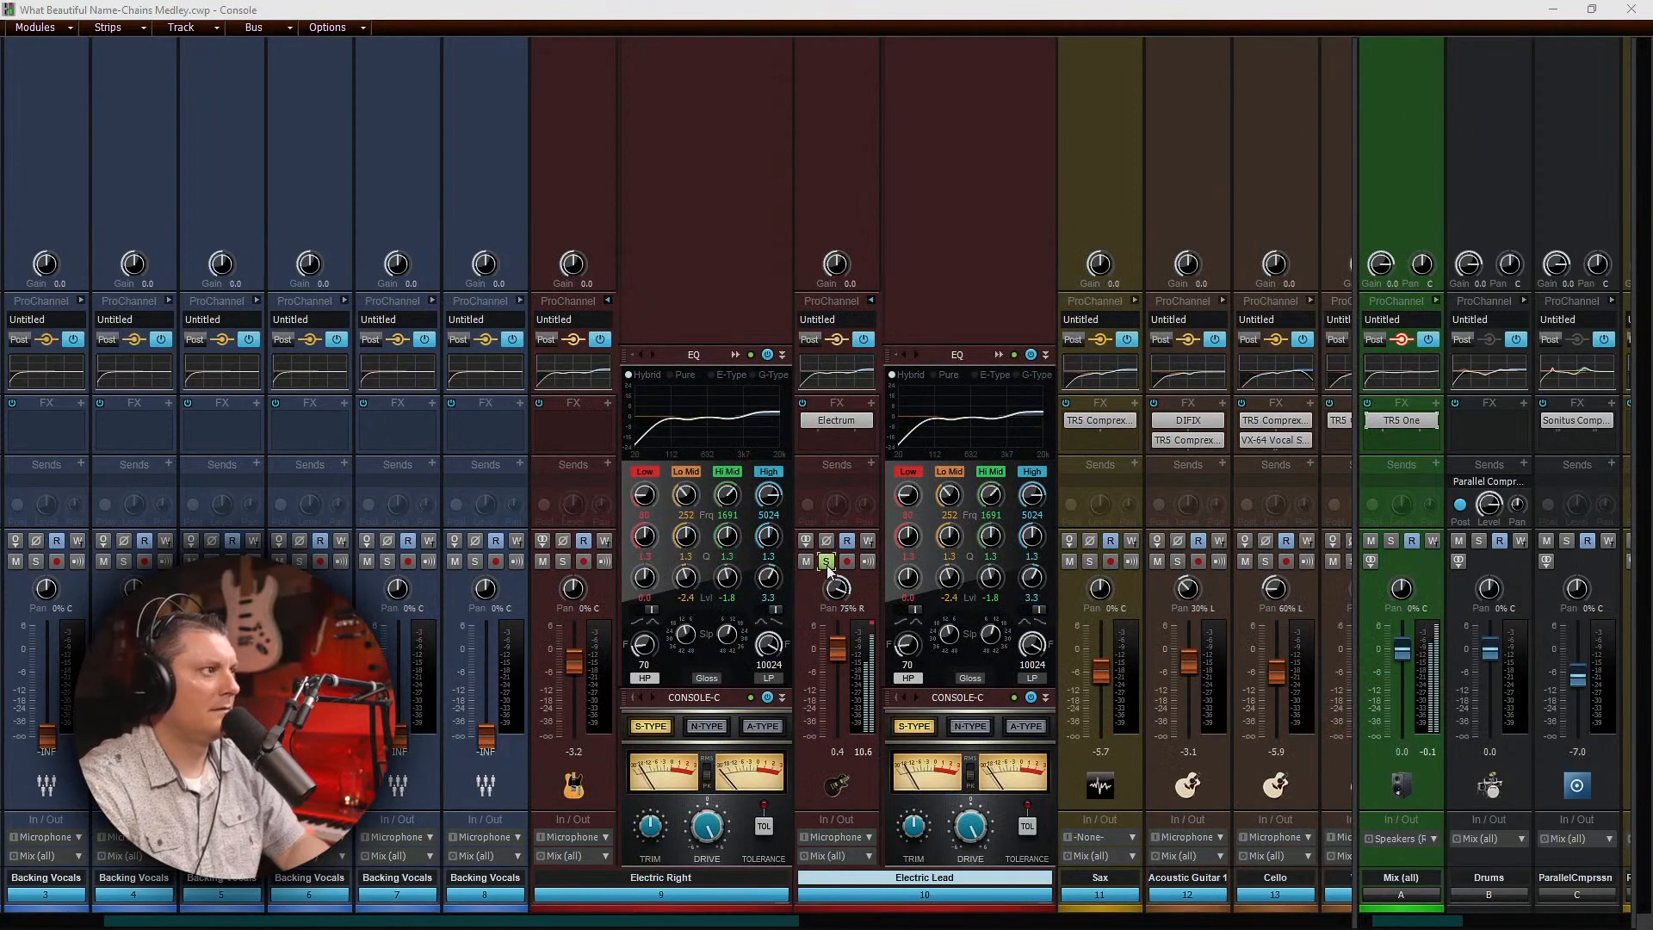
Step: Unsolo Electric Lead and lower its volume to -5.7 dB against the full mix
left_click_drag(838, 655, 837, 665)
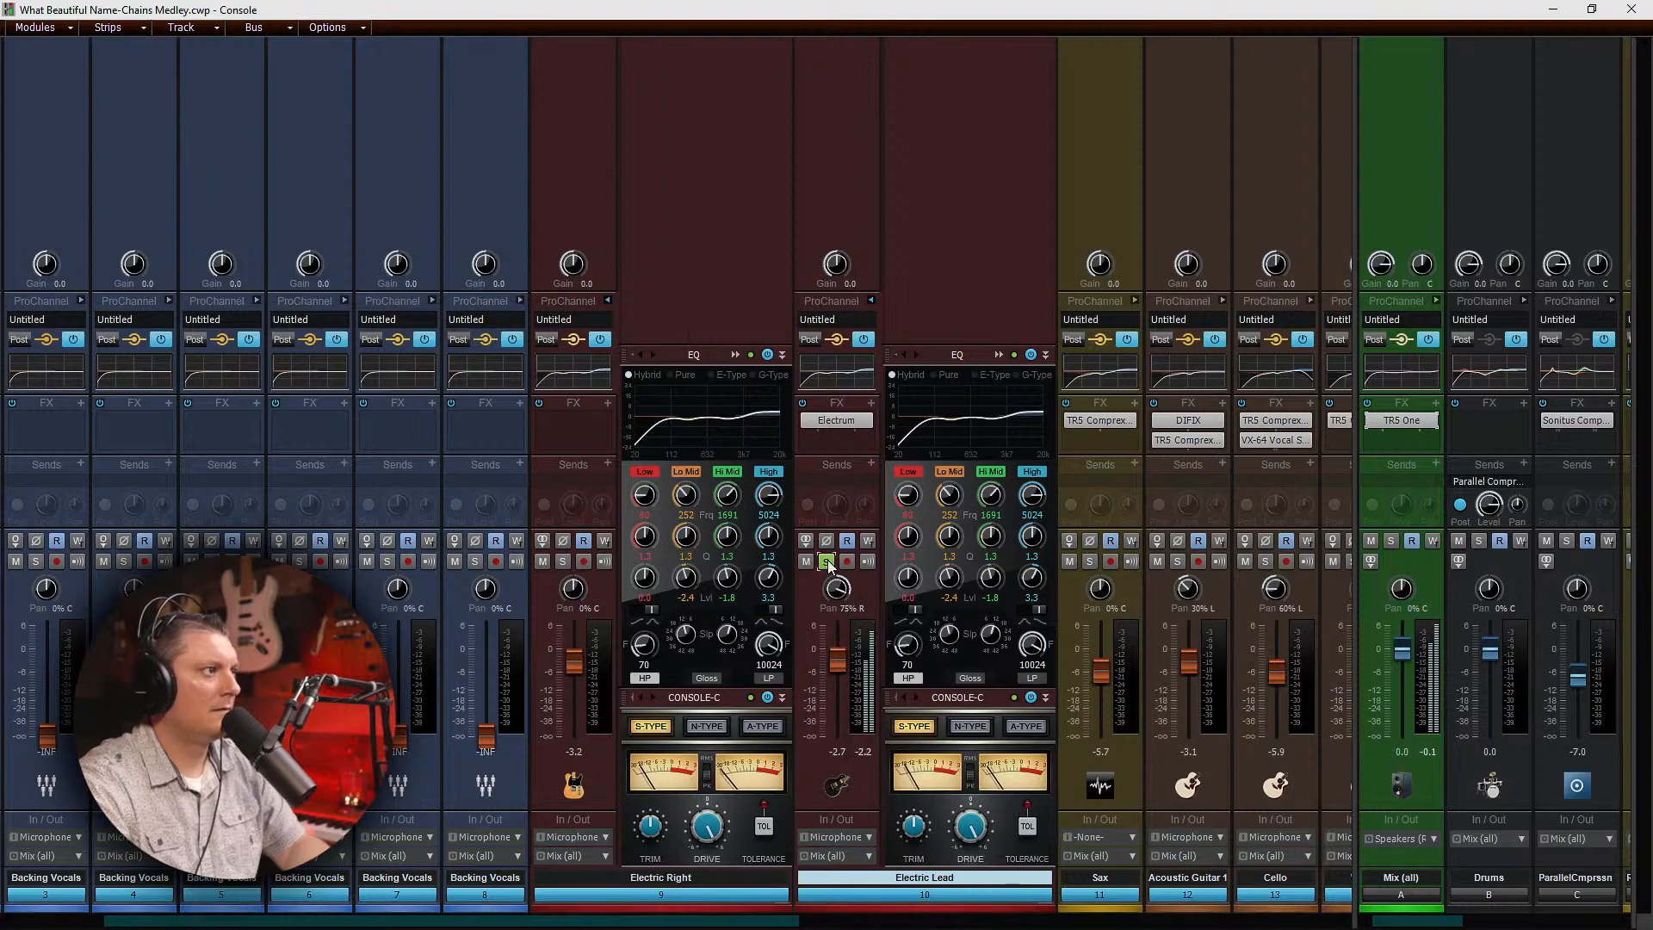
left_click(826, 561)
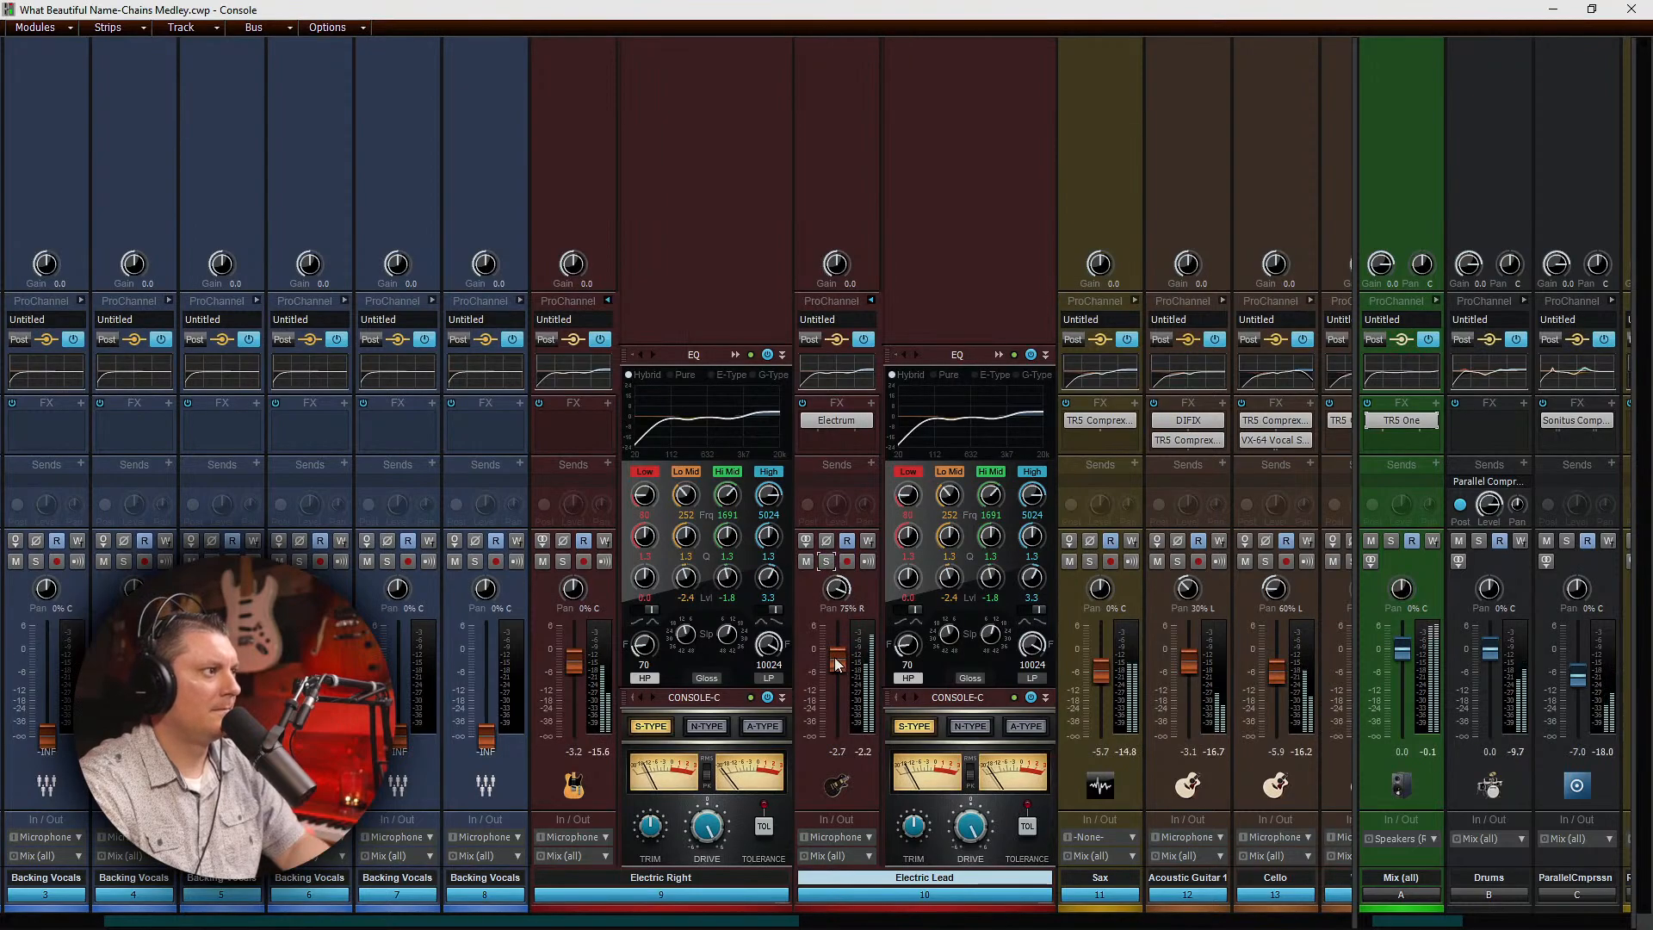
left_click_drag(834, 657, 834, 671)
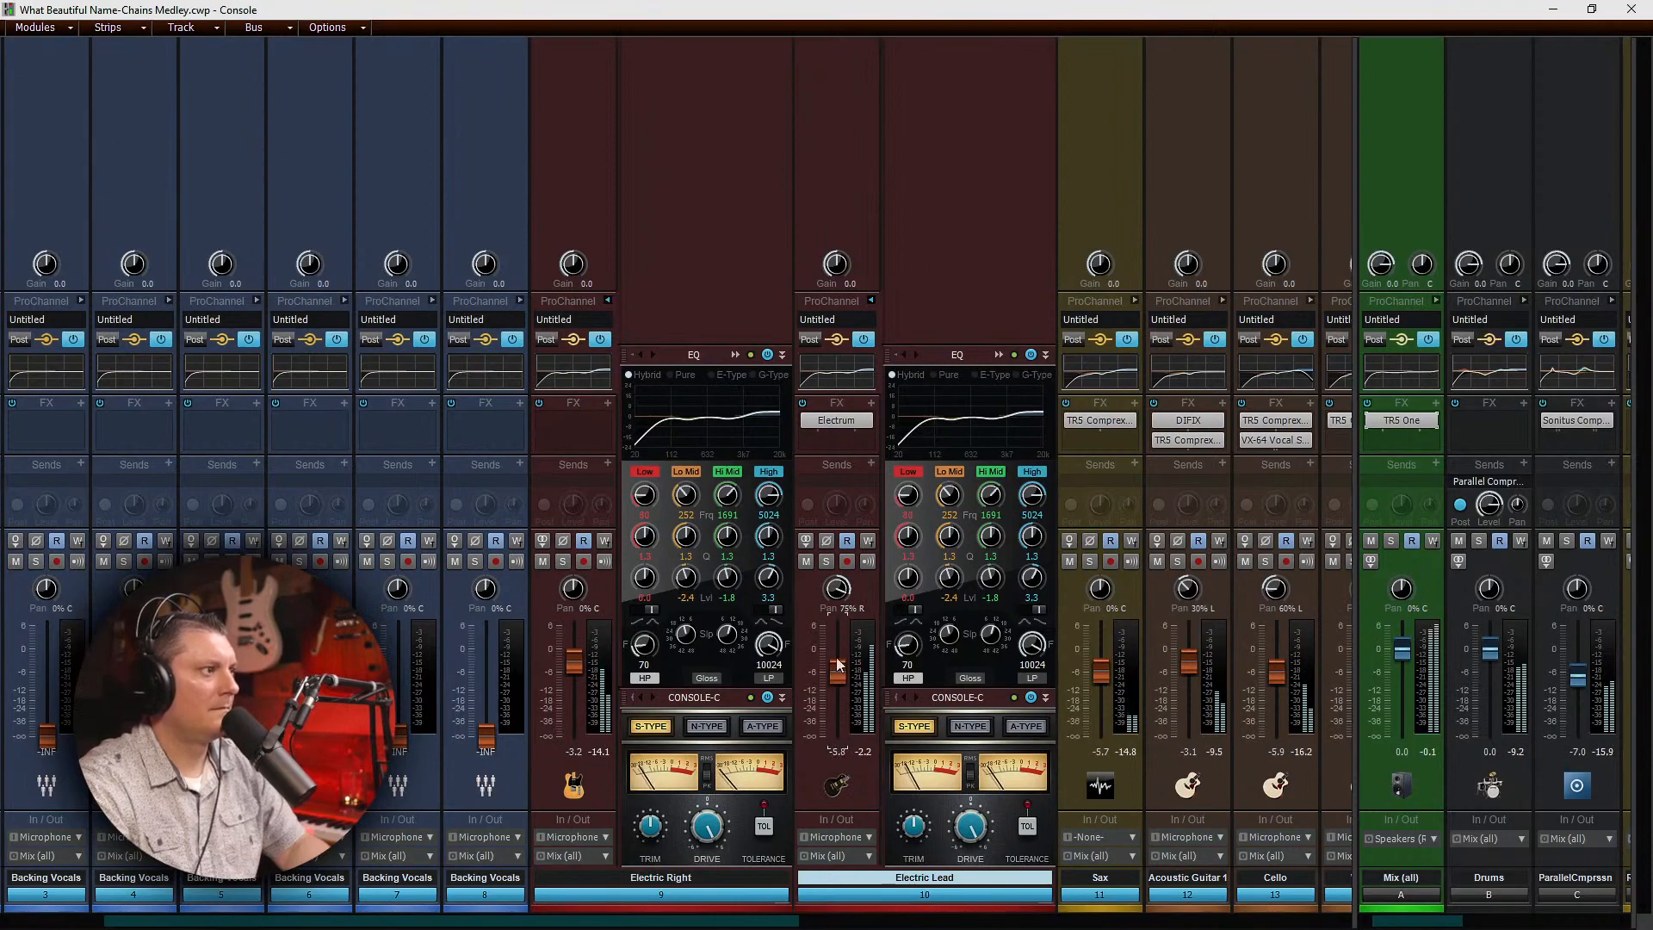
left_click_drag(837, 667, 836, 665)
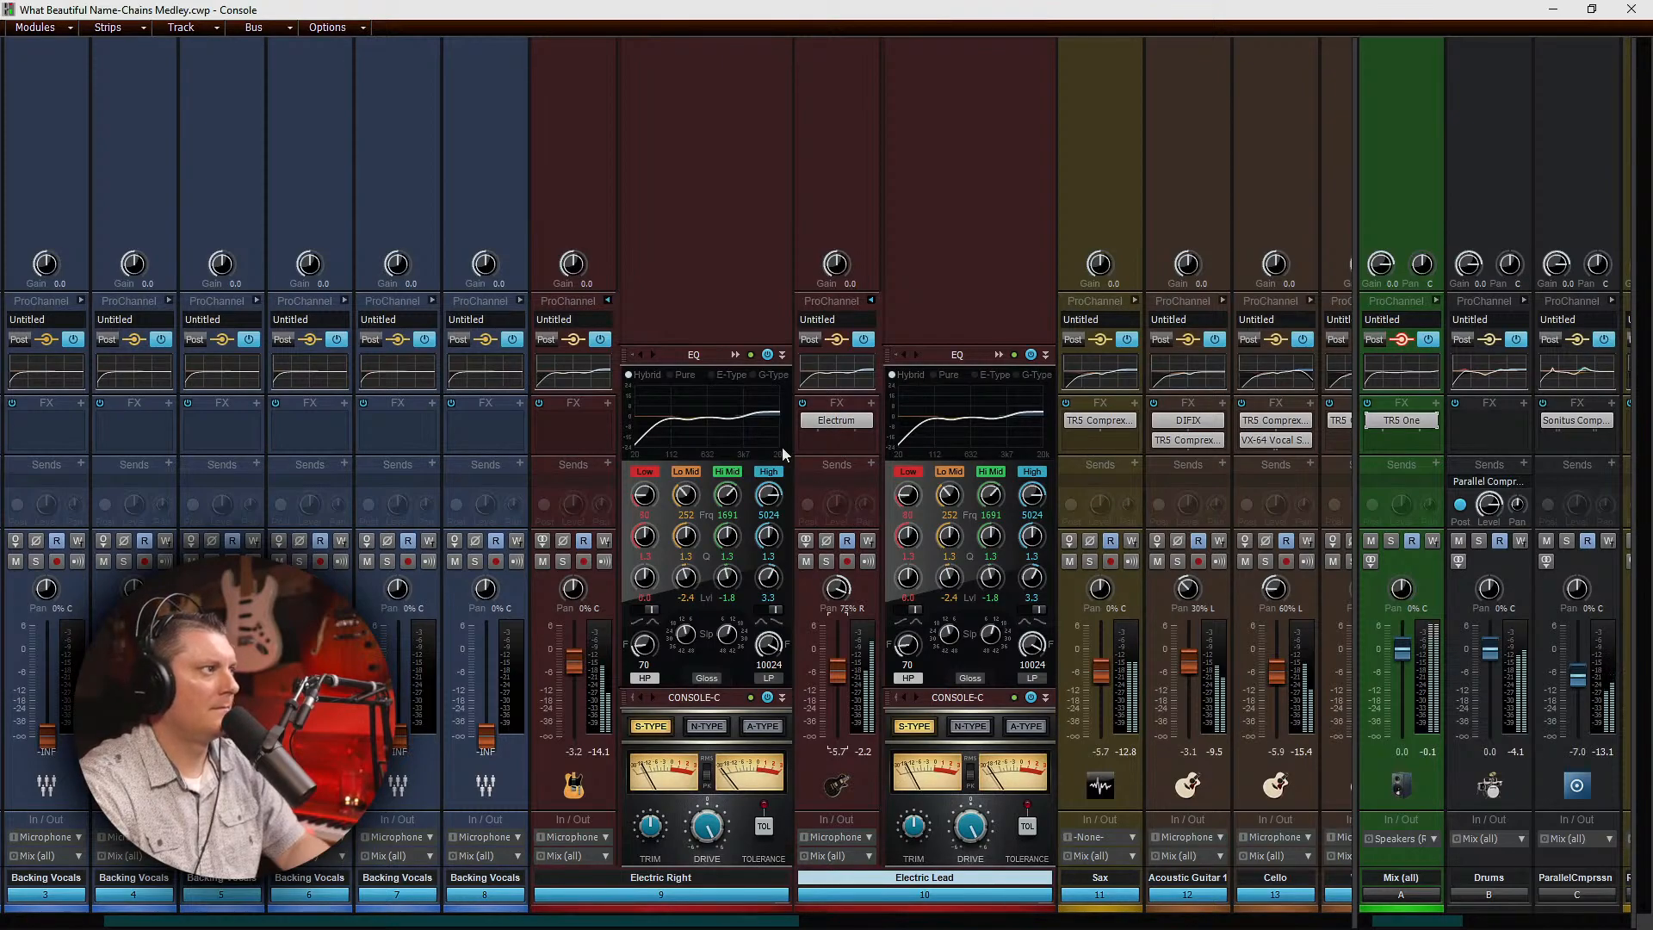
Step: Copy the Electrum effect from Electric Lead to Electric Right's effects bin and open the copy
left_click_drag(694, 425, 600, 428)
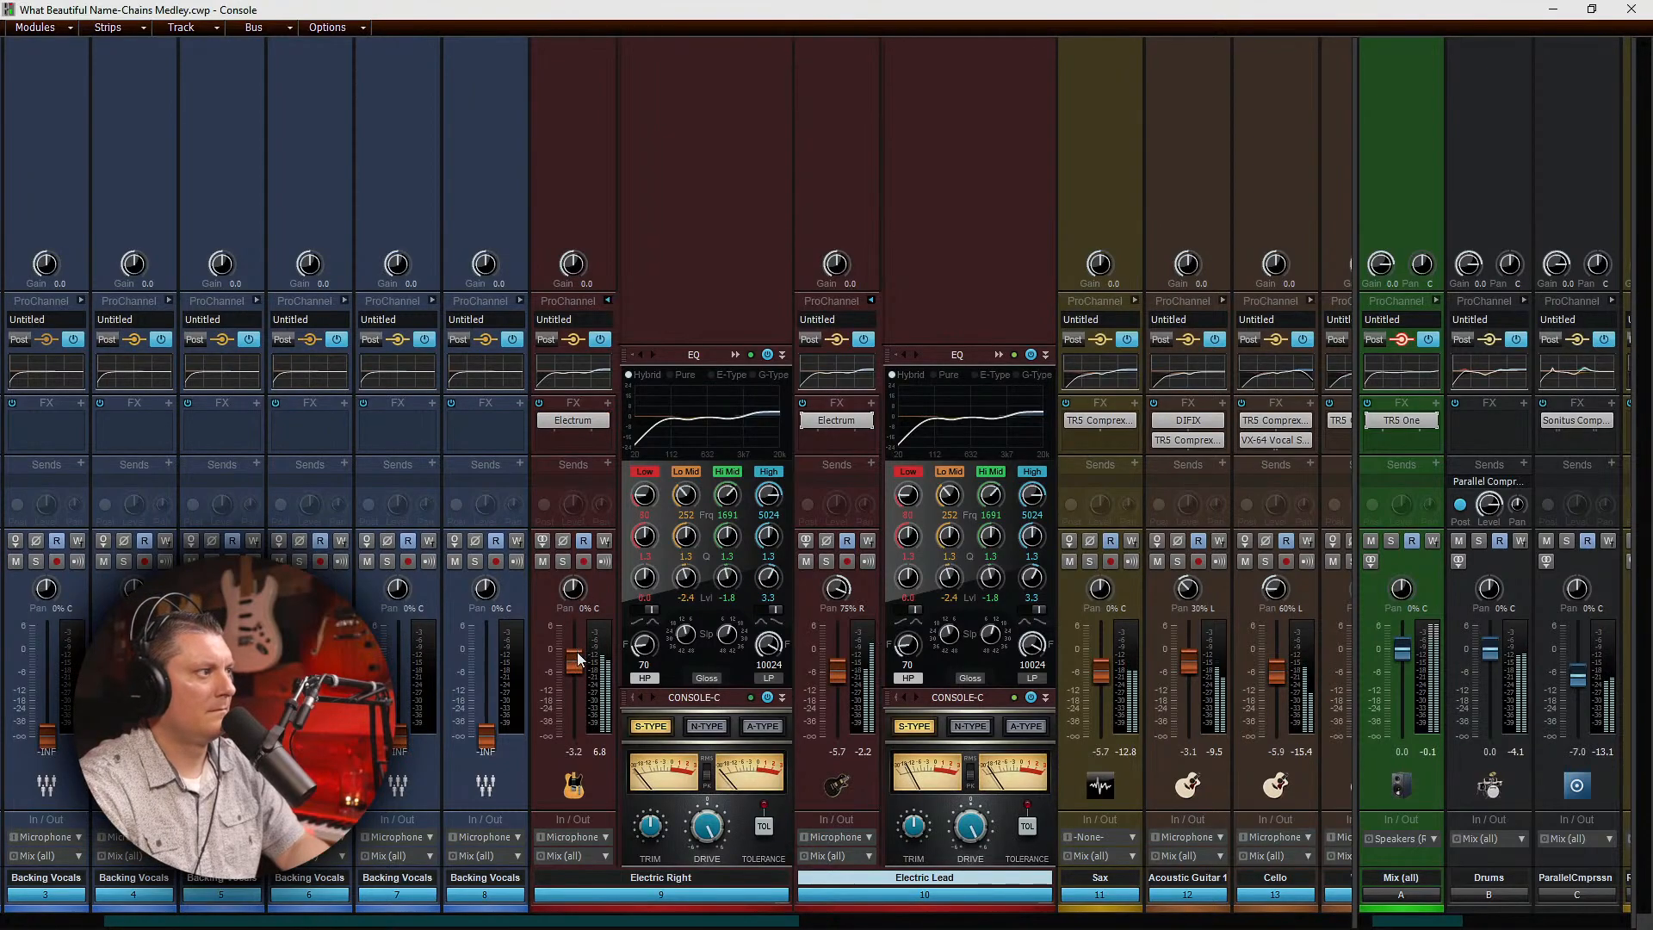
double_click(573, 420)
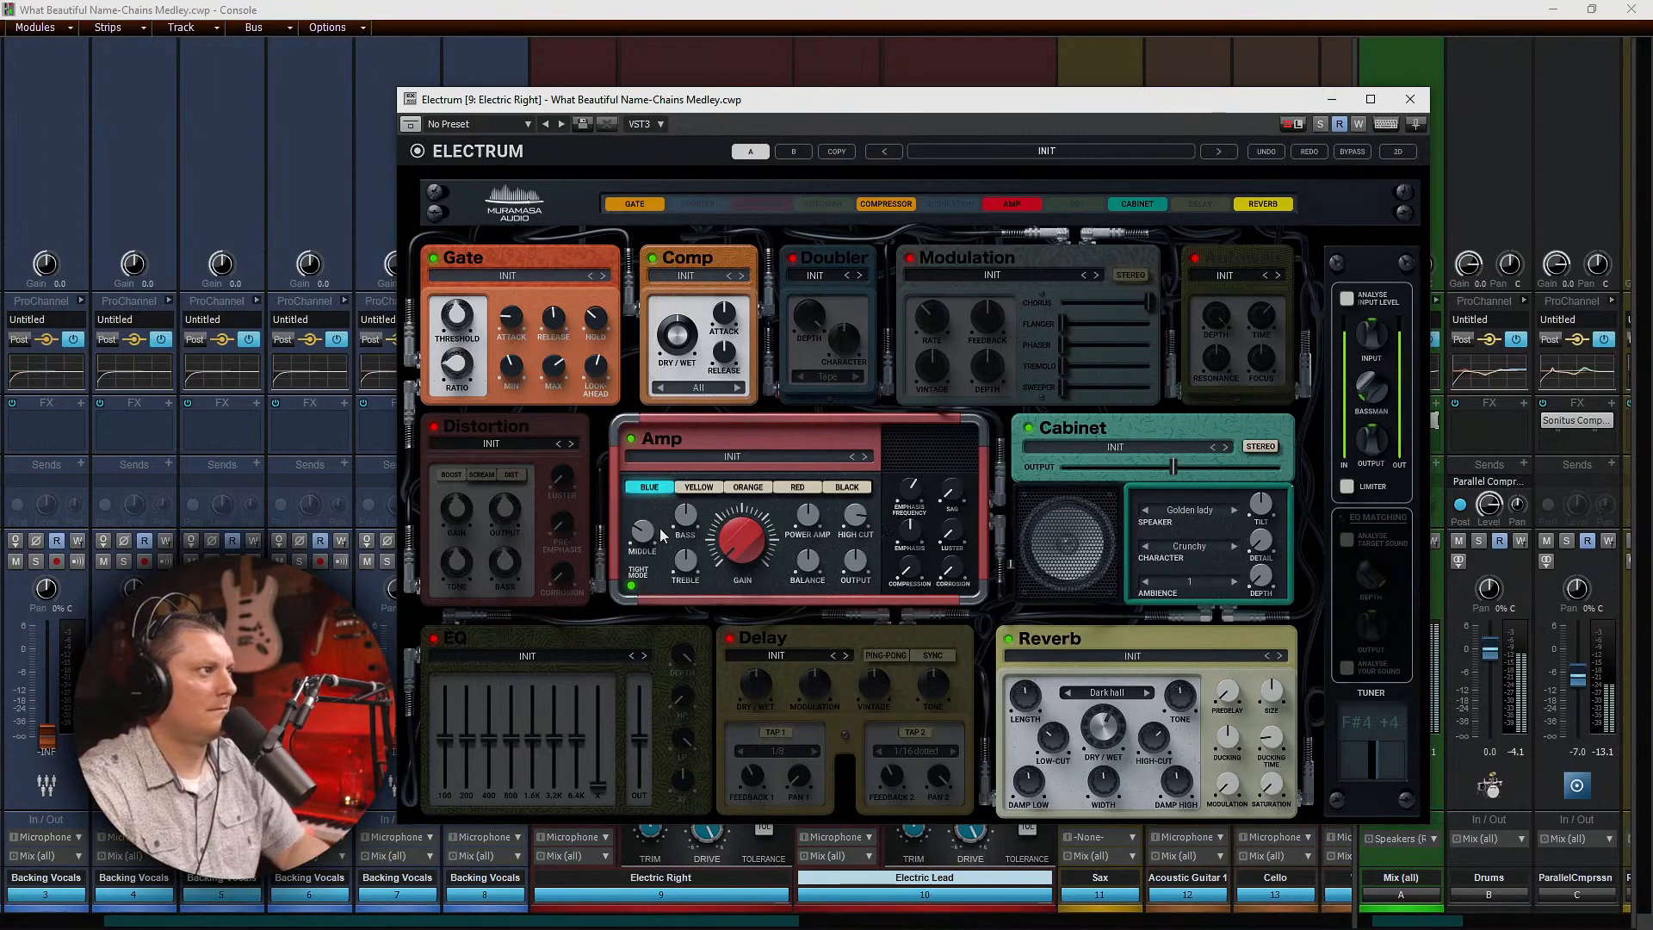
Step: Audition the Orange, Blue, Yellow and Black amp channels in Electric Right's Electrum and set the amp to Red
left_click(747, 487)
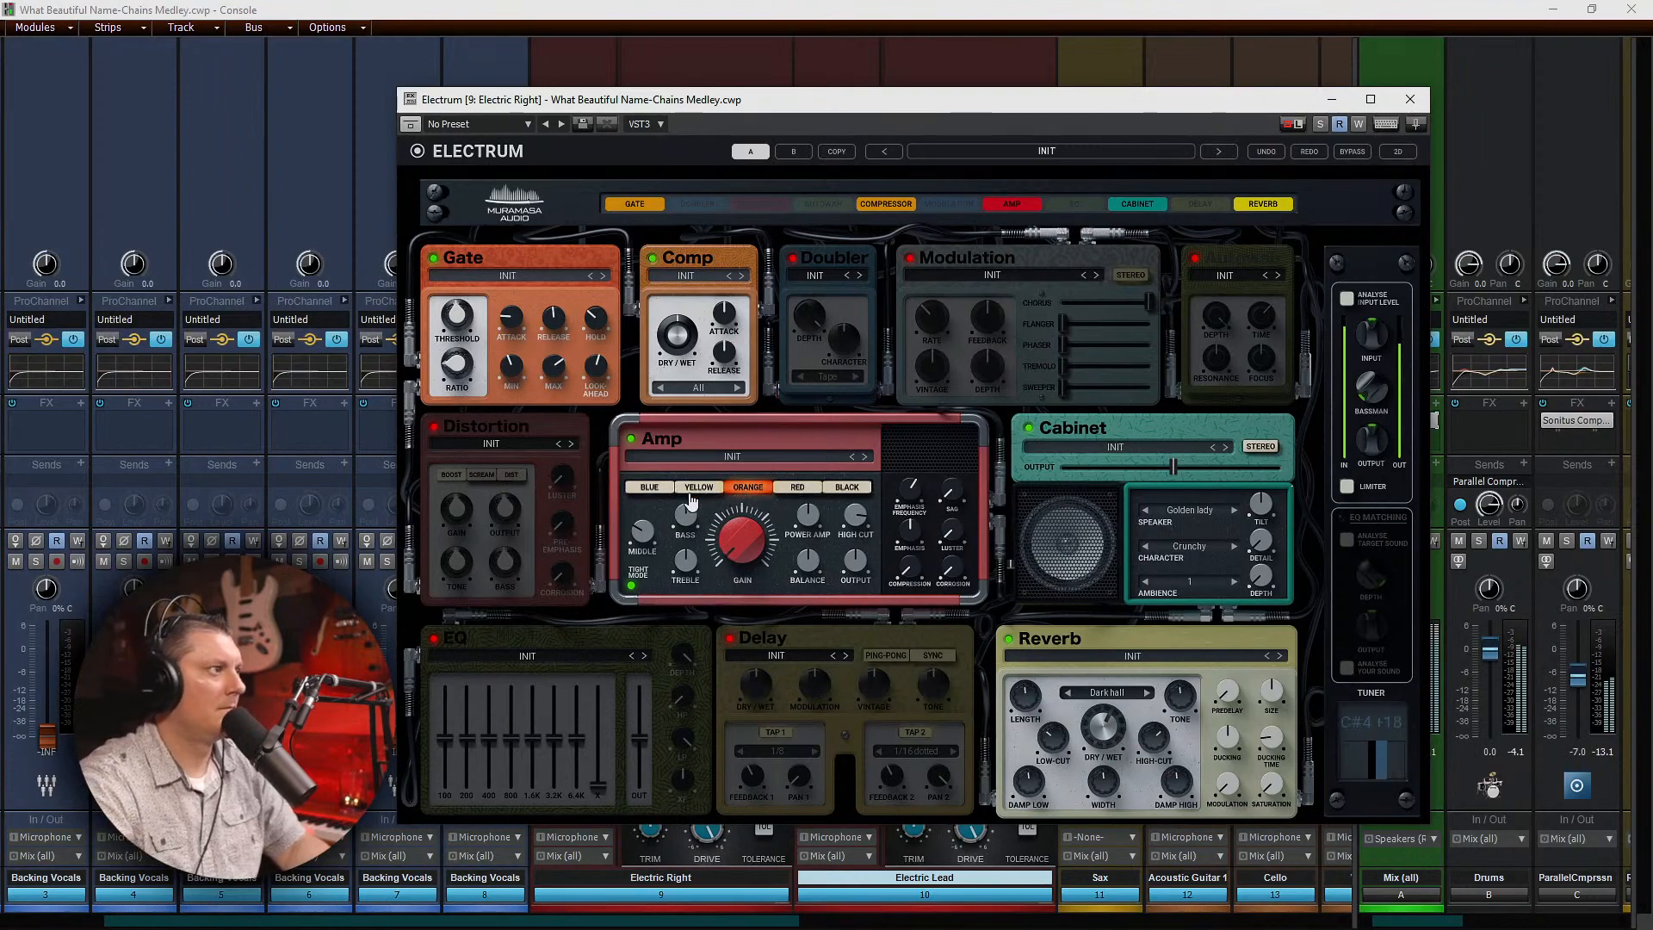
left_click(658, 488)
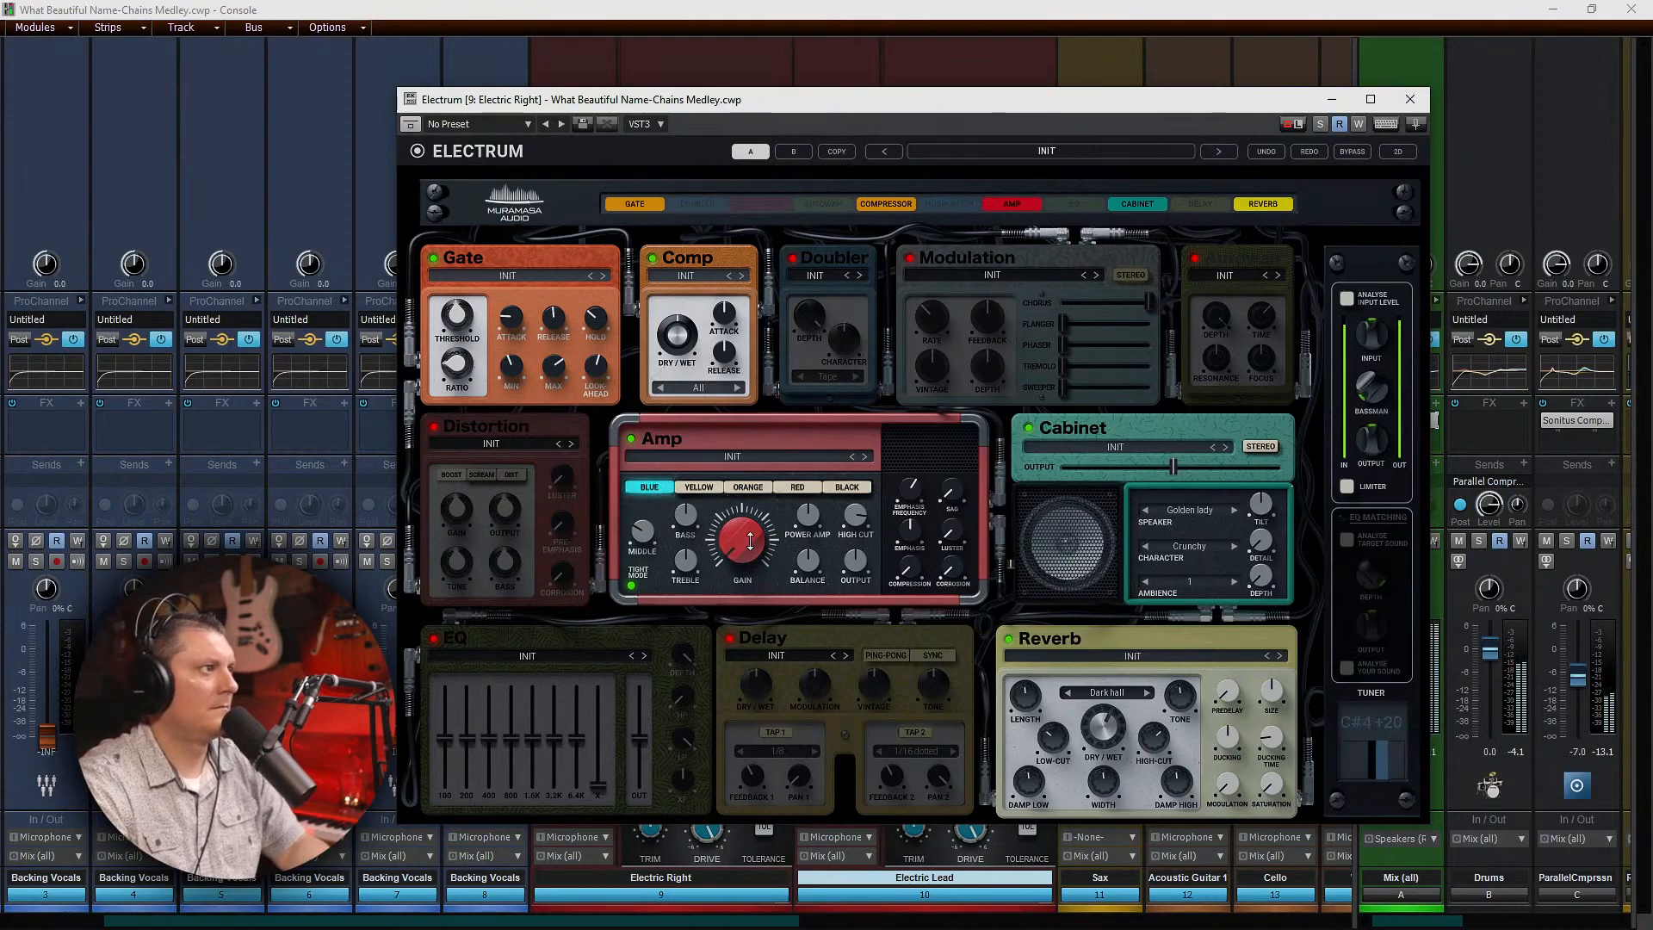
left_click(711, 492)
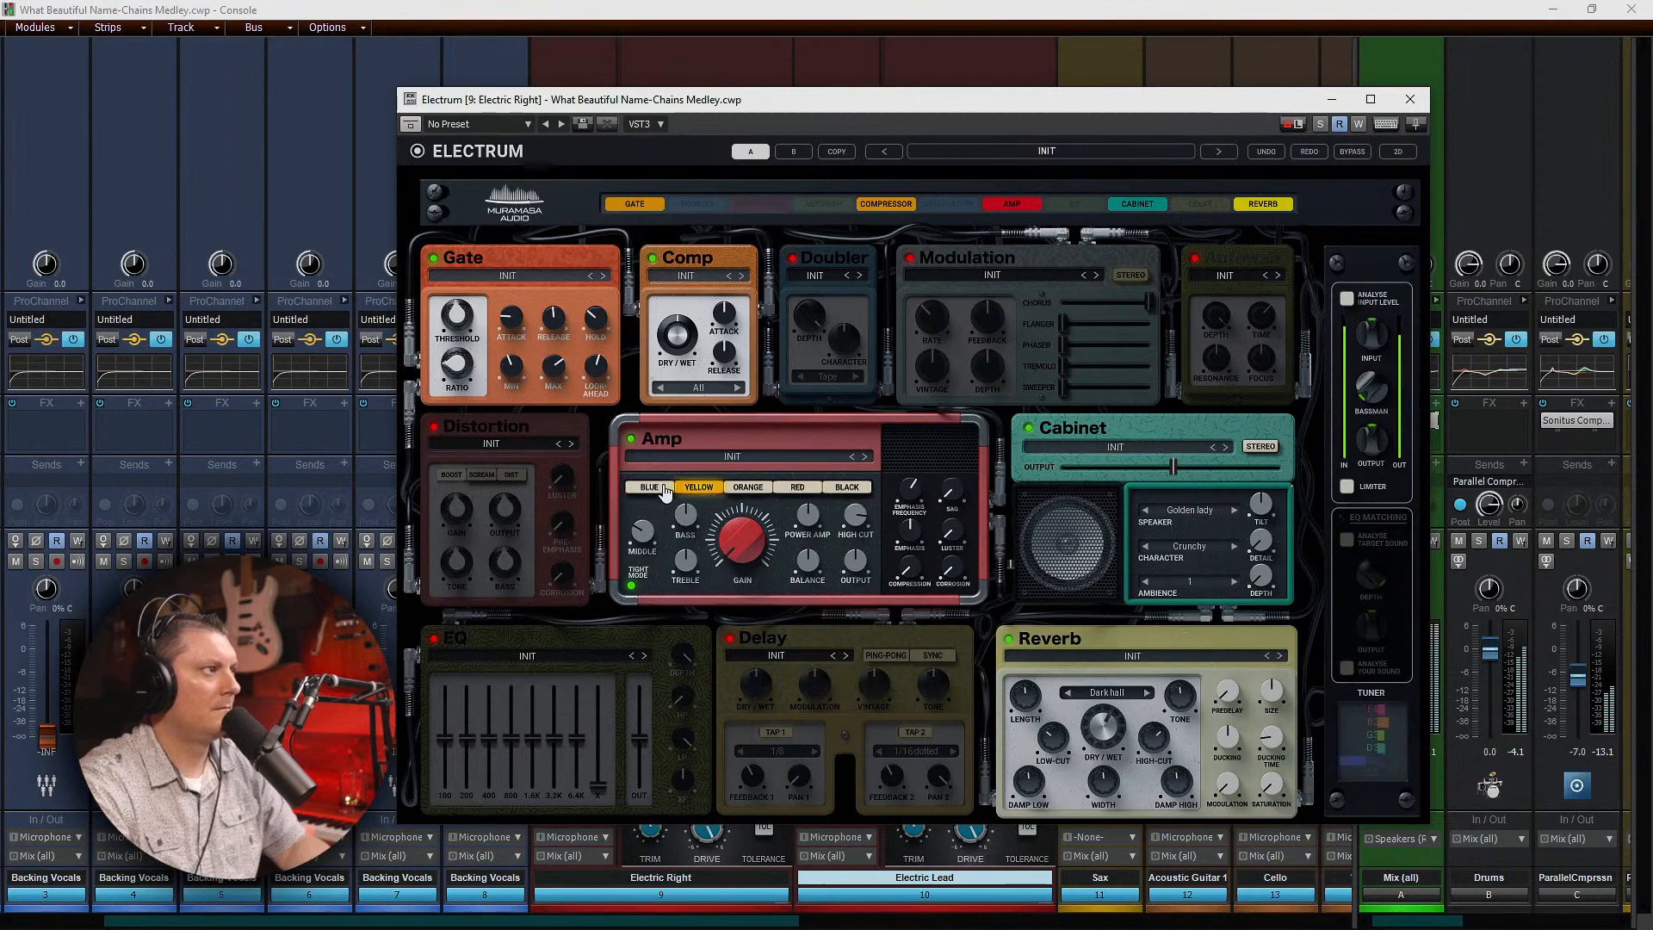
left_click(747, 492)
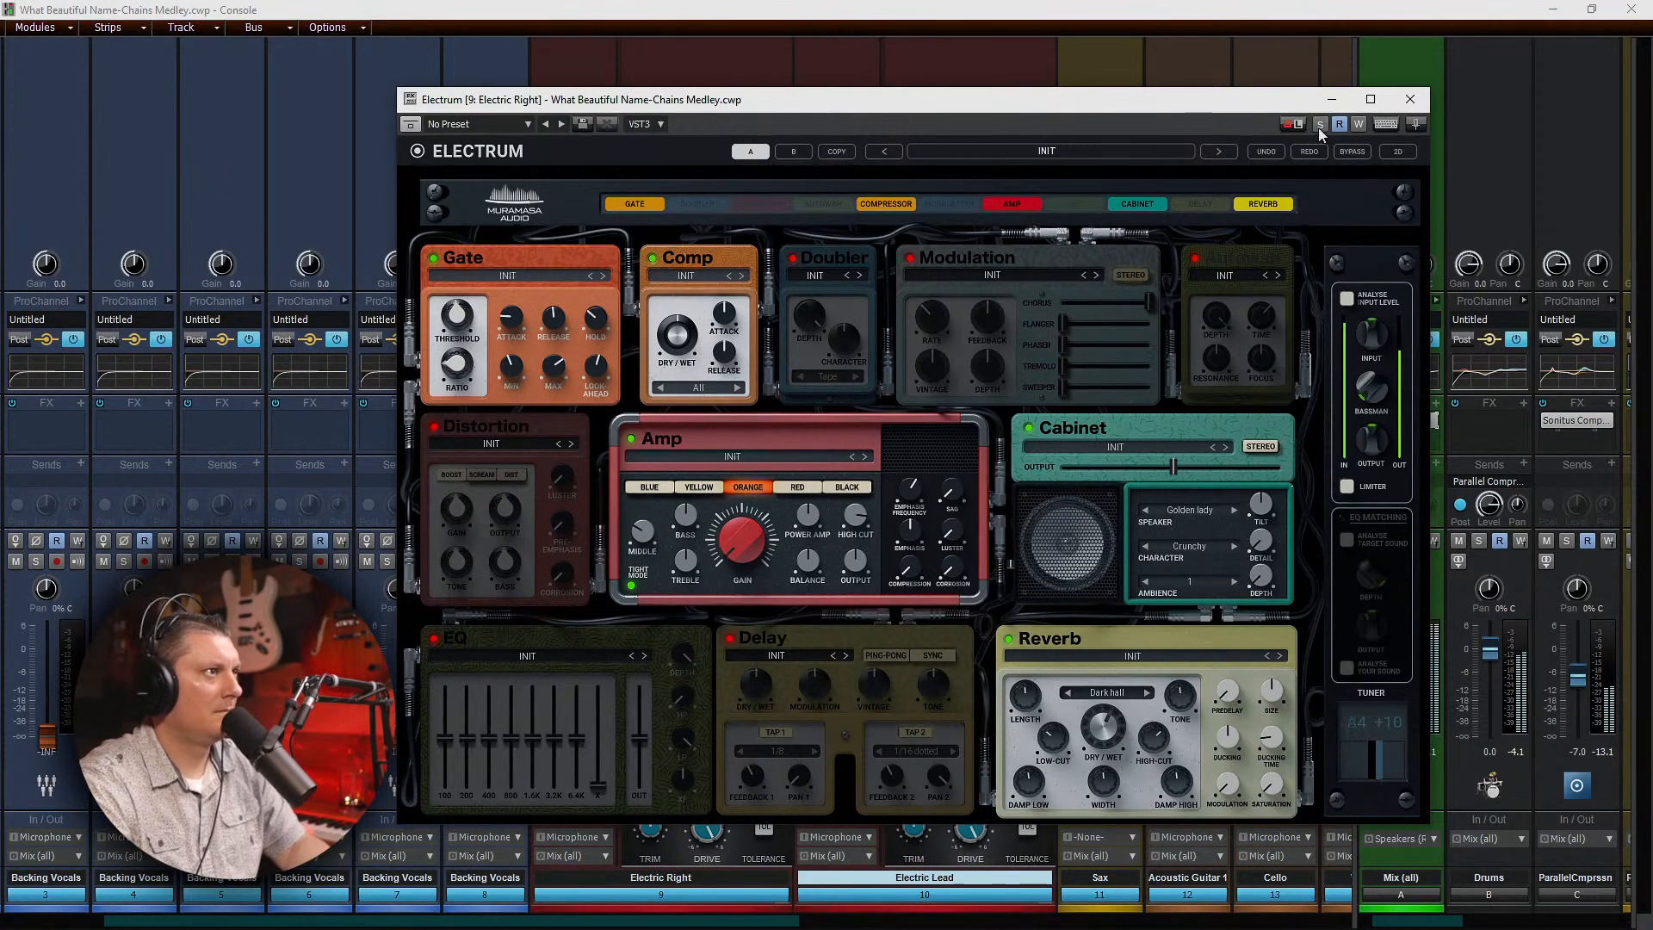
left_click(797, 487)
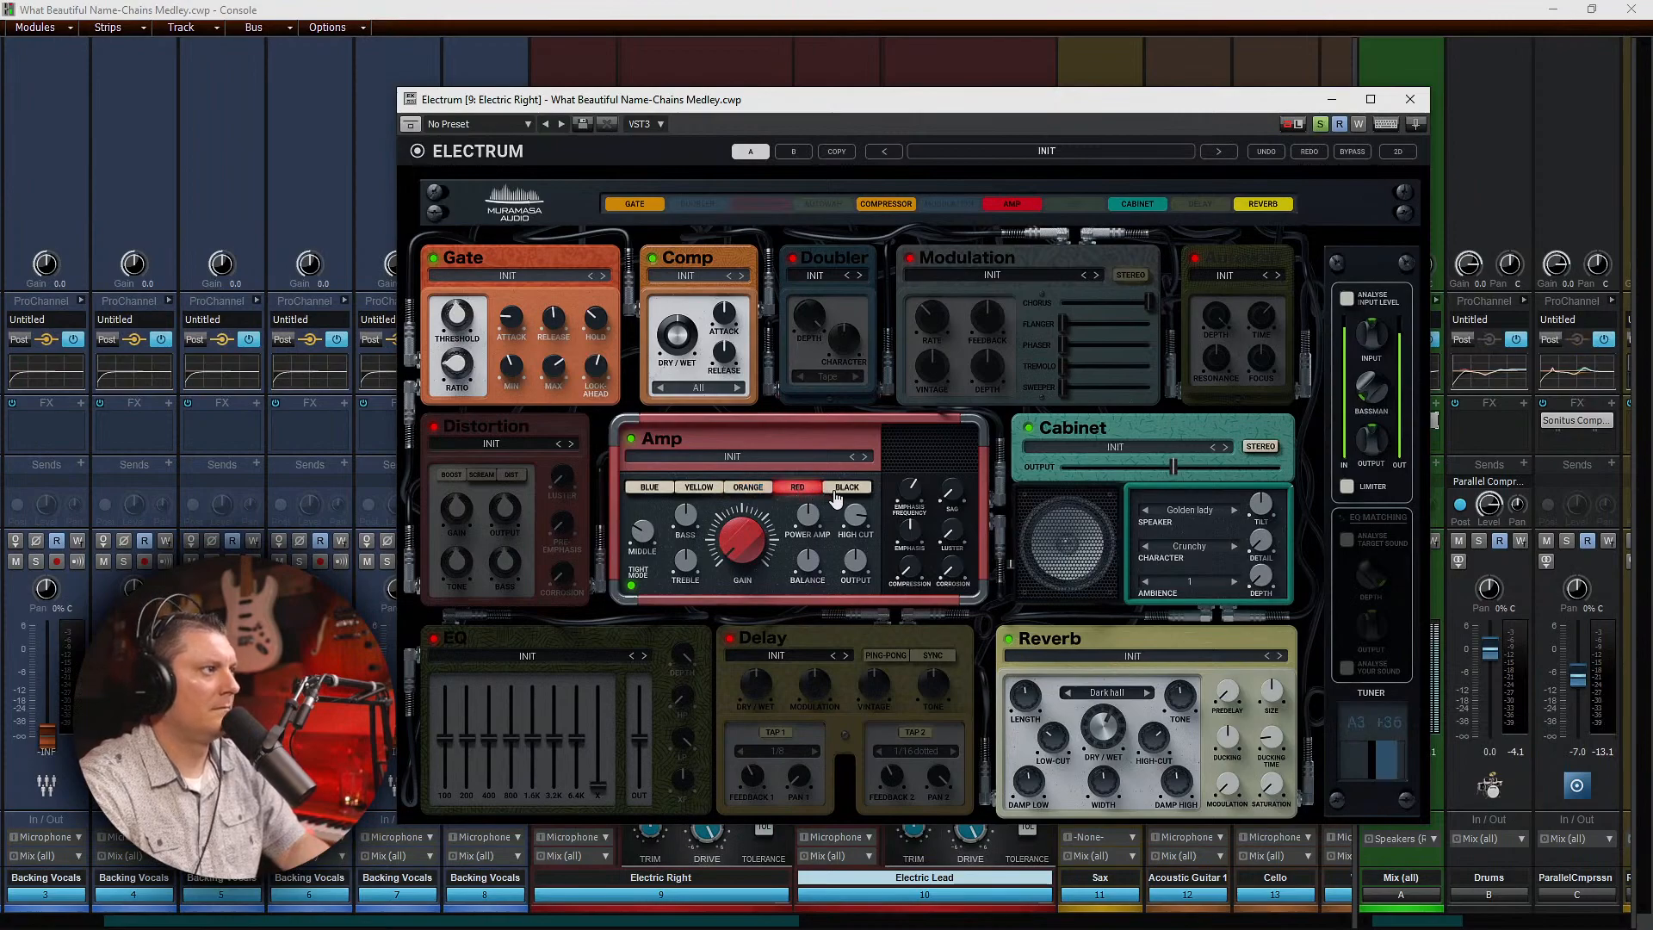
left_click(836, 491)
left_click(804, 491)
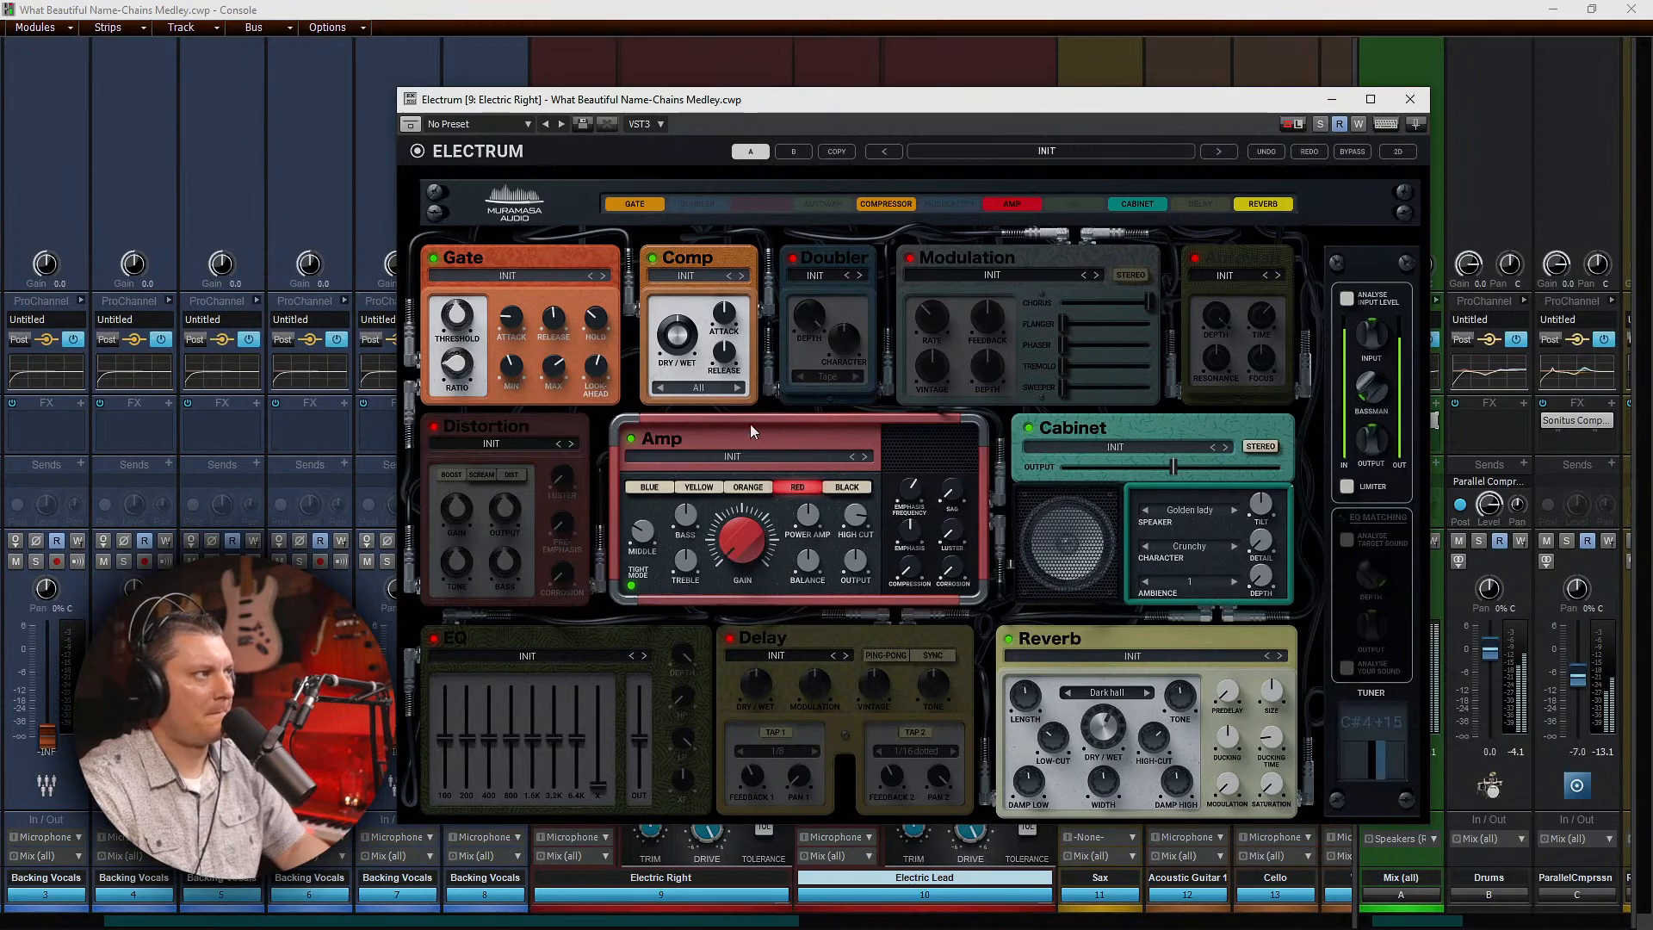
Step: Compare Electric Right's tone with Electrum's compressor off and on, leave it on and close the effect window
left_click(697, 262)
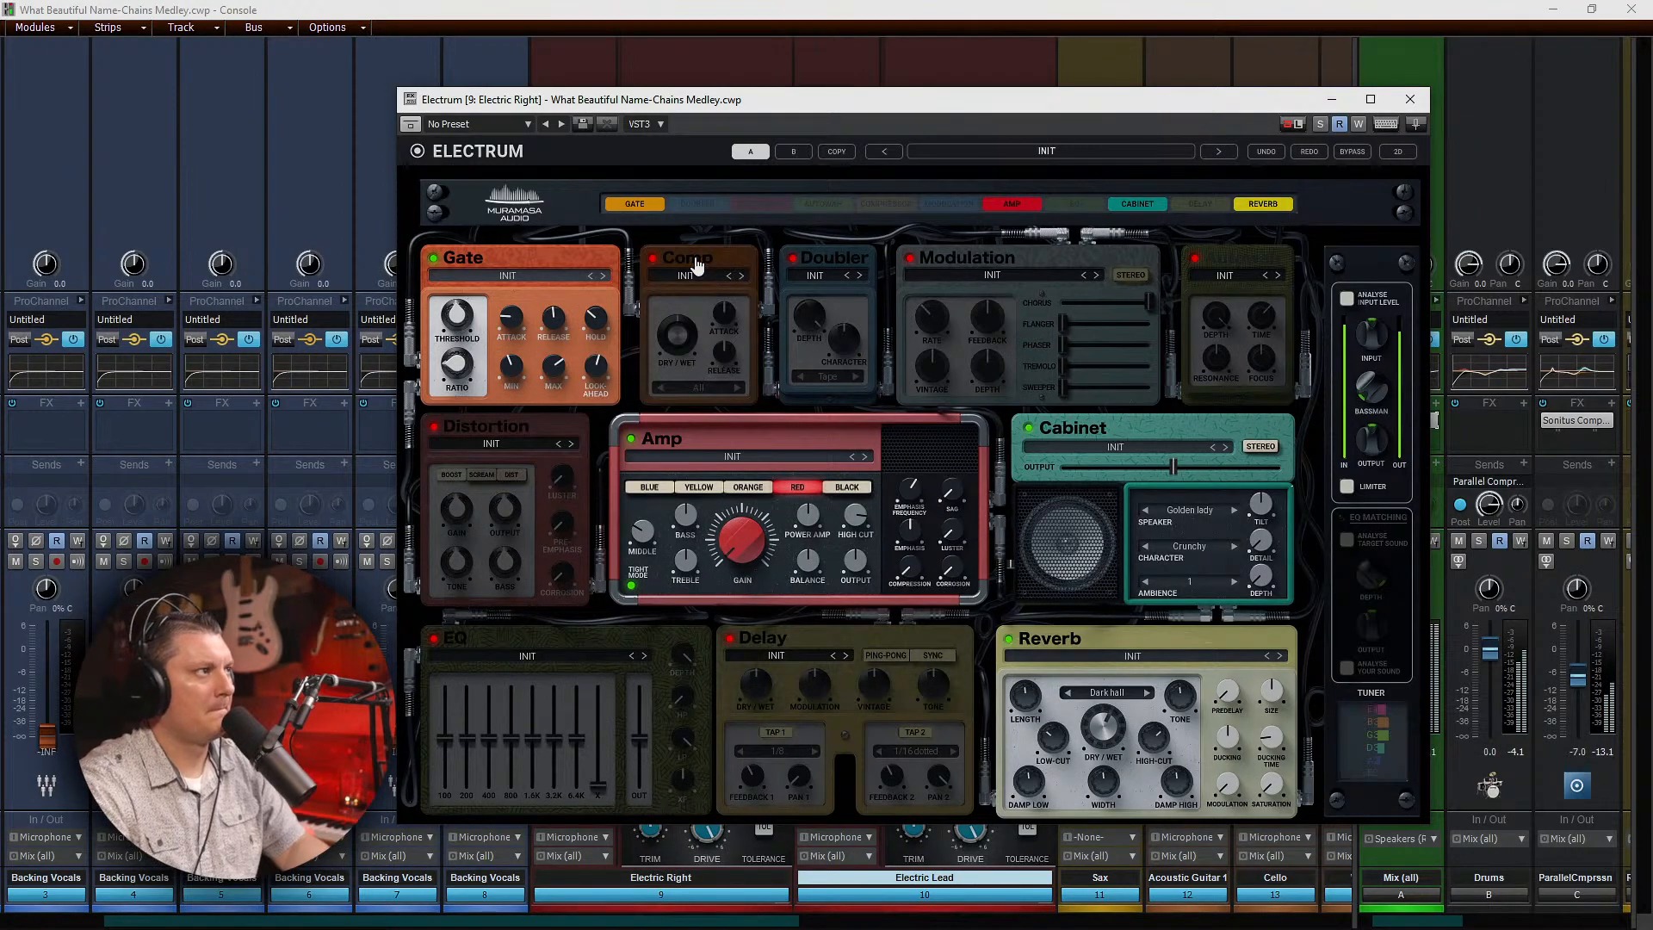
left_click(697, 263)
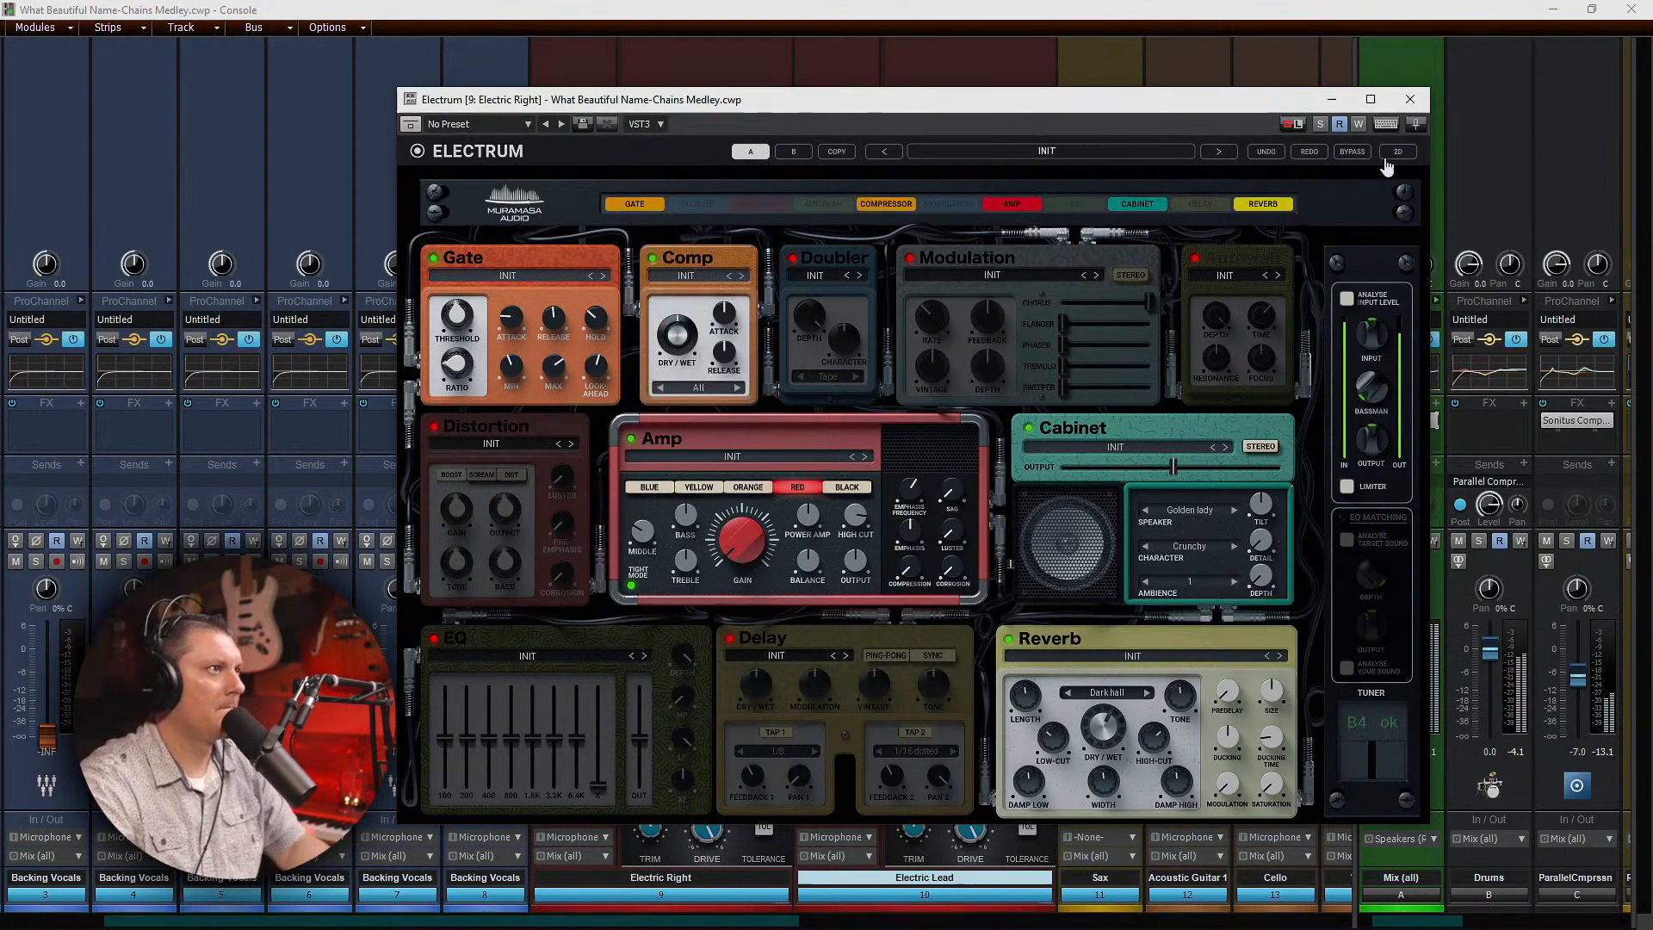
left_click(1410, 101)
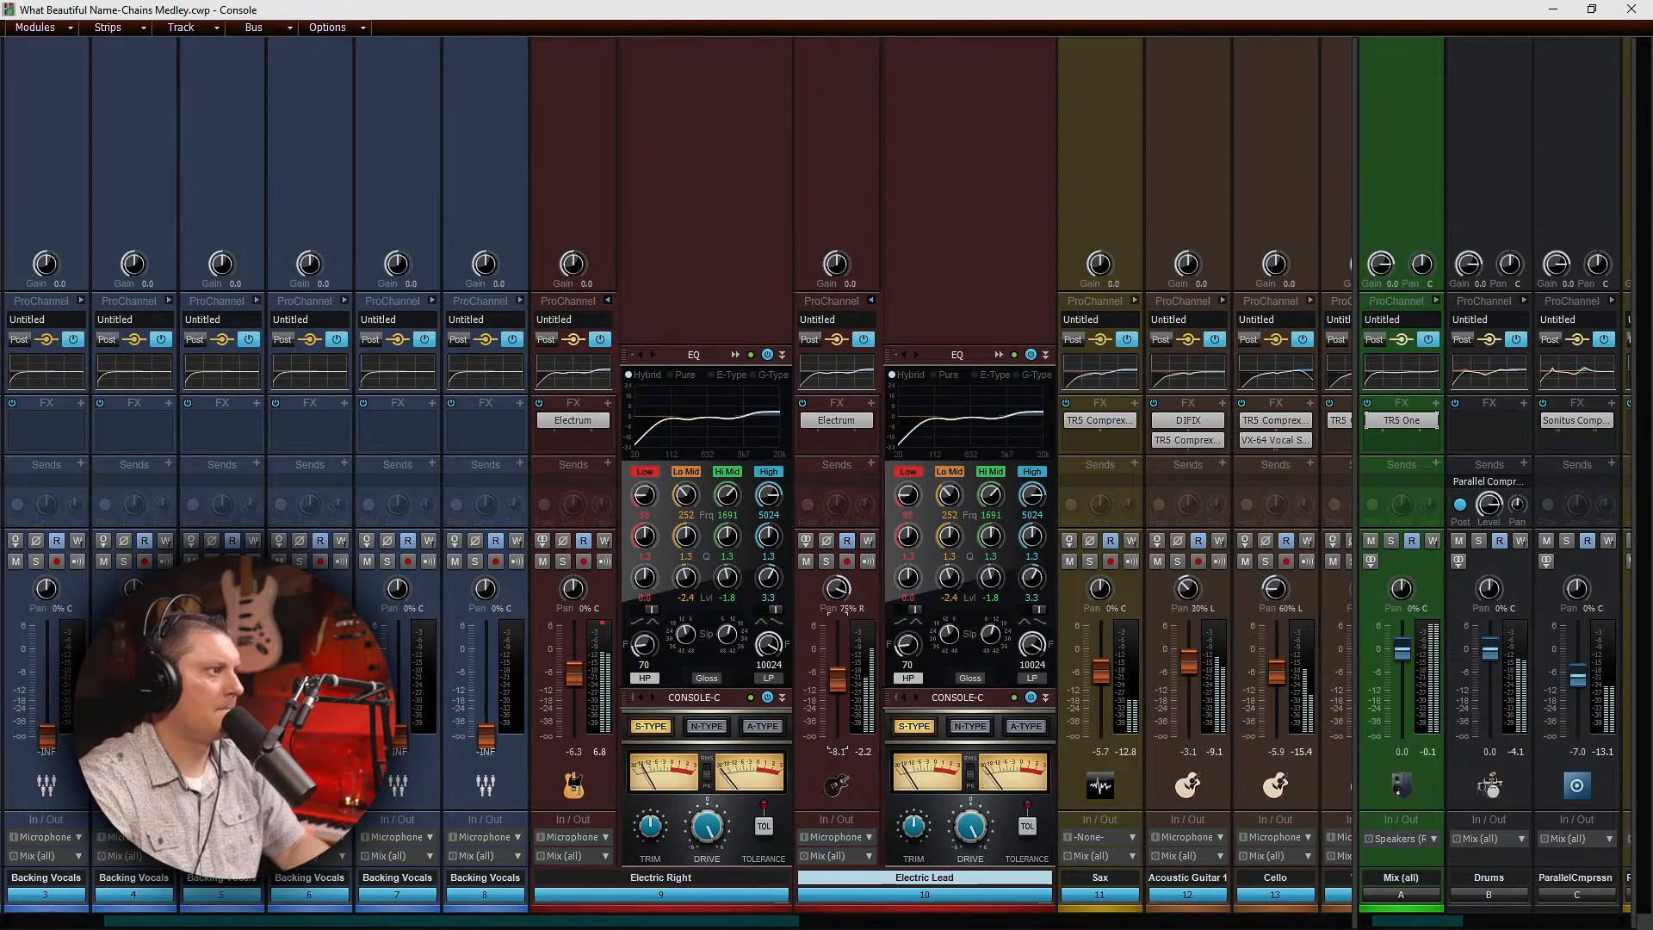
Step: Lower Electric Right's volume to -8.9 dB and collapse the ProChannel on the Electric Right and Electric Lead strips
left_click_drag(574, 673, 572, 688)
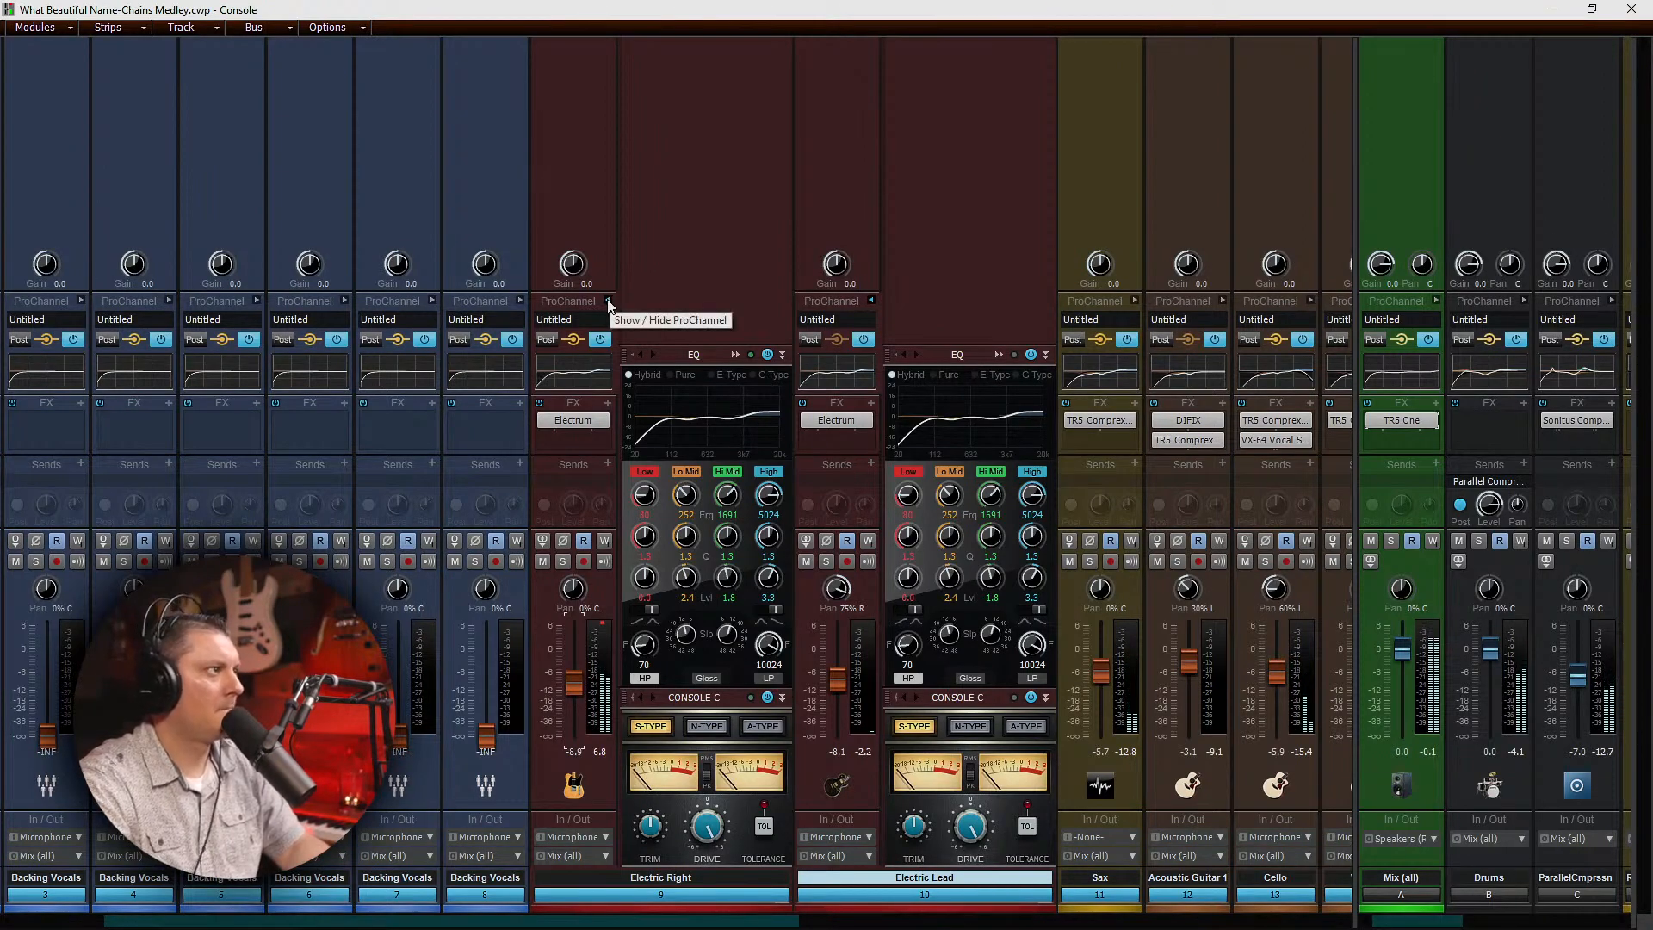
left_click(614, 602)
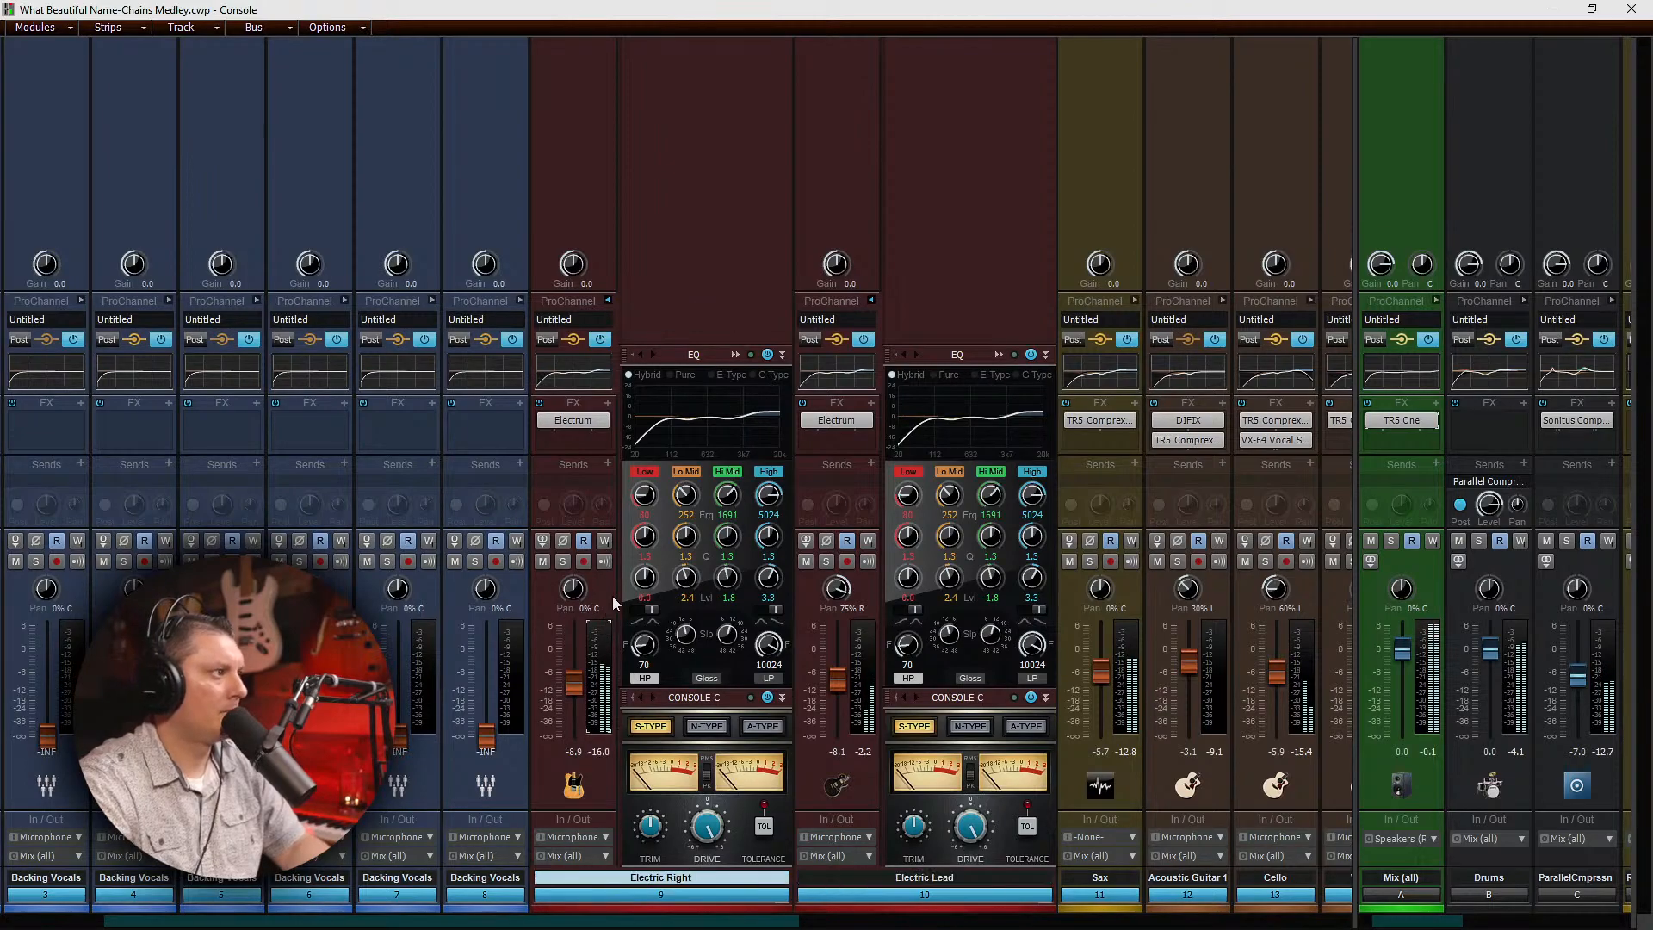
left_click(609, 300)
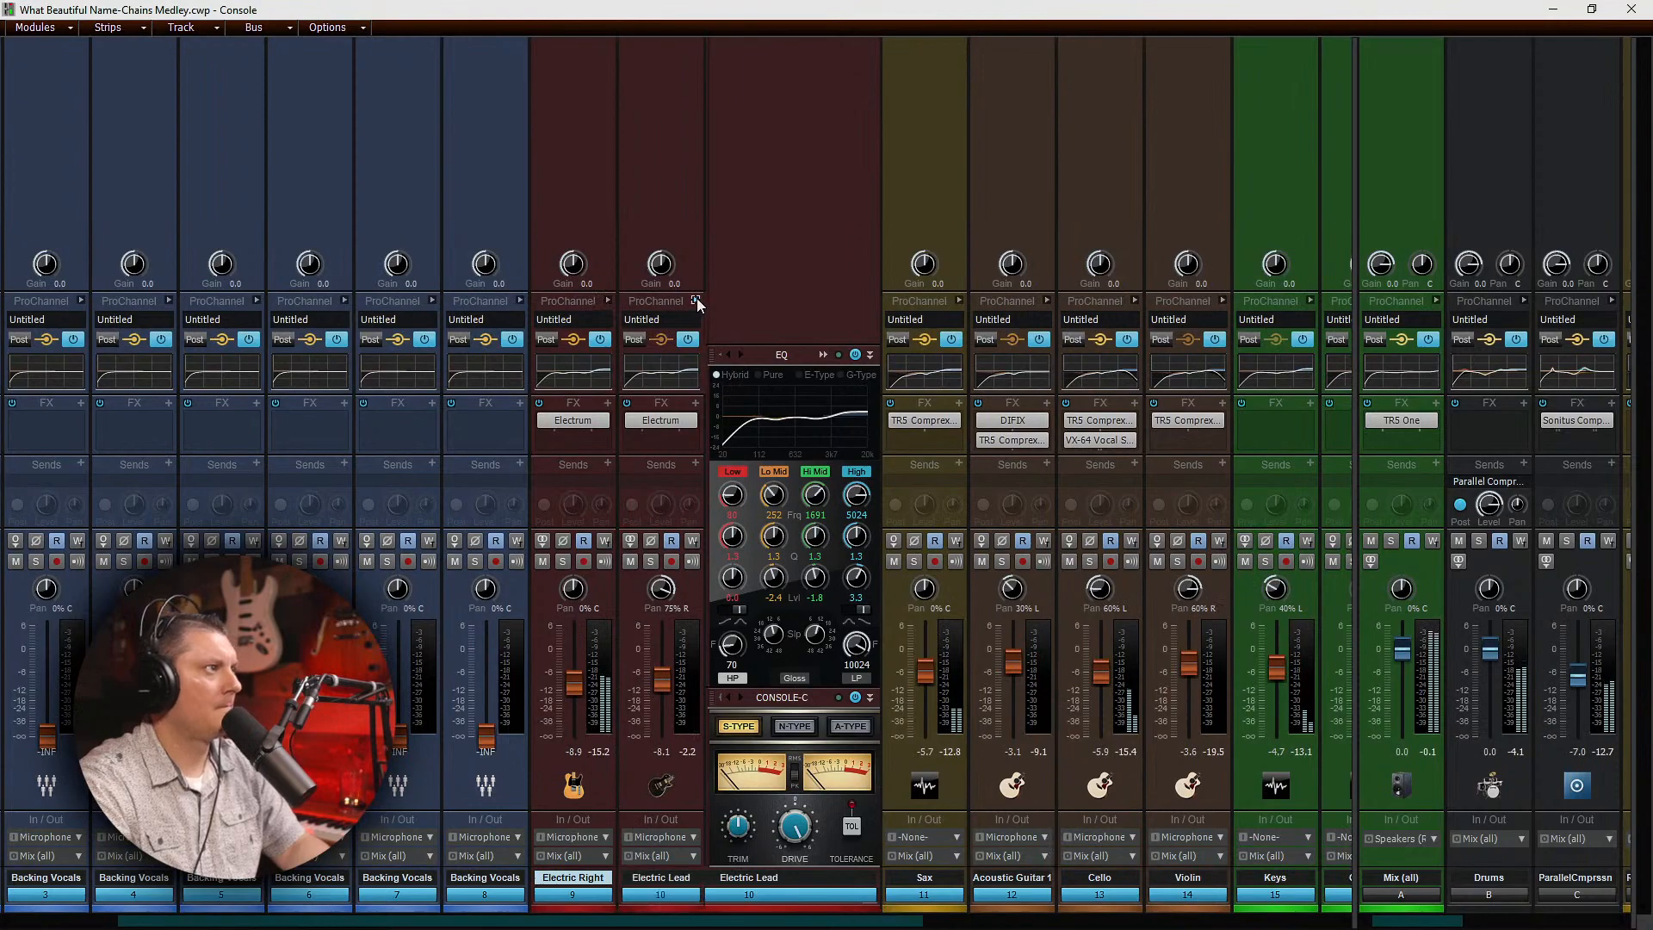
left_click(696, 300)
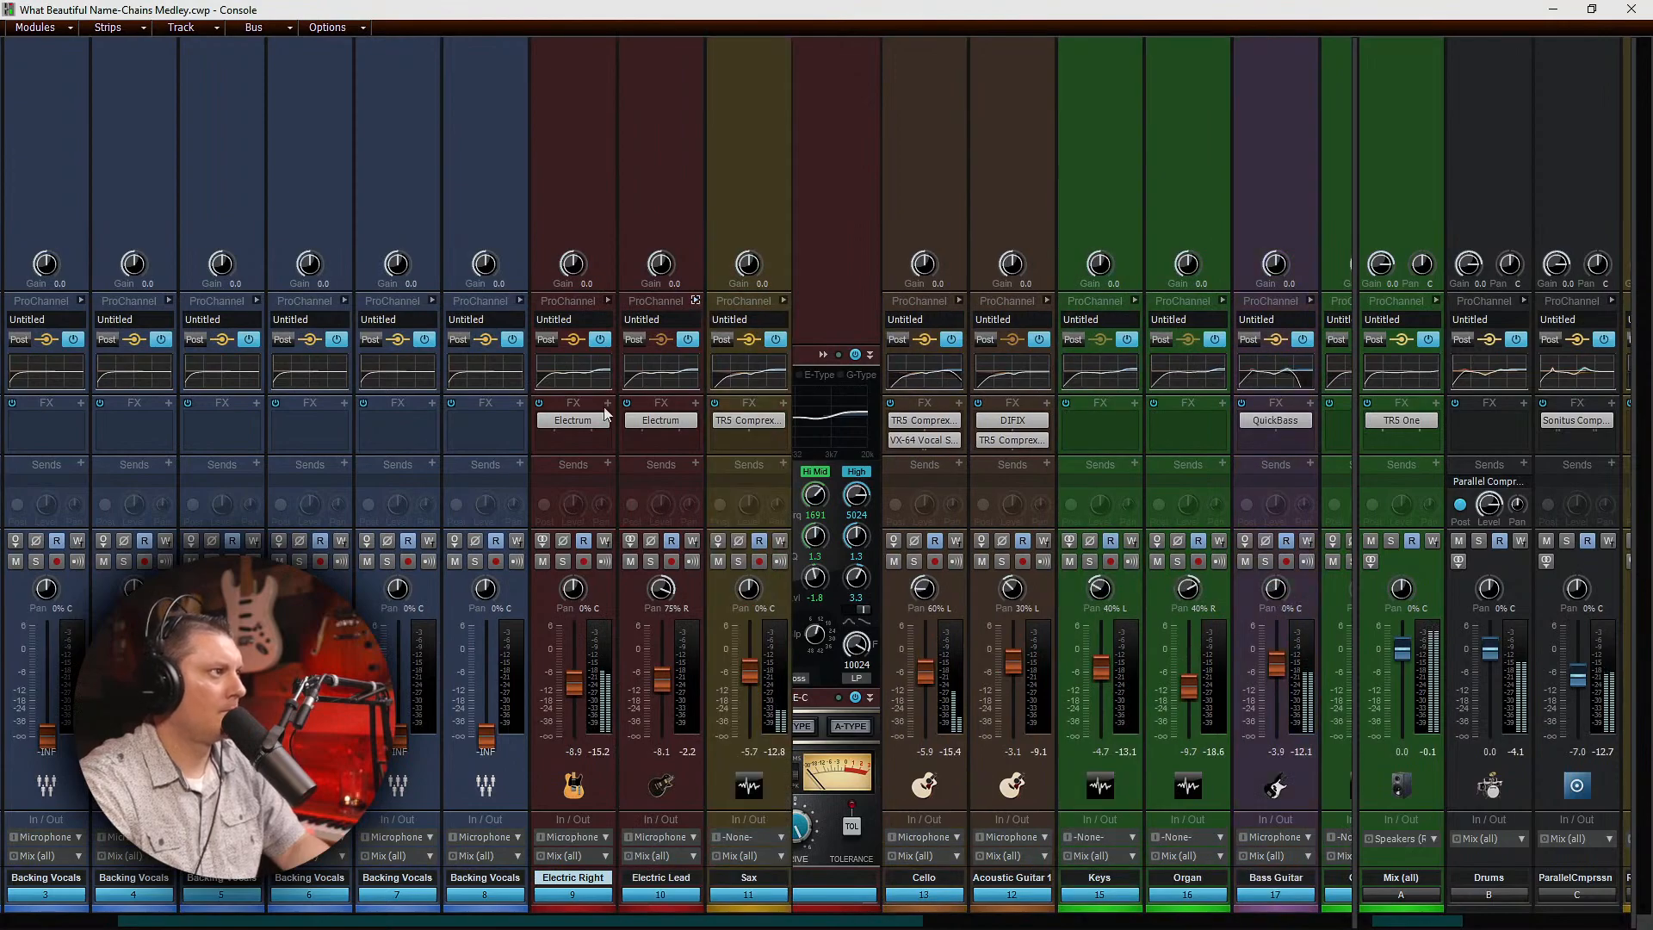
Step: Minimize the console, enlarge the Electric Lead track in the track view and open its Electrum effect
left_click(1553, 10)
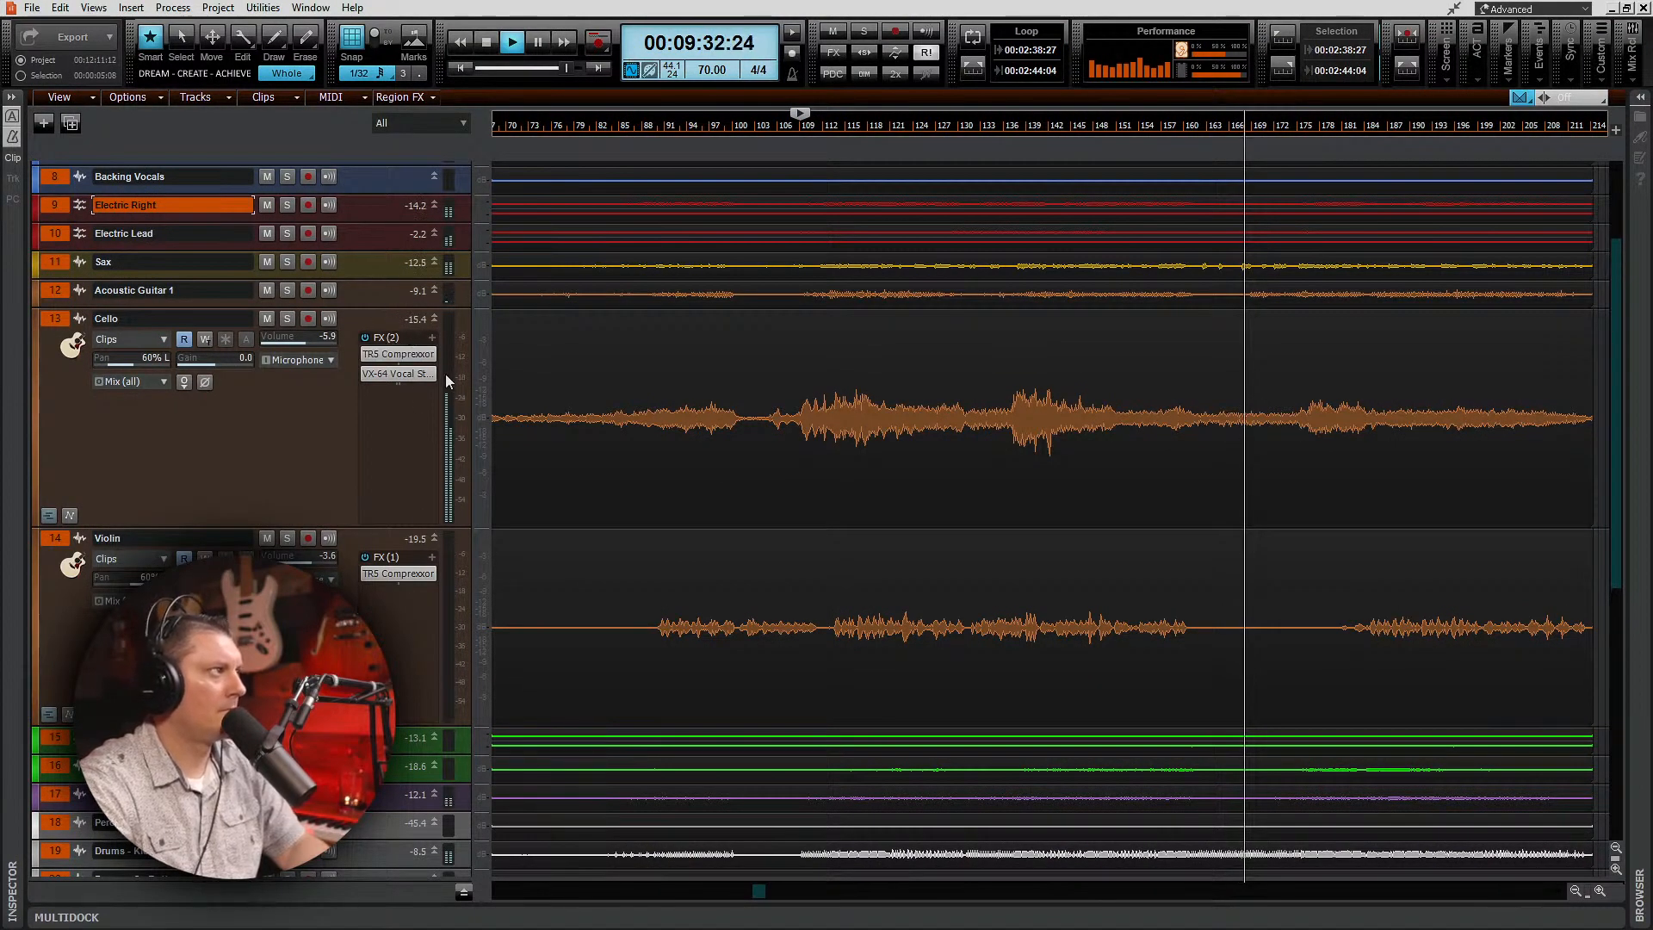
scroll(414, 337, "up", 2)
left_click_drag(381, 382, 412, 587)
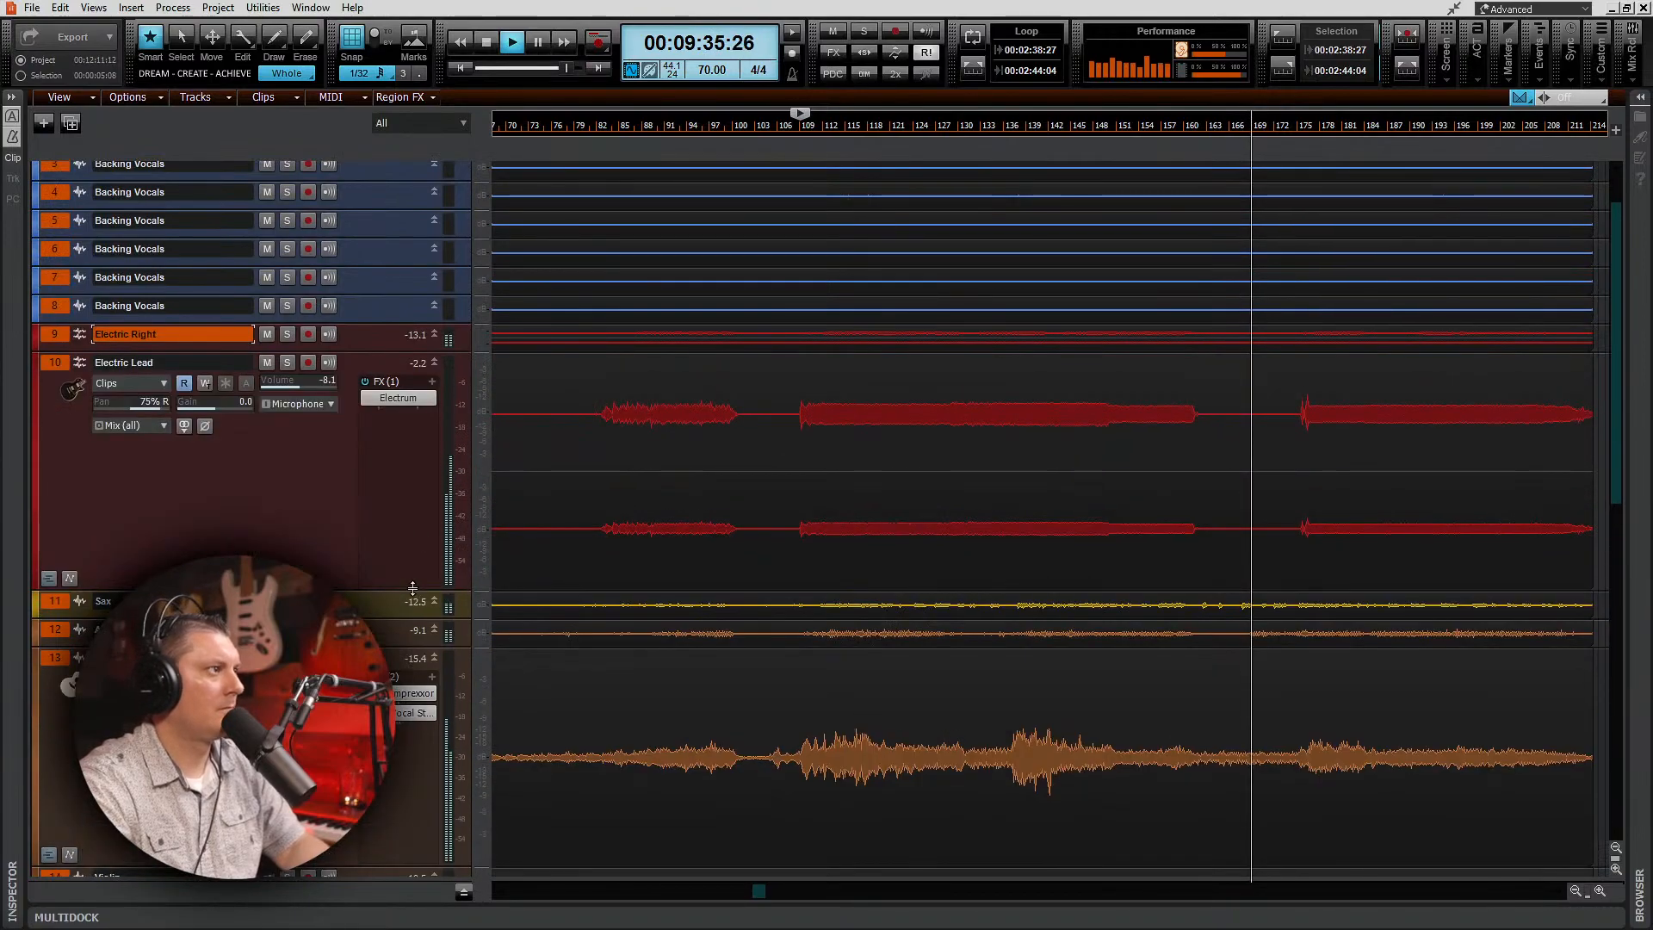
left_click(401, 418)
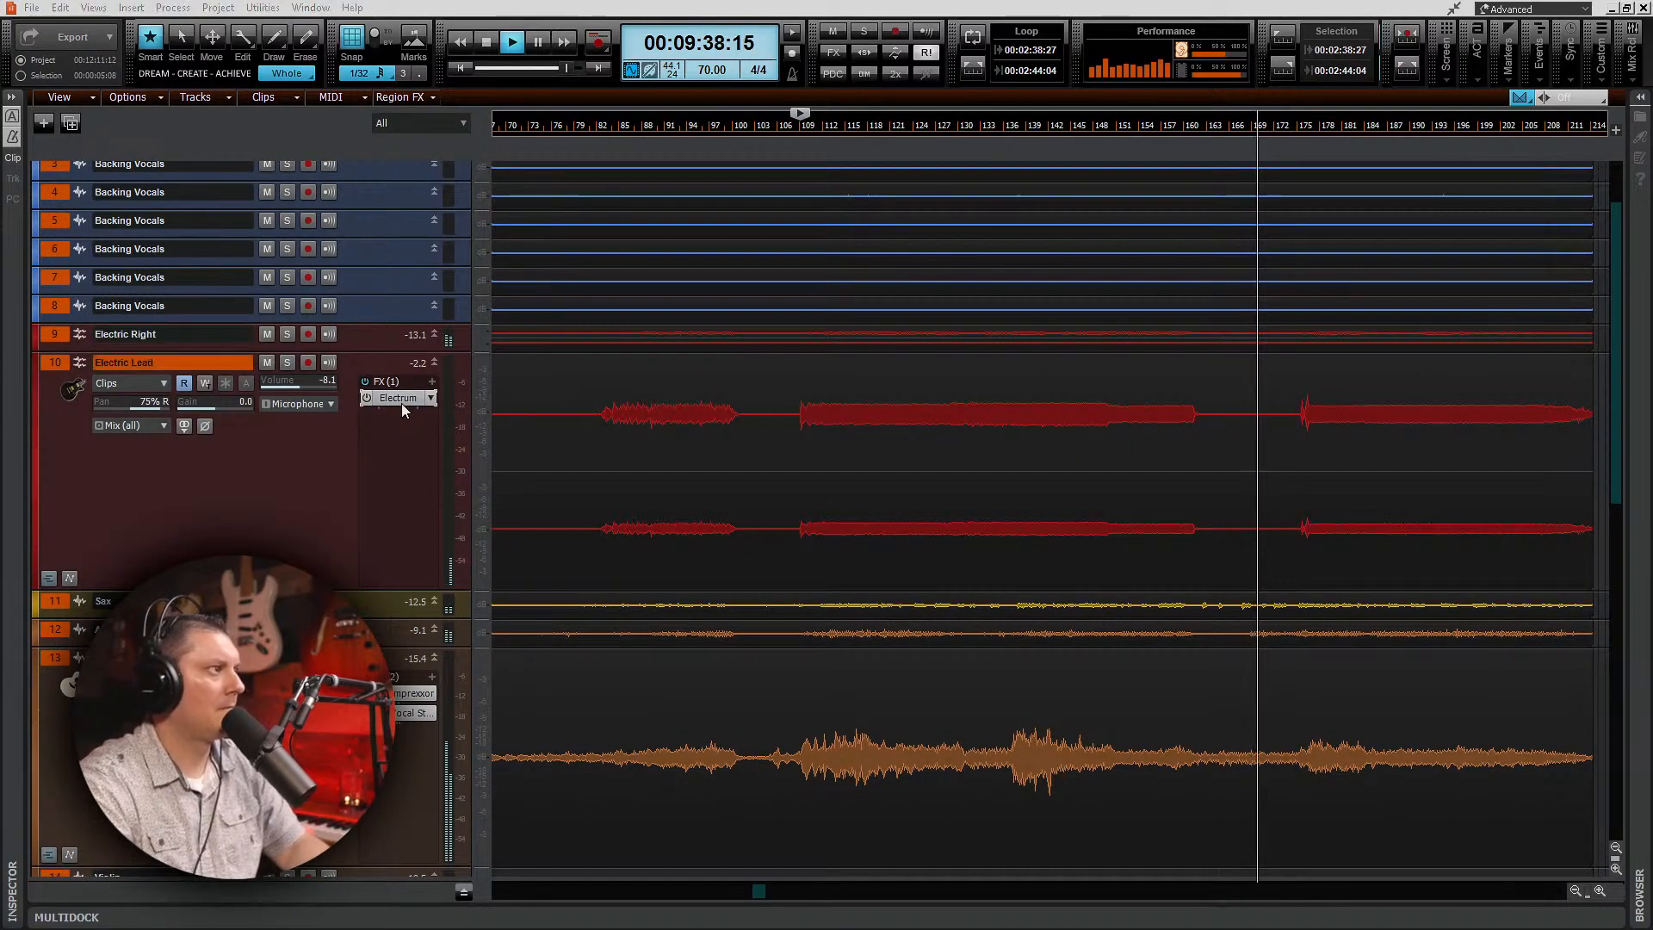
double_click(401, 403)
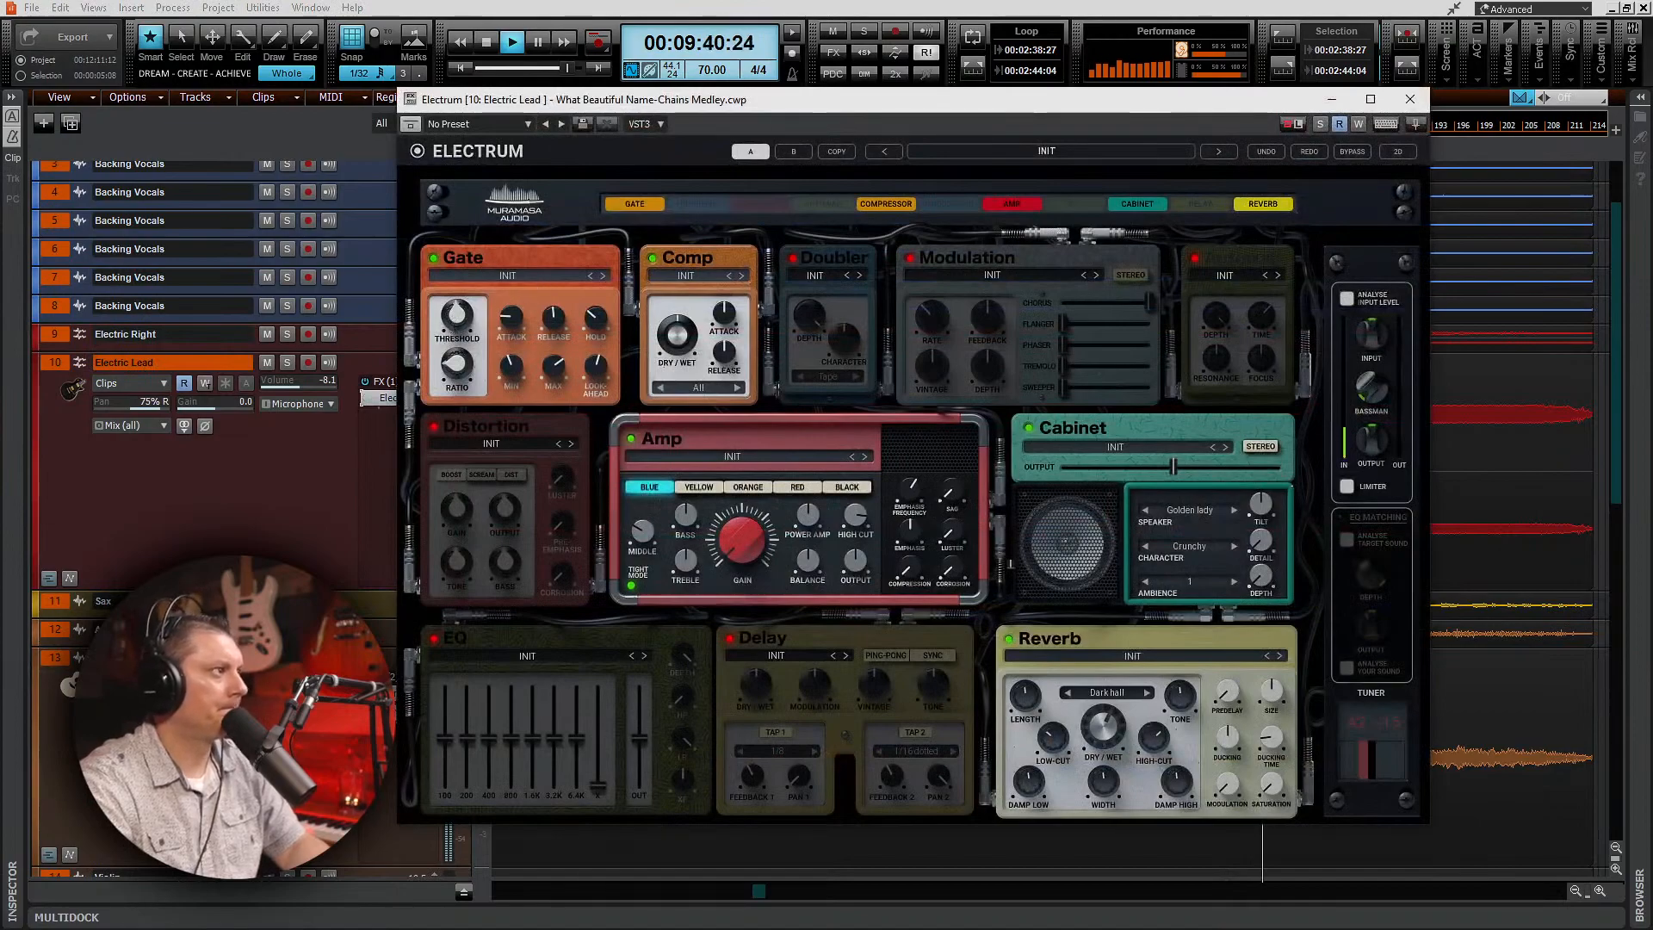
Step: Solo Electric Lead, move the Electrum window below its waveforms and restart playback near measure 162
left_click(1320, 125)
left_click_drag(992, 134, 1015, 682)
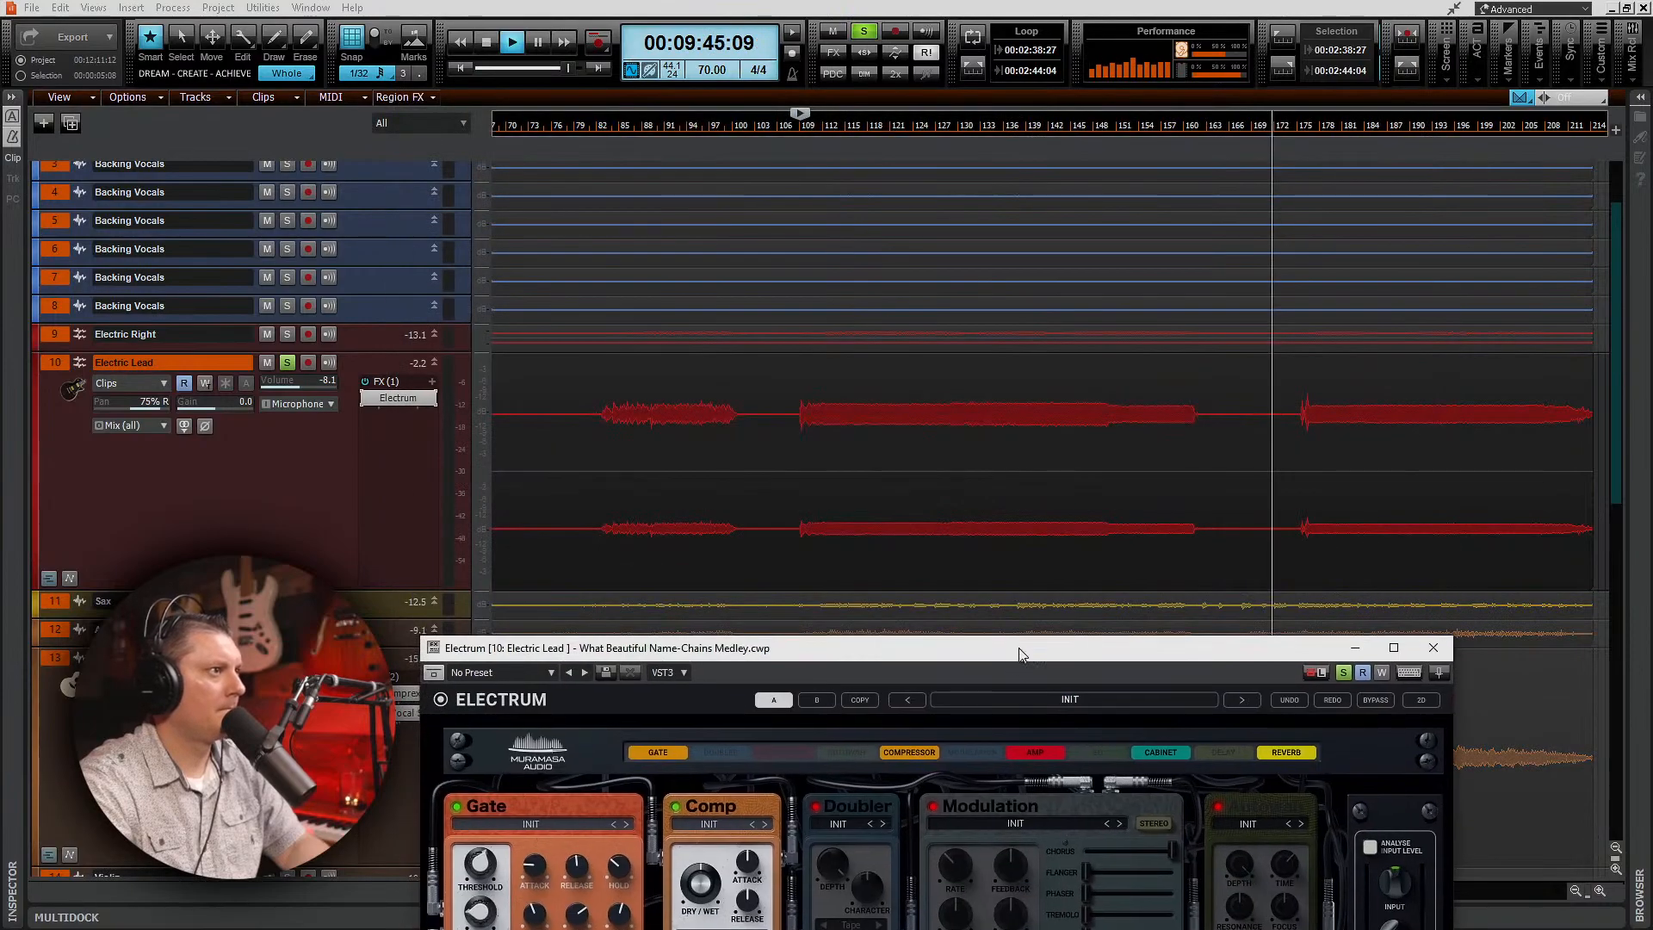
left_click(1206, 129)
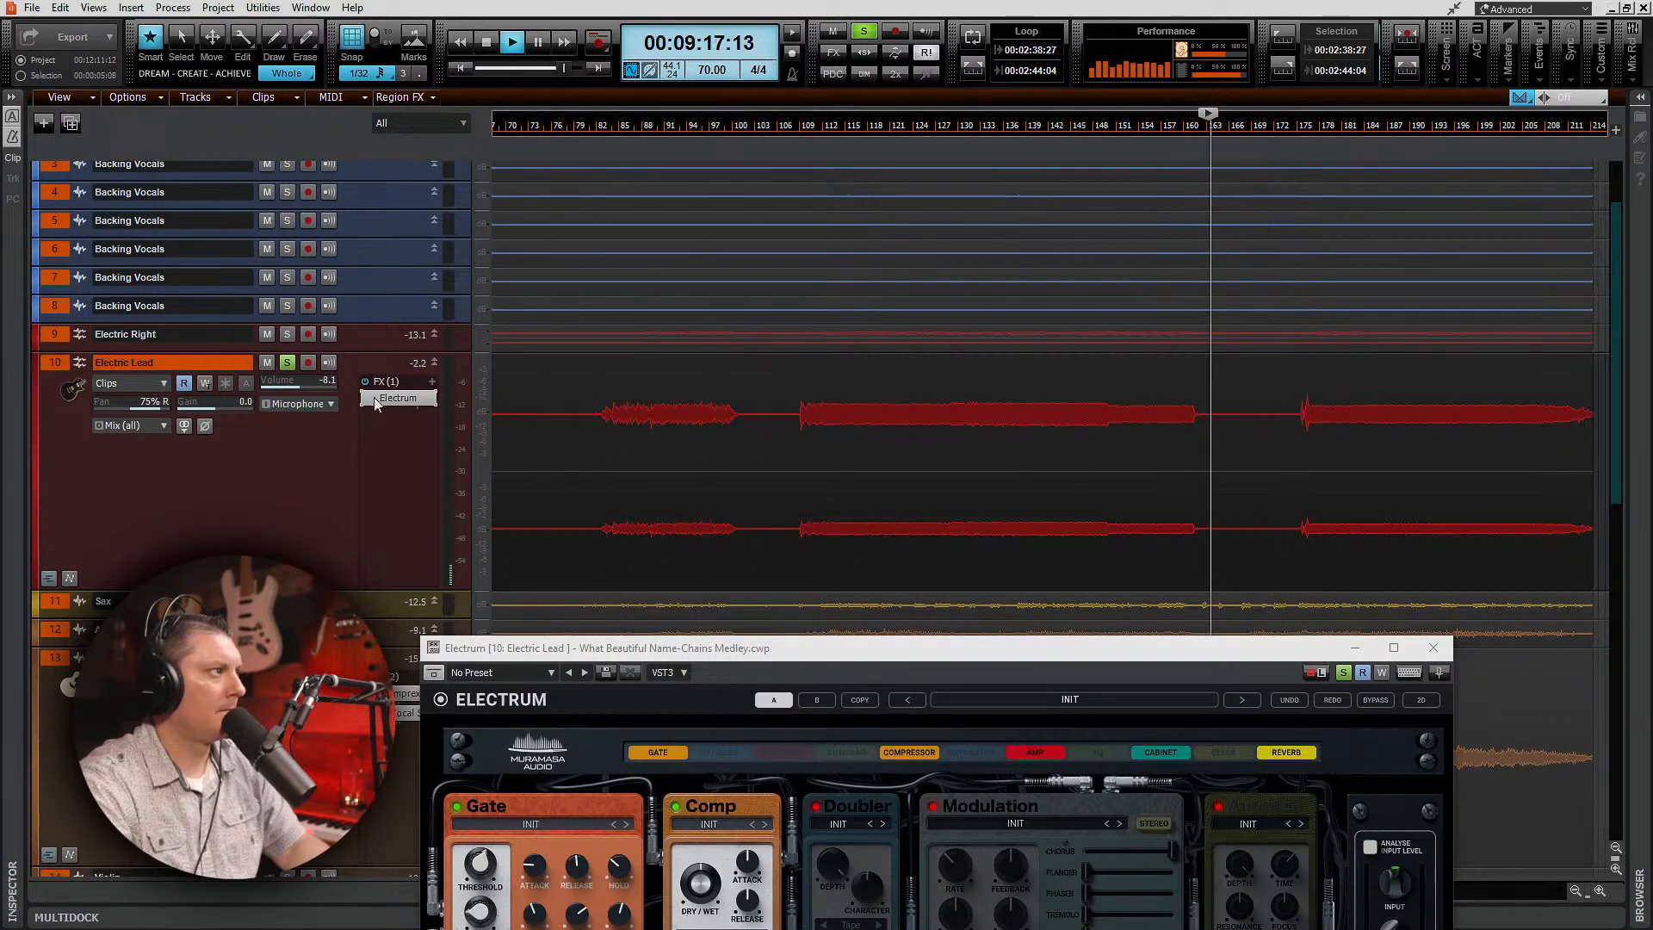
Step: Solo Electric Right as well, enlarge its track to show the waveform and open its Electrum effect
left_click(286, 335)
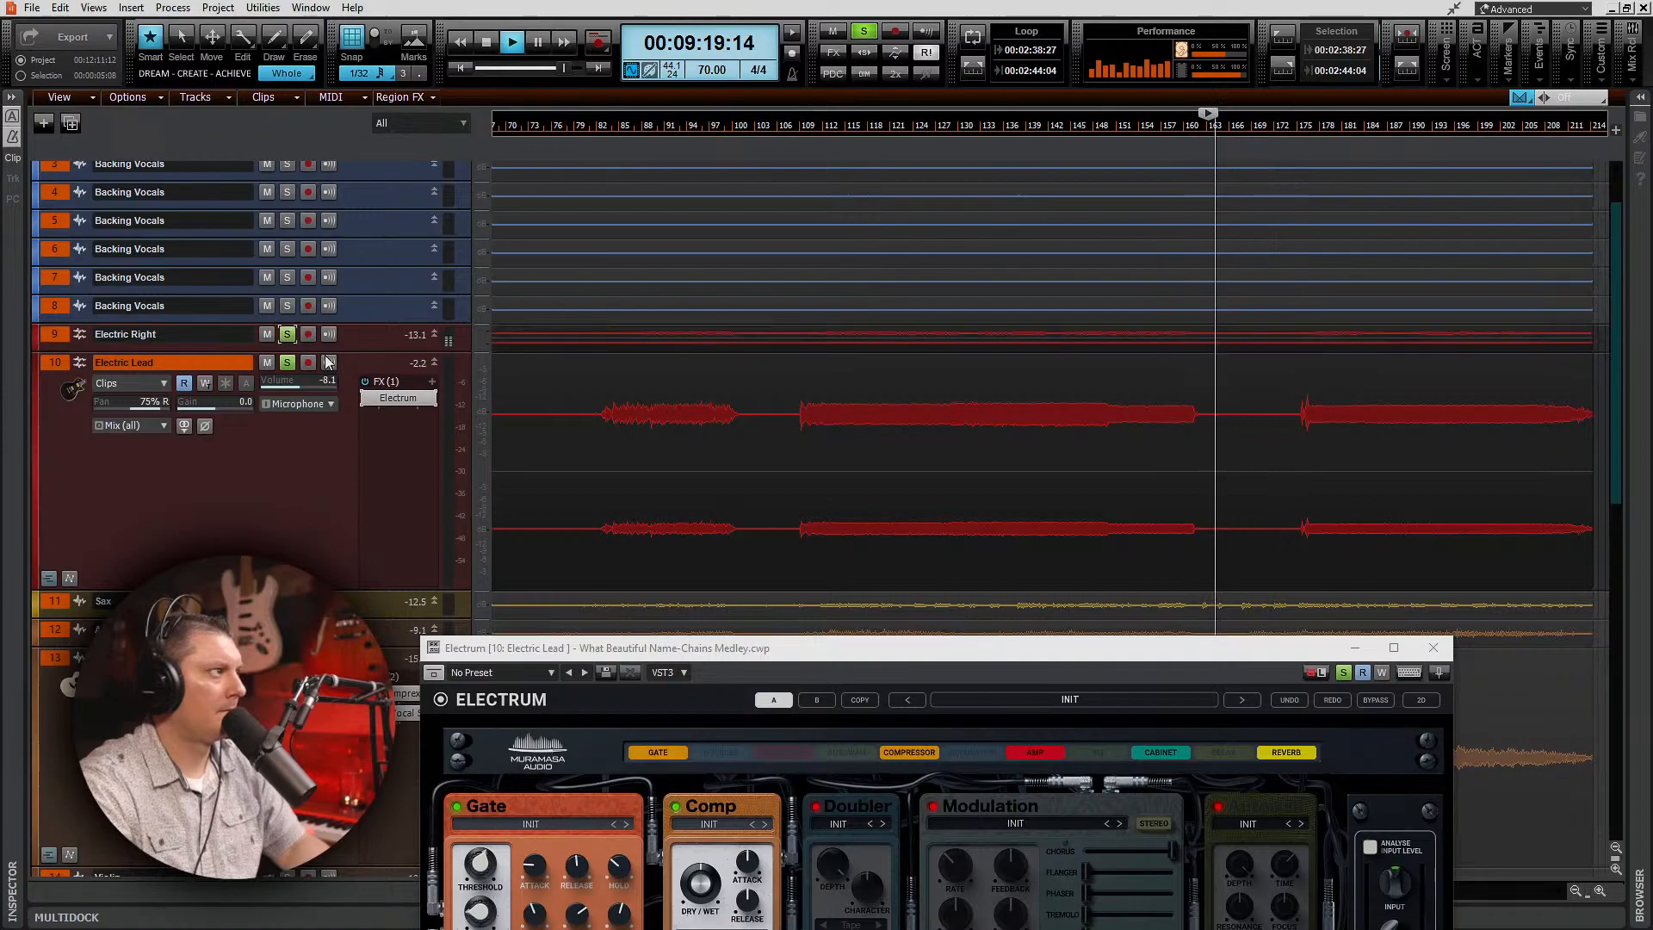
left_click_drag(373, 352, 381, 519)
double_click(401, 370)
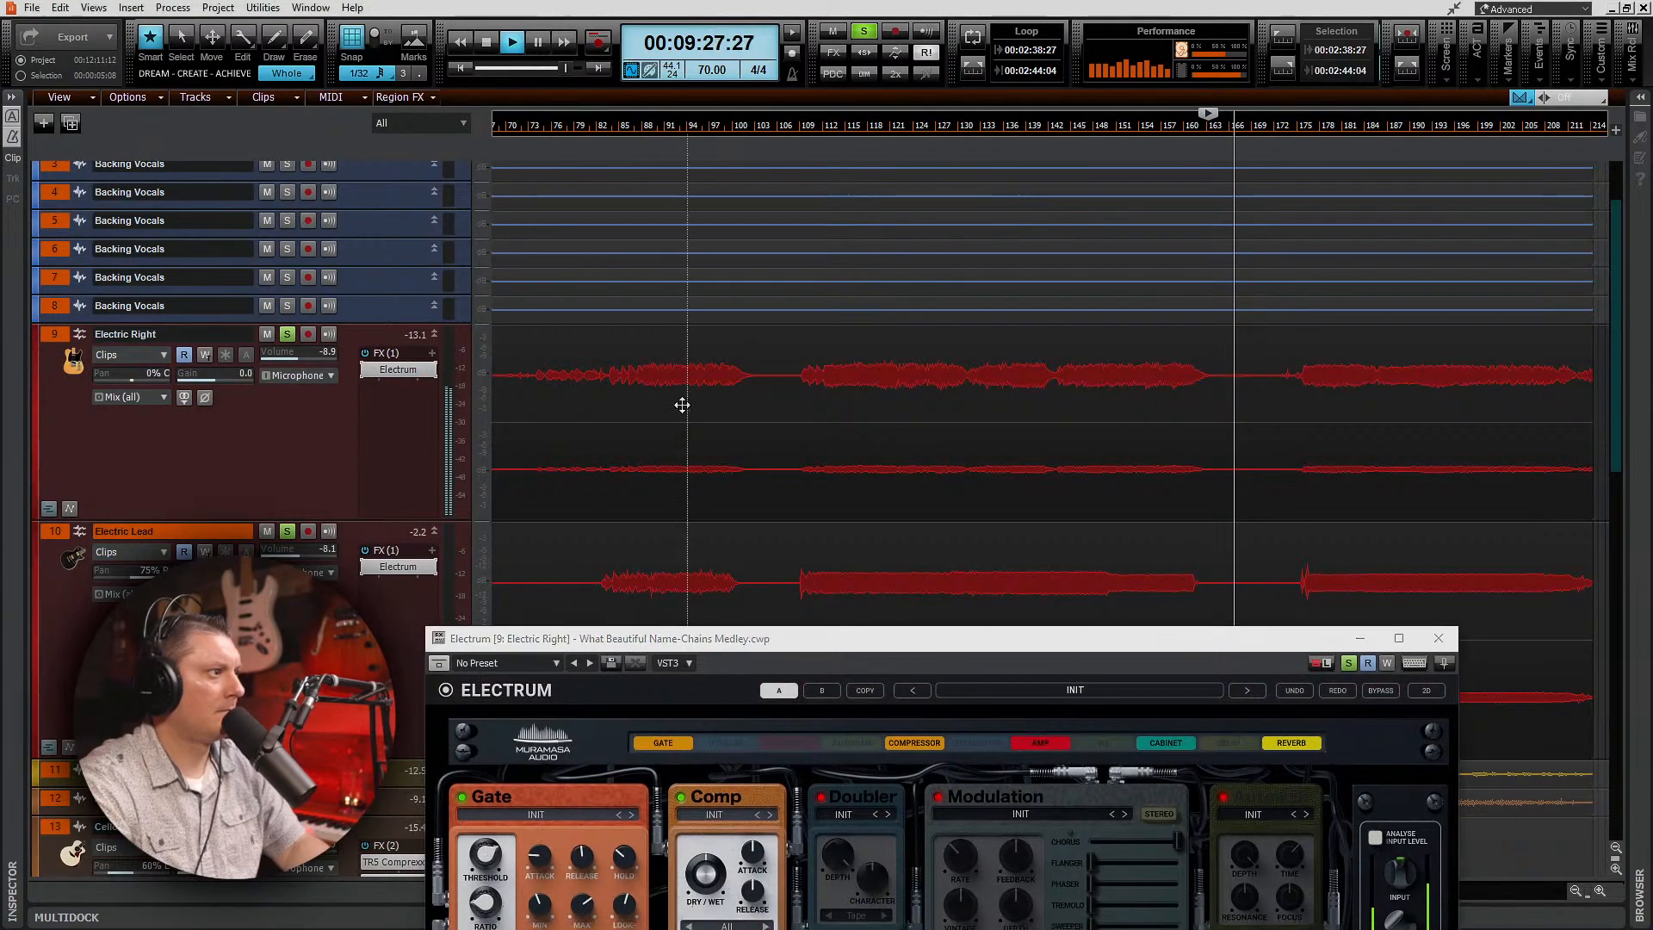
Step: Play the soloed guitars from about measure 91, raise Electric Right's Electrum window to reveal more modules, and restart playback near measure 100
left_click(705, 390)
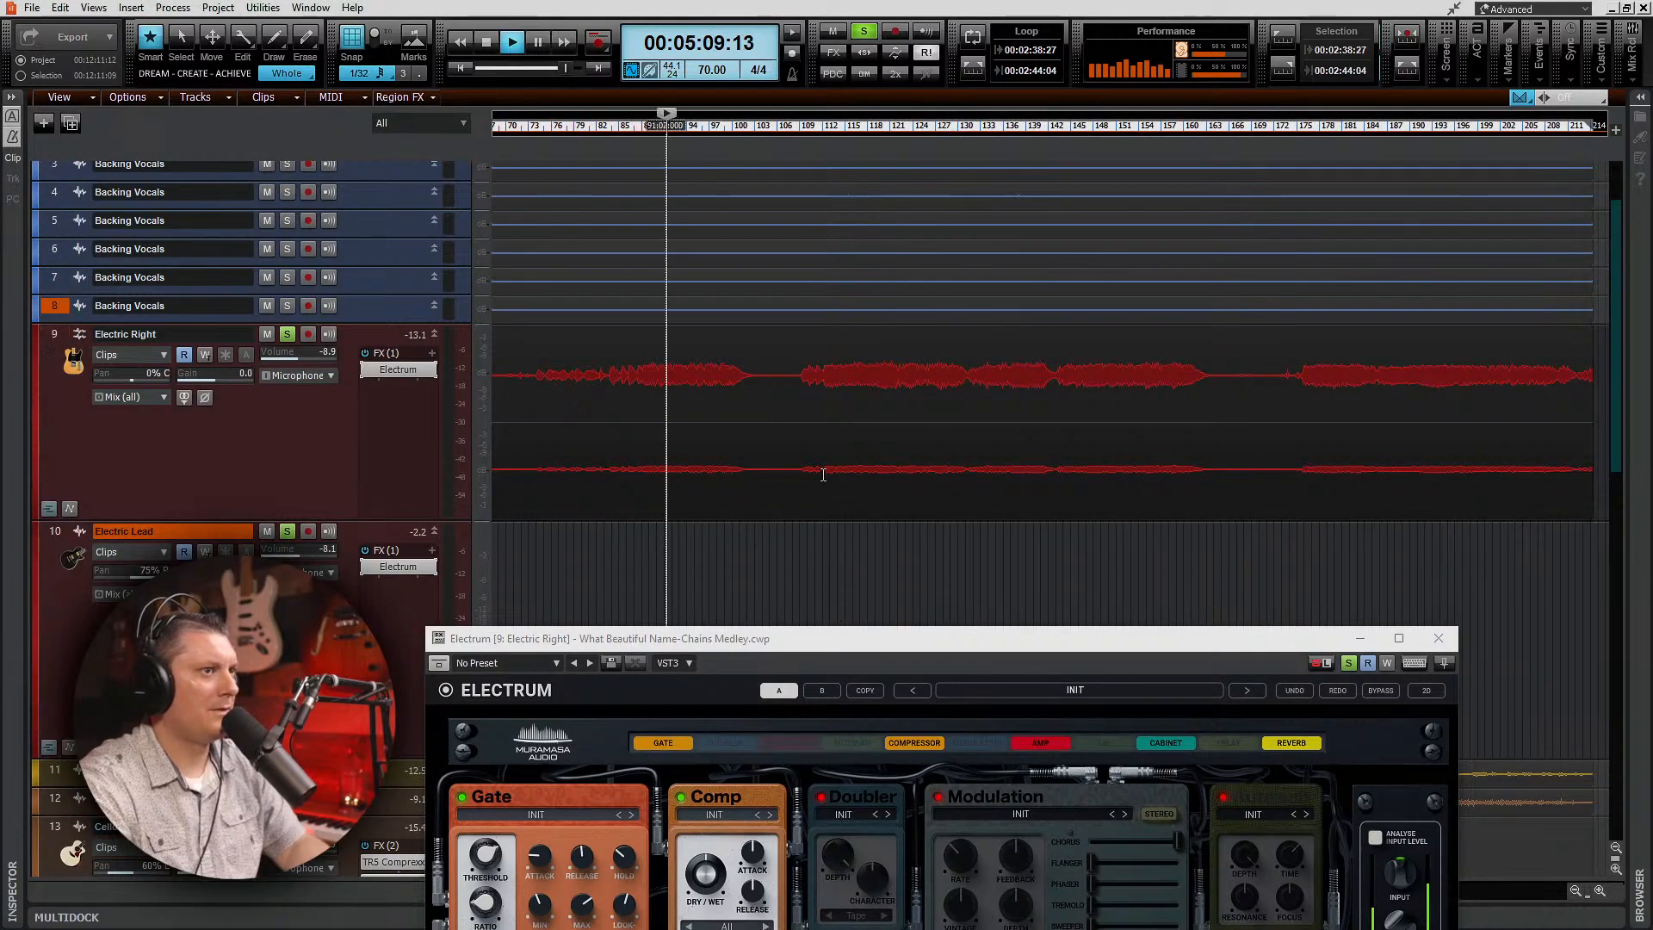
left_click_drag(832, 637, 824, 480)
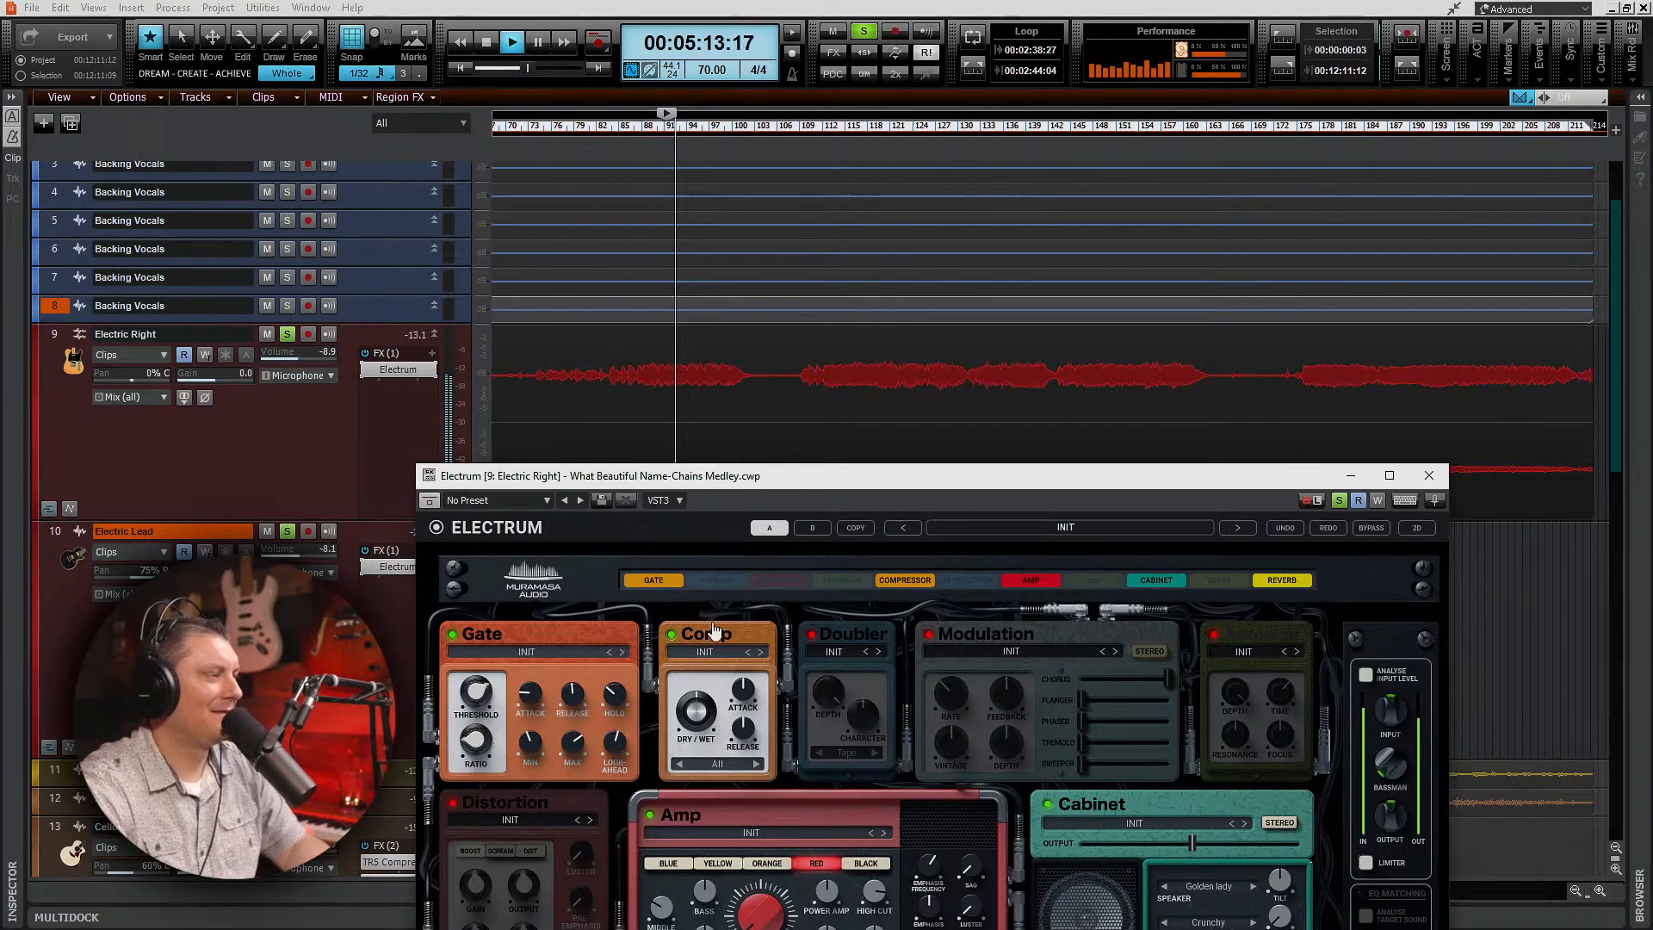
left_click(741, 127)
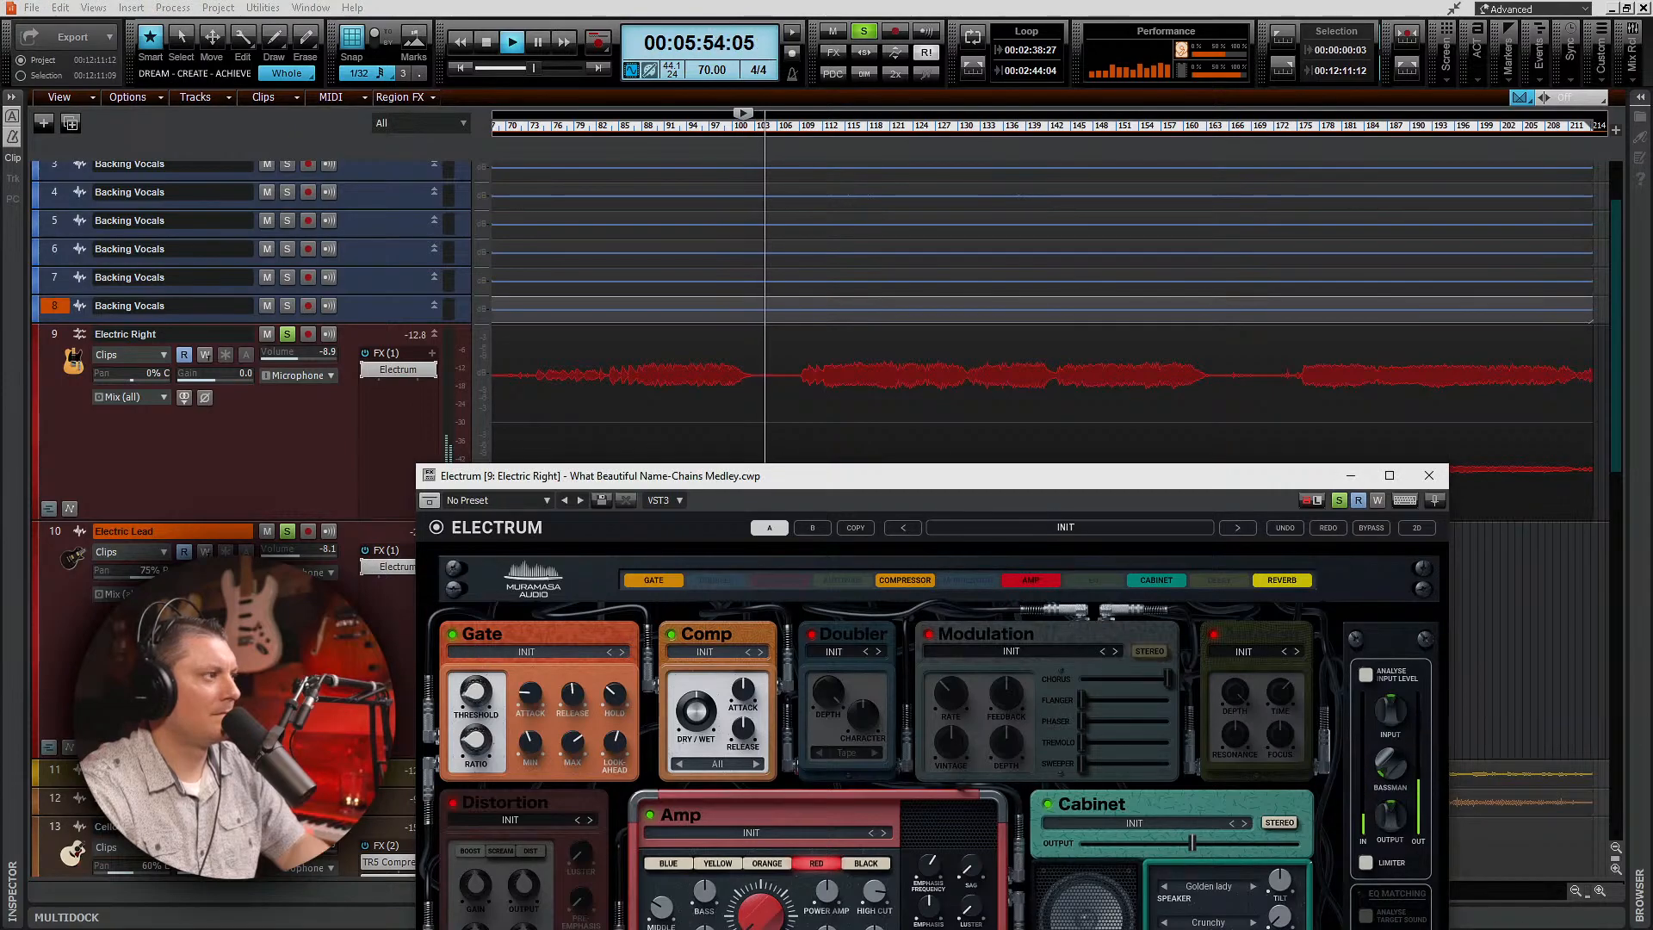
Step: View the Gate presets in Electric Right's Electrum without loading one, reposition the effect window to check its modules and close it
left_click(526, 652)
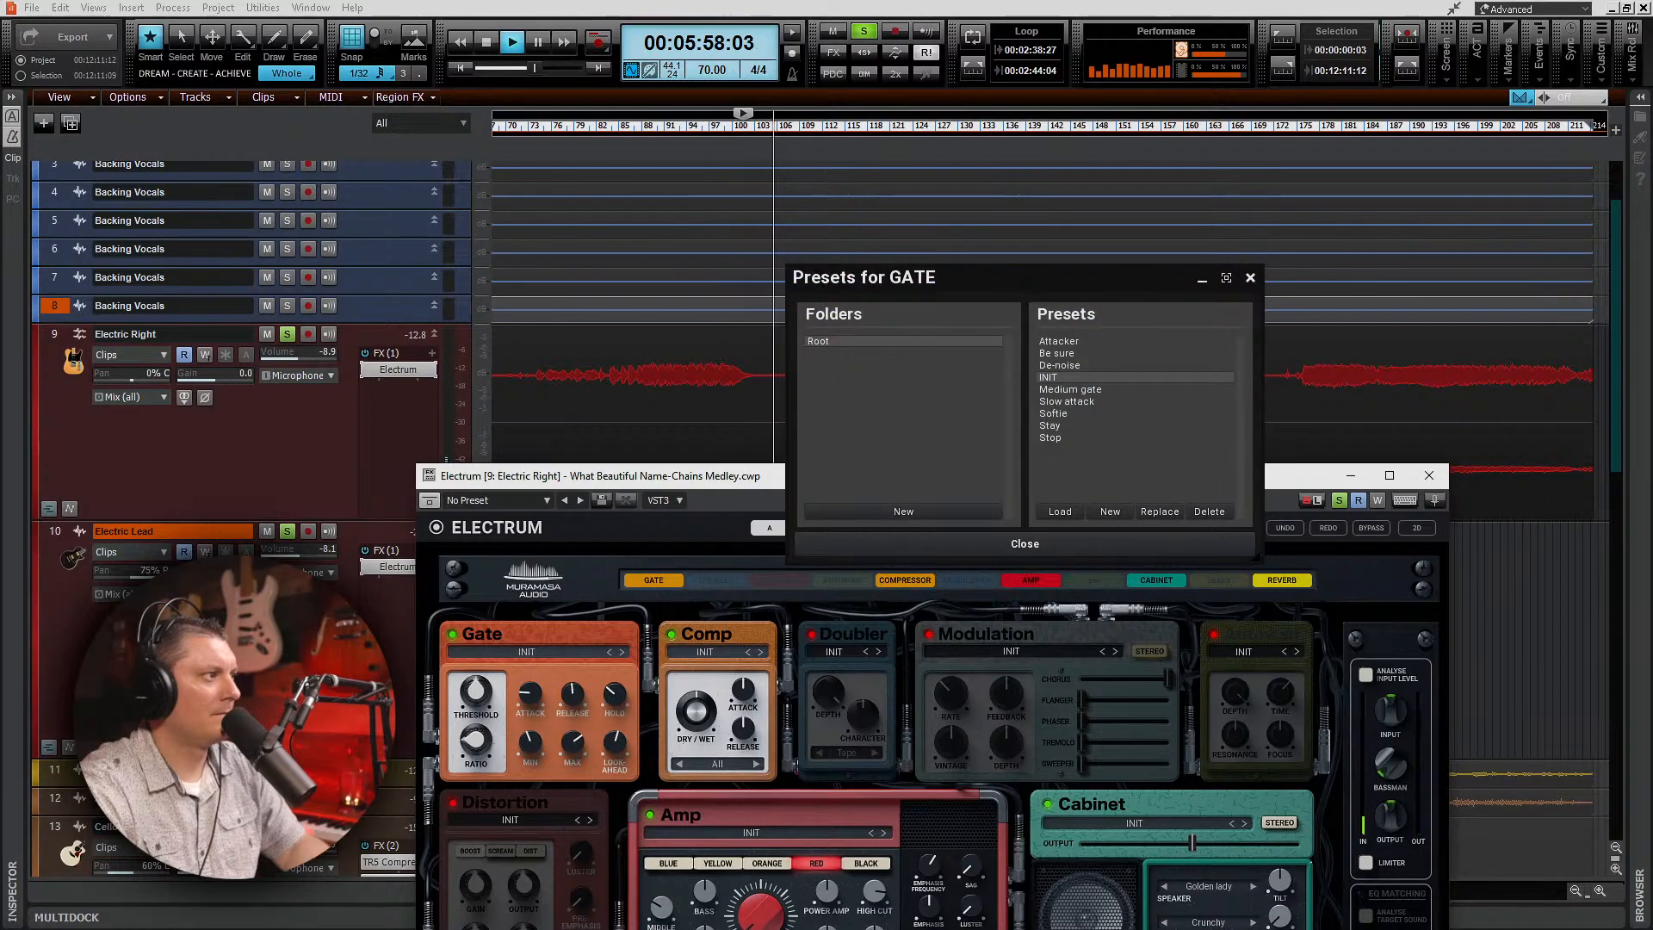
left_click(1249, 277)
left_click_drag(1199, 476, 1229, 245)
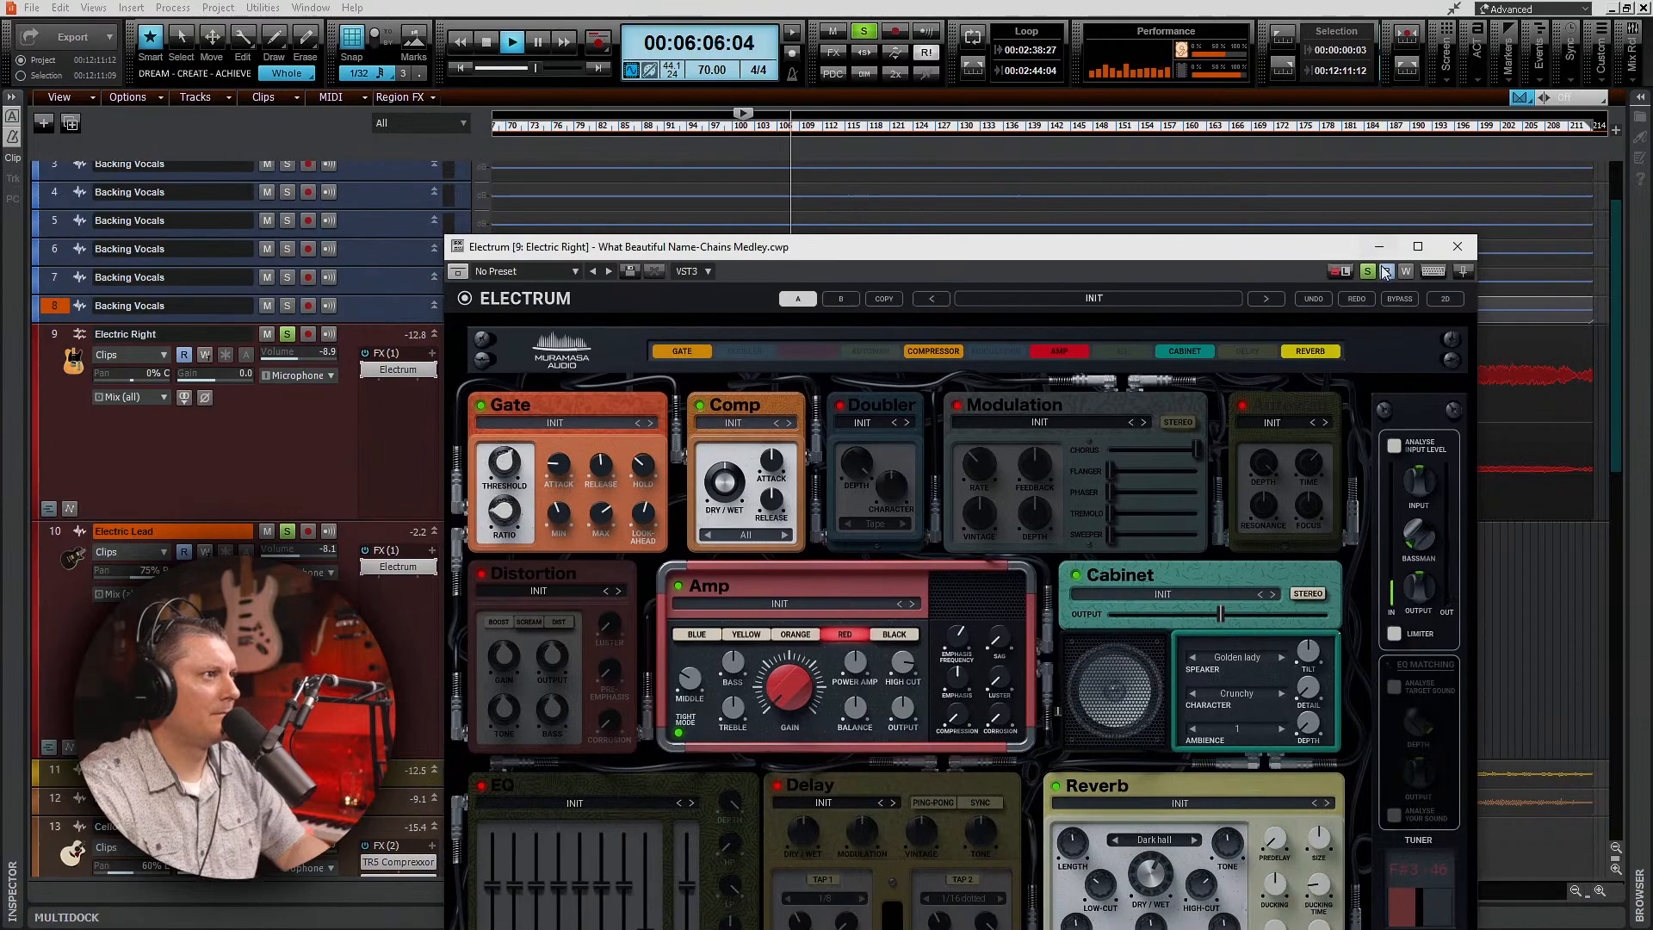
left_click(1458, 248)
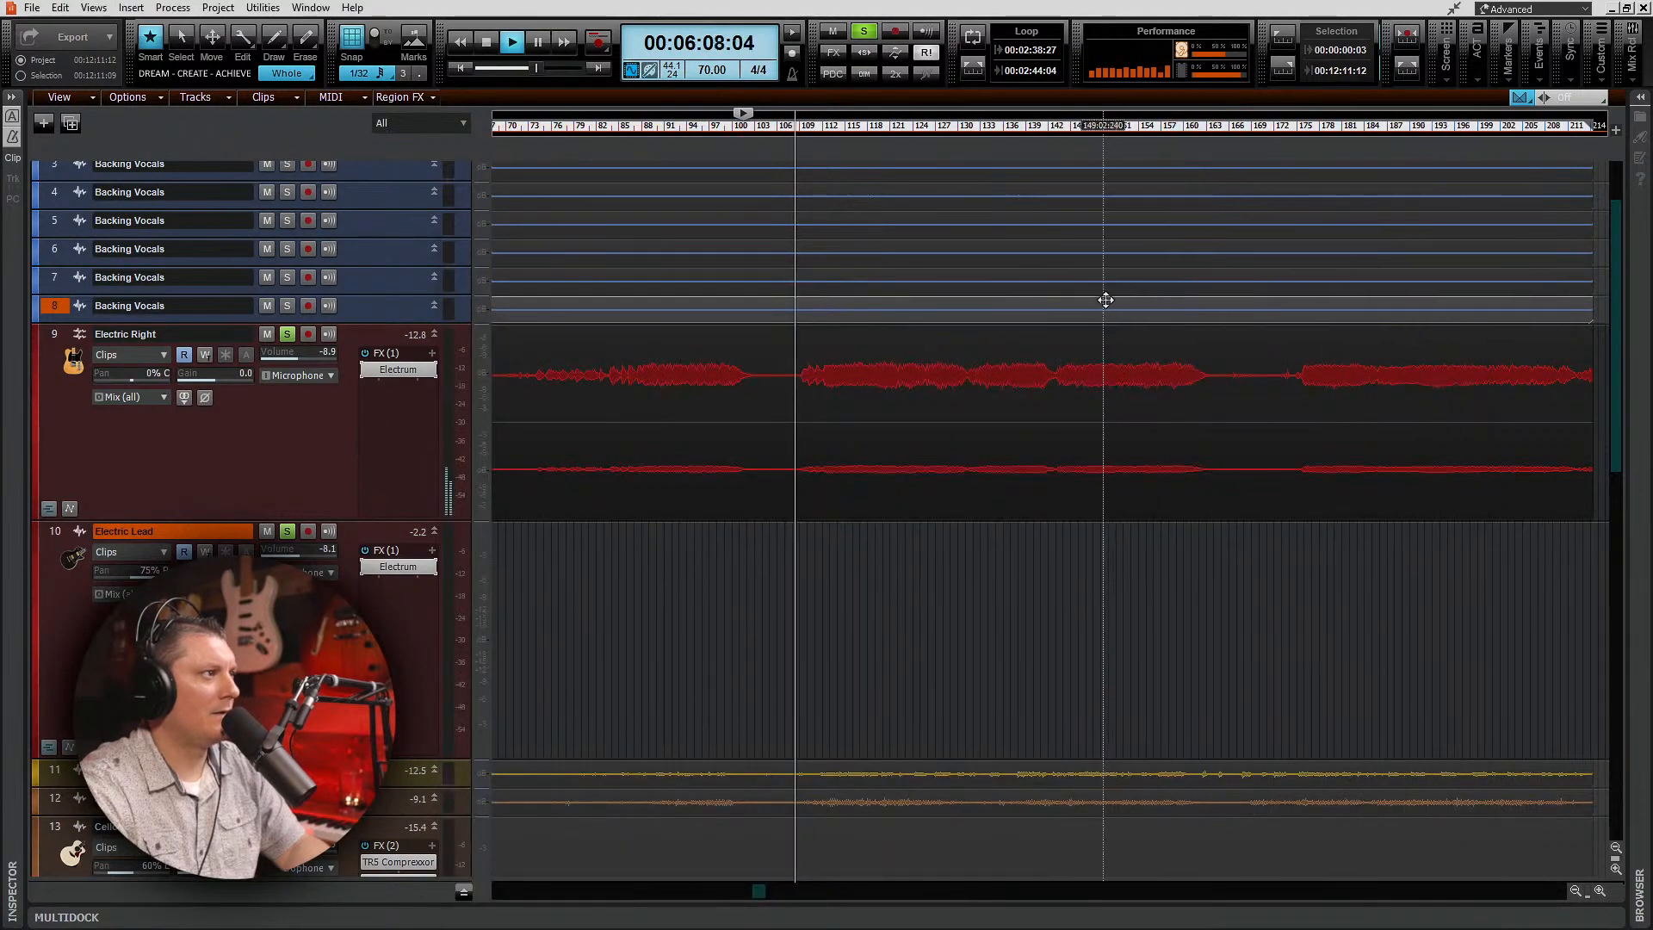
Step: Audition both soloed guitars from about measure 160, stopping and restarting playback at that point
left_click(1195, 130)
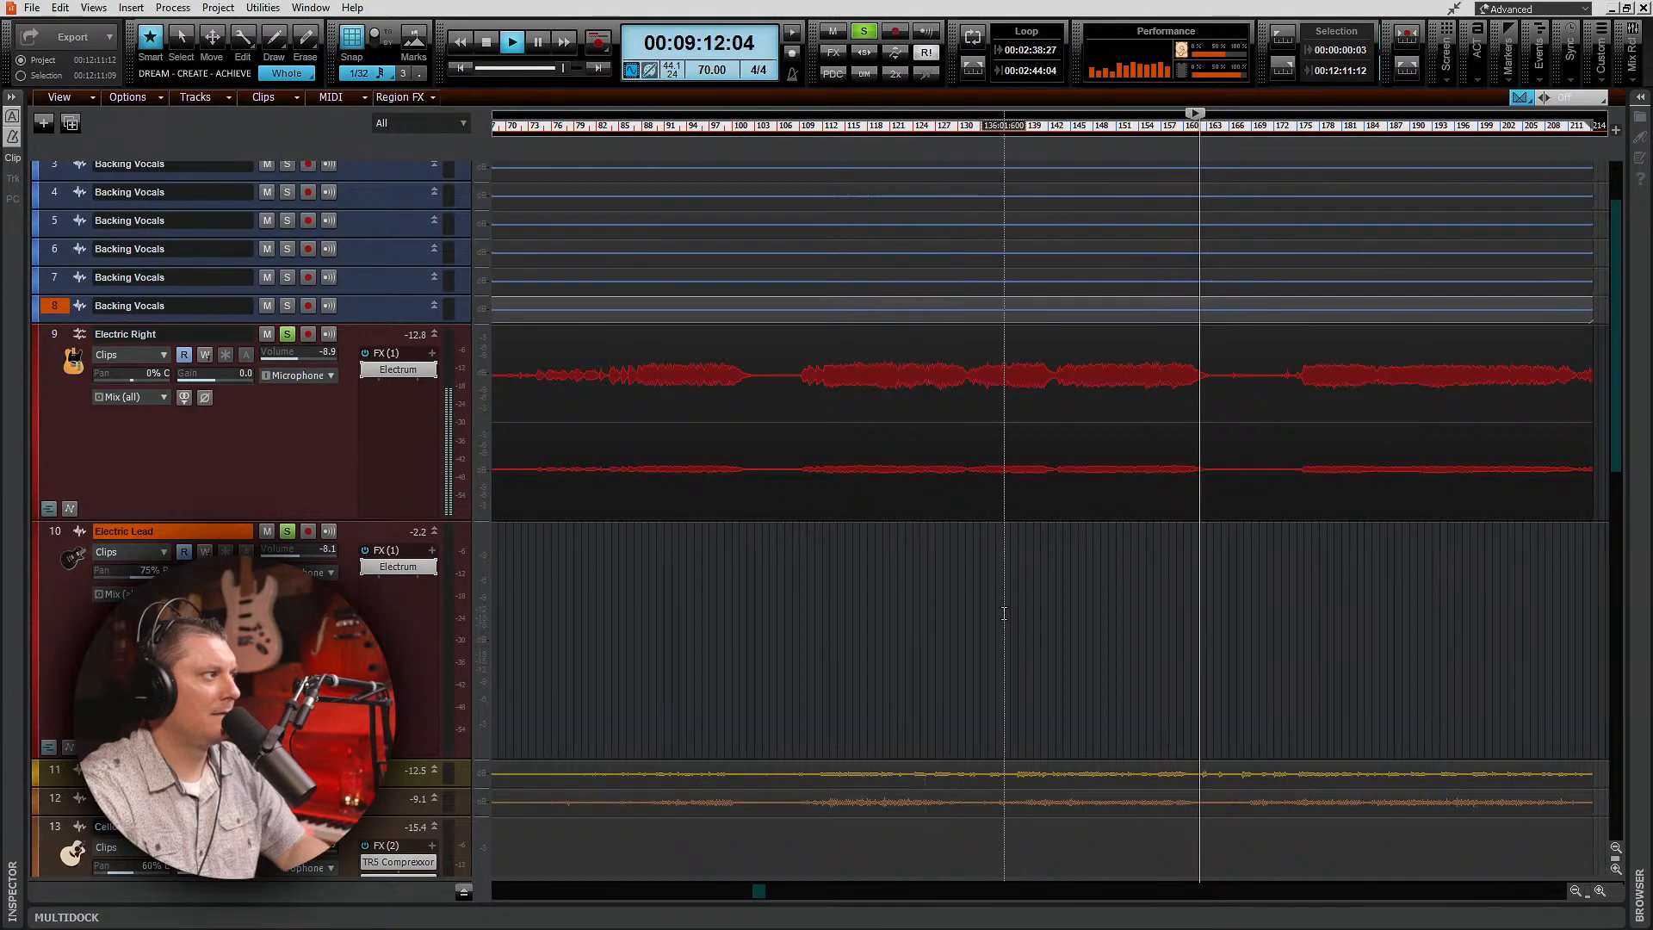
scroll(1009, 629, "down", 2)
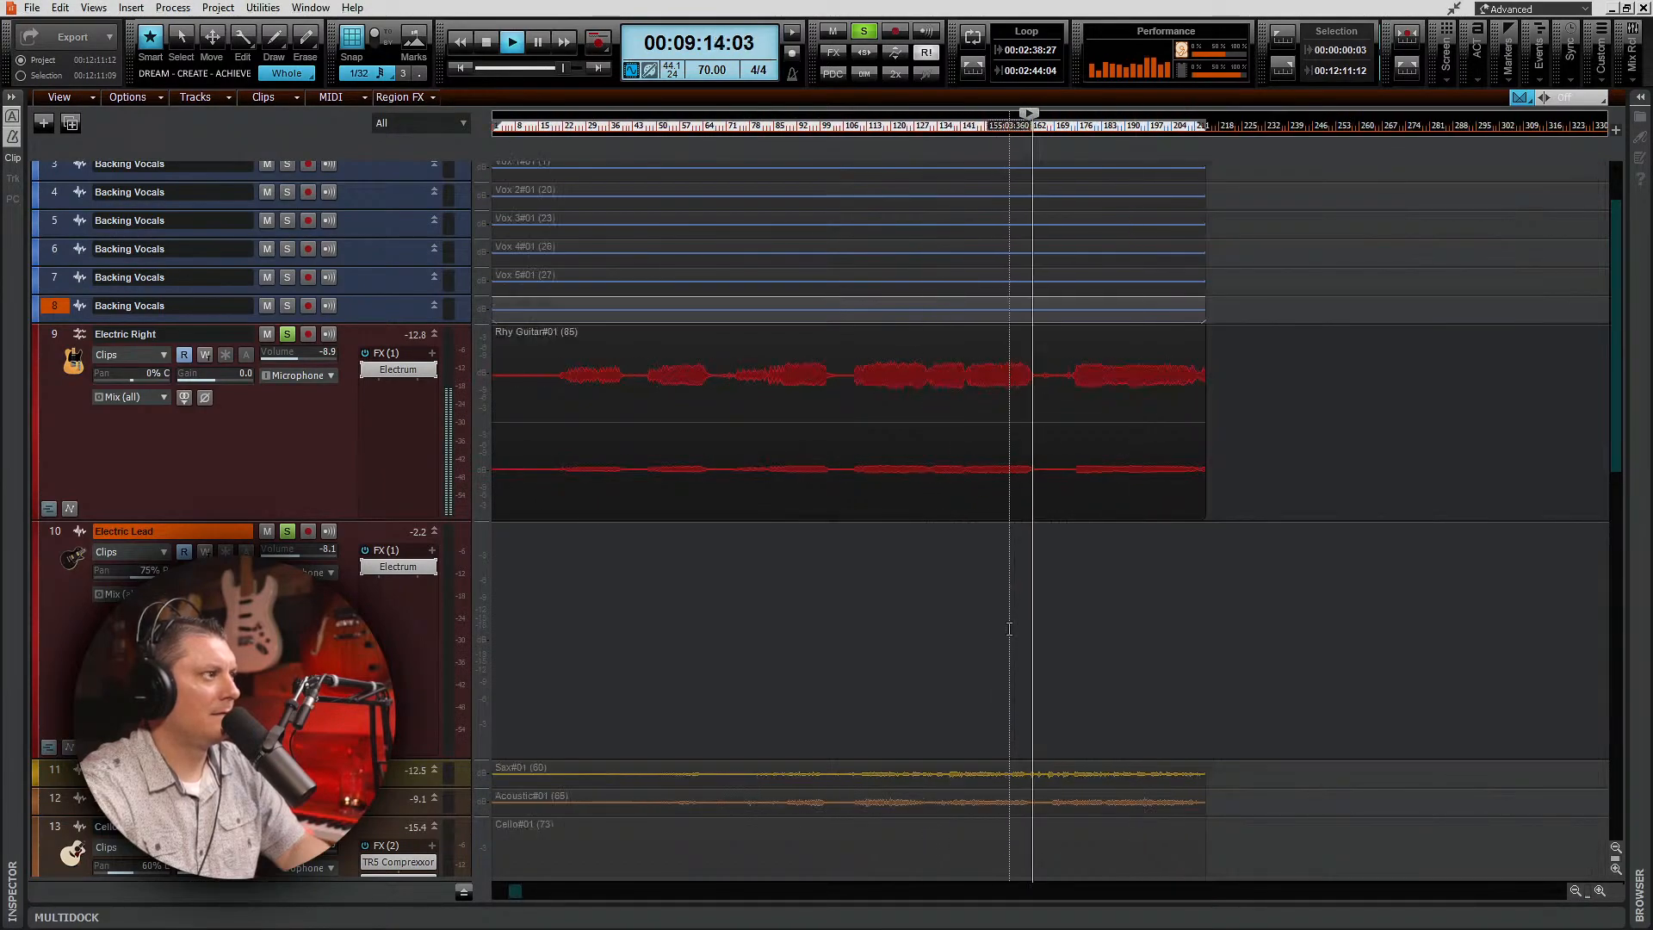
key("space")
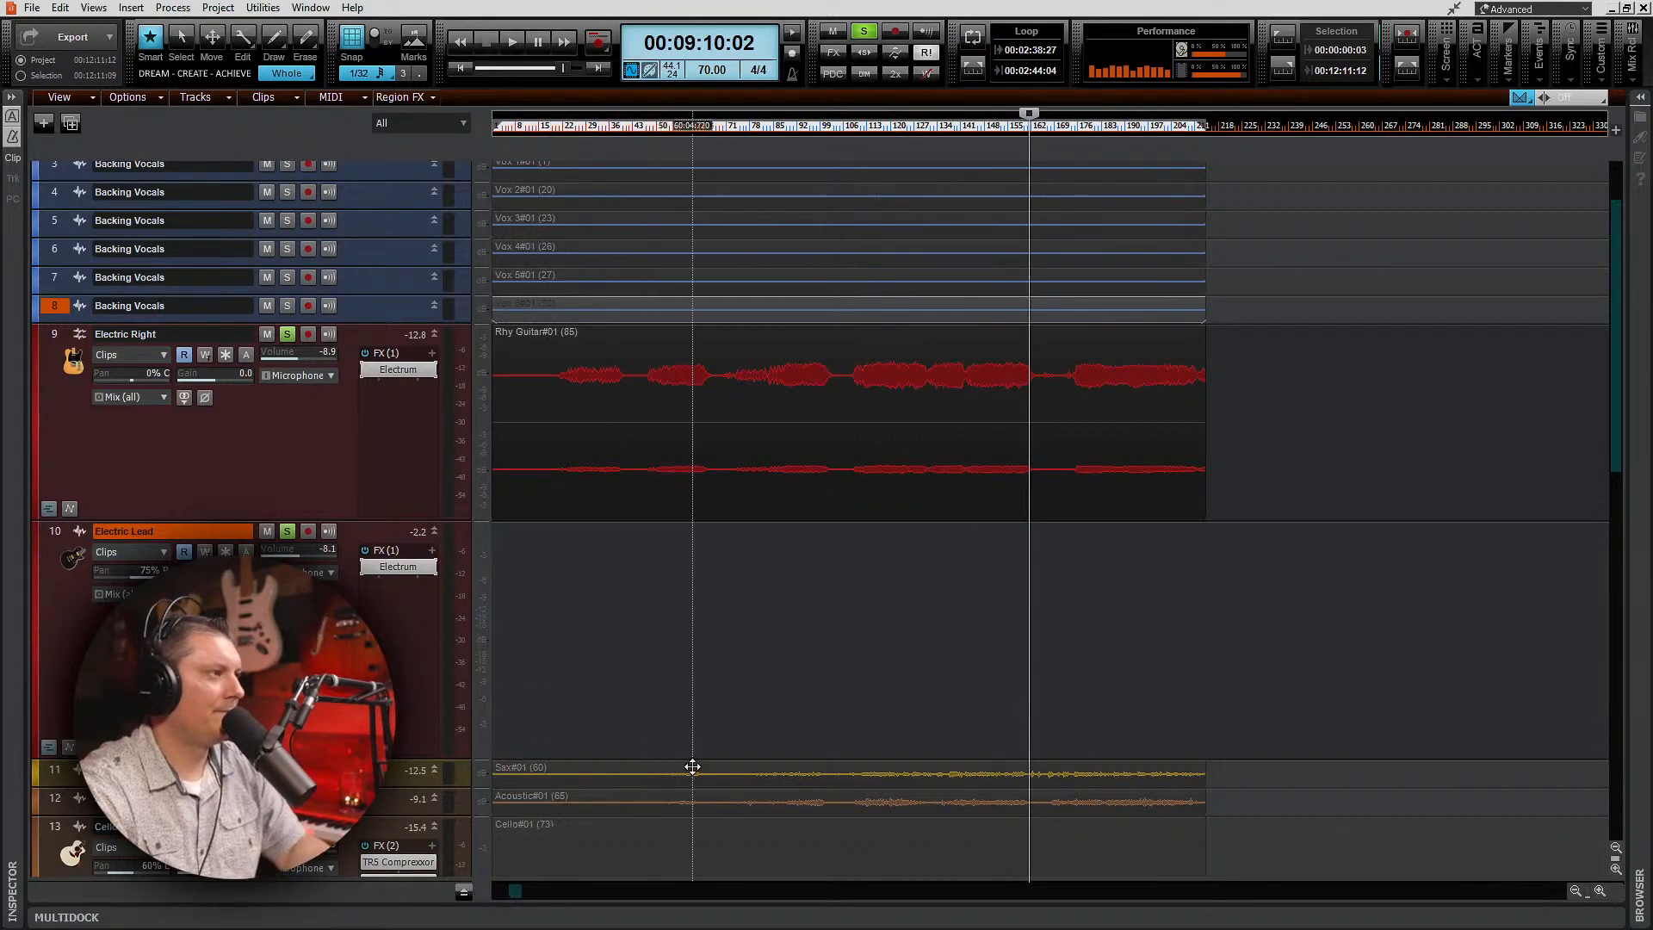
key("space")
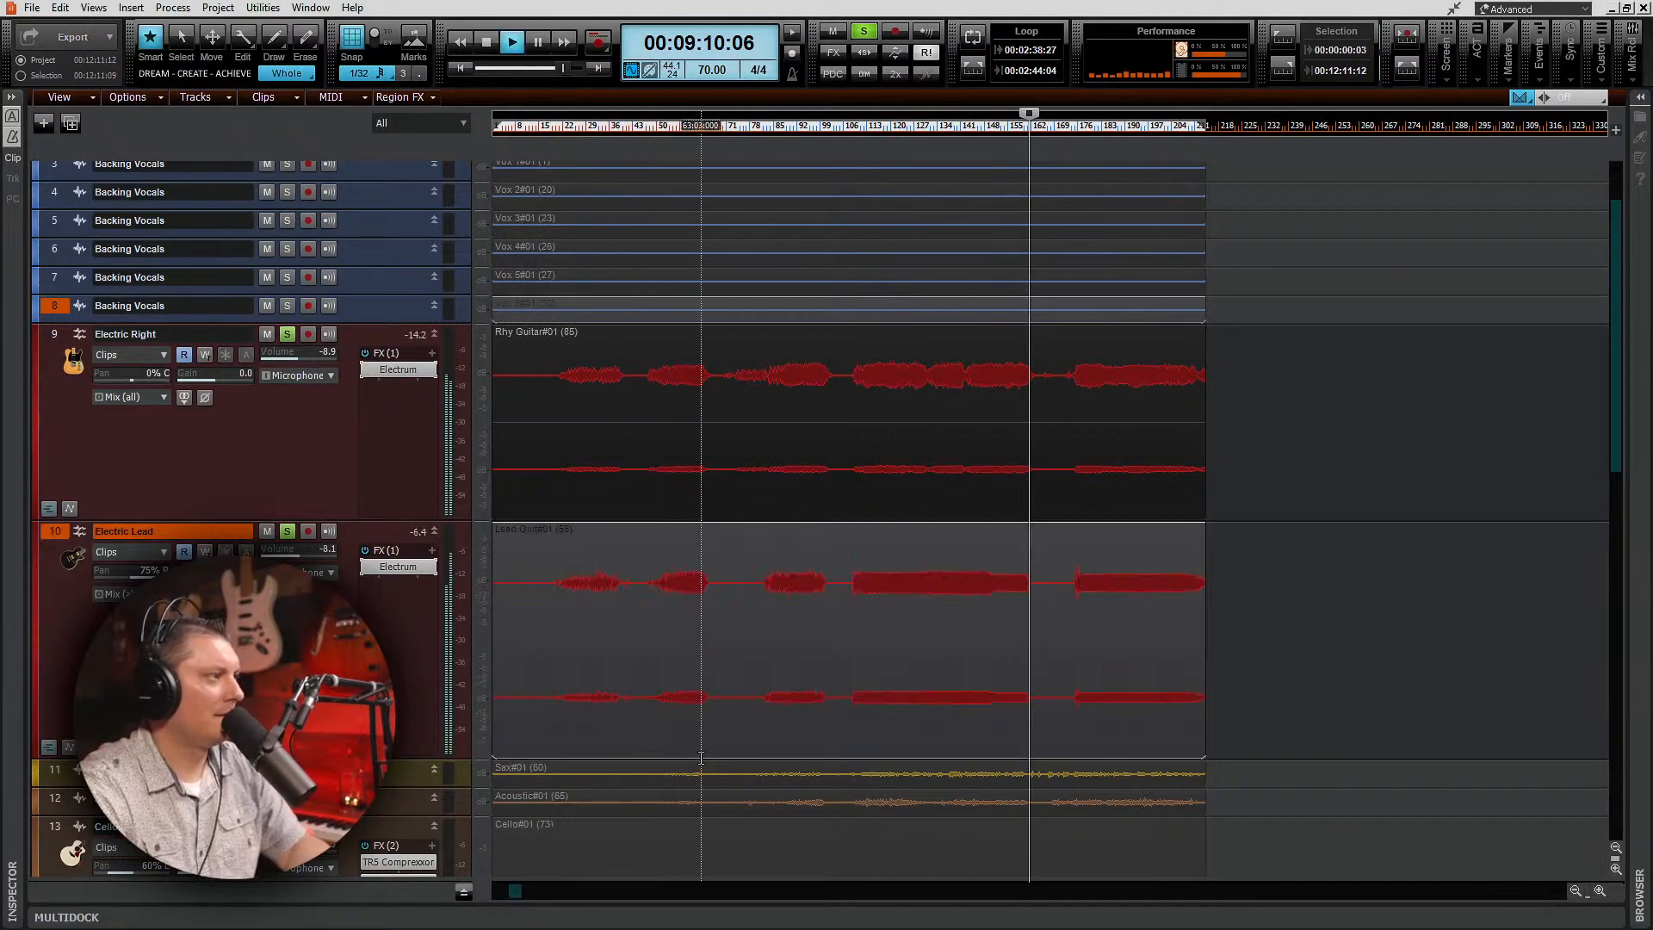
Step: Compare the Electrum settings of Electric Lead and Electric Right during playback, leaving Electric Lead's effect open
double_click(405, 570)
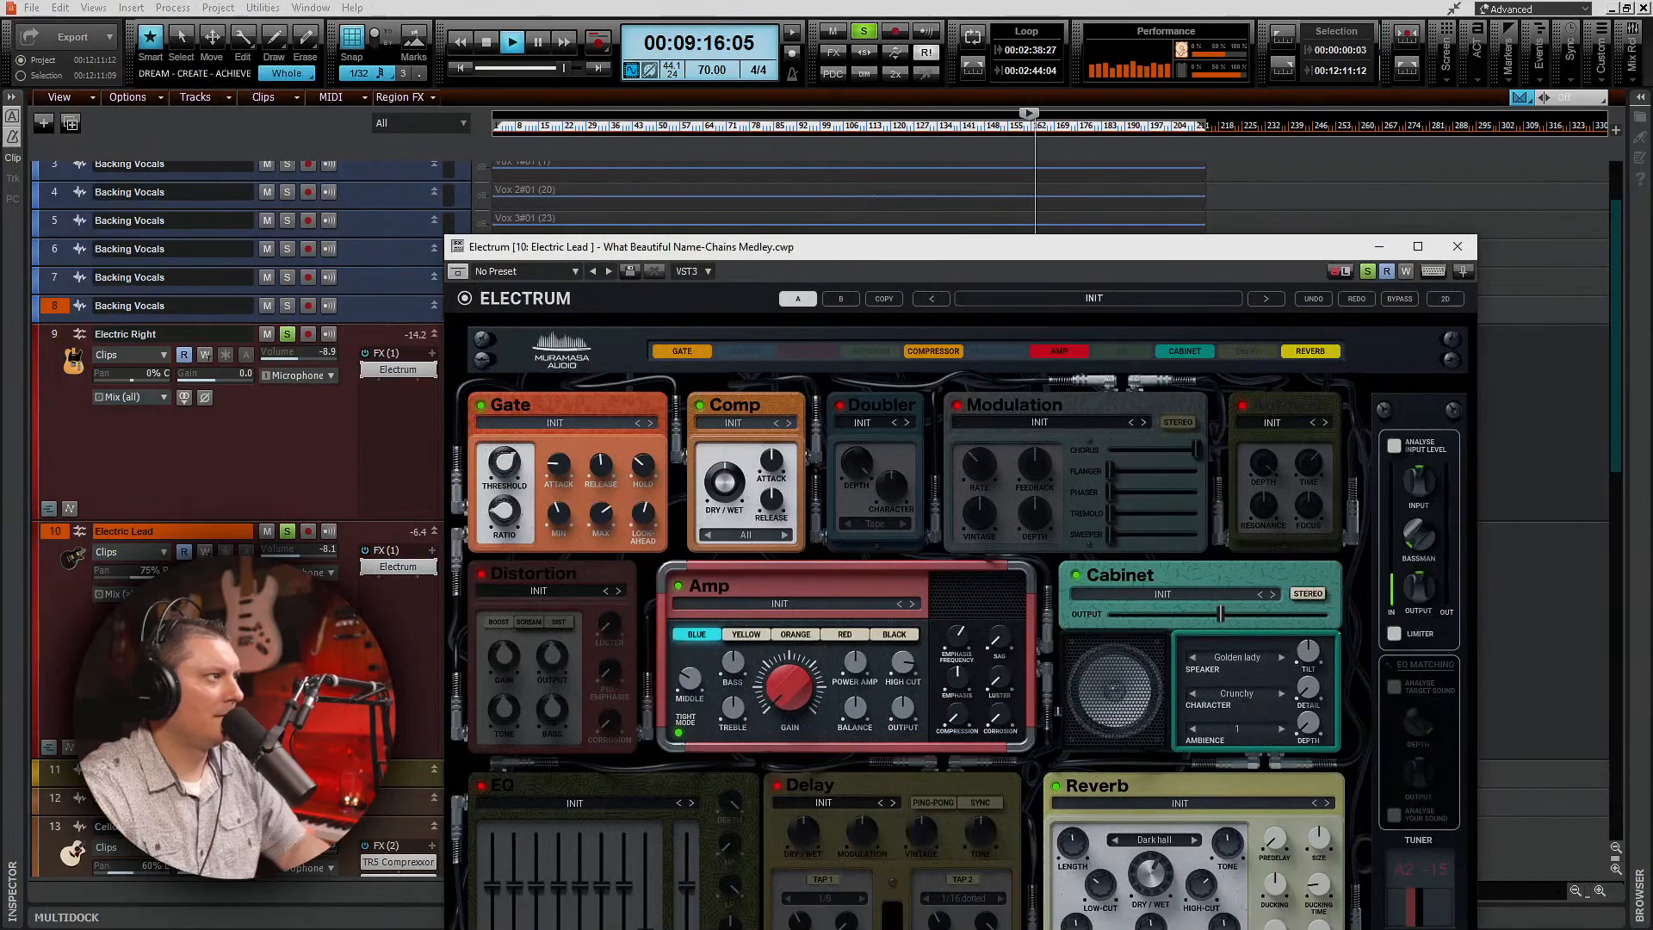
left_click(1454, 248)
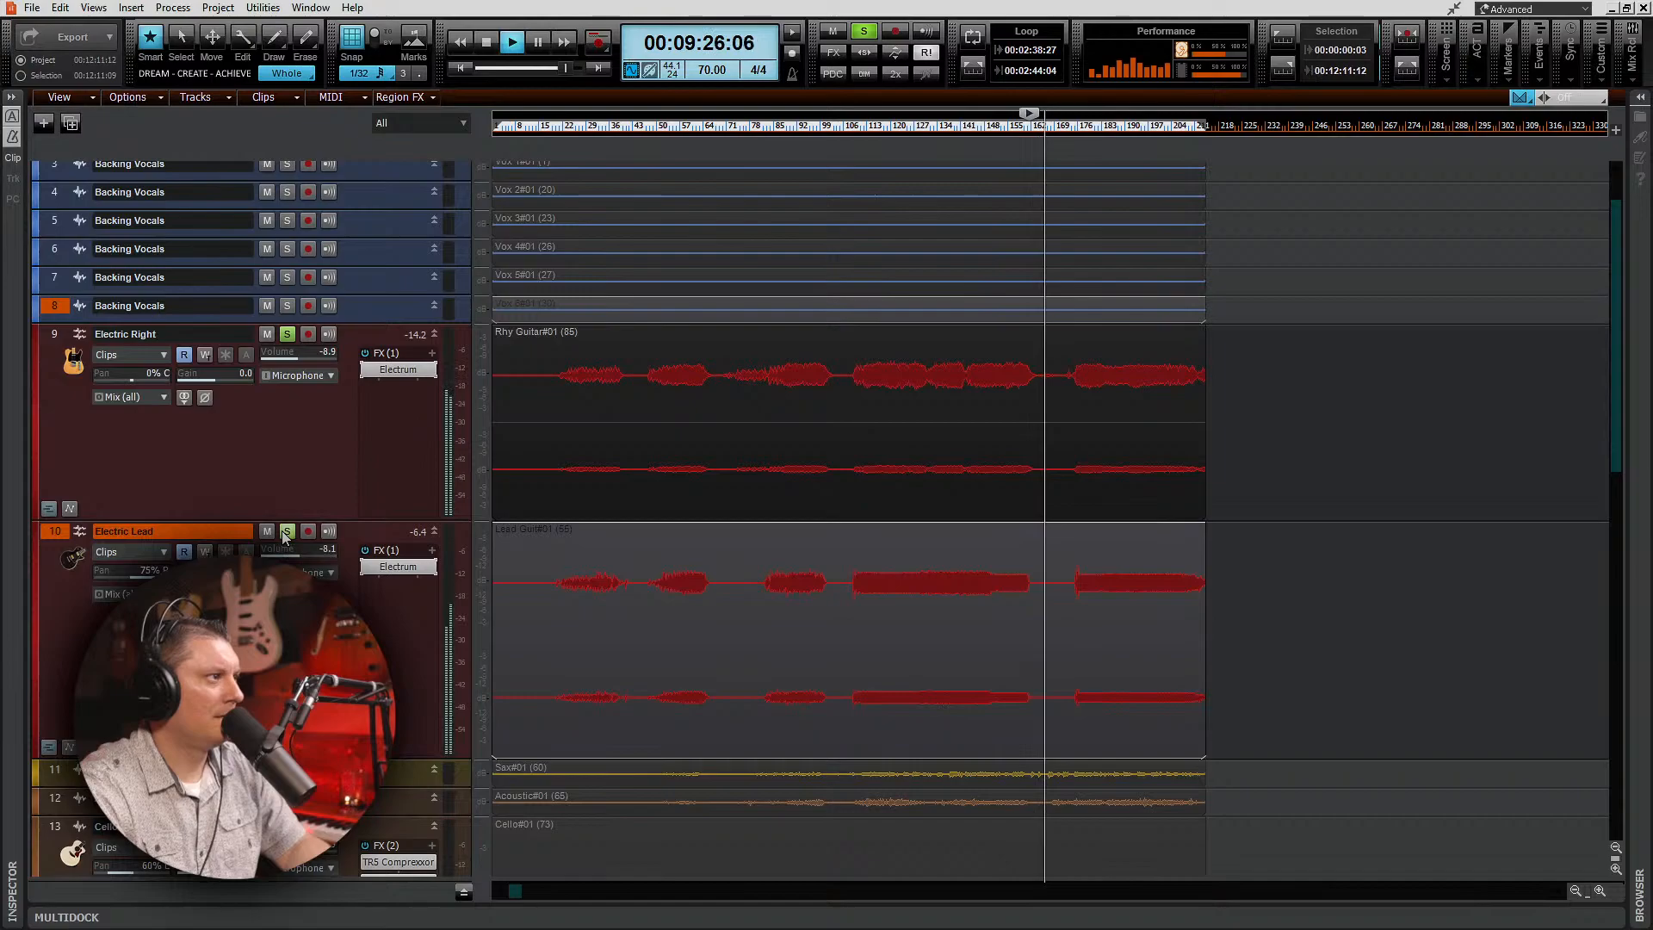
scroll(787, 659, "up", 2)
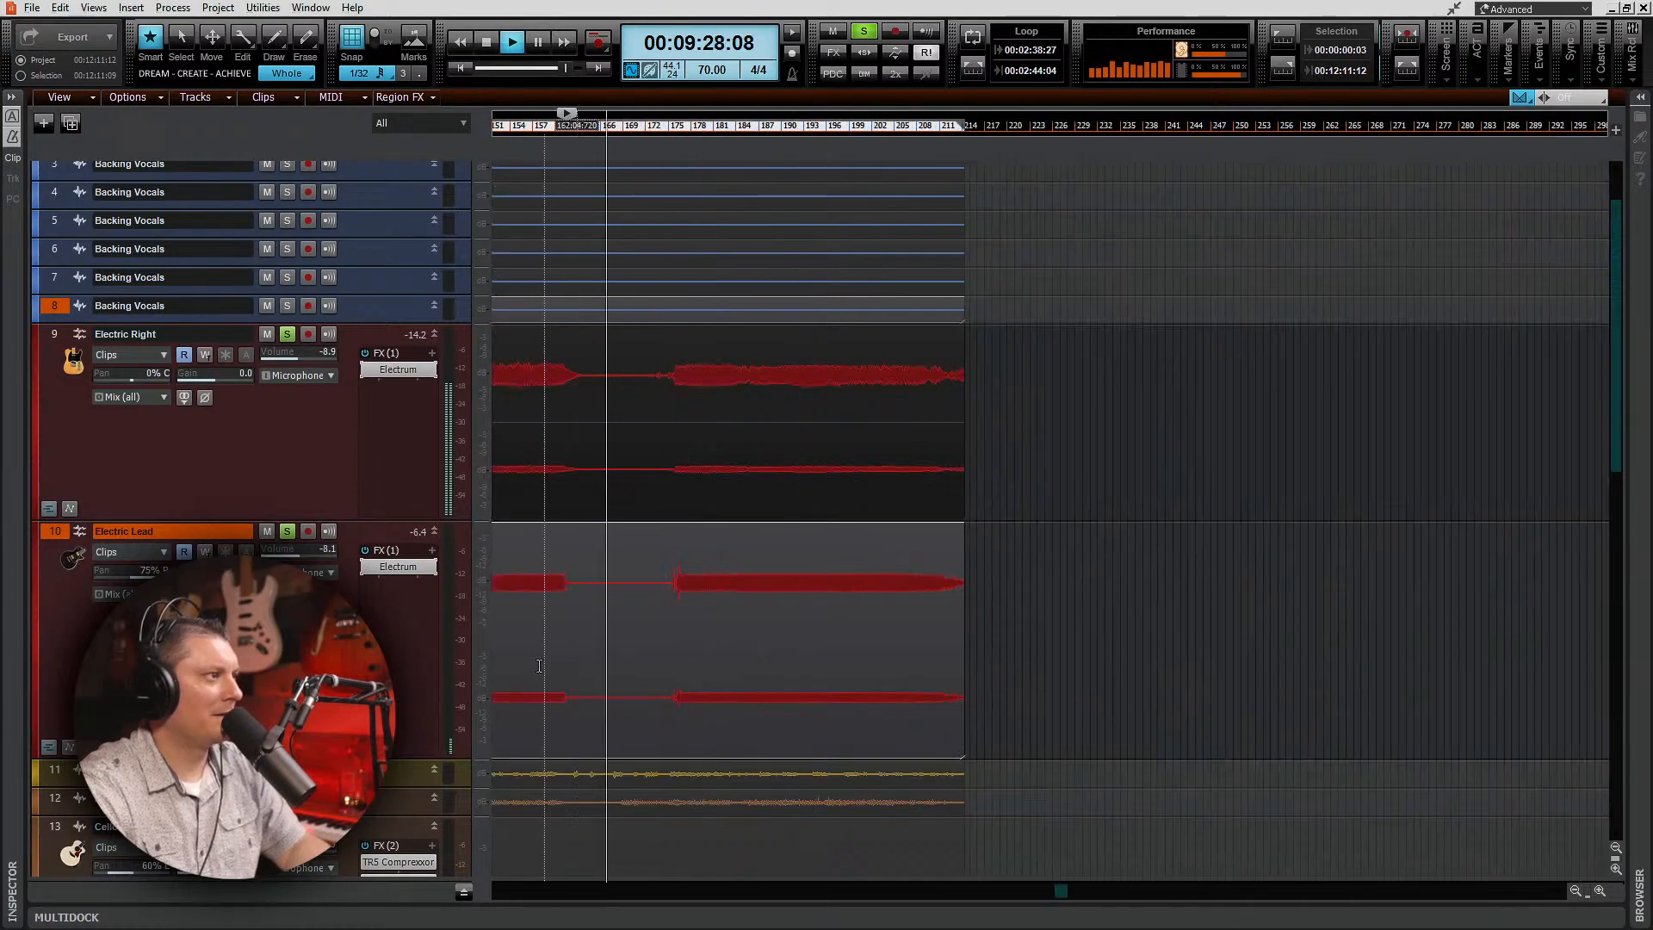
double_click(399, 370)
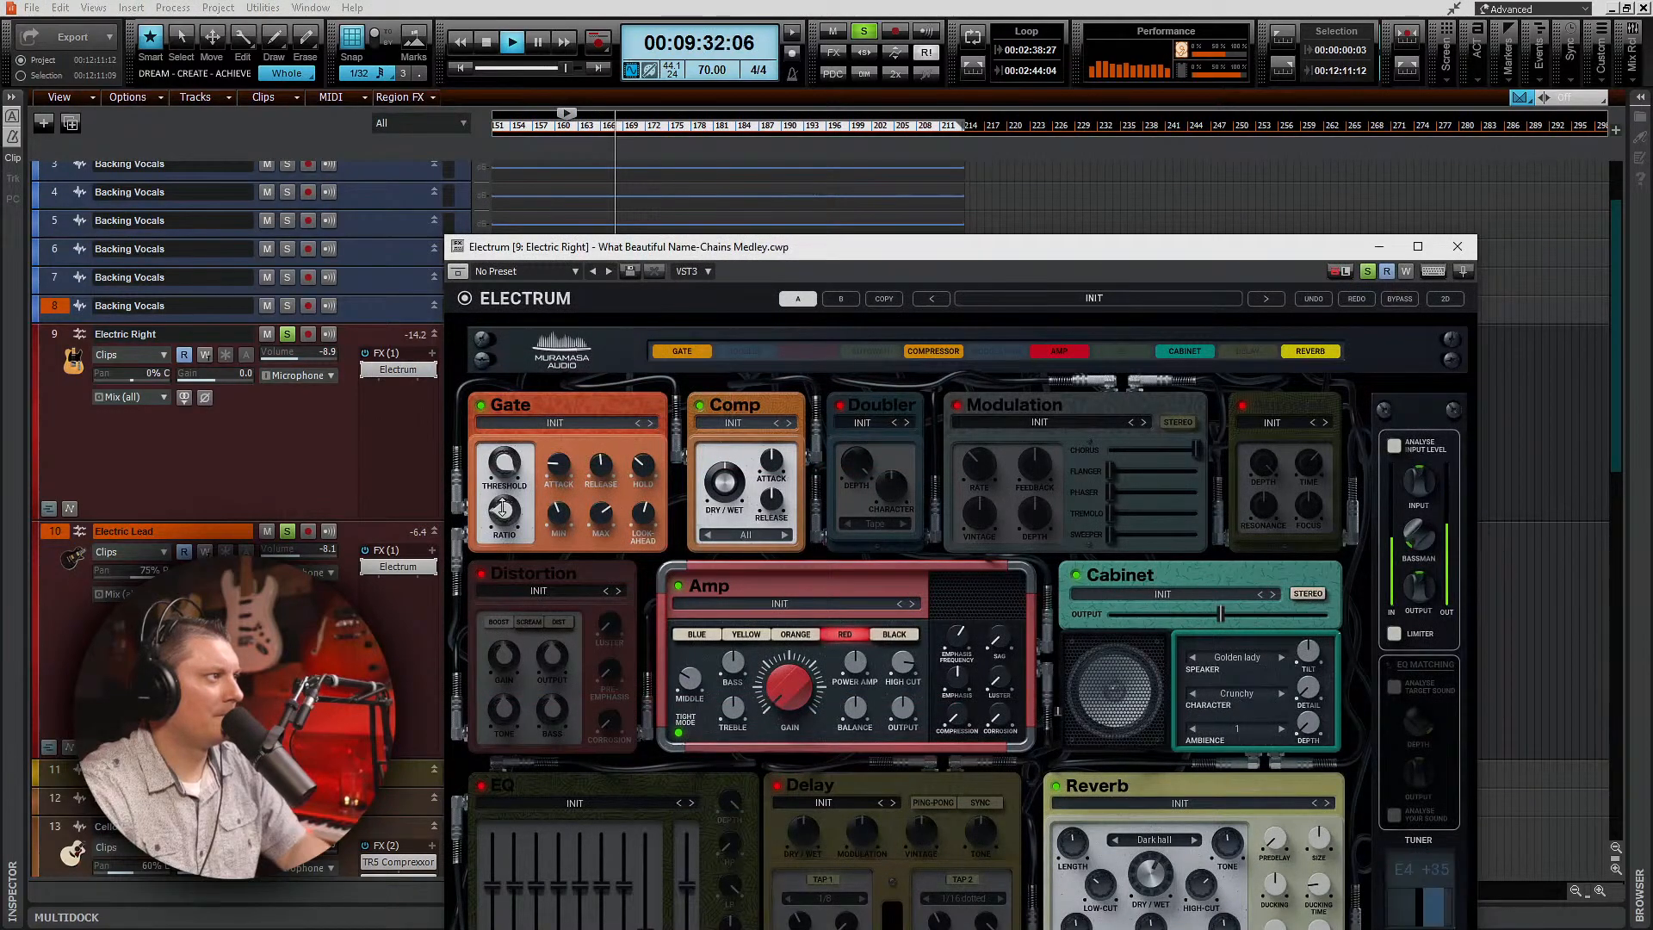
double_click(399, 568)
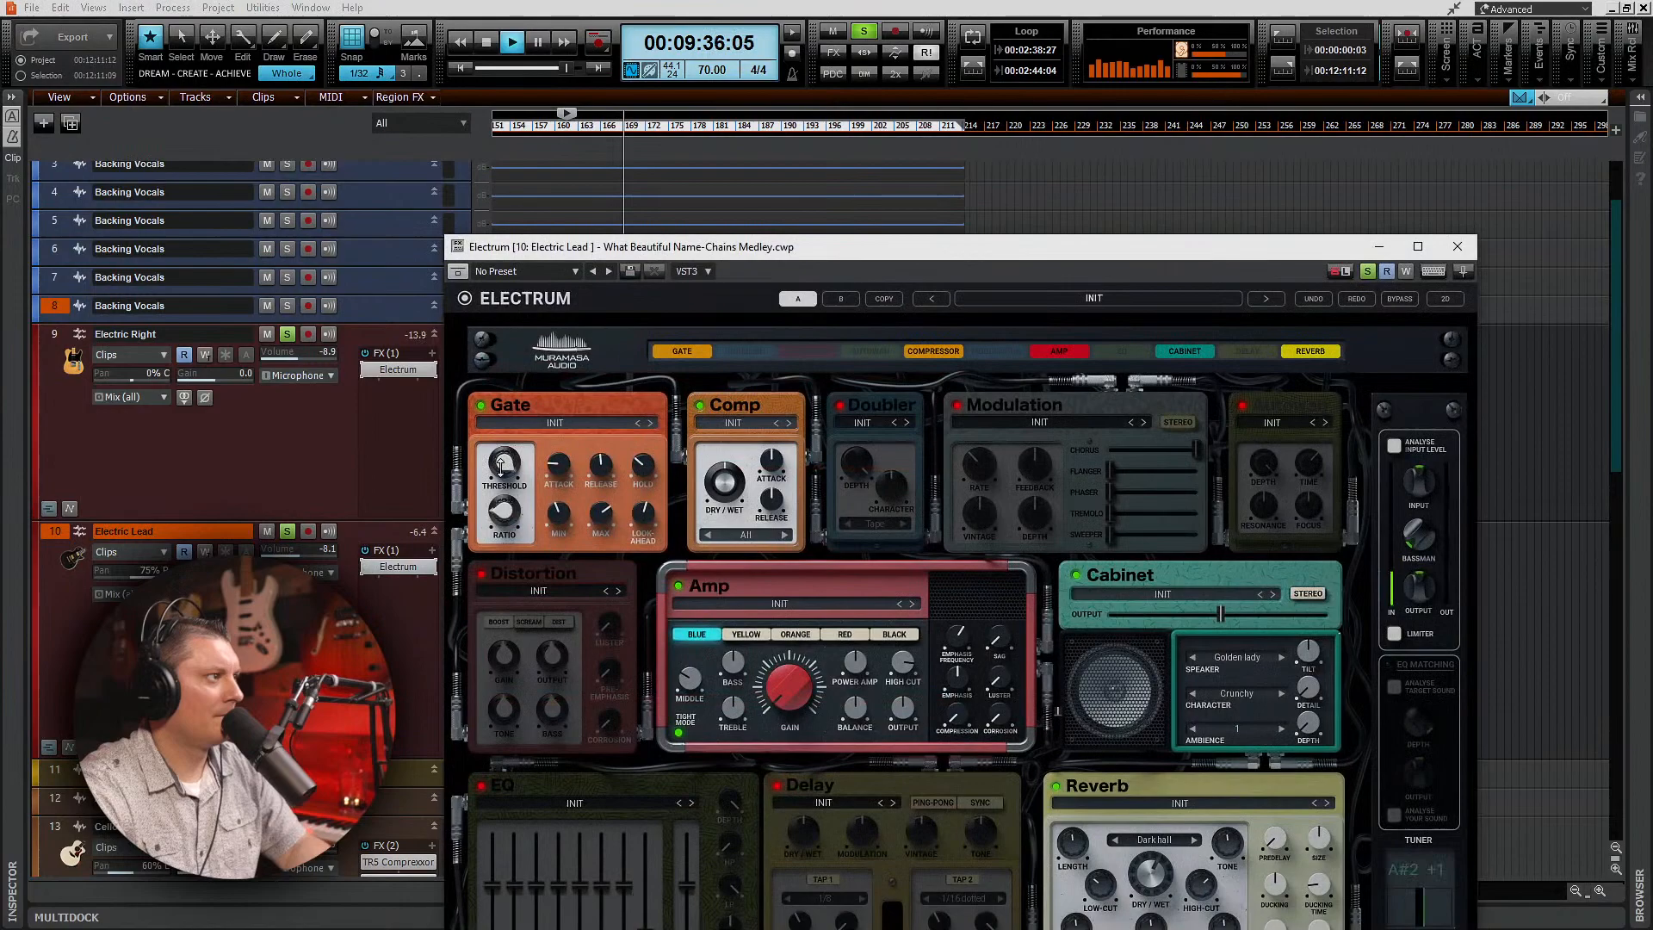
Step: Check the Gate threshold in the Electrum plug-in on the Electric Lead track and inspect the Electric Right track's Electrum settings
double_click(501, 466)
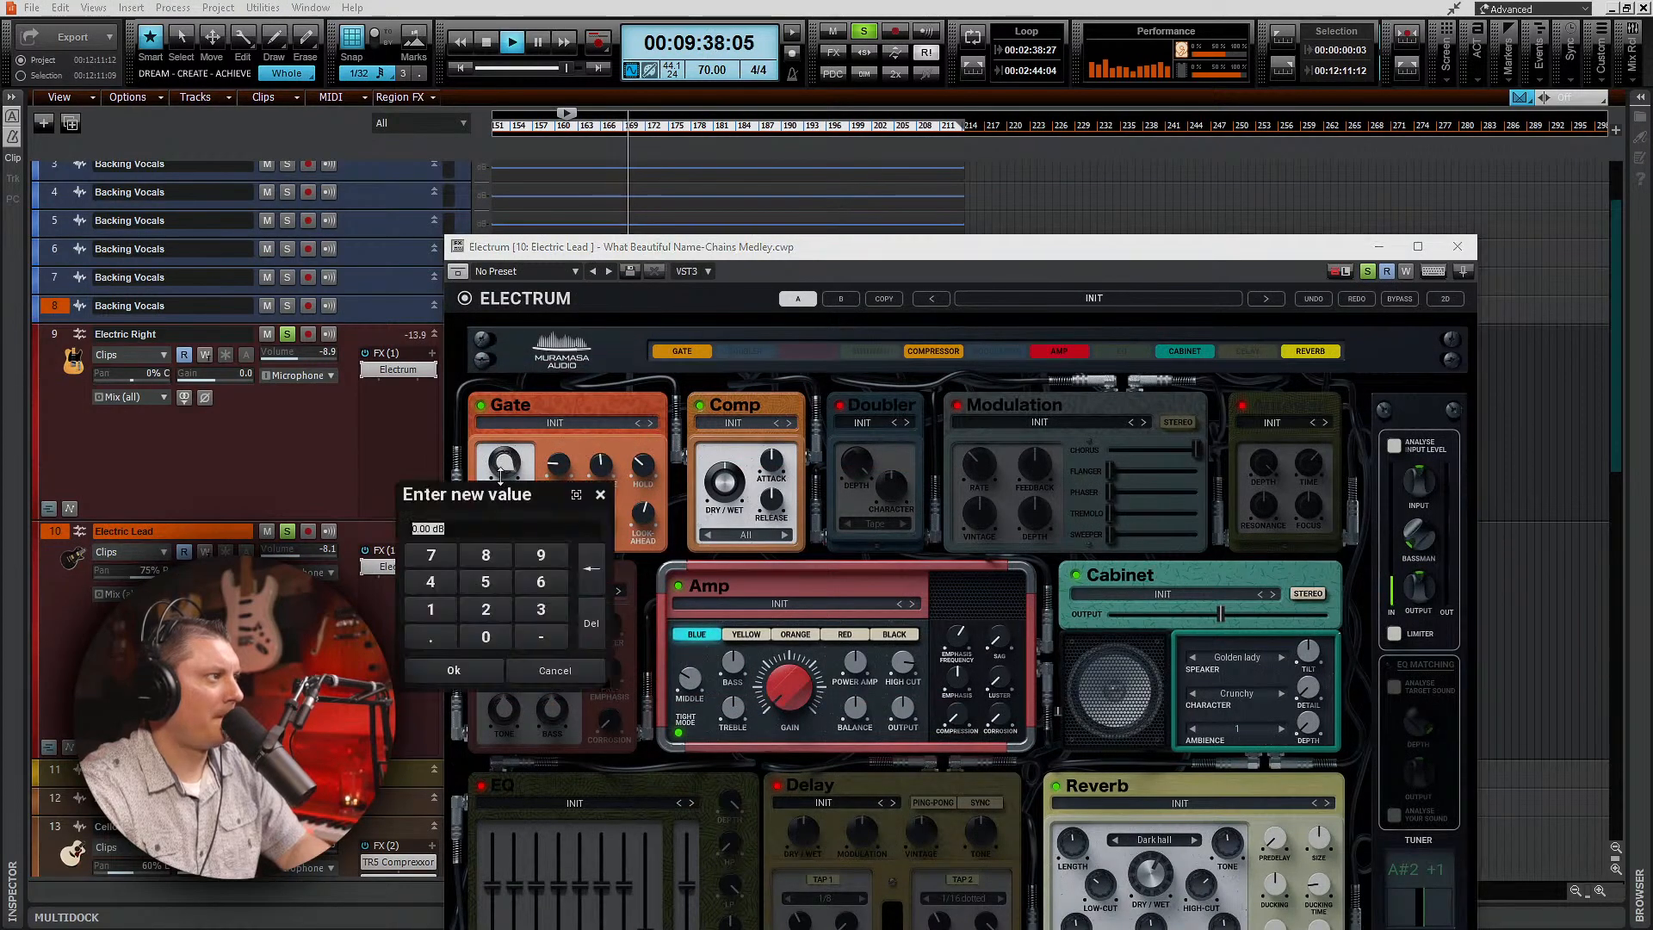
left_click(599, 497)
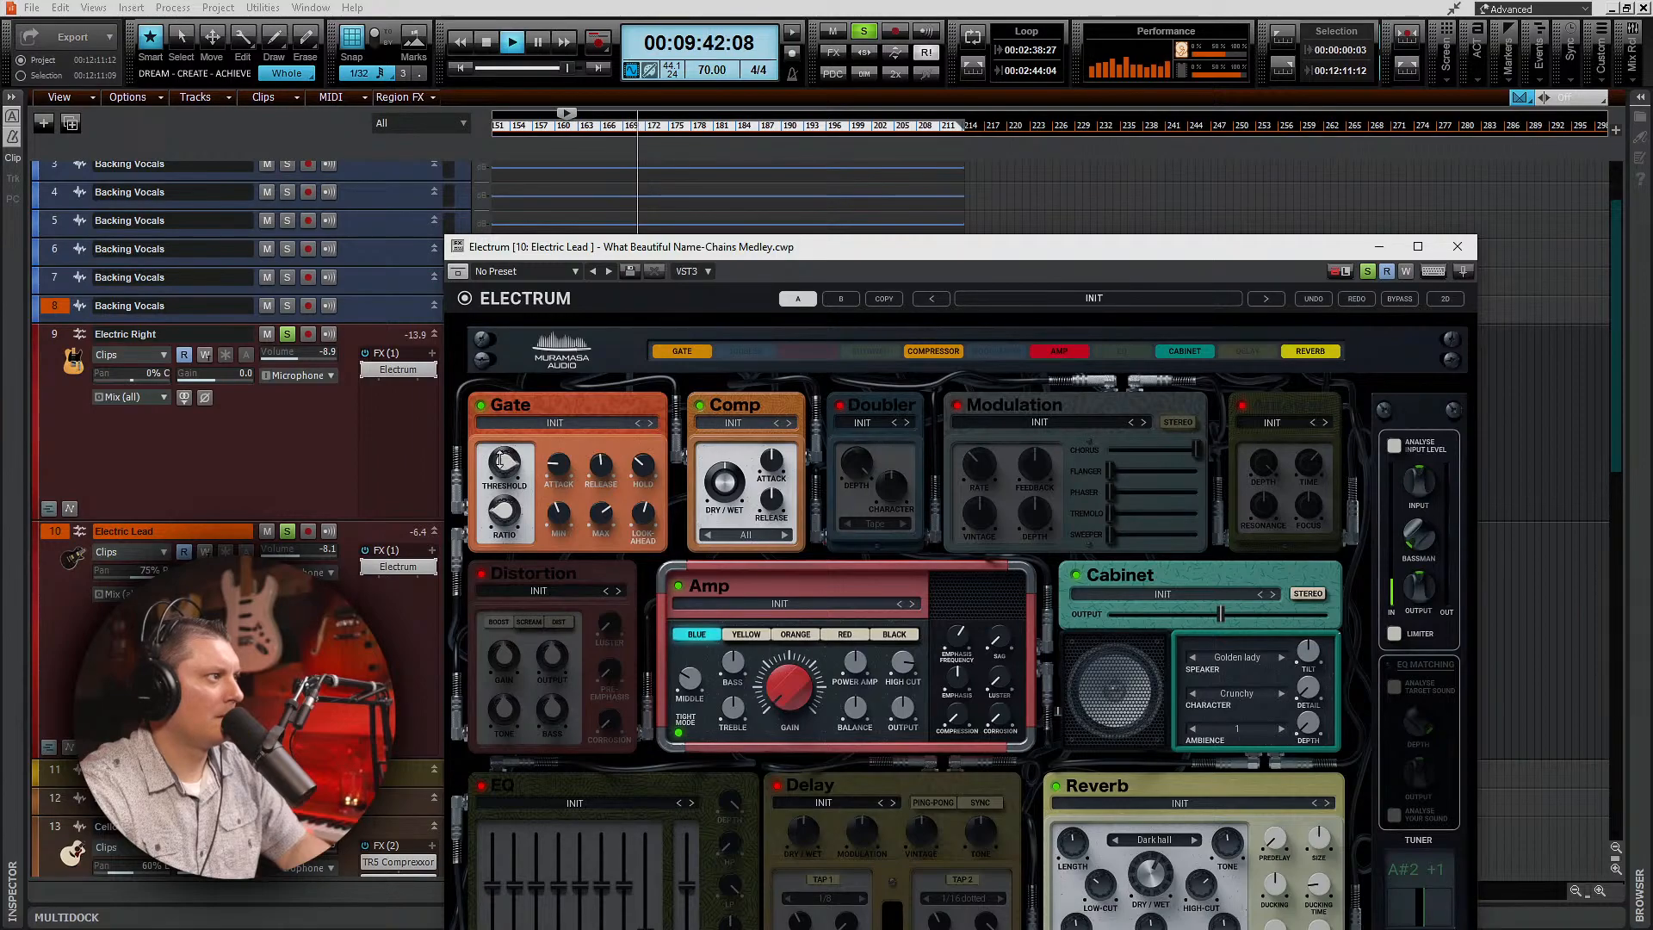
left_click(1457, 248)
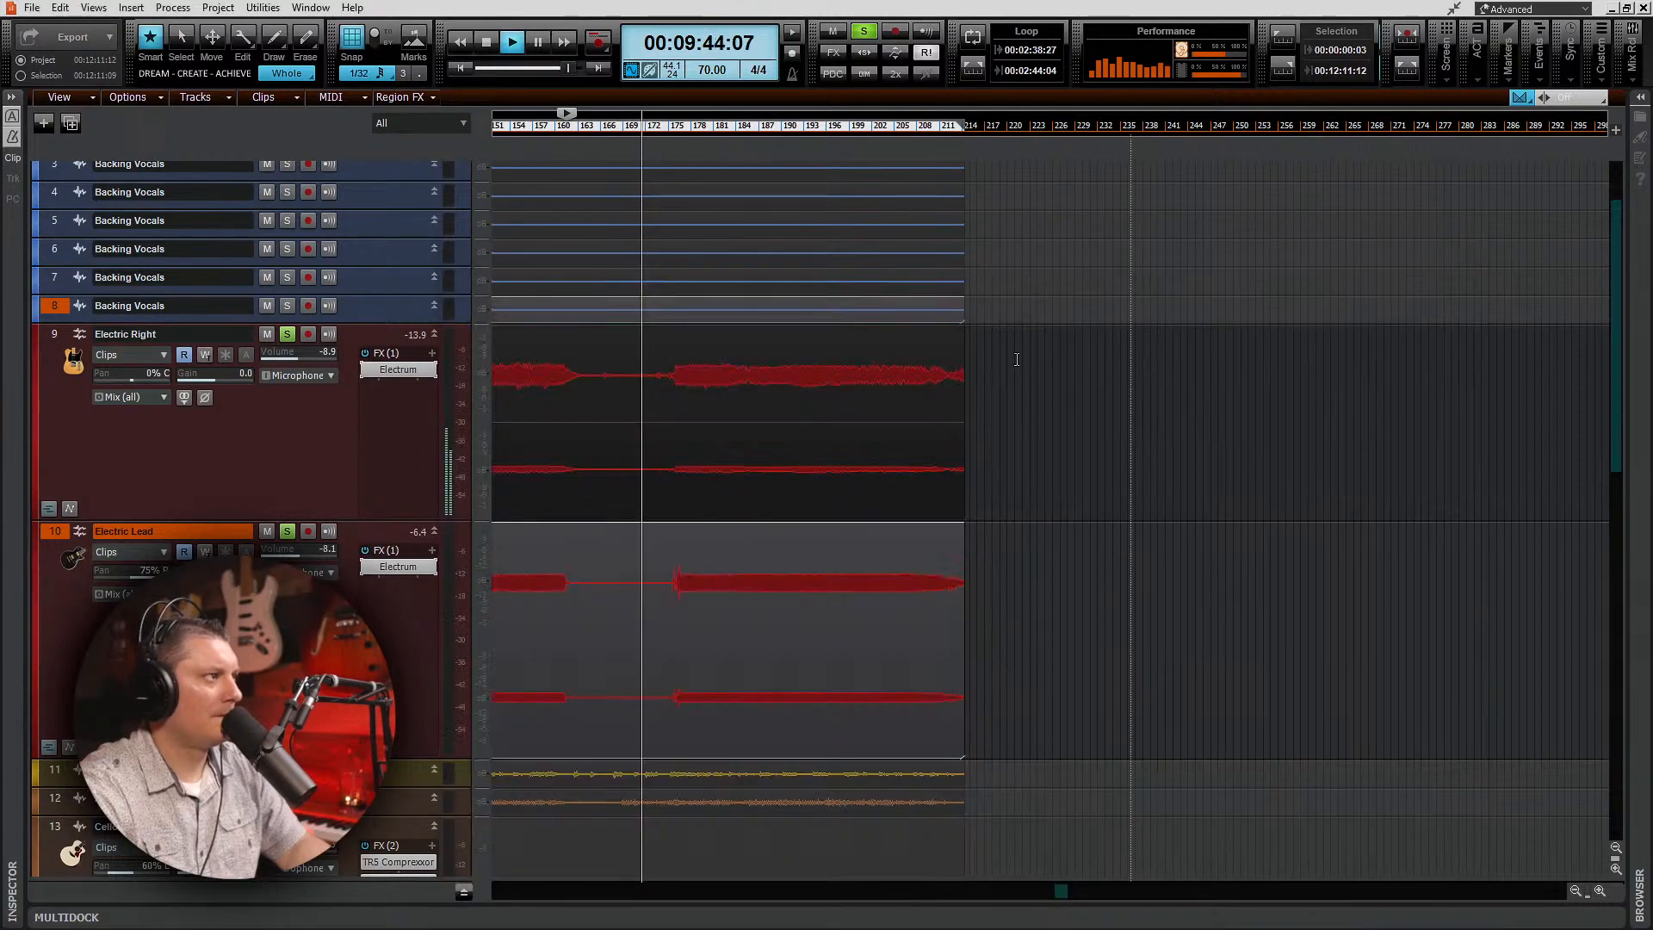
double_click(398, 369)
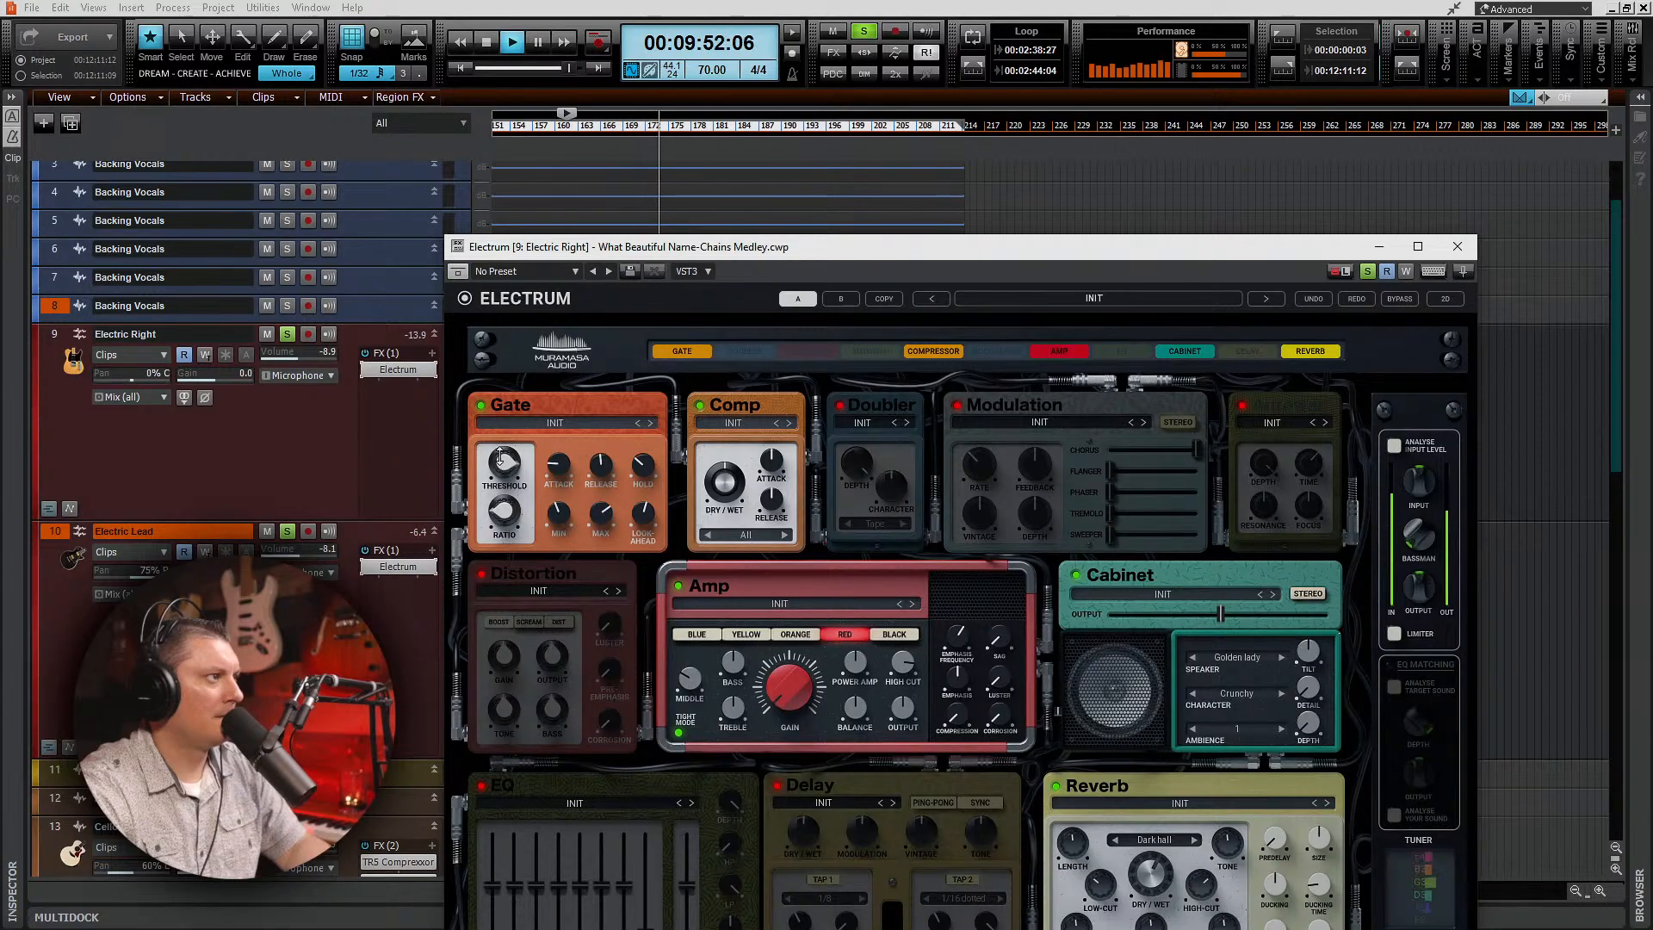
left_click(1457, 247)
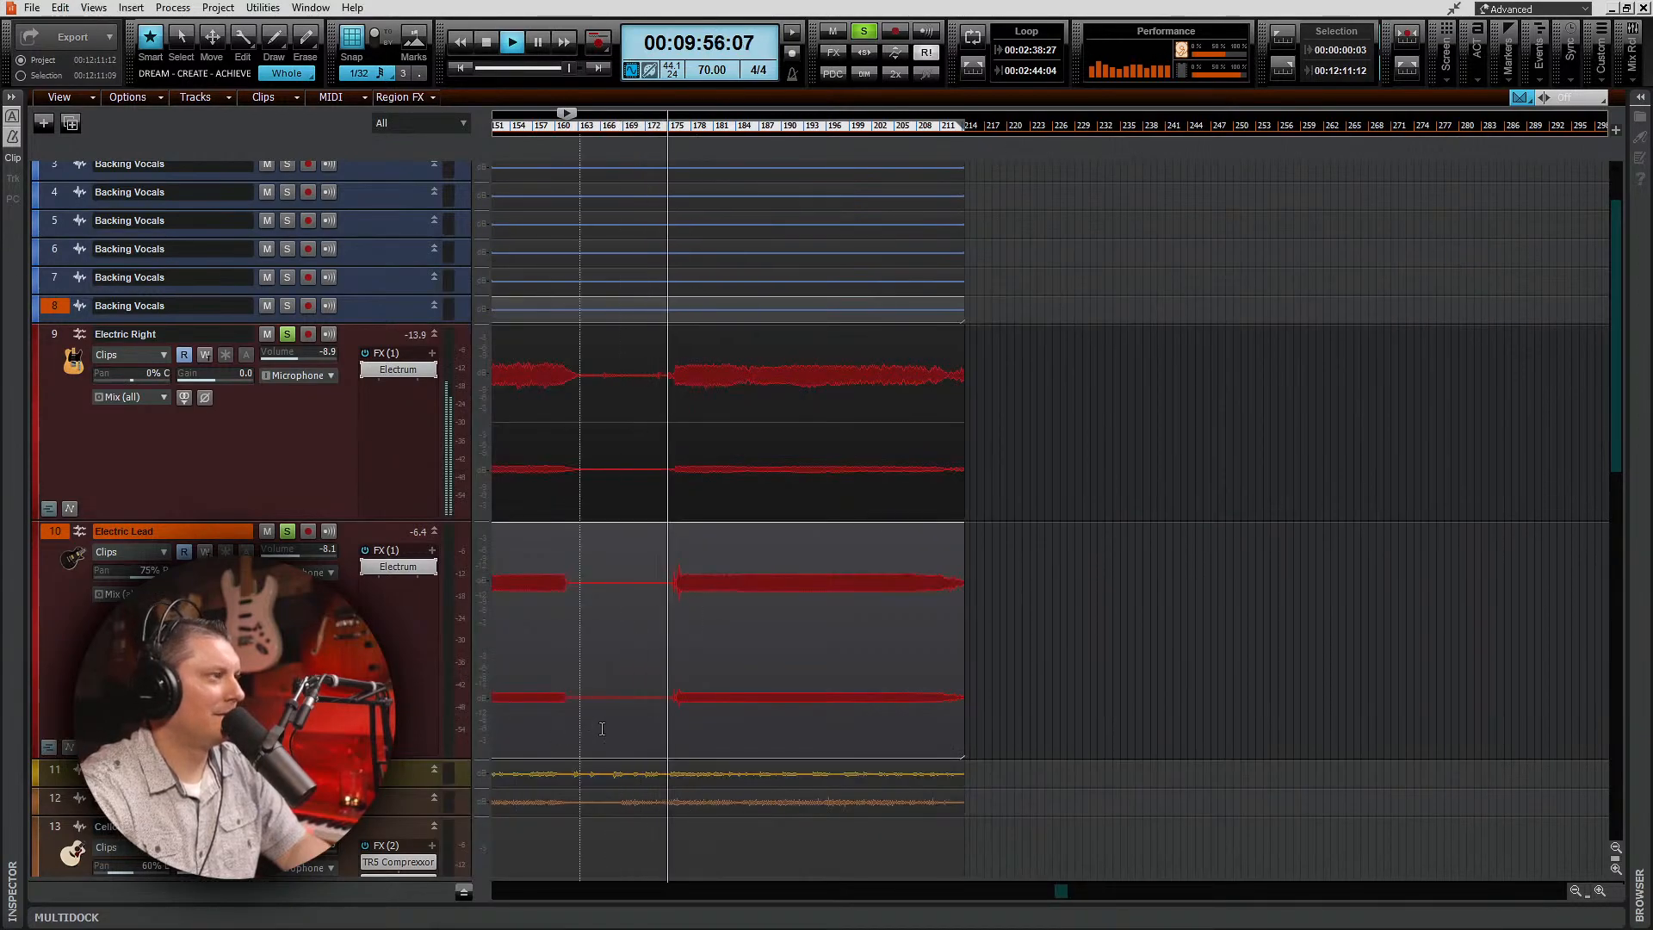
Step: Take the Electric Right and Electric Lead tracks out of solo so the full mix is heard
scroll(709, 701, "up", 2)
scroll(709, 701, "left", 4)
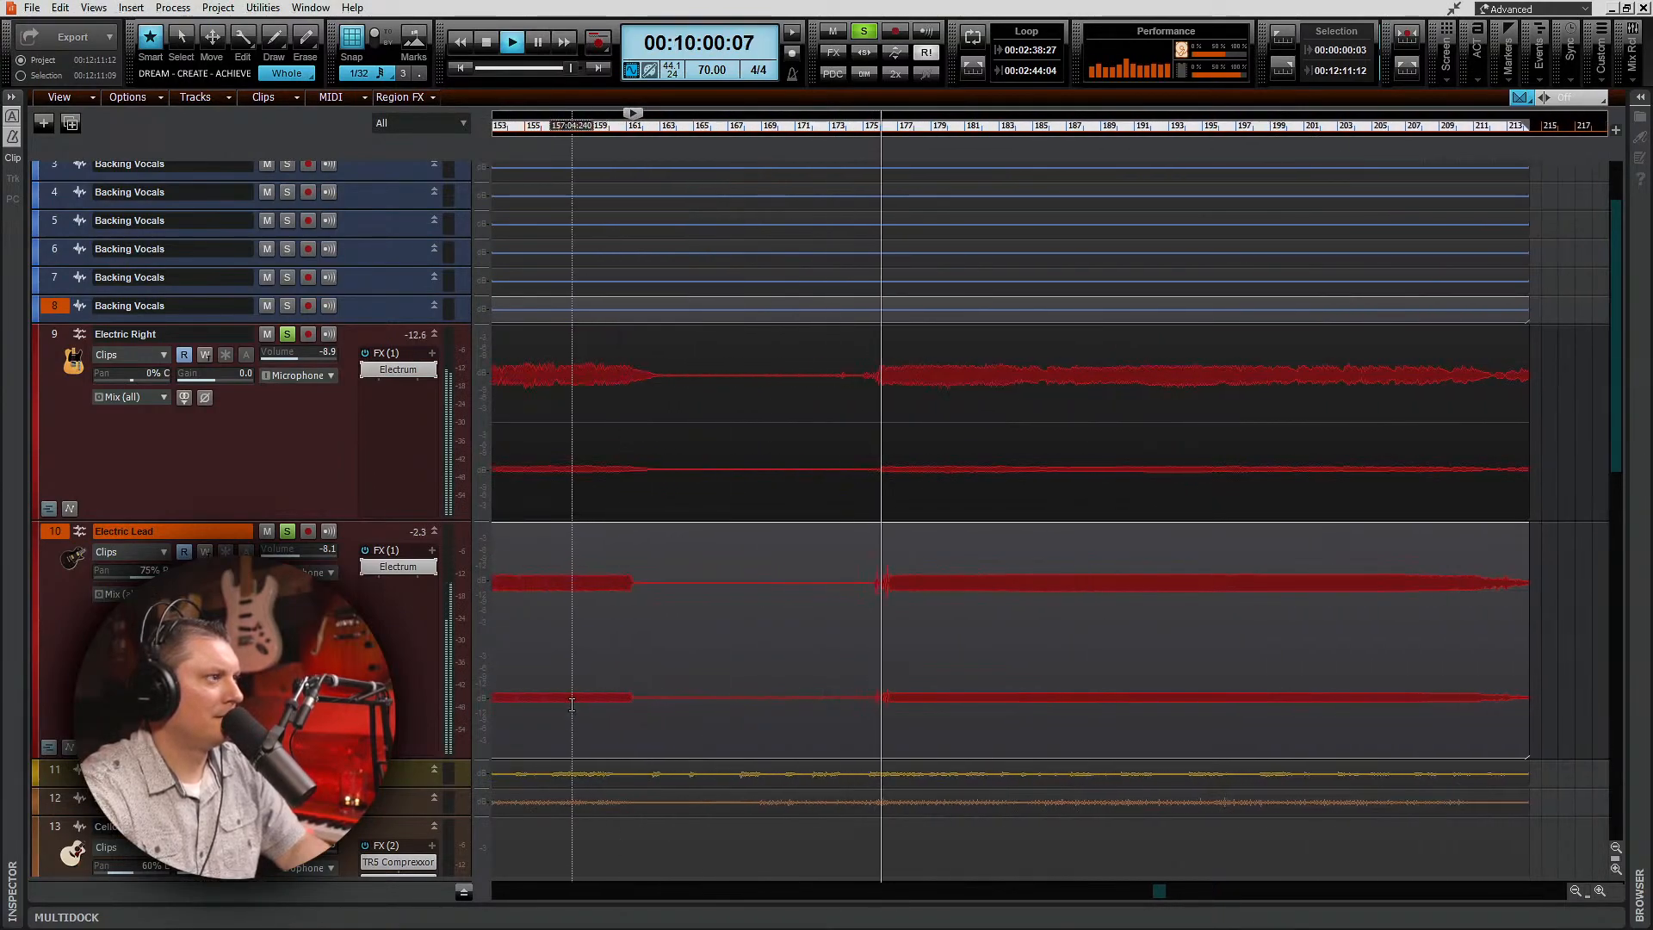
left_click(287, 531)
left_click(288, 531)
left_click(288, 334)
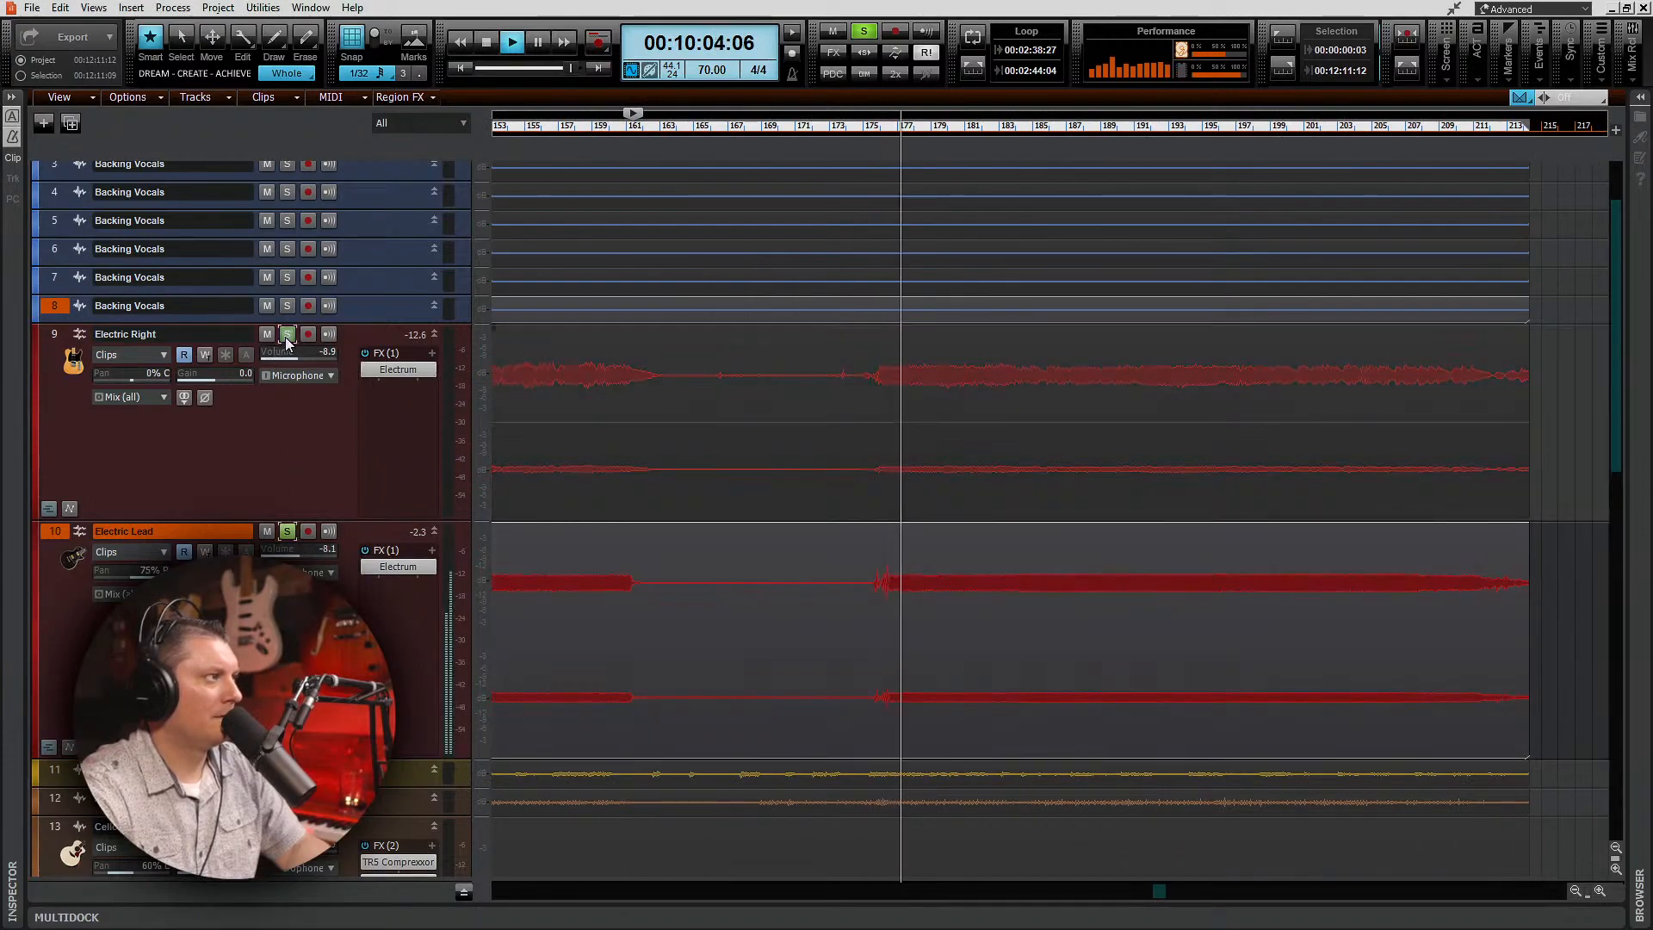
left_click(287, 531)
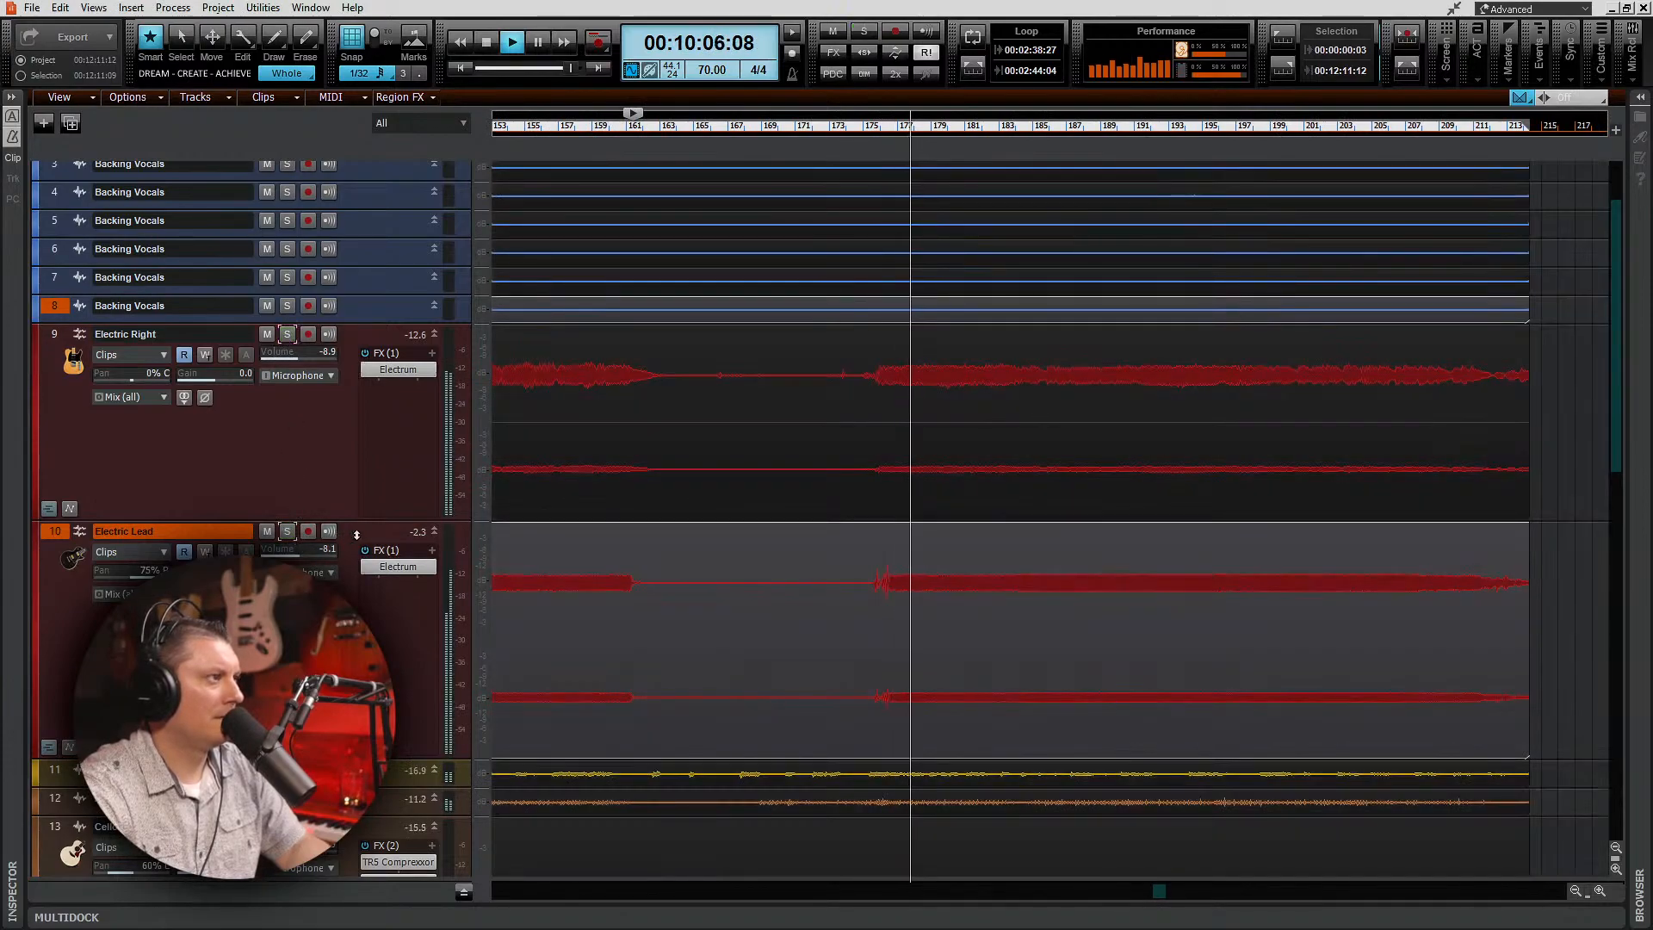
Step: Play the full mix from about bar 161 to hear the guitars' noise during the quiet passage
left_click(630, 131)
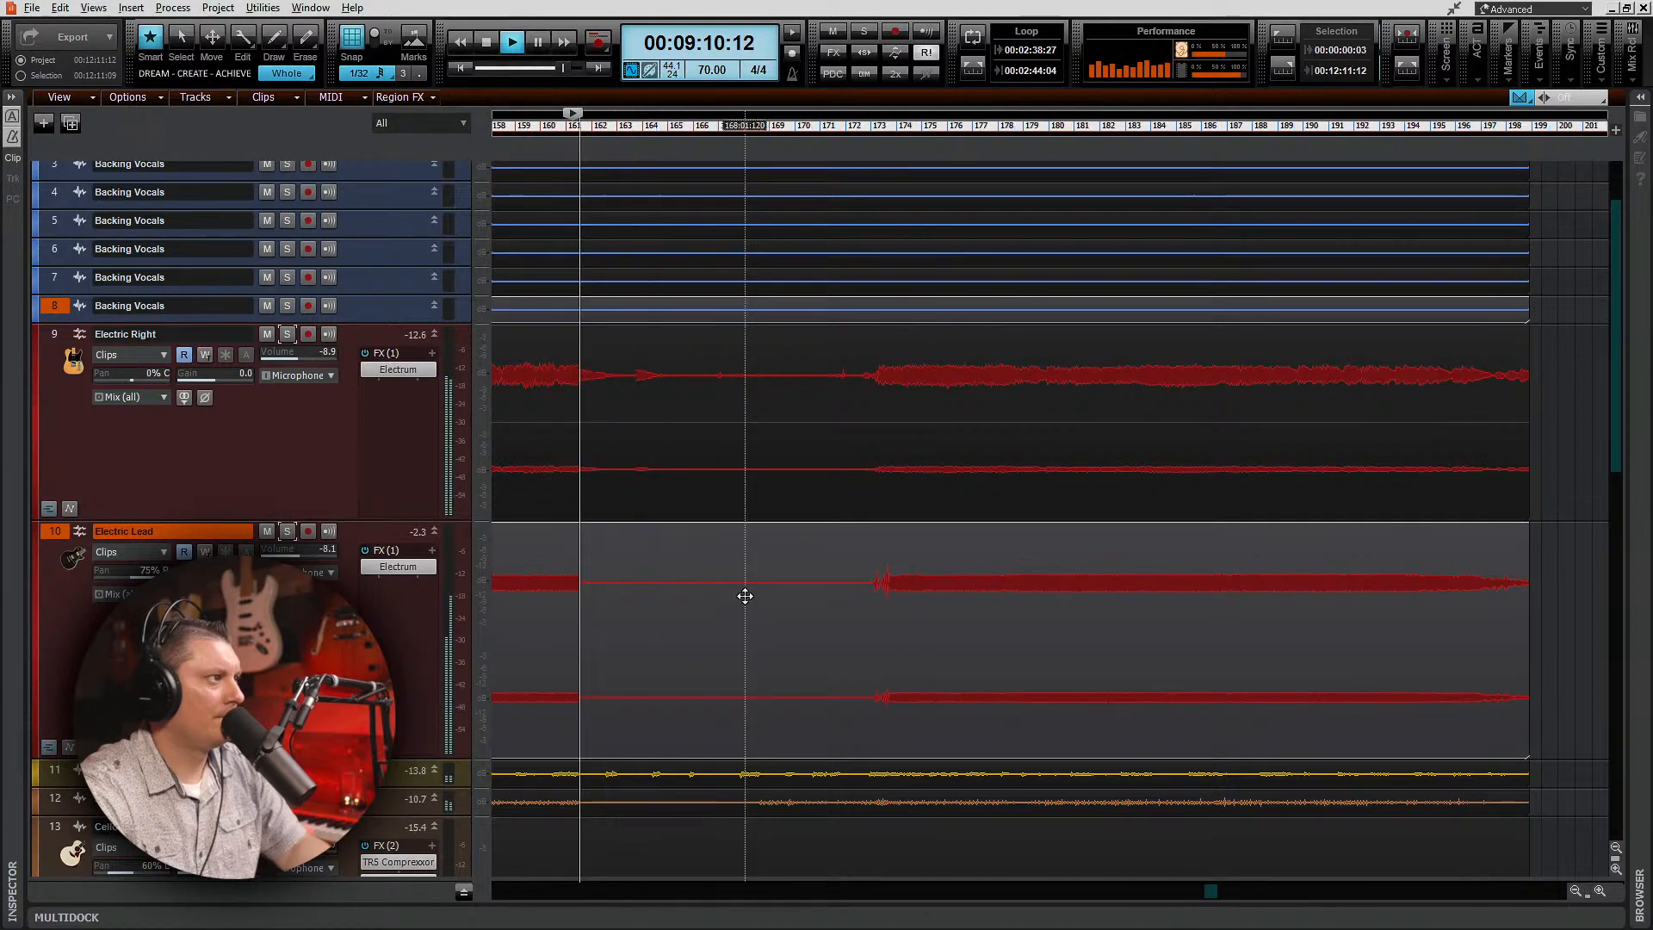
scroll(745, 596, "up", 3)
scroll(744, 595, "up", 2)
scroll(745, 595, "down", 1)
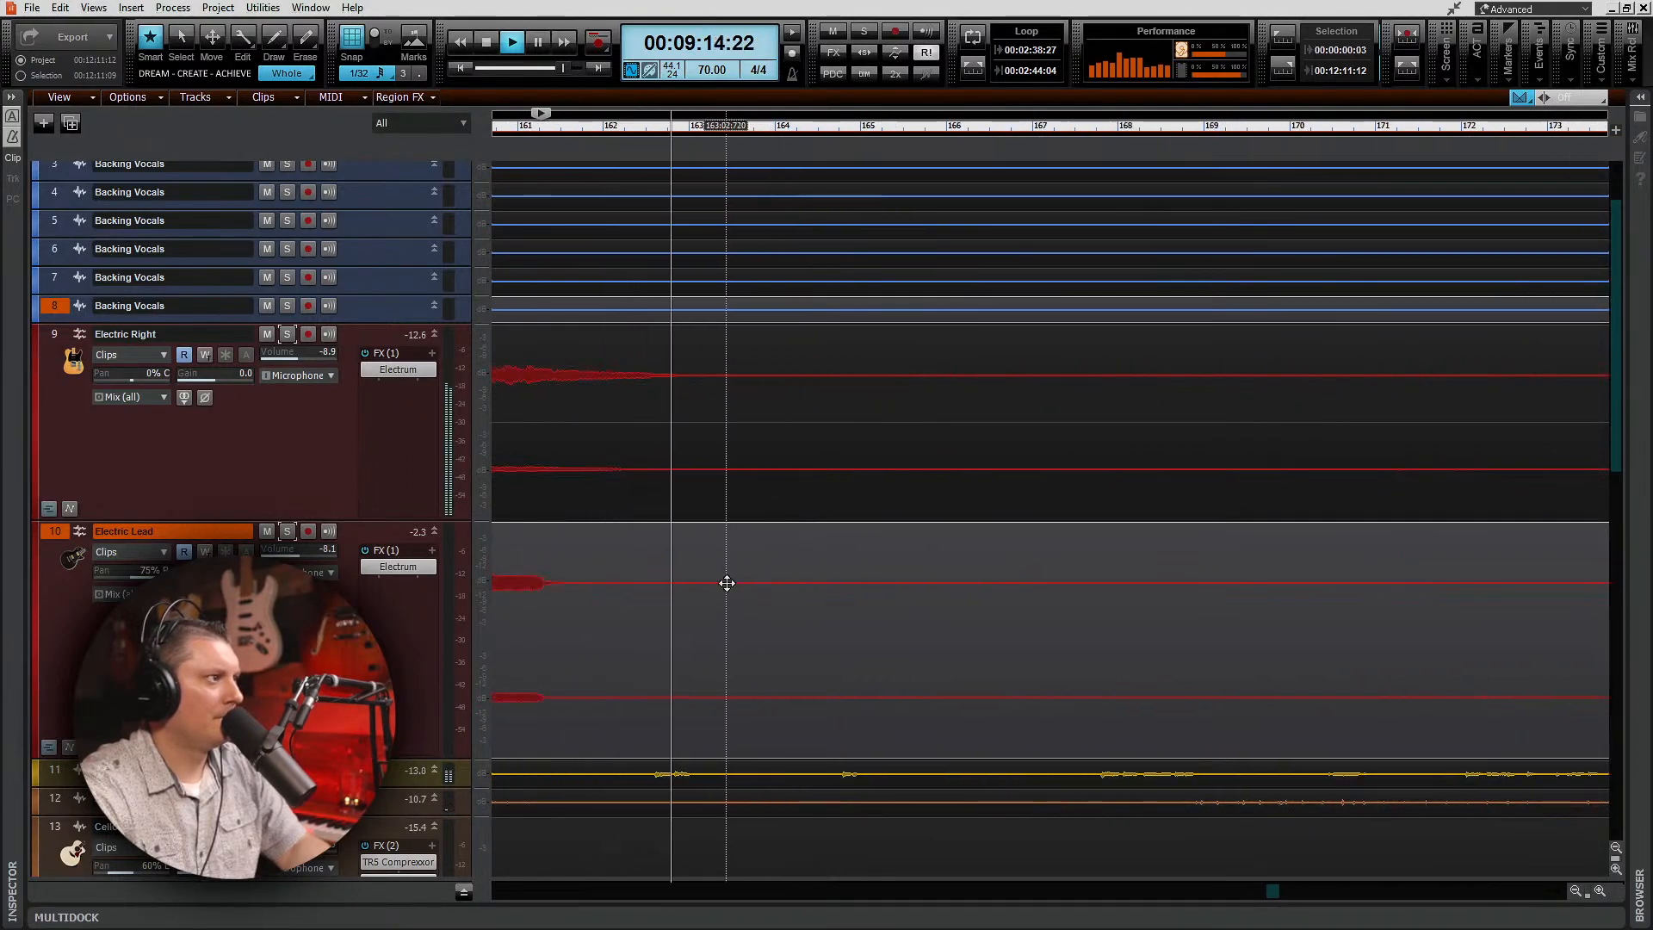
key("space")
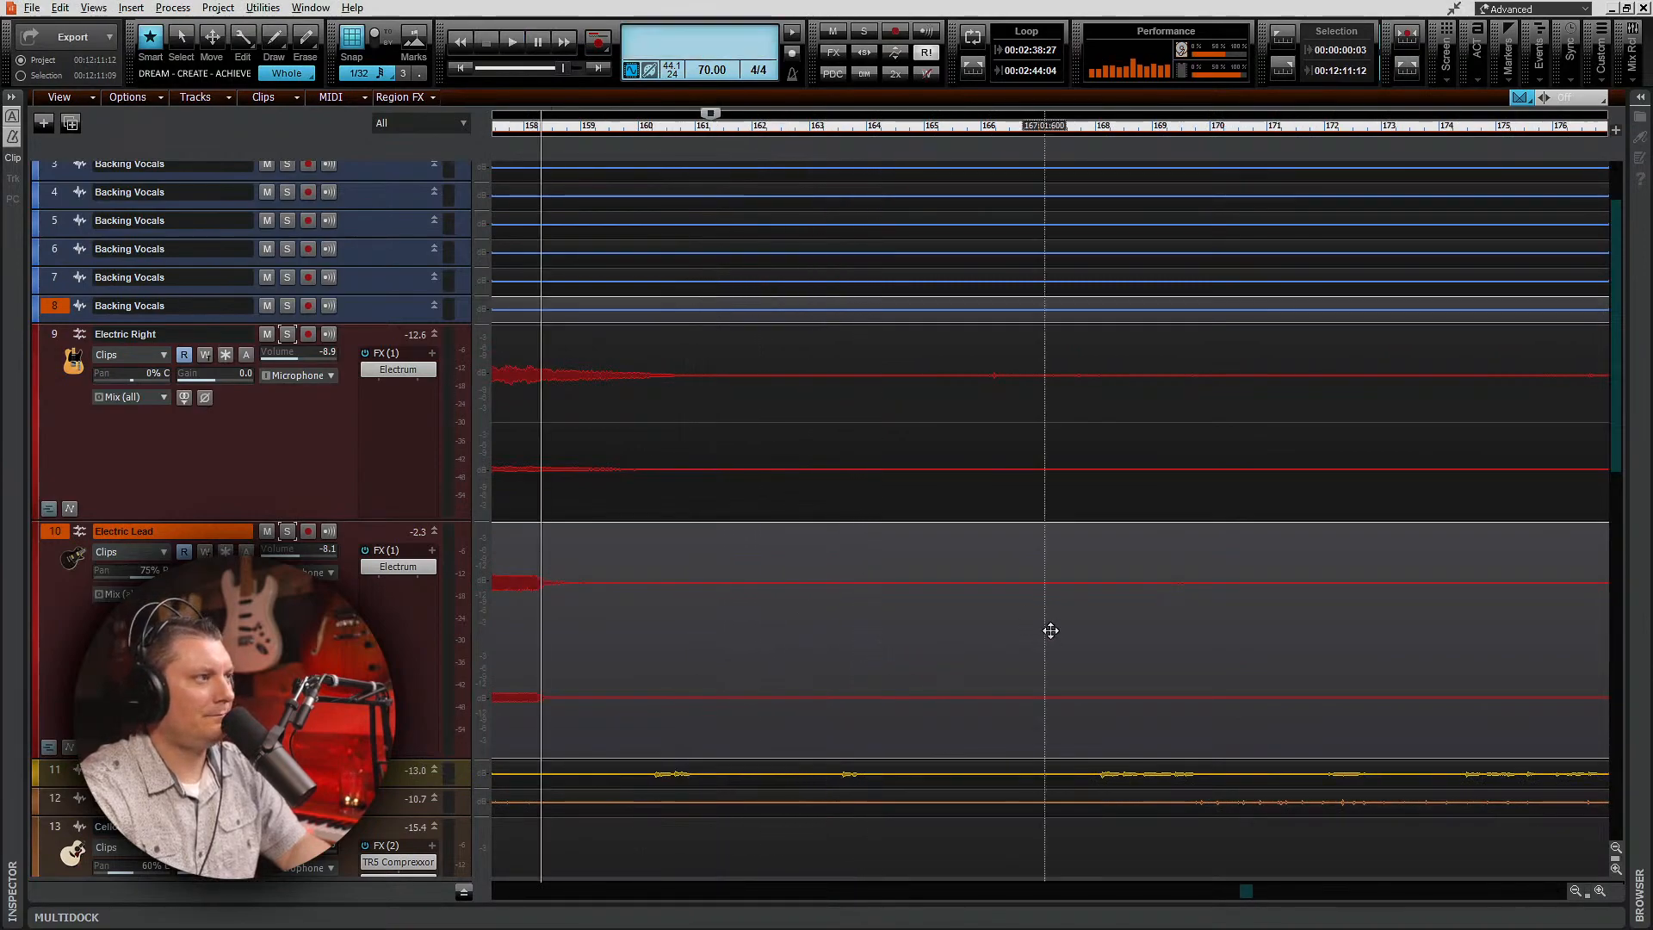
Step: Cut the quiet section between about bars 163 and 175 out of the Electric Right and Electric Lead clips
scroll(1048, 633, "down", 2)
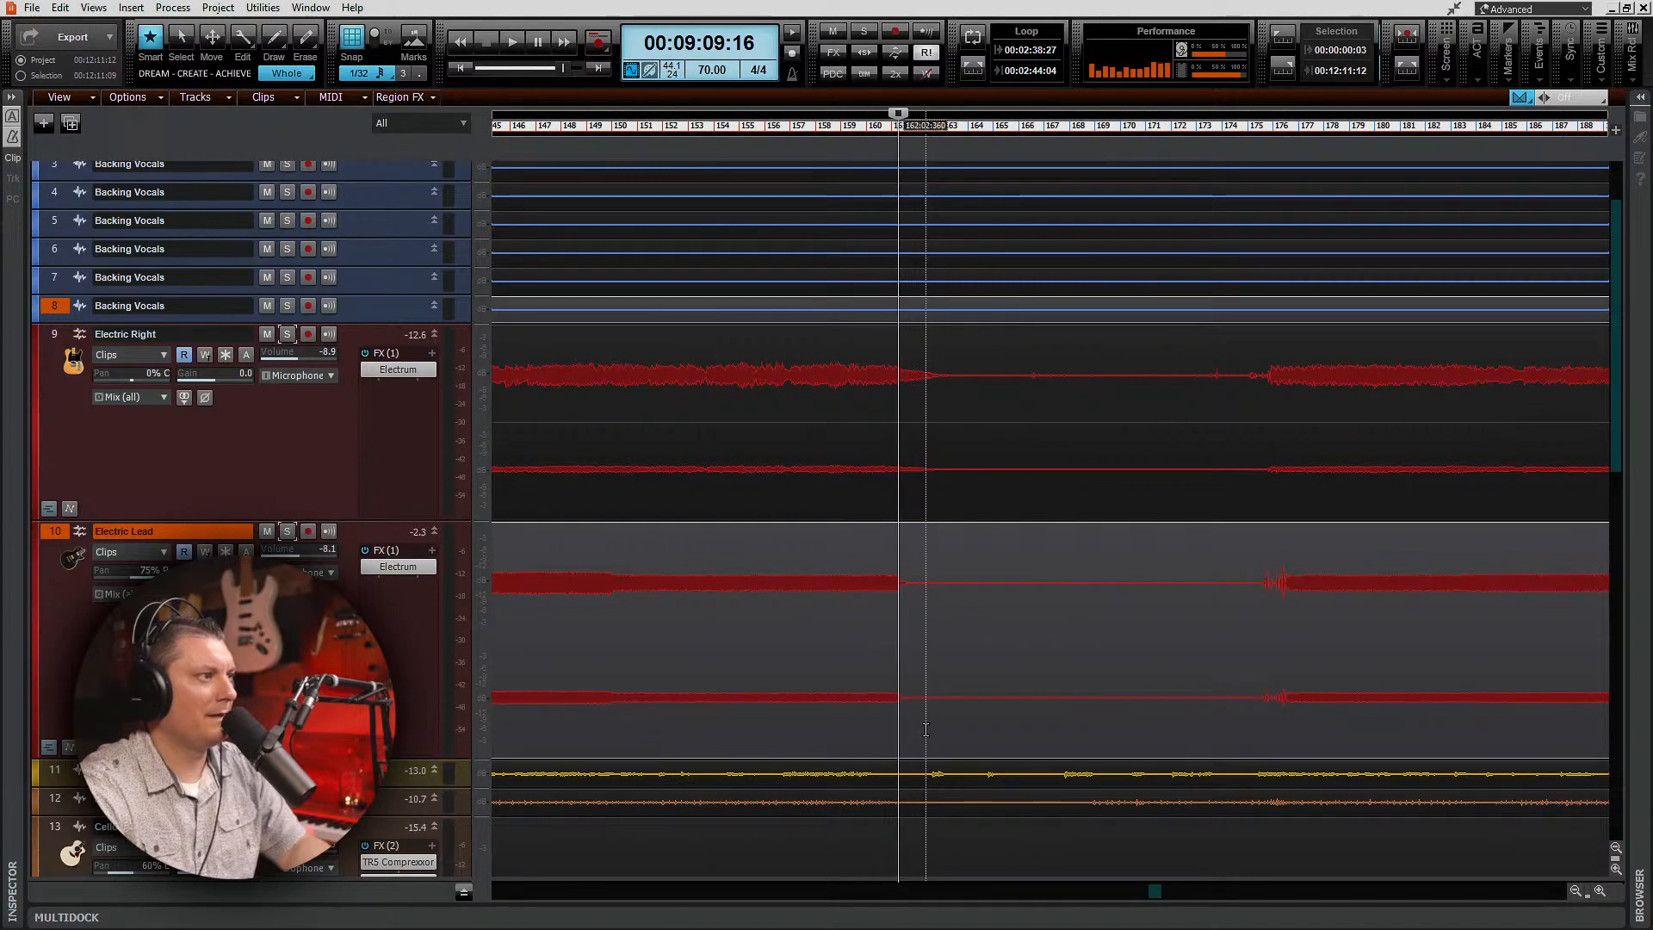
left_click(970, 443)
left_click_drag(1108, 458, 1252, 474)
Step: Add a fade-out about four bars long to the ends of both electric guitar clips before the gap
left_click(930, 372)
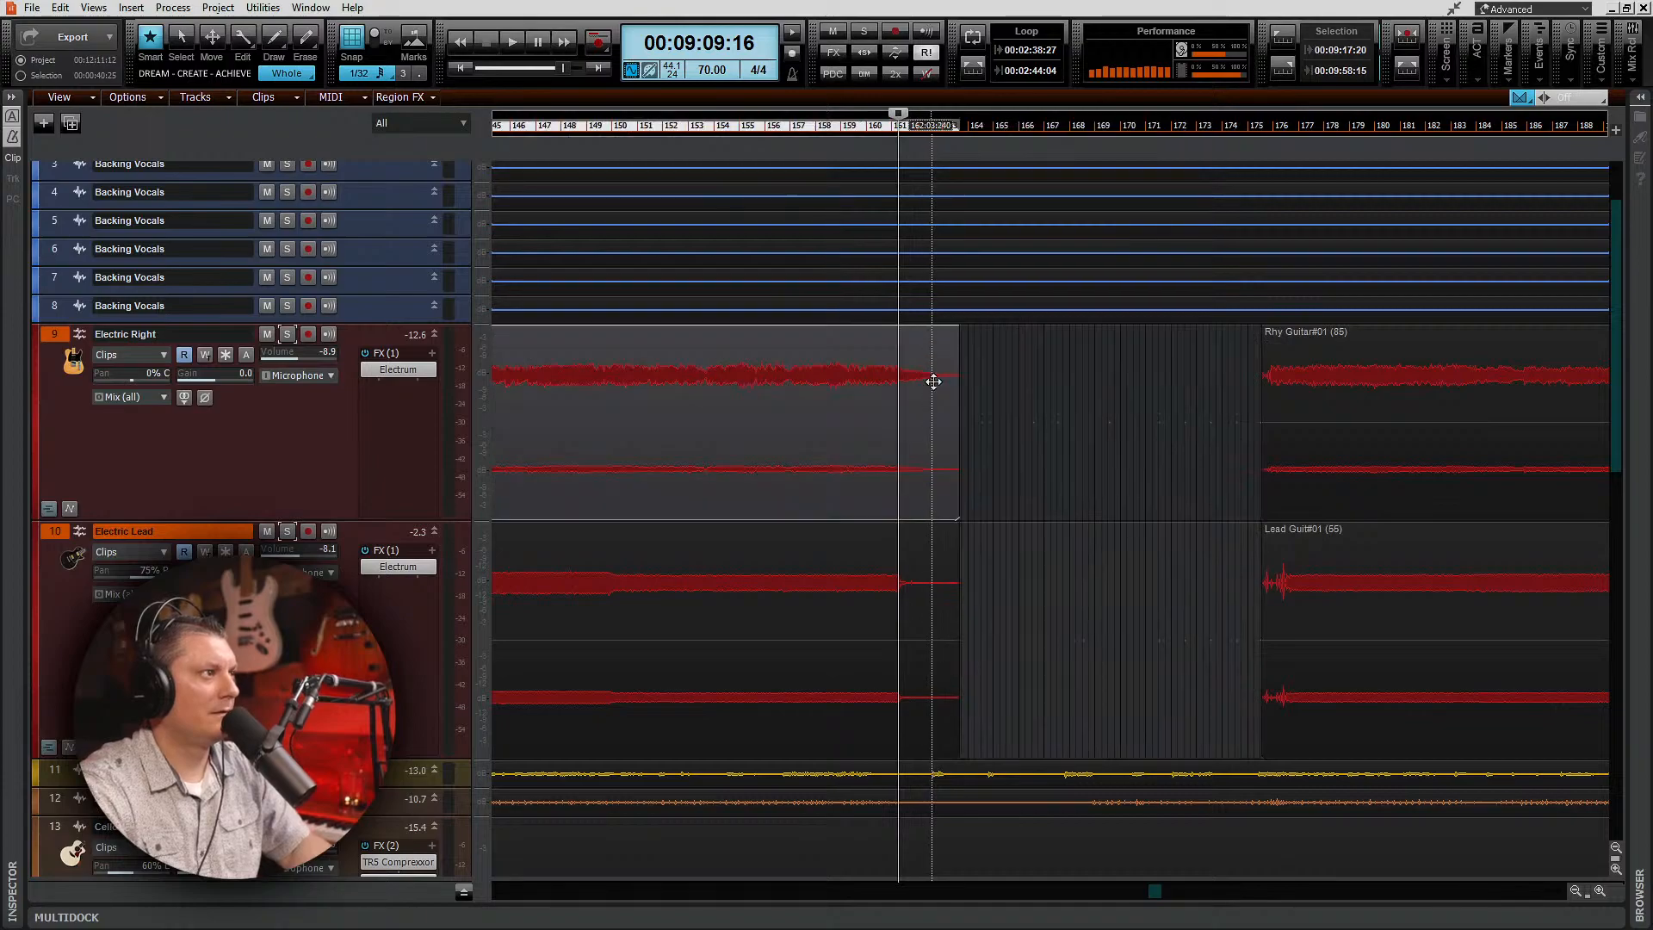
left_click(930, 544, "ctrl")
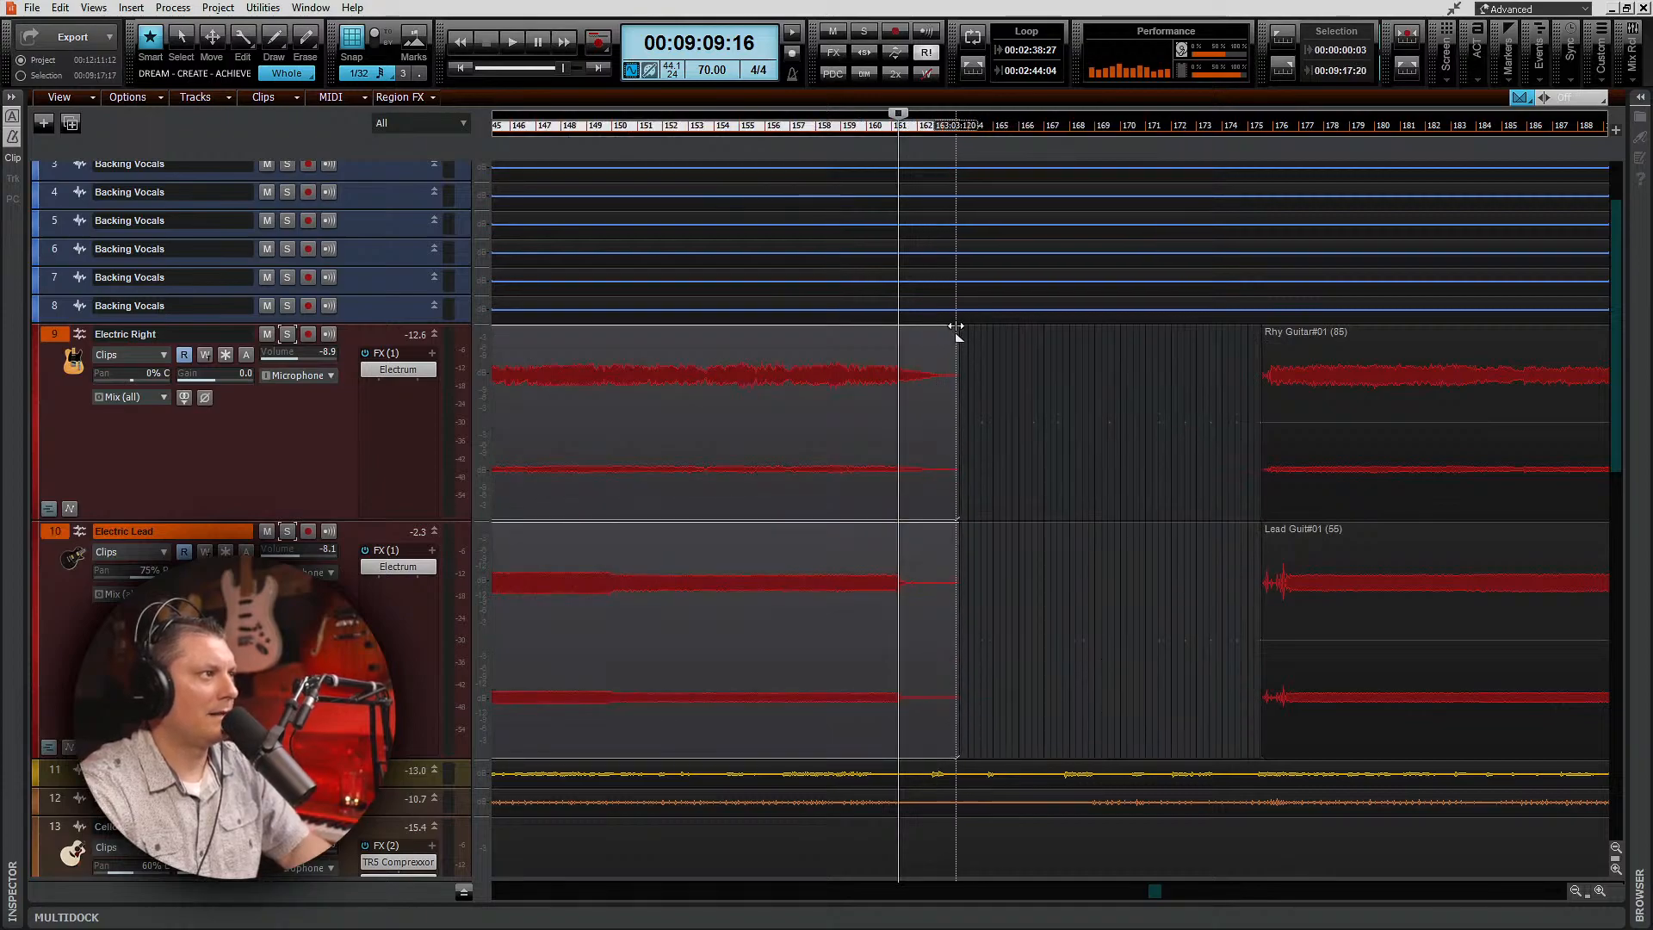
left_click_drag(957, 327, 848, 325)
Step: Add a short fade-in of about half a bar to both electric guitar clips after the gap
left_click(1345, 420)
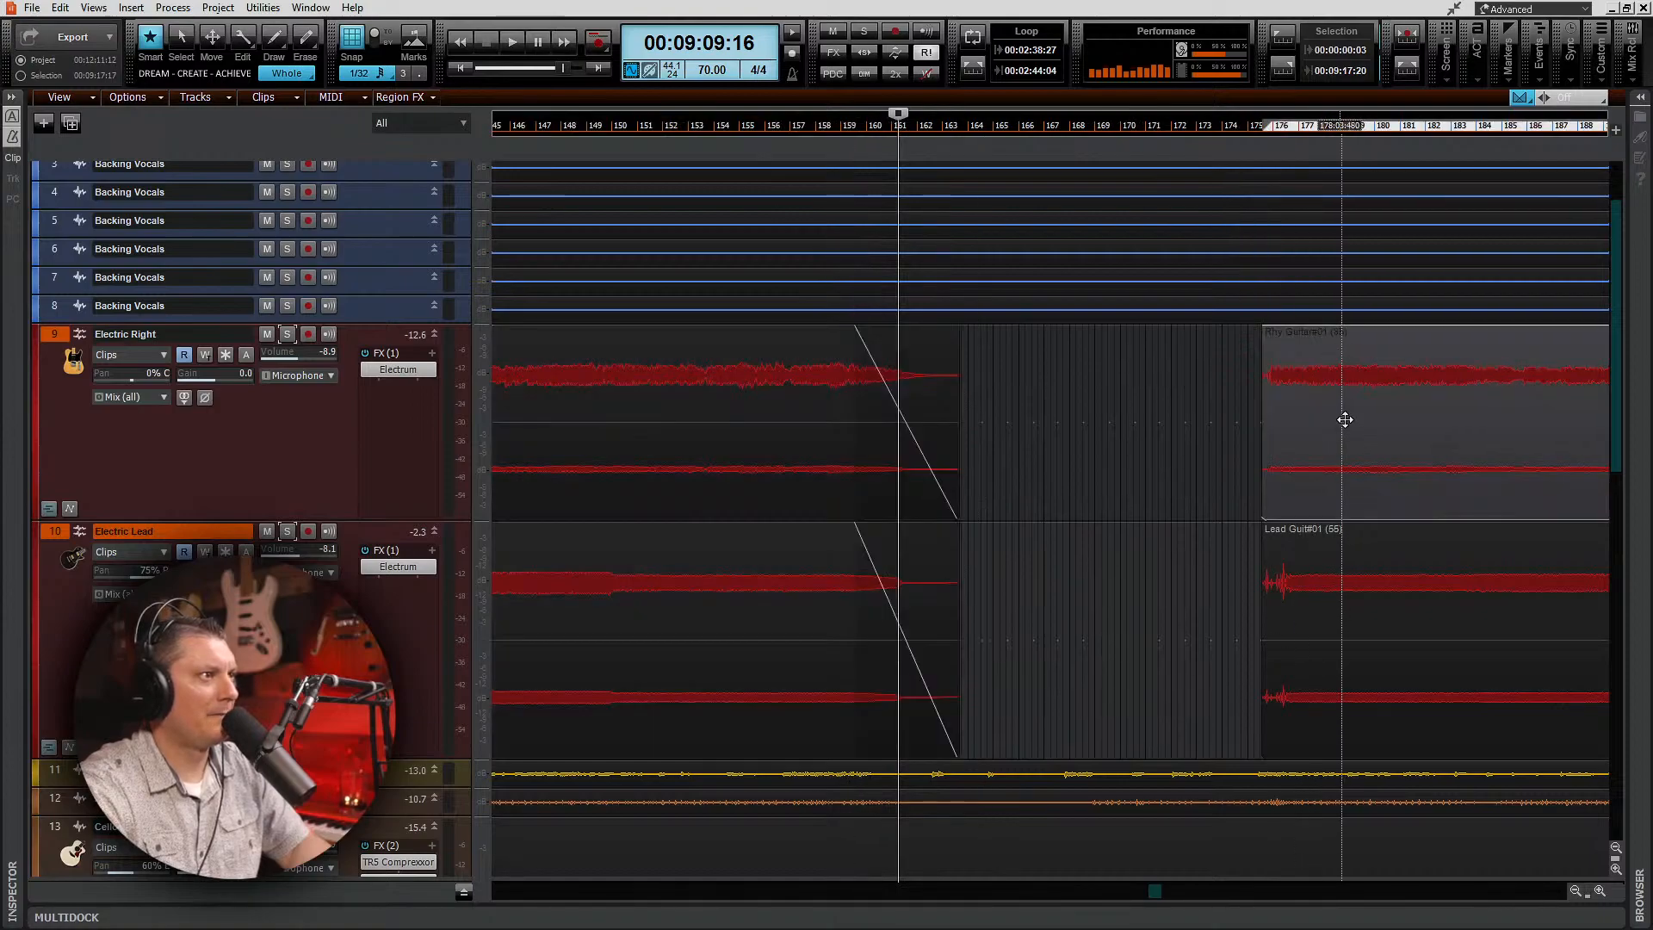
left_click(1365, 561, "ctrl")
left_click_drag(1262, 339, 1280, 329)
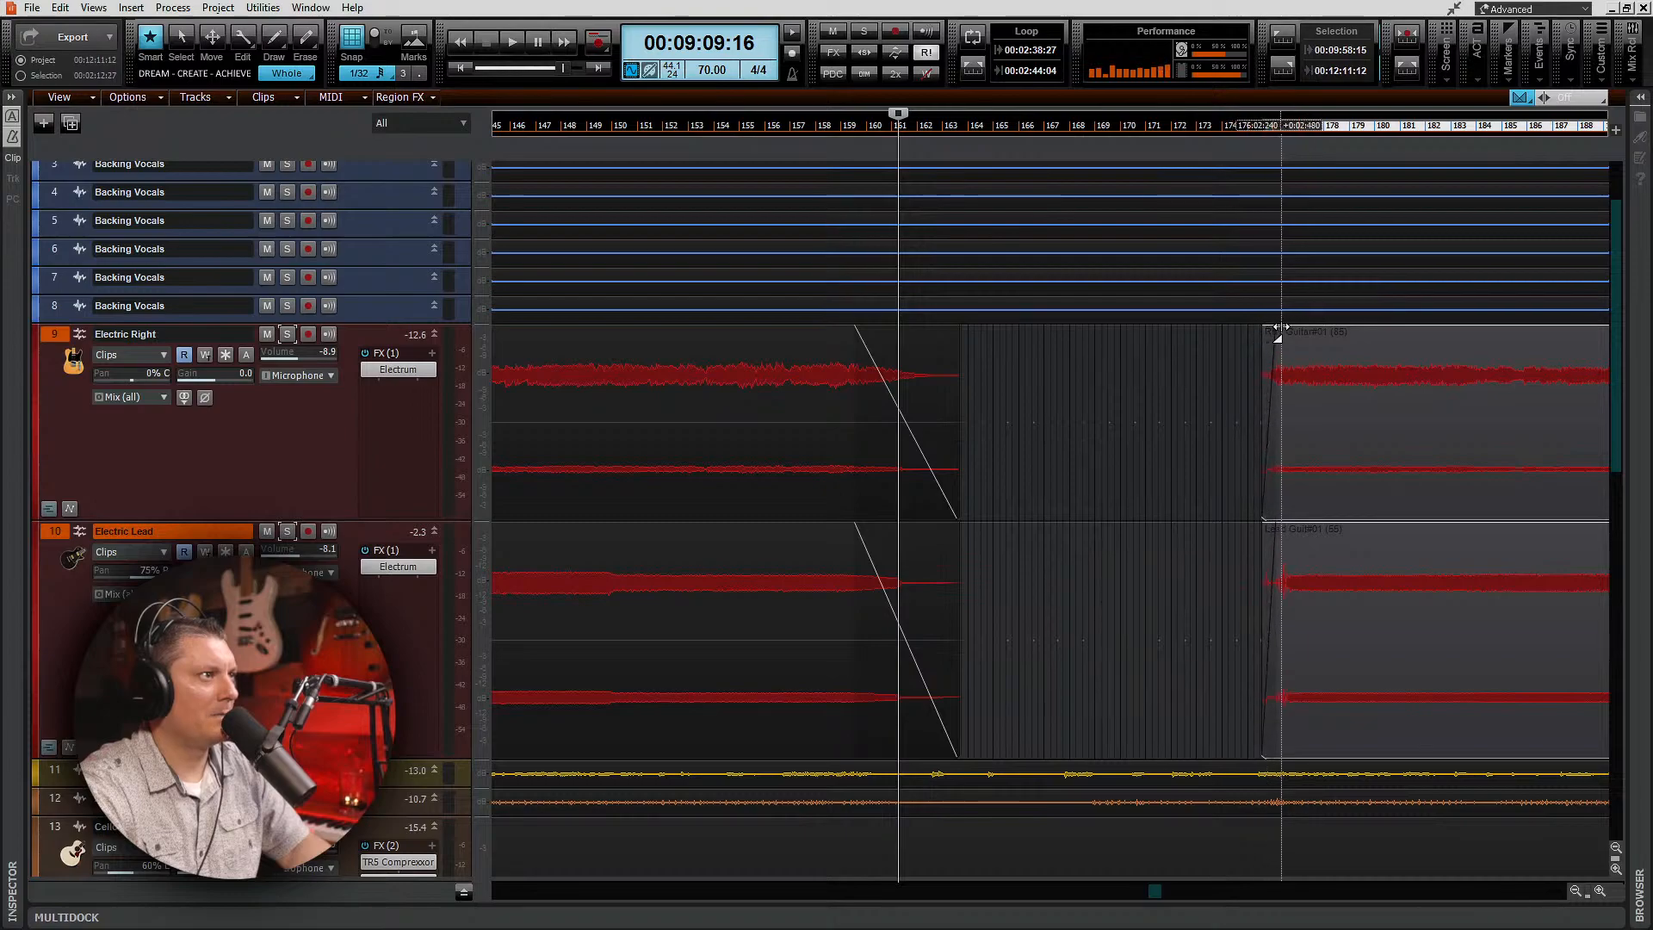
Step: Audition the fade-out and trim both guitar clips before the gap to end at the start of bar 162
left_click(819, 125)
key("space")
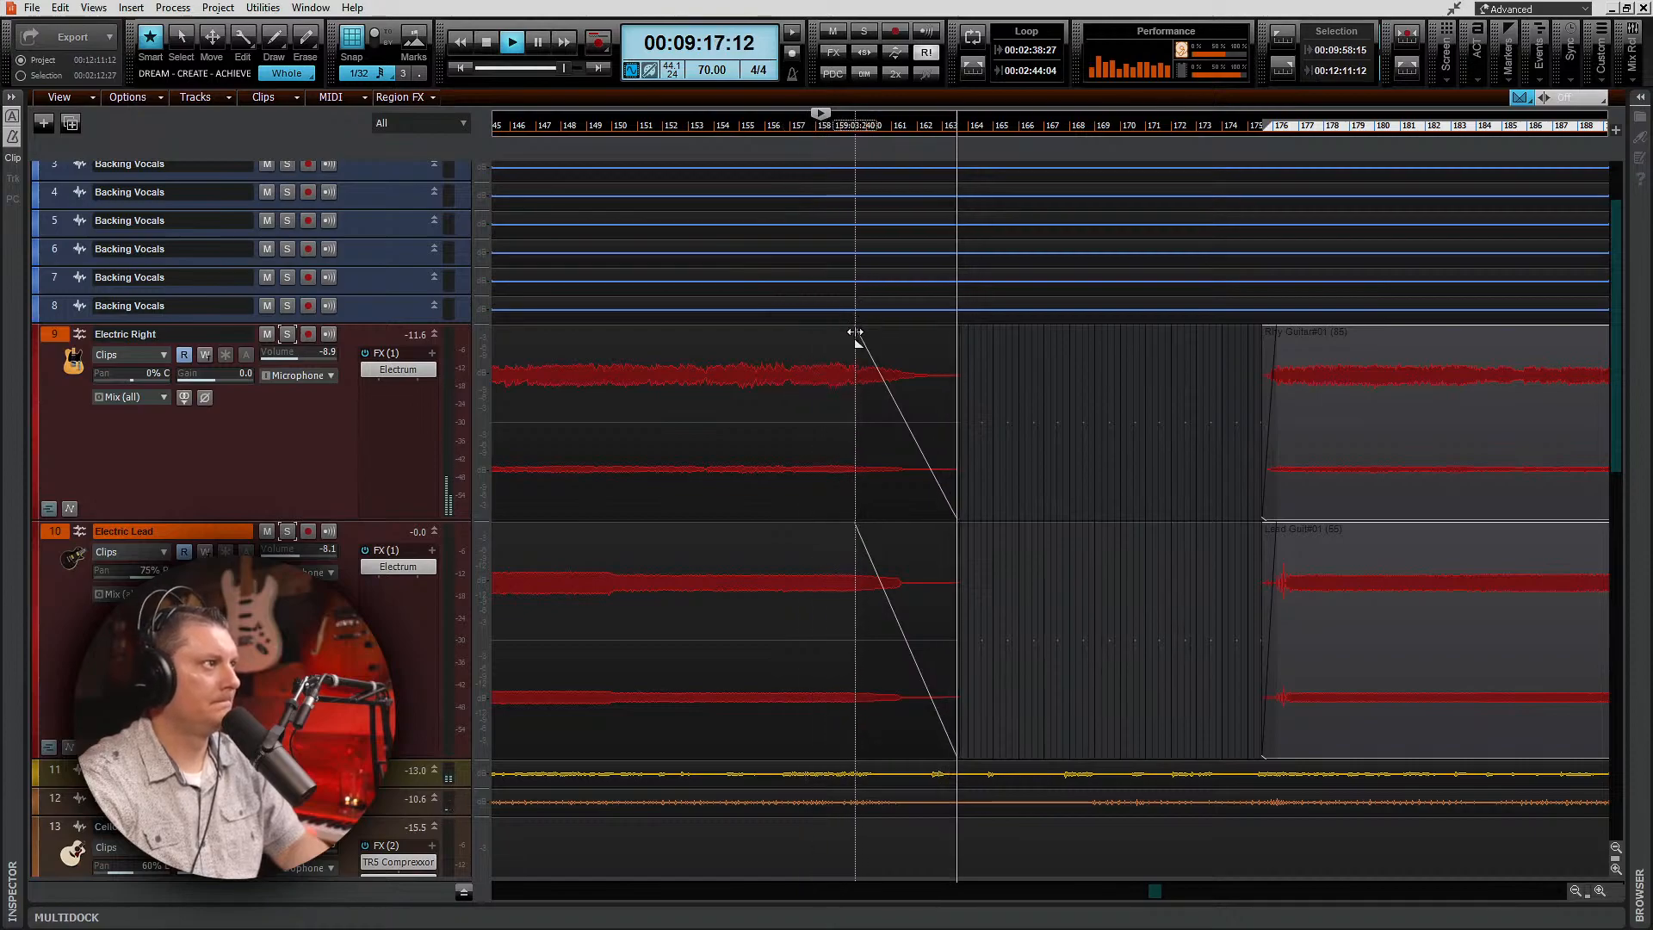
left_click_drag(954, 422, 916, 420)
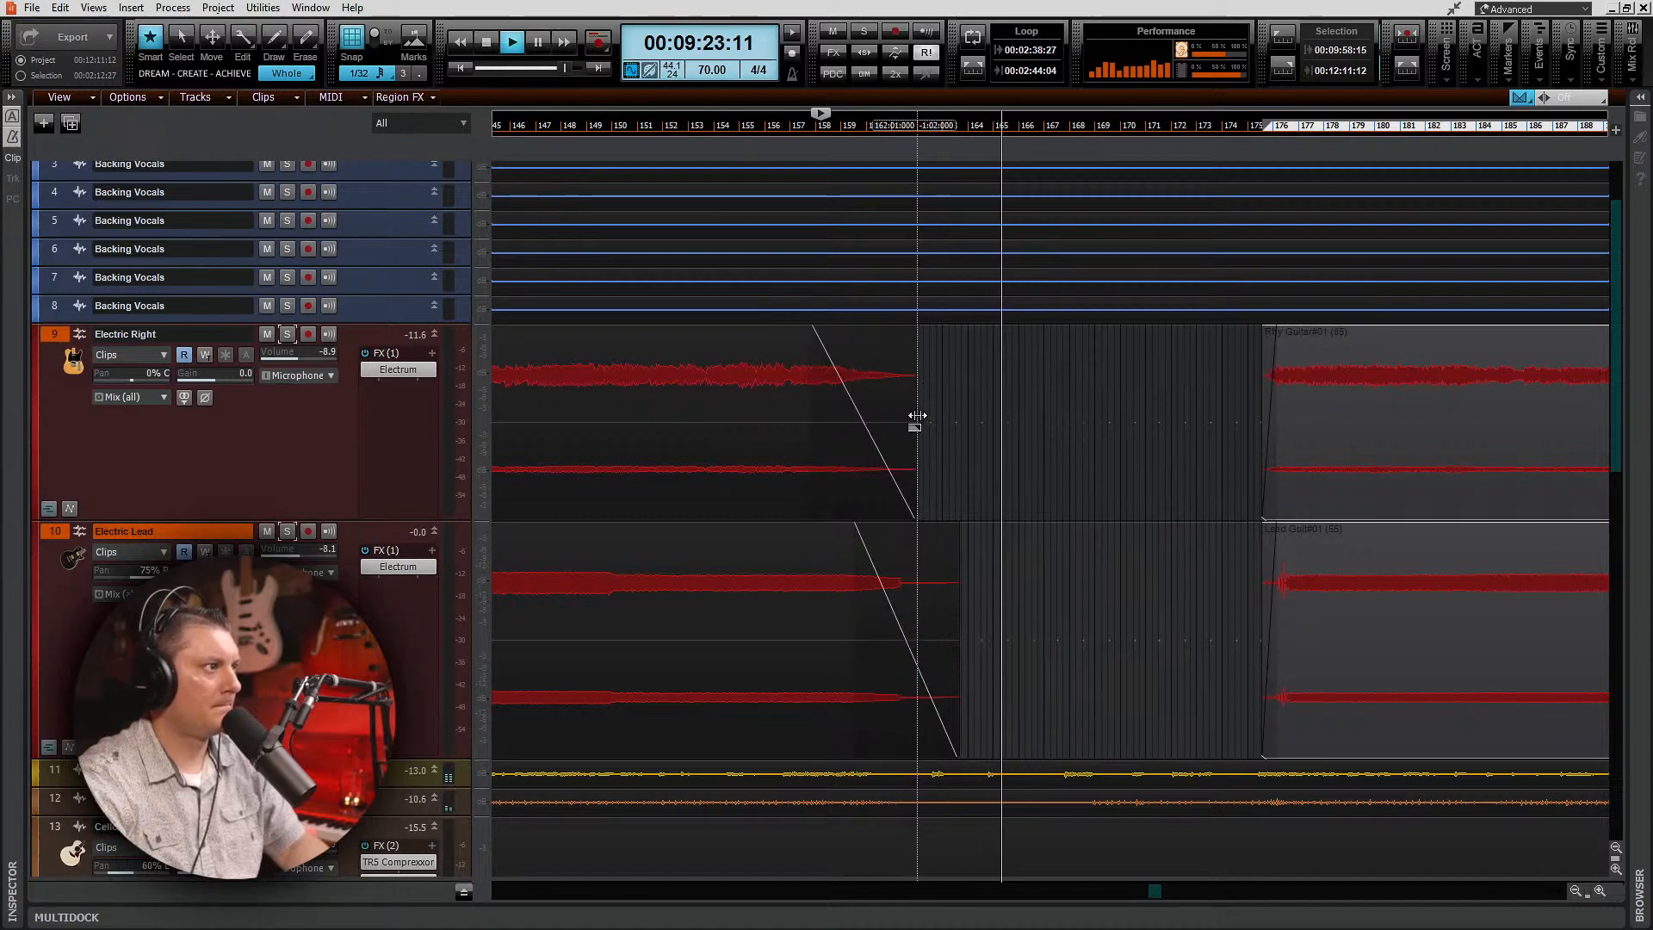
left_click_drag(955, 629, 916, 622)
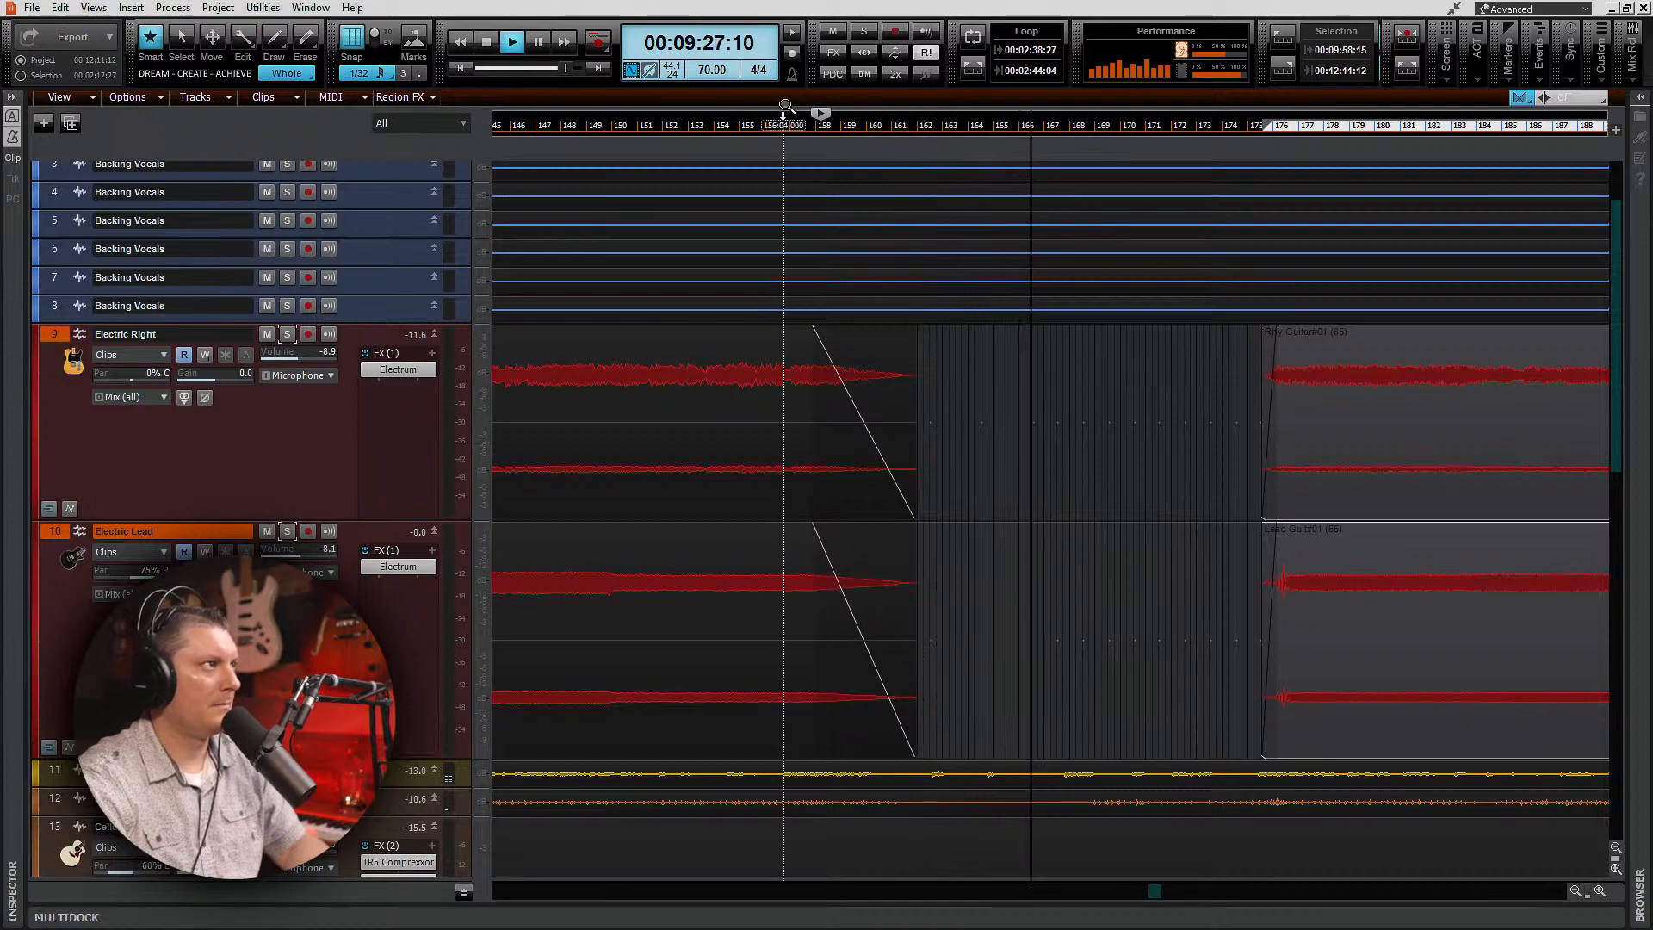
Step: Play the passage from about bar 156 to judge how the shortened guitar fade-outs sound in the mix
left_click(778, 124)
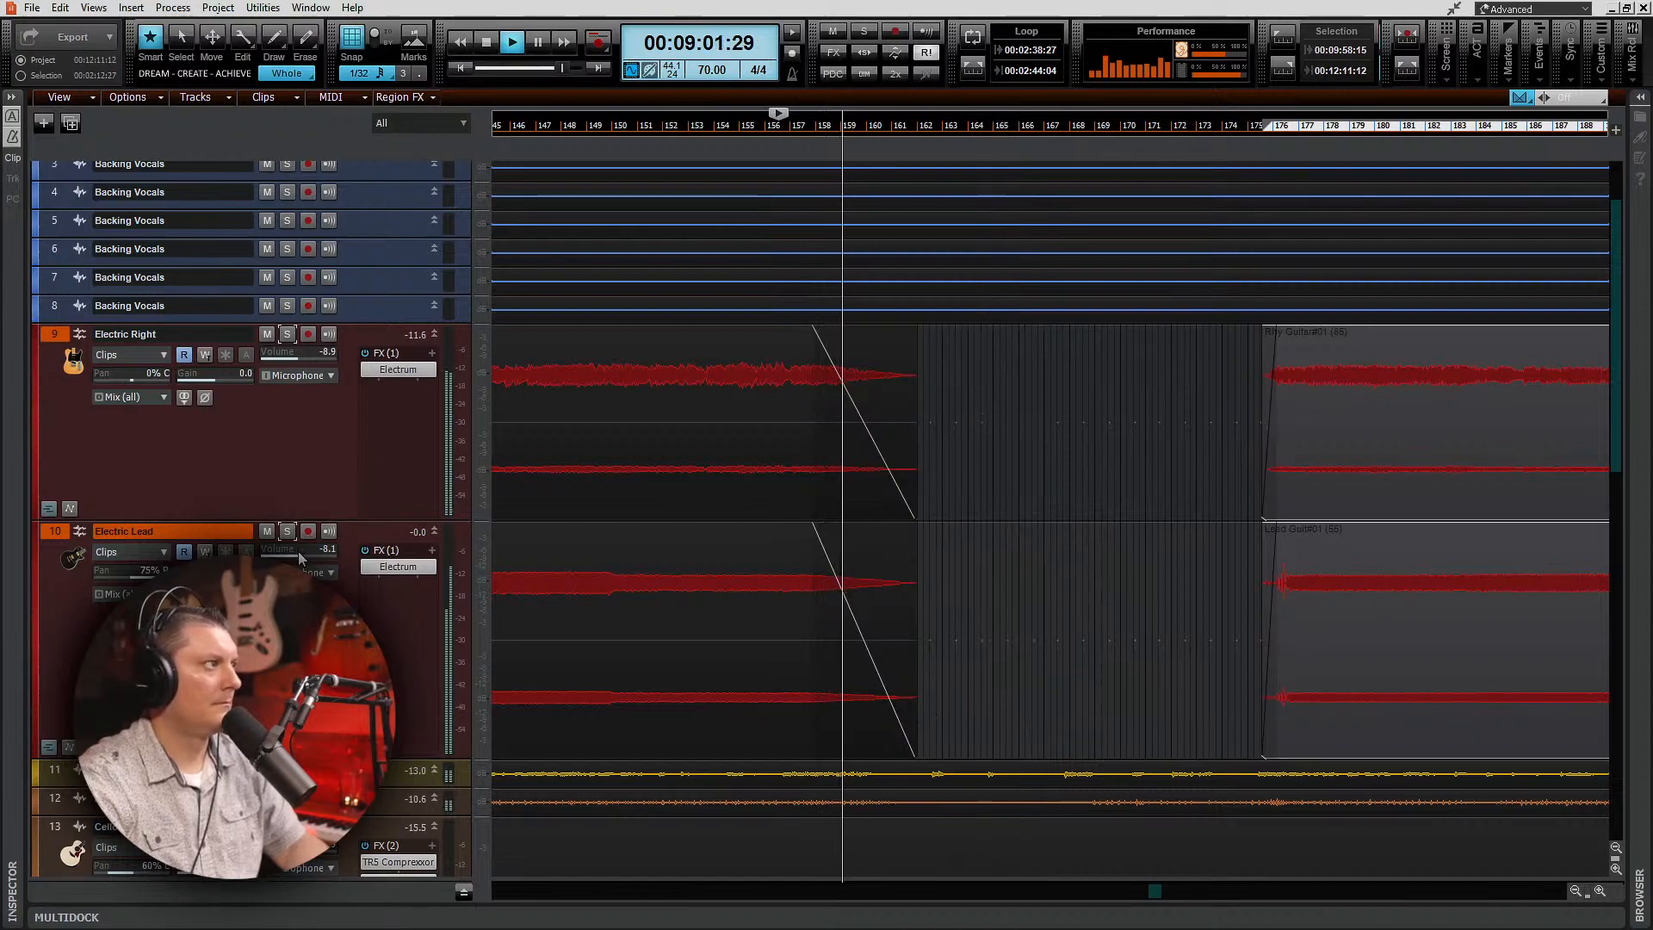
mouse_move(299, 552)
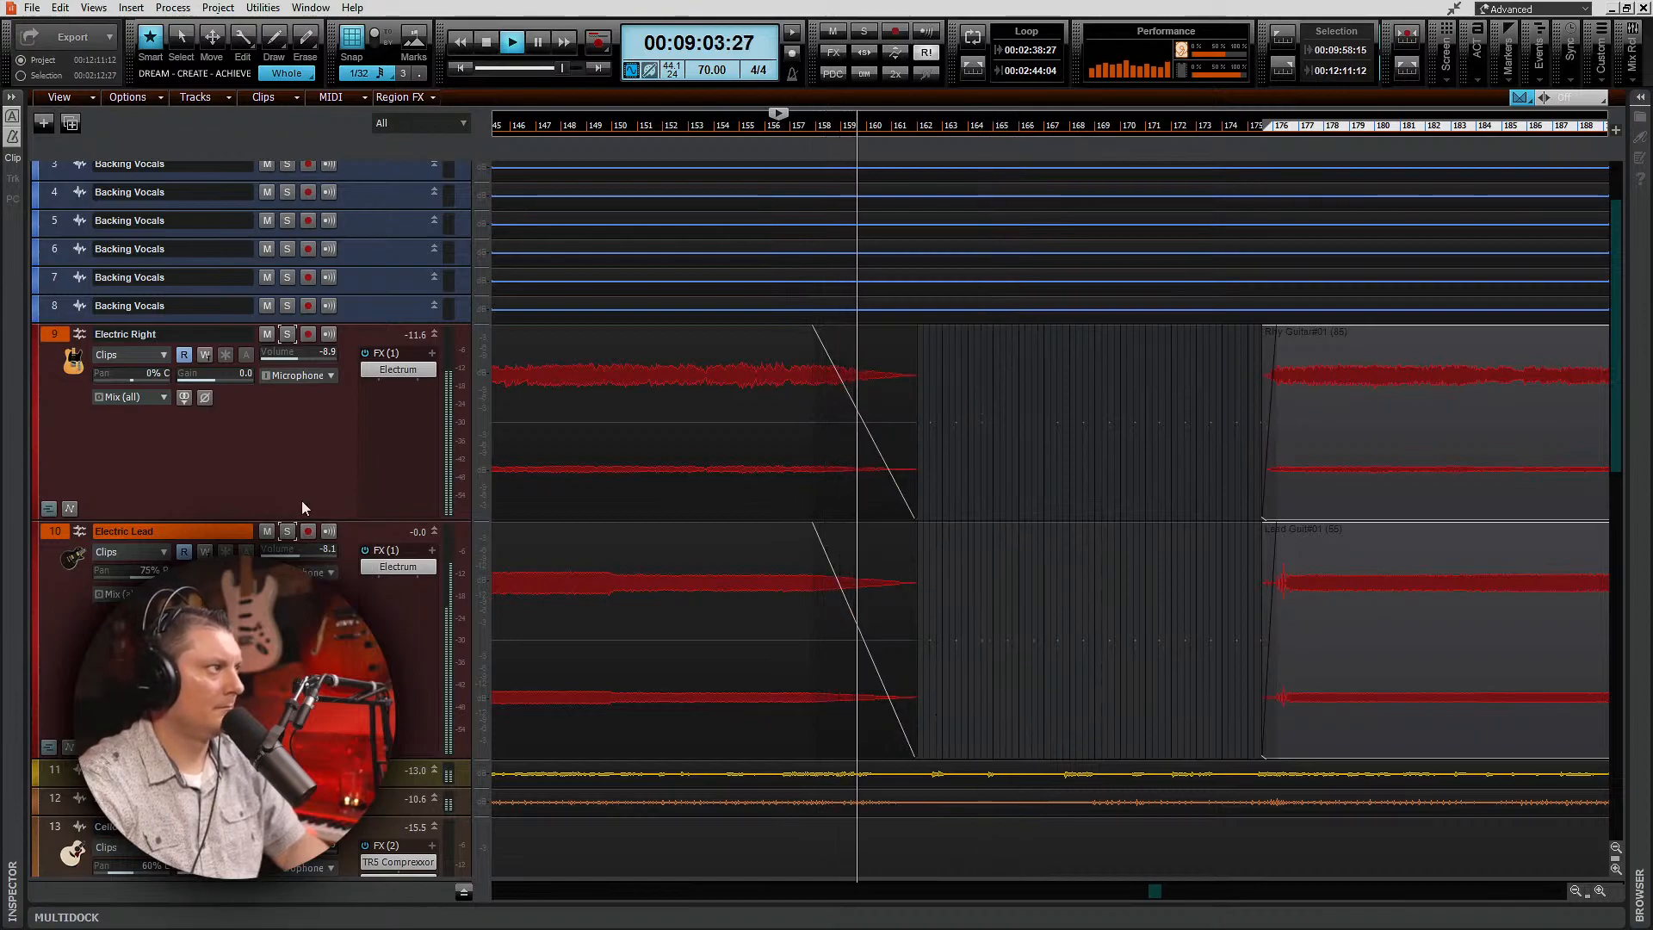
mouse_move(293, 365)
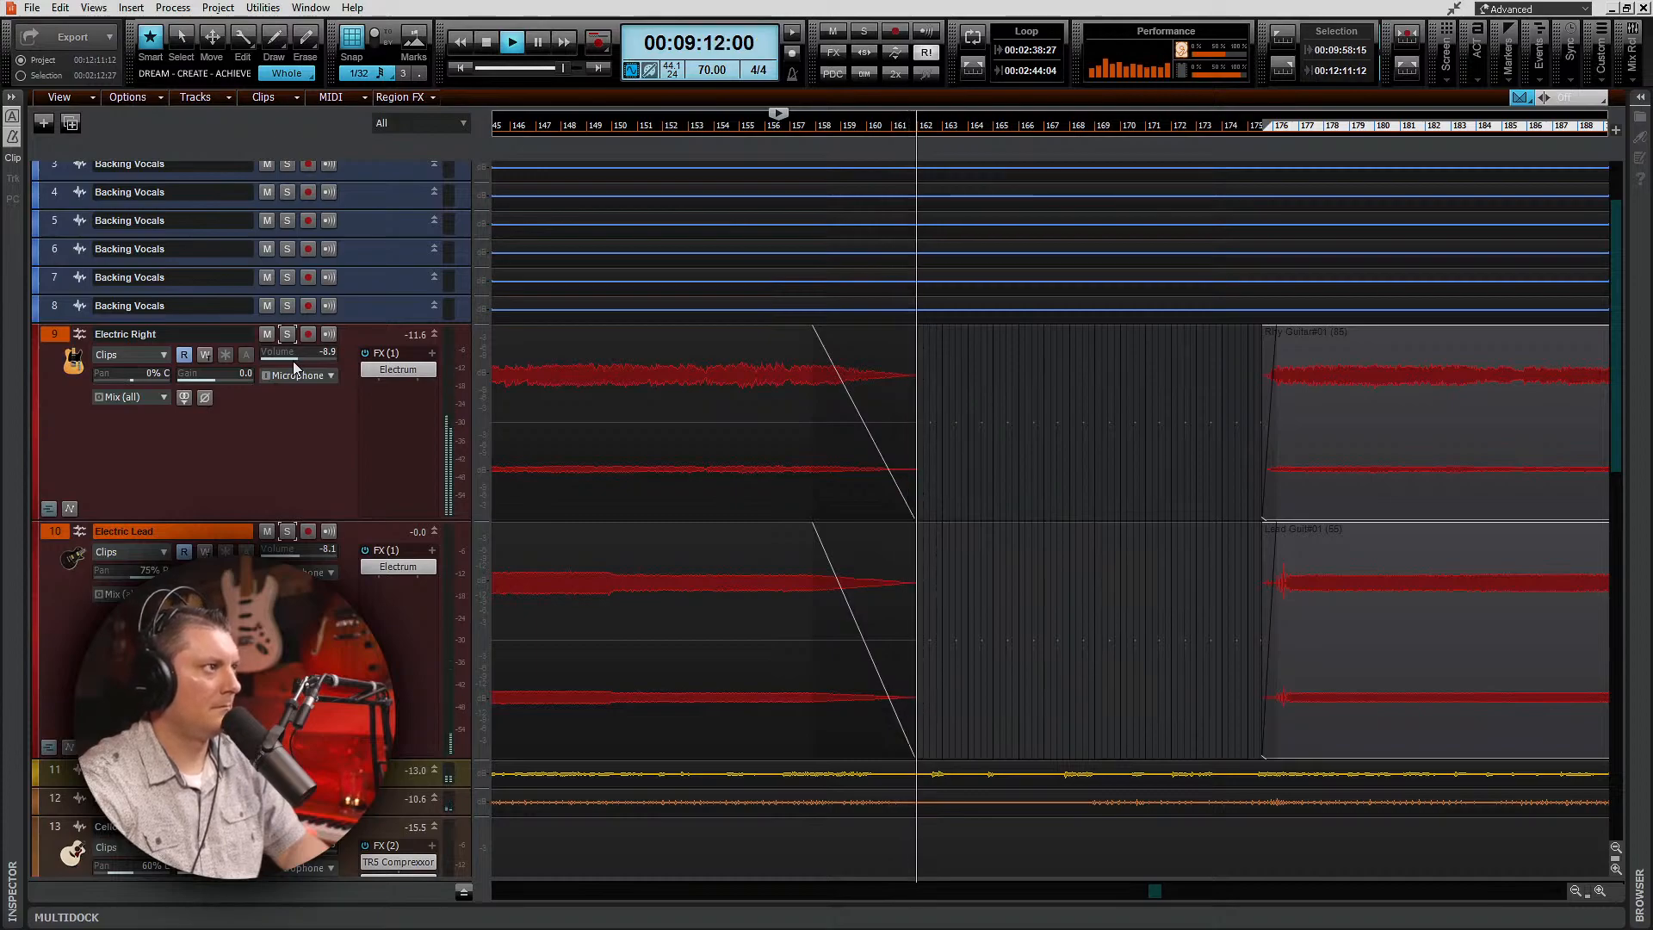
key("space")
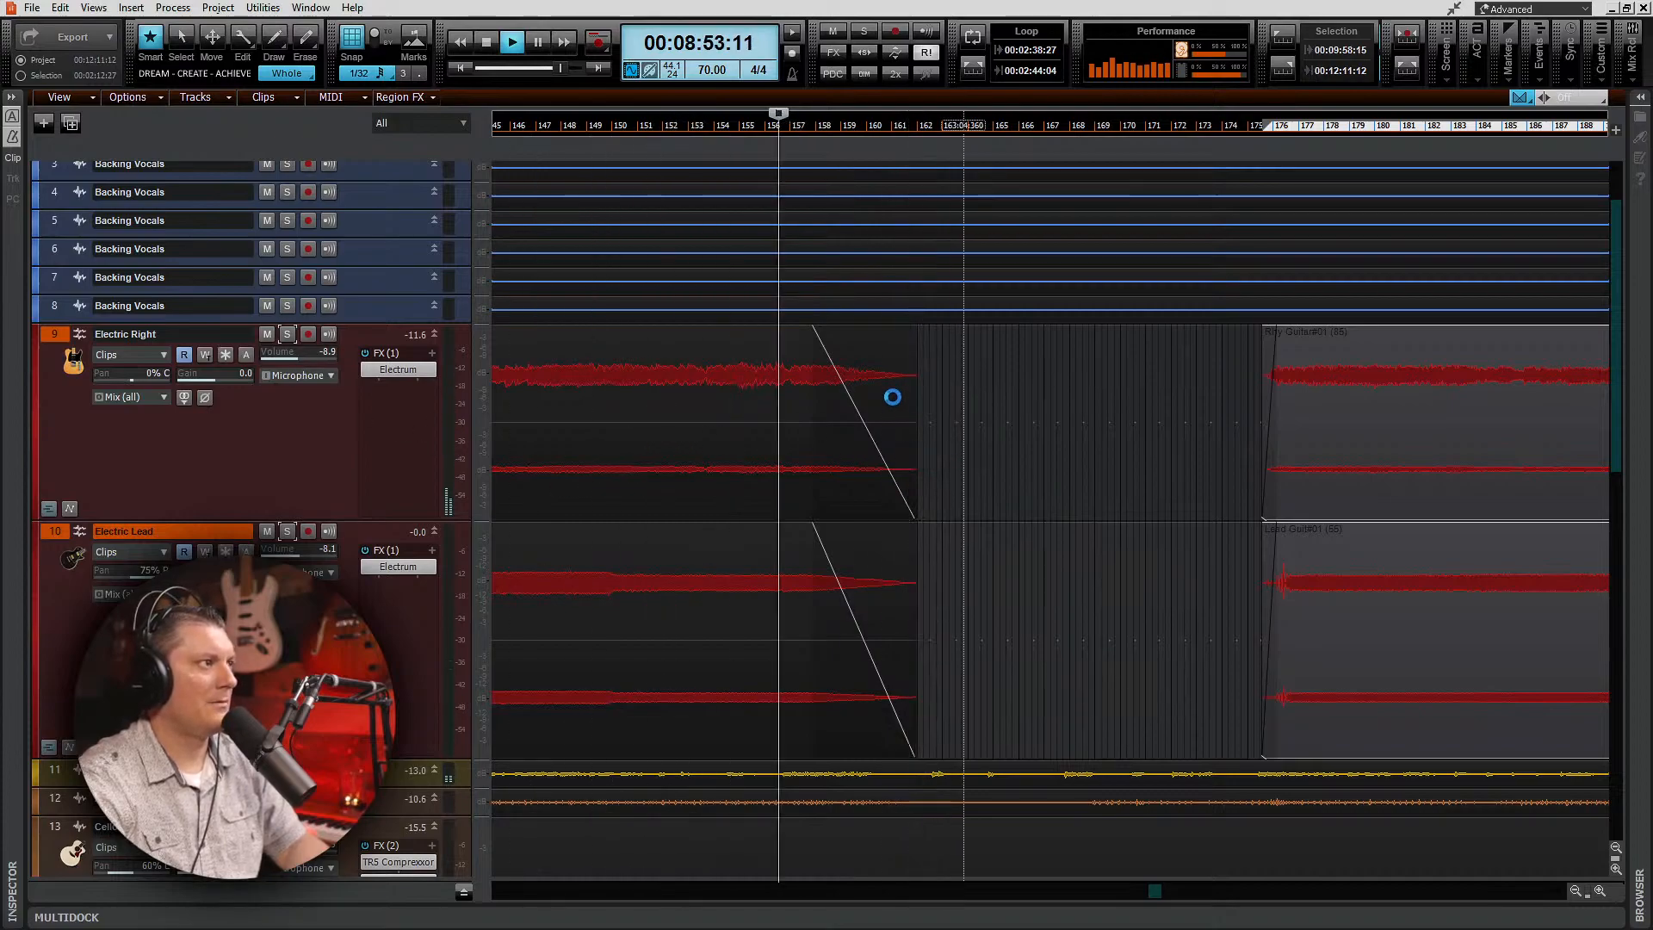
Step: Extend both guitar clips before the gap together so they end just before bar 163, auditioning the fade-out
left_click(731, 356)
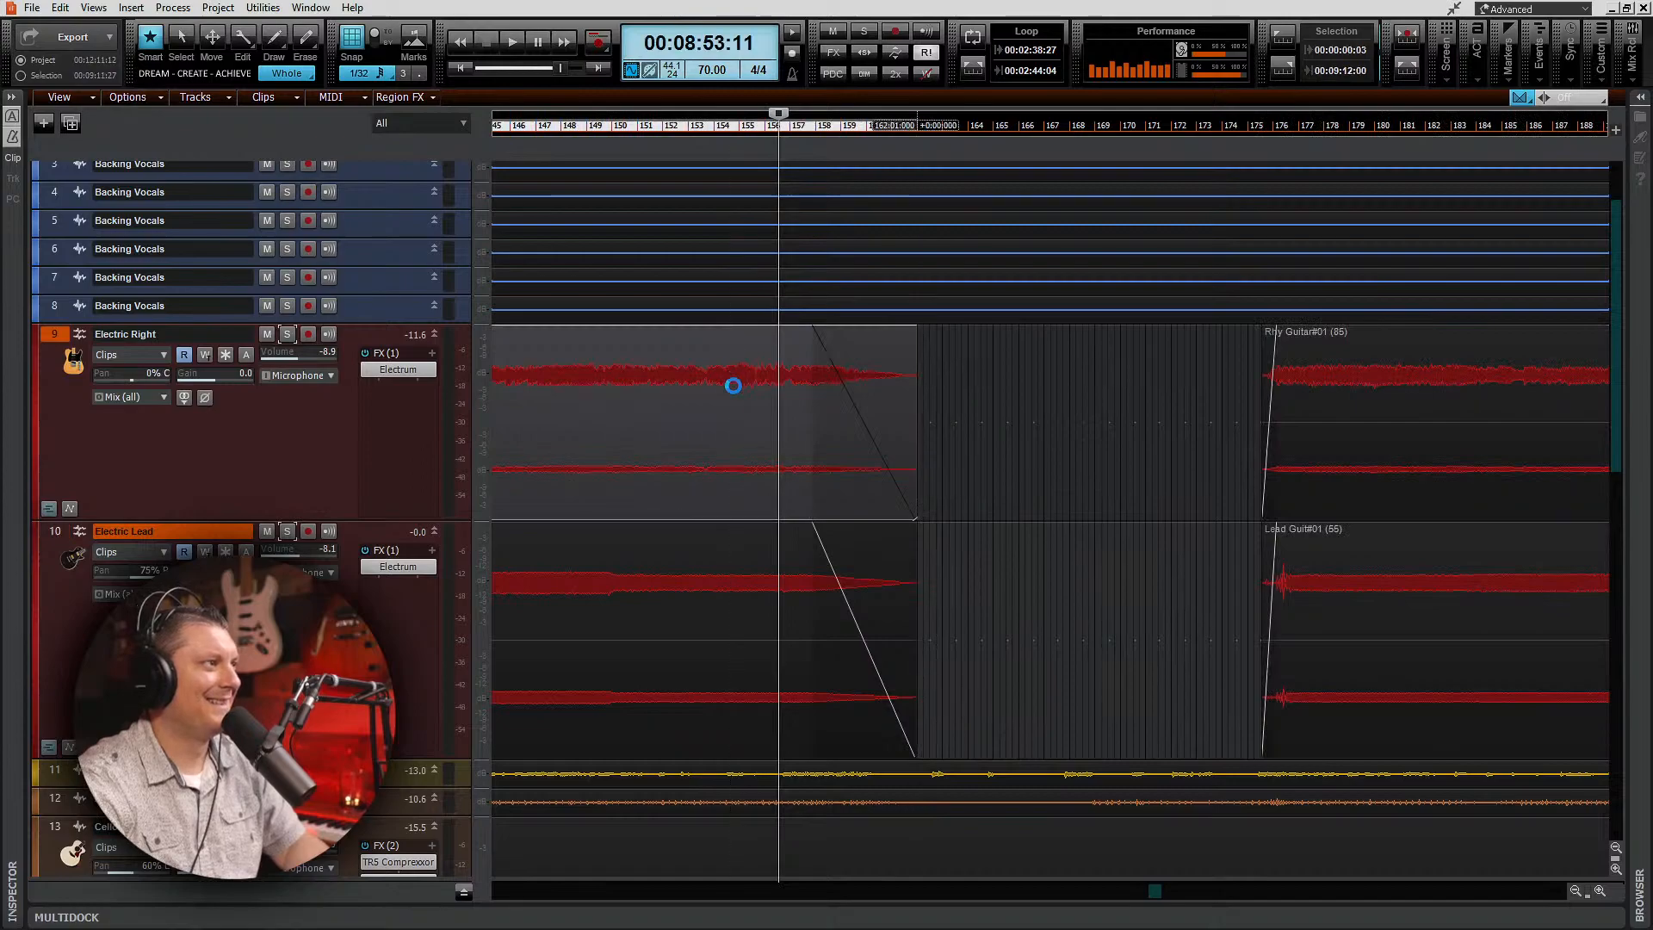
left_click(741, 543, "ctrl")
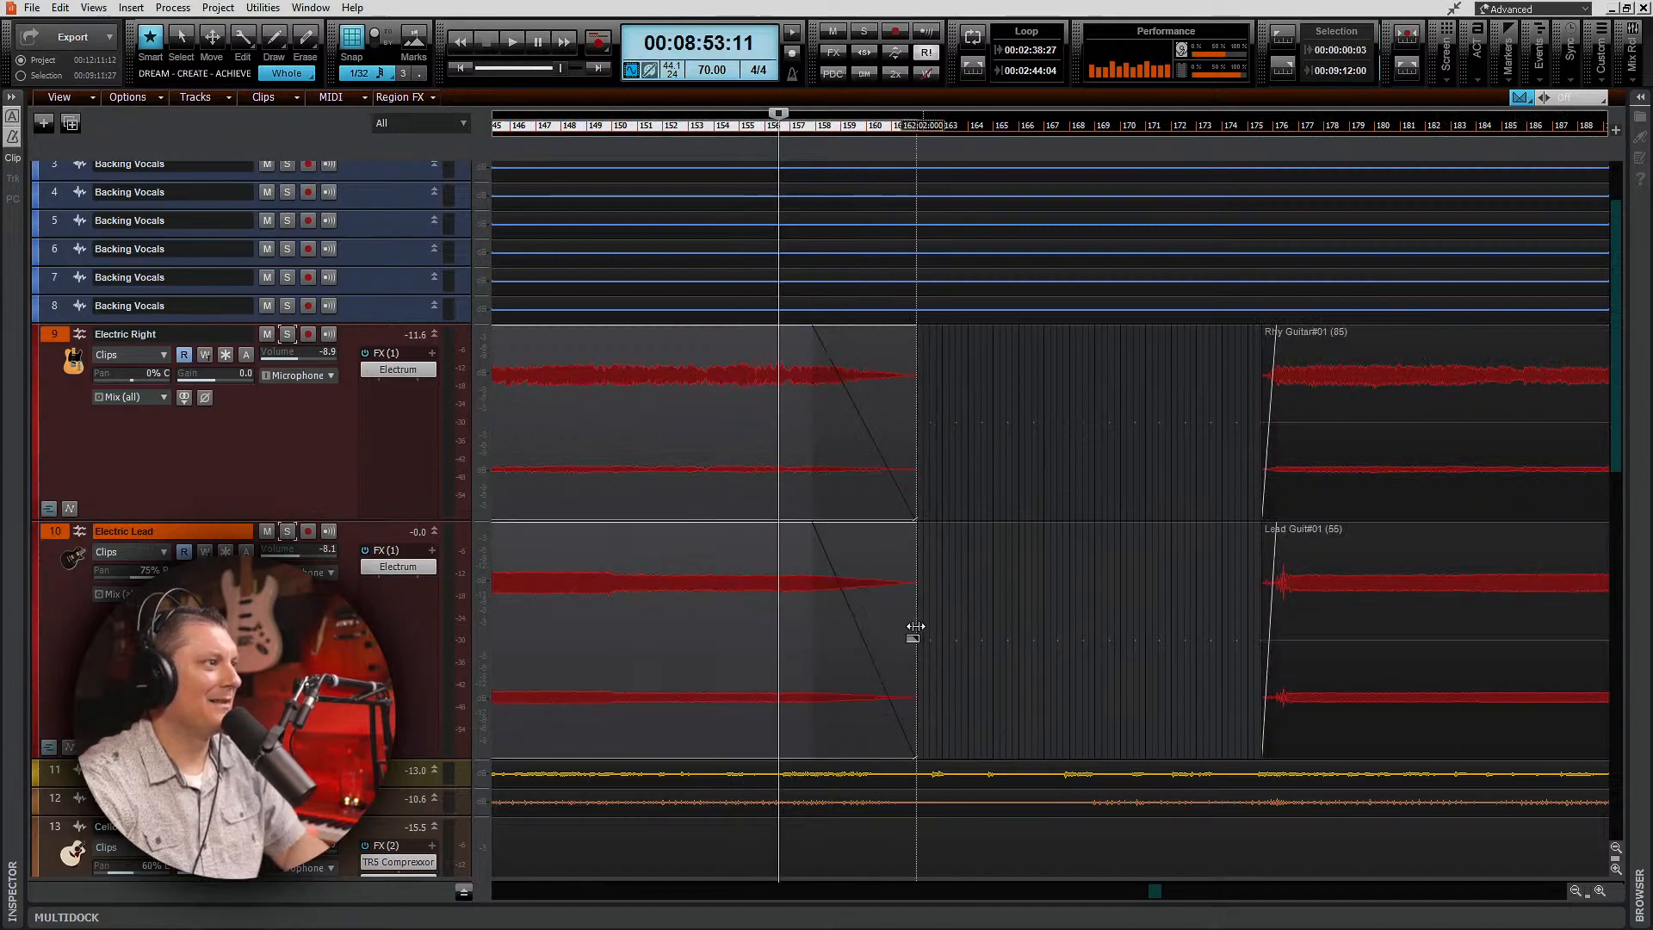
left_click_drag(915, 636, 947, 637)
left_click(871, 136)
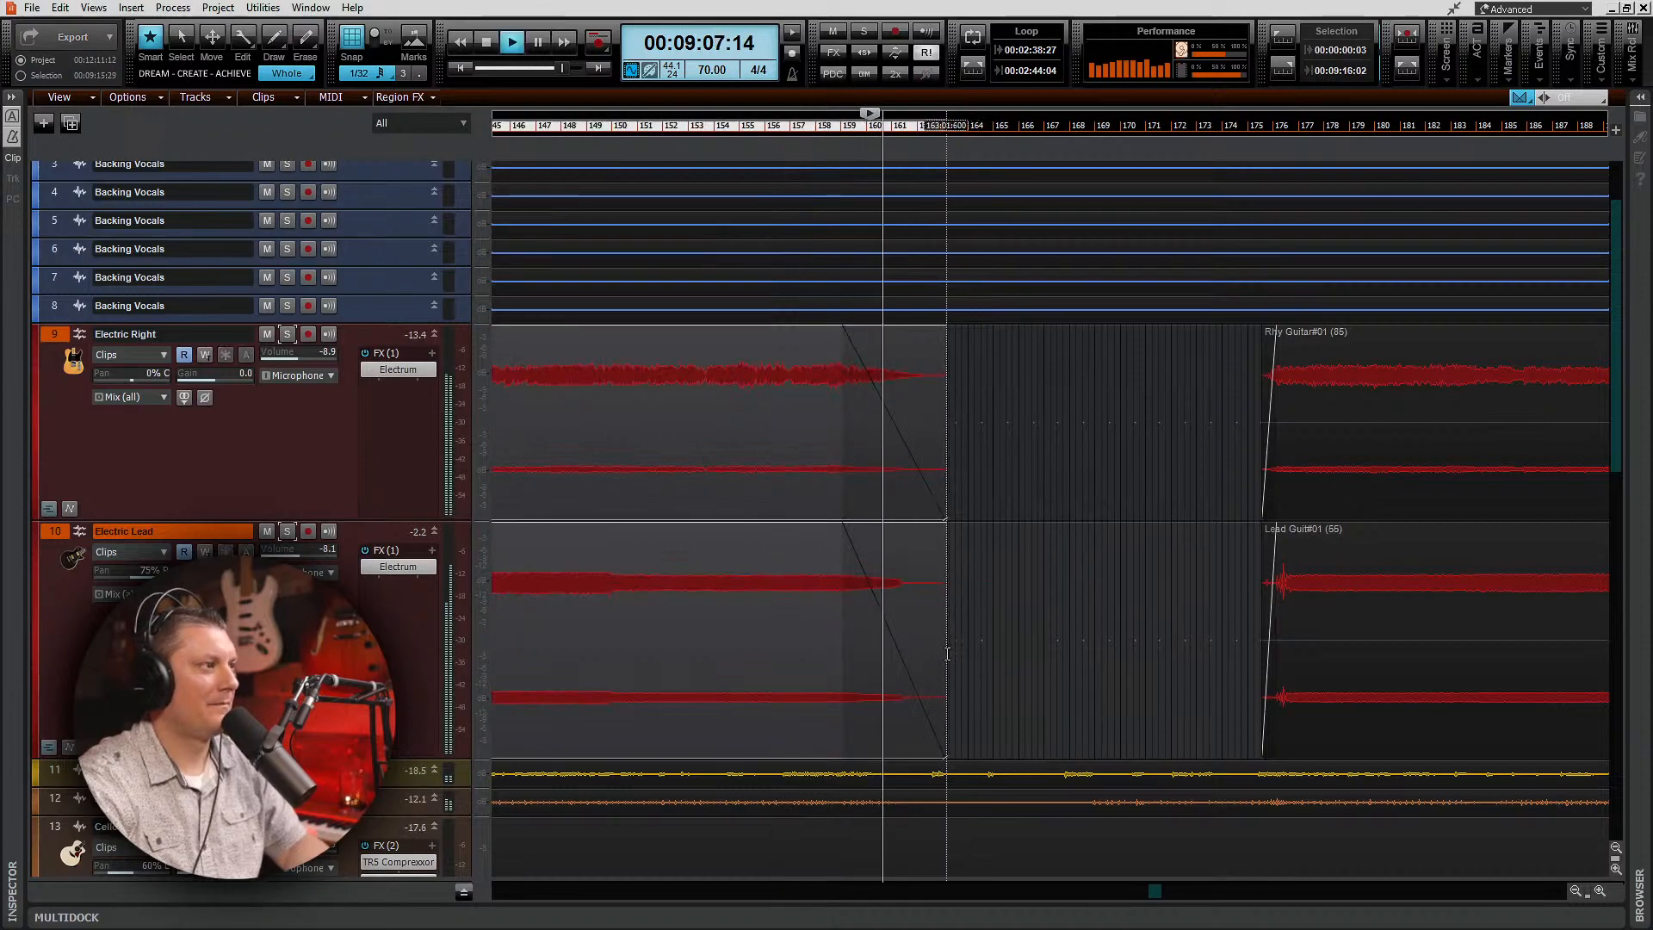
left_click_drag(947, 653, 947, 663)
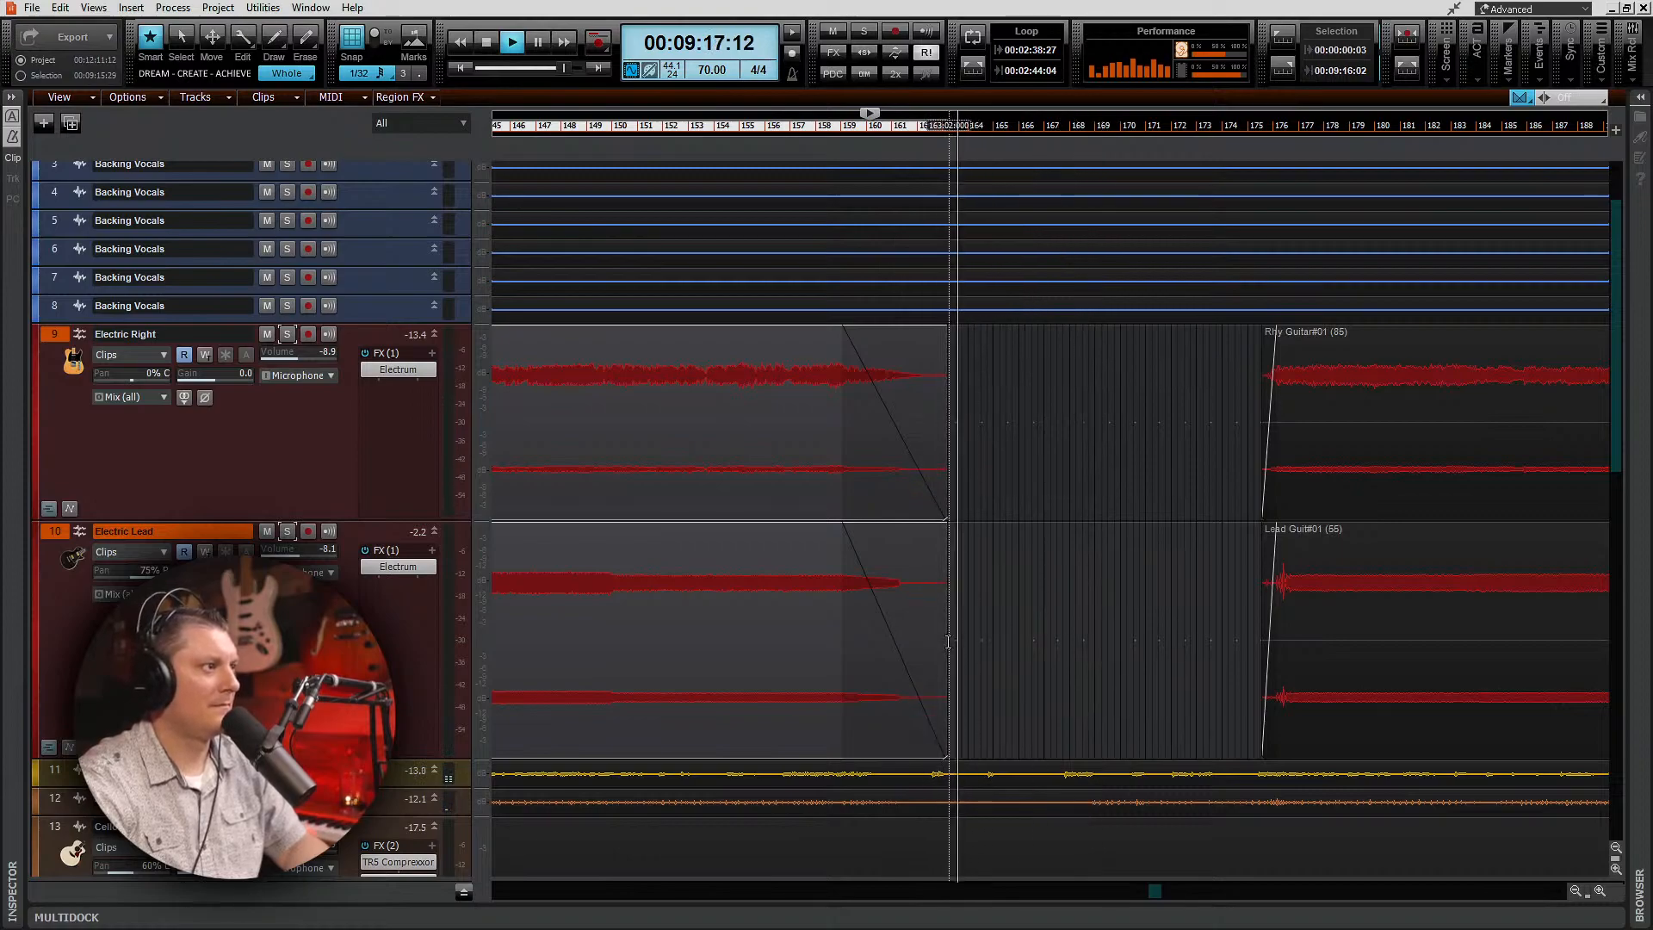
left_click_drag(946, 642, 936, 643)
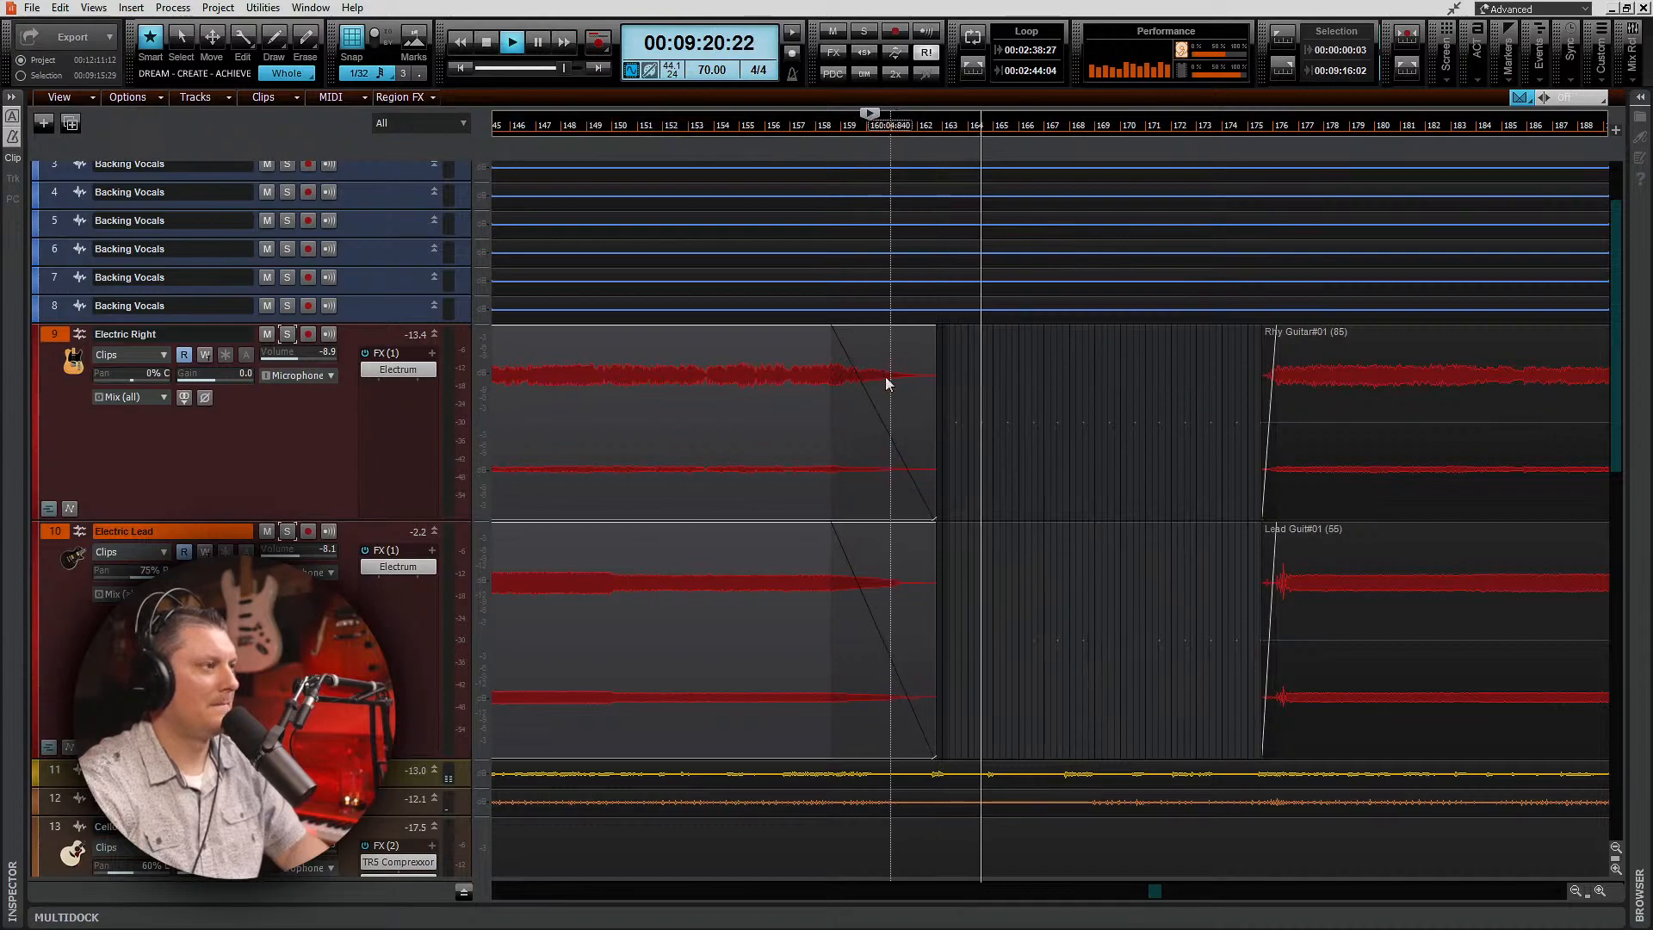
Step: Audition the guitar fade-out from about bar 161 and the guitars' re-entry from about bar 175
left_click(892, 125)
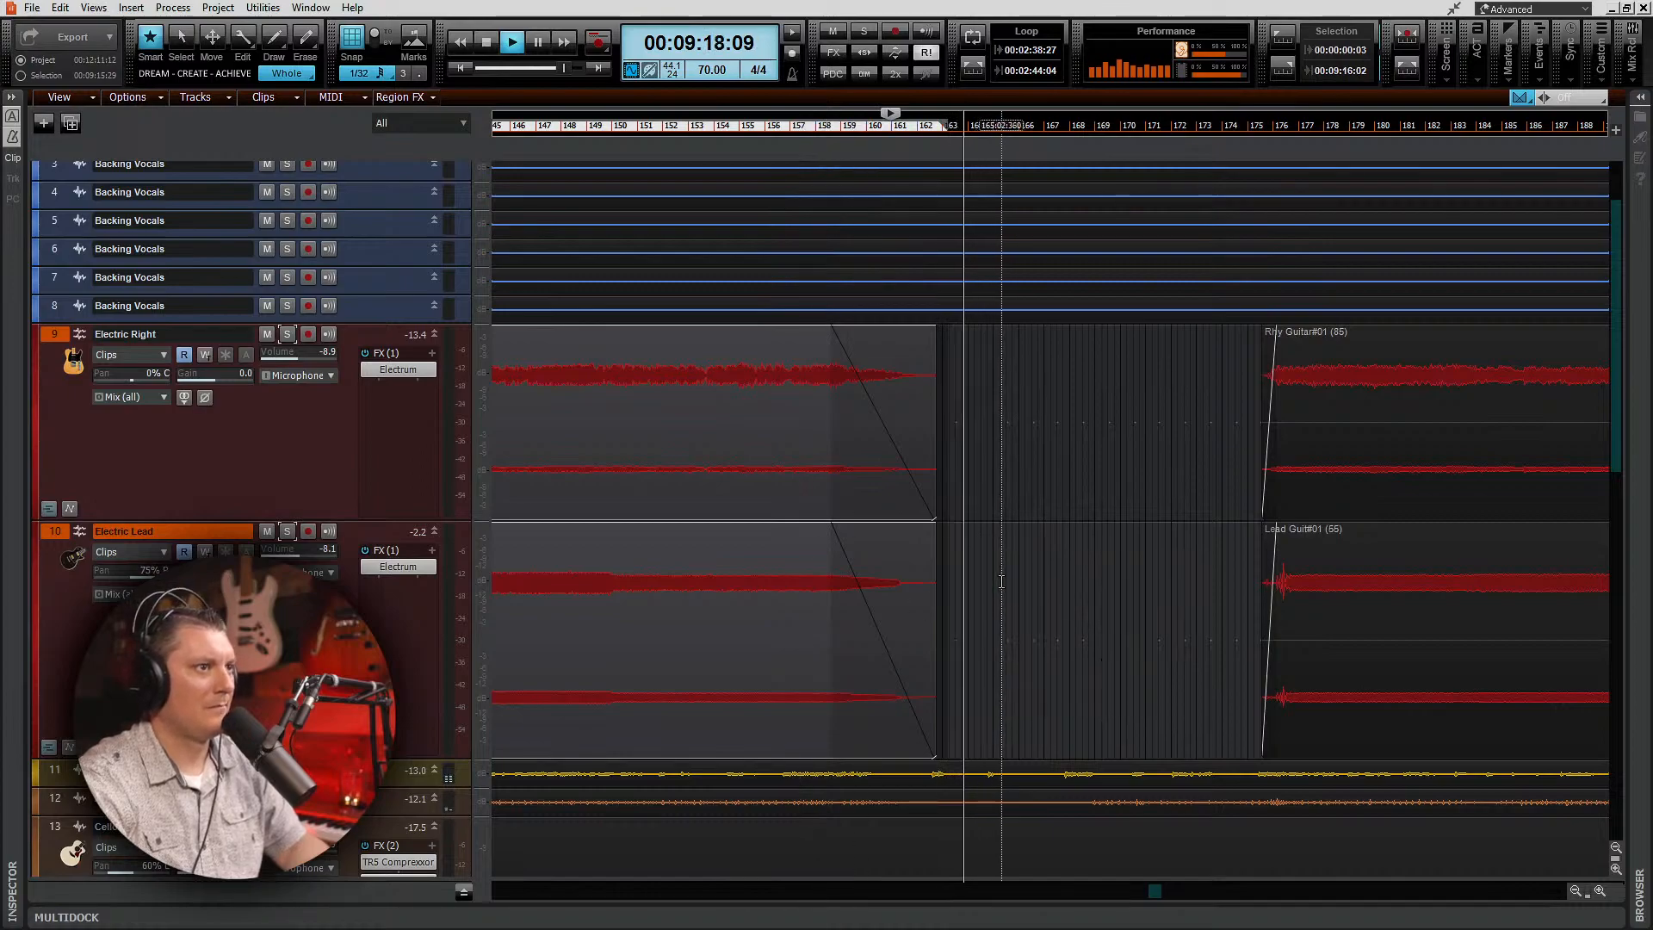
left_click(1250, 128)
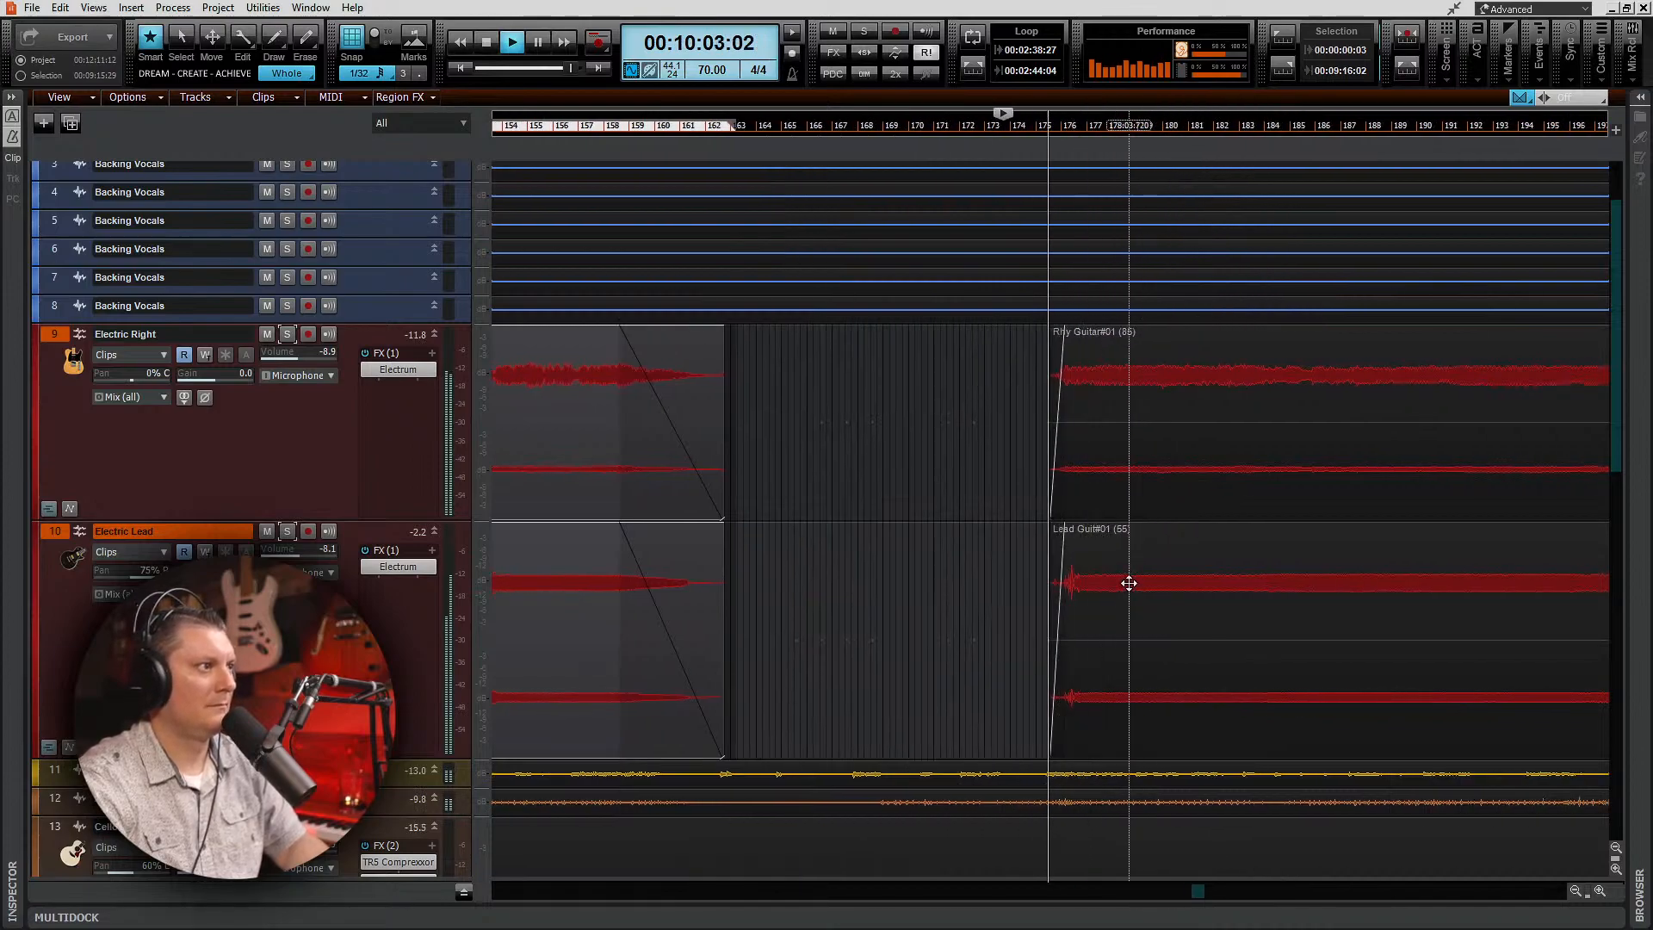
scroll(1129, 582, "up", 5)
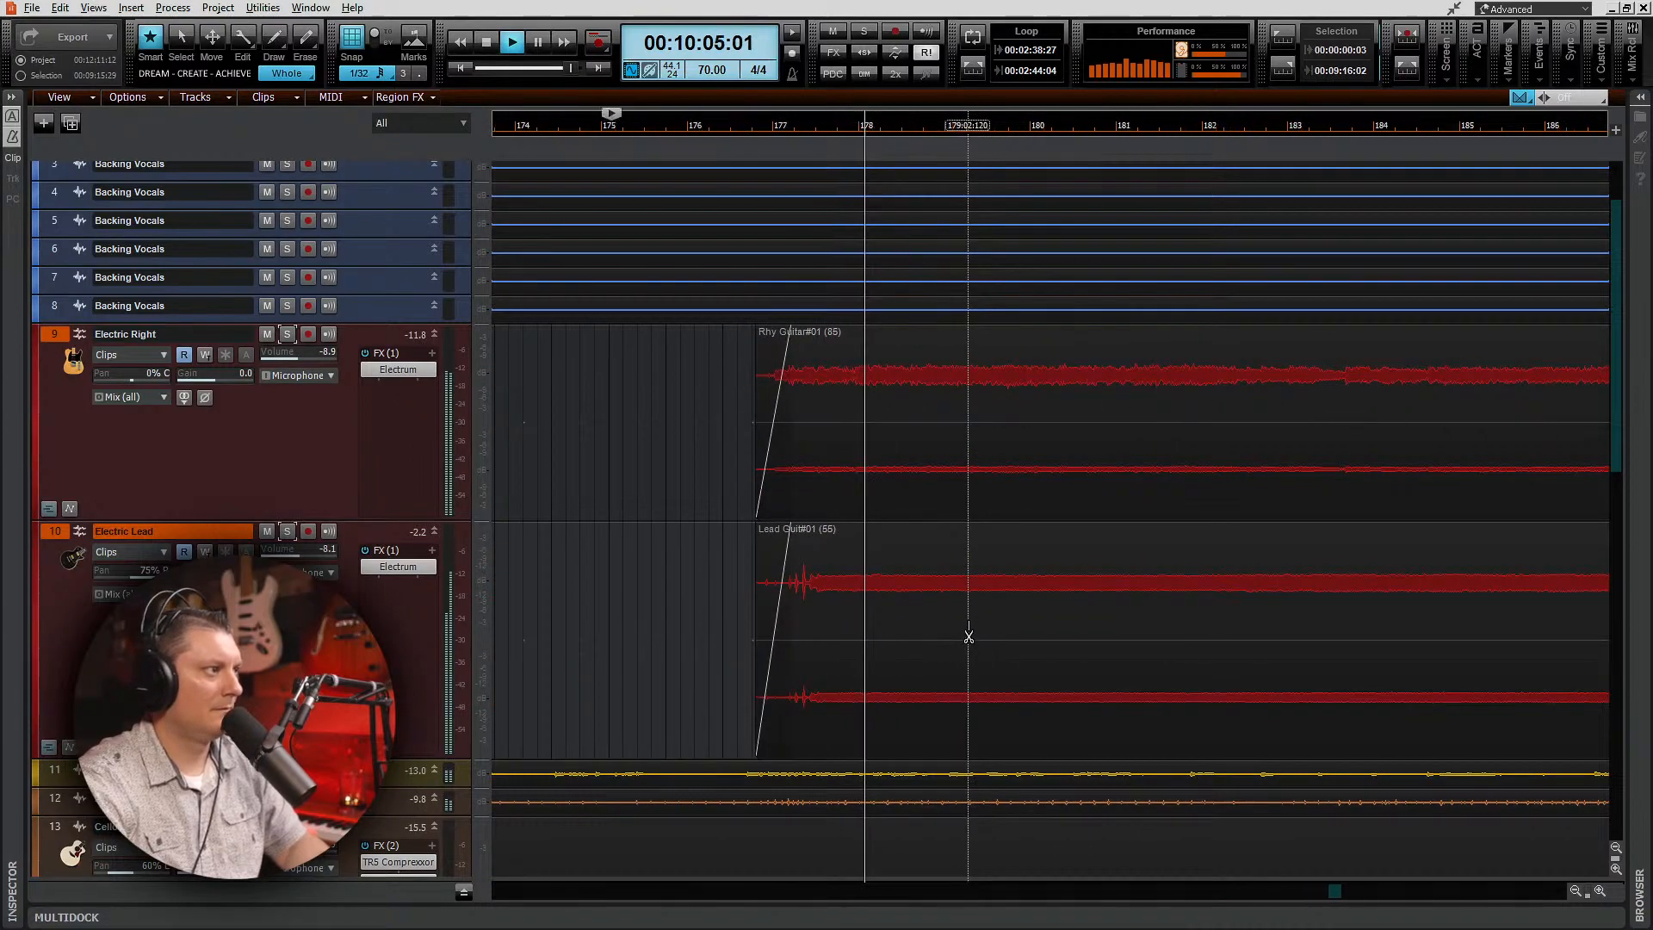
key("space")
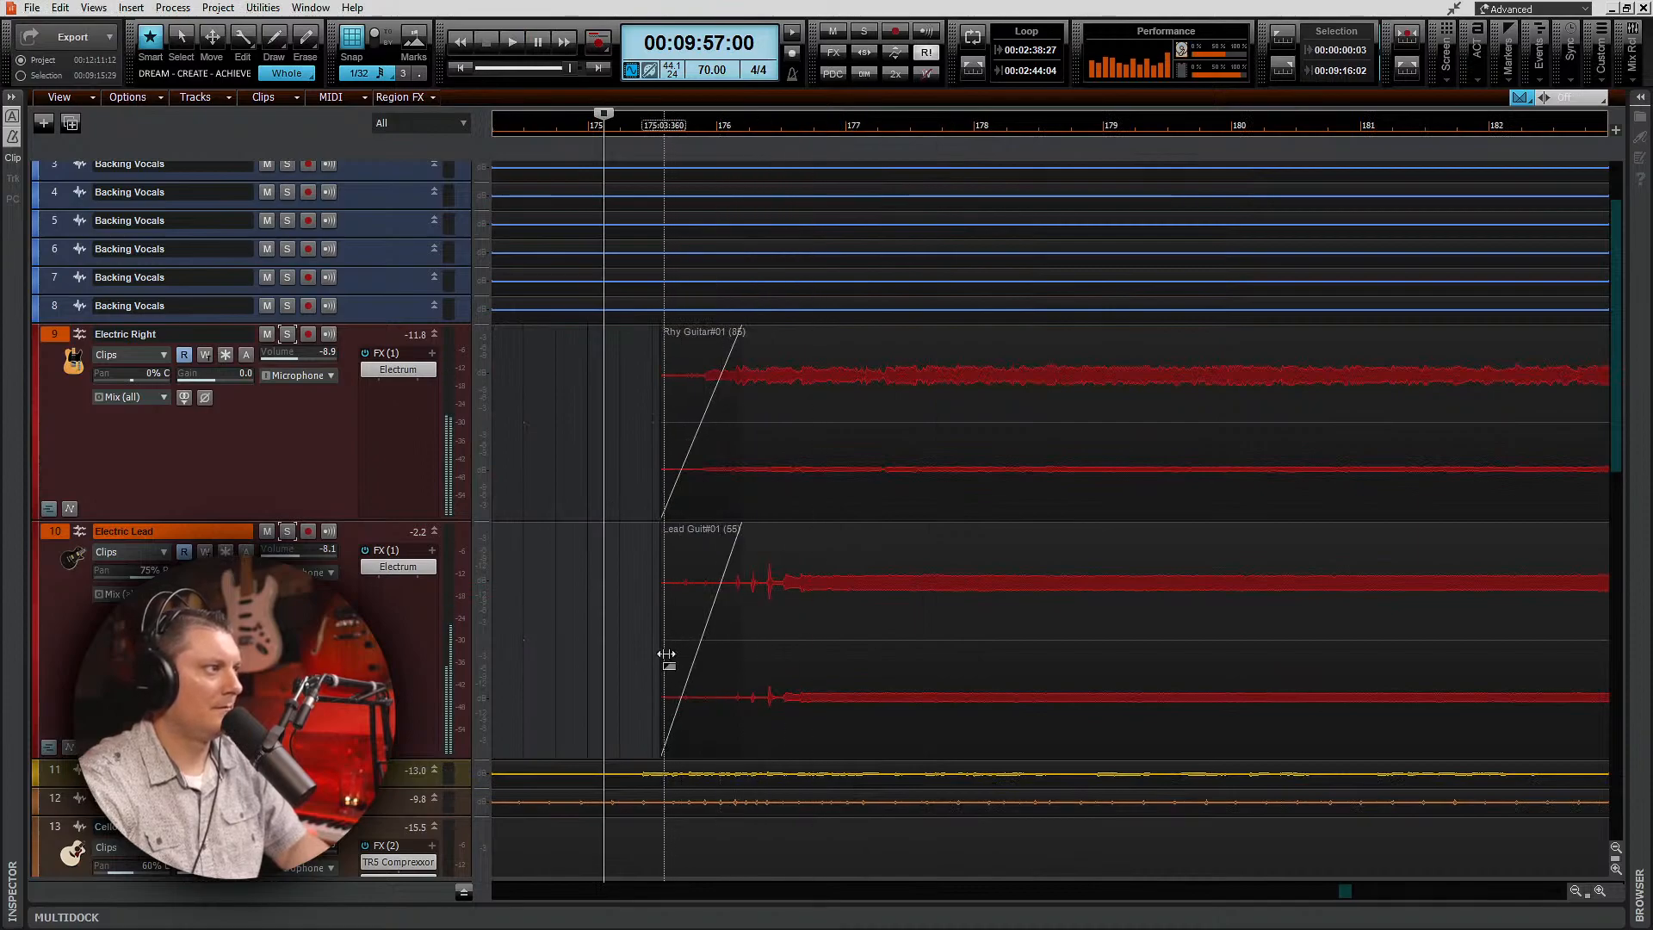
Step: Trim the start of the Electric Lead clip after the gap to about mid-bar 176 and shorten its fade-in to about one beat
left_click_drag(667, 655, 771, 654)
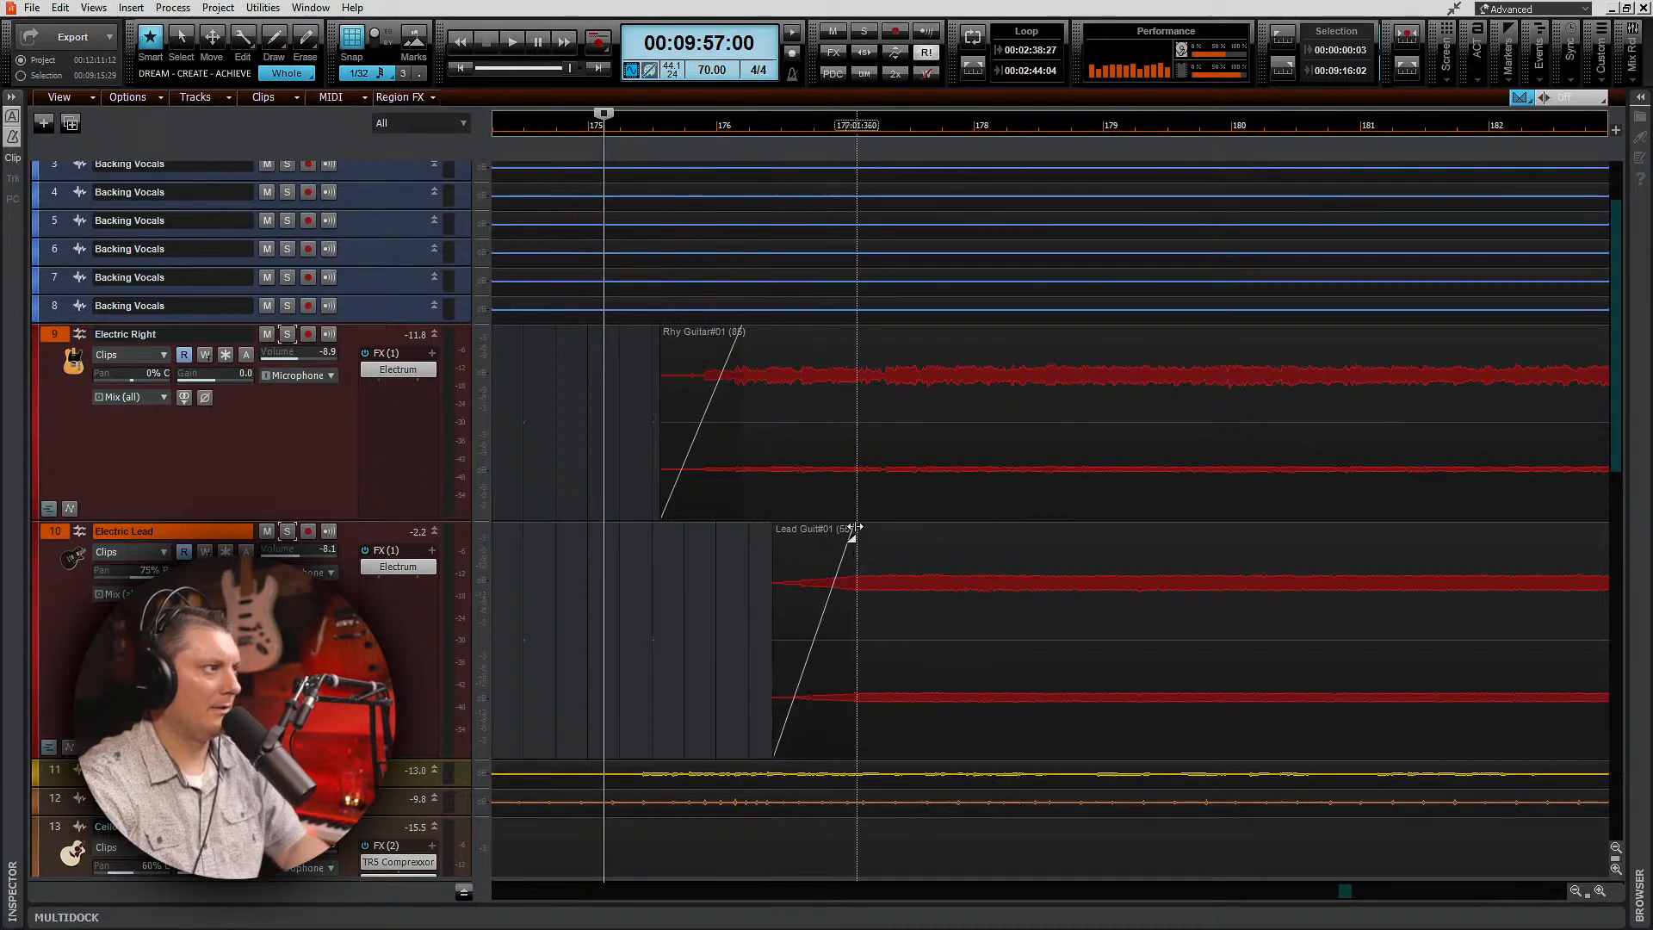
left_click_drag(852, 532, 800, 528)
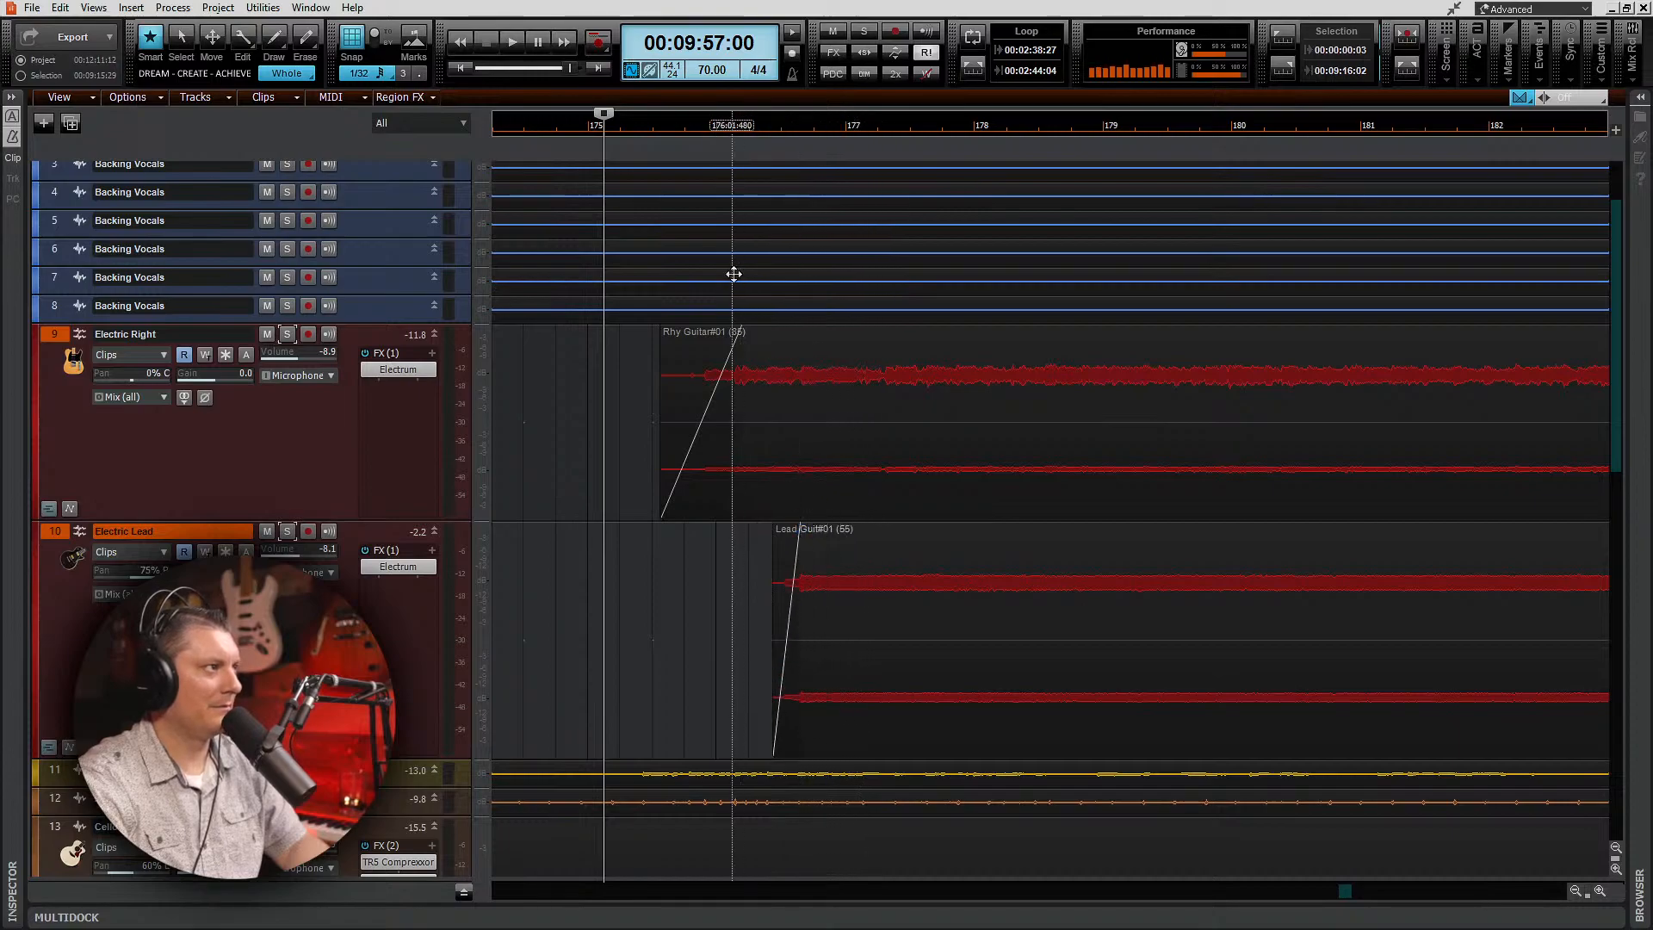
key("space")
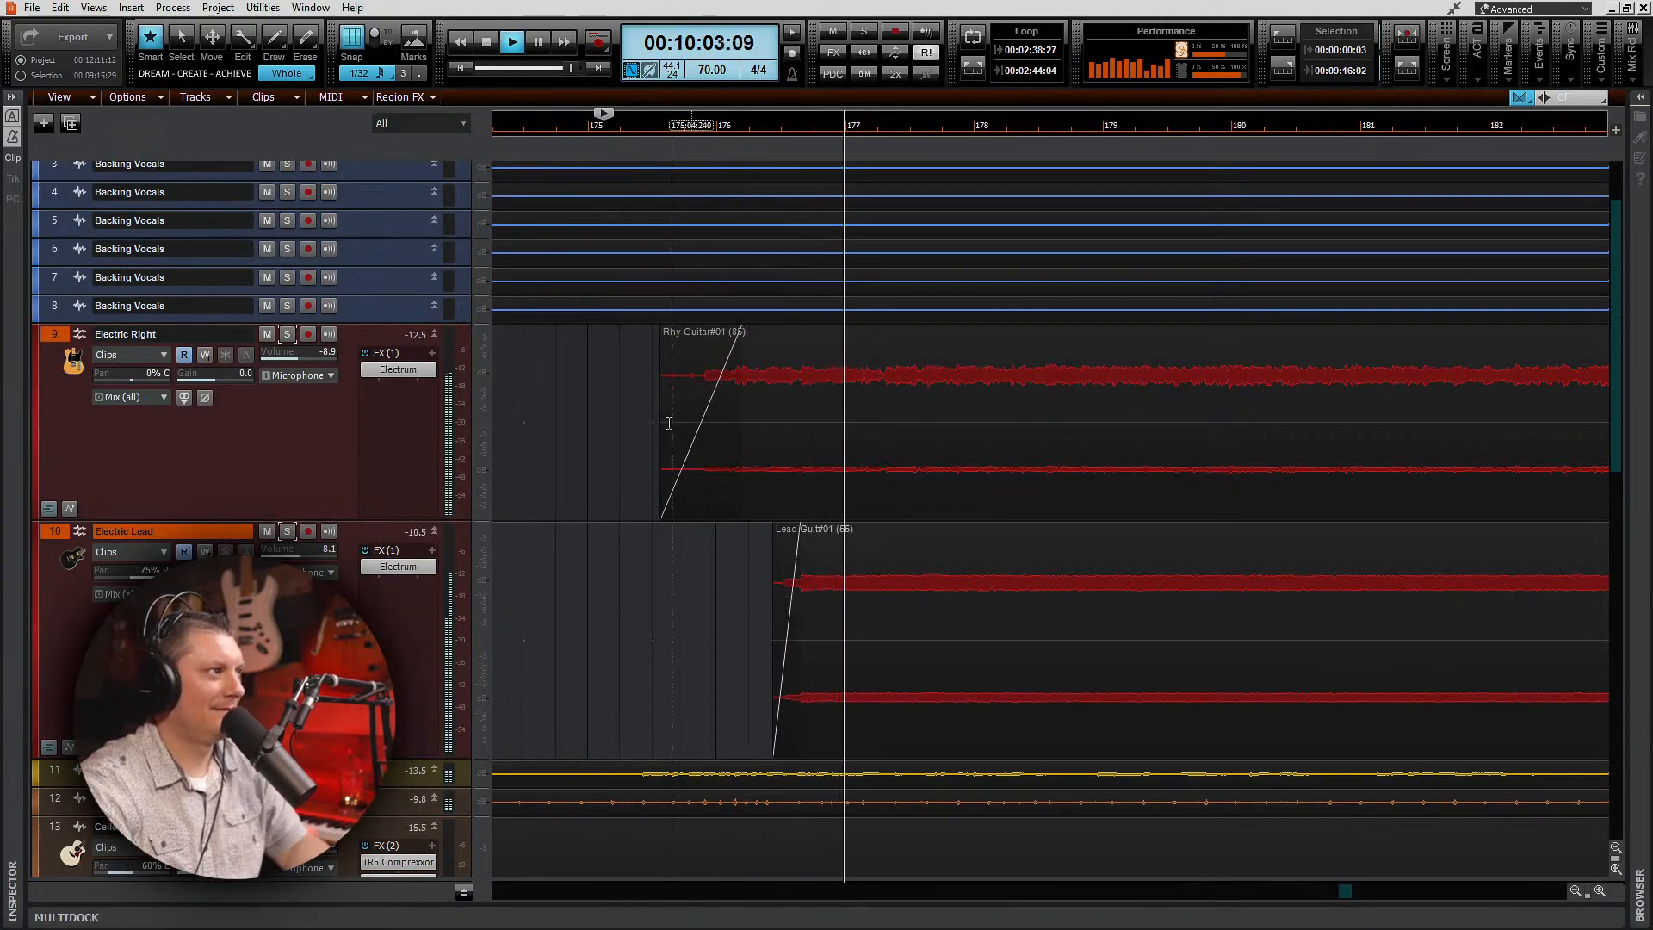
Step: Trim both guitar clips after the gap to start at about bar 176 beat 3, shorten the Electric Right fade-in to match, and audition the re-entry
left_click_drag(665, 427, 772, 432)
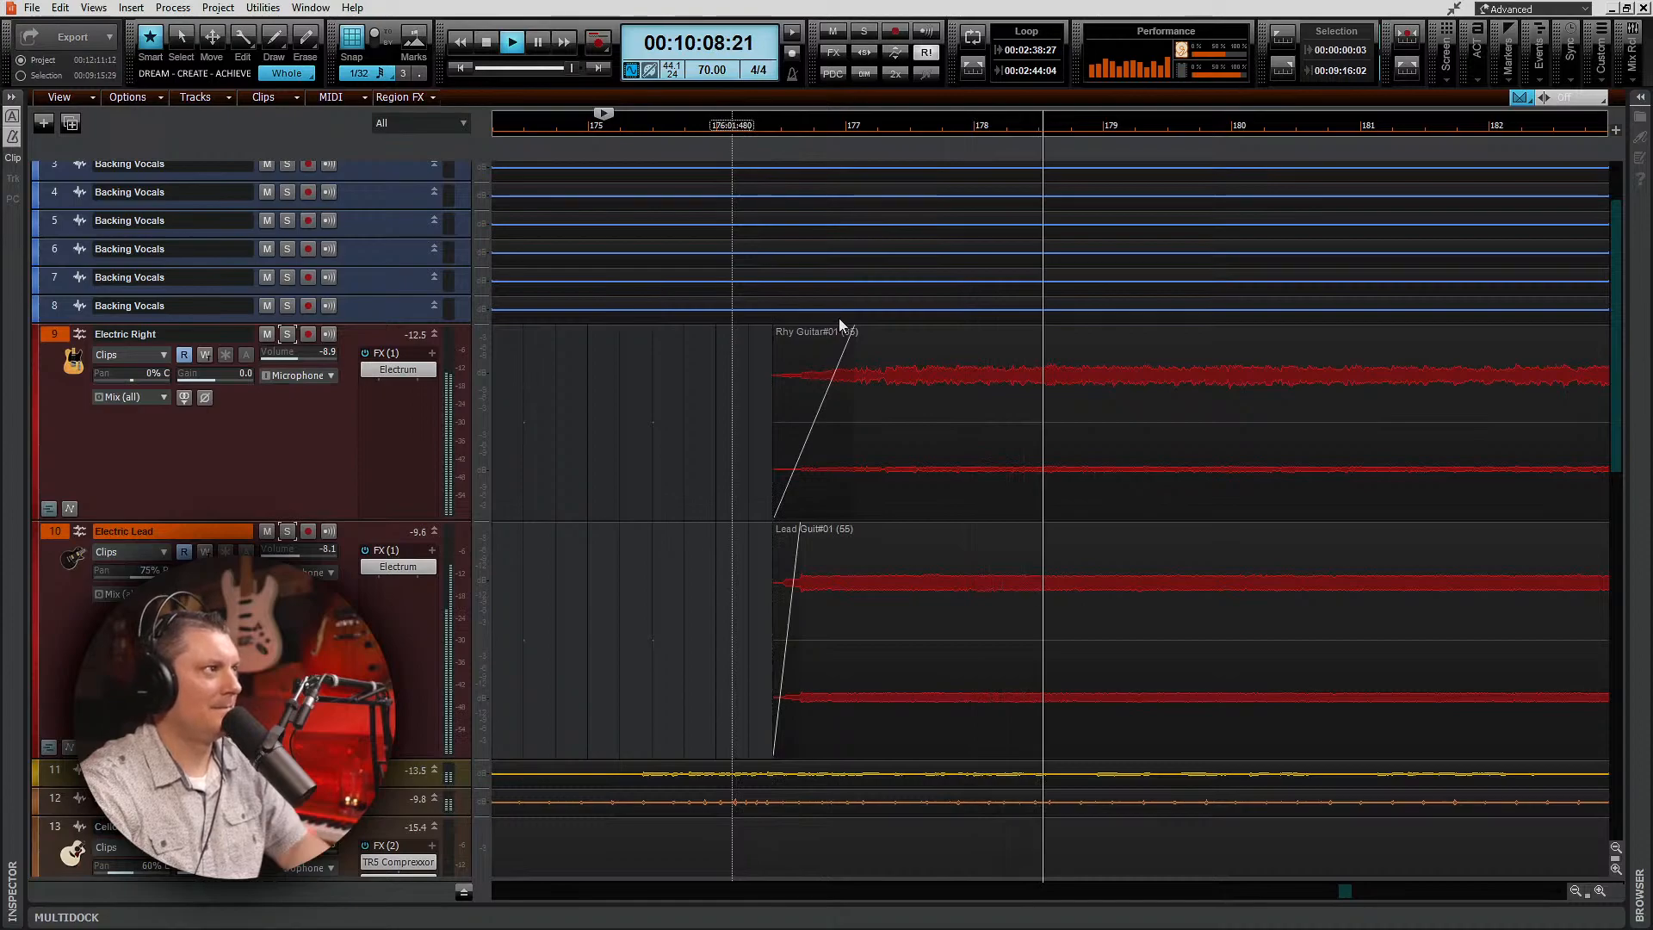
left_click_drag(851, 326, 785, 445)
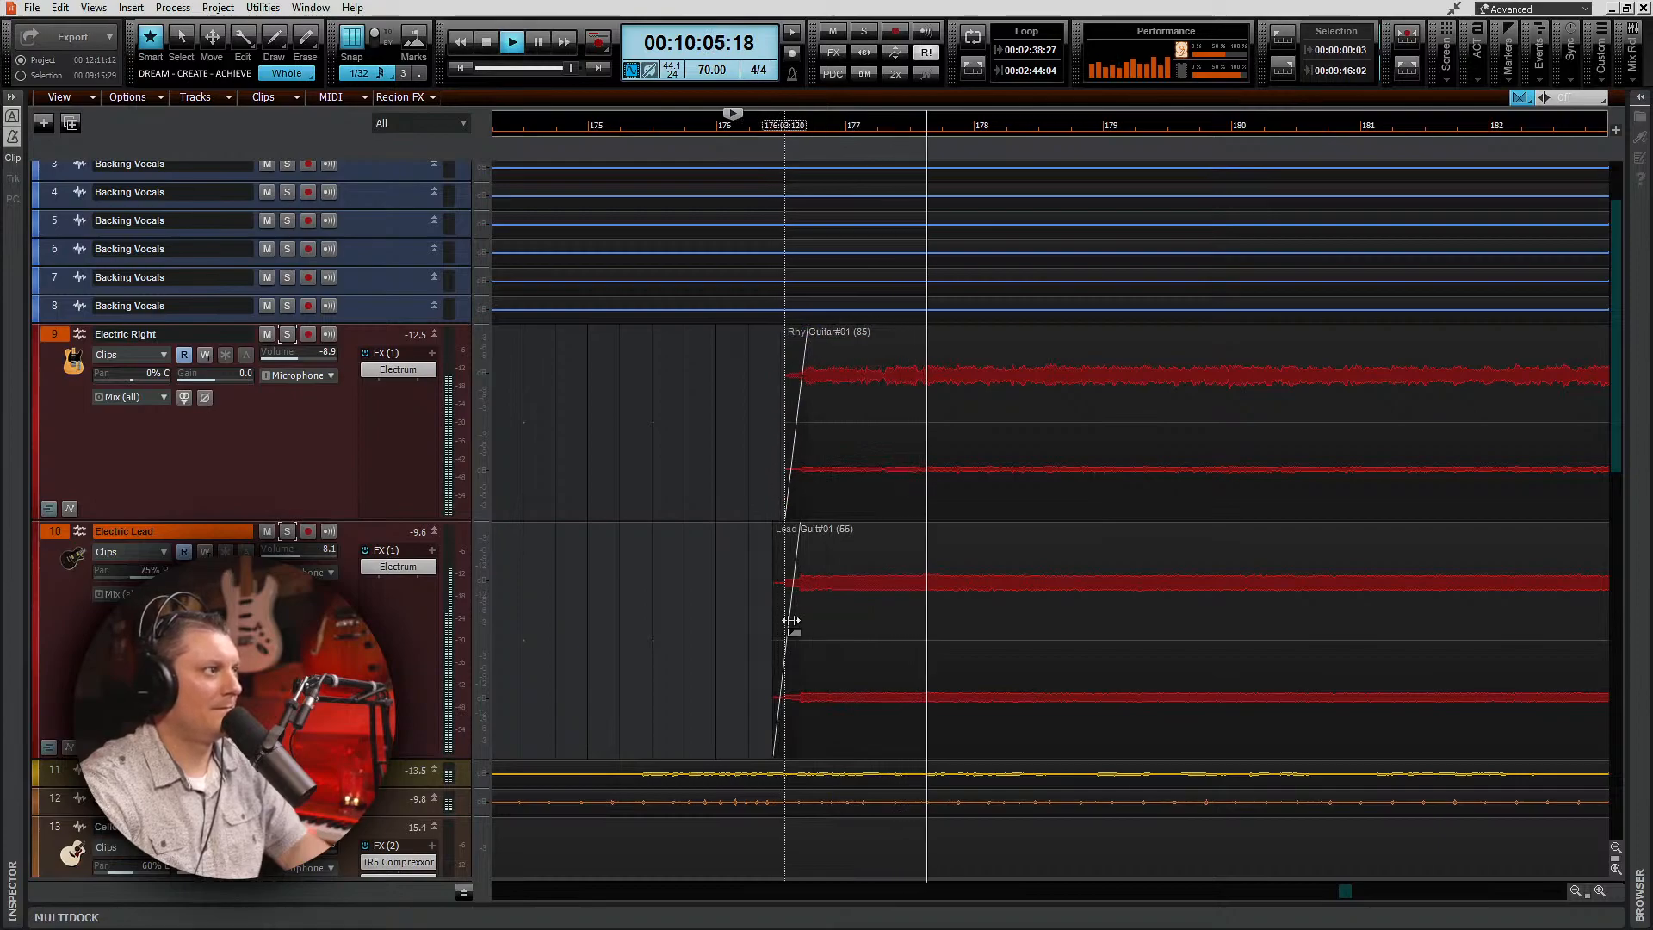
left_click_drag(790, 619, 785, 663)
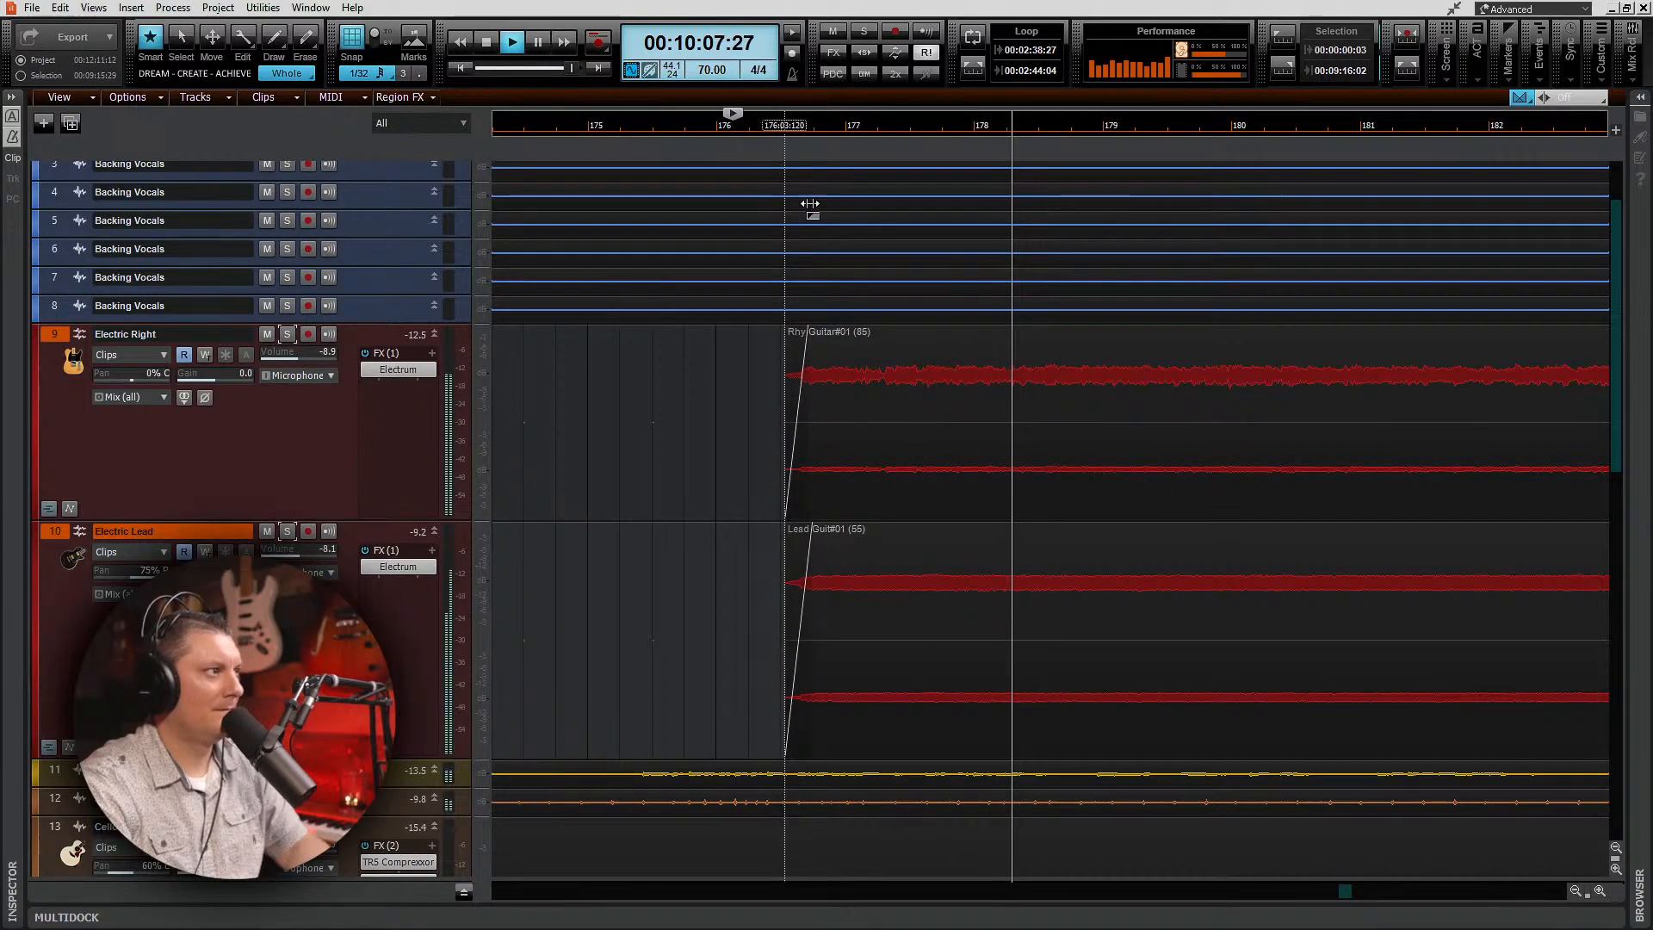
left_click(767, 128)
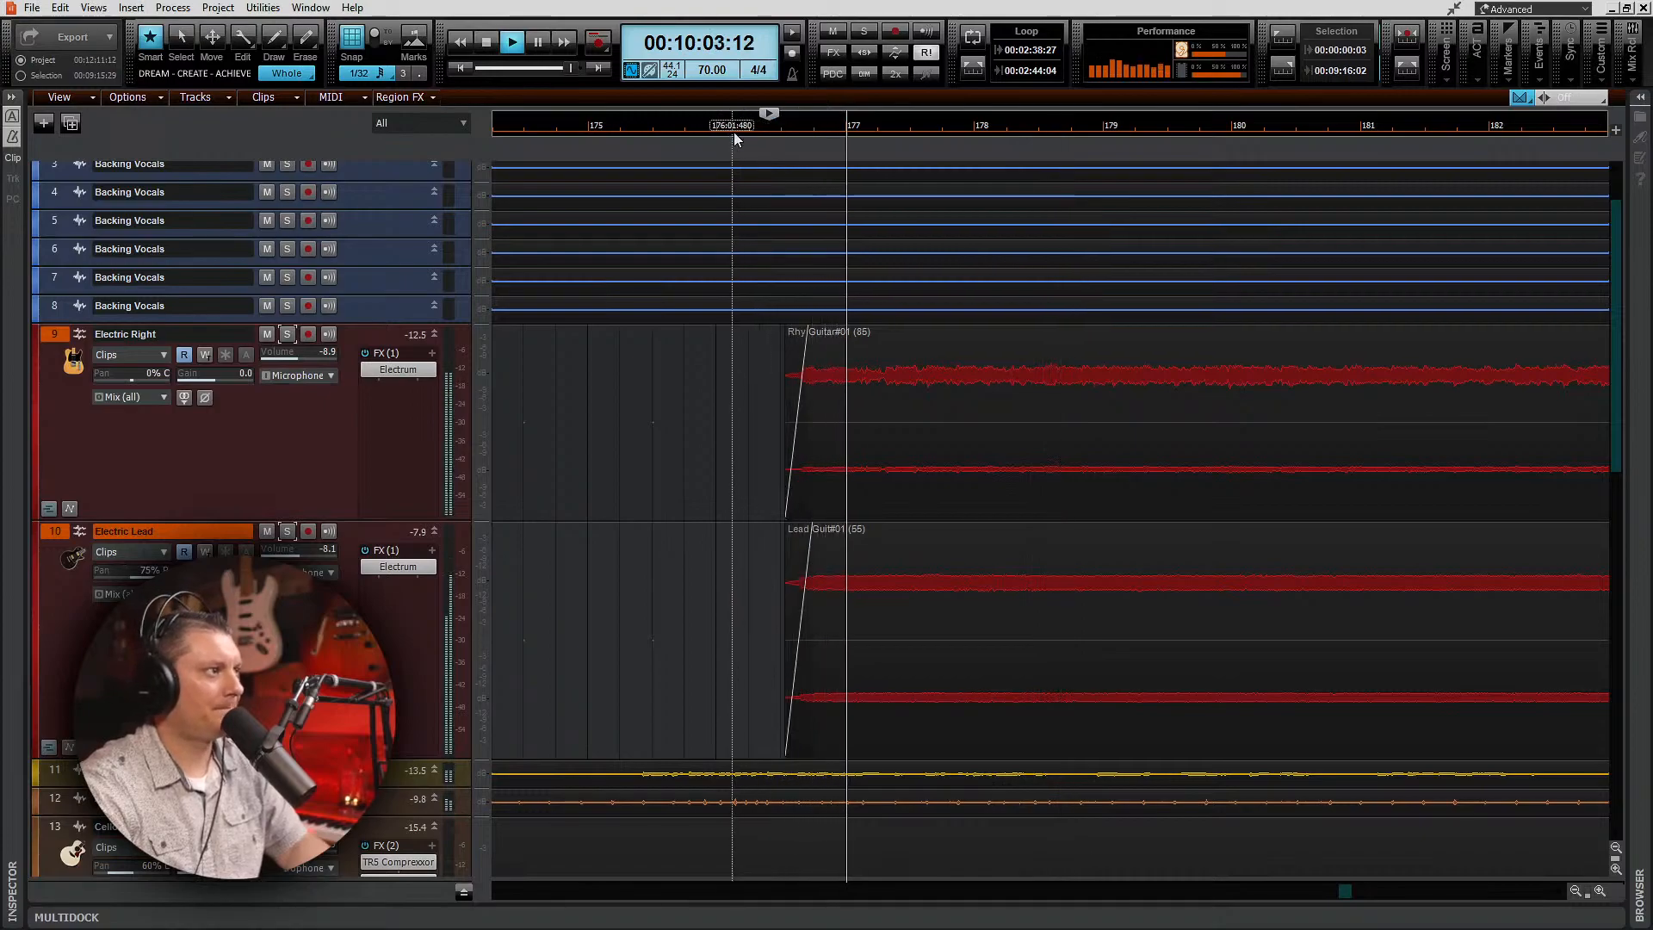
Step: Set the Electric Right volume to -10.9 and the Electric Lead volume to -8.0 during playback of the final section
scroll(1093, 421, "down", 3)
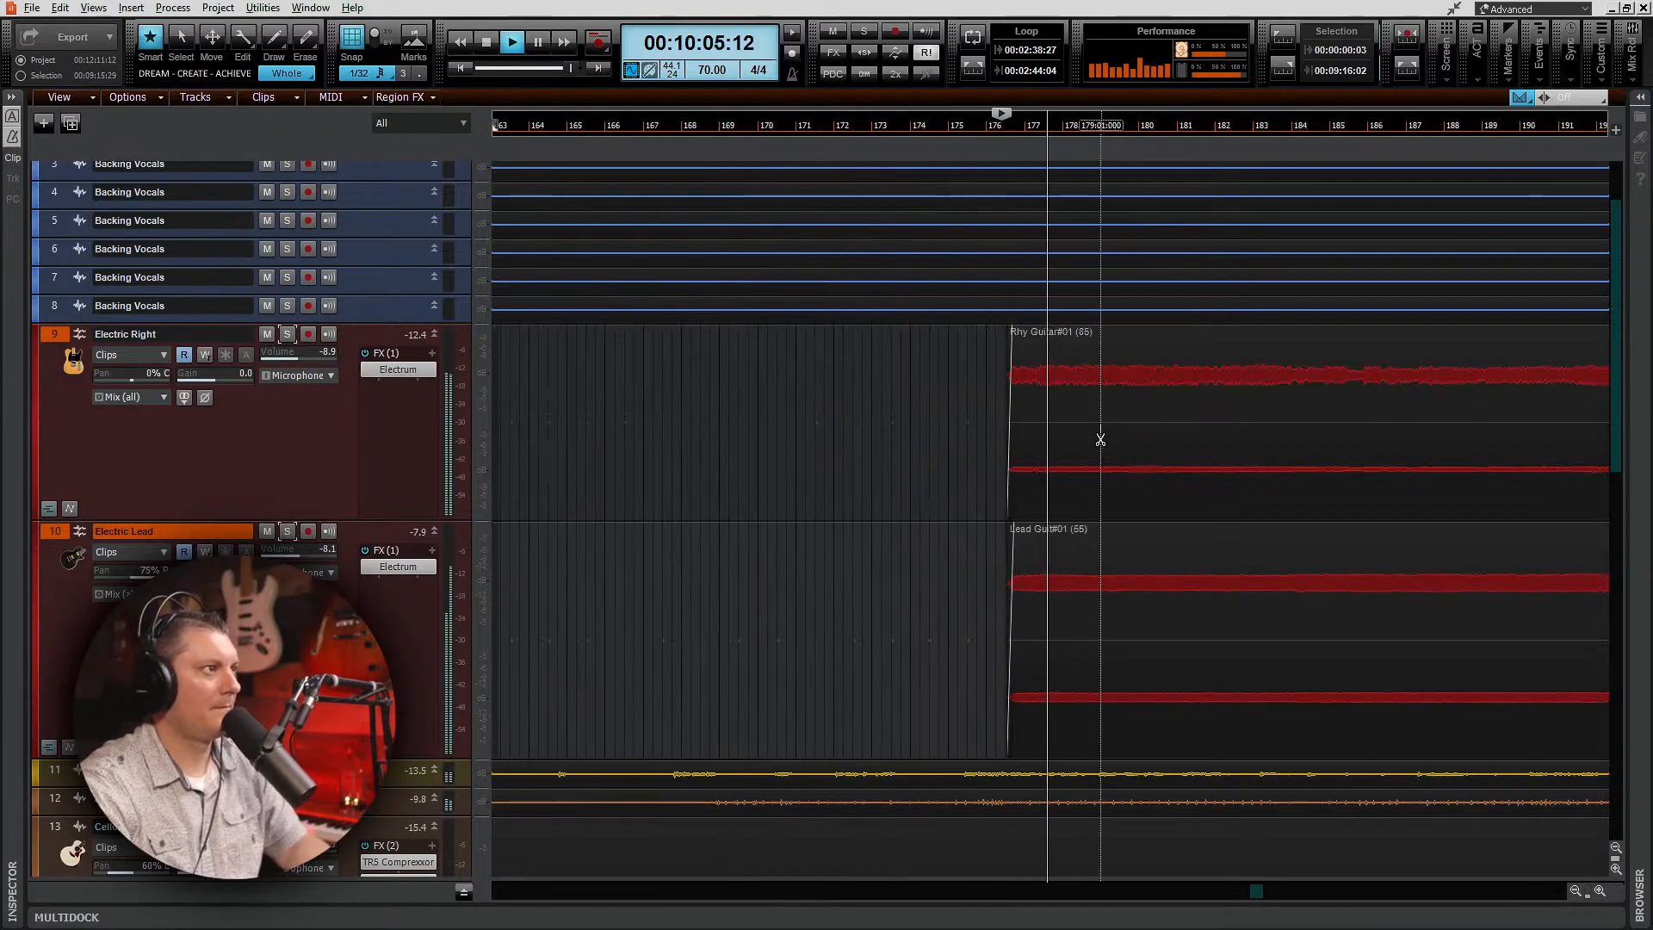
scroll(1100, 439, "down", 4)
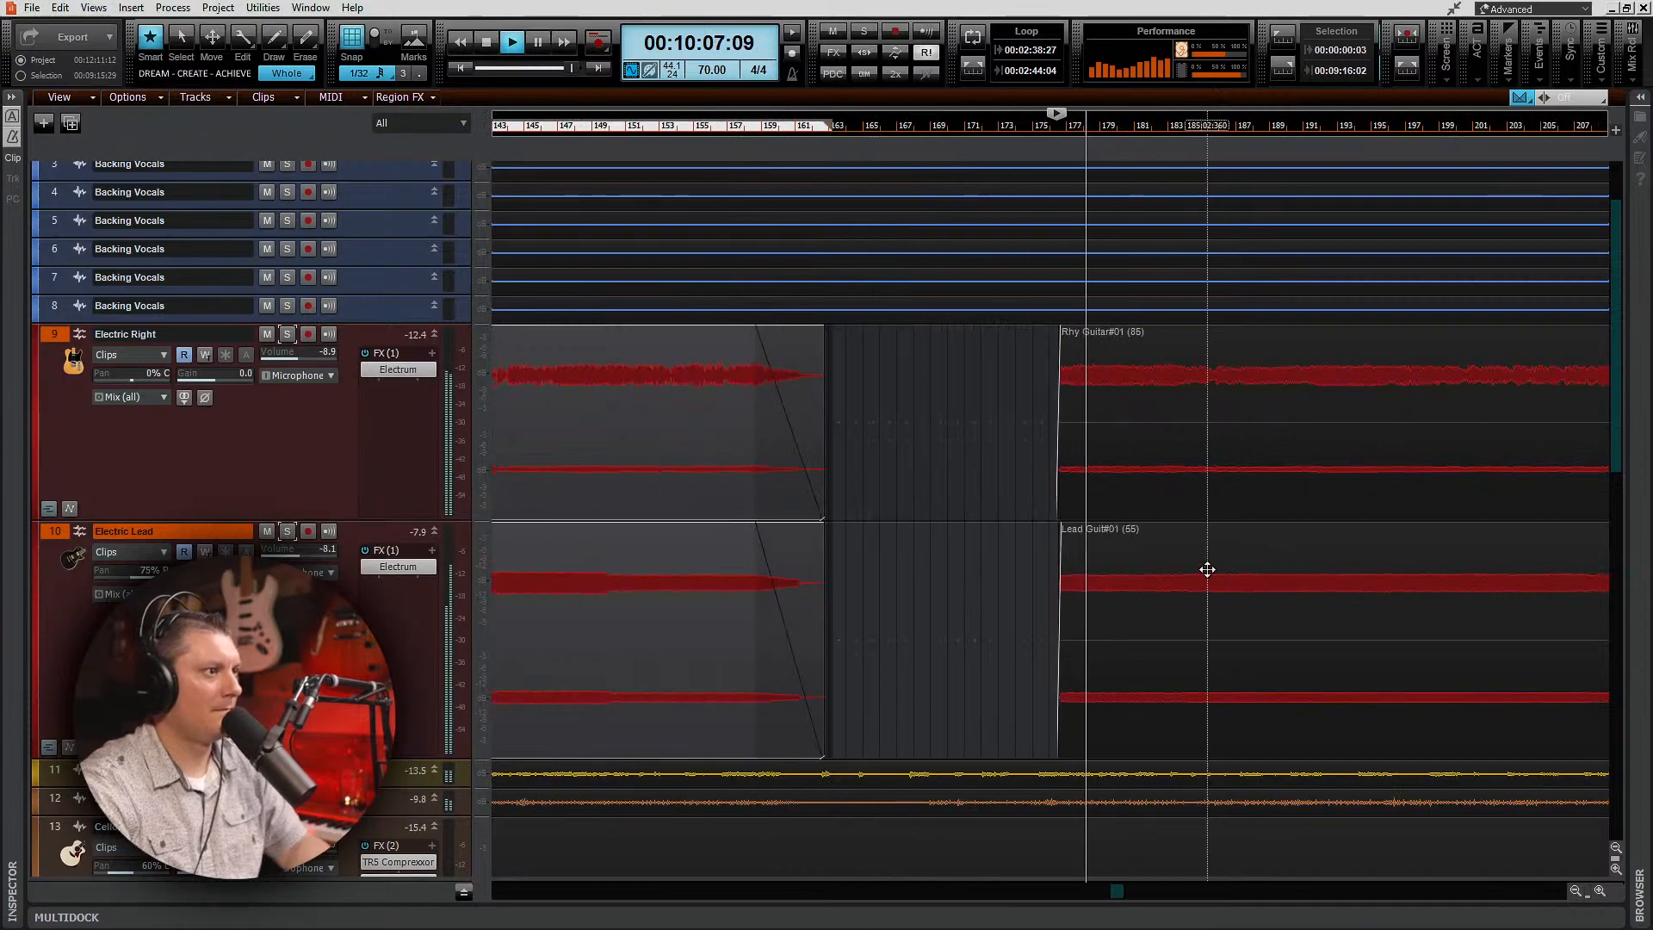
scroll(1134, 641, "down", 2)
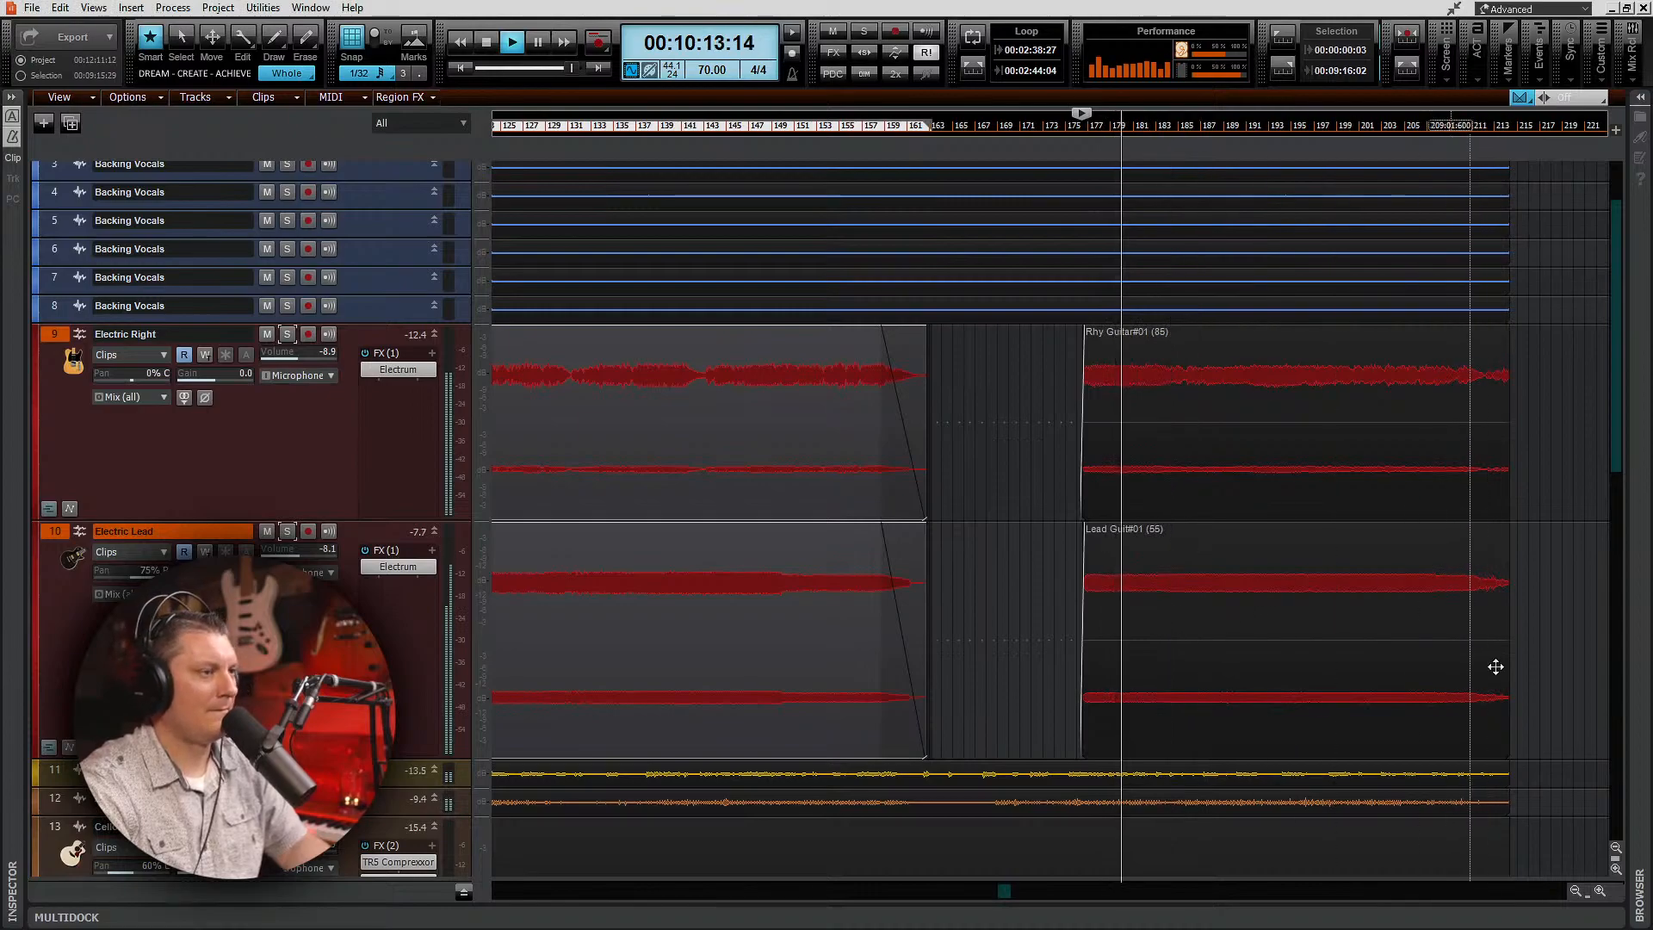
left_click(303, 435)
left_click_drag(297, 366, 287, 358)
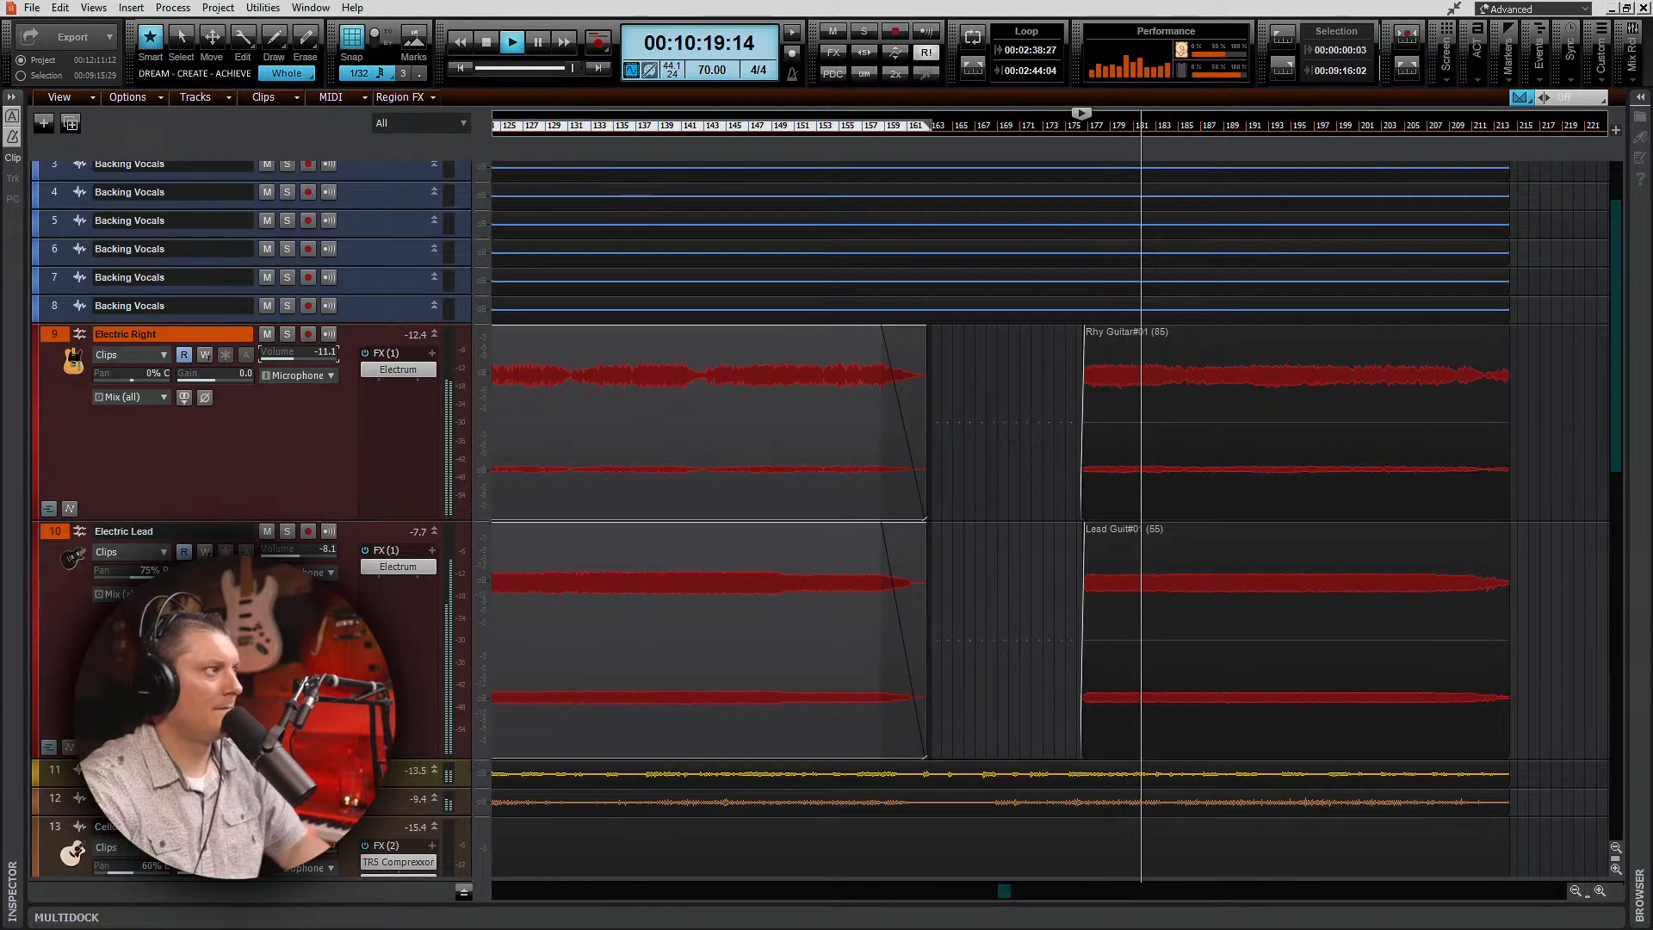
left_click_drag(304, 556, 303, 556)
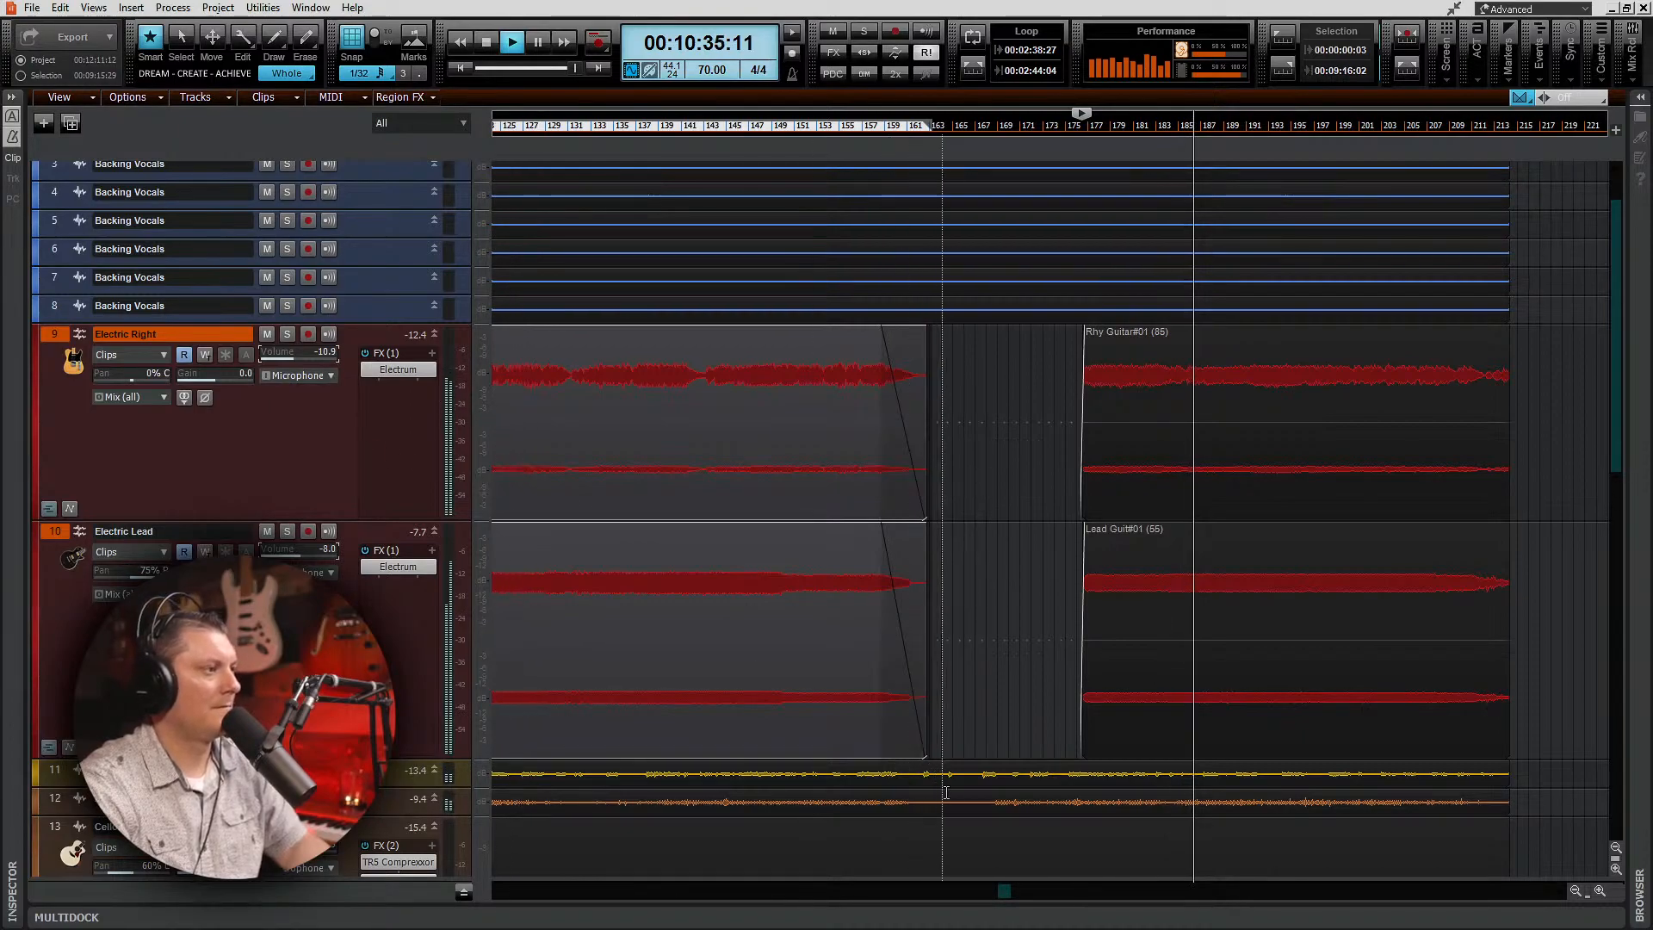
Step: Return to the project start, view the guitar tracks across the whole song, and play from about bar 64
left_click_drag(1001, 892, 524, 892)
key("space")
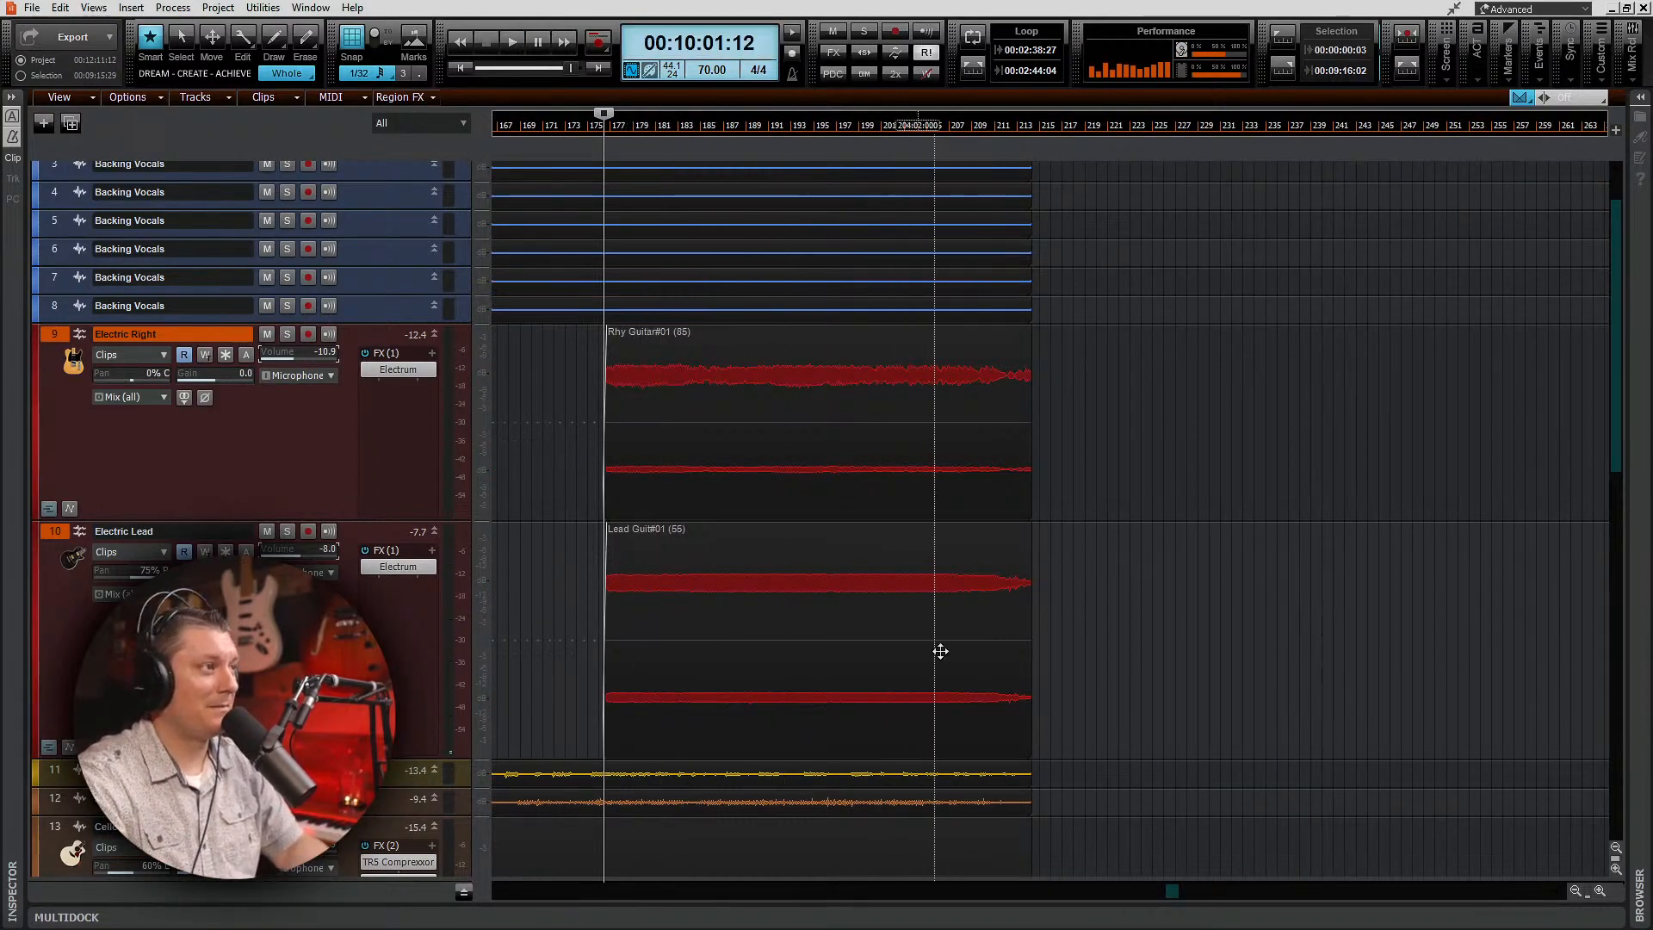
left_click(462, 71)
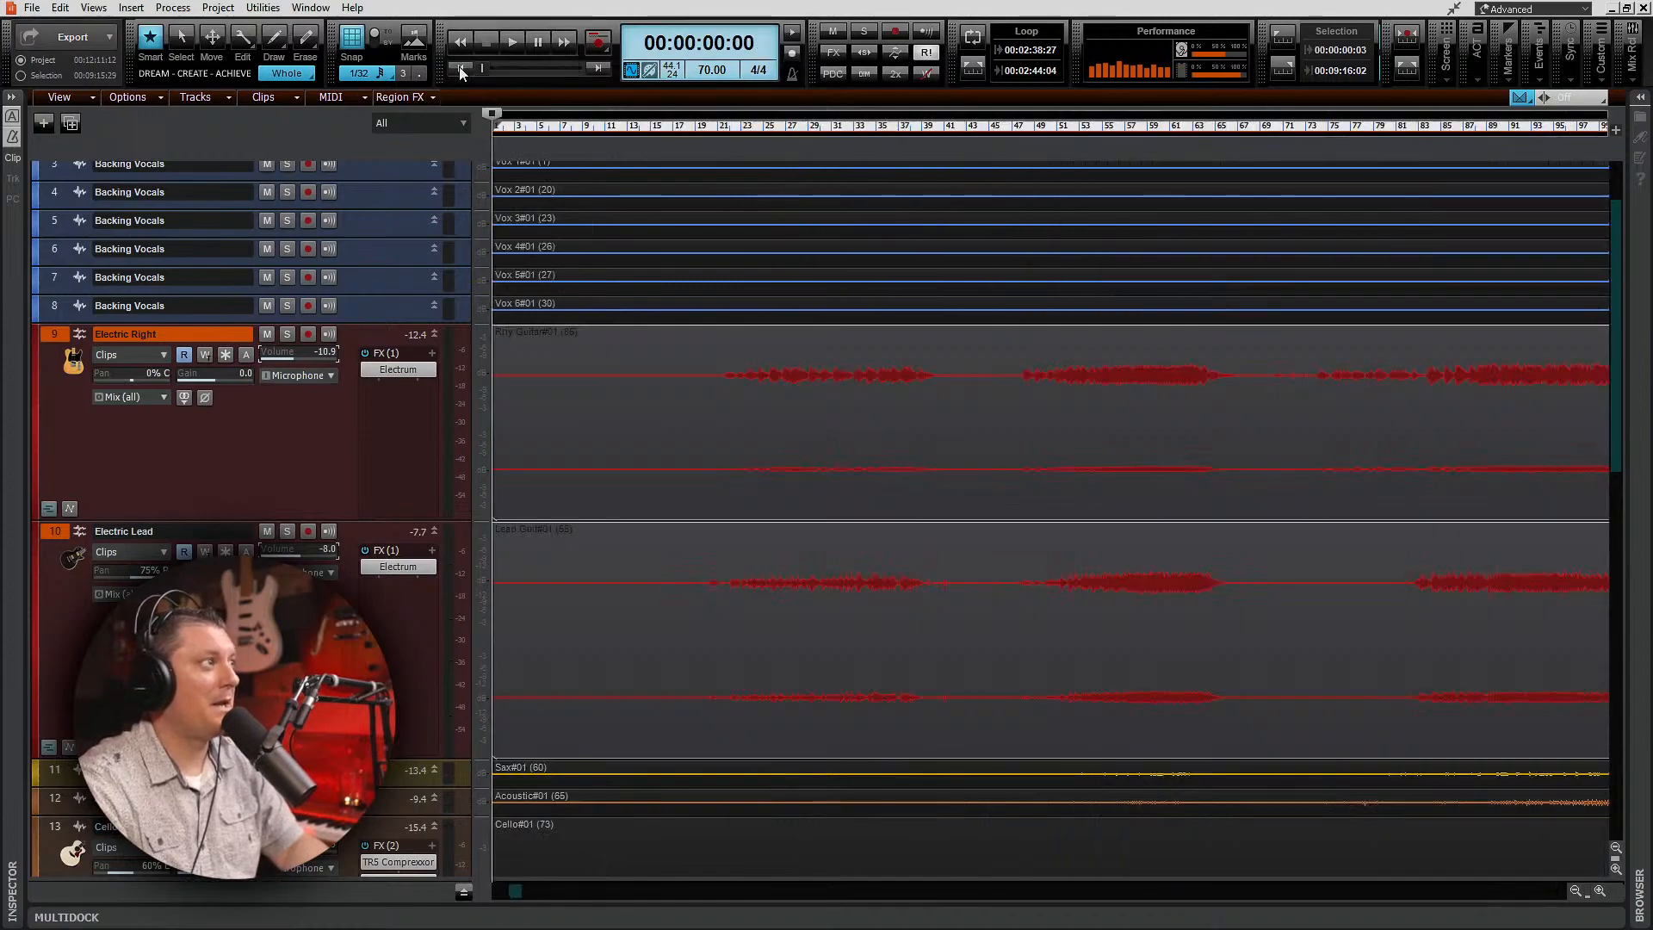
scroll(854, 520, "up", 1)
scroll(855, 520, "down", 3)
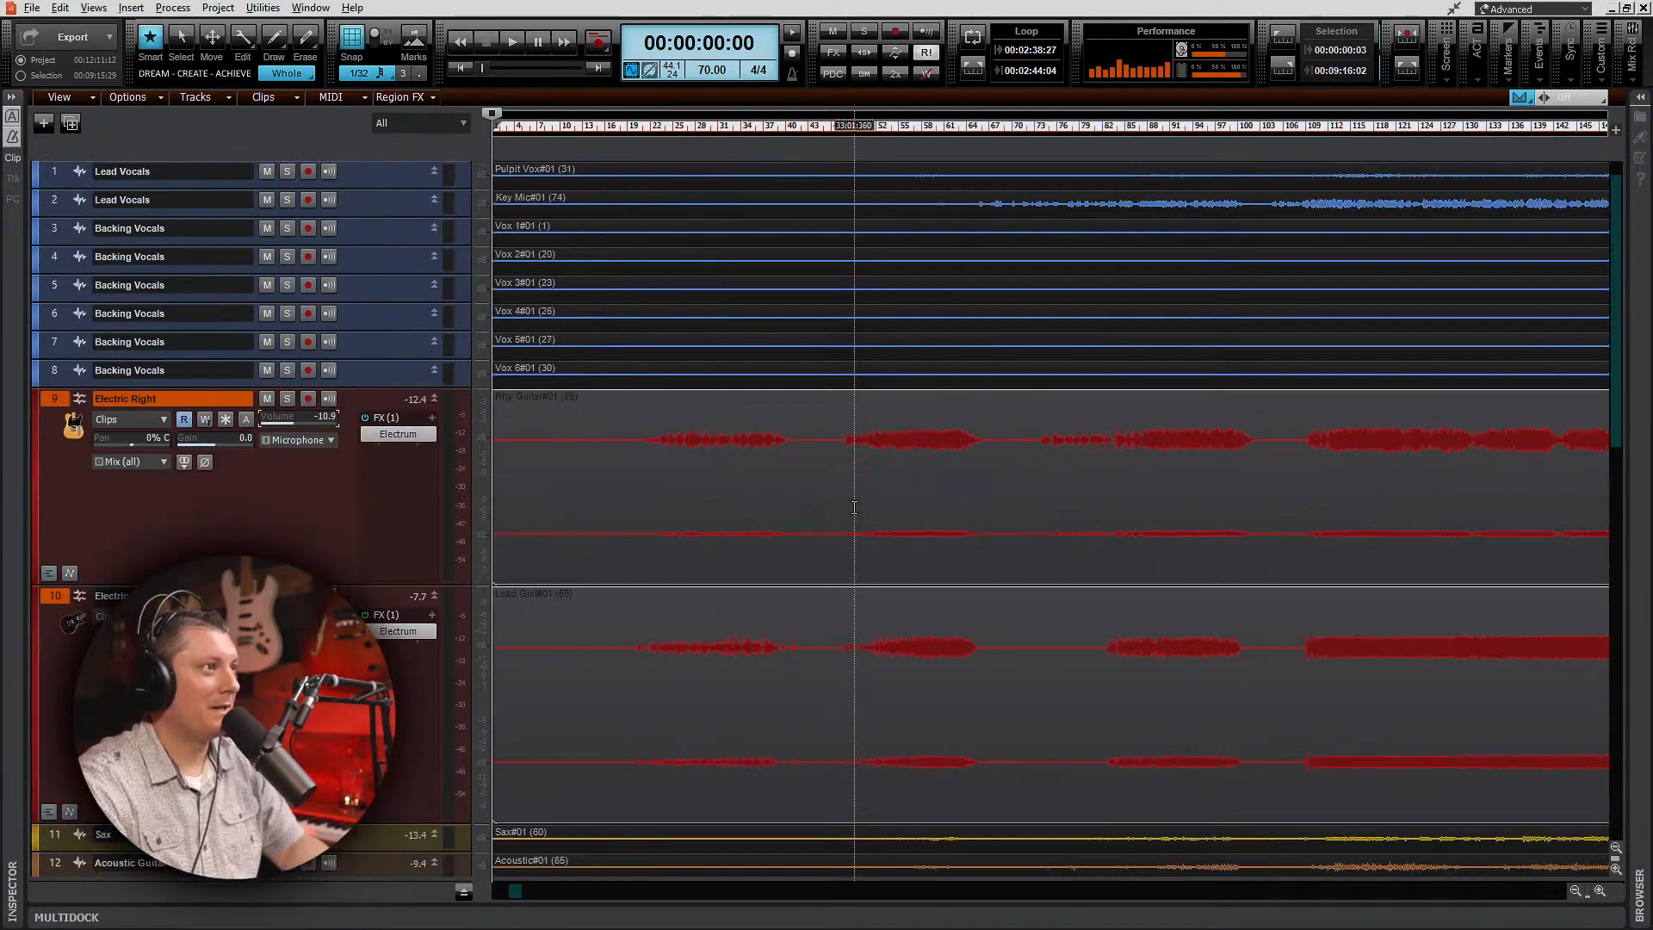
scroll(855, 520, "up", 1)
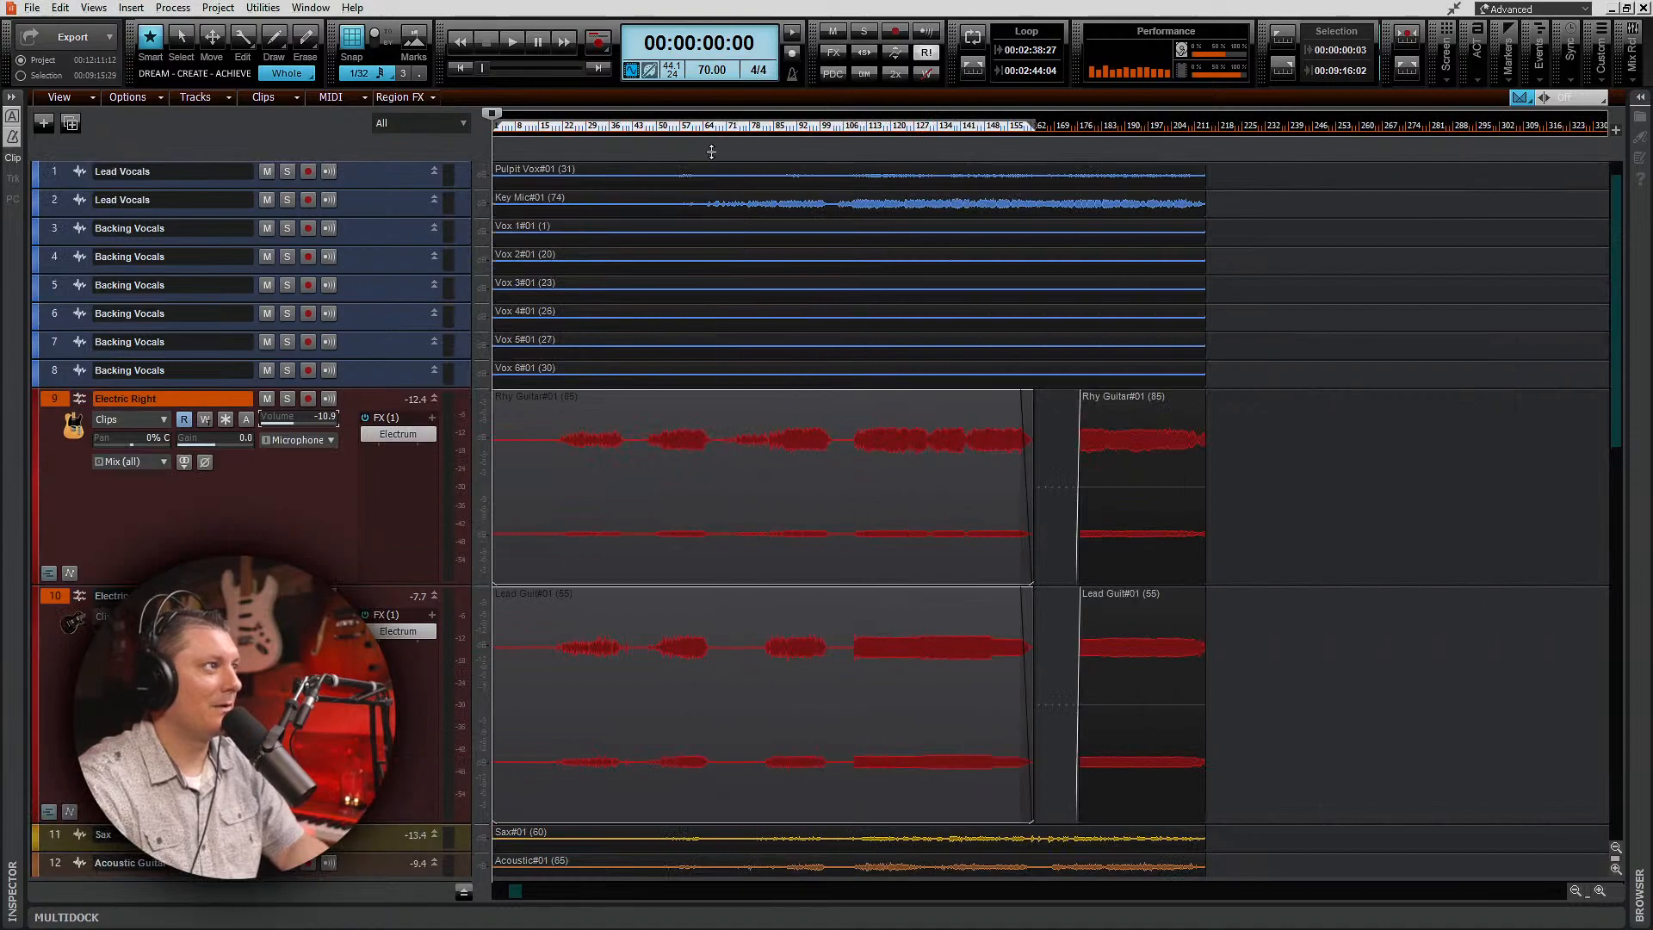
left_click(704, 128)
key("space")
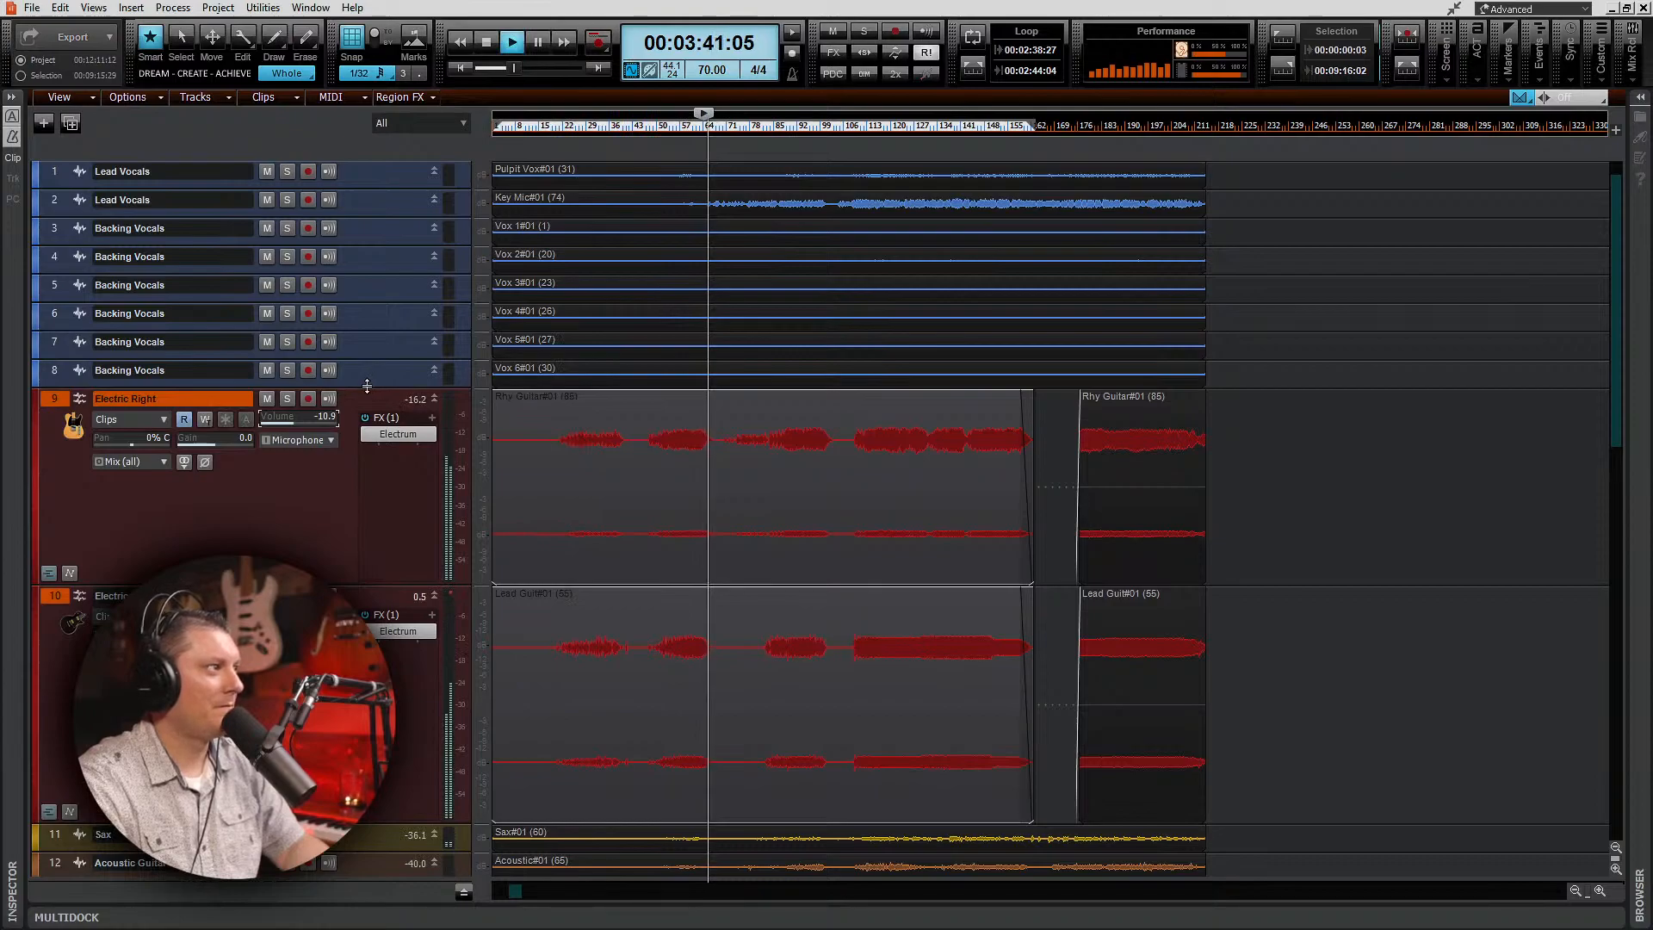
Step: Check the vocal and guitar channel strips in the Console, return to the track view, and stop playback
key("alt+2")
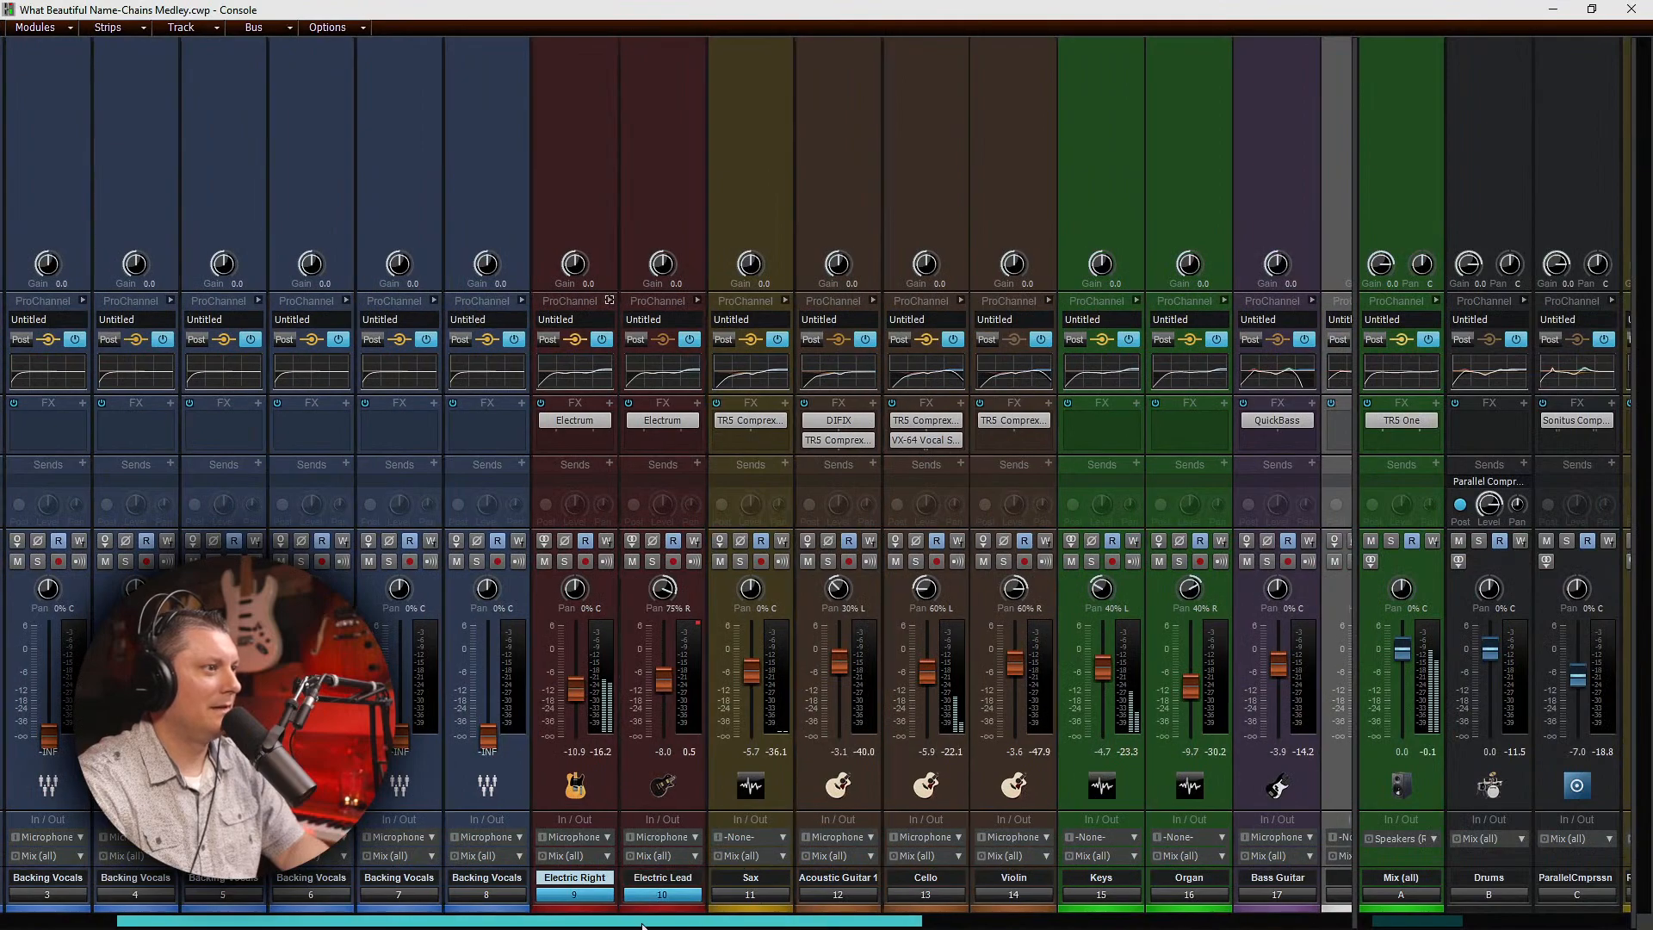
left_click_drag(756, 926, 374, 926)
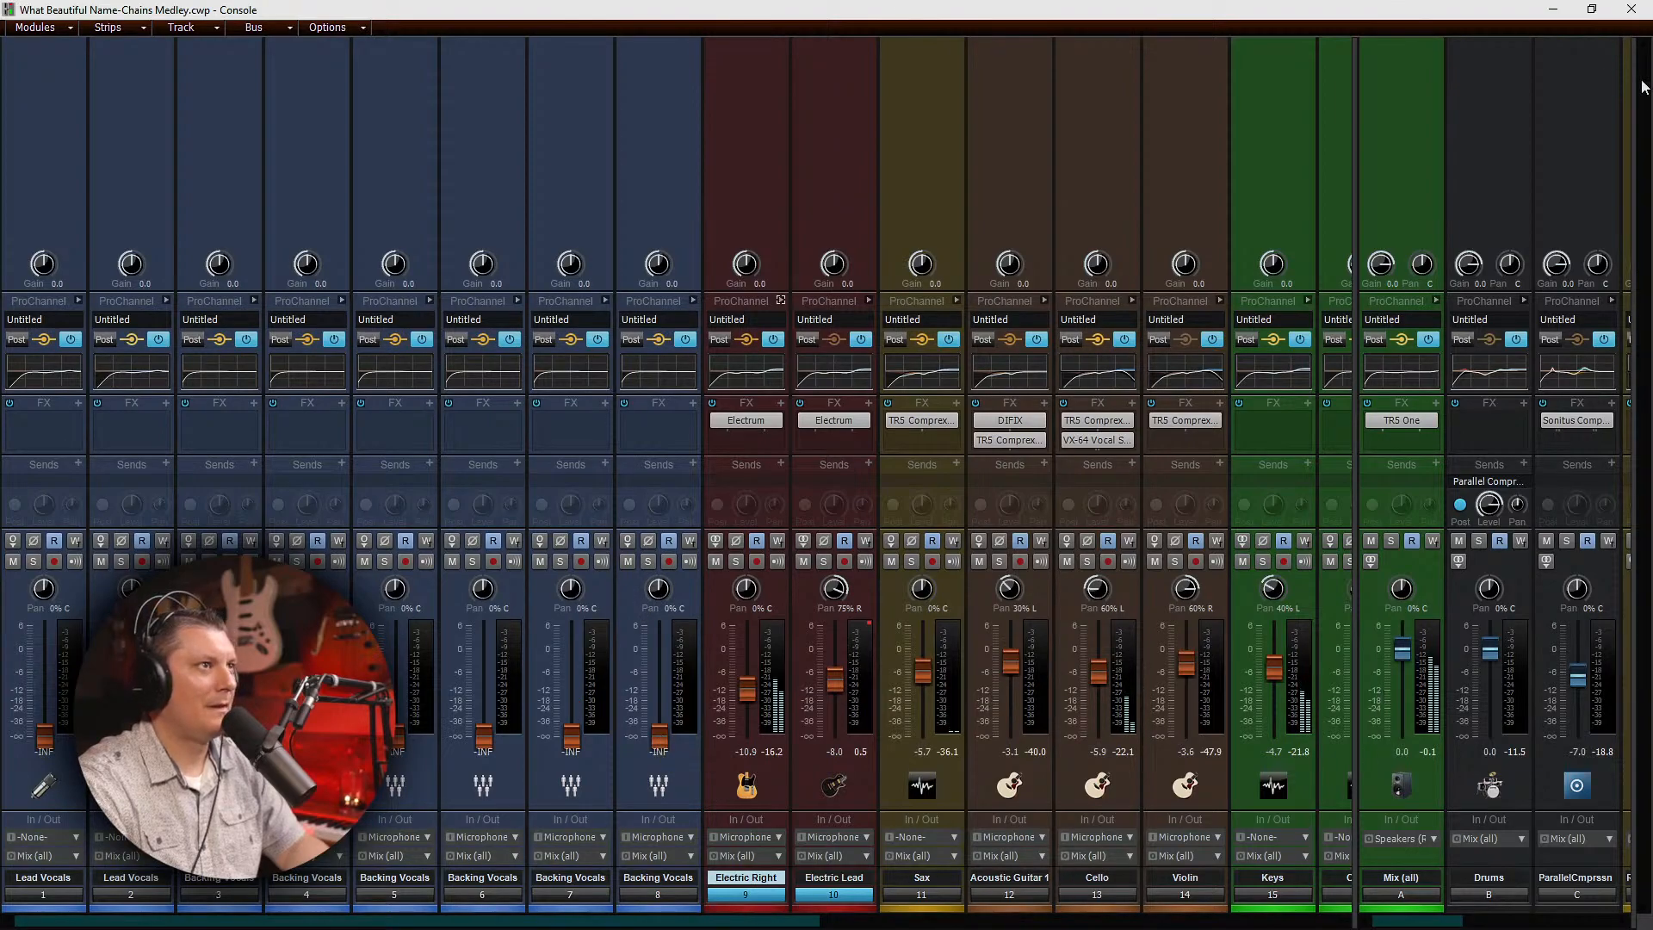
left_click(1555, 10)
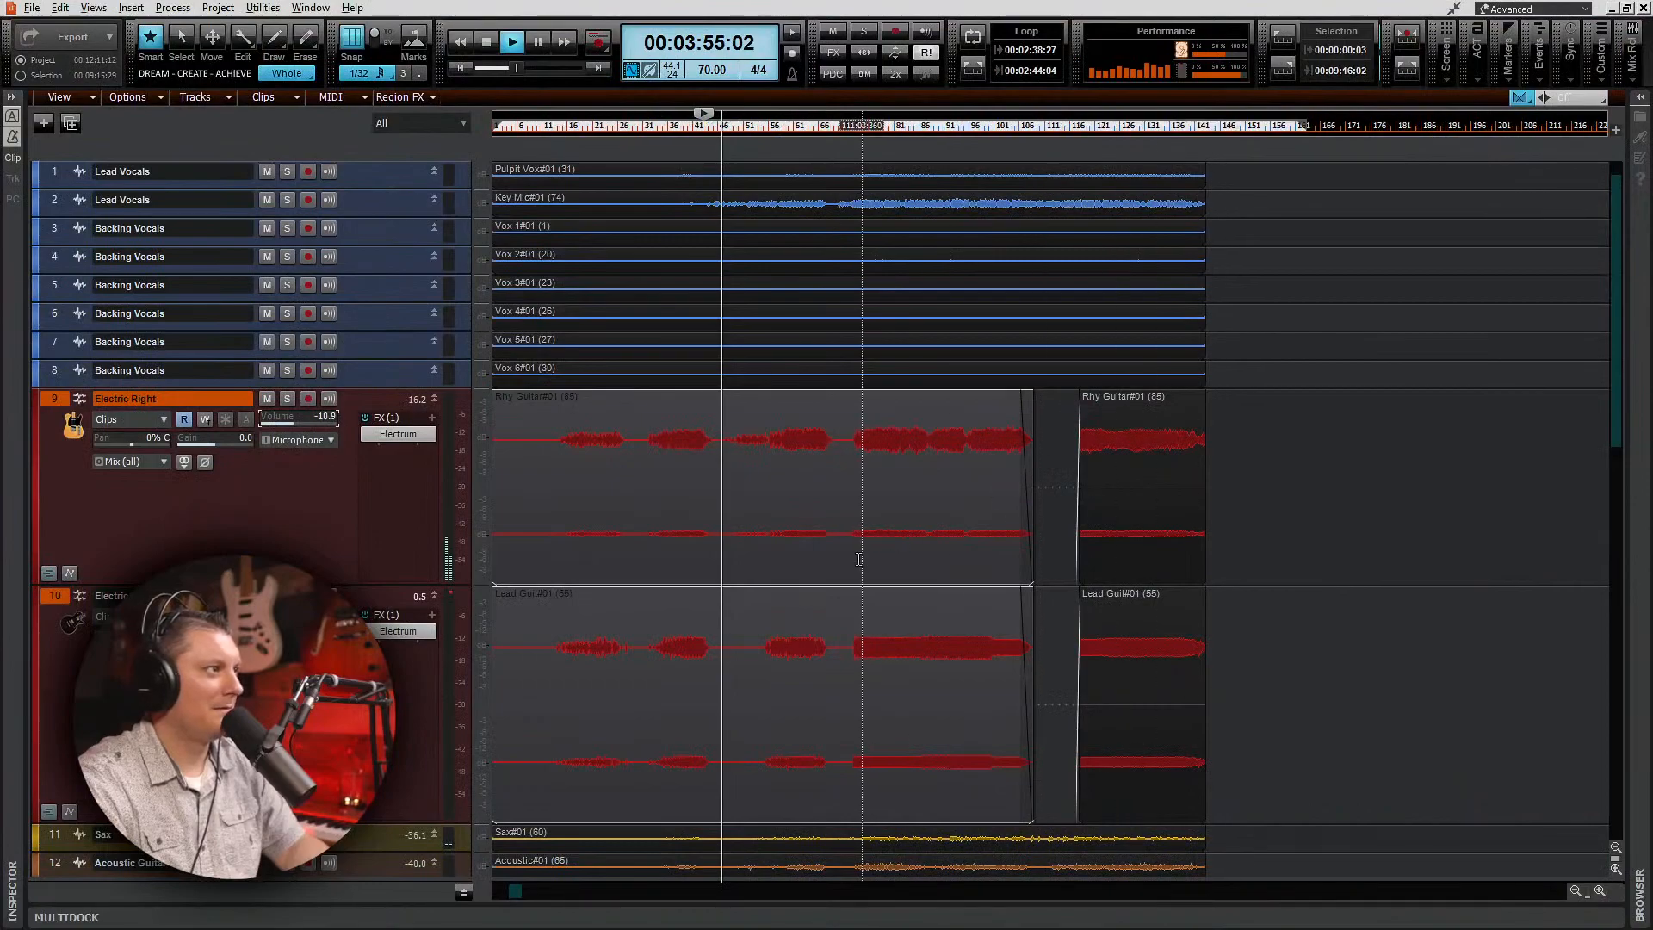
scroll(856, 576, "up", 1)
key("space")
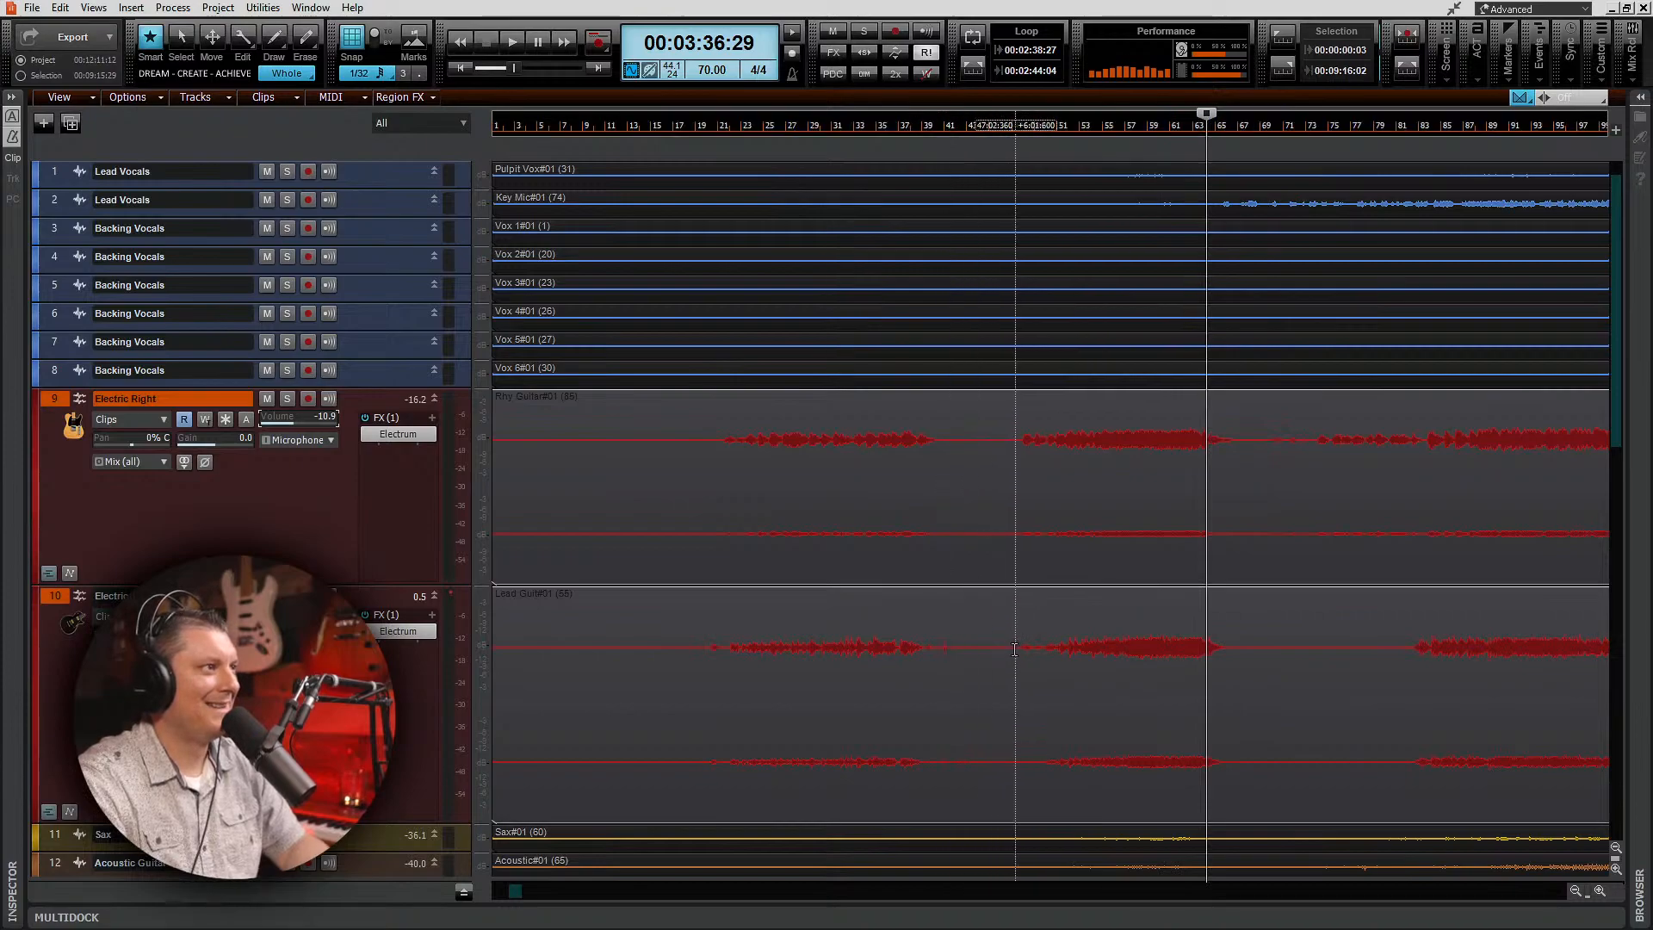
Step: Delete the noise on both electric guitar tracks between about bars 41 and 47, and from the song start to about bar 21
left_click_drag(1015, 649, 1016, 754)
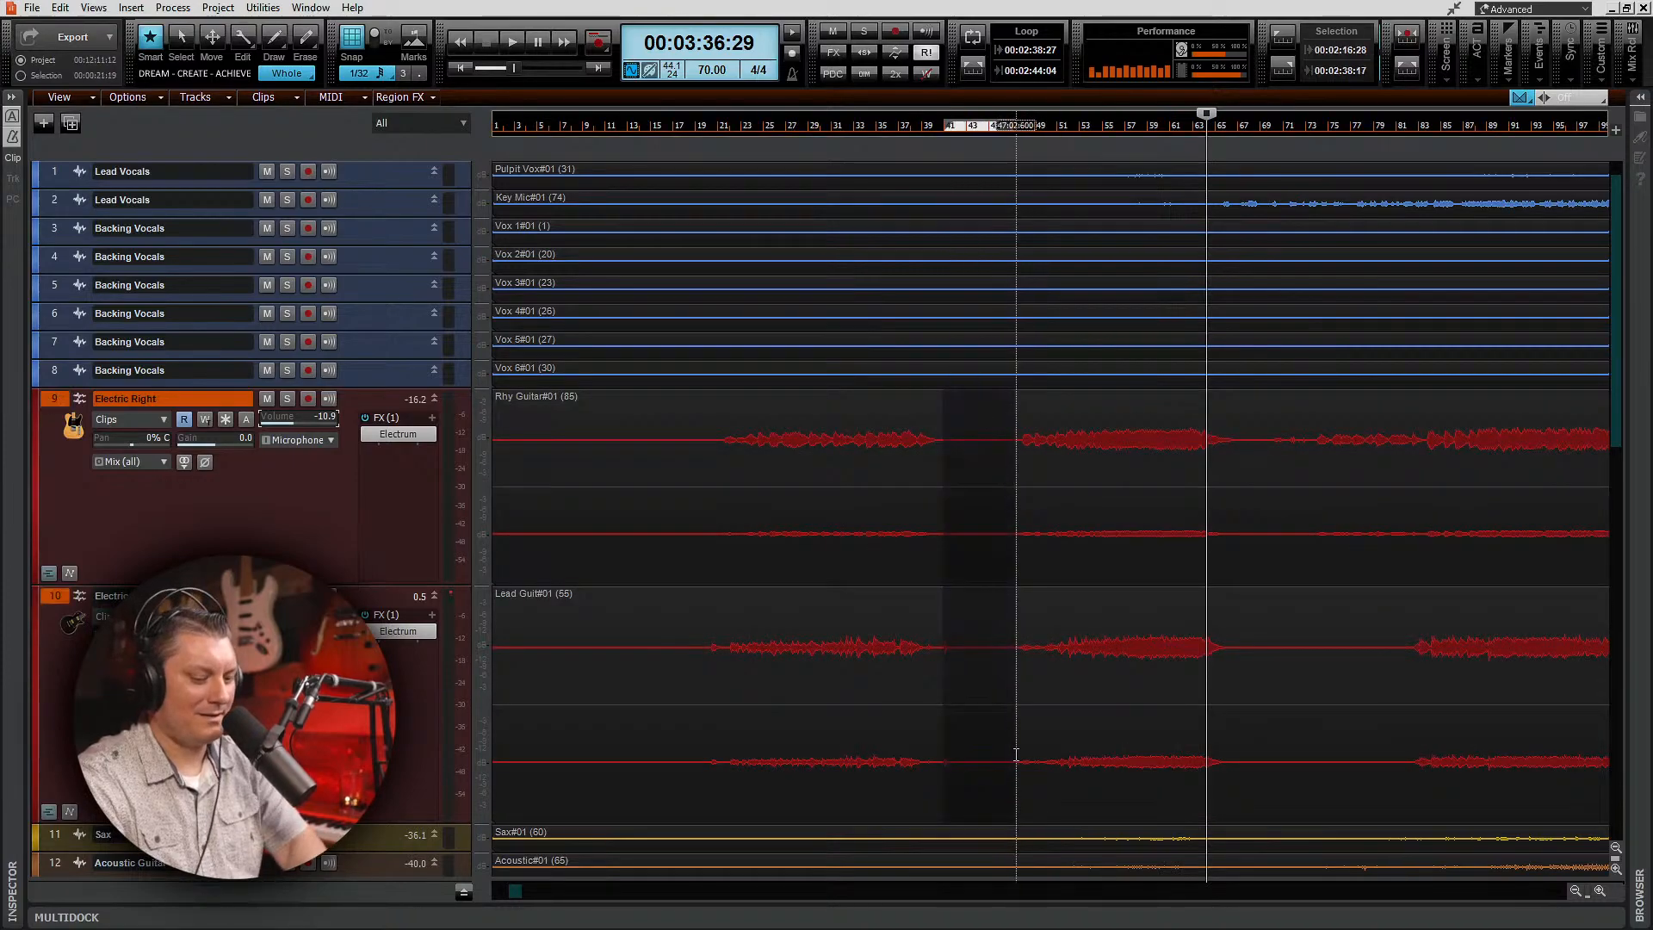
key("Delete")
left_click(919, 403)
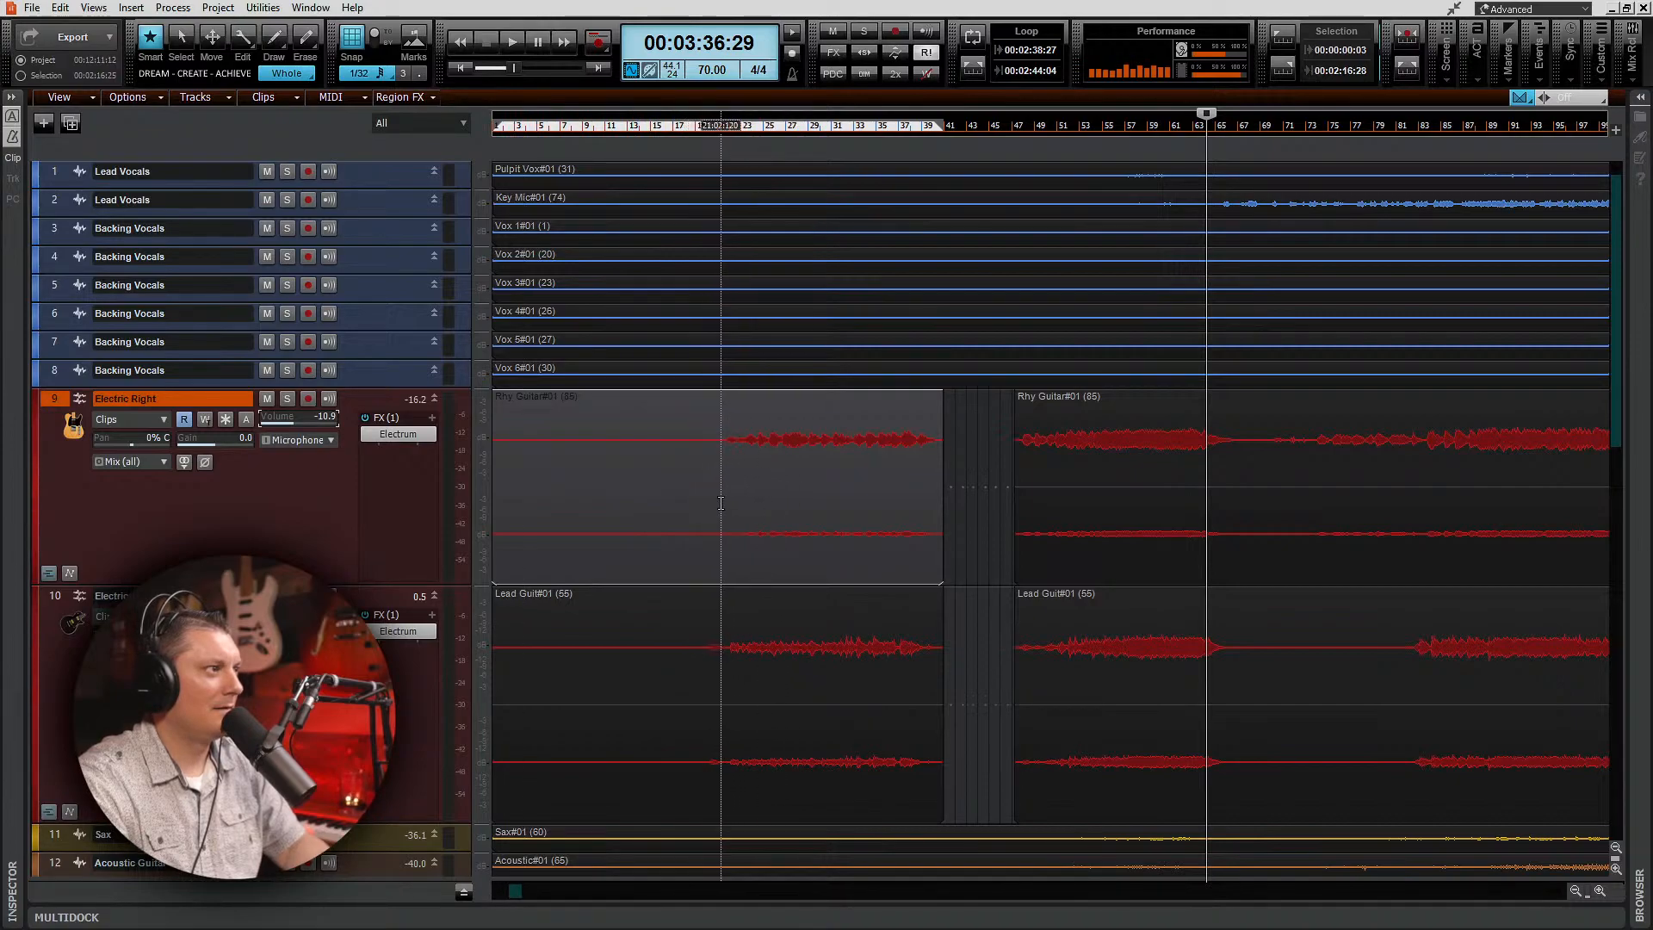
left_click_drag(719, 504, 447, 790)
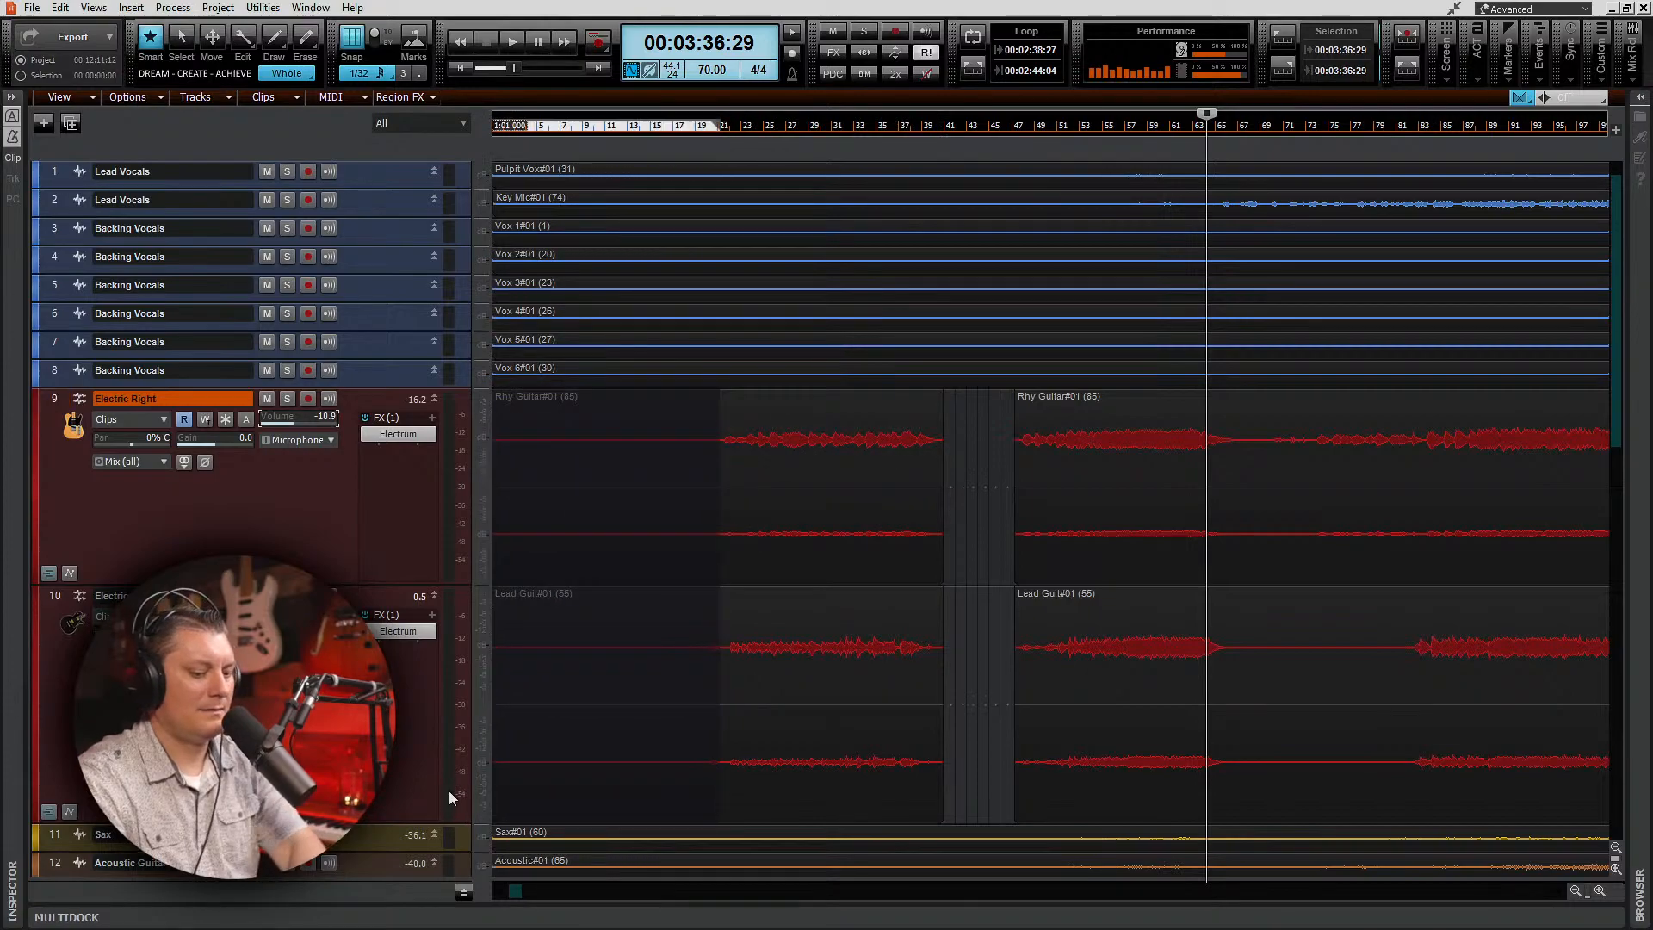
key("Delete")
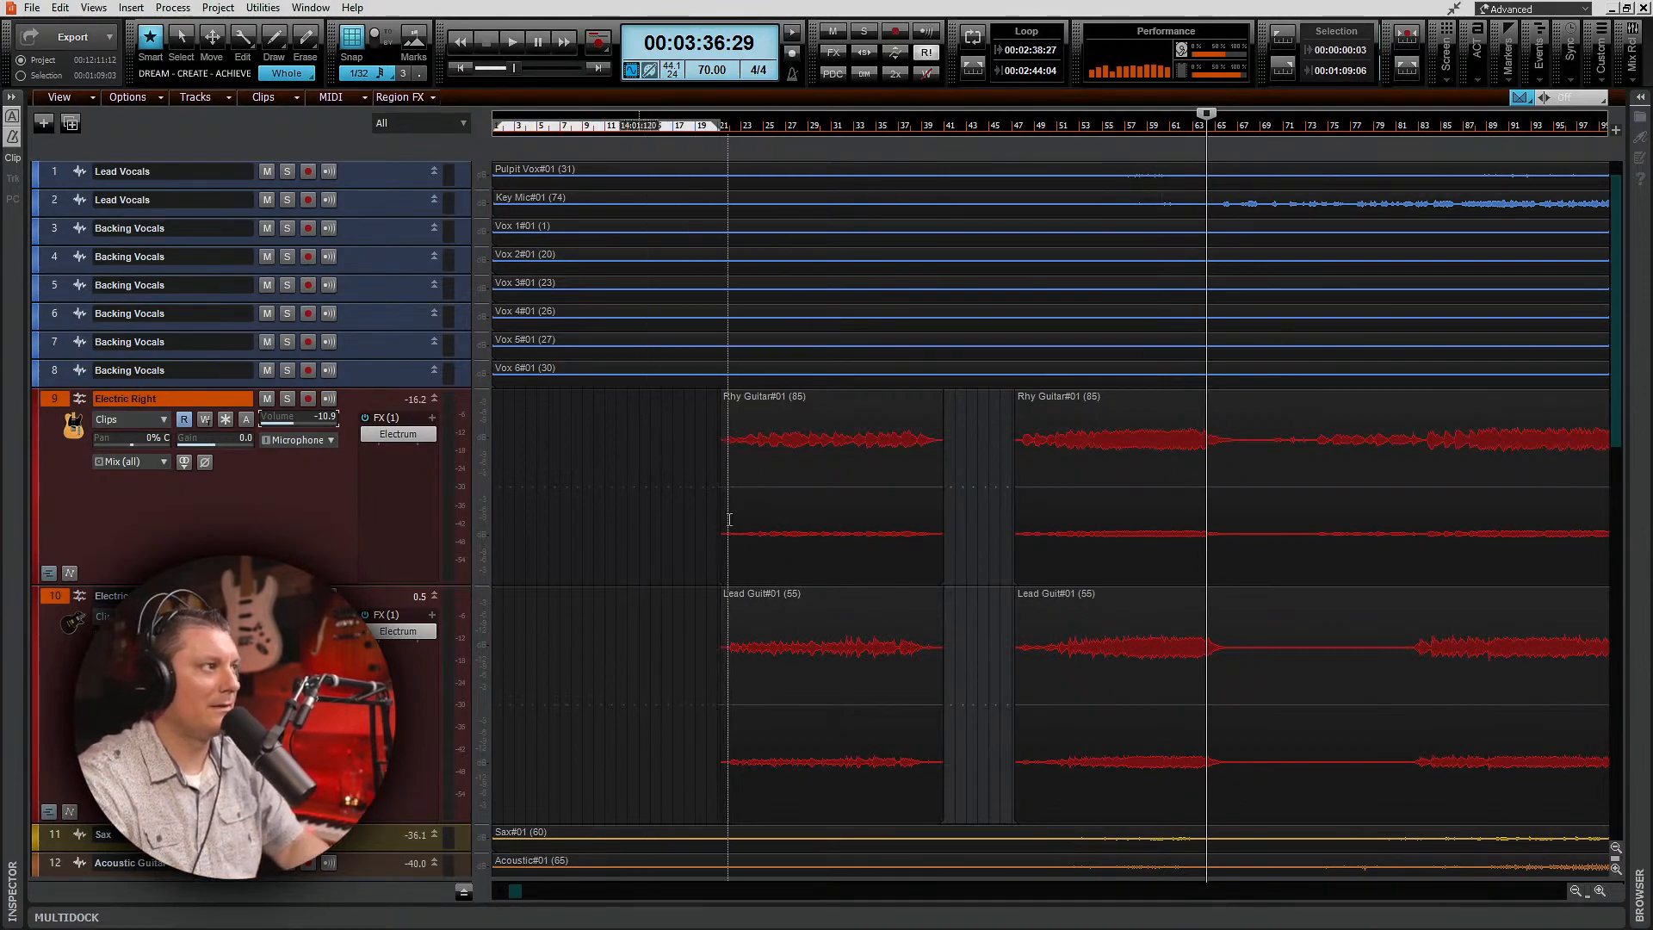
Step: Add short fade-ins and roughly two-bar fade-outs to both guitar clips at bar 21, and about one-bar fade-ins to the clips at bar 47
left_click(738, 433)
left_click(750, 627, "ctrl")
left_click_drag(722, 396, 729, 396)
left_click_drag(942, 396, 911, 385)
left_click(1044, 396)
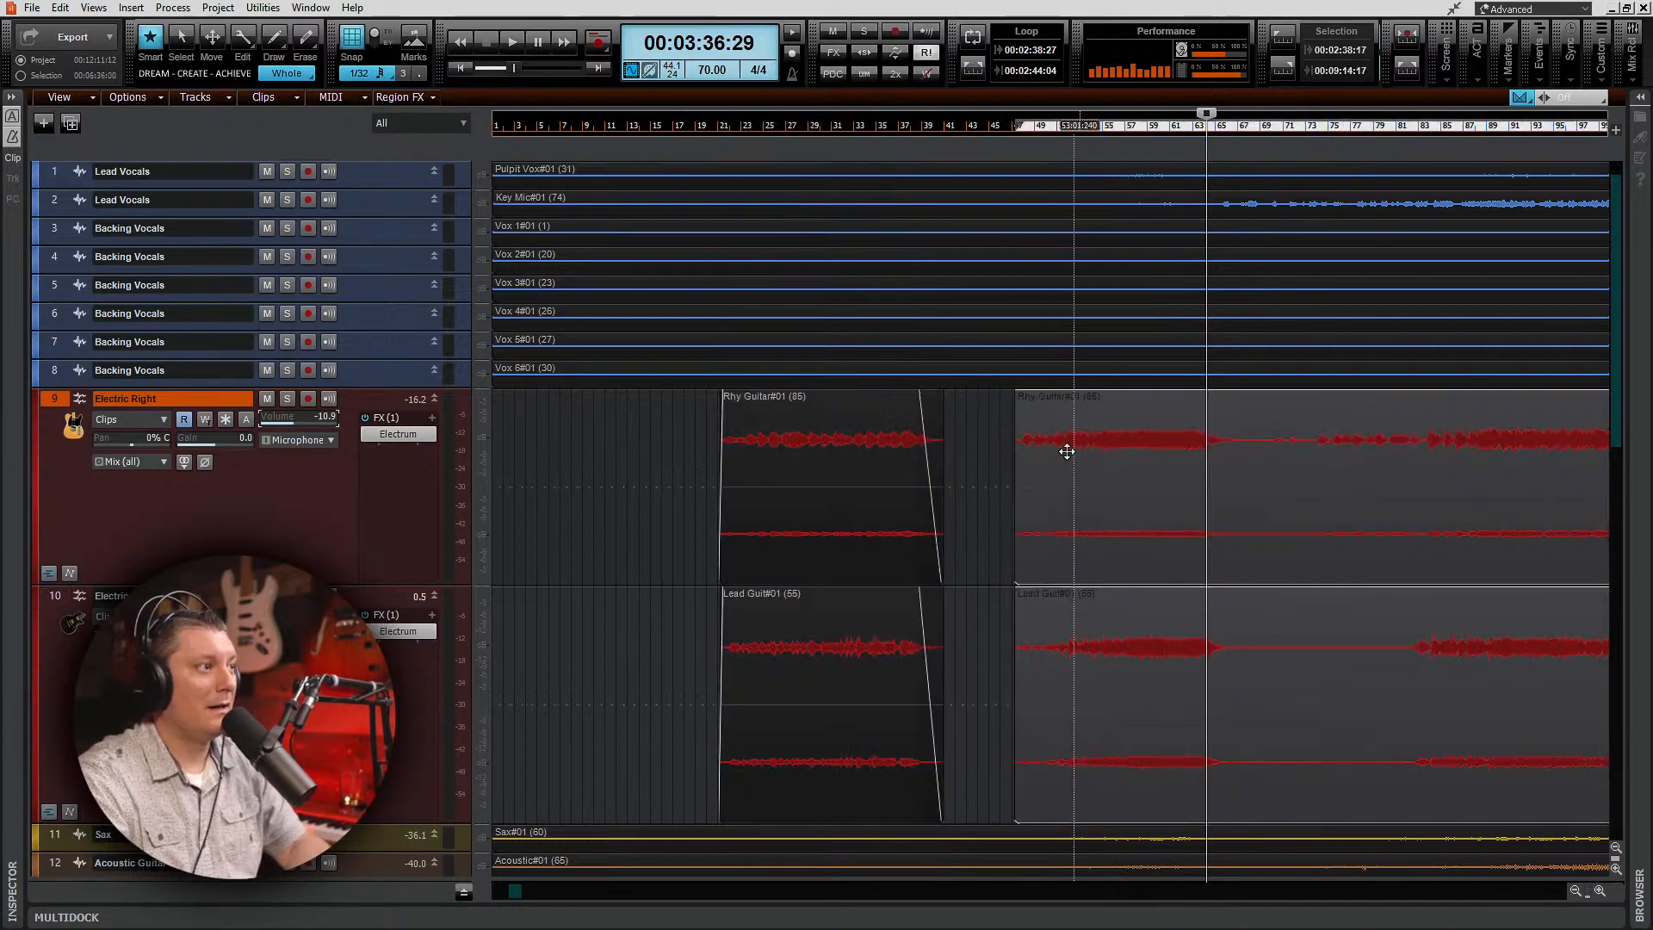
left_click_drag(1018, 395, 1032, 396)
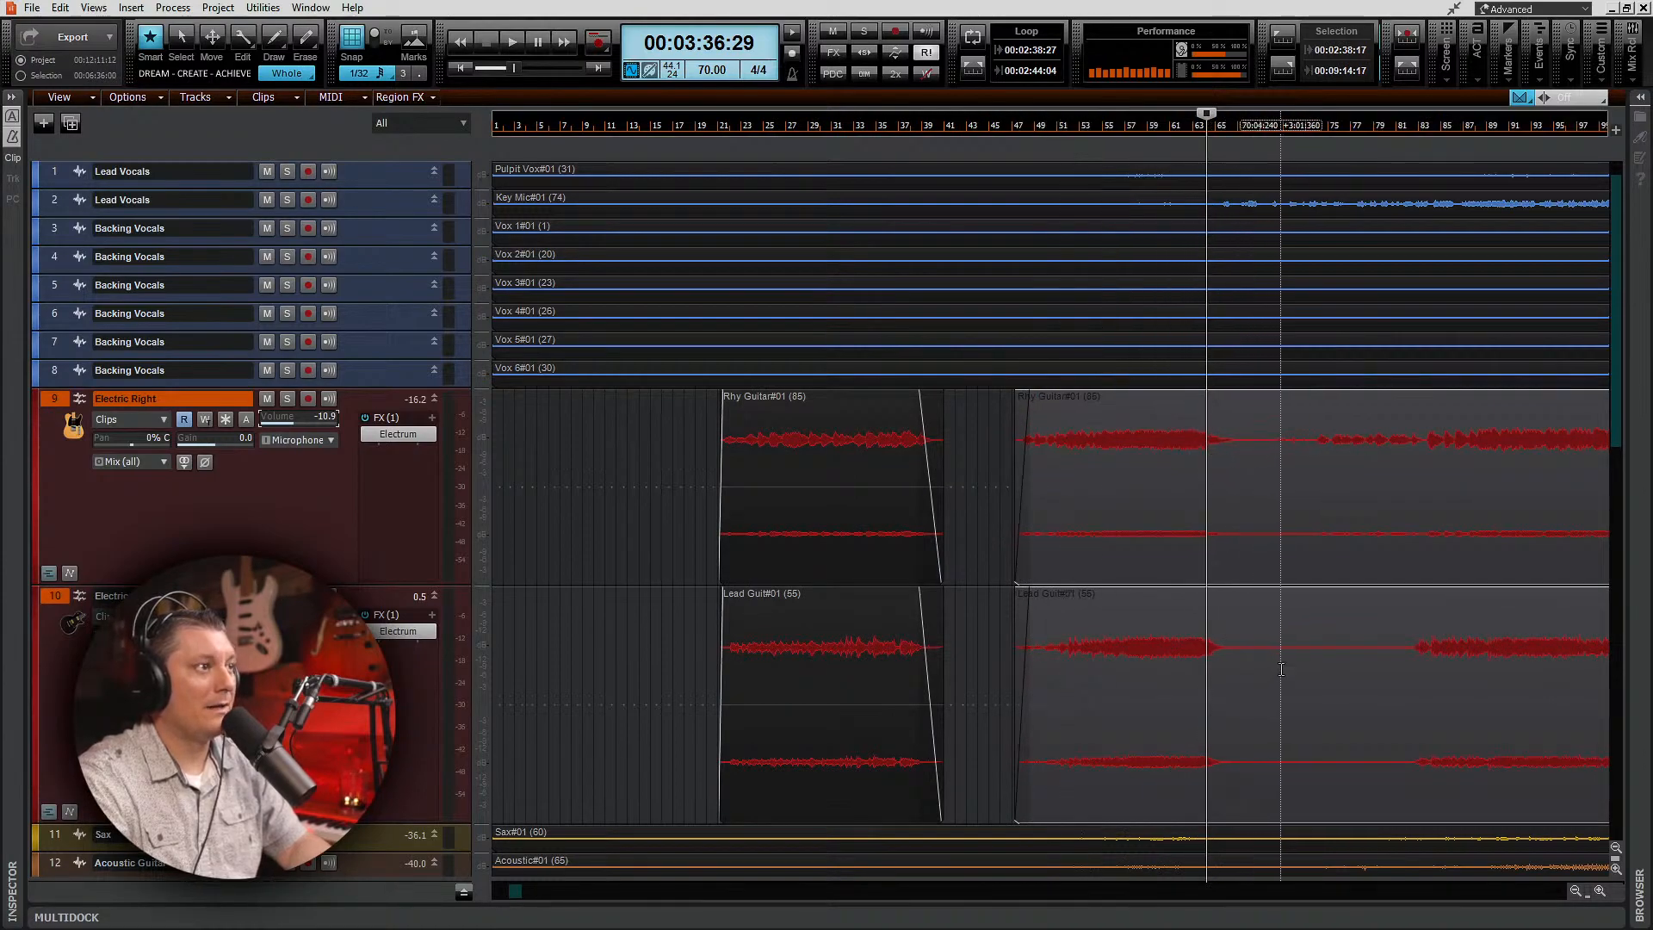
Step: Delete the noise on both guitar tracks between about bars 67 and 73, and add fade-outs of about one bar to the clips before it
left_click_drag(1243, 560, 1311, 700)
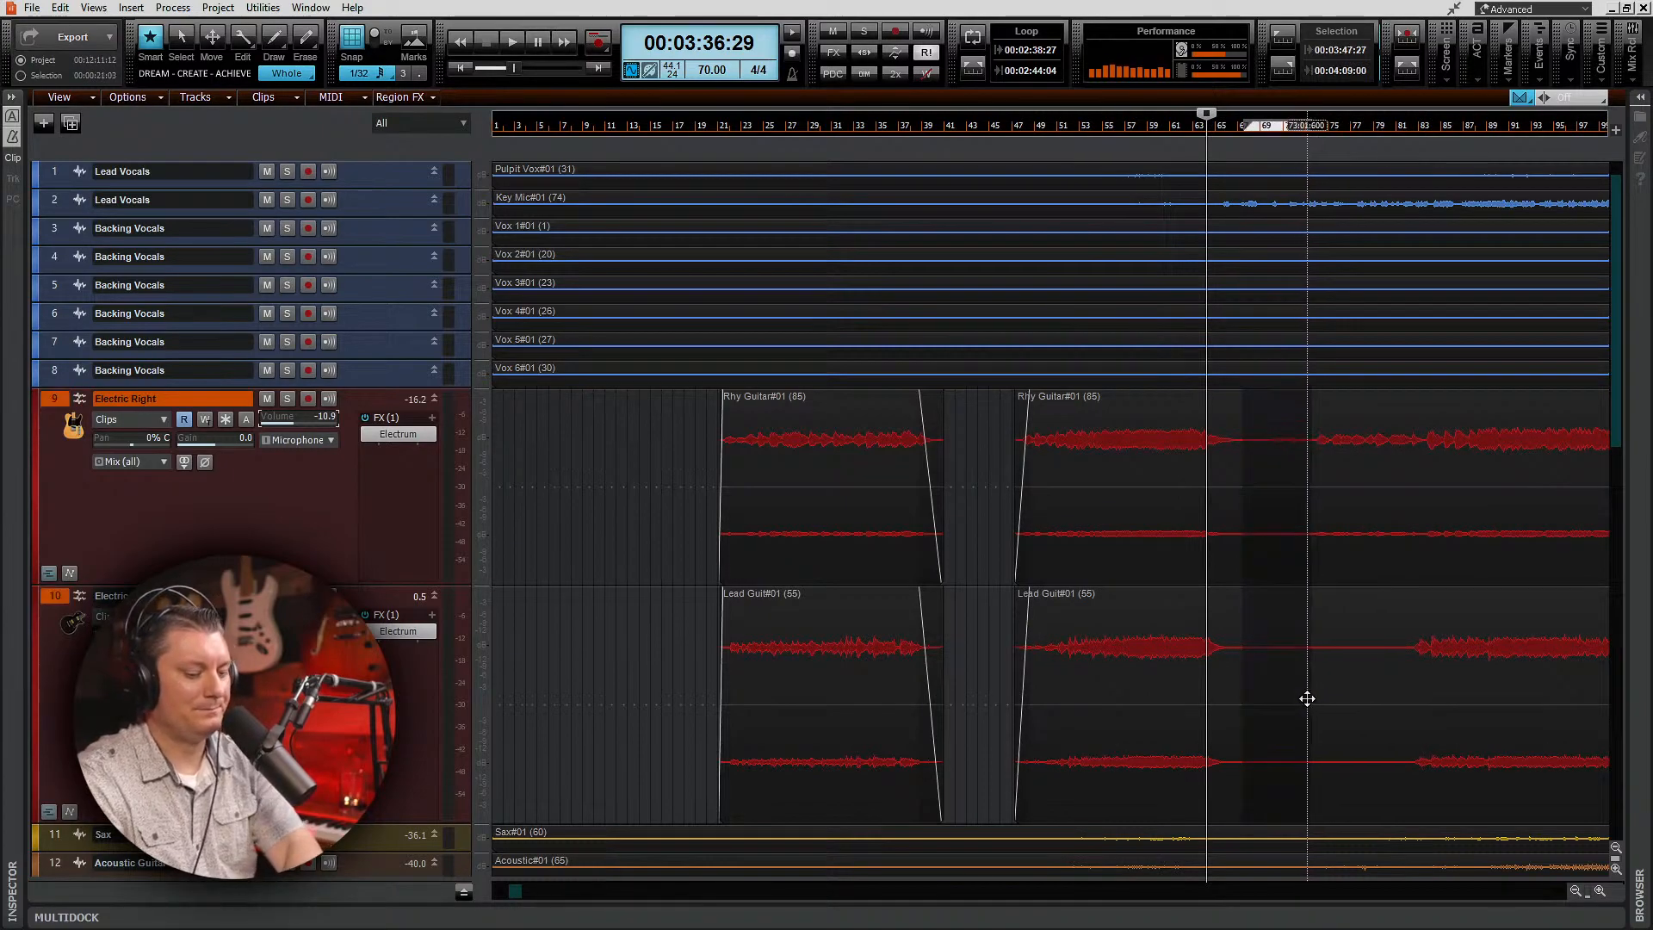
key("Delete")
left_click(1214, 409)
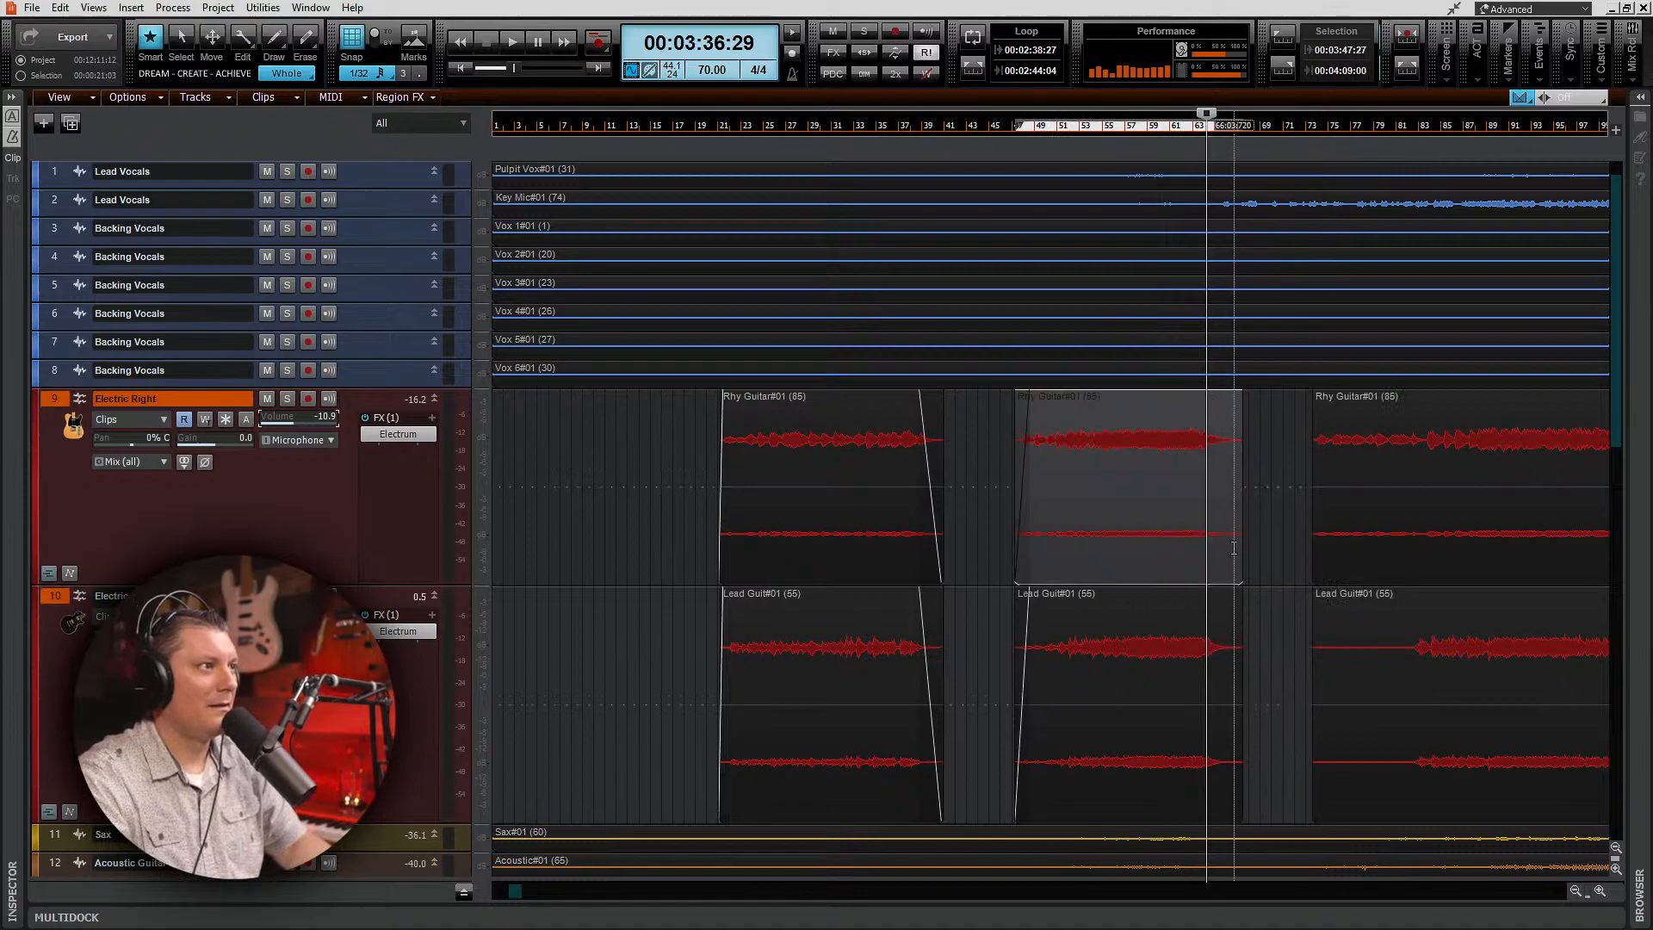
left_click(1222, 603, "ctrl")
left_click_drag(1239, 591, 1224, 590)
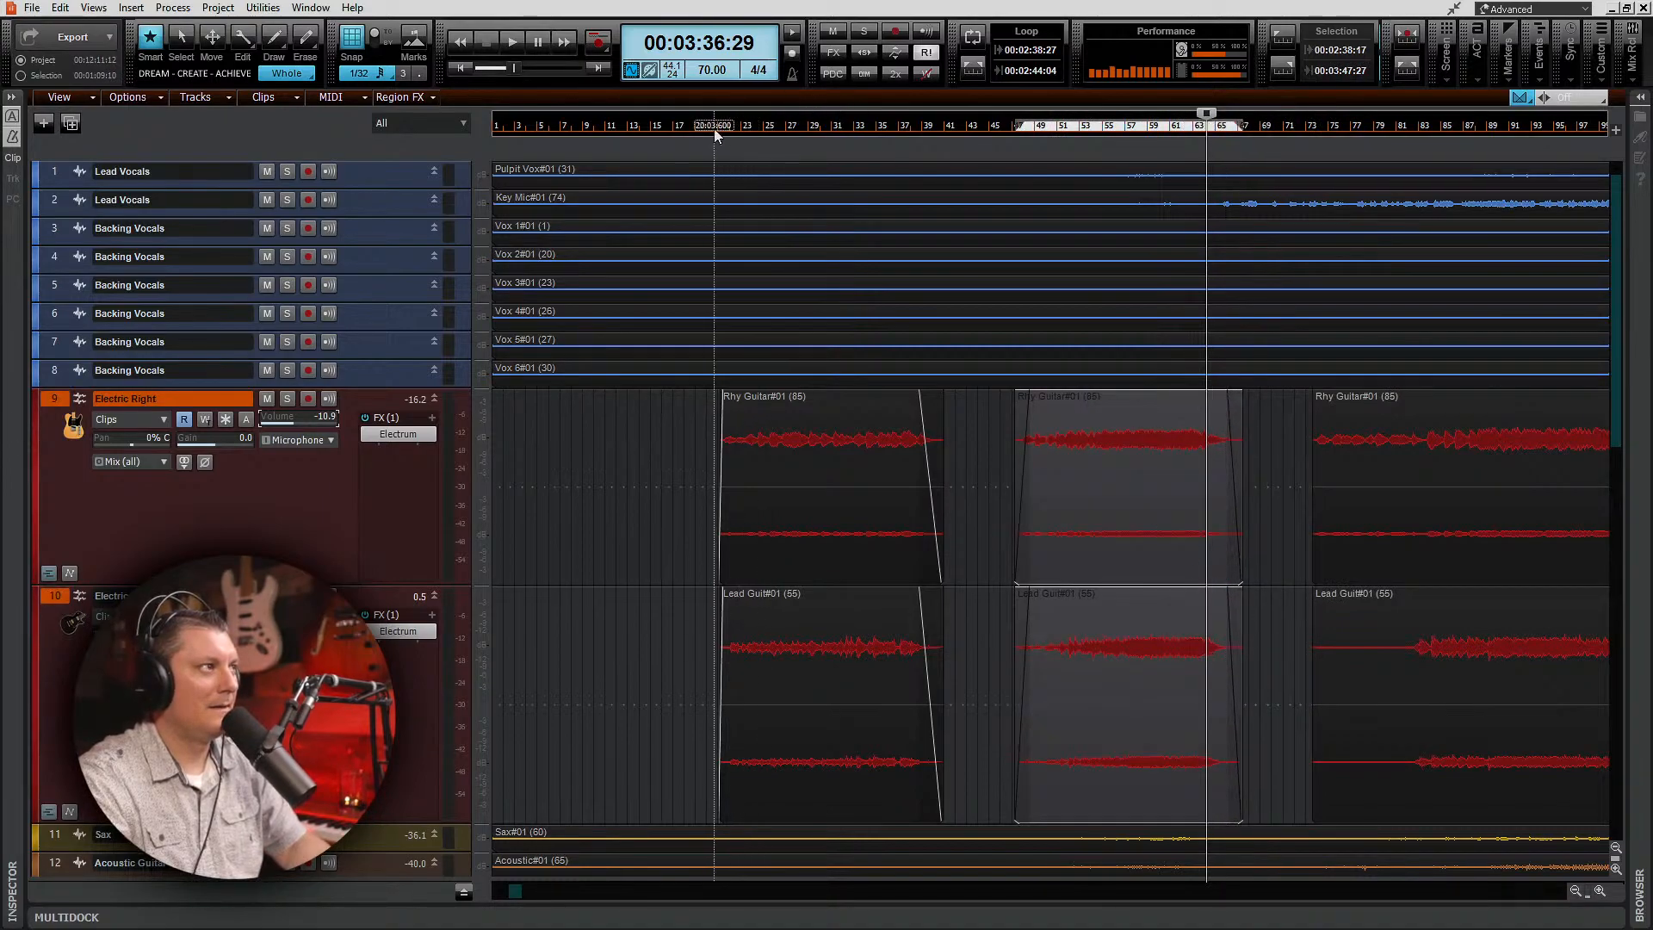
Step: Play from about bar 21 and compare Electric Right with Electrum's Comp module off and on, leaving it on and closing the plug-in
left_click(723, 122)
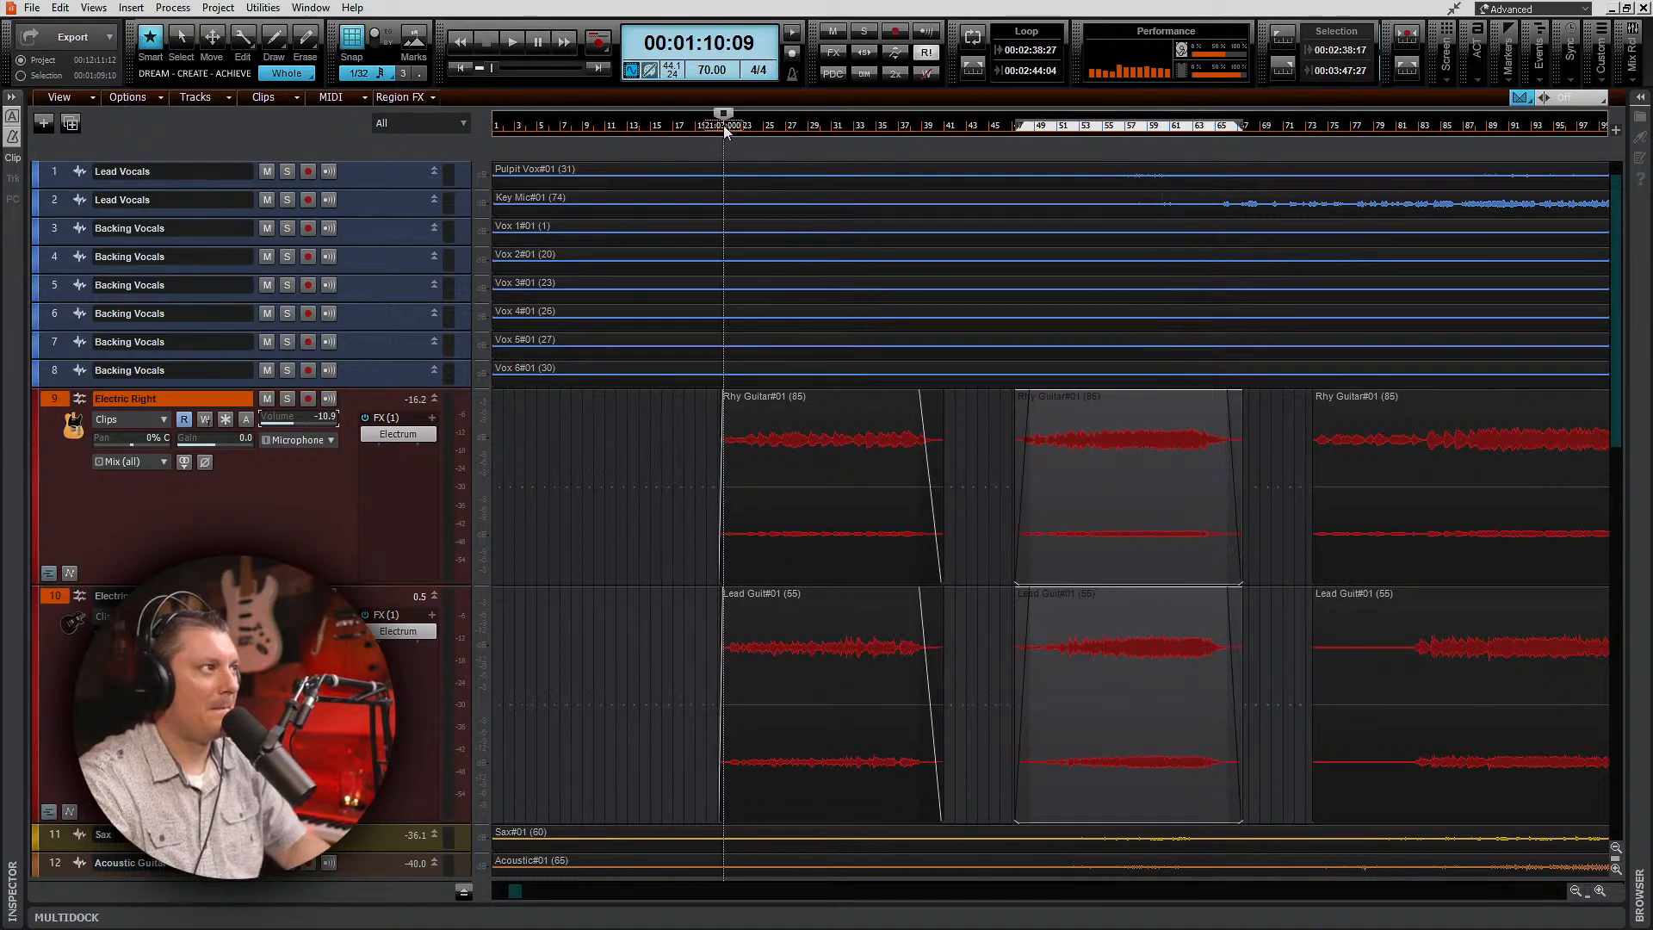
key("space")
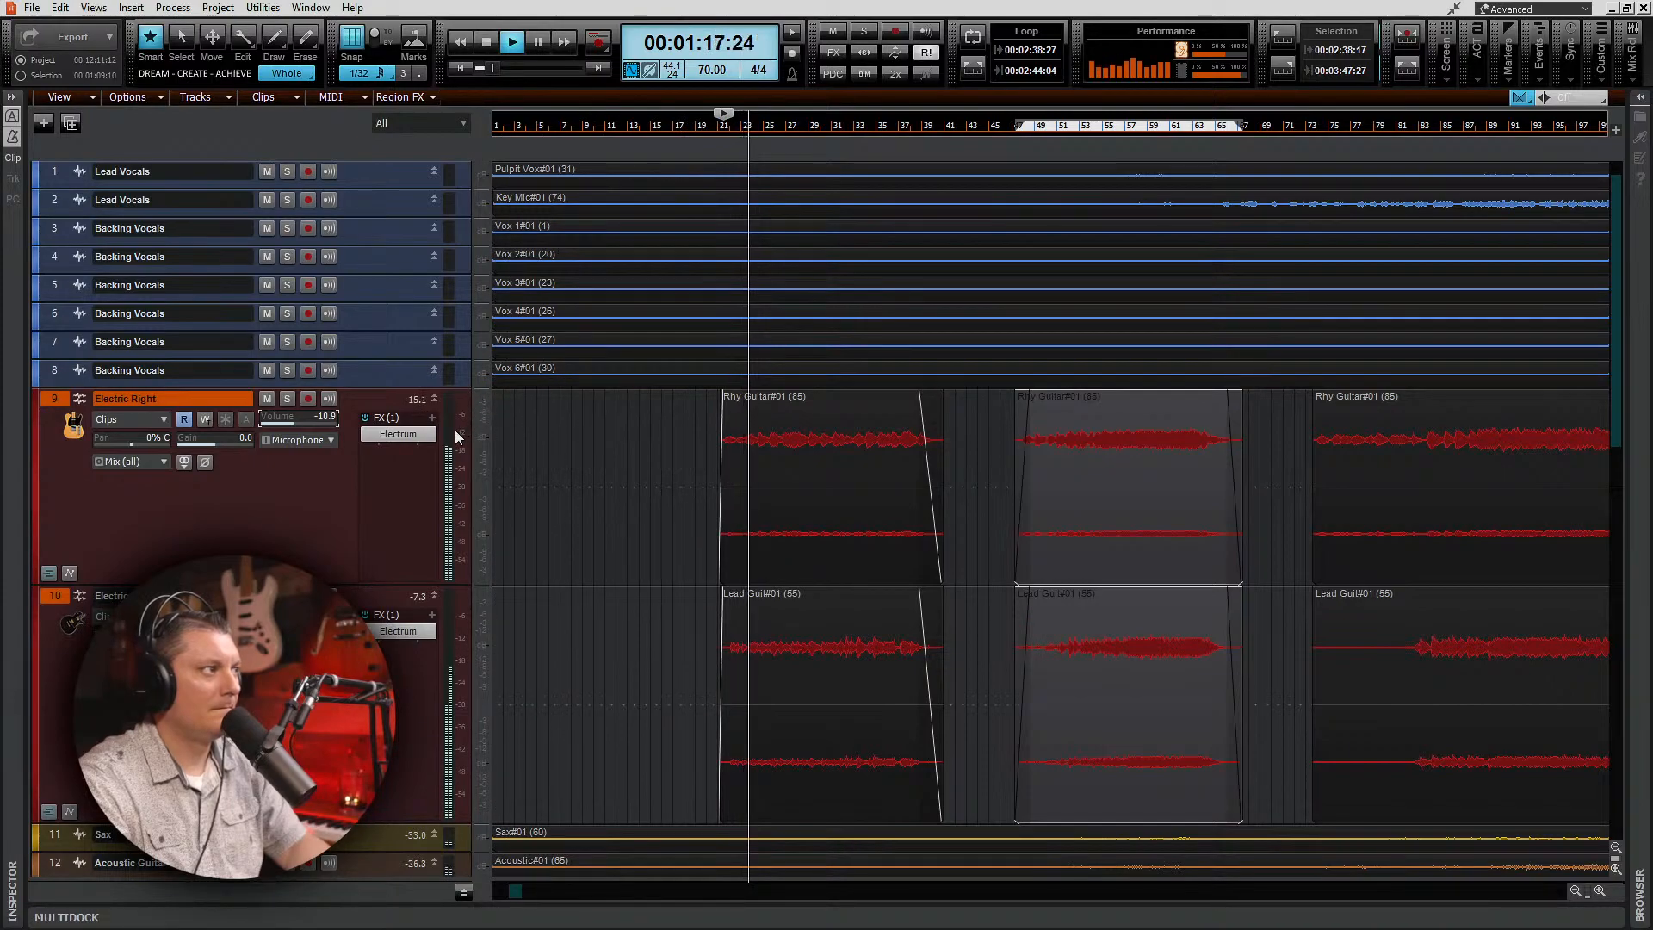
left_click(399, 434)
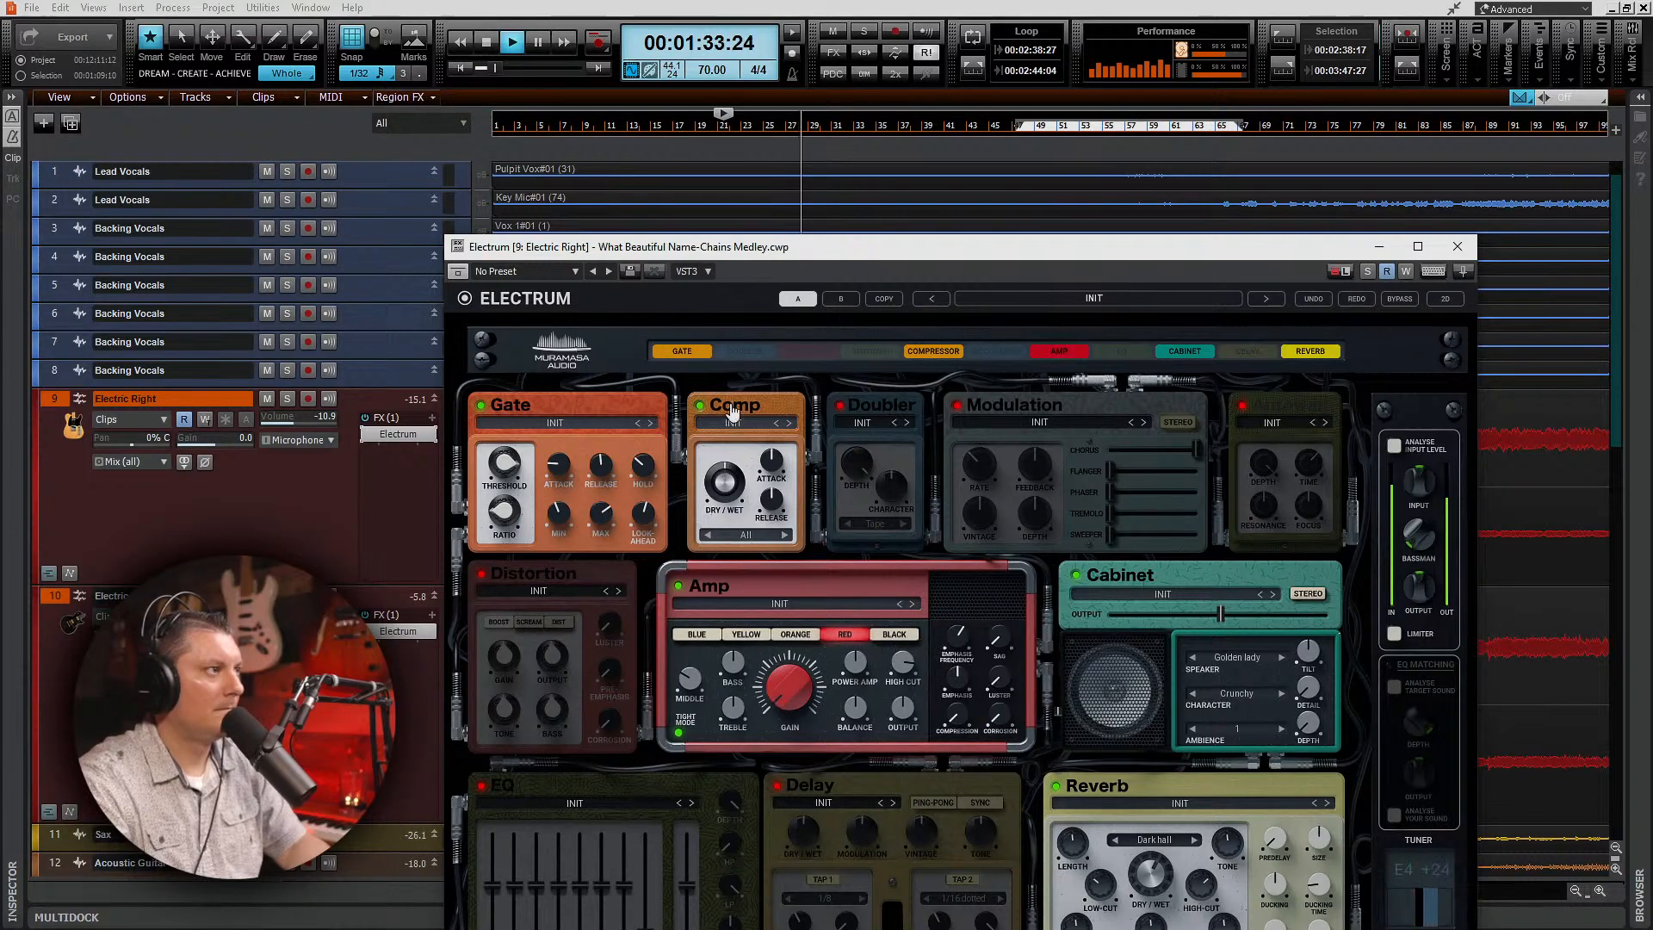
left_click(700, 405)
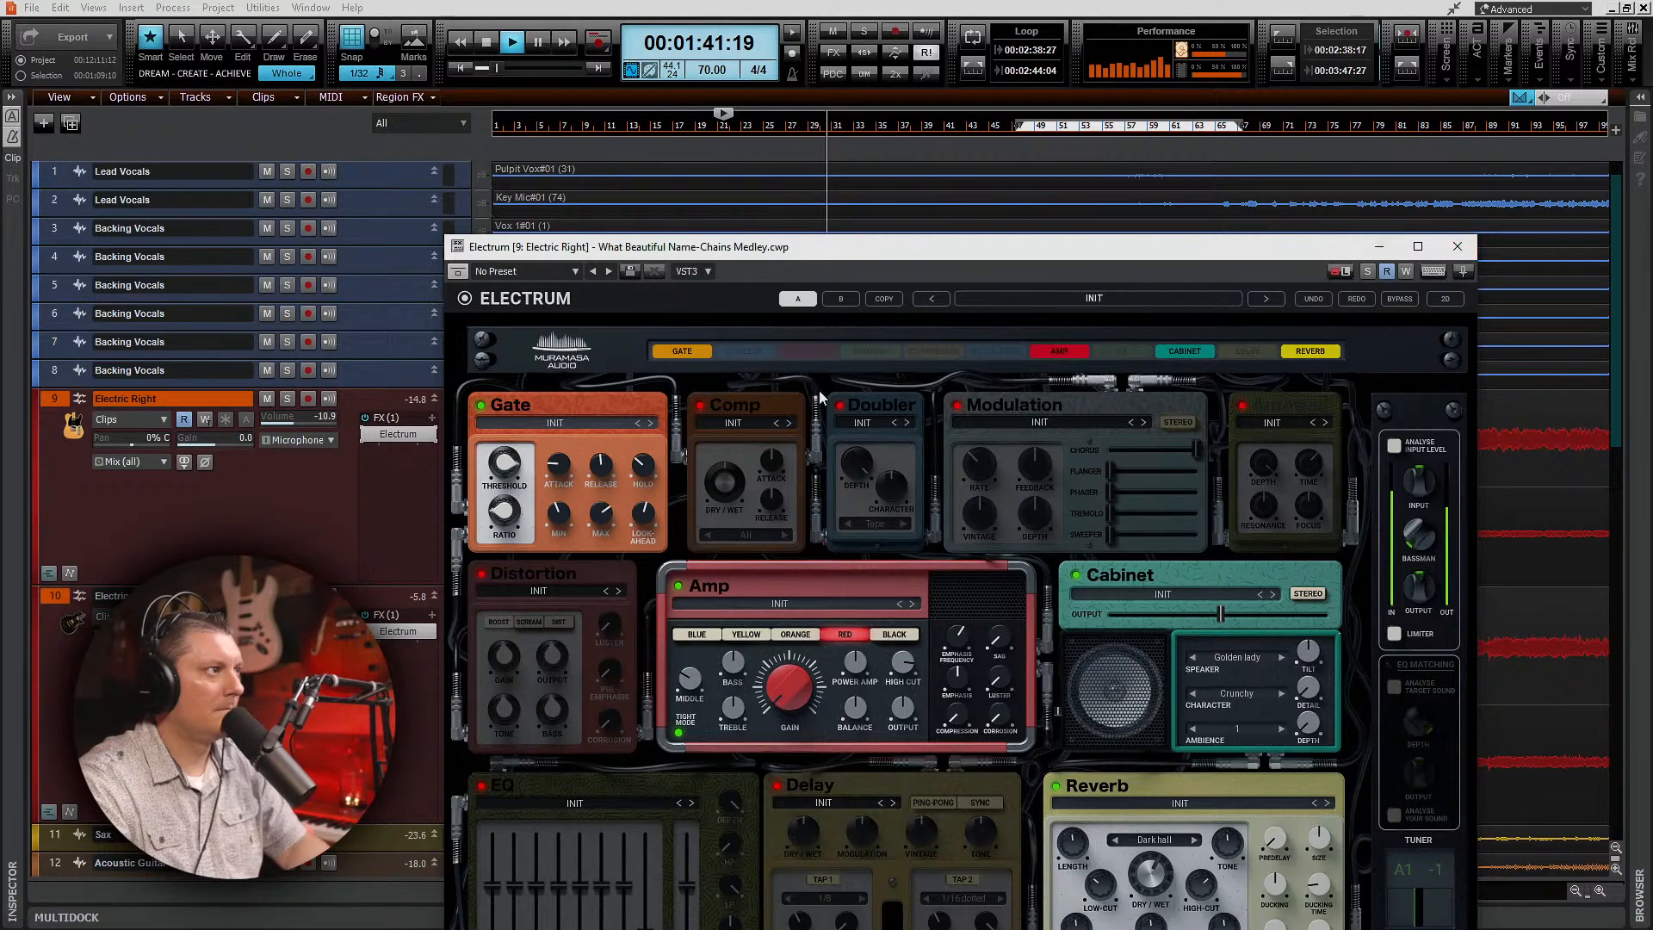
left_click(762, 407)
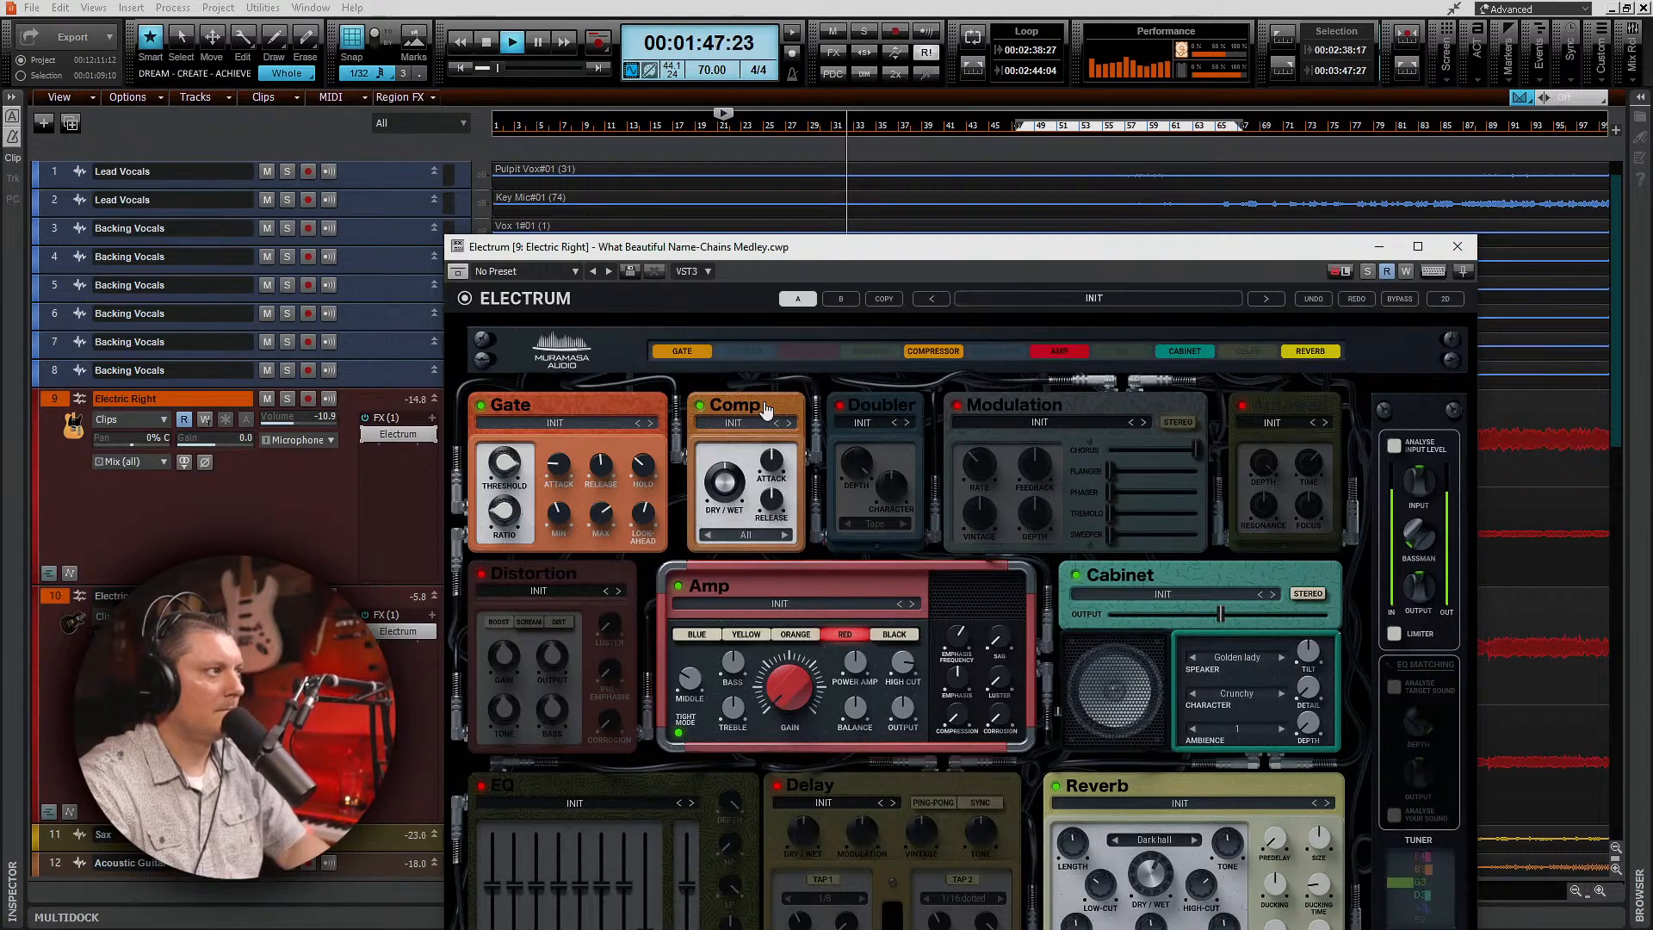
left_click(765, 410)
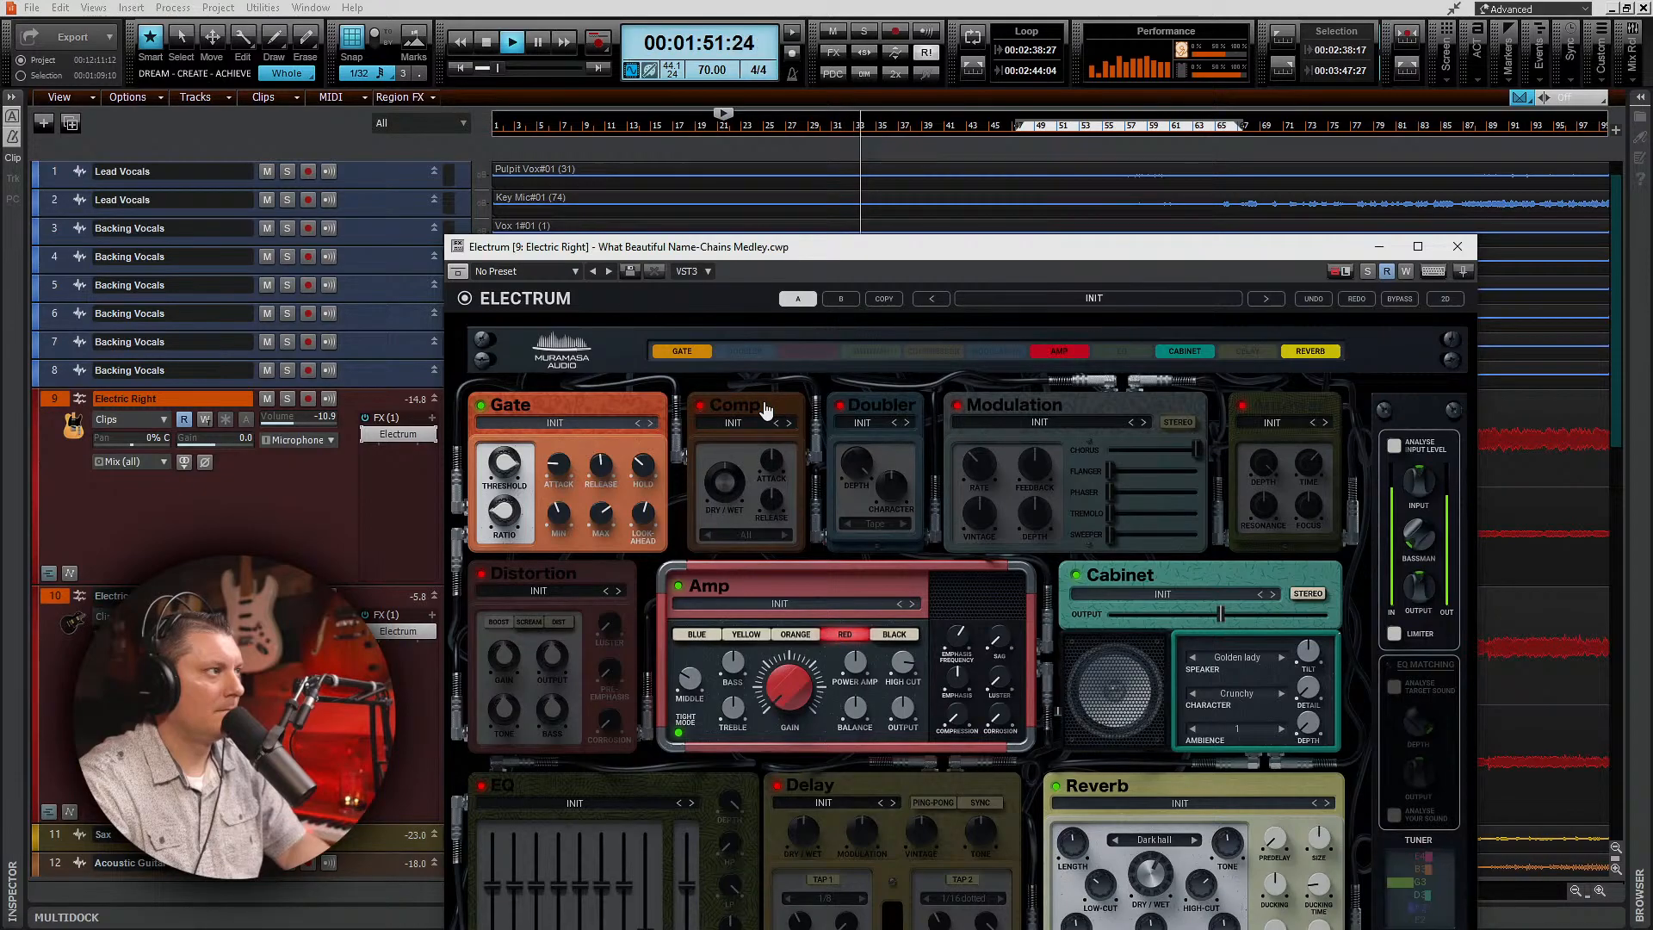
left_click(765, 410)
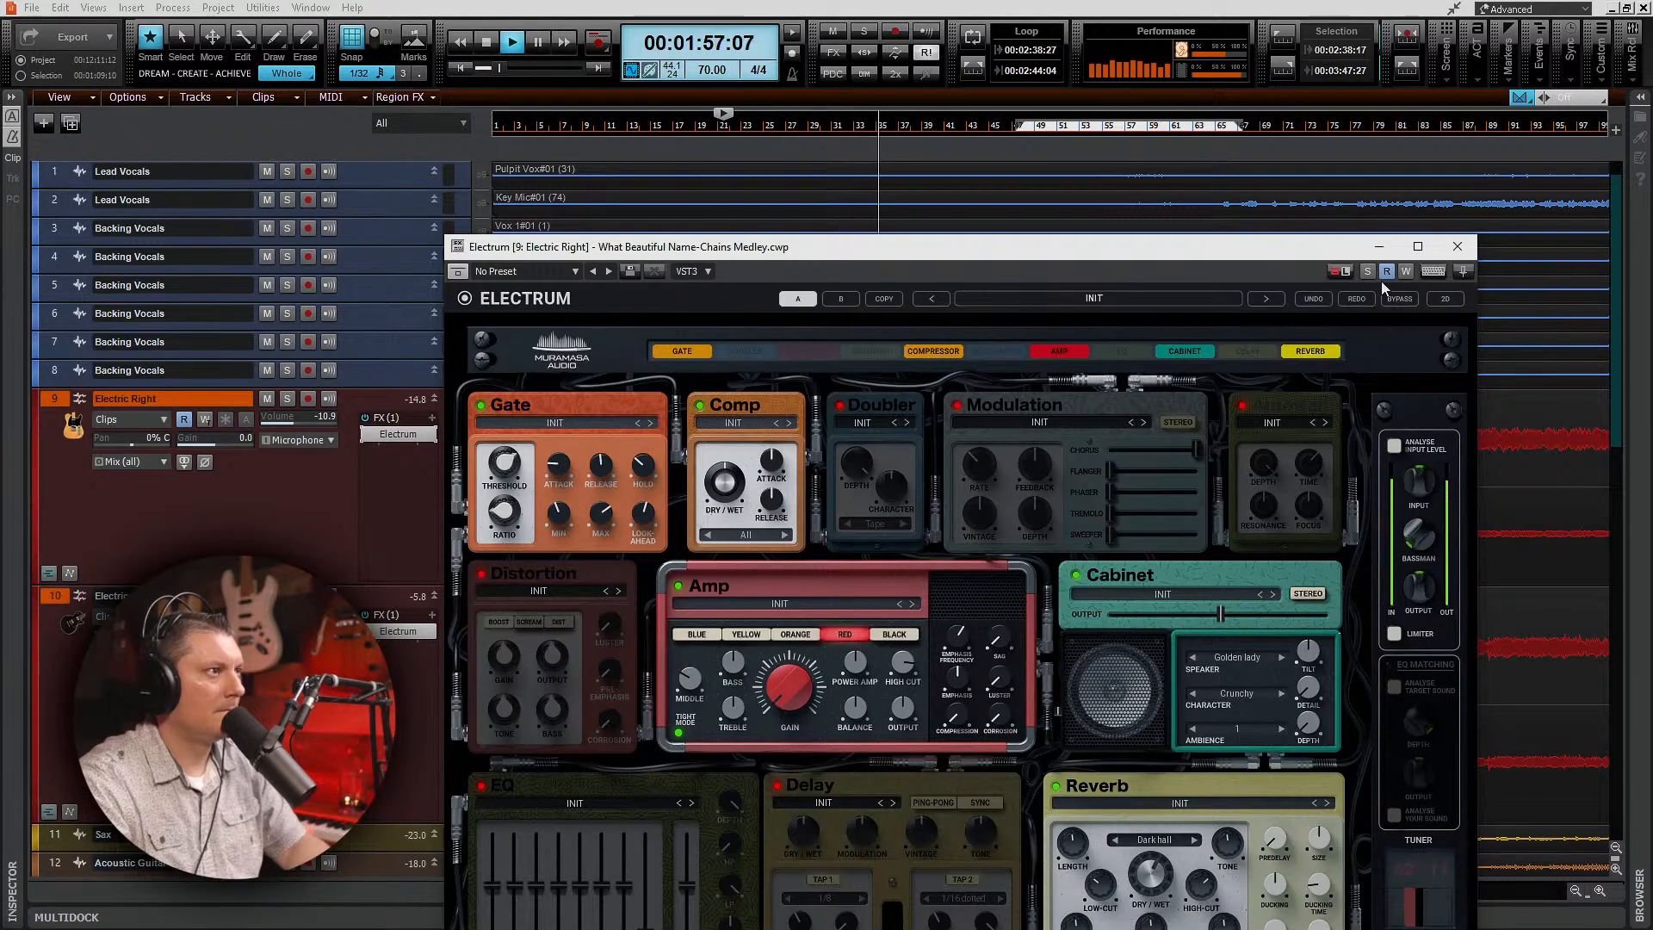
left_click(1457, 246)
Step: Compare Electric Lead with Electrum's Comp module off and on during playback, leaving it on and closing the plug-in
double_click(398, 633)
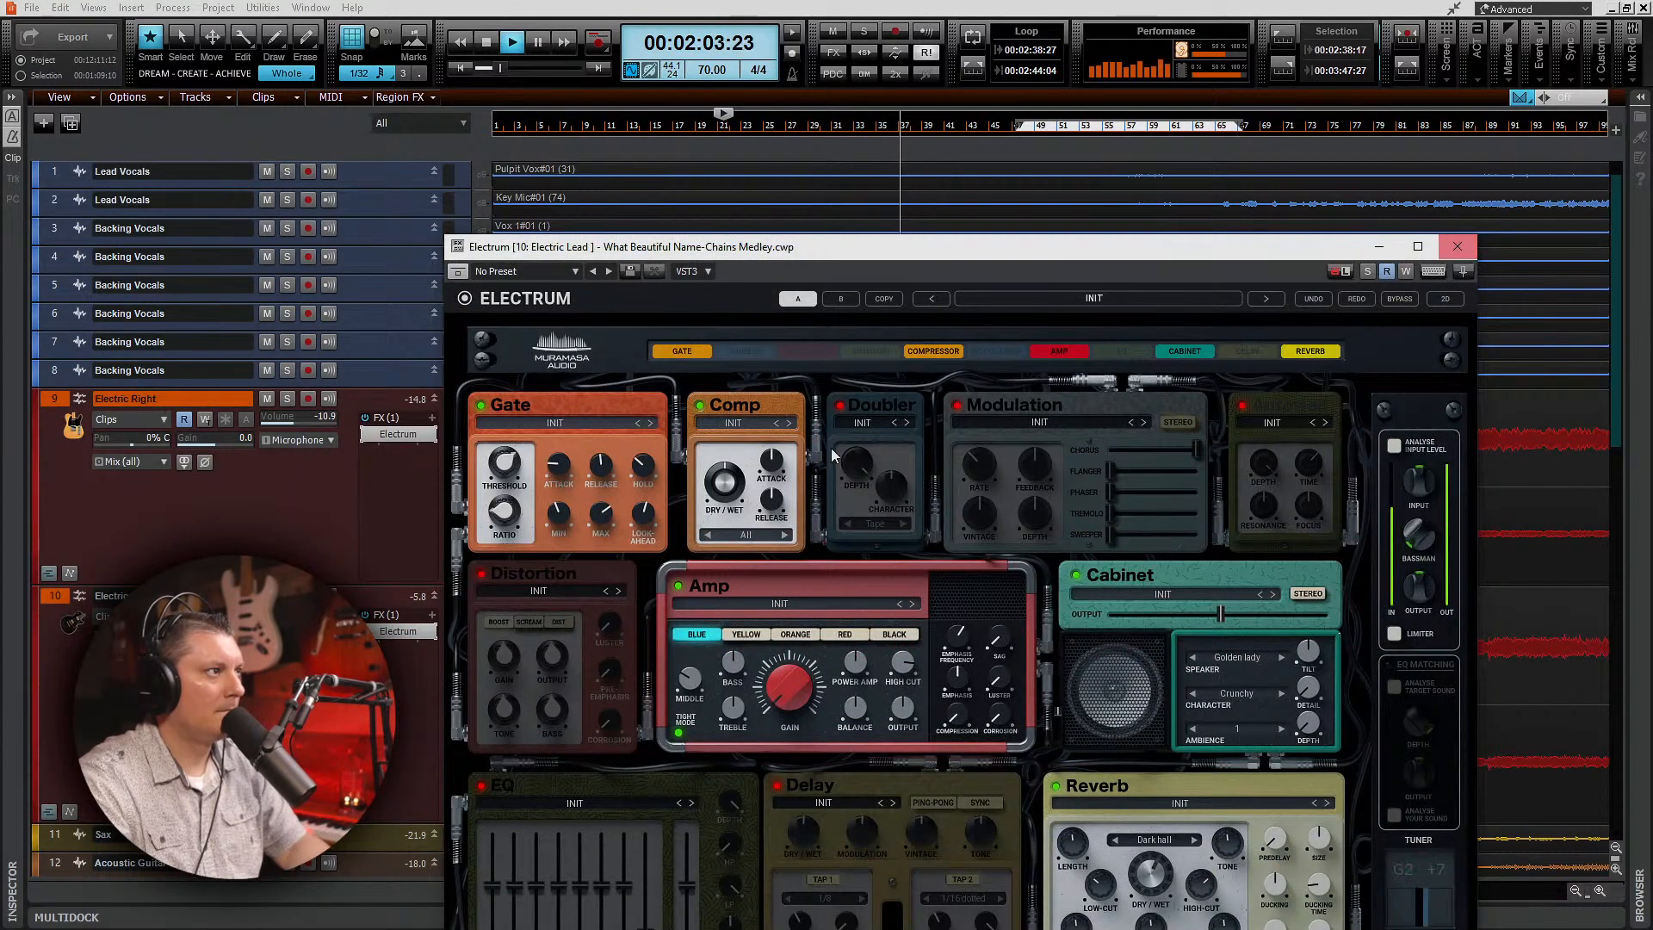
left_click(744, 414)
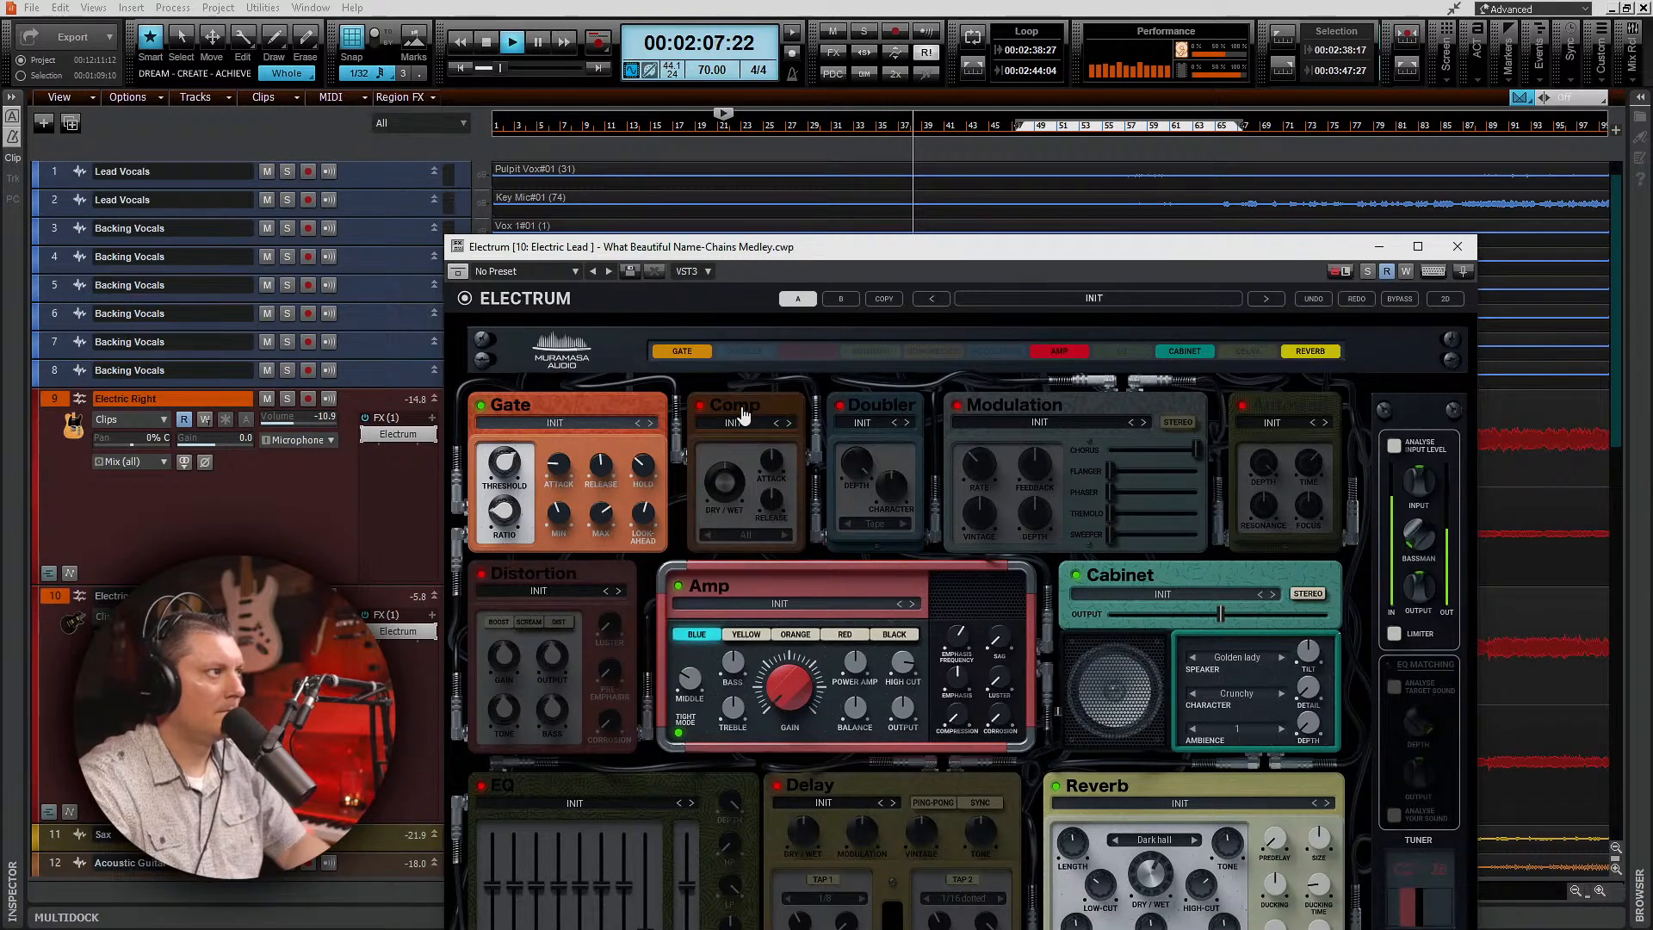
left_click(744, 414)
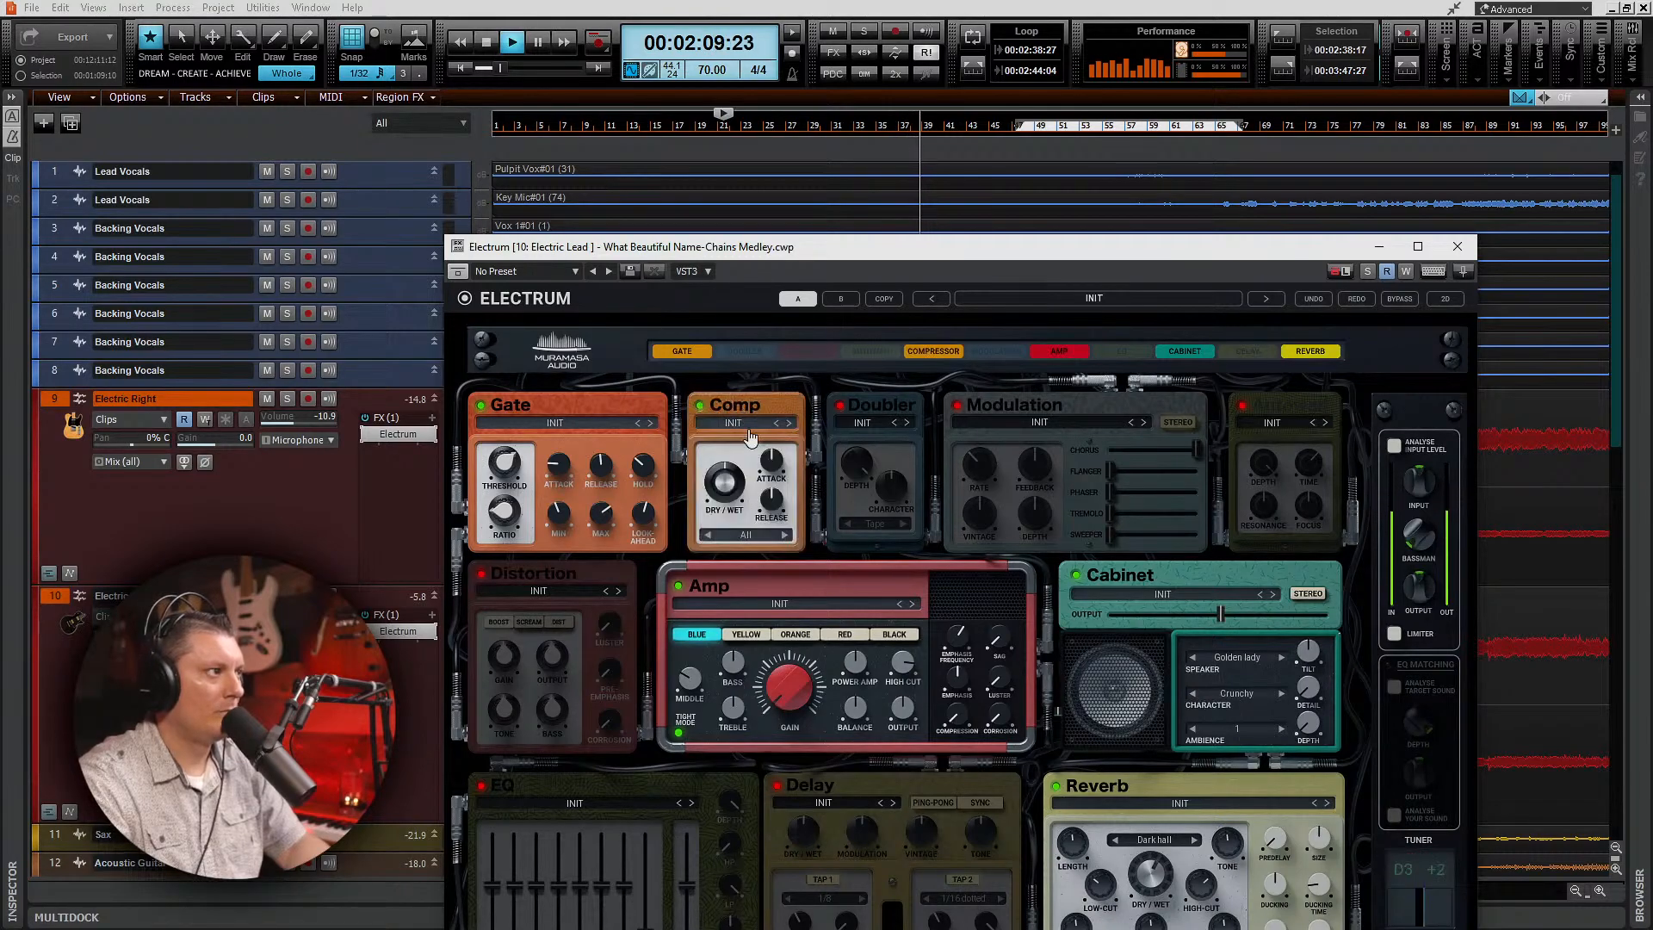
left_click(1458, 246)
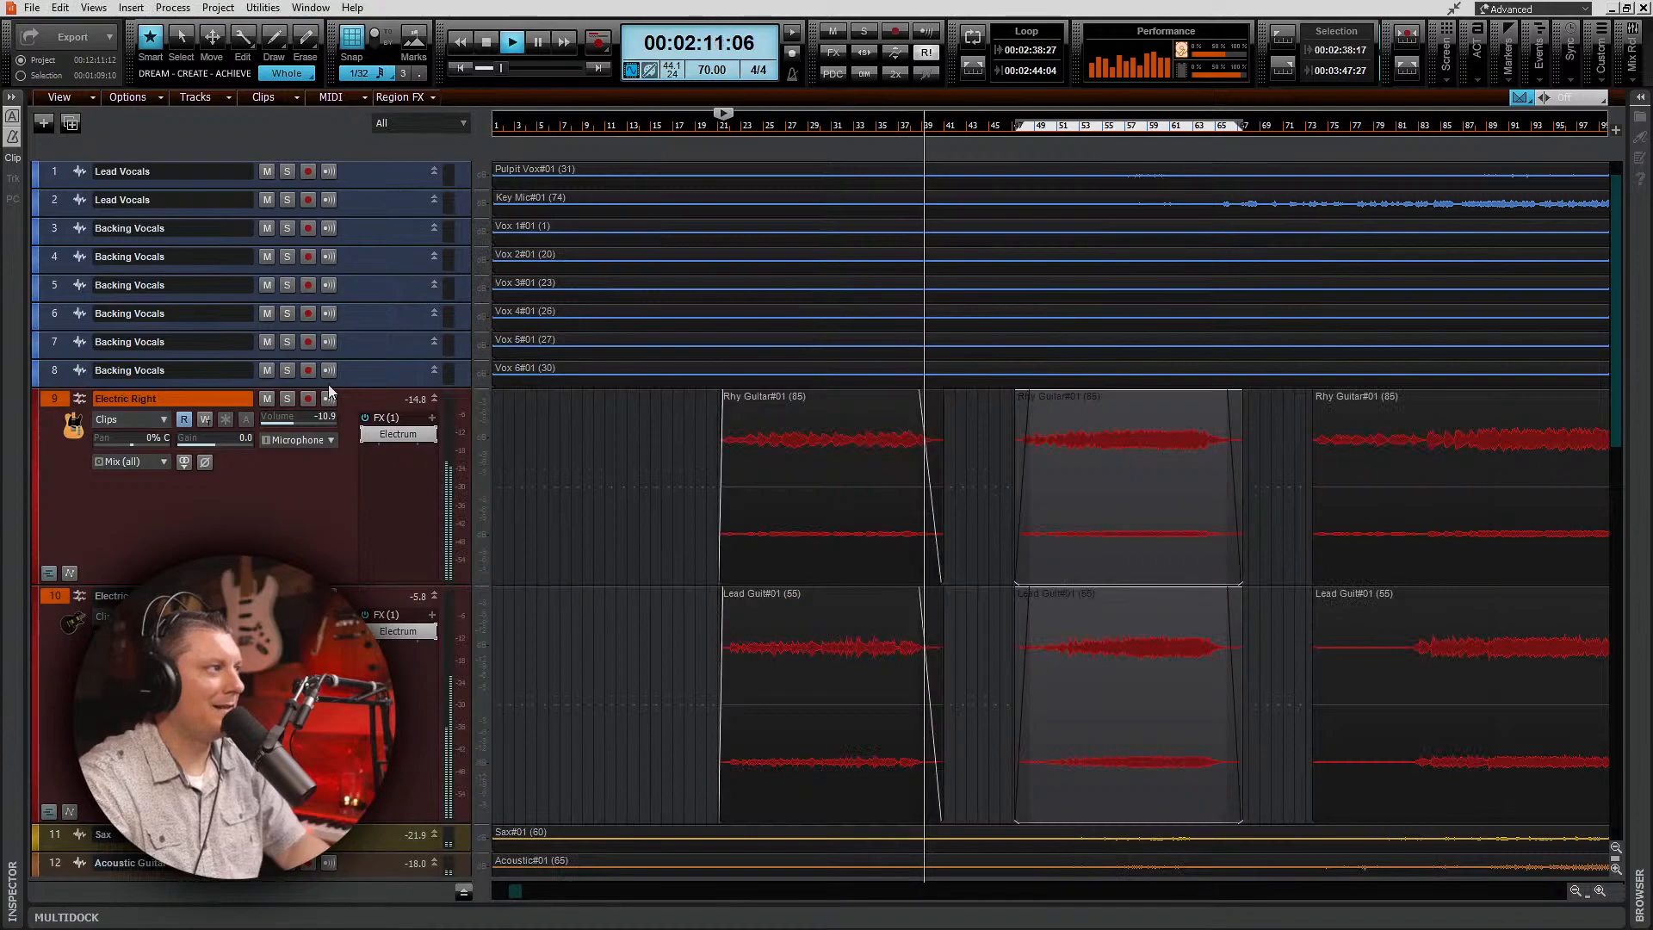
Step: Compare the Electrum settings of Electric Right and Electric Lead, then close the plug-in
double_click(397, 433)
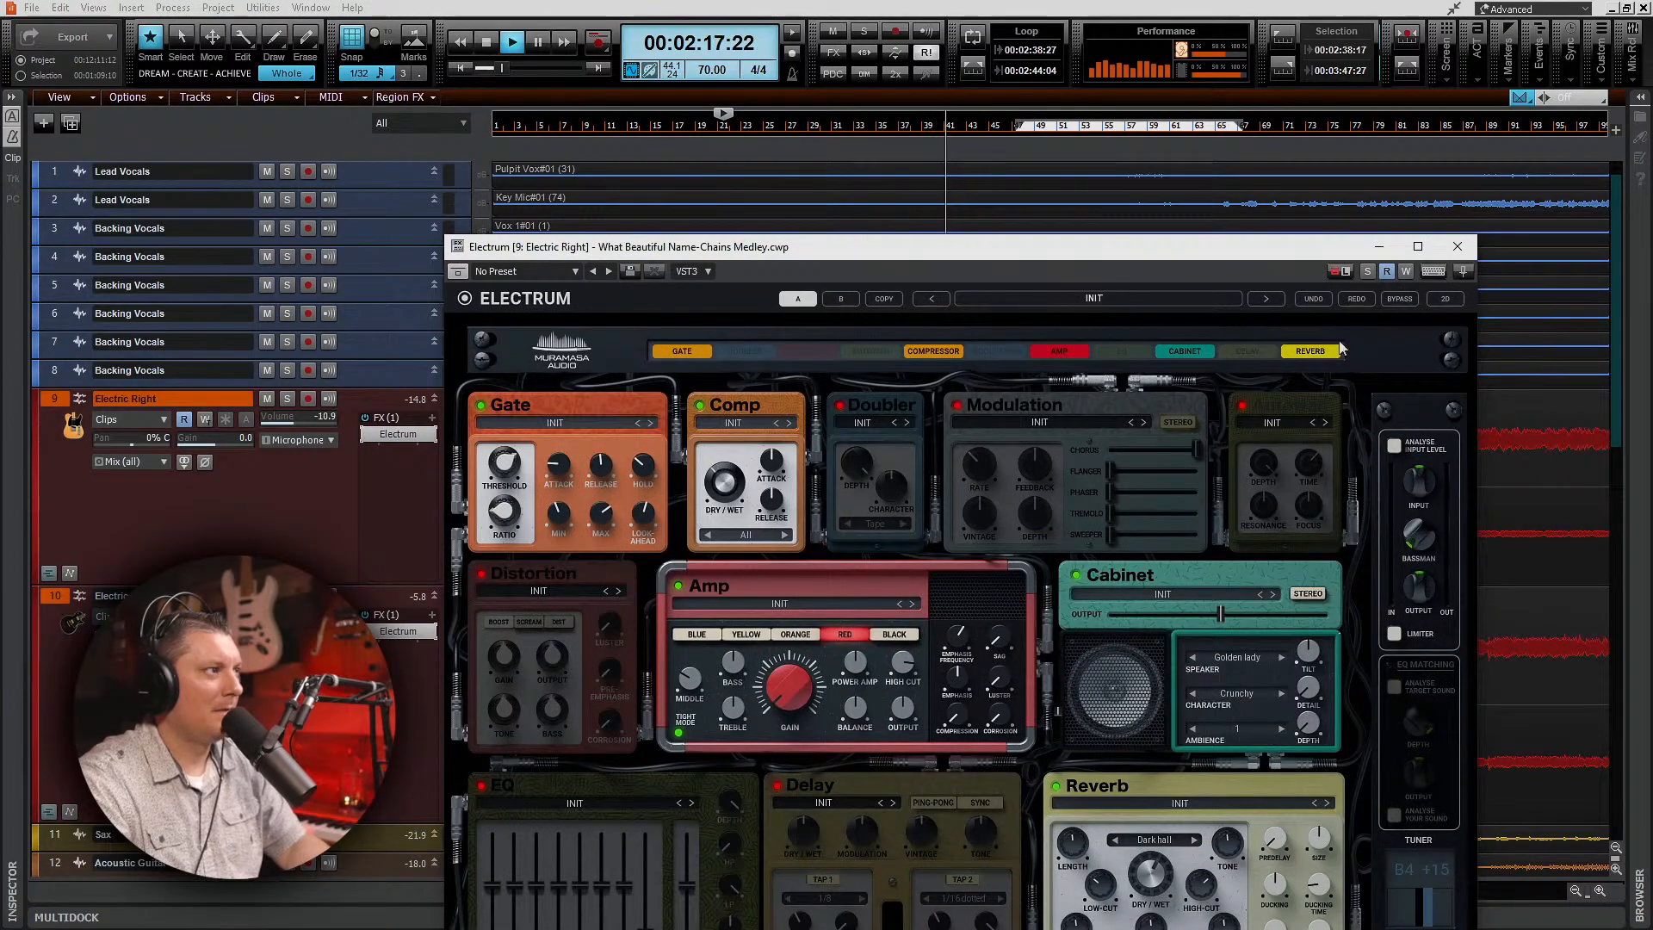
double_click(404, 629)
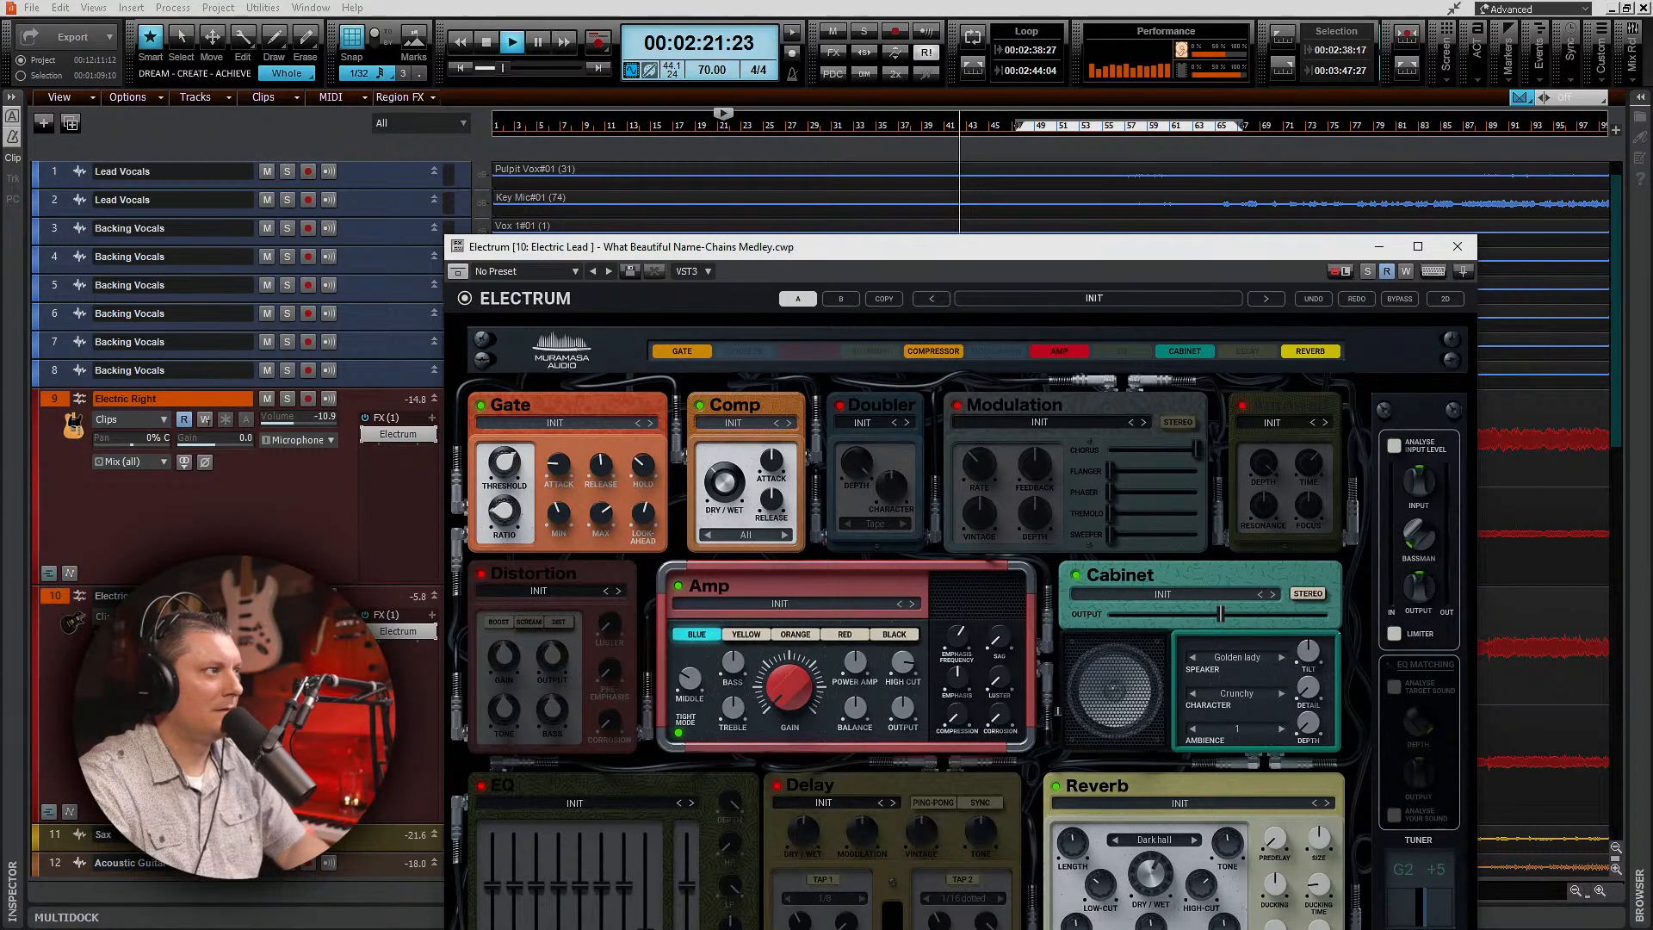
left_click(1446, 250)
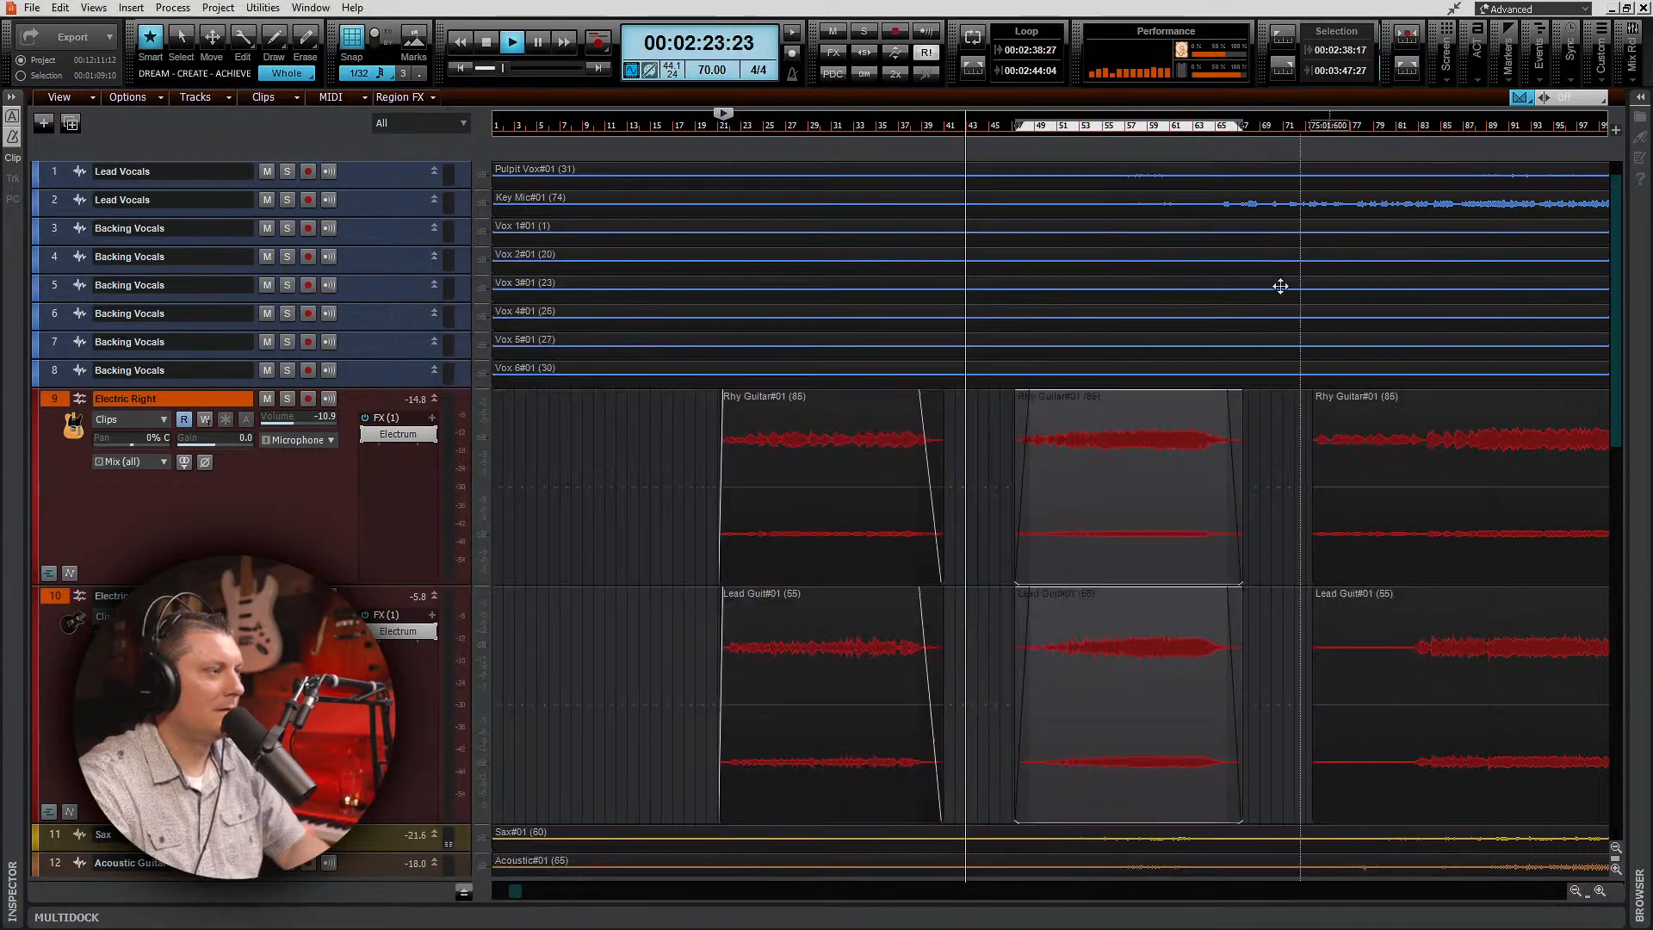
Step: Play from just before the guitar clips at bar 47 and listen to the faded guitar section
left_click(1007, 129)
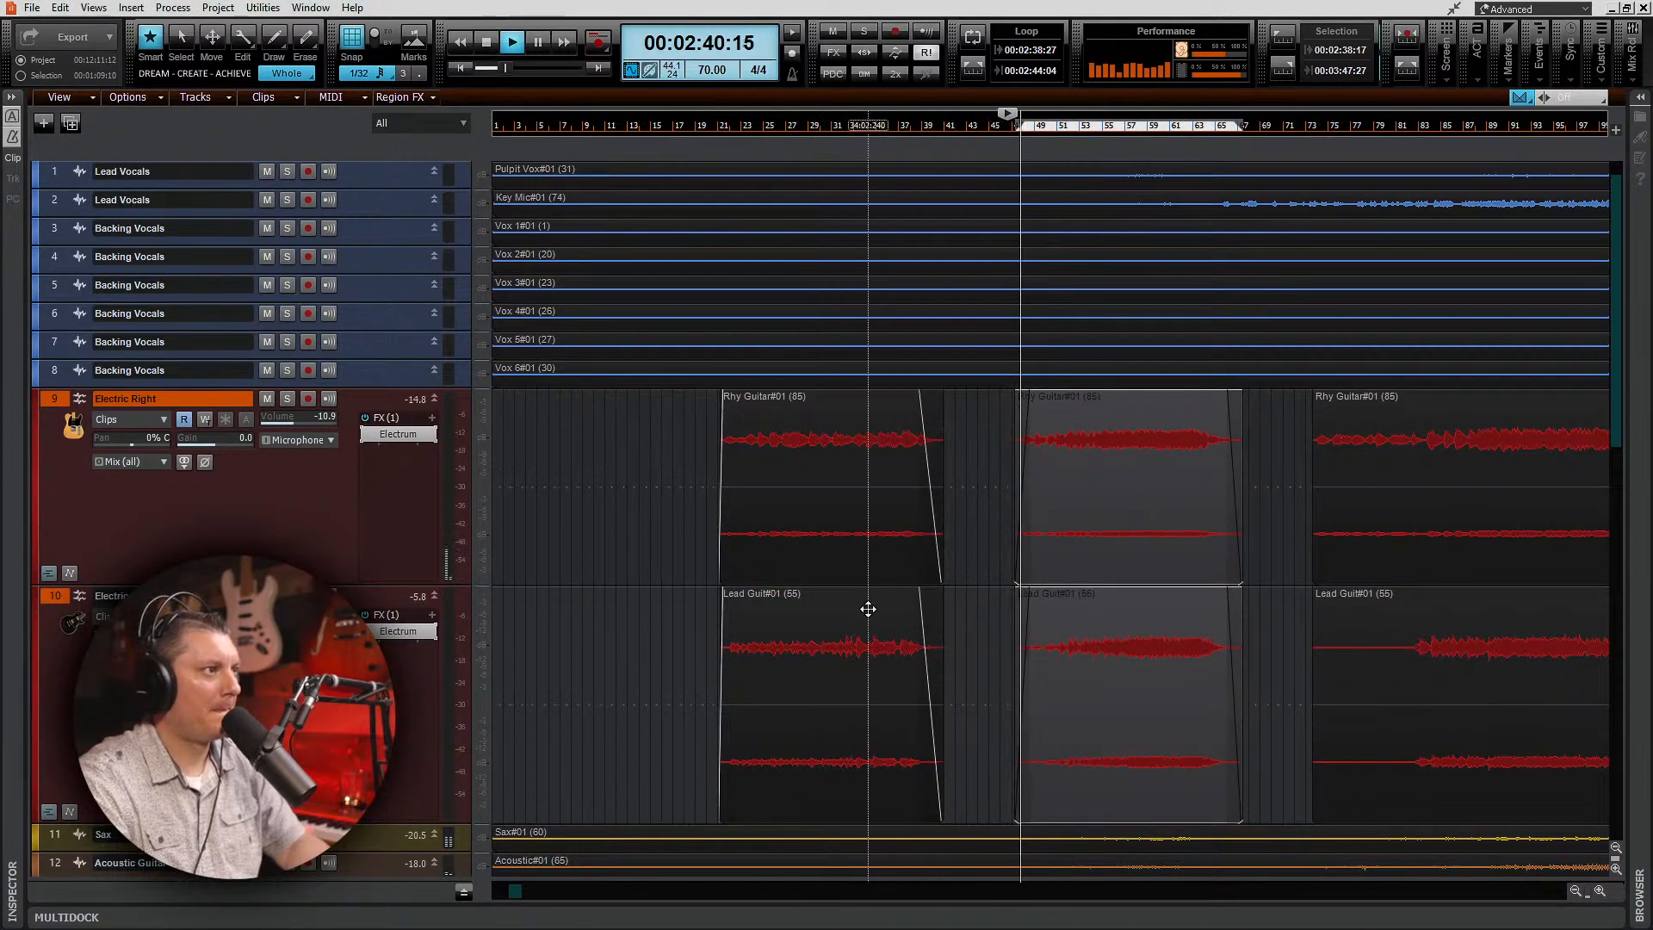
scroll(867, 609, "down", 3)
scroll(866, 609, "up", 3)
scroll(903, 603, "right", 5)
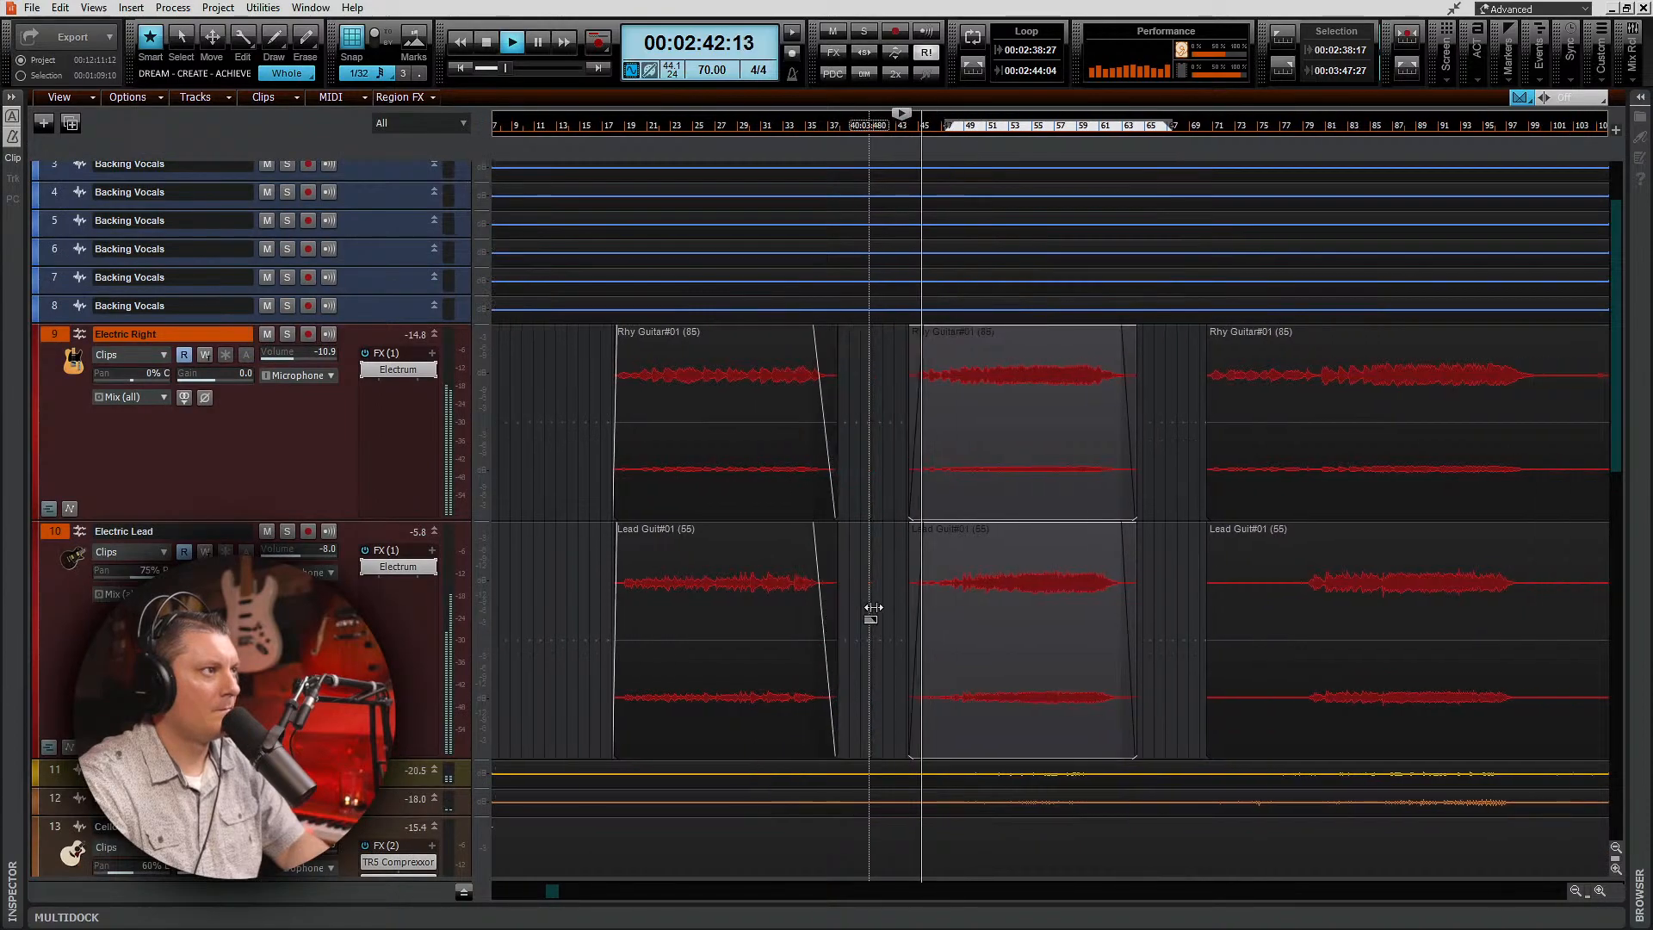
scroll(968, 587, "right", 1)
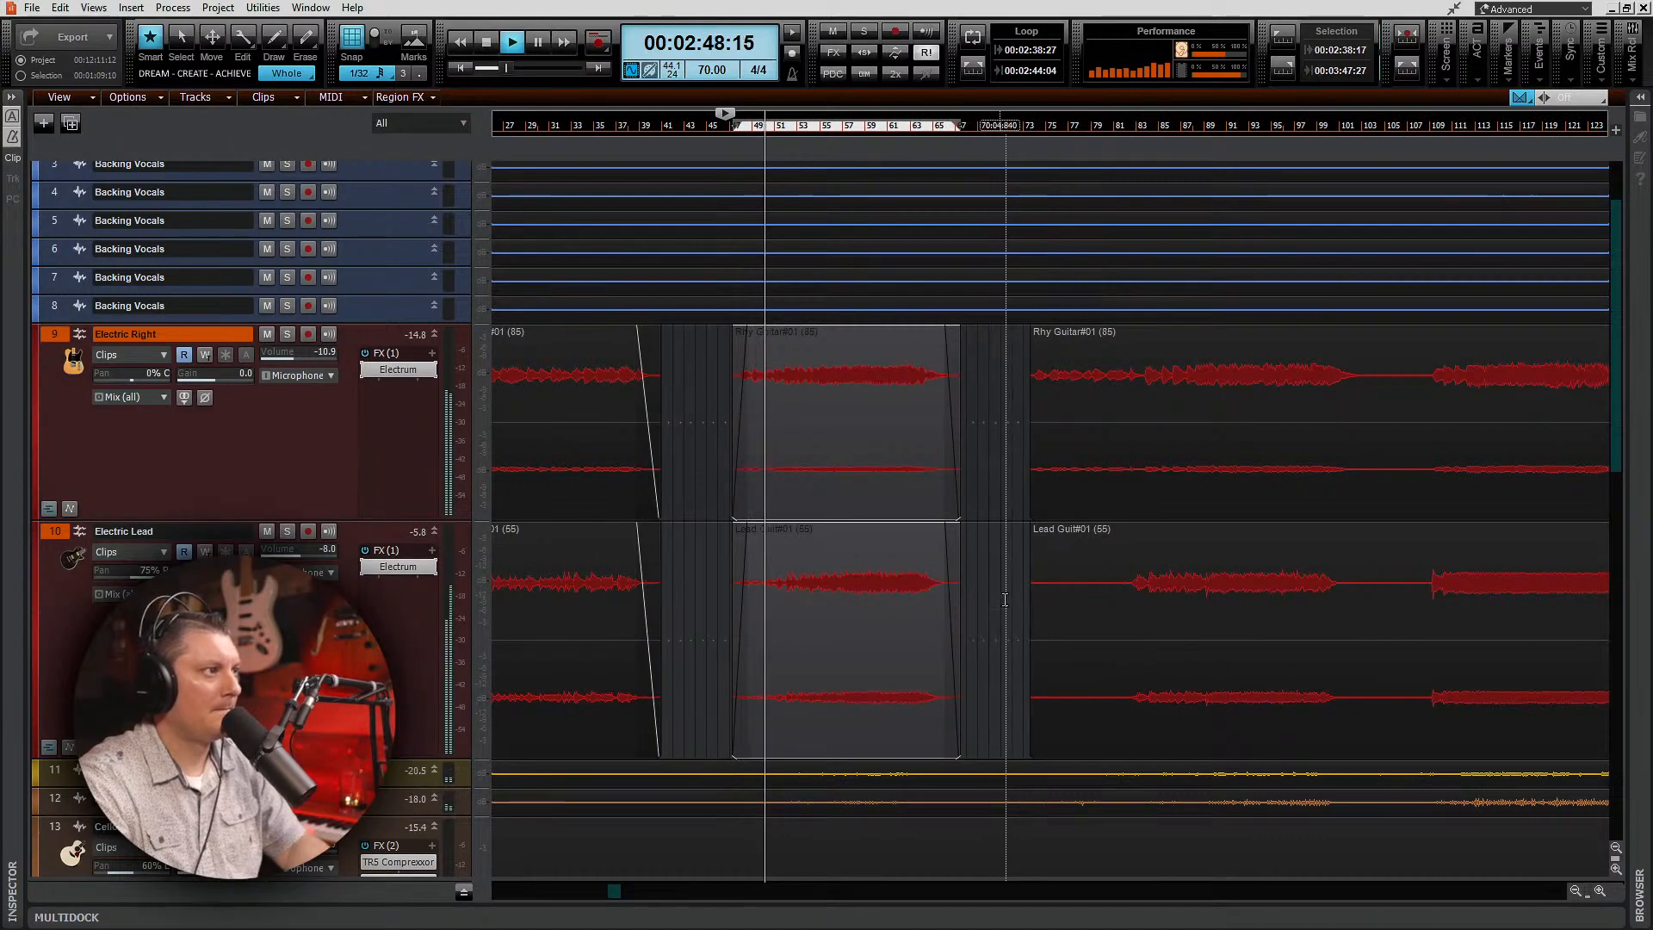
Step: Append a hyphen and the respective guitarist's first name to the Electric Lead and Electric Right track names
double_click(191, 530)
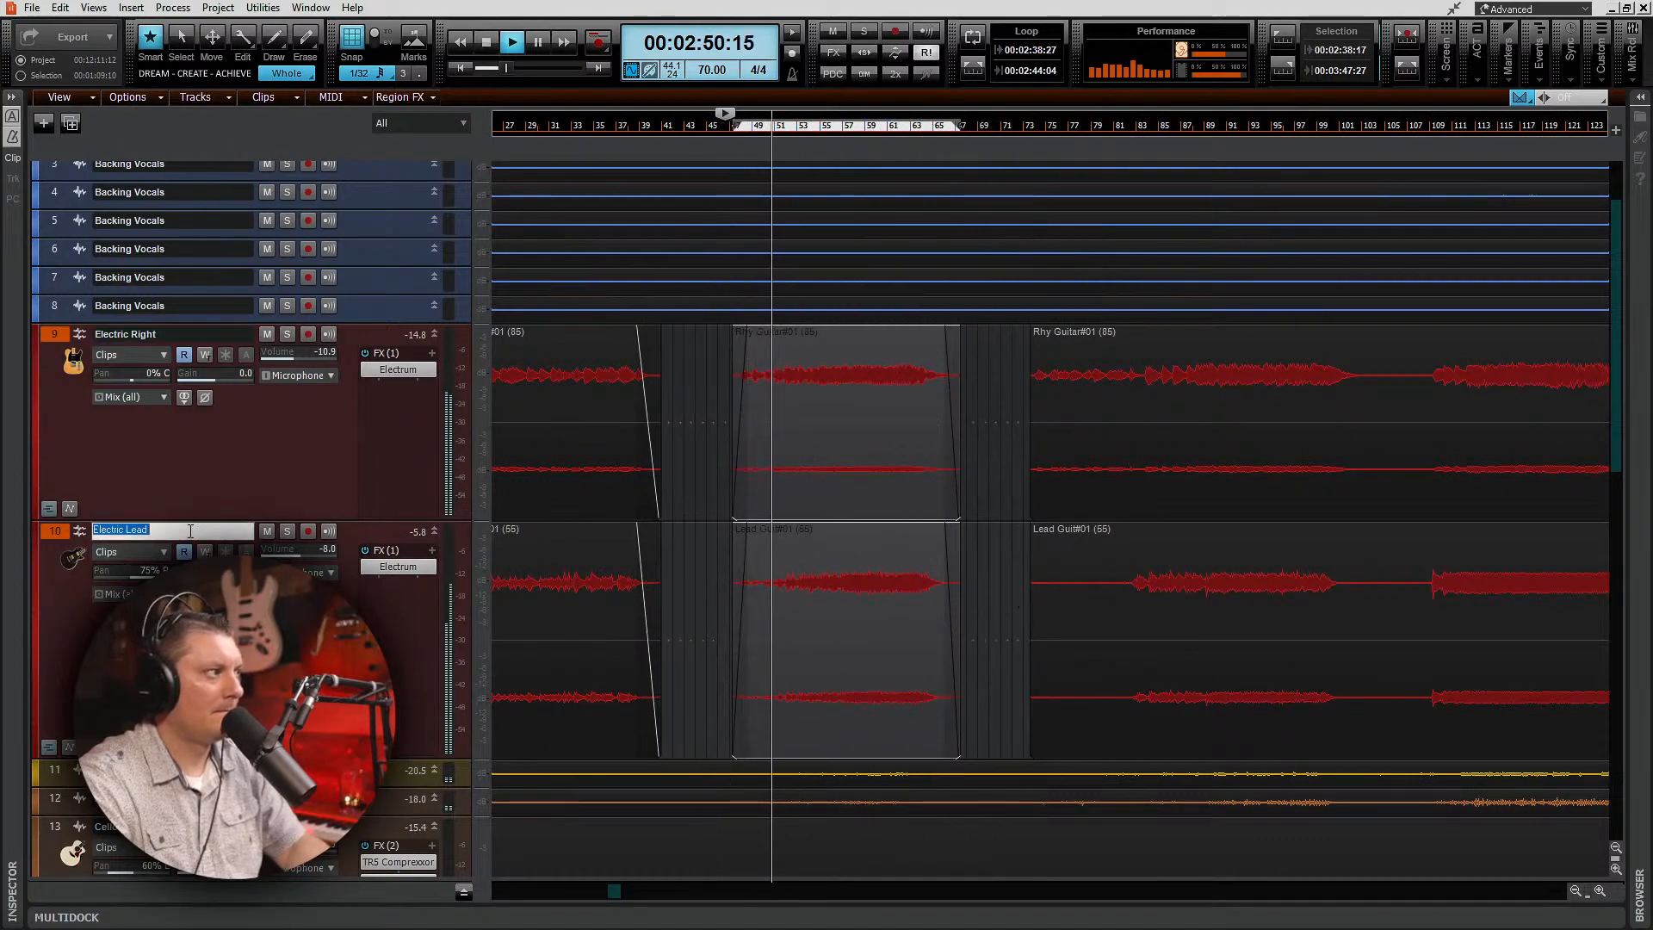
type("- ")
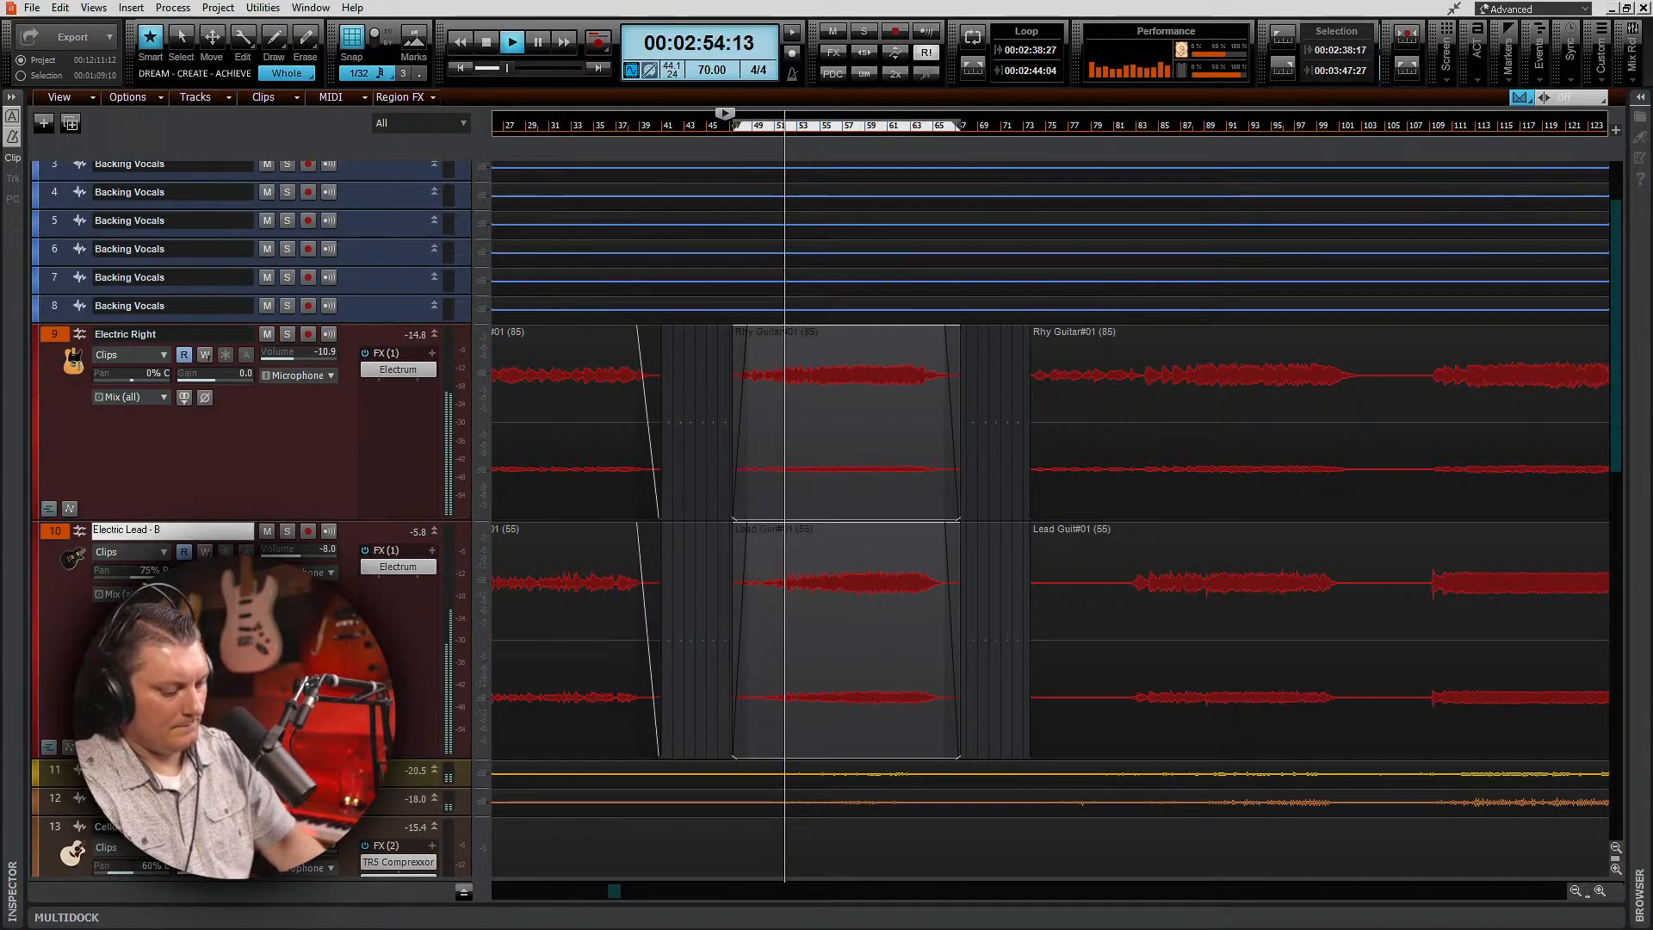
type("Bryce")
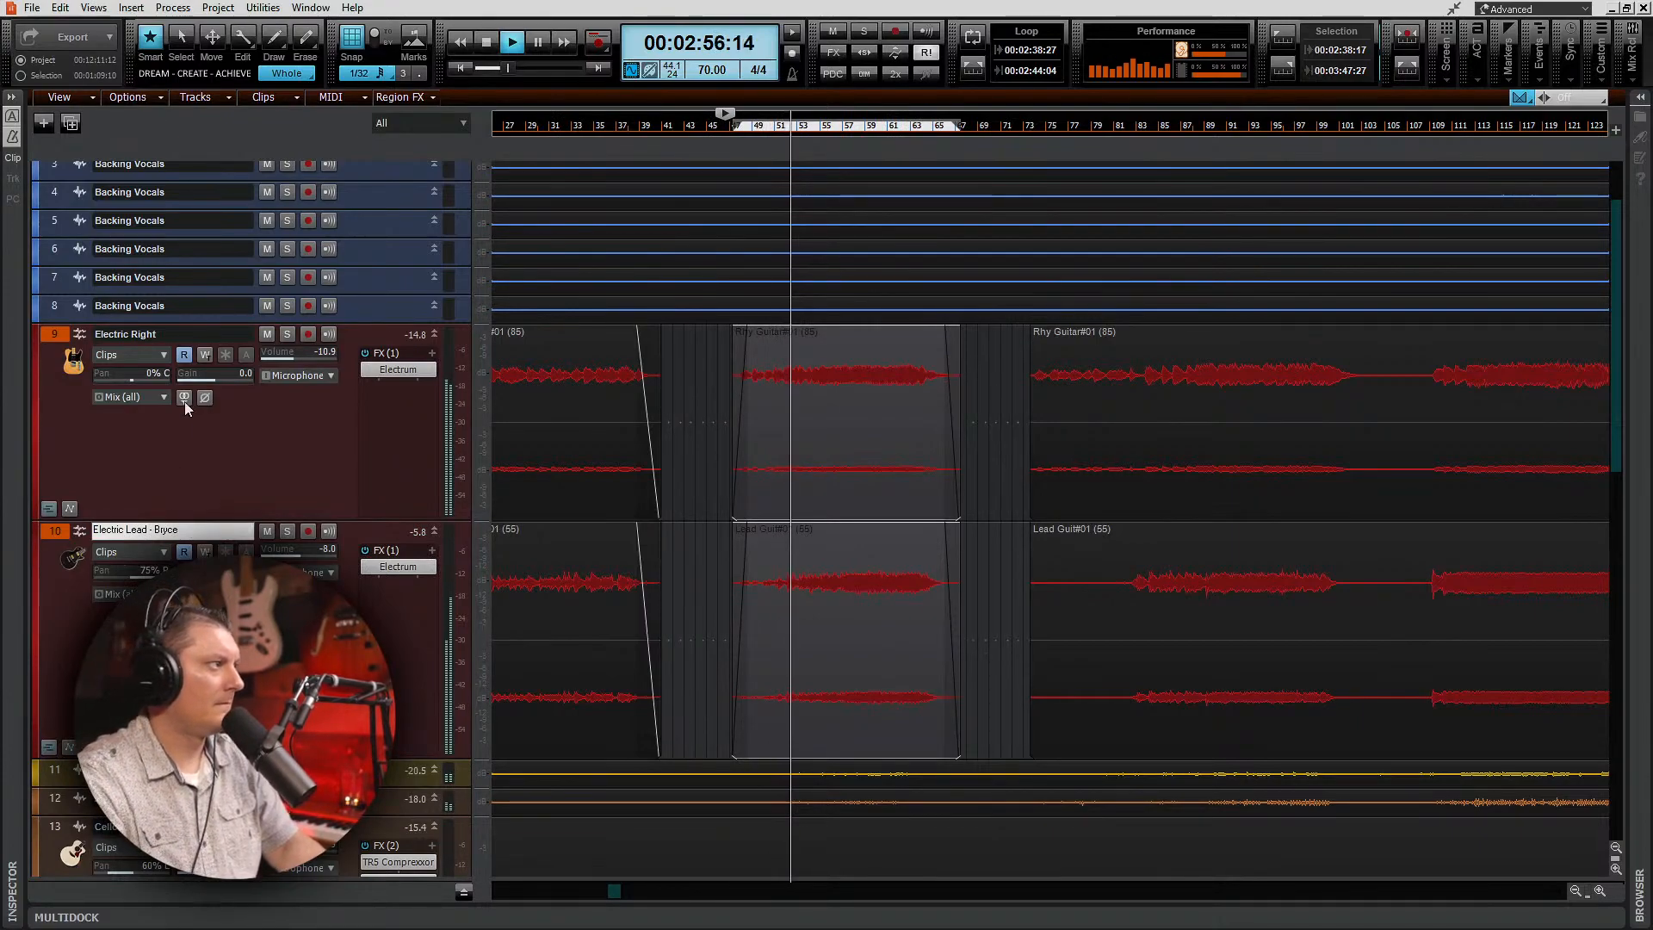
left_click(187, 333)
double_click(188, 333)
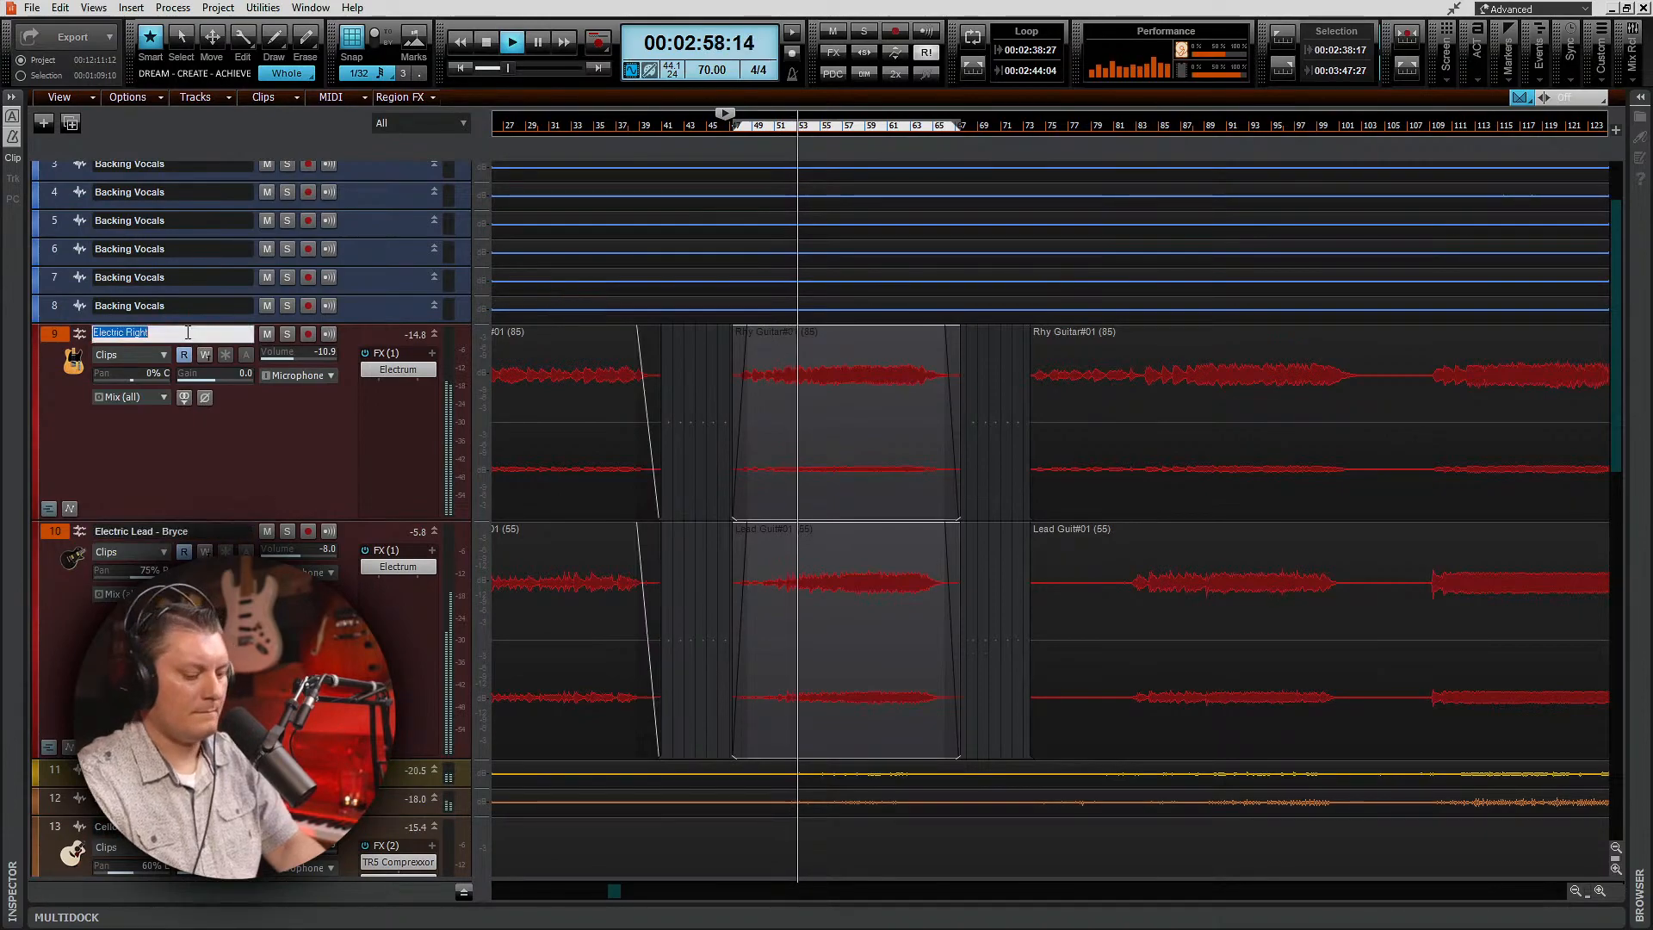
key("Right")
type("-")
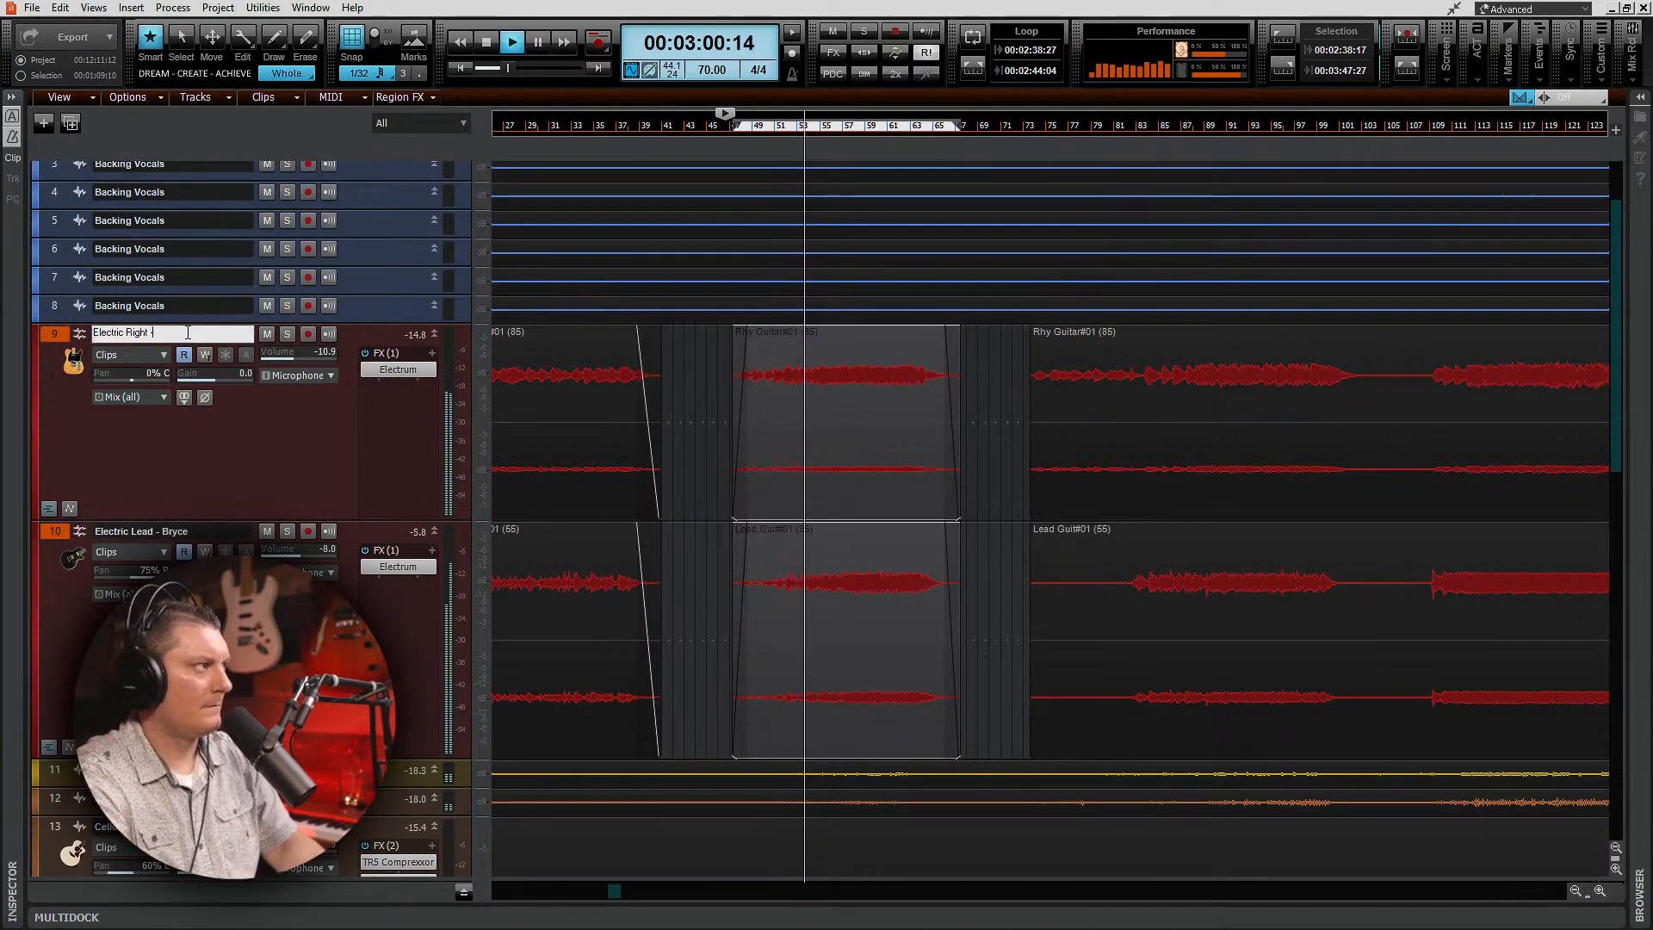
type(" Robert")
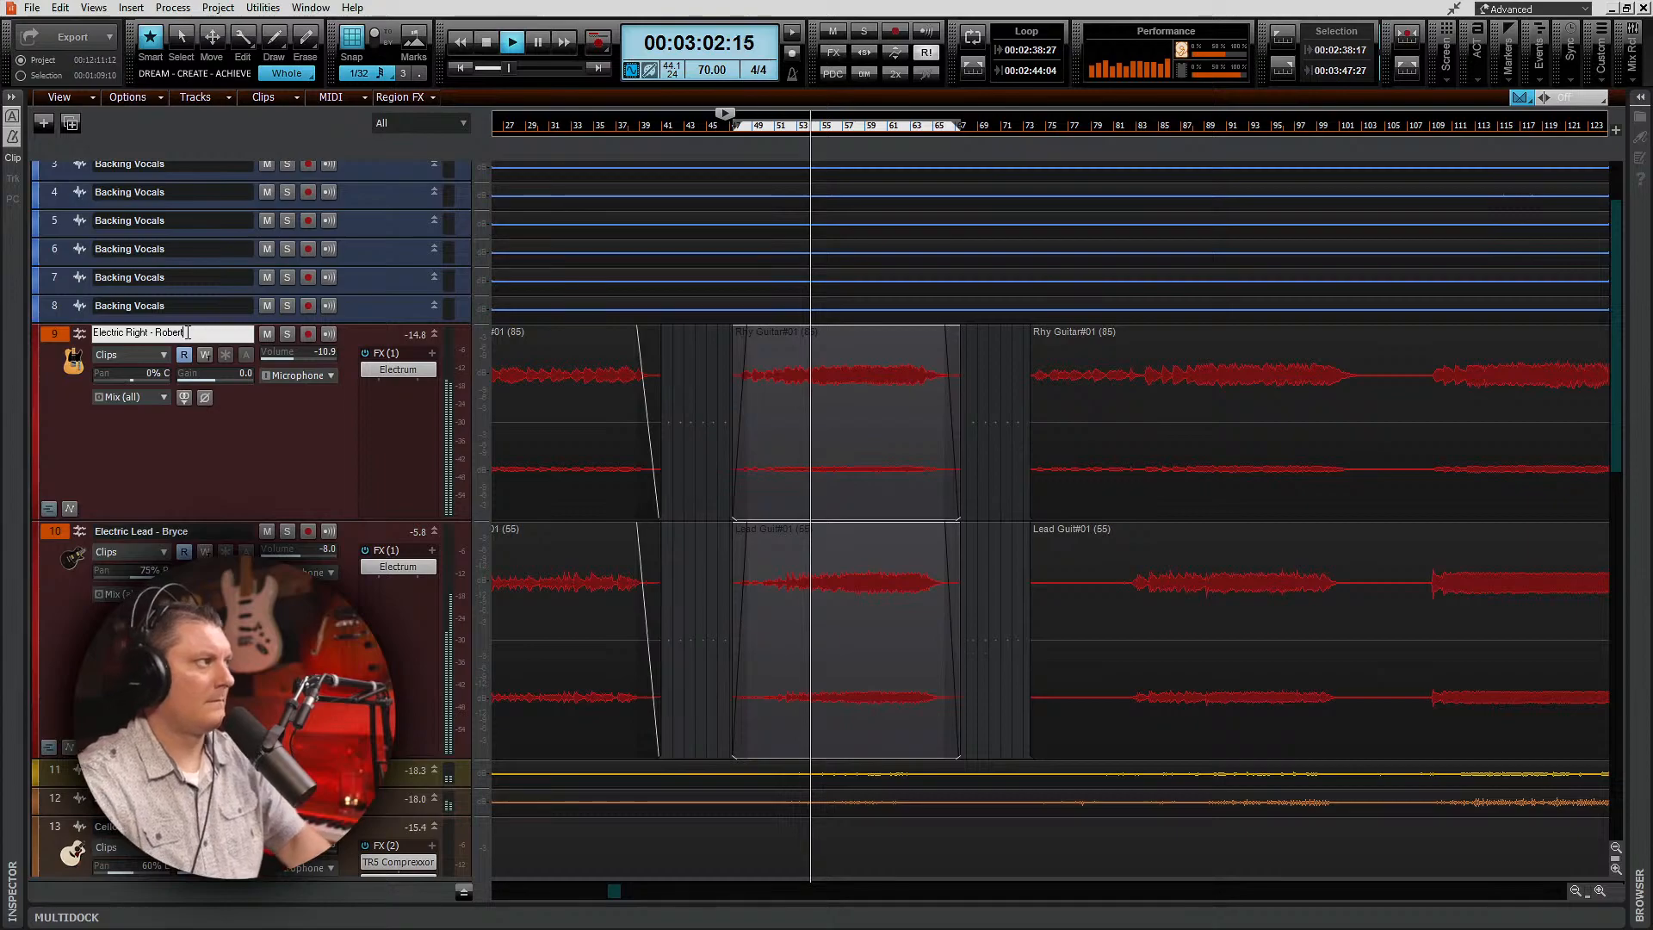
key("Return")
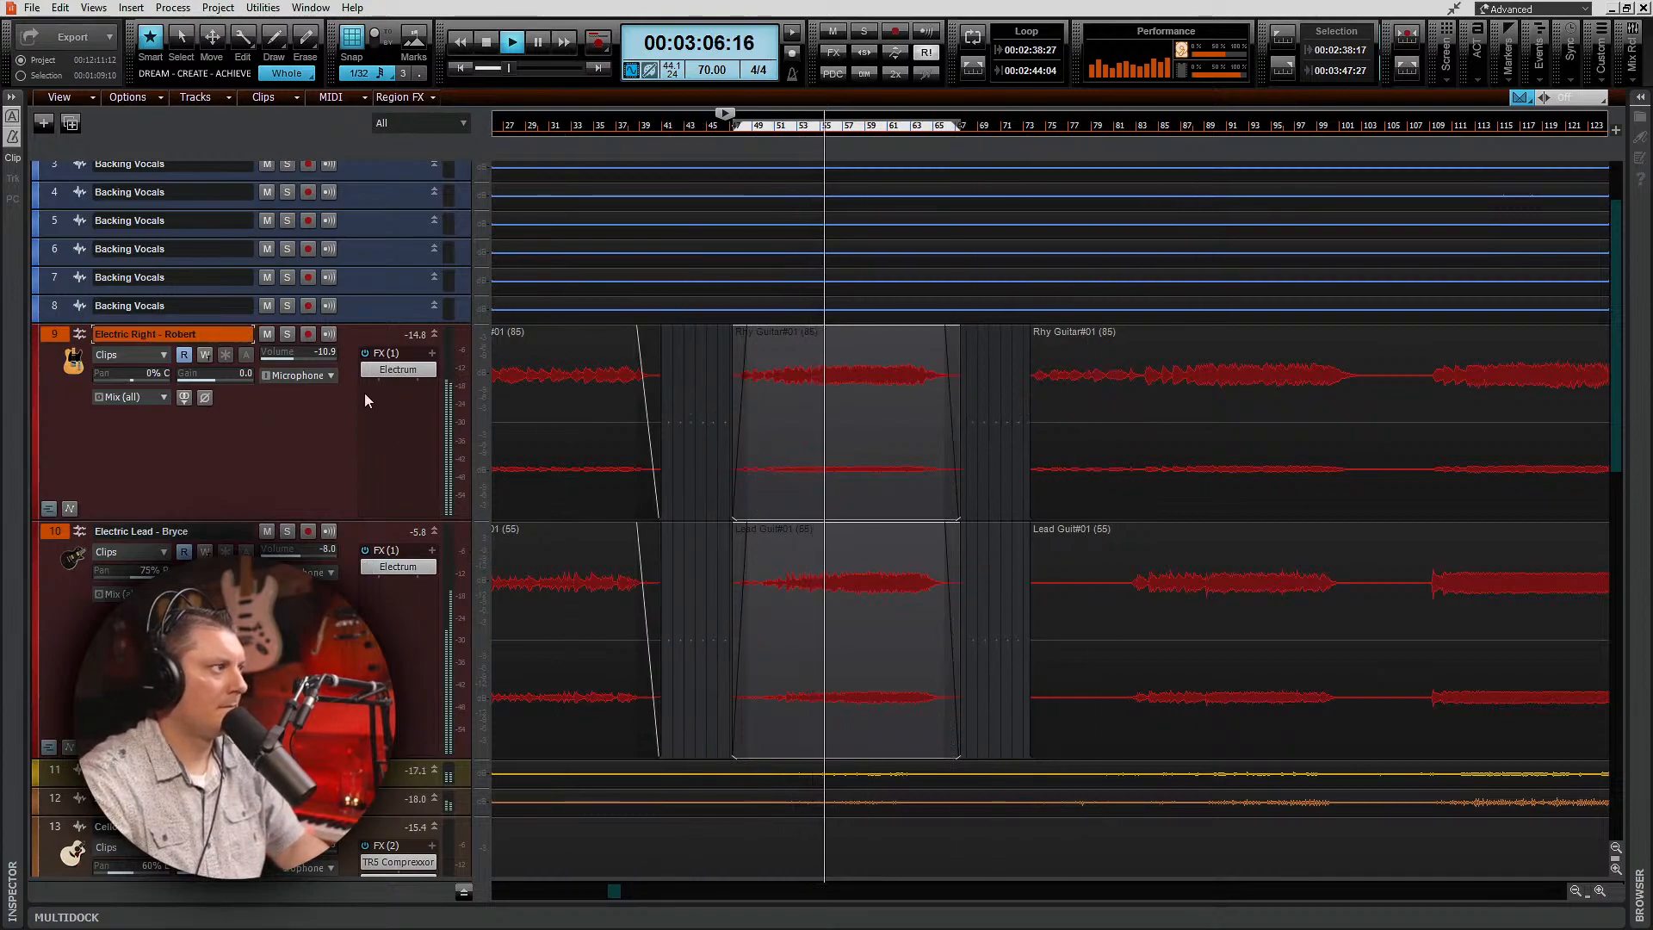
Step: Stop playback and insert the Electrum plug-in on the Violin track, placing its window so all modules are in view
left_click_drag(297, 356, 294, 358)
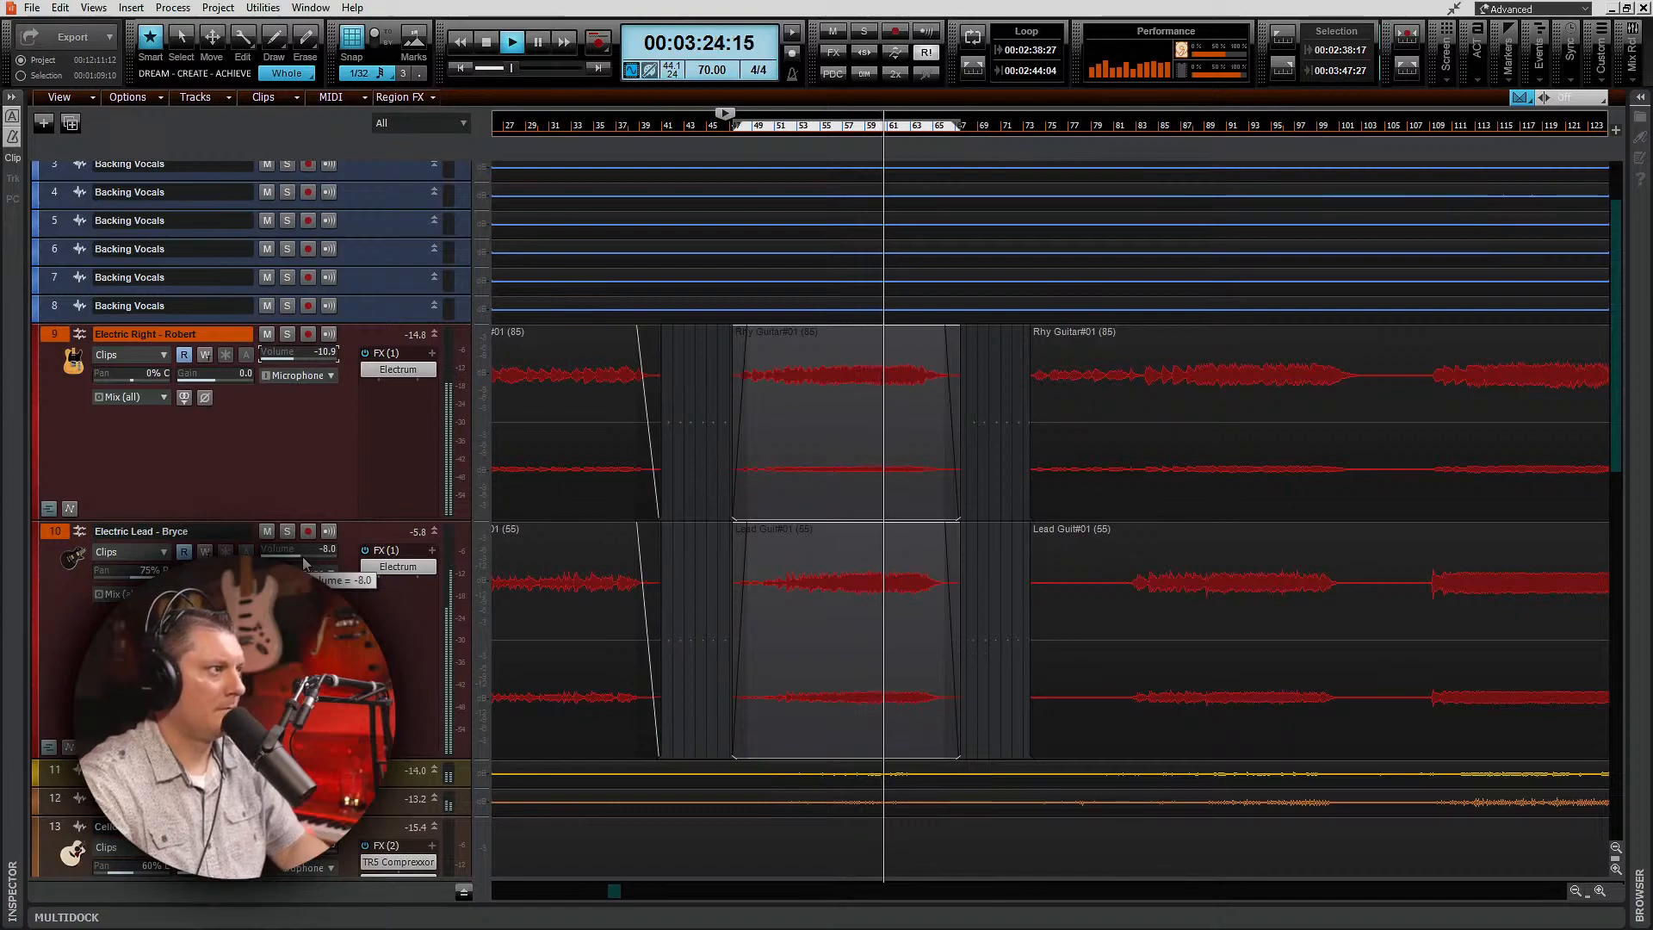
key("space")
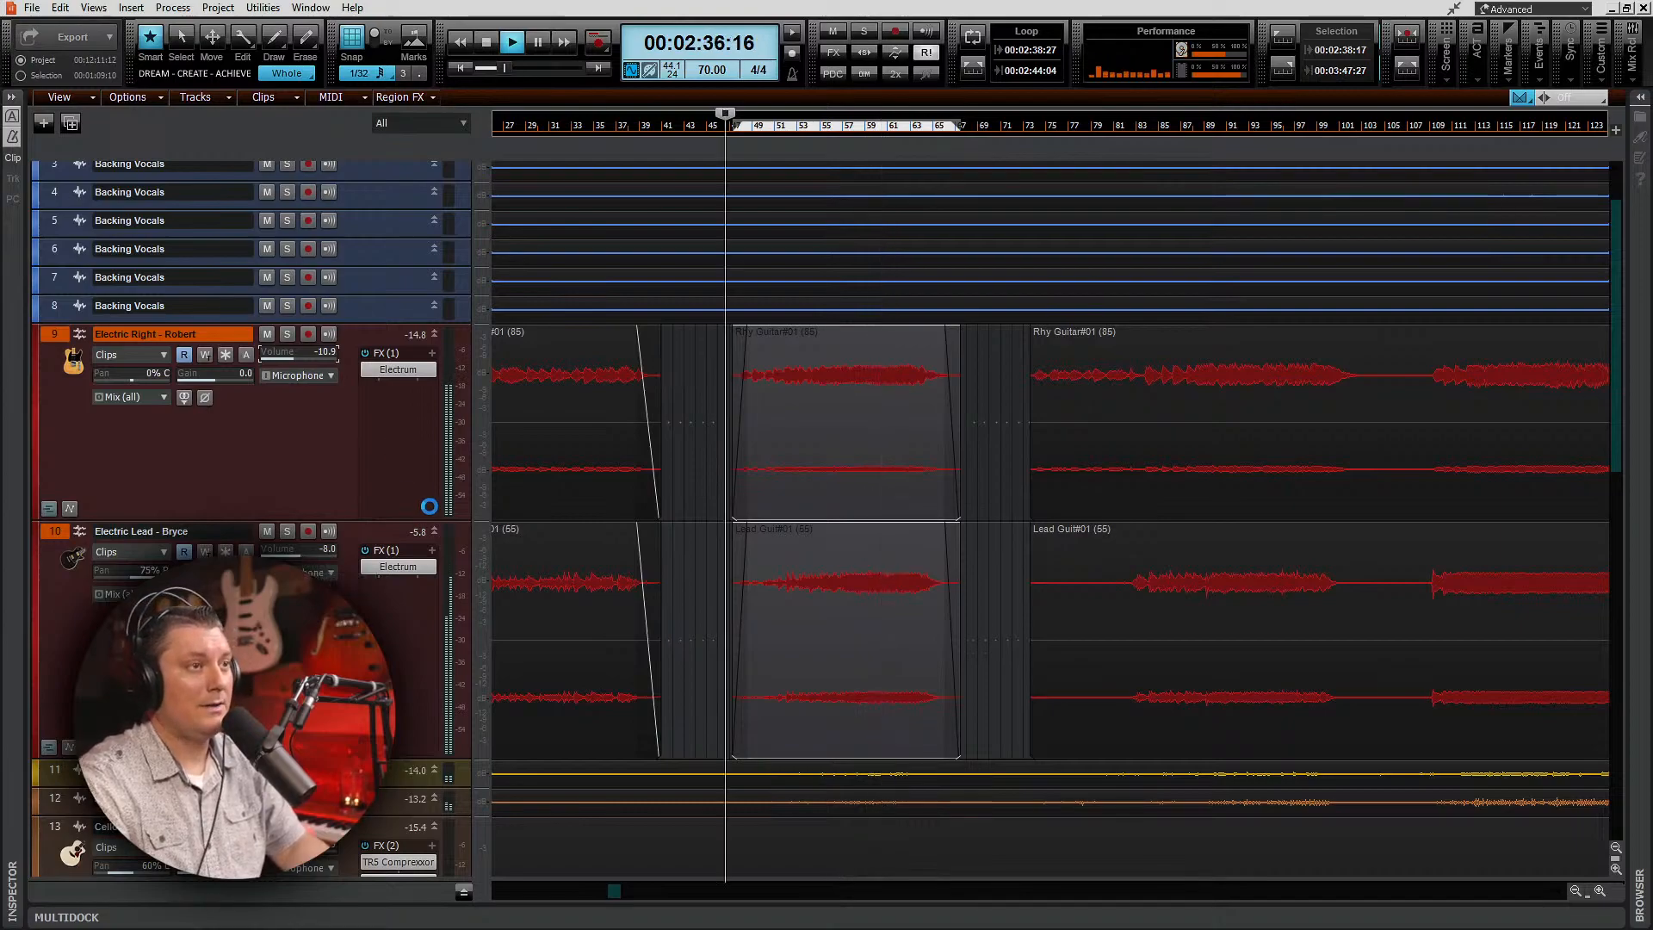
scroll(560, 672, "down", 5)
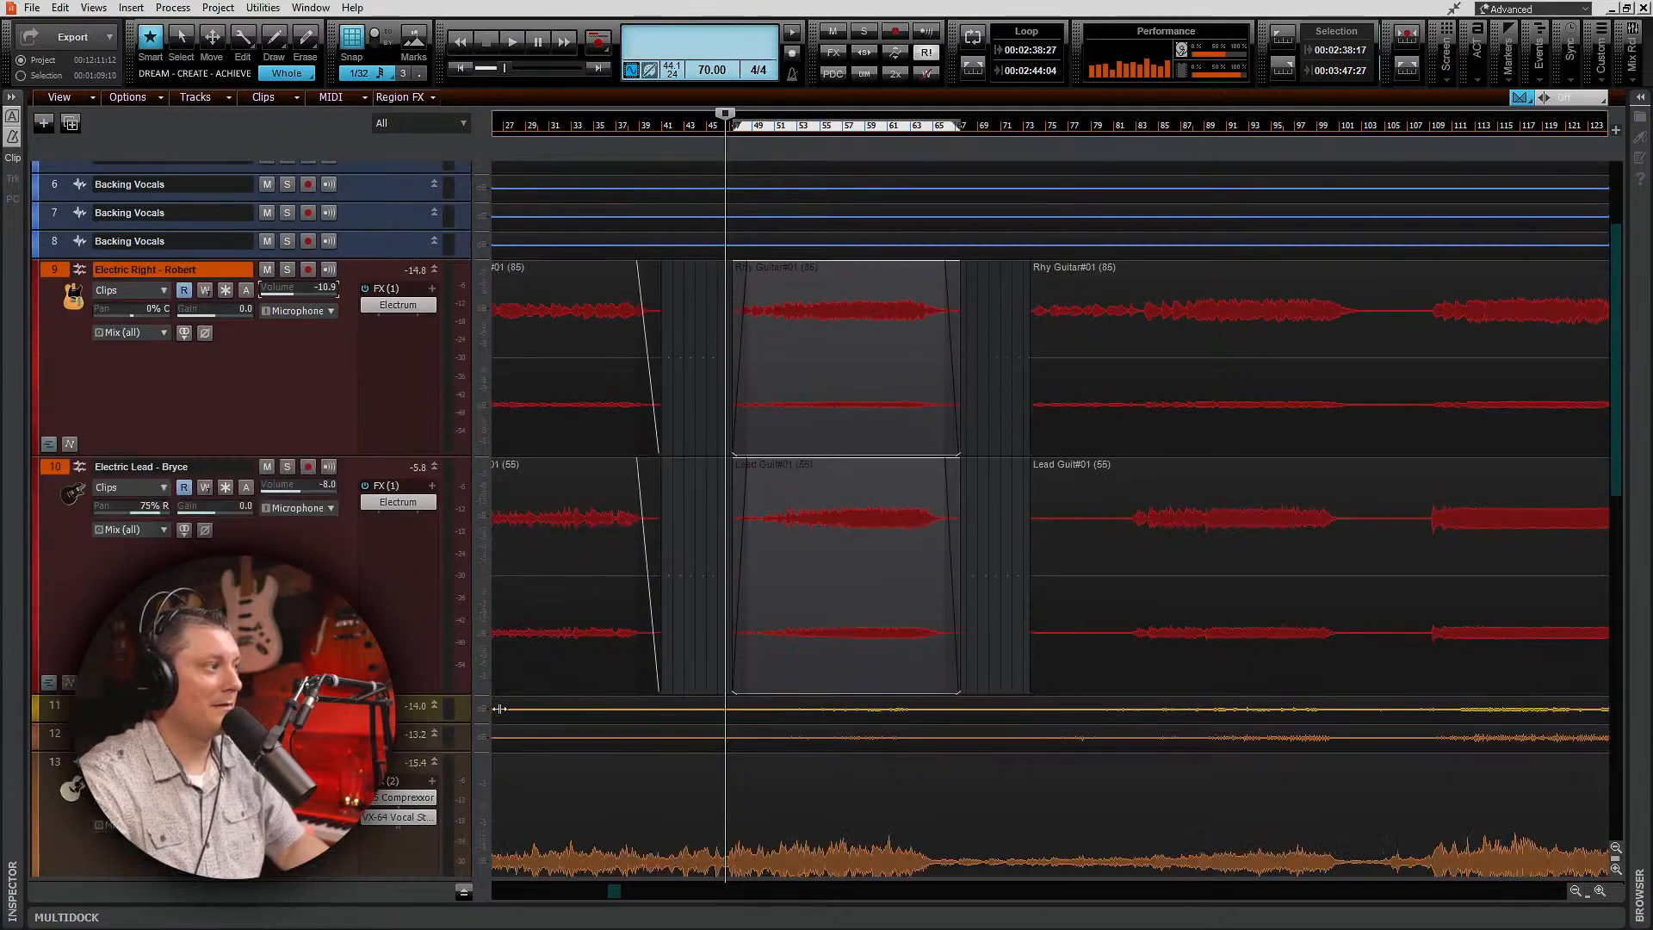
scroll(639, 655, "down", 3)
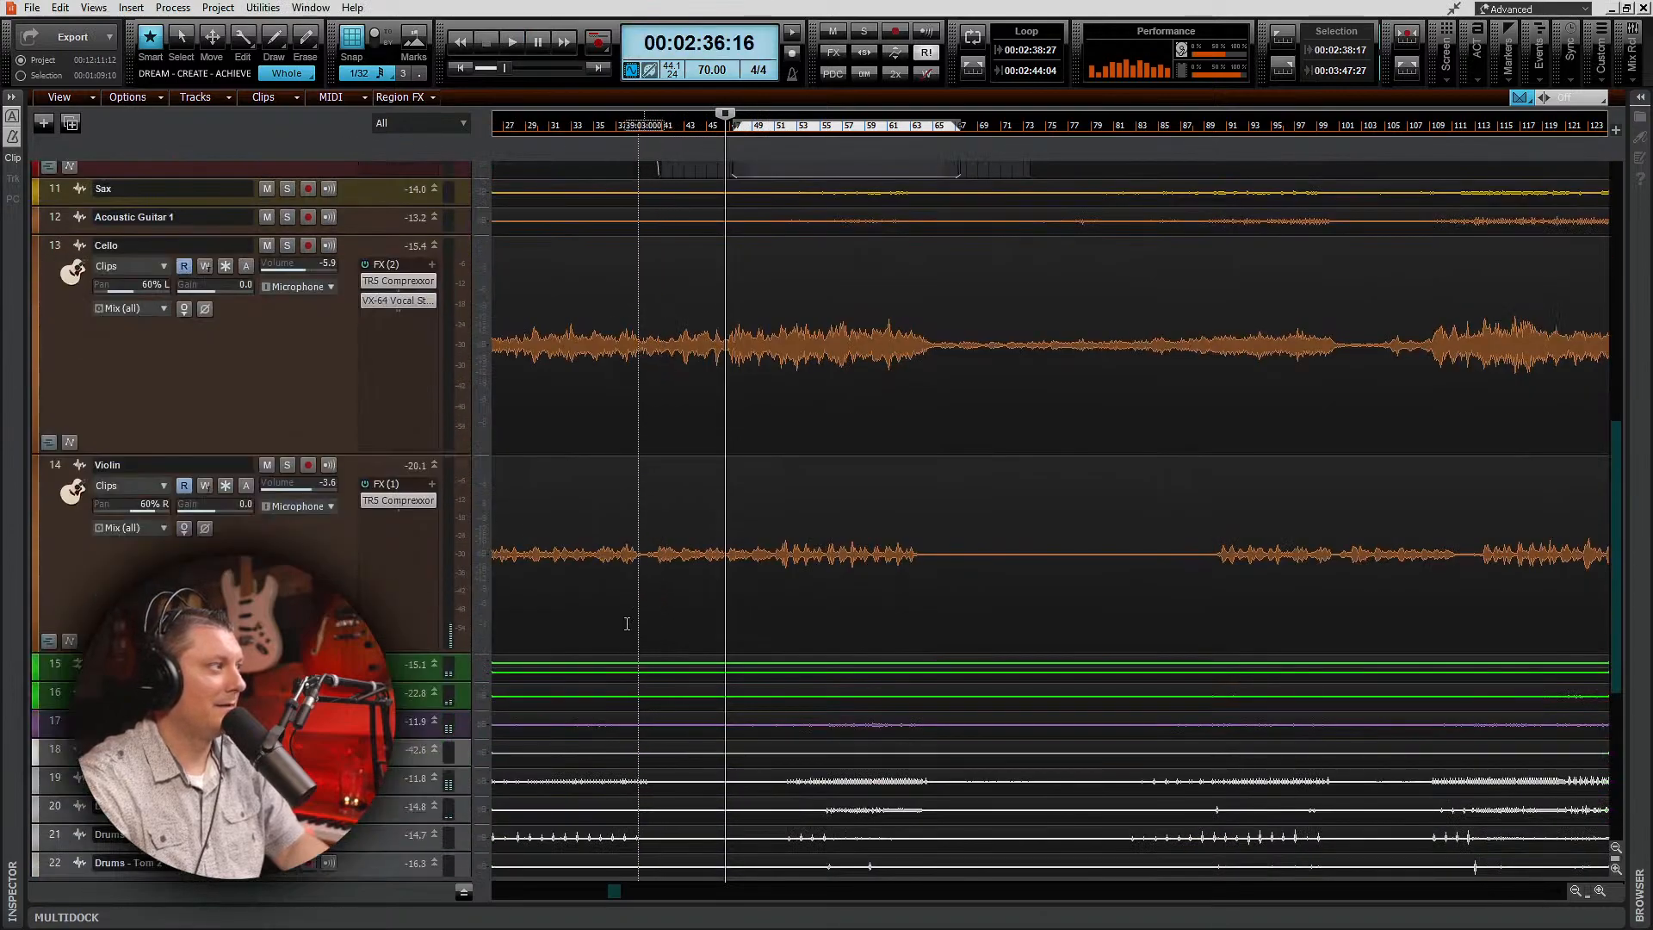
left_click(395, 532)
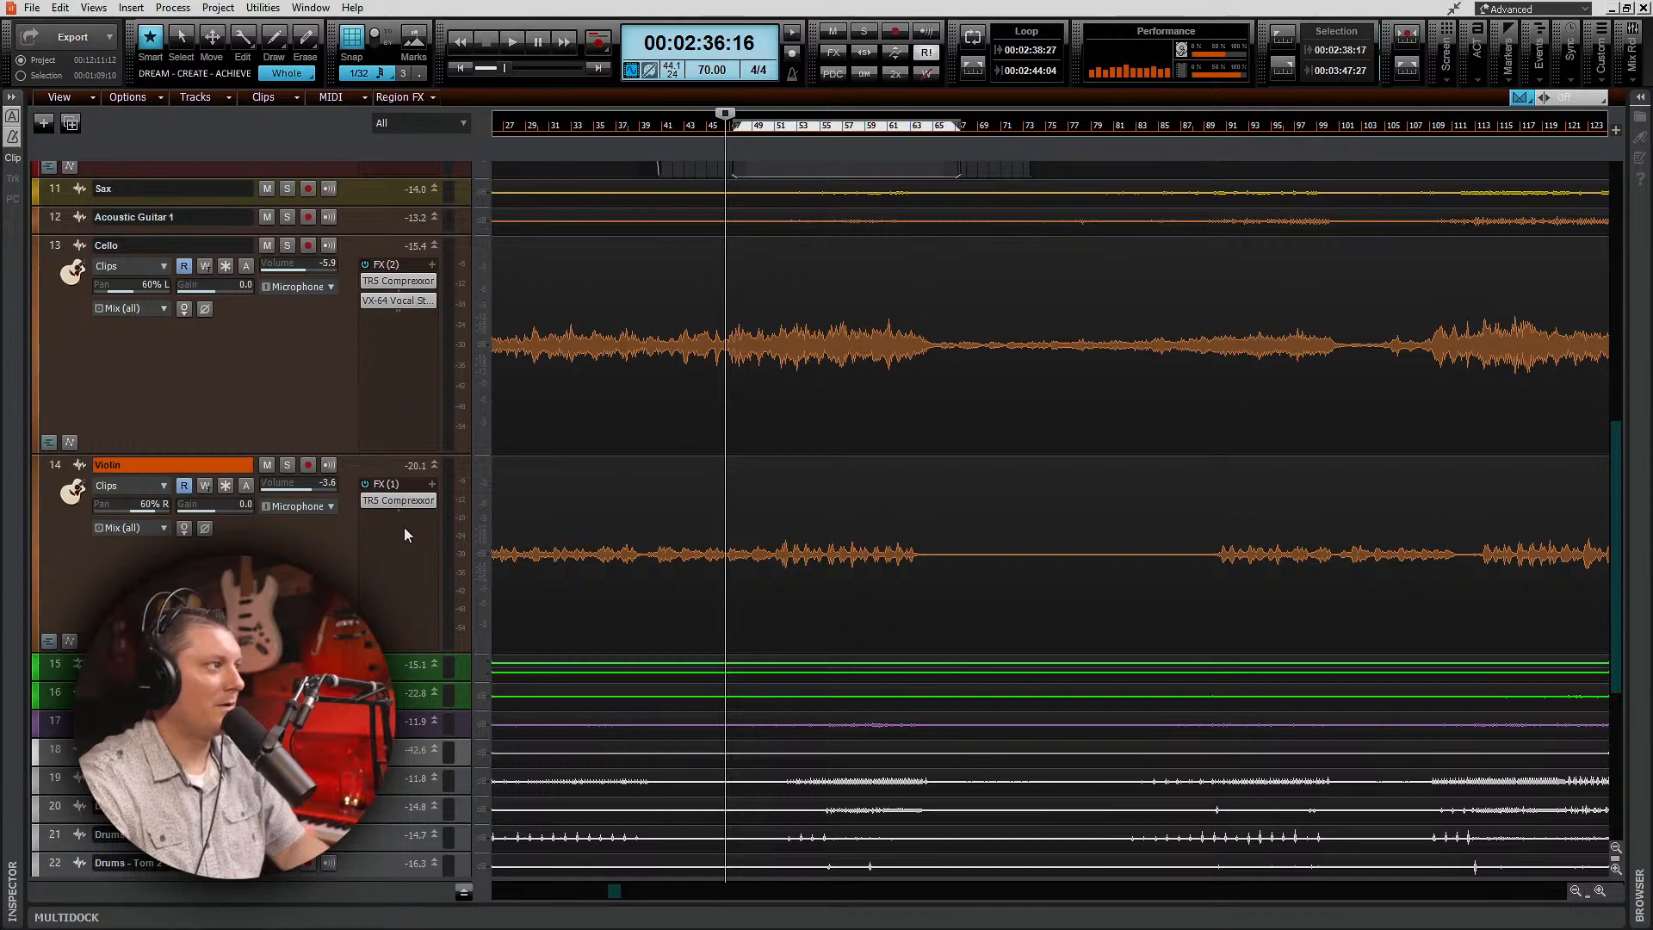
right_click(405, 526)
mouse_move(442, 359)
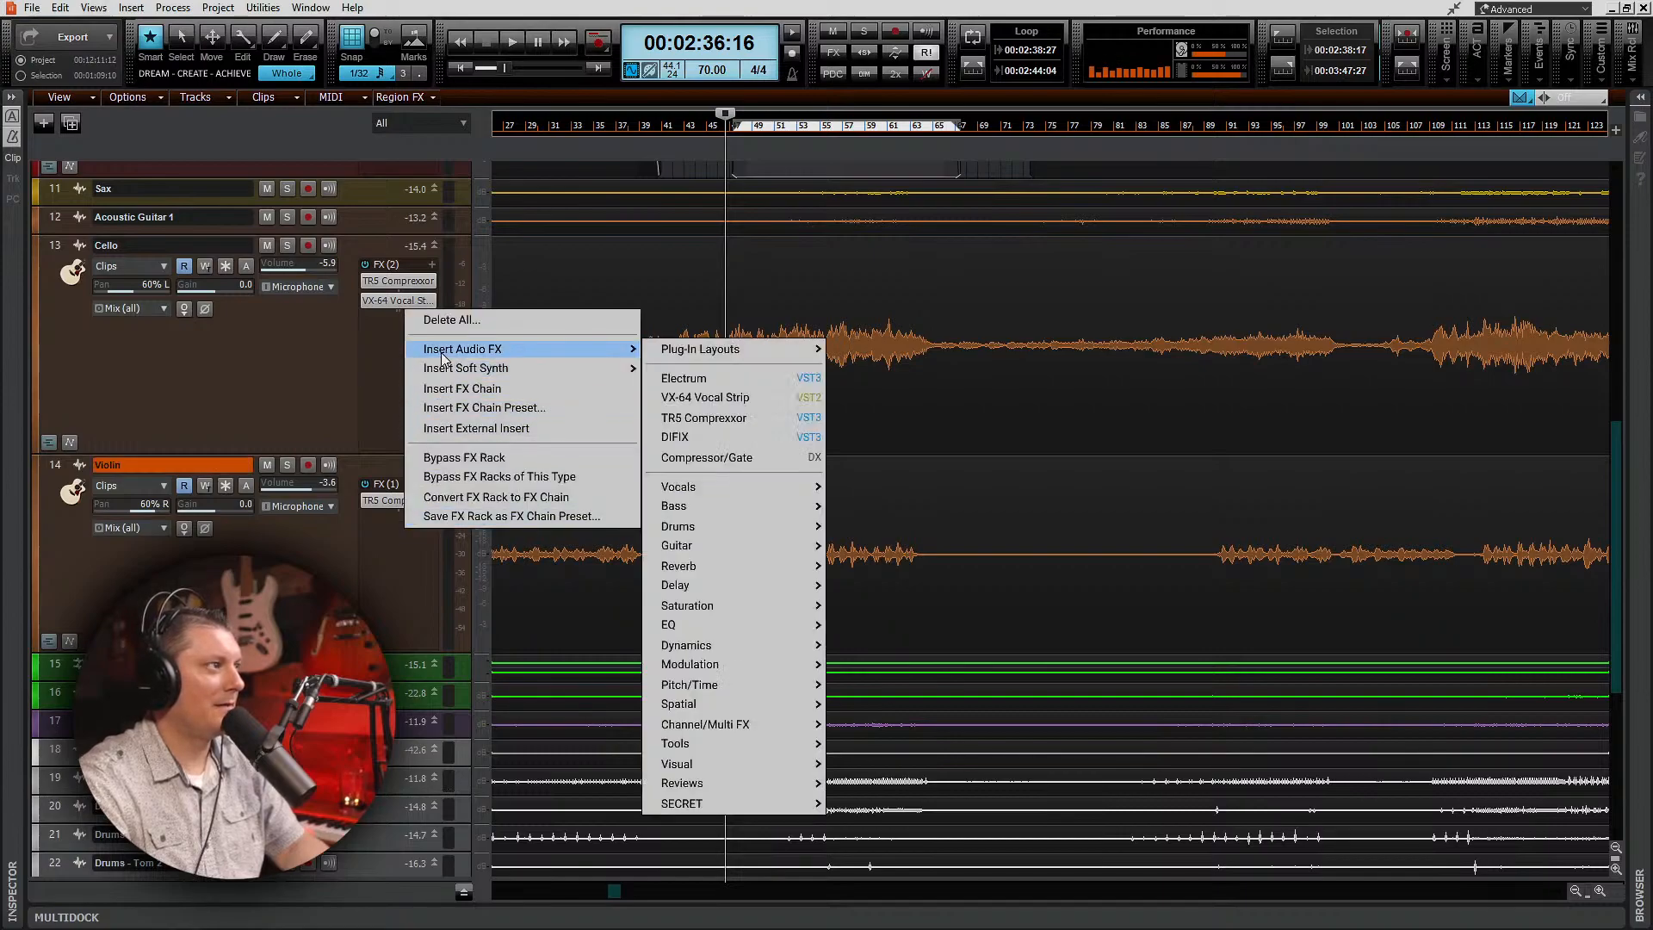
left_click(690, 372)
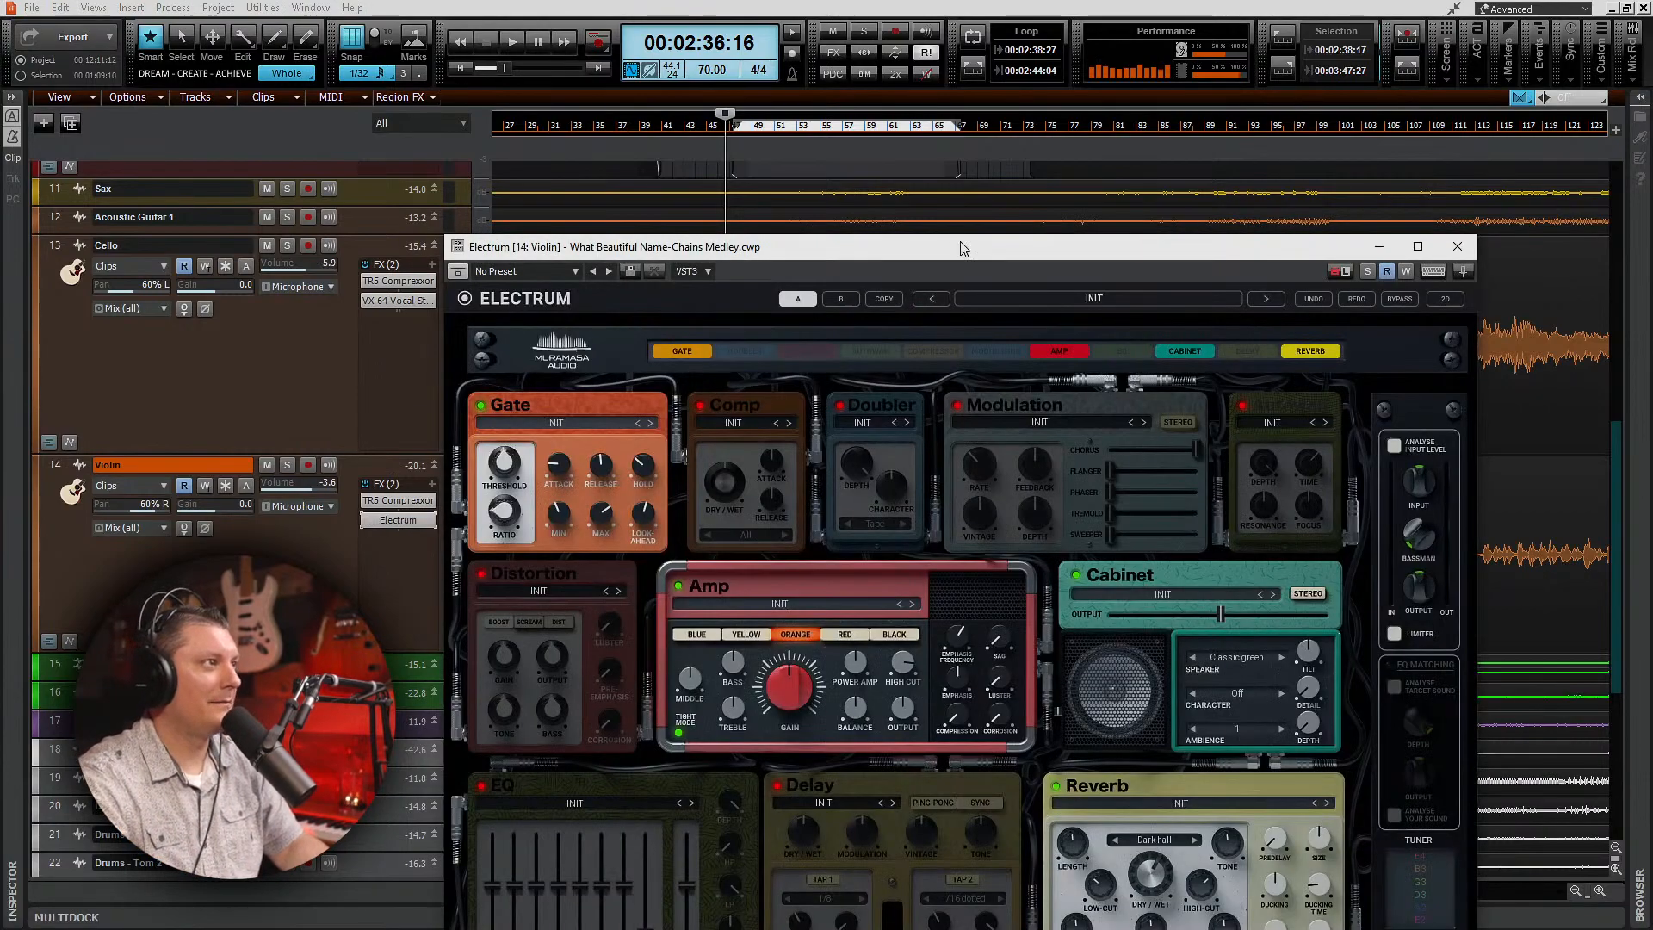
left_click_drag(962, 248, 954, 84)
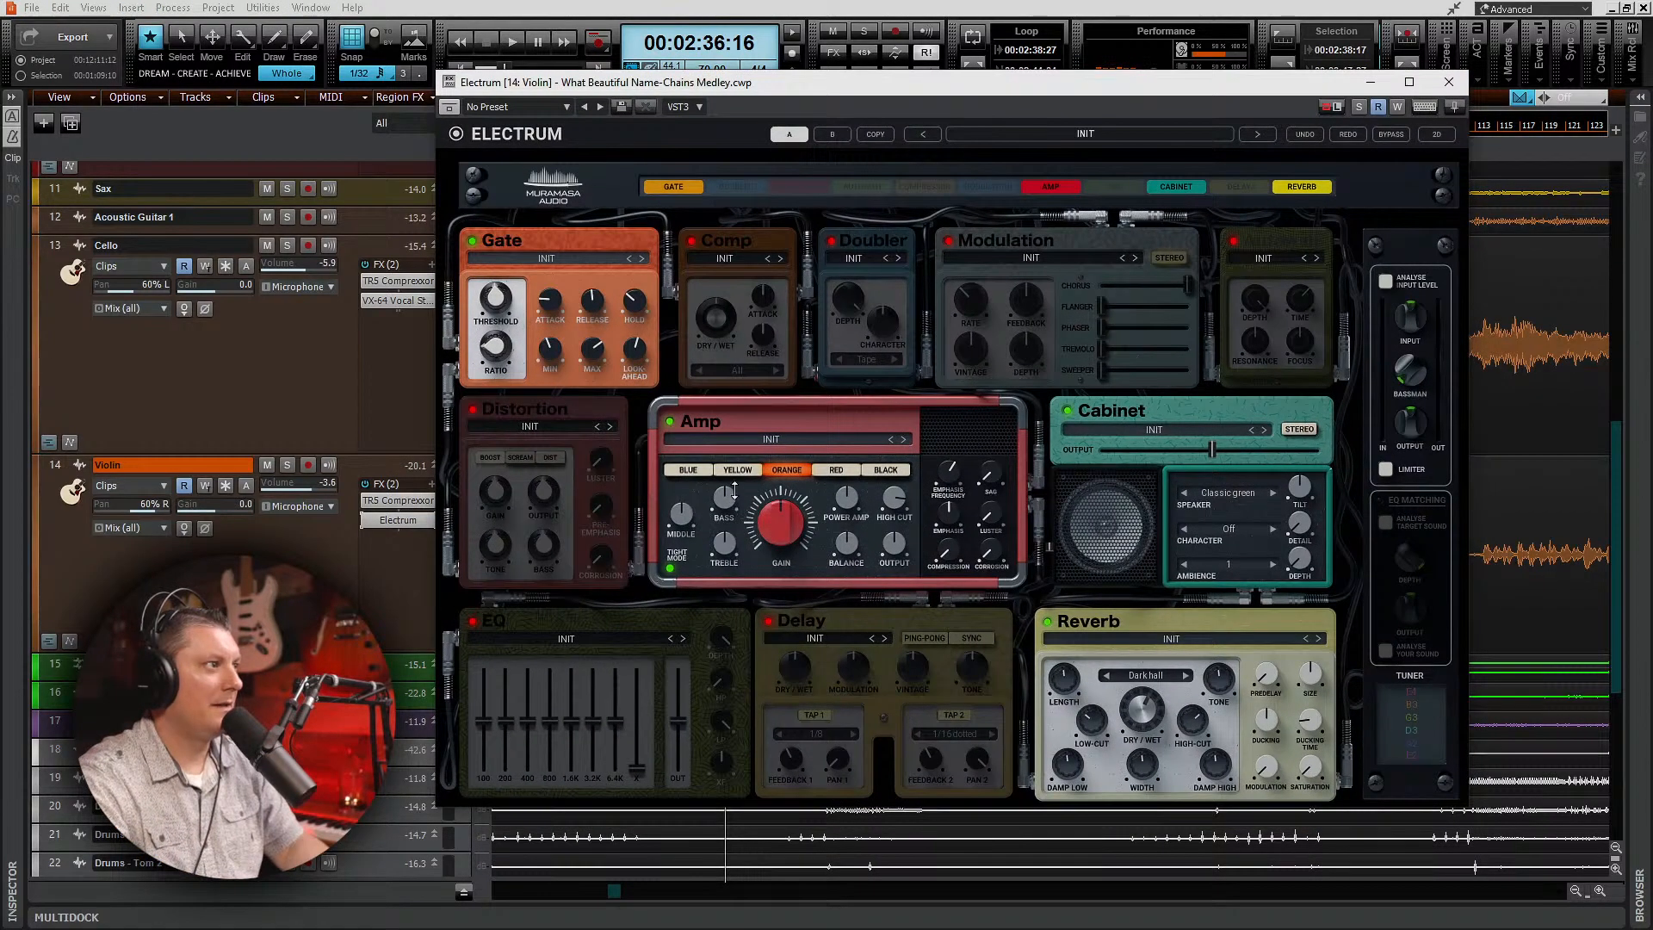
Step: Play the song and audition the Blue and Orange amp models on the Violin, settling on Yellow
key("space")
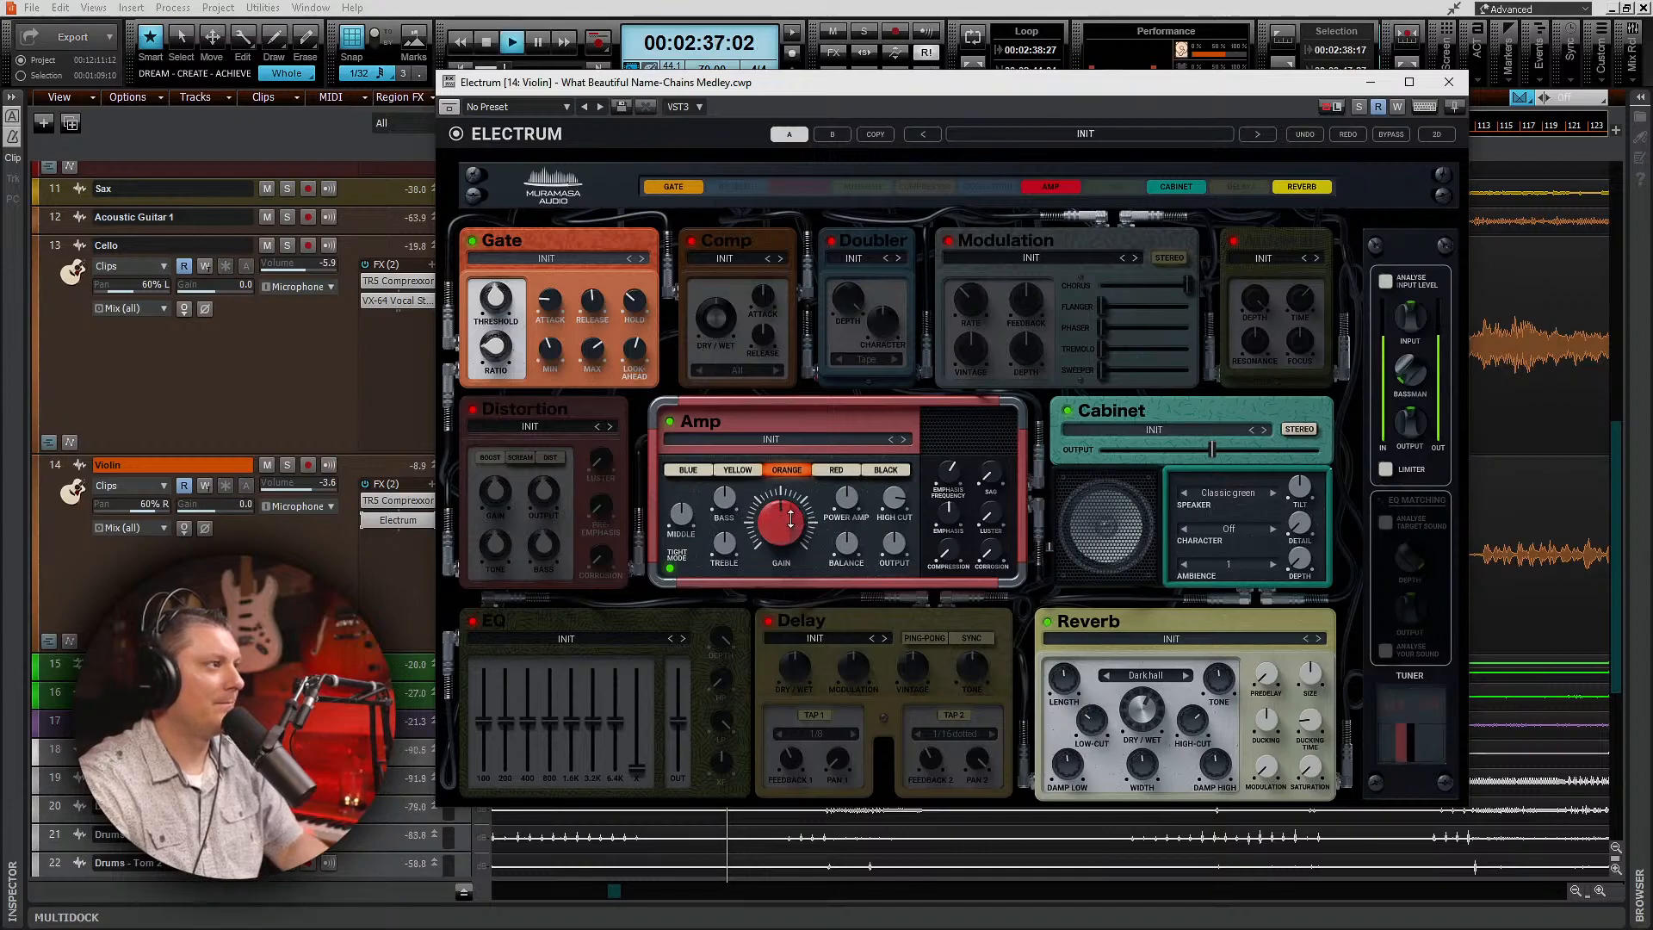
left_click(688, 470)
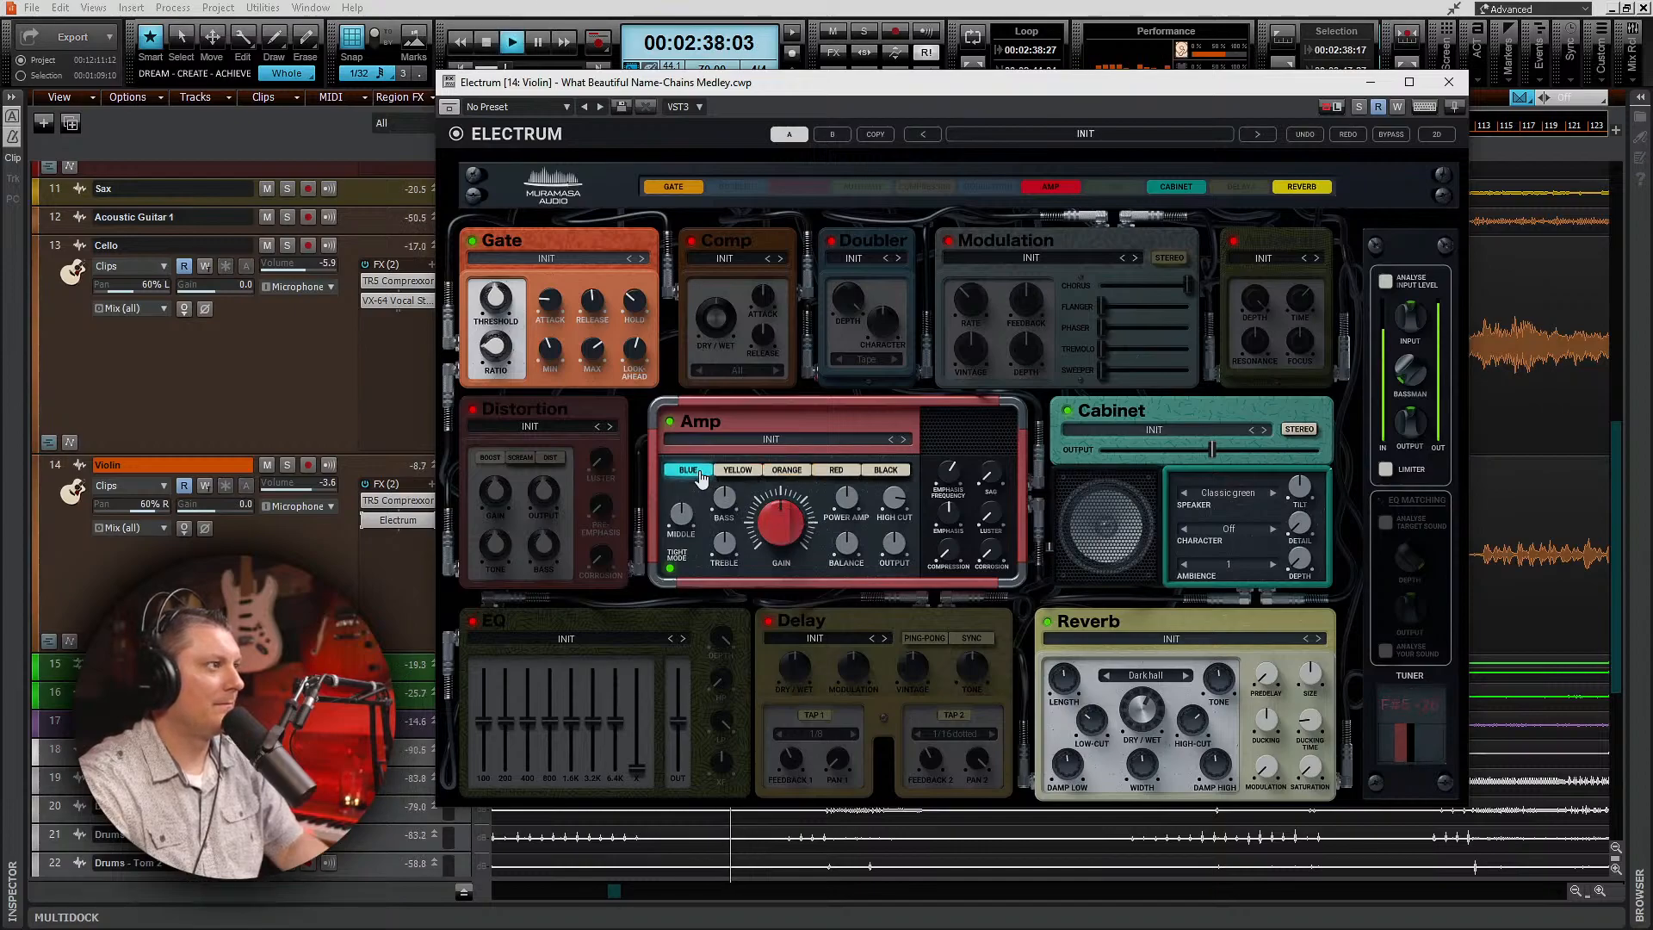
left_click(775, 471)
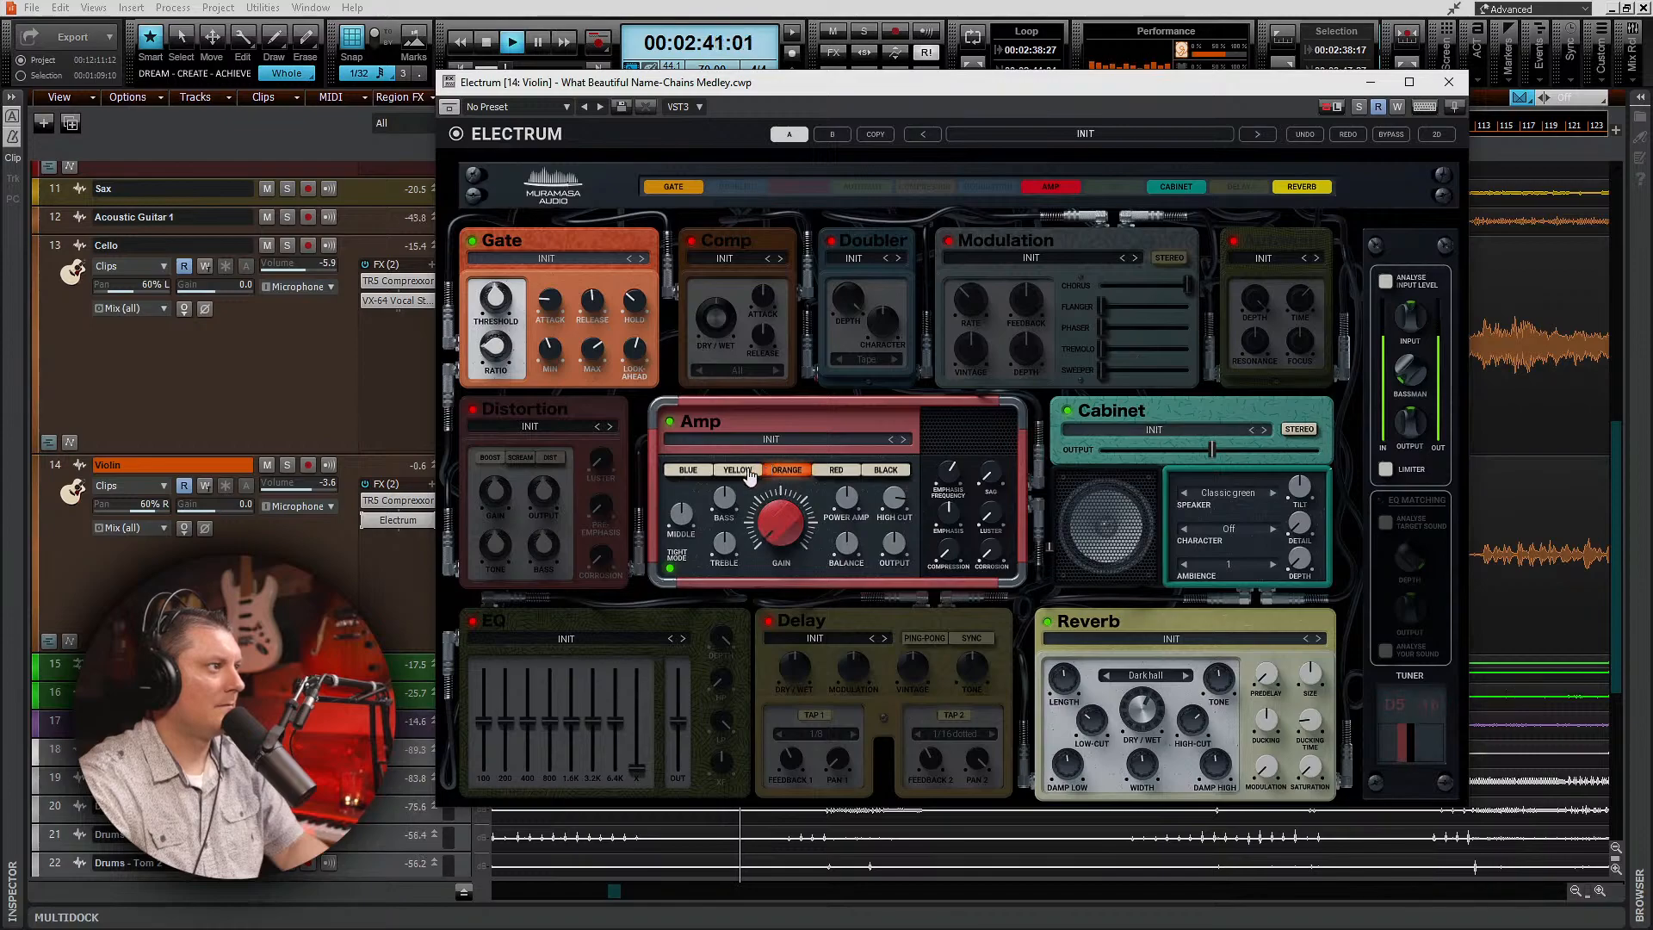
left_click(745, 477)
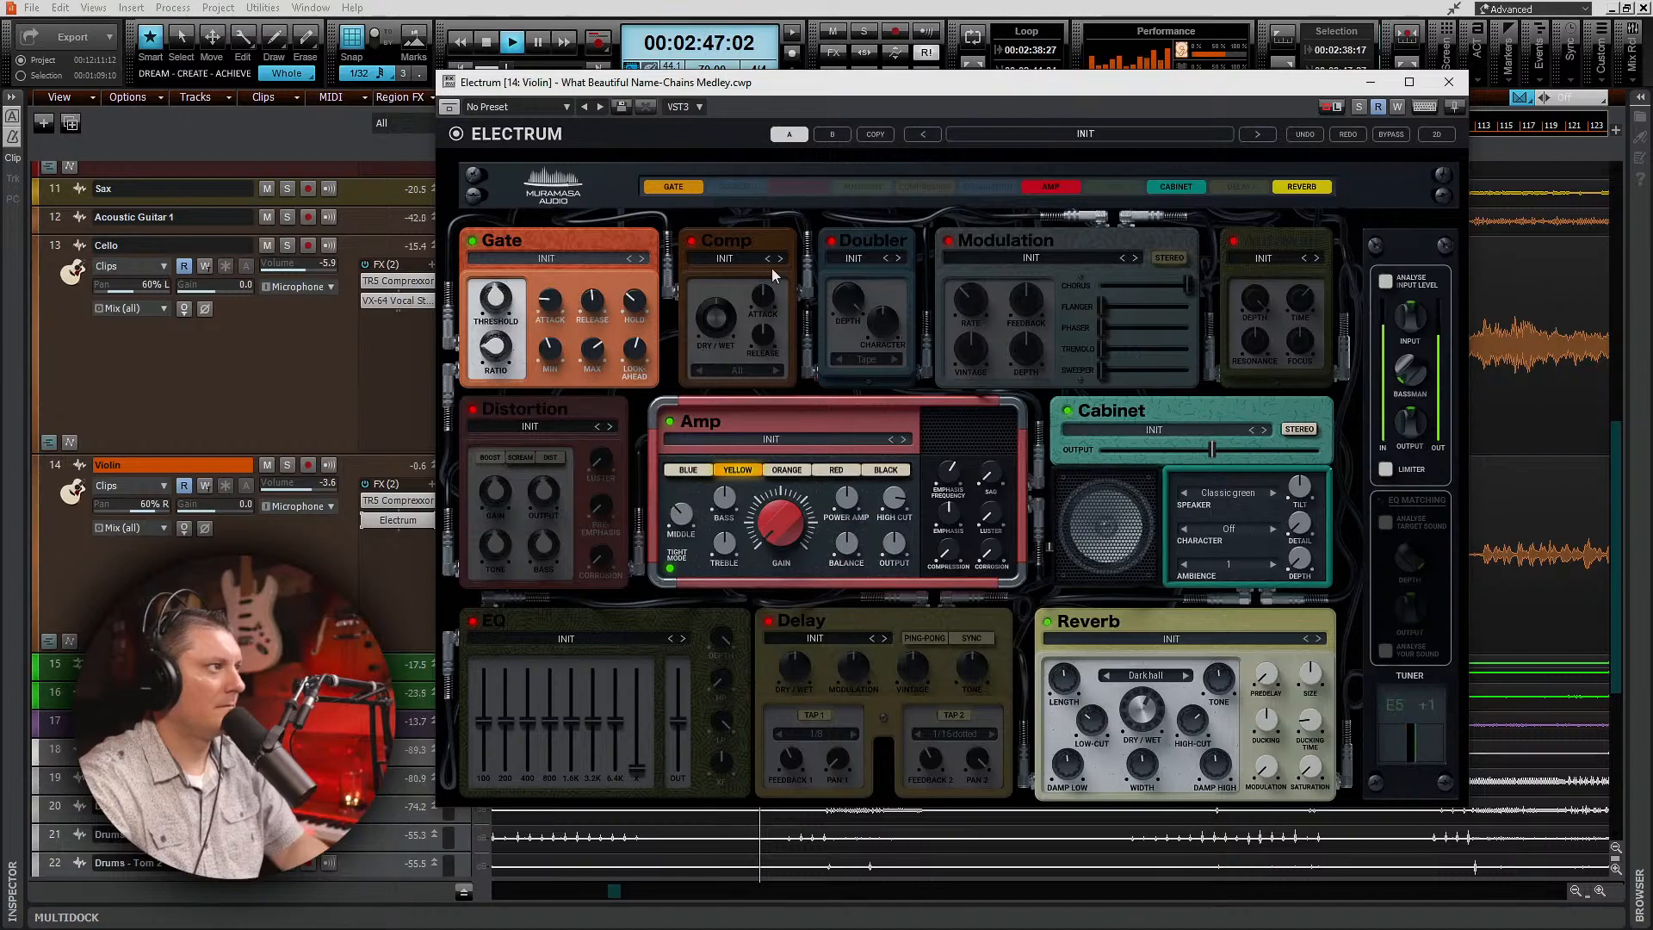
Step: Try Electrum's Comp and Doubler modules on the Violin one after the other, switch both off again and stop playback
left_click(749, 247)
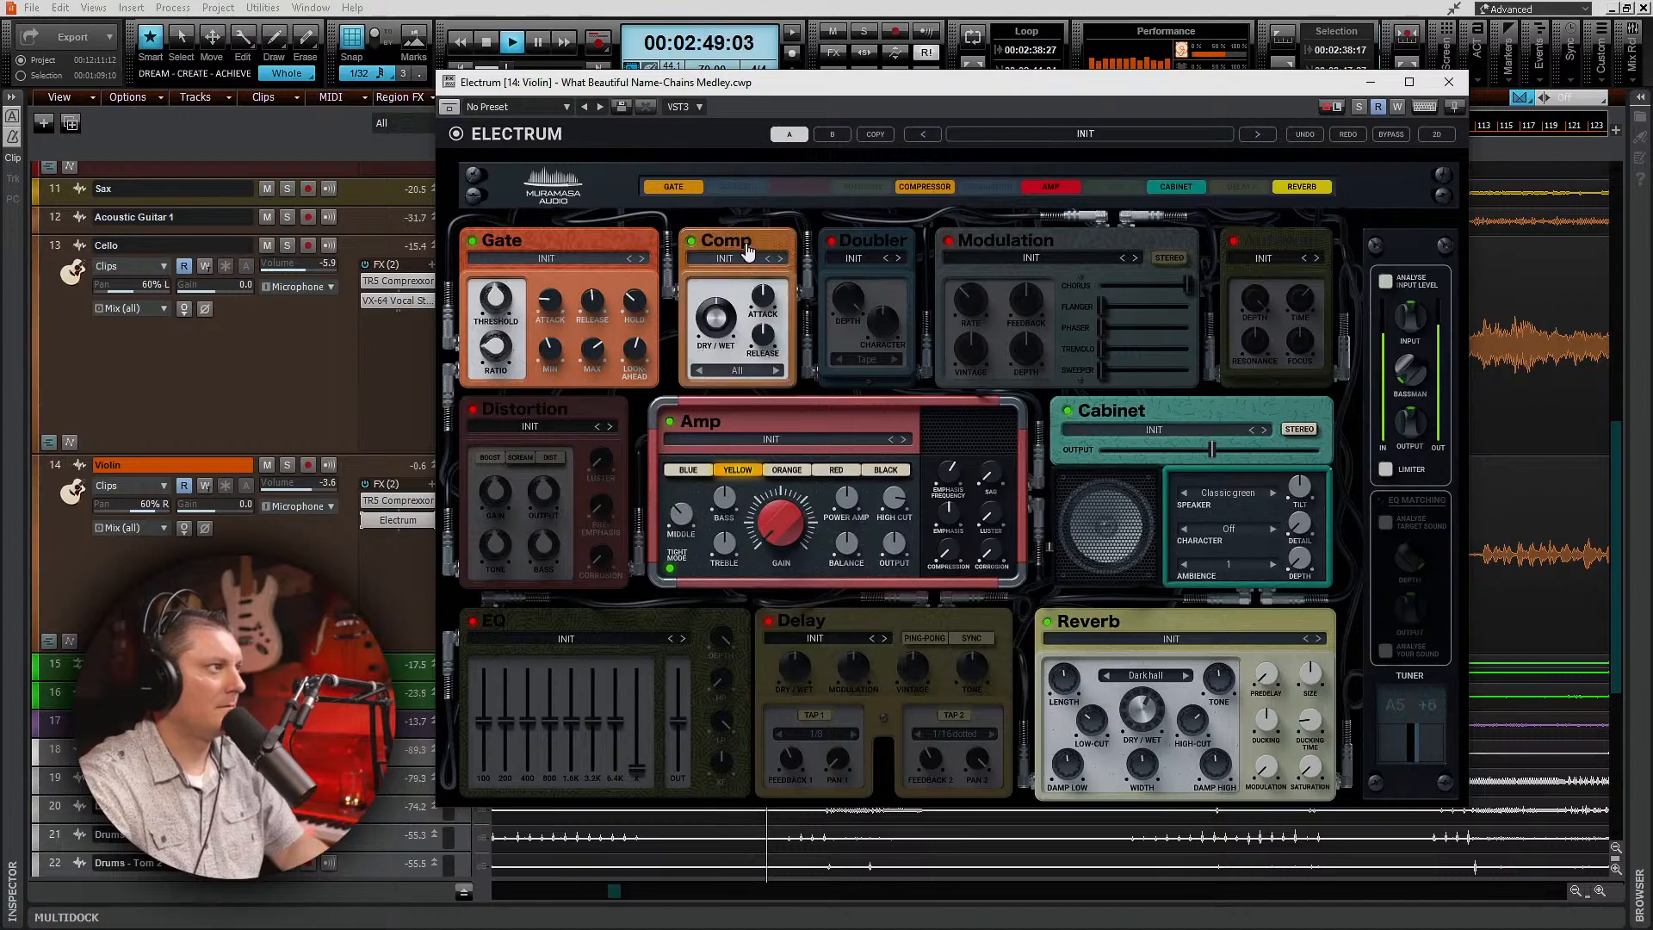
left_click(749, 248)
left_click(876, 248)
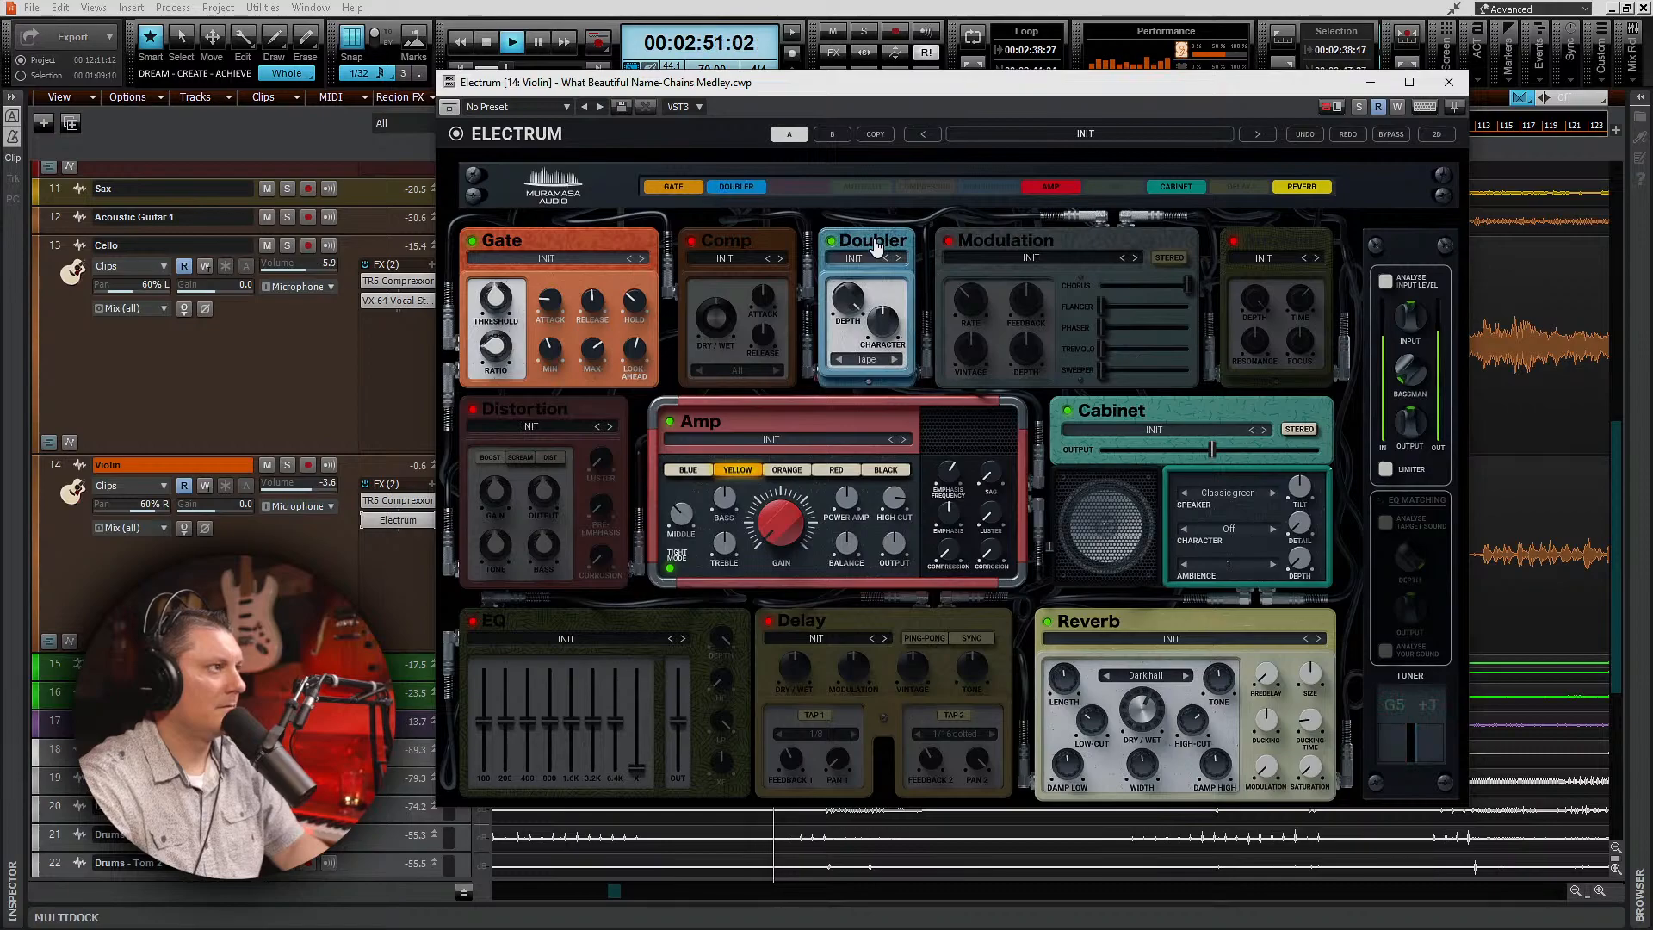
left_click(876, 247)
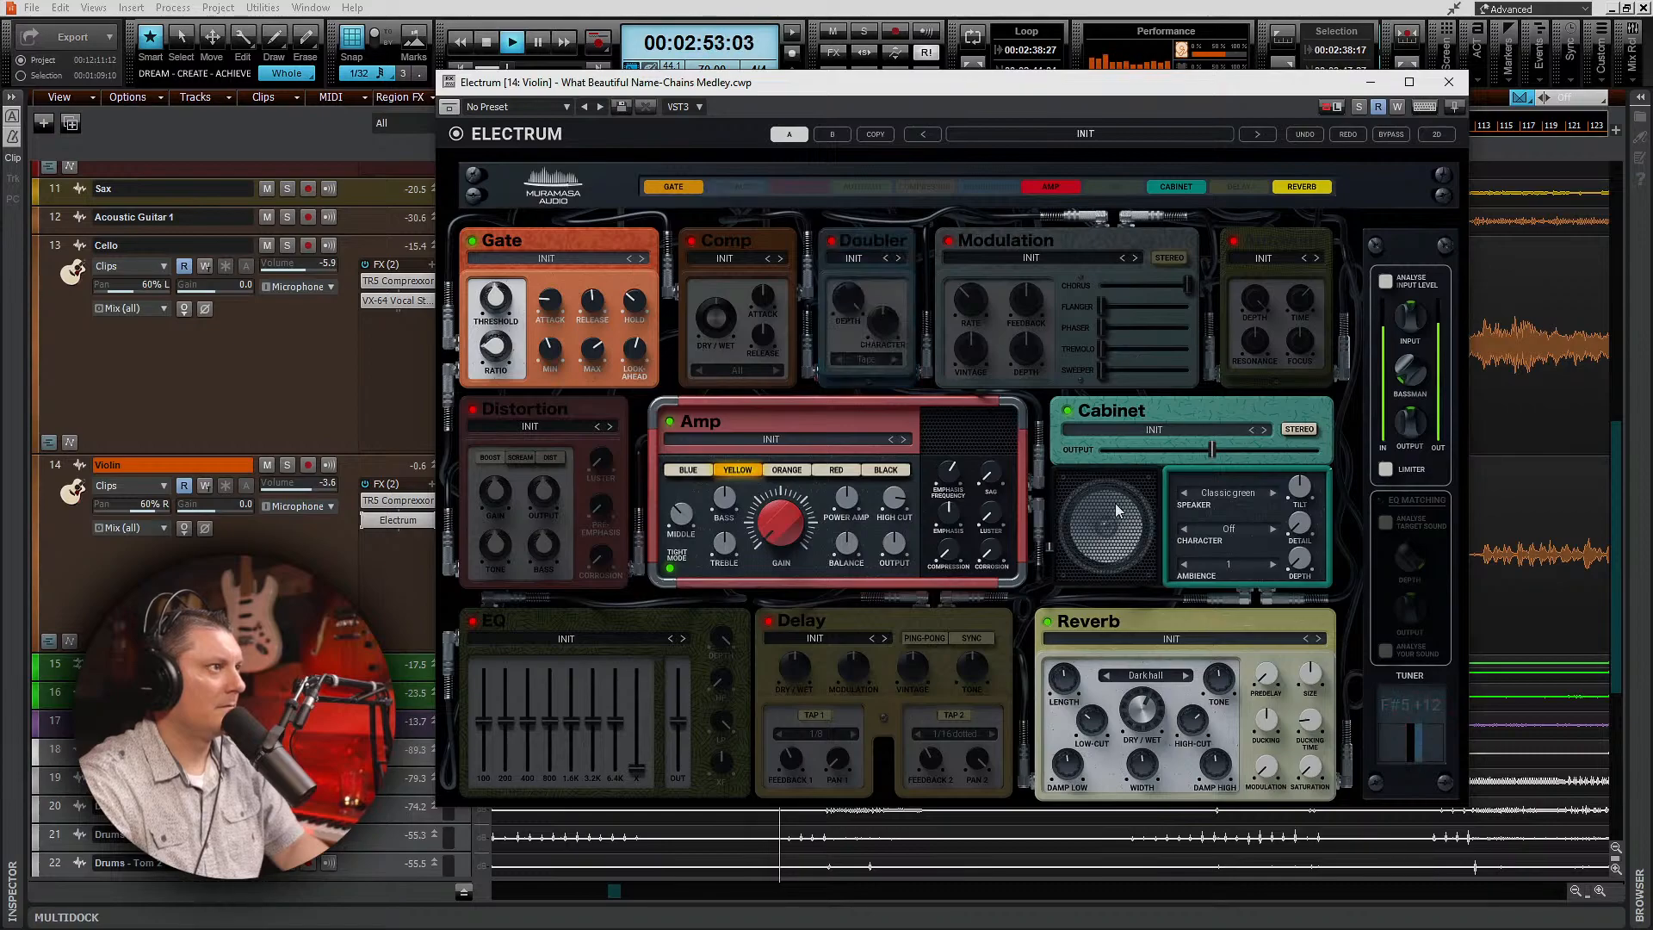
key("space")
Step: Change the Violin's Electrum cabinet speaker to Silky smooth, save the project, and switch the speaker to Mid 30s
left_click(1273, 495)
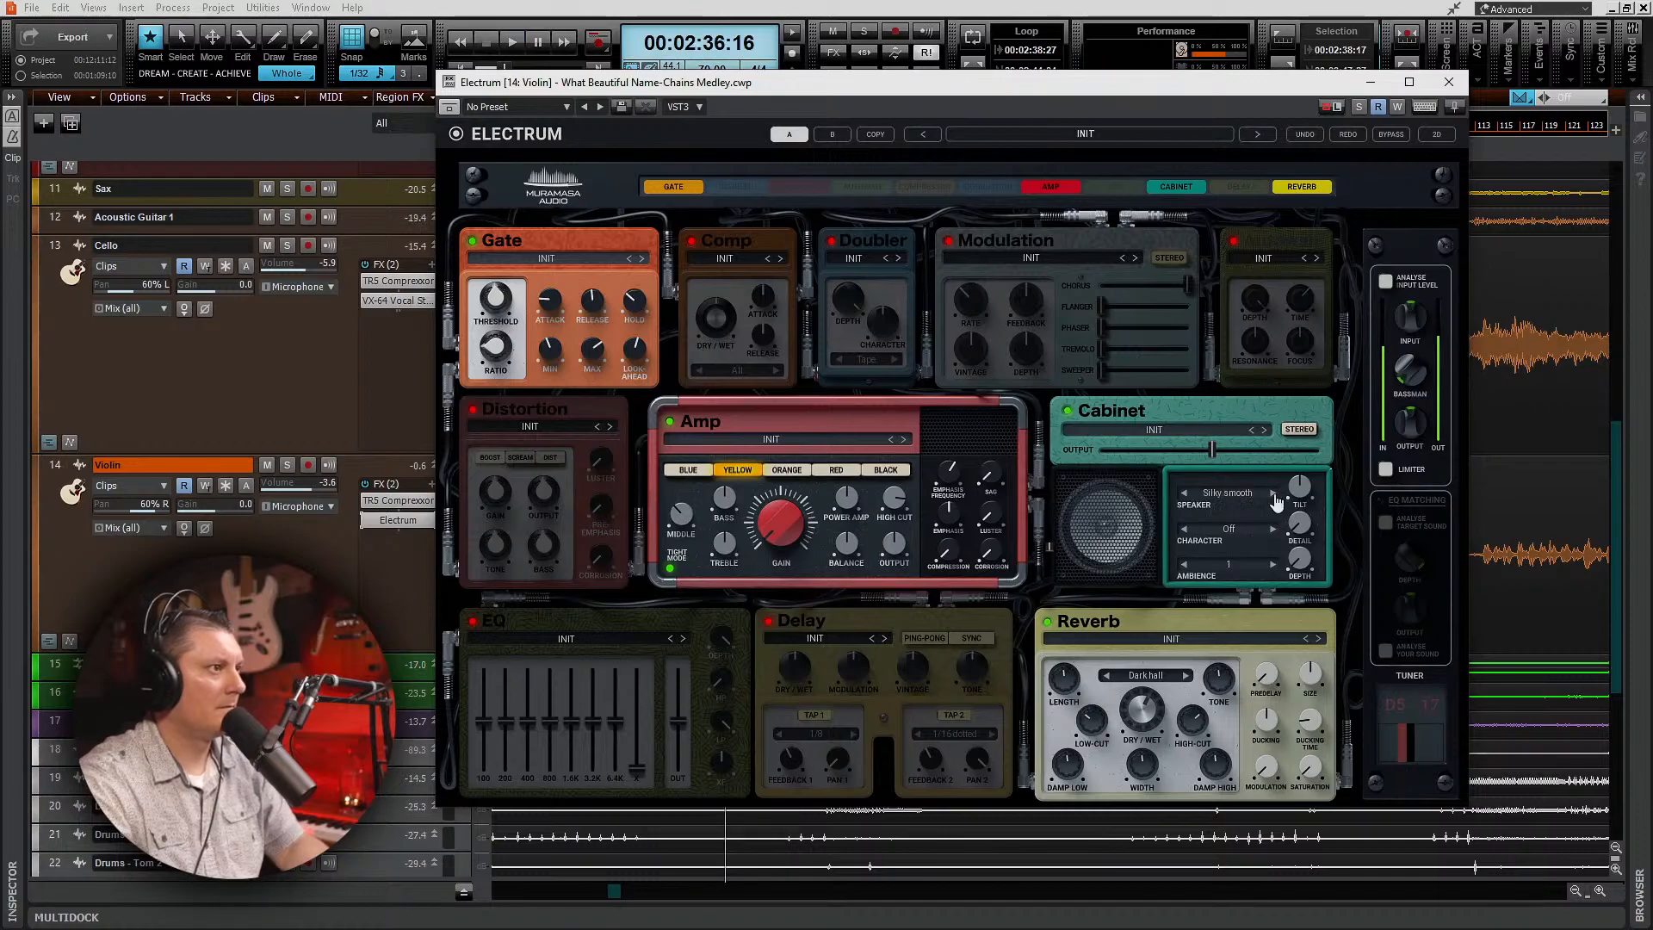
key("ctrl+s")
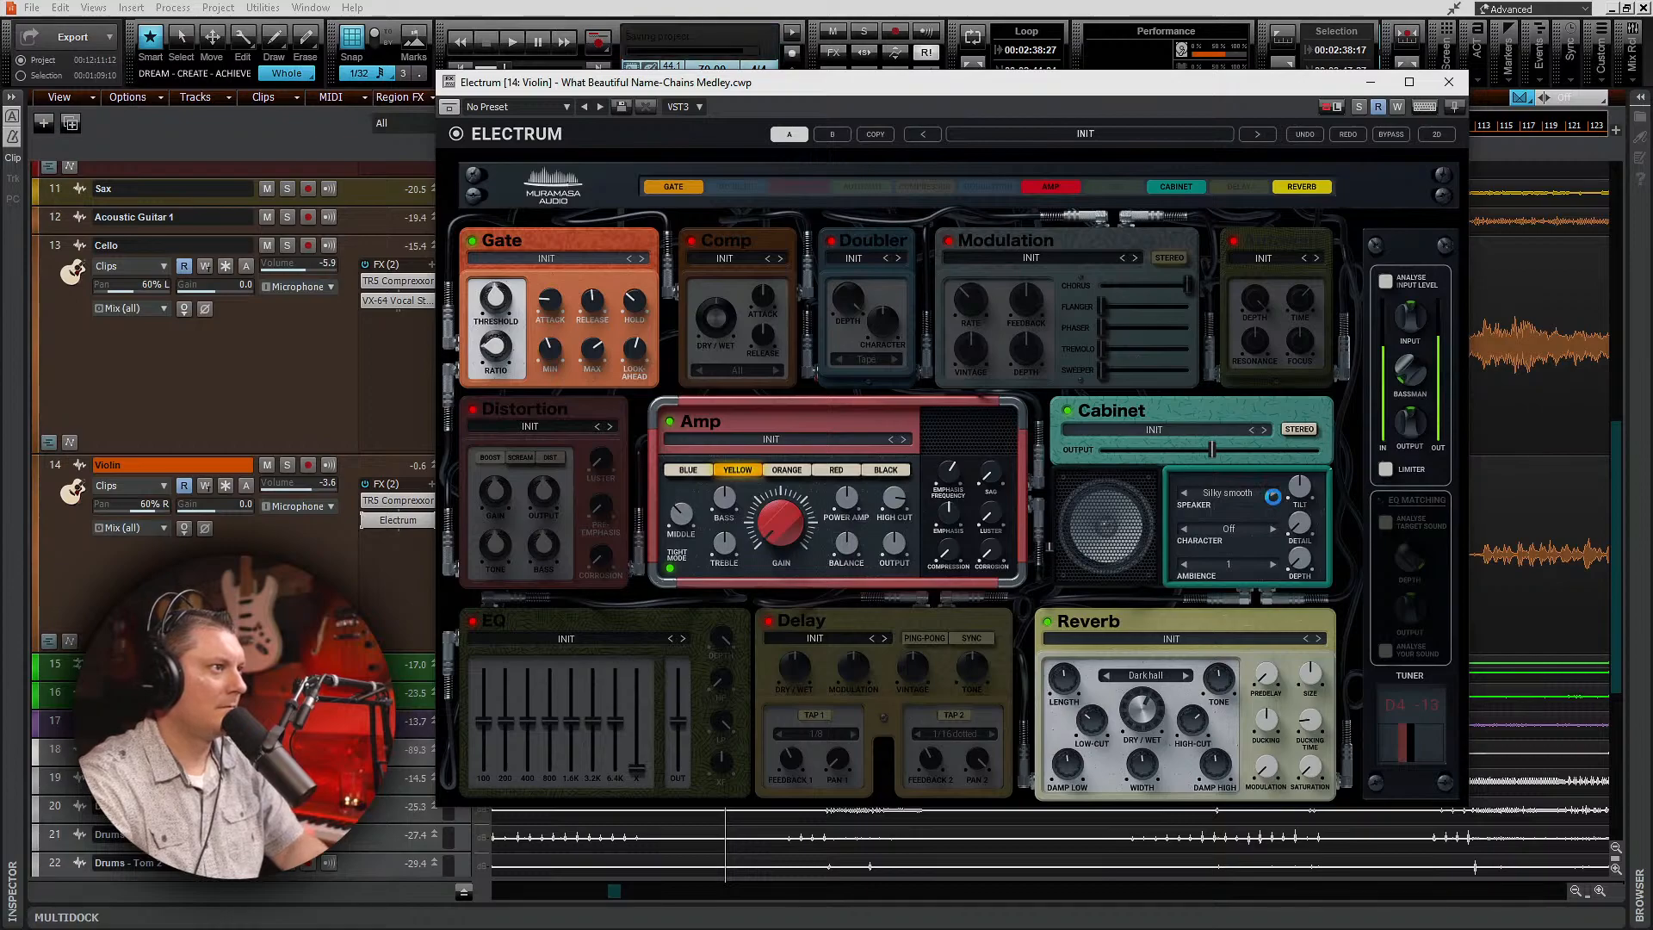
left_click(1273, 493)
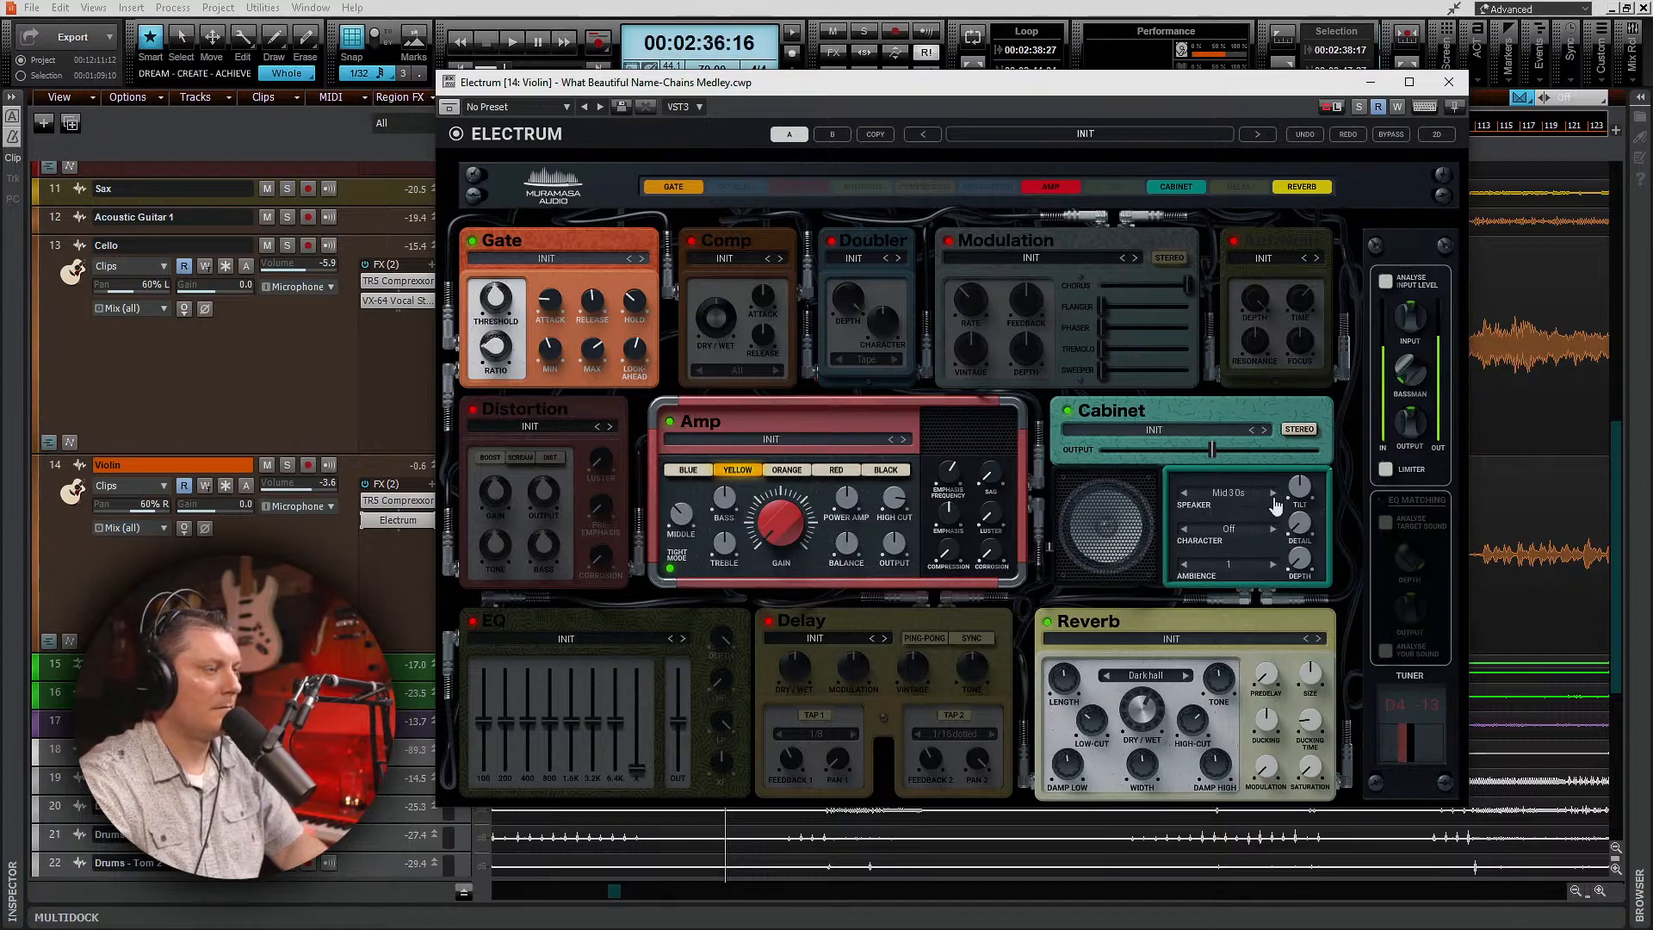
Step: Play the song and set the Violin's Electrum cabinet to the Golden lady speaker with Balanced character
key("space")
left_click(1273, 494)
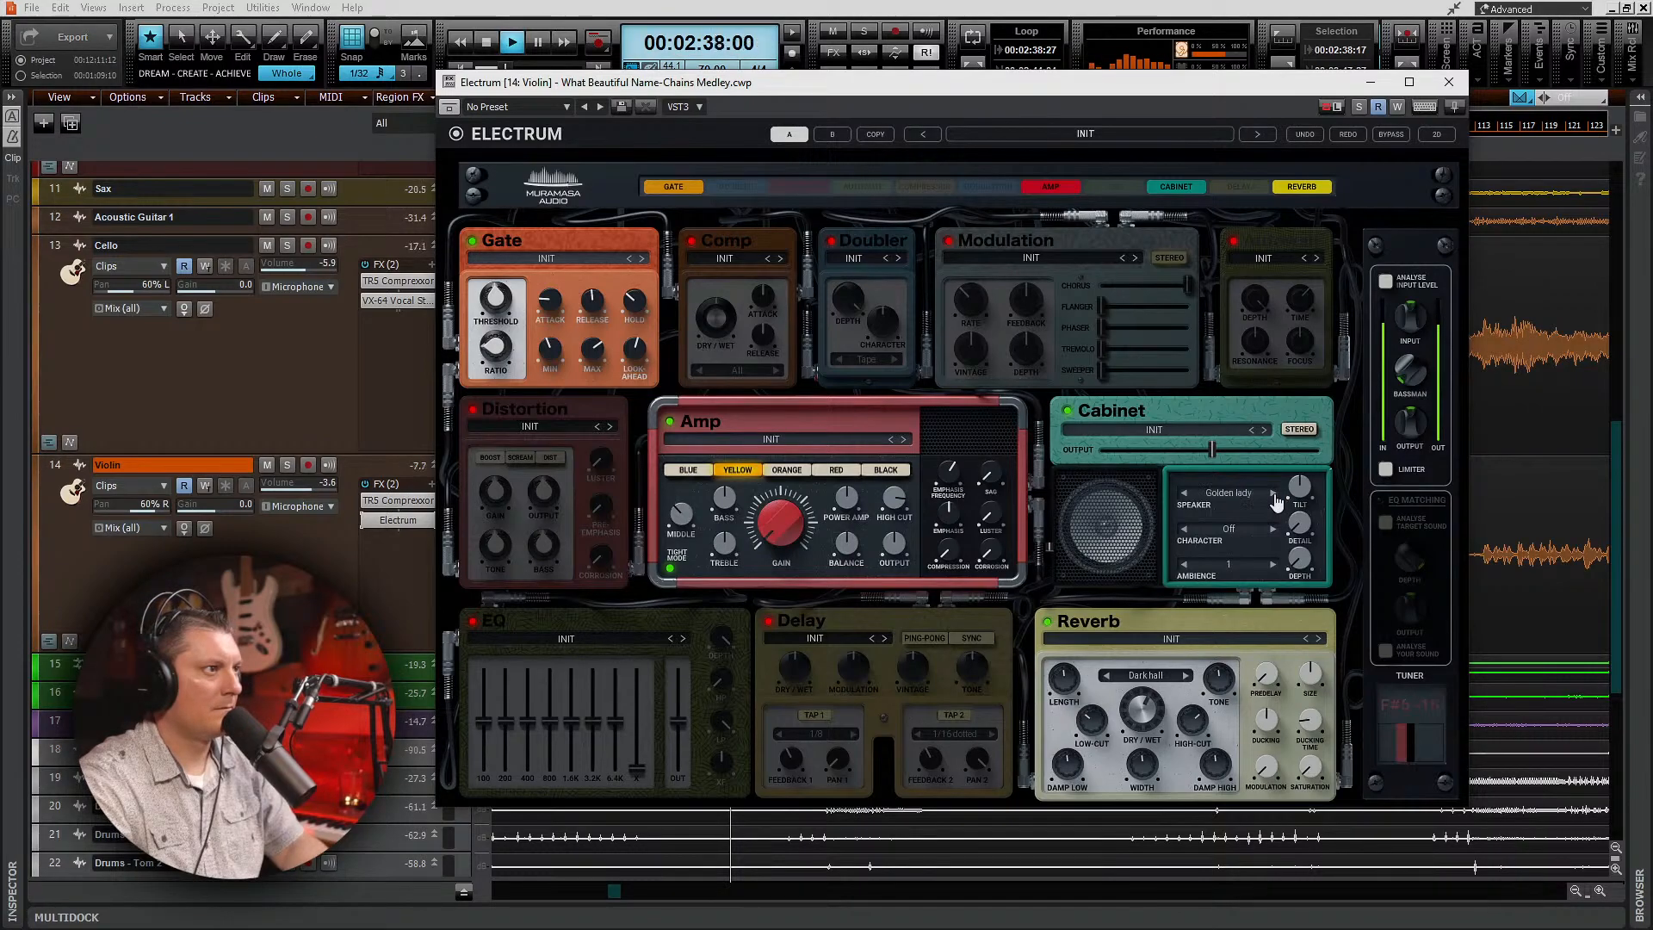
left_click(1273, 530)
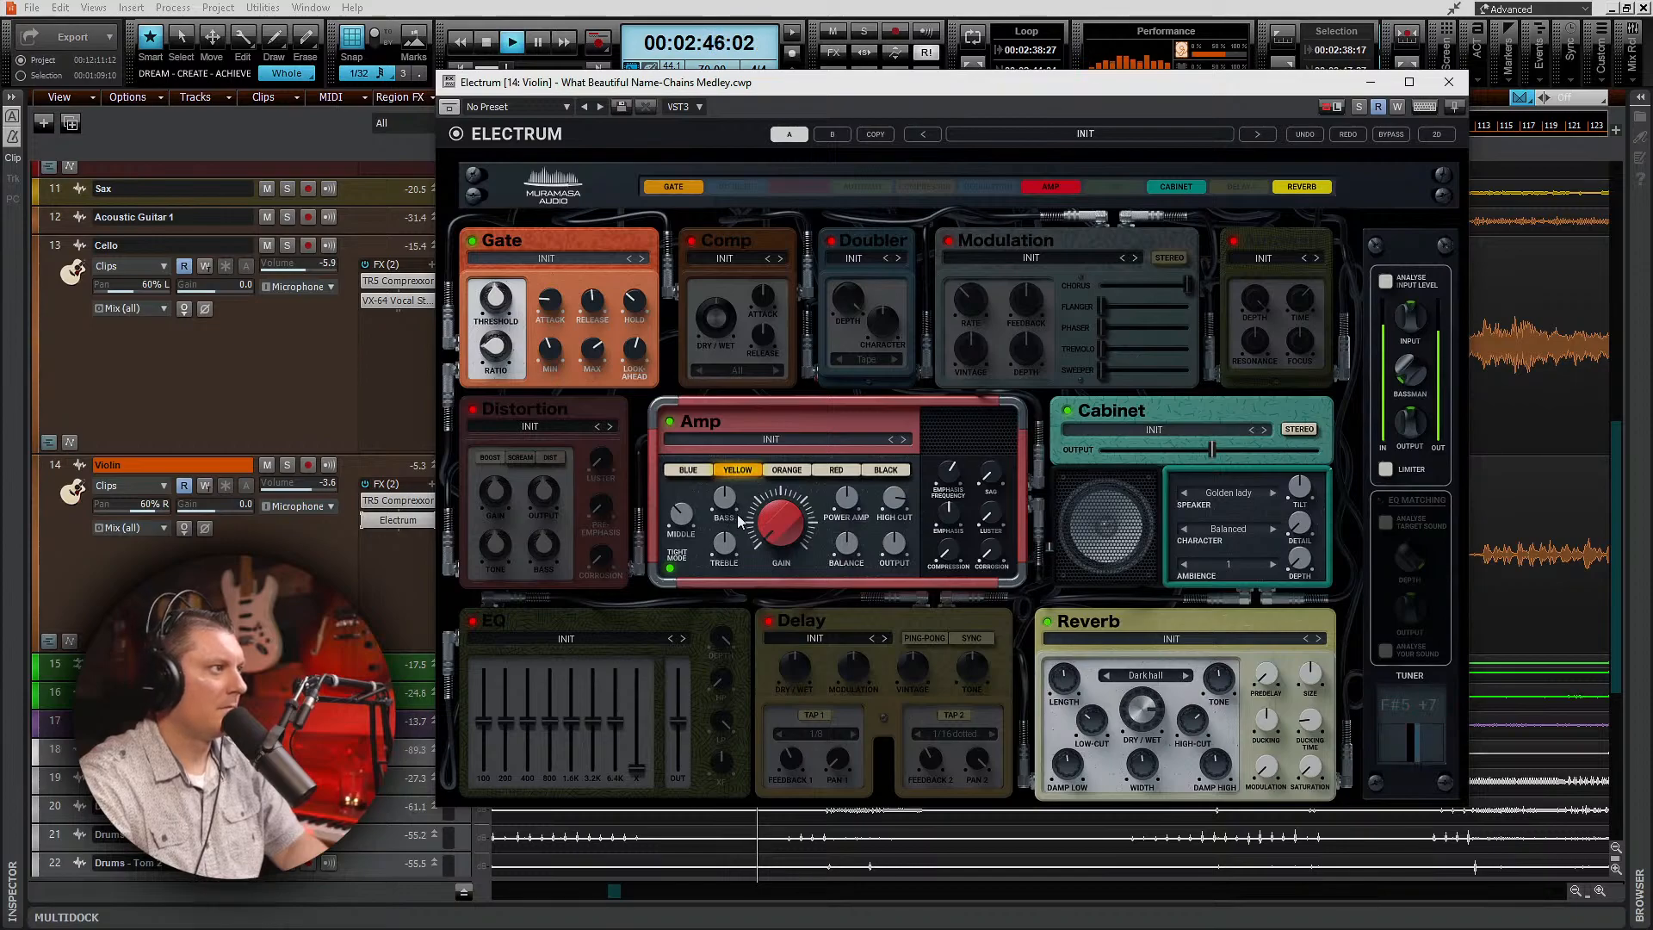
Step: Audition the Orange, Red, Black and Yellow amp models on the Violin during playback, settling on Orange
left_click(788, 470)
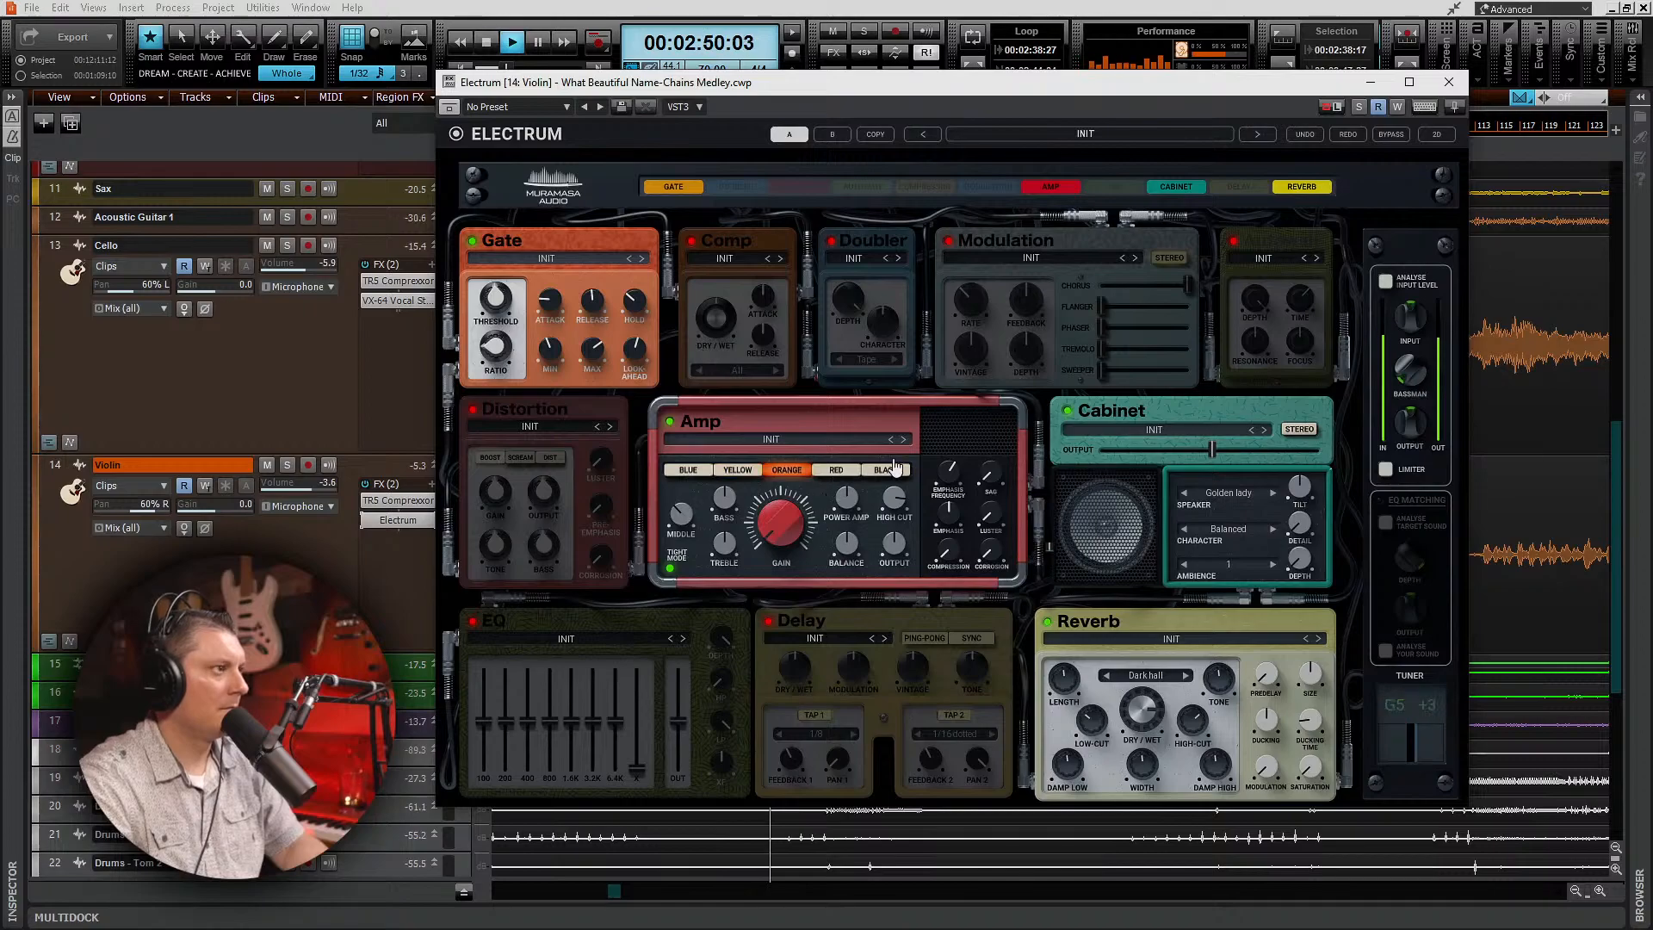
left_click(839, 471)
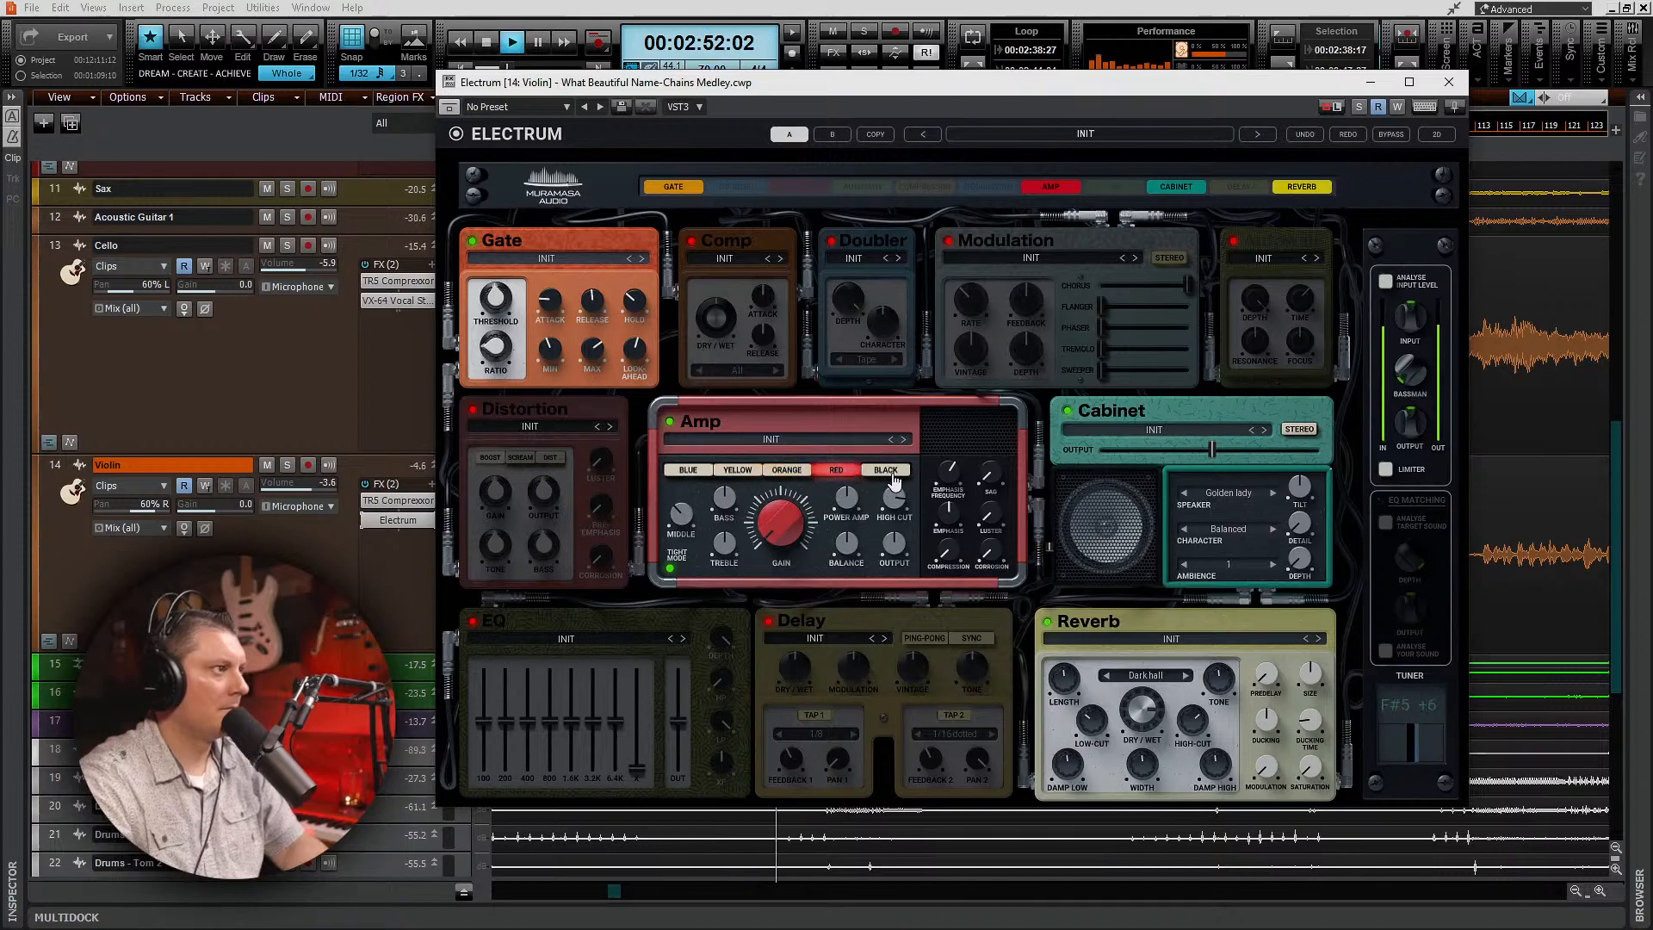
left_click(891, 478)
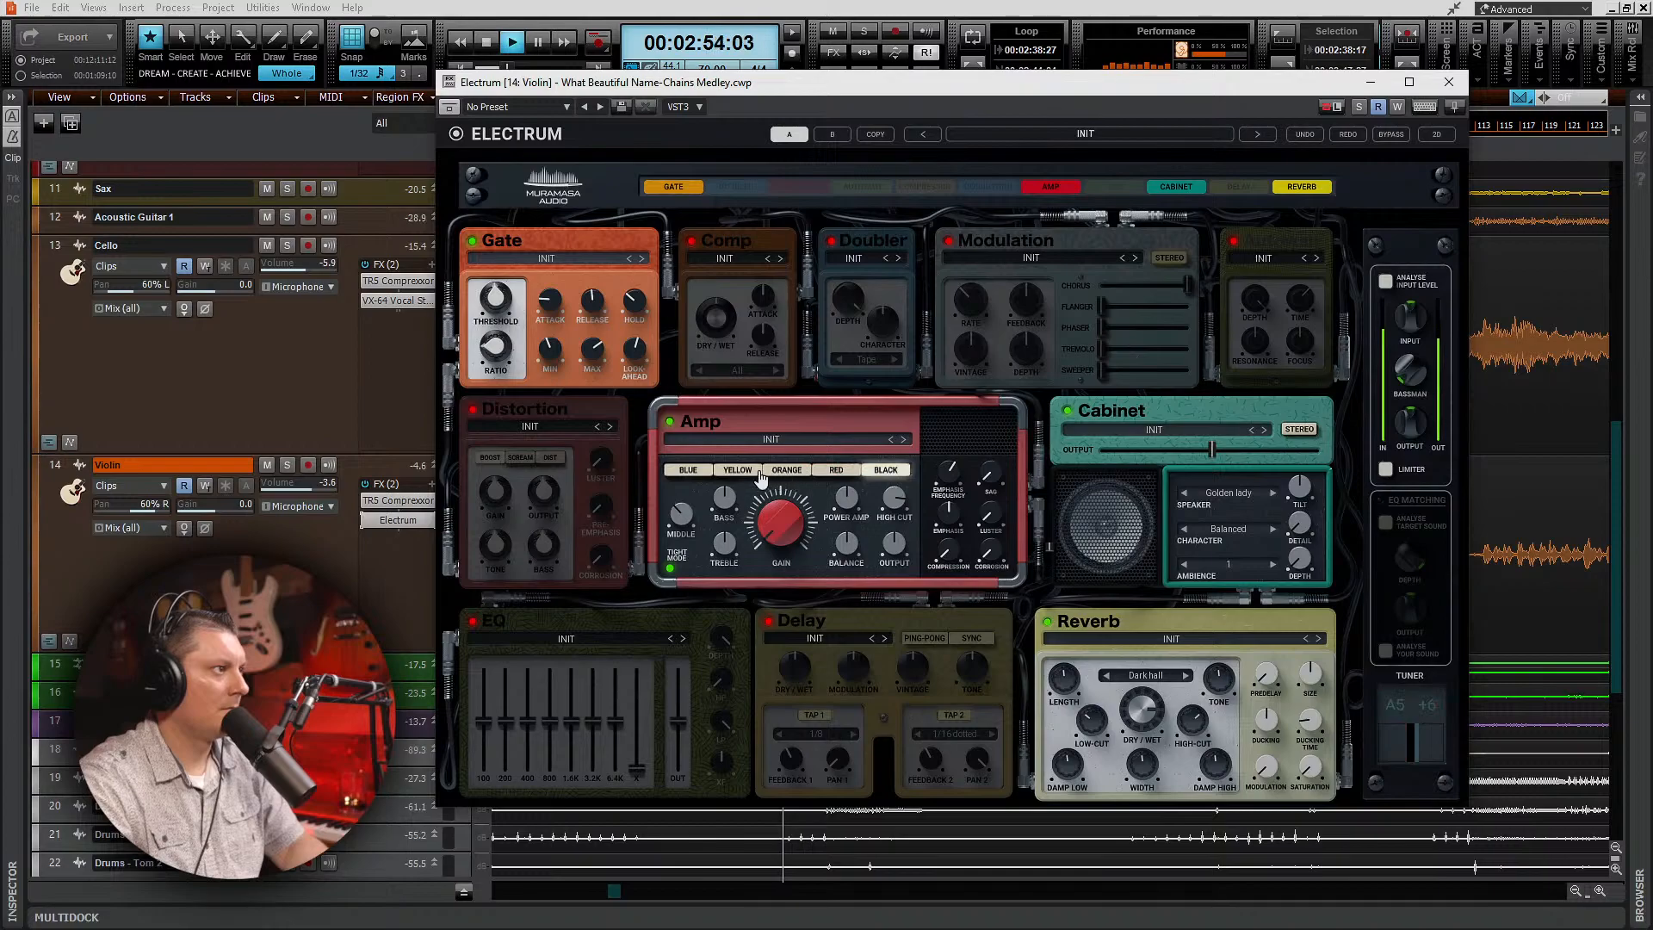
left_click(795, 473)
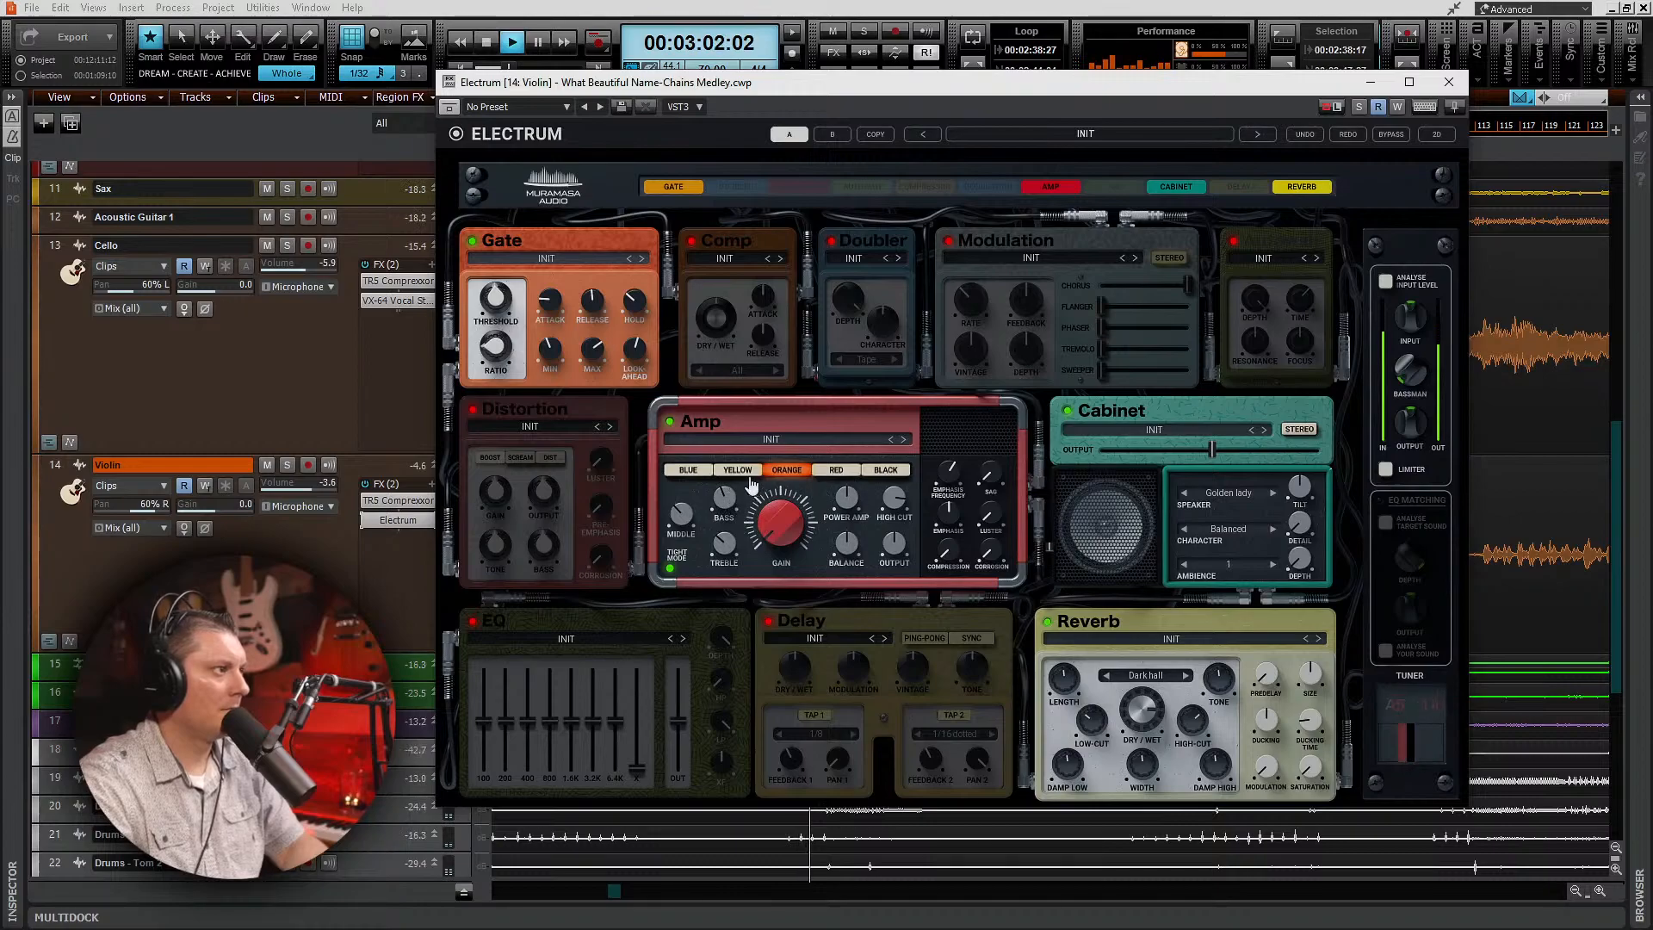
left_click(737, 471)
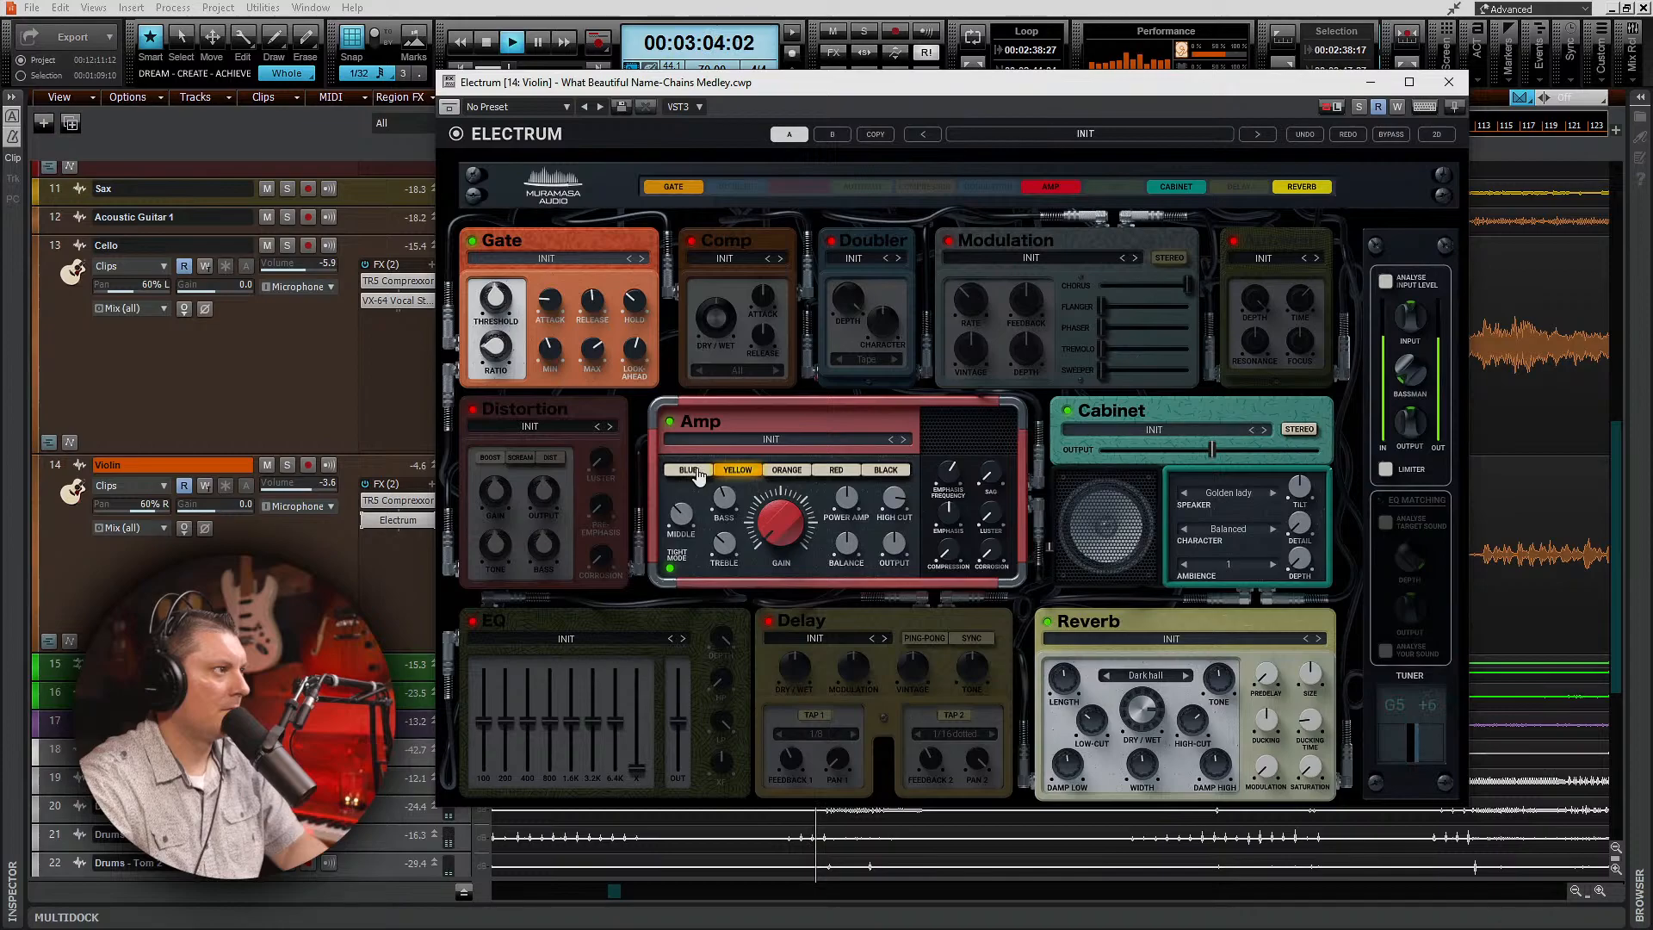
left_click(785, 471)
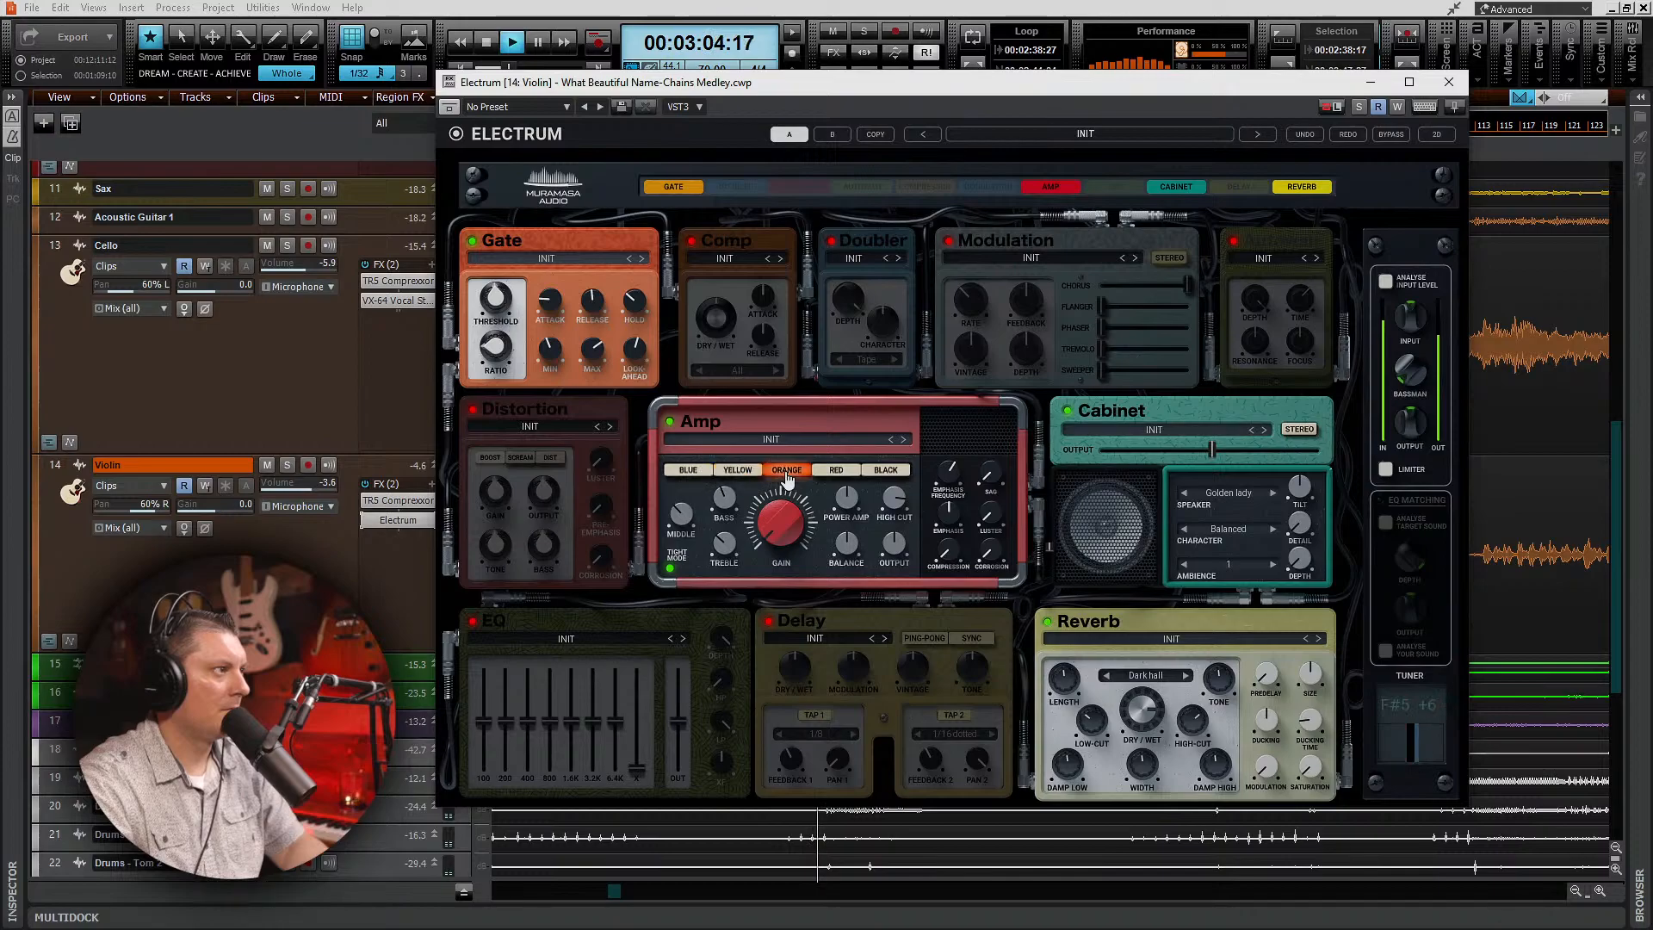
Step: Audition Electrum's reverb types on the Violin, including Cathedral, Hangar, Shimmer up, Shimmer down and Brightness, and settle on Large plate
left_click(1187, 677)
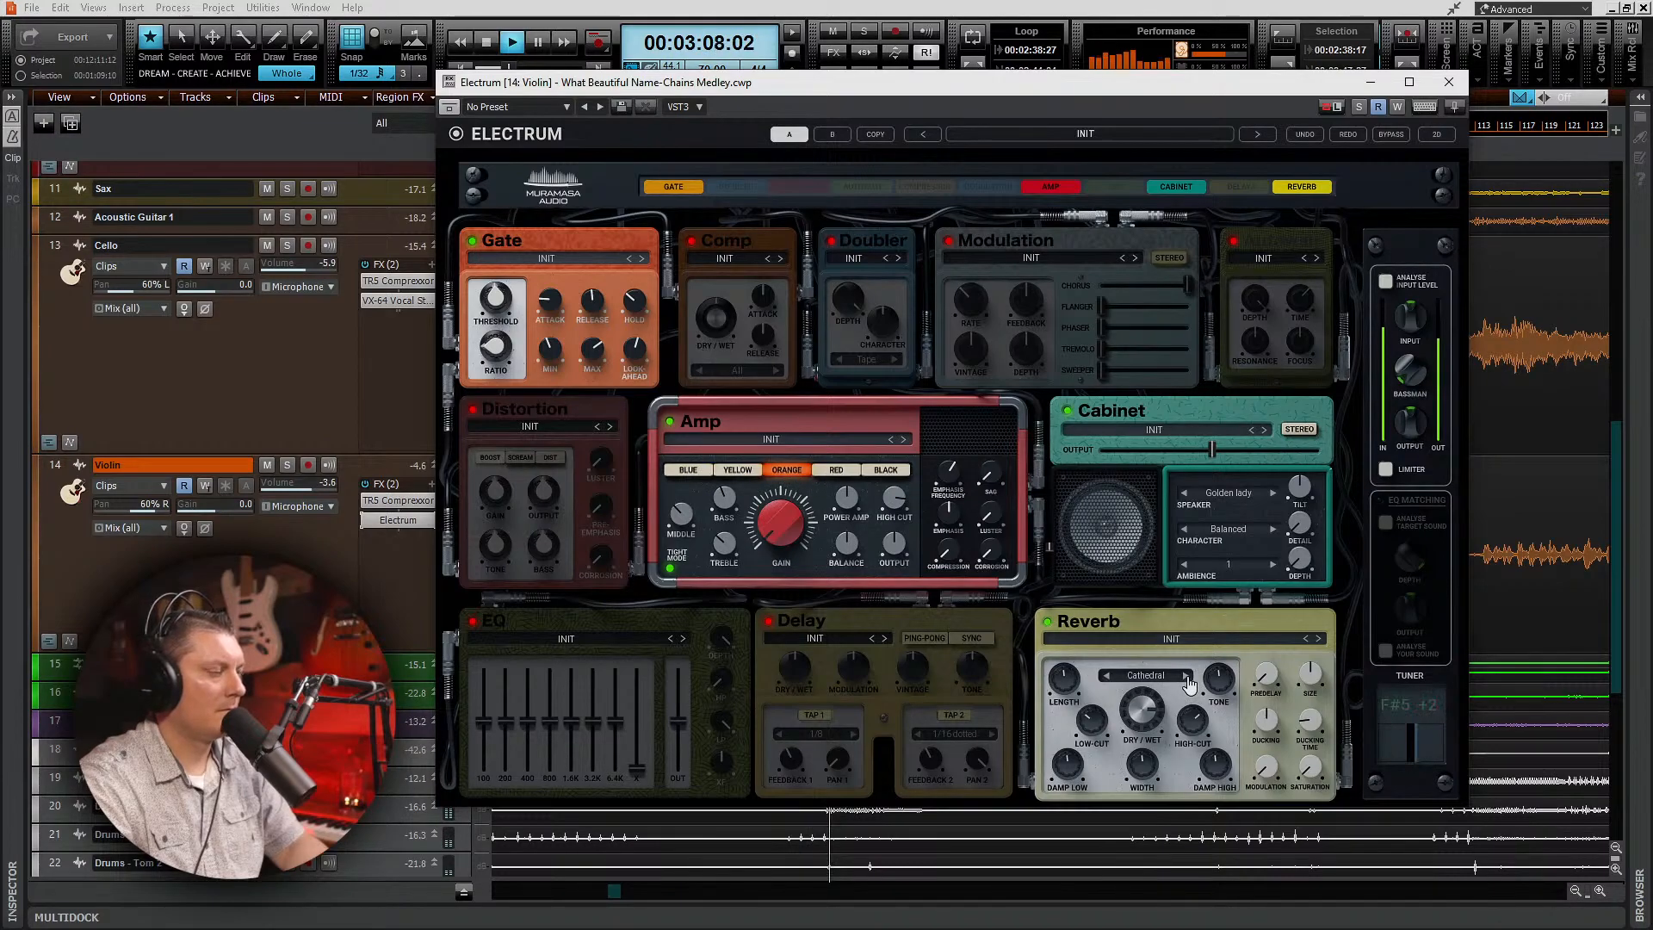
left_click(1187, 676)
left_click(1189, 676)
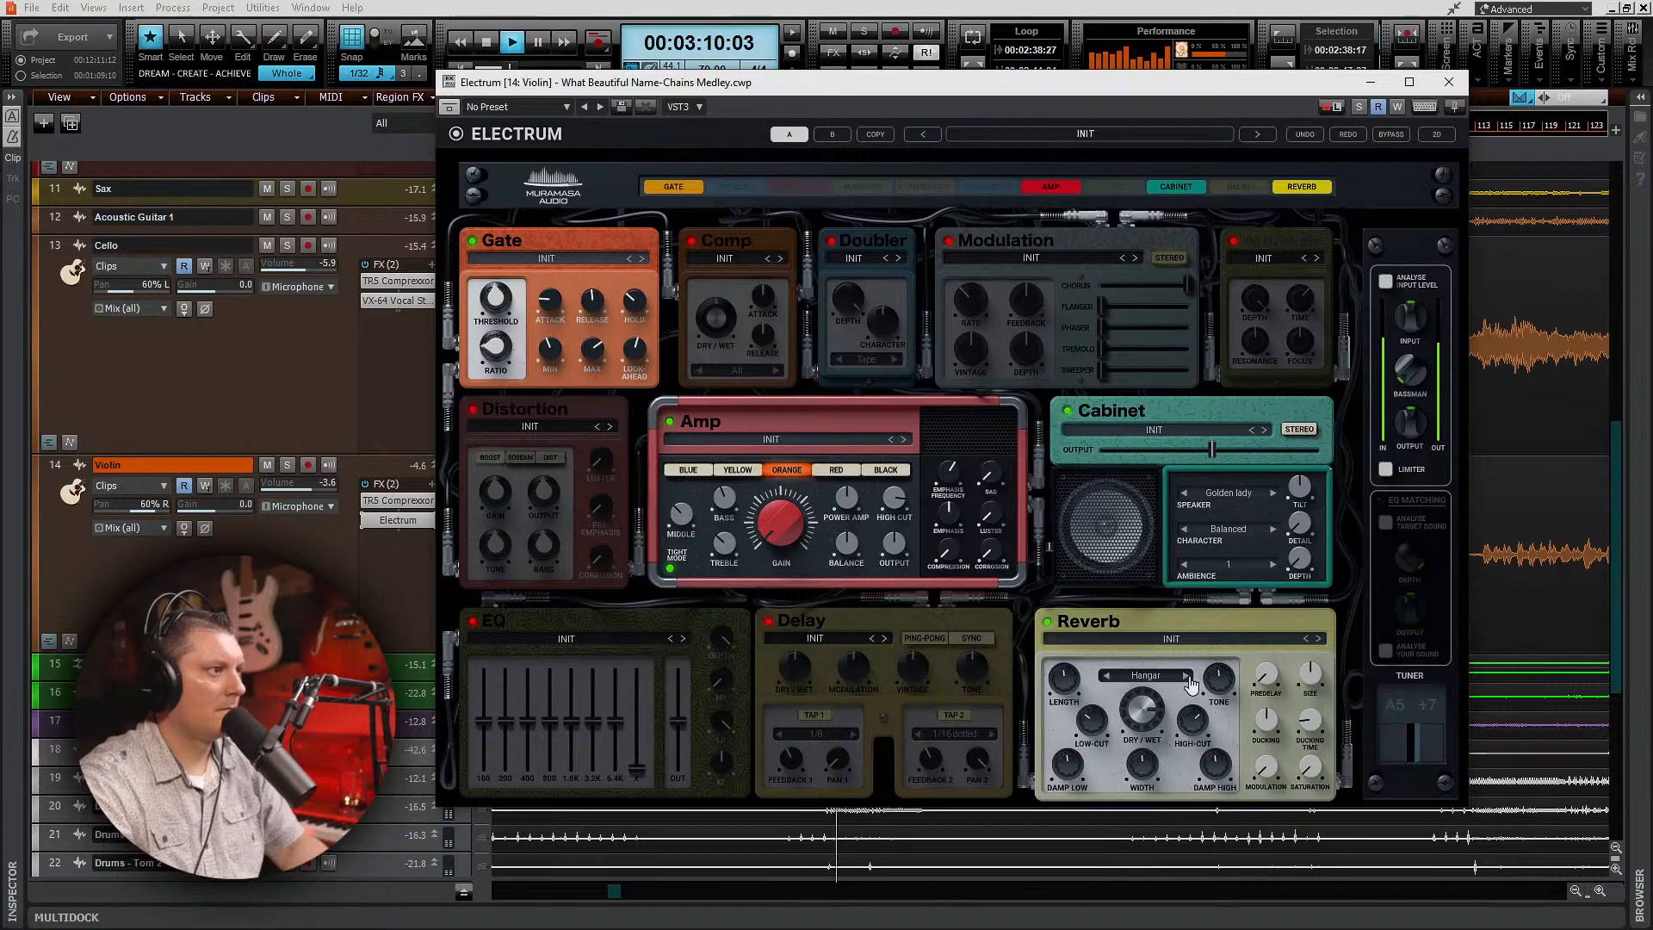
left_click(1188, 677)
left_click(1187, 677)
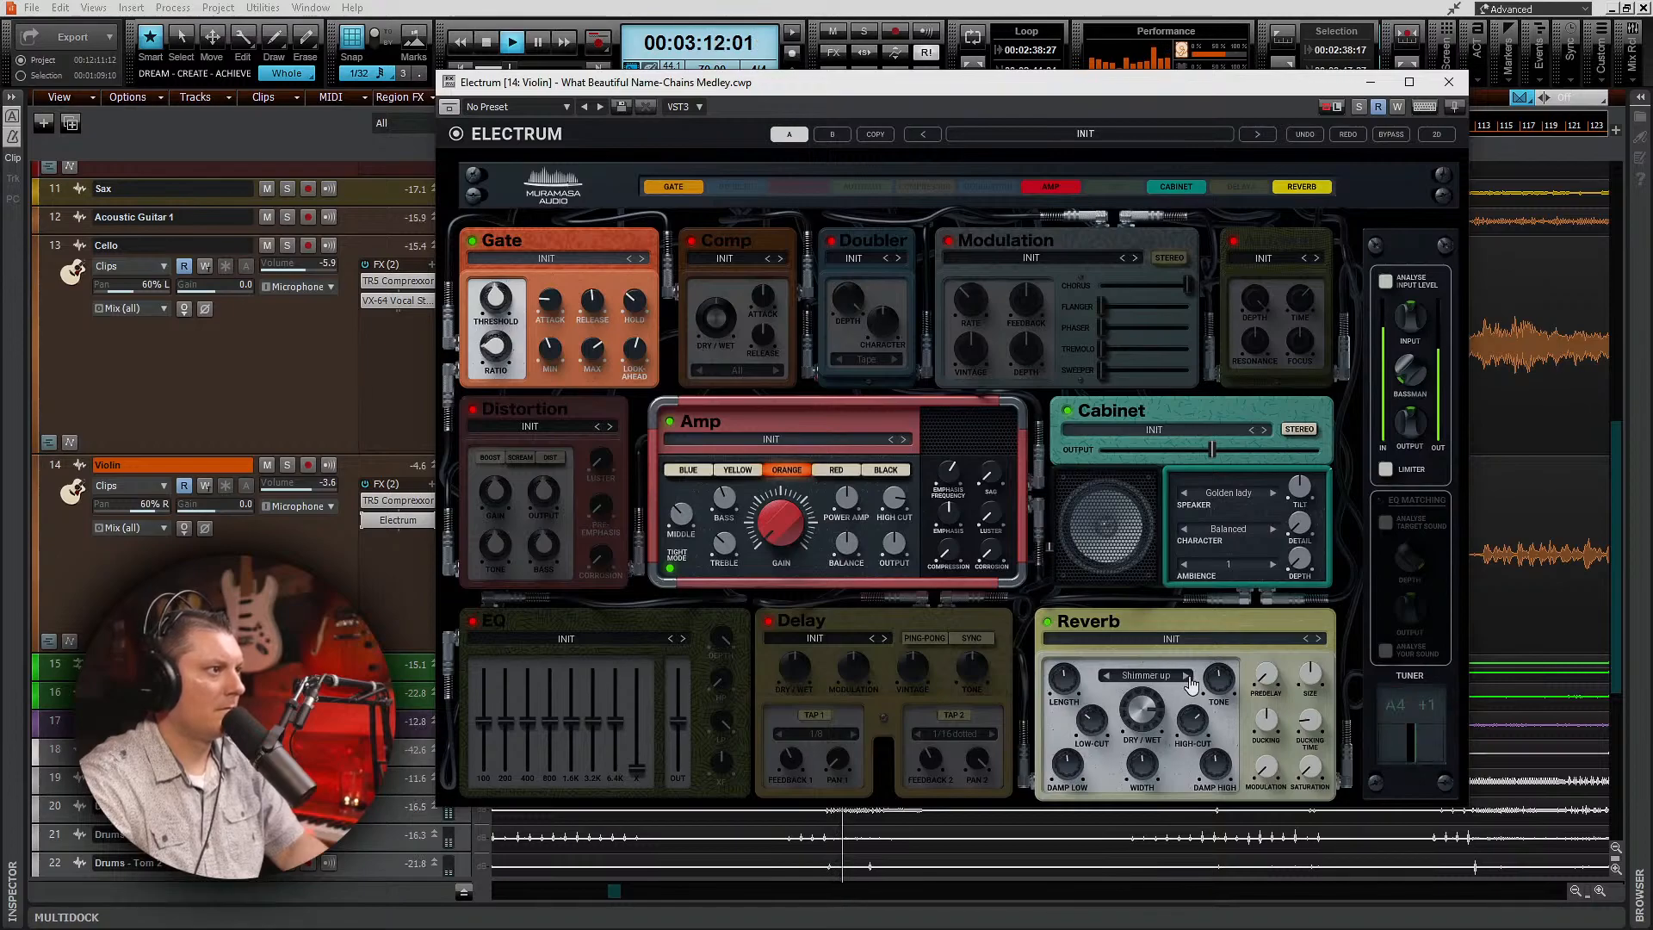
left_click(1188, 676)
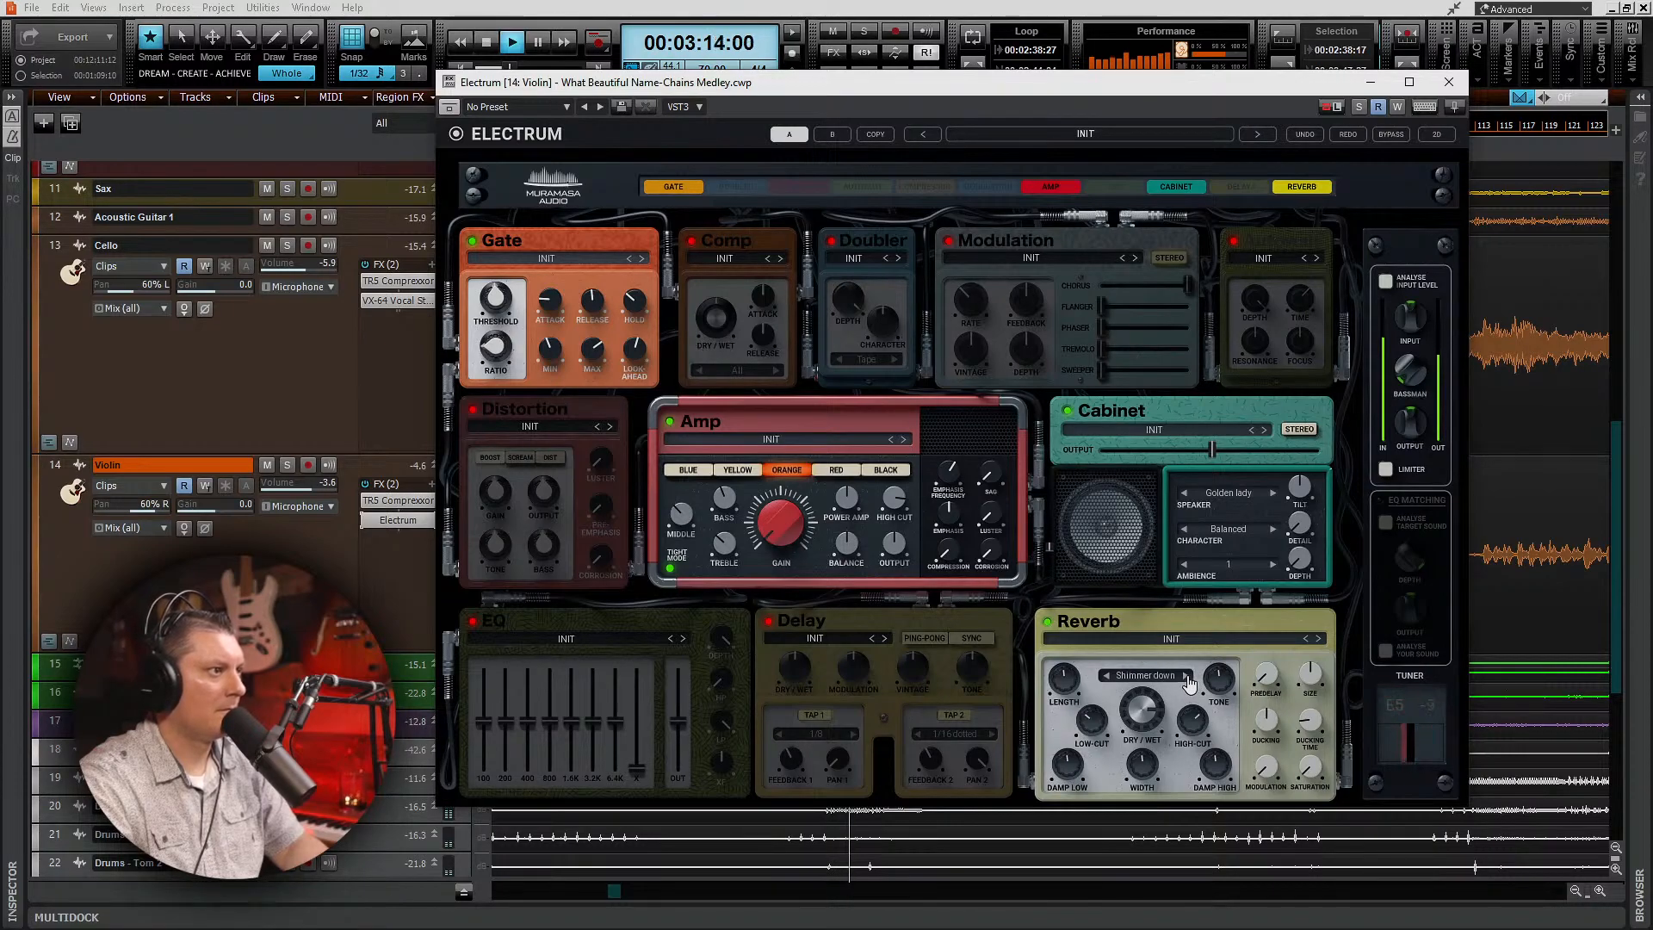
left_click(1188, 676)
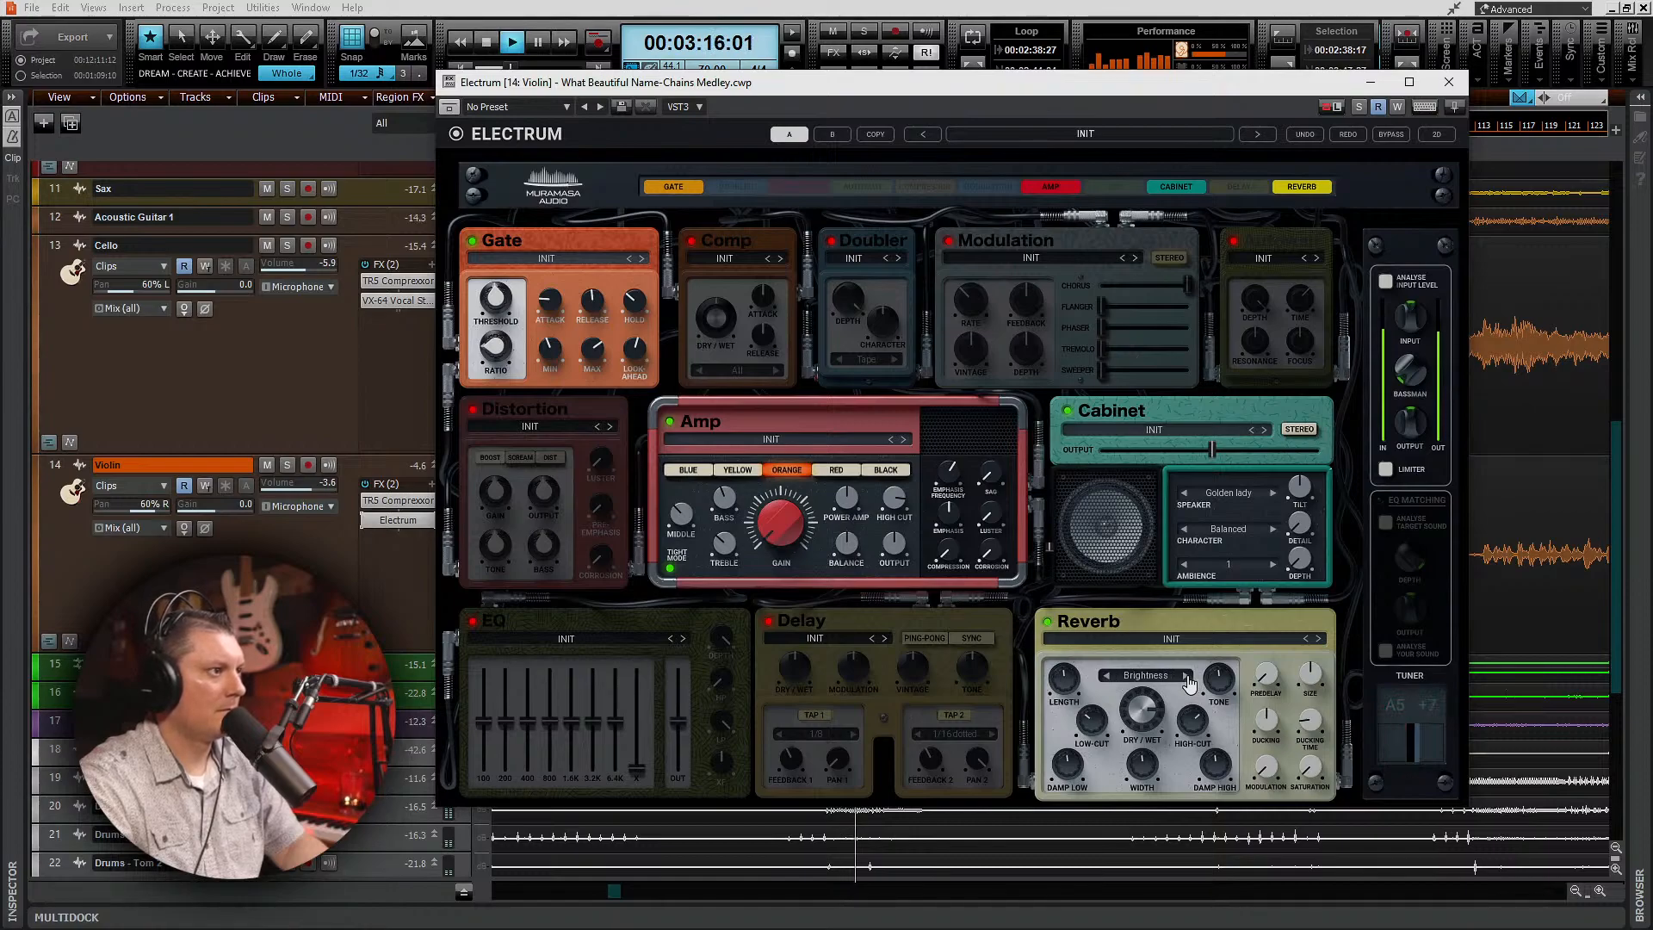
left_click(1106, 677)
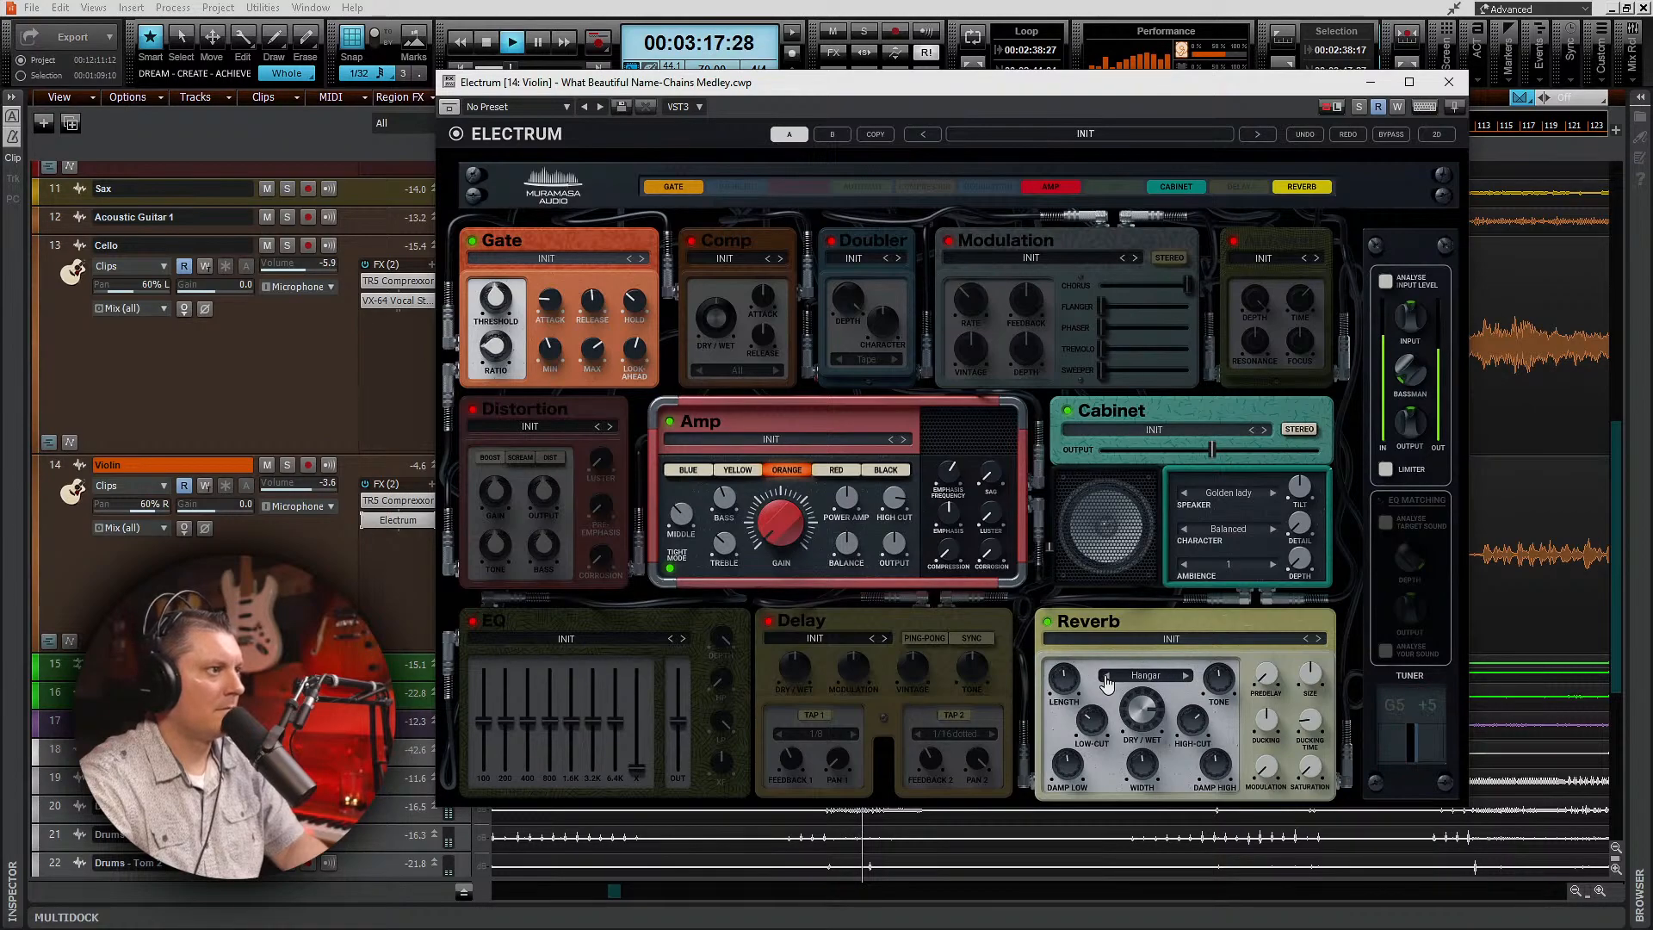
left_click(1106, 676)
left_click(1106, 676)
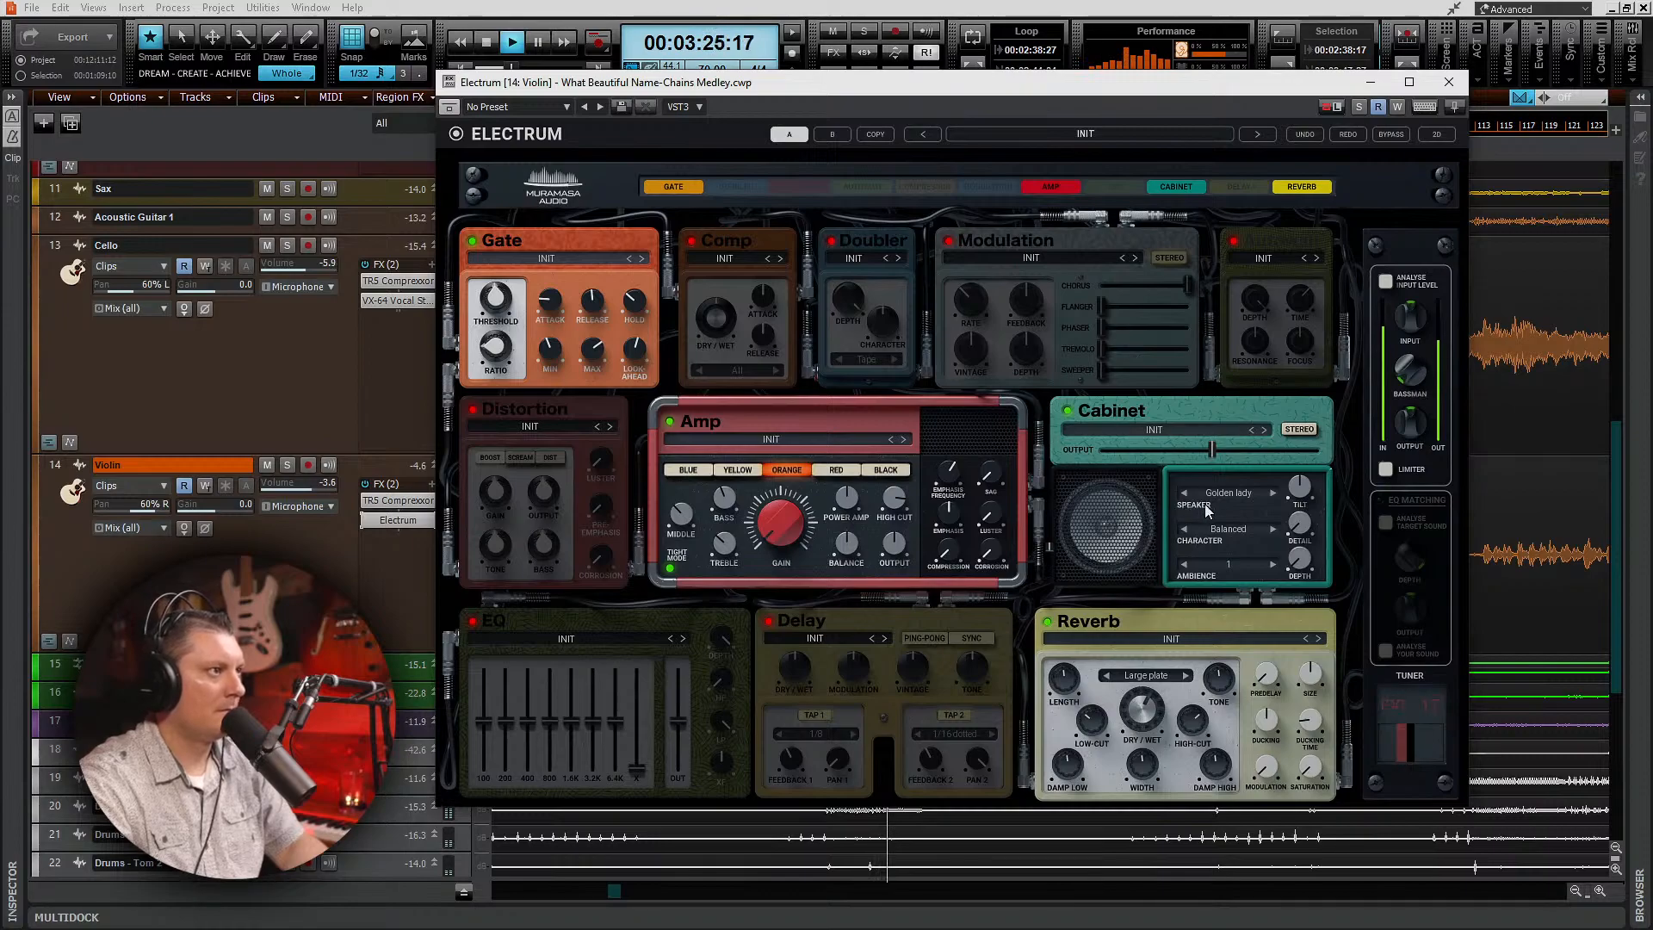
Step: Stop playback, save the project, and replay the passage with the Violin's Electrum Amp module switched off
key("space")
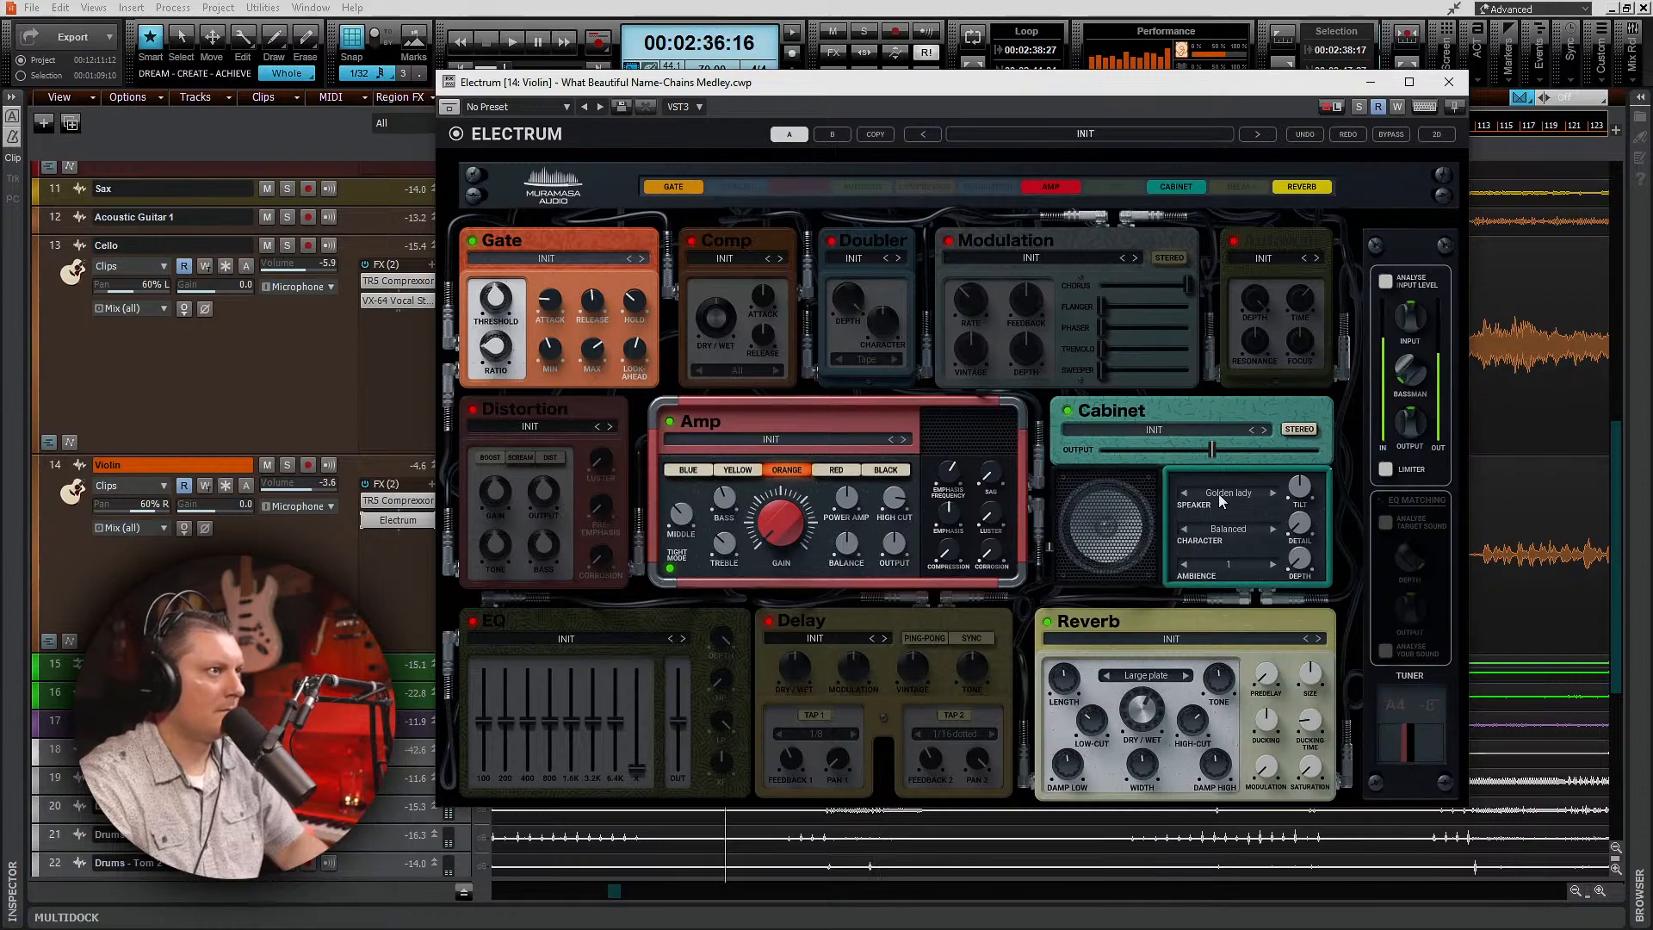
key("ctrl+s")
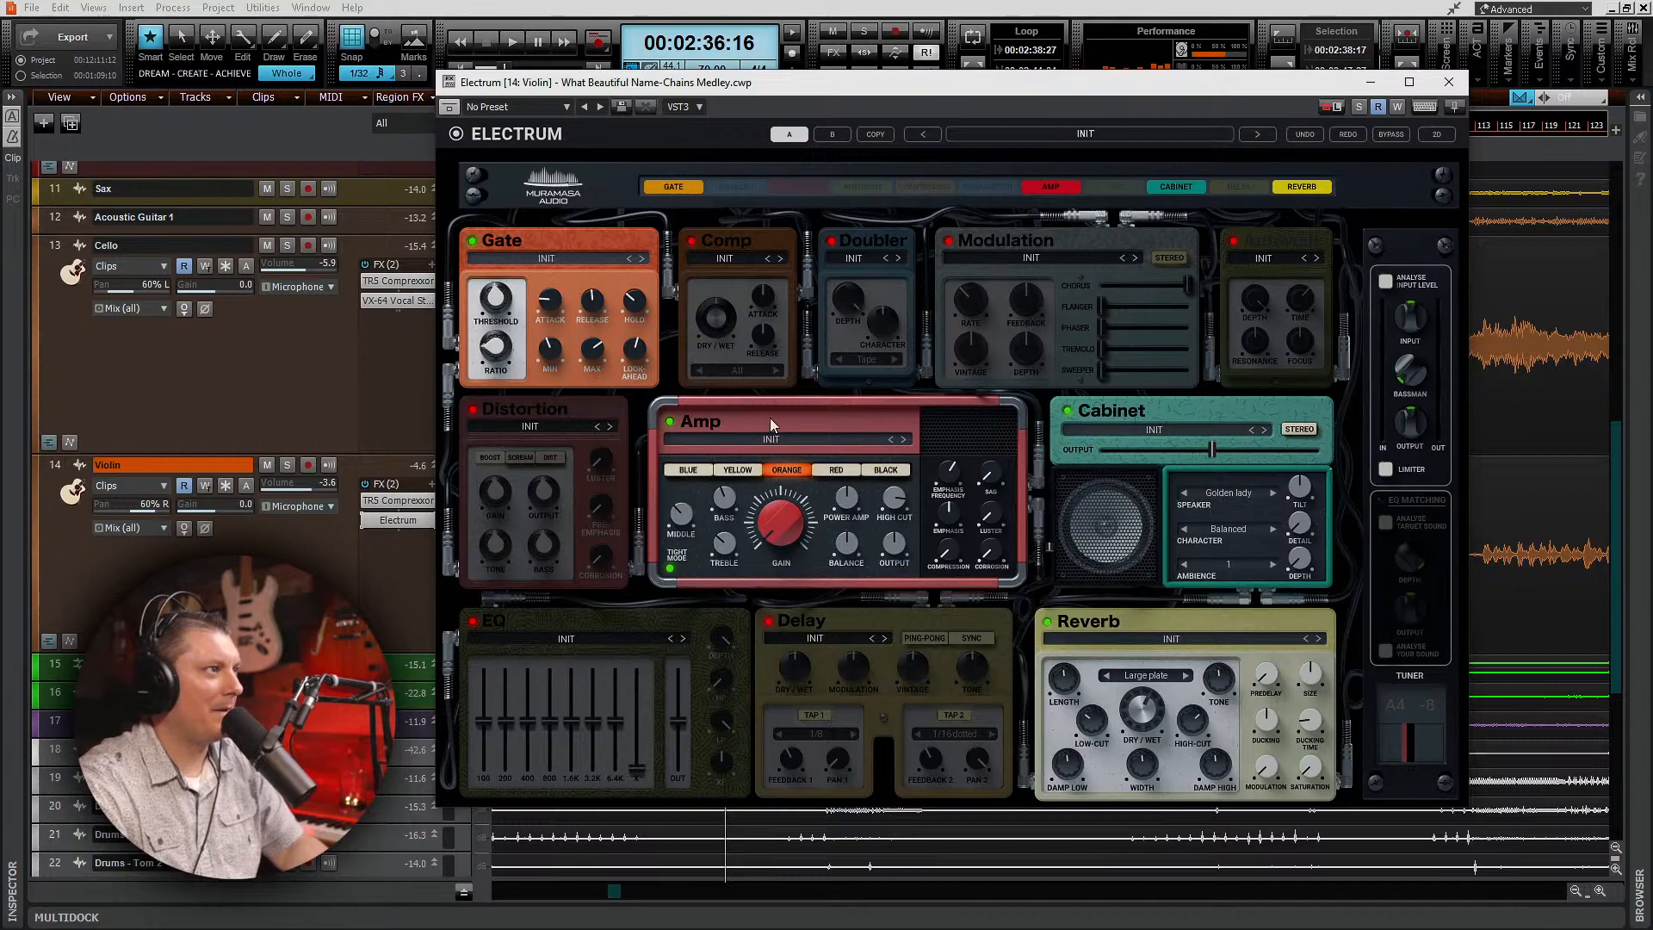
left_click(673, 422)
key("space")
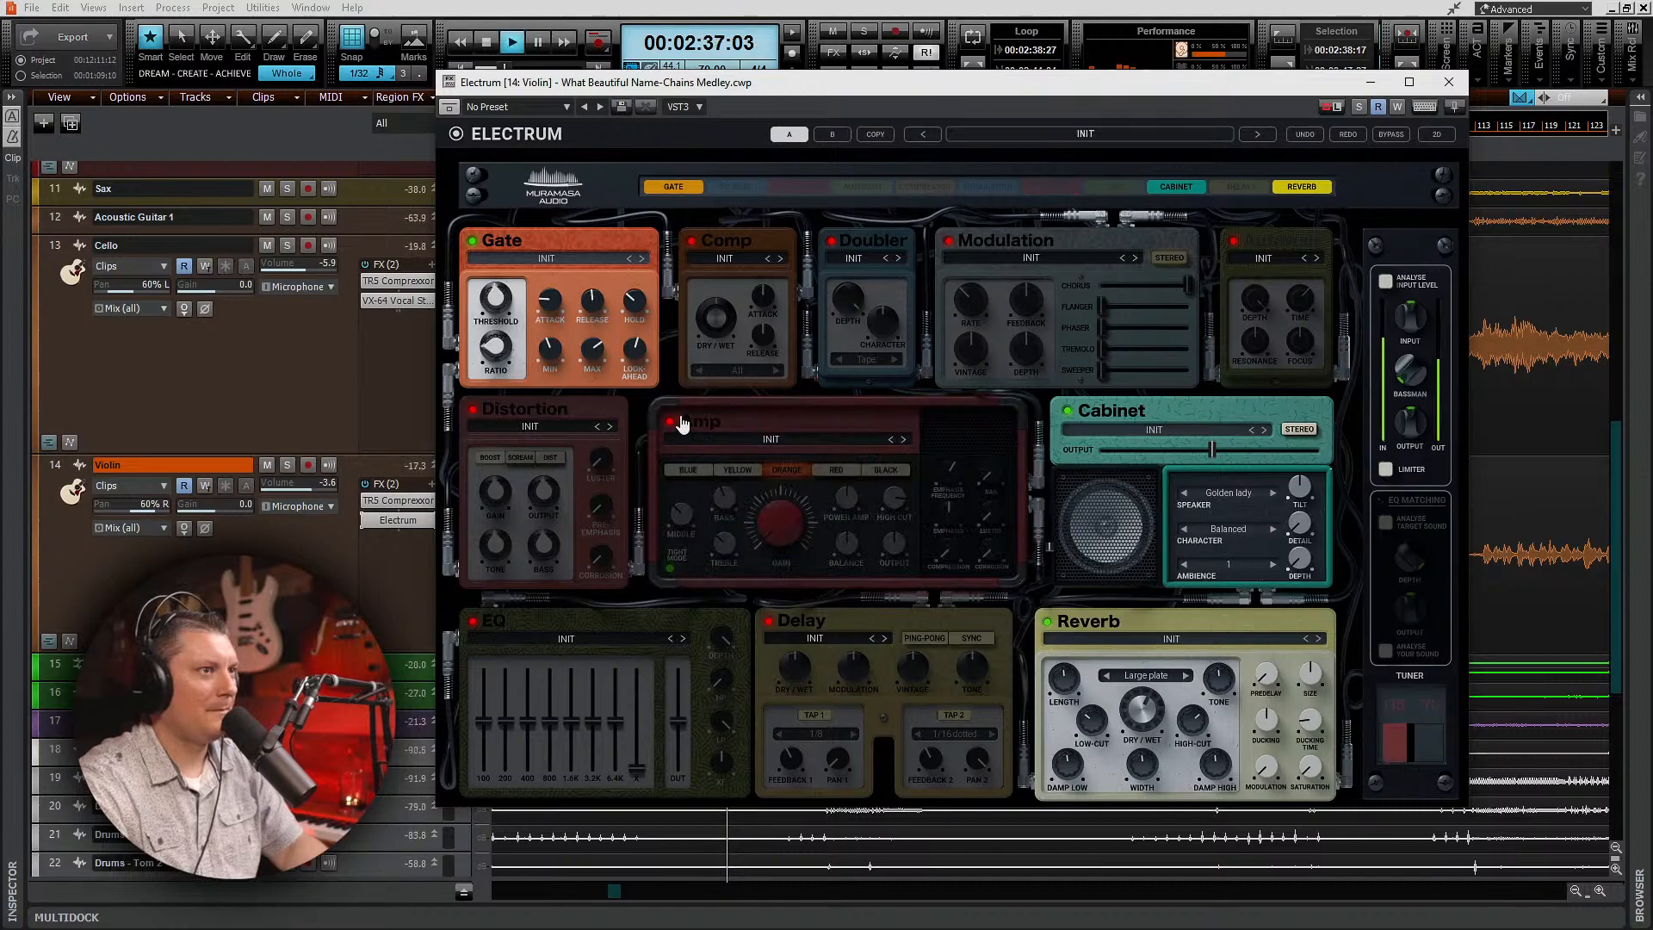
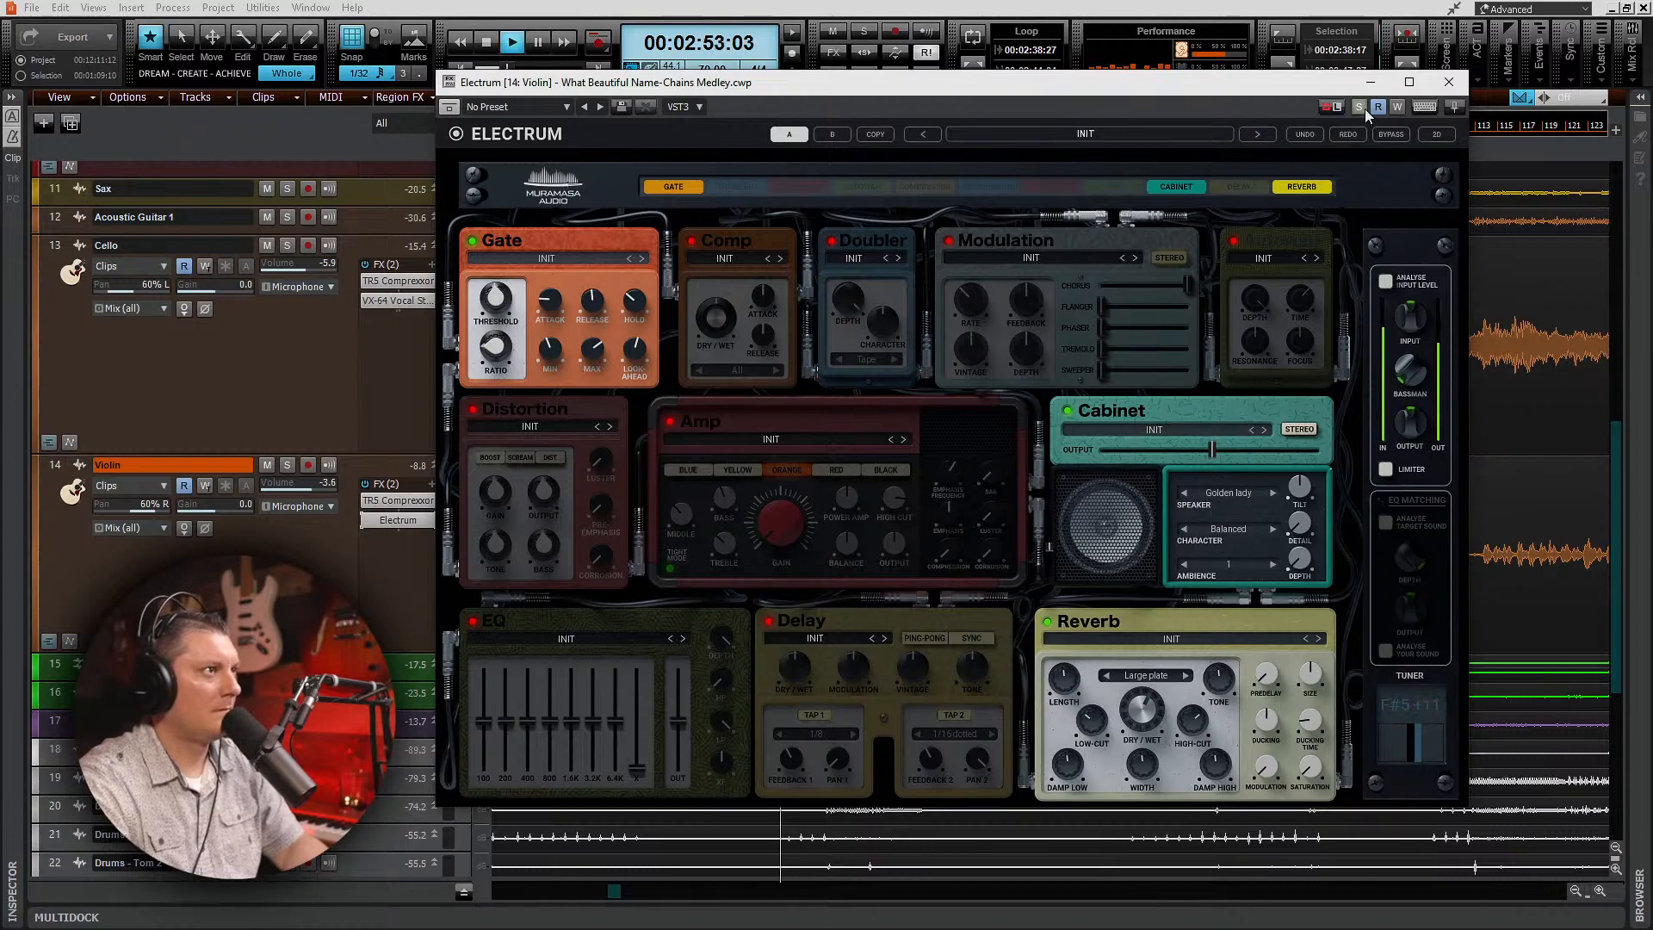
Step: Close the Electrum window, delete Electrum from the Violin's effects rack and stop playback
left_click(1449, 82)
right_click(379, 520)
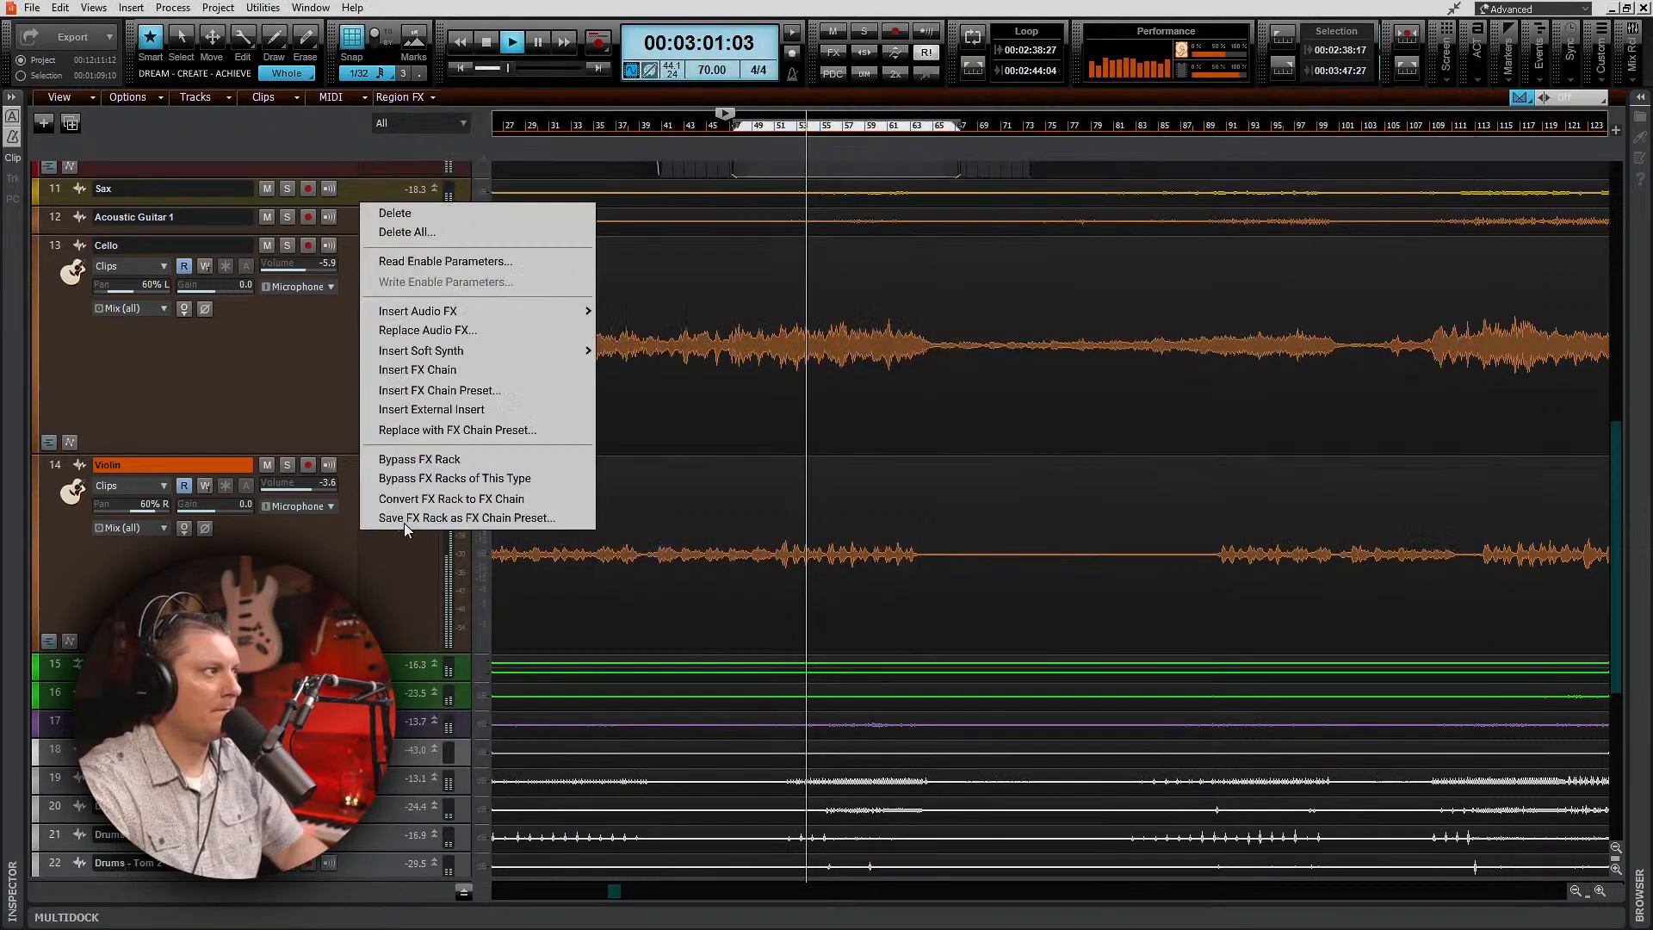
left_click(390, 213)
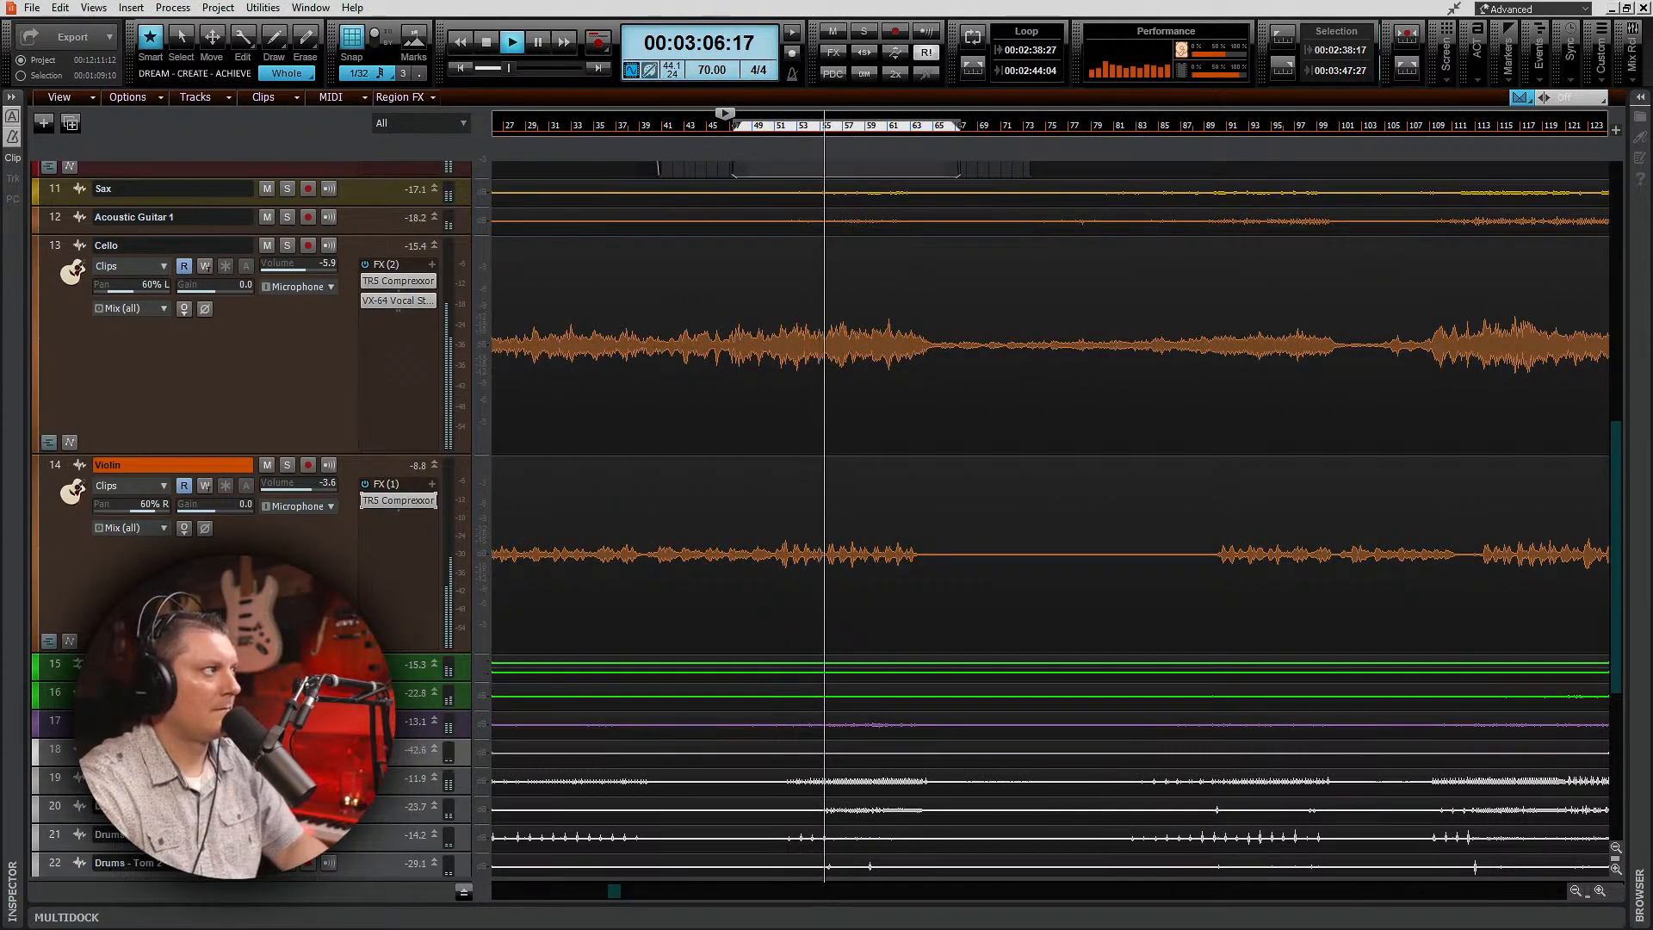
key("space")
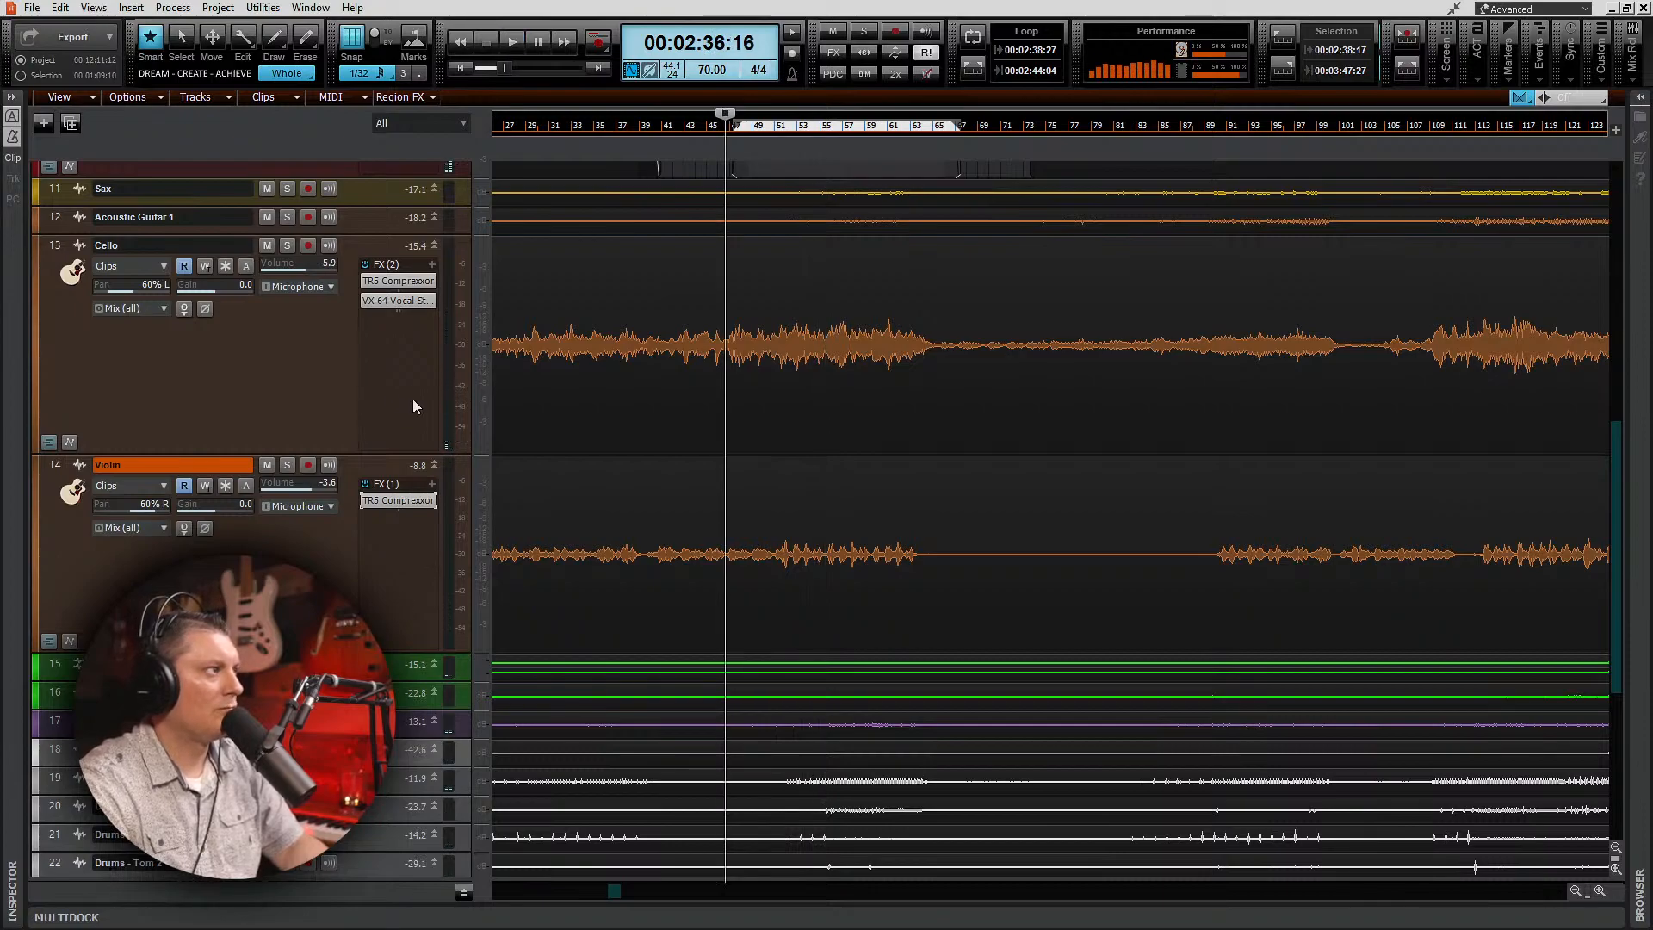
Step: Enlarge the Acoustic Guitar 1 and Sax tracks vertically so their controls and effects racks are in view
scroll(287, 385, "up", 5)
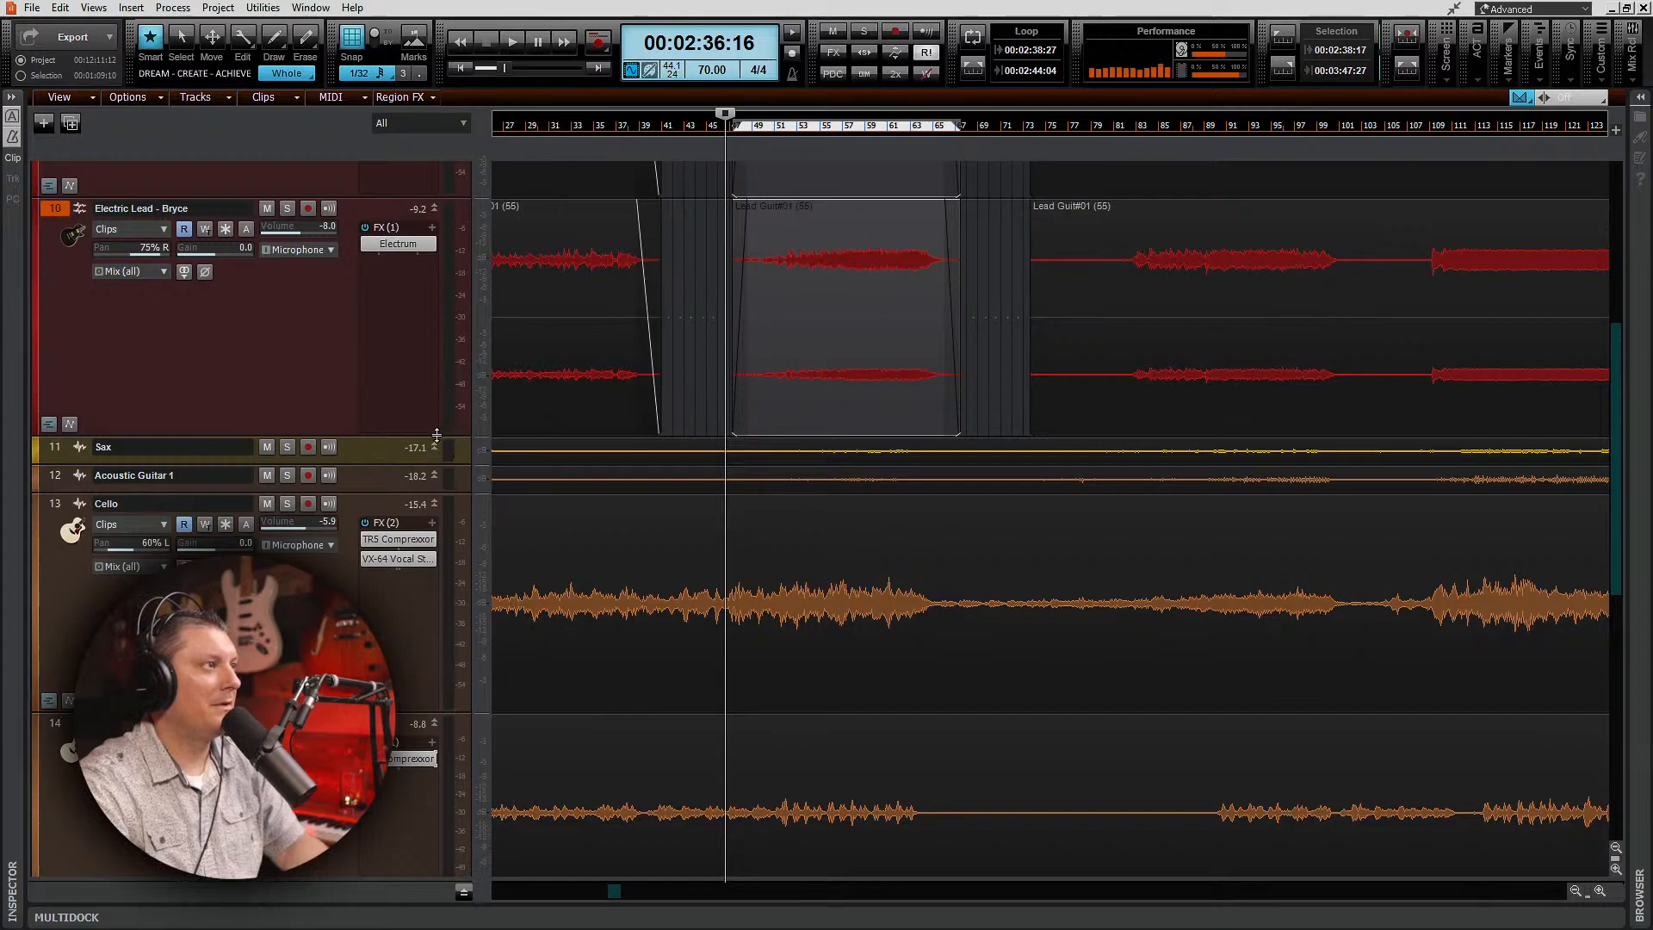
scroll(557, 508, "up", 3)
scroll(557, 508, "down", 3)
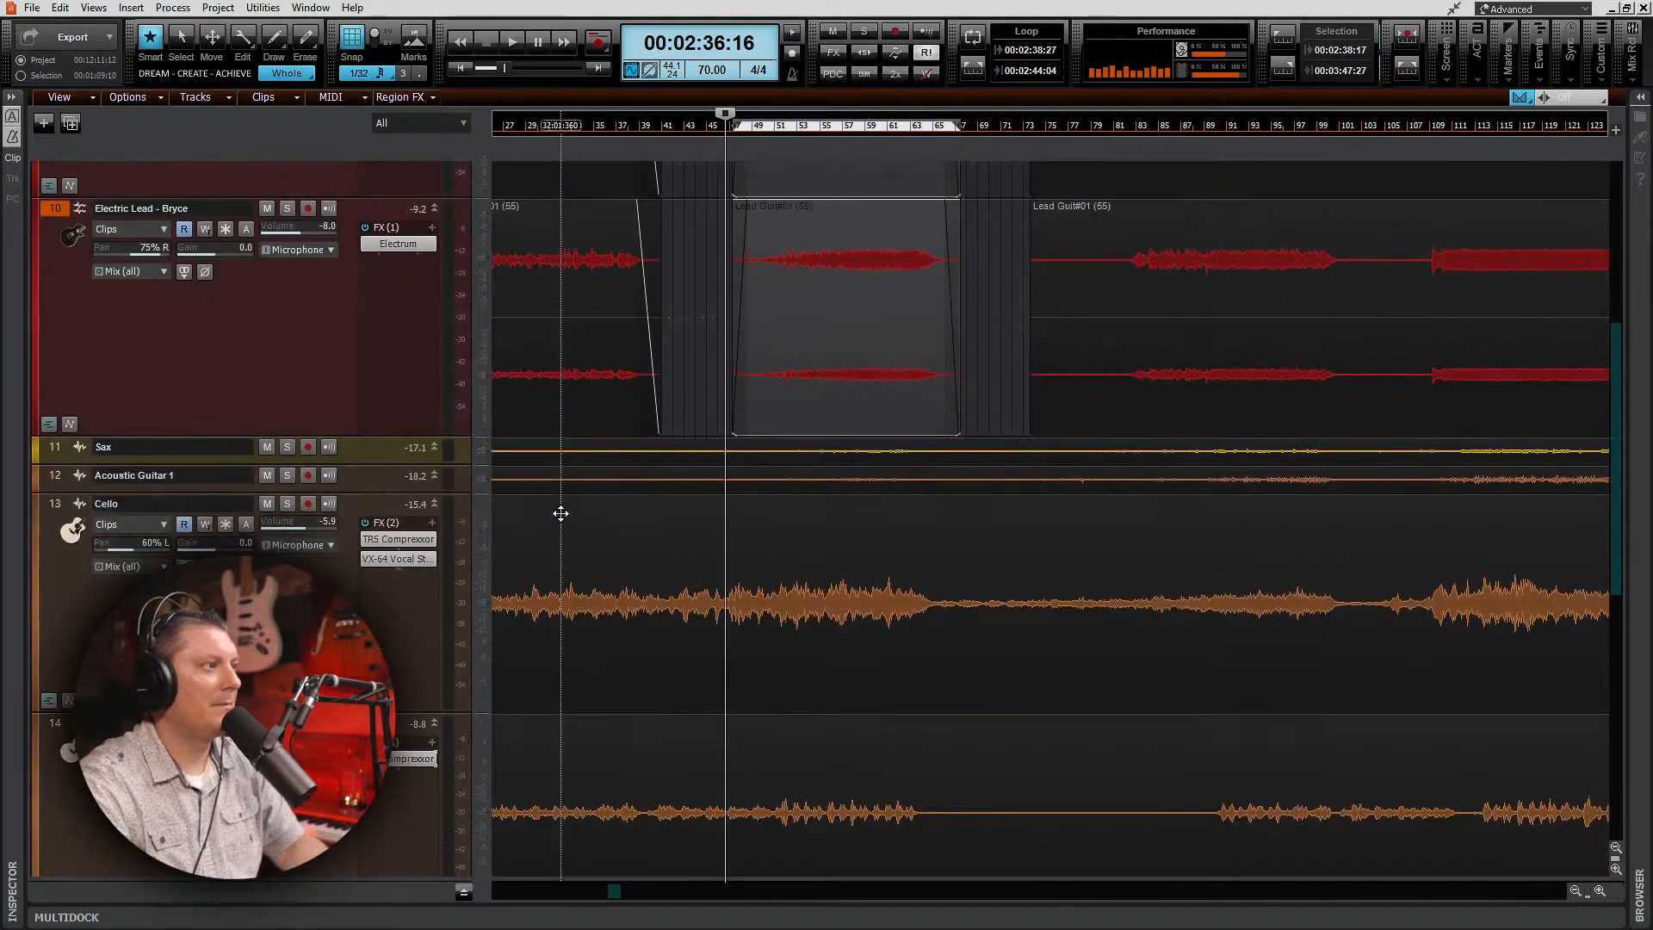
scroll(560, 513, "down", 1)
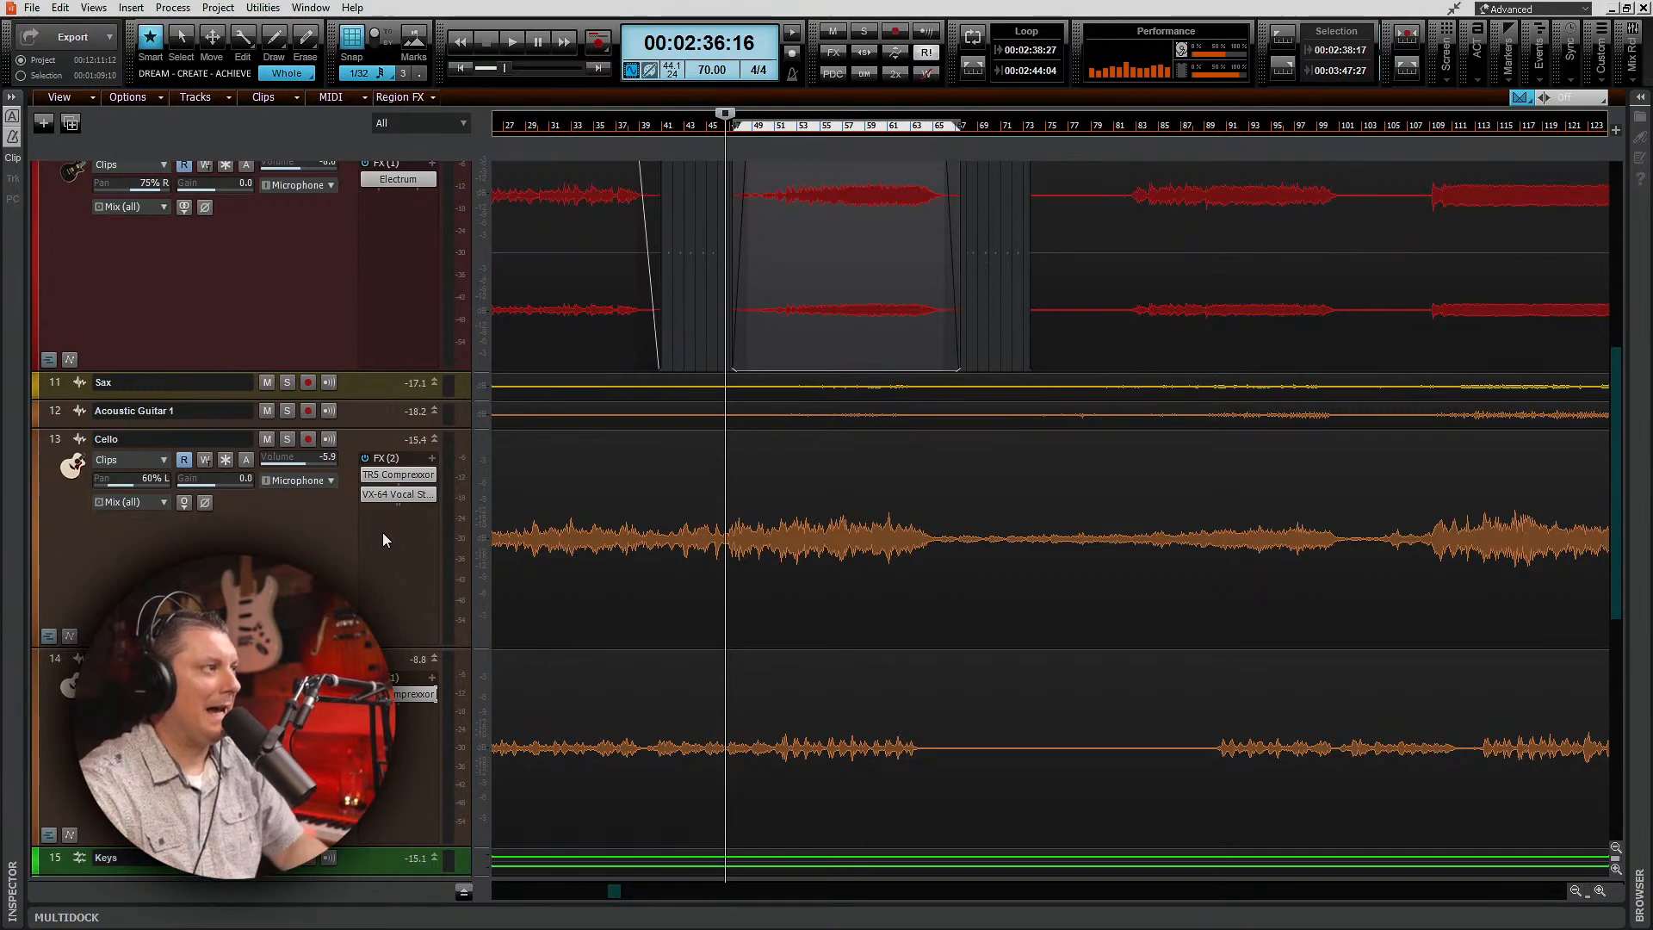
double_click(386, 472)
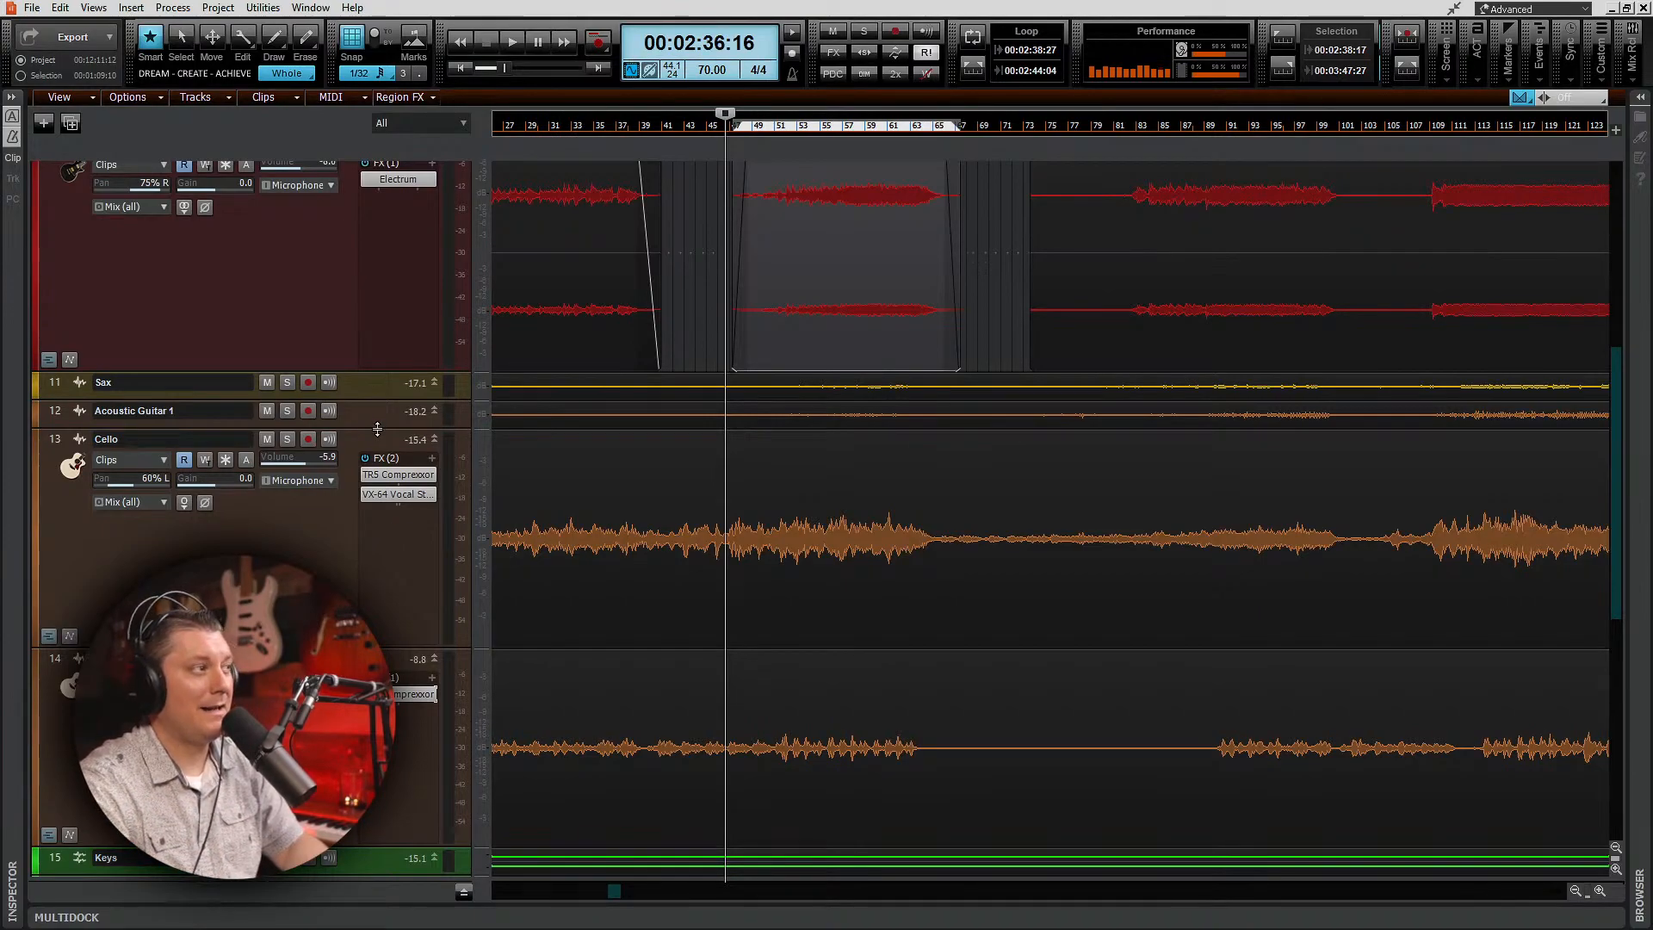
left_click_drag(377, 428, 380, 494)
left_click_drag(378, 401, 391, 470)
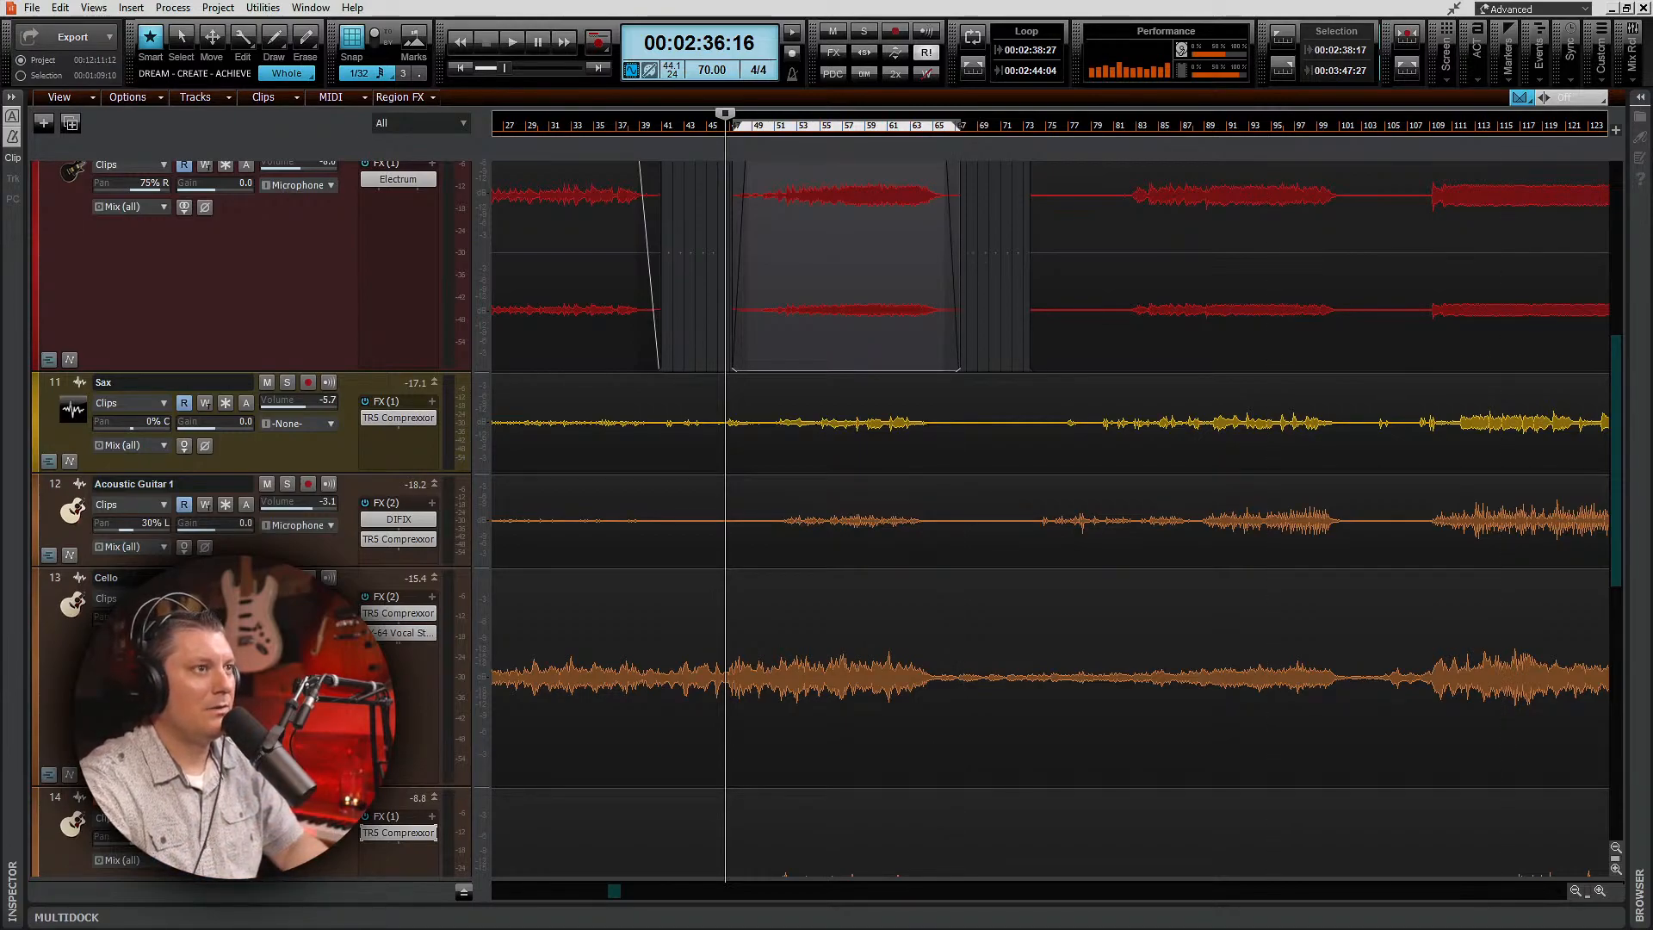
Step: Play the song and, in the console, raise the volume of Backing Vocals tracks 3 to 8 together to -5.6 dB
scroll(580, 597, "up", 4)
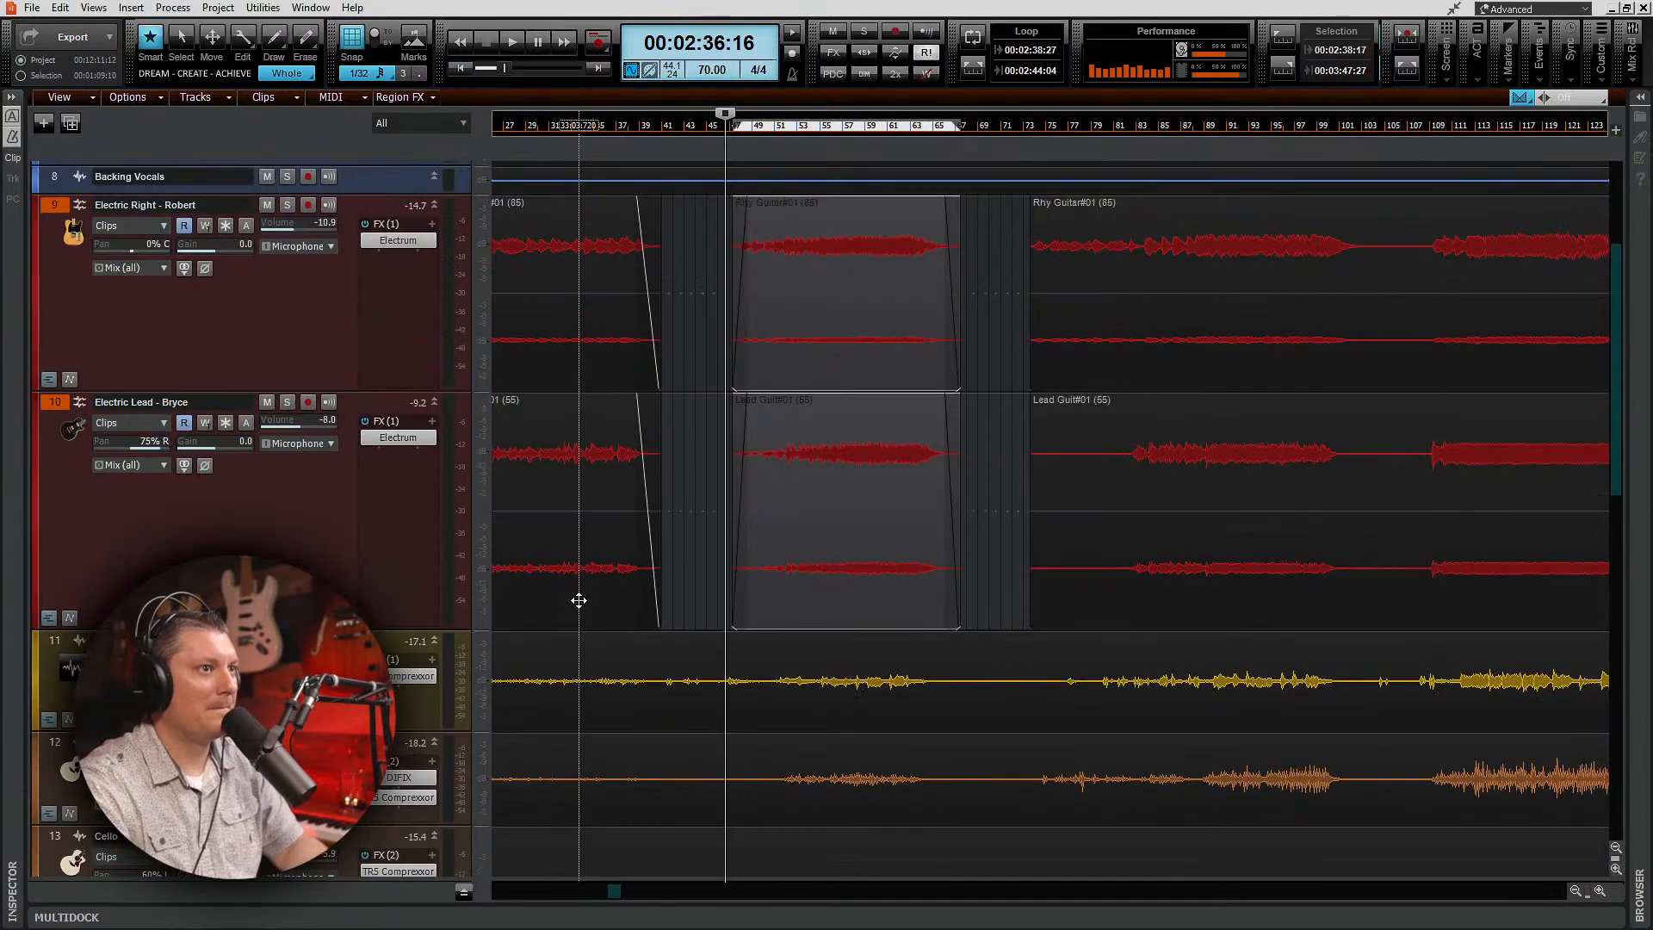
scroll(579, 600, "up", 3)
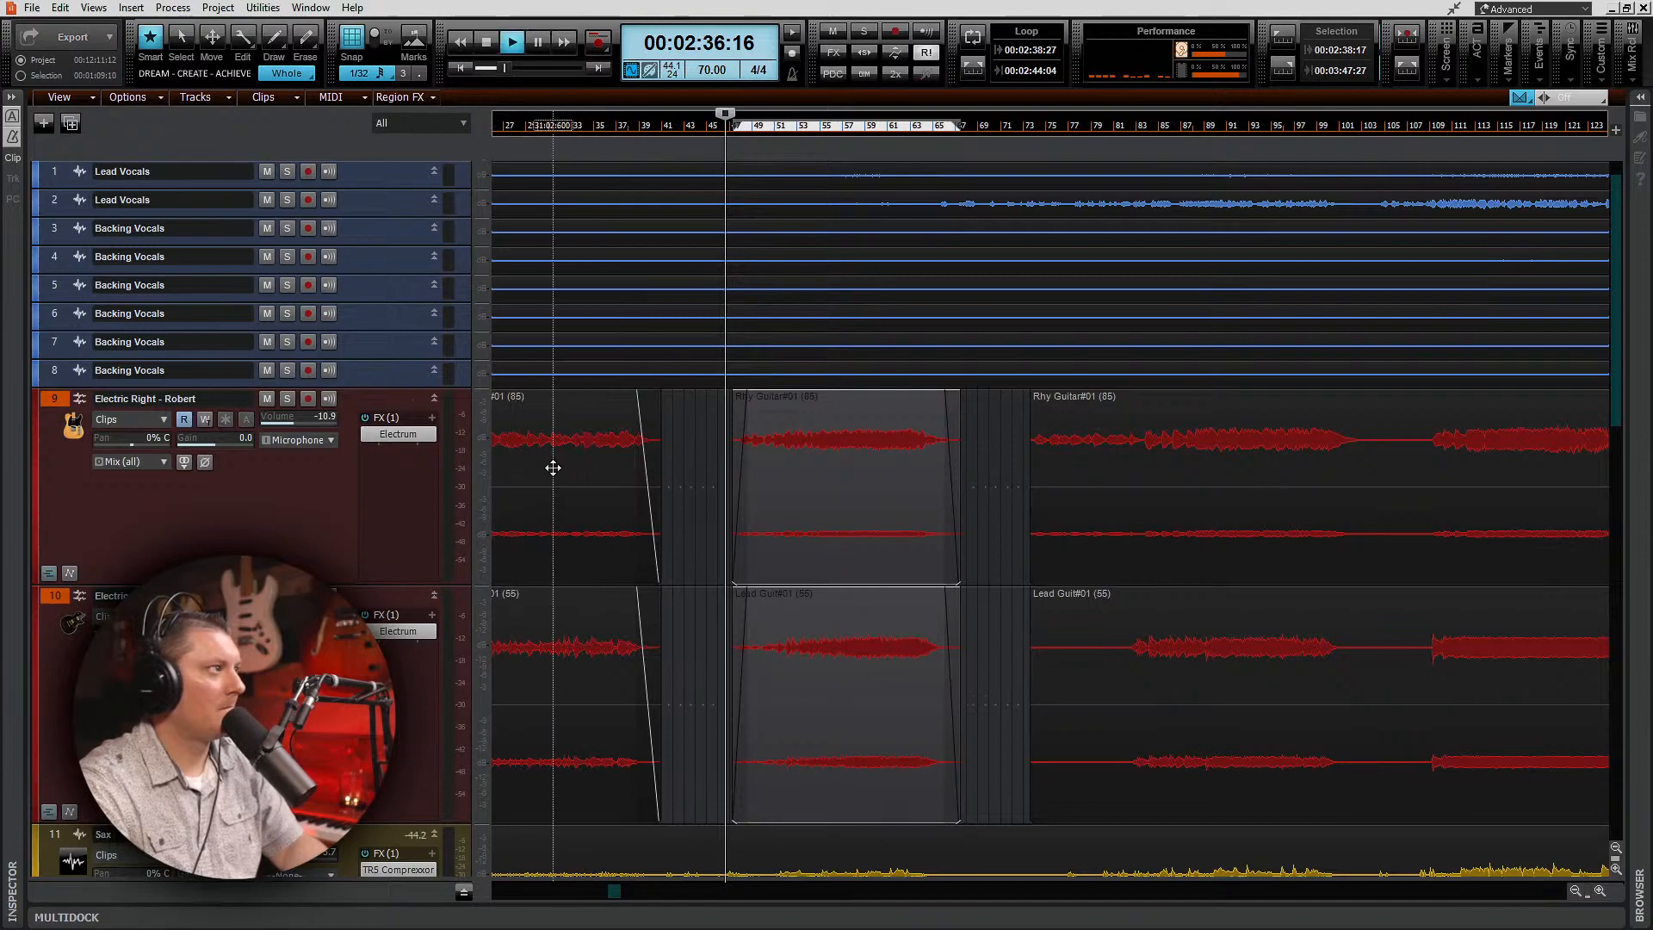
key("space")
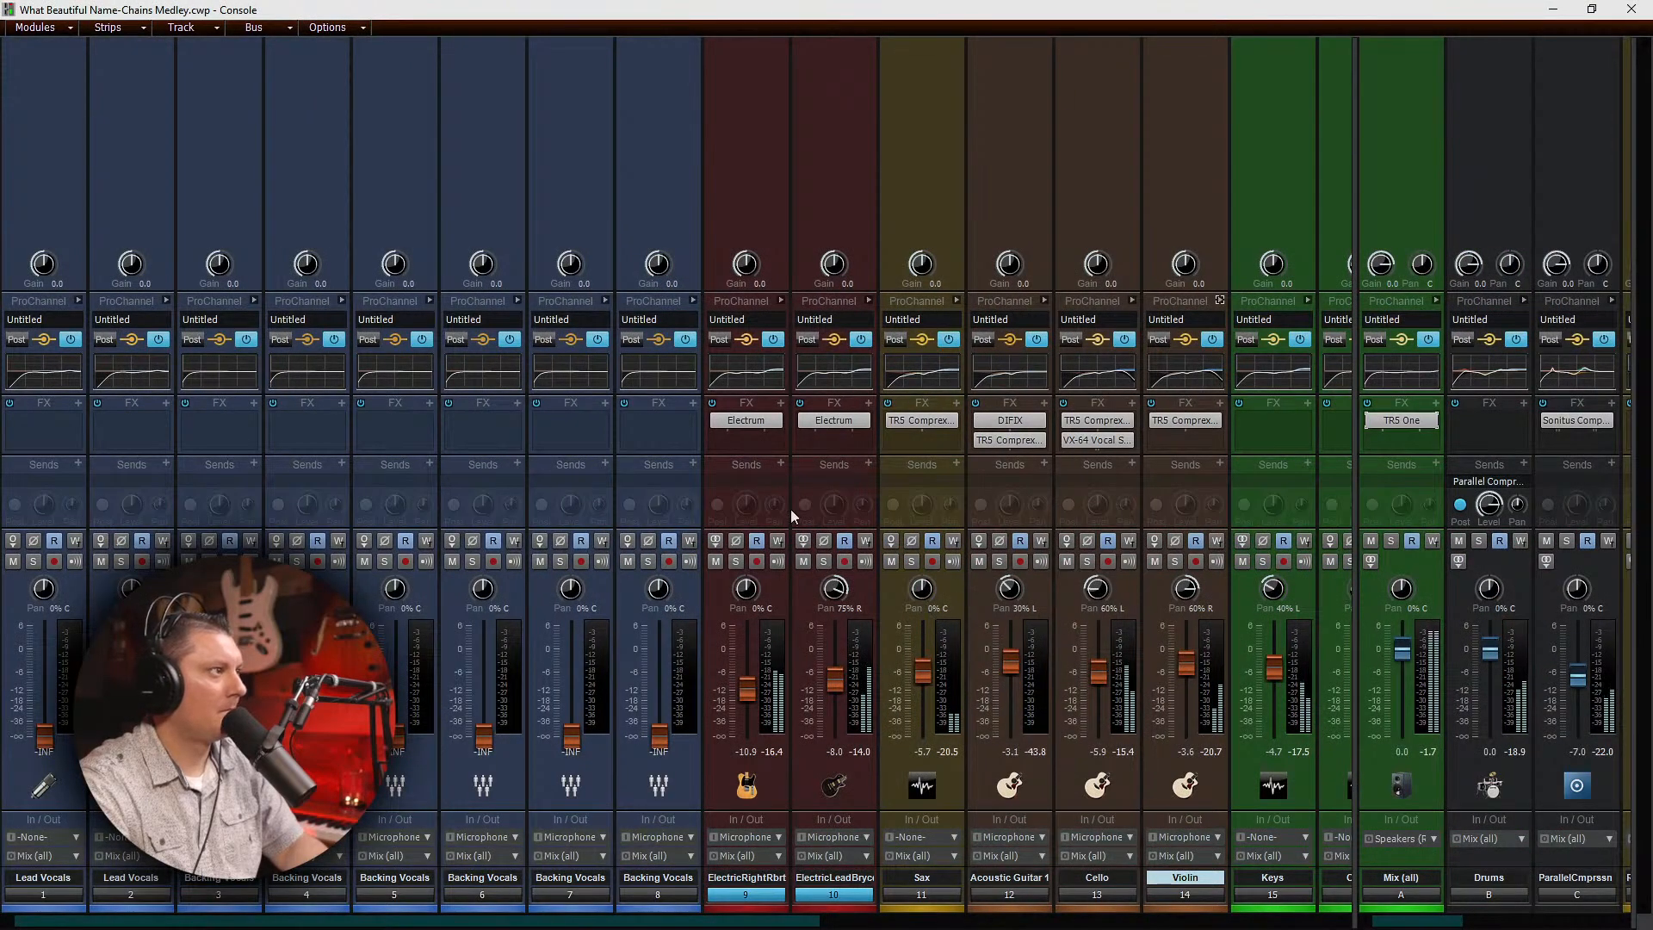
left_click_drag(661, 734, 660, 659)
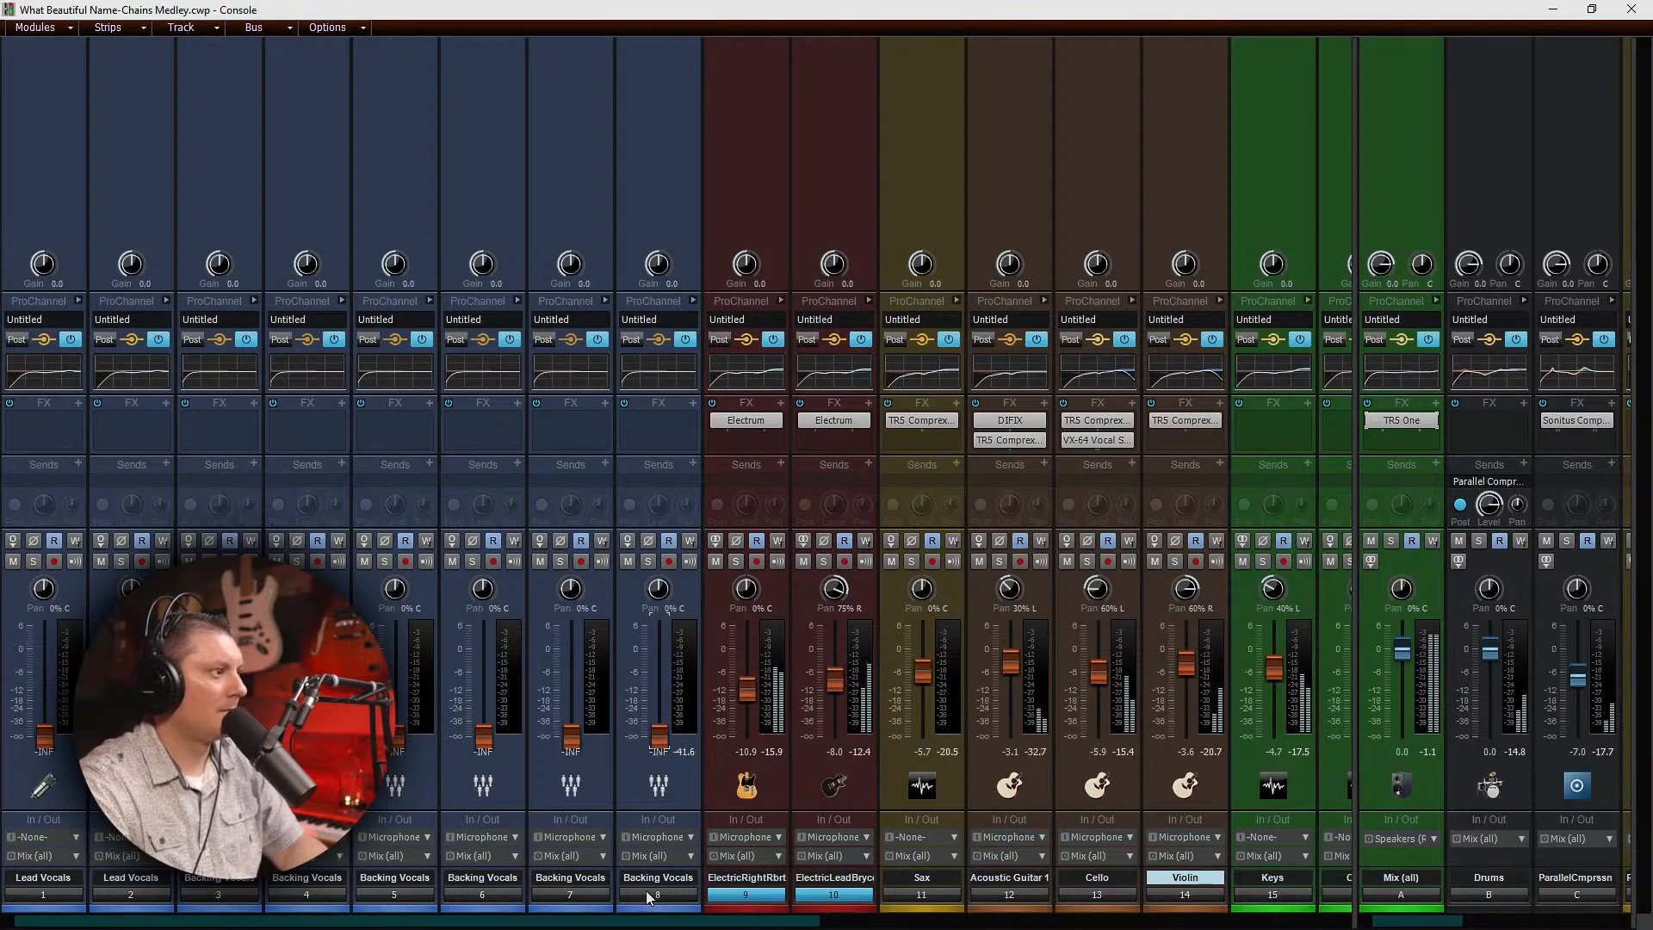
left_click_drag(646, 892, 196, 901)
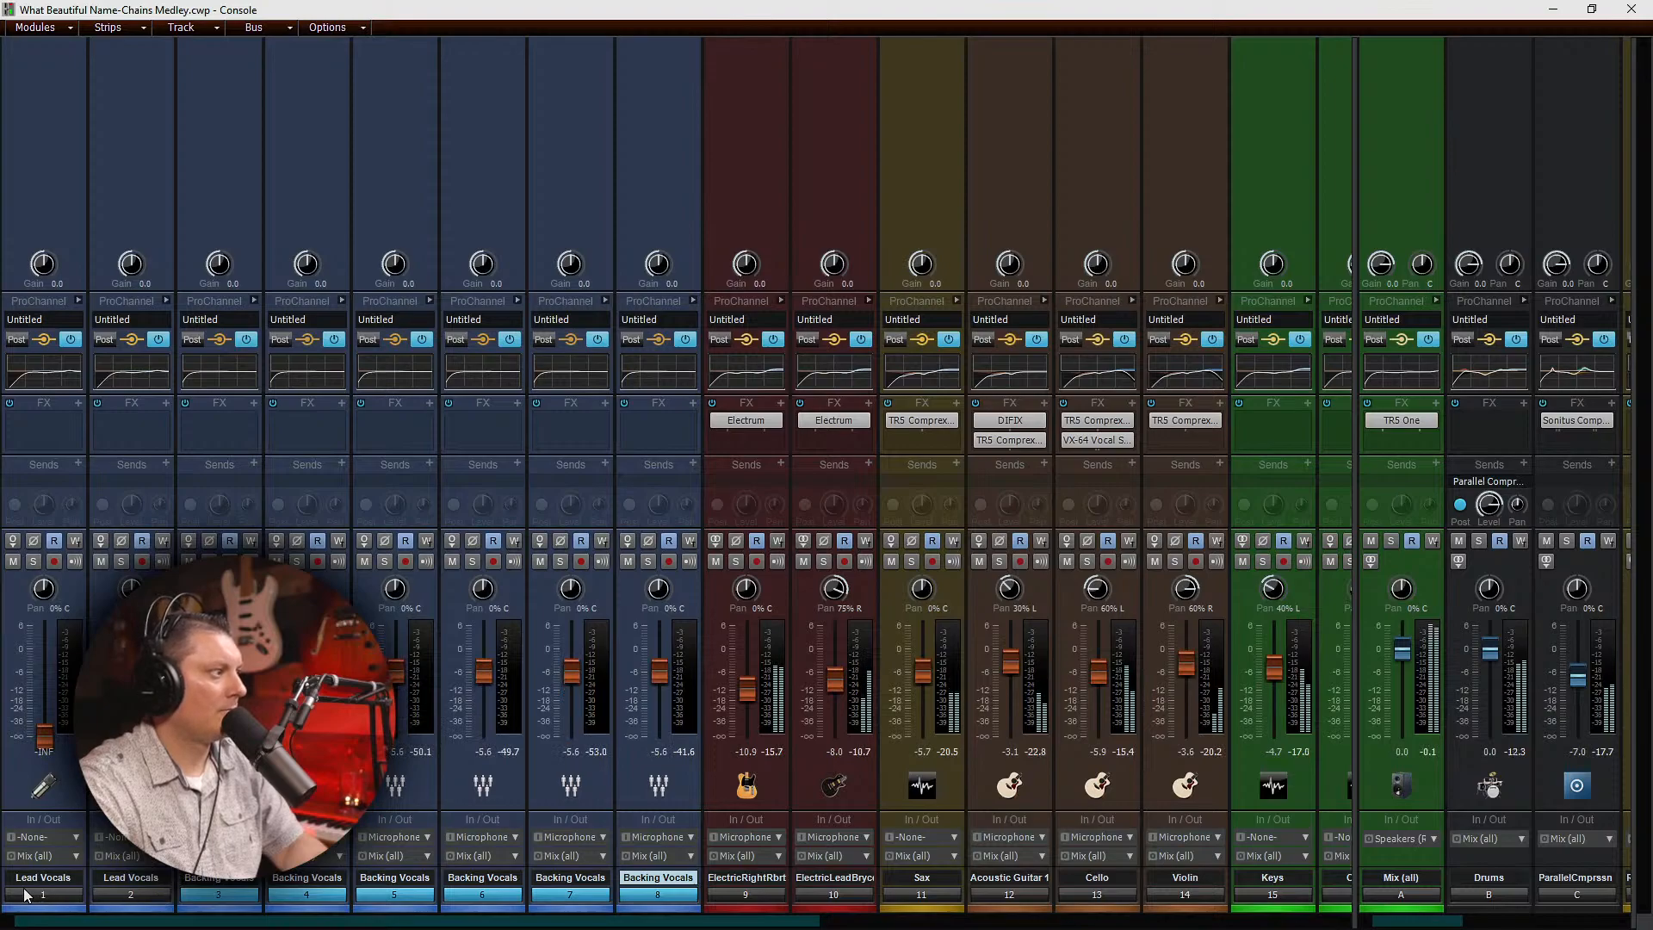
Step: Raise both Lead Vocals tracks together to about -6.1 dB, close the console and return to the instrument tracks
left_click_drag(26, 896, 131, 896)
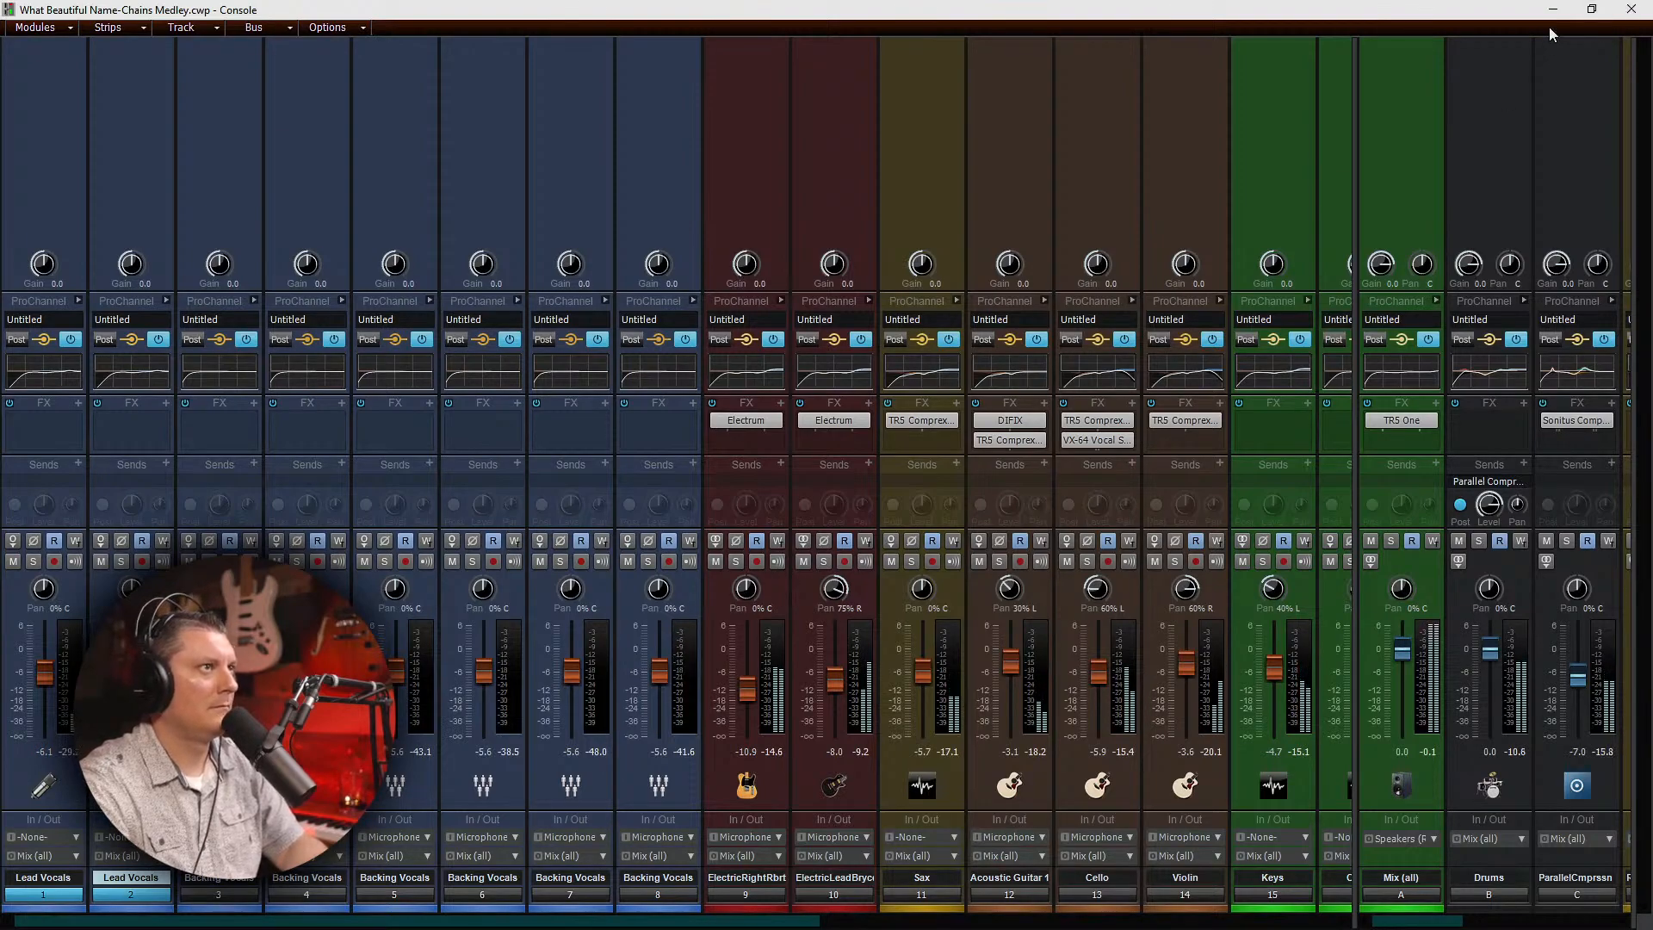
left_click(1627, 9)
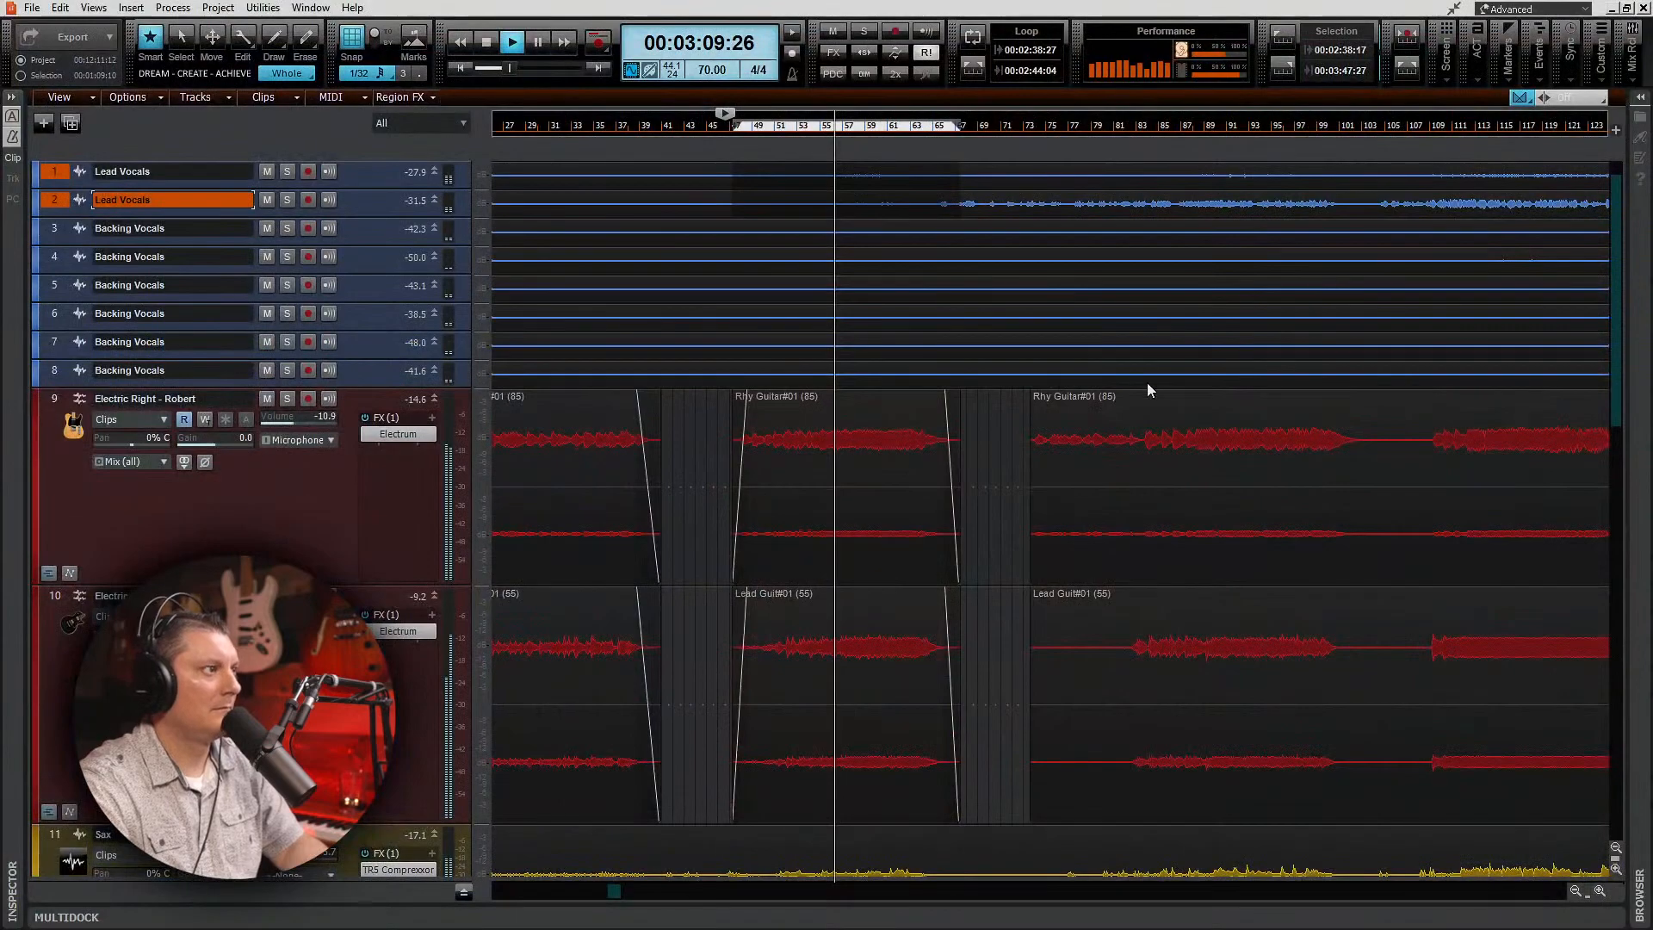
scroll(890, 725, "down", 5)
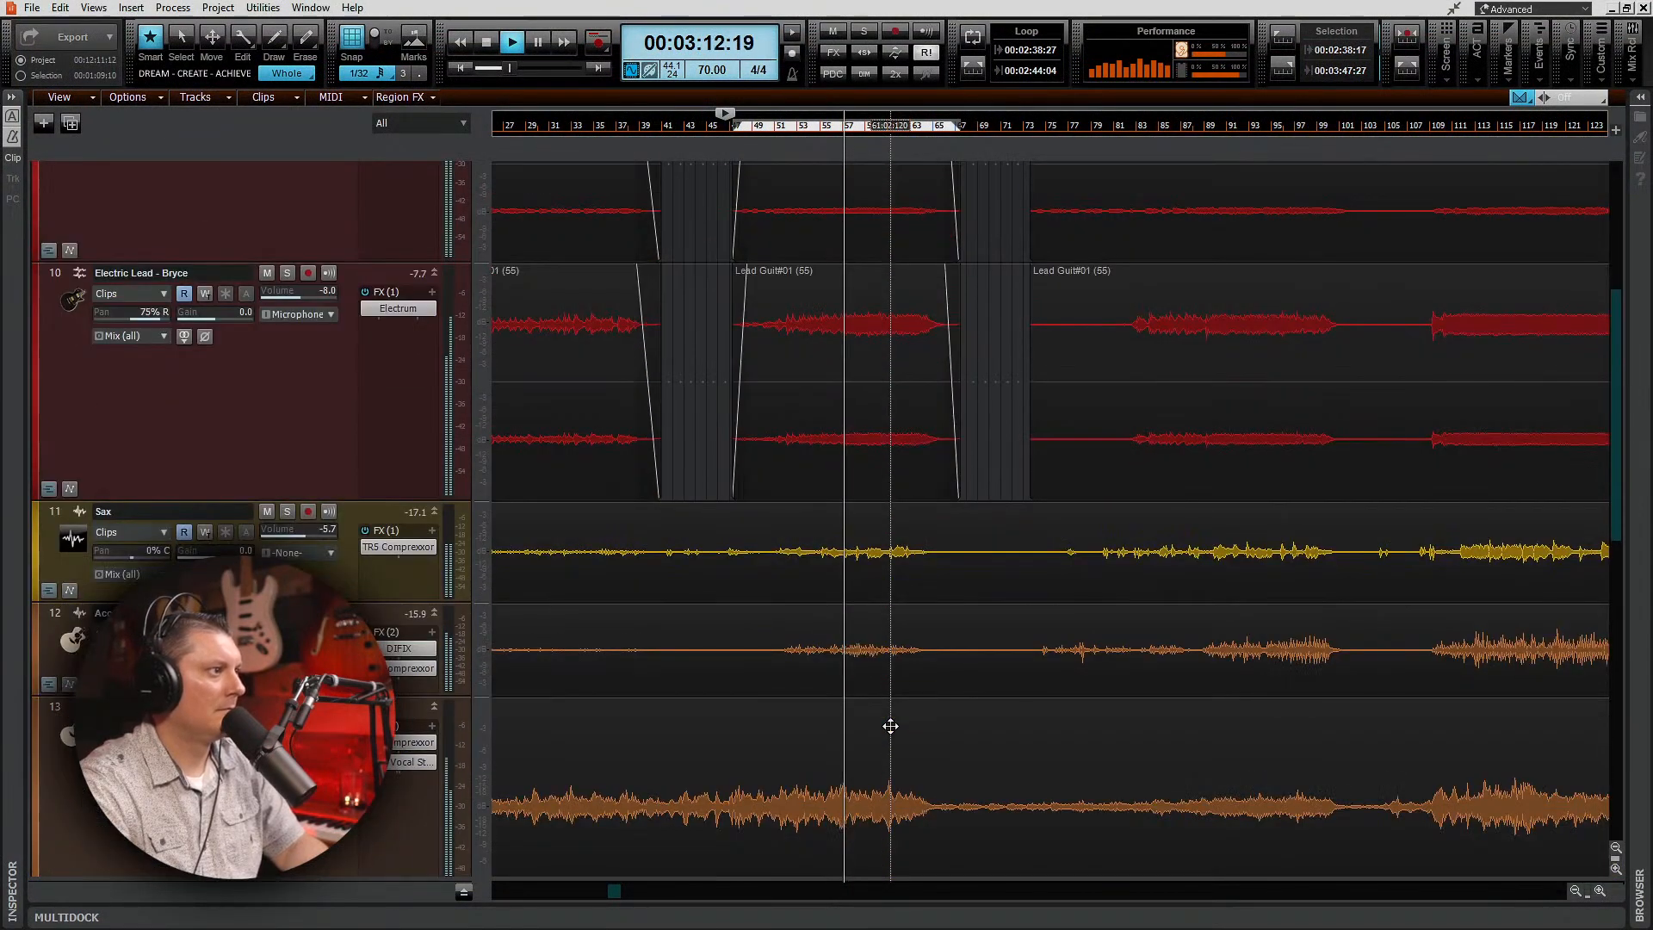
Step: Bring the Cello track into view during playback, solo it and stop playback
scroll(890, 726, "down", 1)
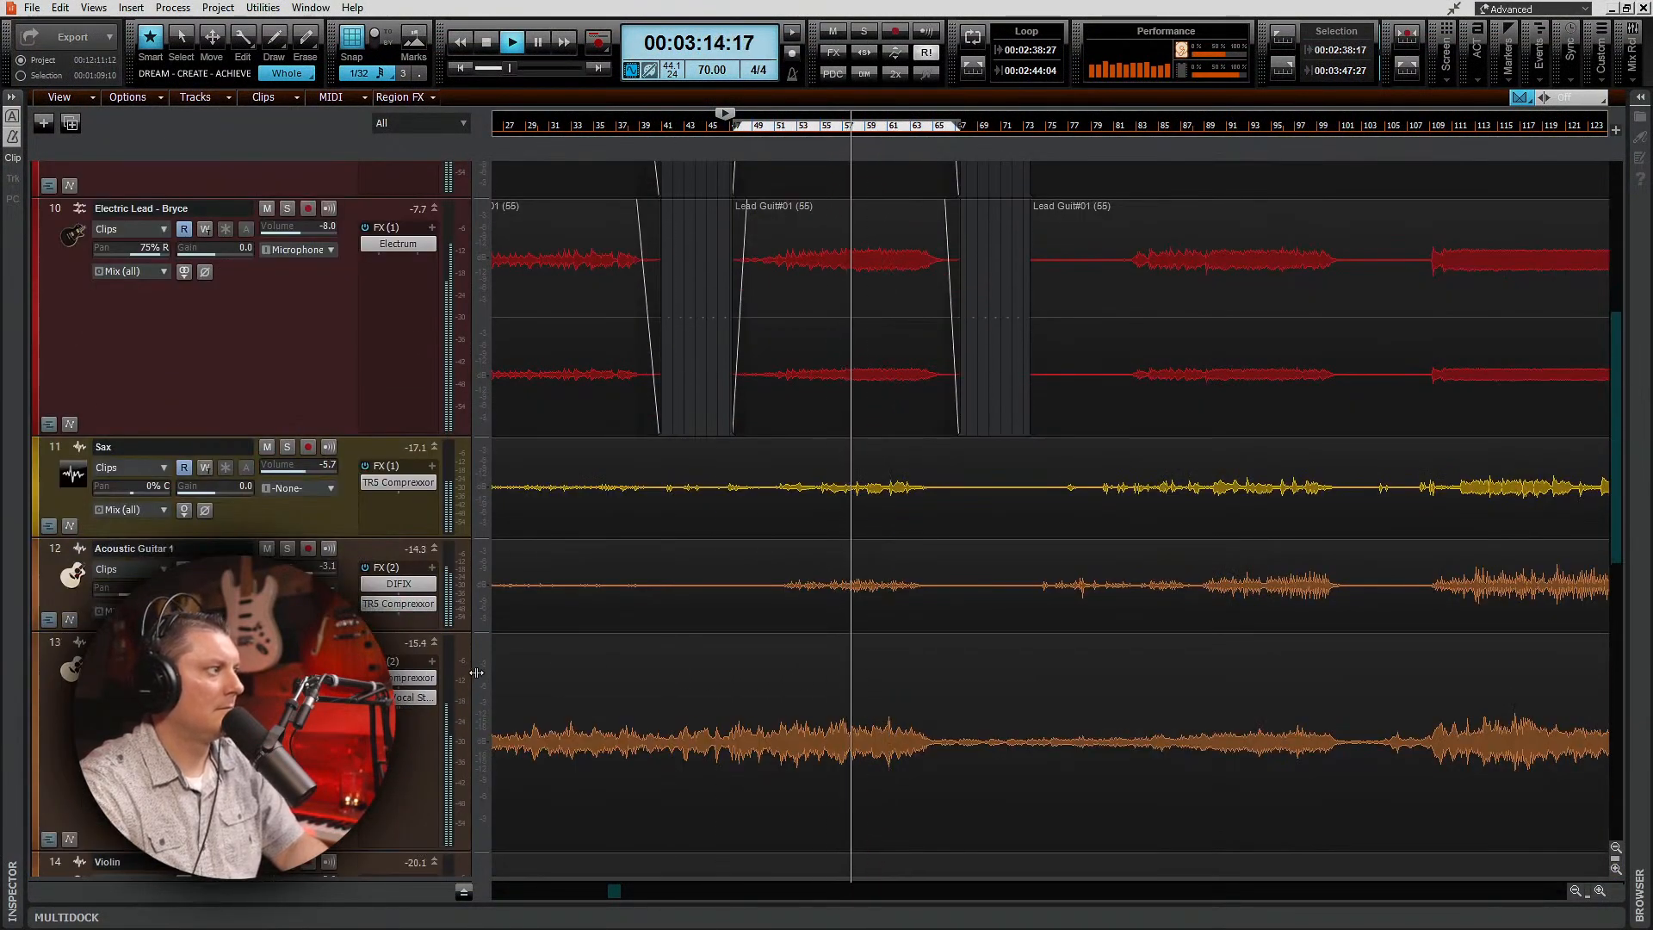
scroll(680, 654, "down", 4)
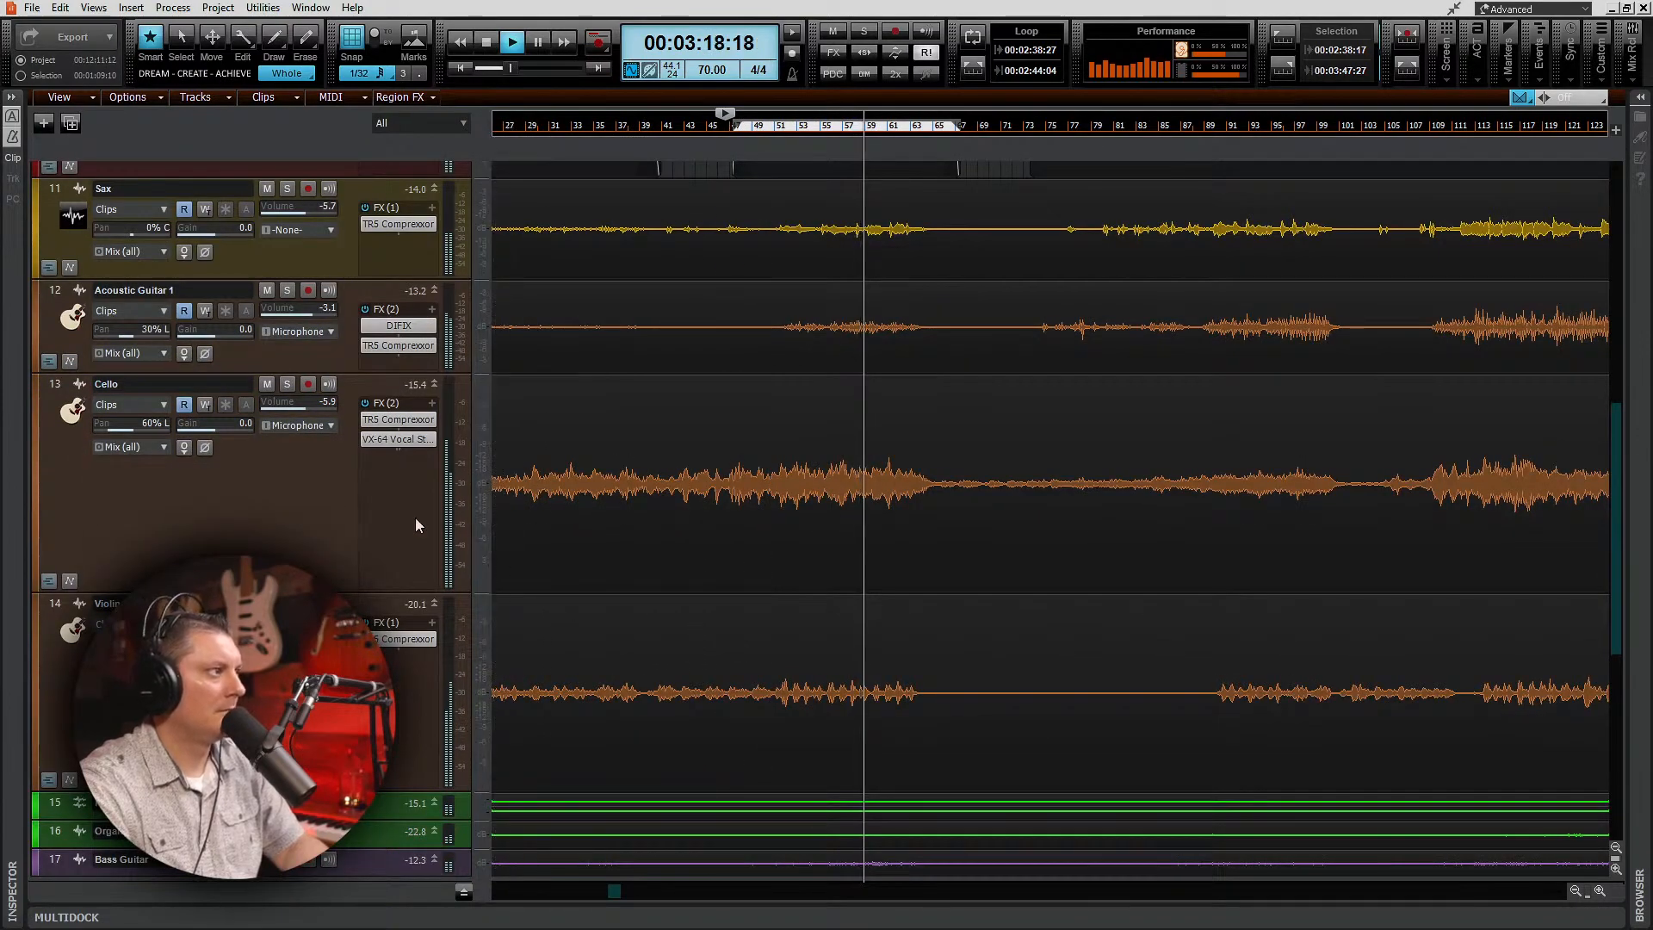
left_click(287, 385)
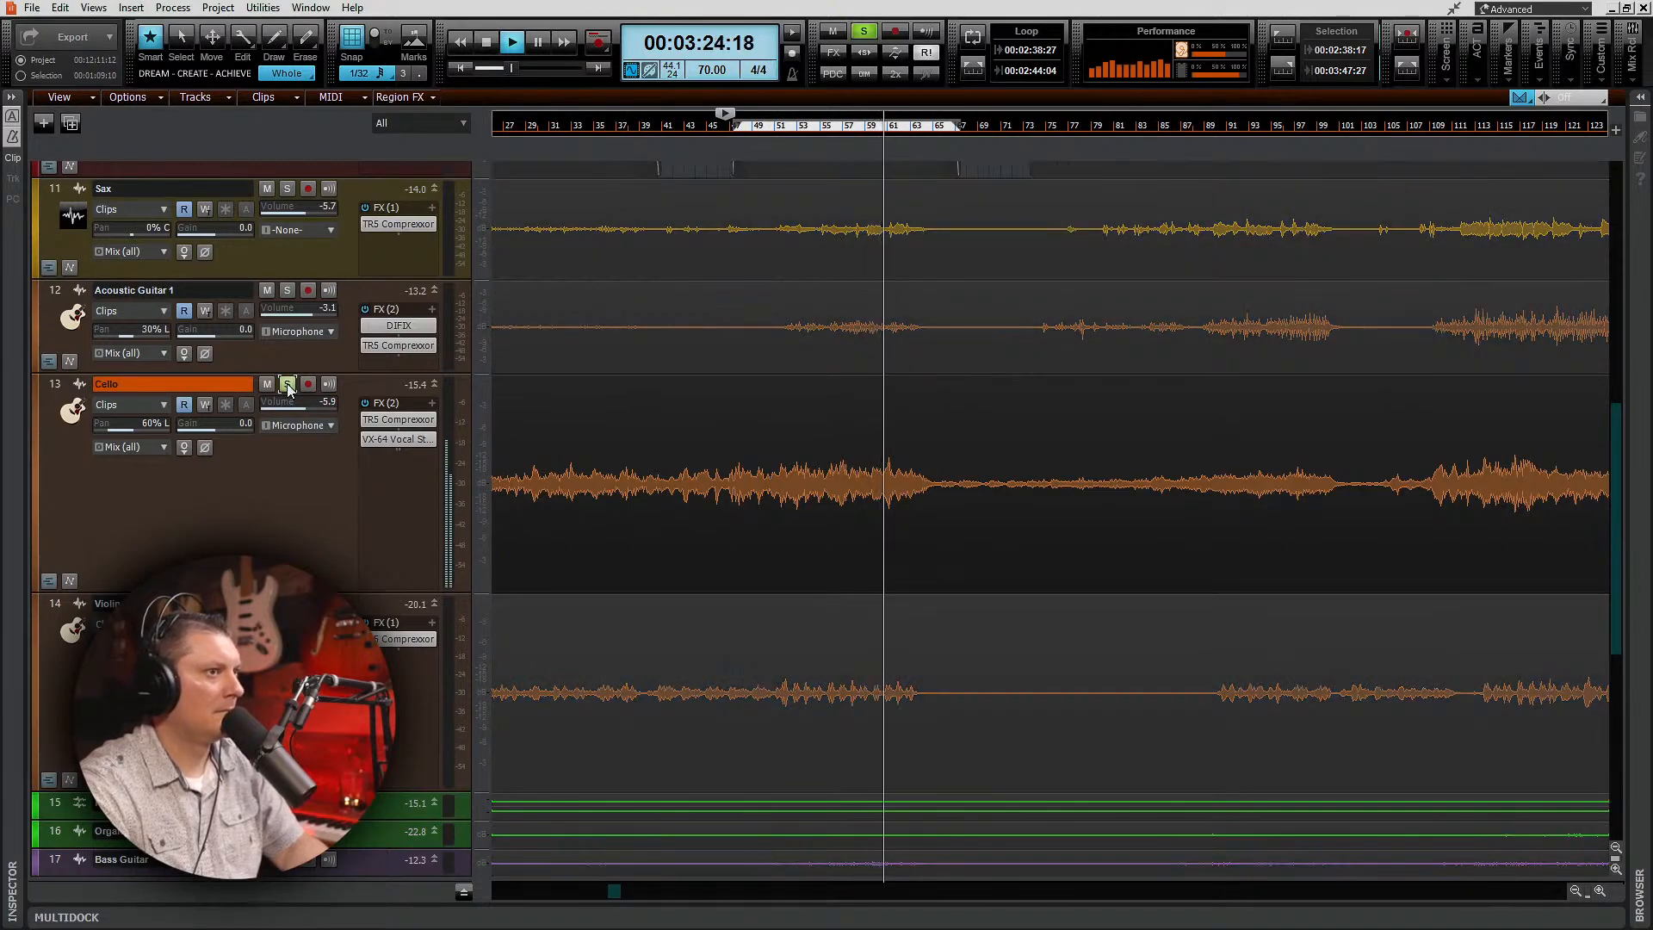
key("space")
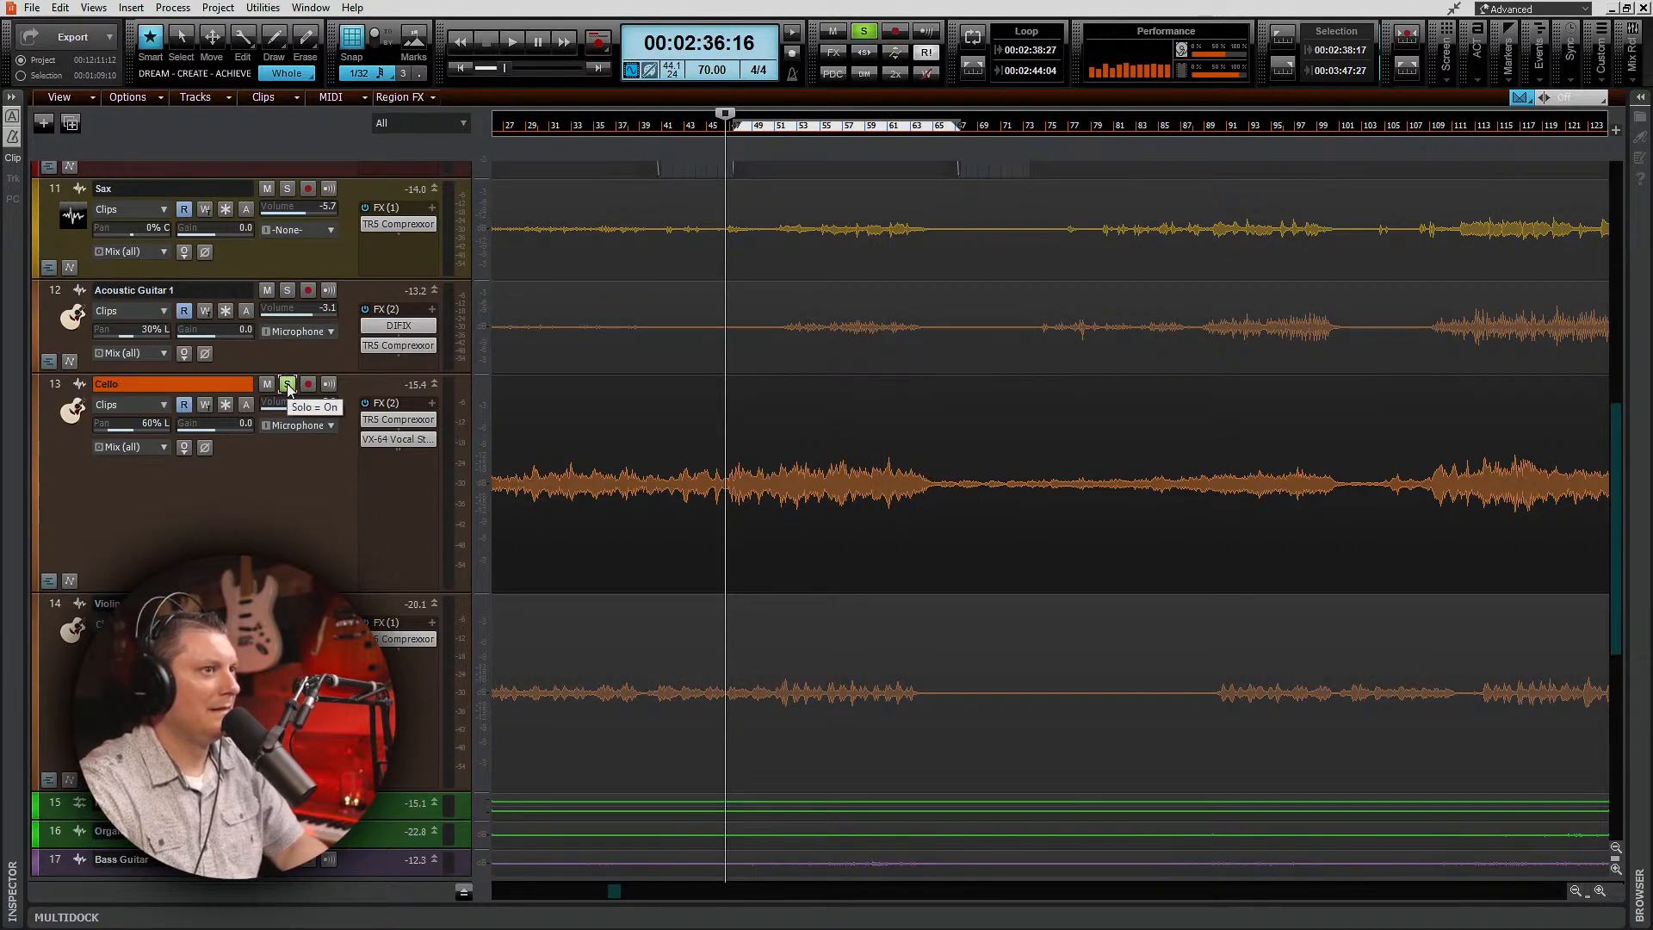
Step: Delete the VX-64 Vocal Strip from the Cello's effects rack
double_click(400, 437)
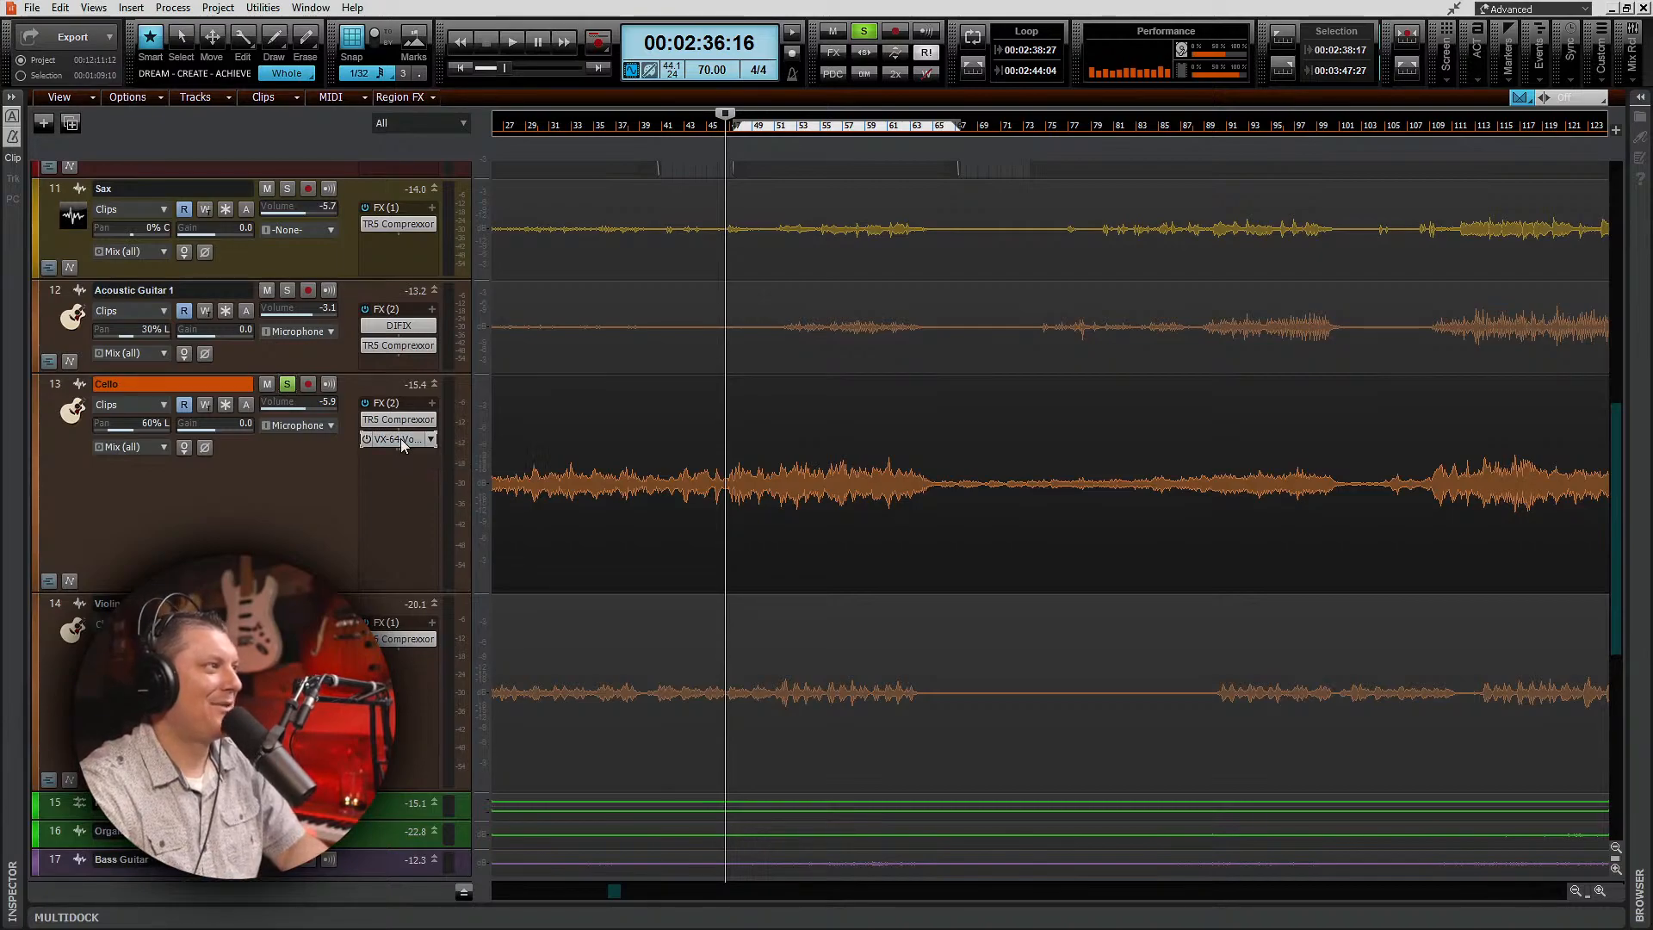
right_click(400, 438)
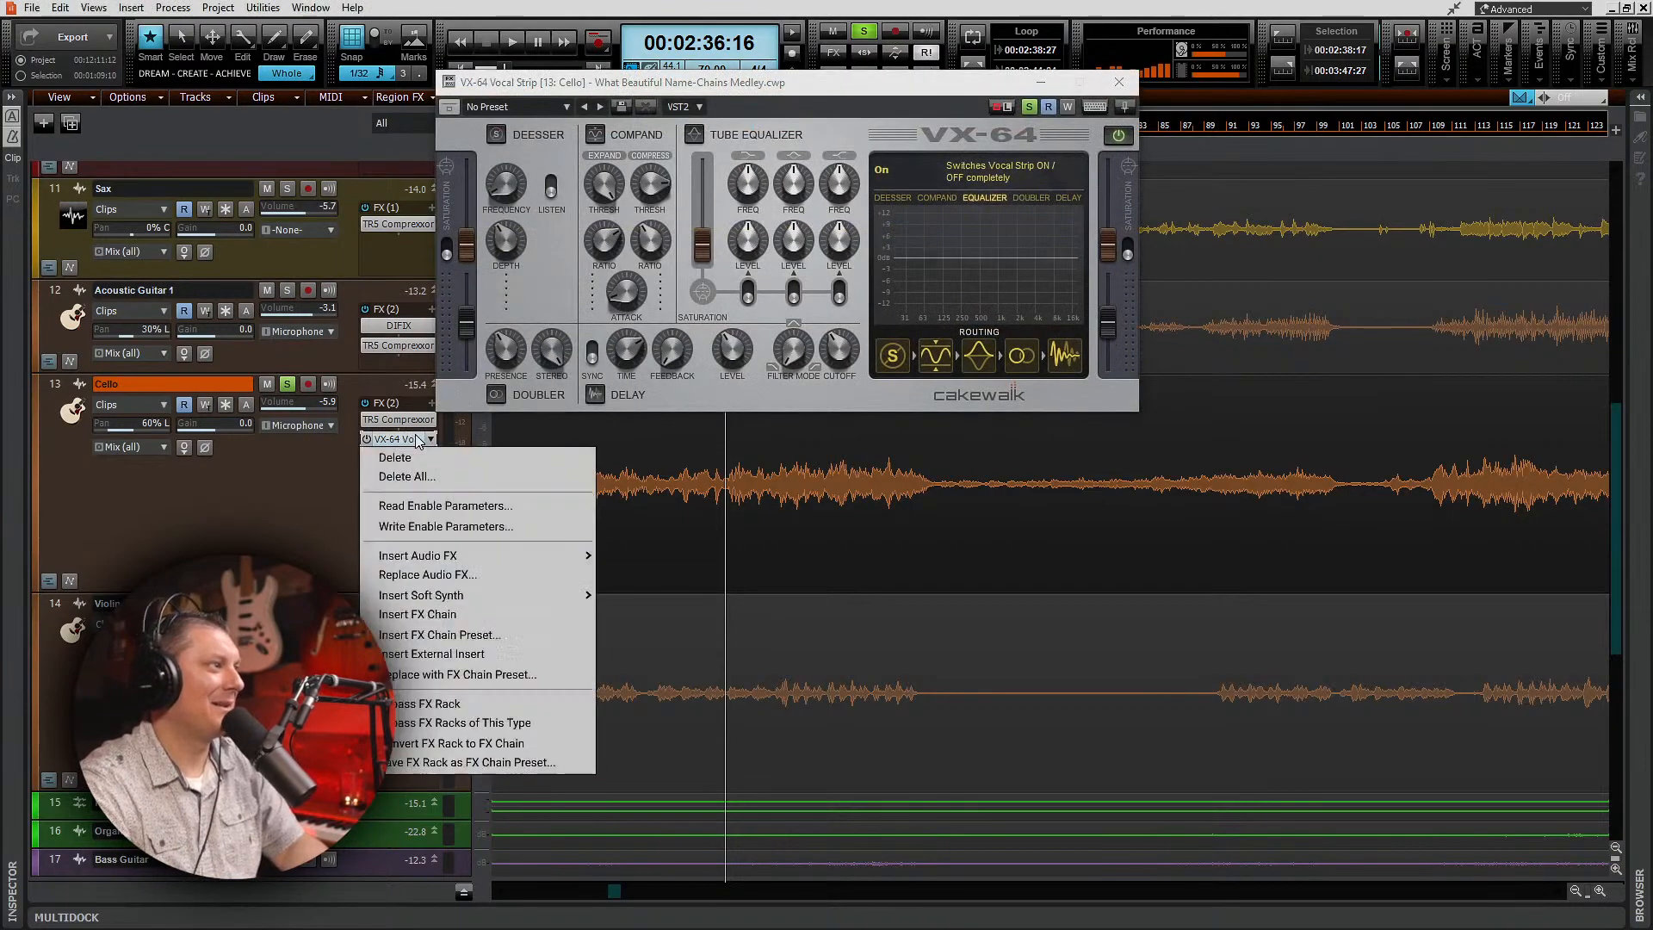
left_click(397, 453)
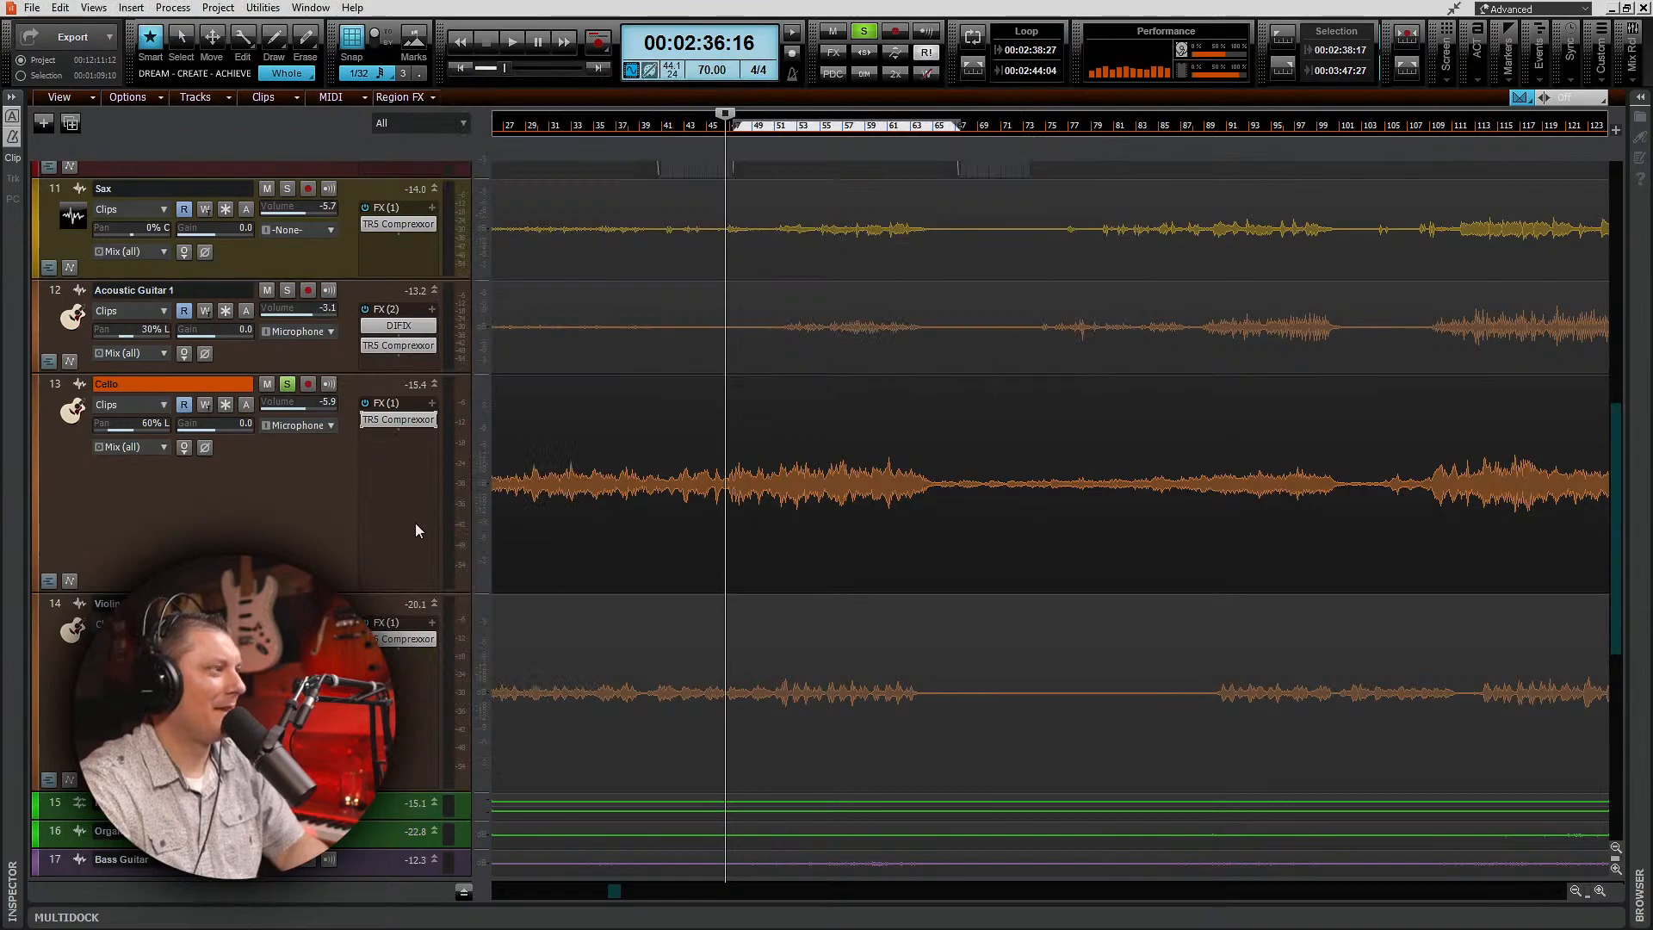
Step: Select Keys, Organ, Bass Guitar, Perc and all drum tracks, enlarge them vertically together and freeze them
scroll(415, 516, "down", 6)
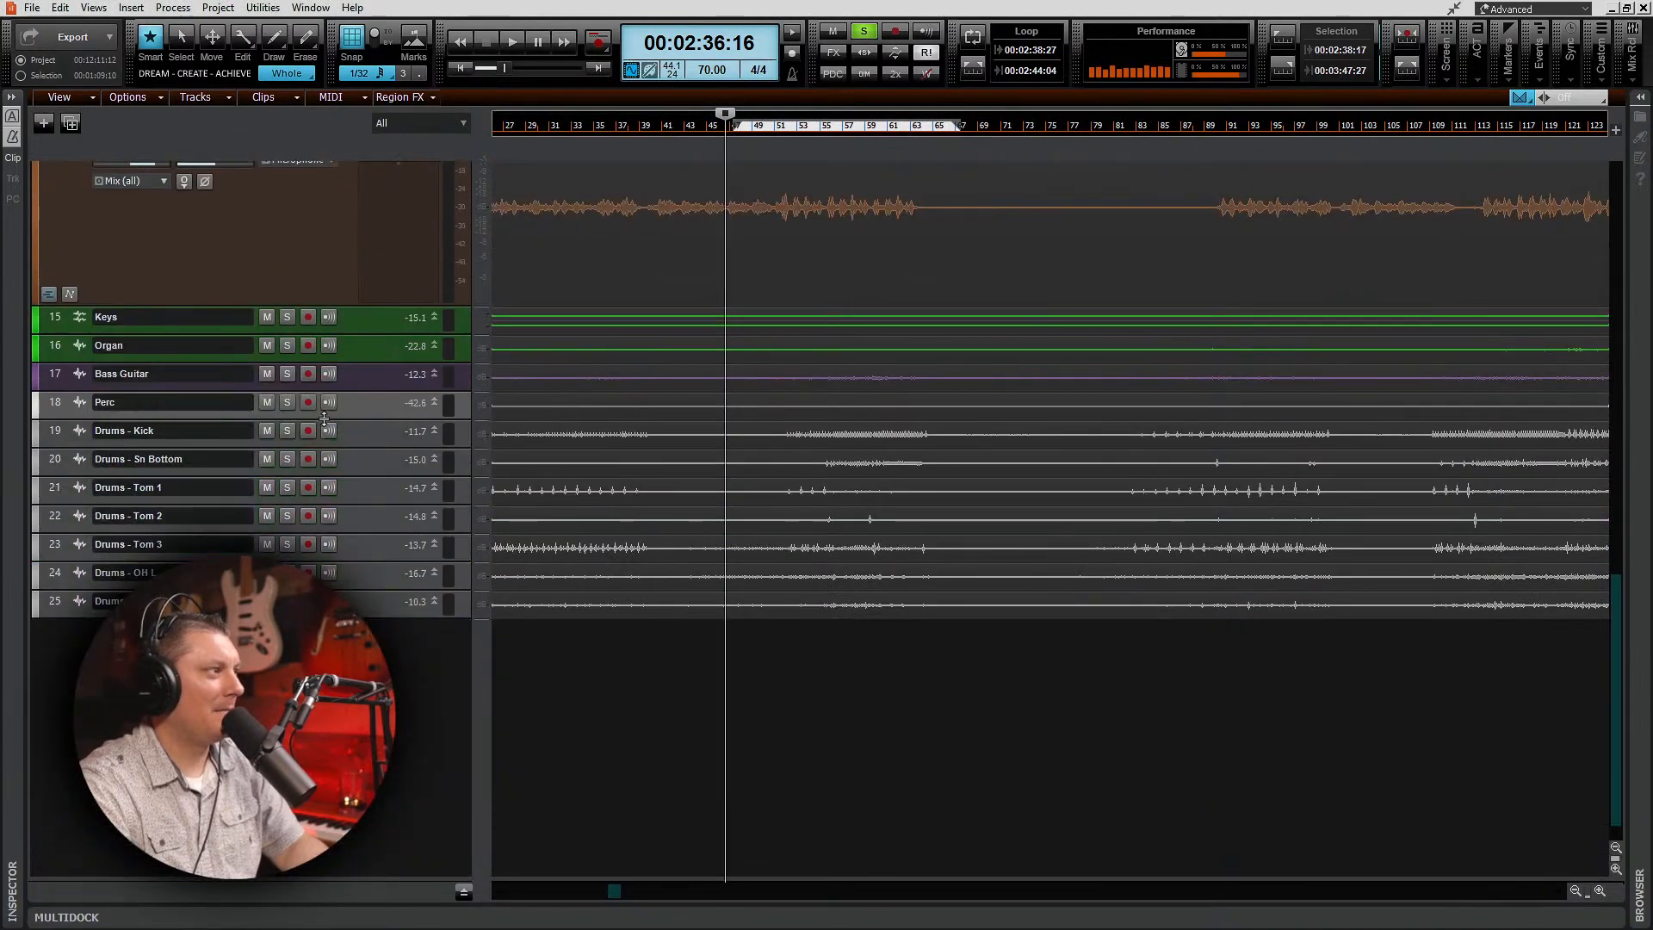
left_click_drag(55, 402, 62, 603)
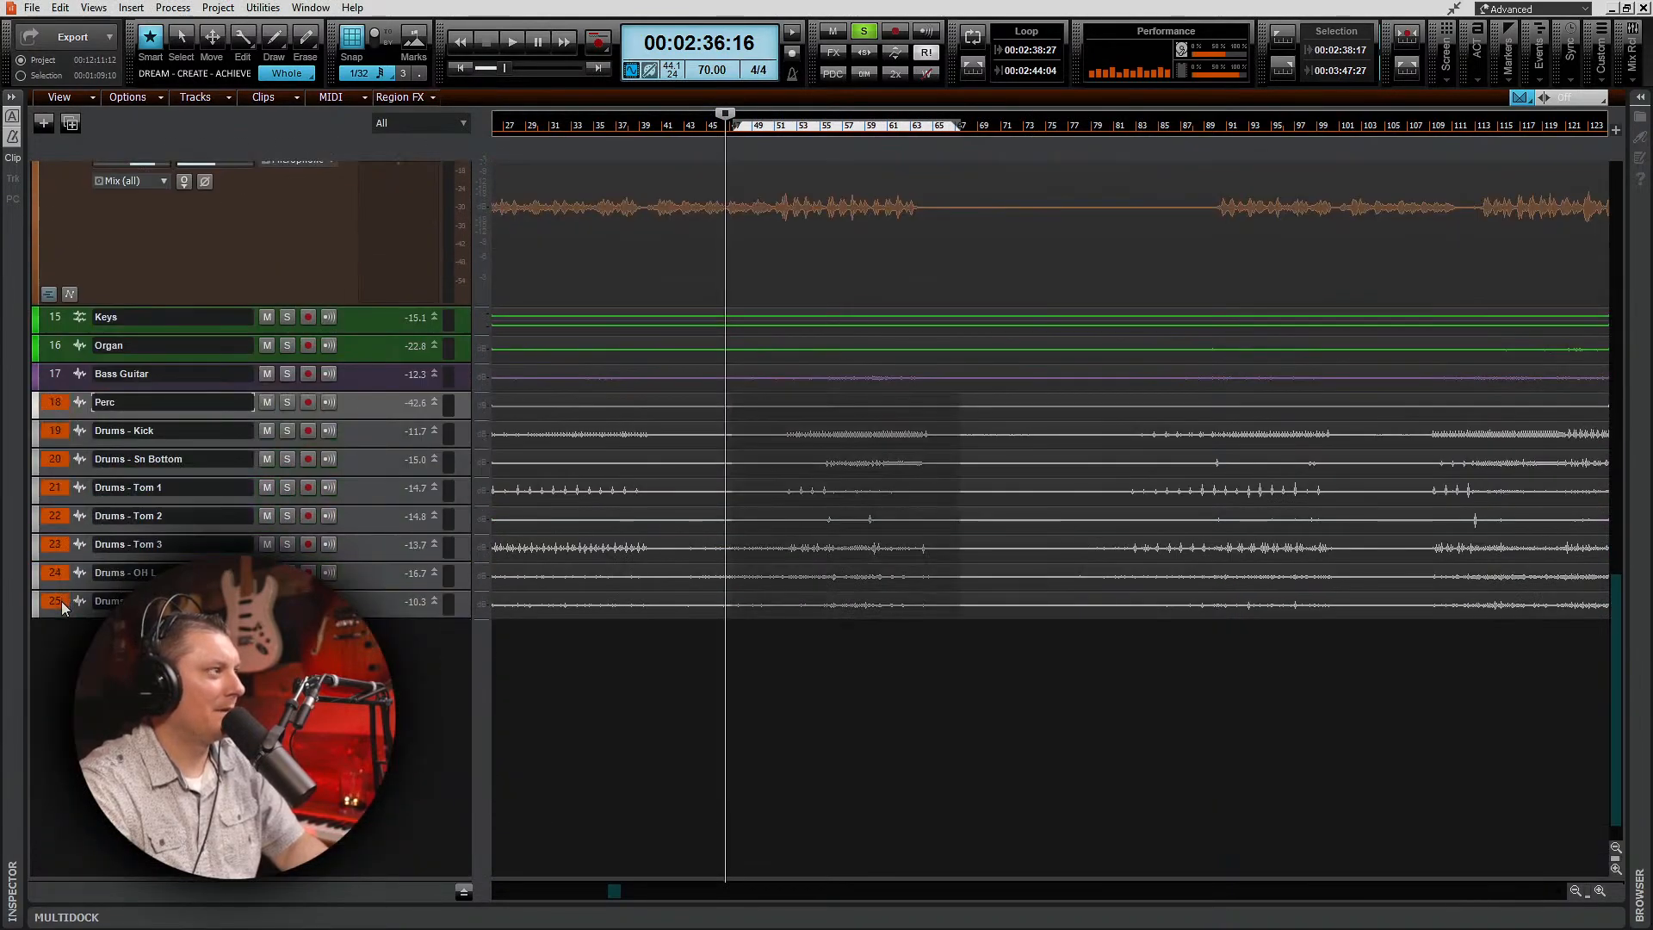
left_click(53, 317, "ctrl")
left_click(53, 345, "ctrl")
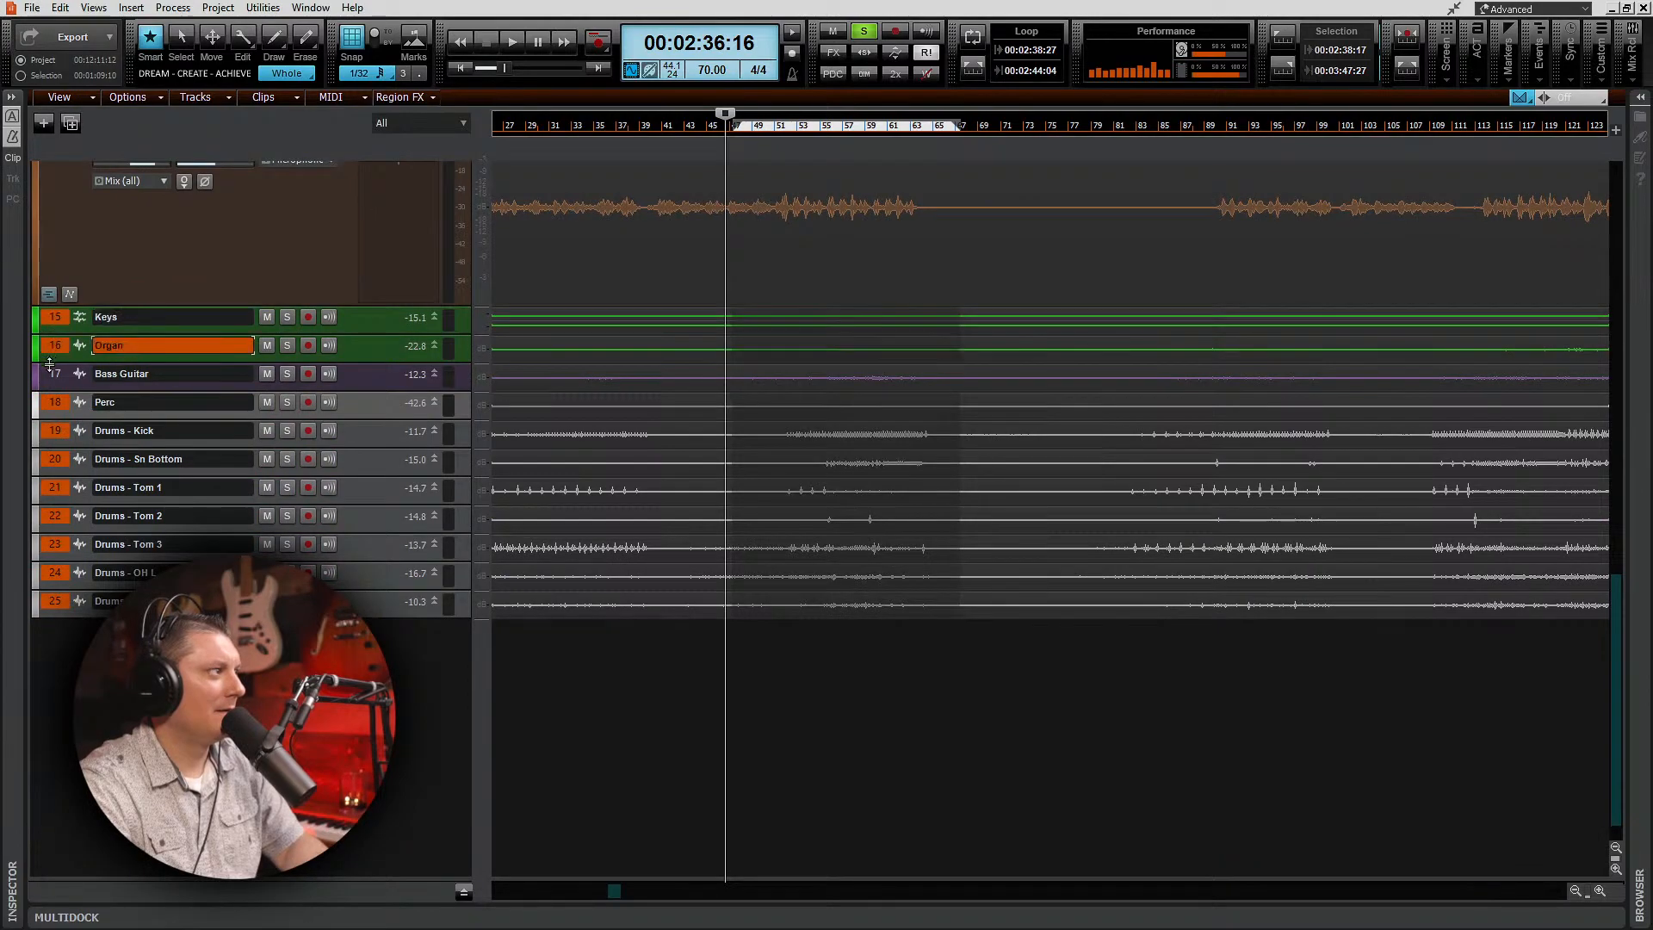
left_click(54, 373, "ctrl")
left_click_drag(363, 331, 380, 542)
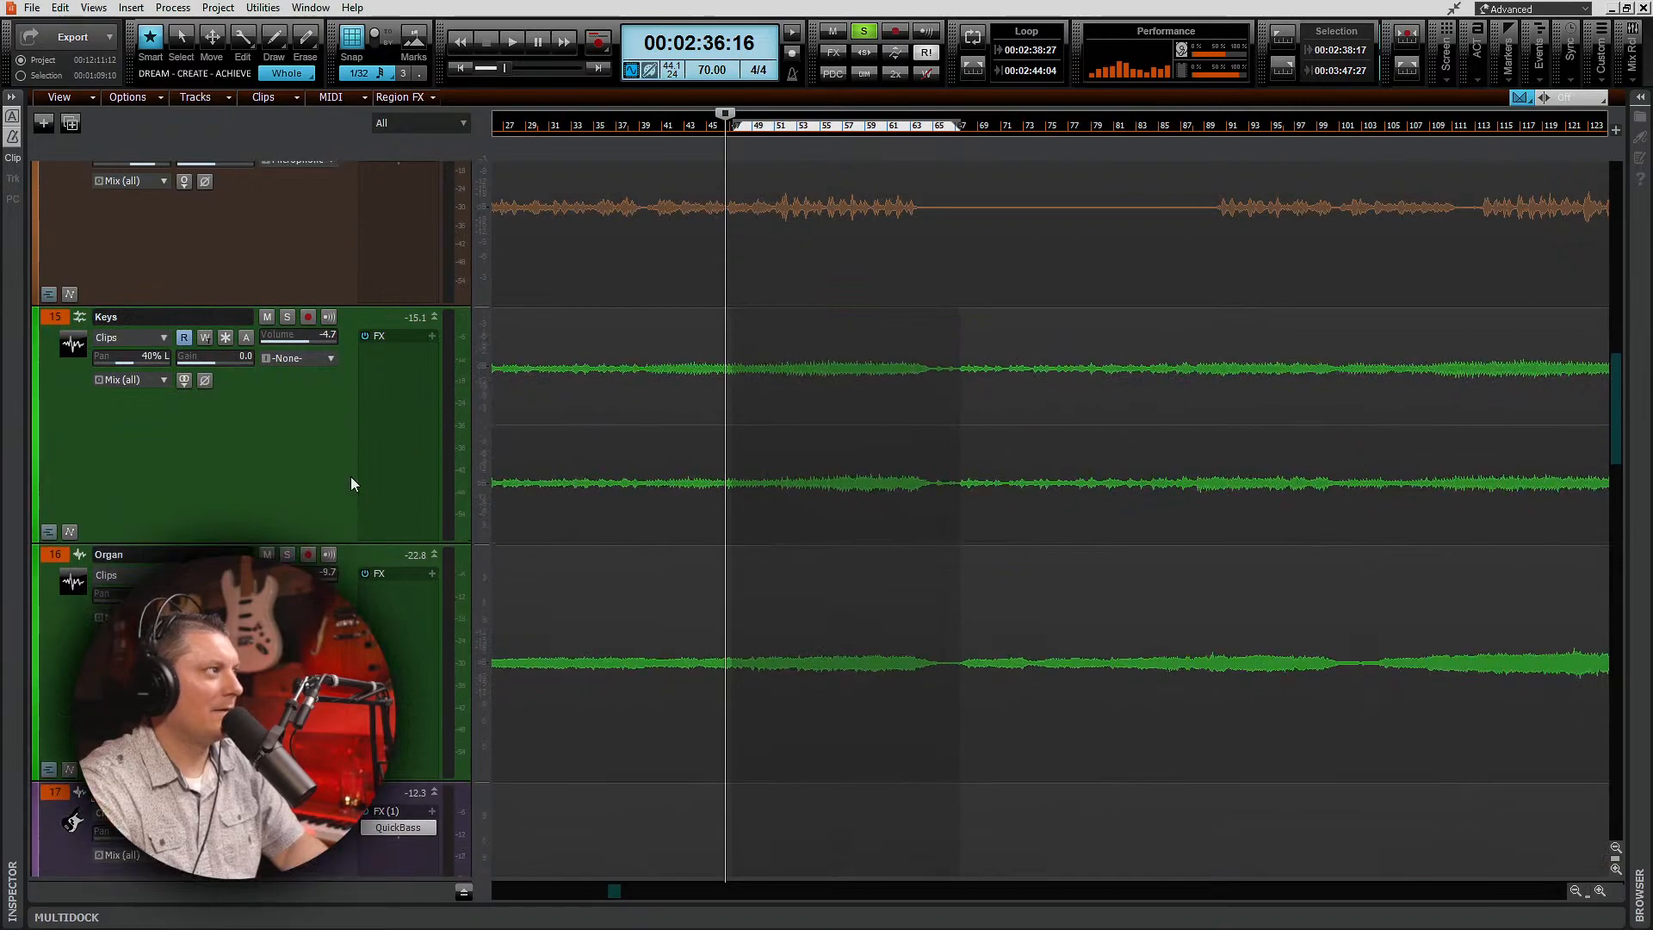
left_click(226, 337)
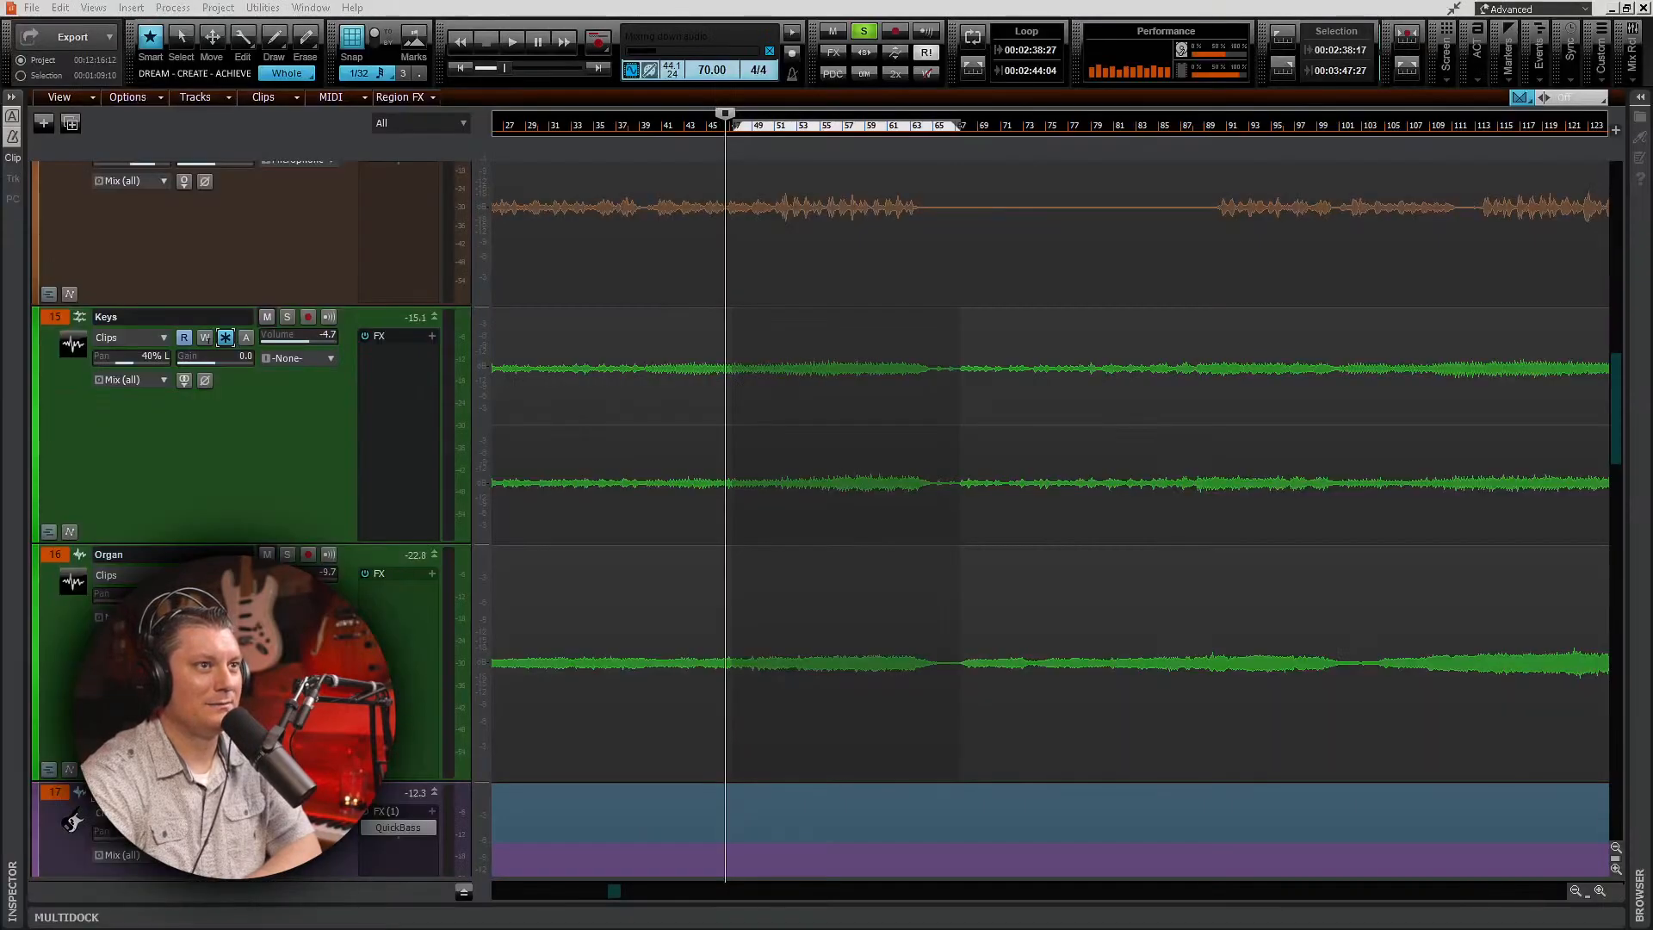
Step: Show the online meeting's participants list and move its window off the project's screen
left_click(172, 317)
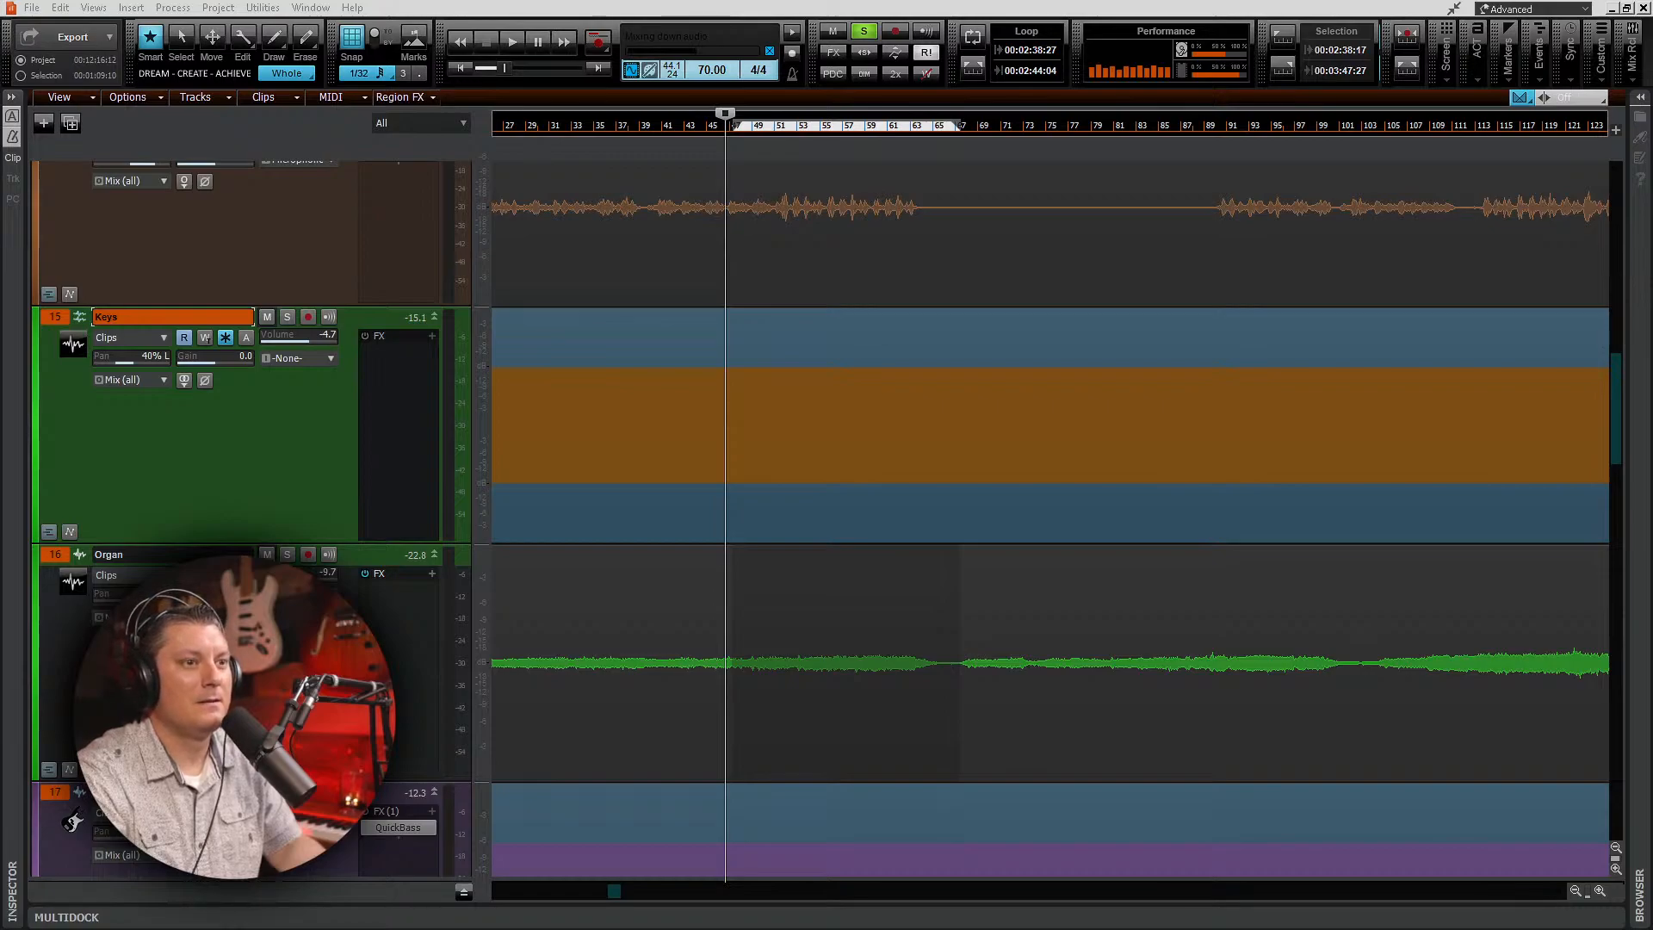
key("alt+u")
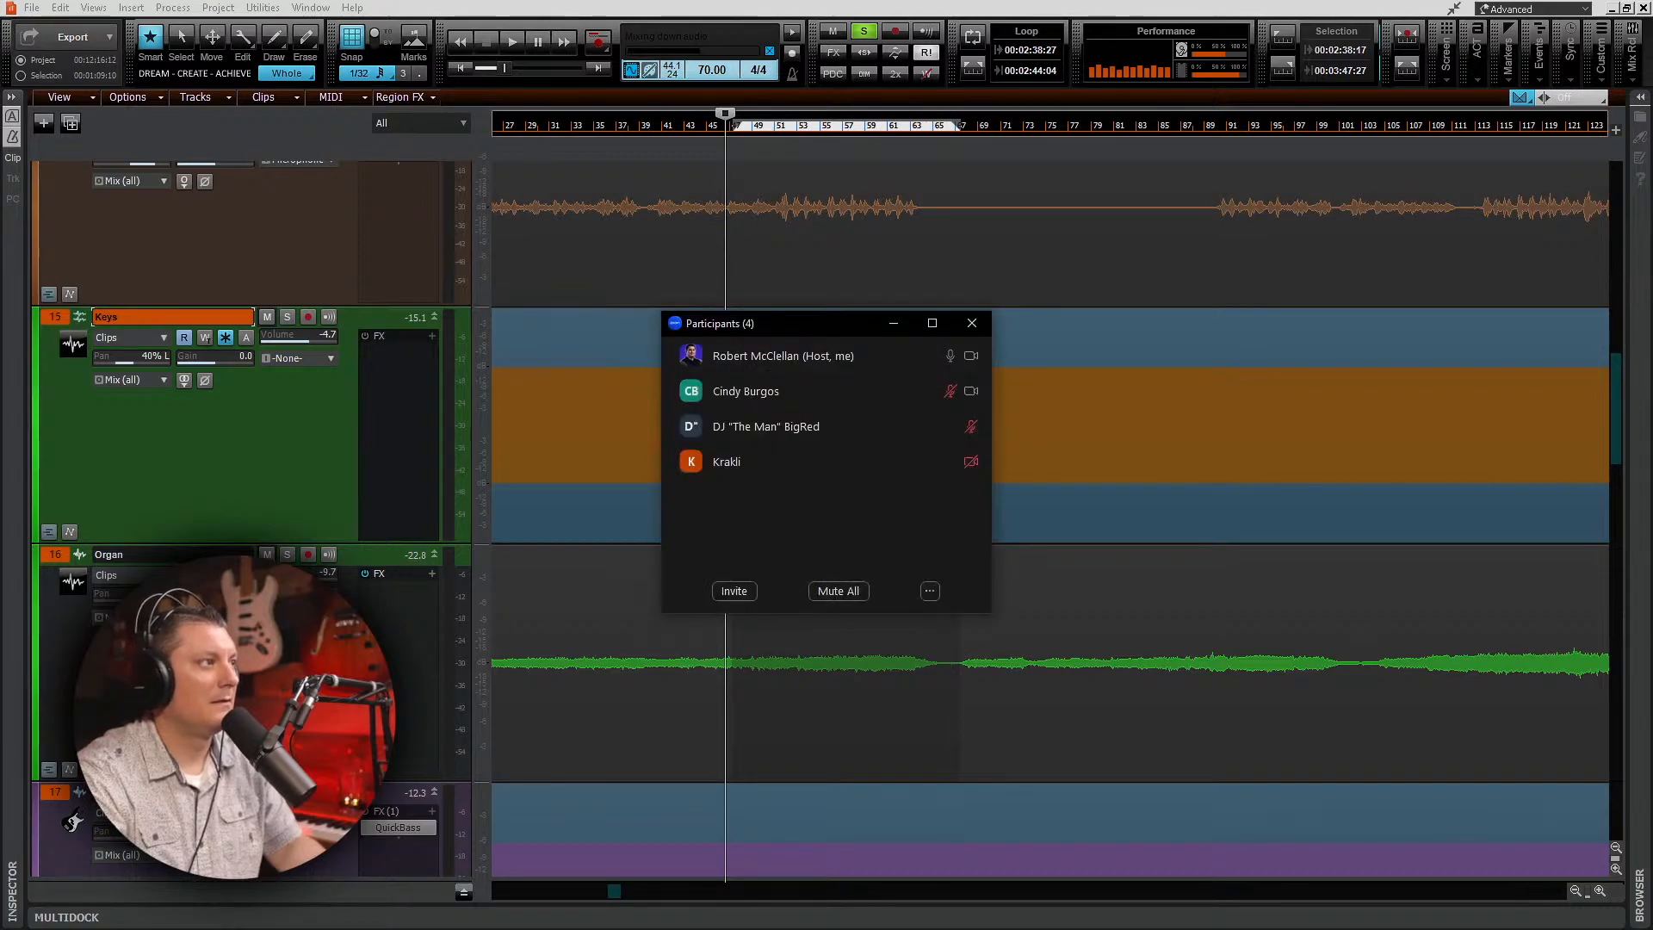
left_click_drag(807, 324, 1652, 475)
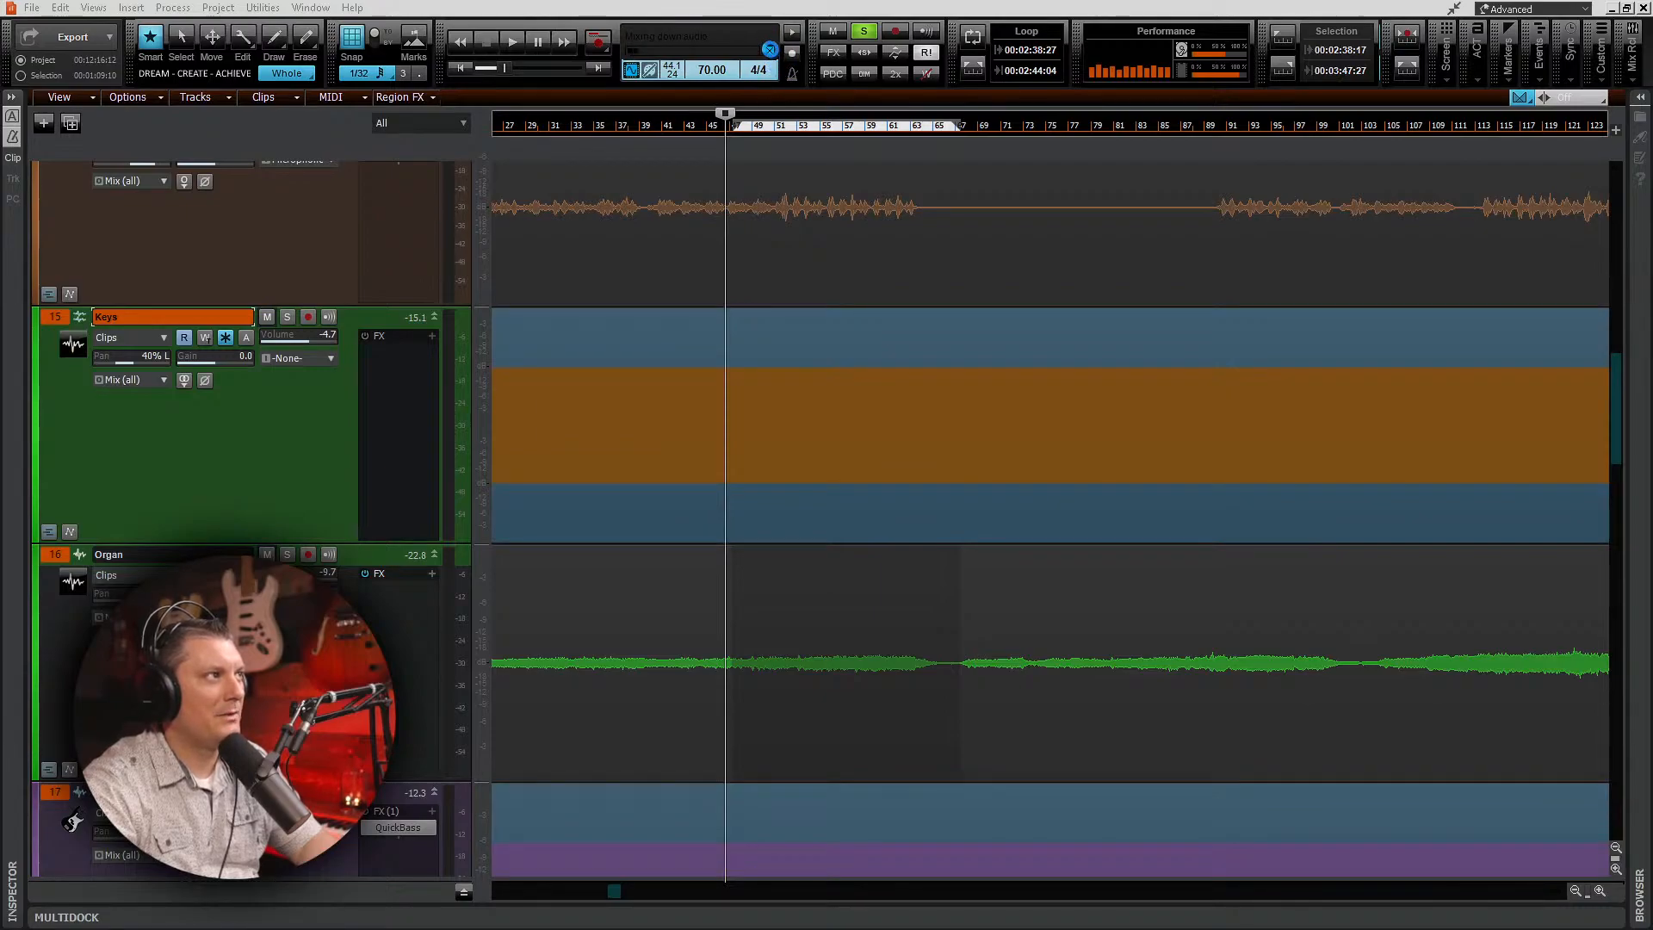
Step: Cancel the running freeze renders one after another, keeping the partially rendered audio
left_click(769, 49)
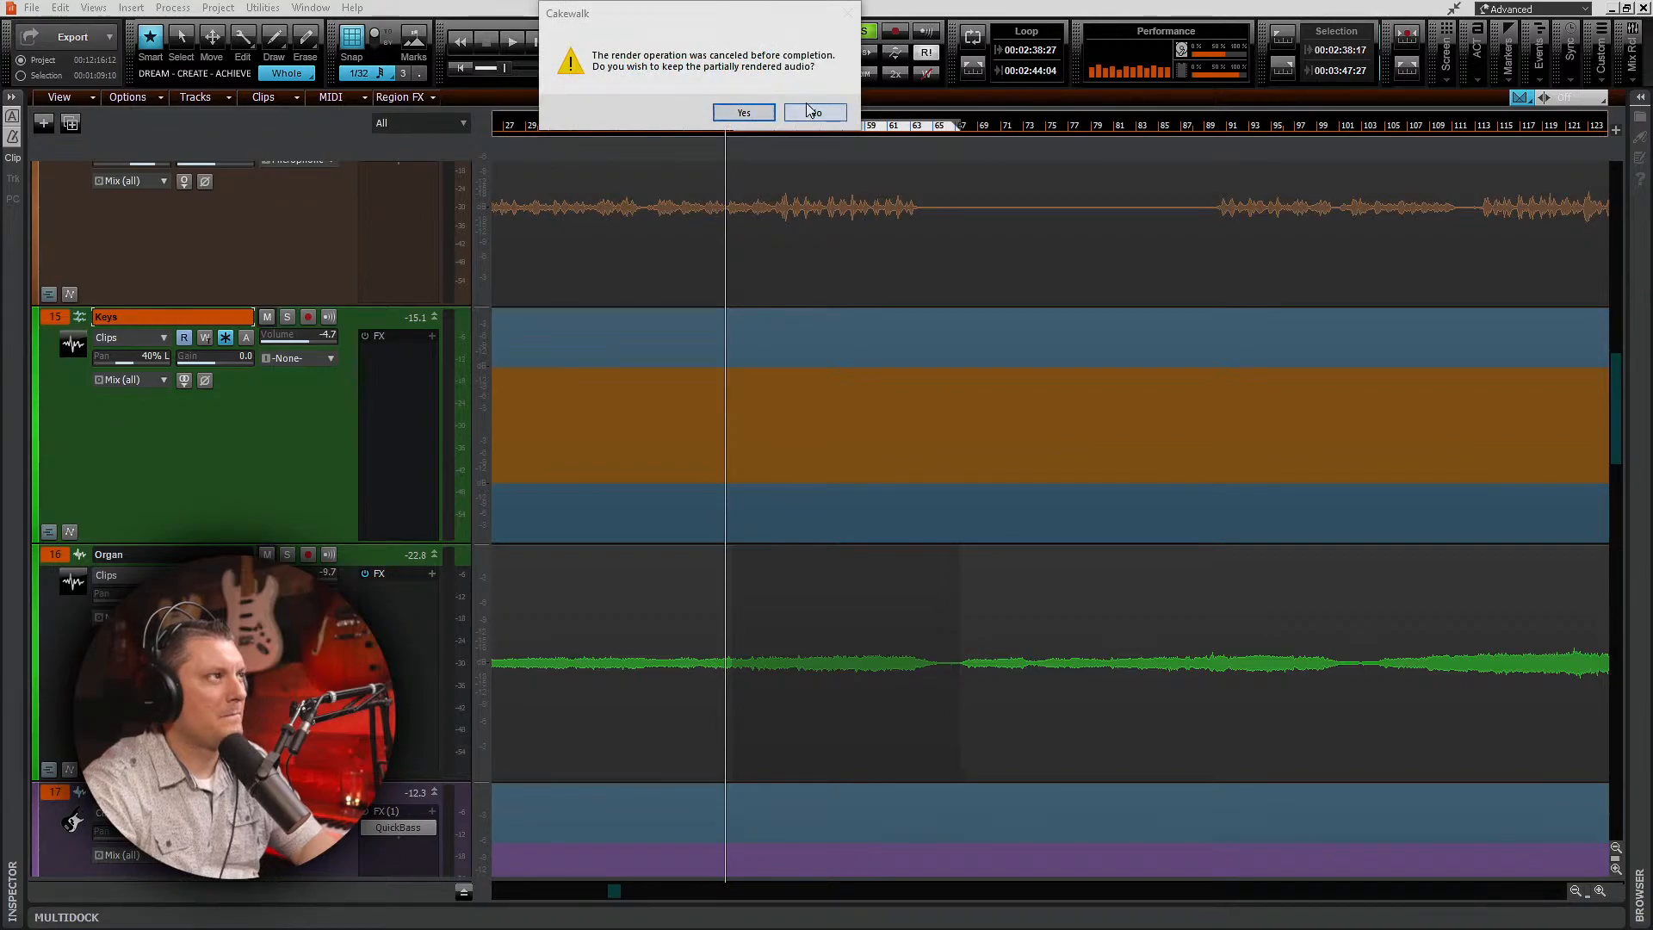
left_click(744, 113)
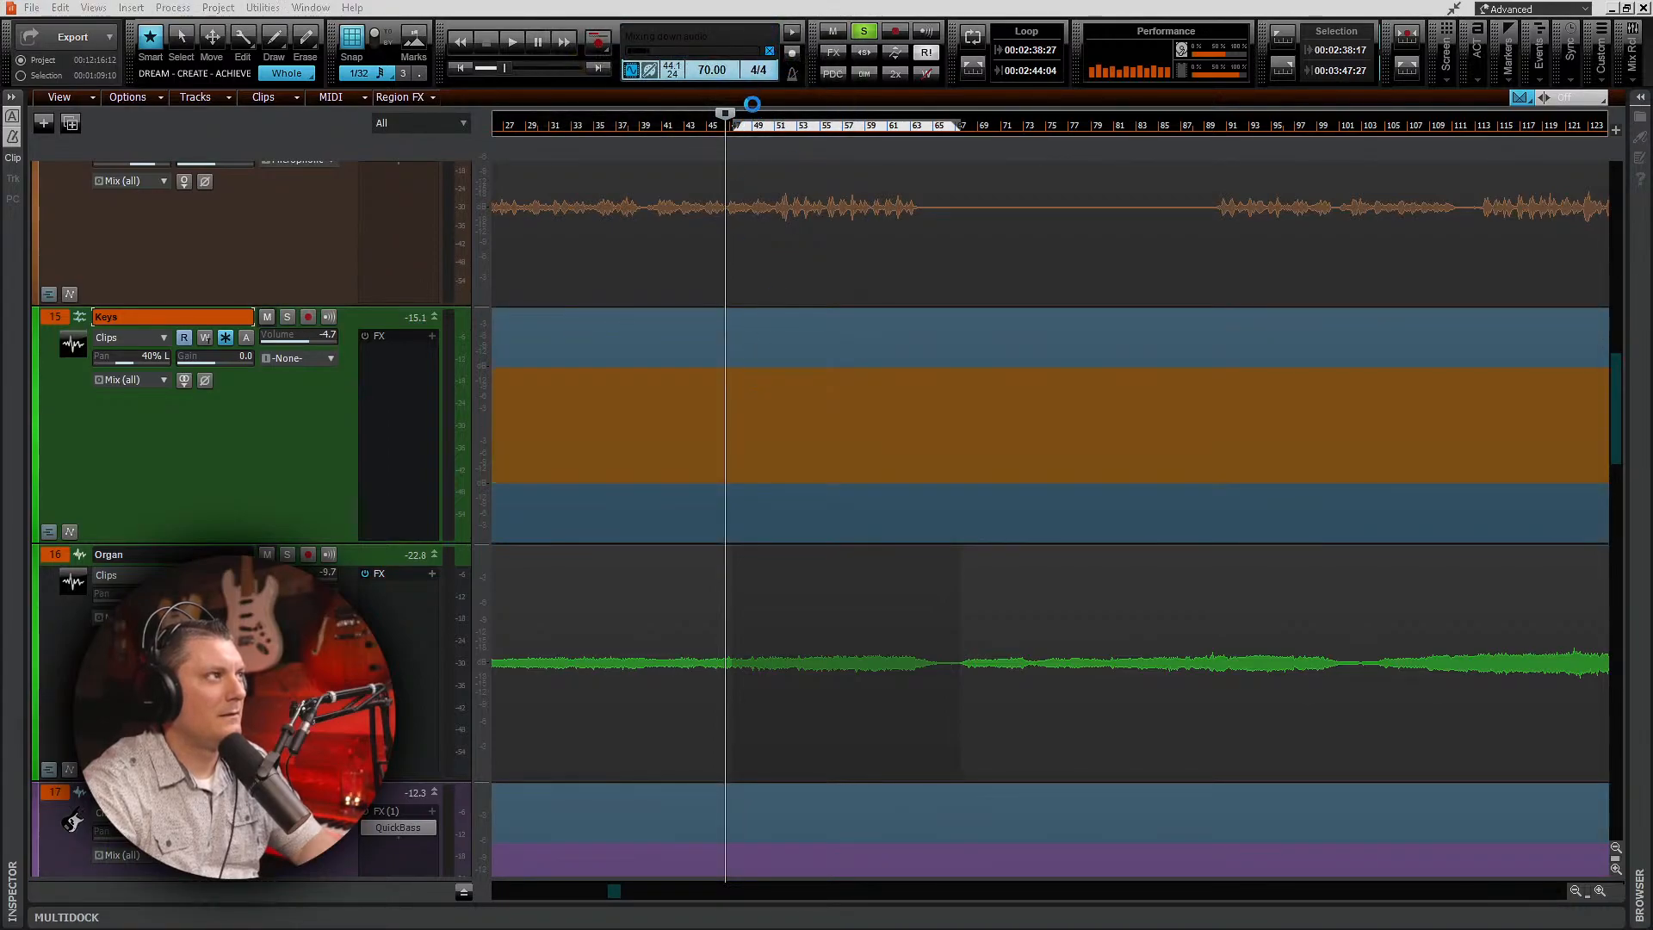
left_click(767, 52)
left_click(743, 112)
left_click(770, 50)
left_click(743, 108)
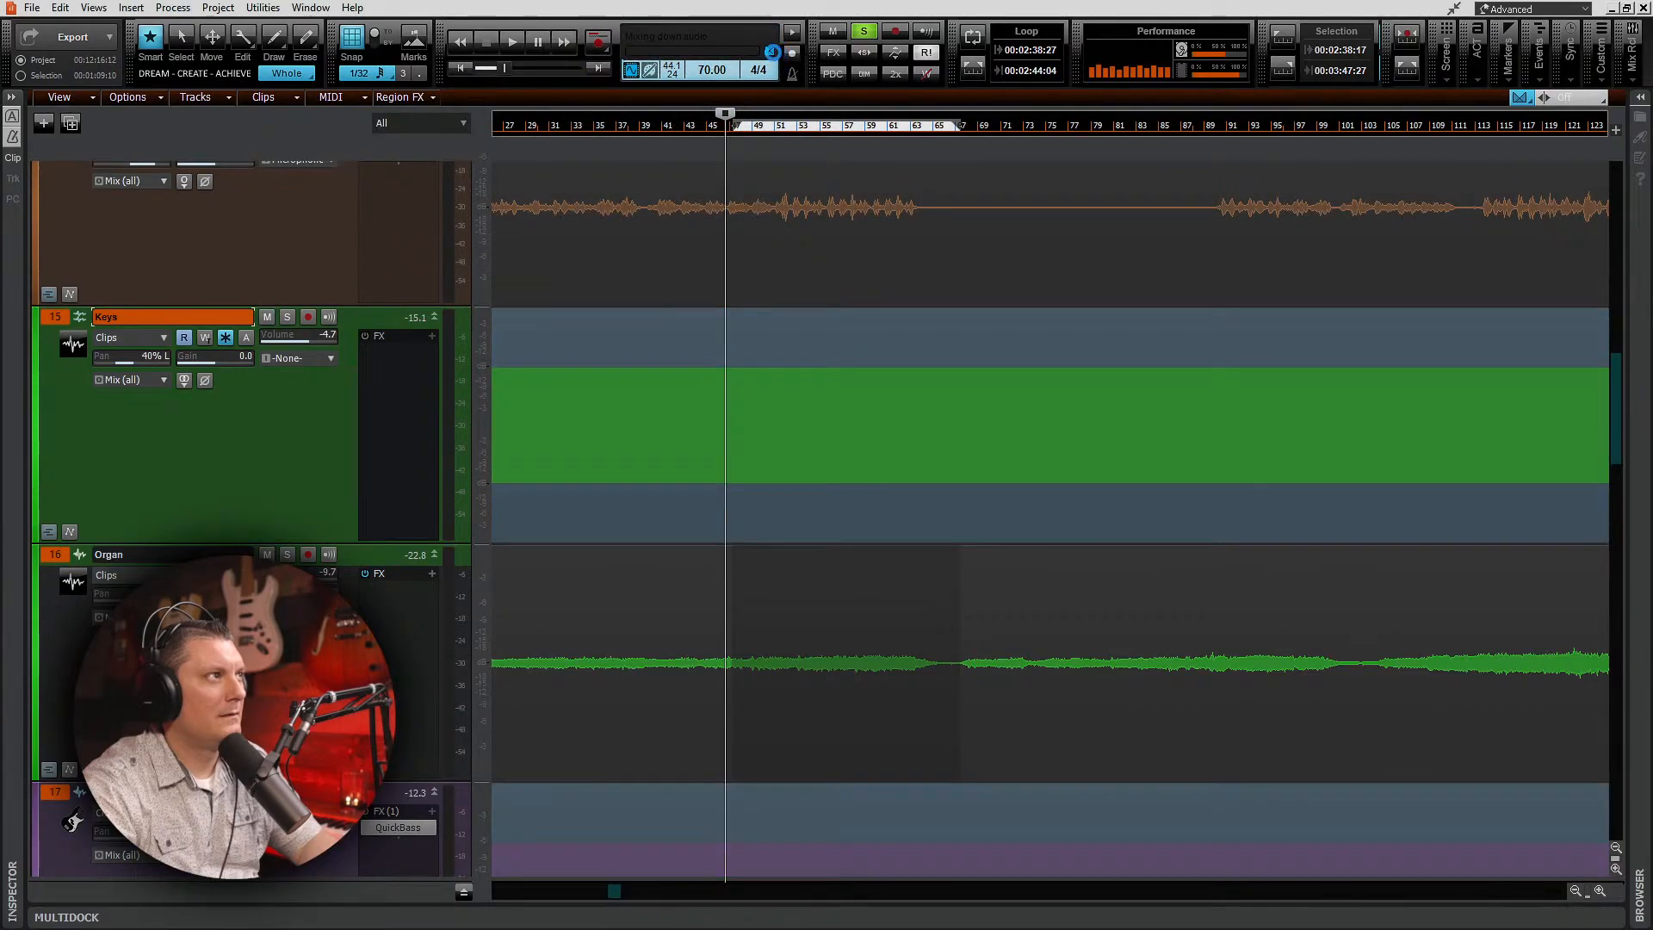
left_click(770, 51)
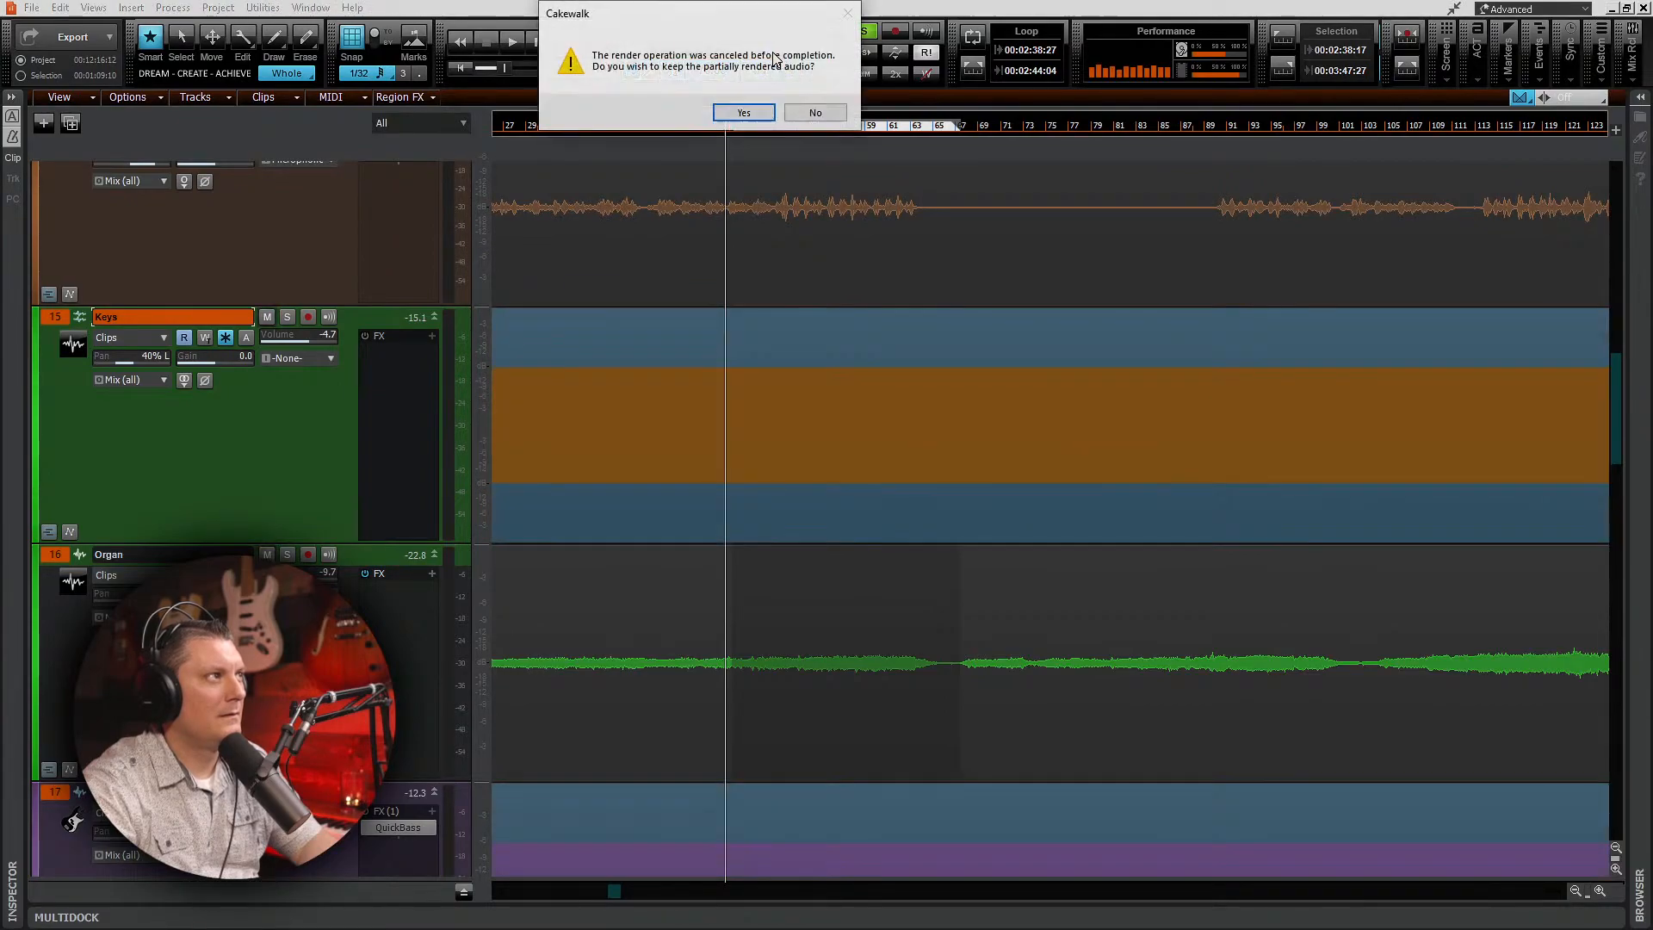
left_click(742, 110)
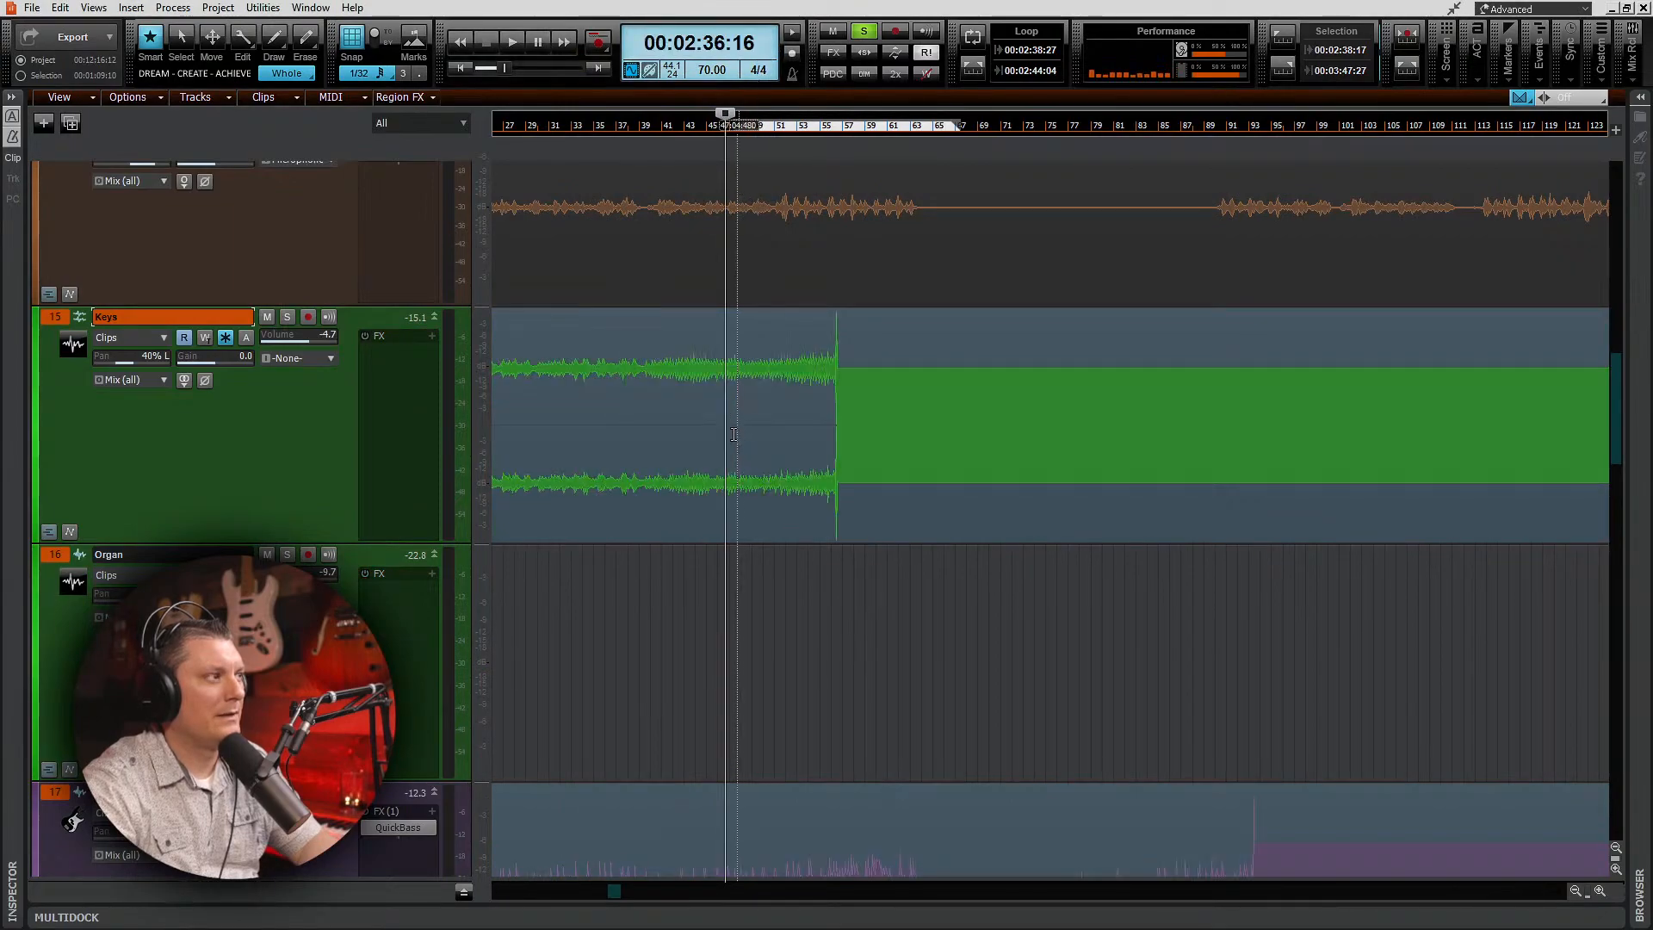
Step: Show the full length of the clips and unfreeze the partly rendered Organ track
scroll(806, 702, "down", 3)
scroll(807, 702, "down", 2)
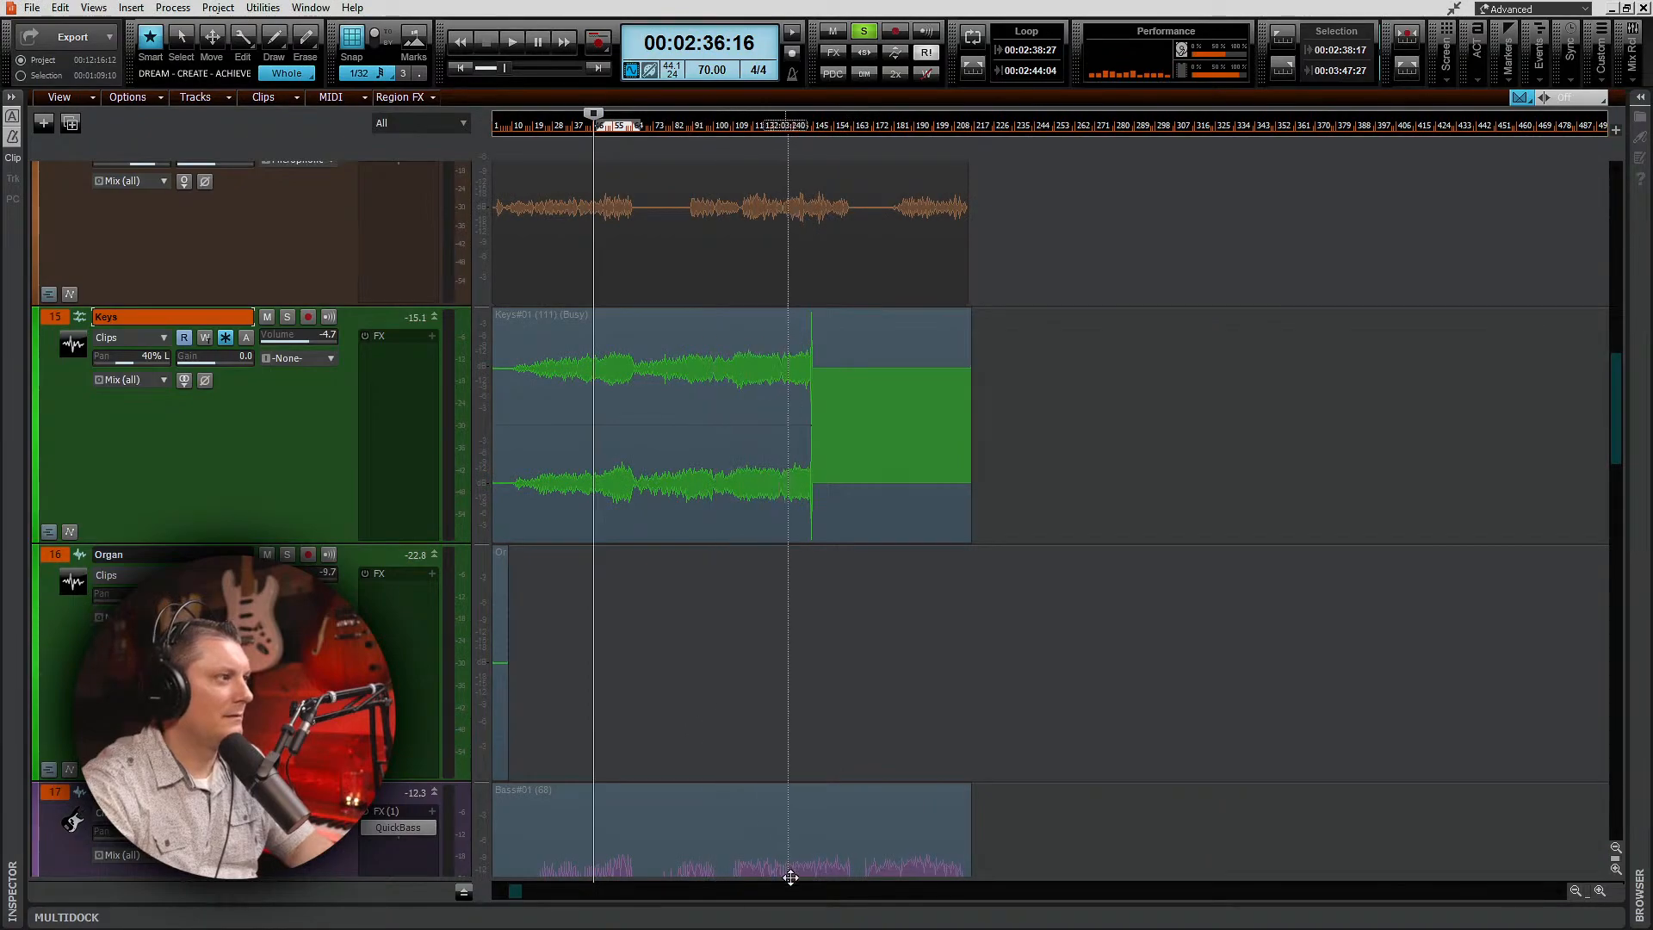
scroll(645, 788, "down", 3)
left_click(224, 381)
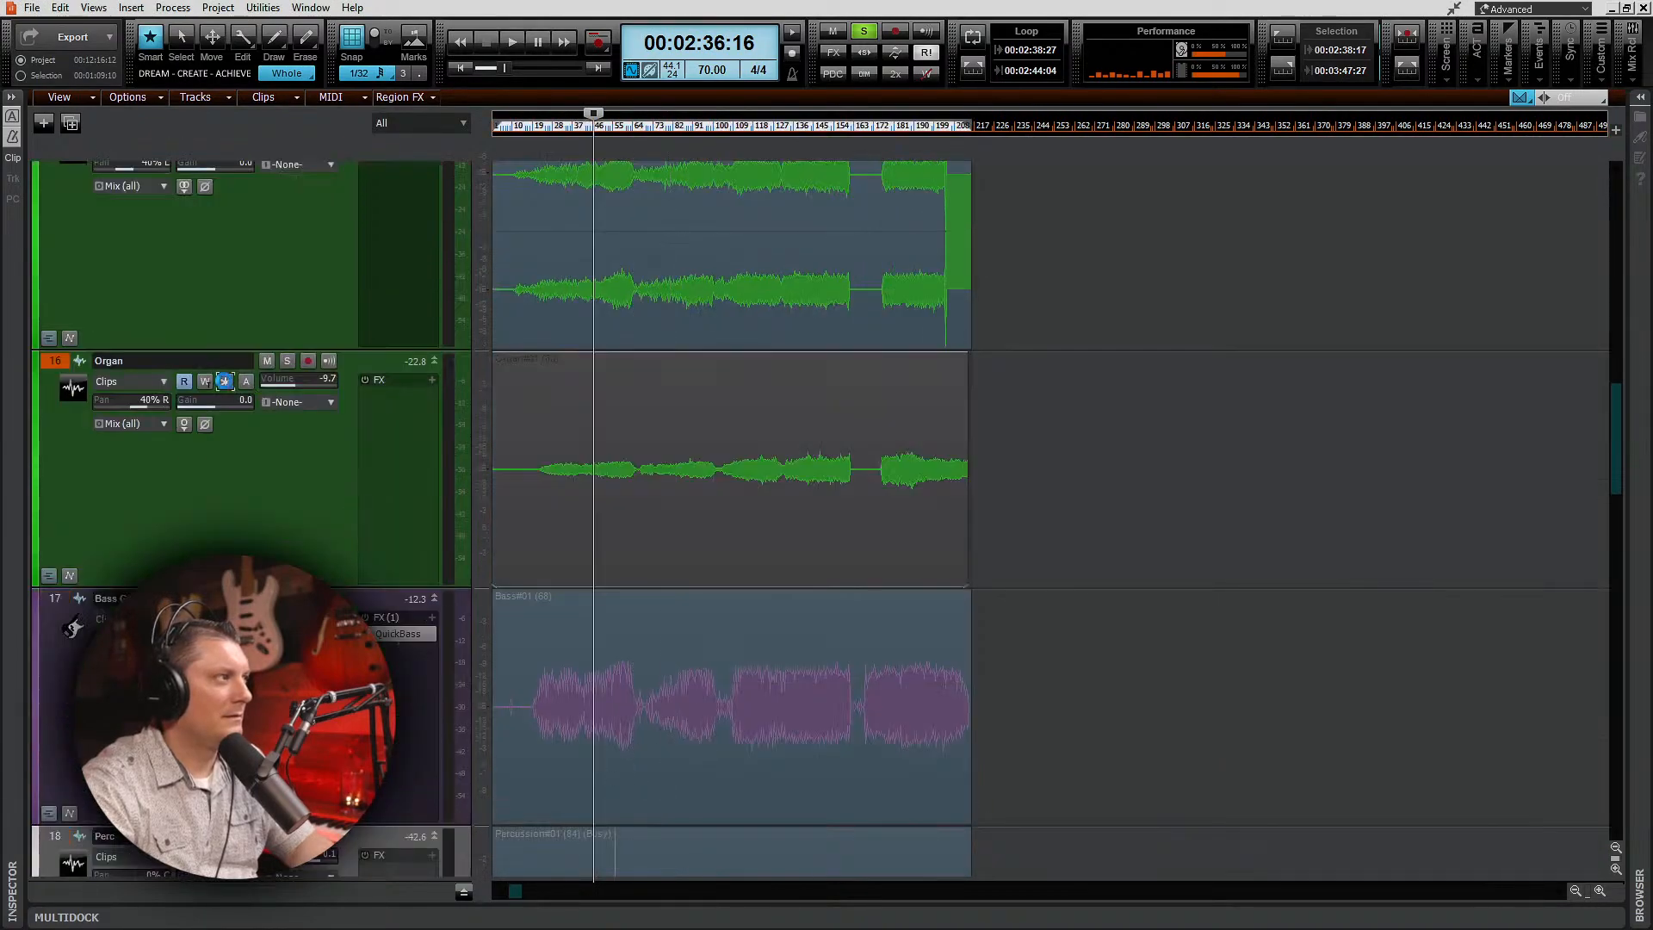
Step: Unfreeze the partly rendered Drums - Tom 3, OH L and OH R tracks
scroll(654, 534, "down", 6)
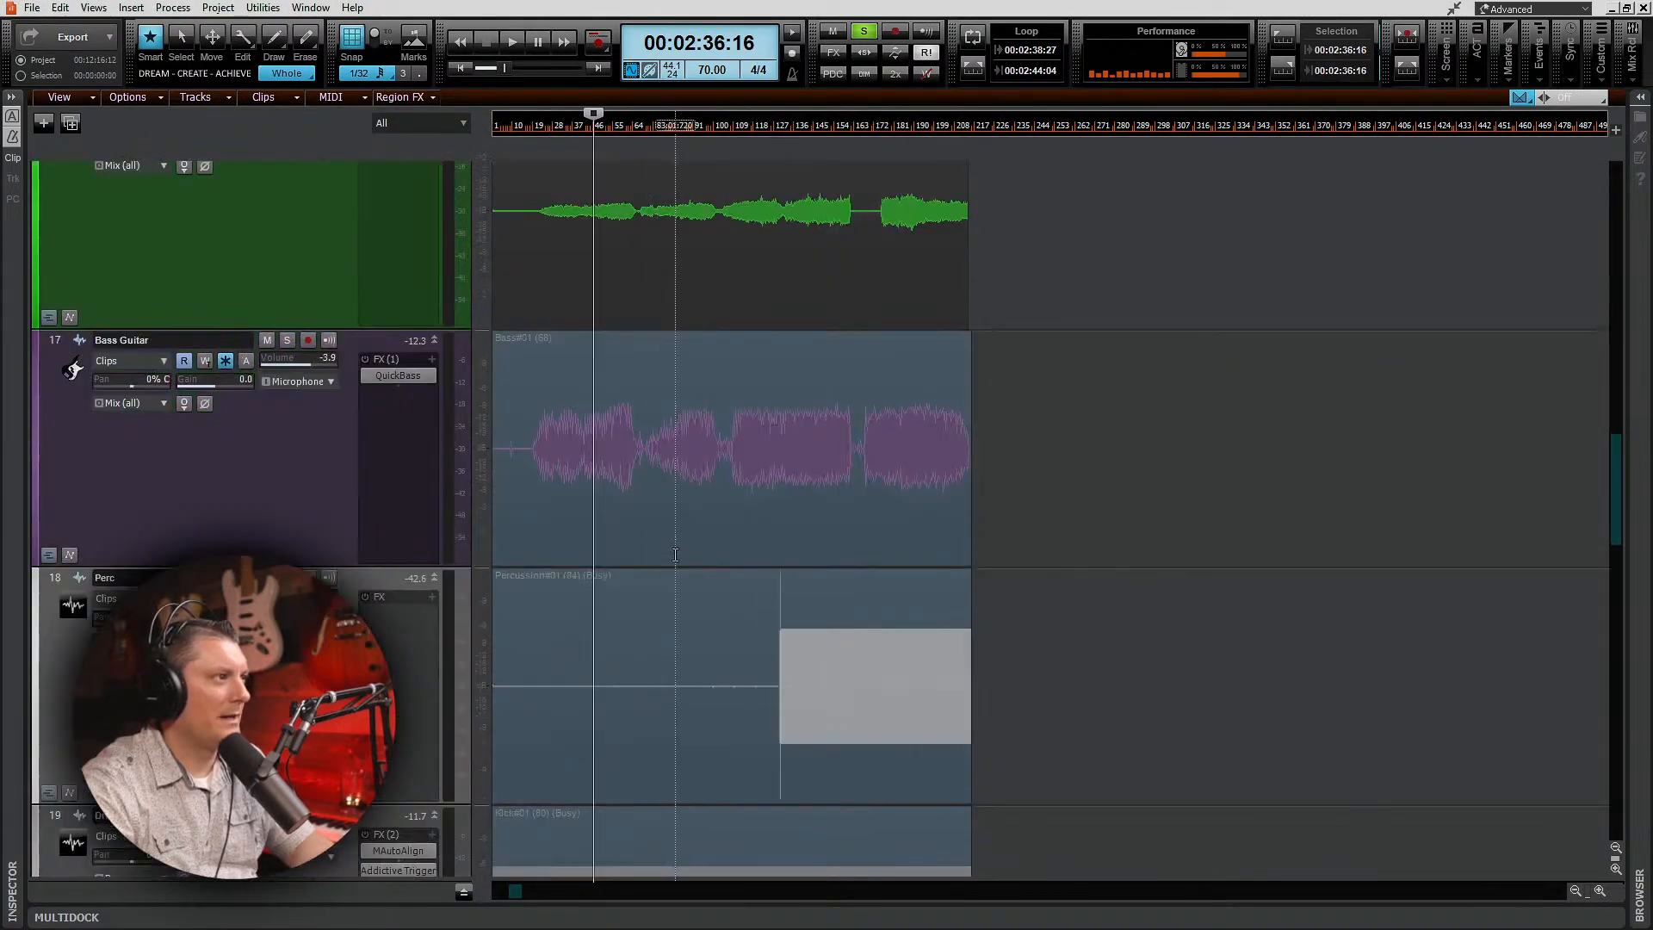
scroll(672, 554, "down", 9)
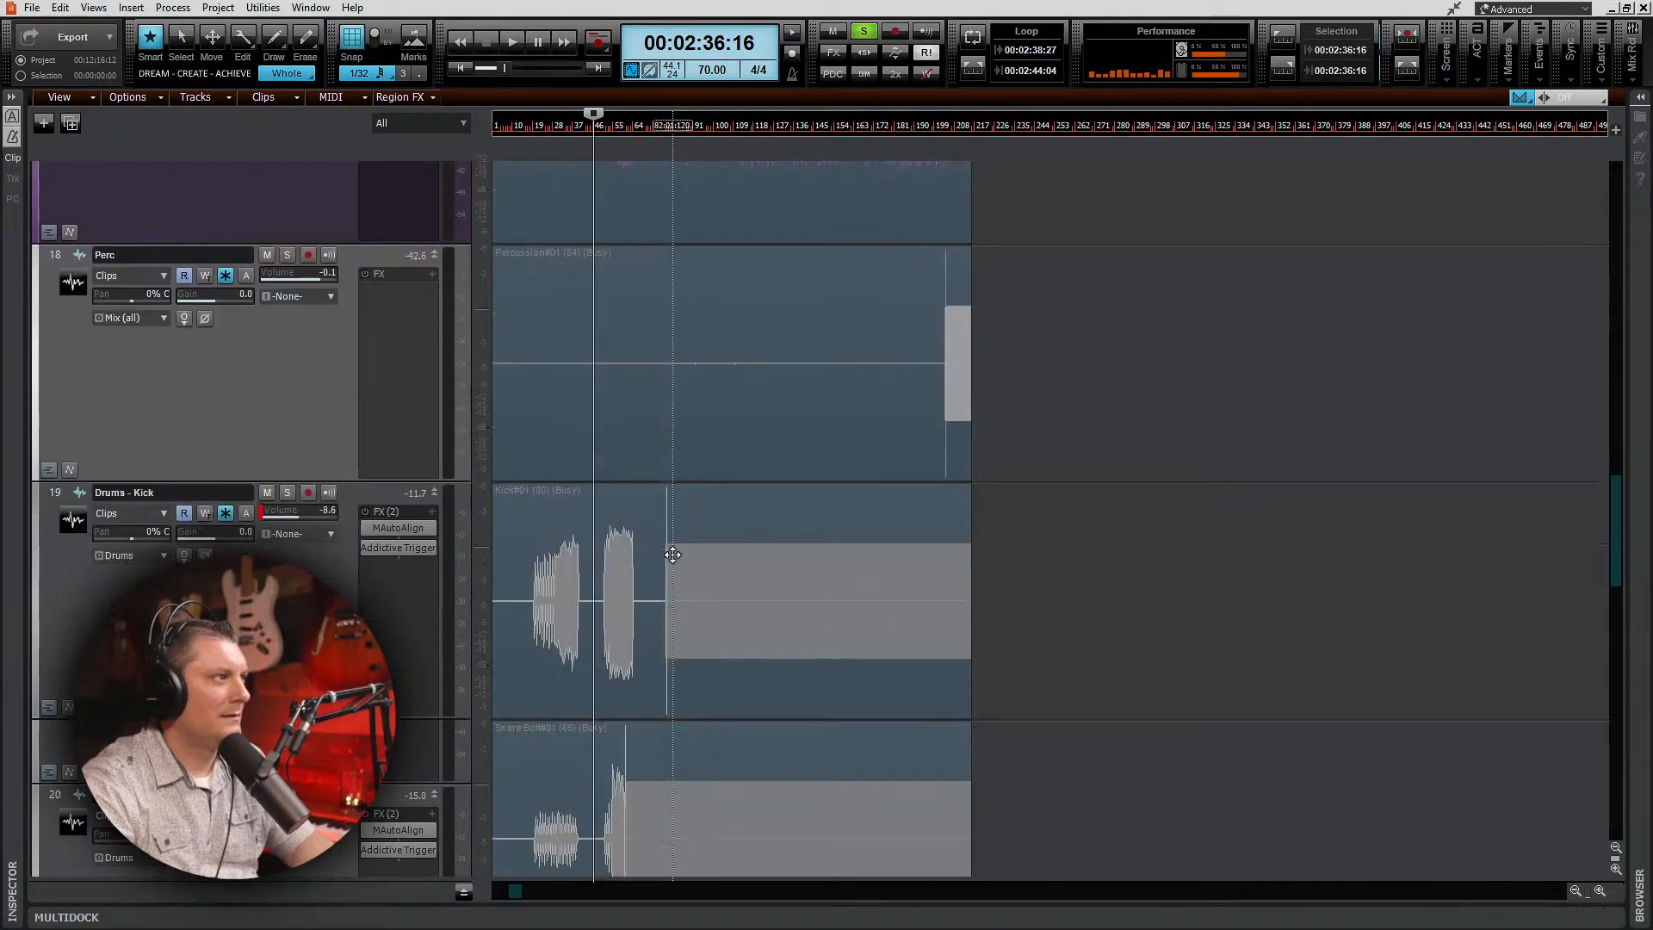
scroll(672, 554, "down", 10)
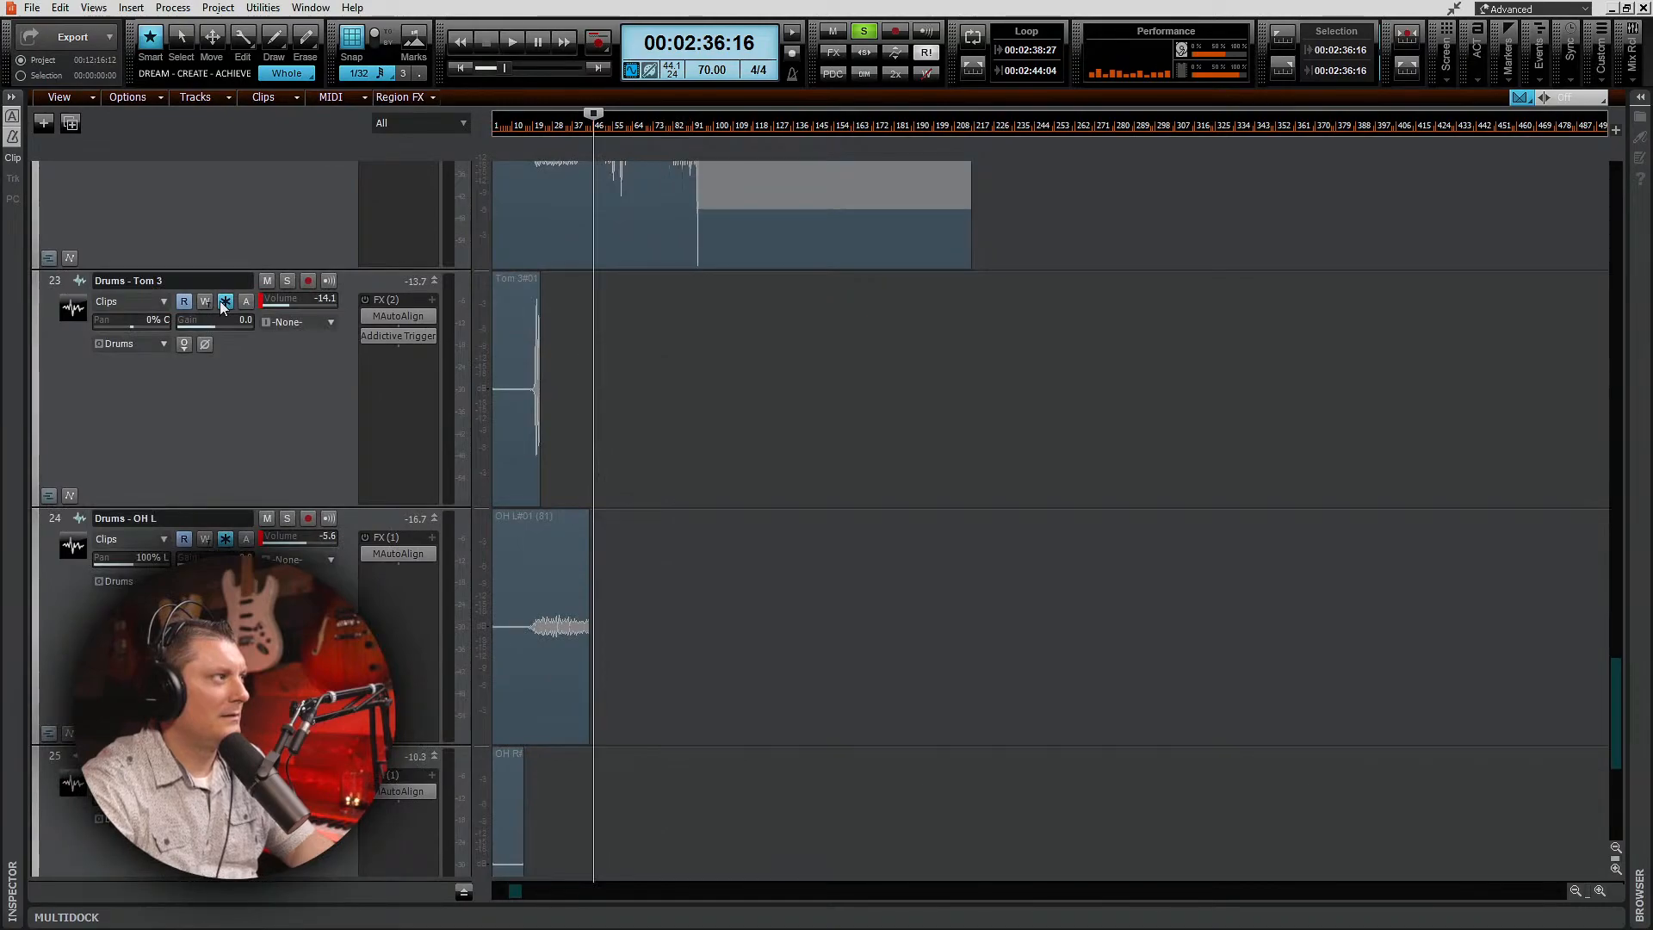
left_click(225, 301)
left_click(225, 539)
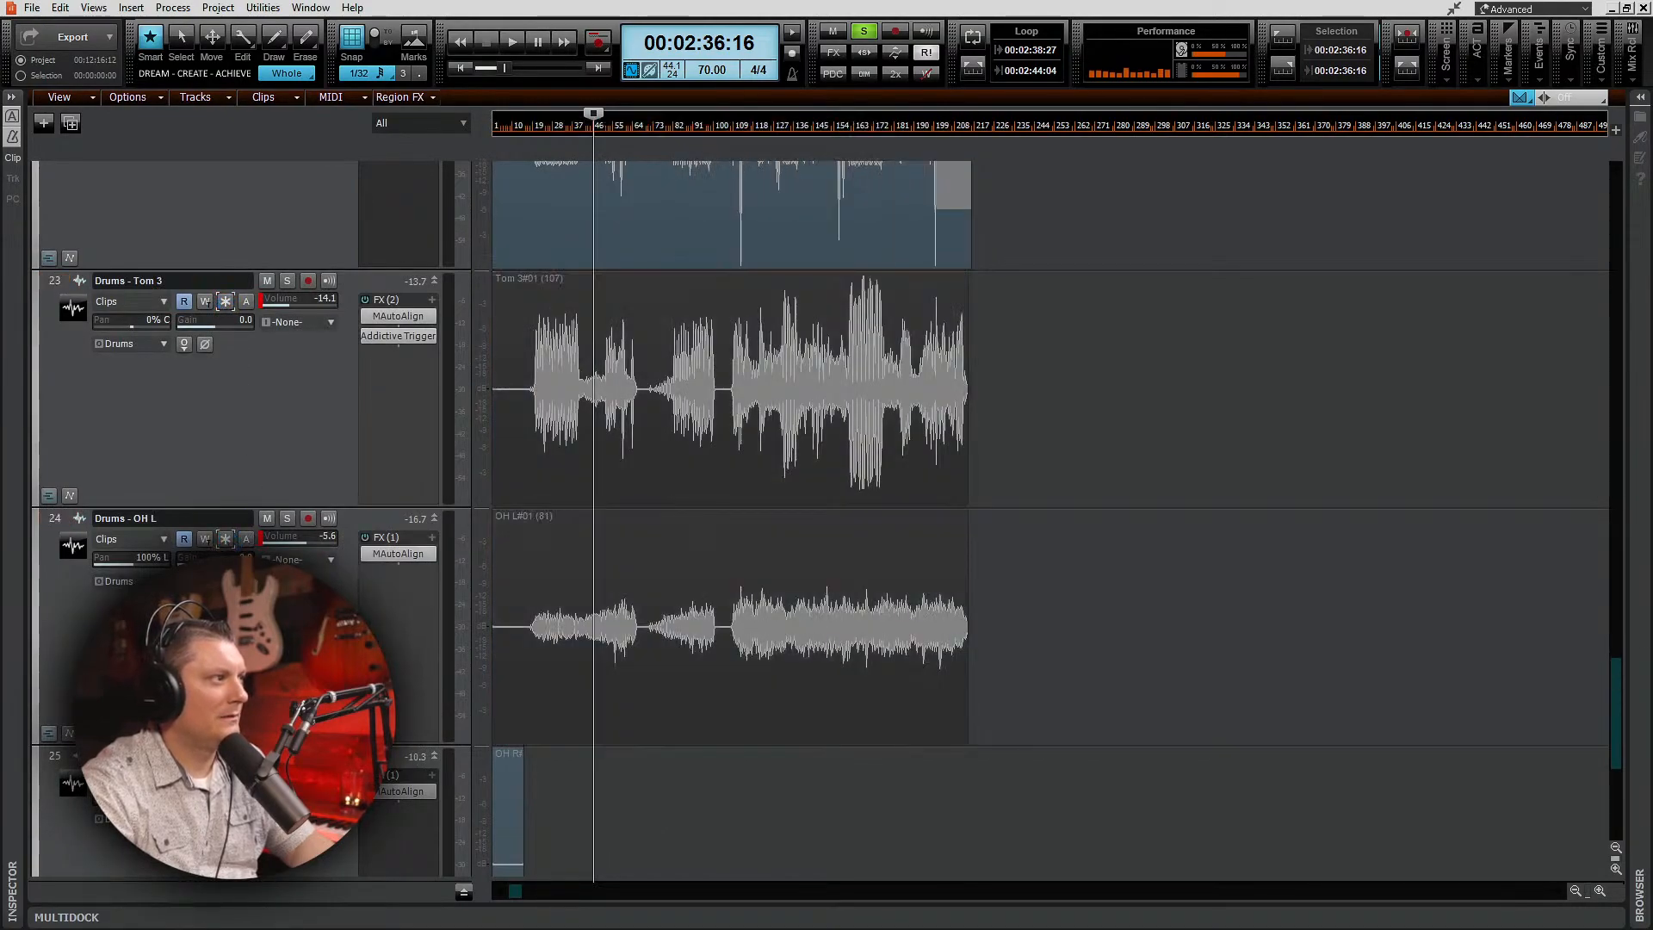
left_click(226, 777)
Step: Check the frozen tracks from Tom 2 up to Keys, and fit all tracks into the track view
scroll(608, 665, "up", 9)
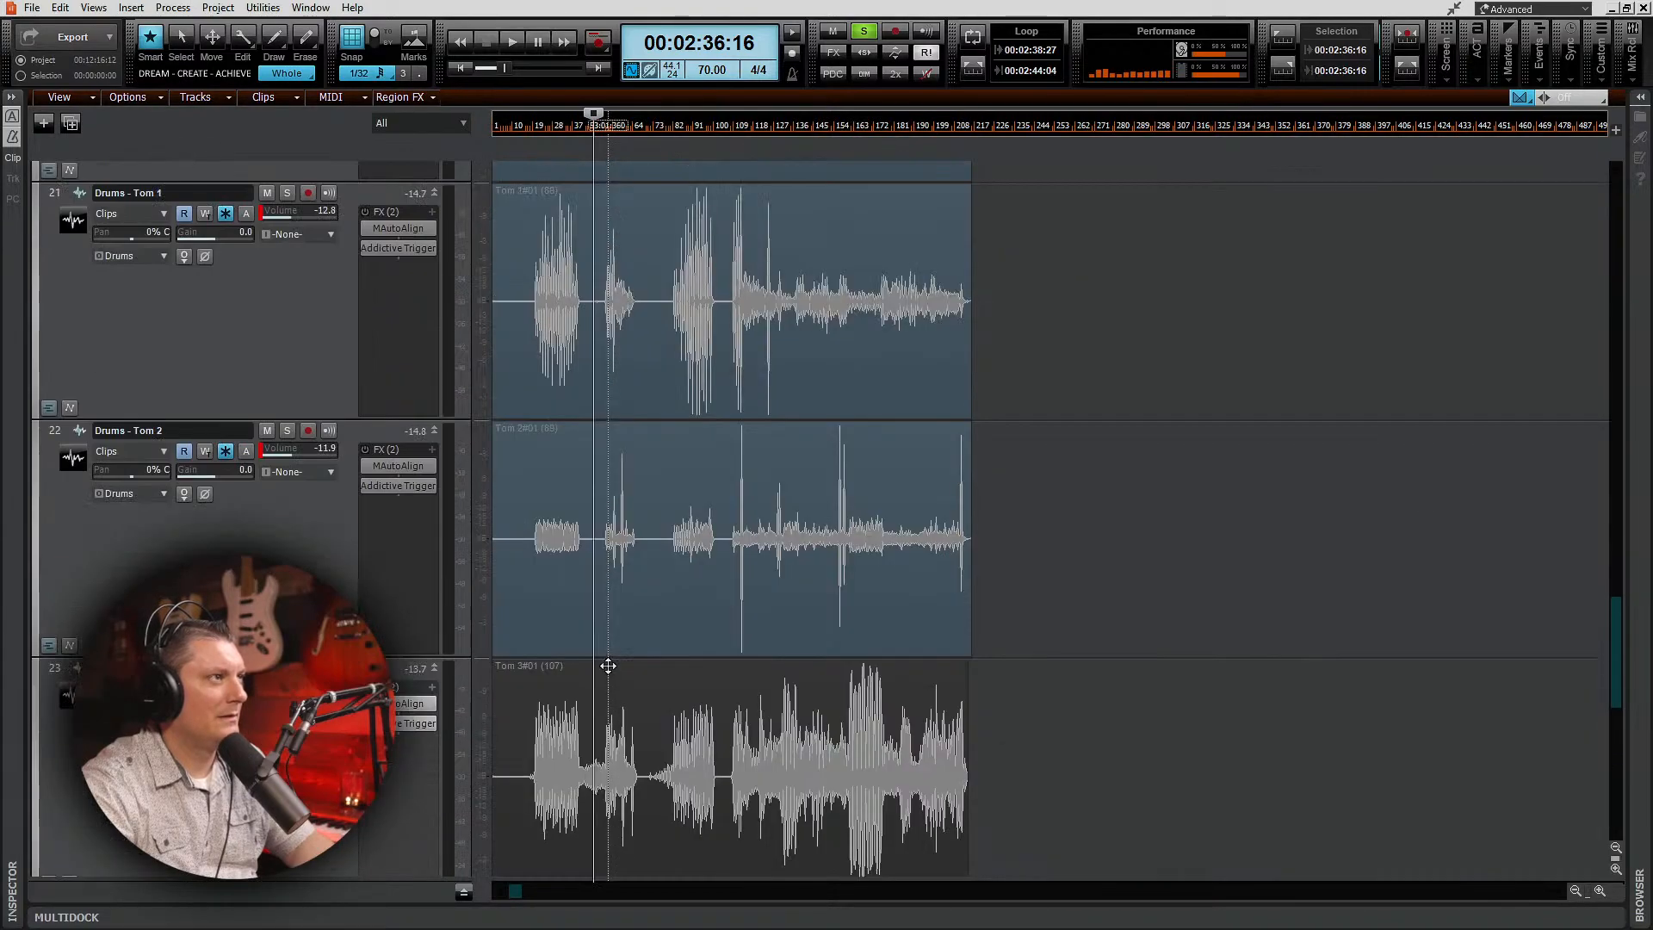
scroll(608, 664, "up", 9)
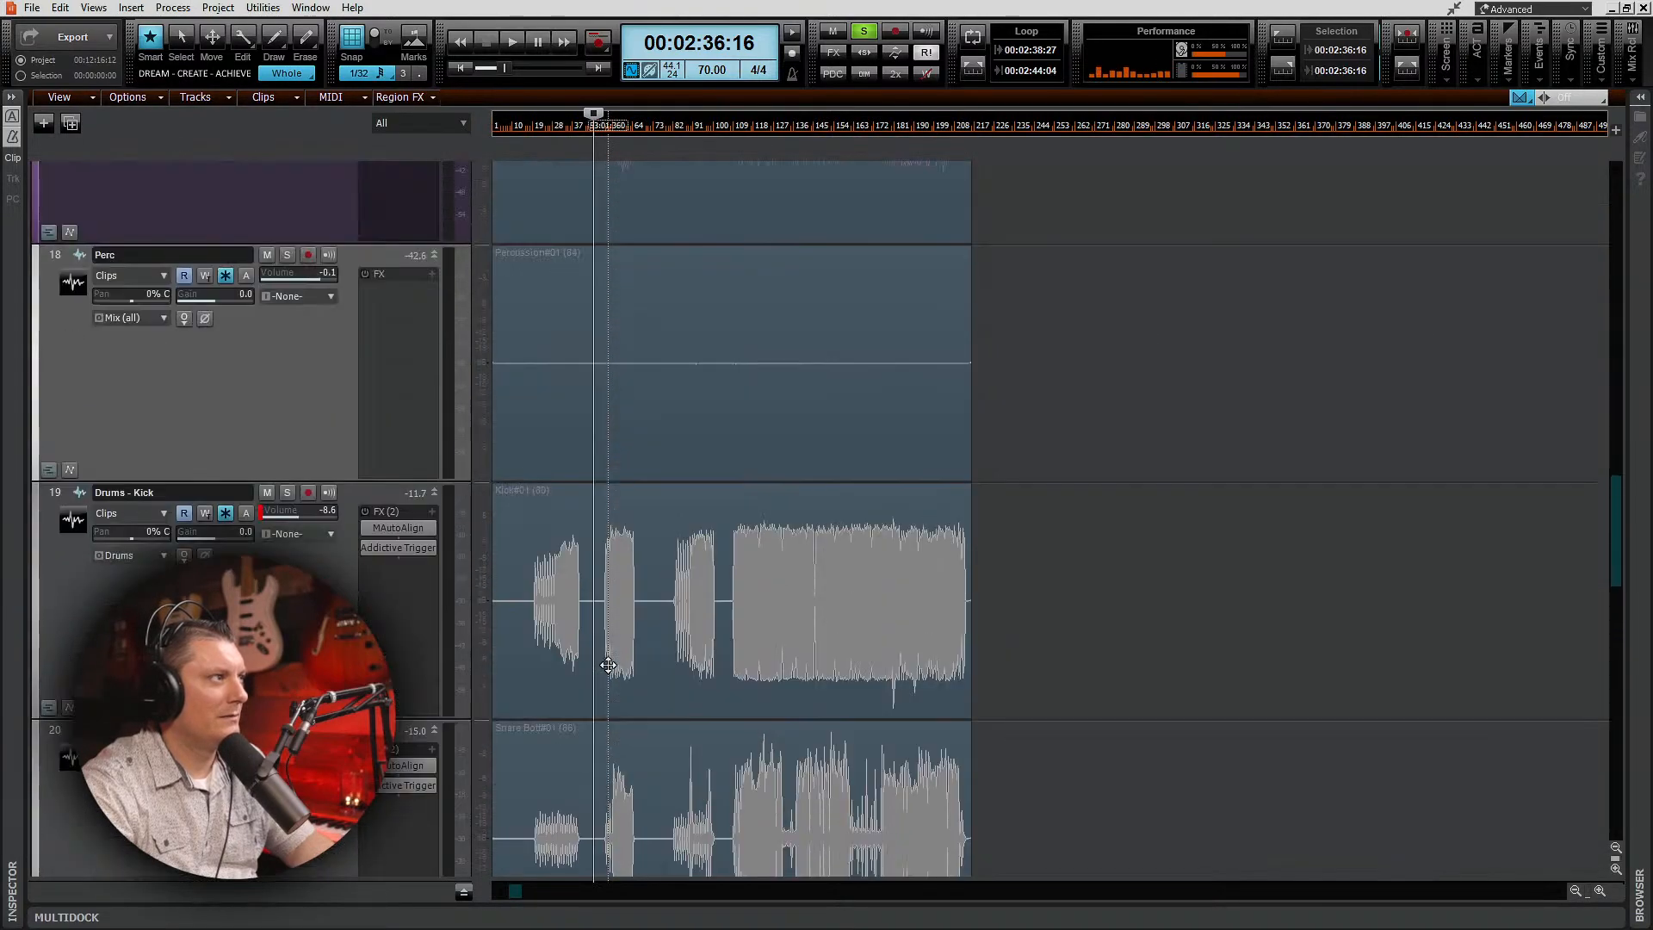
scroll(607, 664, "up", 4)
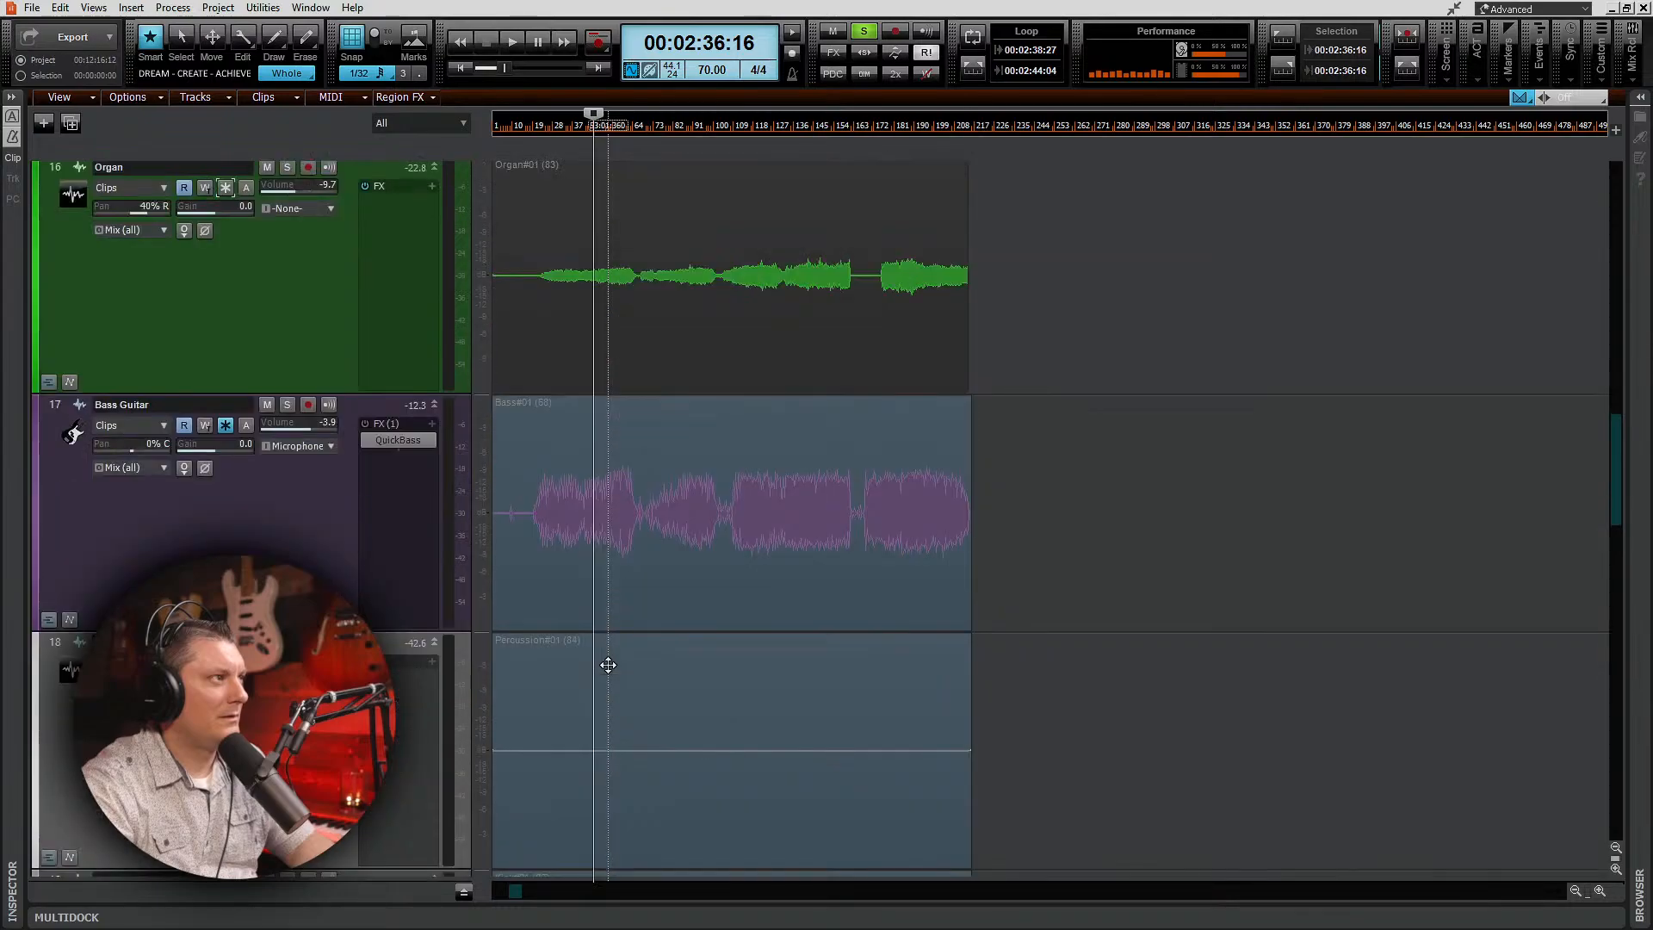
scroll(608, 665, "up", 3)
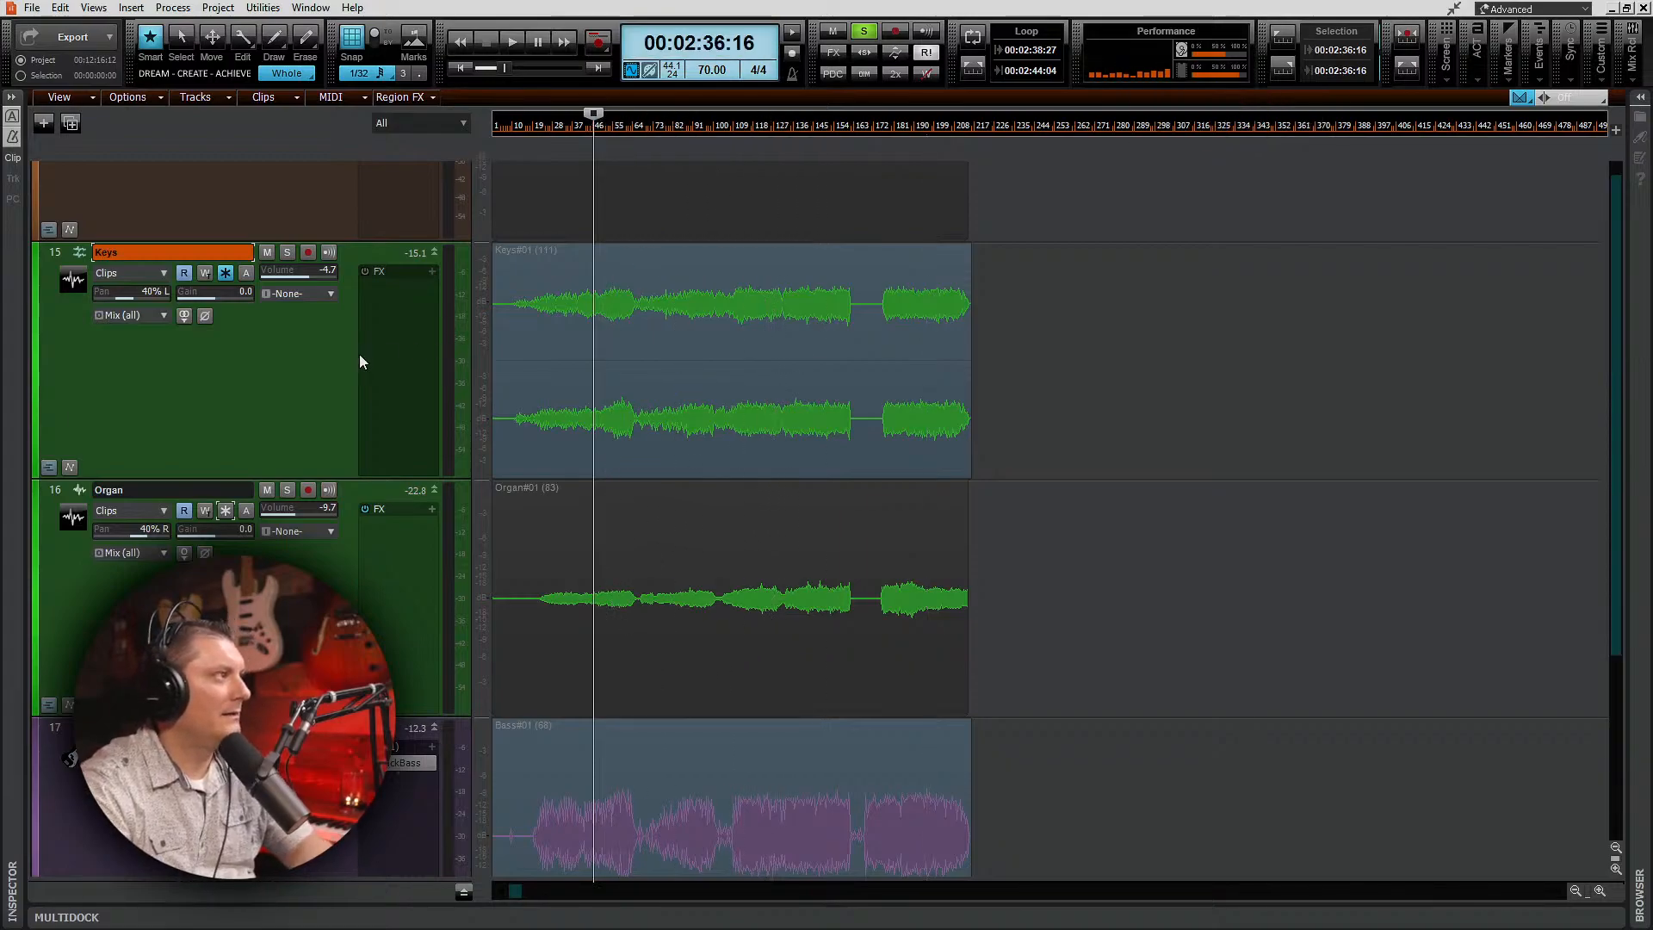
key("f")
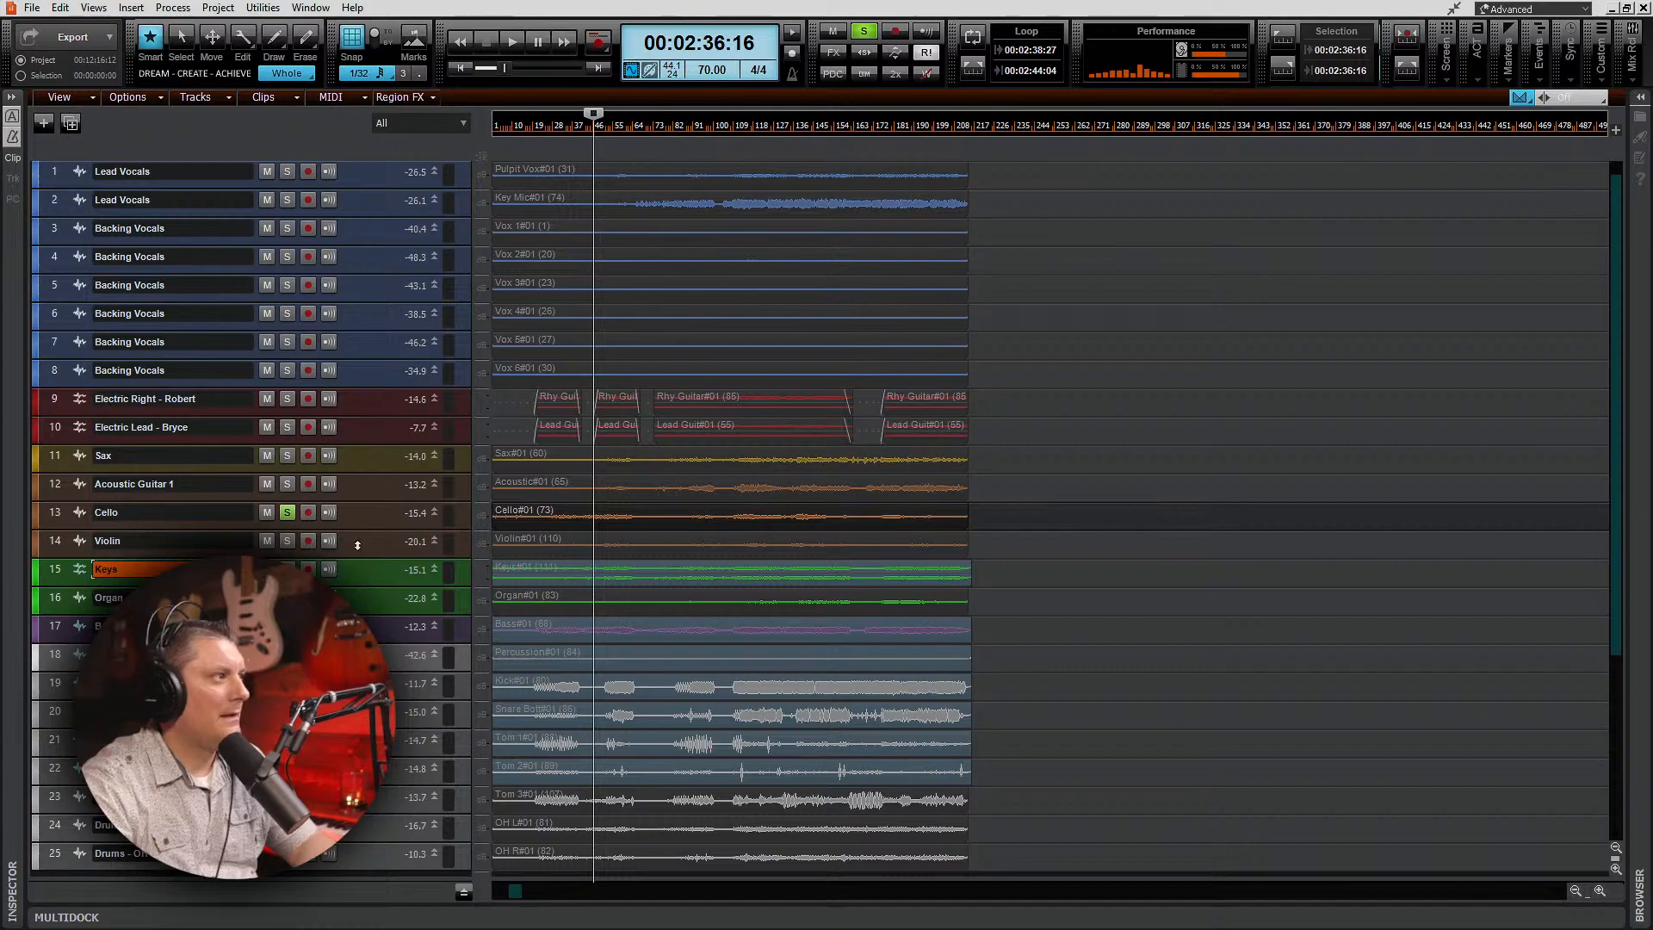
left_click(287, 512)
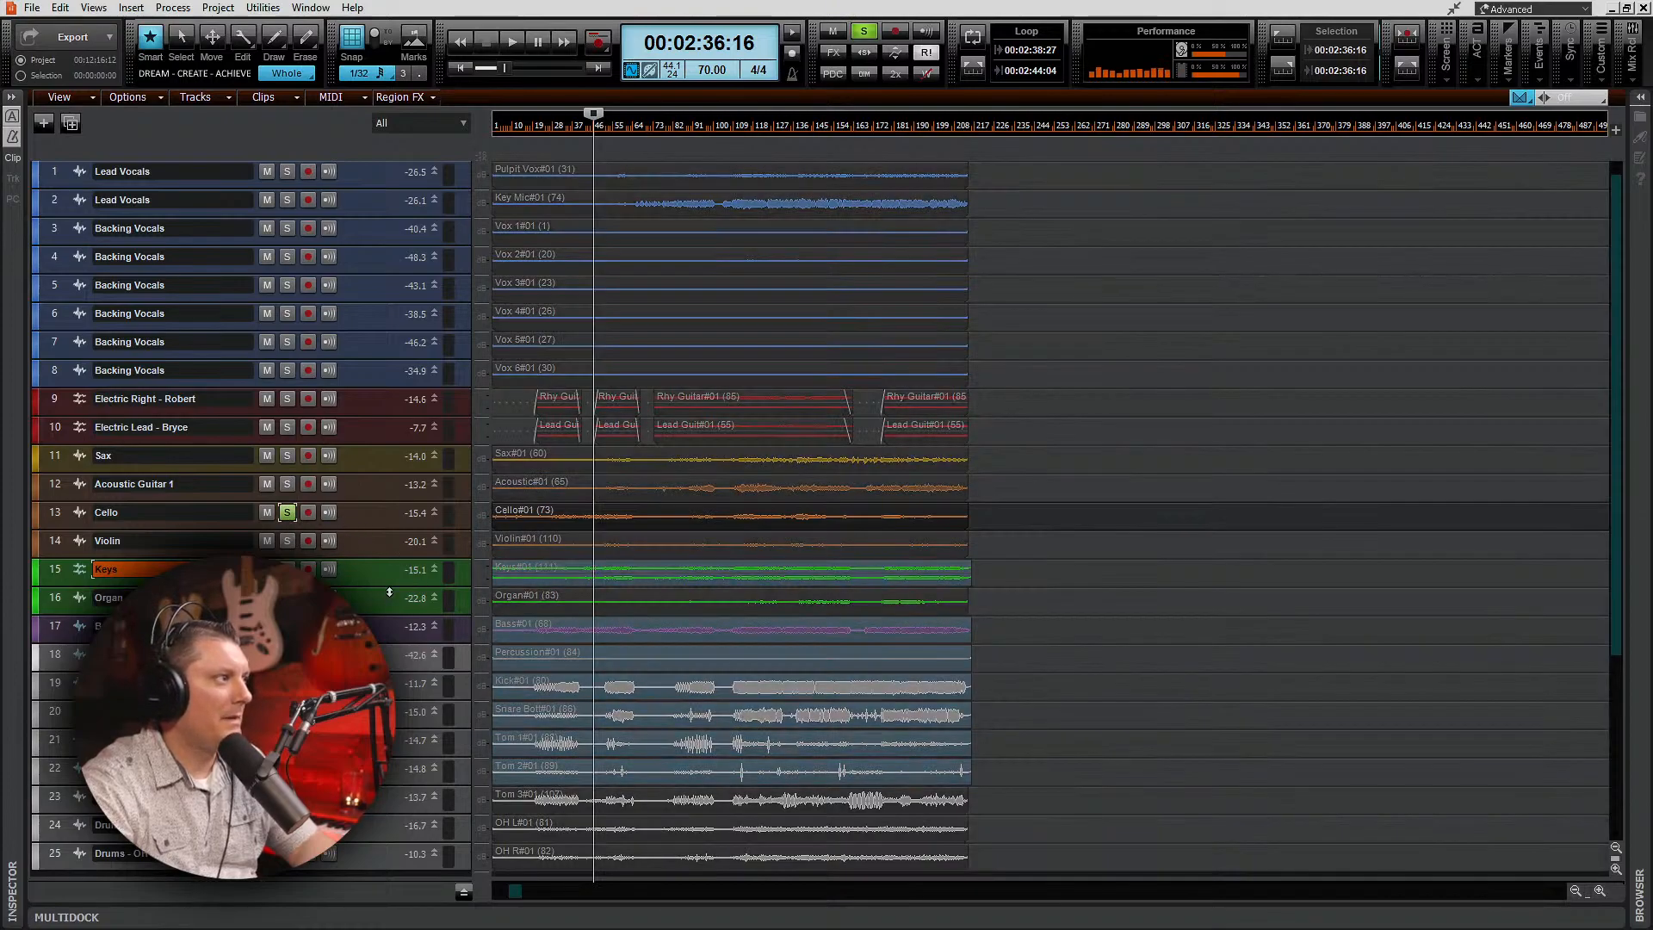
Step: Enlarge the Keys and Drums - Kick tracks vertically and open Addictive Trigger from the kick's effects rack
left_click_drag(388, 584, 388, 669)
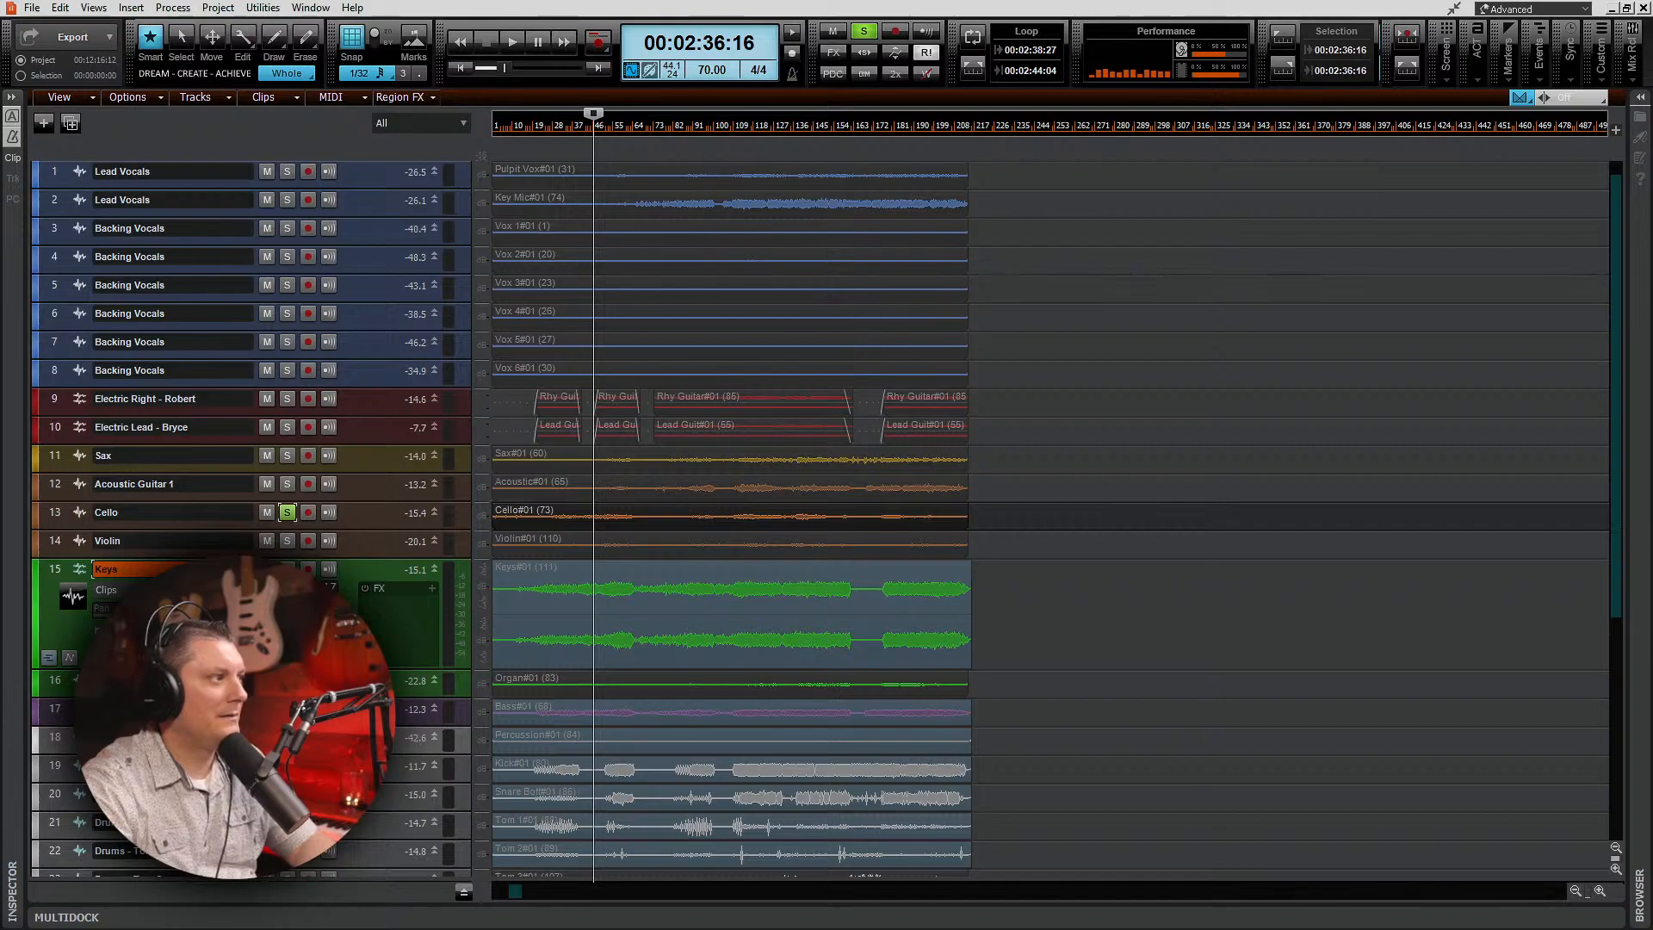
left_click_drag(379, 779, 378, 869)
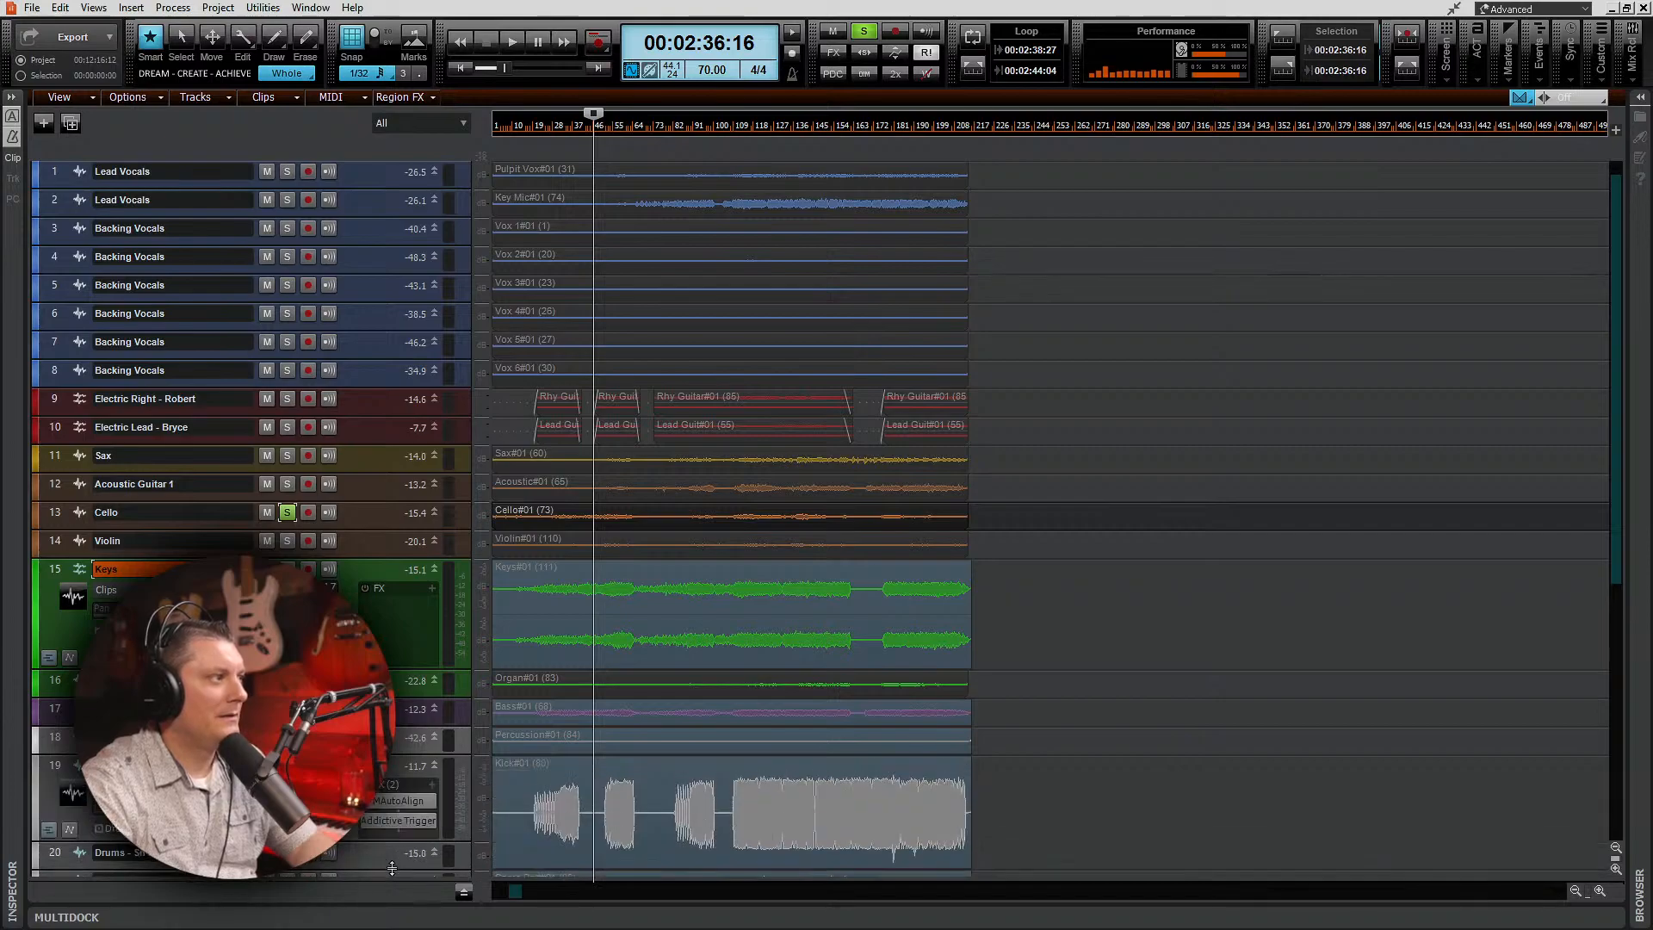
double_click(400, 821)
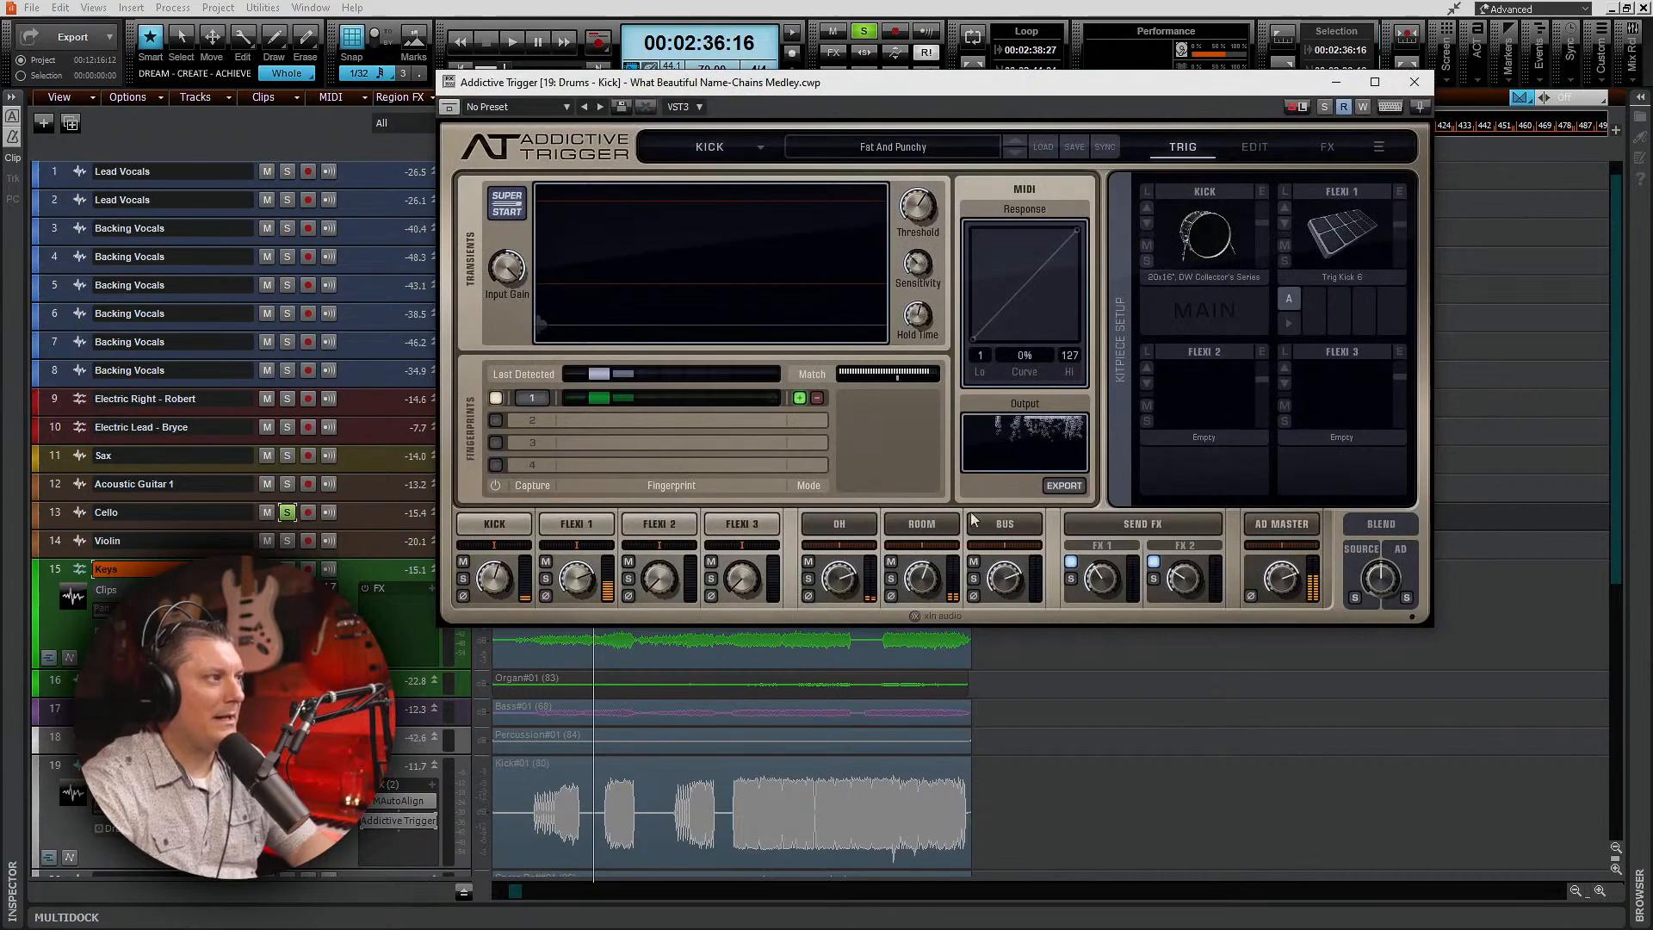
Step: Close the Addictive Trigger window and enlarge the Cello track vertically
left_click(1413, 80)
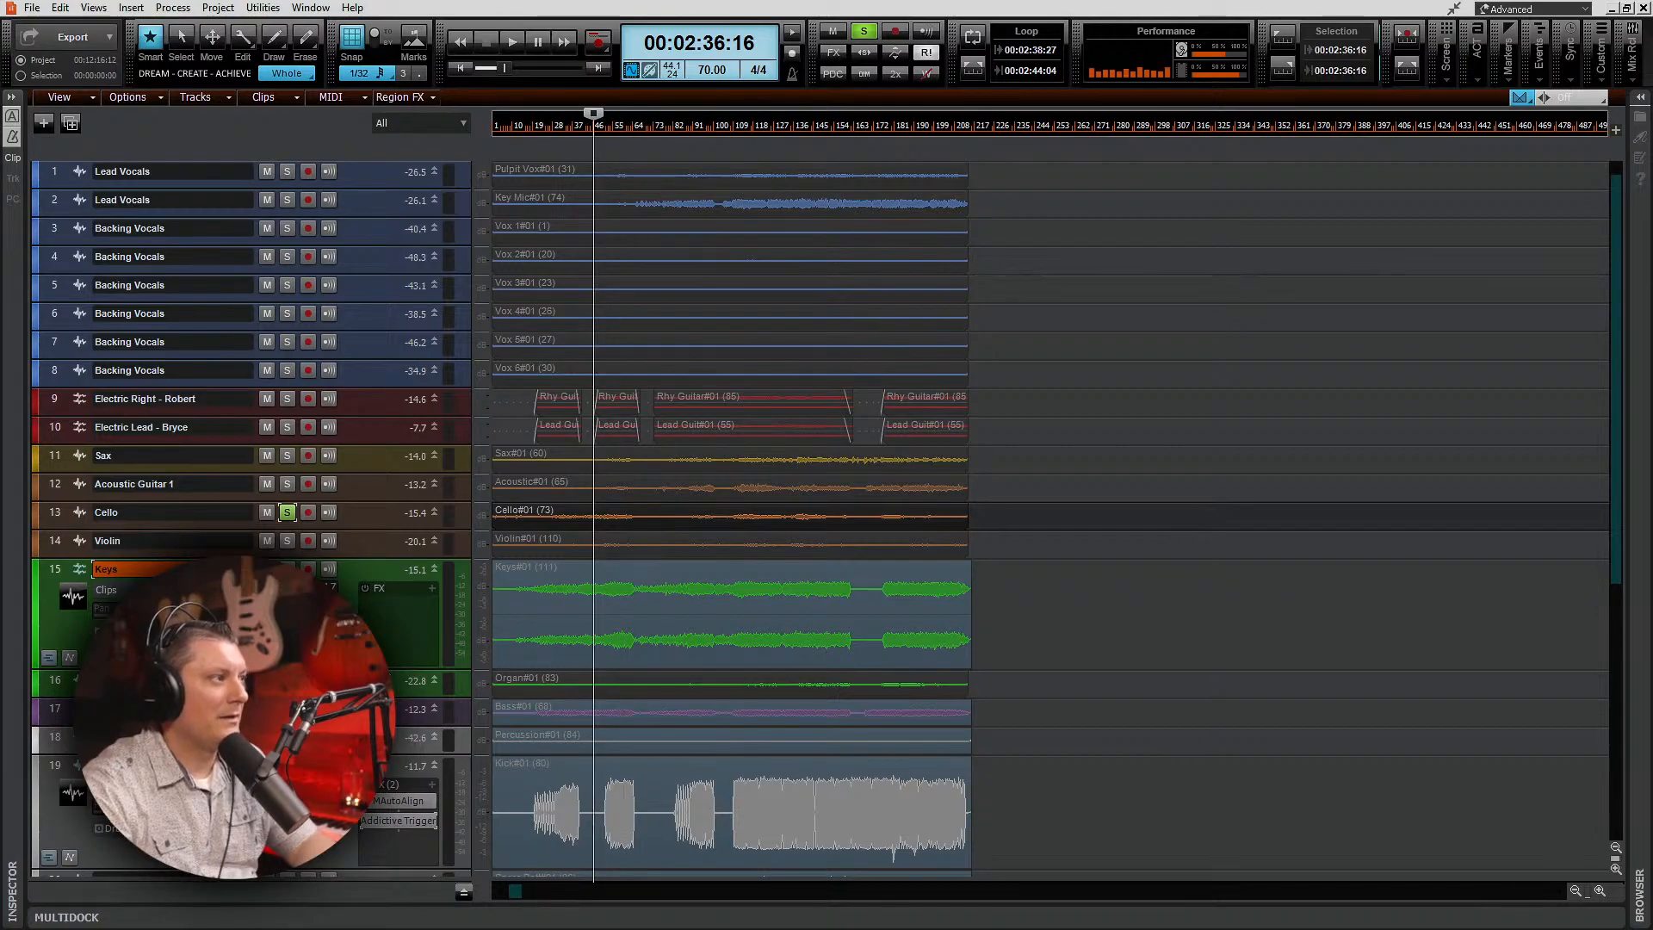
left_click_drag(388, 530, 387, 682)
Step: Create a Melodyne Region FX on the Cello clip and open the clip in the Melodyne editor
left_click(584, 534)
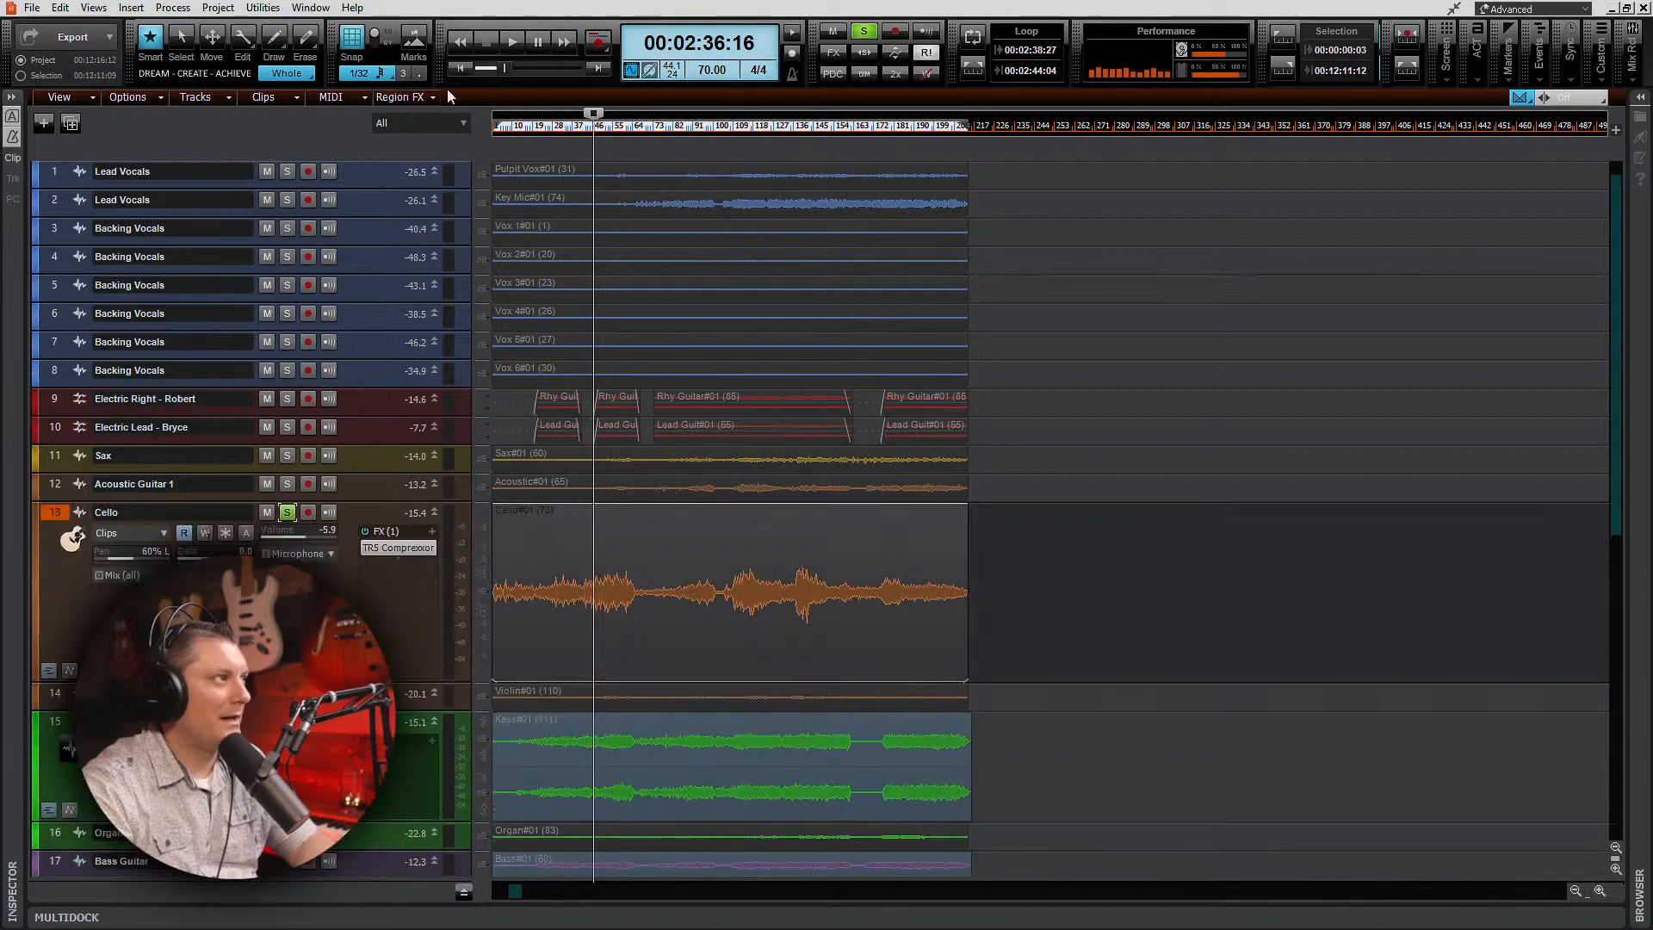
left_click(417, 96)
mouse_move(442, 143)
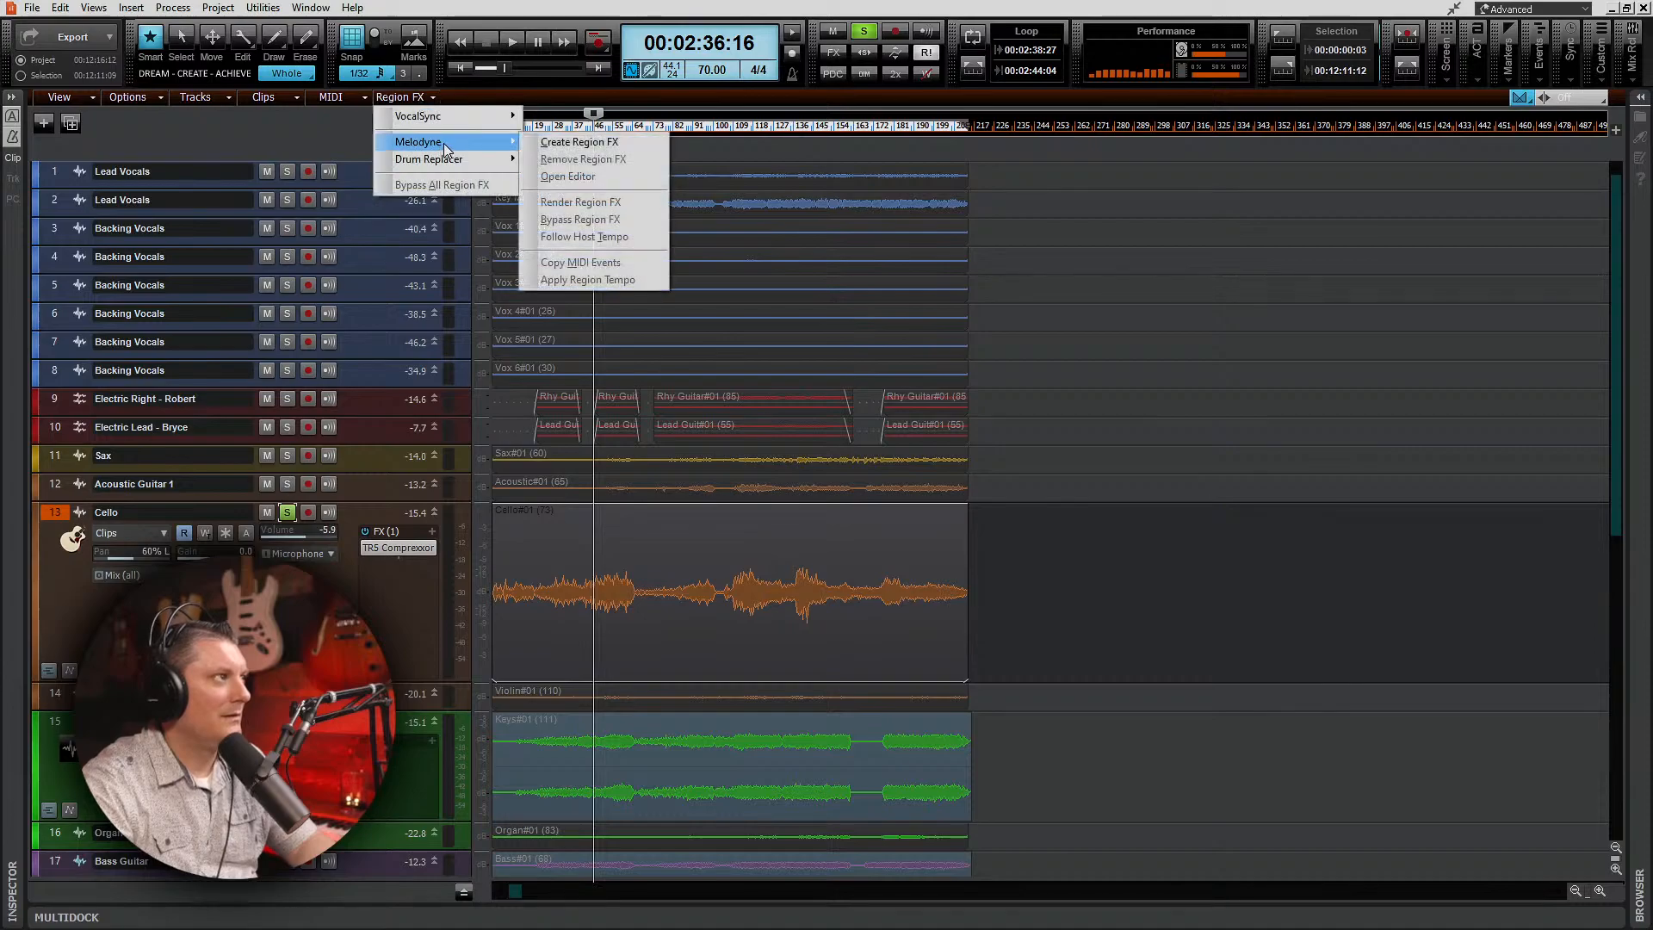
left_click(559, 140)
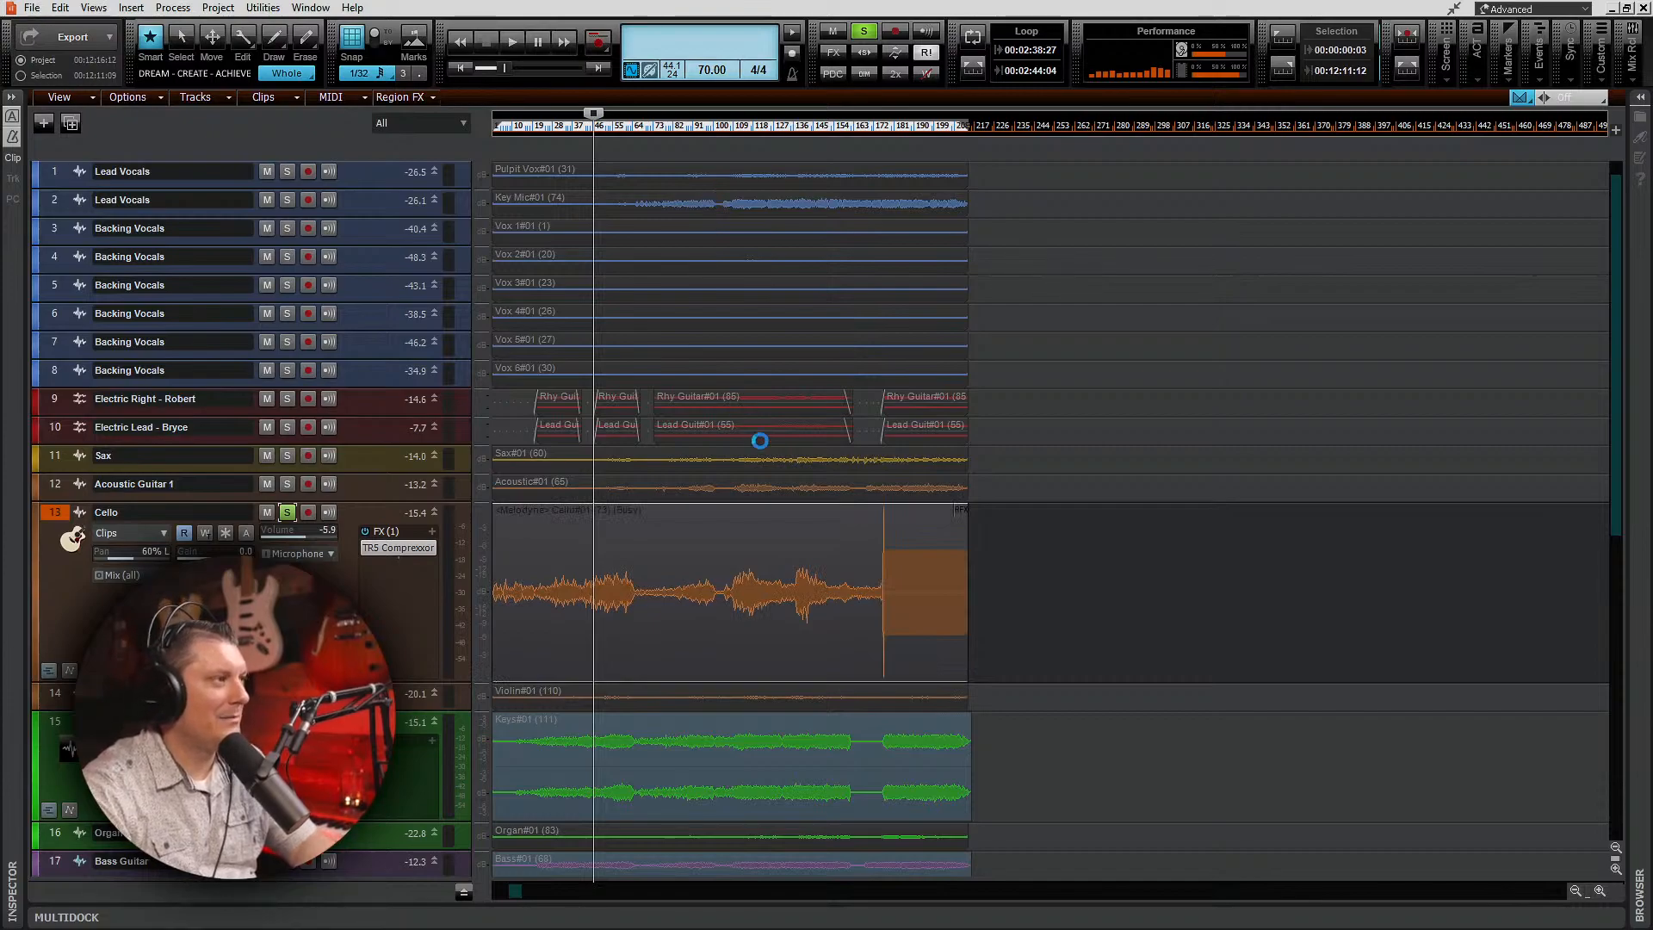
double_click(749, 539)
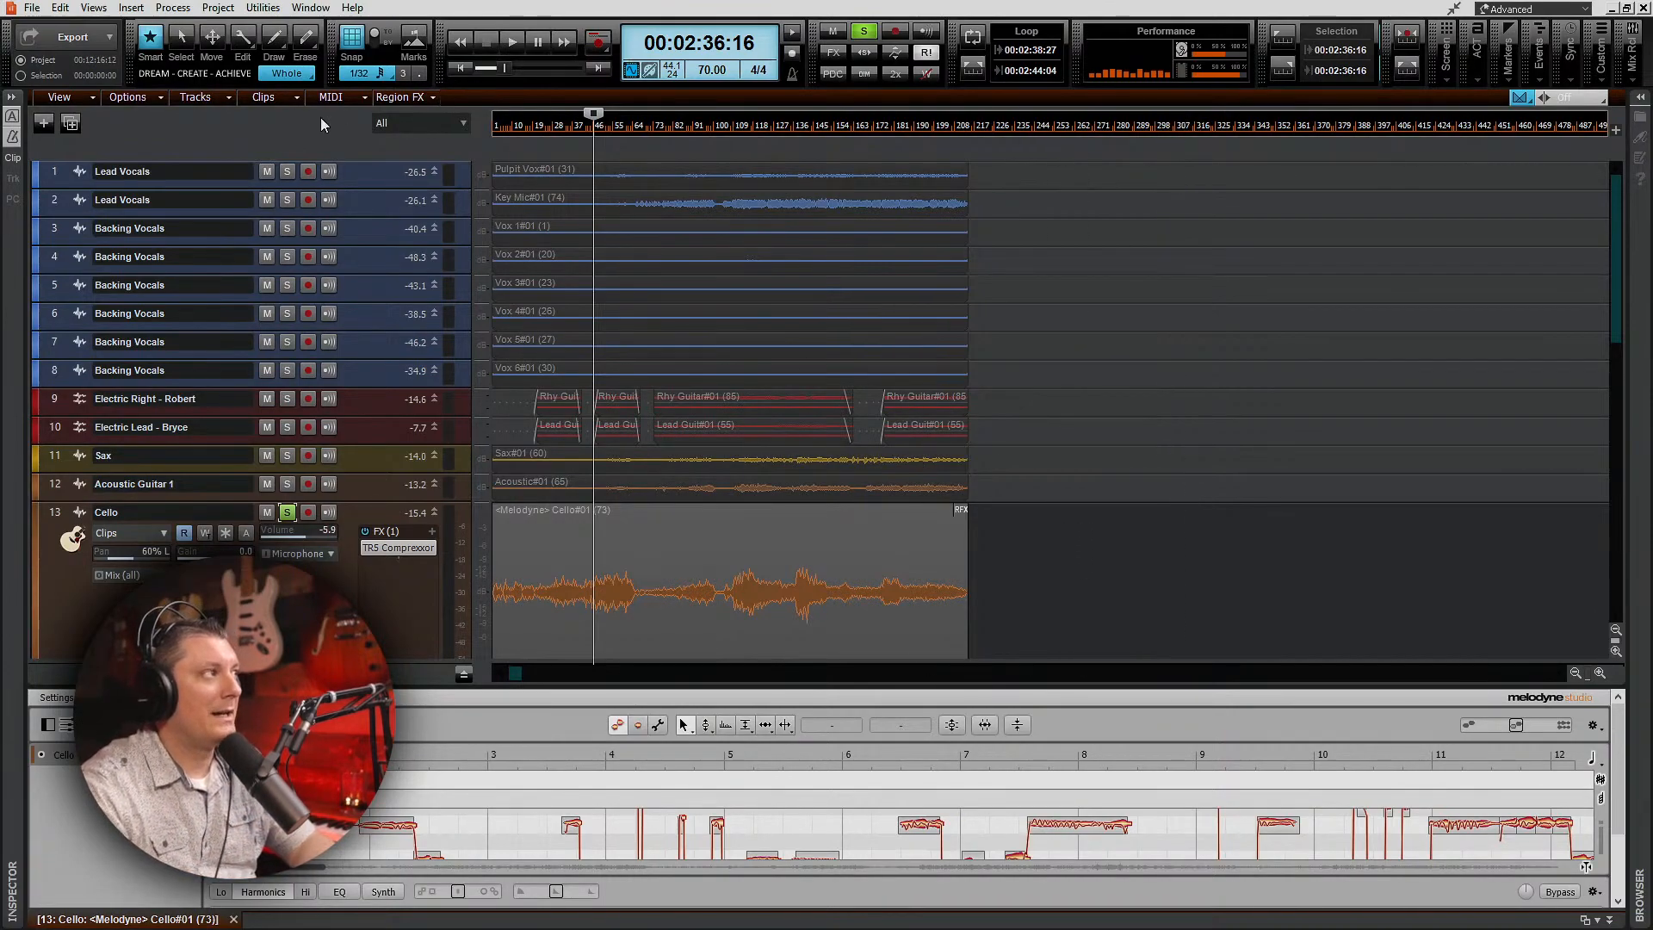
Step: Save the project in the WorshipFest 4-30-23 folder as "What Beautiful Name-Chains Medley - Pre Mix"
left_click(32, 8)
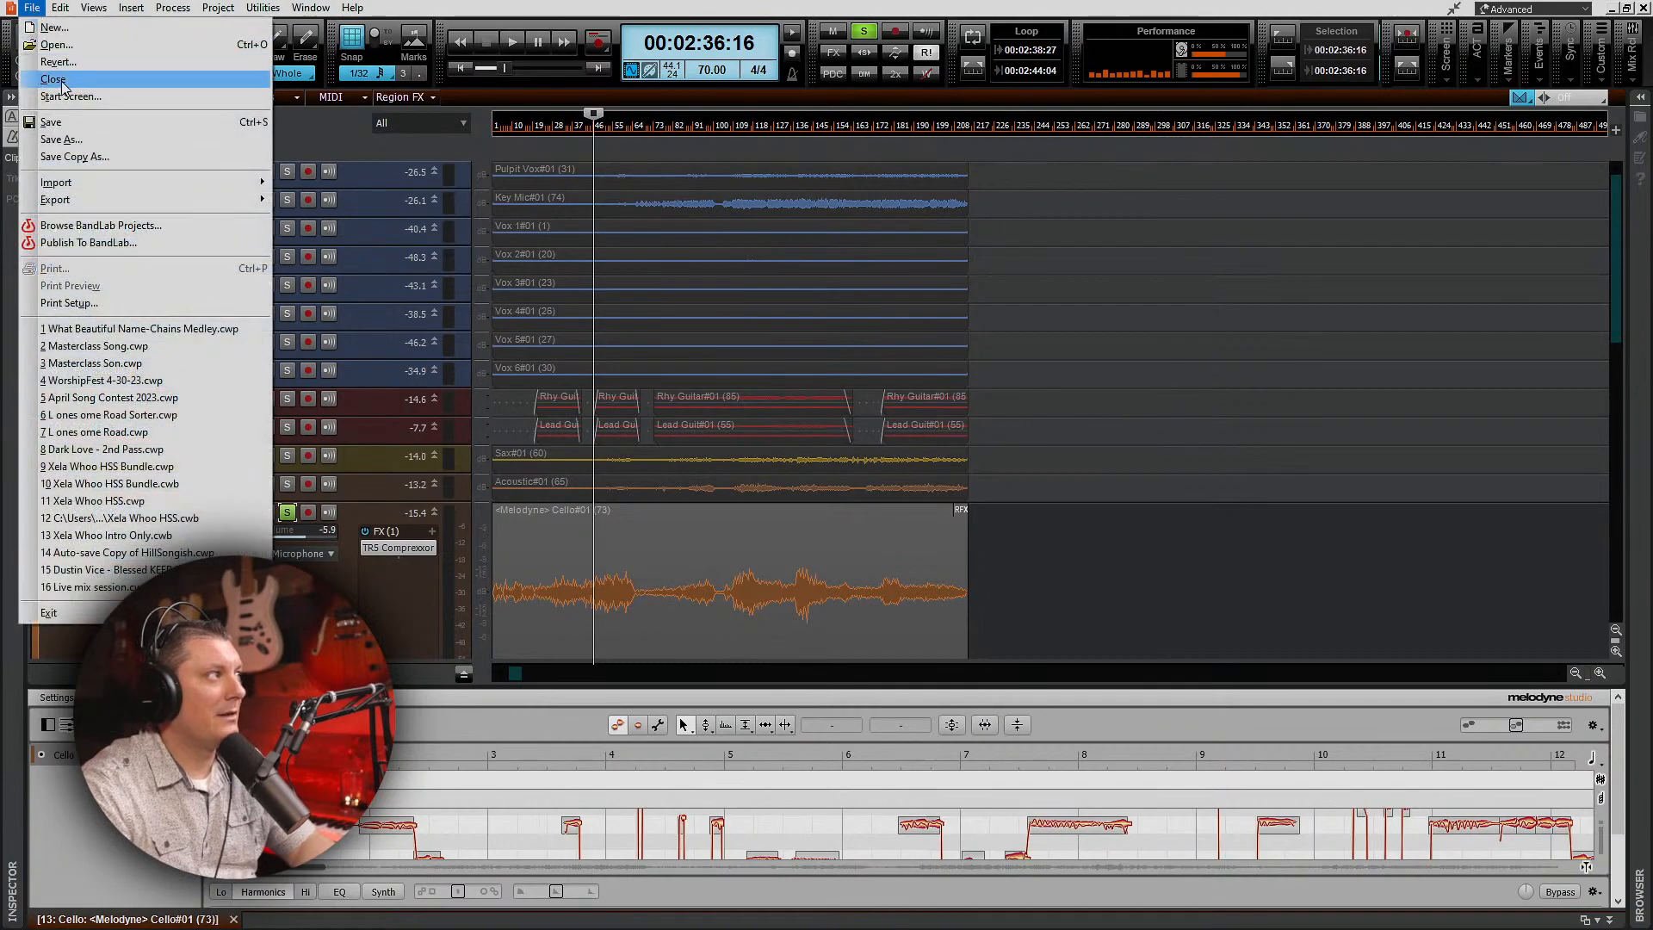
left_click(69, 137)
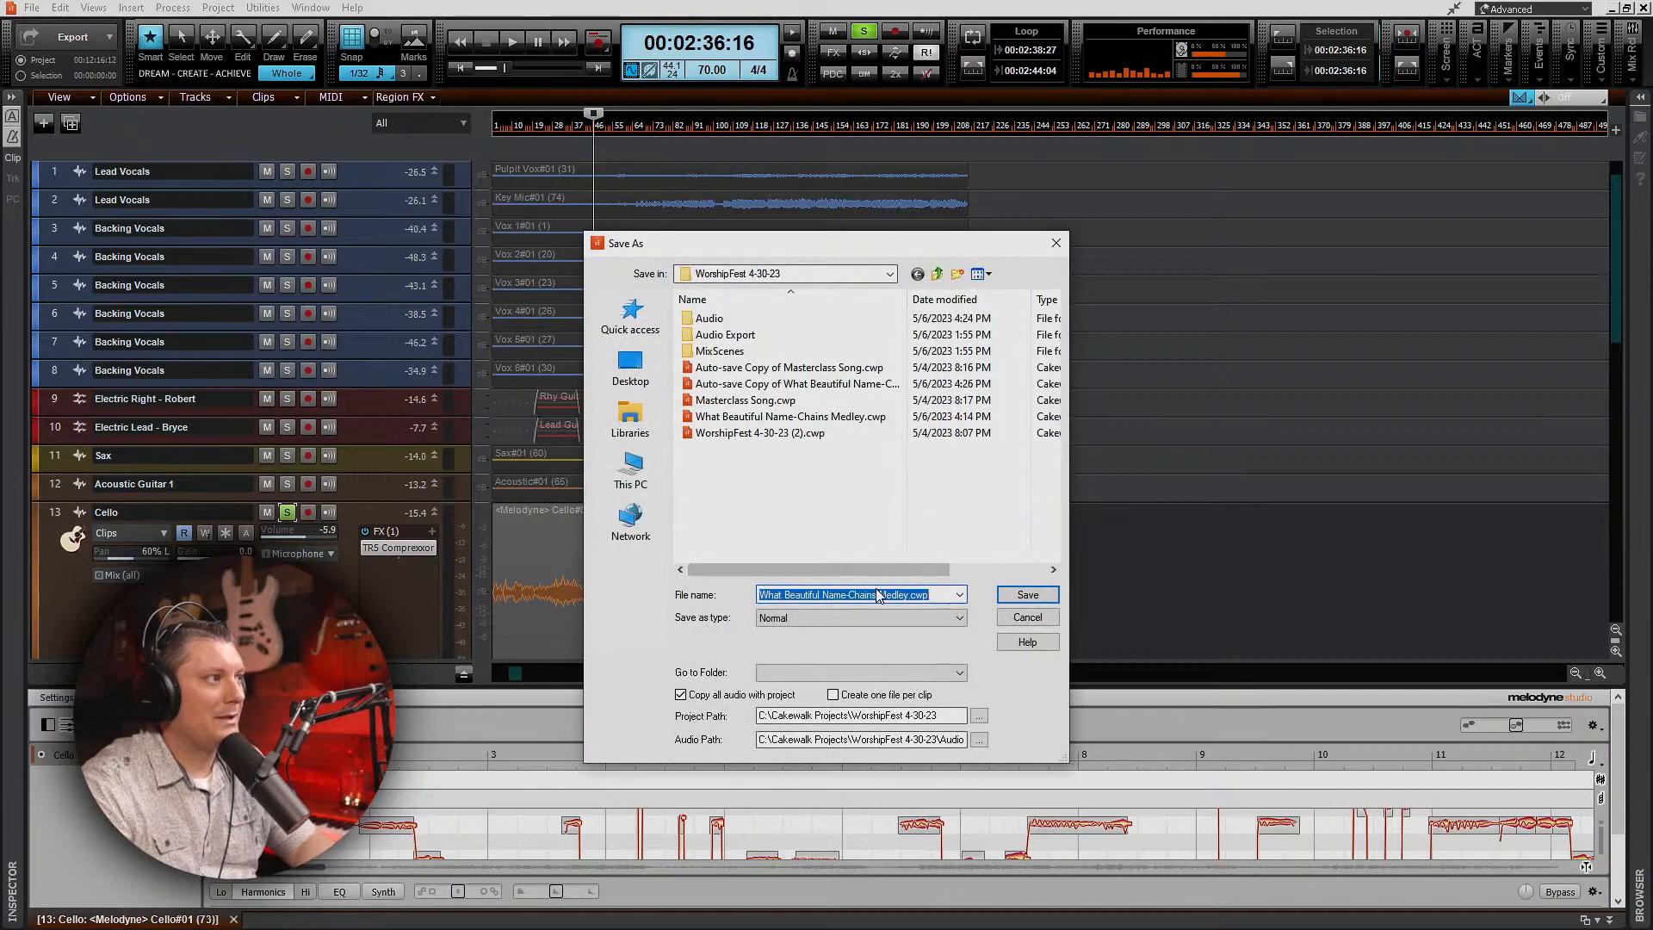
left_click(844, 596)
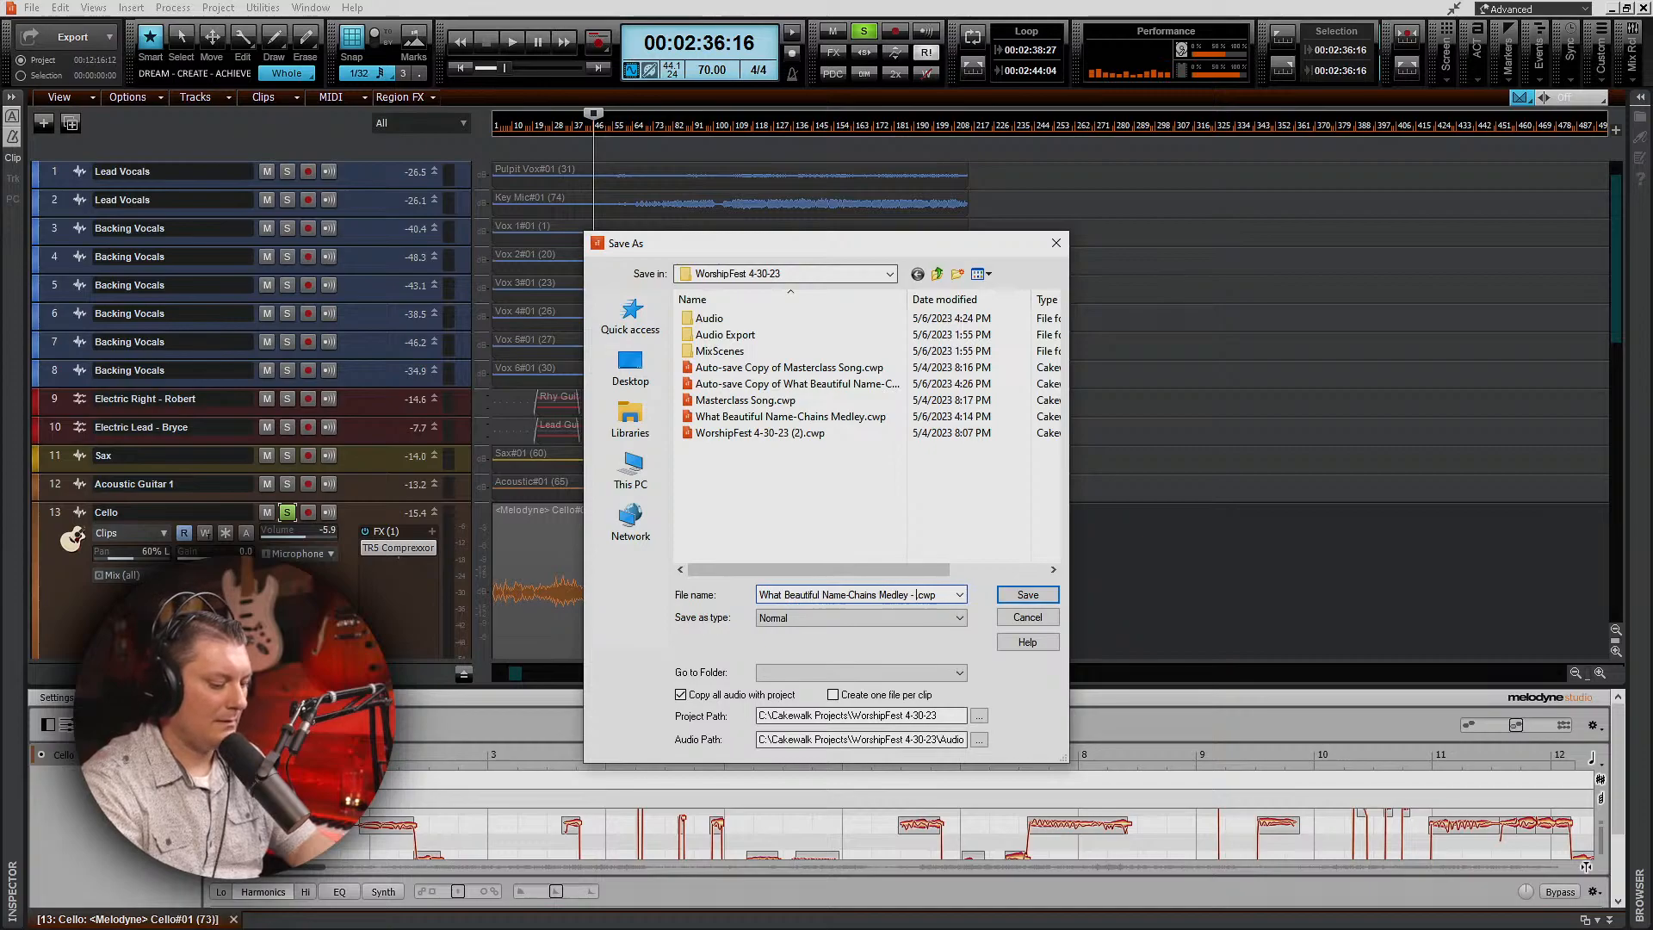
type("Pre Mix")
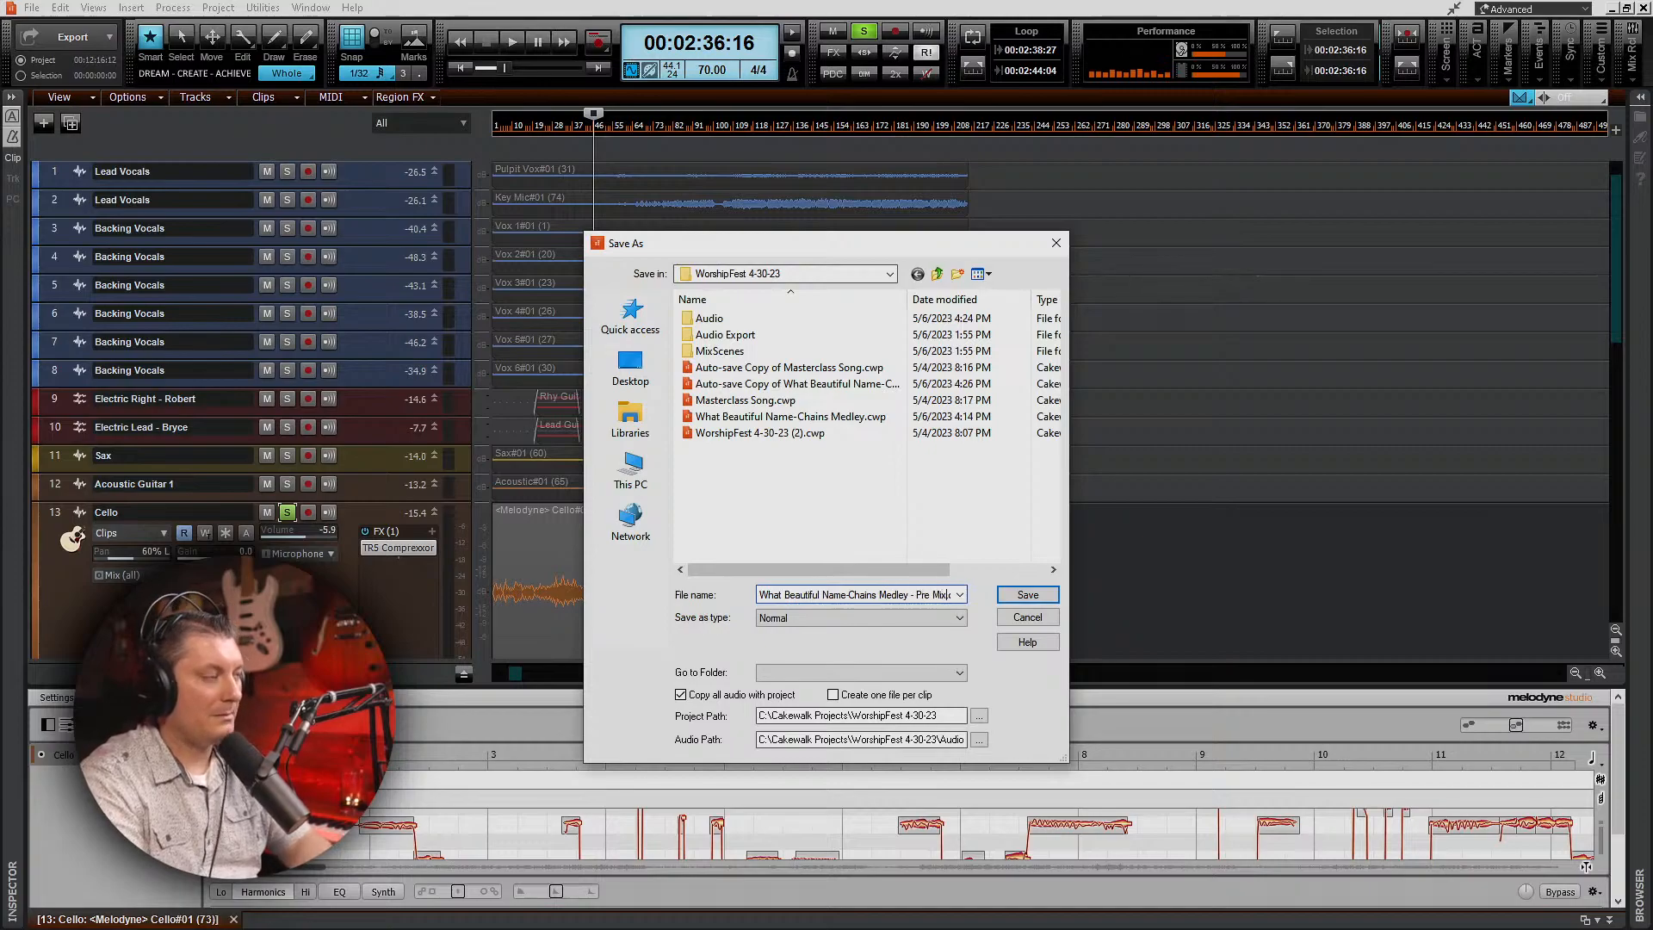
left_click(1026, 595)
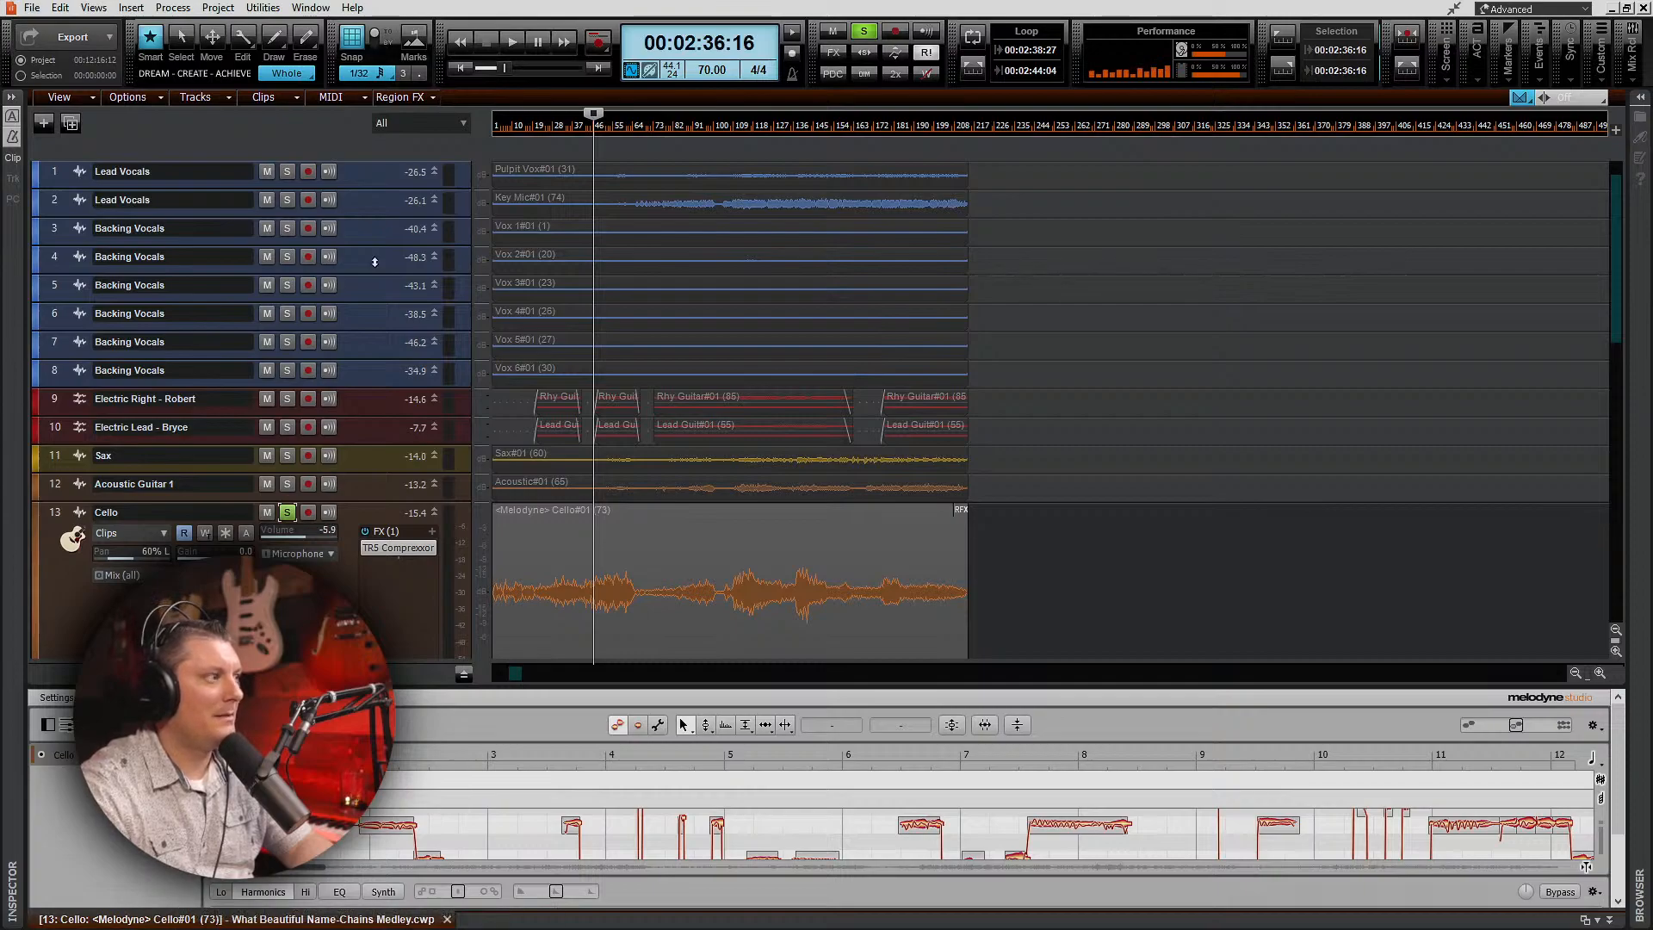
Step: Undock the Cello's Melodyne editor into its own large window and go to the notes from bar 39 on
left_click_drag(327, 919, 444, 12)
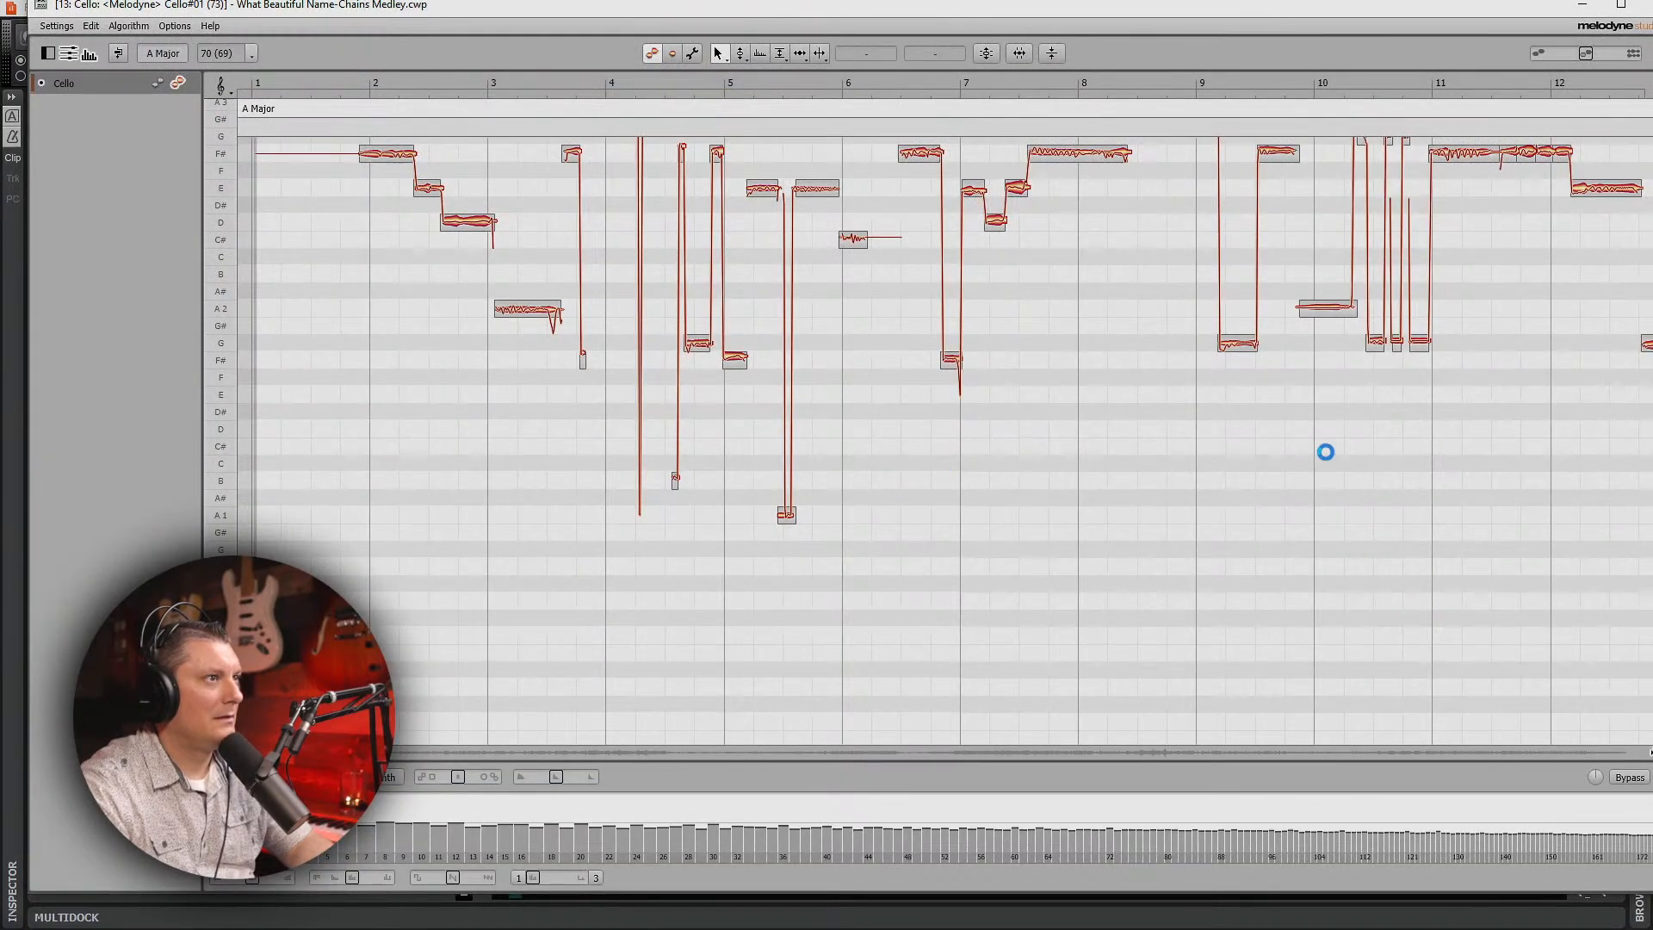
scroll(689, 548, "up", 8)
scroll(697, 586, "down", 1)
scroll(872, 590, "up", 2)
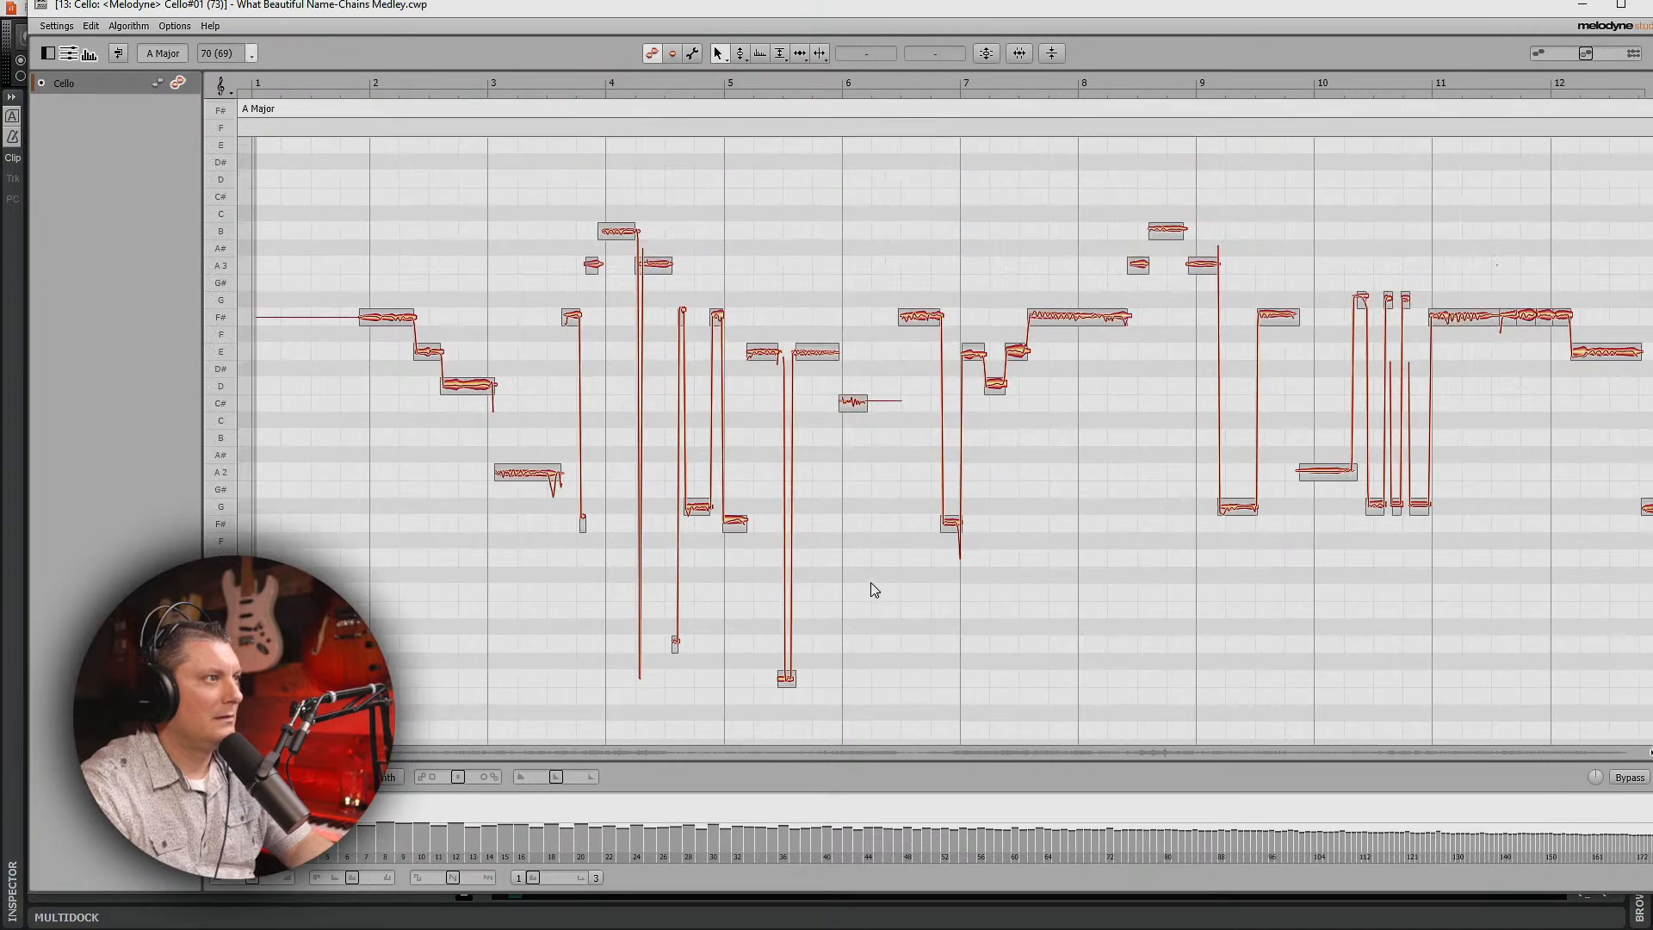
scroll(932, 651, "down", 1)
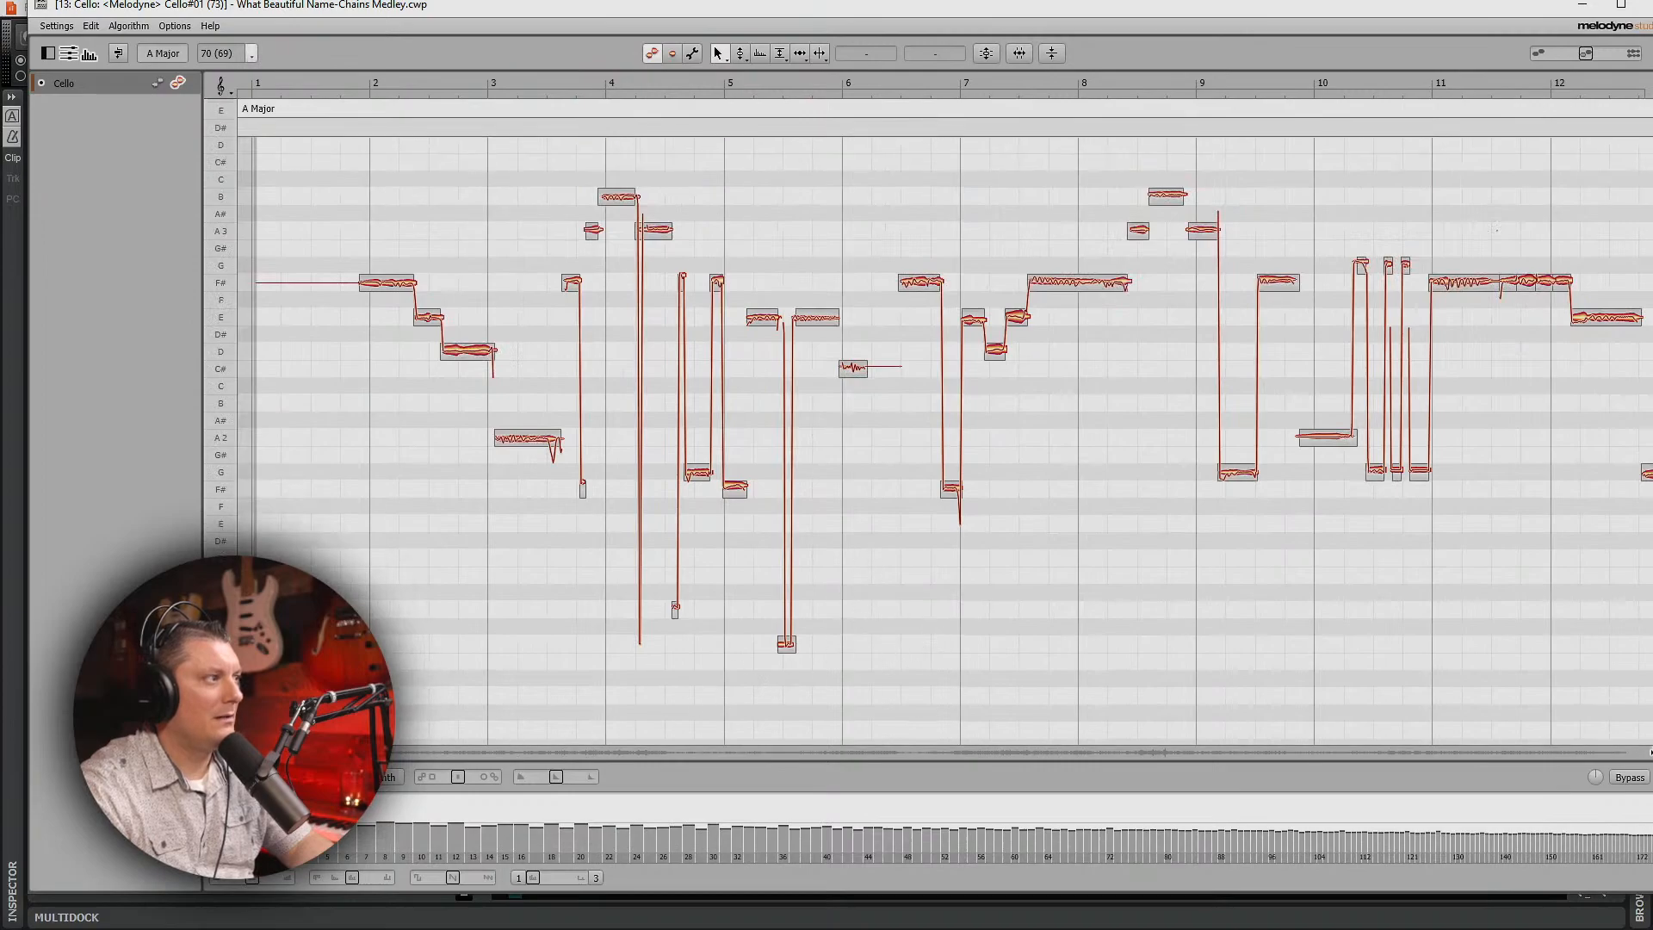
left_click_drag(251, 753, 551, 762)
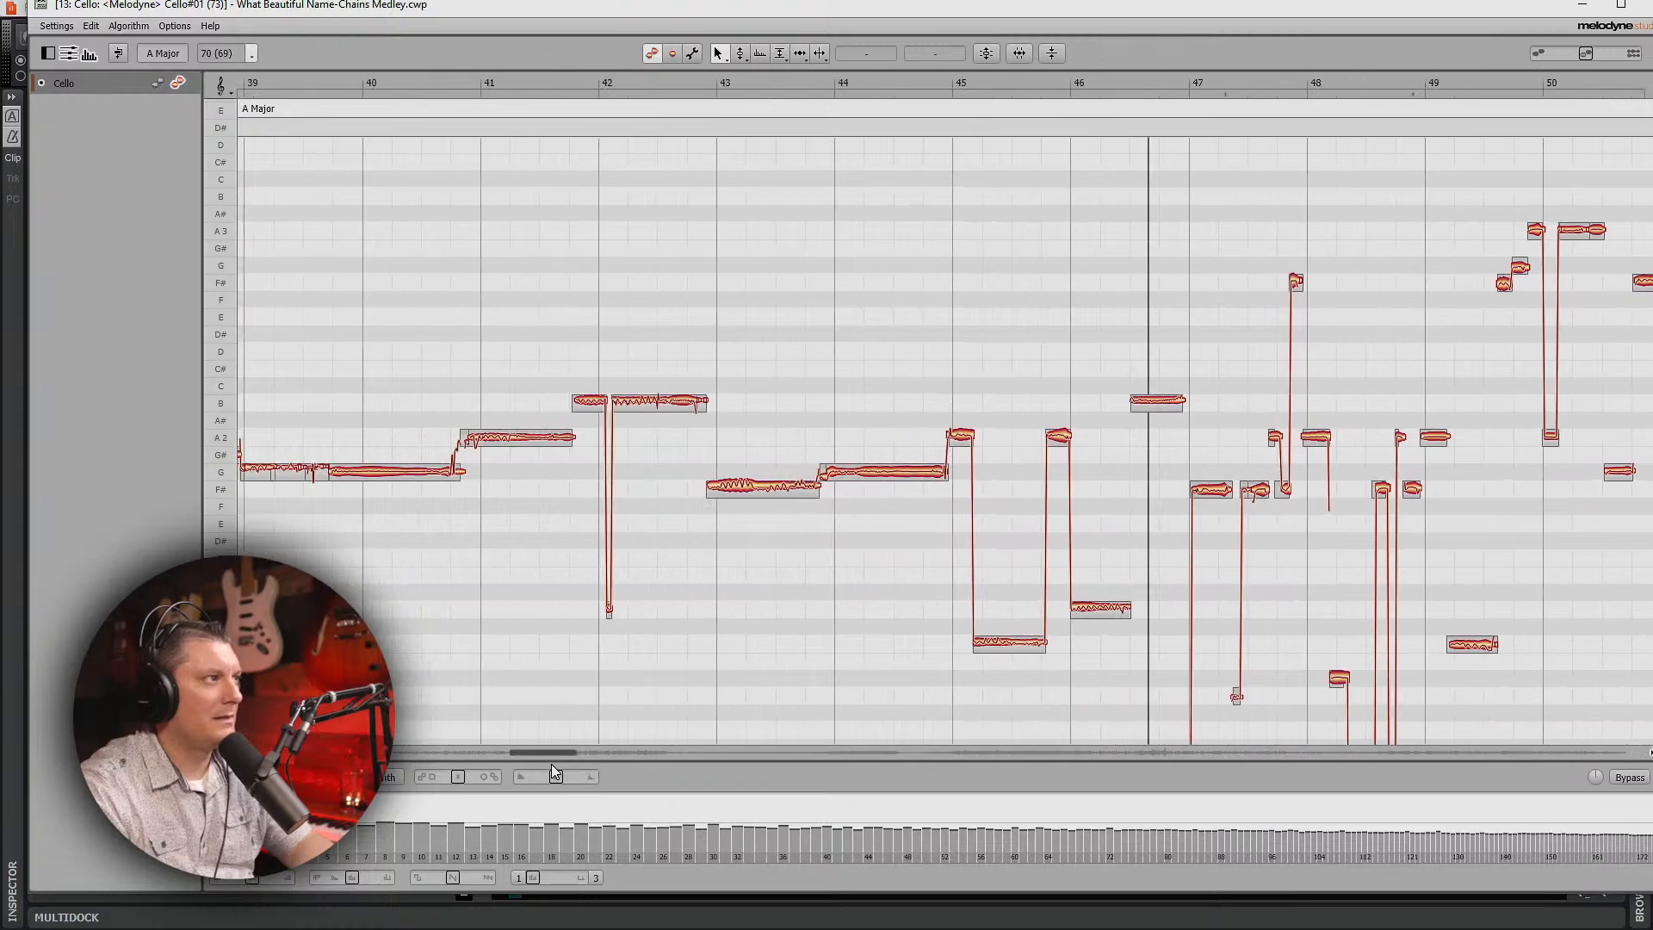
Step: Correct the pitch of all cello notes with Pitch Center at 100 % and the Pitch Drift slider raised to about the middle
key("ctrl+a")
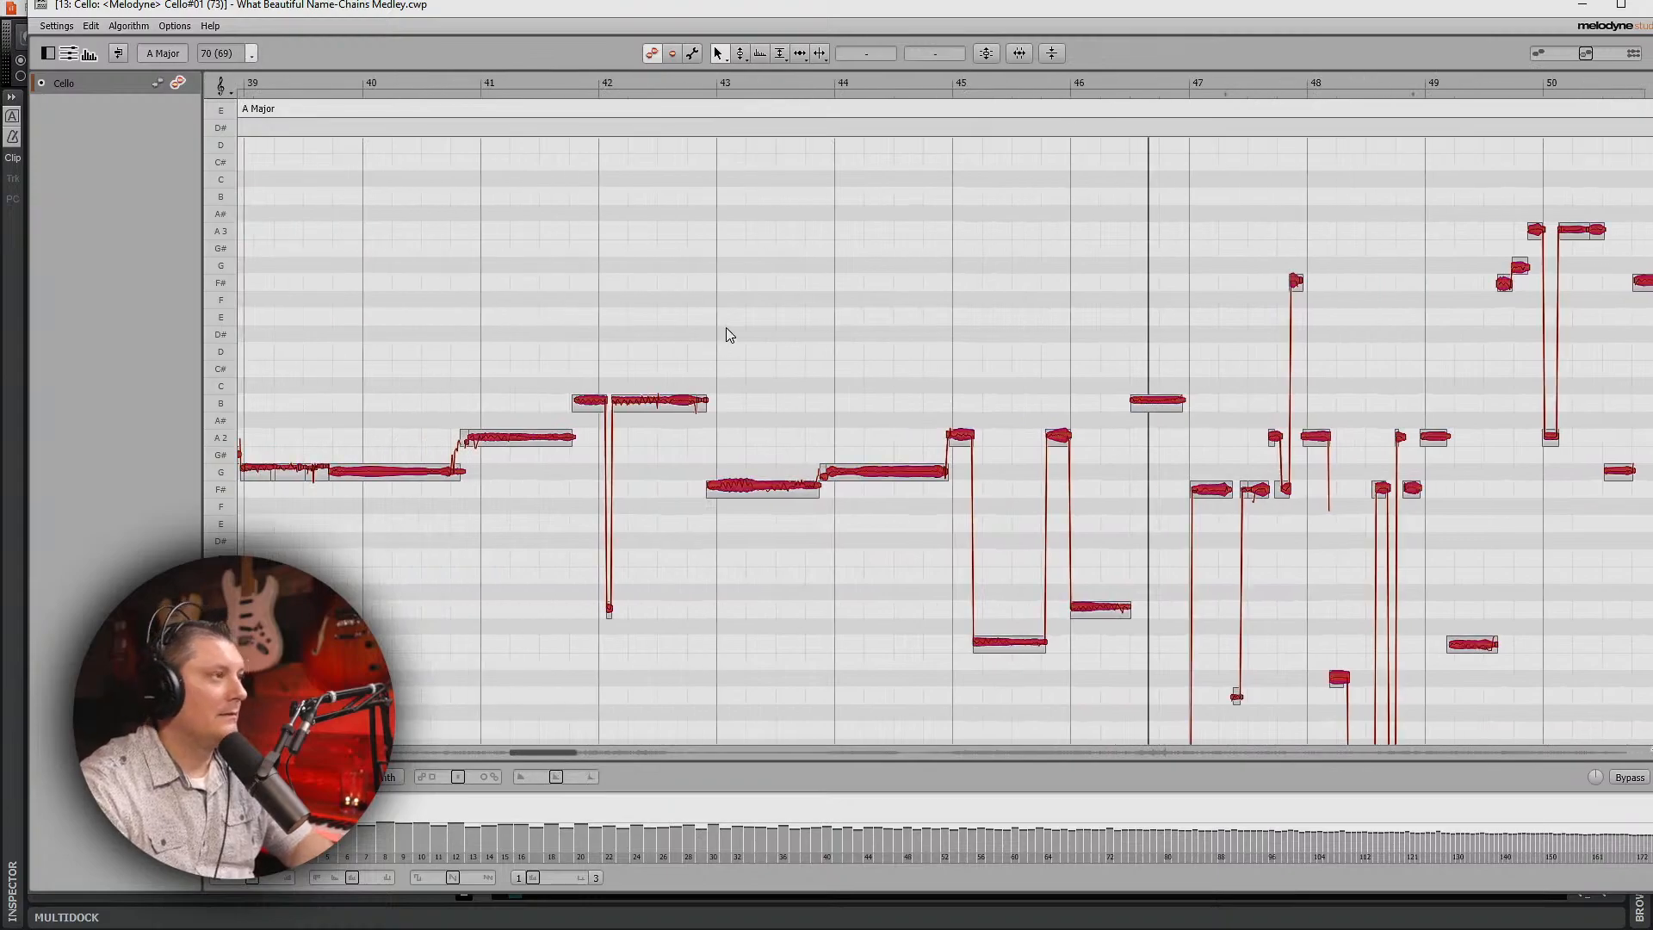
left_click(987, 53)
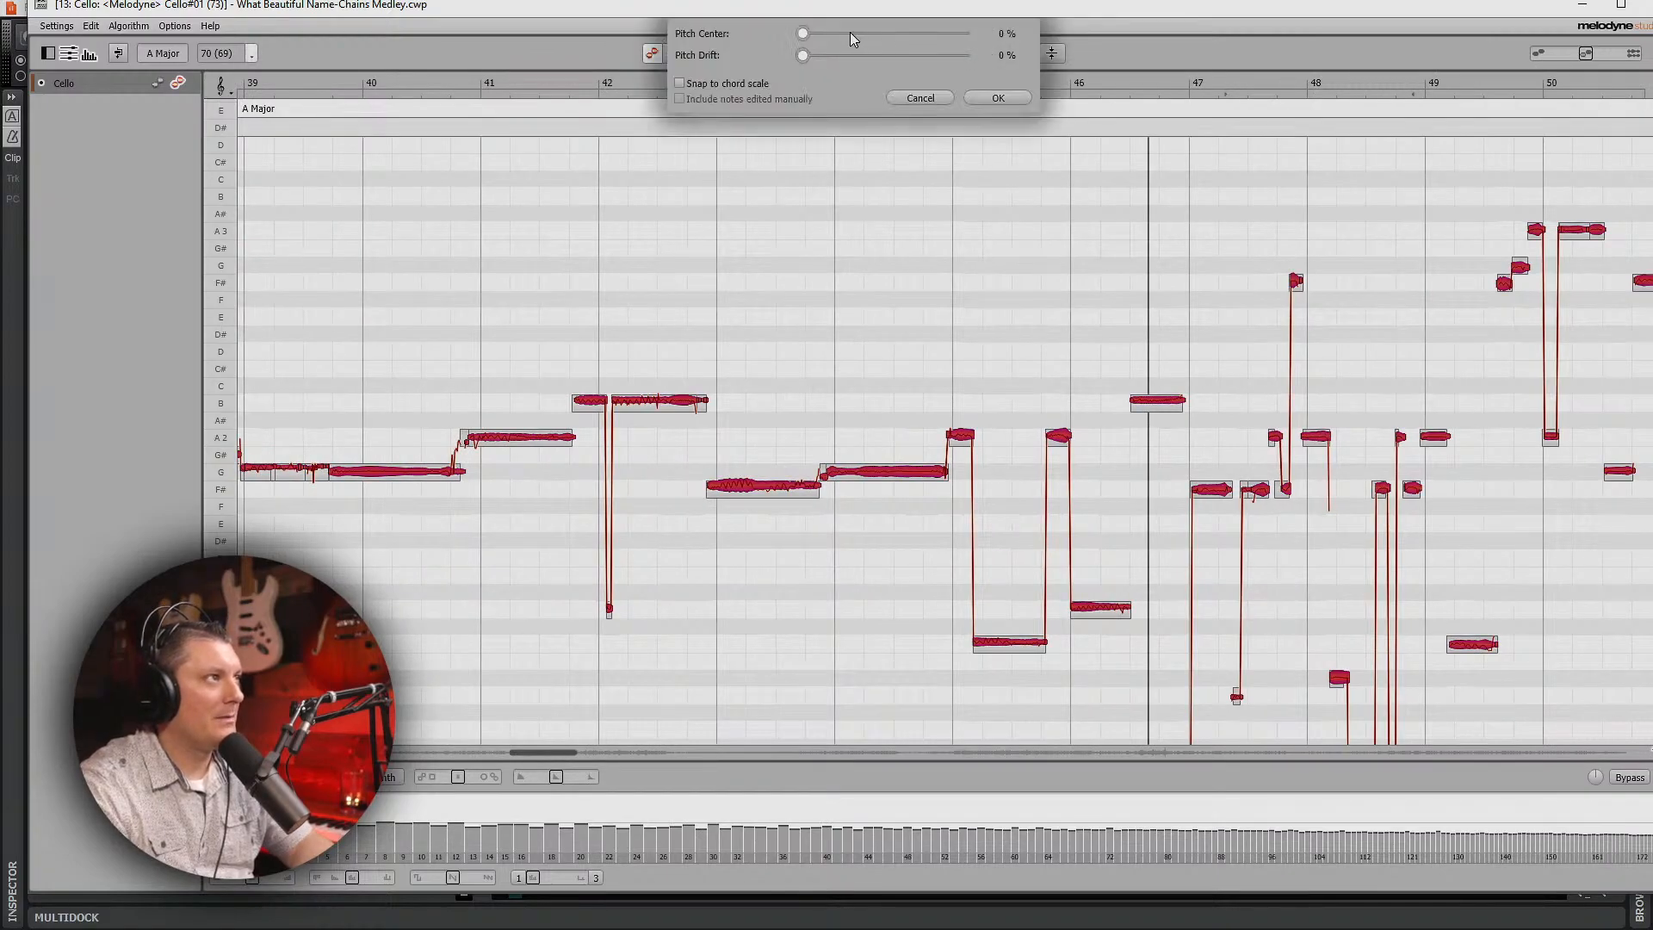
left_click_drag(867, 36, 984, 41)
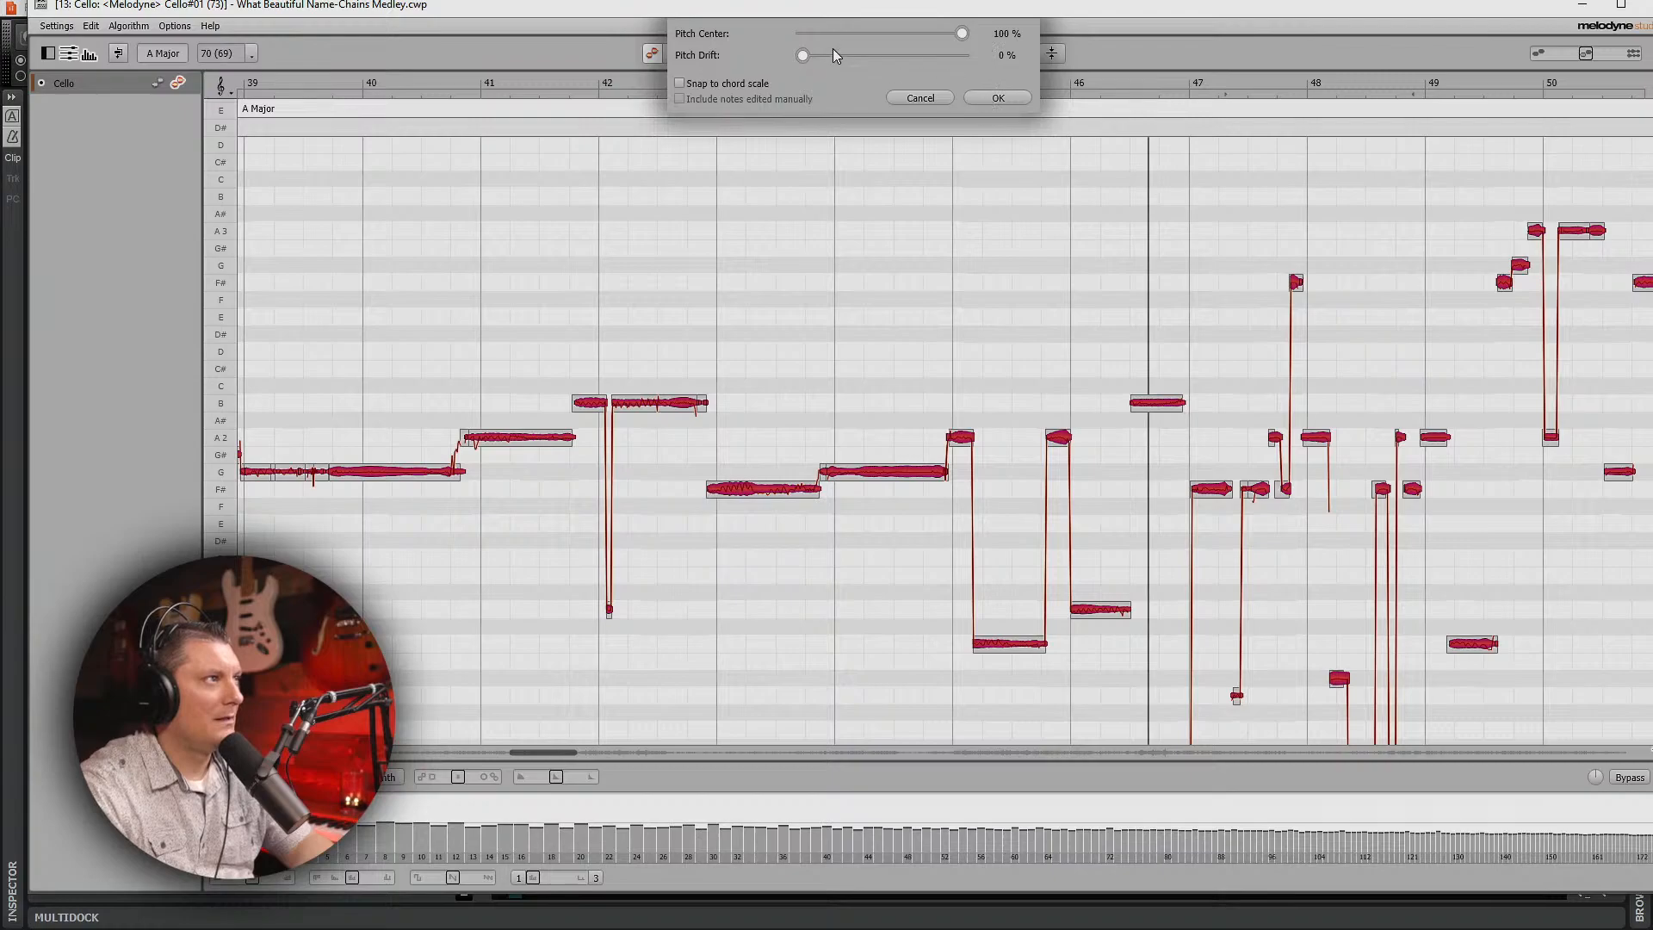
left_click(888, 57)
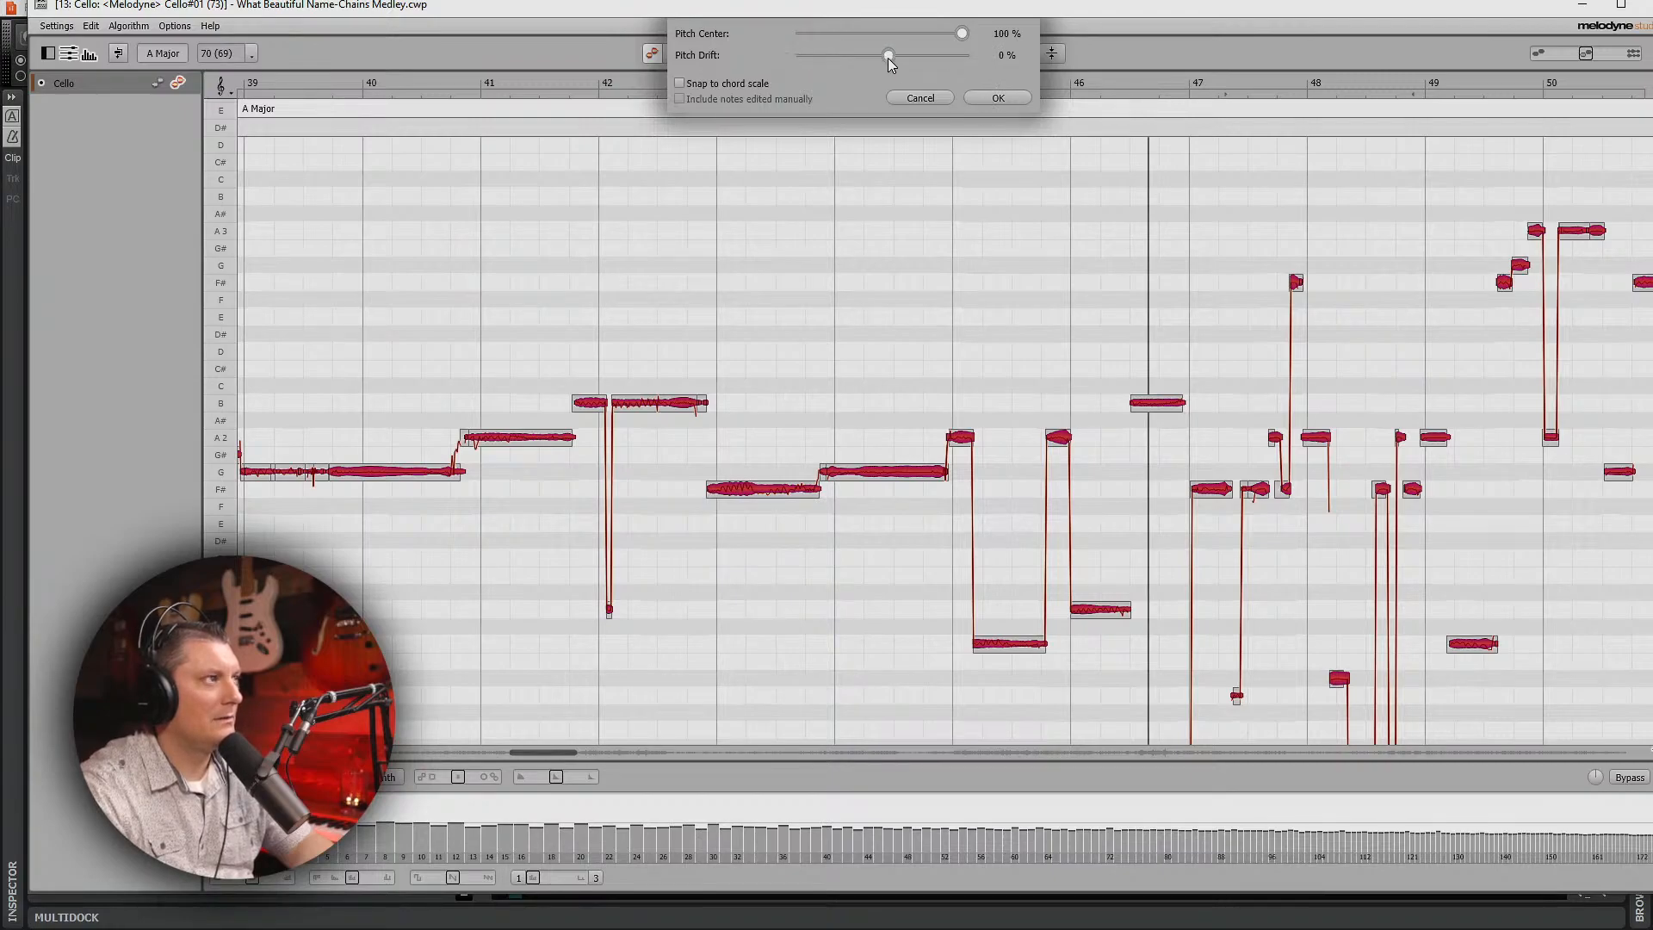
left_click(992, 98)
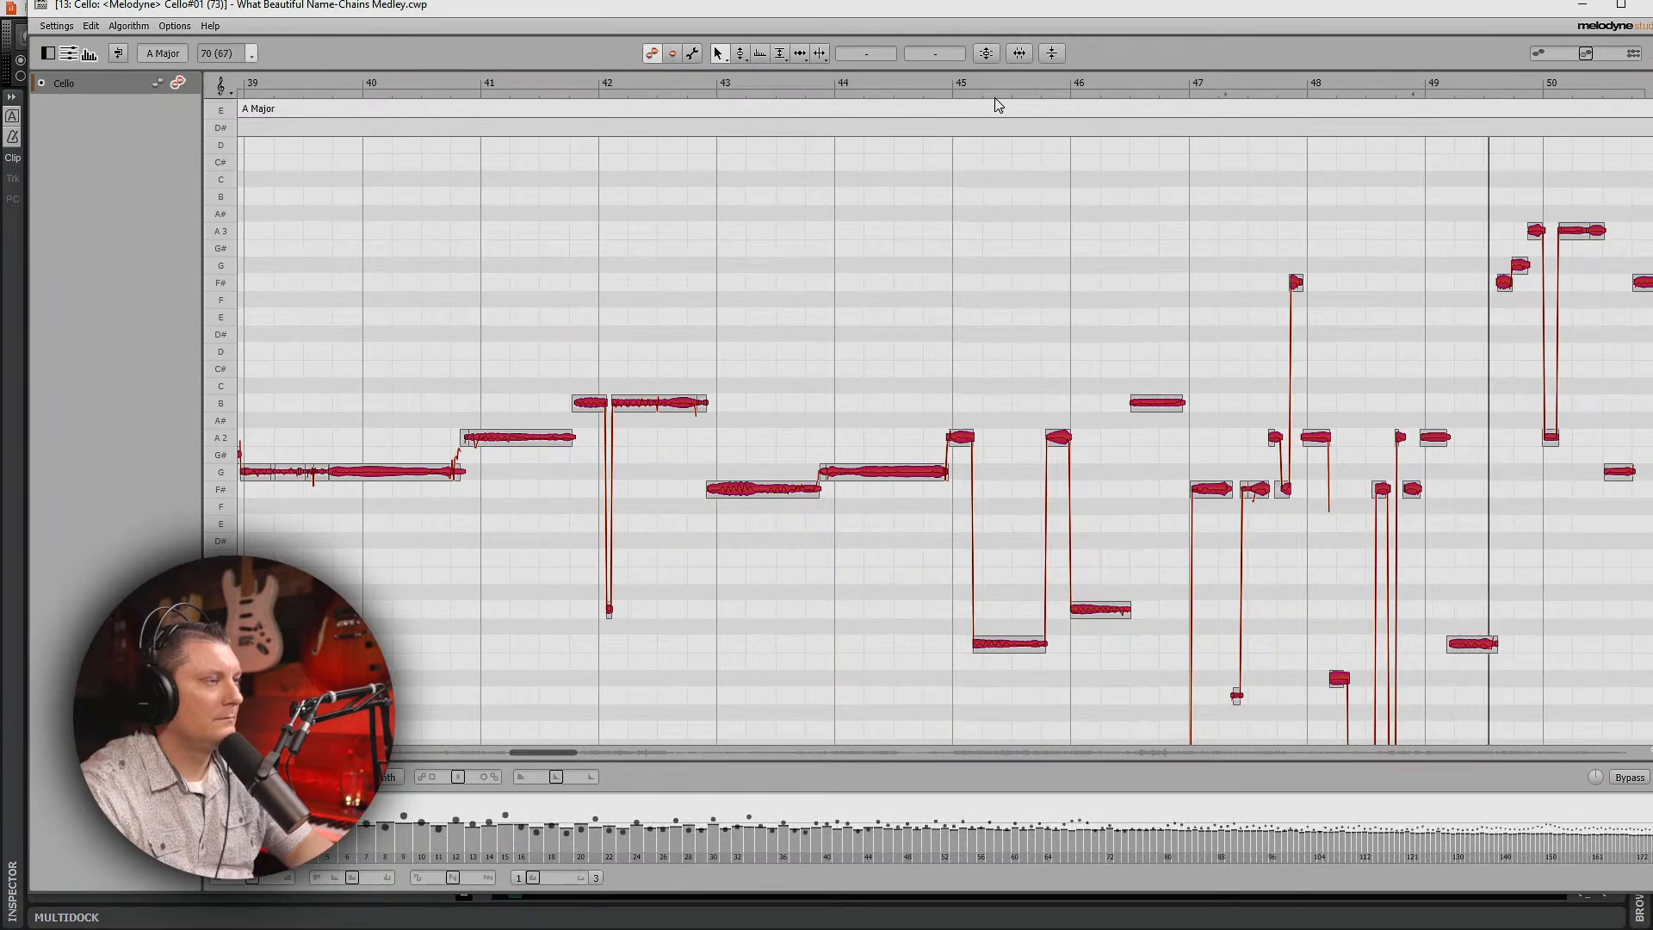
Step: Clear the note selection, stop playback and save the project
scroll(1302, 490, "up", 1)
scroll(1306, 492, "down", 2)
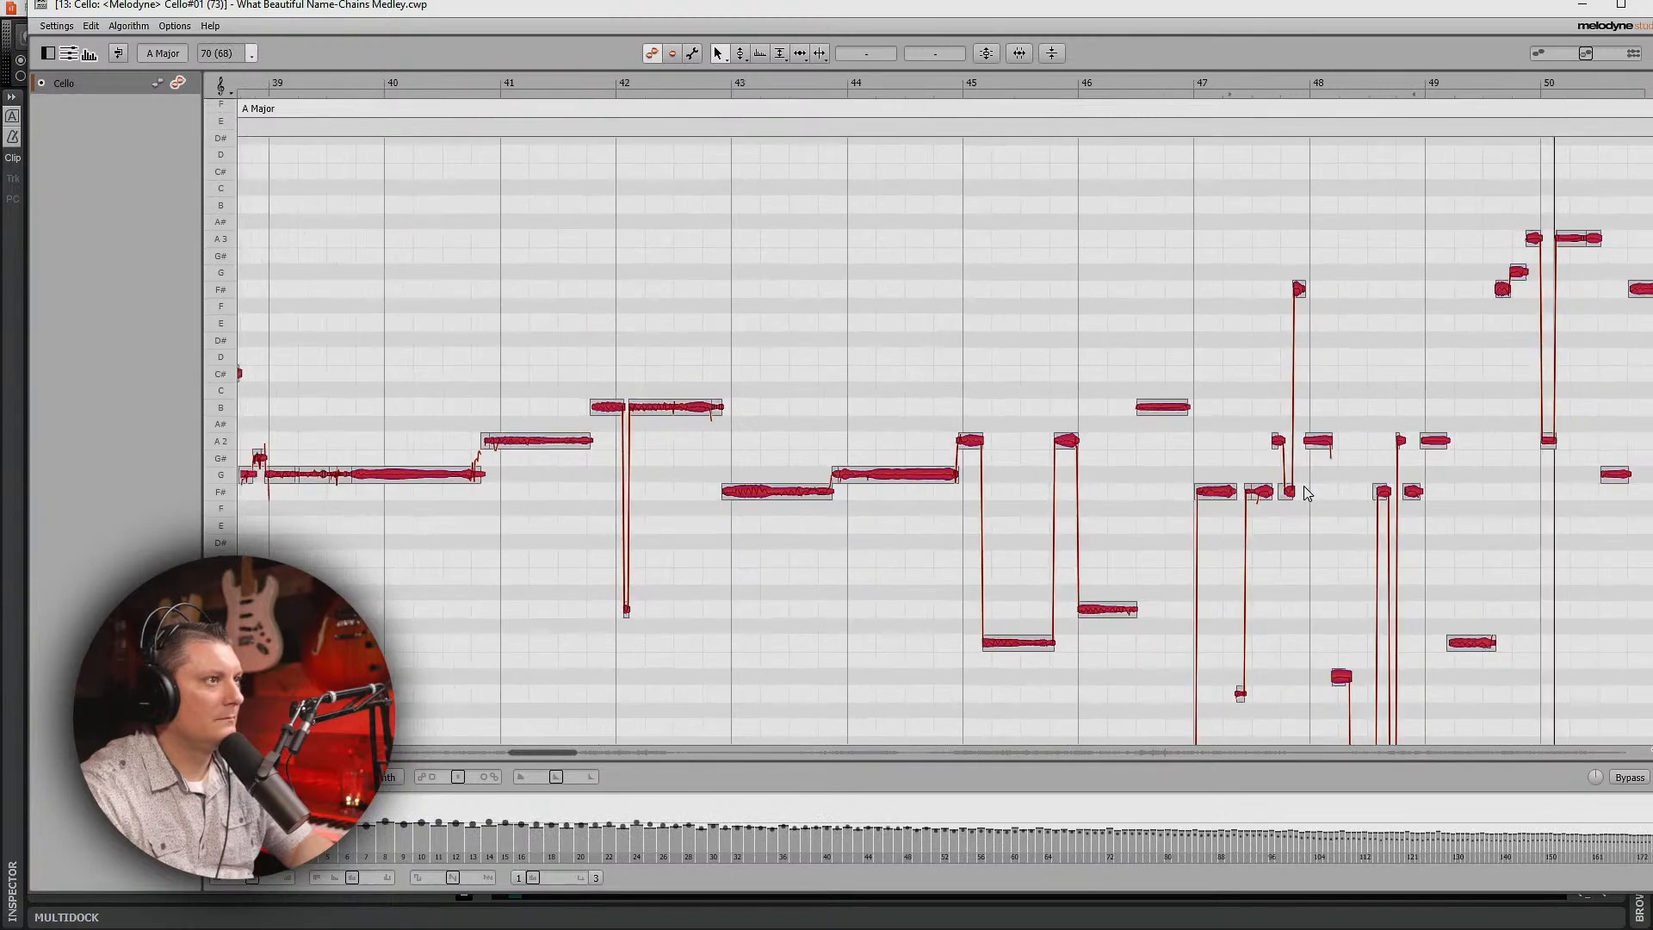
scroll(1304, 490, "down", 3)
left_click(1351, 443)
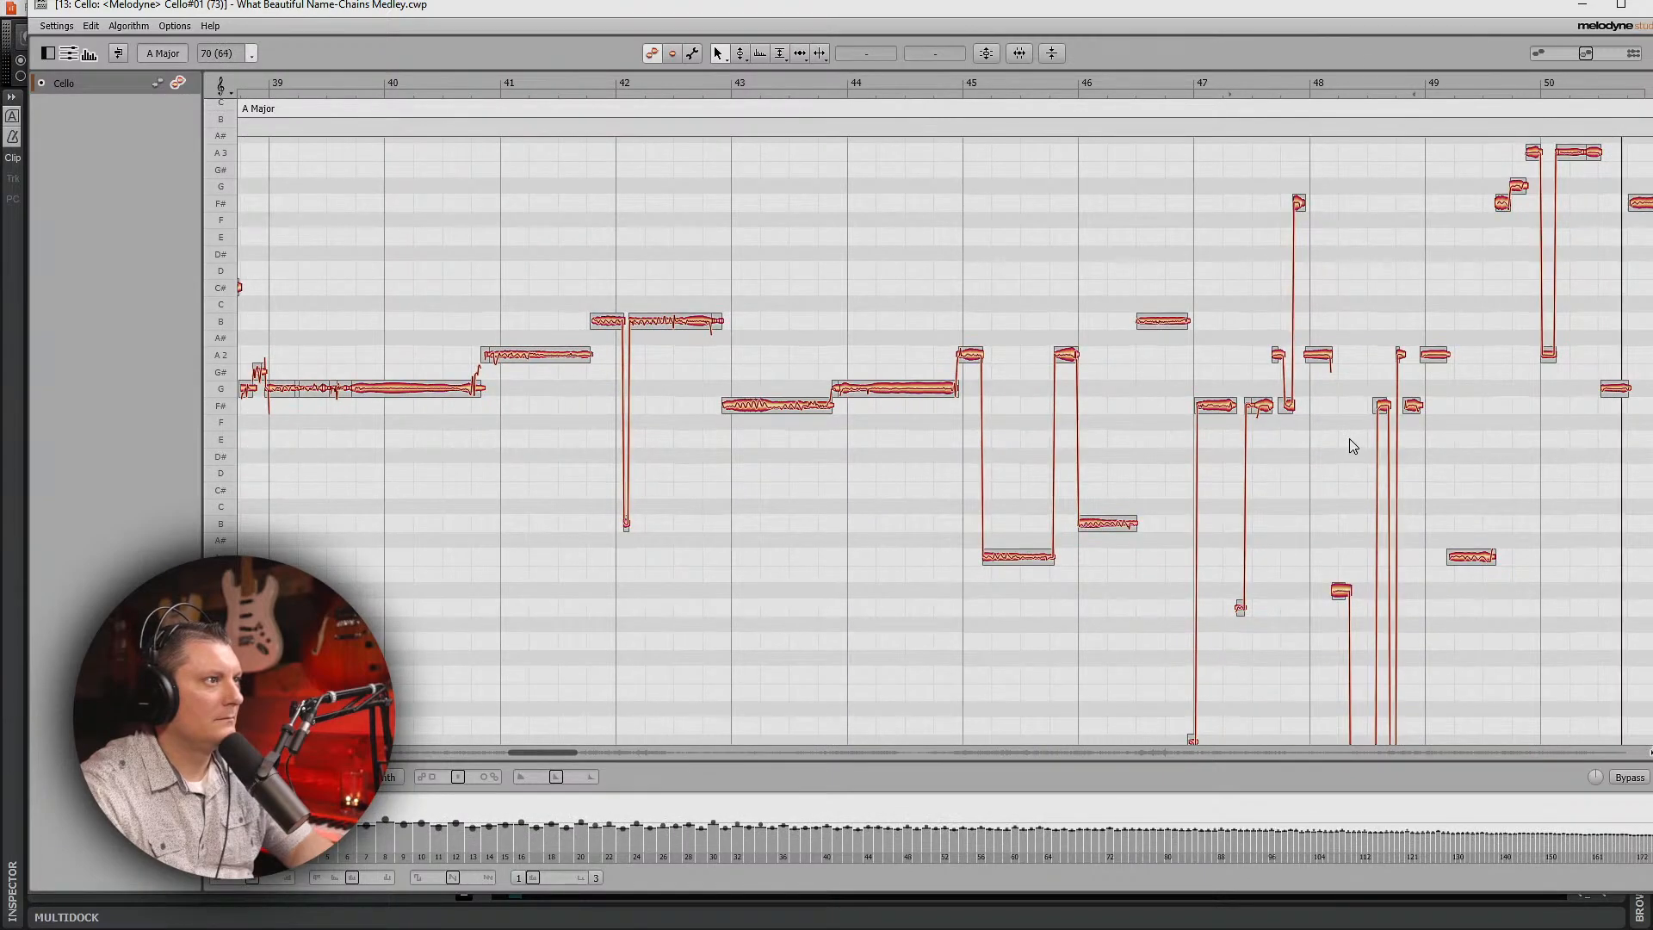
key("space")
key("ctrl+s")
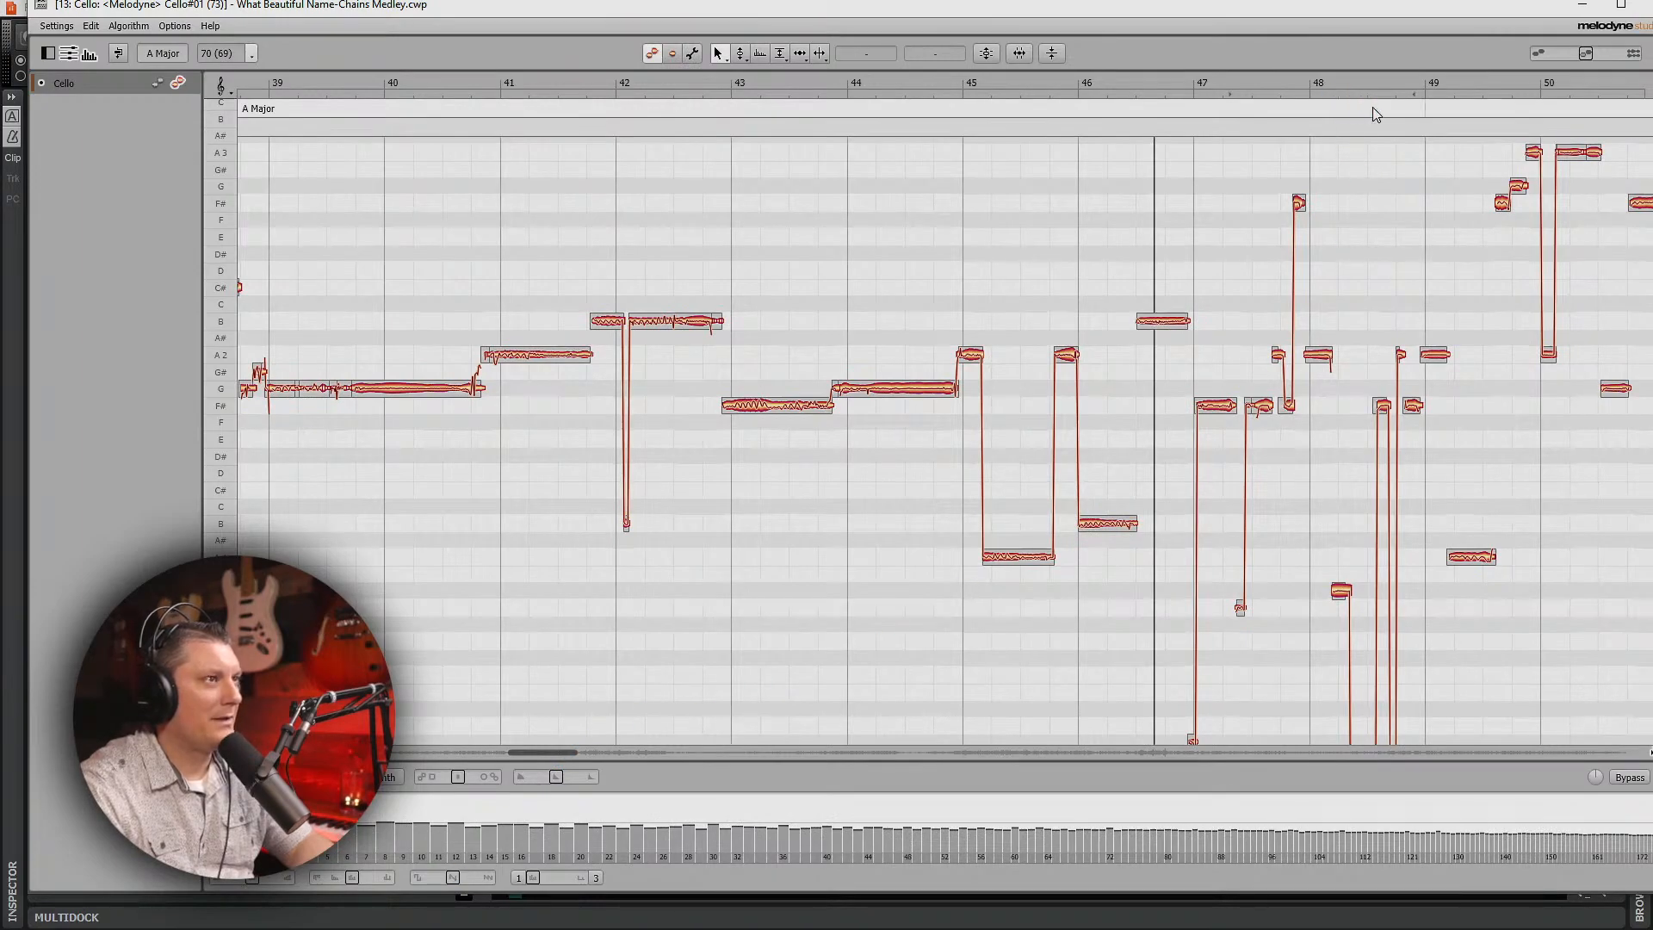
Step: Play the cello from shortly after bar 48 and audition the short F#2, A2 and very low G0 notes there
left_click(1332, 83)
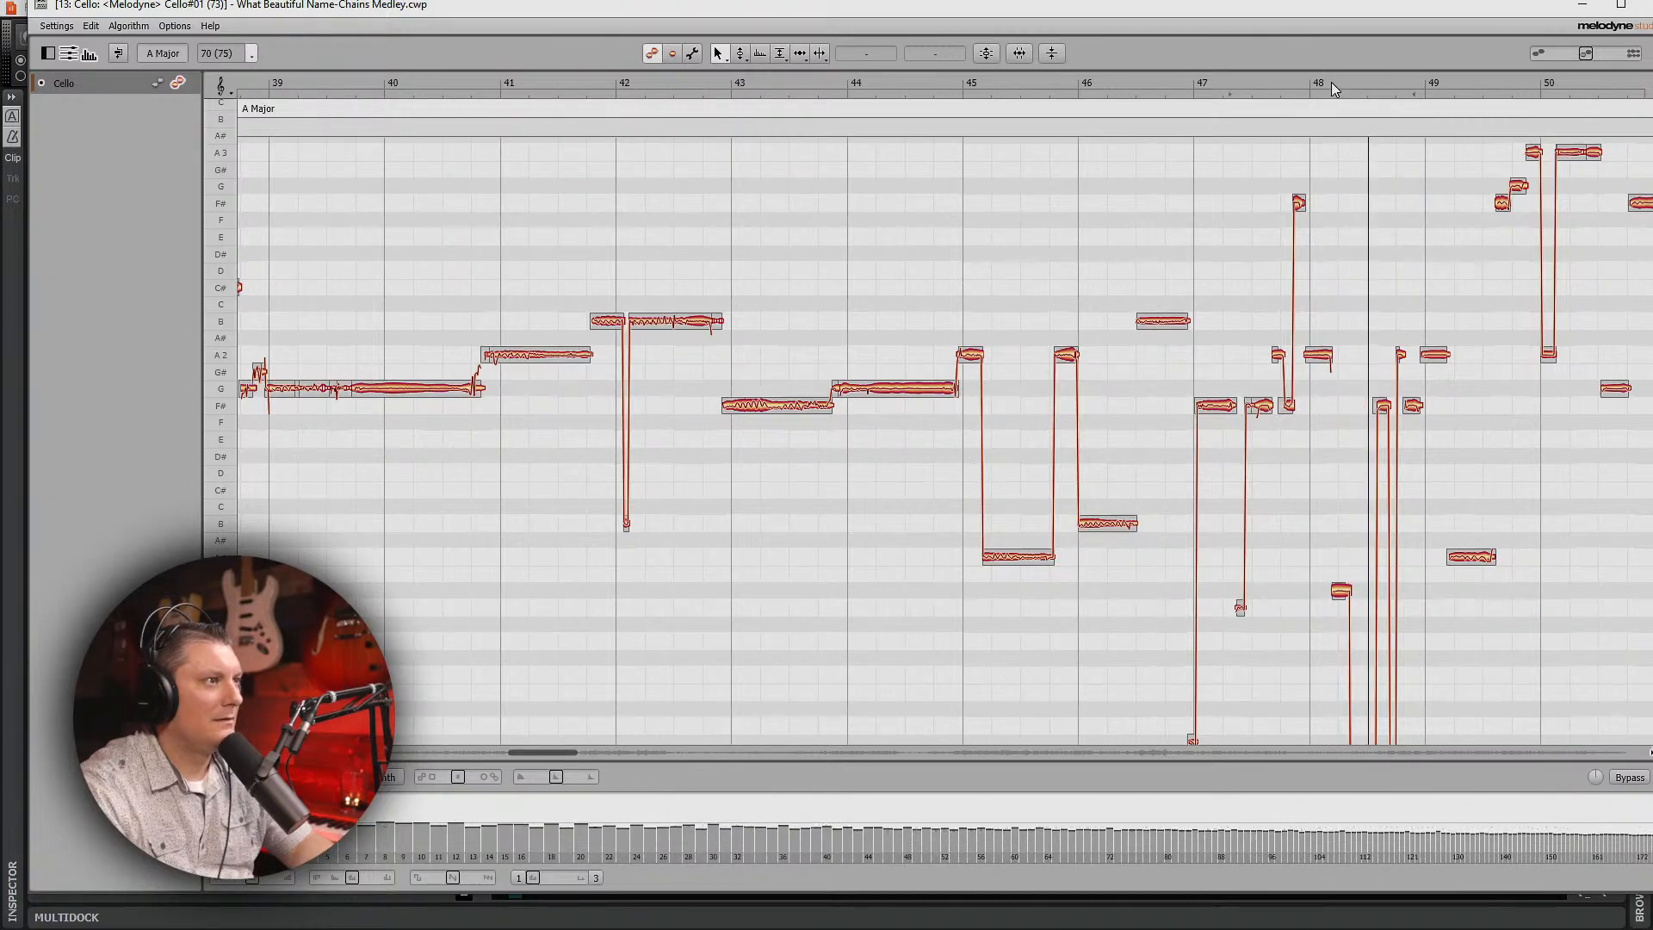
key("space")
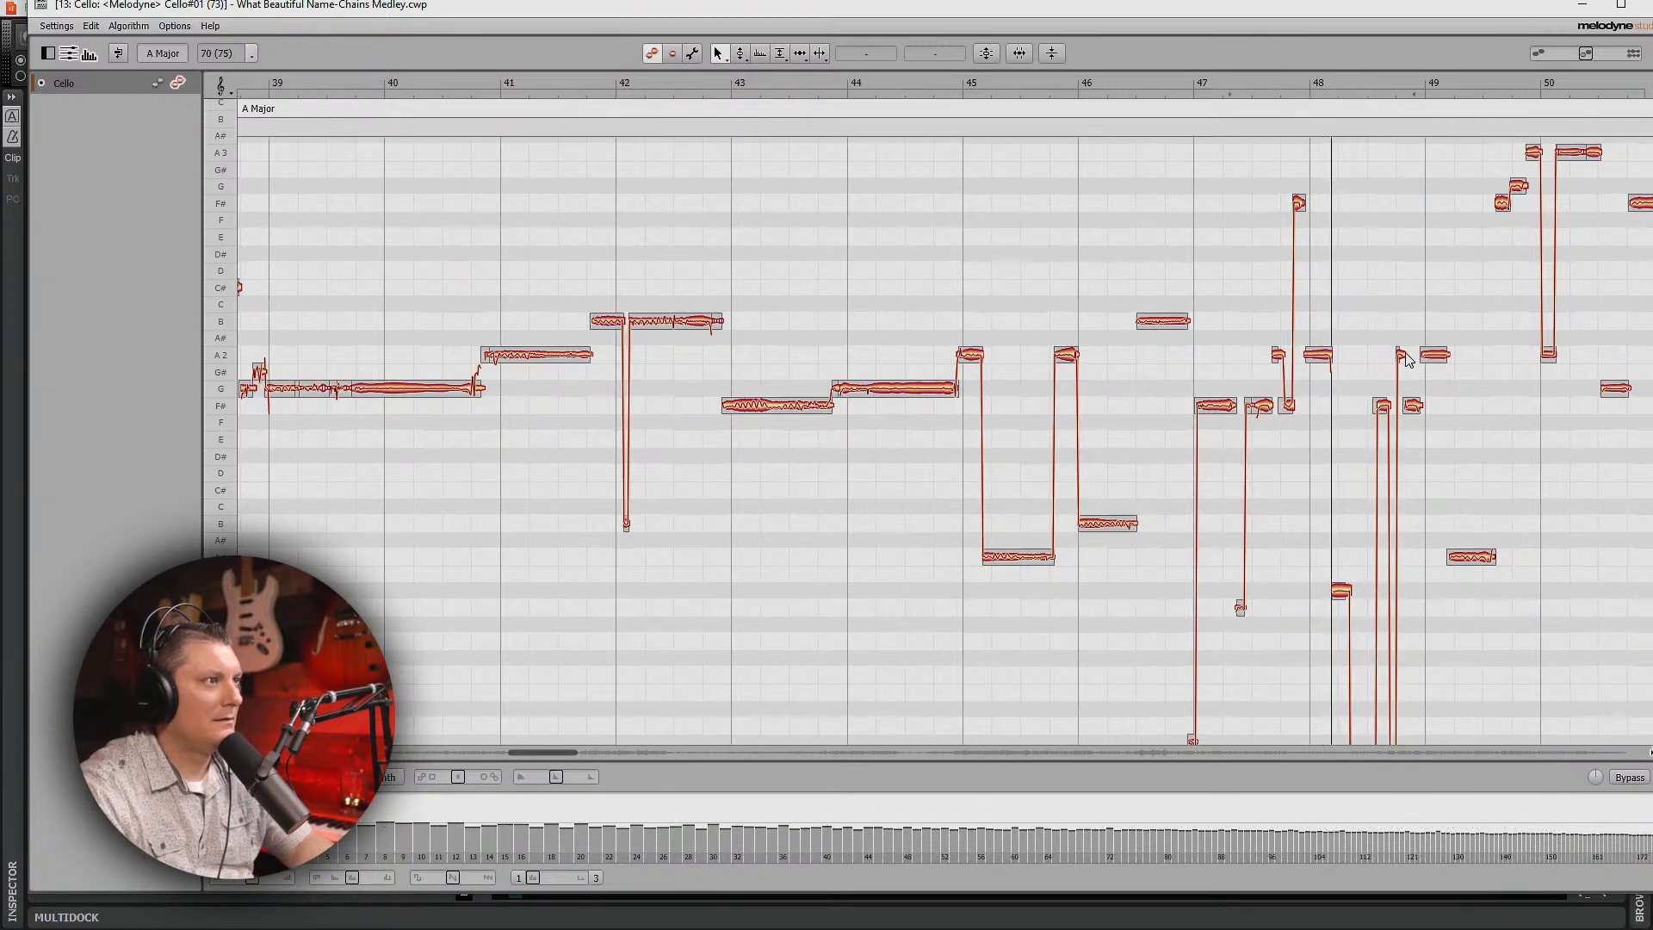
left_click(1383, 407)
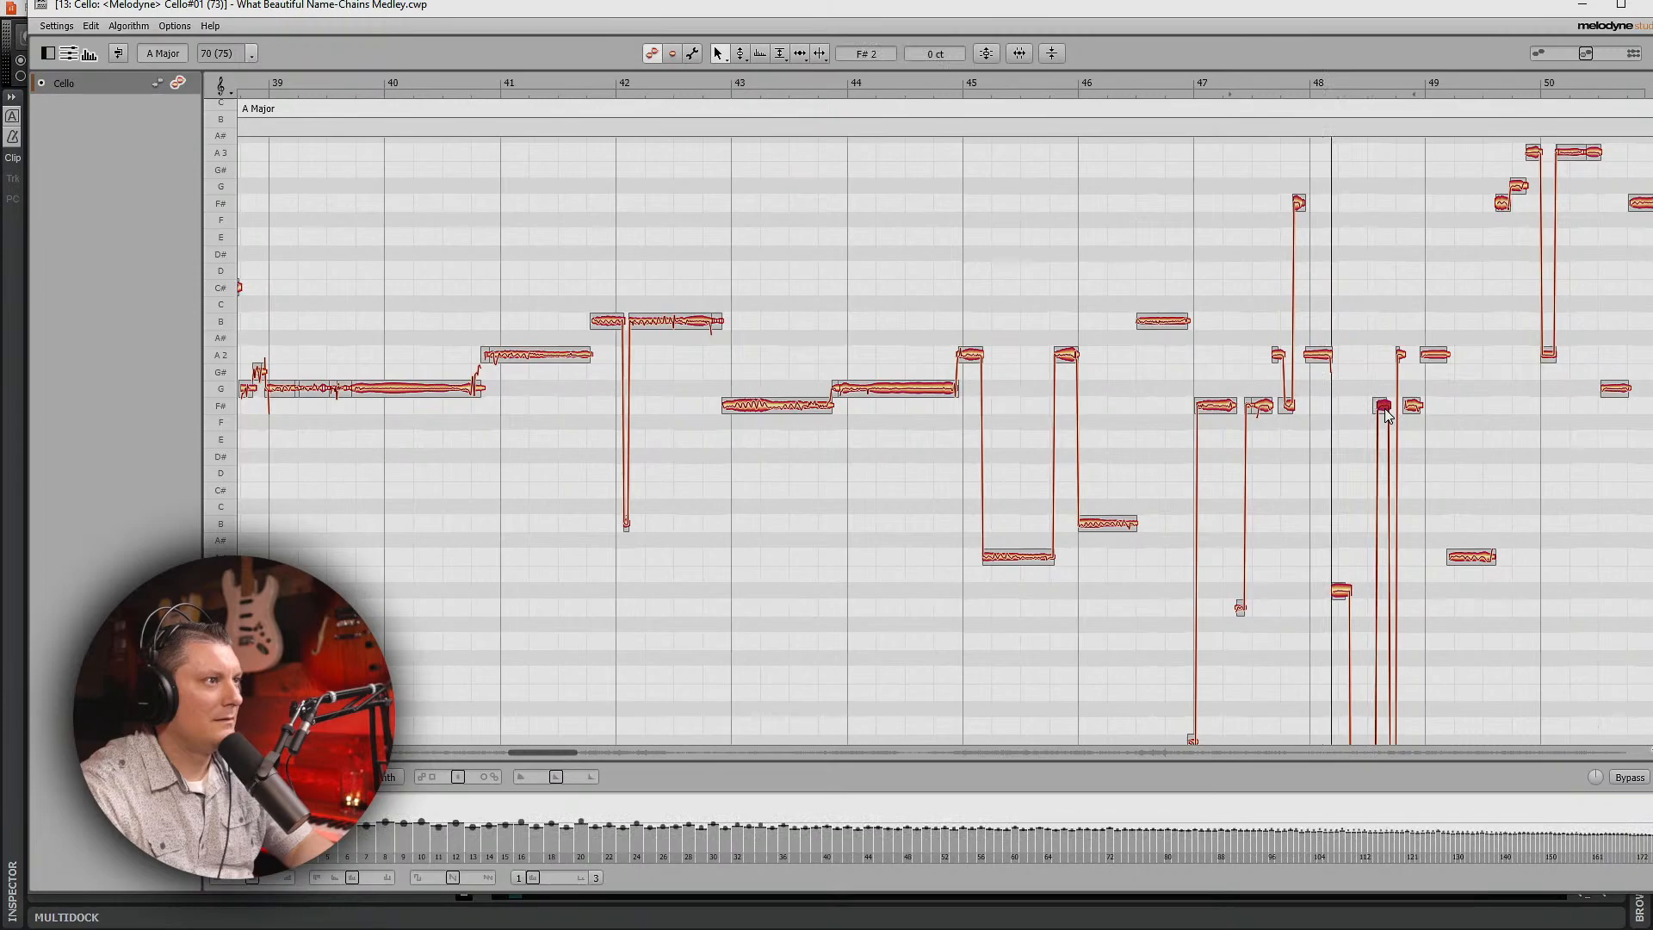
left_click(1402, 355)
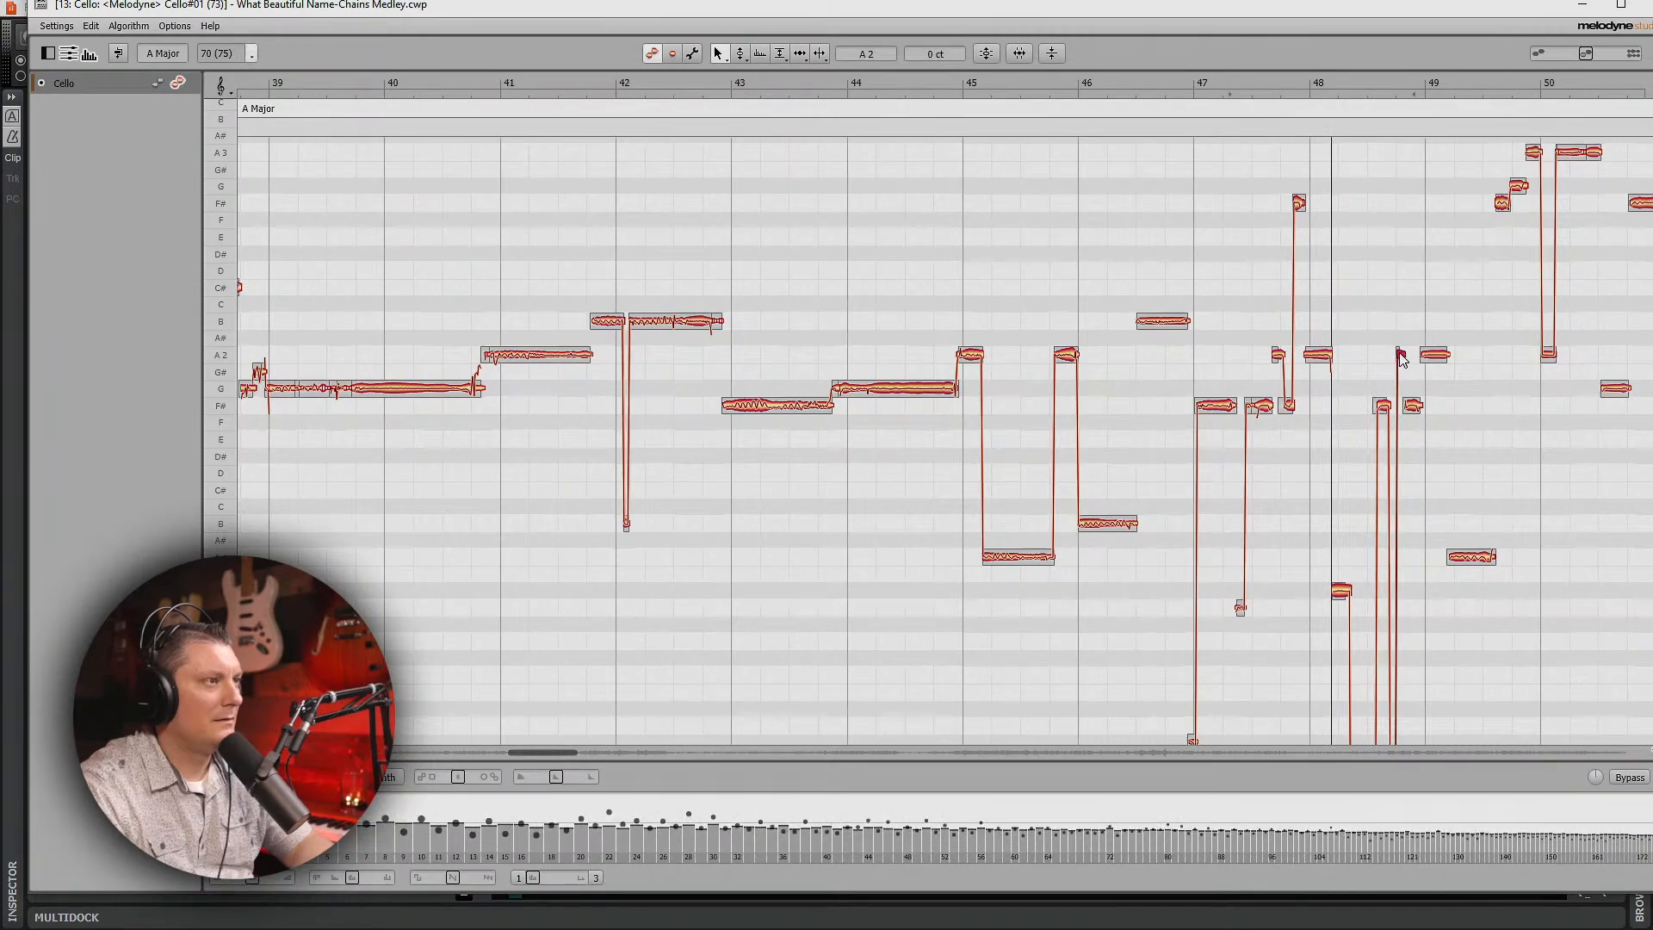
left_click(1412, 405)
scroll(1434, 529, "down", 3)
left_click(1368, 647)
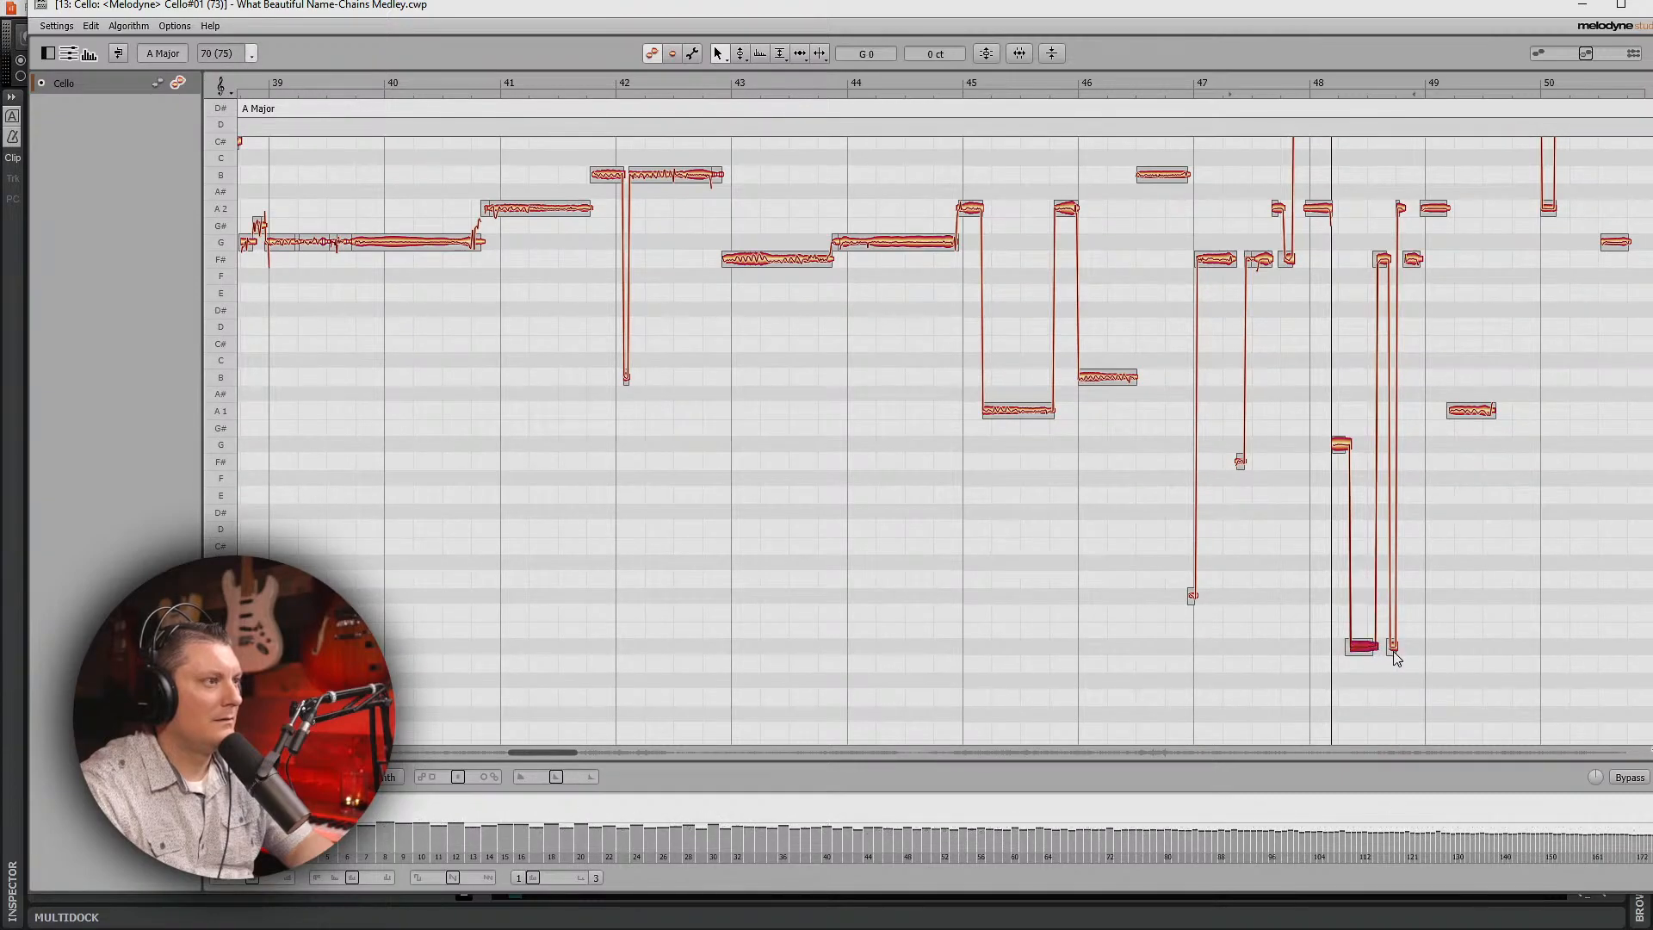
left_click(1392, 646)
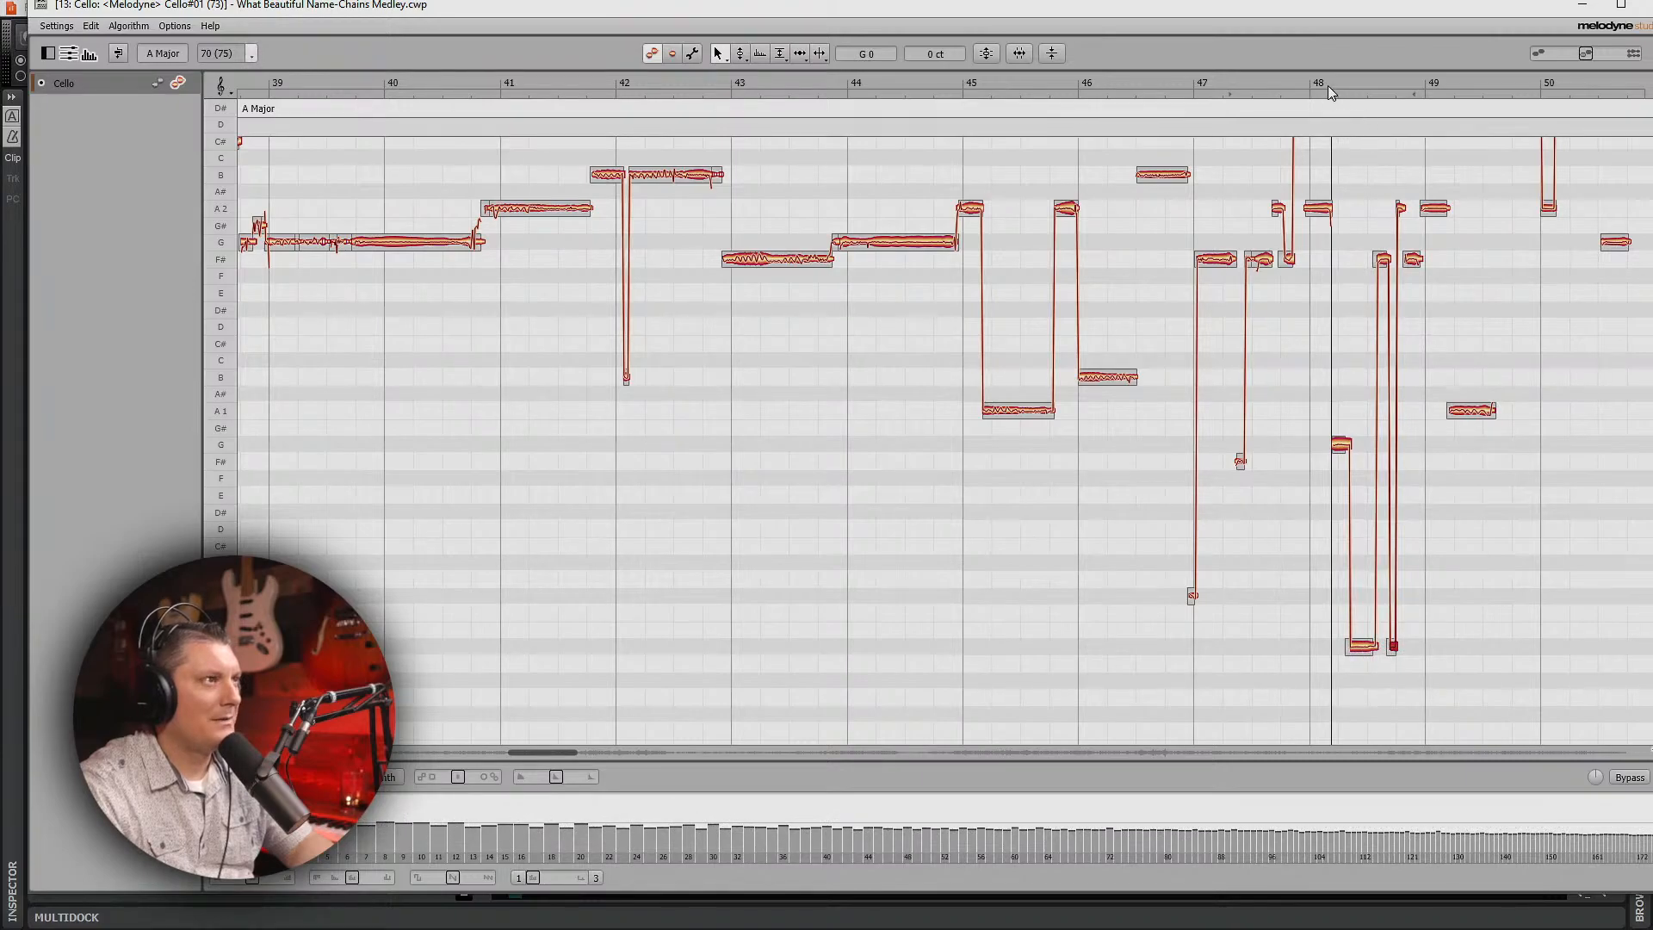
Step: Inspect the low cello notes after bar 48 up close and replay the passage from just before that bar
scroll(1372, 686, "up", 1)
scroll(1372, 684, "down", 4)
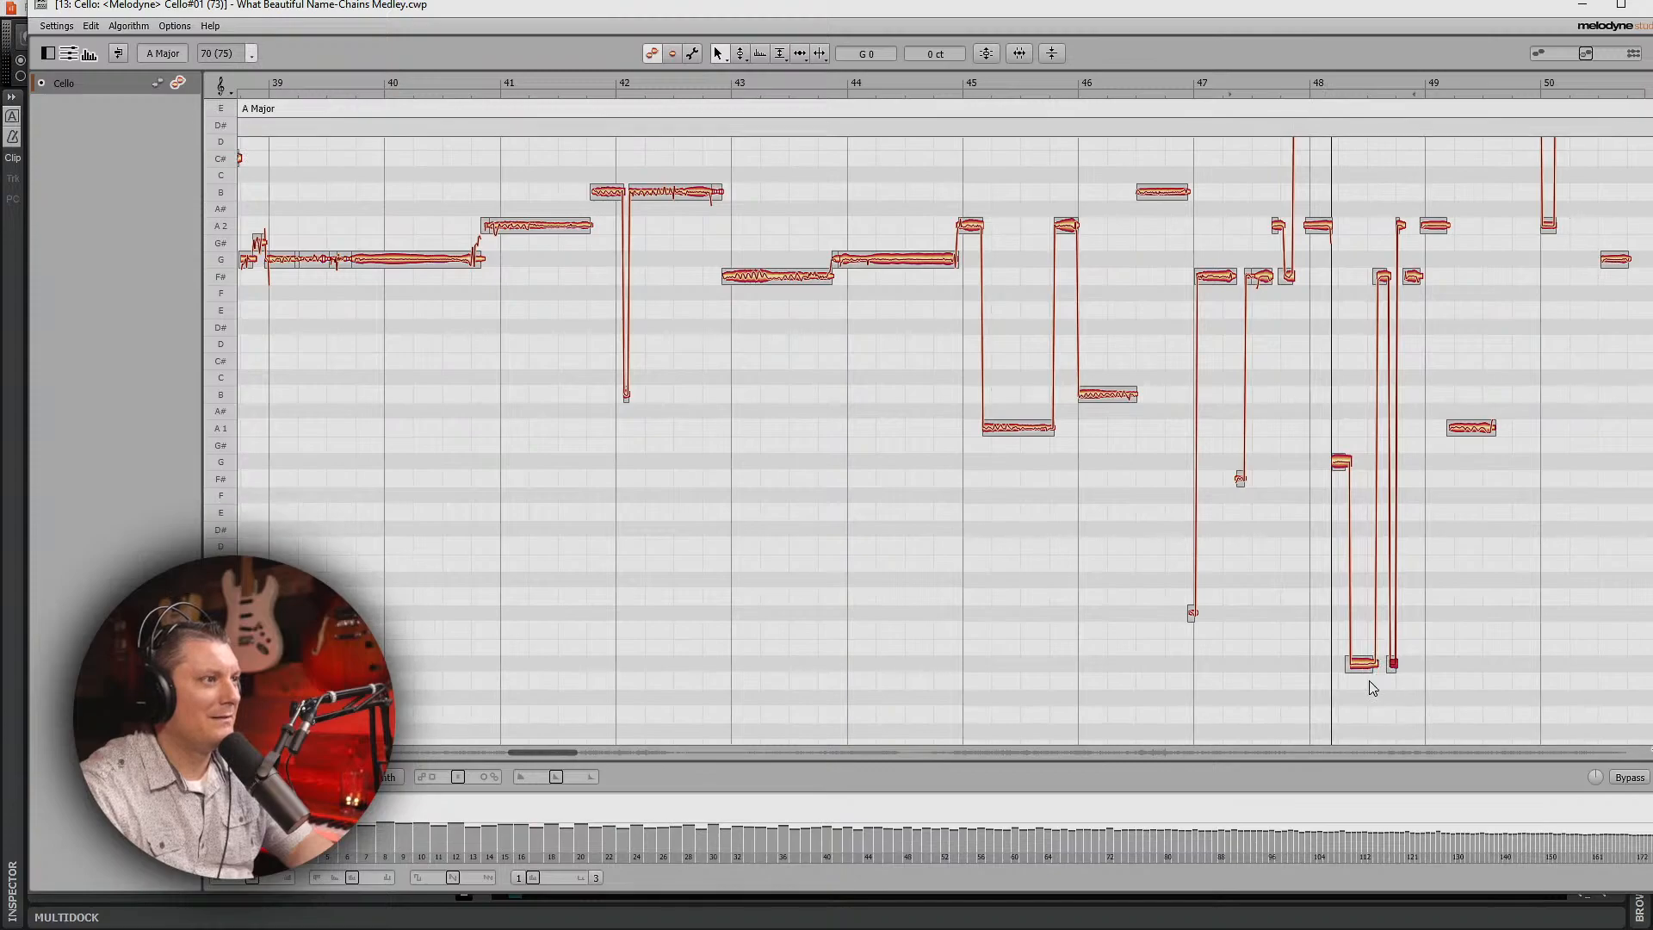
scroll(1371, 662, "up", 2)
scroll(1372, 649, "up", 3)
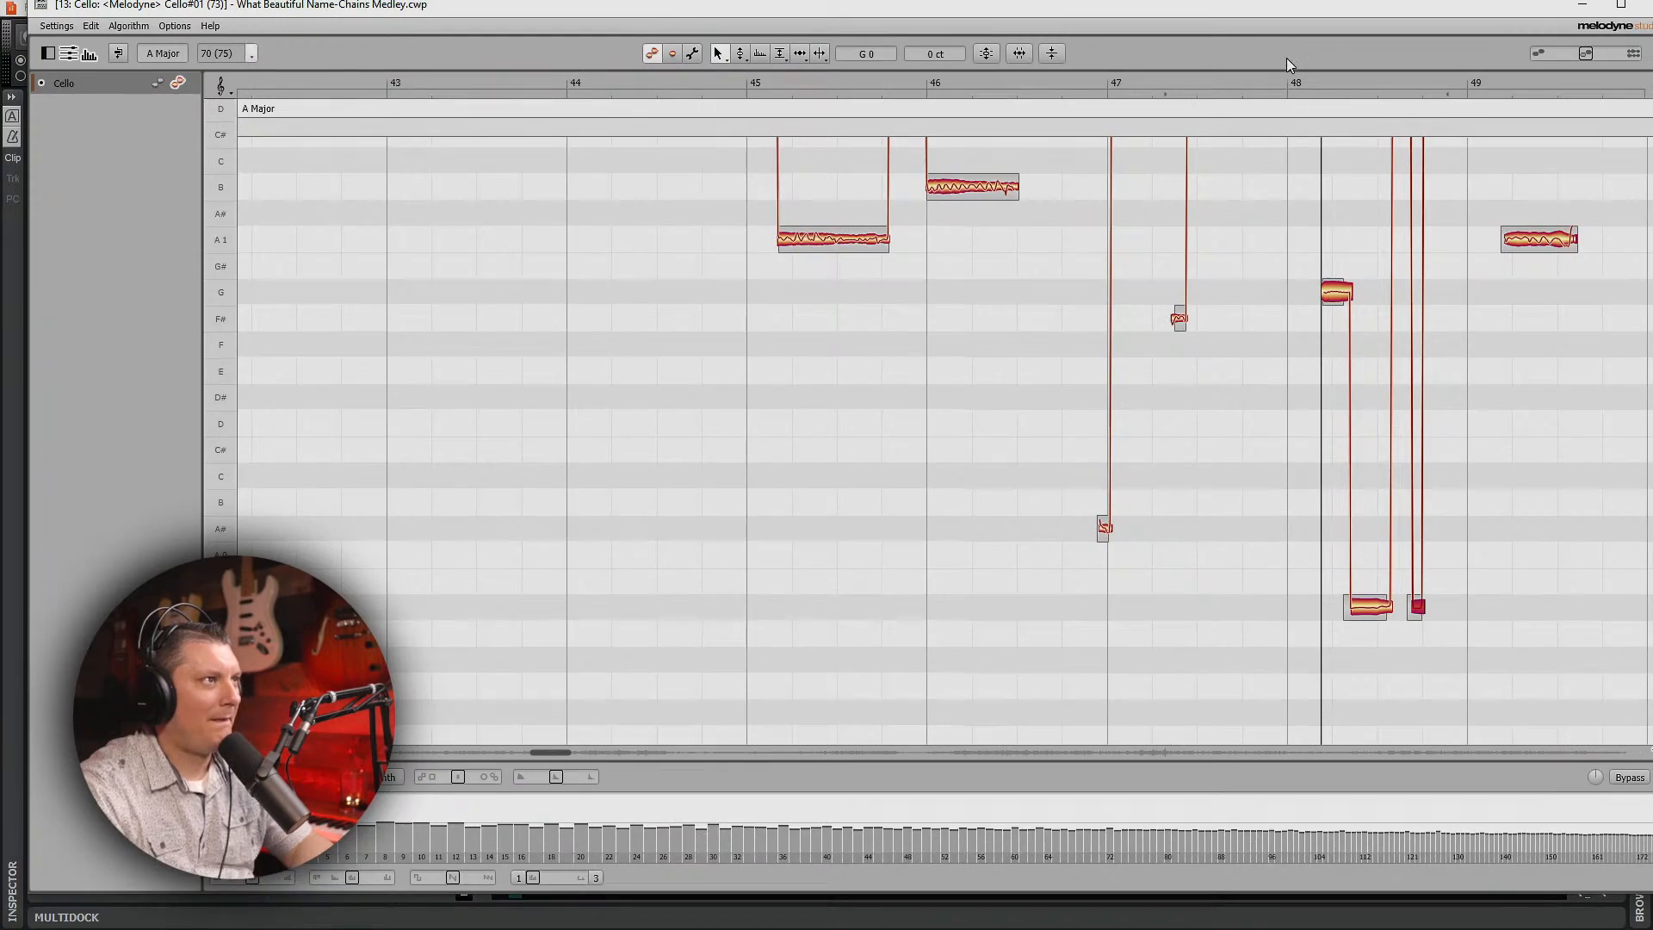
left_click(1282, 85)
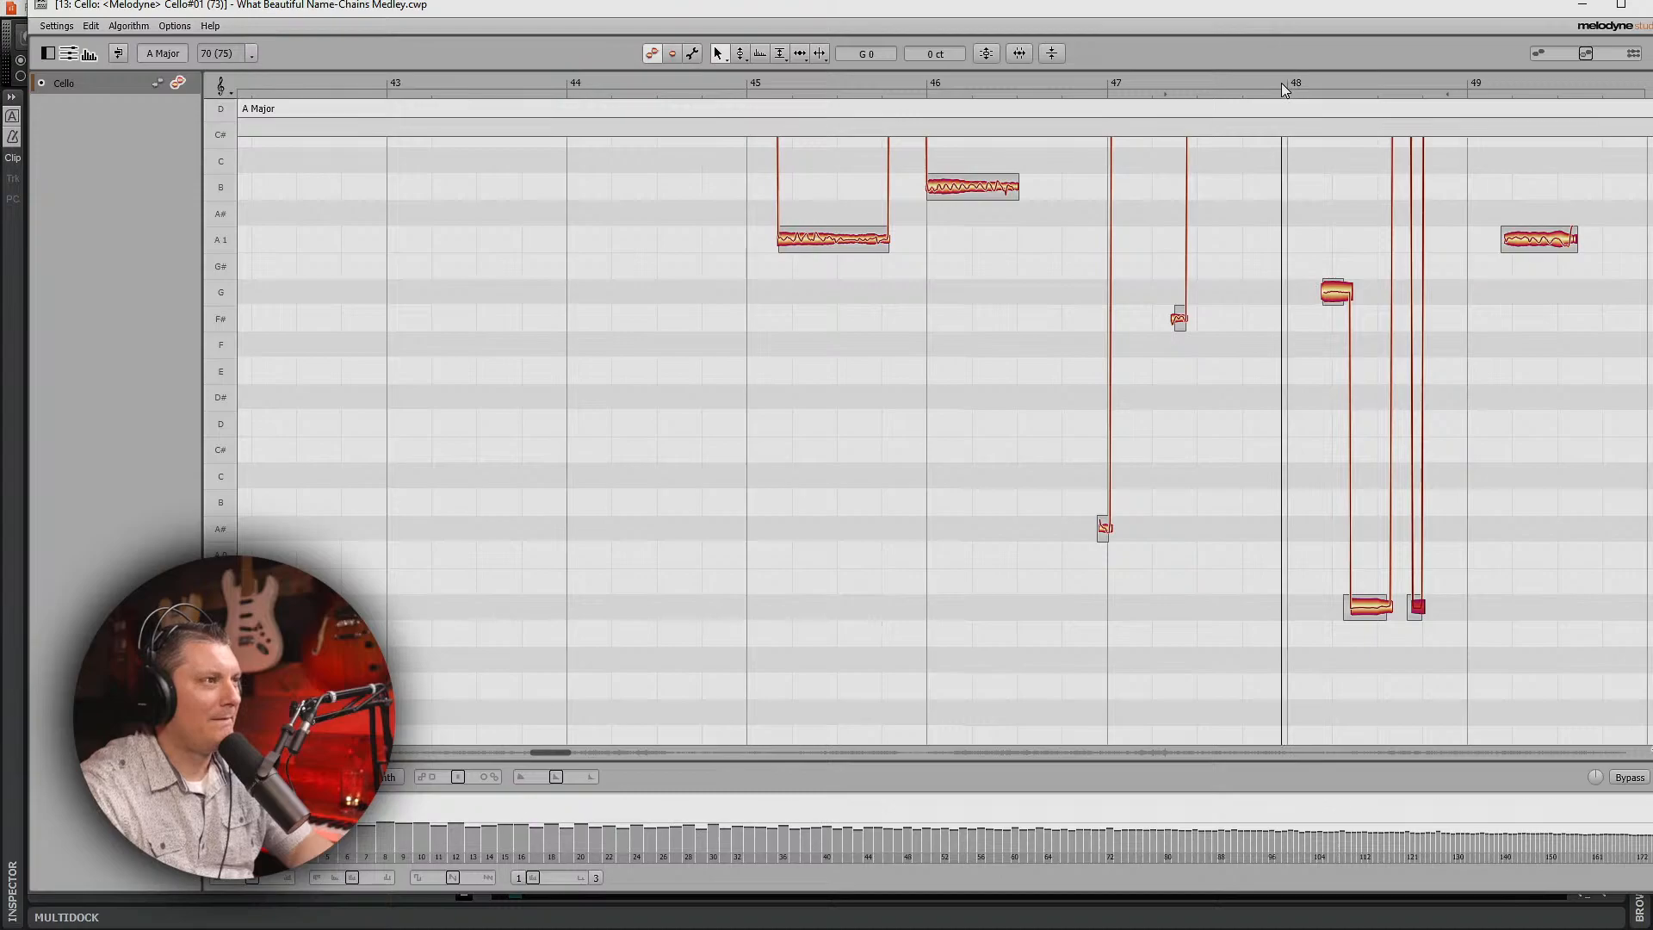
key("space")
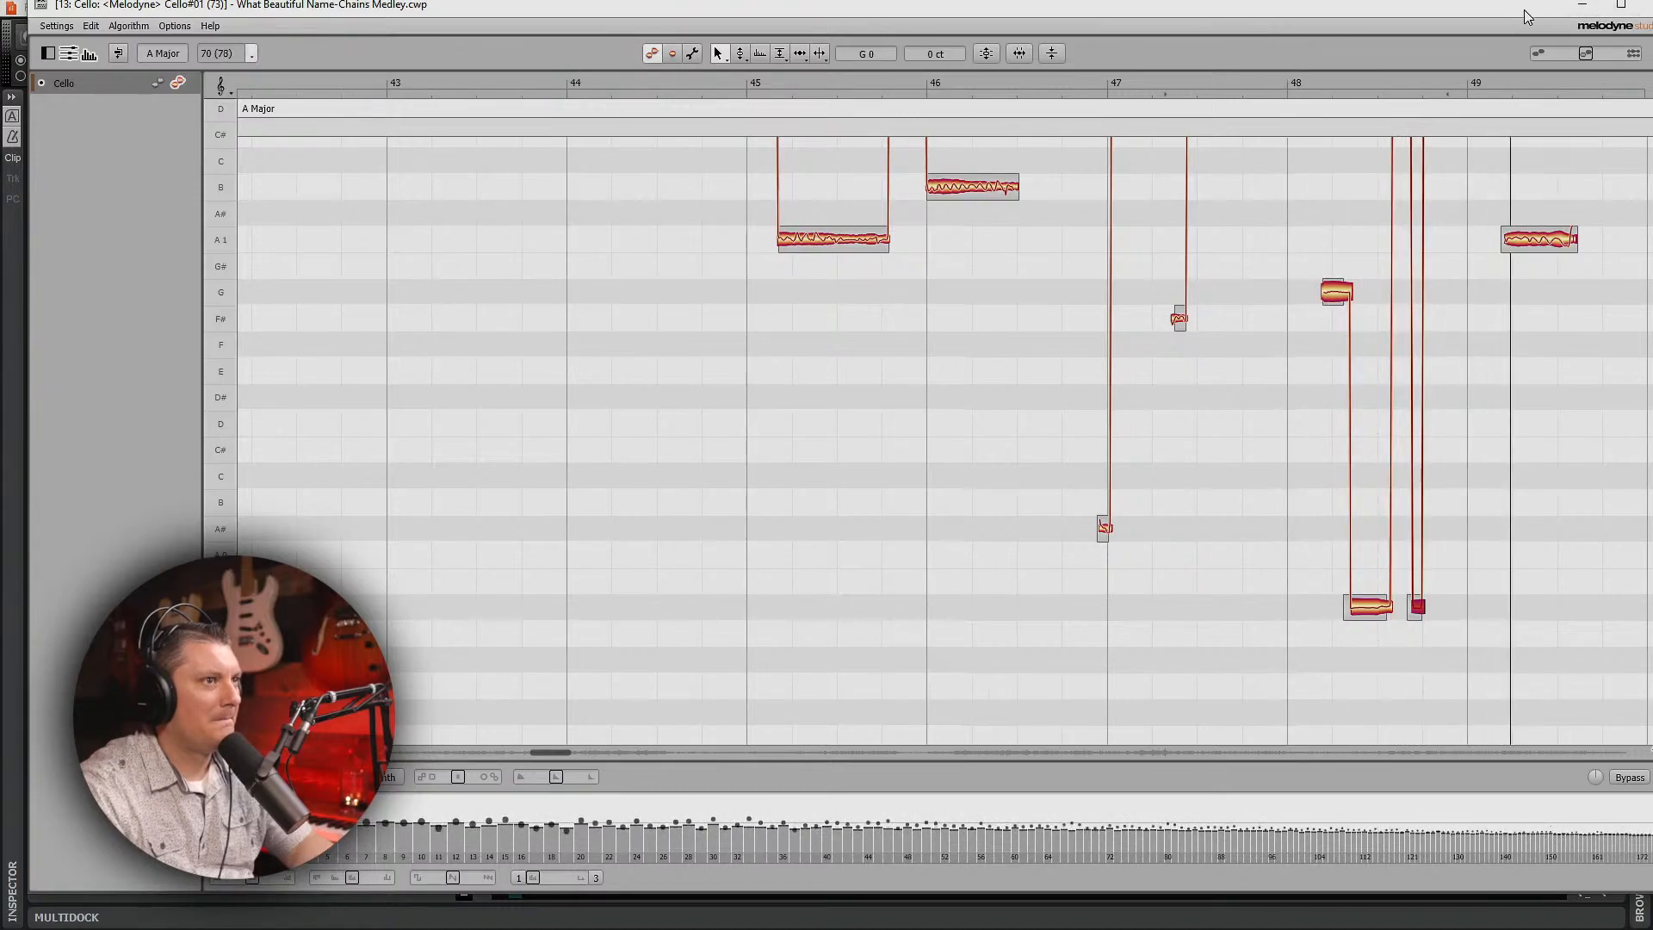
Step: Close the Melodyne editor window and select the Cello track
left_click_drag(1524, 10, 1388, 100)
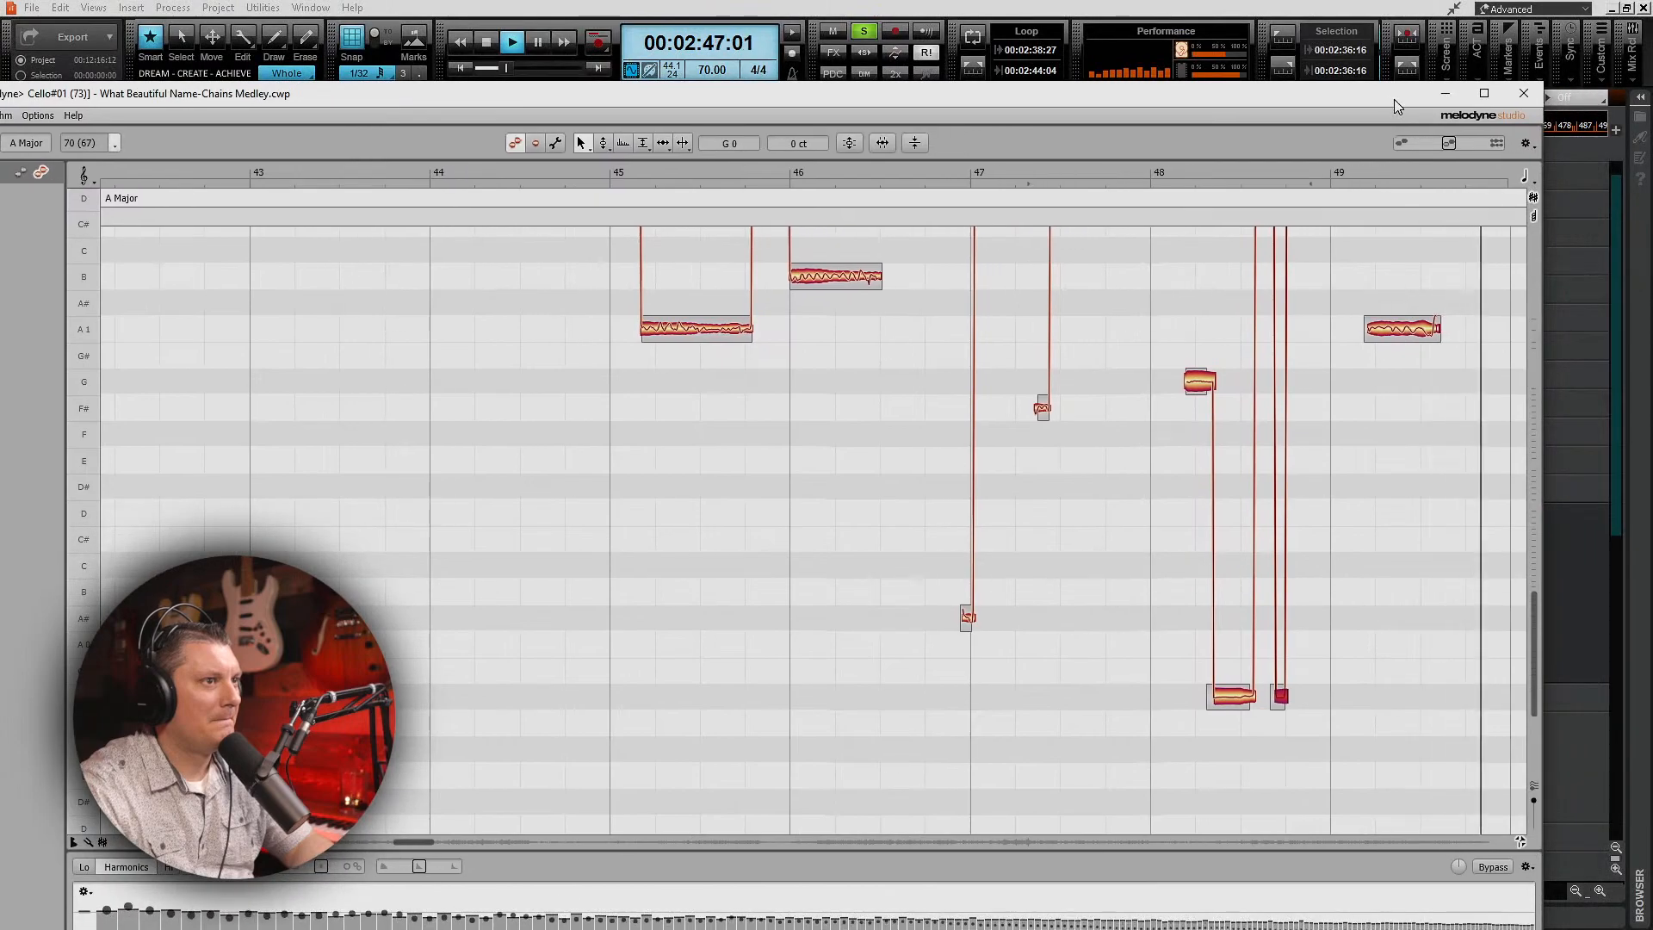
left_click(1522, 93)
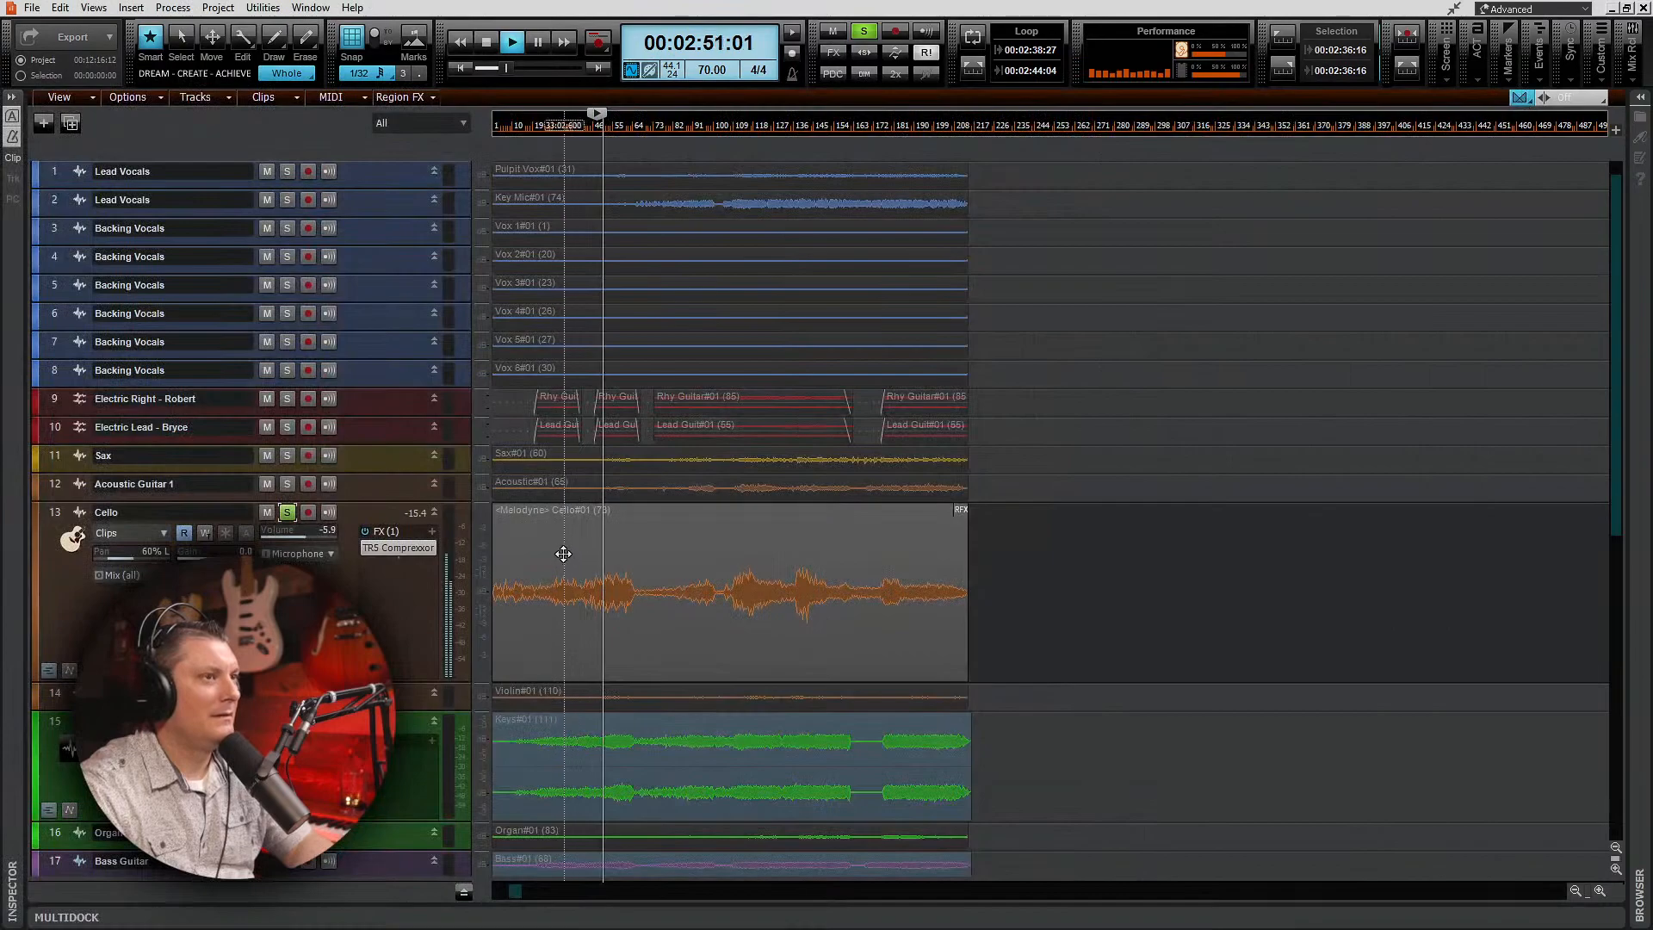
left_click(401, 566)
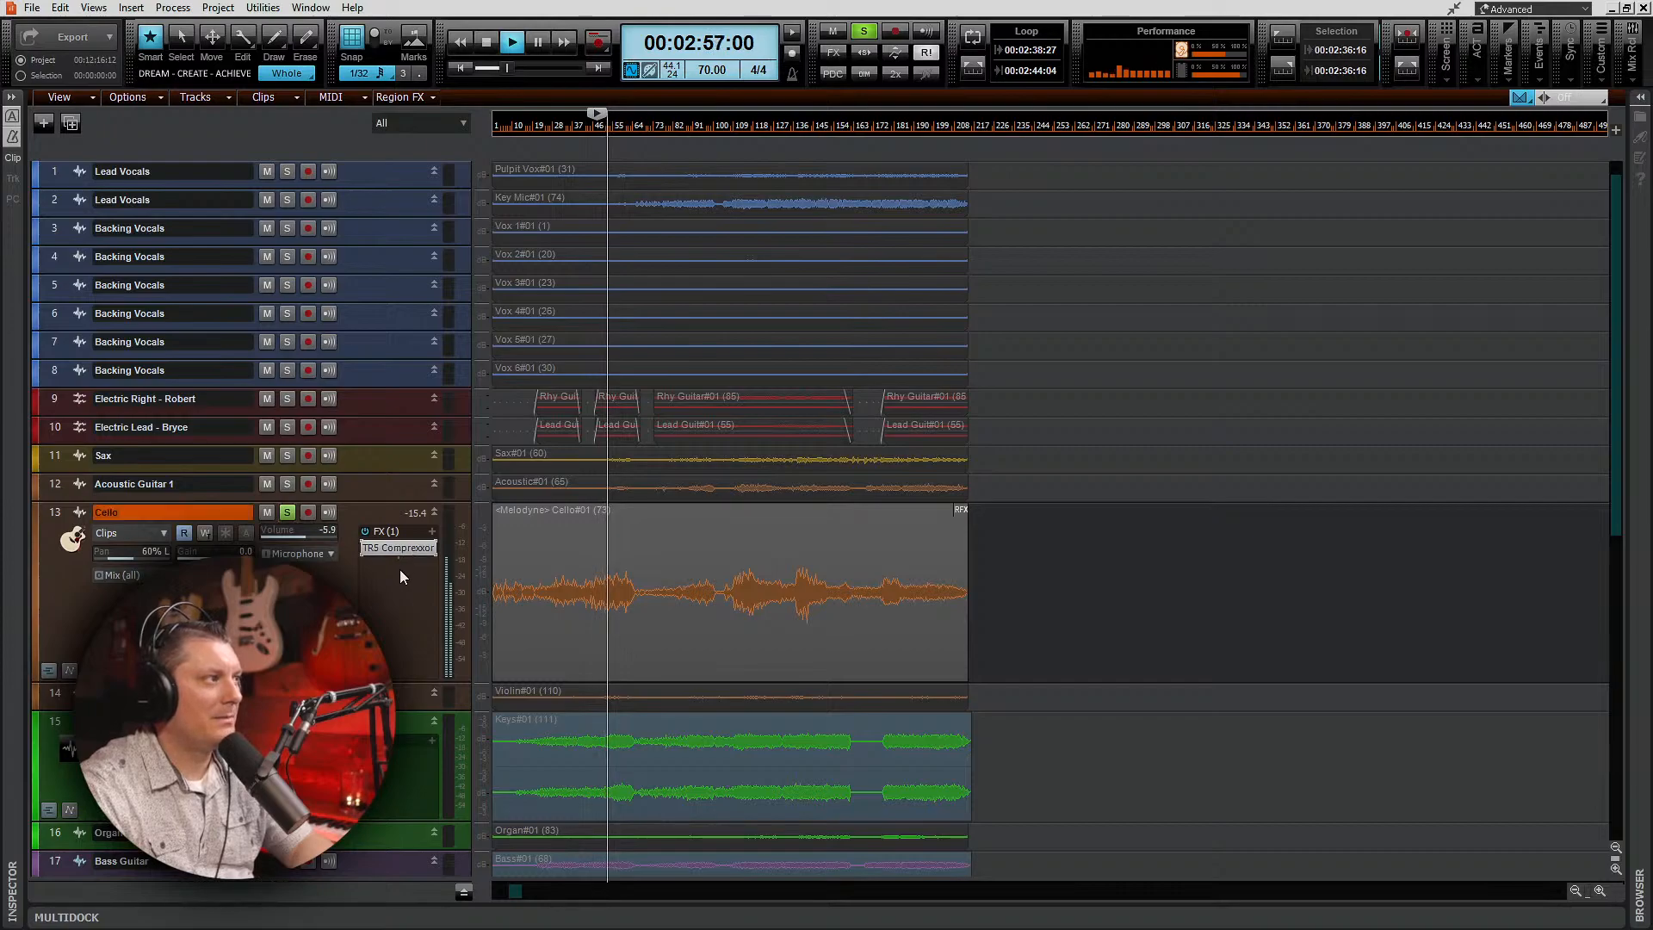
right_click(400, 570)
mouse_move(495, 402)
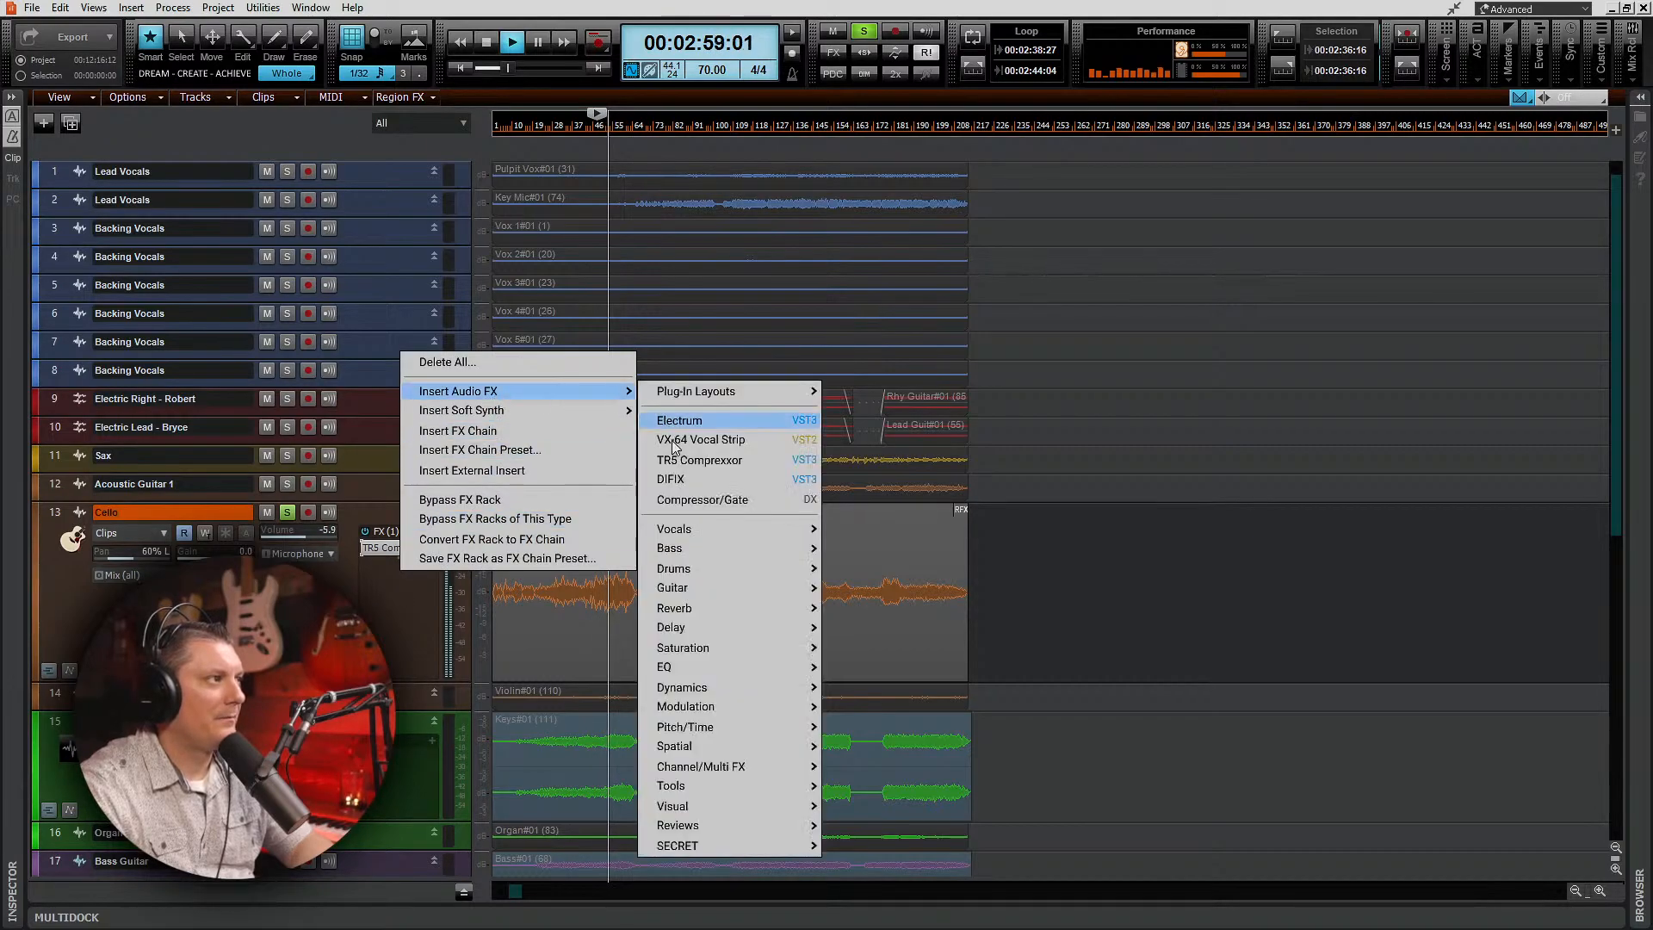
mouse_move(724, 782)
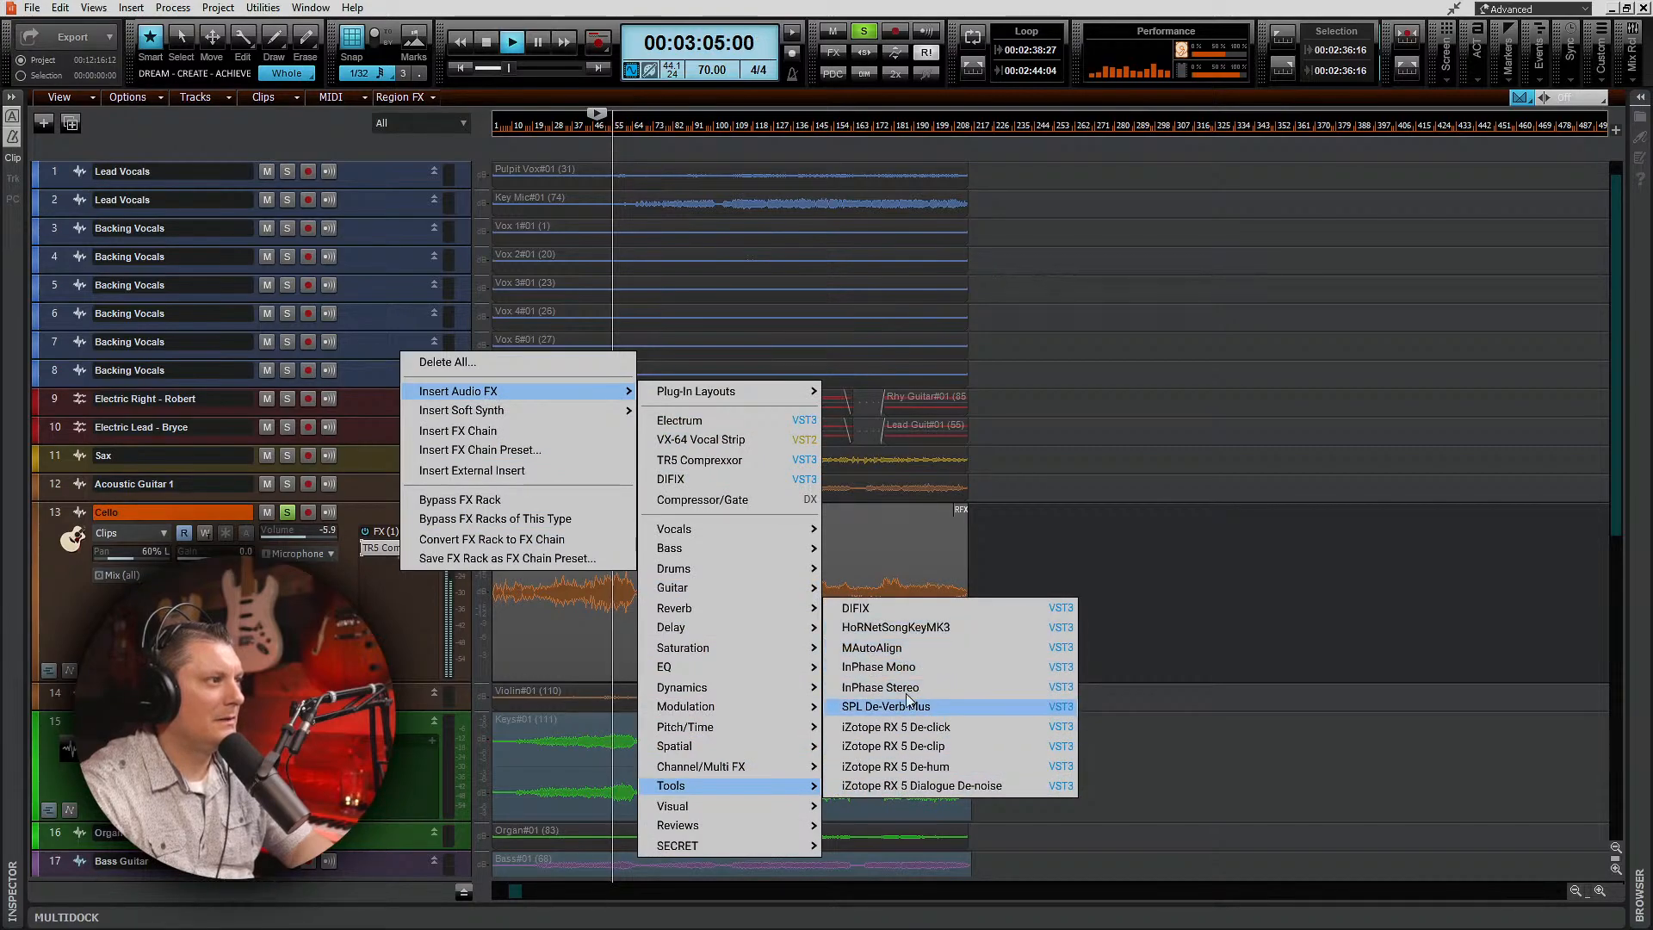
mouse_move(723, 530)
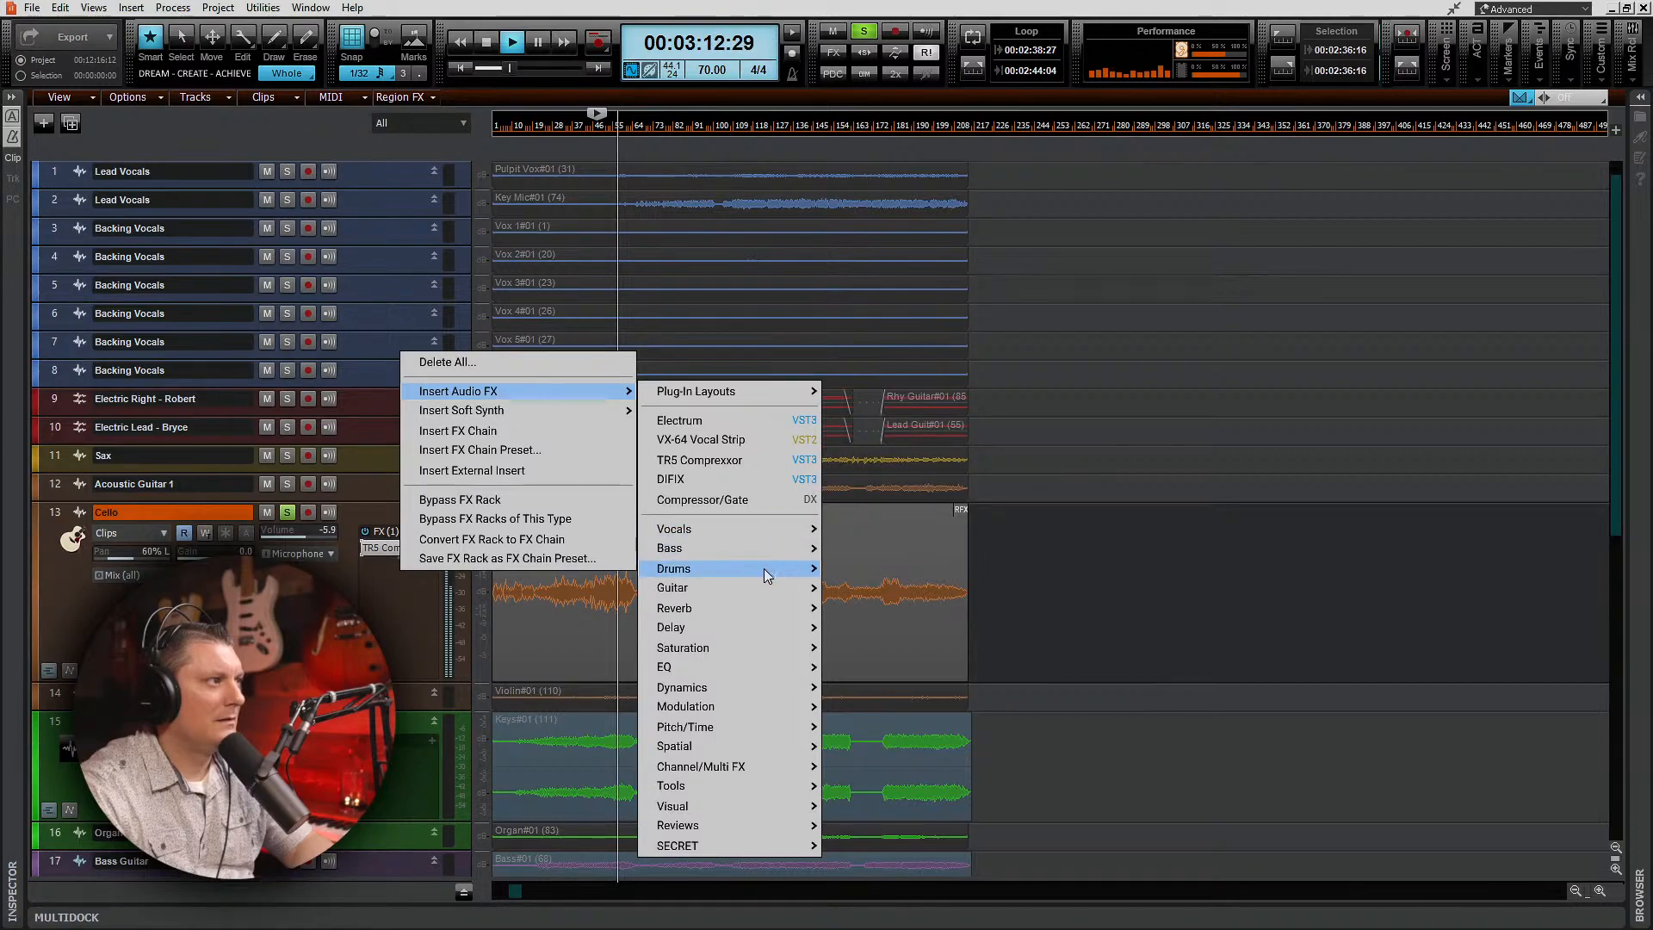
left_click(597, 632)
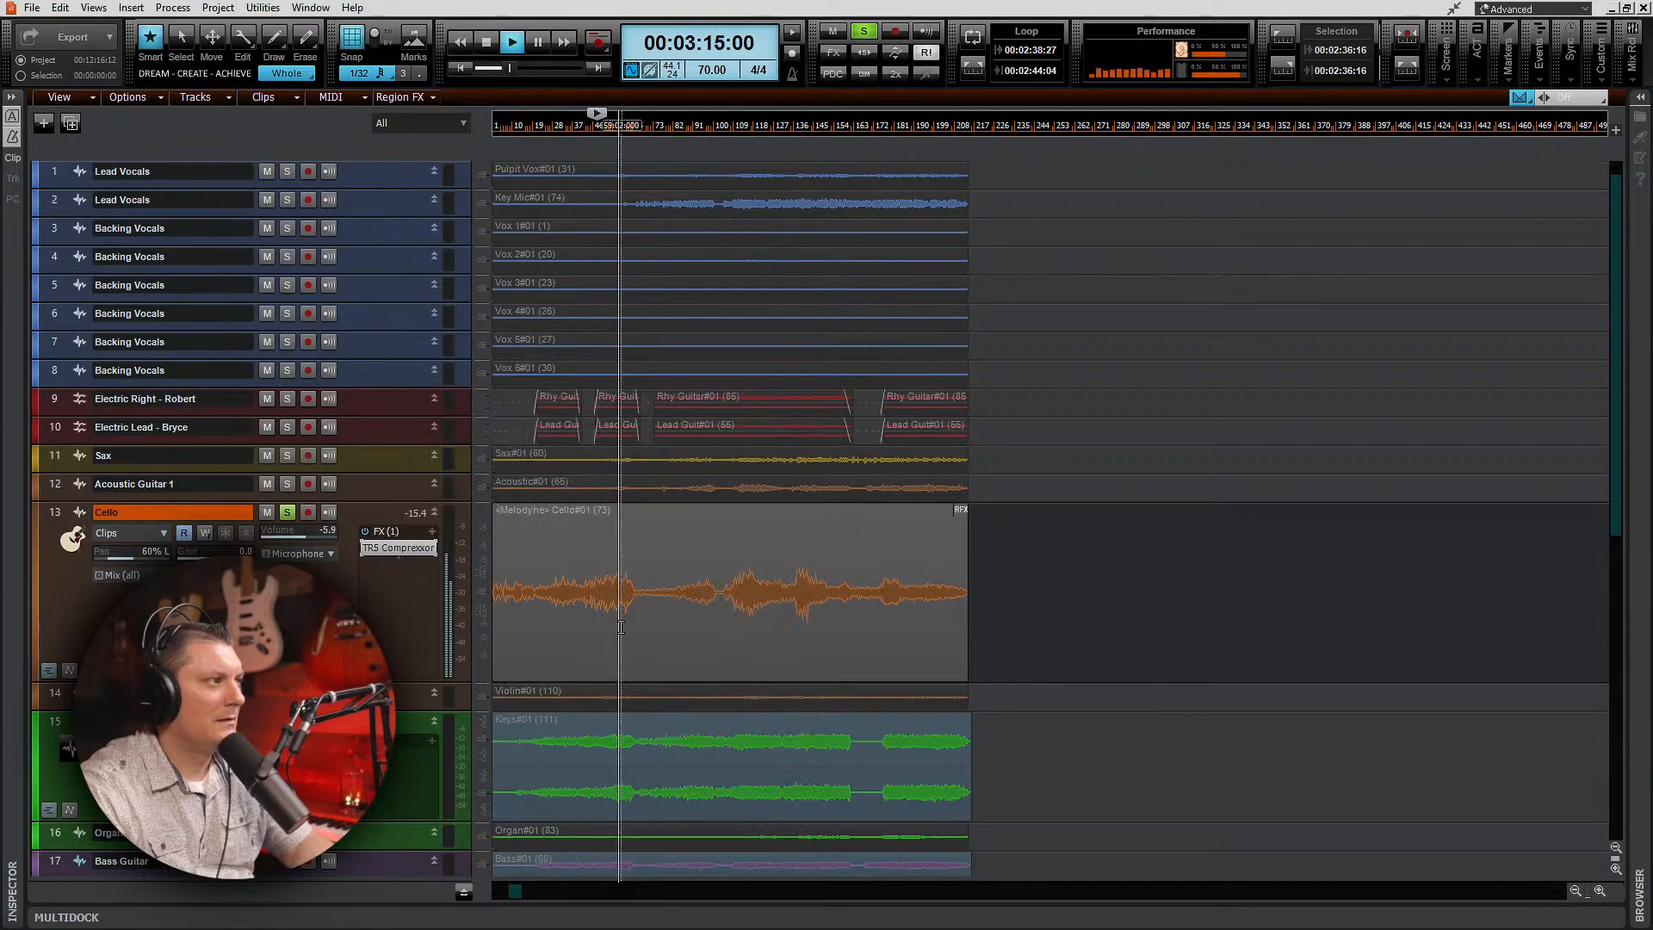
Step: Stop the cello playback and save the project
key("space")
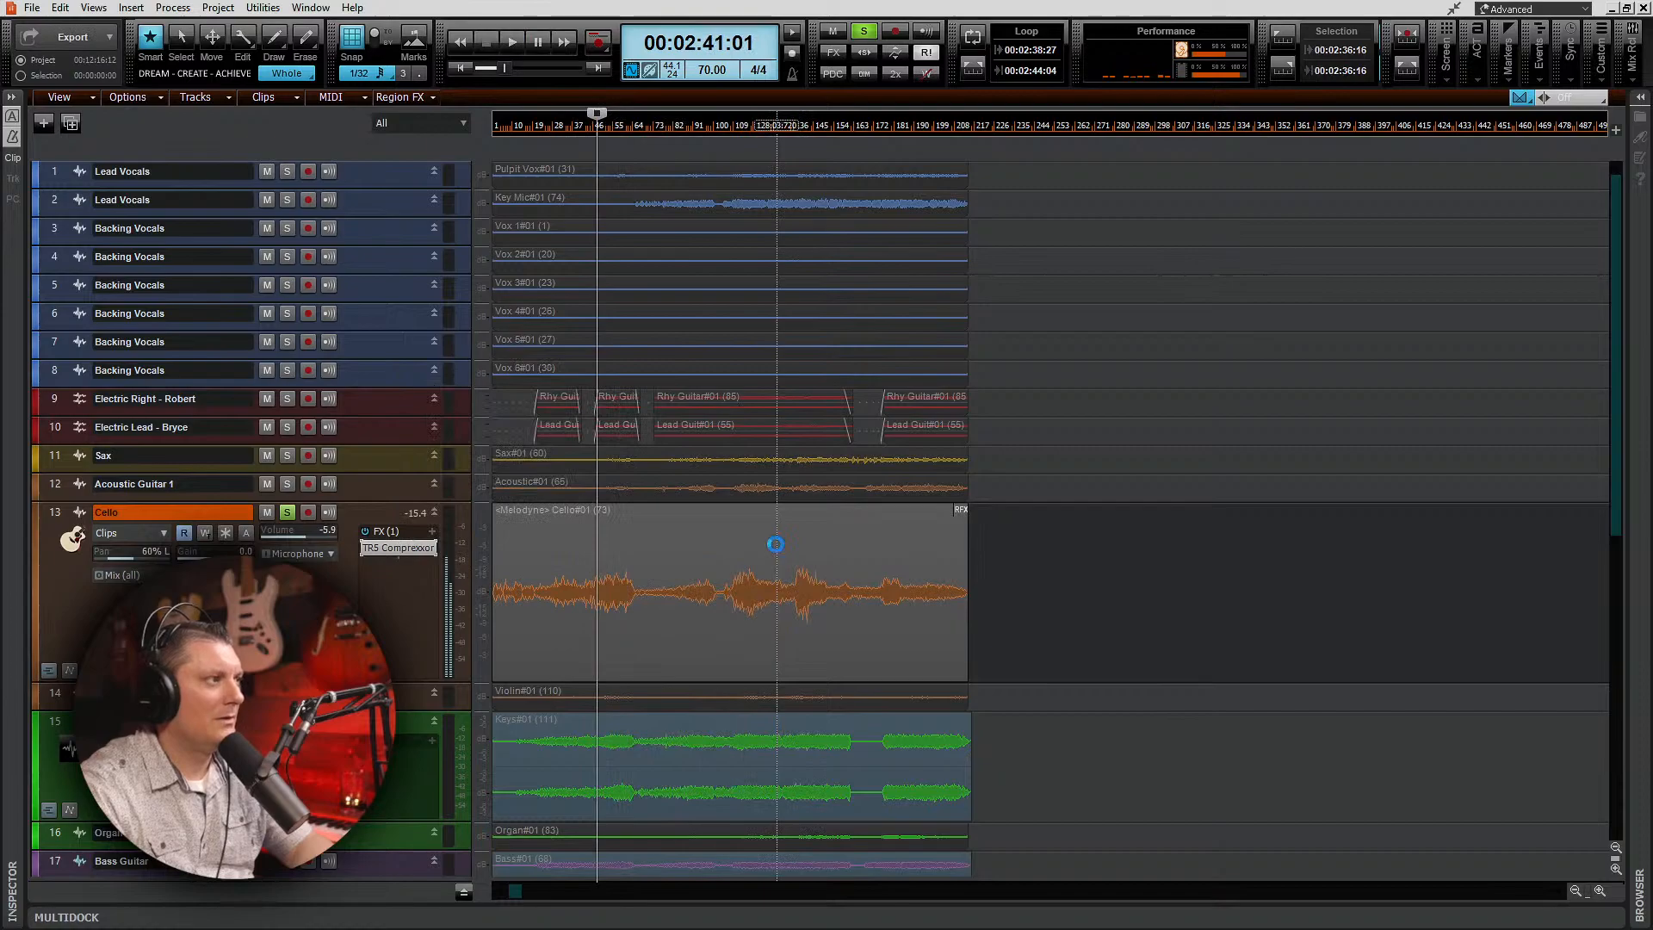
key("ctrl+s")
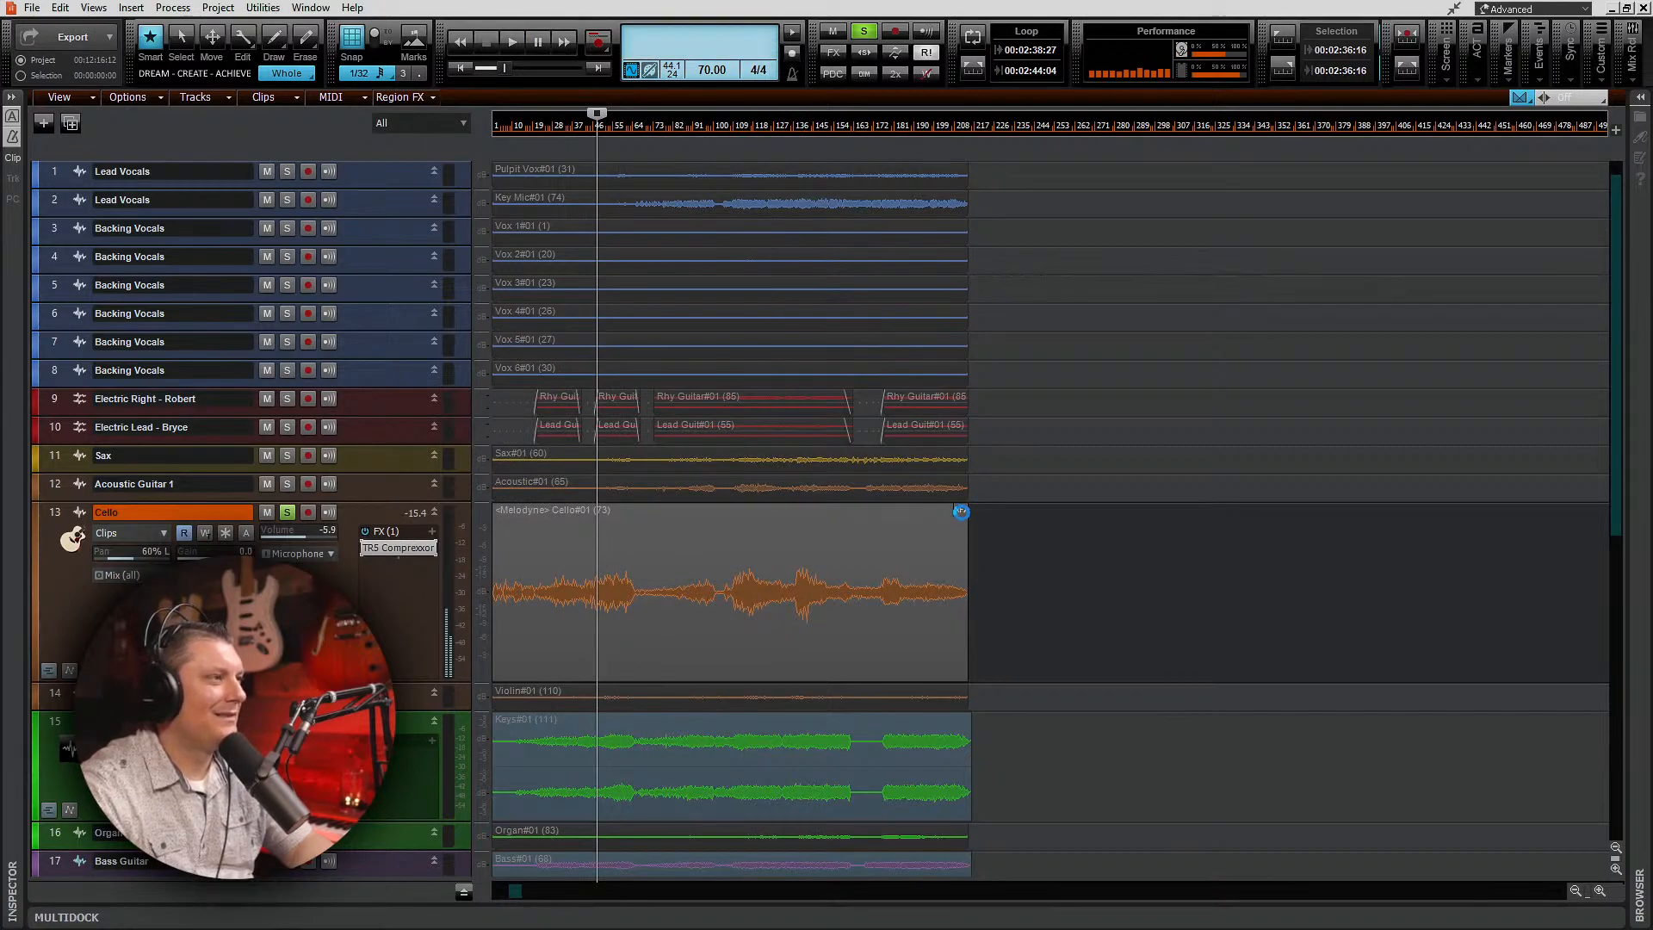
Step: Reopen the Melodyne editor from the Cello clip's Region FX and enlarge it over most of the track view
left_click(962, 513)
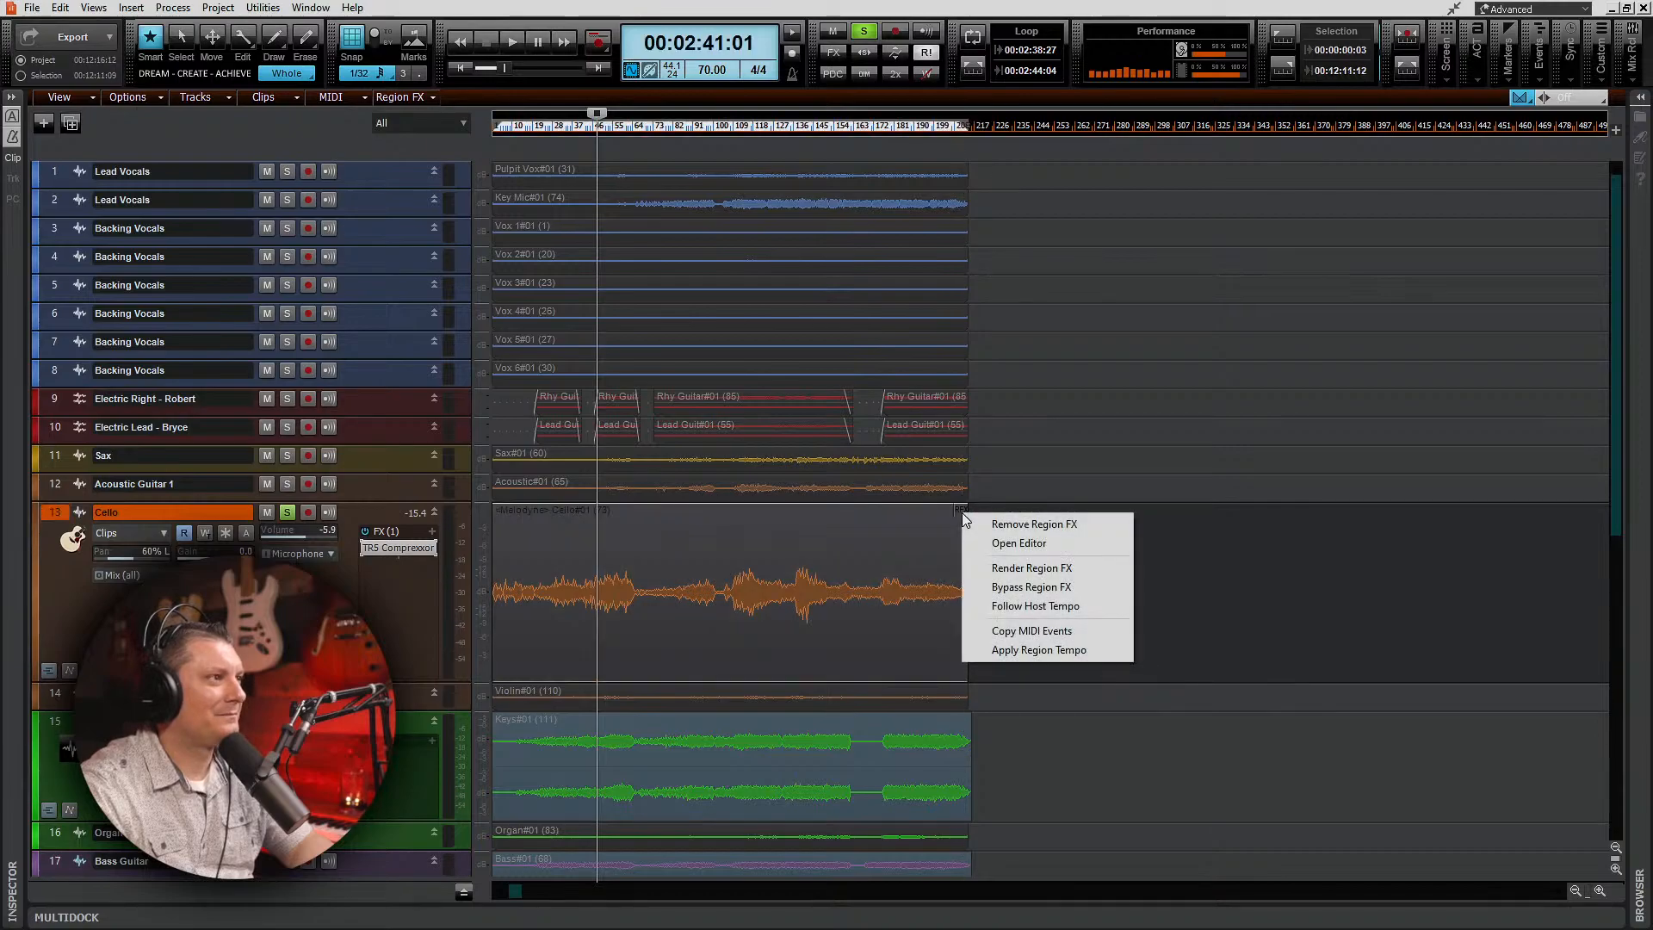
left_click(1021, 542)
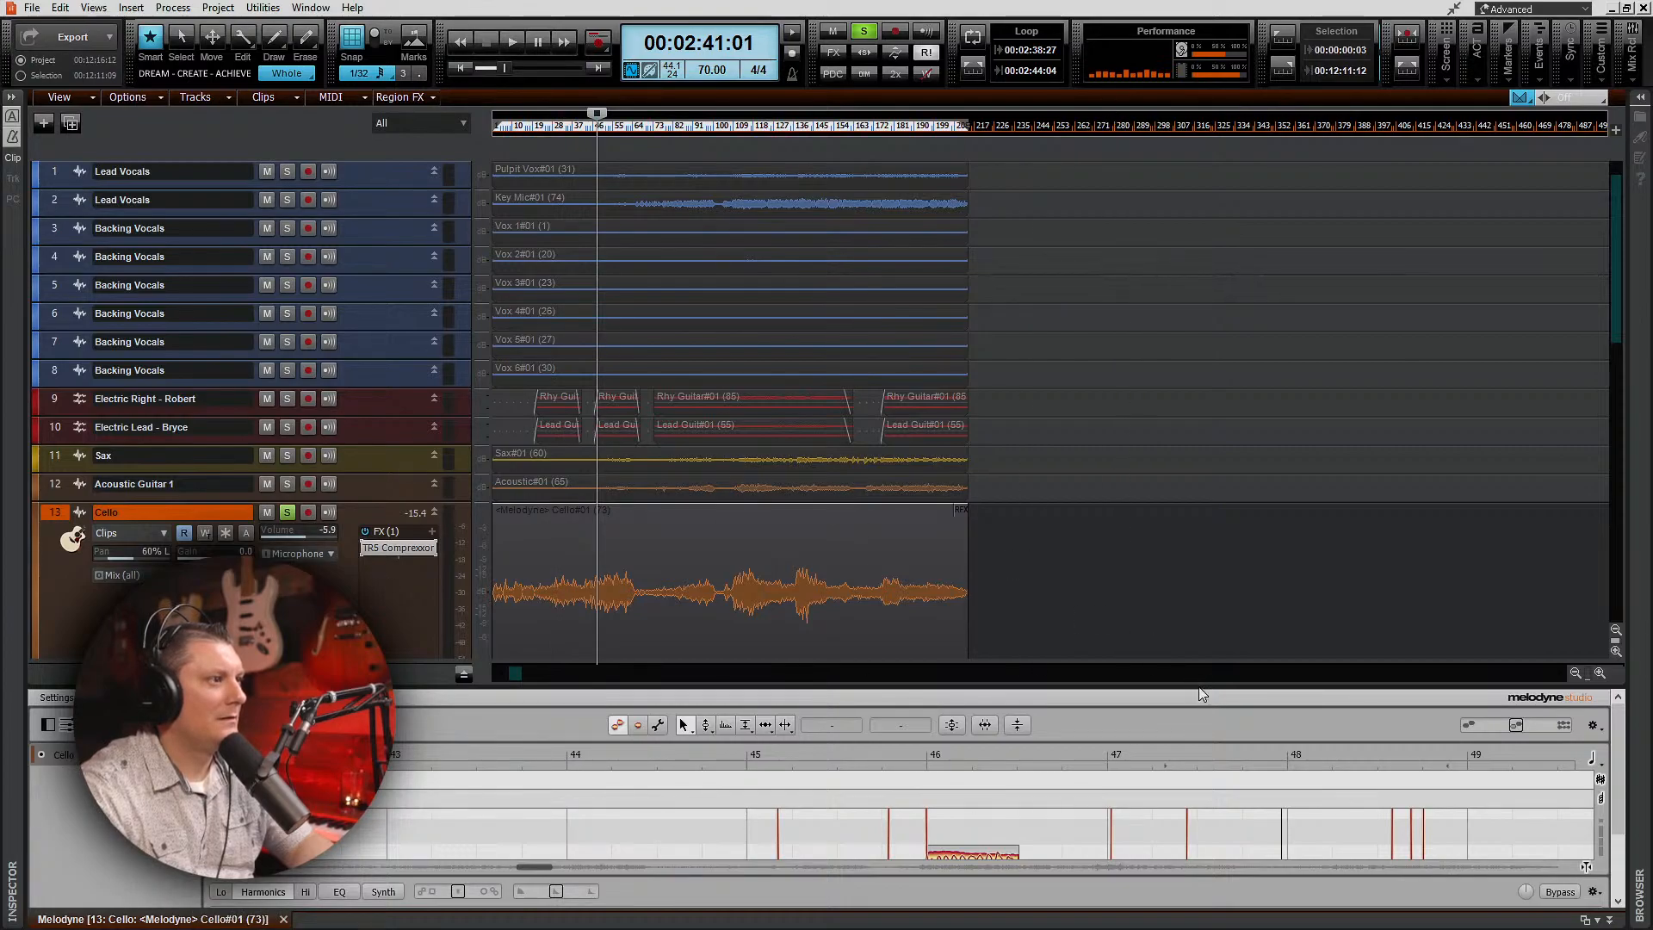
left_click_drag(1201, 307, 1199, 306)
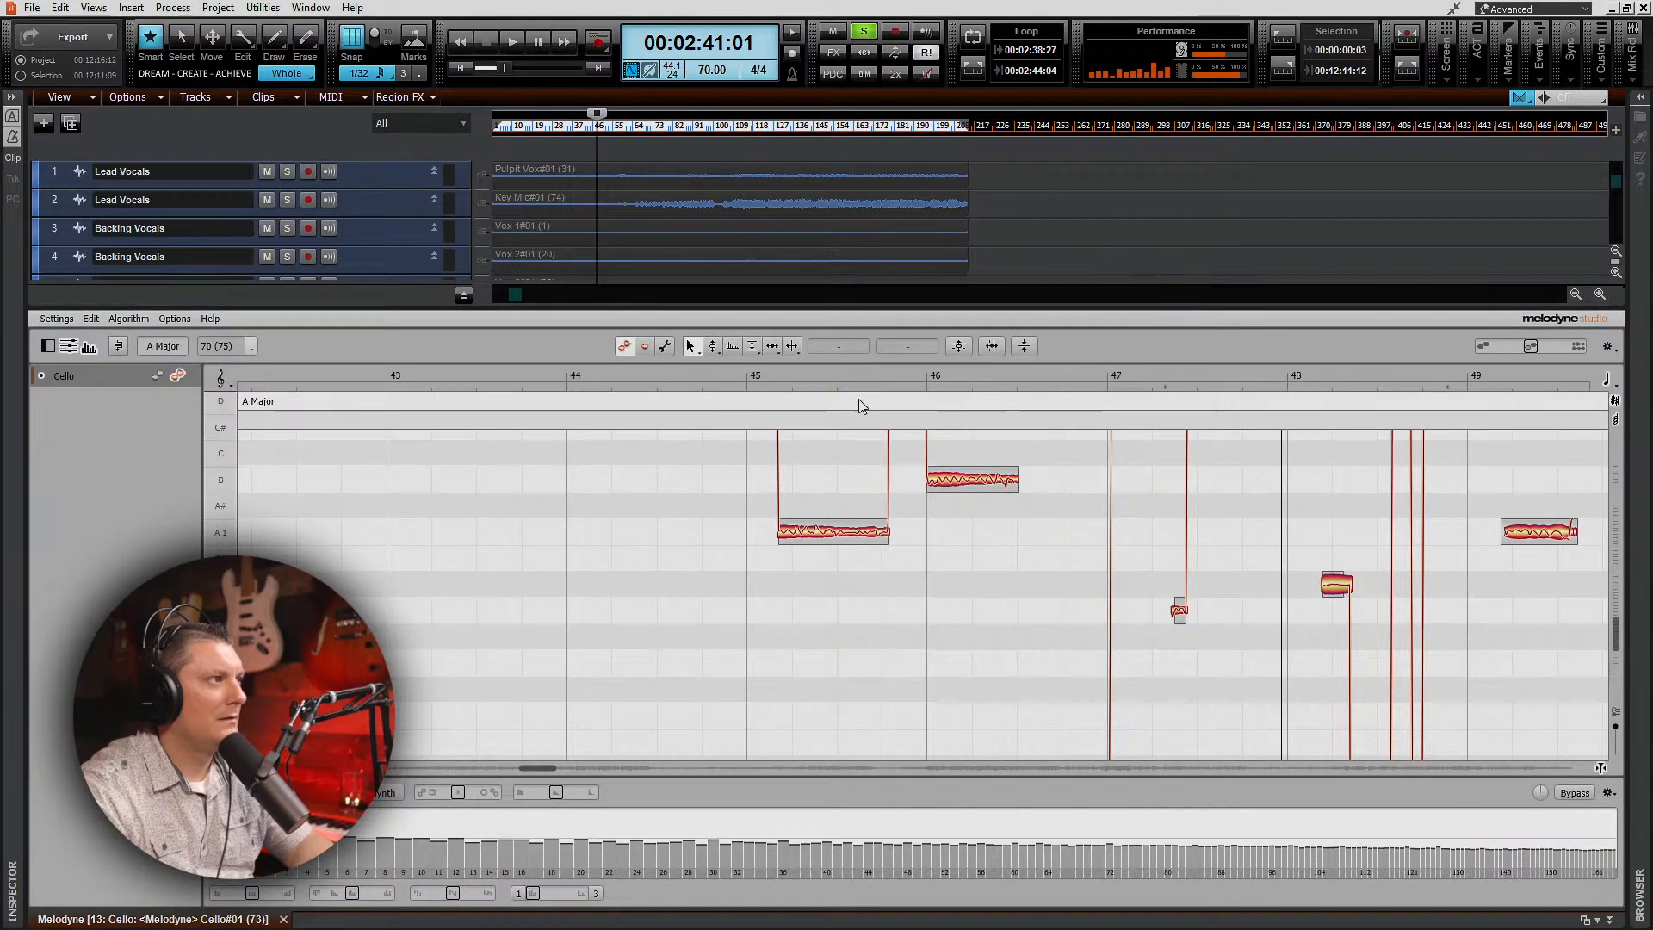
scroll(683, 564, "up", 3)
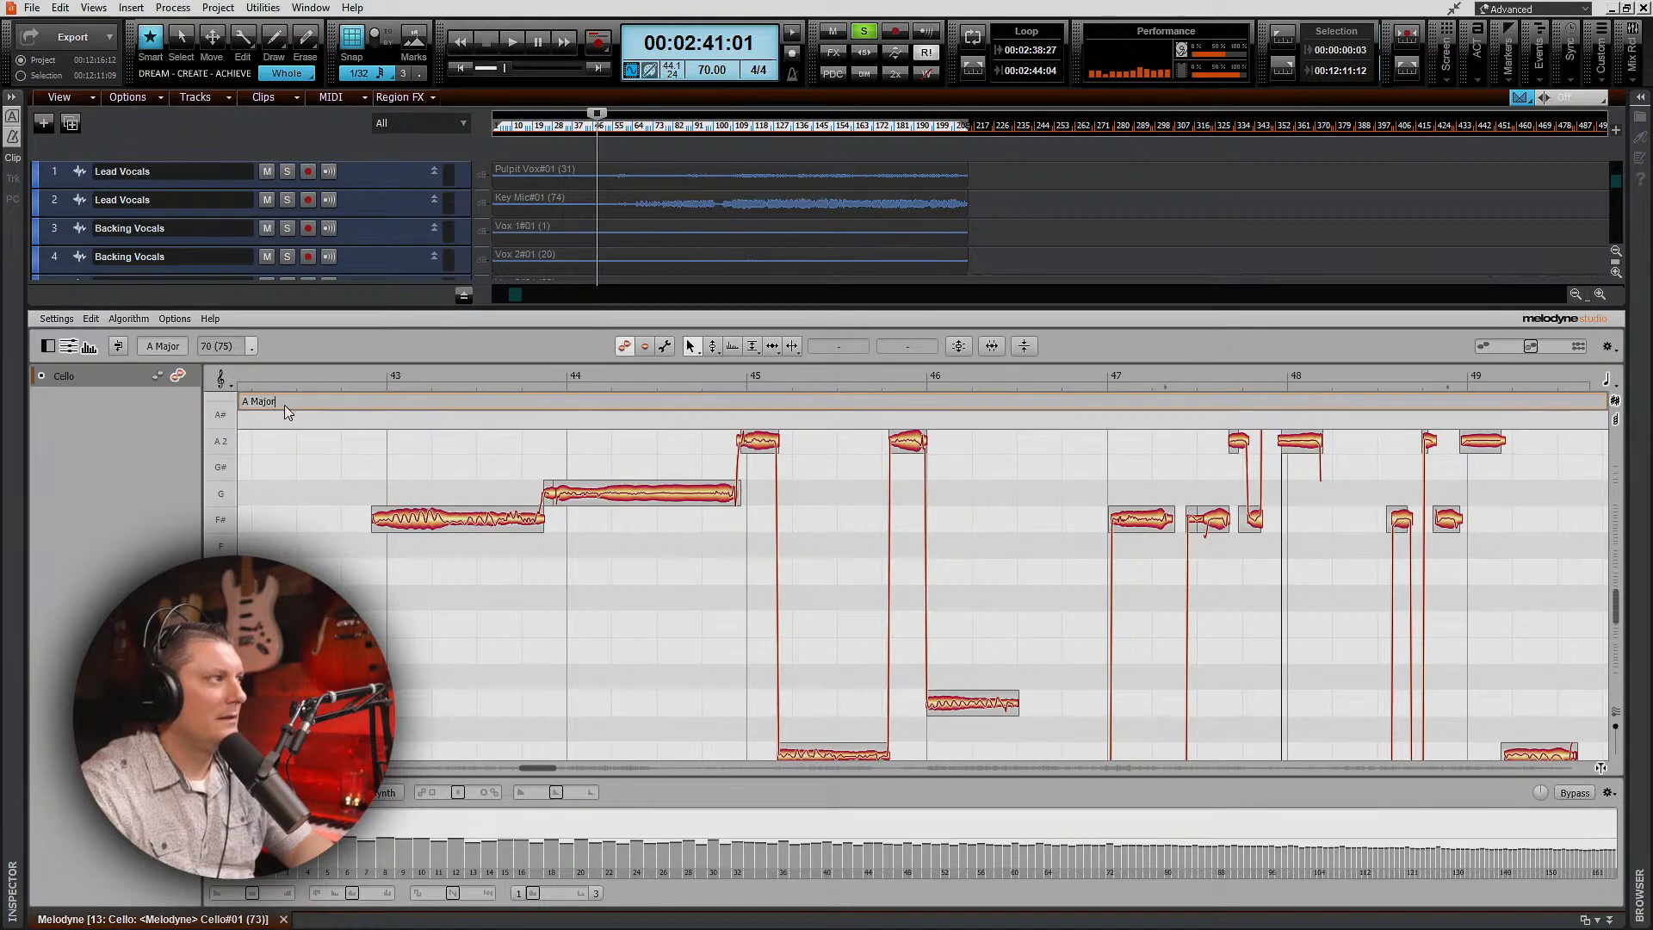
left_click(89, 319)
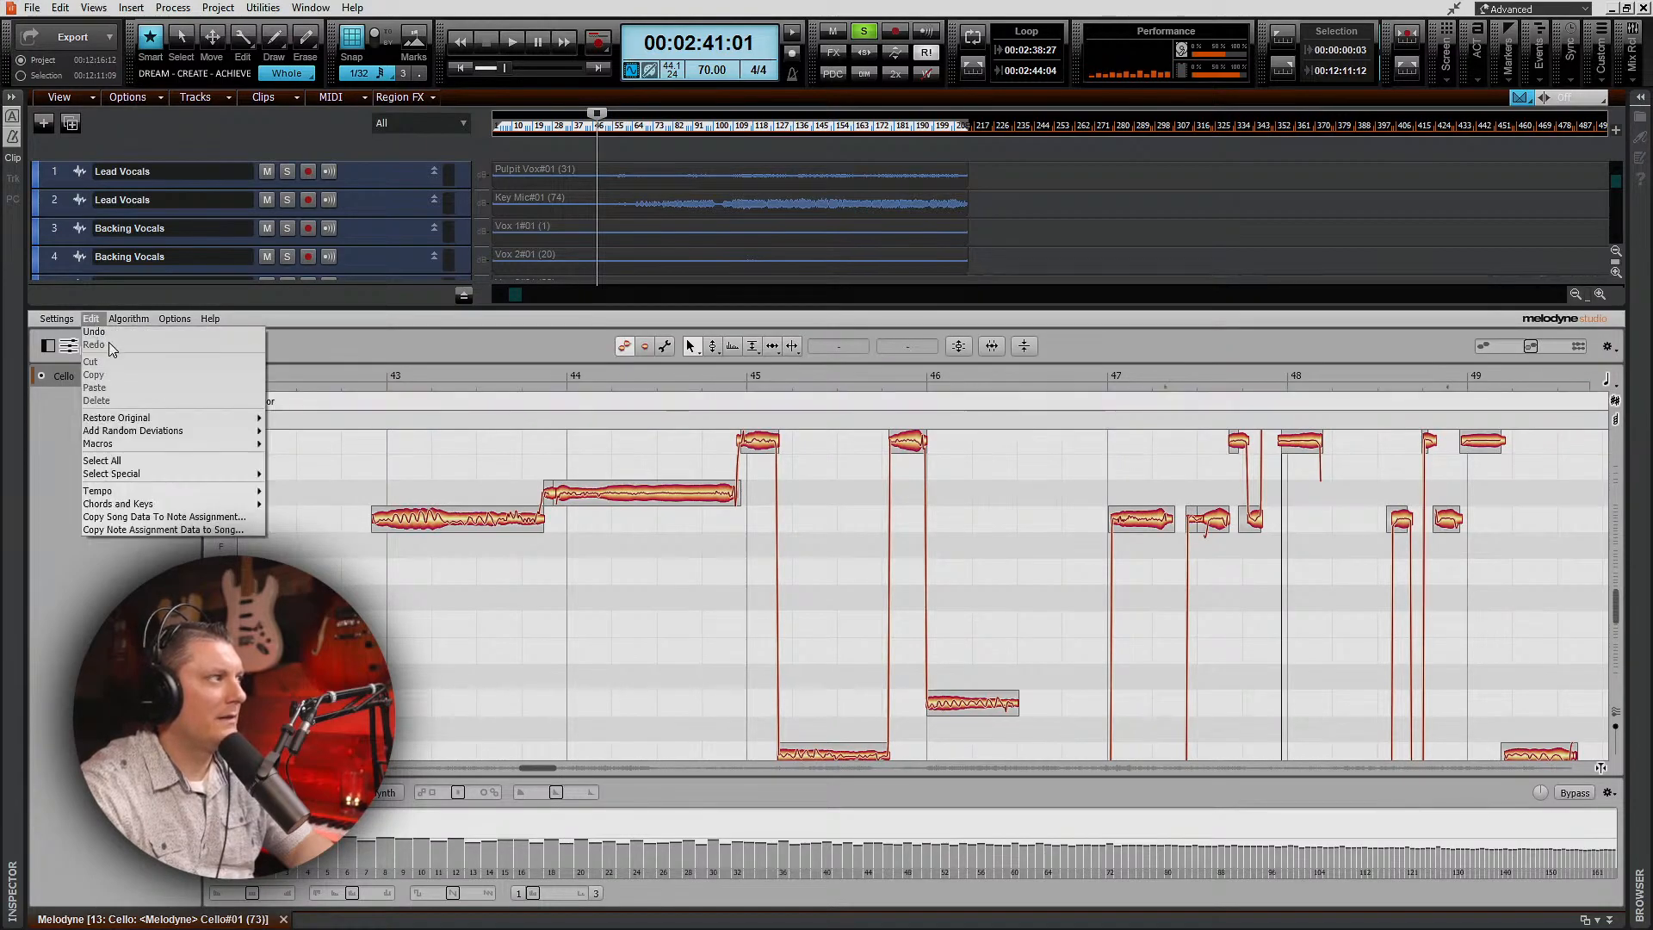
mouse_move(129, 320)
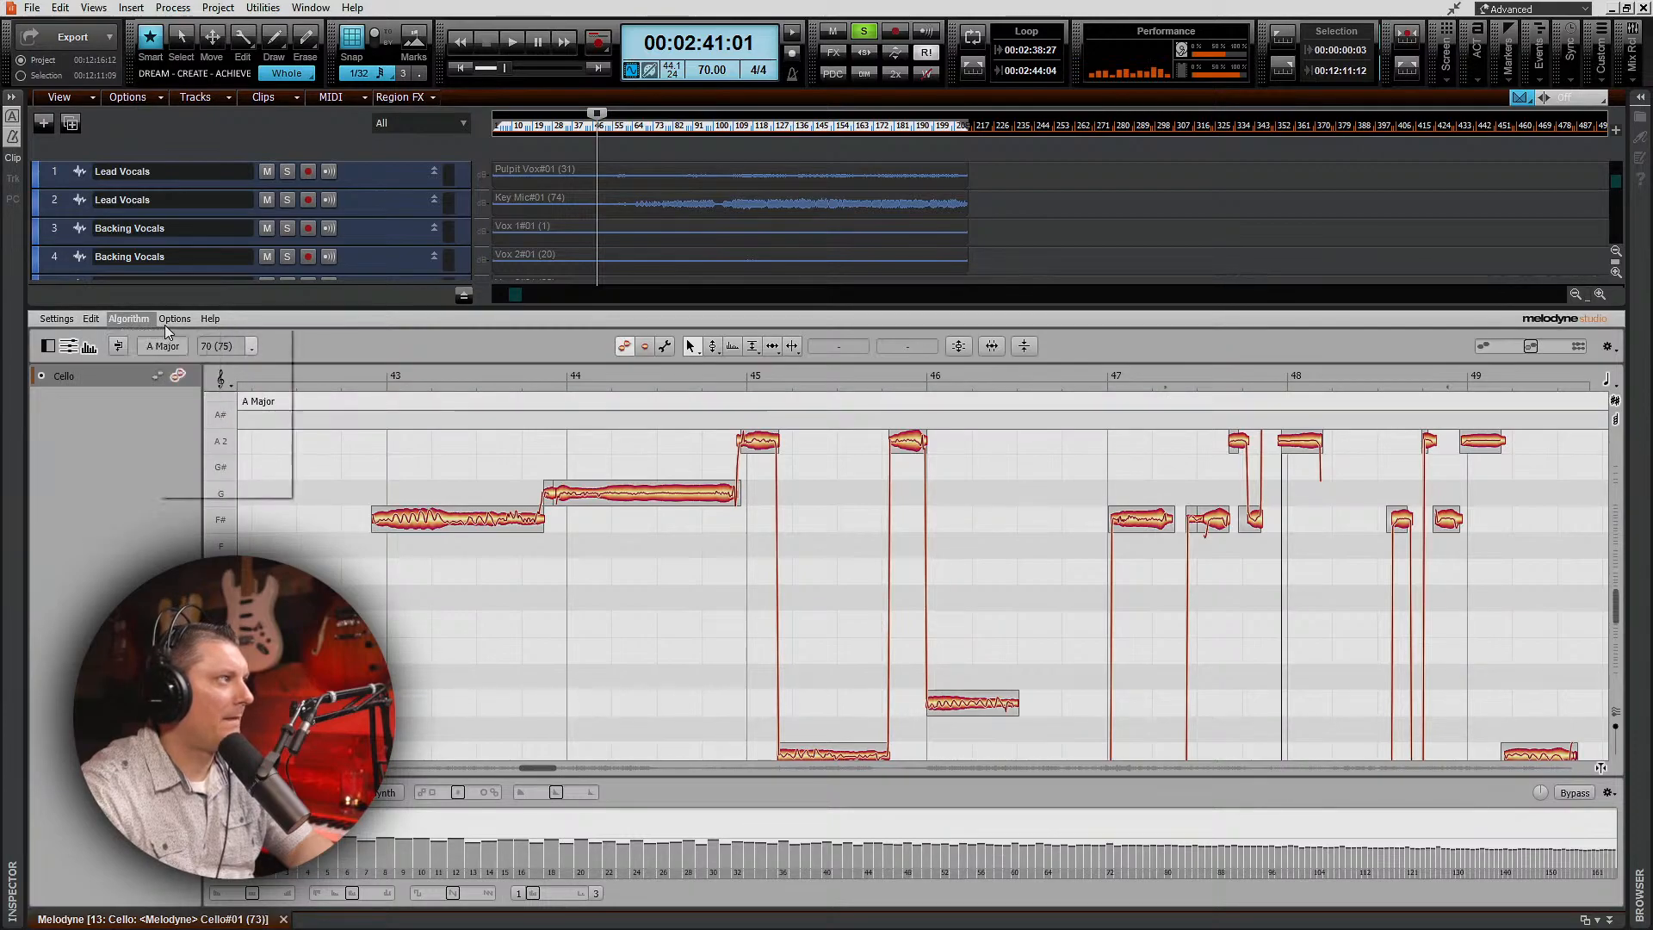
mouse_move(53, 319)
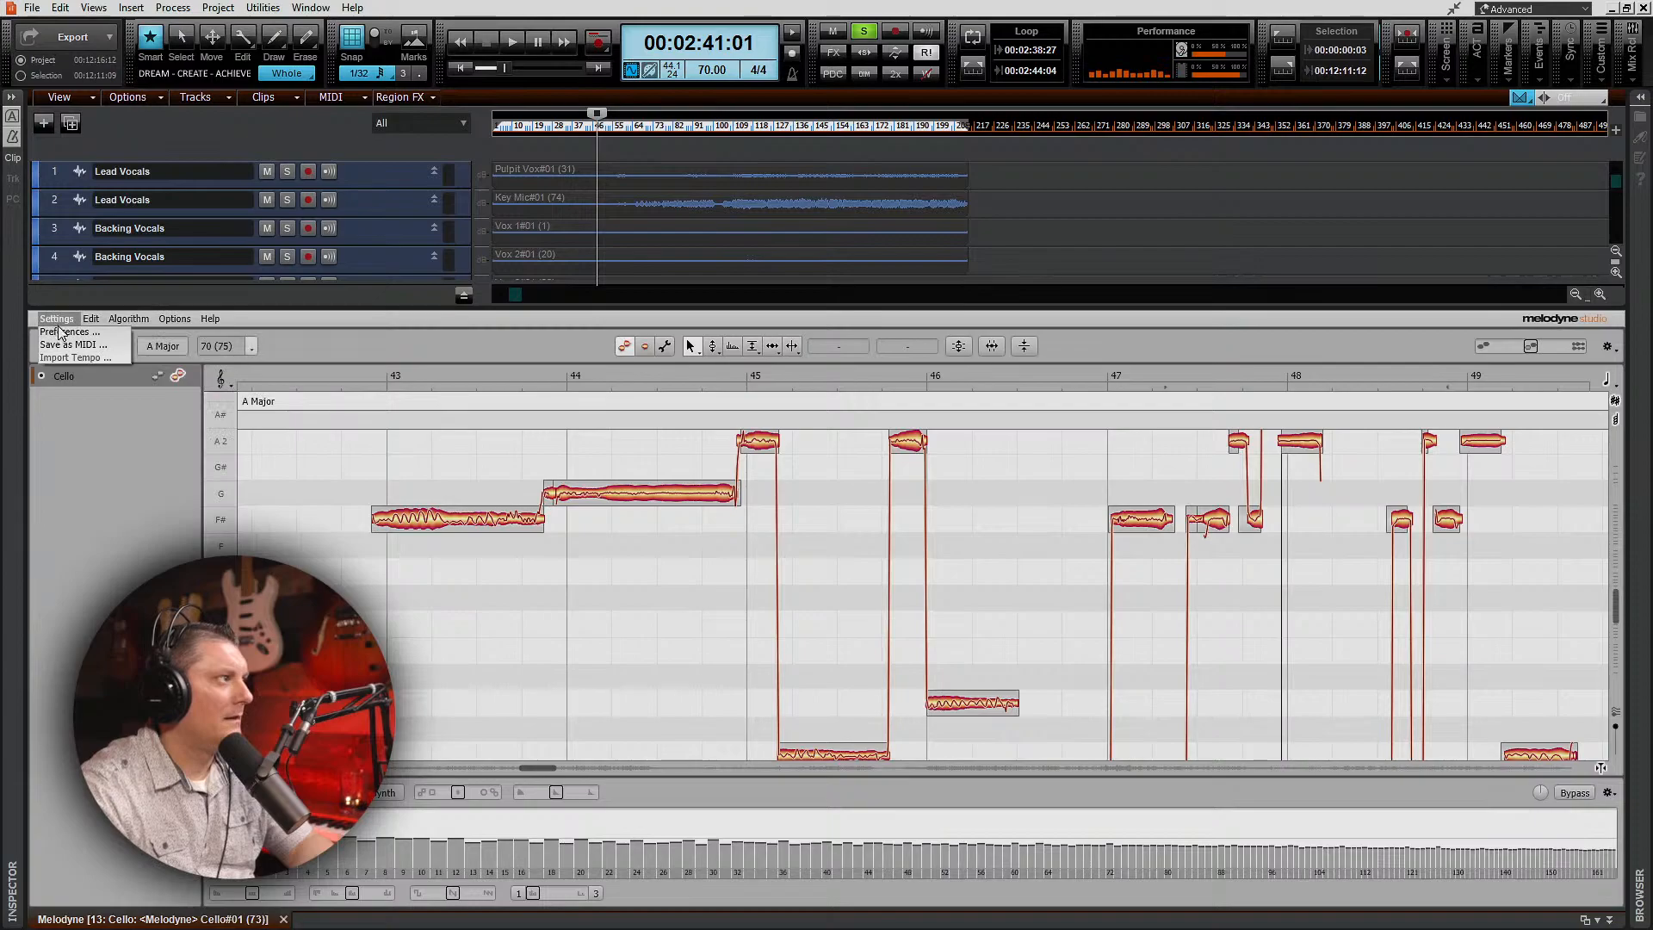
left_click(115, 441)
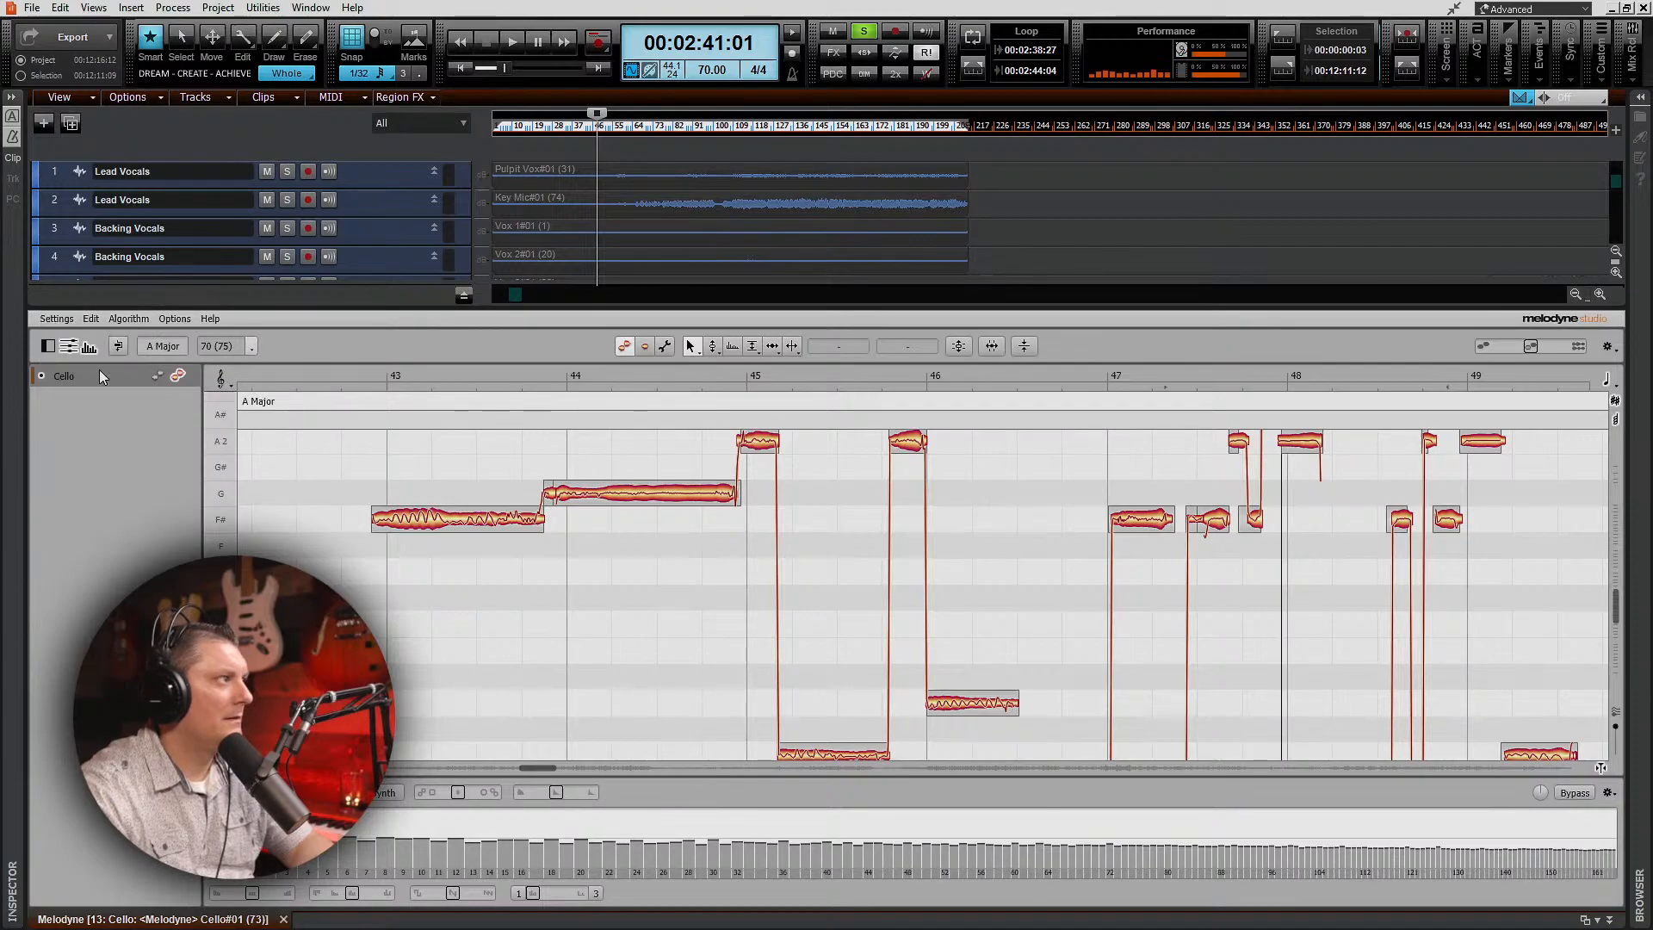
Step: Change the cello's key in Melodyne to D Major
left_click(248, 402)
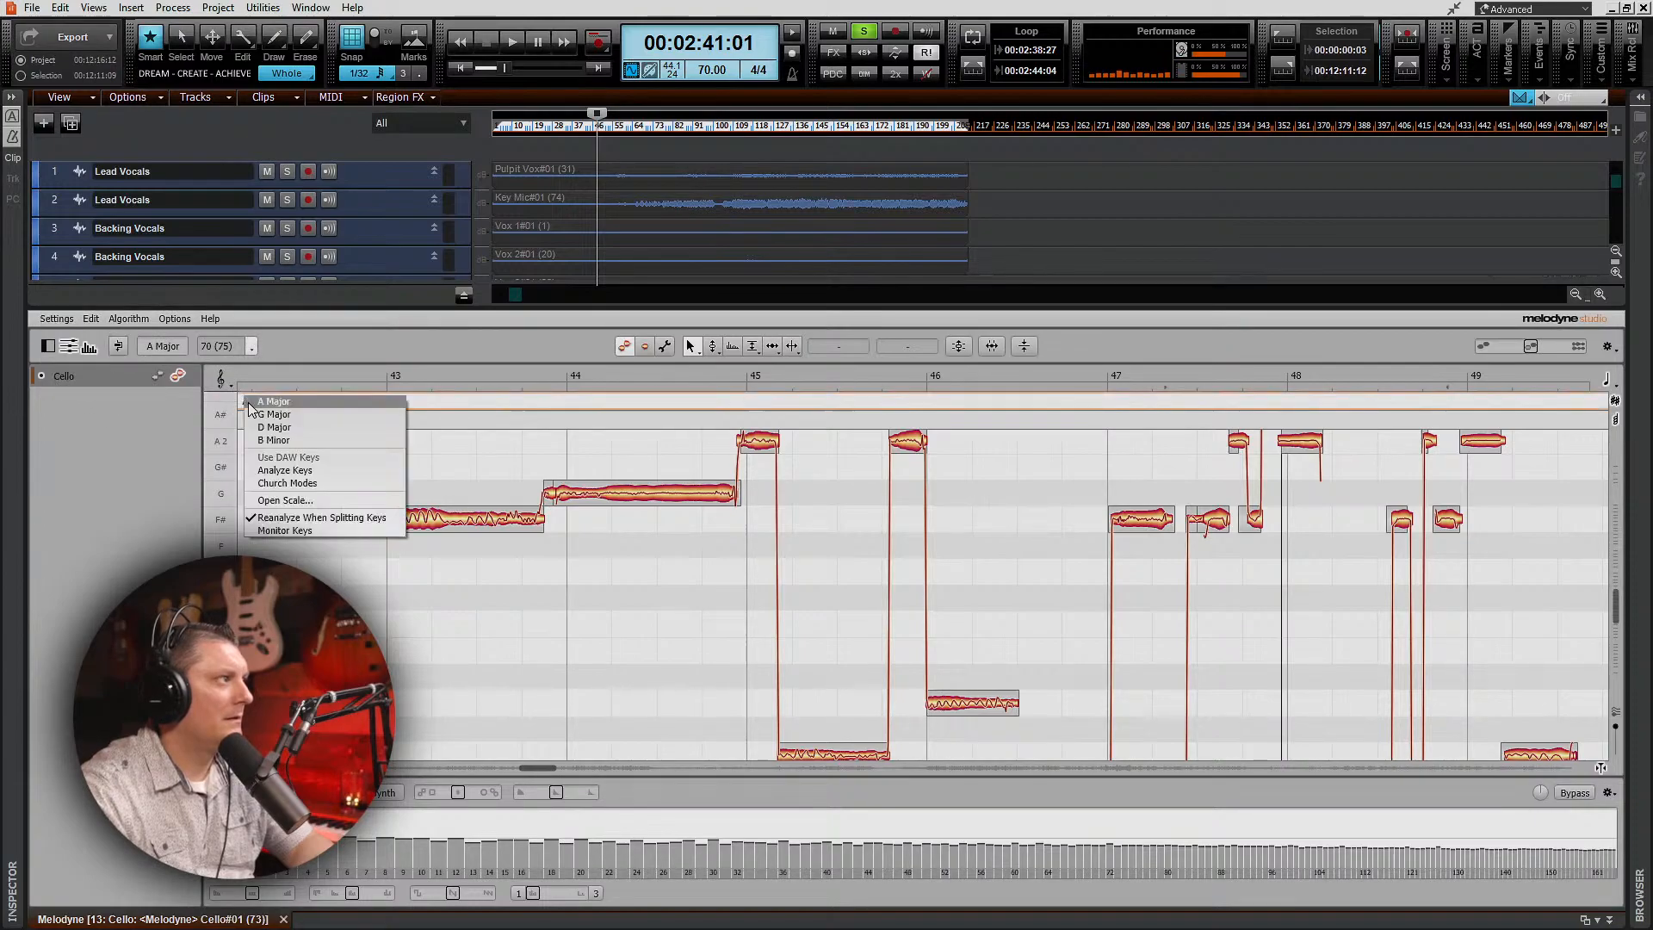
left_click(288, 427)
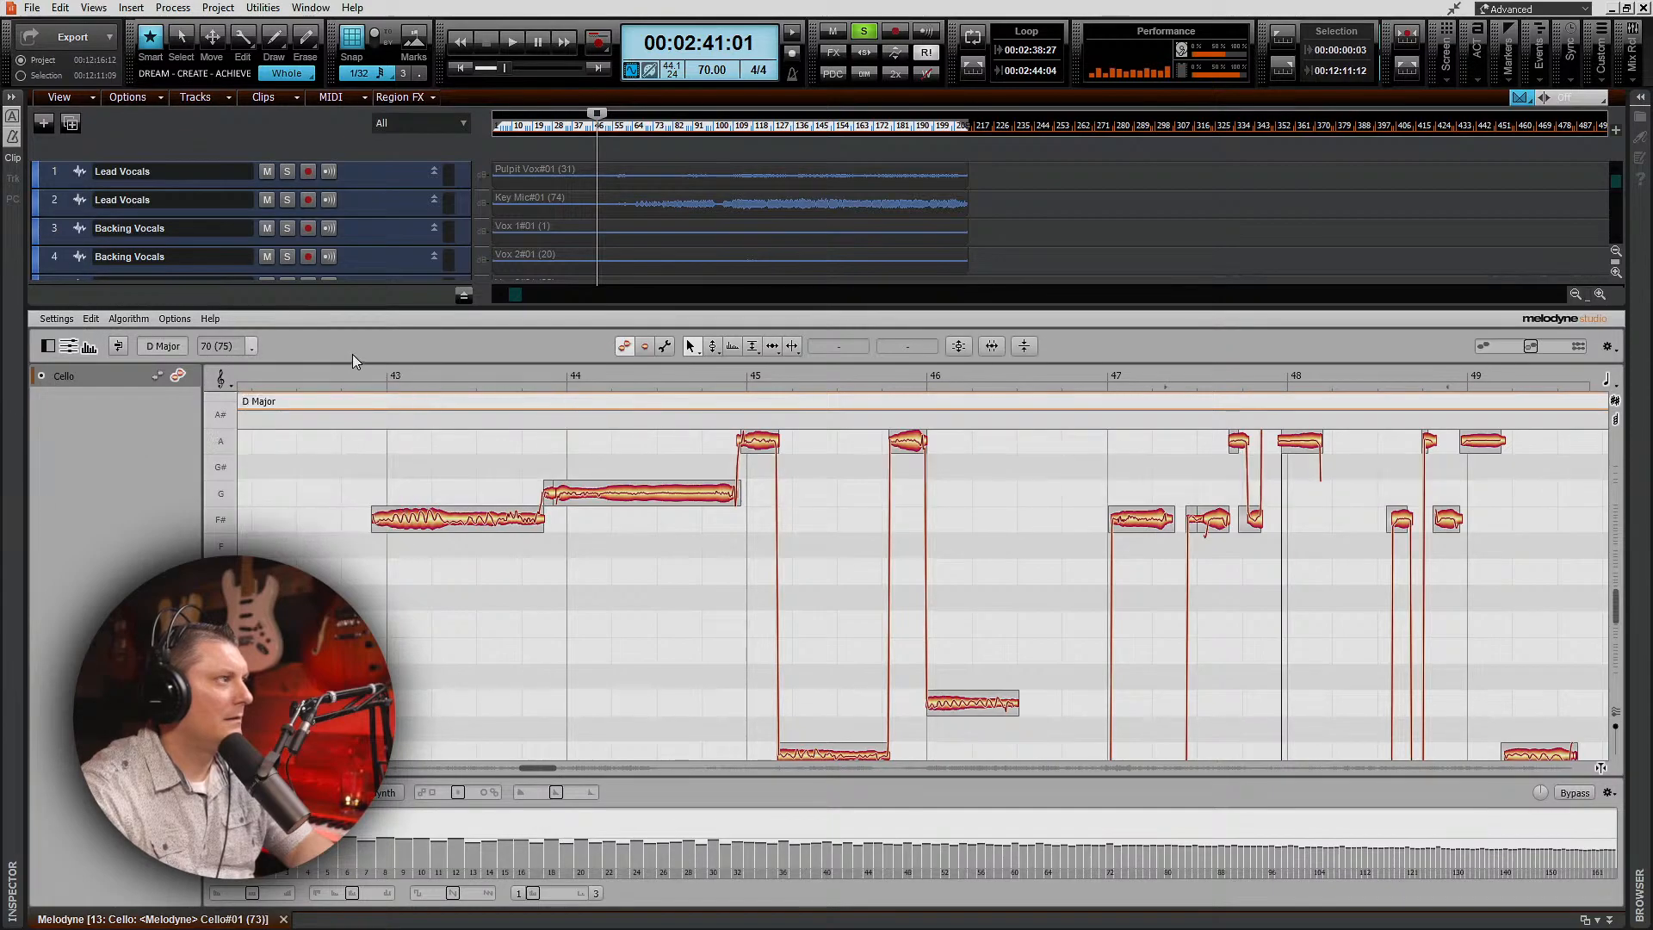
Step: Play the cello from just before bar 48 while checking its low notes, and save the project once playback is stopped
key("space")
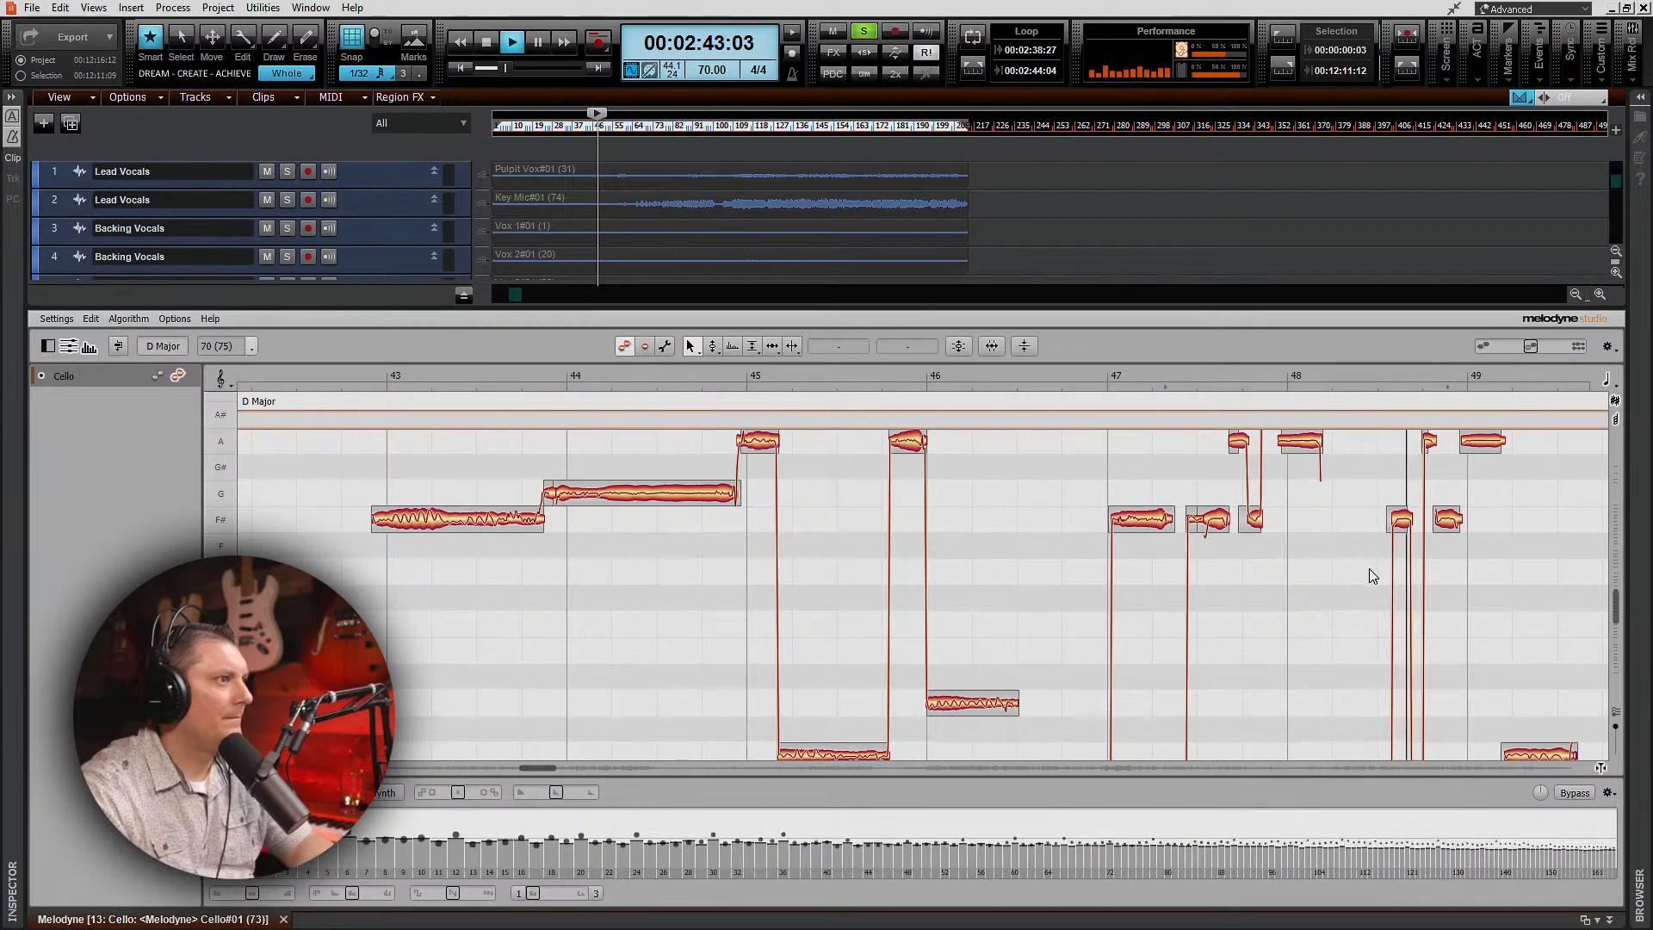
scroll(1372, 576, "down", 5)
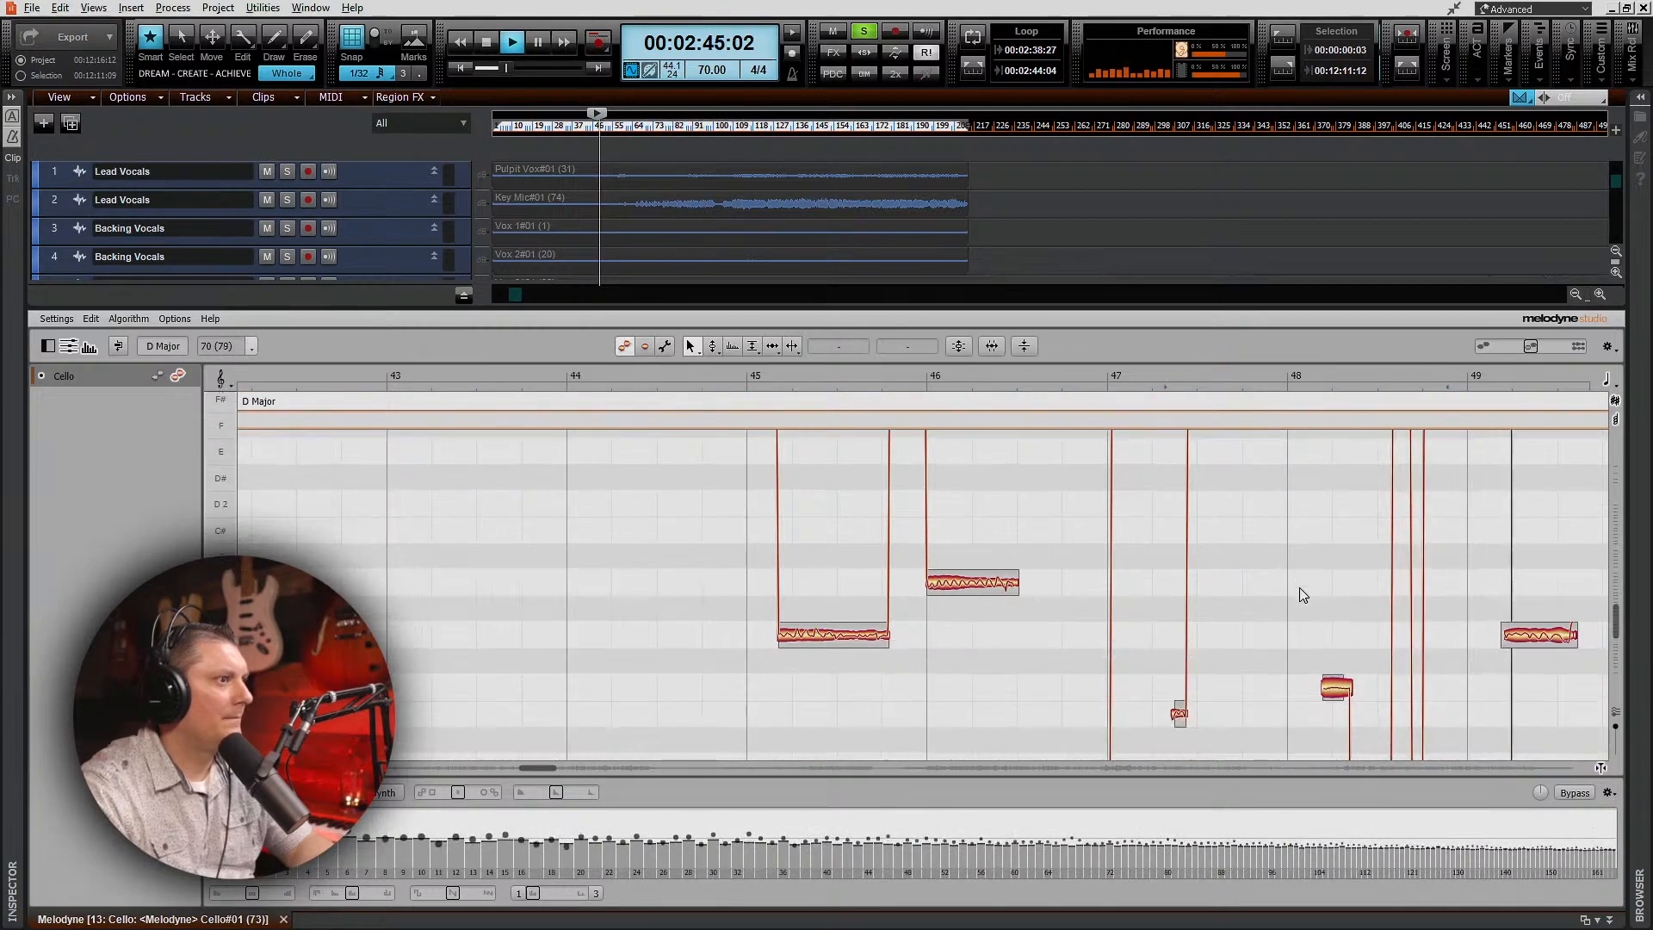
scroll(1300, 592, "down", 1)
scroll(1296, 586, "down", 3)
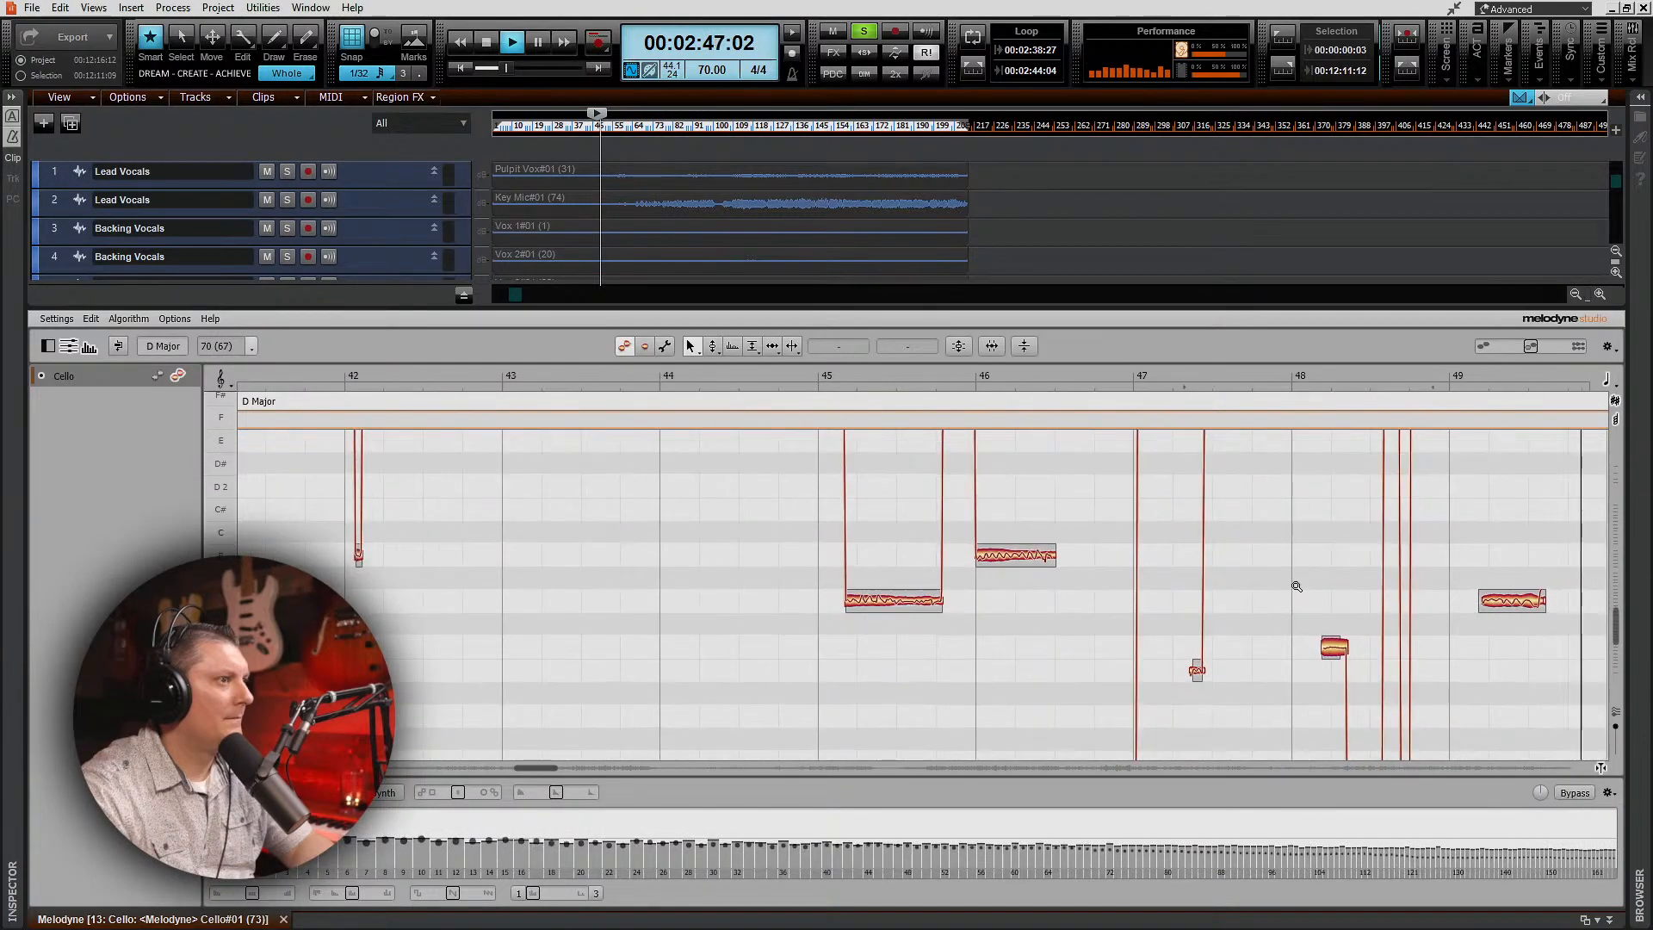
scroll(1296, 586, "down", 8)
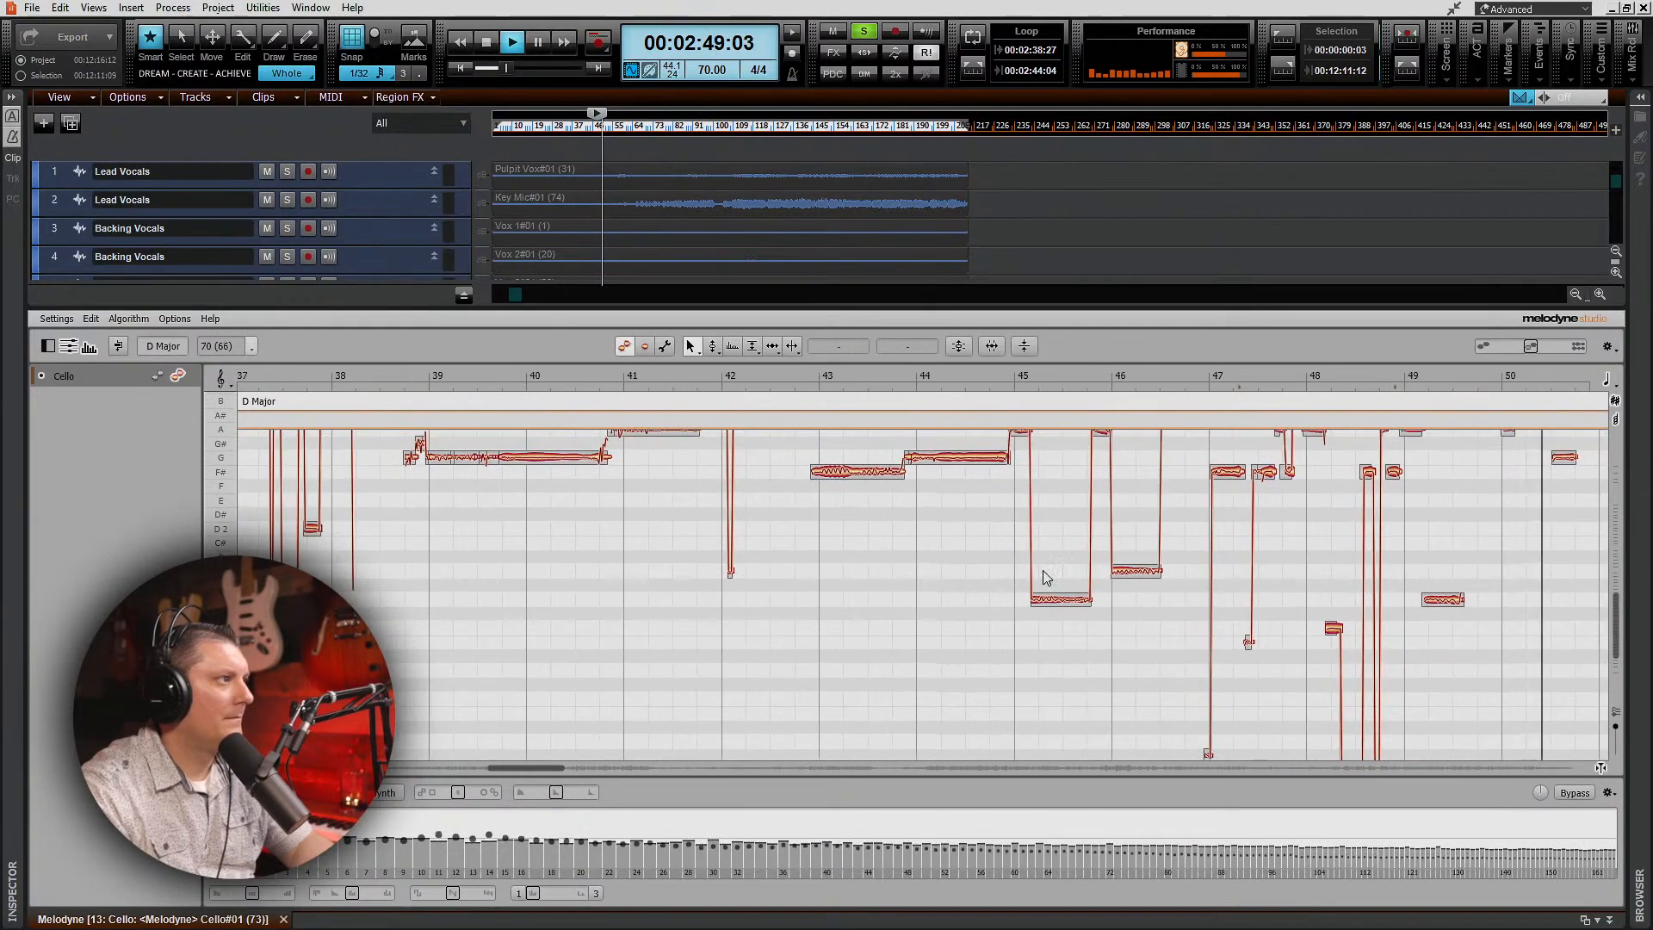
key("space")
key("ctrl+s")
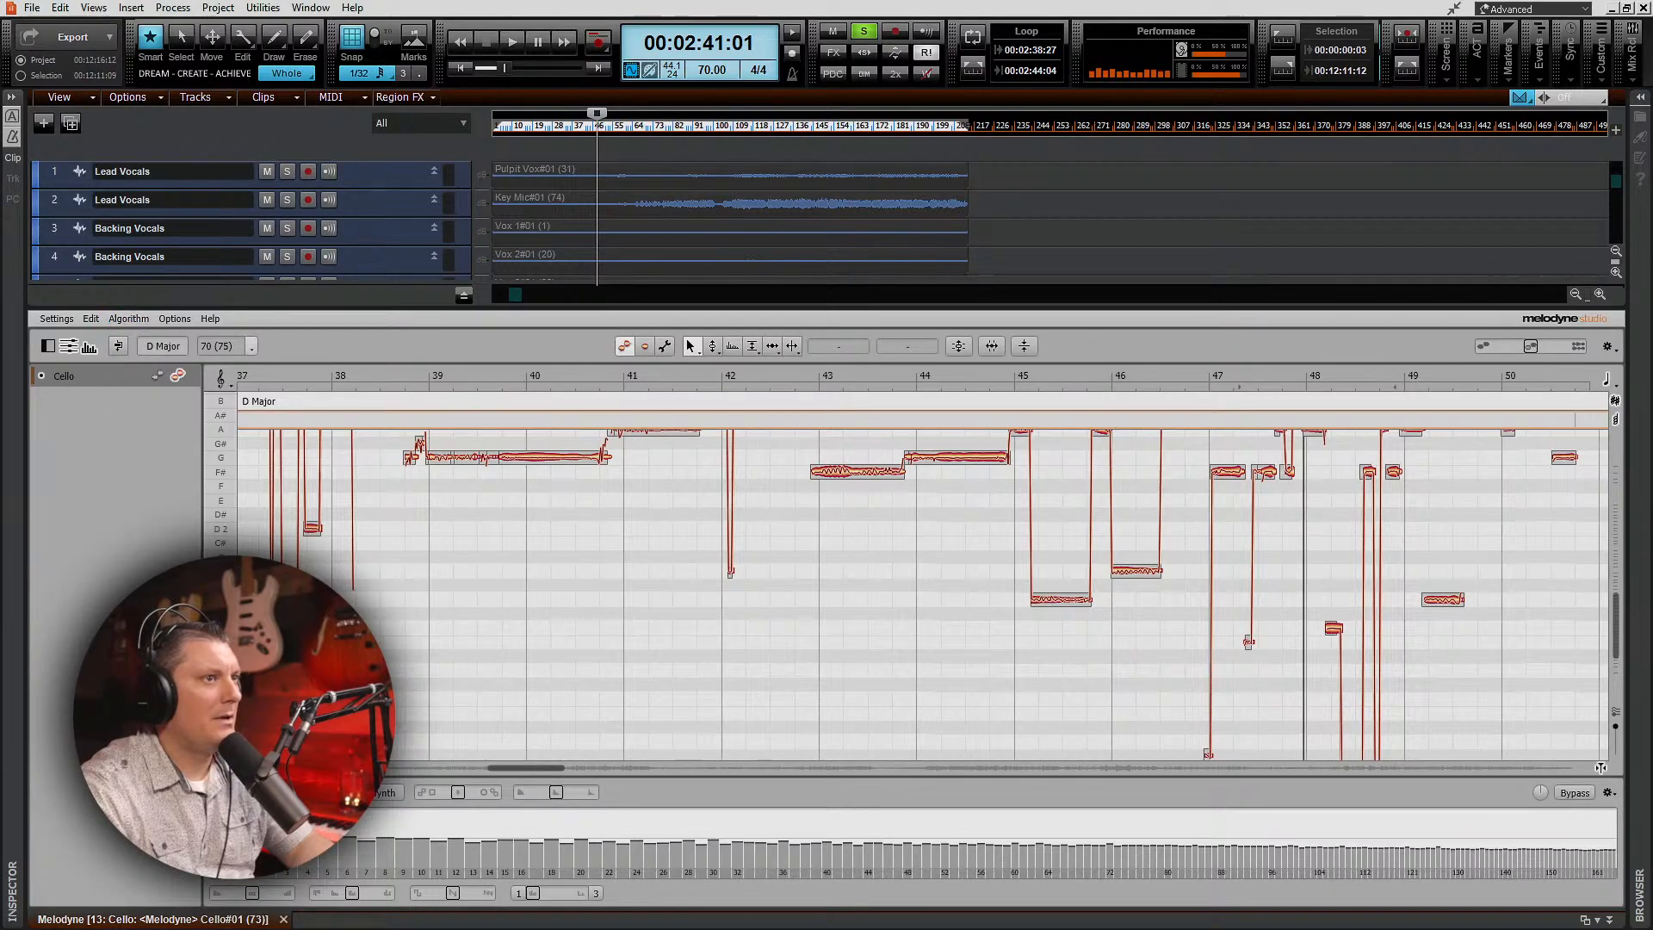
Step: Switch the cello's Melodyne algorithm to Universal and redetect the audio
left_click(143, 320)
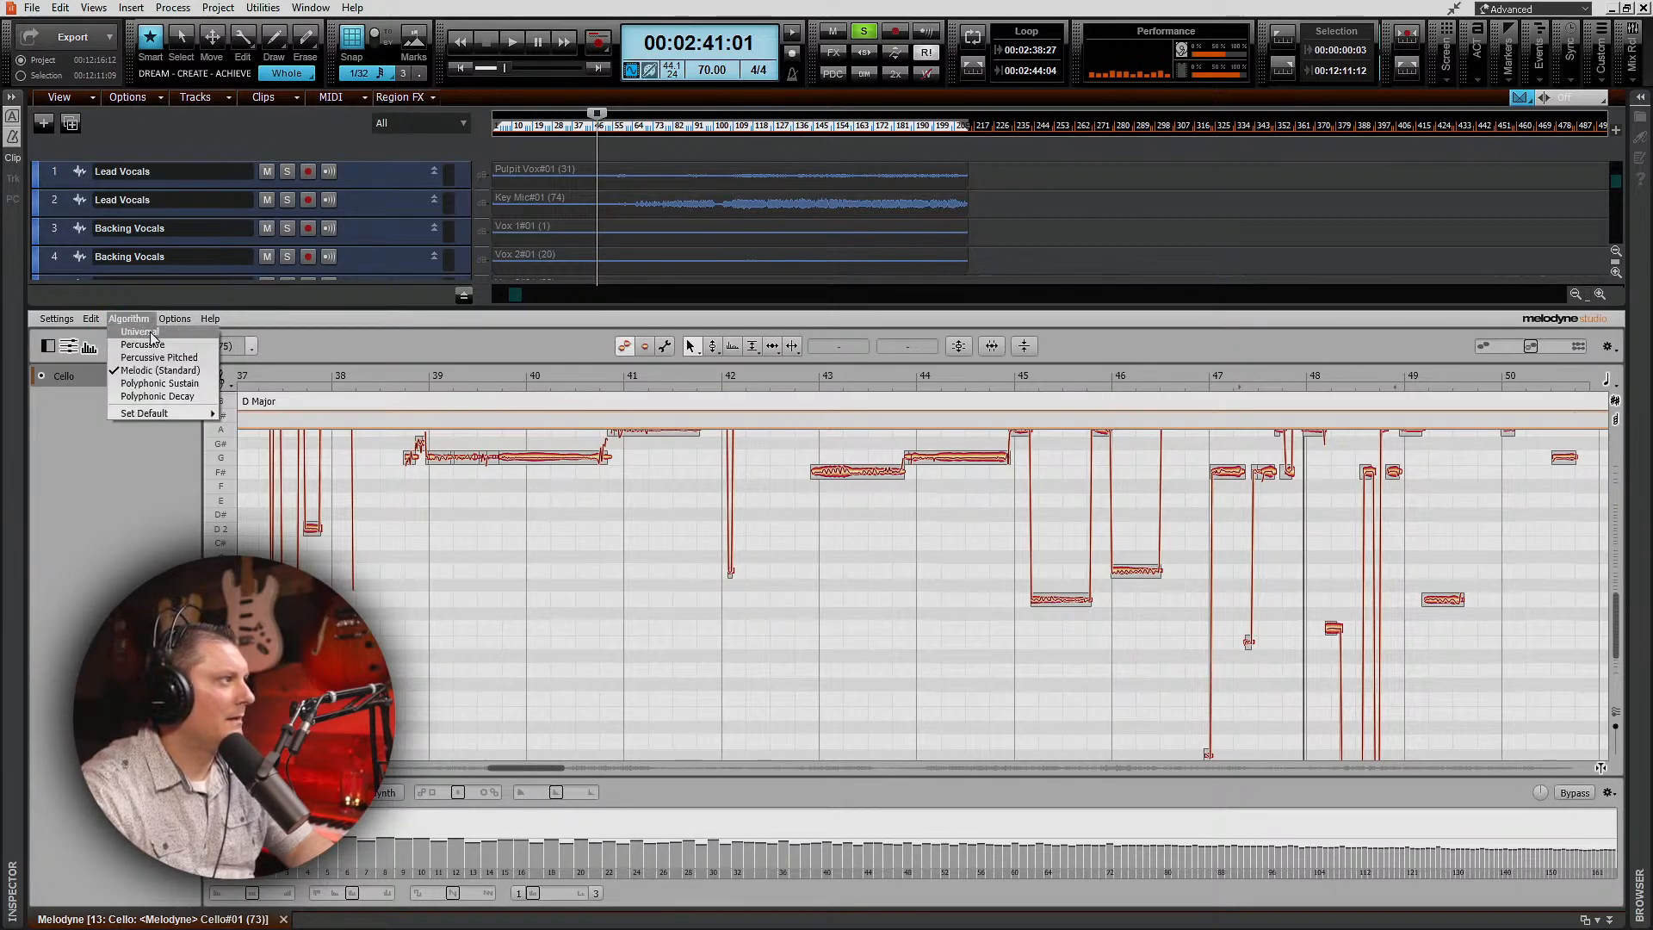
left_click(152, 334)
left_click(797, 492)
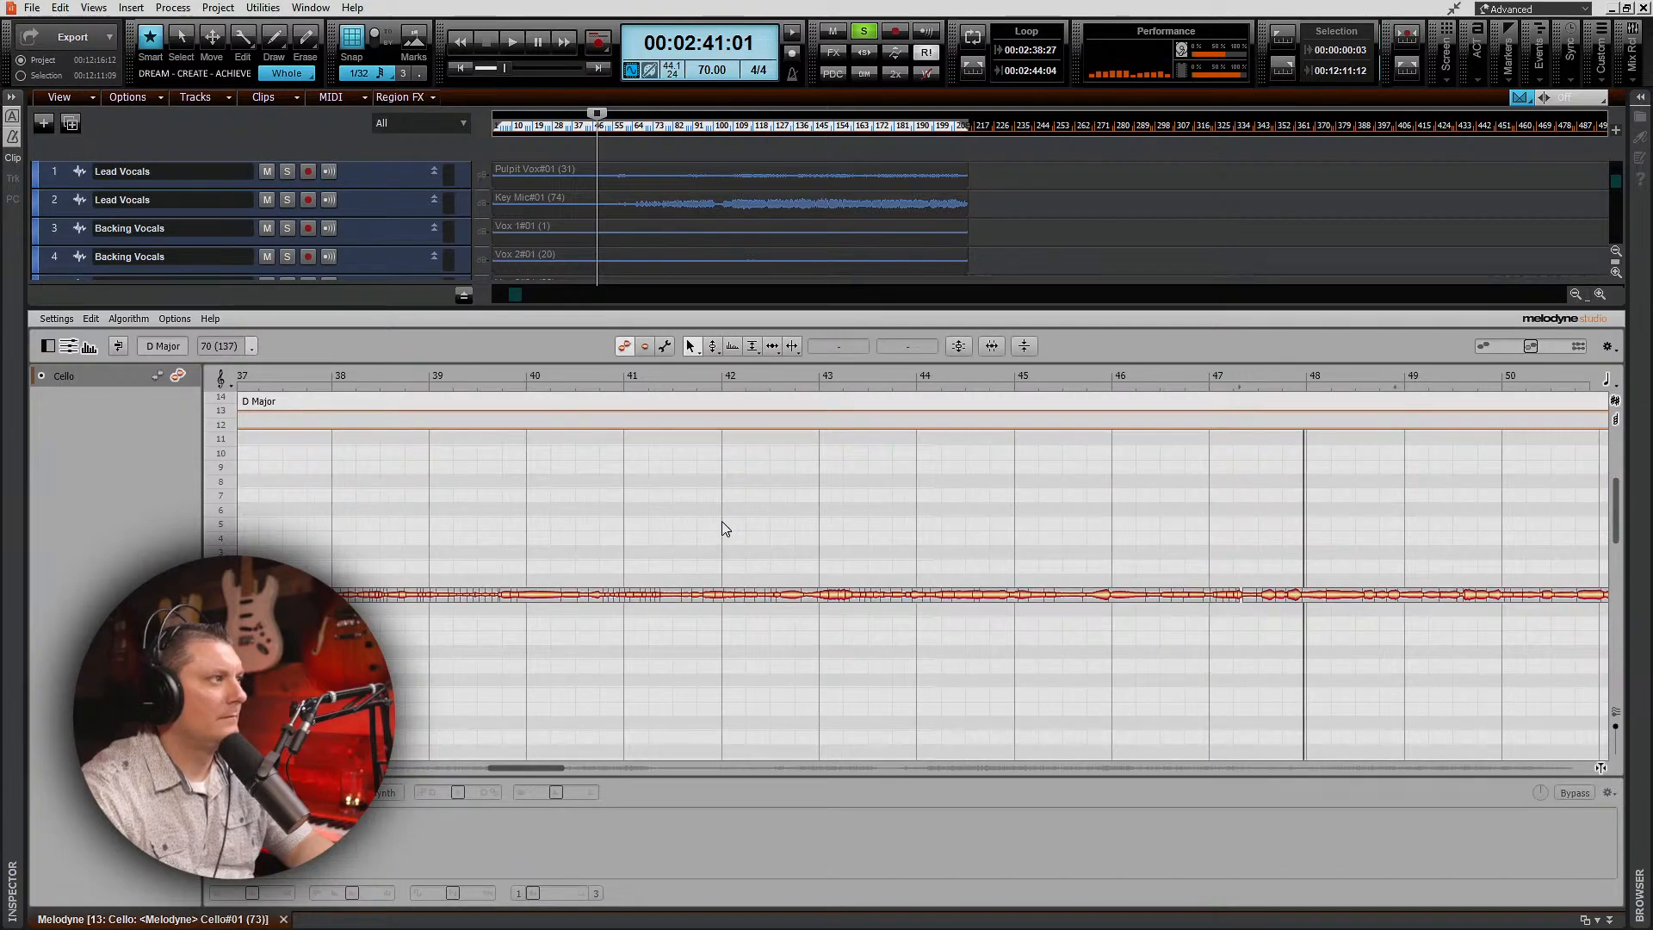
Step: Return the cello's algorithm to Melodic (Standard) and redetect its notes
left_click(127, 319)
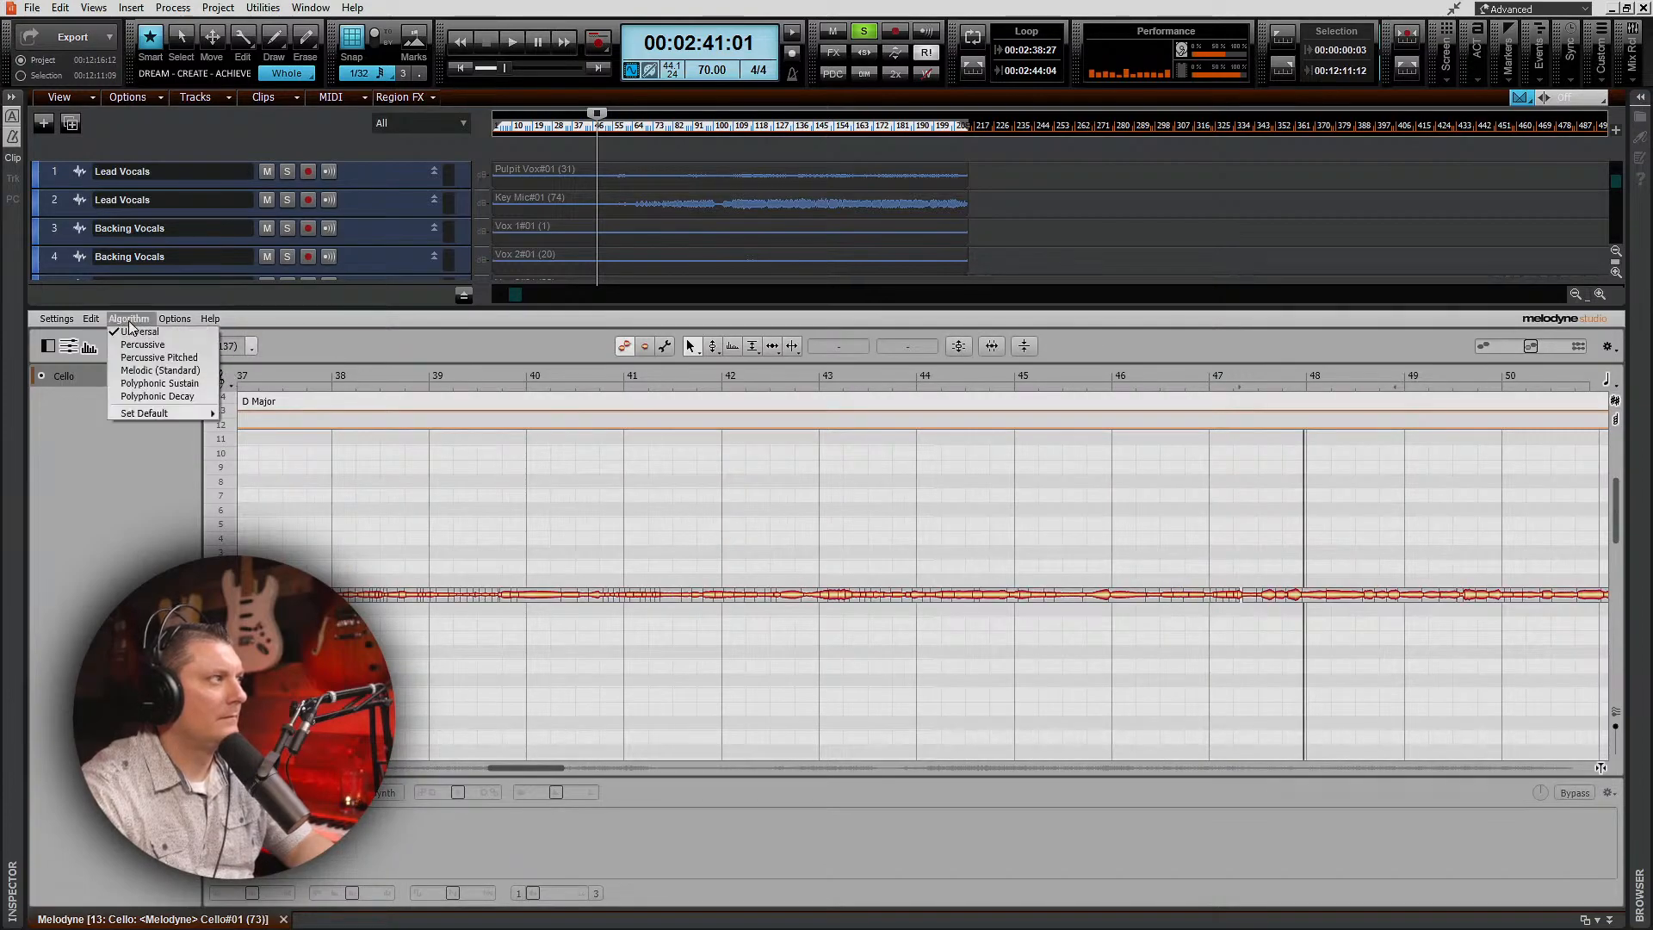
left_click(180, 371)
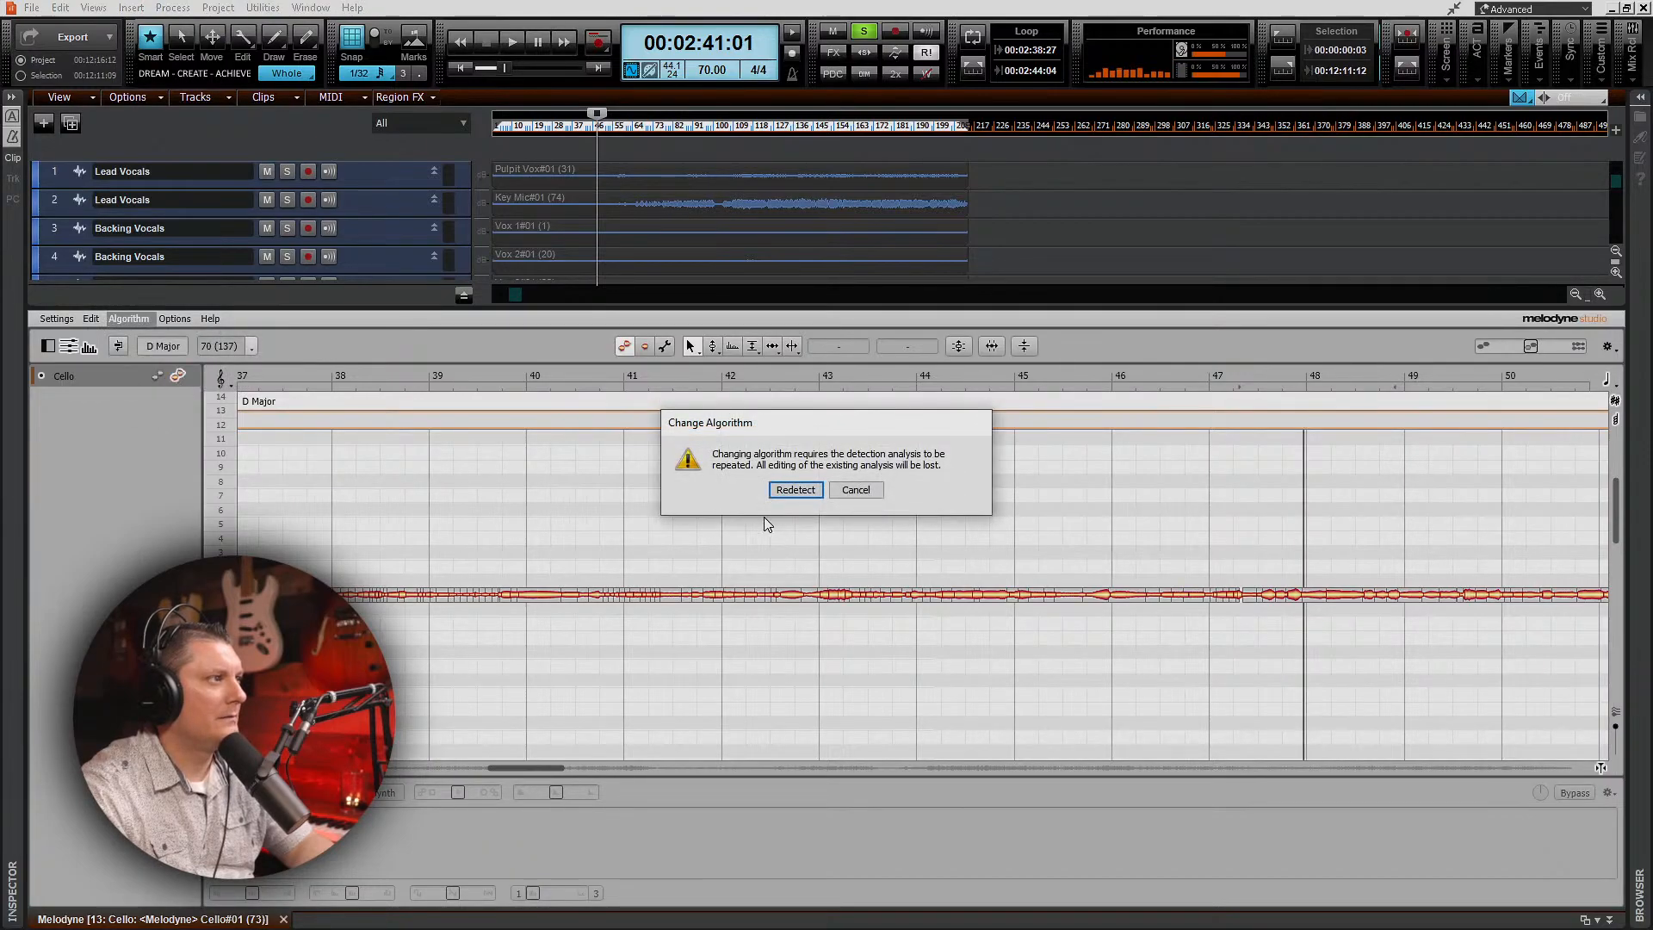
left_click(794, 490)
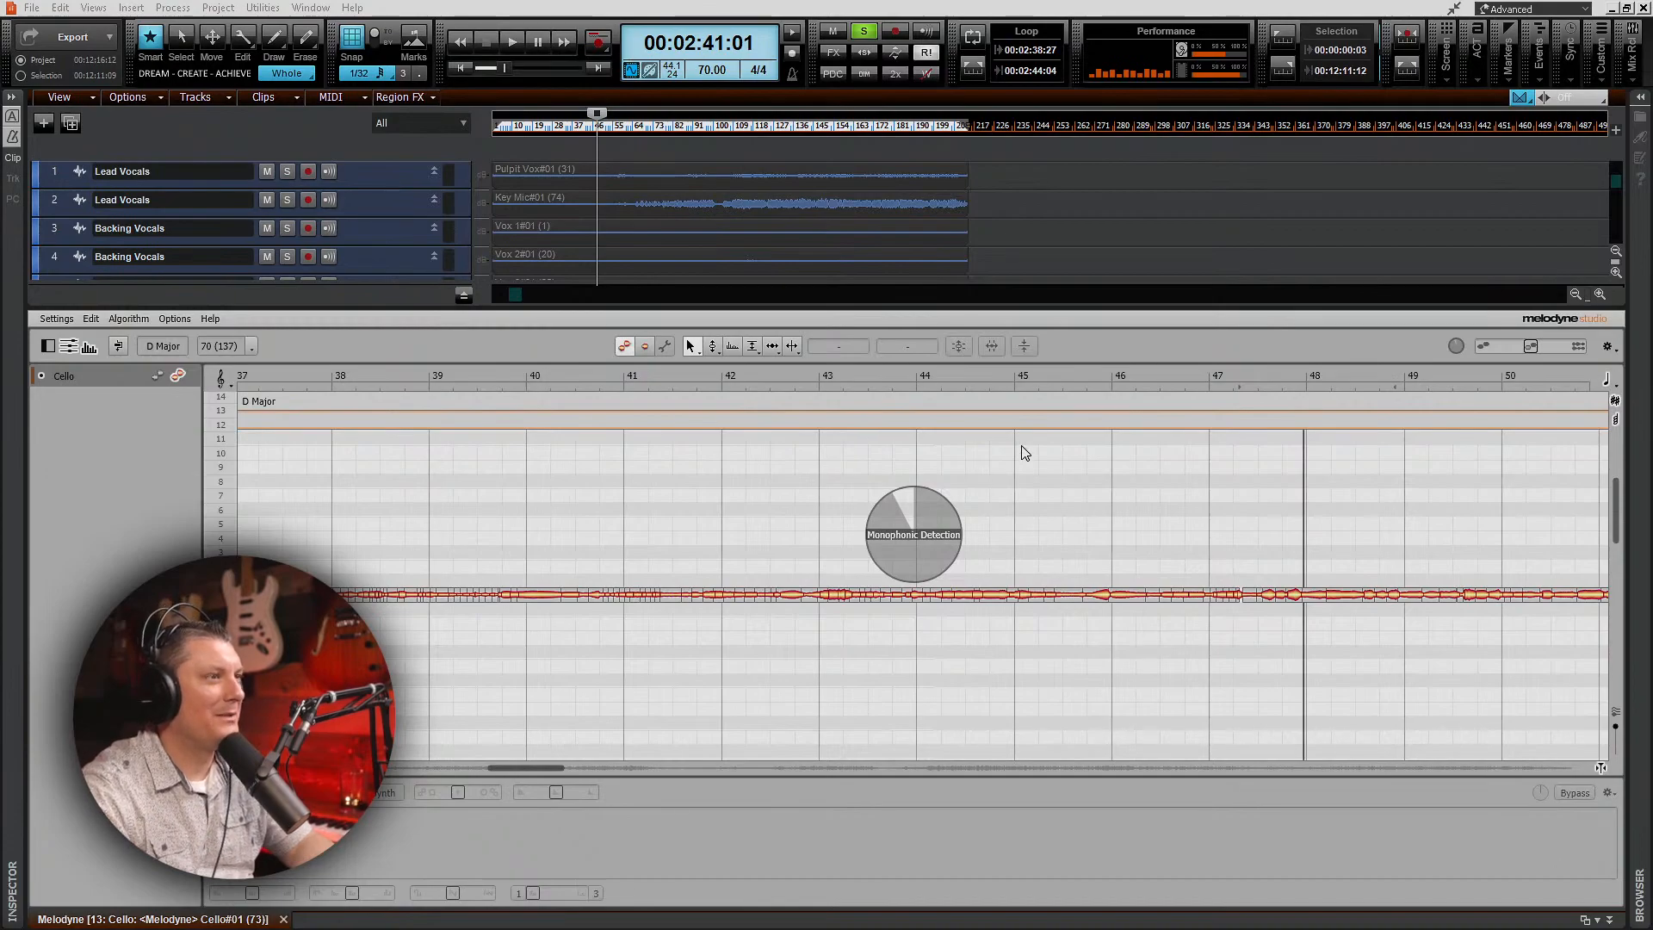
Step: Correct the cello's pitch with Snap to chord scale enabled, Pitch Center near its maximum and Pitch Drift at 32%
left_click(962, 345)
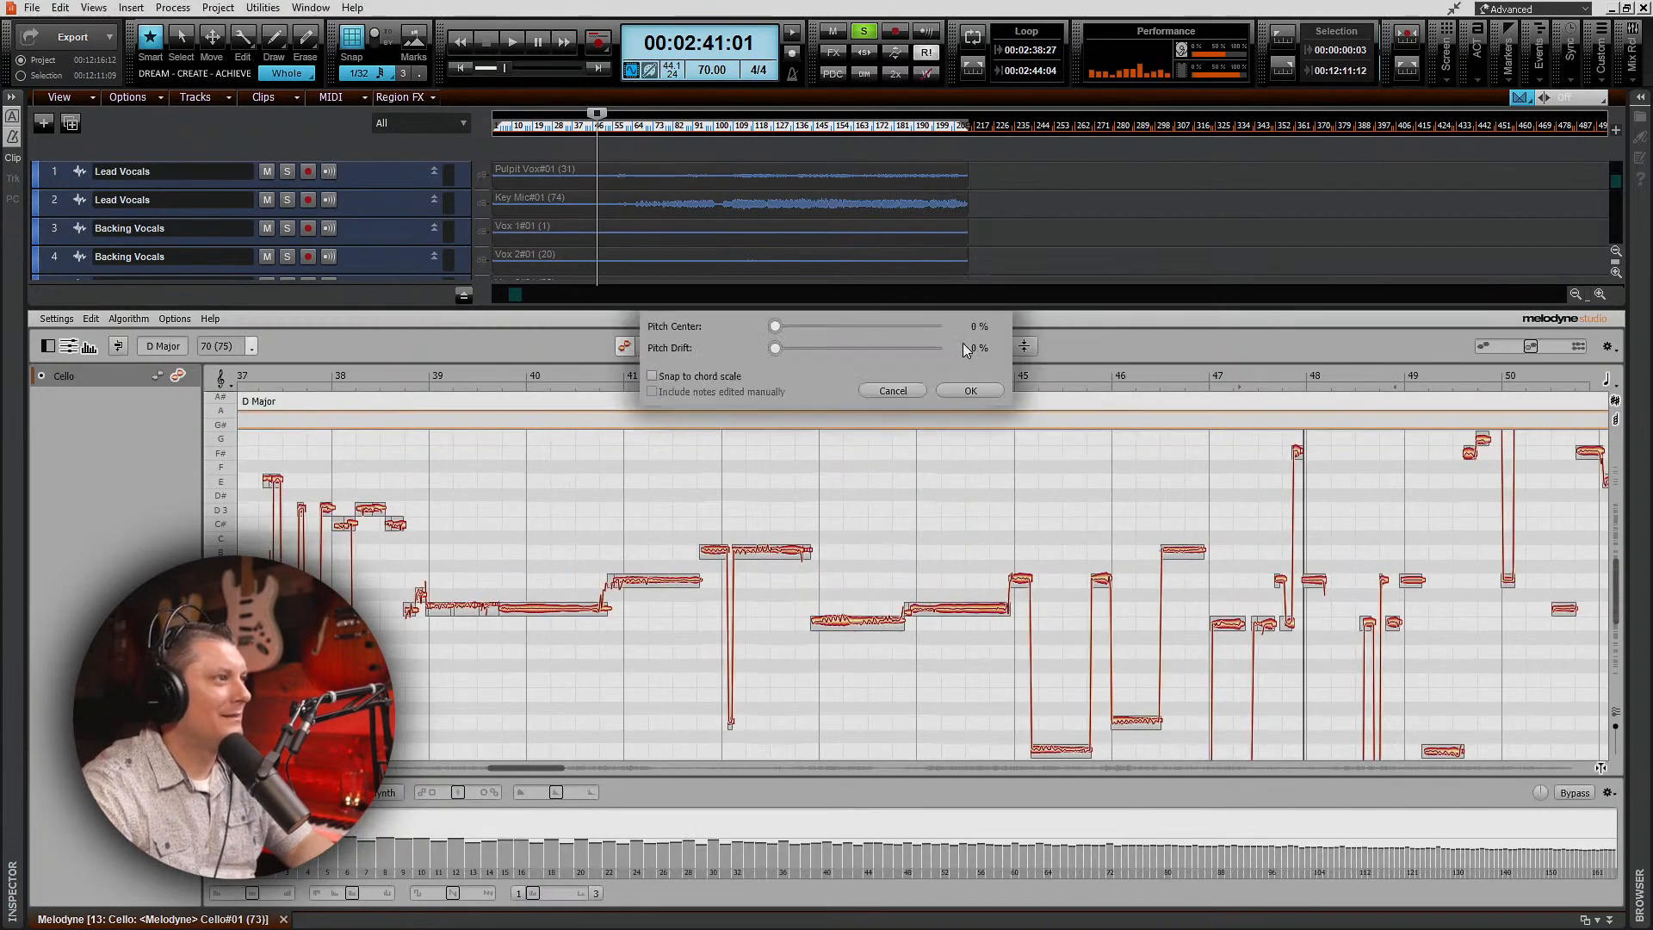
left_click(651, 376)
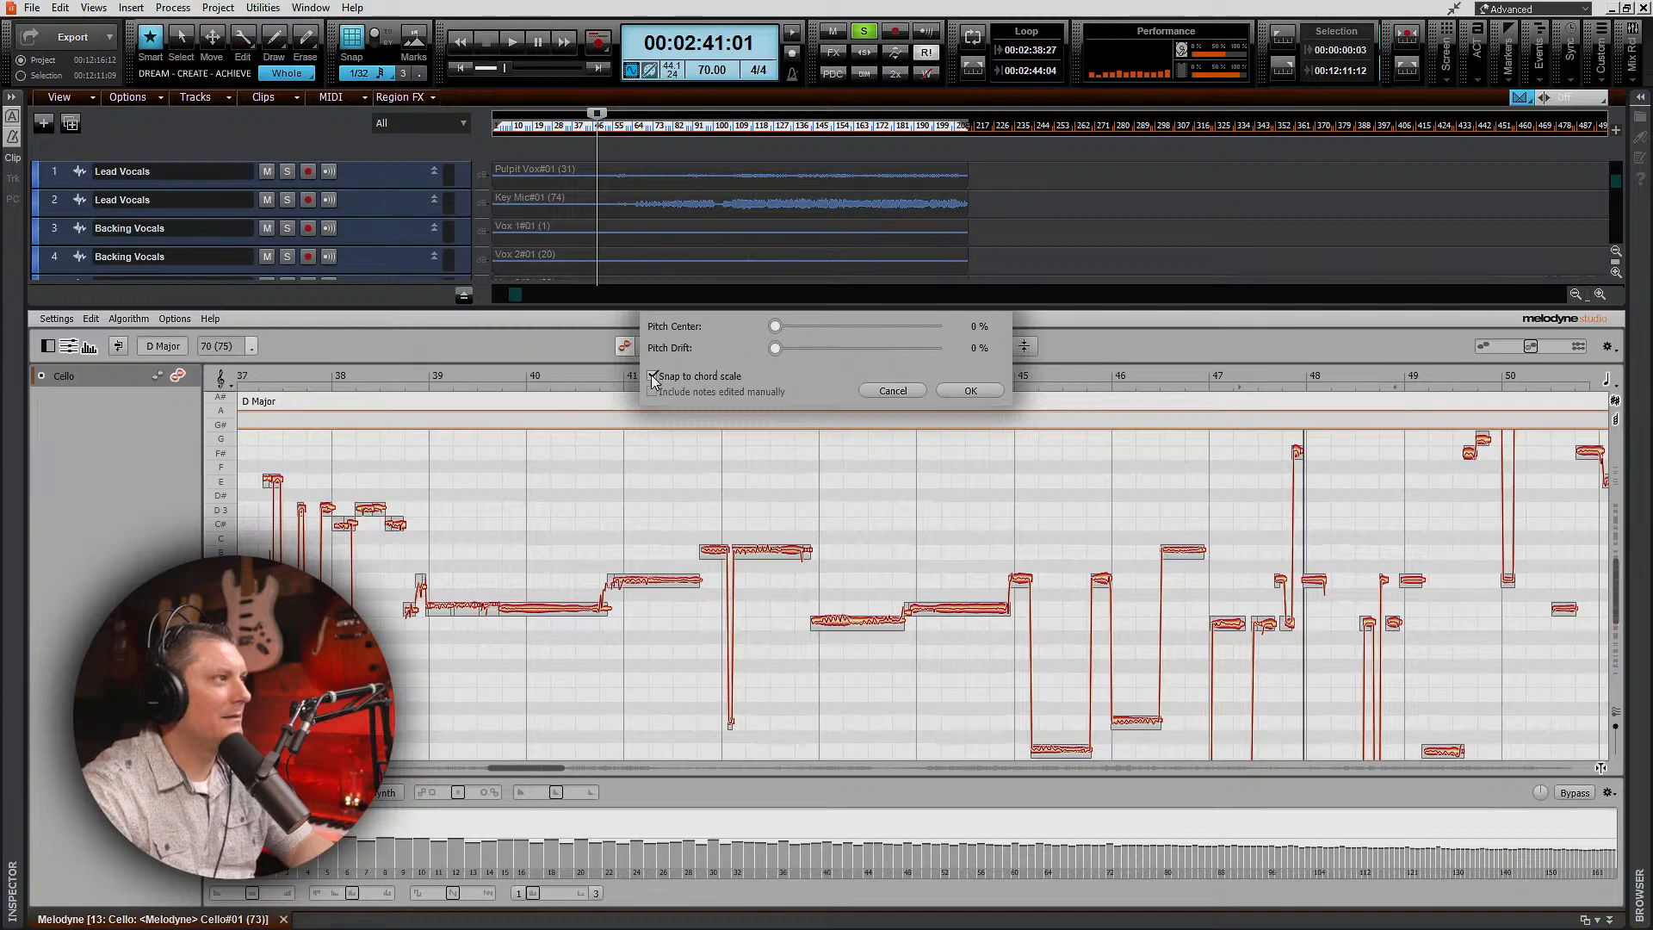
left_click(943, 327)
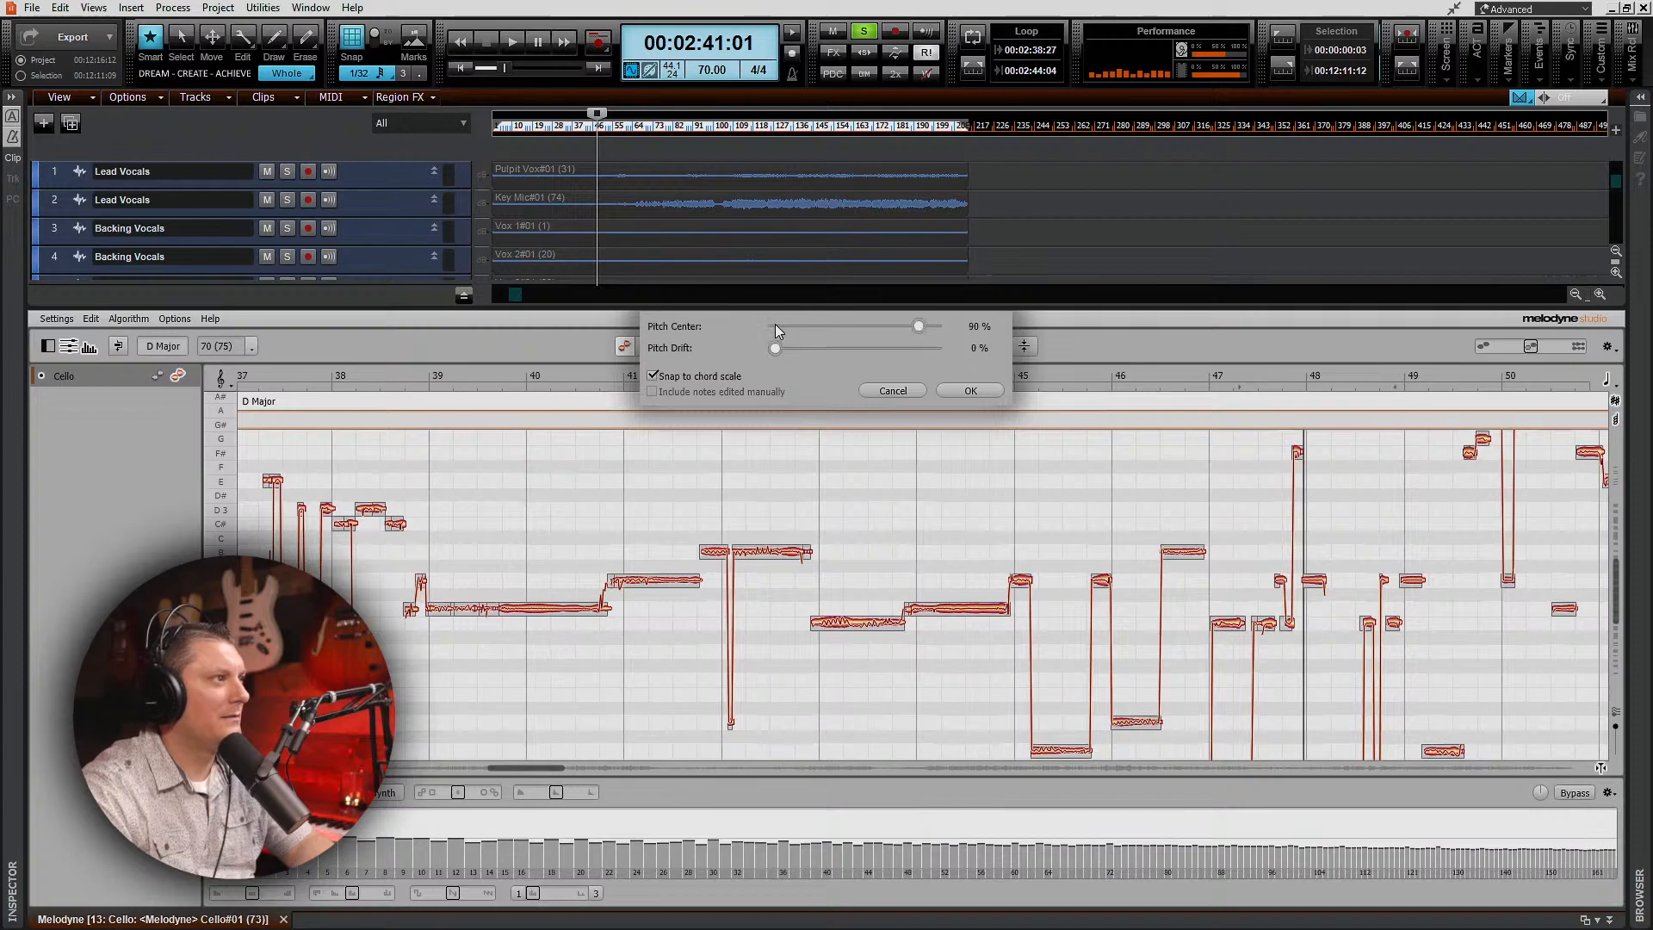
left_click(775, 326)
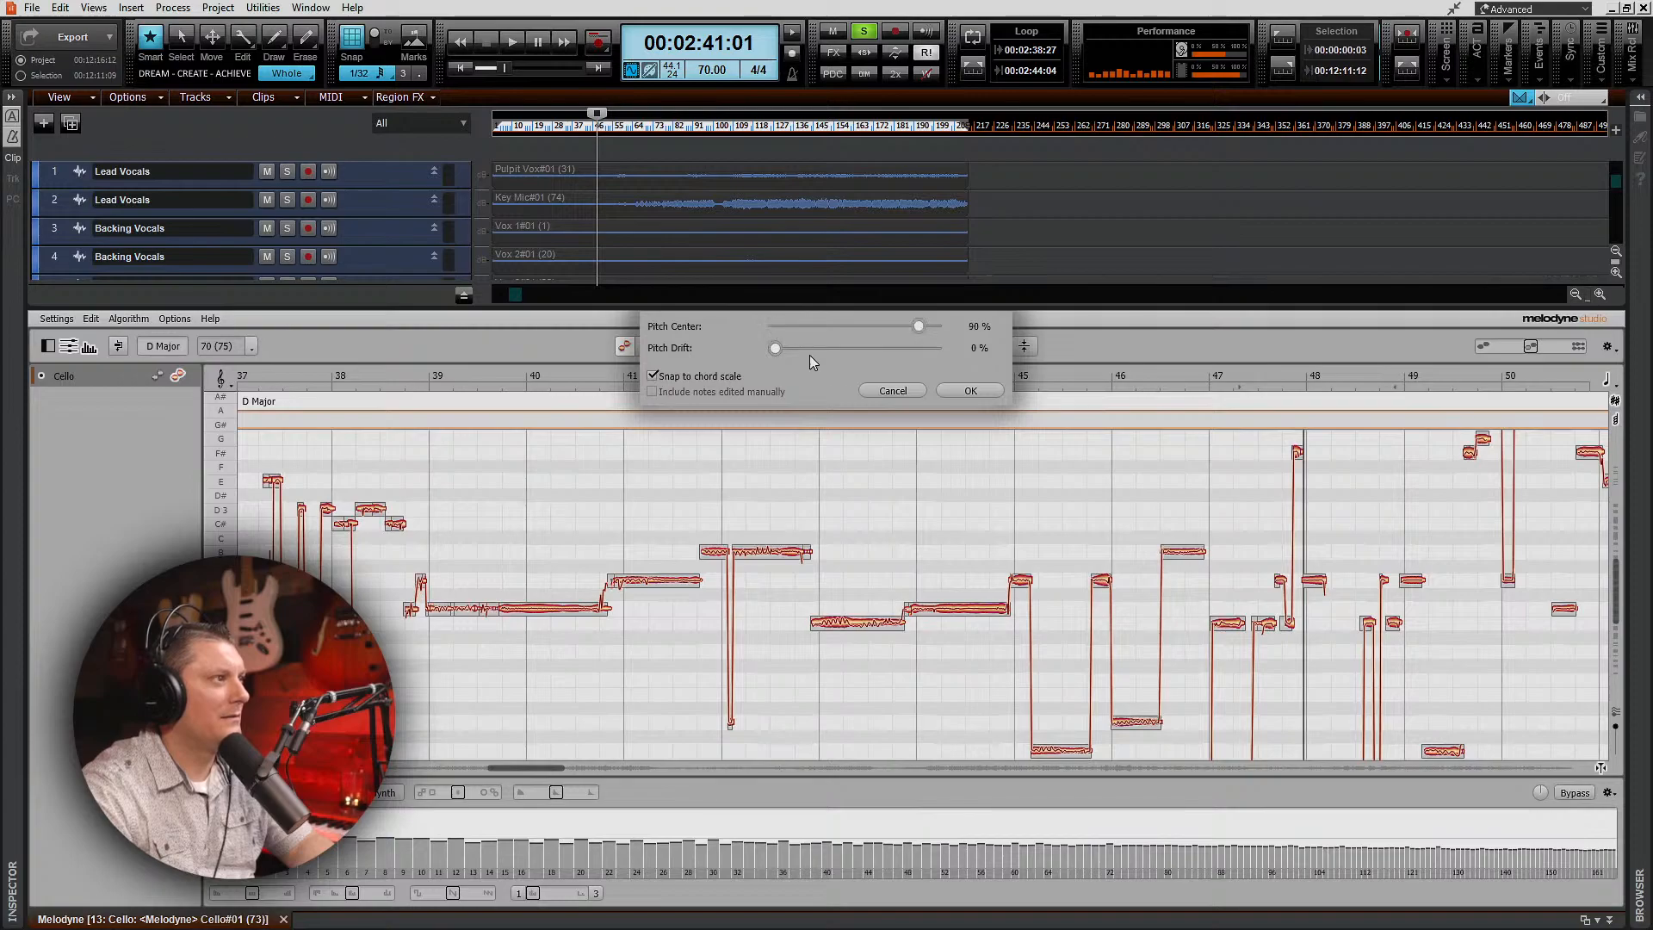
left_click(902, 327)
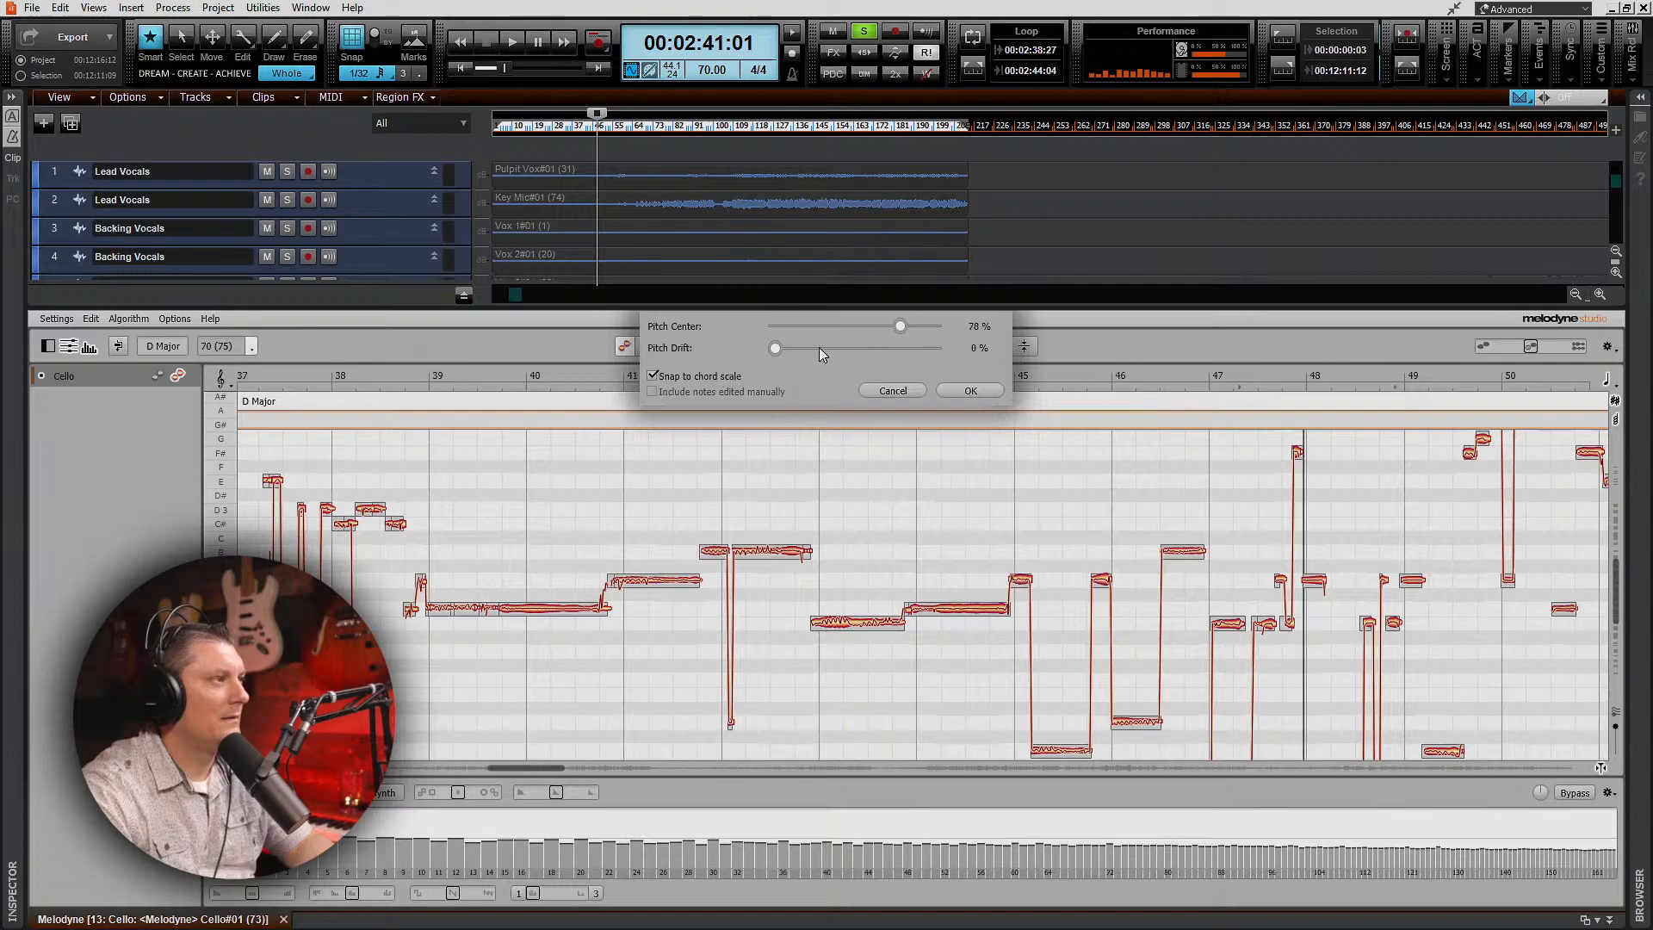
left_click_drag(782, 348, 828, 348)
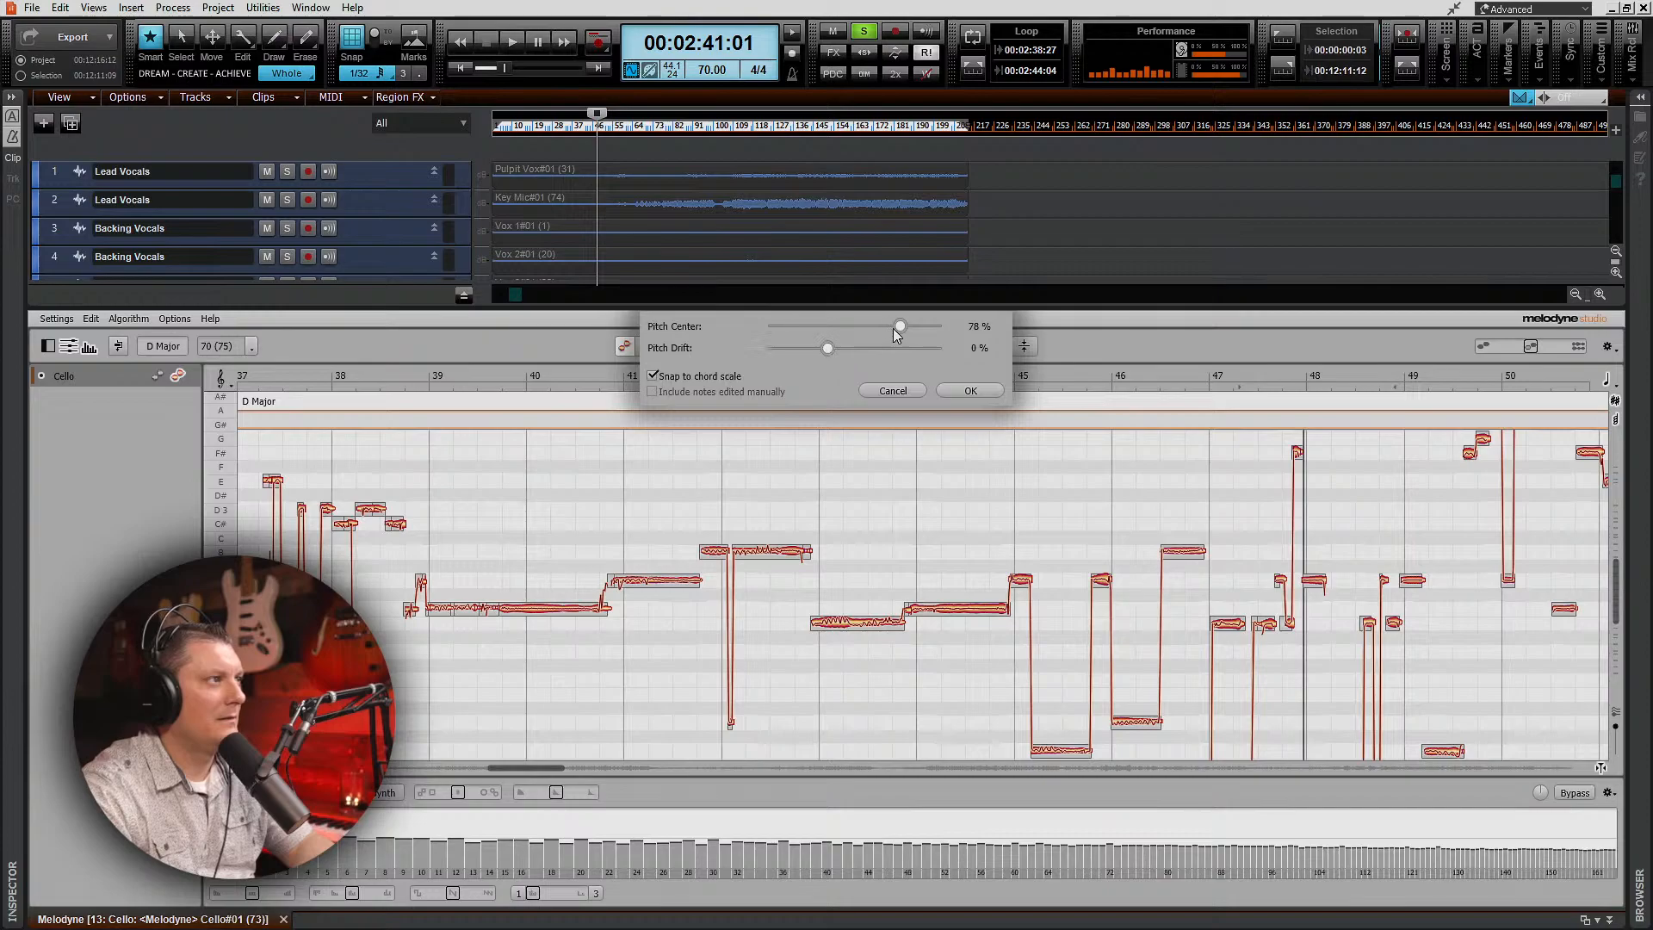
mouse_move(941, 327)
left_mouse_down()
mouse_move(935, 346)
mouse_move(908, 327)
left_mouse_up()
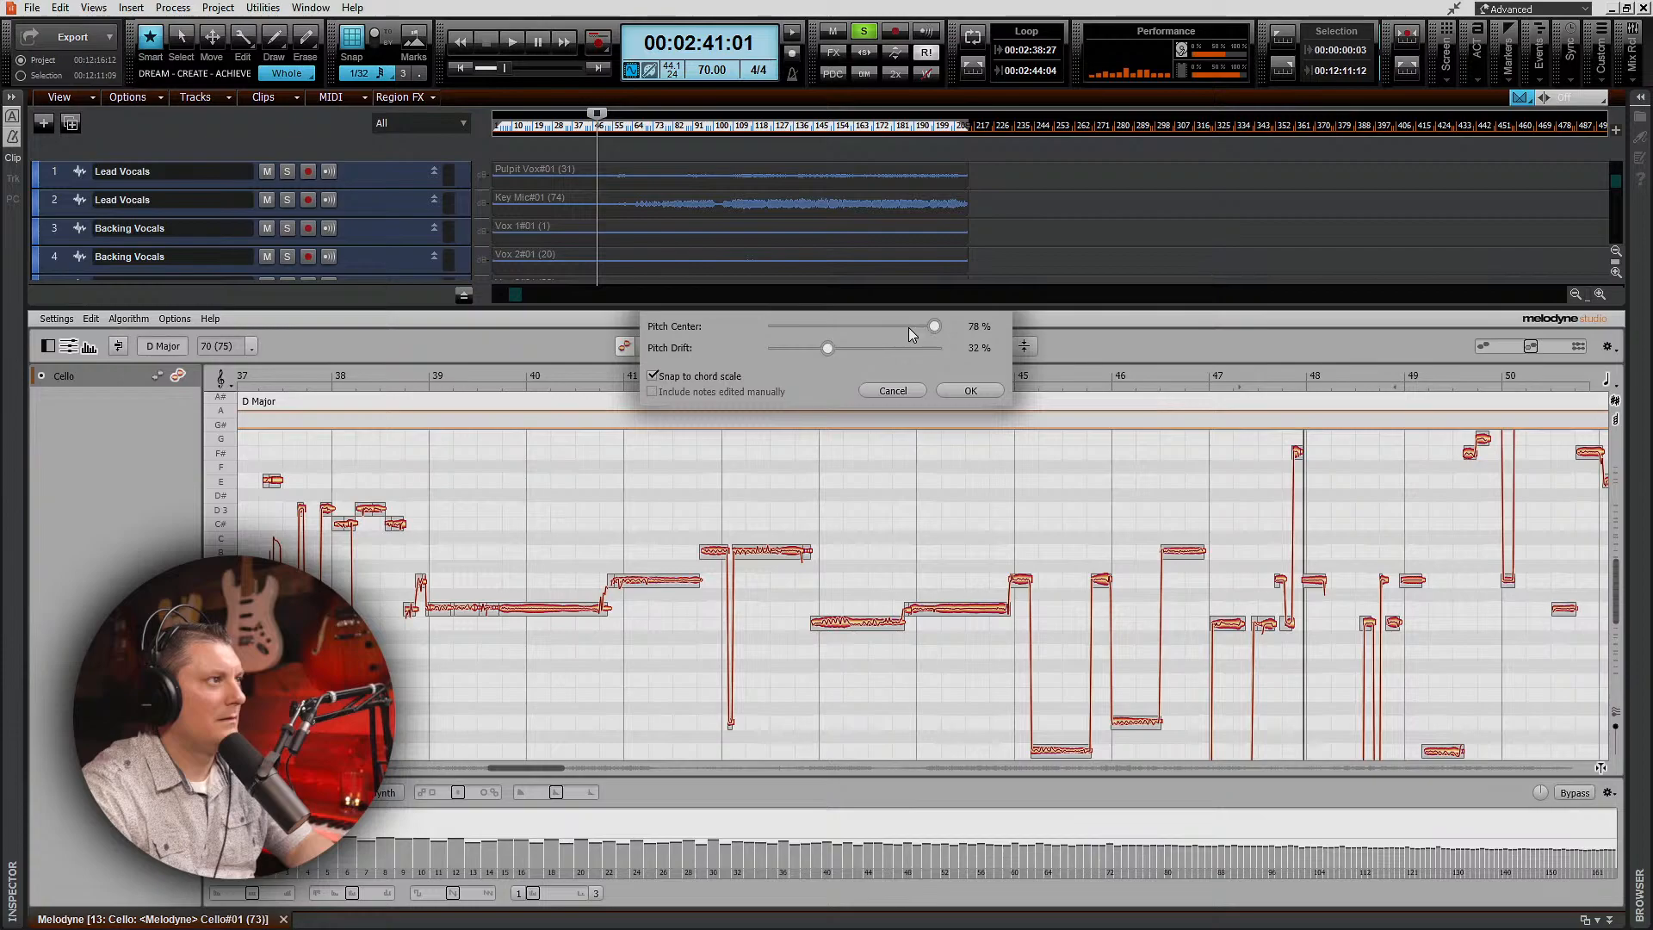
left_click(968, 392)
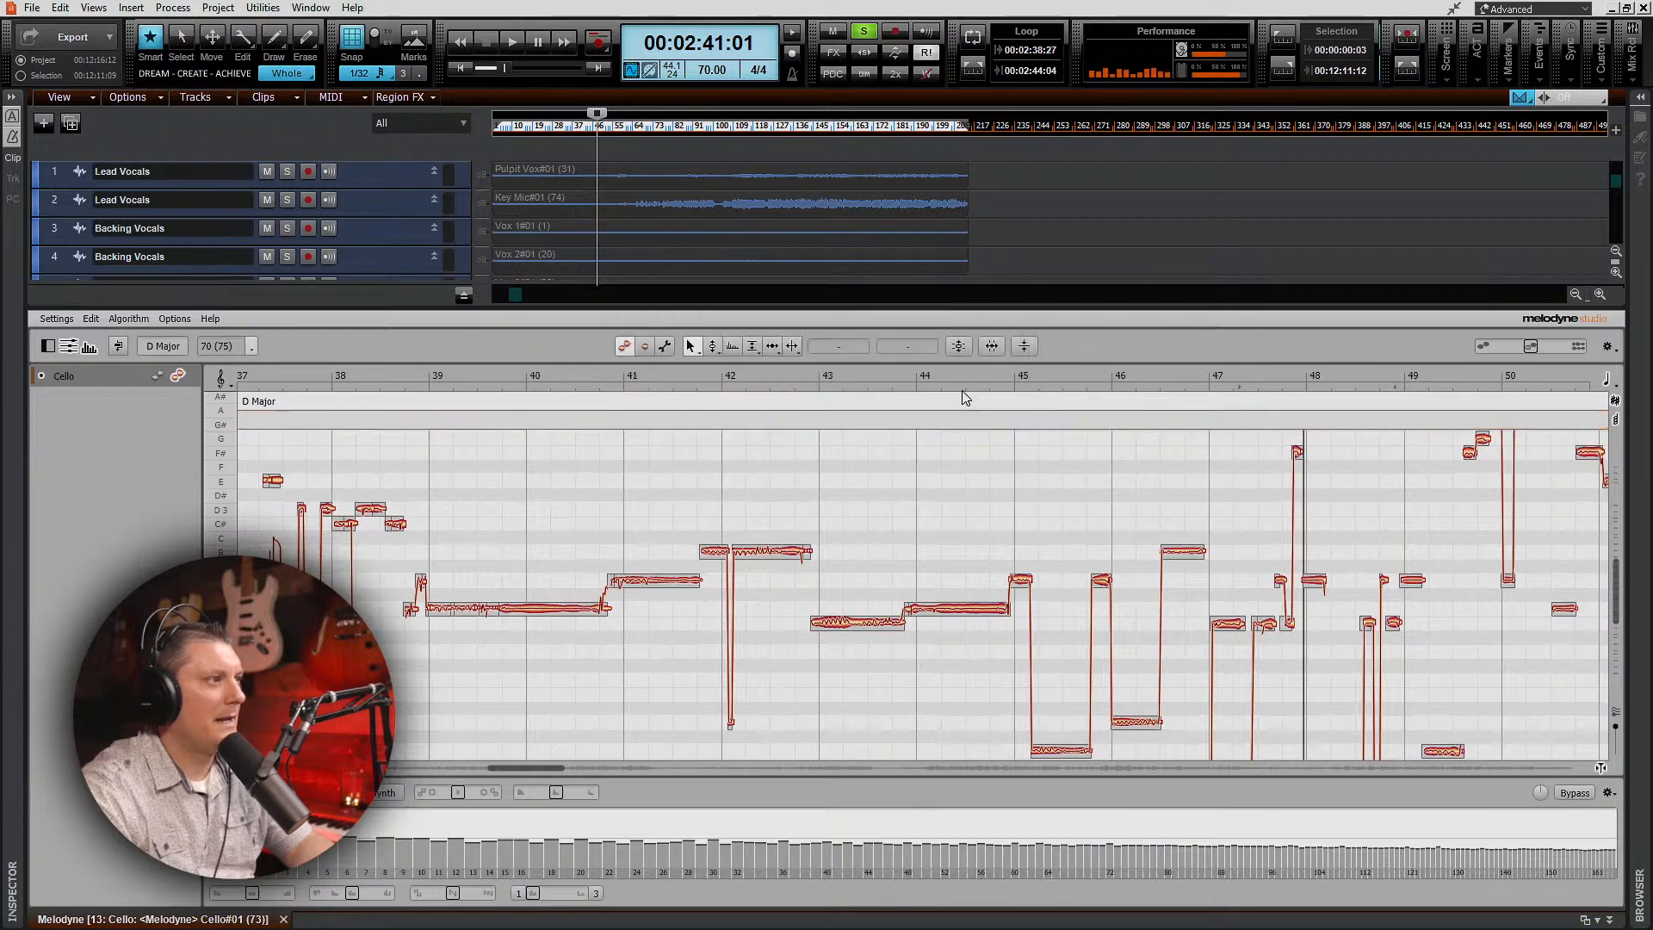
Step: Play the corrected cello from about bar 48 and follow its detected notes in the Melodyne editor up to bar 61
key("space")
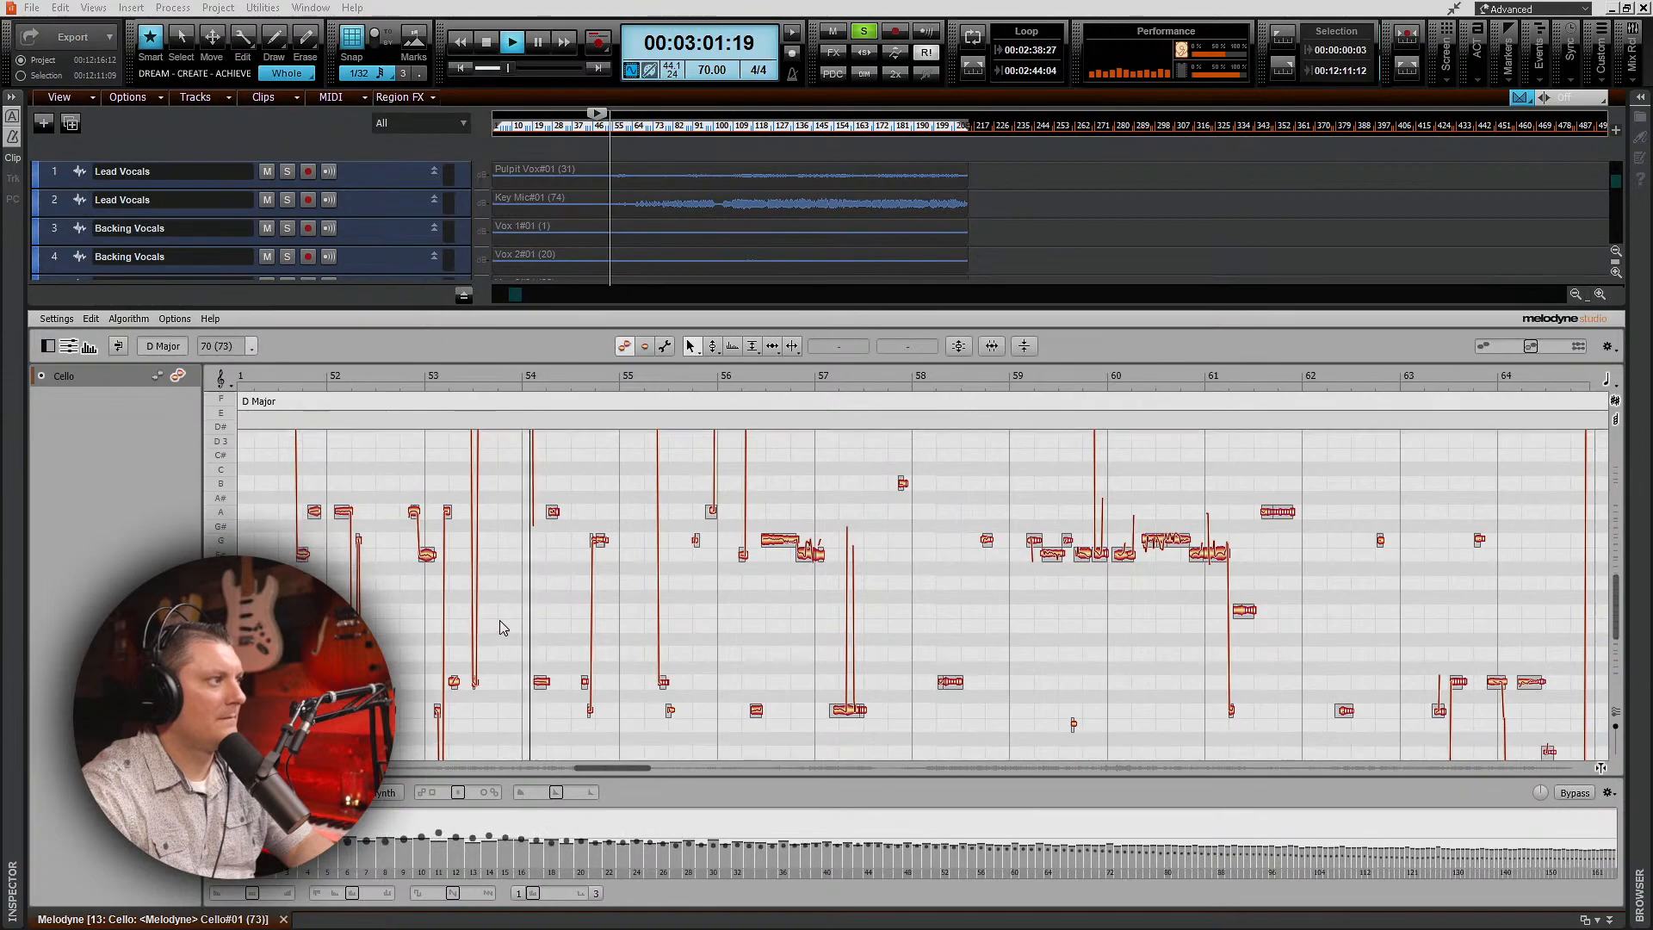
scroll(506, 613, "up", 3)
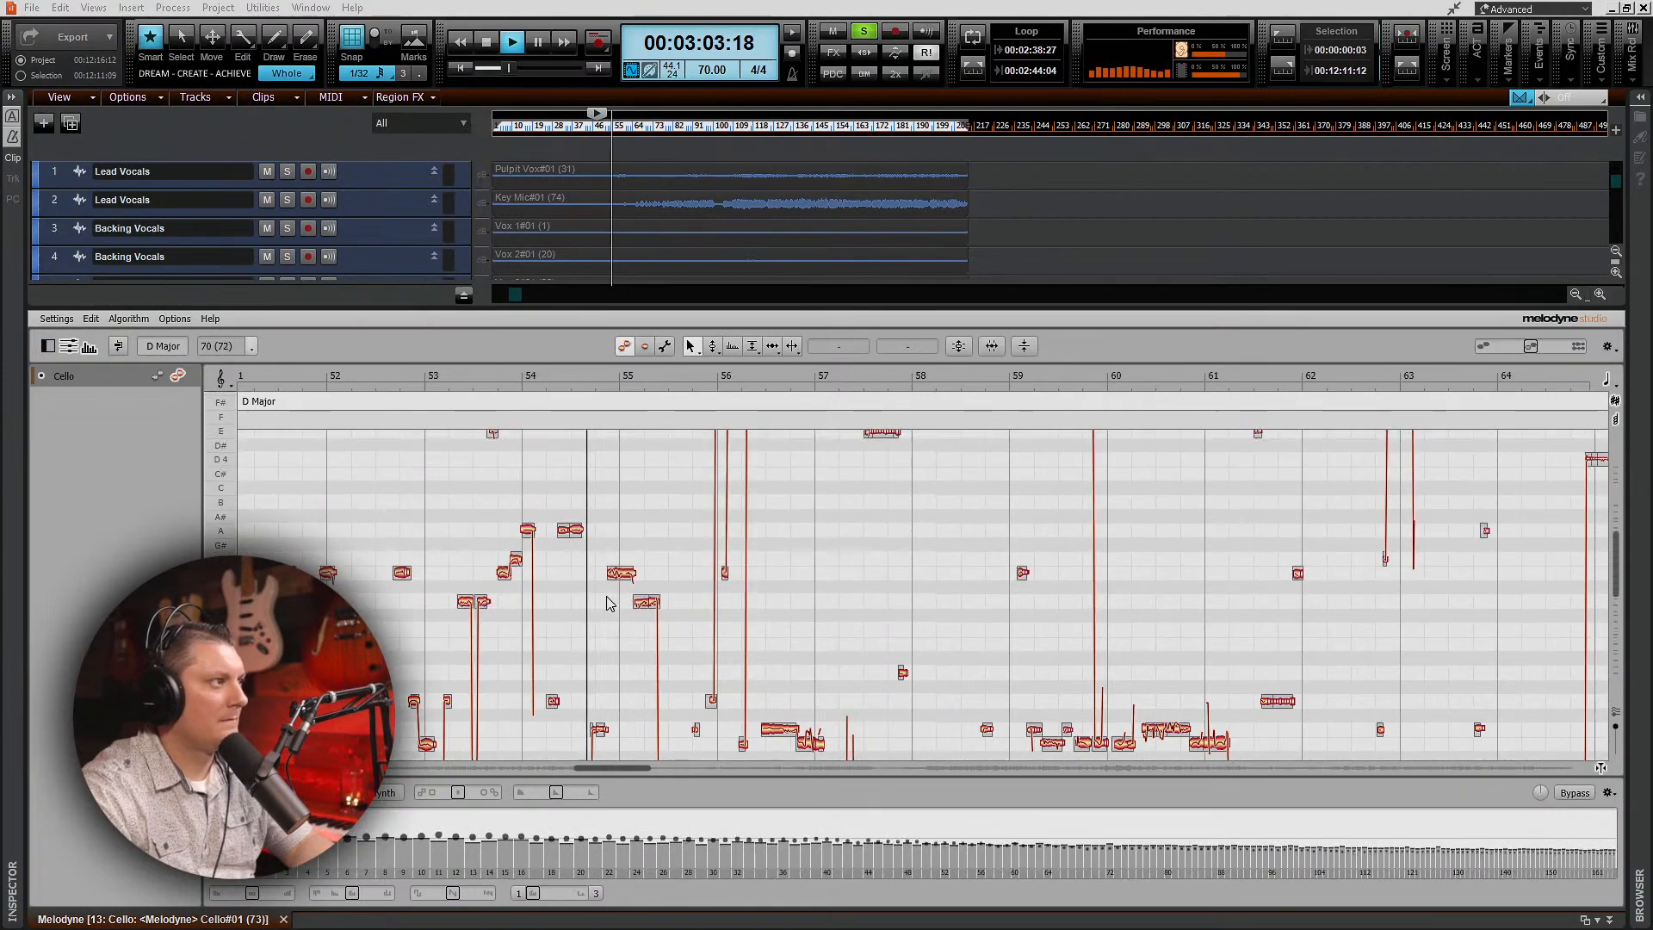
scroll(606, 603, "up", 4)
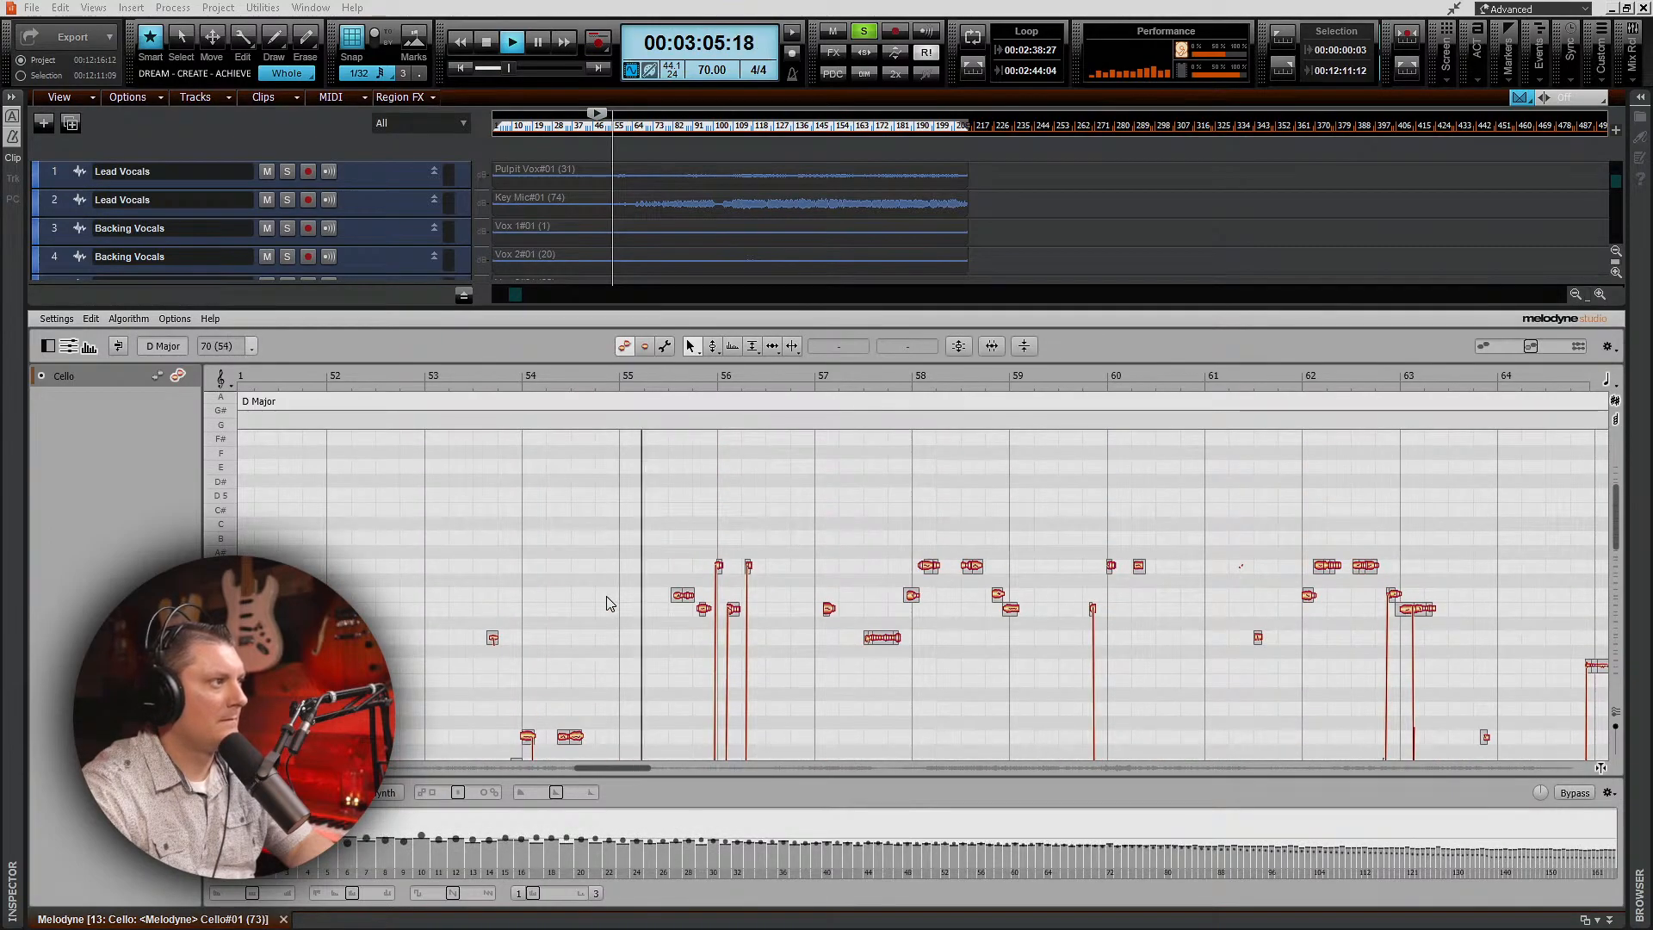
scroll(607, 603, "down", 5)
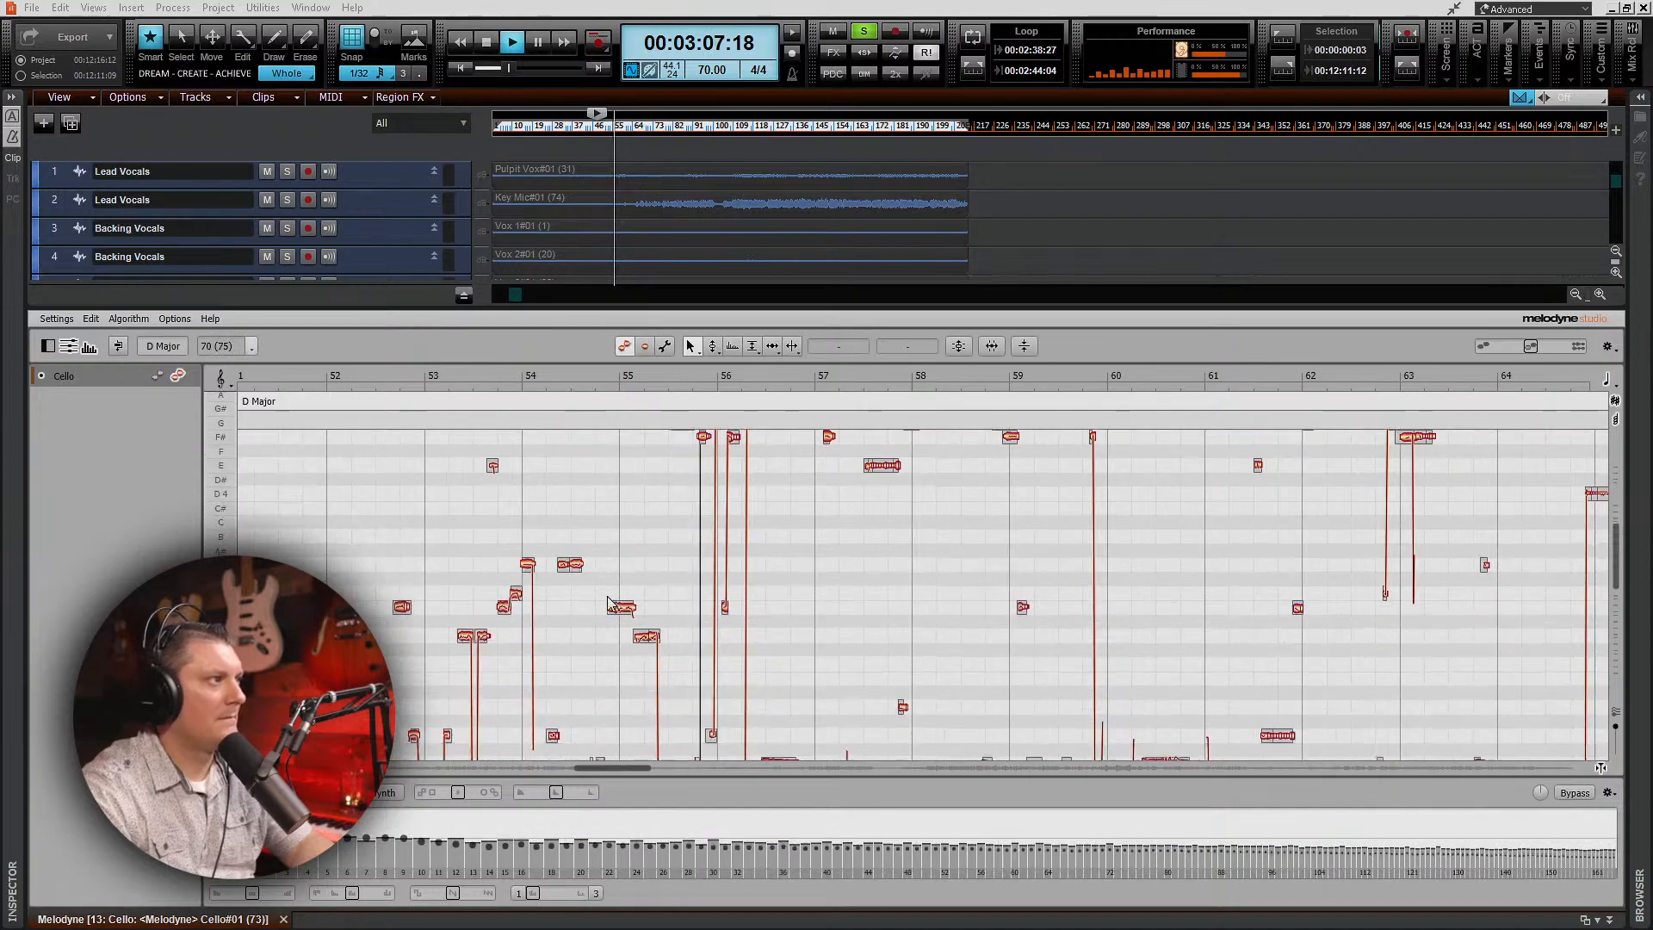
scroll(607, 602, "up", 2)
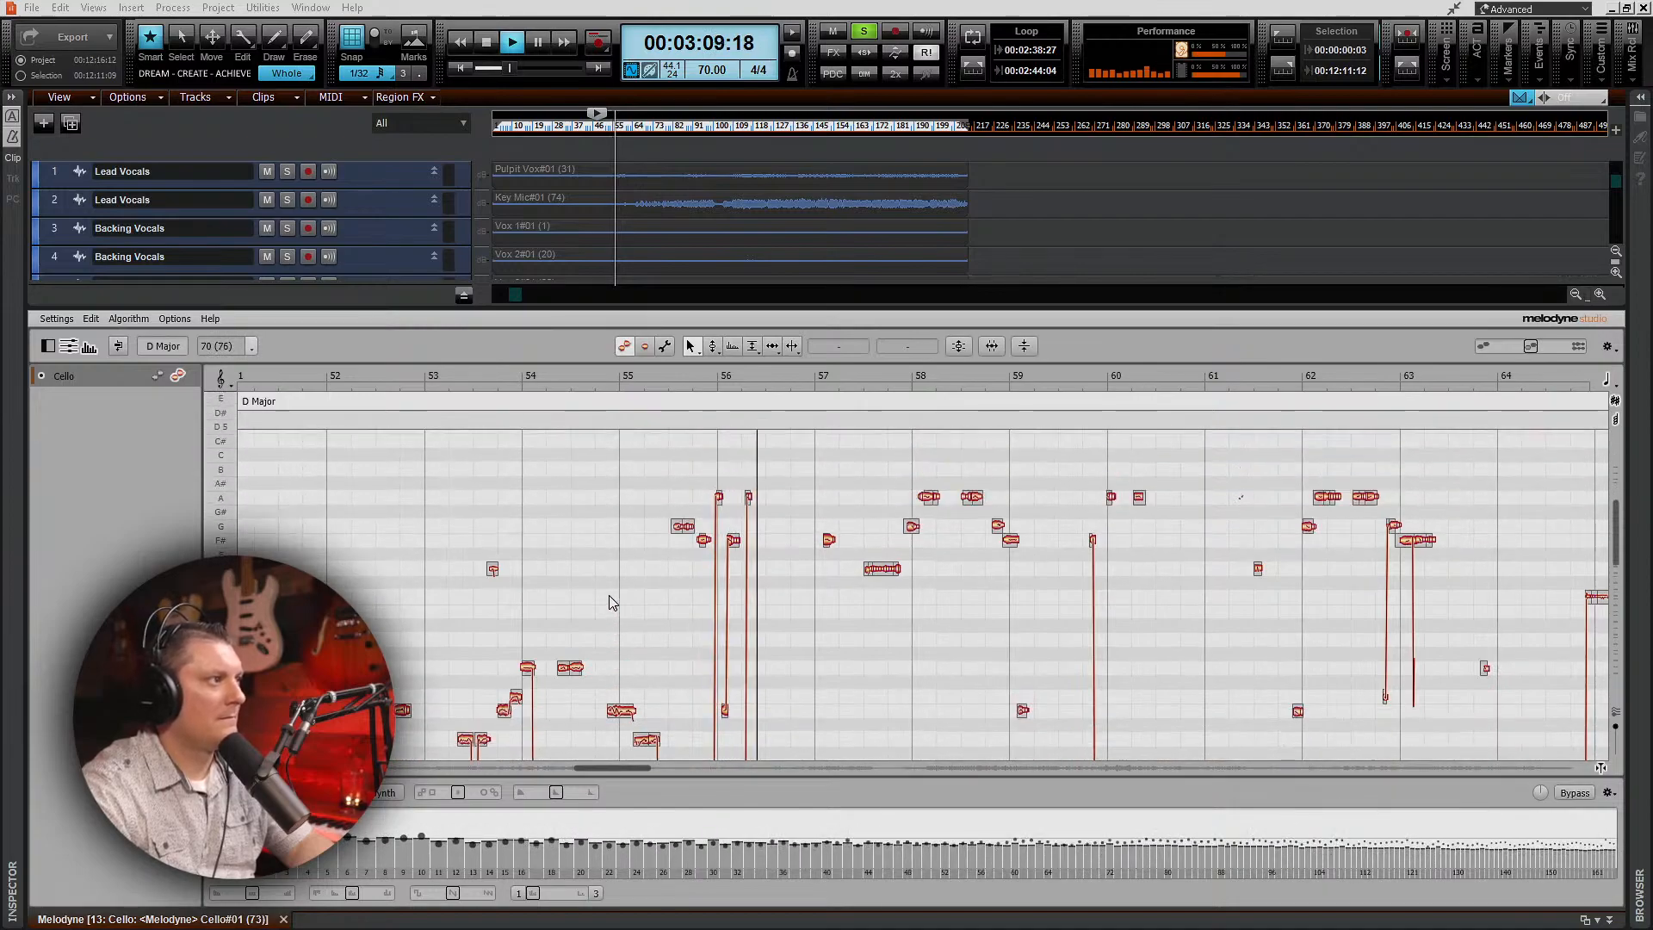
scroll(1041, 618, "down", 3)
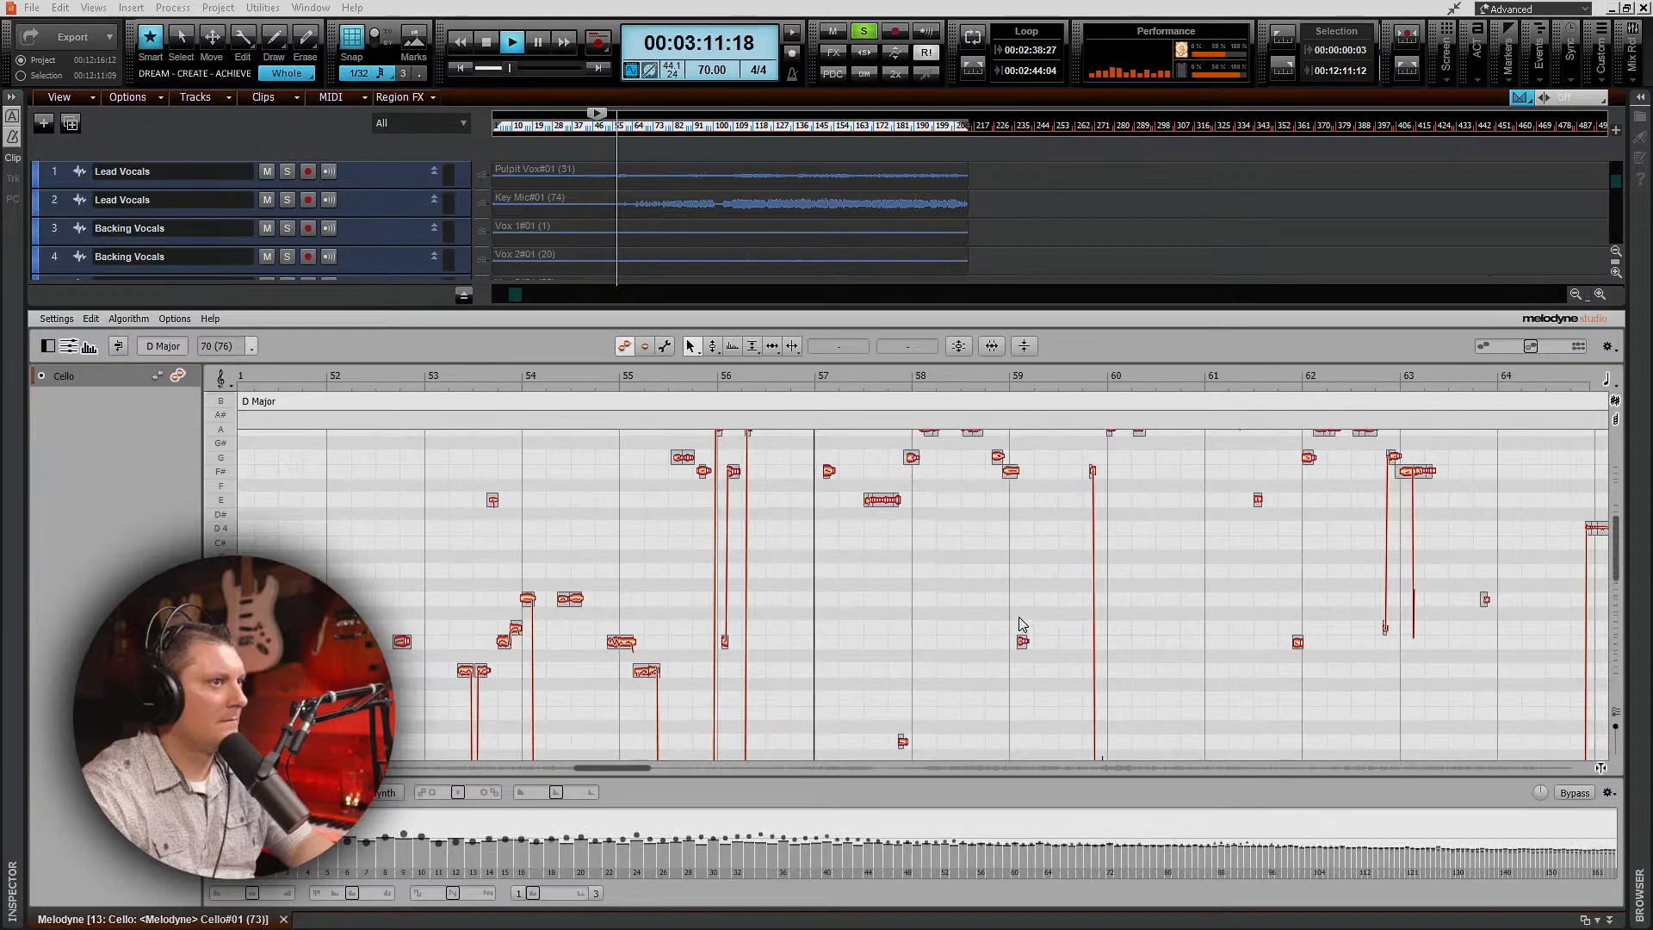
scroll(1023, 624, "down", 2)
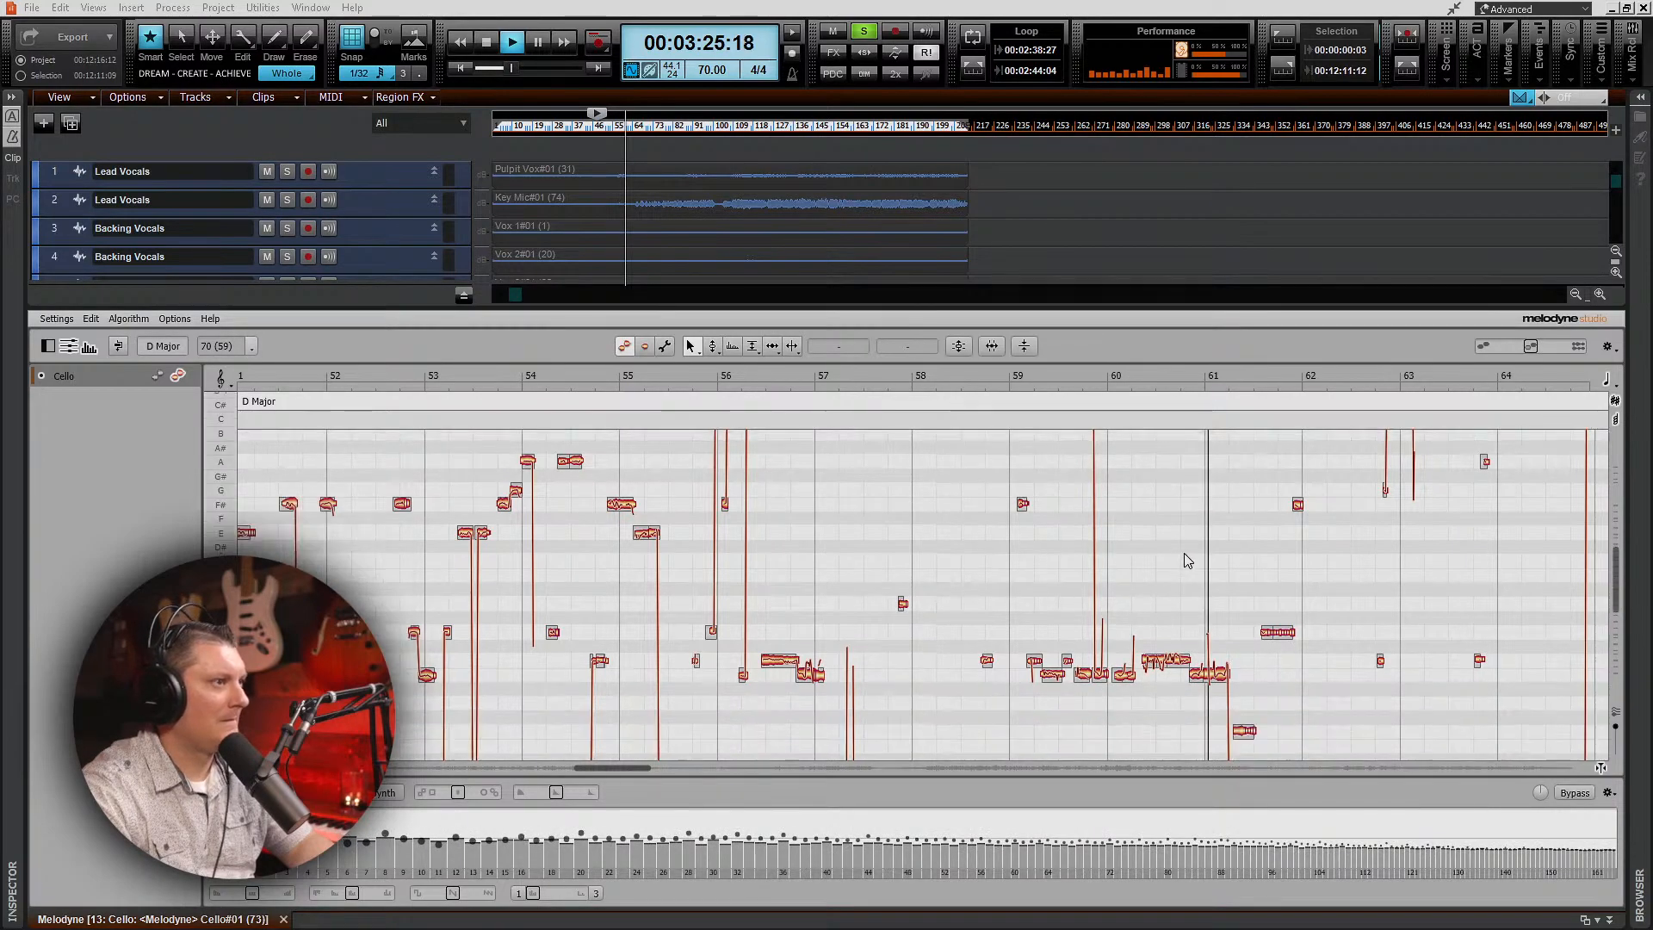
scroll(1315, 551, "down", 2)
scroll(1398, 528, "down", 2)
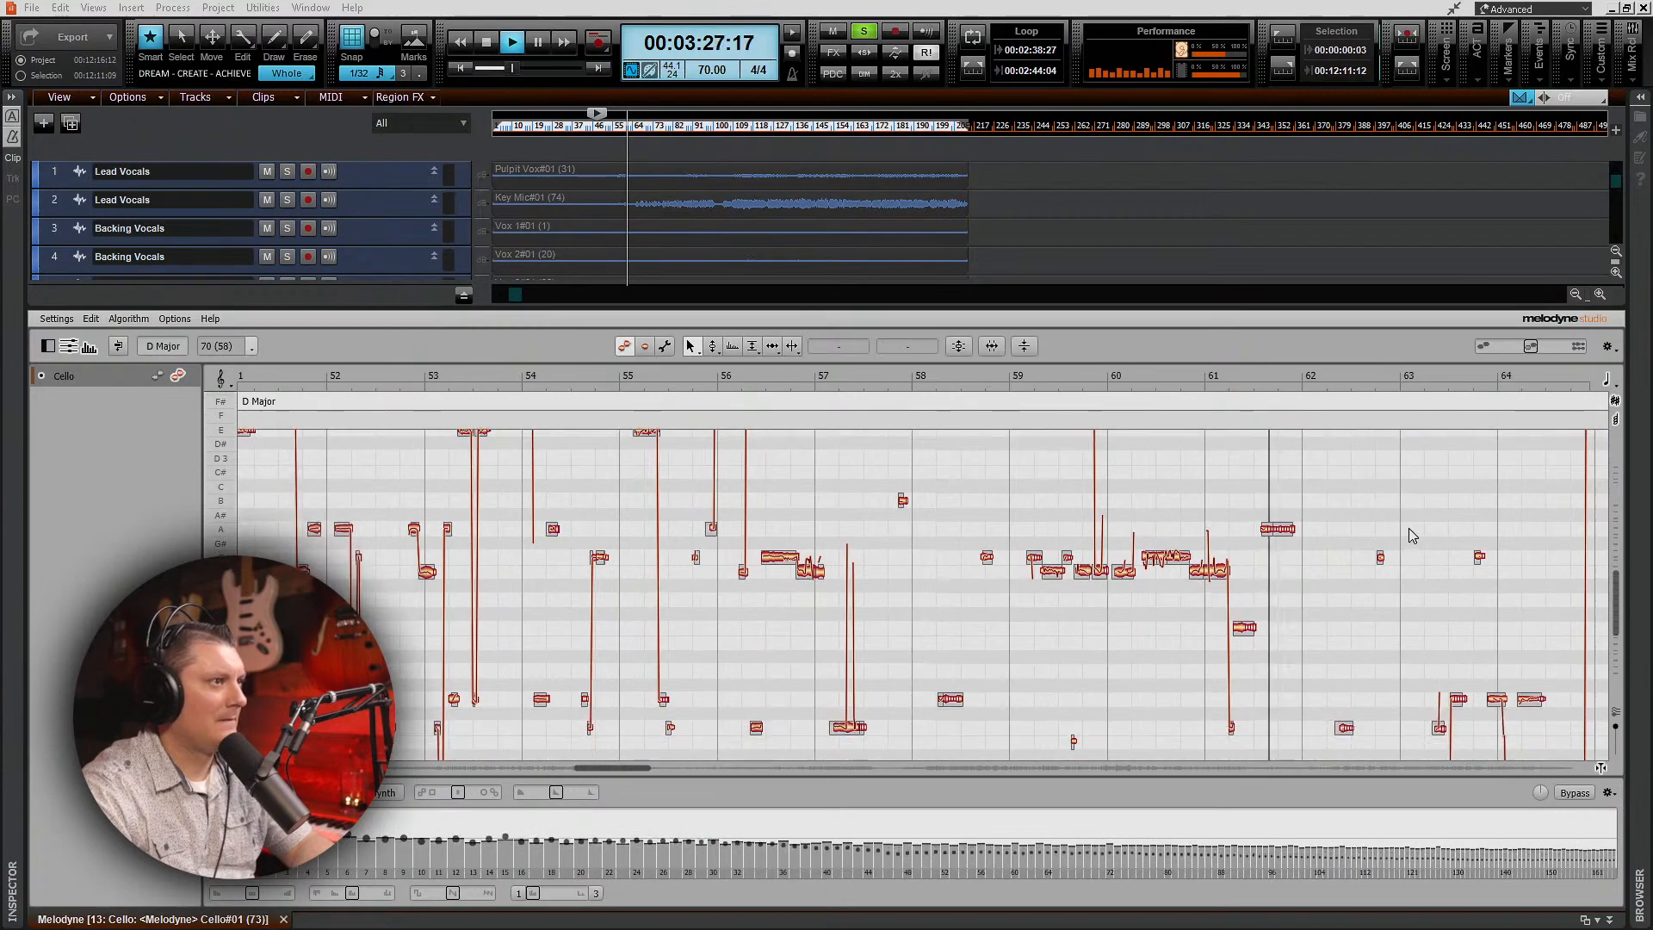
Step: Close the Melodyne editor and remove the Melodyne Region FX from the cello clip
left_click(284, 920)
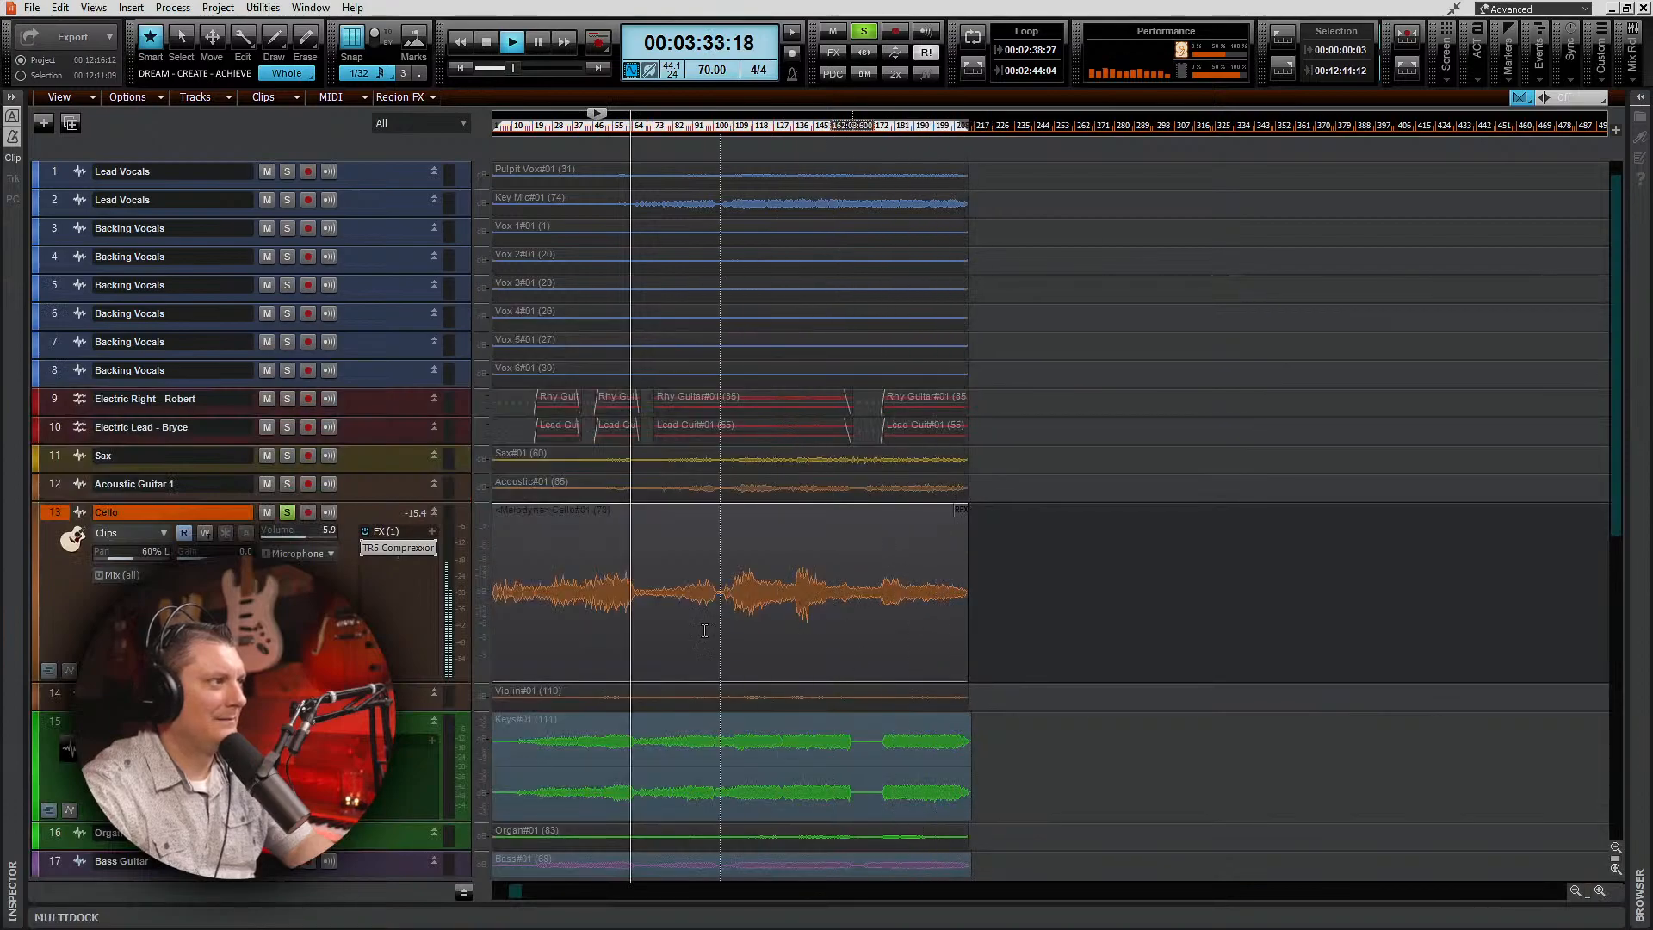
scroll(724, 628, "up", 1)
scroll(724, 632, "up", 2)
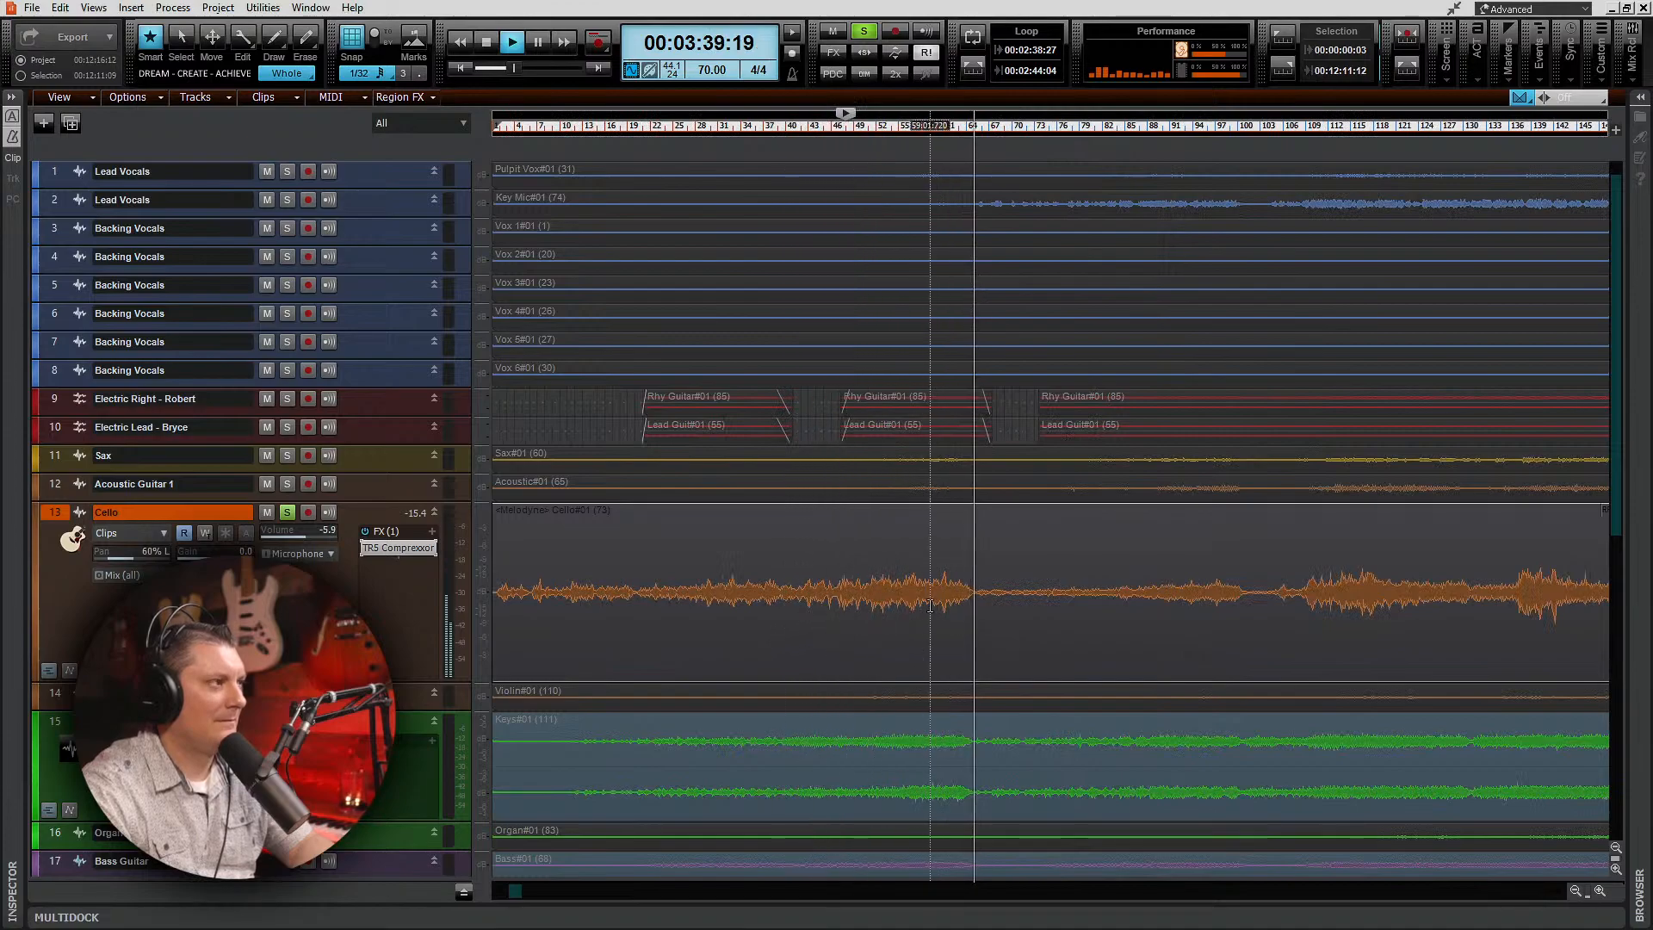
scroll(1100, 619, "down", 1)
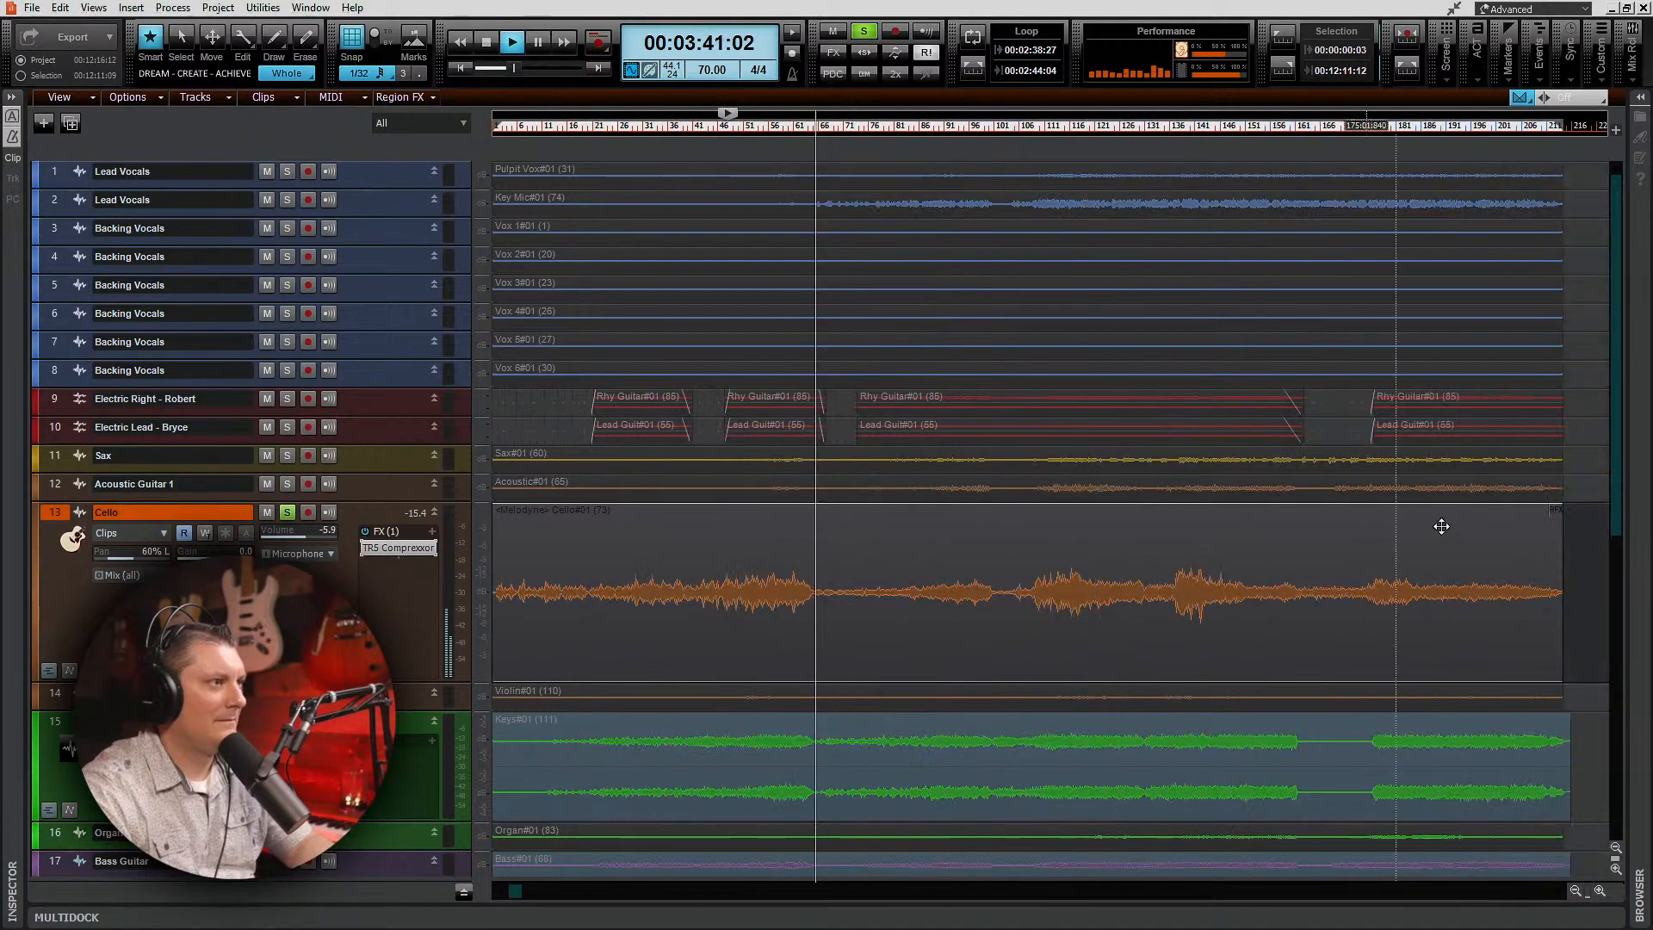
left_click(1555, 509)
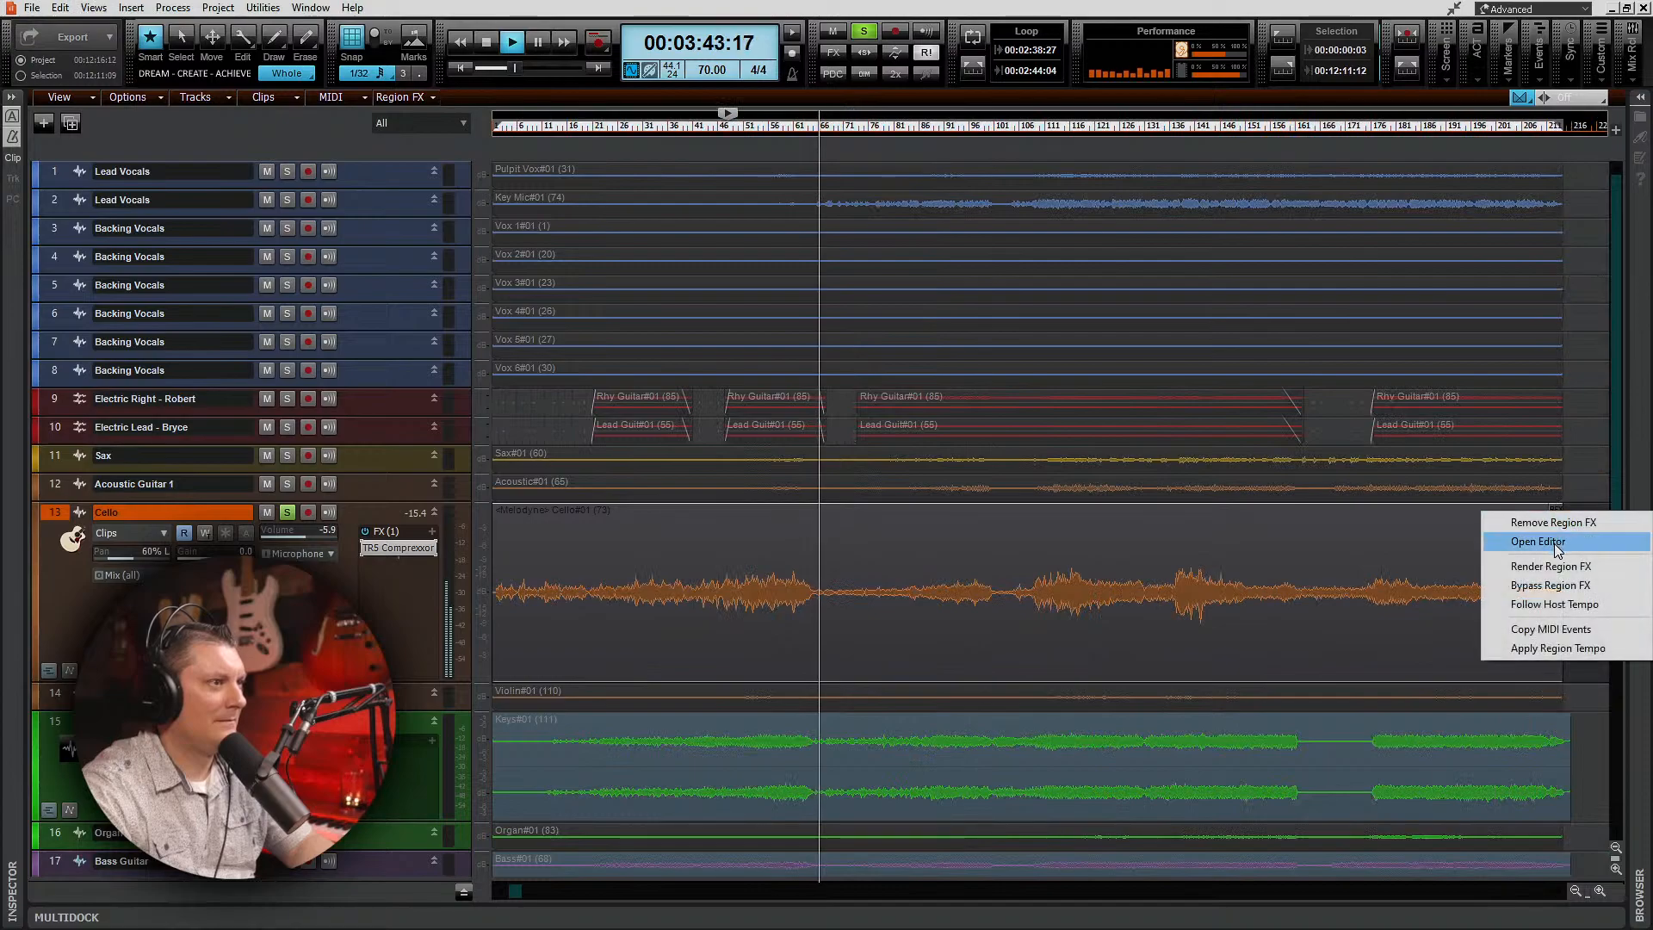
left_click(1556, 524)
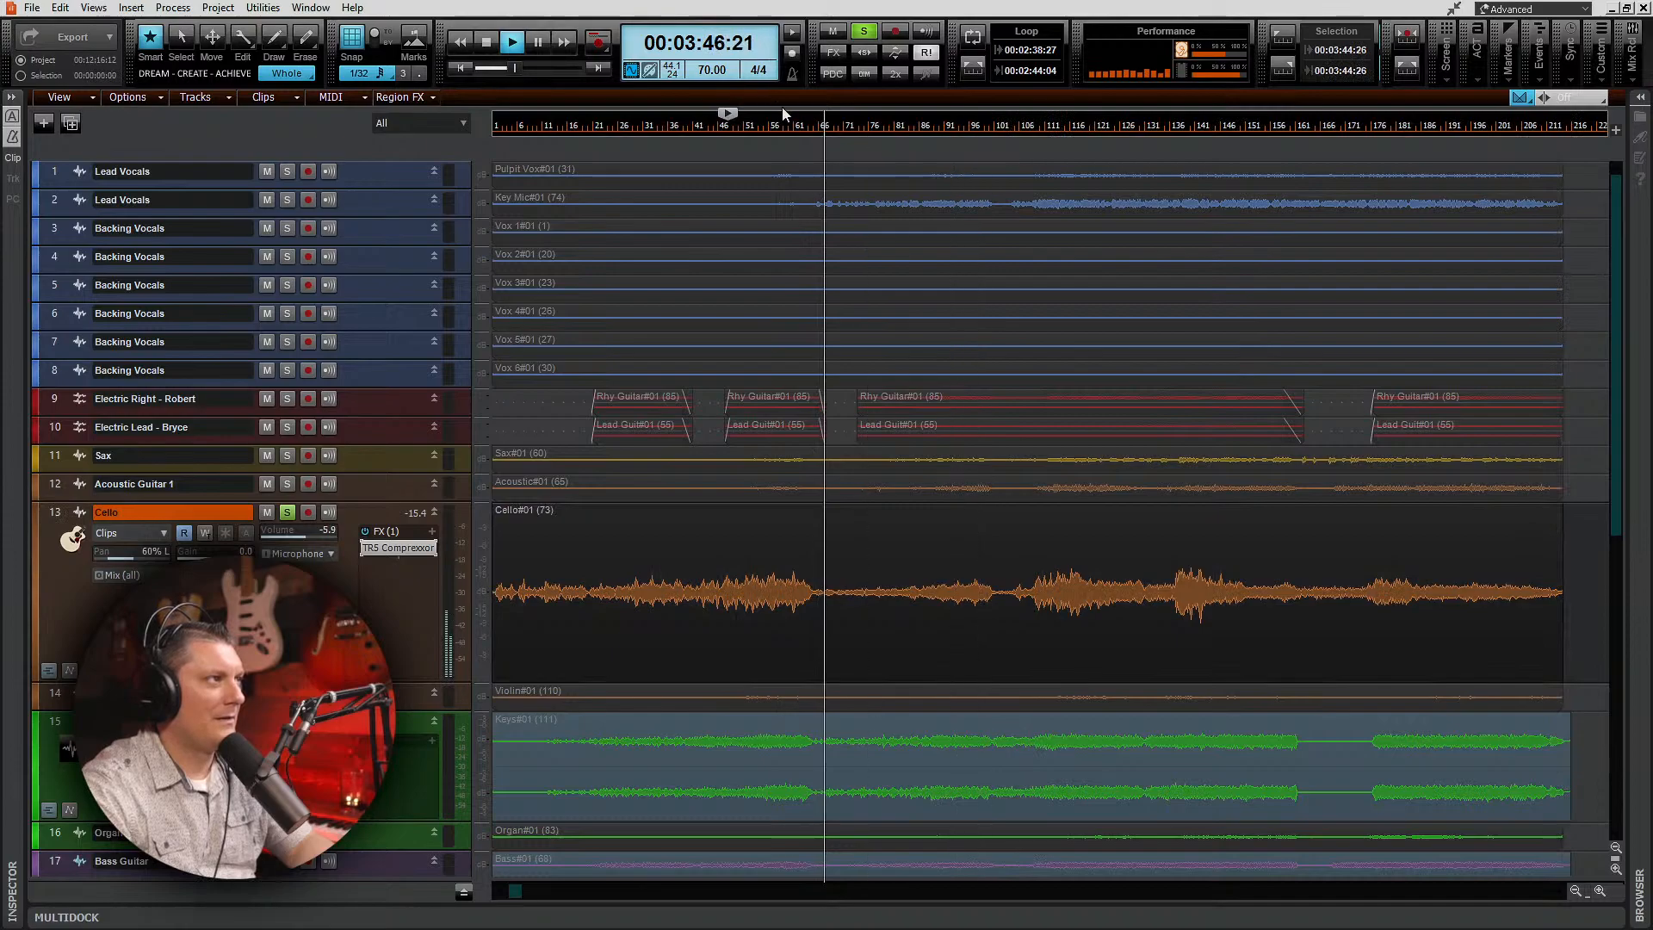
Step: Play the unprocessed cello from about bar 58 and again from shortly before bar 47, and stop playback
left_click(778, 130)
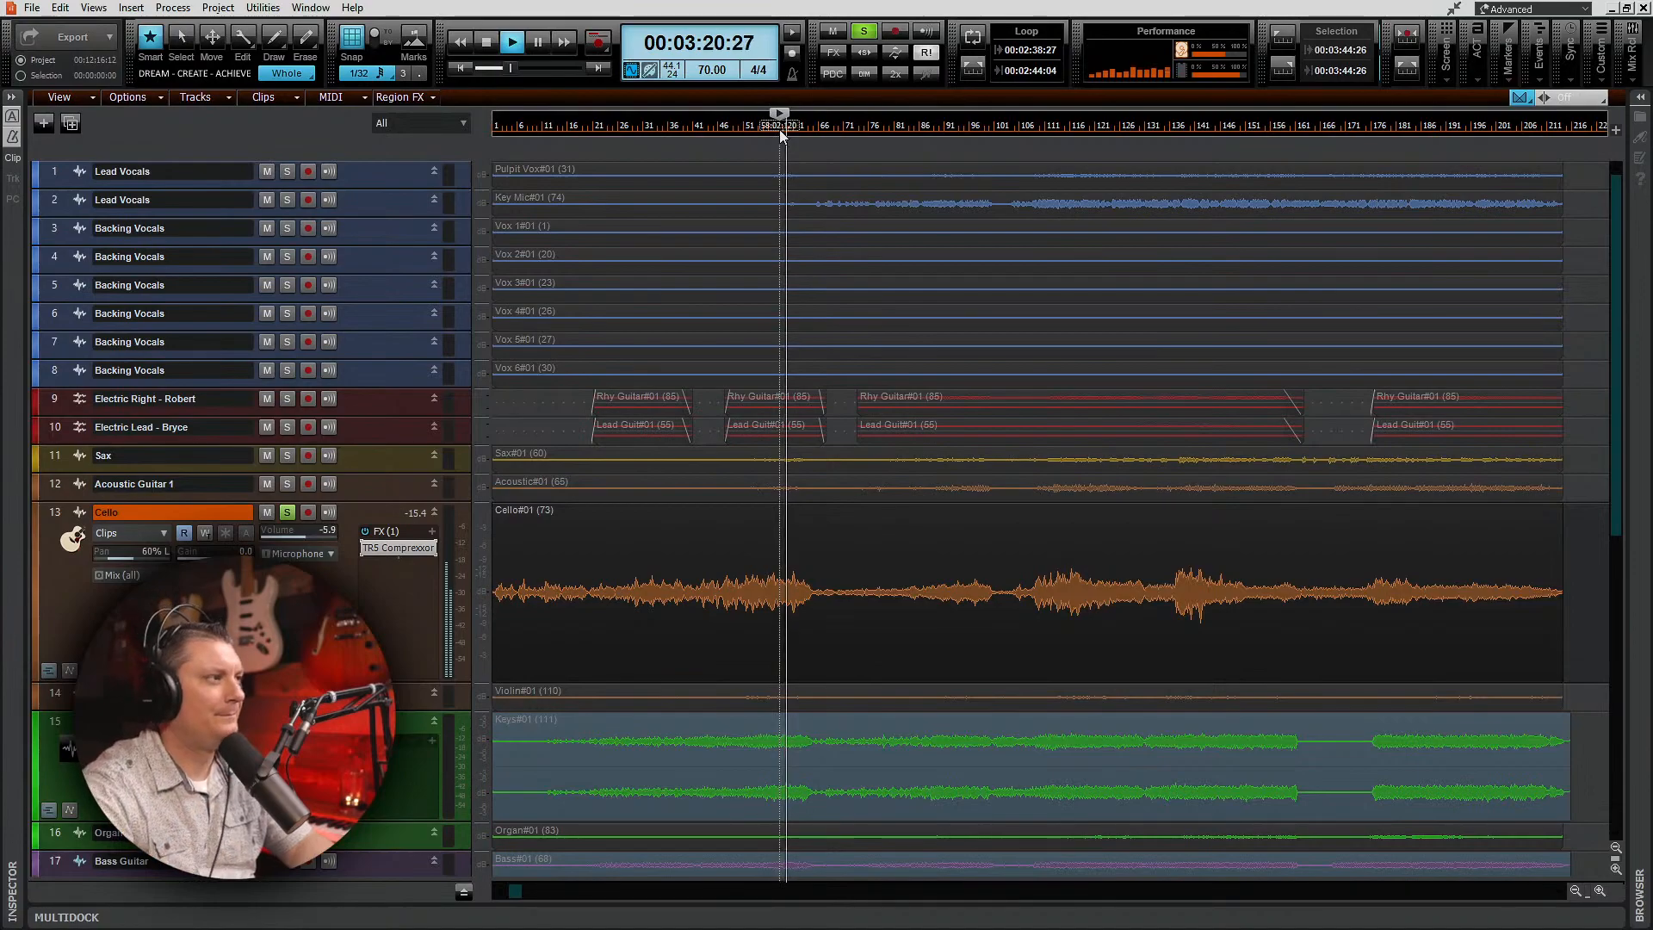
scroll(815, 664, "up", 2)
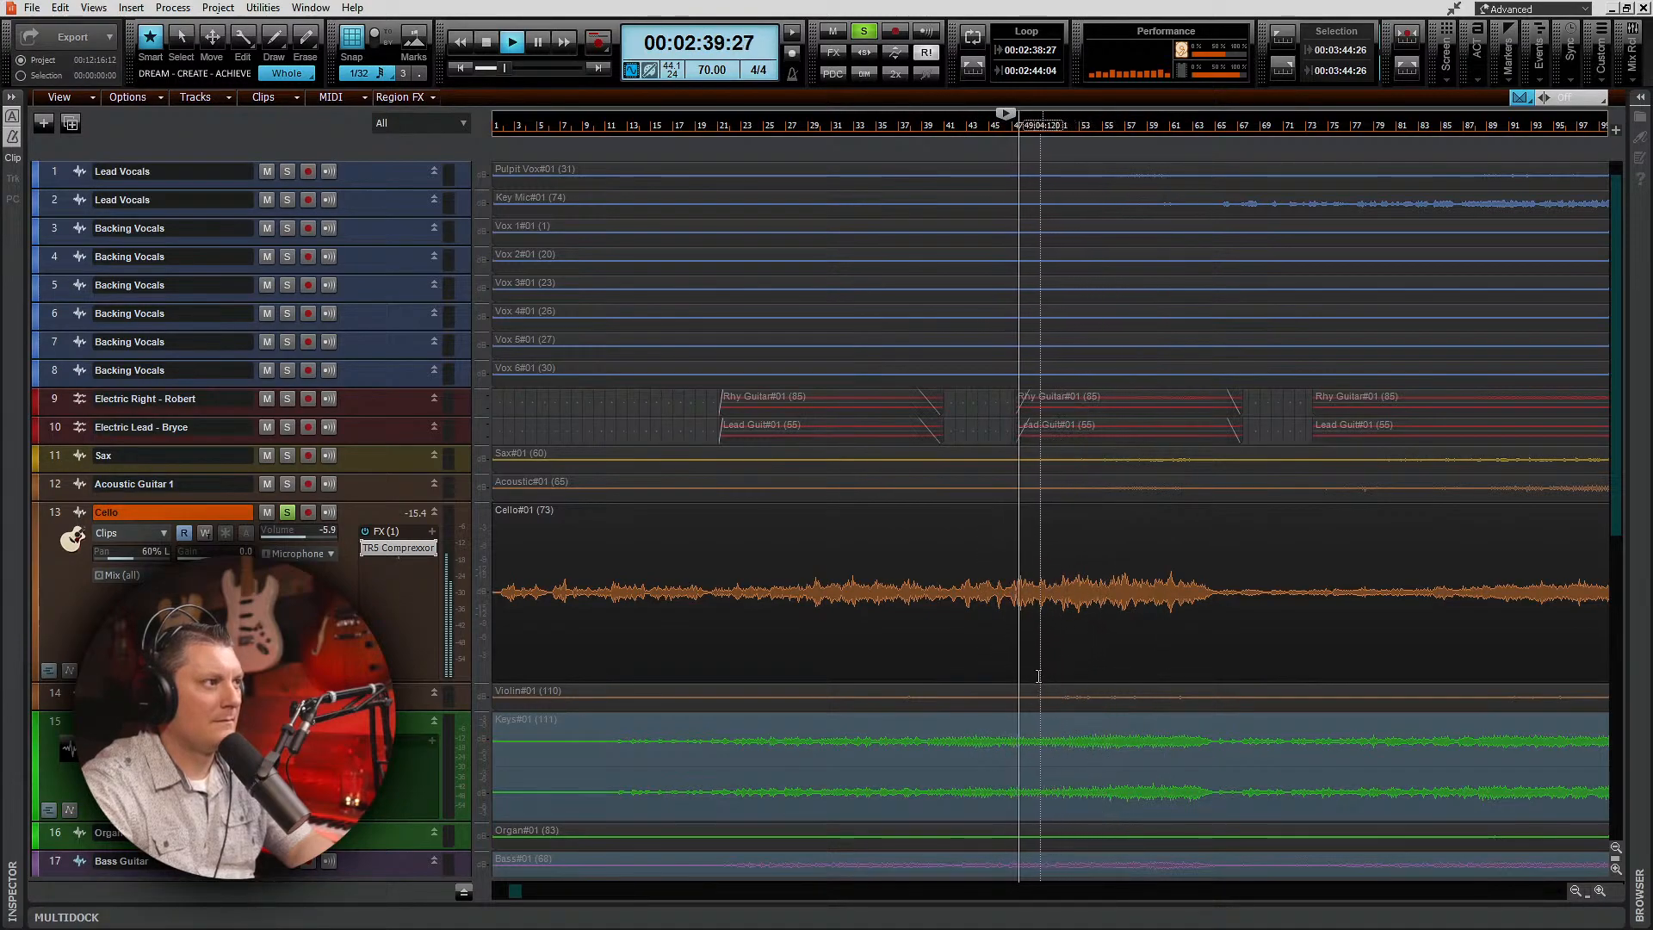
key("space")
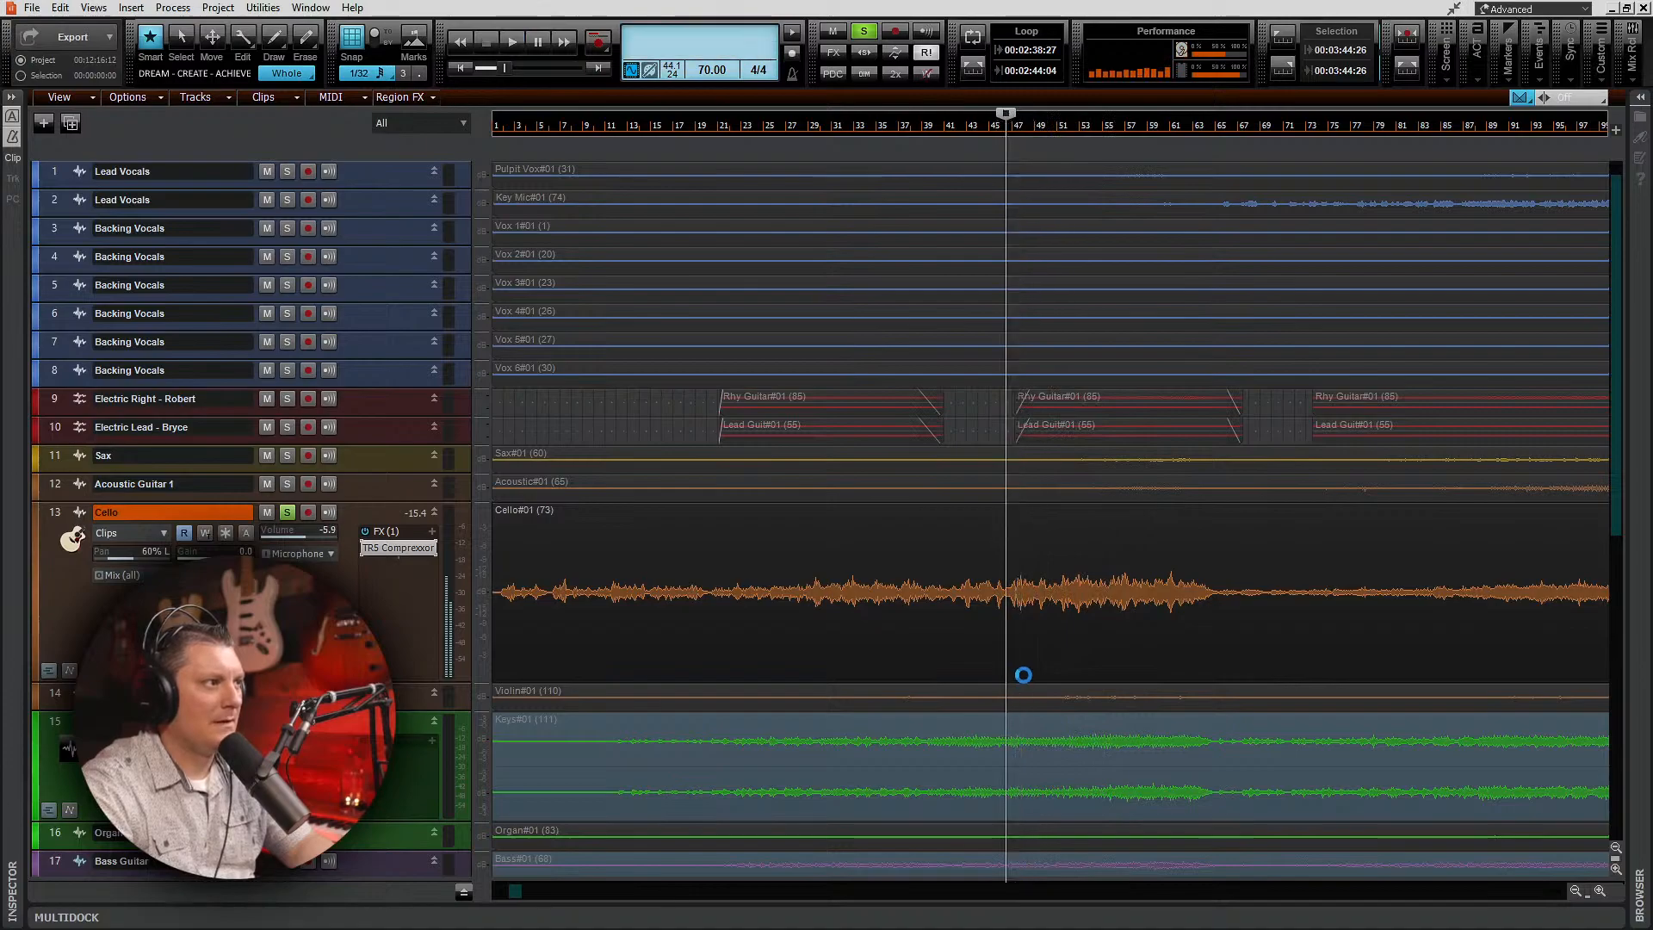
Step: Split the cello clip at 00:02:39:06 and at 00:03:41:08
scroll(977, 669, "up", 3)
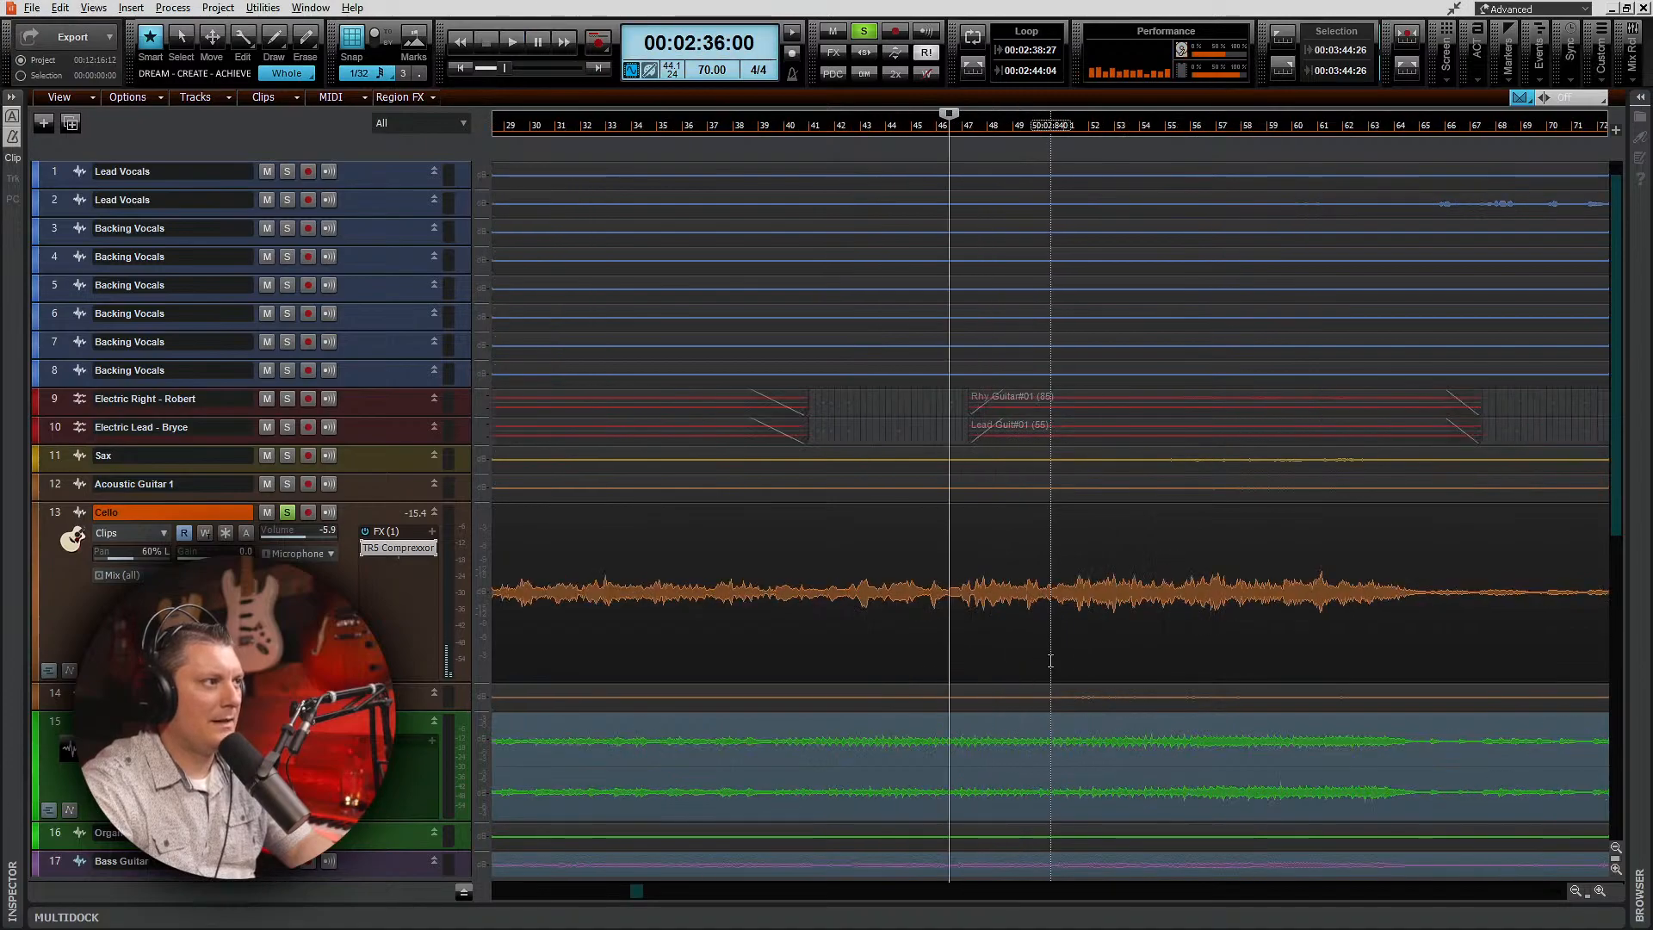
left_click(975, 669)
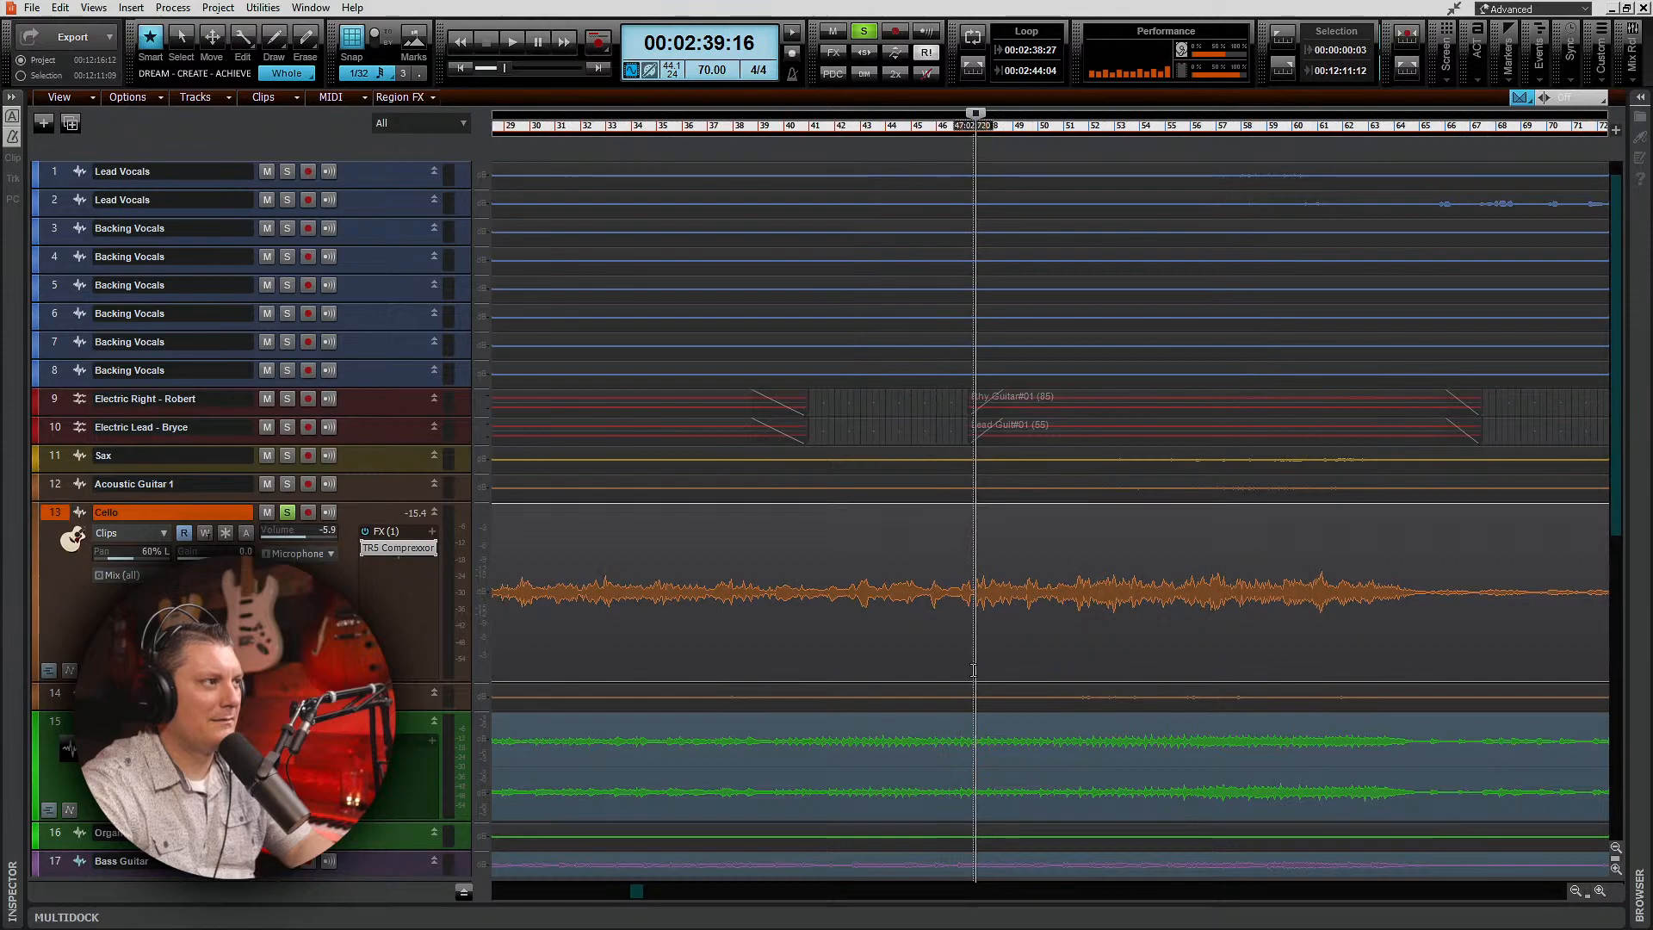
left_click(972, 670)
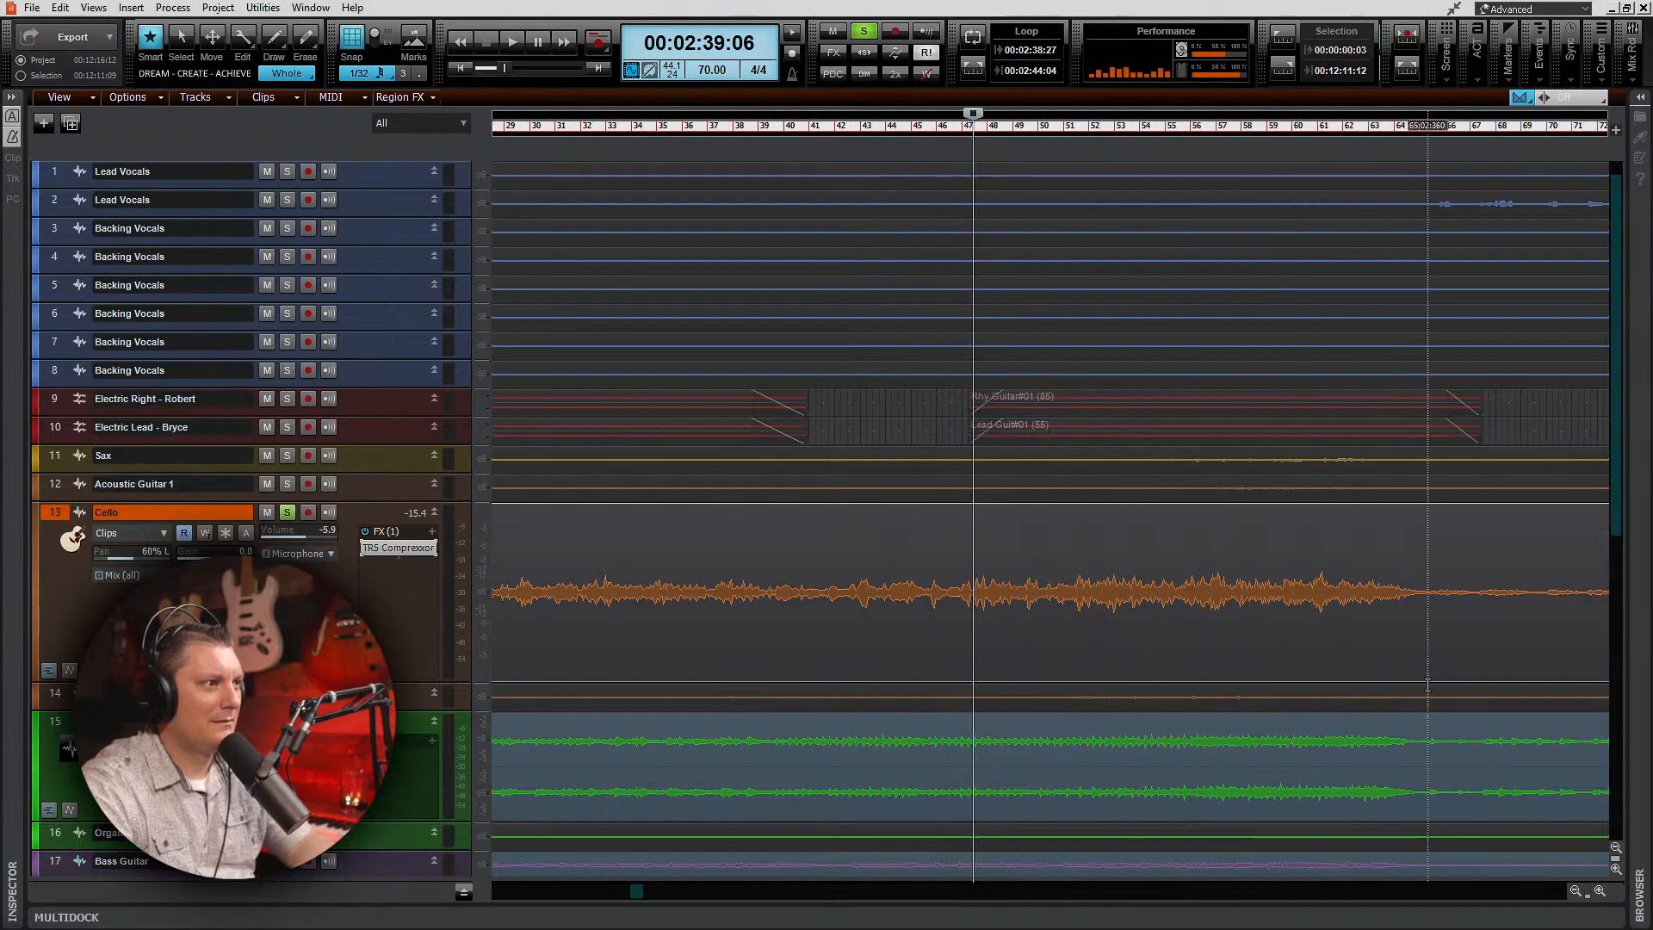
key("s")
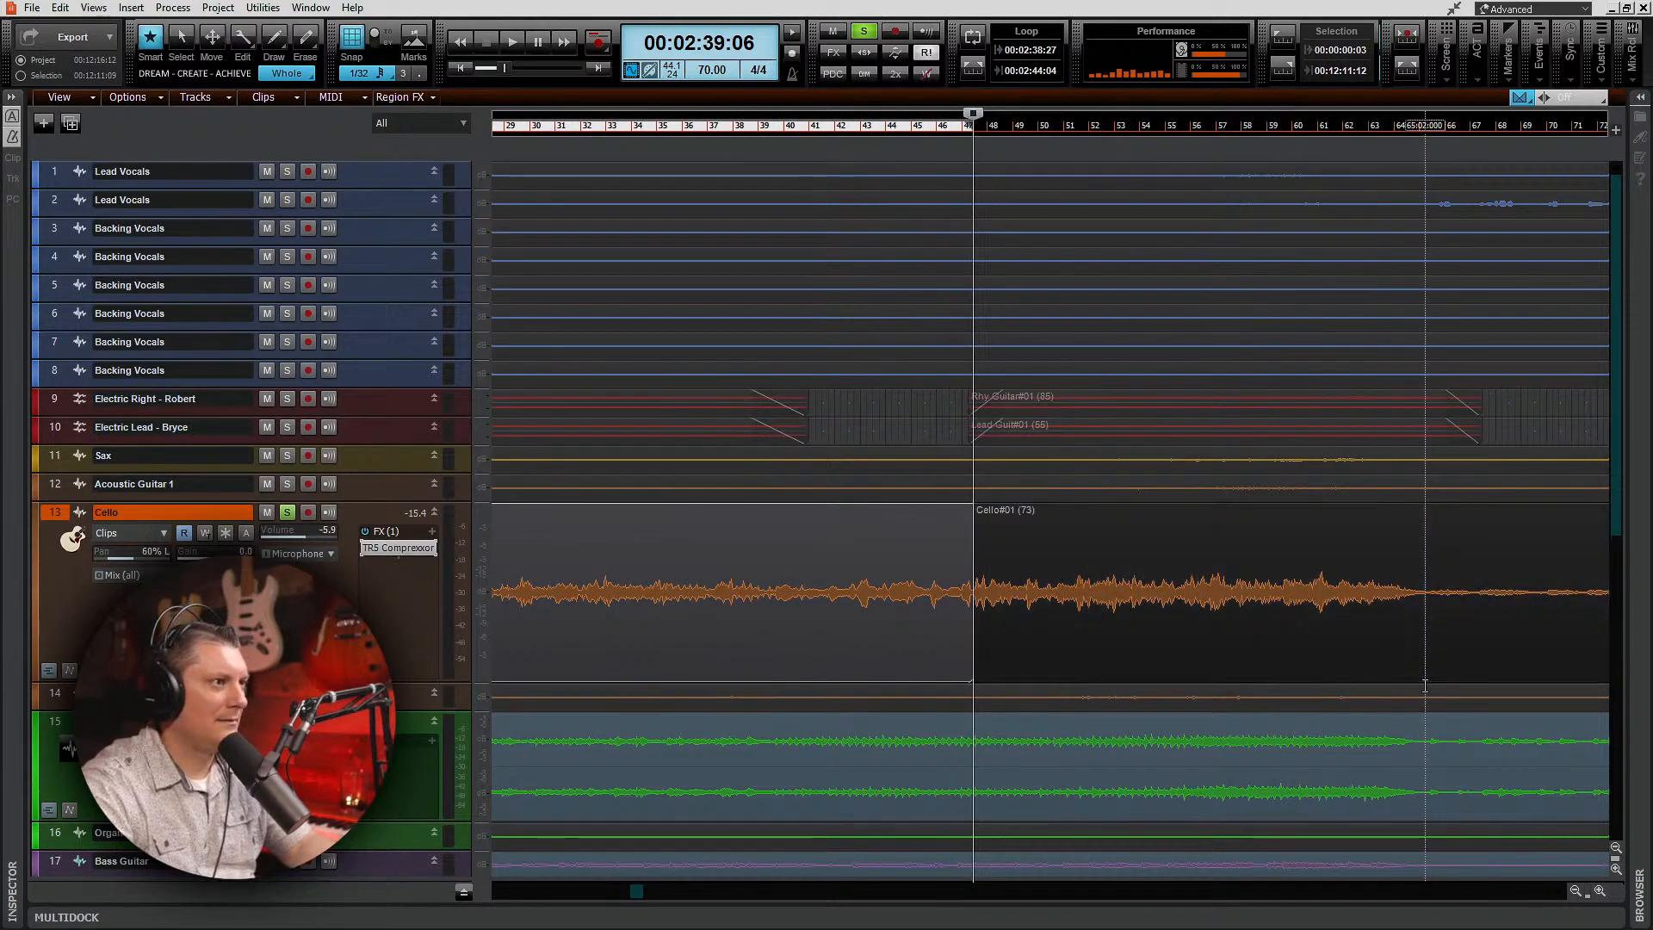
left_click(1422, 641)
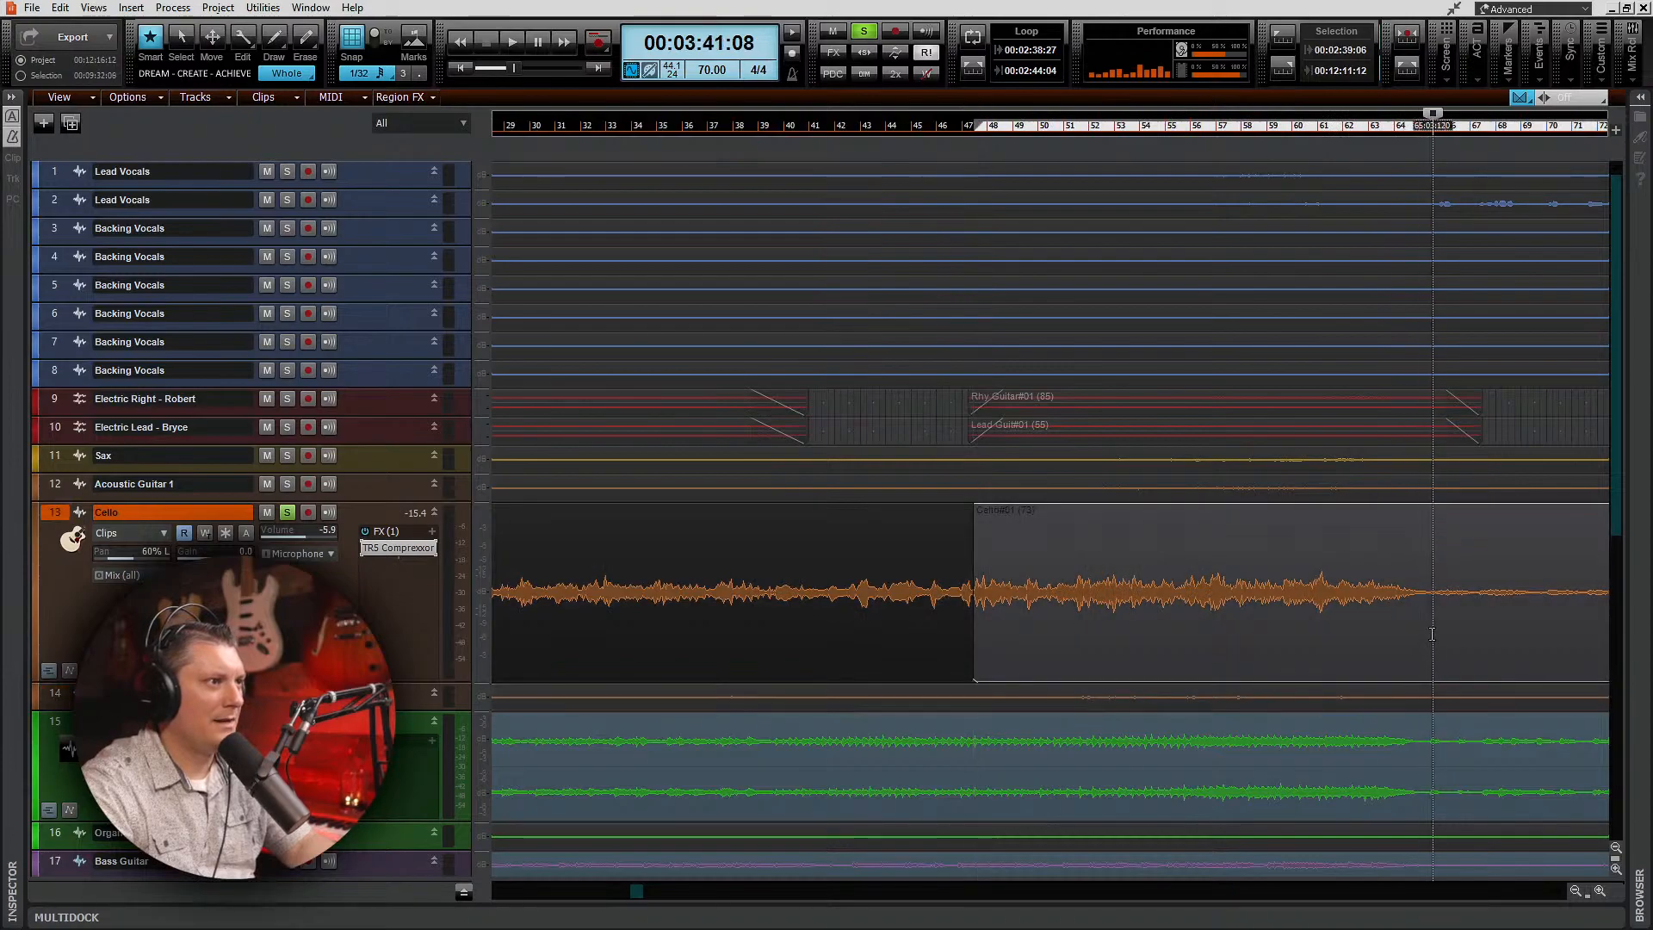
left_click(1433, 635)
key("s")
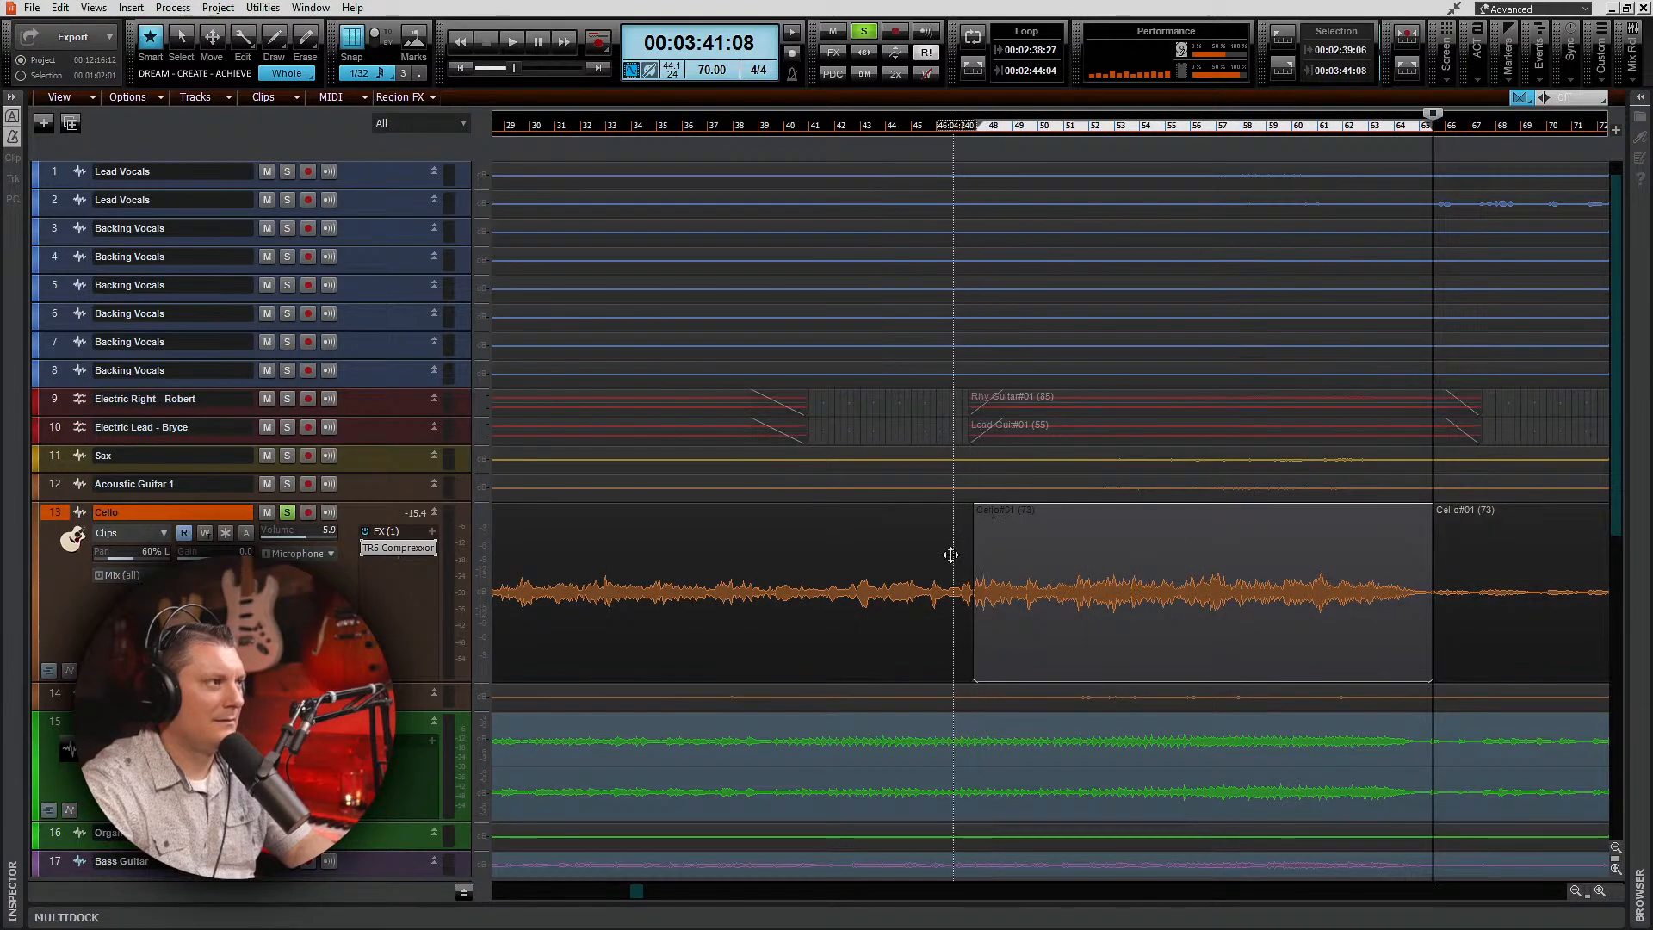
Step: Delete the cello section between the two splits and fade the cello out before and in after the gap over about three bars each
left_click_drag(978, 514, 1033, 524)
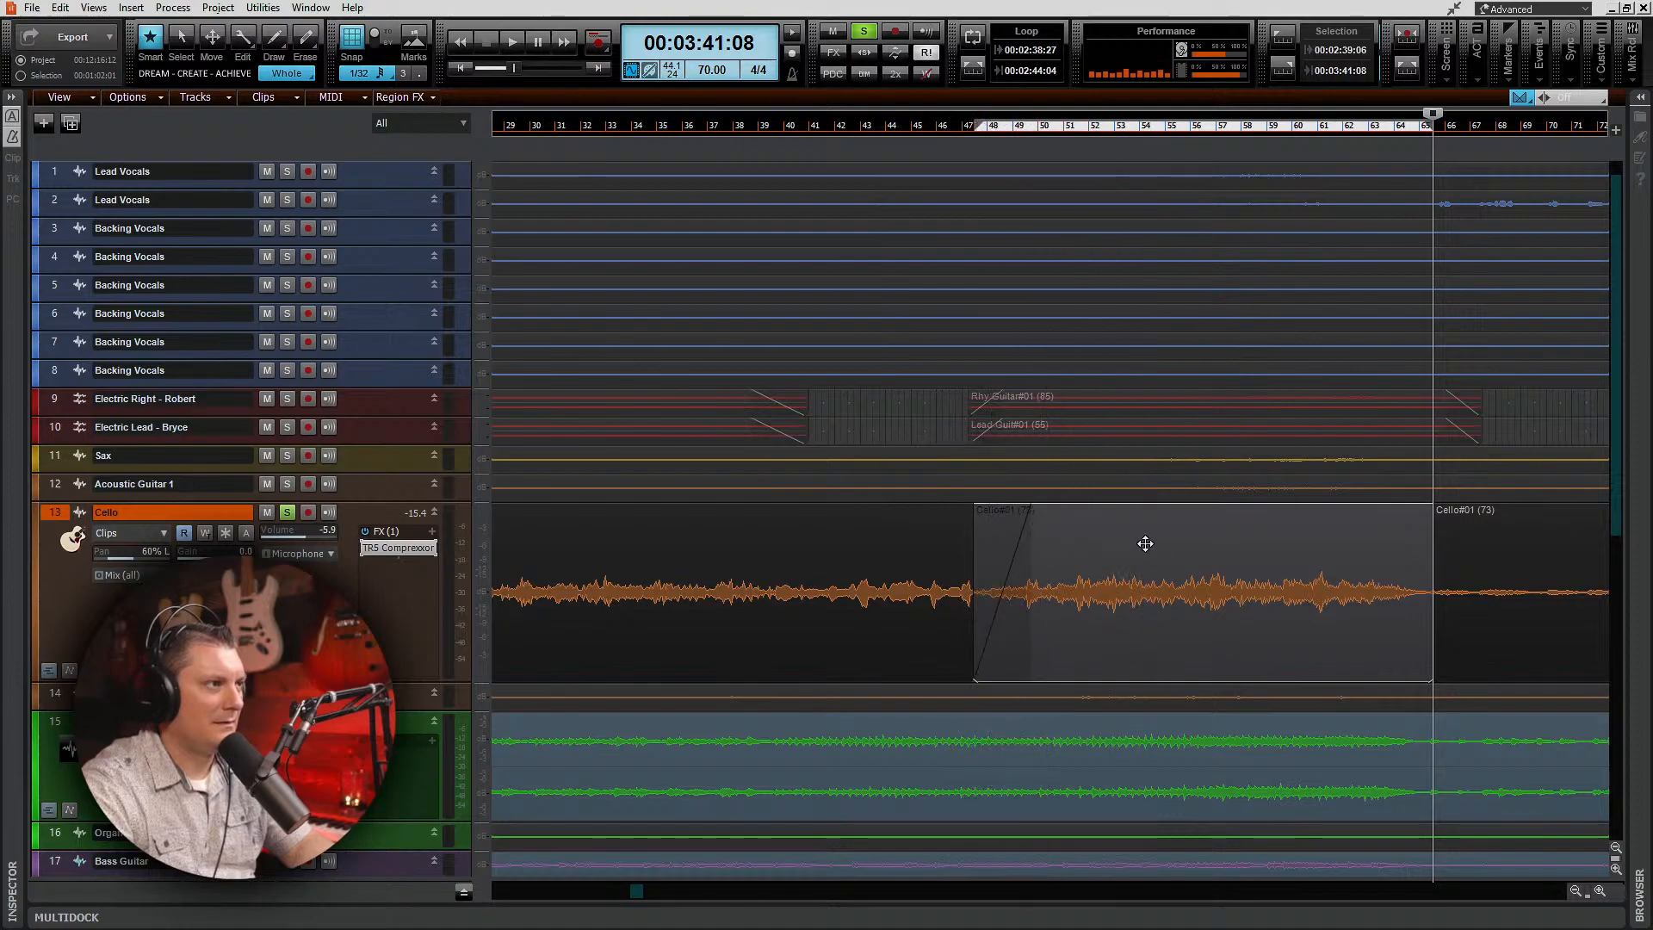
key("Delete")
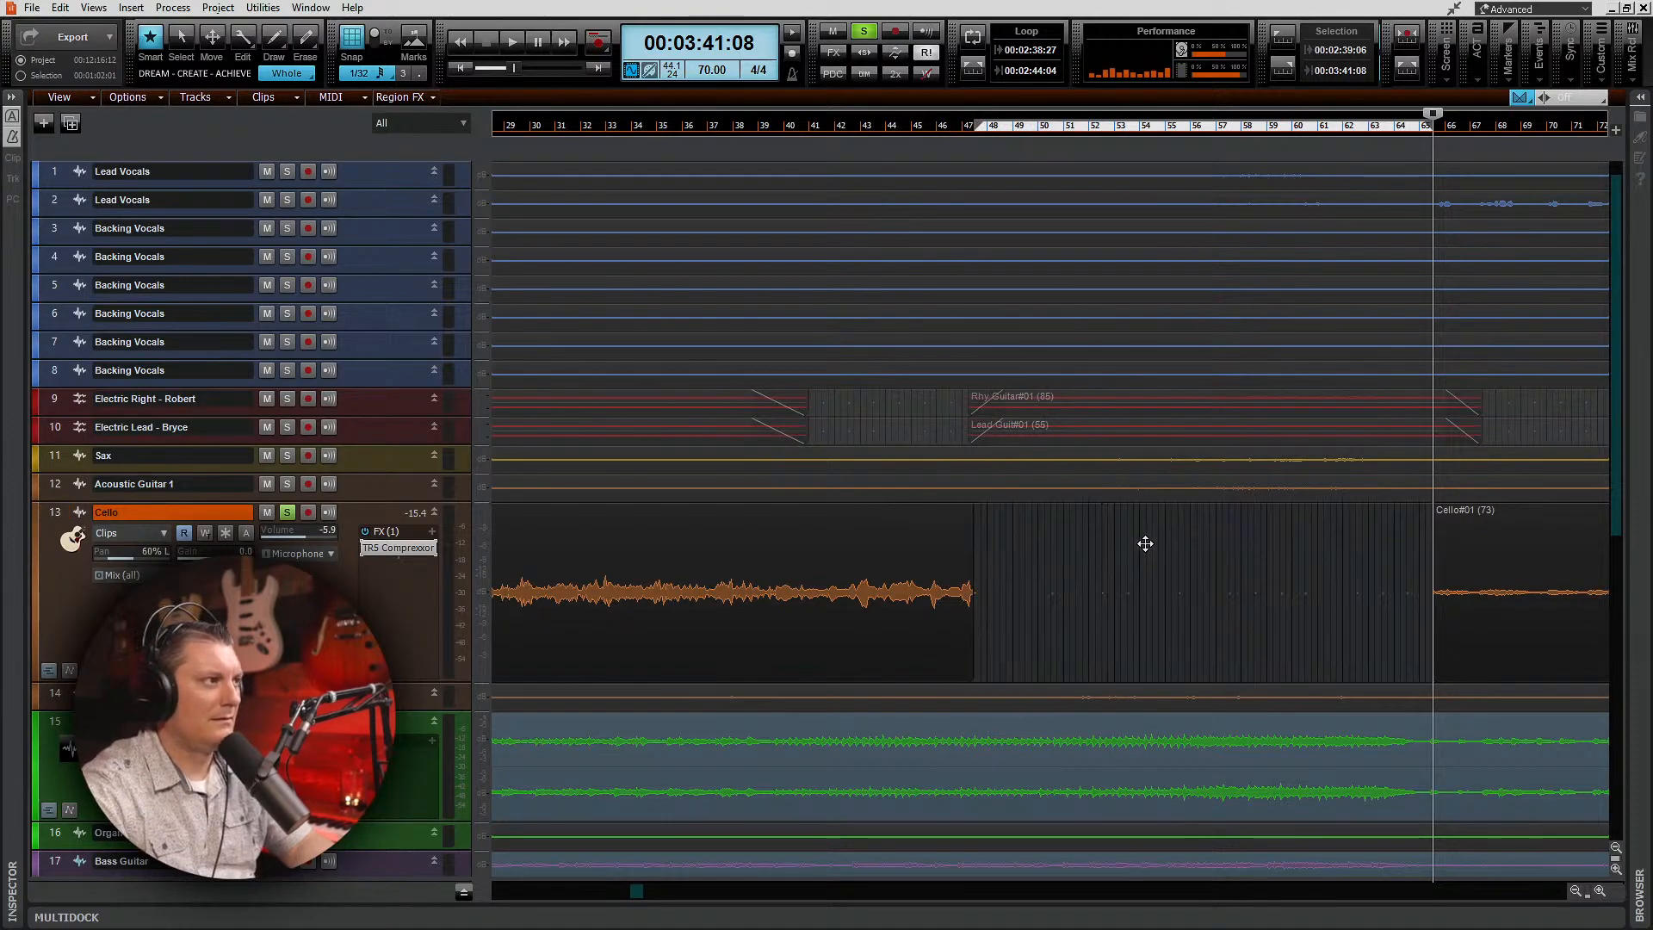
left_click_drag(974, 510, 878, 509)
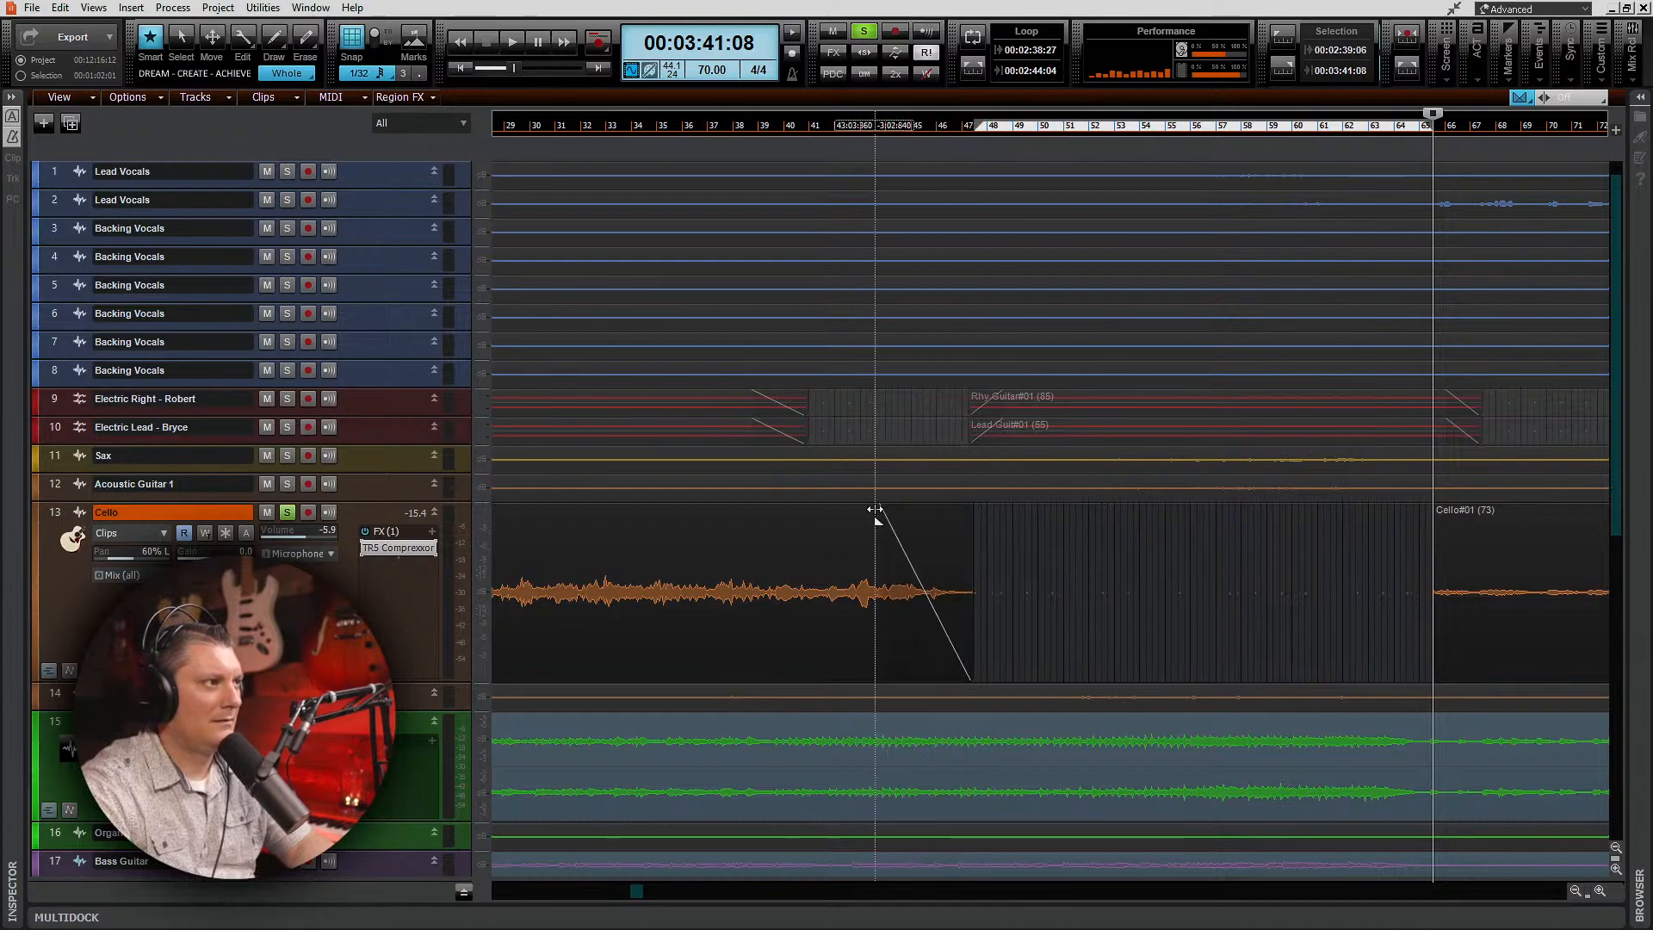
left_click_drag(1434, 510, 1518, 508)
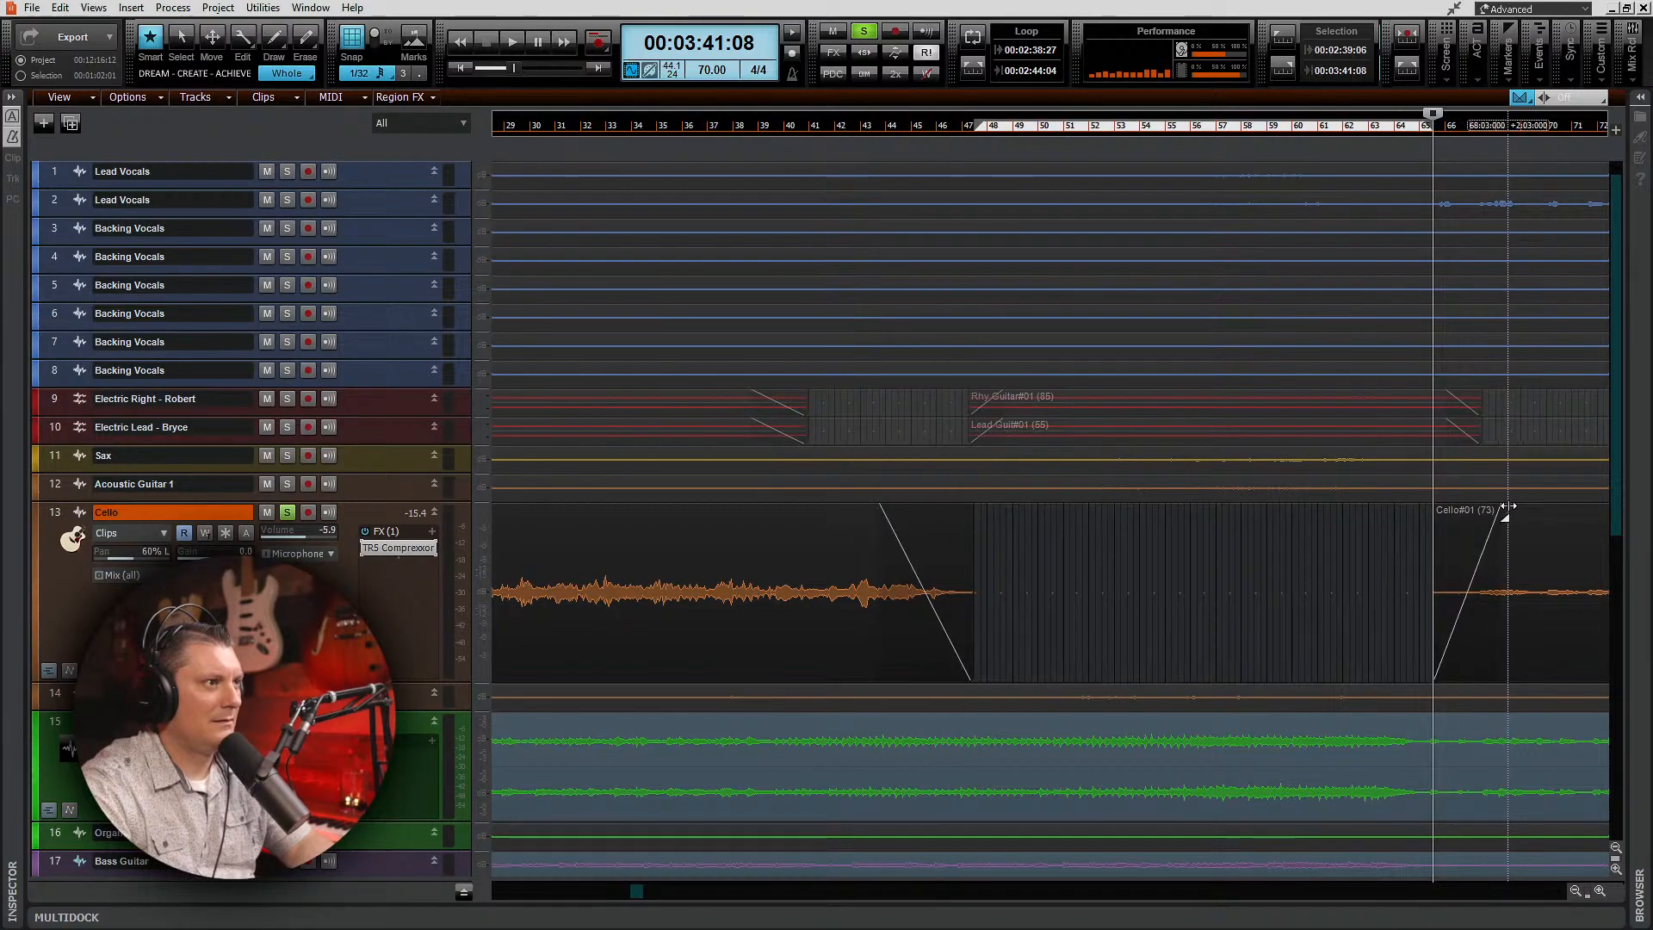
Step: Unsolo the cello and play the full mix from 00:02:16:15 to hear the passage leading into the cello gap
left_click(803, 124)
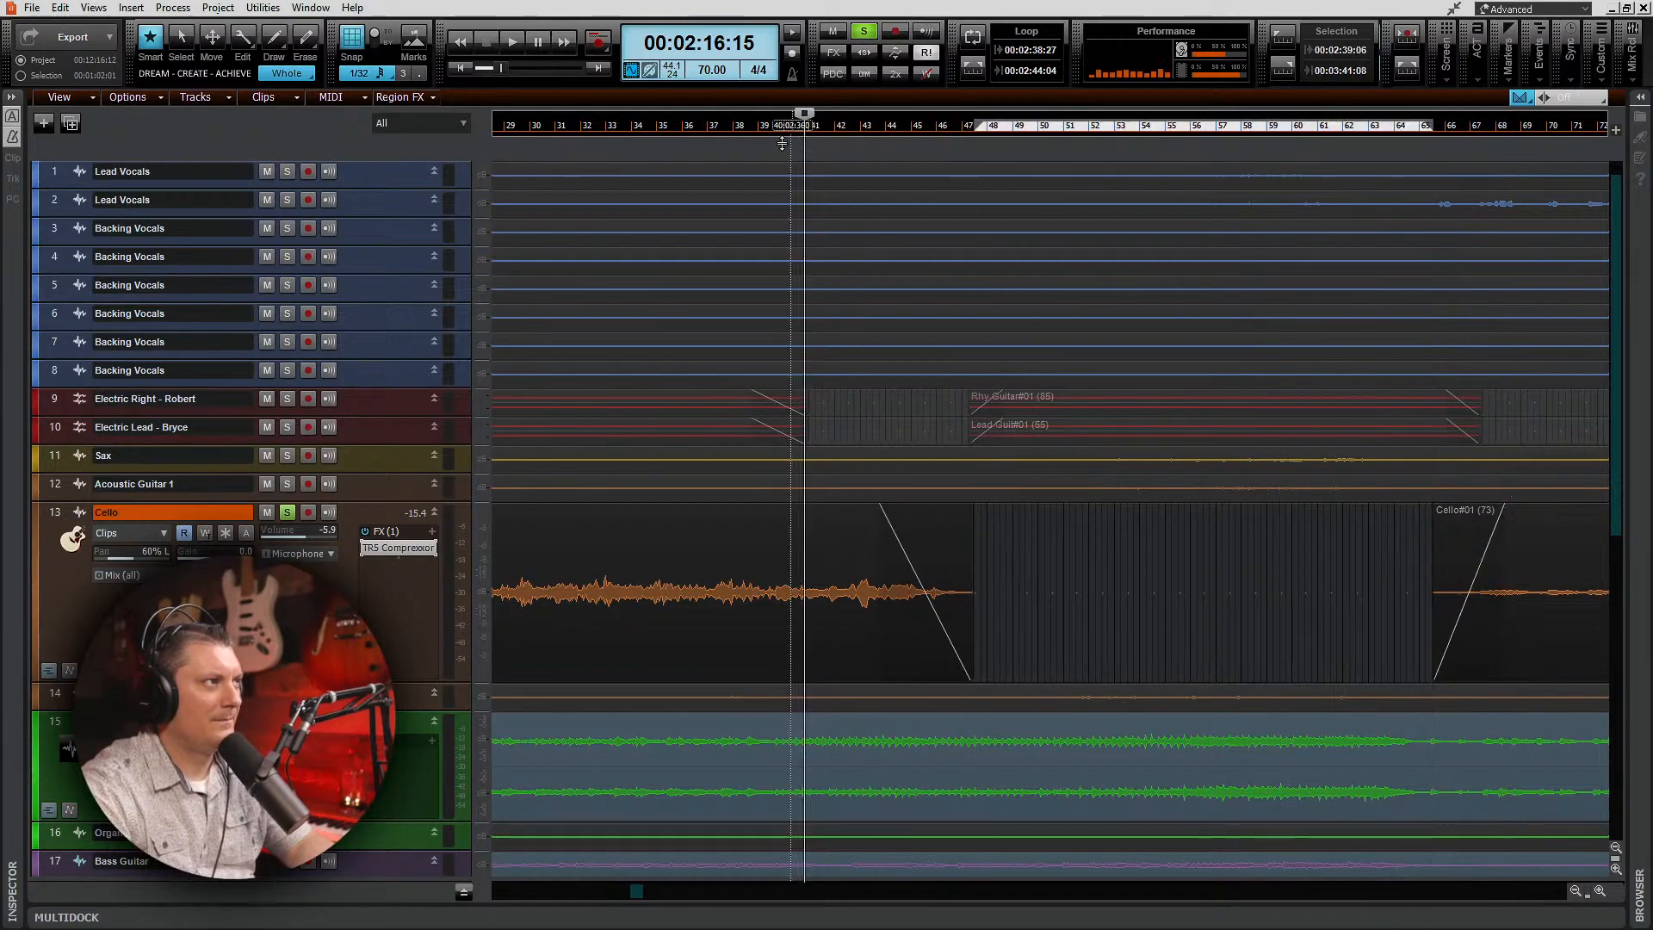
left_click(287, 513)
key("space")
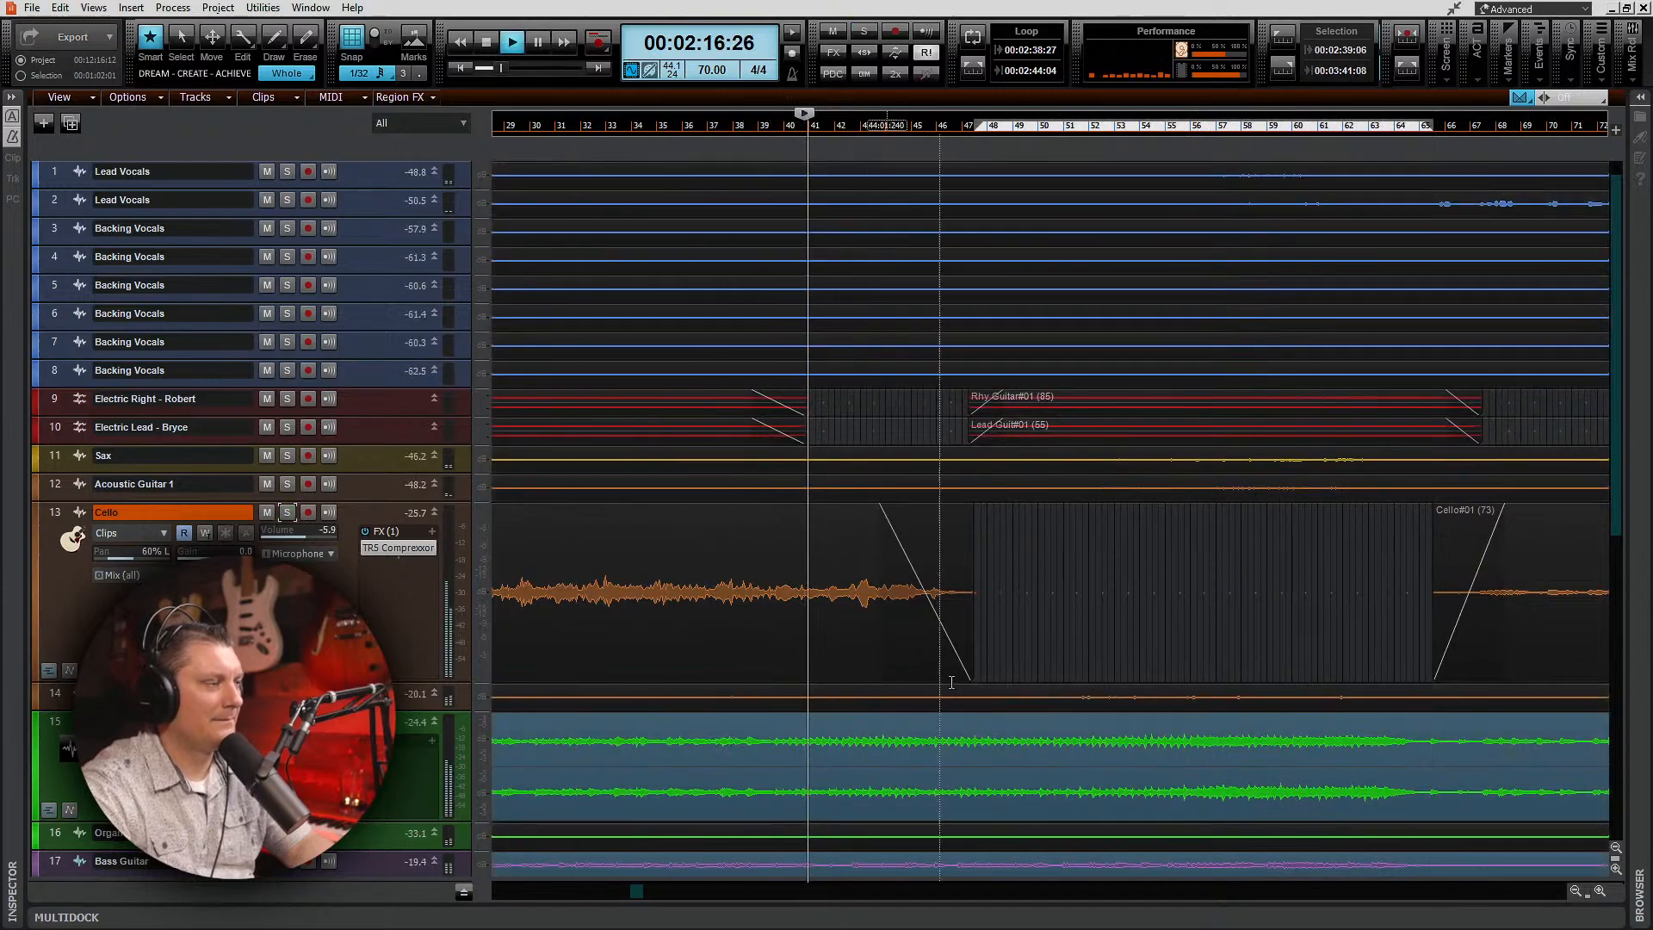
scroll(964, 676, "down", 5)
scroll(968, 649, "up", 2)
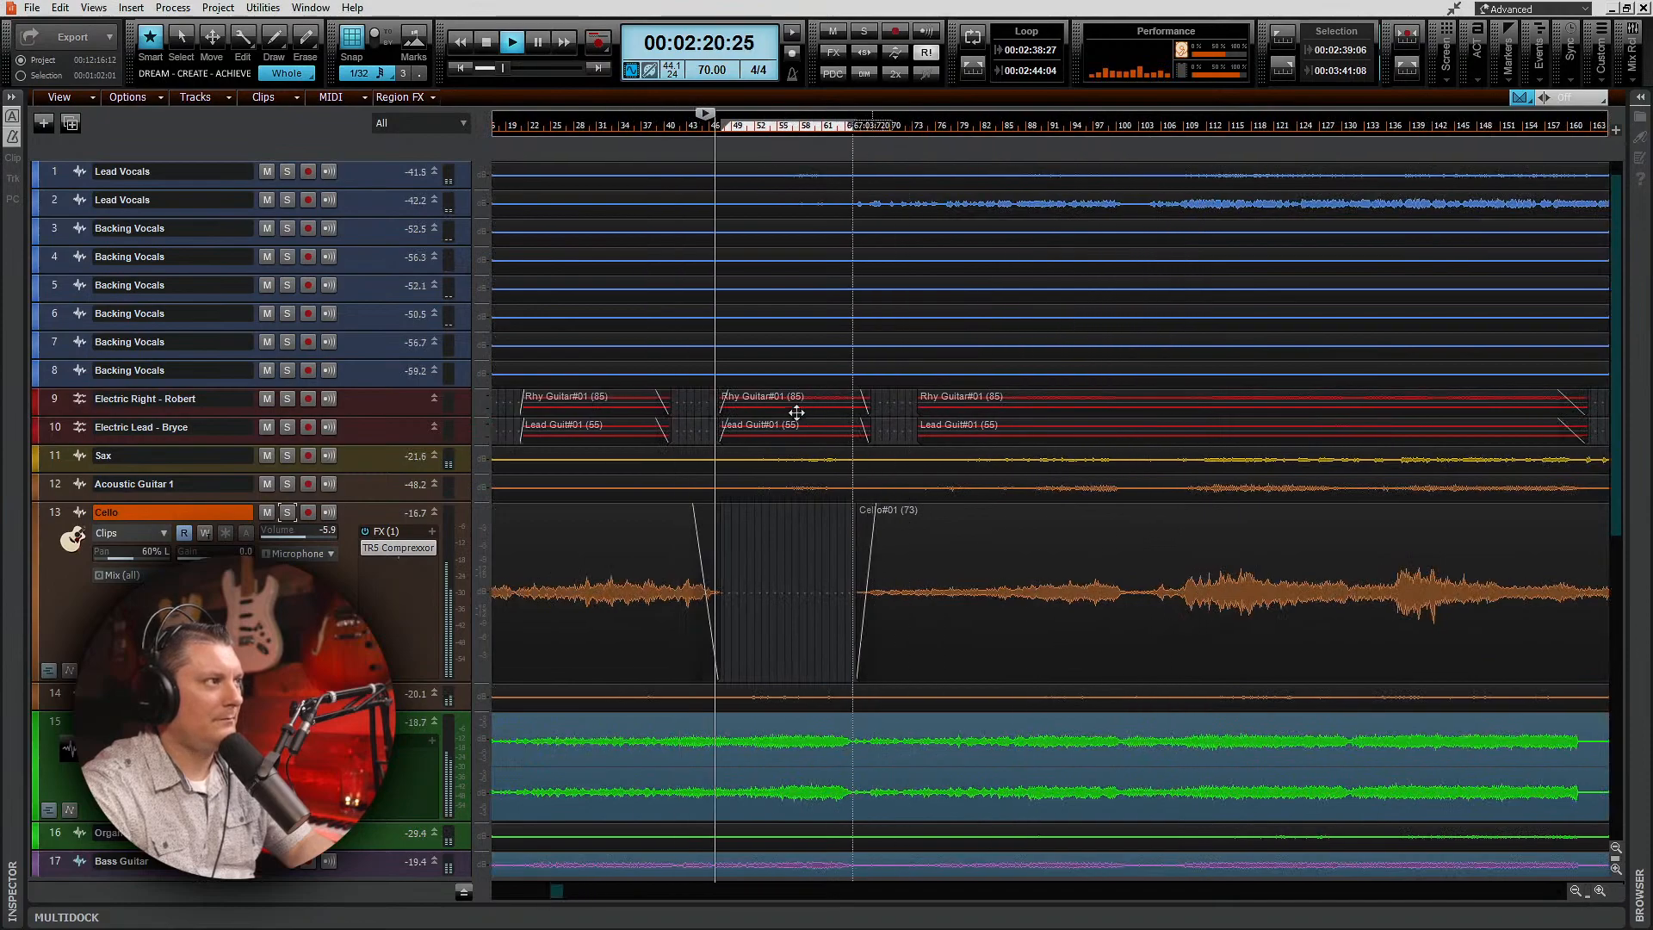
scroll(768, 422, "left", 3)
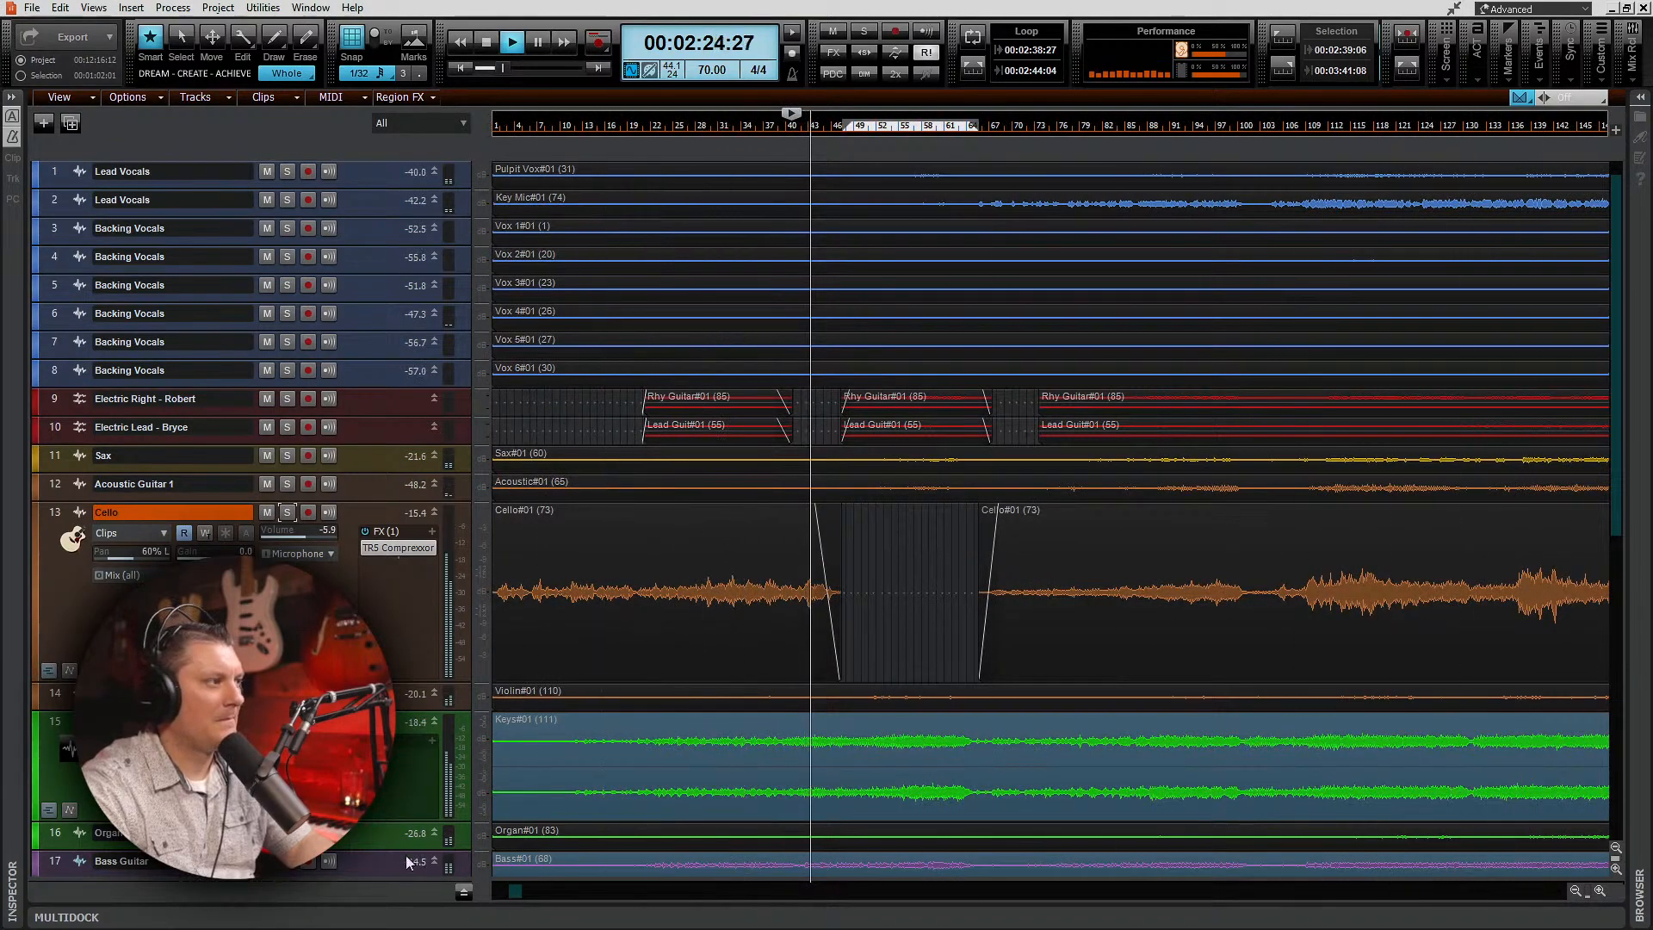
Step: Open the Console view and maximize it
left_click(93, 8)
left_click(112, 102)
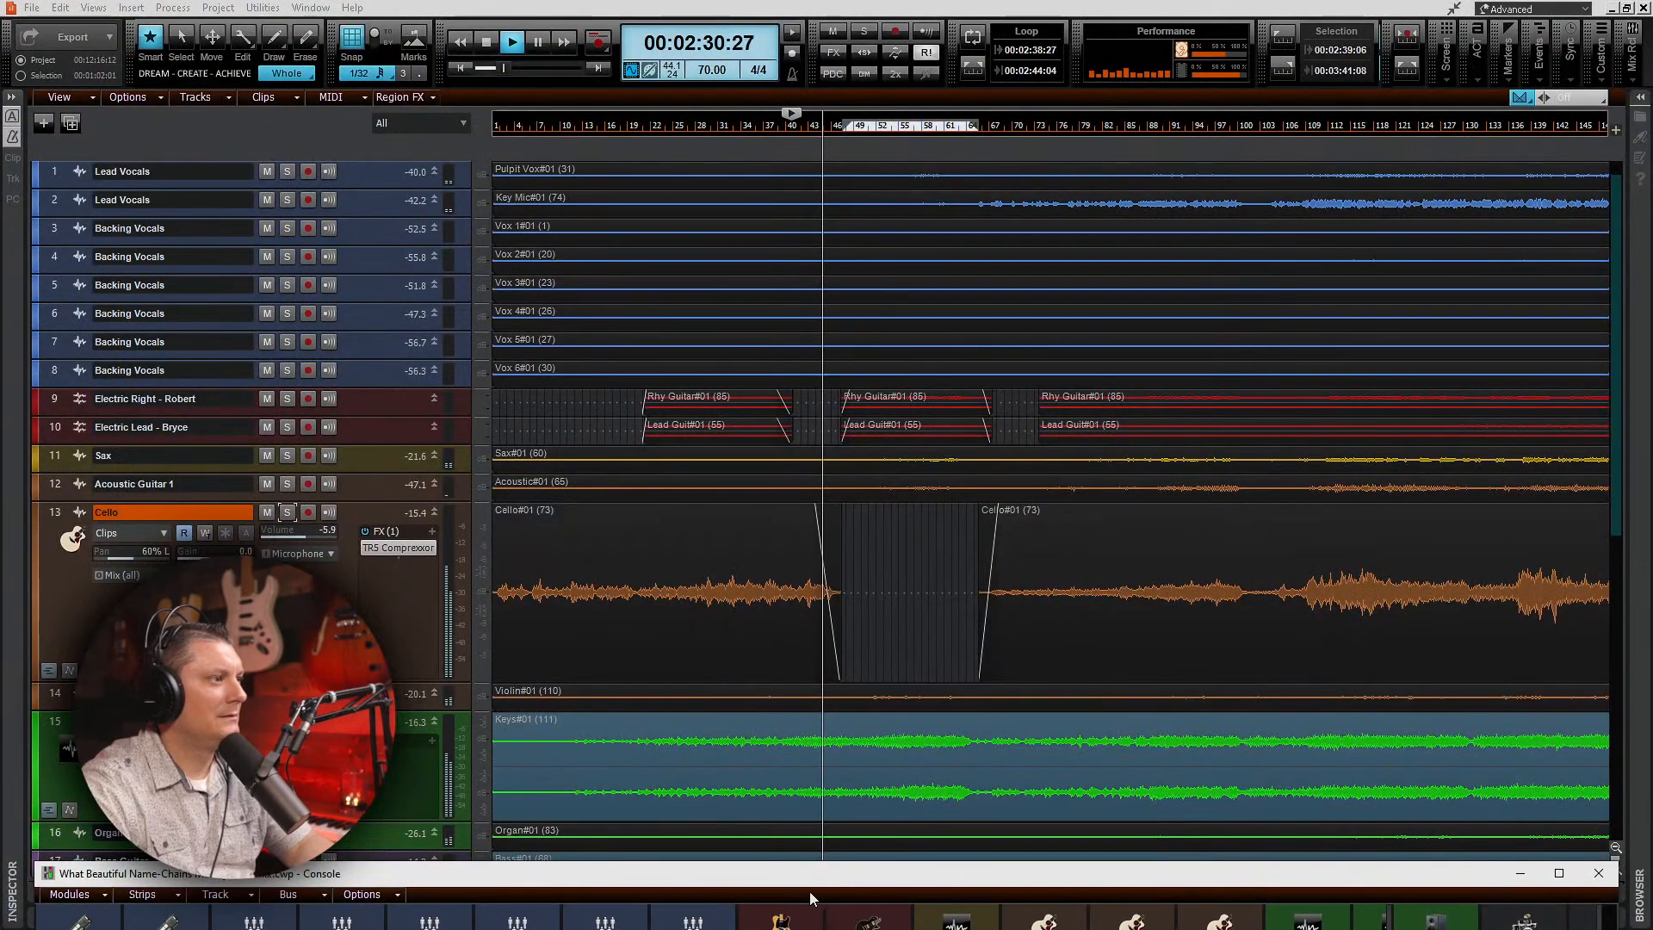
left_click_drag(822, 878, 790, 1)
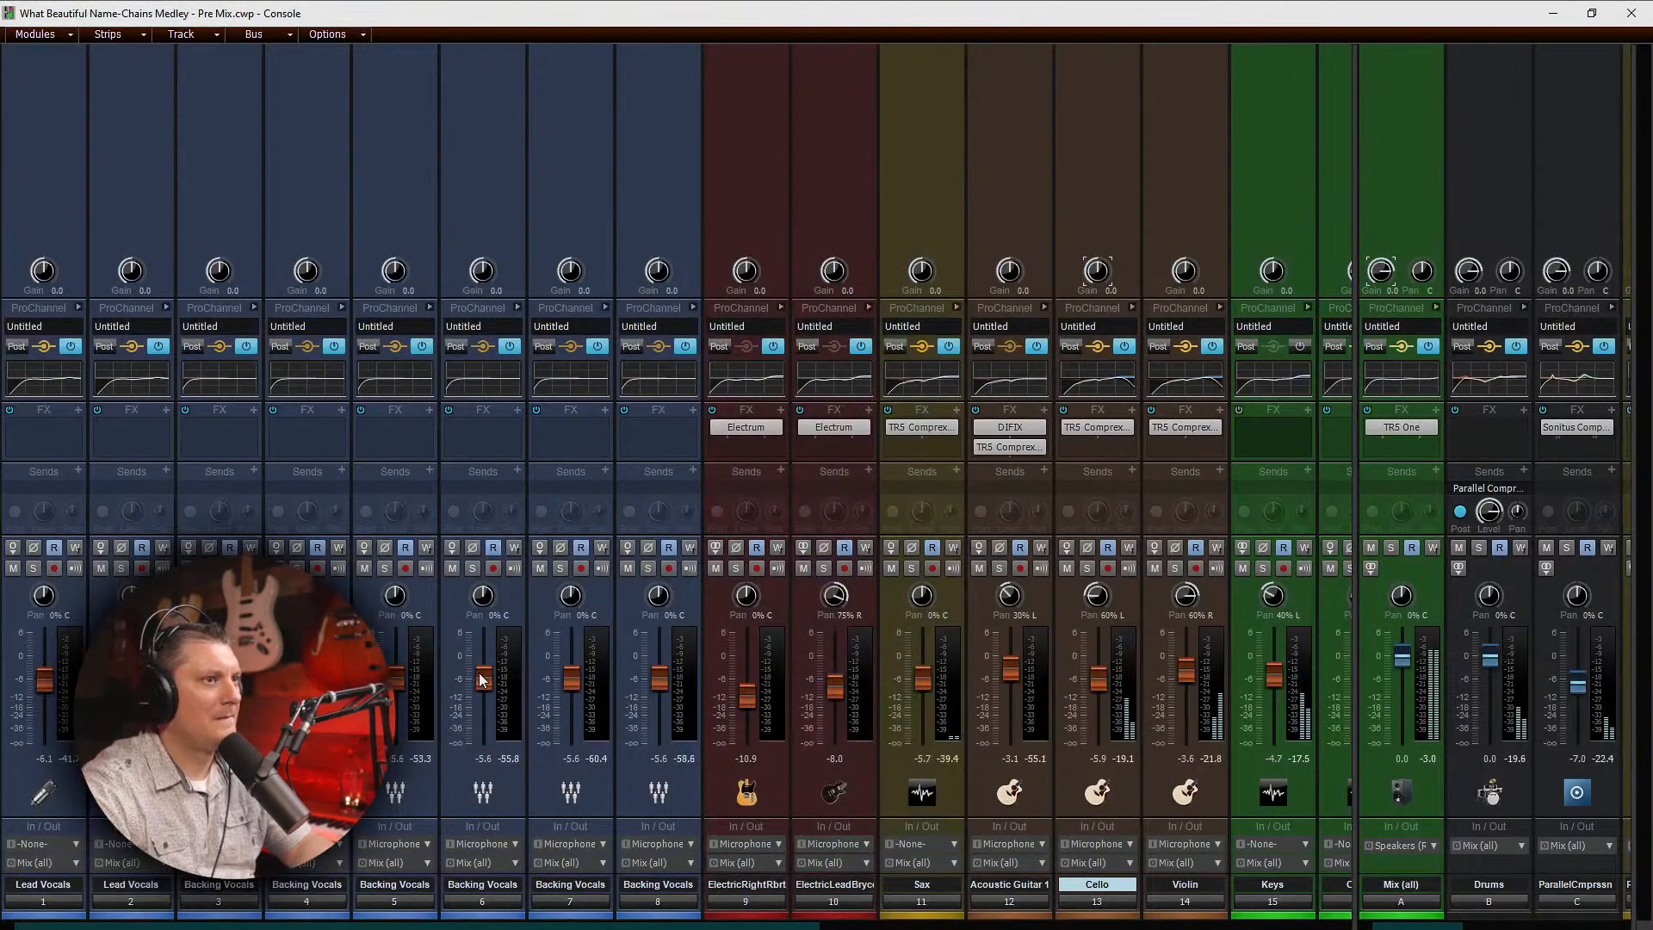
Step: Raise the sax volume to -4.8 and lower the Electric Right guitar volume to -11.7
mouse_move(481, 680)
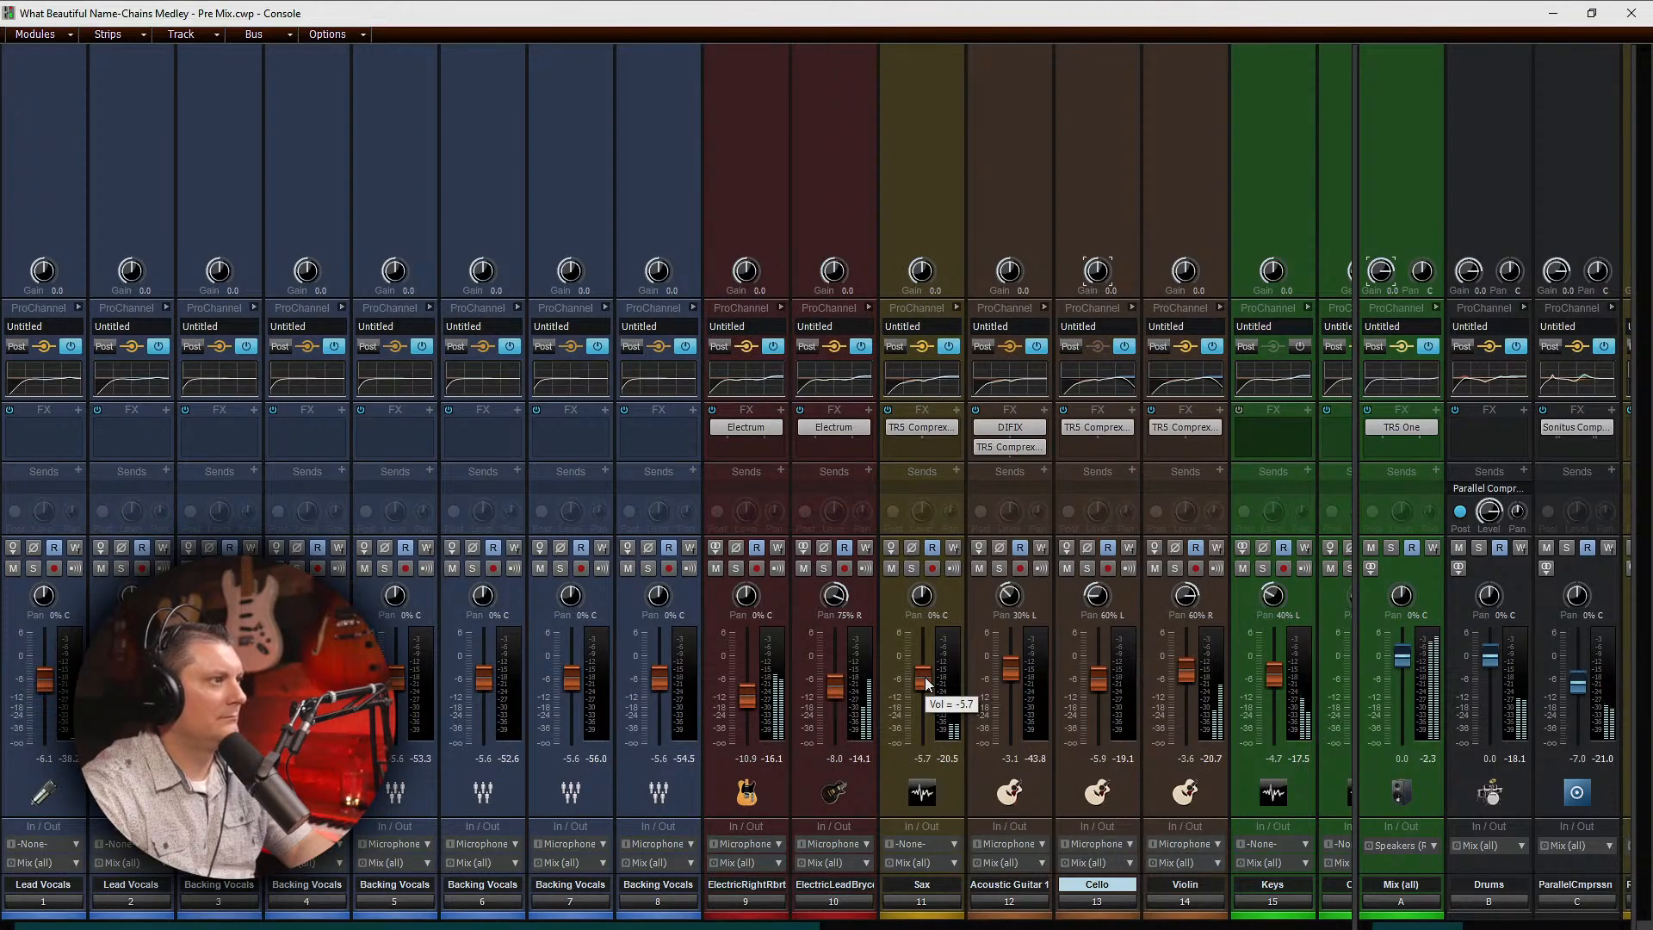
left_click_drag(924, 677, 924, 672)
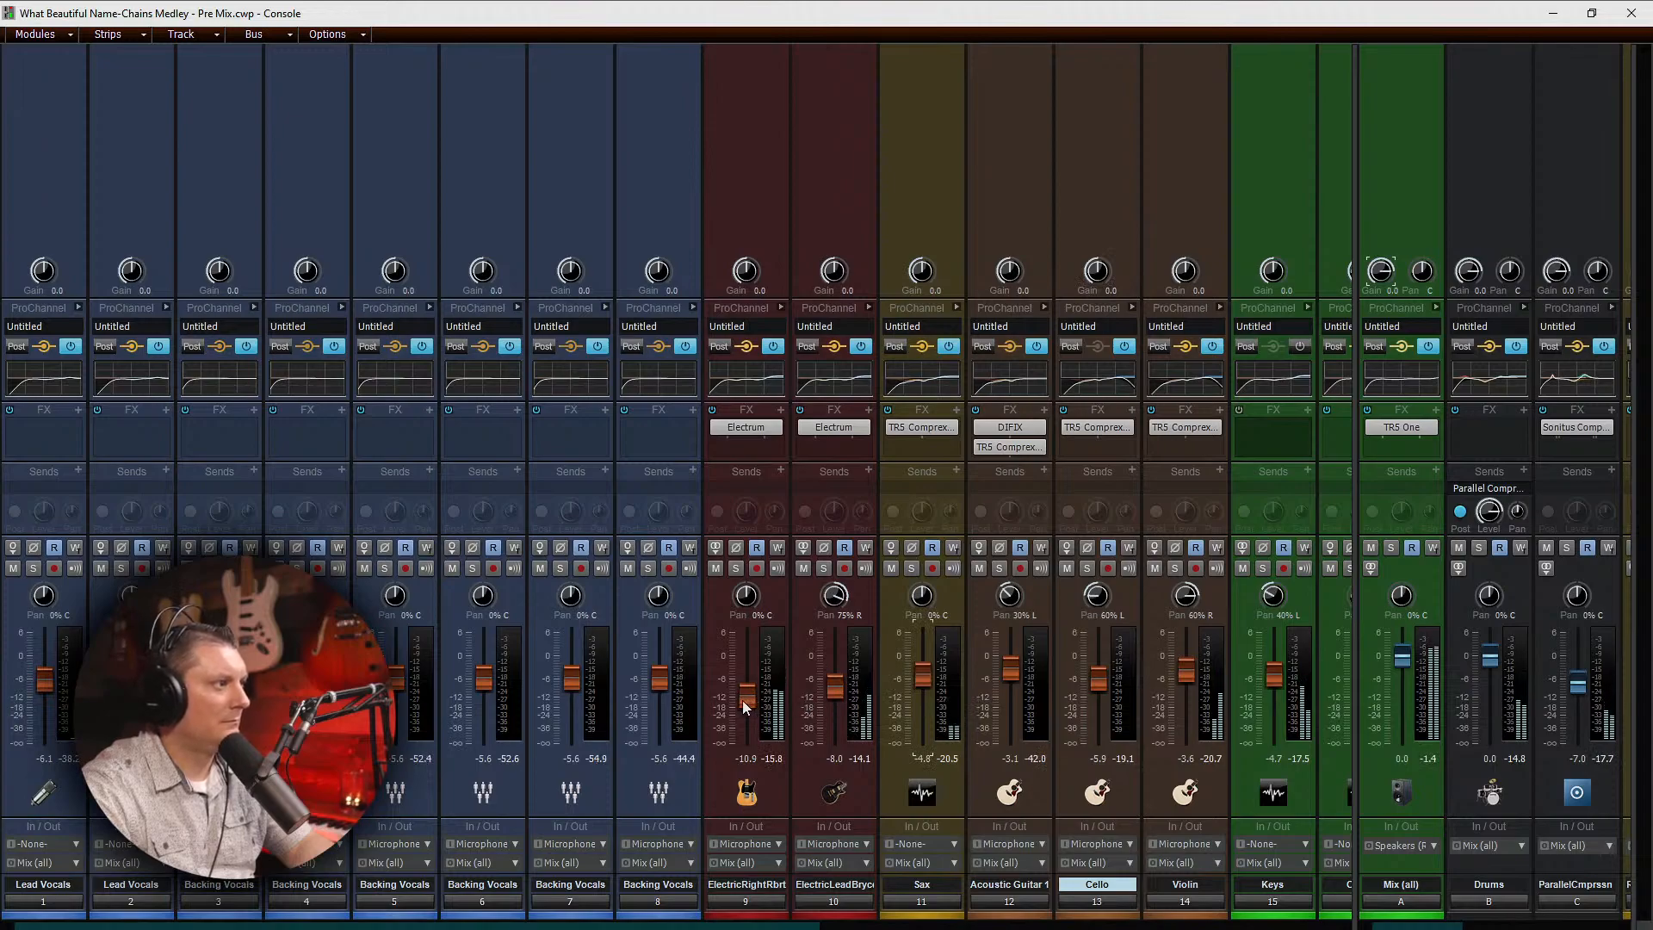
left_click_drag(745, 699, 752, 702)
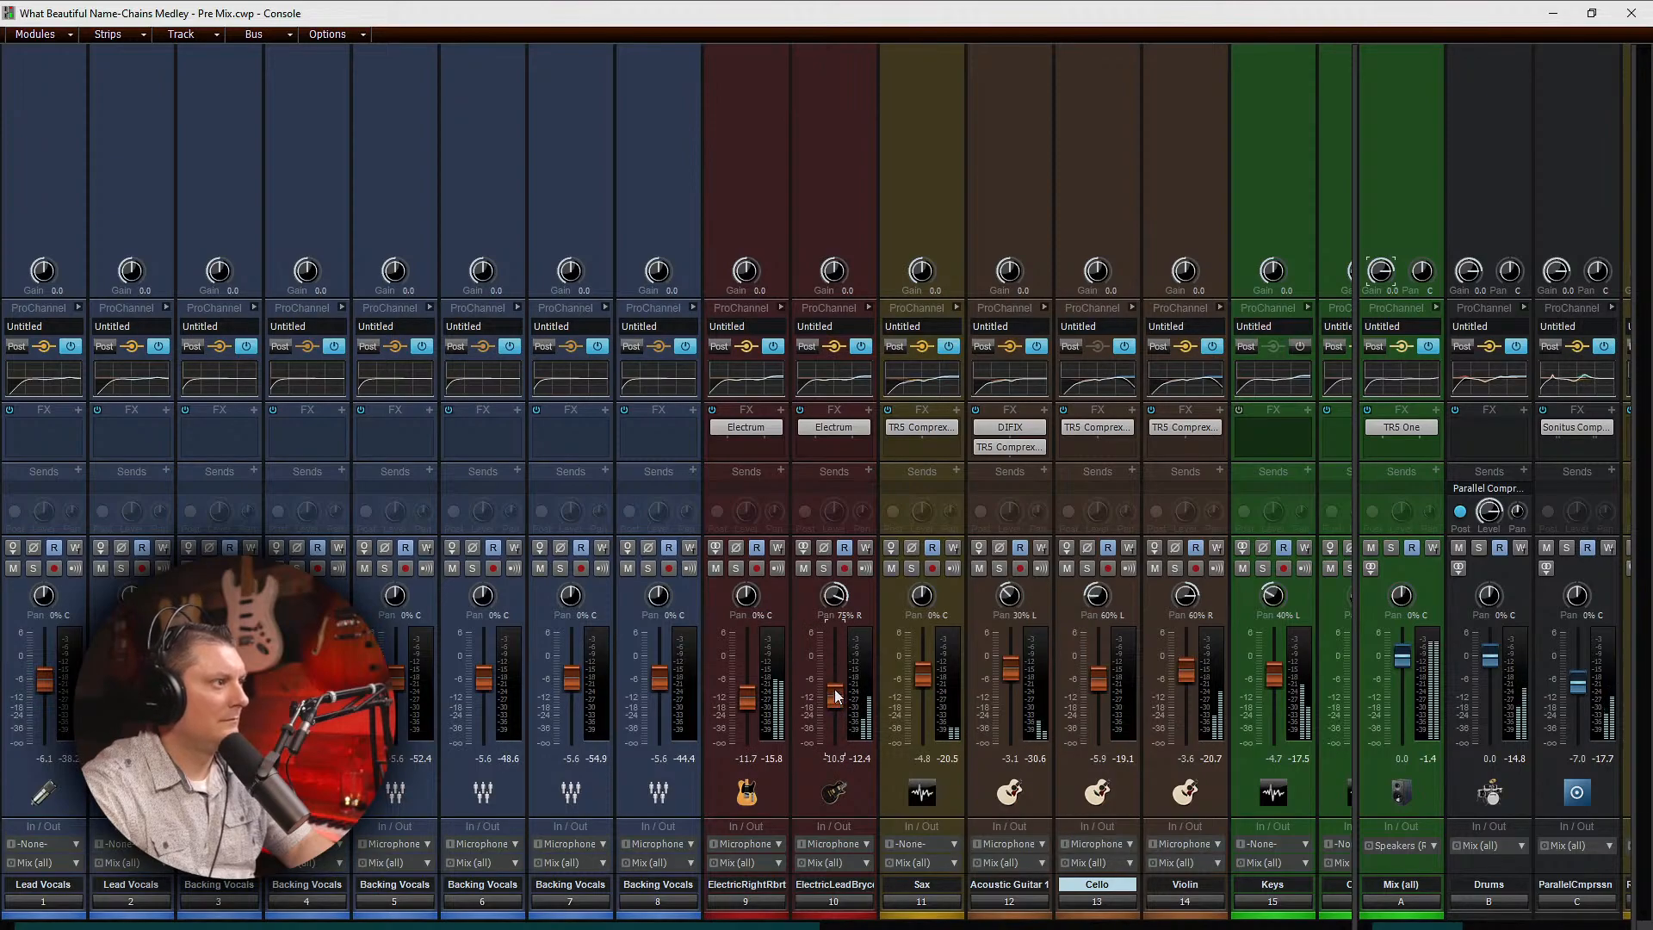
Step: Pan the two electric guitars to 42% L and 48% R and balance their volumes at -9.7 (right) and -9.5 (lead)
left_click_drag(835, 695, 835, 693)
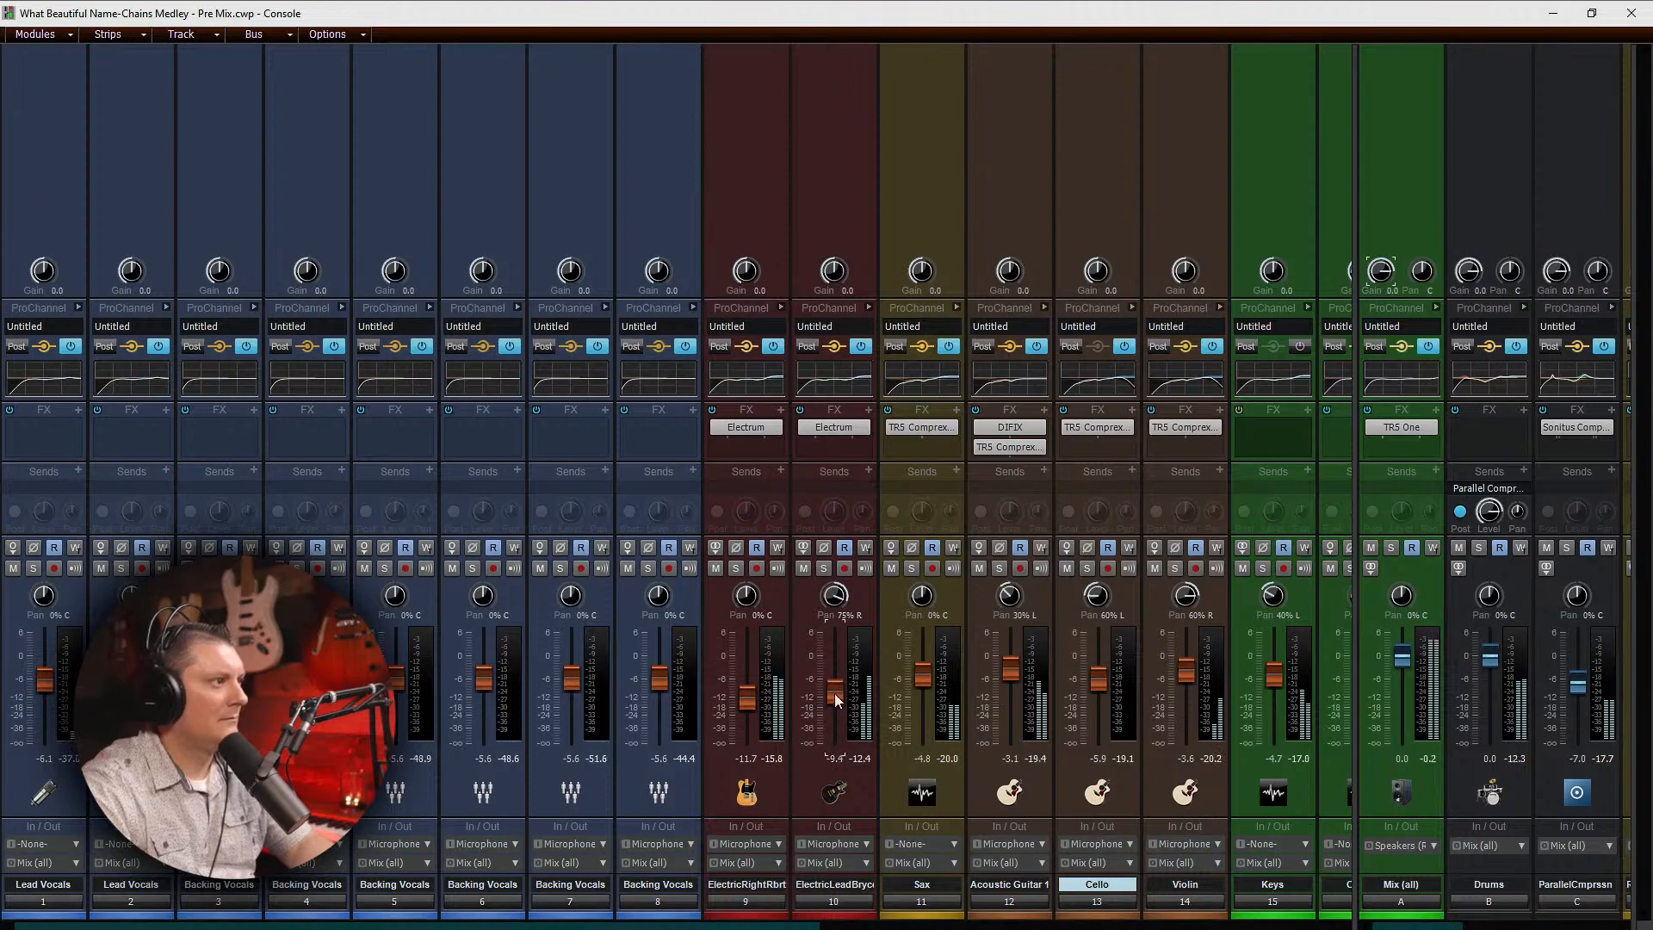
left_click_drag(835, 693, 835, 687)
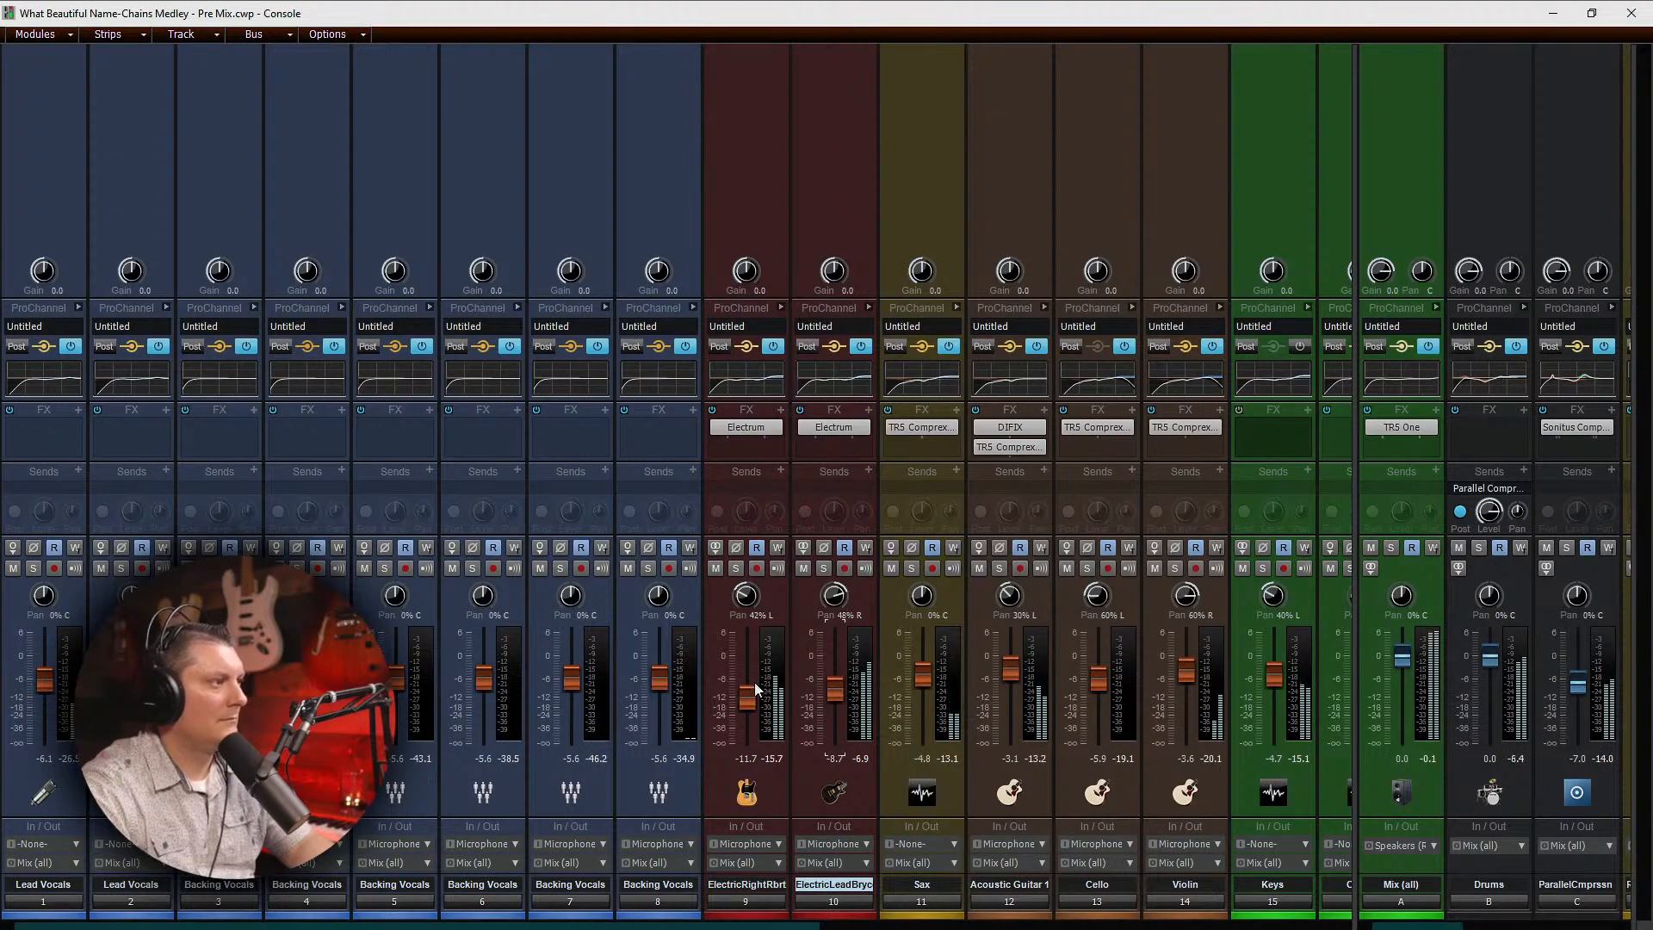
left_click_drag(754, 682, 748, 688)
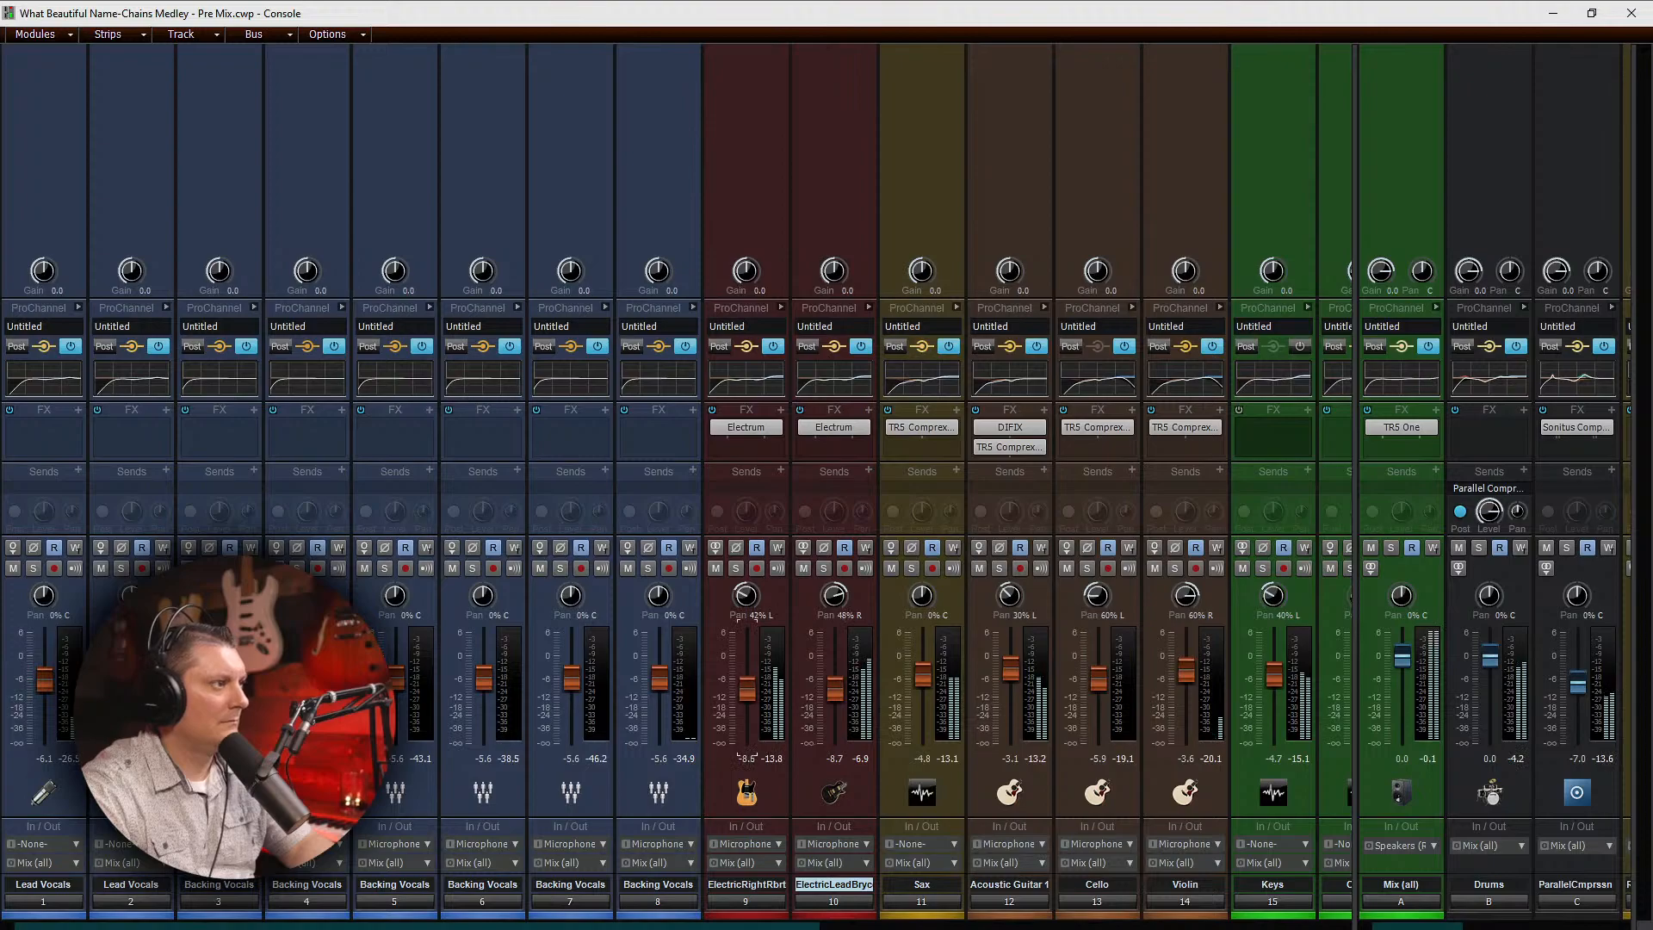
left_click(834, 901)
left_click(745, 901, "ctrl")
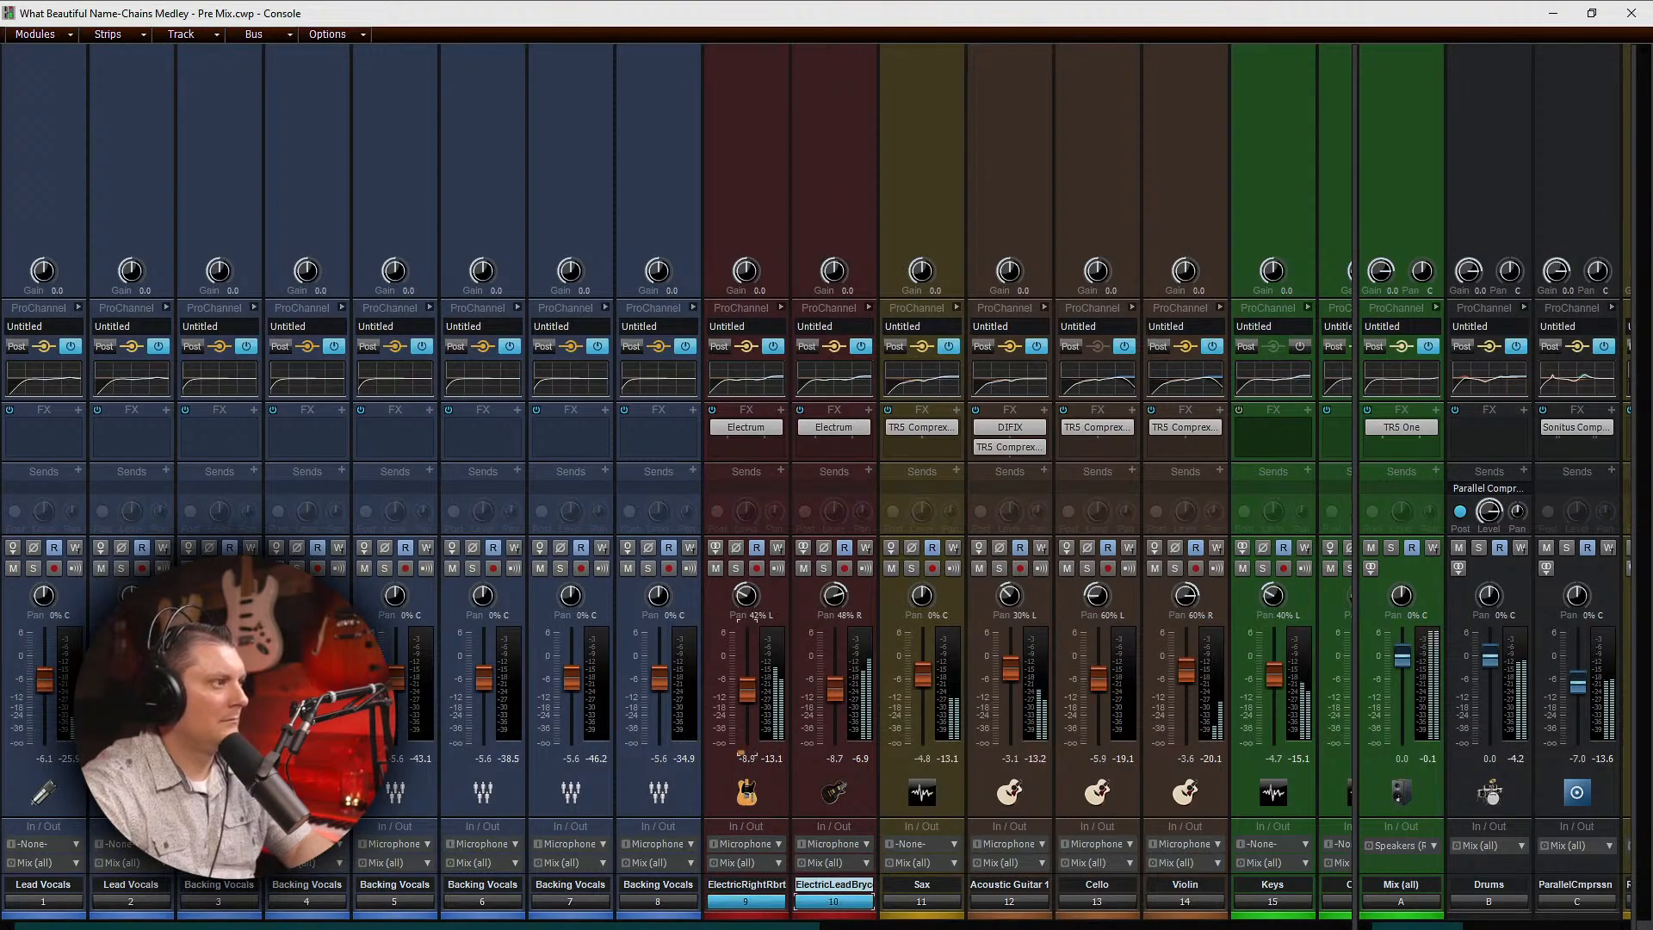
left_click_drag(747, 688, 747, 691)
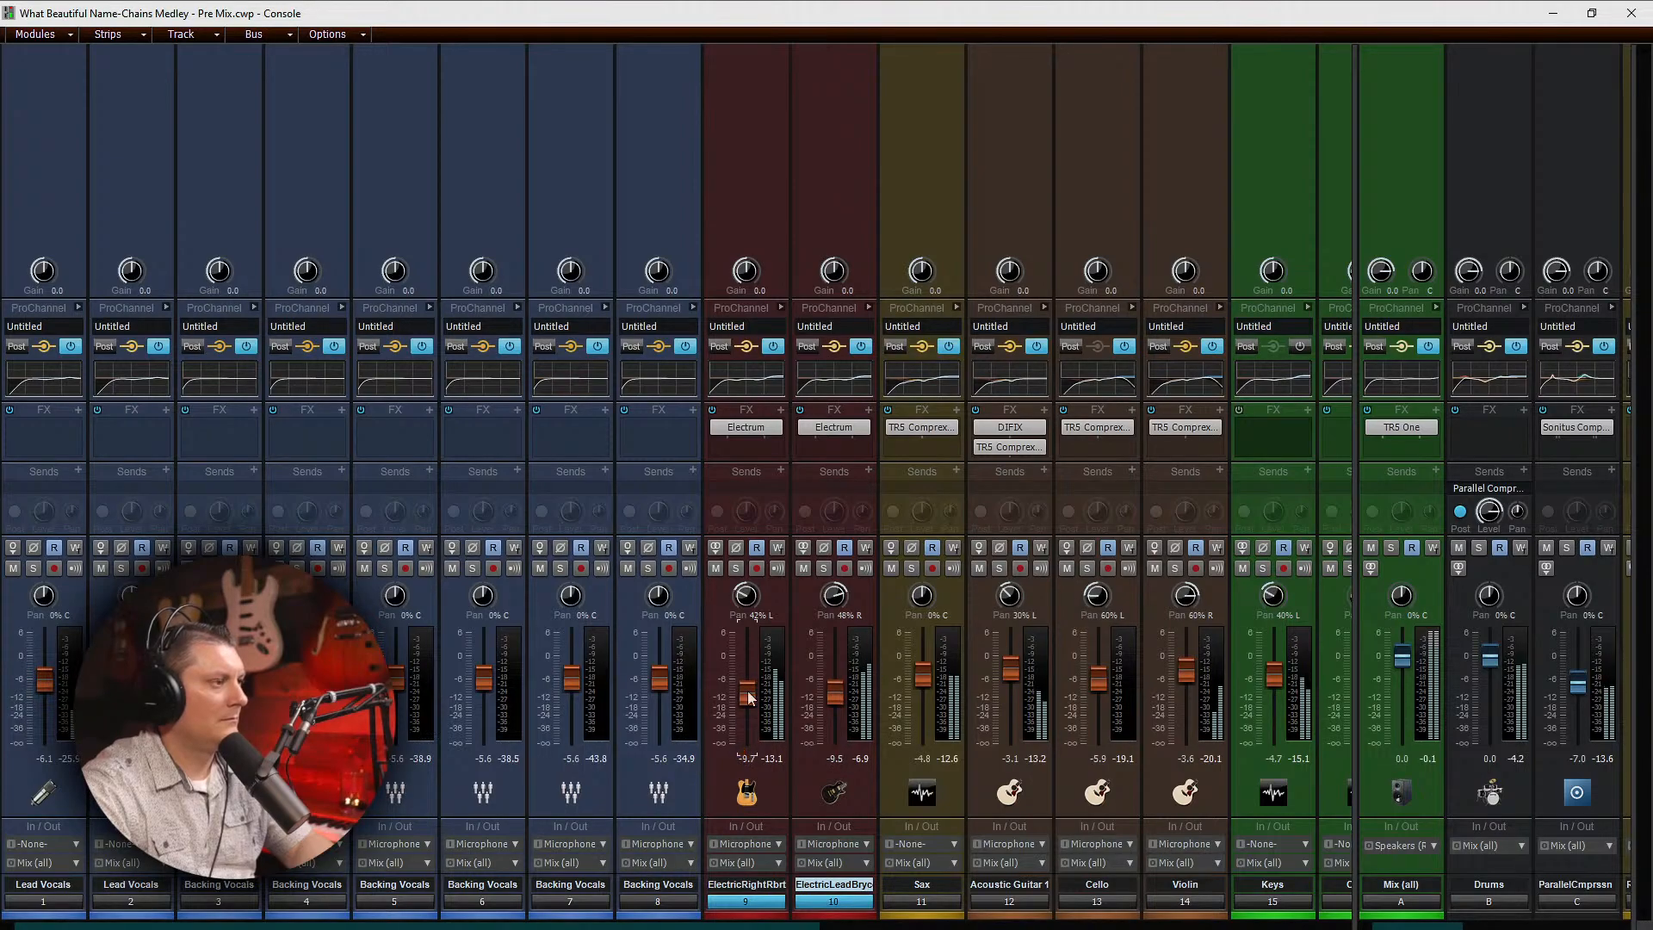
Step: Raise the sax to -3.3 and the vocals to about -3, panning backing vocals 7 and 8 to 39% R and 44% R
left_click_drag(920, 672, 922, 664)
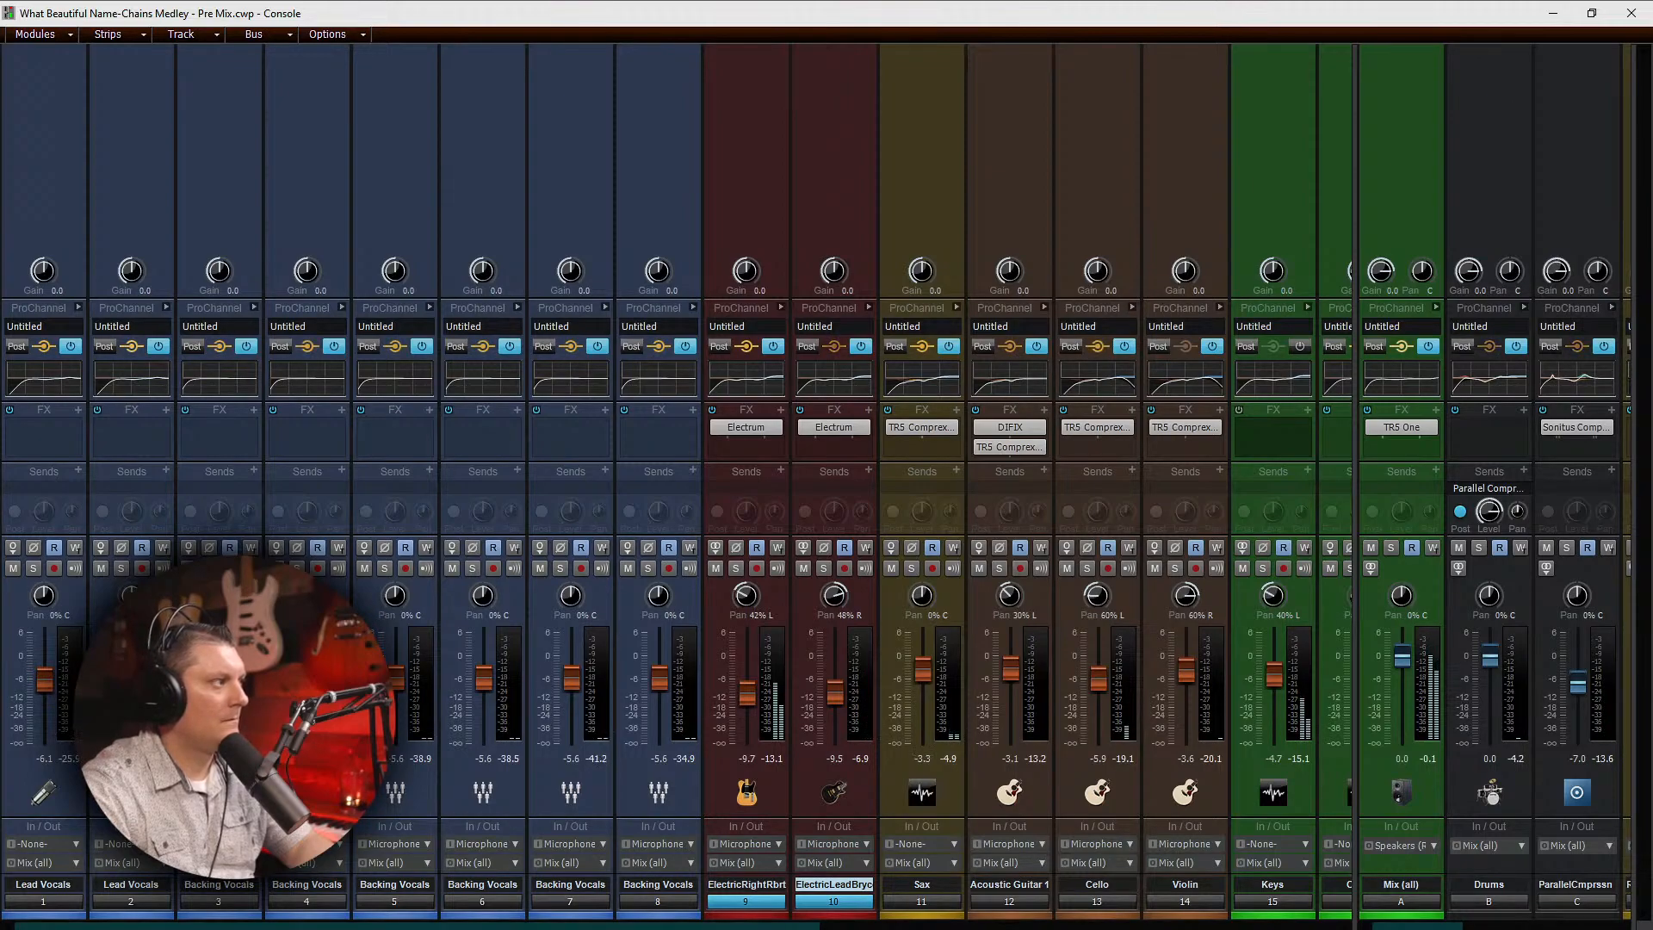
left_click_drag(49, 682, 49, 667)
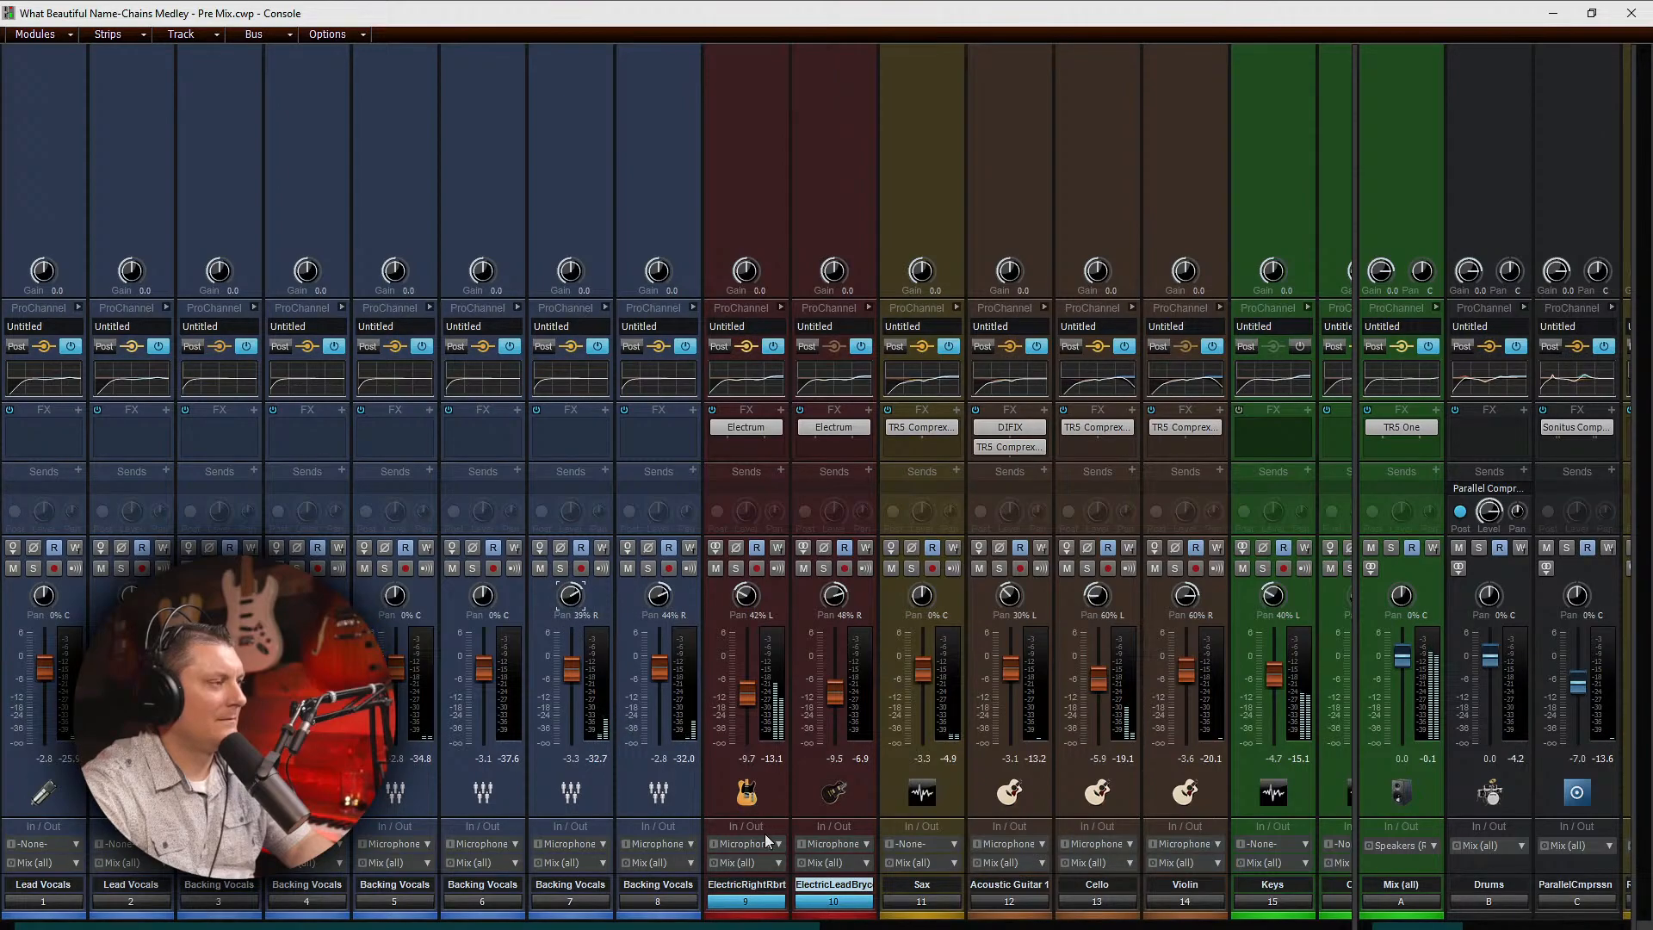
Step: Return to the track view, enlarge both electric guitar tracks, and trim the Rhy Guitar clip's start to about bar 79 with a three-bar fade-in
left_click(1553, 19)
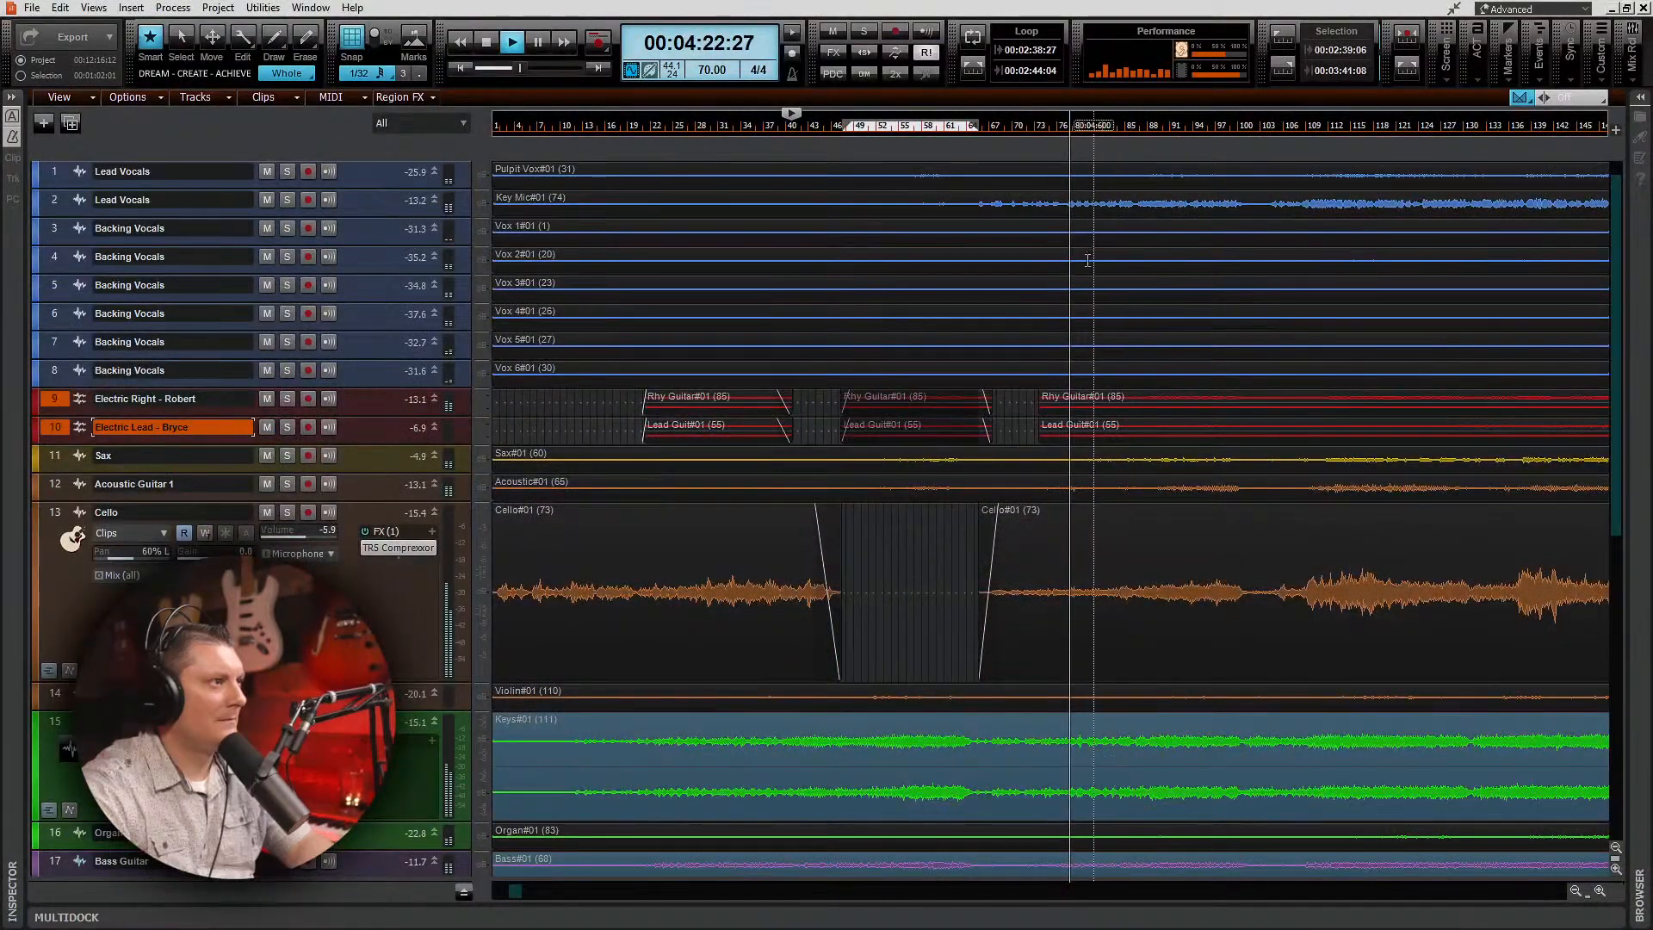
scroll(1062, 422, "up", 7)
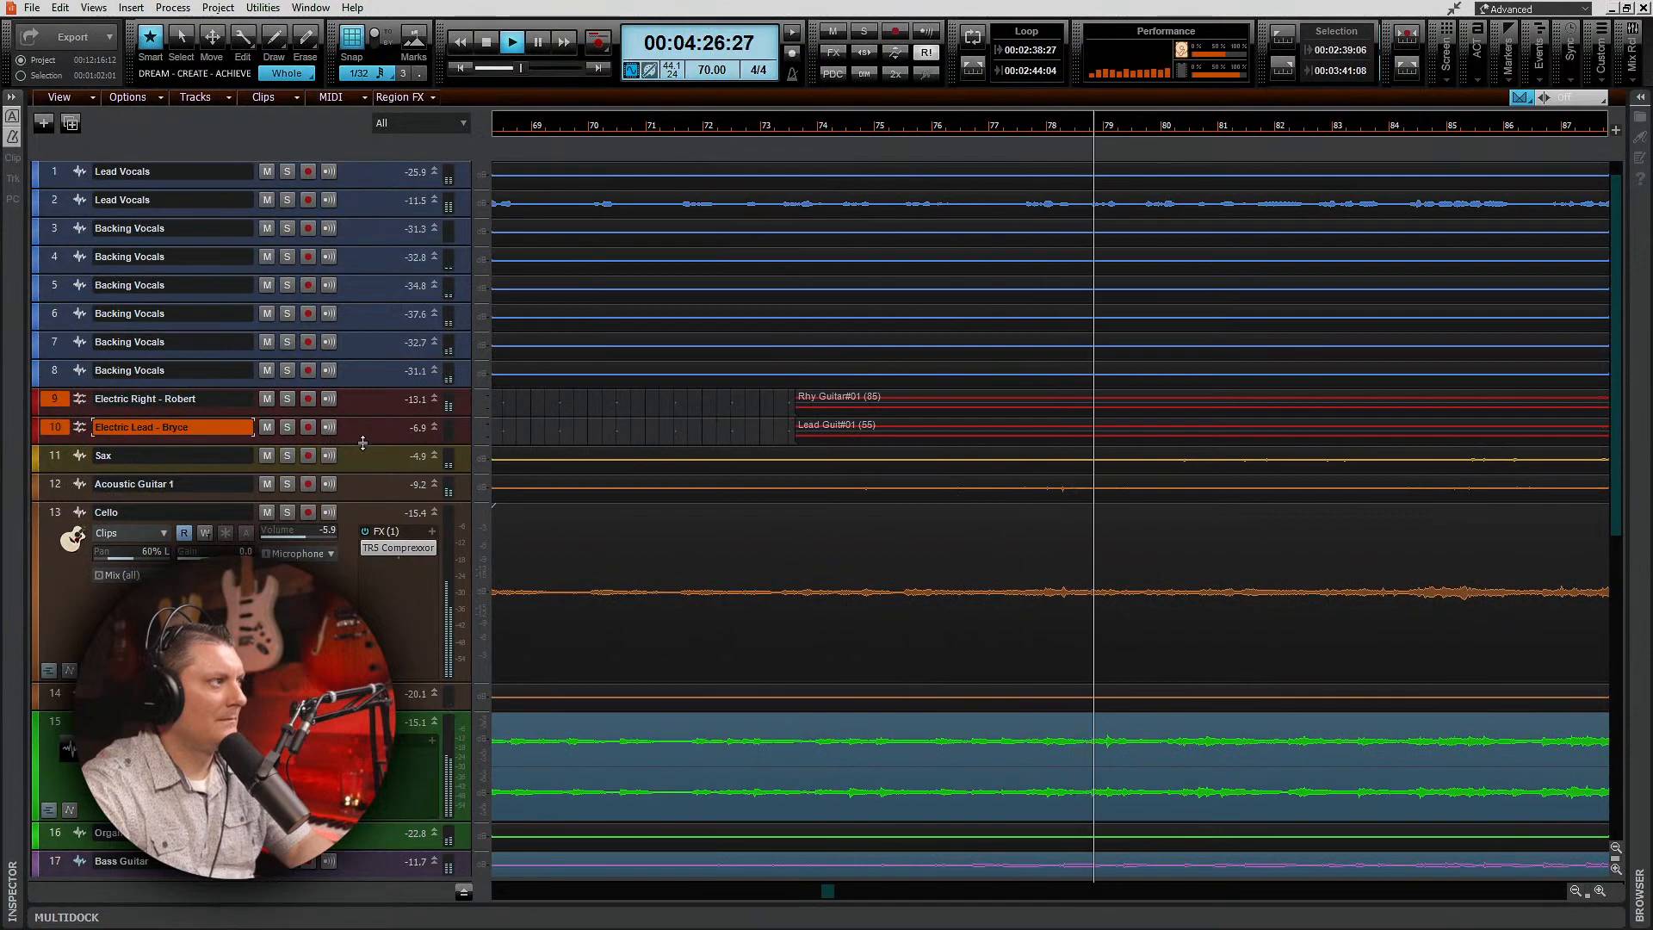
left_click_drag(363, 444, 364, 553)
left_click_drag(358, 423, 359, 537)
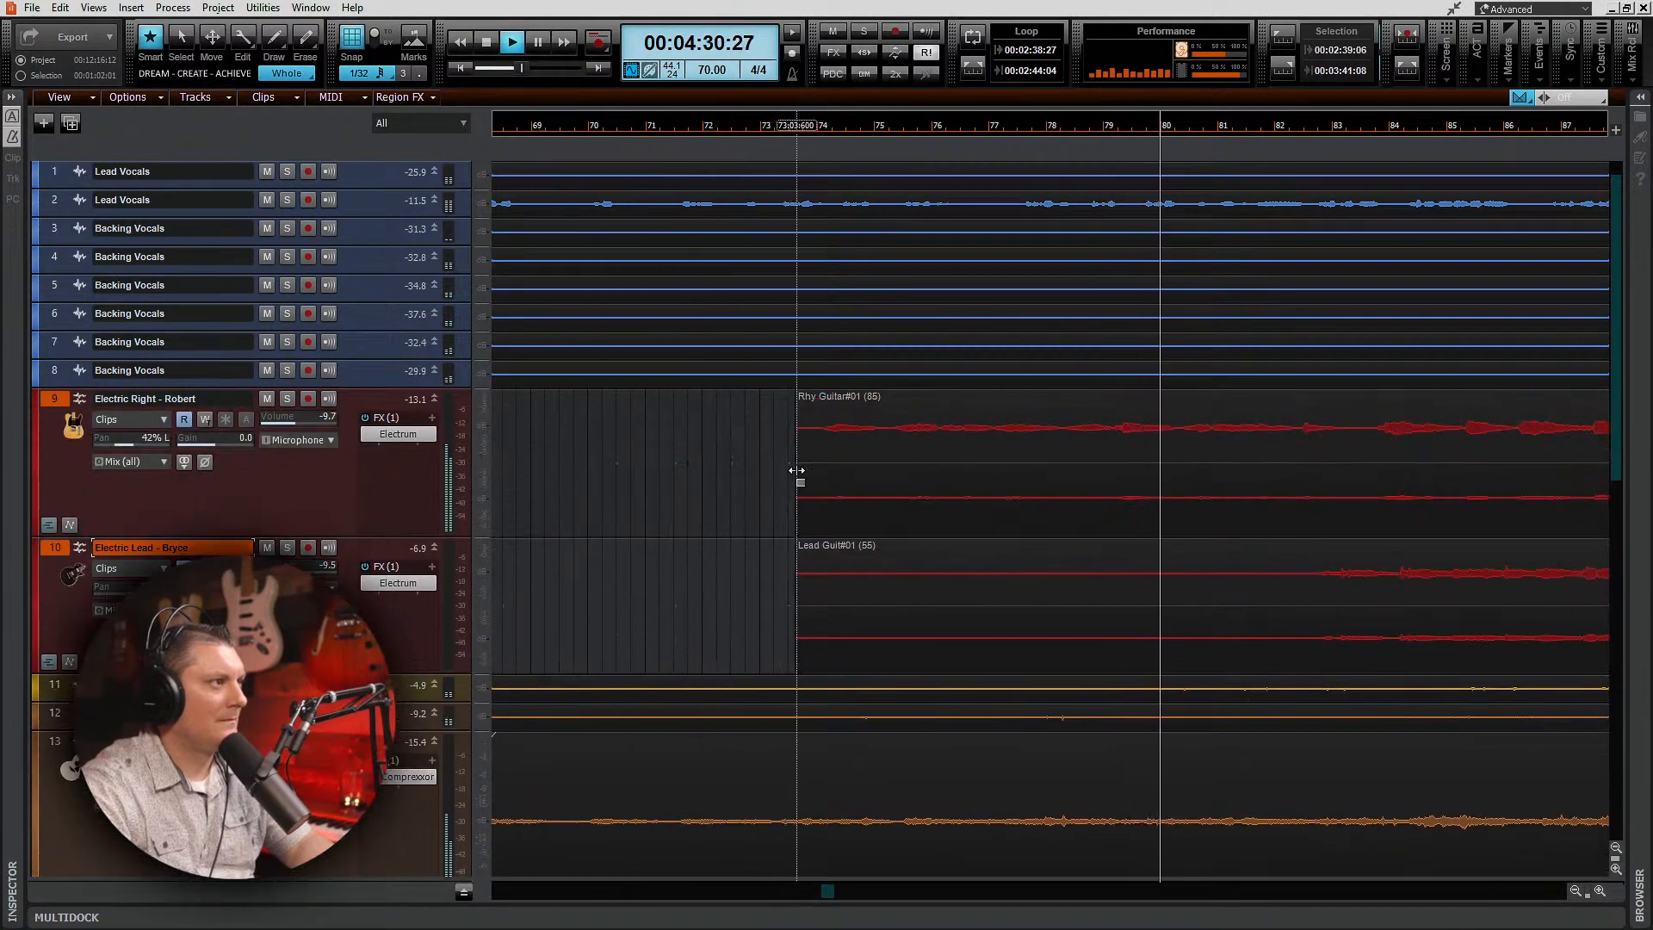
left_click_drag(797, 472, 1118, 499)
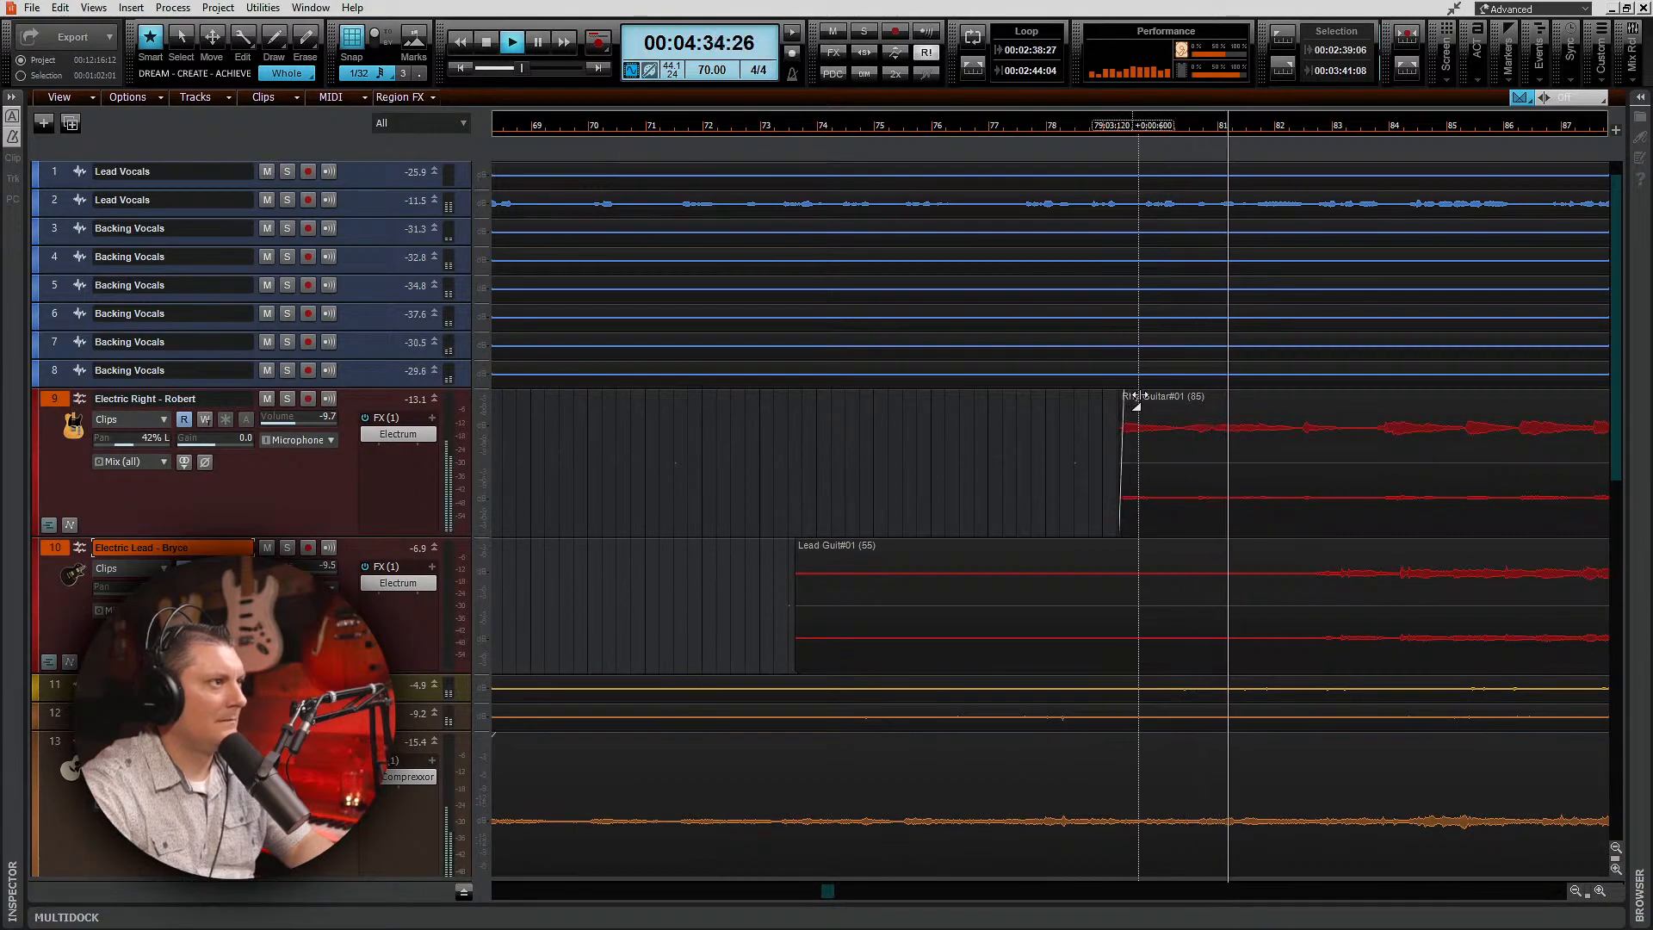
left_click_drag(1121, 396, 1289, 391)
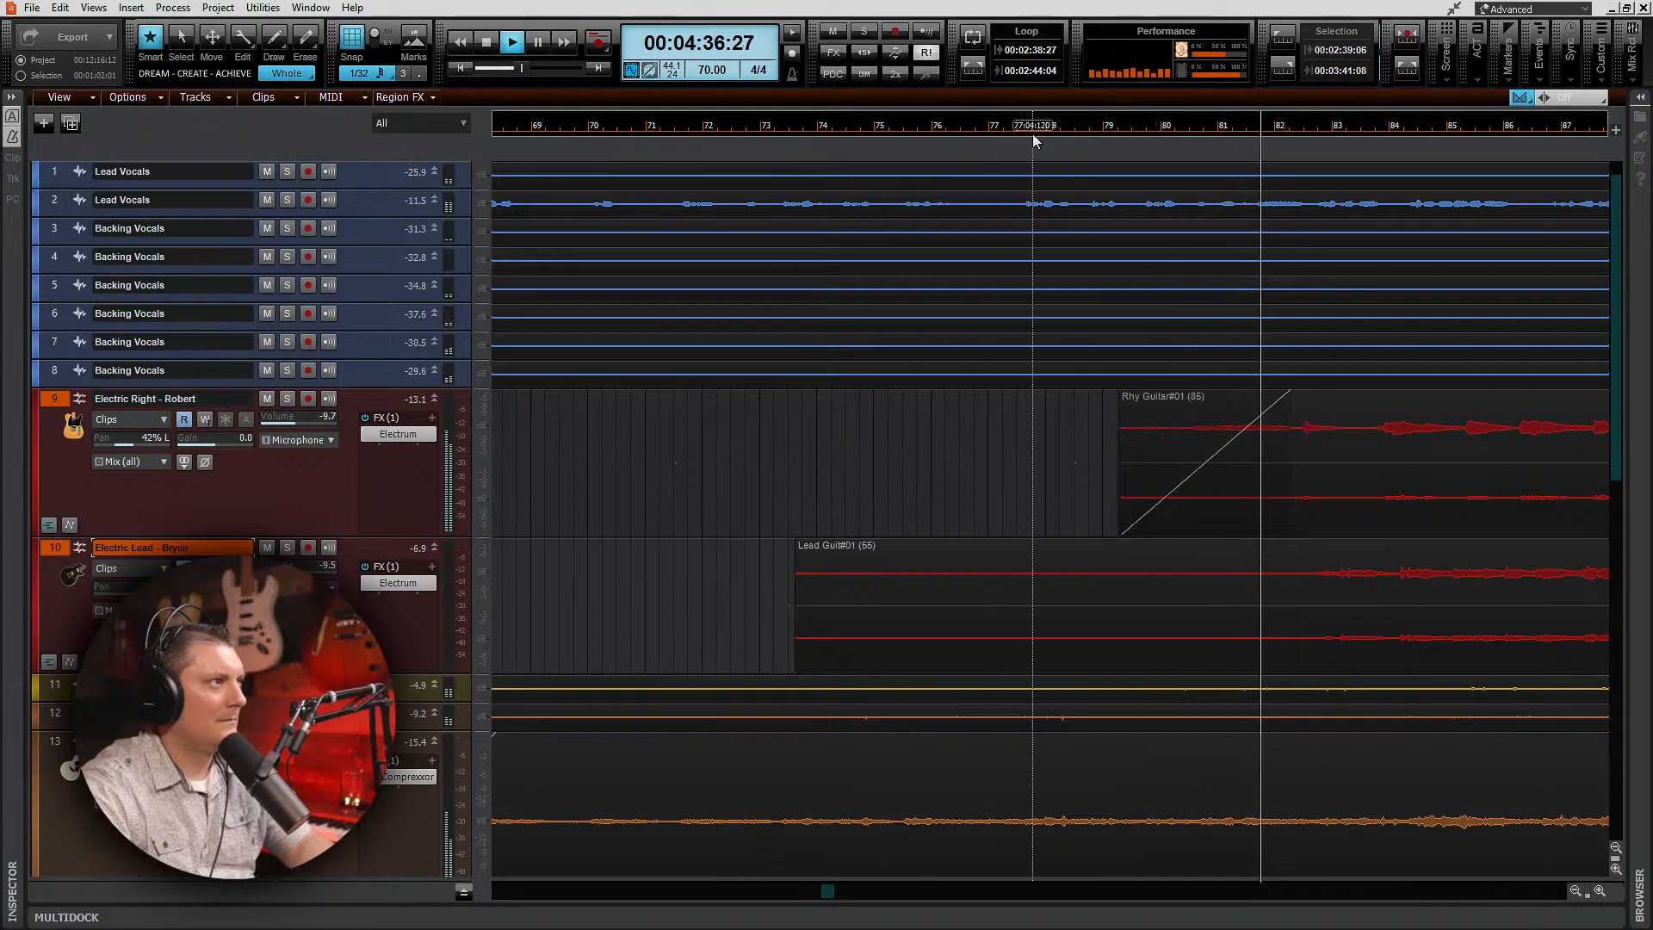
Step: Replay from bar 78, trim the Rhy Guitar clip's start to about the middle of bar 82, and shorten its fade-in to about 1.5 bars
left_click(1056, 129)
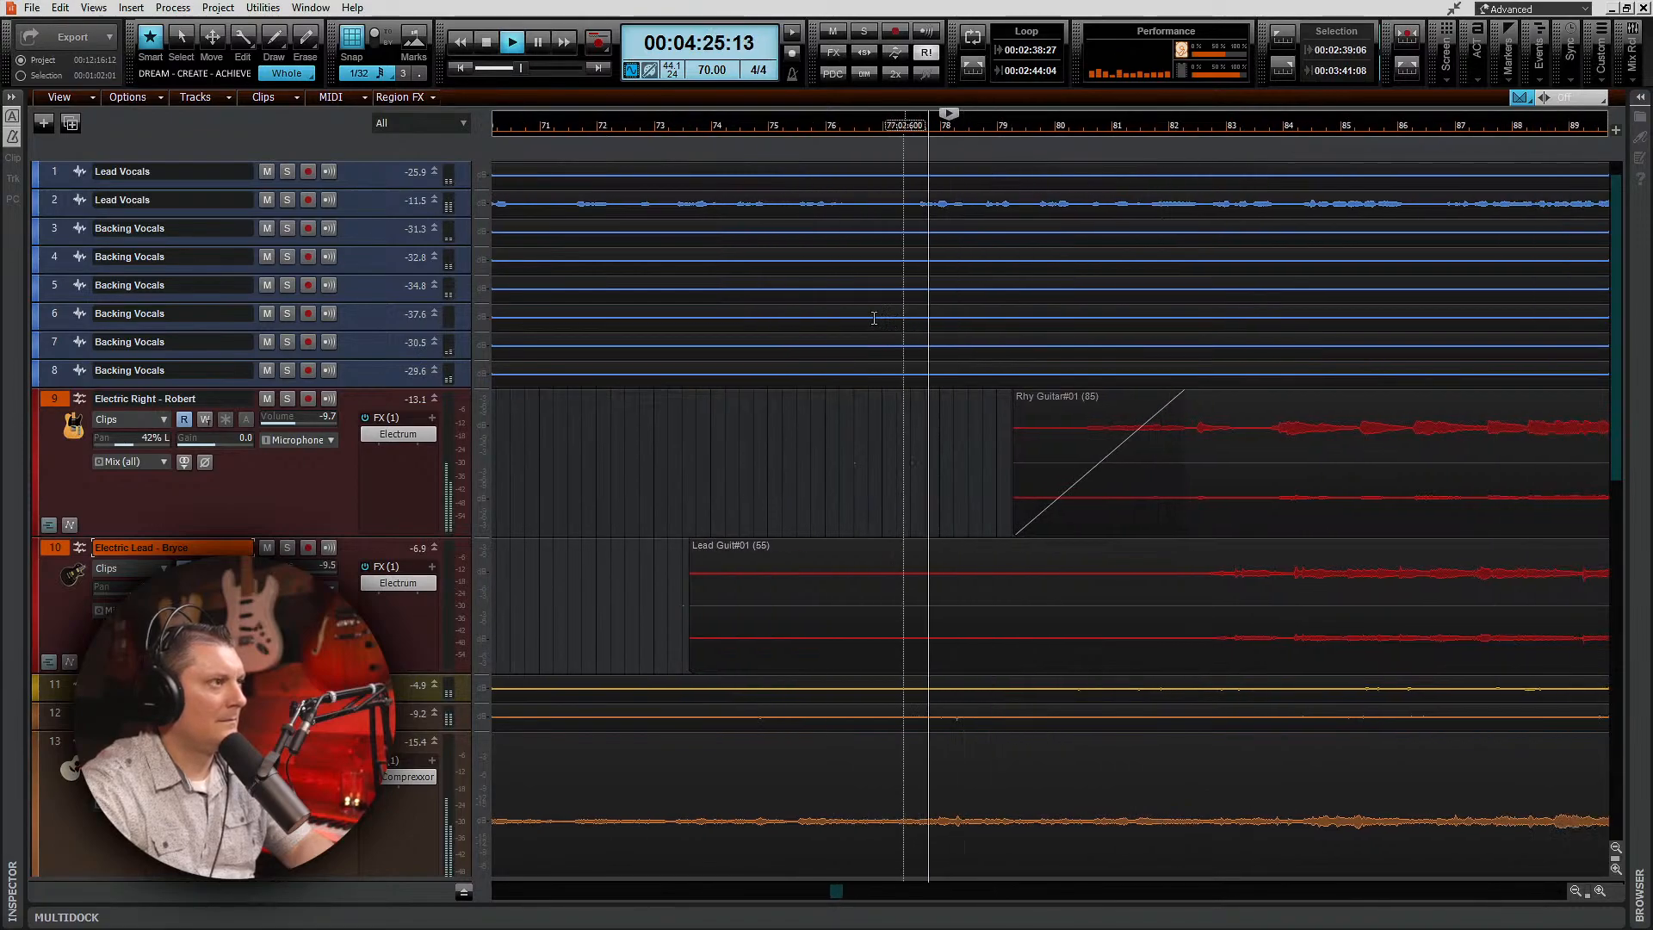
scroll(756, 312, "down", 2)
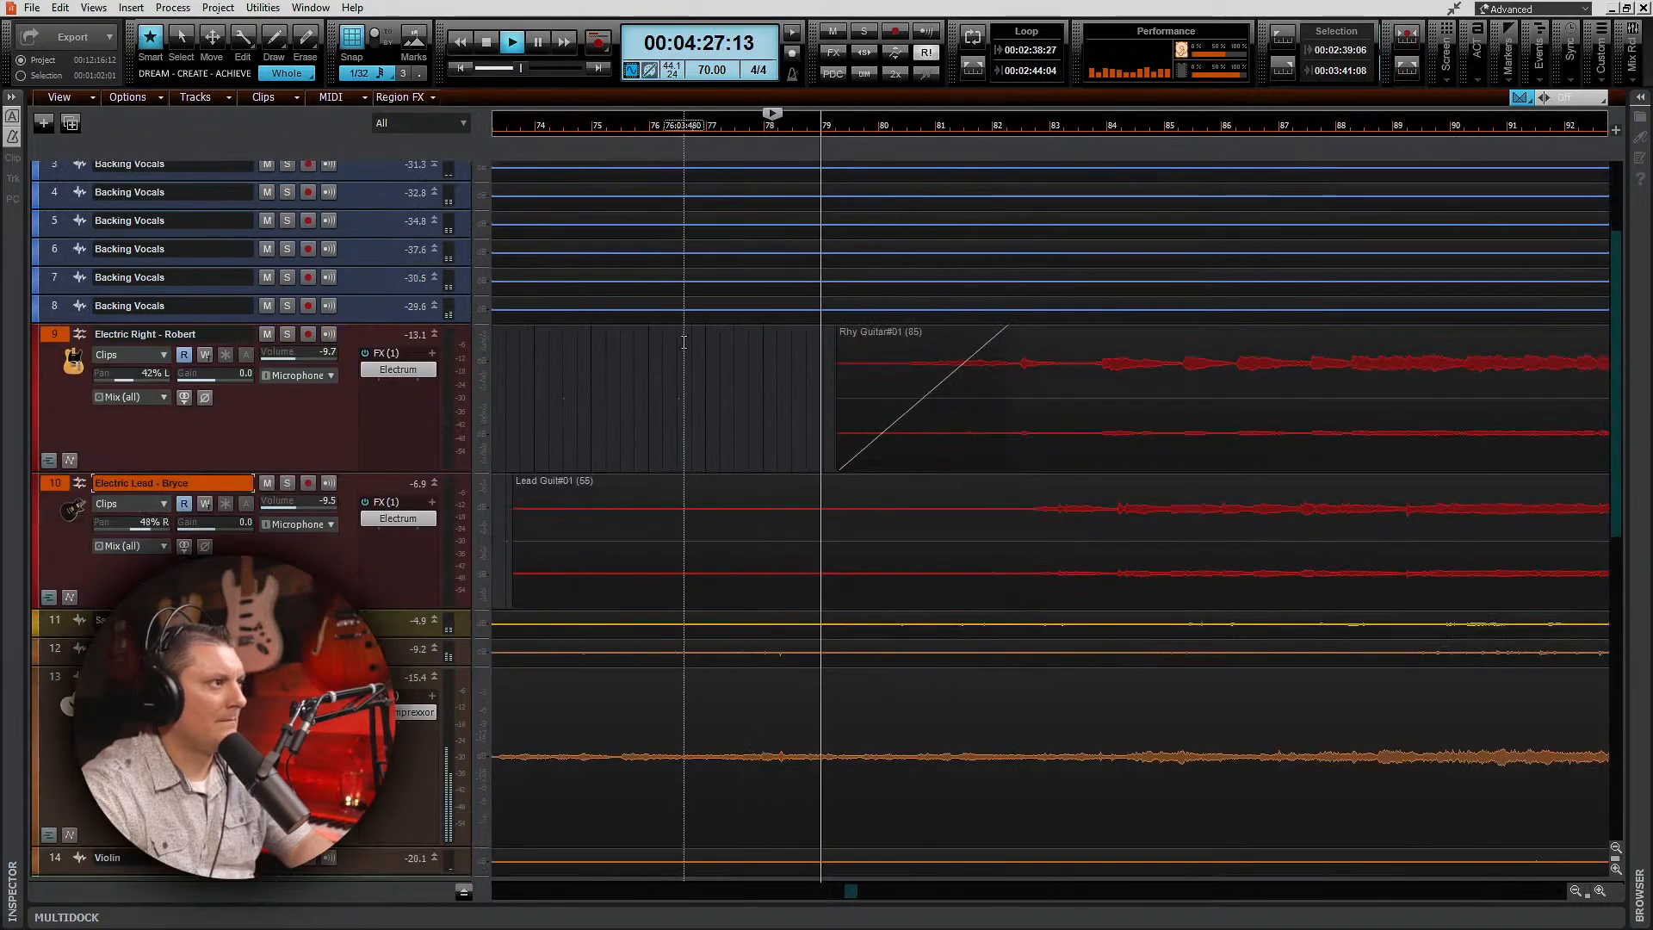
scroll(753, 313, "up", 2)
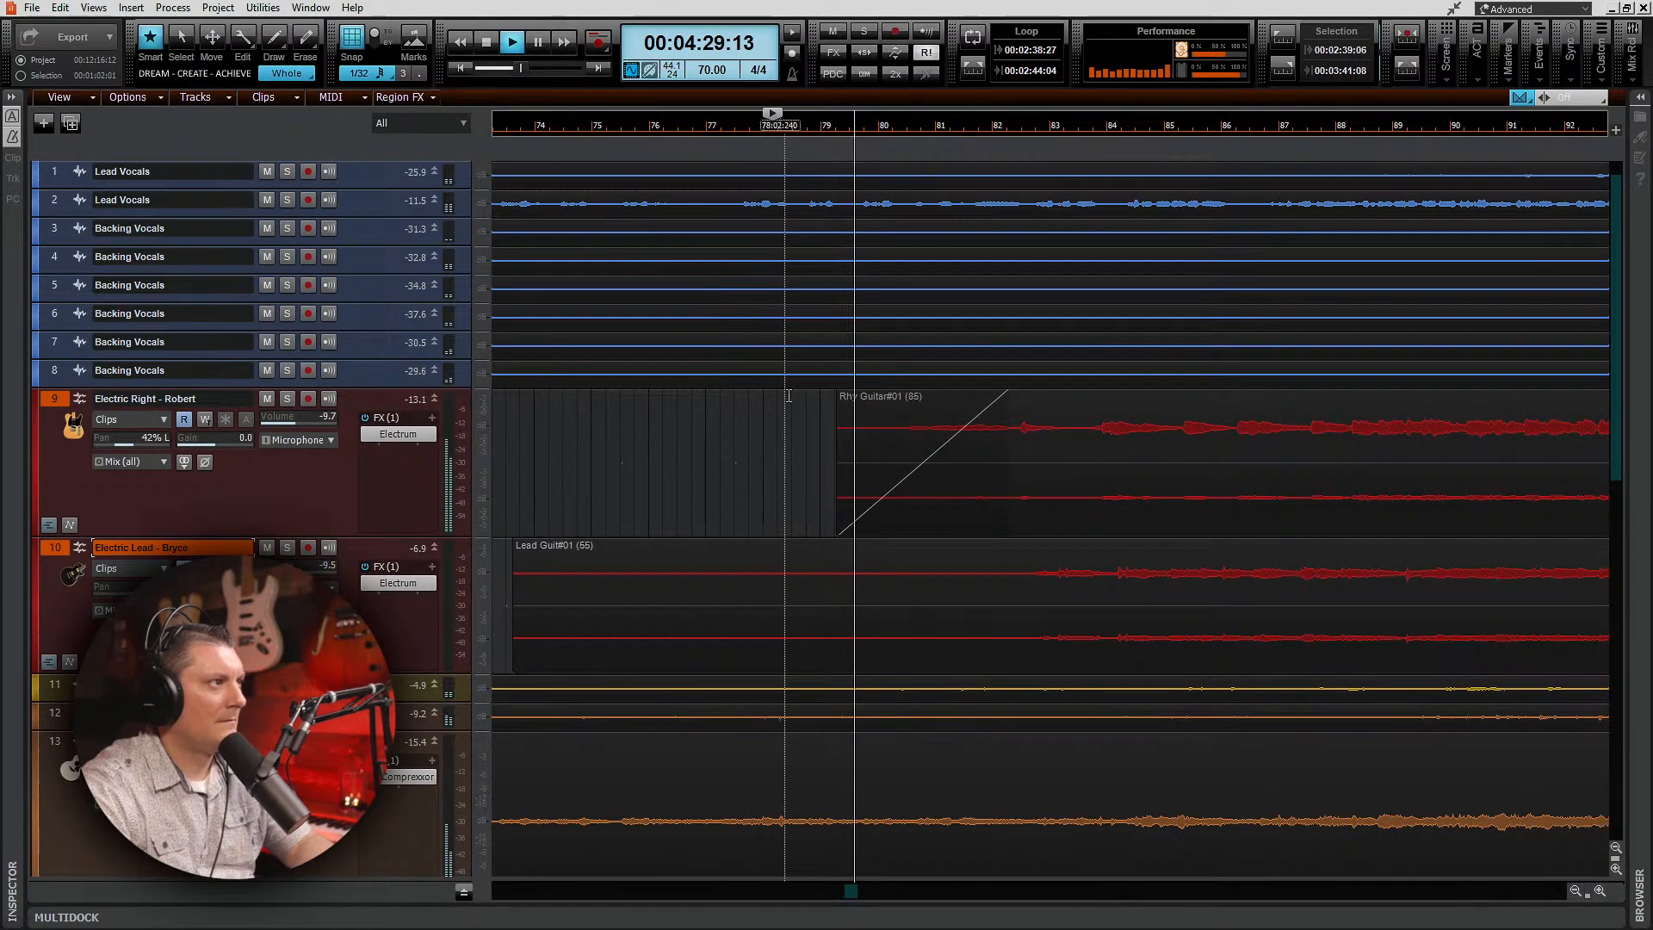
left_click_drag(840, 462, 1029, 491)
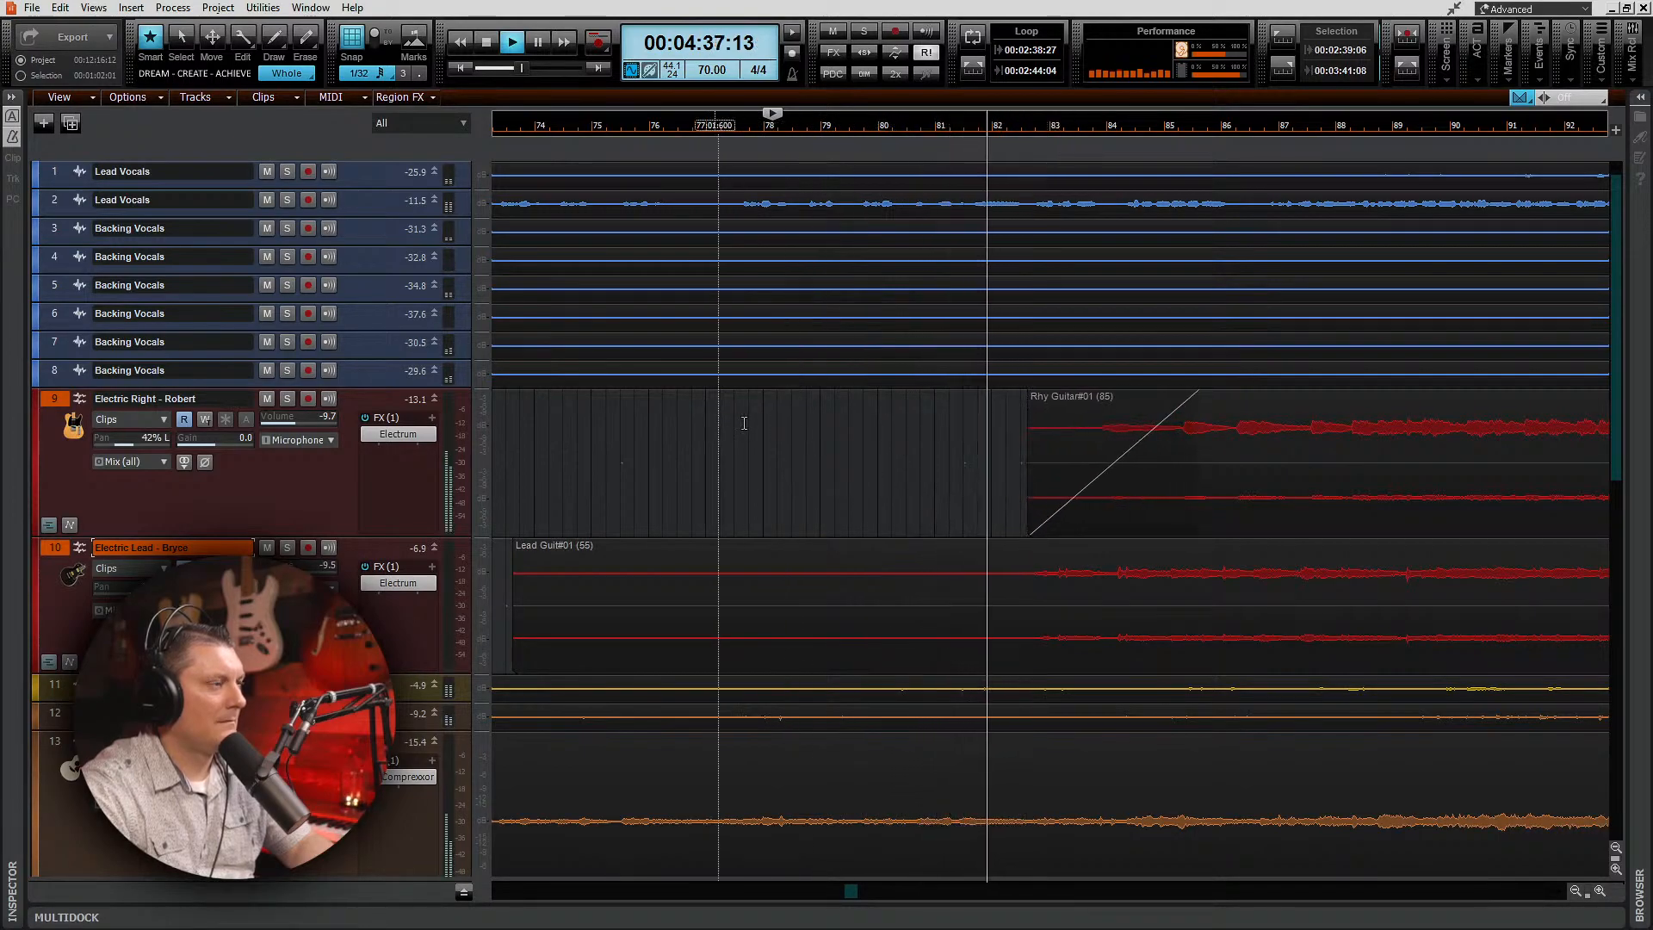
left_click_drag(1198, 392, 1123, 391)
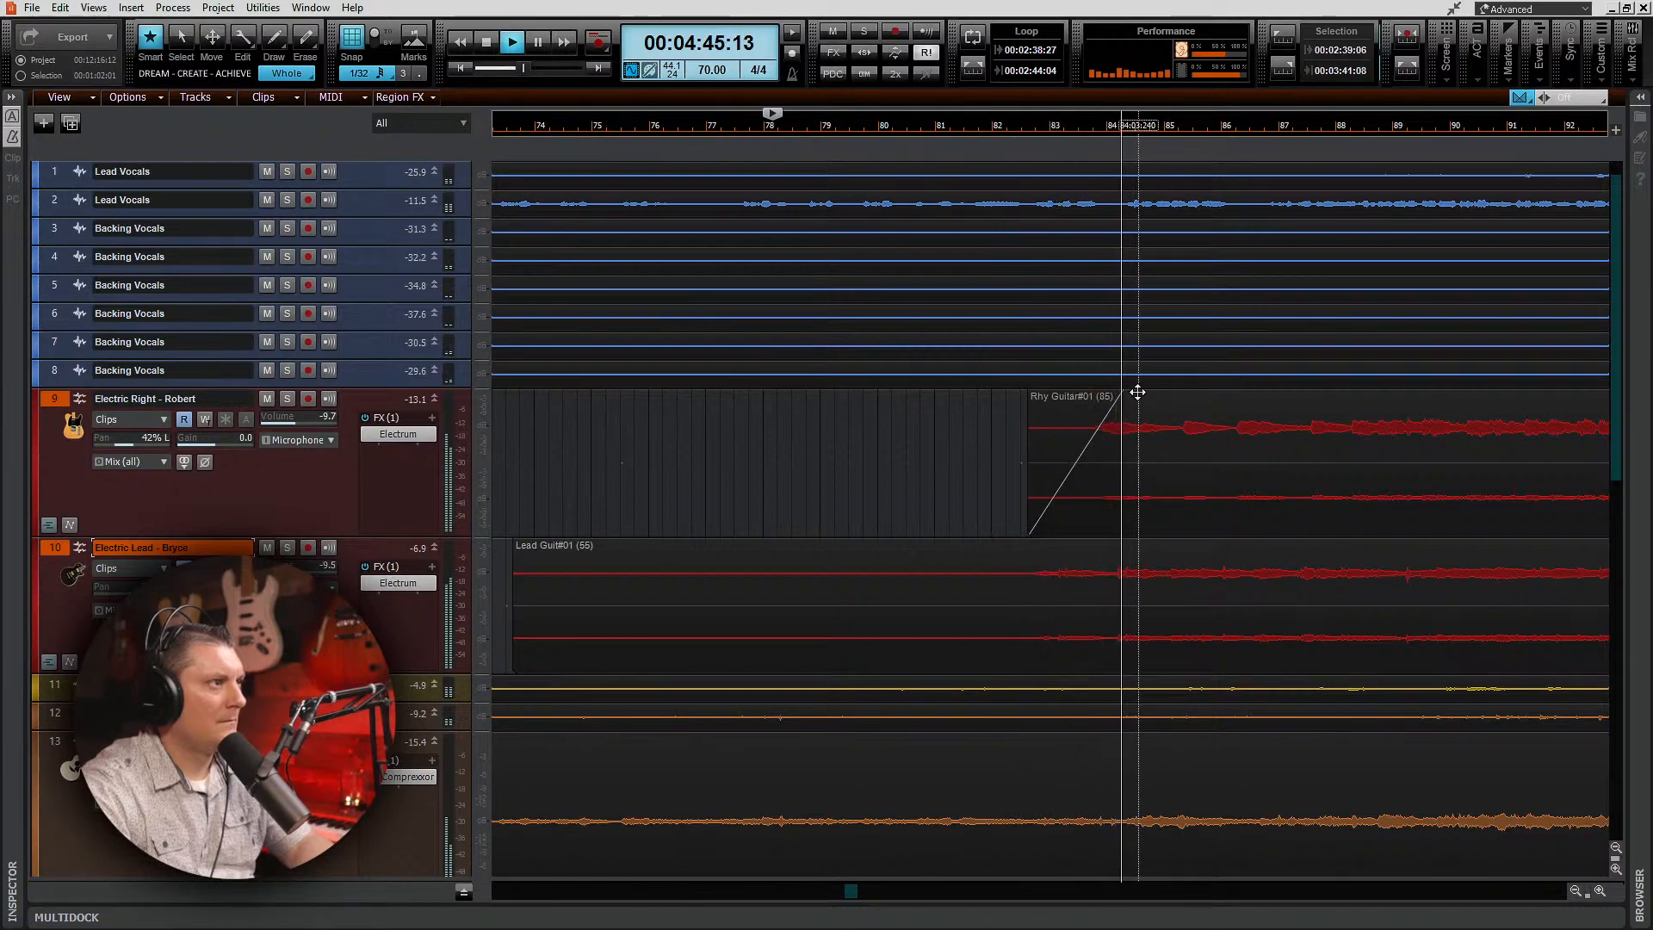
Step: Trim the Lead Guitar clip's start to match the Rhy Guitar clip in bar 82 and add a fade-in of about one bar
scroll(1129, 403, "down", 3)
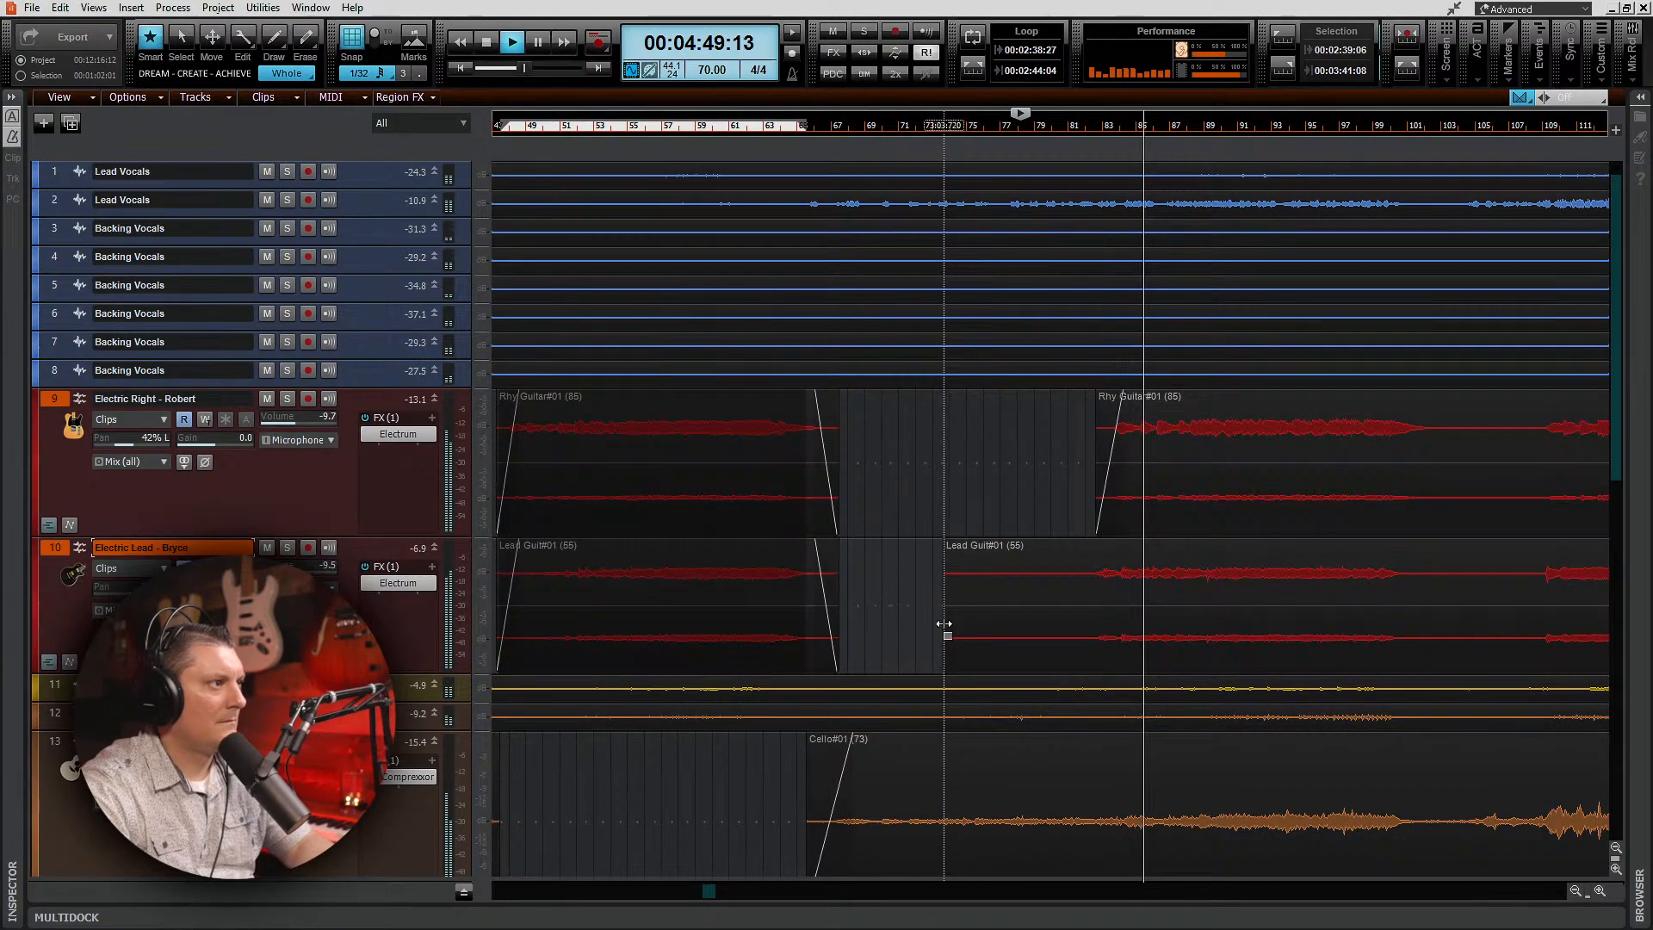
left_click_drag(944, 629, 1094, 619)
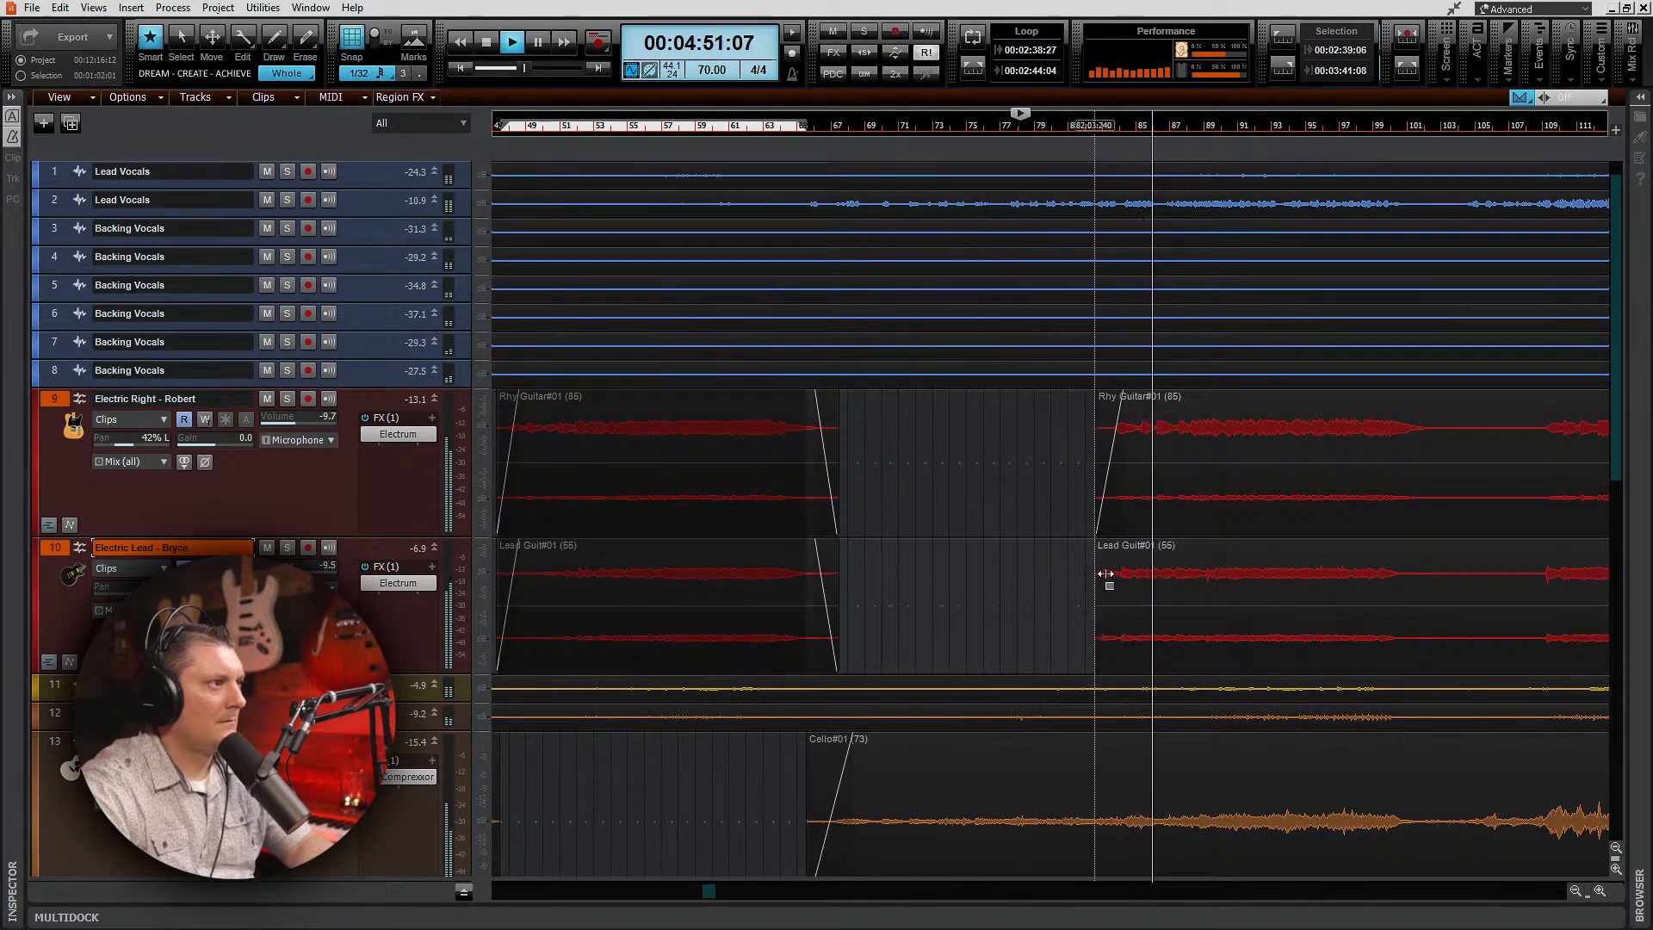
left_click_drag(1096, 546, 1111, 544)
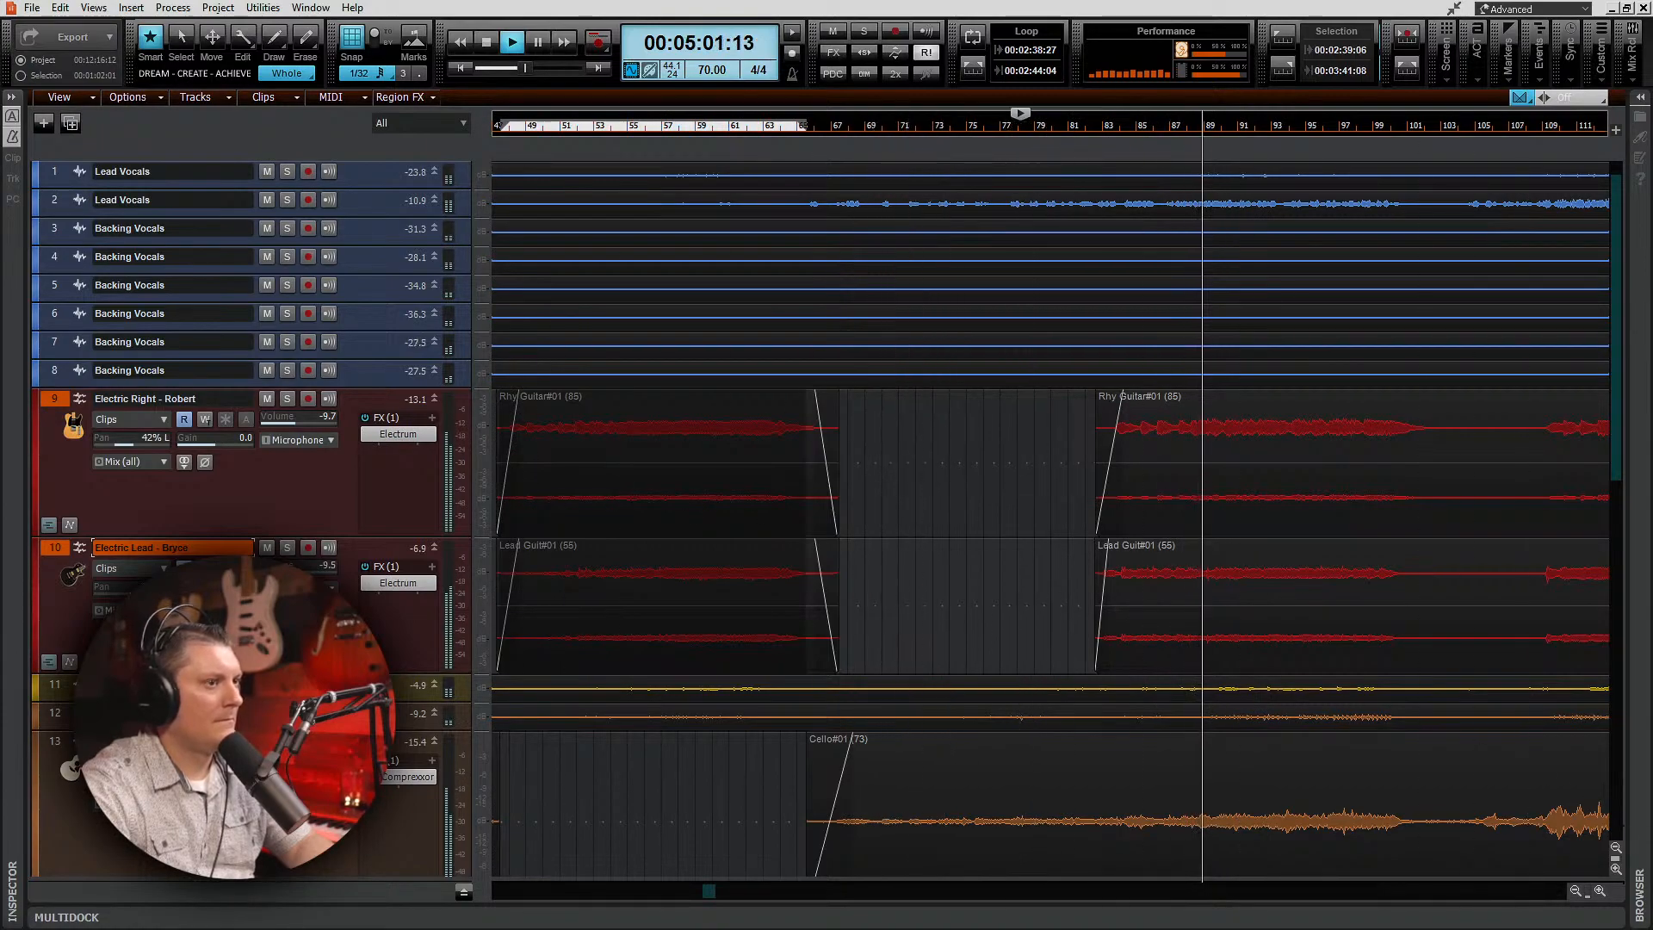
Step: Reopen the Console view and pan the backing vocals on track 5 to 34% L
key("alt+2")
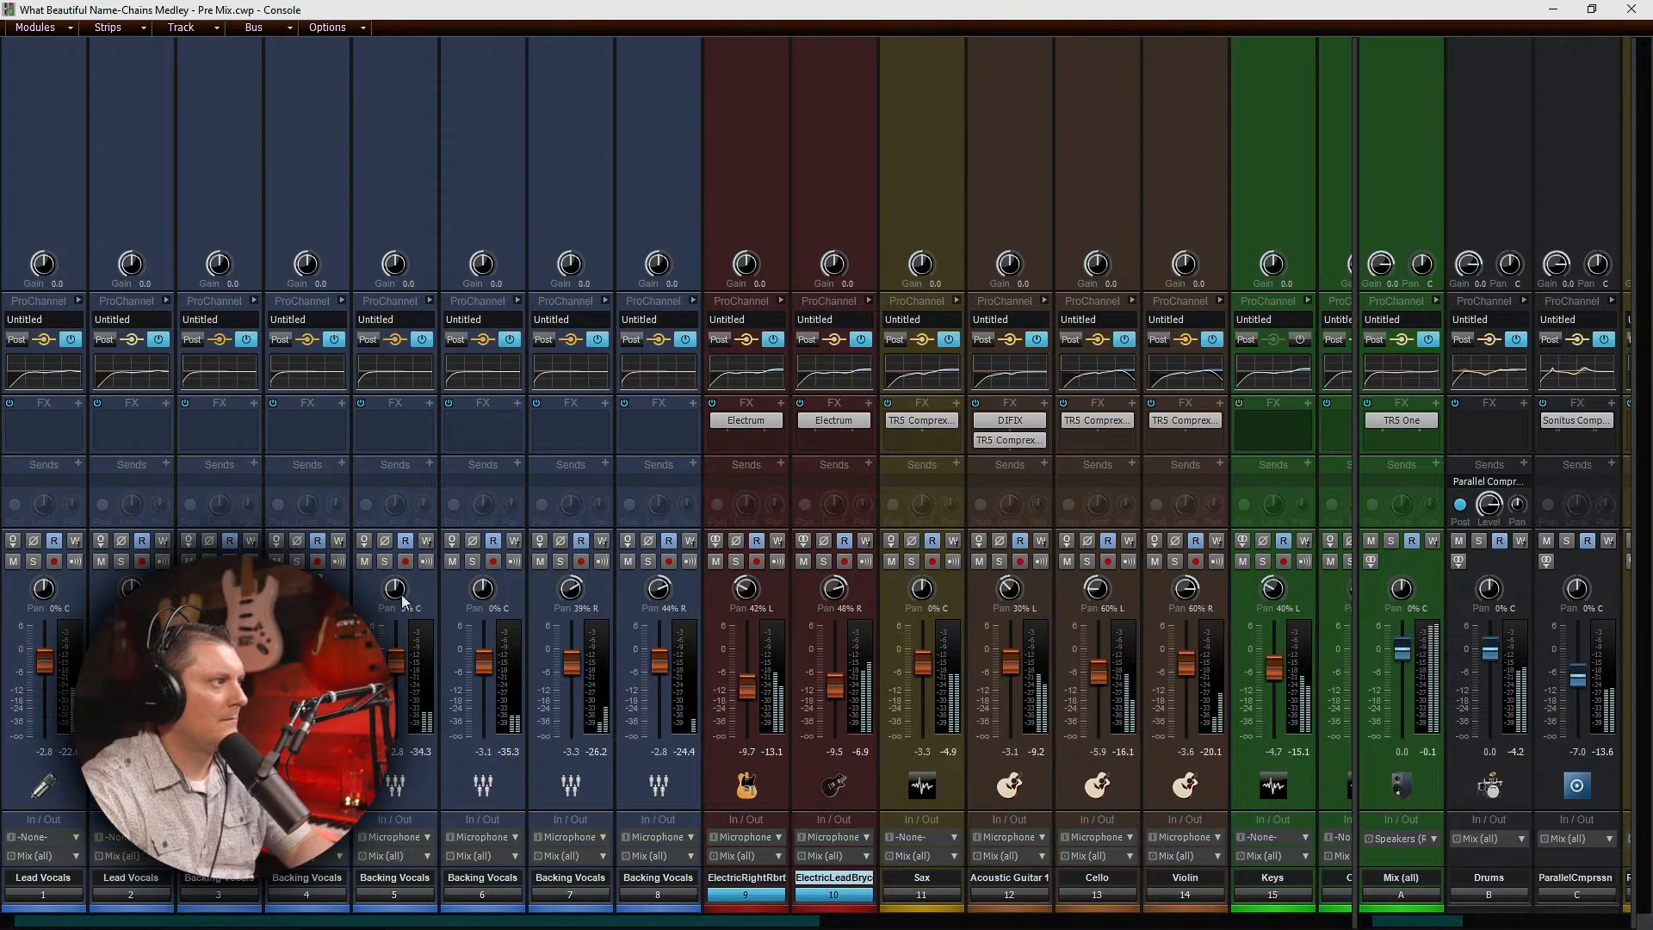
left_click_drag(394, 588, 407, 605)
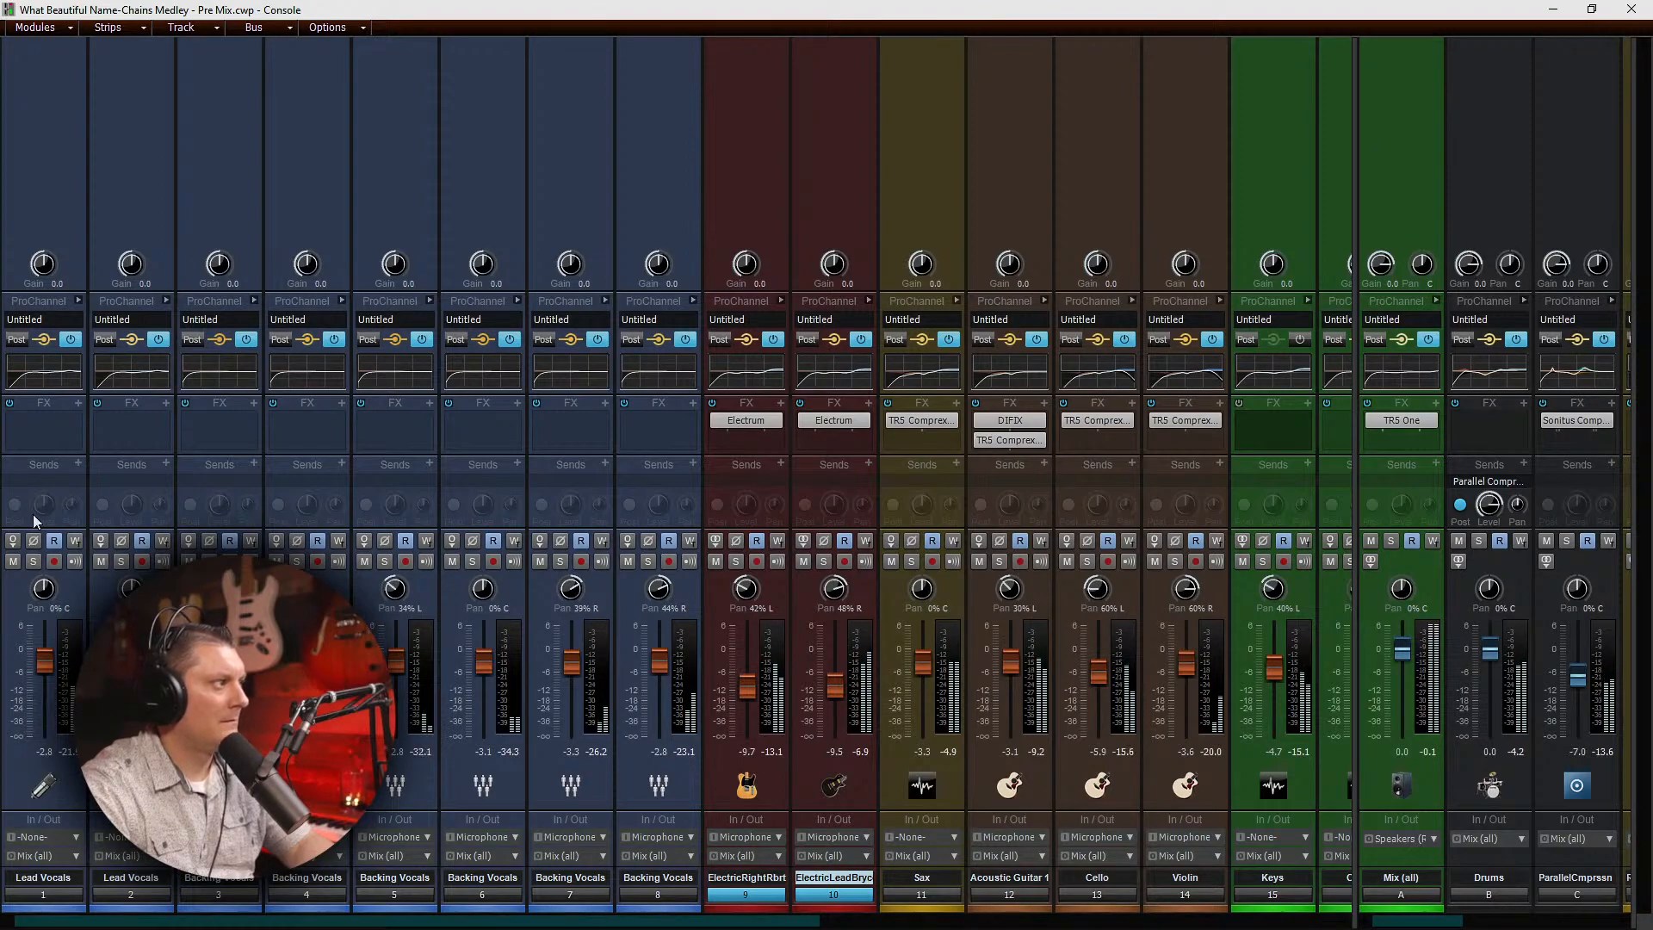
Step: Solo each lead vocal in turn to hear it, and pull the track 1 lead vocal's volume down to -71.9
left_click(34, 561)
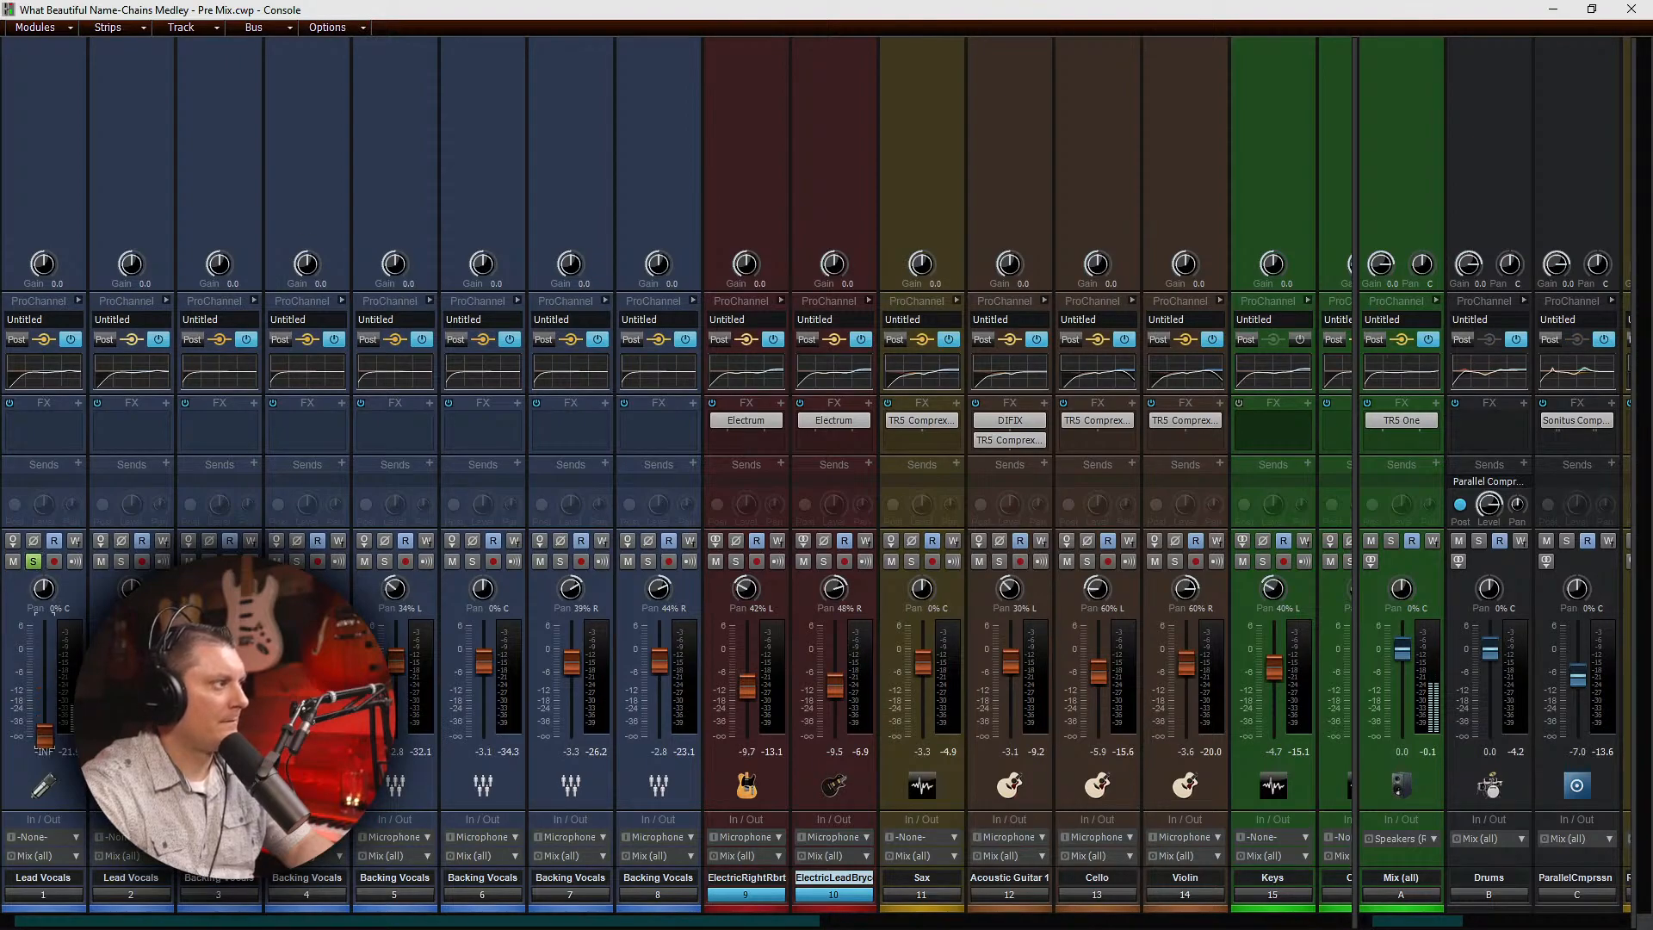
left_click(35, 561)
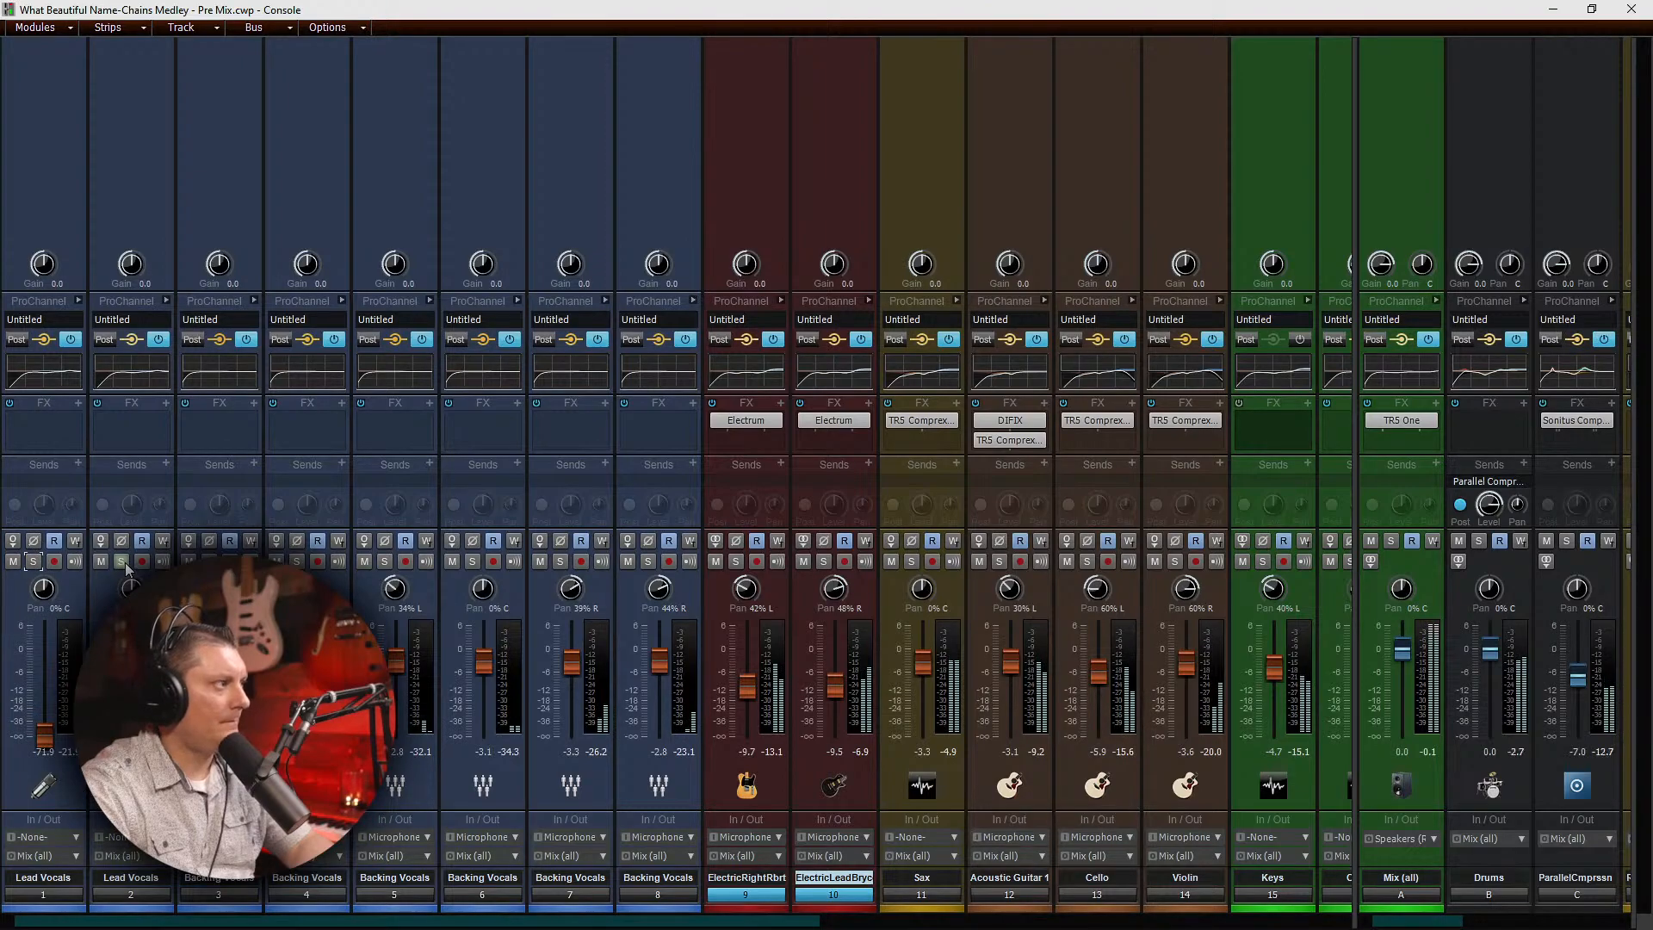
left_click(122, 562)
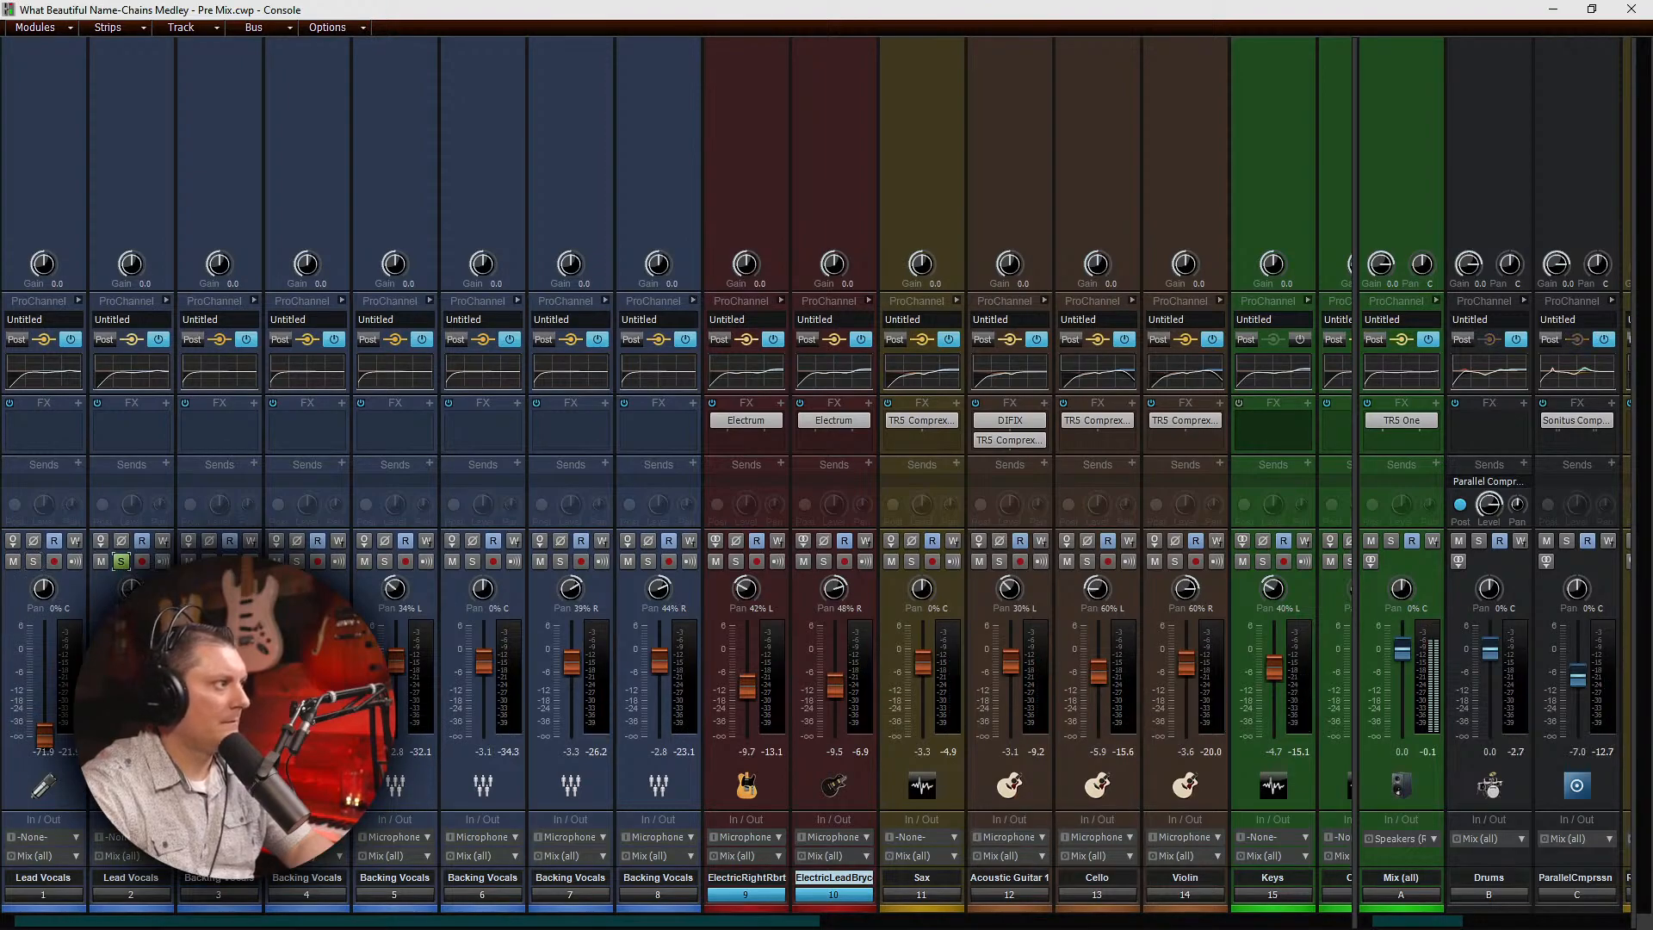
left_click(121, 561)
Step: Solo all the backing vocal tracks, 3 through 8, to hear them together
left_click(297, 560)
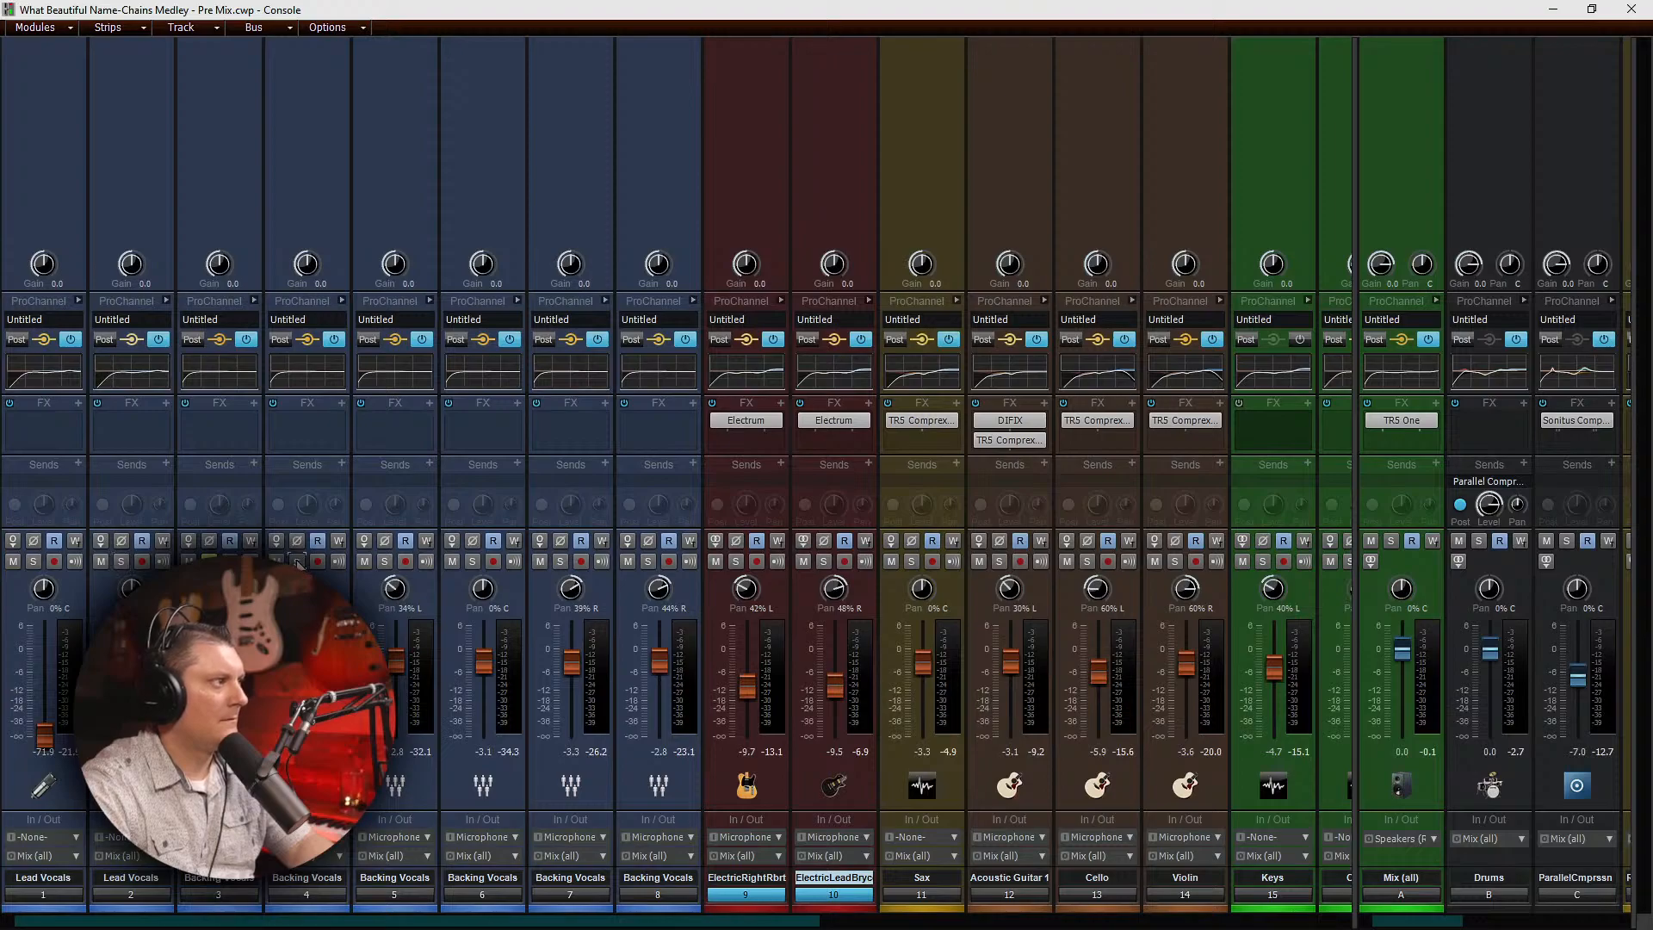
left_click(384, 561)
left_click(473, 560)
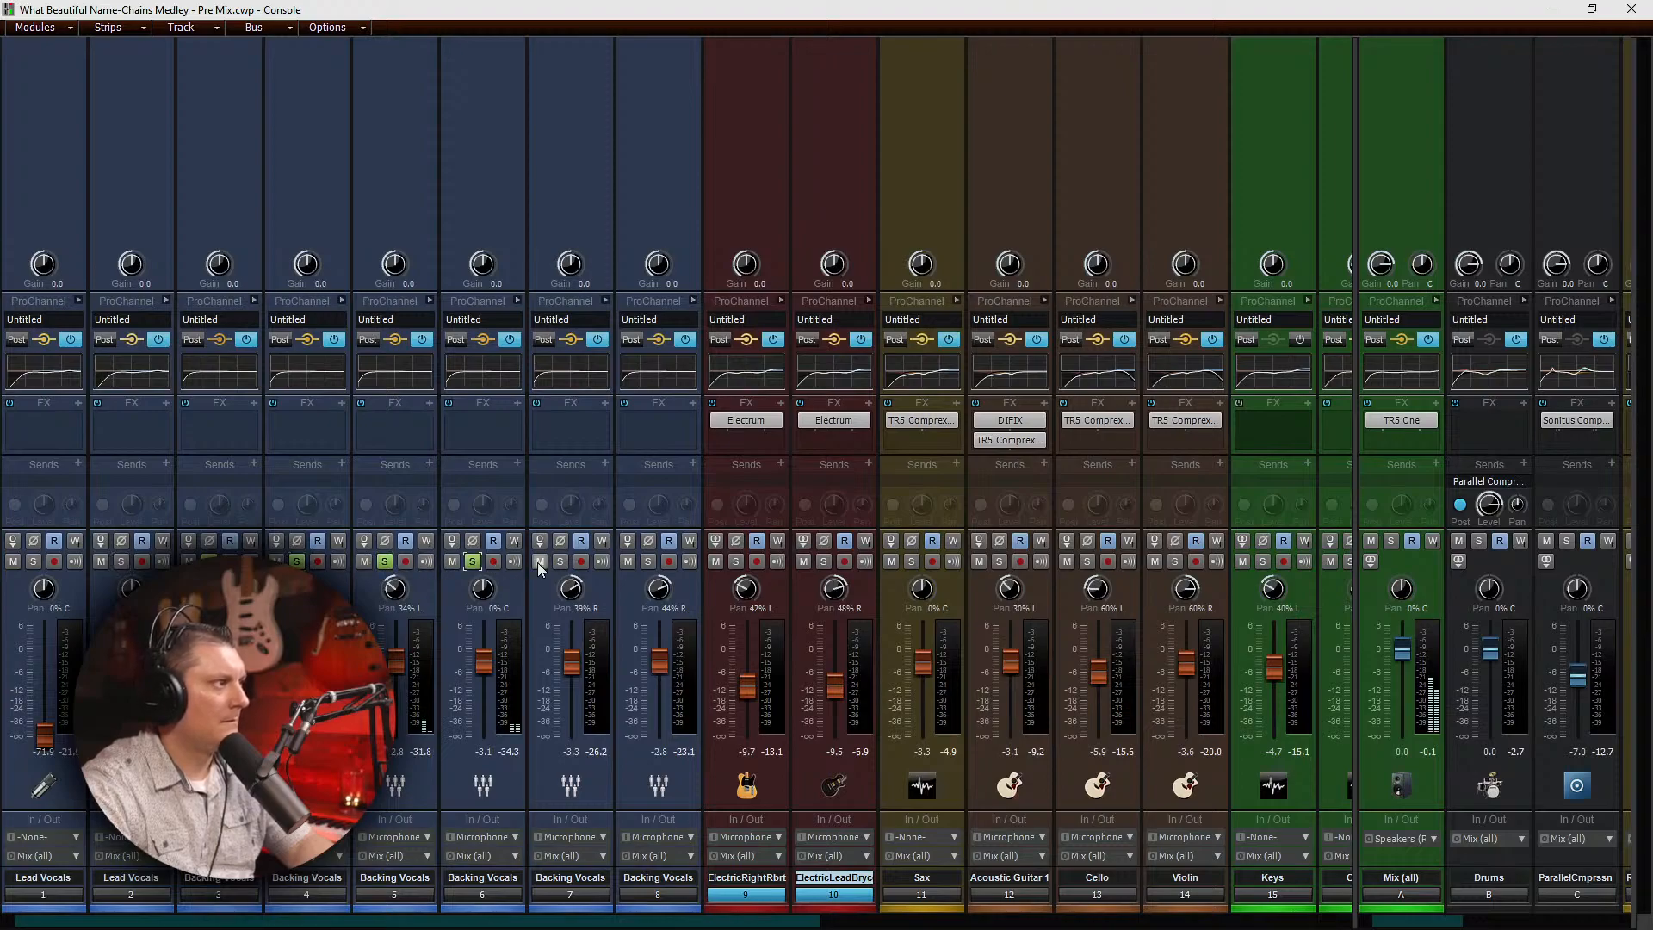
left_click(560, 561)
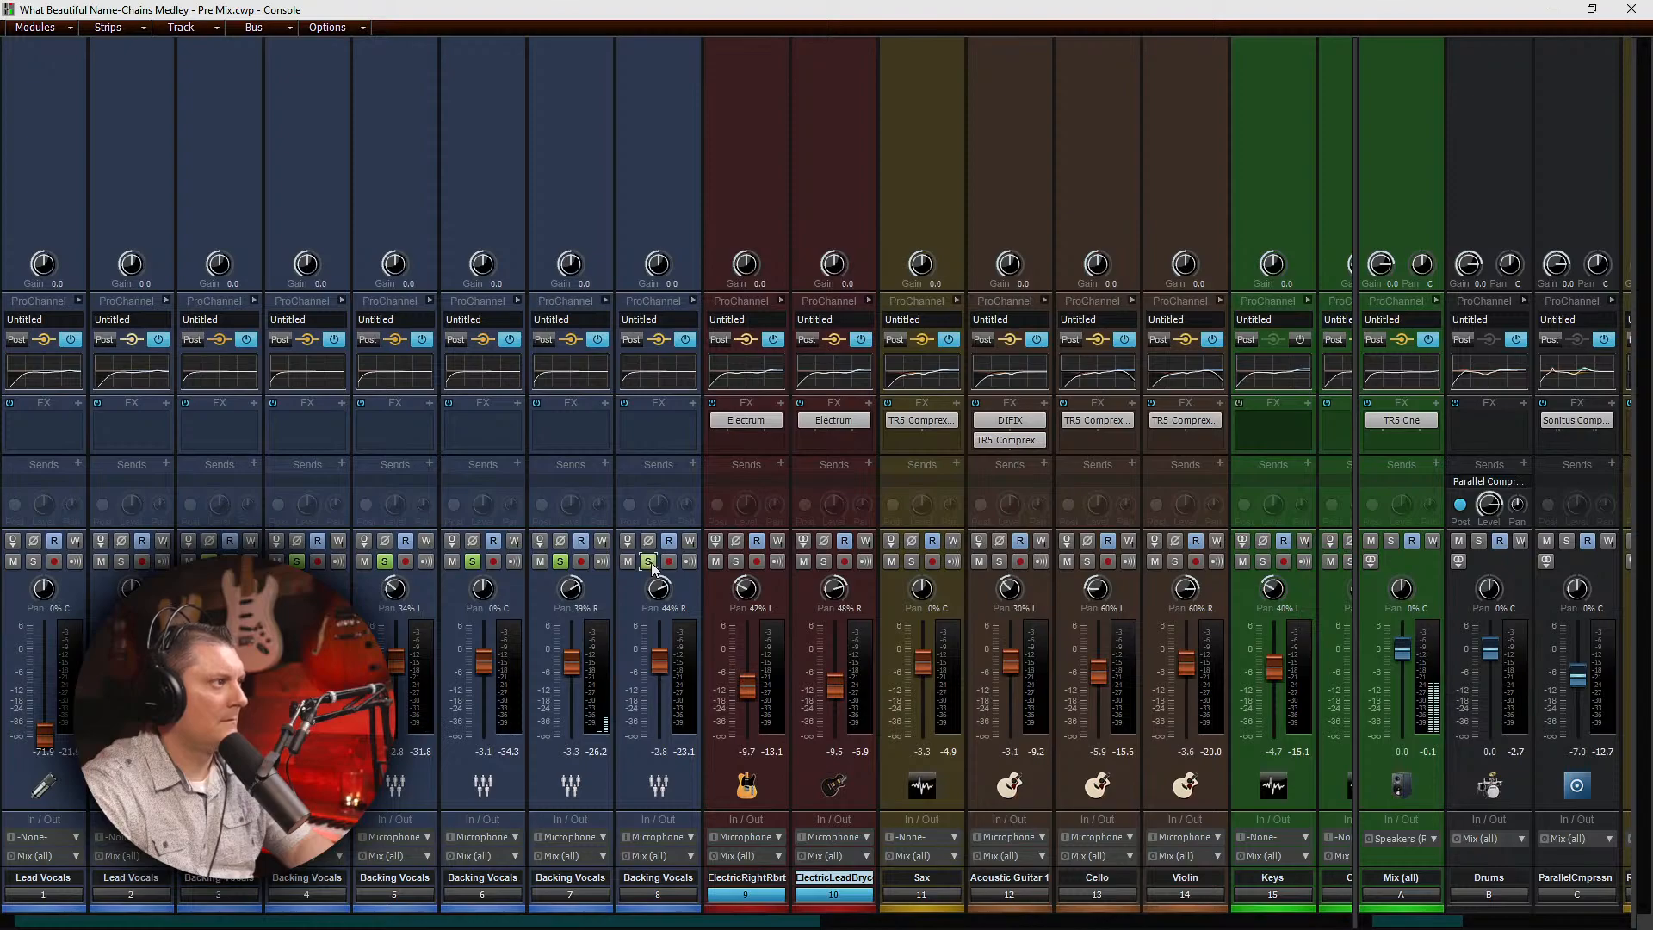
left_click(648, 561)
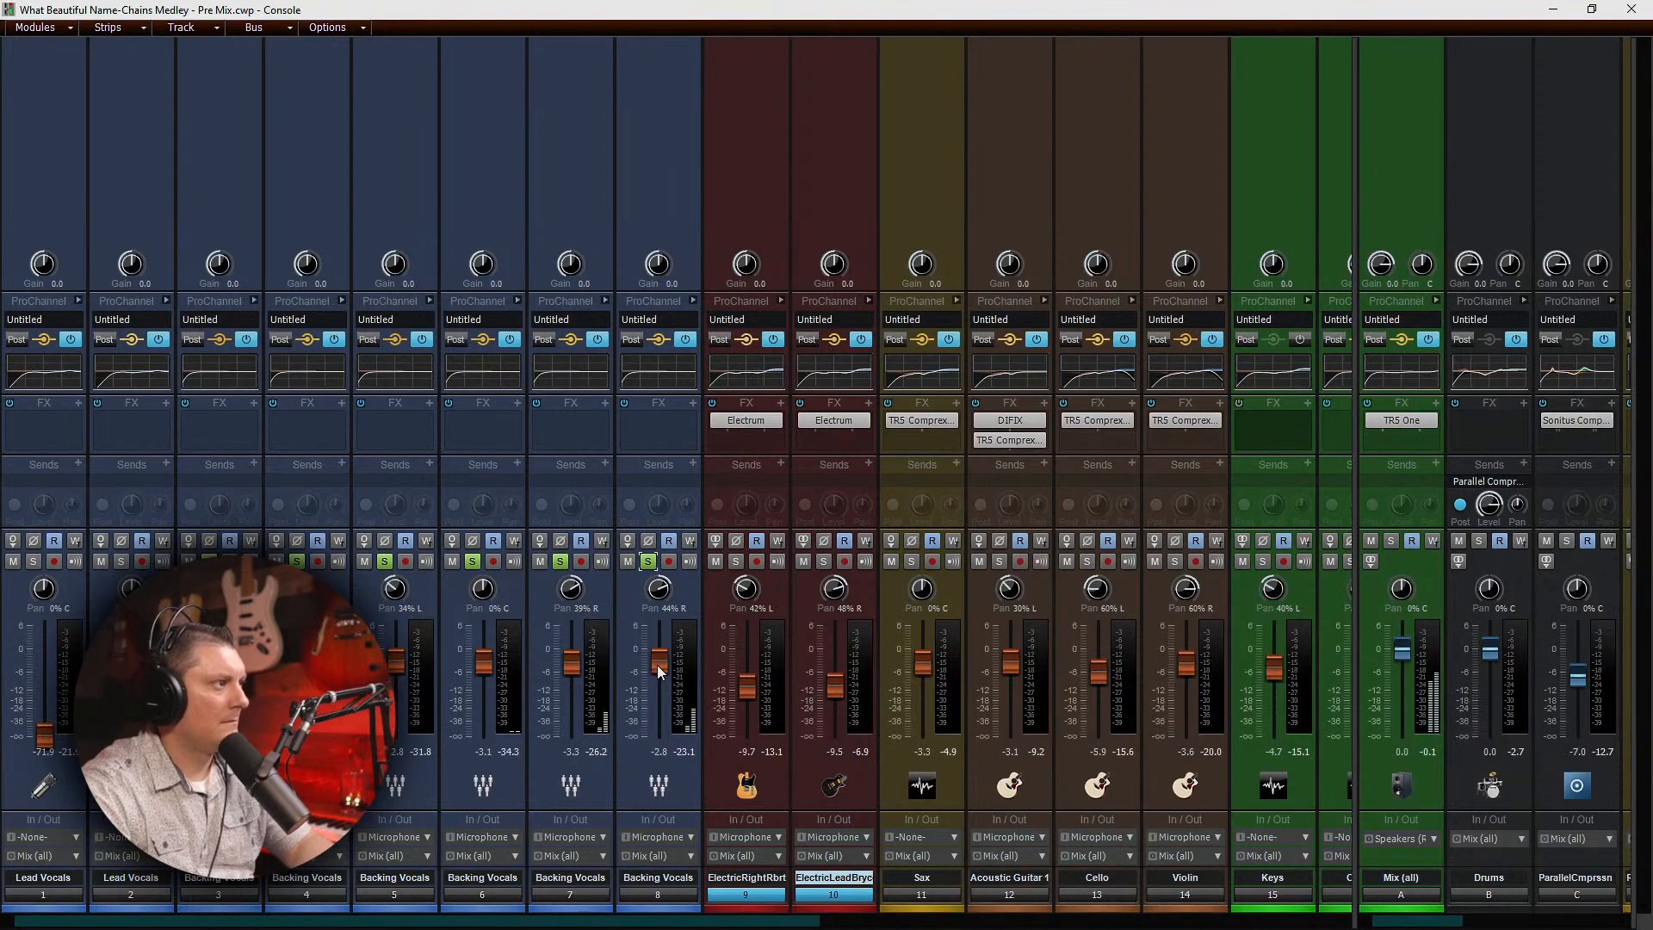
Step: Select backing vocal tracks 3 through 8 and raise their volumes together to about 0
left_click(675, 886)
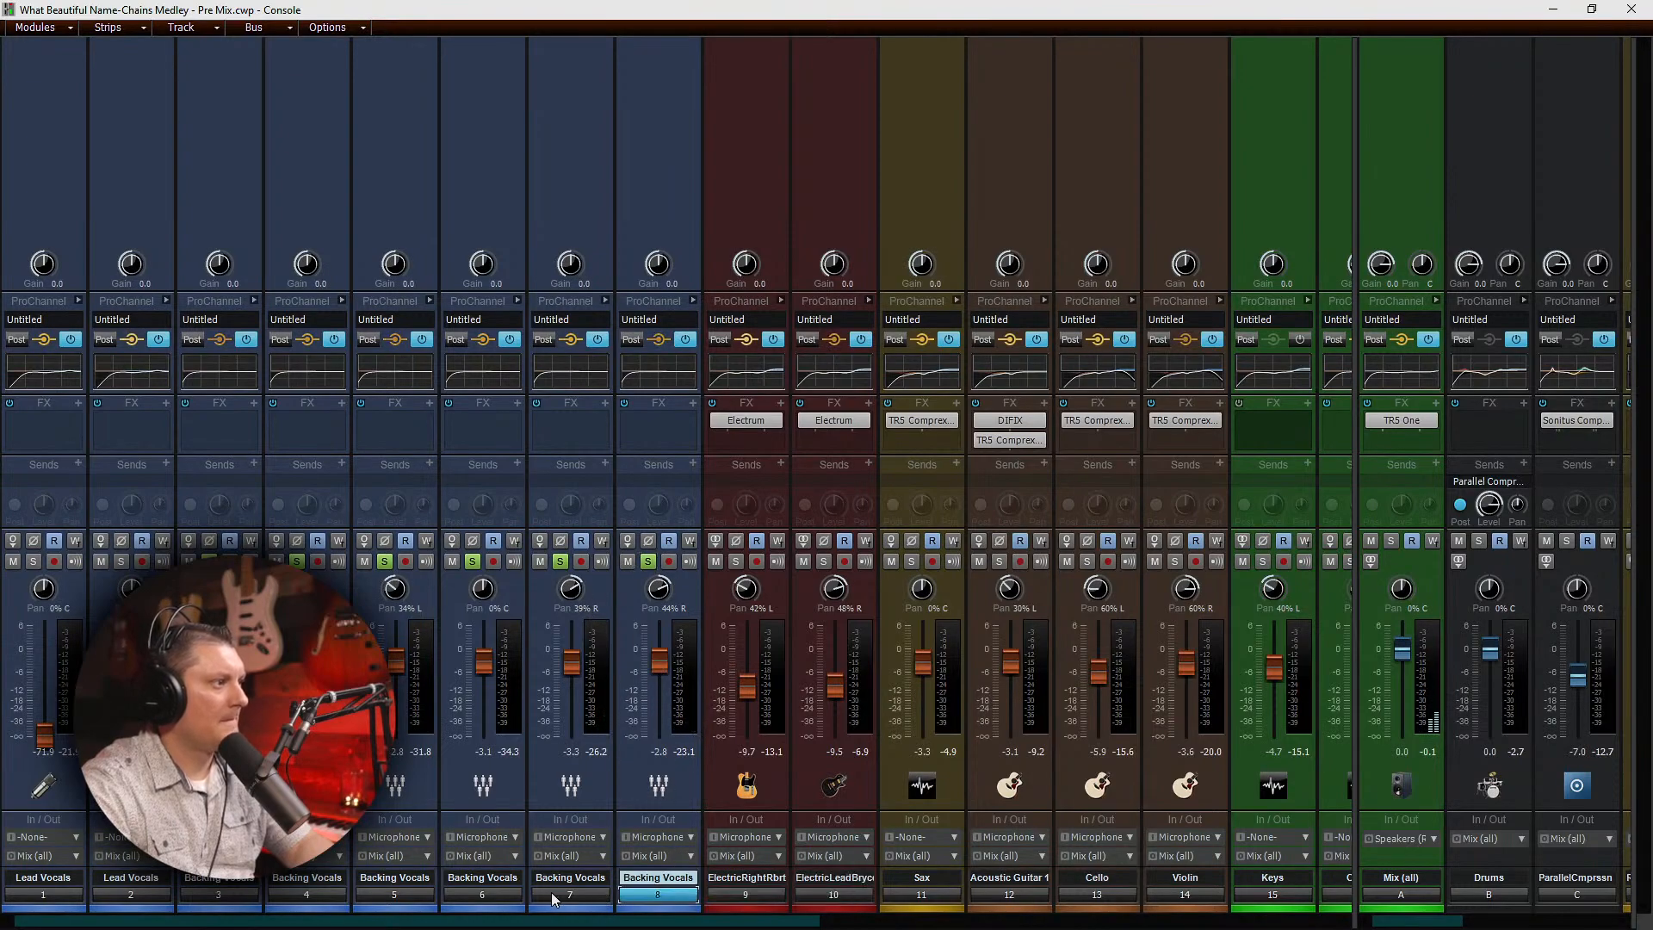
left_click(182, 897, "shift")
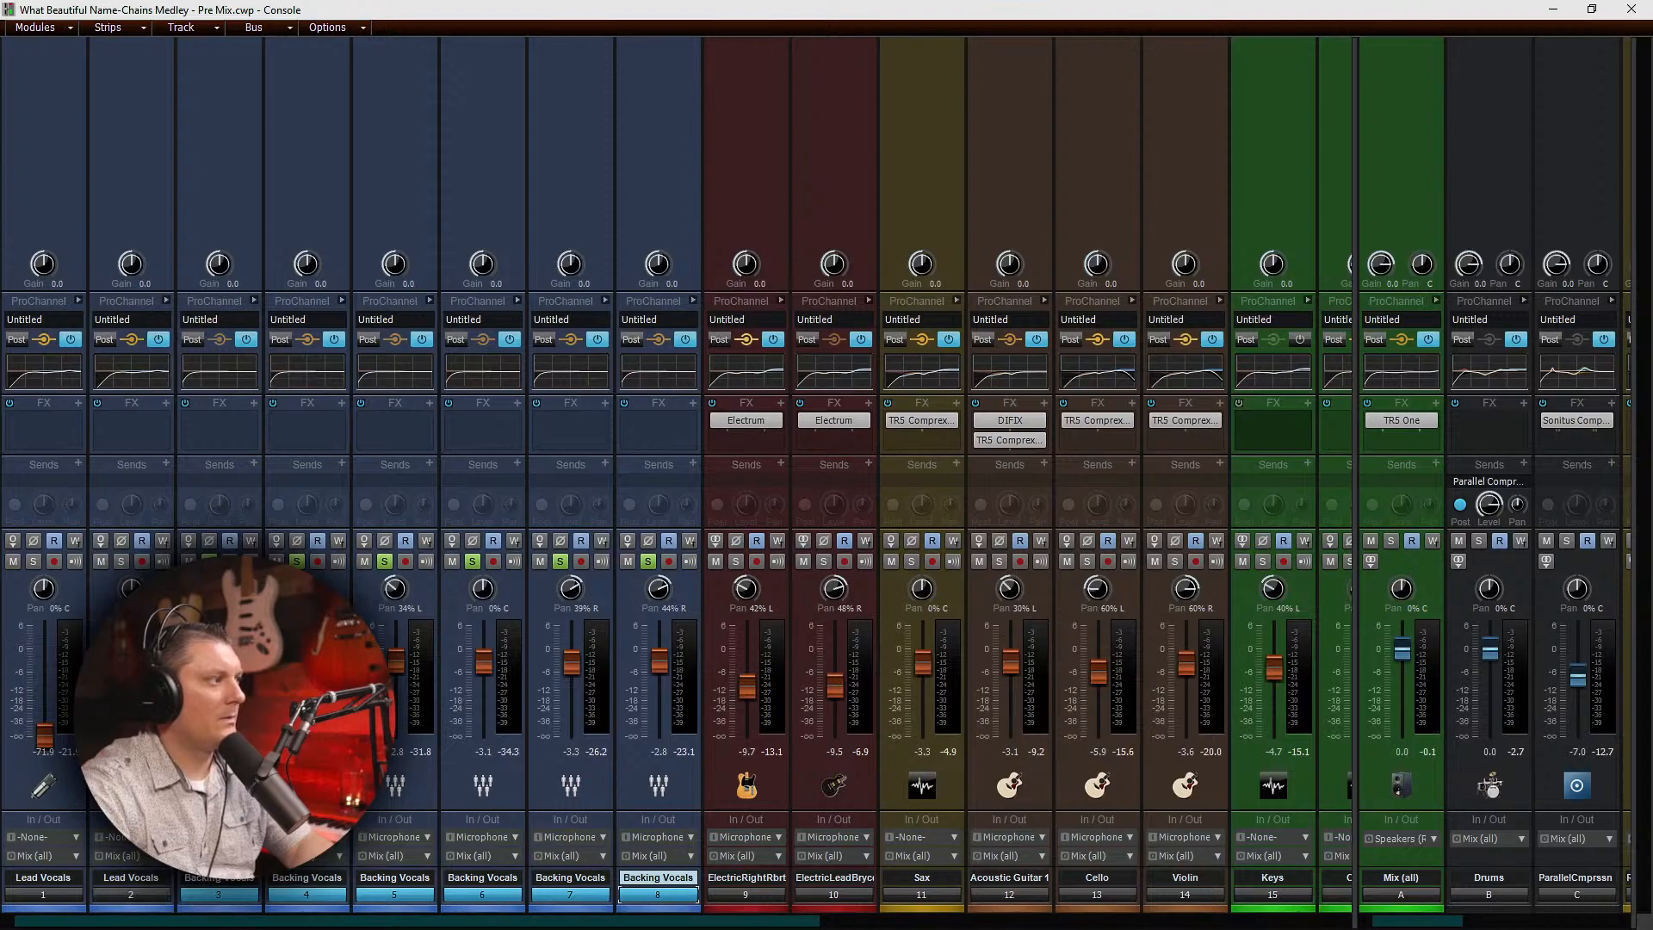
left_click_drag(220, 661, 221, 649)
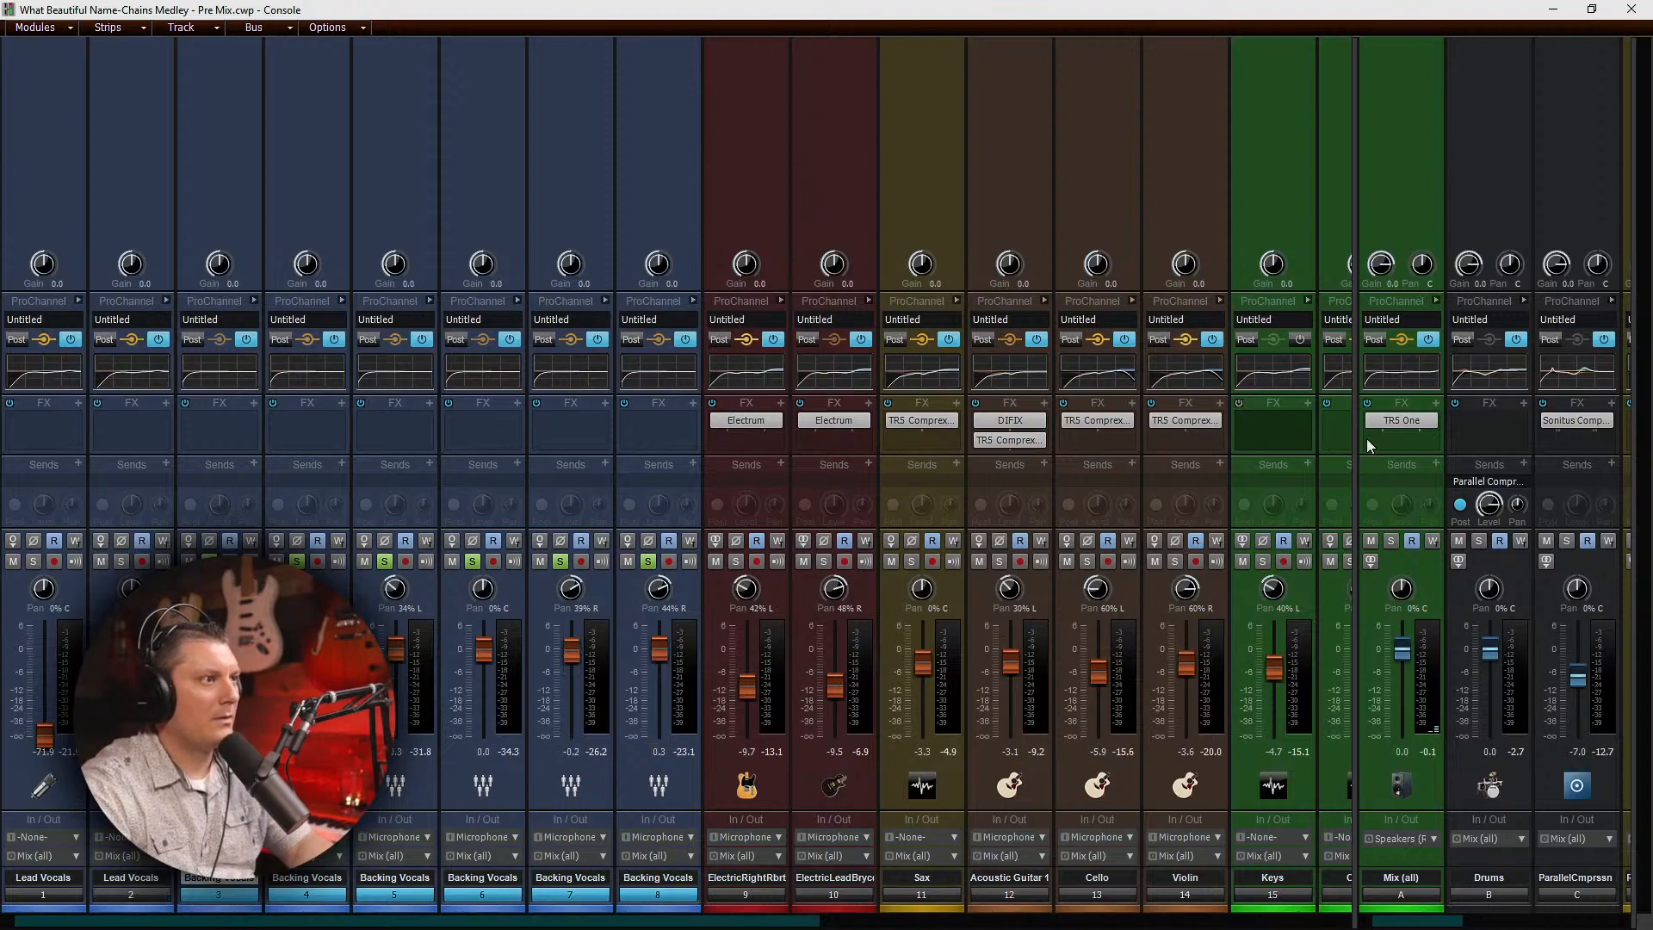
Step: Widen the bus section of the console, insert a new bus after Saturation, and name it Choir
left_click_drag(1354, 439, 754, 487)
right_click(1522, 542)
left_click(1528, 548)
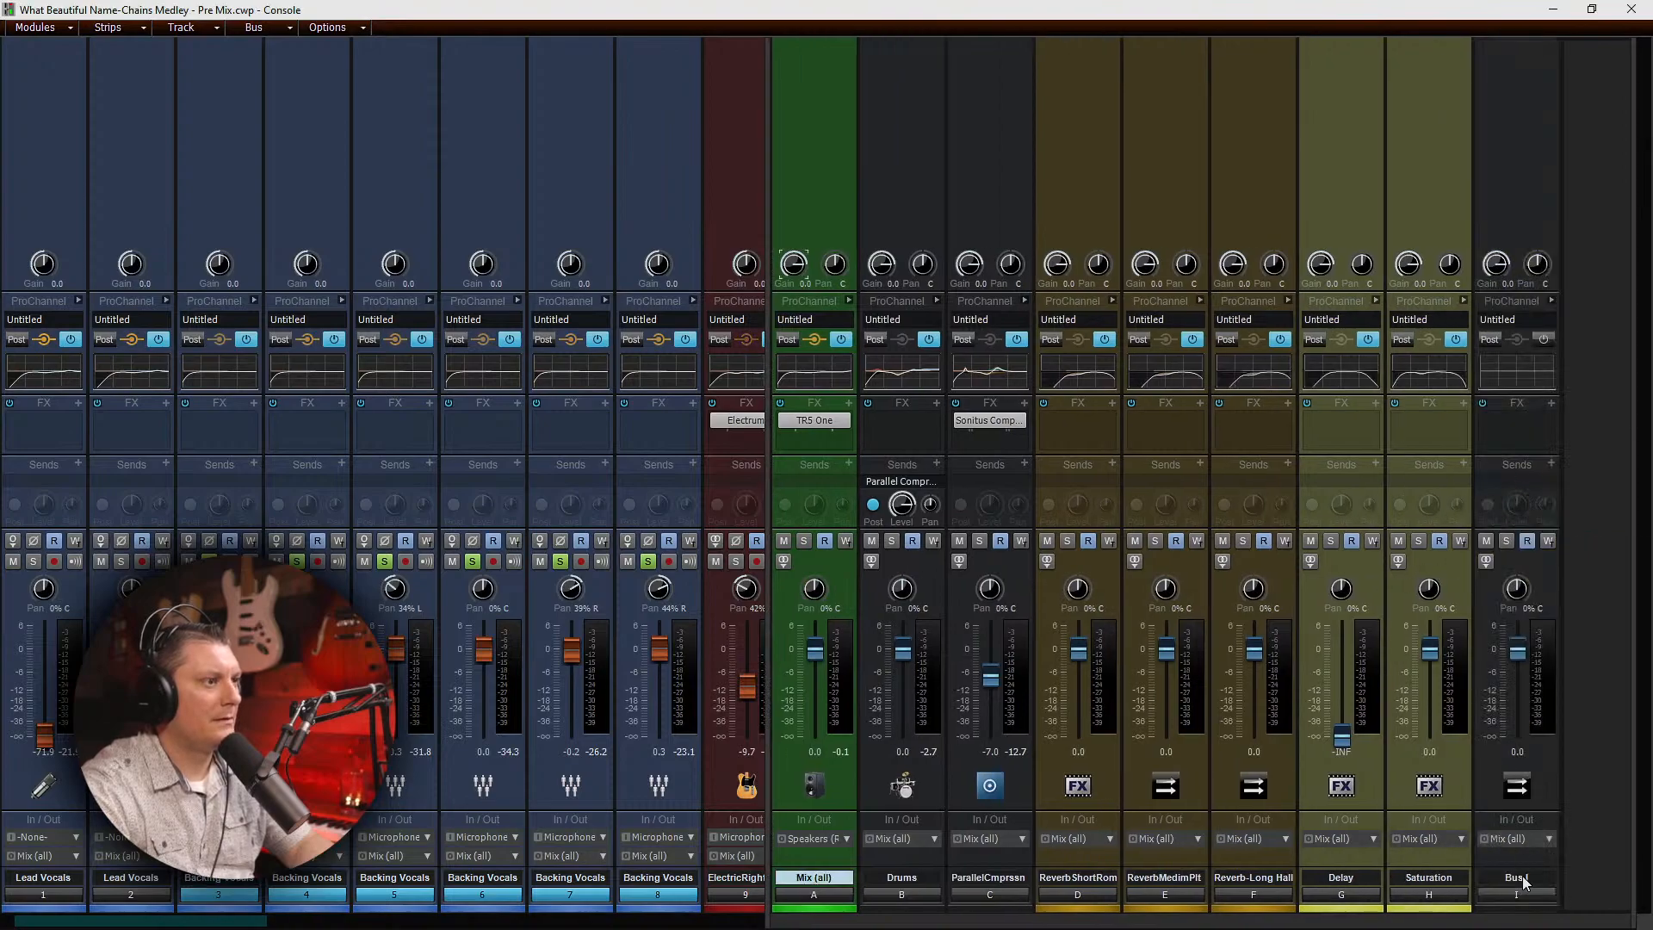
double_click(1521, 876)
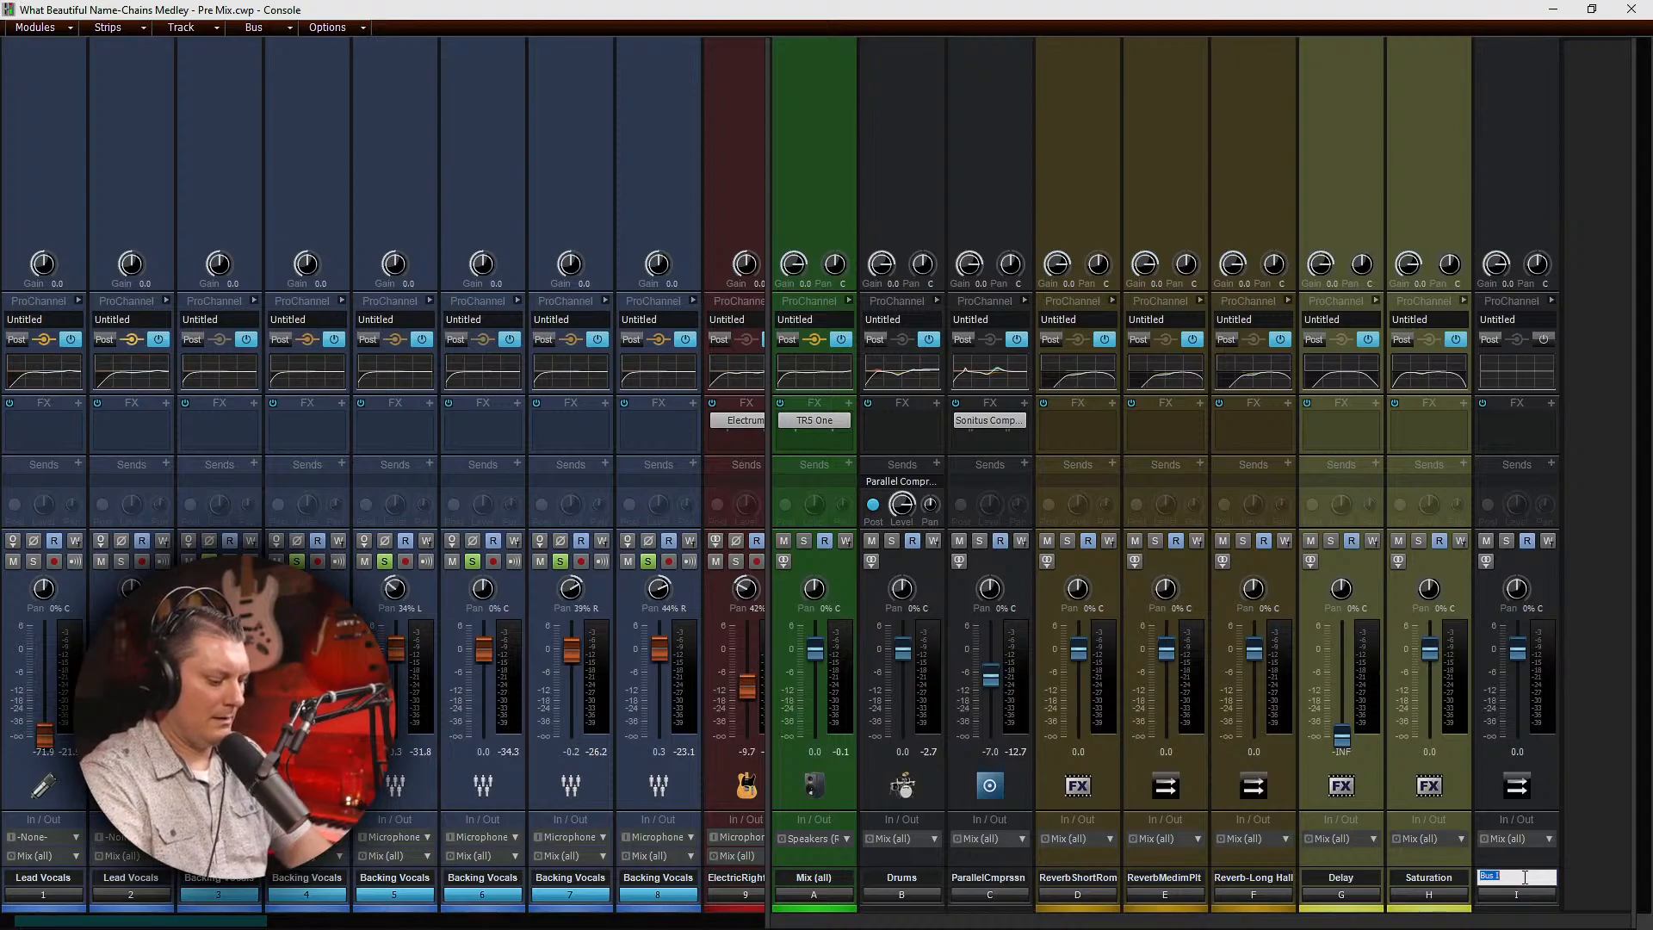
type("Choir")
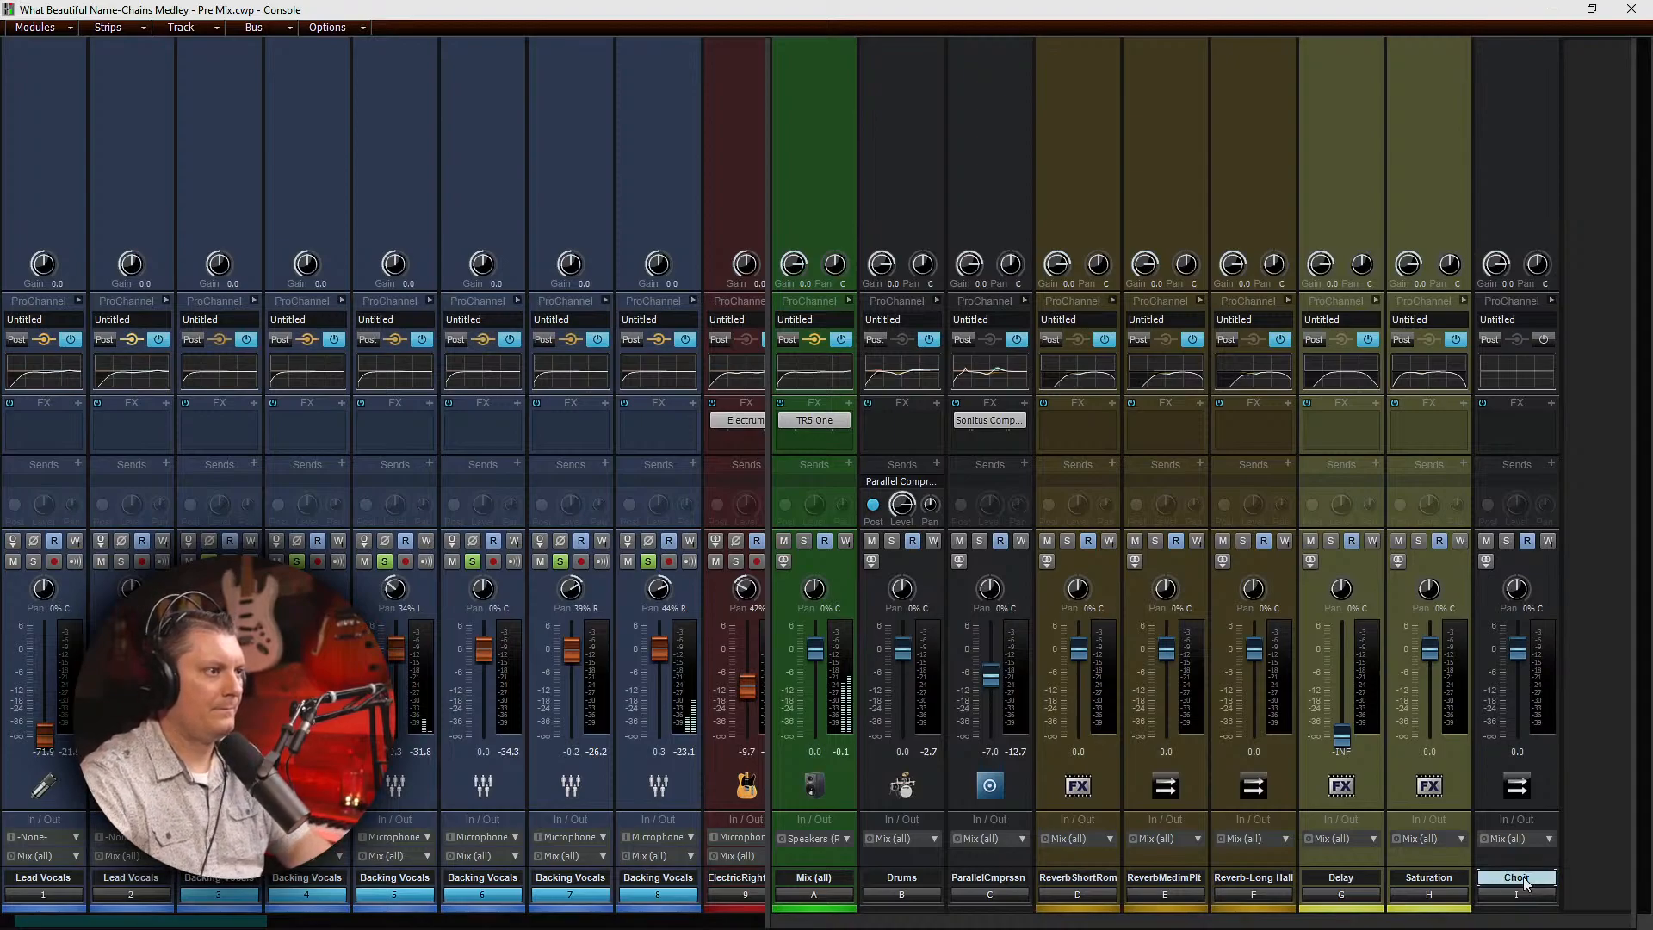
Step: Colour the Choir bus blue and route the outputs of backing vocal tracks 3 through 8 to it
key("Return")
left_click(1527, 909)
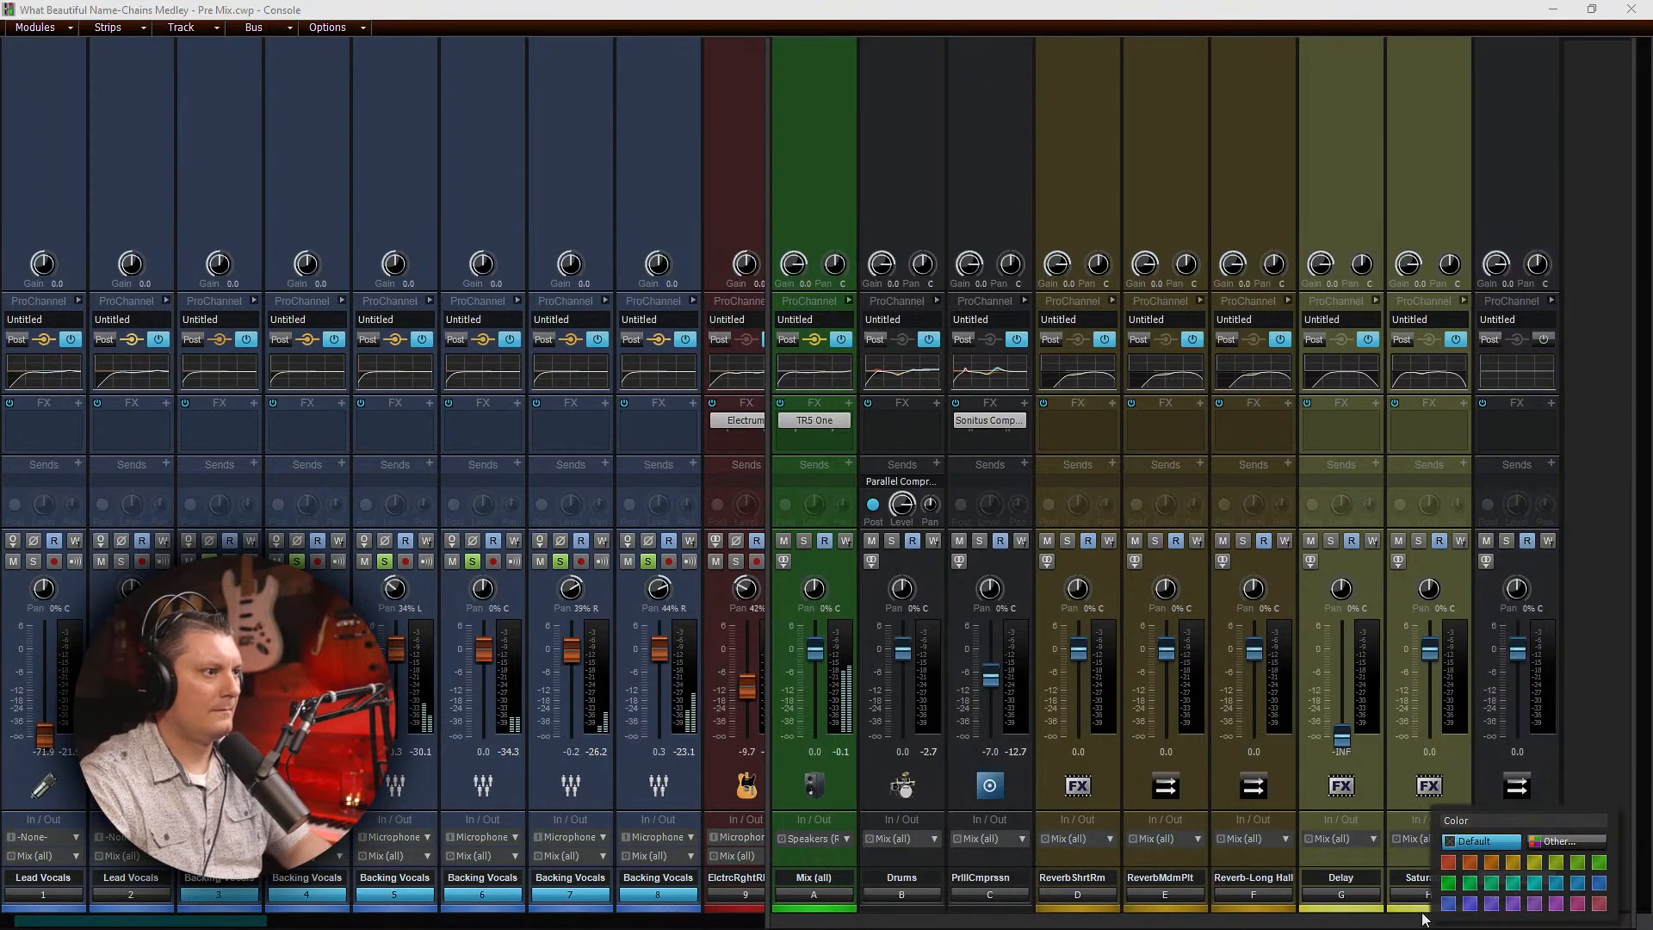
left_click(1449, 903)
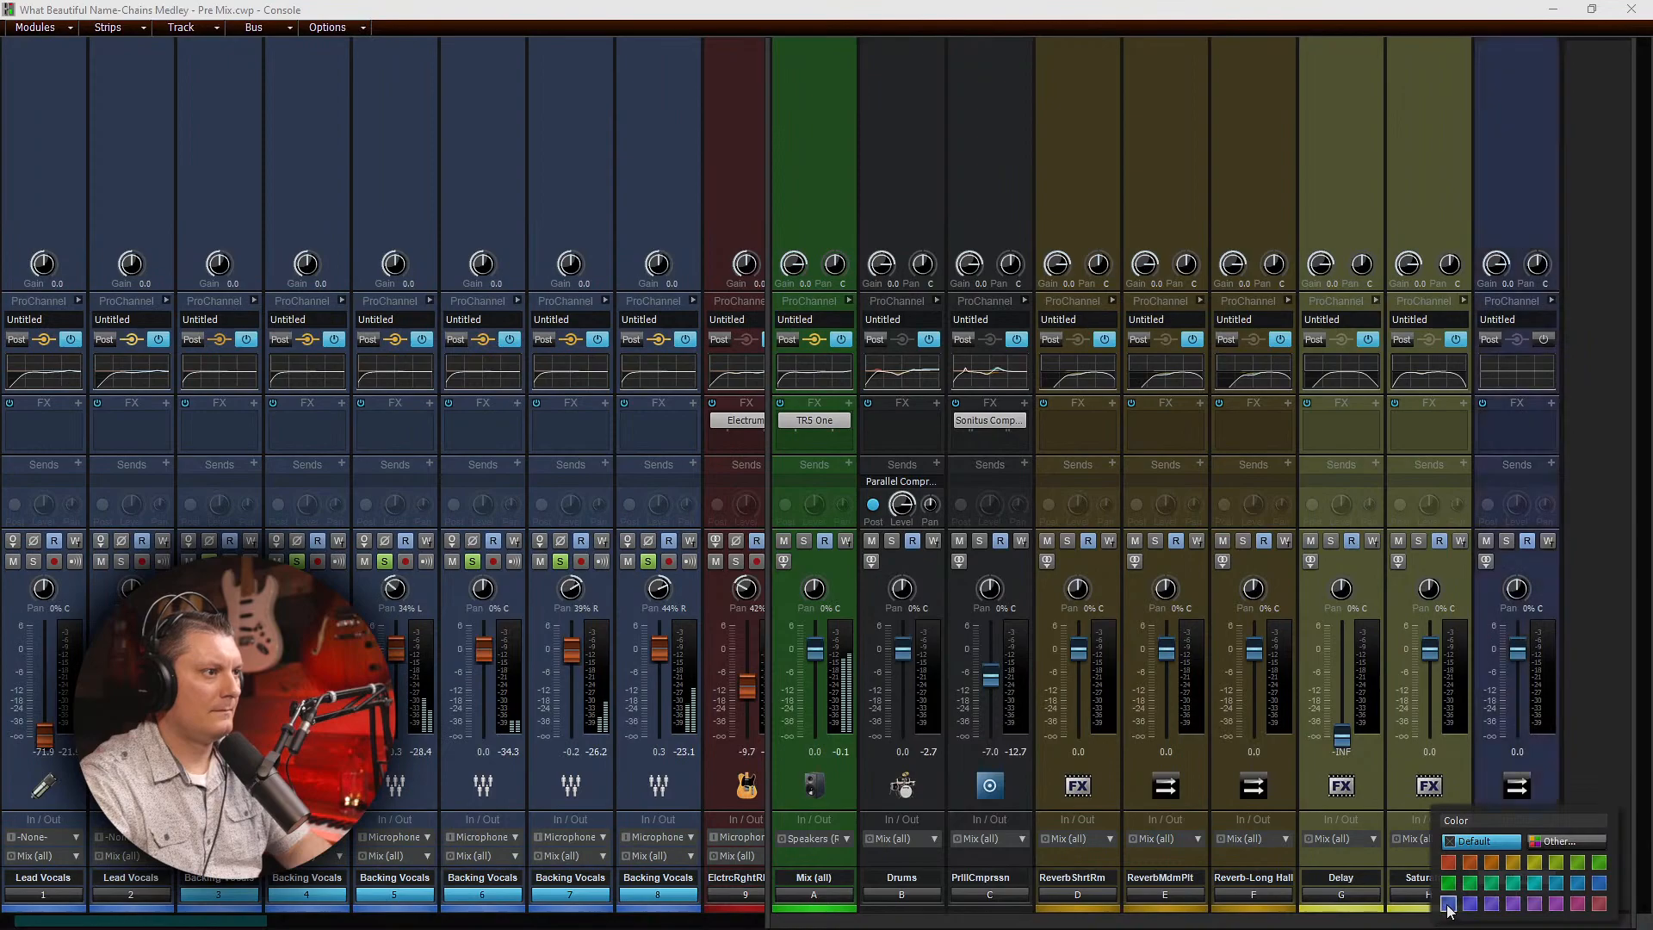
left_click(375, 853)
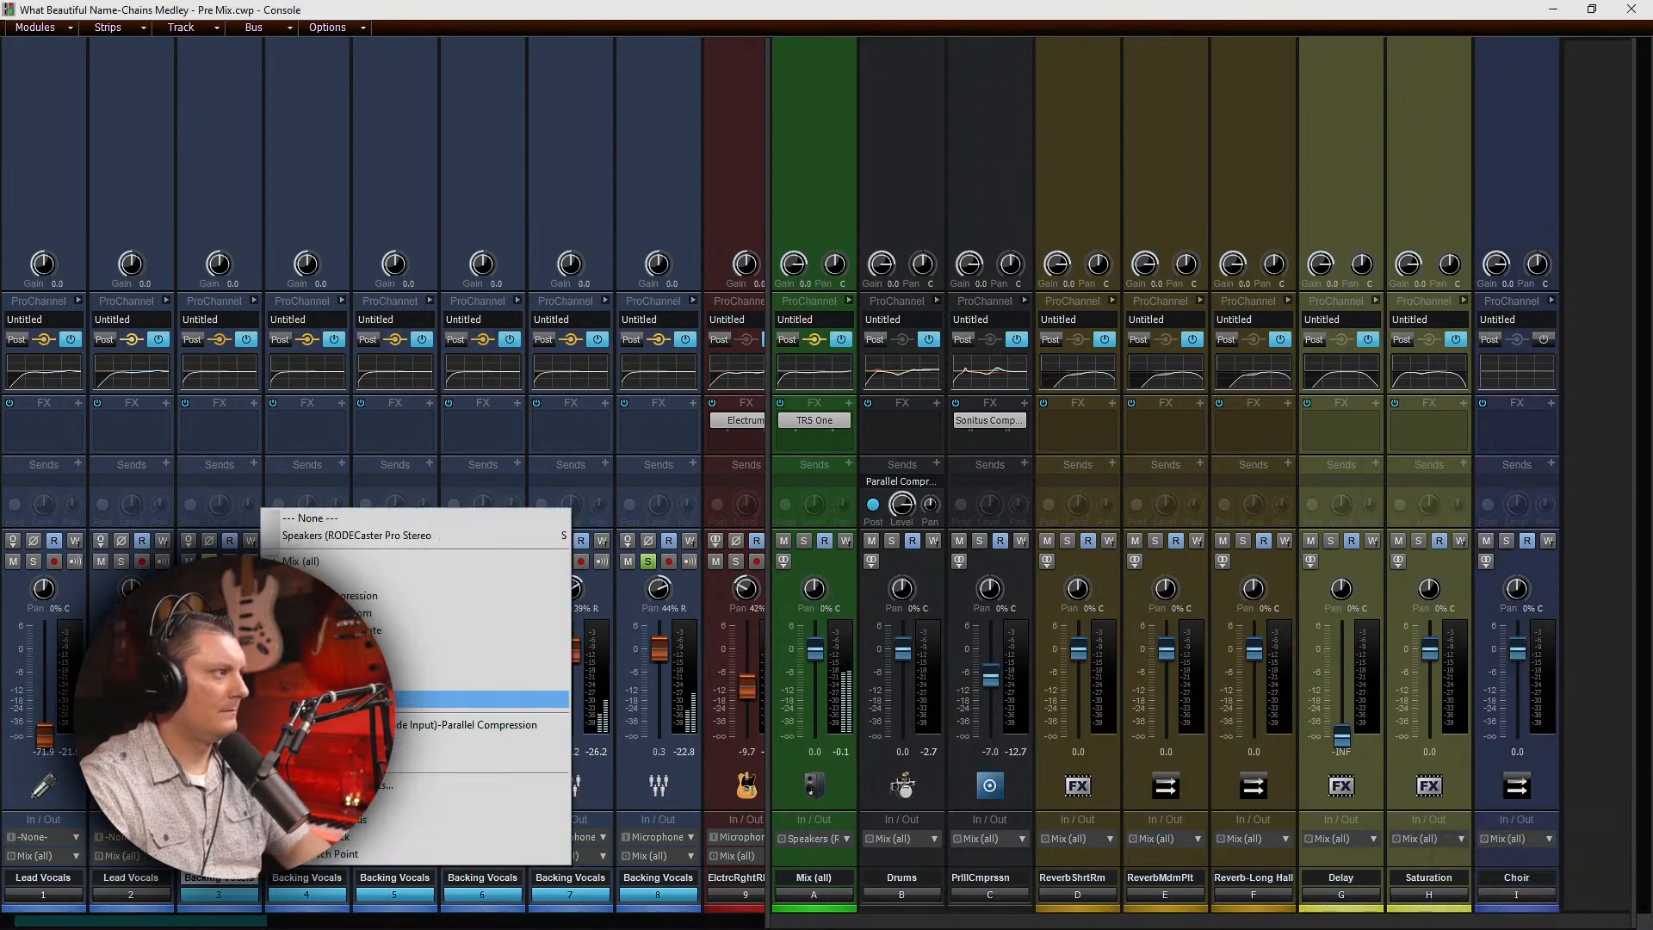
left_click(383, 698)
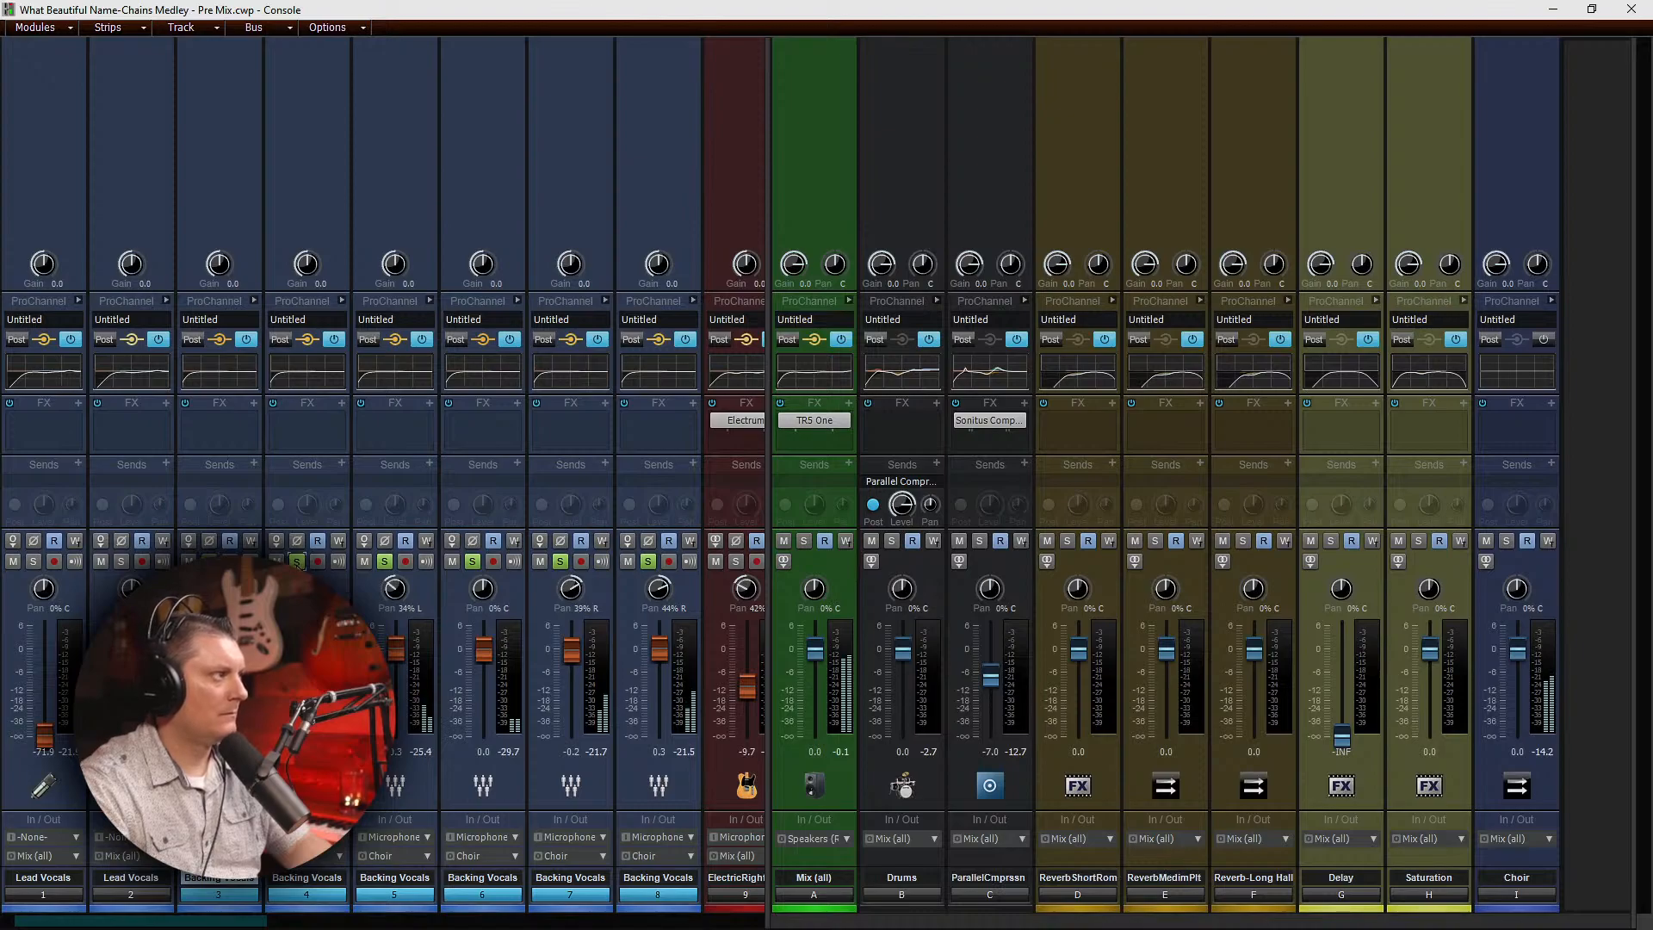
Step: With only backing vocals 7 and 8 soloed, pan track 7 to 60% L and track 8 to 60% R, and save the project
left_click(297, 562)
left_click(384, 562)
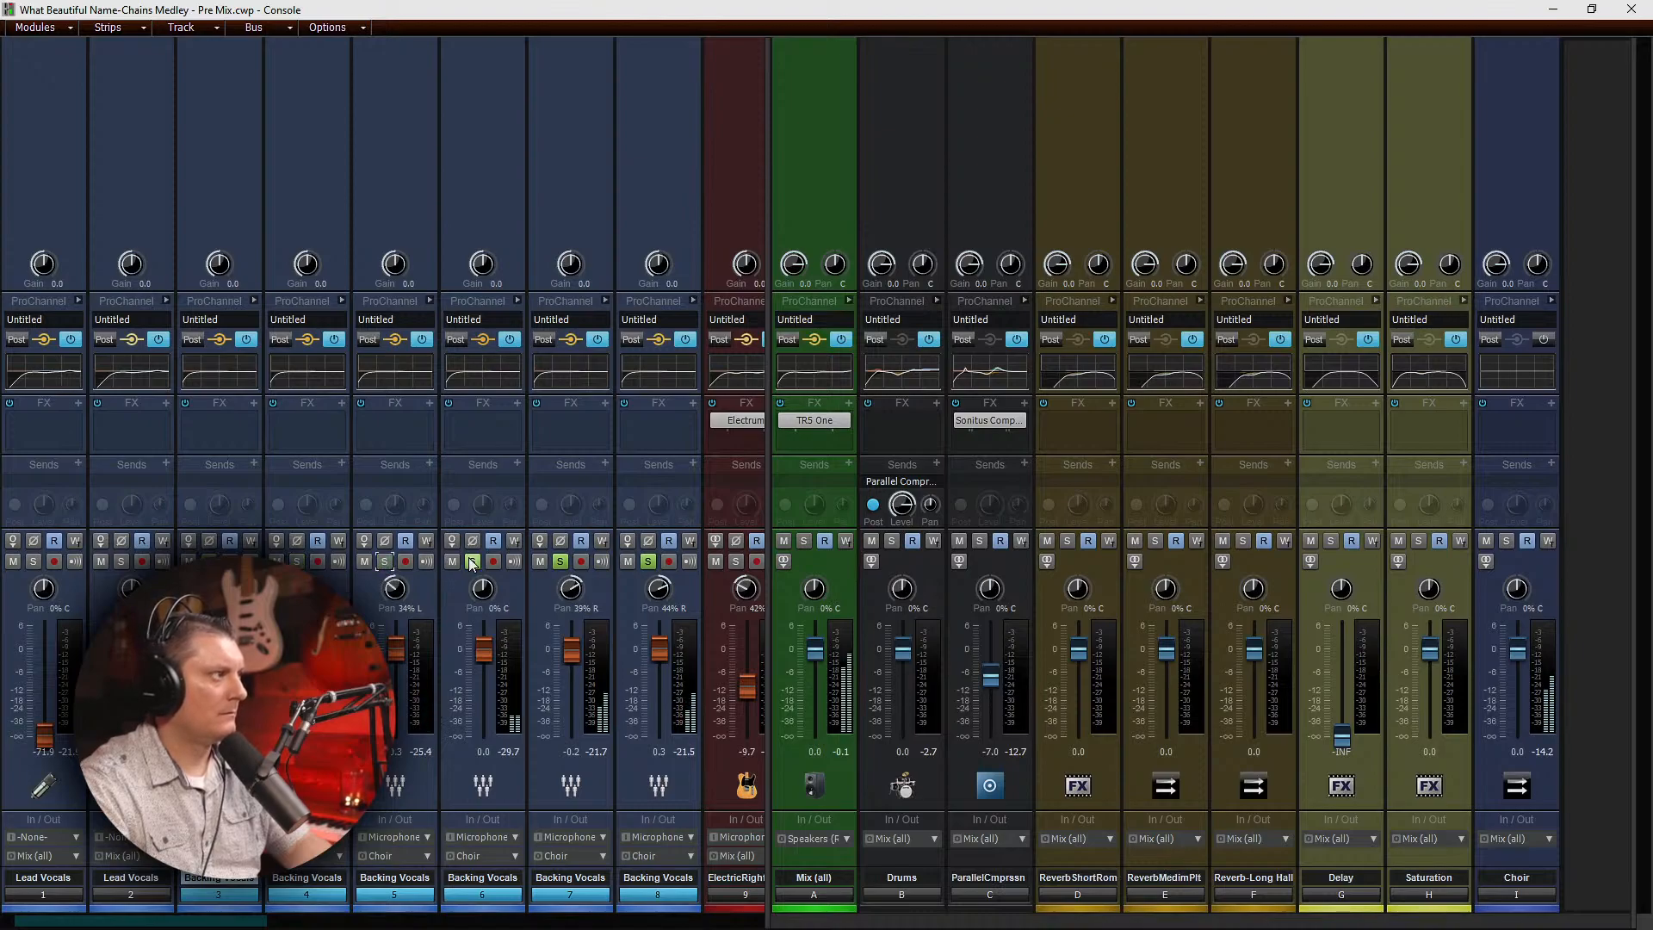
left_click(472, 562)
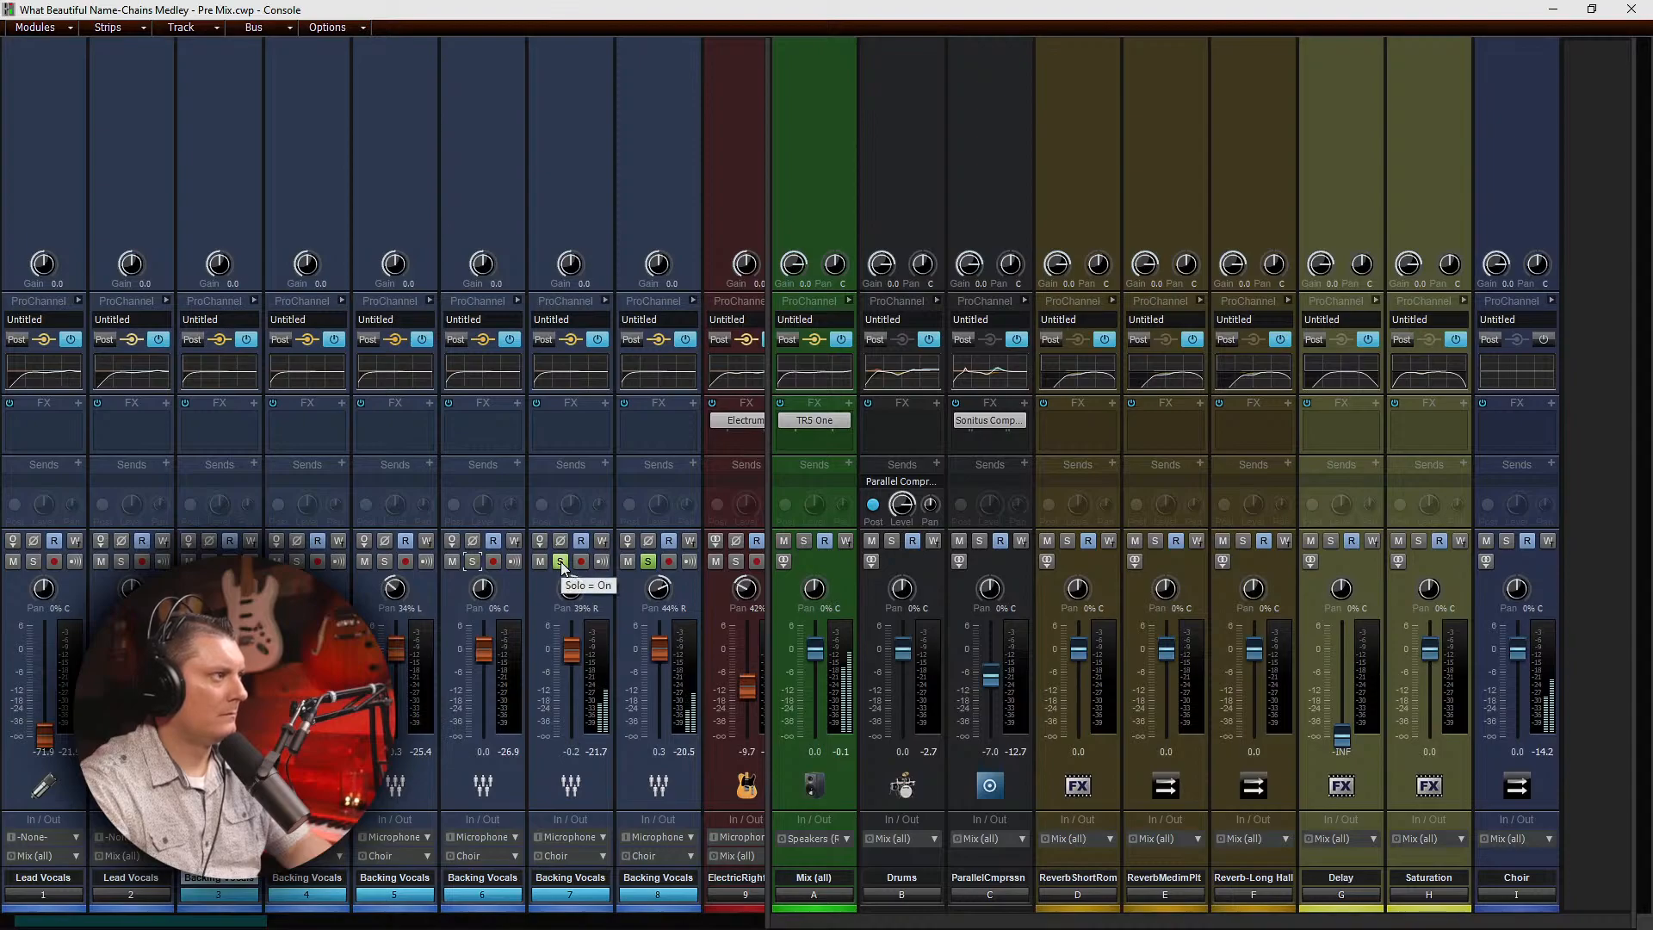
left_click_drag(571, 587, 570, 604)
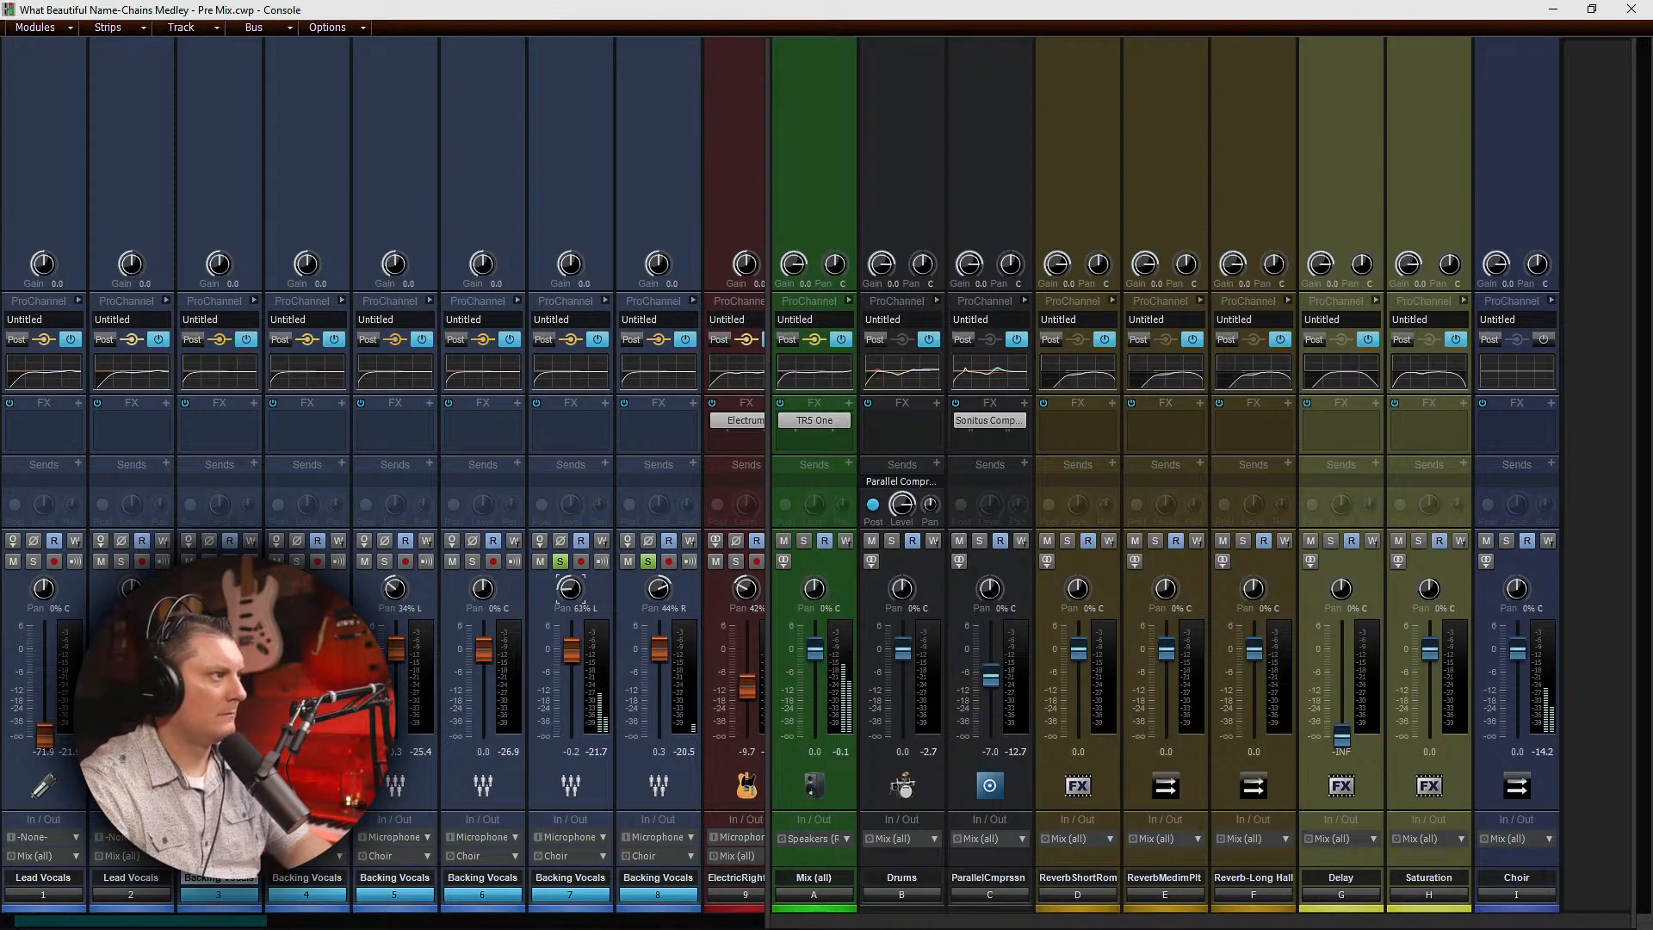
left_click_drag(570, 604, 569, 605)
left_click_drag(654, 599, 653, 597)
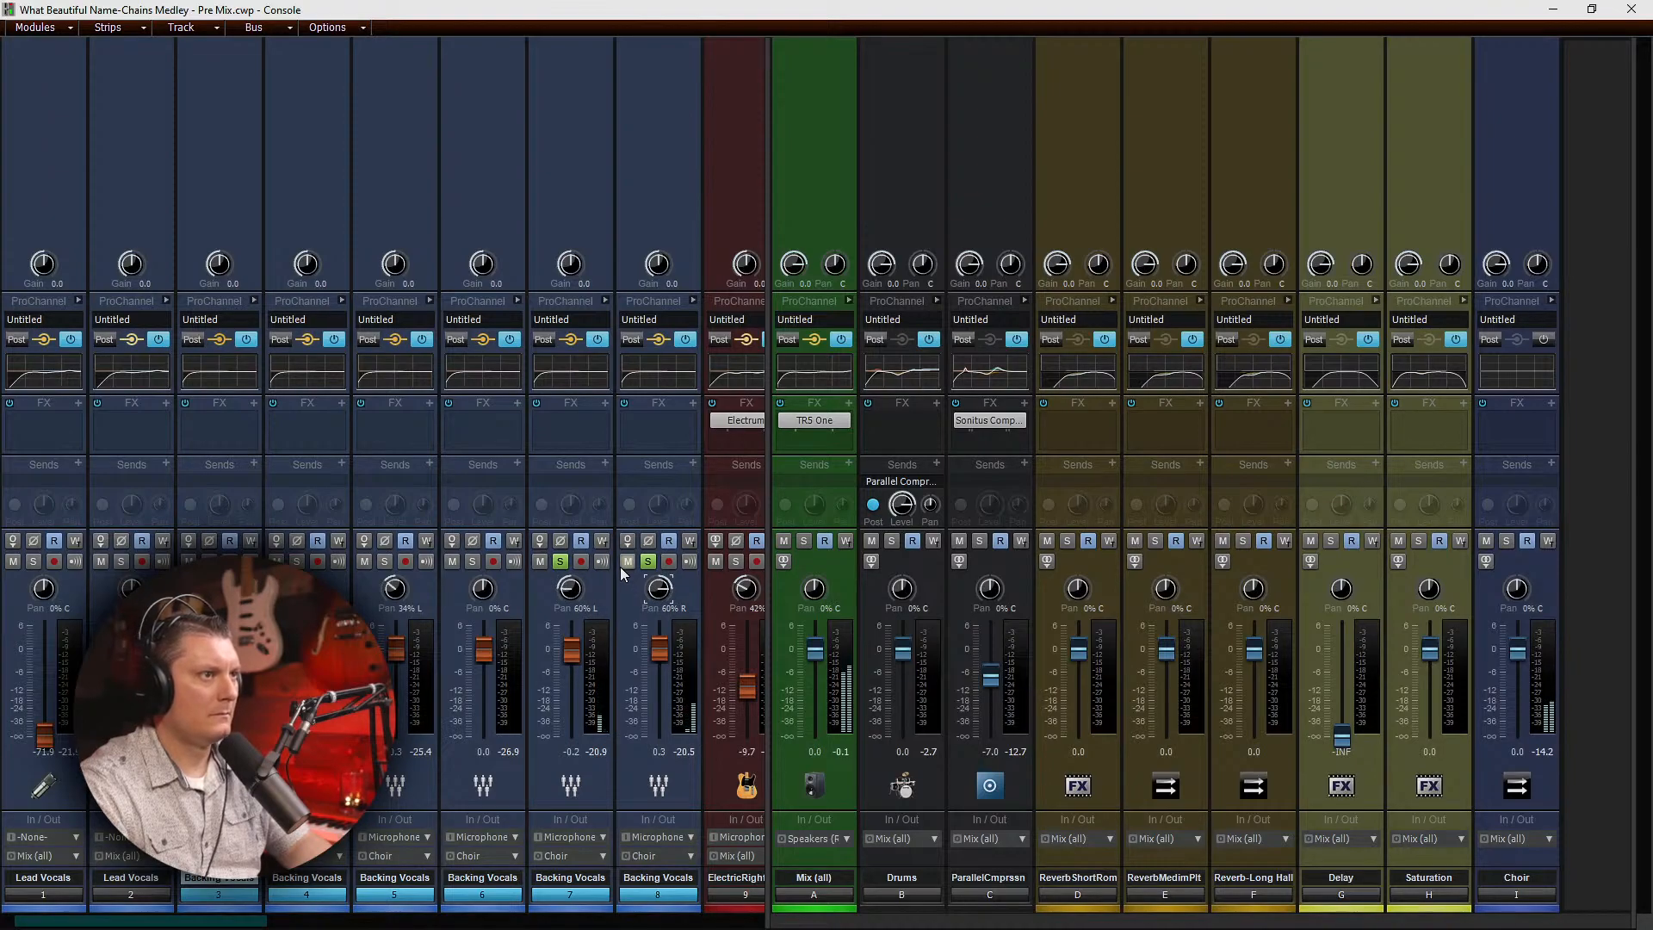
key("ctrl+s")
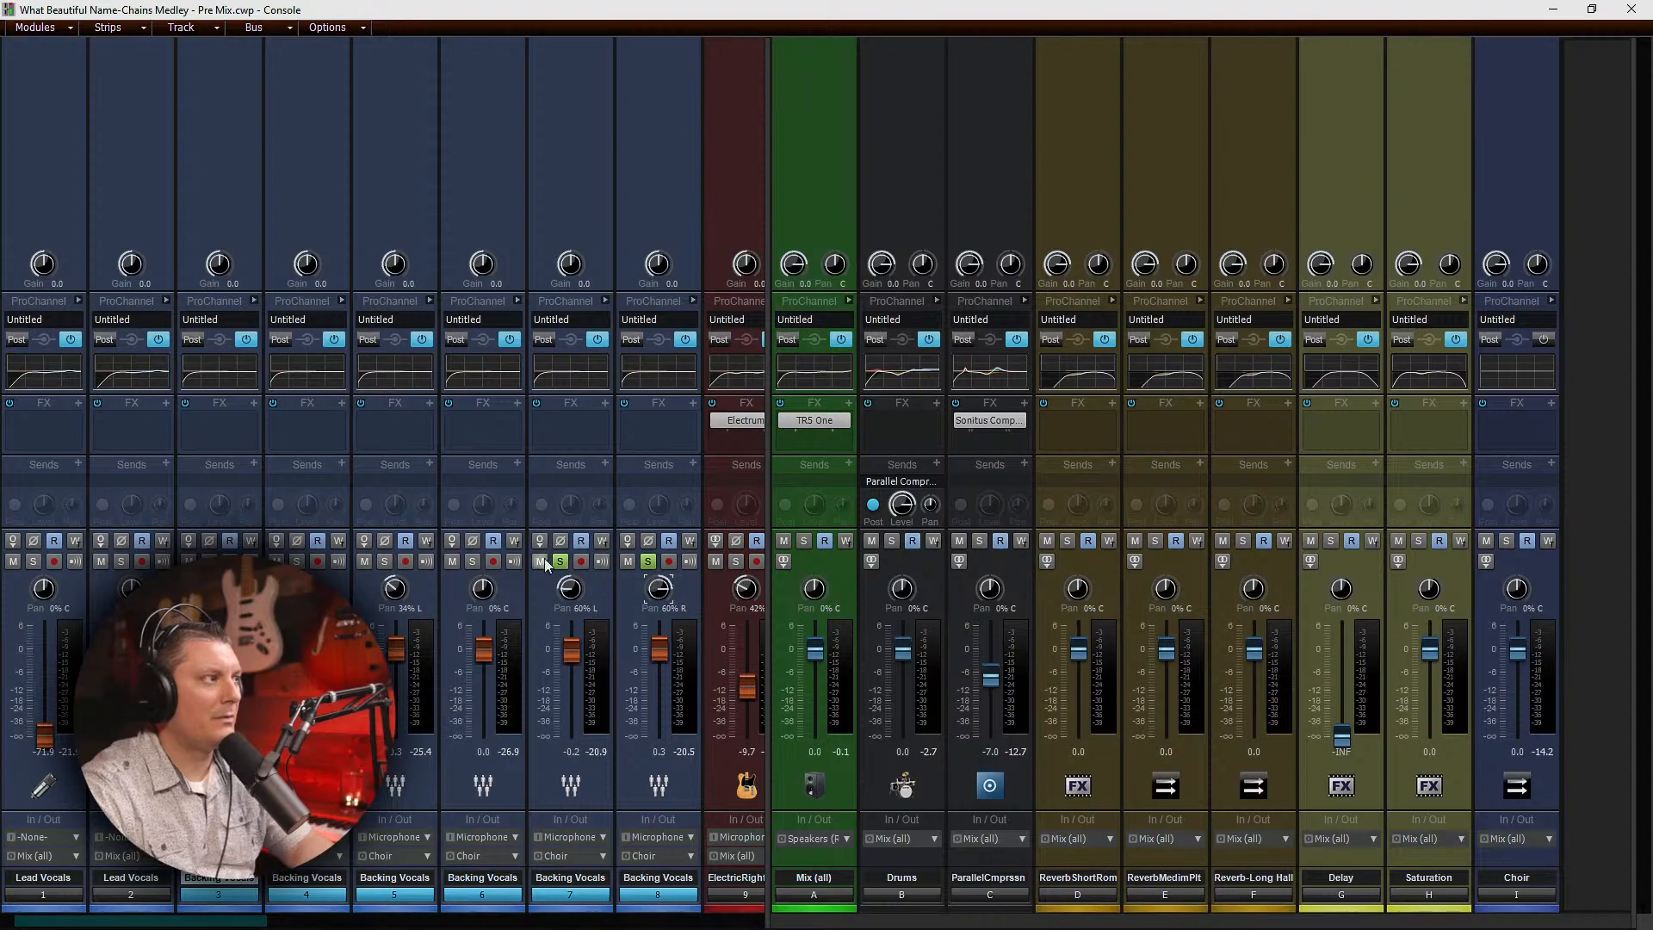
Step: Switch the solo to backing vocals 5 and 6 only, and pan track 6 to 40% R
left_click(473, 562)
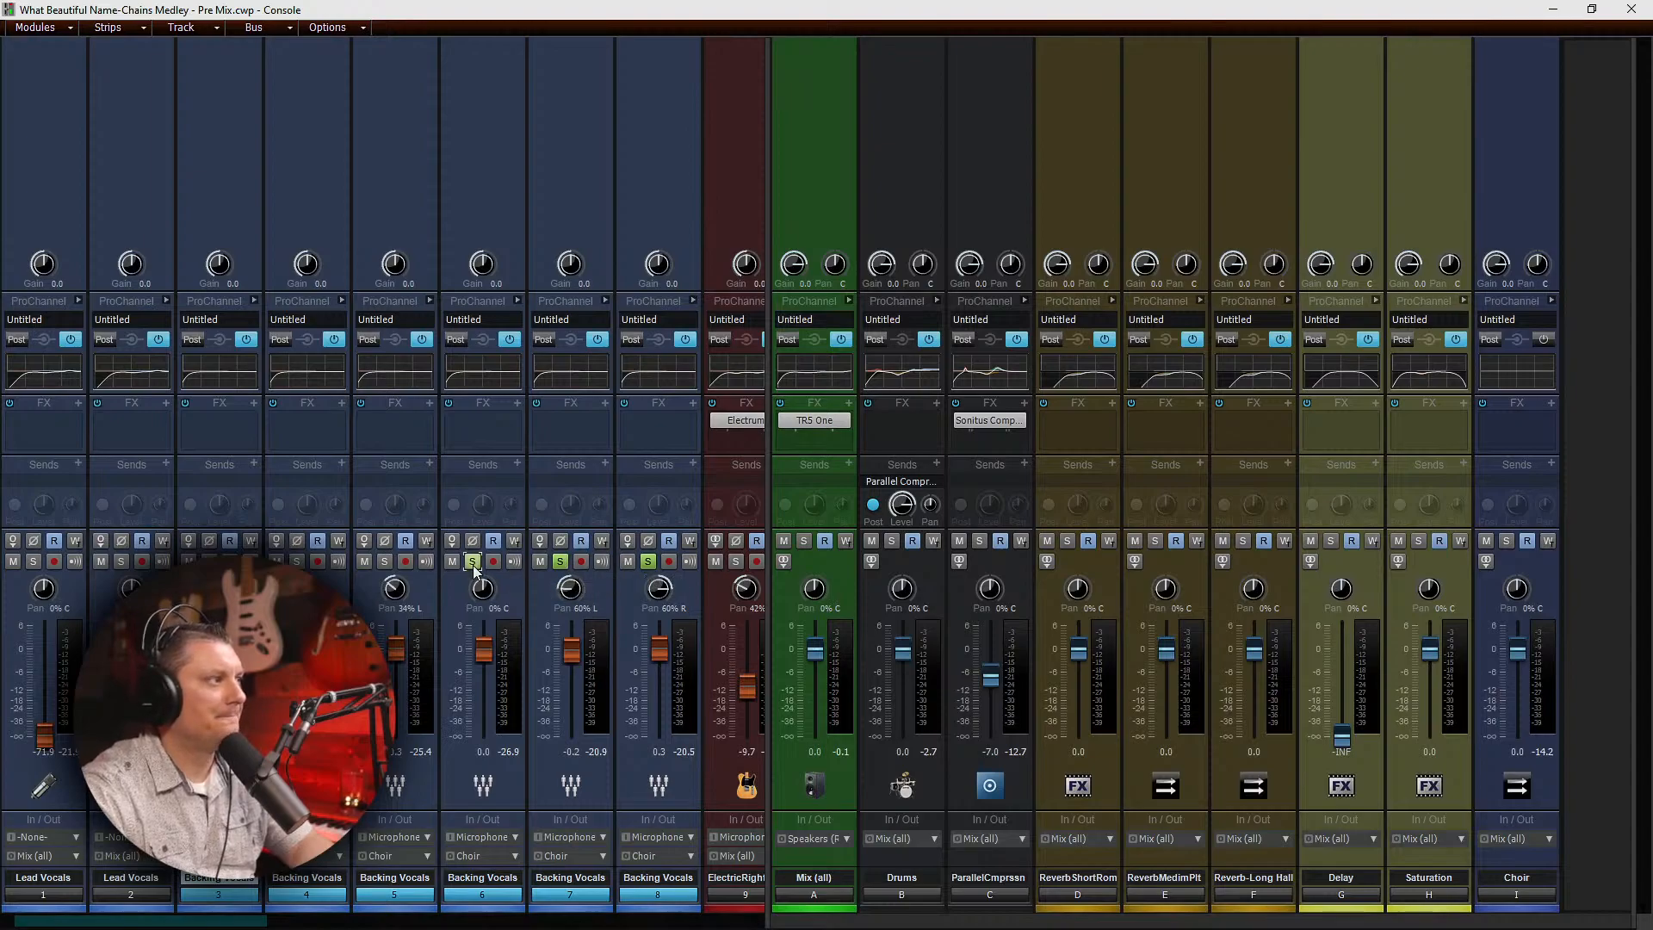
left_click(562, 563)
left_click(648, 563)
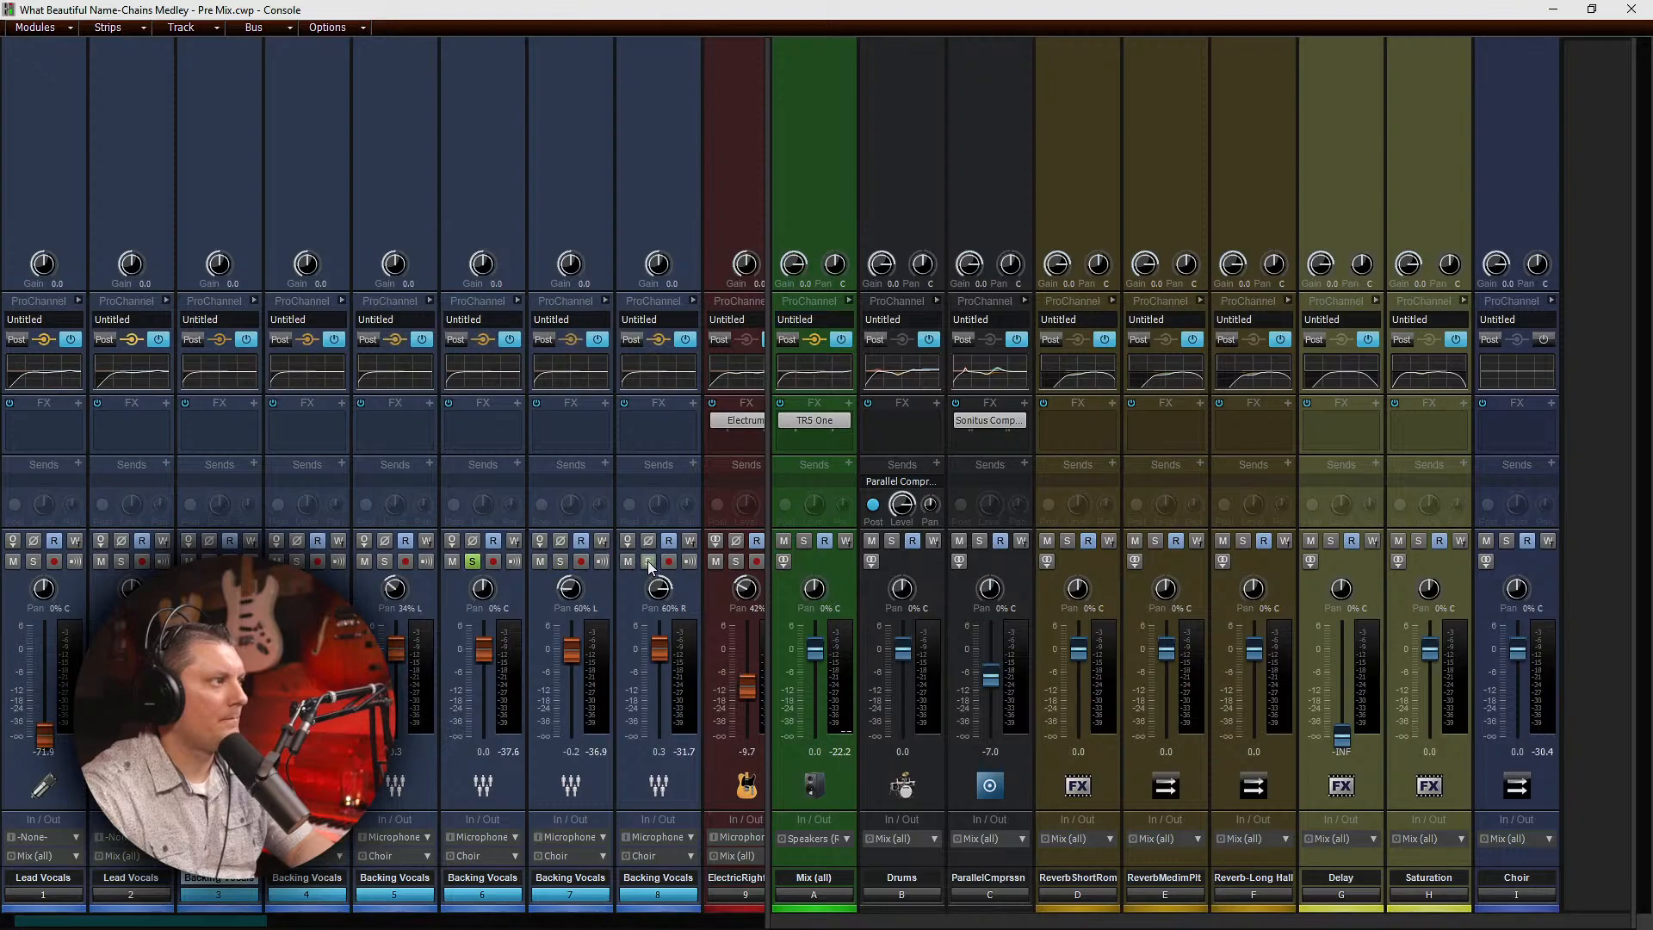
left_click(387, 561)
left_click_drag(482, 588, 482, 572)
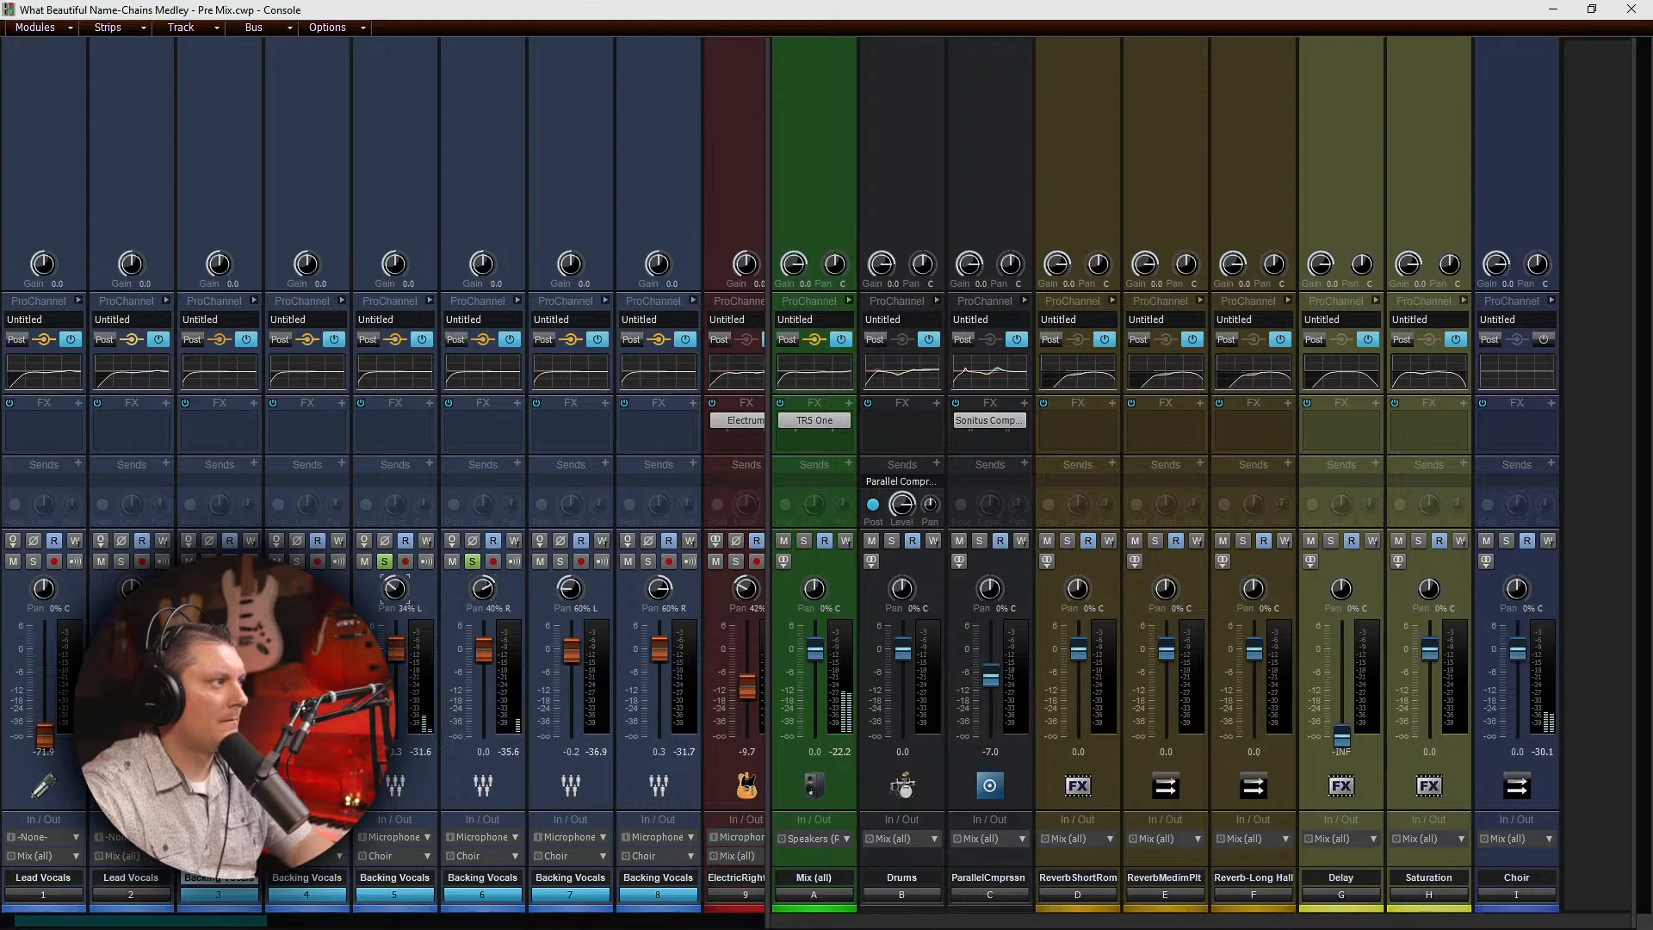
Step: Pan Backing Vocals track 5 to 40% L and add track 4 to the solo group during playback
left_click_drag(394, 588, 394, 589)
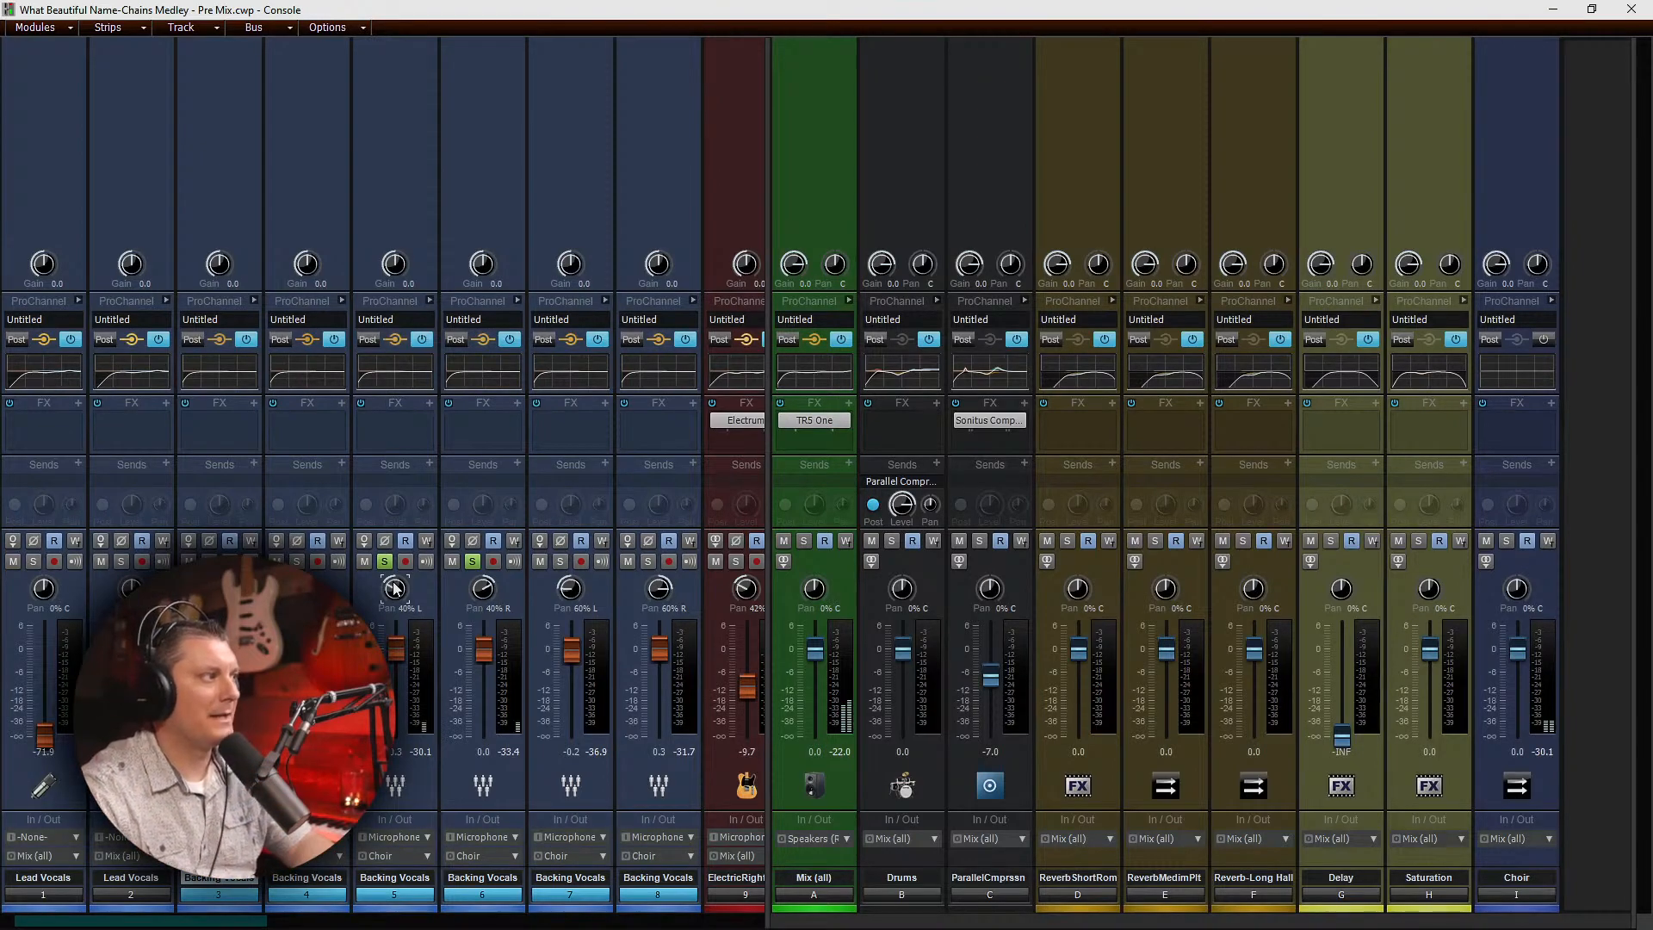
left_click(297, 560)
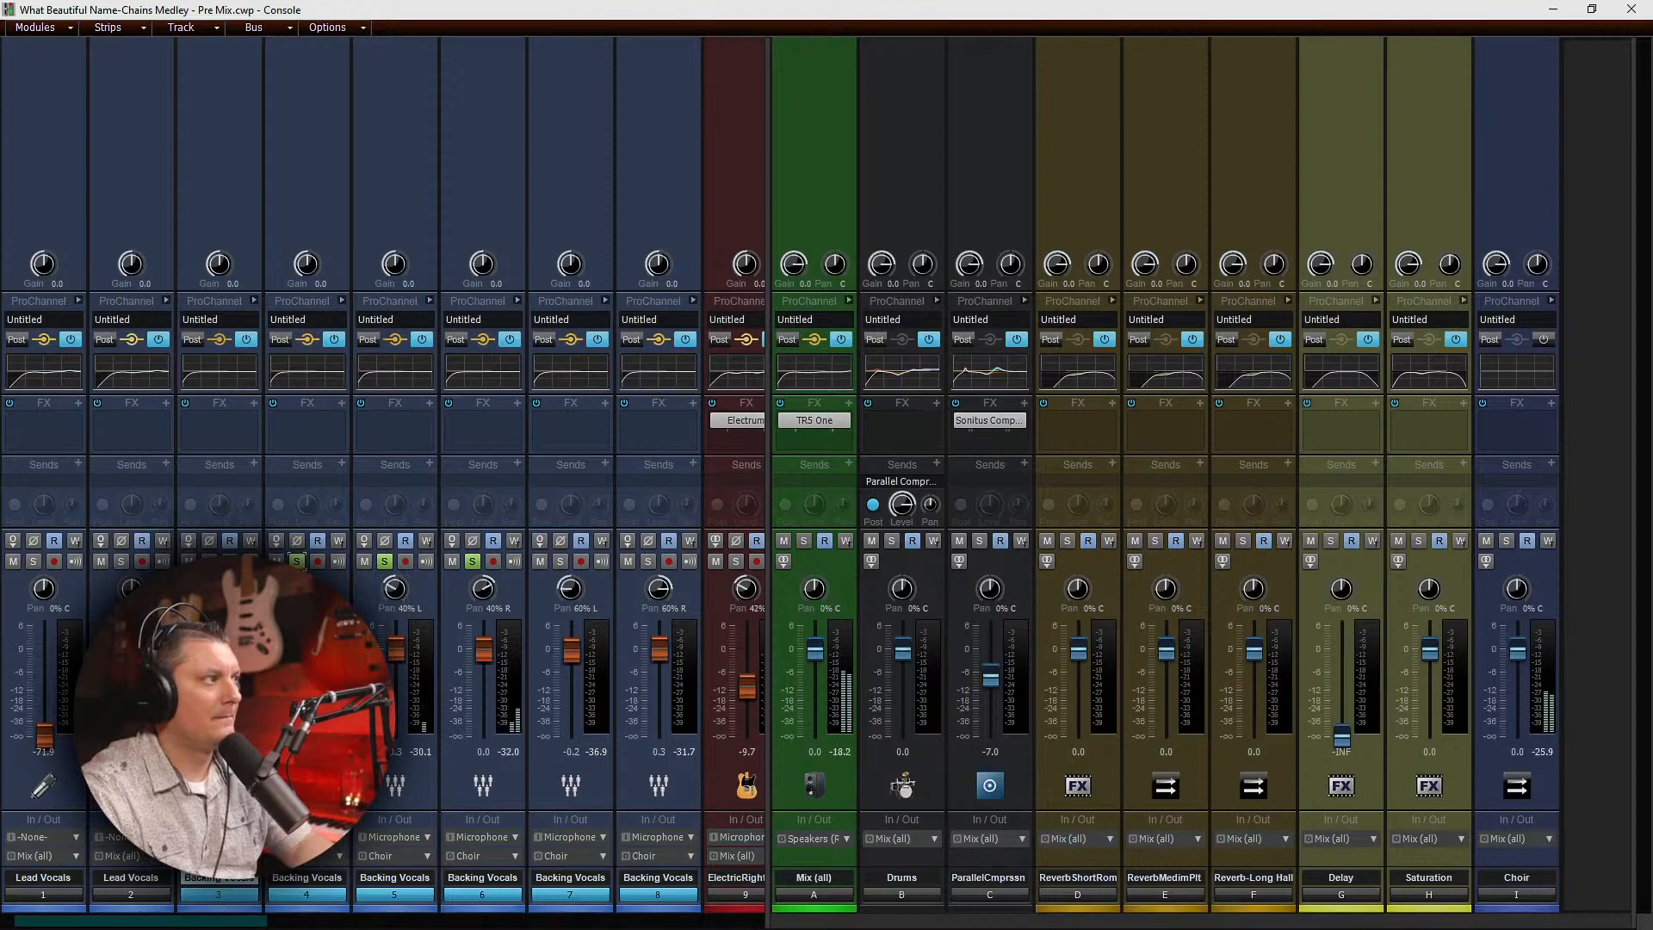
left_click(307, 649)
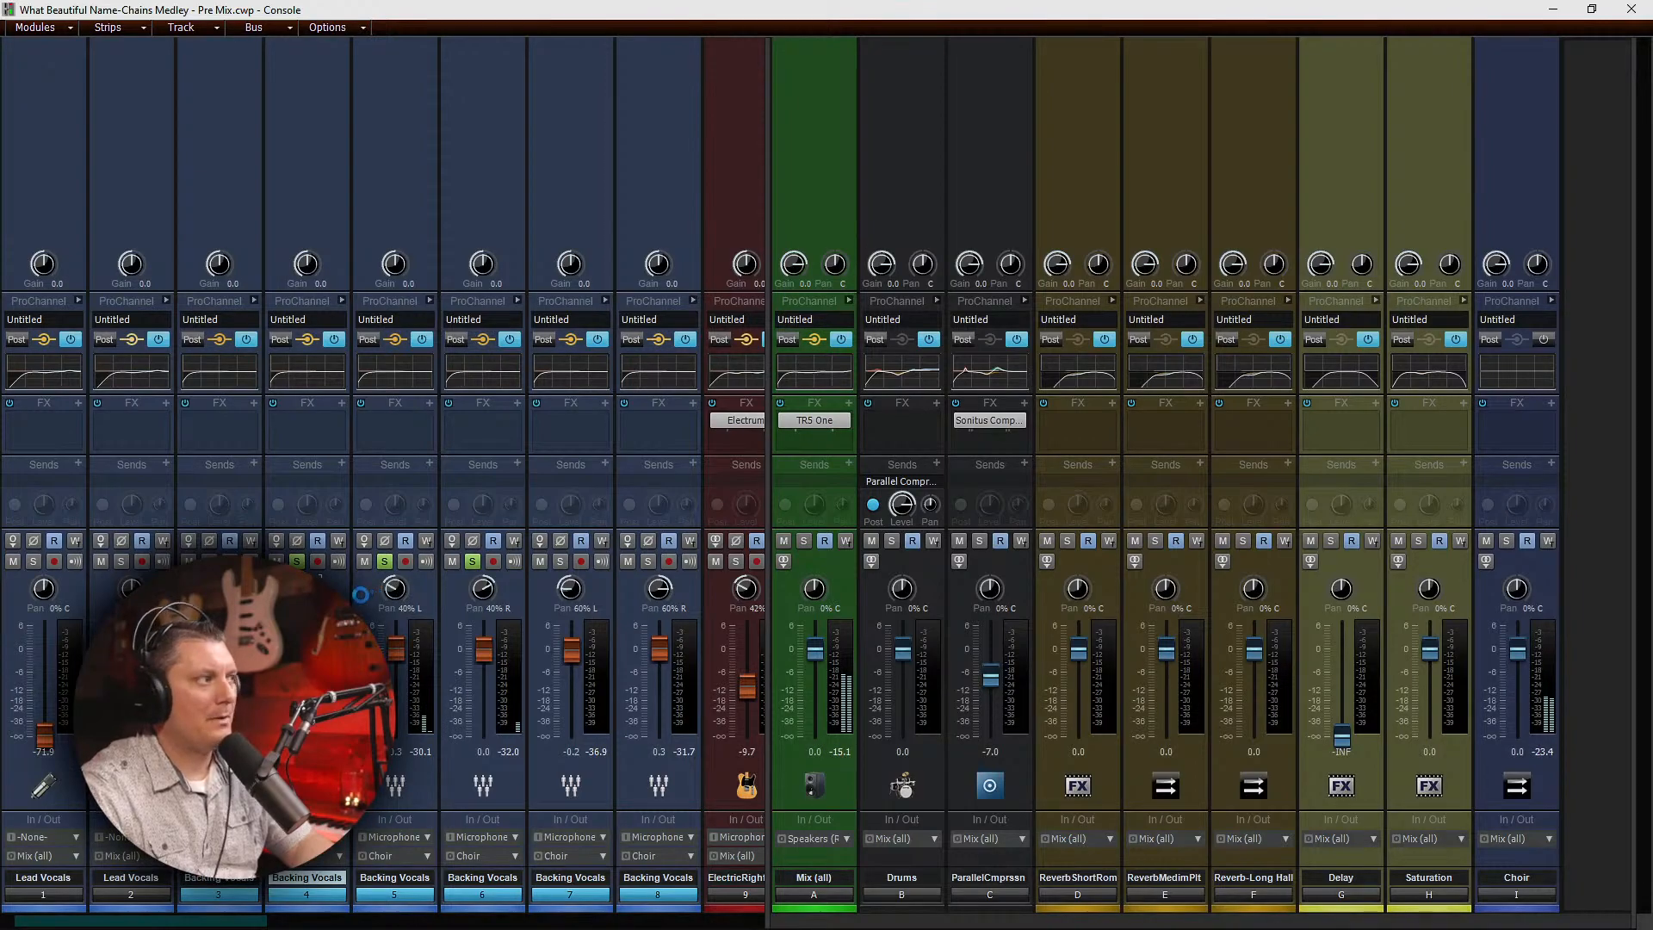
key("space")
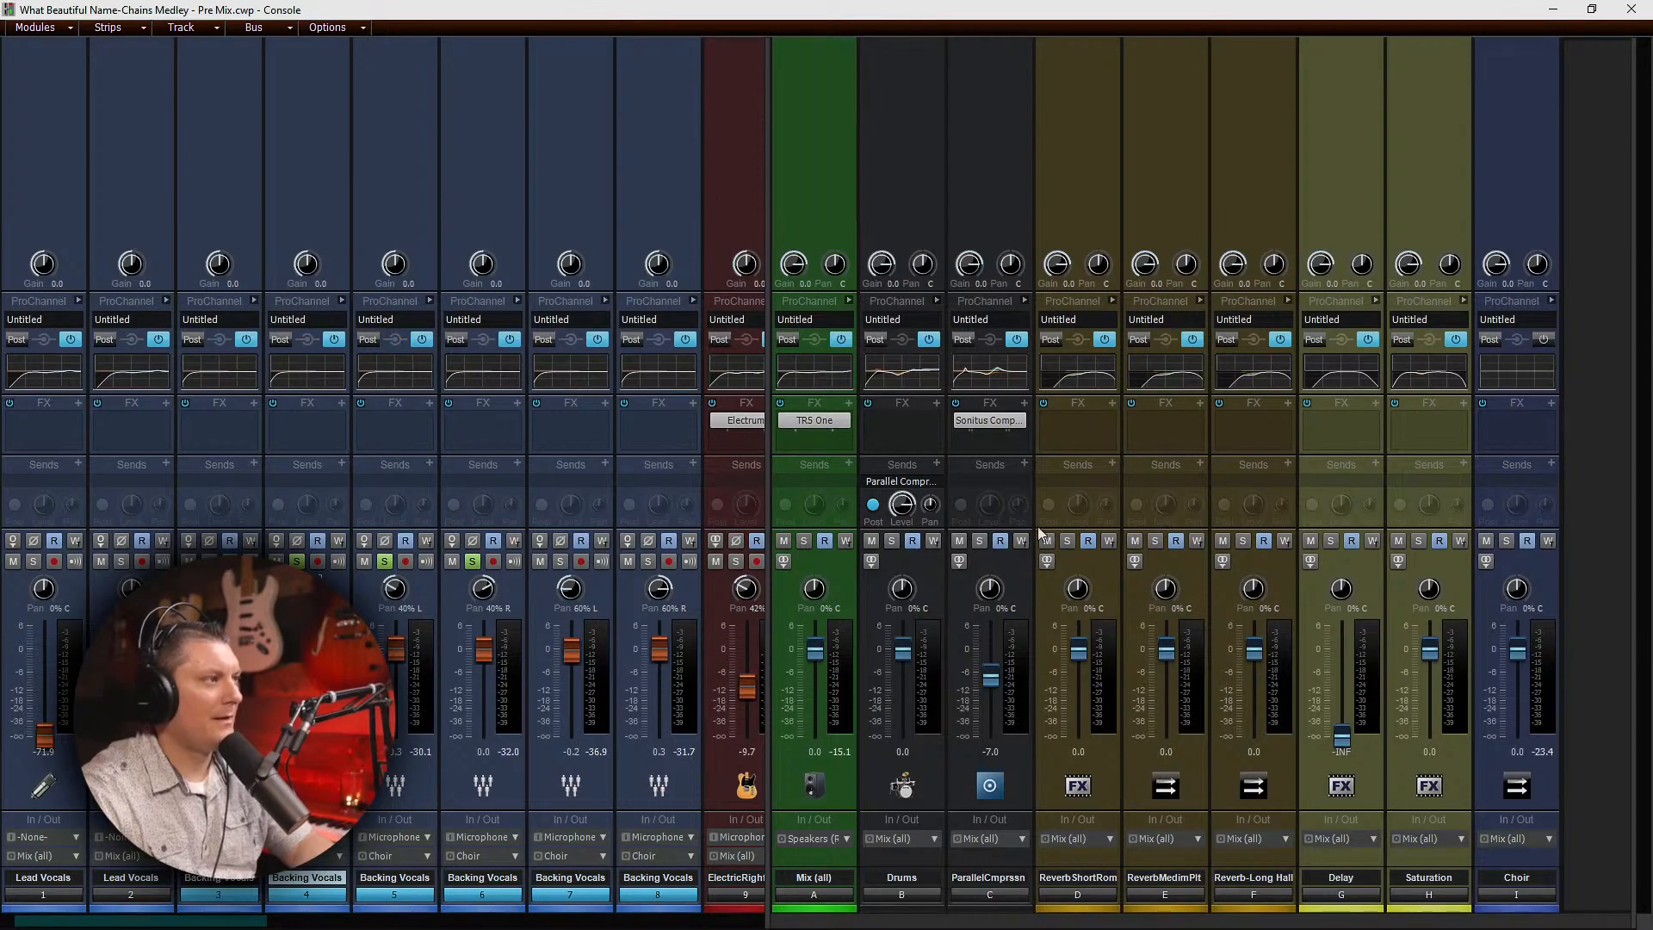
Step: Audition the backing vocals with tracks 7 and 8 also soloed, and reduce the solo to tracks 3 and 4
left_click(649, 561)
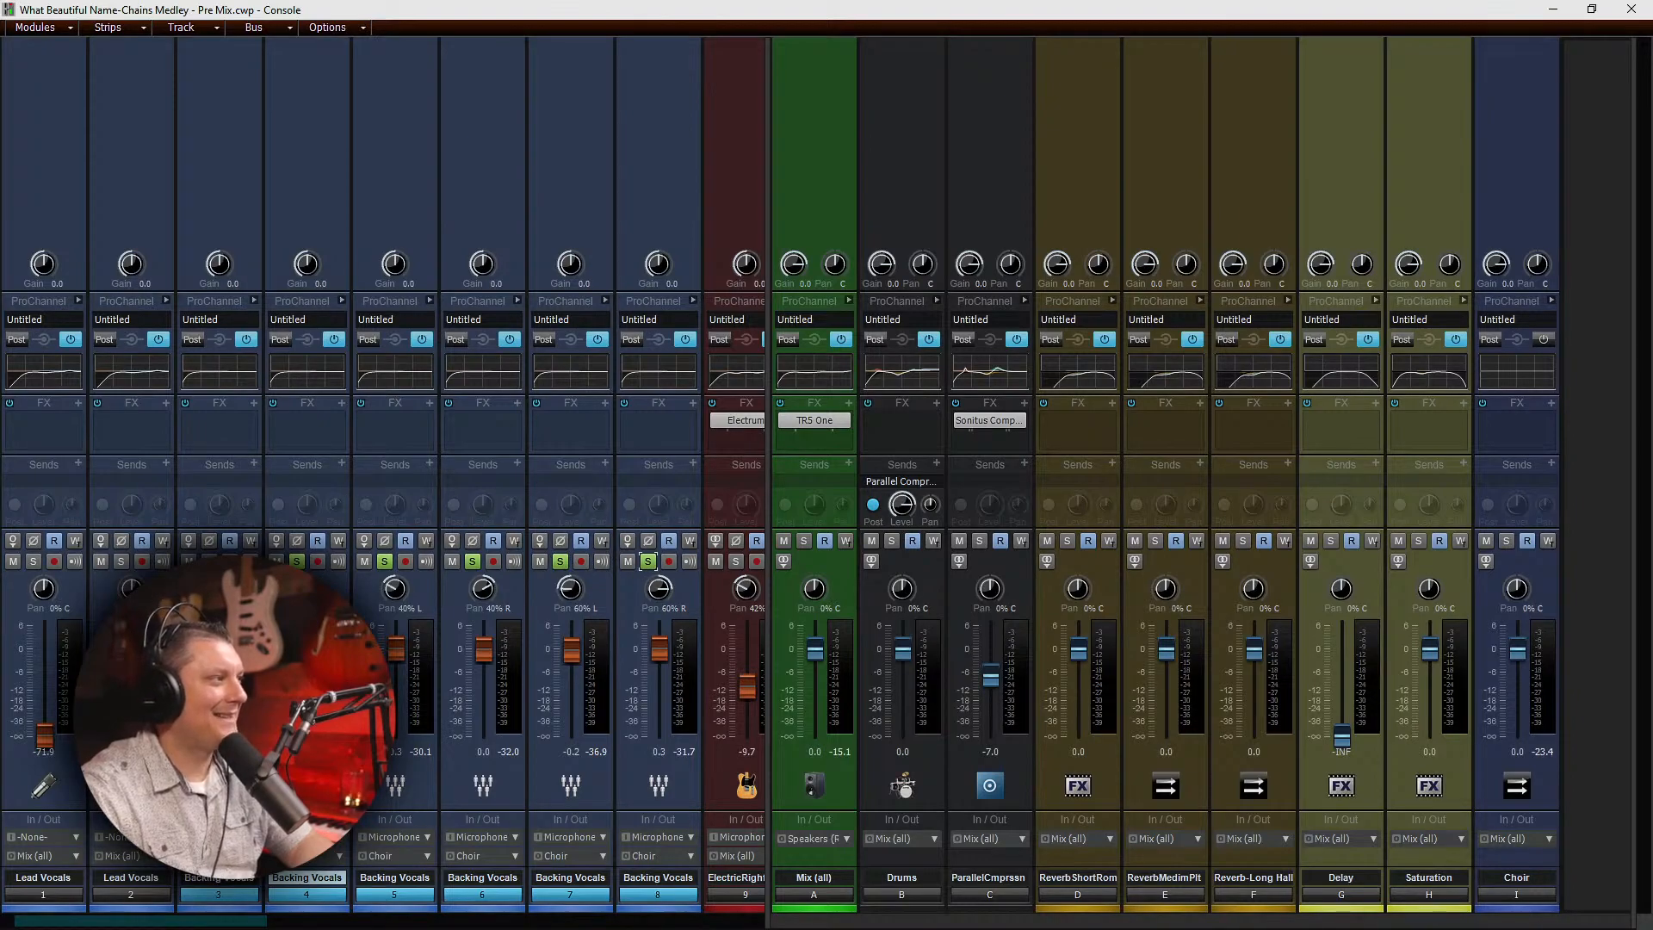
key("space")
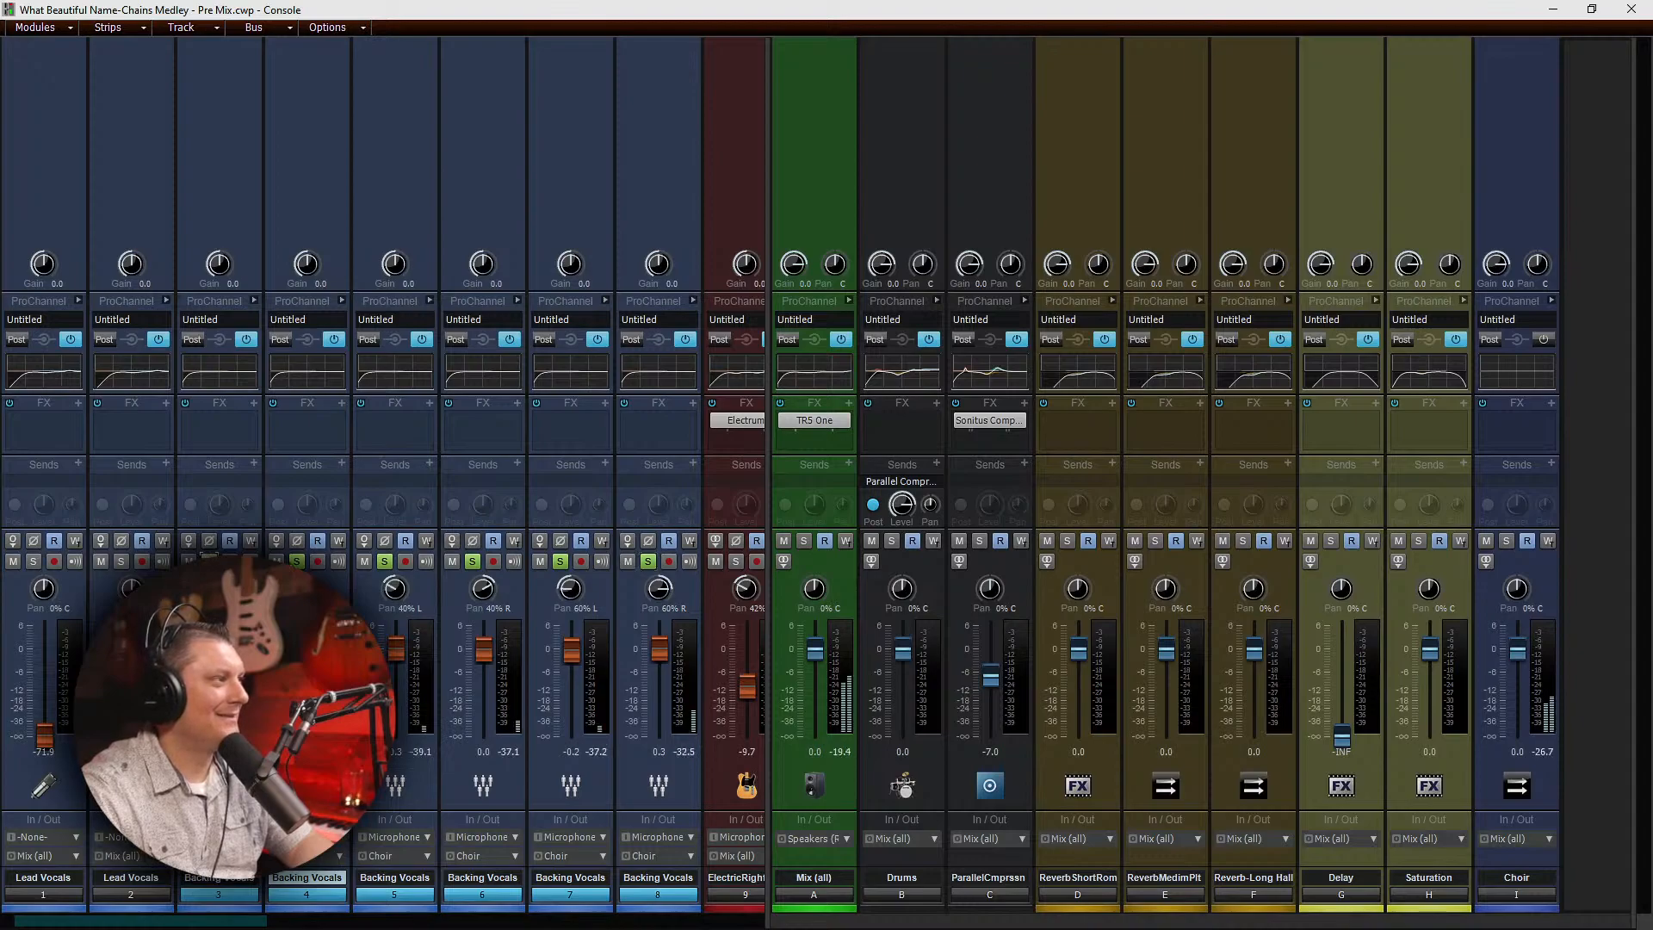
left_click(297, 562)
left_click(648, 561, "ctrl")
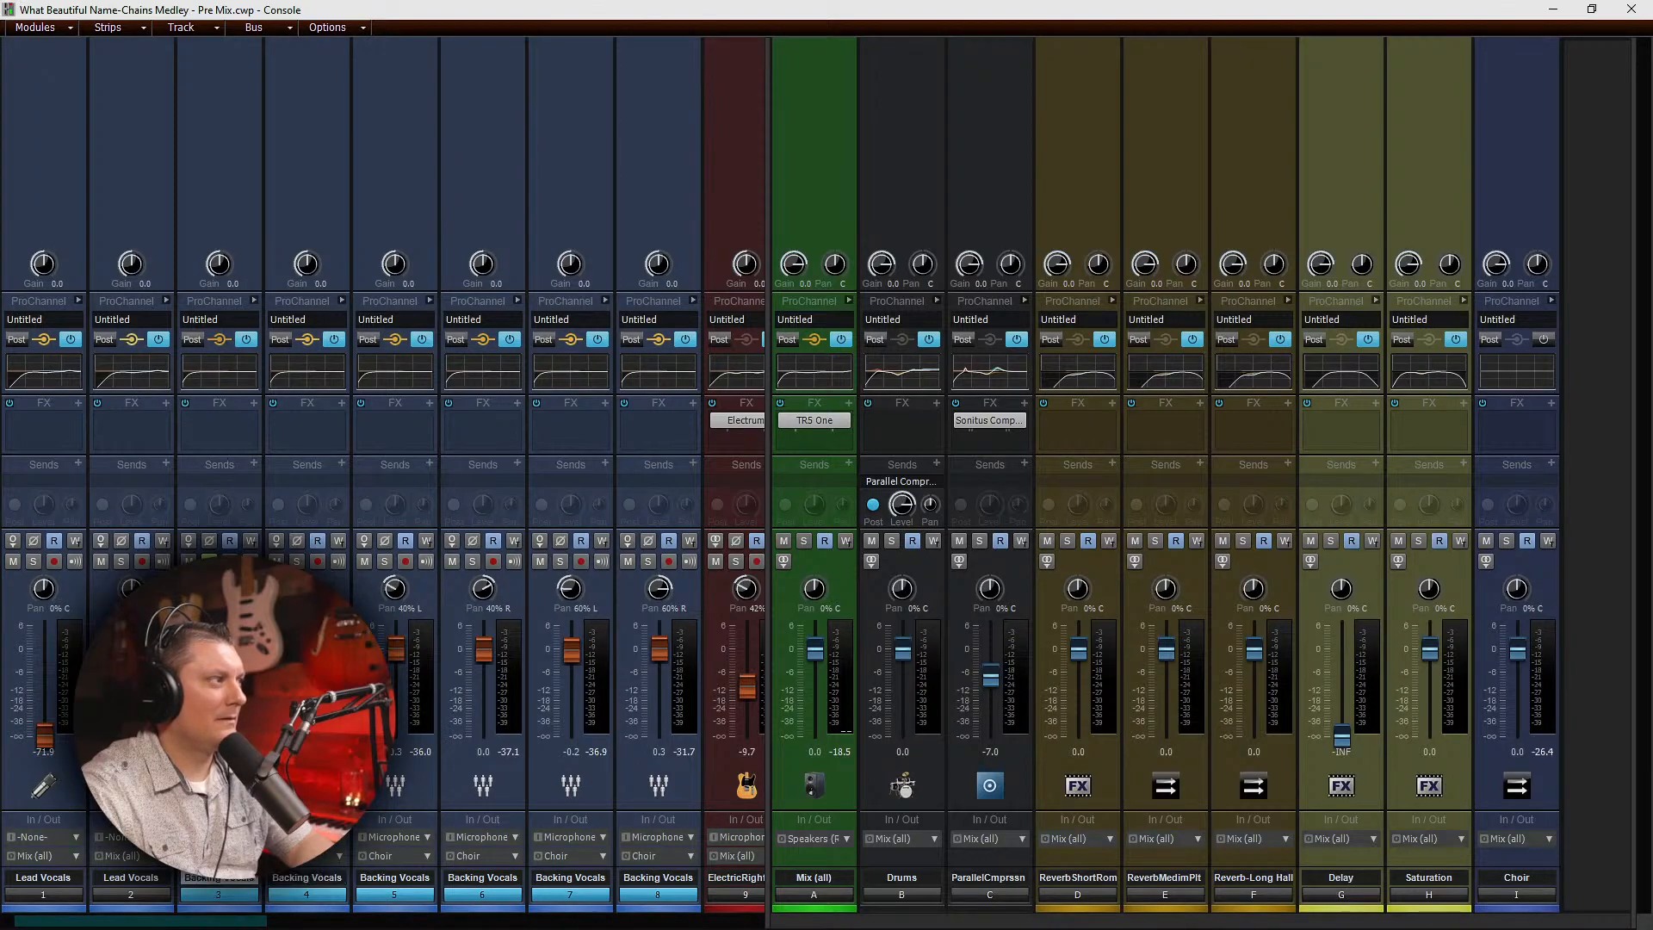
left_click(297, 562)
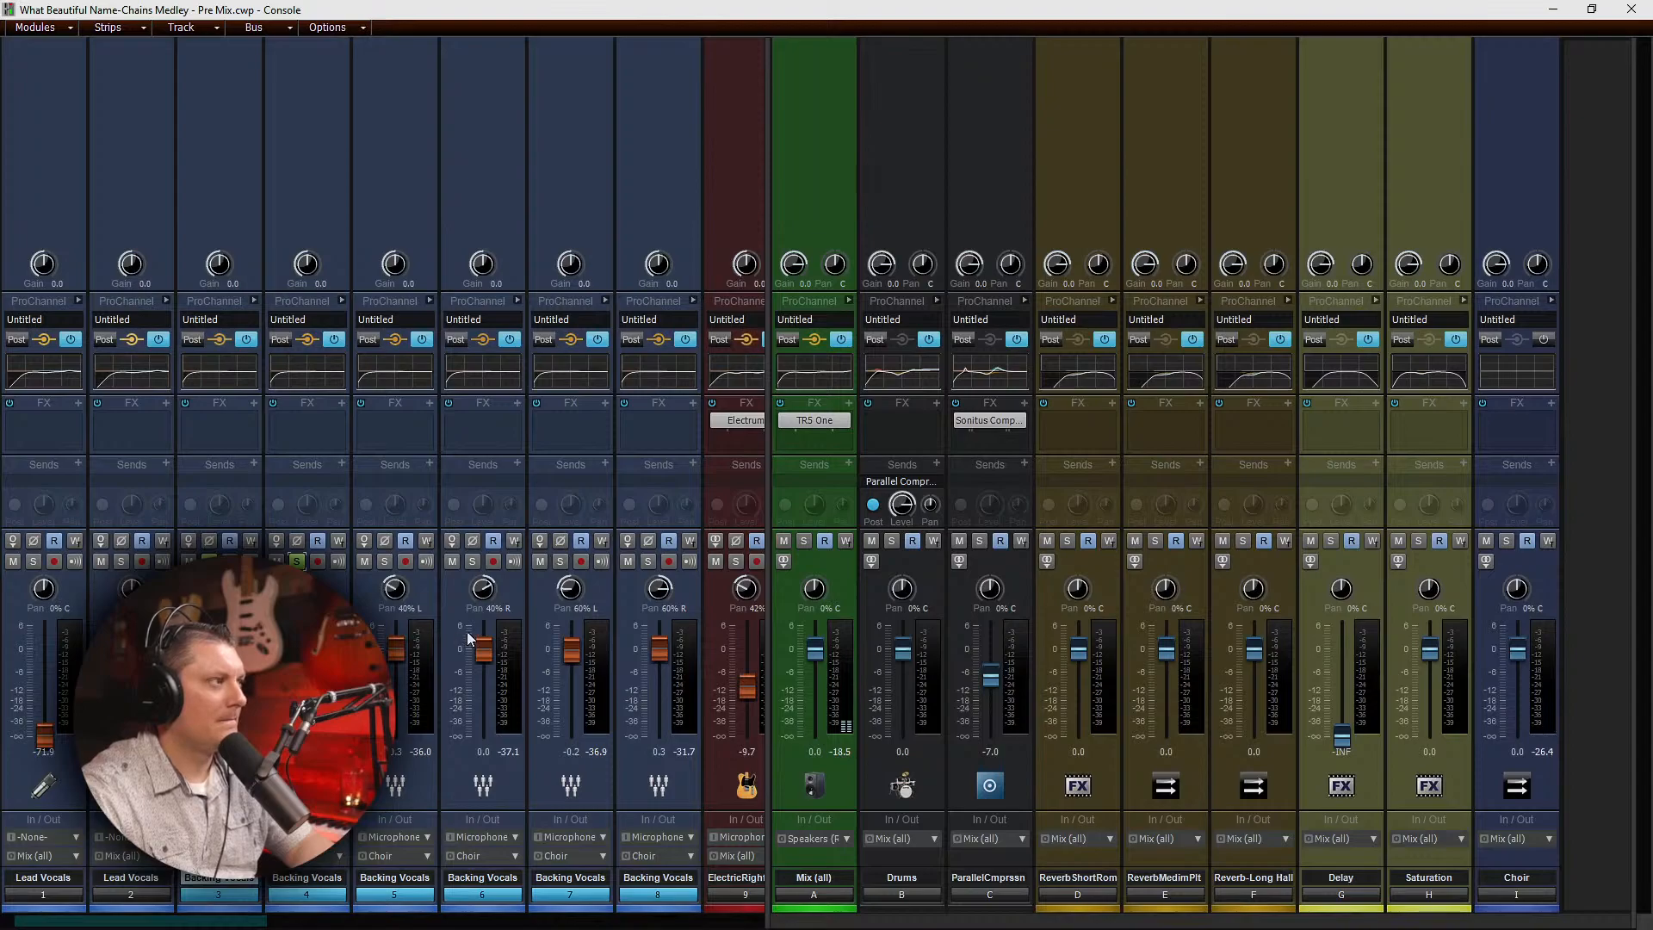
Step: Pan Backing Vocals track 7 to 100% L and track 8 to 100% R, and save the project
left_click_drag(568, 592, 652, 557)
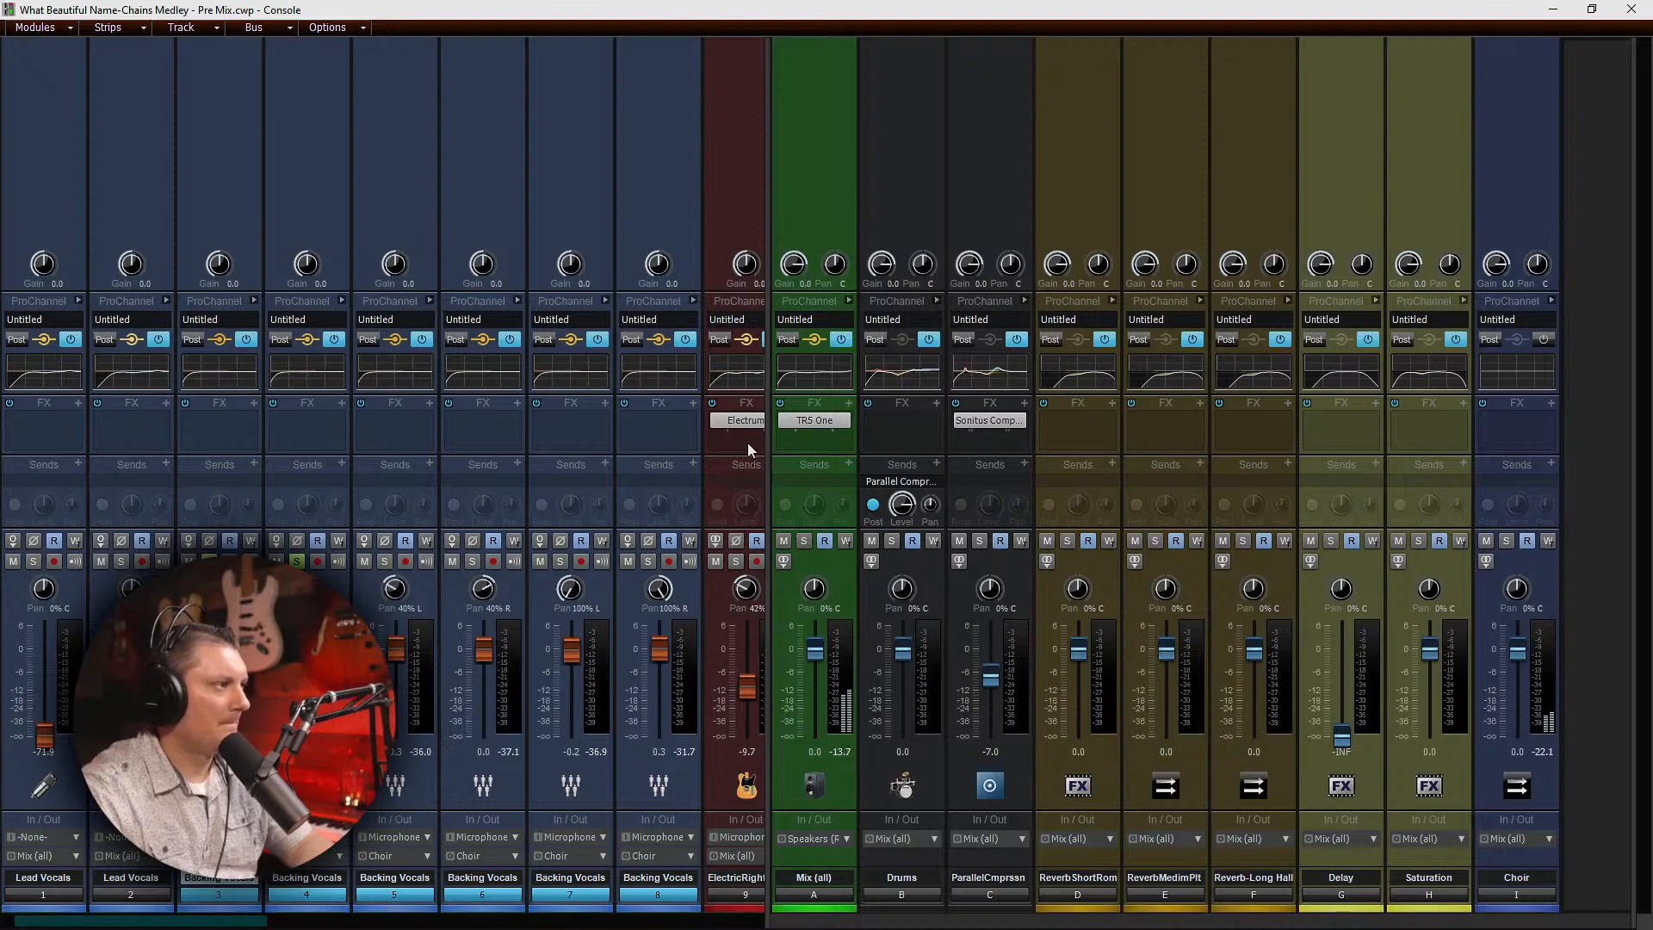
key("ctrl+s")
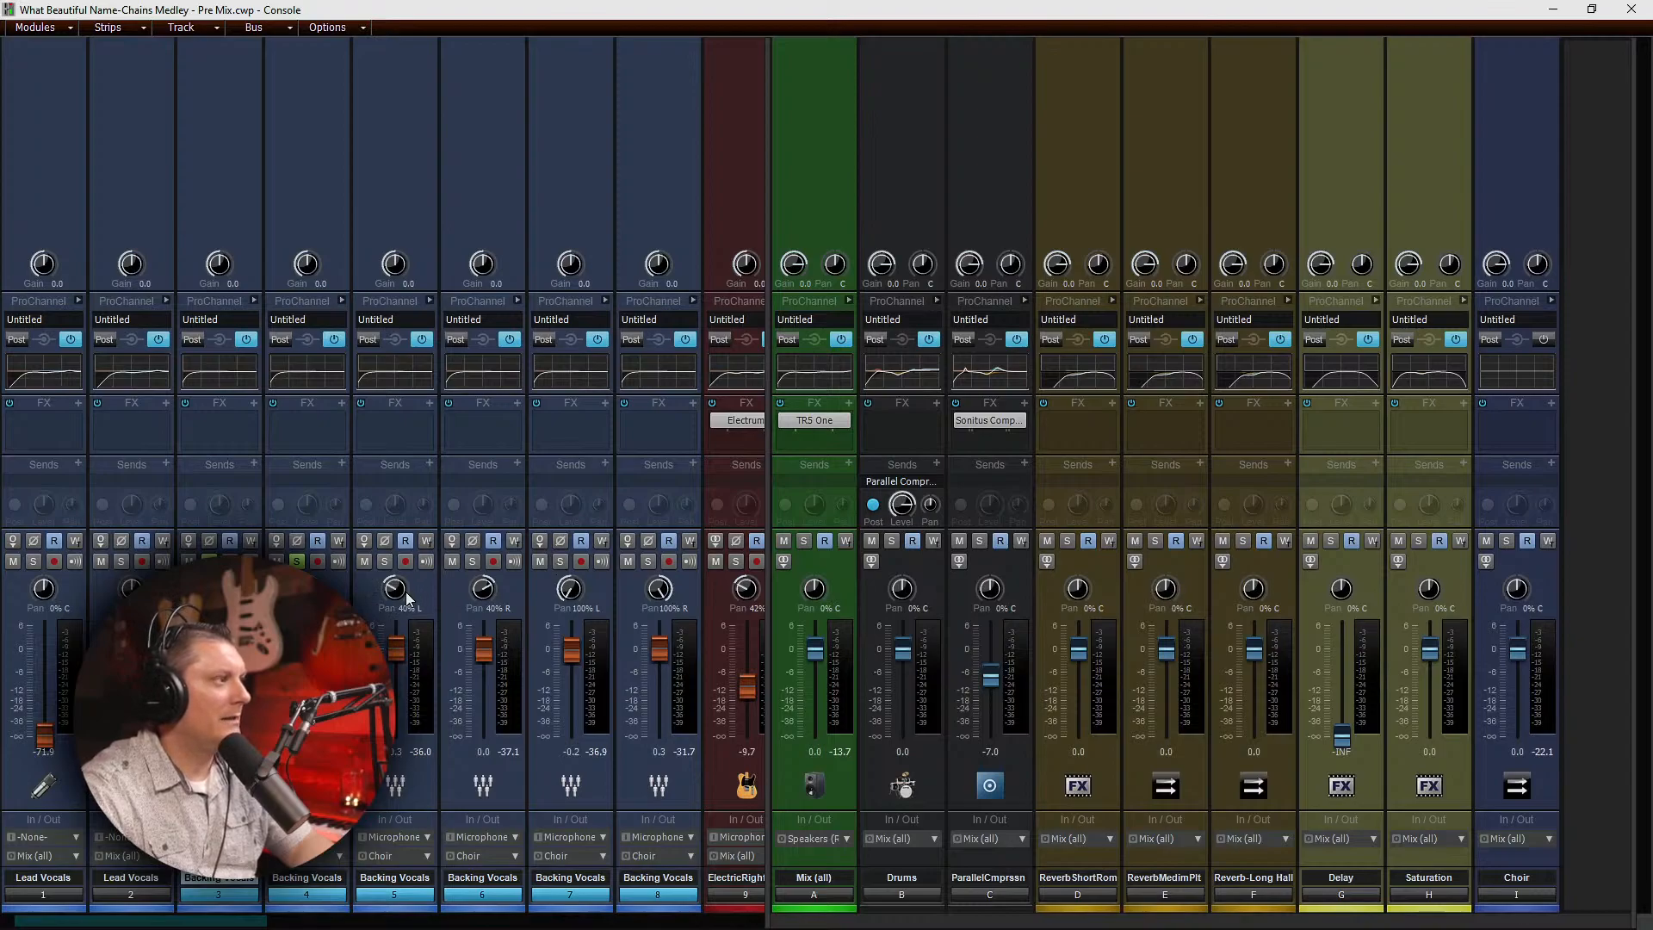
Step: Pan Backing Vocals tracks 5 to 8 to 30% L, 29% R, 70% L and 70% R, and solo them
left_click_drag(393, 587, 395, 585)
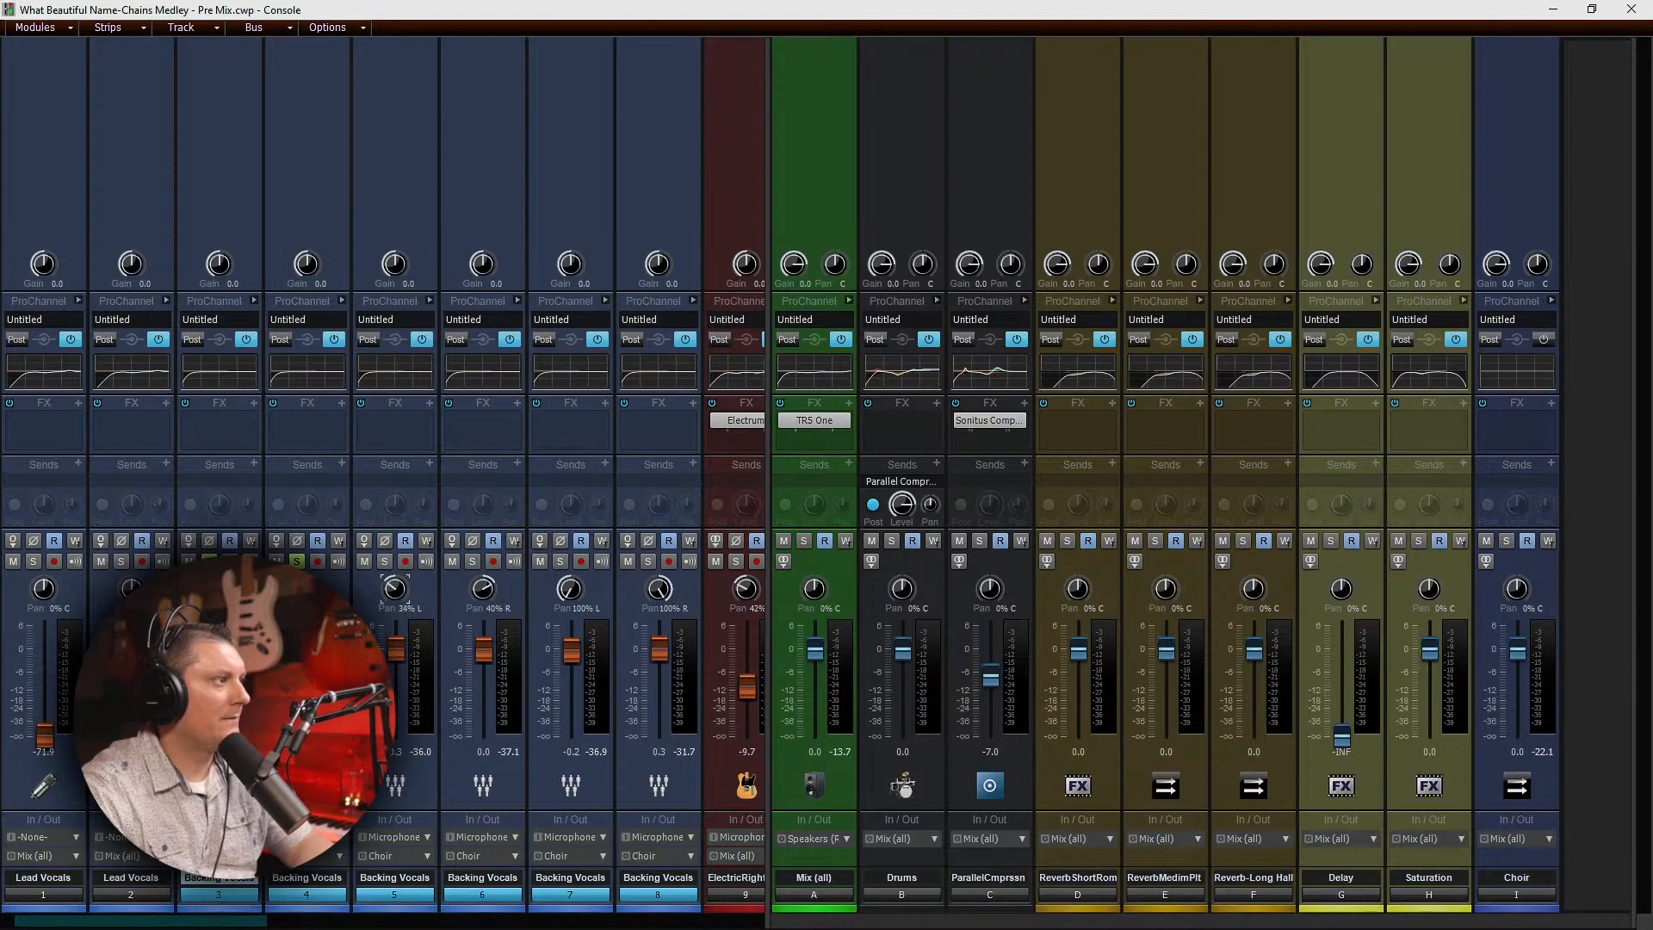
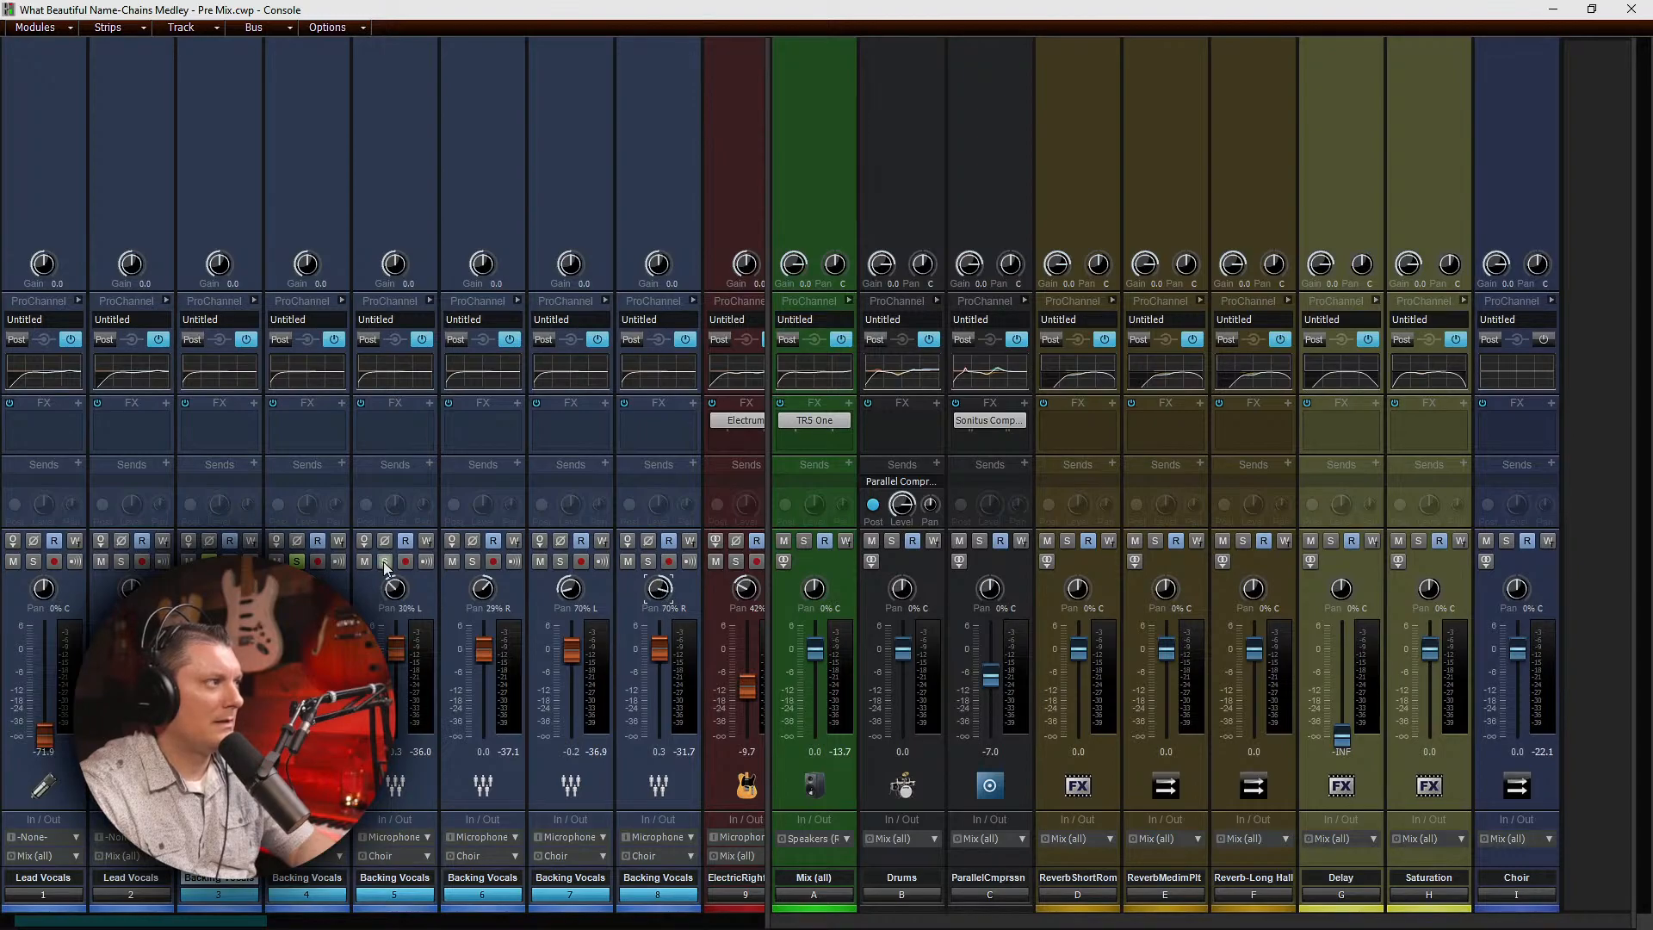
left_click(647, 562)
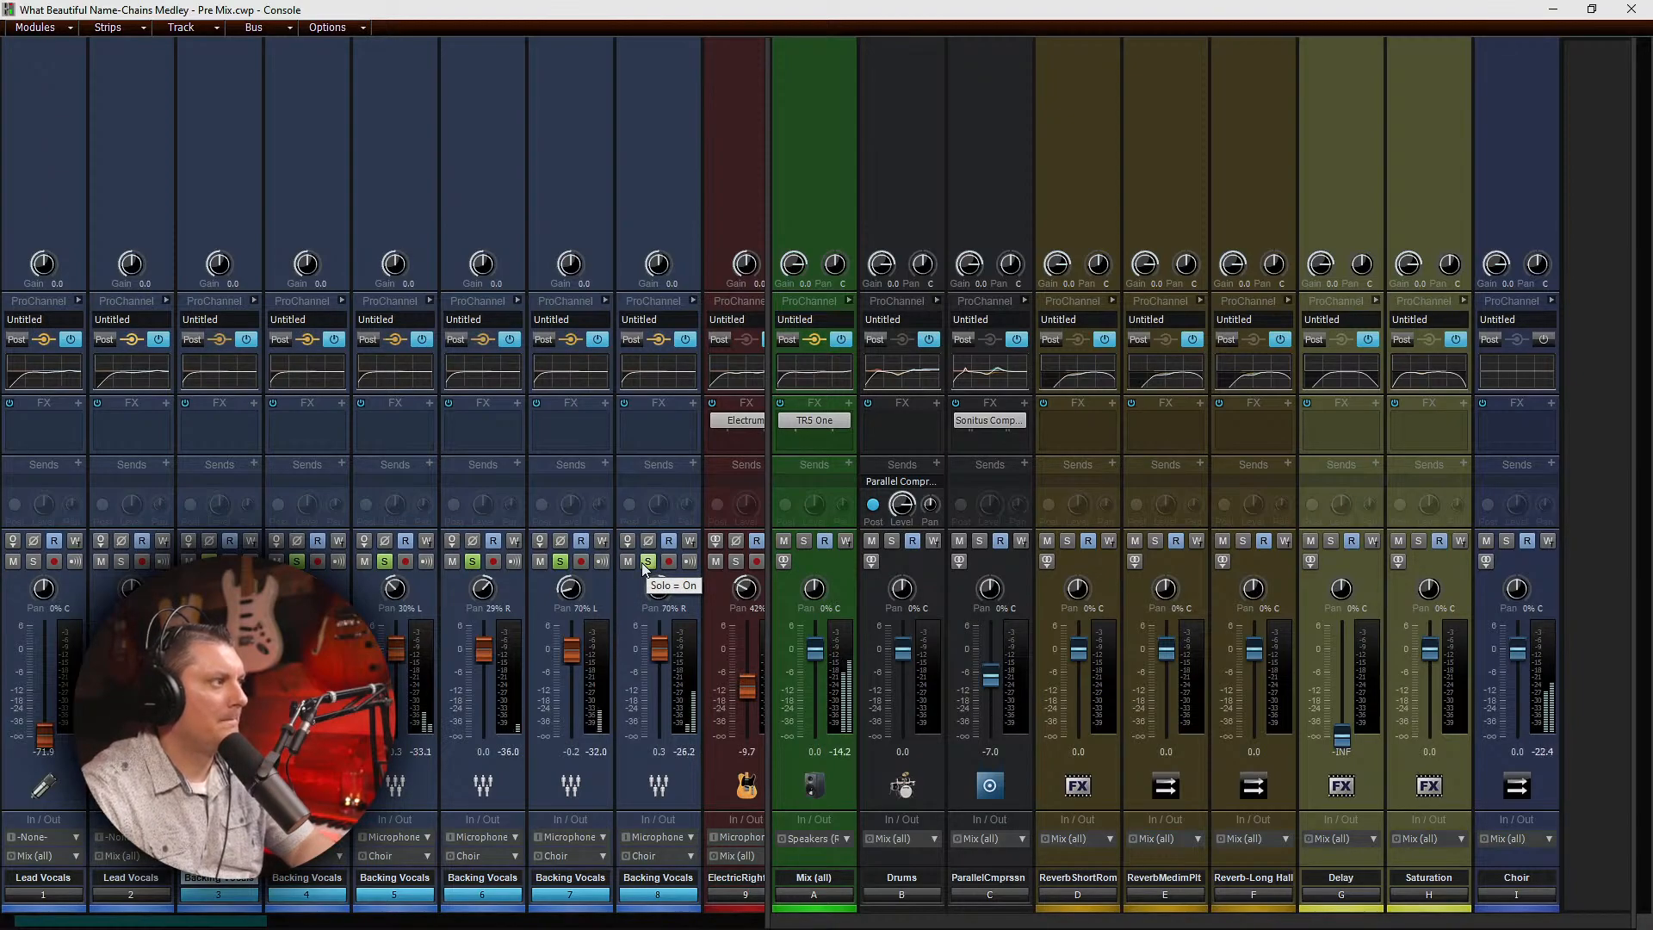
Step: Insert a CA-2A compressor in the ProChannel of Backing Vocals track 3 and place it above the EQ
left_click(254, 300)
right_click(295, 264)
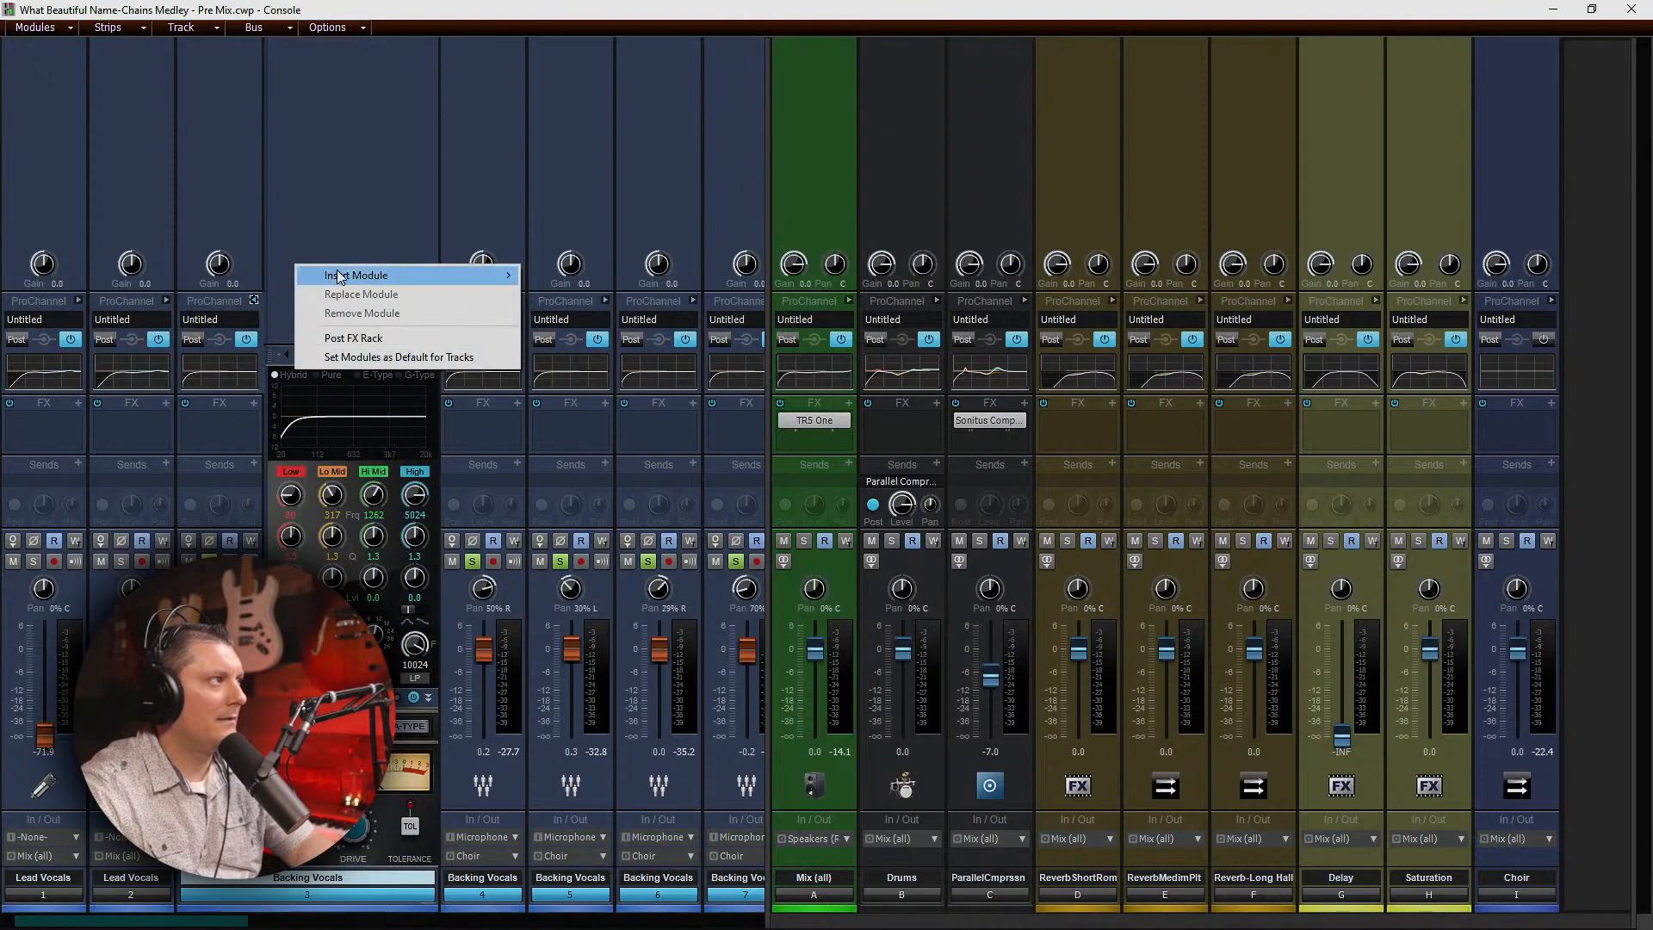
mouse_move(337, 271)
left_click(617, 301)
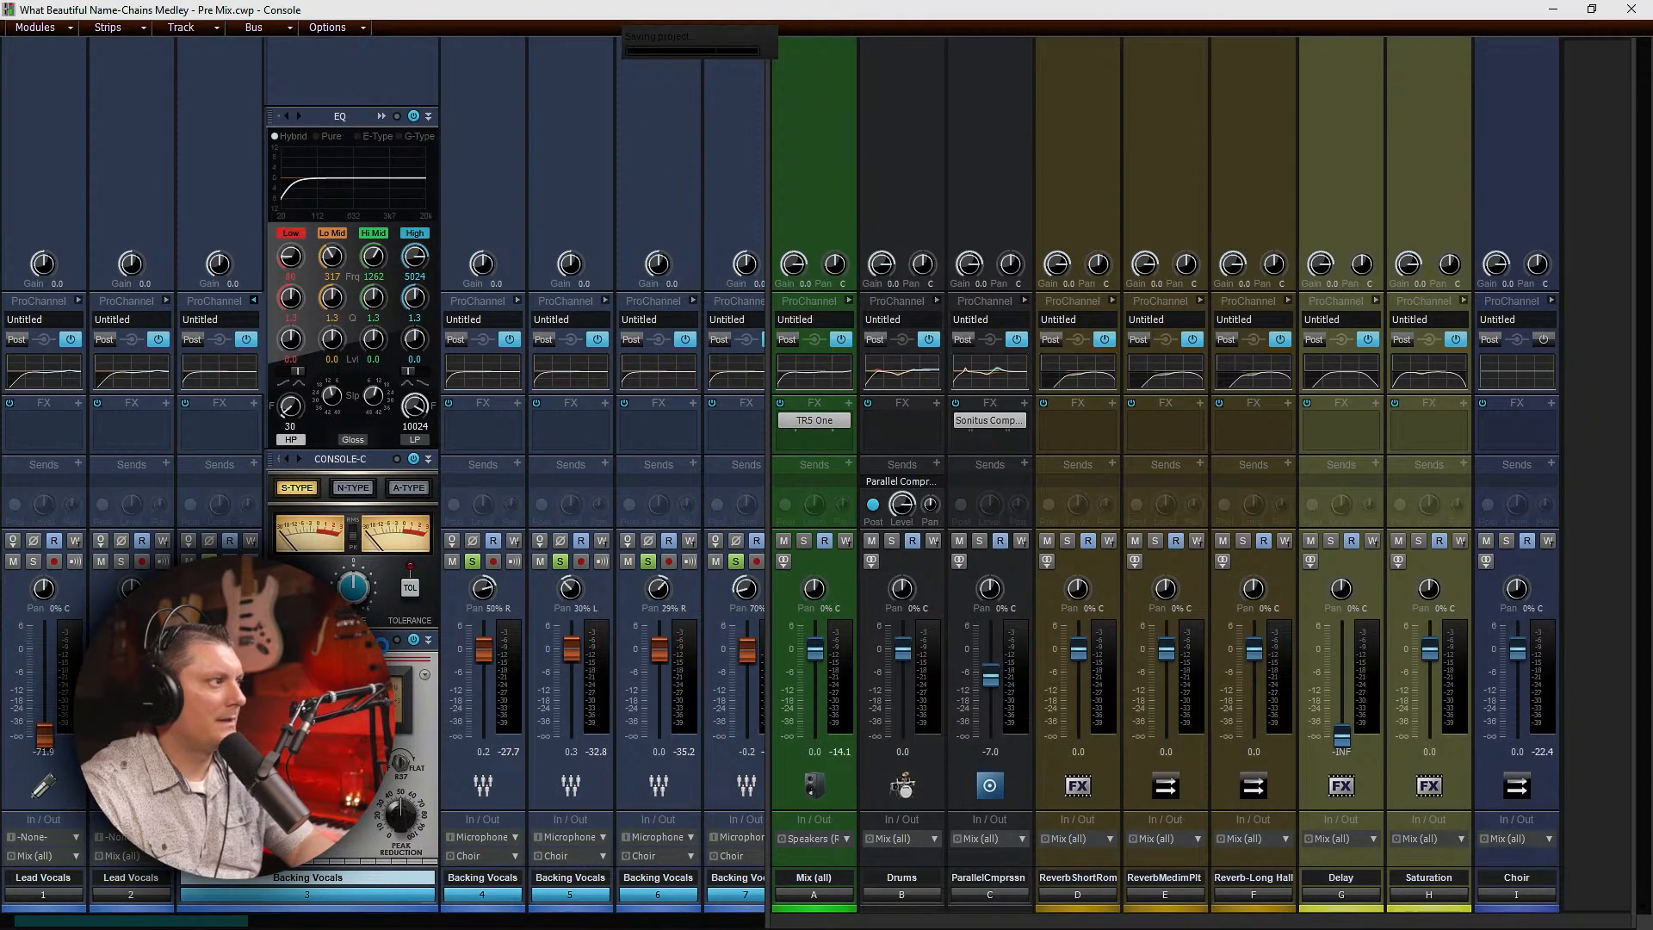
left_click_drag(385, 642, 361, 338)
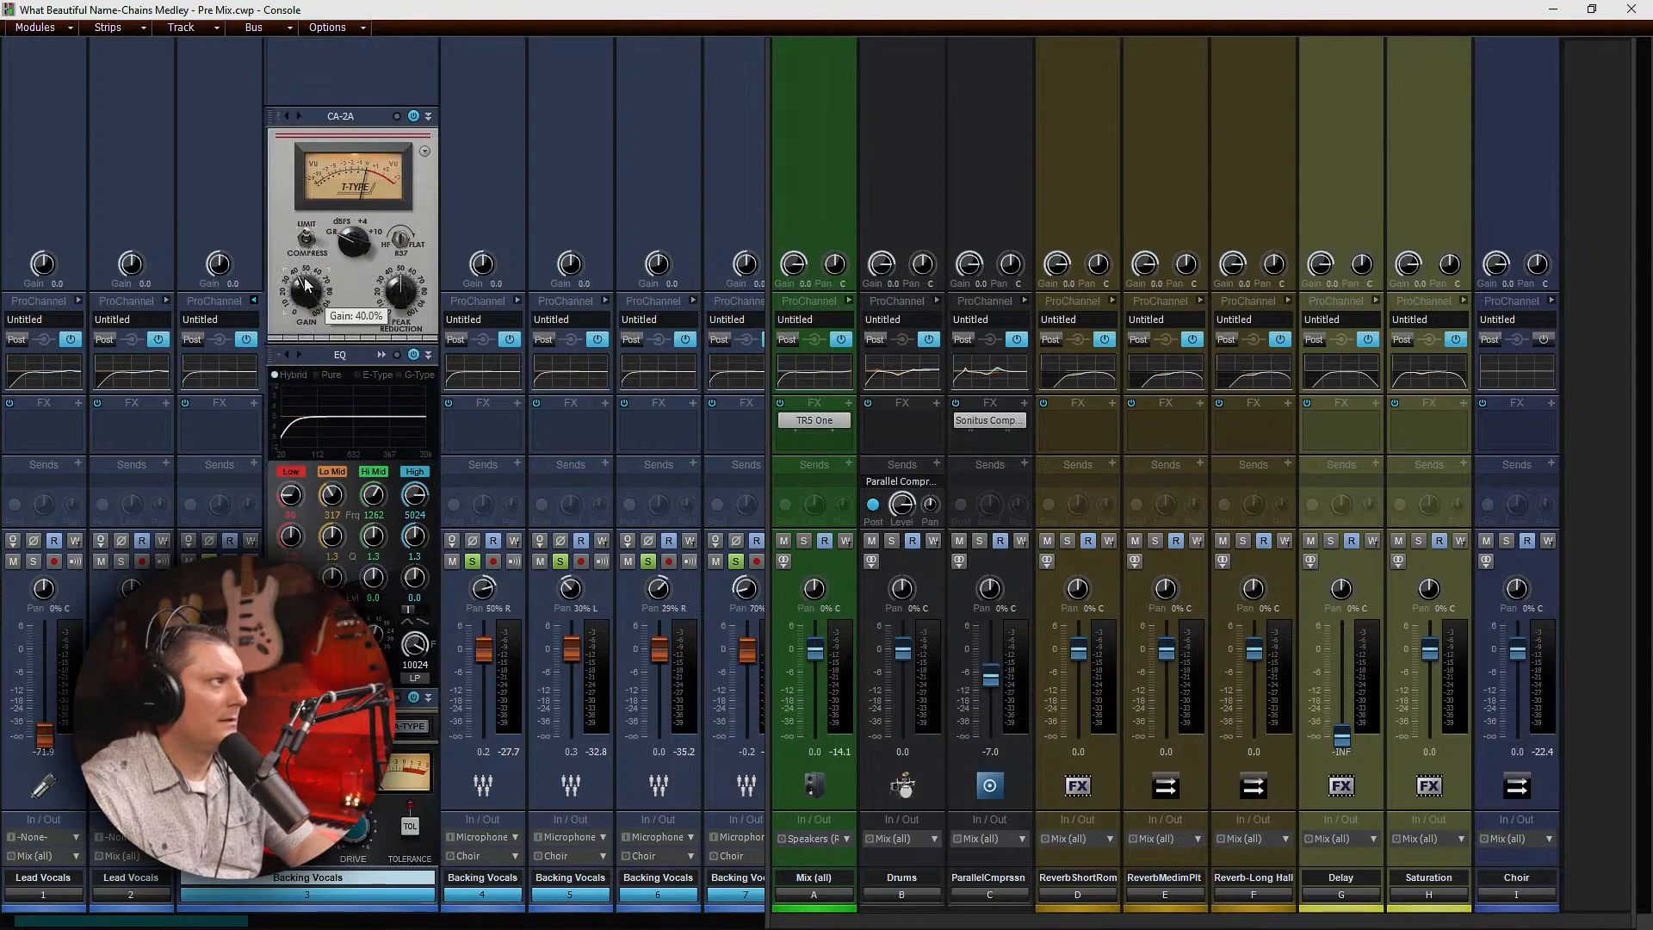
Step: Play the song and adjust the gain of the CA-2A on Backing Vocals track 3
key("space")
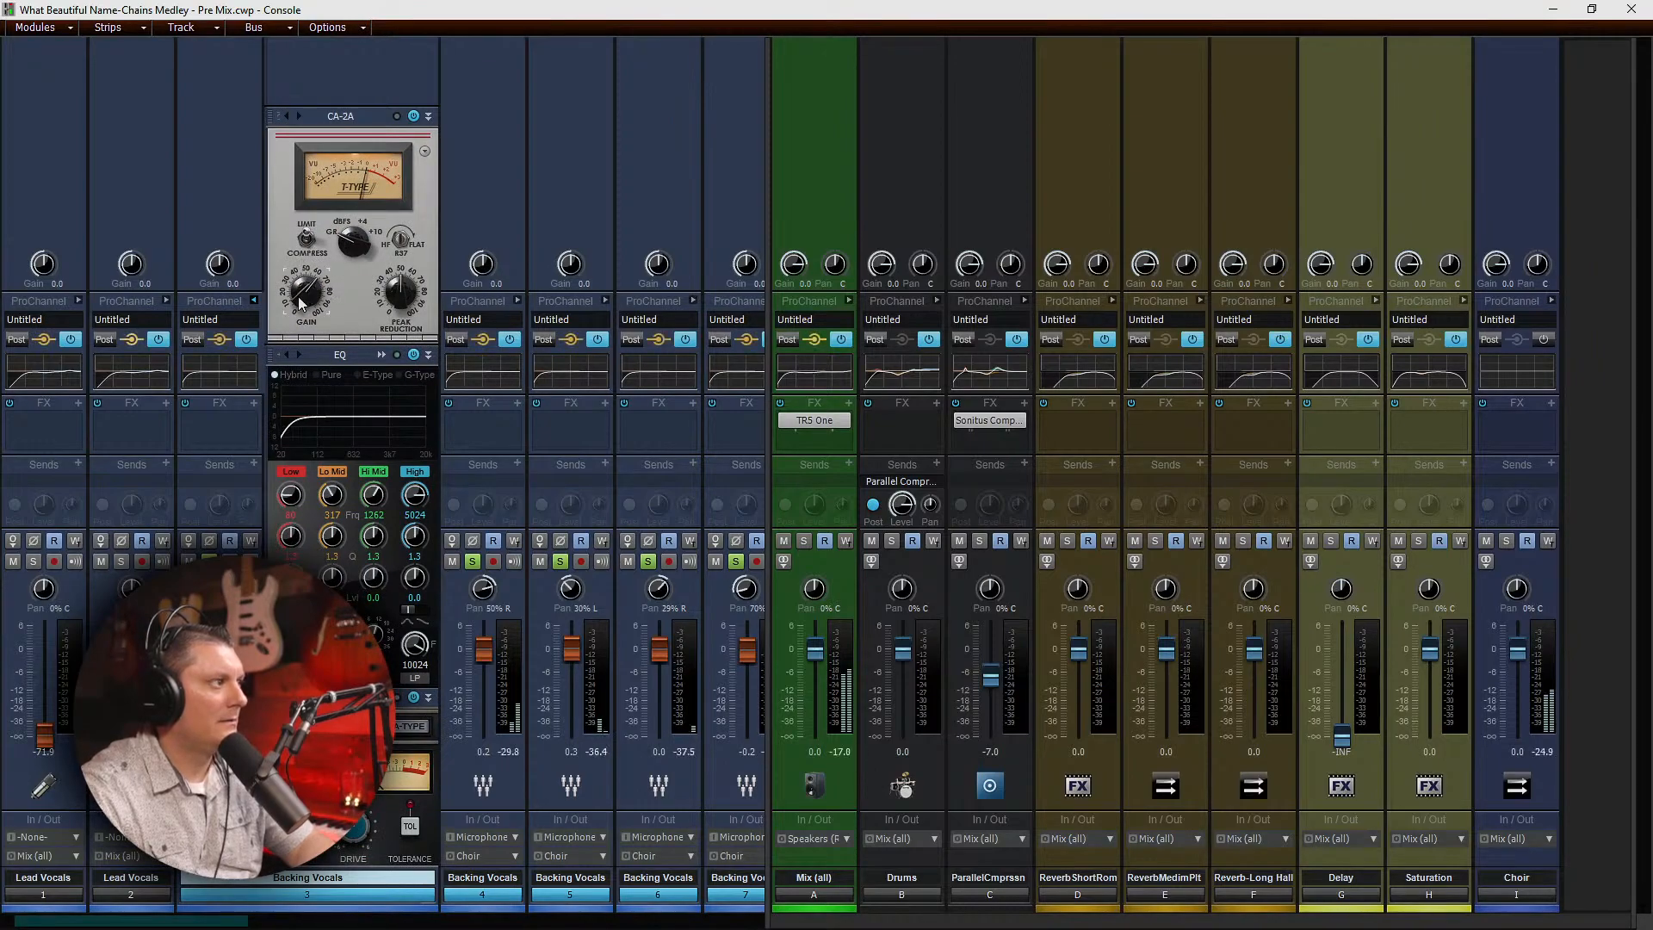
left_click_drag(298, 303, 316, 335)
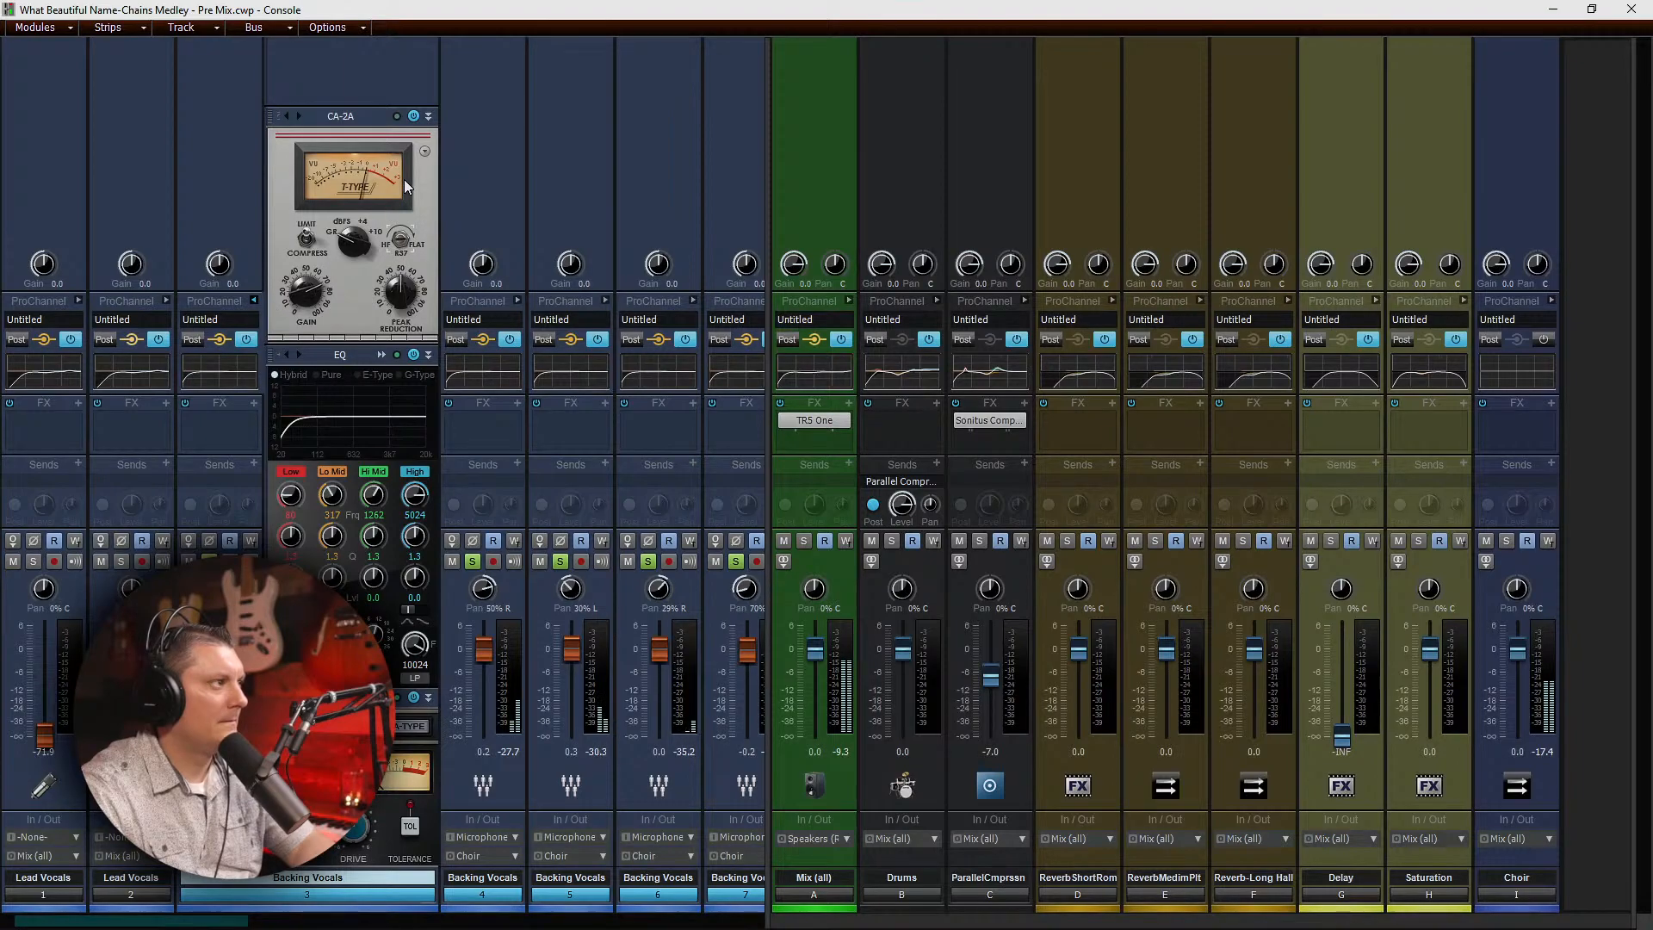
Step: Expand the ProChannels of Backing Vocals tracks 4 to 8 and widen the track strip area over the buses
left_click(518, 301)
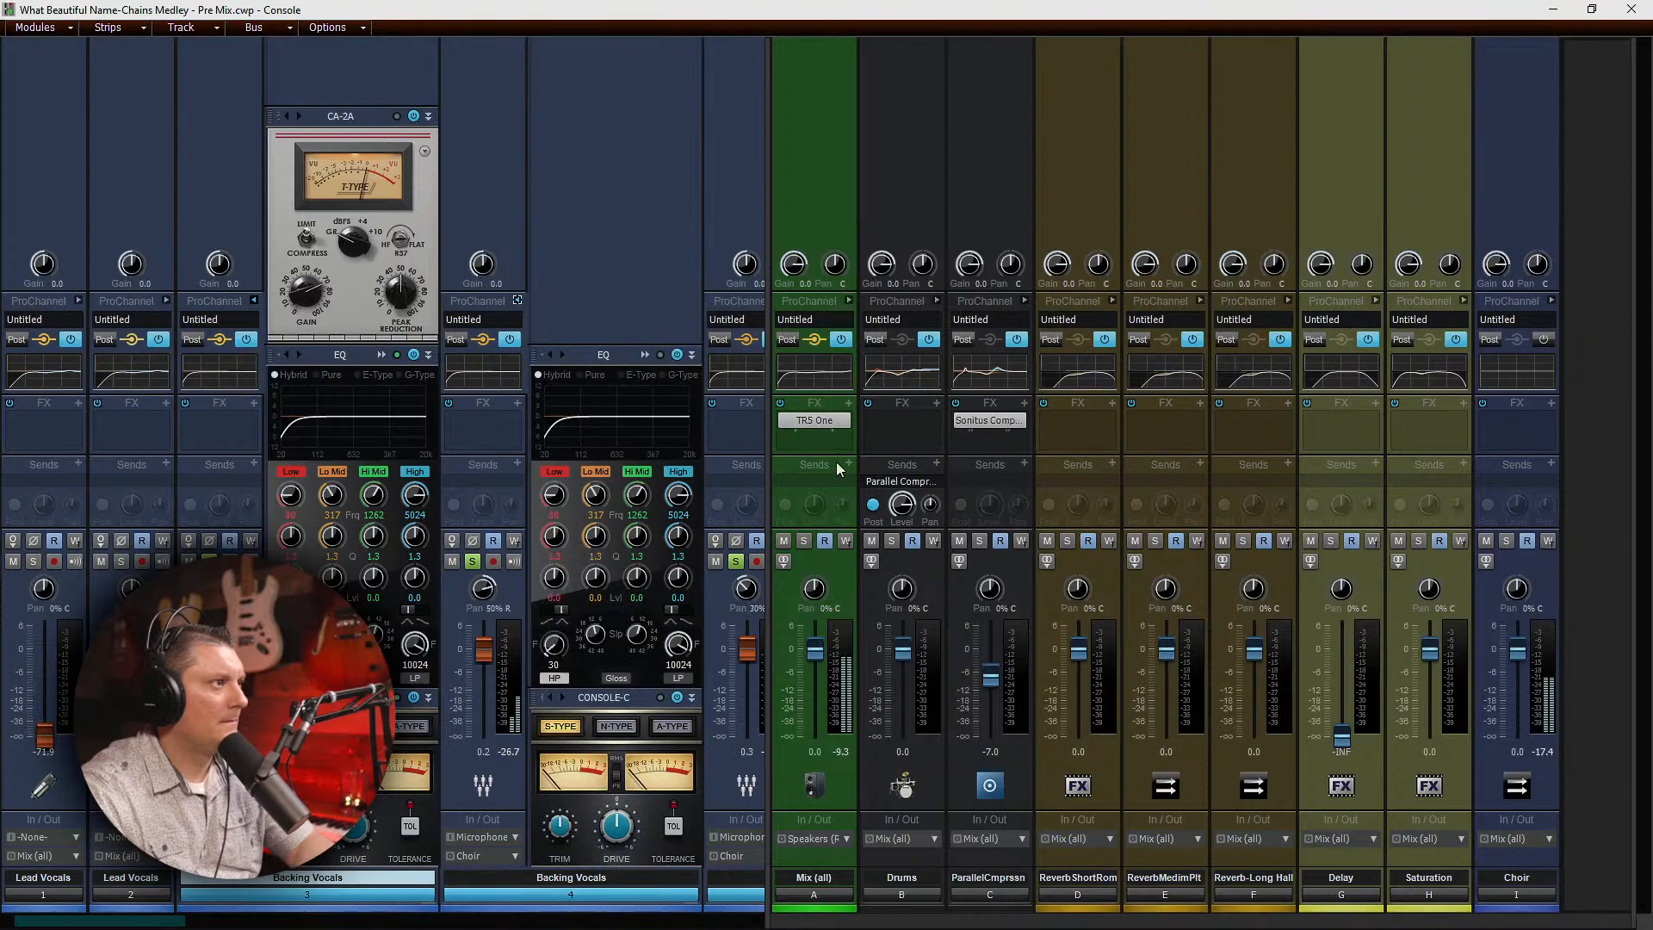
left_click_drag(766, 450, 1631, 422)
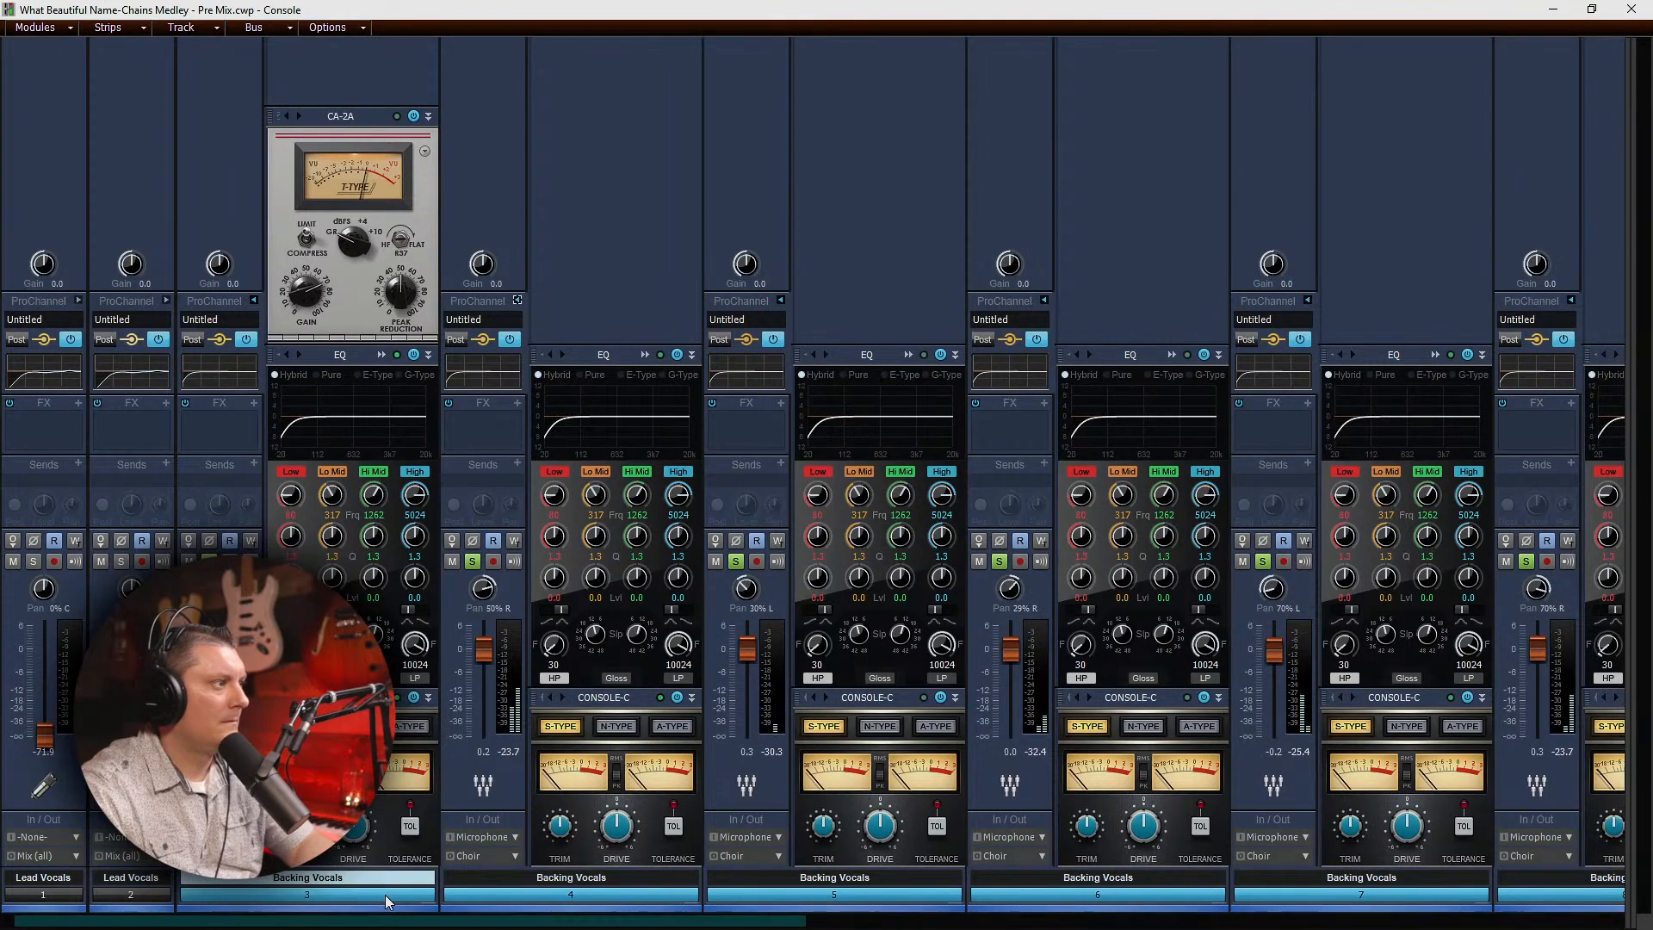
Step: Select Backing Vocals tracks 4 to 8 and insert a CA-2A compressor module in their ProChannels
left_click(553, 895)
key("ctrl+a")
left_click_drag(670, 921, 1003, 928)
left_click(1043, 896)
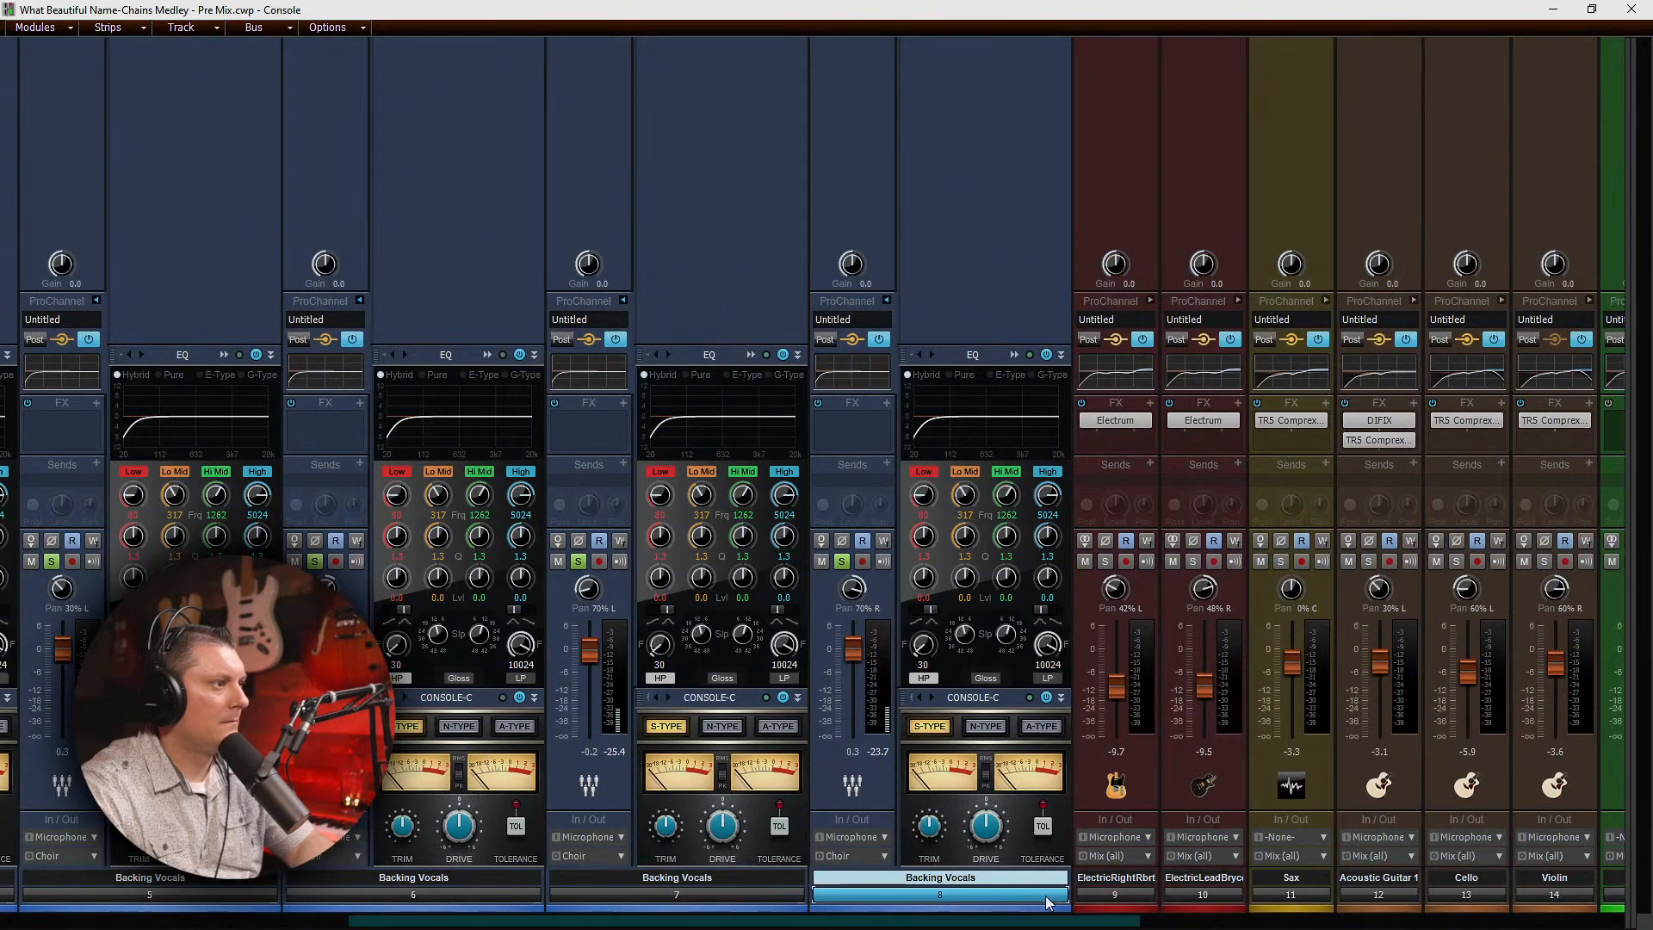
left_click_drag(797, 903, 2, 887)
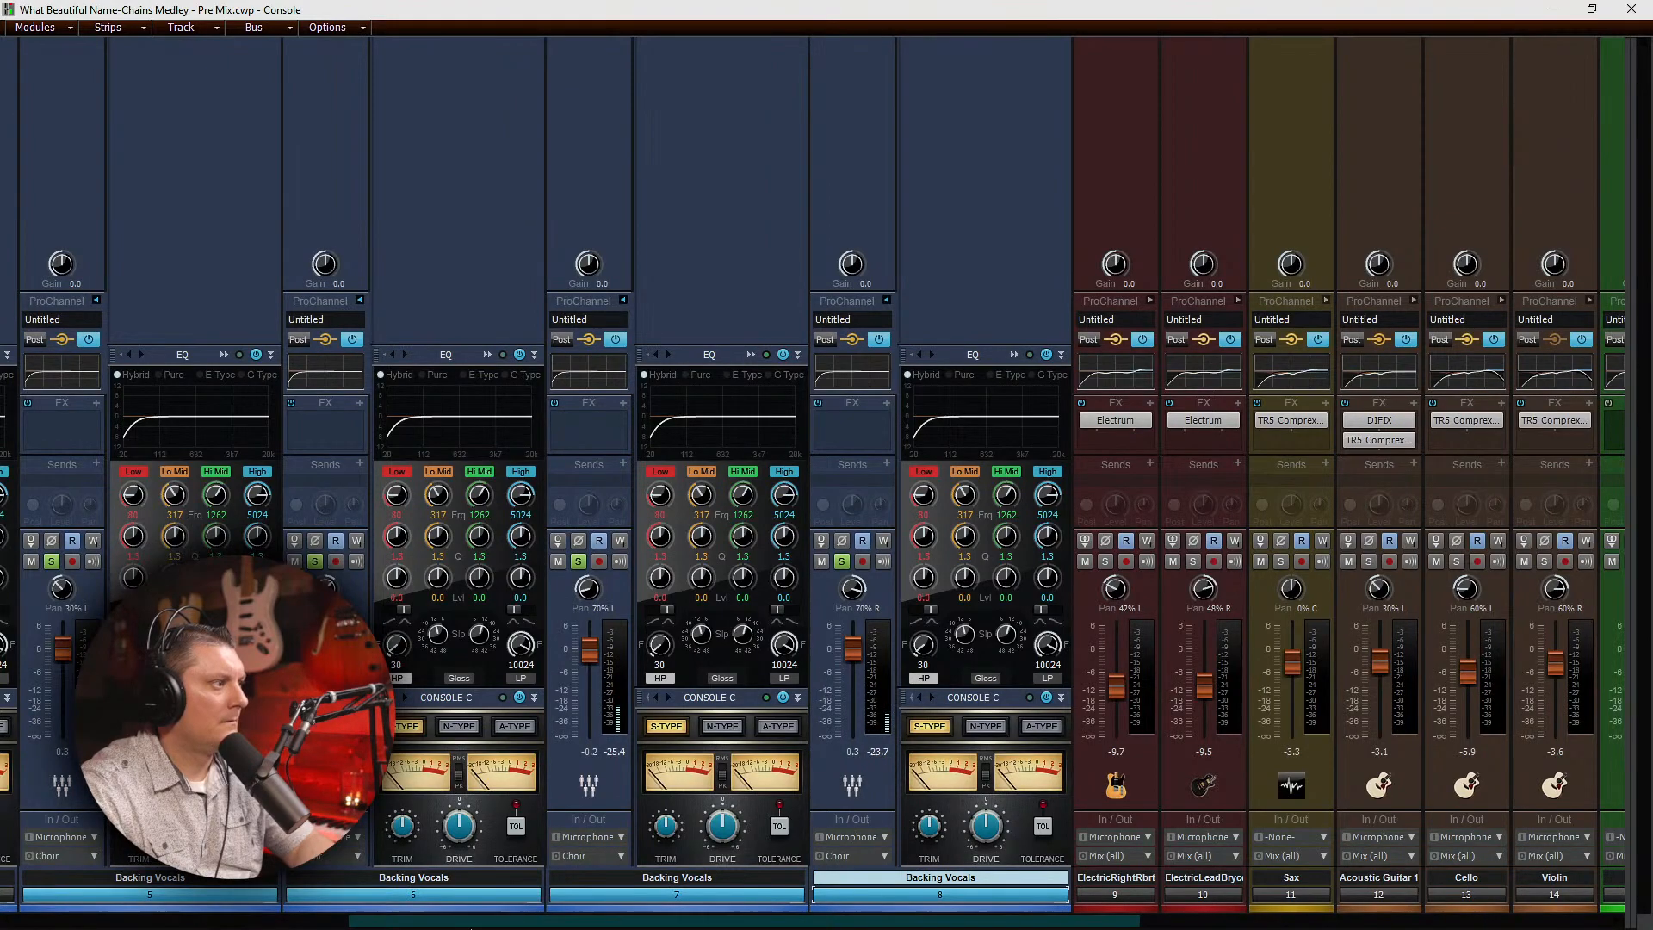
left_click_drag(605, 923, 271, 926)
left_click(435, 899)
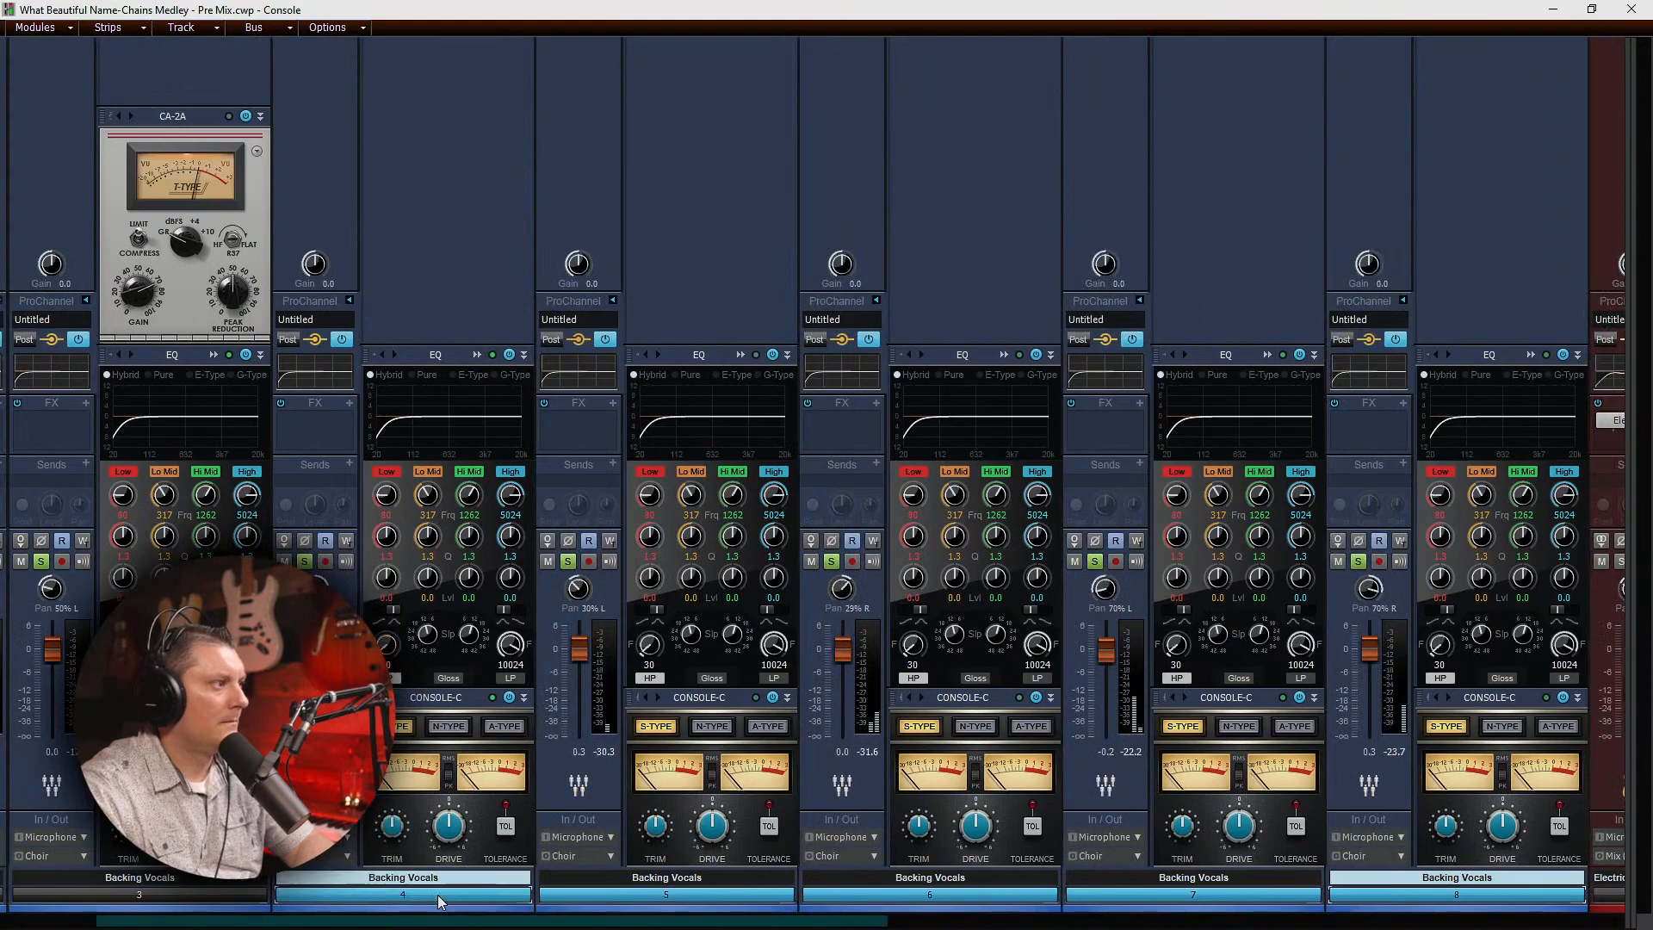
right_click(403, 244)
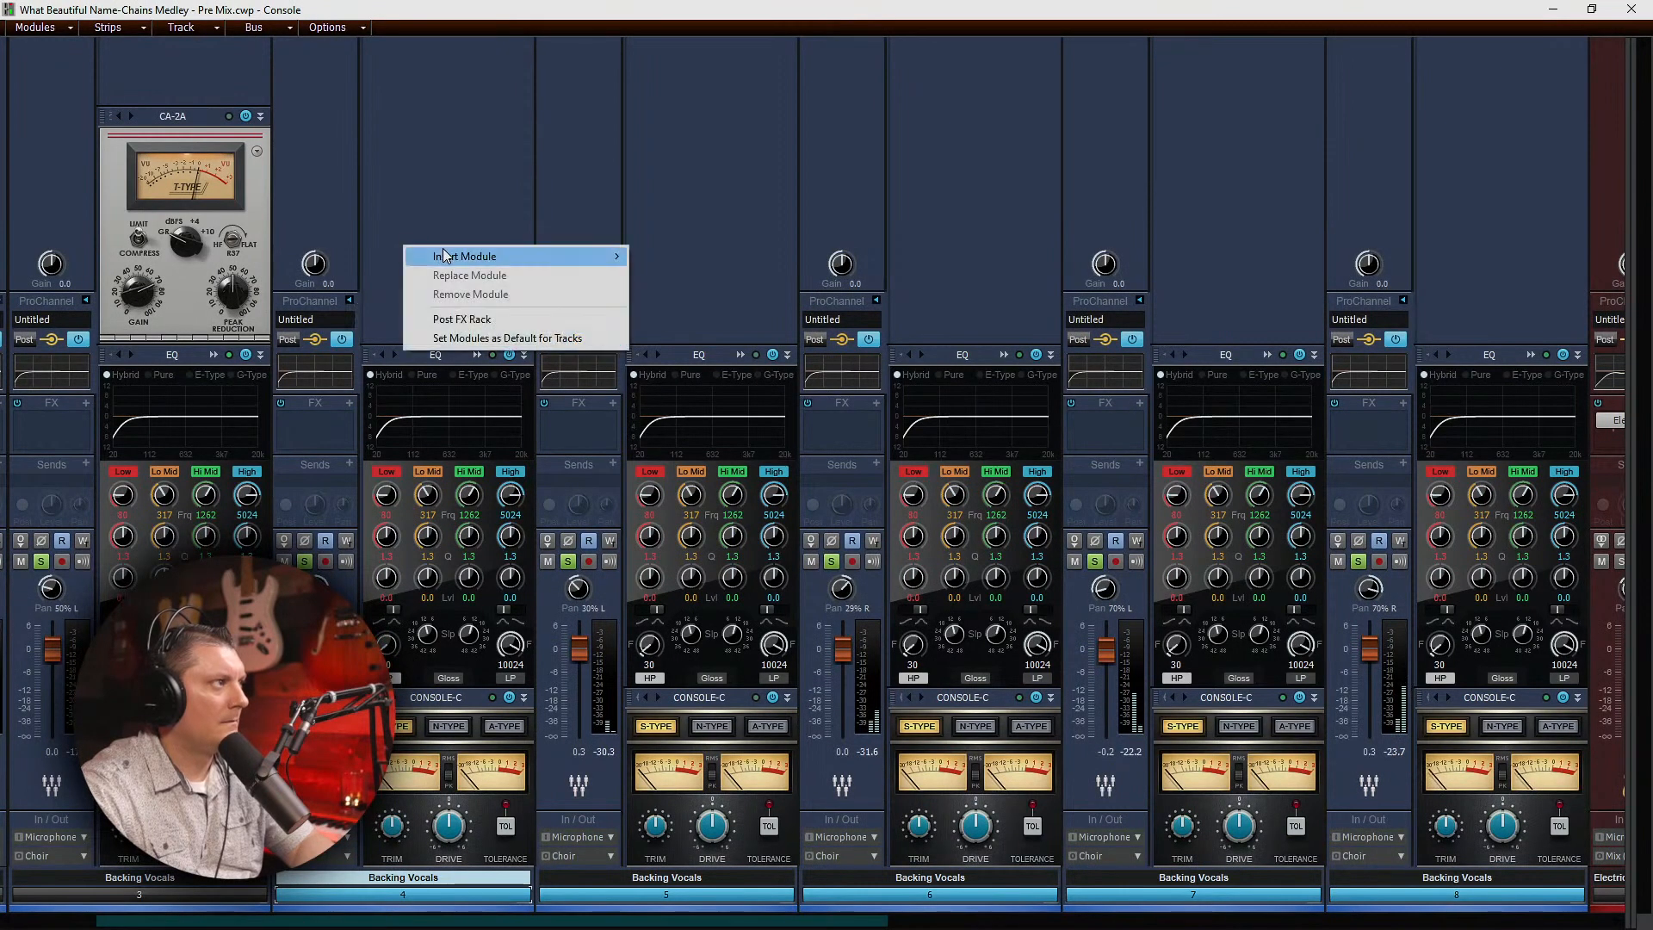
mouse_move(454, 257)
left_click(689, 282)
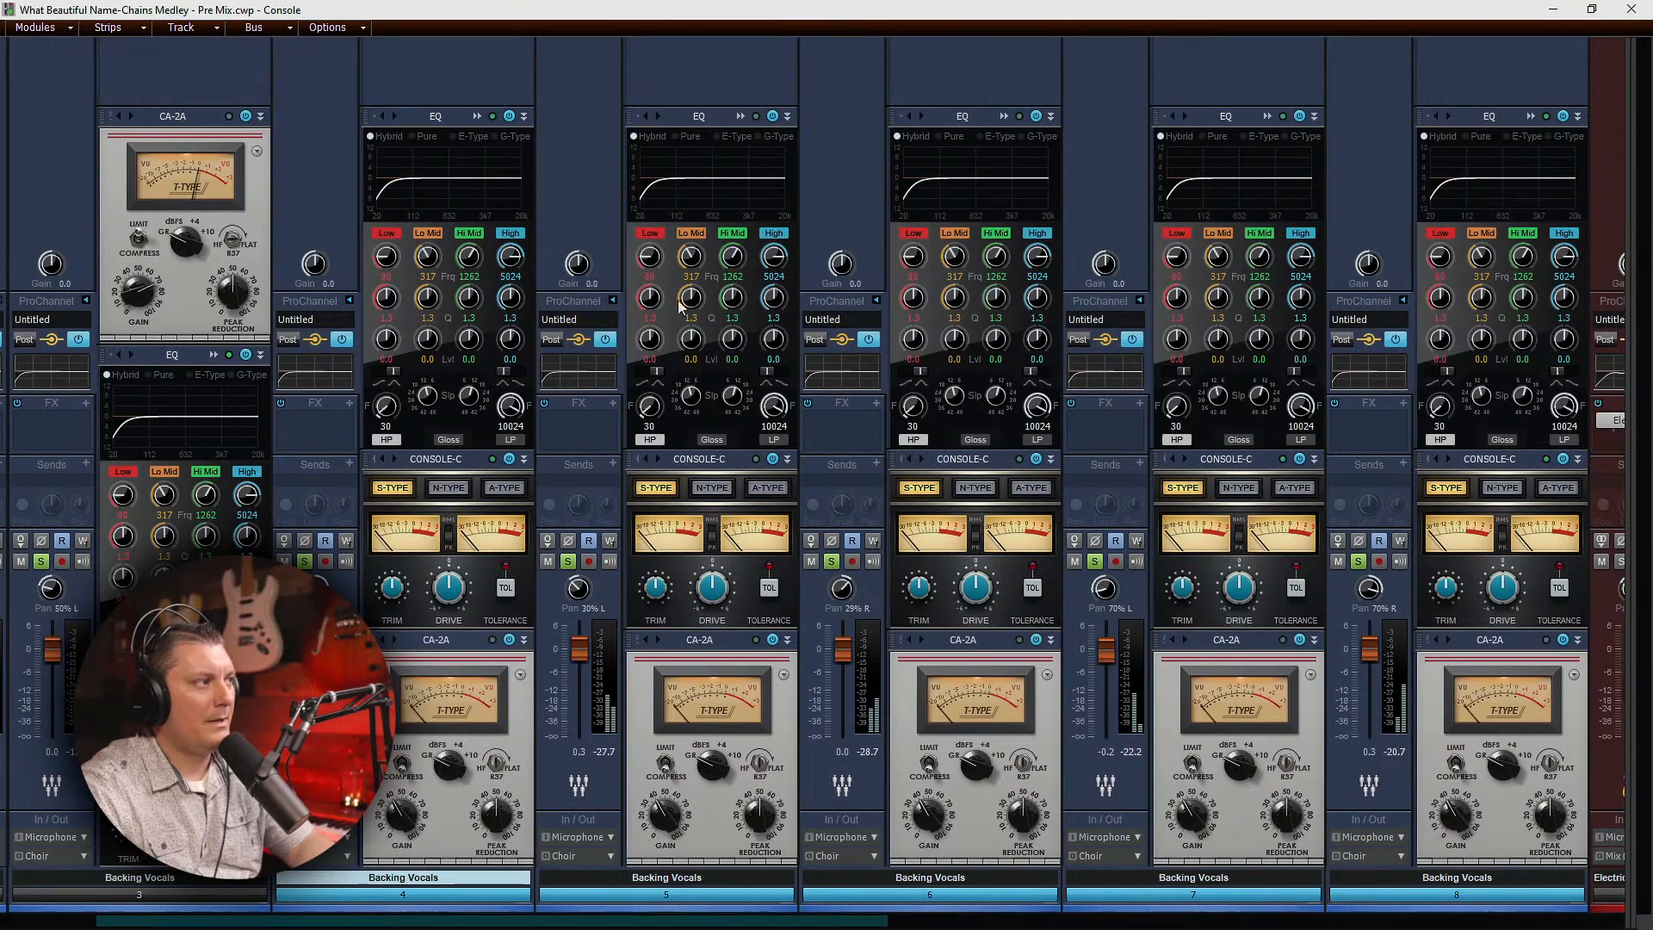
Step: Move the CA-2A module above the EQ on each of Backing Vocals tracks 4 to 8, and try to save the project
left_click_drag(459, 644, 498, 252)
left_click_drag(743, 622, 715, 250)
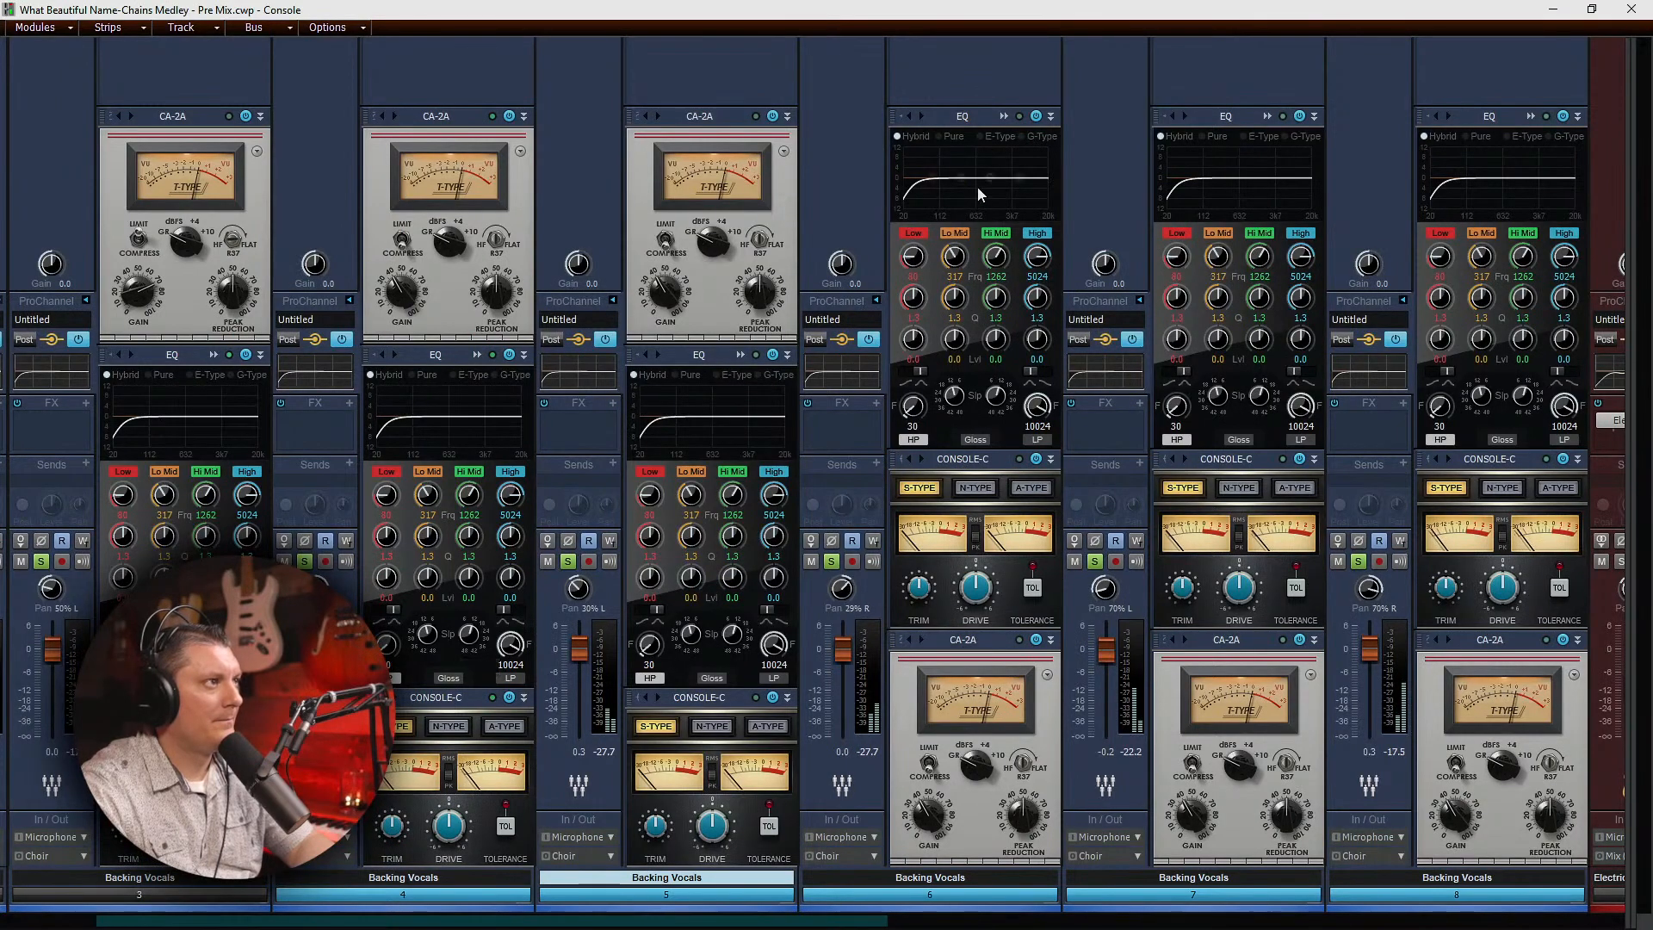
key("ctrl+s")
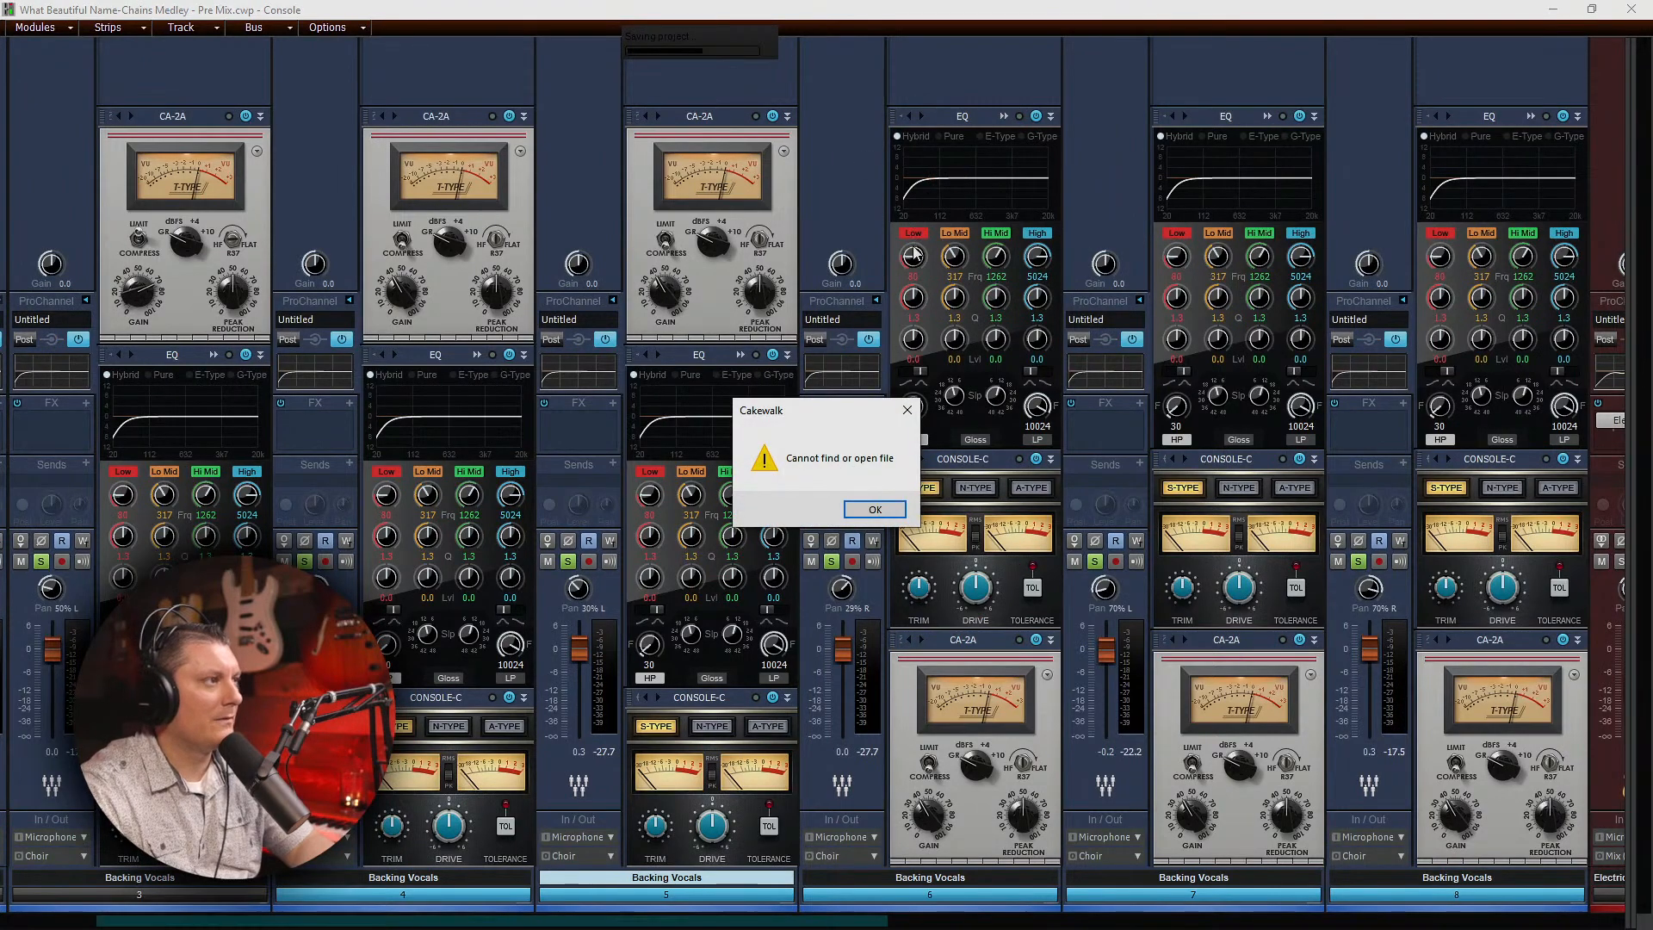
left_click(889, 508)
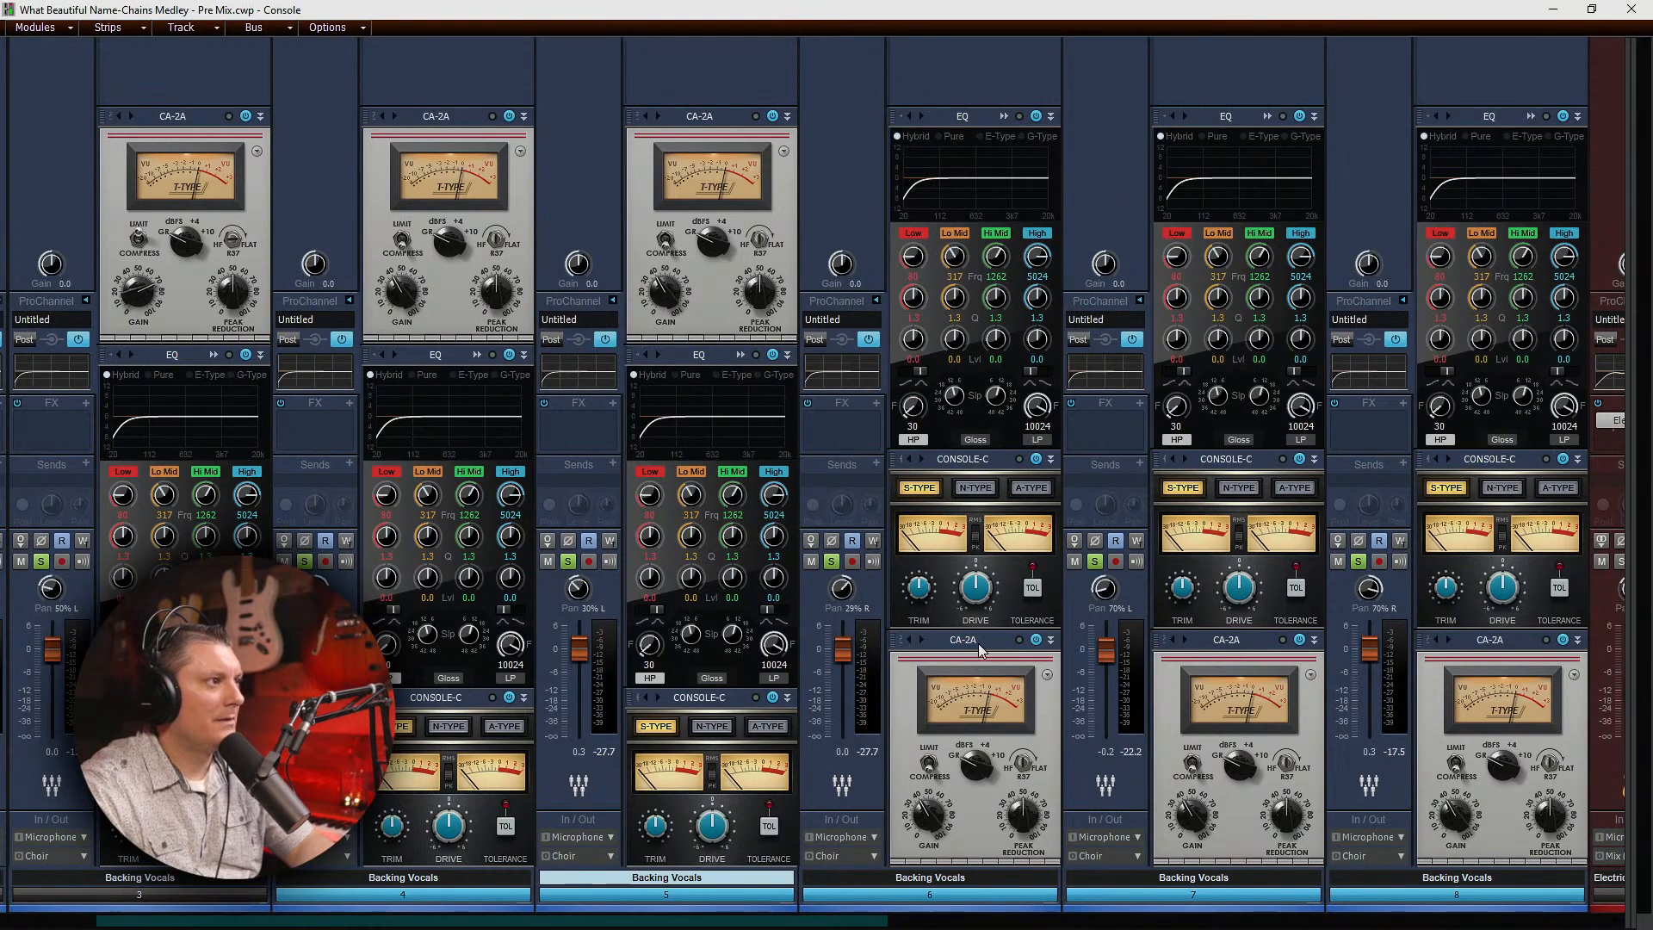
left_click_drag(976, 643, 993, 157)
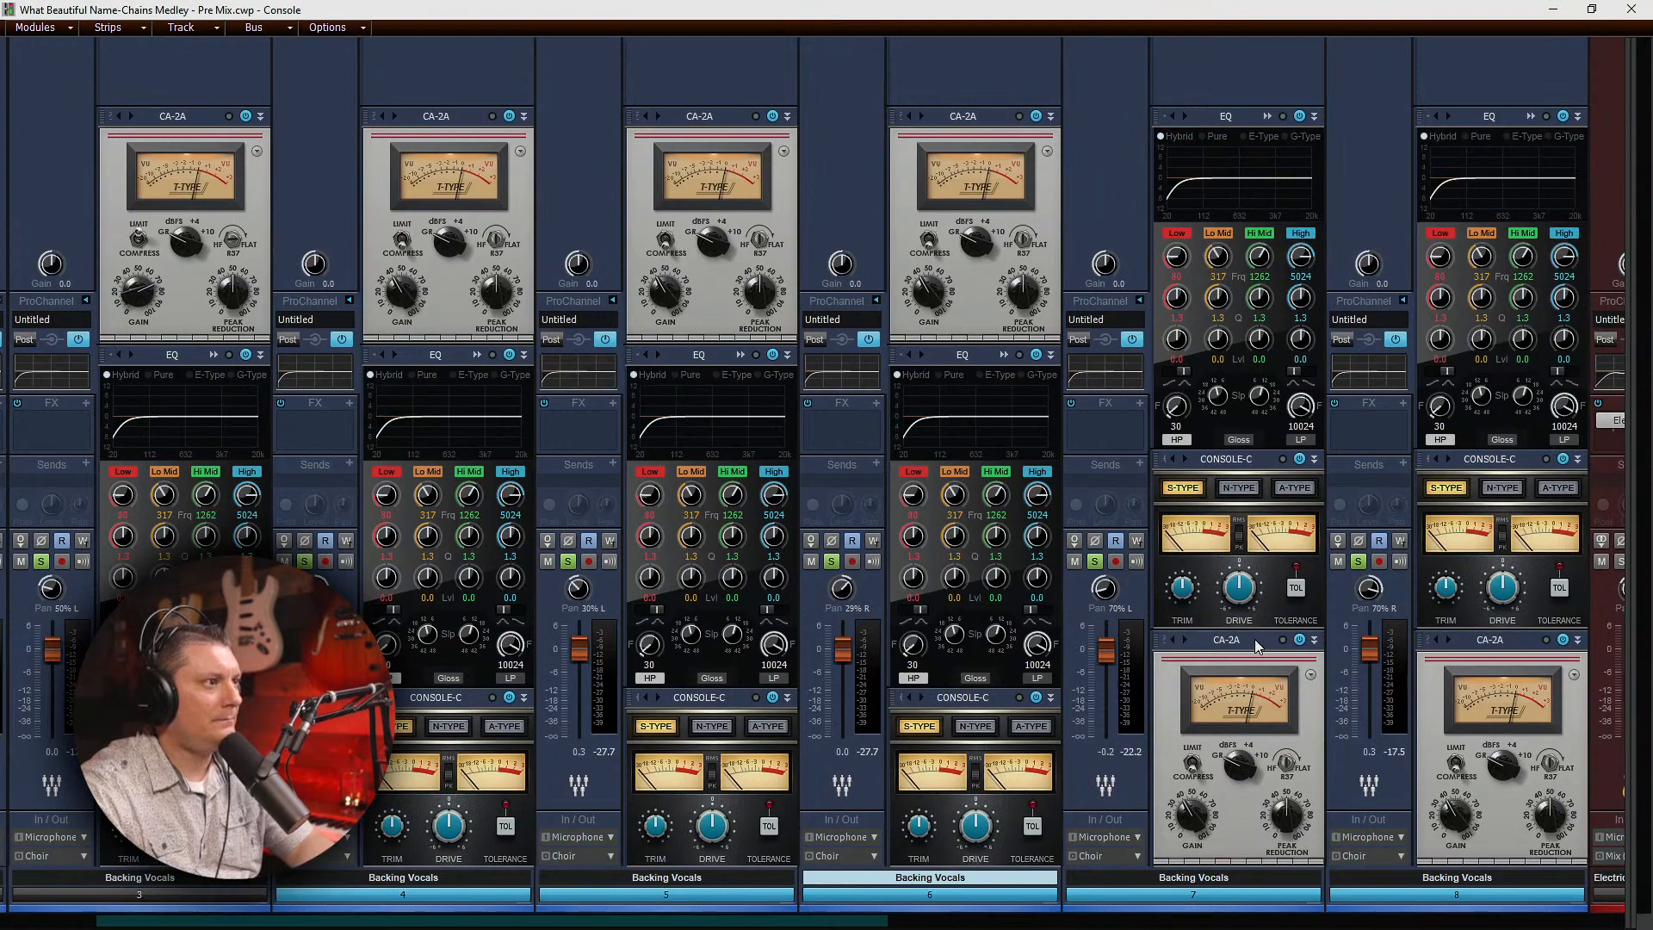
left_click_drag(1259, 644, 1257, 156)
left_click_drag(1485, 640, 1482, 163)
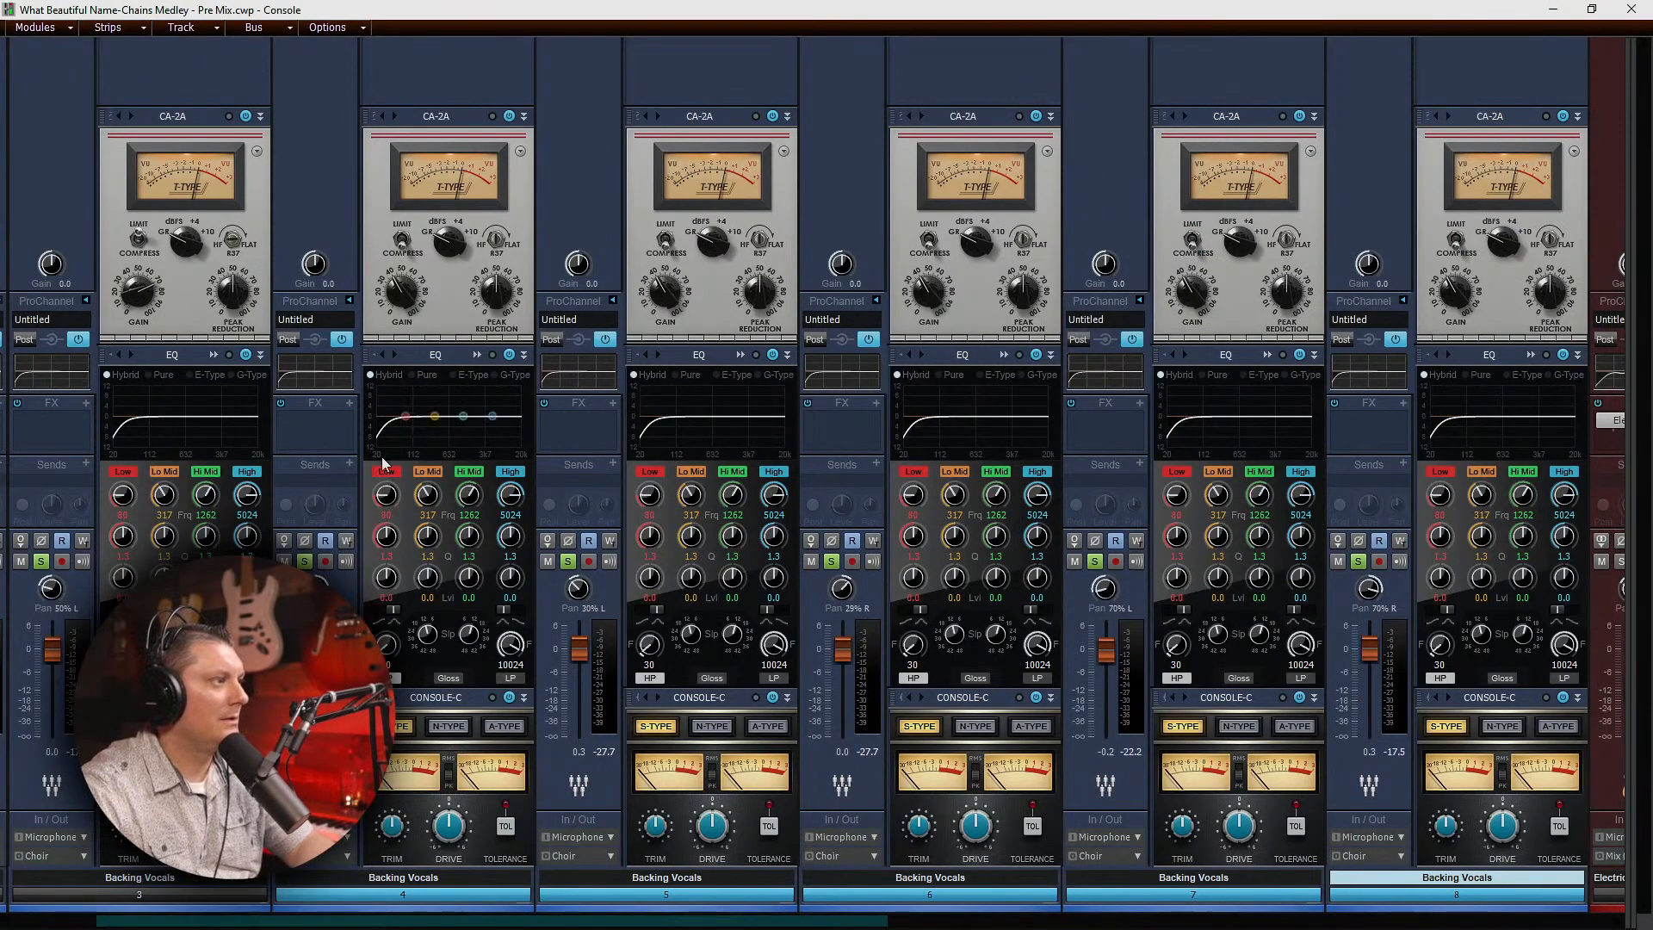
Step: Raise the gain and peak reduction of the CA-2A on Backing Vocals track 4 during playback
left_click(405, 240)
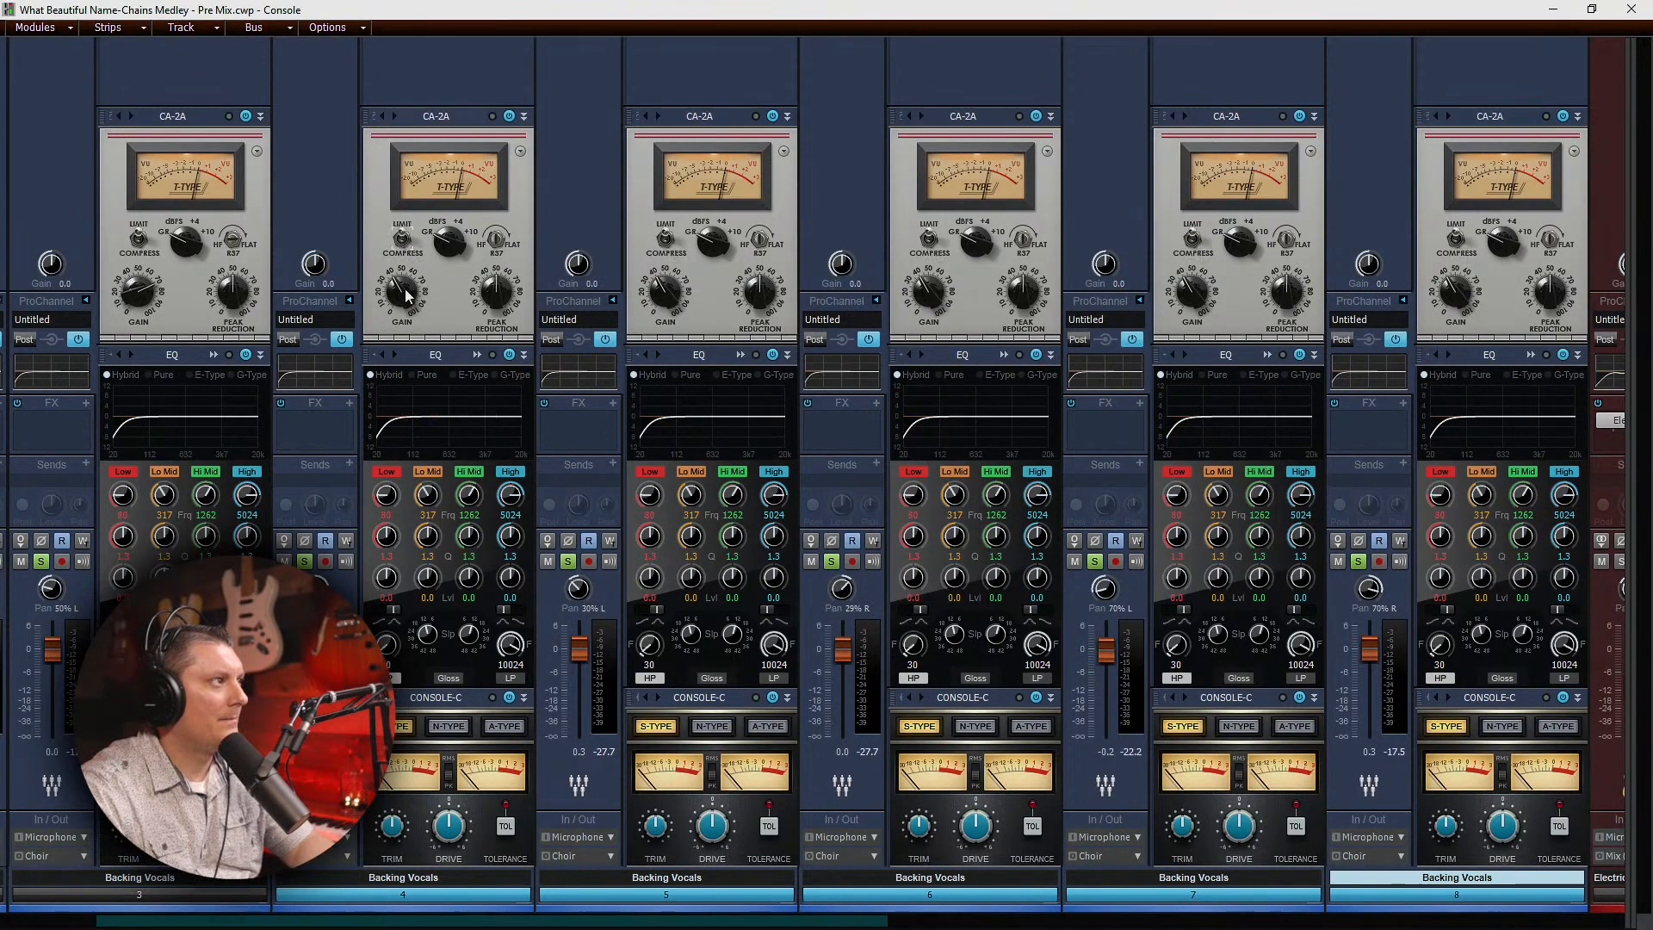
mouse_move(399, 287)
left_click_drag(395, 277, 395, 272)
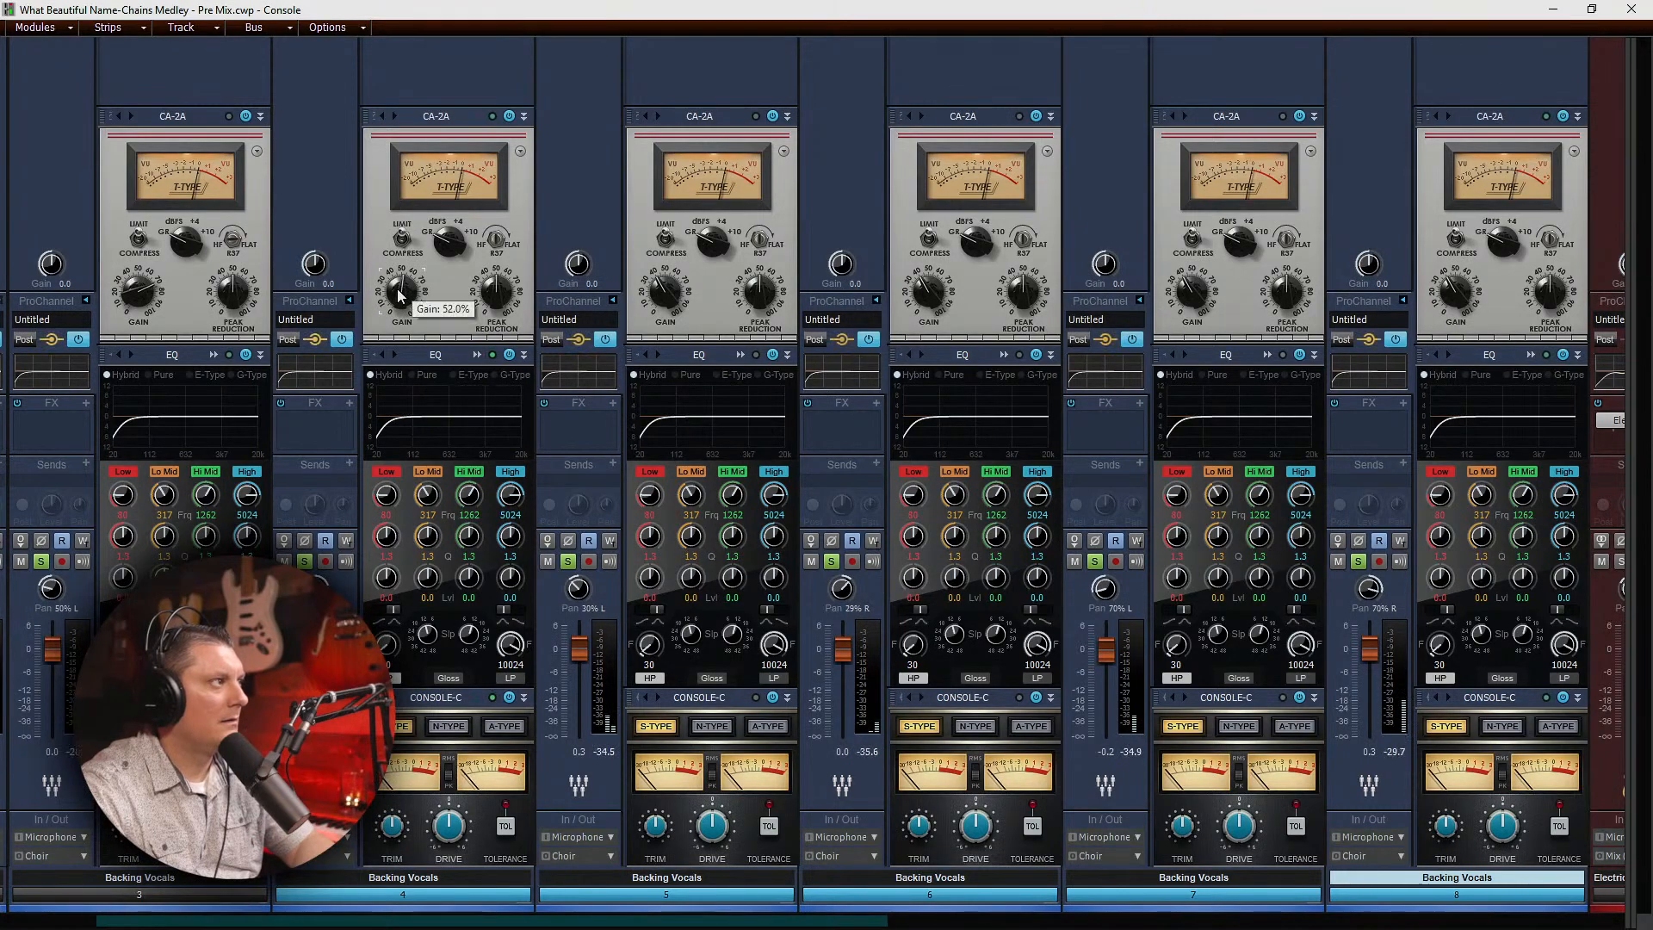
scroll(398, 295, "up", 2)
mouse_move(494, 287)
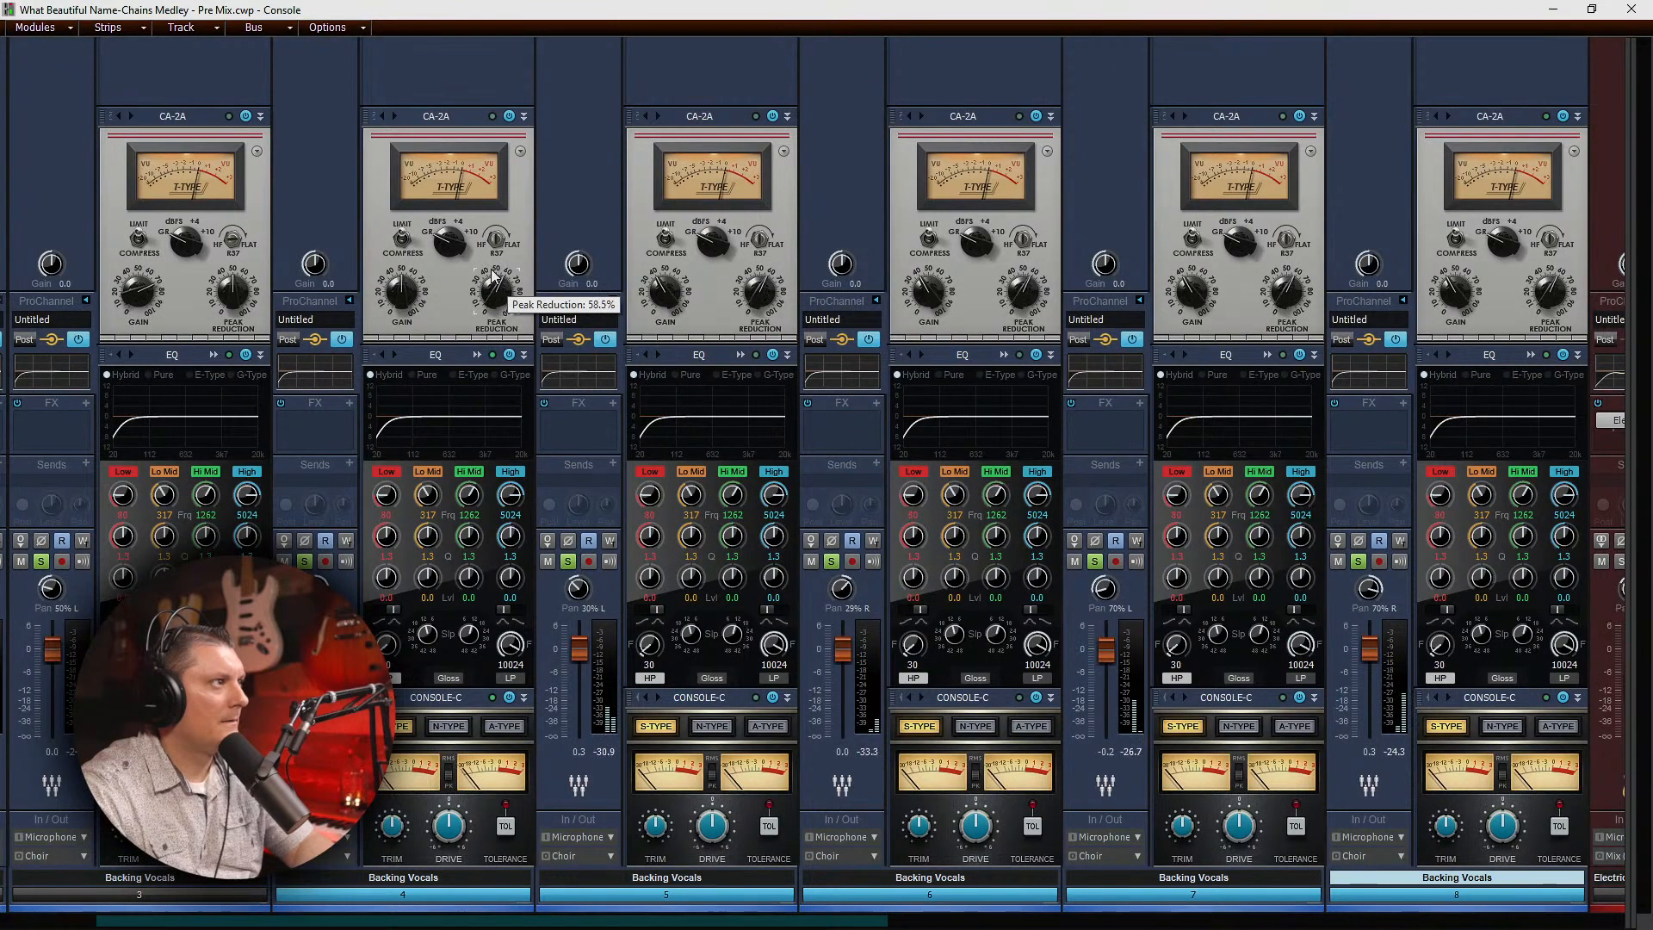
scroll(401, 290, "up", 10)
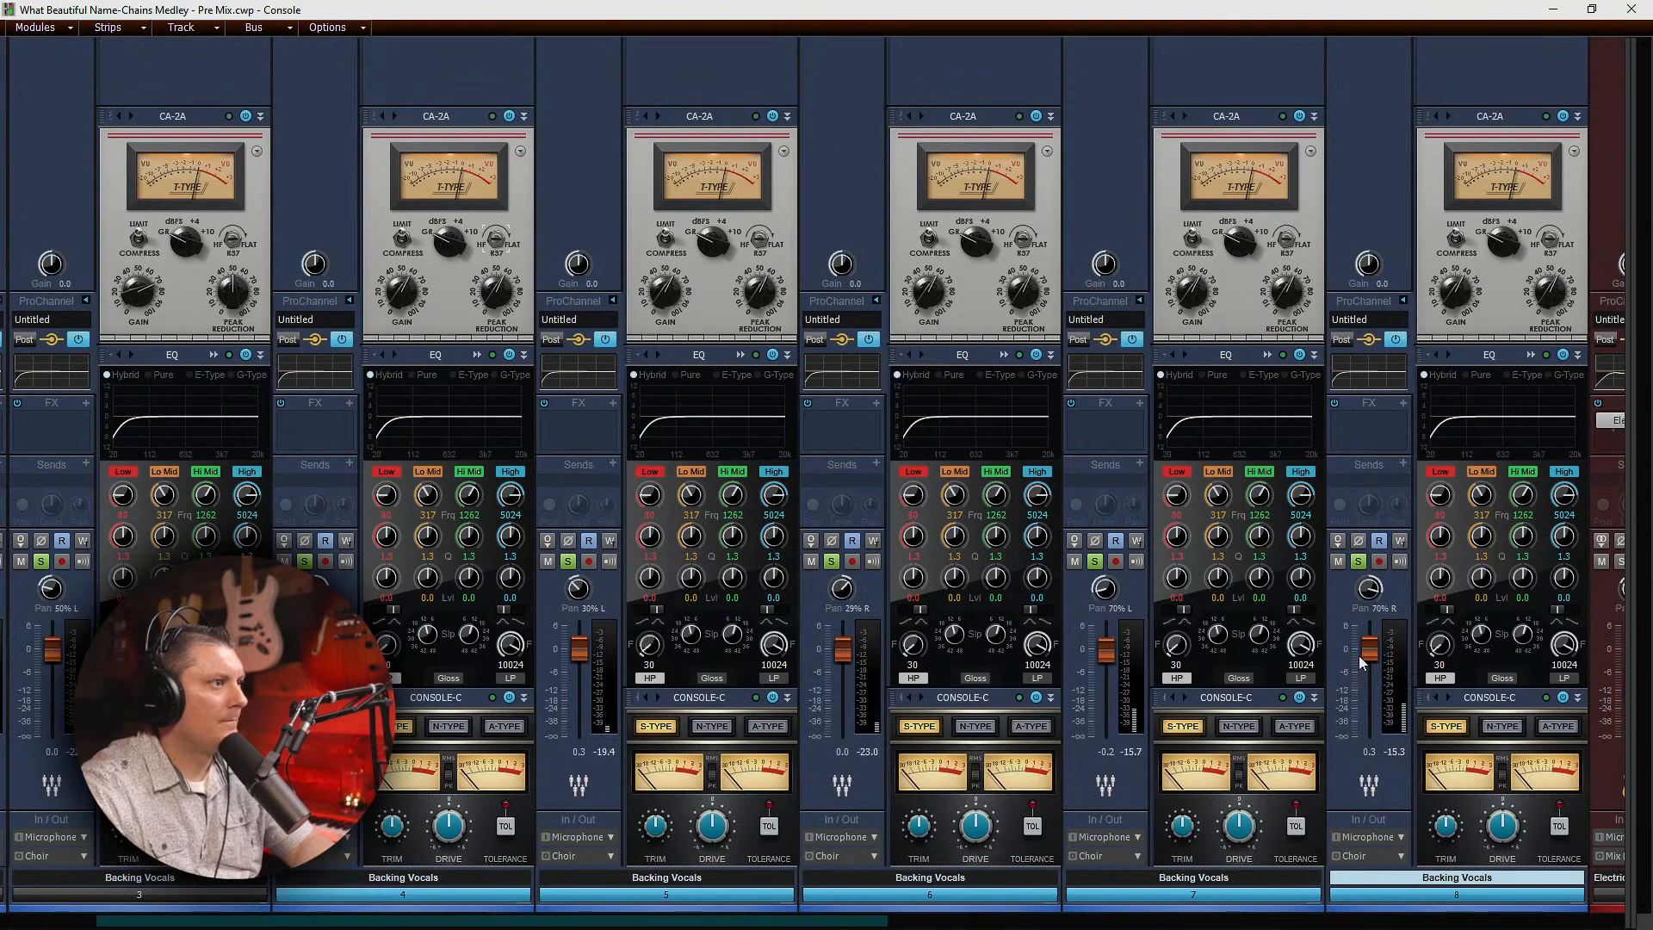
mouse_move(1367, 660)
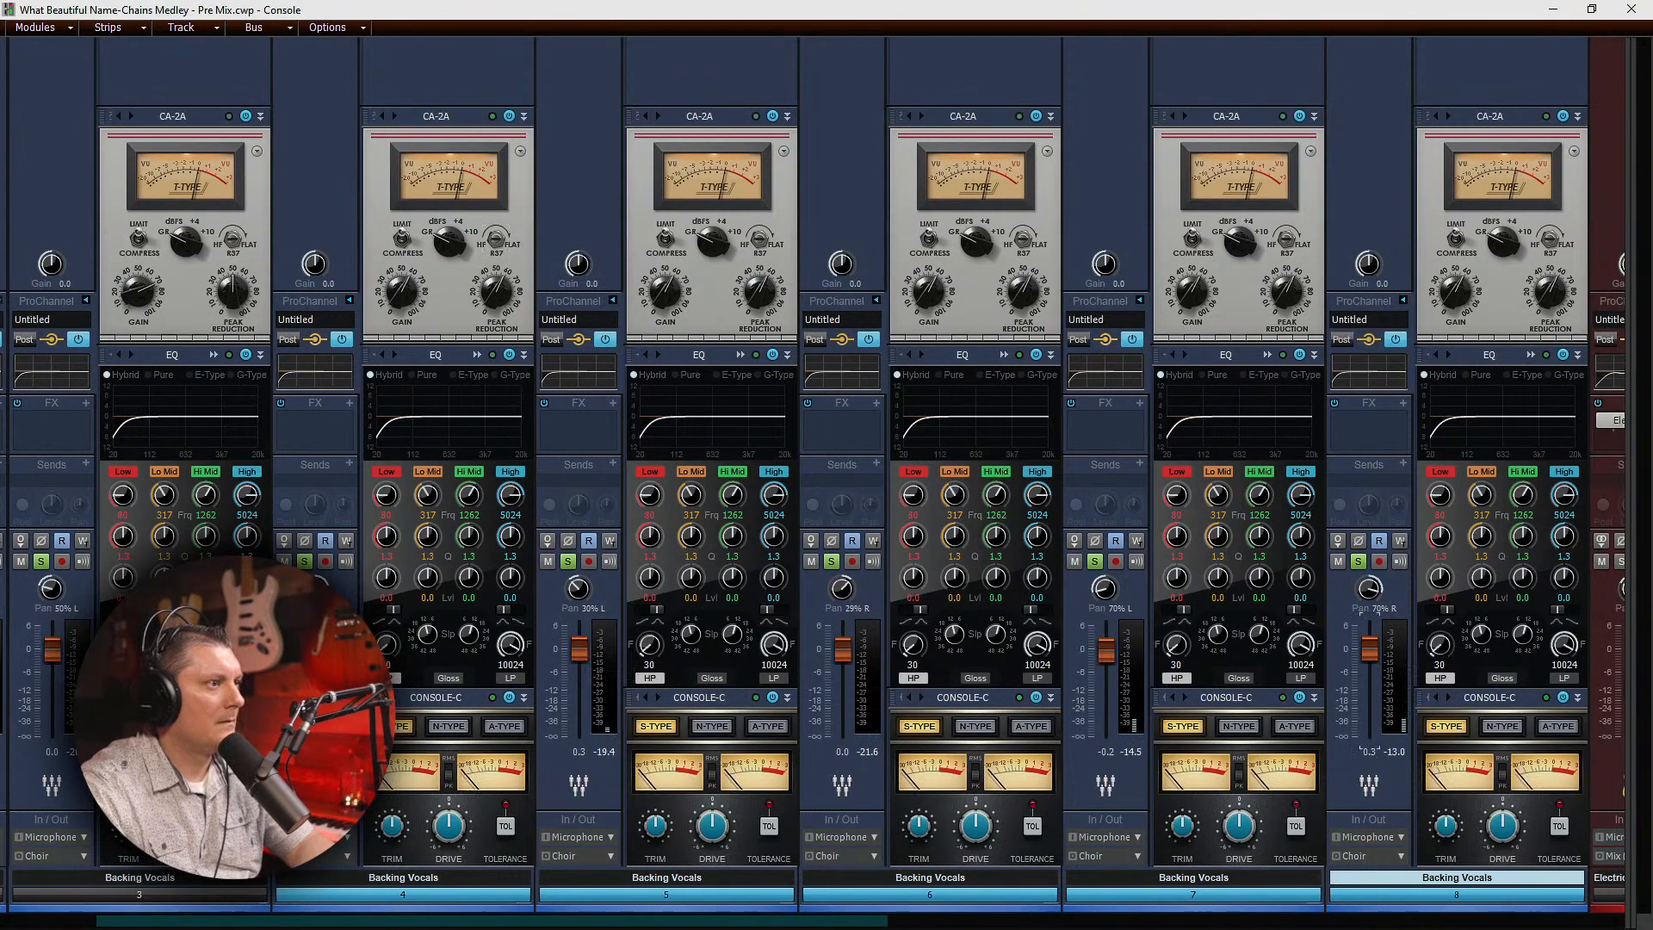
Step: Lower the volume of Backing Vocals track 8 to about -6.2 dB and track 7 to about -5.9 dB
left_click_drag(1368, 647, 1369, 660)
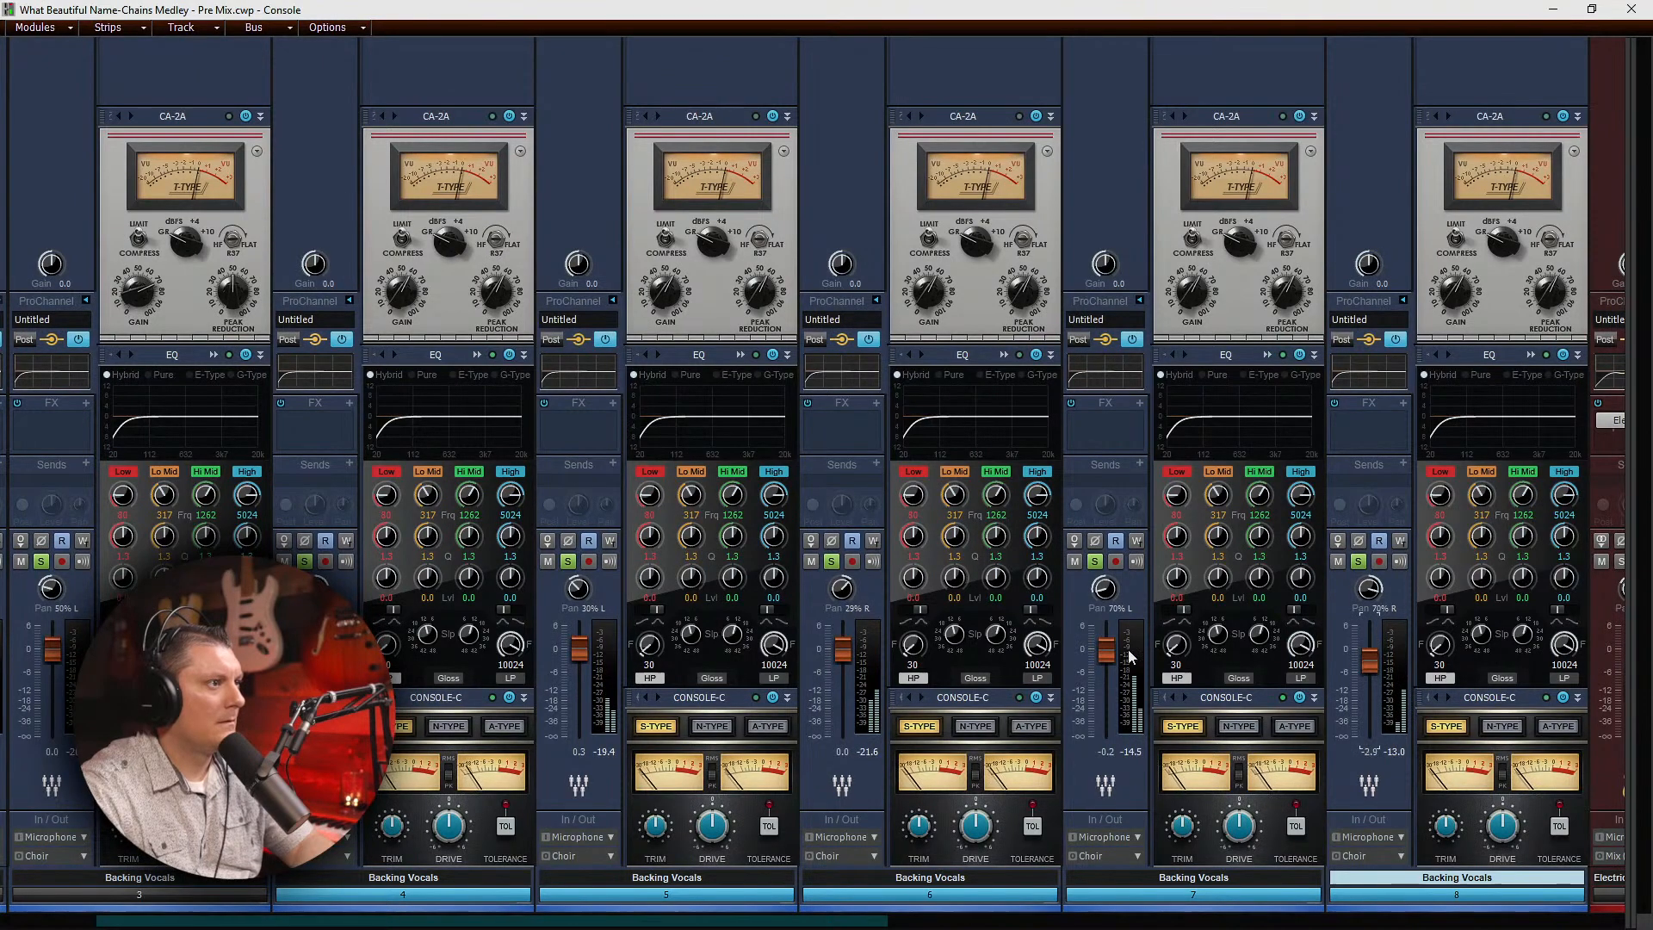
left_click_drag(1106, 651, 1106, 661)
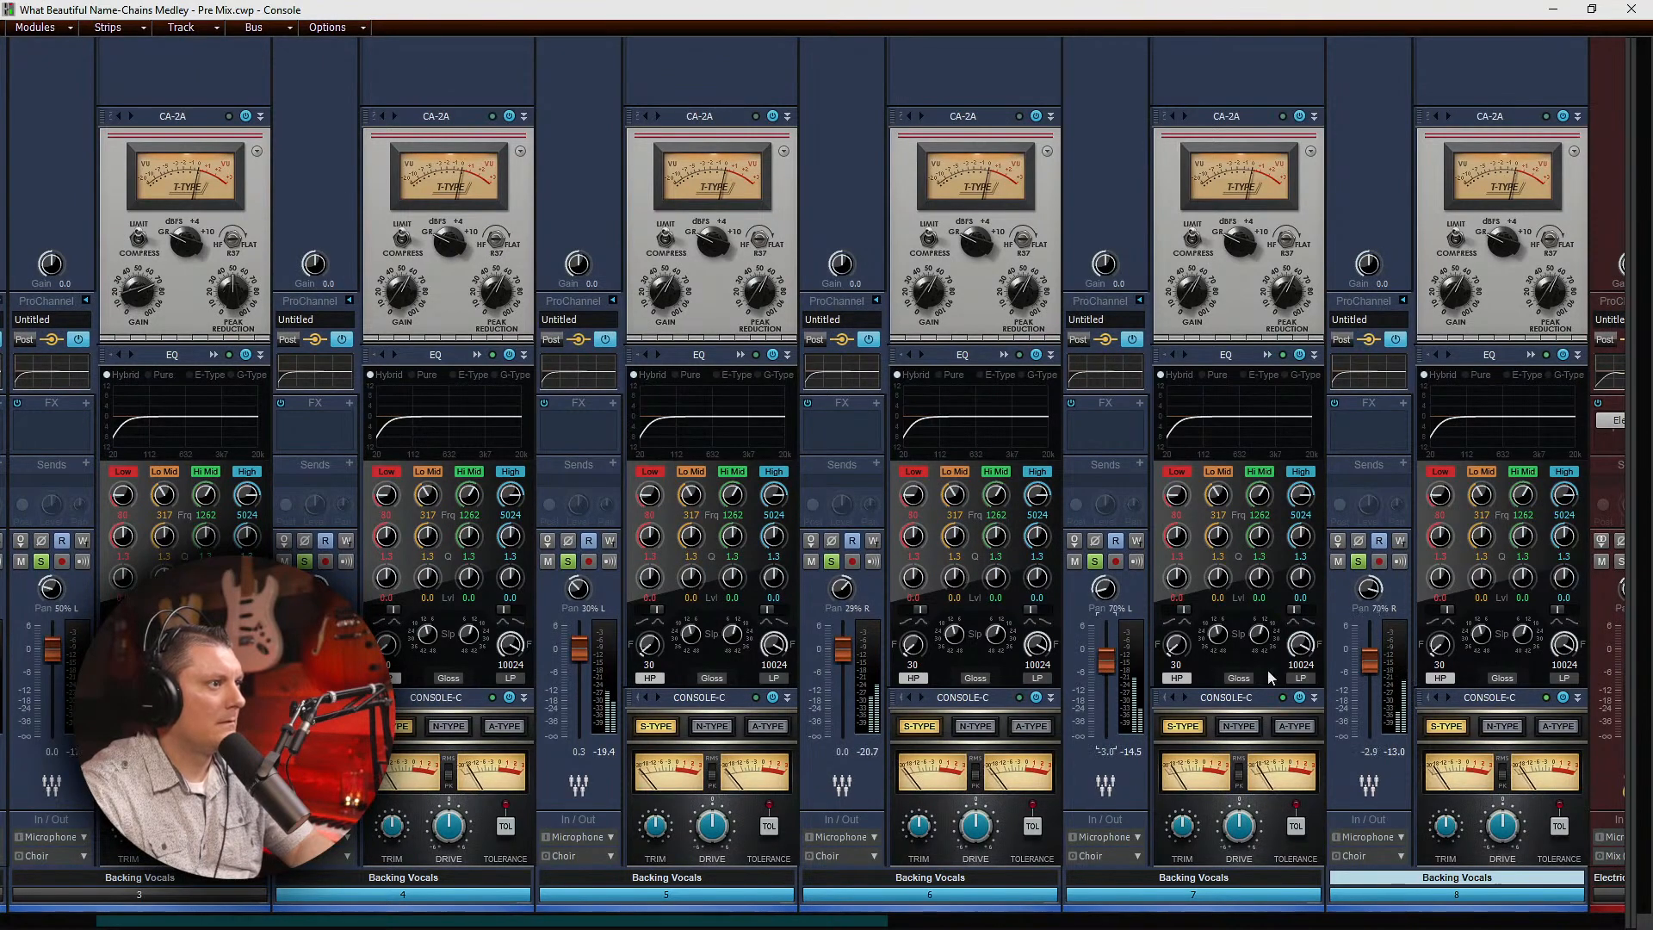
left_click_drag(1368, 661, 1368, 668)
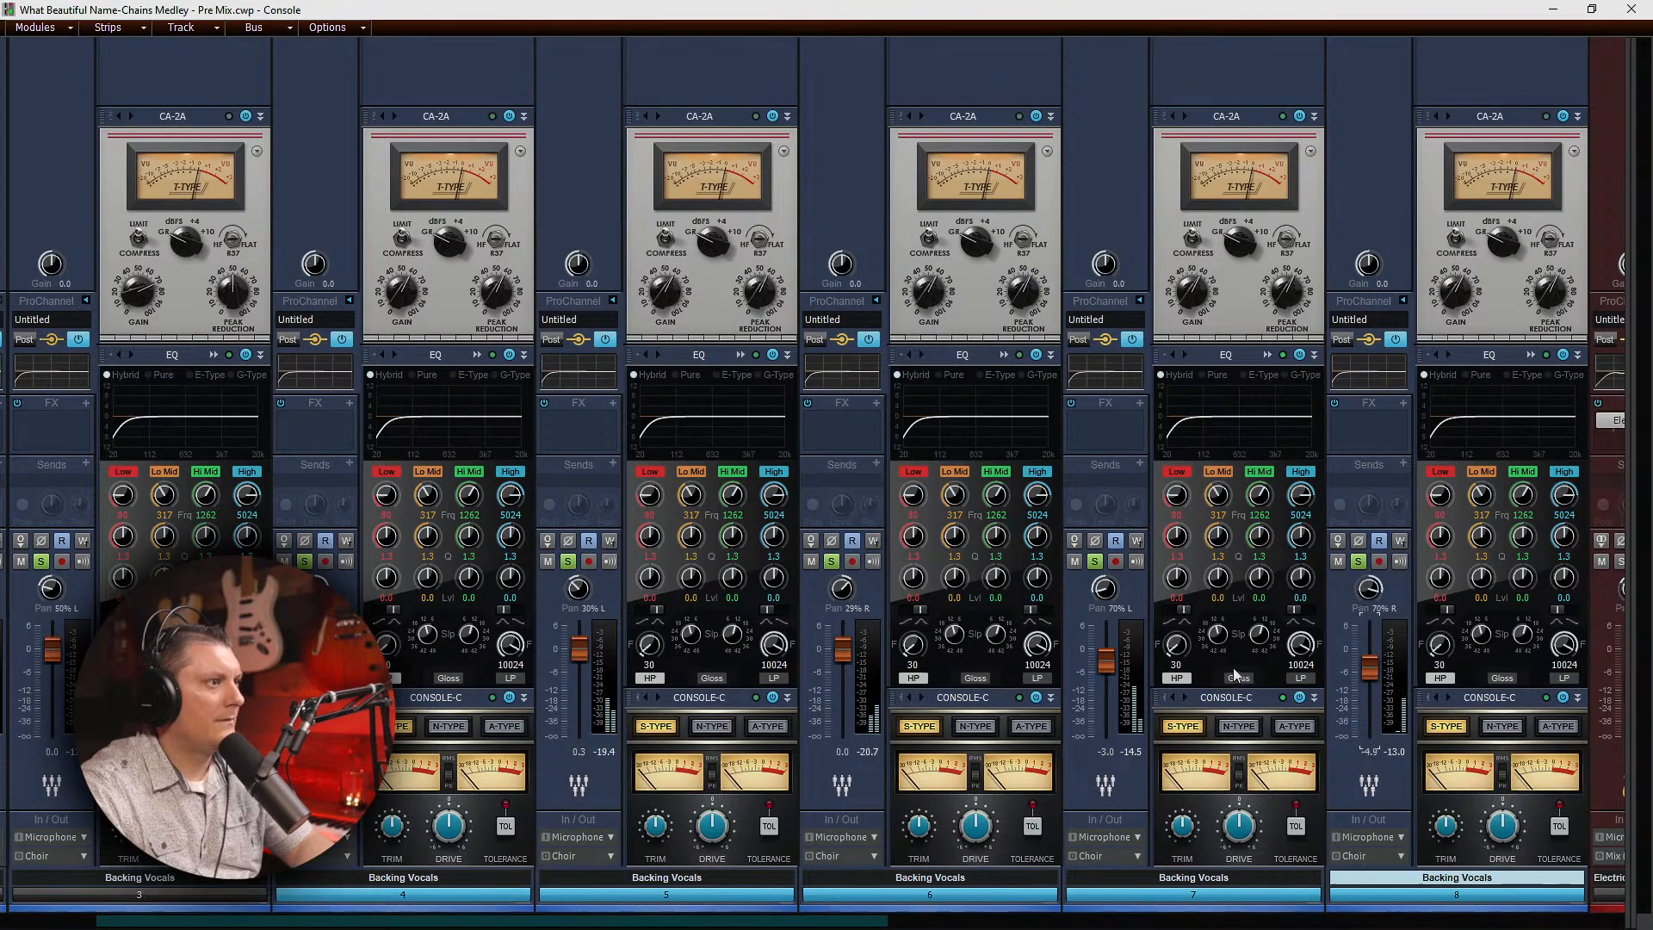
left_click_drag(1106, 661, 1106, 667)
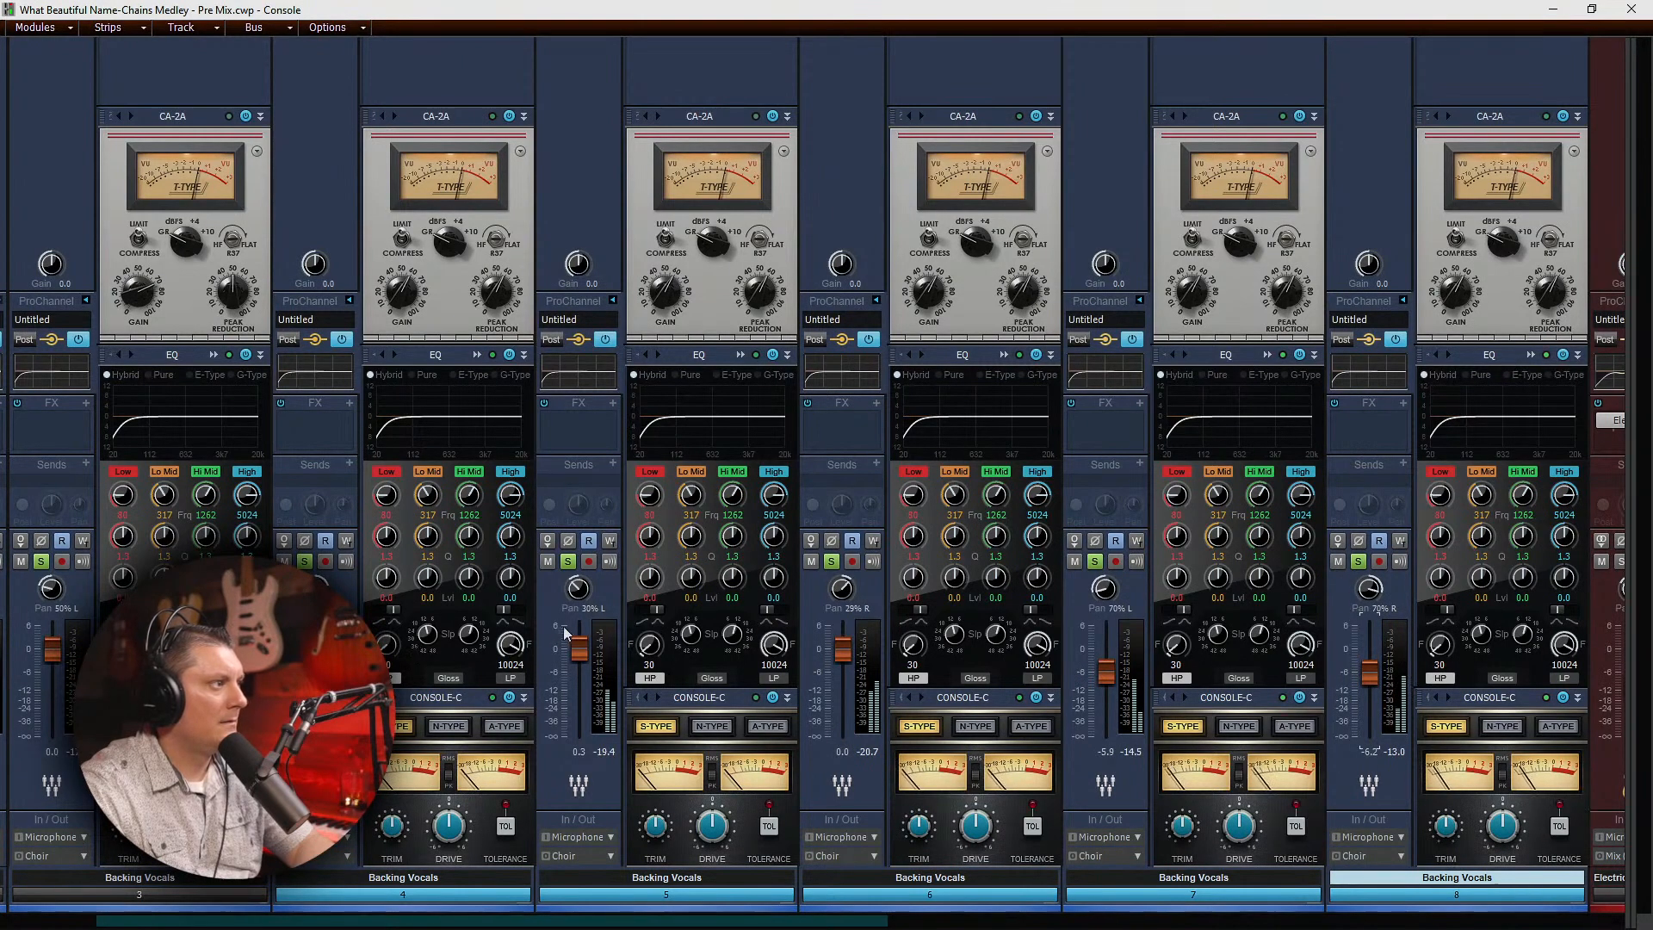
Step: Reset Backing Vocals track 5's volume to 0.0 dB, lower track 3's to about -2.8 dB, and save the project
mouse_move(581, 650)
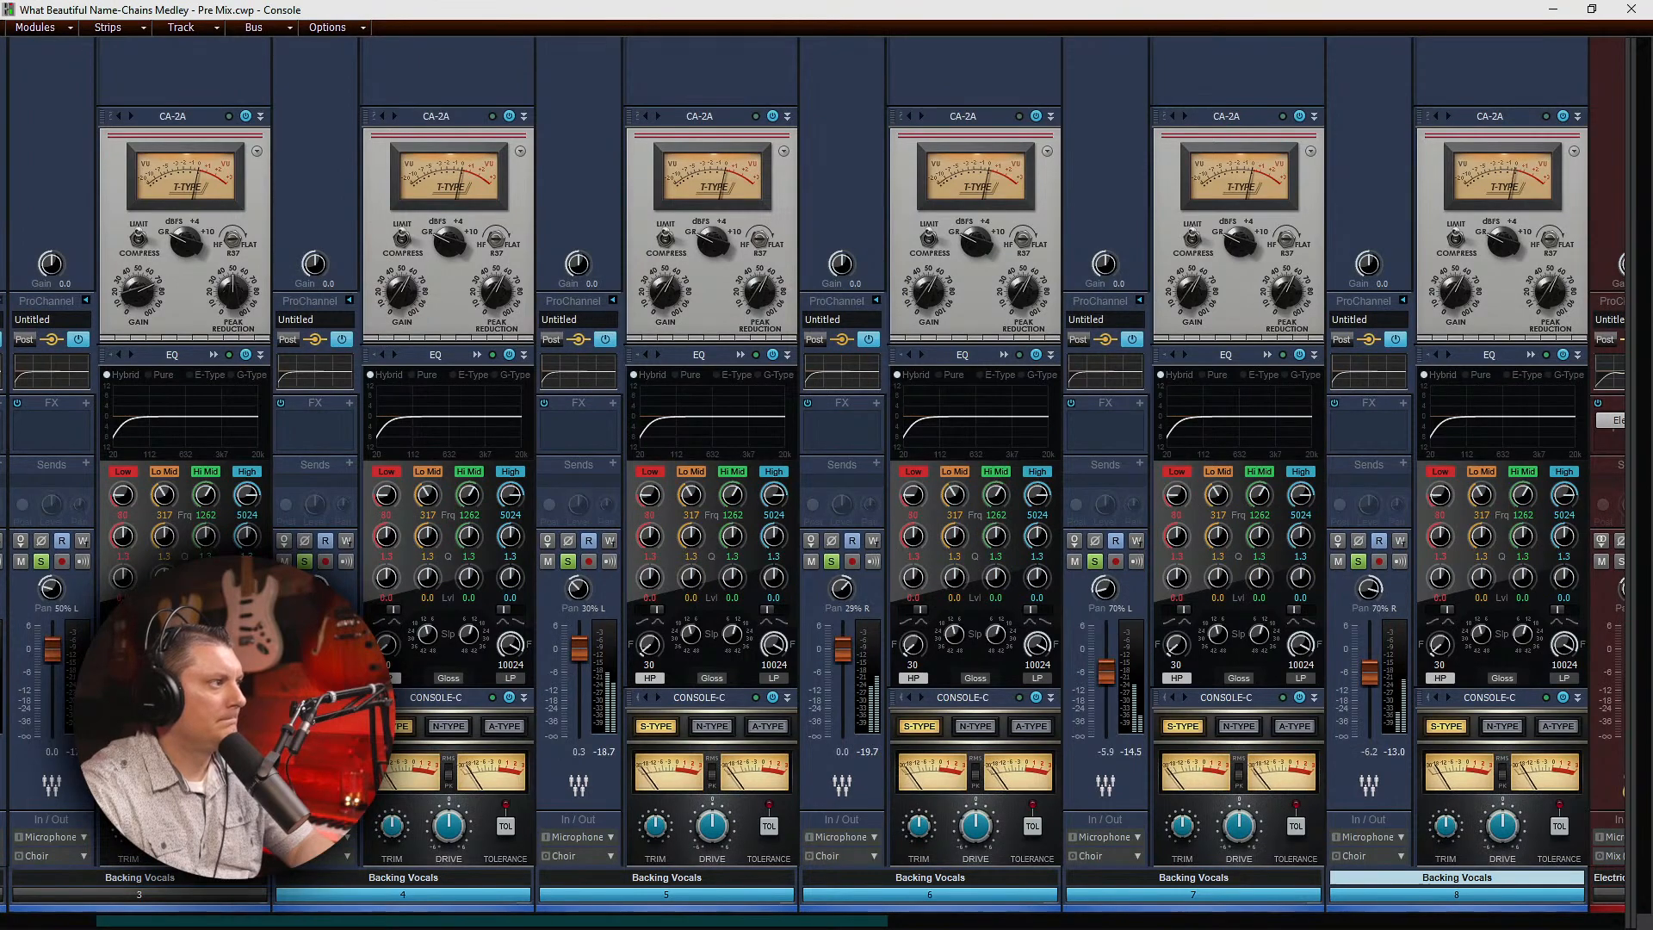
left_click_drag(577, 655, 577, 667)
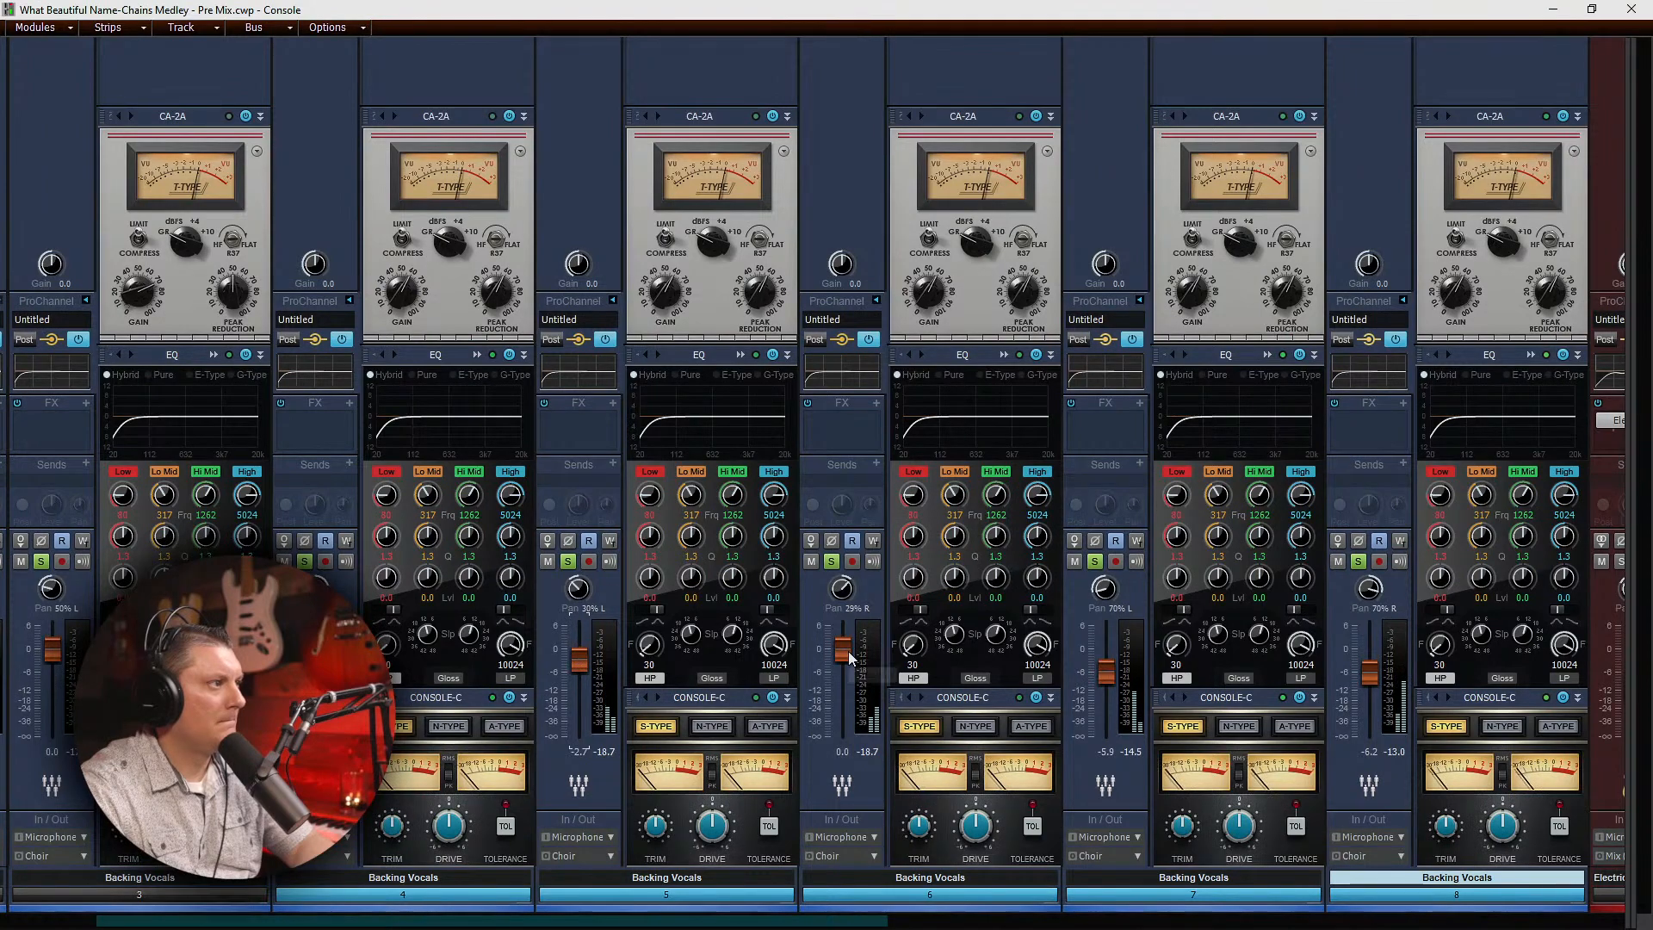
double_click(580, 657)
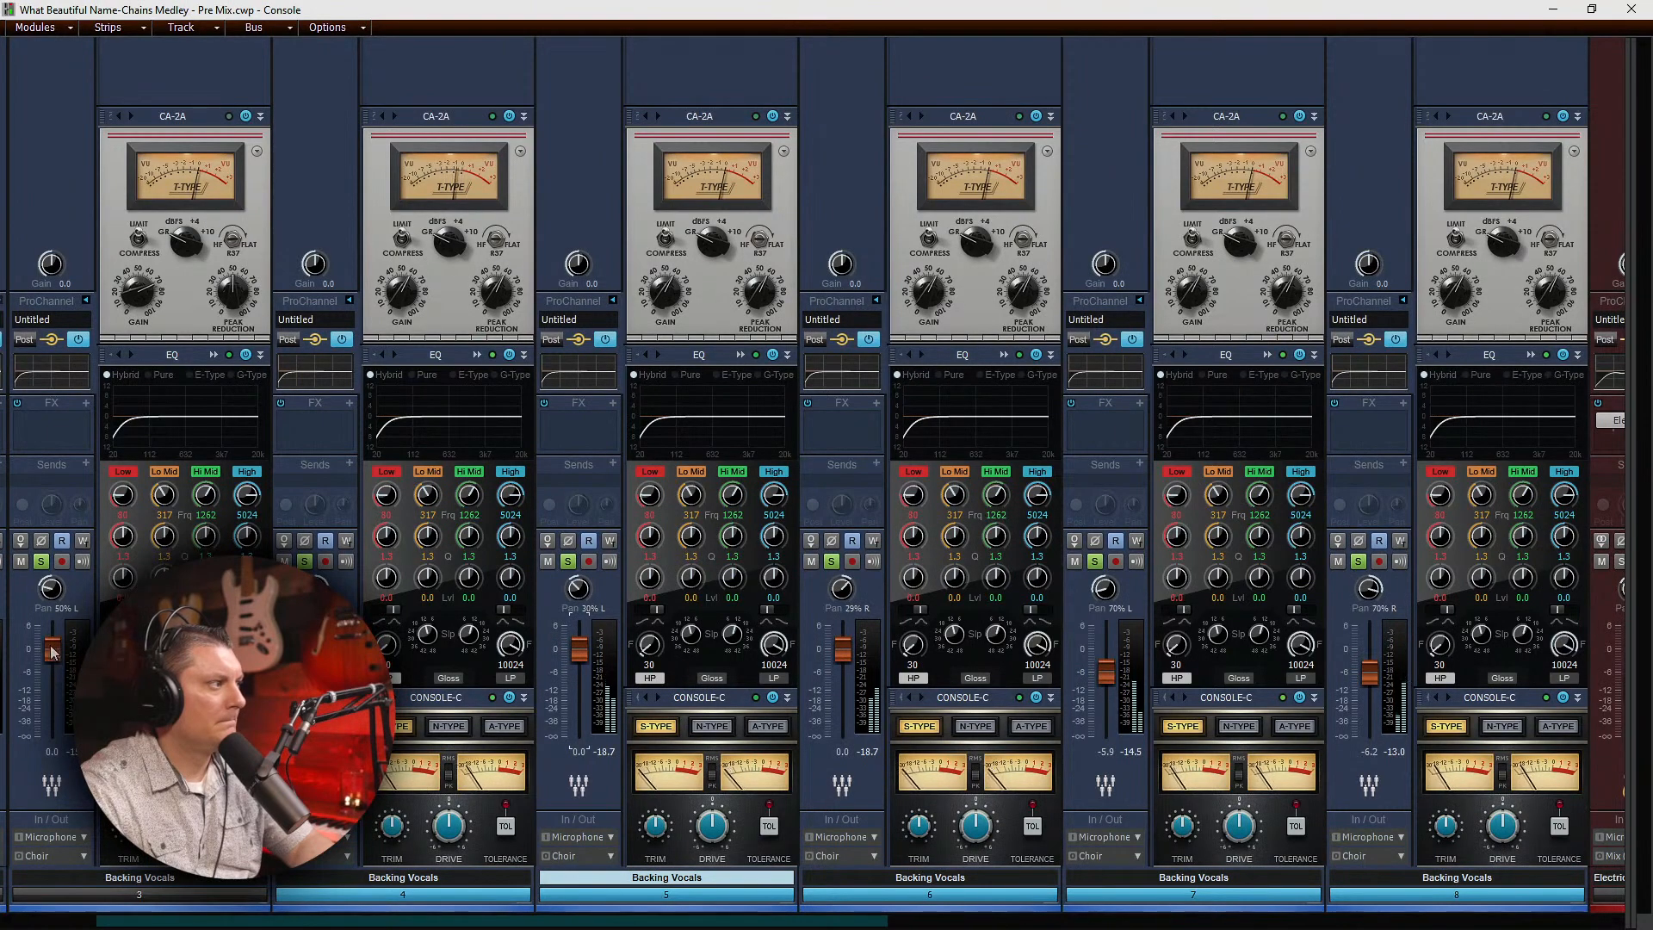
left_click_drag(52, 650, 53, 661)
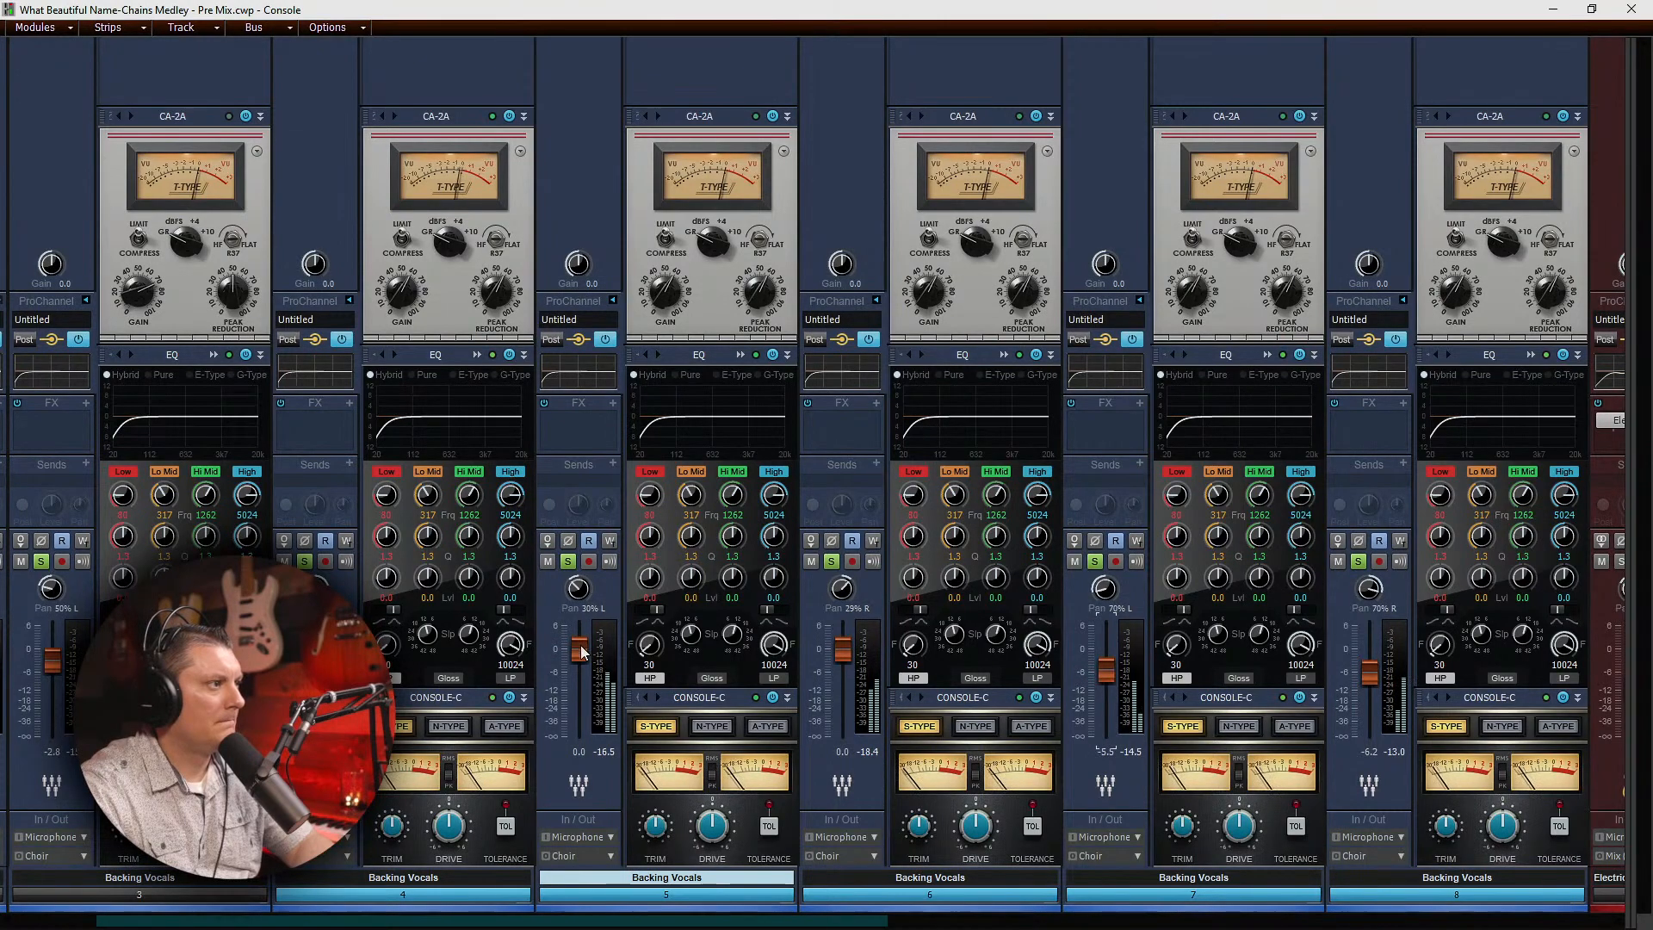
key("ctrl+s")
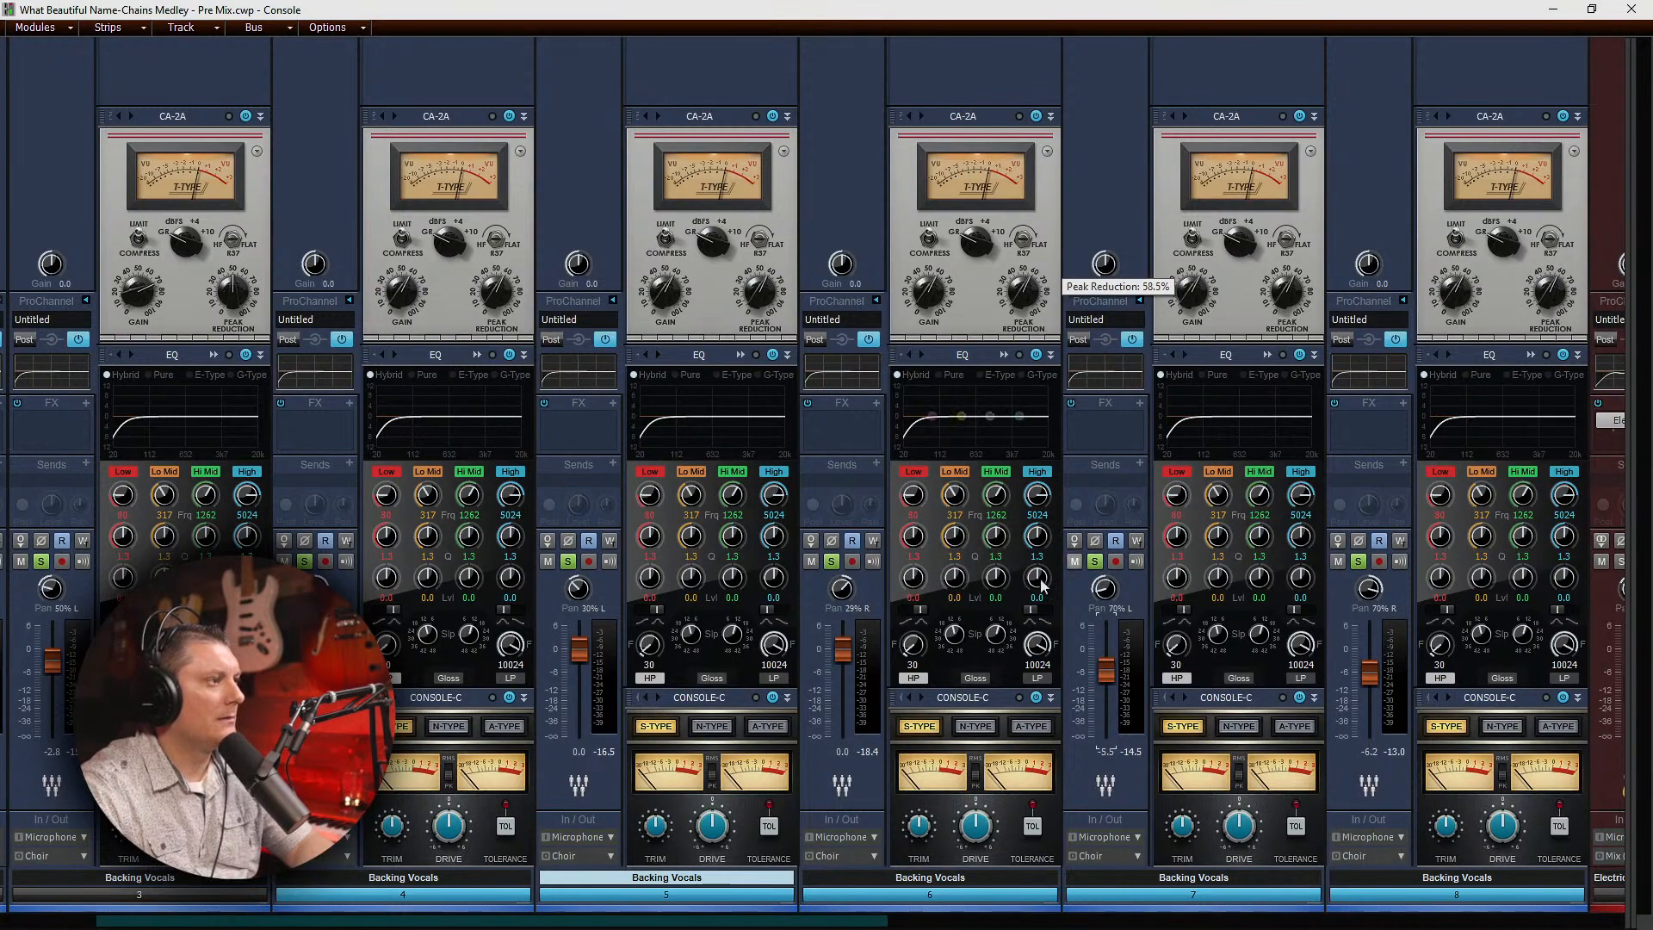
Step: Collapse the ProChannels of Backing Vocals tracks 3 to 8 and widen the bus area to show the Choir bus
left_click(86, 302)
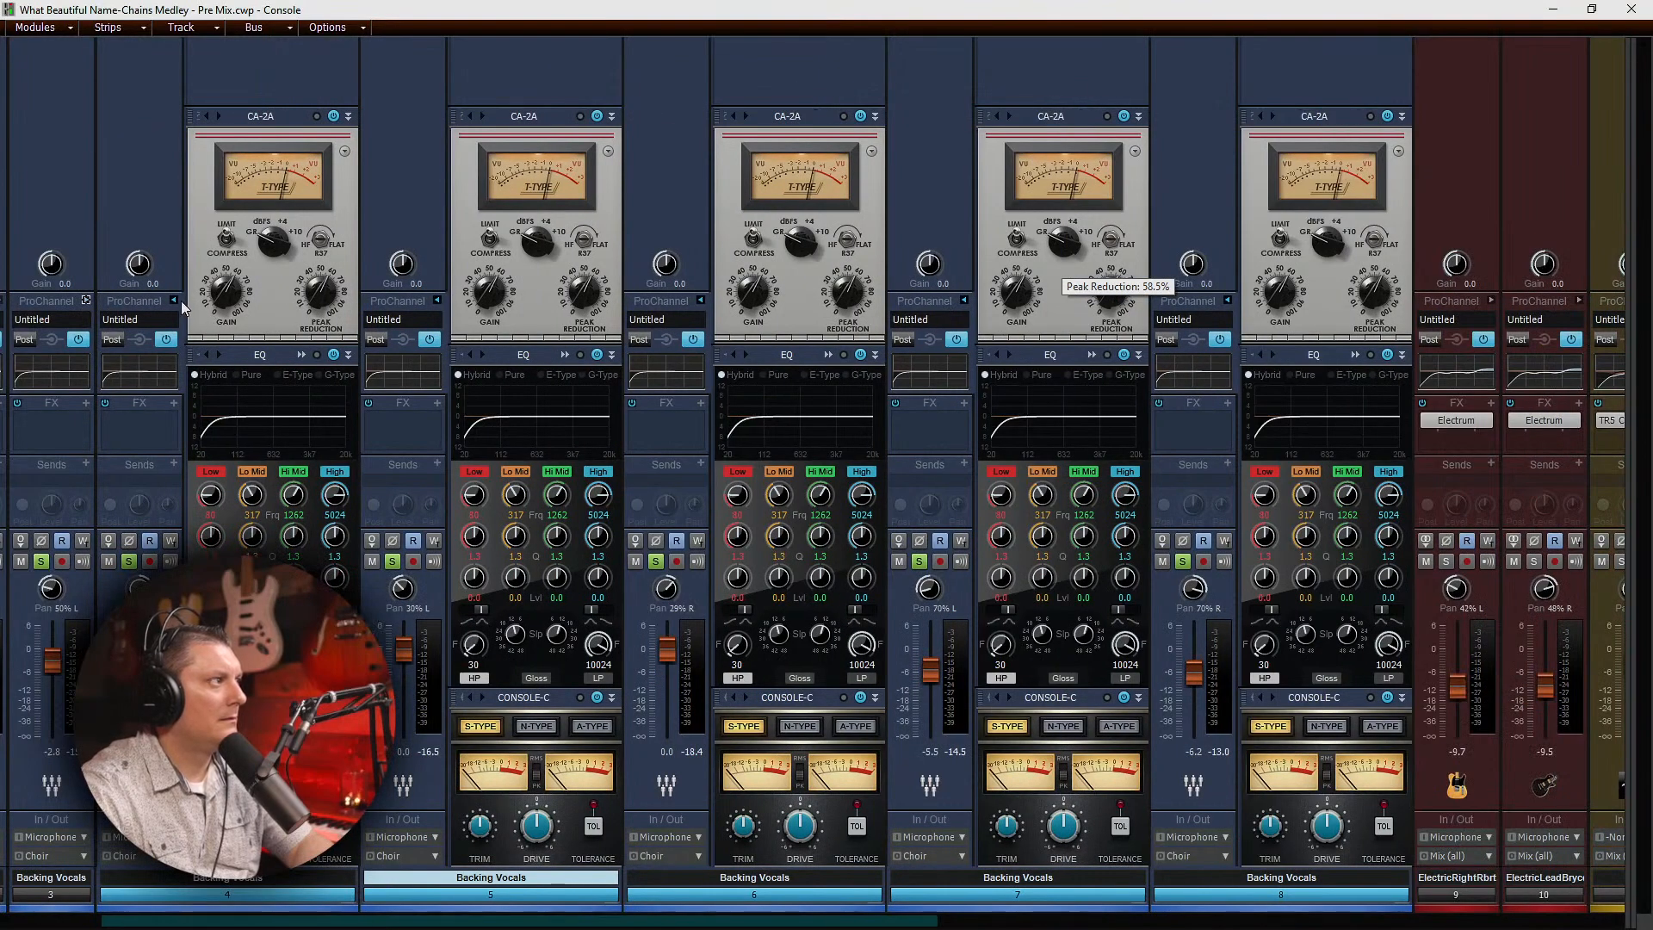
left_click(173, 300, "ctrl")
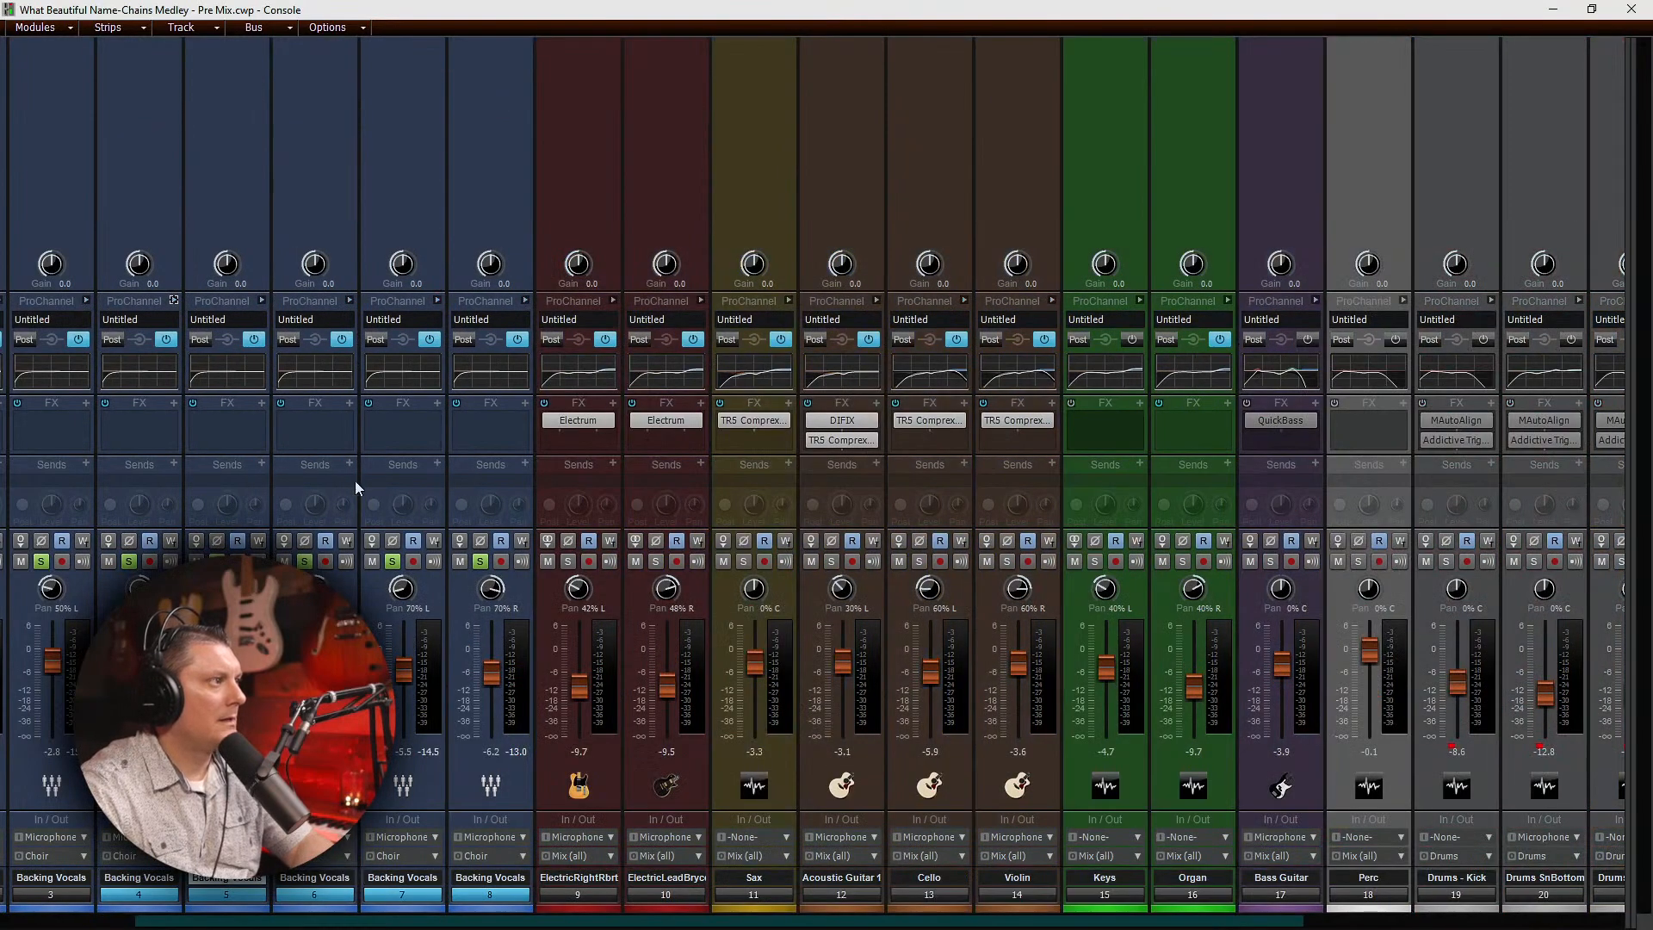
left_click_drag(511, 922, 389, 921)
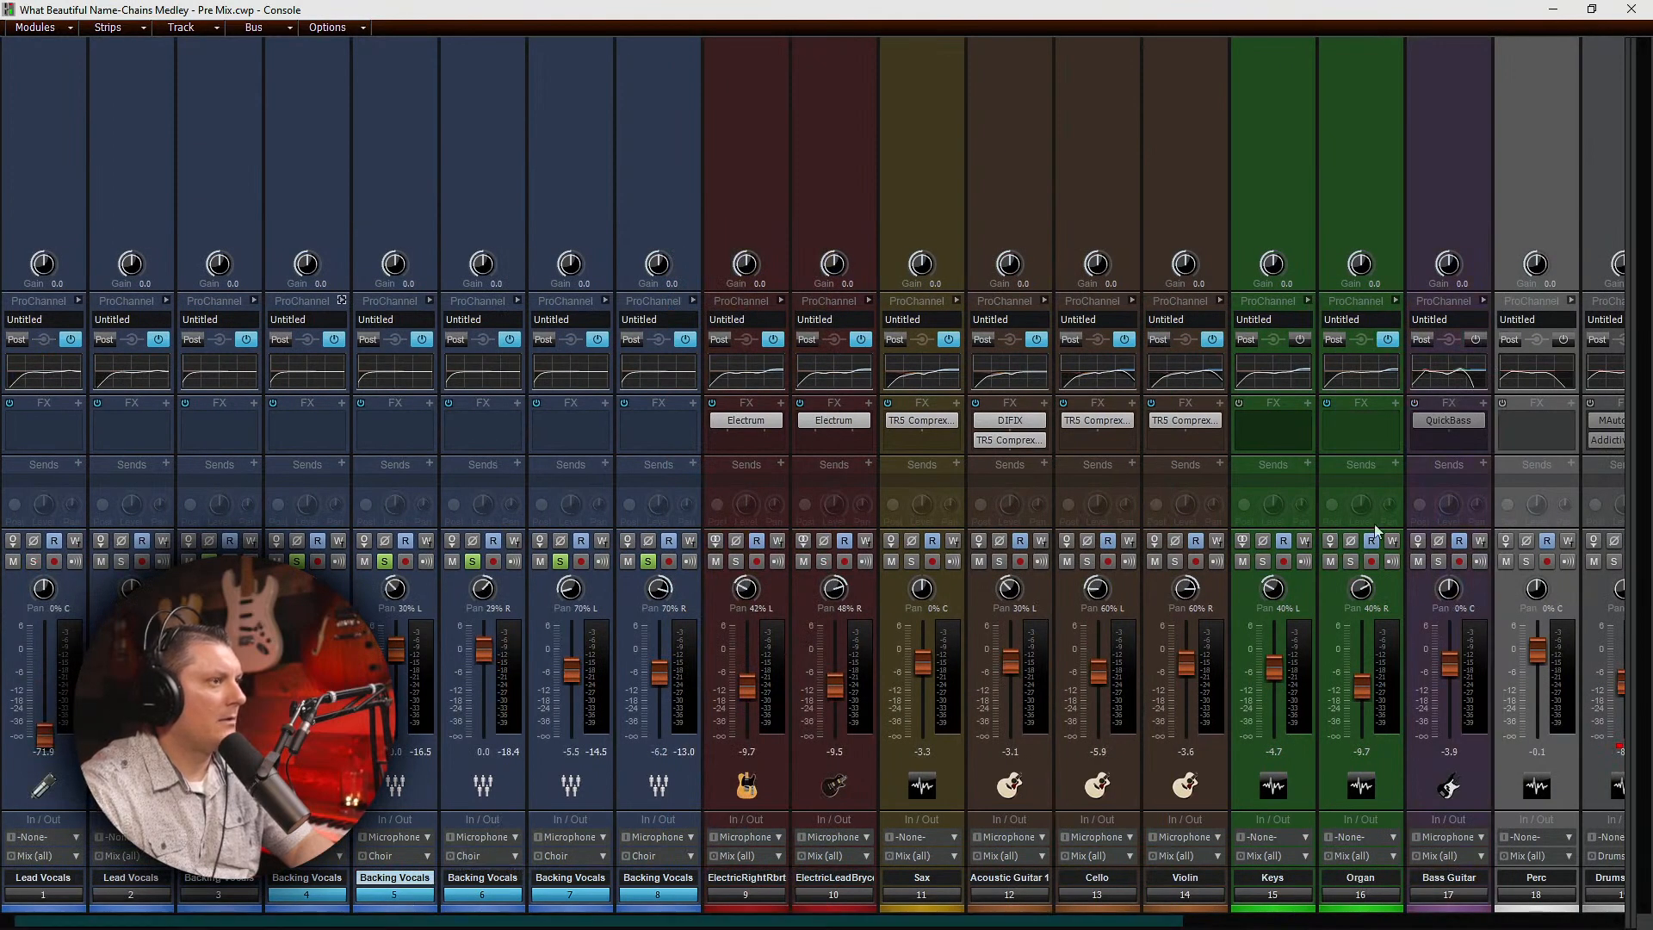
left_click_drag(1627, 449, 736, 513)
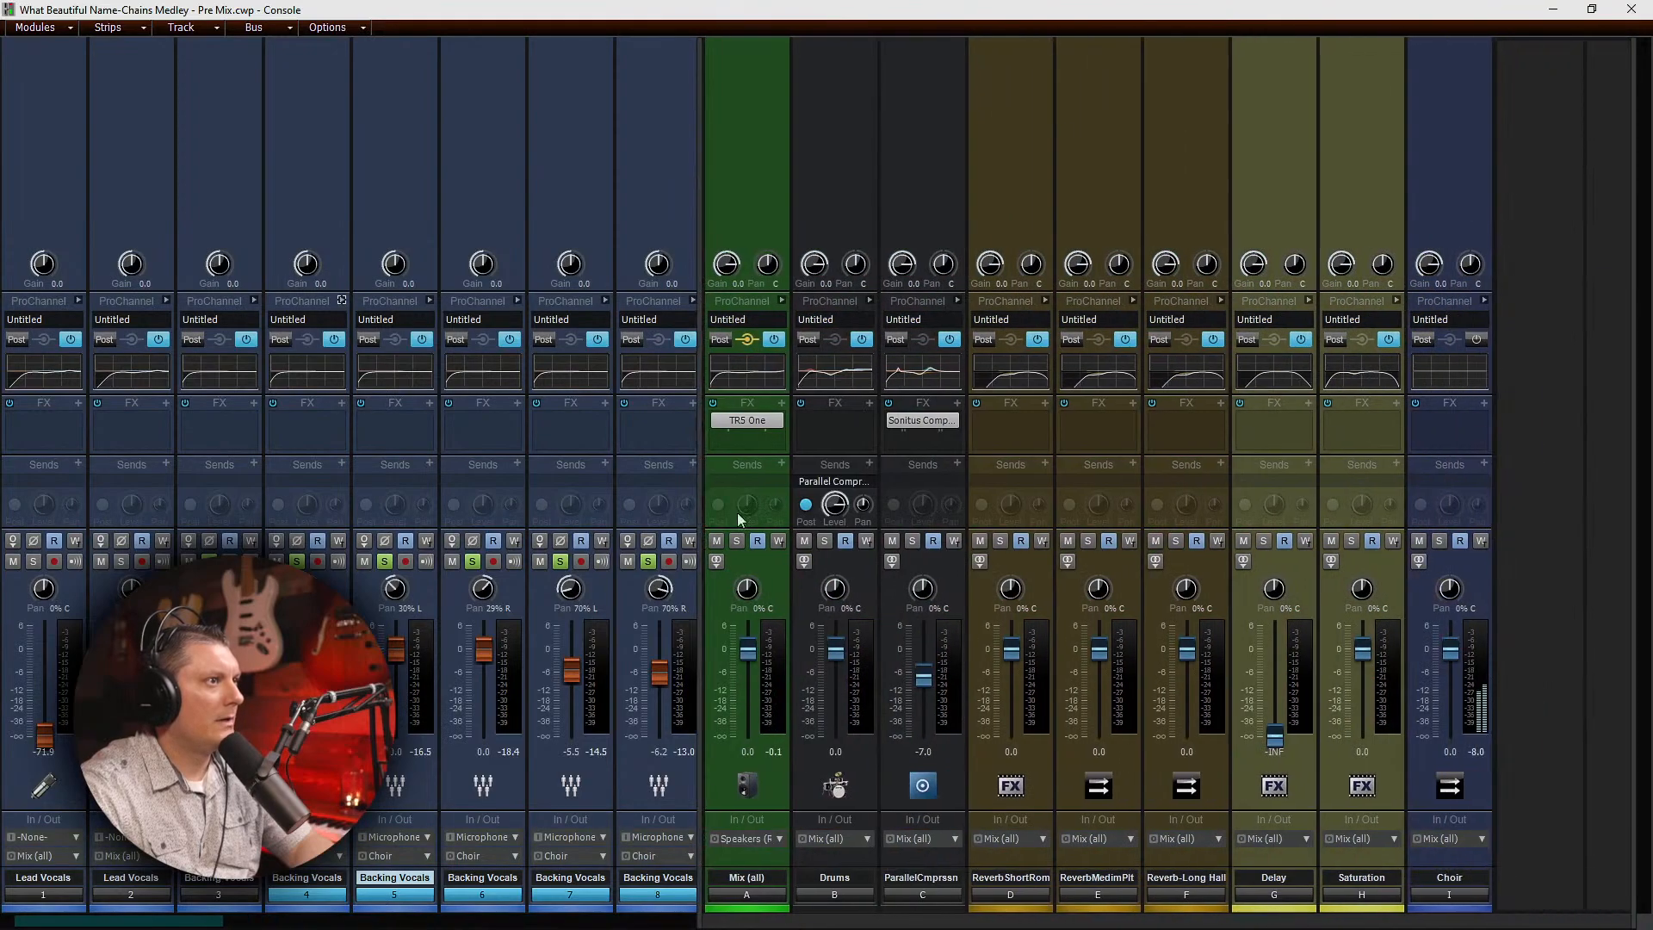
Step: Switch on and expand the Choir bus's ProChannel, and enable its Console-B module
left_click(1474, 340)
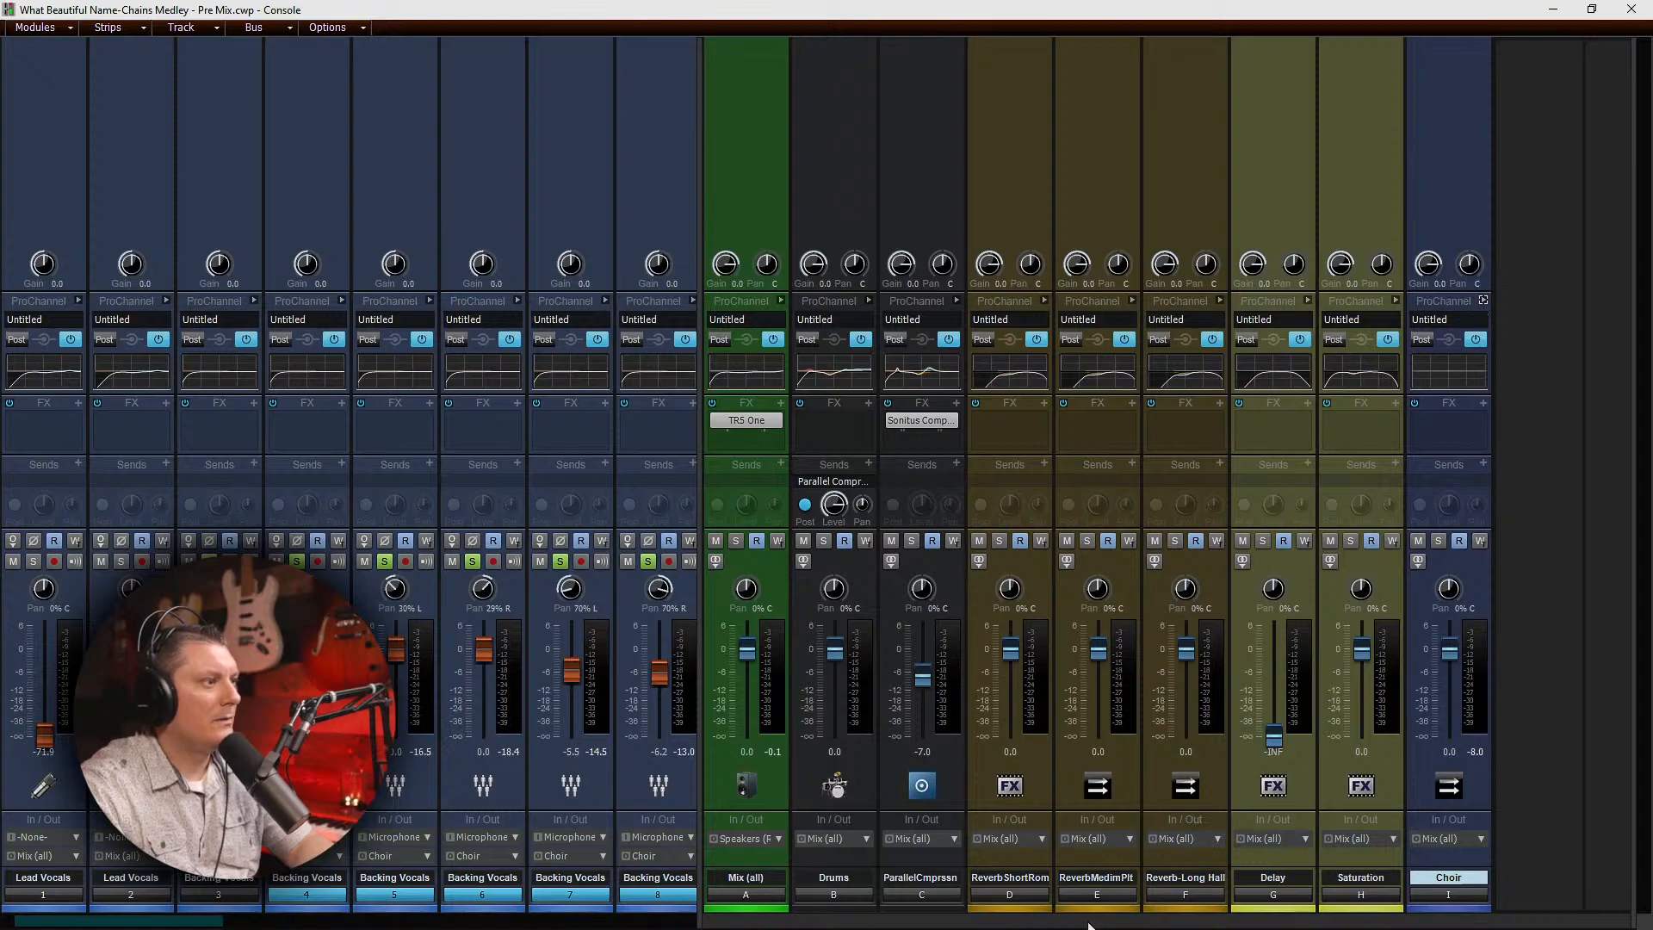
left_click(1483, 300)
left_click_drag(1356, 918, 1413, 917)
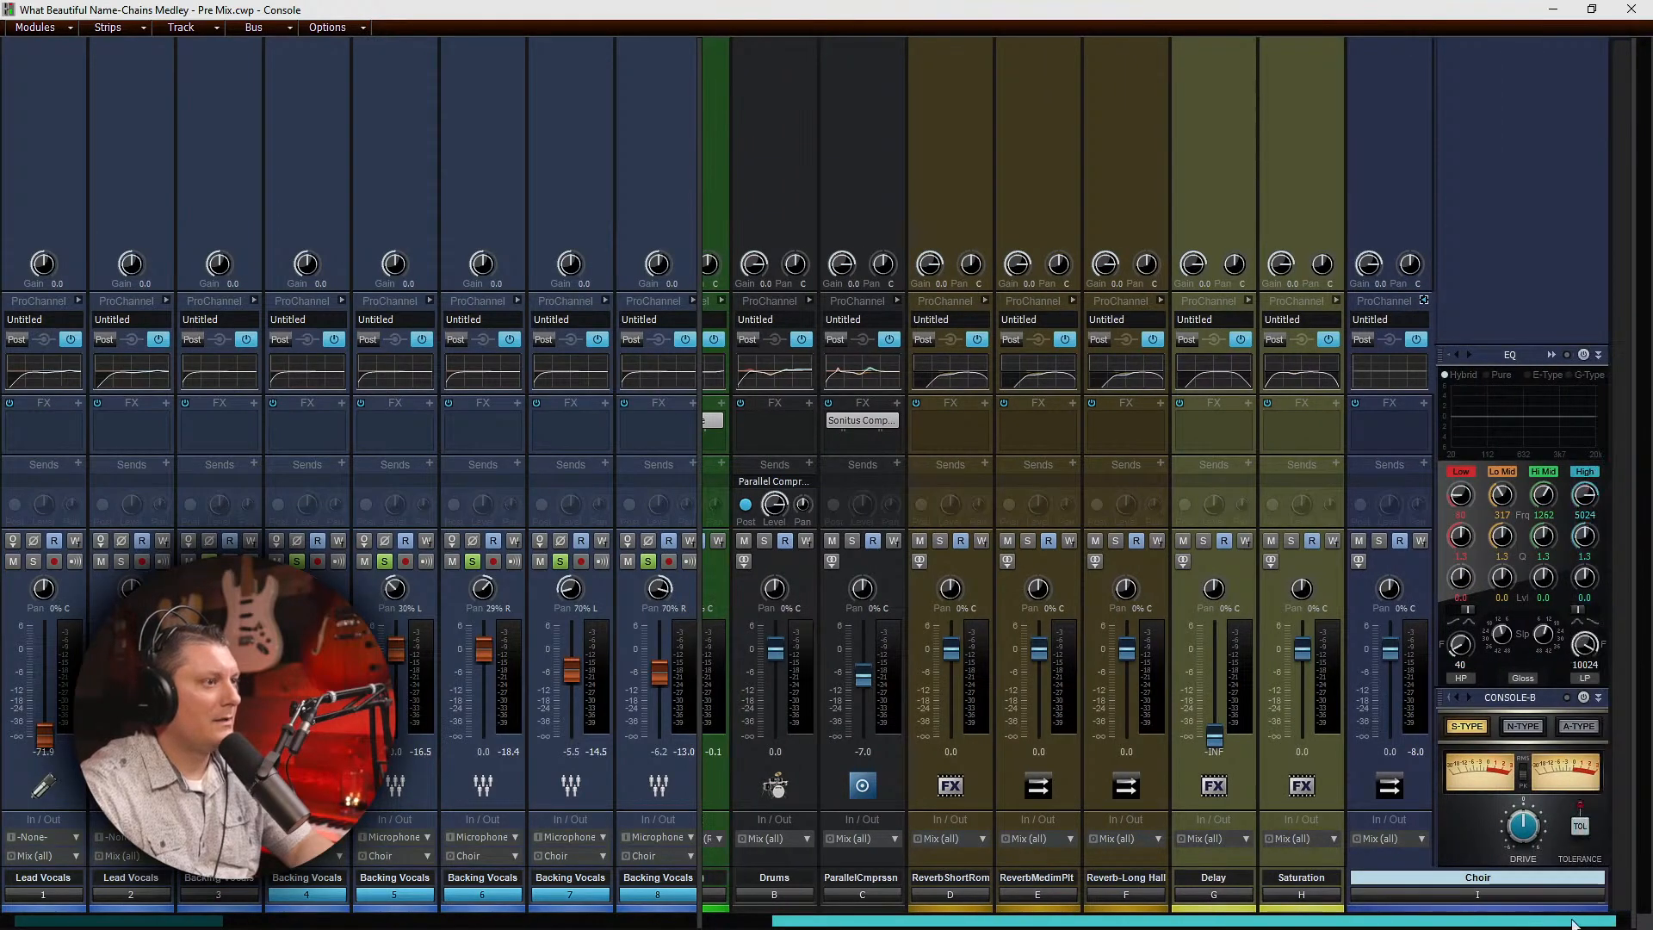
left_click(1583, 697)
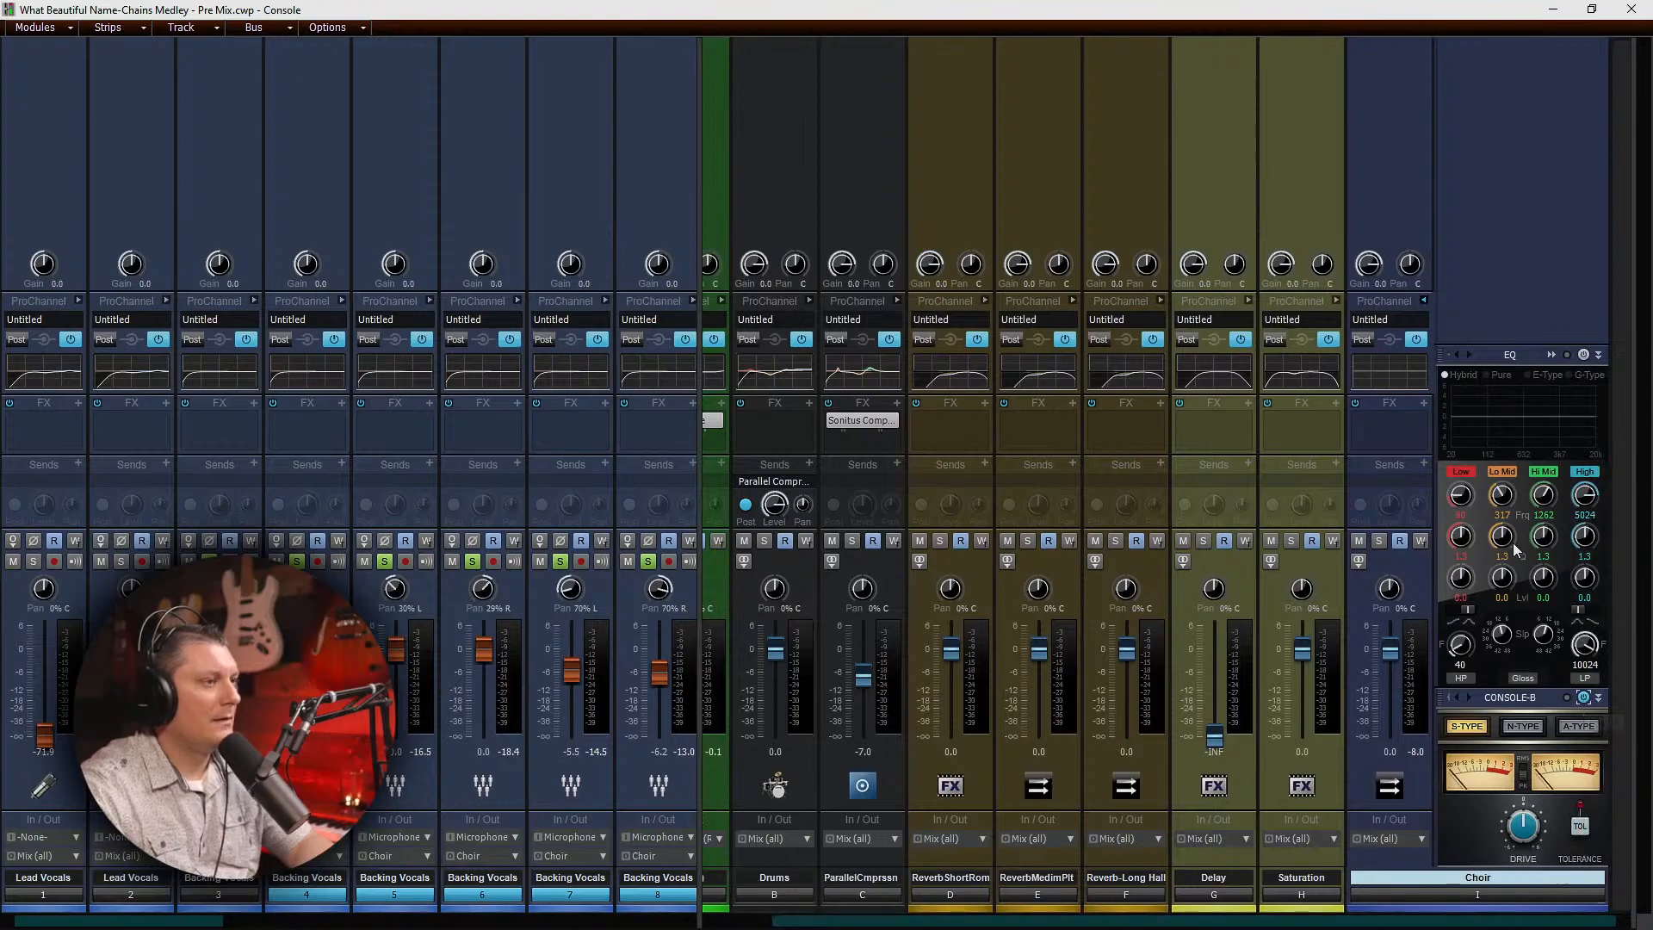
Step: On the Choir bus EQ, enable the high-pass filter at 91 Hz and cut the low mids at 724 Hz by 1.4 dB and high mids by 1.6 dB
left_click(1468, 680)
left_click_drag(1459, 643, 1460, 630)
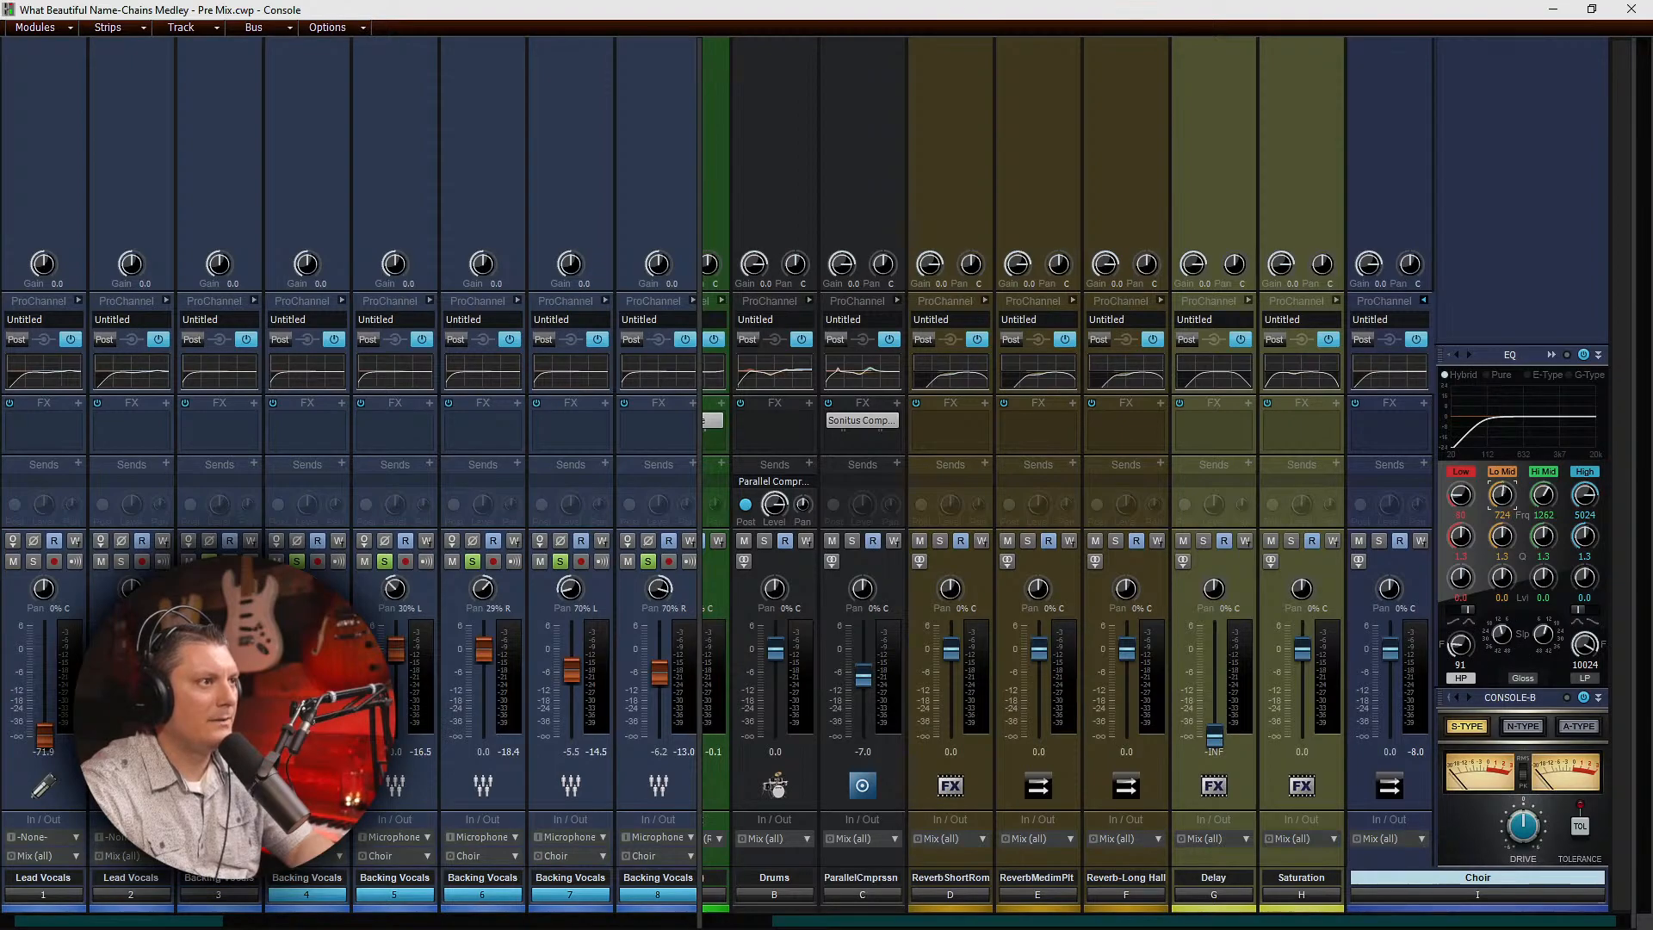
left_click_drag(1501, 576, 1543, 580)
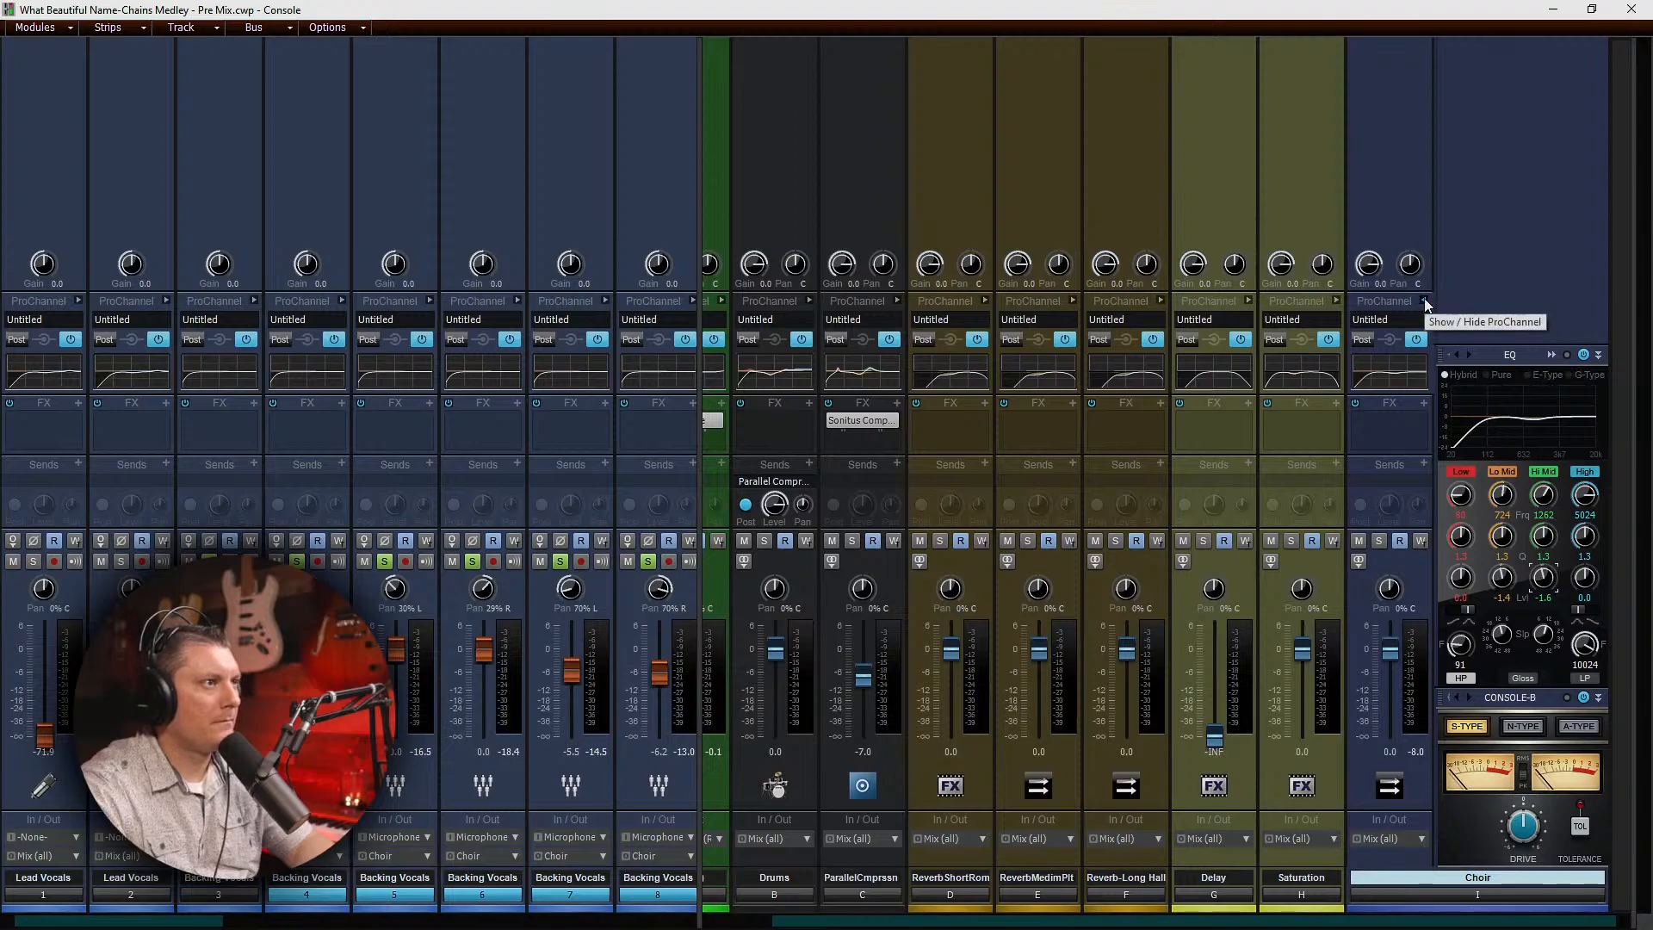
Step: Insert the soothe2 EQ plug-in in the Choir bus's FX rack and move its window aside
right_click(1406, 415)
key("Escape")
right_click(1405, 425)
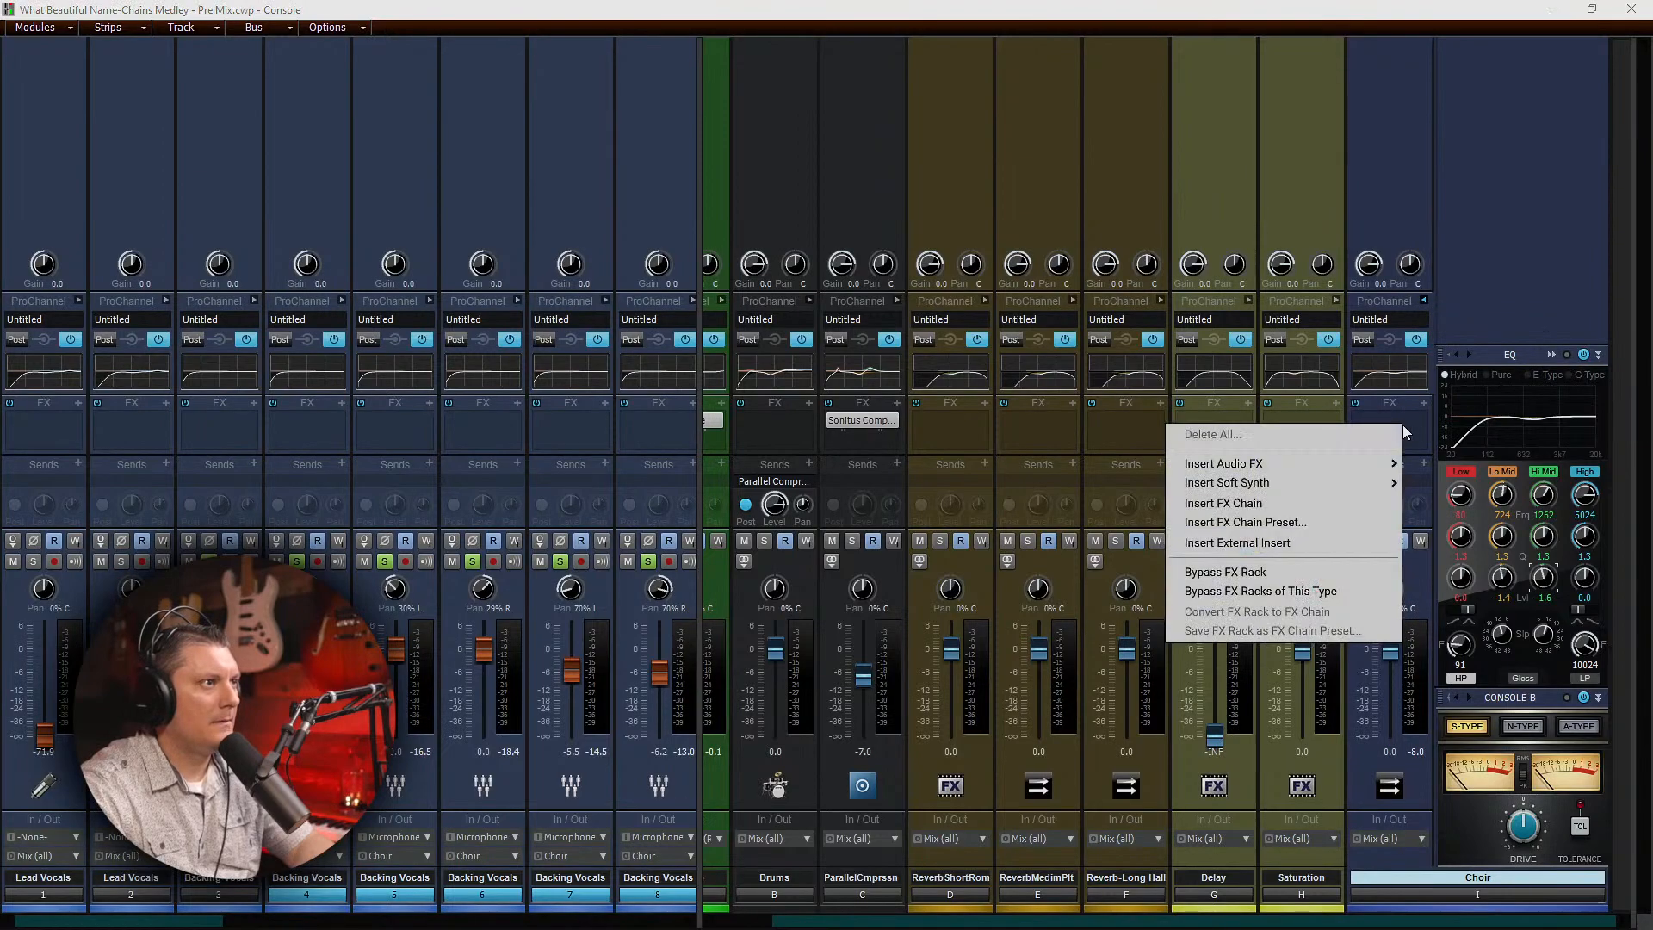
mouse_move(1312, 462)
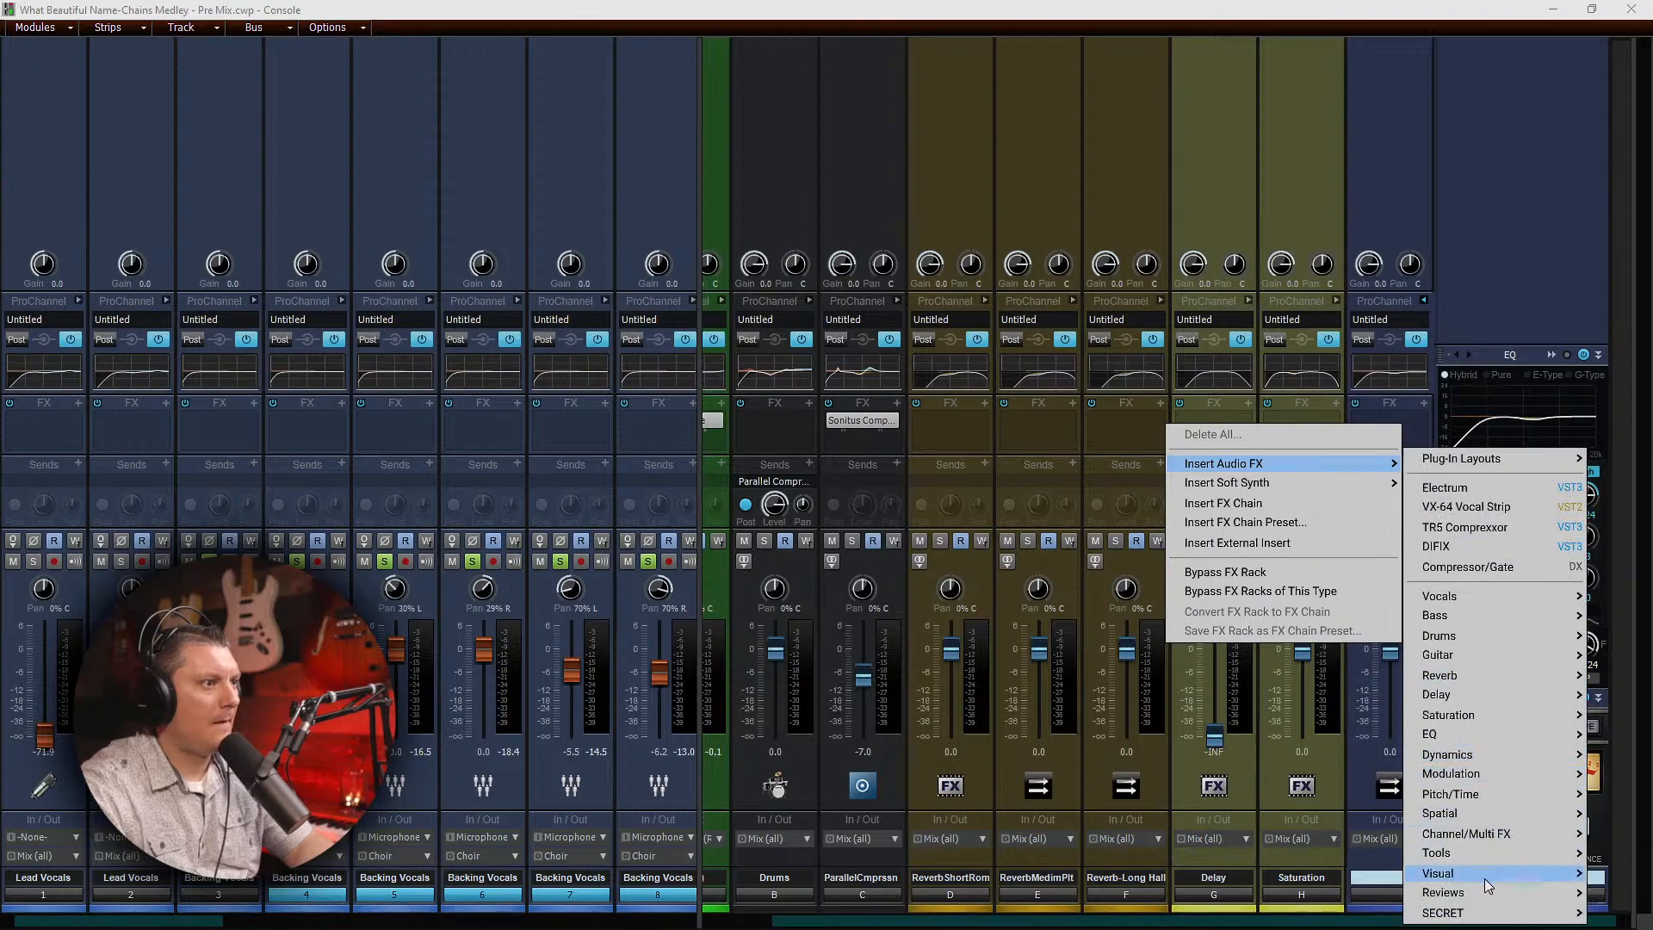
mouse_move(1493, 854)
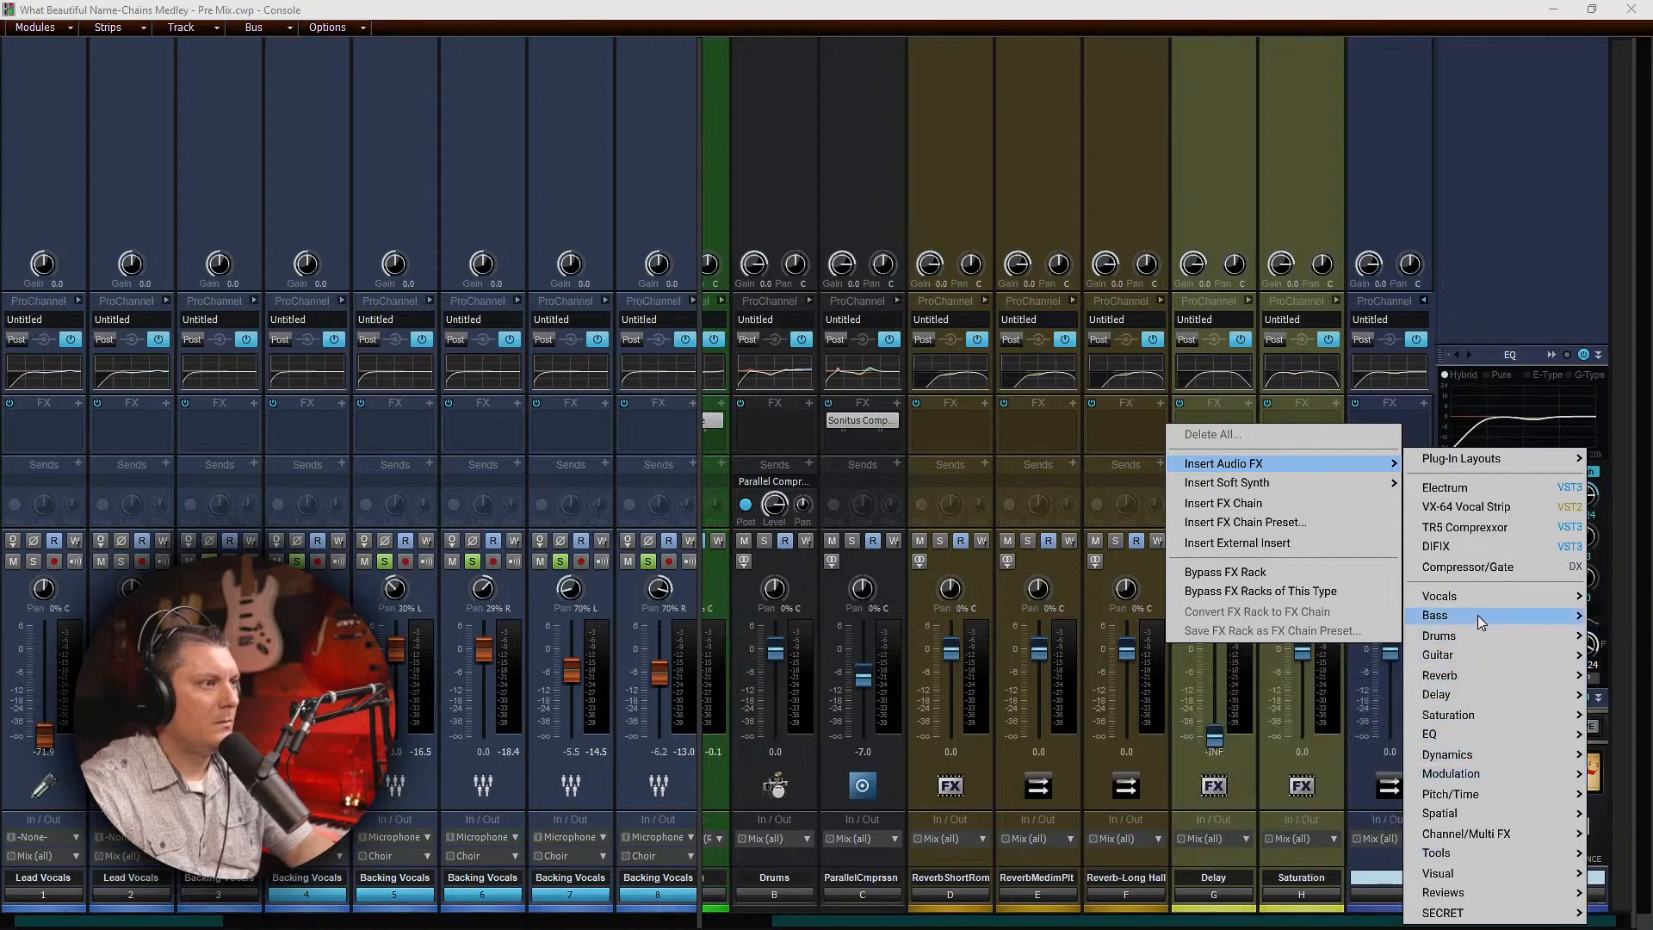
mouse_move(1510, 733)
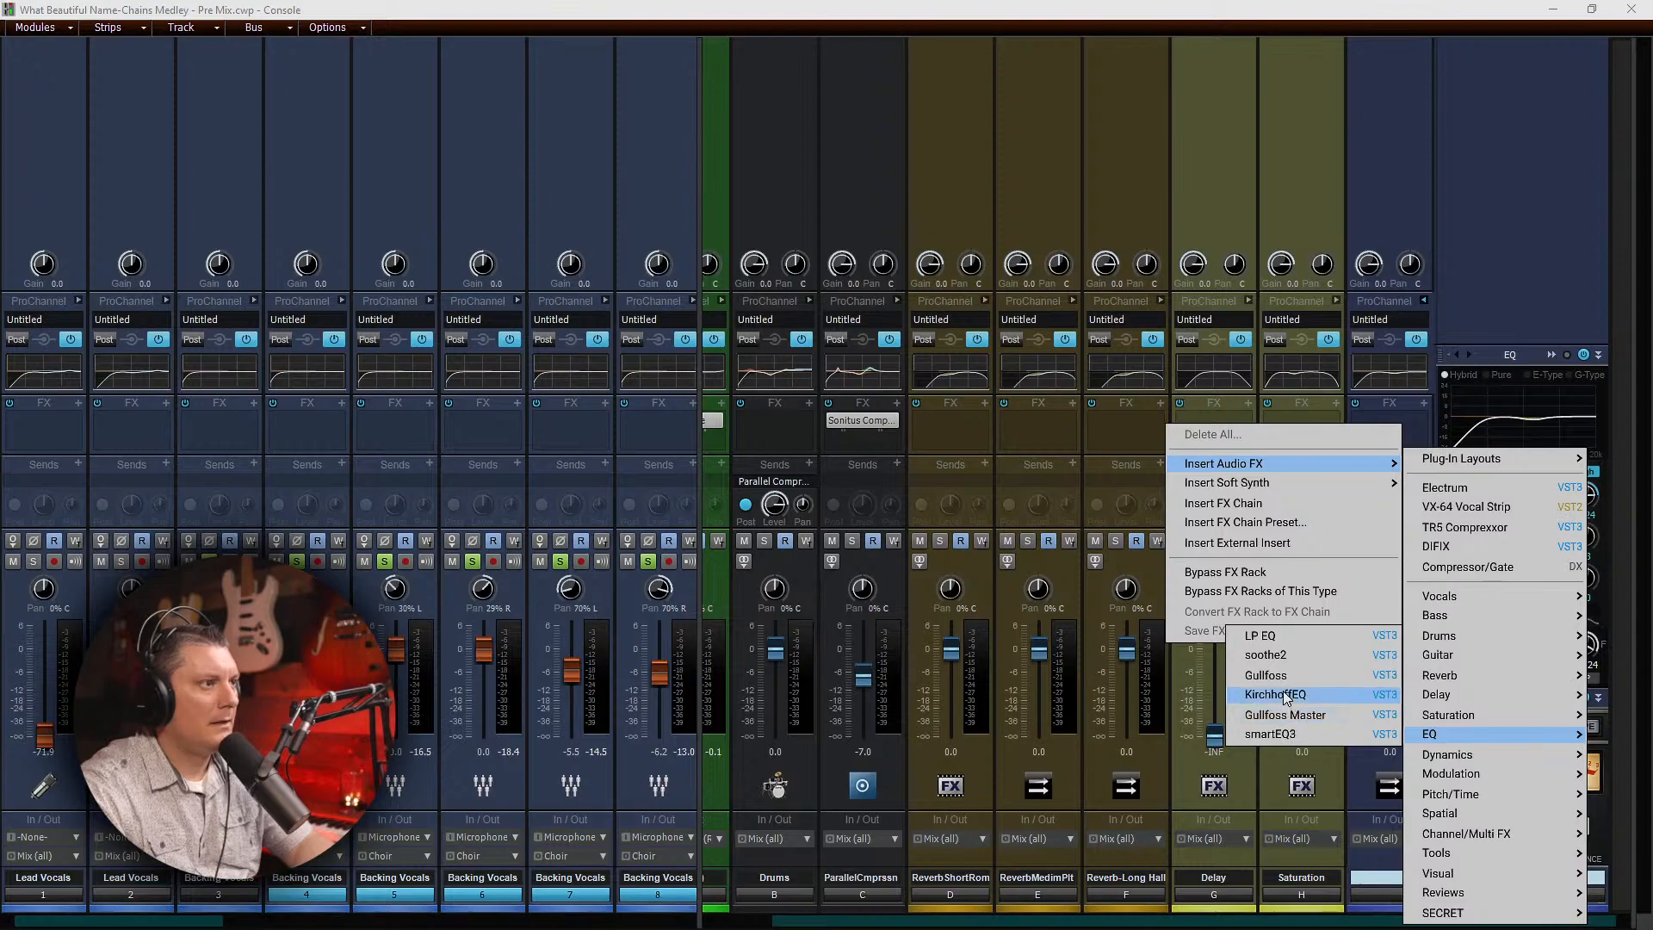
left_click(1281, 654)
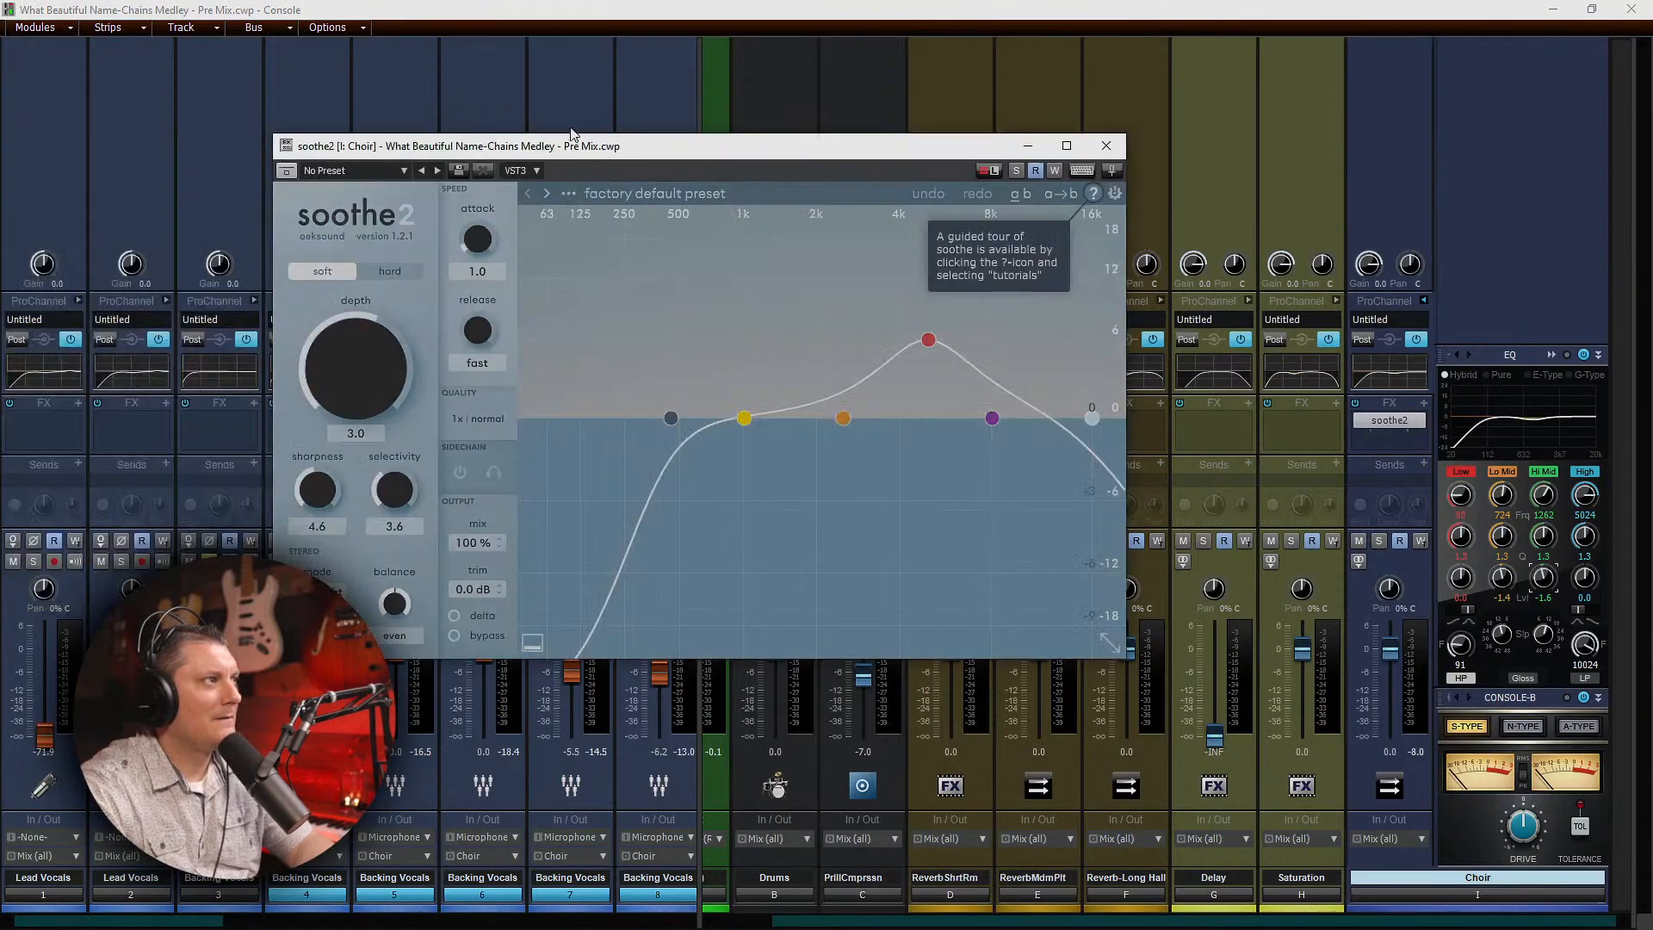
left_click_drag(687, 161, 881, 162)
Step: Load soothe2's vocal preset "De-ess and that's that", raise the depth to 3.9, and close the plug-in
left_click(852, 191)
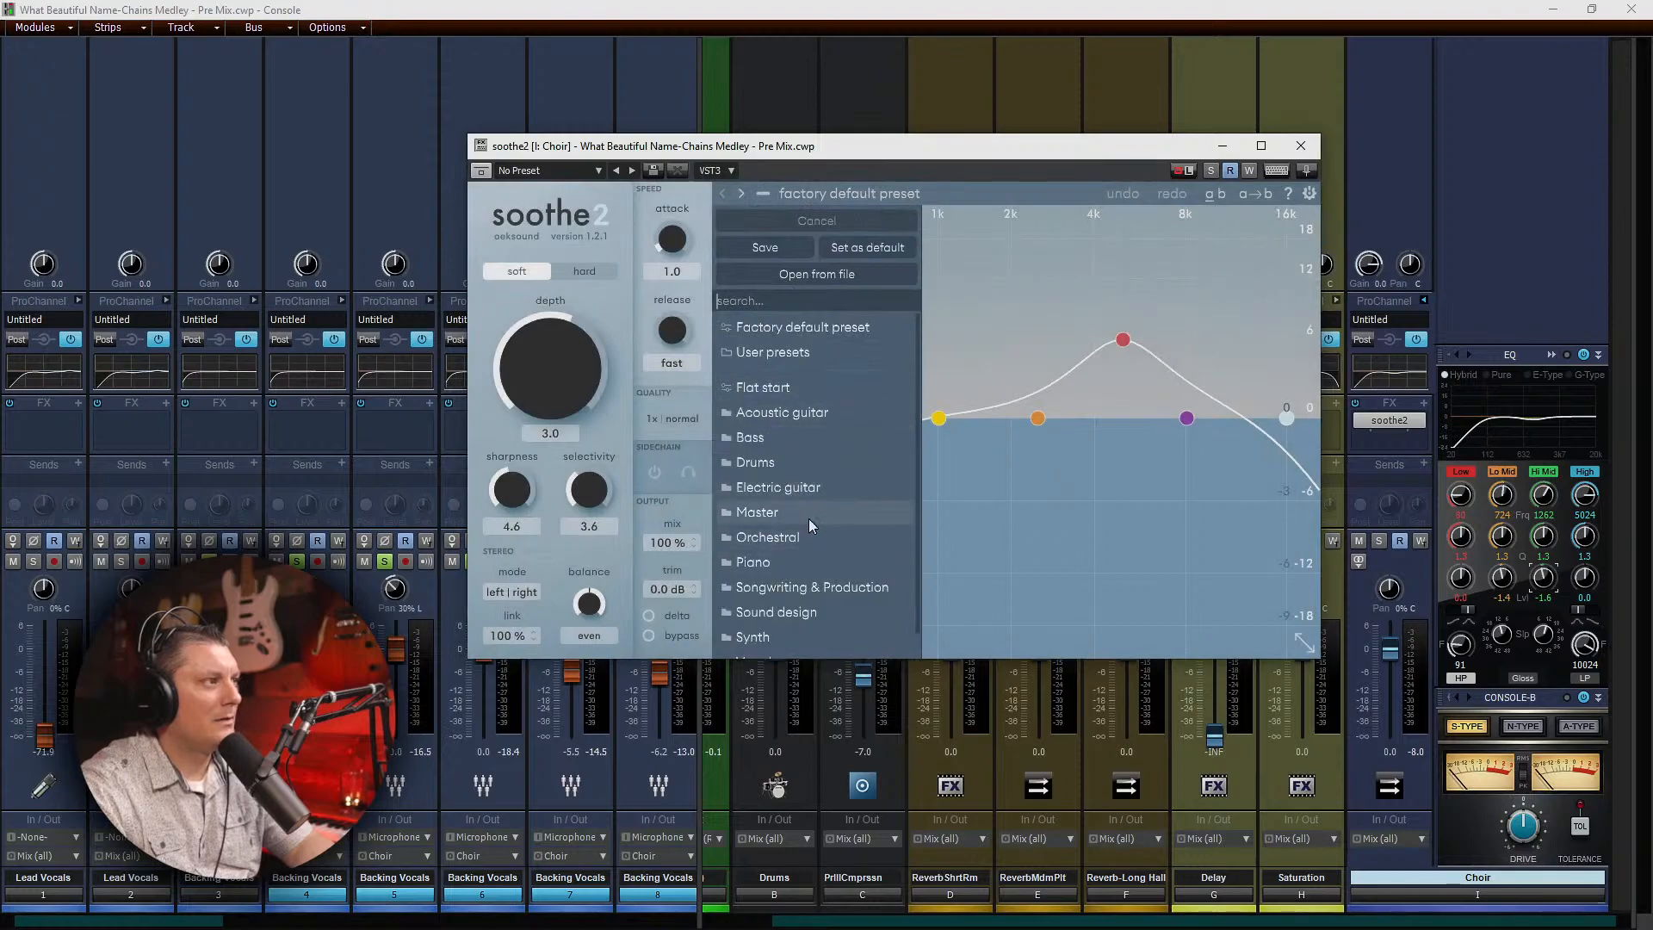
scroll(822, 517, "down", 1)
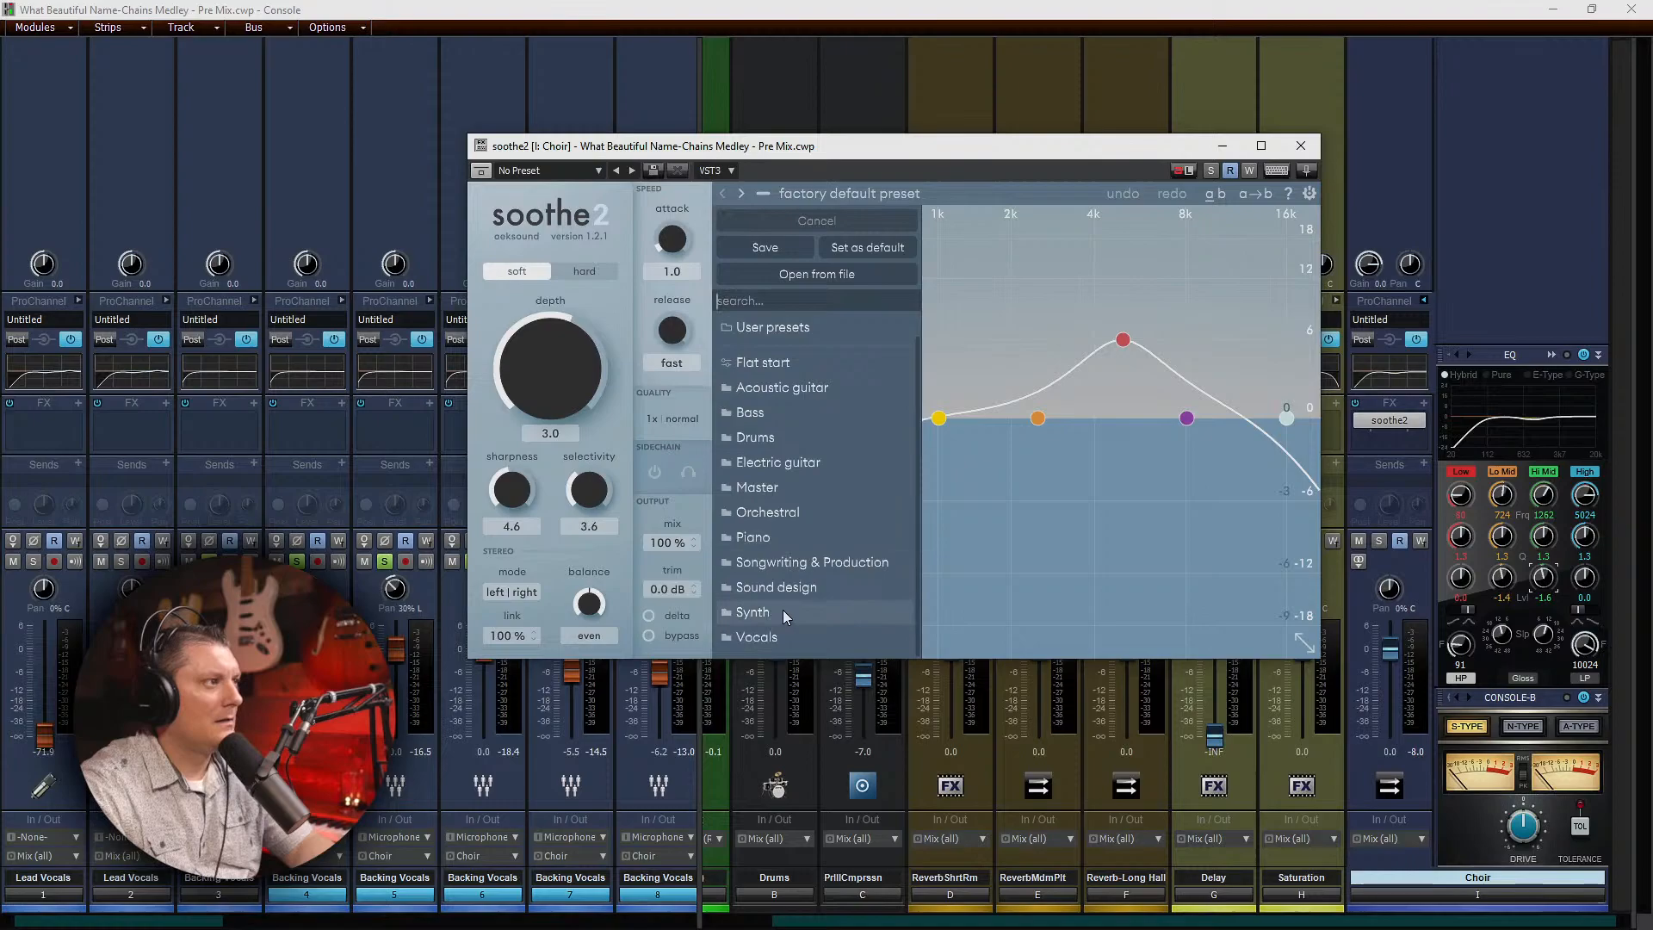
left_click(772, 634)
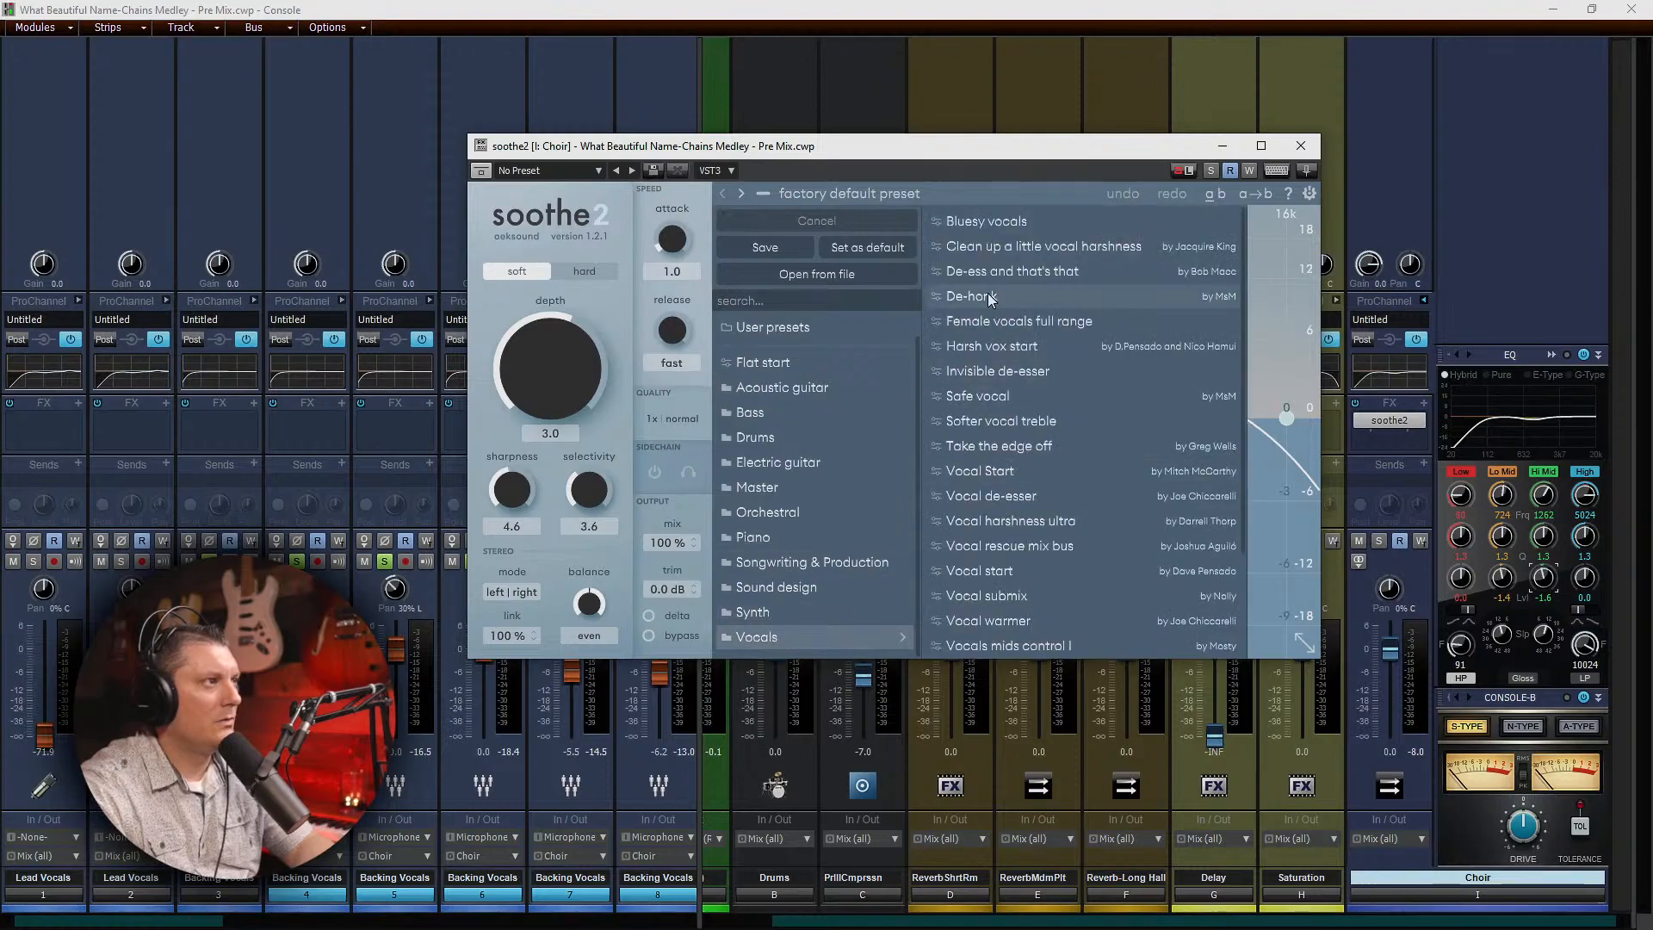
left_click(1076, 273)
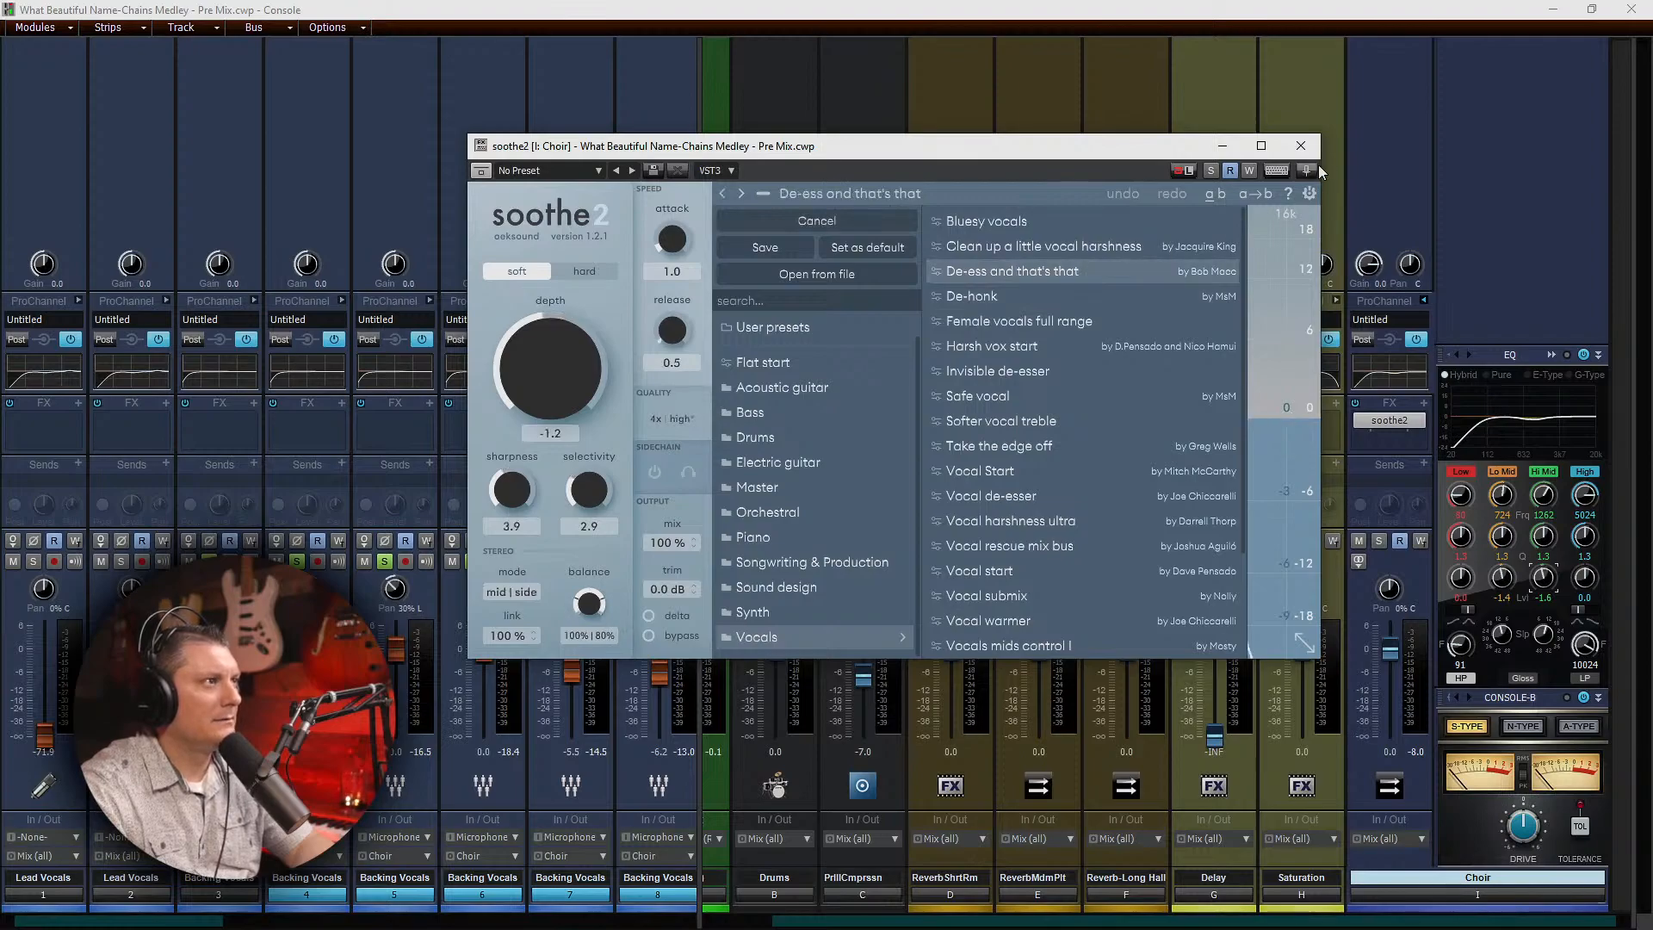
left_click_drag(535, 385, 529, 347)
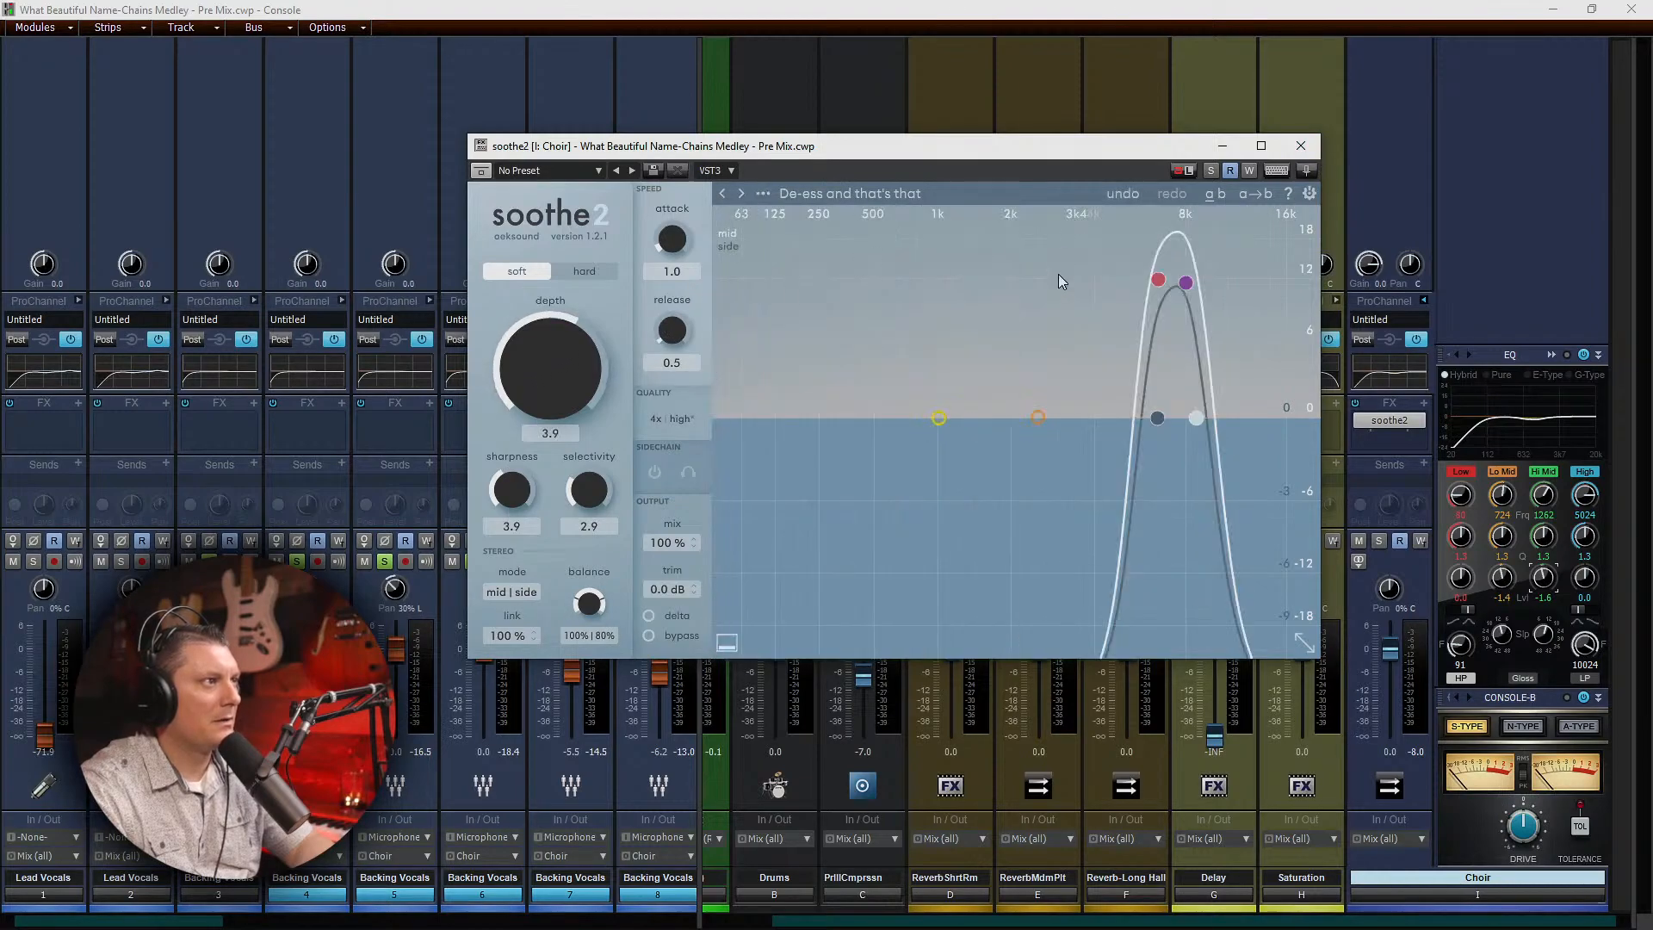
left_click(1300, 145)
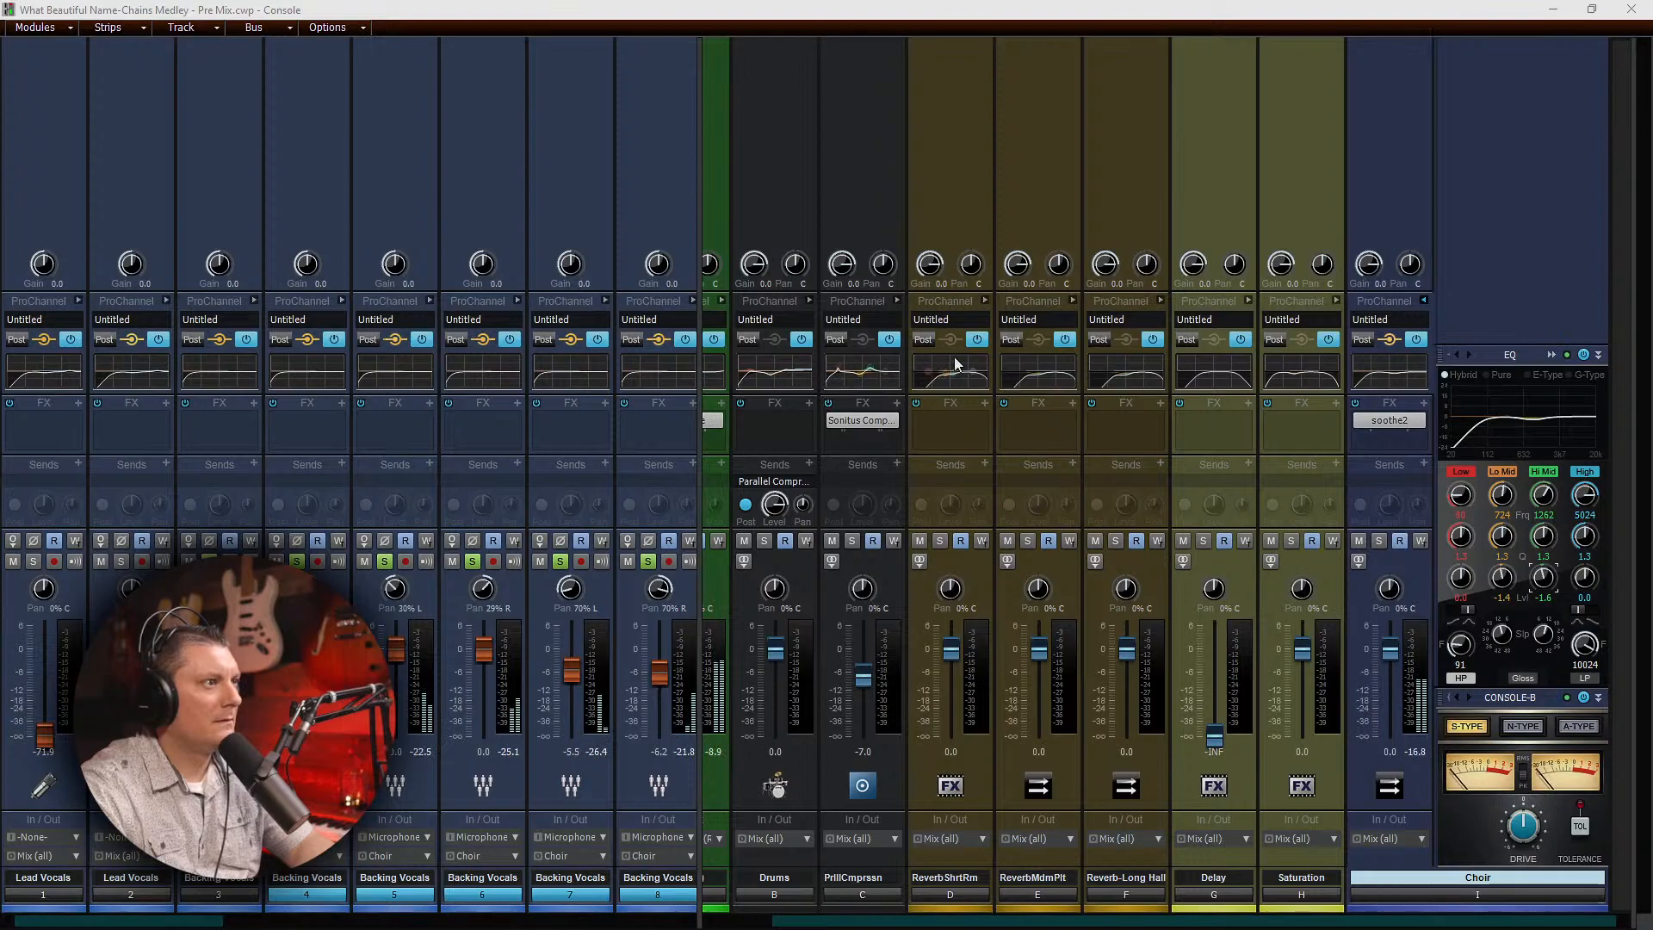
Step: Check the Choir bus's Console-B meters during playback and leave its ProChannel collapsed
left_click(1423, 300)
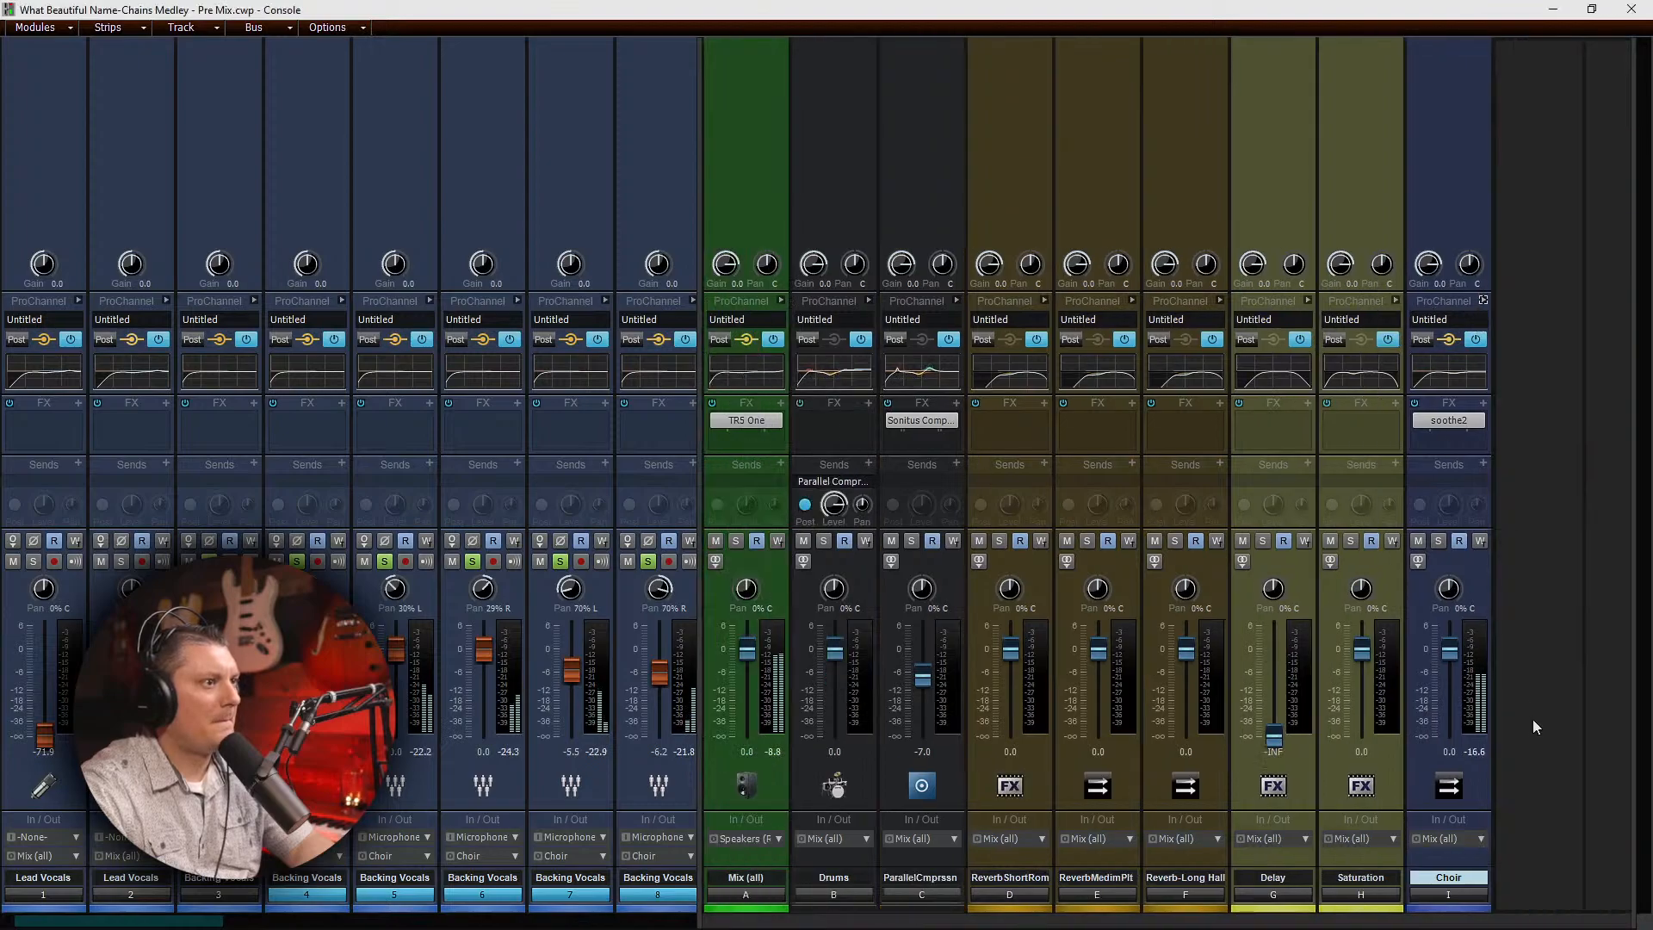
left_click(1482, 301)
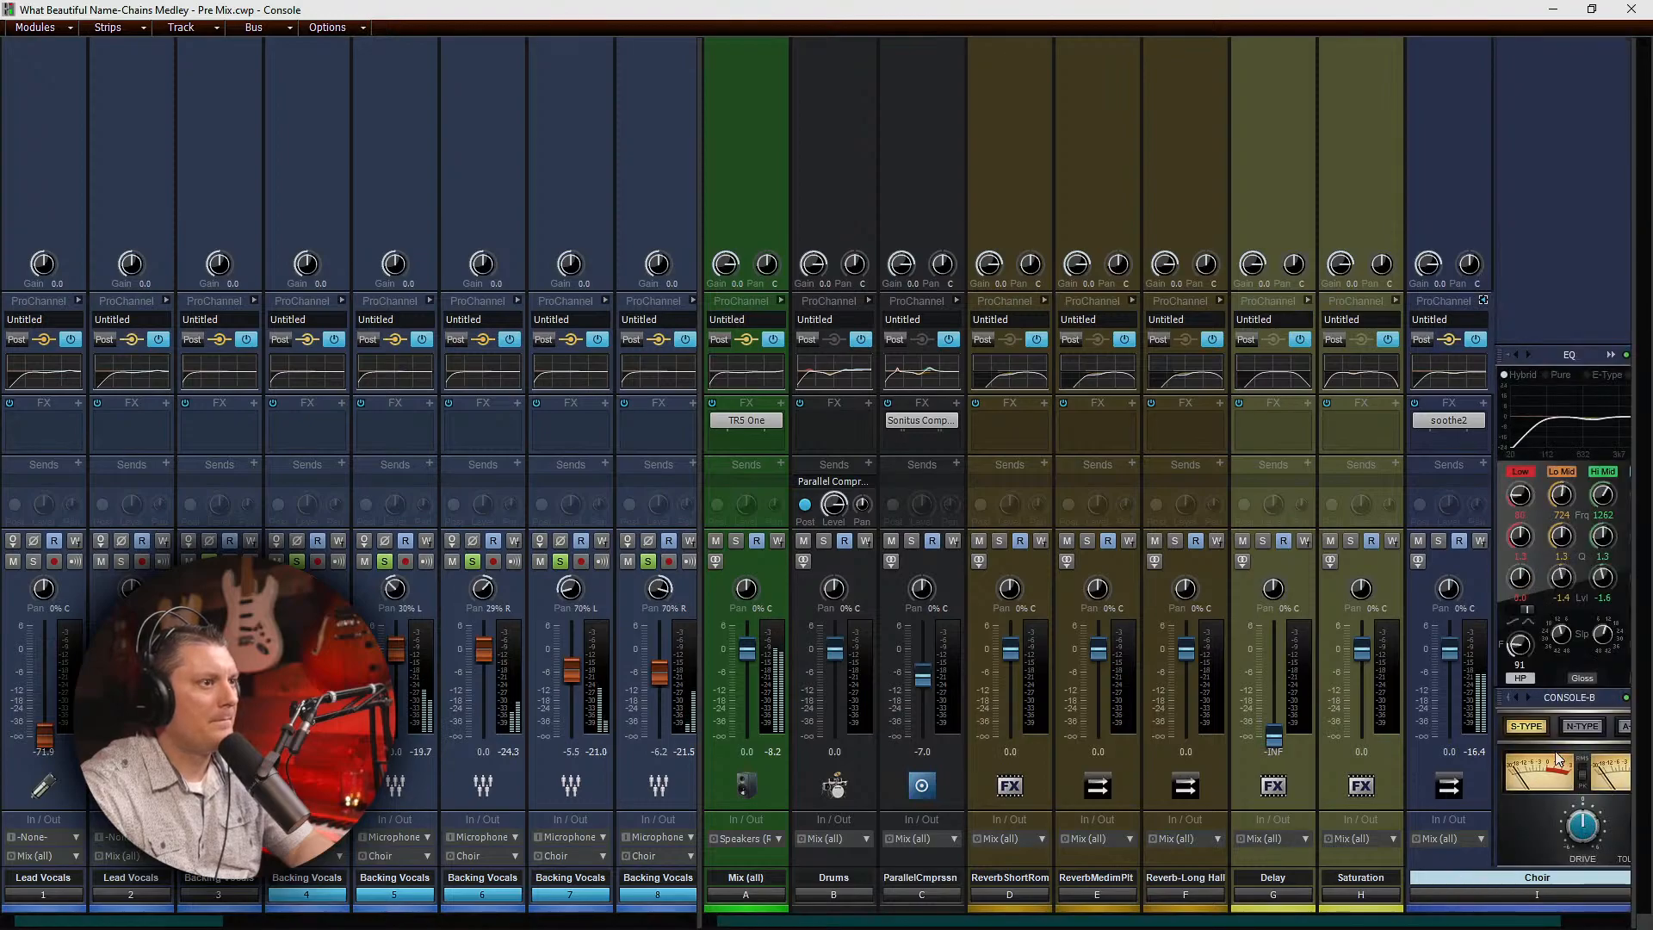
left_click(1483, 300)
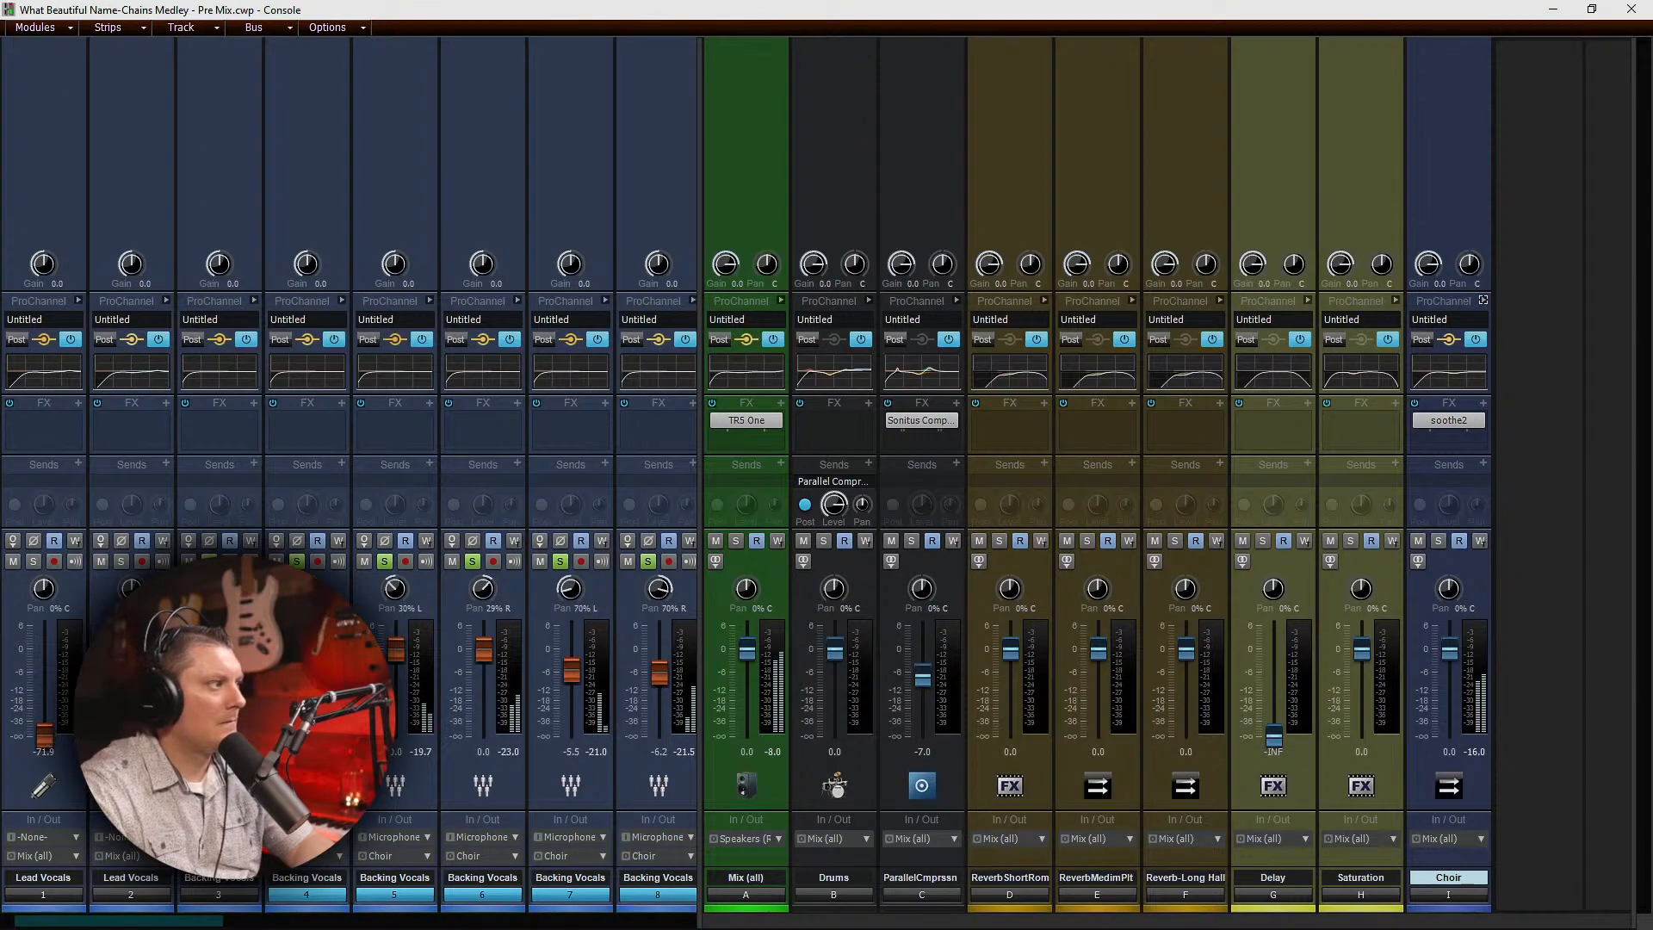
Step: Try Lead Vocals track 1 at about -2.2 dB, pull its volume fully down, and solo Lead Vocals track 2
left_click_drag(44, 734, 44, 657)
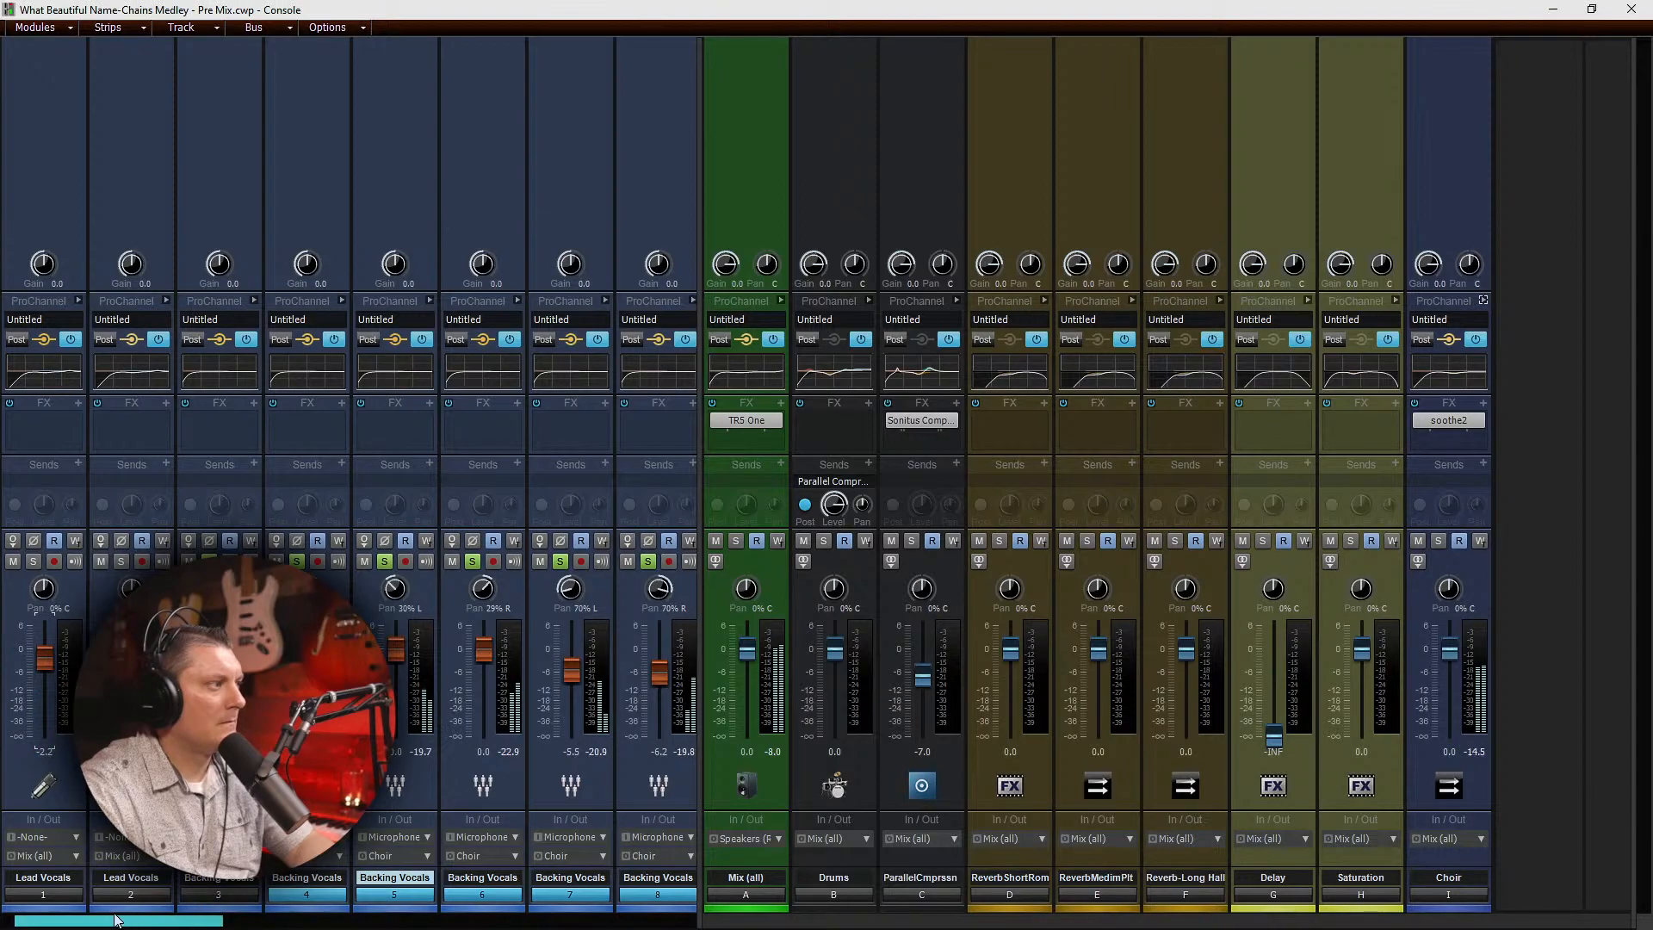
left_click_drag(43, 658, 44, 733)
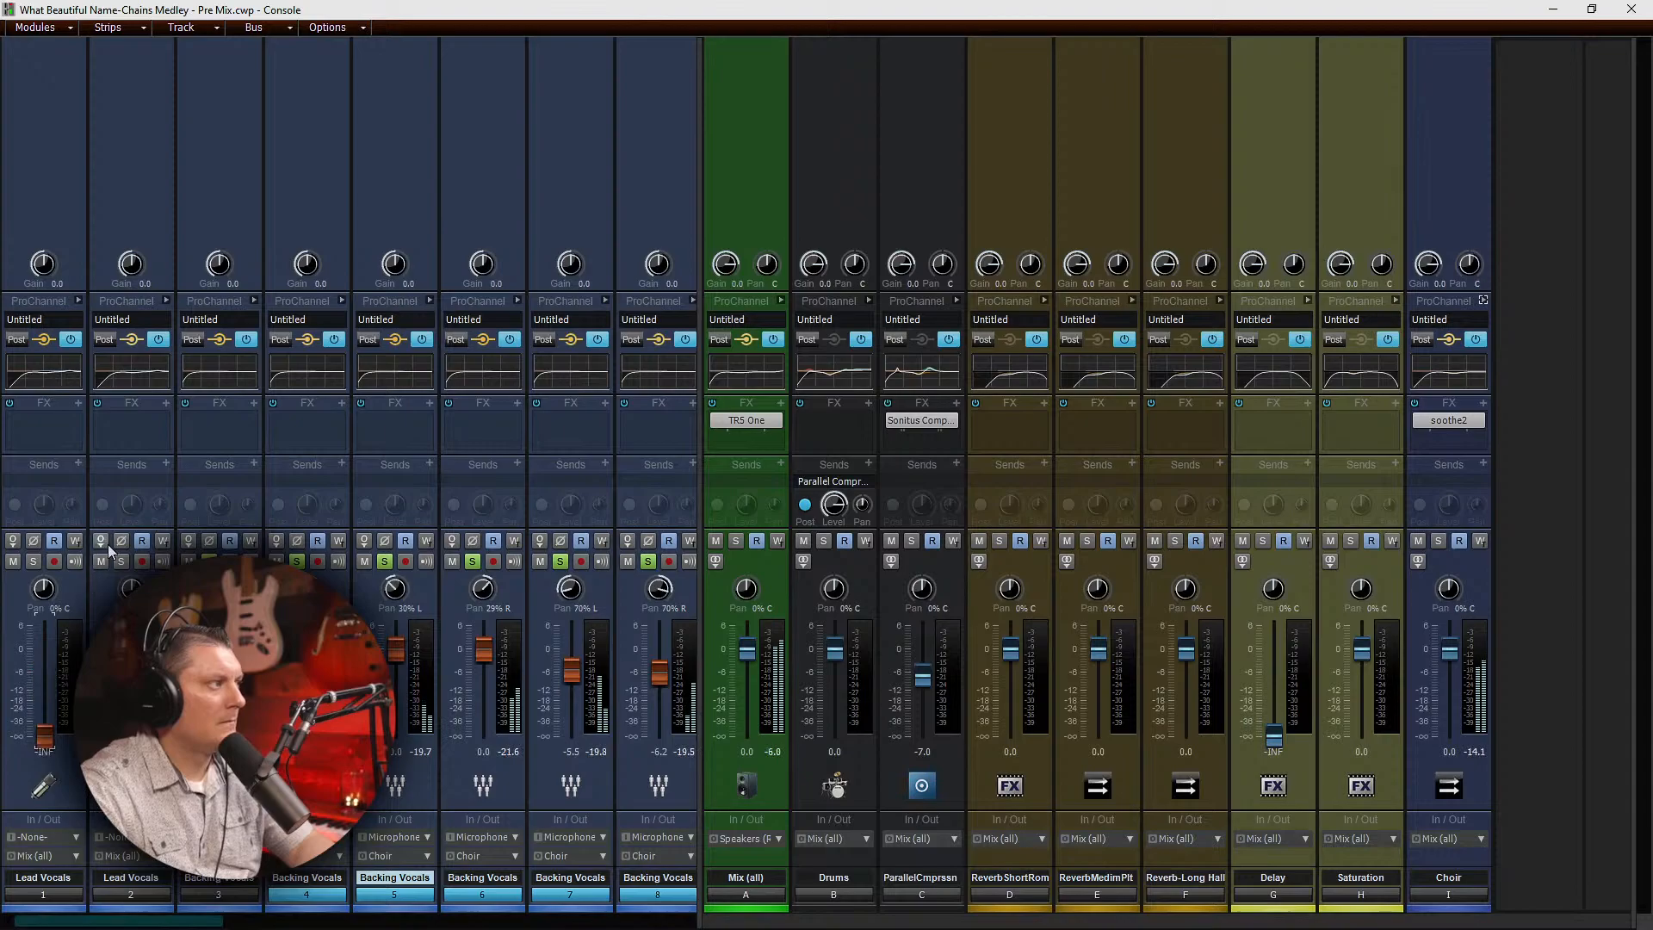
left_click(121, 562)
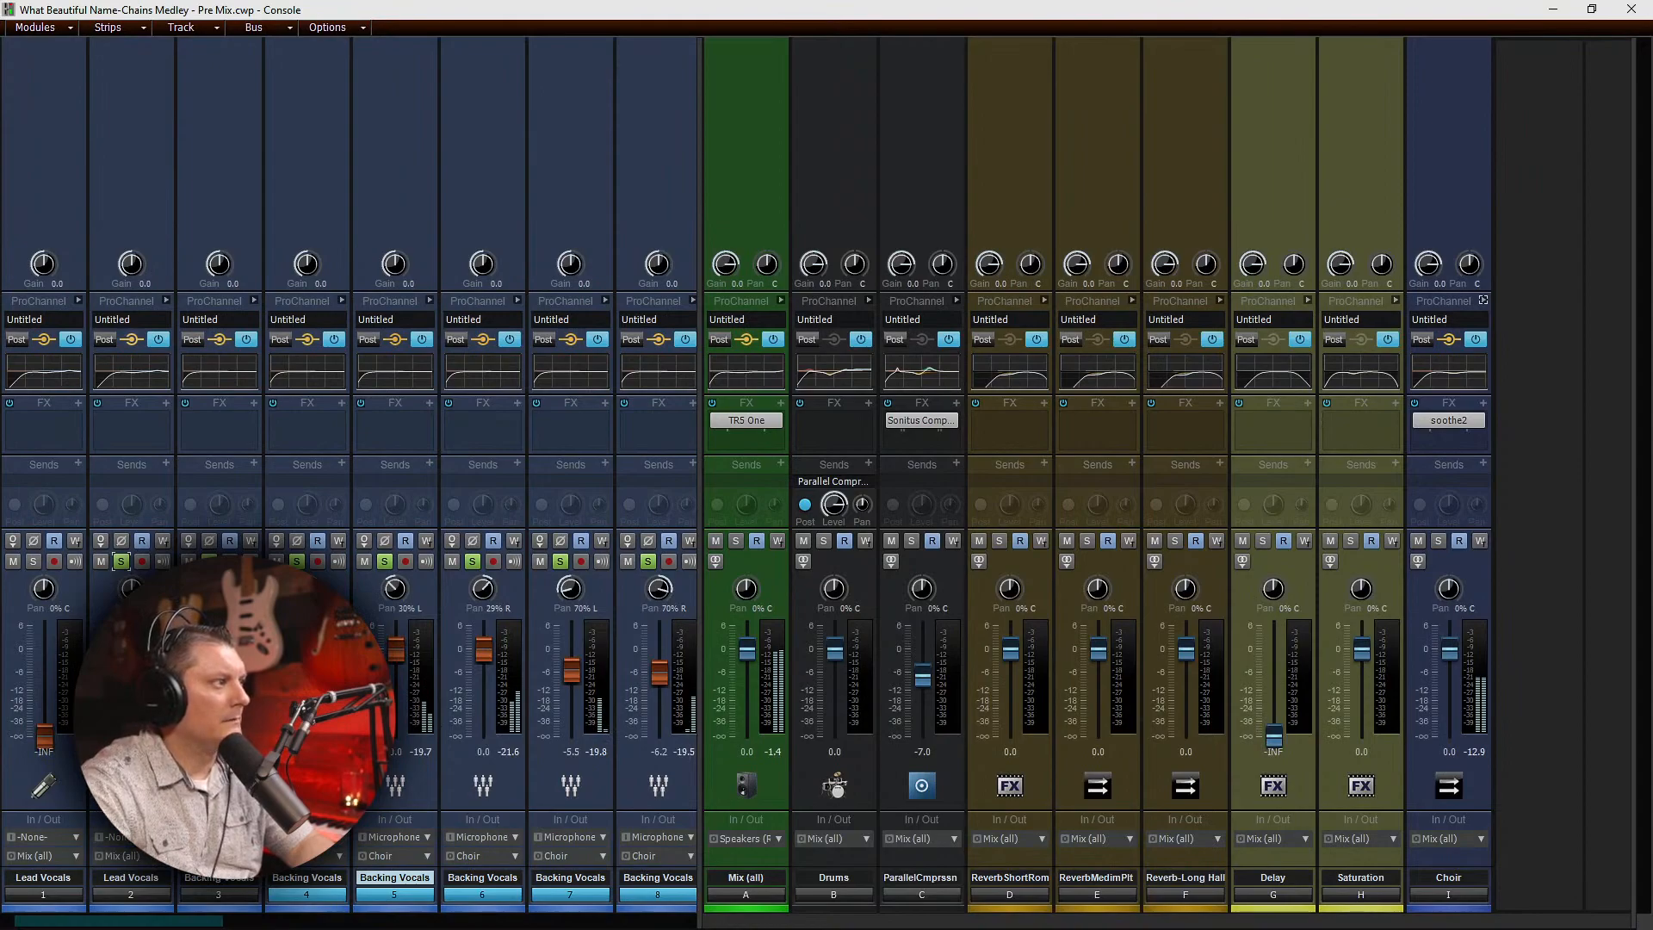
Step: Try the Backing Vocals tracks about 6 dB lower as a group, bring them back up, and unsolo the vocal tracks
left_click(243, 878)
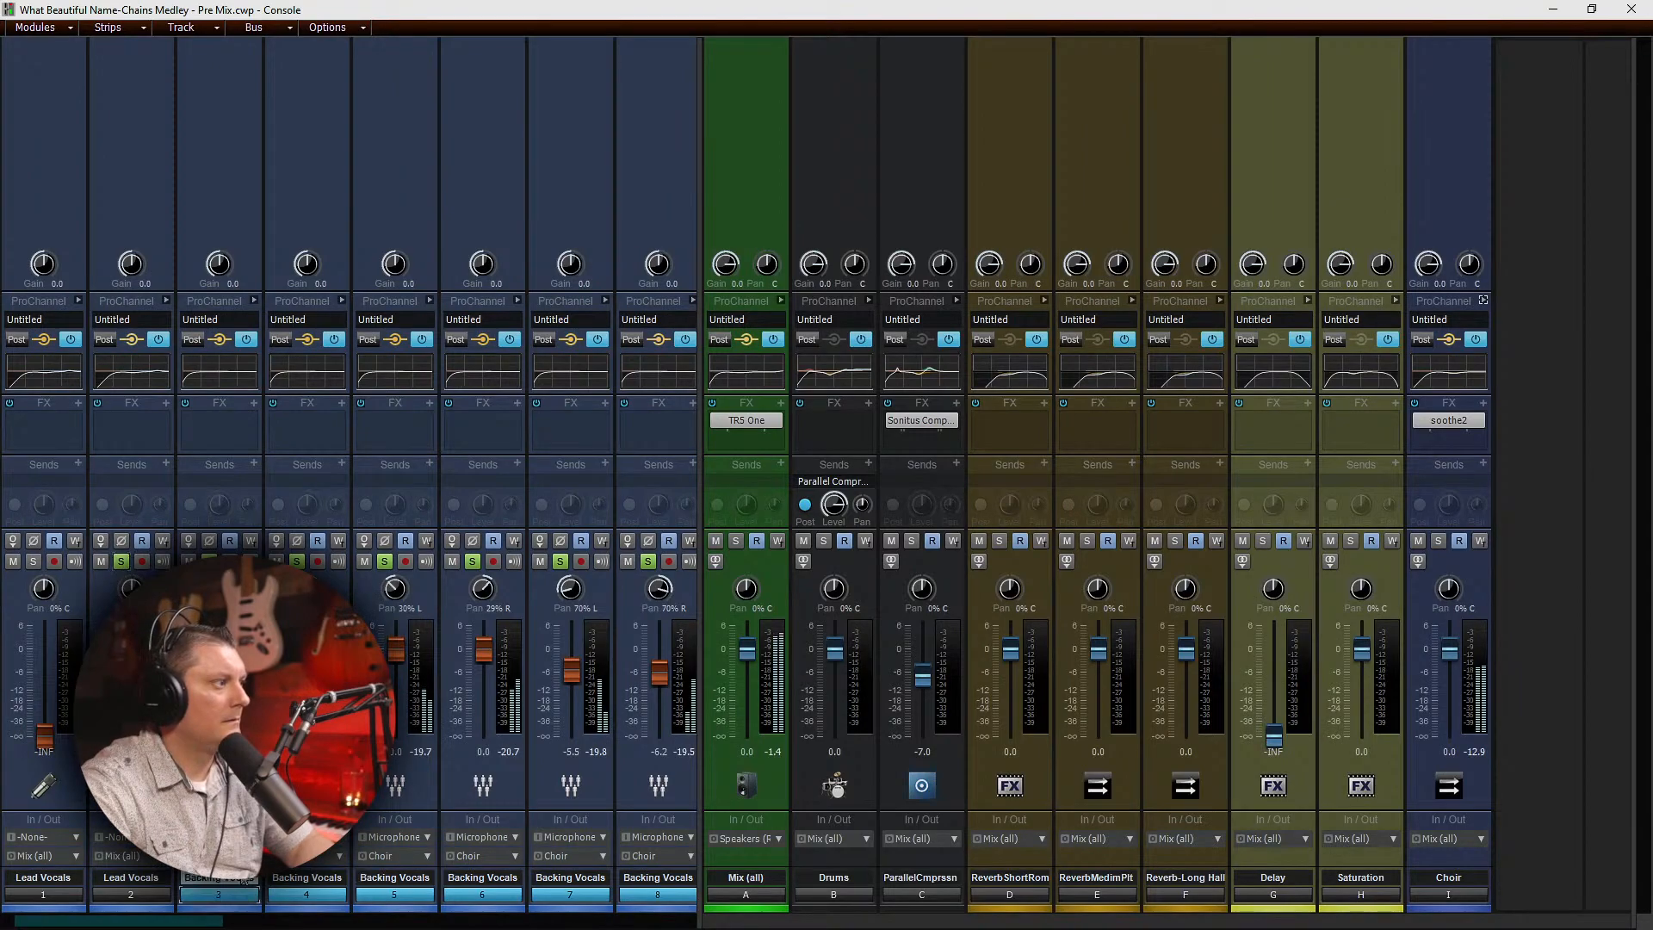
left_click_drag(219, 648, 220, 662)
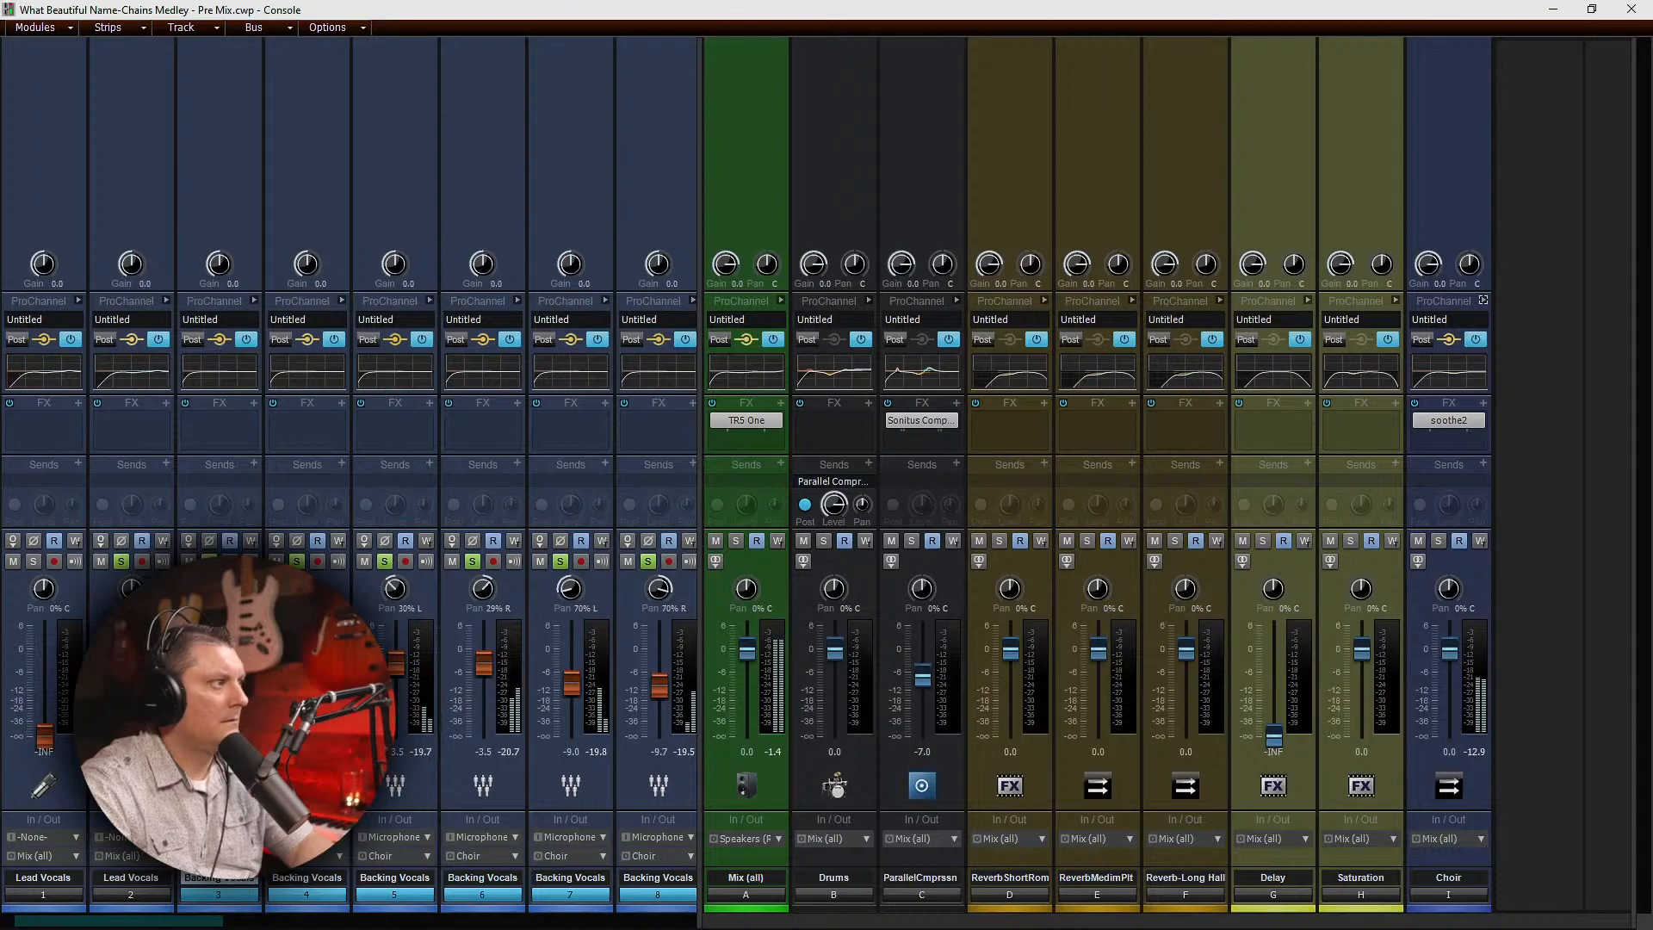
left_click_drag(220, 662, 219, 672)
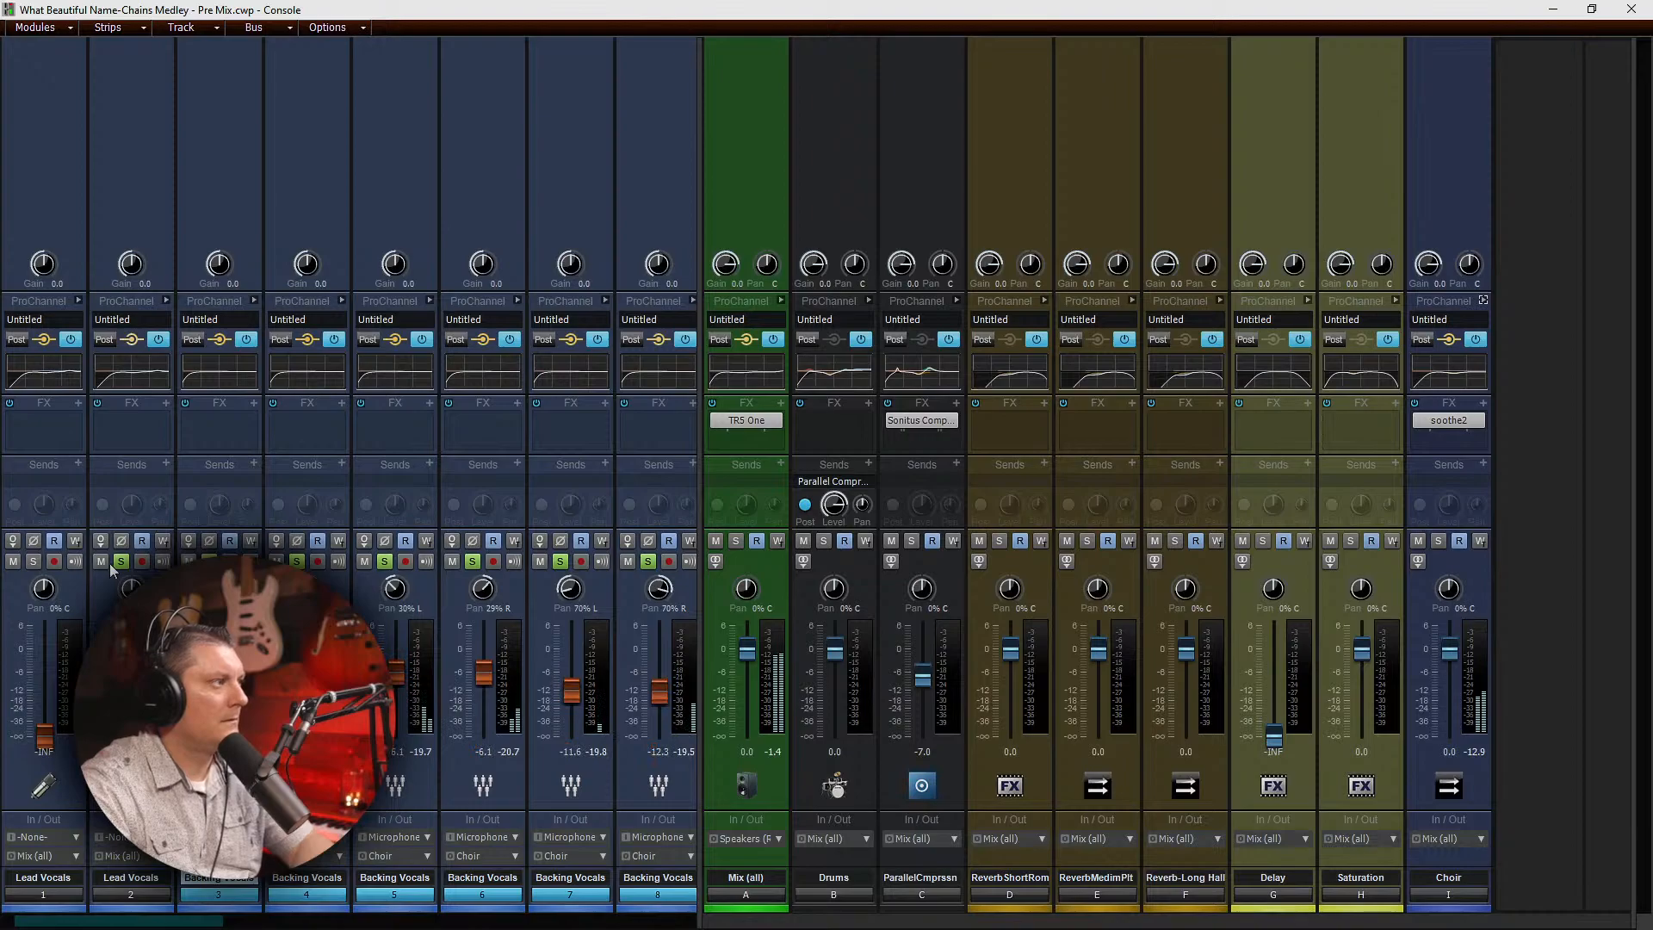
left_click_drag(120, 561, 649, 556)
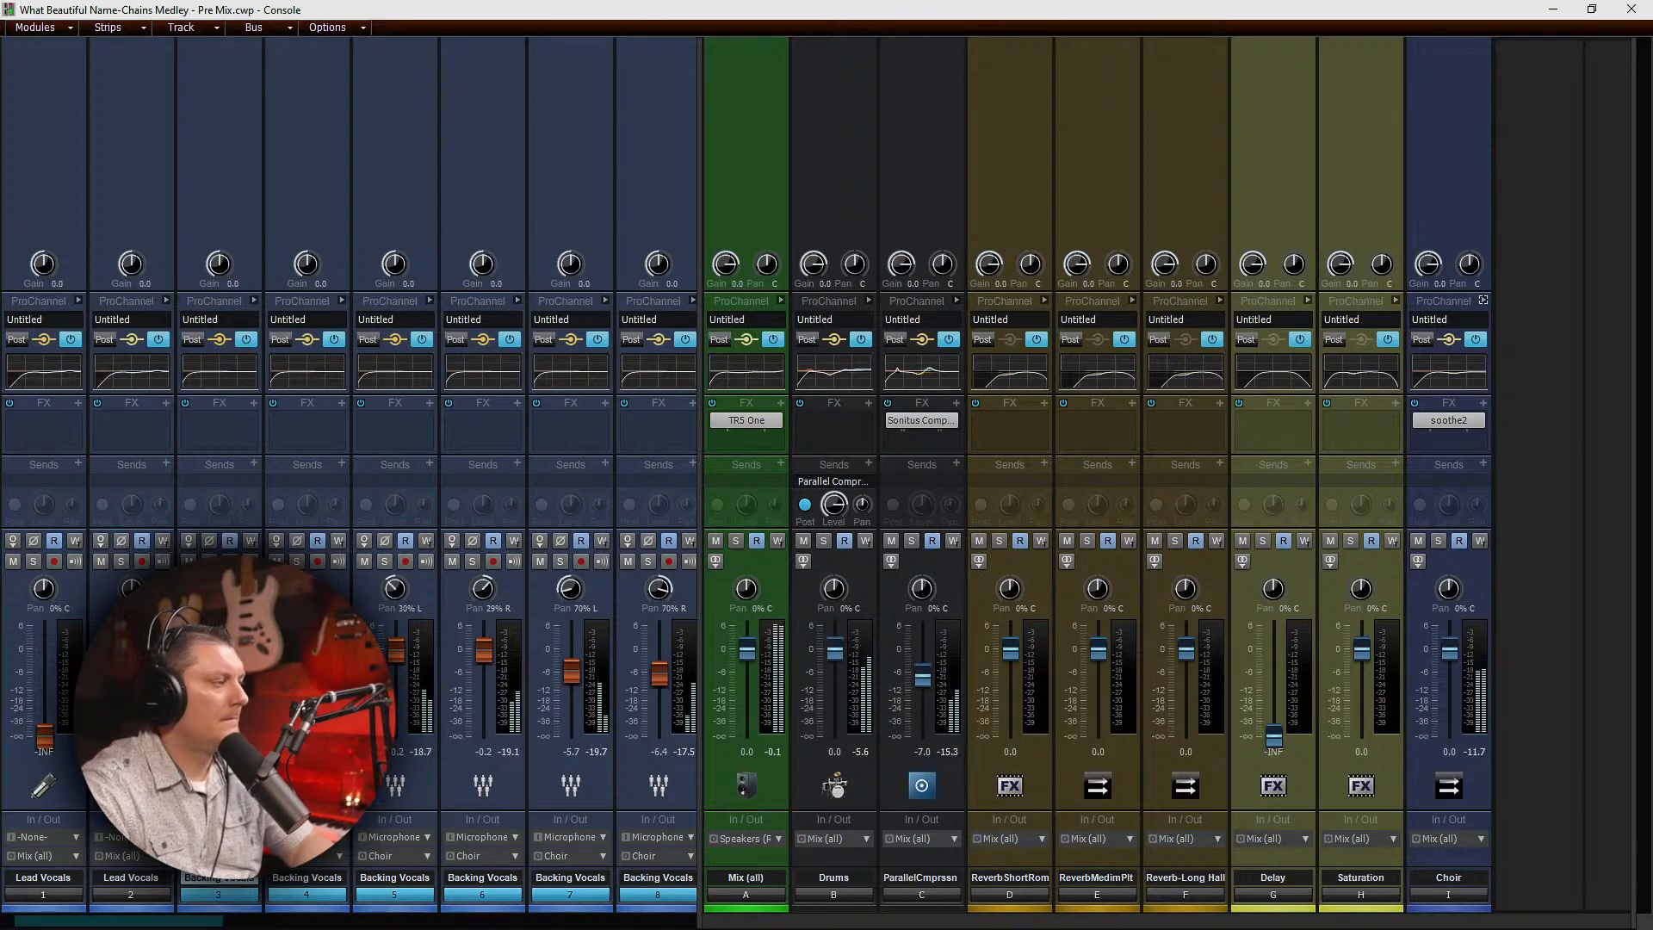
Step: Select instrument tracks 9 to 25 and lower their volumes together by about 2.4 dB
left_click_drag(206, 921, 372, 922)
left_click_drag(699, 716, 1627, 701)
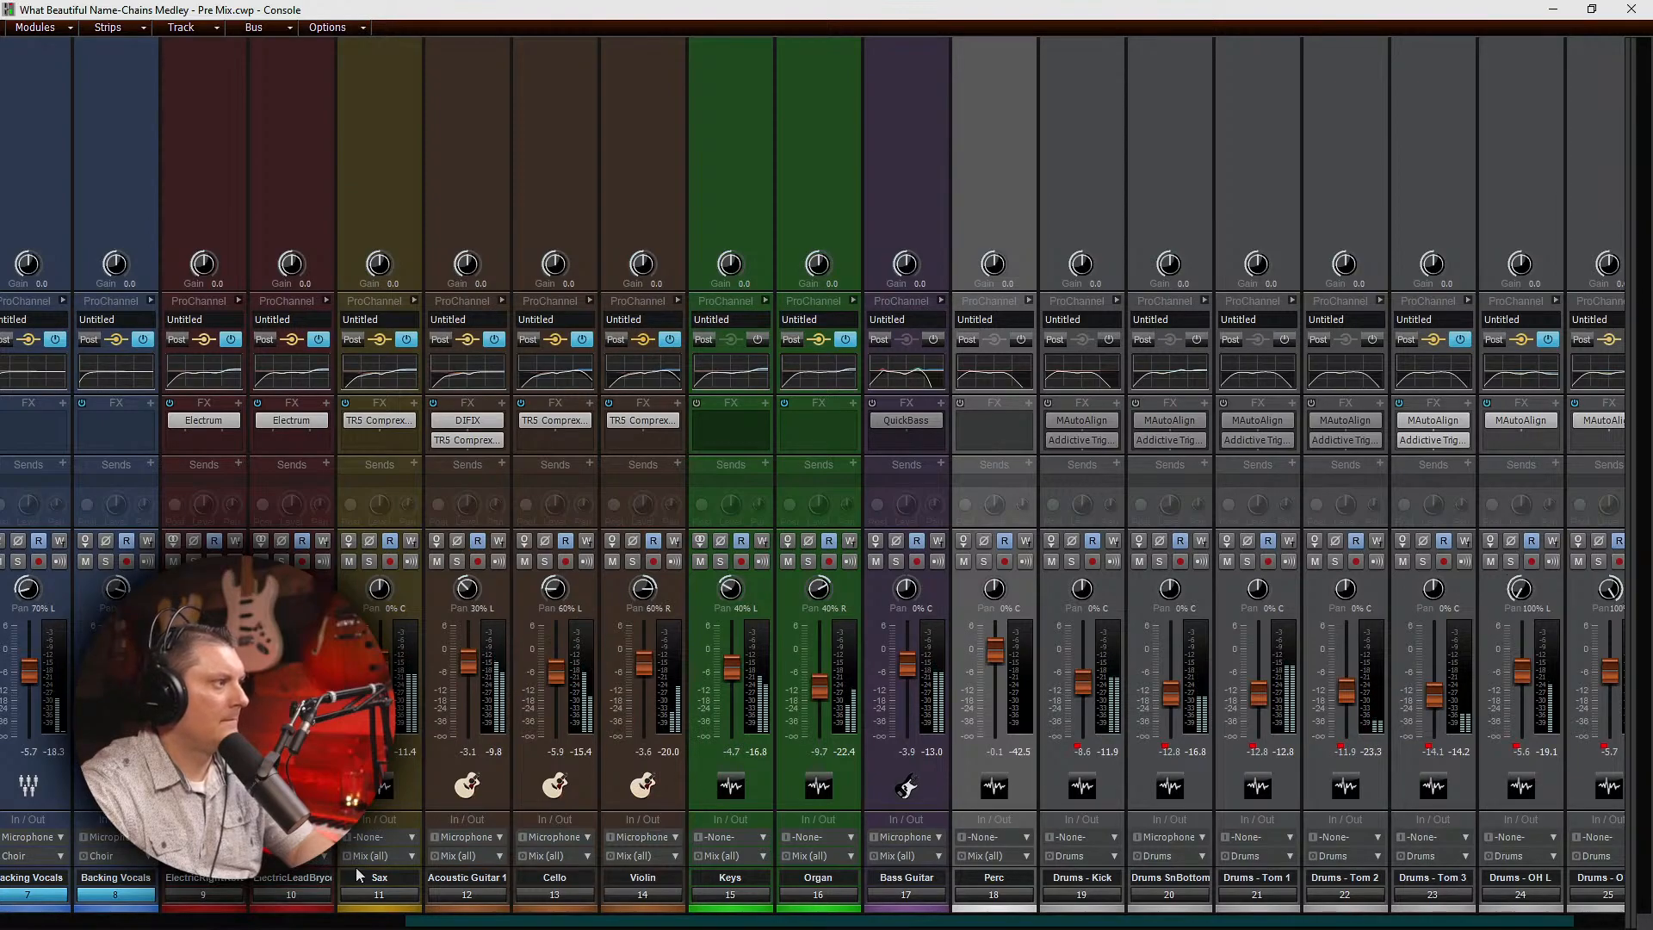
left_click_drag(216, 900, 1627, 904)
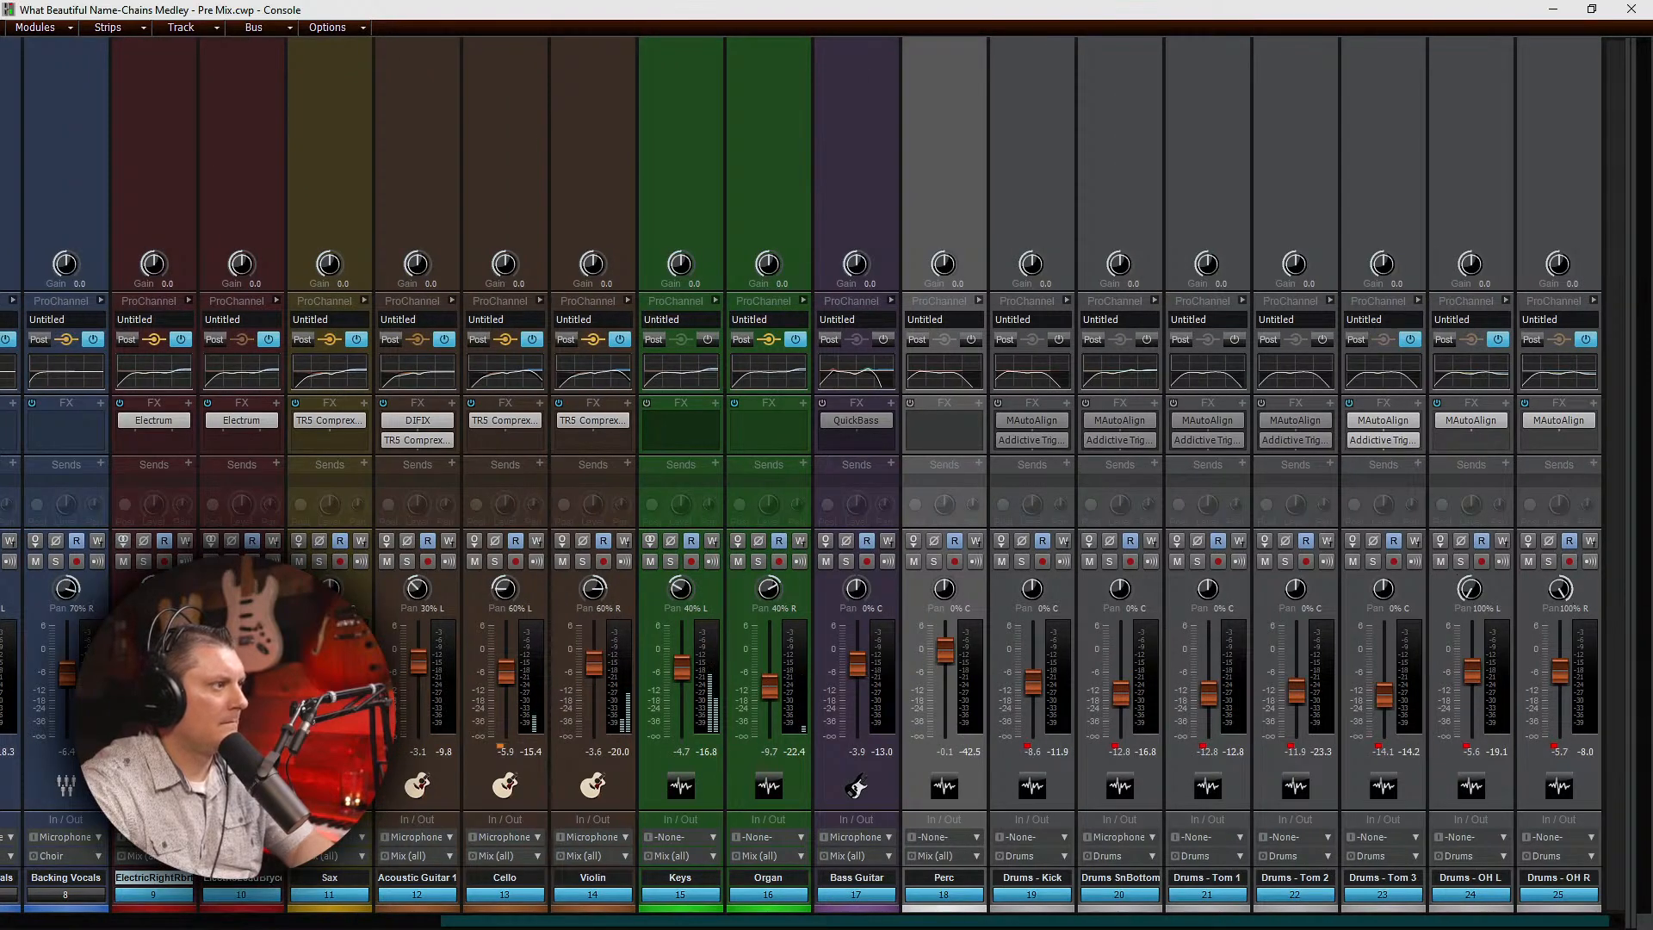
left_click_drag(856, 664, 856, 679)
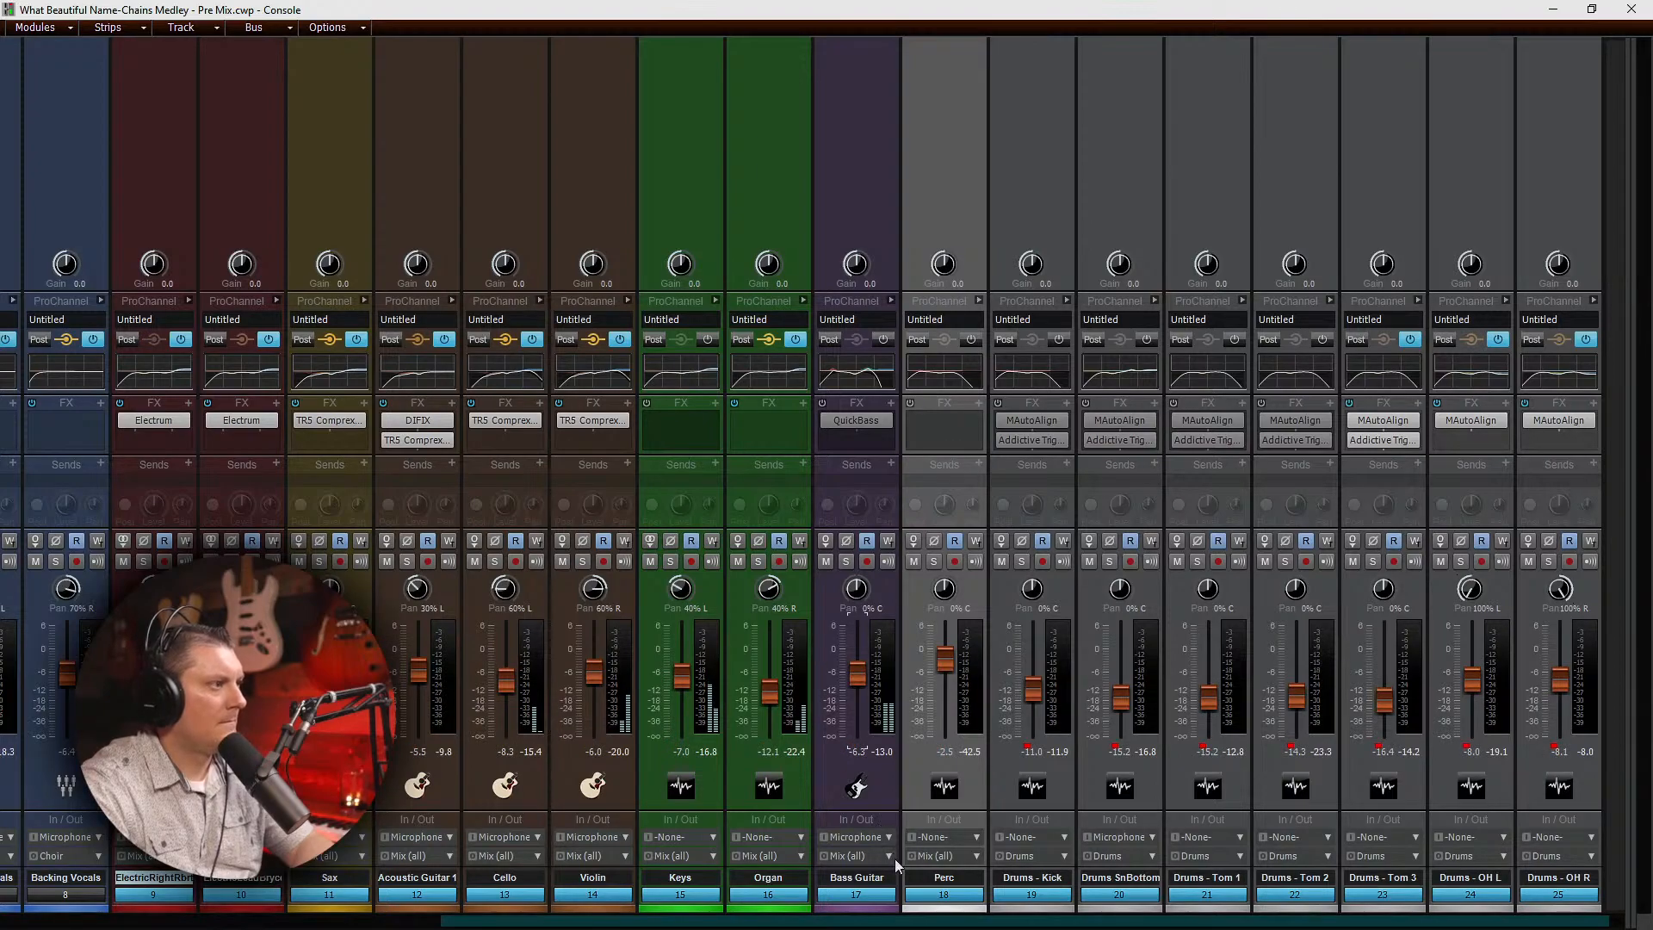
Step: Insert Eventide's 2016 Stereo Room reverb in the Reverb-Short Room bus's FX rack
left_click_drag(777, 921, 194, 911)
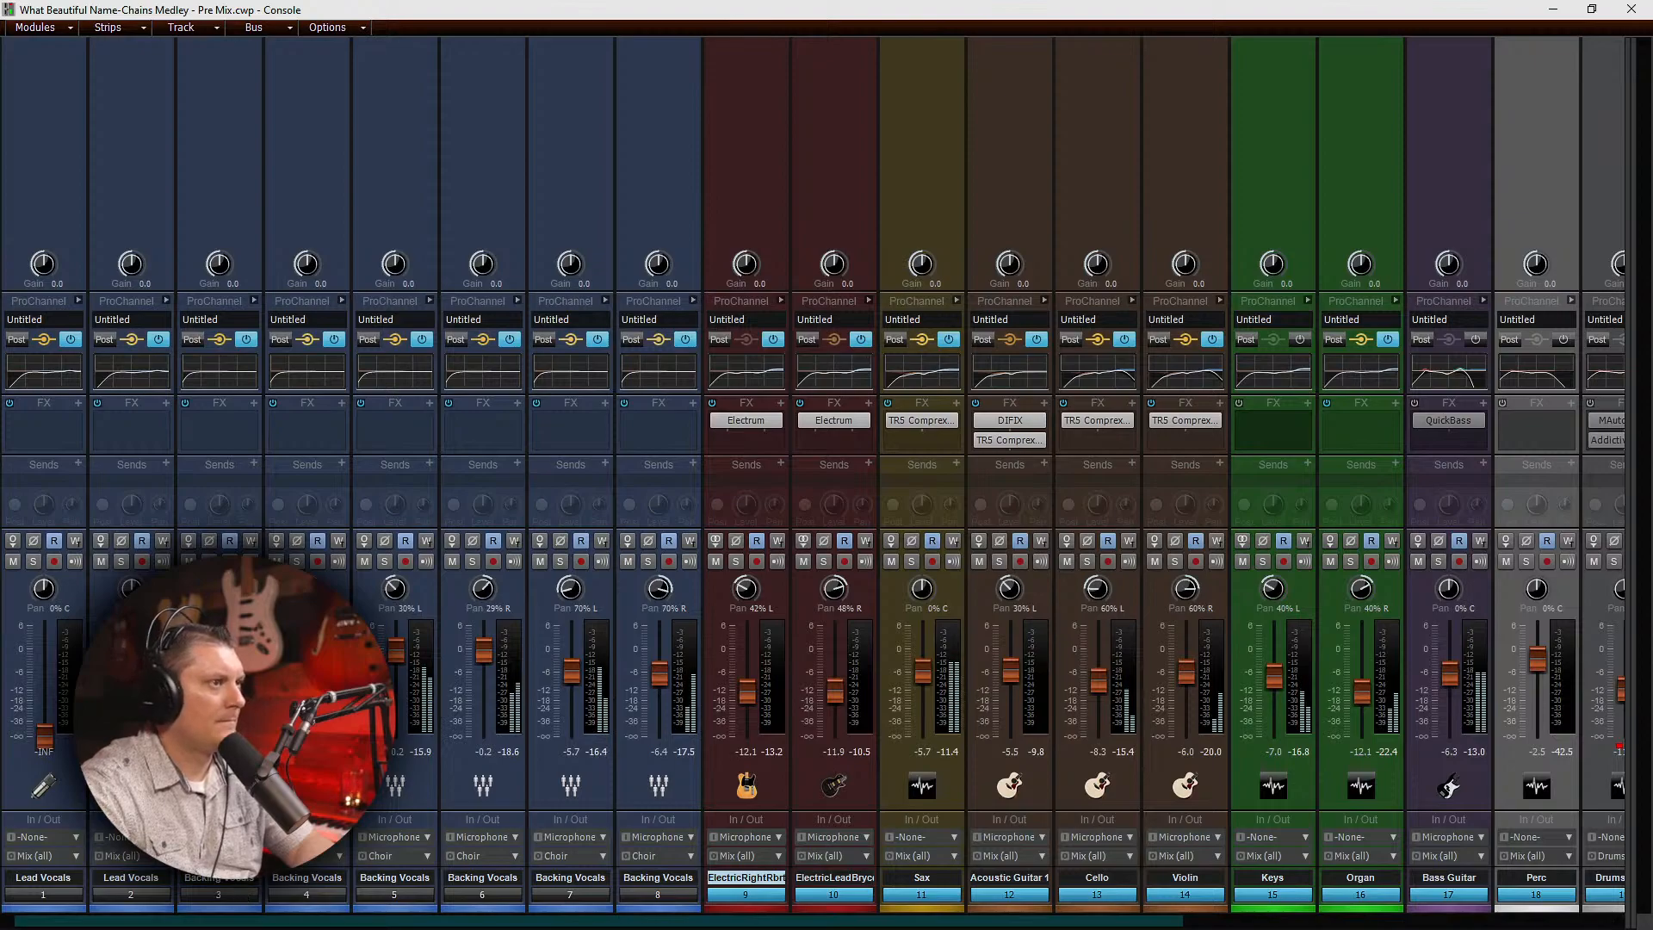
left_click_drag(1577, 462, 575, 457)
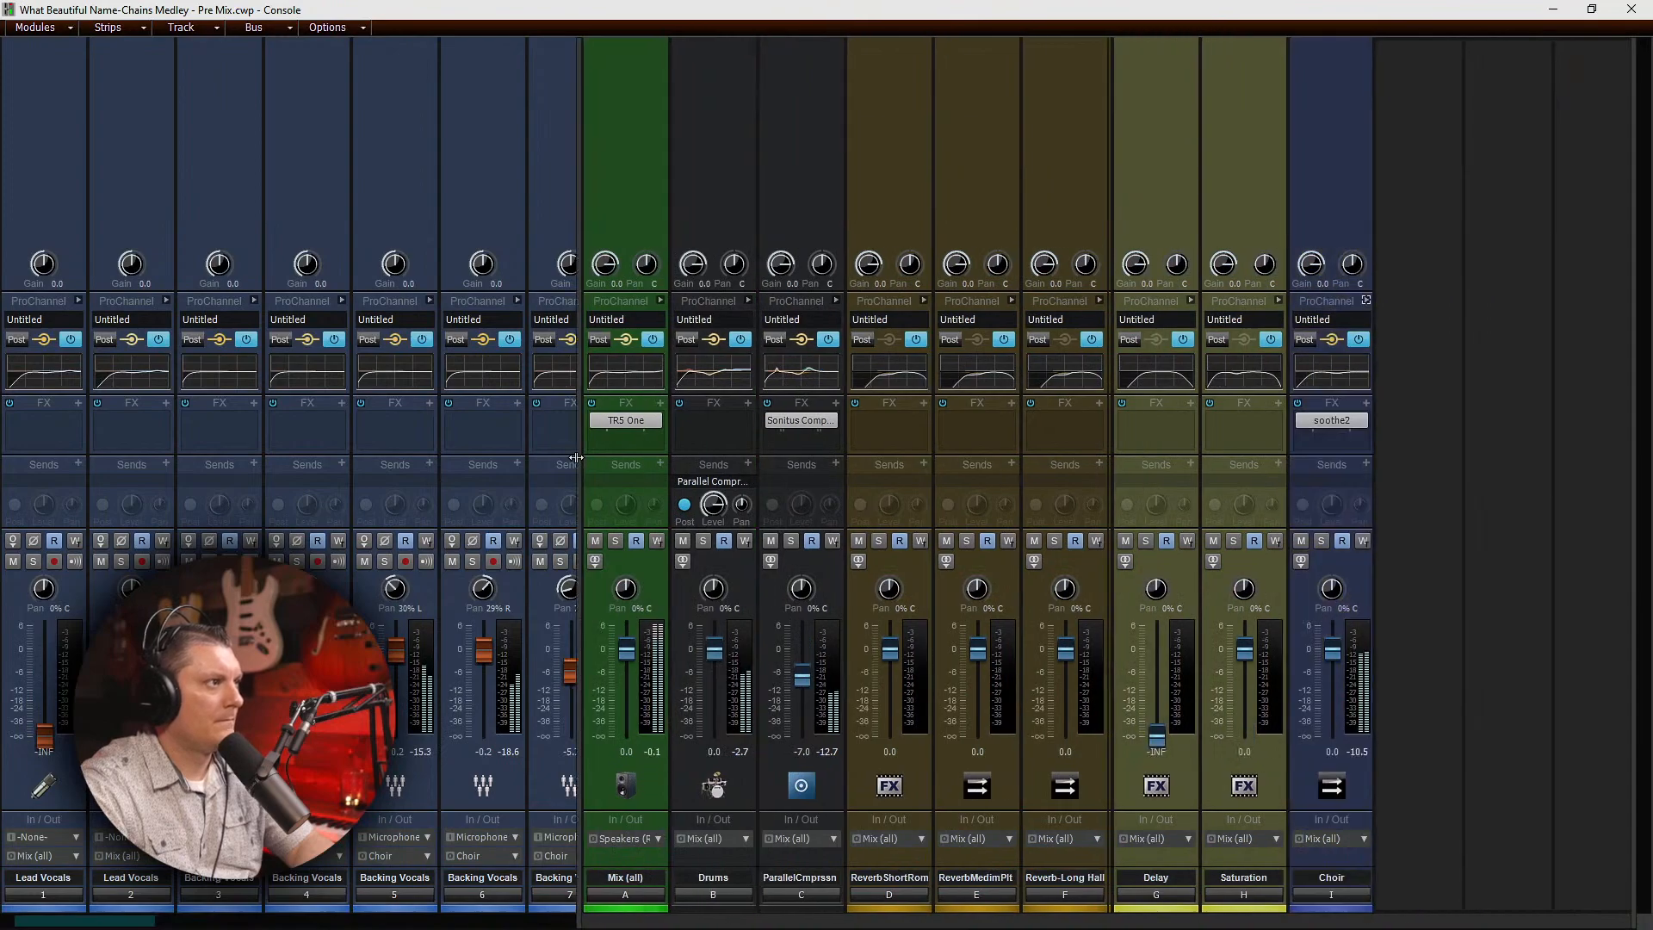
right_click(905, 425)
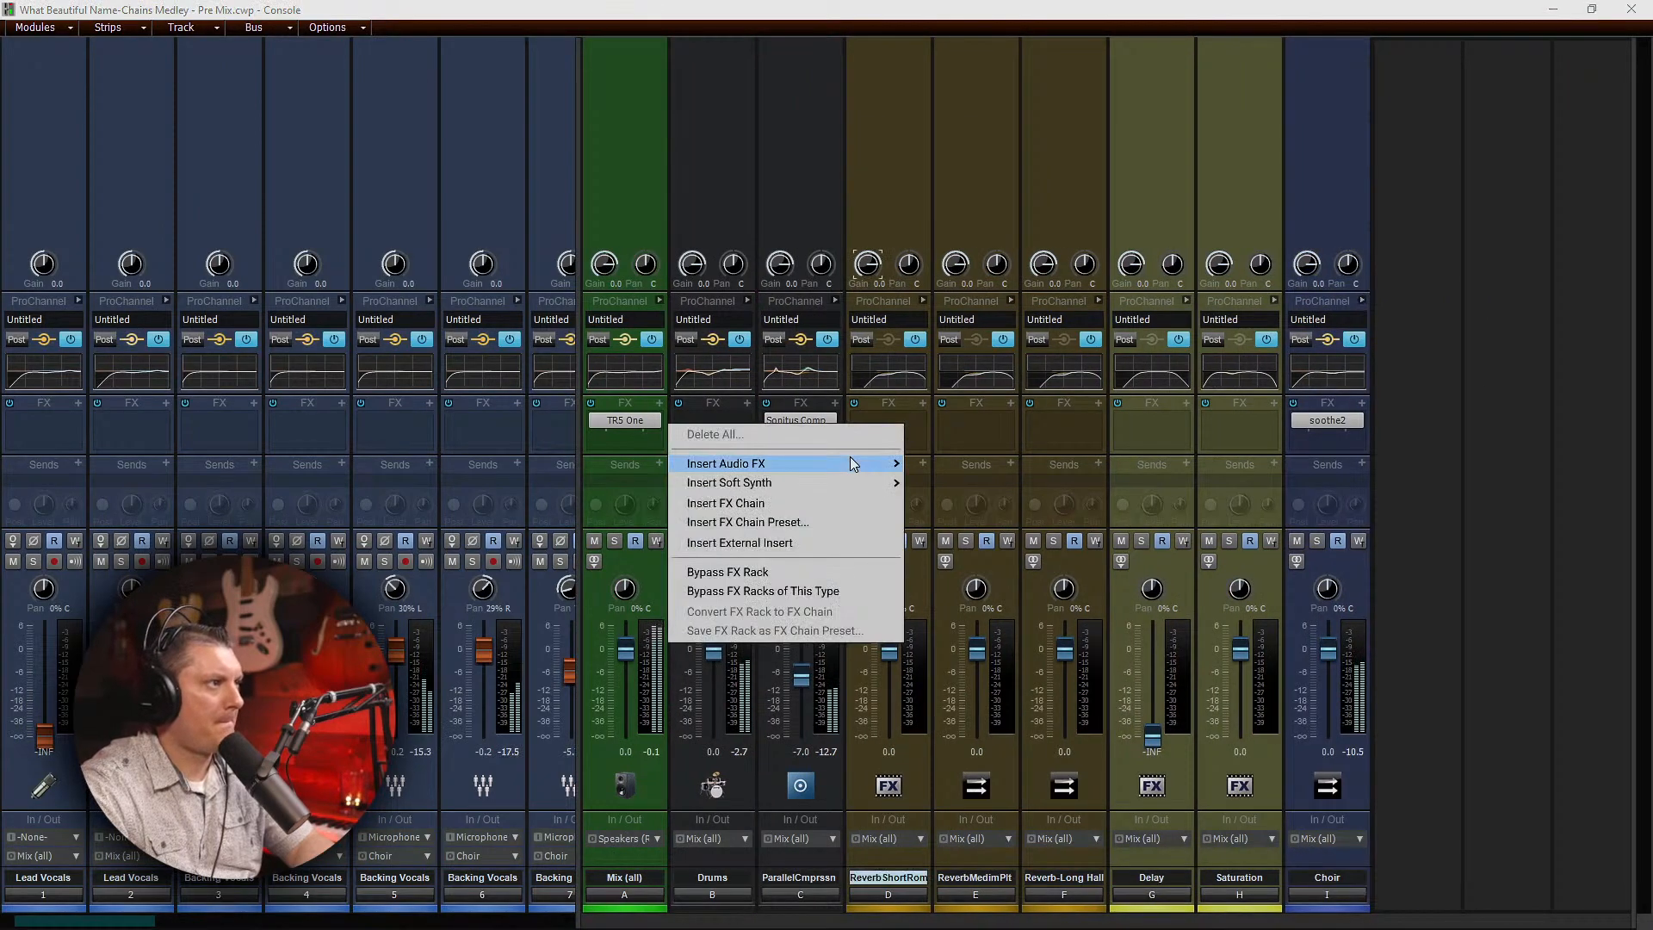
mouse_move(851, 463)
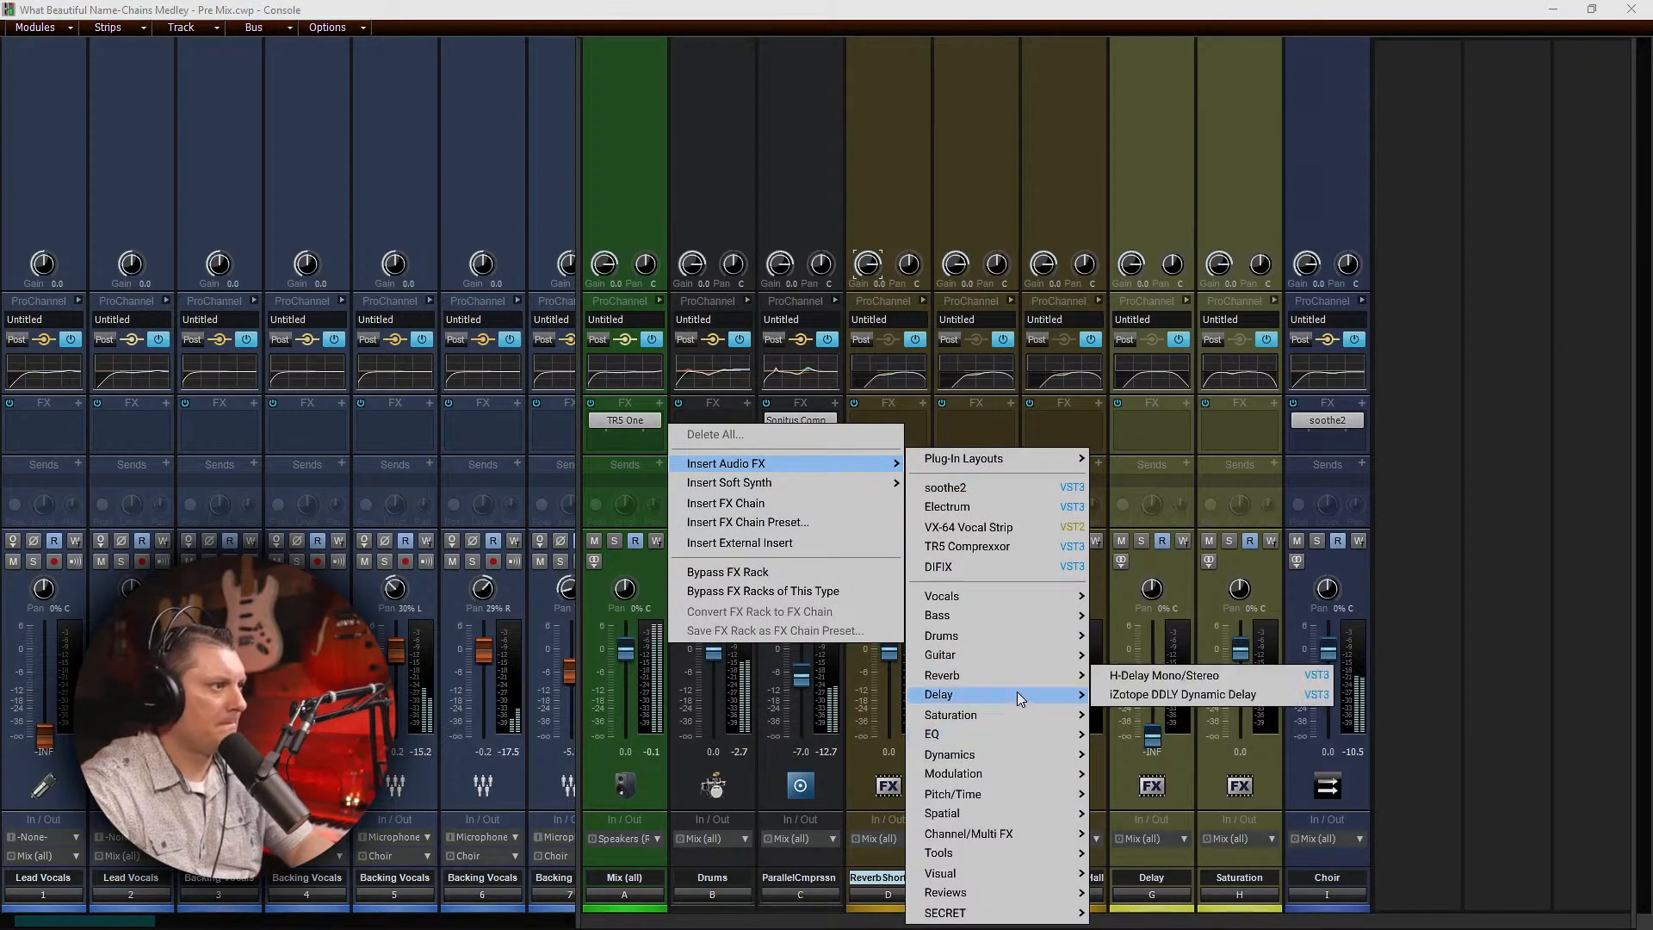
mouse_move(1025, 675)
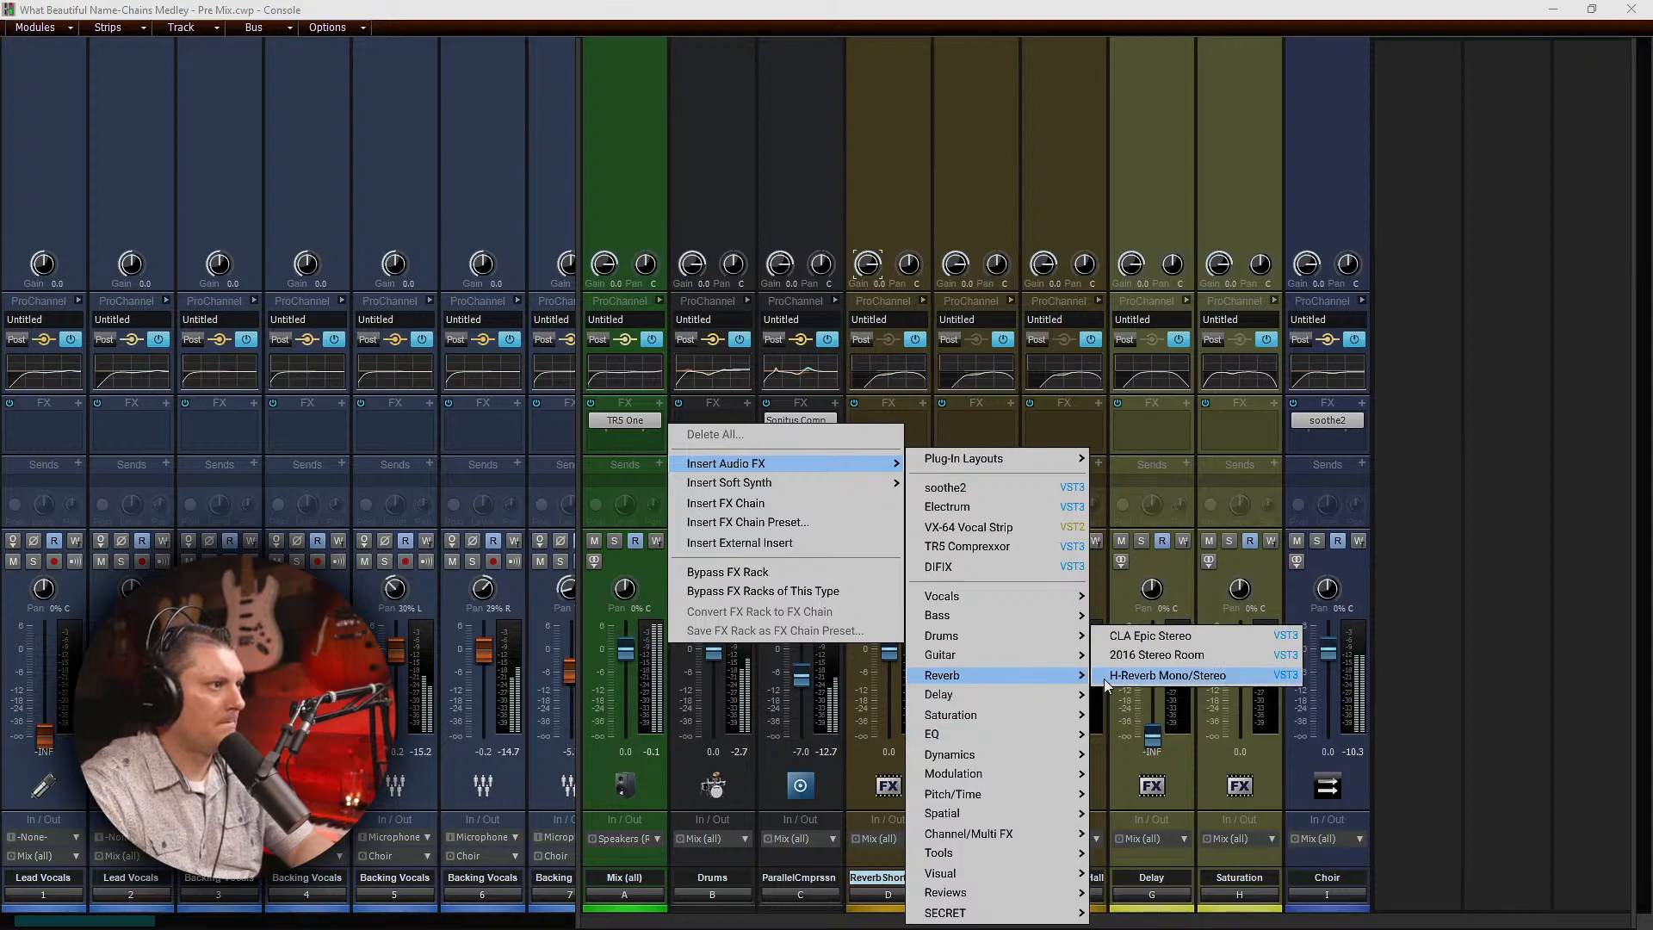
left_click(1219, 658)
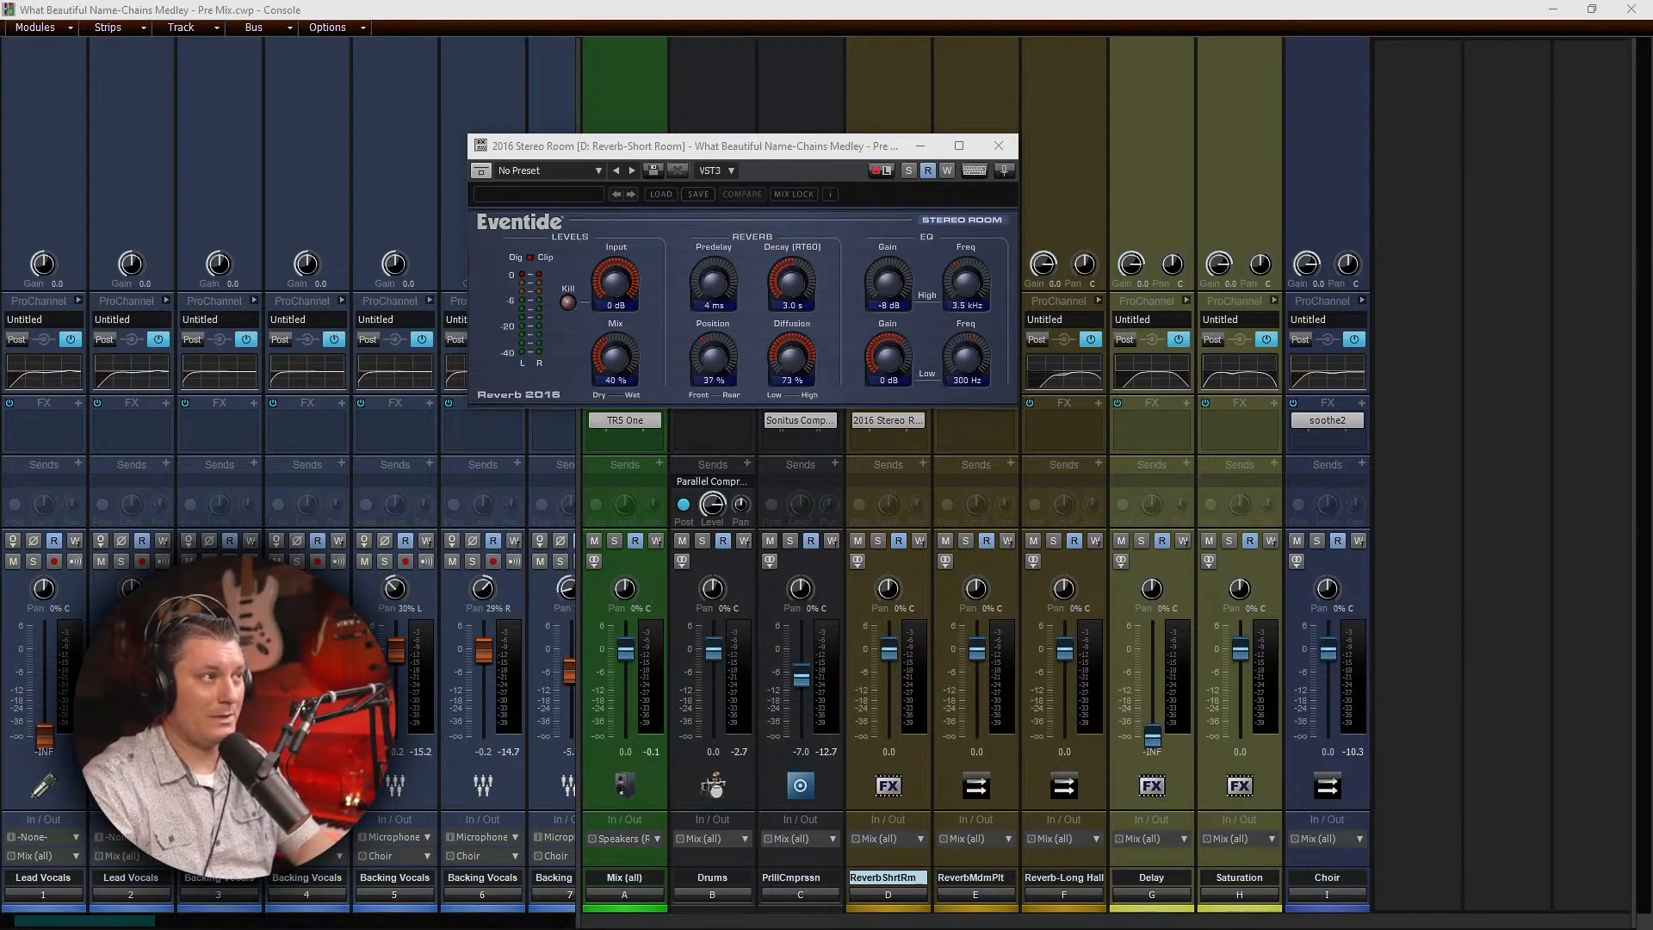
Step: Shorten the Short Room reverb's decay to about 429 ms and close the plug-in
left_click_drag(791, 287, 795, 351)
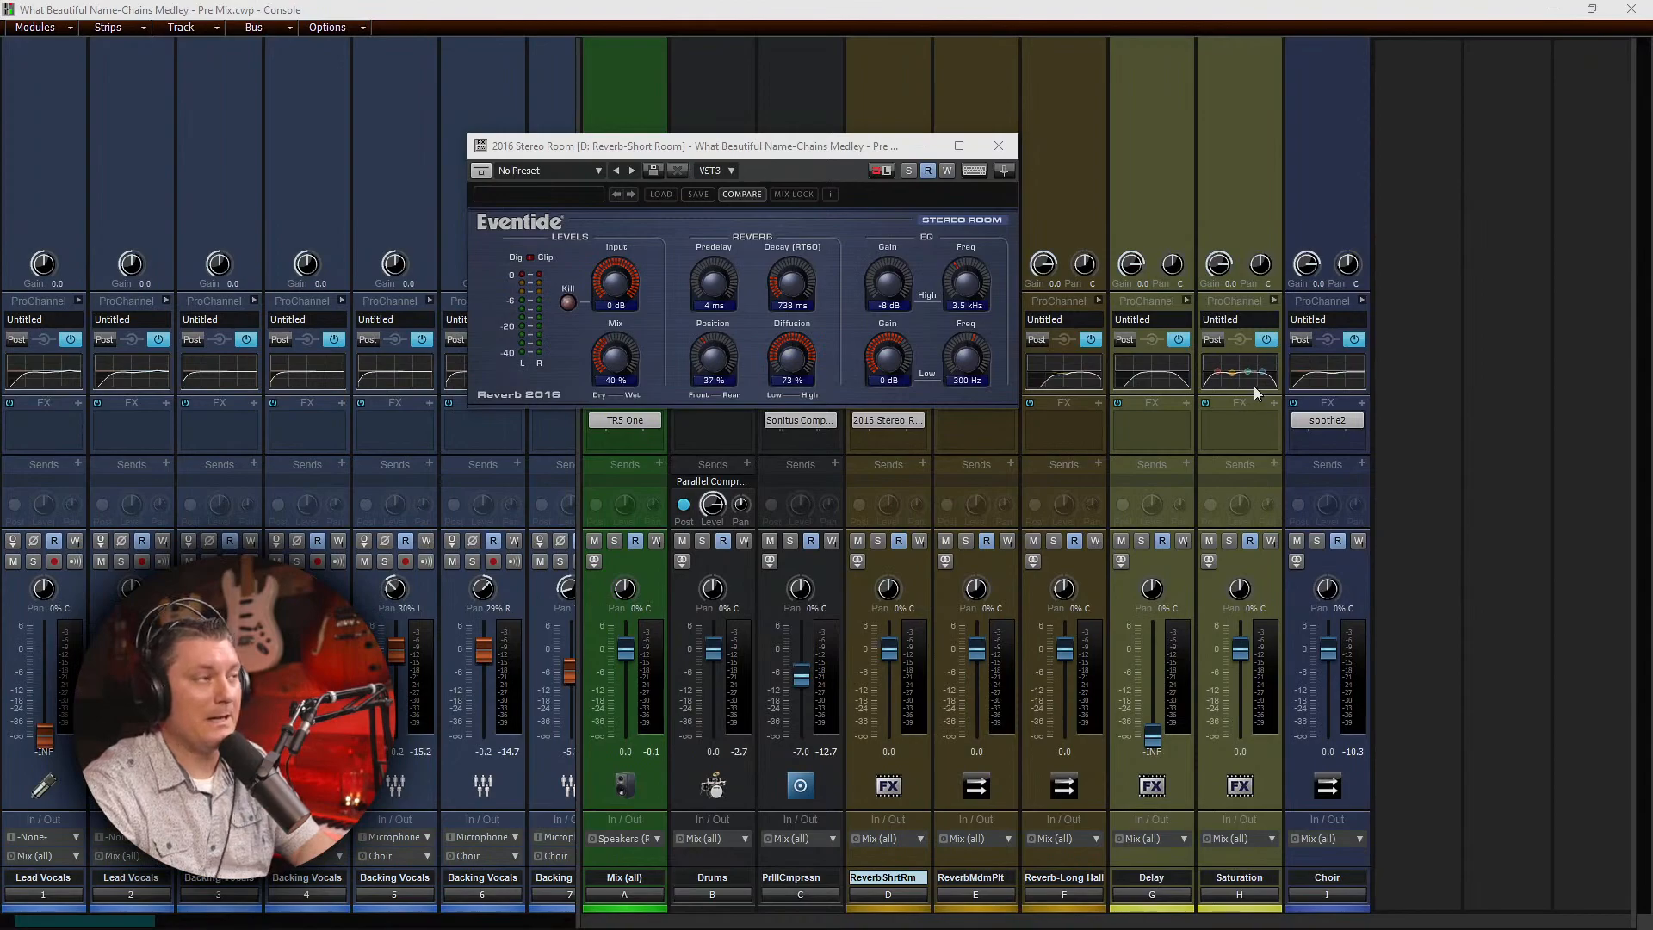
left_click_drag(786, 153, 1041, 351)
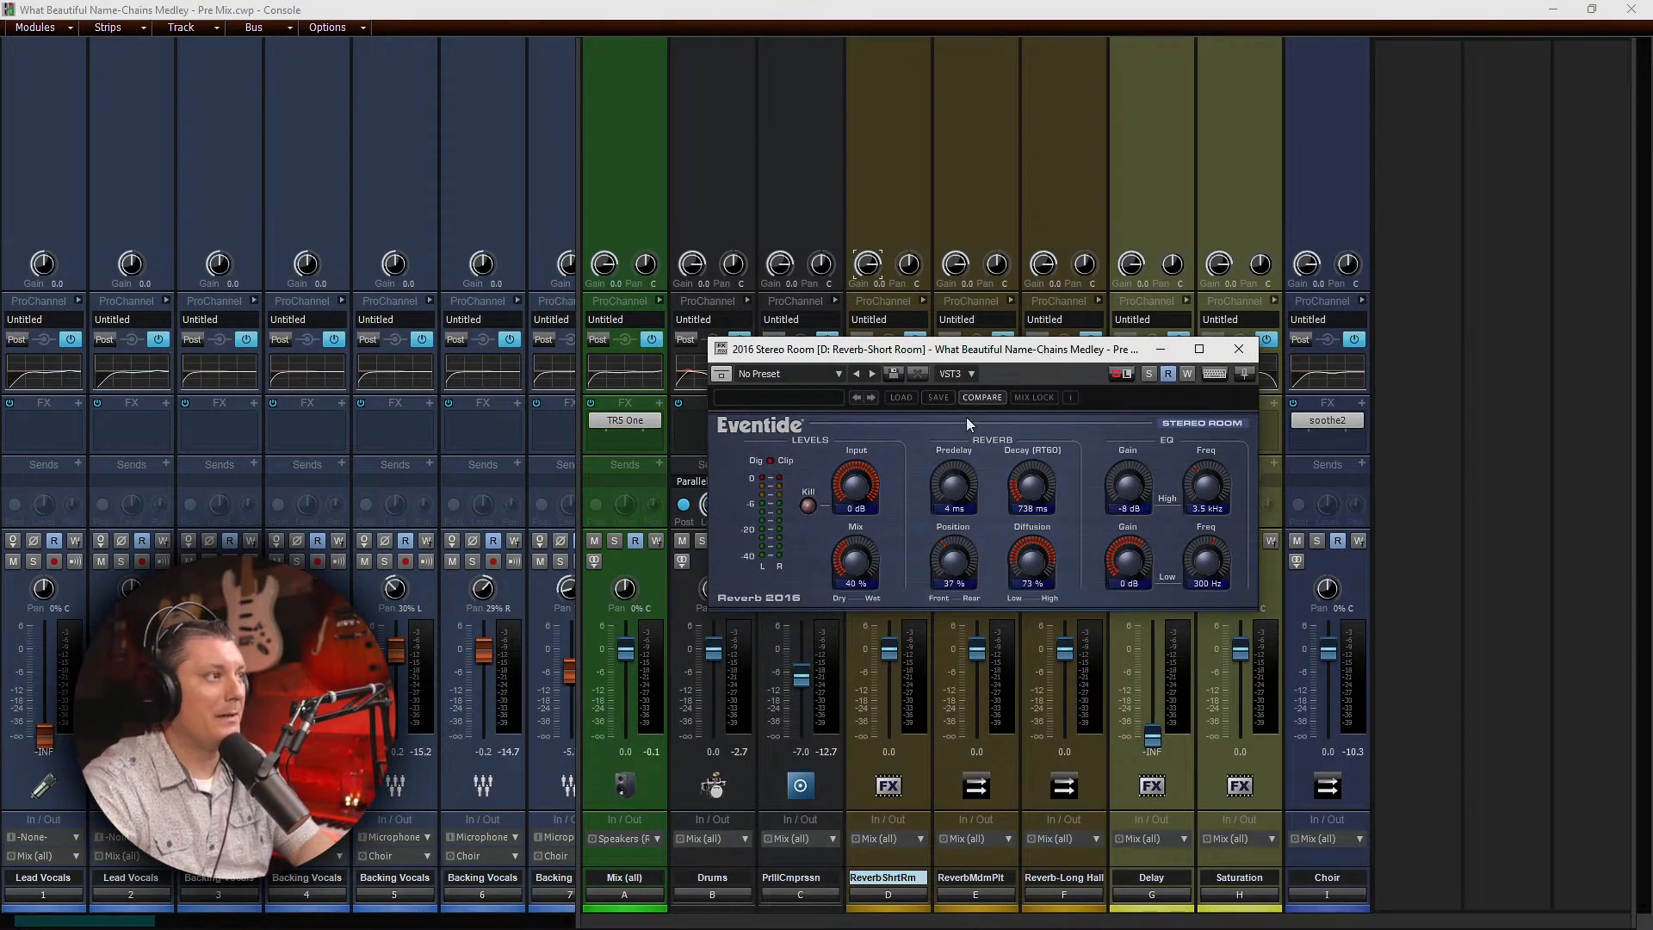
left_click_drag(1032, 499, 1042, 516)
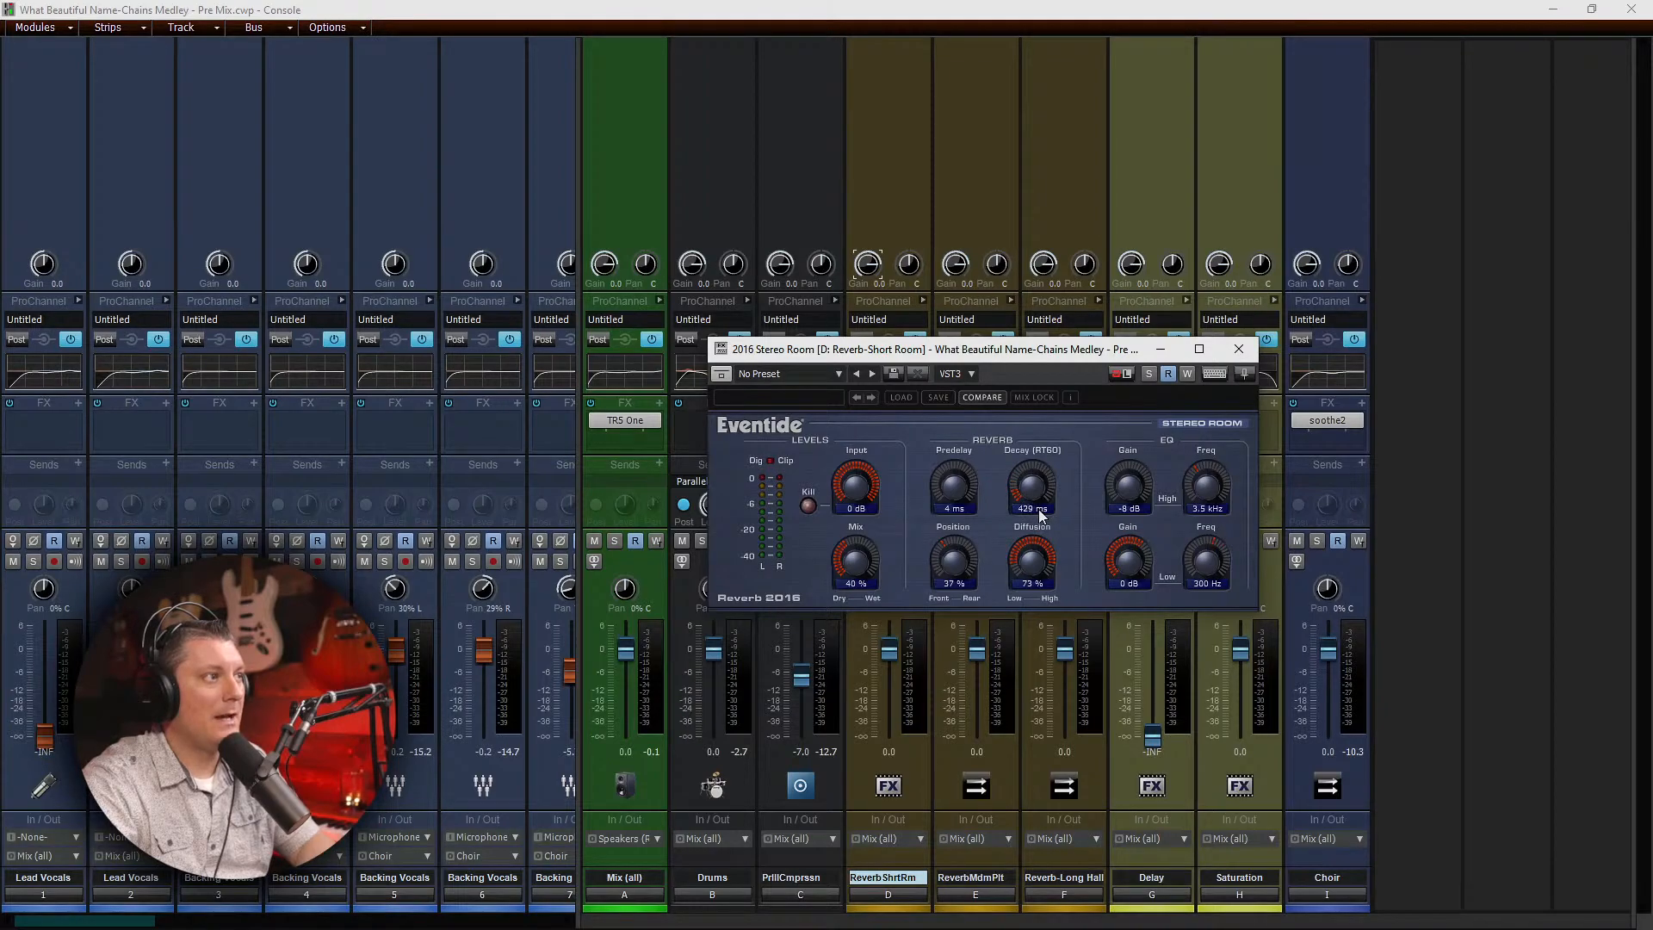
left_click(1238, 349)
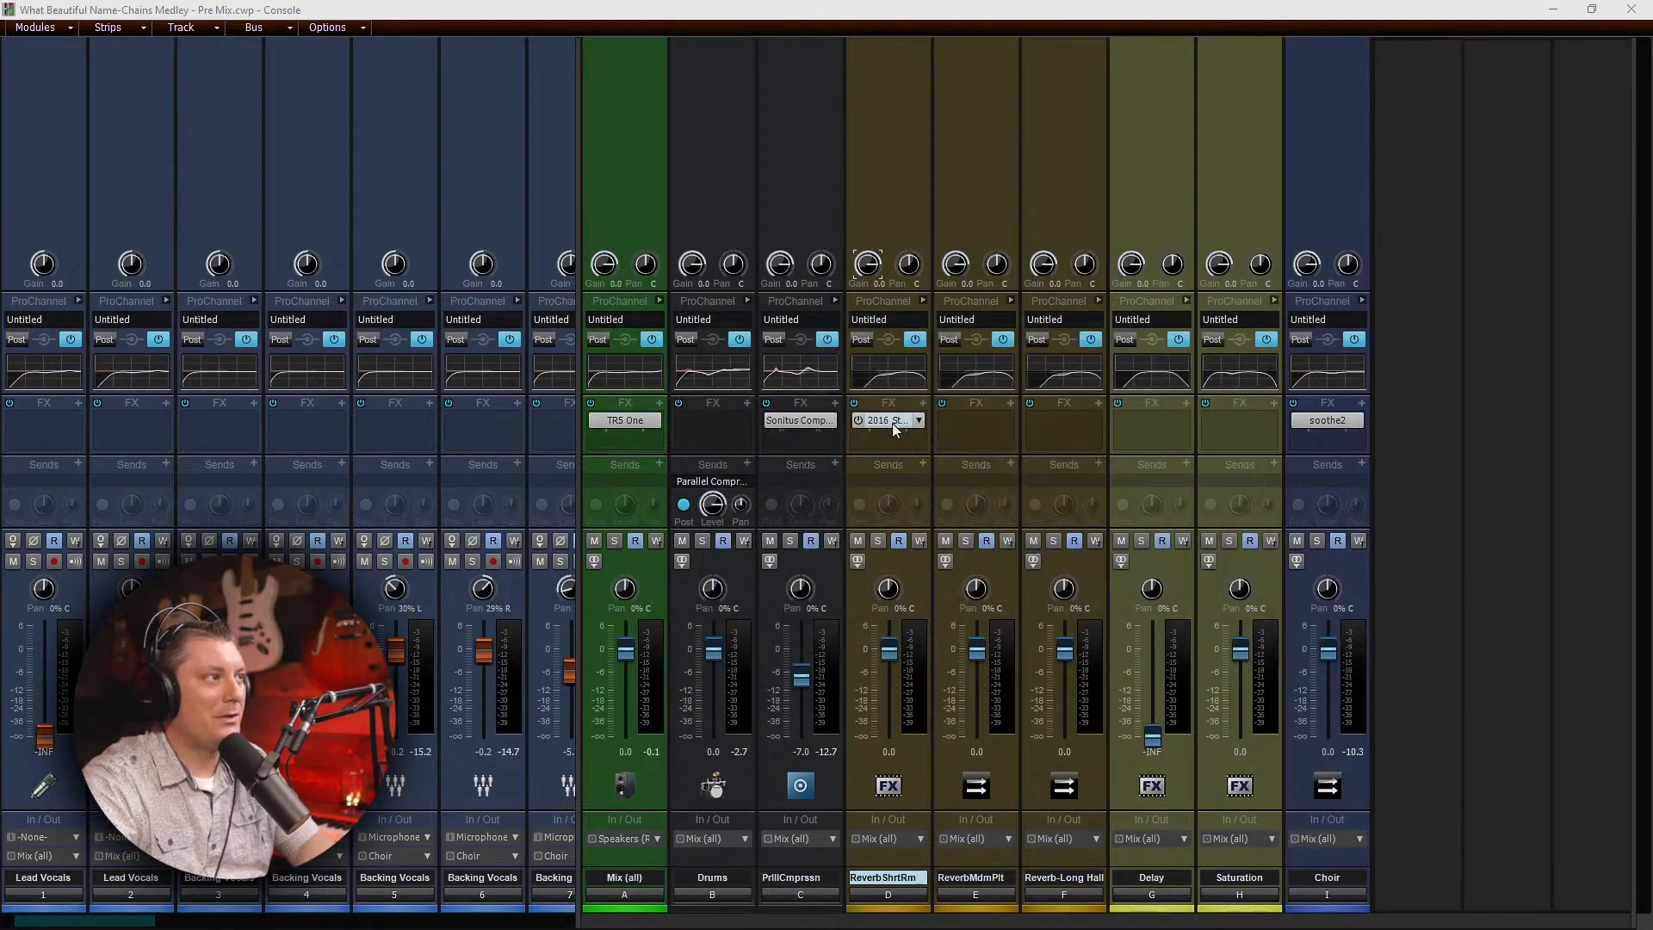
Step: Copy 2016 Stereo Room from the Short Room bus to the Reverb-Medium Plate bus, set its decay to about 857 ms, and close it
left_click_drag(891, 422, 1031, 509)
double_click(983, 422)
double_click(1031, 509)
type("850 ms")
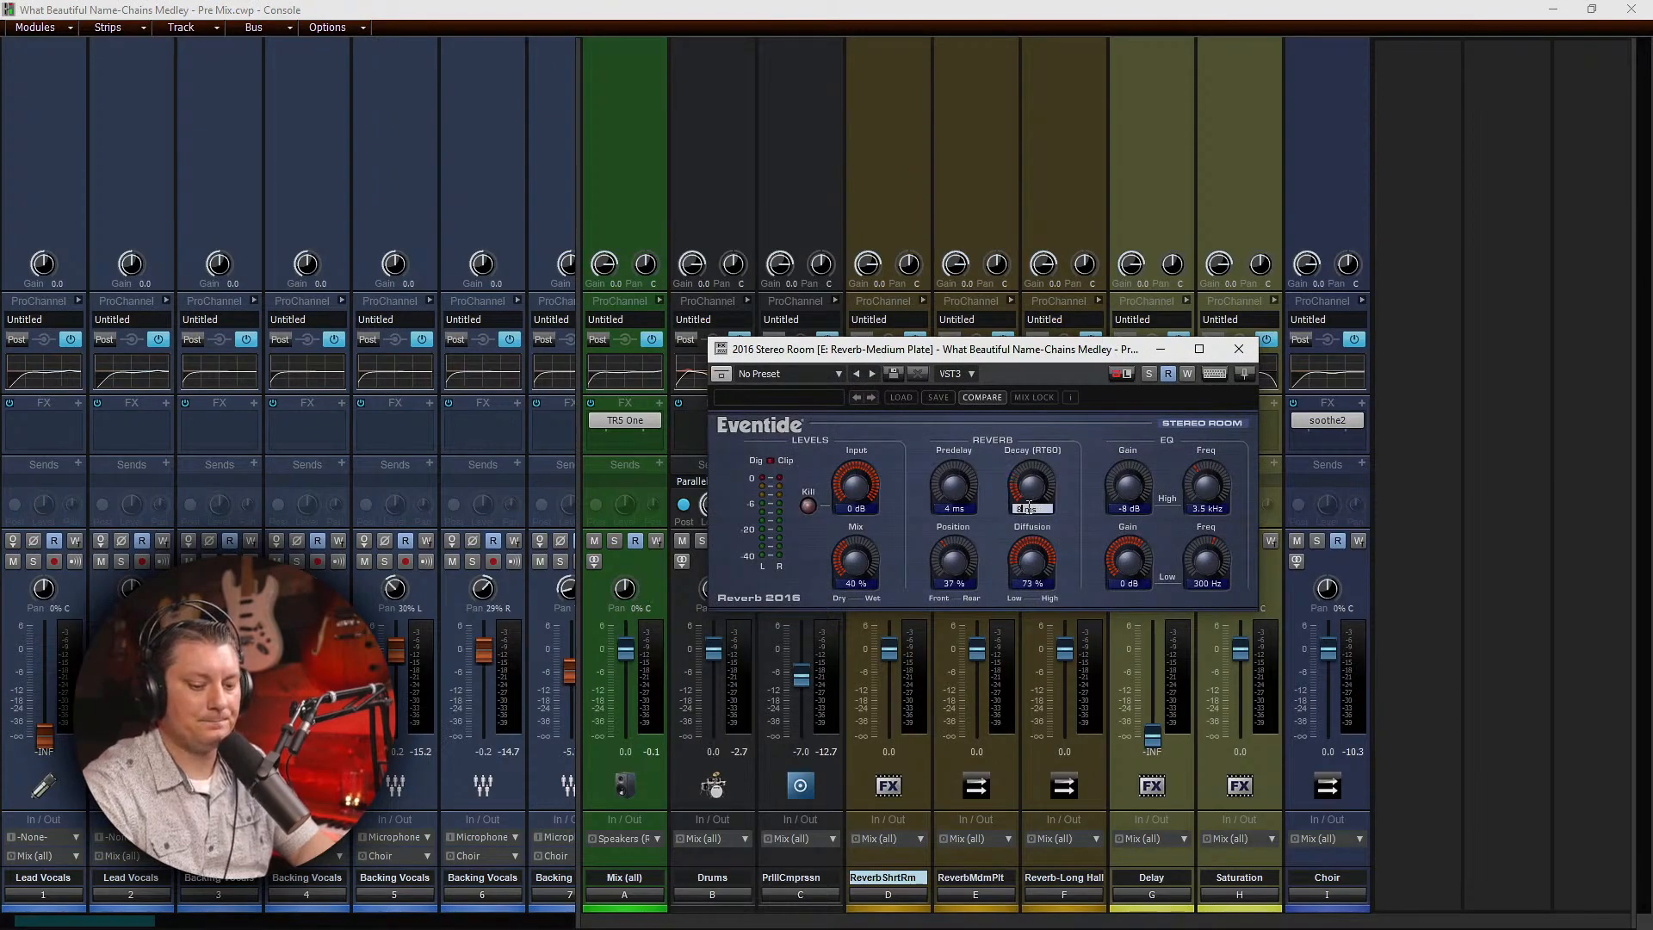
key("Return")
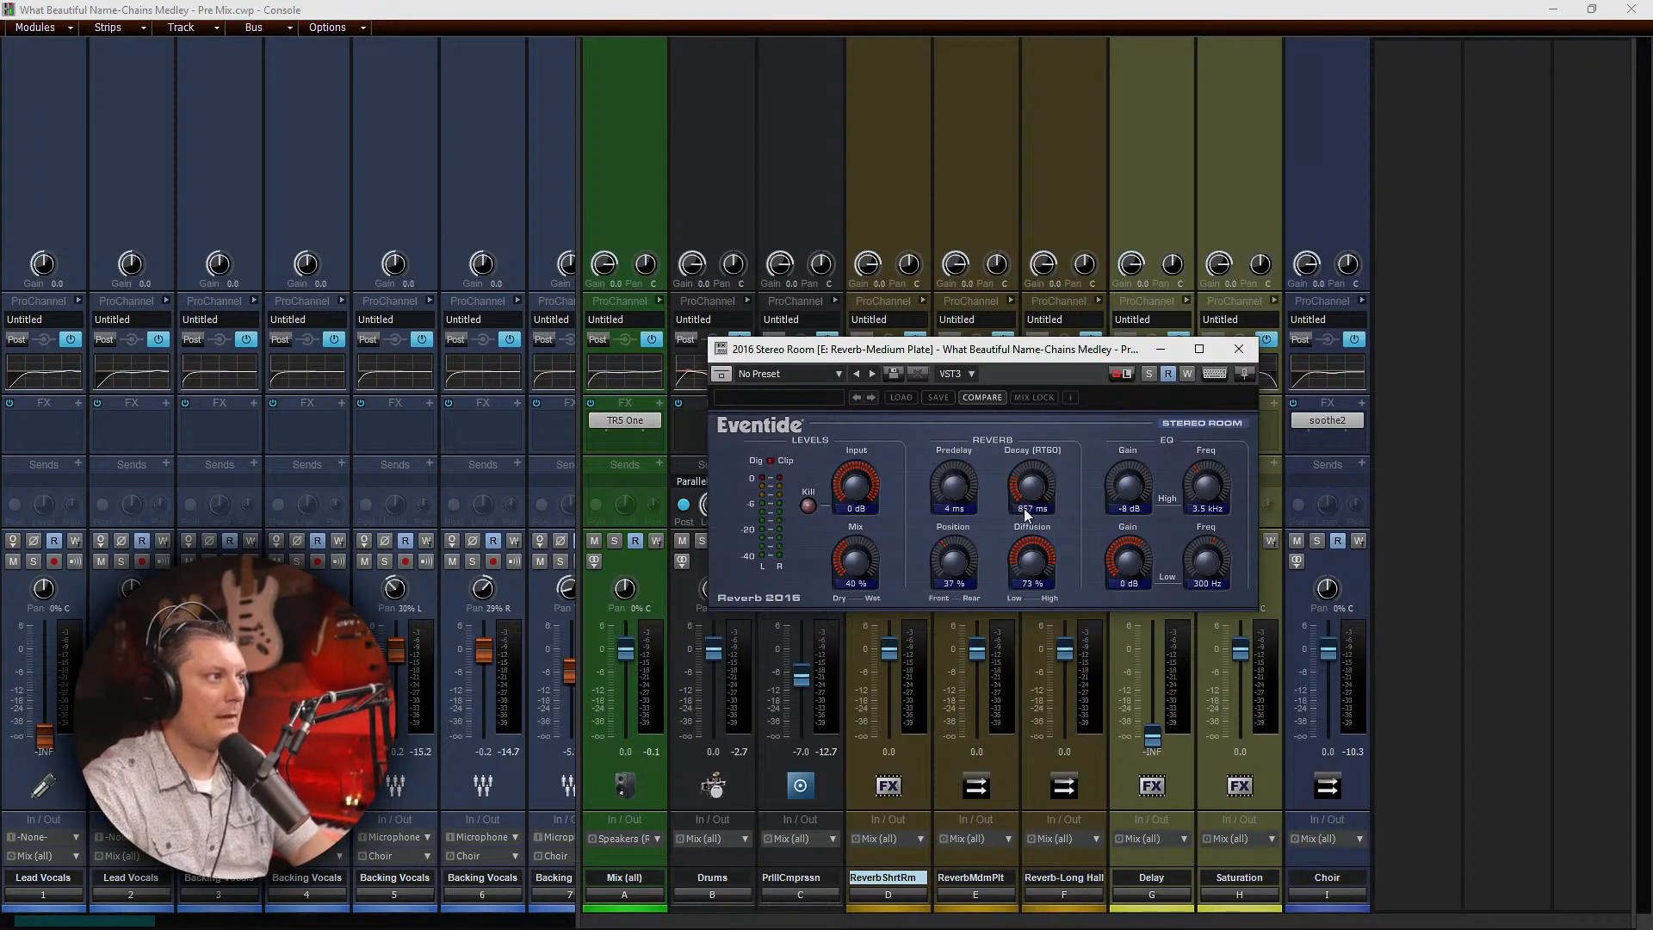
left_click(1238, 349)
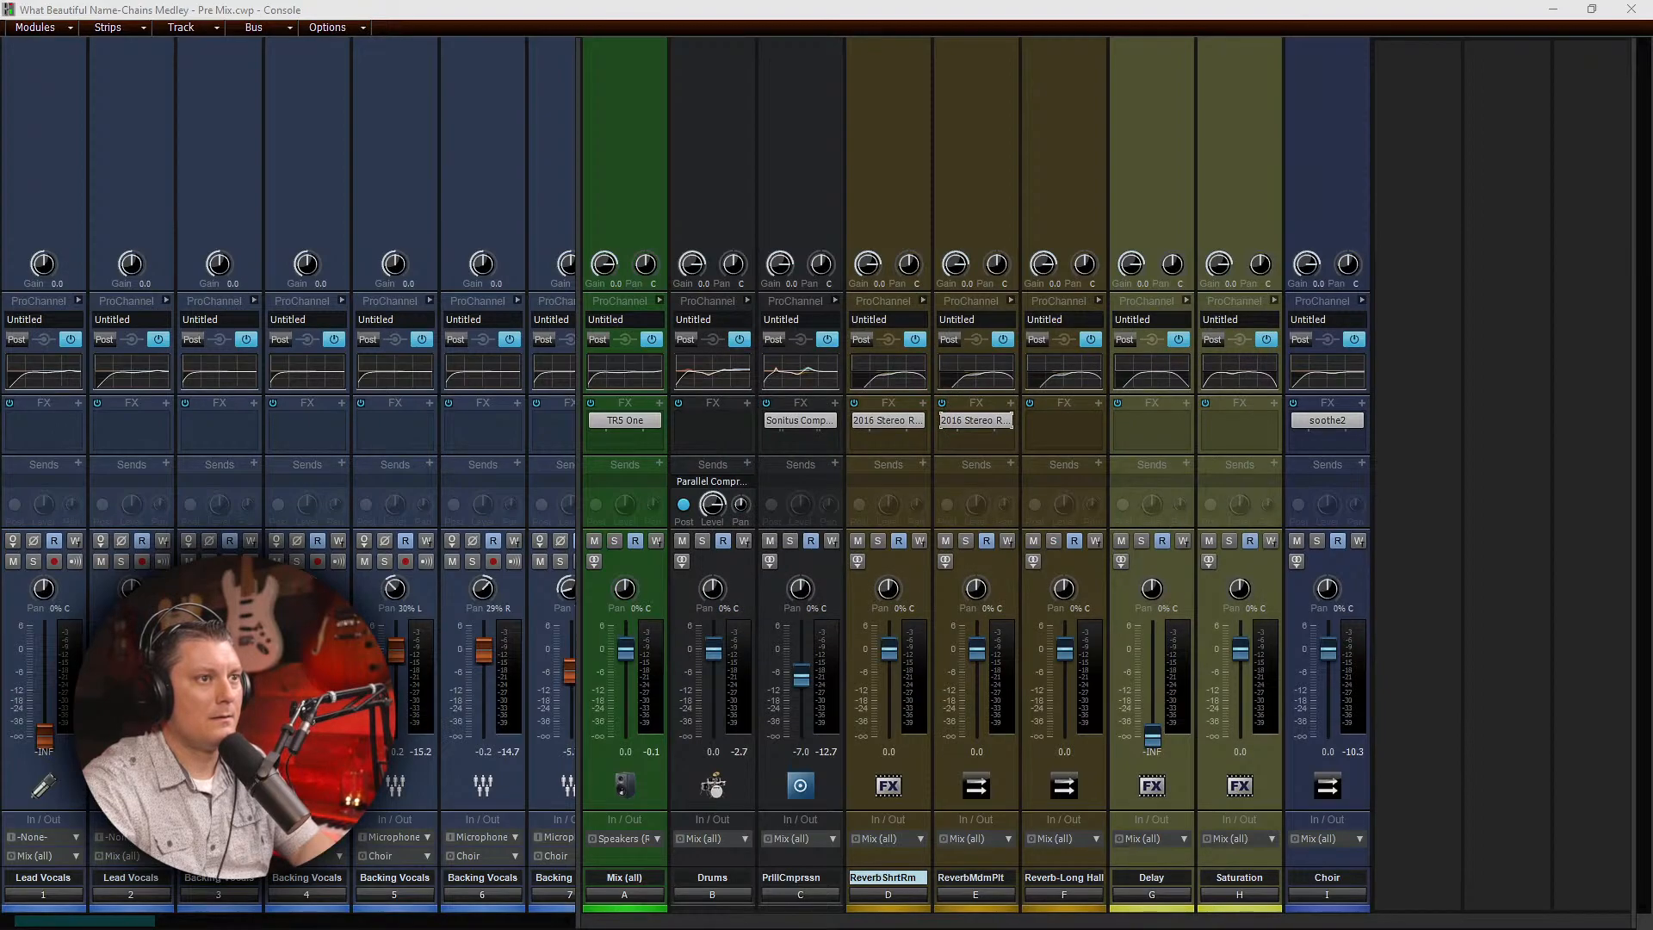
Step: Copy the Medium Plate's reverb to the Reverb-Long Hall bus and set its decay to 1.7 s and position to 51%
left_click_drag(989, 422, 1091, 432)
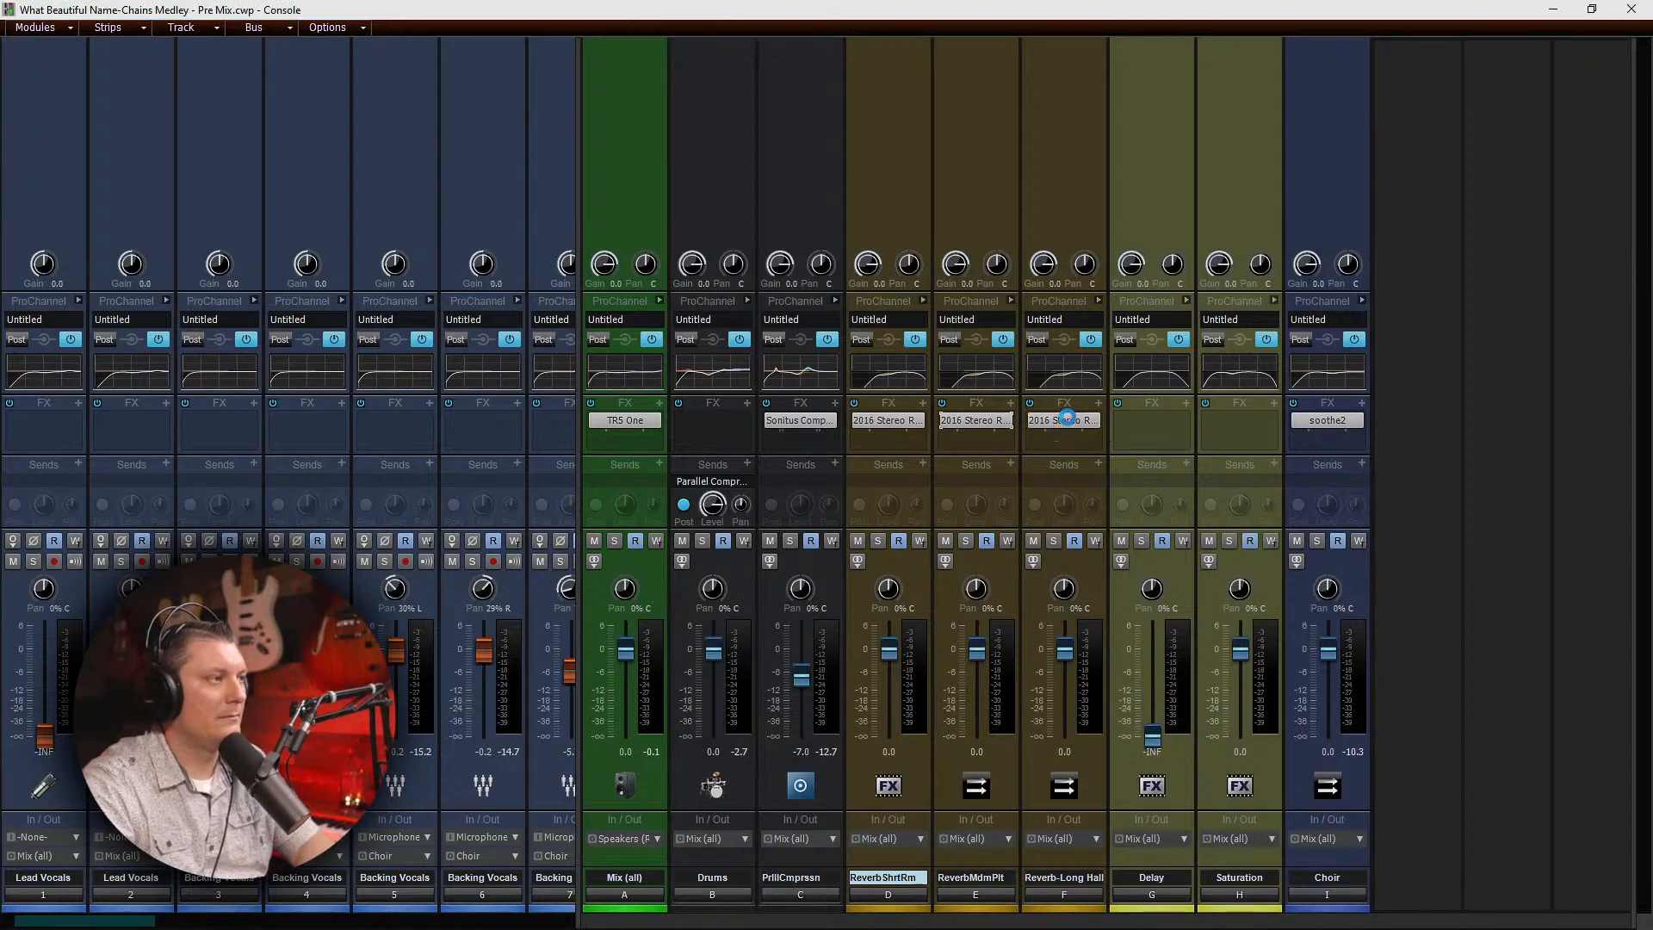
double_click(1068, 419)
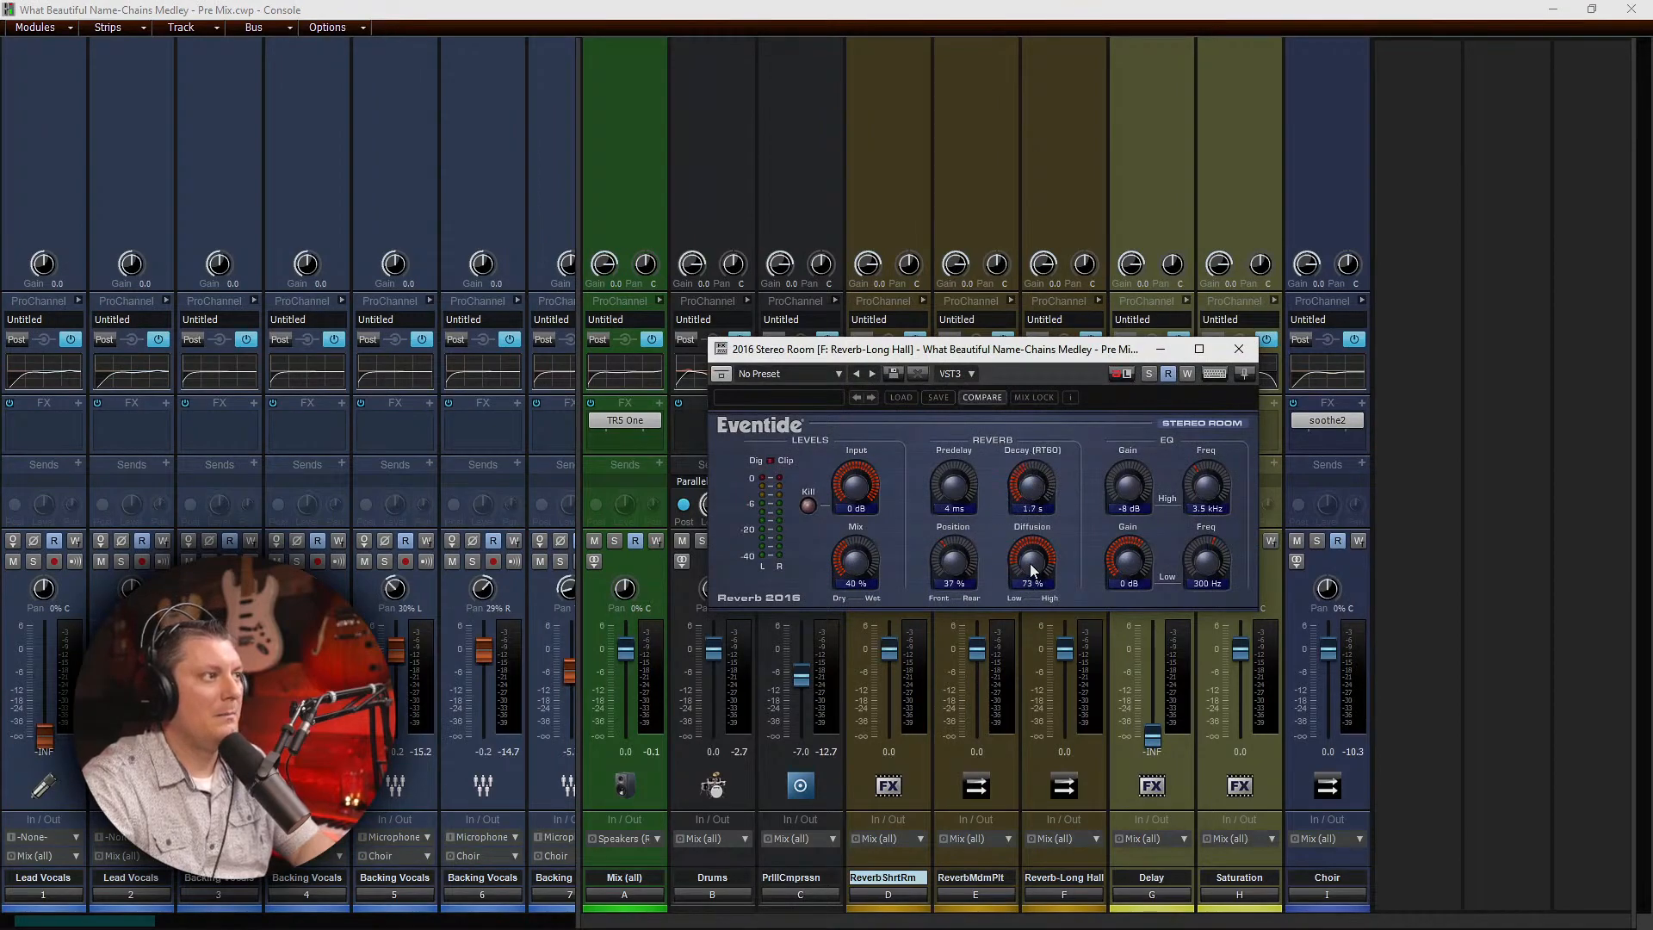
left_click_drag(954, 564, 962, 522)
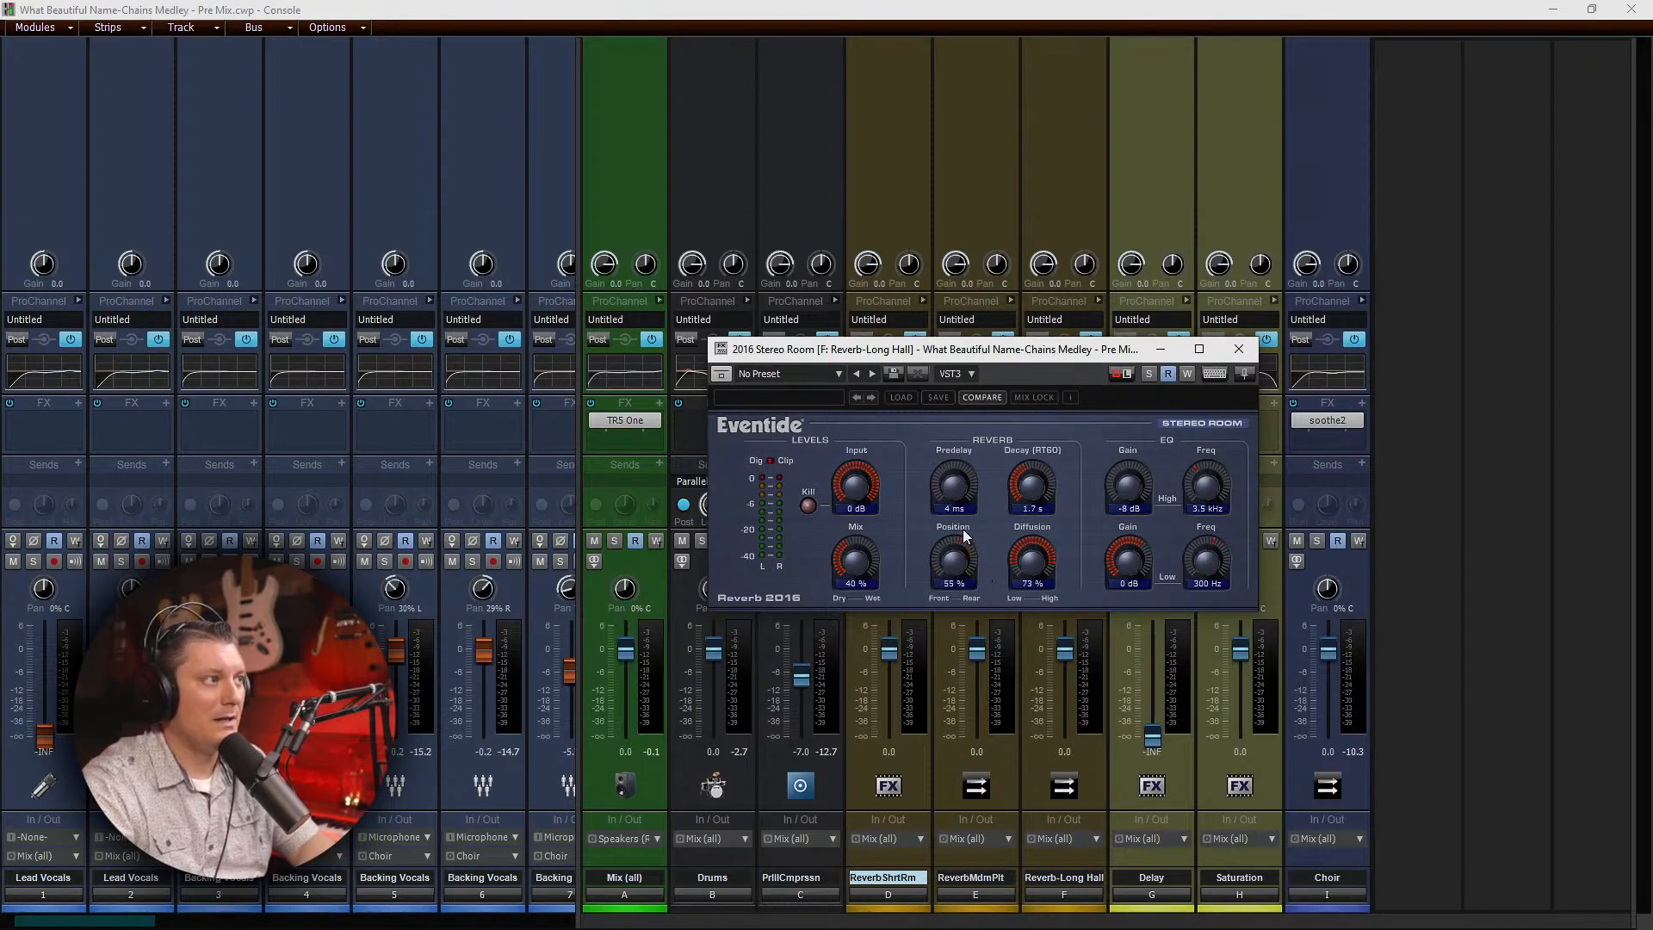
left_click_drag(963, 534, 964, 537)
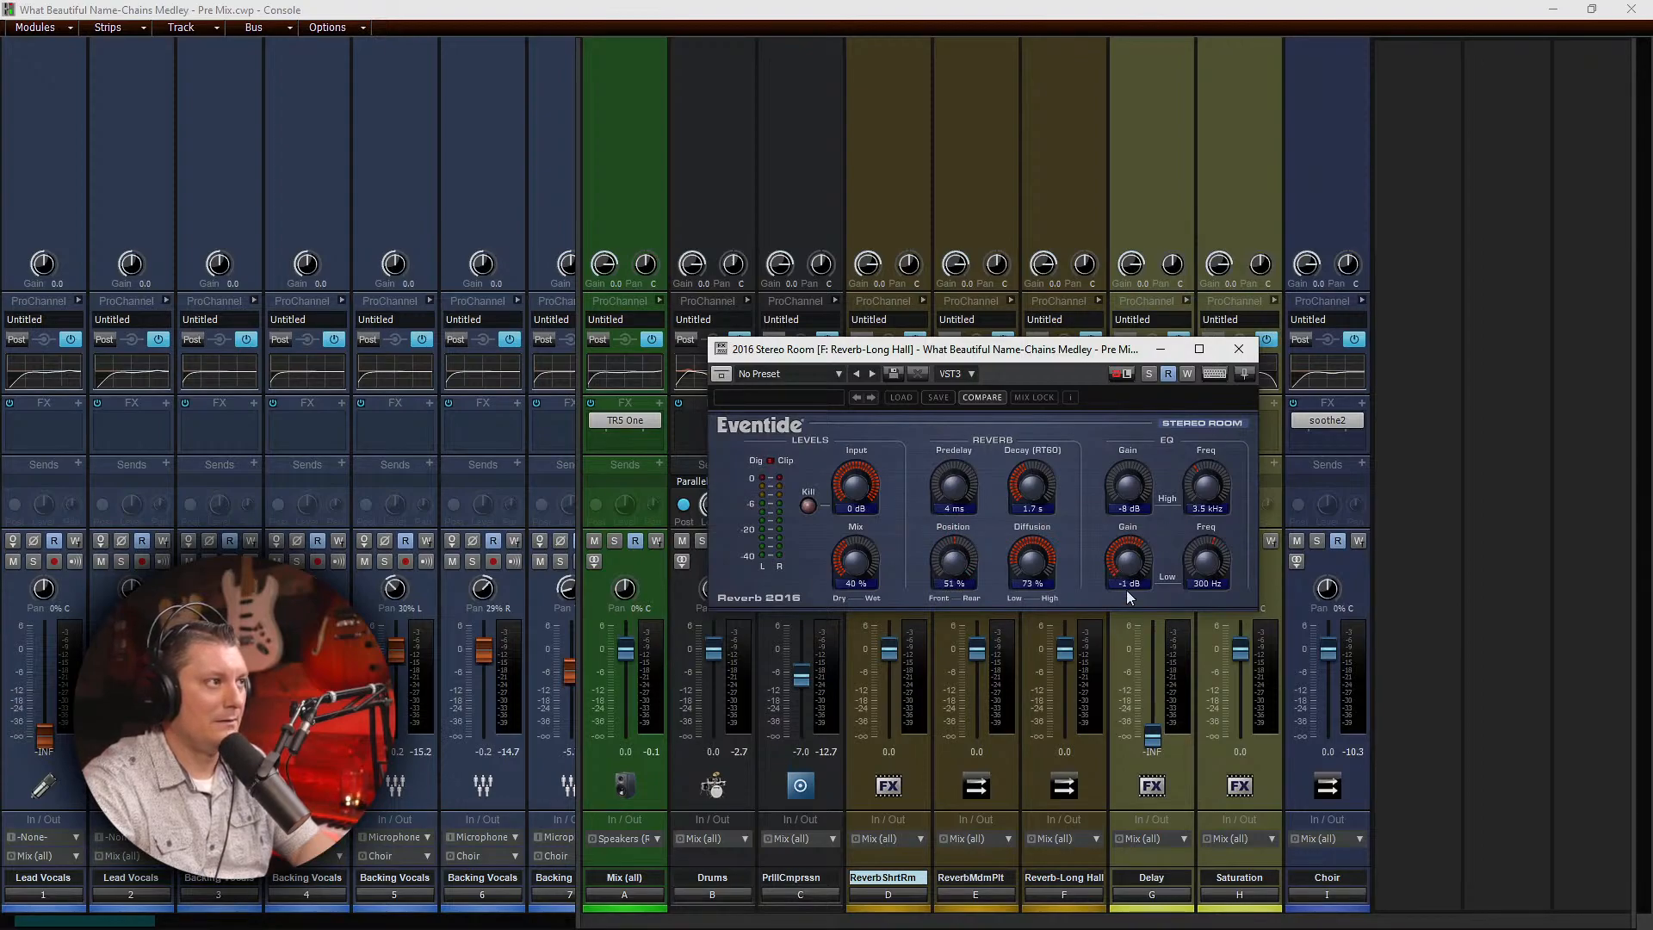
Step: Set the Long Hall reverb's low EQ to -8 dB at 235 Hz, high frequency to 5.7 kHz and mix to 100%, and close it
left_click_drag(1128, 594, 1166, 705)
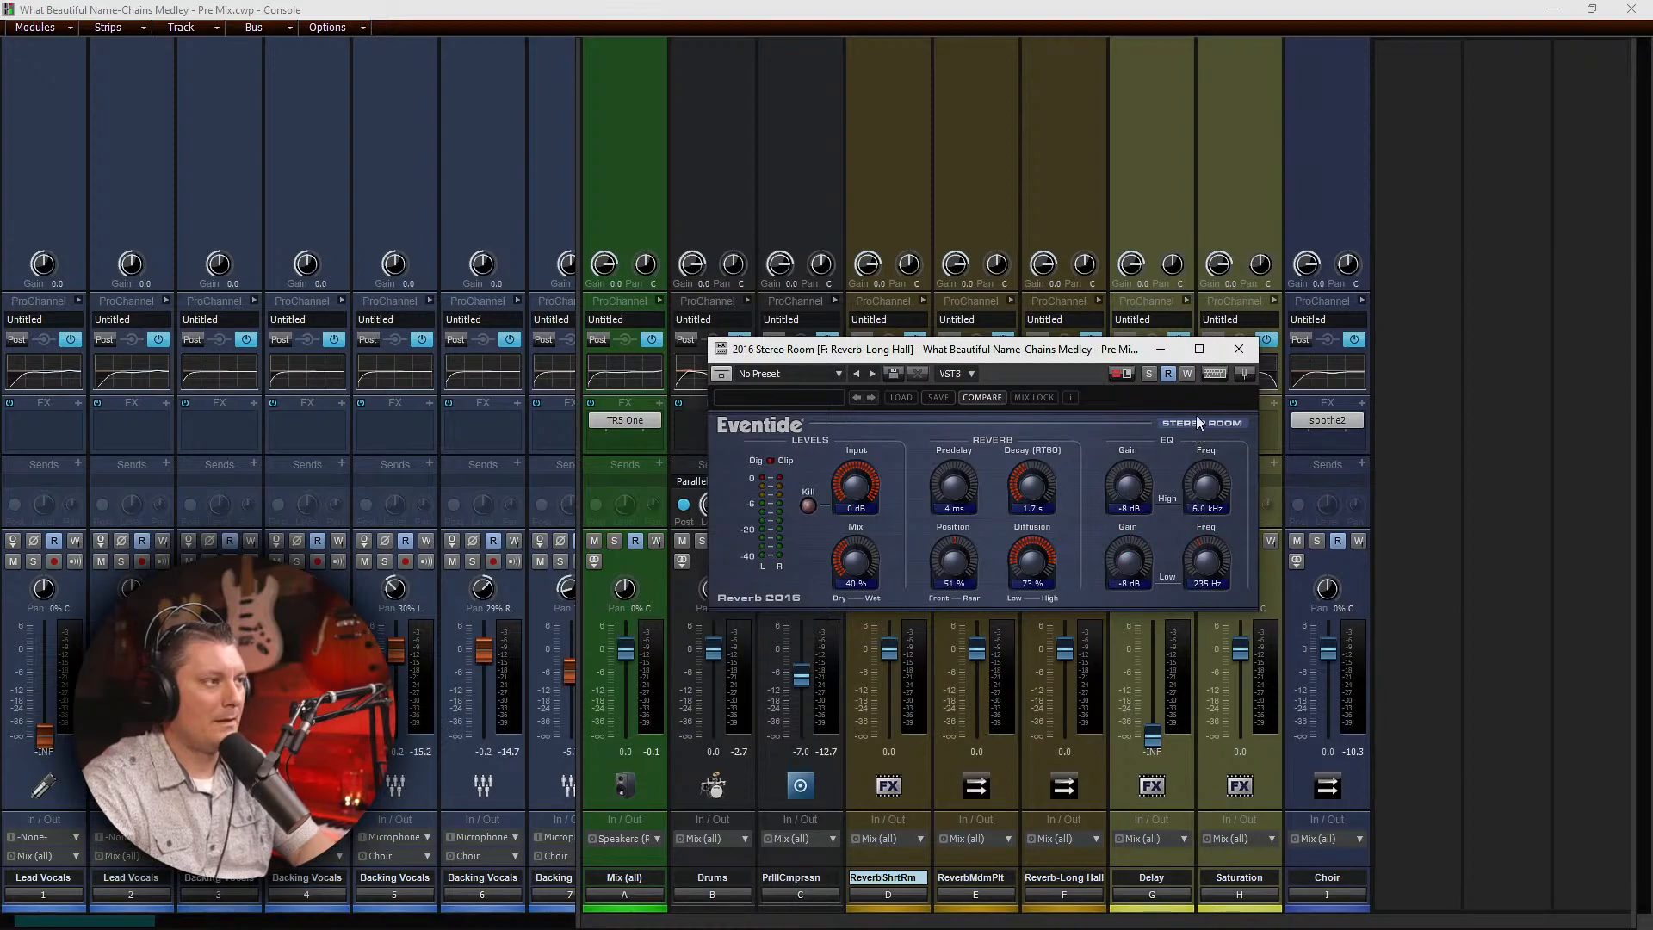
left_click_drag(1196, 415, 1198, 423)
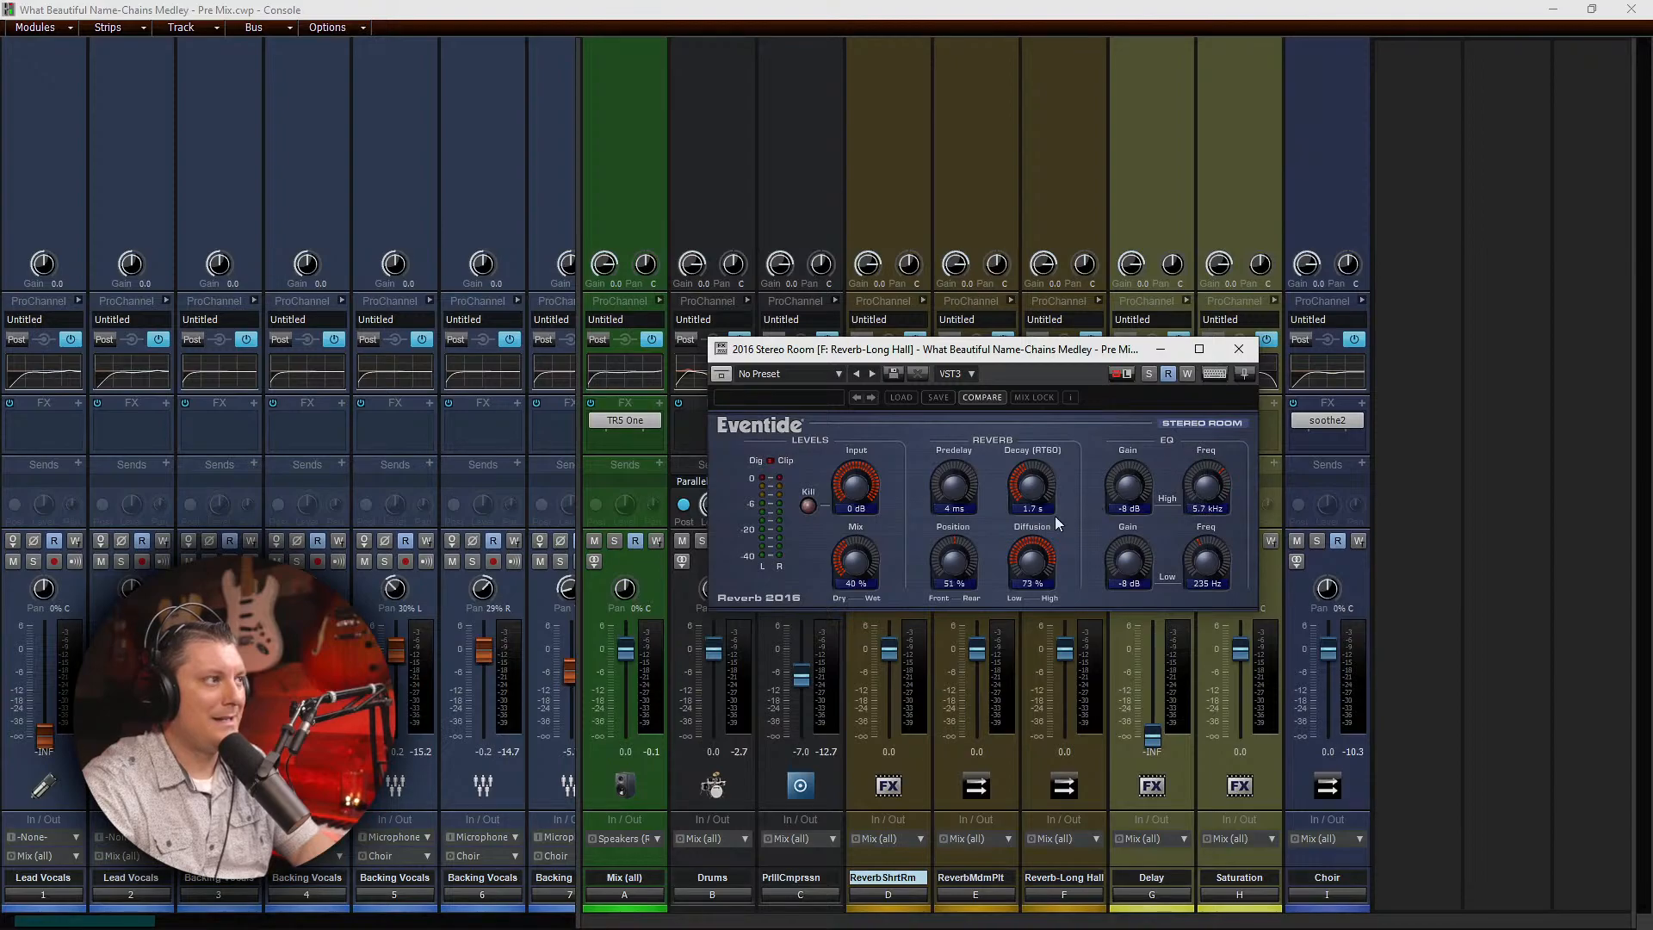
left_click_drag(857, 566, 833, 441)
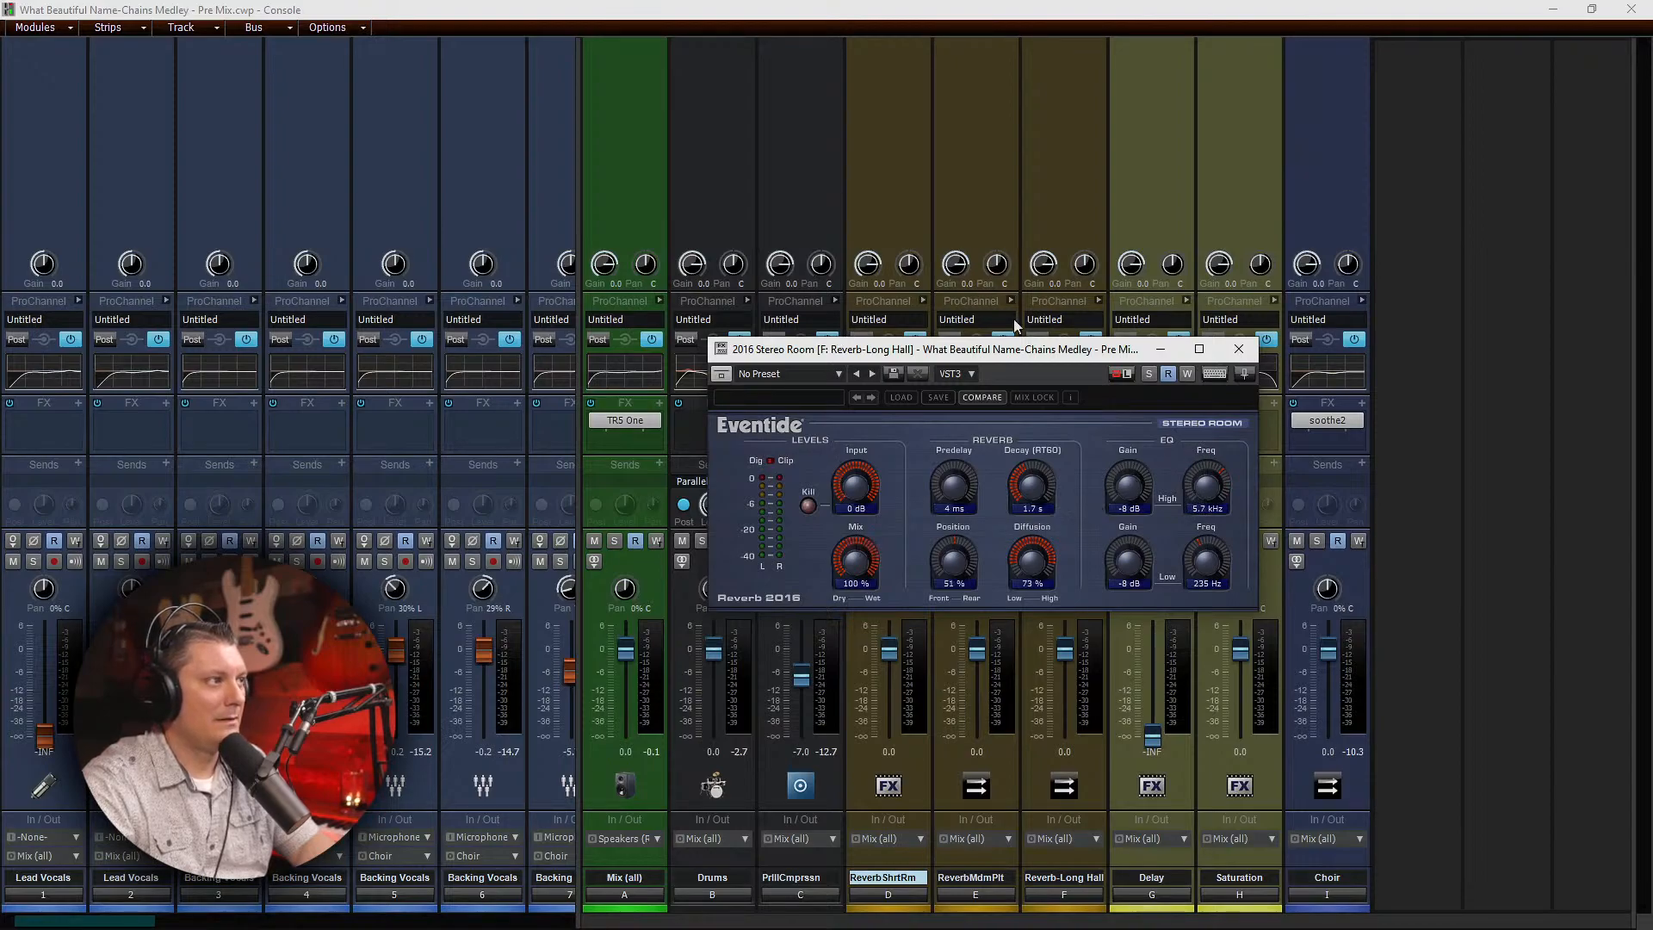
left_click(1237, 355)
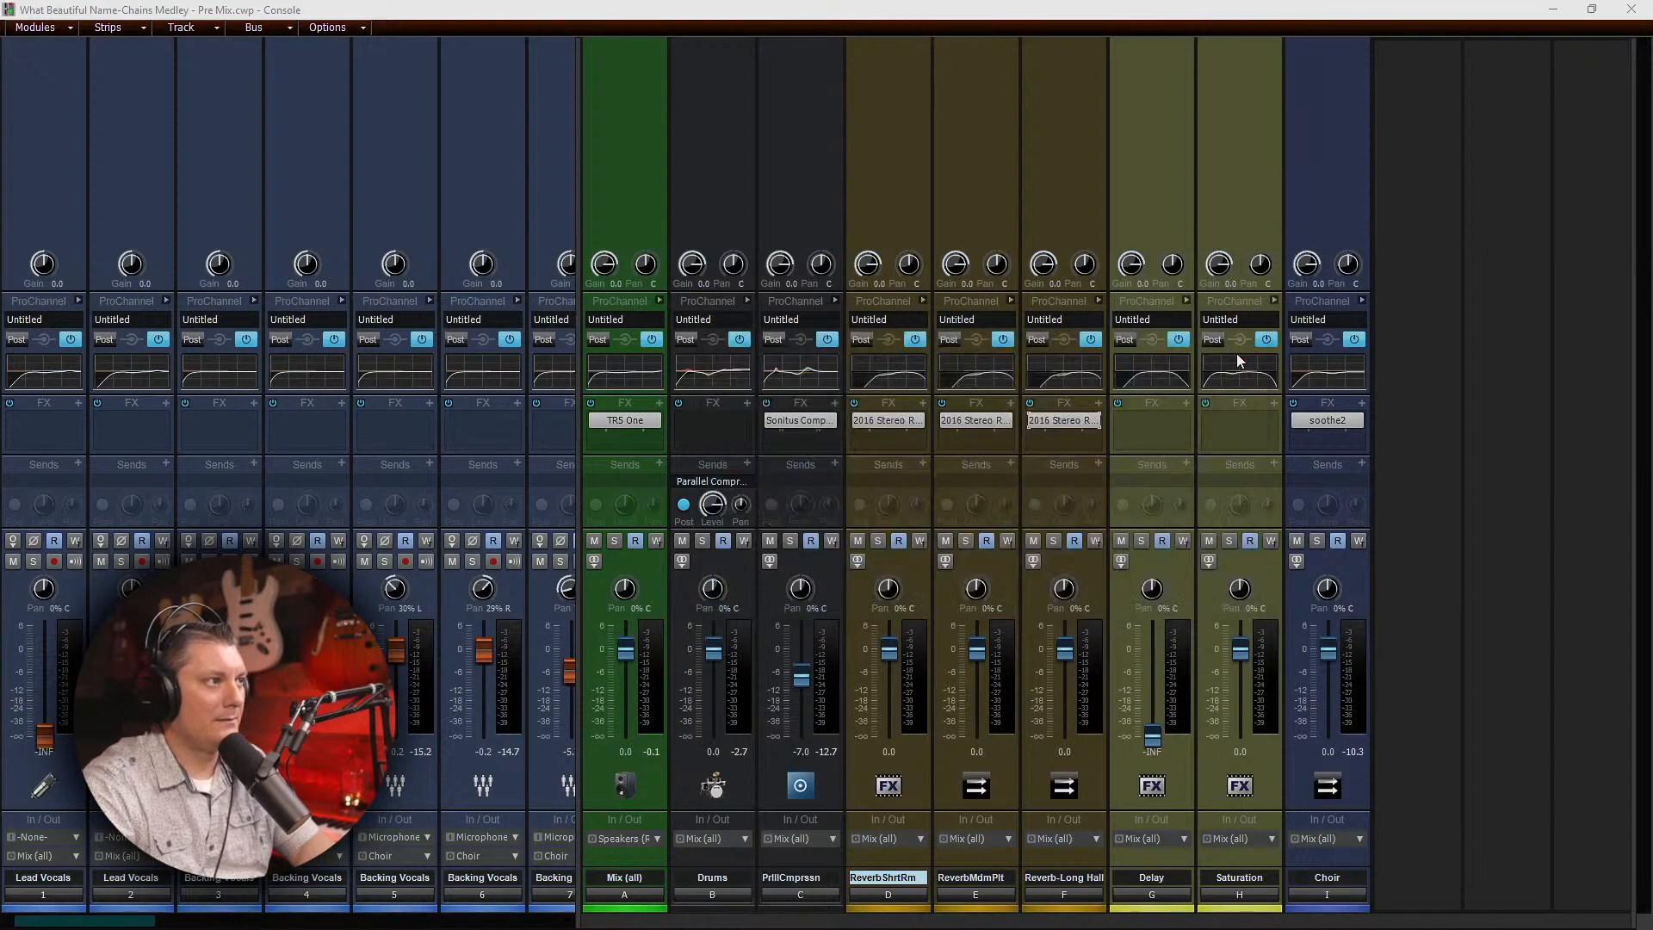
Step: Set the Medium Plate reverb's mix to 100%, low EQ to -8 dB at 226 Hz and high frequency to 5.6 kHz
double_click(975, 421)
left_click_drag(880, 577, 820, 383)
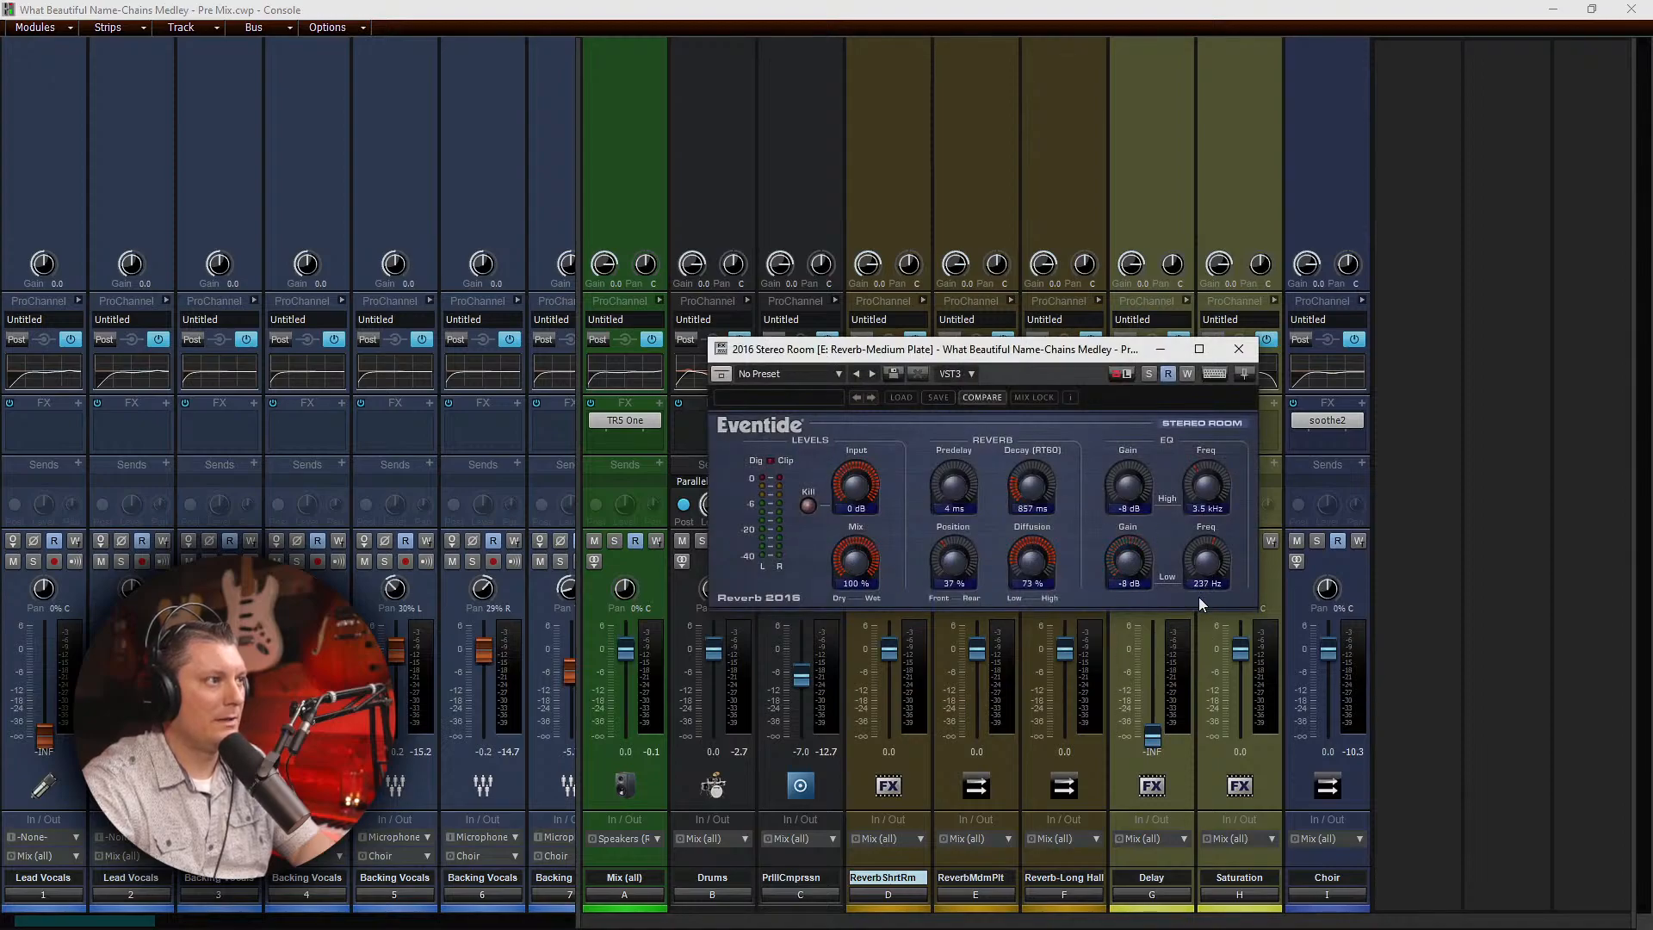
left_click_drag(1199, 596, 1198, 601)
left_click_drag(1203, 482, 1203, 415)
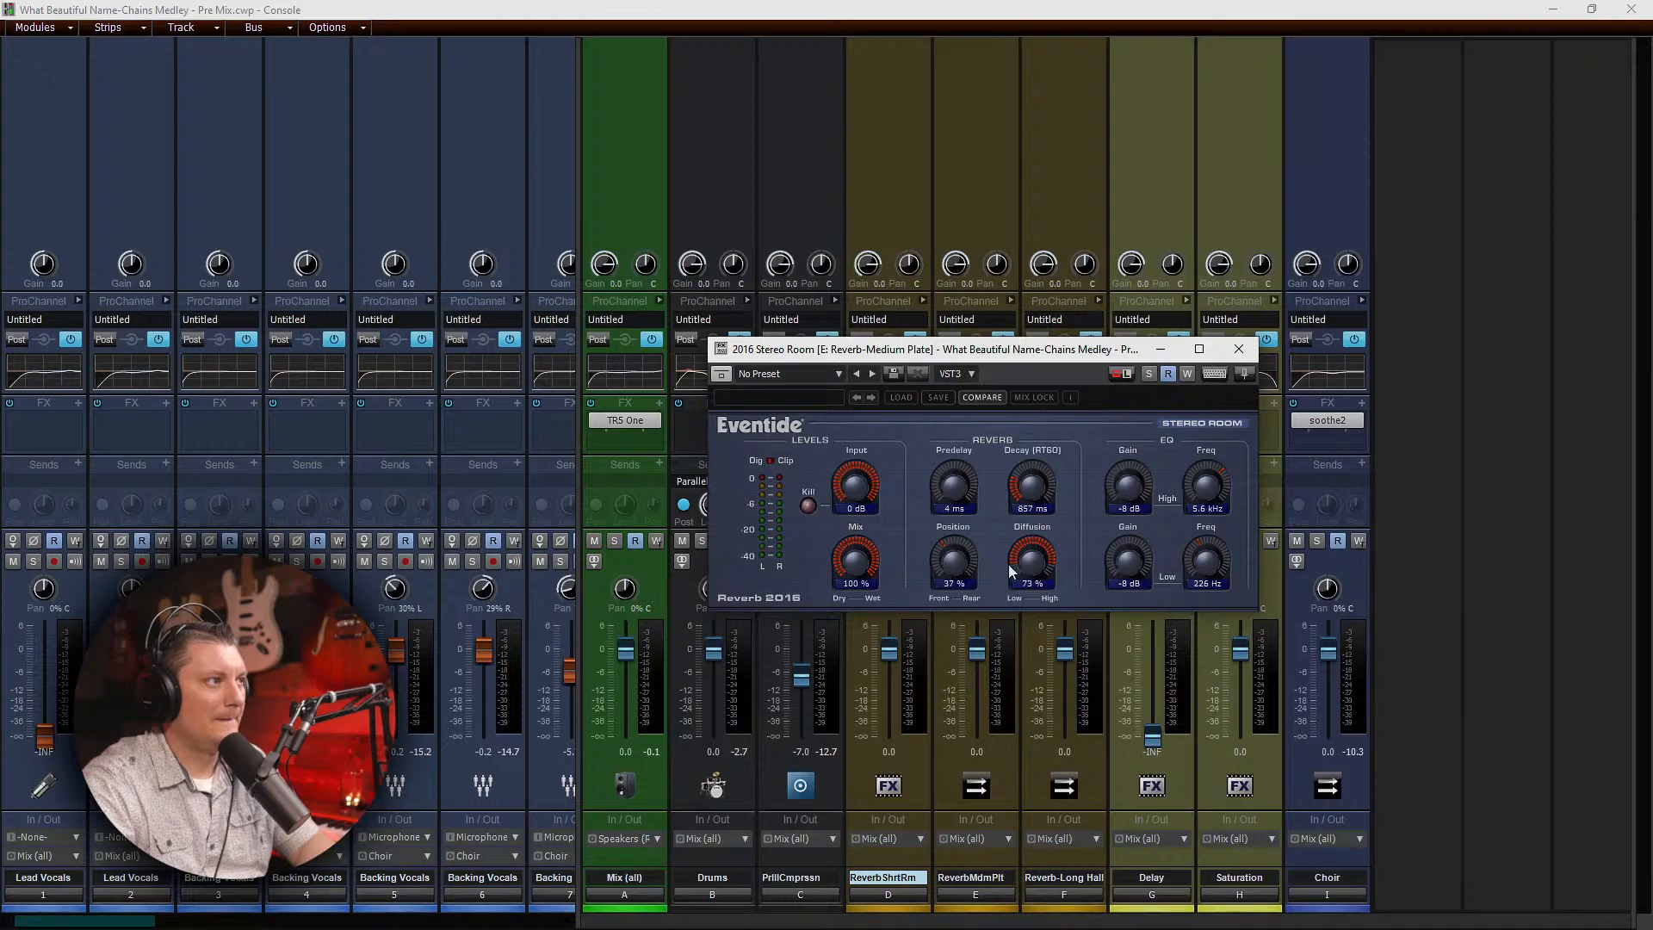
Step: Save the project, set the Medium Plate reverb's position to 48%, and close the plug-in
key("ctrl+s")
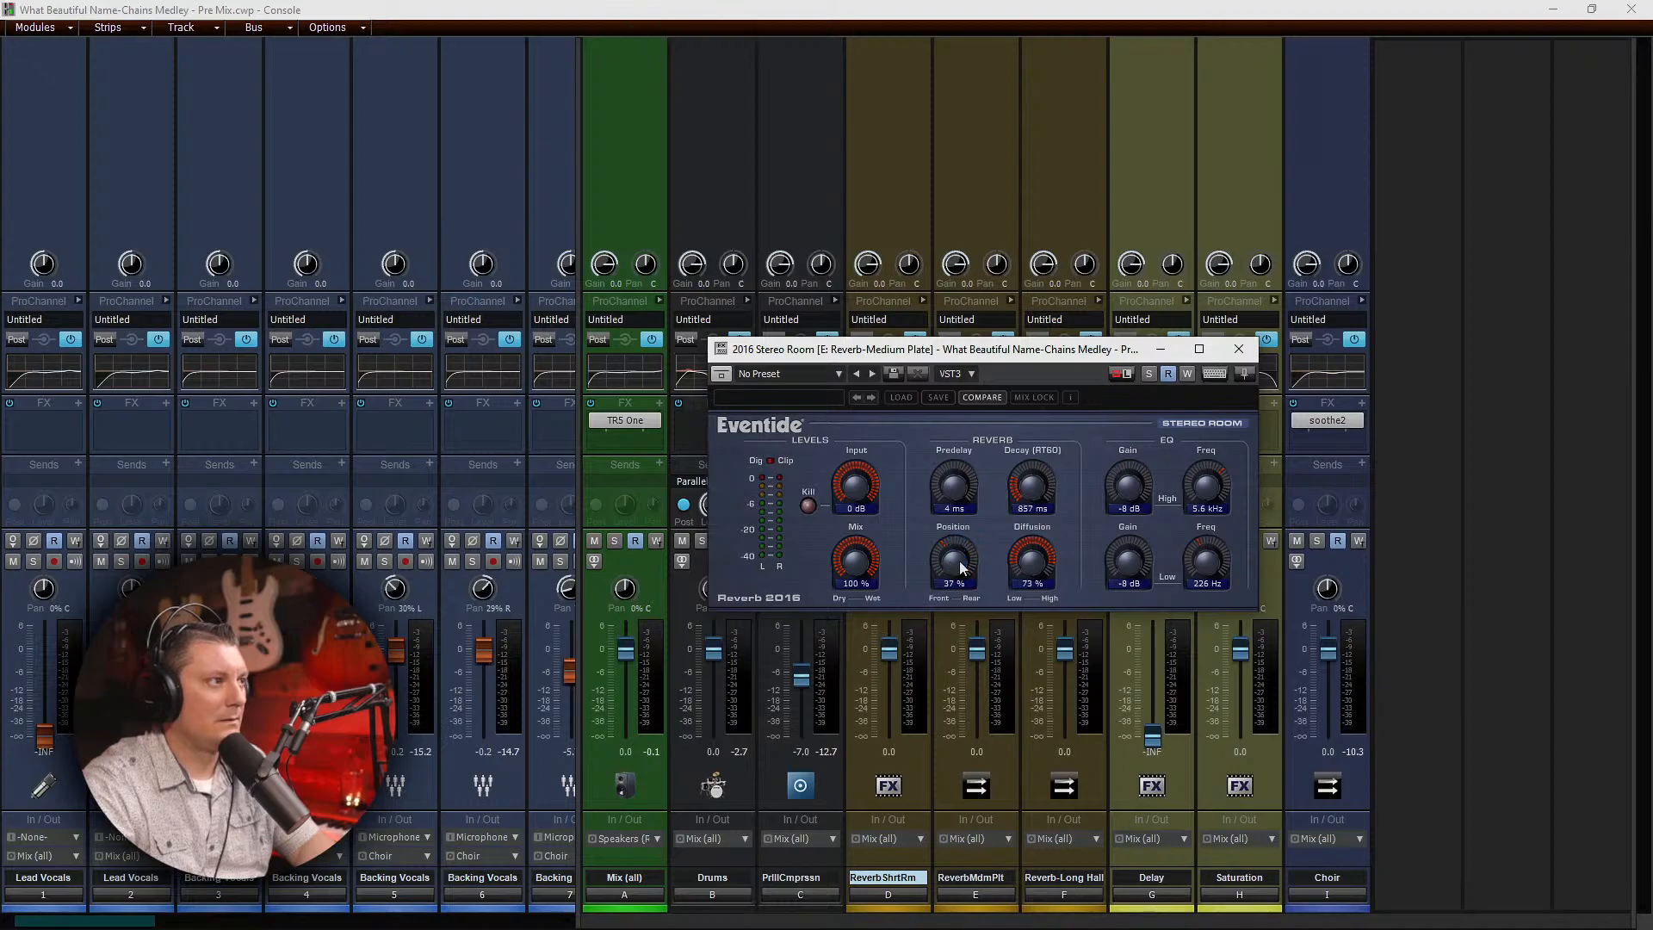
left_click_drag(956, 568, 960, 554)
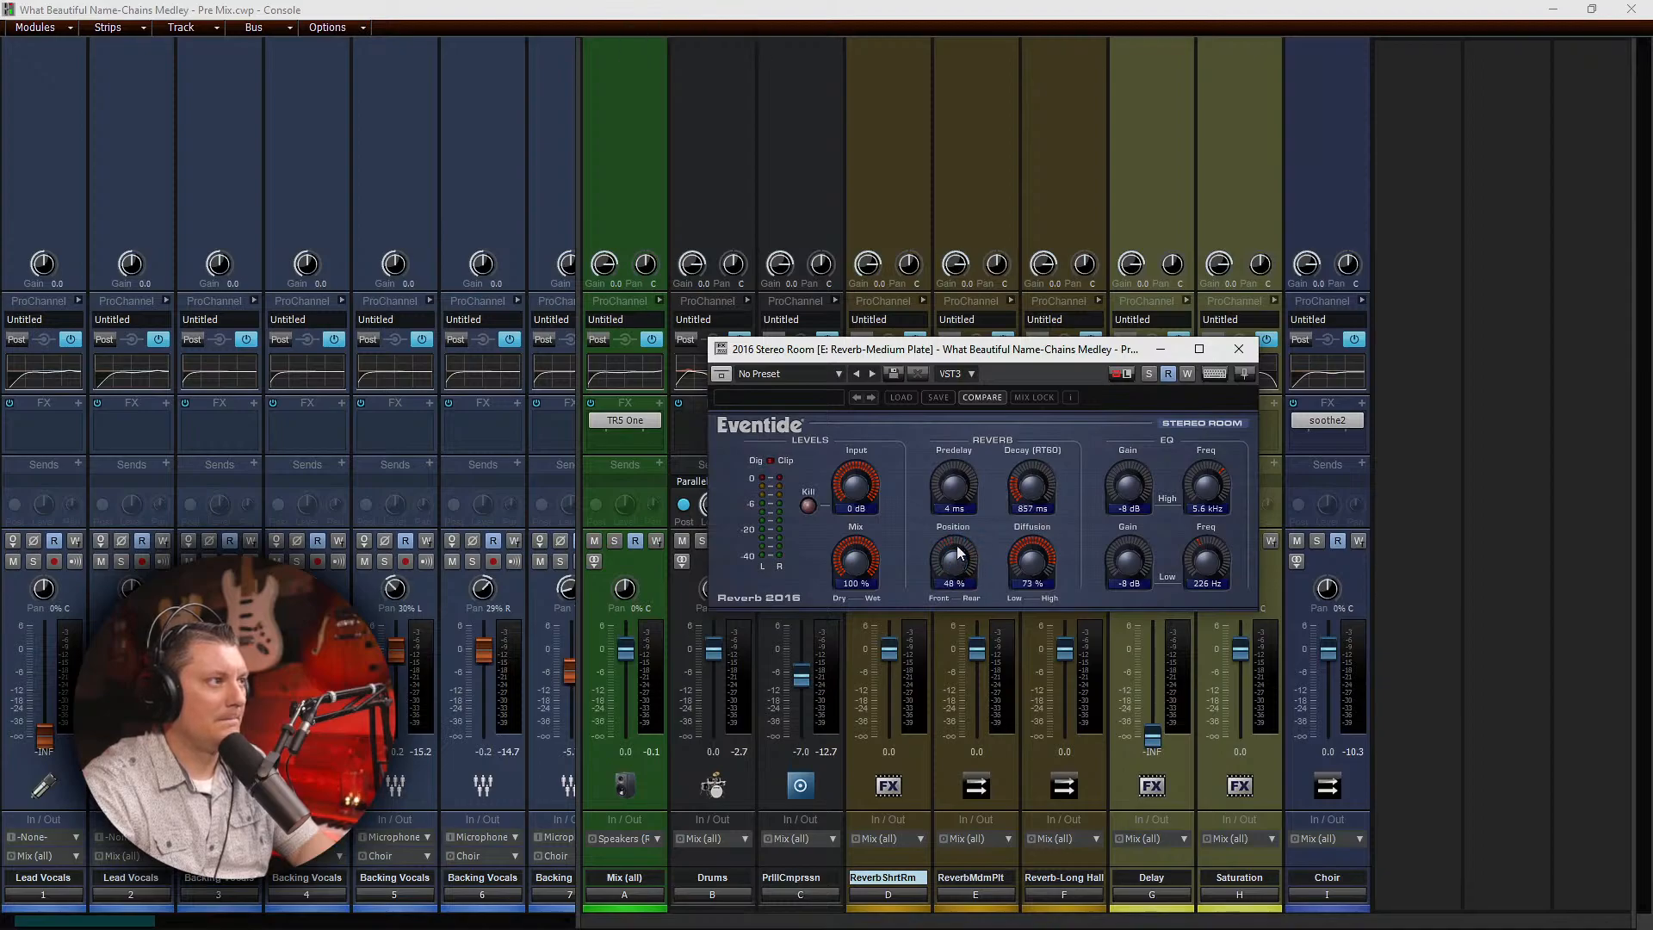
left_click(1239, 349)
Step: Open the Reverb-Short Room bus's reverb and set its low EQ to -8 dB at 224 Hz and its high frequency to 6.0 kHz
double_click(896, 422)
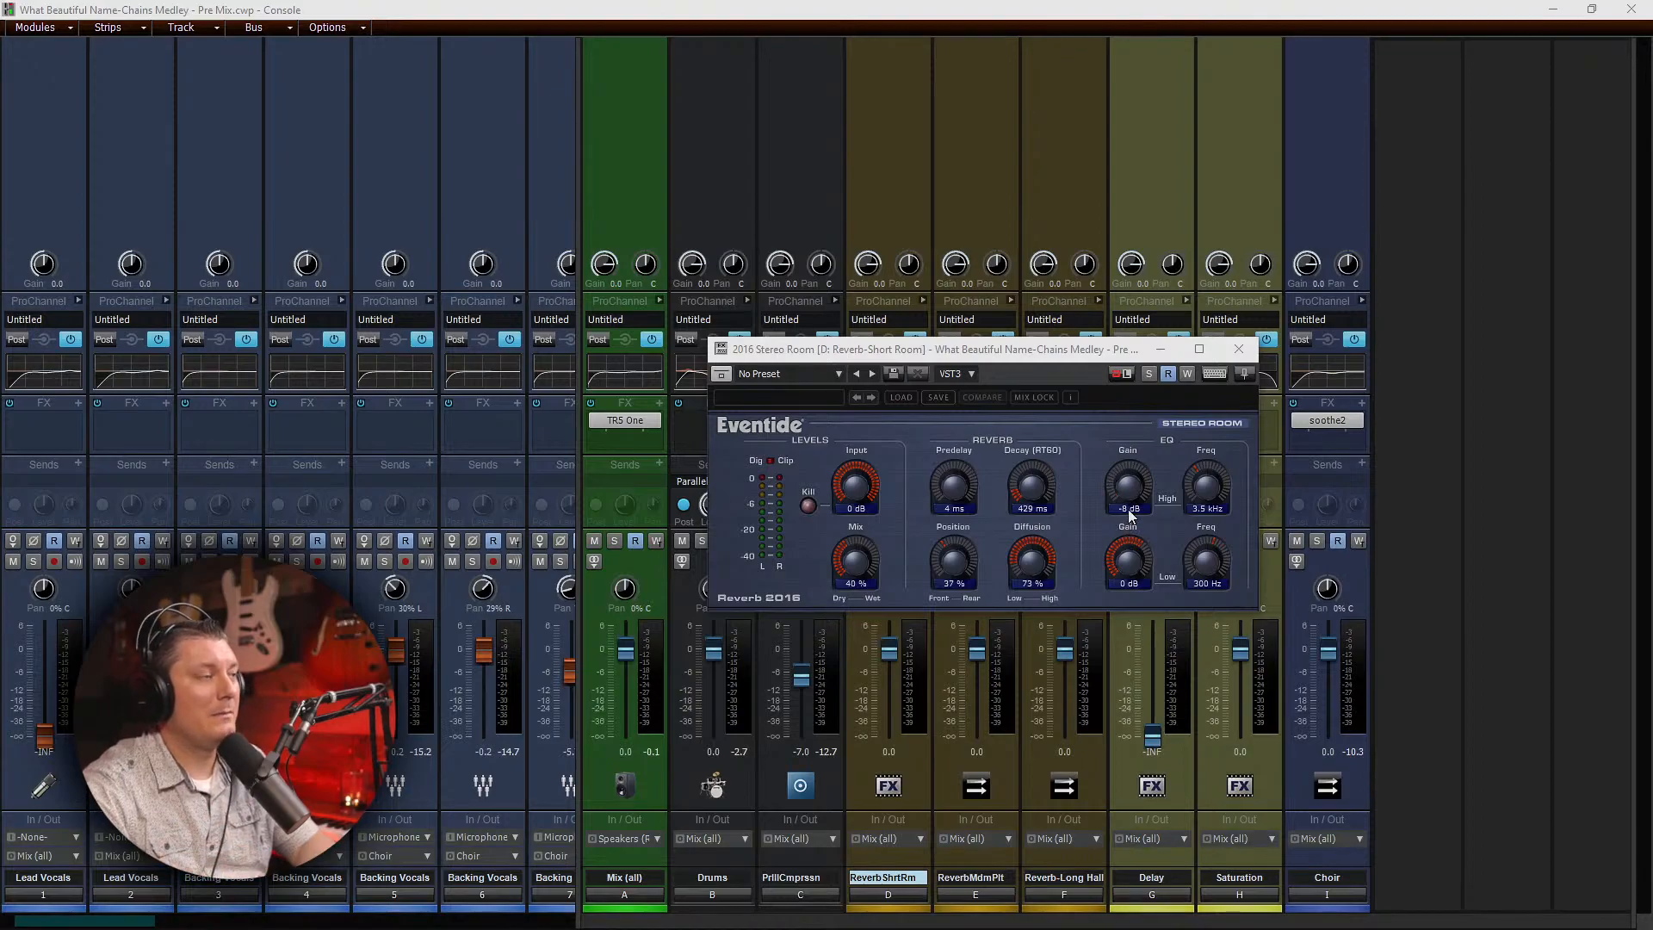
left_click_drag(1124, 544, 1097, 688)
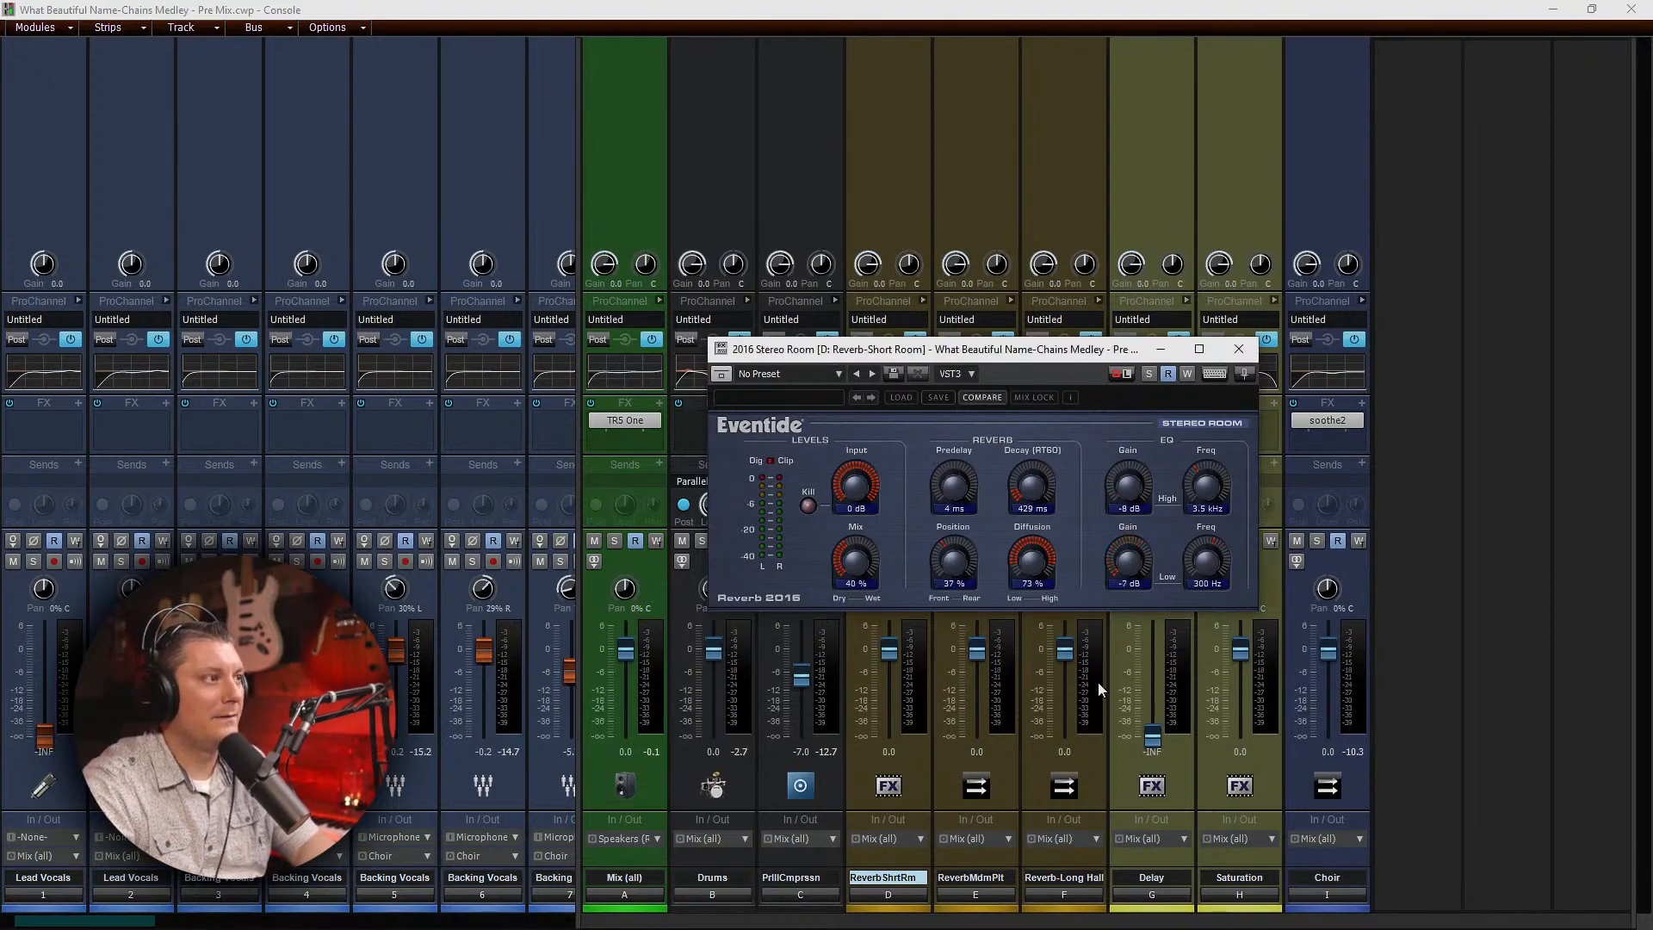
left_click_drag(1195, 593, 1196, 595)
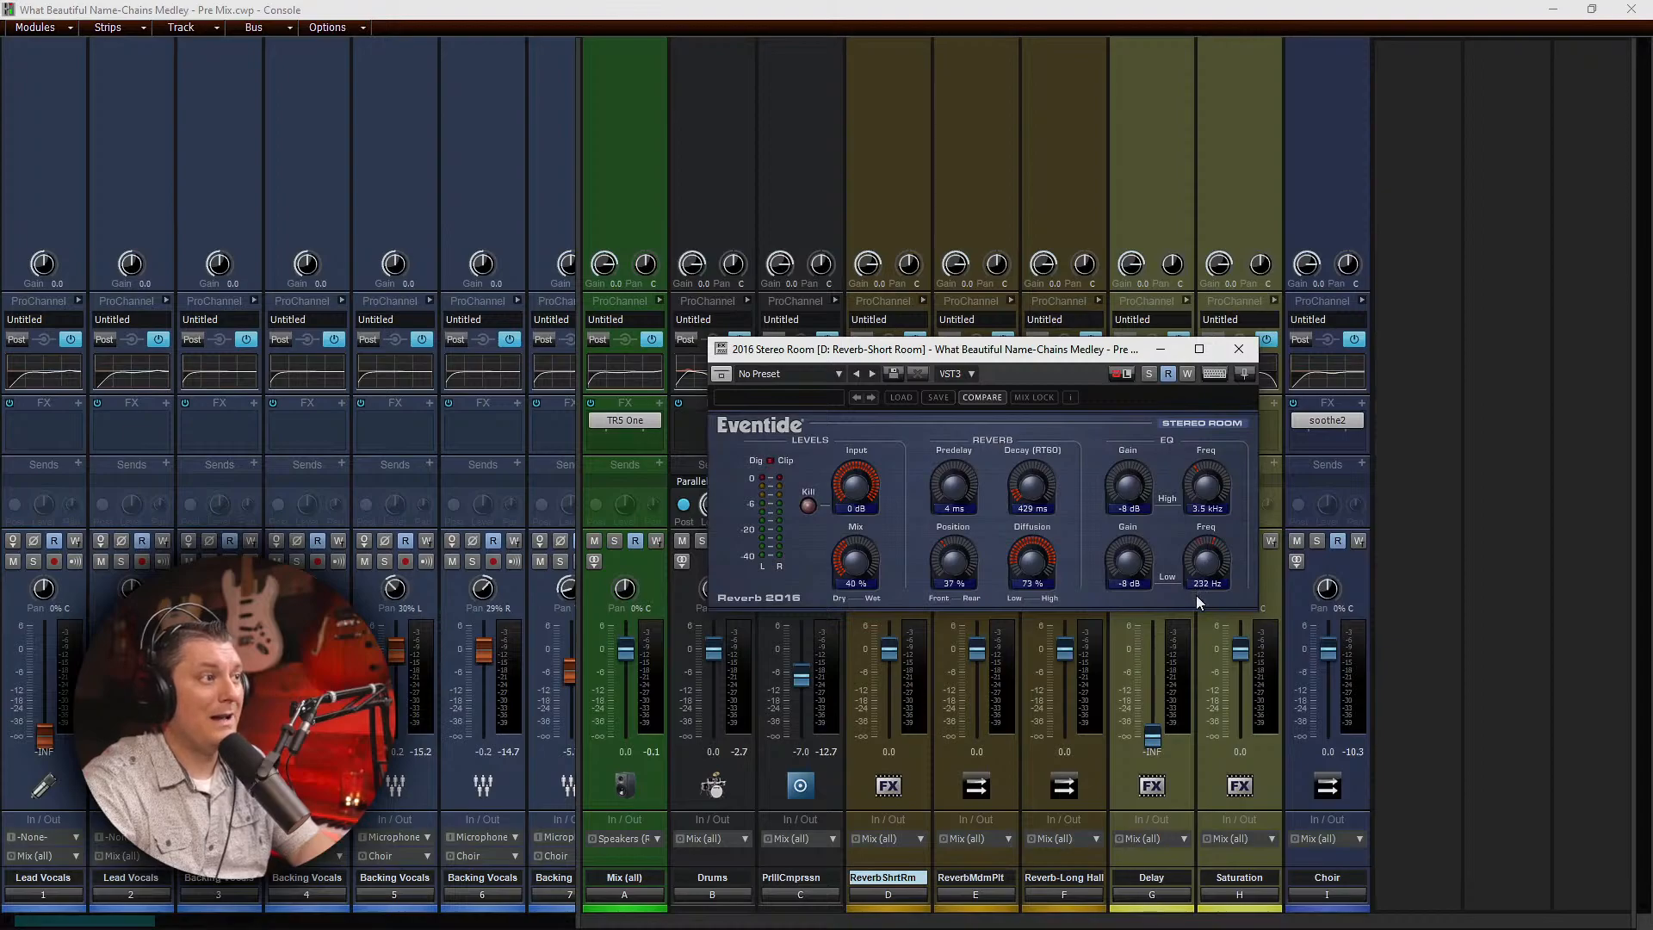
left_click_drag(1210, 487, 1200, 456)
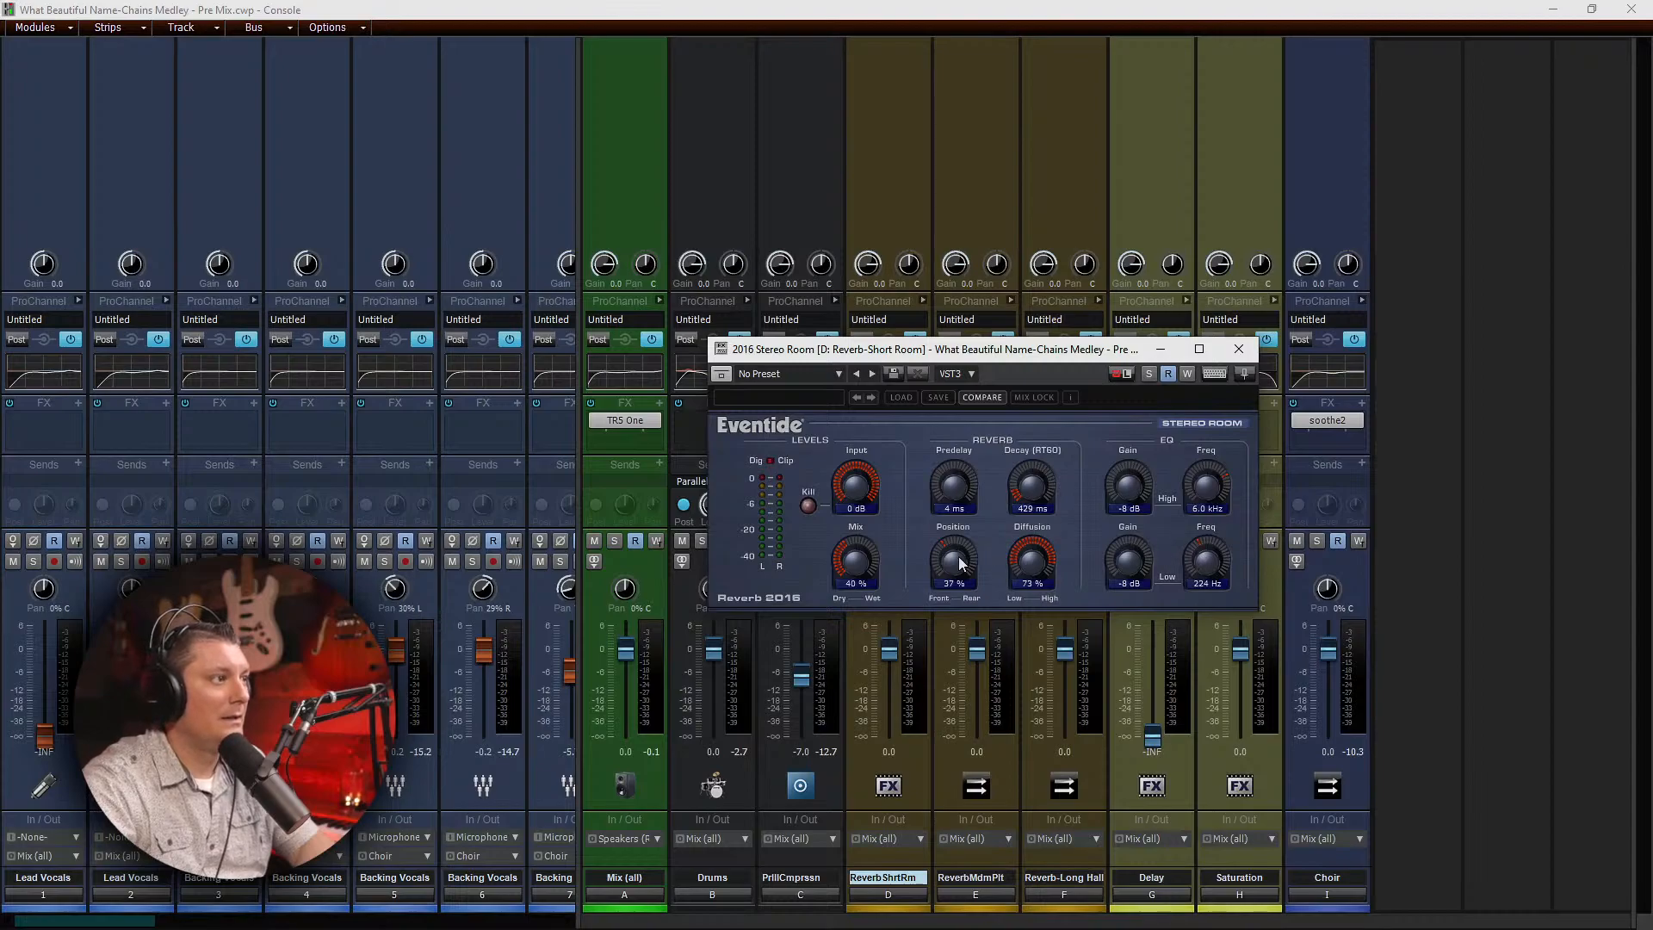
Step: Set the Short Room reverb's position to 53% and mix to 100%, and close the plug-in
left_click_drag(960, 564, 958, 529)
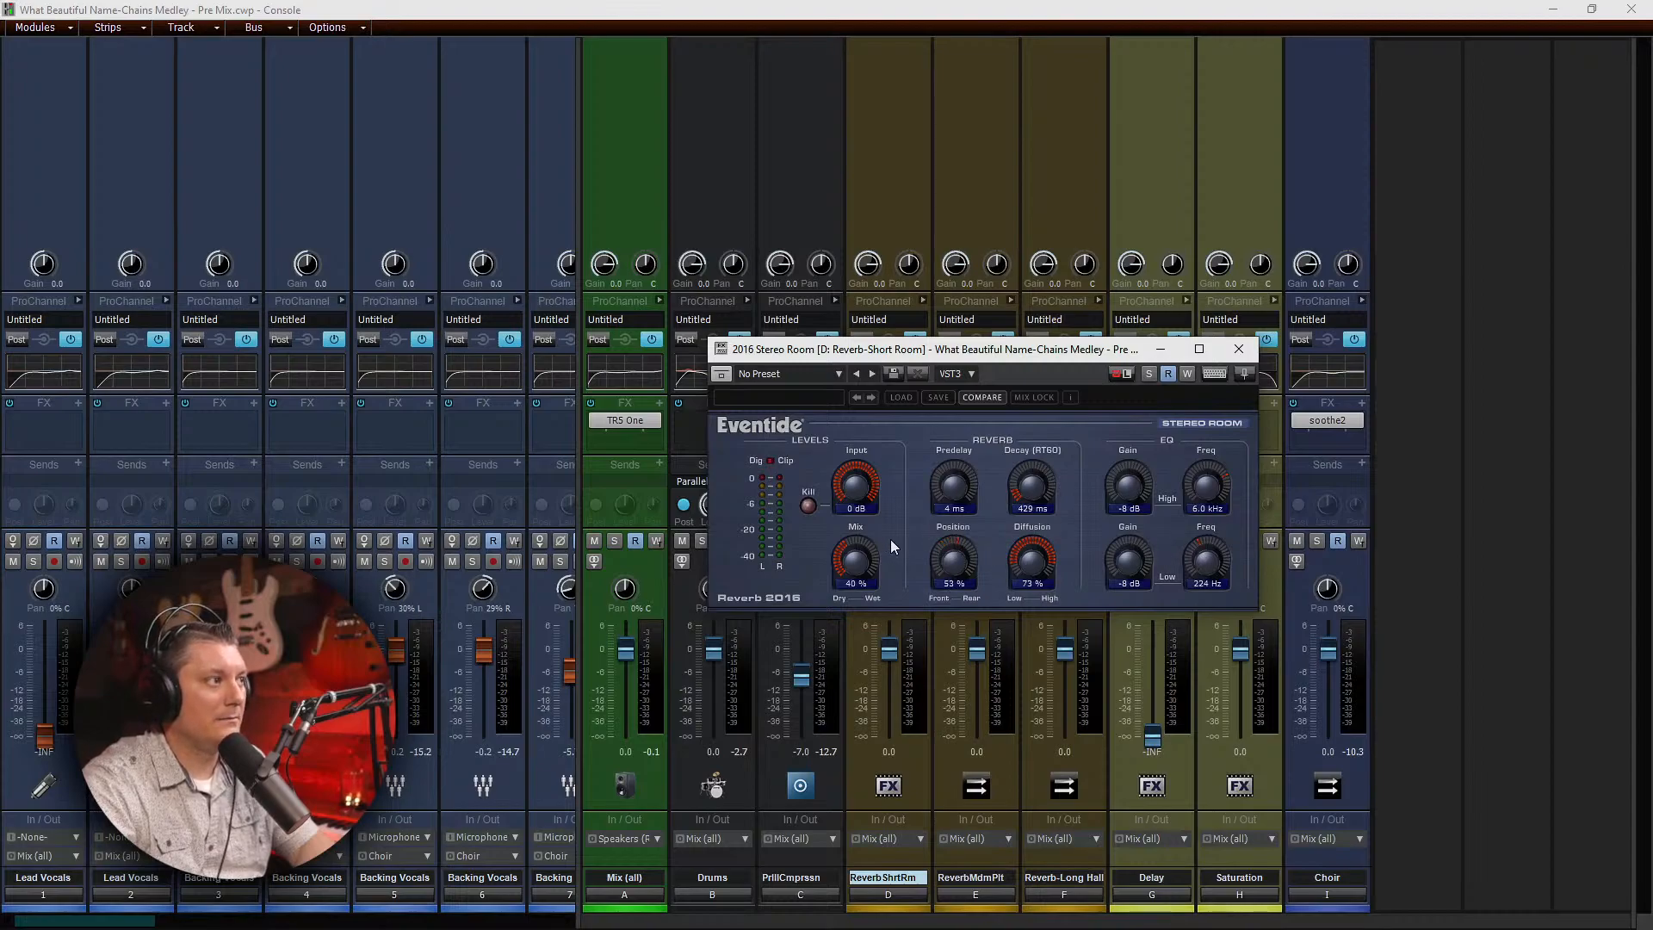
left_click_drag(860, 566, 820, 380)
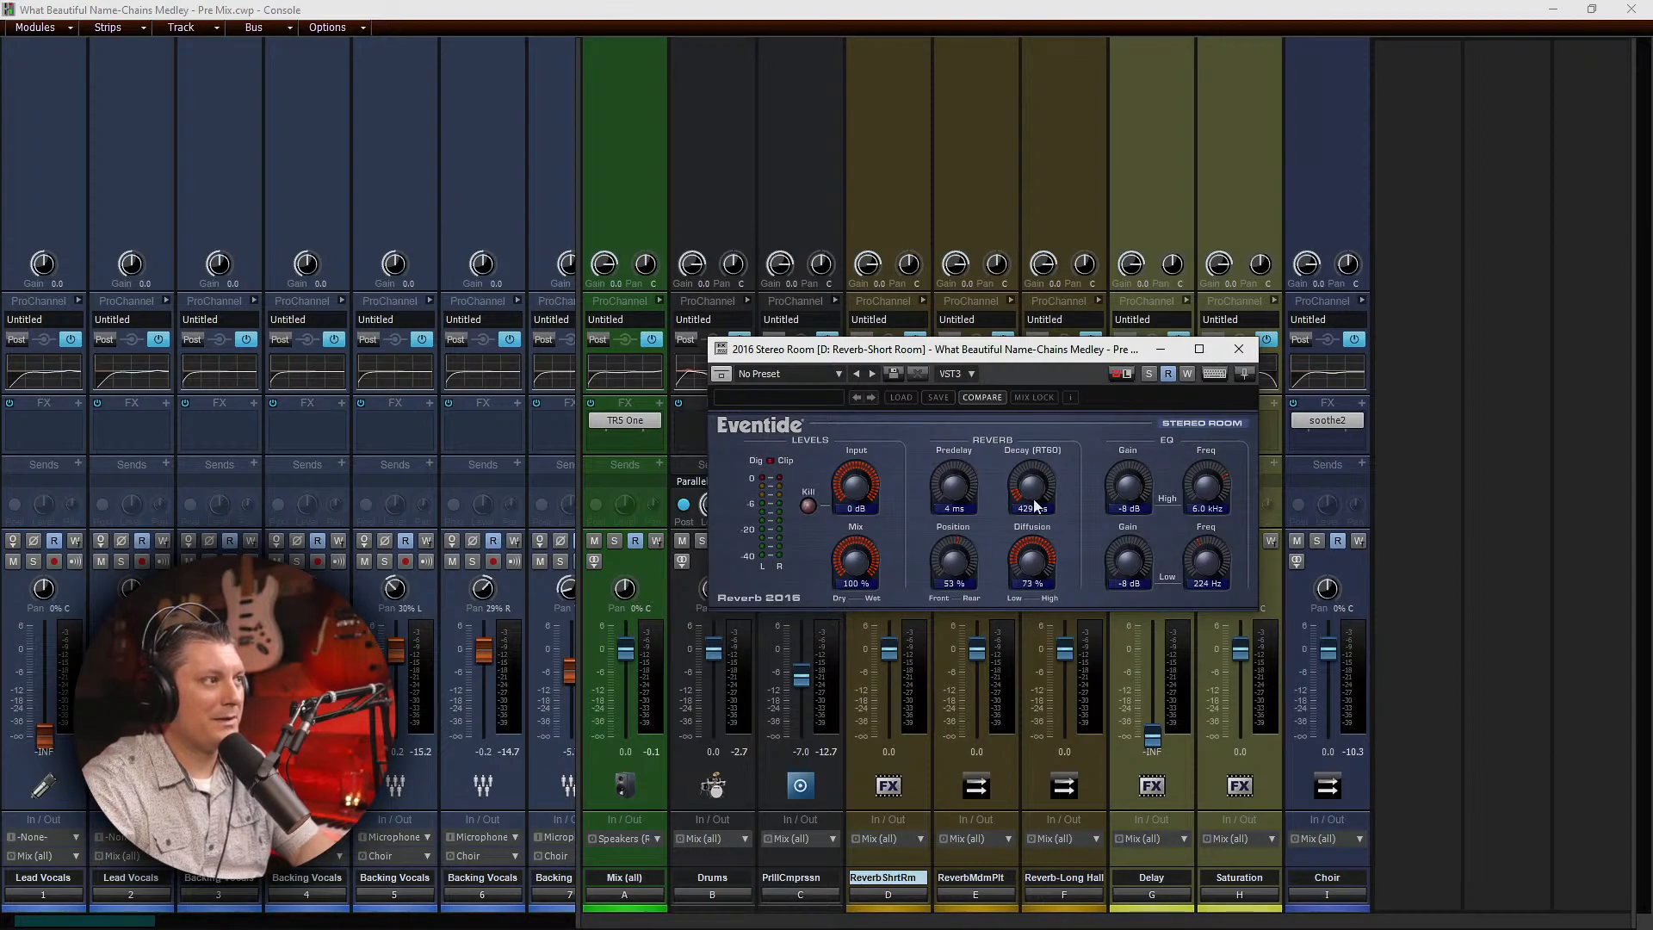
left_click(1238, 354)
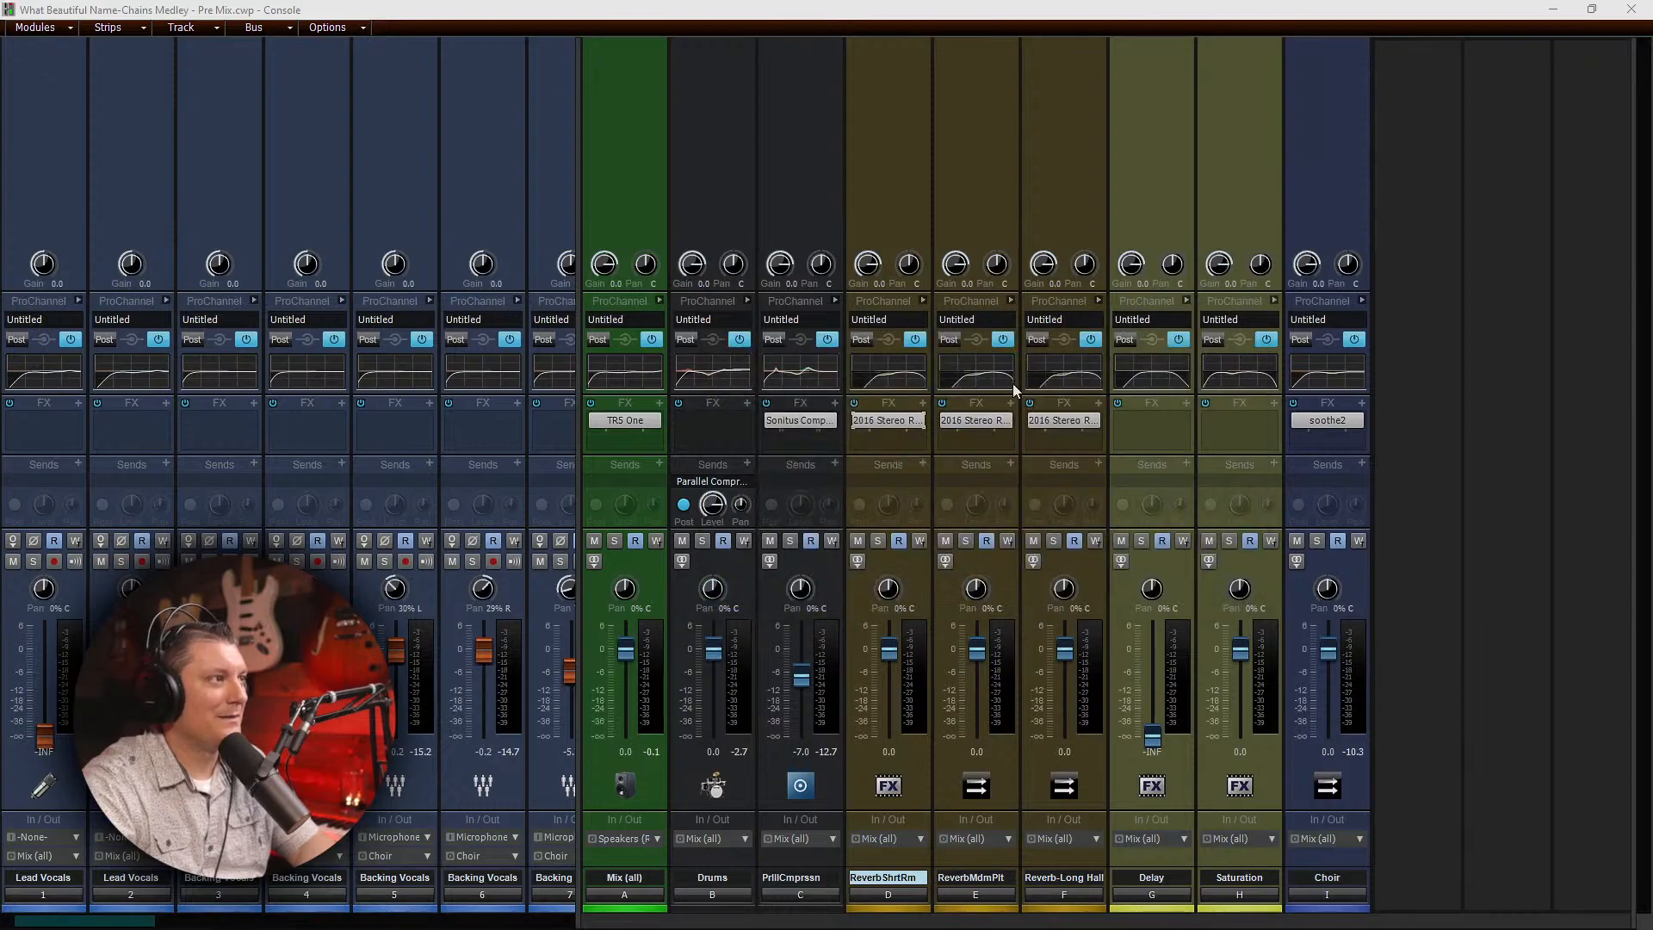
Step: Check the Medium Plate reverb's settings, close it, and widen the track area of the console slightly
double_click(979, 420)
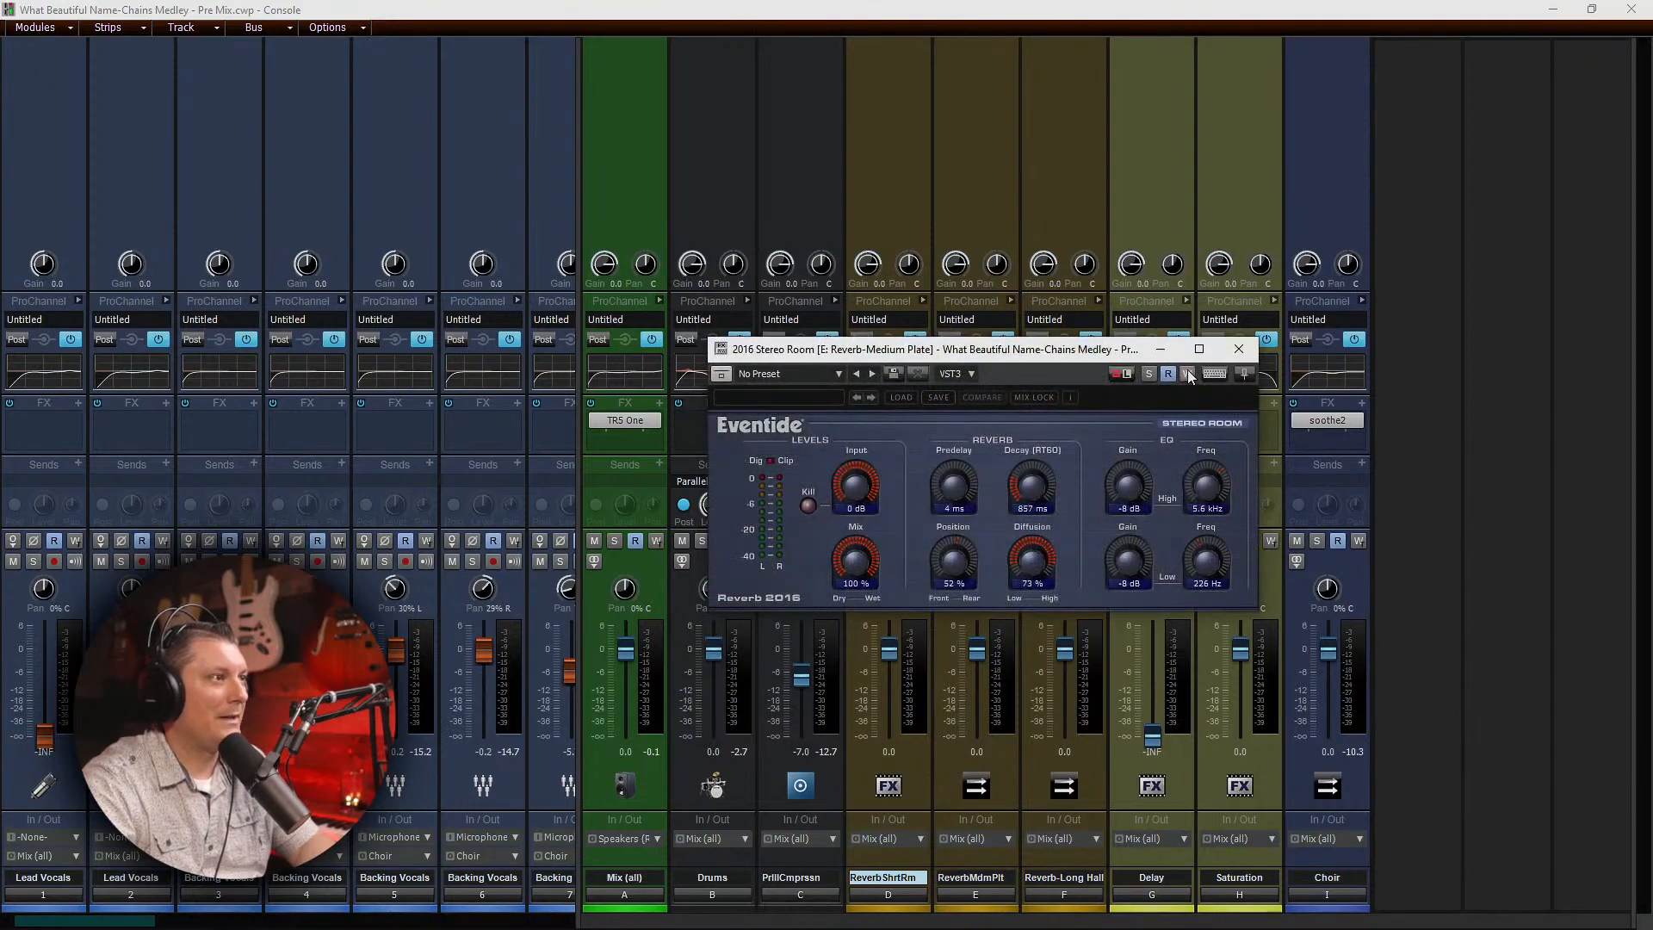
left_click(1236, 351)
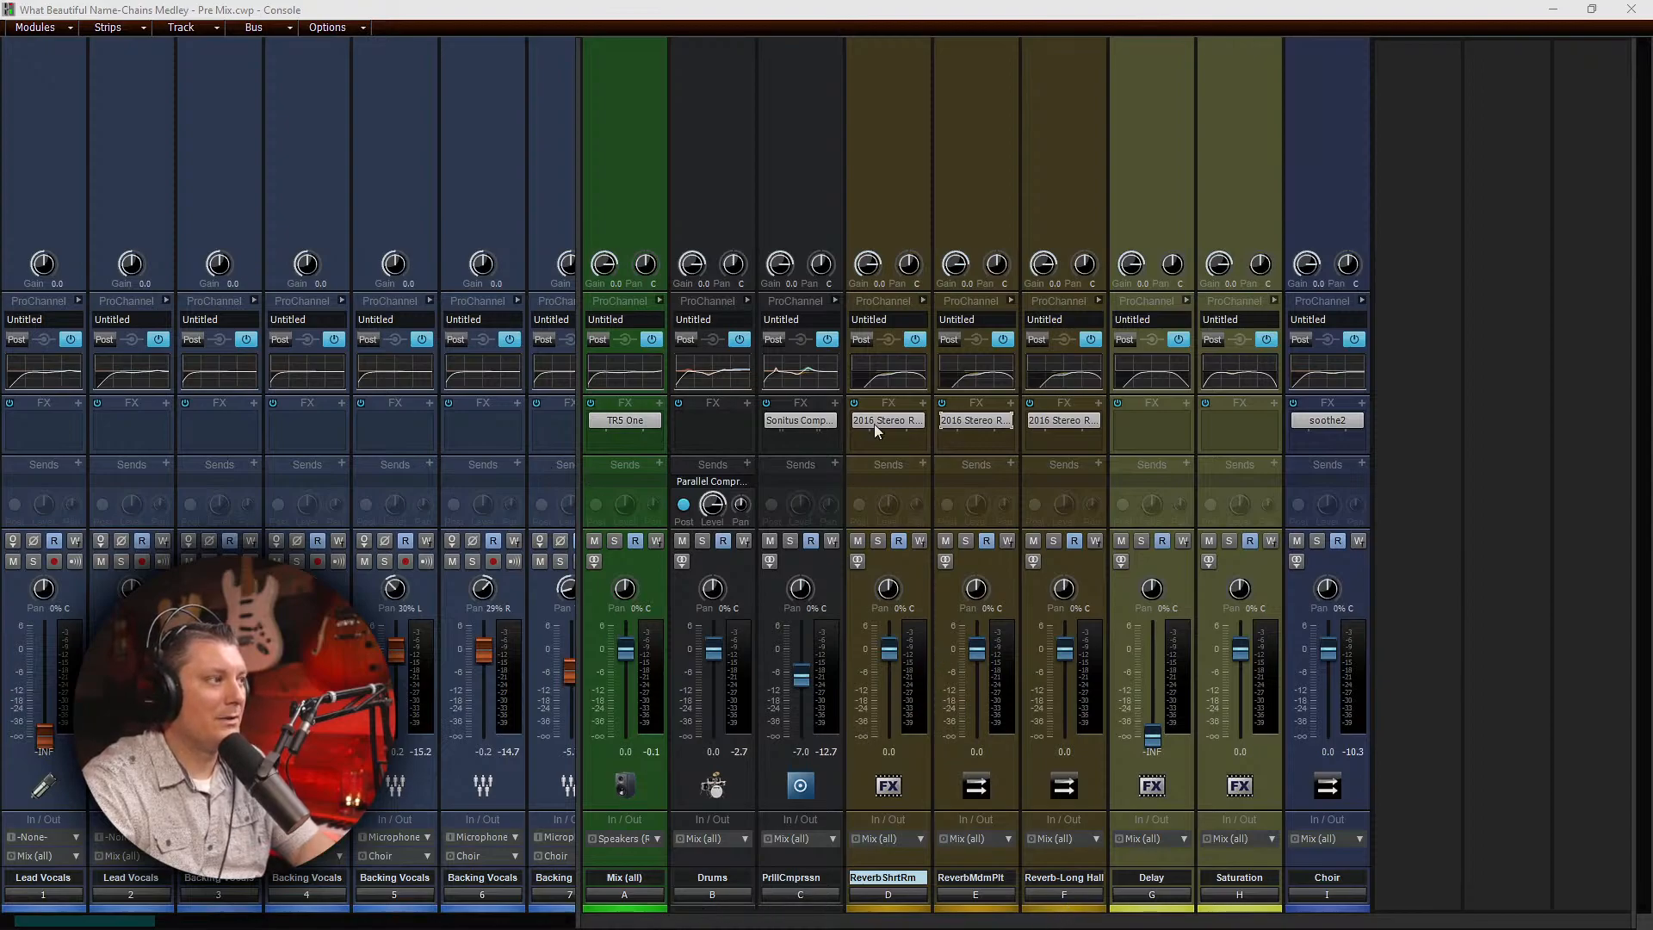
left_click(582, 386)
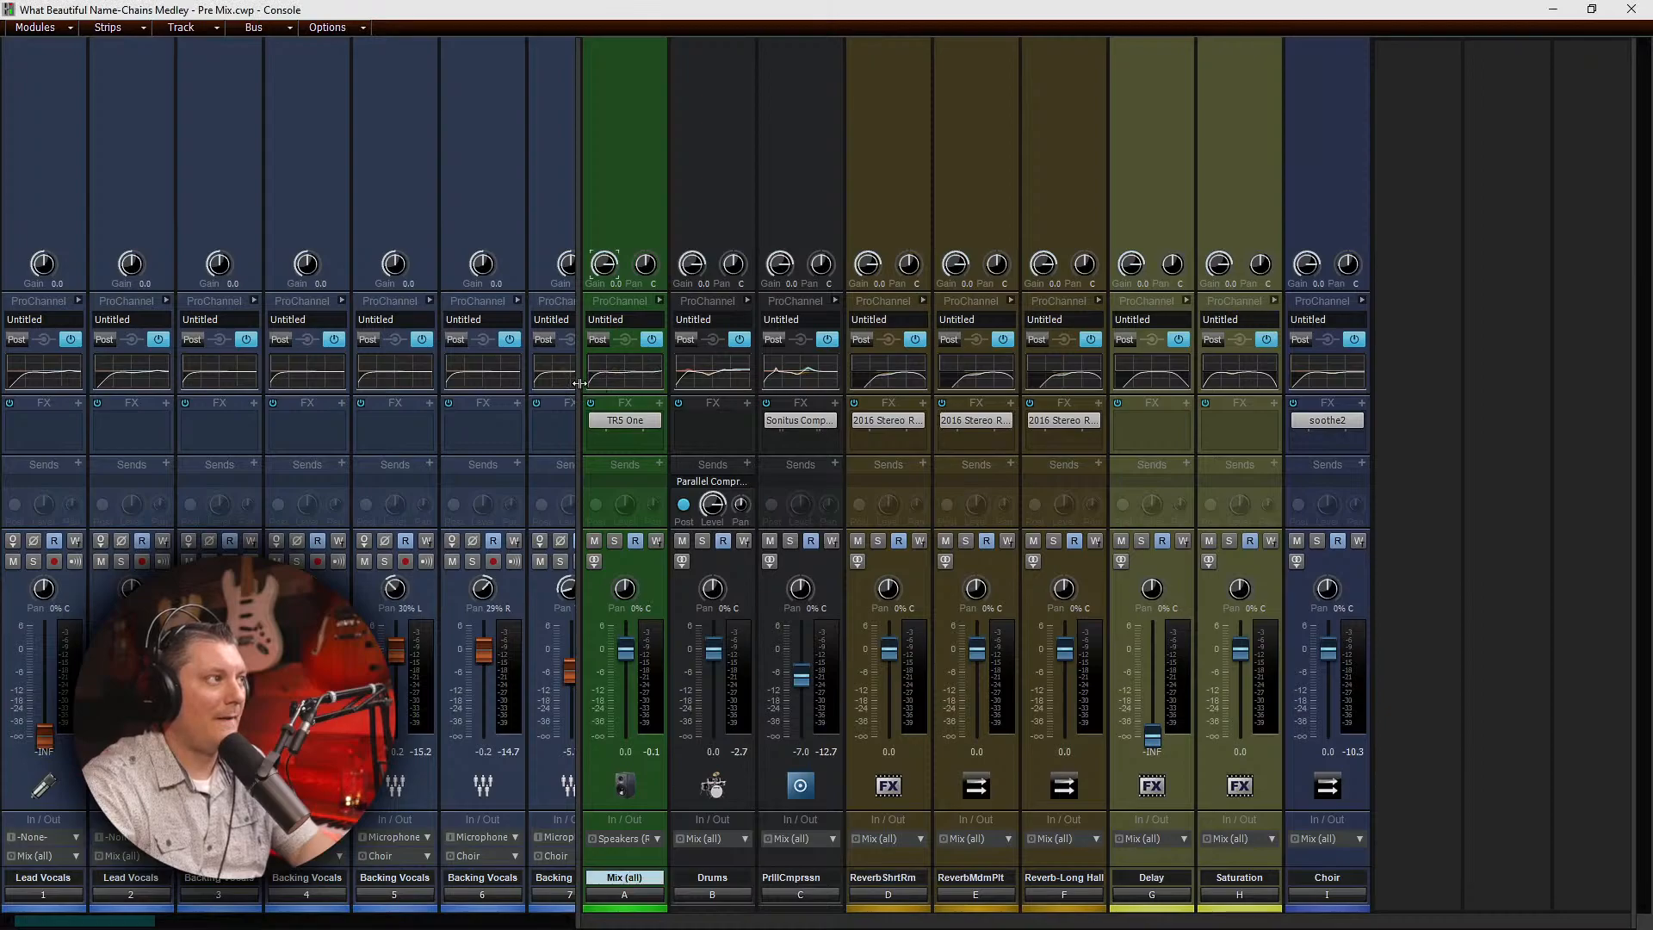
left_click_drag(578, 384, 600, 419)
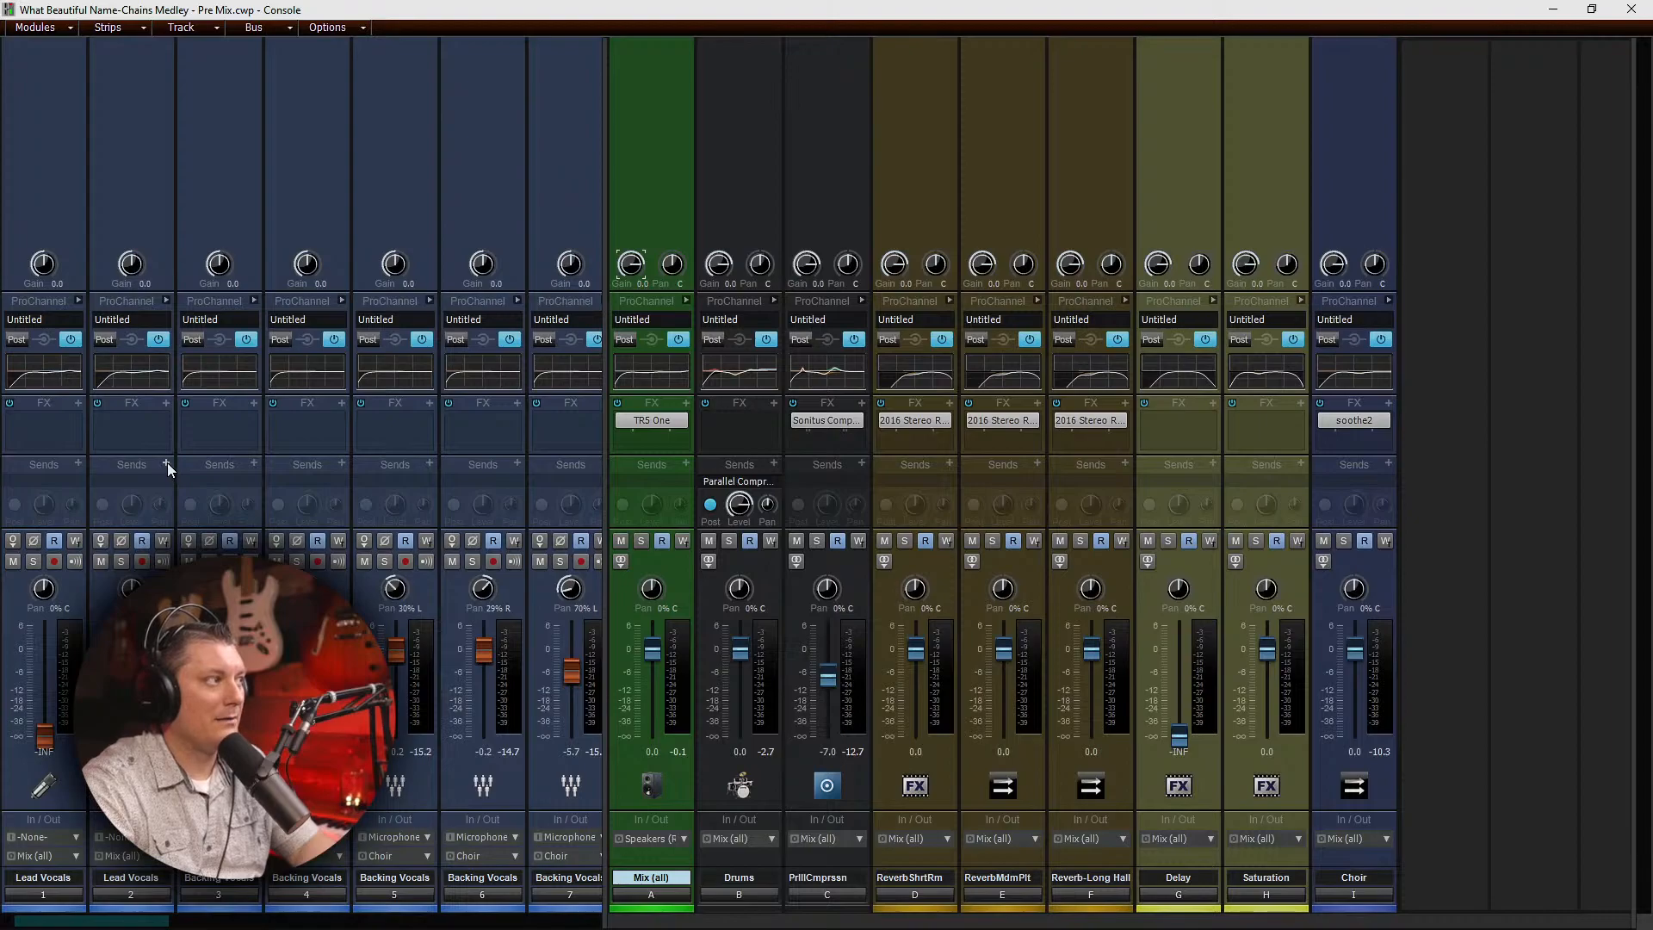
Step: Play the song, add a Reverb-Short Room send to the second Lead Vocals track, and lower the send level slightly
key("space")
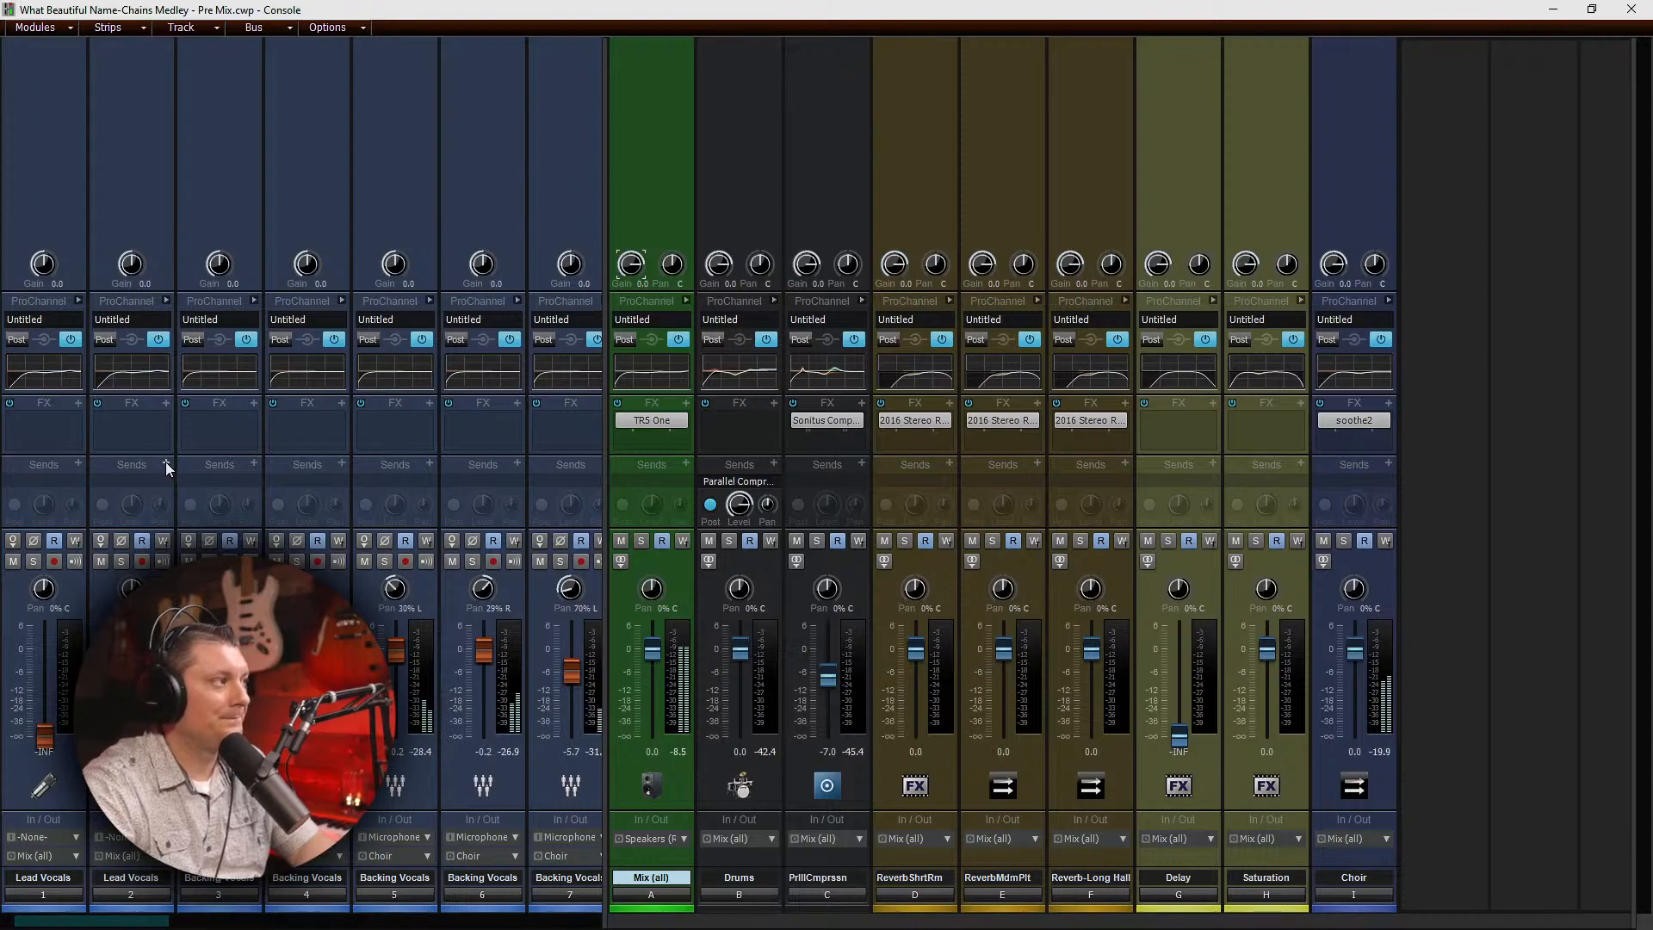
left_click(165, 461)
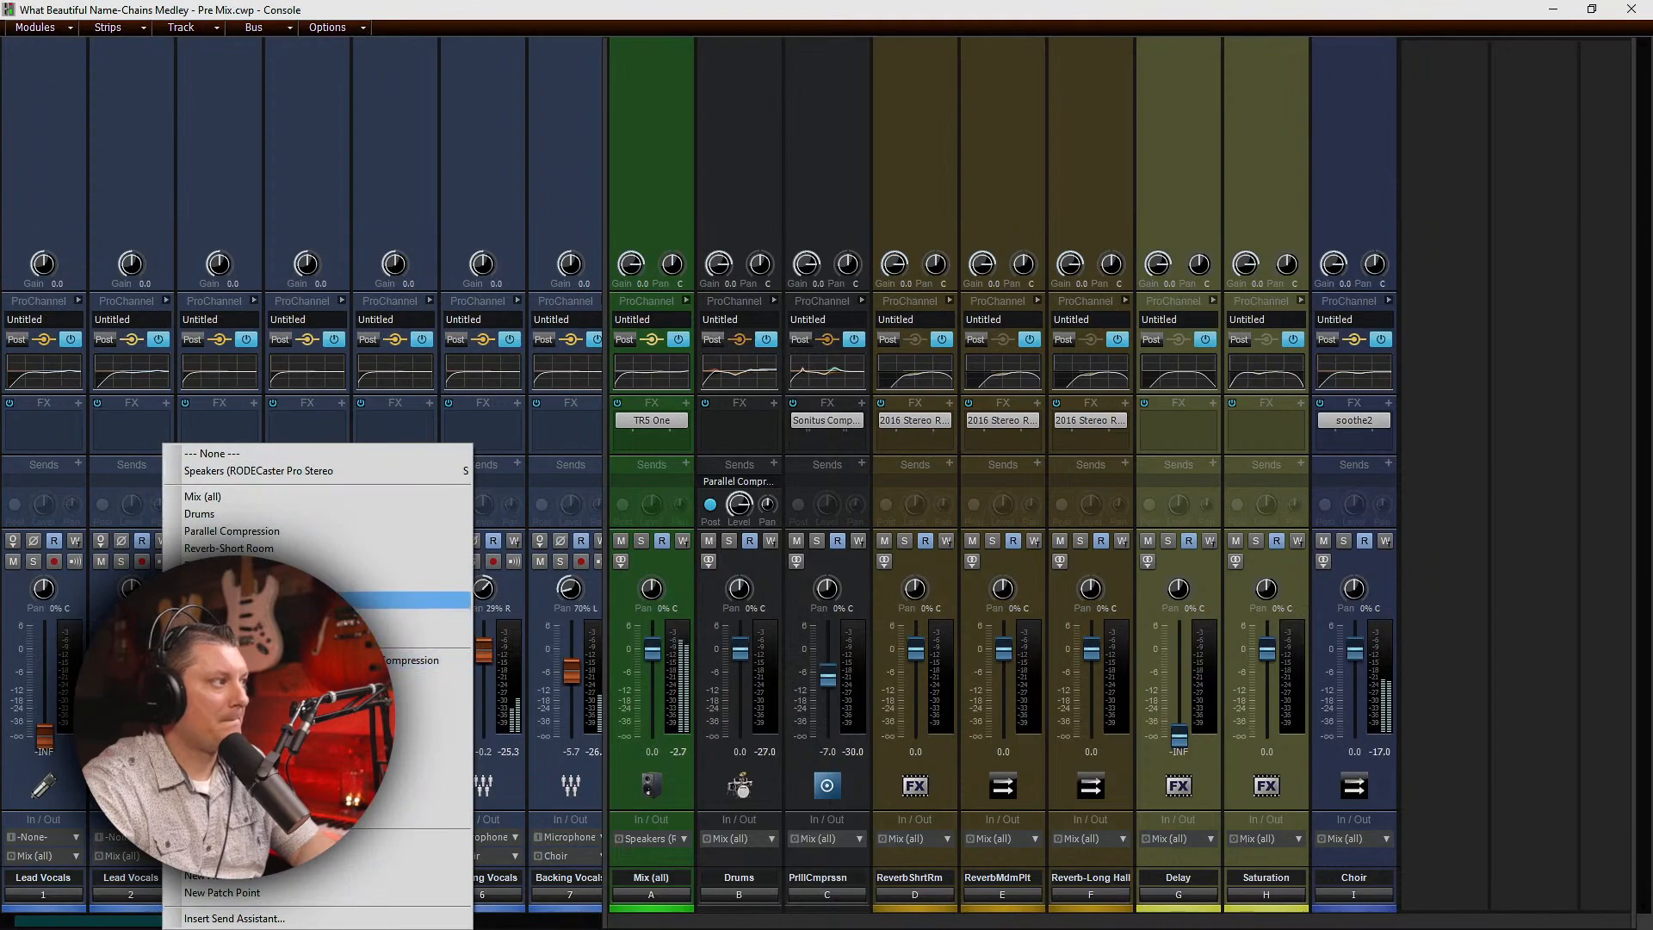
left_click(228, 547)
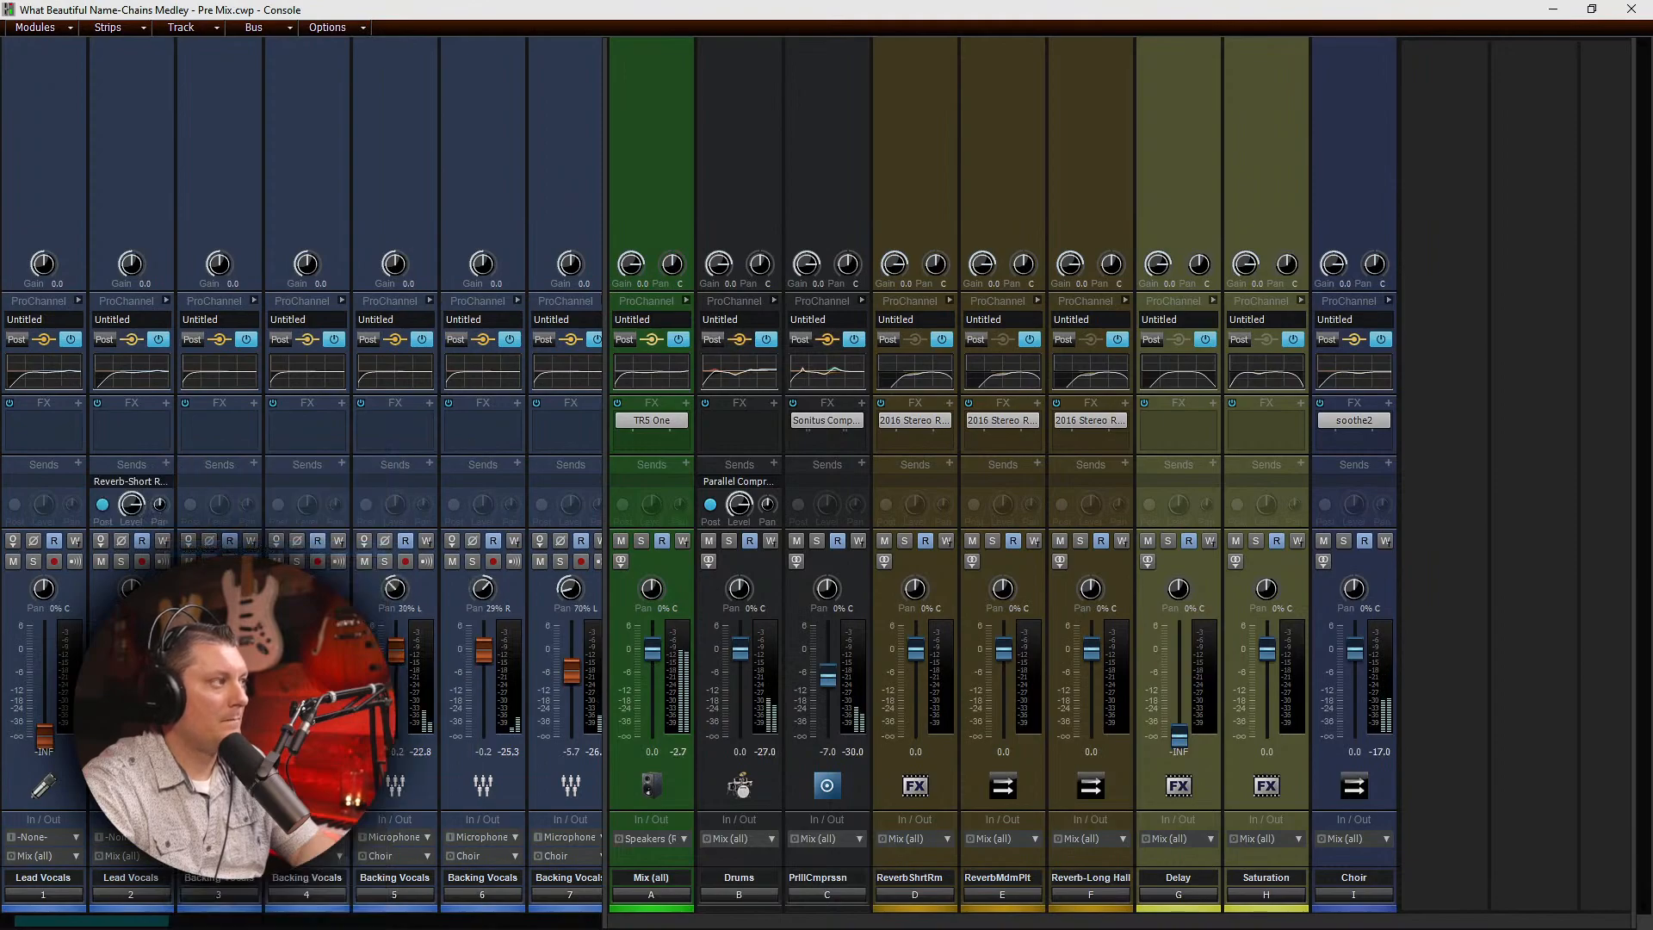
mouse_move(132, 506)
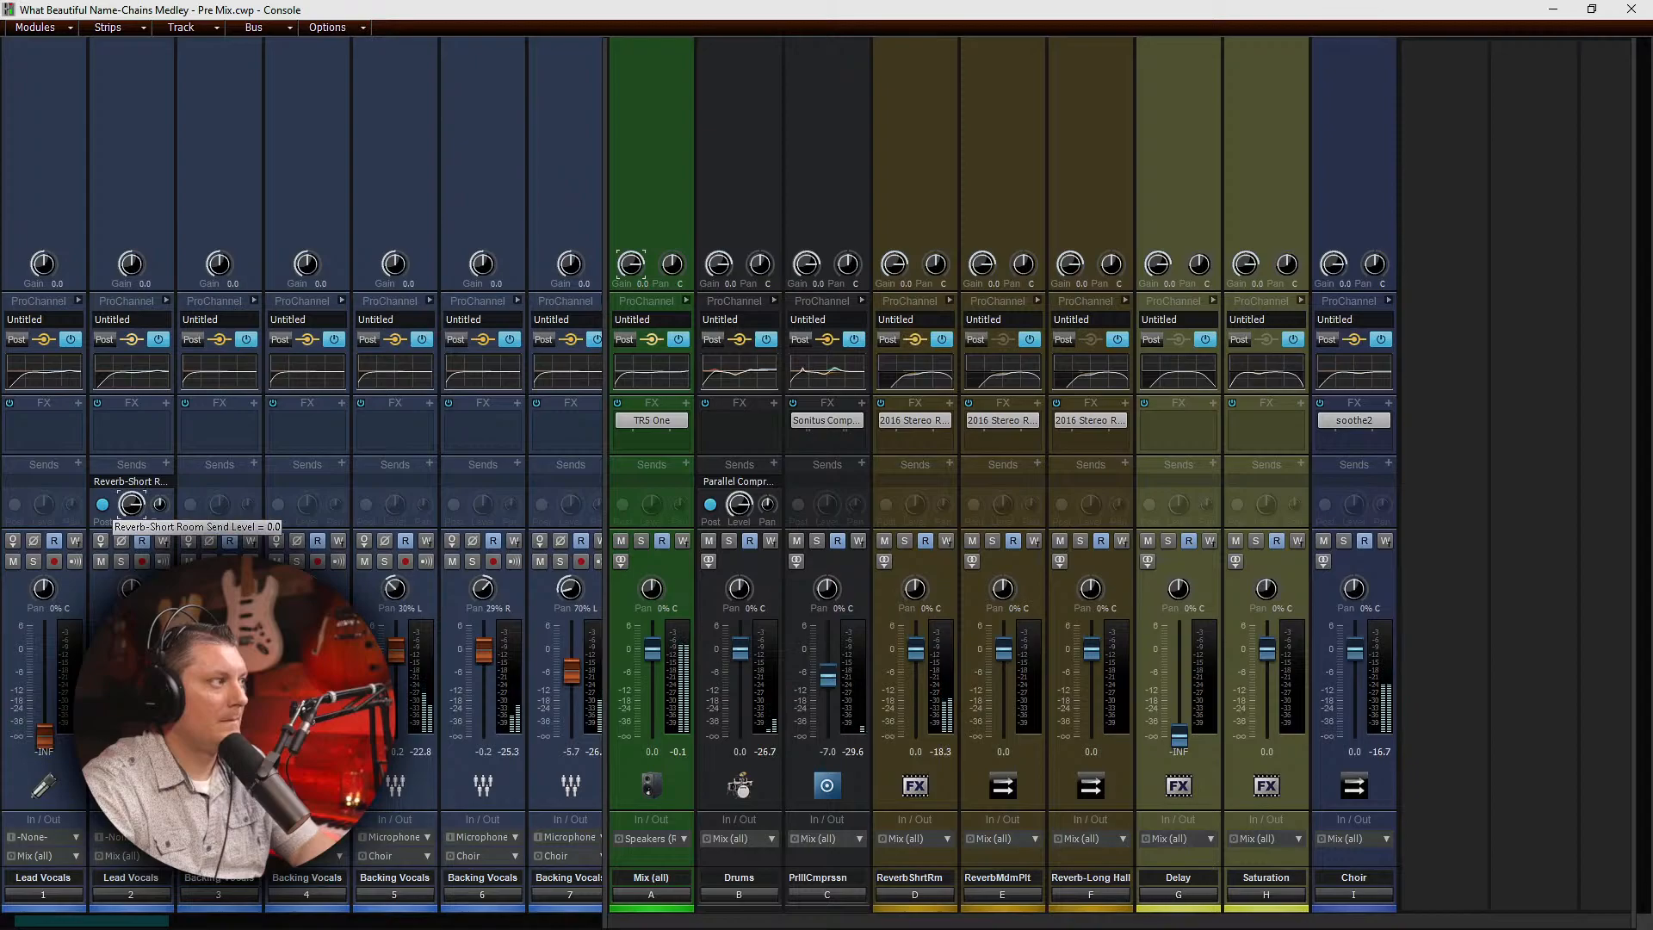
scroll(131, 505, "down", 2)
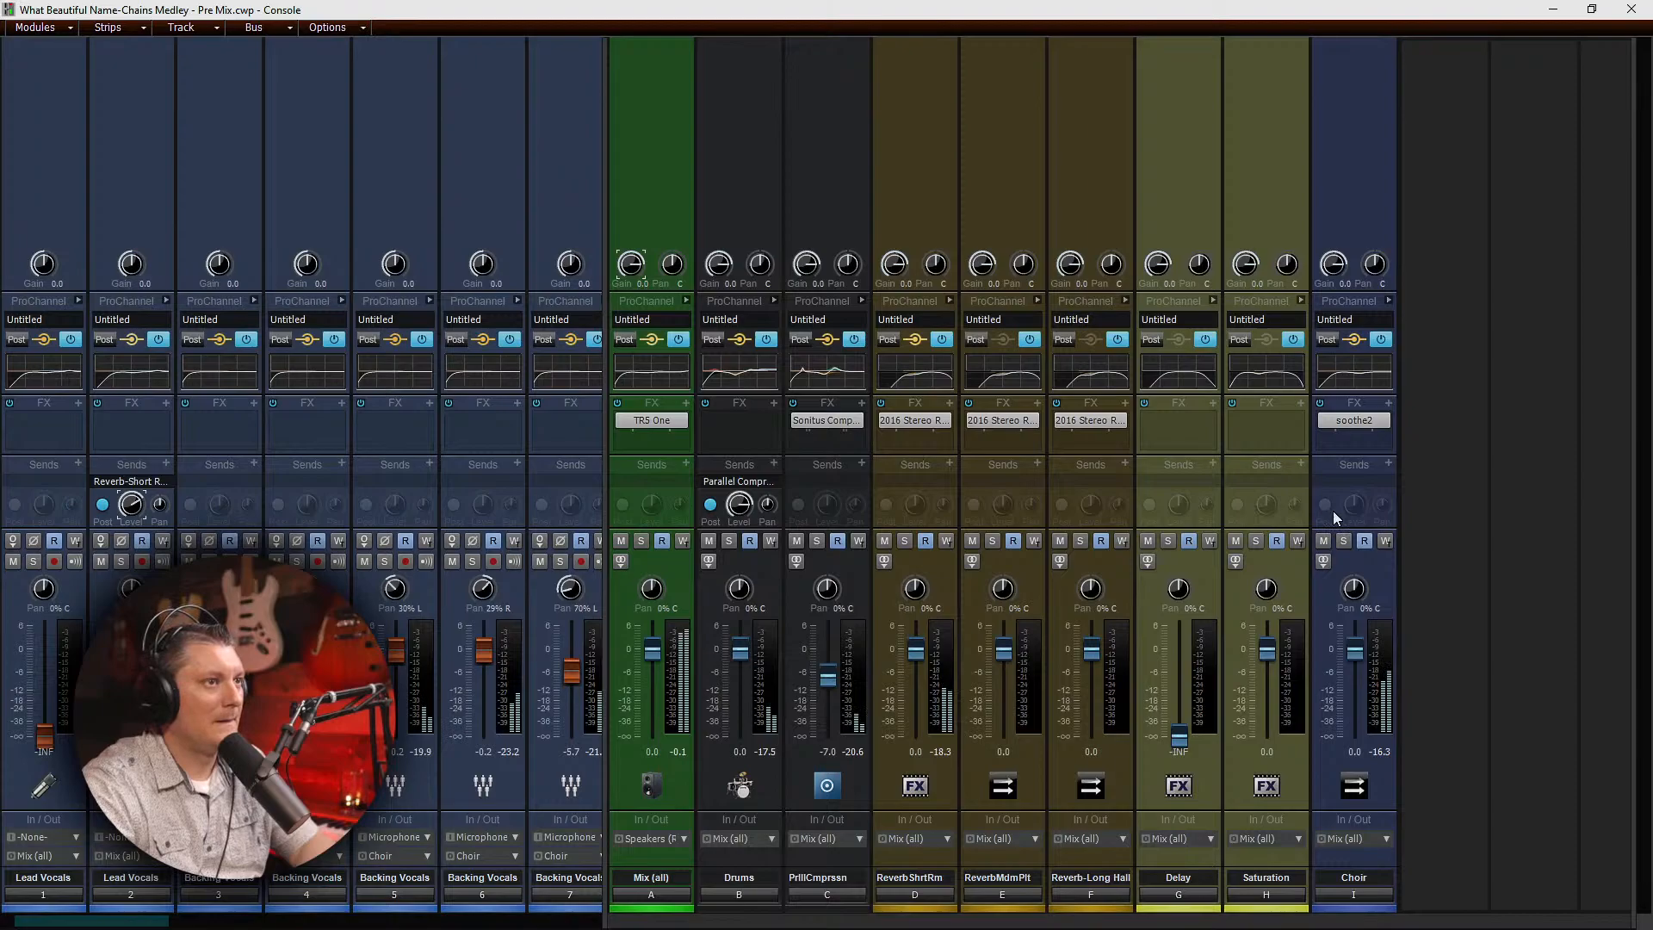
Step: Add Reverb-Short Room and Reverb-Medium Plate sends to the Choir bus, and lower the Medium Plate send level
left_click(1390, 463)
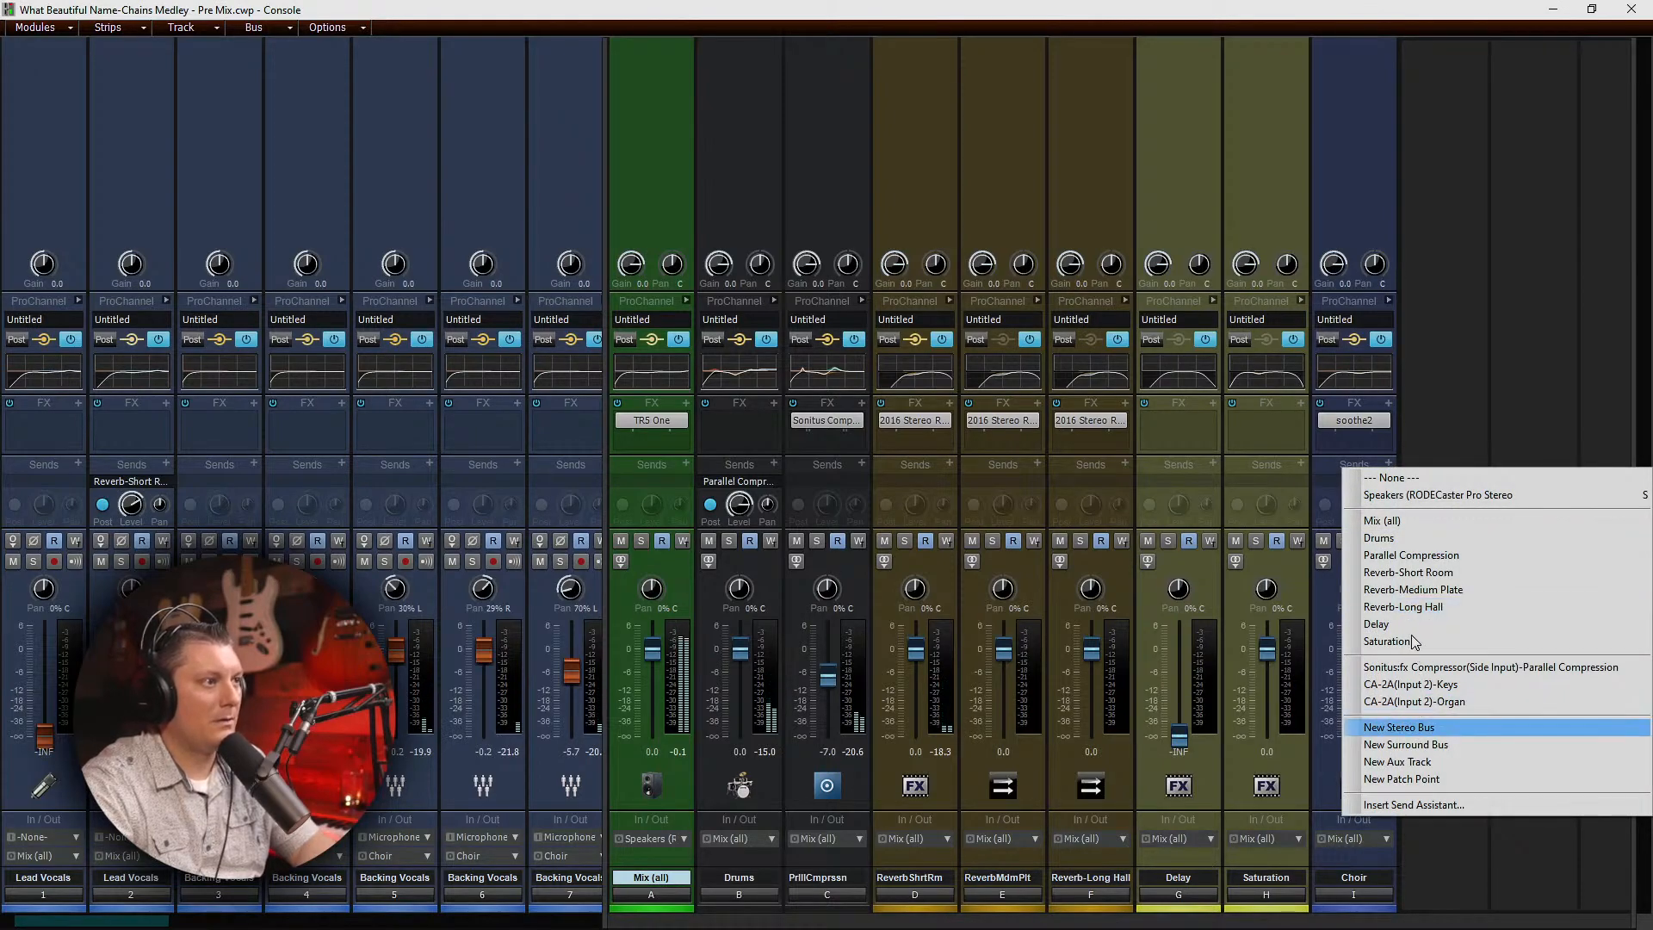
left_click(1401, 572)
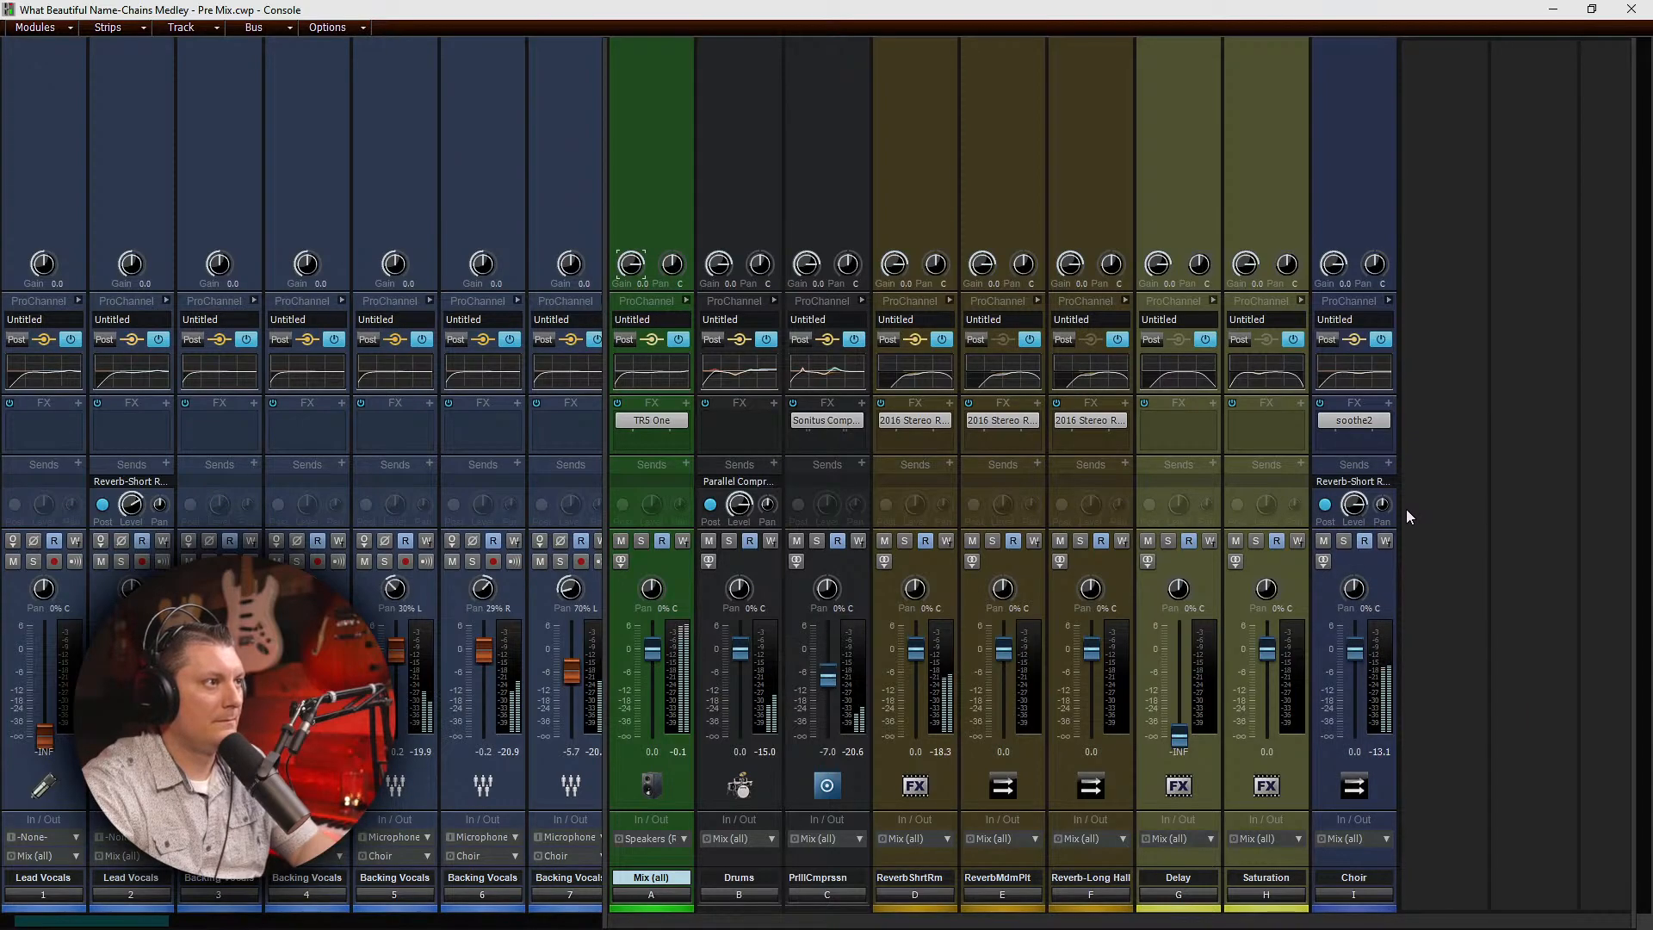
left_click(1388, 462)
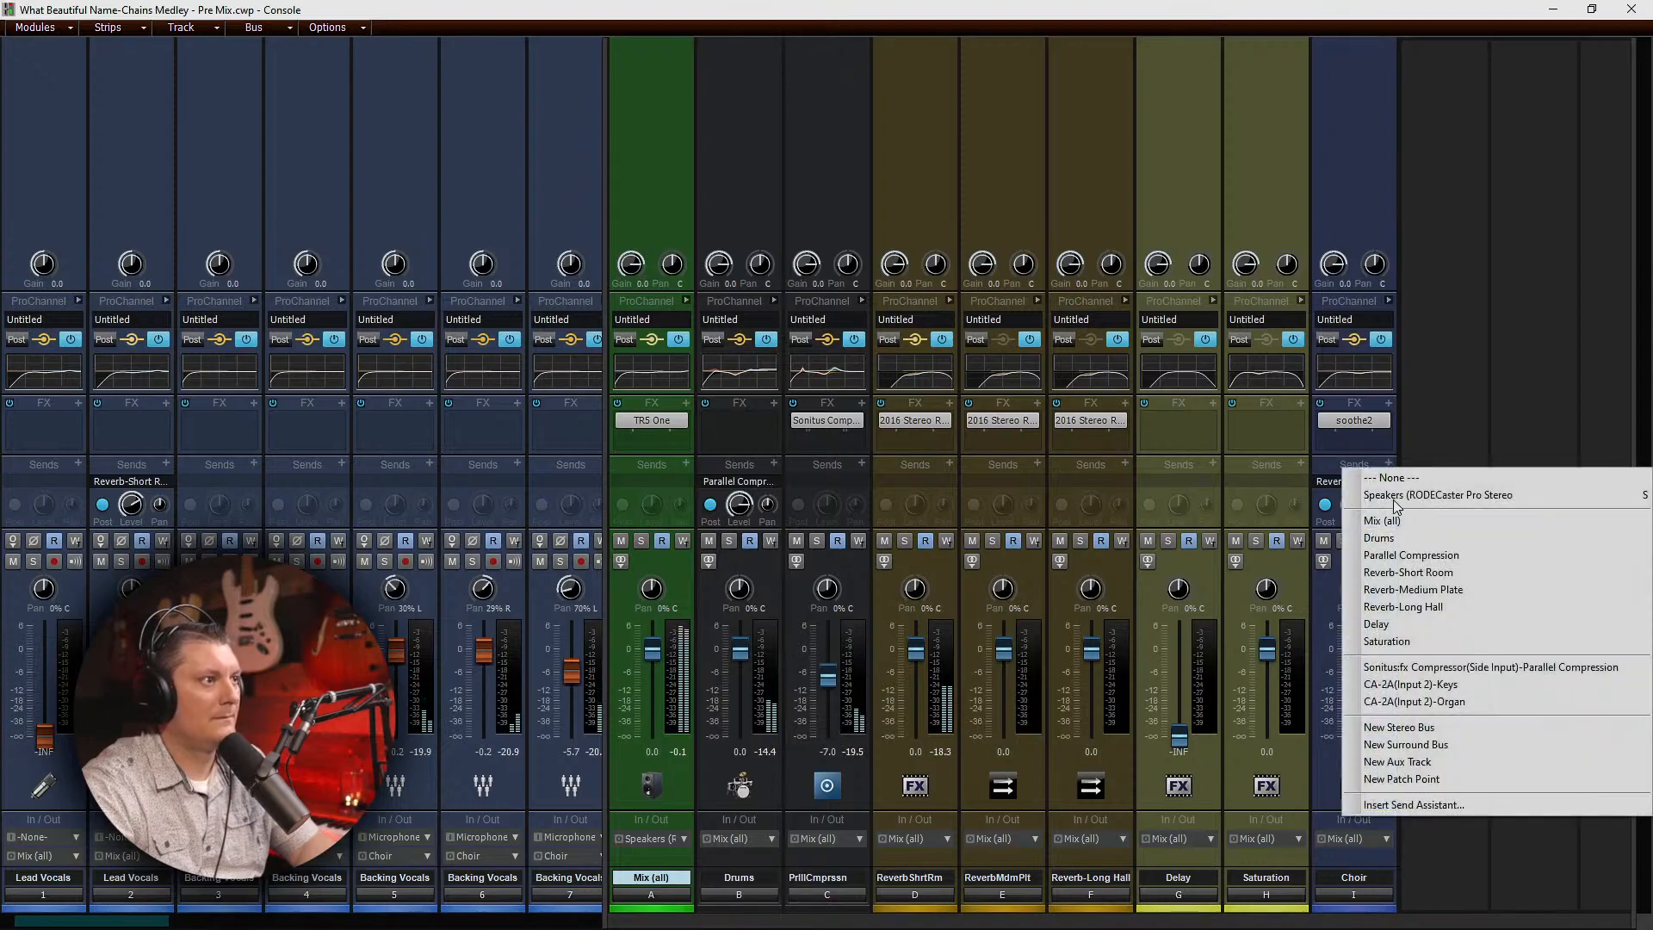
left_click(1406, 593)
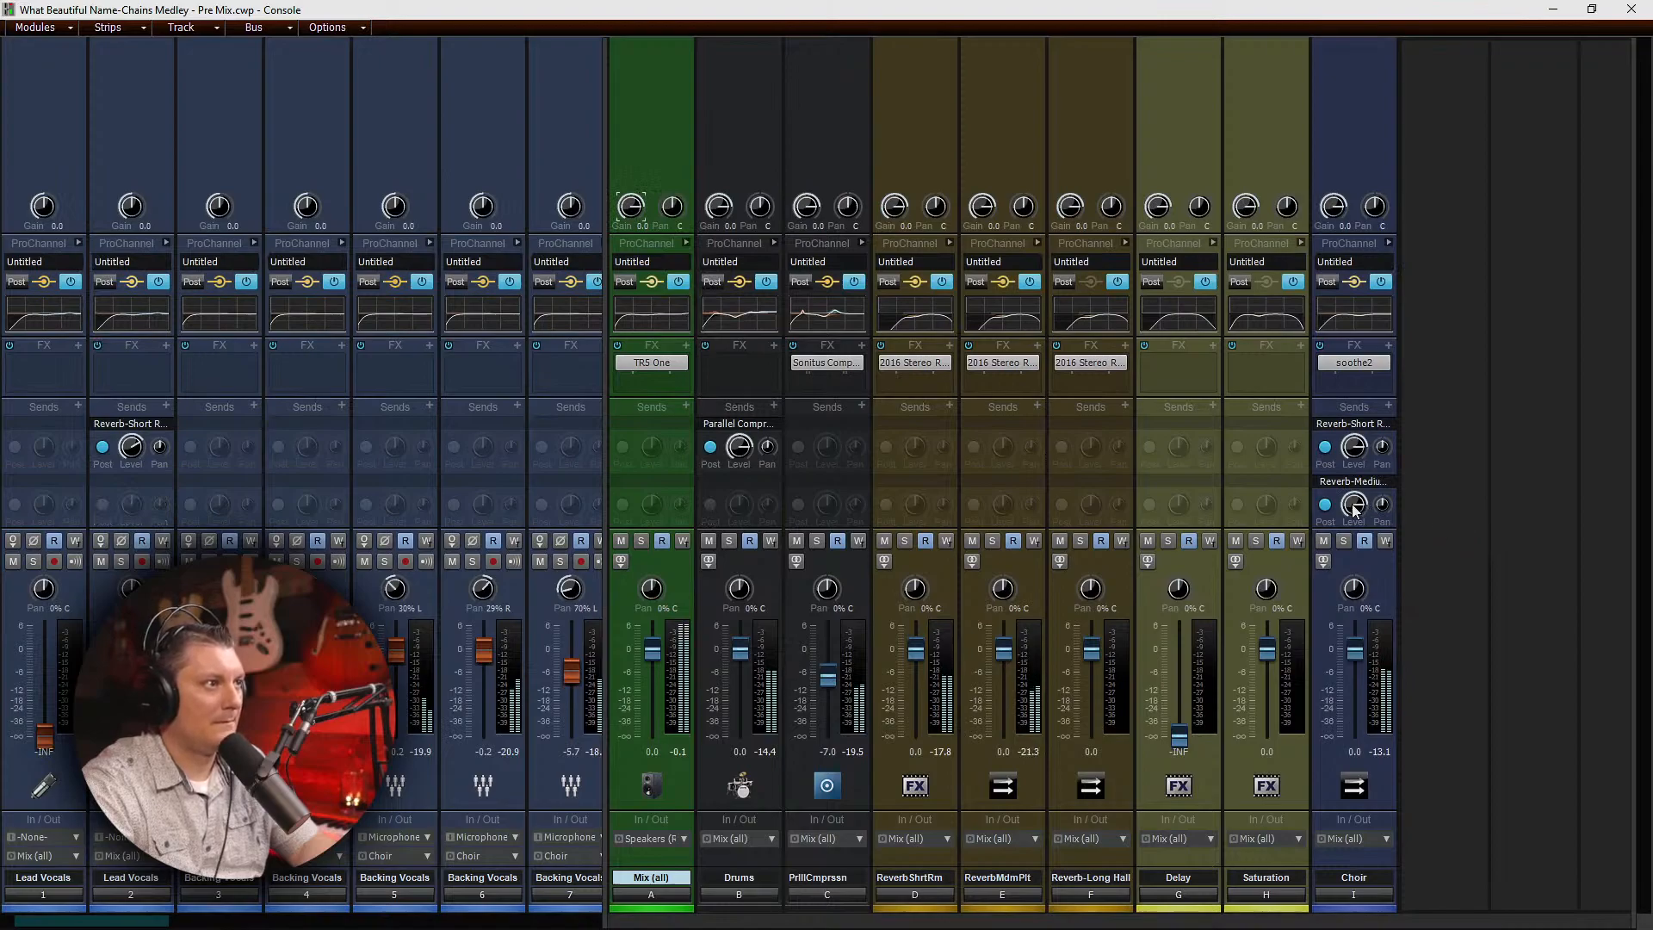
left_click_drag(1354, 506, 1354, 525)
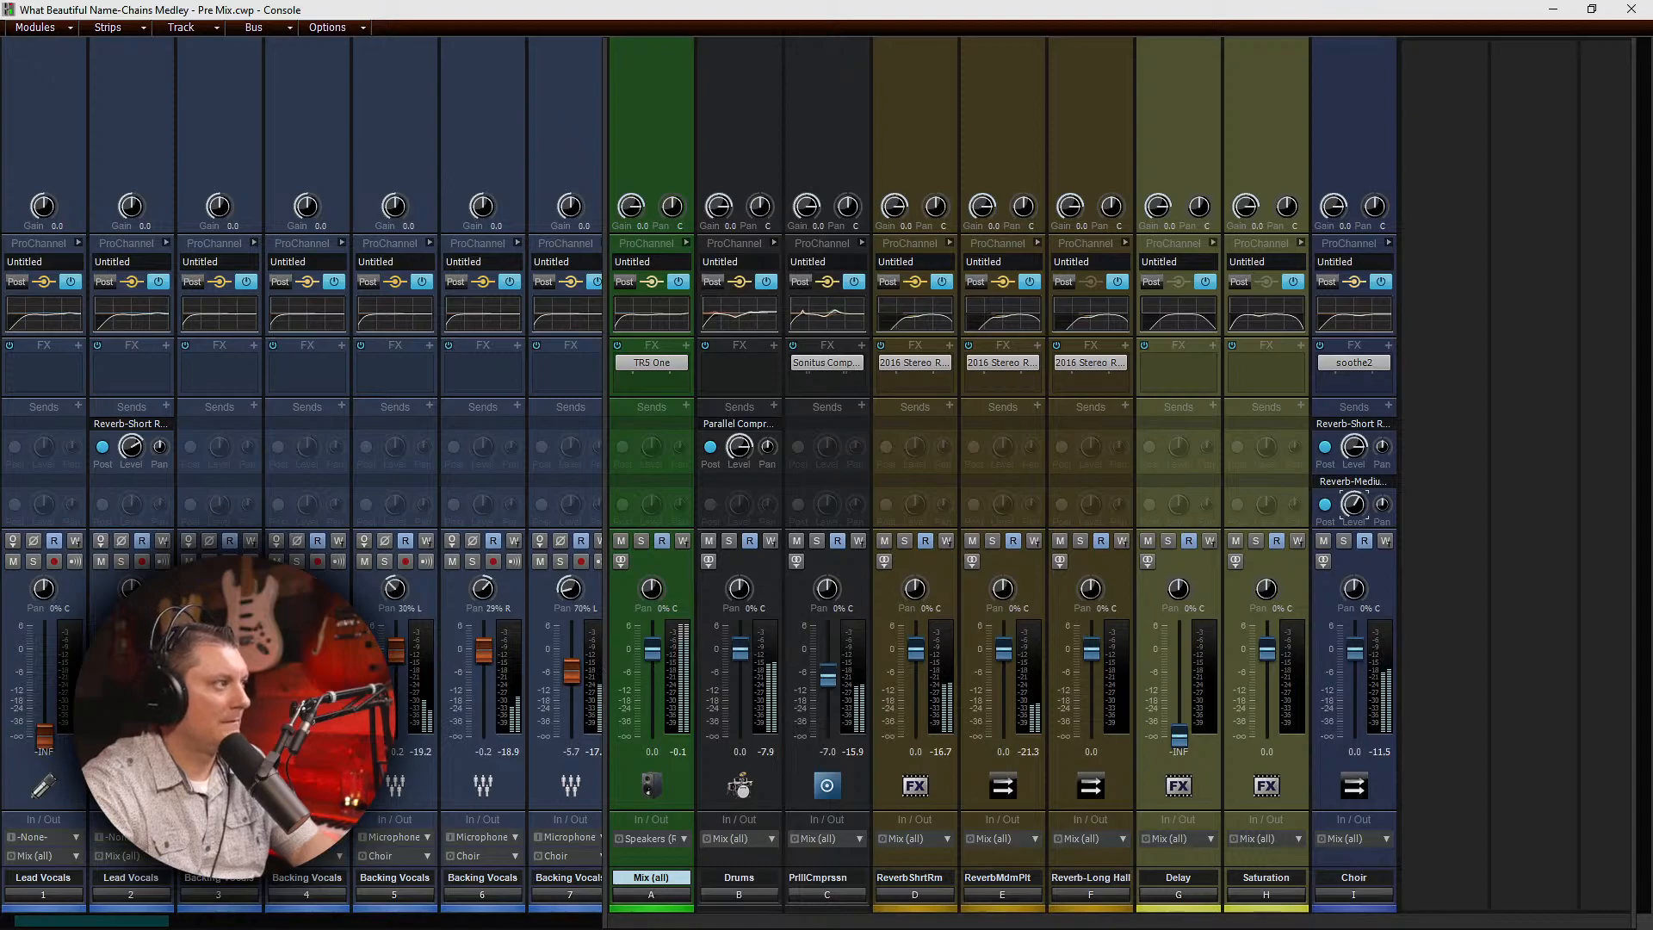
Step: Add a Reverb-Medium Plate send to the second Lead Vocals track and lower its send level
left_click(166, 408)
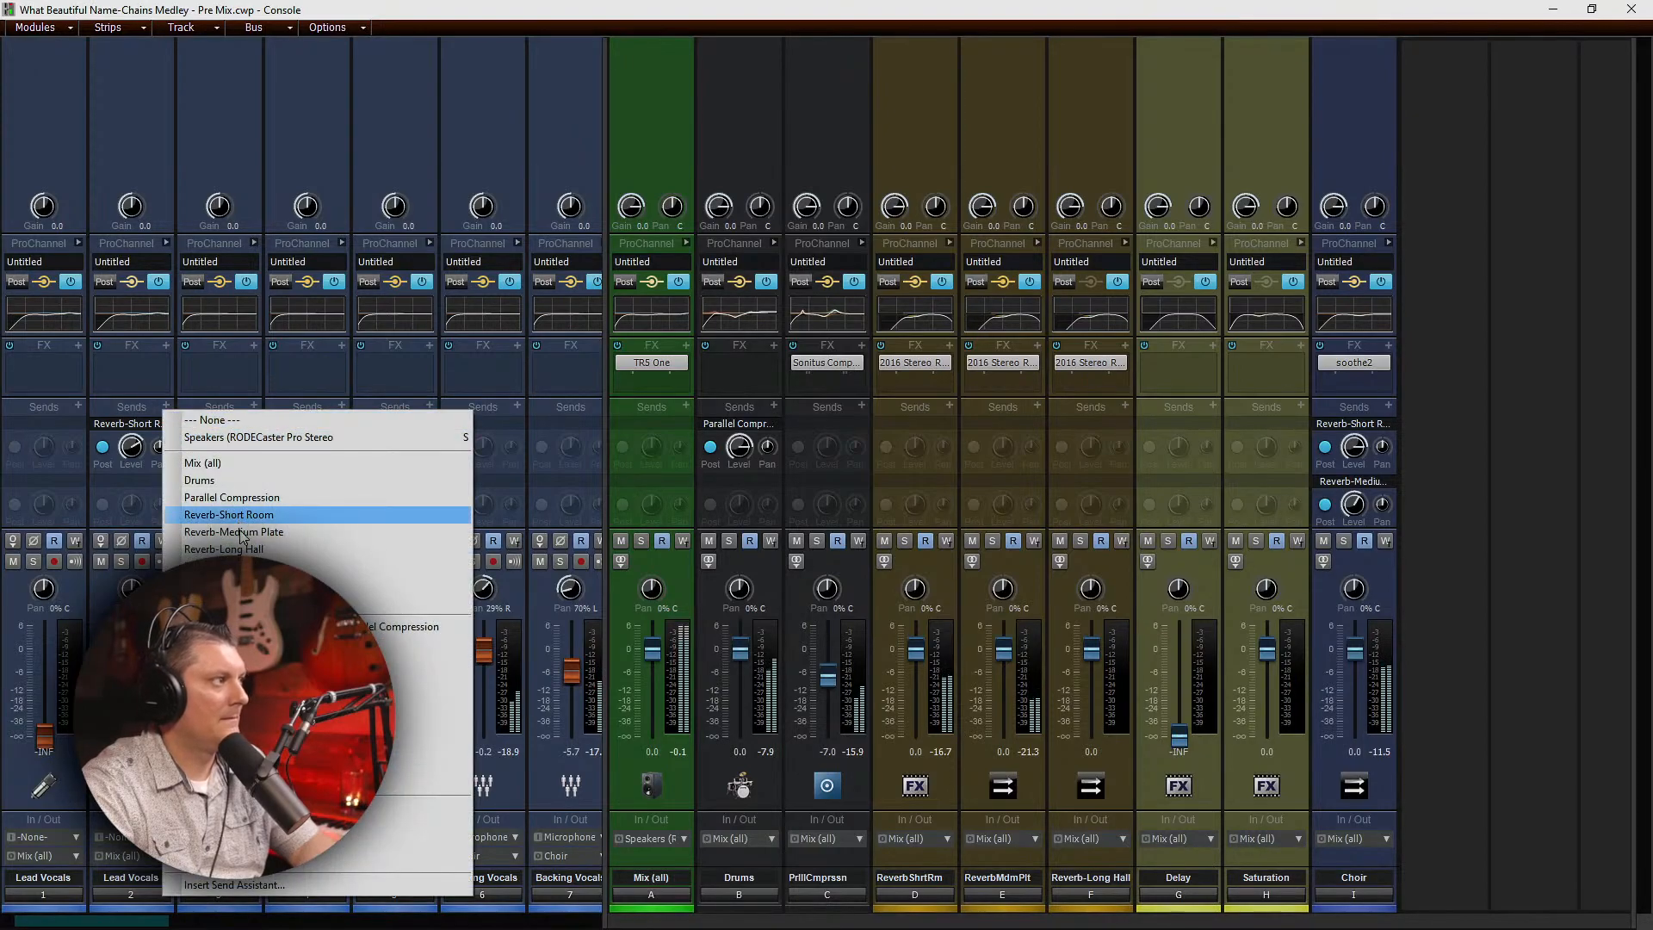
left_click(240, 532)
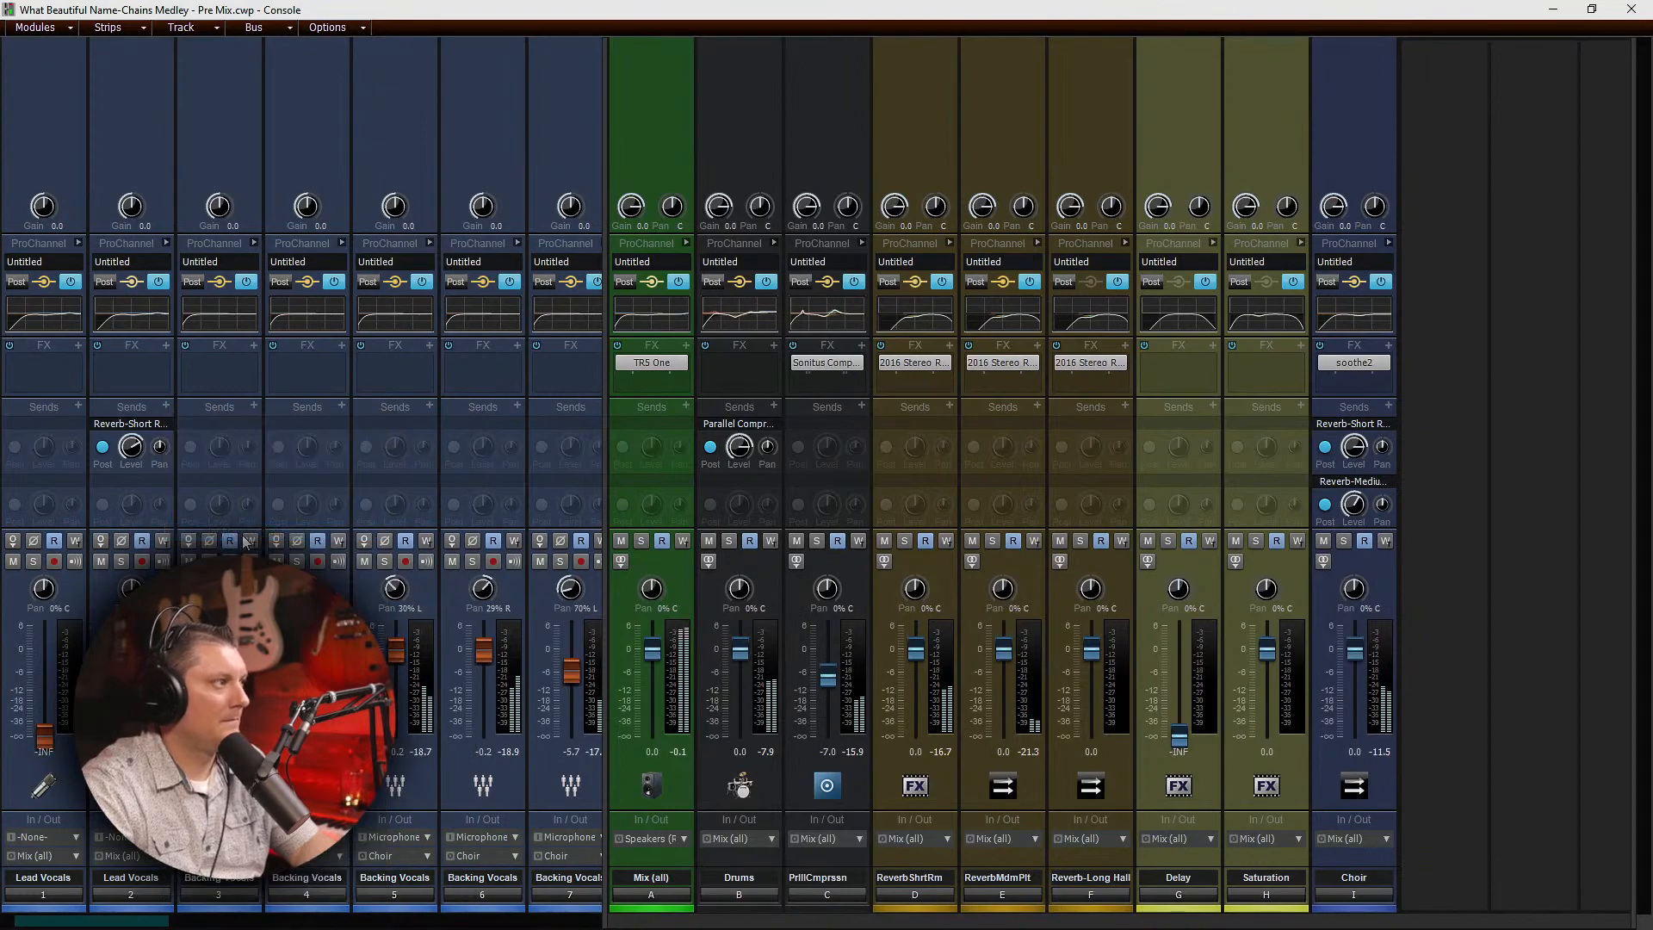
left_click_drag(127, 505, 127, 524)
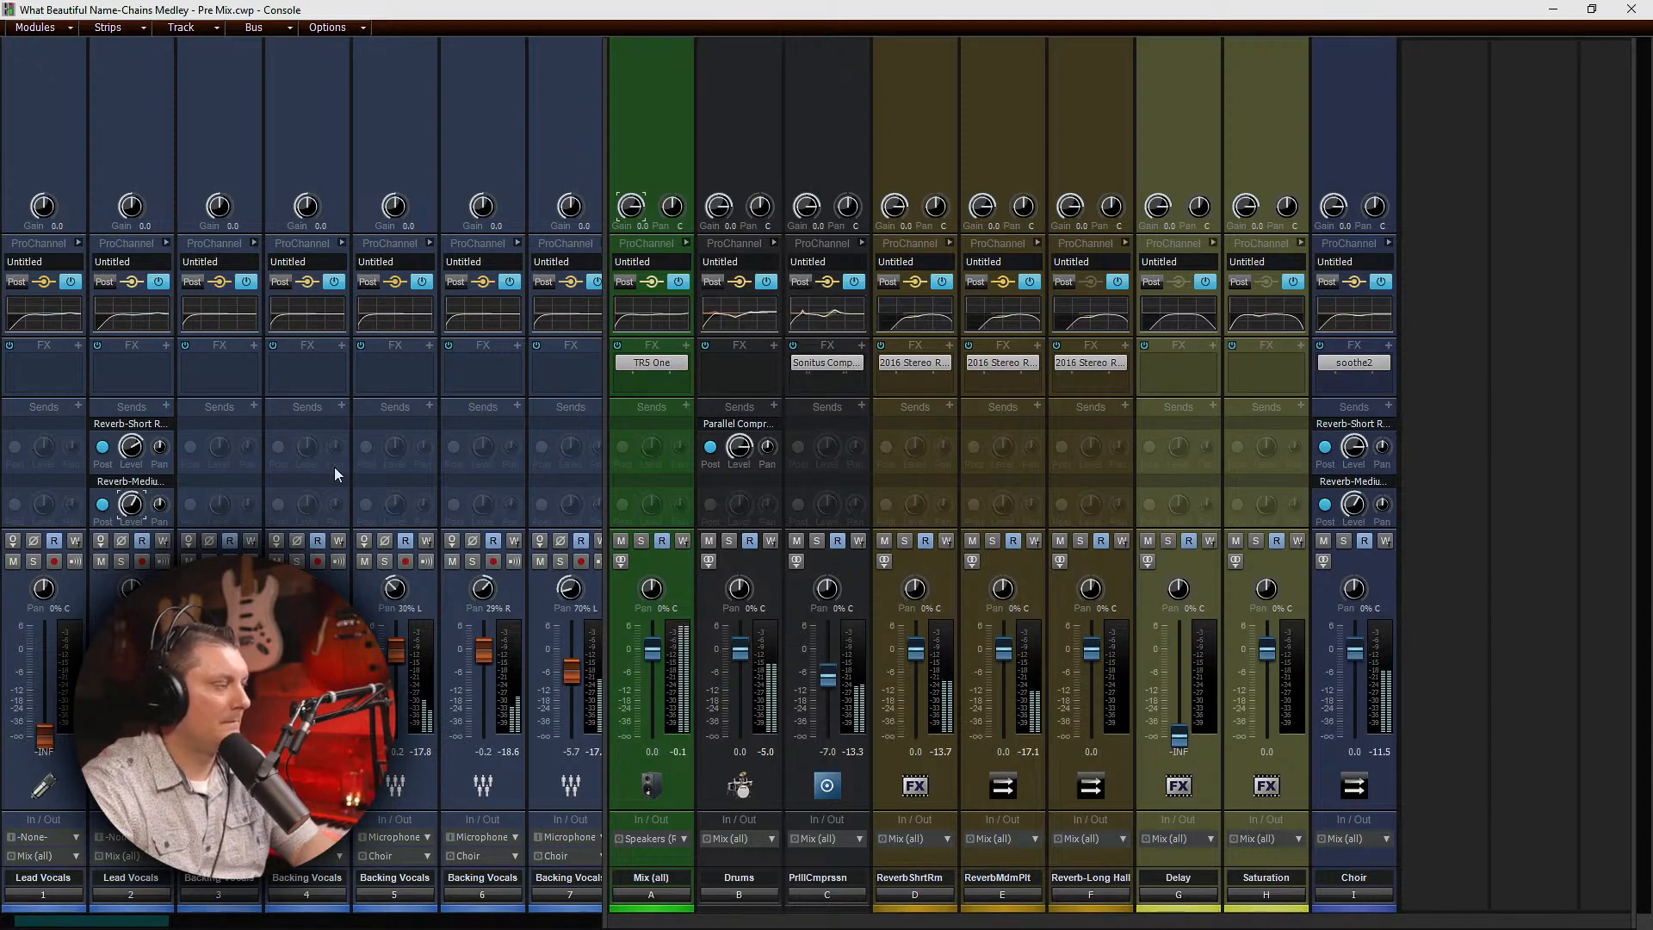
Step: Solo the second Lead Vocals track and play it back to hear its reverb sends
left_click(122, 561)
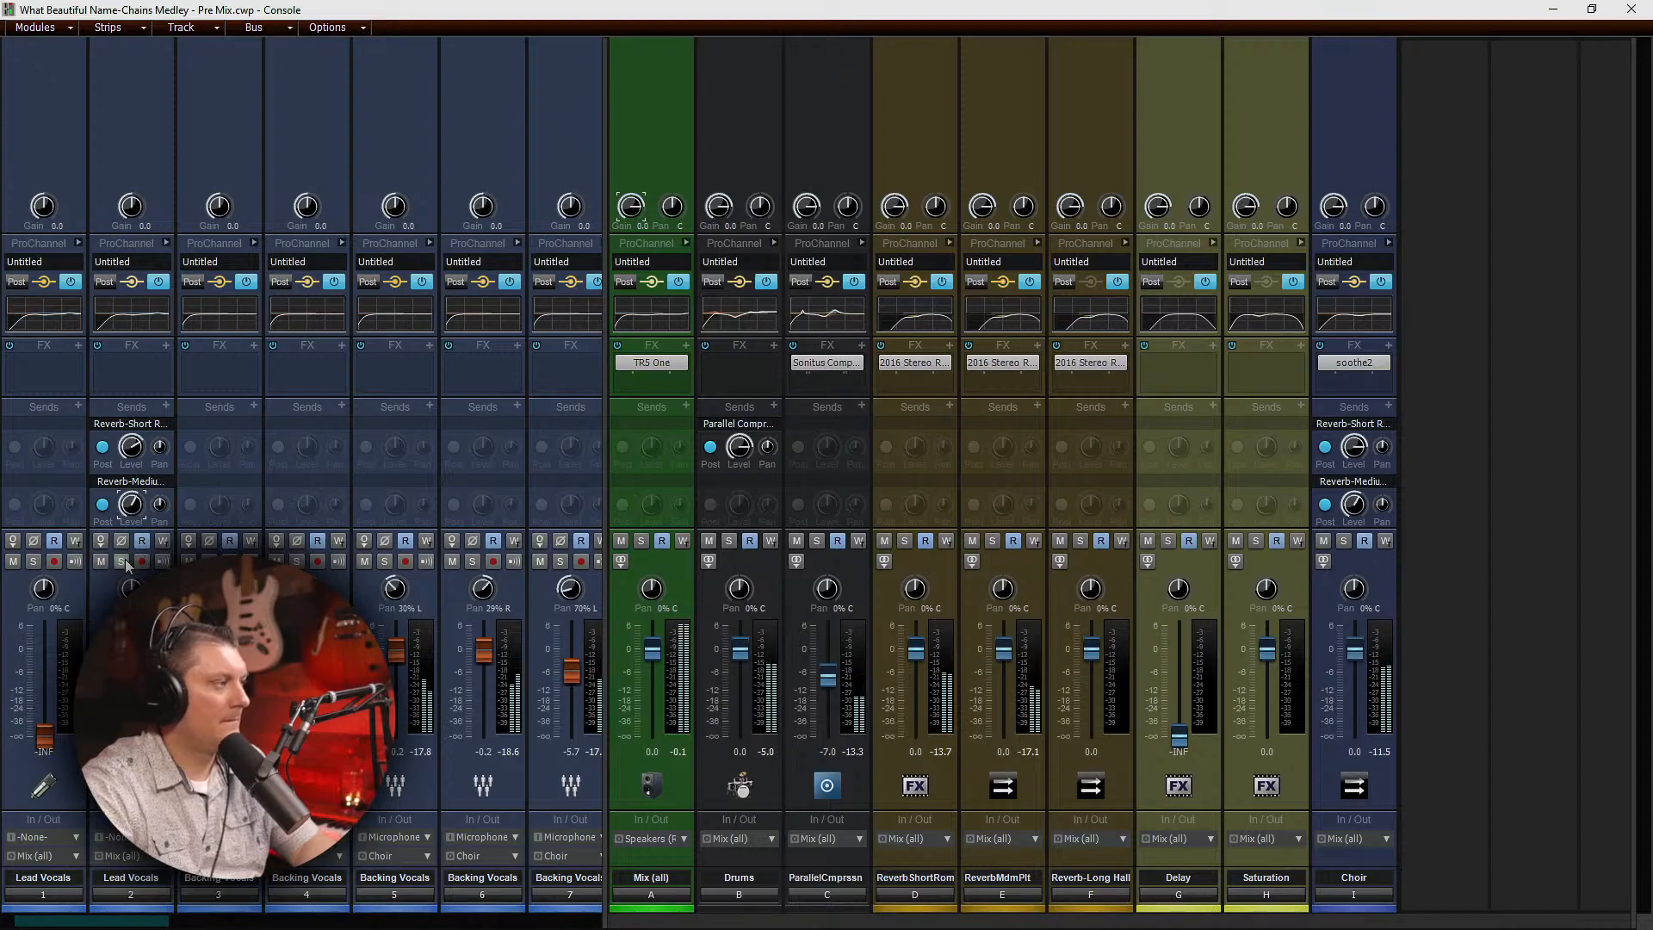
left_click(121, 561)
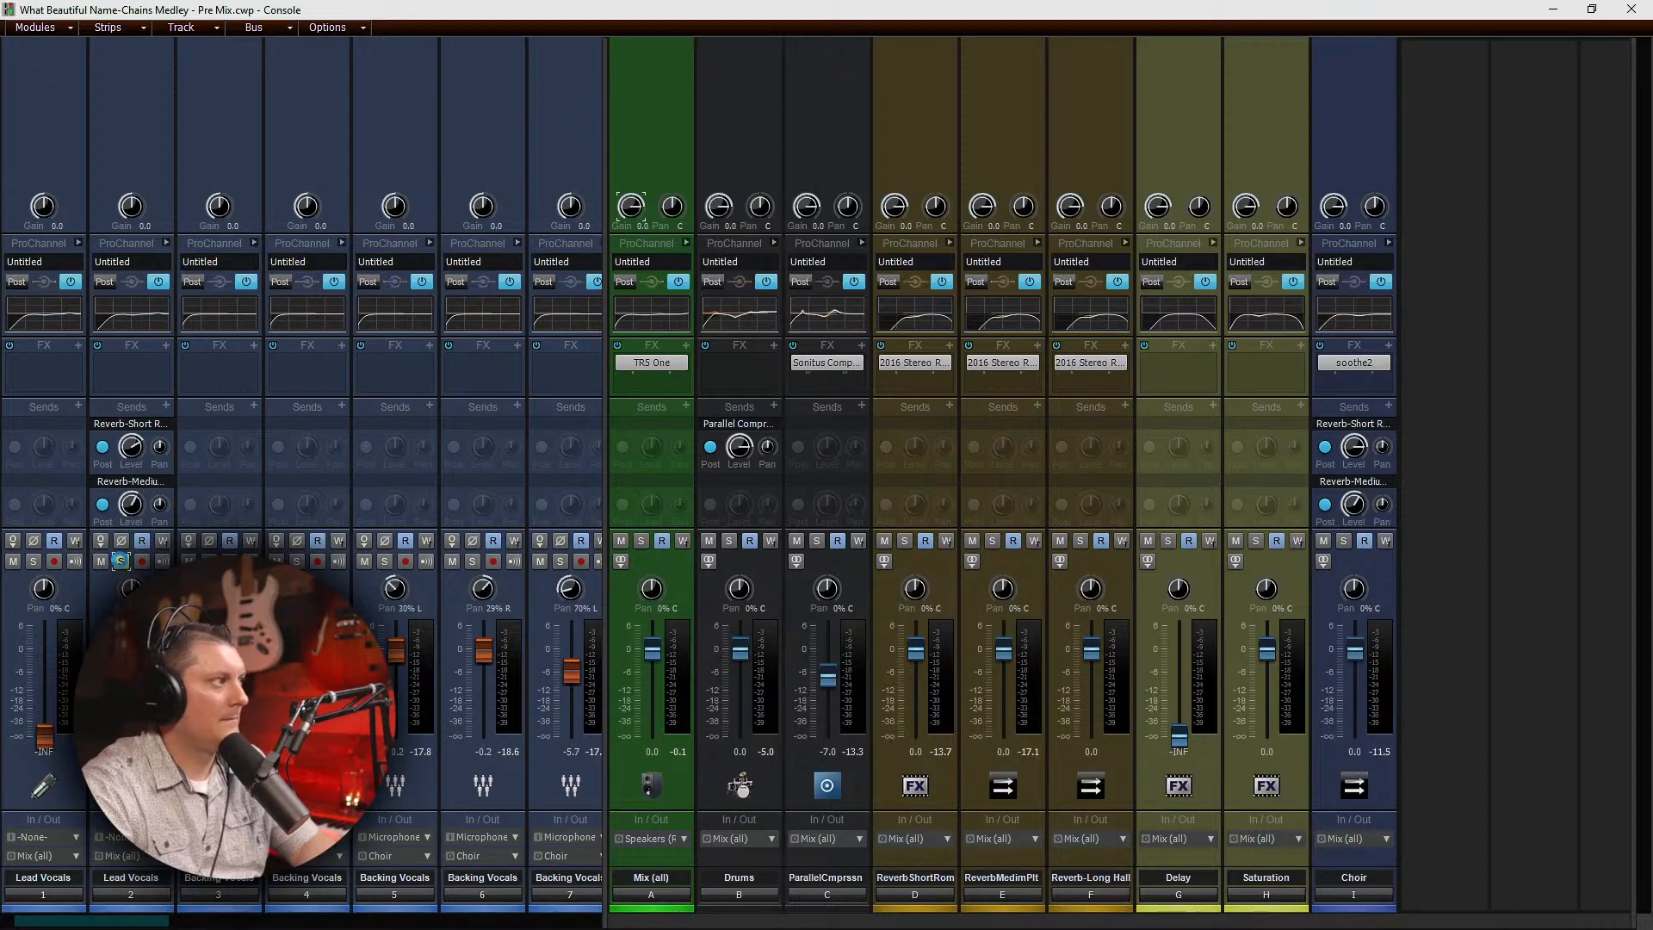
left_click(121, 561)
left_click(121, 561)
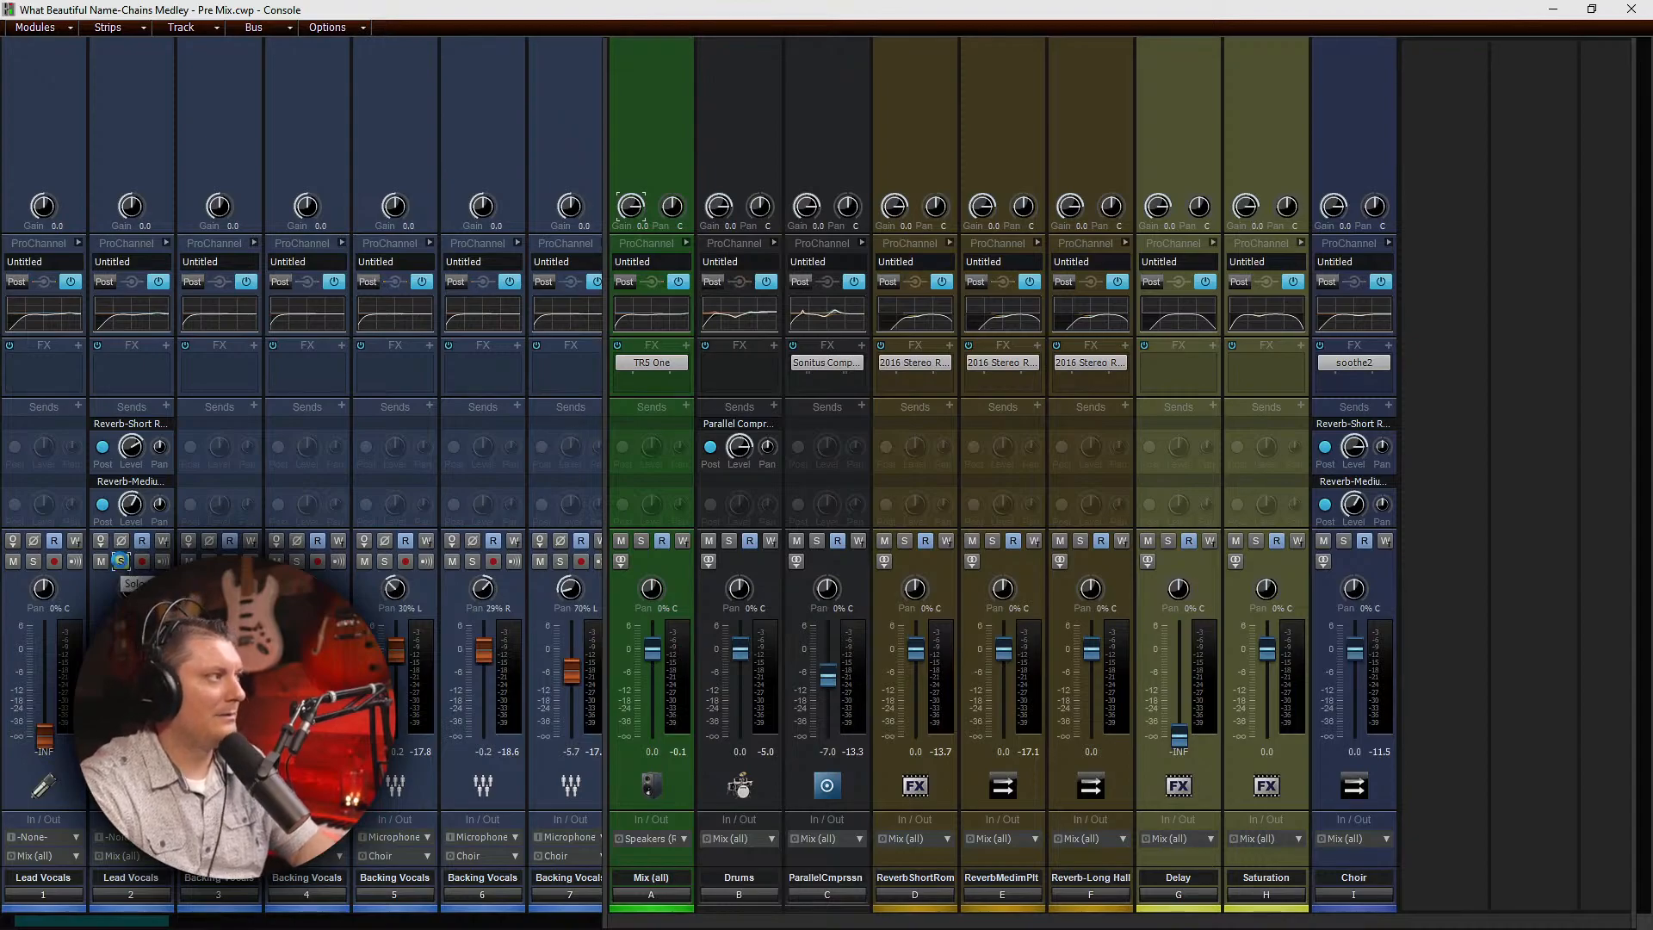
left_click(121, 561)
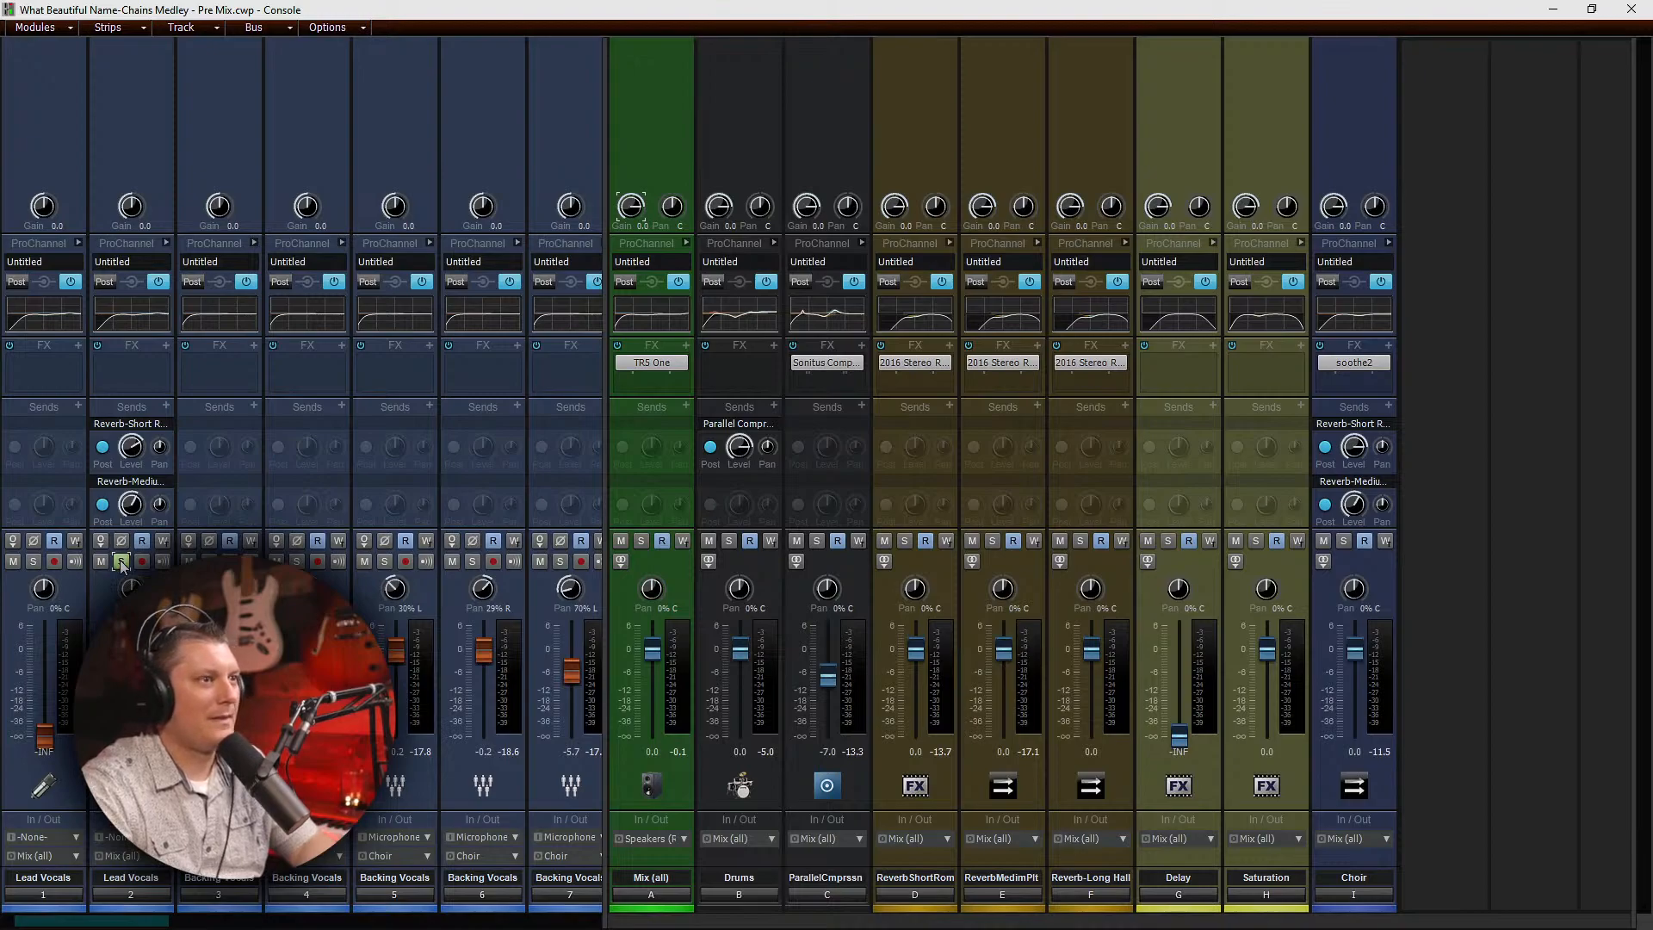
key("space")
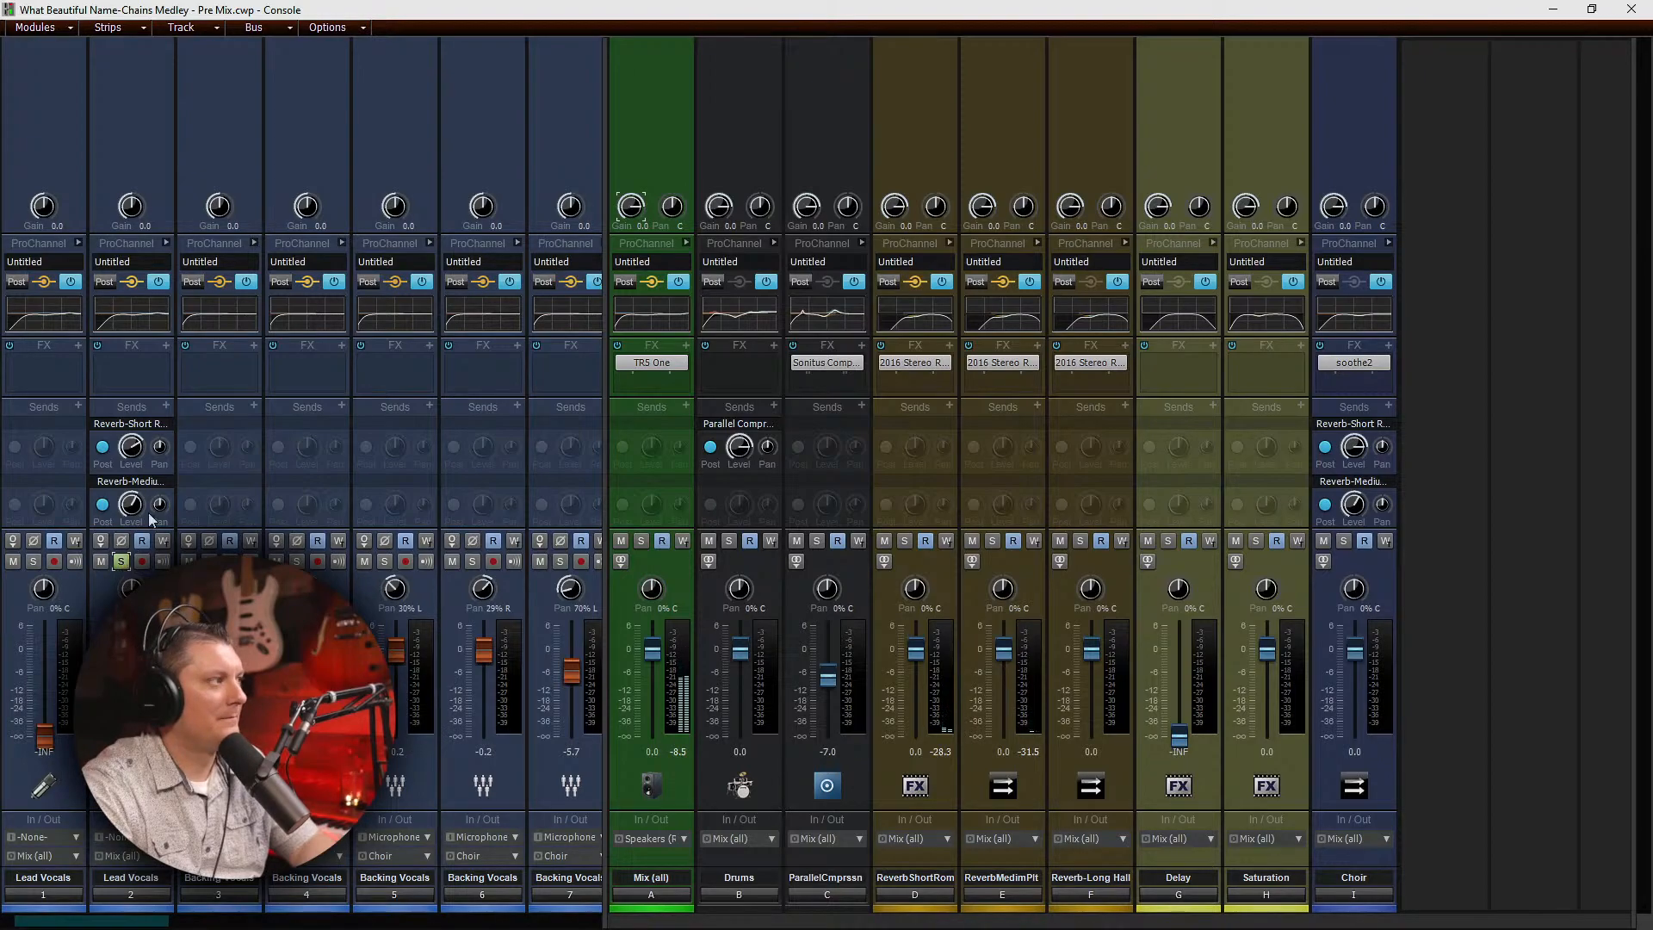
Step: Add a Reverb-Long Hall send at about -6 dB to the second Lead Vocals track, and unsolo the track
left_click(167, 406)
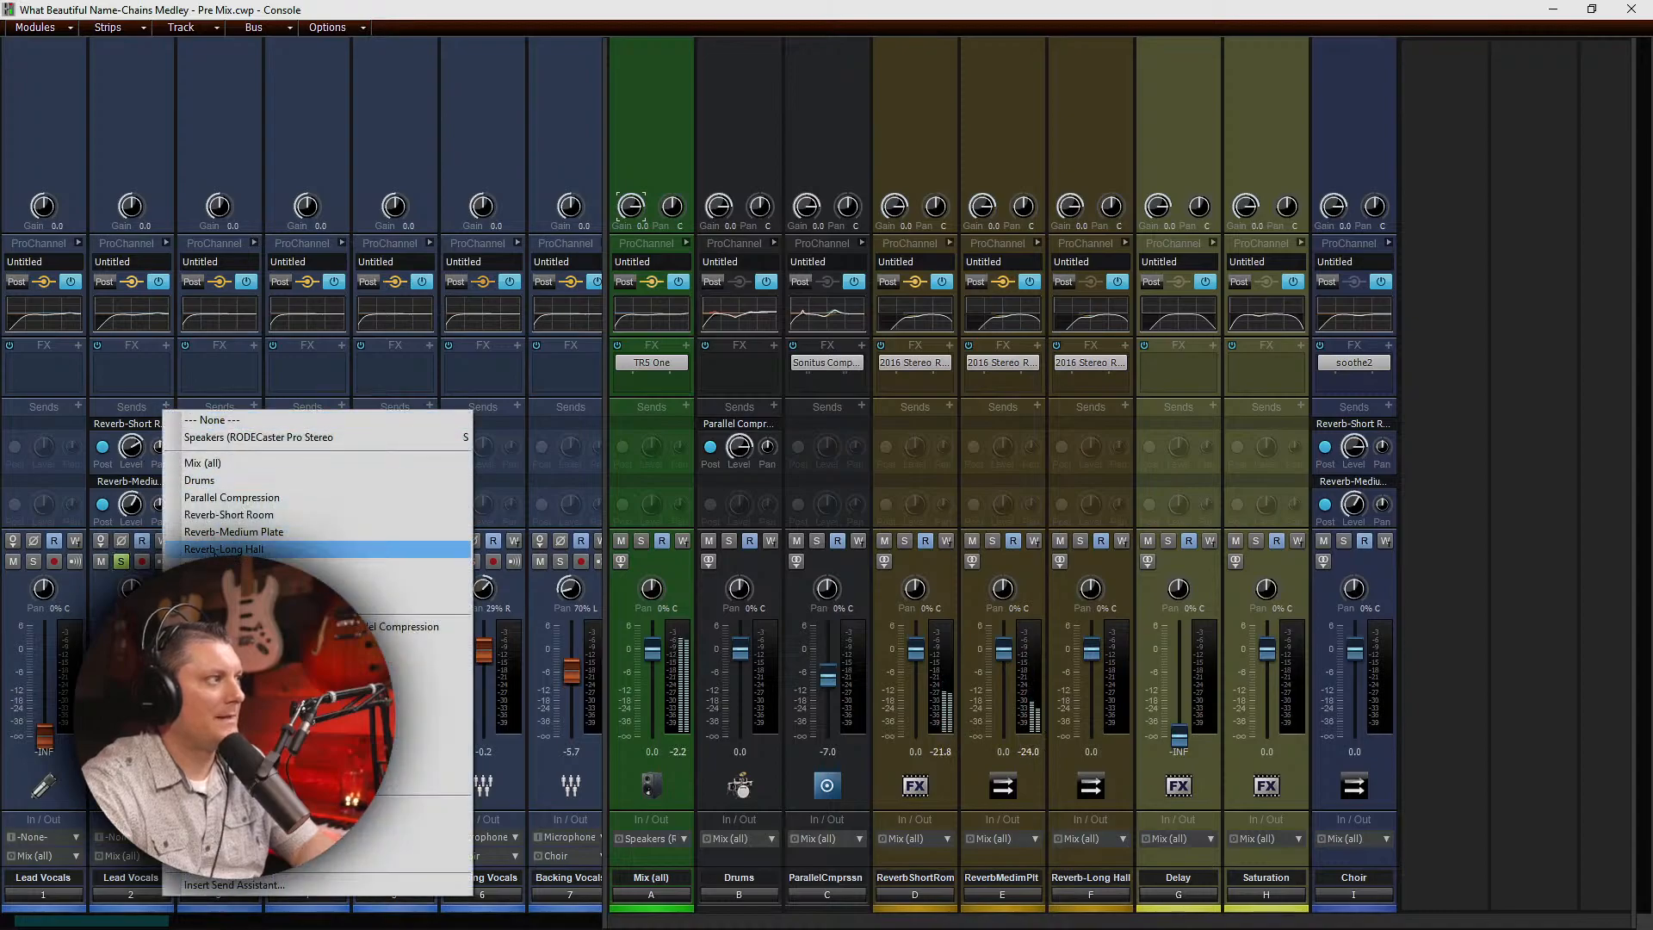
left_click(213, 549)
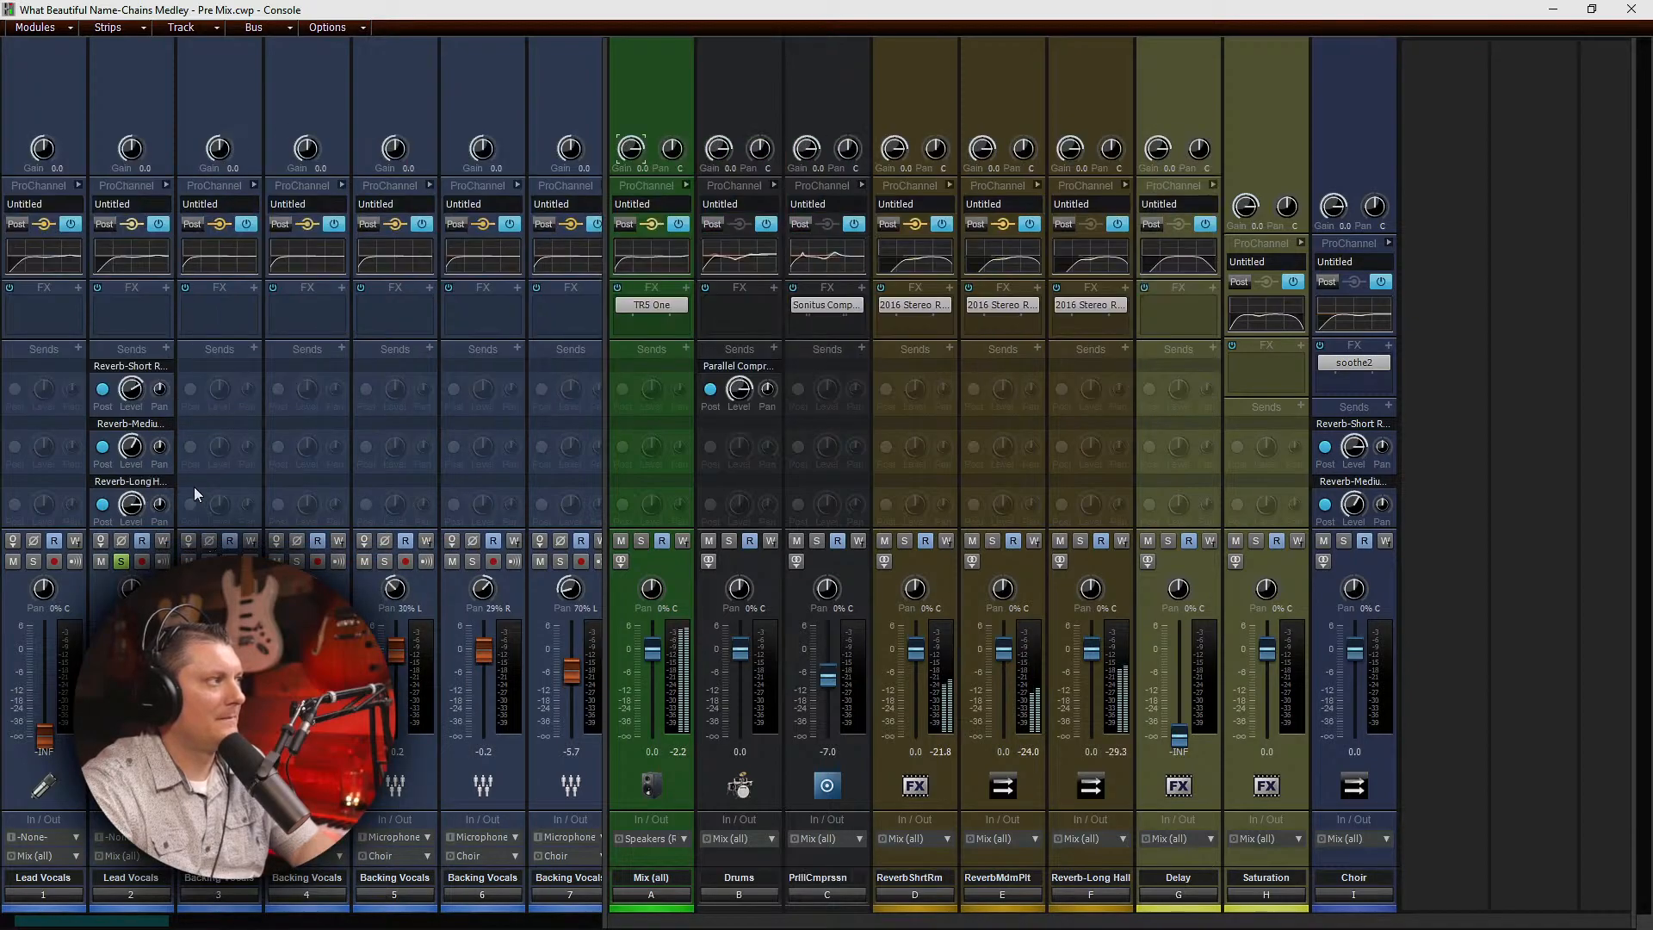
left_click_drag(133, 511, 134, 535)
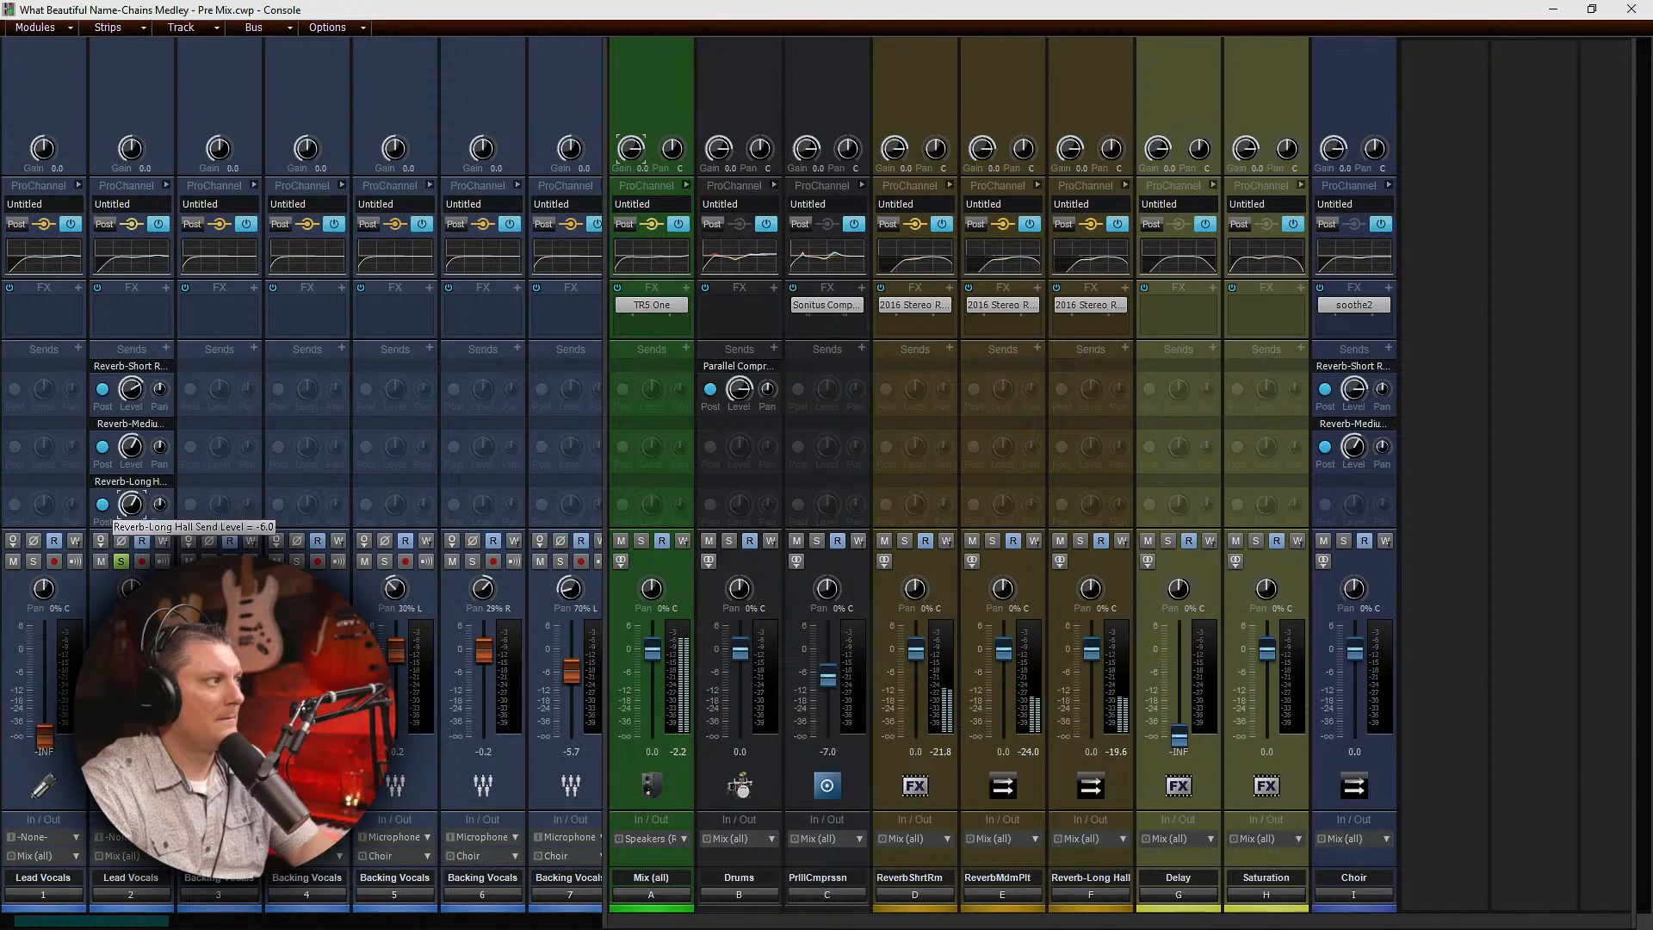
left_click_drag(134, 536, 133, 536)
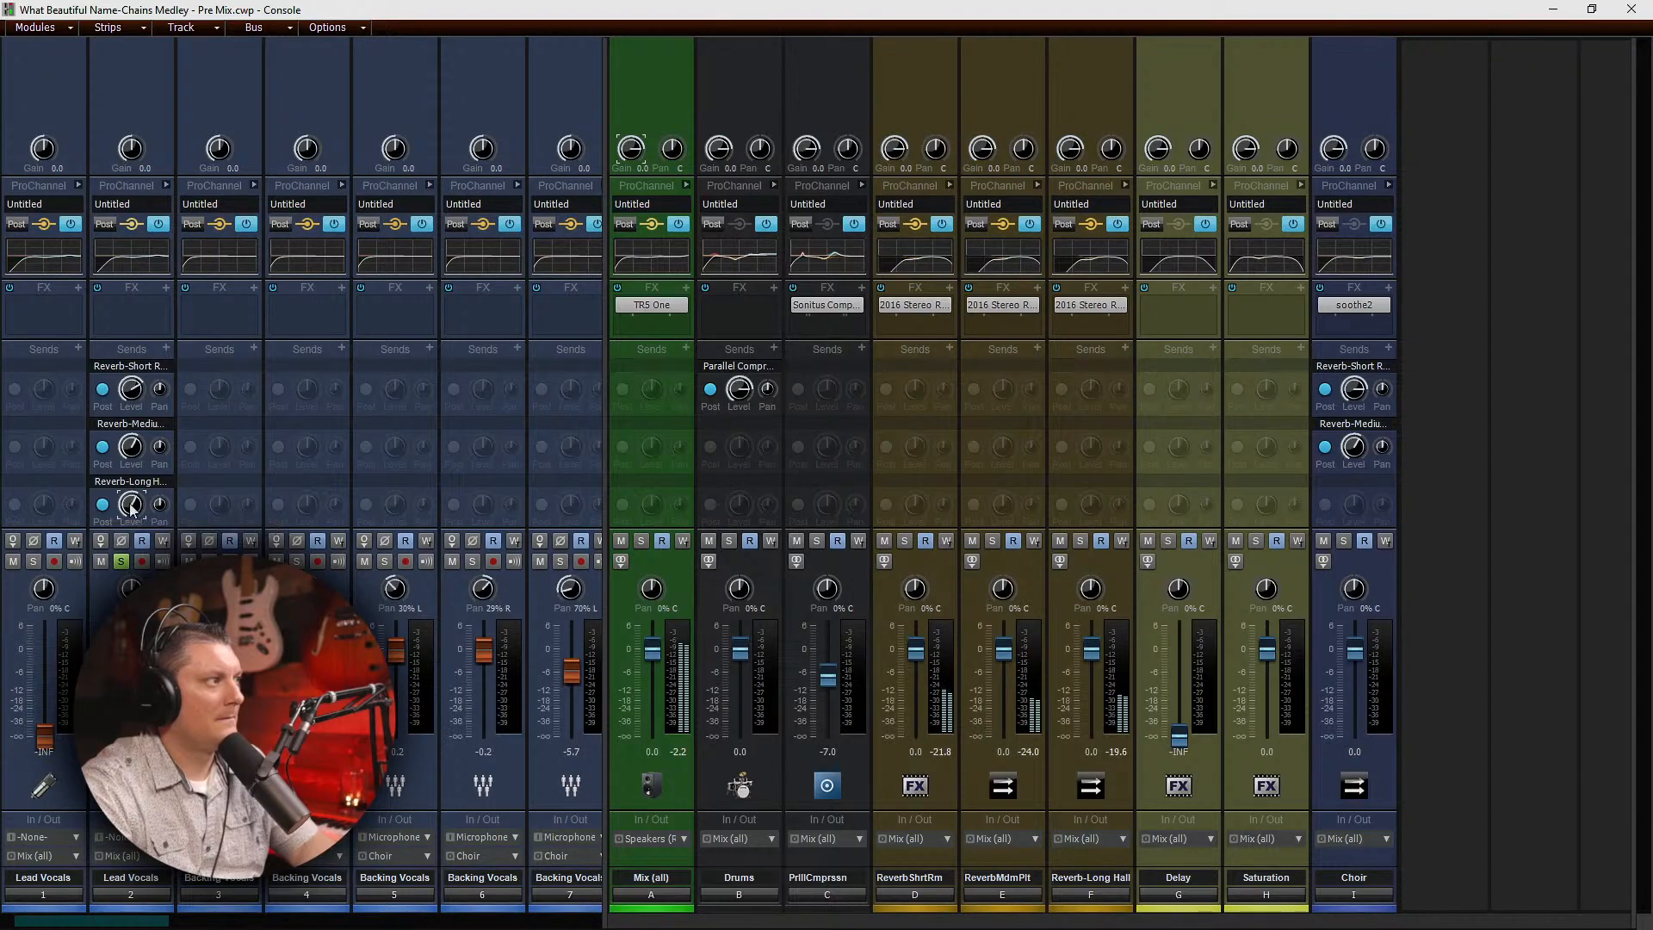
left_click(121, 561)
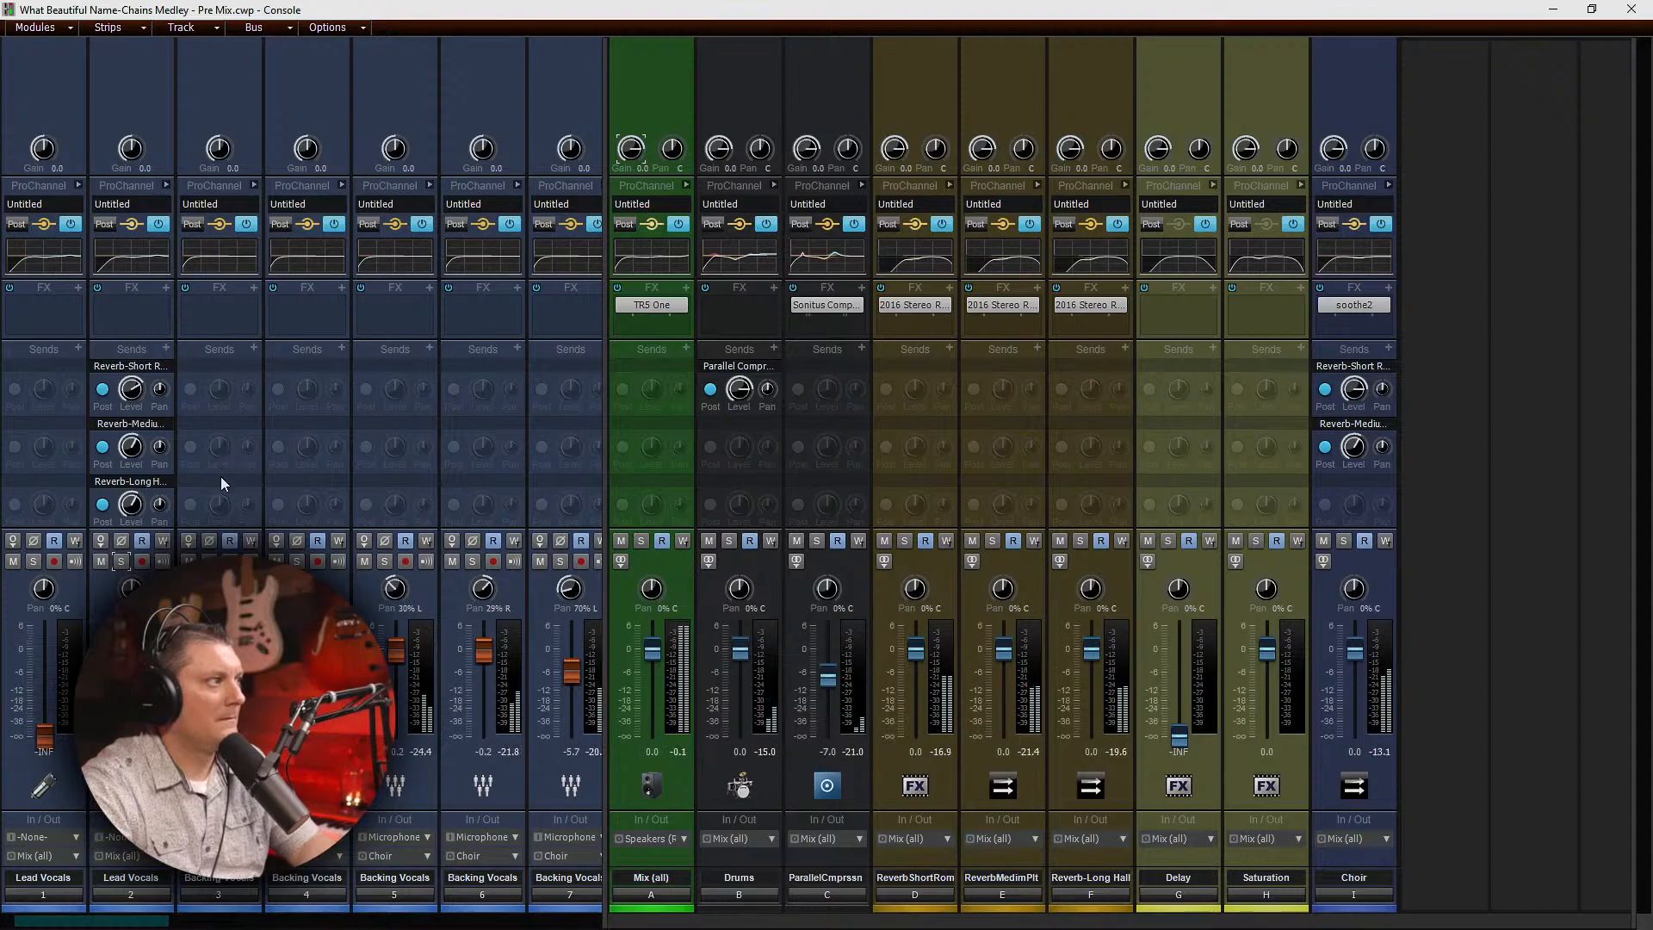
Step: Add a Reverb-Long Hall send to the Choir bus, lower its send level, and save the project
left_click(1387, 346)
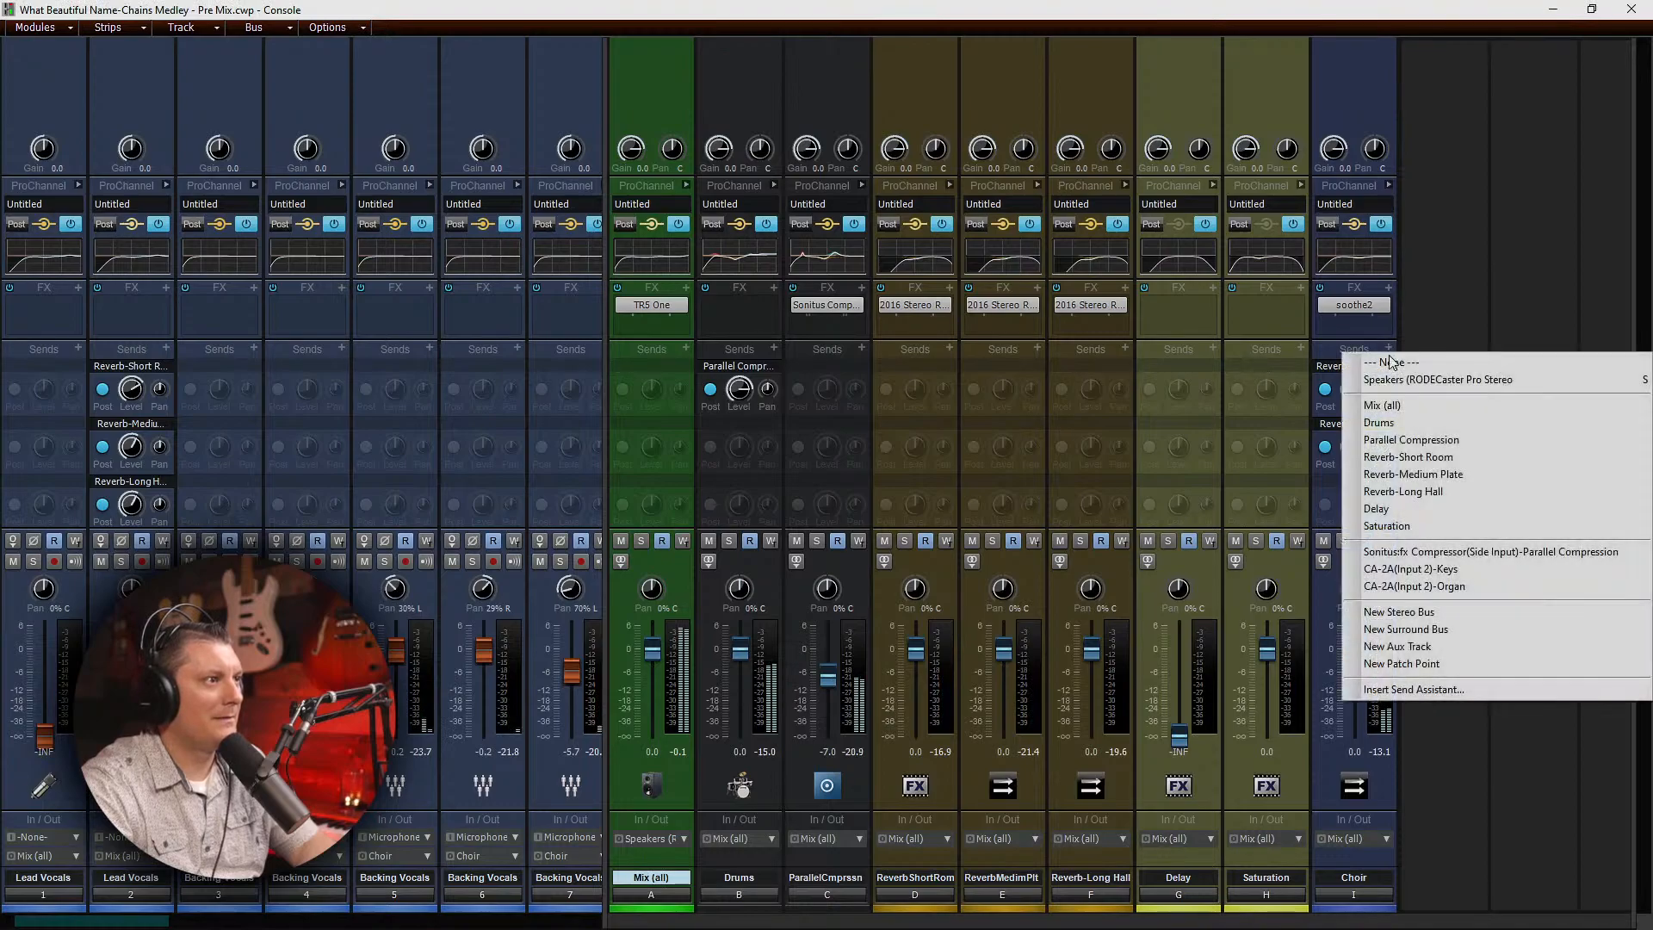
left_click(1408, 494)
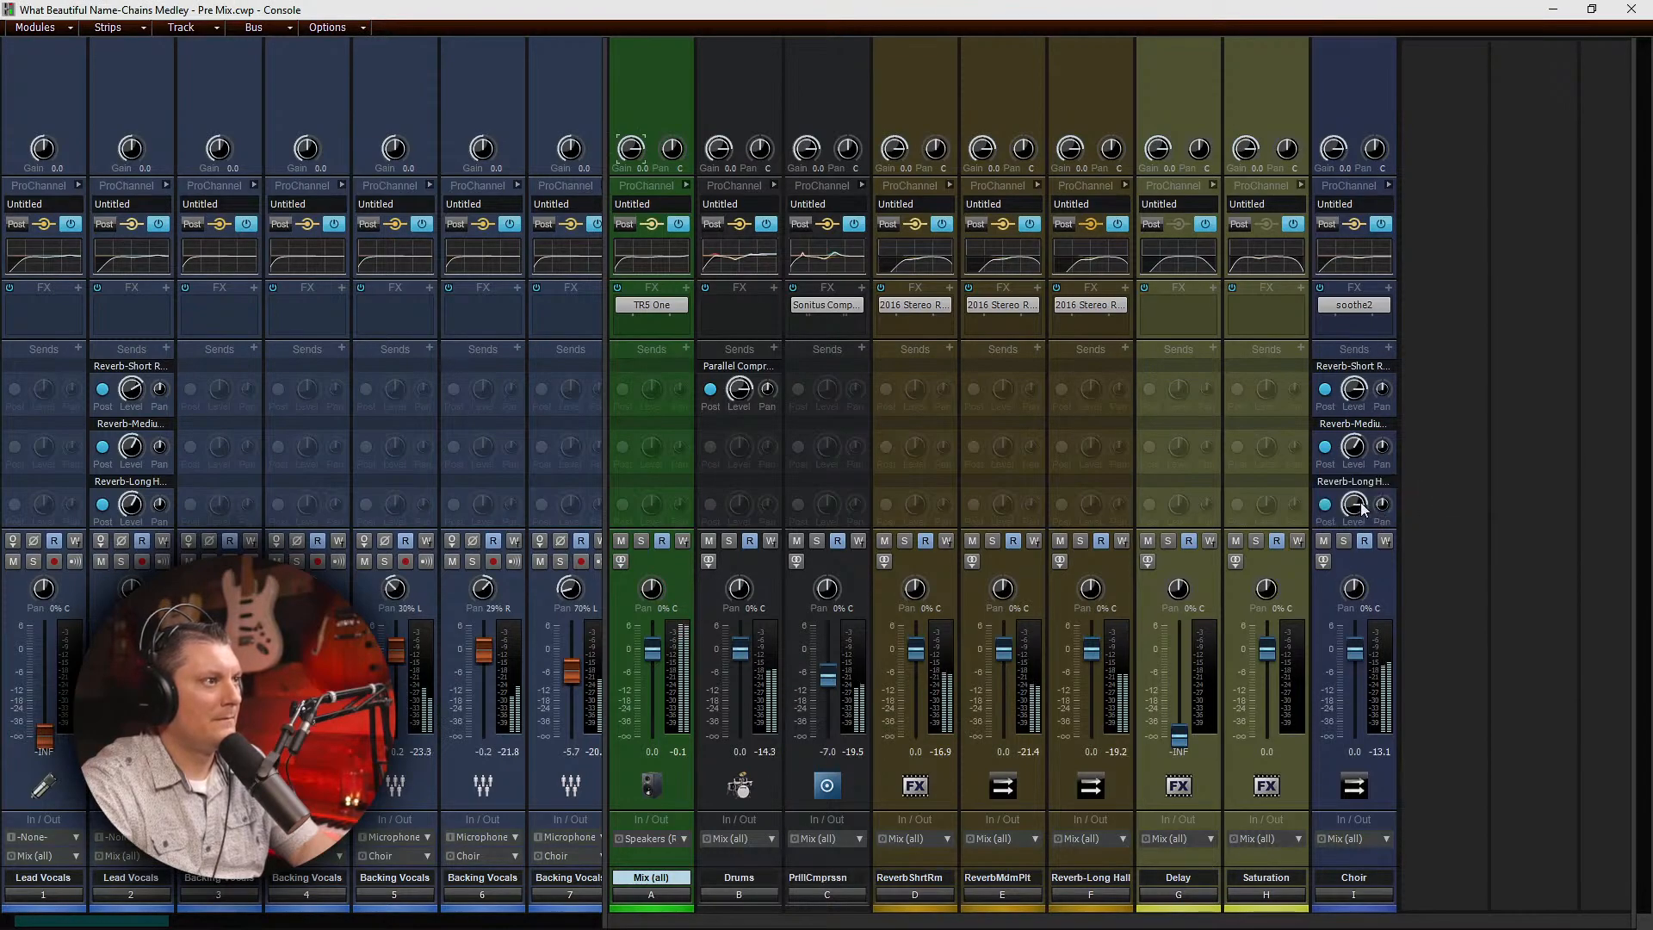
mouse_move(1354, 509)
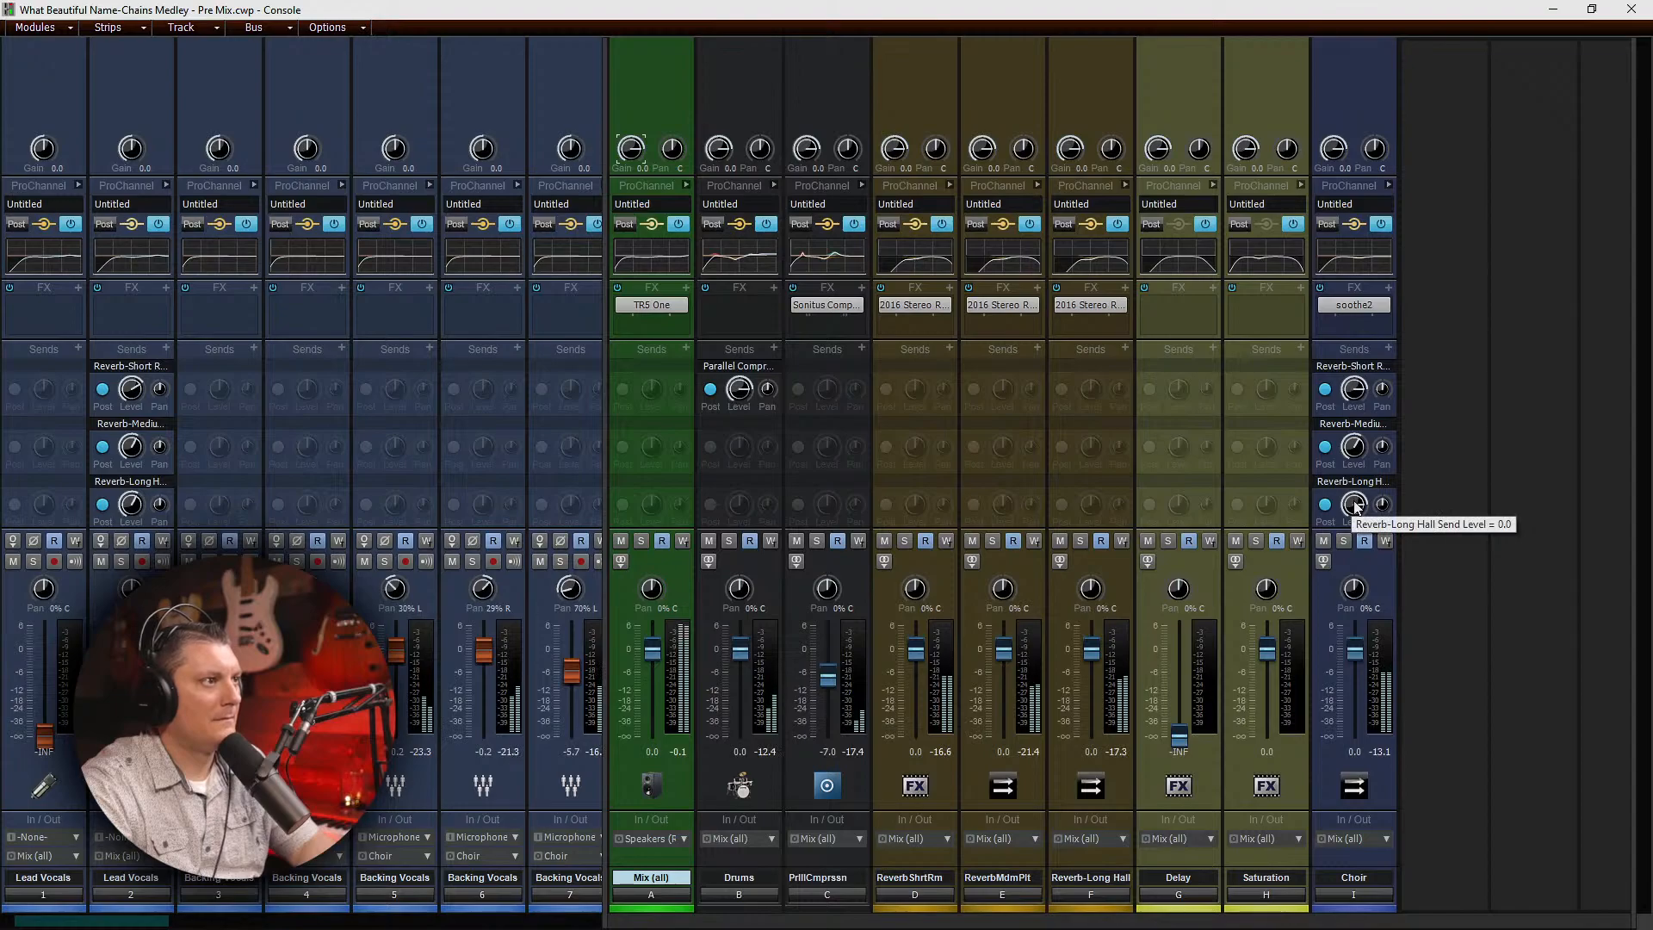
left_click_drag(1354, 505, 1354, 512)
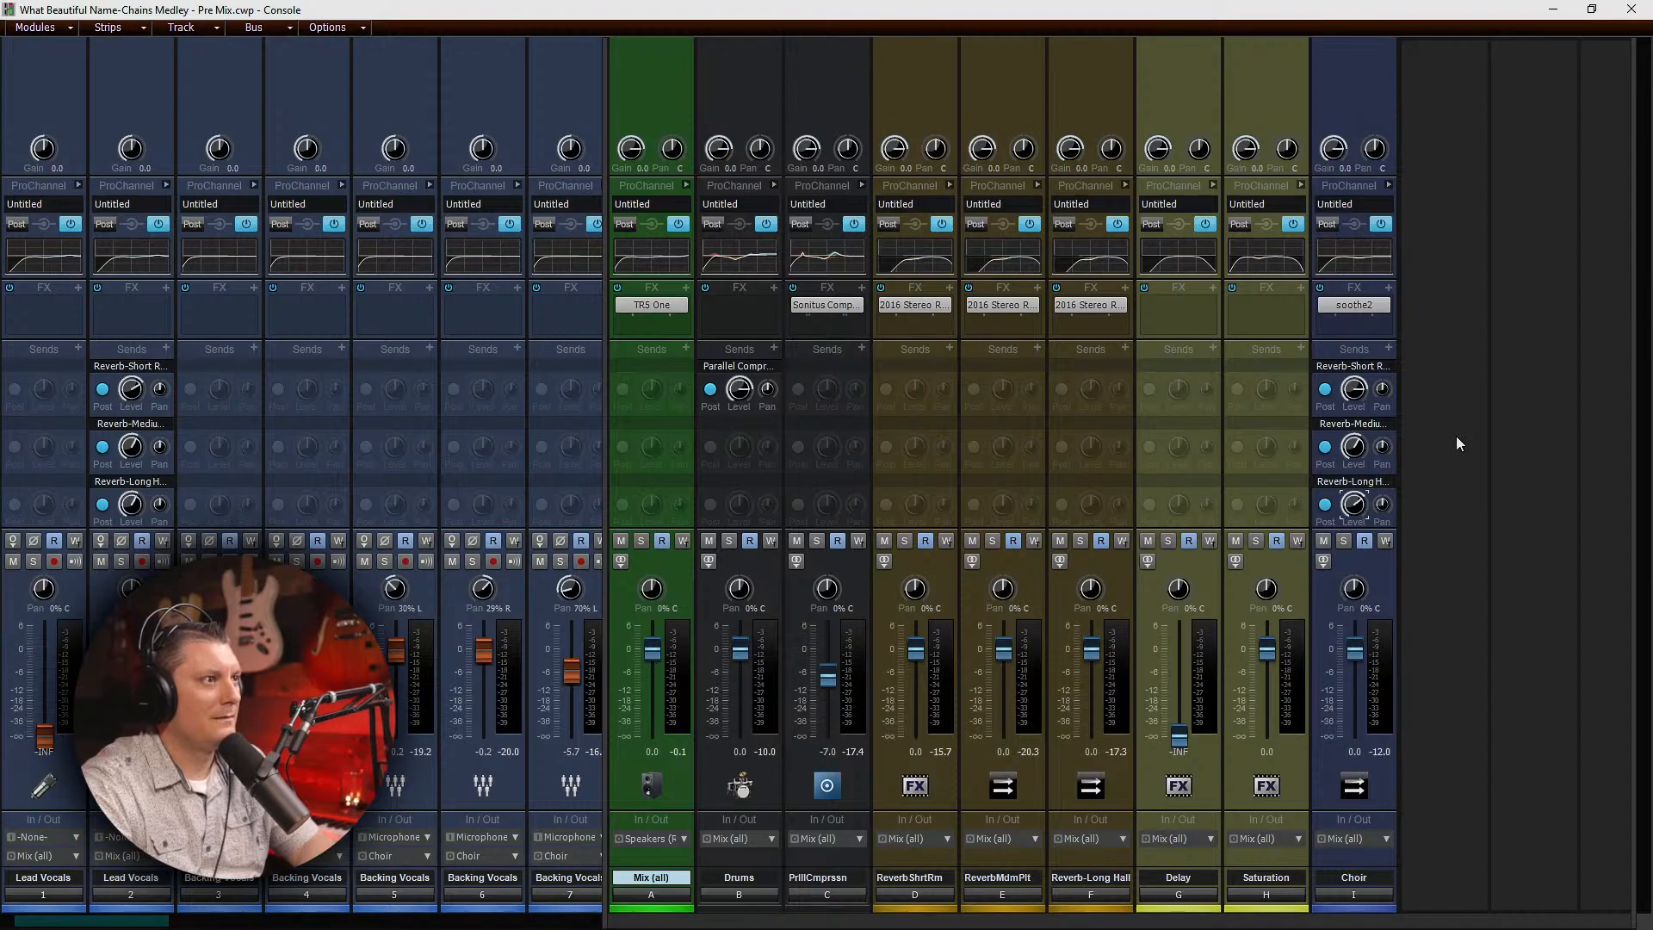
key("ctrl+s")
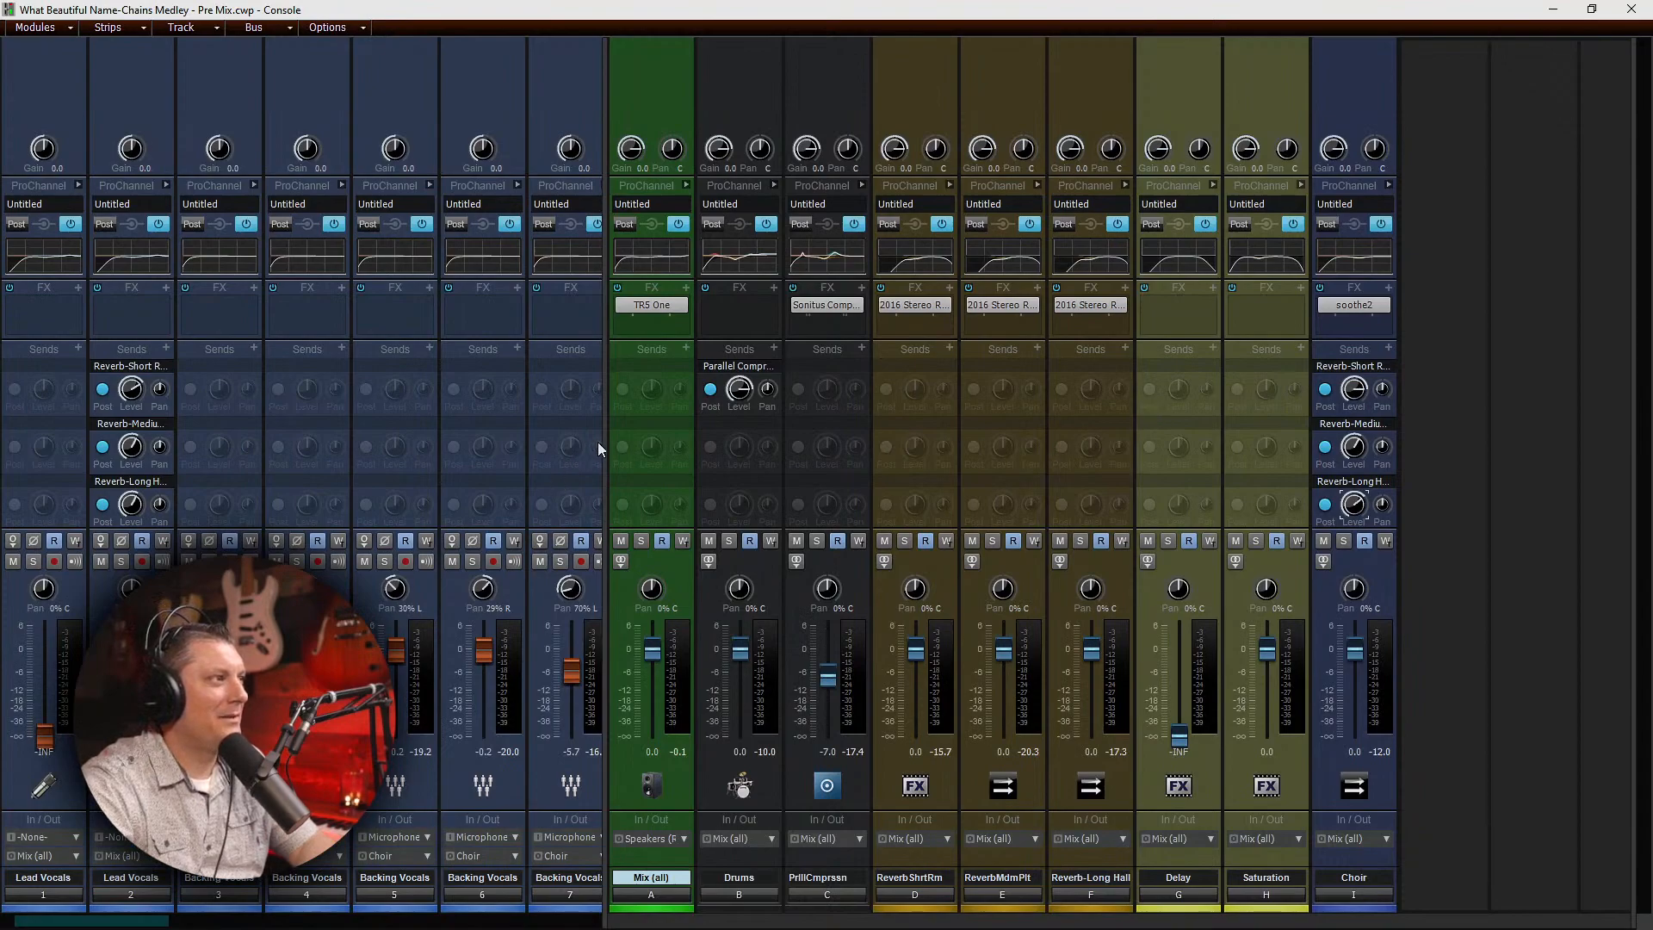
Step: Widen the console's track section to show the instrument tracks, and start playback
left_click_drag(606, 440, 1643, 494)
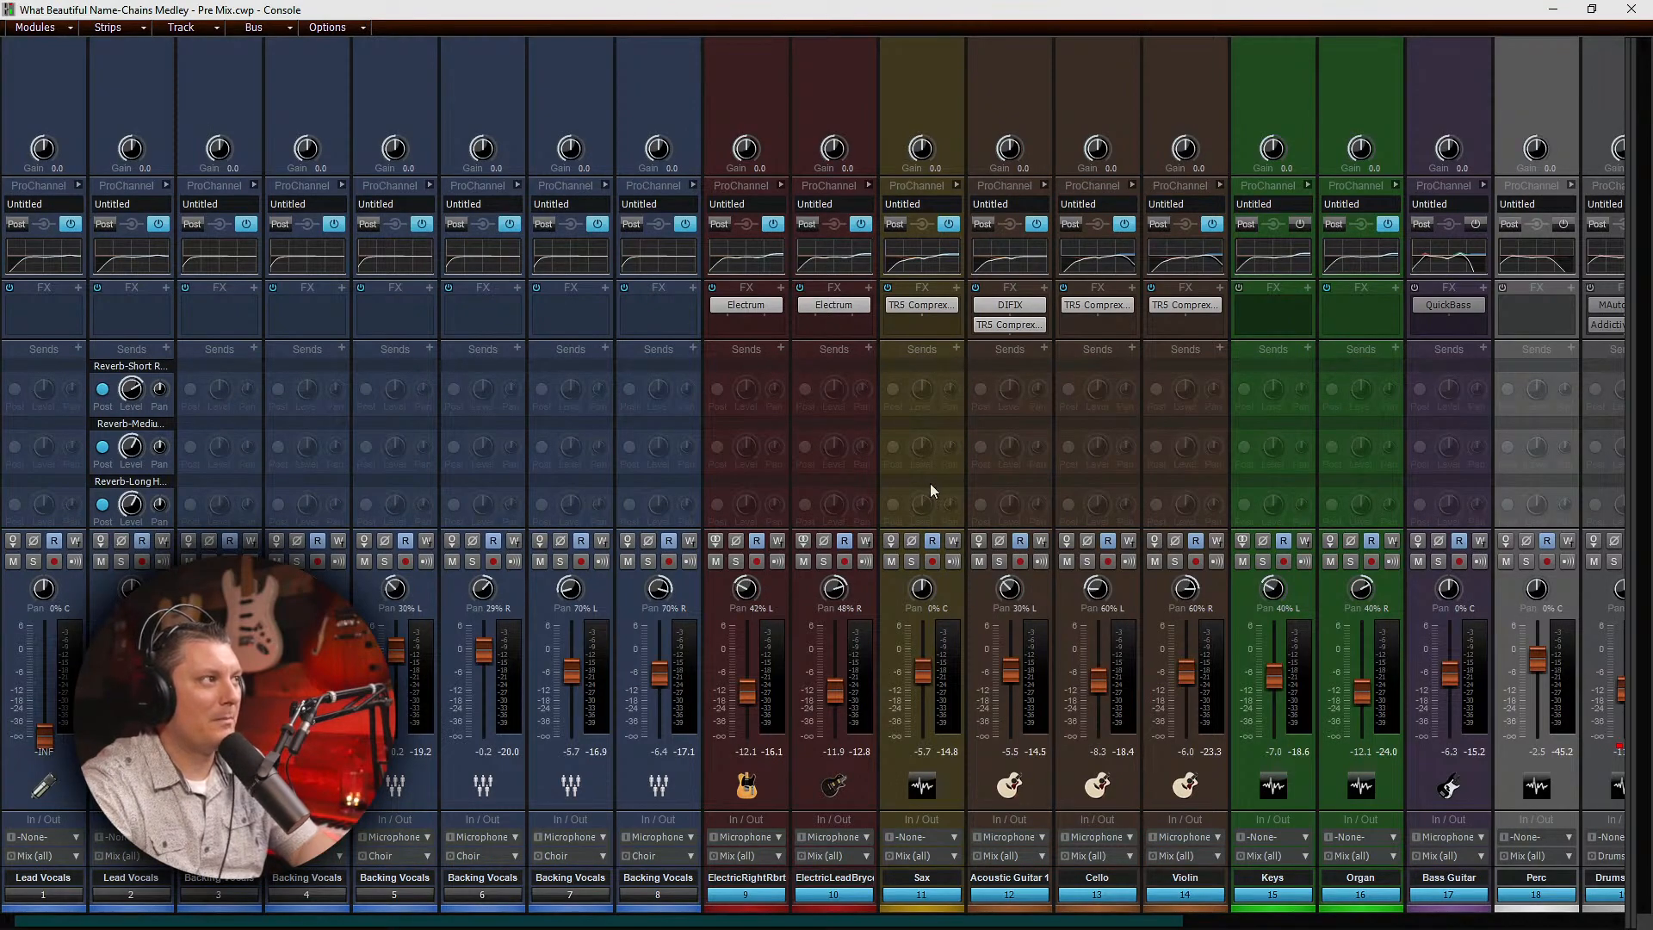
left_click(956, 348)
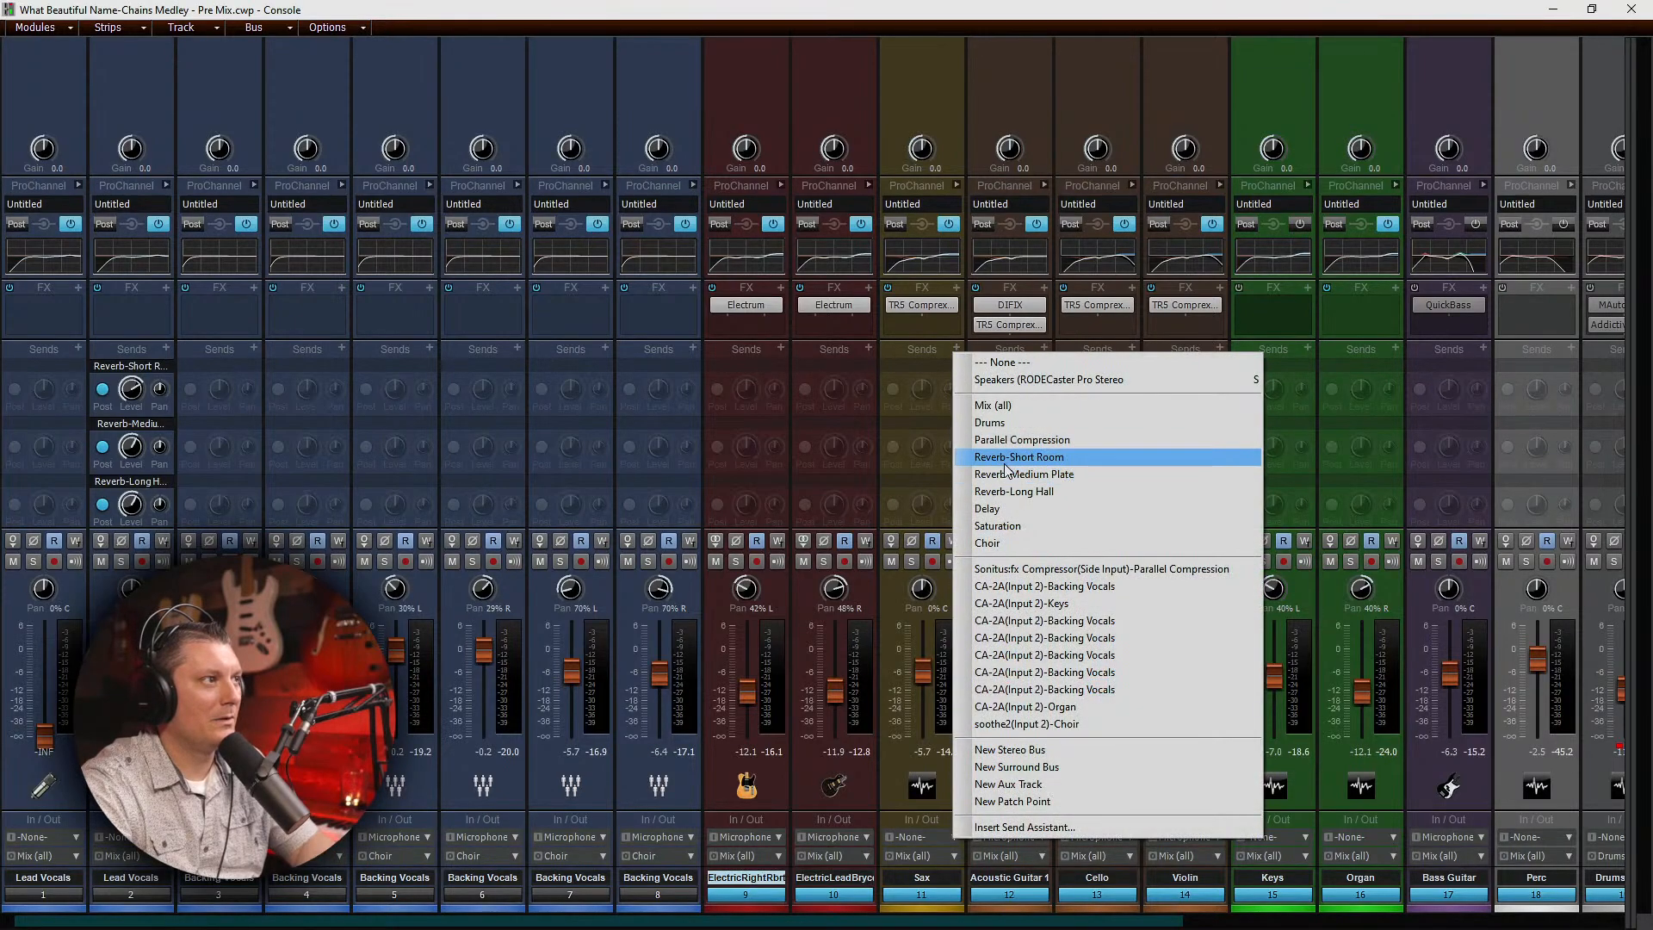
left_click(916, 422)
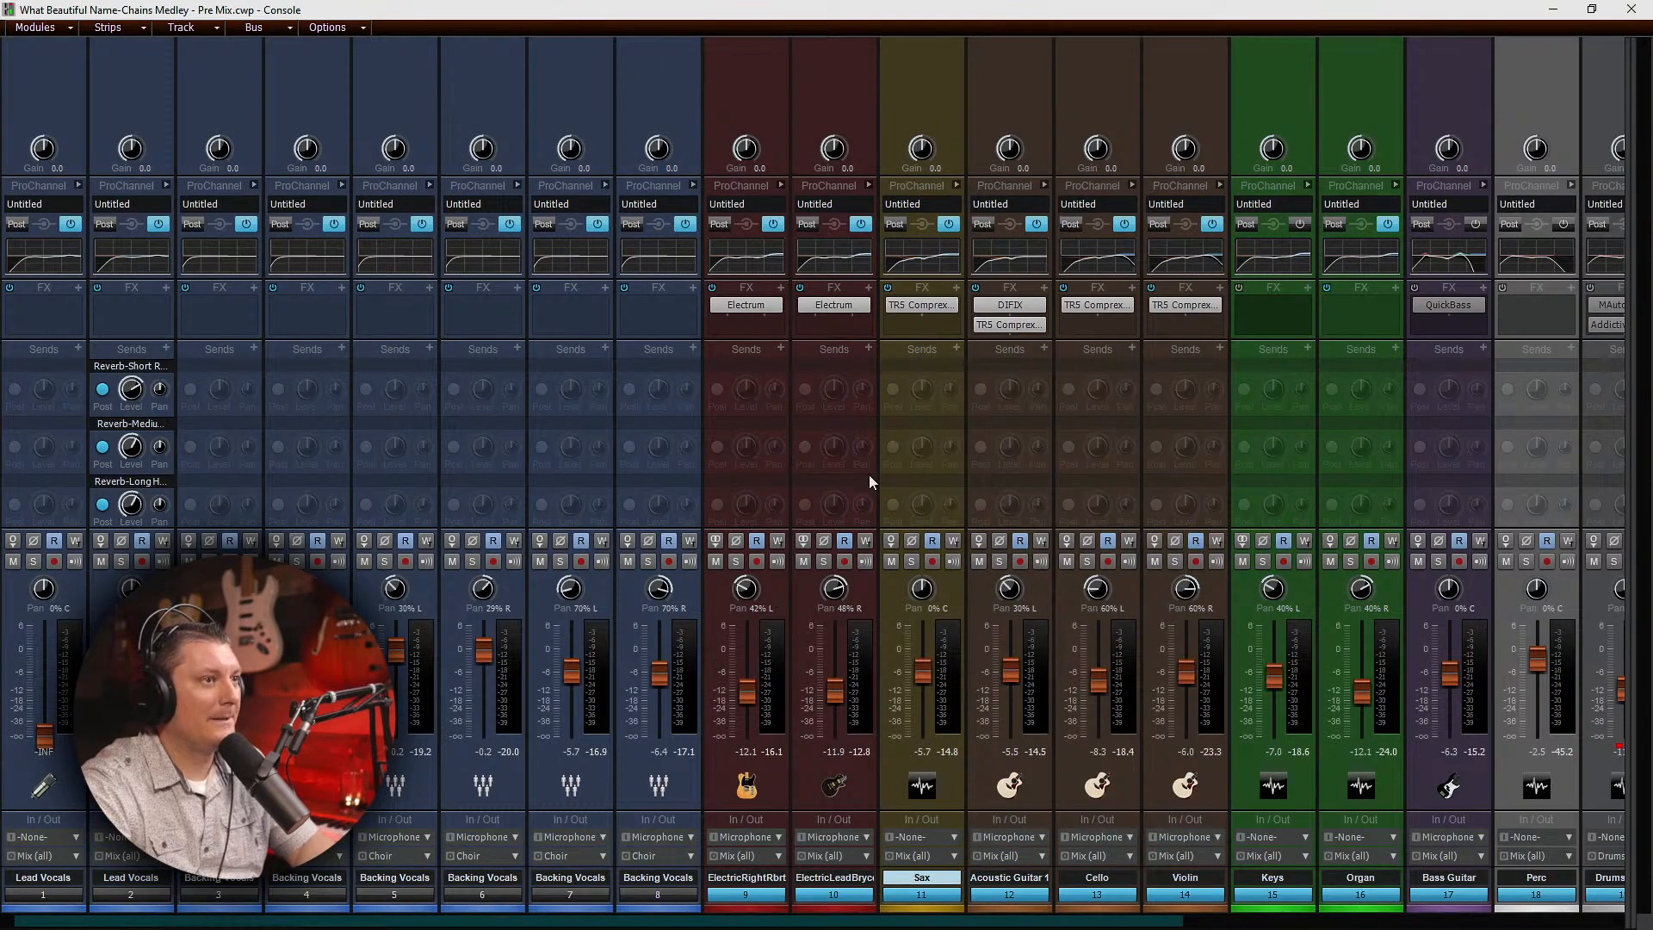
key("space")
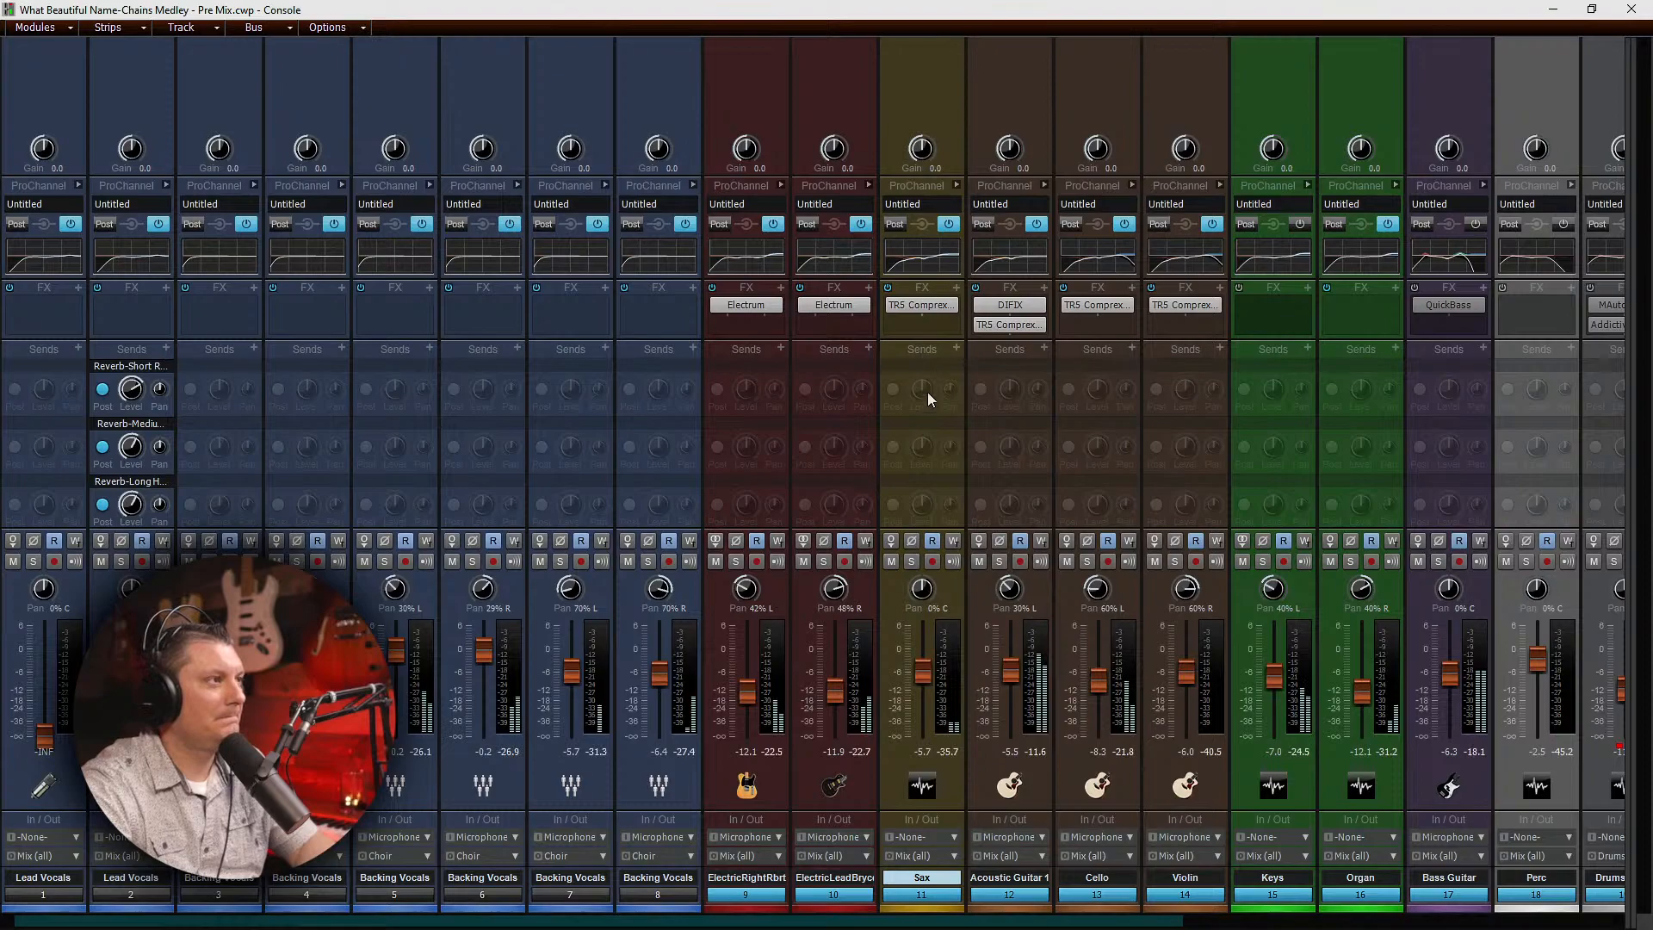
Step: Enlarge the Sax track in the track view, jump playback to 00:06:17:24, and return to the console
left_click(1550, 11)
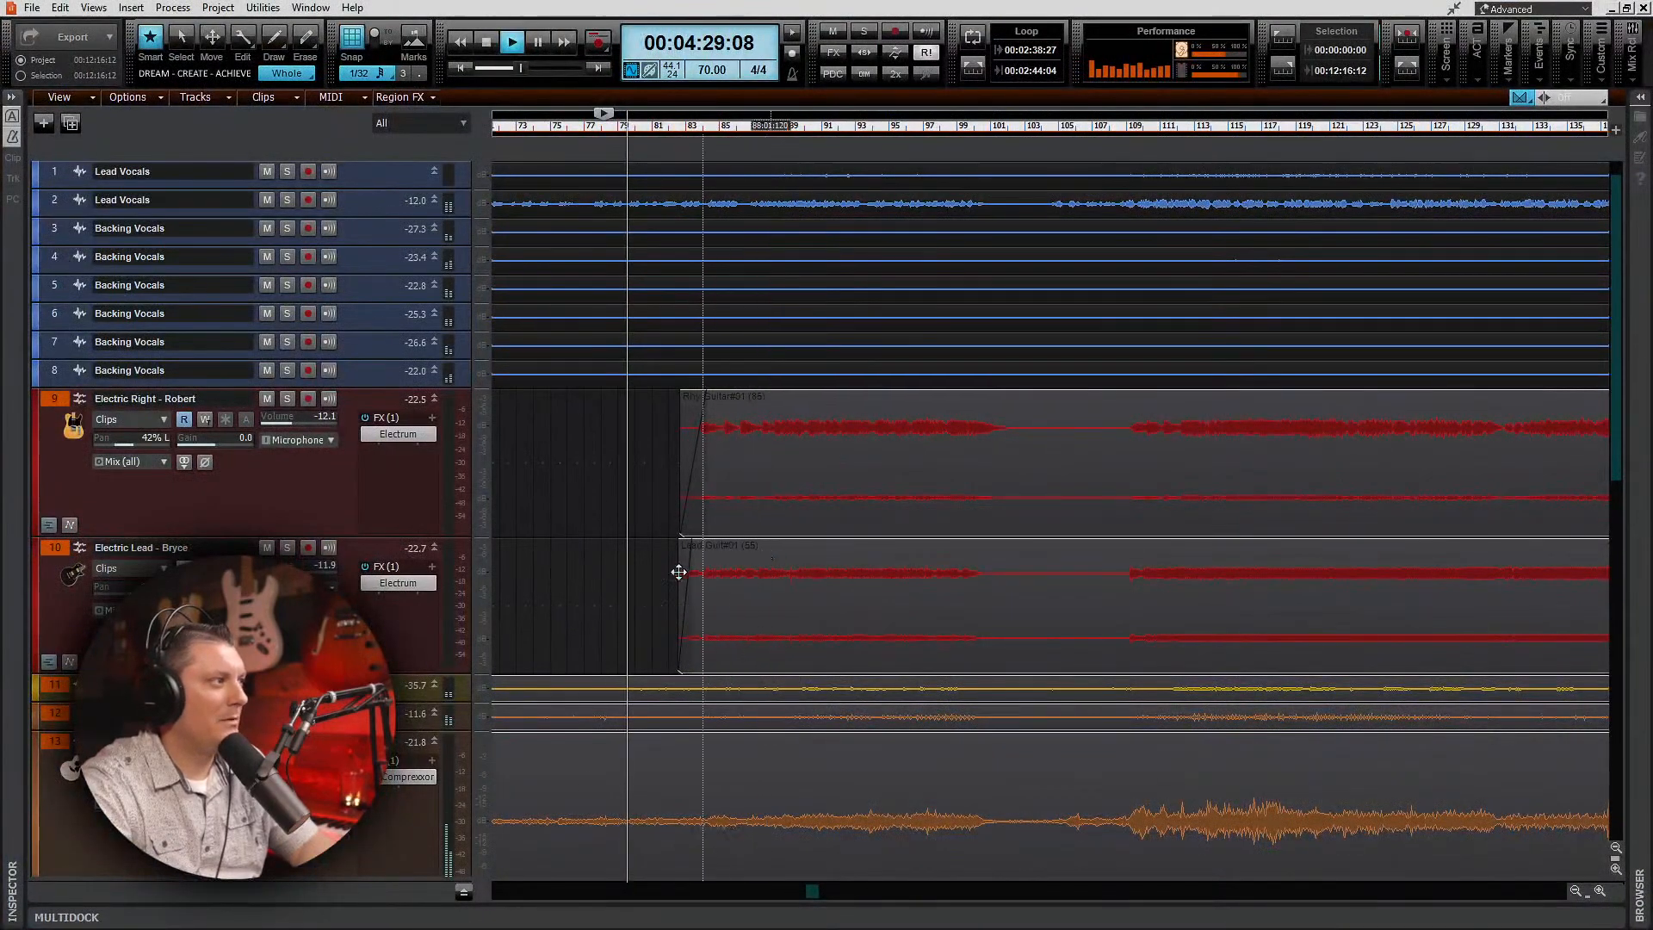
left_click_drag(422, 701, 422, 803)
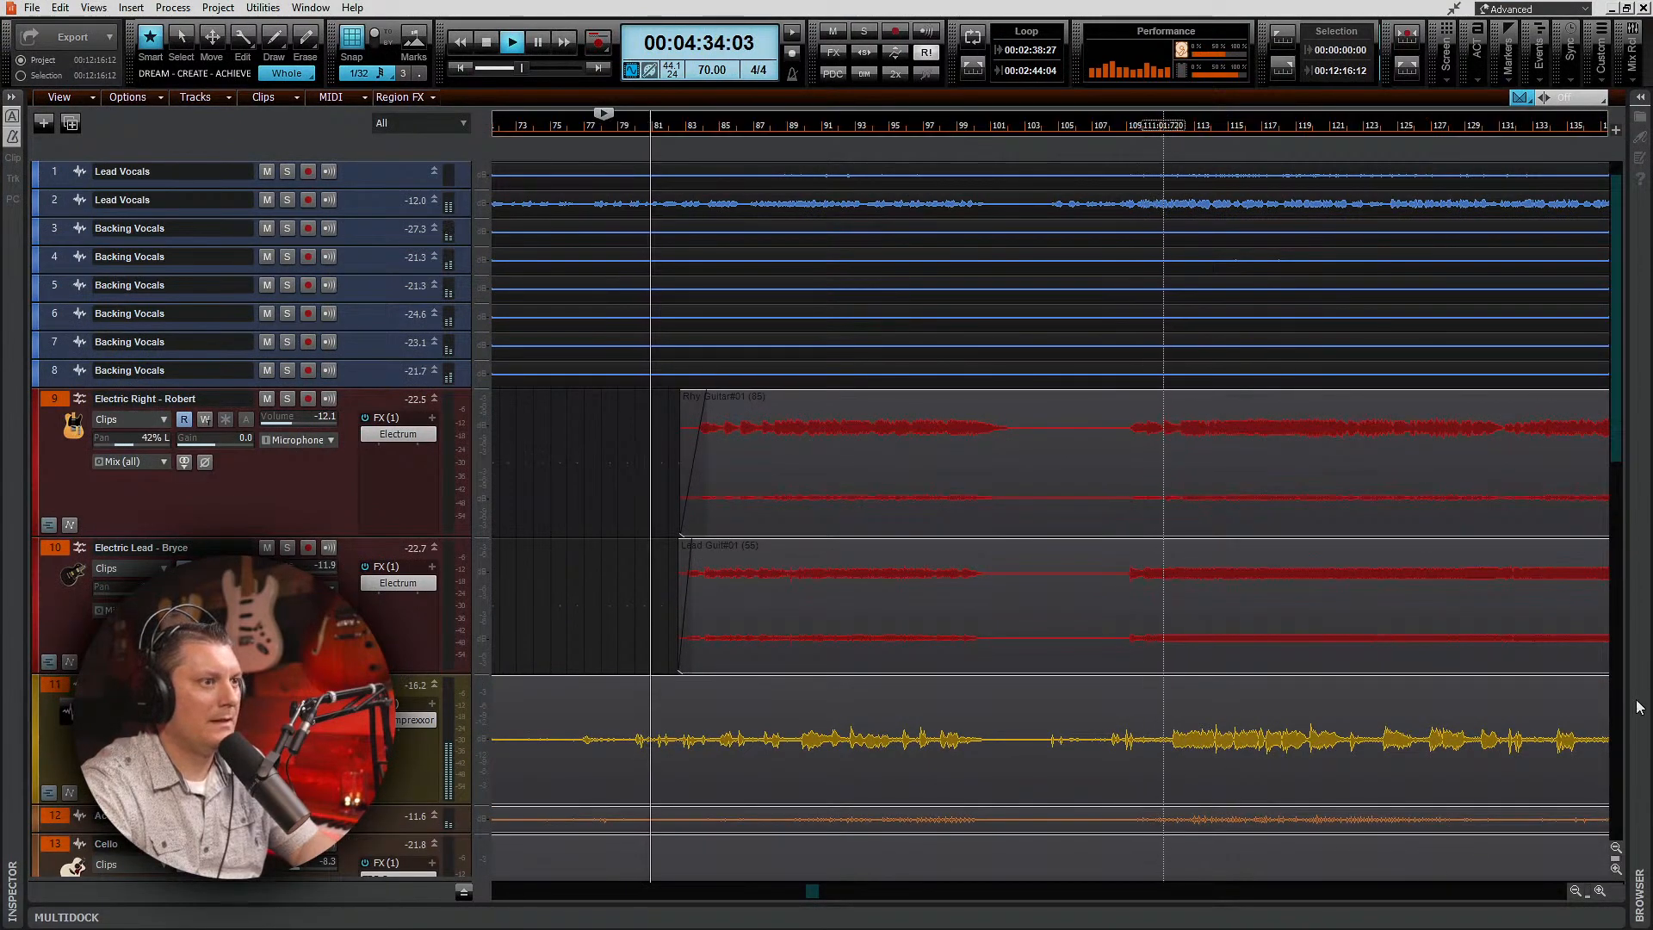
left_click(1163, 130)
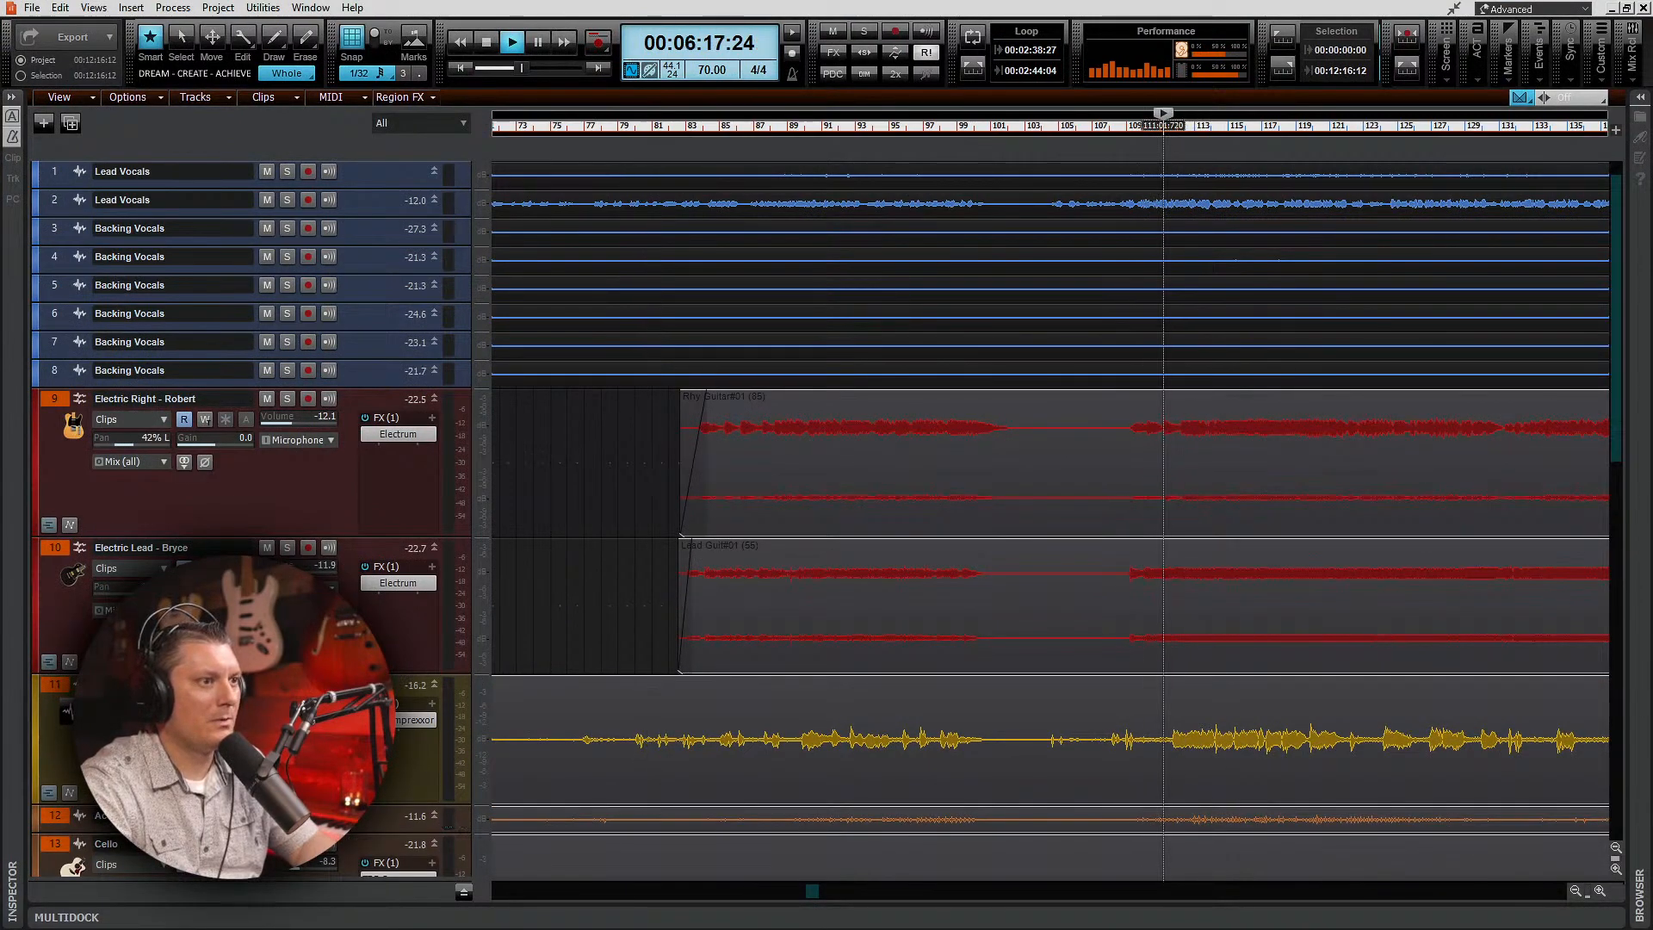
key("alt+2")
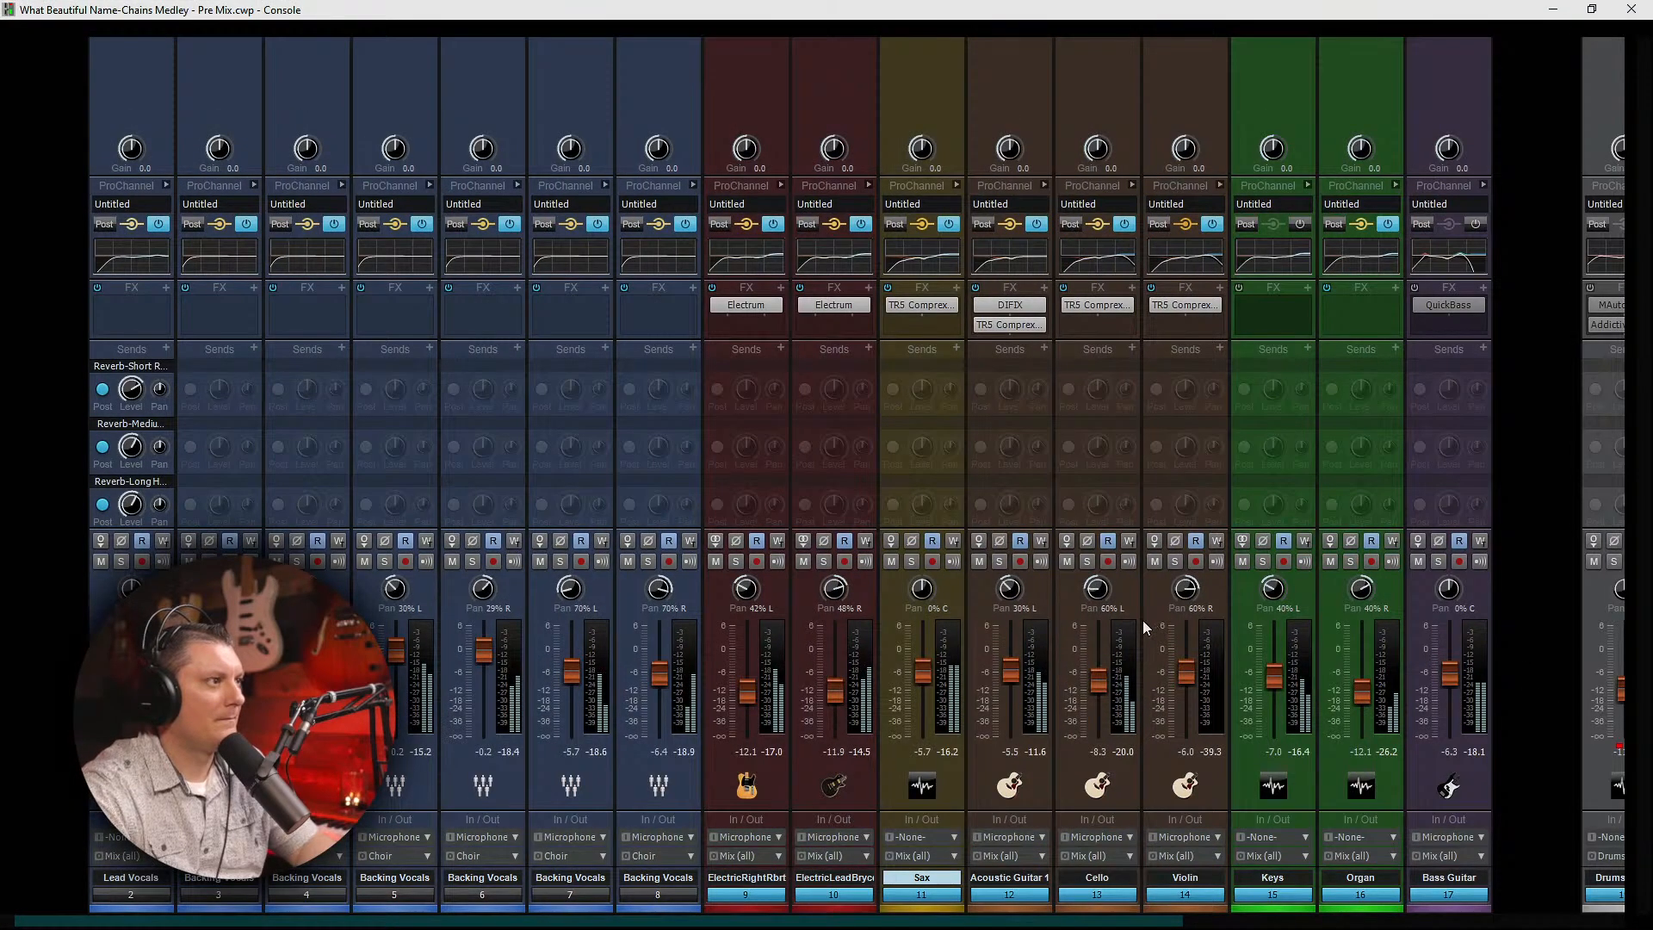
Step: Solo the Sax track, raise its volume to -3.5 dB, and unsolo it
left_click(911, 560)
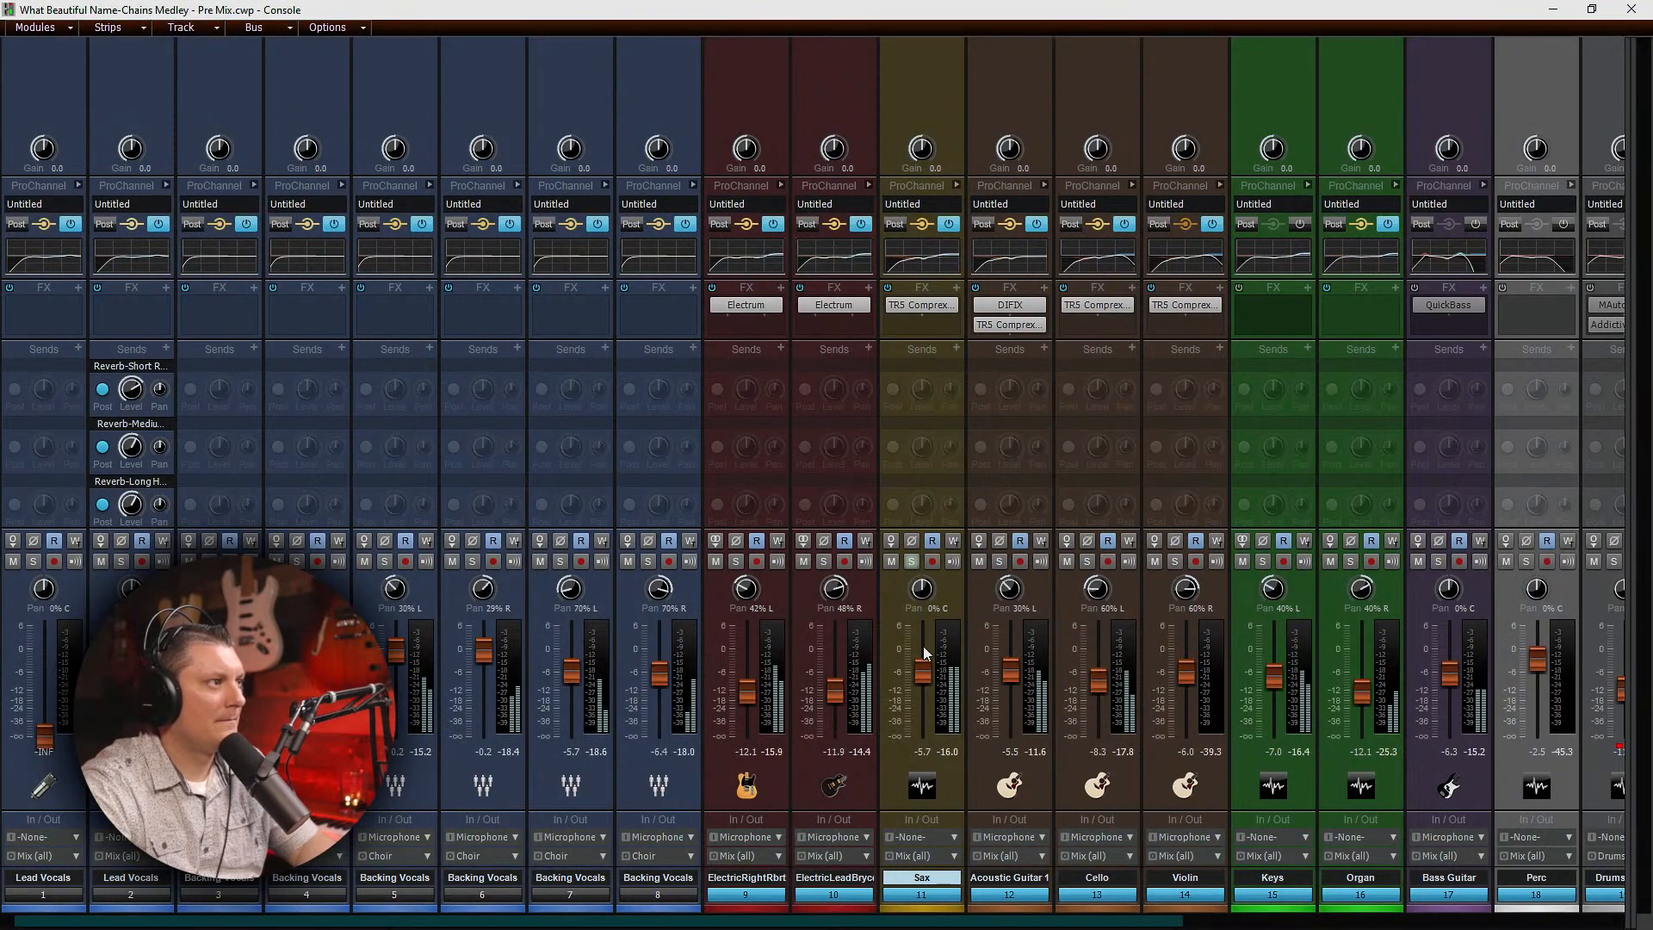
left_click_drag(921, 668, 921, 657)
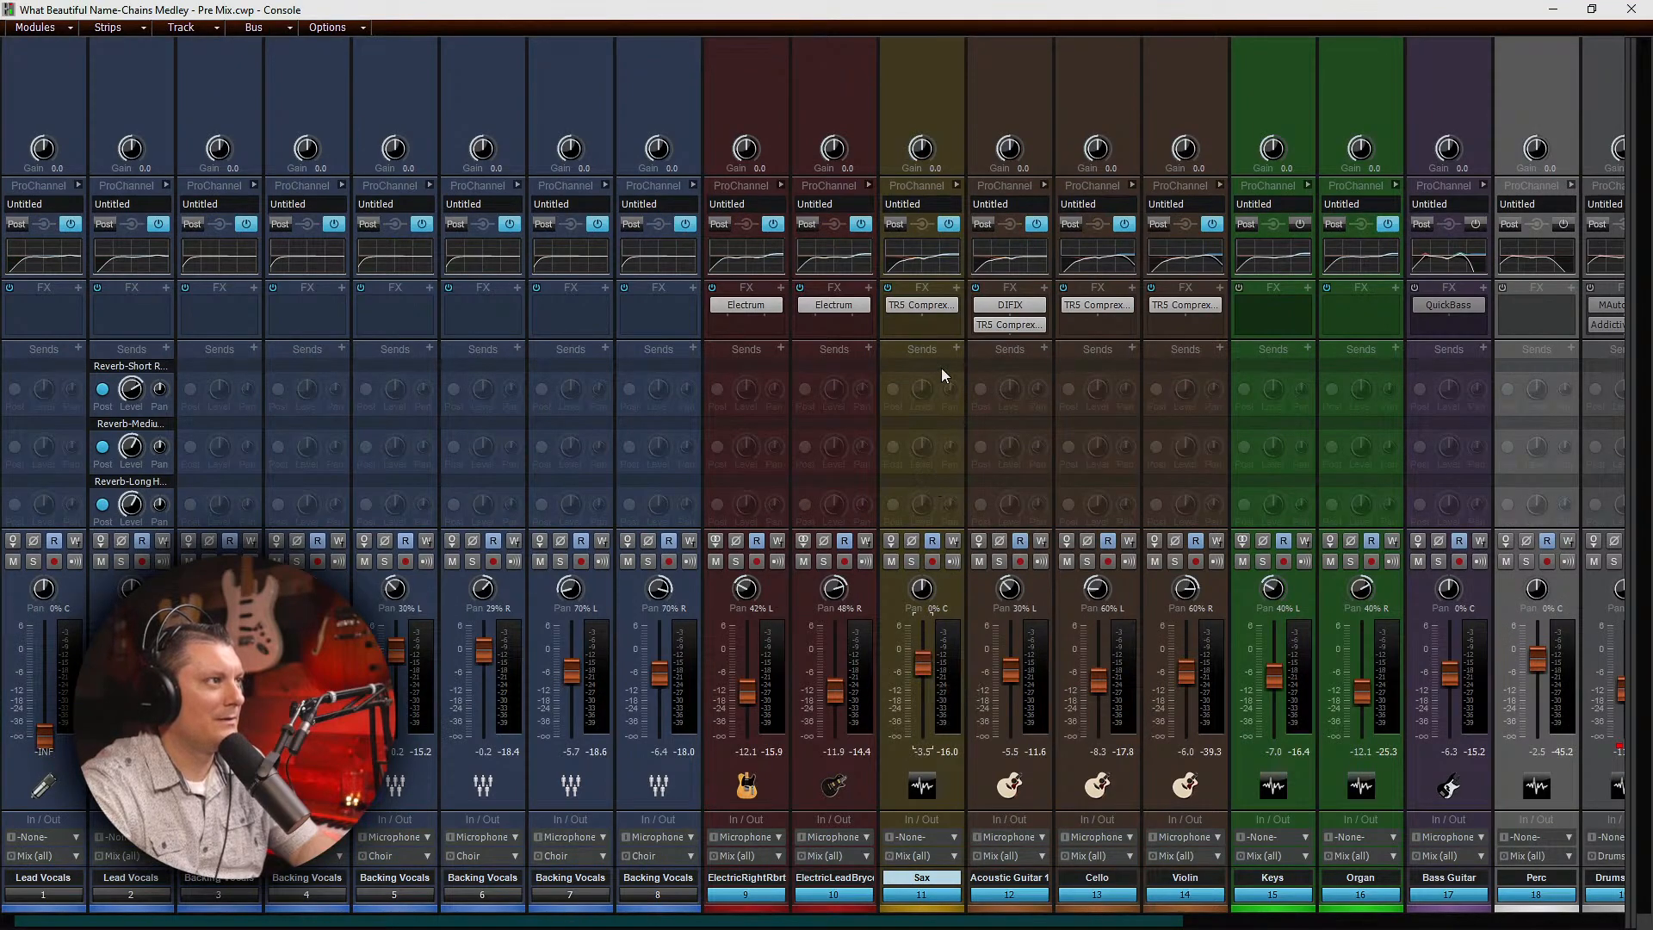
left_click(912, 562)
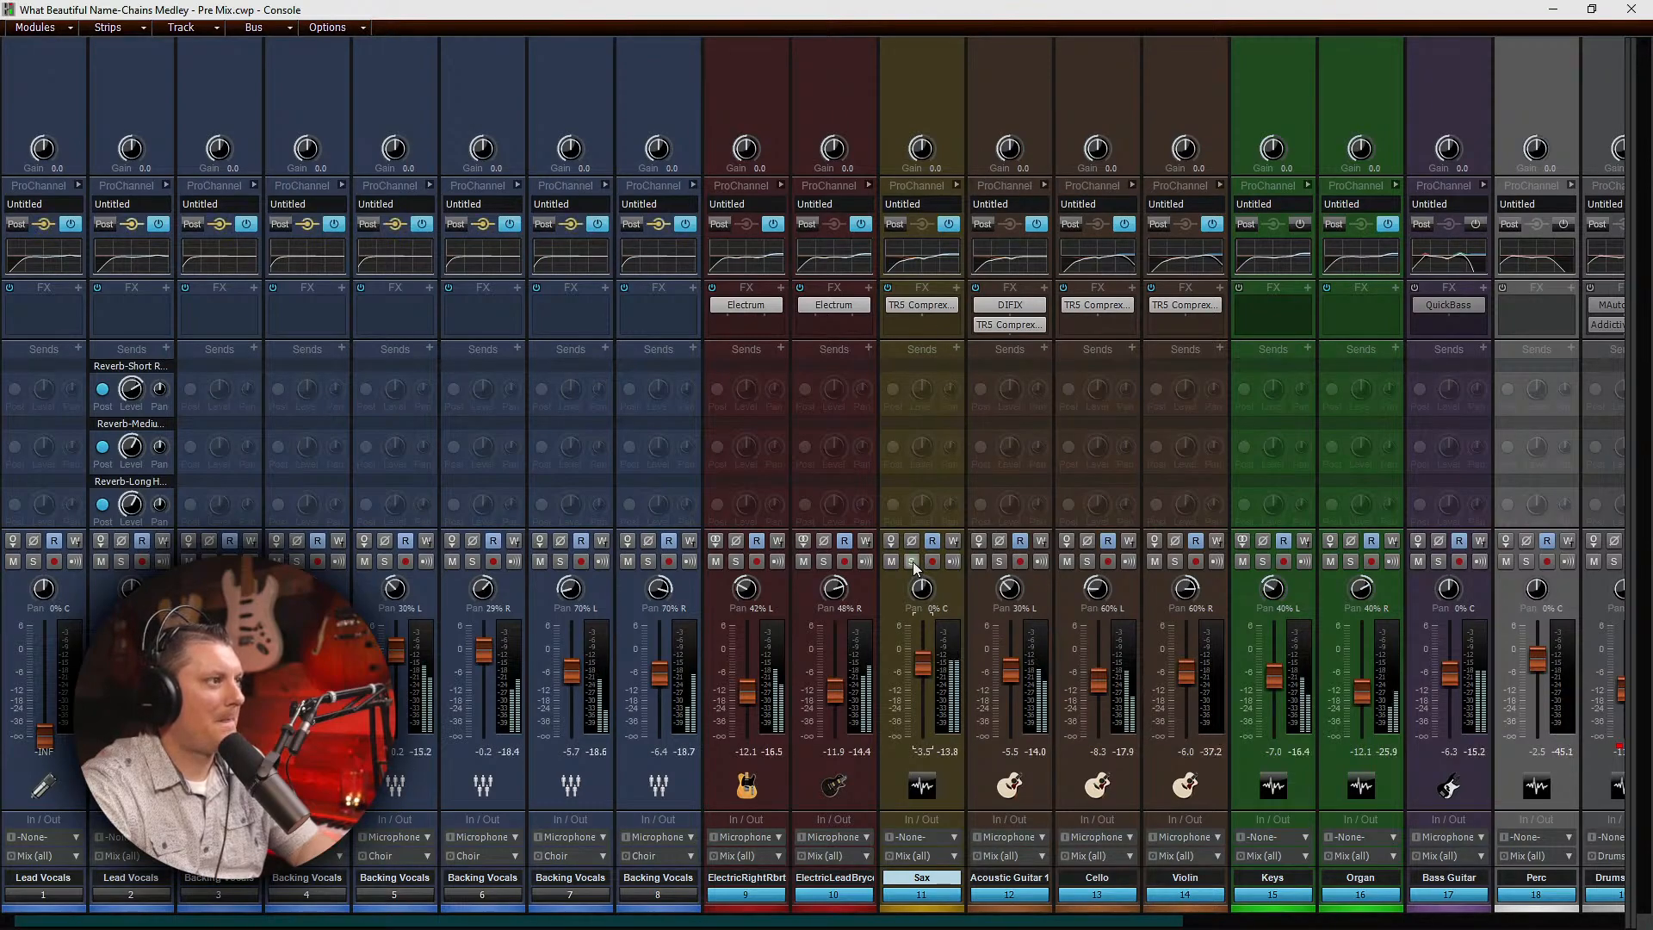
Step: Add a Reverb-Short Room send to the Sax track at -3.1 dB, and save the project
left_click(956, 349)
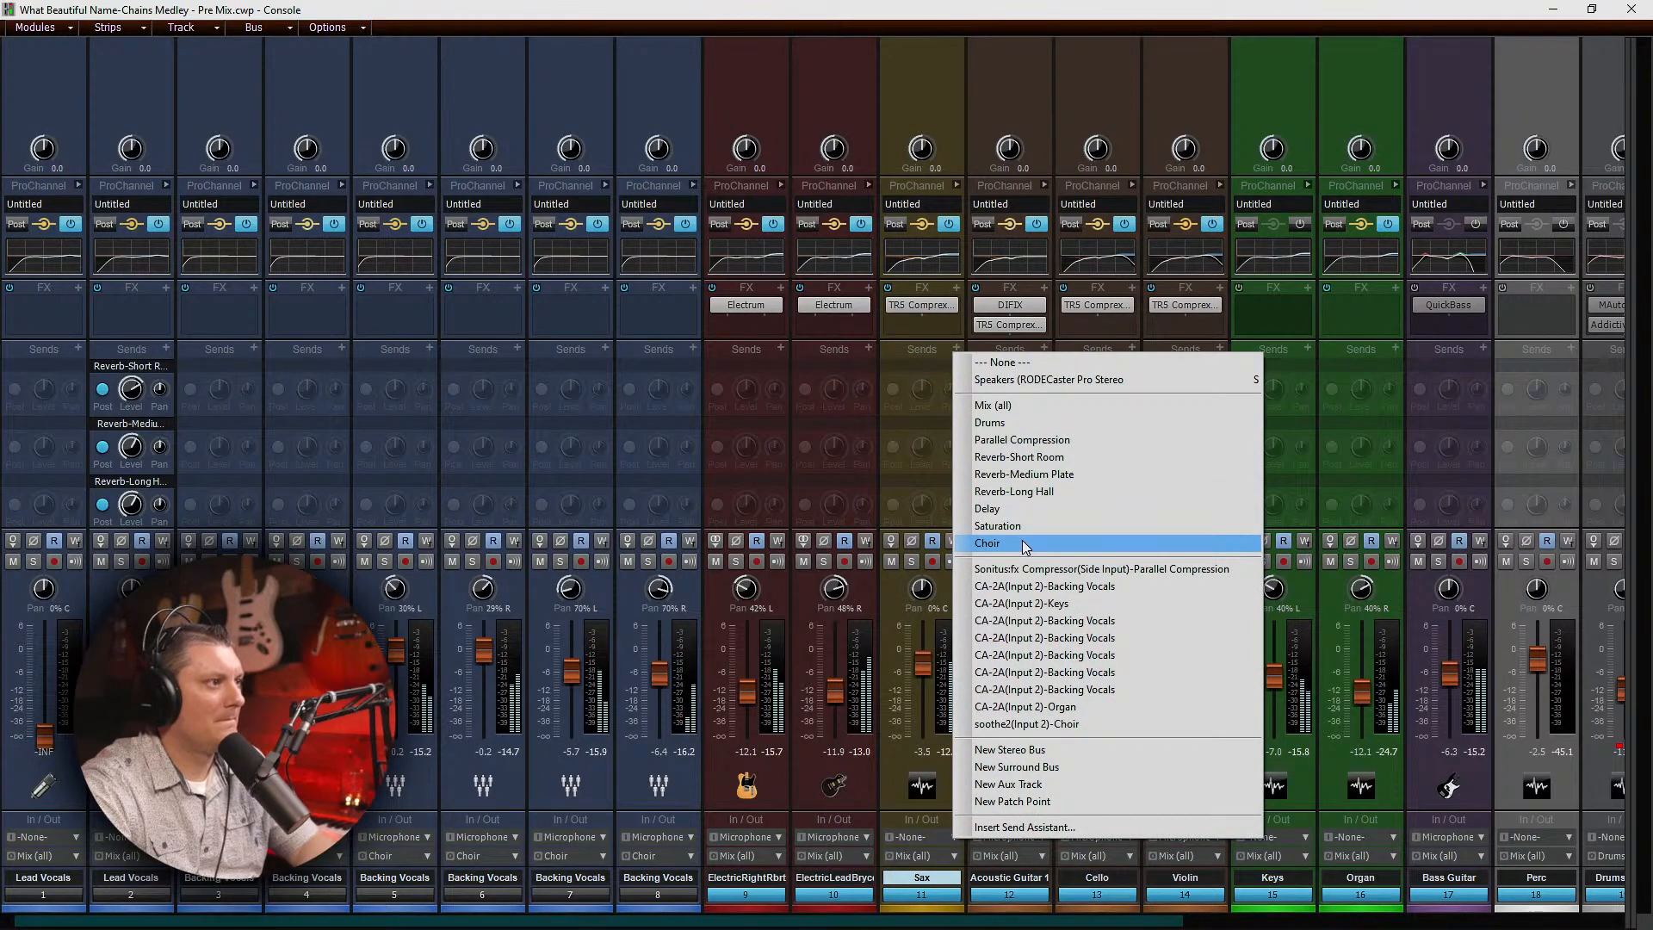
left_click(1020, 460)
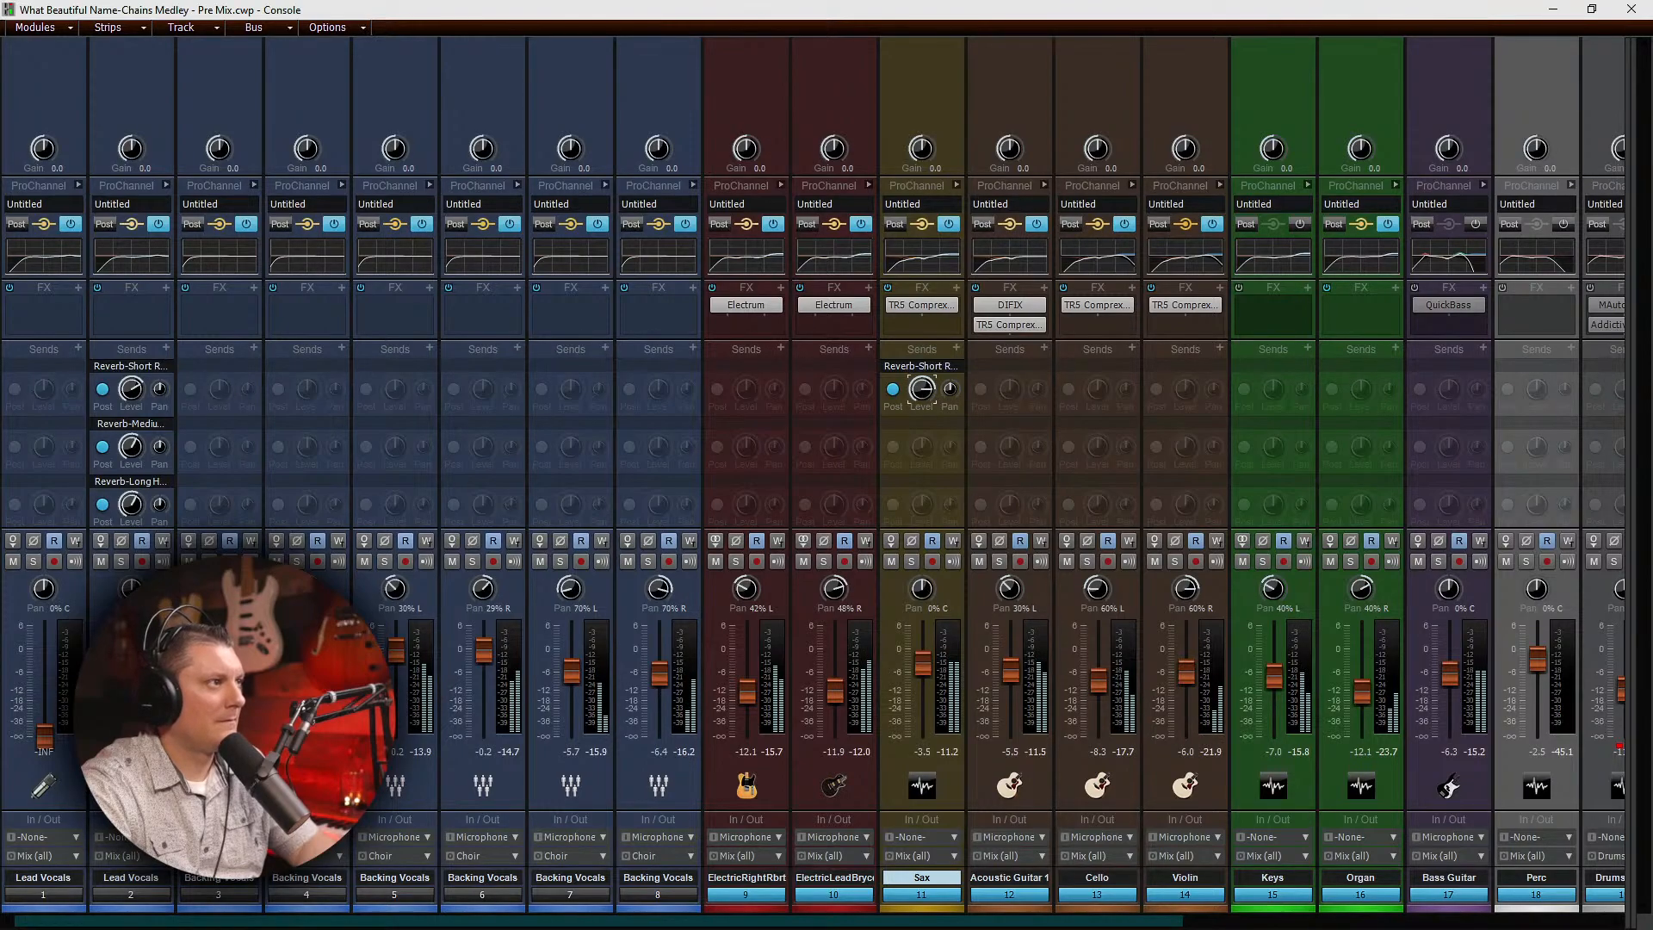
mouse_move(921, 389)
left_click_drag(921, 389, 921, 383)
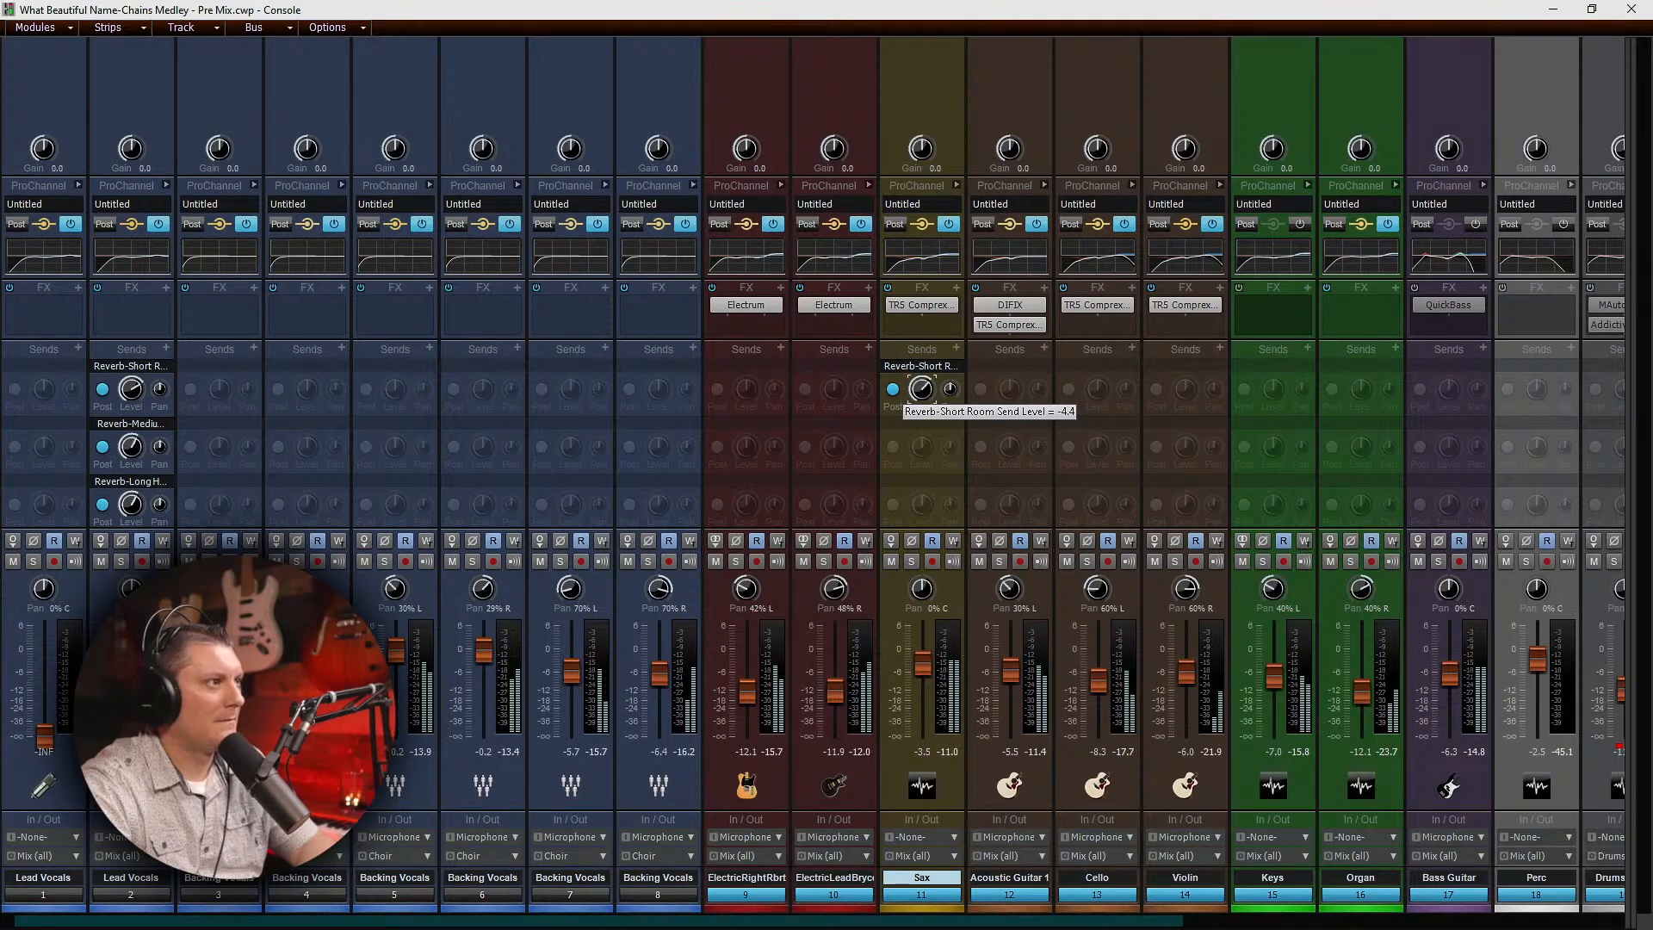
scroll(922, 389, "up", 2)
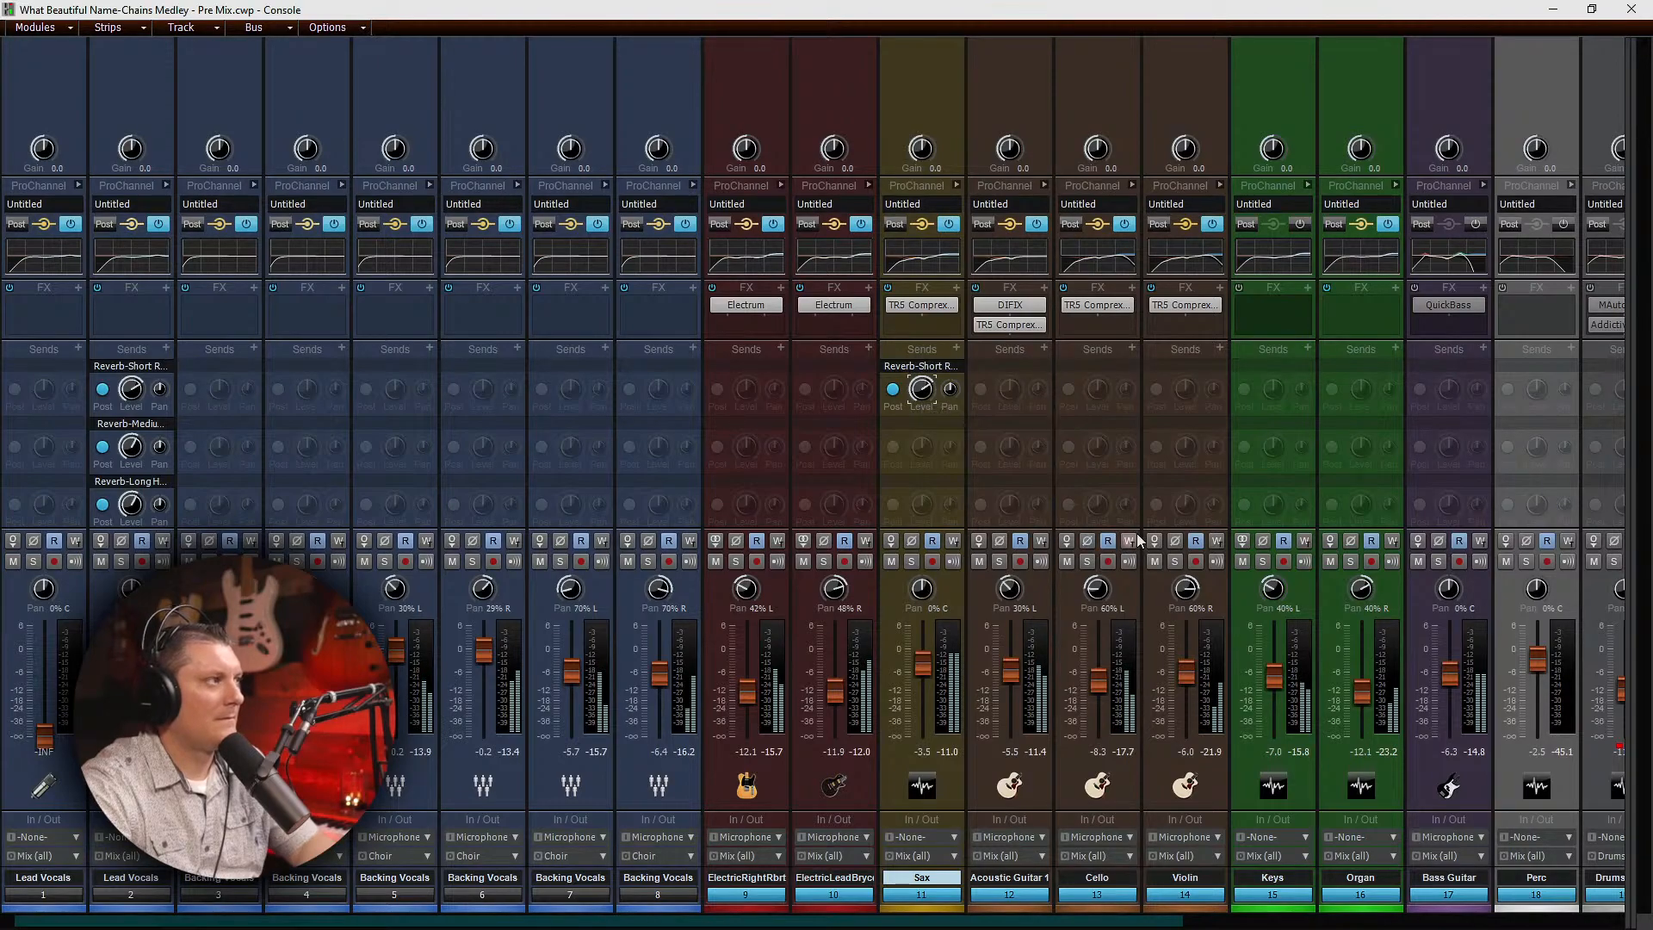
key("ctrl+s")
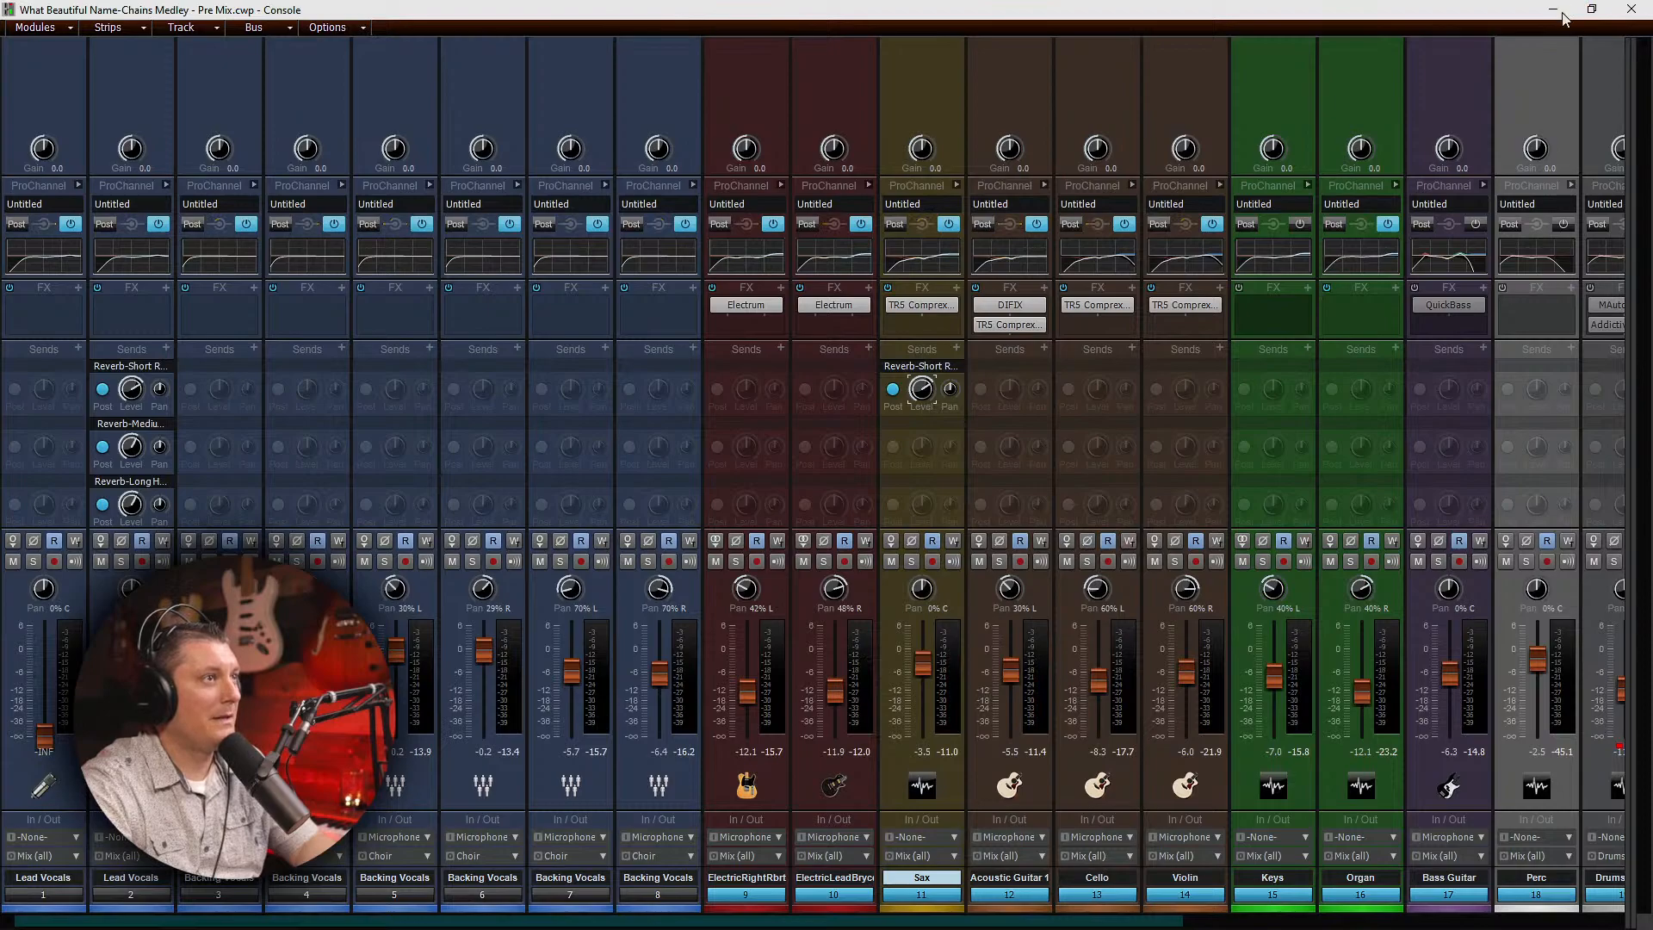
Step: Close the console and move the playhead to 00:04:18:16 in the track view
left_click(1622, 12)
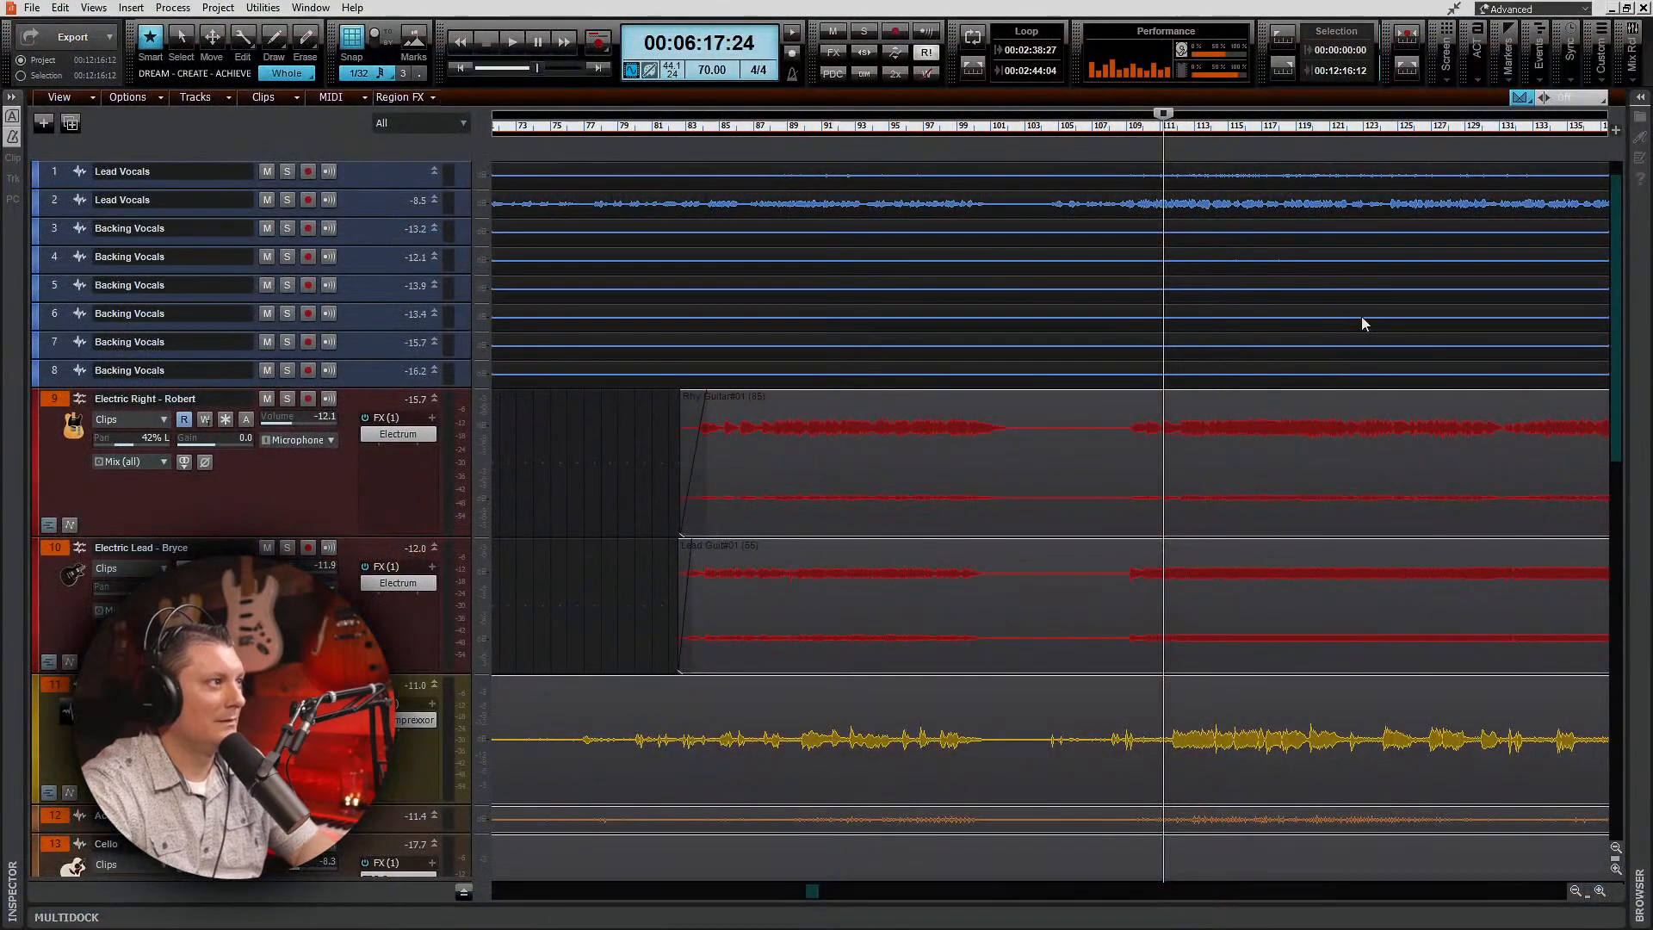
left_click(571, 466)
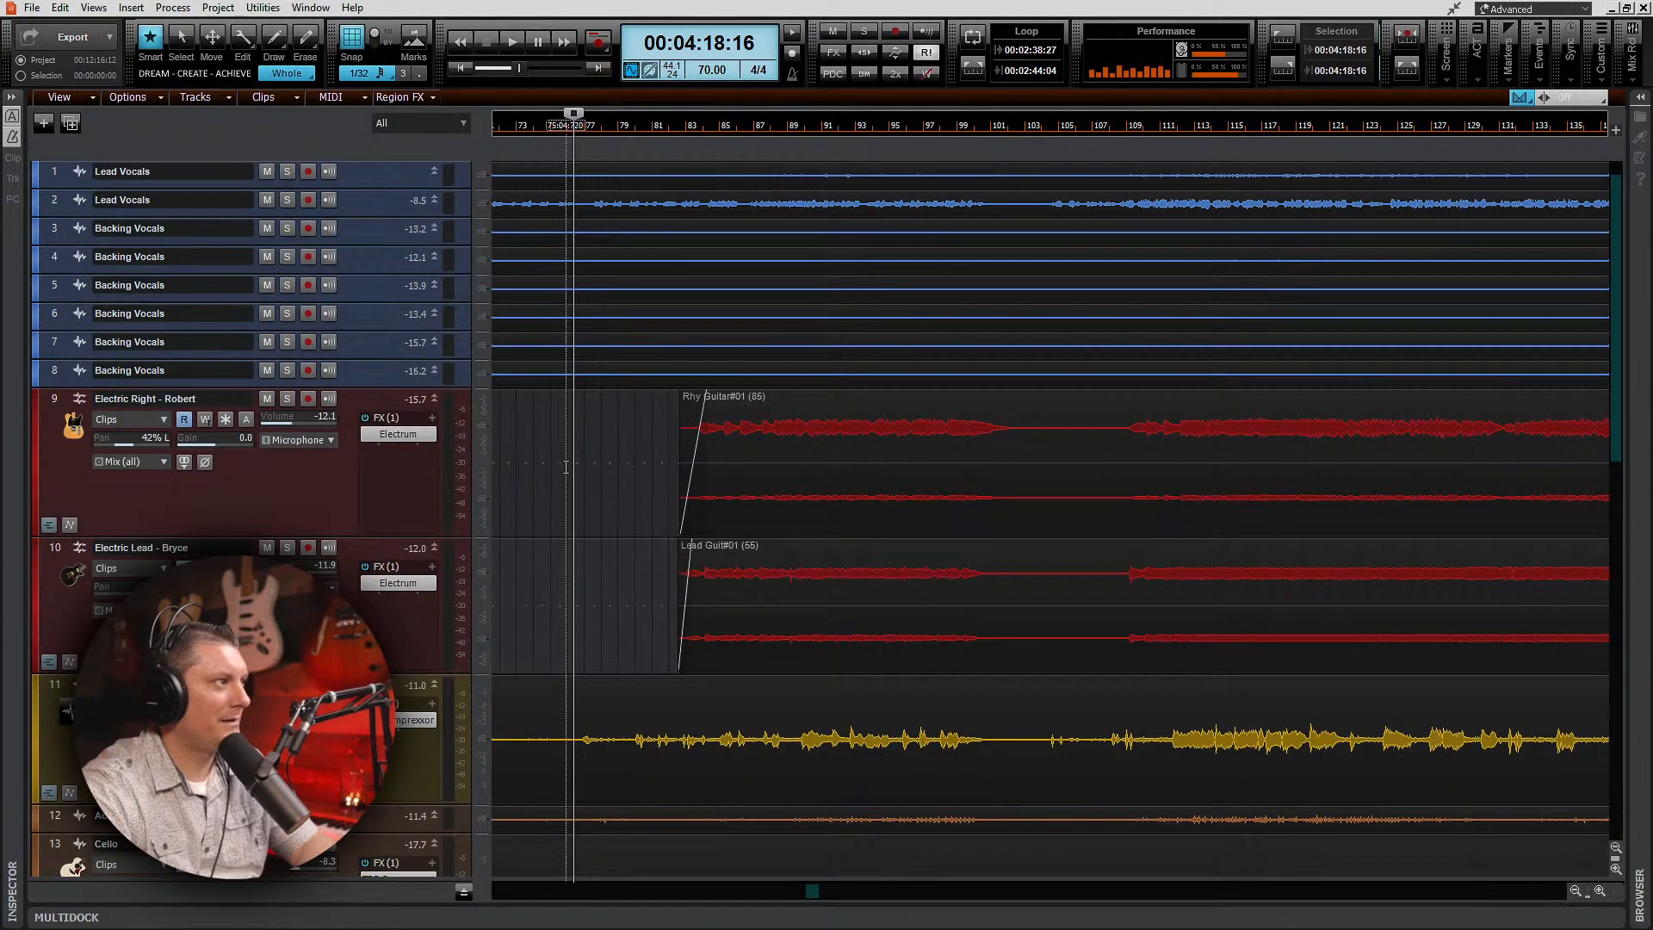
scroll(566, 465, "down", 9)
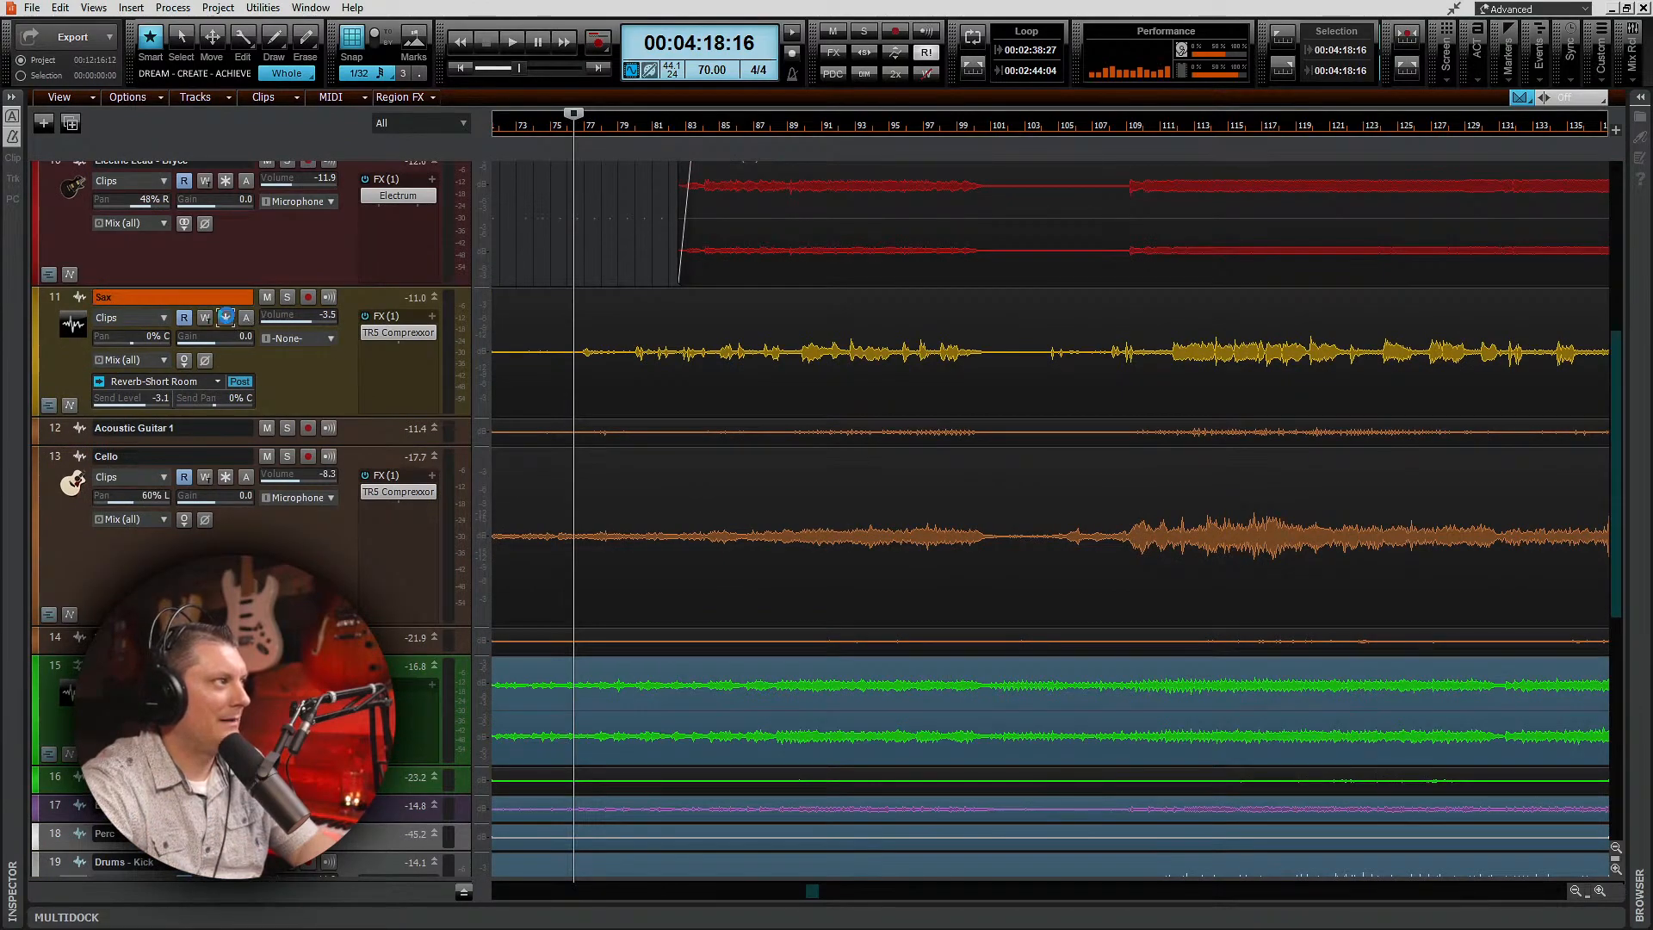
Step: Freeze and unfreeze the Sax track
left_click(226, 316)
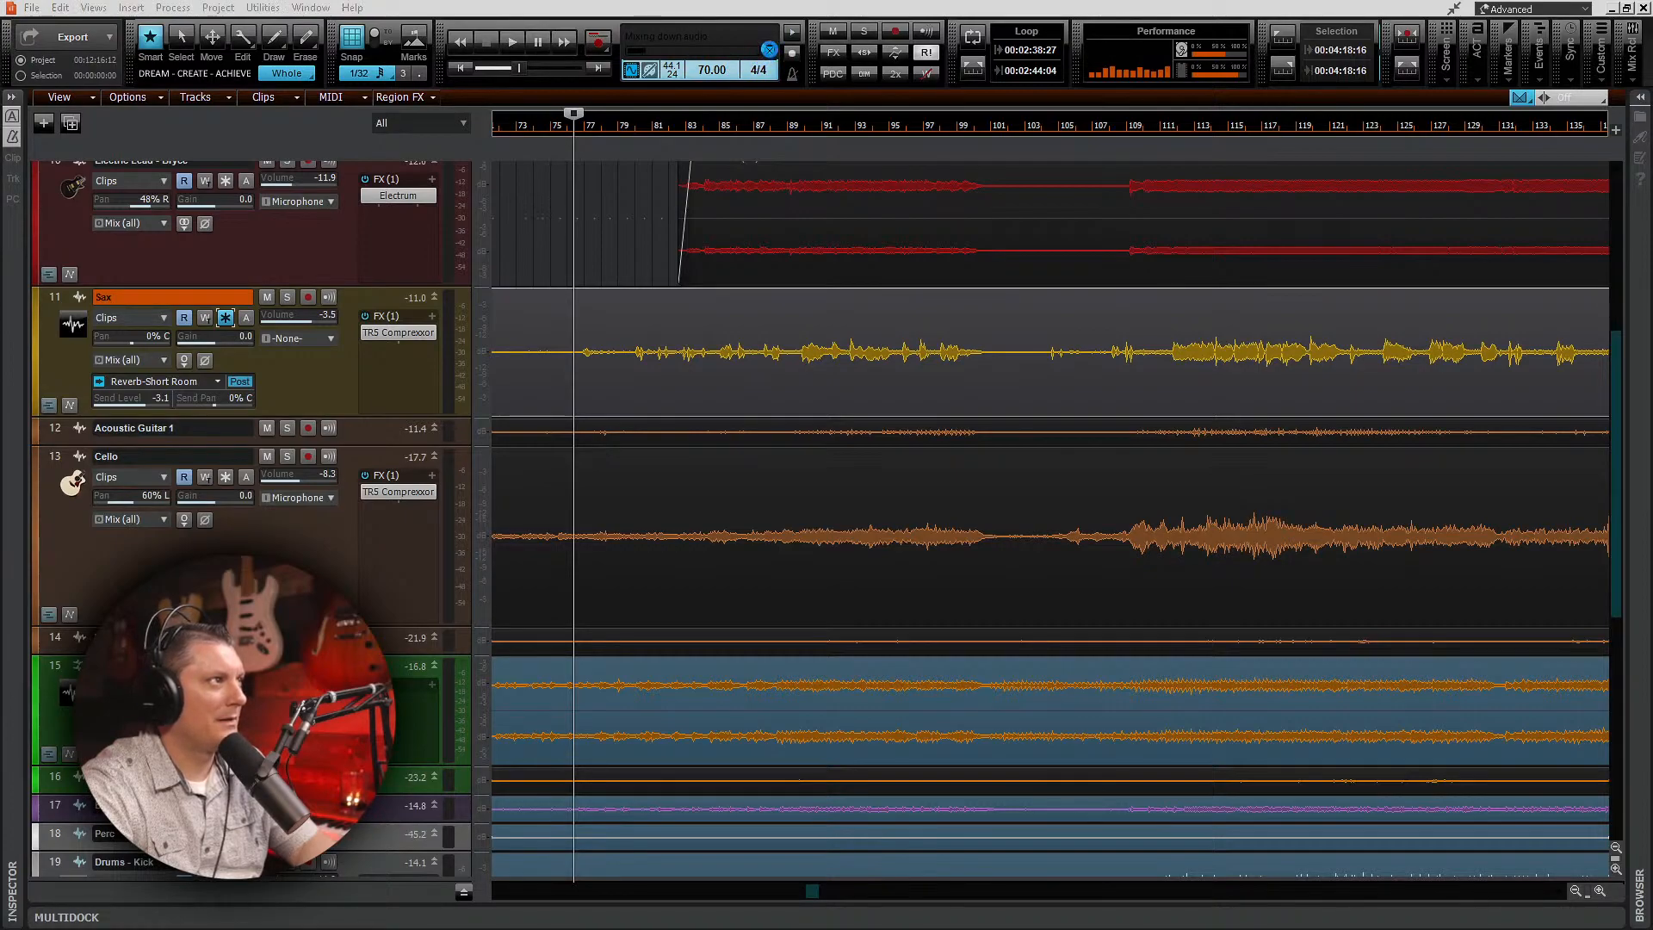
left_click(769, 49)
left_click(744, 112)
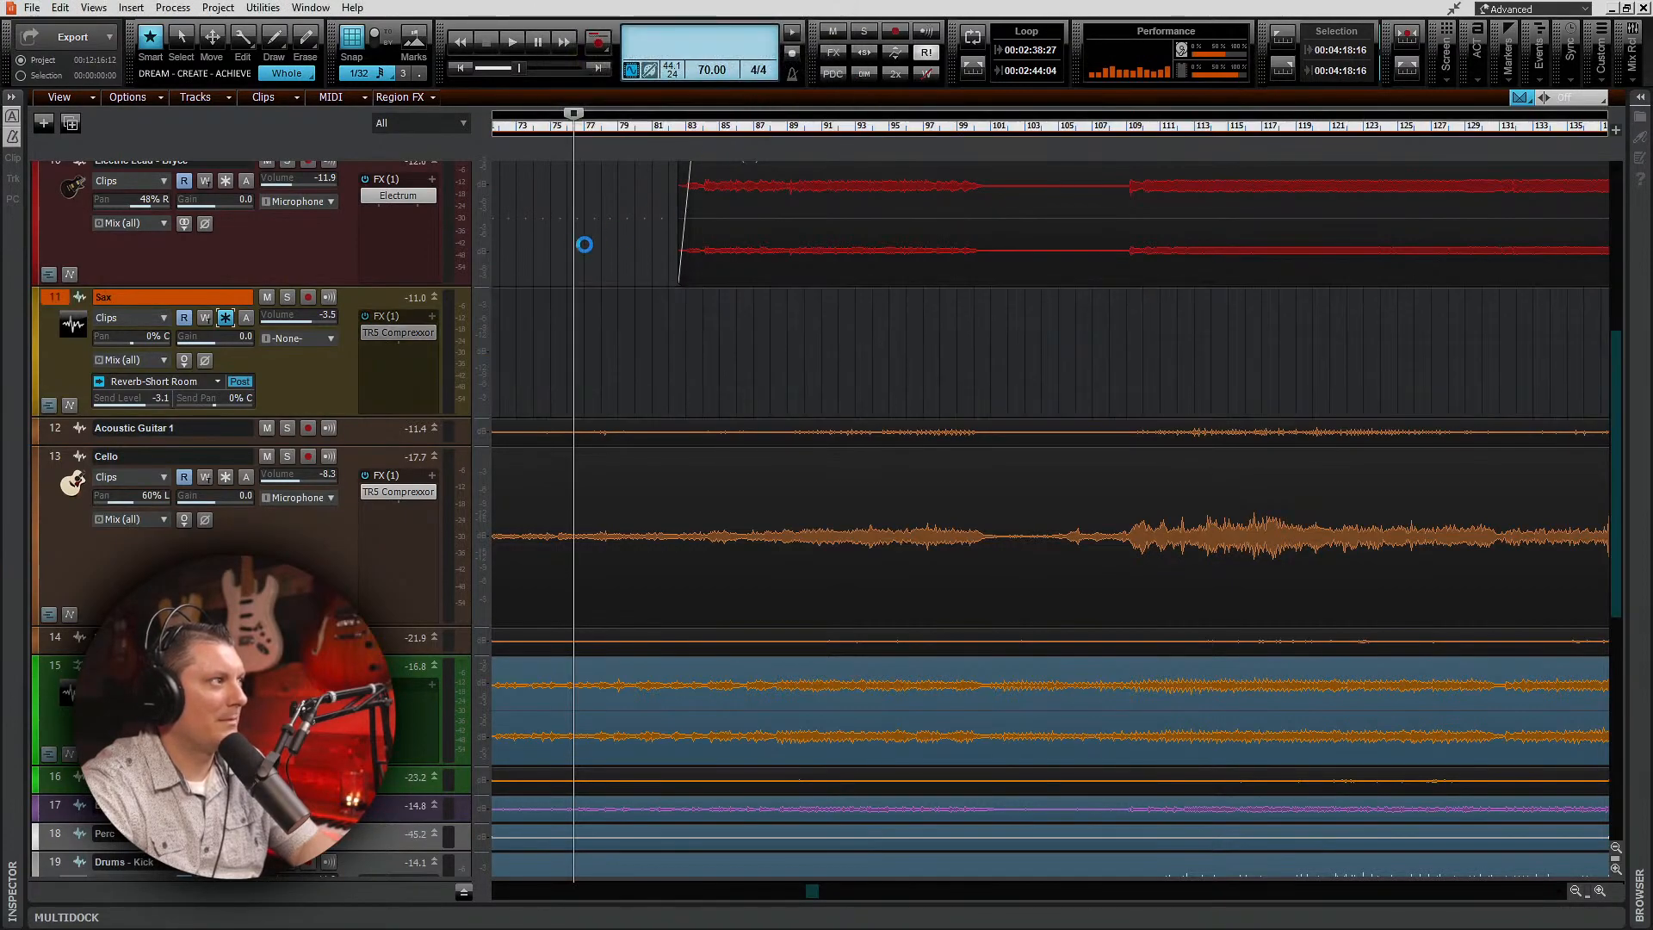
left_click(226, 320)
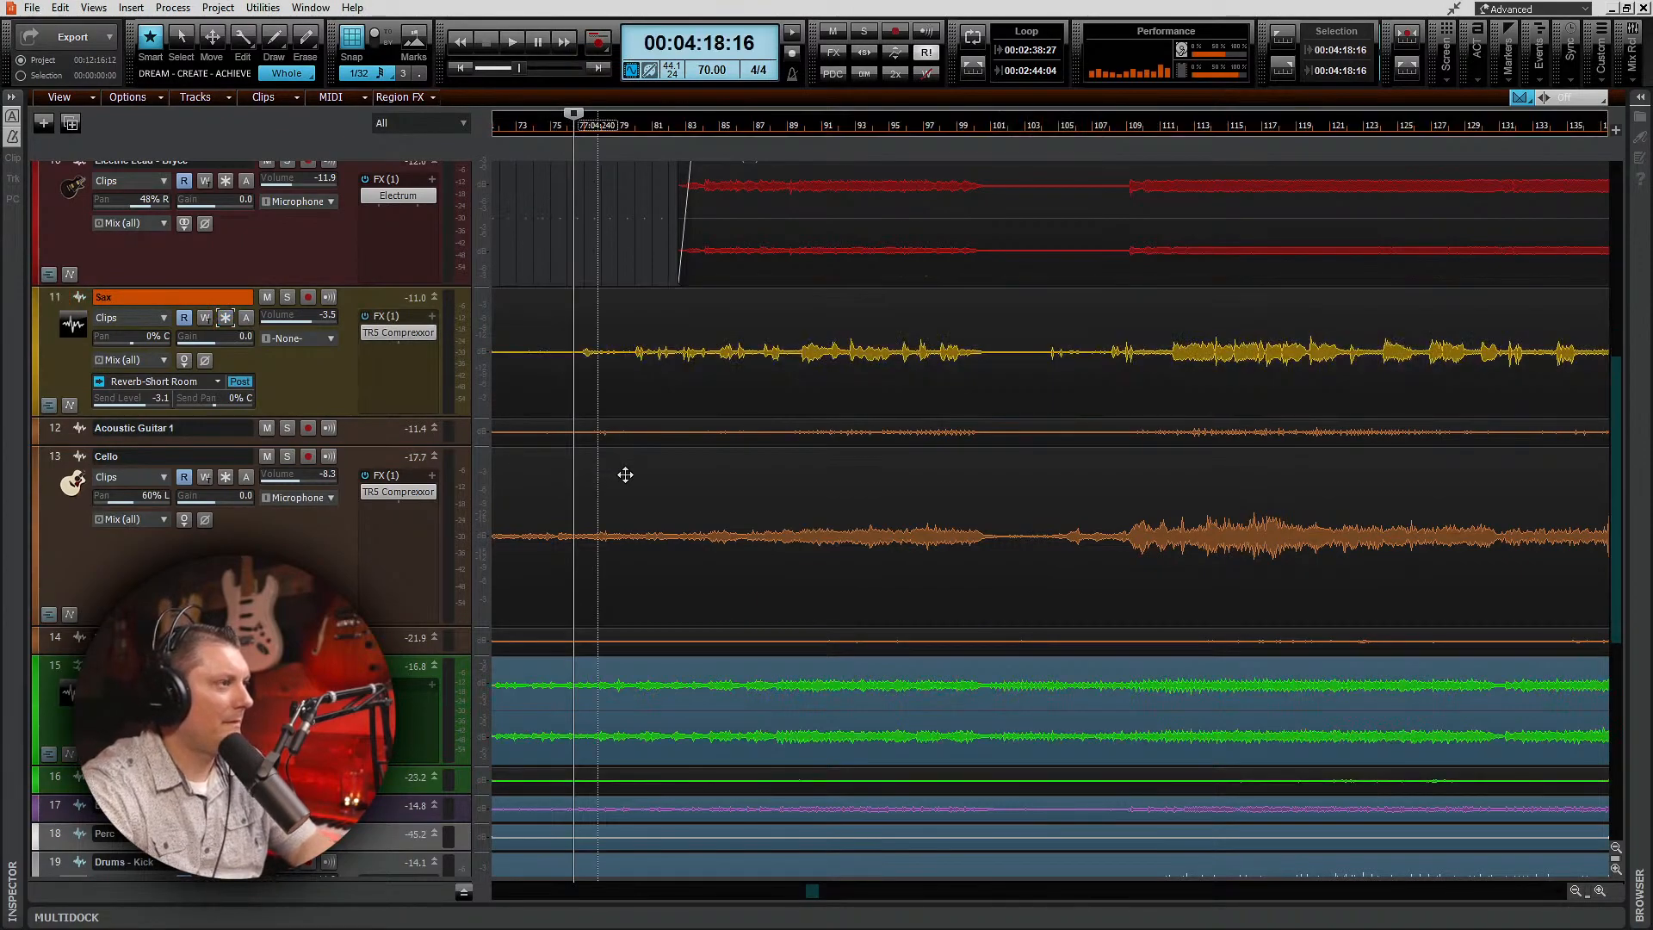
Step: Enlarge the Acoustic Guitar 1 track in the track view and add a Reverb-Short Room send to it
scroll(895, 513, "down", 5)
scroll(866, 527, "down", 5)
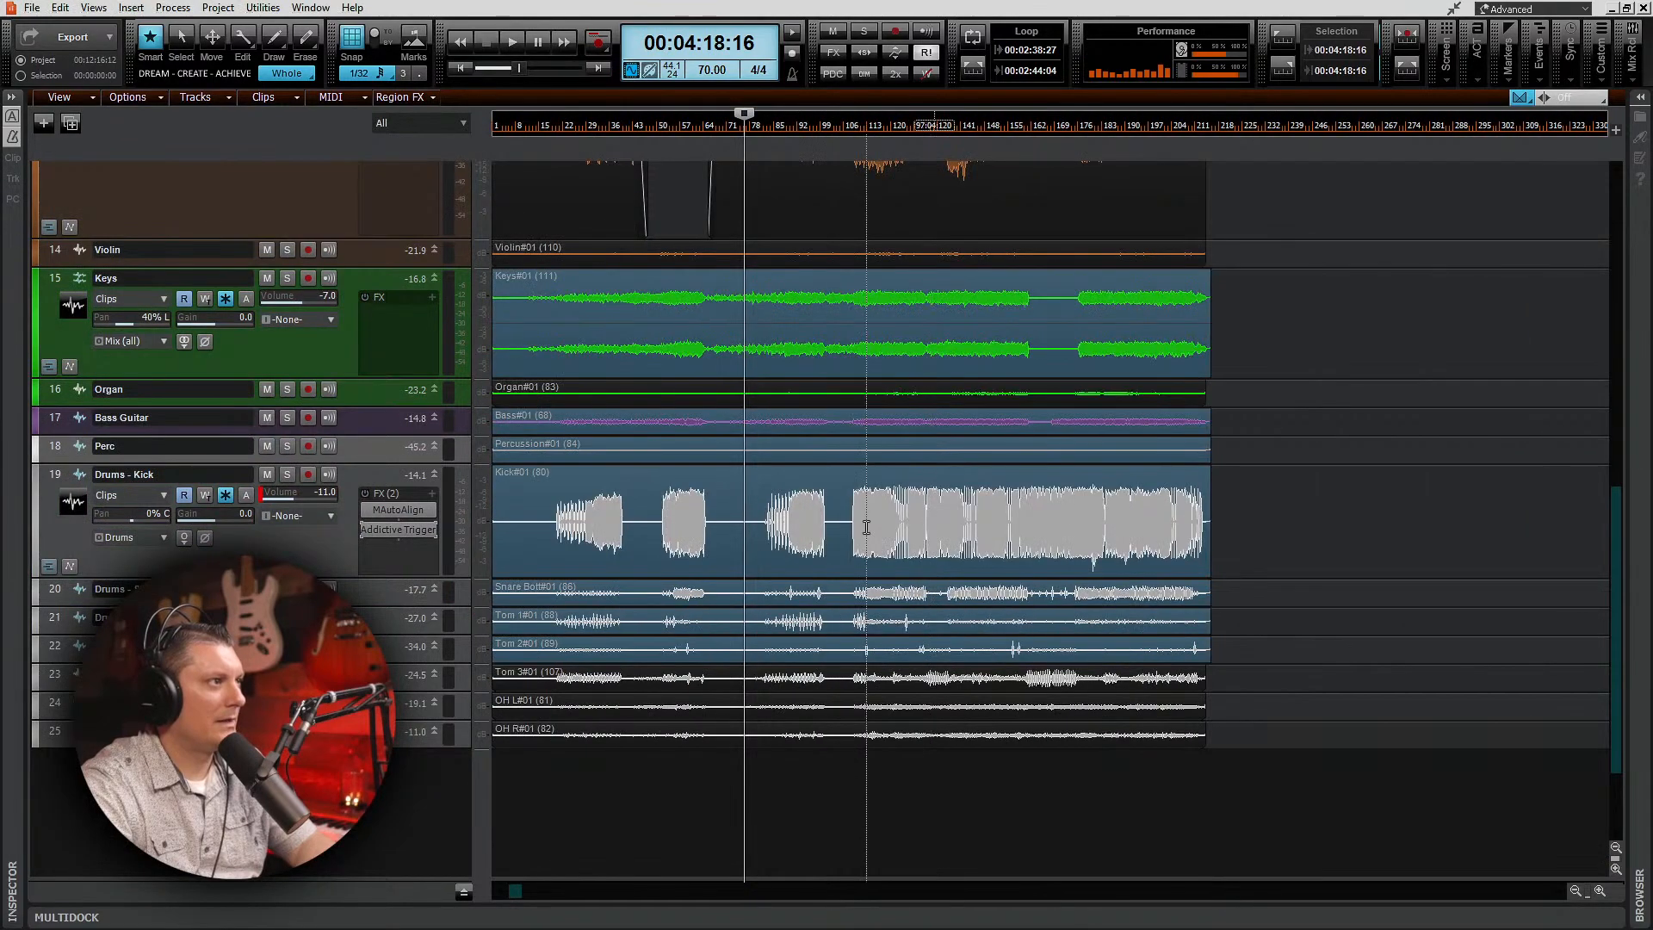
scroll(866, 527, "up", 5)
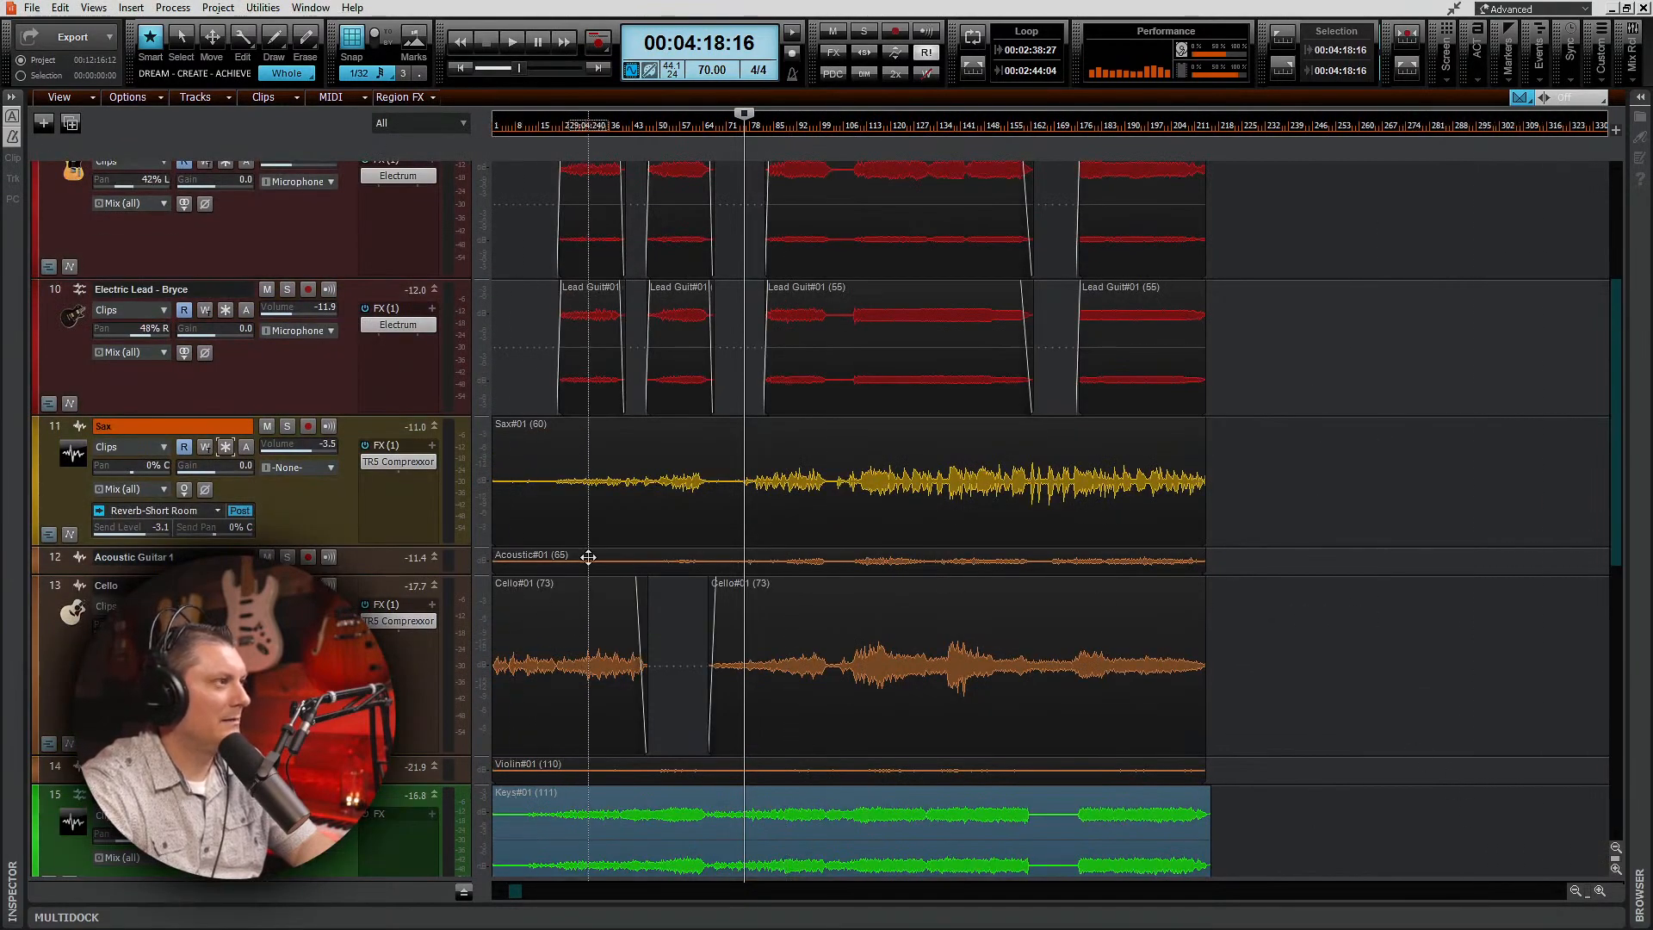
scroll(663, 472, "up", 2)
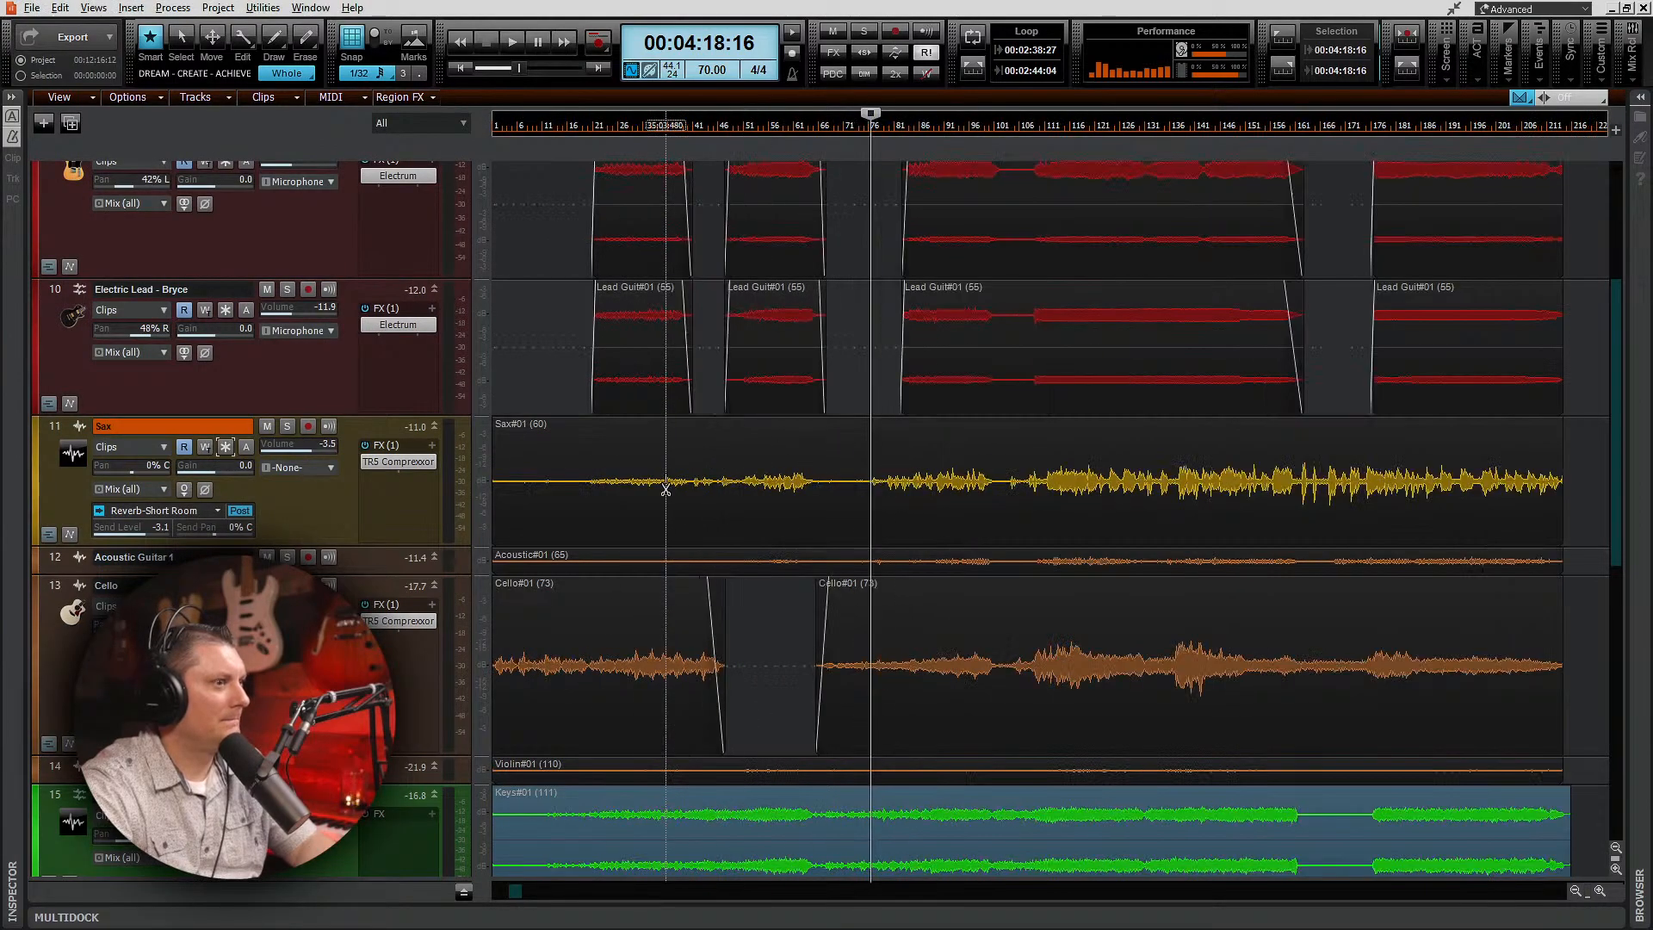
scroll(717, 484, "up", 1)
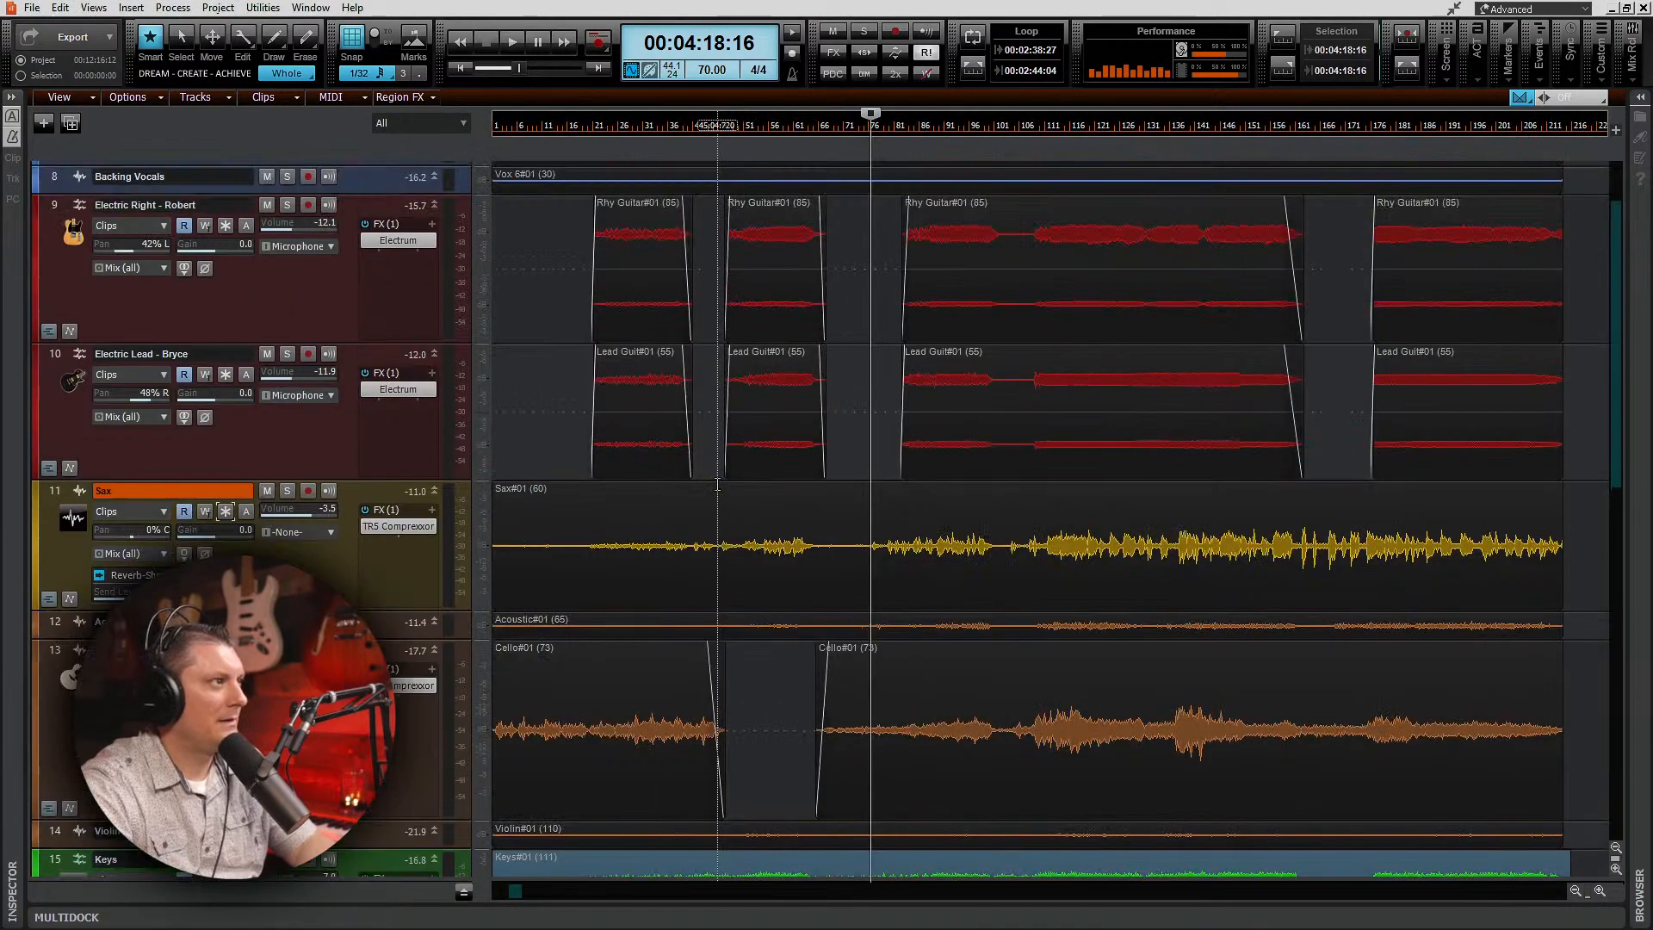
scroll(717, 485, "up", 2)
scroll(717, 484, "down", 4)
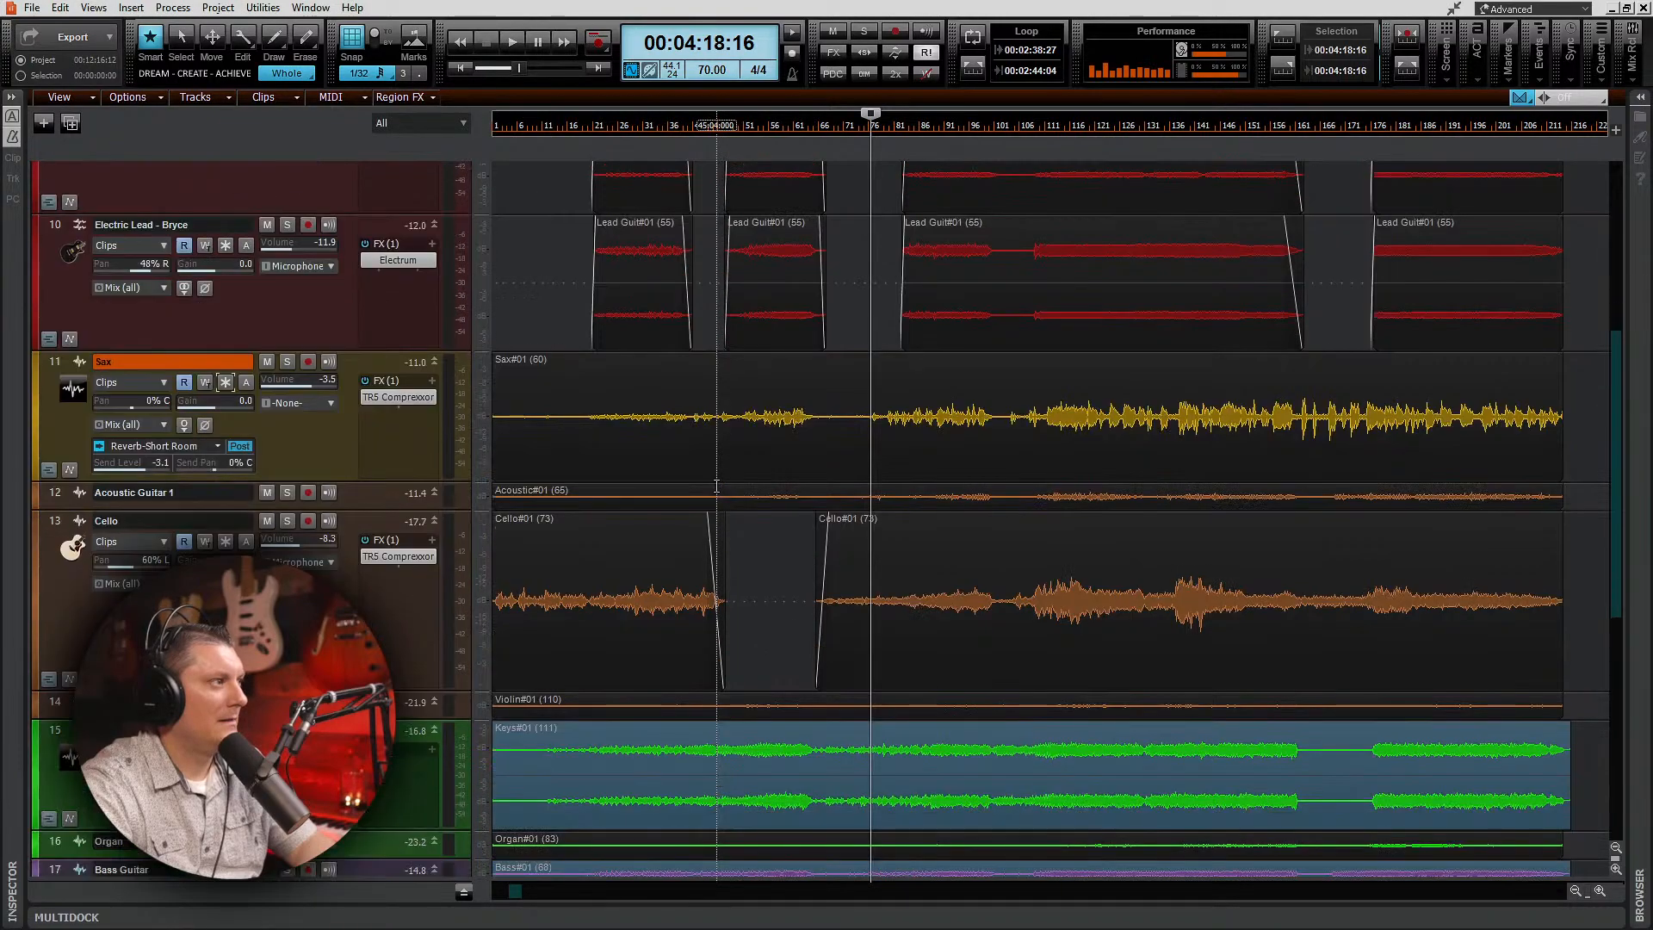
scroll(716, 486, "down", 1)
left_click_drag(352, 445, 323, 582)
right_click(267, 535)
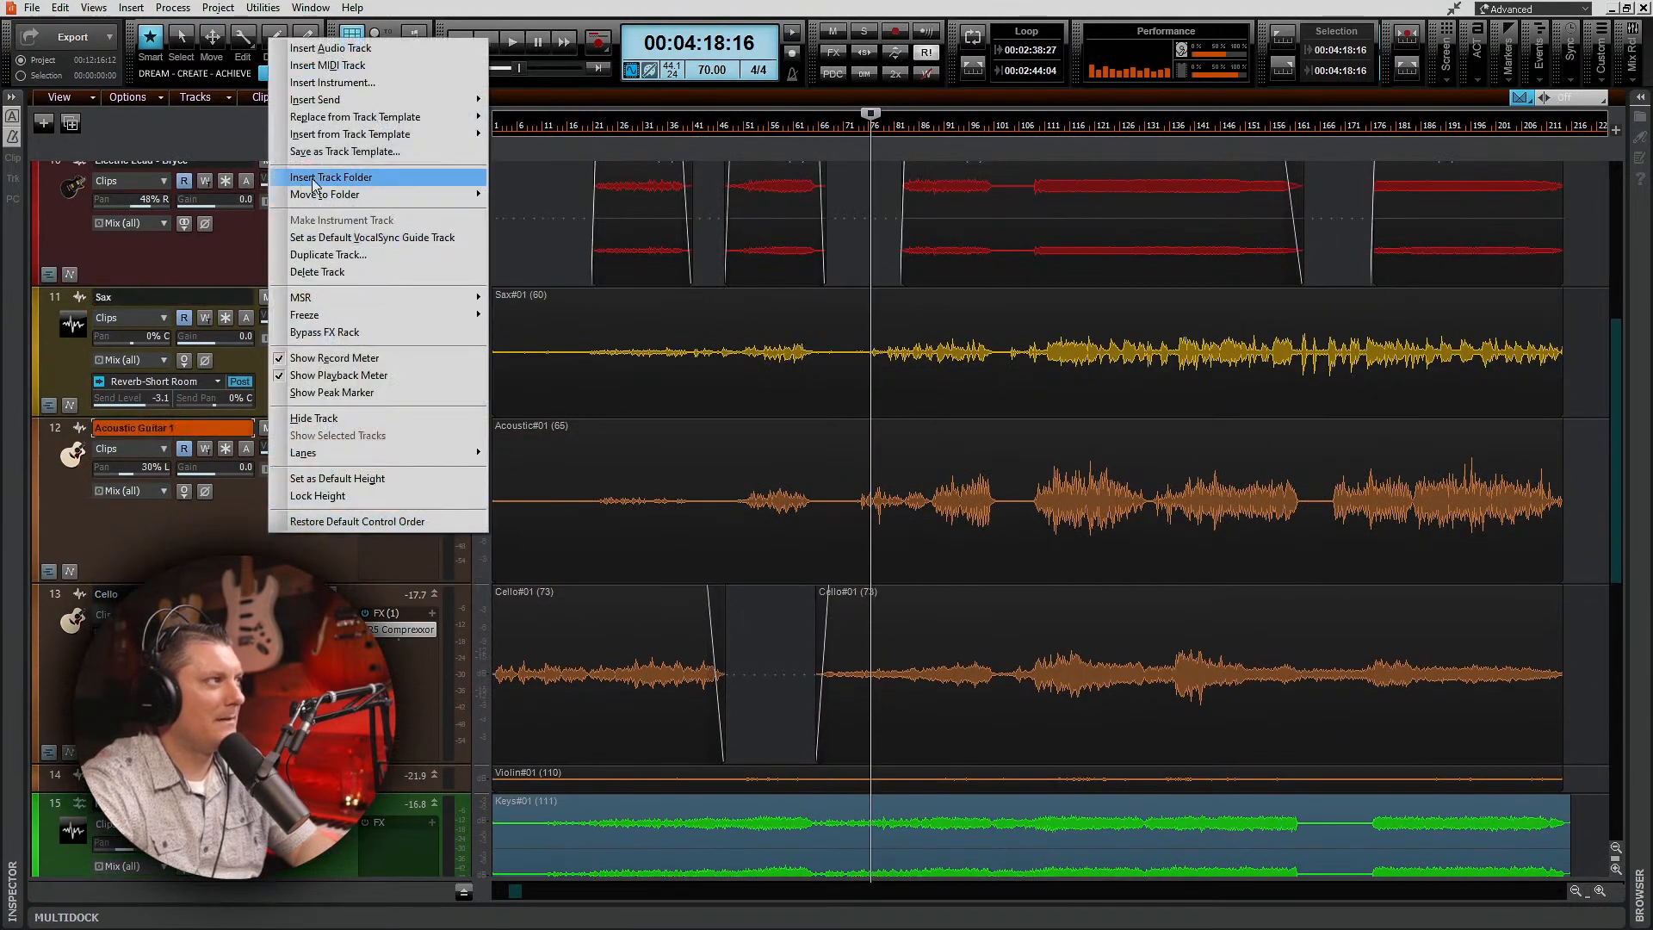
mouse_move(445, 99)
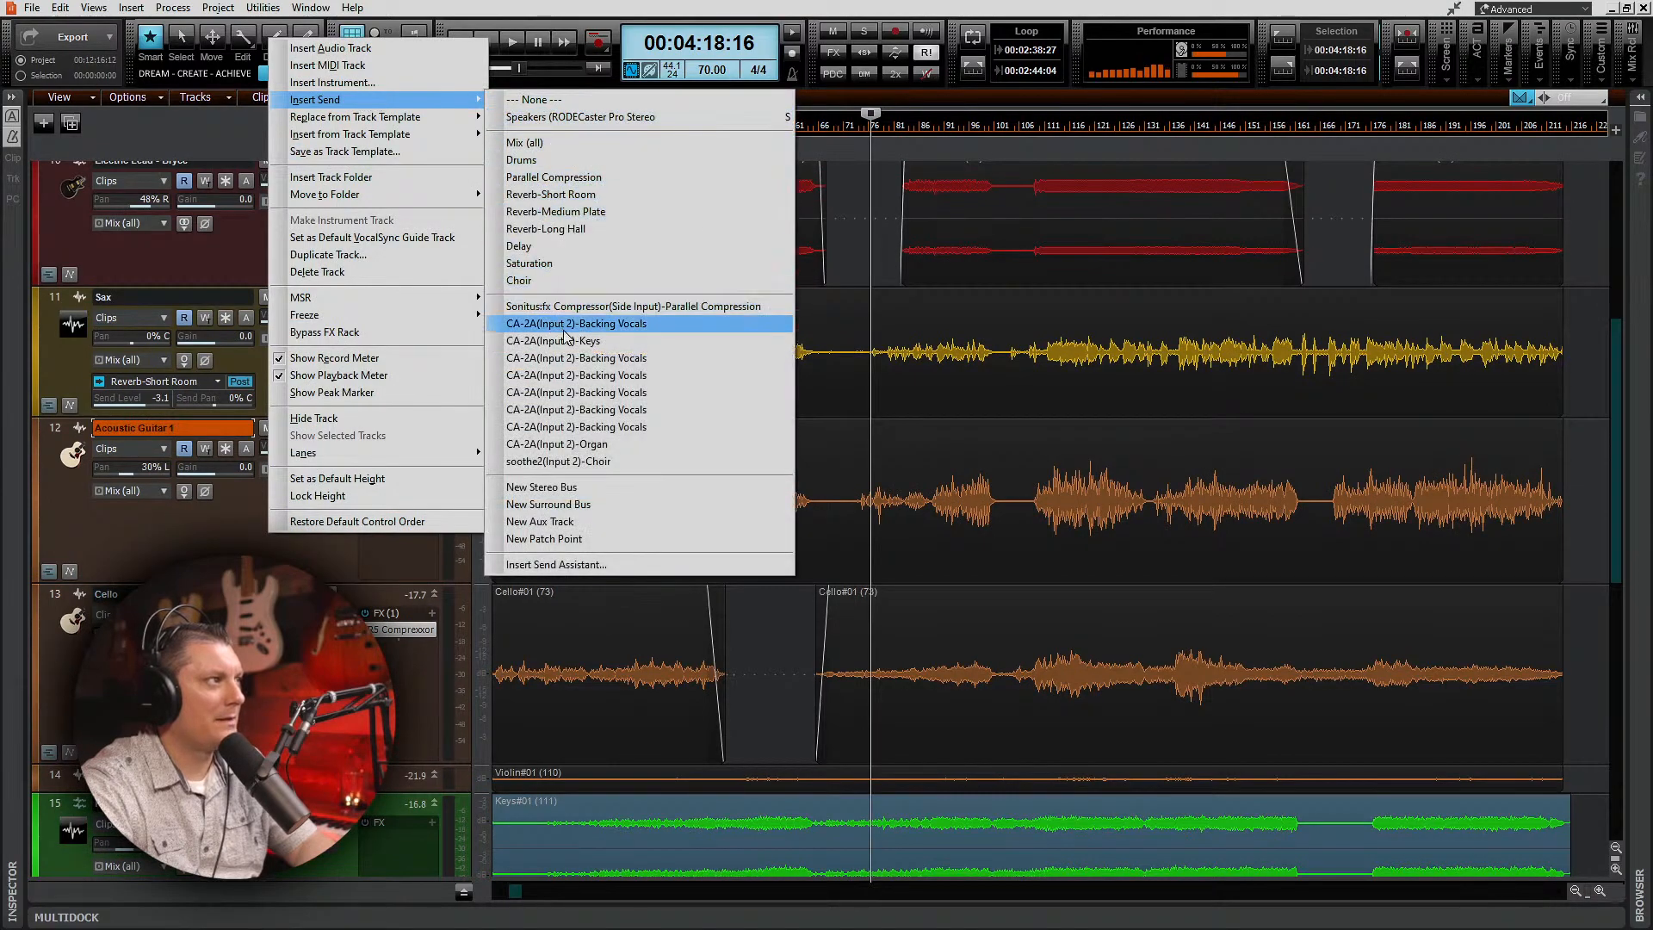
left_click(600, 196)
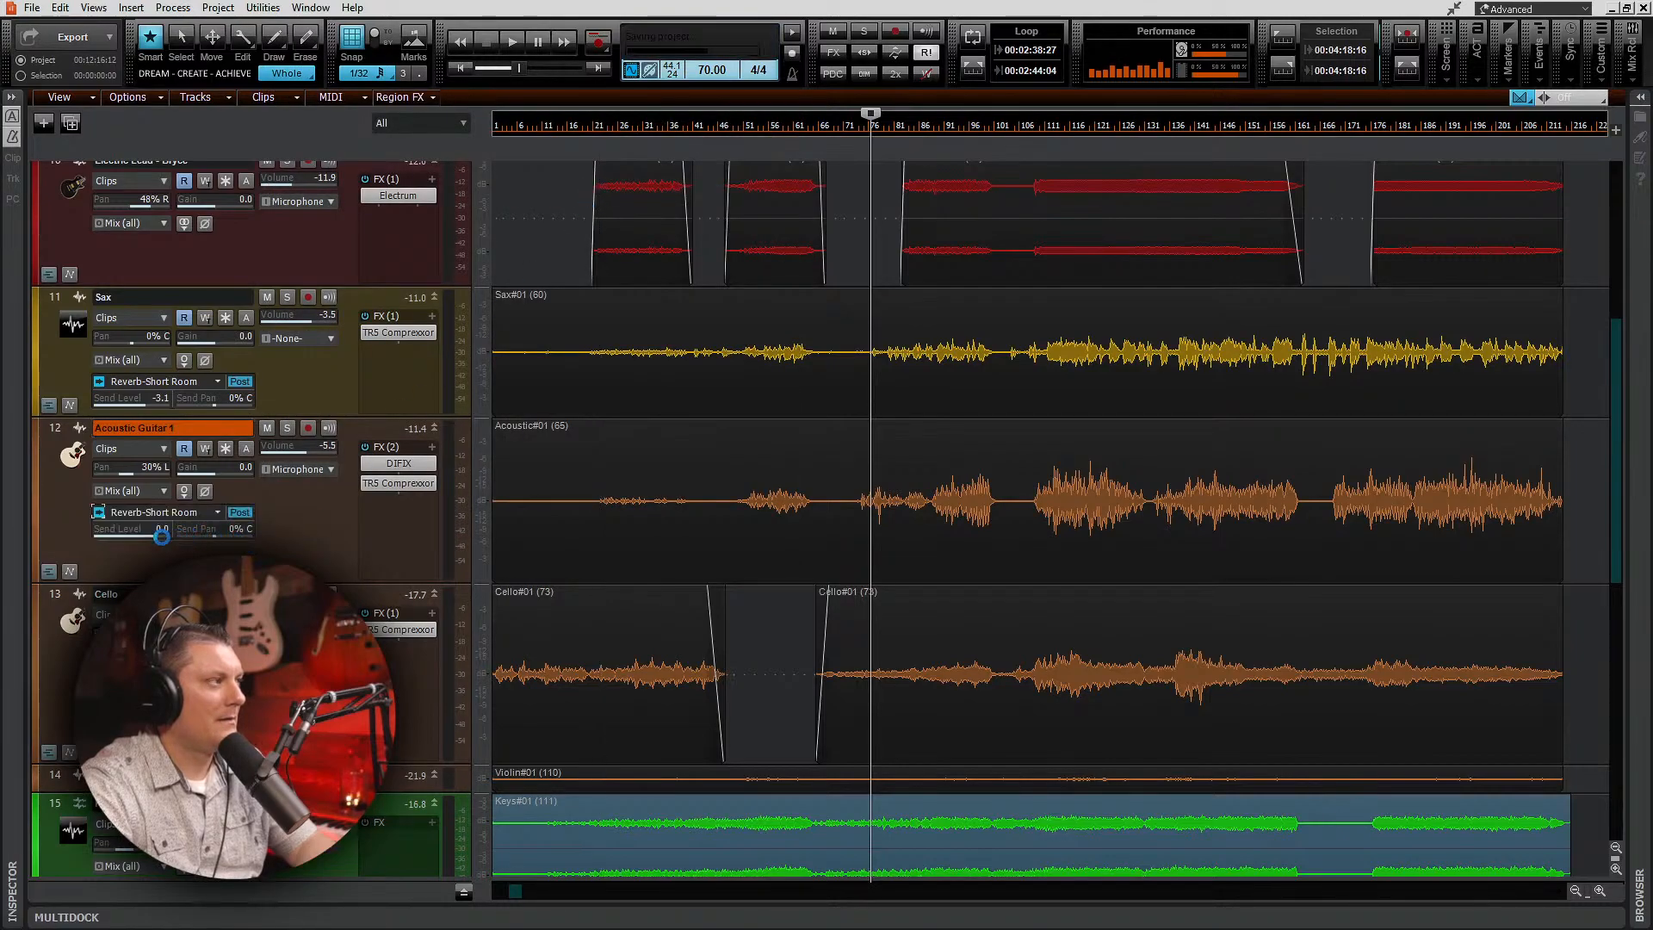
Step: Set Acoustic Guitar 1's Reverb-Short Room send level to -6.0 dB and add a Reverb-Medium Plate send at -5.1 dB
left_click_drag(156, 538, 152, 538)
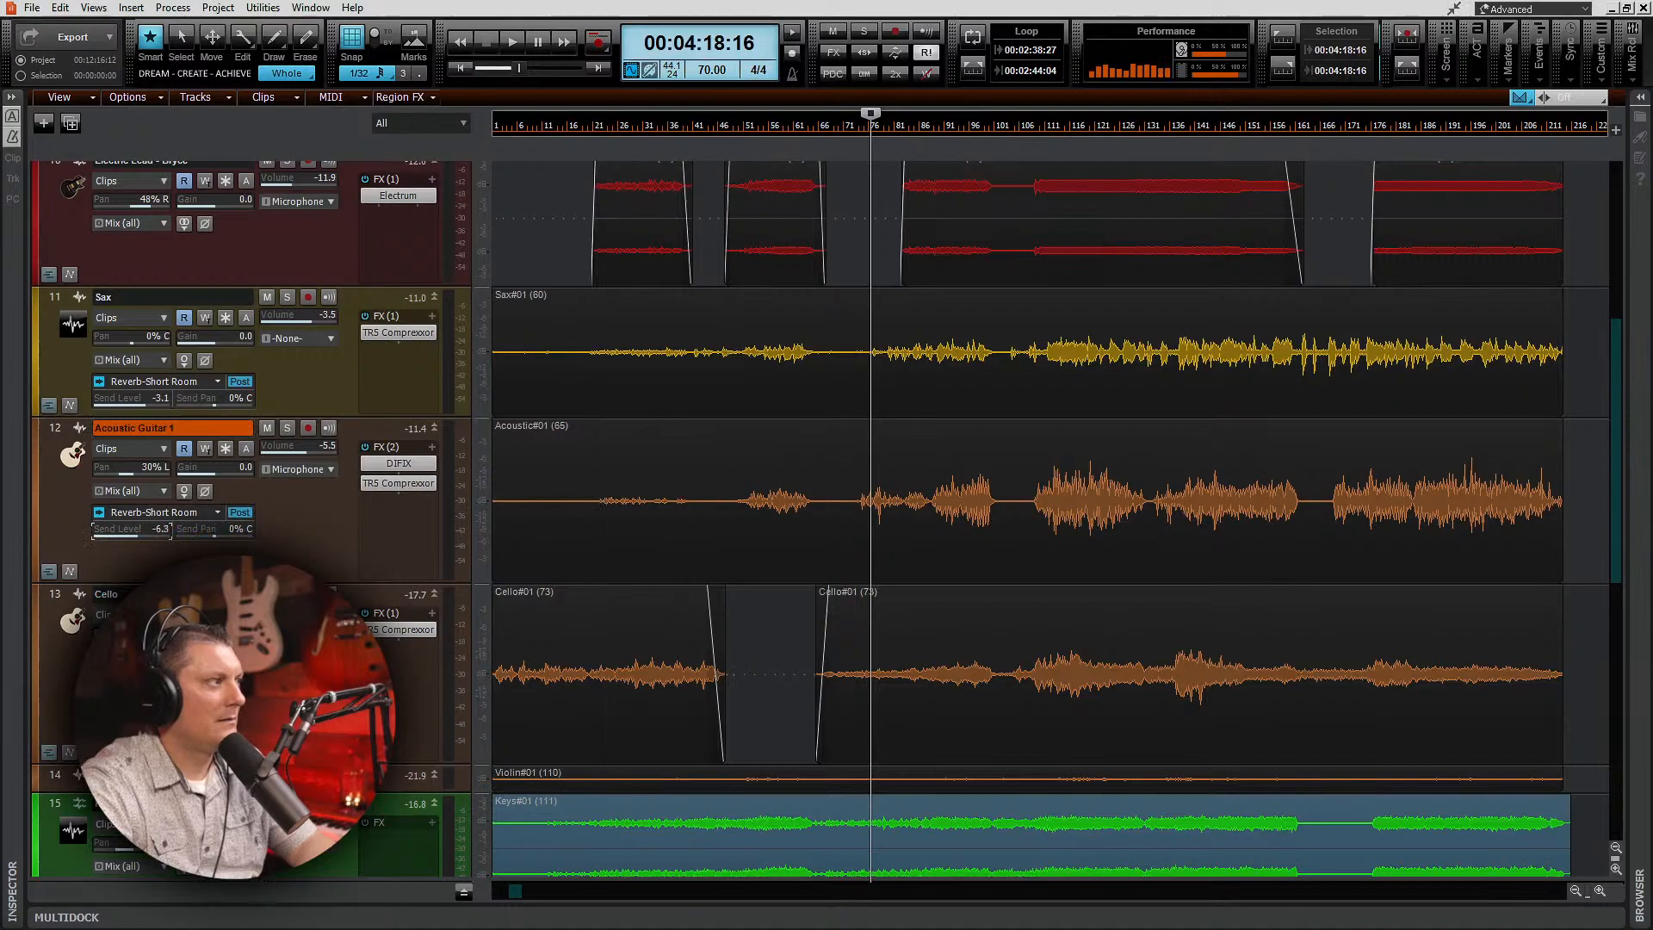
right_click(276, 538)
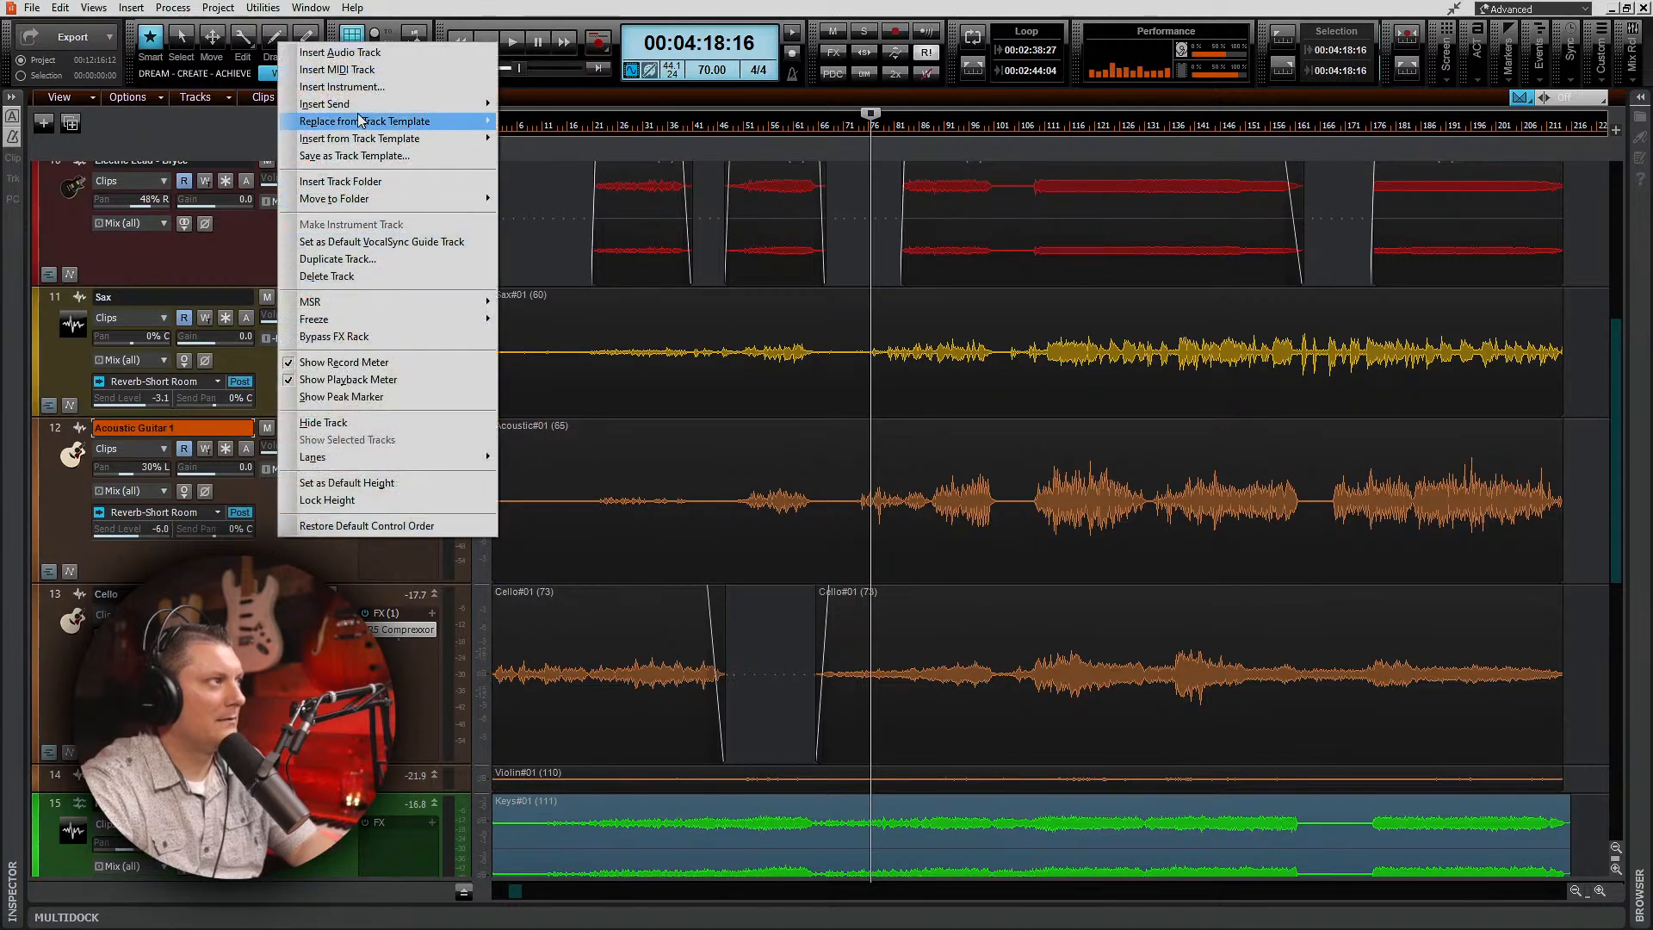
mouse_move(344, 103)
left_click(568, 213)
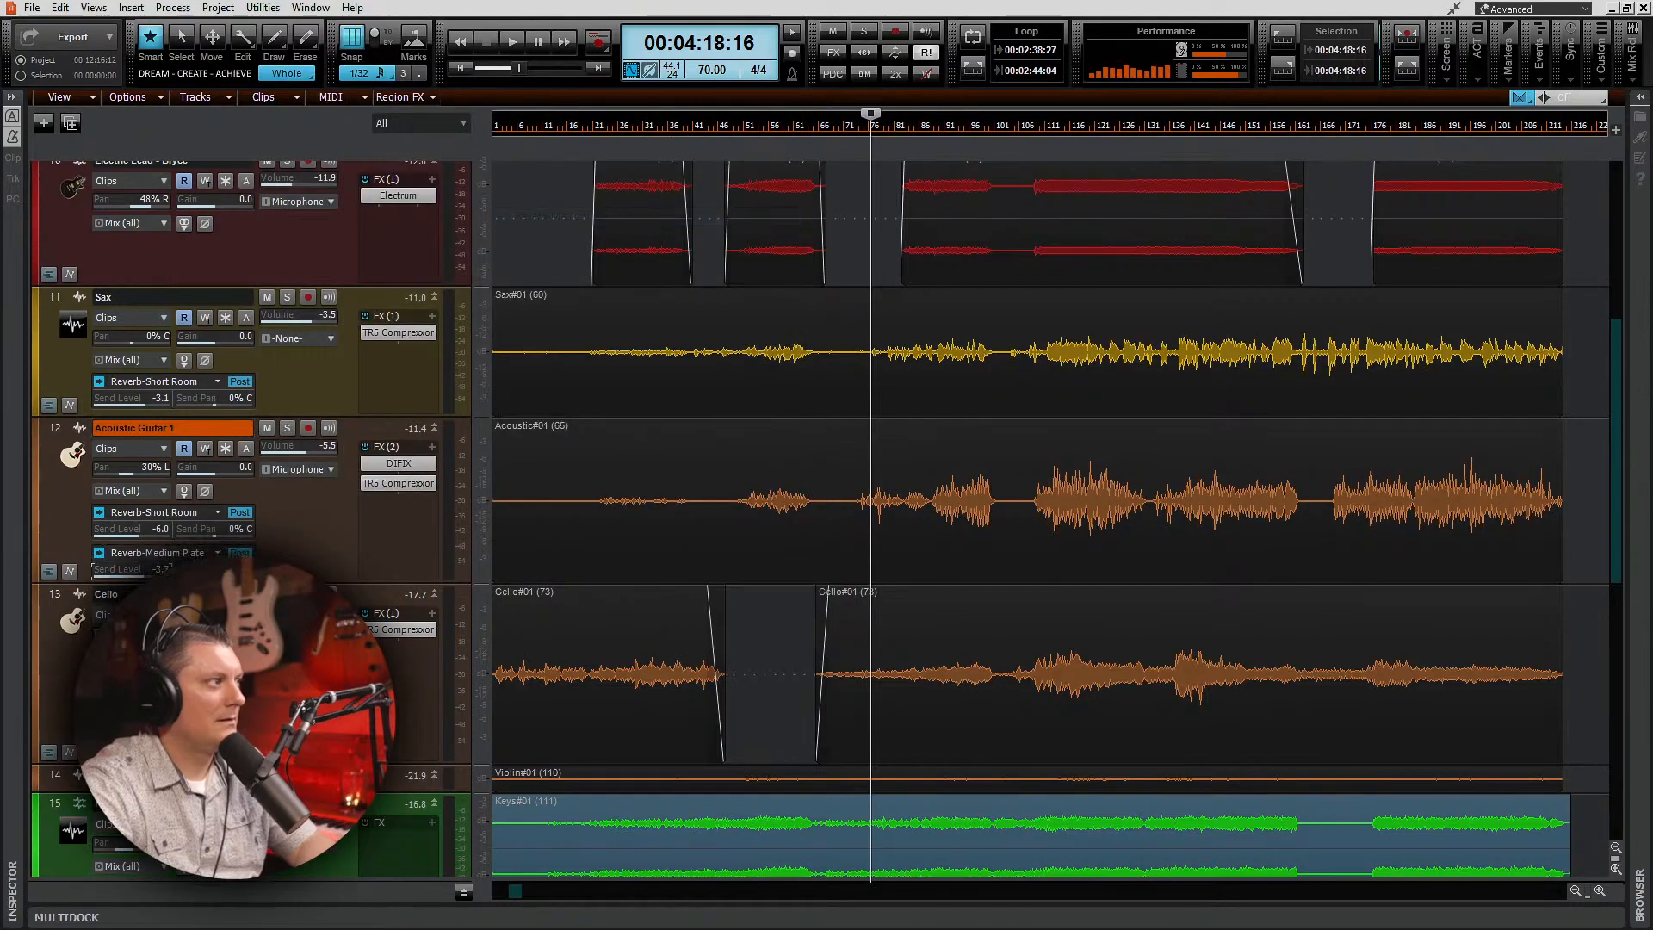
left_click_drag(144, 572, 143, 573)
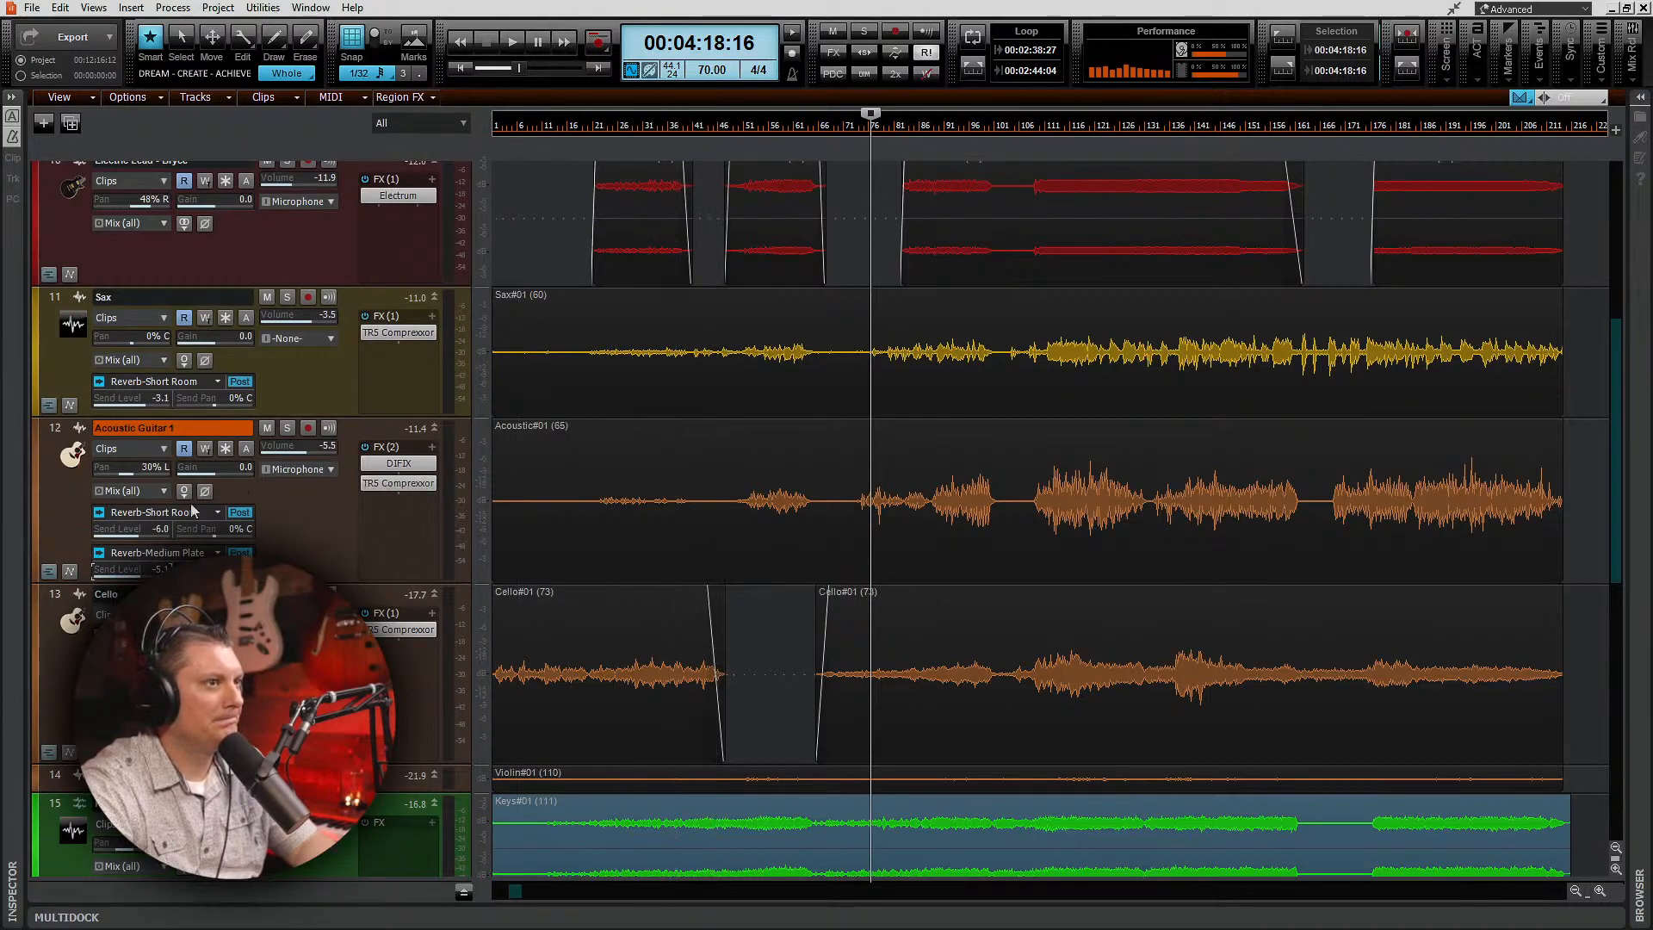
Step: Add a Reverb-Short Room send to the Cello track at -5.5 dB
scroll(435, 503, "down", 5)
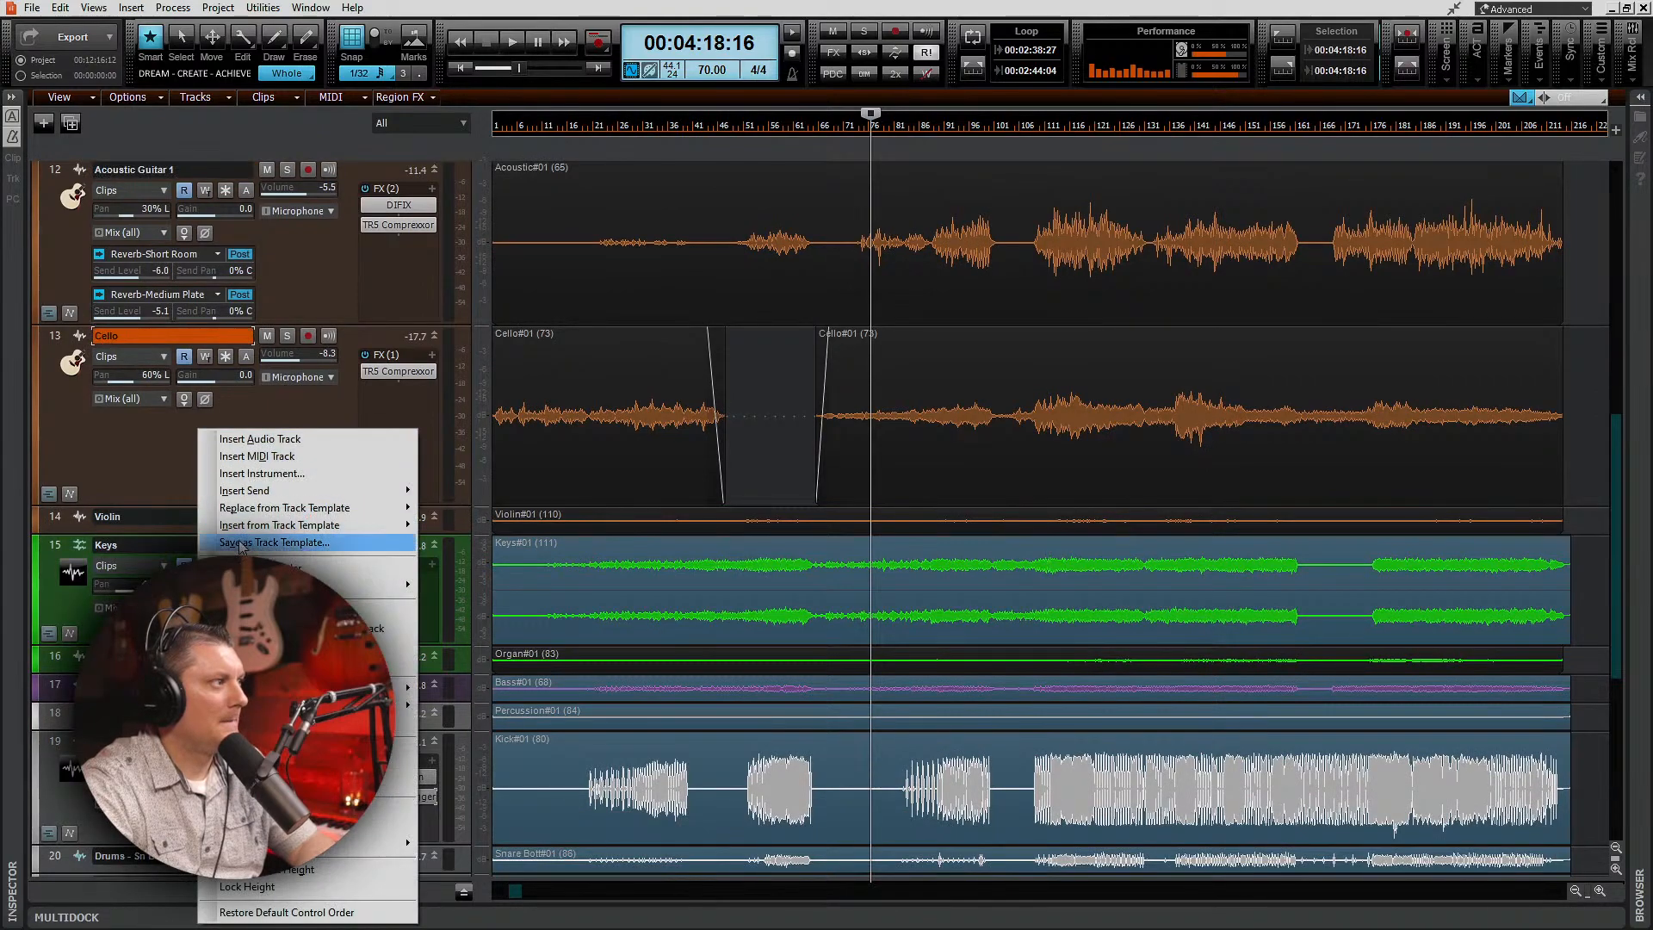
mouse_move(310, 490)
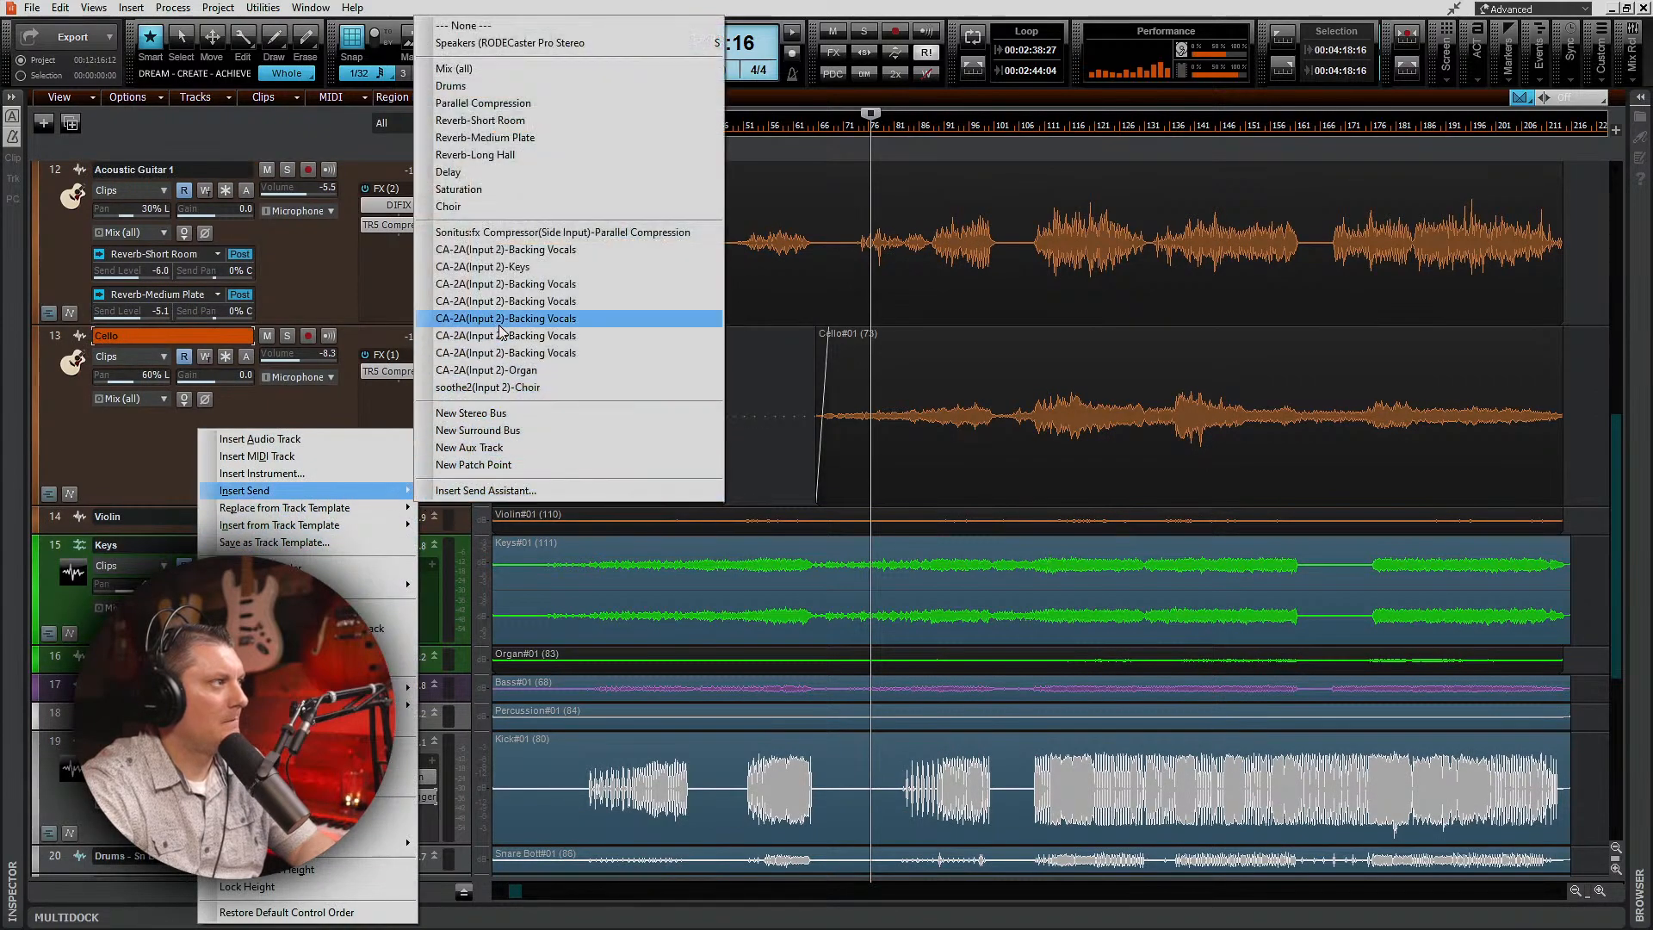
left_click(480, 120)
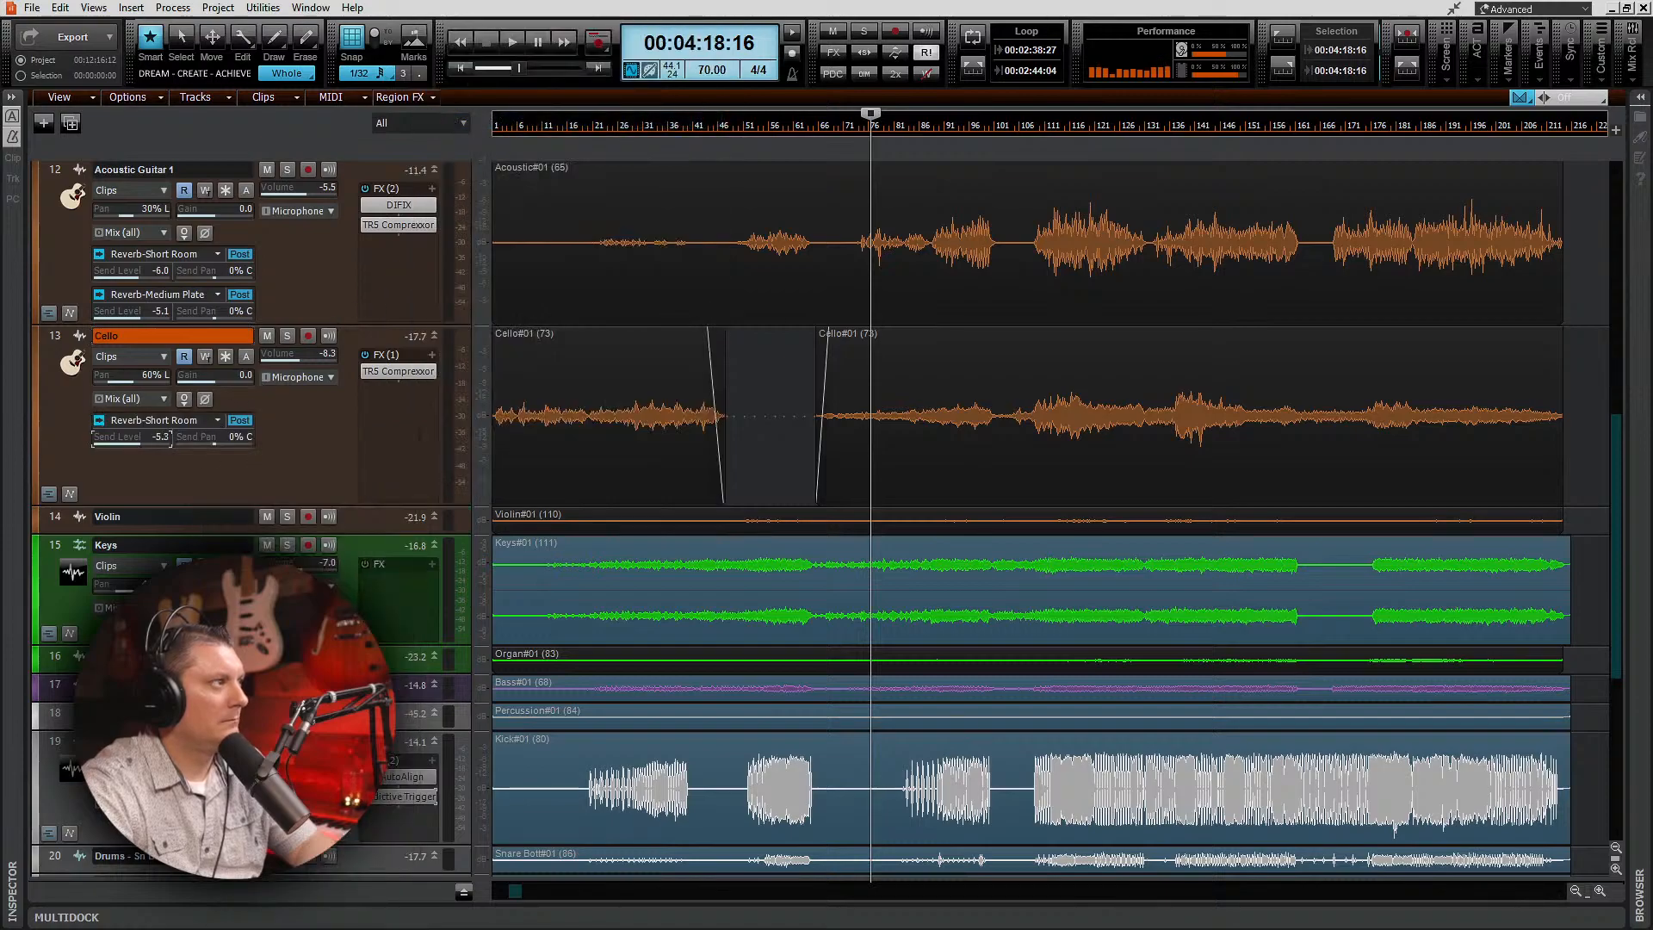
Step: Enlarge the Violin track and add a Reverb-Short Room send to it at -6.8 dB
left_click_drag(390, 536, 412, 637)
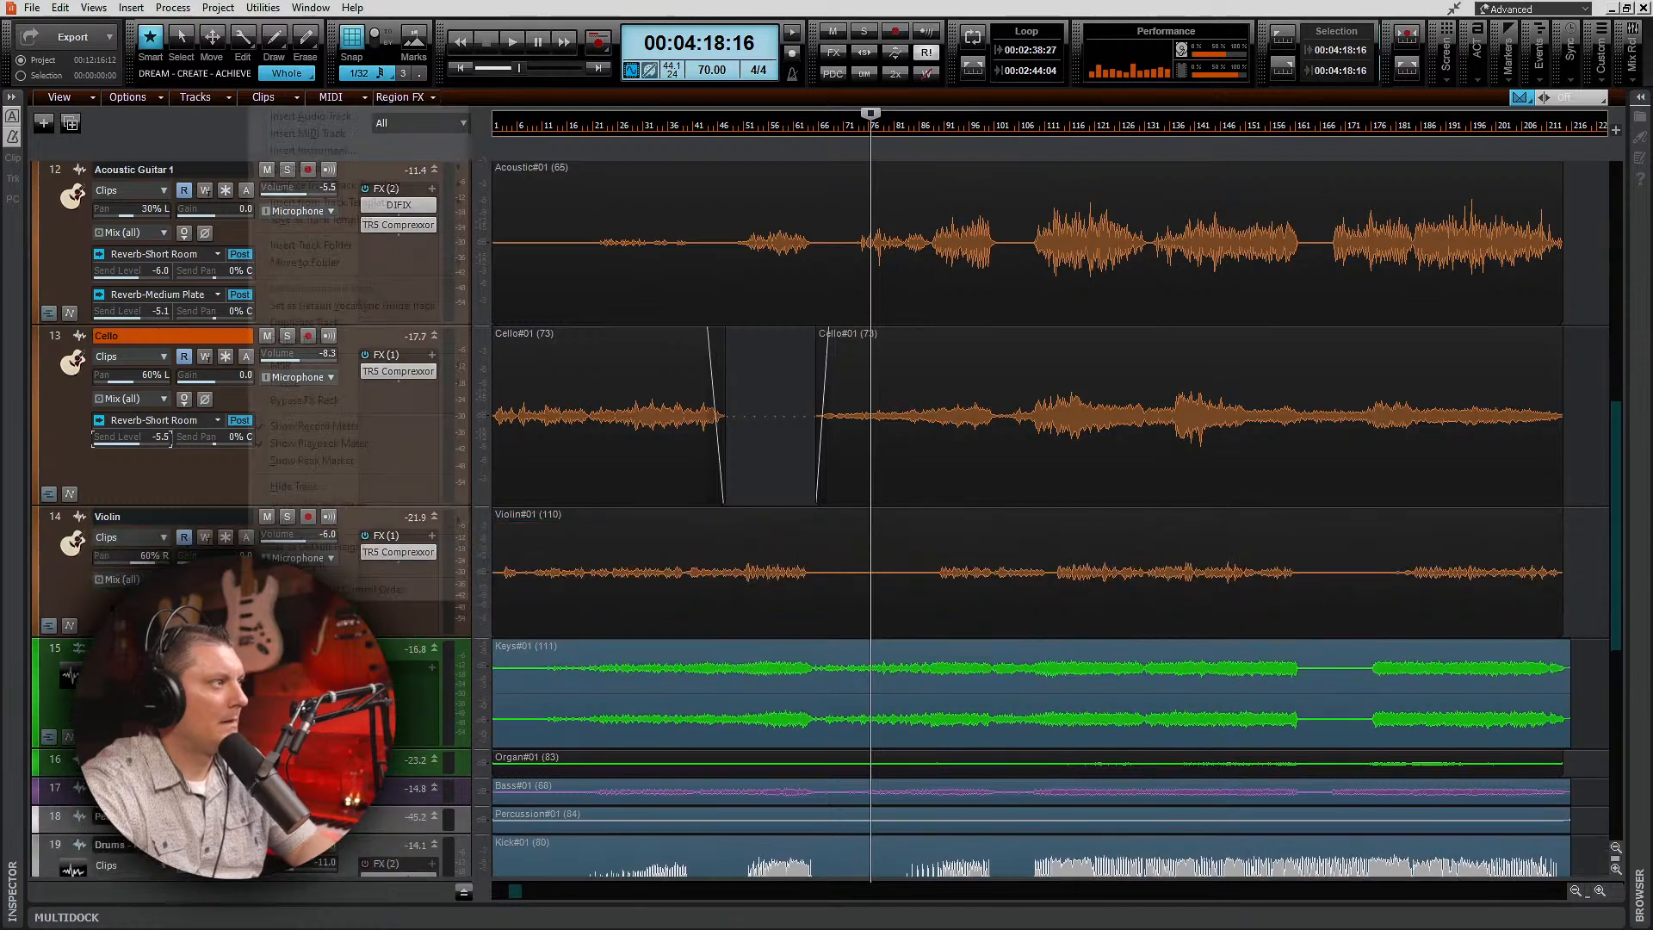
right_click(248, 601)
mouse_move(324, 169)
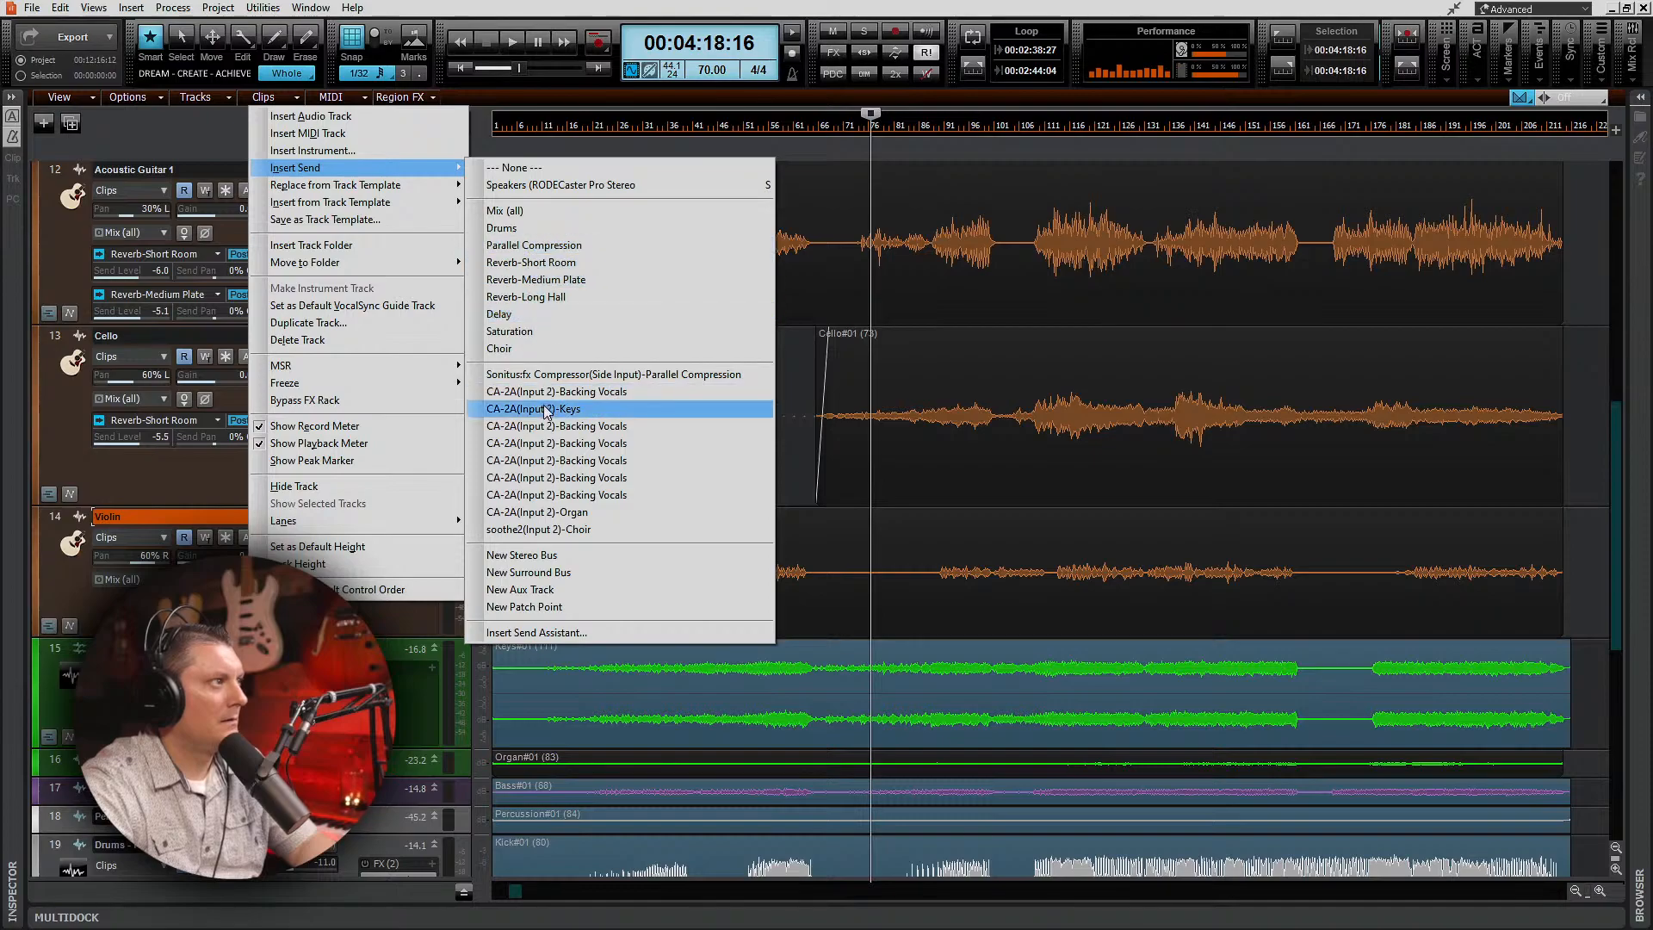
left_click(546, 267)
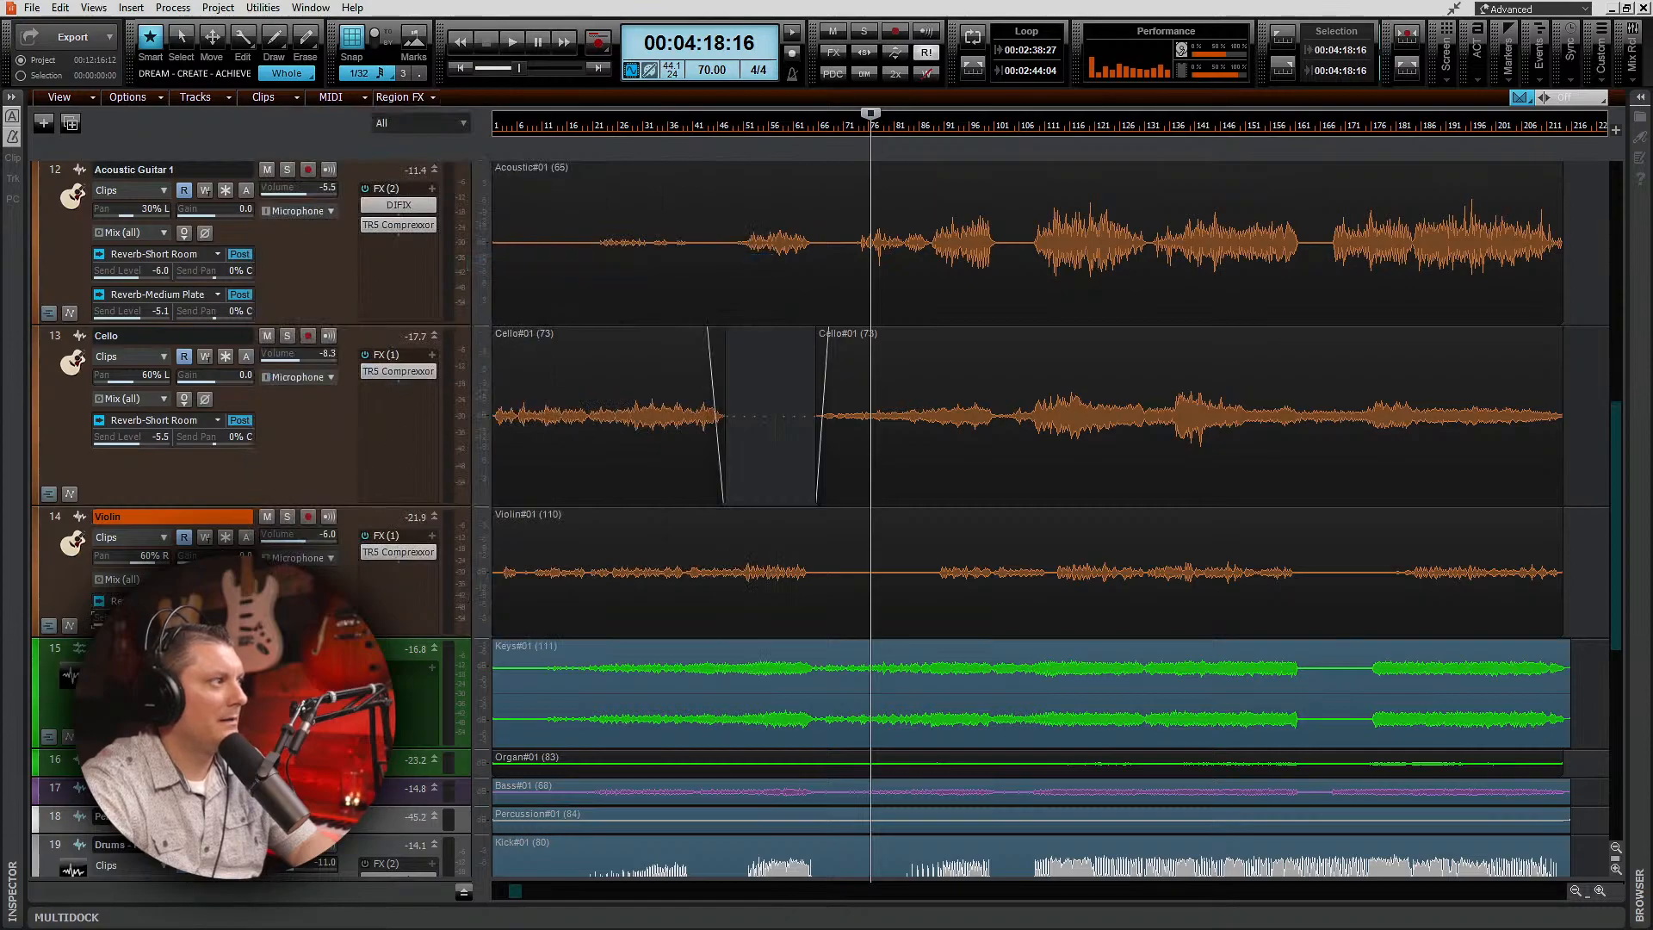
Step: Enlarge the Keys track and add a Reverb-Short Room send at -6.1 dB and a Reverb-Long Hall send at -13.8 dB
scroll(392, 652, "down", 2)
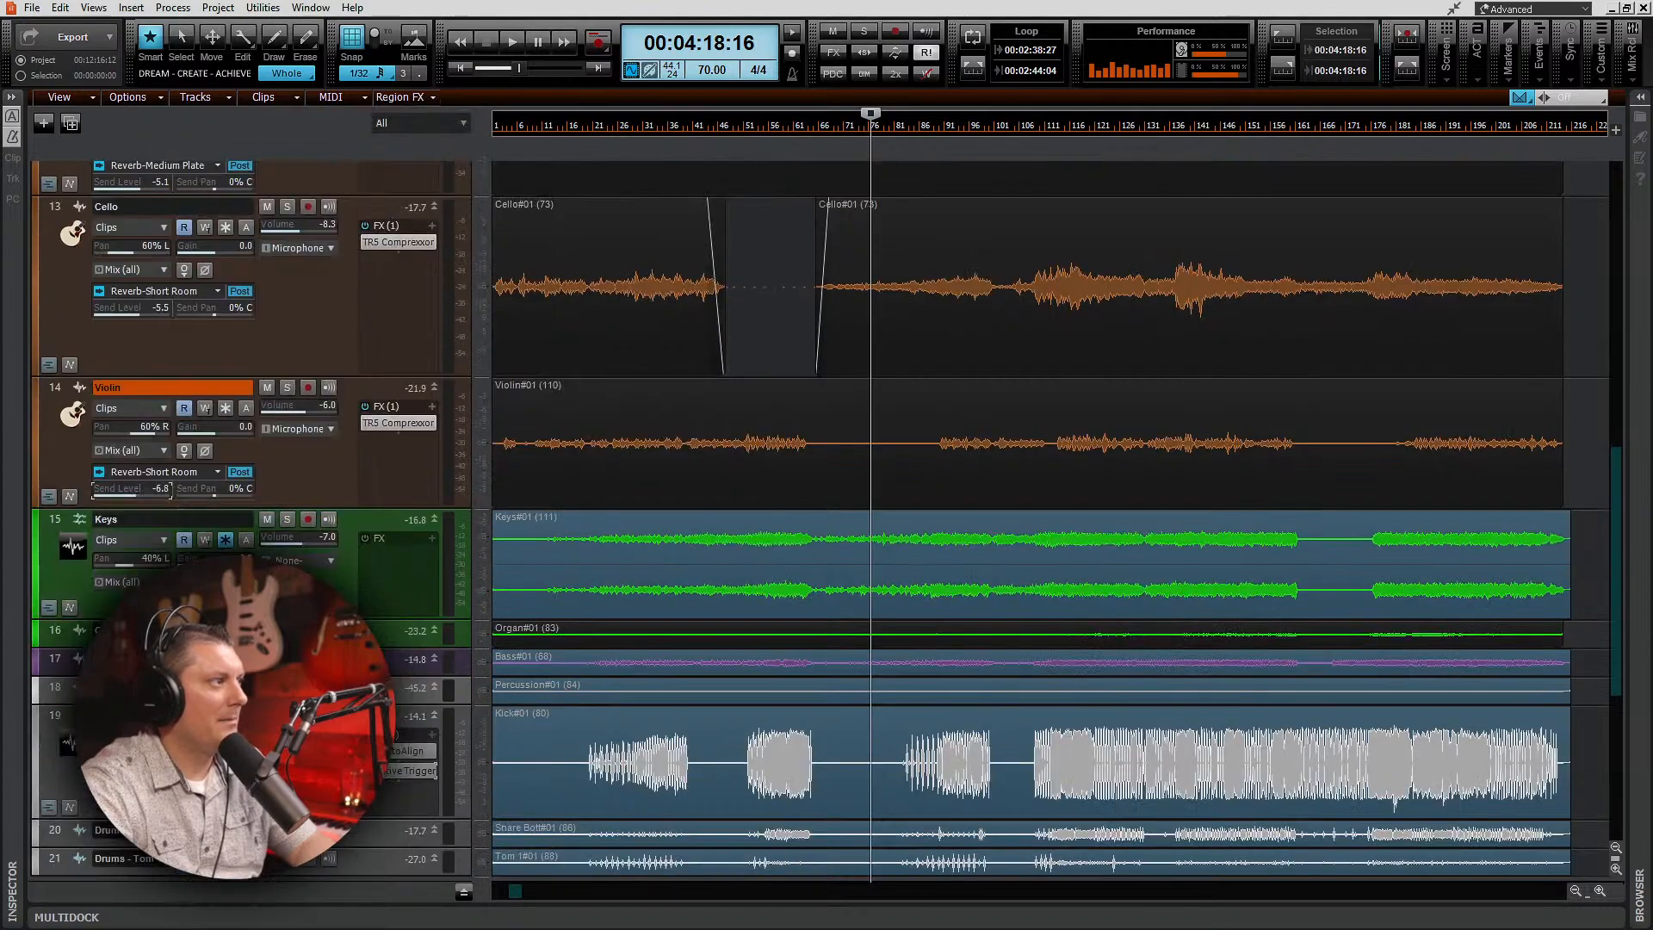
left_click_drag(368, 620, 369, 752)
right_click(183, 631)
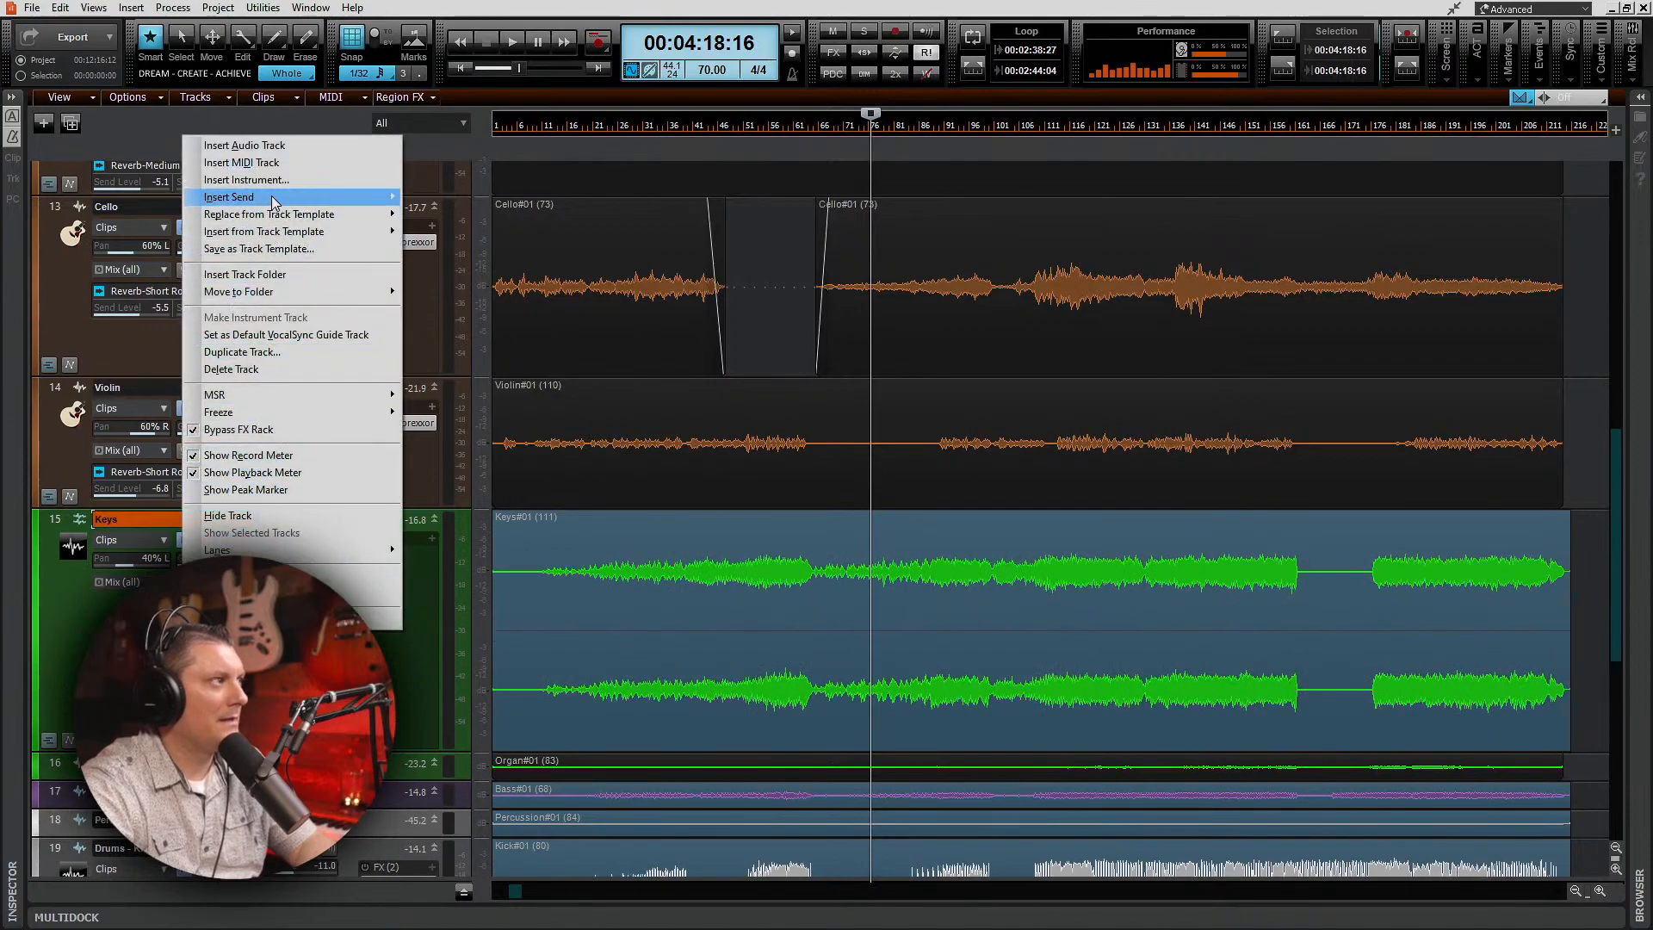
mouse_move(267, 198)
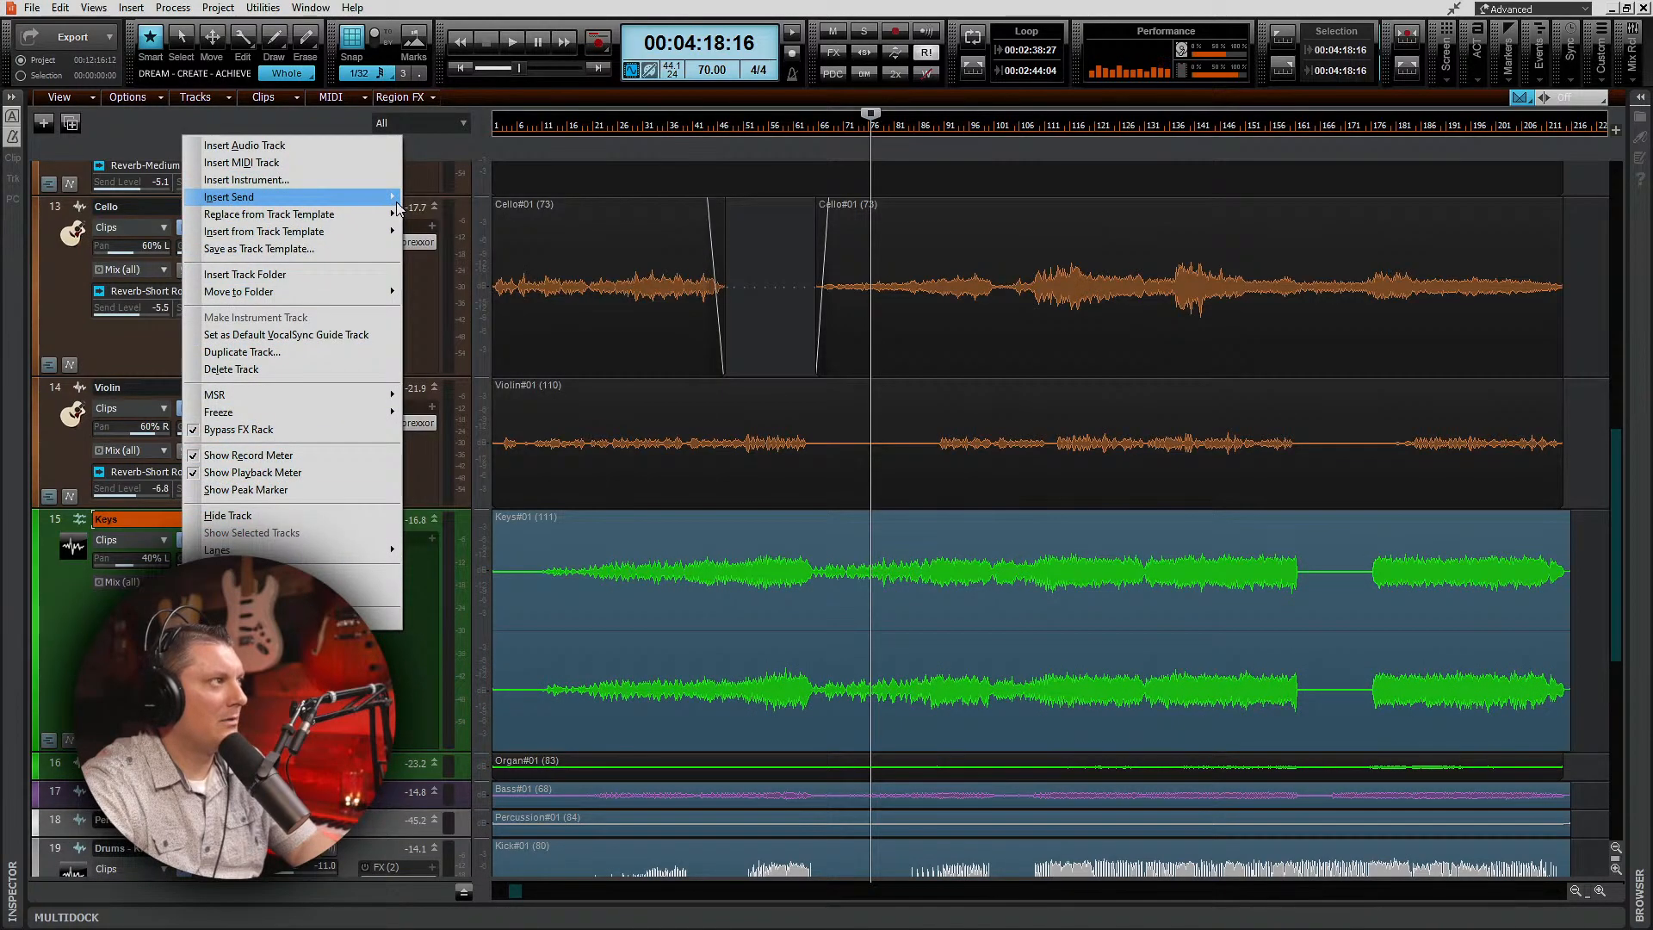
mouse_move(397, 208)
left_click(461, 293)
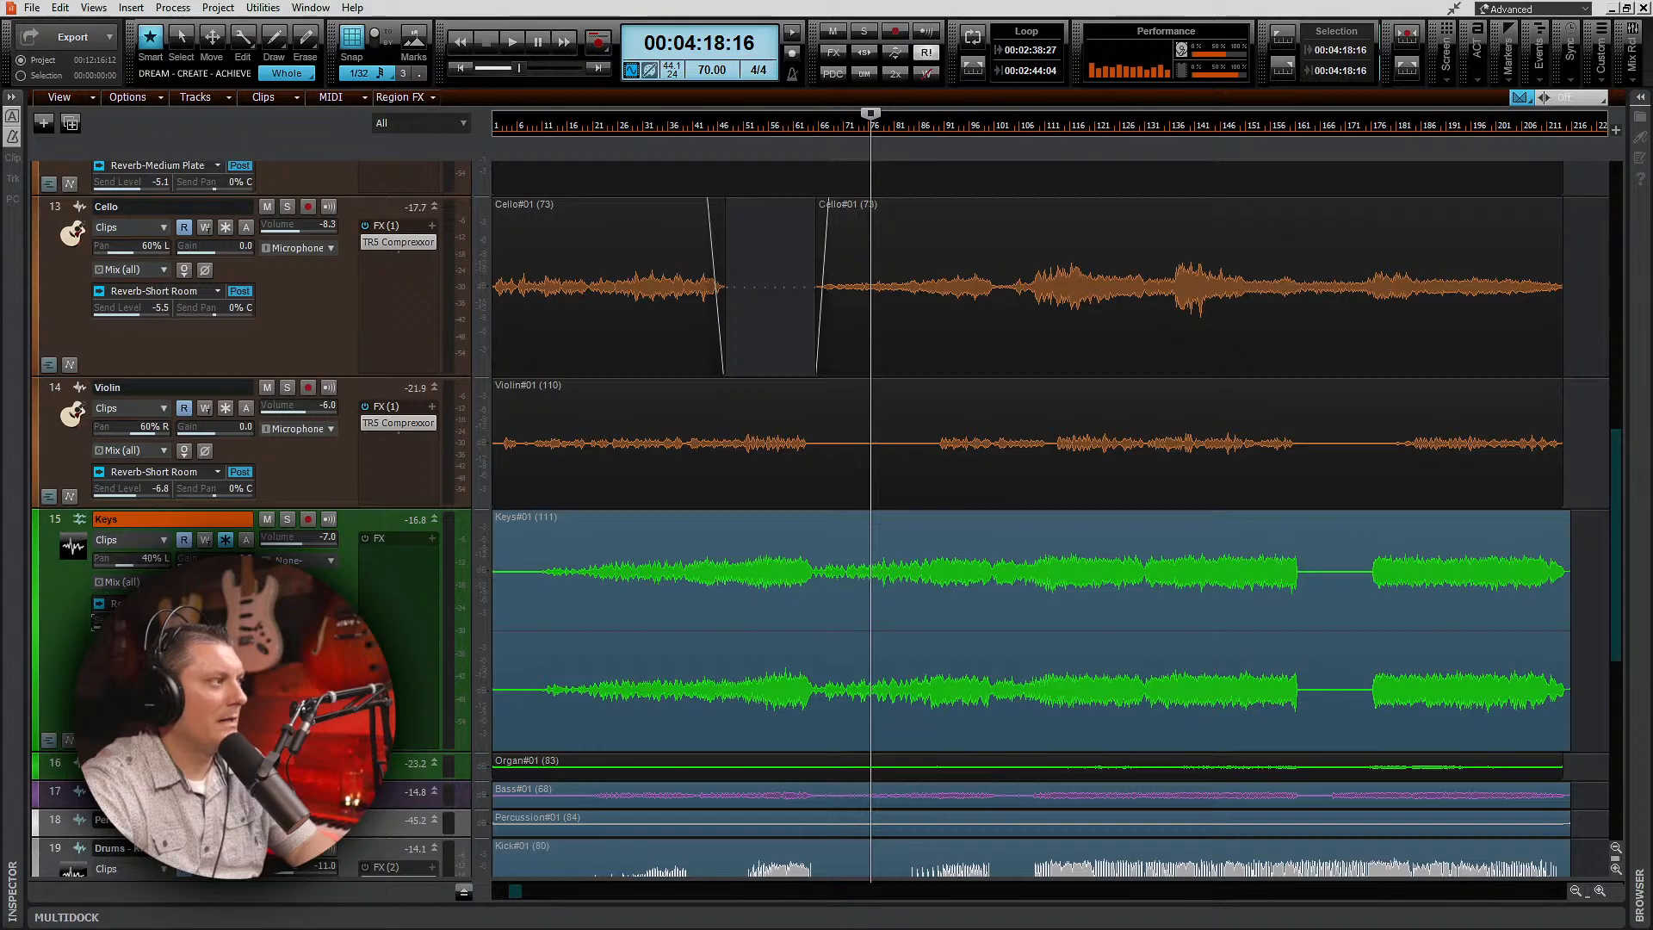
right_click(164, 643)
mouse_move(258, 211)
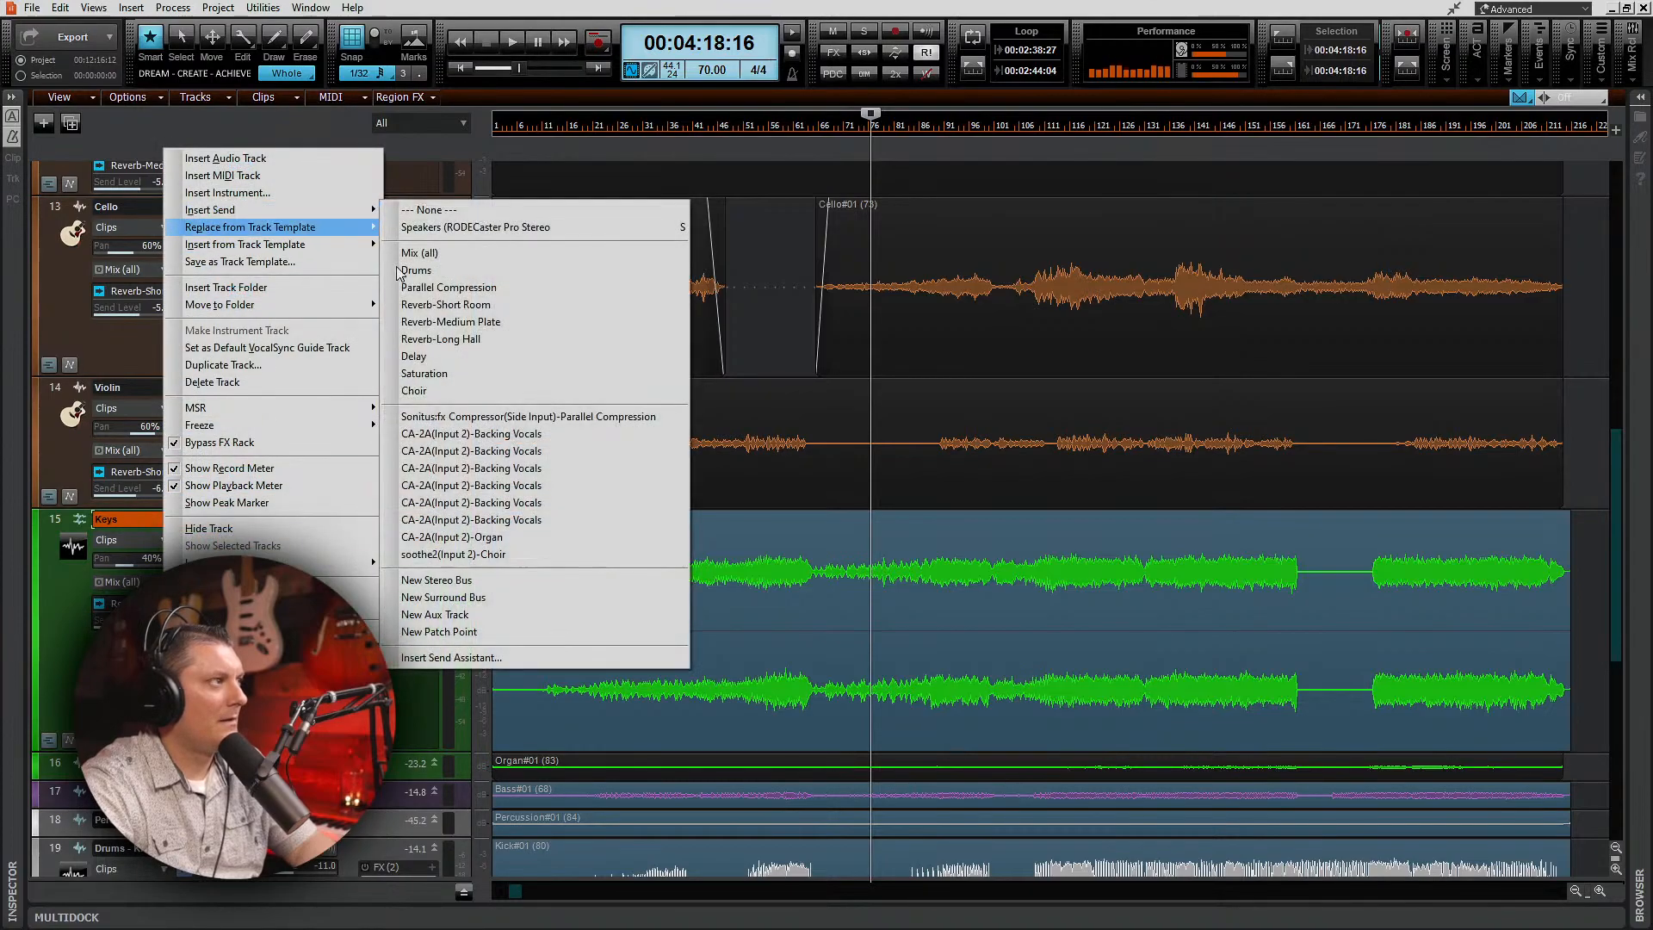
left_click(425, 341)
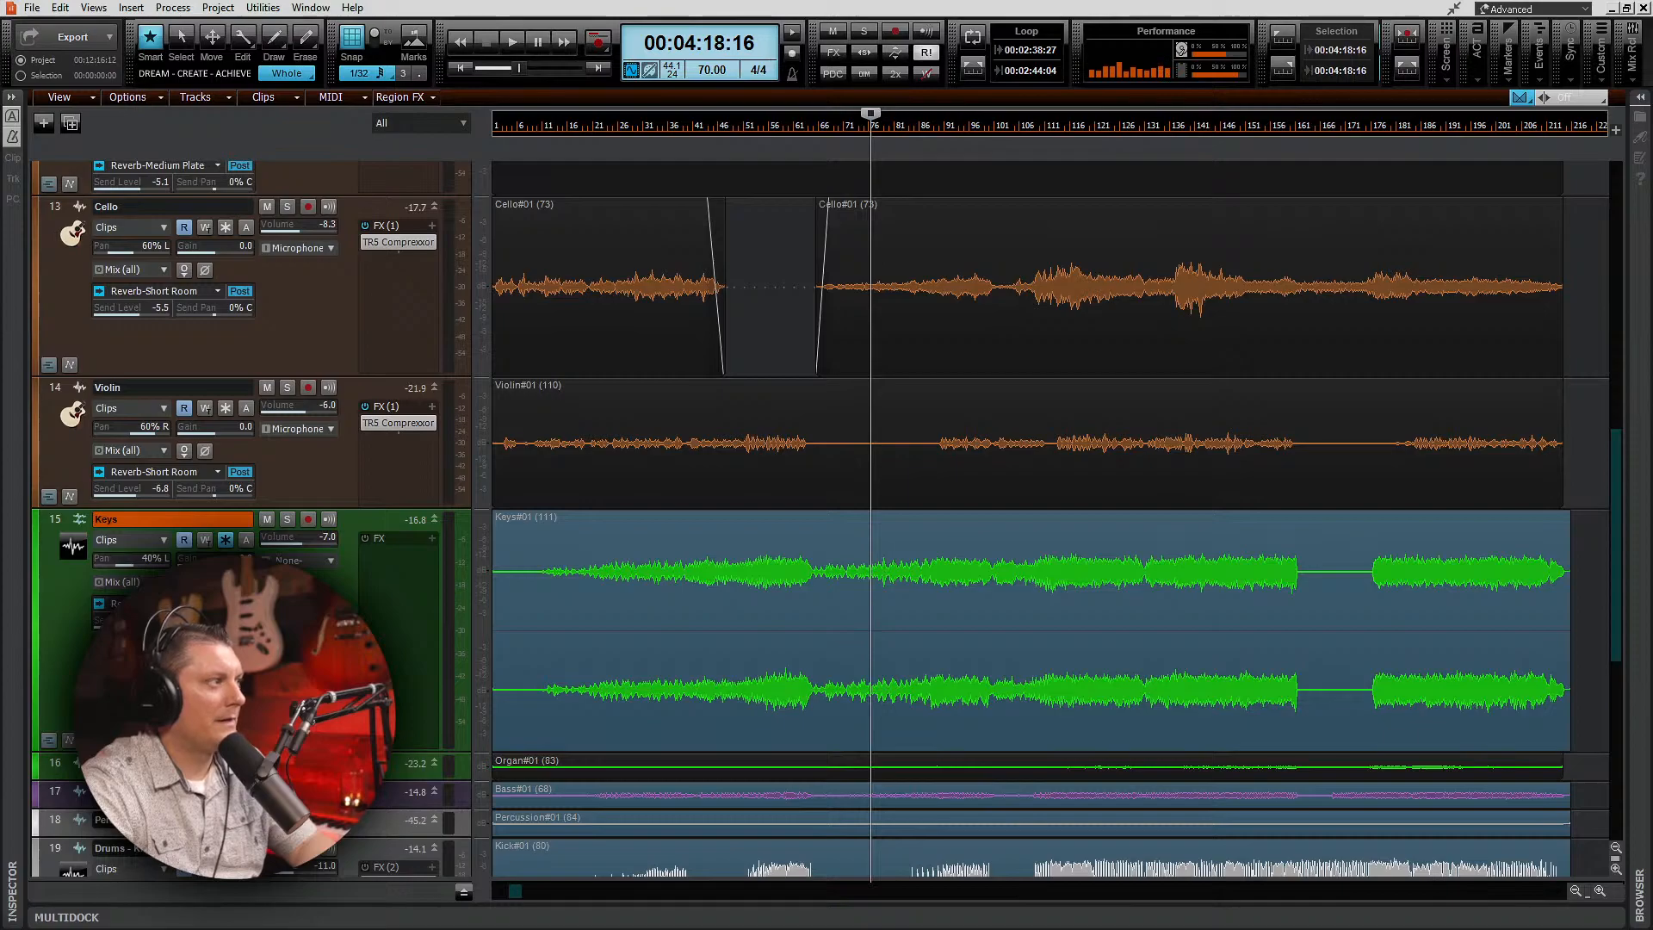
Step: Solo the Keys track and play it back to audition its reverb sends
left_click(287, 520)
key("space")
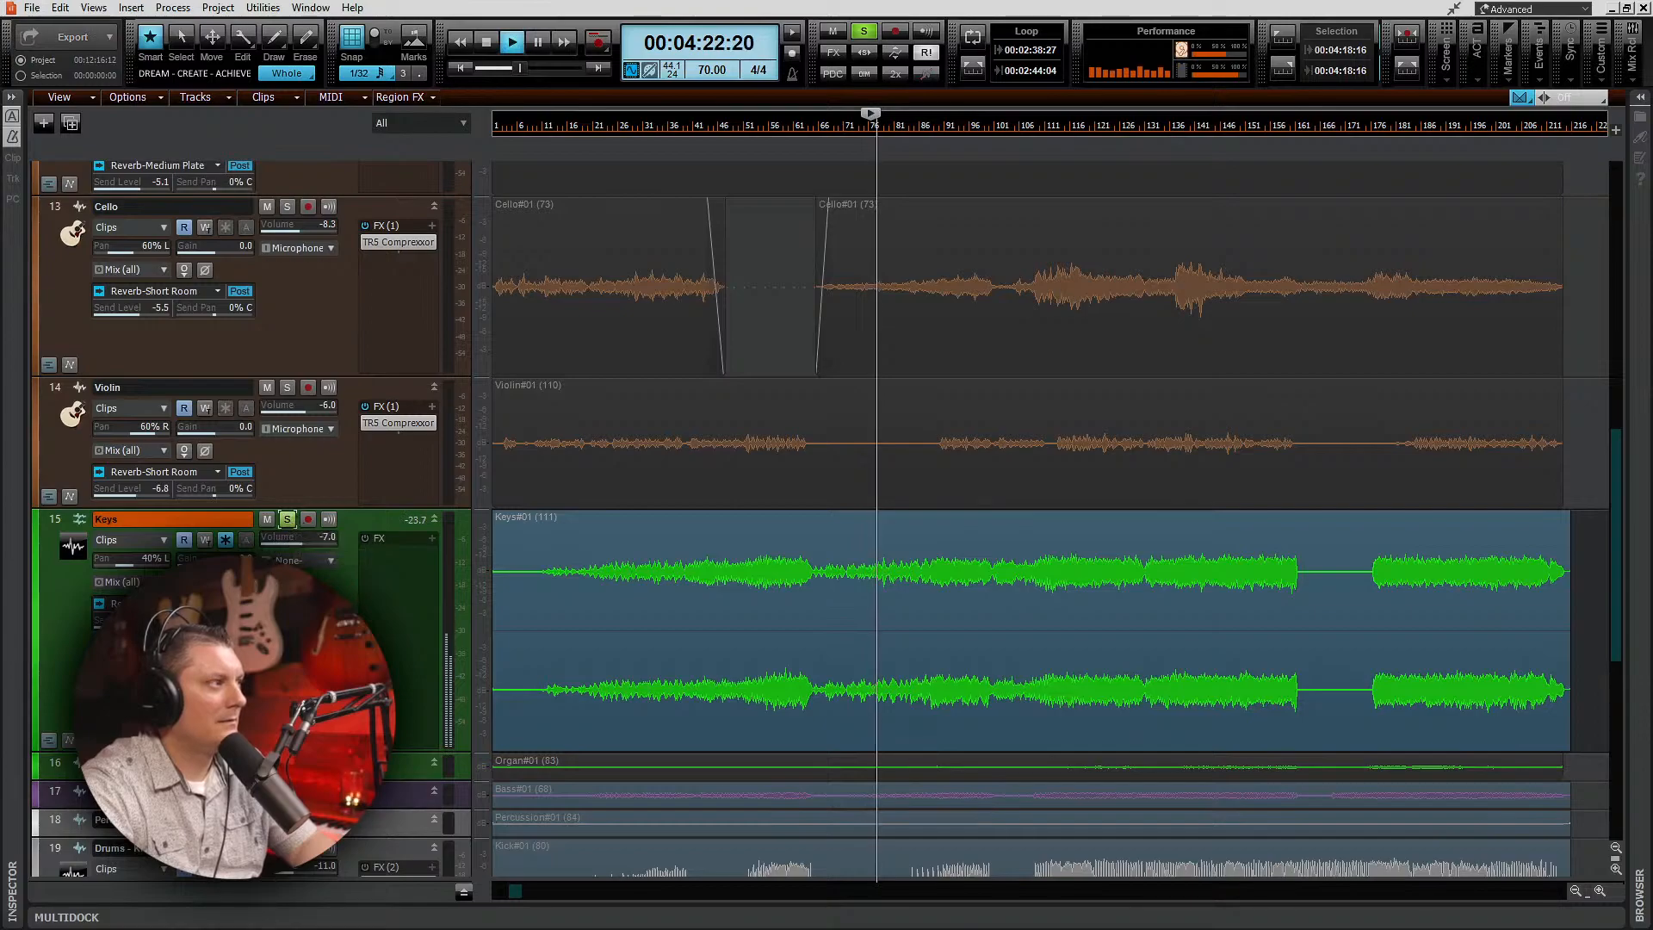
left_click(99, 604)
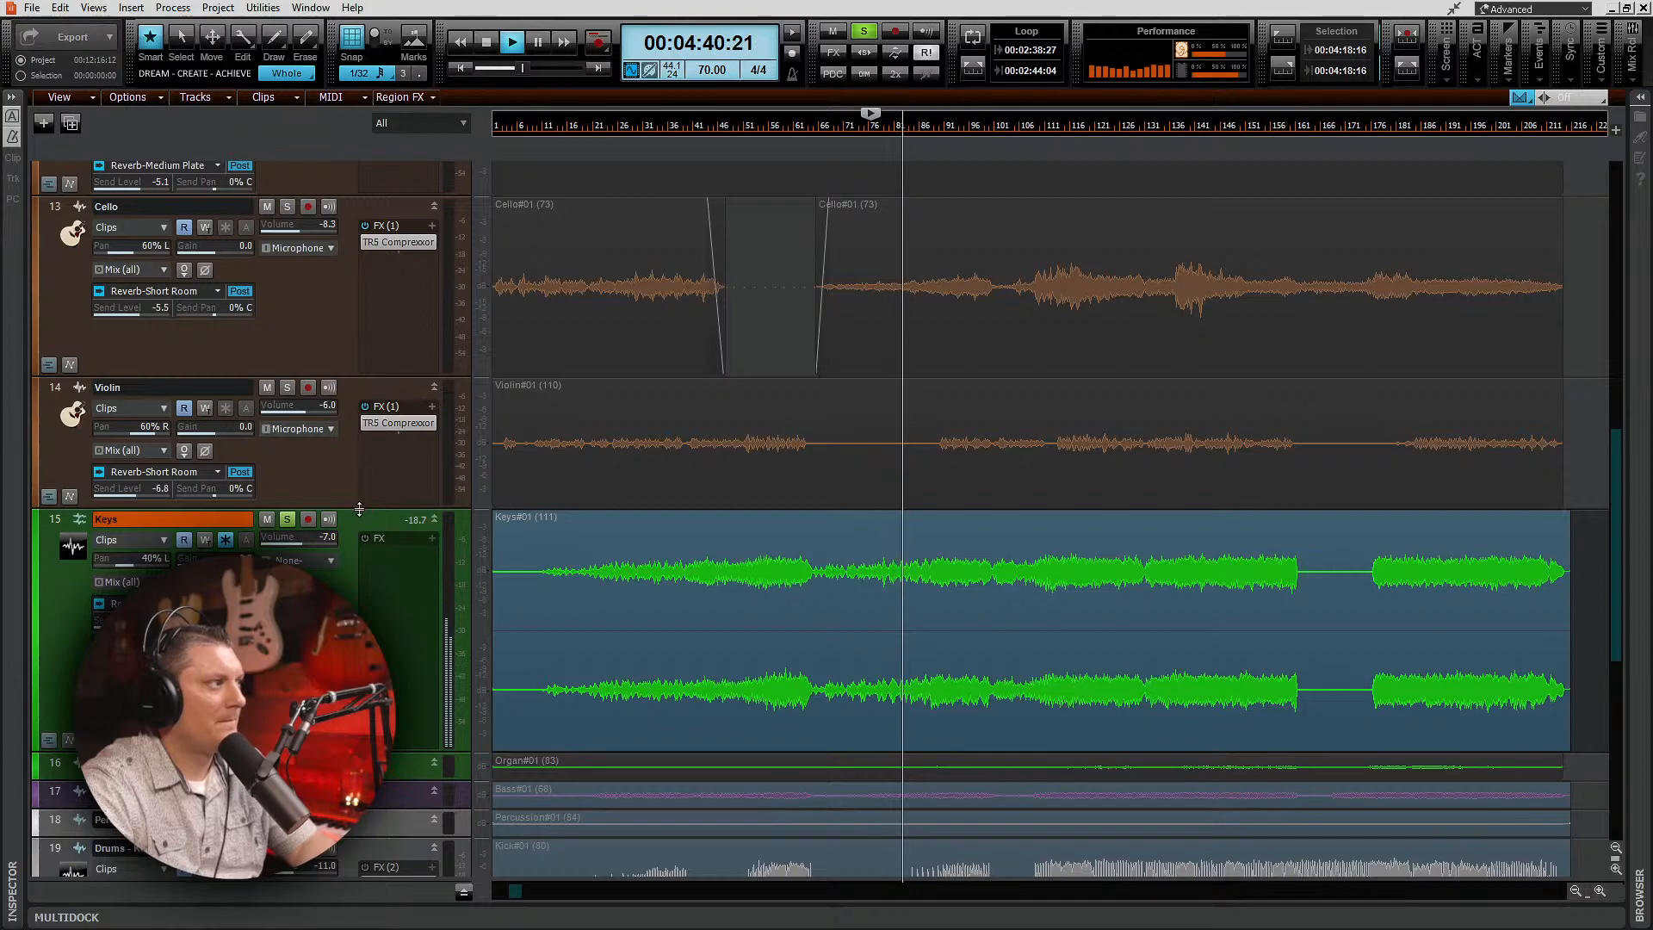
left_click_drag(359, 508, 364, 545)
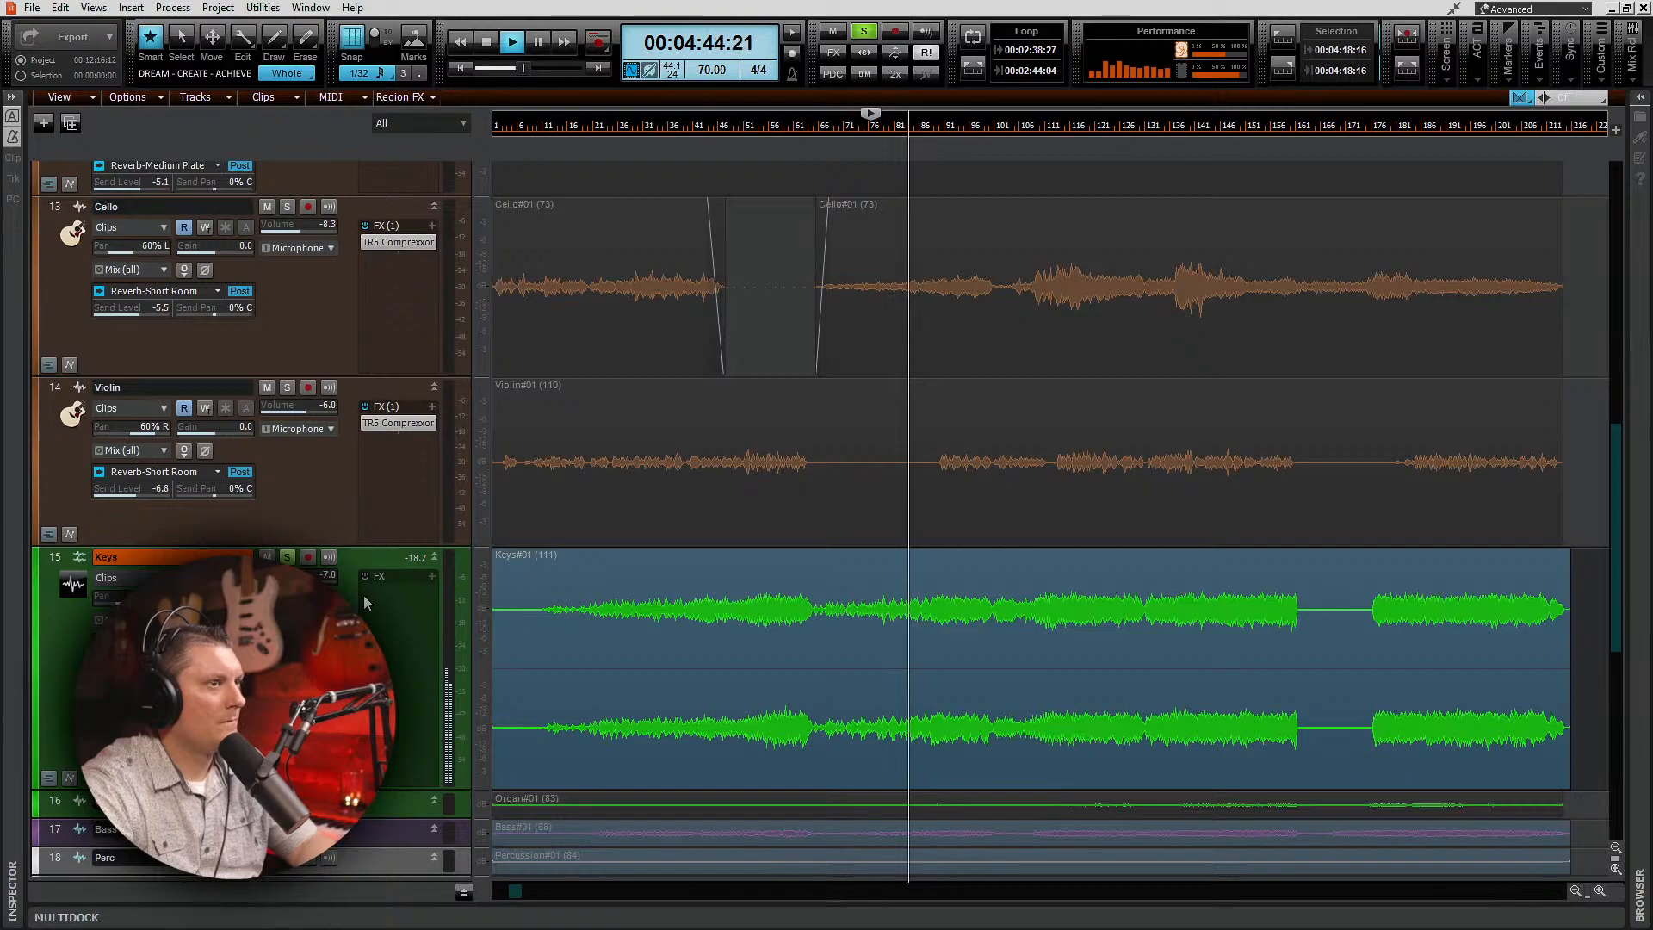
key("space")
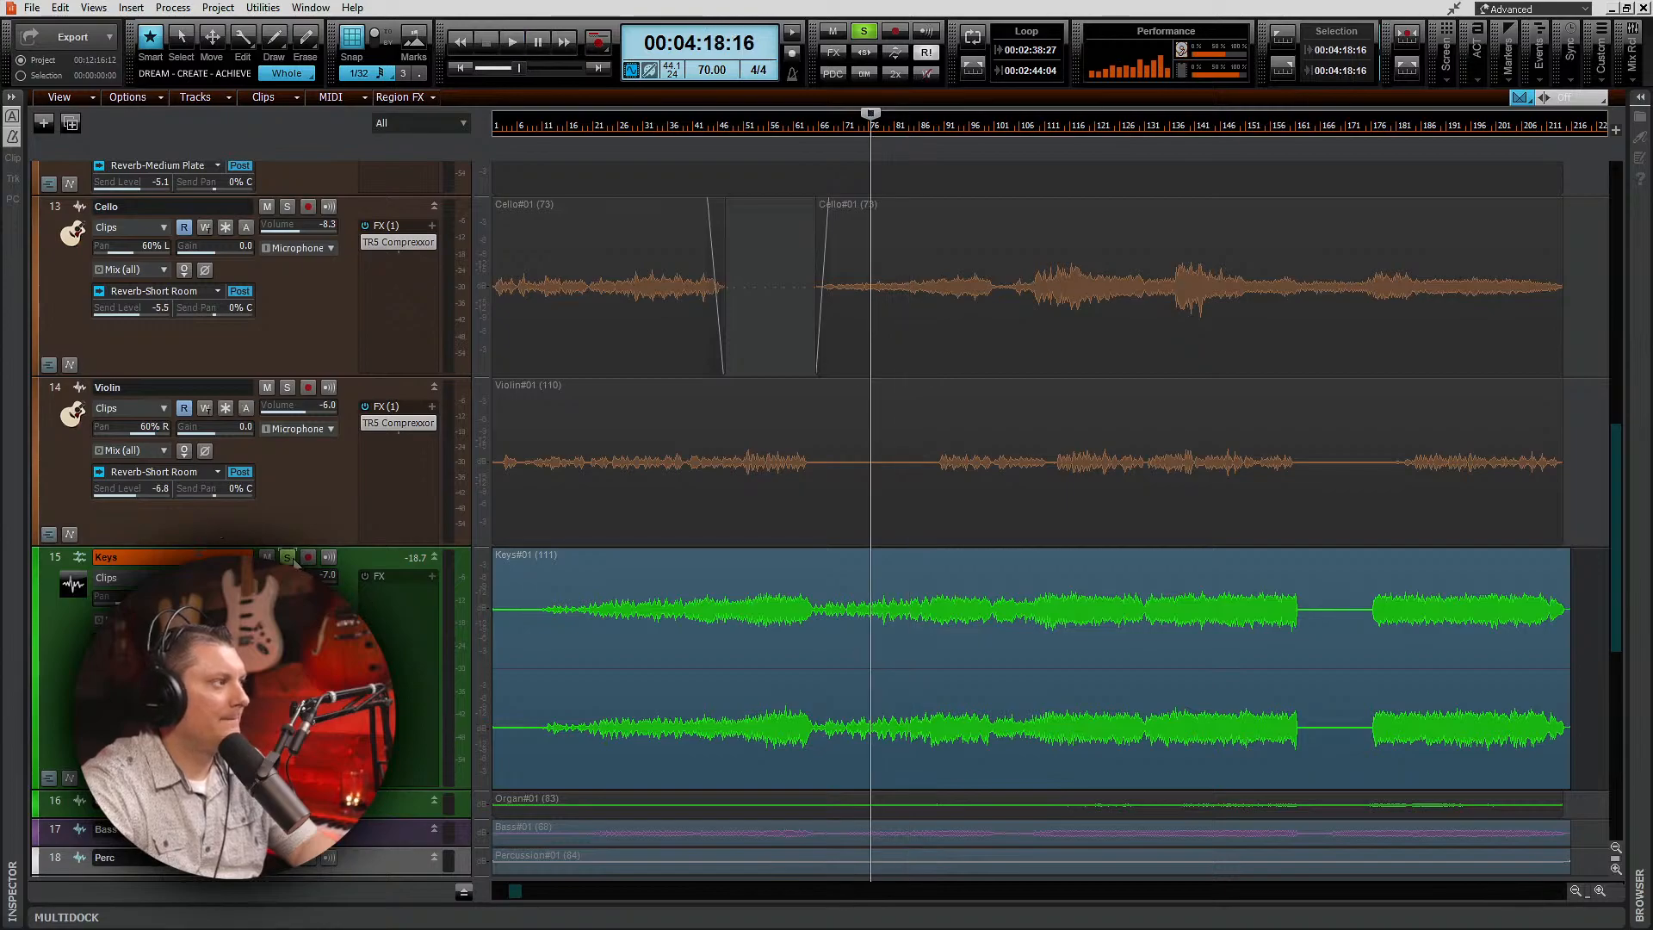
Step: Enlarge the Organ track and add a Reverb-Short Room send at -6.0 dB and a Reverb-Long Hall send at -12.4 dB
scroll(336, 499, "down", 5)
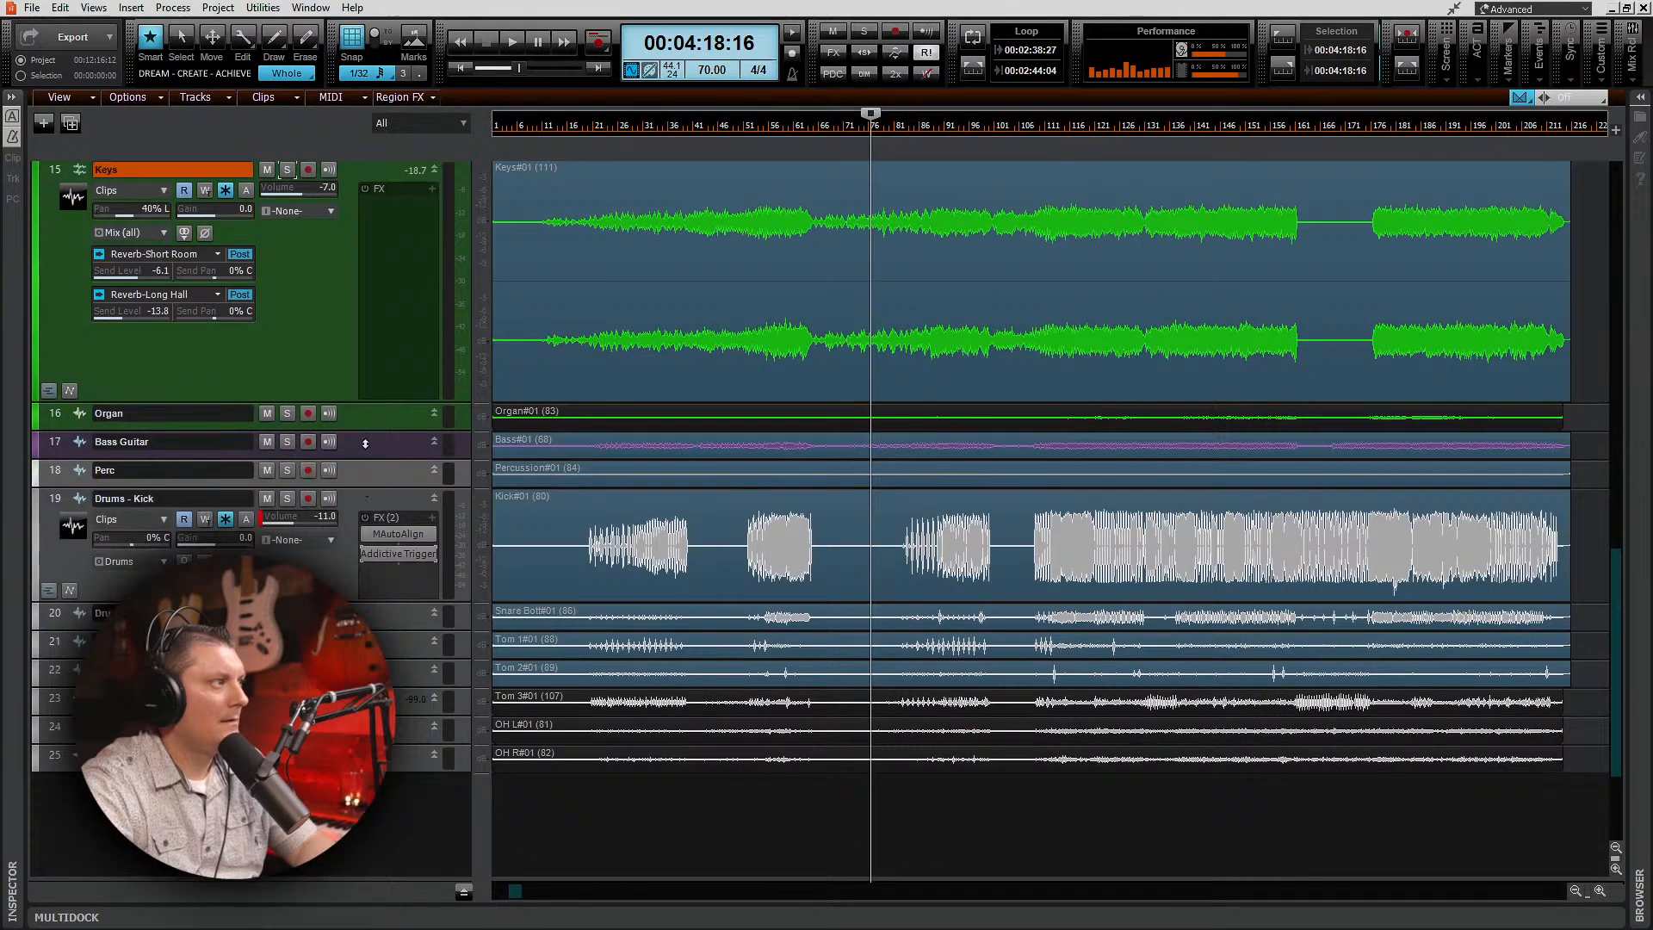
left_click_drag(365, 435, 233, 646)
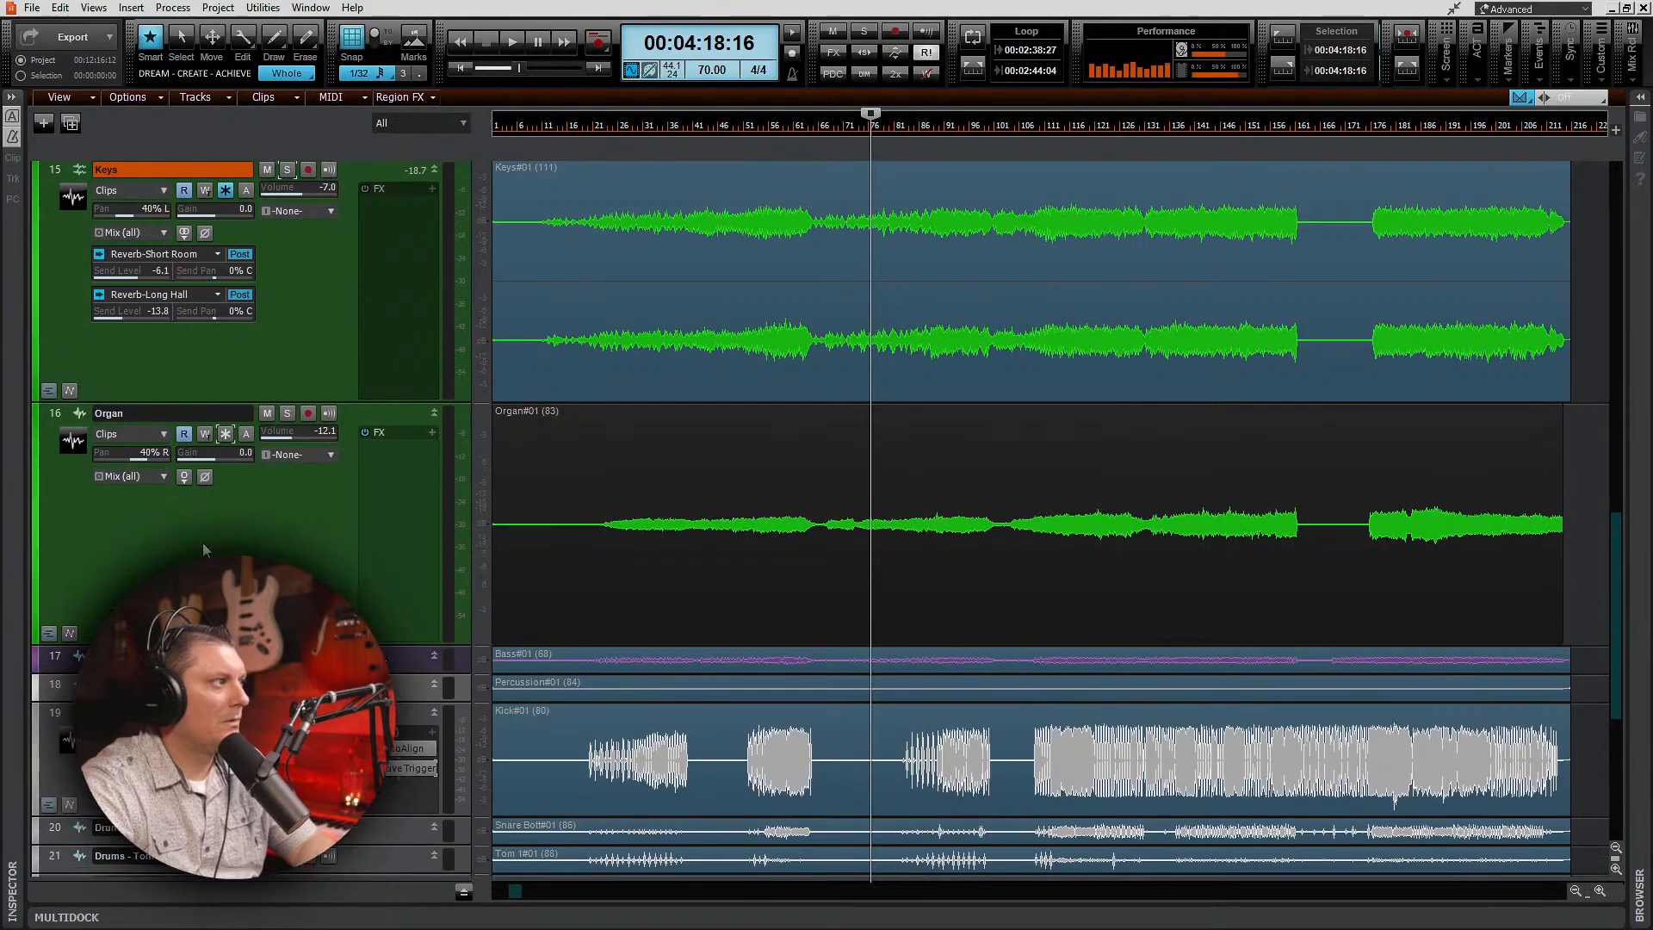
right_click(205, 549)
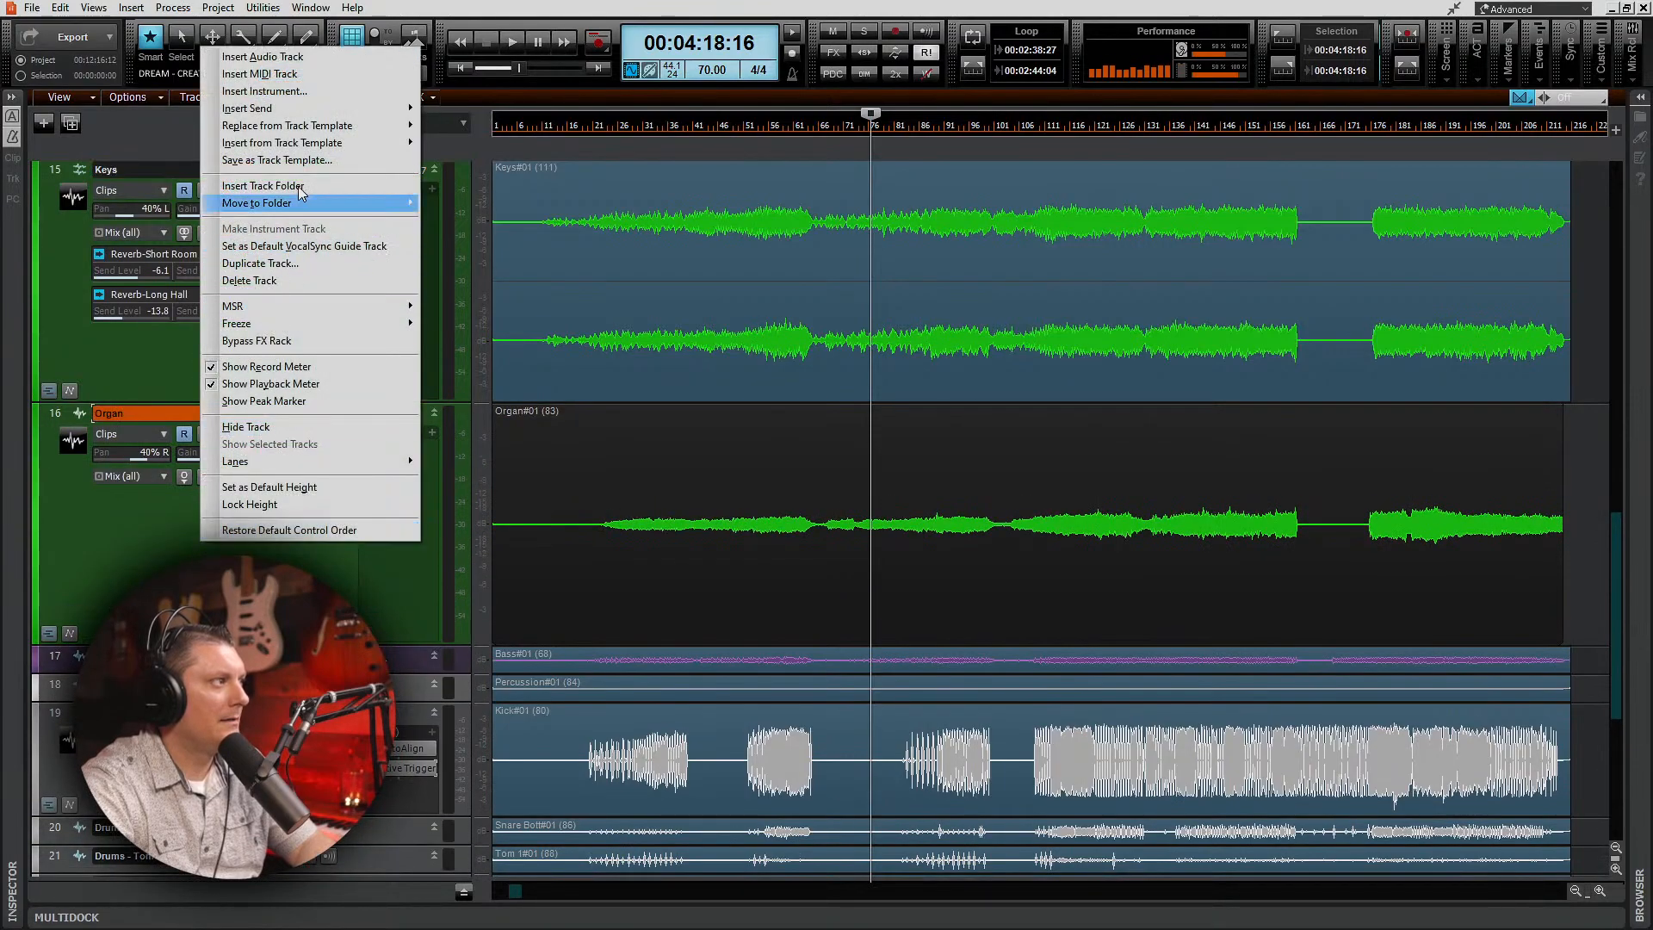
mouse_move(310, 118)
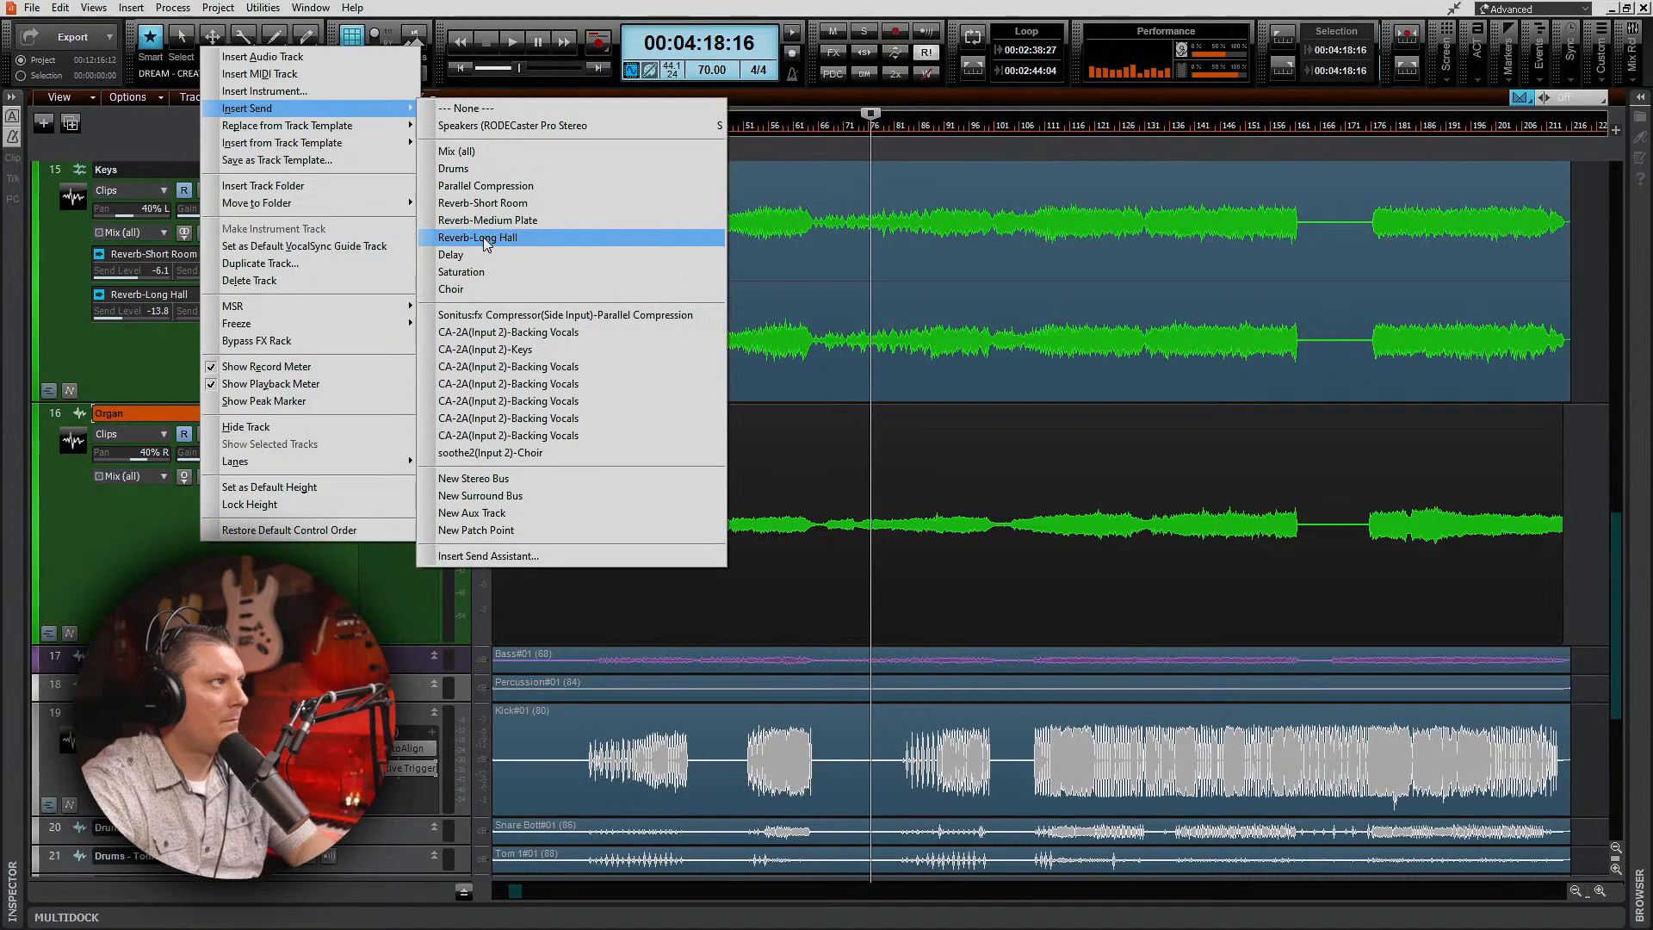
left_click(495, 204)
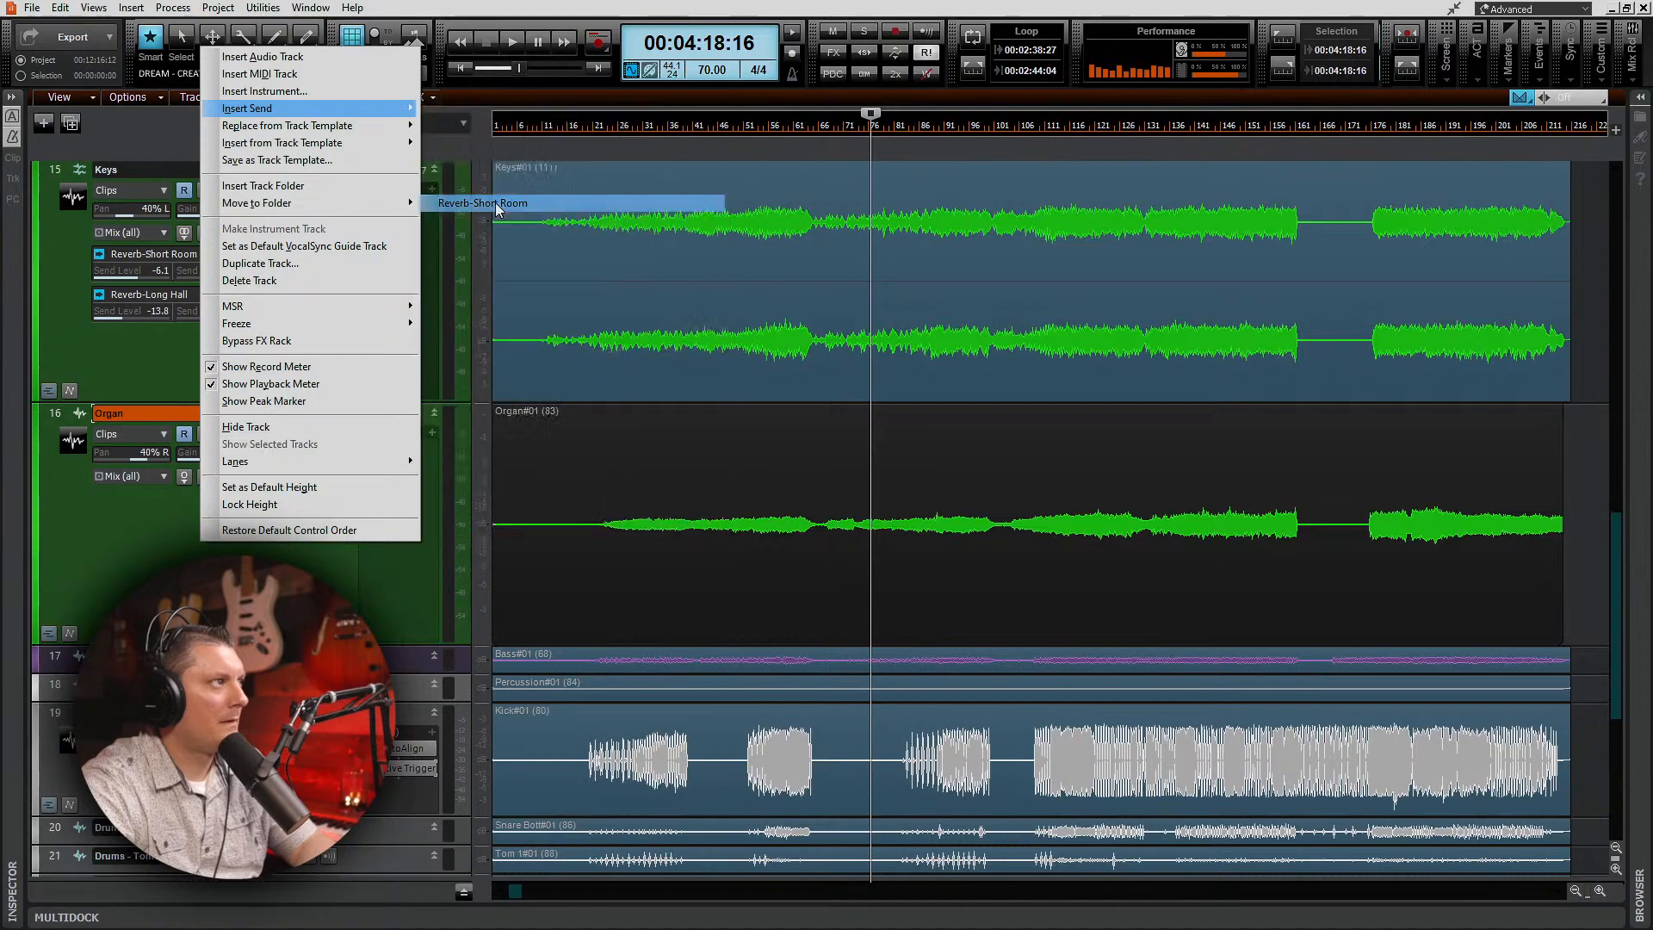
right_click(203, 554)
mouse_move(315, 107)
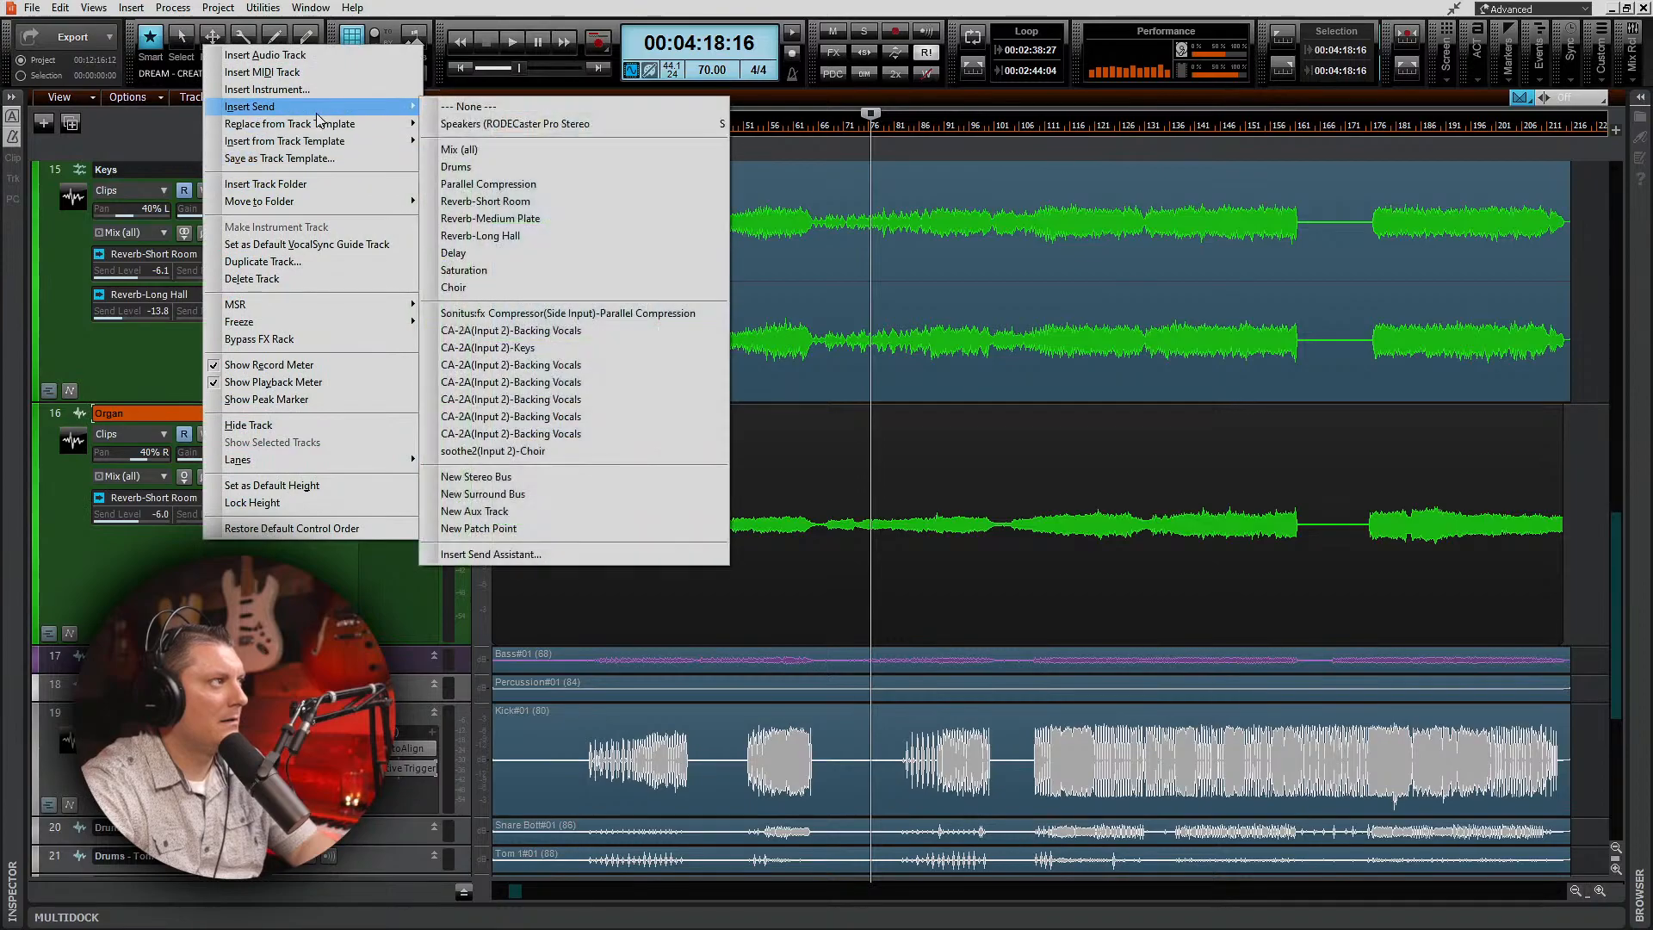
left_click(480, 235)
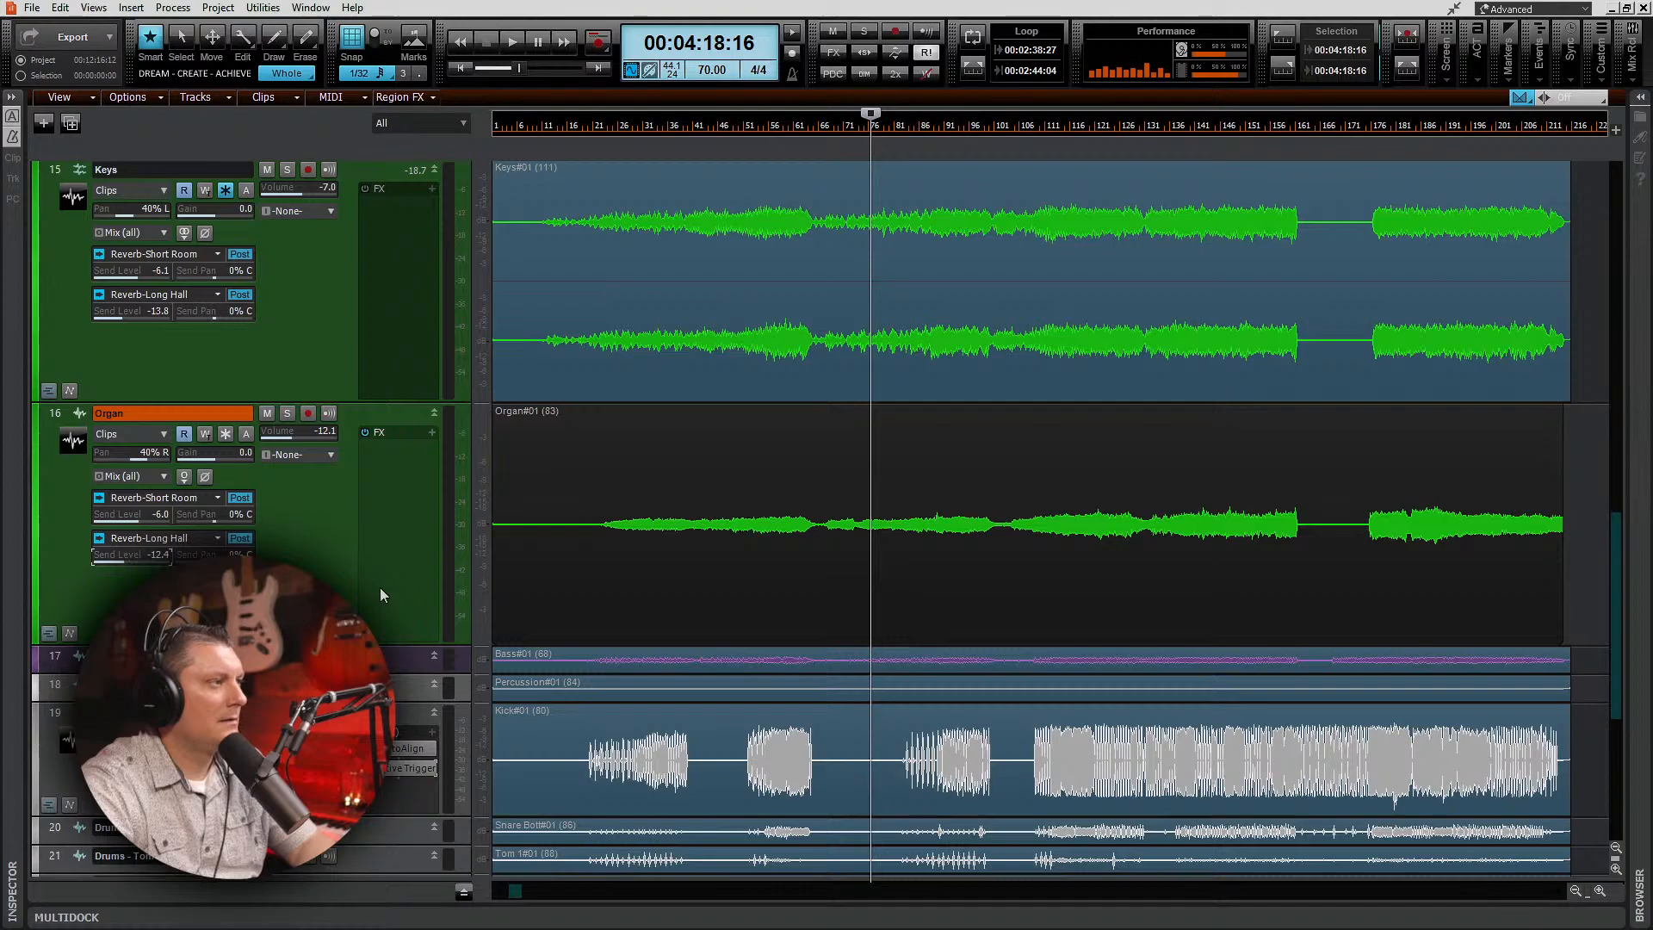
Step: Audition the Organ track's reverb sends in solo from 00:04:18:16, and unsolo the track
left_click(288, 413)
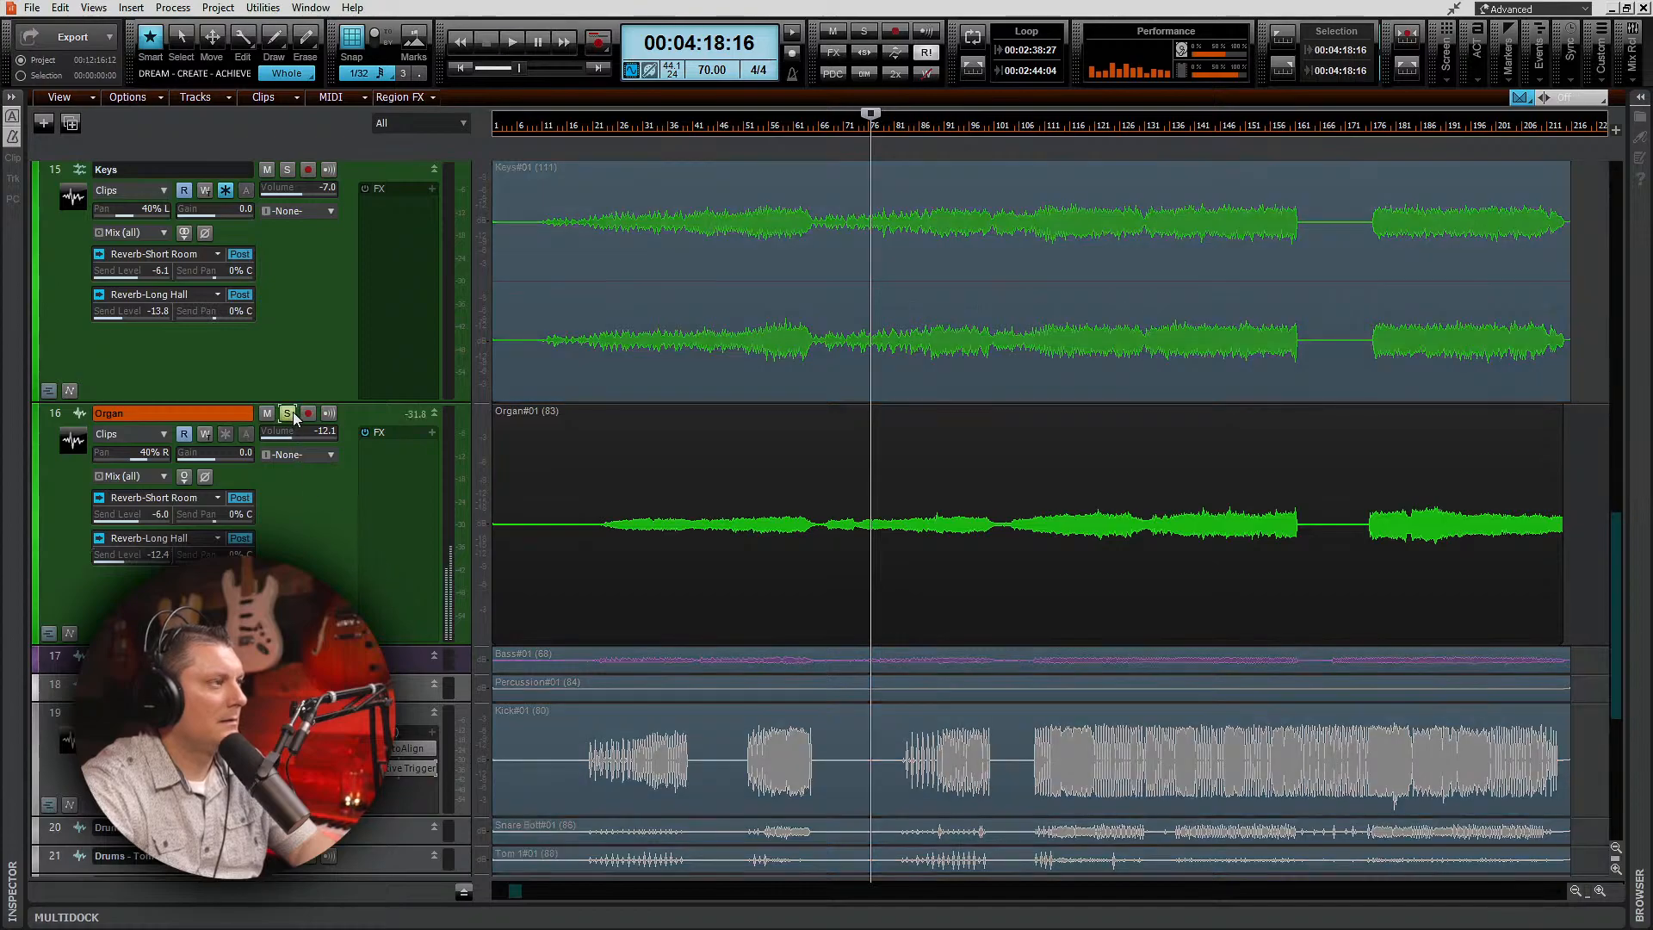
key("space")
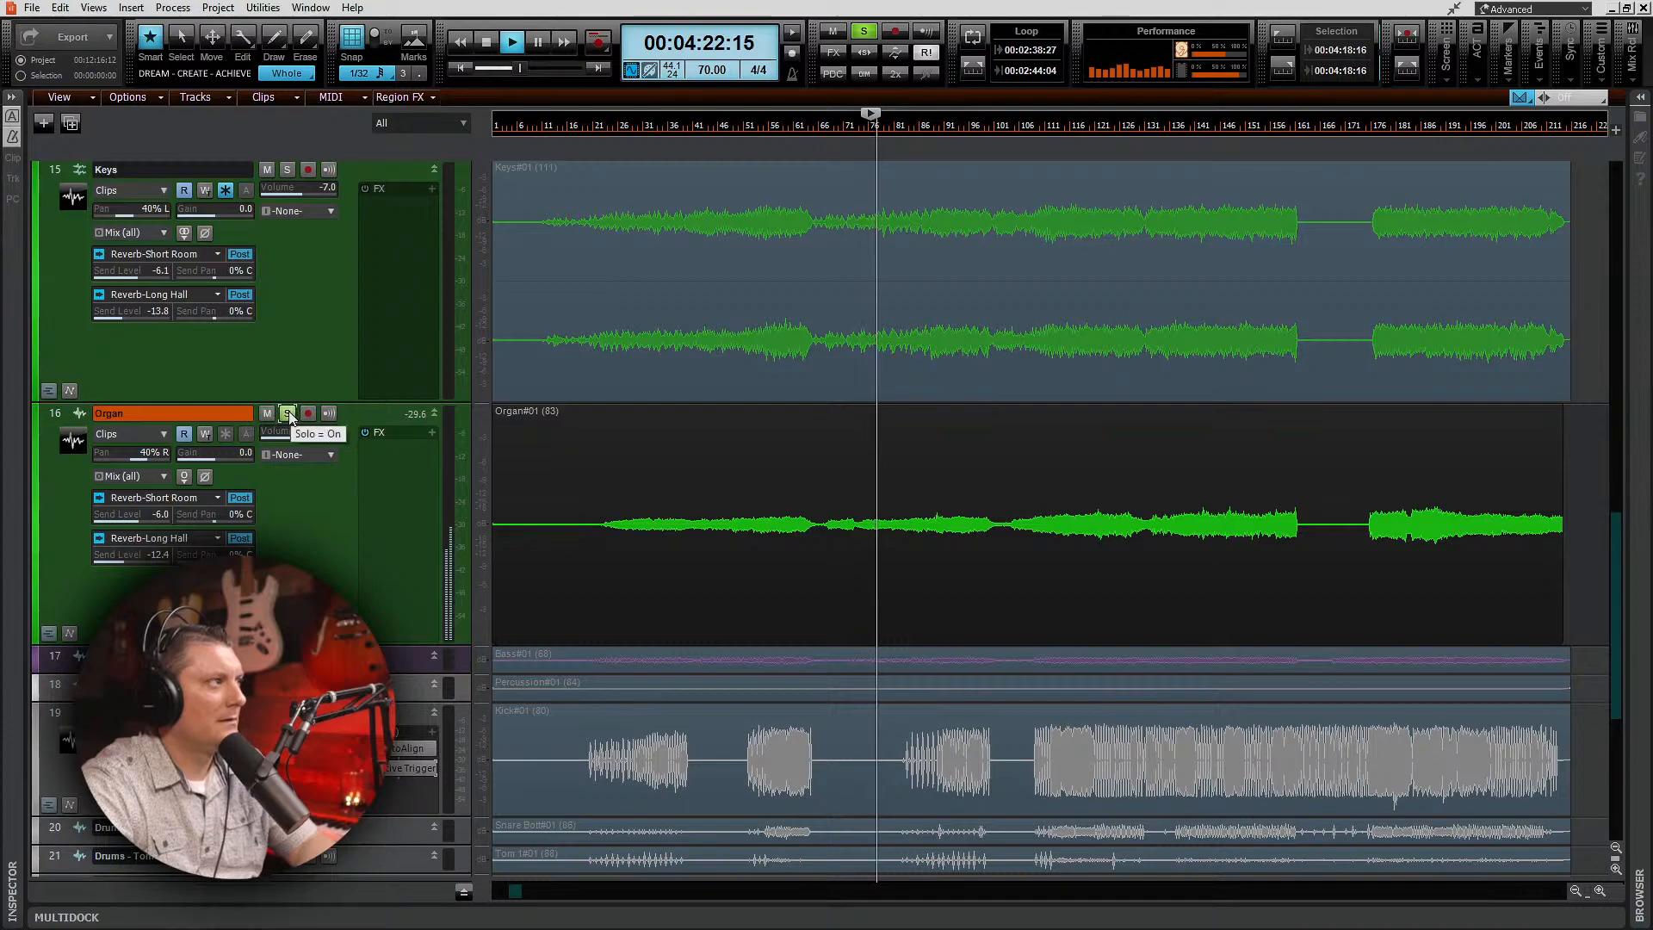
key("space")
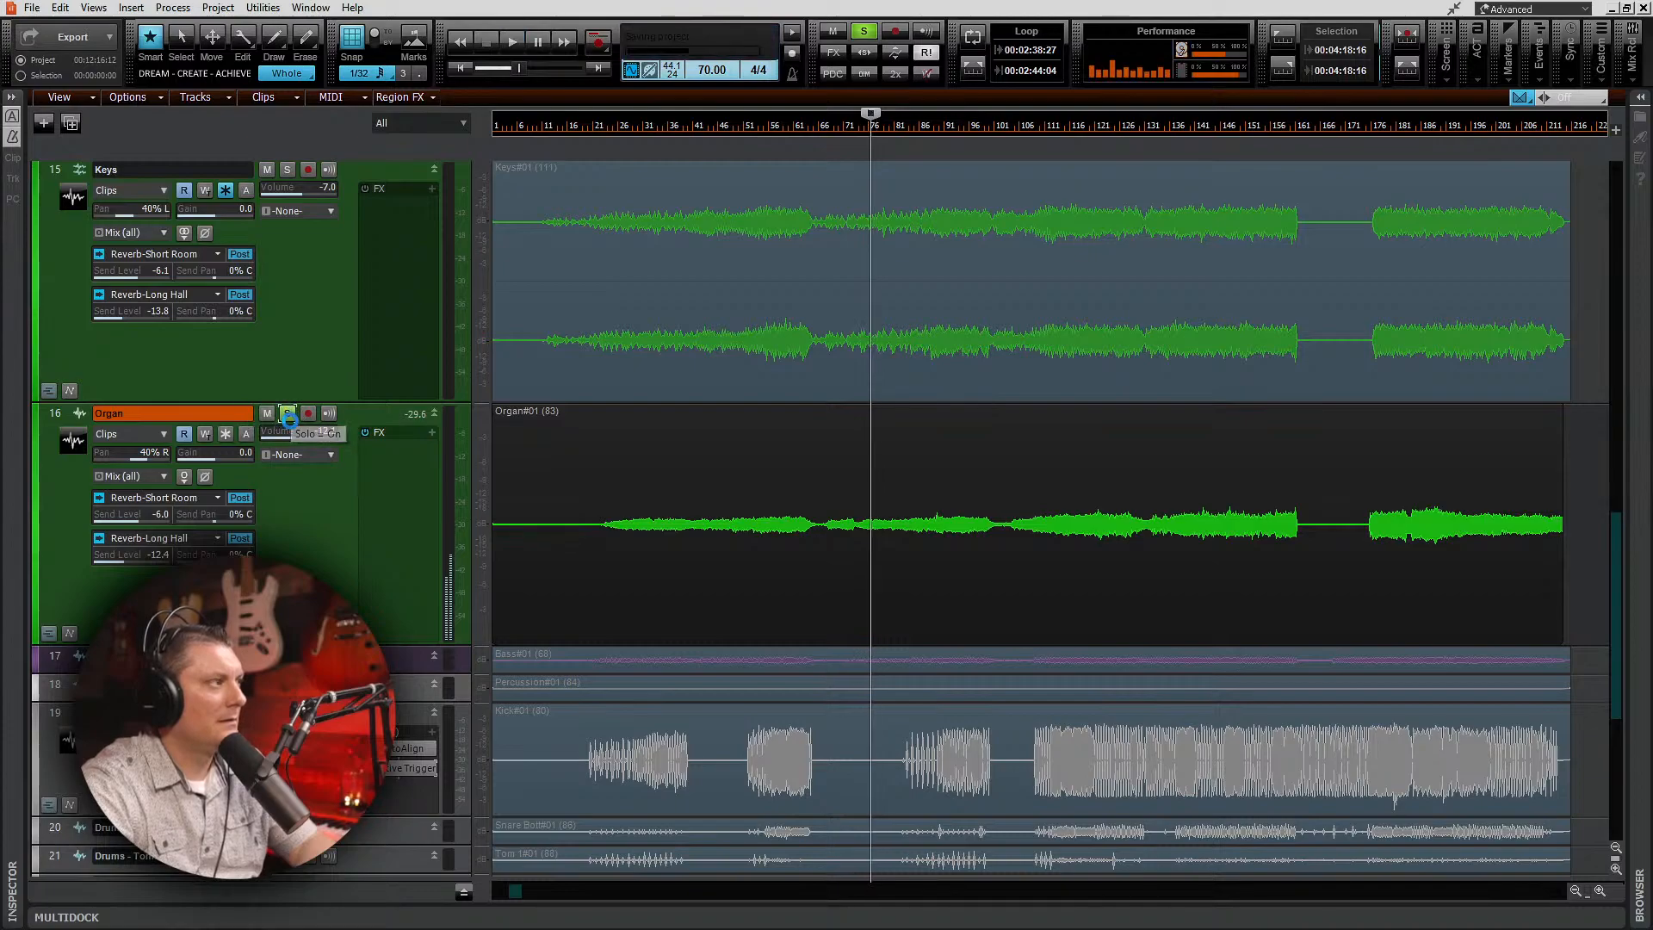
left_click(289, 415)
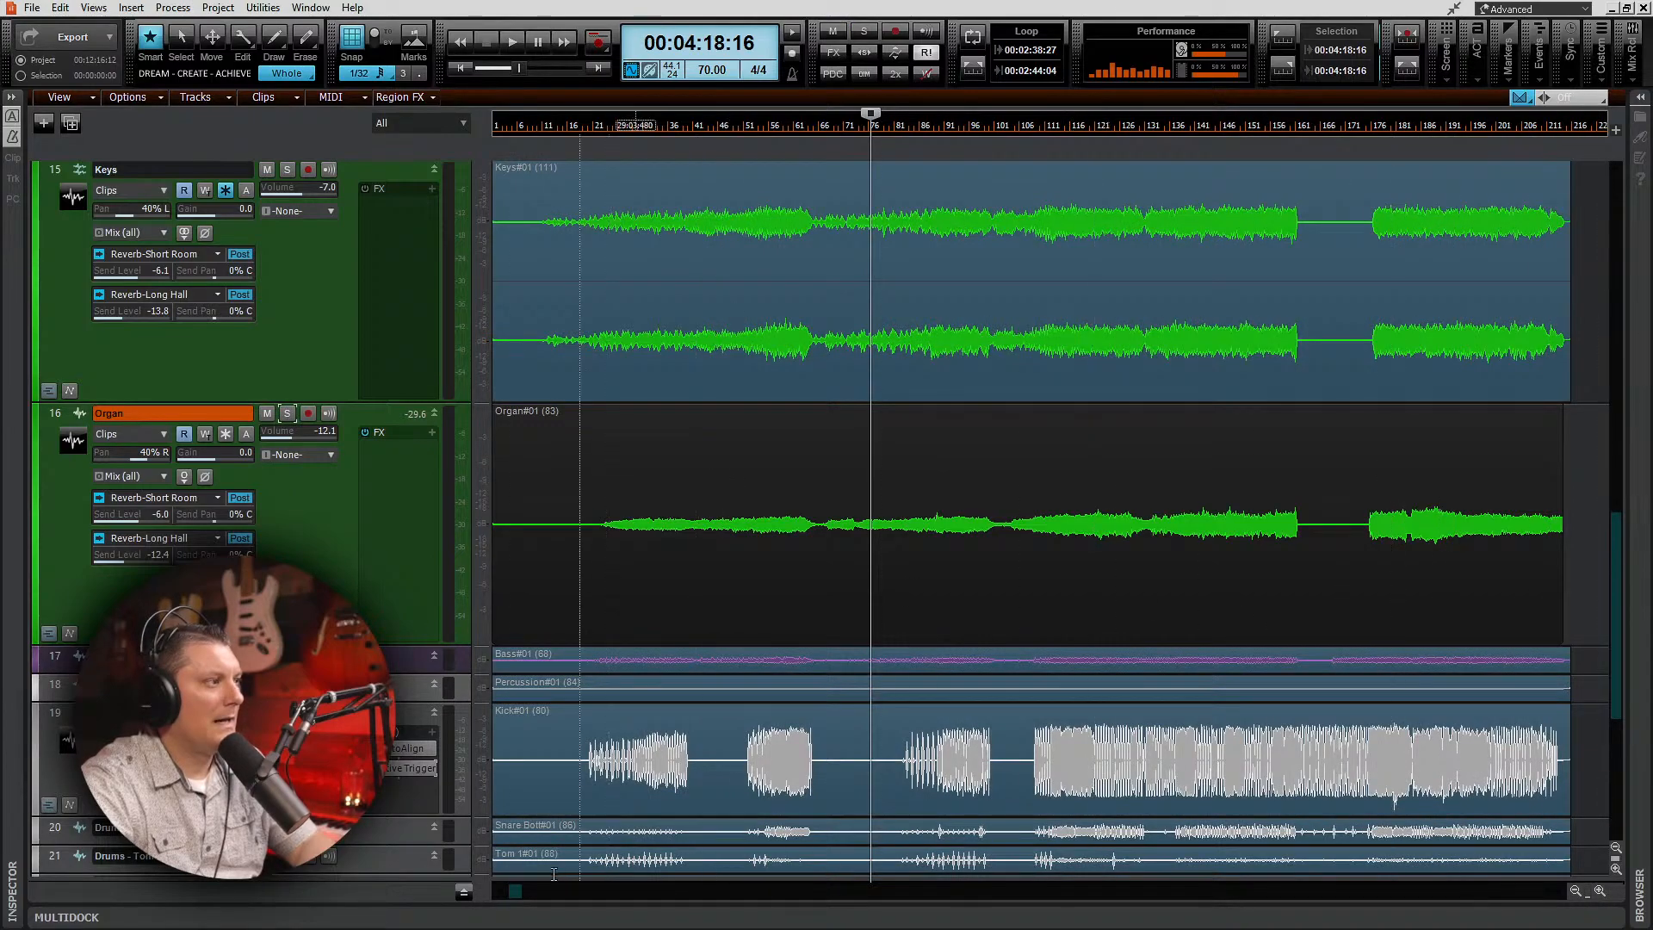
Step: Show the buses pane in the track view, open the Console view and widen its bus section
left_click(466, 893)
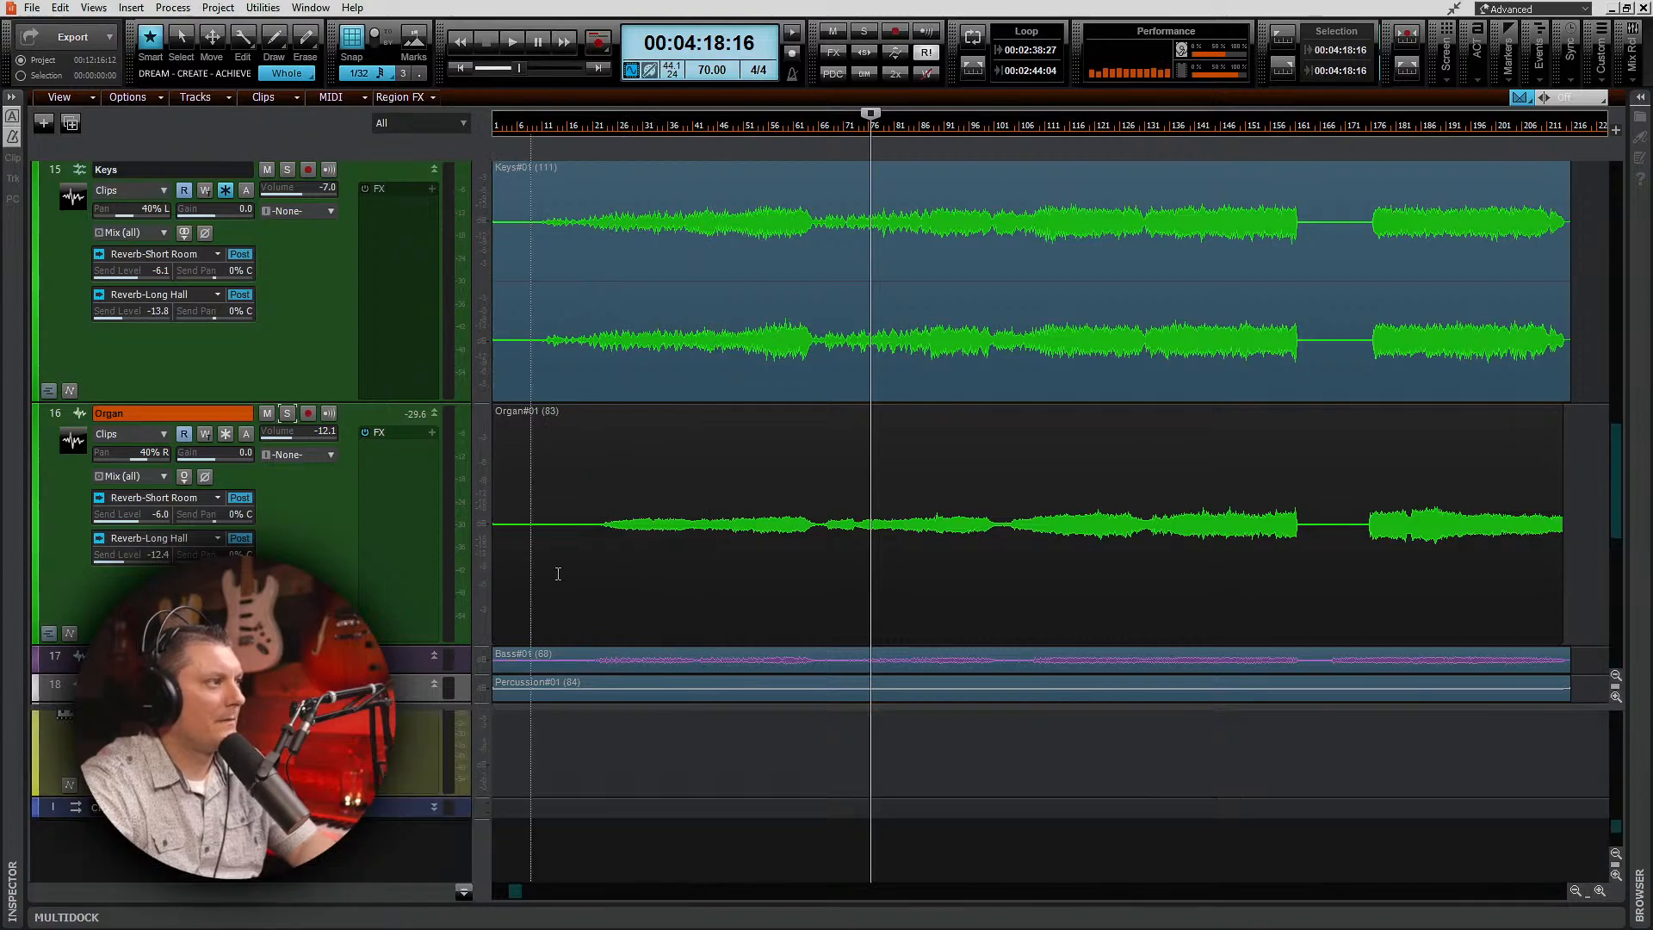
left_click(94, 8)
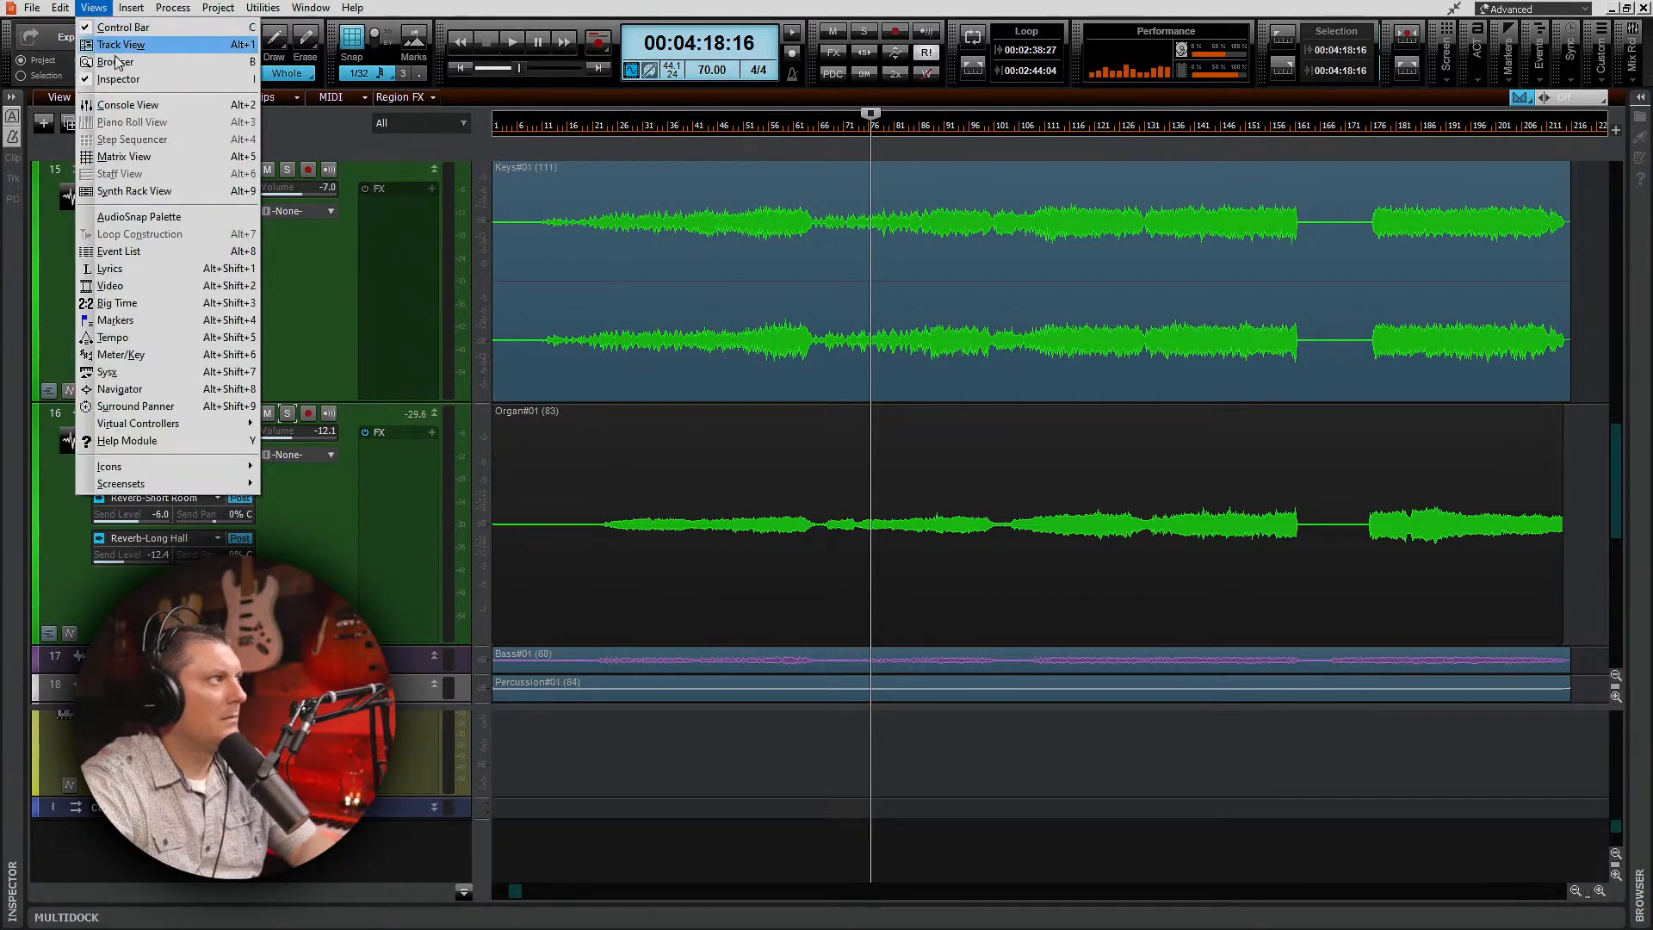
left_click(127, 104)
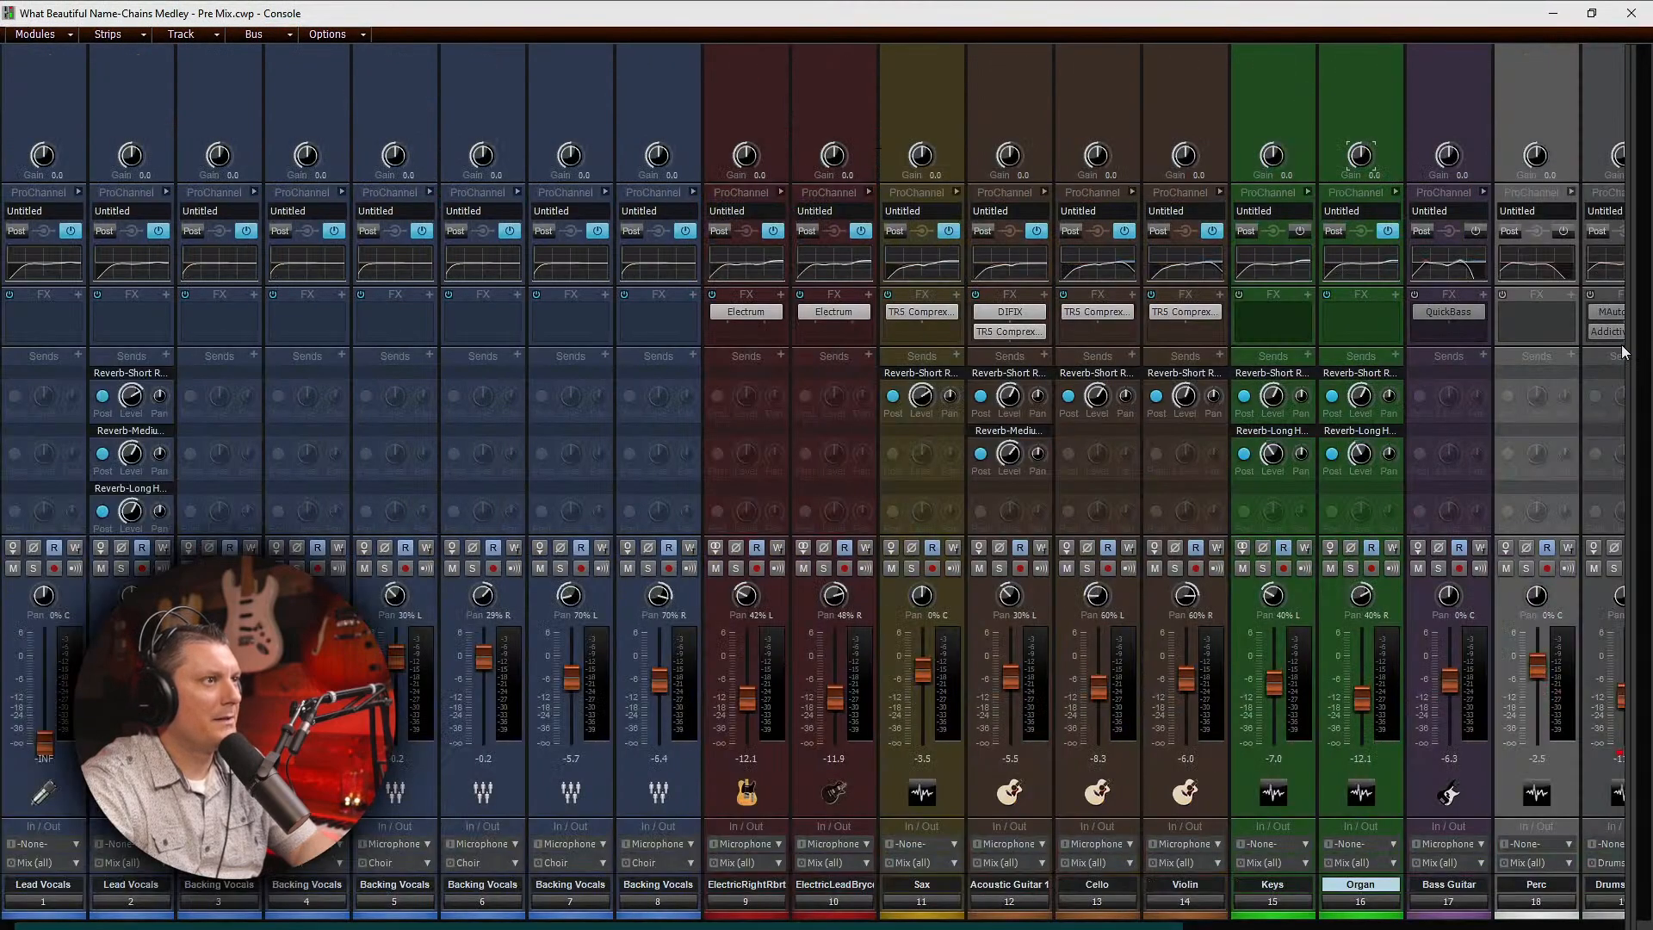
left_click_drag(1624, 346, 885, 421)
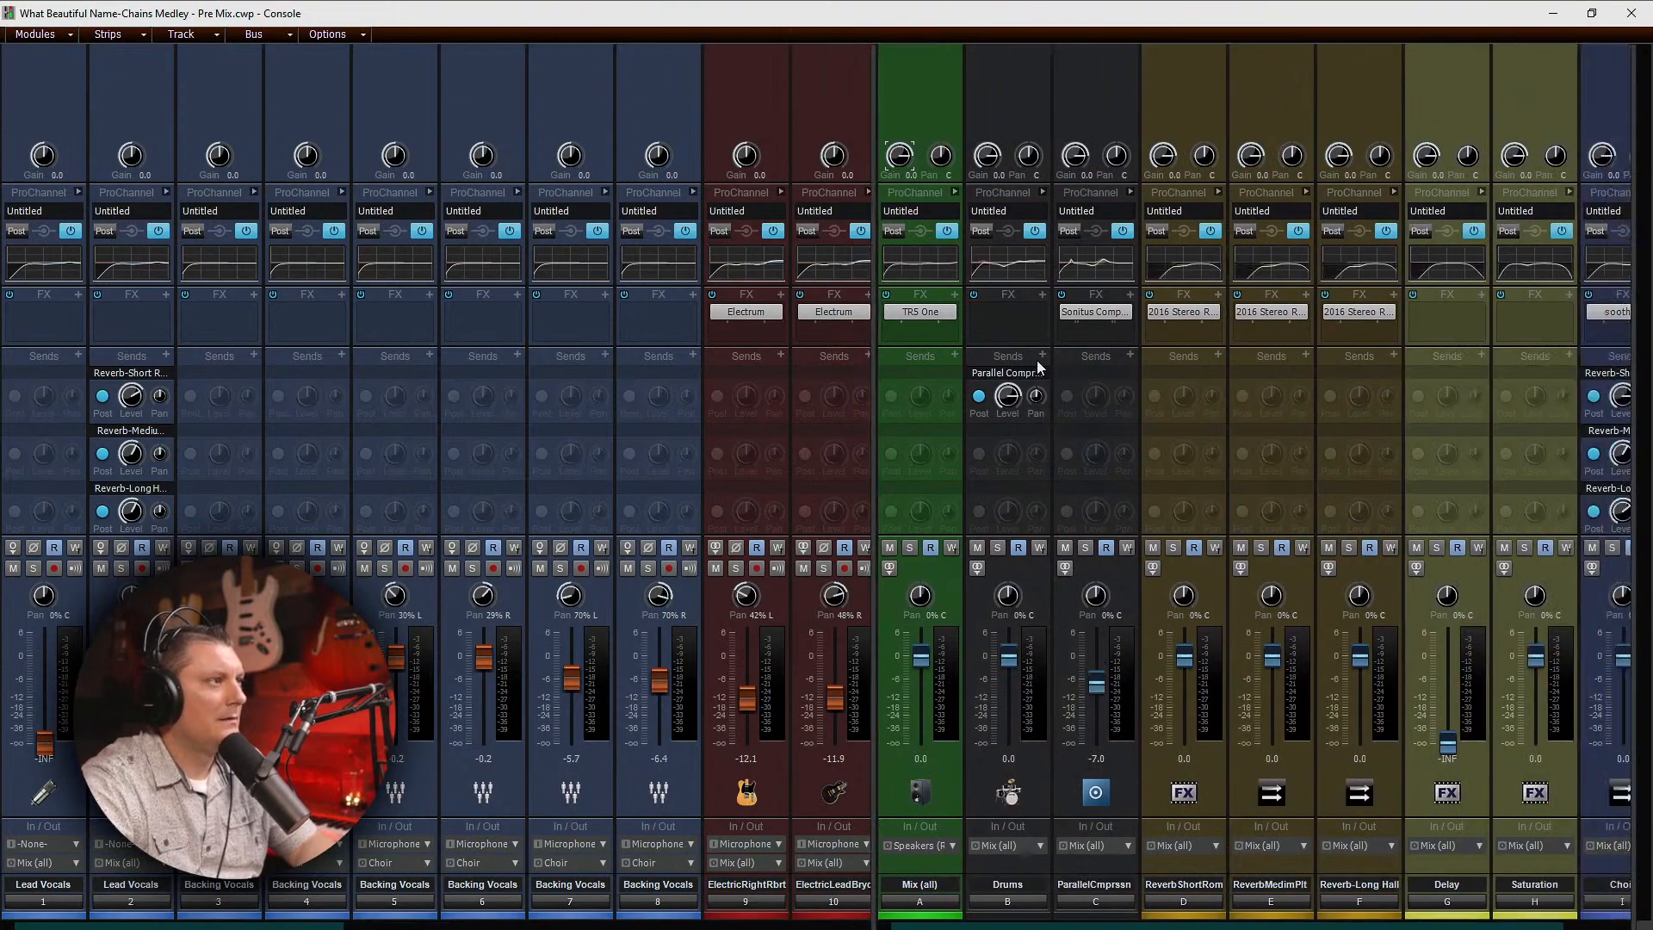
Step: Solo the Drums bus, add a Reverb-Short Room send to it, and turn down that send's level
left_click(997, 549)
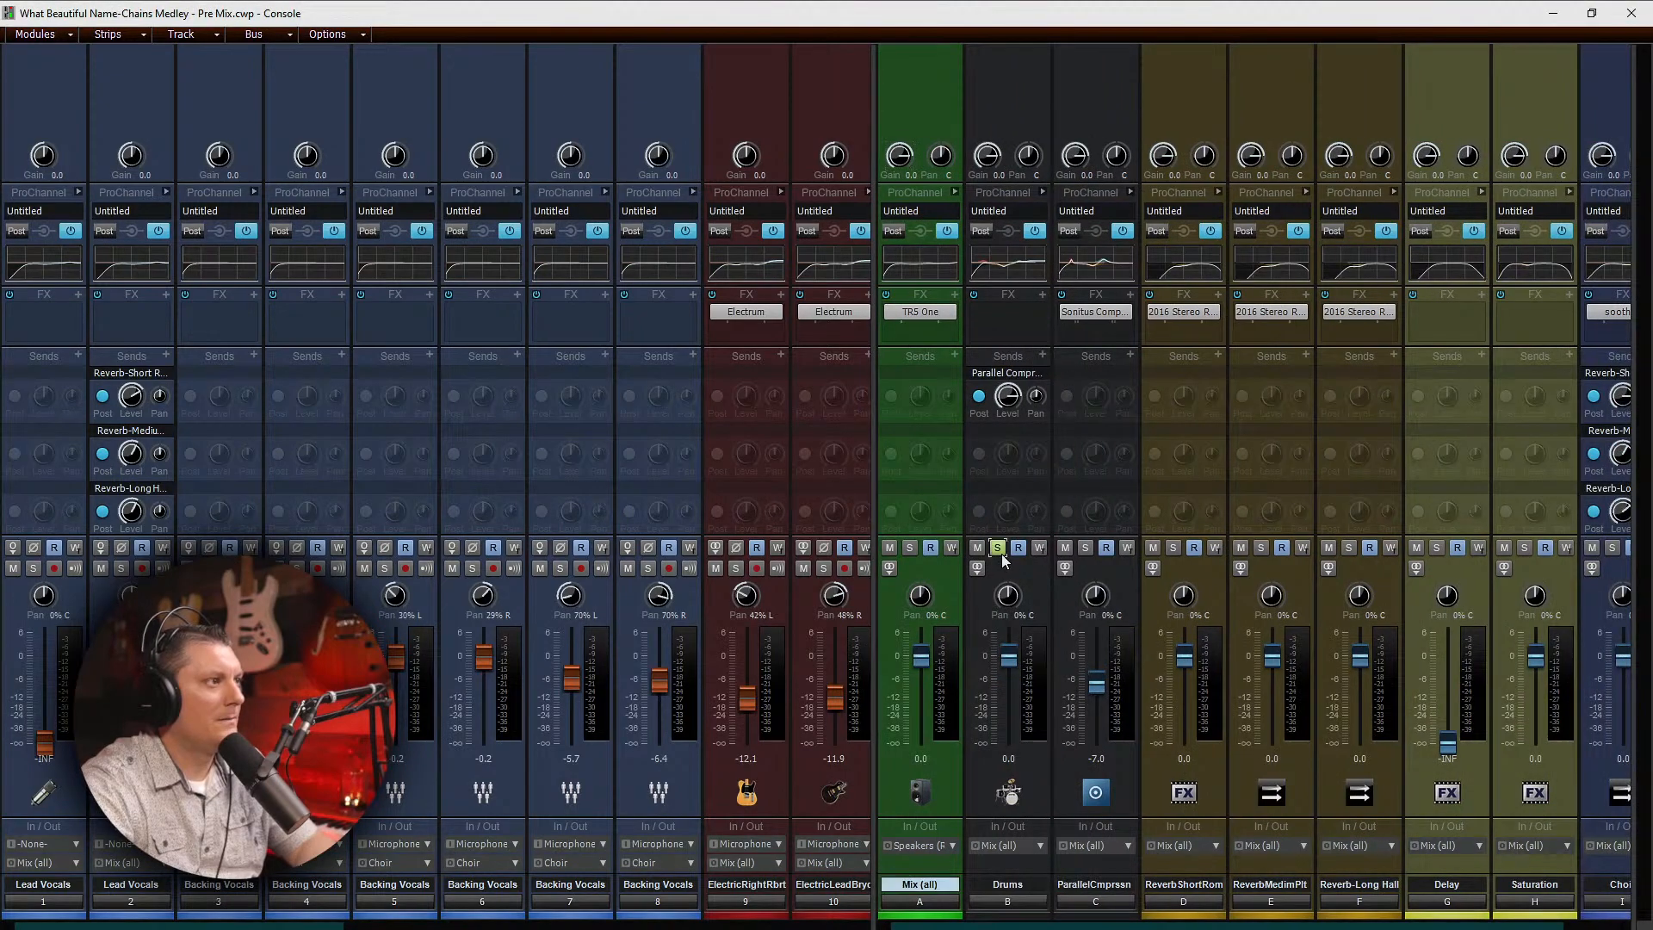
left_click(1042, 353)
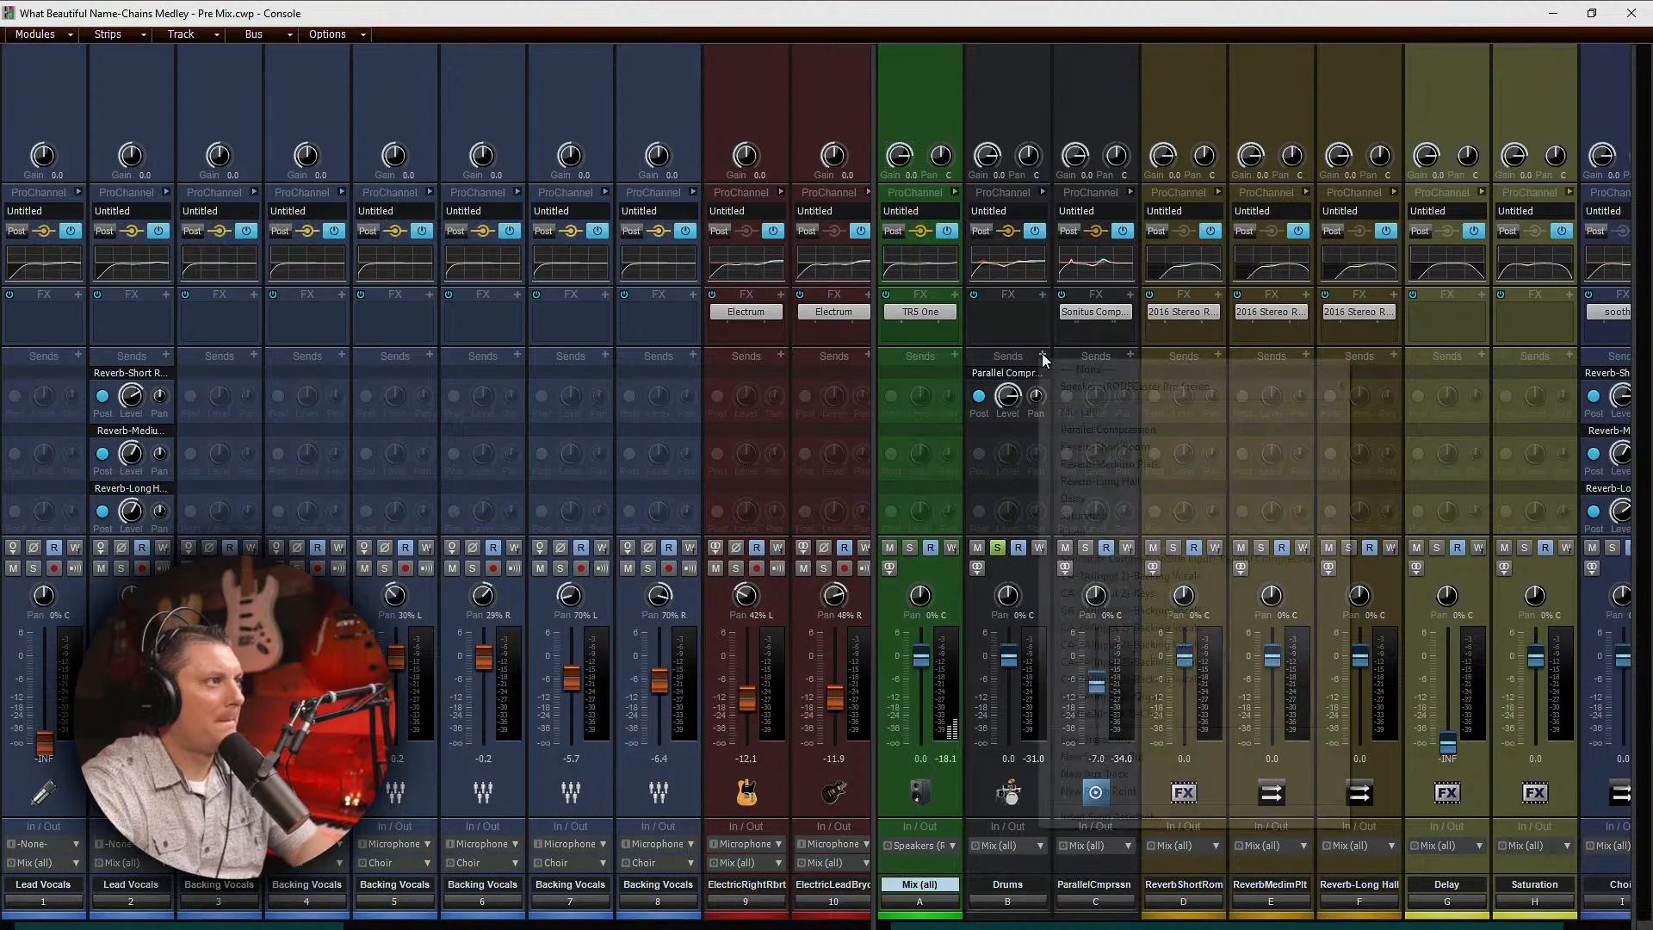
left_click(1105, 446)
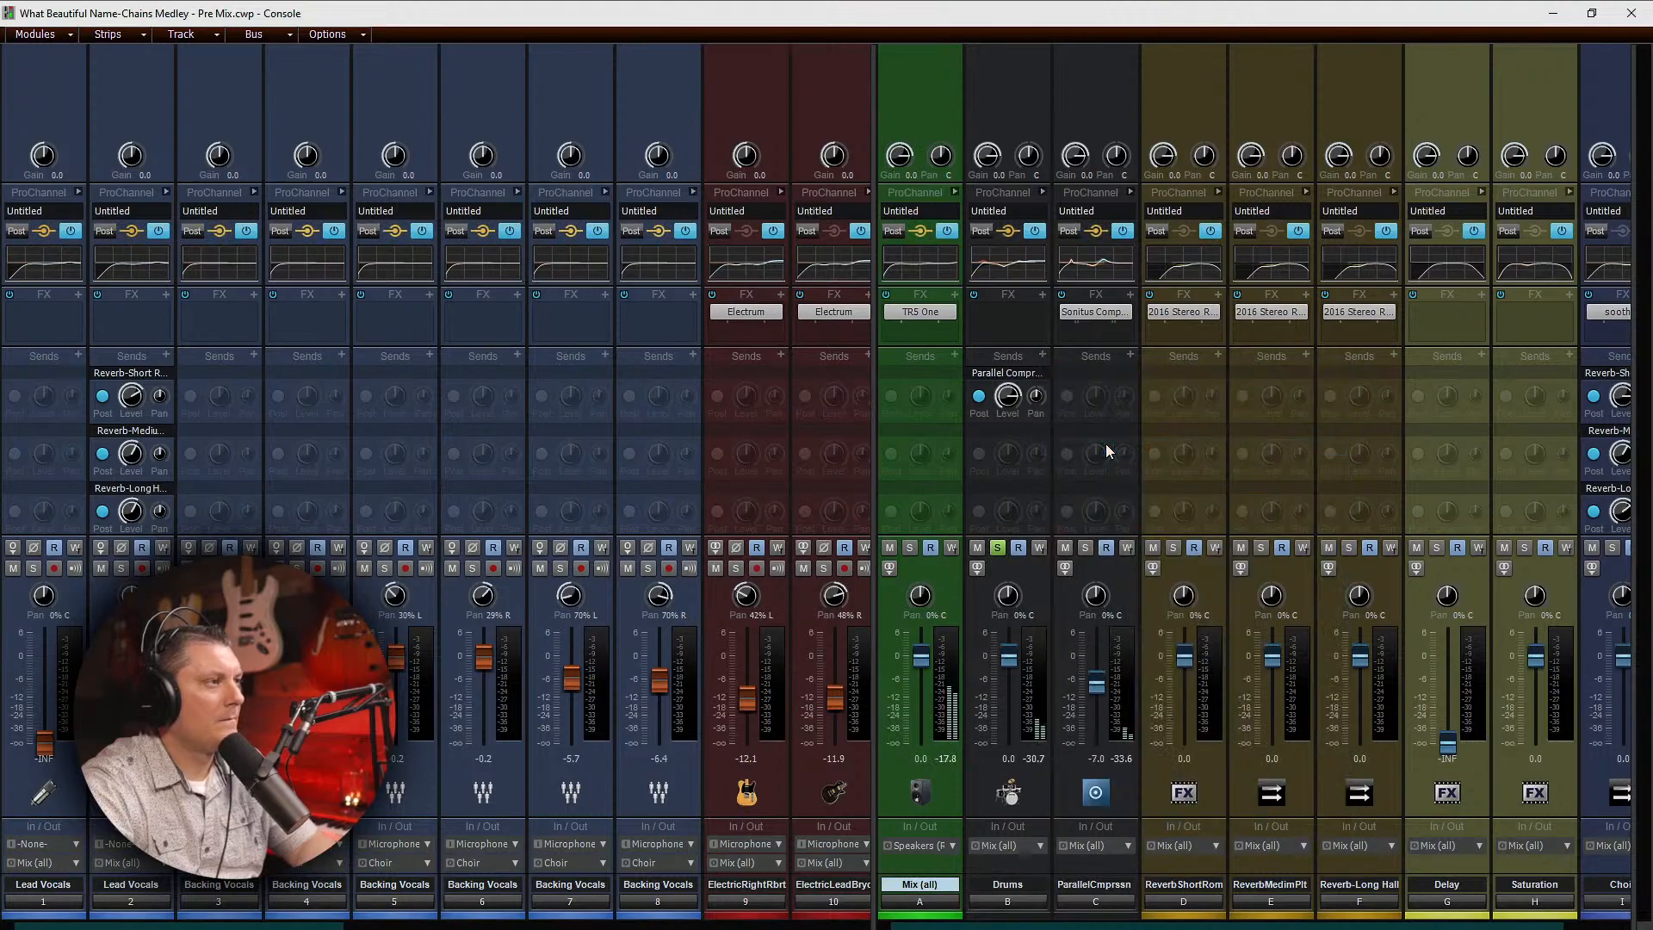
left_click_drag(1006, 456, 1006, 499)
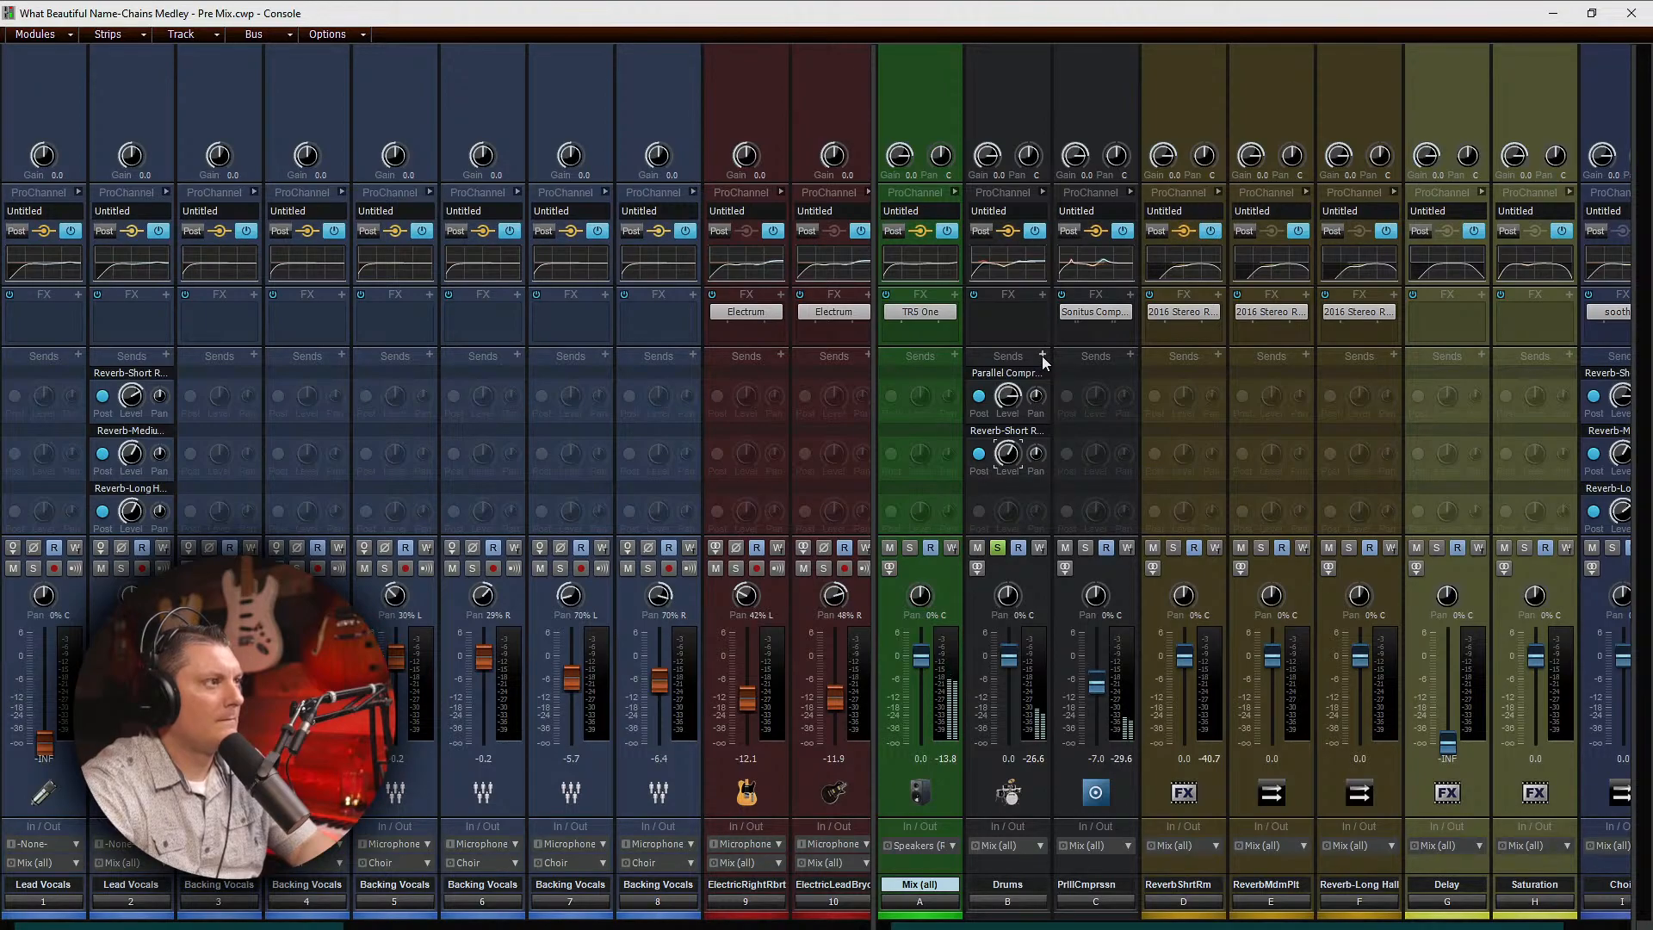
Step: Play the soloed drums from 00:06:13:04 and return to the Console view to audition the short room reverb
left_click(1560, 14)
scroll(1119, 430, "down", 3)
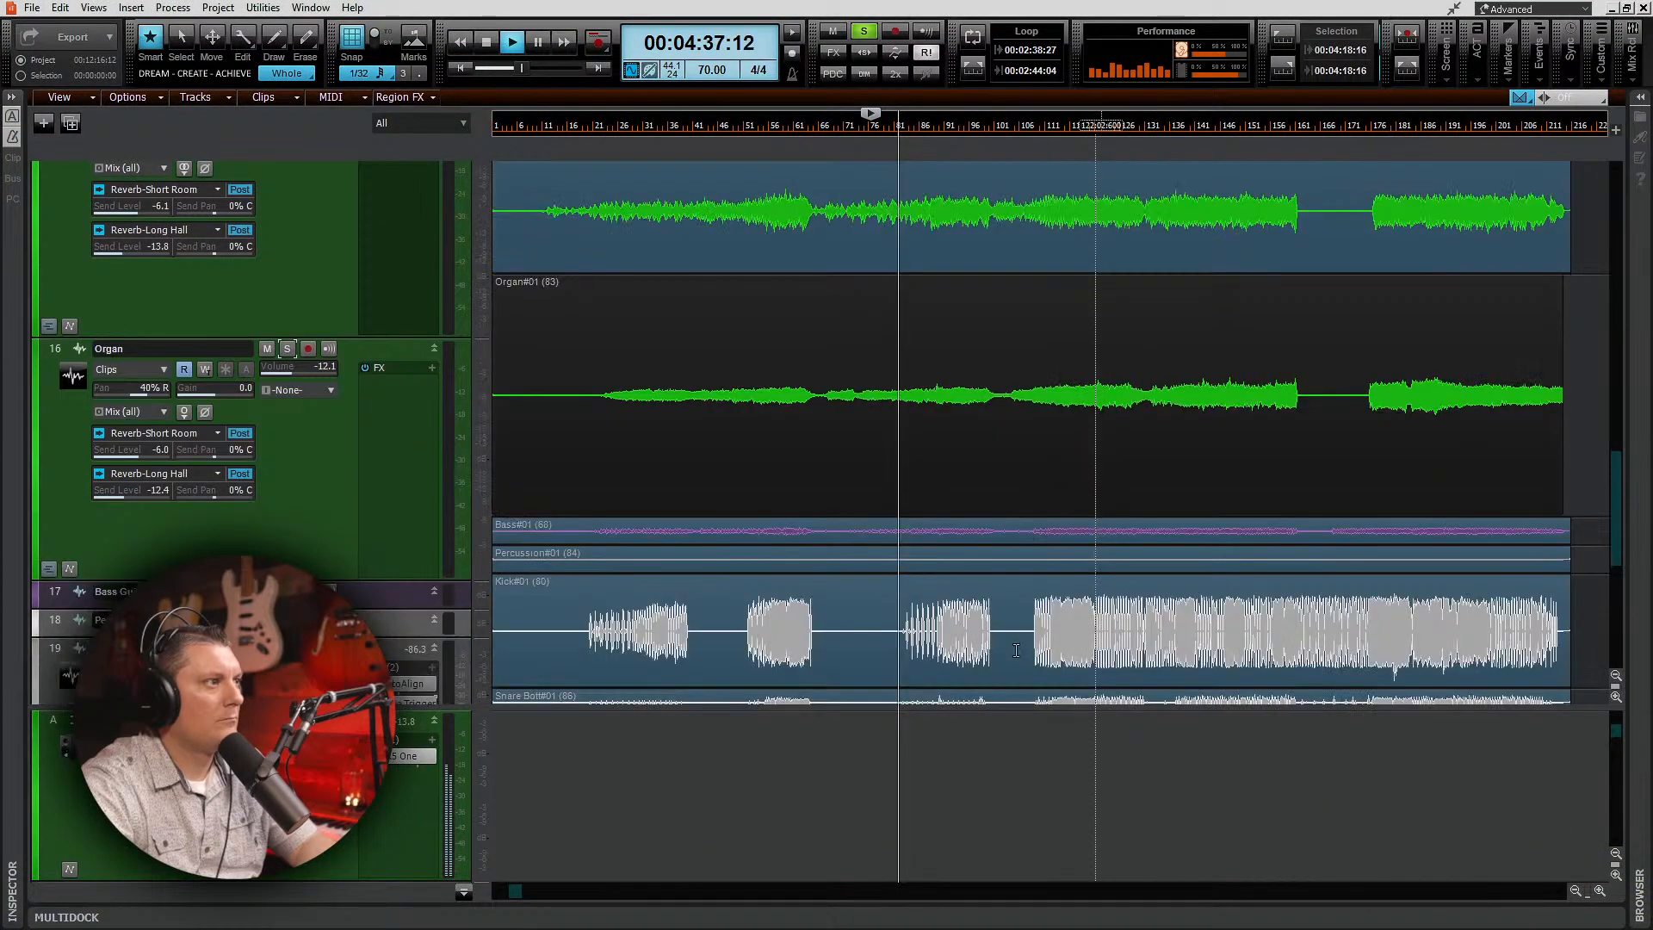
scroll(1088, 517, "down", 1)
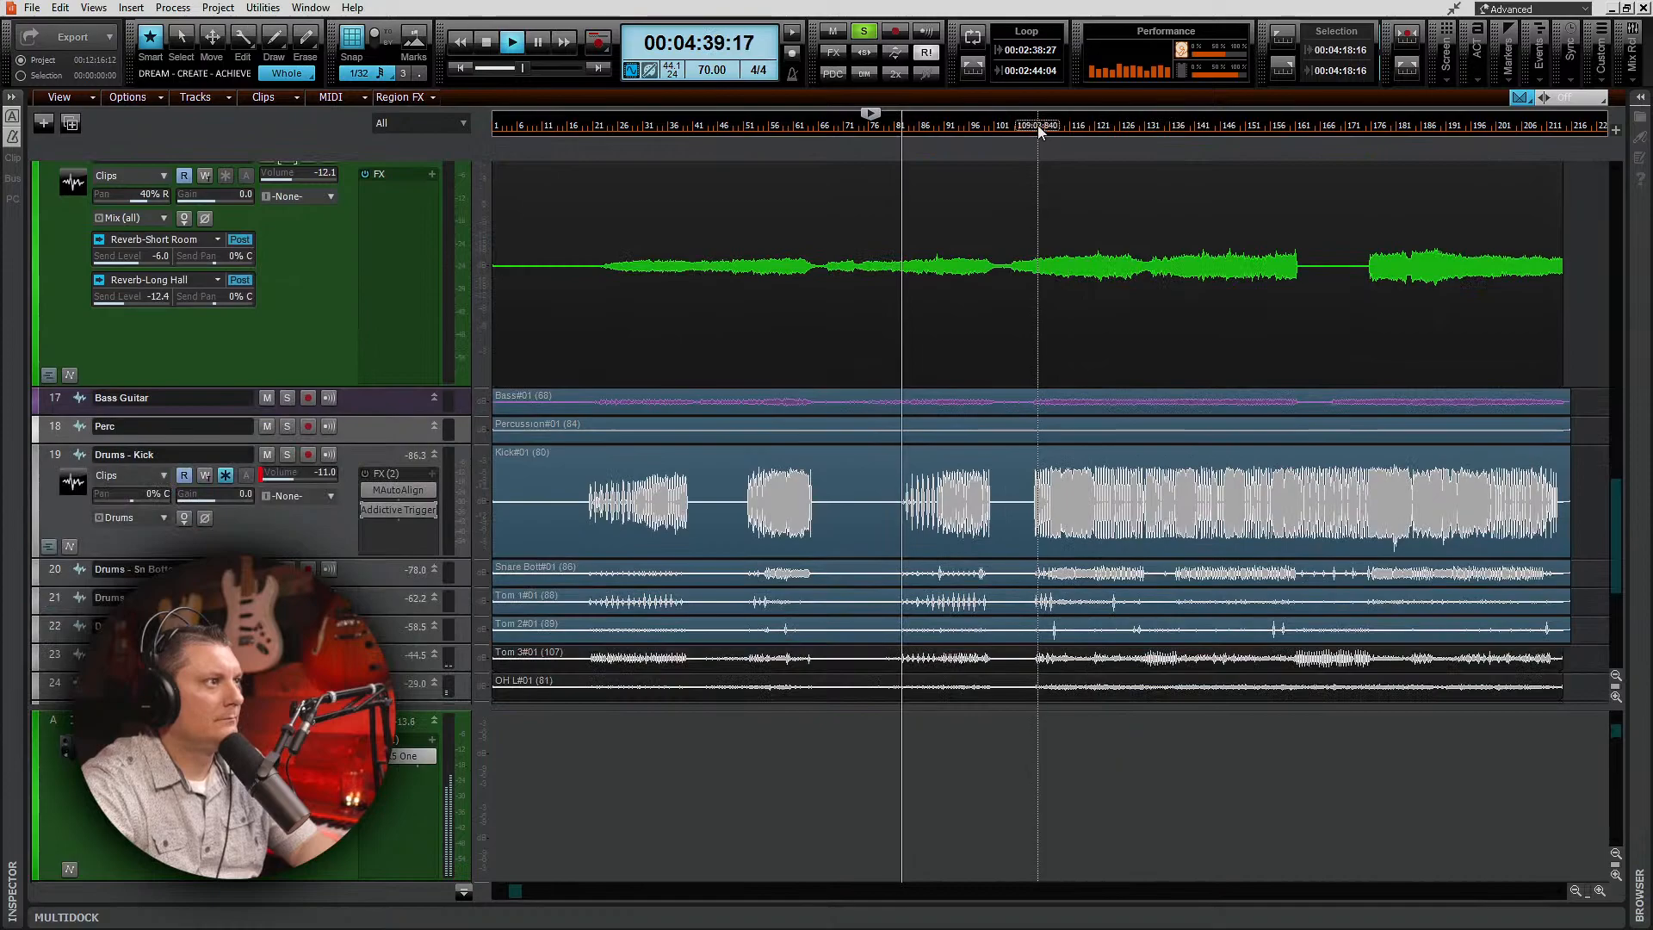
left_click(1037, 126)
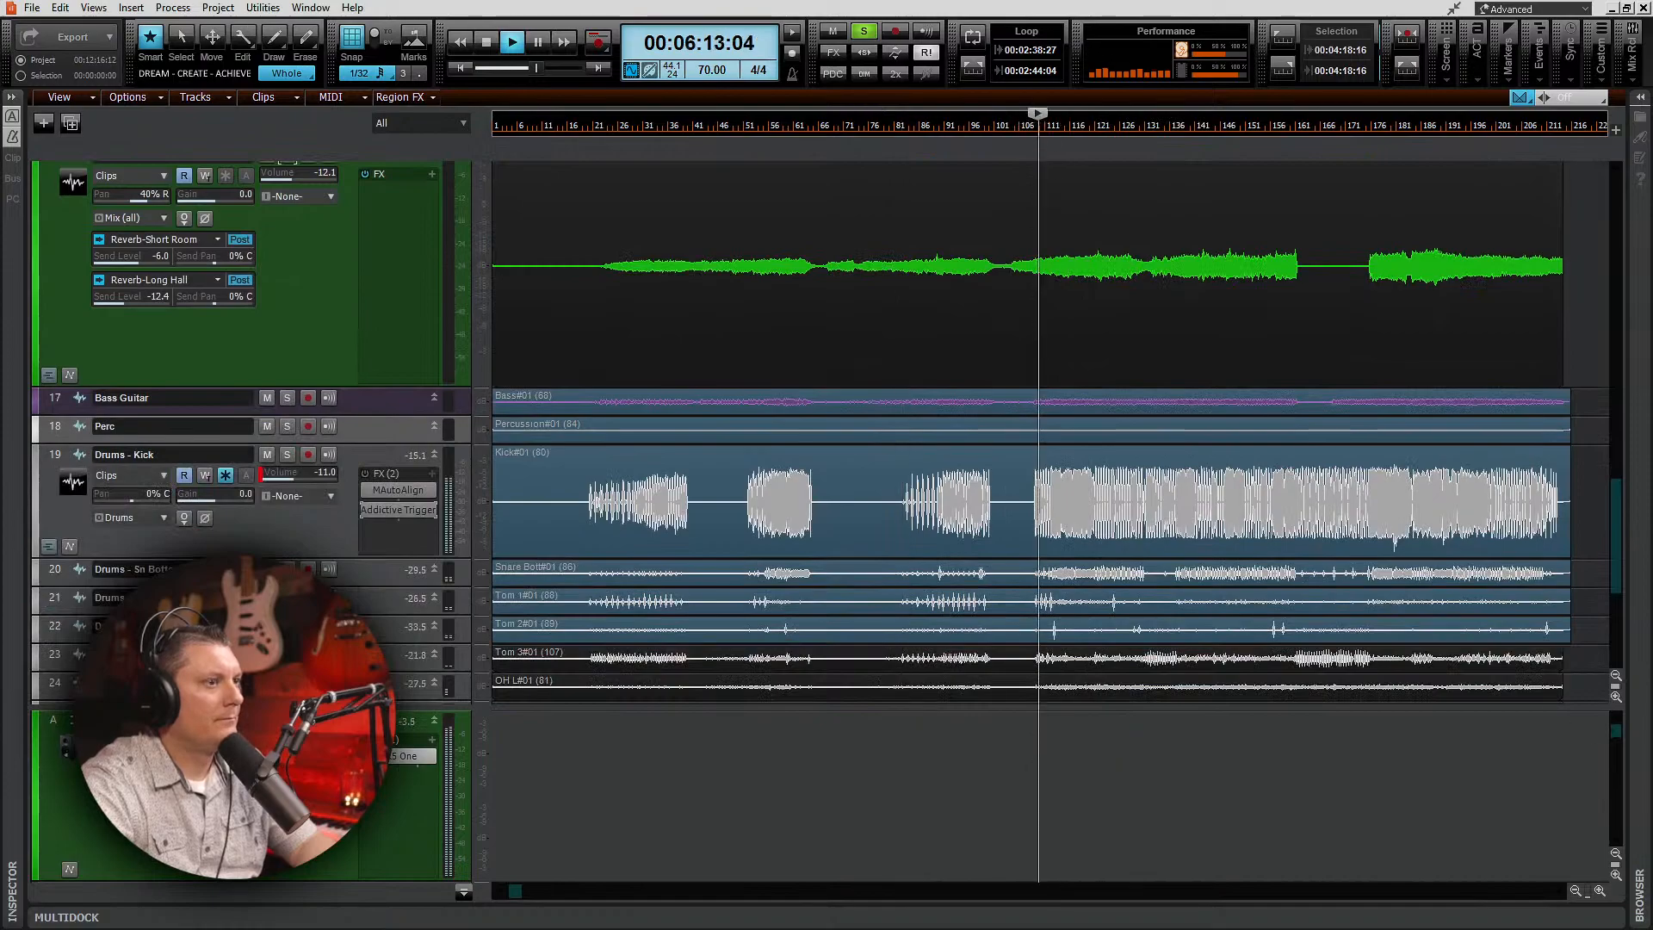
key("alt+2")
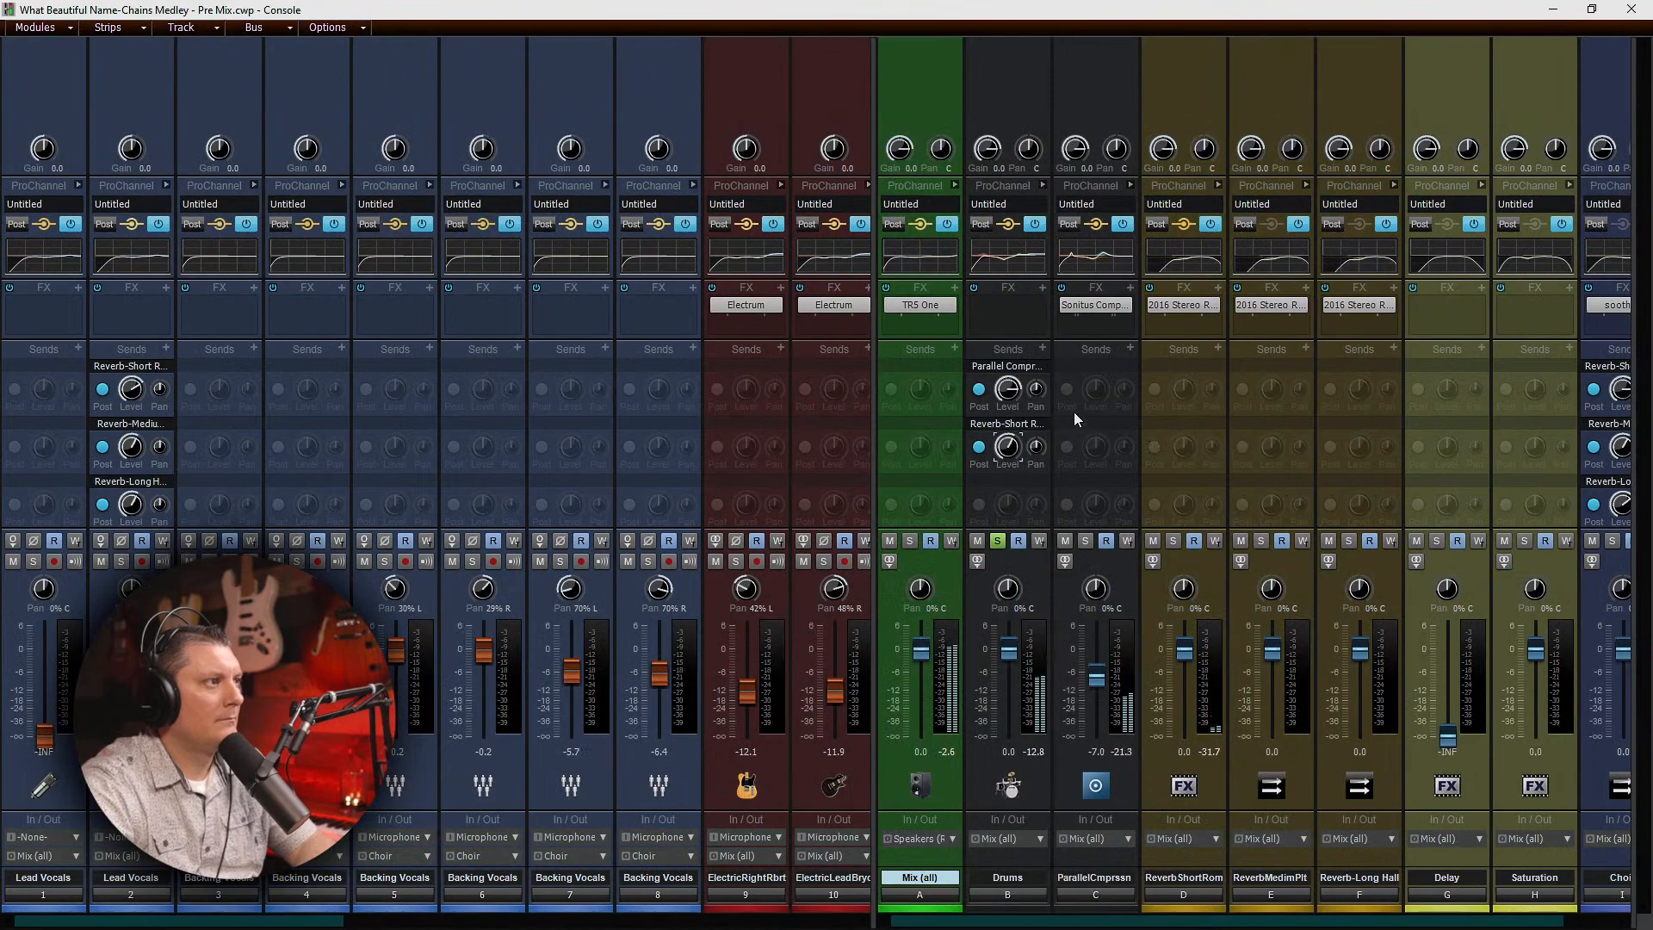
mouse_move(974, 424)
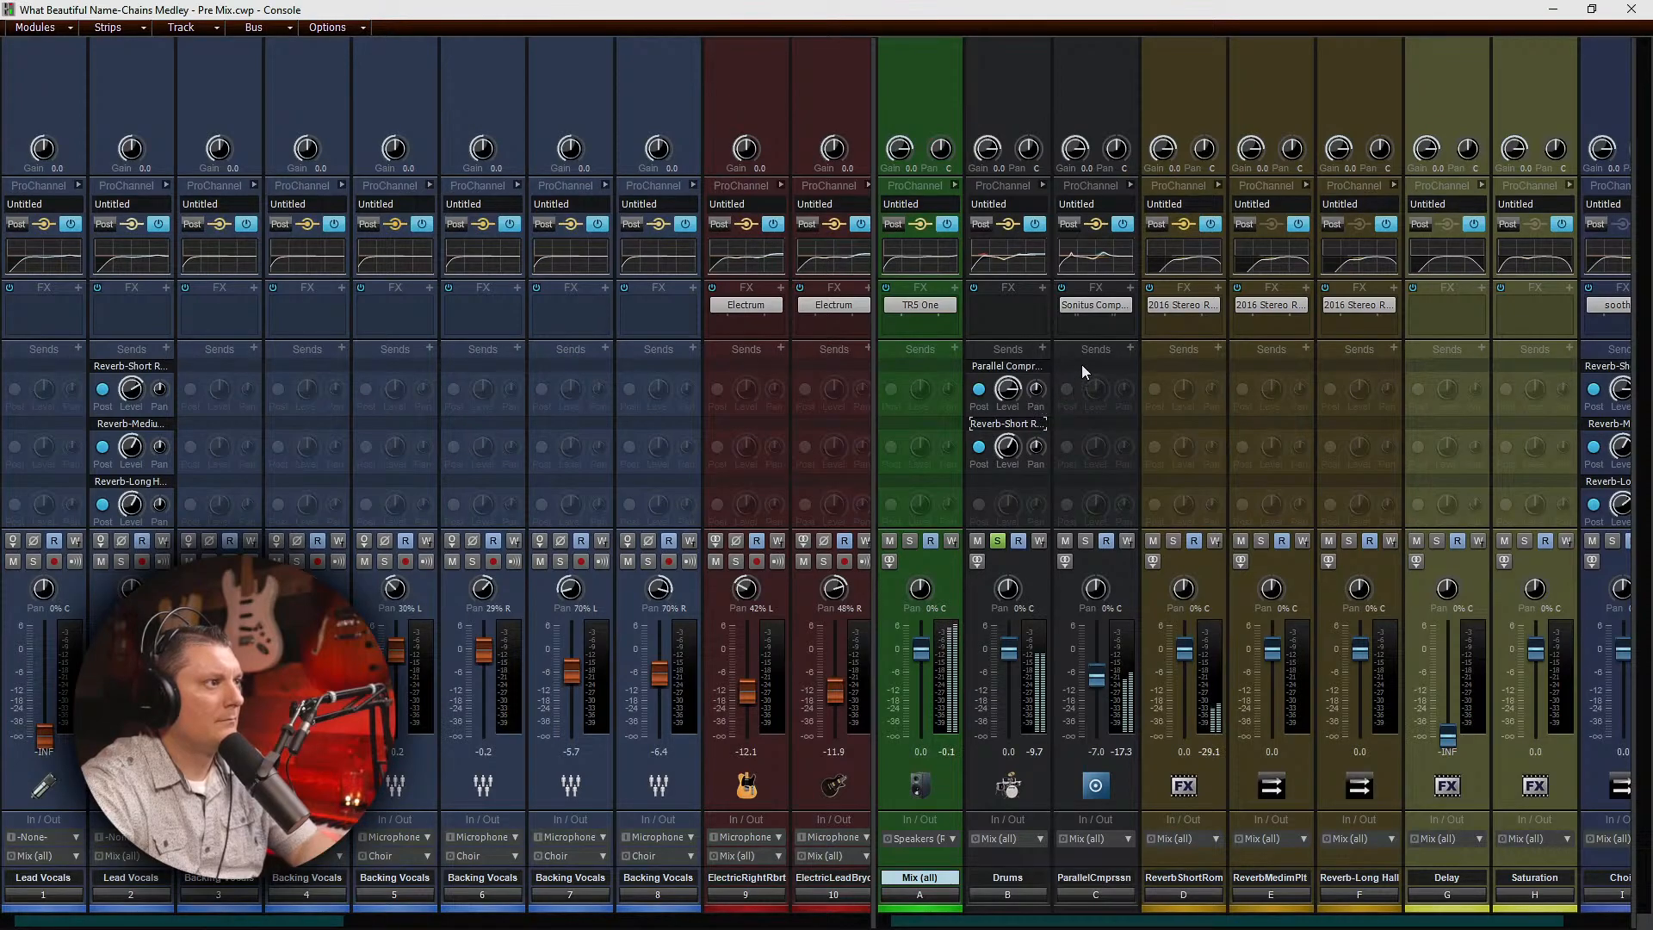
Step: Lower the parallel compression bus to -7.7 dB and the Drums bus to -2.9 dB, and unsolo the drums
left_click_drag(1095, 676, 1096, 680)
left_click_drag(1008, 652, 1008, 663)
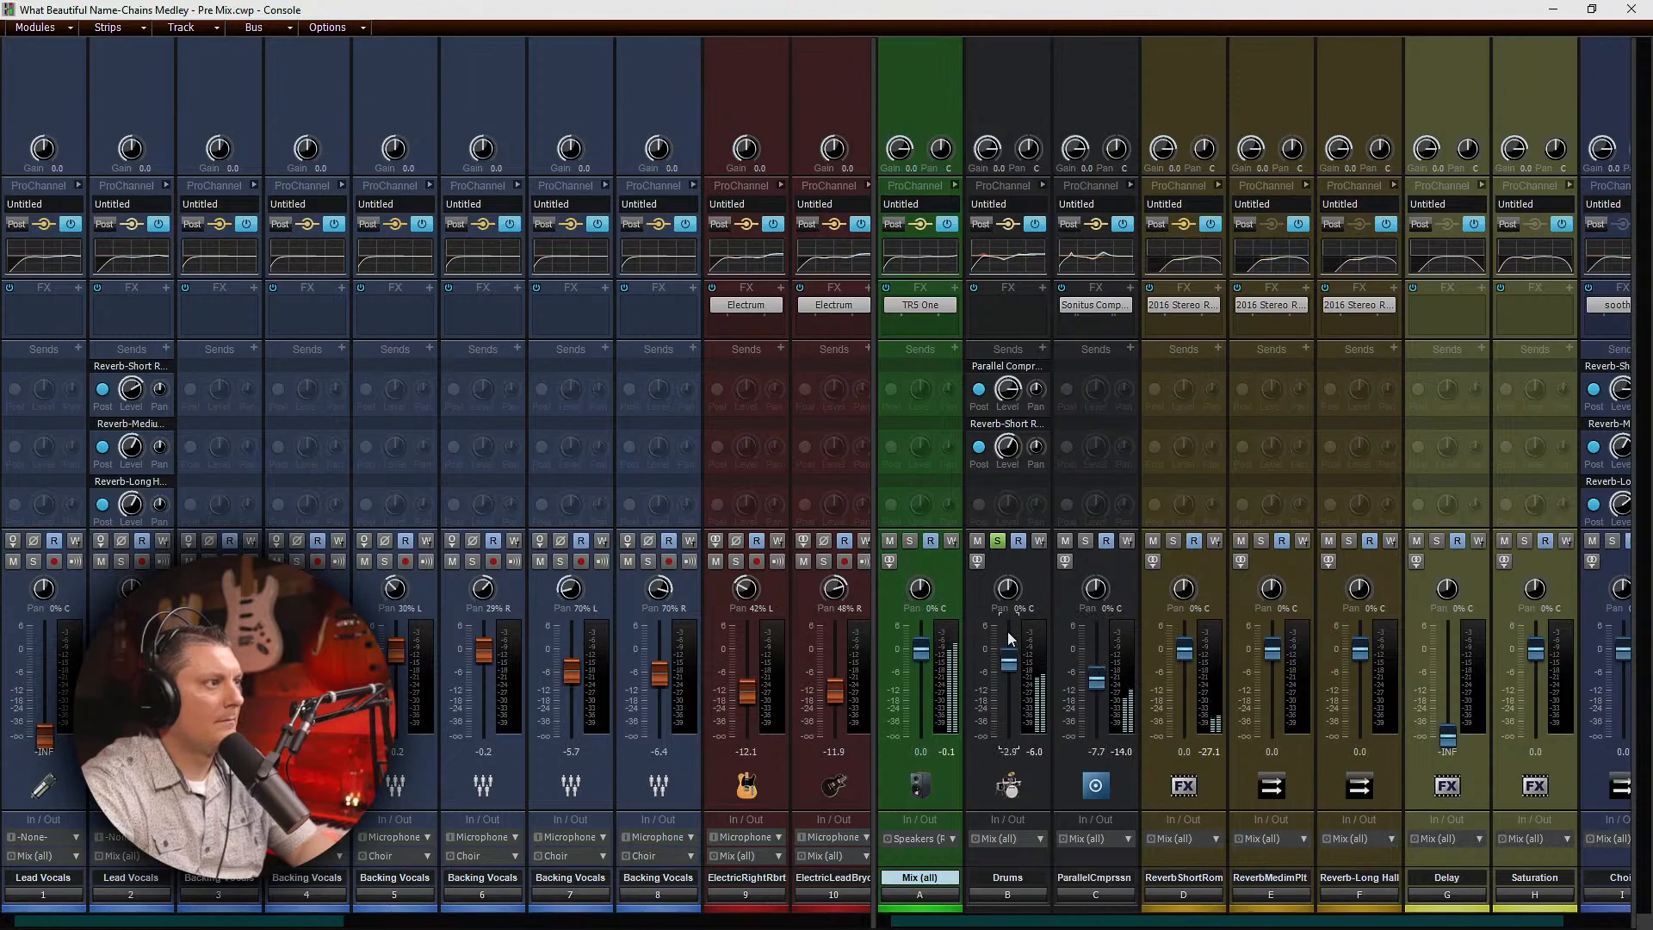
left_click(998, 541)
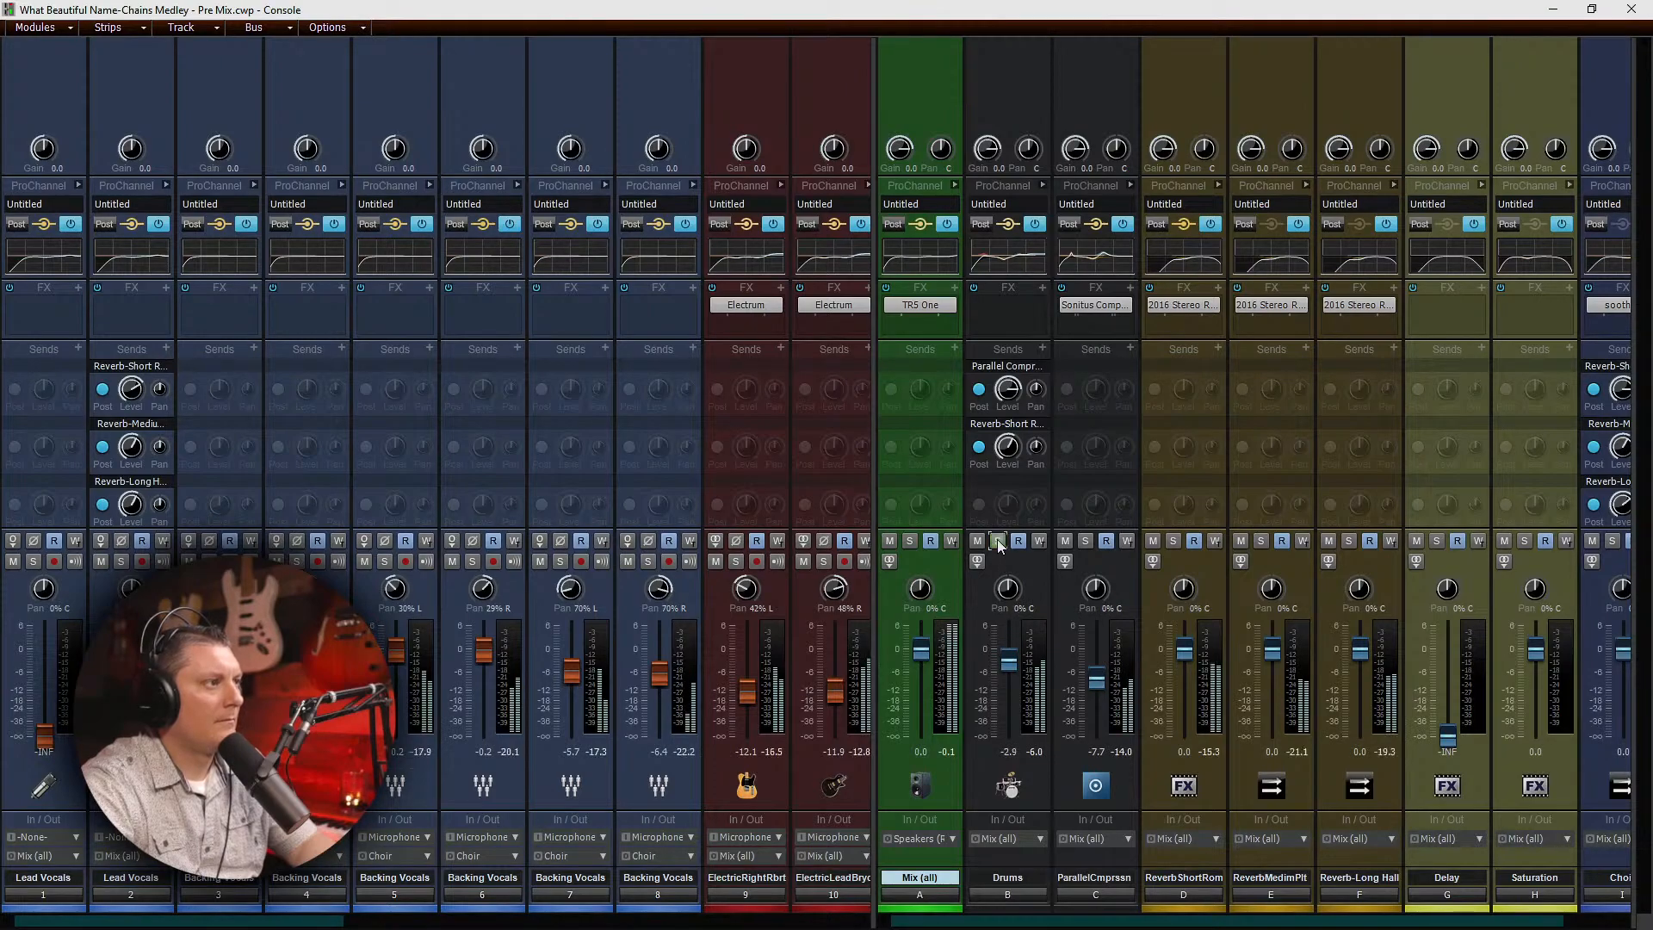
left_click(997, 540)
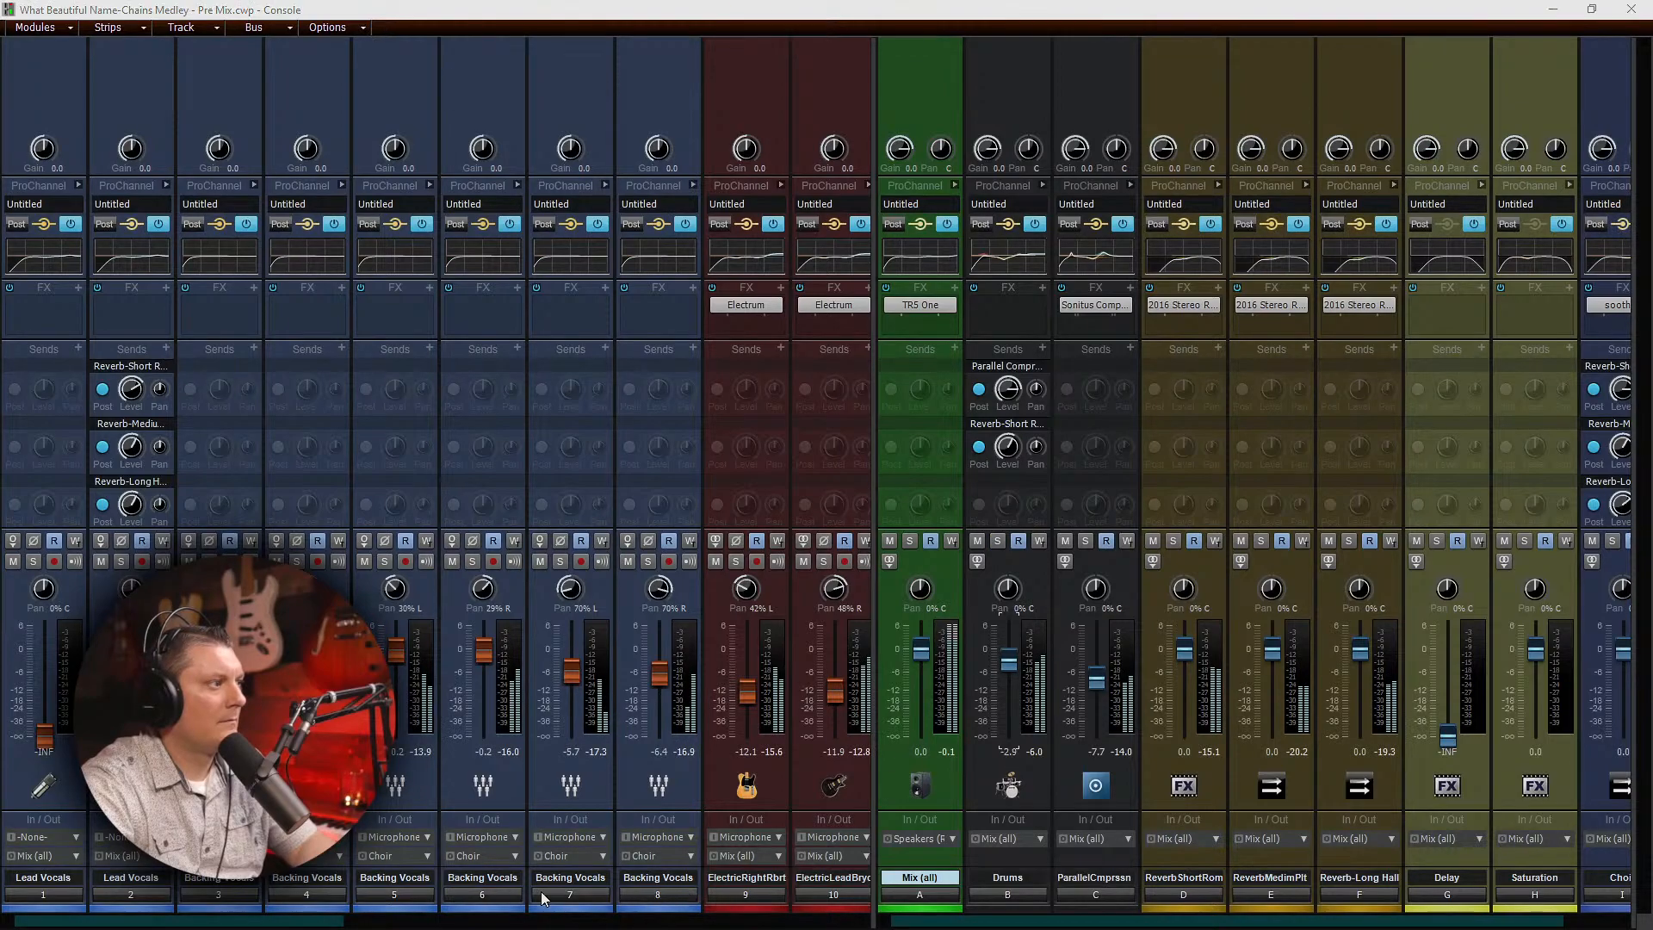
Step: Lower Backing Vocals tracks 3 to 8 together by about 2.7 dB and delete the Reverb-Long Hall send on Lead Vocals track 2
left_click(219, 895, "shift")
left_click_drag(220, 650, 220, 661)
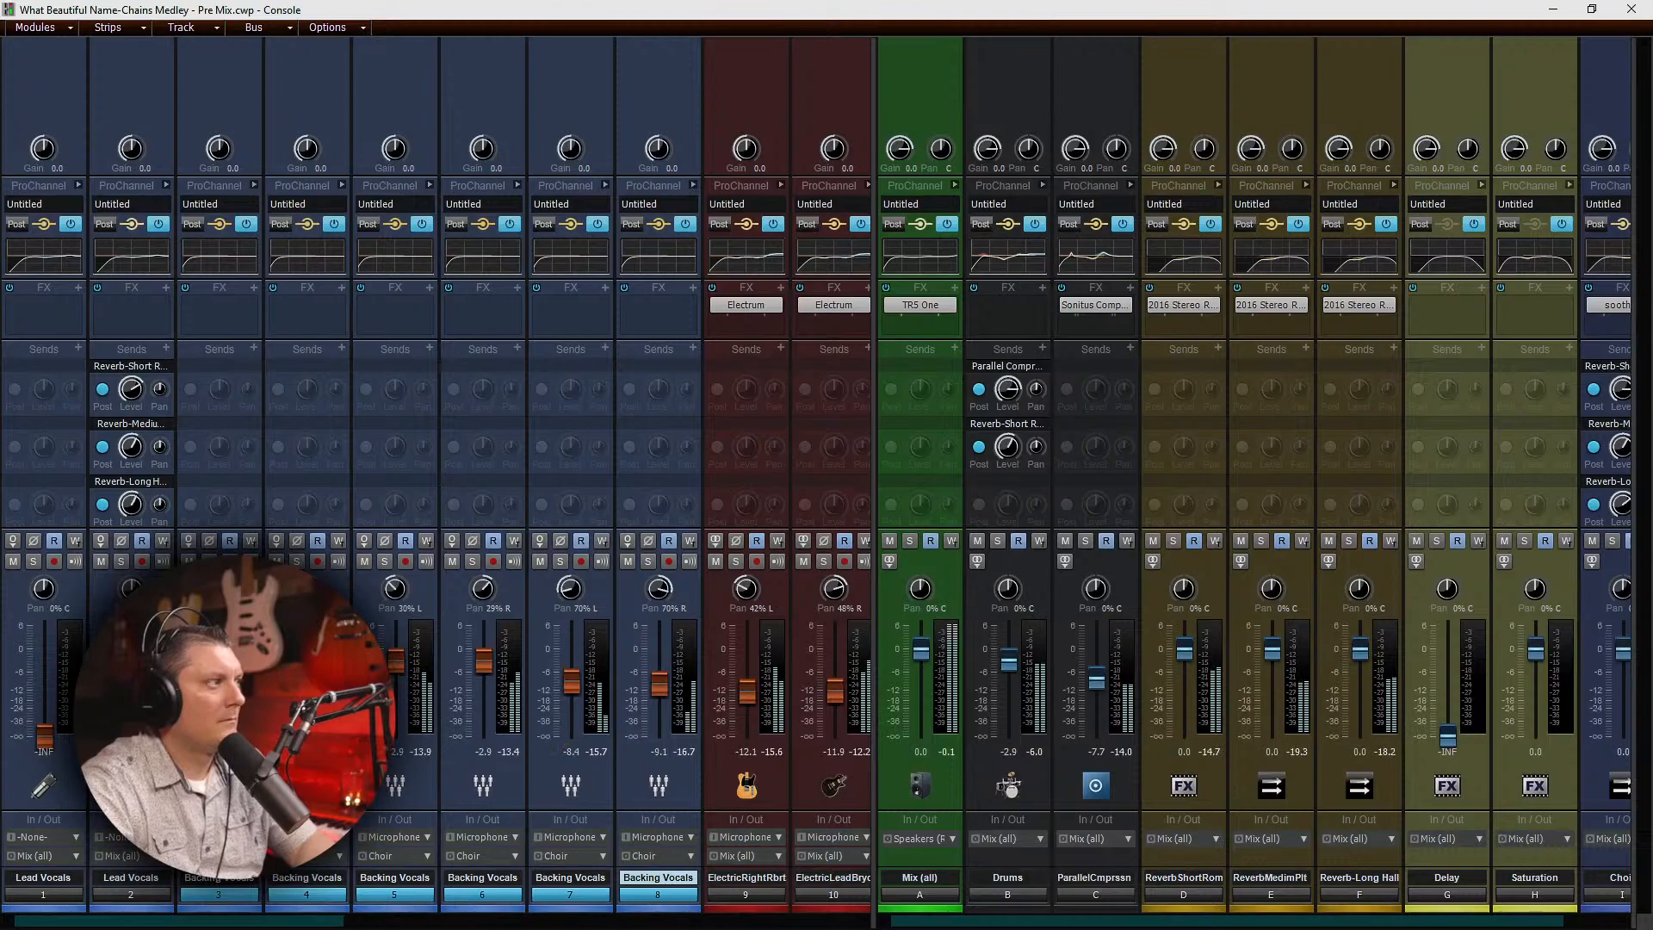
left_click(163, 481)
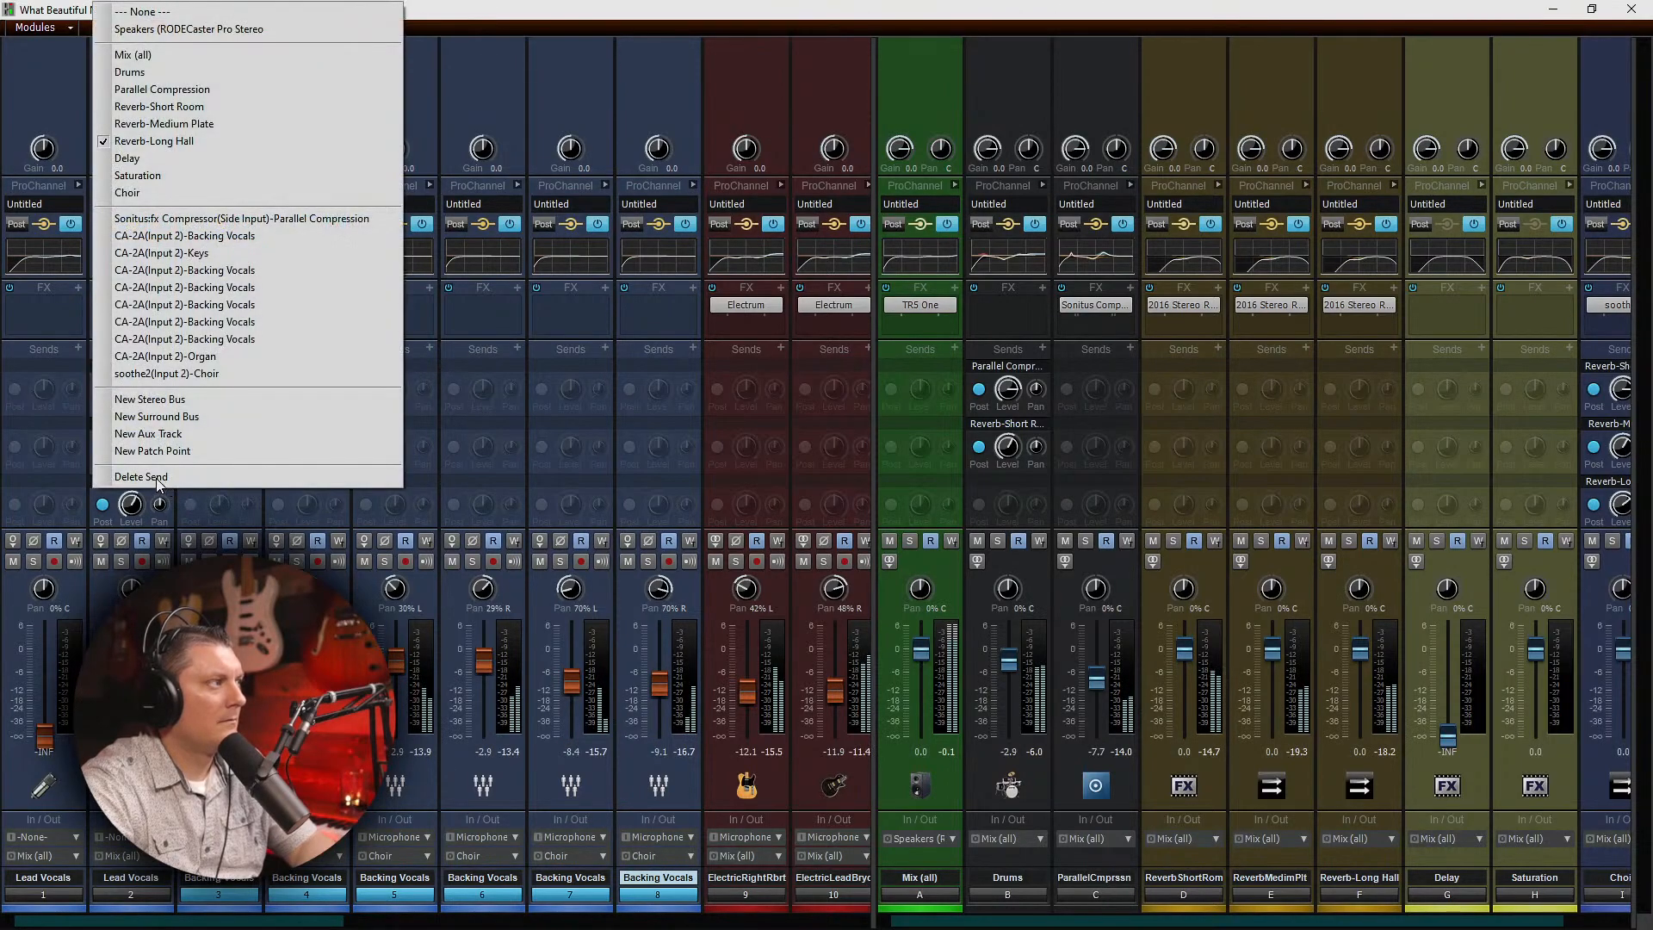
left_click(157, 478)
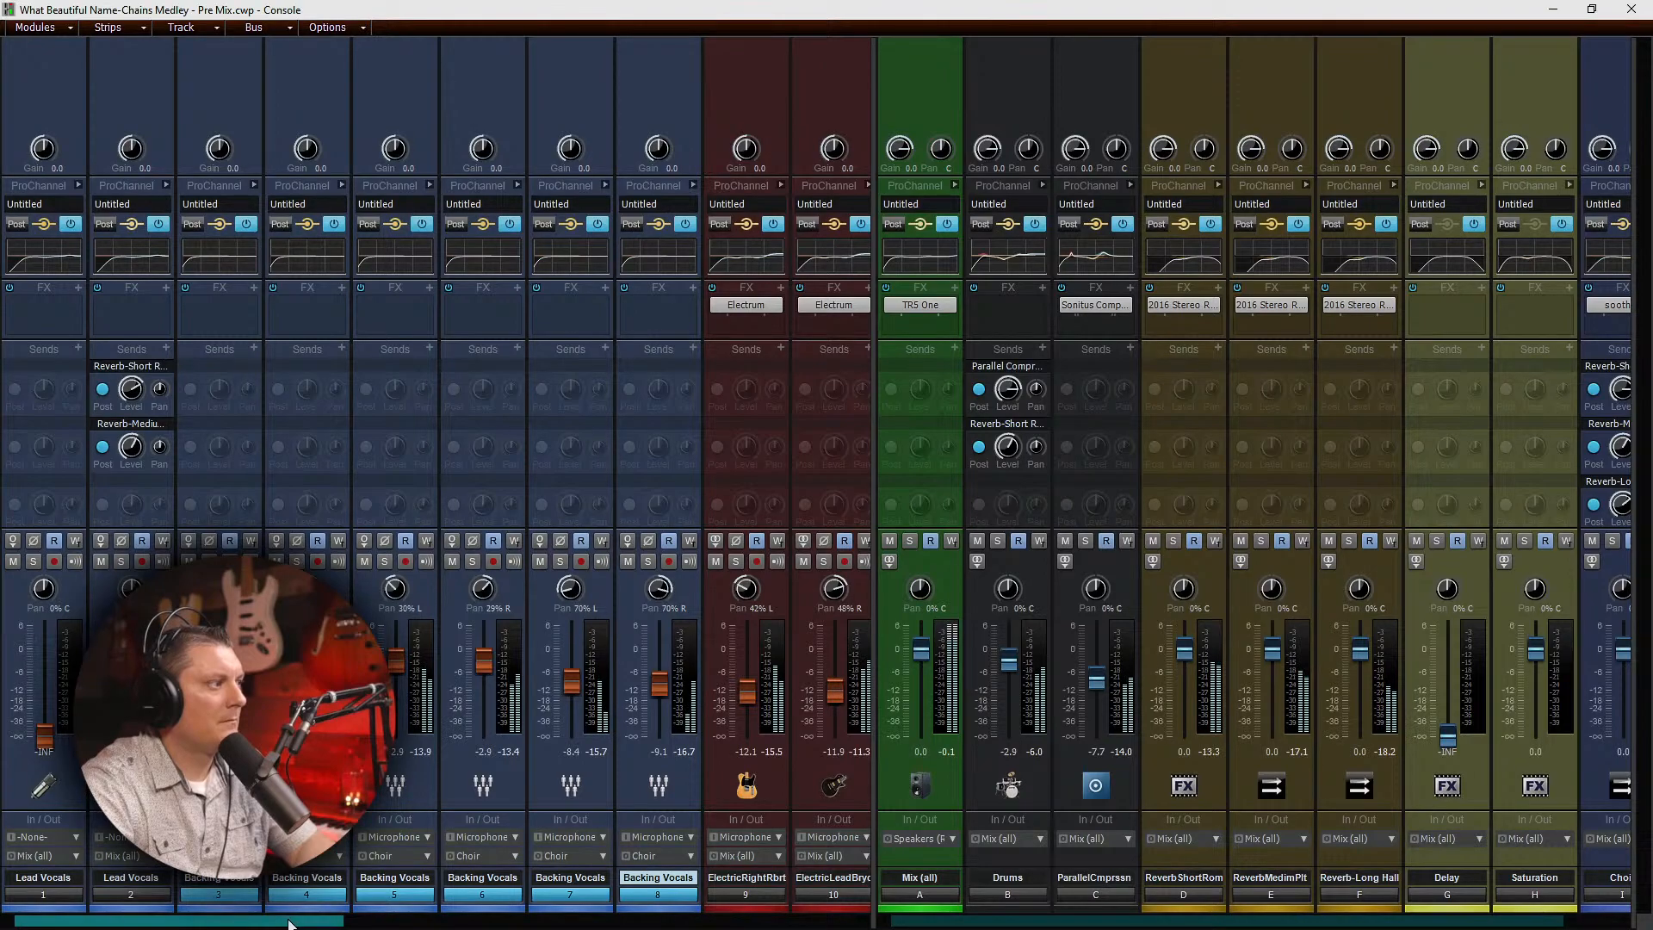
Step: Reset the Drums bus fader to 0.0 dB
left_click_drag(301, 923, 452, 926)
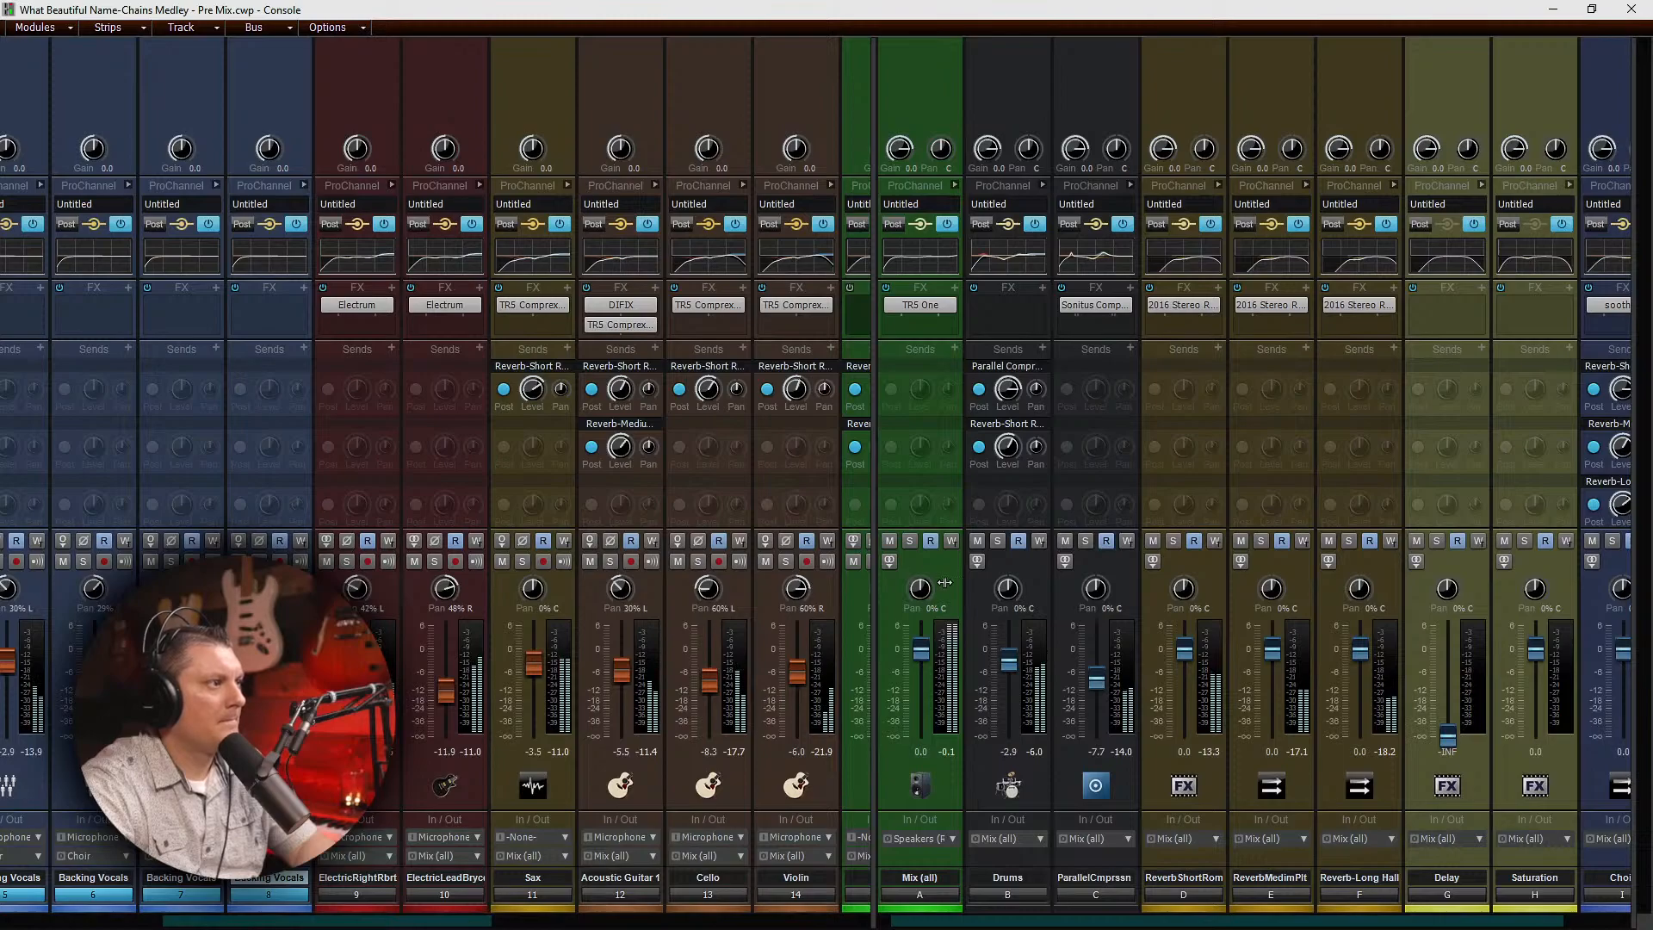
double_click(1010, 661)
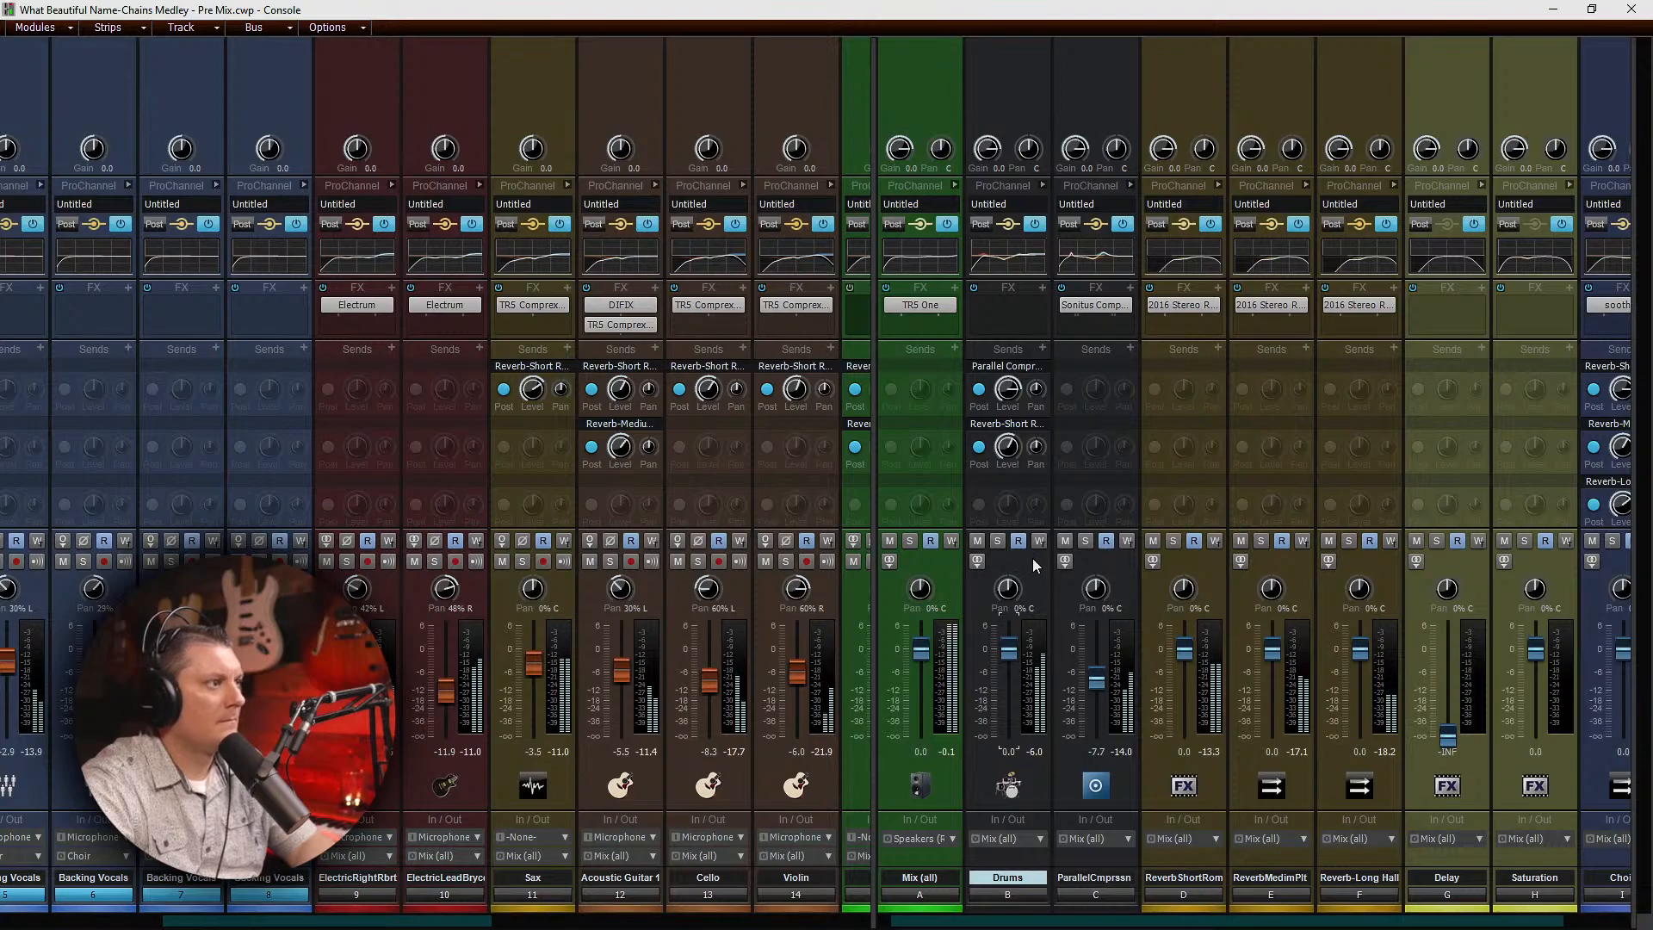
Step: Open the TR5 One mastering processor on the Mix bus and set both Air and Focus to 0.9
double_click(936, 314)
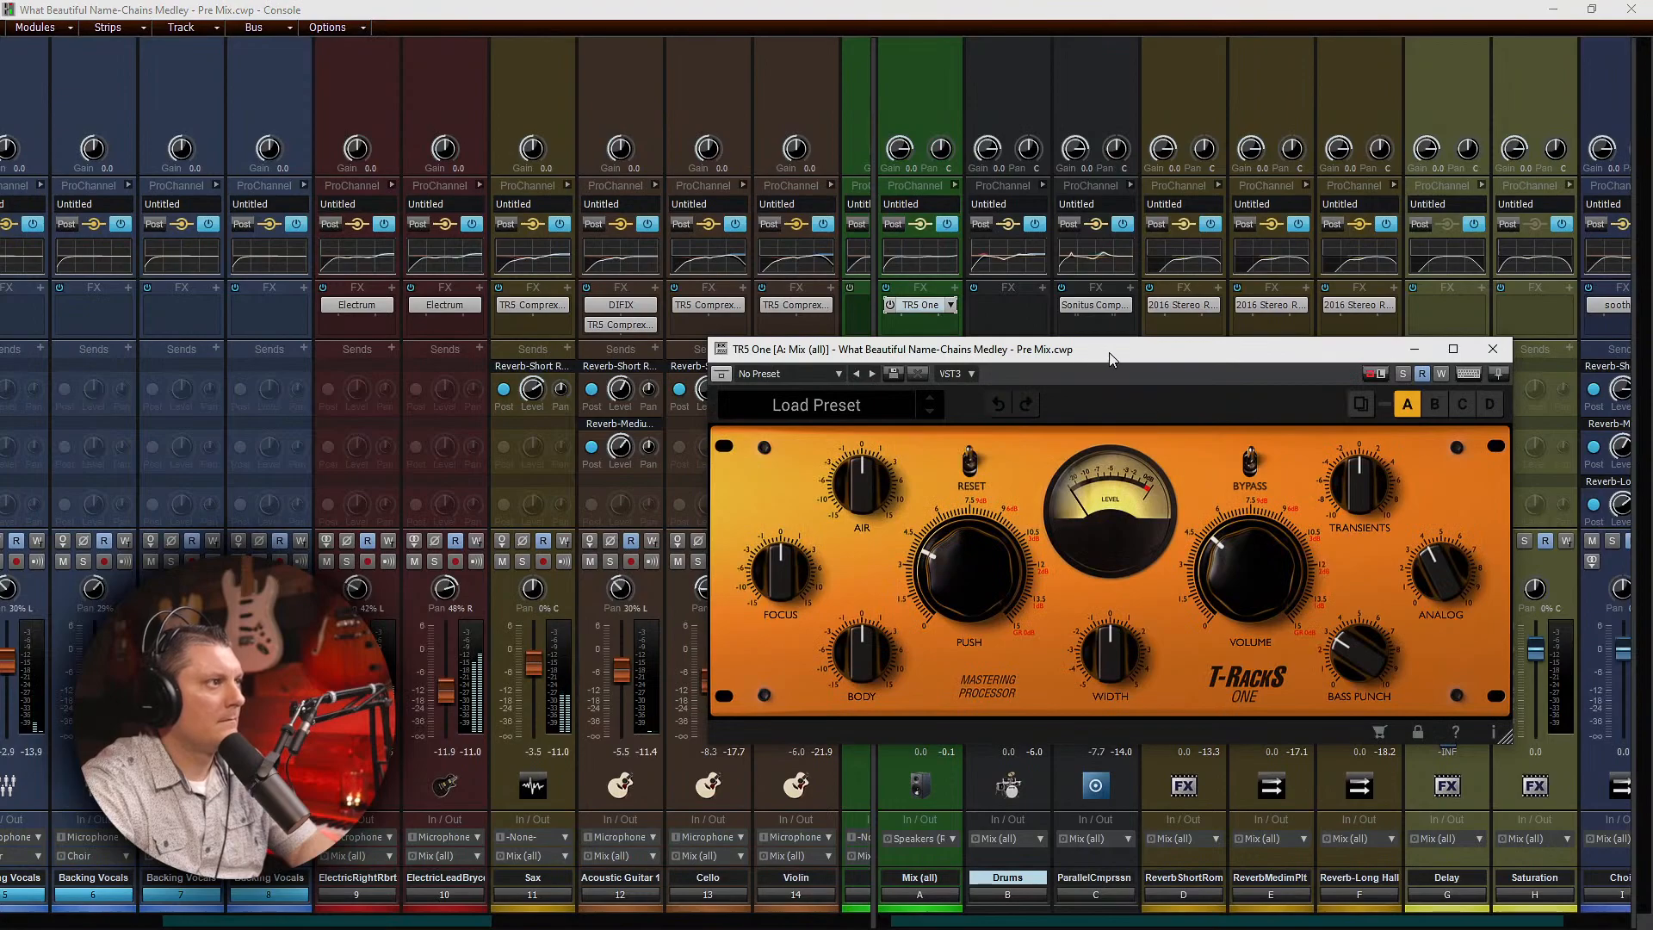
mouse_move(867, 490)
left_mouse_down()
mouse_move(859, 475)
mouse_move(865, 498)
left_mouse_up()
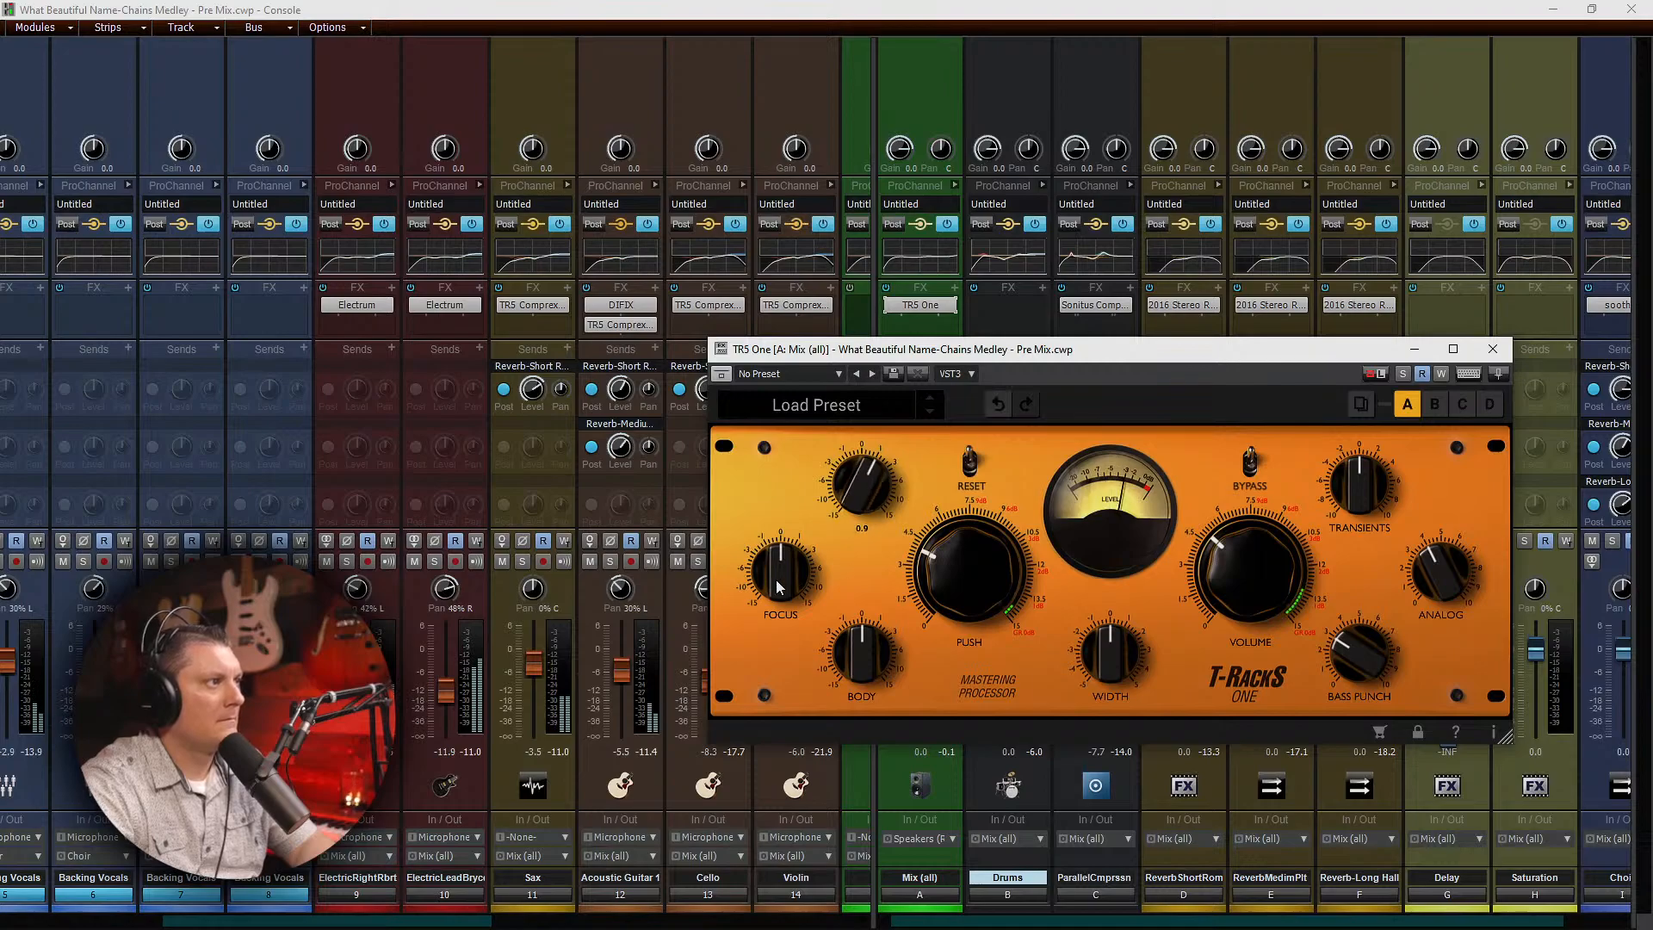
left_click_drag(779, 577, 777, 554)
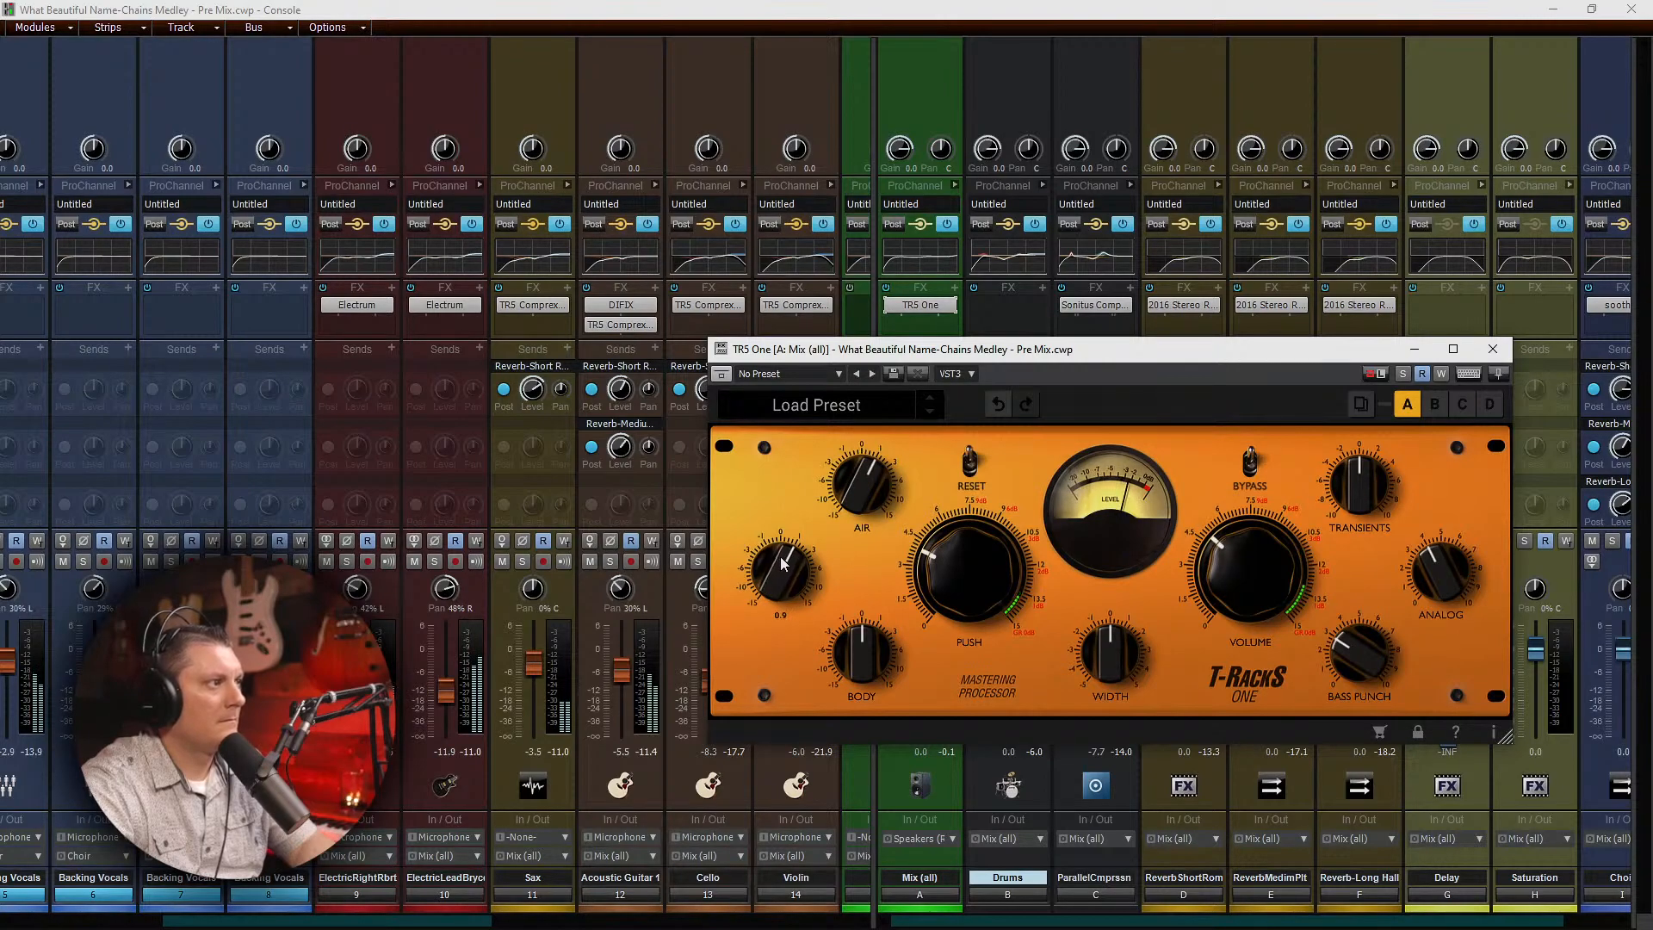
left_click(857, 643)
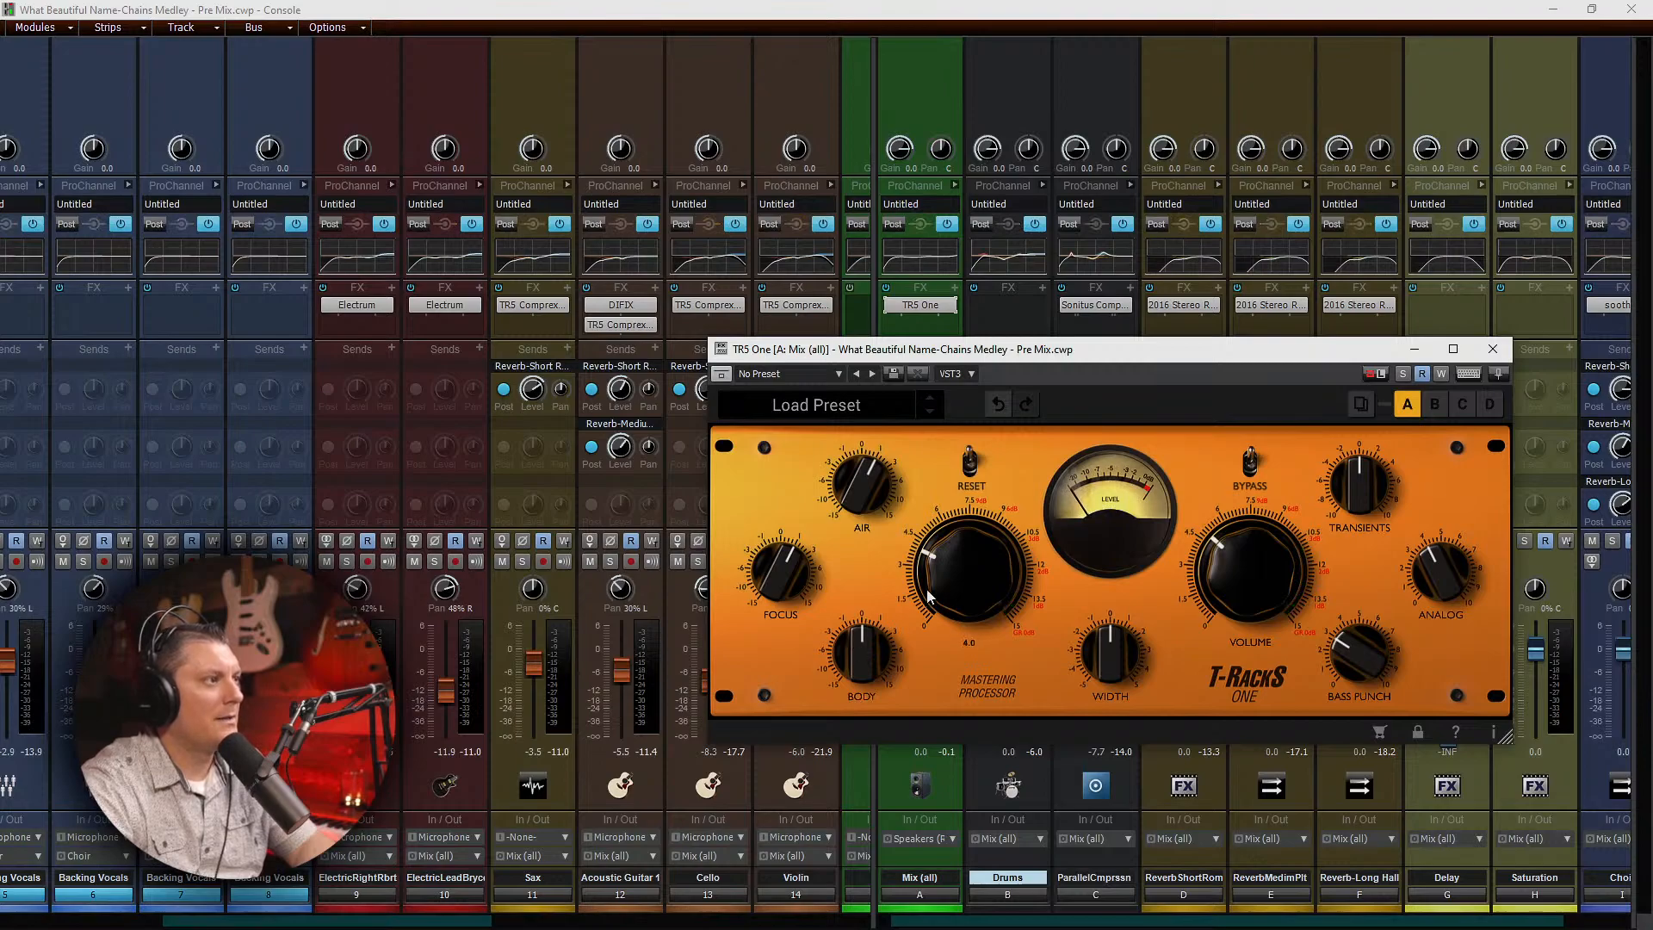
Step: Turn TR5 One's Push and Volume down to their minimum and return Air and Focus to zero
left_click_drag(949, 601, 948, 646)
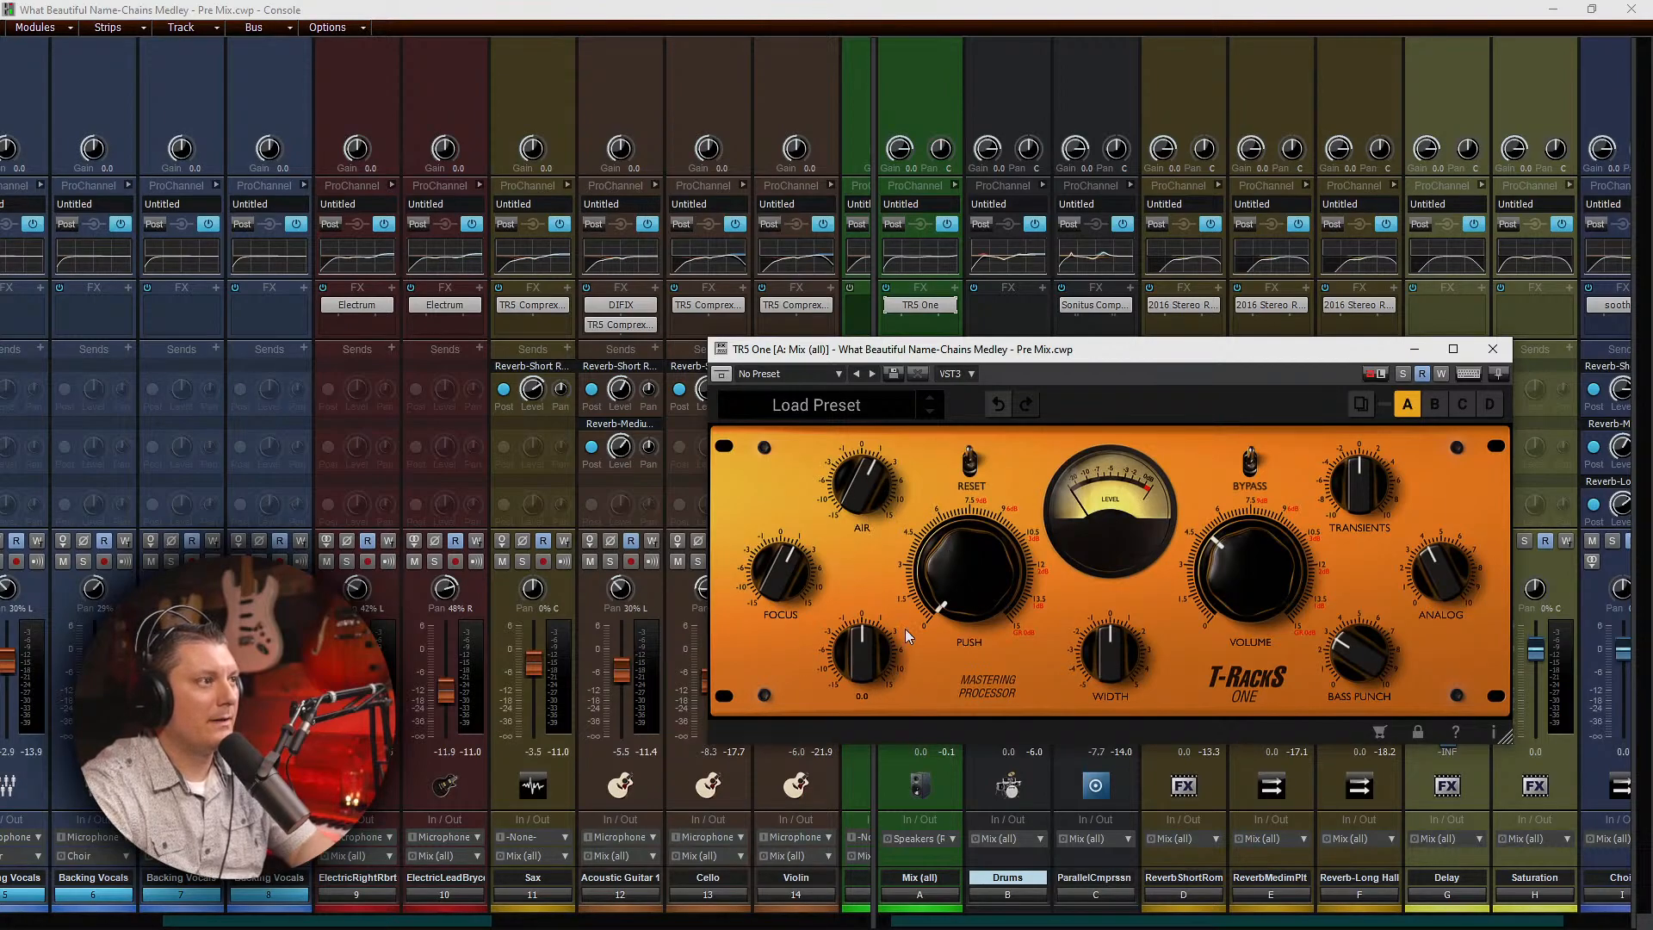
left_click_drag(1162, 363, 1219, 281)
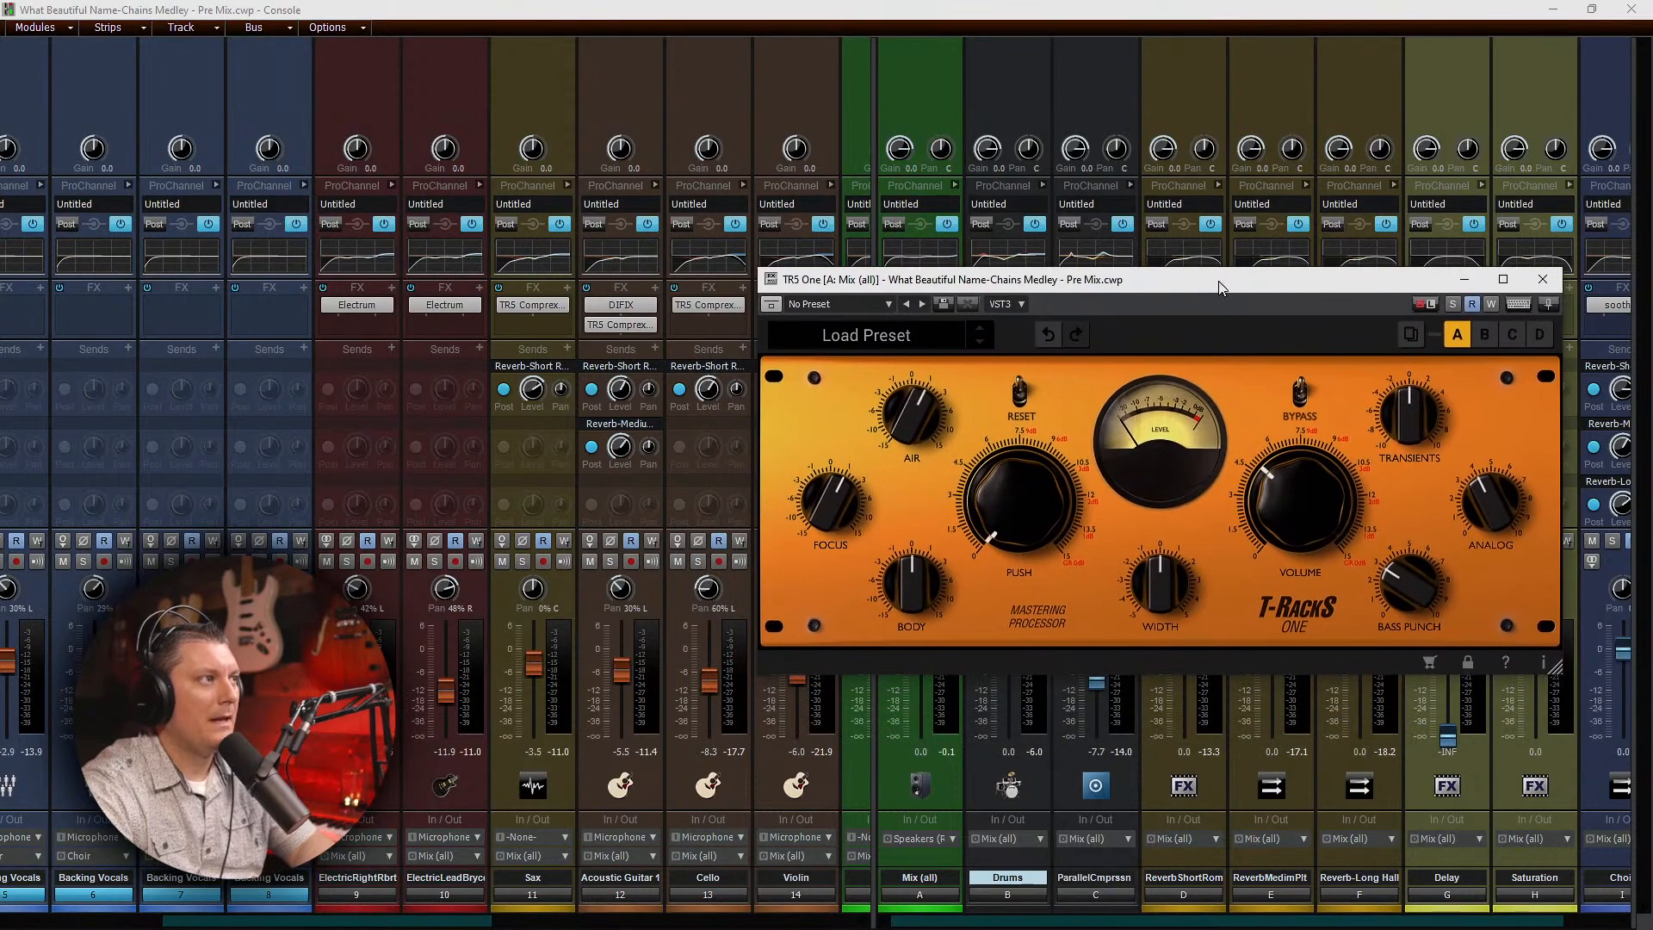
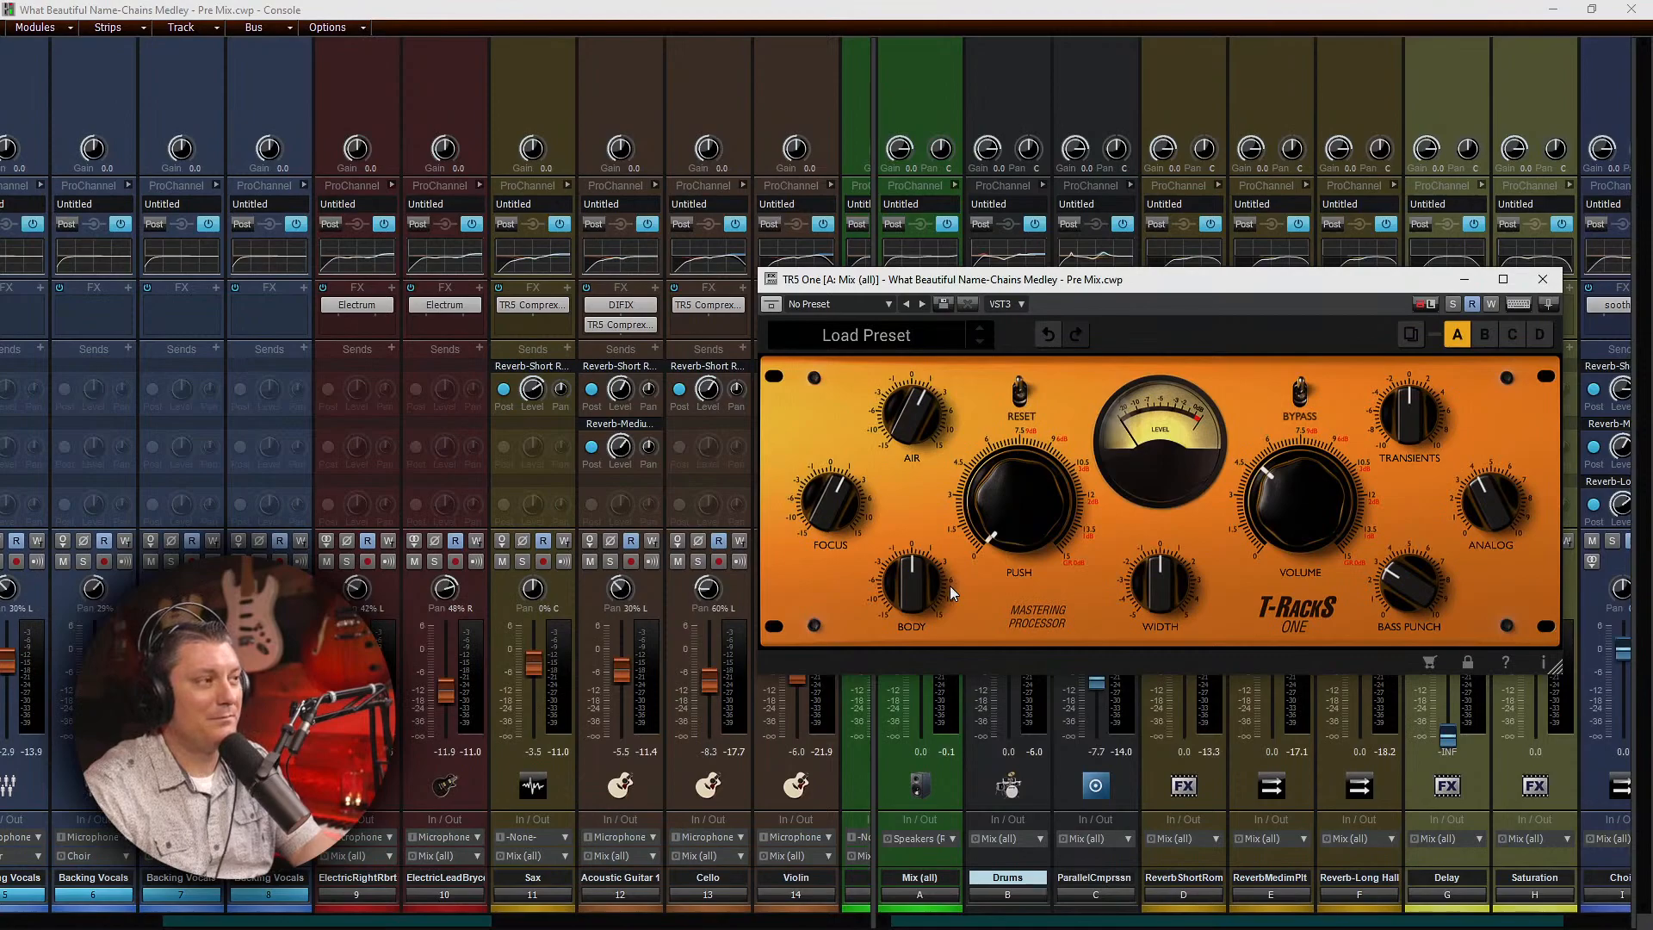
mouse_move(929, 600)
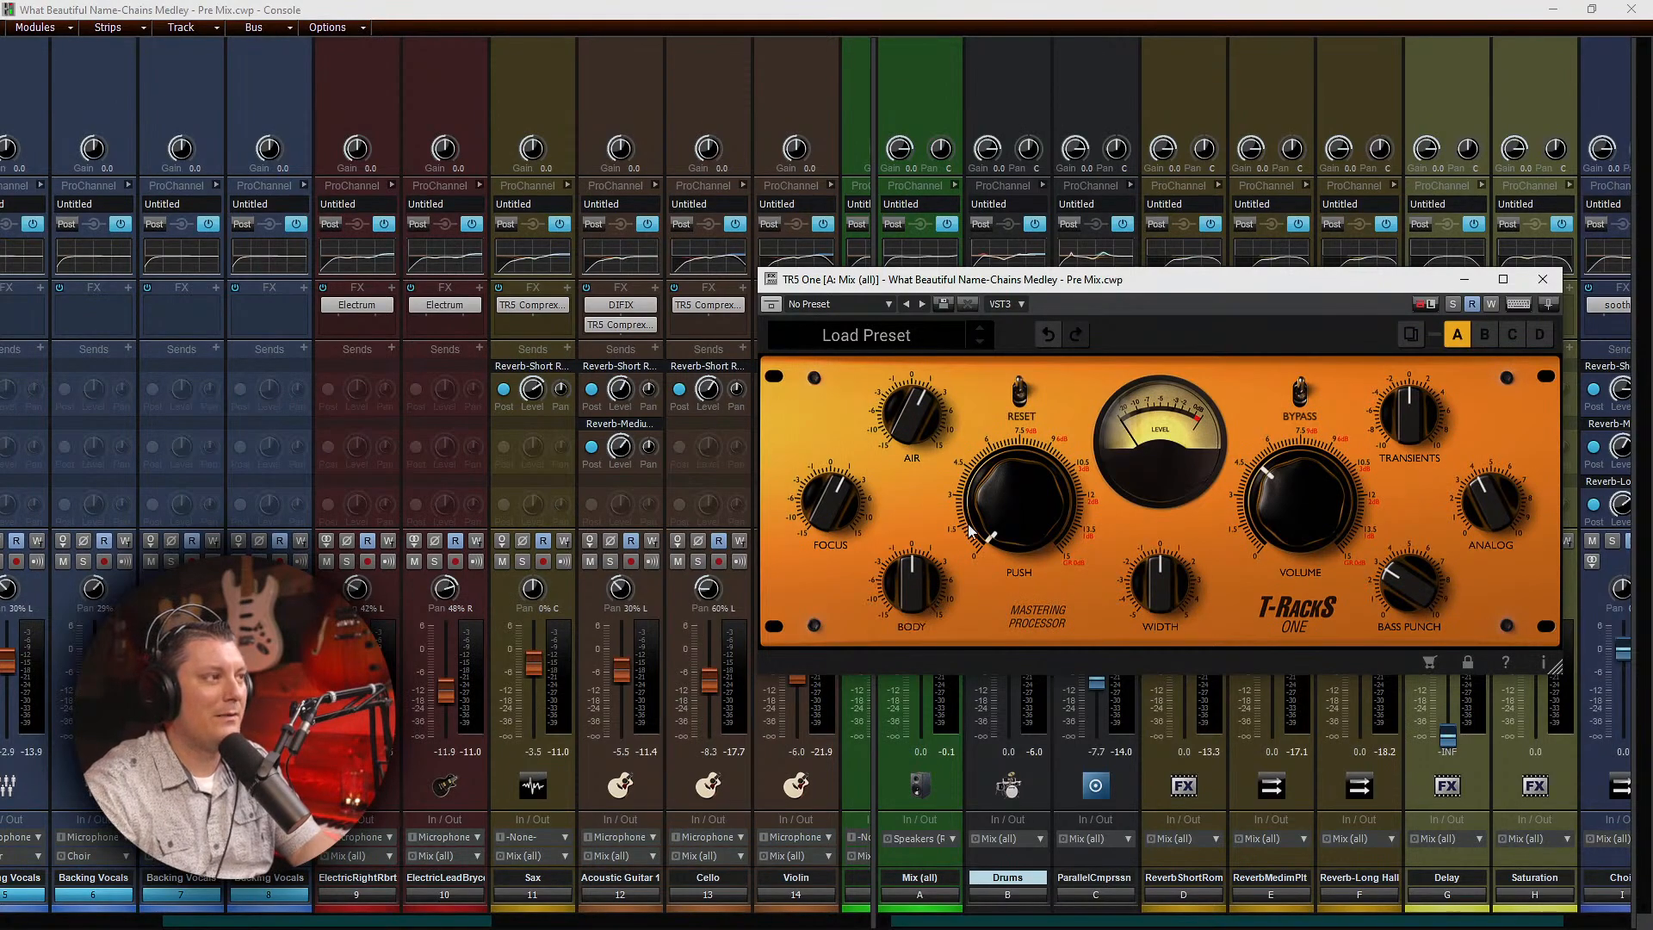
mouse_move(1004, 515)
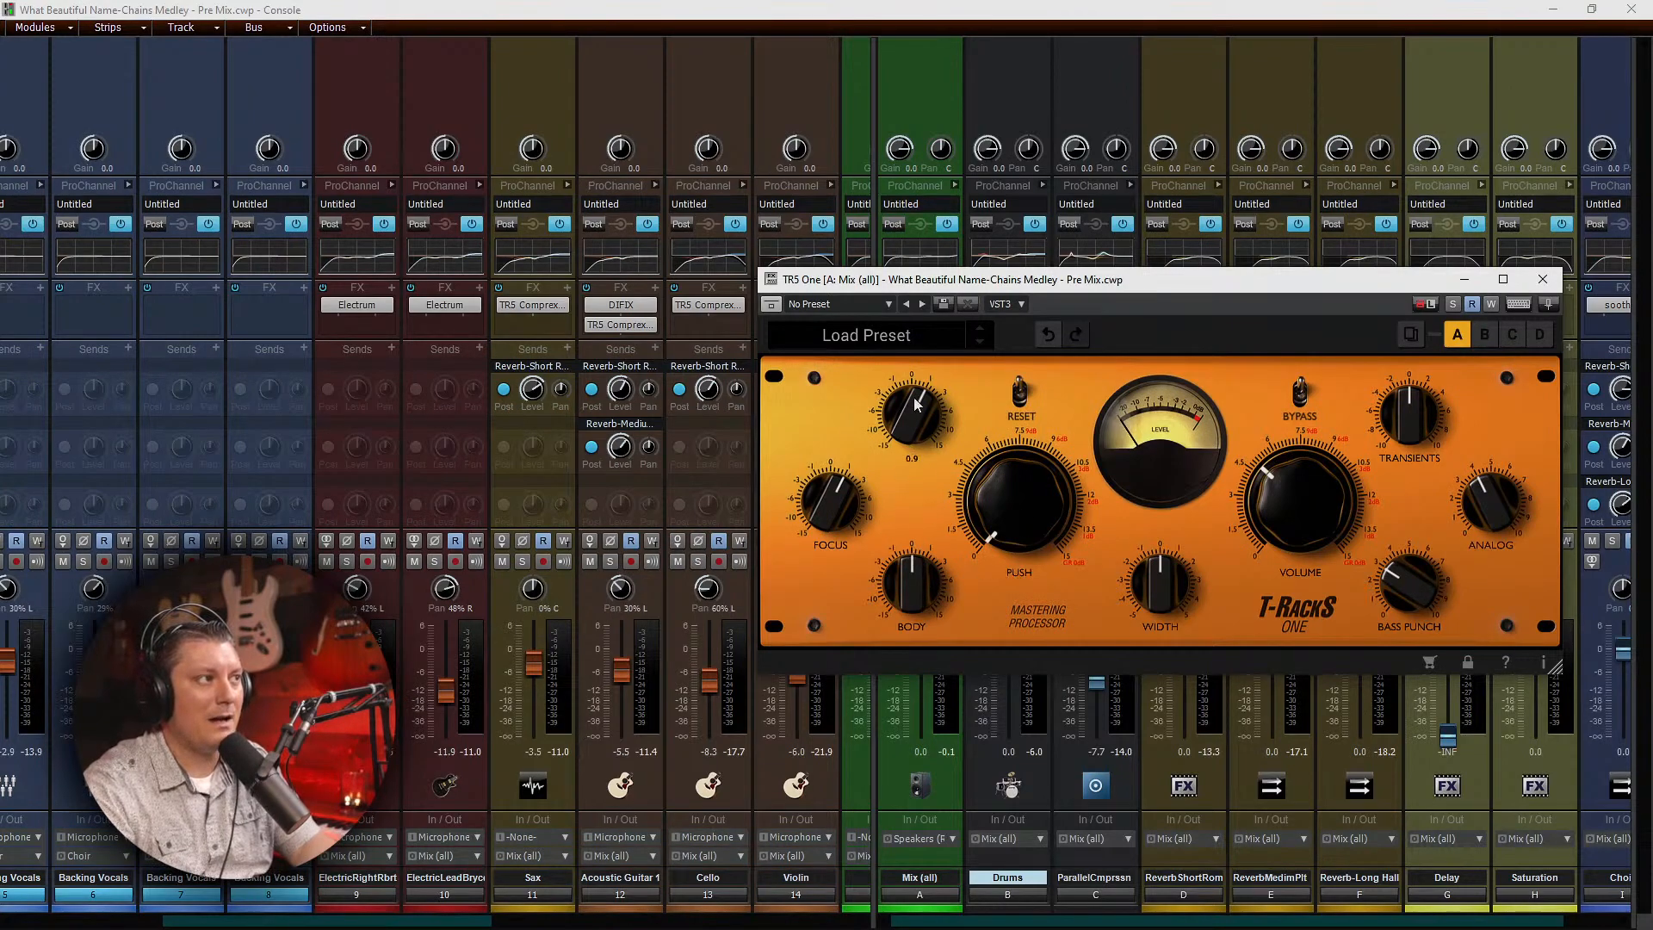
left_click_drag(908, 415, 904, 431)
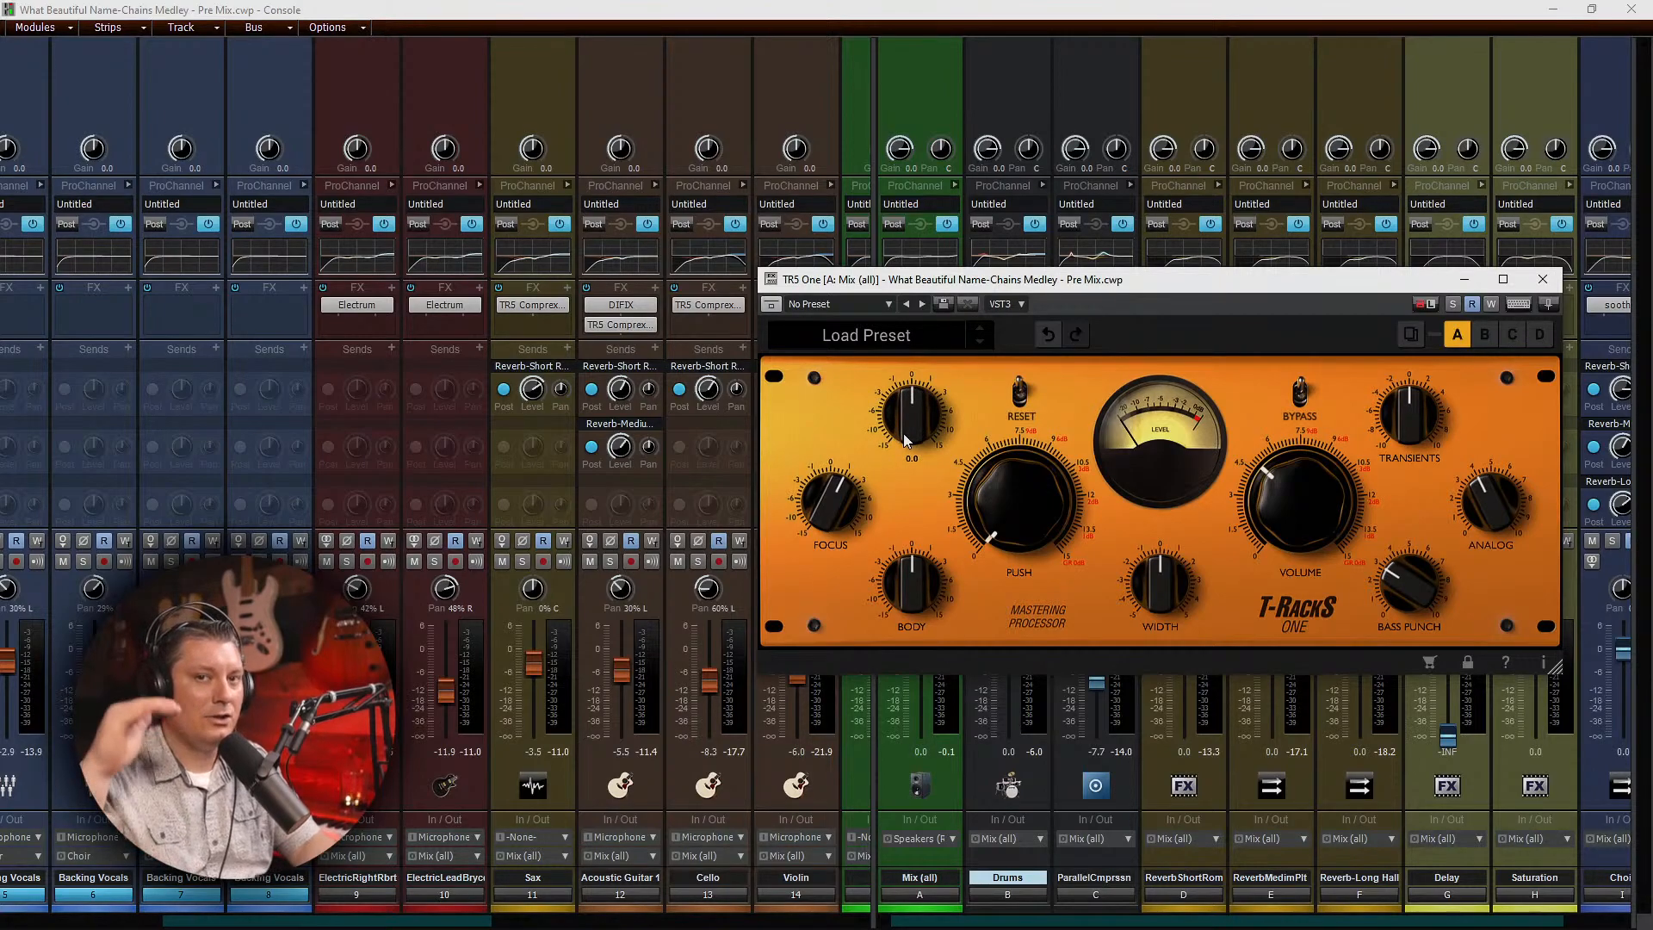
left_click_drag(822, 479, 832, 519)
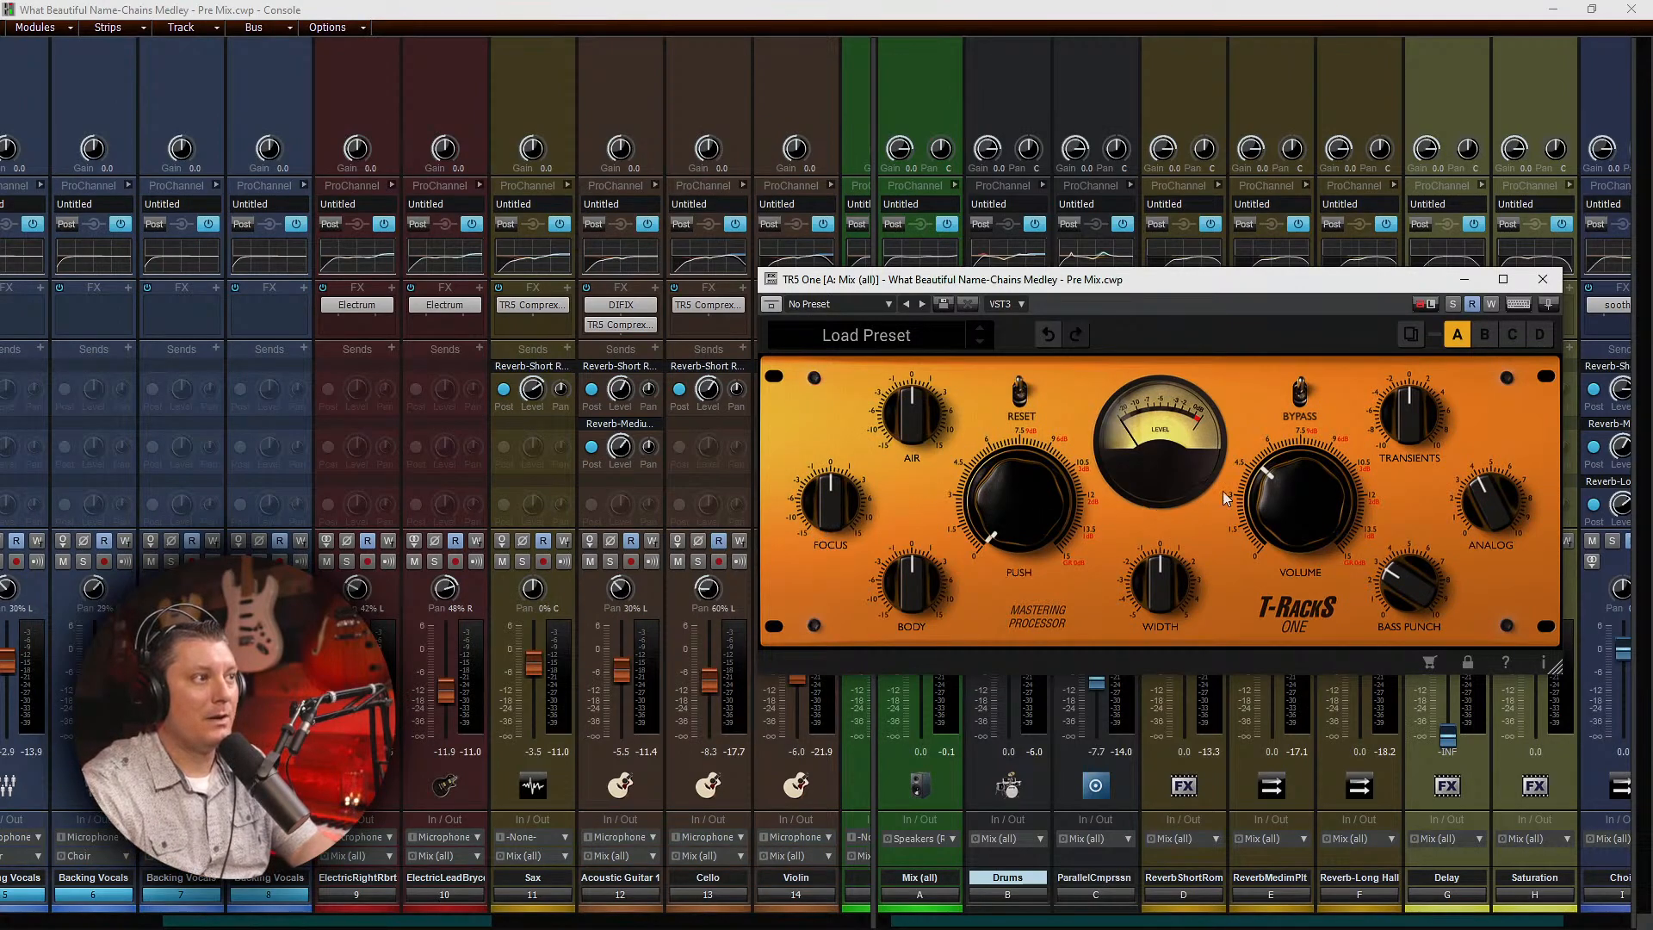
left_click_drag(1299, 475, 1290, 561)
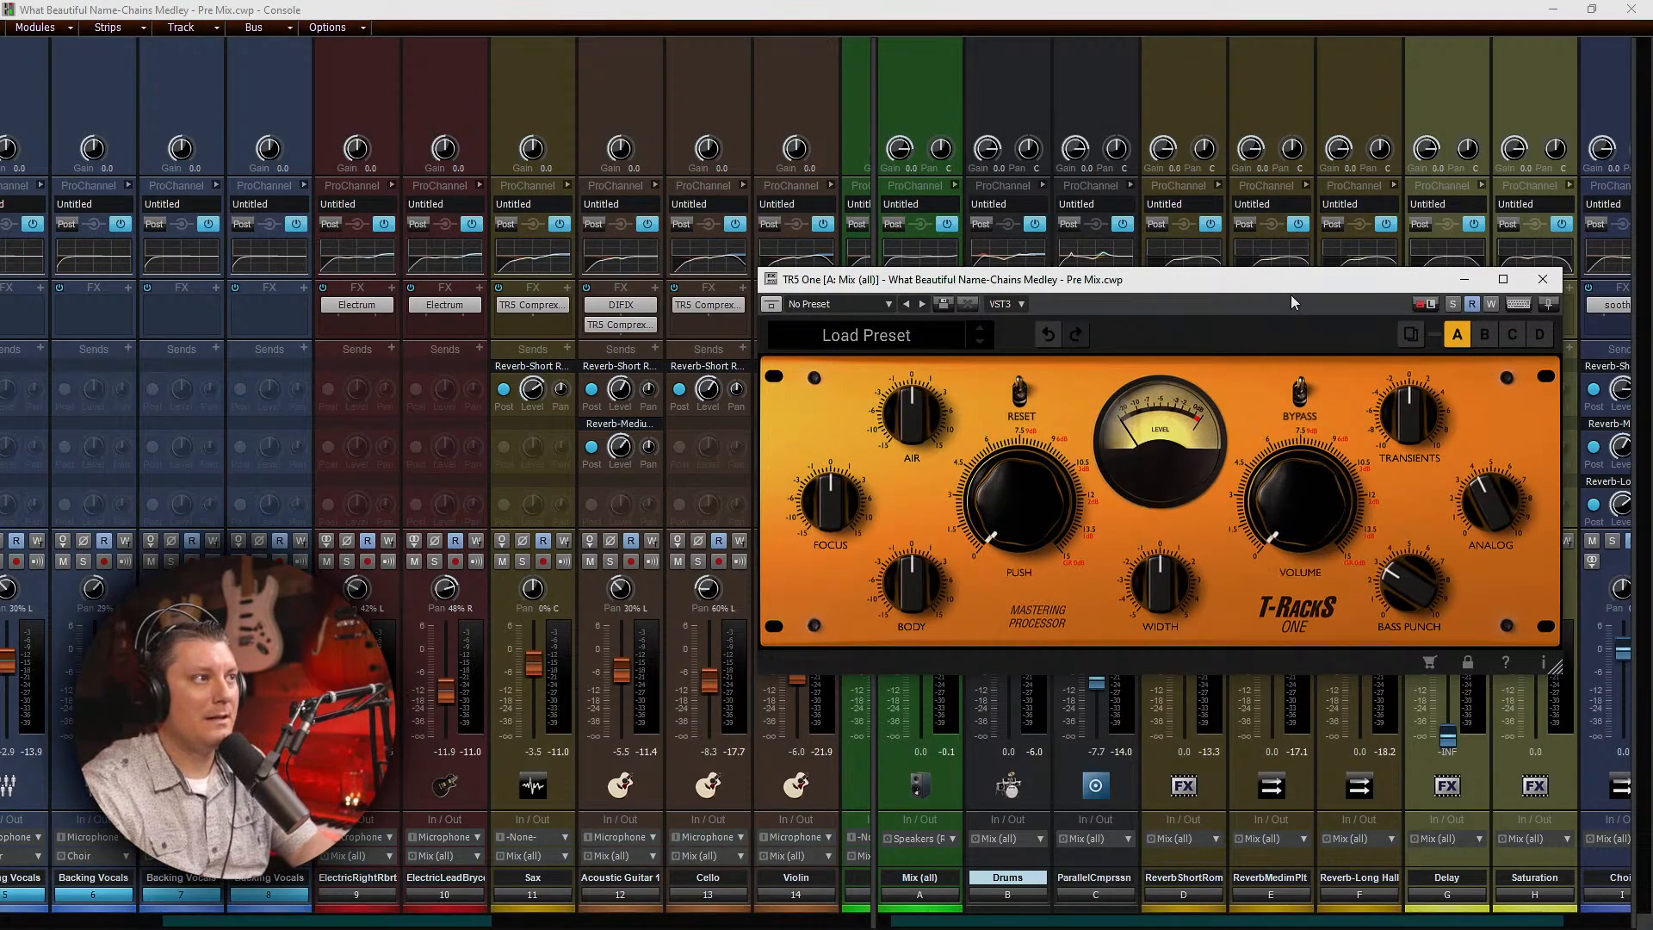
left_click_drag(1312, 284, 1228, 453)
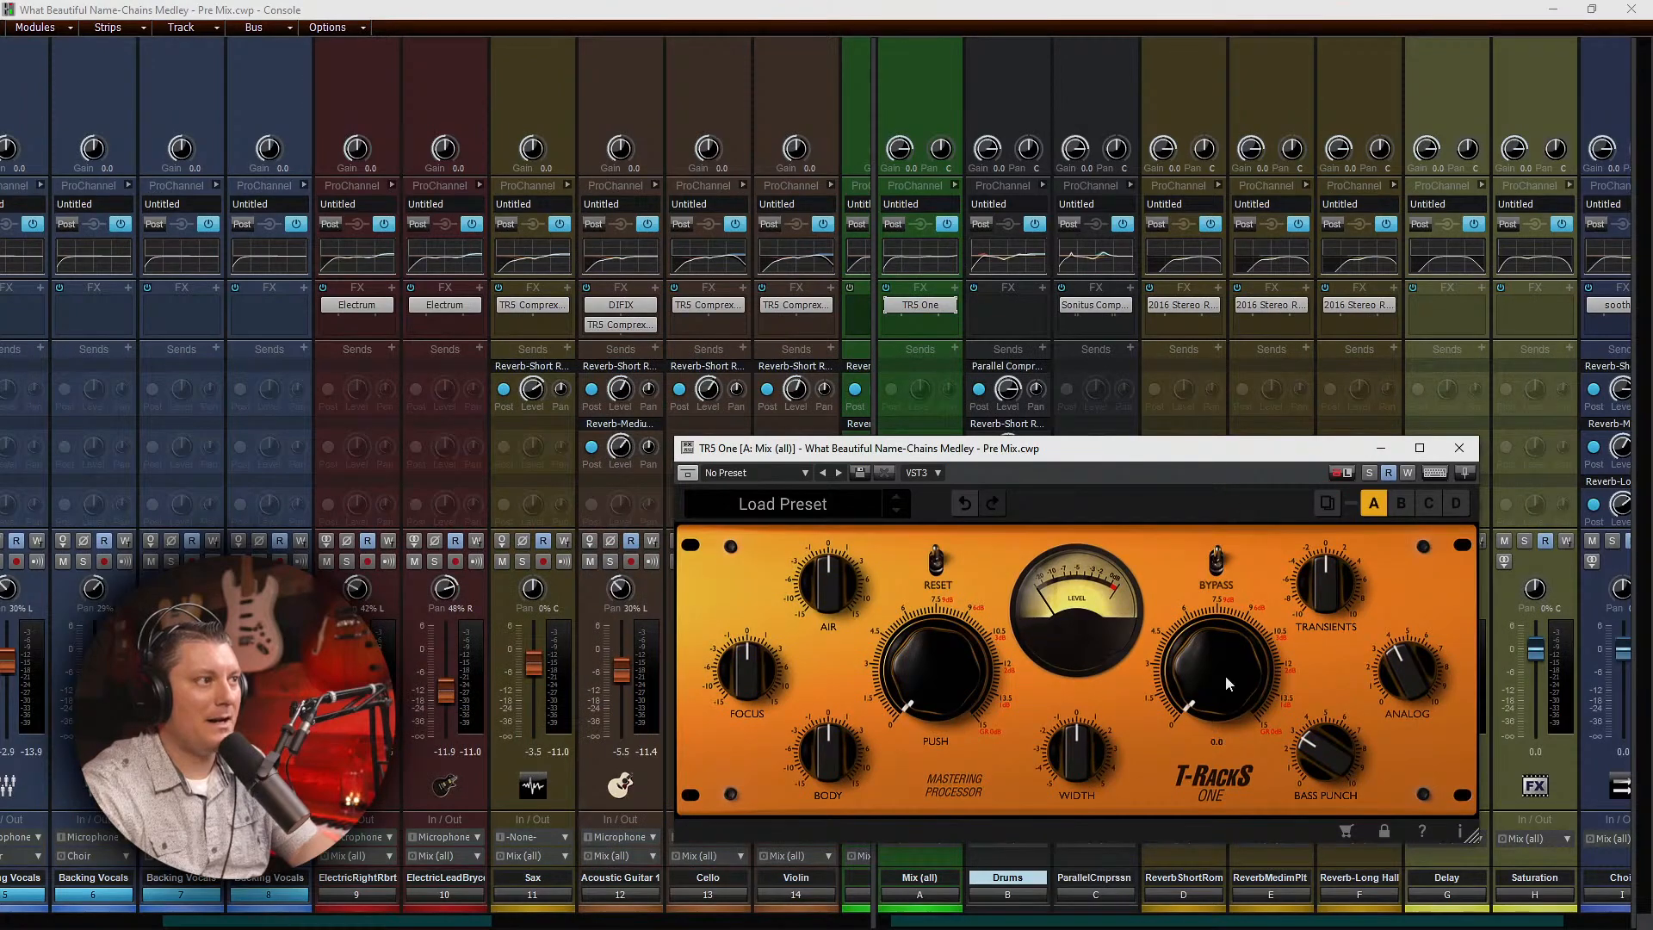
Step: Play the full mix with the plugin window moved clear of the faders to check the Mix bus output level
mouse_move(1321, 755)
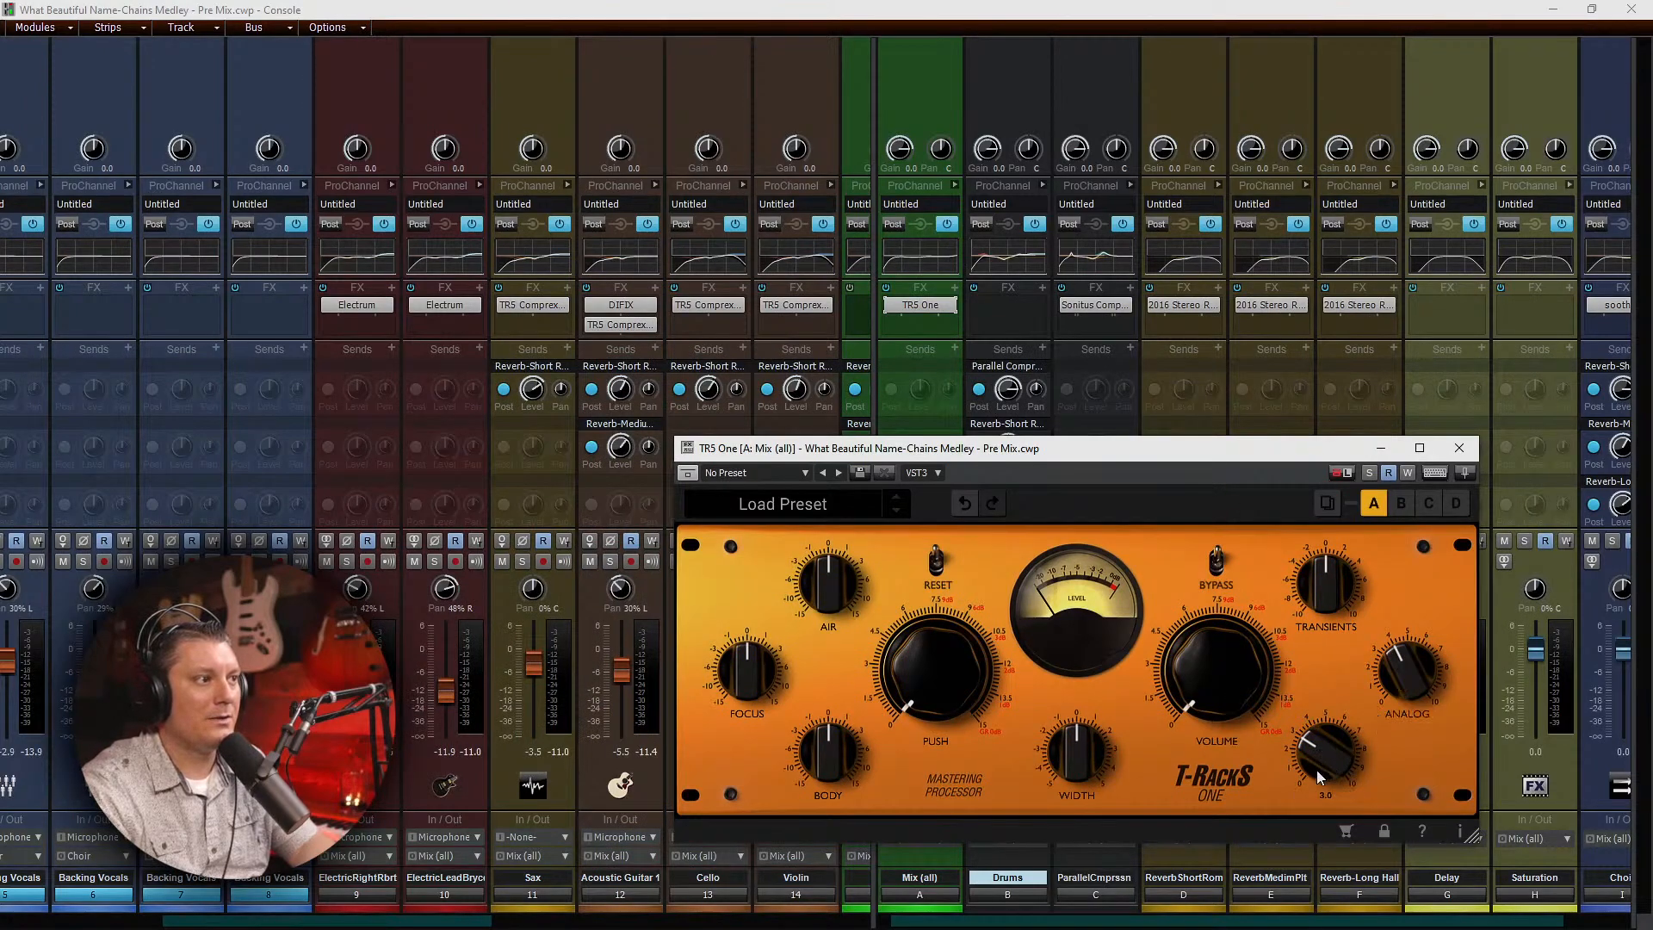
key("space")
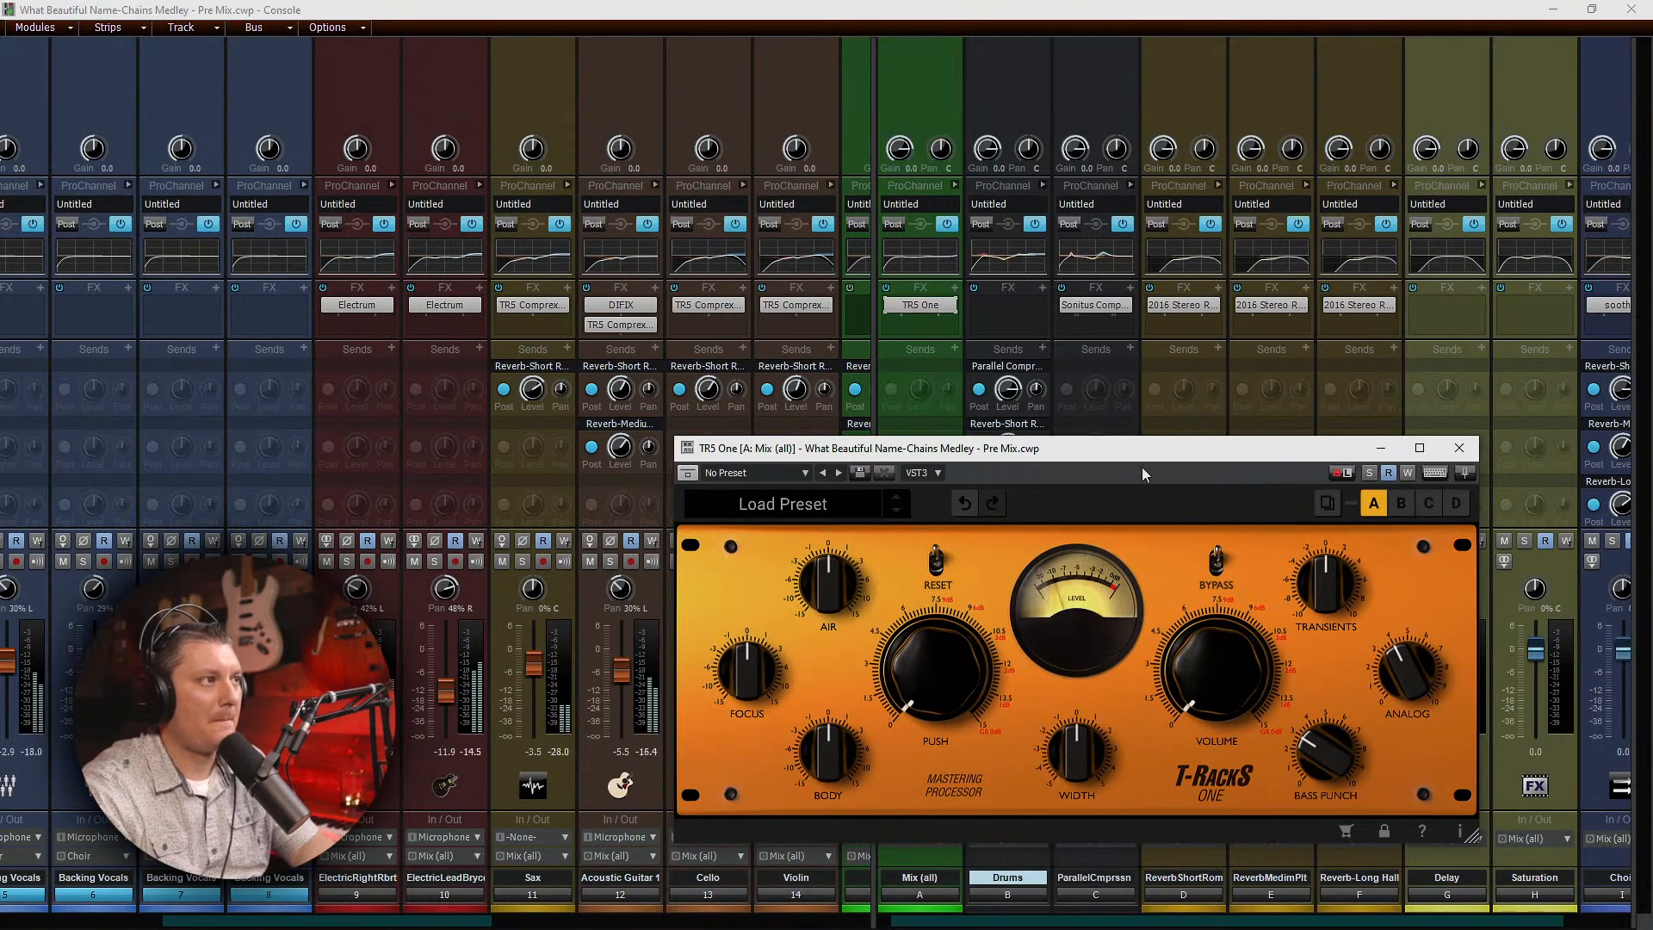
left_click_drag(1195, 448, 1180, 699)
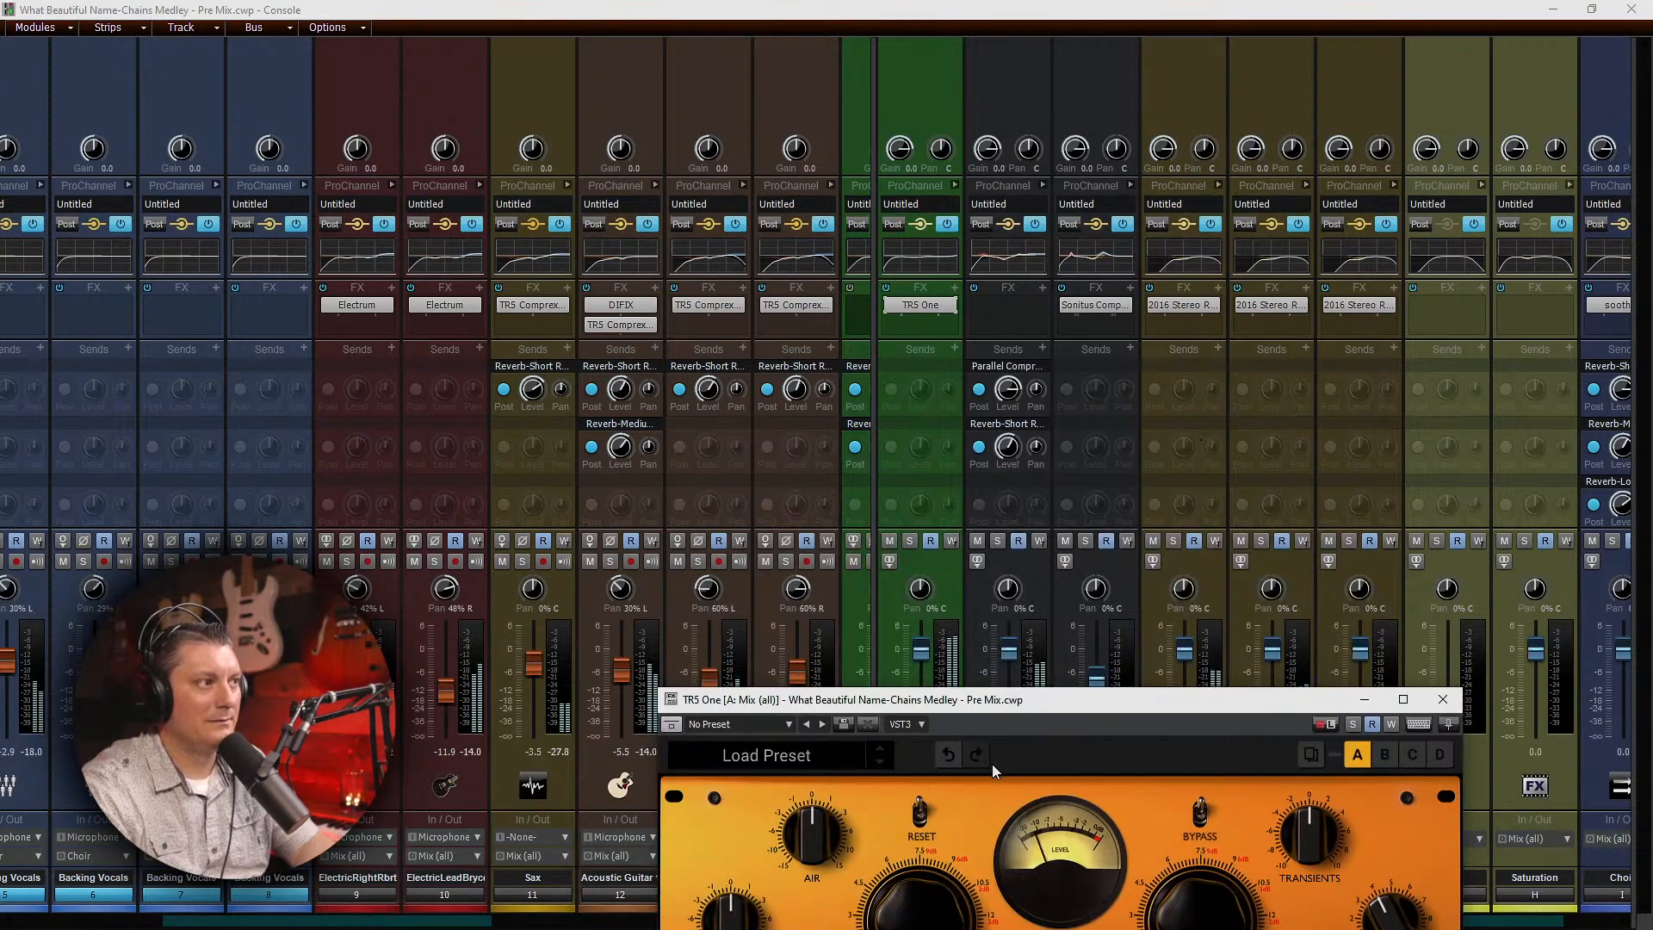
left_click_drag(1083, 711, 990, 785)
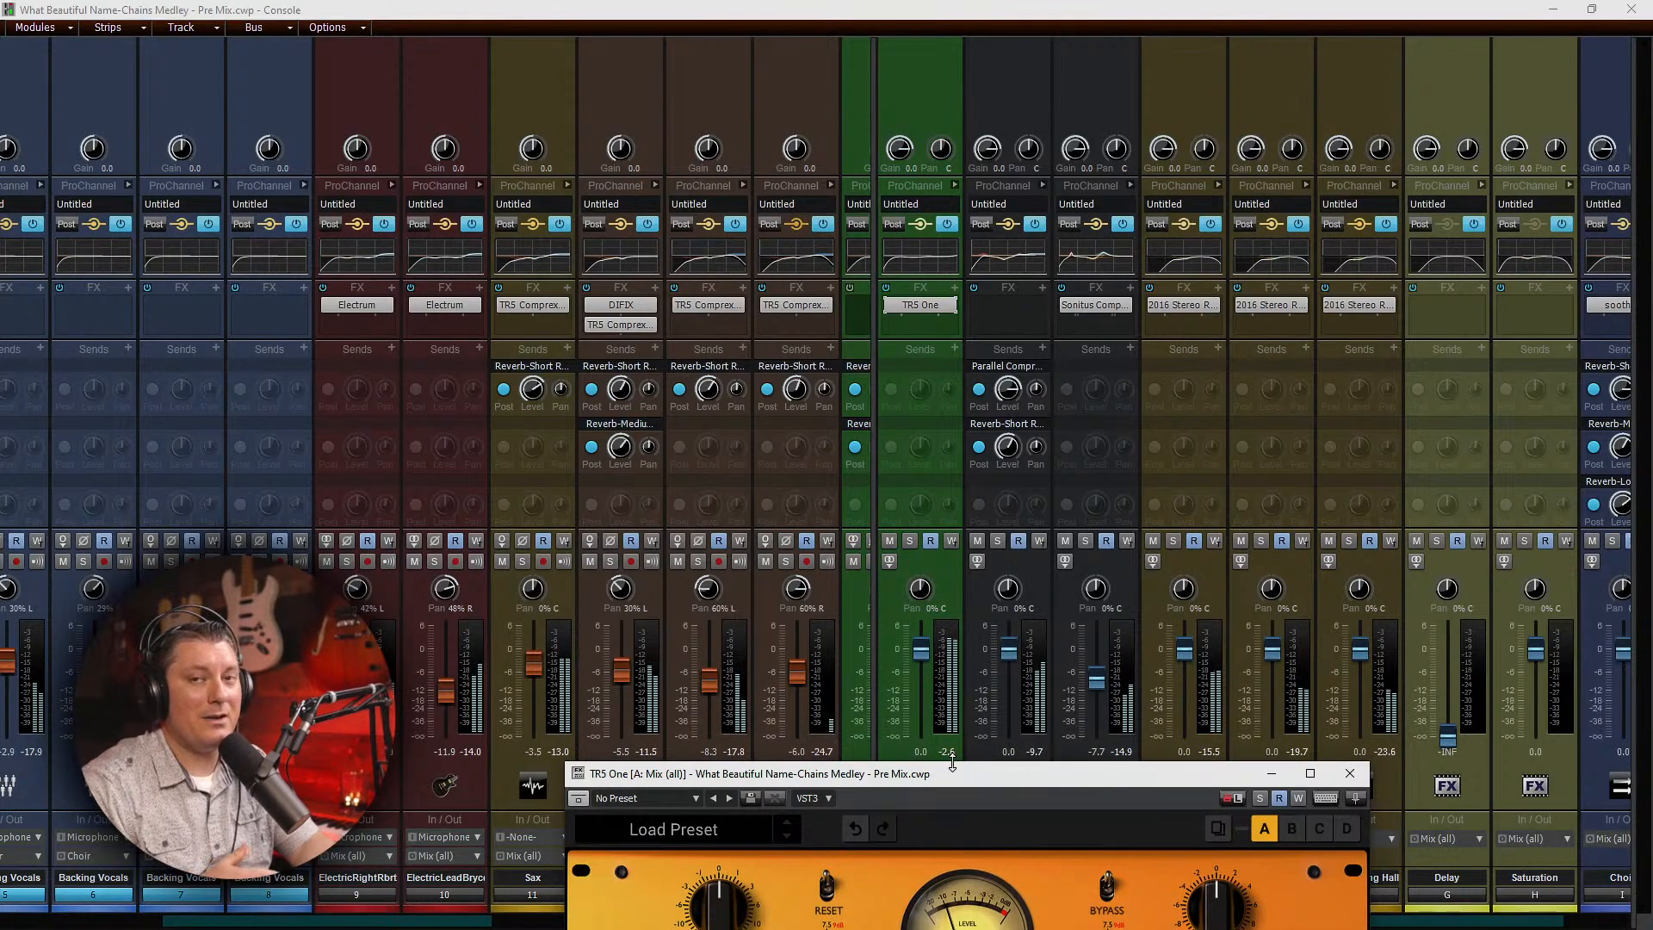
key("space")
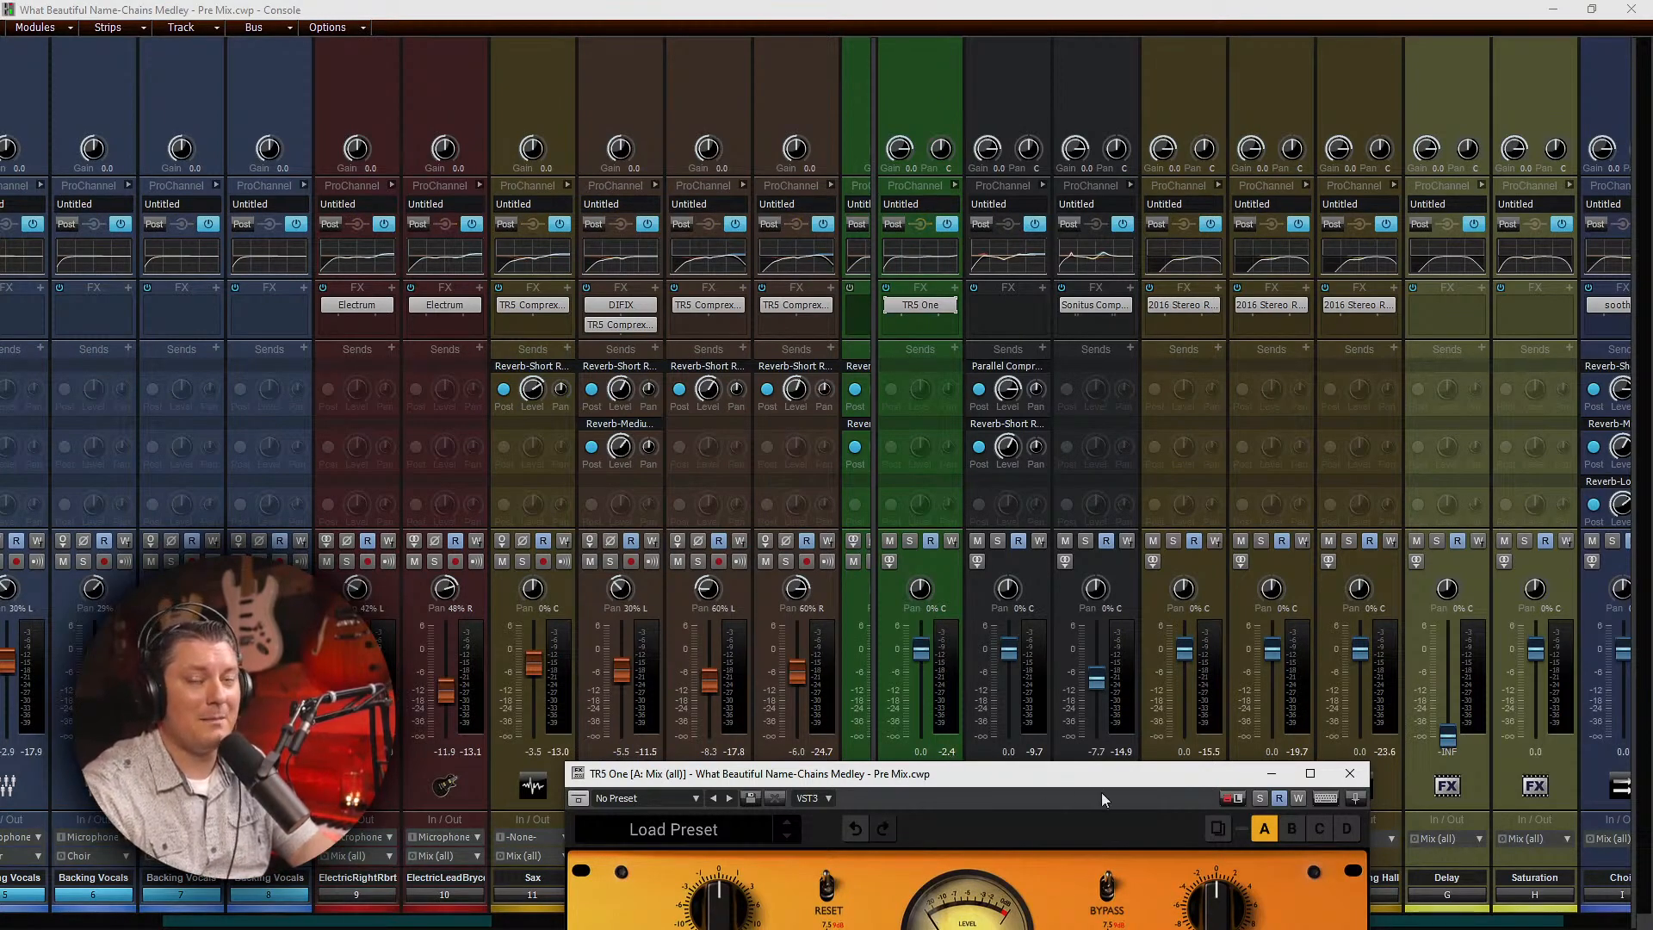
Step: Move and enlarge the TR5 One window from the Mix bus so that all its controls are accessible
left_click_drag(1156, 784, 1365, 245)
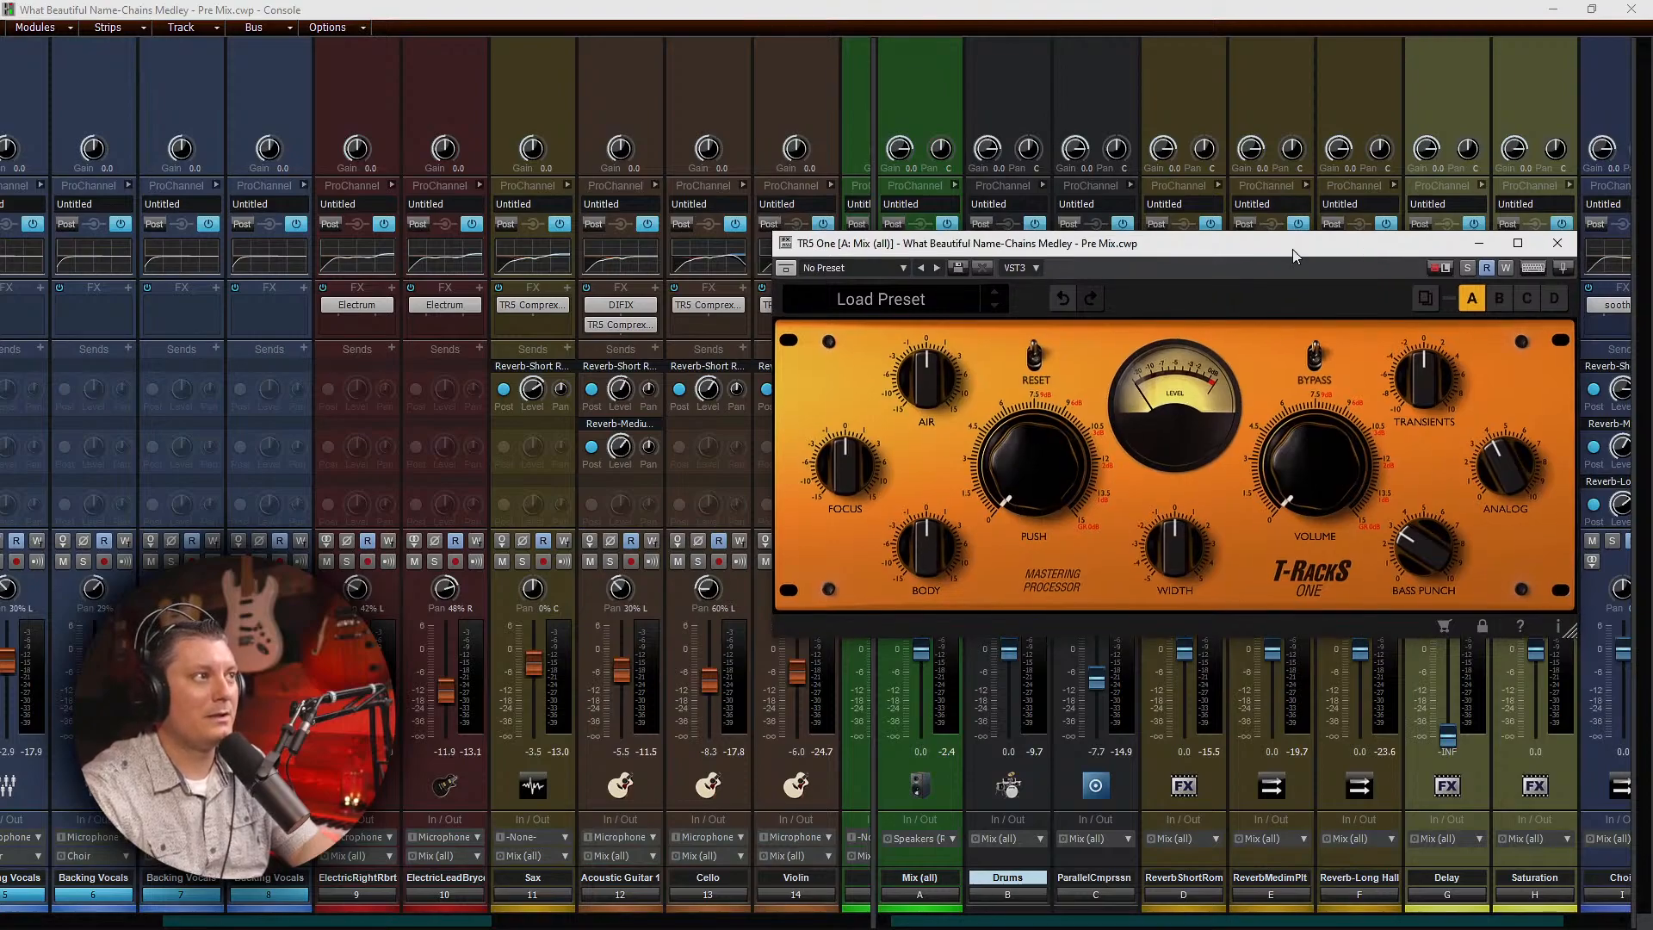
left_click_drag(1296, 244, 1624, 394)
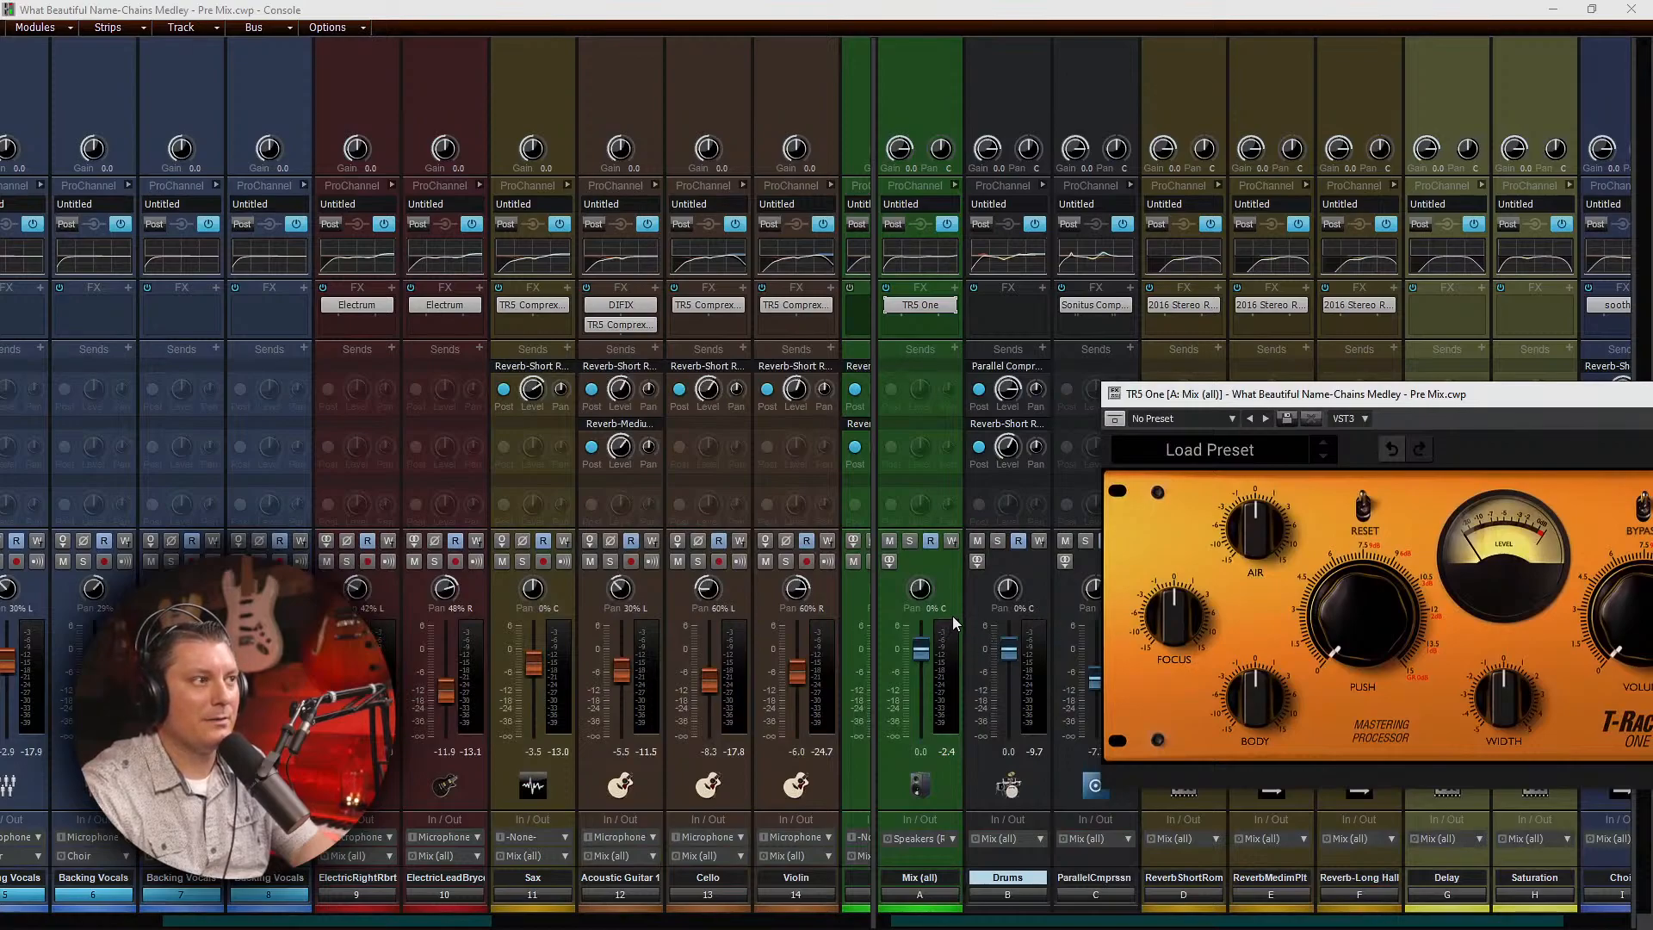
left_click_drag(1511, 383, 1420, 160)
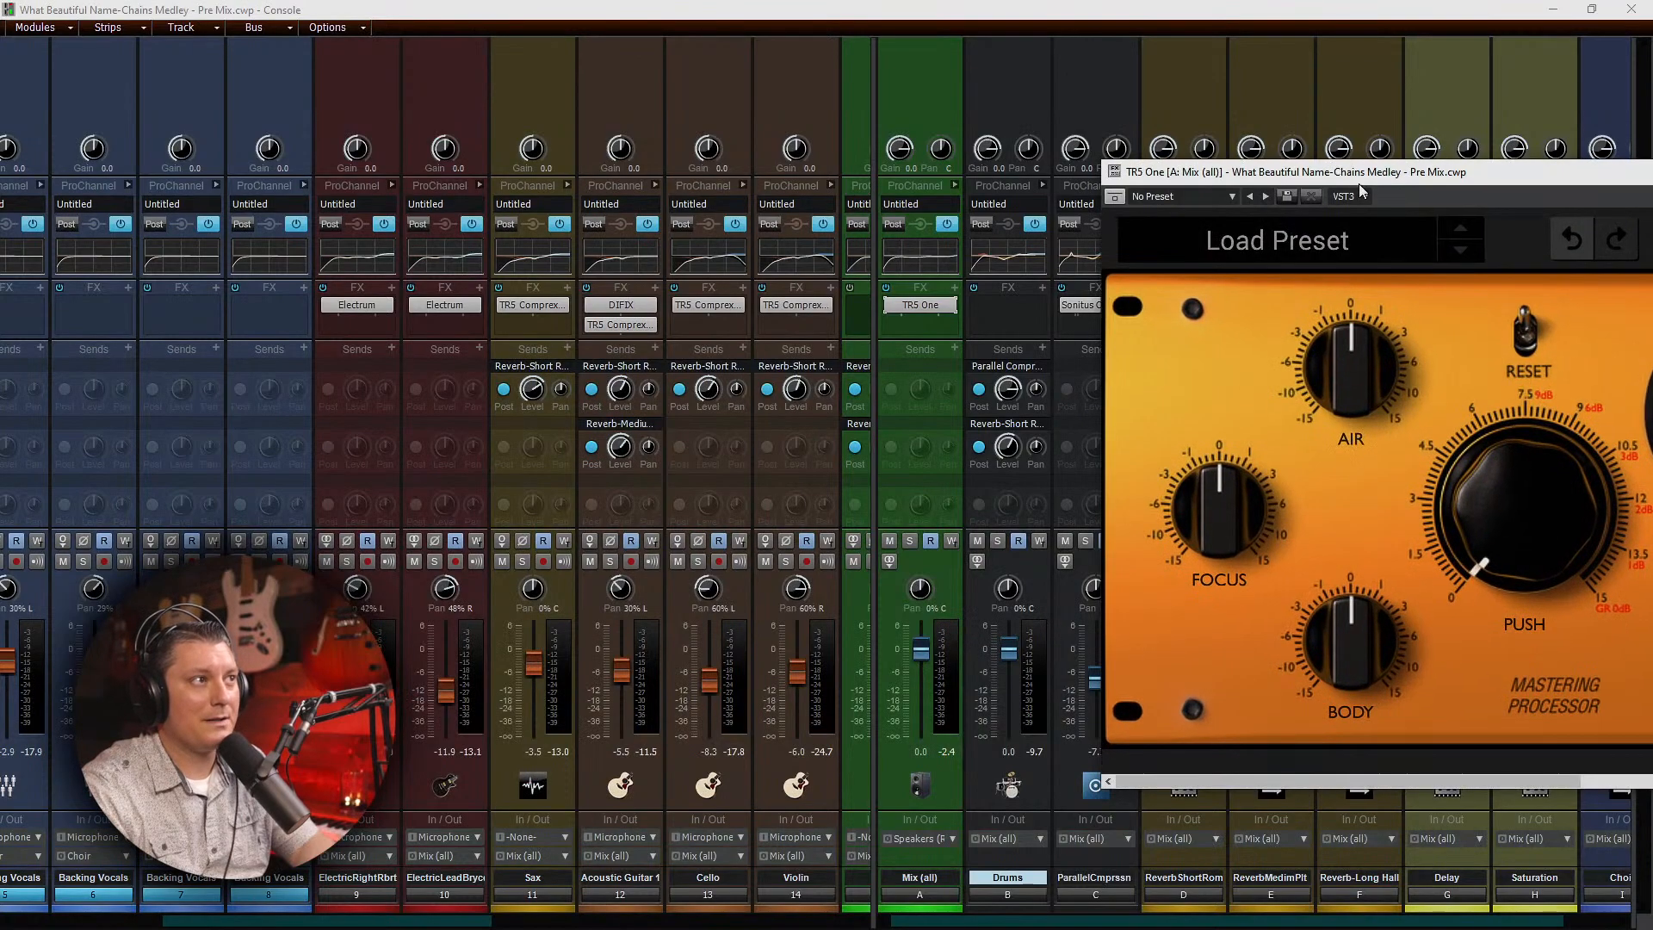
left_click(1532, 154)
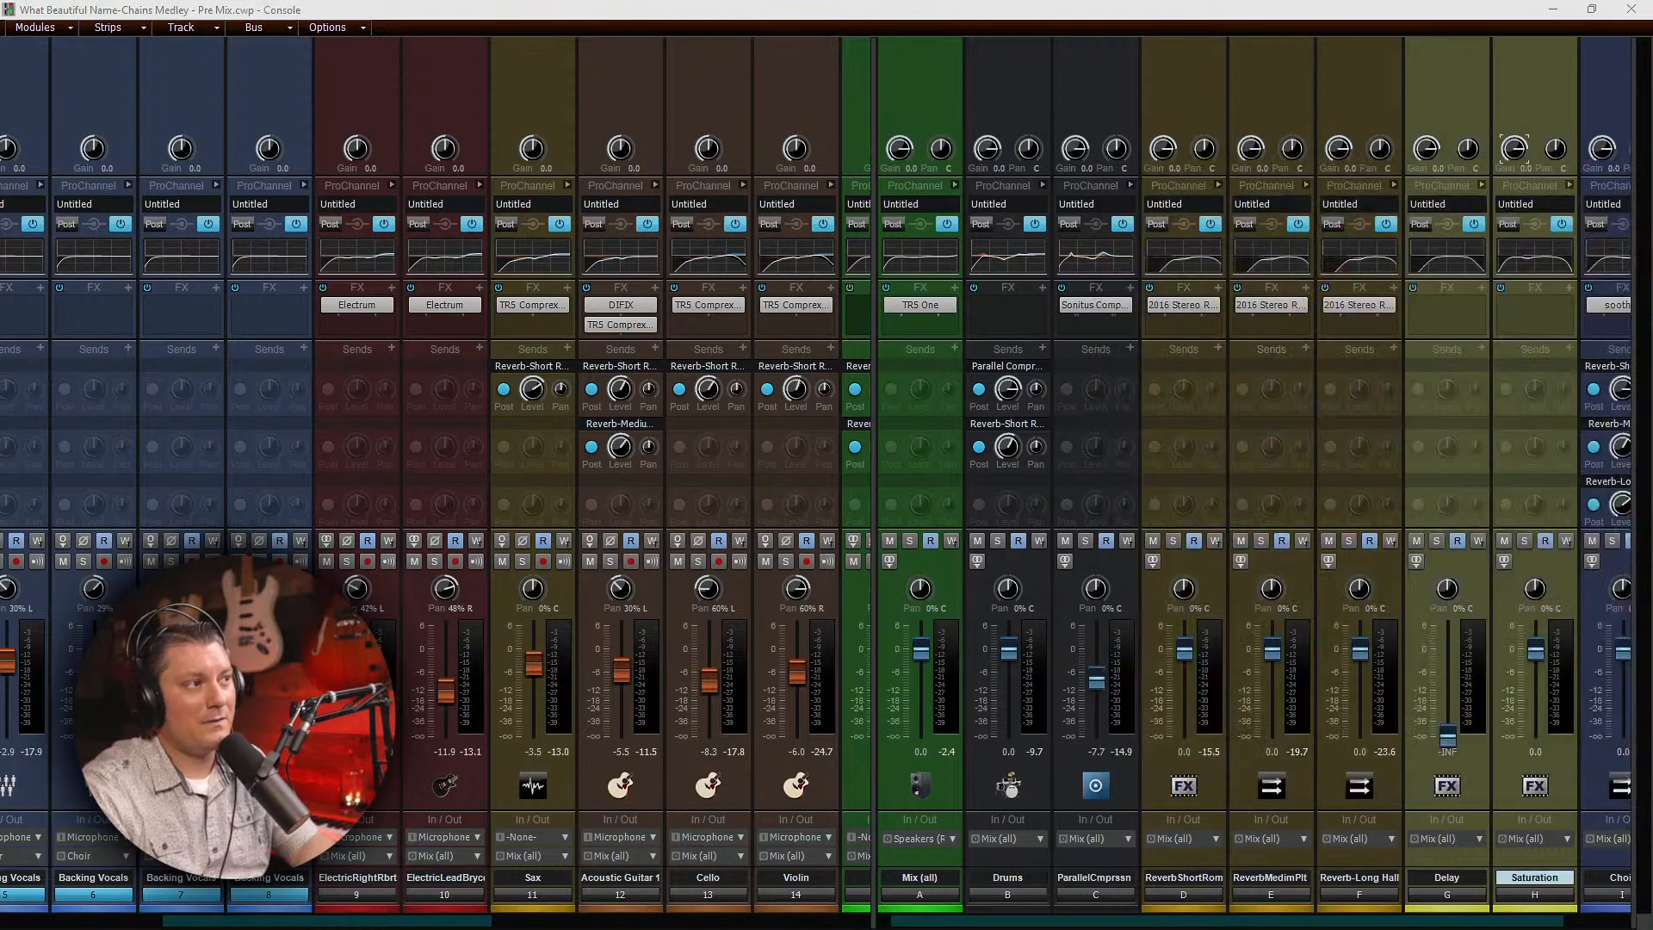
double_click(923, 305)
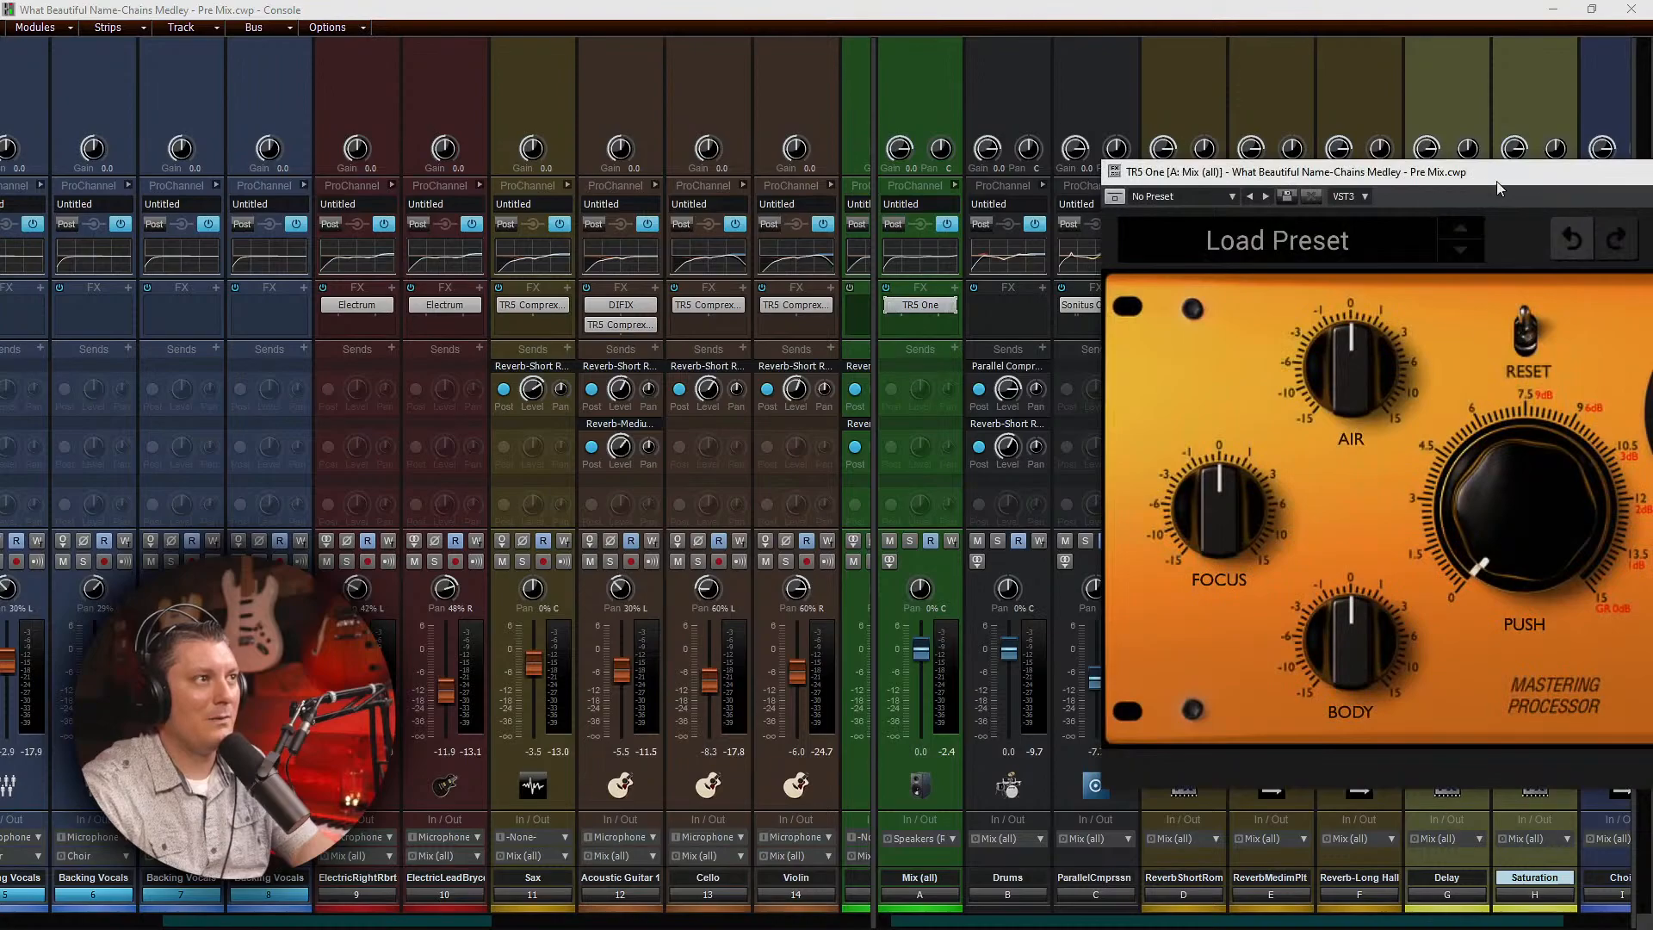
left_click_drag(1547, 179, 1005, 142)
left_click_drag(936, 173, 970, 53)
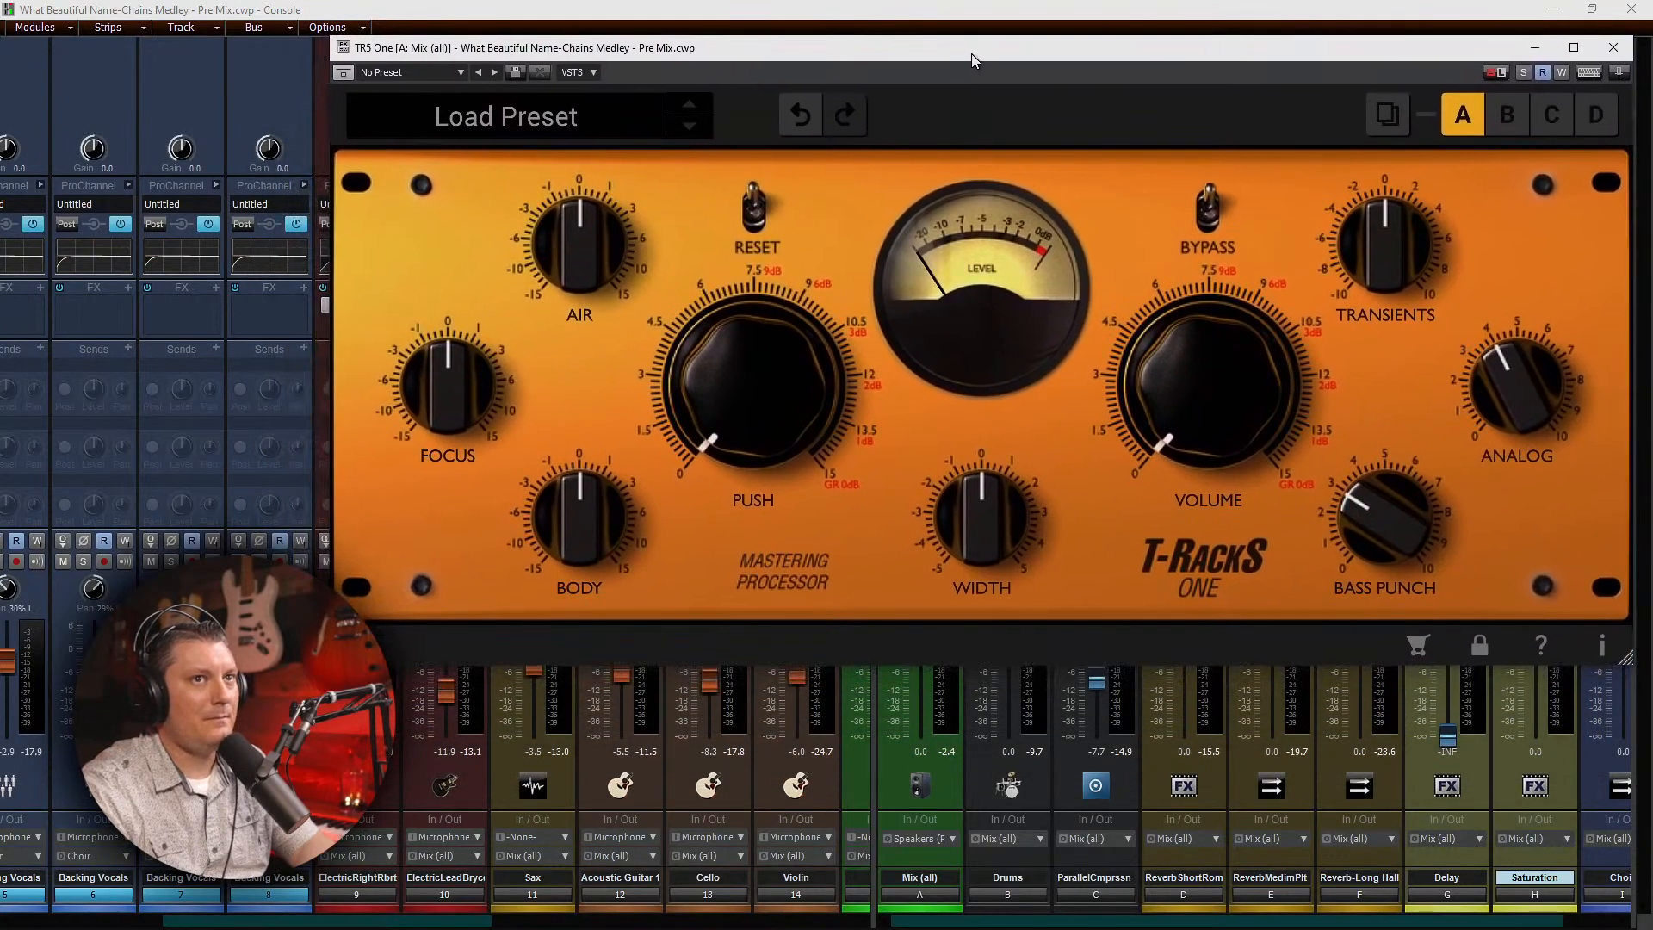
Step: Raise TR5 One's Push to 0.9 and Volume to 3.0, and shrink its window to uncover the console faders
mouse_move(782, 413)
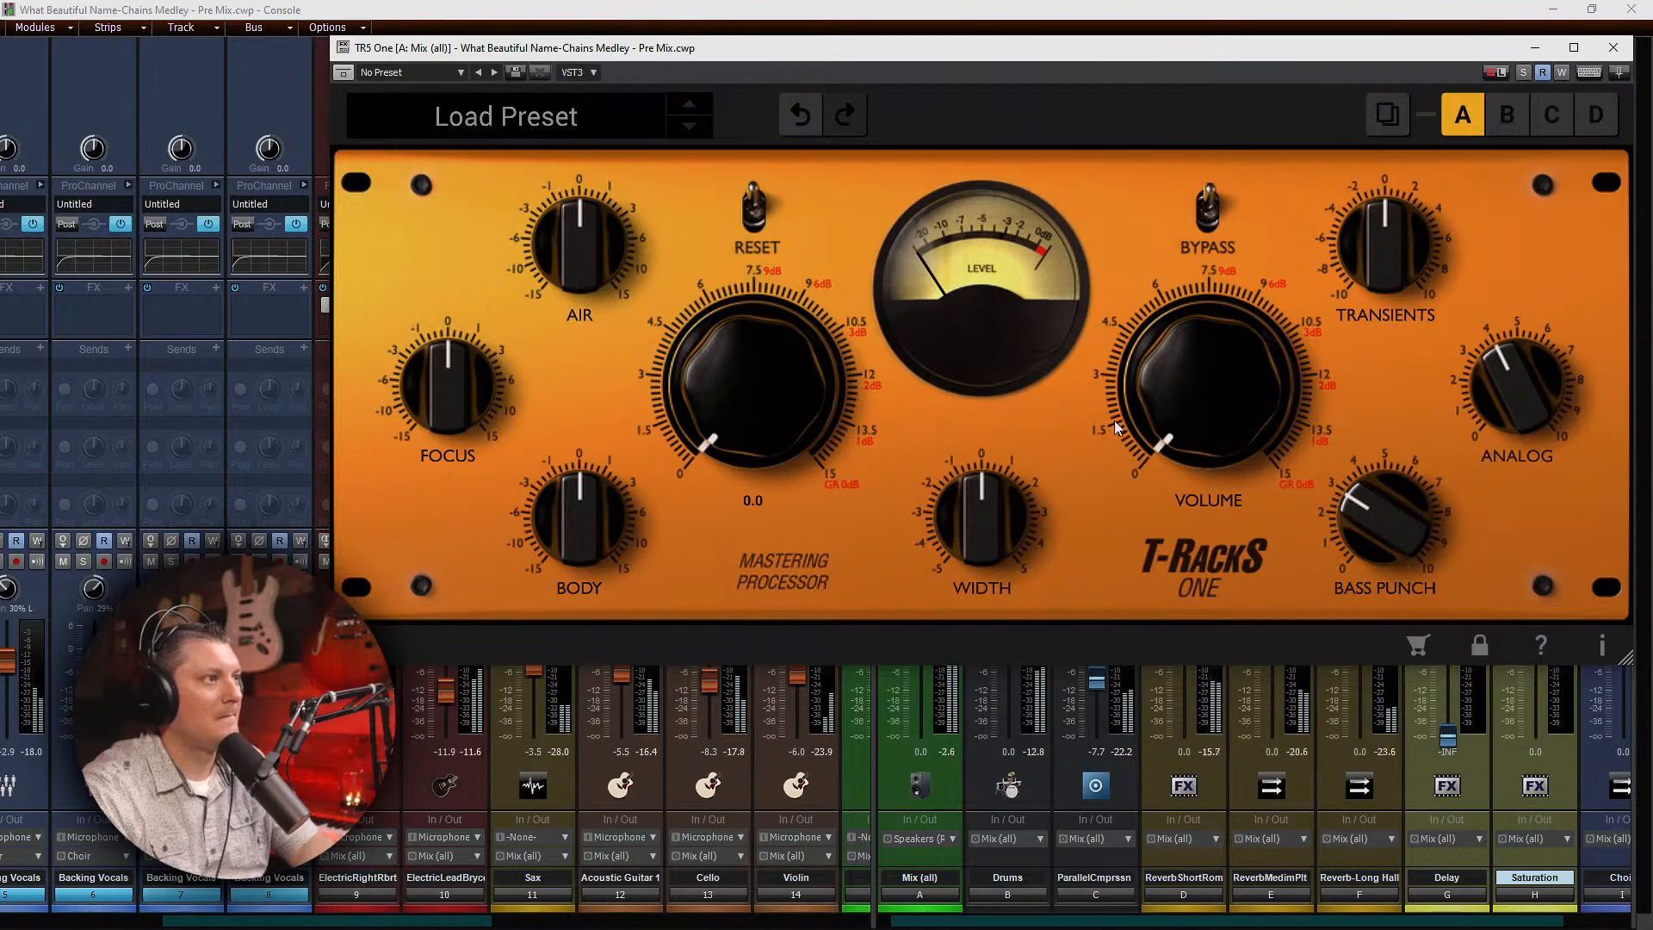
left_click_drag(1160, 401, 1147, 314)
left_click_drag(1142, 383, 1142, 362)
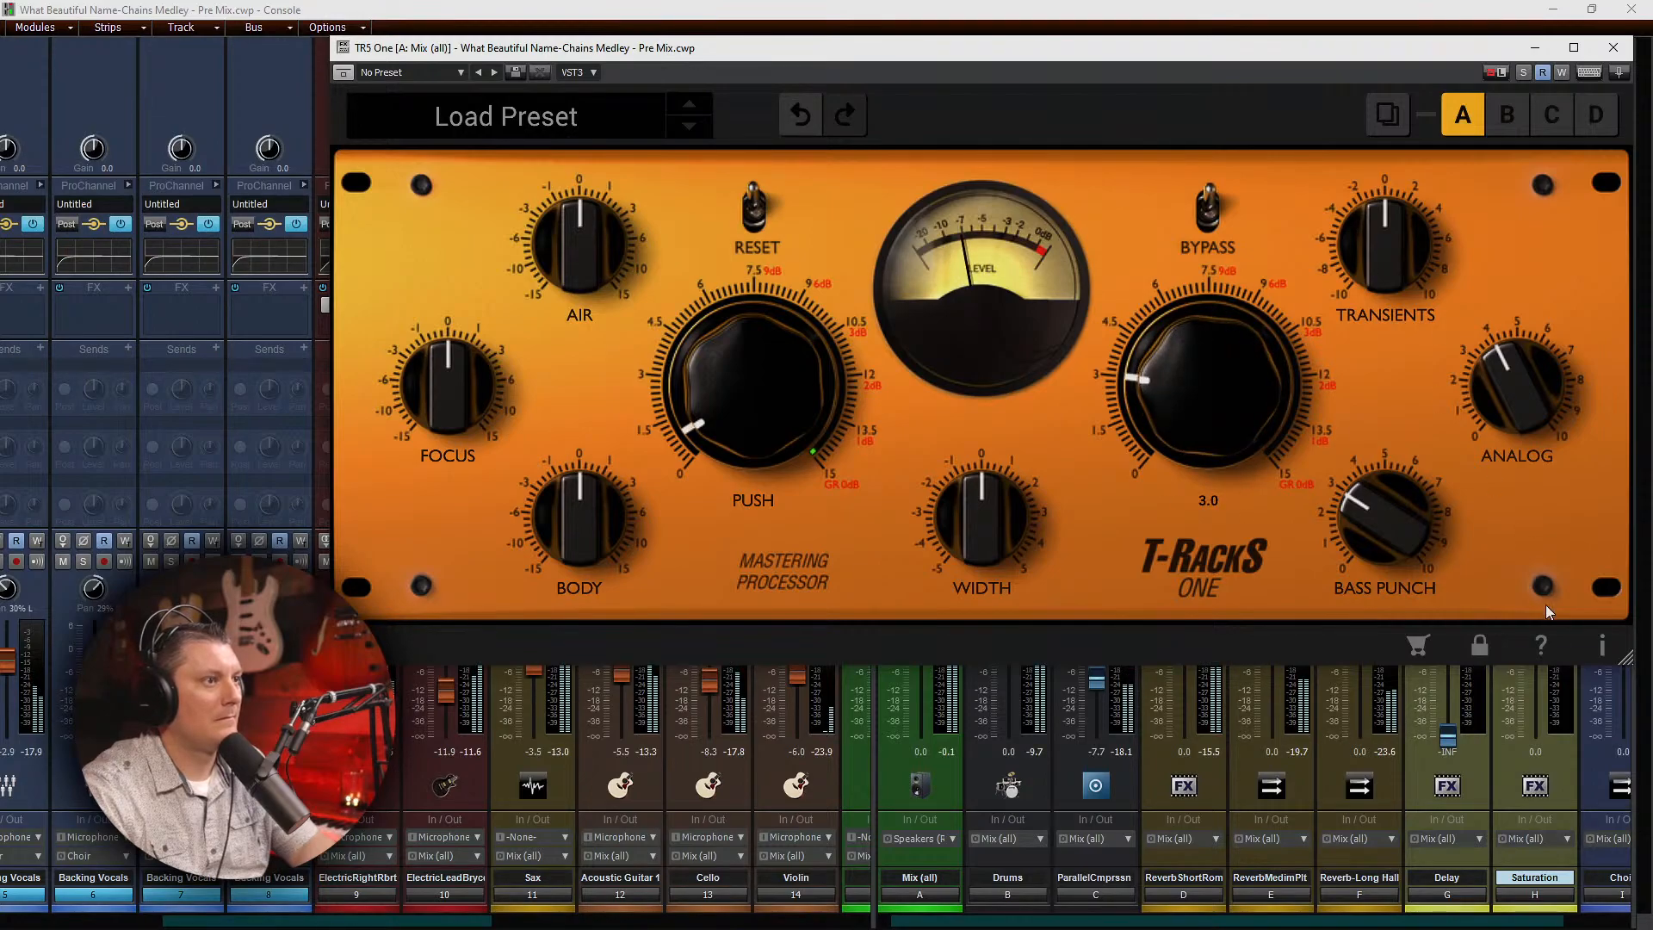
left_click_drag(1627, 675, 1329, 540)
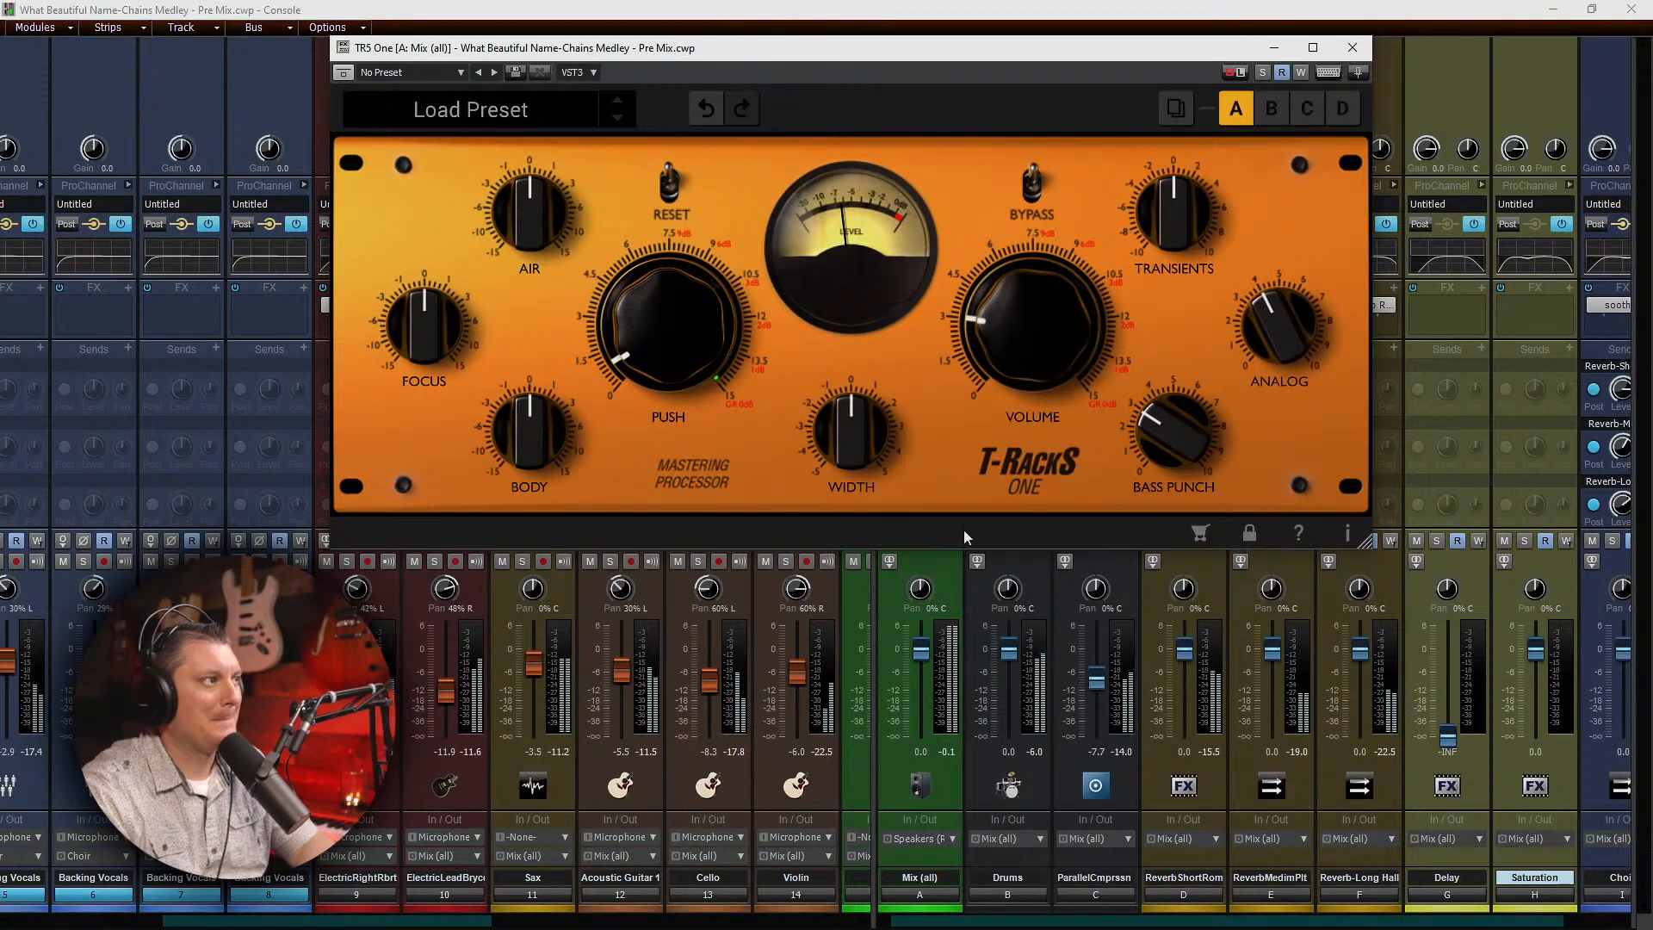
Step: Boost Focus moderately and raise Air and Body slightly in TR5 One on the Mix bus
left_click(536, 232)
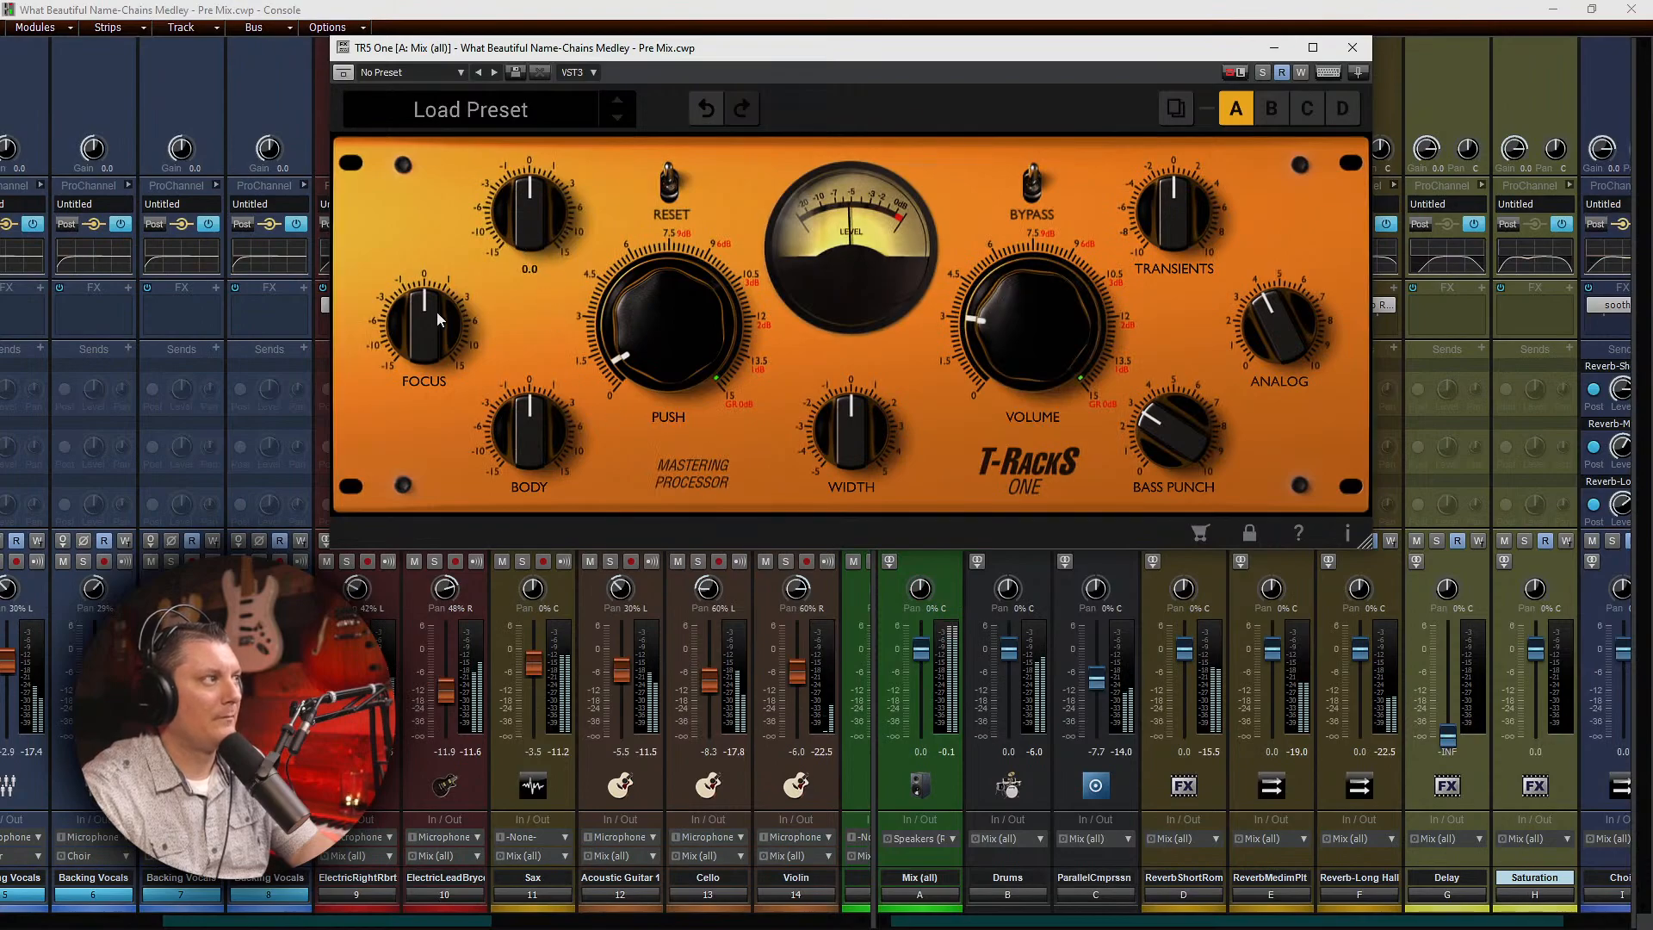
left_click_drag(425, 328, 429, 272)
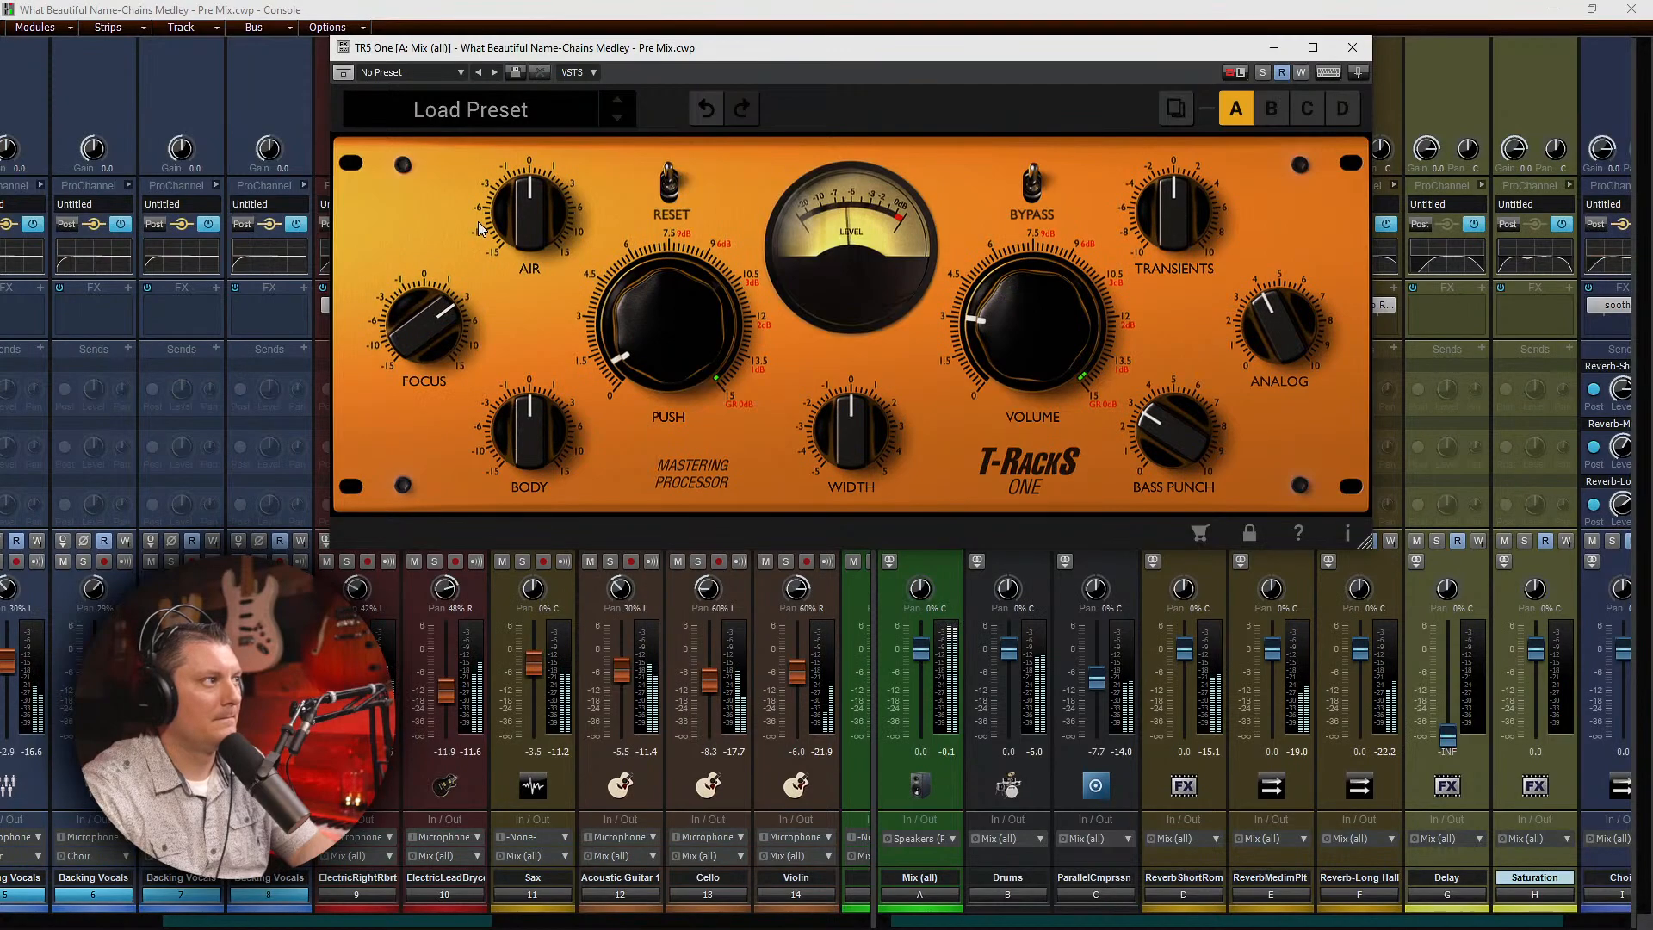
mouse_move(524, 225)
left_mouse_down()
mouse_move(519, 151)
mouse_move(534, 215)
left_mouse_up()
mouse_move(538, 436)
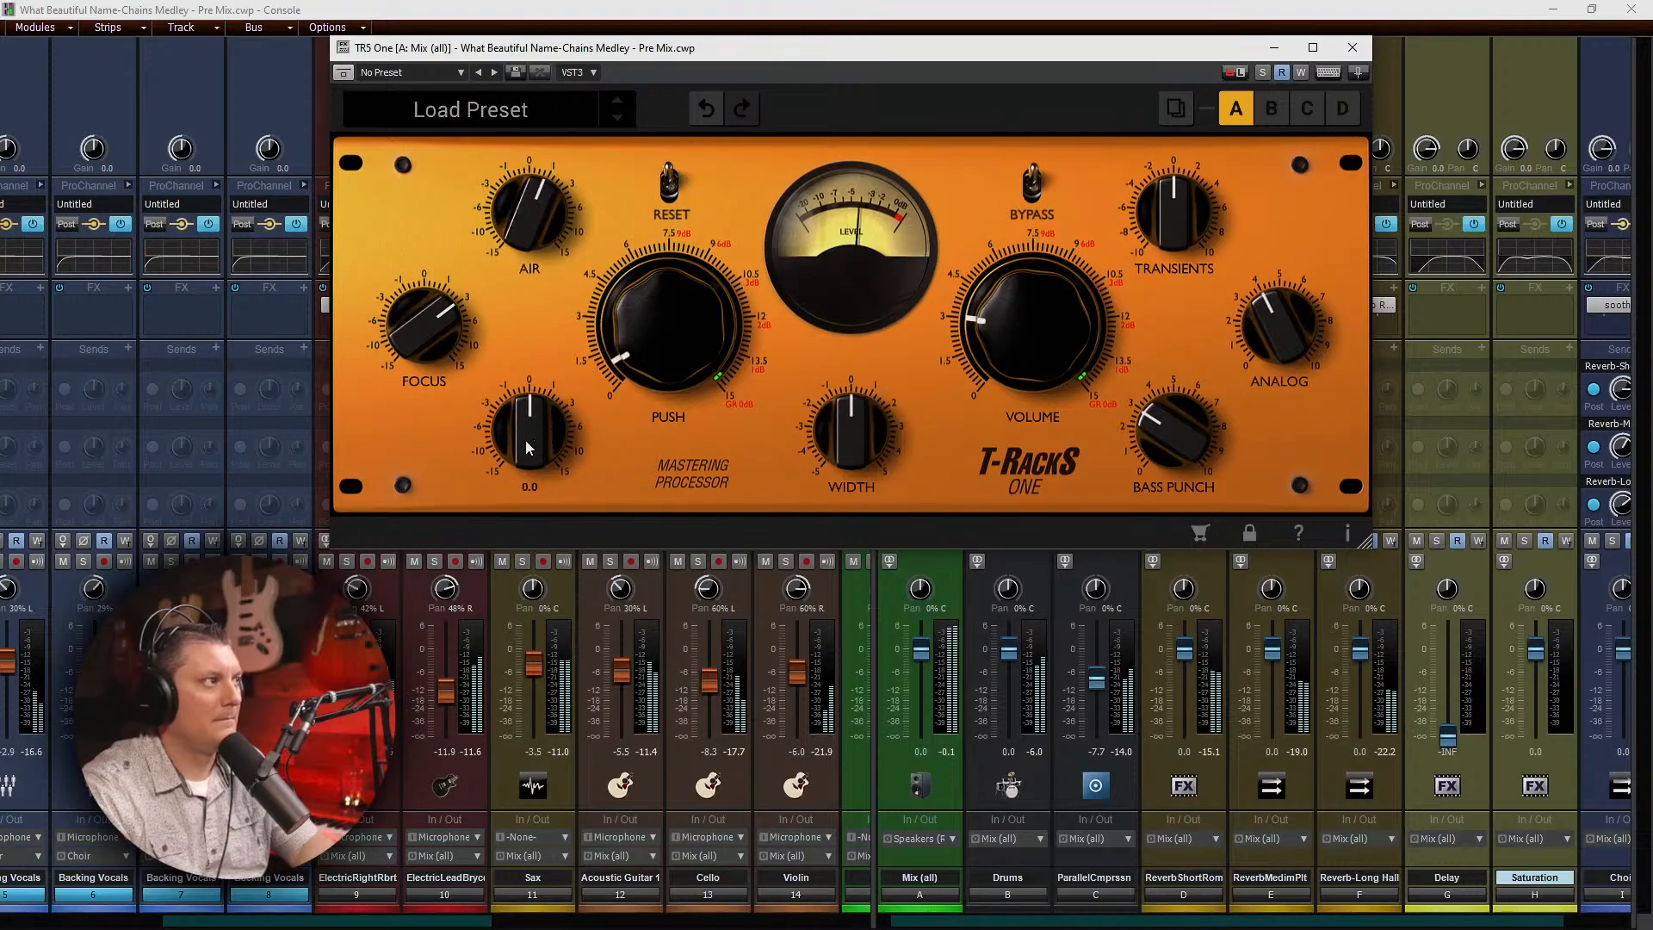
mouse_move(516, 431)
left_mouse_down()
mouse_move(514, 391)
mouse_move(529, 422)
left_mouse_up()
Step: Increase TR5 One's Bass Punch to about 4 and its stereo Width to about 2
mouse_move(860, 442)
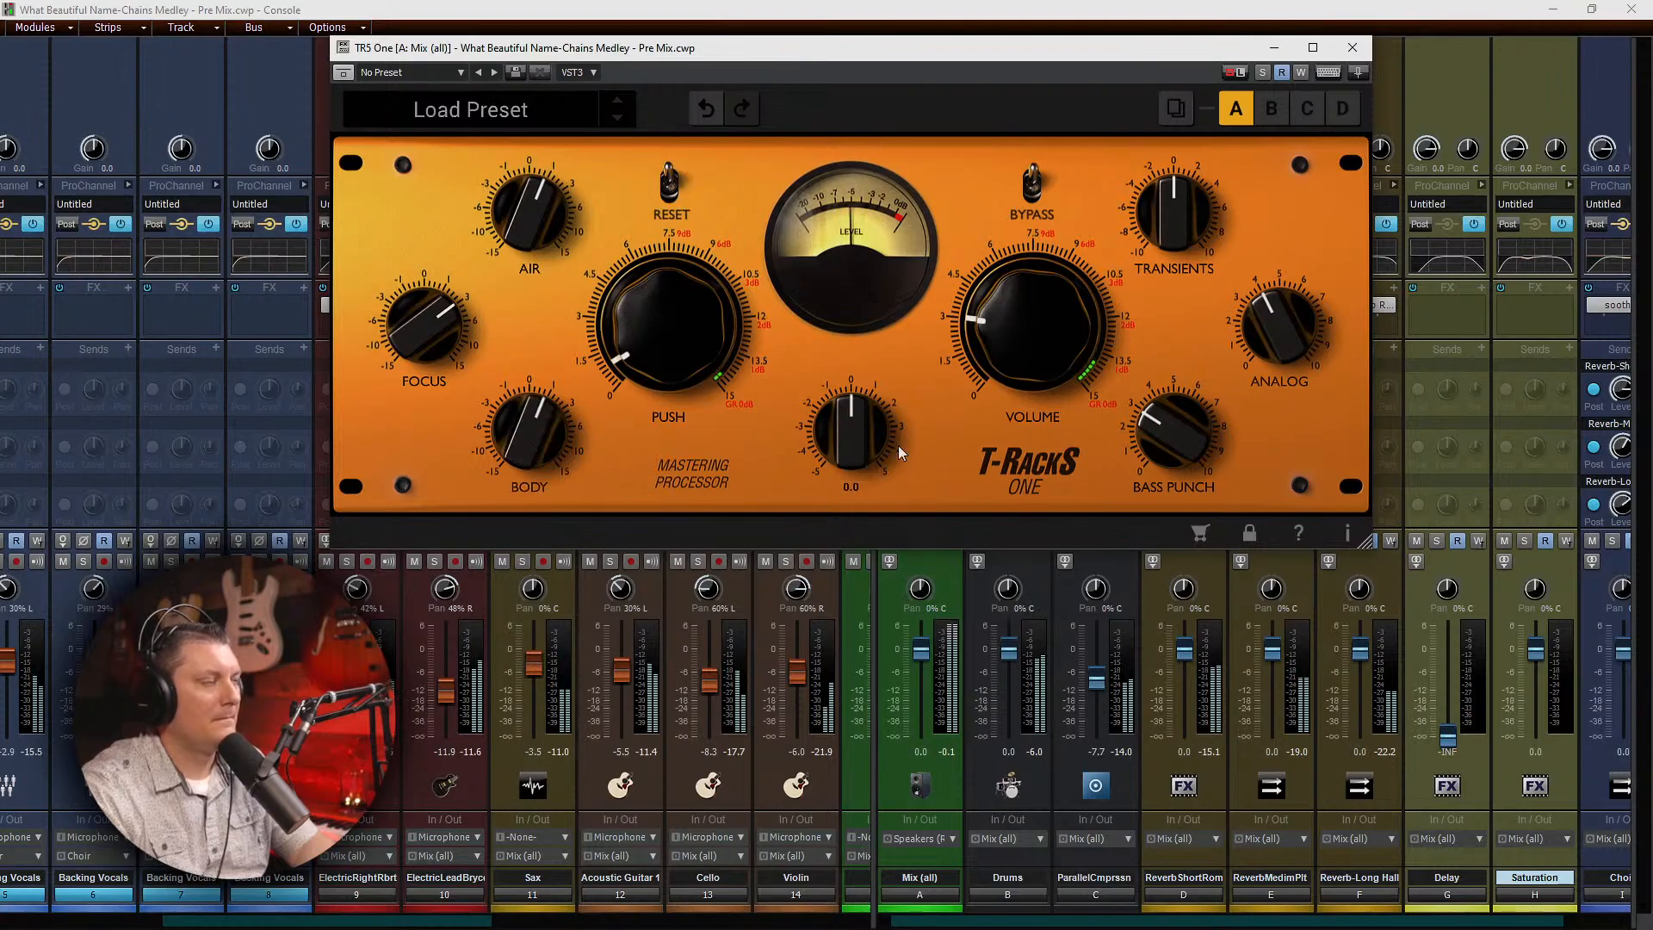
left_click_drag(1147, 445, 1144, 414)
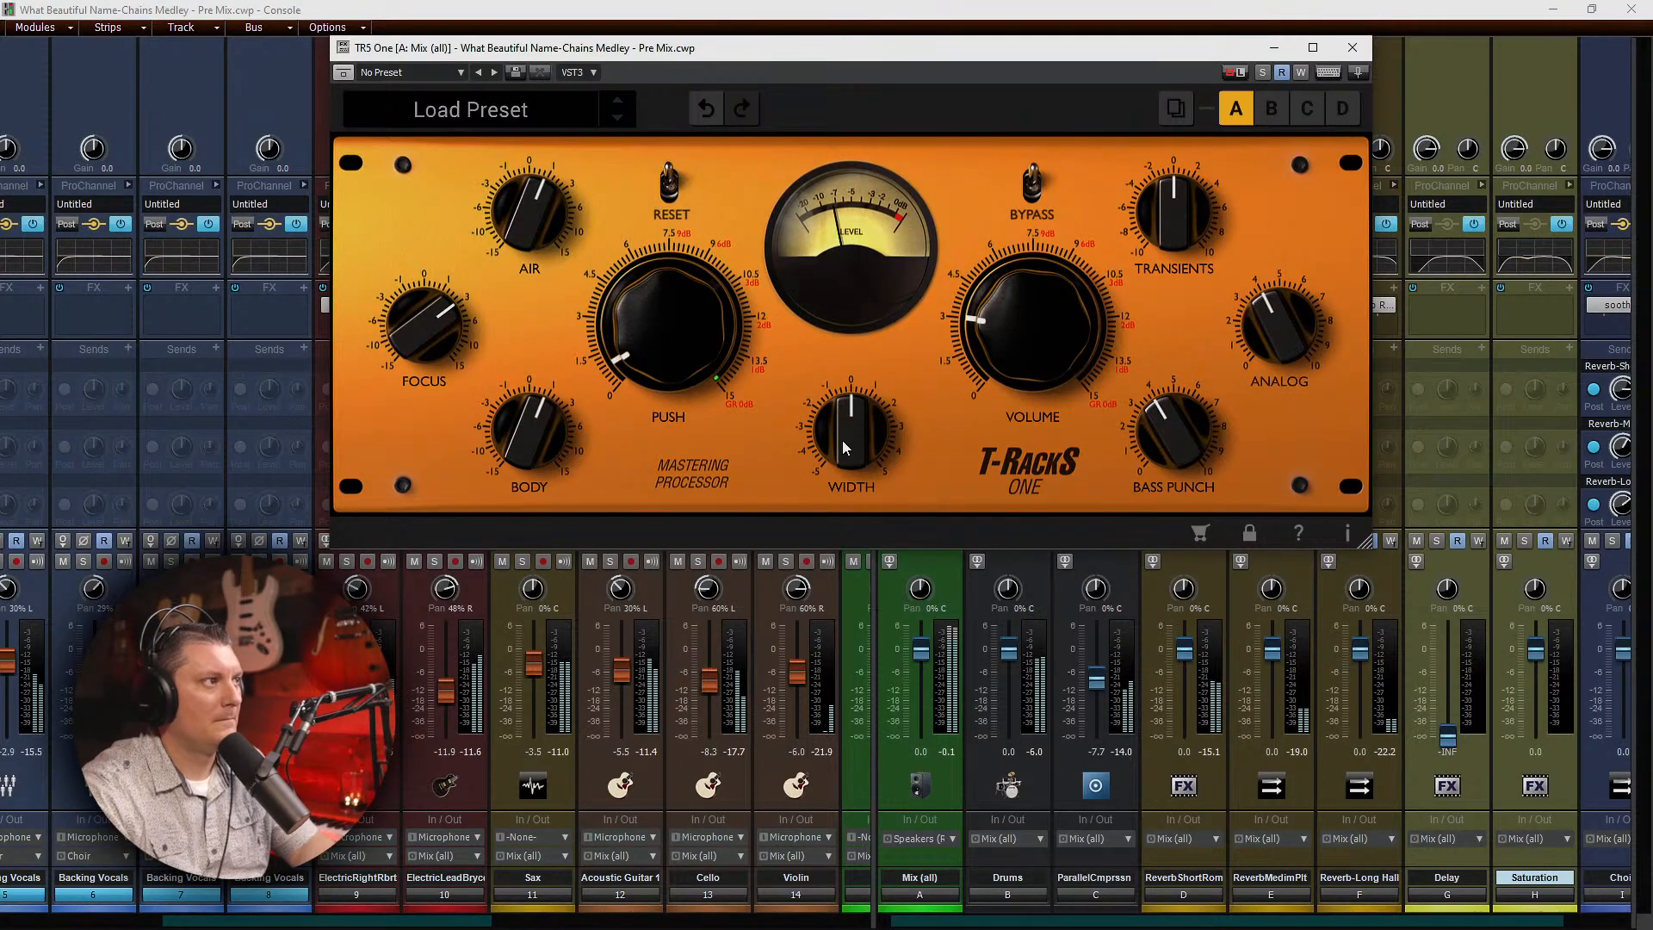
left_click_drag(842, 440, 858, 387)
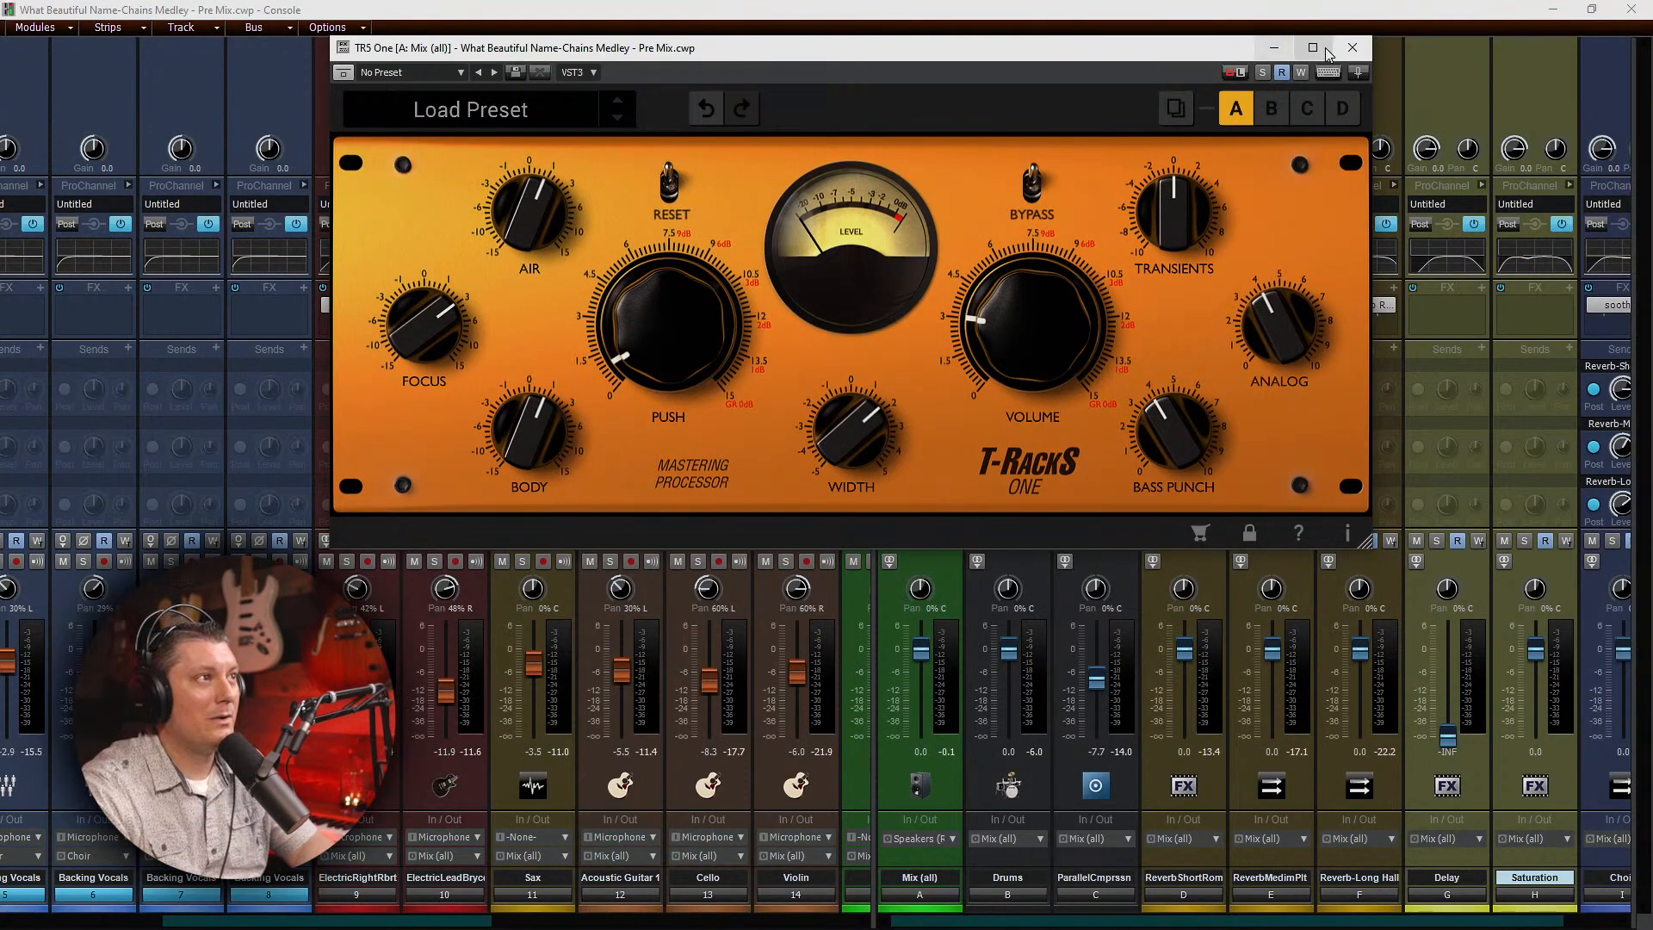
Step: Increase TR5 One's Push to 1.4 during playback and close the plugin
mouse_move(1011, 383)
mouse_move(669, 349)
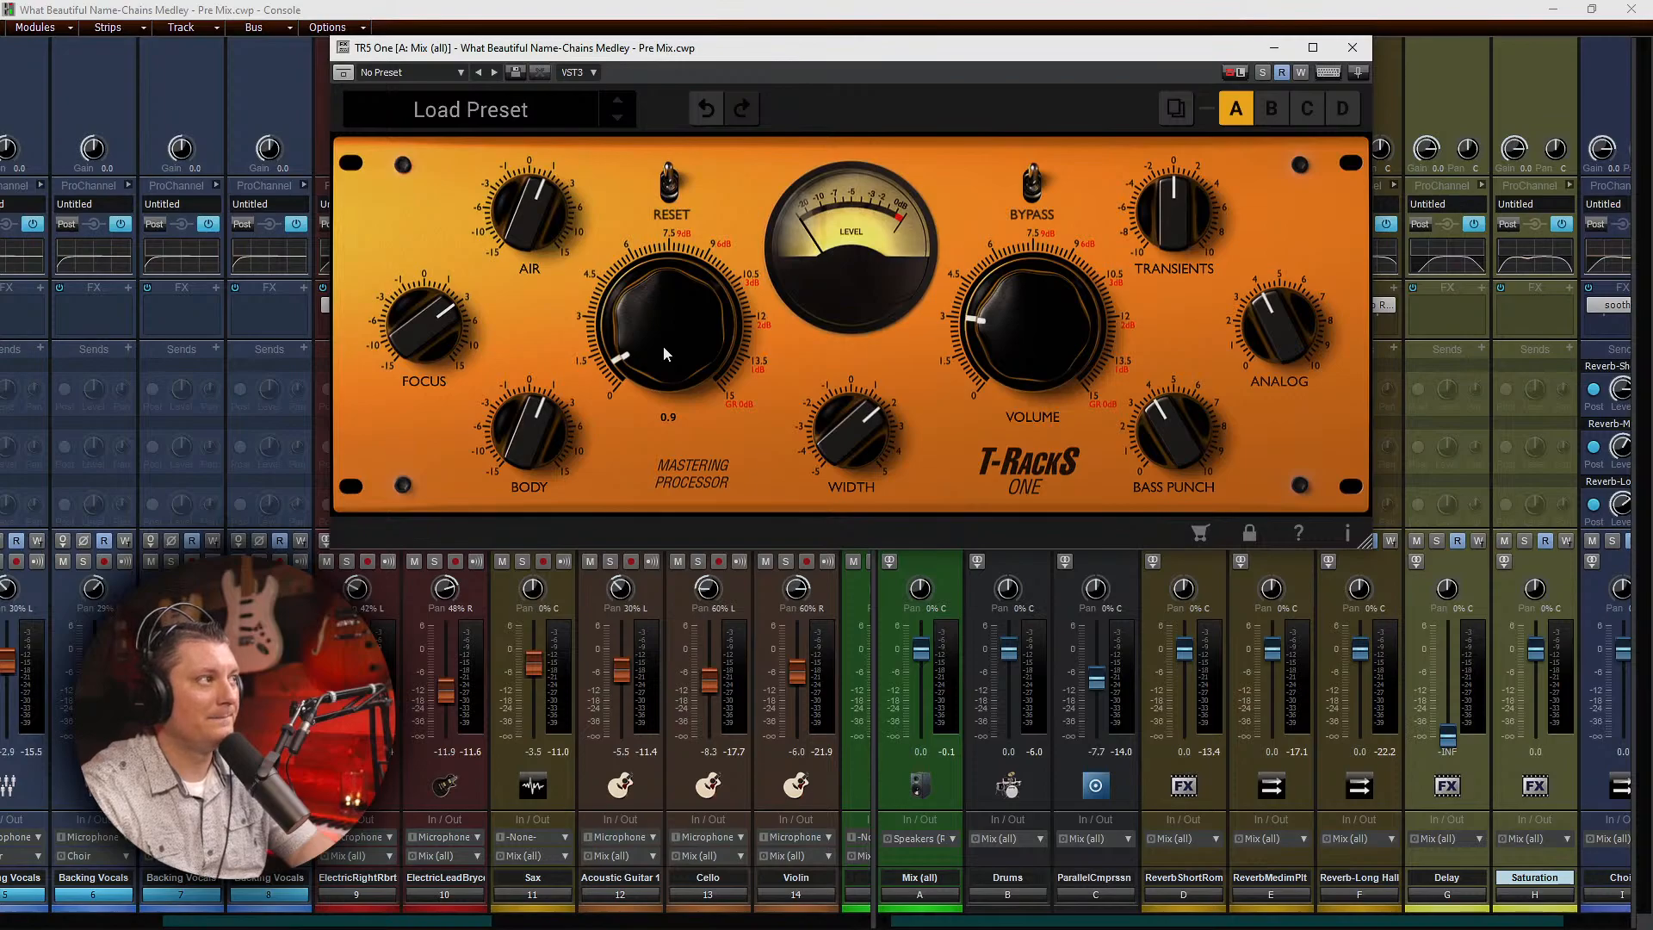
left_click_drag(648, 355, 644, 348)
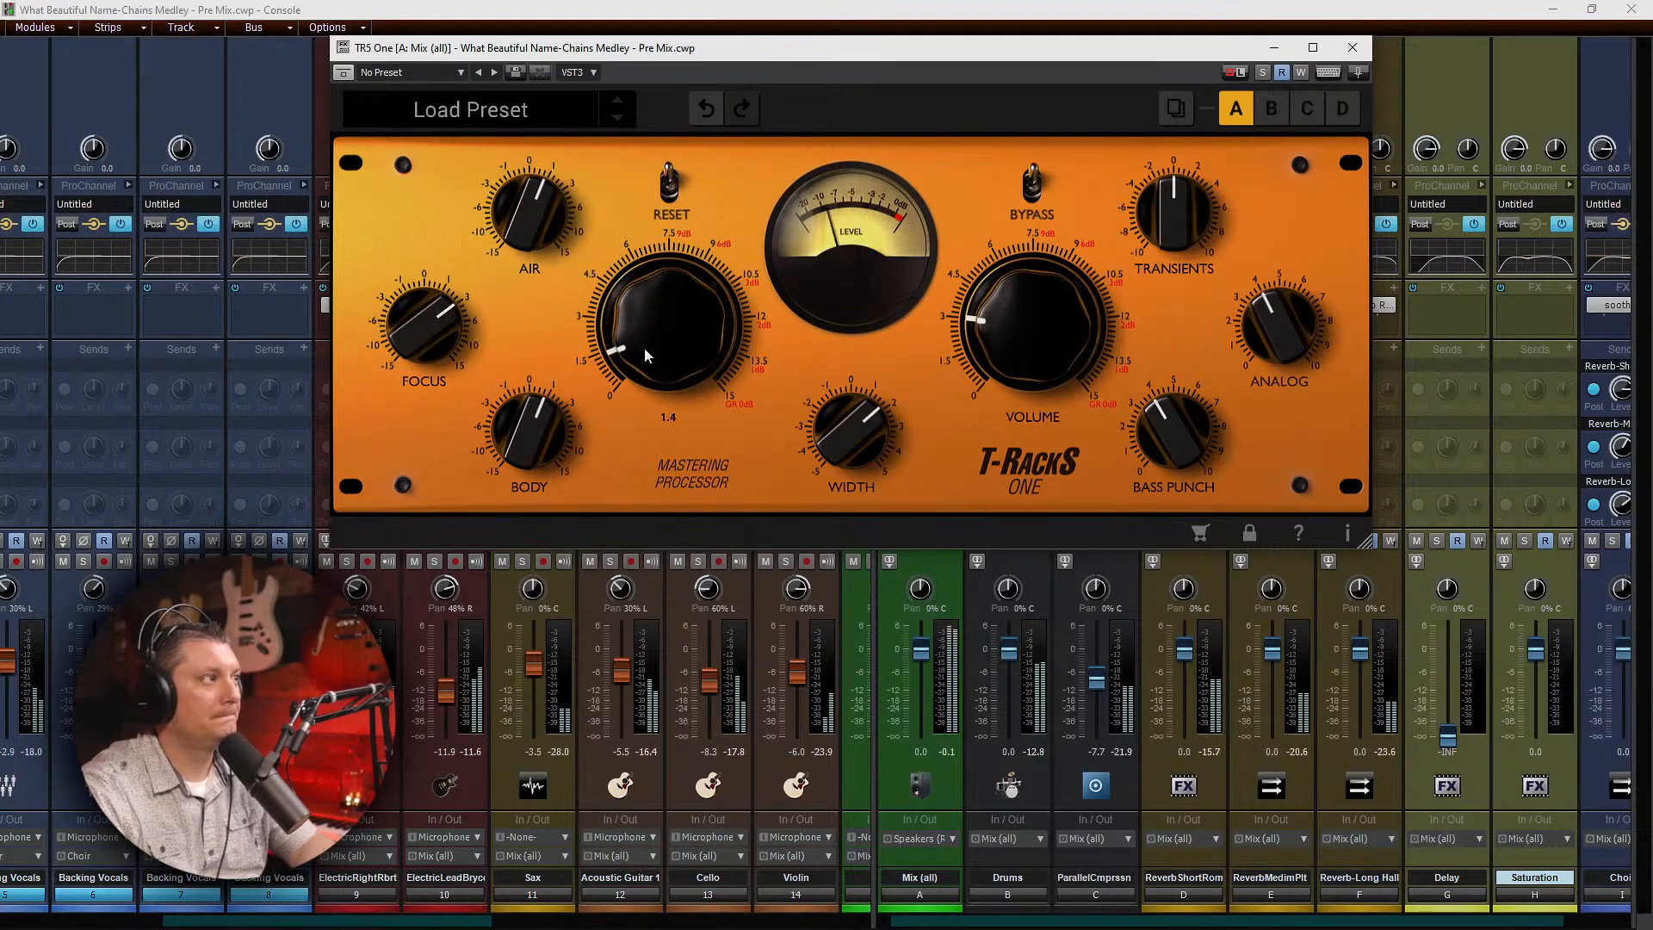
mouse_move(995, 307)
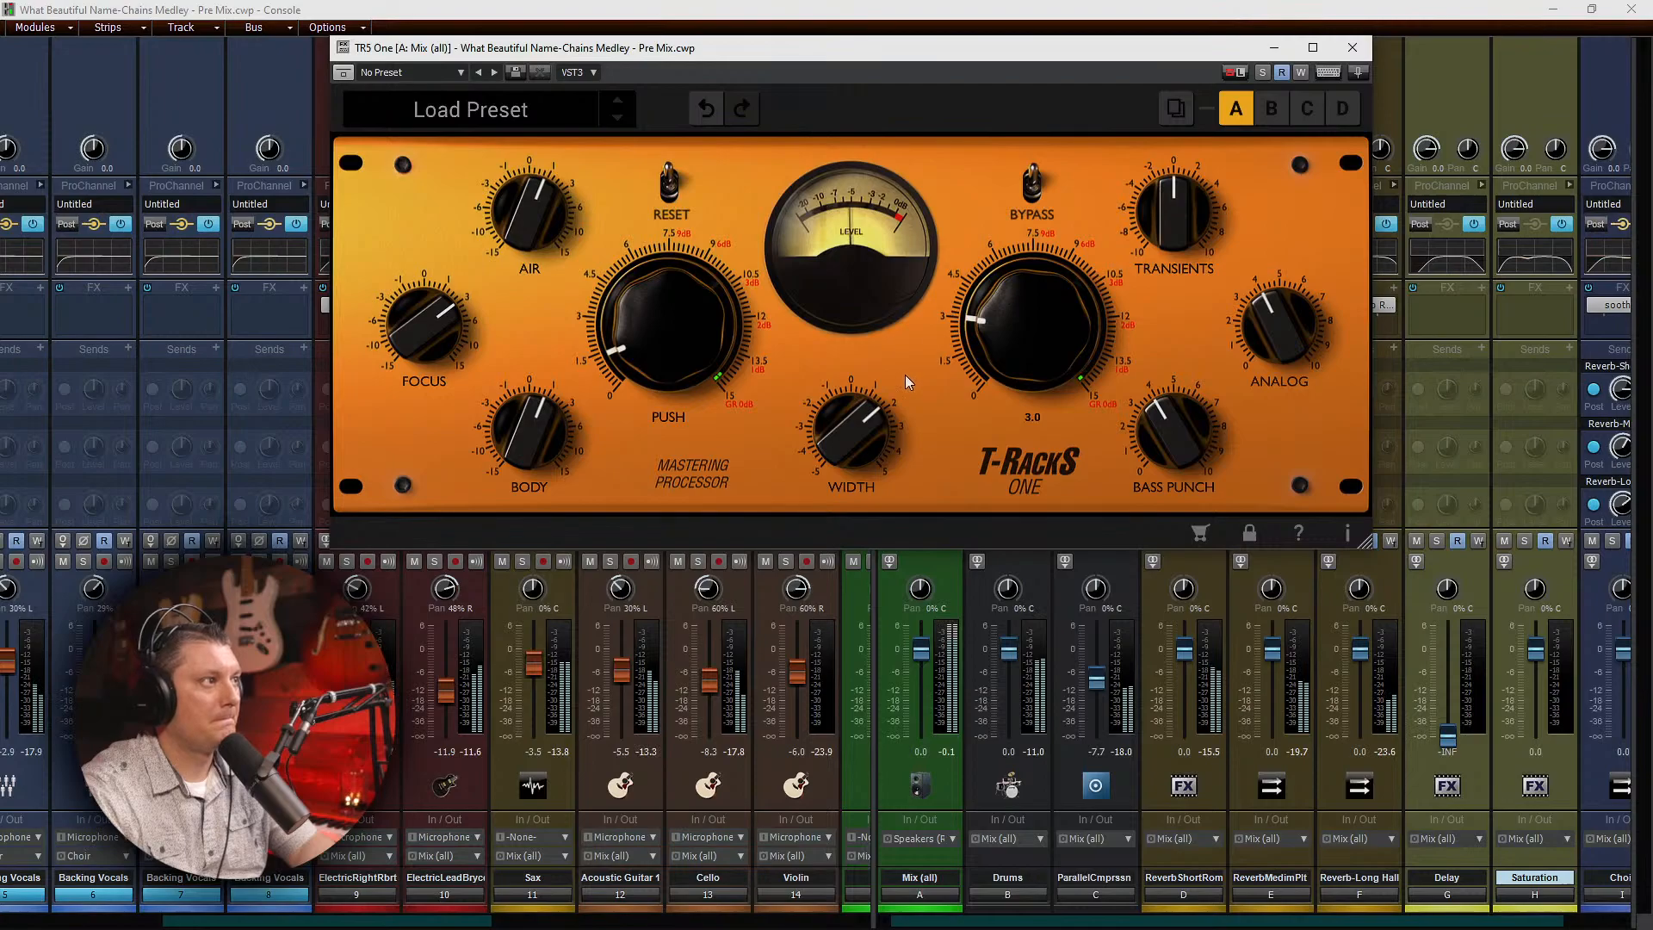
left_click(1352, 47)
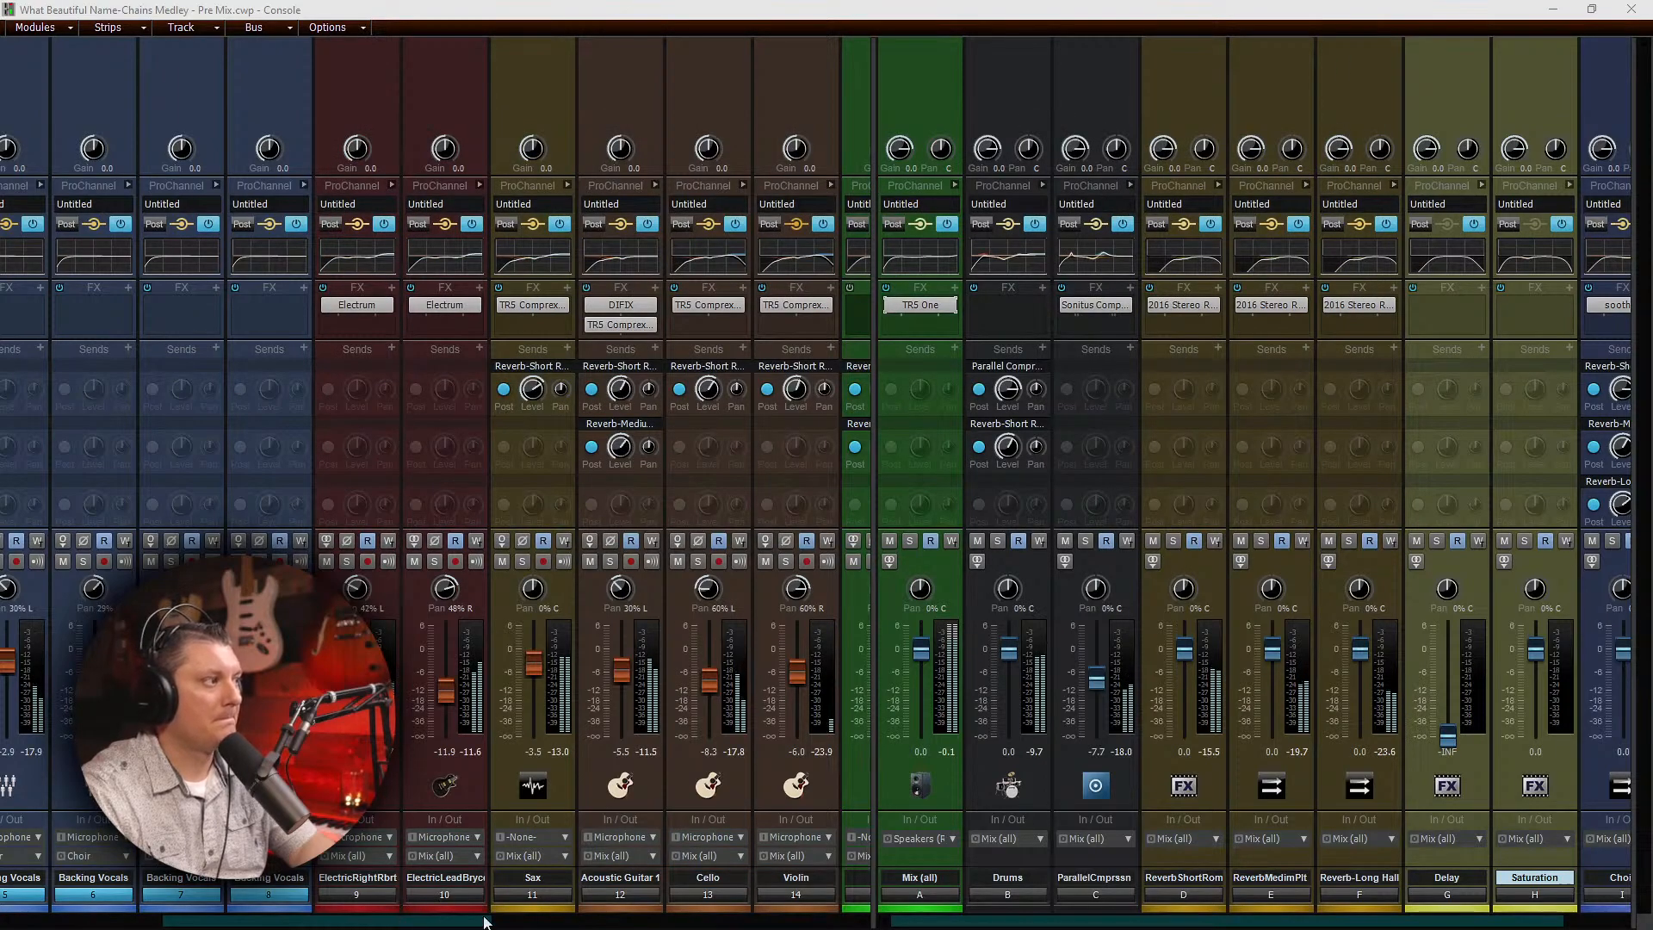
Step: Raise the Bass Guitar fader to -4.7 dB and the Organ fader to -8.6 dB
left_click_drag(396, 920, 602, 920)
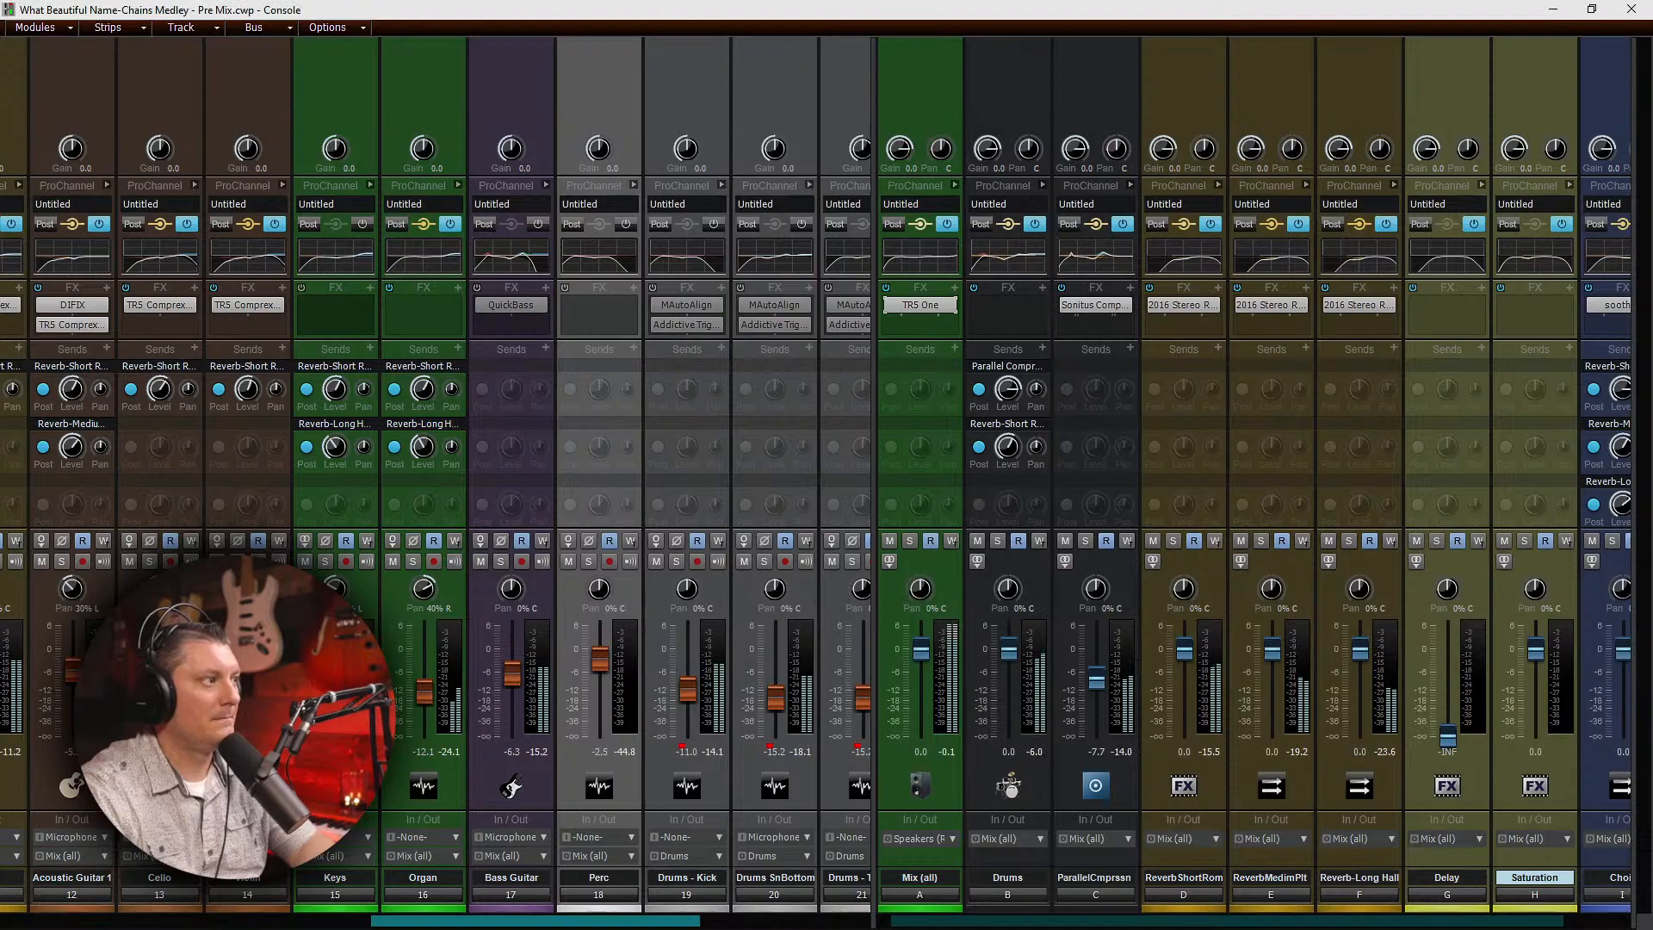
left_click_drag(511, 674, 514, 670)
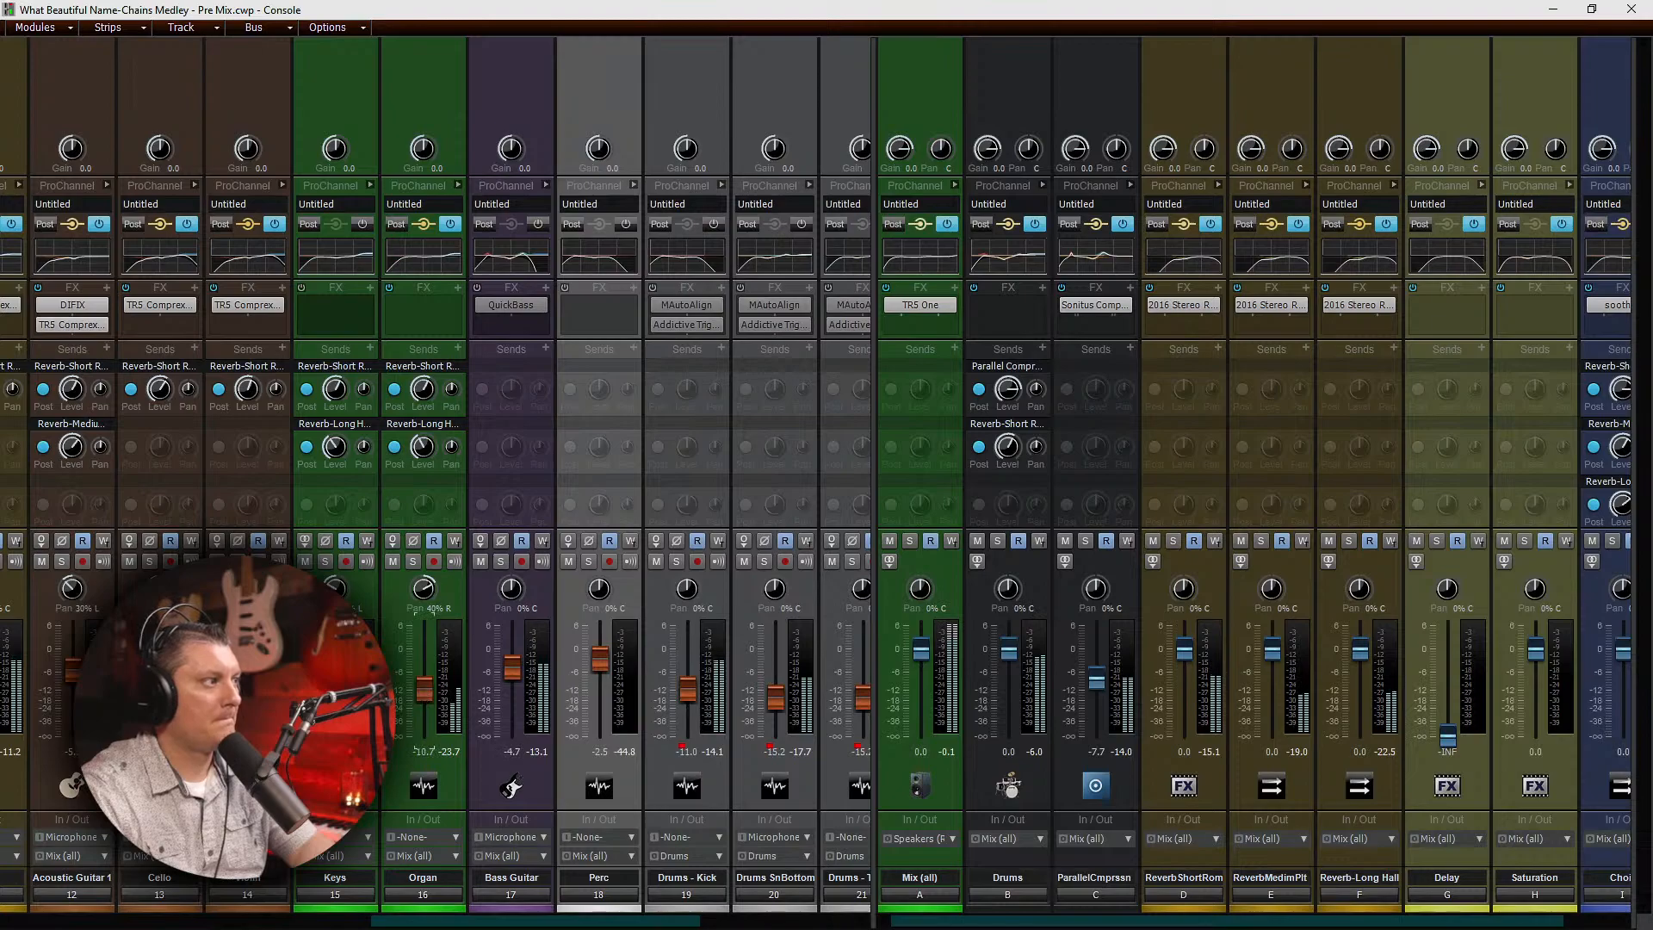
left_click_drag(423, 689, 424, 681)
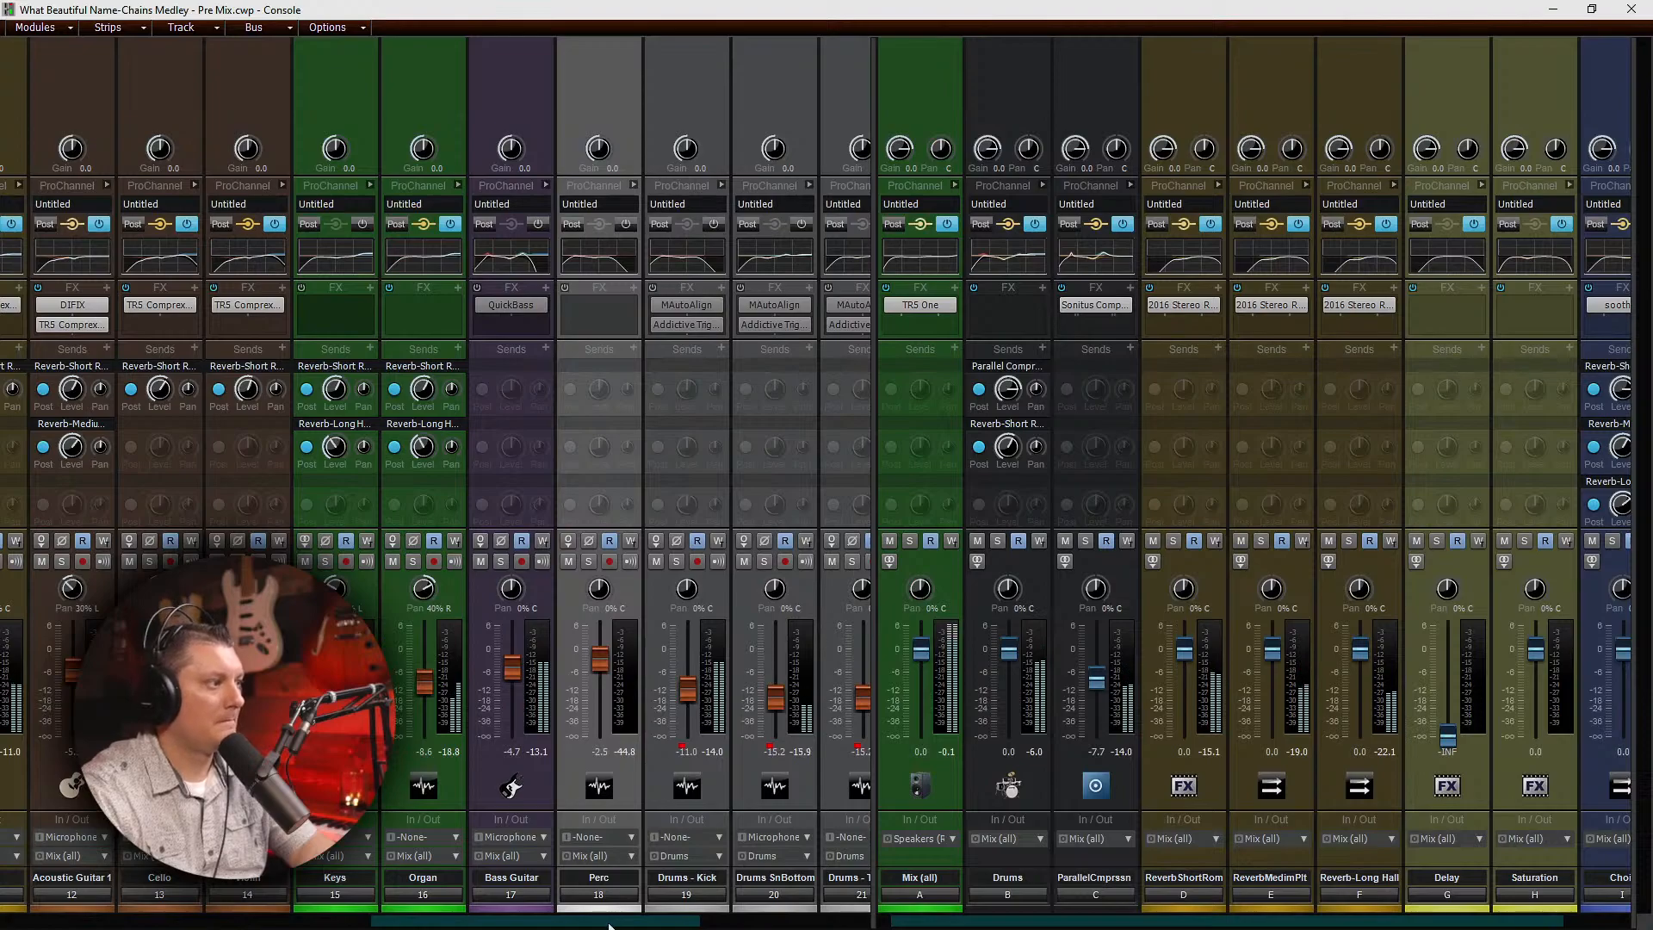
Step: Reset the Acoustic Guitar track's pan to center
left_click_drag(599, 920, 433, 920)
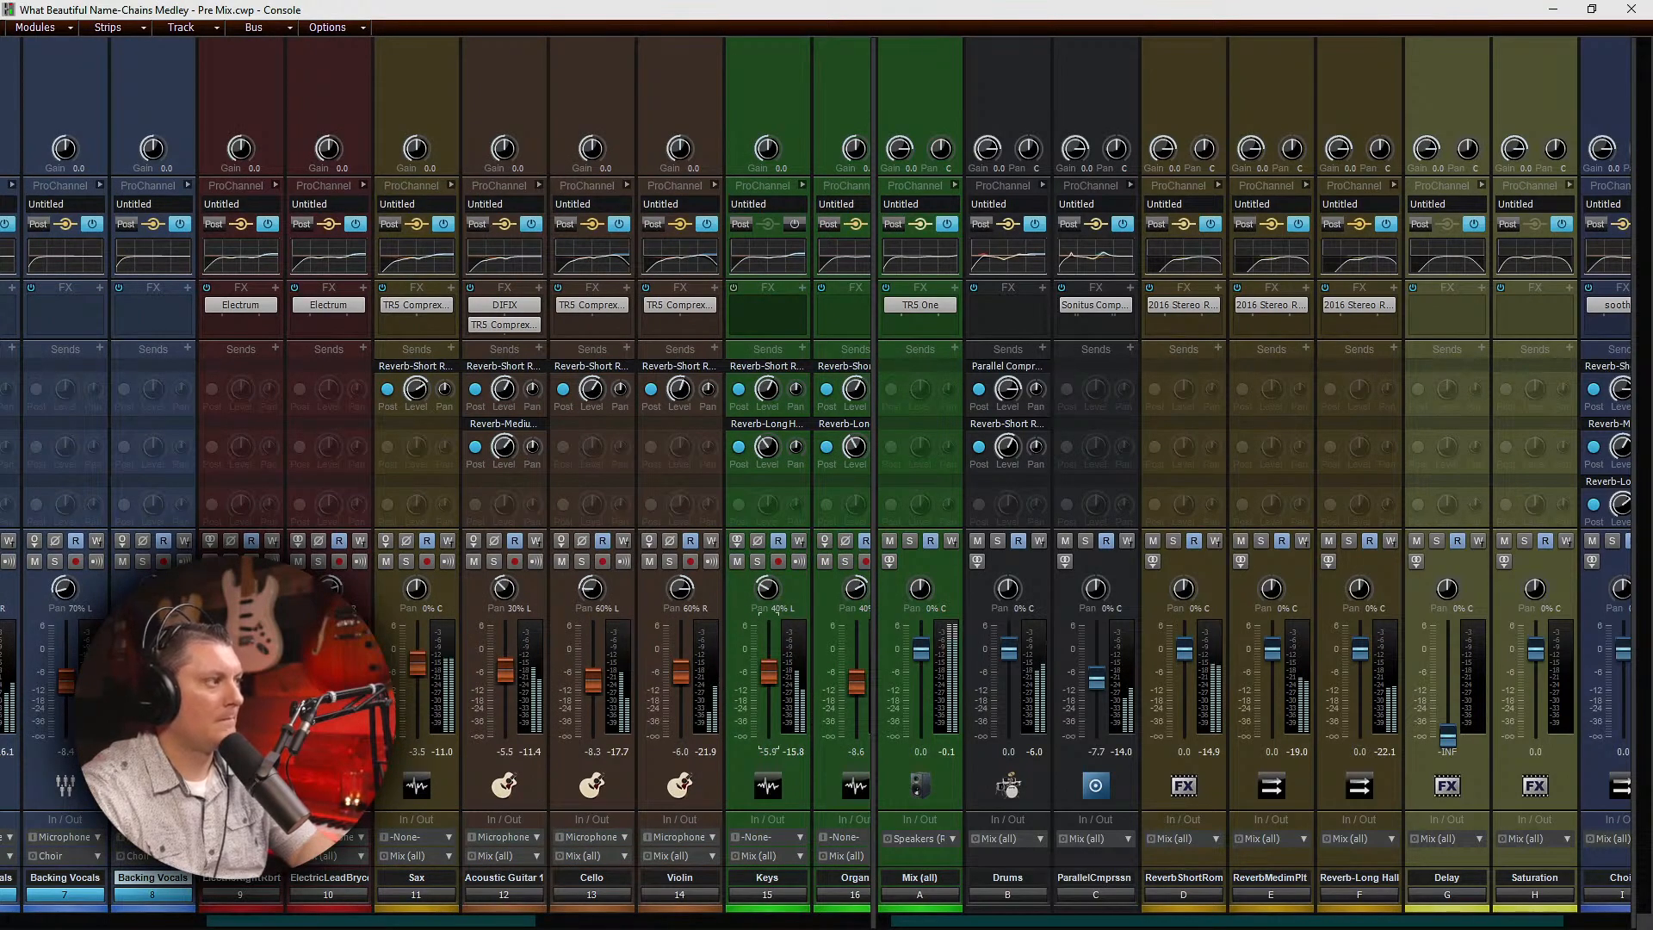
double_click(506, 589)
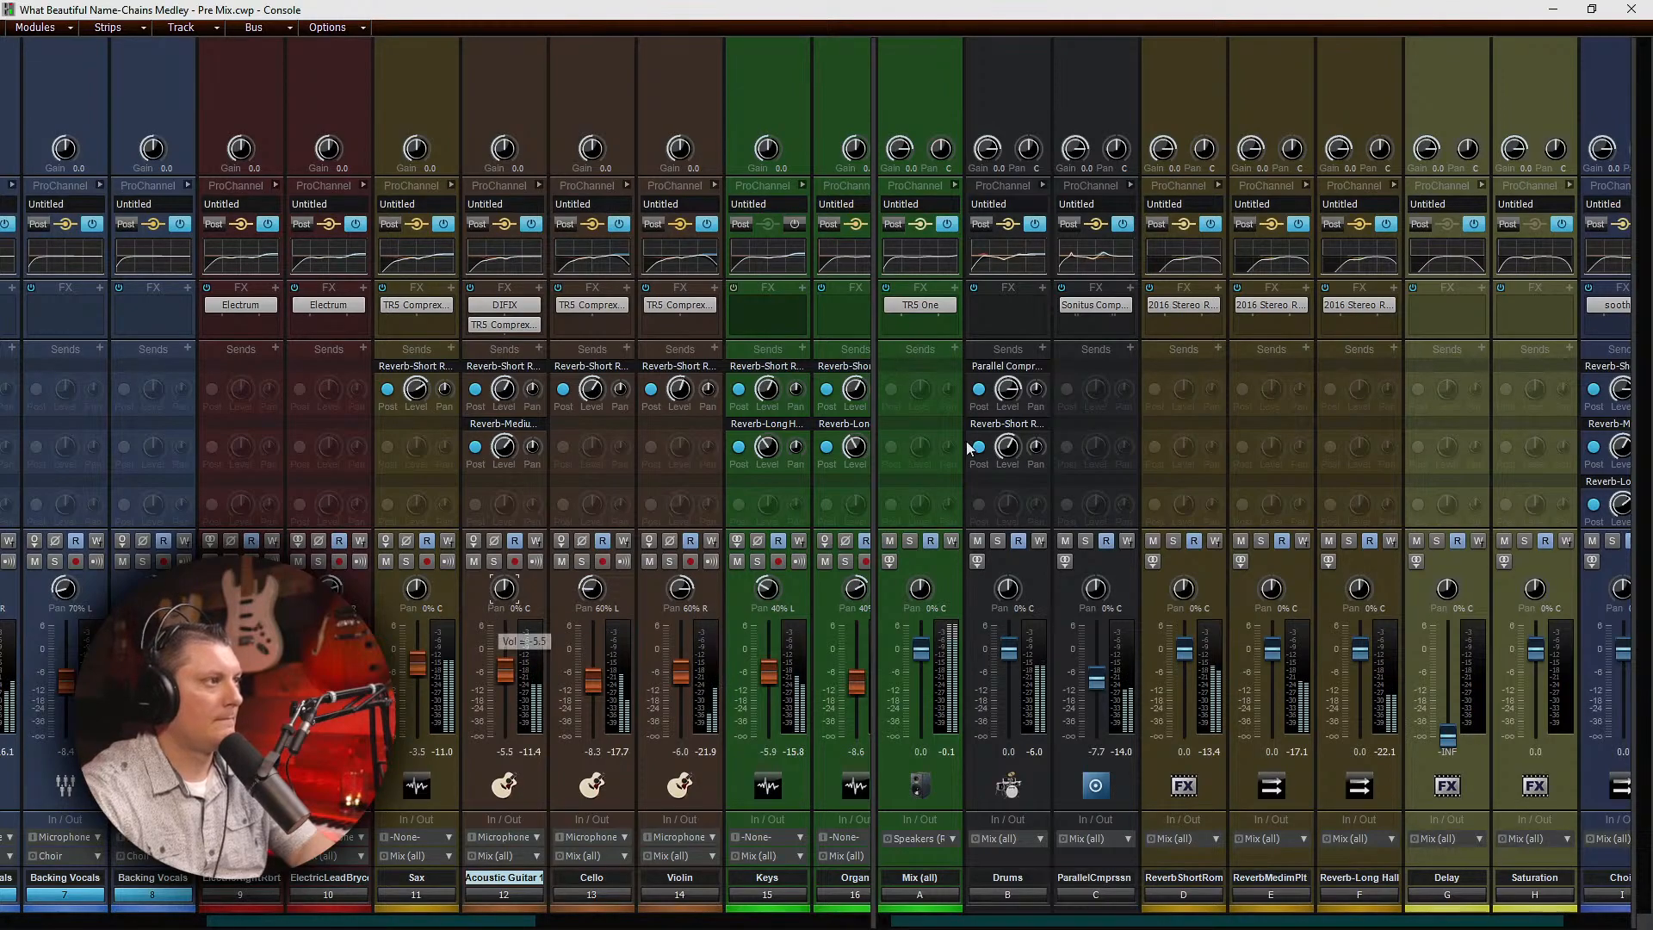
Step: Reopen TR5 One on the Mix bus, reduce Width to 0.8, set Bass Punch to 5.0, and close it
double_click(926, 305)
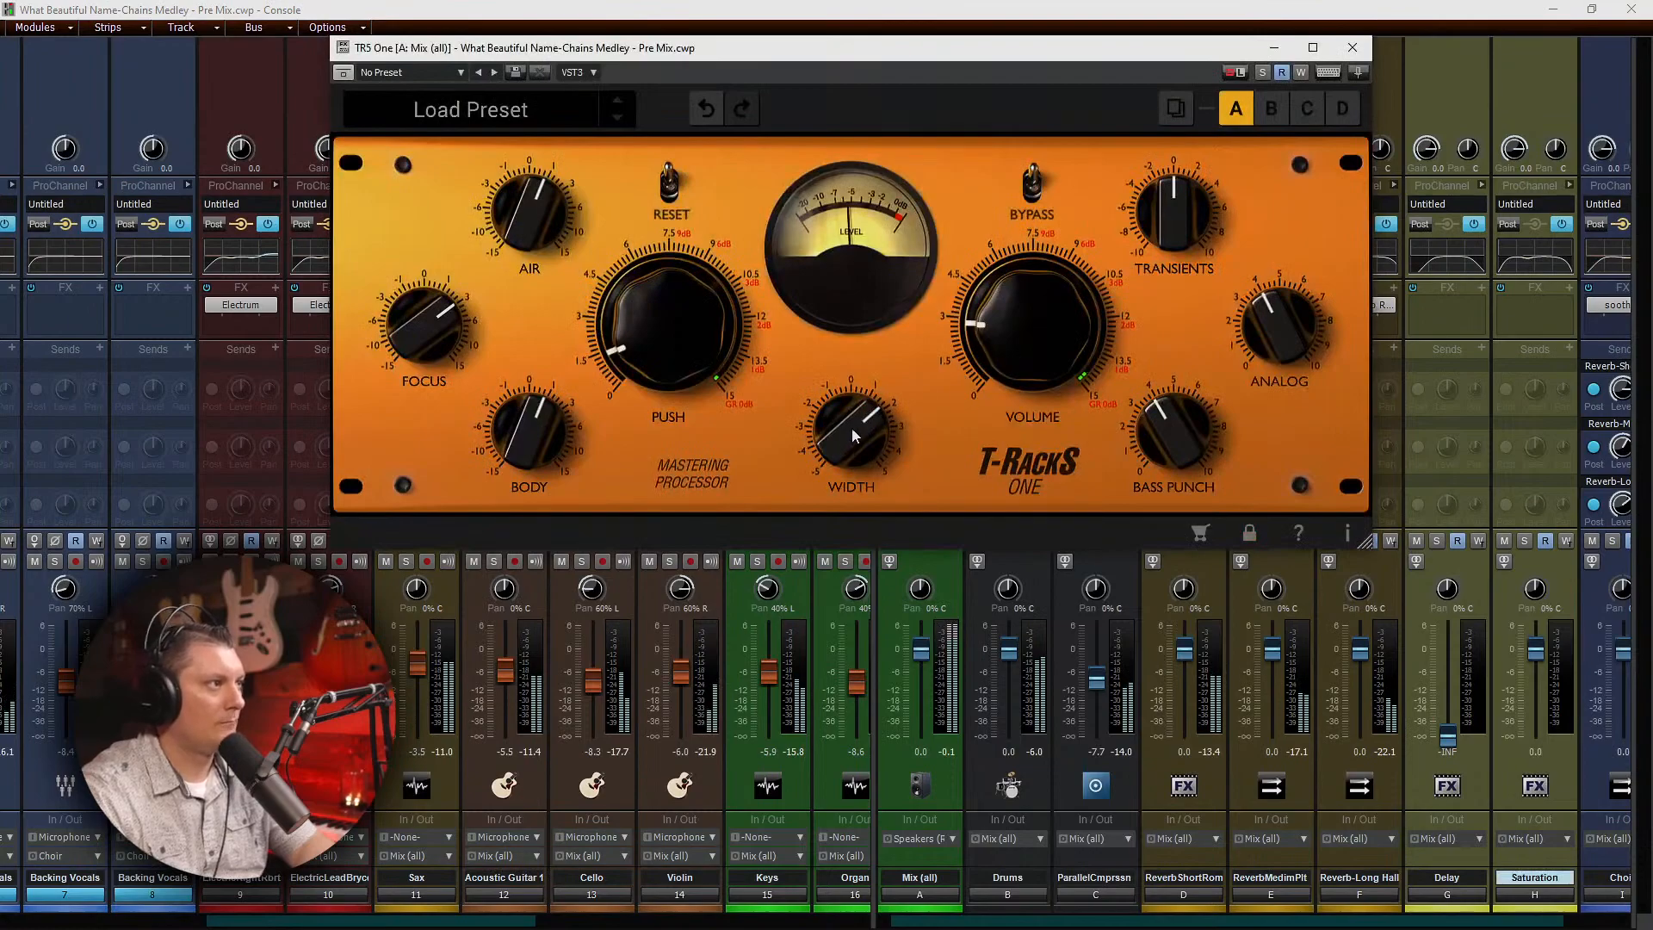
left_click_drag(851, 421, 847, 449)
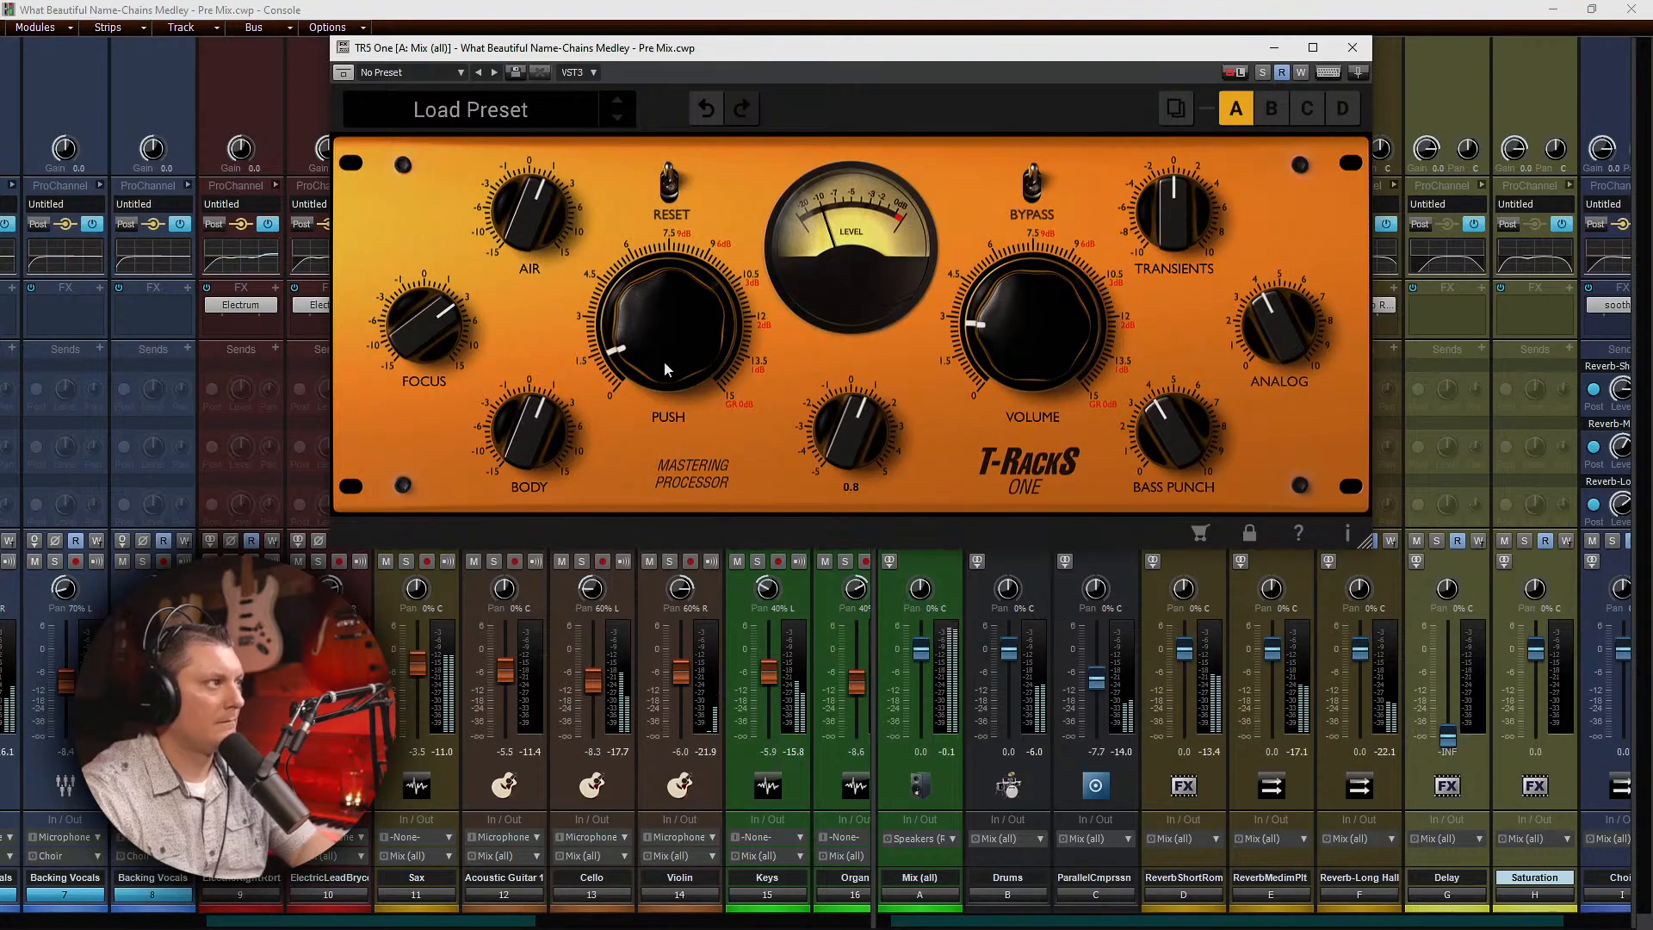
left_click(533, 422)
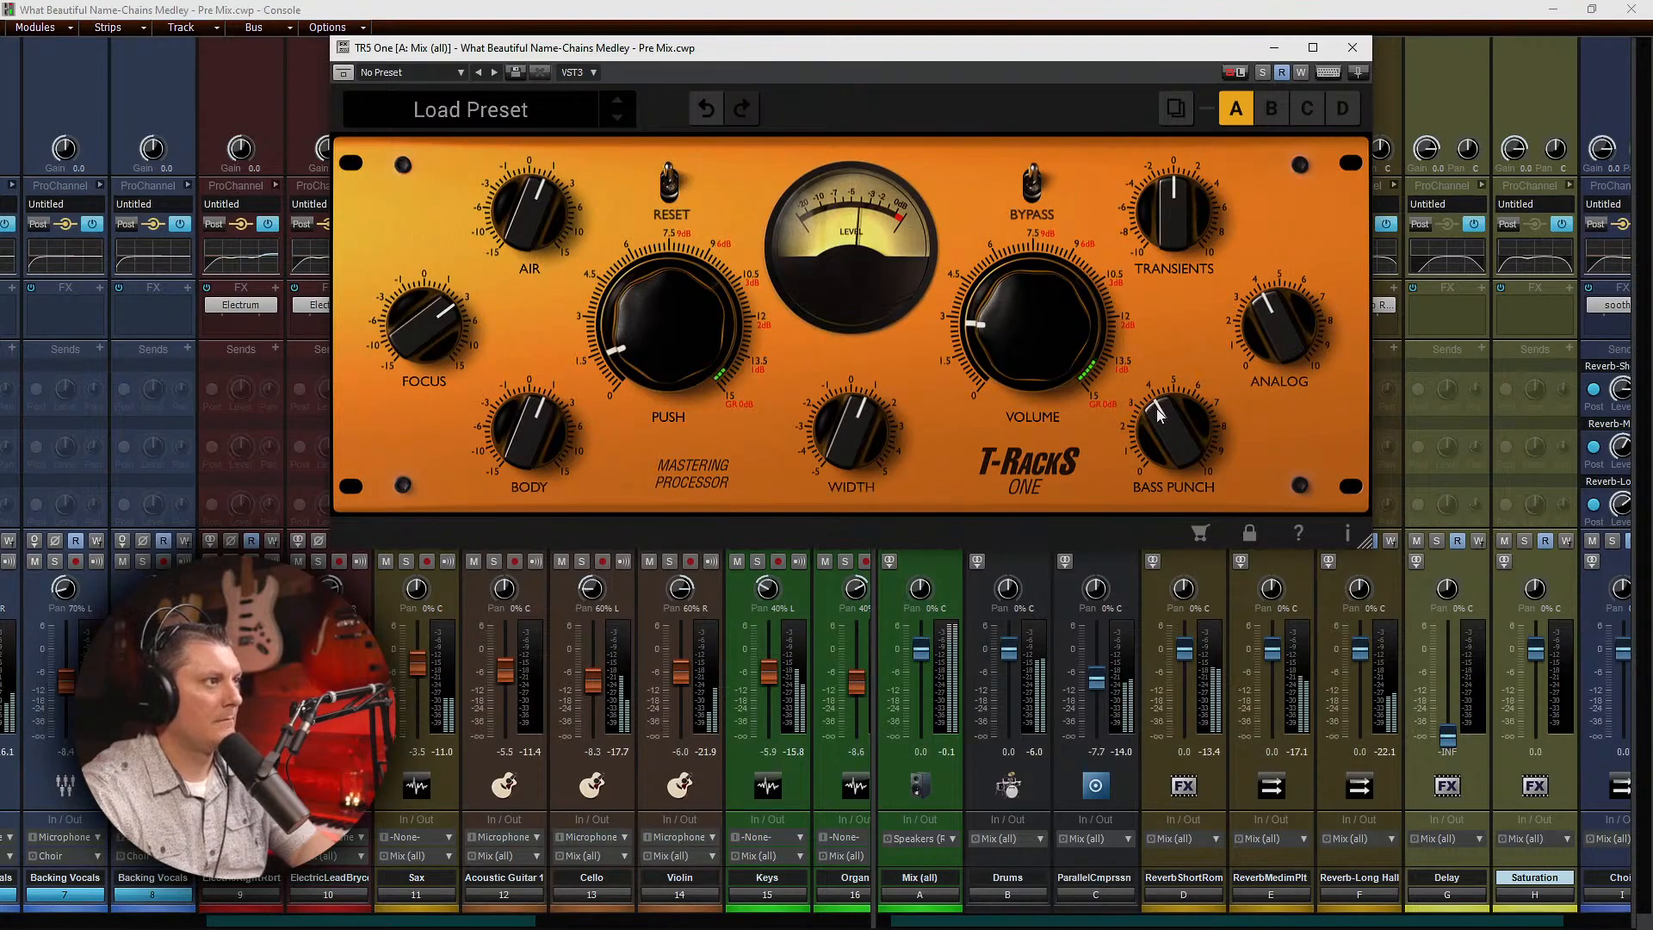
left_click_drag(1152, 396, 1153, 370)
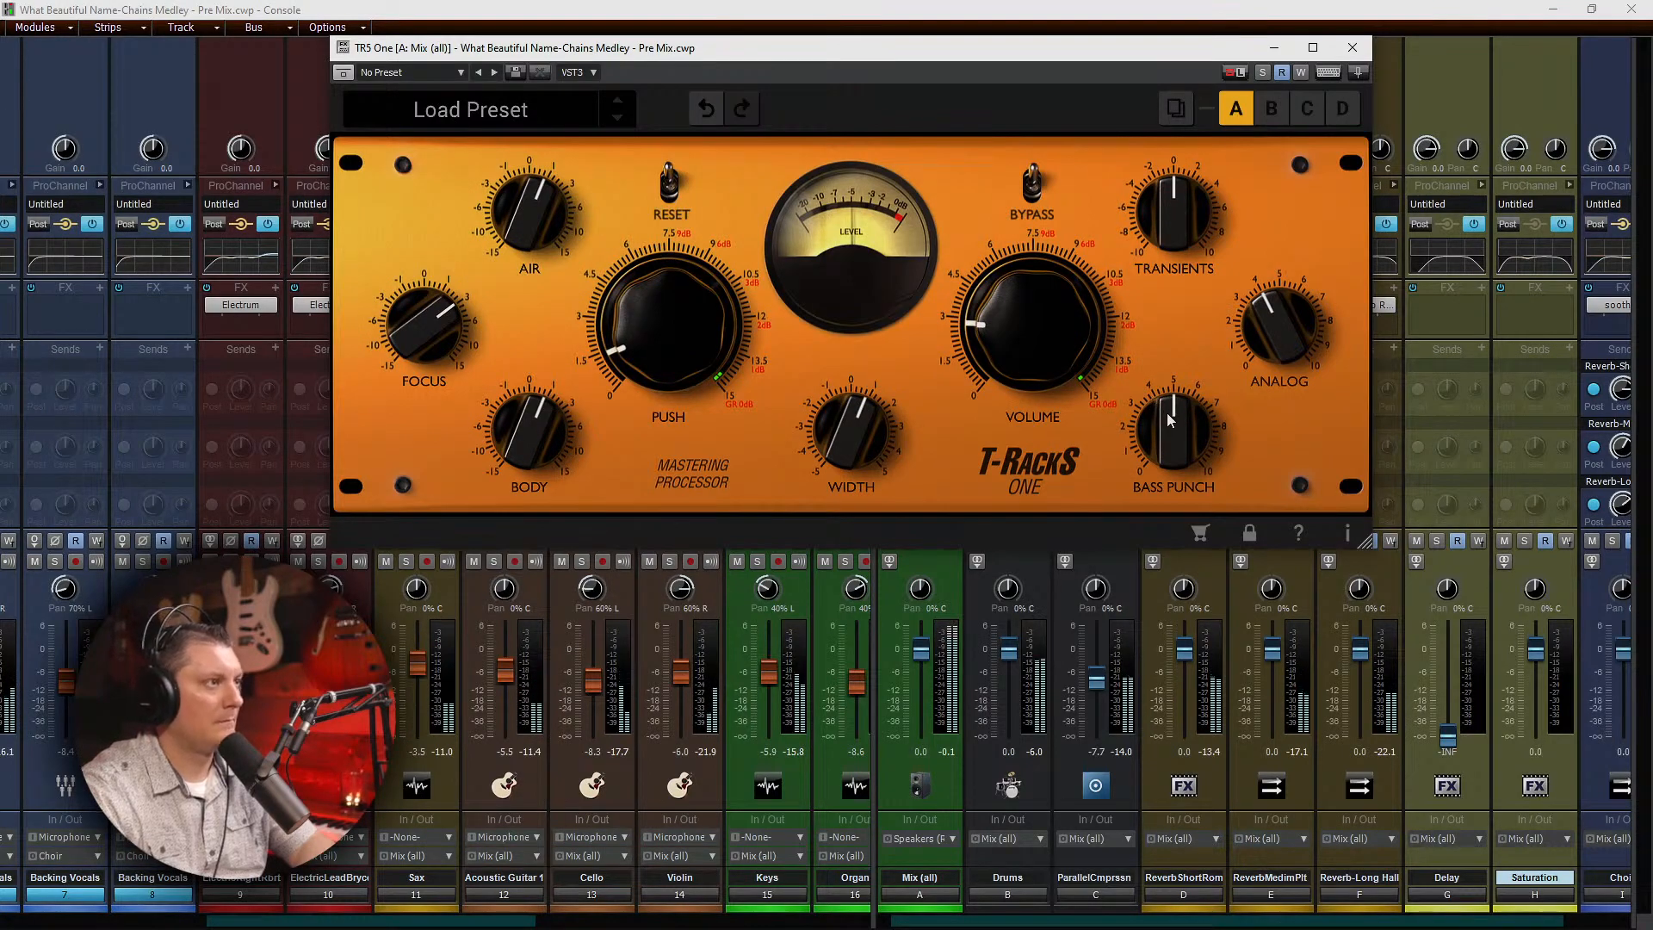
mouse_move(1165, 412)
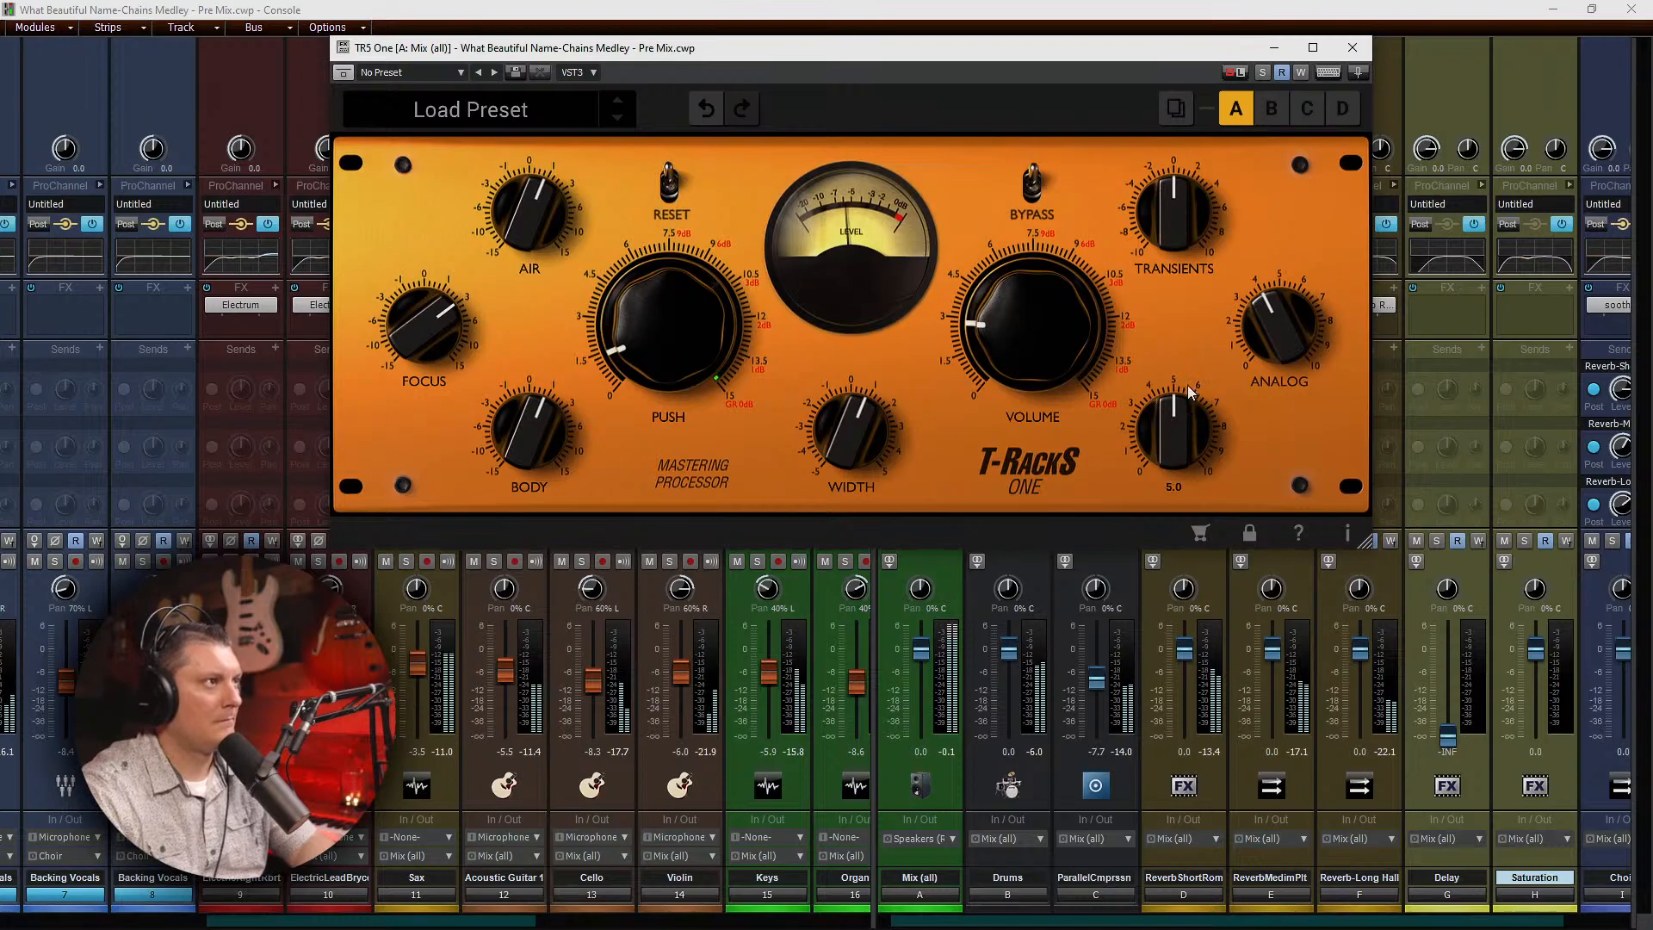
left_click(1352, 50)
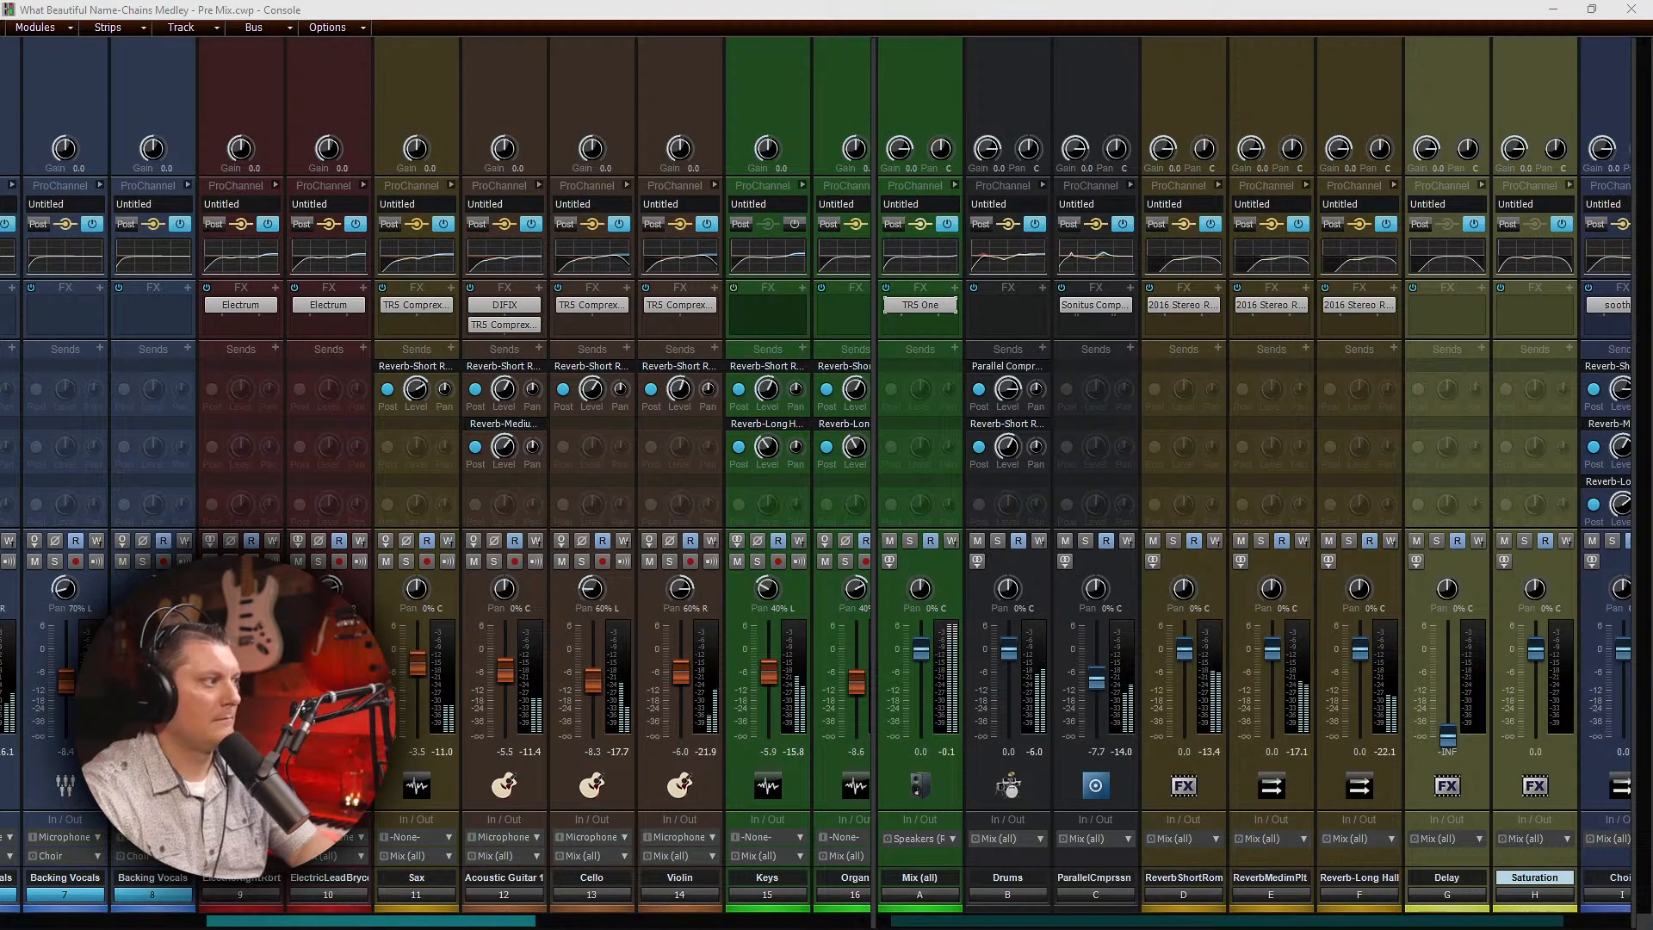
Step: Delete the Reverb-Medium send from Lead Vocals track 2 and raise the Lead Vocals track 1 fader to -6.0 dB
left_click_drag(342, 921, 192, 921)
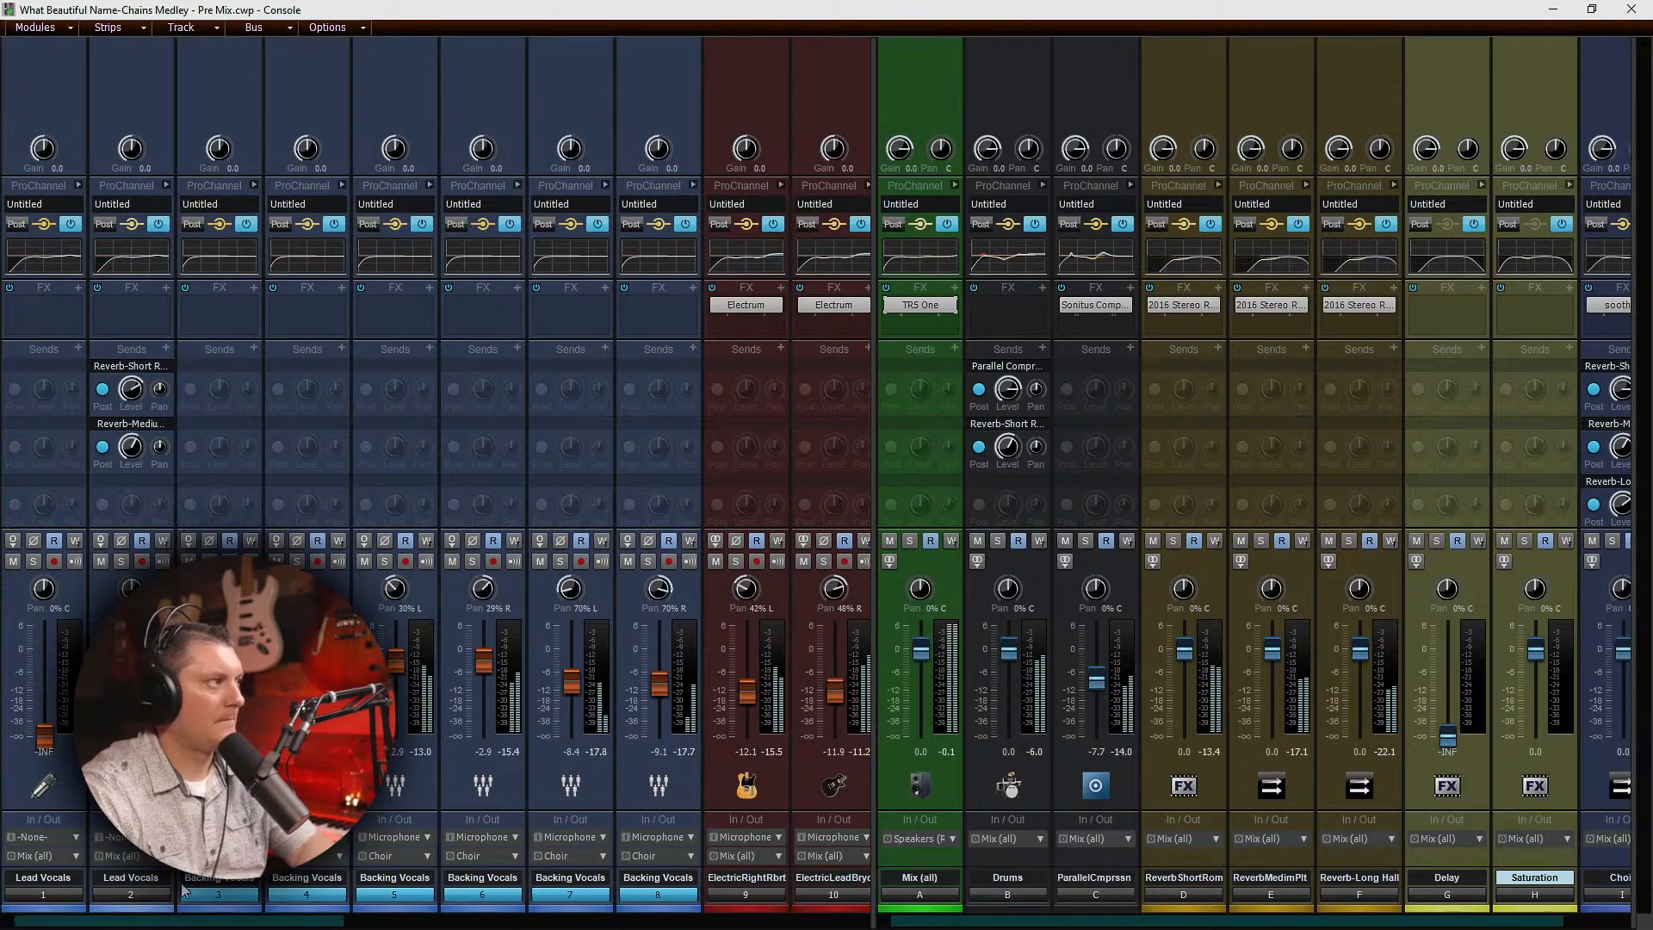
mouse_move(166, 430)
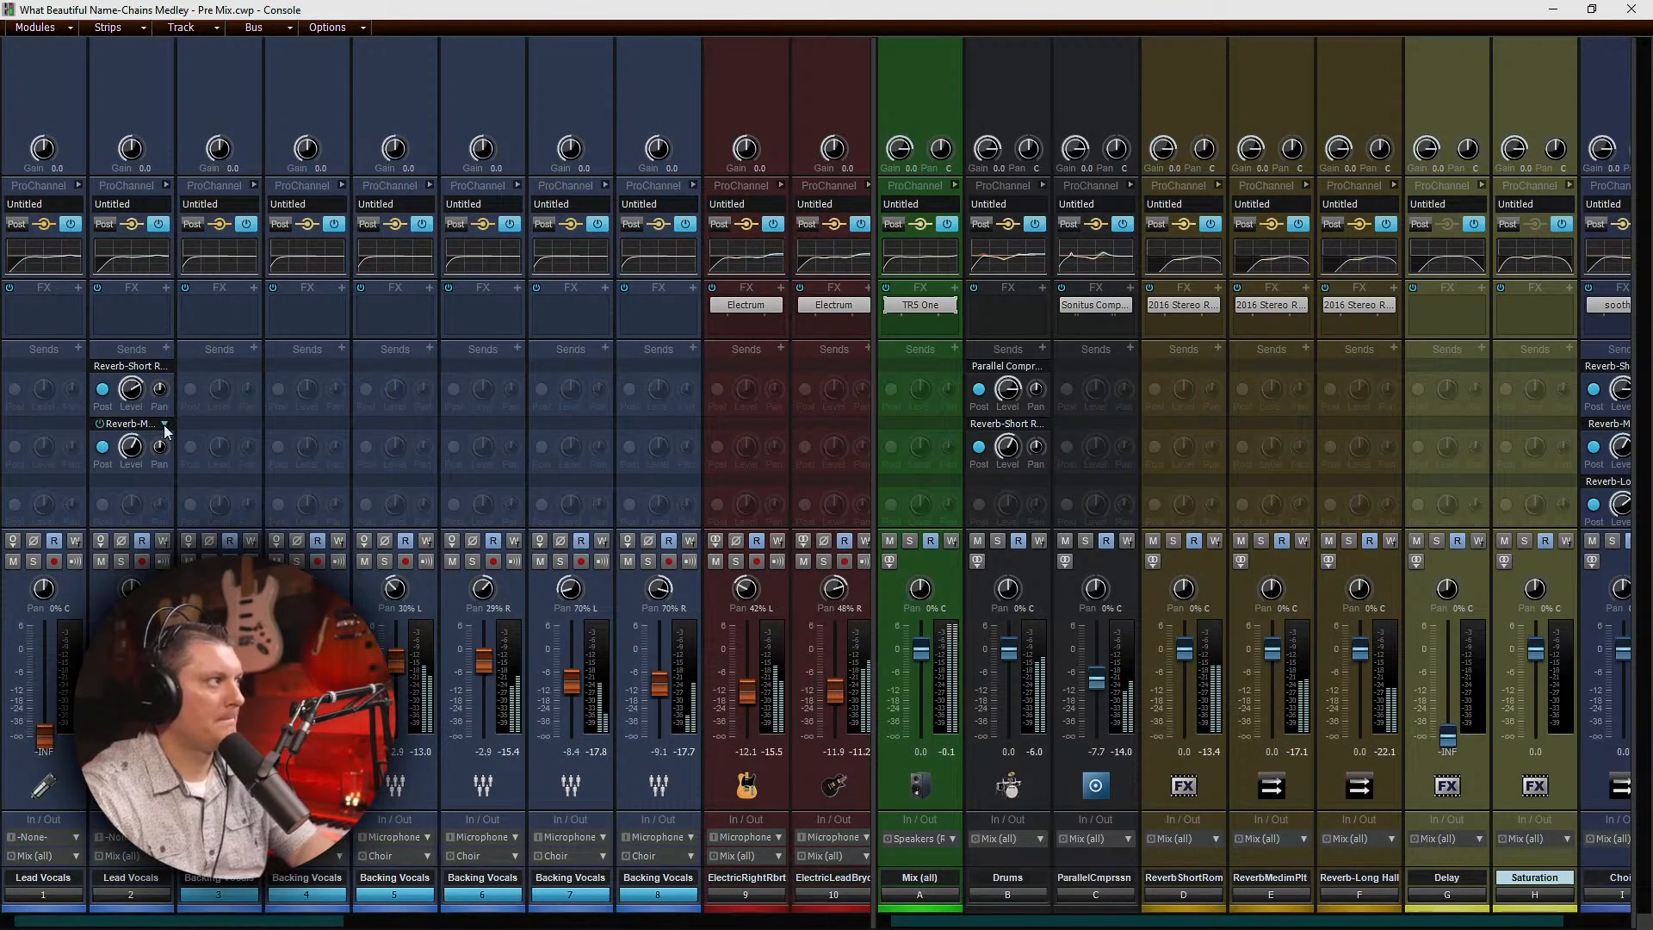
left_click(164, 425)
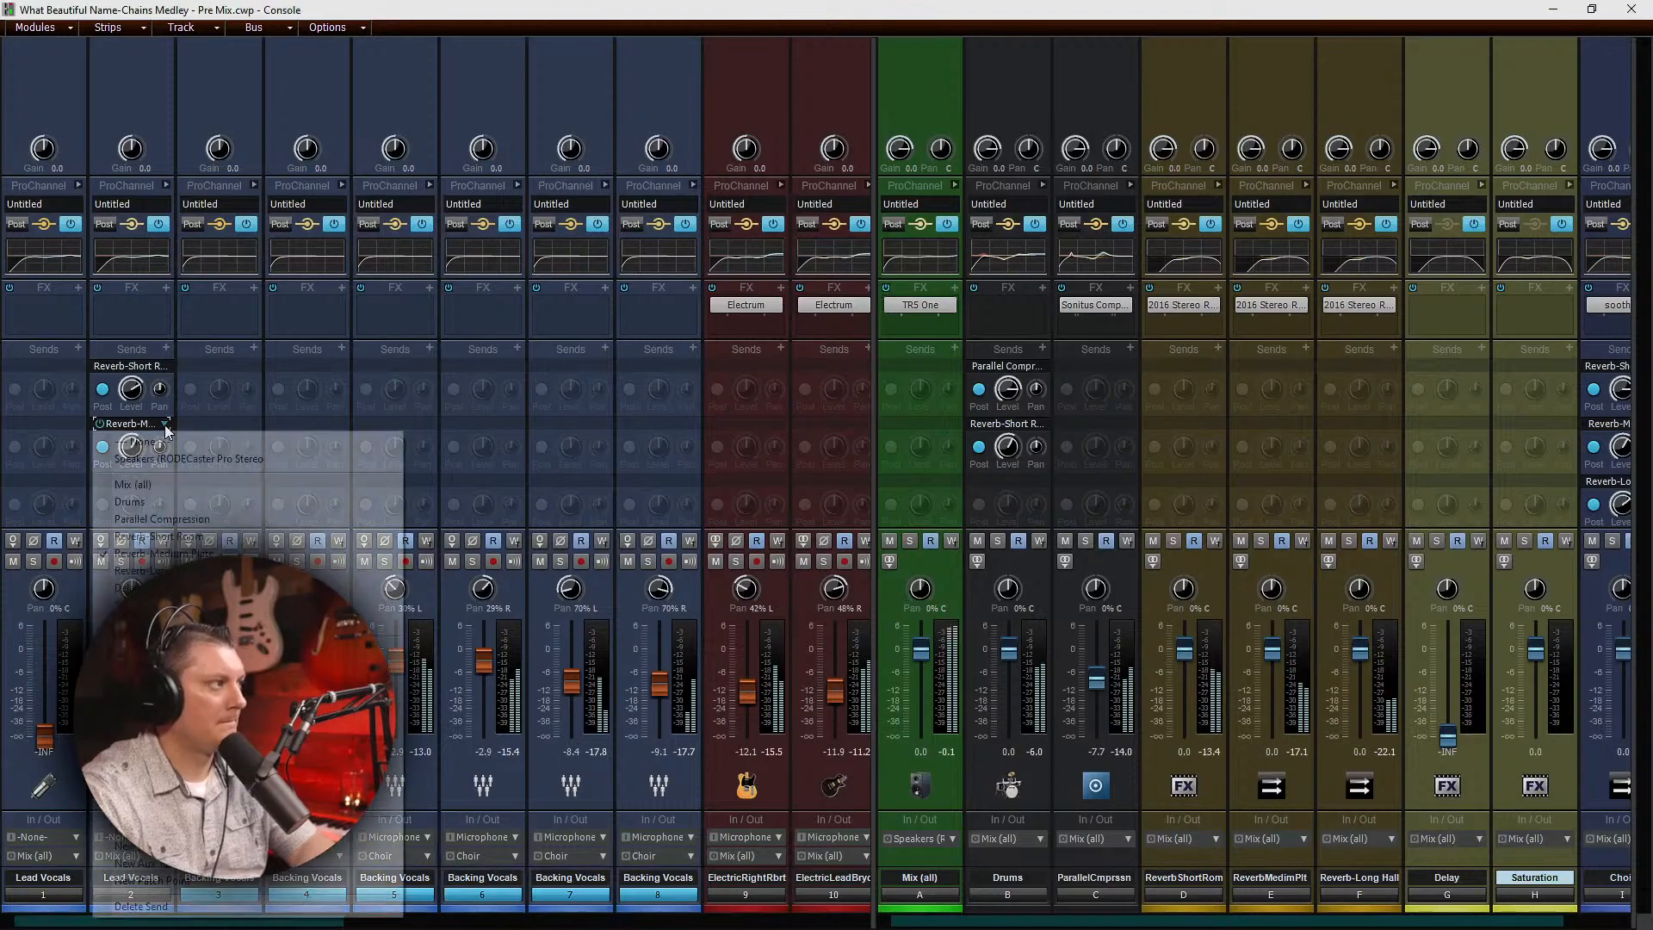
left_click(153, 906)
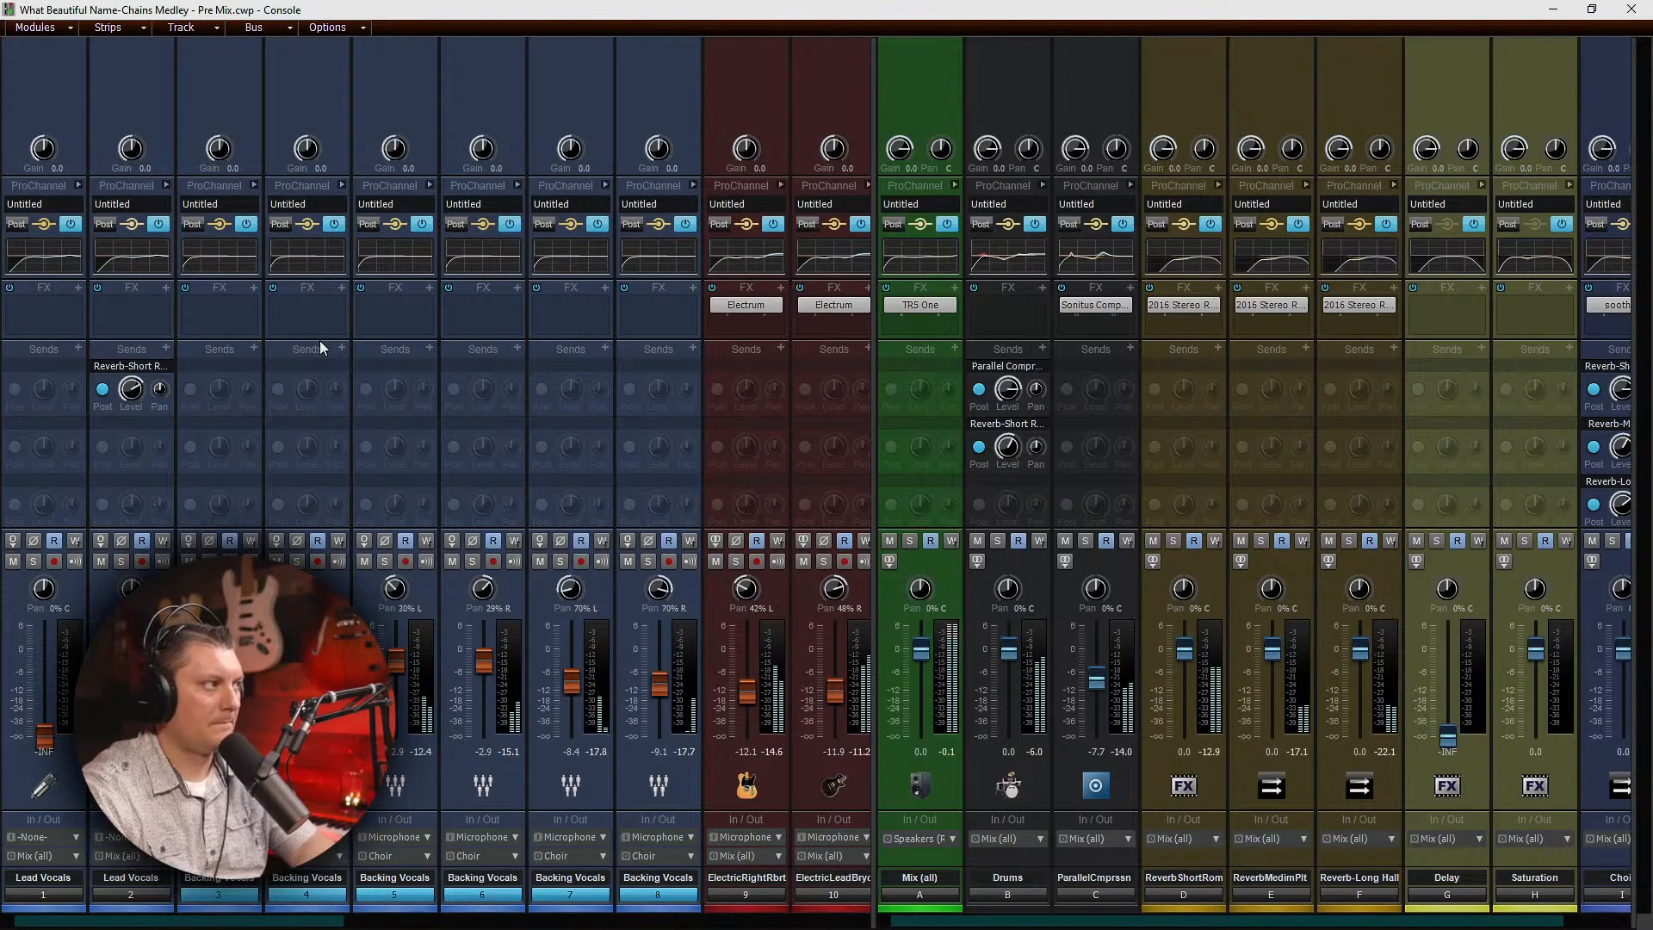
left_click_drag(51, 736, 45, 672)
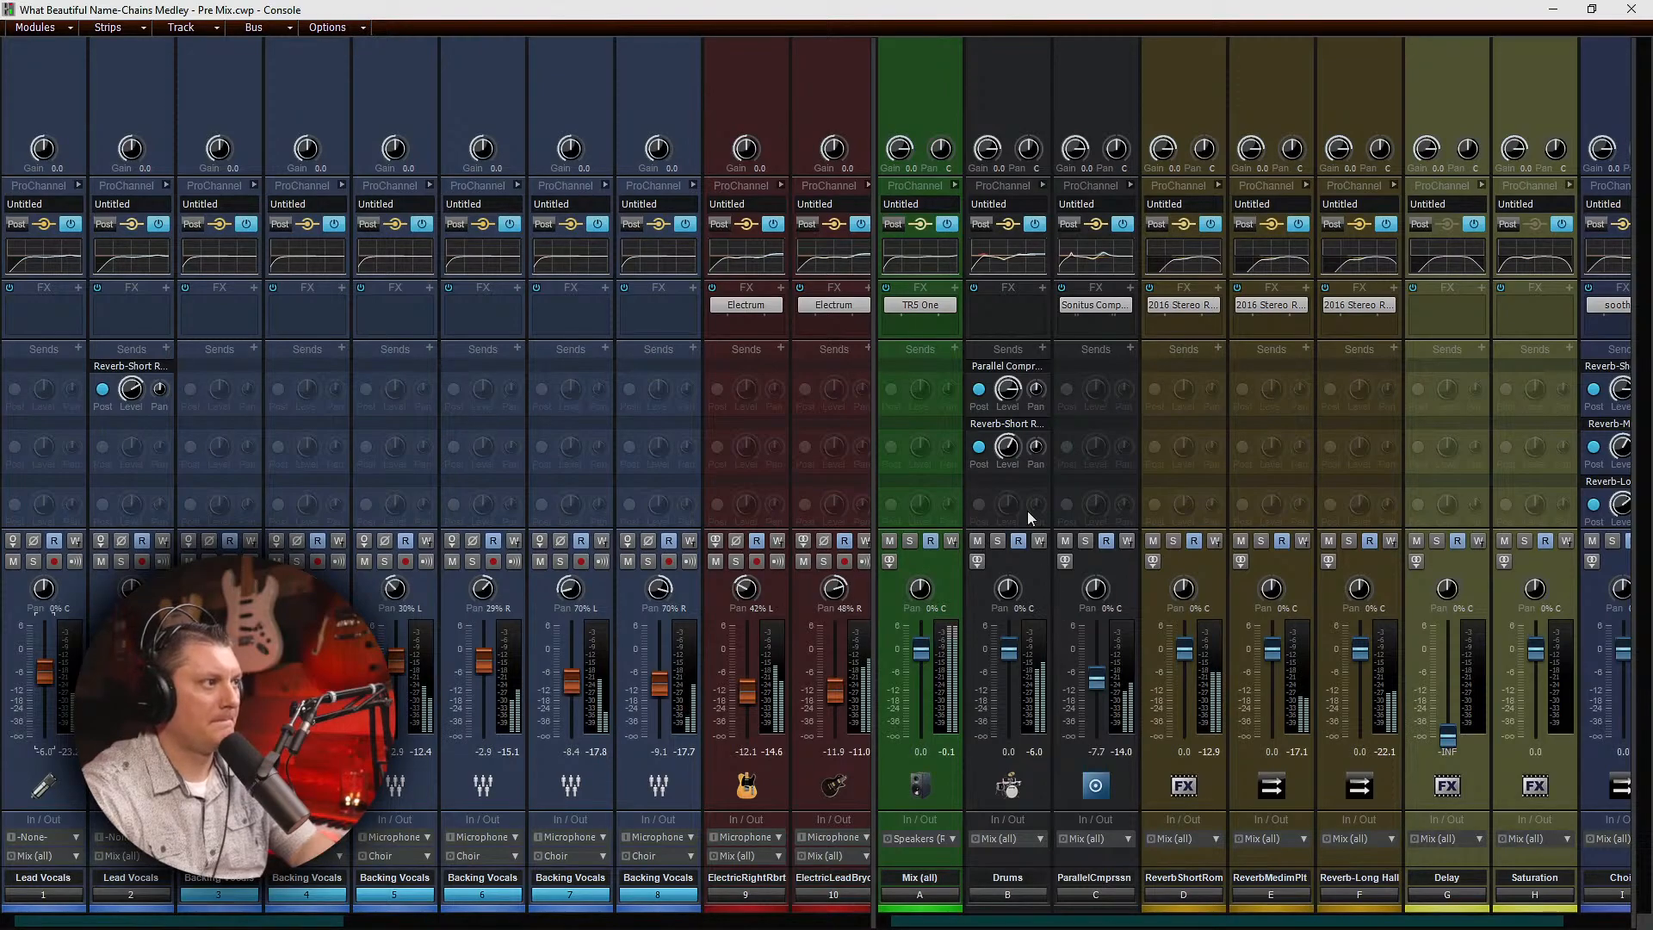
Step: Expand the Mix bus's ProChannel EQ and move its High band to 15257 Hz with a gain of -0.6 dB
right_click(933, 327)
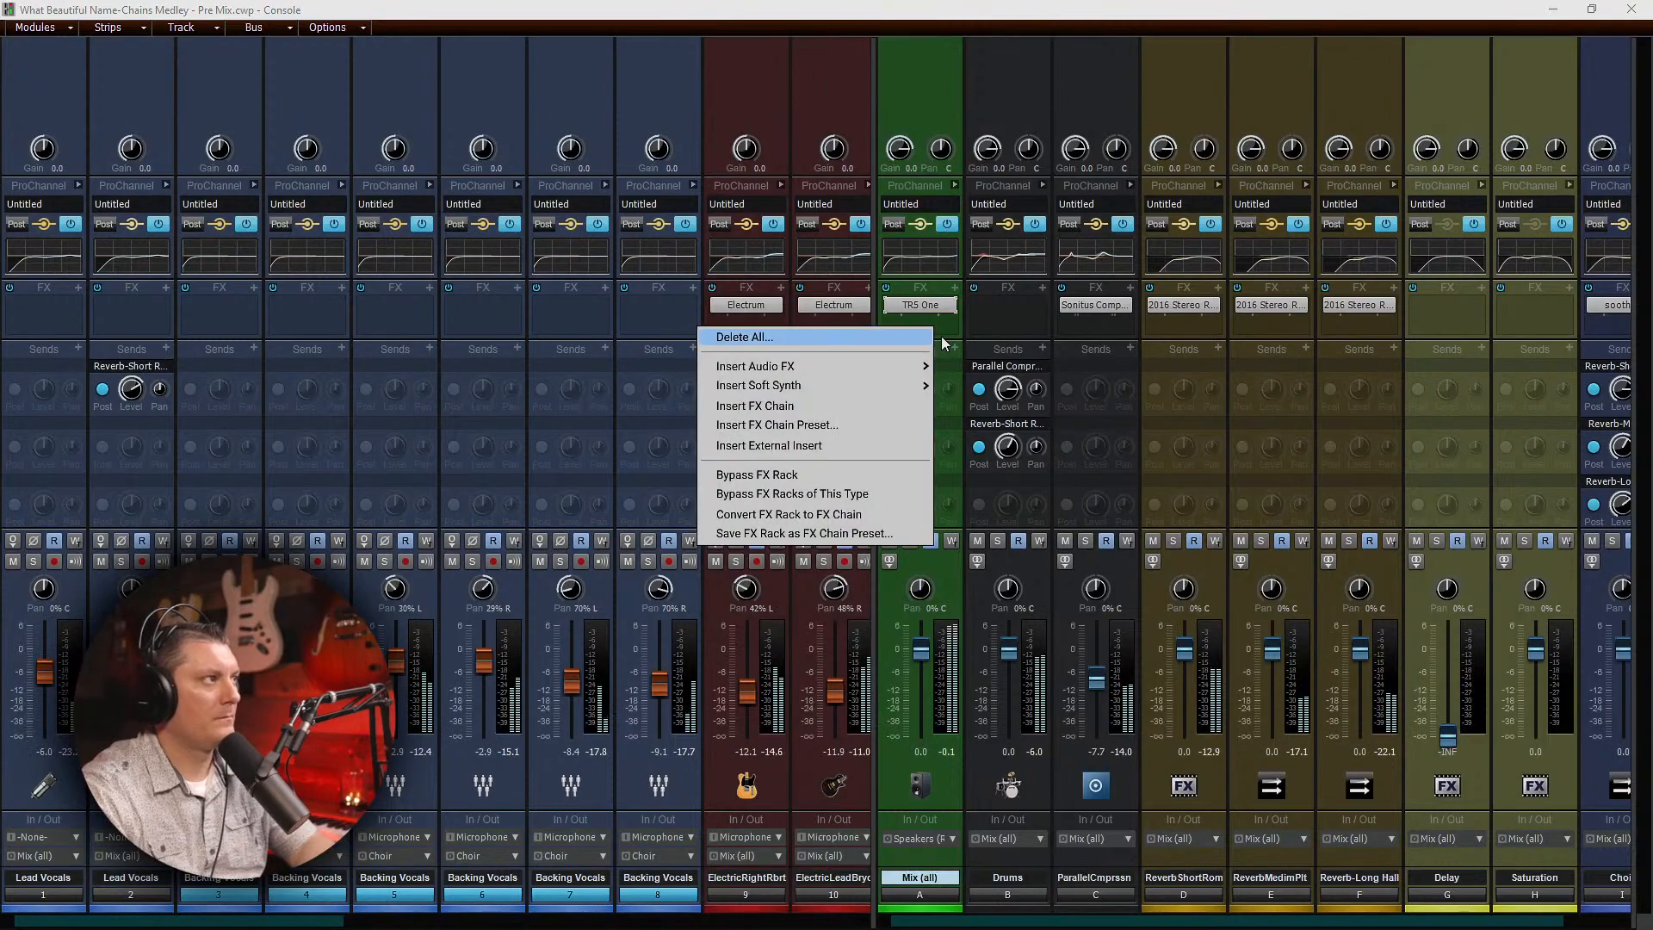
left_click(912, 249)
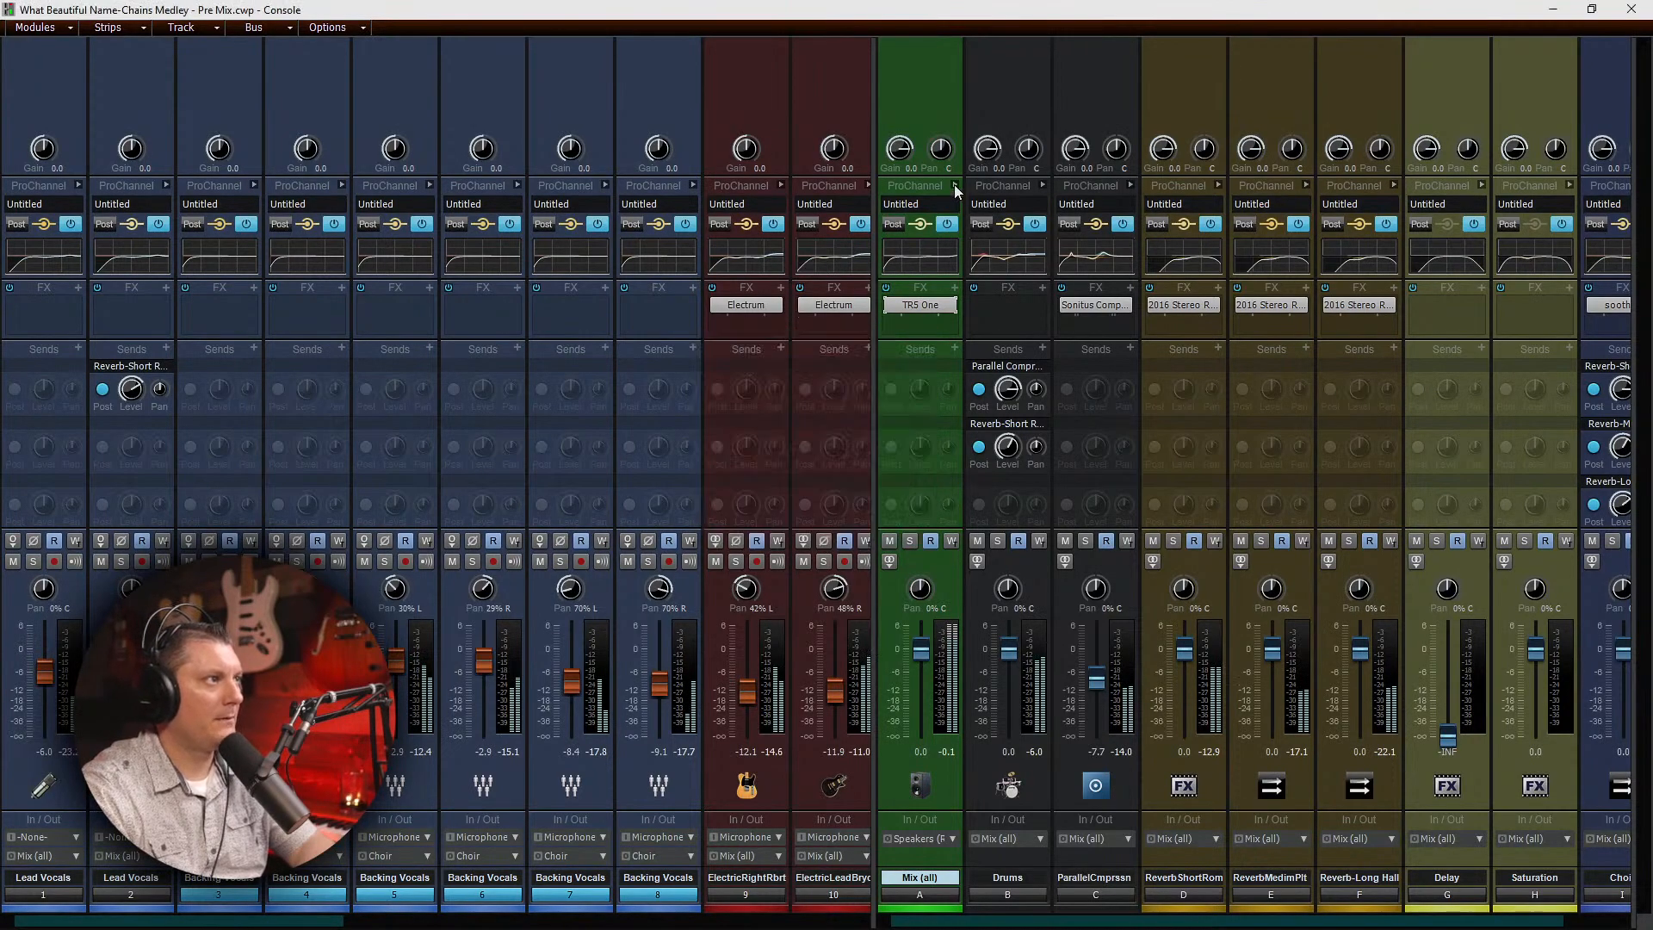
left_click(953, 185)
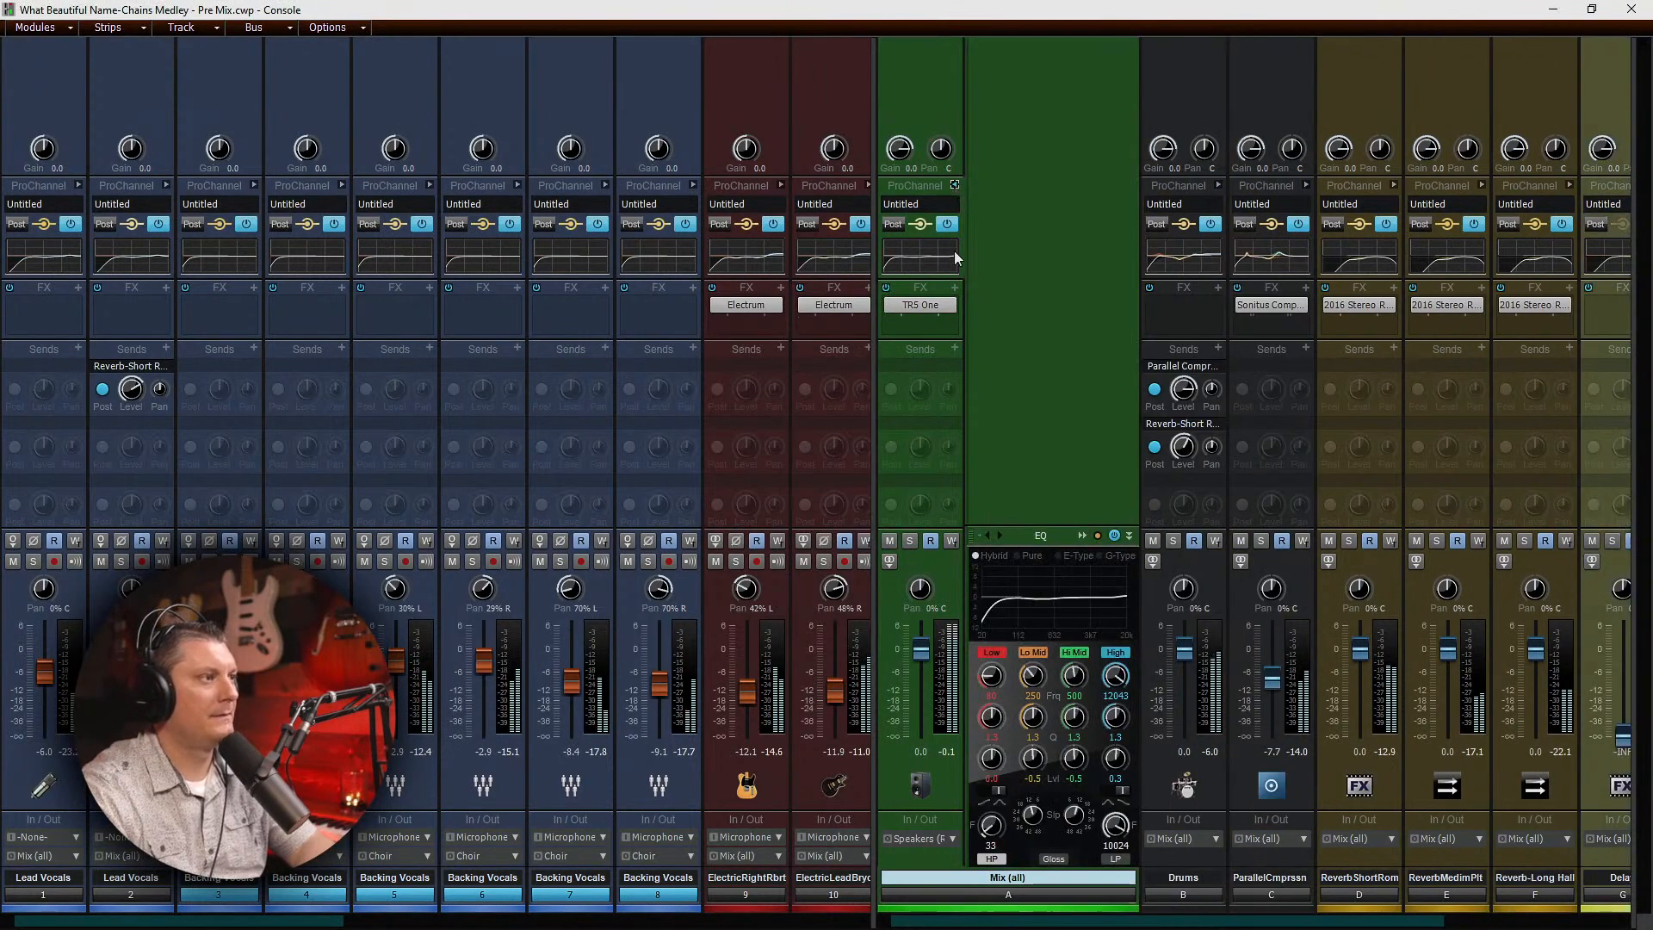
left_click(1082, 537)
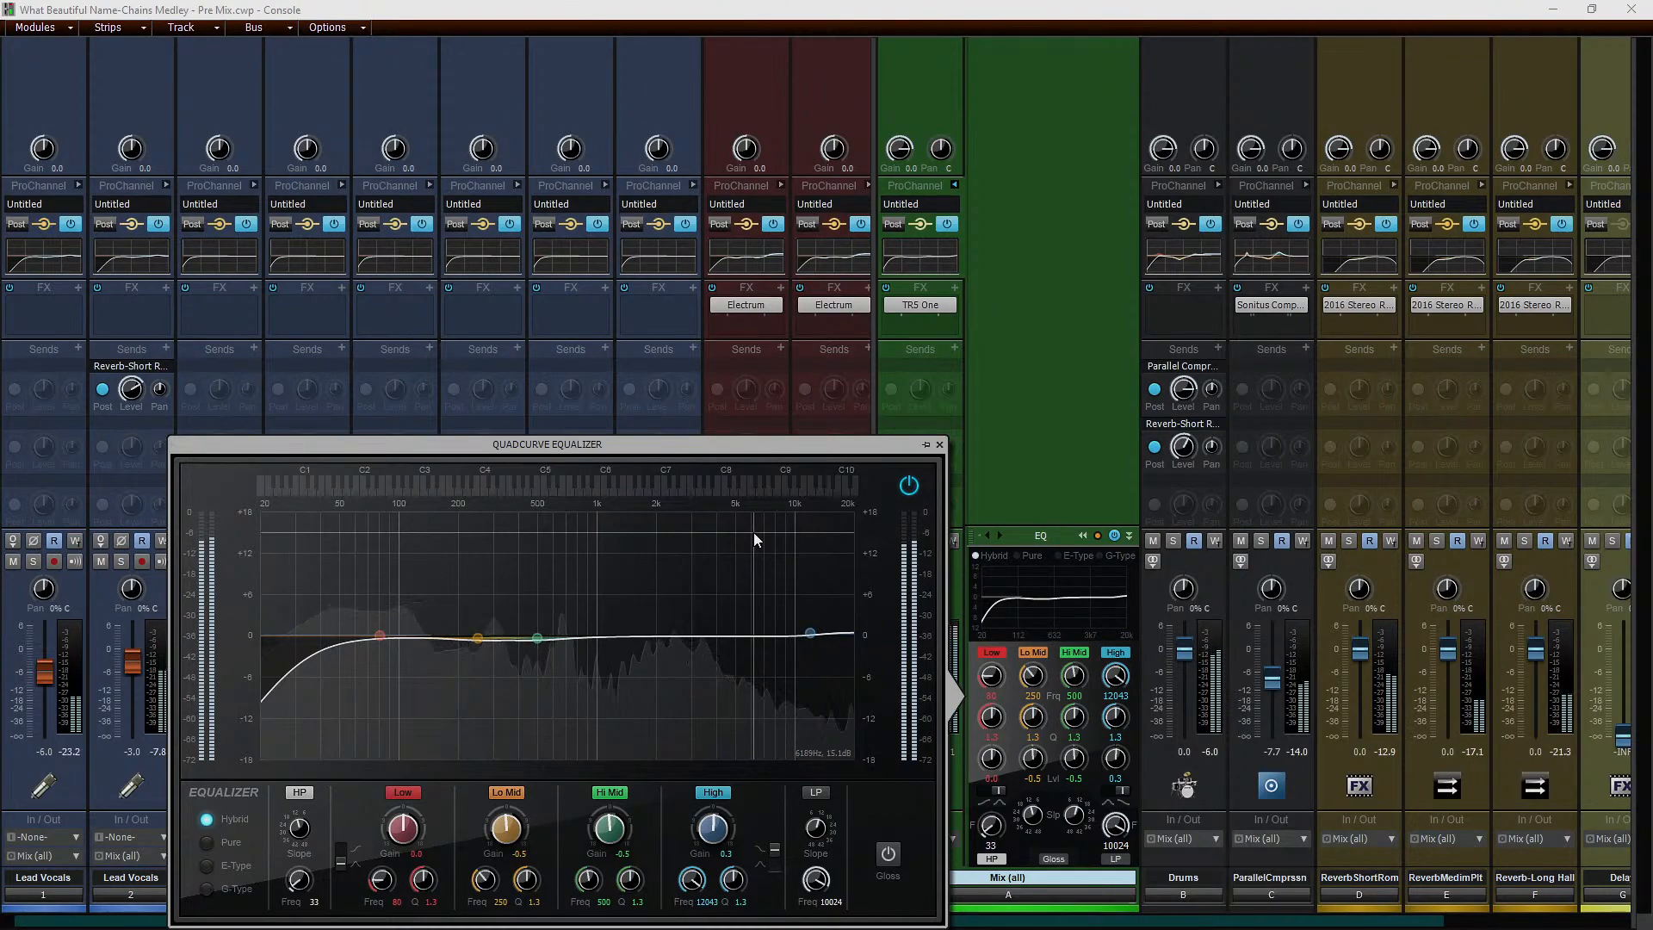
left_click_drag(811, 633, 830, 641)
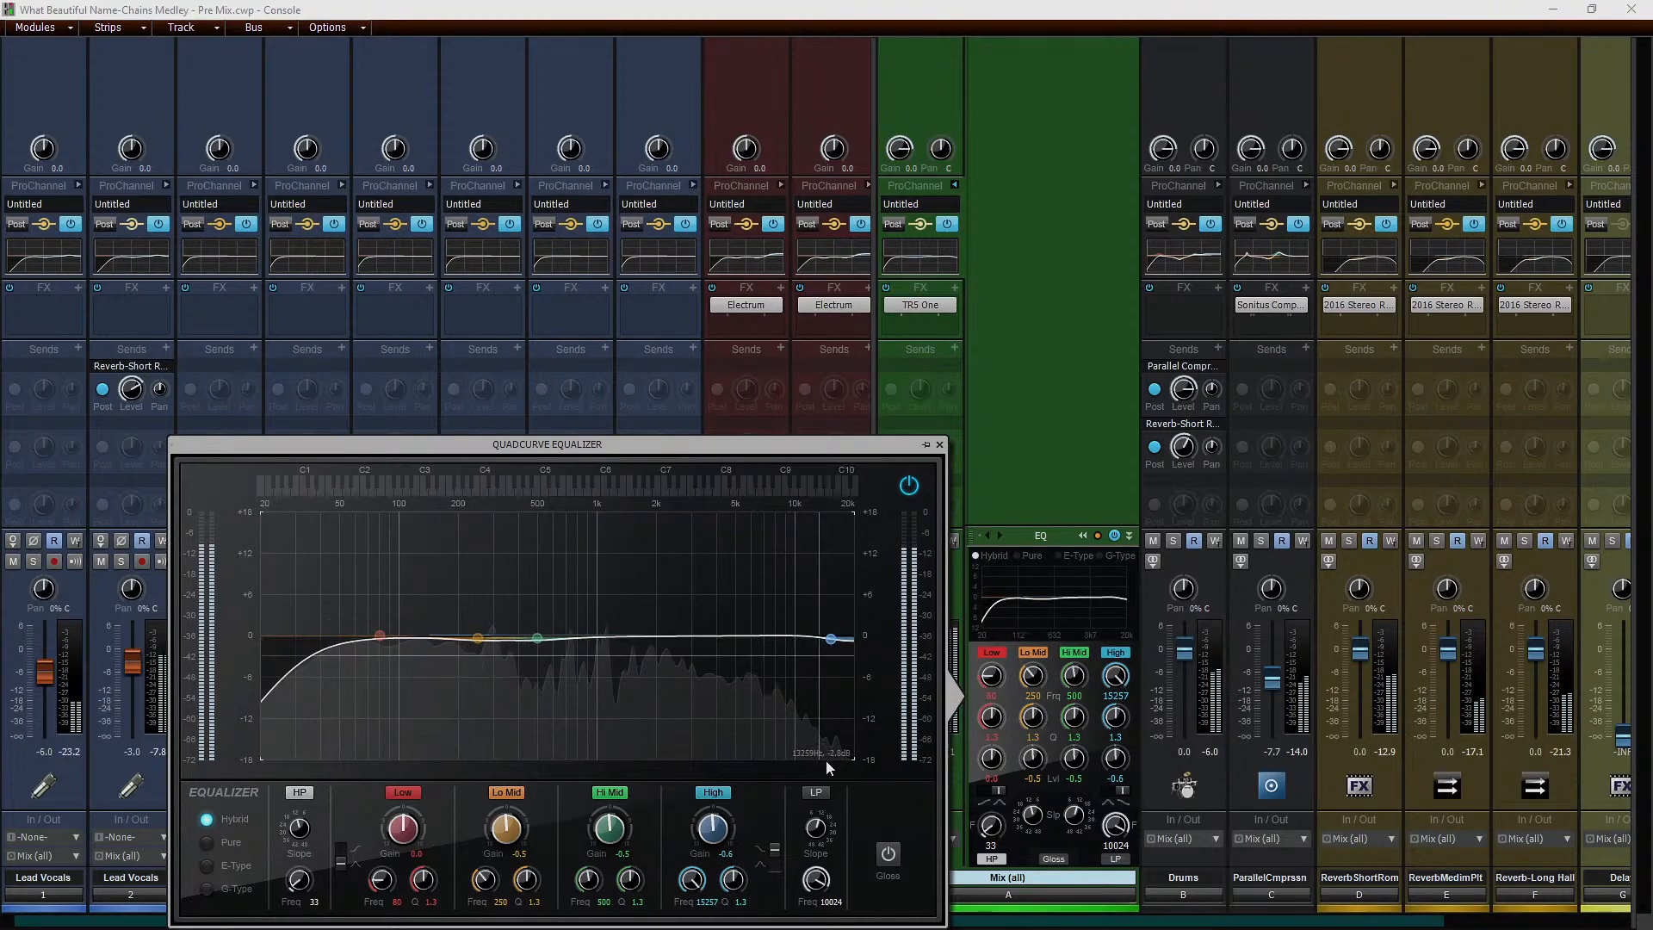
Step: Enable the Mix bus EQ's low-pass filter at 20000 Hz, set its high-pass to 20 Hz, and close the EQ
left_click(818, 794)
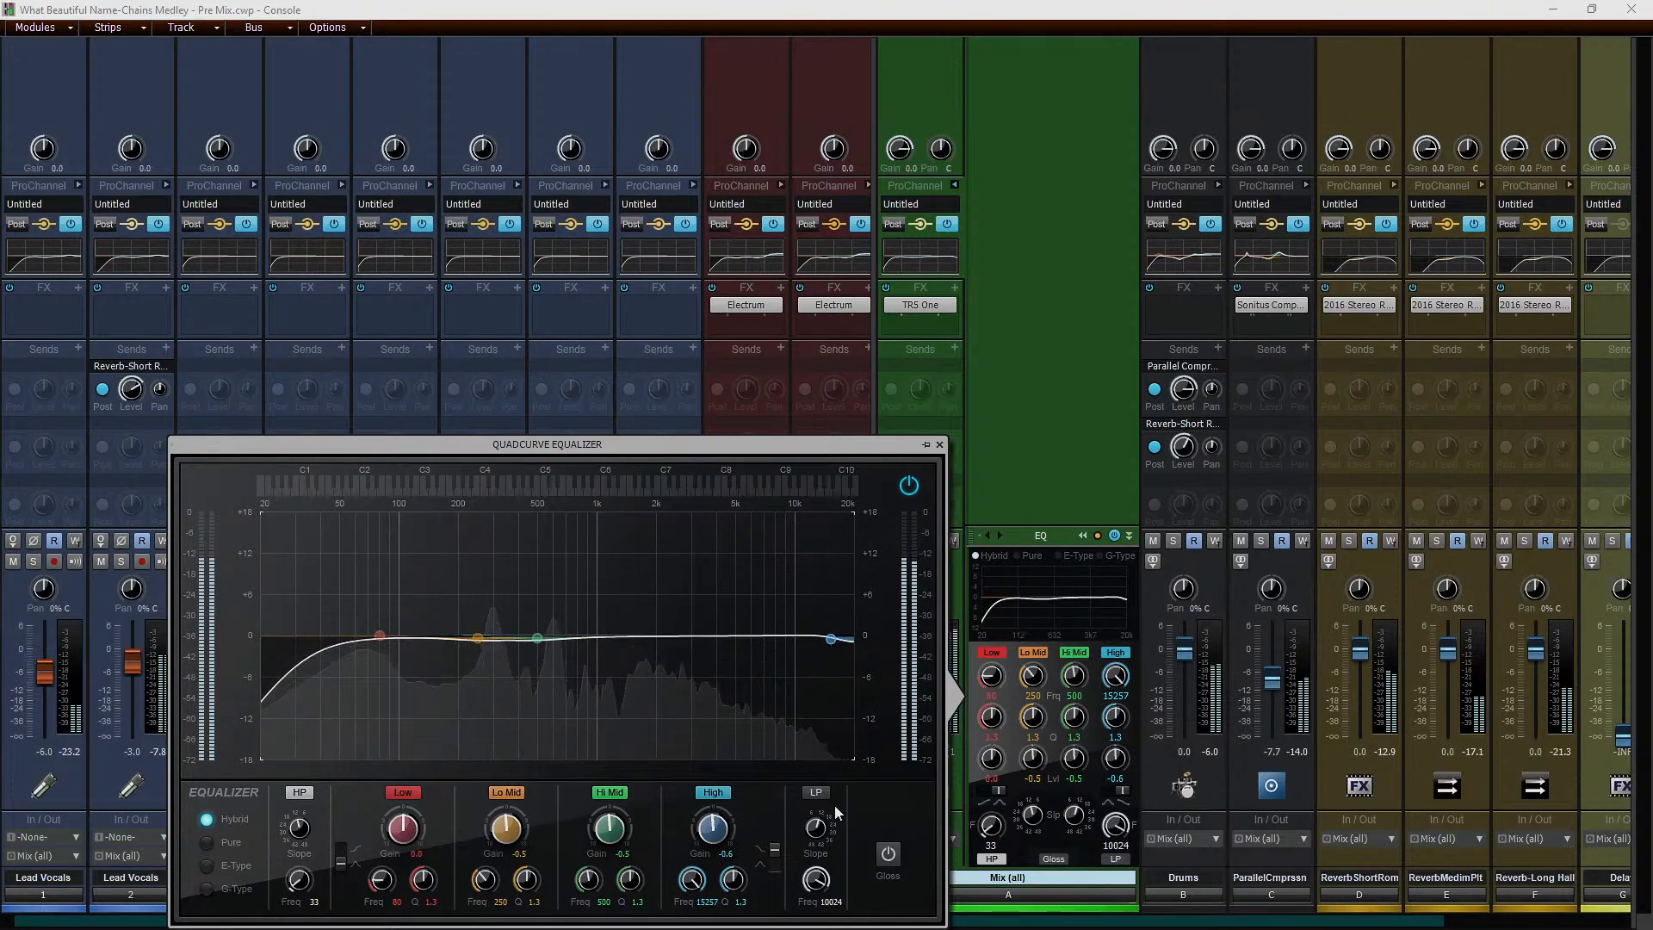
left_click_drag(815, 879, 831, 782)
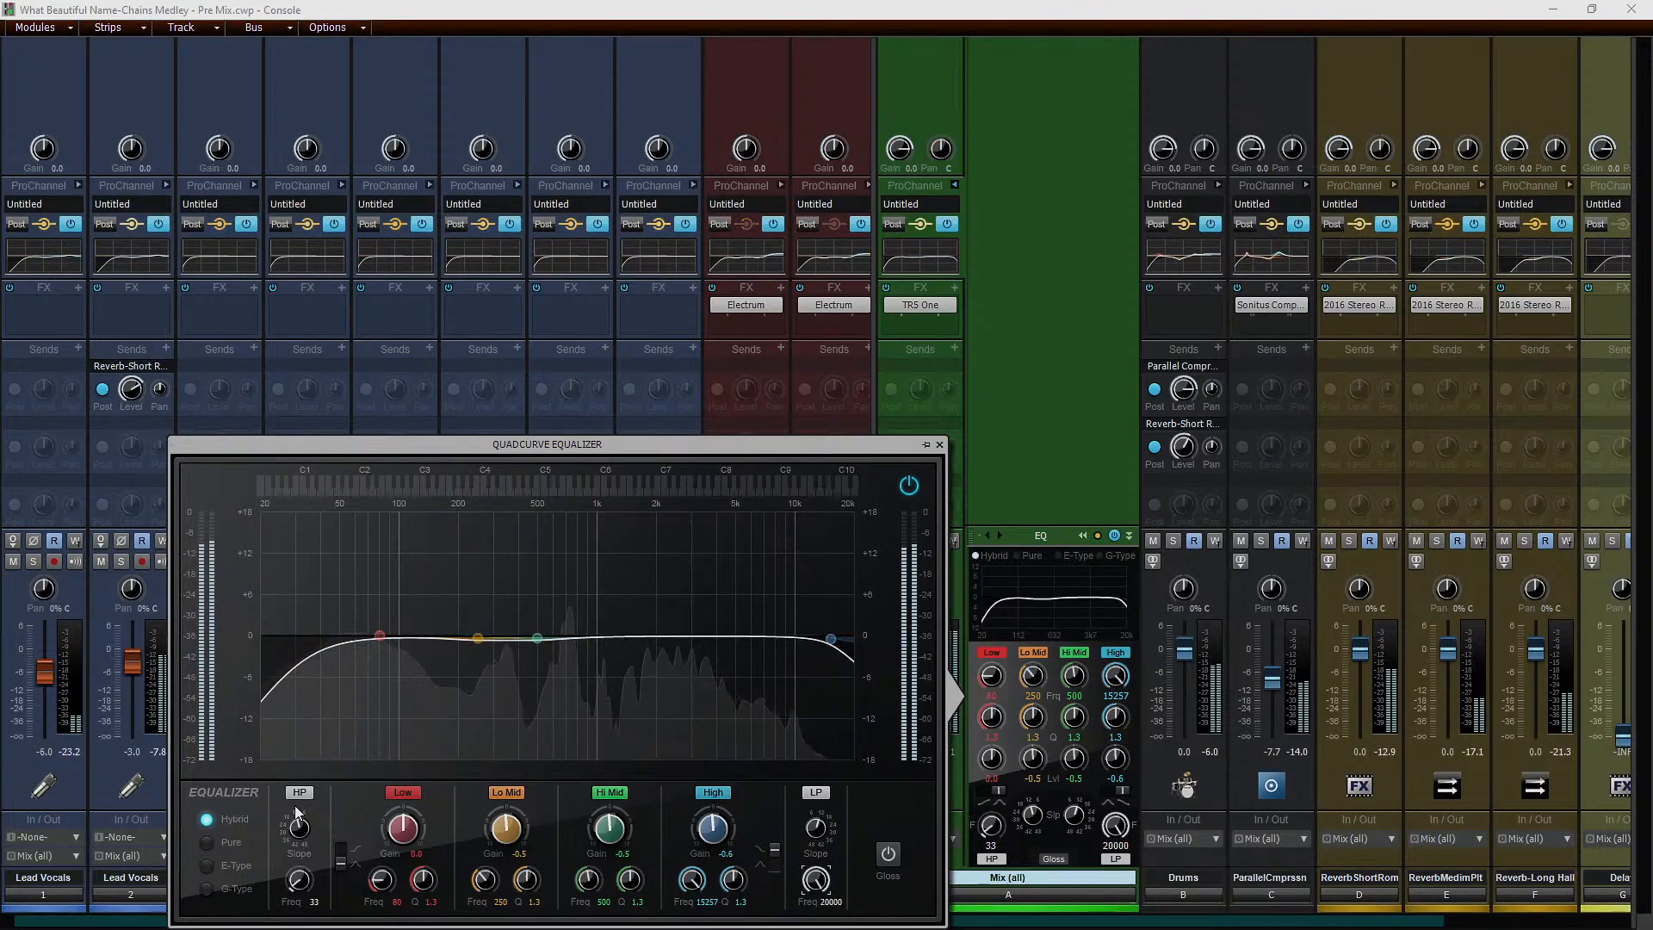
scroll(298, 880, "down", 3)
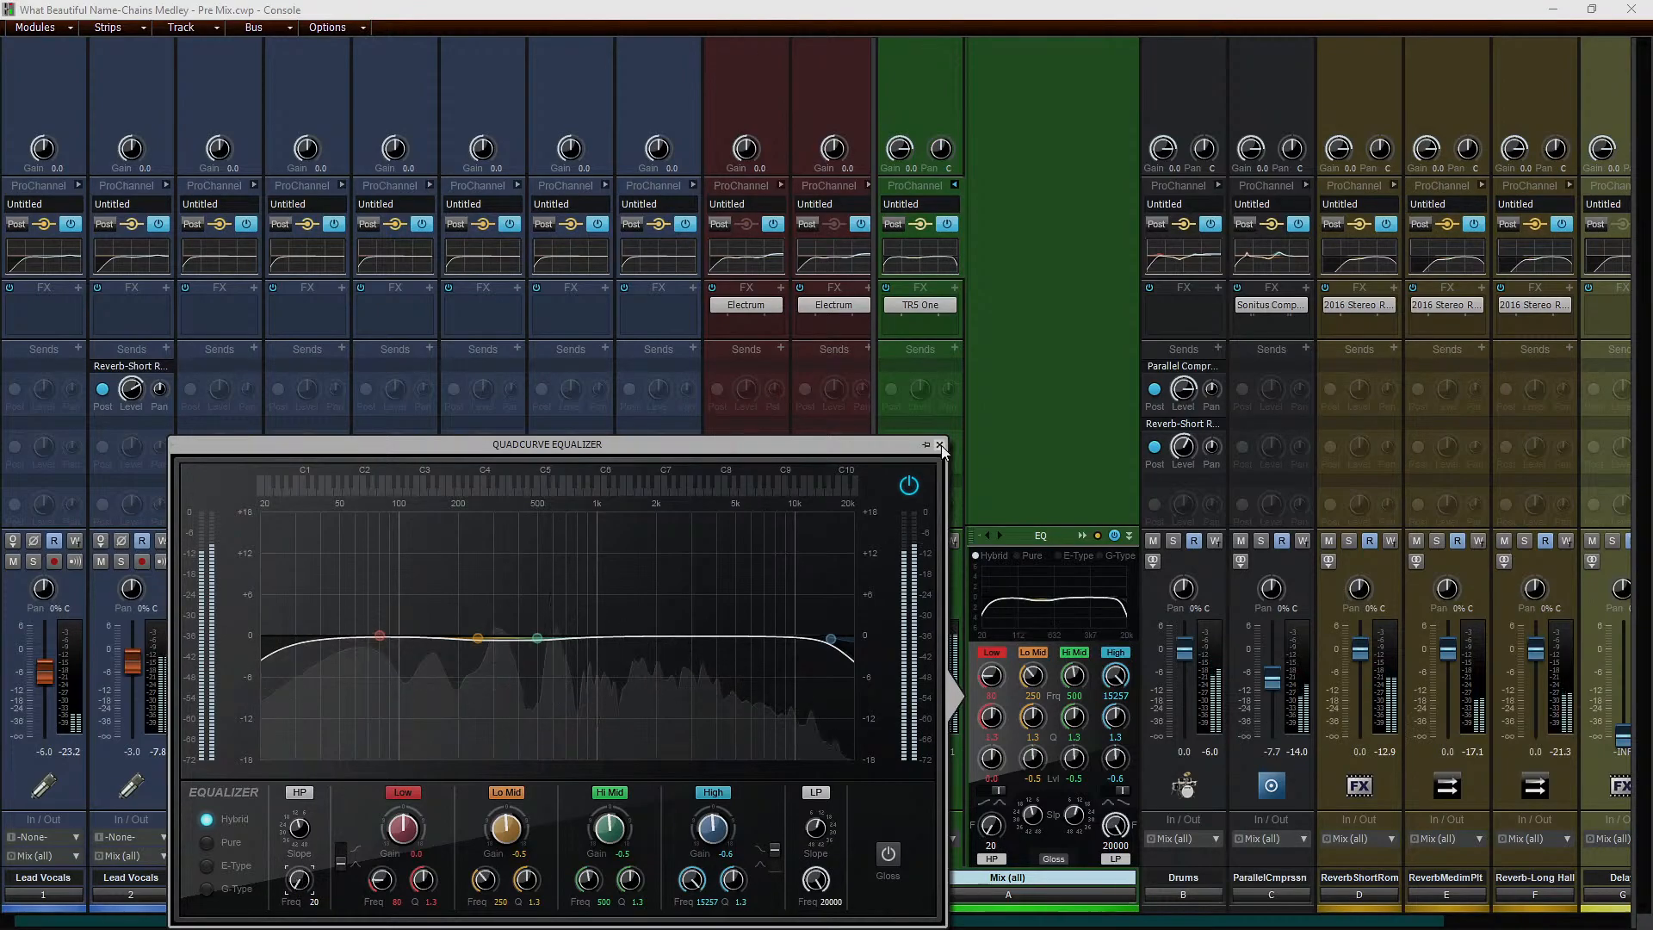
left_click_drag(740, 445, 942, 446)
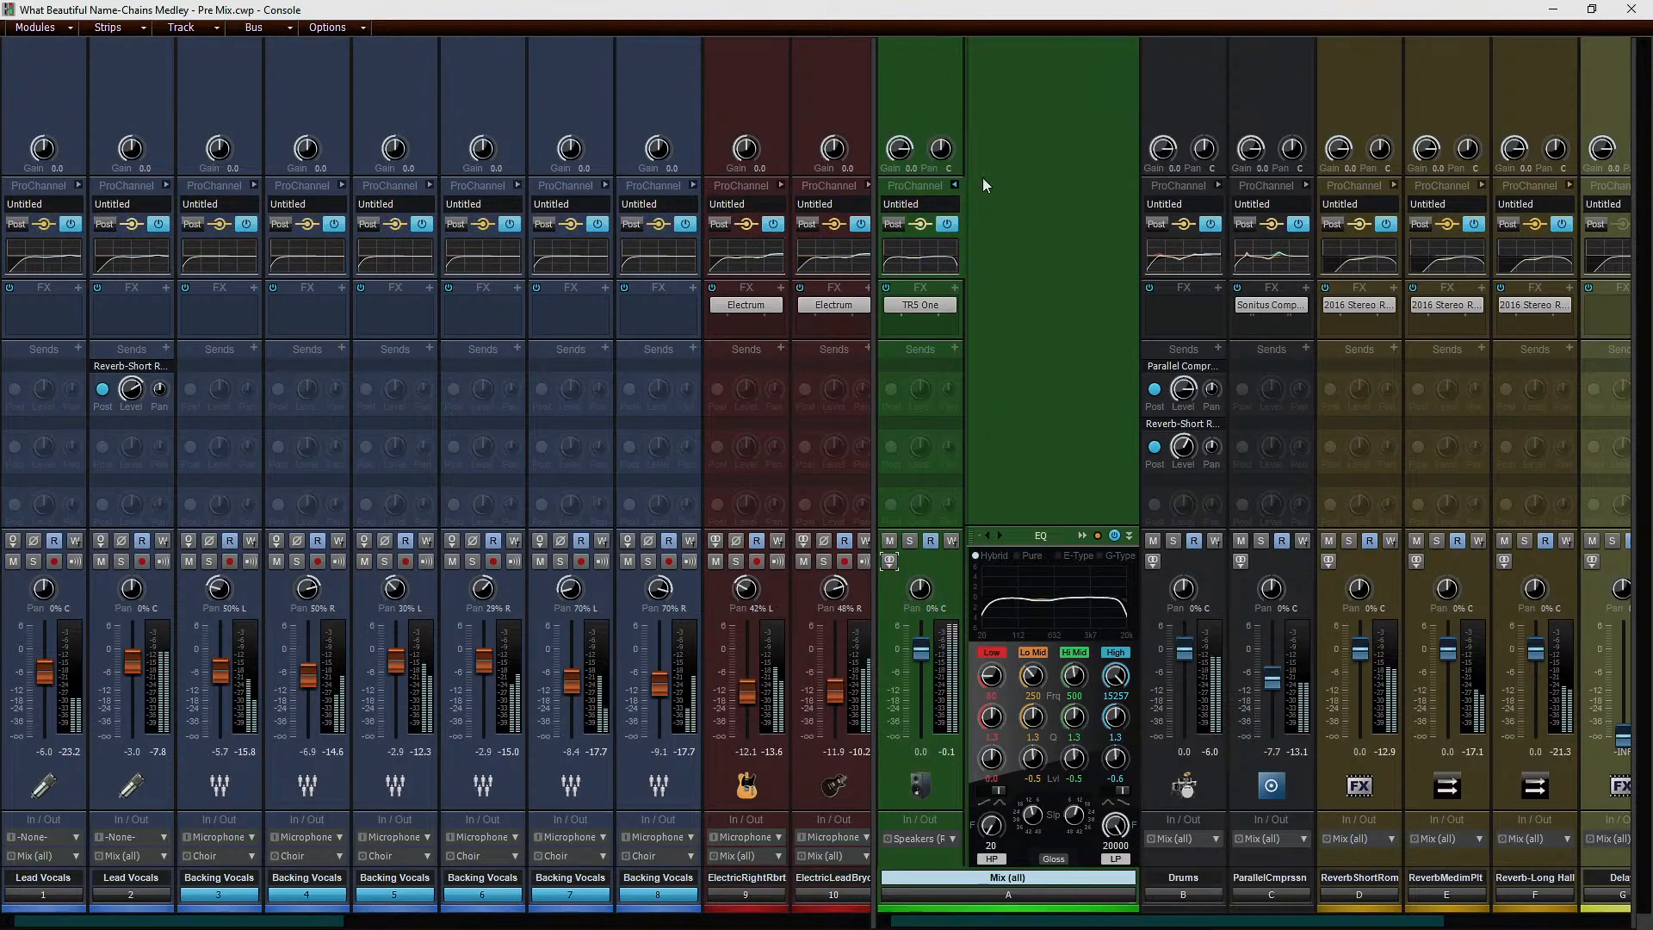
left_click(955, 185)
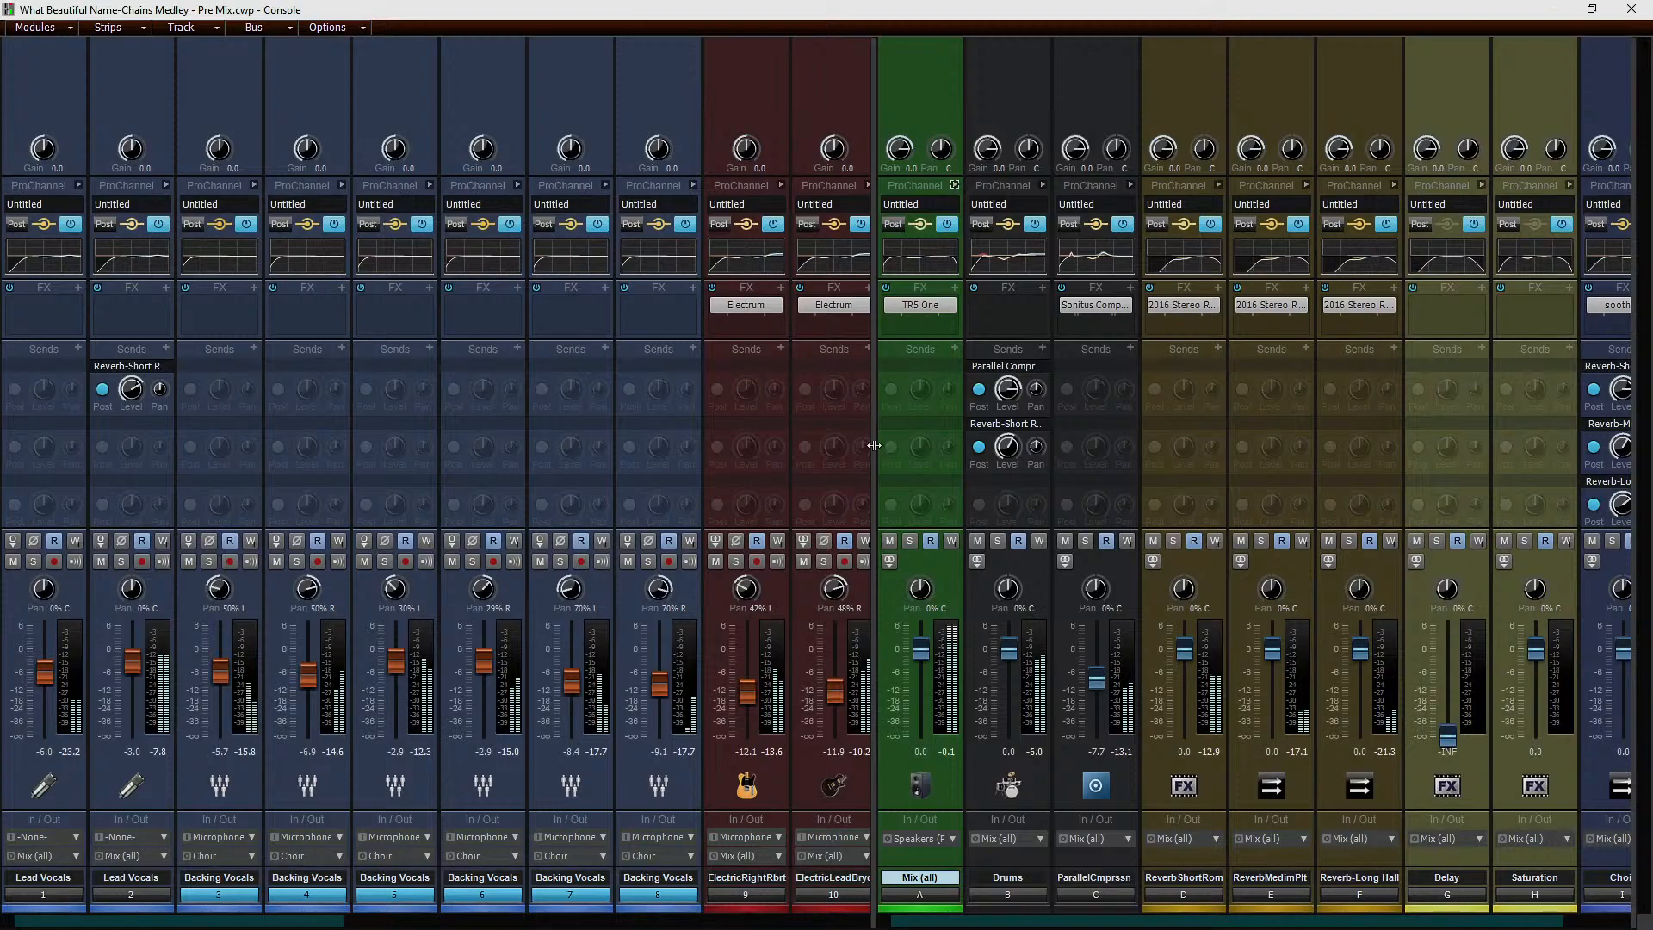
Step: Lower the Electric Lead fader to -14.7 dB and raise the Keys fader to -3.0 dB
left_click_drag(1073, 439, 1624, 445)
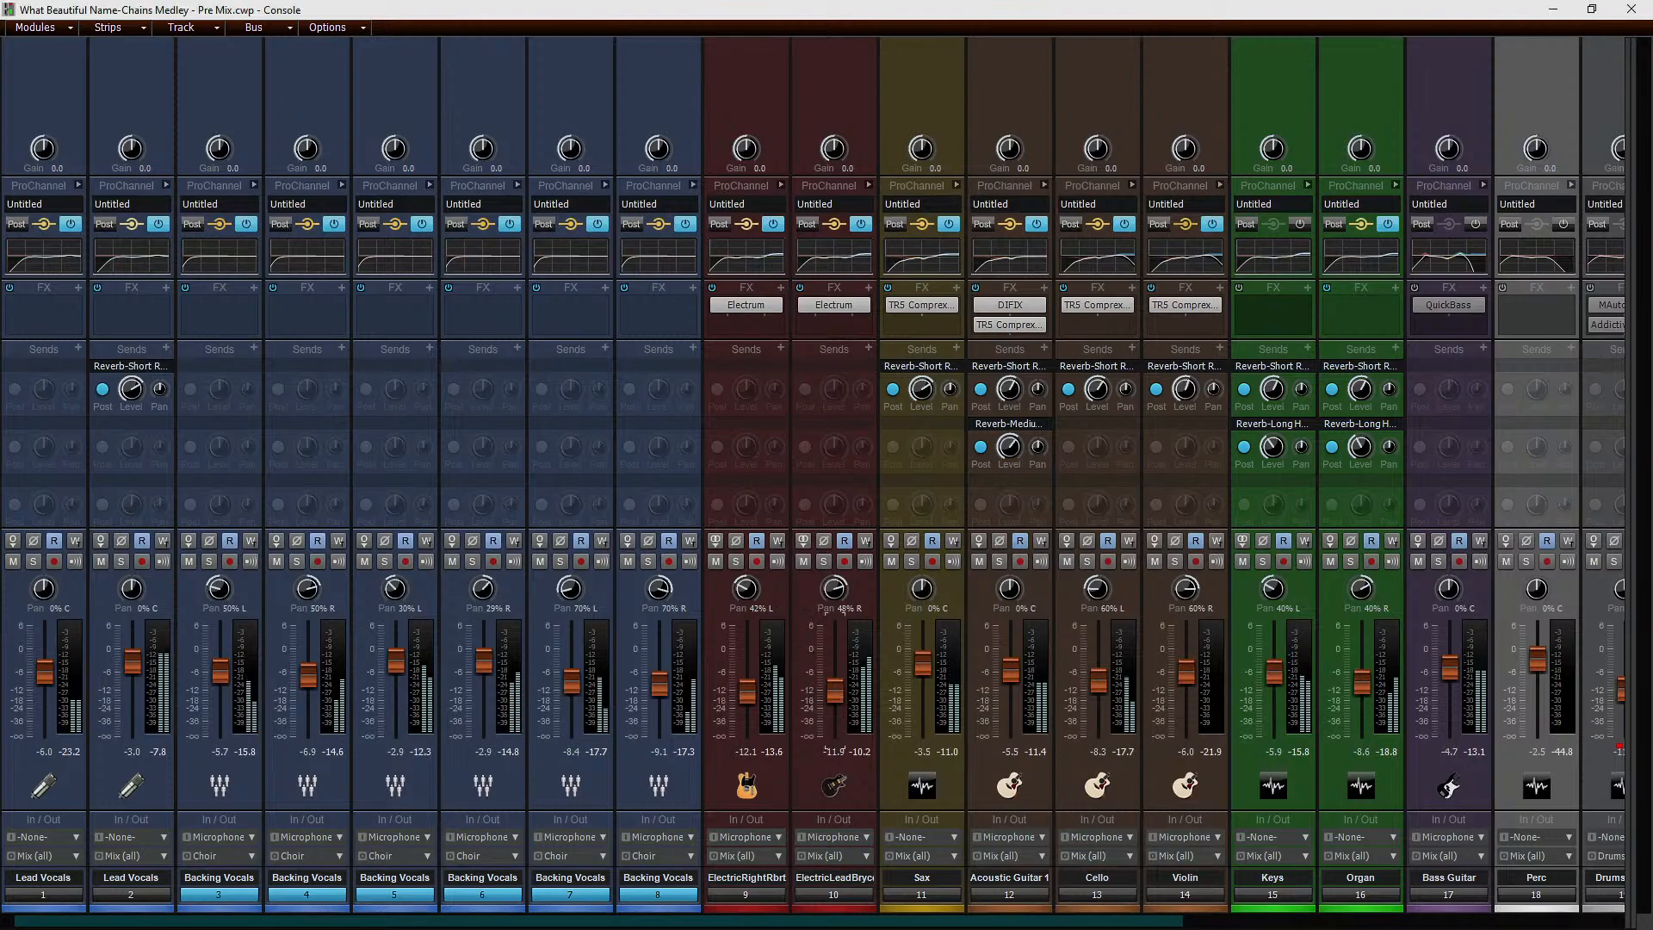
left_click_drag(838, 680, 838, 687)
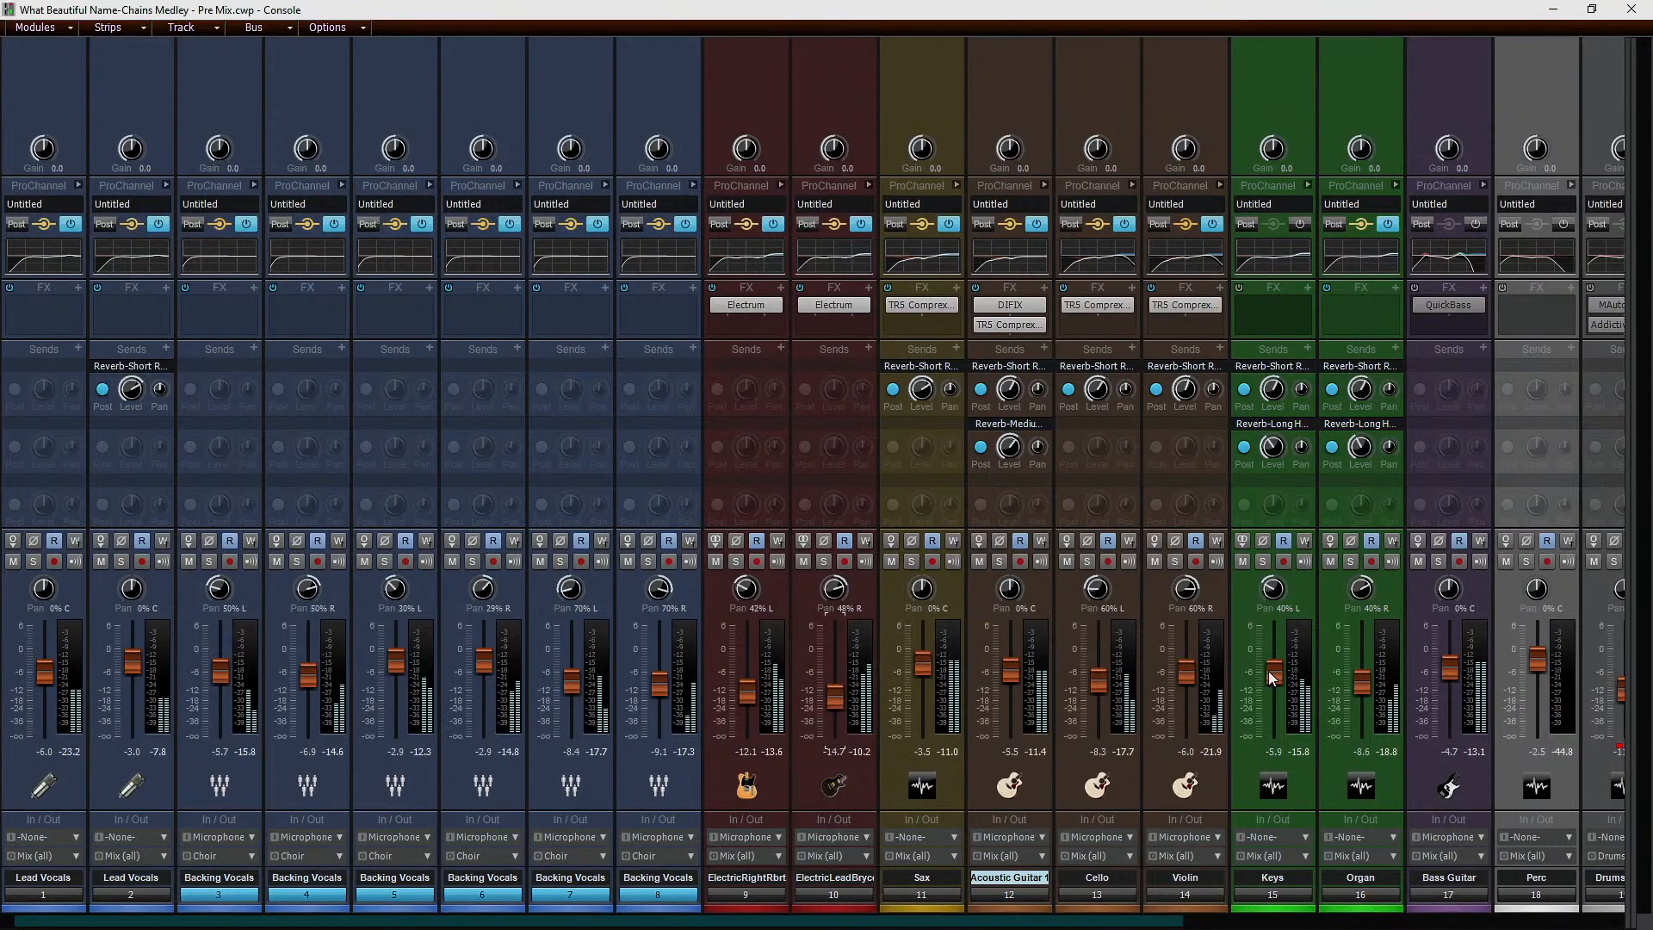
left_click_drag(1267, 669, 1272, 661)
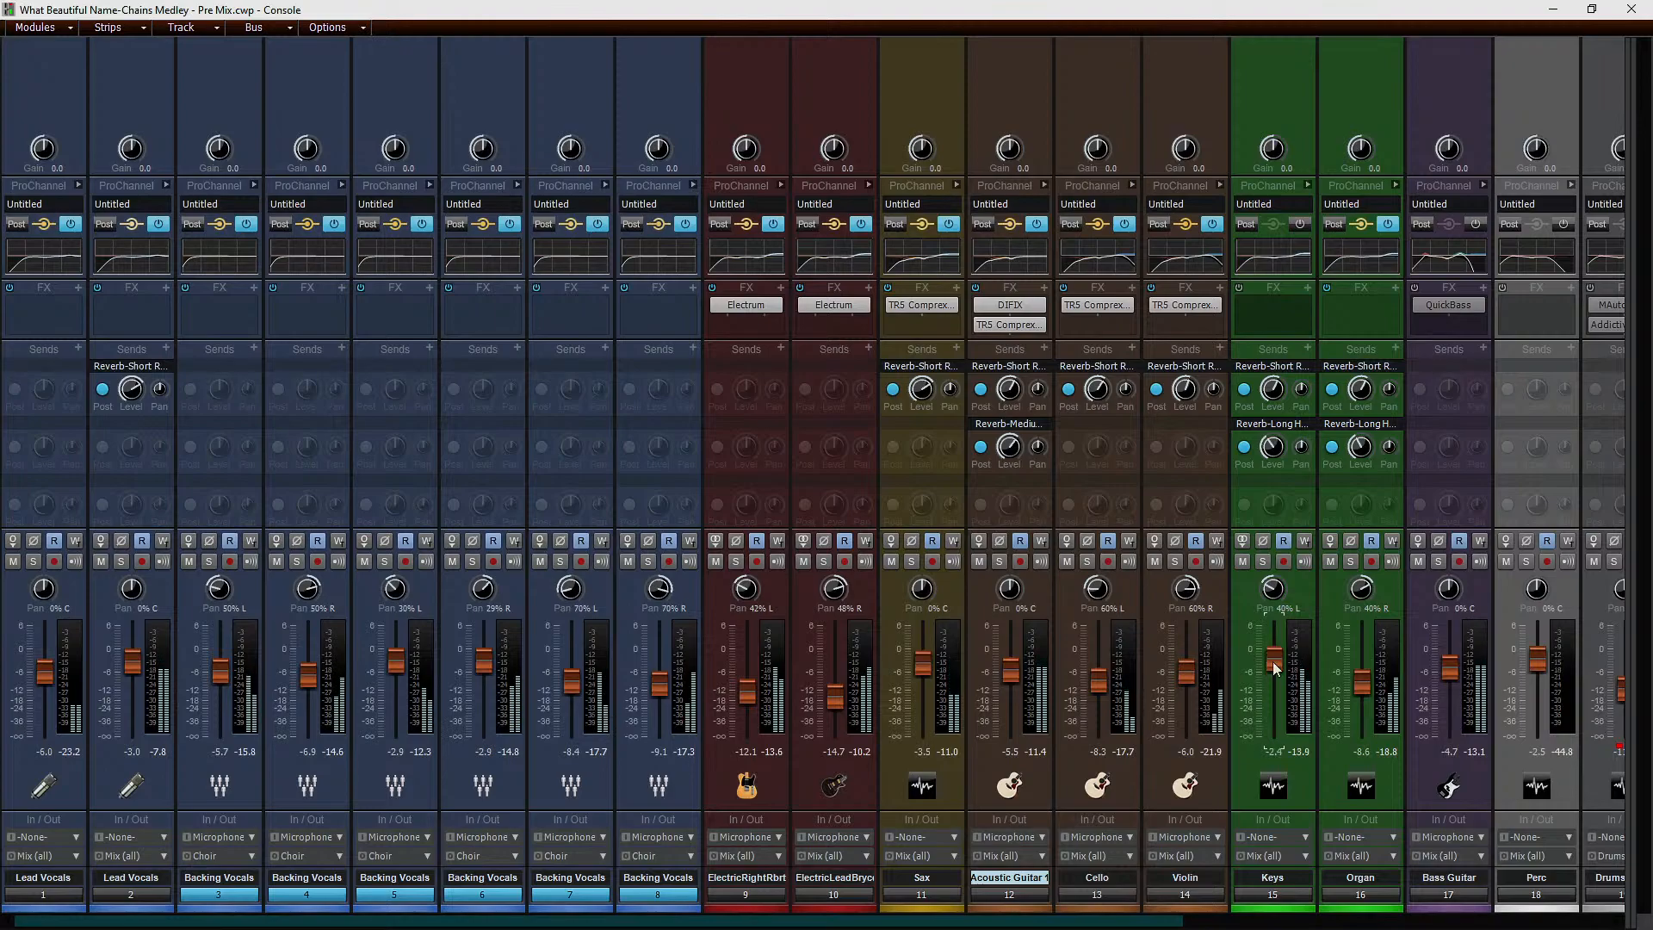
left_click_drag(1273, 661, 1272, 667)
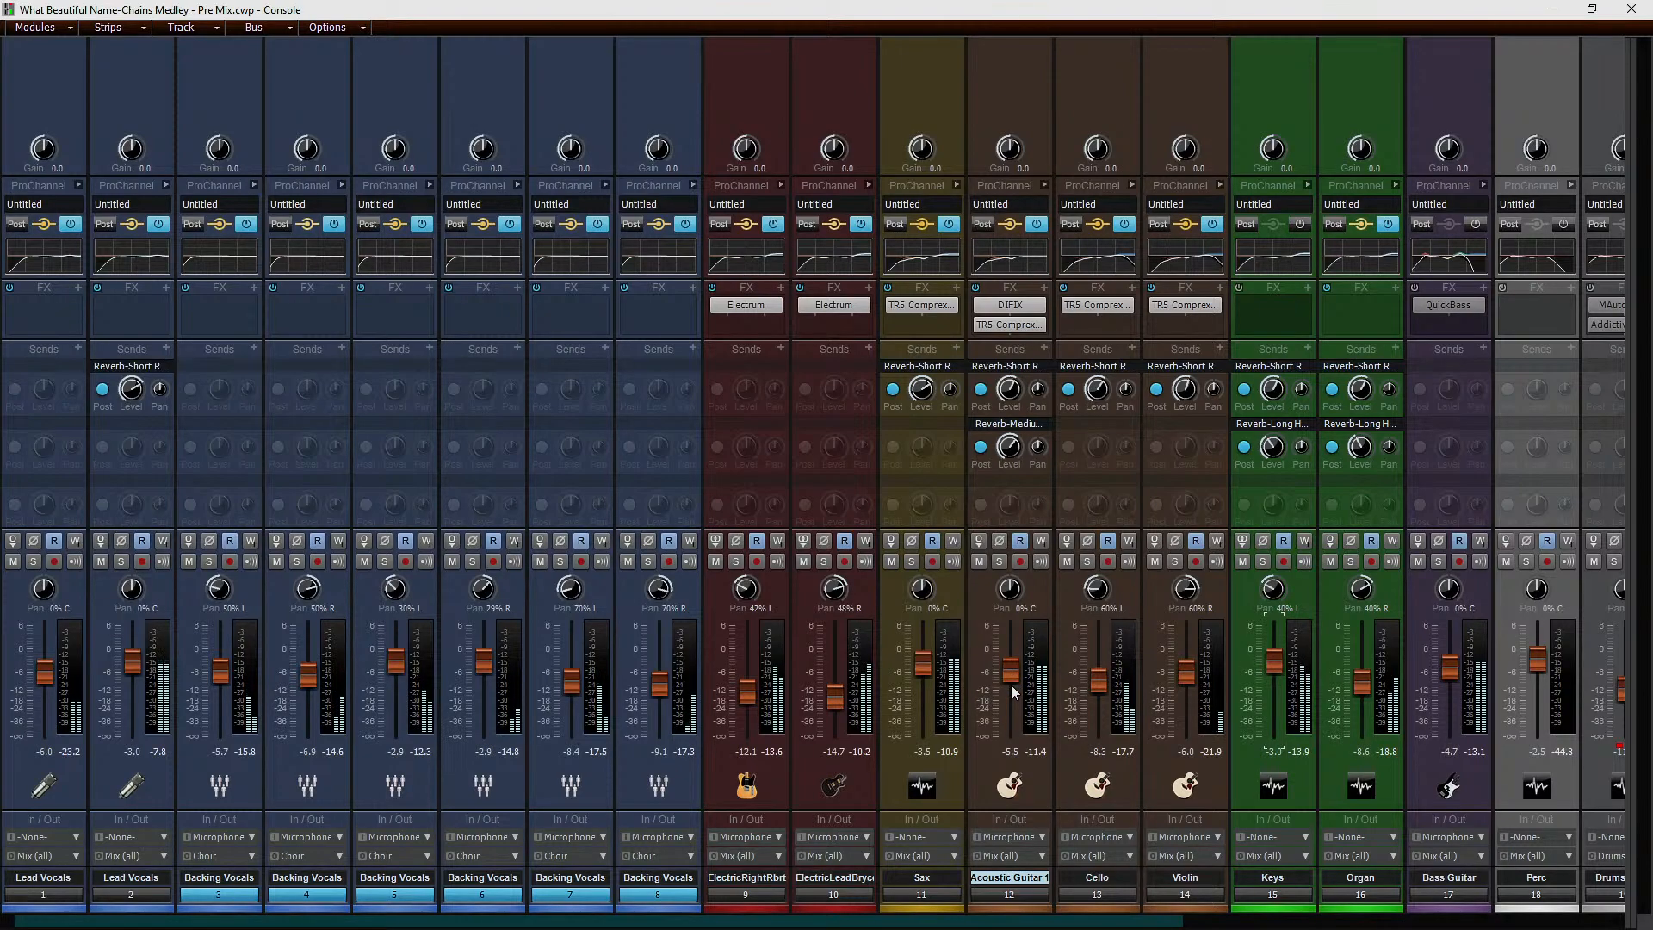
Step: Lower the Acoustic Guitar fader to -7.8 dB and raise the Violin fader to -5.2 dB
left_click_drag(1010, 684, 1010, 687)
left_click_drag(1010, 671, 1013, 679)
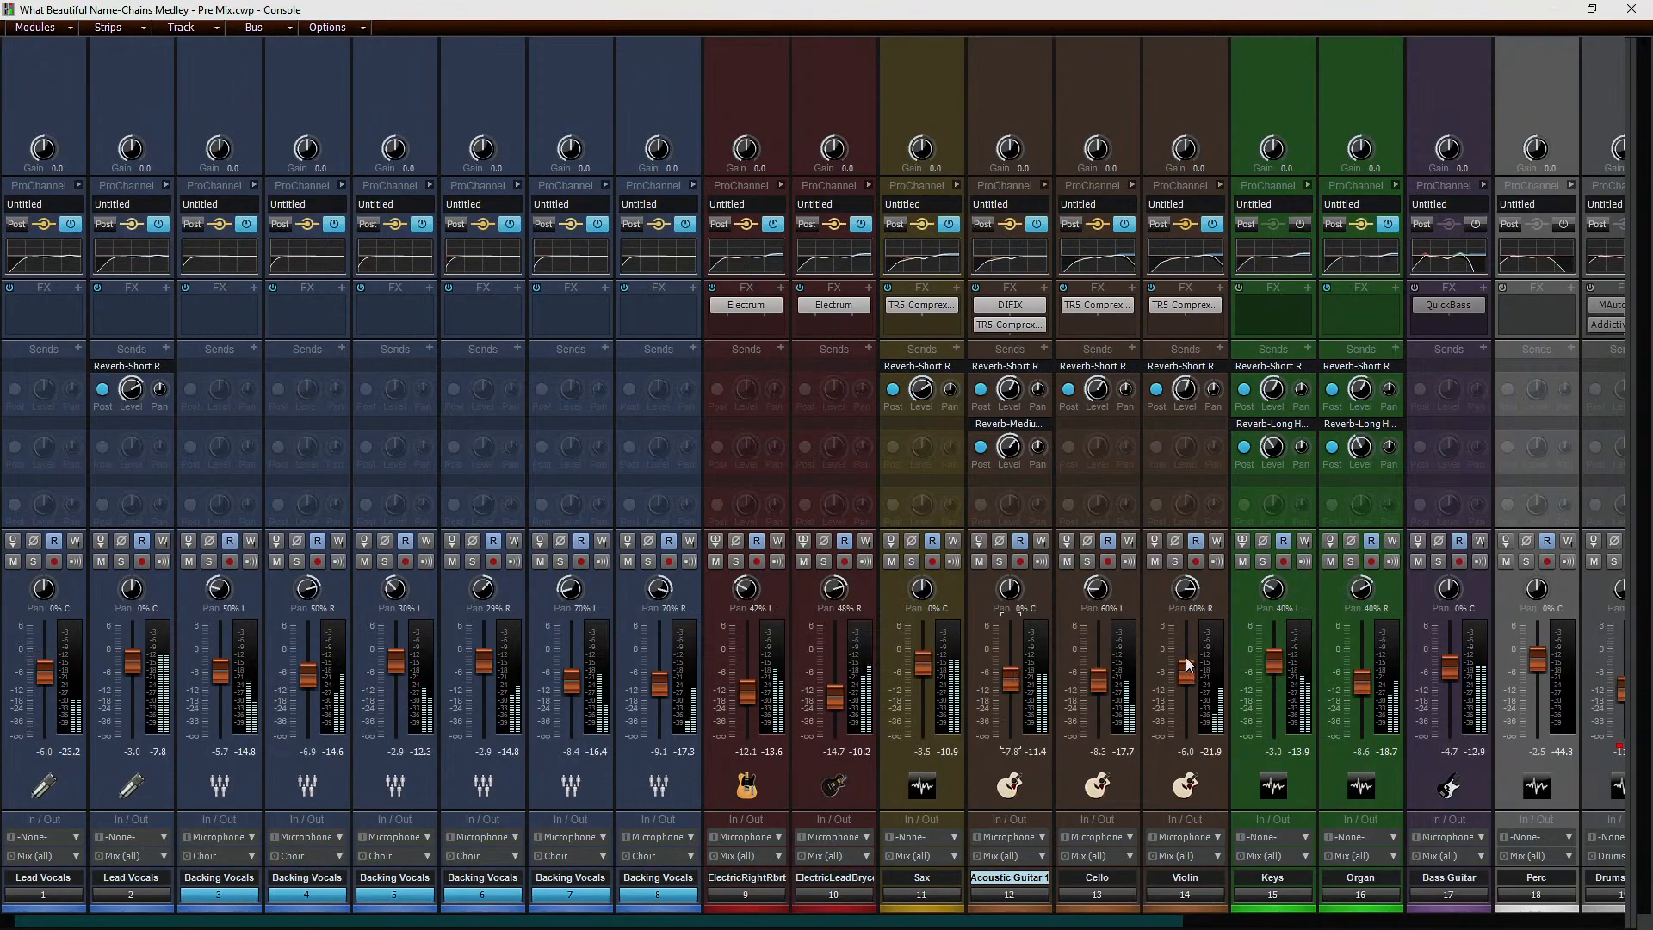
left_click_drag(1186, 657, 1185, 653)
Step: Select drum tracks 19 to 25, raise their faders together with the Kick at -8.6 dB, and save the project
left_click(1532, 923)
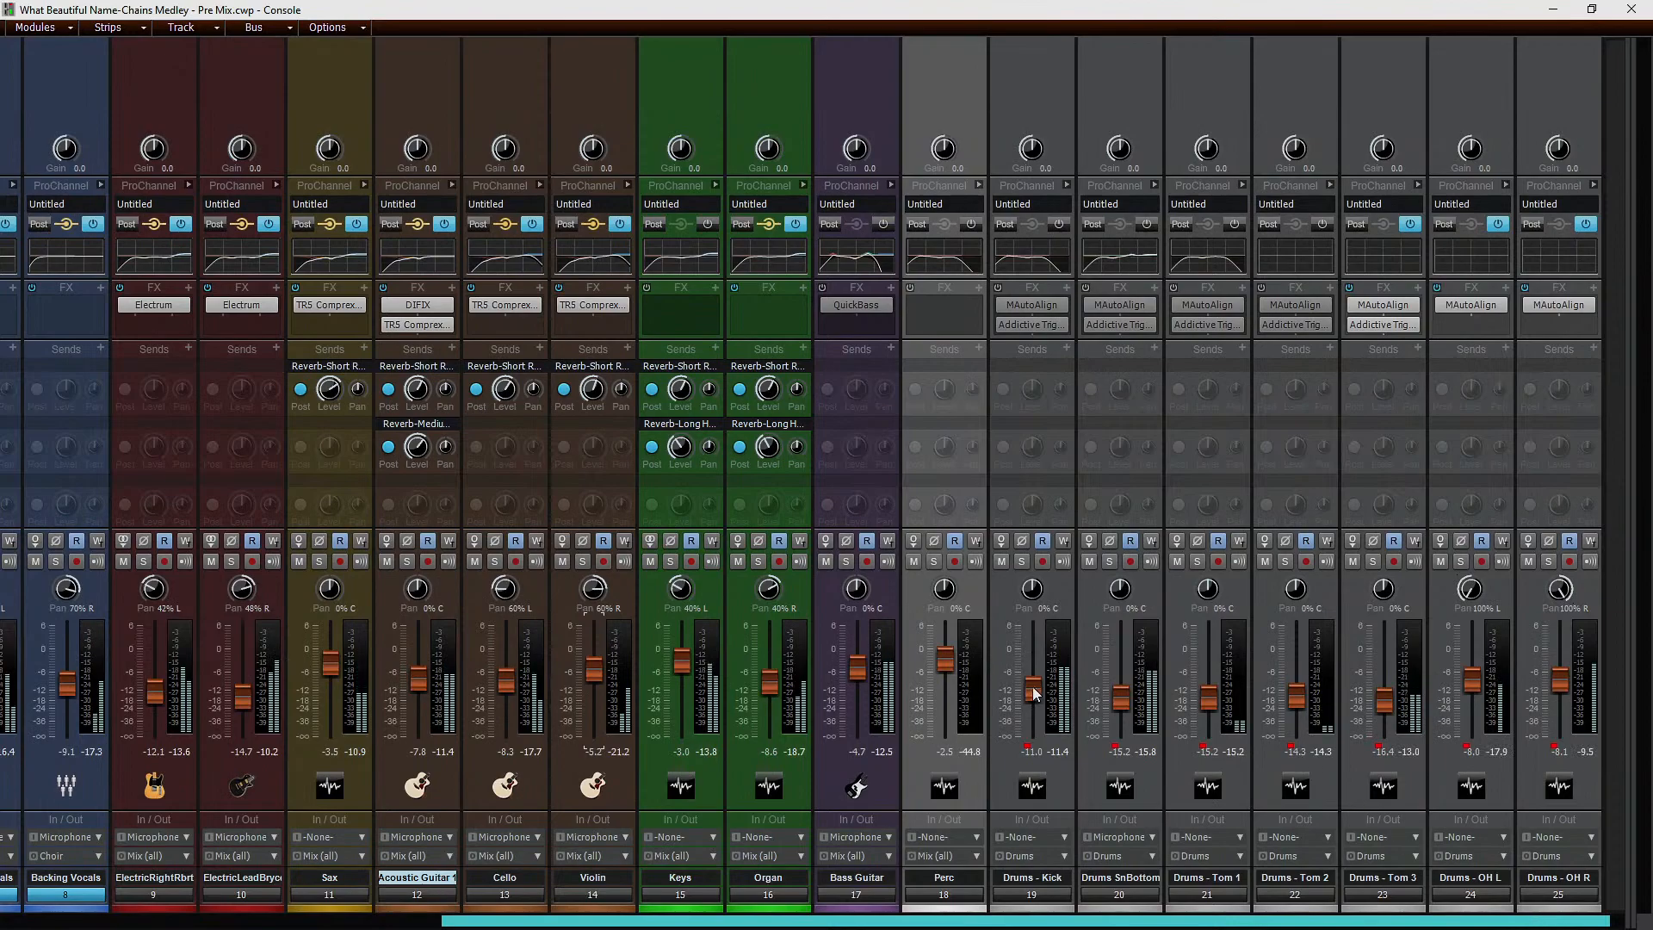
left_click(1533, 893, "shift")
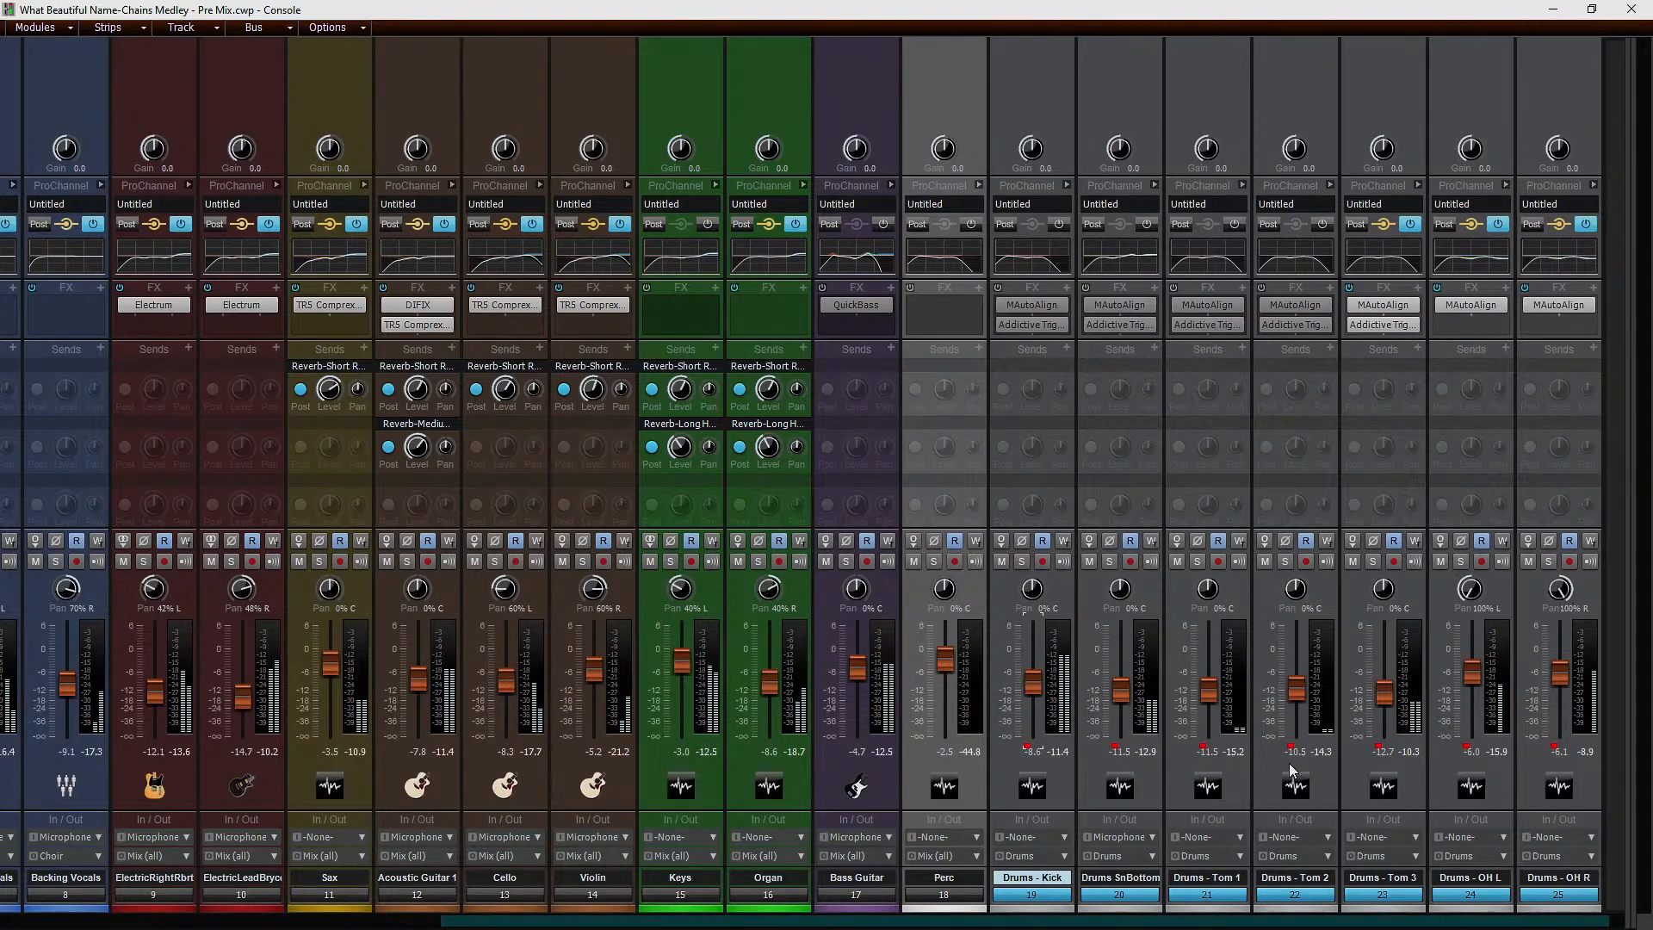
key("ctrl+s")
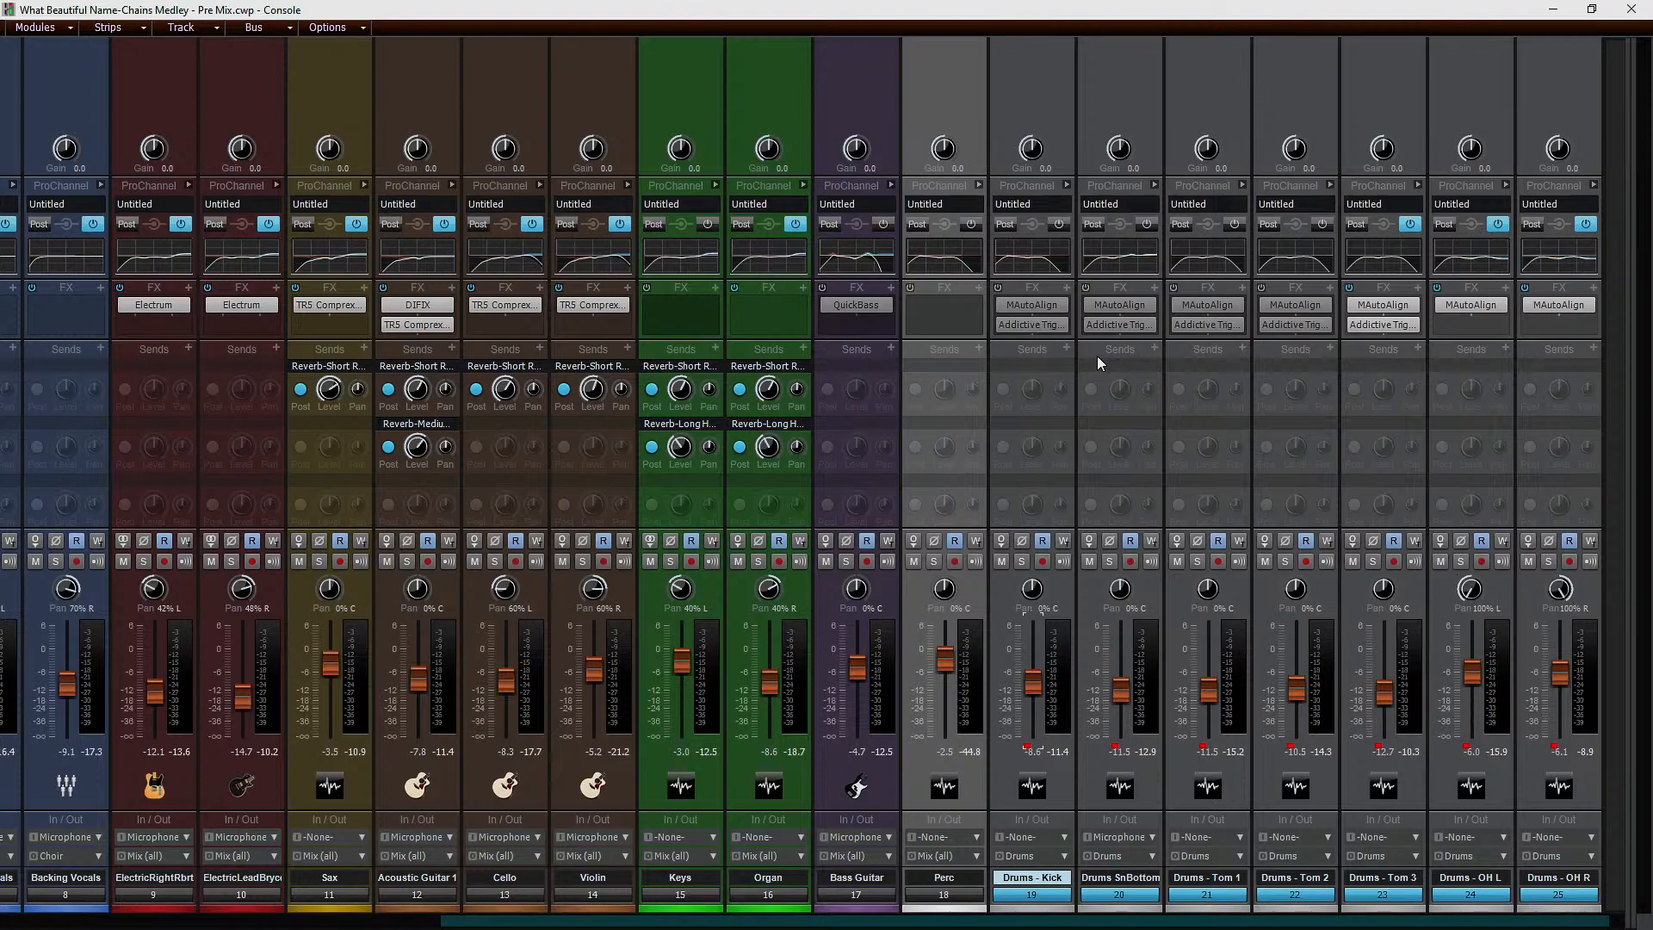
Step: Close the Console and compare the mix during playback with all effects bypassed and re-enabled
left_click(1629, 10)
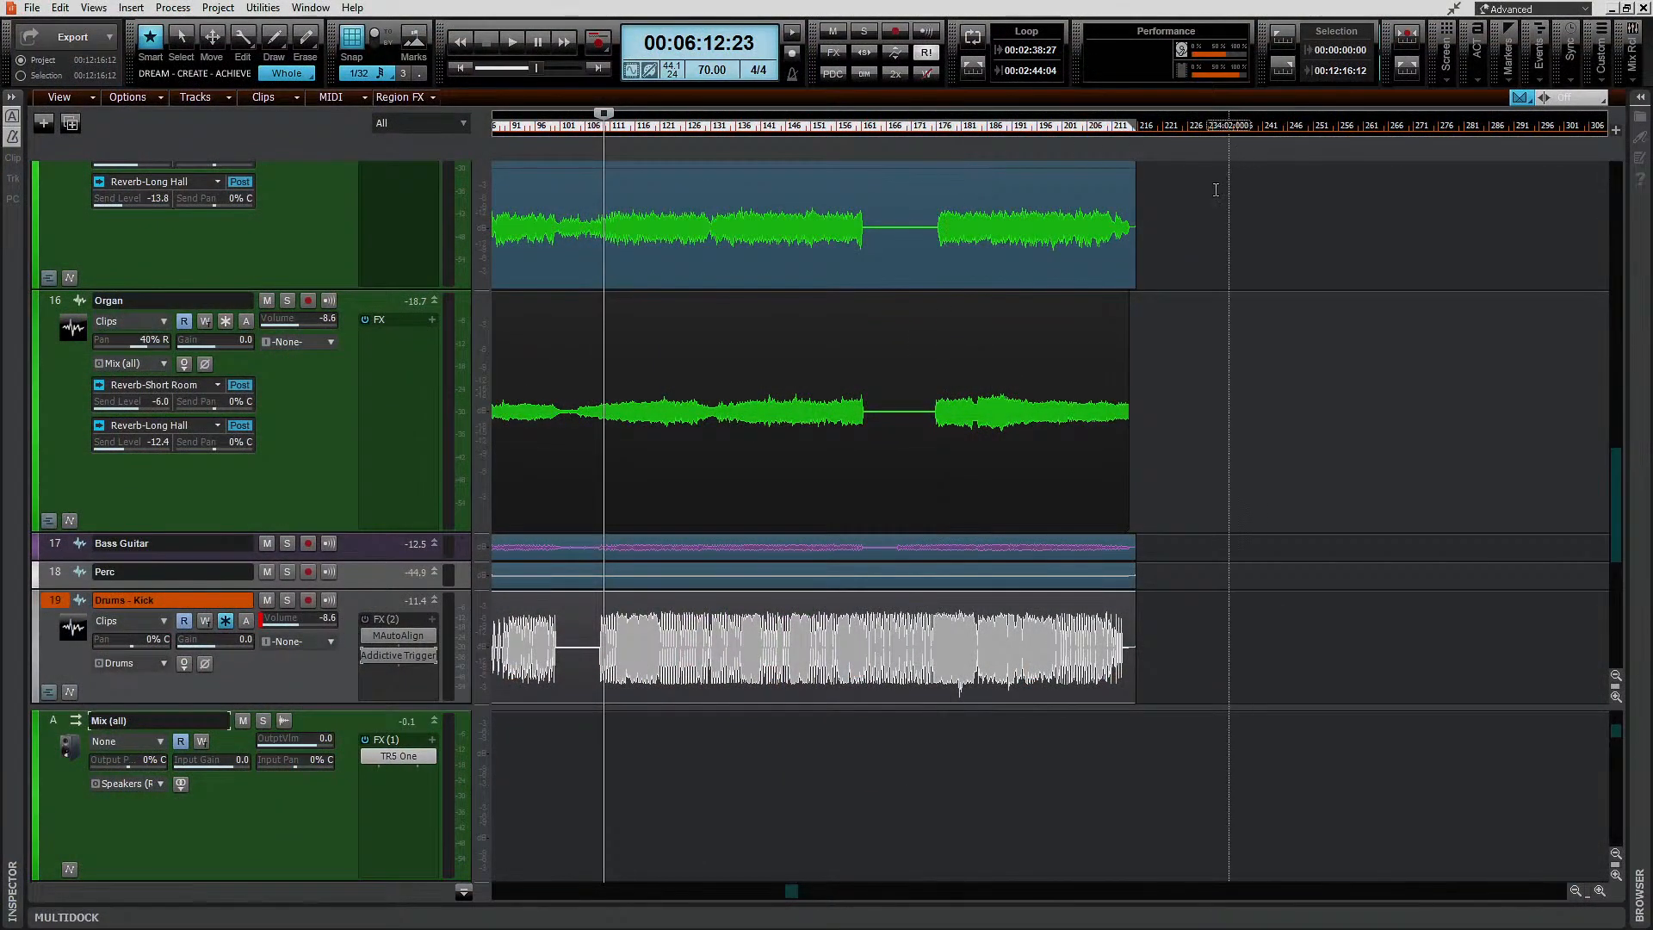
scroll(1240, 222, "up", 10)
scroll(1239, 222, "up", 4)
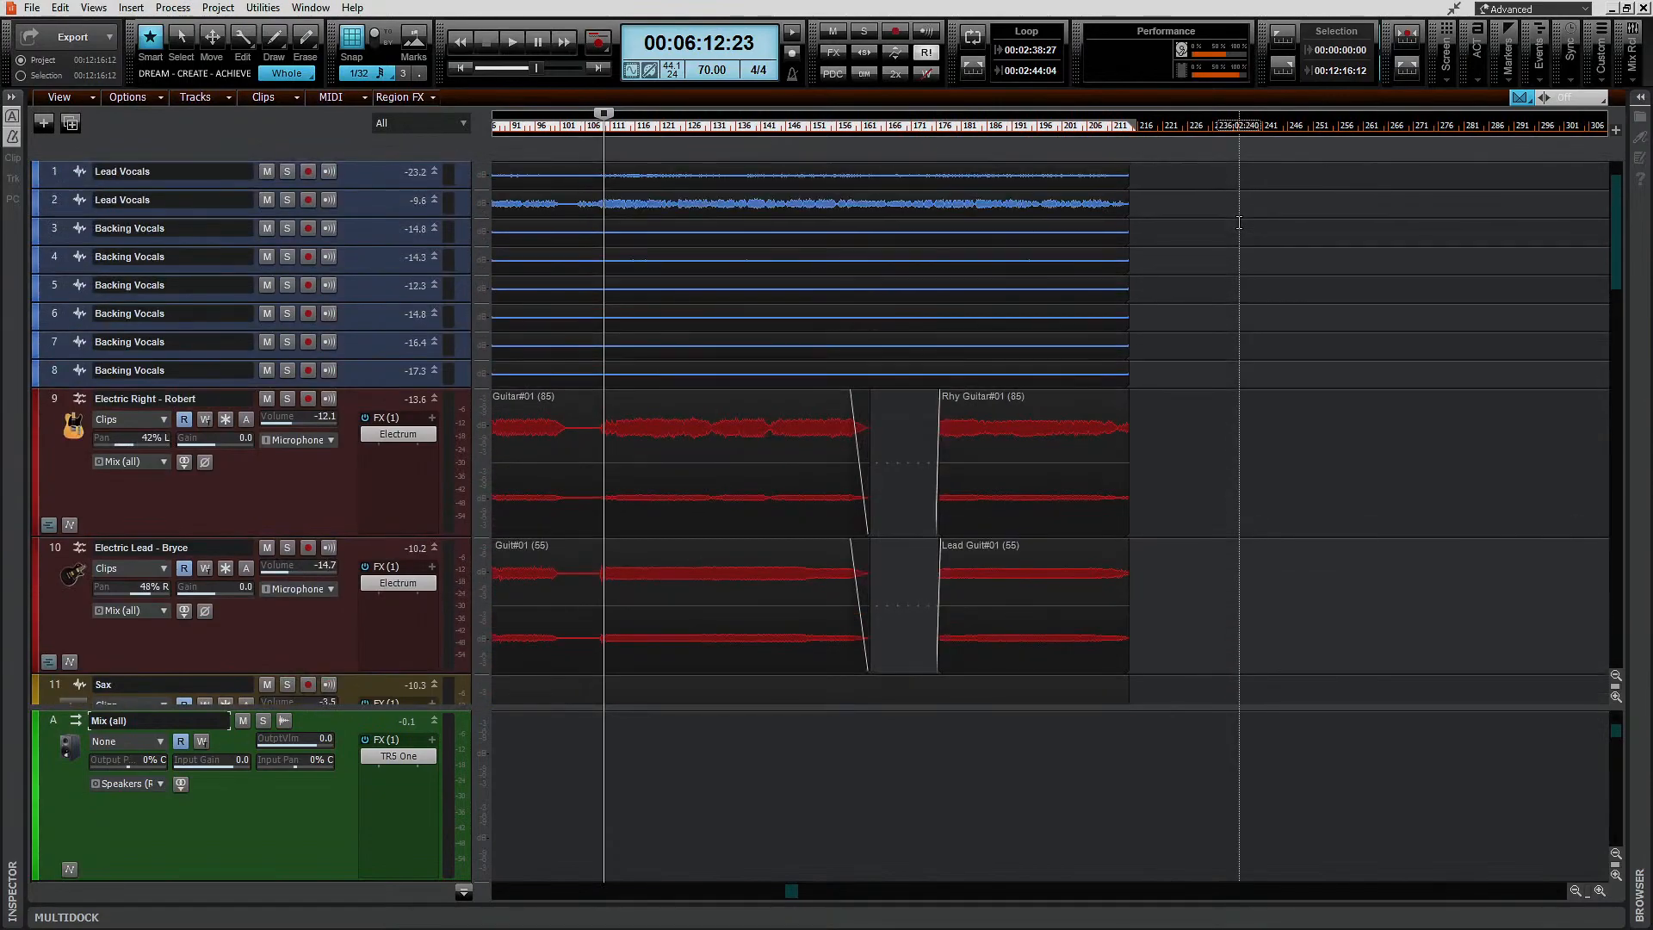
left_click(834, 53)
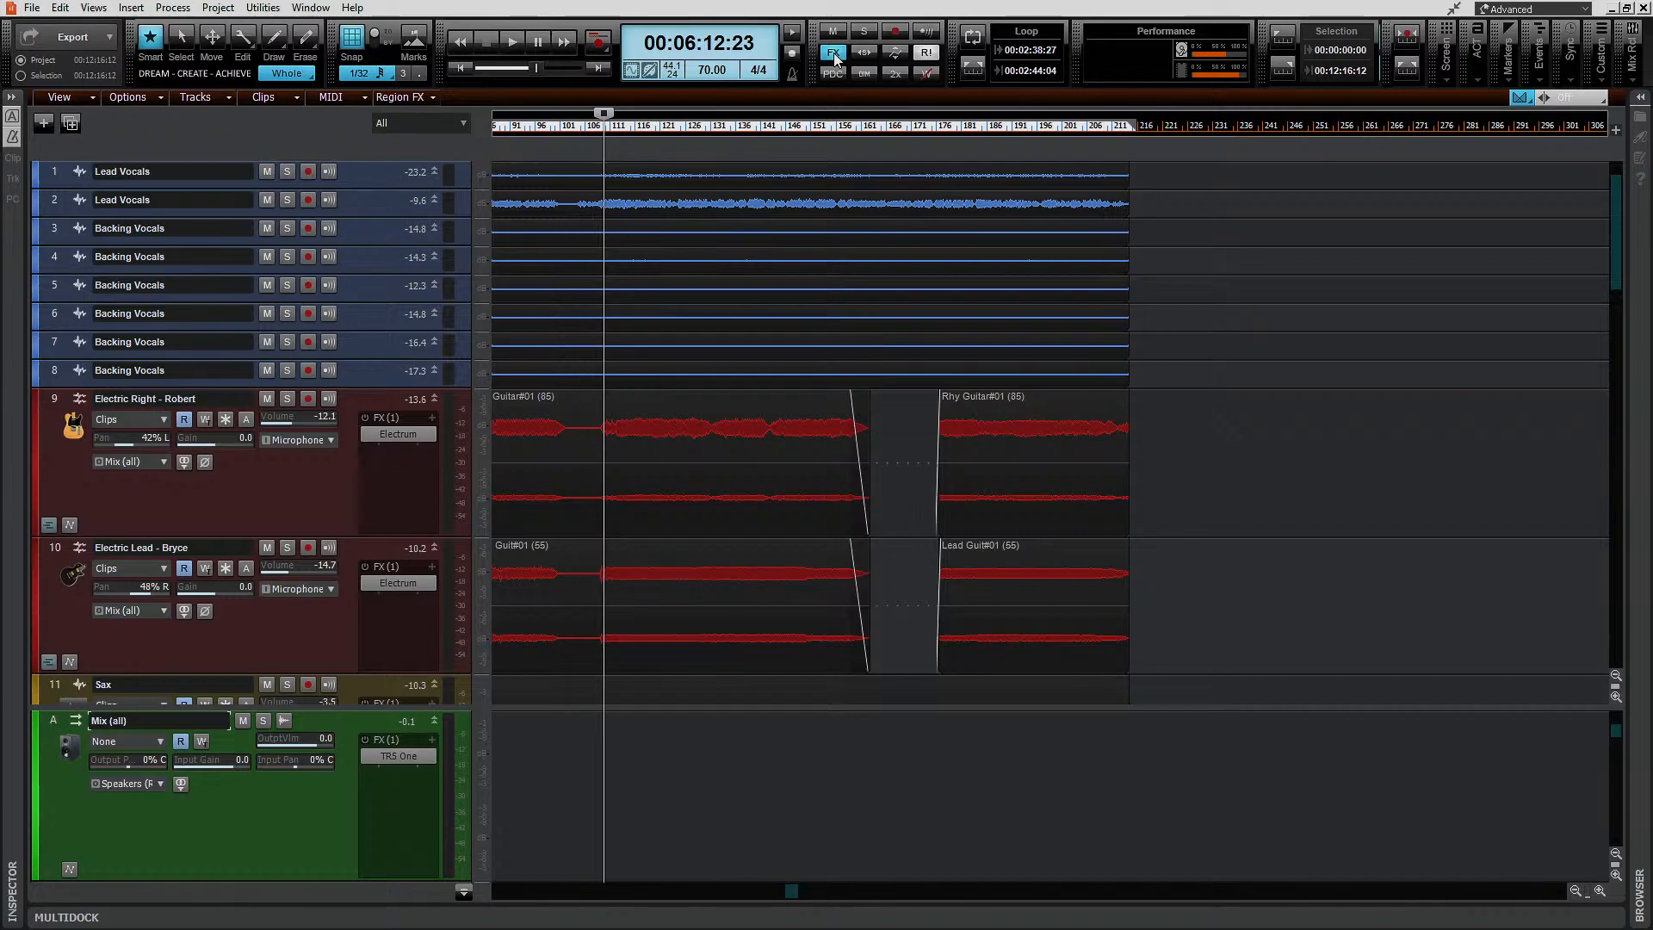
key("space")
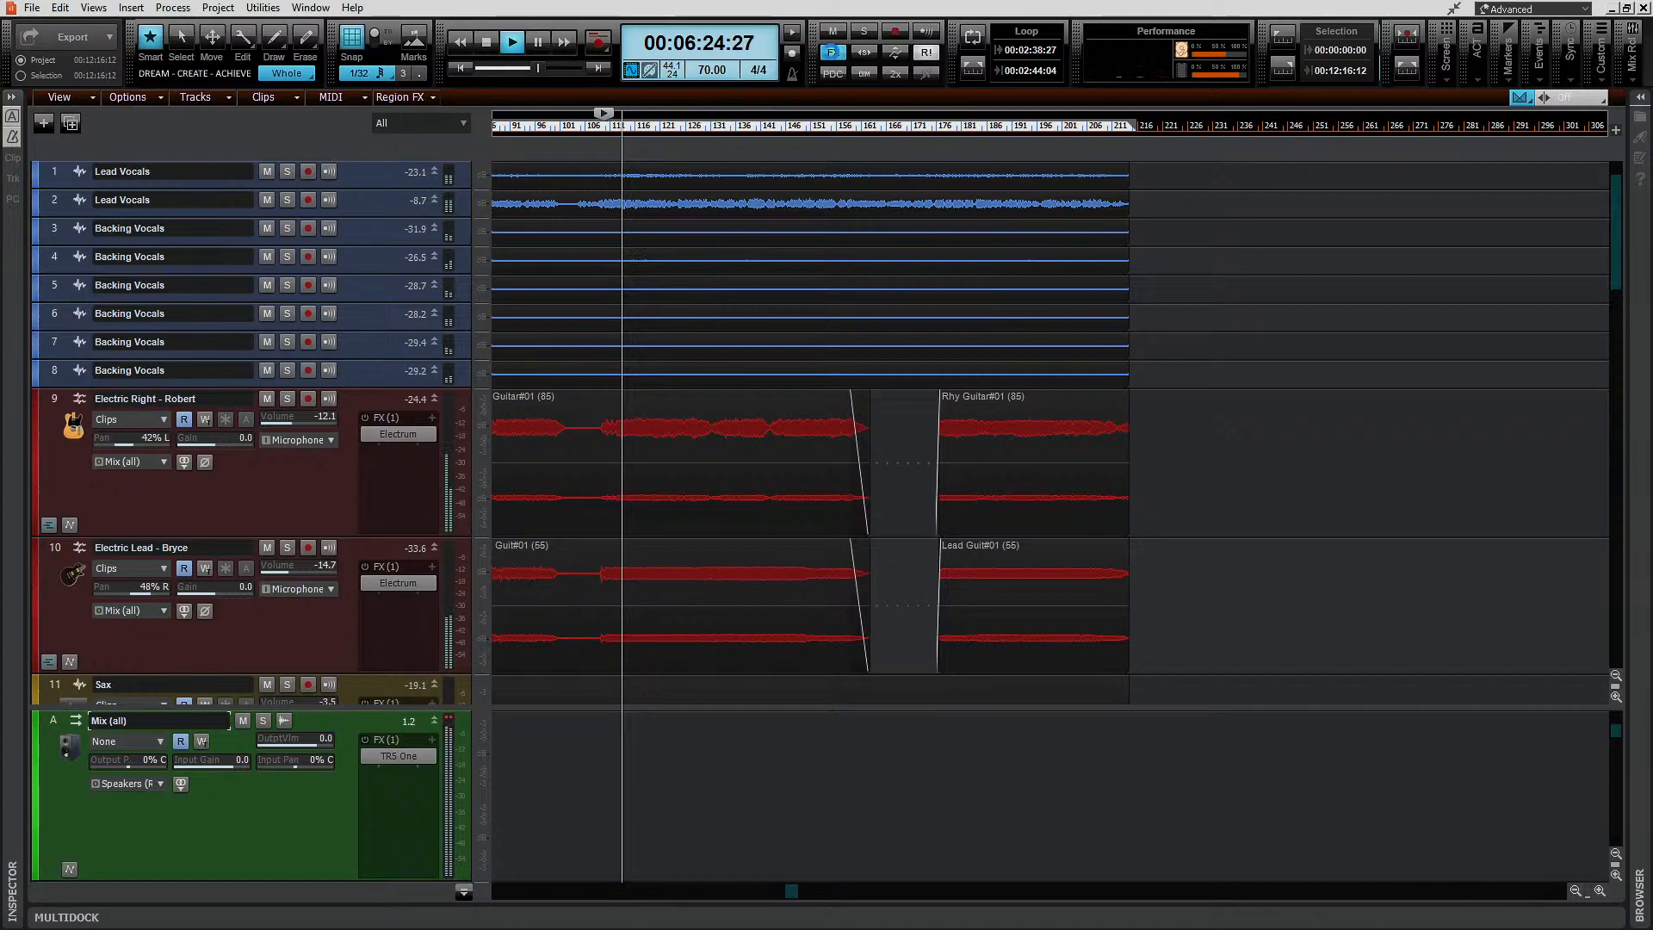
left_click(833, 58)
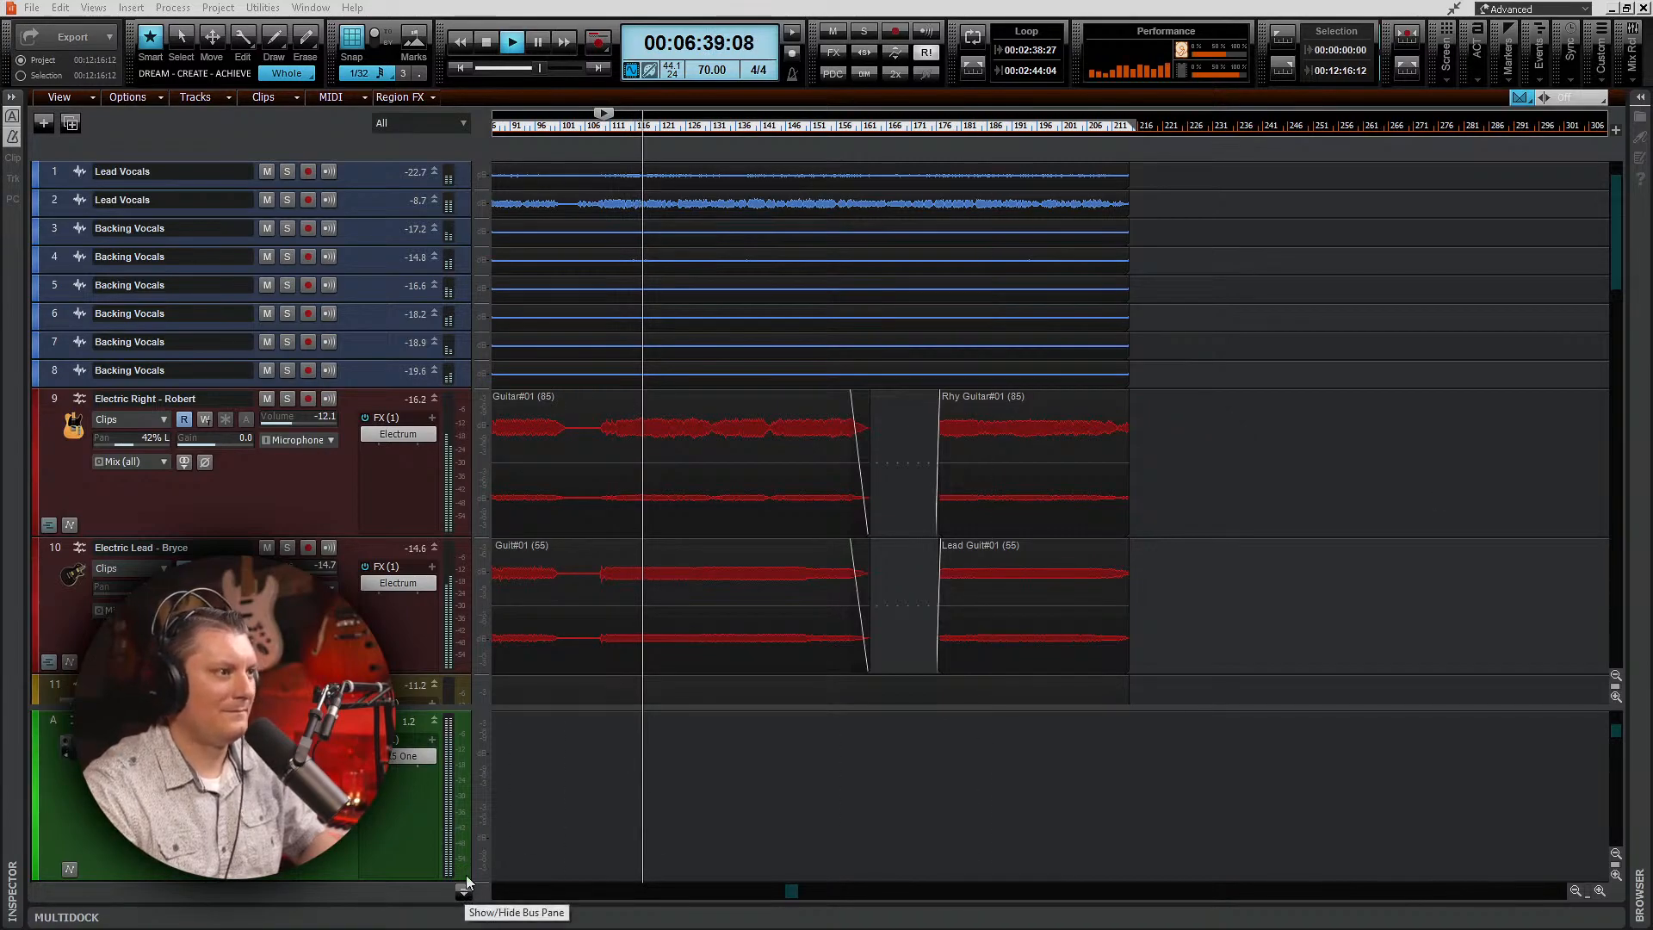
Step: Reopen the Console view maximized and widen its bus pane to show the Mix bus
left_click(90, 11)
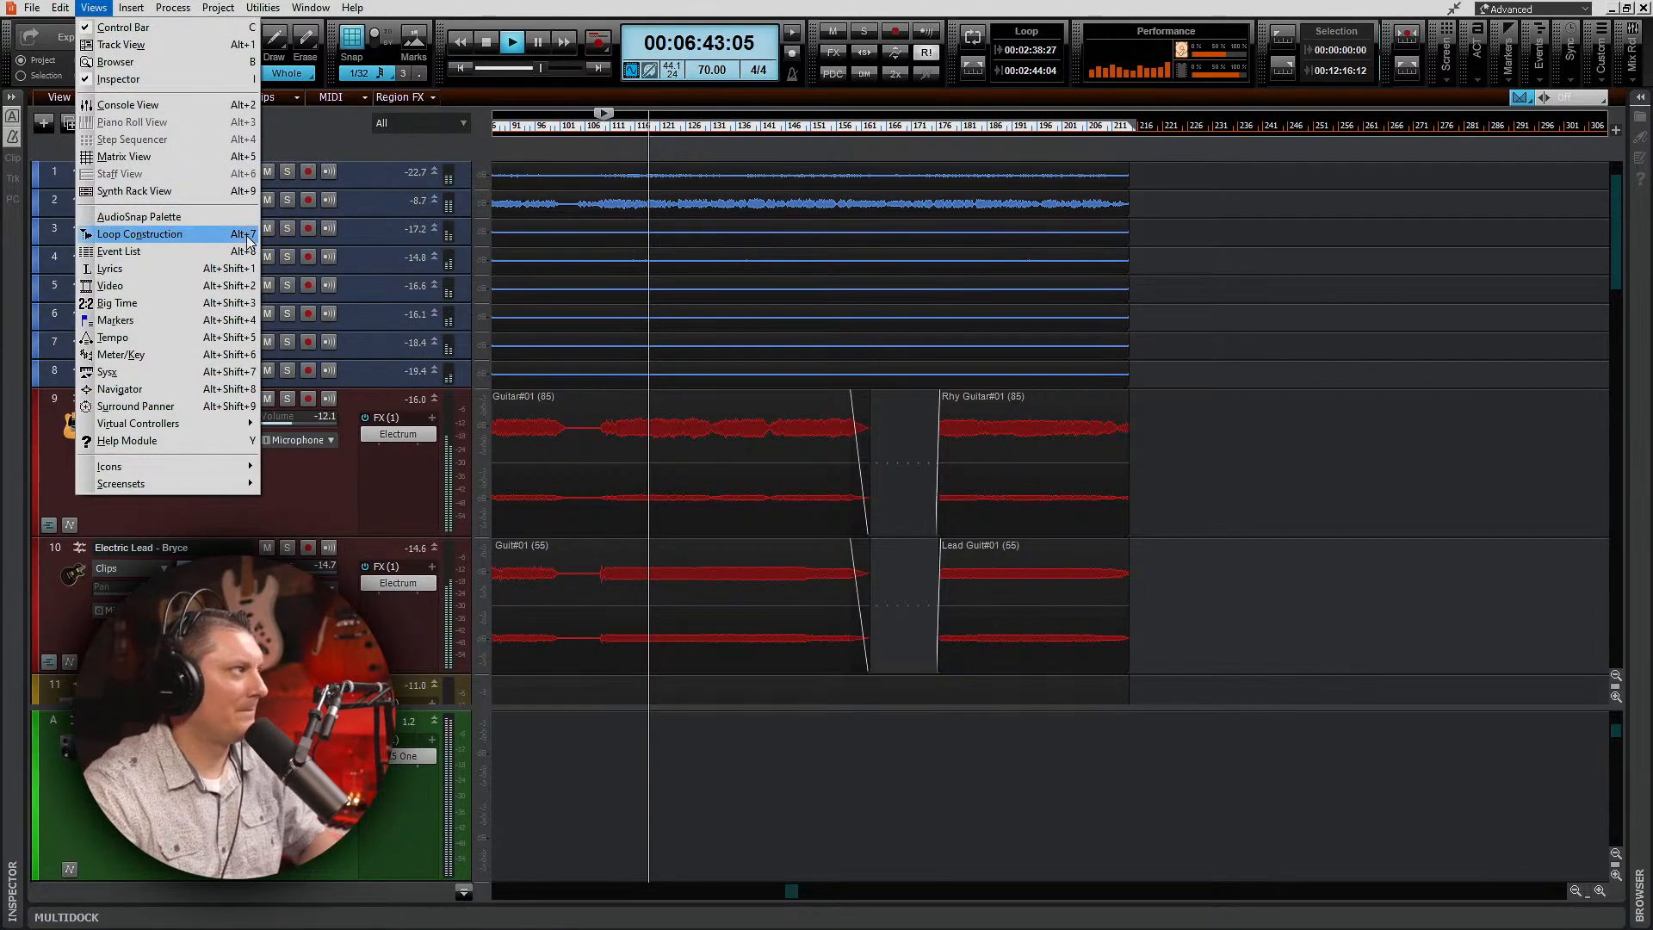
left_click(134, 104)
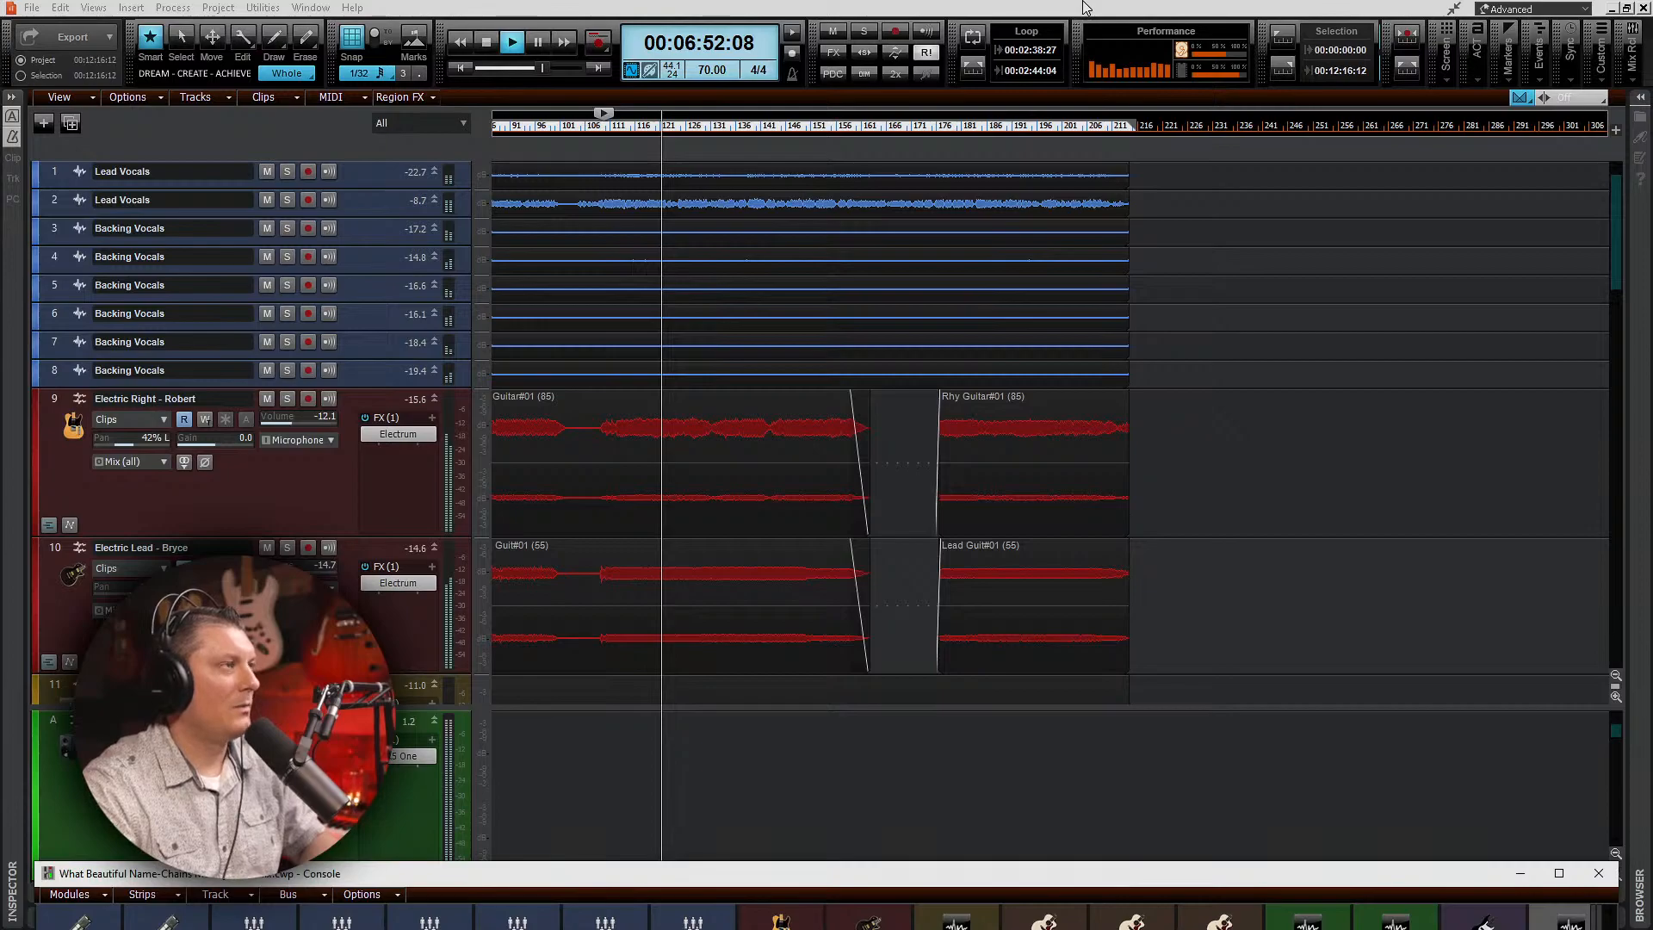
double_click(1187, 874)
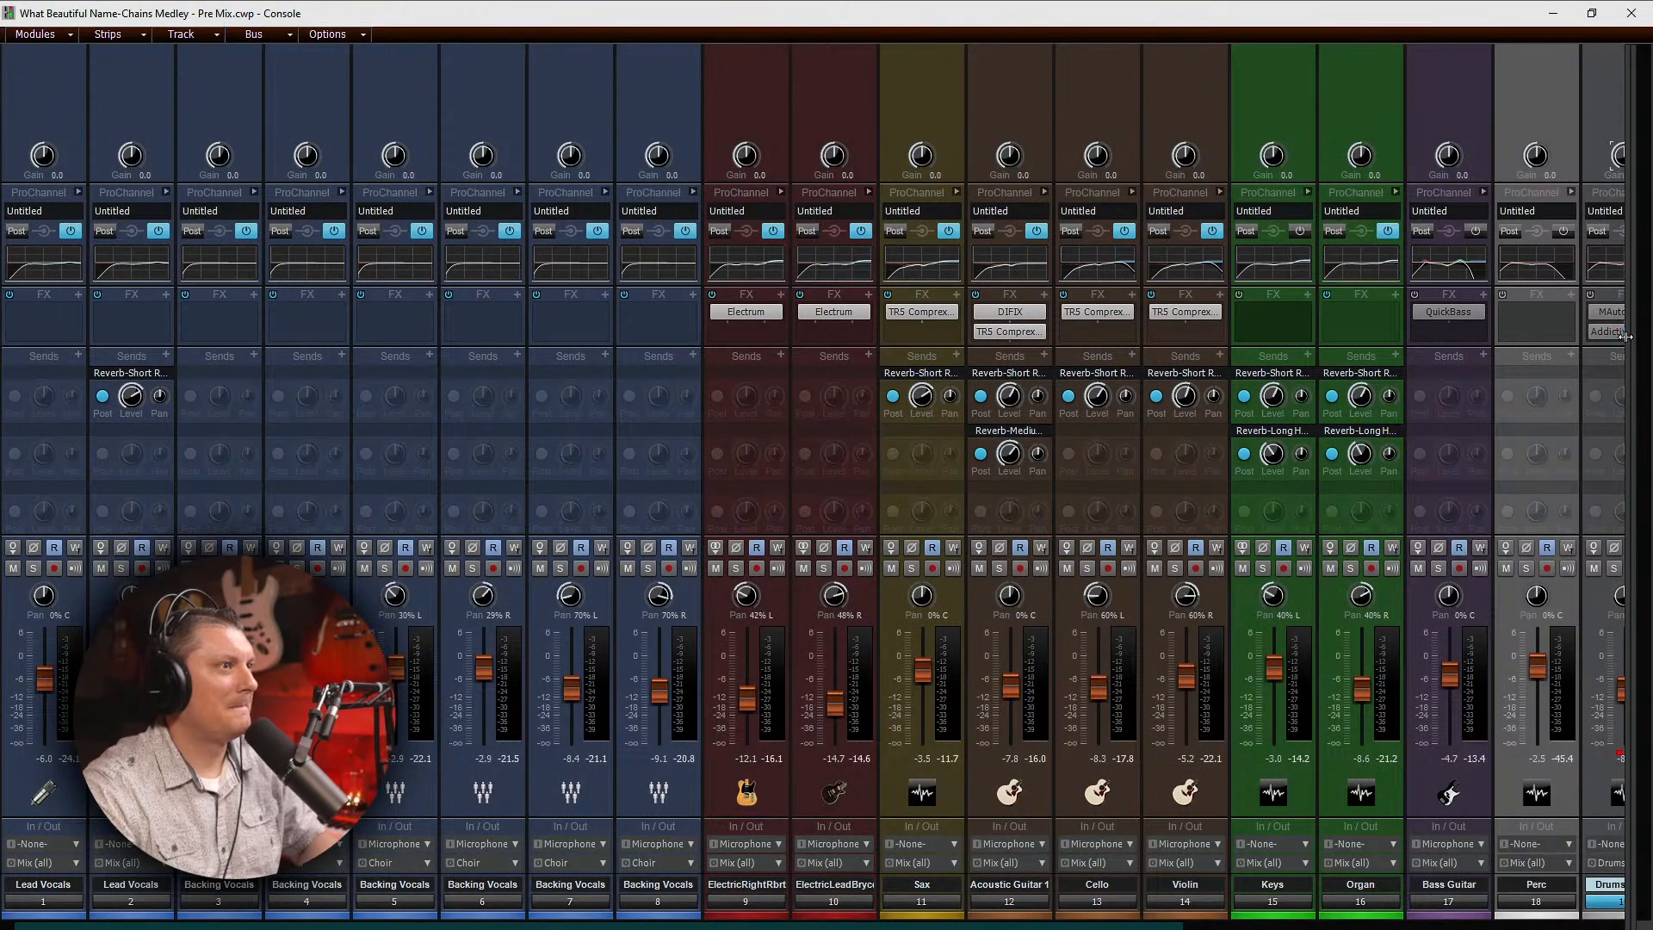
left_click_drag(1580, 337, 1209, 338)
Step: Insert Youlean Loudness Meter 2 on the Mix bus after TR5 One and reposition its window
right_click(1256, 333)
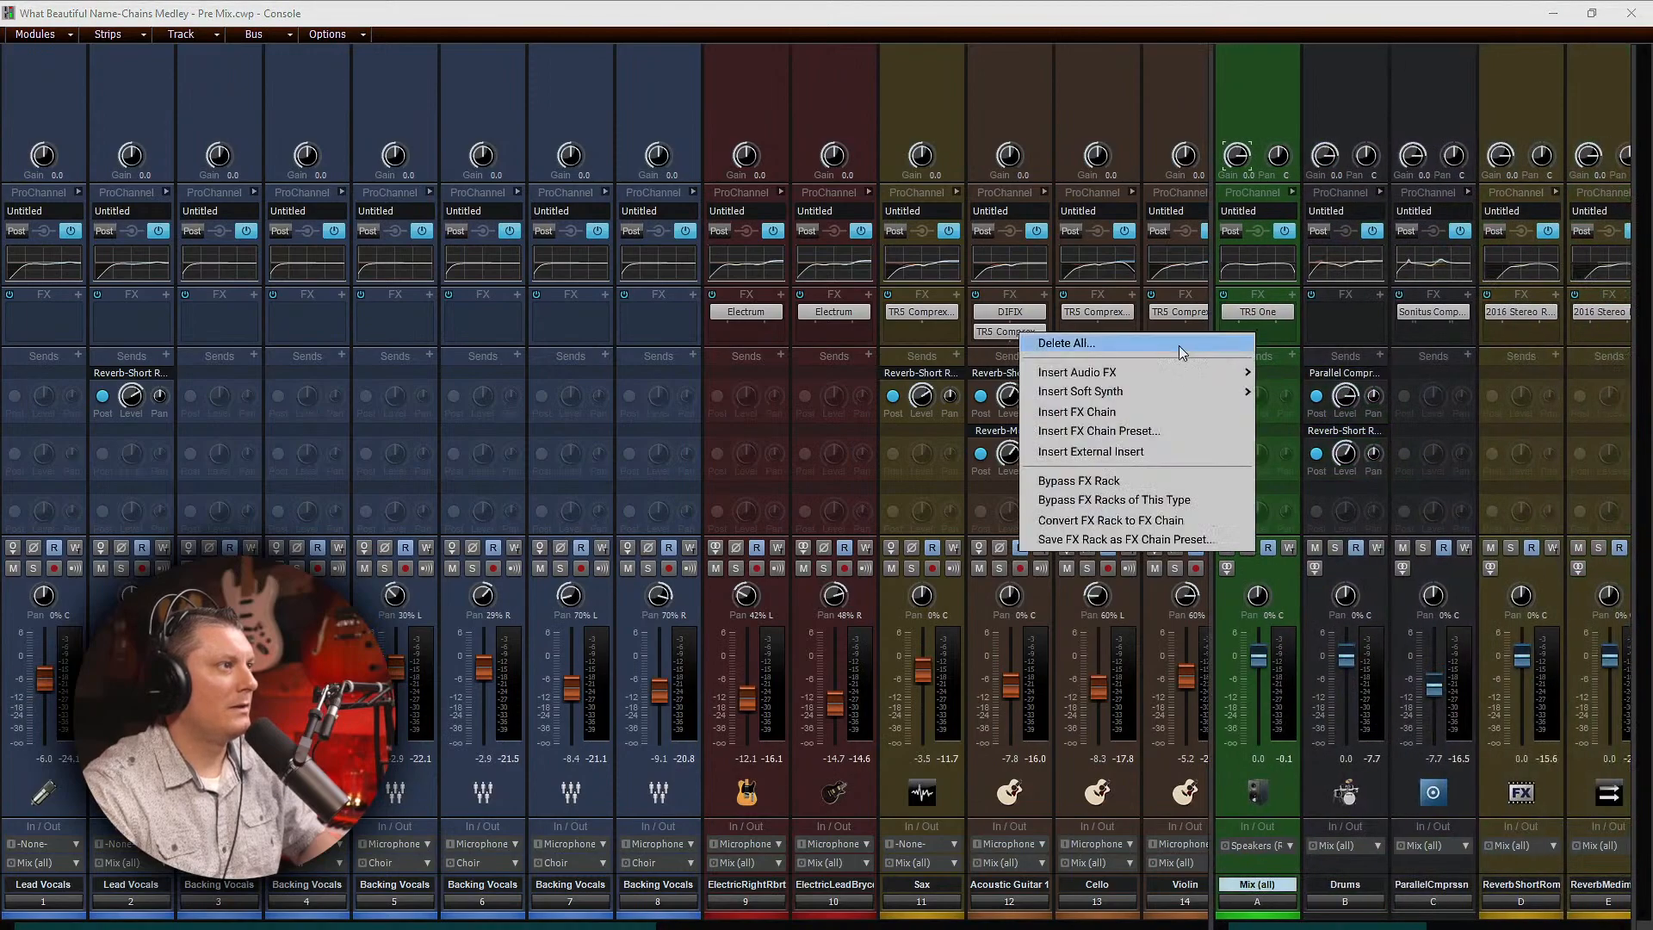
mouse_move(1190, 372)
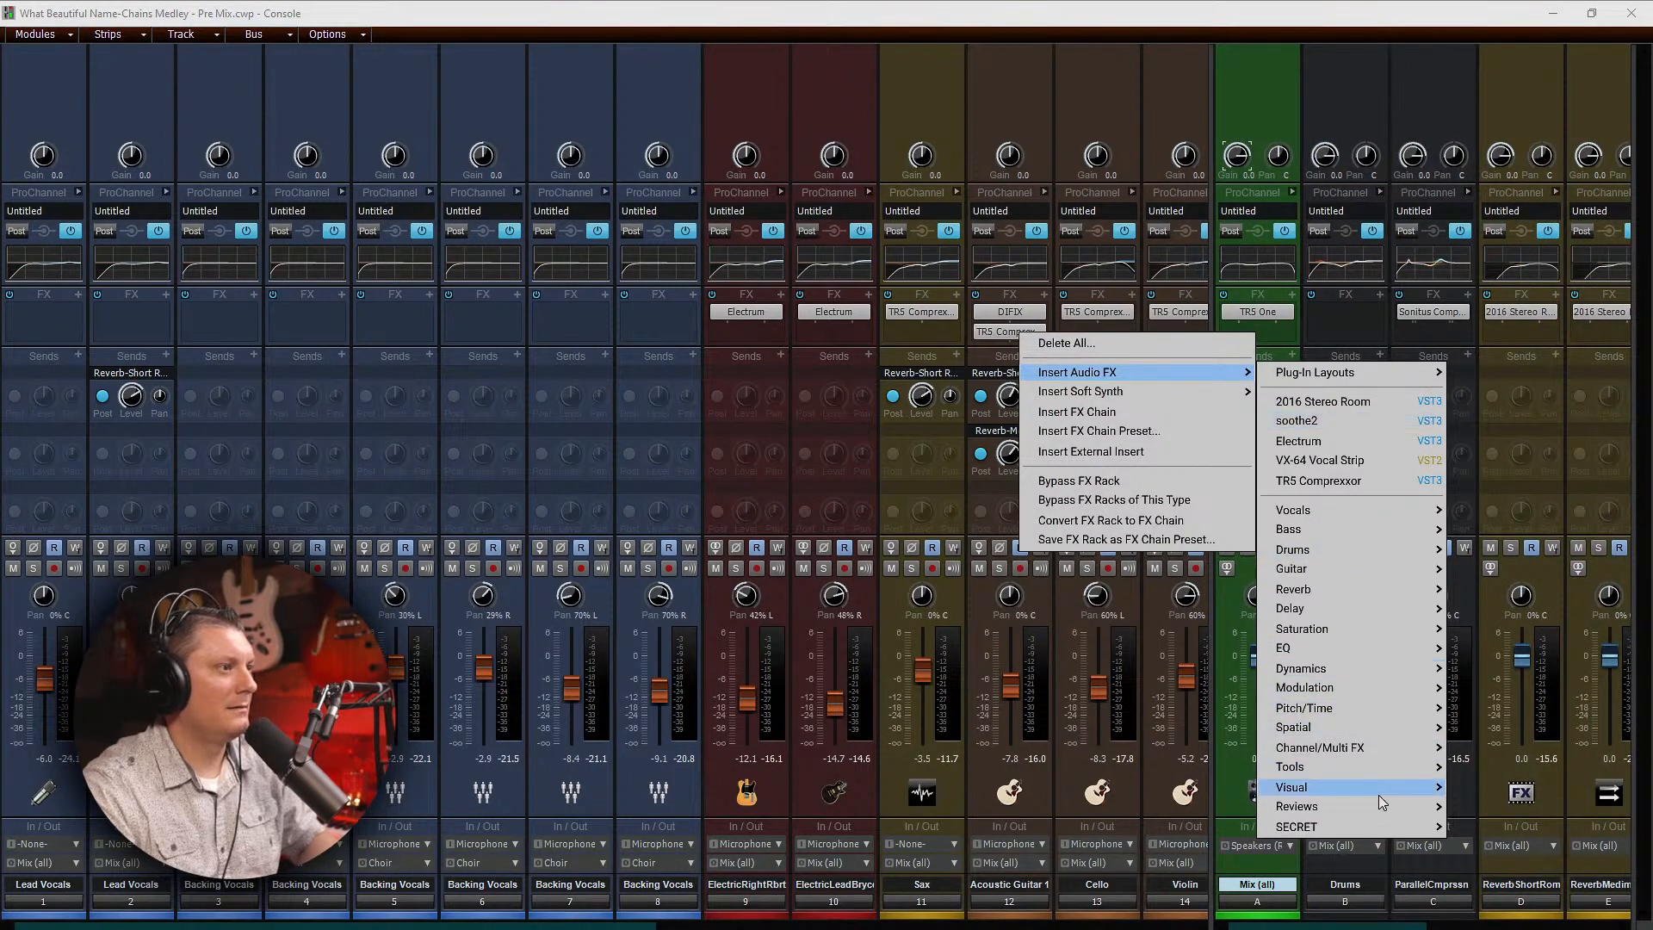
mouse_move(1320, 785)
left_click(1155, 784)
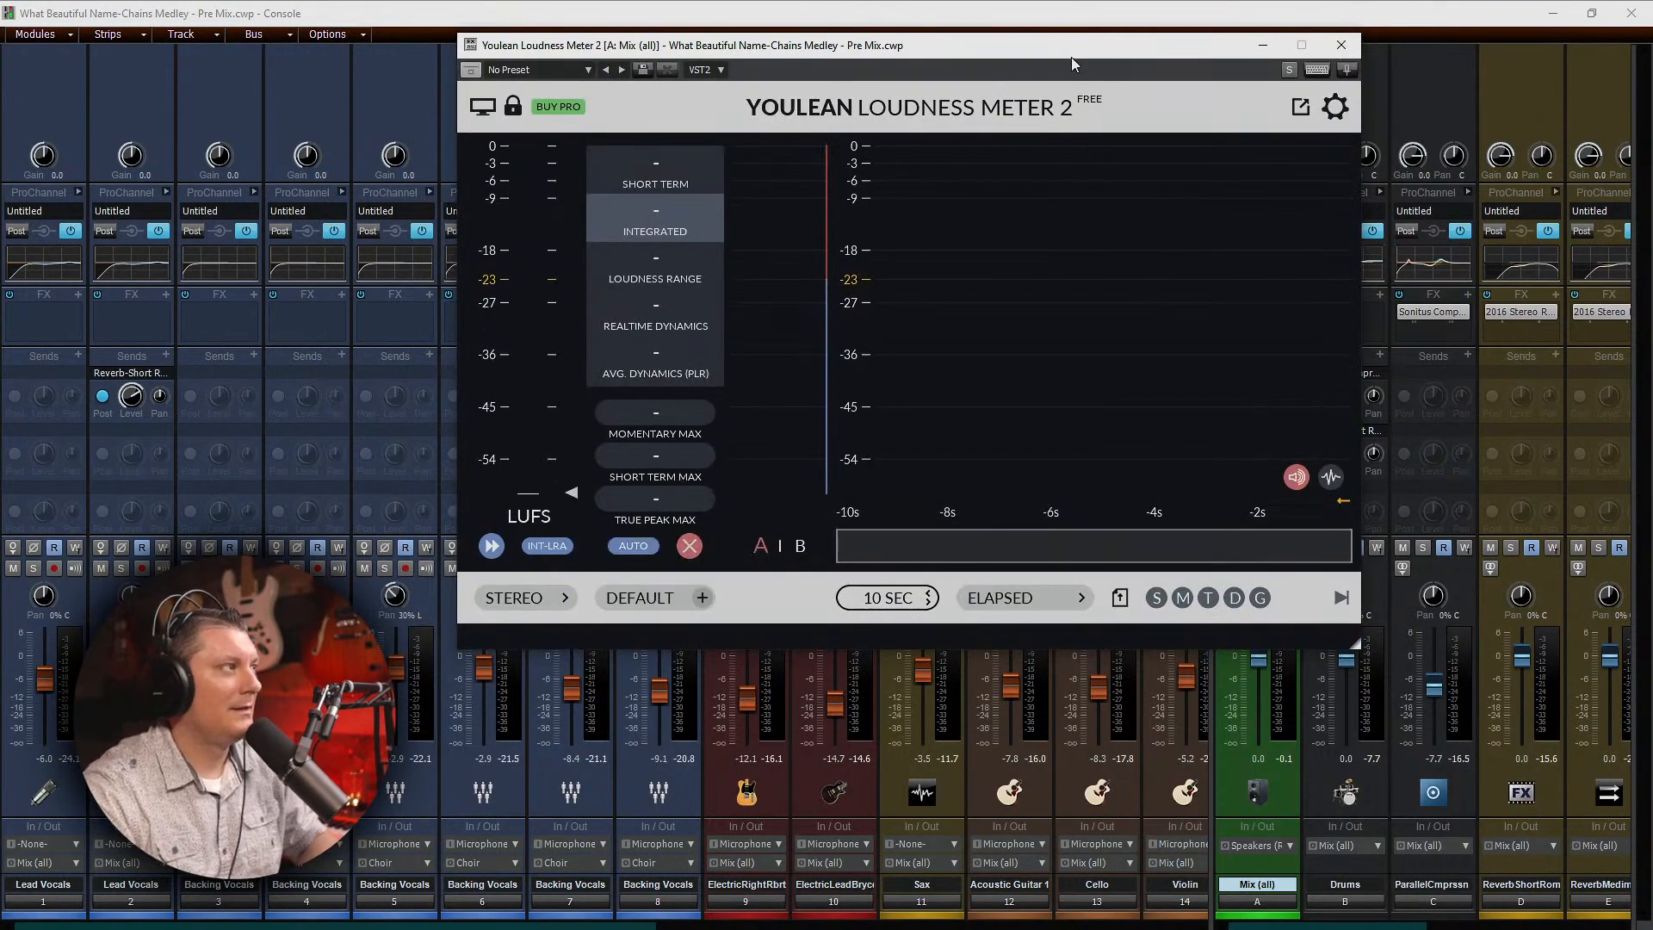
left_click_drag(1102, 53, 1290, 120)
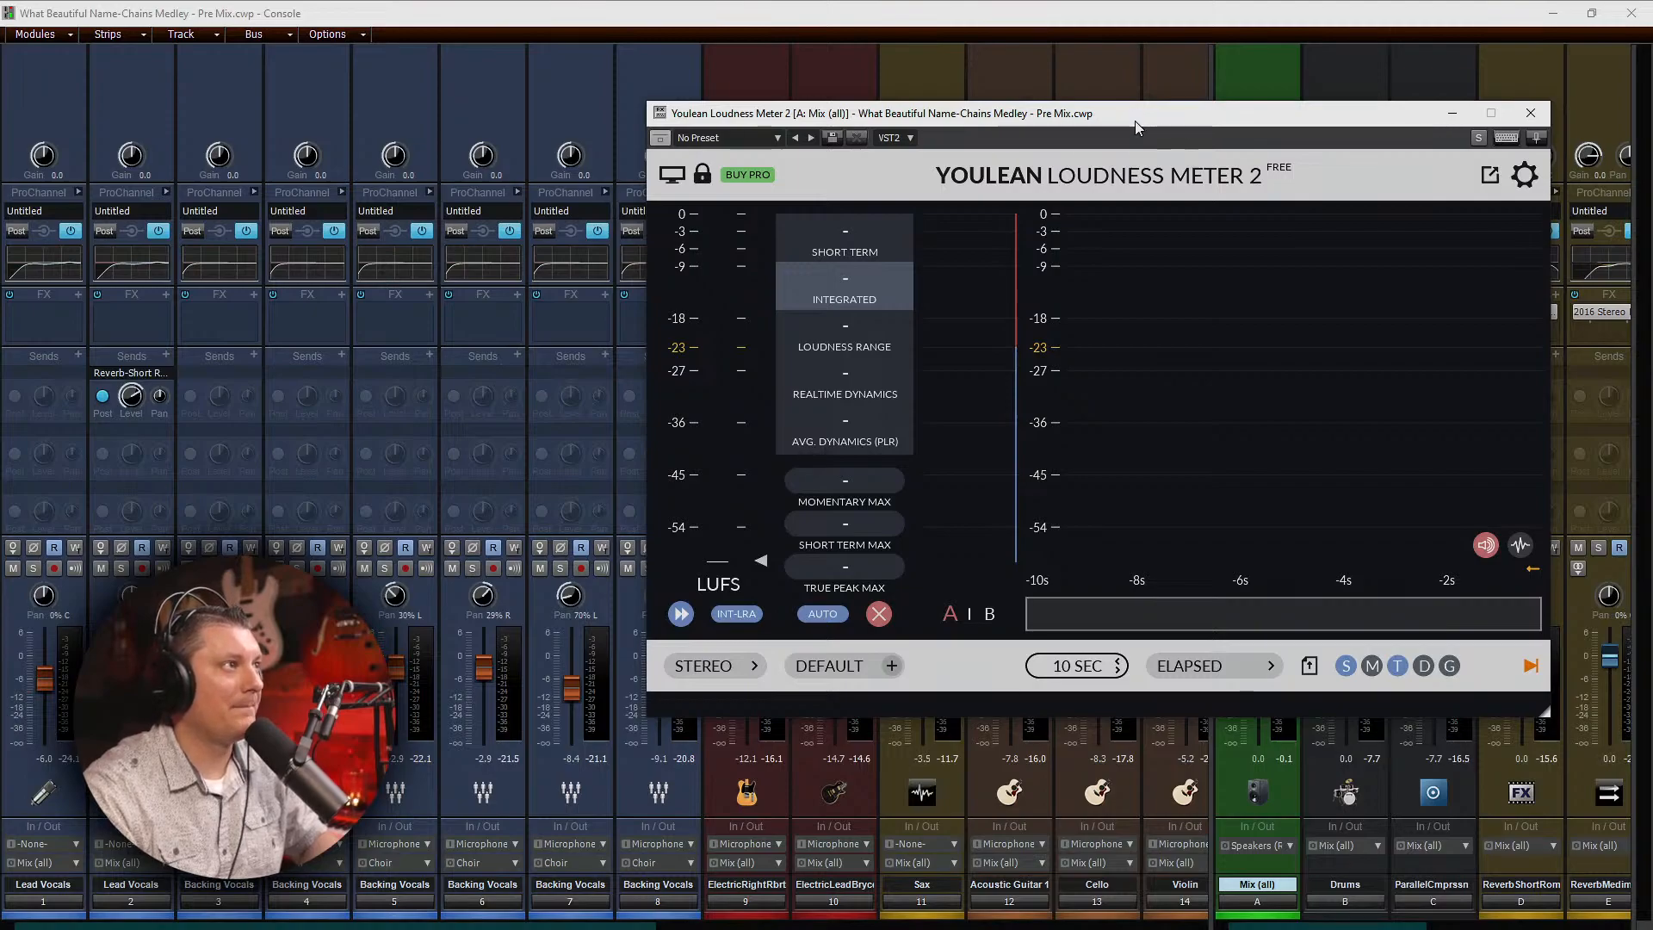
Step: Measure the Mix bus loudness during playback, save the project, and close the meter and the Console
key("space")
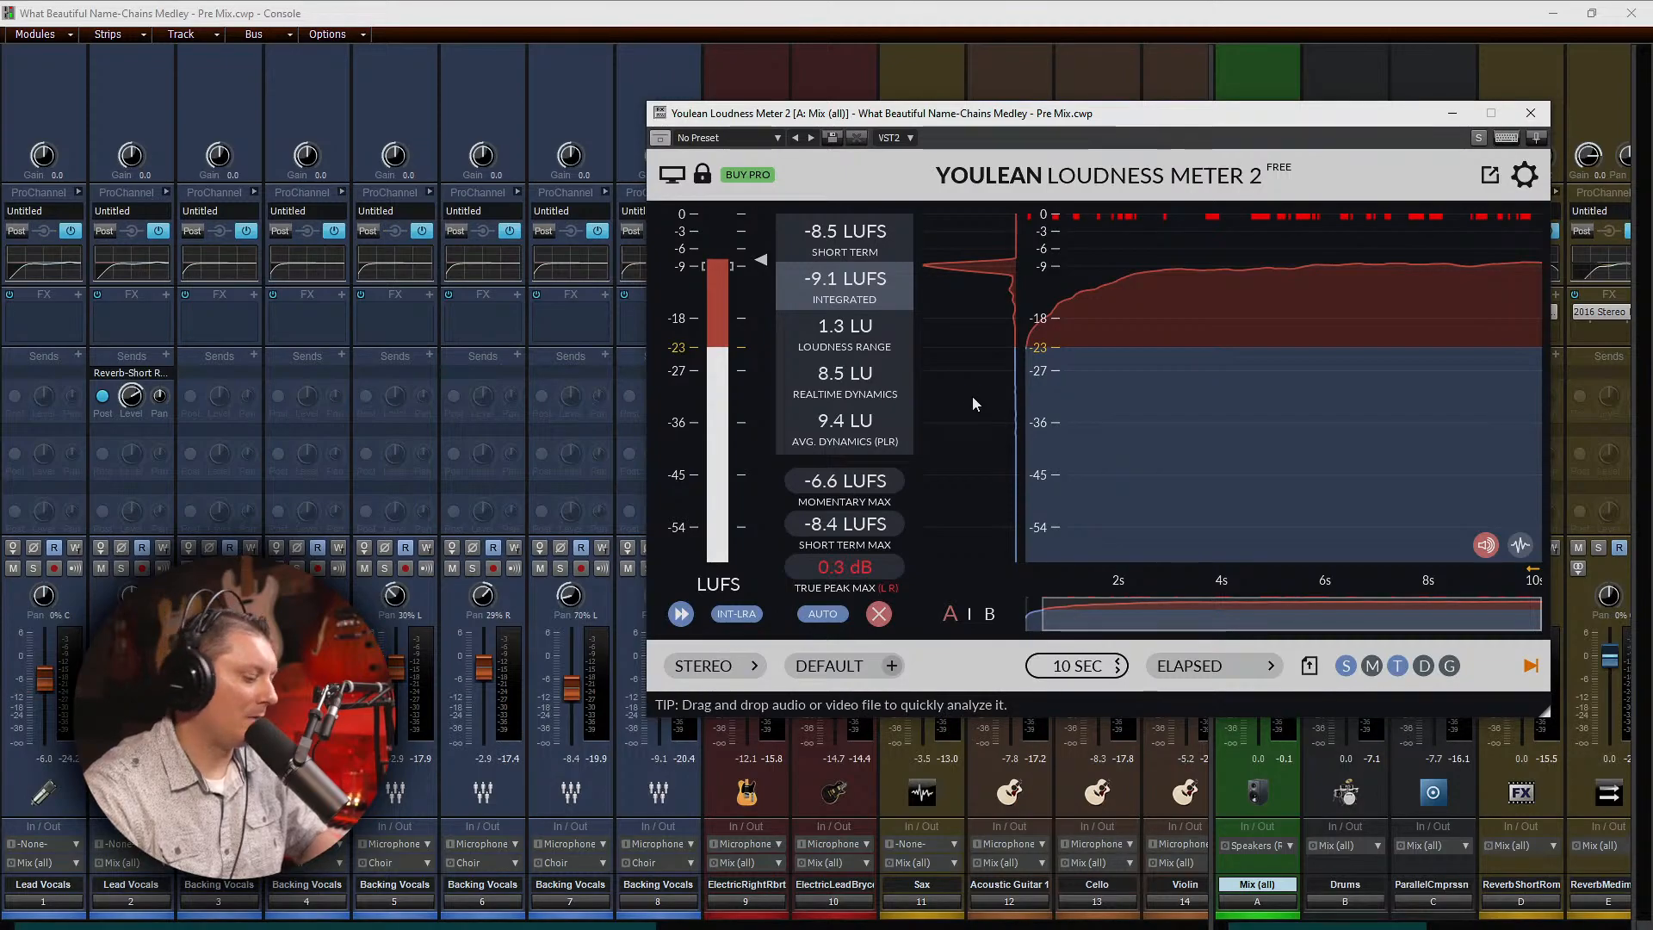
key("ctrl+s")
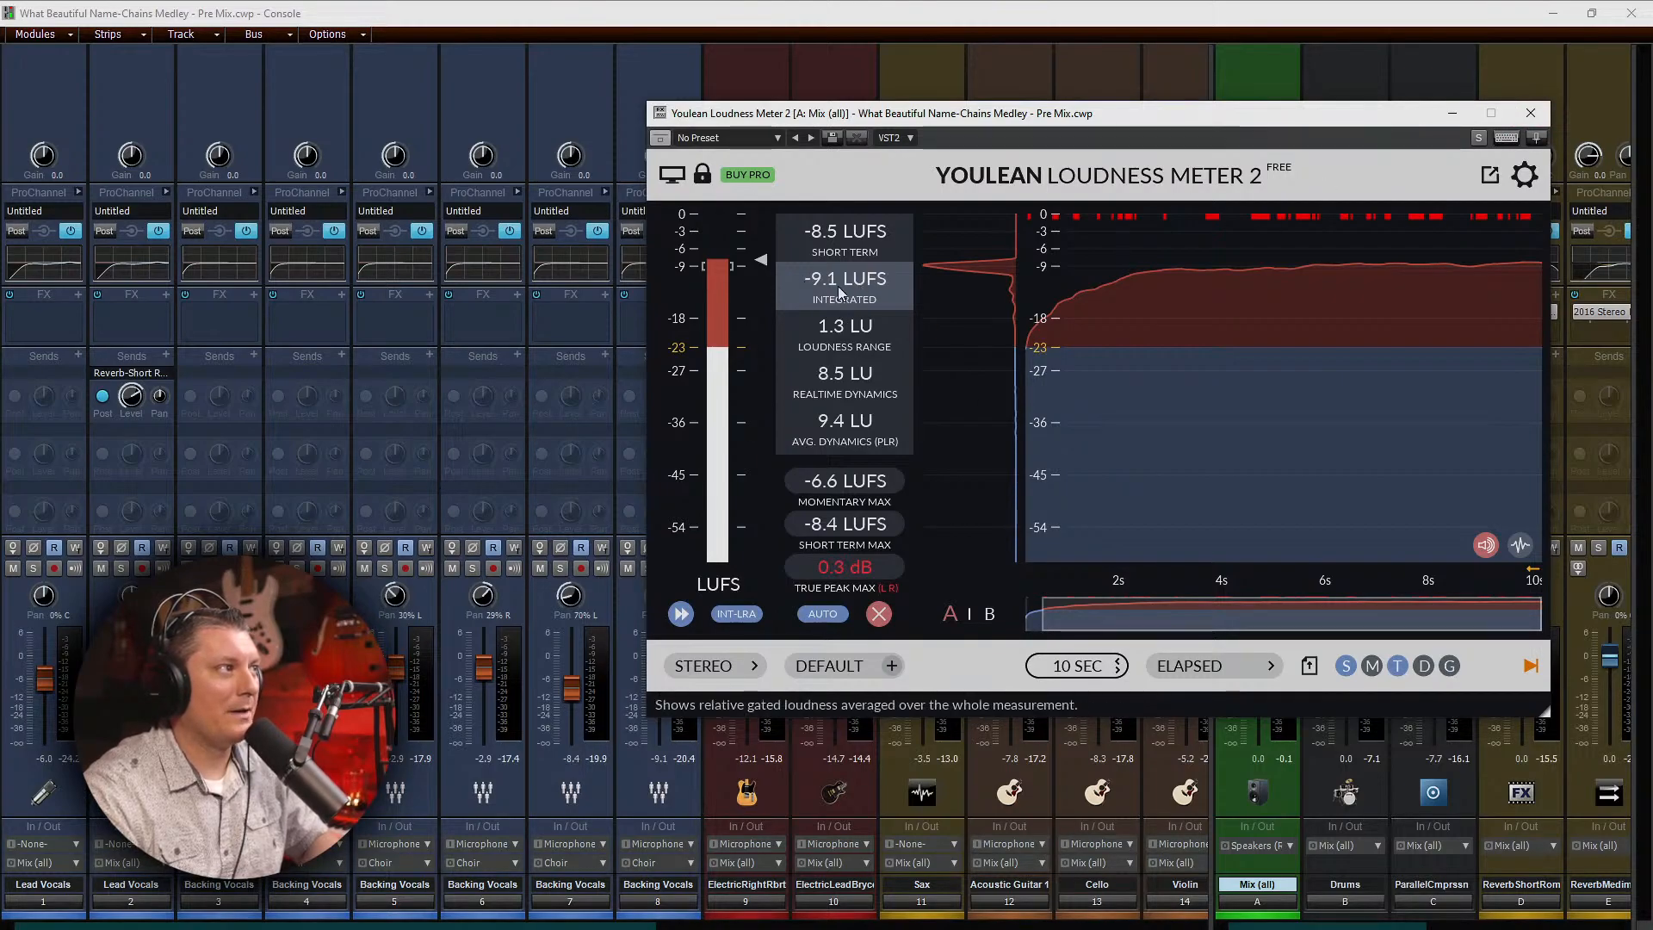
left_click(1530, 115)
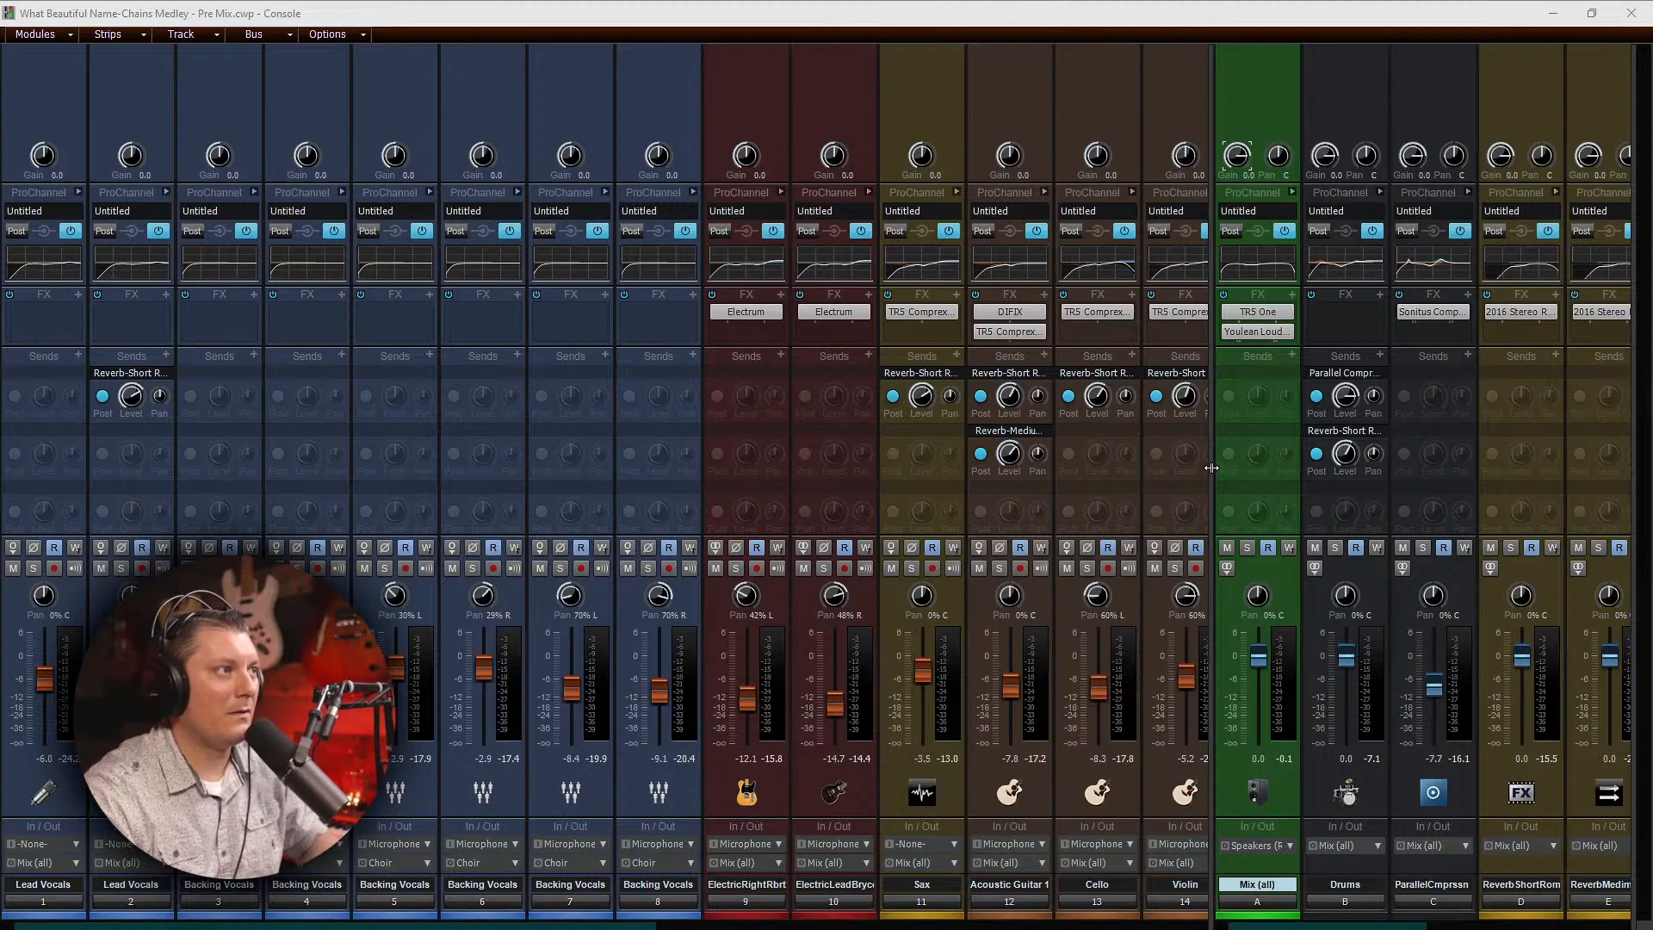
left_click_drag(1211, 467, 1122, 473)
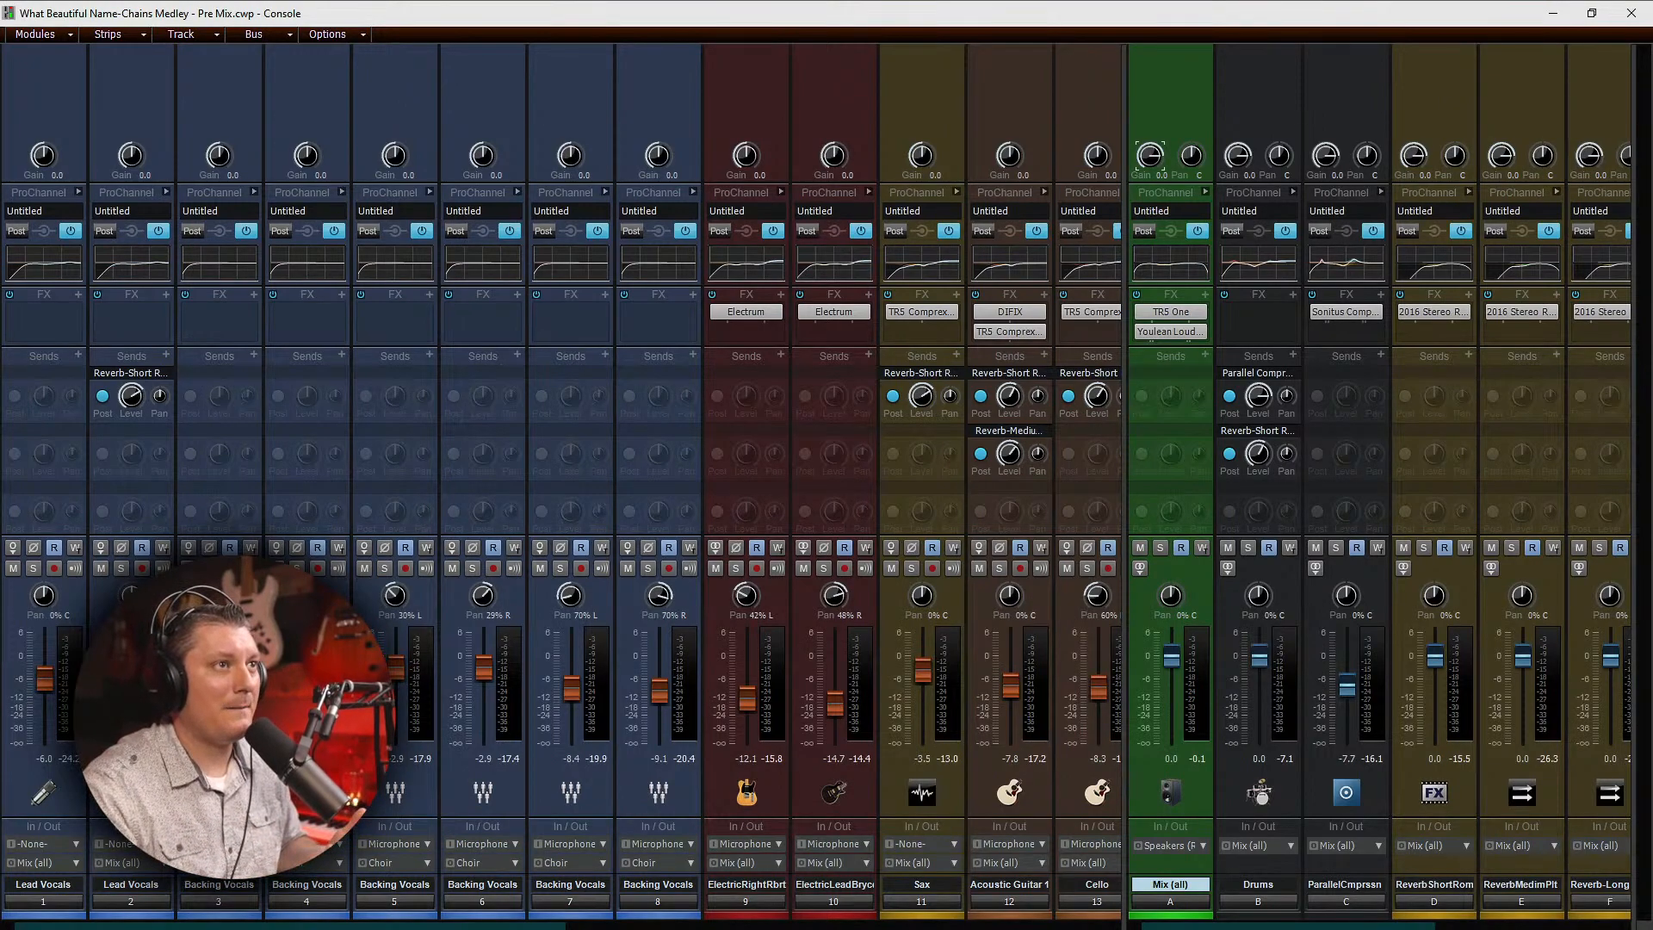
left_click(1634, 19)
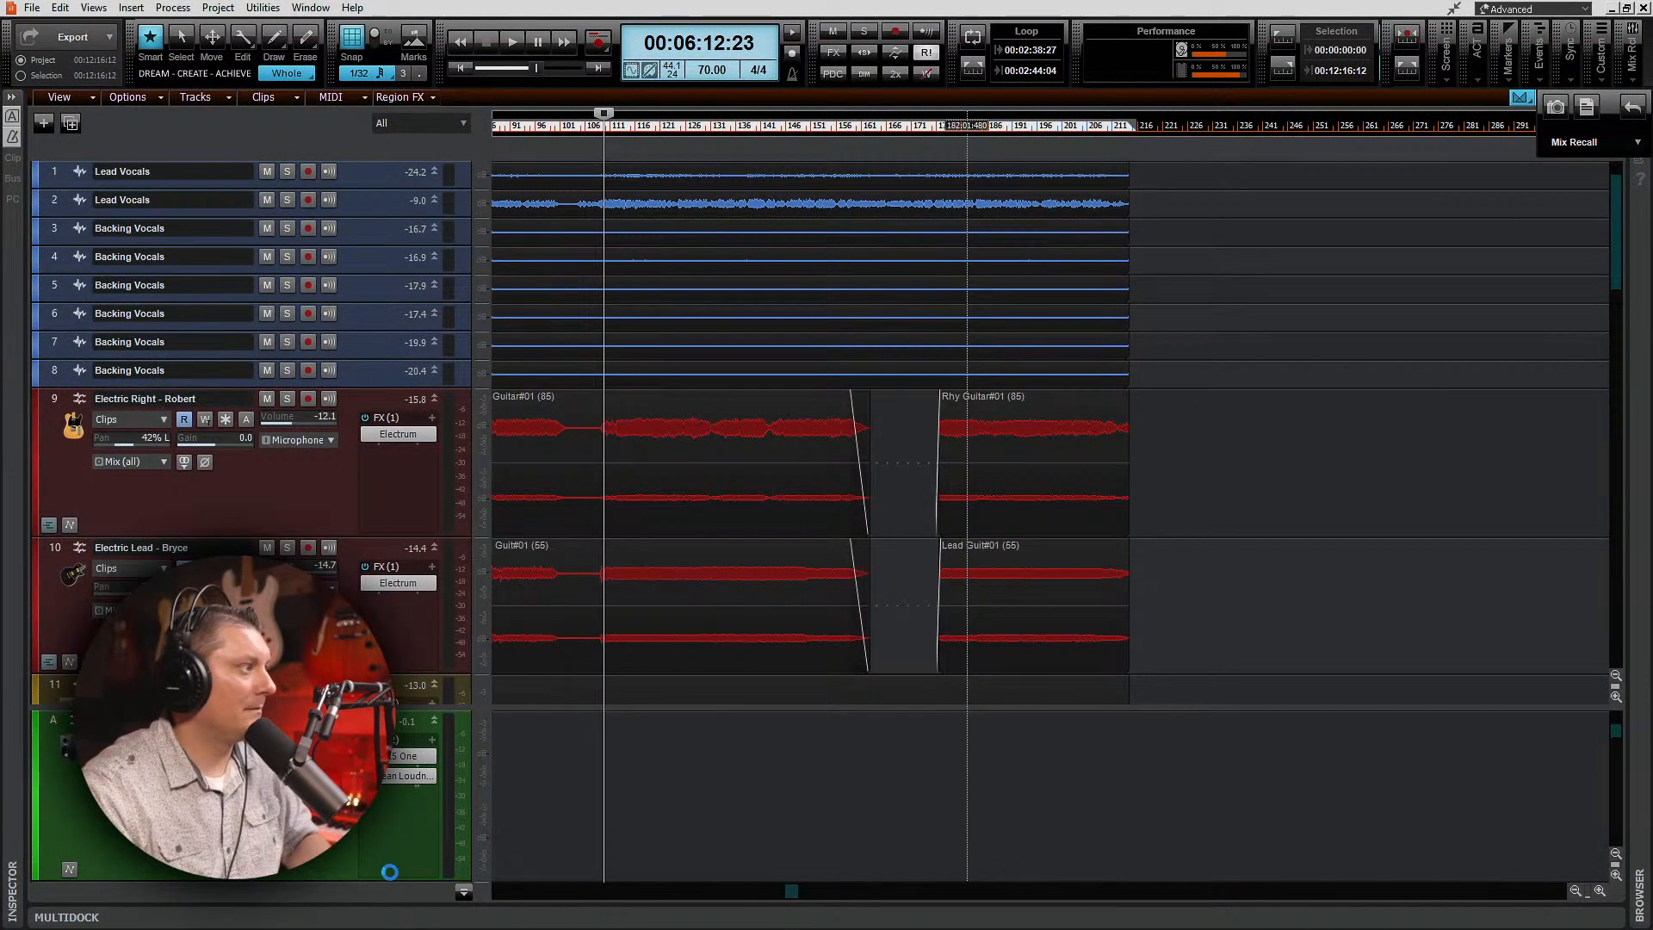
Step: Hide the bus pane in the Track view and return the playhead to the start of the project
left_click(465, 896)
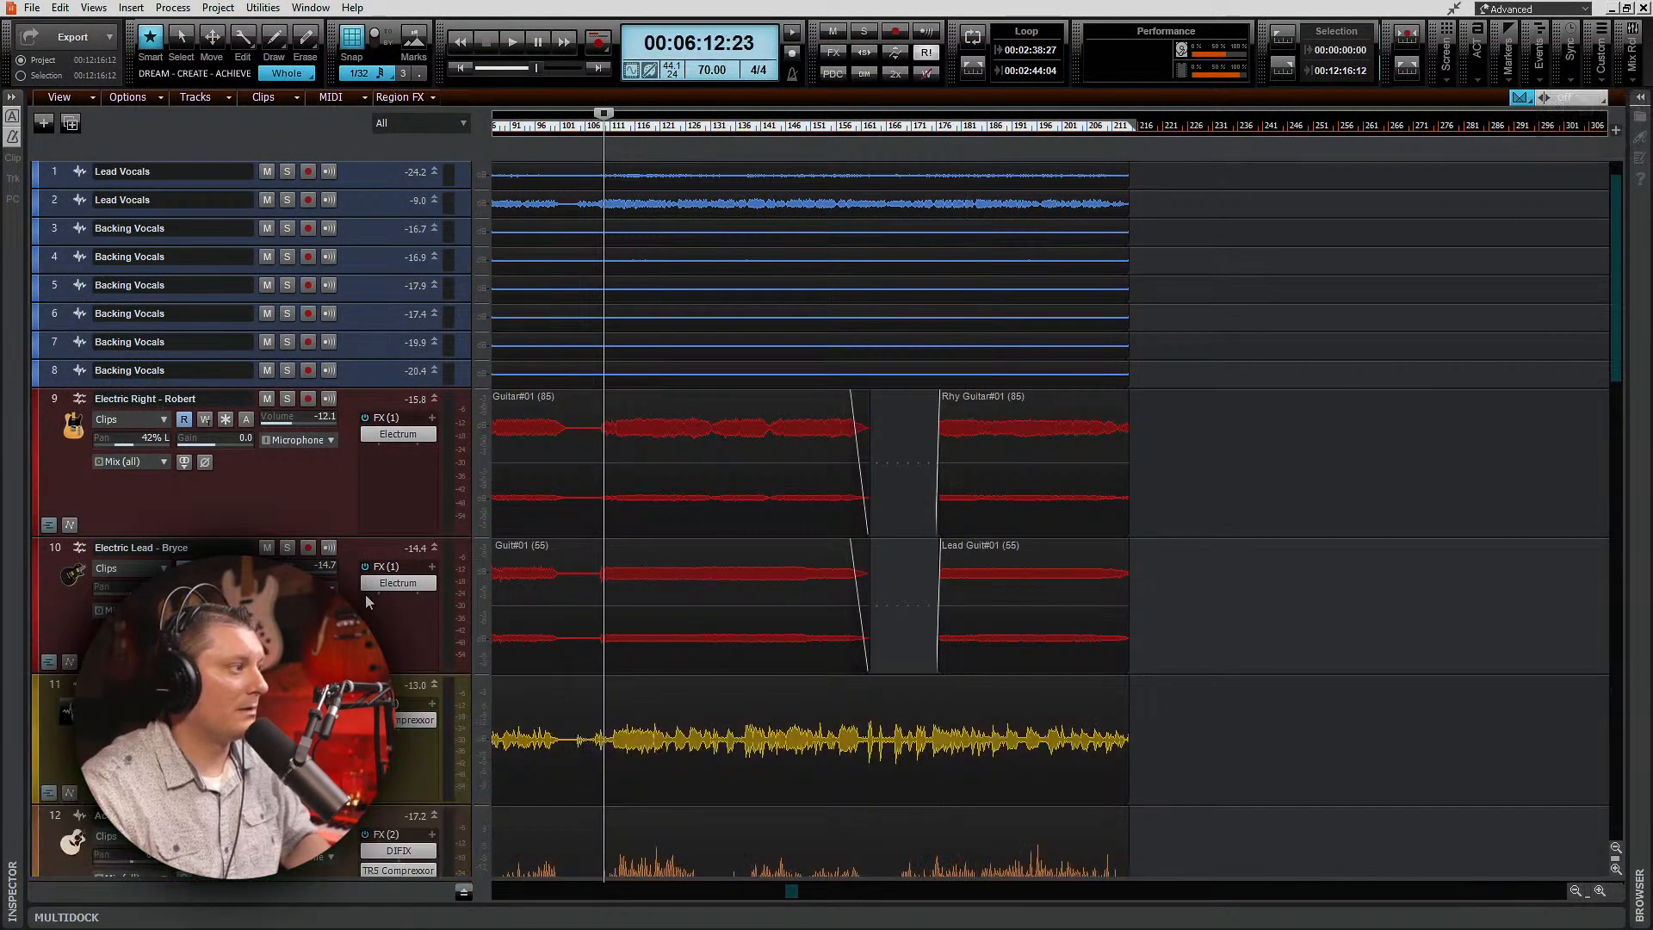
left_click(459, 68)
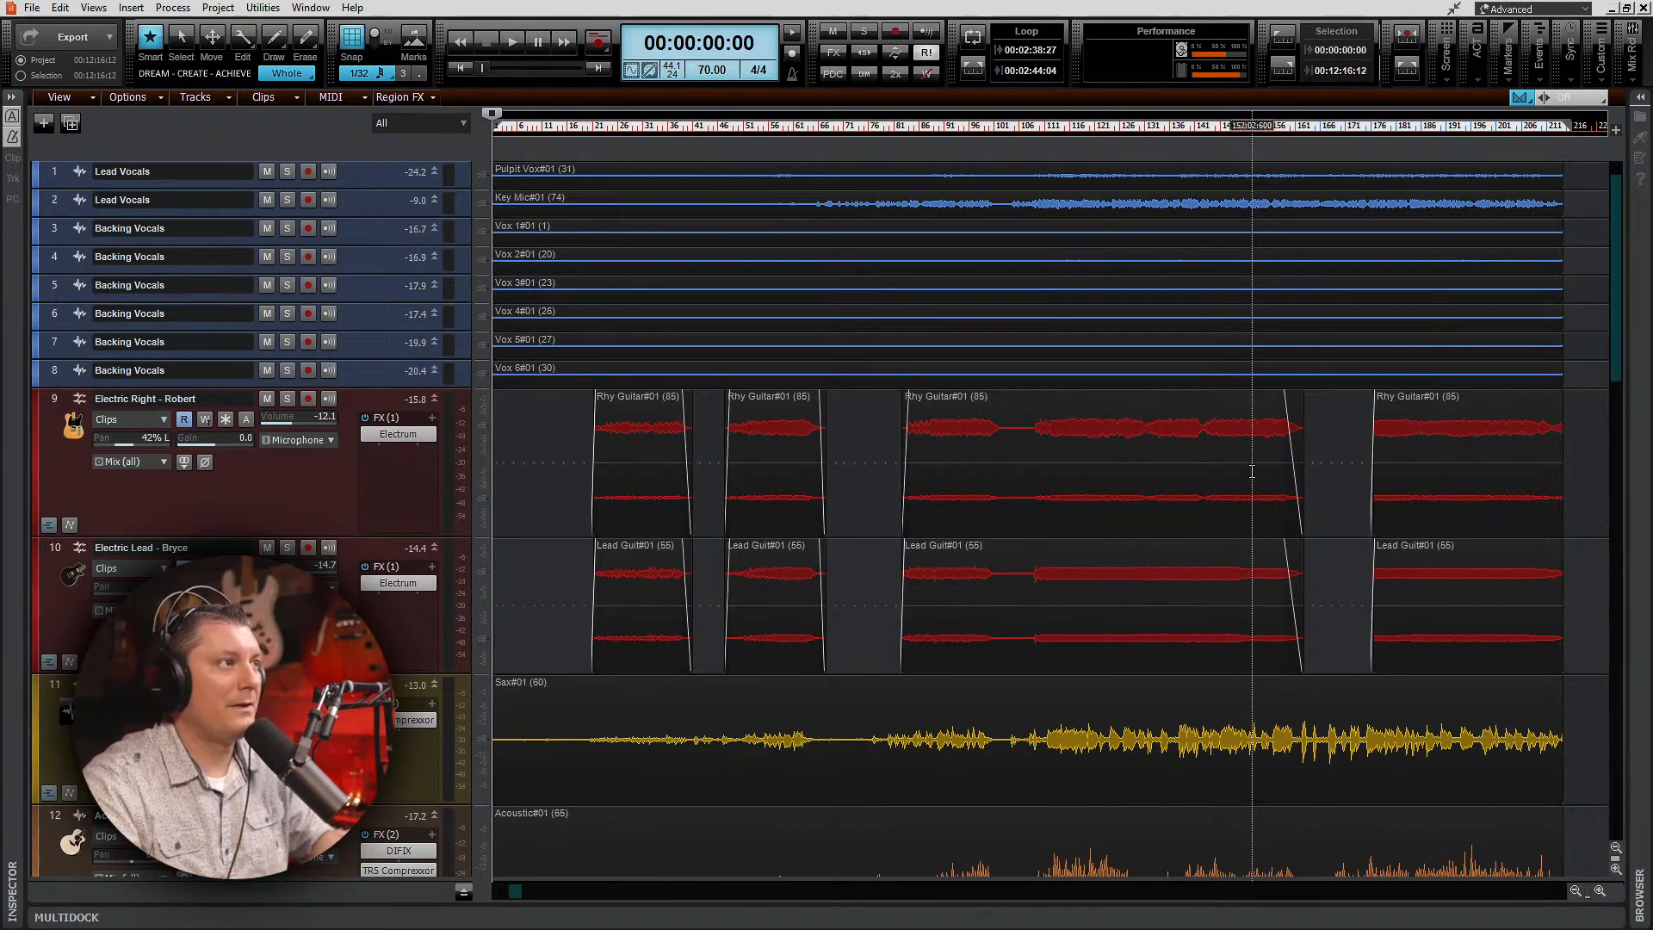
Step: Look through the full track list and fit all 25 tracks vertically in the Track view
scroll(1252, 471, "down", 5)
scroll(1116, 611, "down", 10)
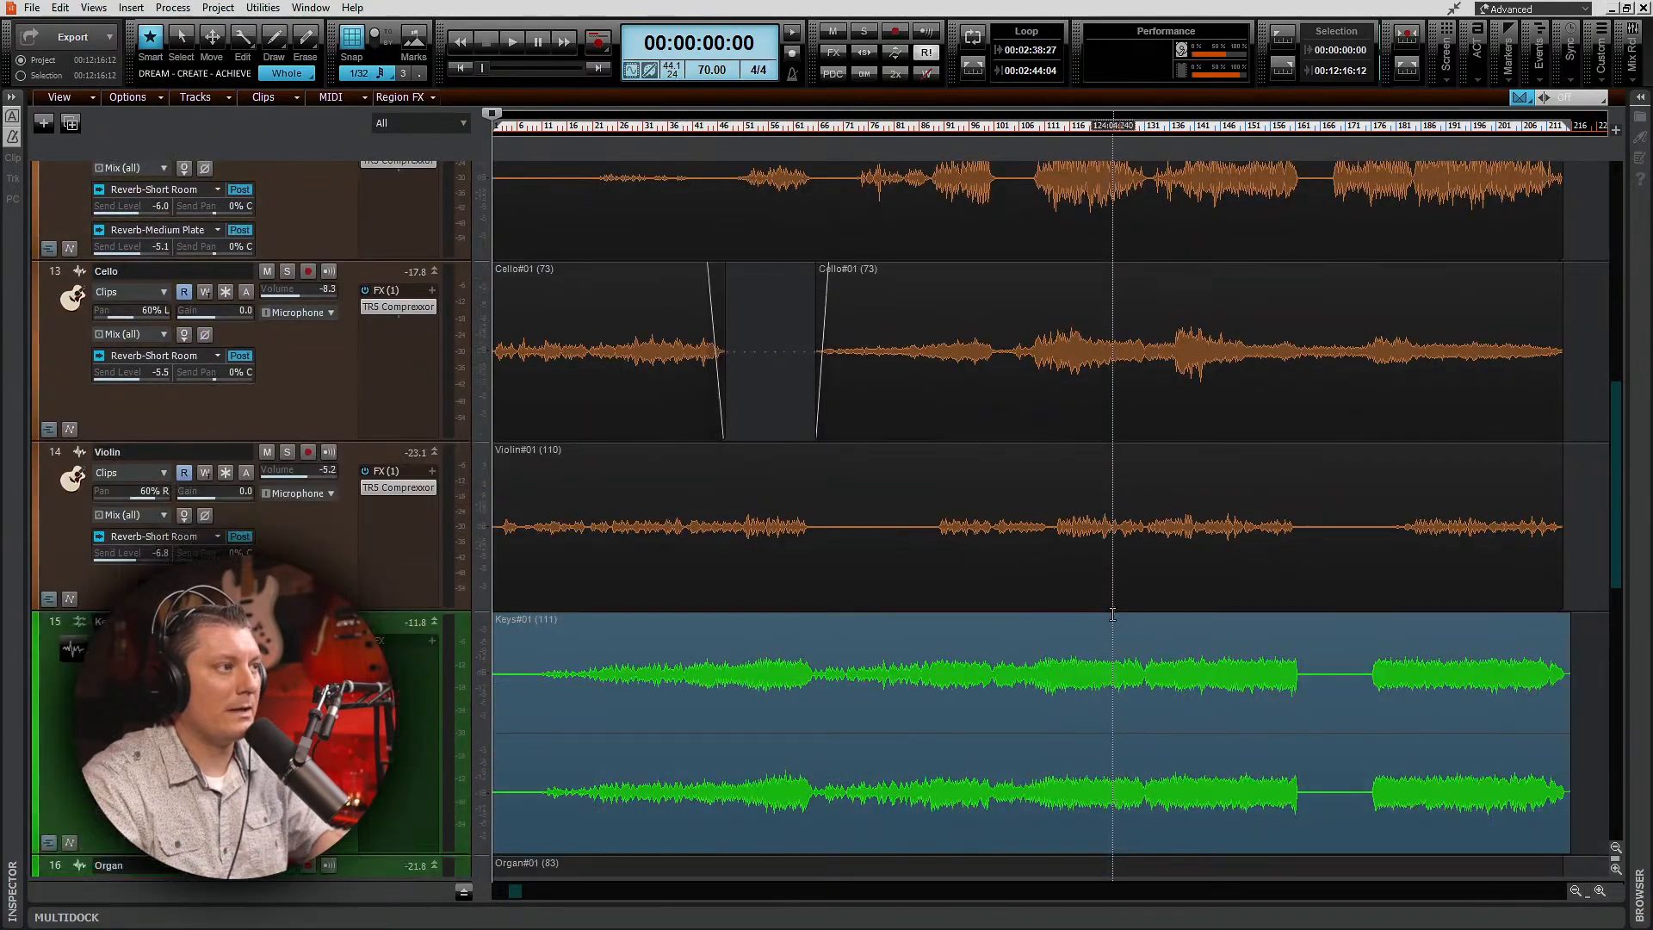
scroll(1109, 614, "down", 3)
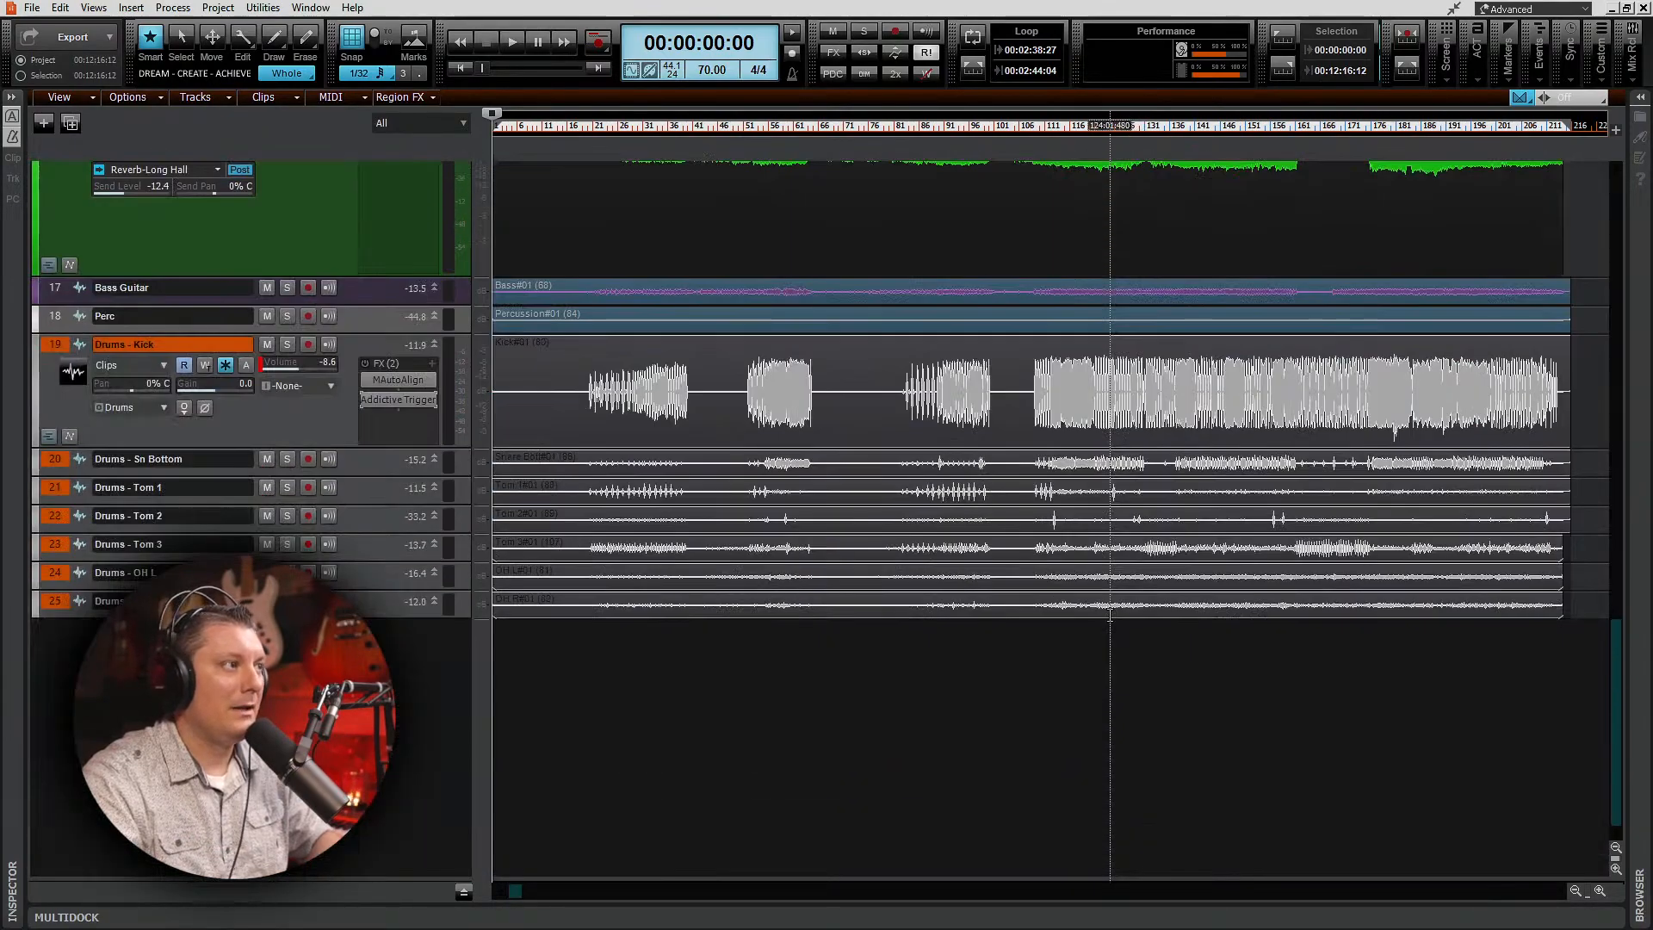
scroll(1110, 614, "up", 12)
scroll(1109, 613, "up", 6)
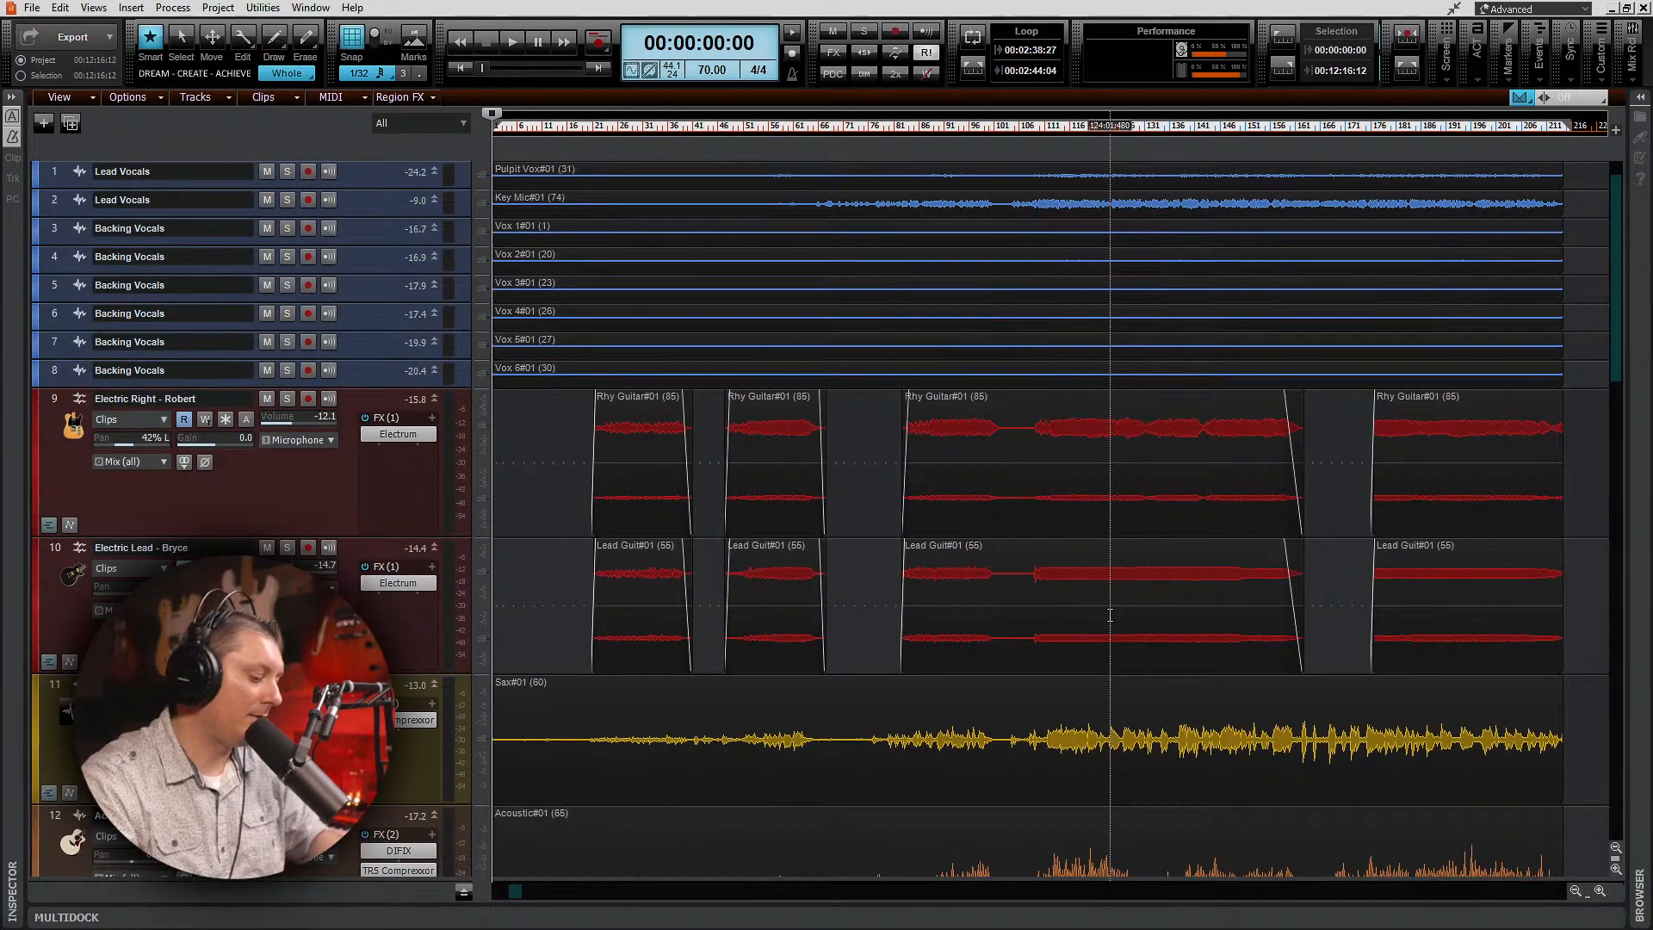
key("f")
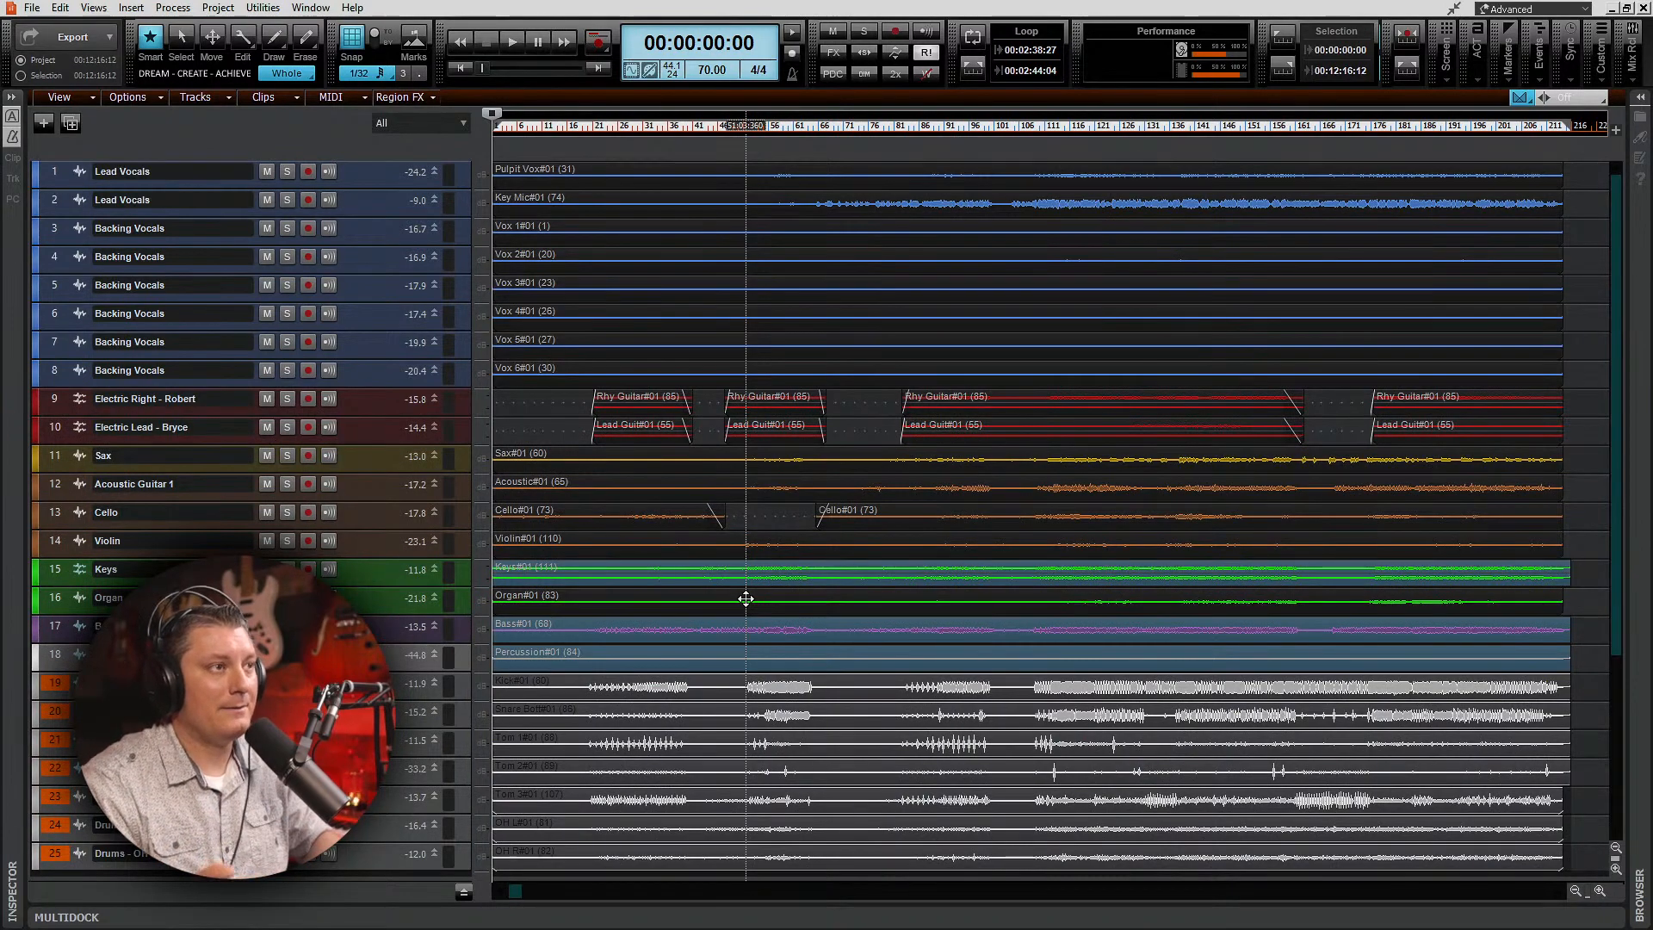
left_click_drag(60, 689, 60, 687)
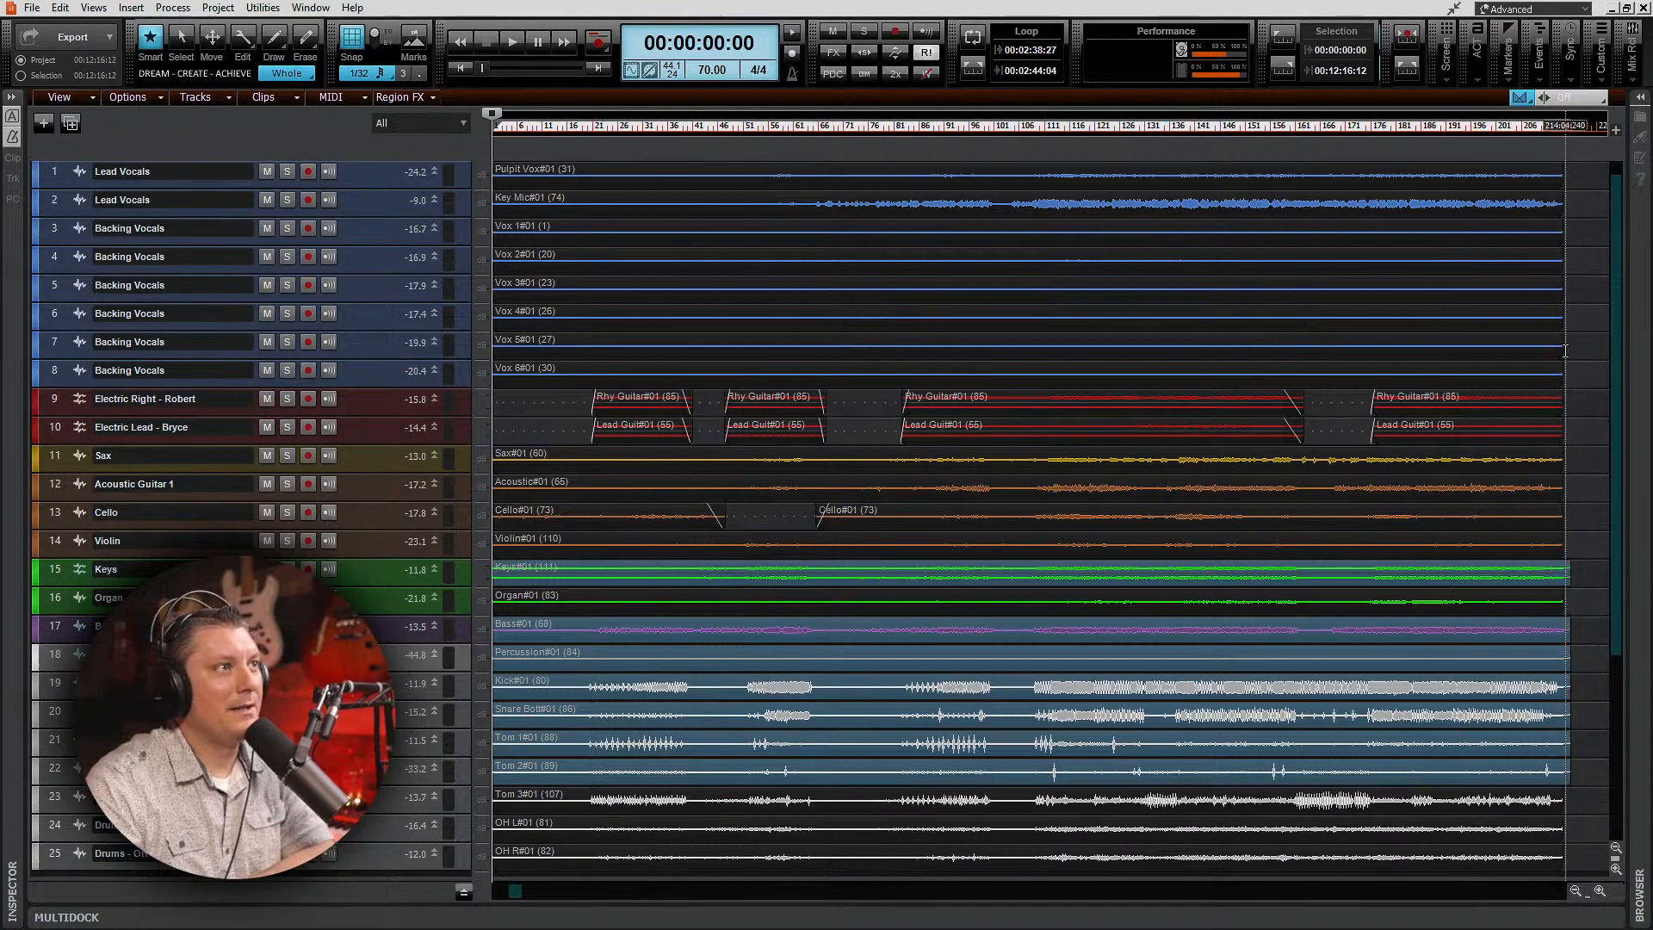
scroll(1621, 224, "down", 3)
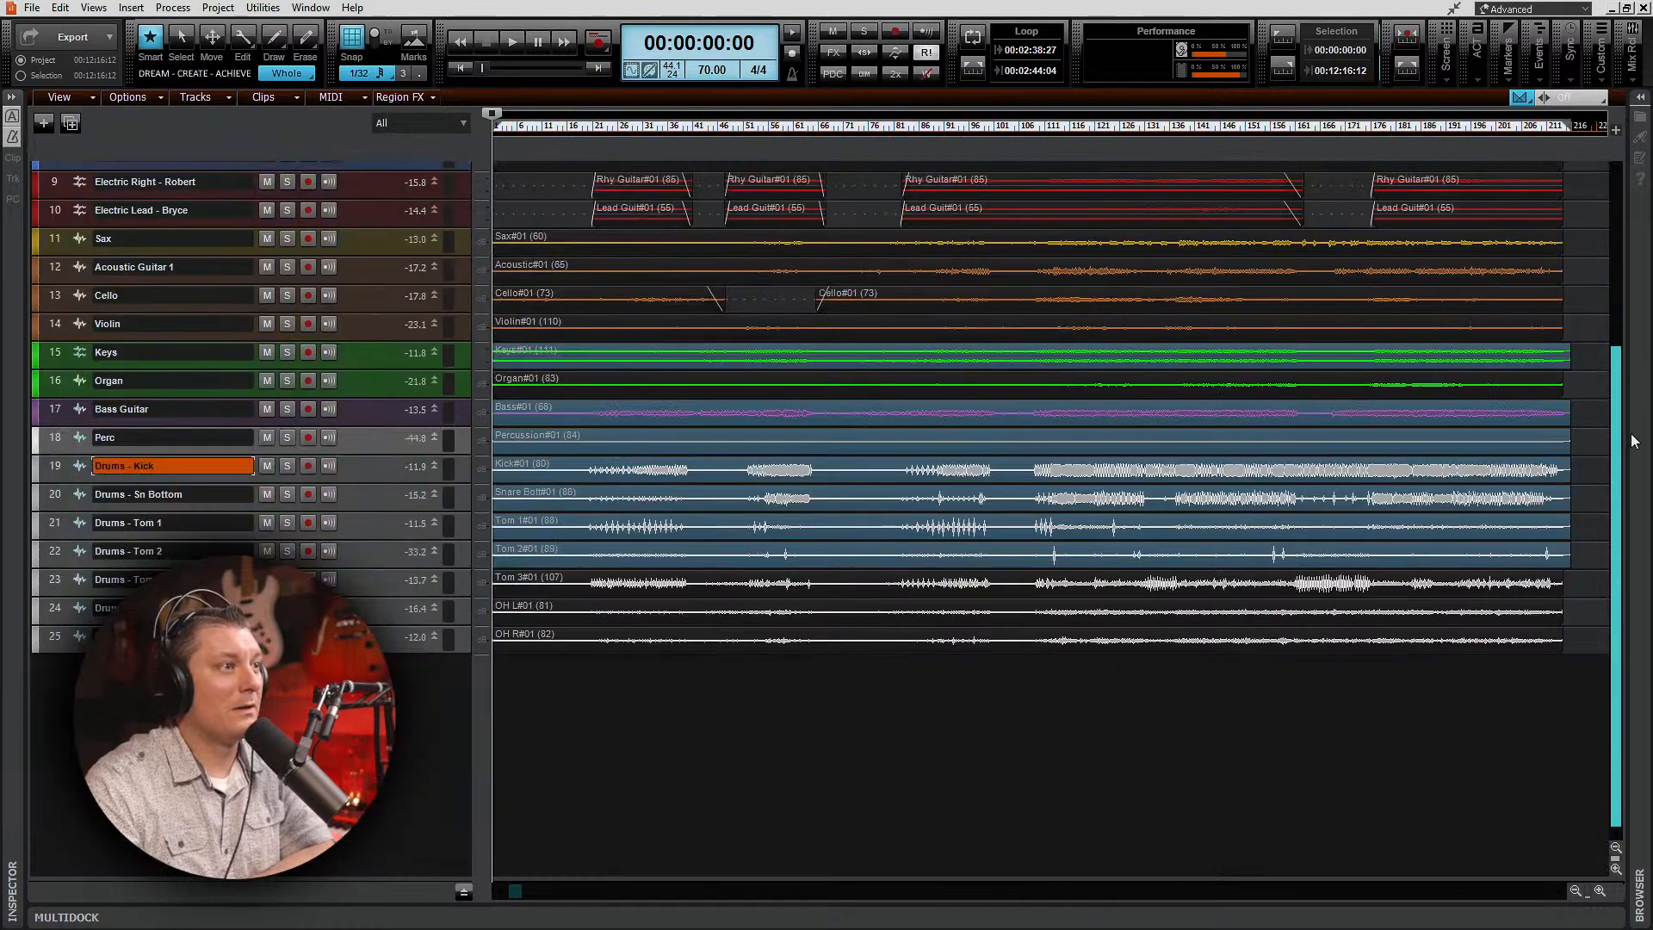
scroll(1621, 216, "up", 3)
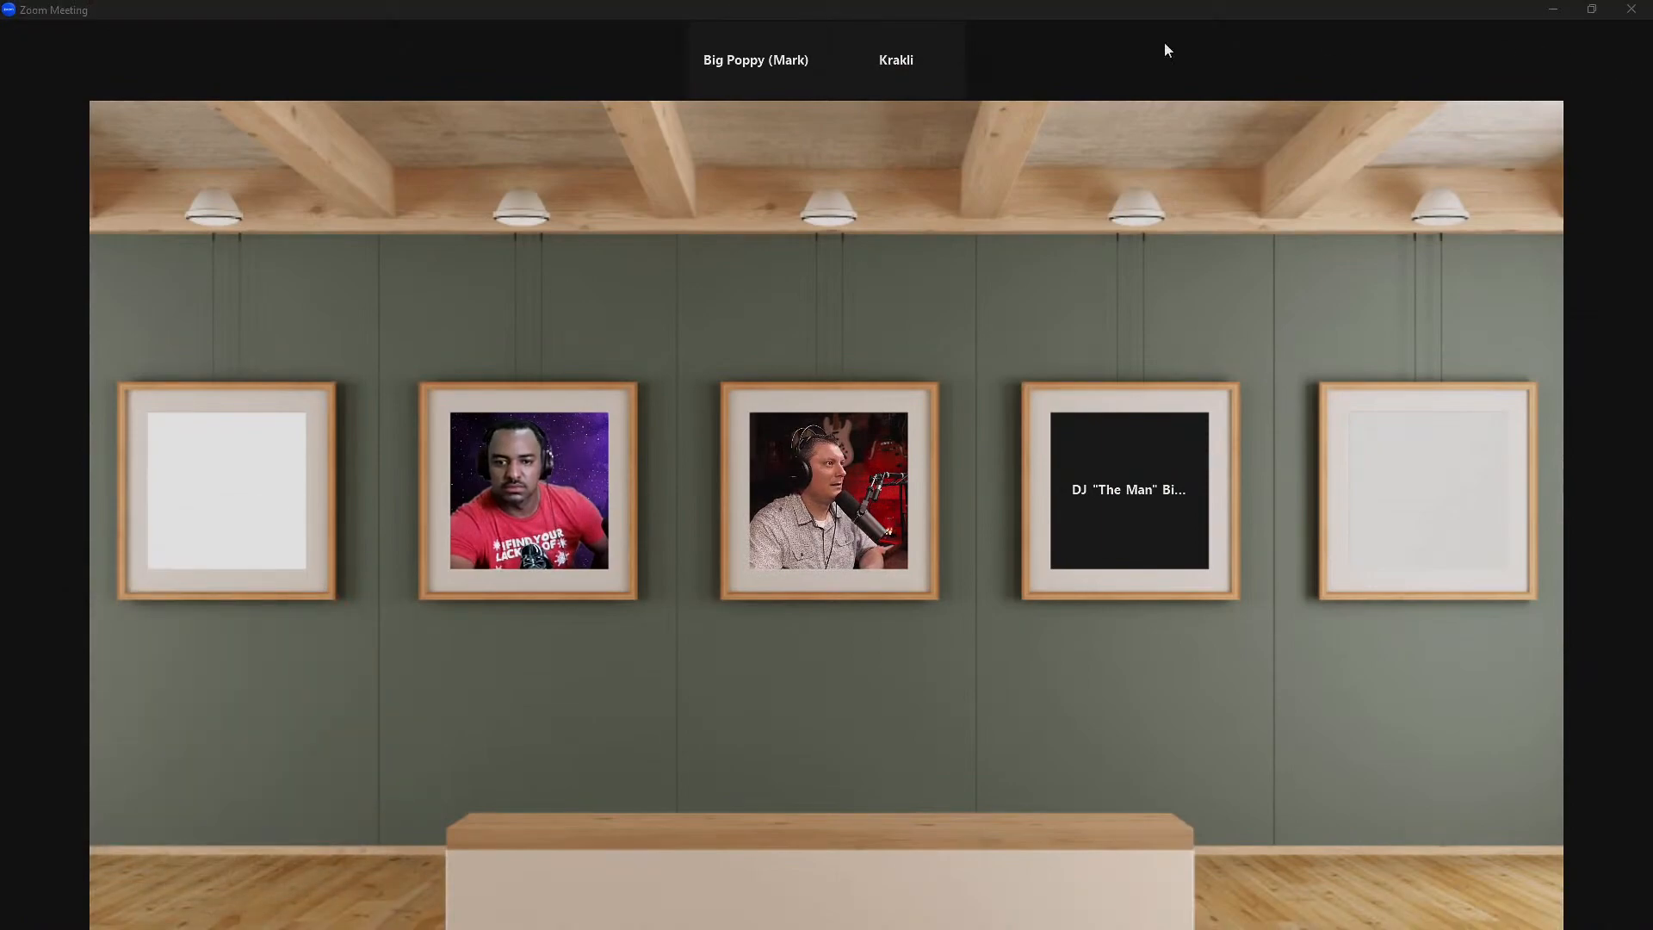
Step: In the Zoom meeting, stop the immersive view for everyone in favour of Speaker view and show the self view
left_click(1624, 39)
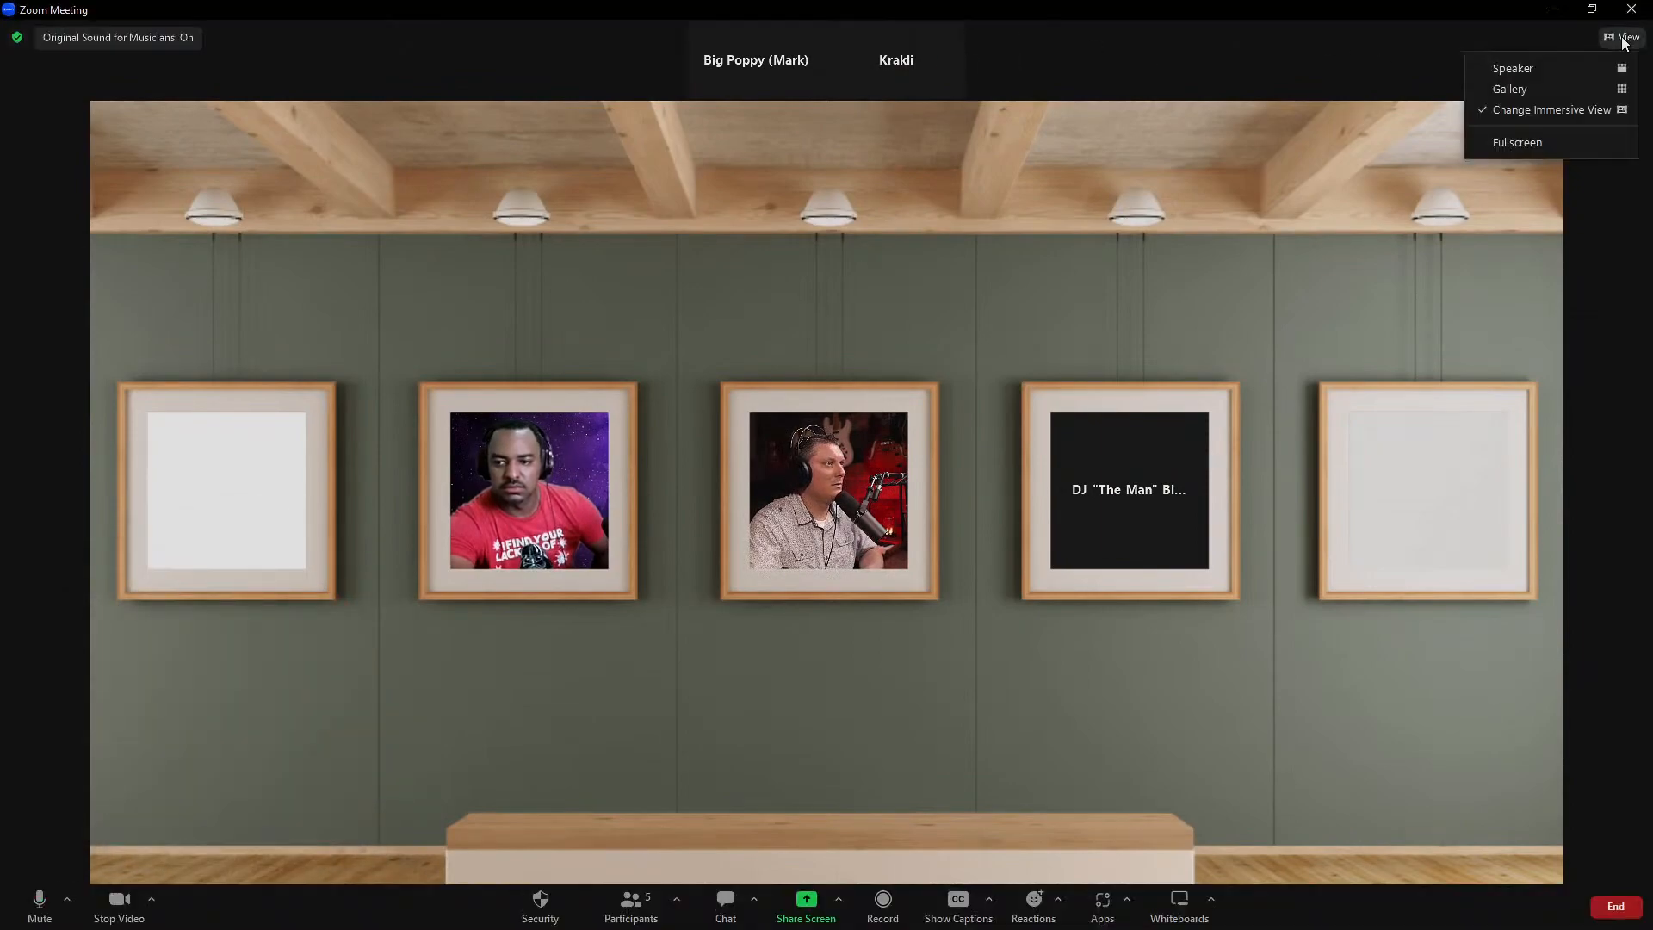
left_click(1540, 68)
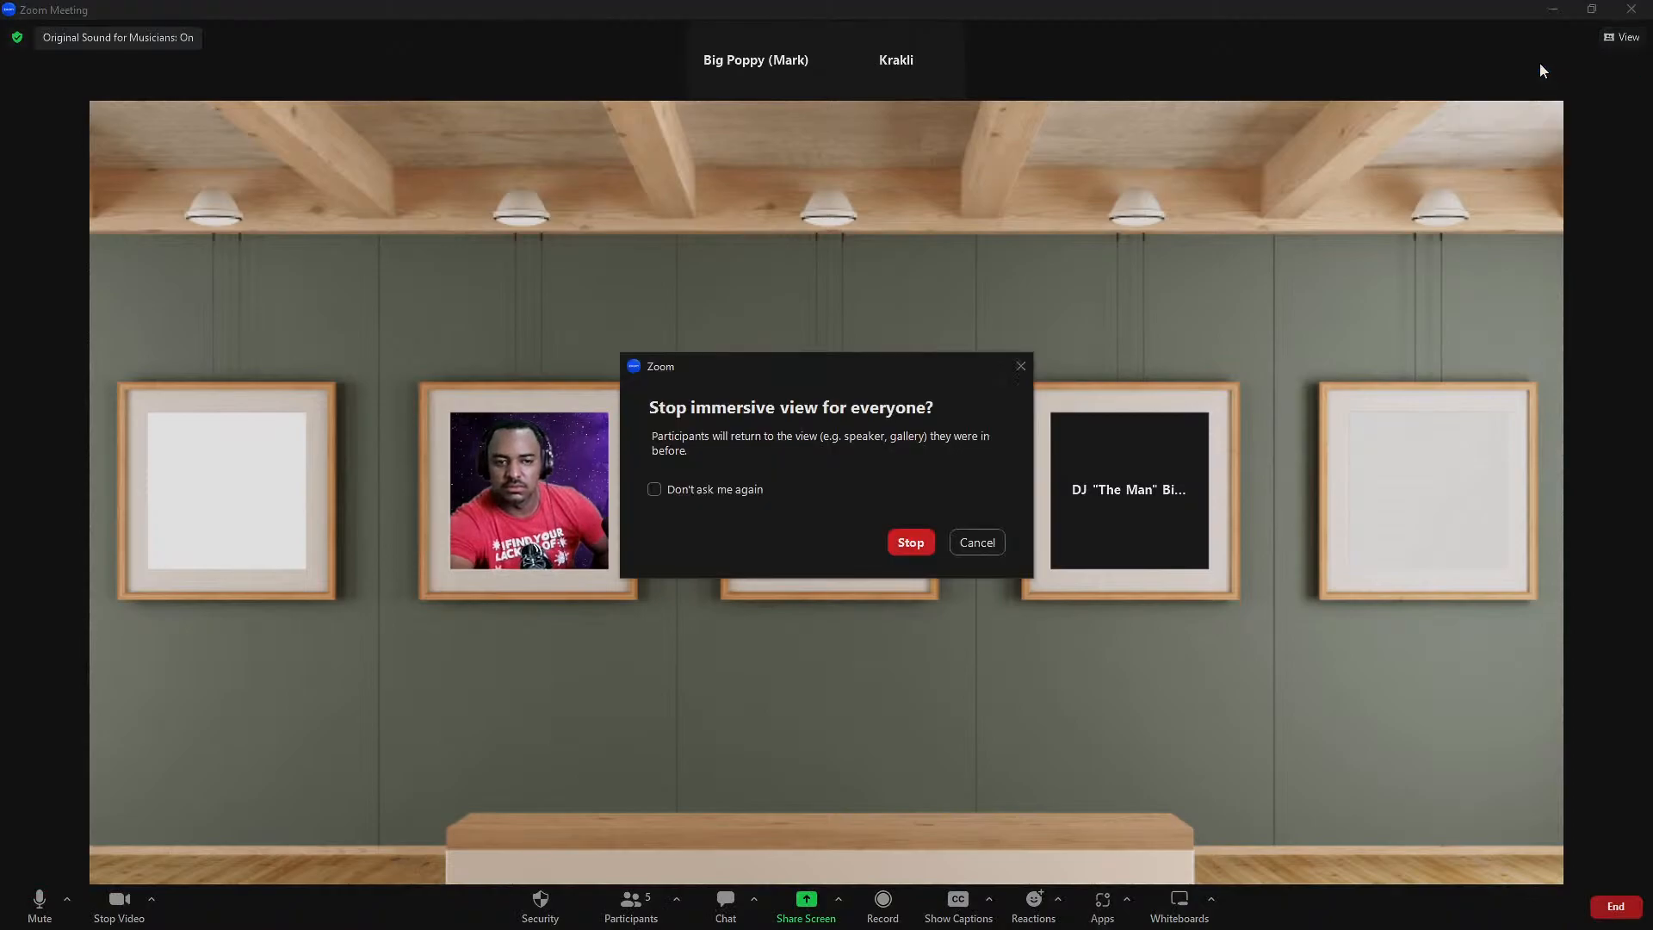
left_click(910, 541)
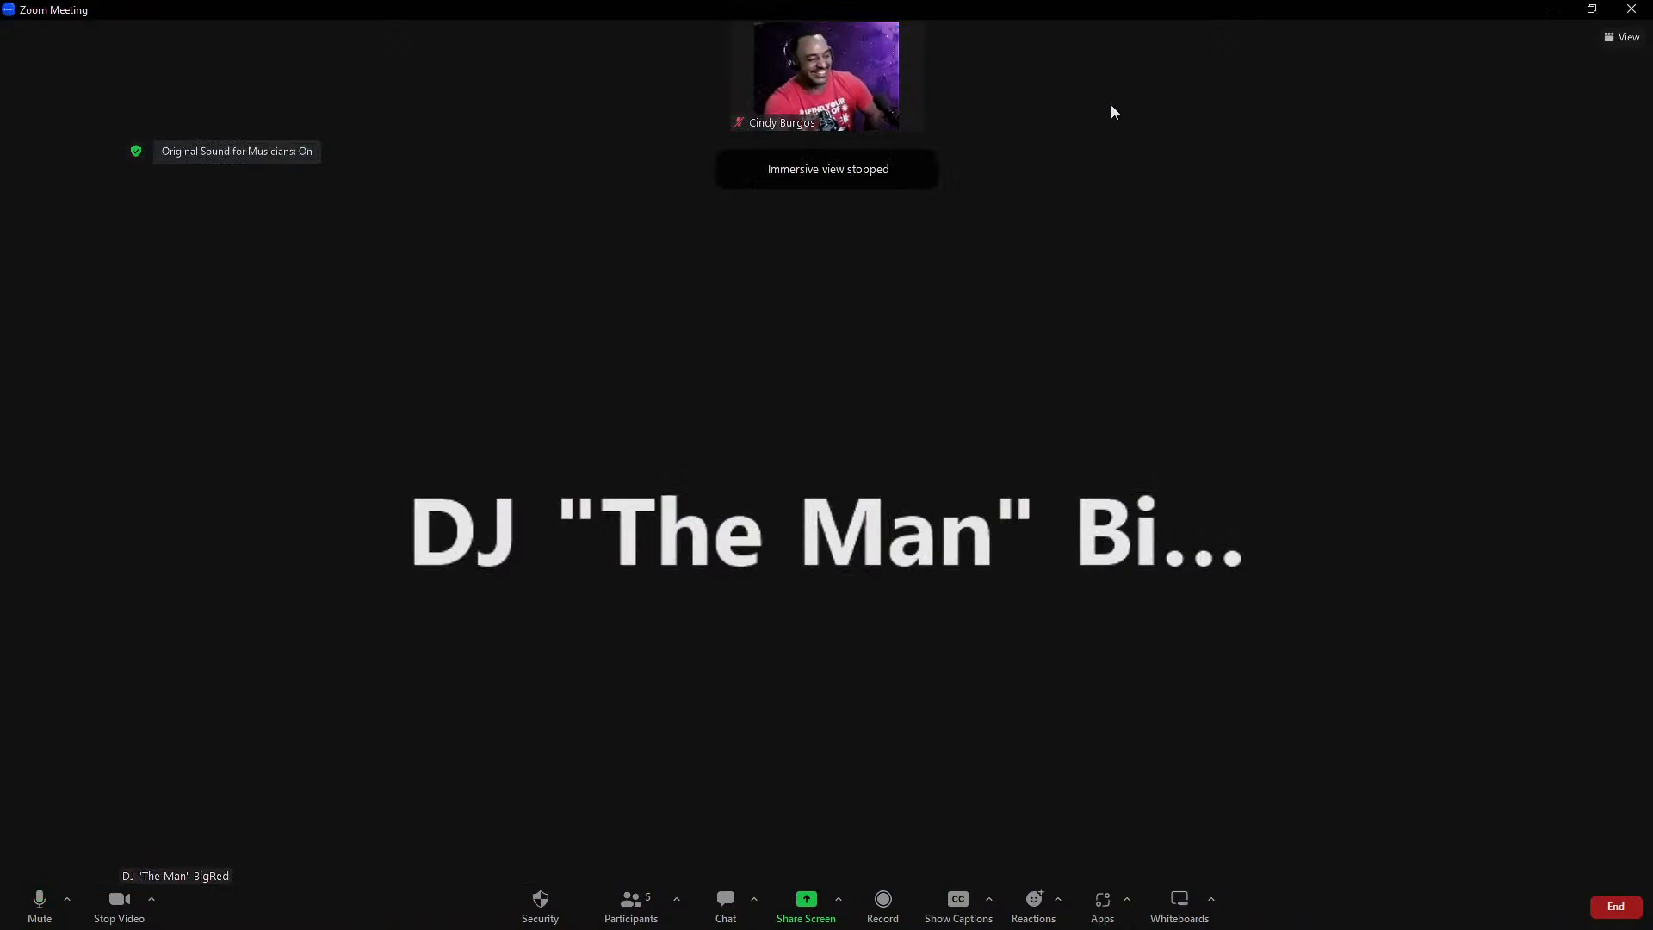
left_click(1622, 37)
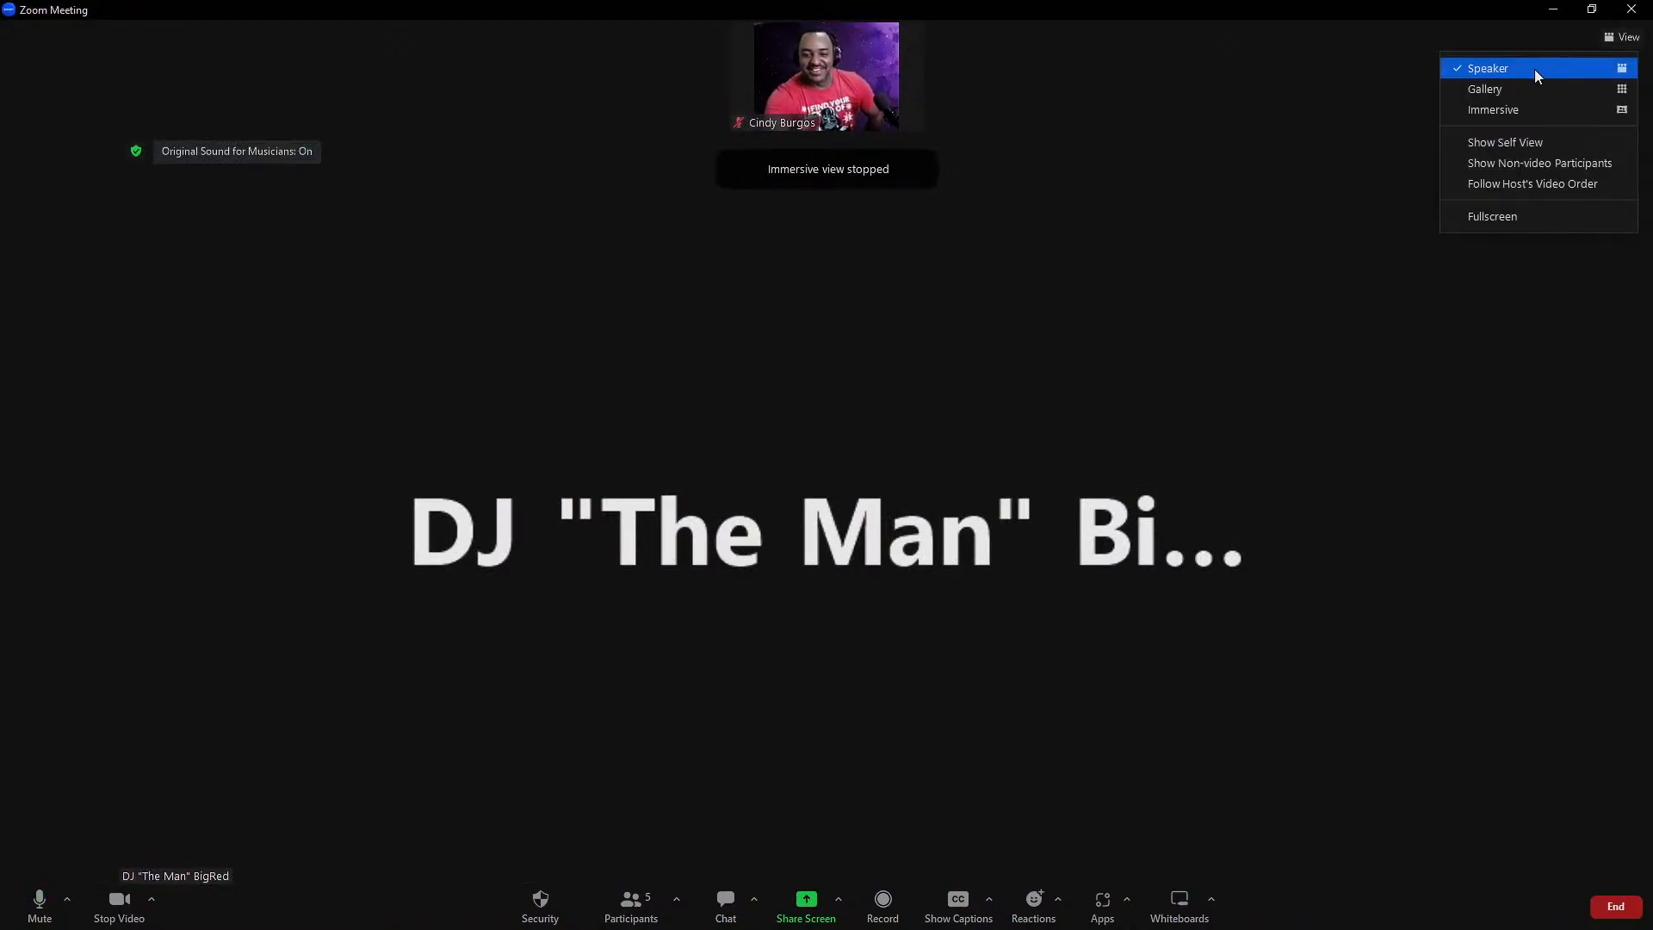
left_click(1538, 142)
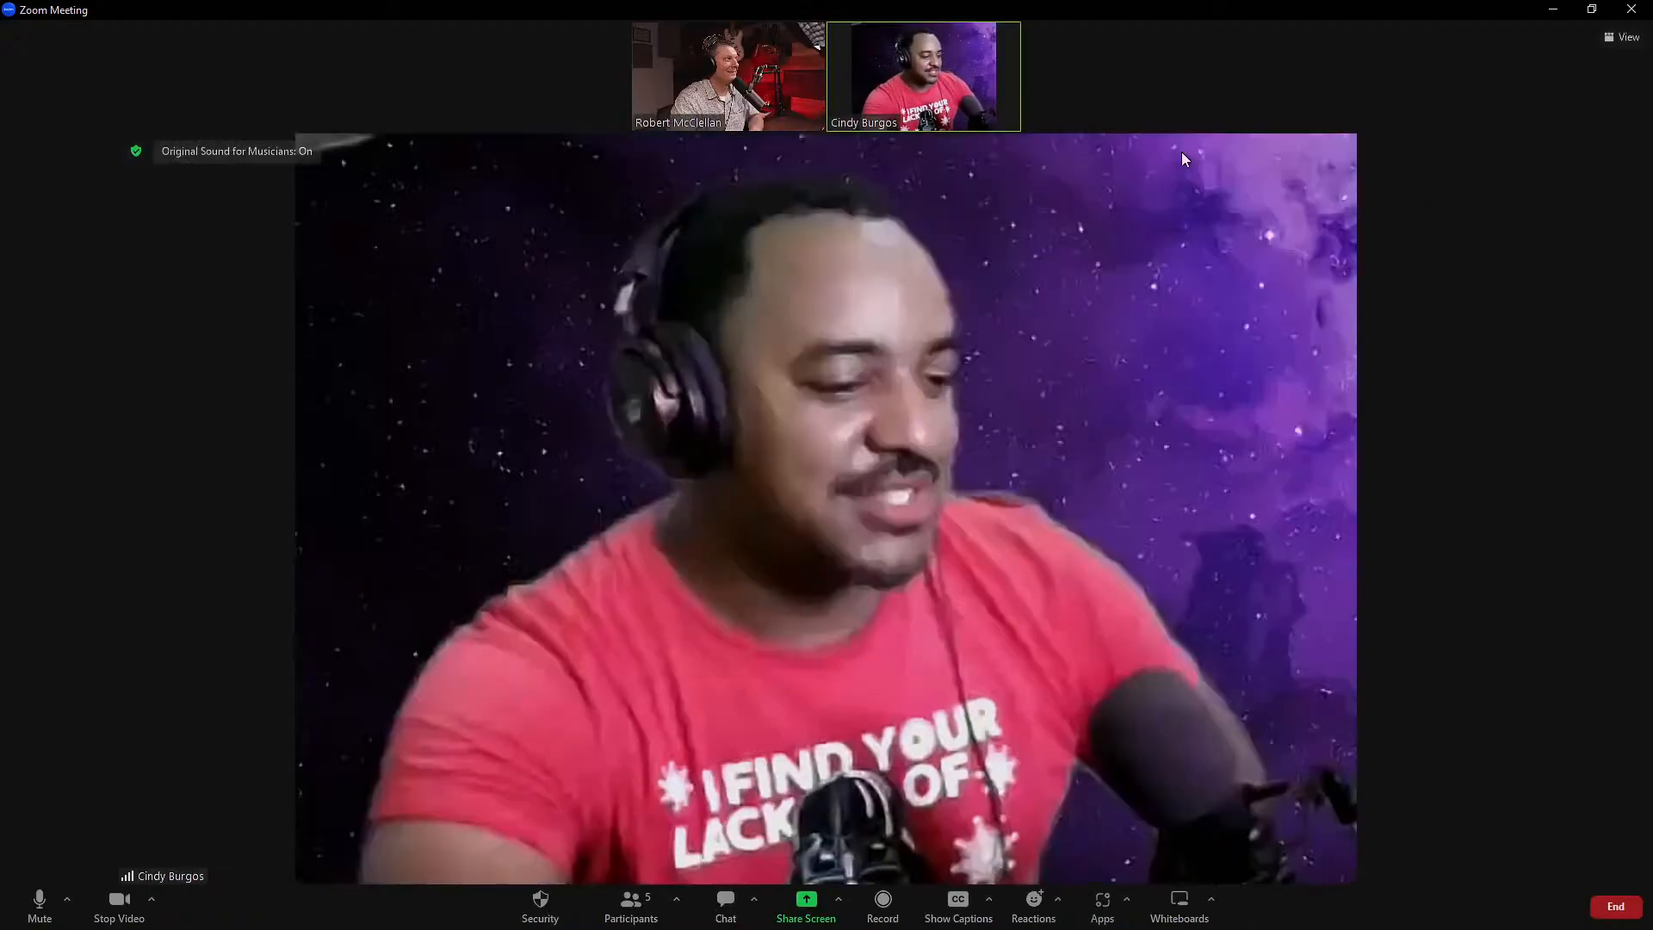